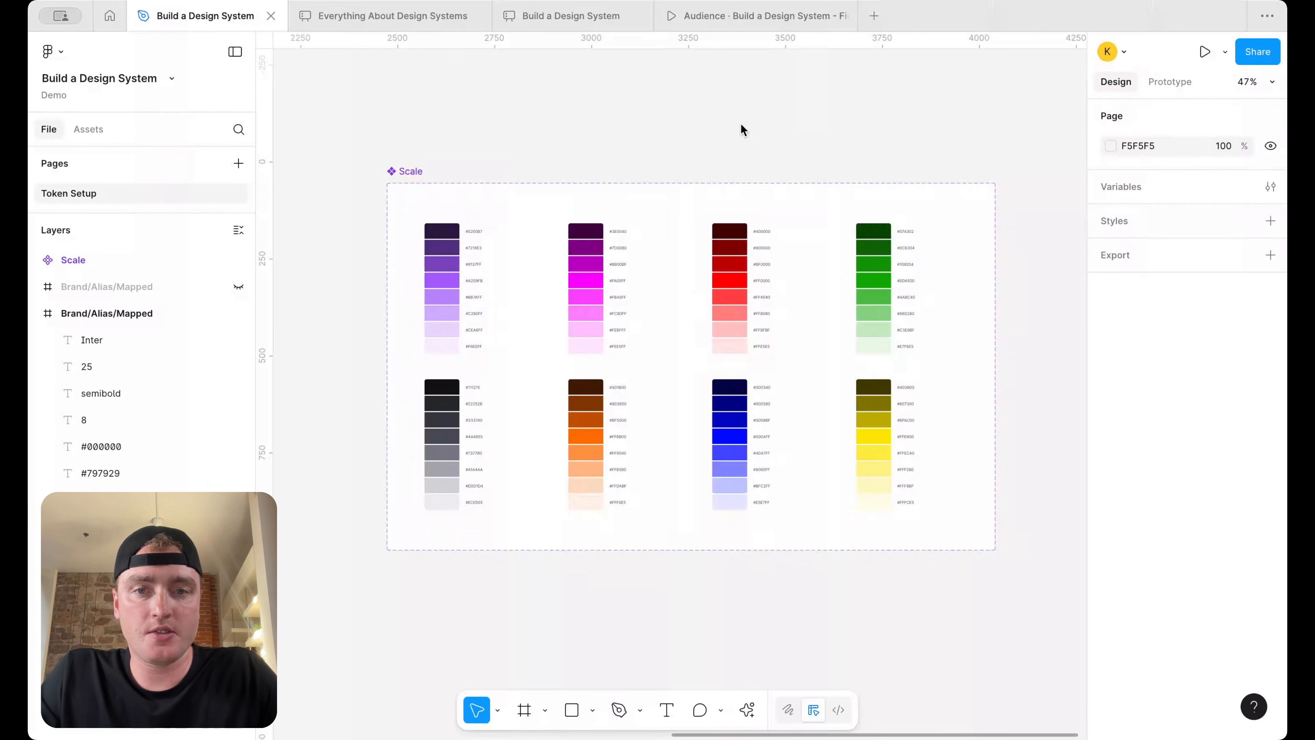
Delete the magenta and yellow variants from the Scale set and move the red and green variants to close the column gap
scroll(696, 156, "up", 1)
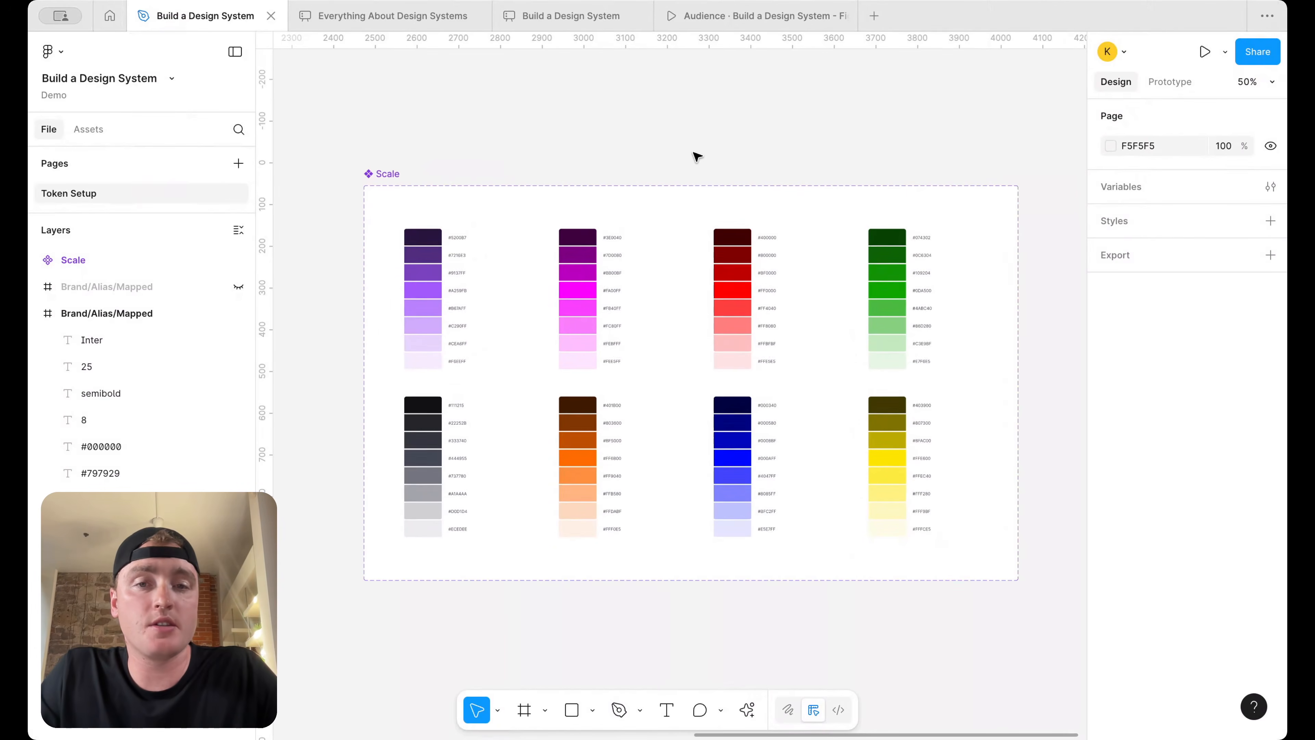
left_click(602, 253)
key("Delete")
left_click_drag(758, 294, 608, 293)
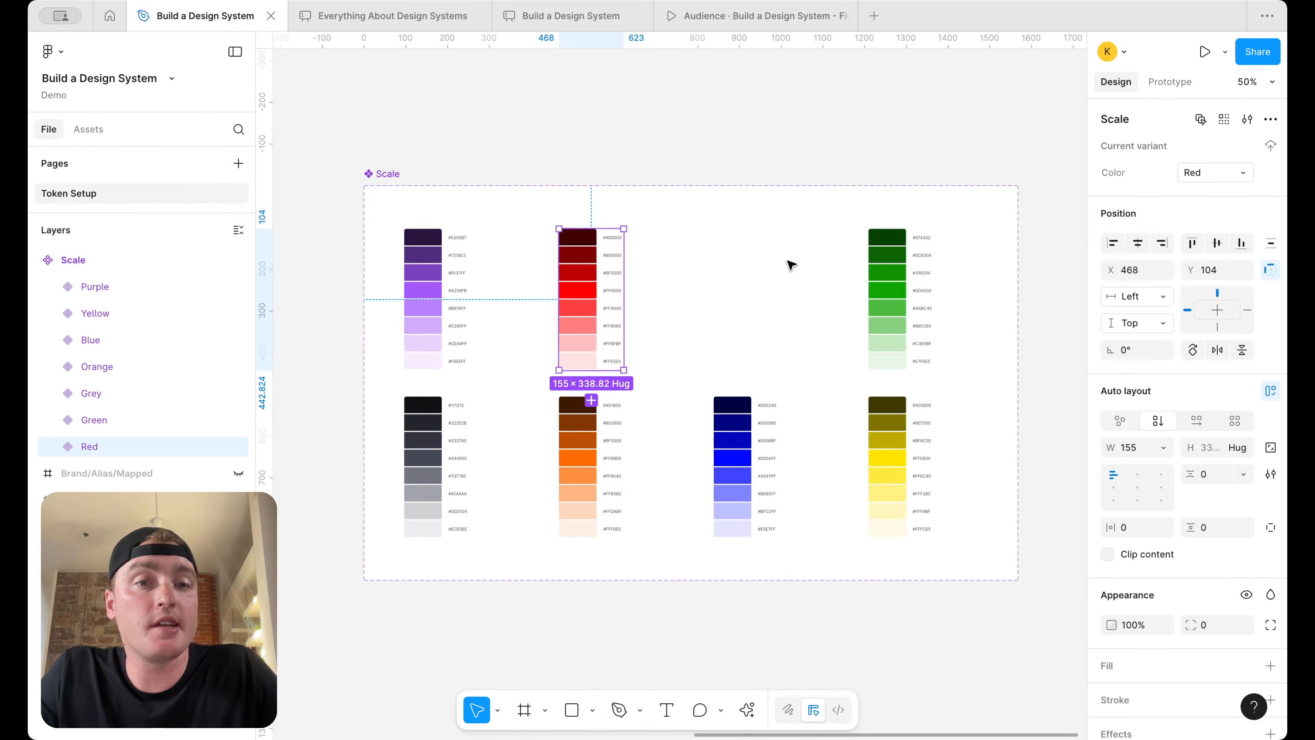
left_click_drag(899, 264, 744, 264)
left_click_drag(918, 449, 880, 446)
key("Delete")
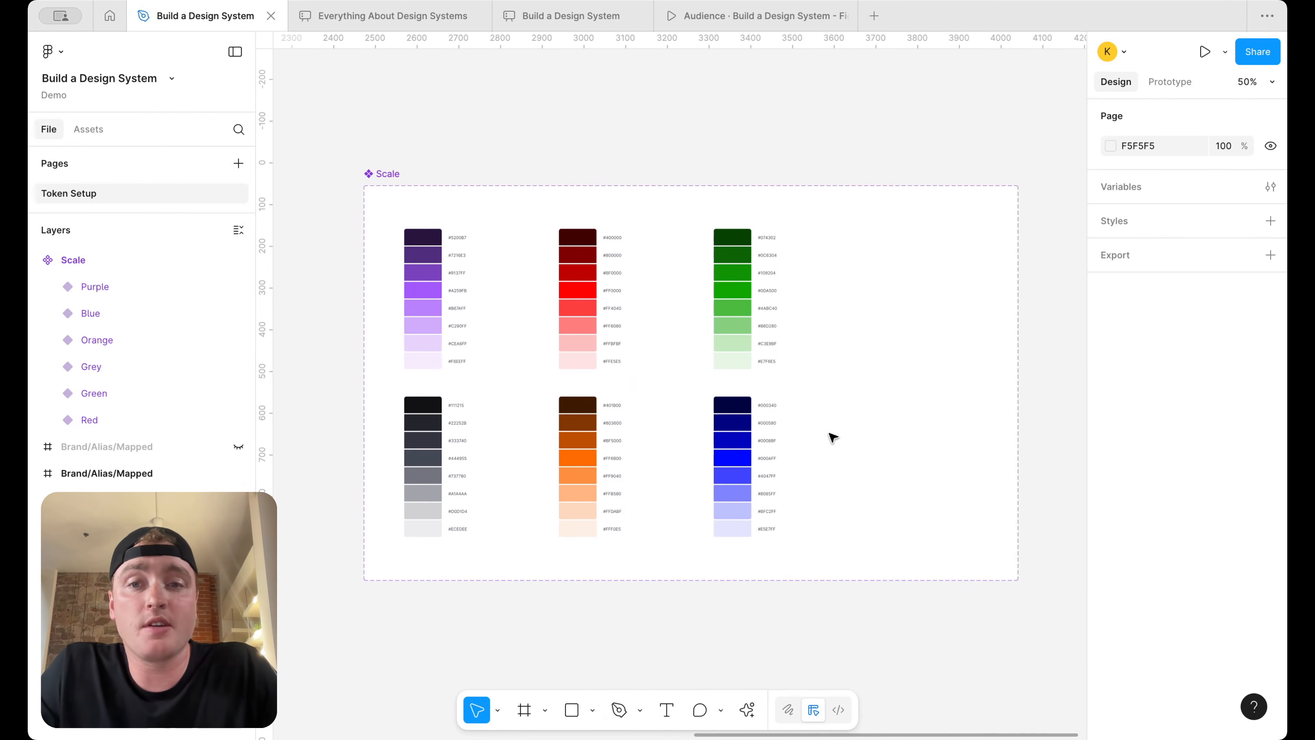
Narrow the Scale component set to a width of about 1116 and shift it right to about X 2763
left_click(375, 185)
left_click_drag(1017, 331, 828, 330)
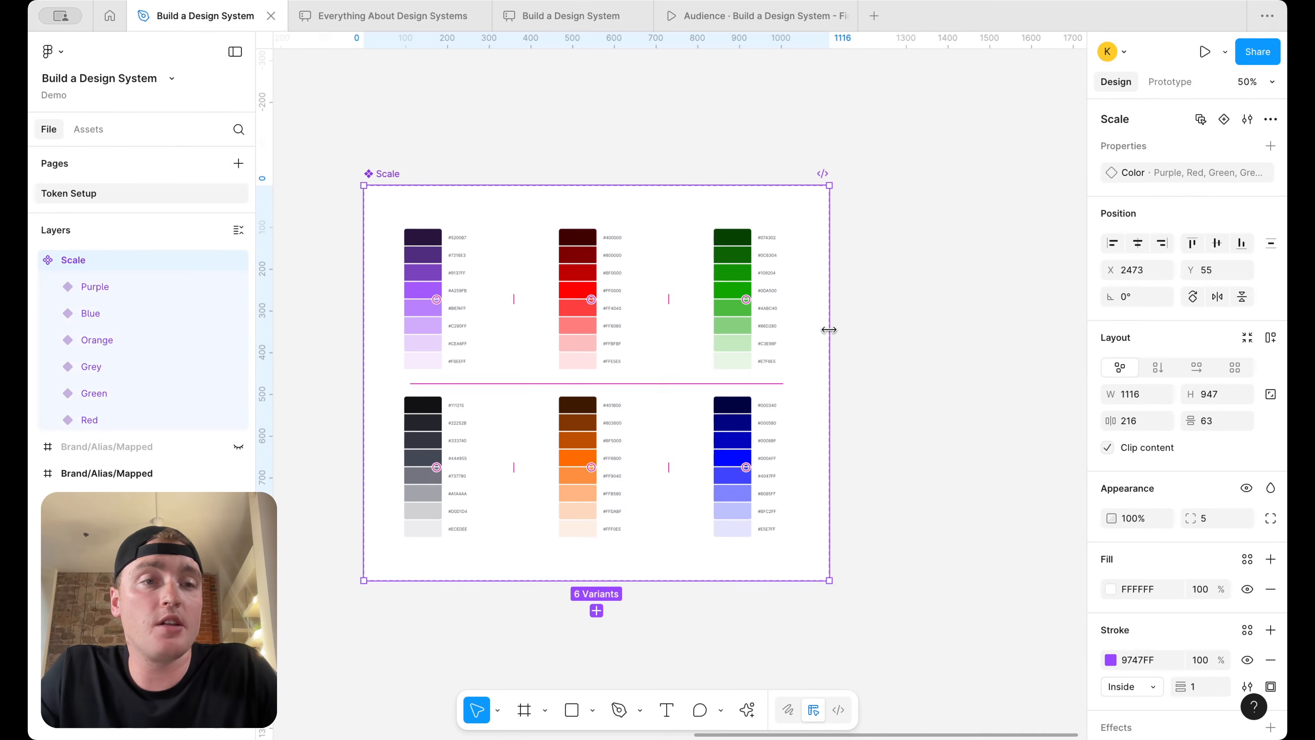
left_click(916, 299)
left_click_drag(385, 192, 506, 192)
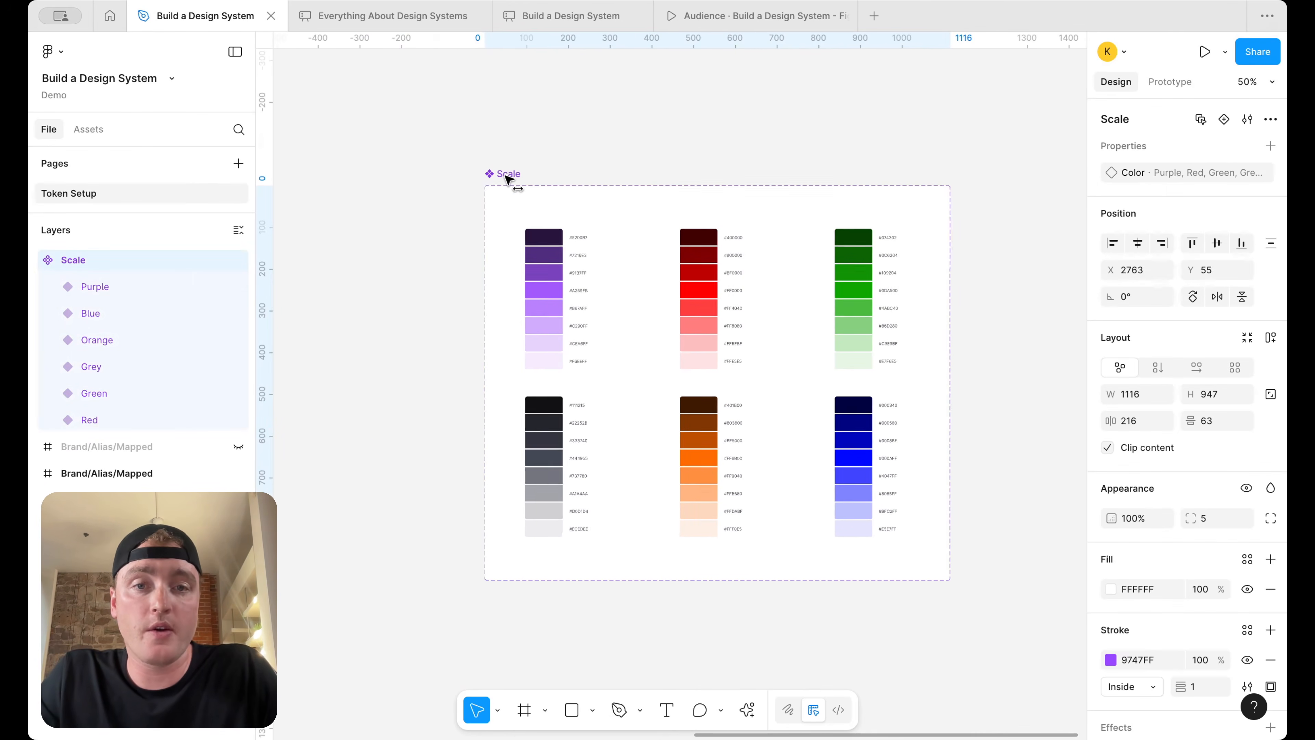
left_click(681, 138)
Lower the Scale component set's top edge so its height is about 925
scroll(682, 137, "up", 2)
scroll(681, 137, "down", 2)
scroll(682, 137, "right", 2)
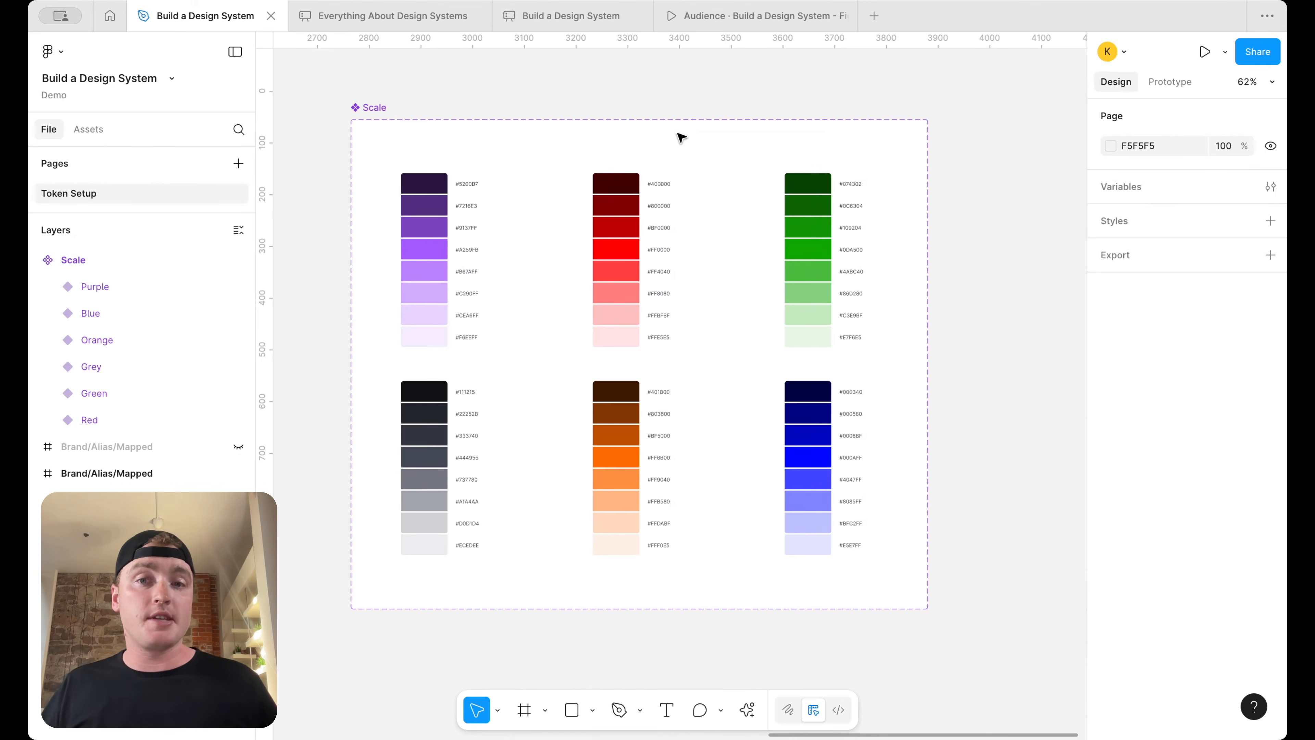
left_click(435, 120)
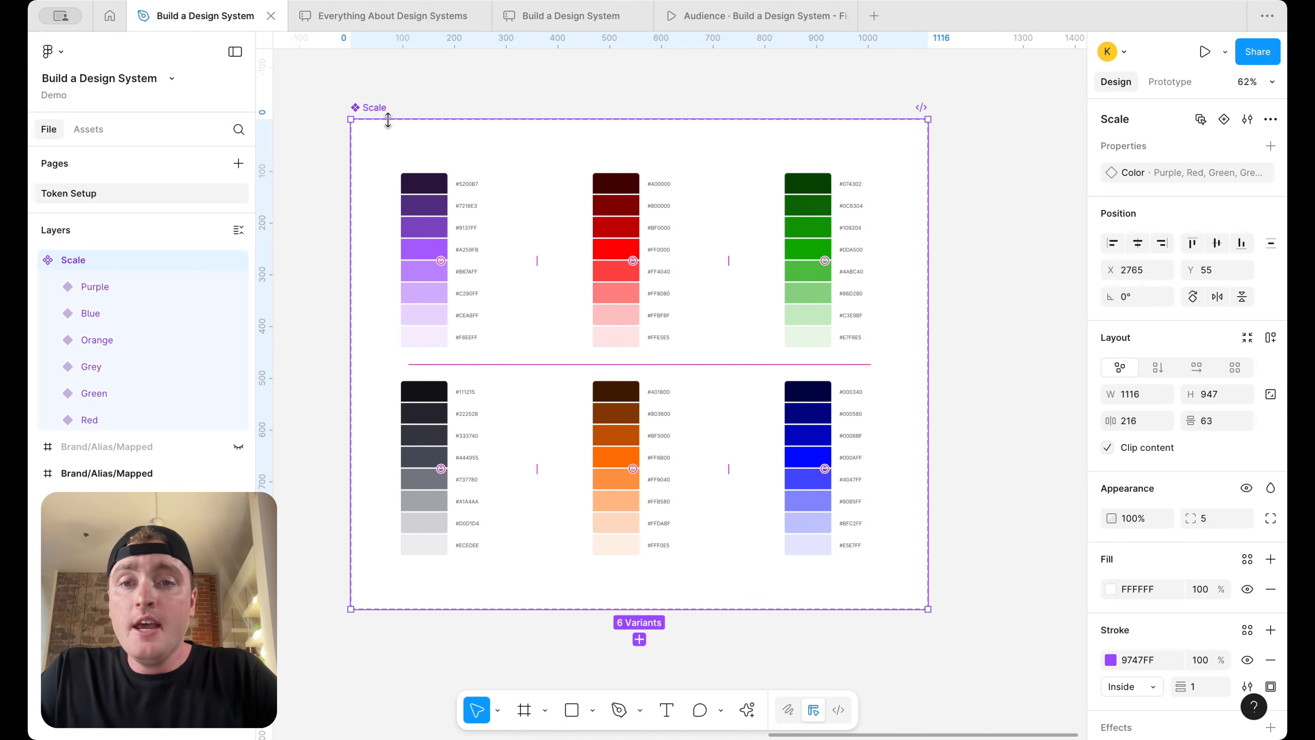
left_click_drag(494, 120, 498, 131)
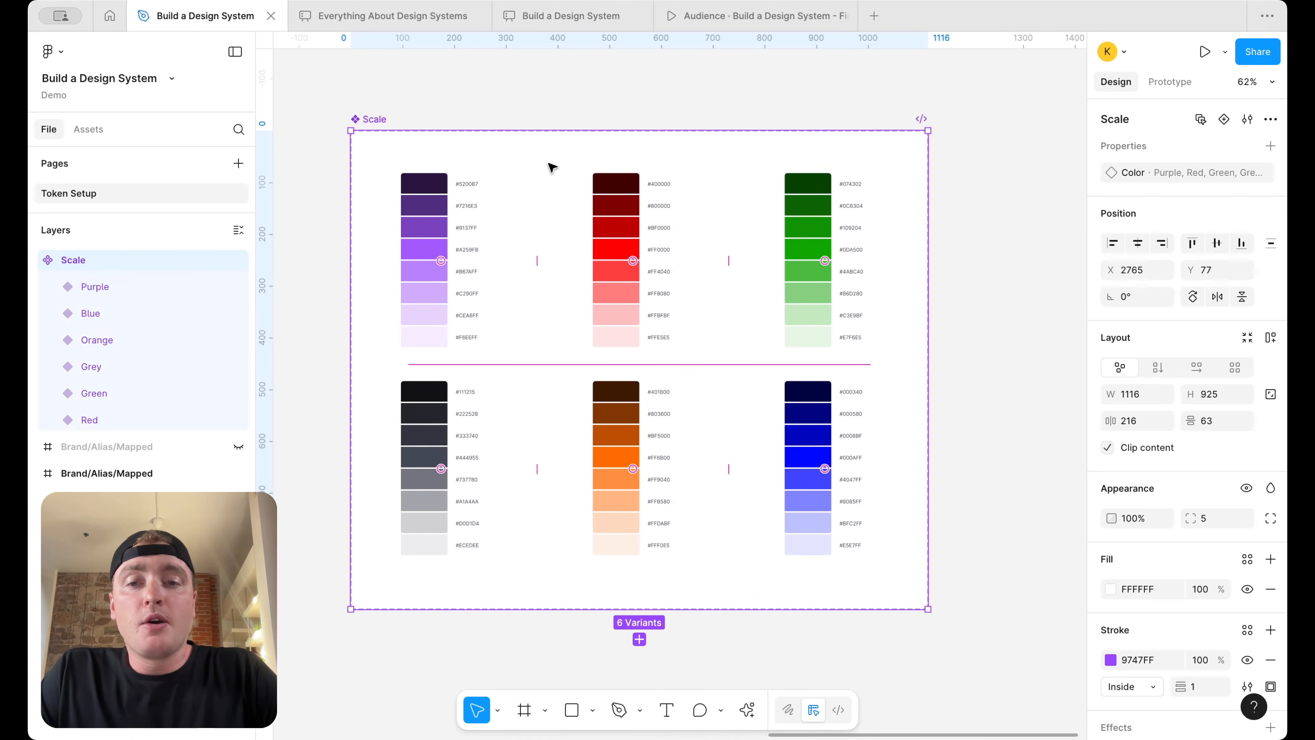
left_click(570, 88)
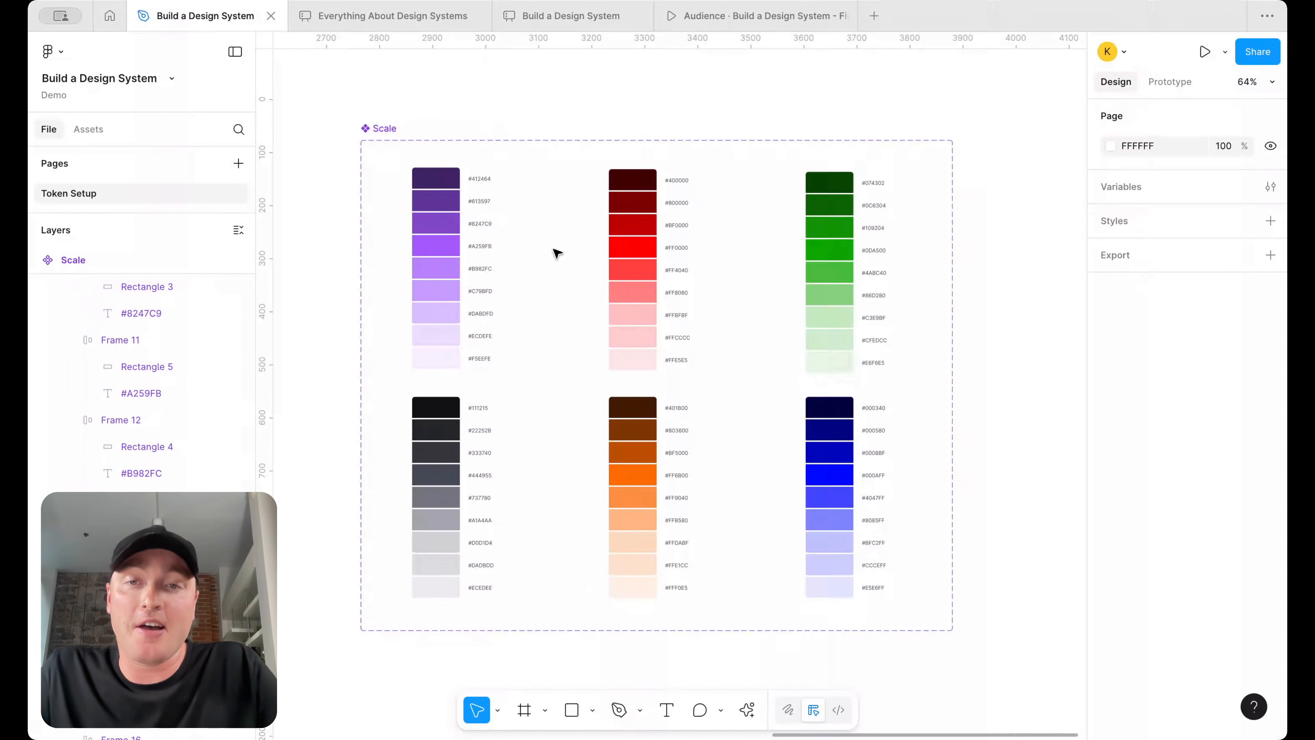
Place a copy of the Purple variant on the empty canvas left of the Scale set, at about X 2371, Y 129
scroll(557, 253, "left", 2)
scroll(556, 253, "left", 3)
left_click_drag(575, 252, 384, 259)
scroll(640, 273, "left", 8)
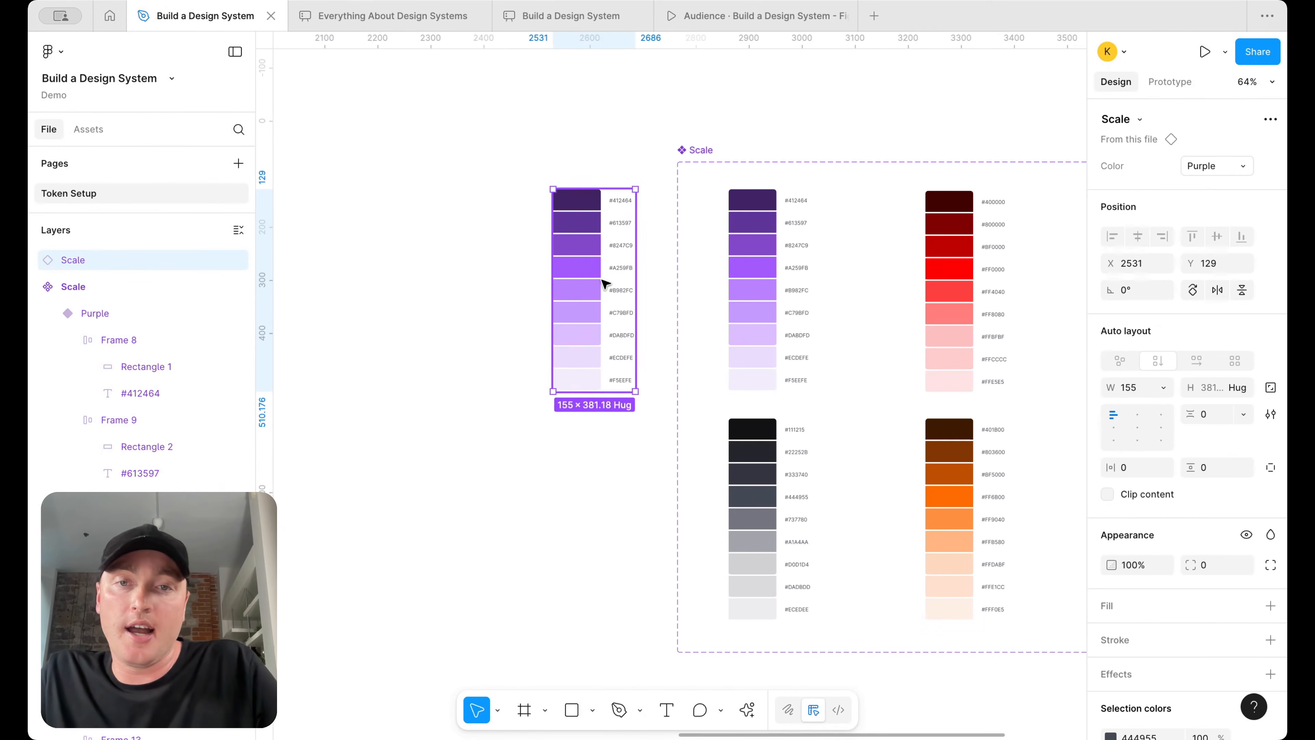
left_click_drag(602, 285, 519, 285)
Detach the copied purple scale instance from its main component
scroll(519, 284, "up", 3)
scroll(519, 284, "up", 3)
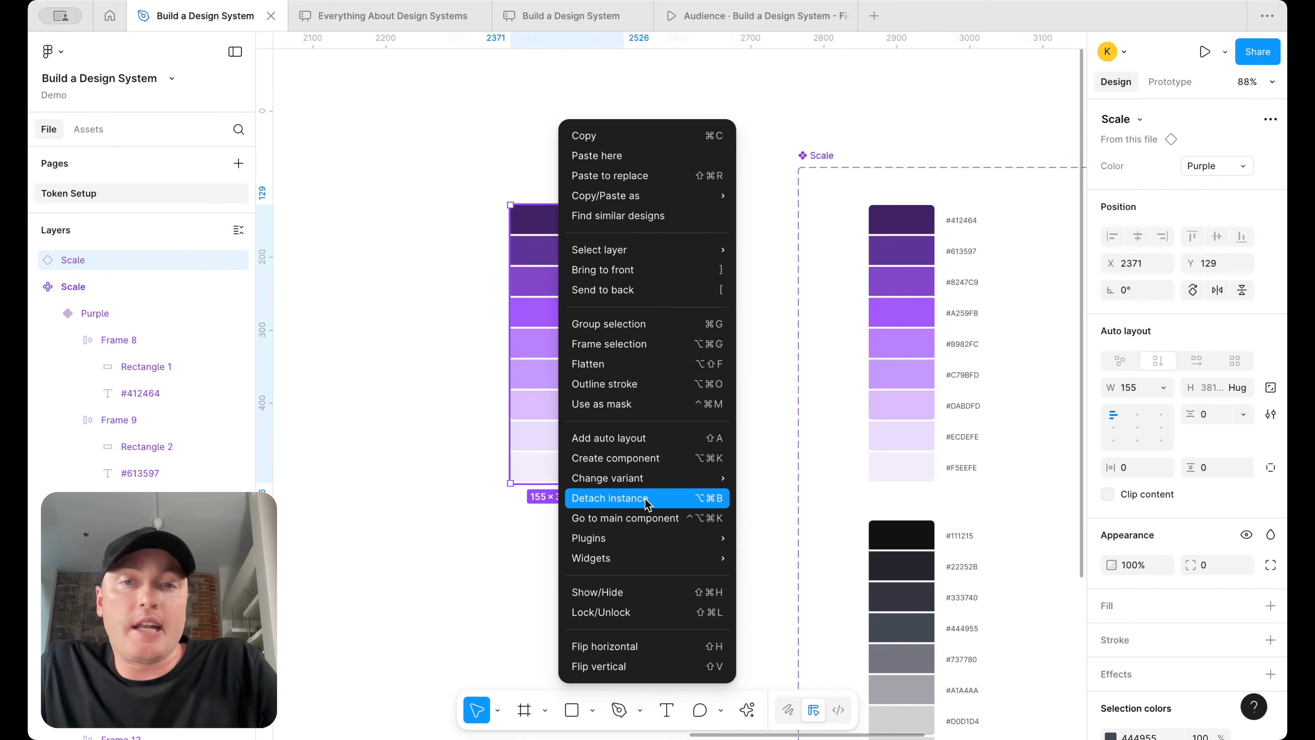
left_click(640, 498)
left_click(731, 427)
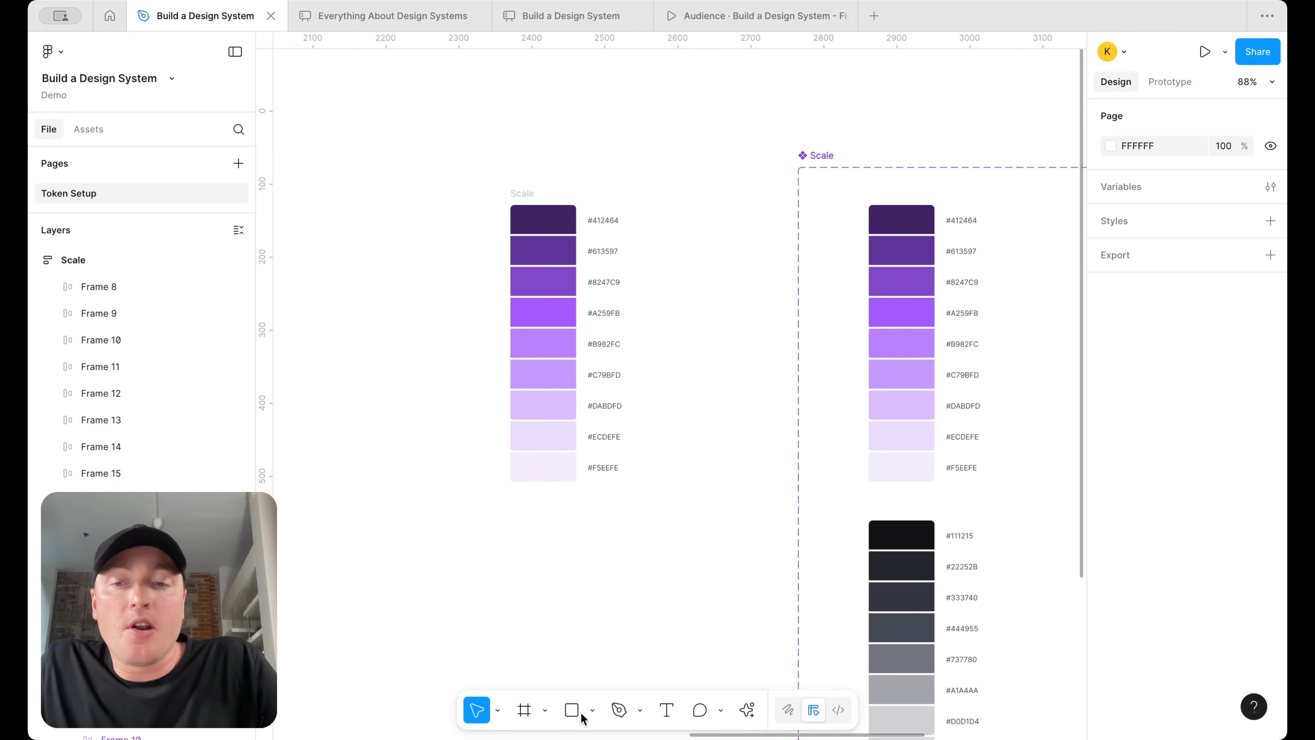
Draw a rectangle about 90 × 39 to the left of the #A259FB swatch in the detached scale
left_click(572, 709)
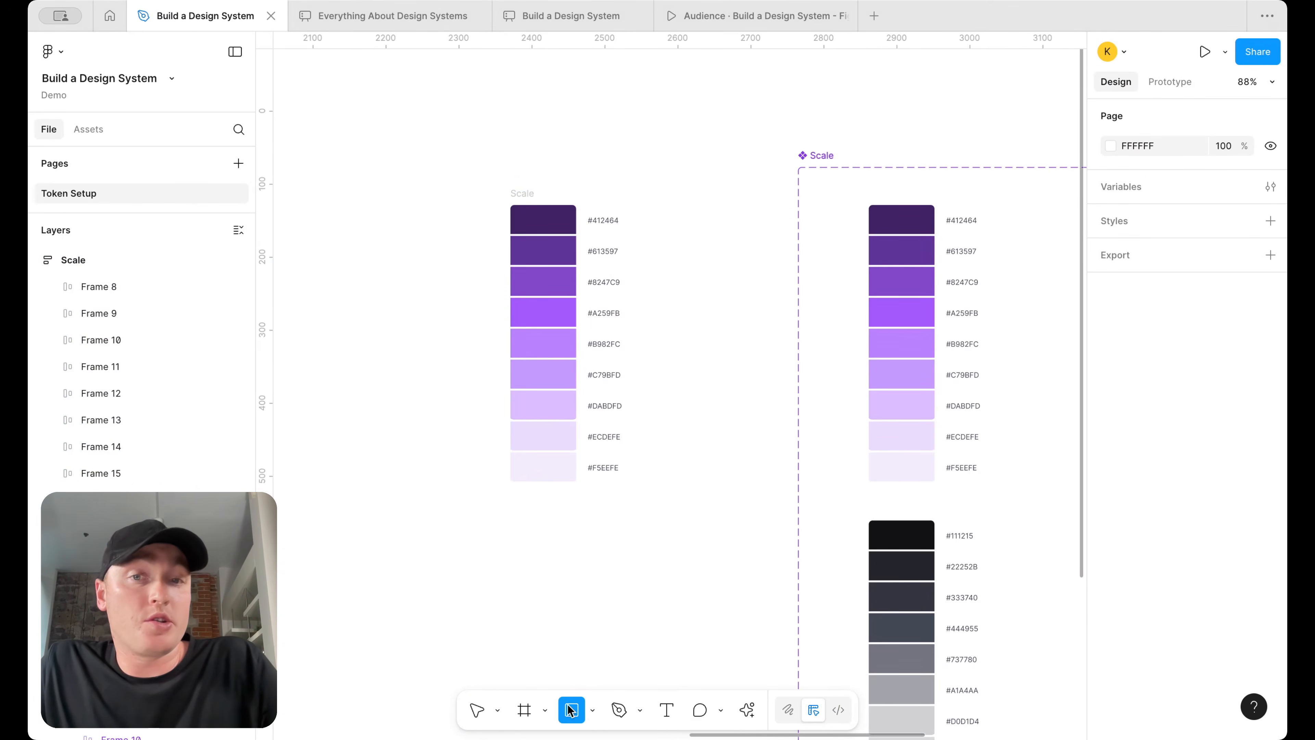
scroll(455, 306, "up", 5)
mouse_move(515, 294)
left_mouse_down()
mouse_move(408, 326)
mouse_move(408, 343)
mouse_move(460, 318)
left_mouse_up()
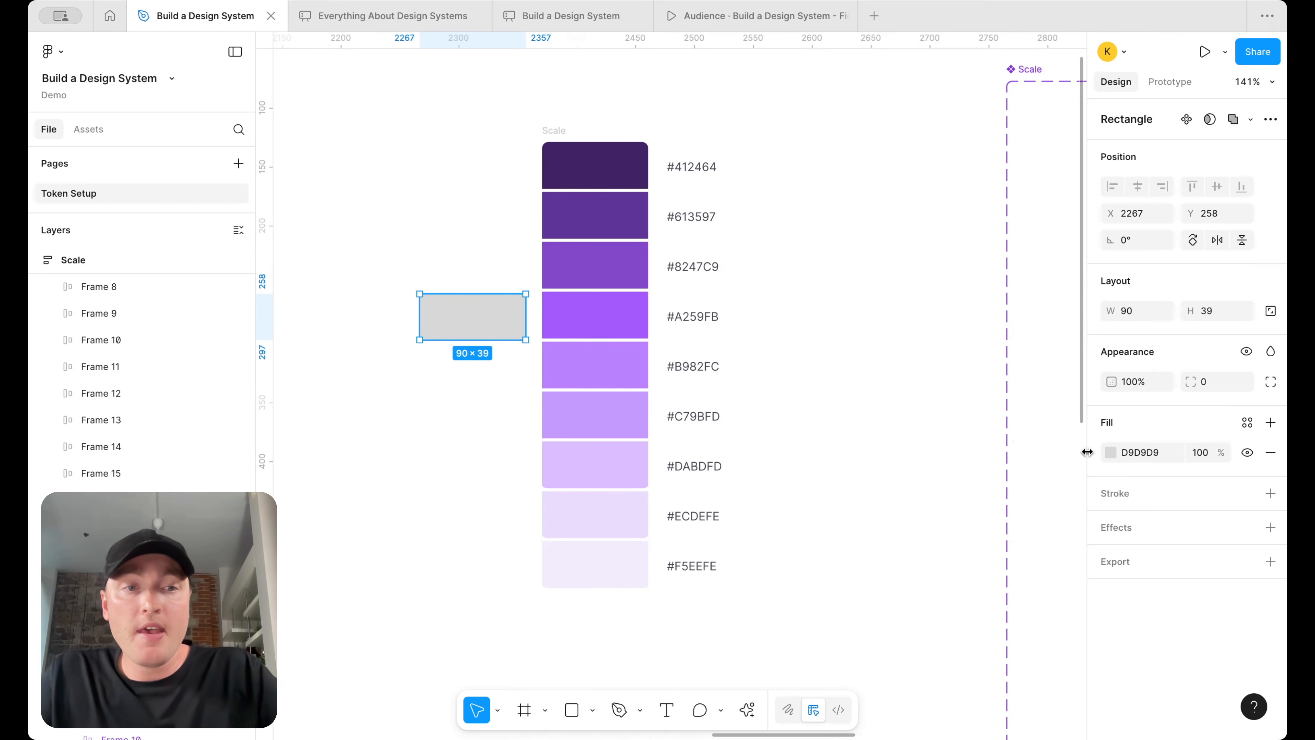
Fill the new rectangle with #A259FB by sampling the matching swatch with the eyedropper
left_click(1110, 453)
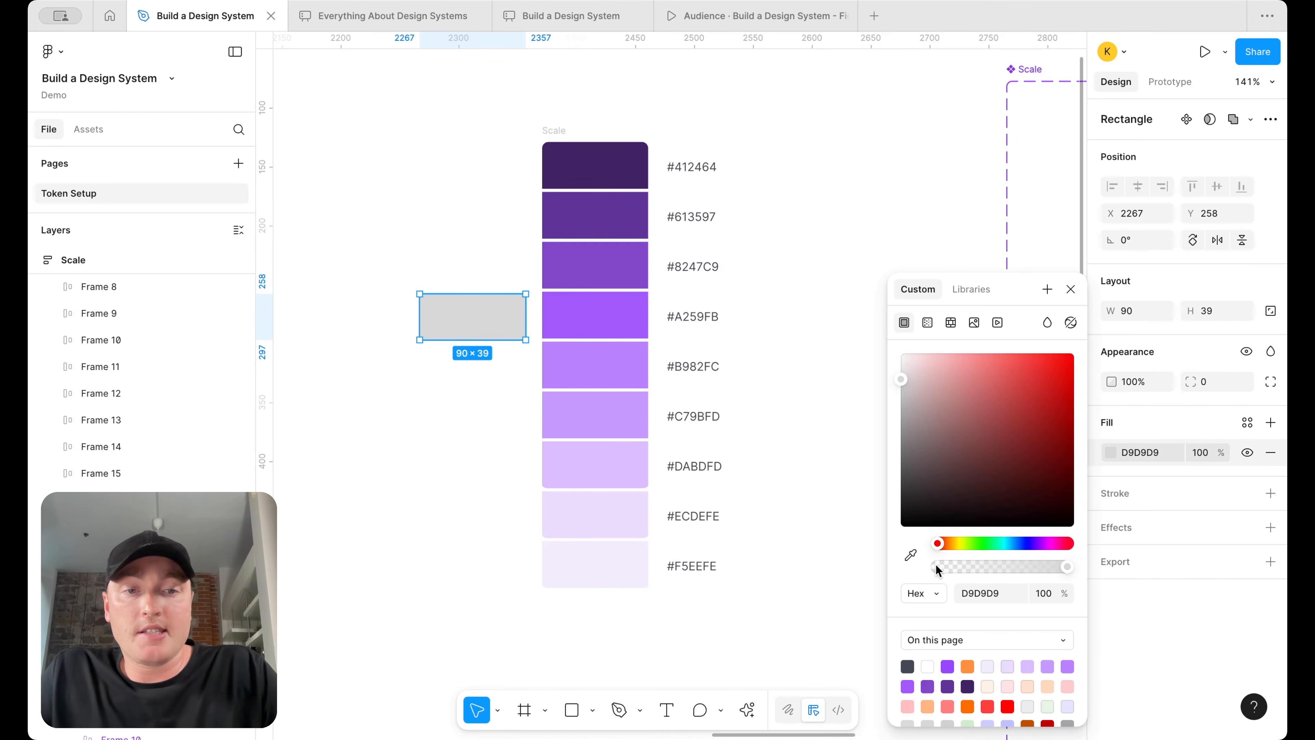
left_click(911, 554)
left_click(621, 311)
left_click(410, 370)
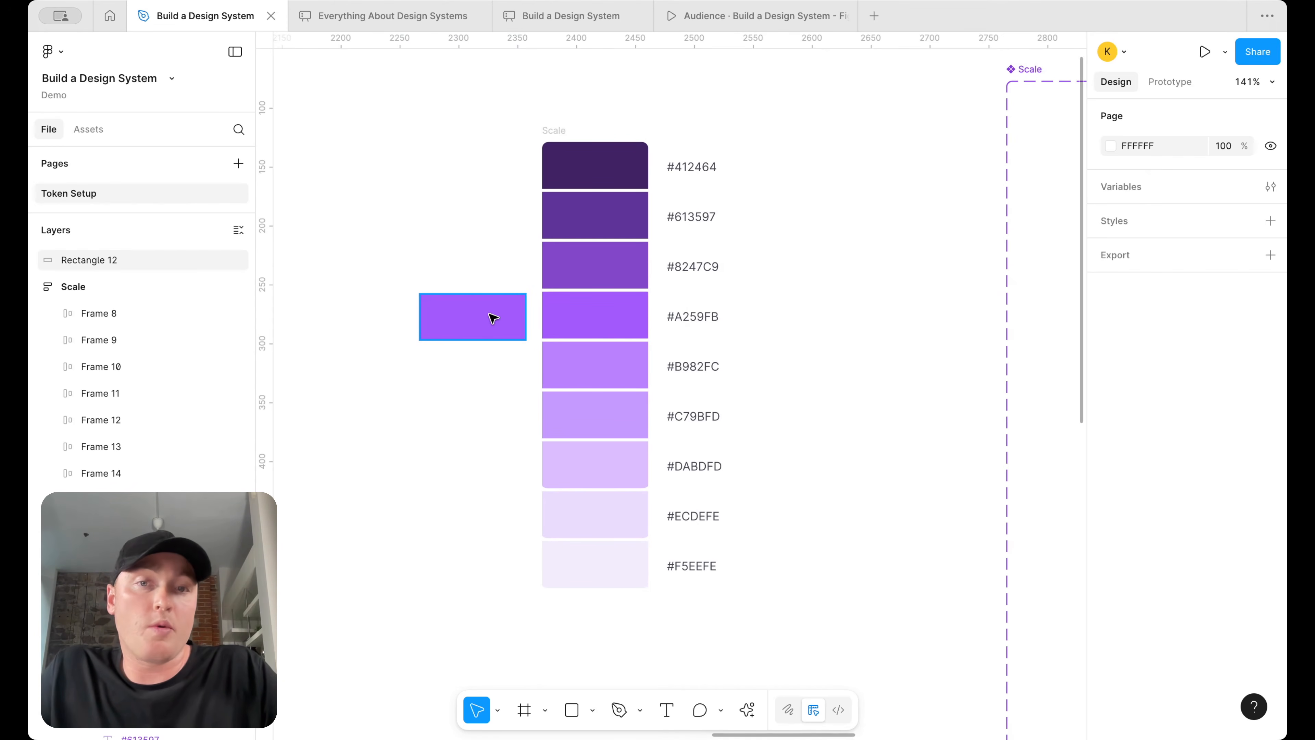
Duplicate the purple rectangle directly below itself and set the copy's fill opacity to 80%
scroll(493, 318, "up", 3)
left_click(487, 316)
left_click_drag(488, 316, 486, 391)
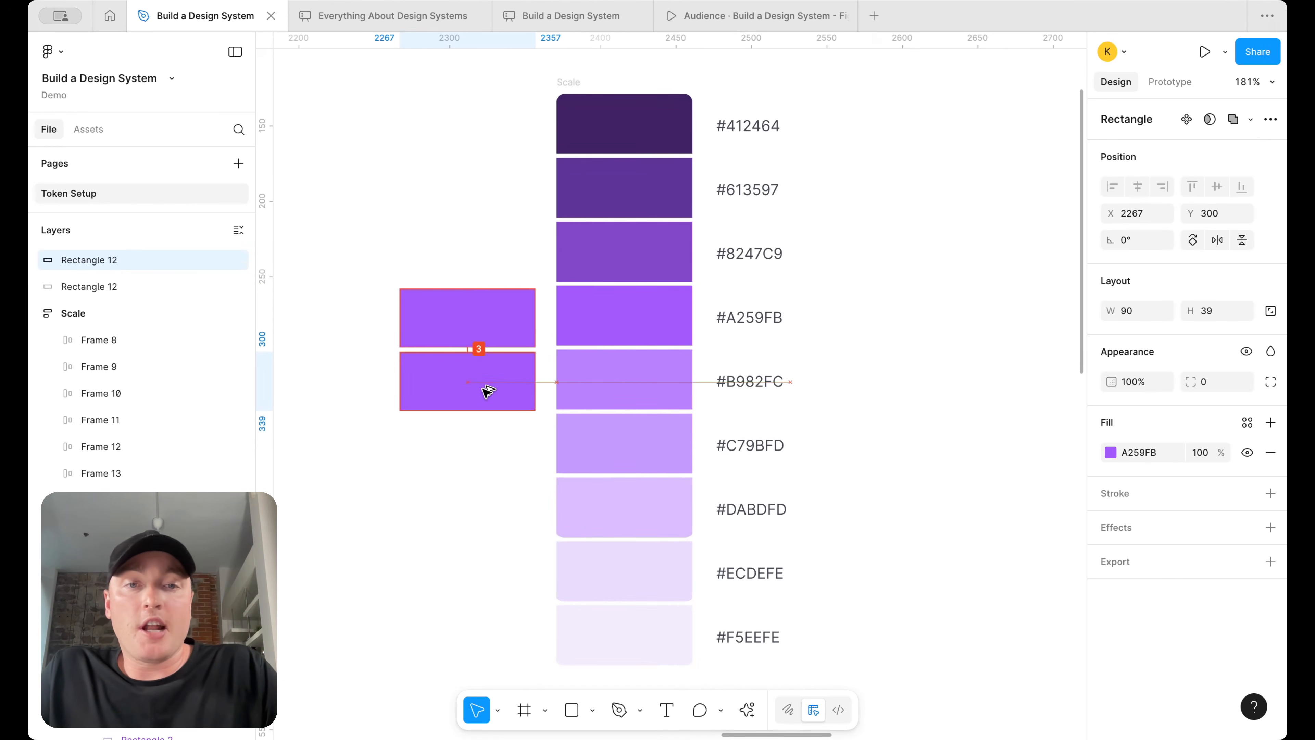
left_click(940, 244)
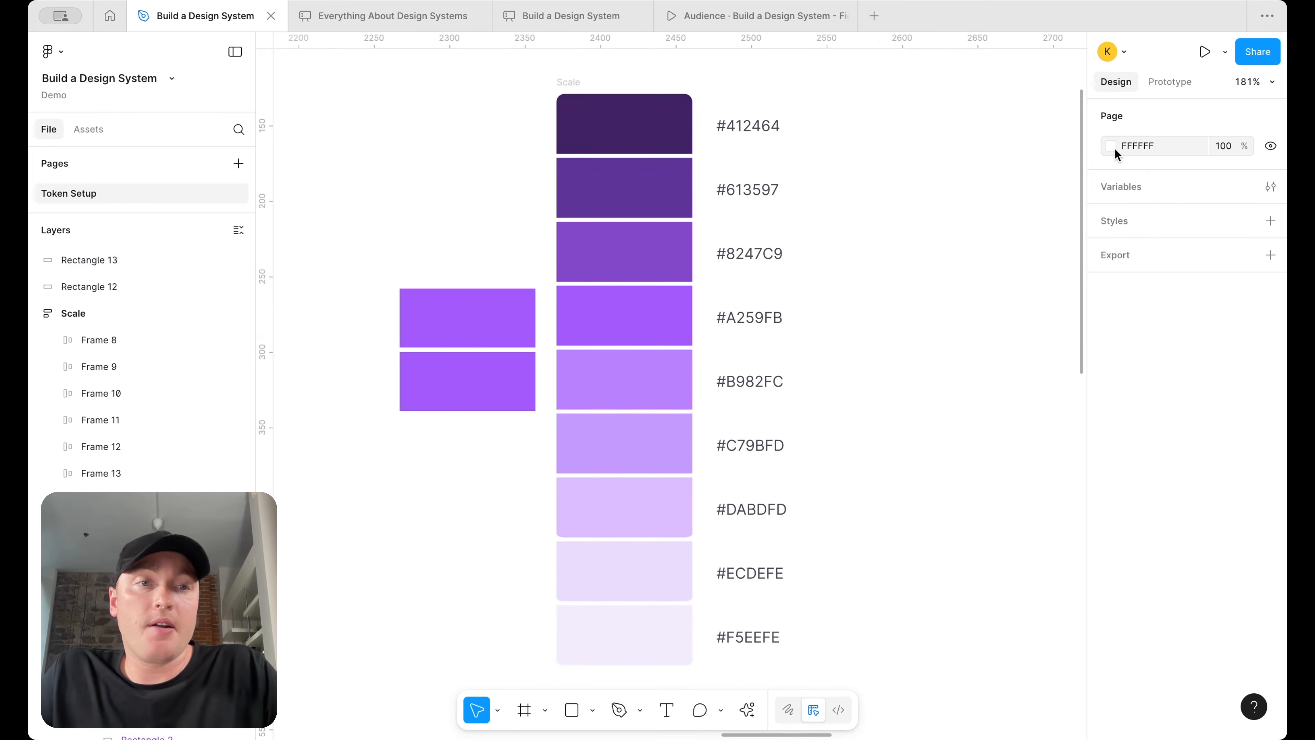
left_click(469, 373)
left_click(1200, 454)
type("80")
key("Return")
Add two more copies of the rectangle down the column with fill opacities of 60% and 40%
left_click_drag(472, 379, 475, 449)
left_click(1202, 453)
type("60")
key("Return")
left_click_drag(443, 450, 448, 515)
left_click(1217, 452)
type("40")
key("Return")
Finish the tint column with two further copies at 20% and 10% fill opacity
left_click_drag(489, 513, 490, 582)
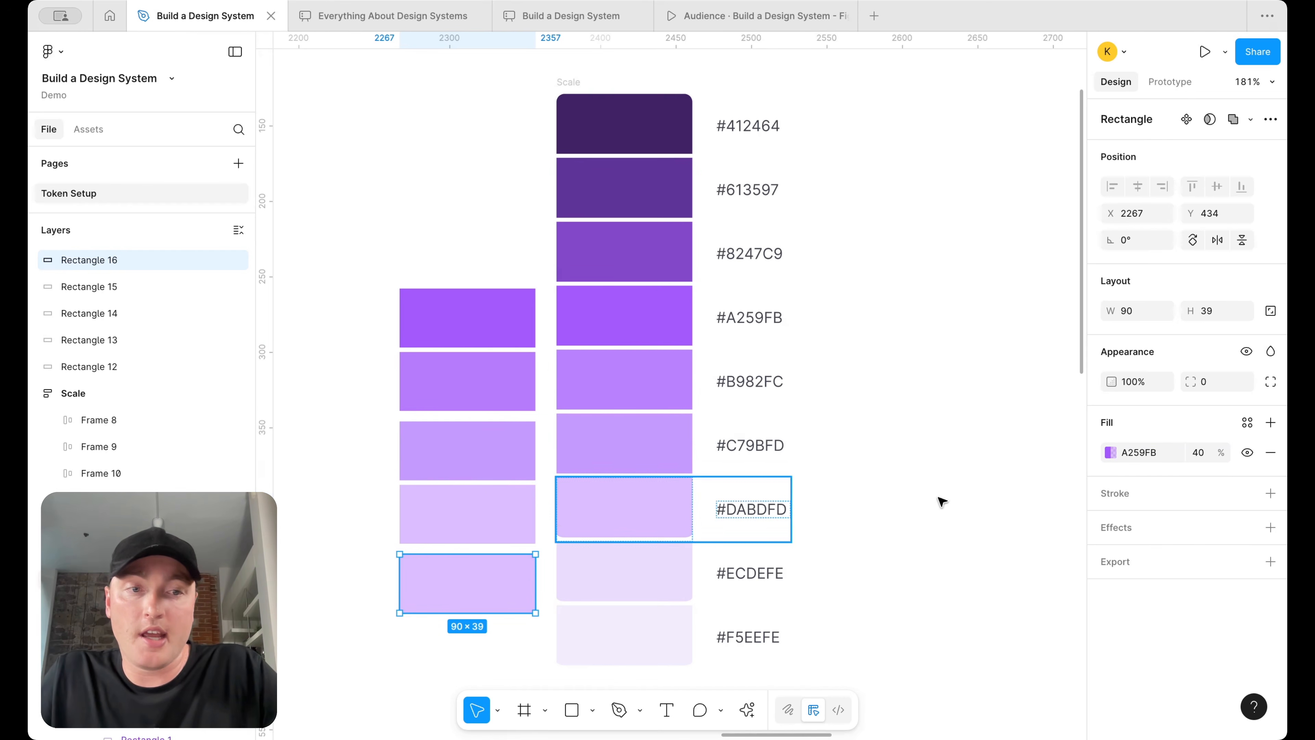
left_click(1199, 450)
type("20")
key("Return")
left_click_drag(473, 580, 475, 645)
left_click(1211, 450)
type("10")
key("Return")
left_click(857, 429)
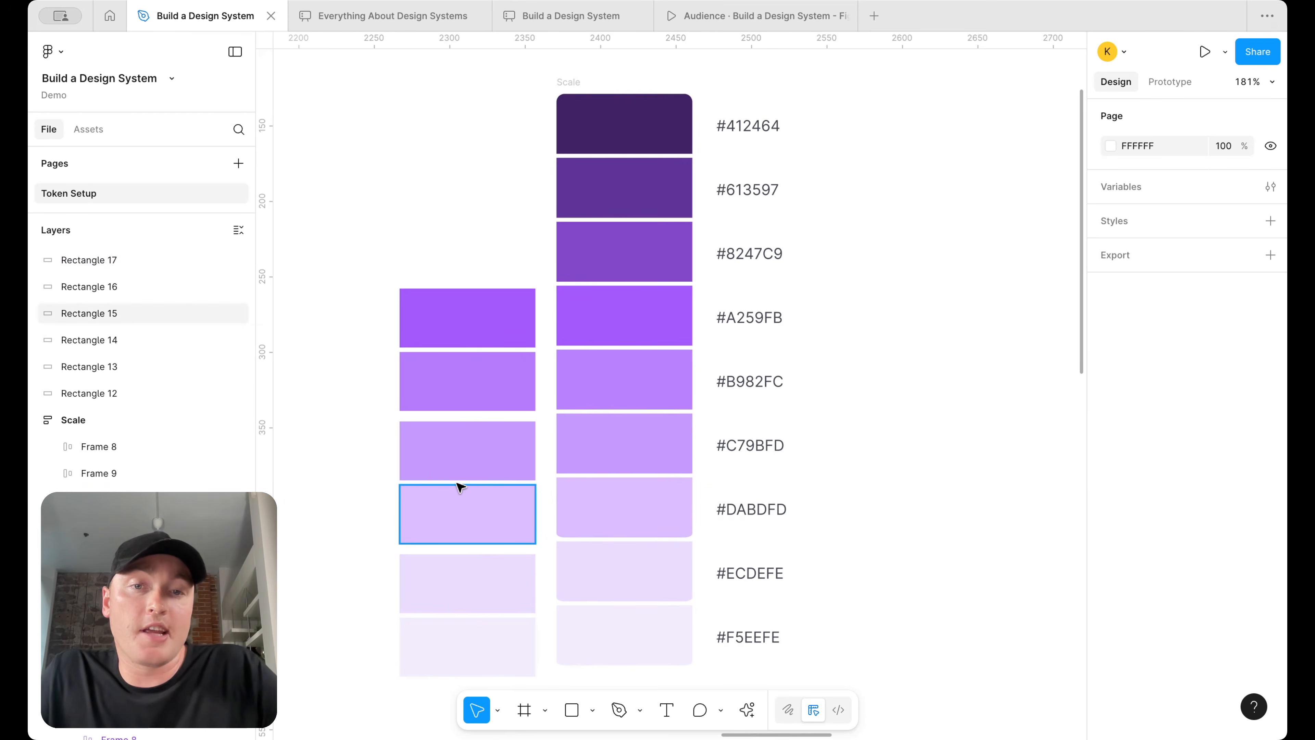
Set the #C79BFD swatch's fill by sampling the 60% tint rectangle beside it, and check its fill value
left_click(602, 429)
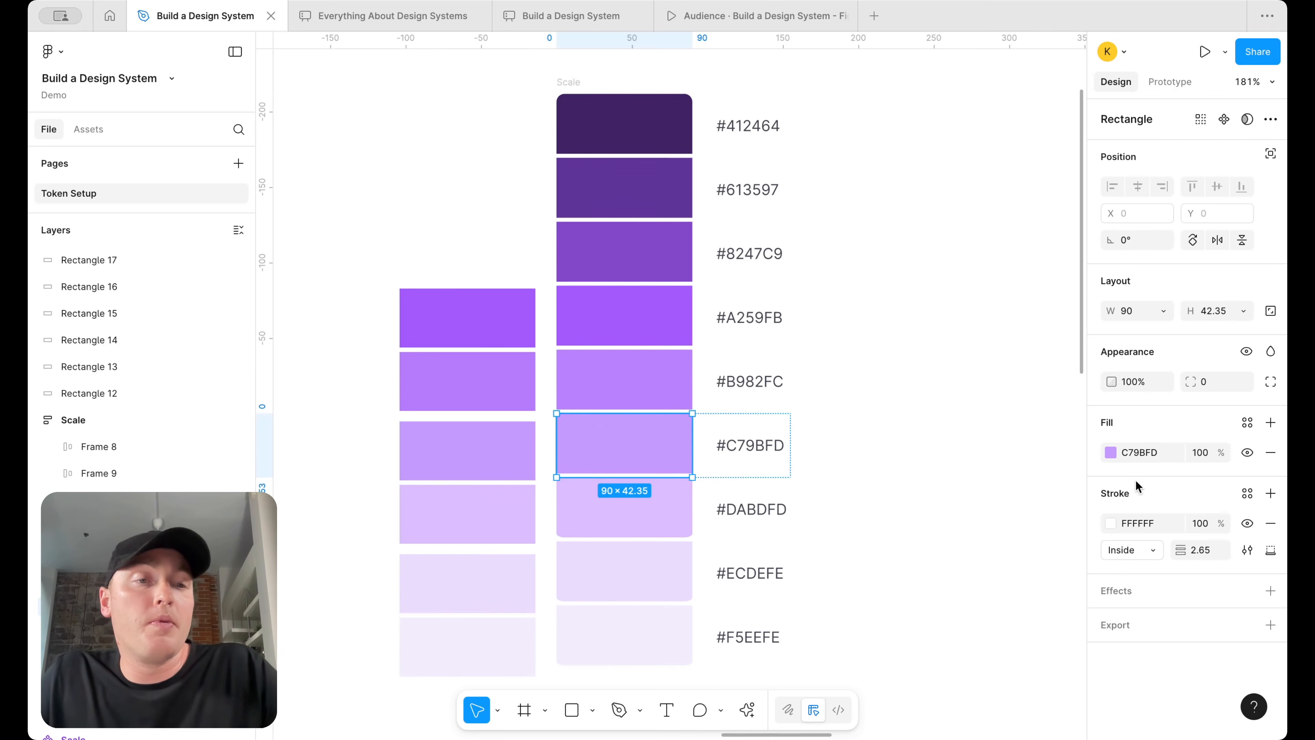
left_click(1110, 453)
left_click(911, 554)
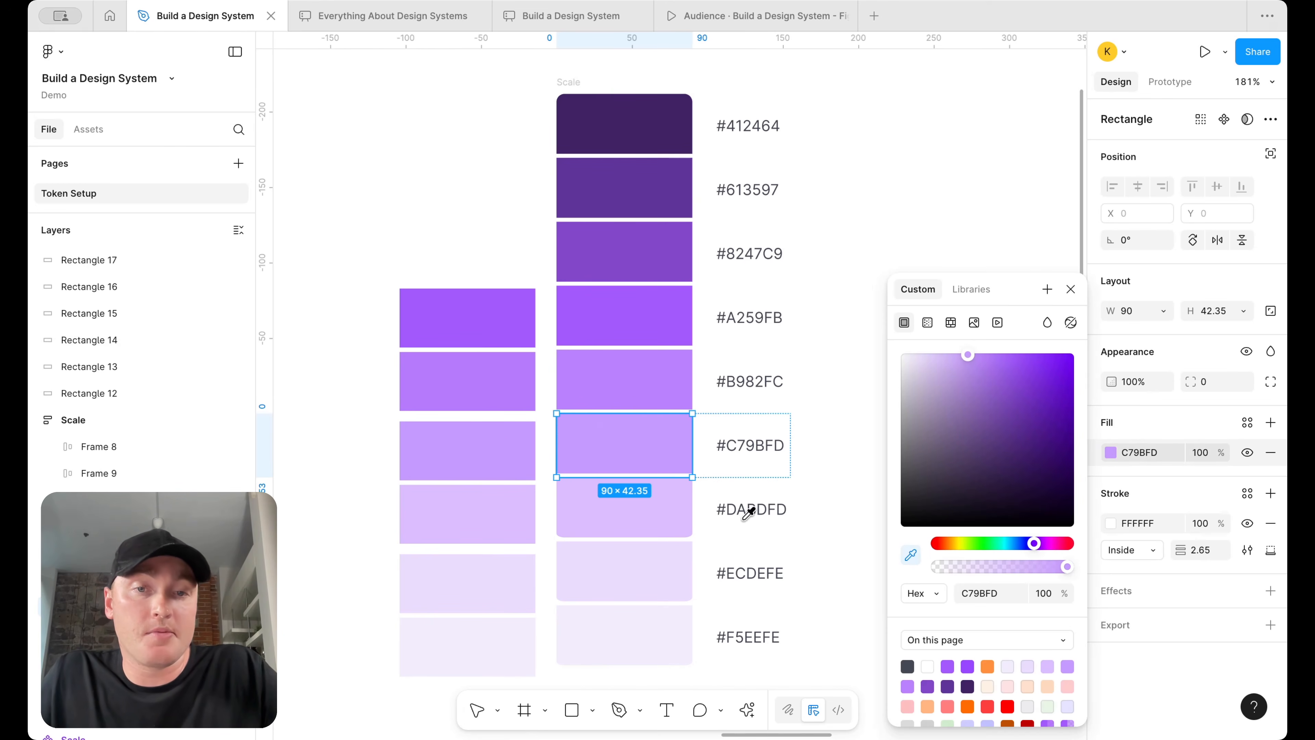
left_click(497, 443)
left_click(906, 152)
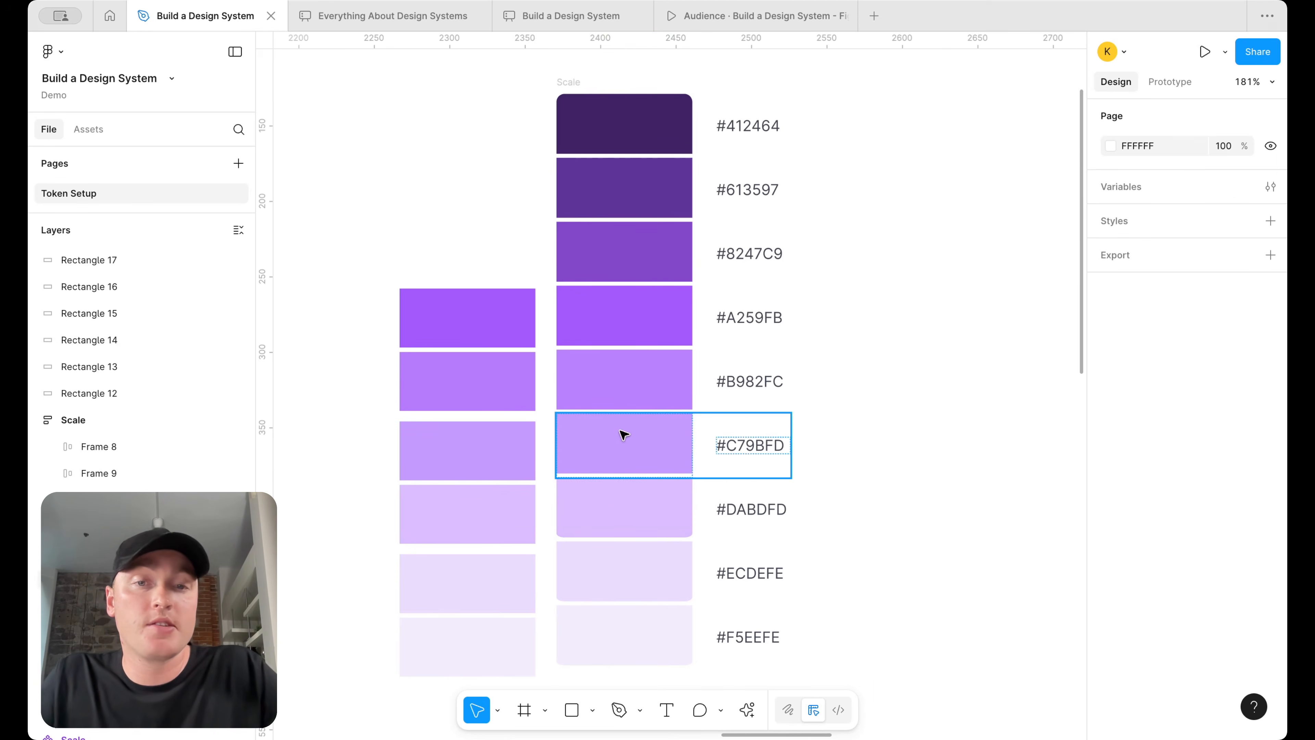
left_click(638, 431)
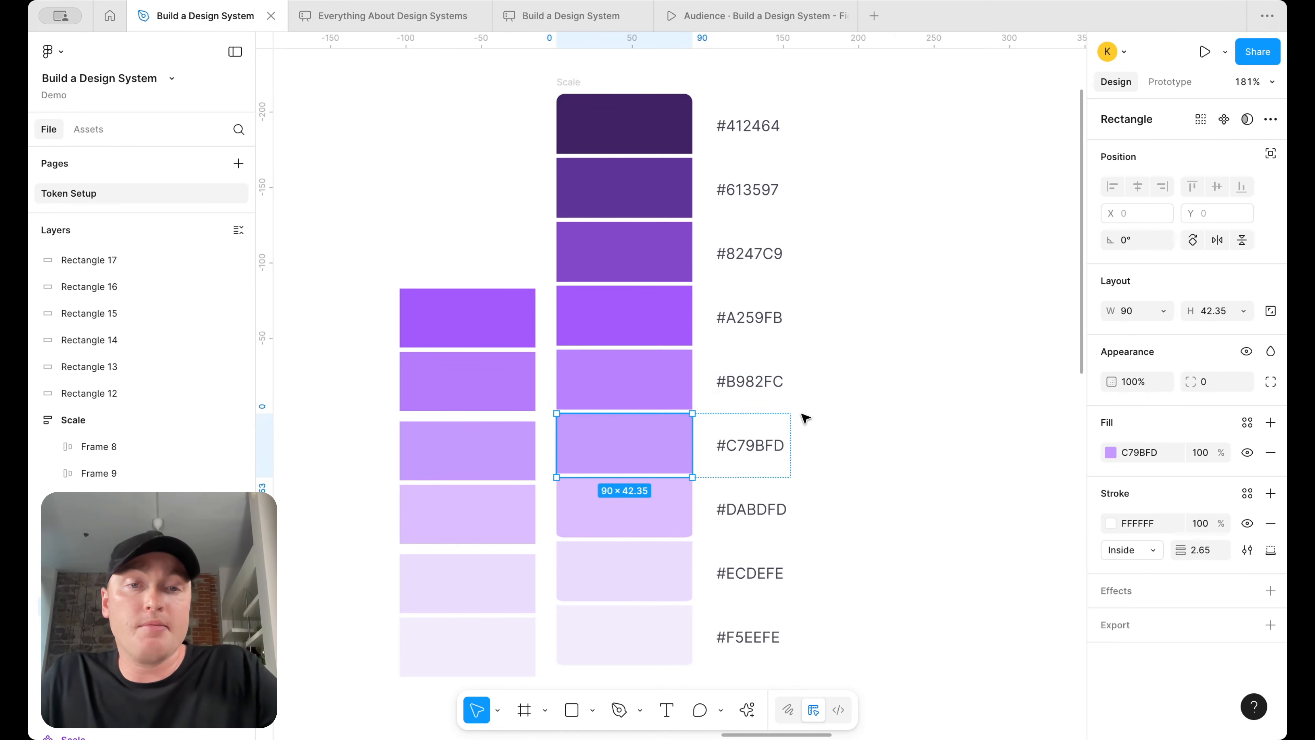
scroll(698, 329, "down", 2)
left_click(858, 360)
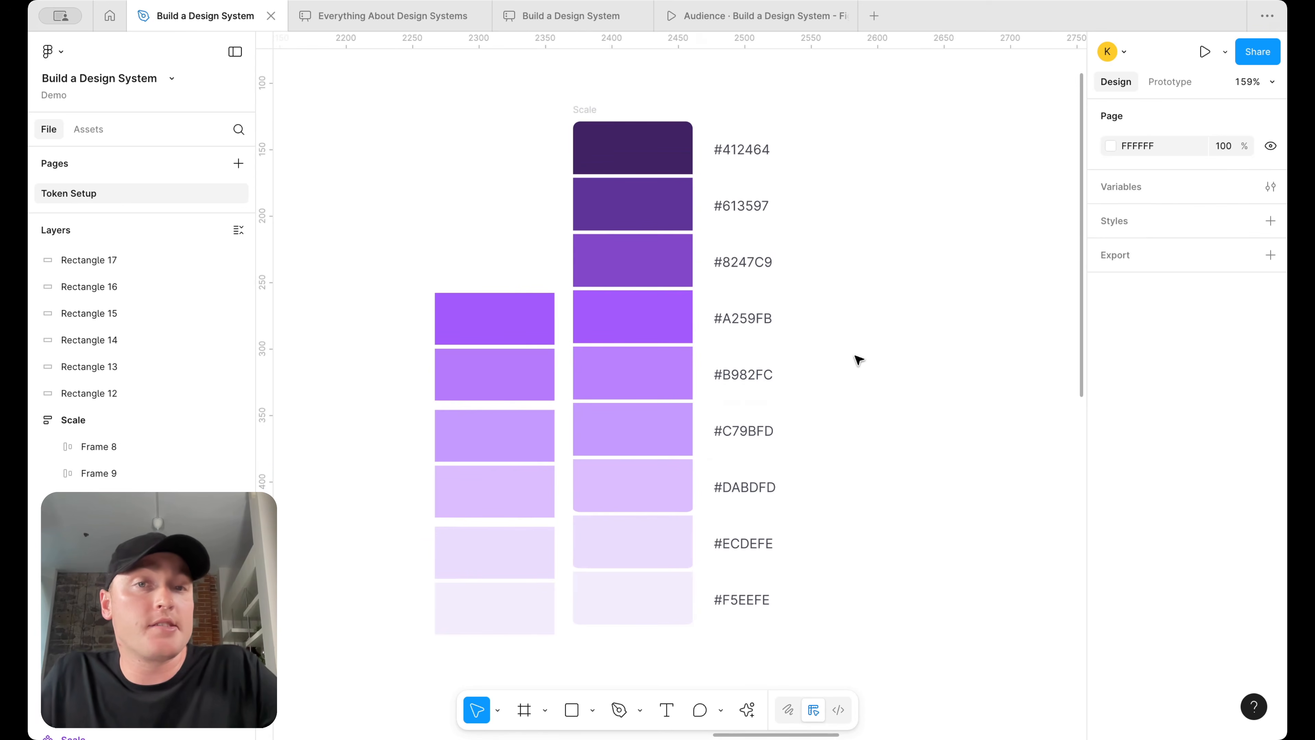
Draw a rectangle about 129 × 154 above the tint column and fill it with black
left_click(576, 710)
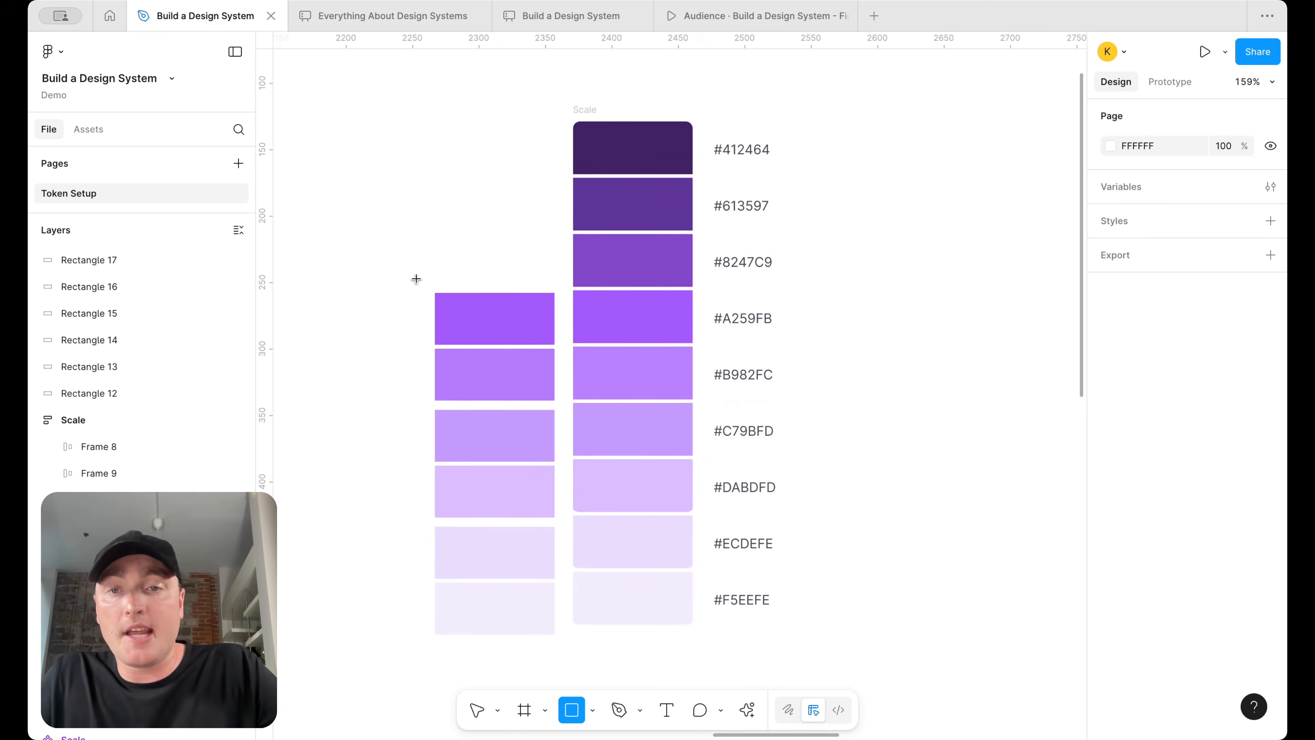
mouse_move(402, 294)
left_mouse_down()
mouse_move(557, 87)
mouse_move(573, 88)
left_mouse_up()
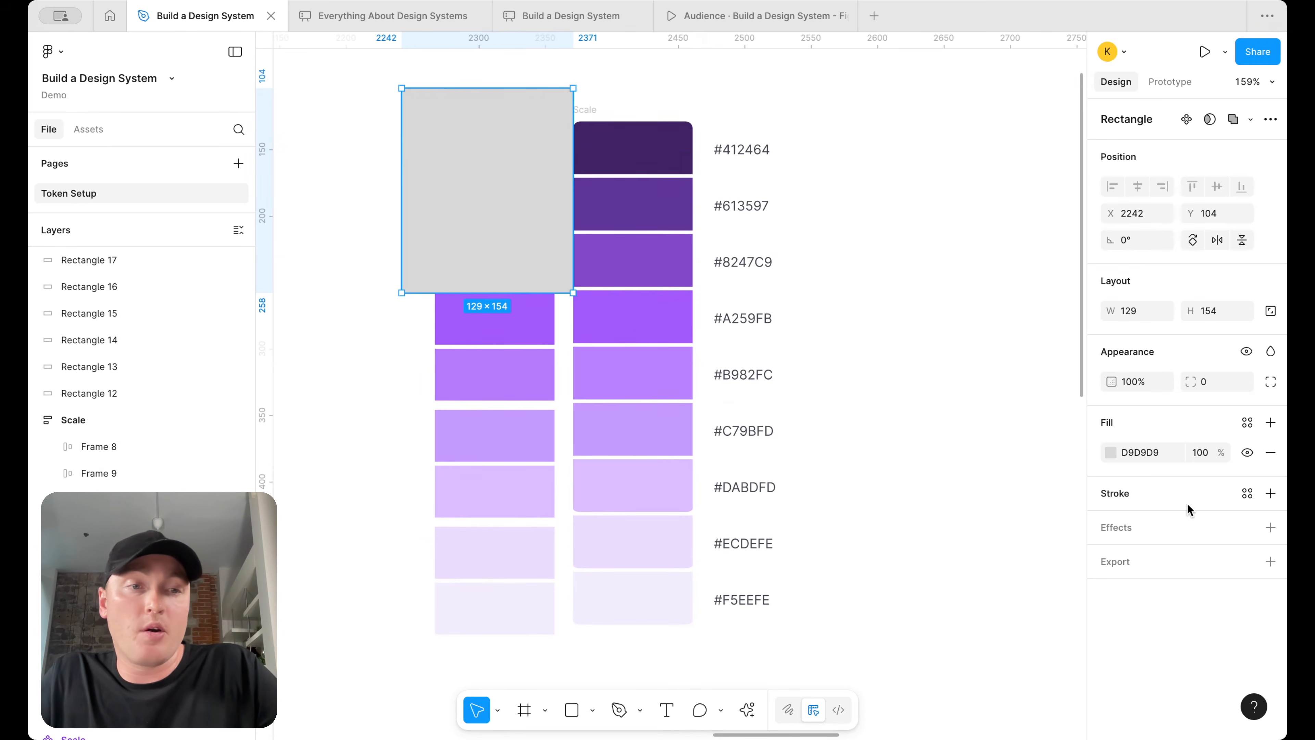
left_click(1111, 453)
left_click_drag(1024, 453, 833, 544)
Copy the base purple rectangle onto the lower part of the black background at Y 208 and bring it to the front
left_click_drag(480, 292, 504, 254)
left_click(499, 317)
right_click(504, 254)
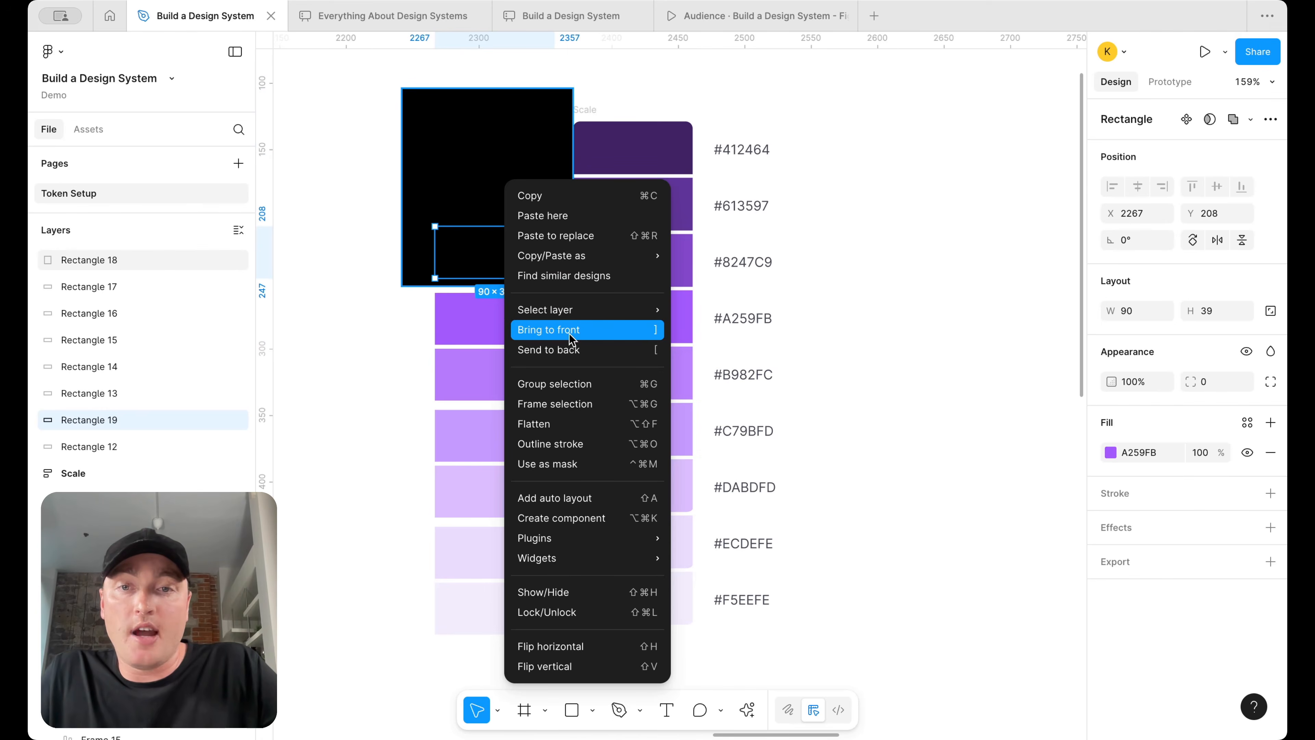
left_click(533, 334)
Set the fill opacity of the purple copy over the black background to 80%
left_click(1198, 452)
type("80")
key("Return")
Duplicate the 80% shade upward to Y 170 on the black background and set the copy's fill opacity to 60%
scroll(490, 259, "up", 5)
left_click_drag(490, 256, 510, 149)
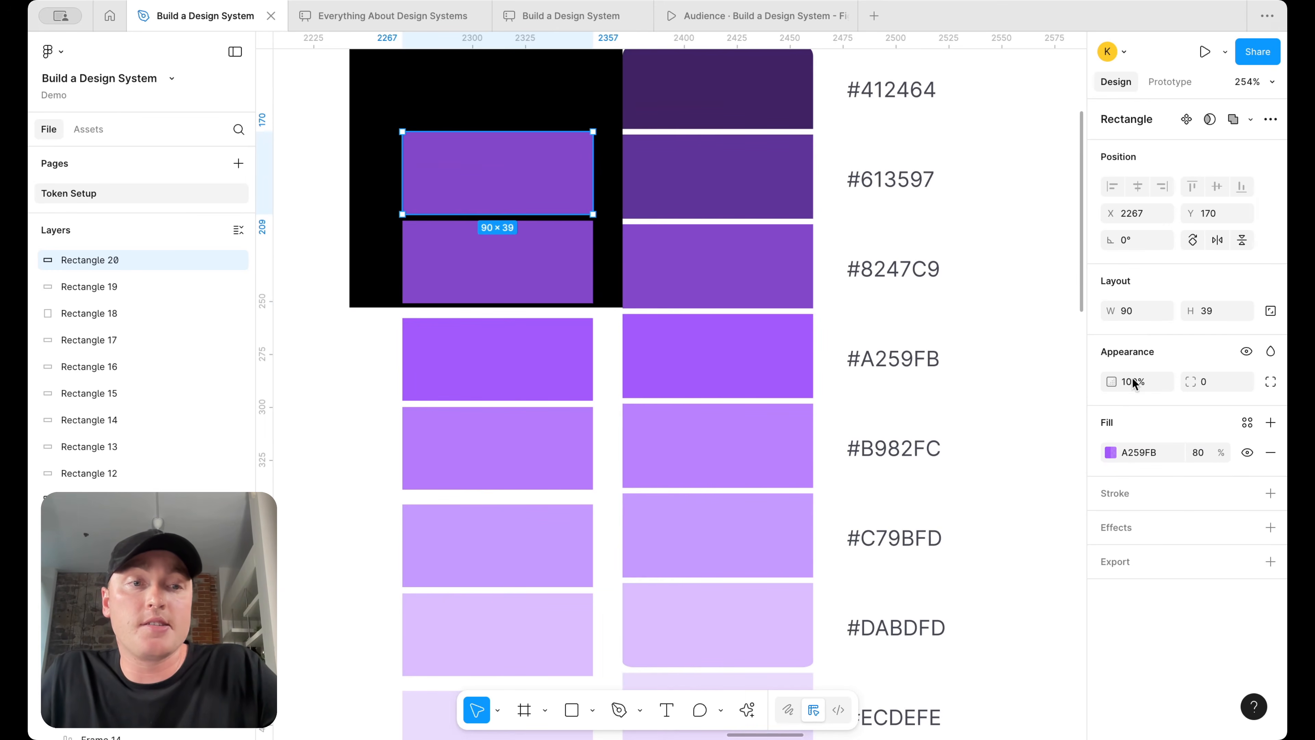
left_click(1197, 453)
type("60")
key("Return")
Duplicate the 60% shade above itself on the black background and set the copy's fill opacity to 40%
scroll(860, 431, "up", 3)
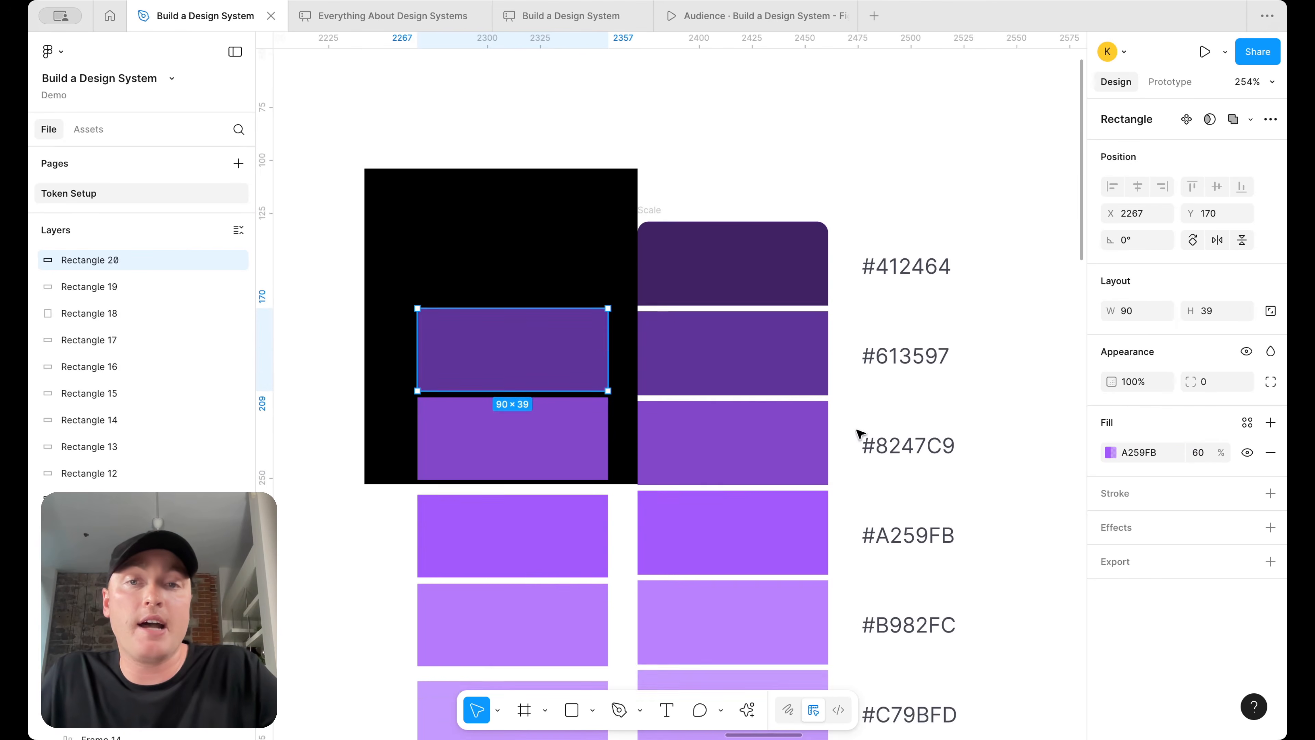
left_click_drag(560, 379, 562, 285, "alt")
left_click(1198, 453)
type("40")
key("Return")
left_click(818, 207)
scroll(818, 207, "down", 8)
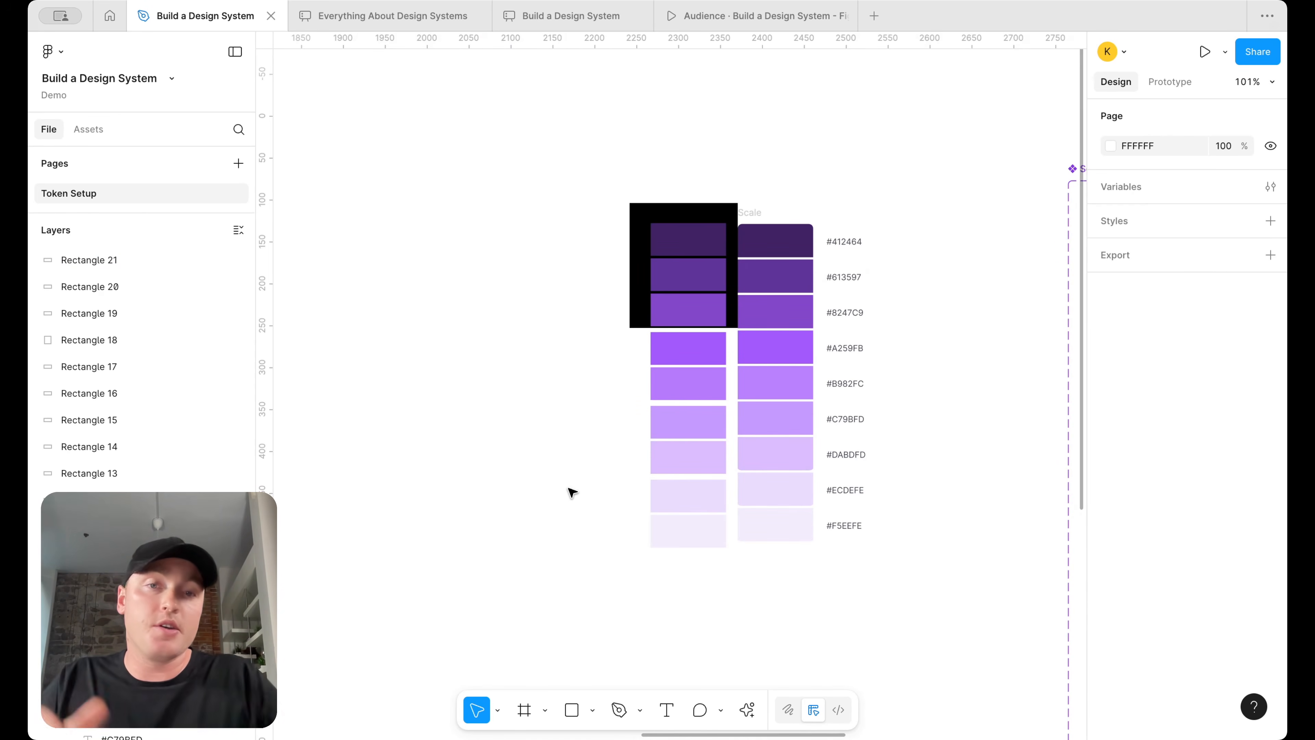
Open the file's Variables window, then reposition it beside the color scales and make it narrower and taller
left_click(1271, 187)
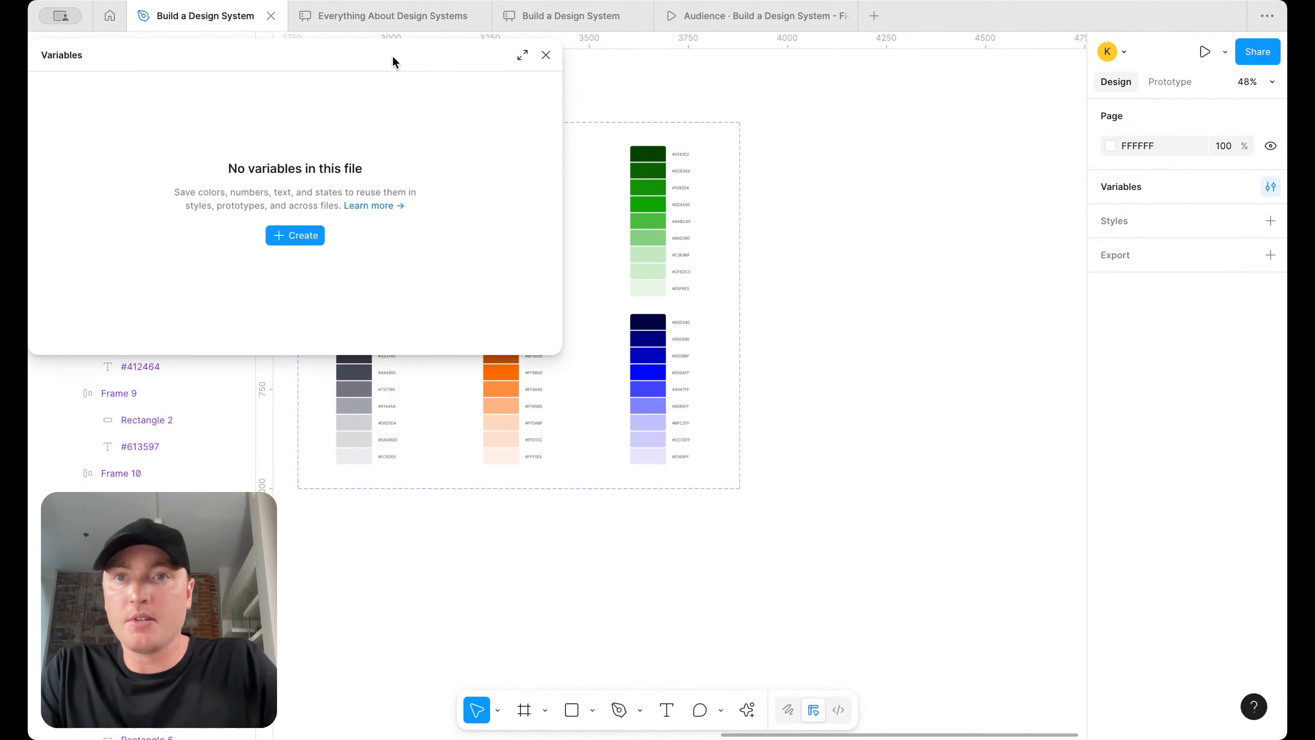
left_click_drag(394, 58, 1051, 70)
left_click_drag(683, 150, 875, 146)
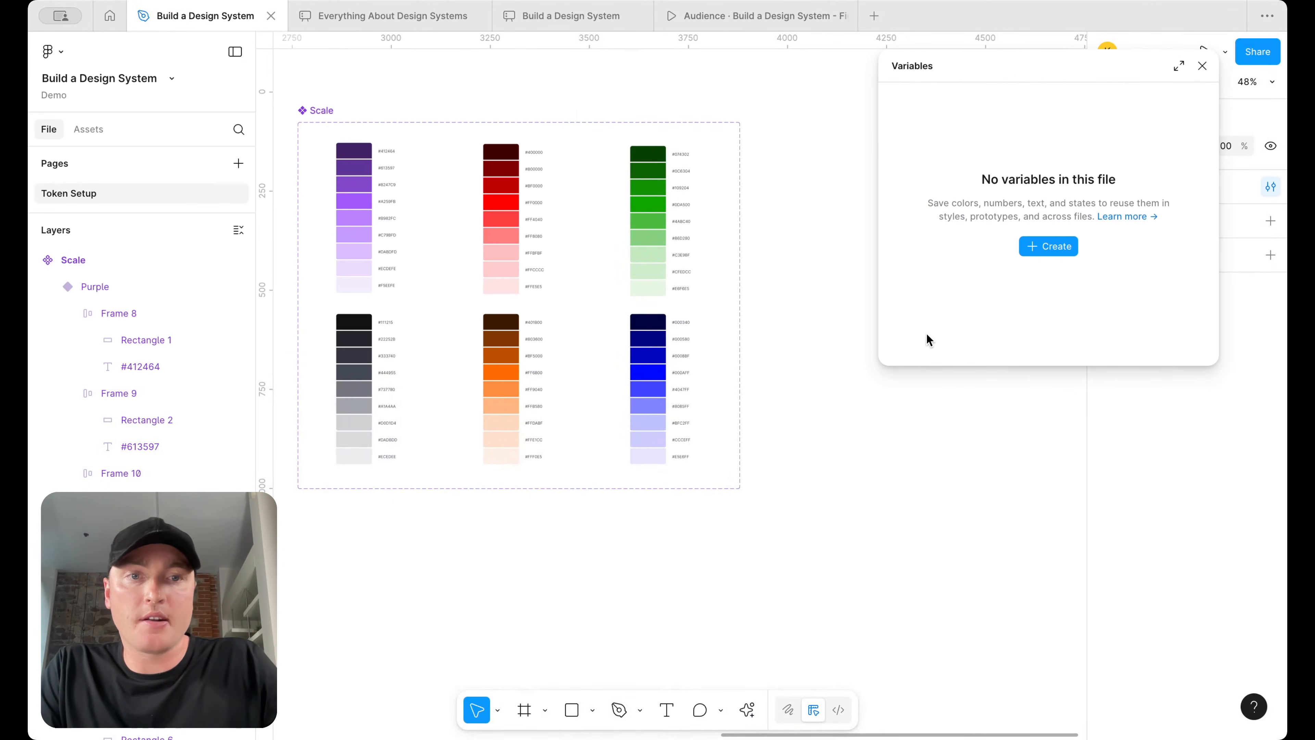
left_click_drag(986, 73, 883, 68)
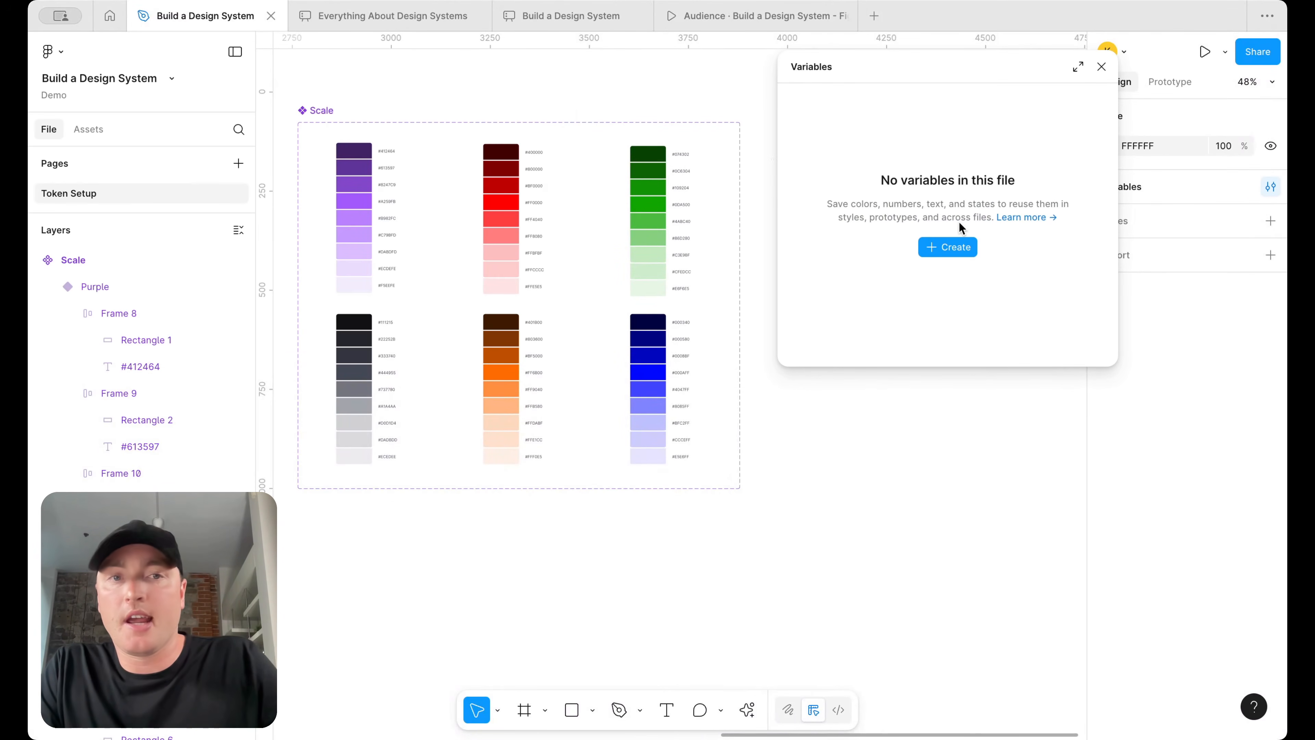
left_click(953, 249)
left_click(1069, 345)
left_click_drag(1034, 365, 1033, 548)
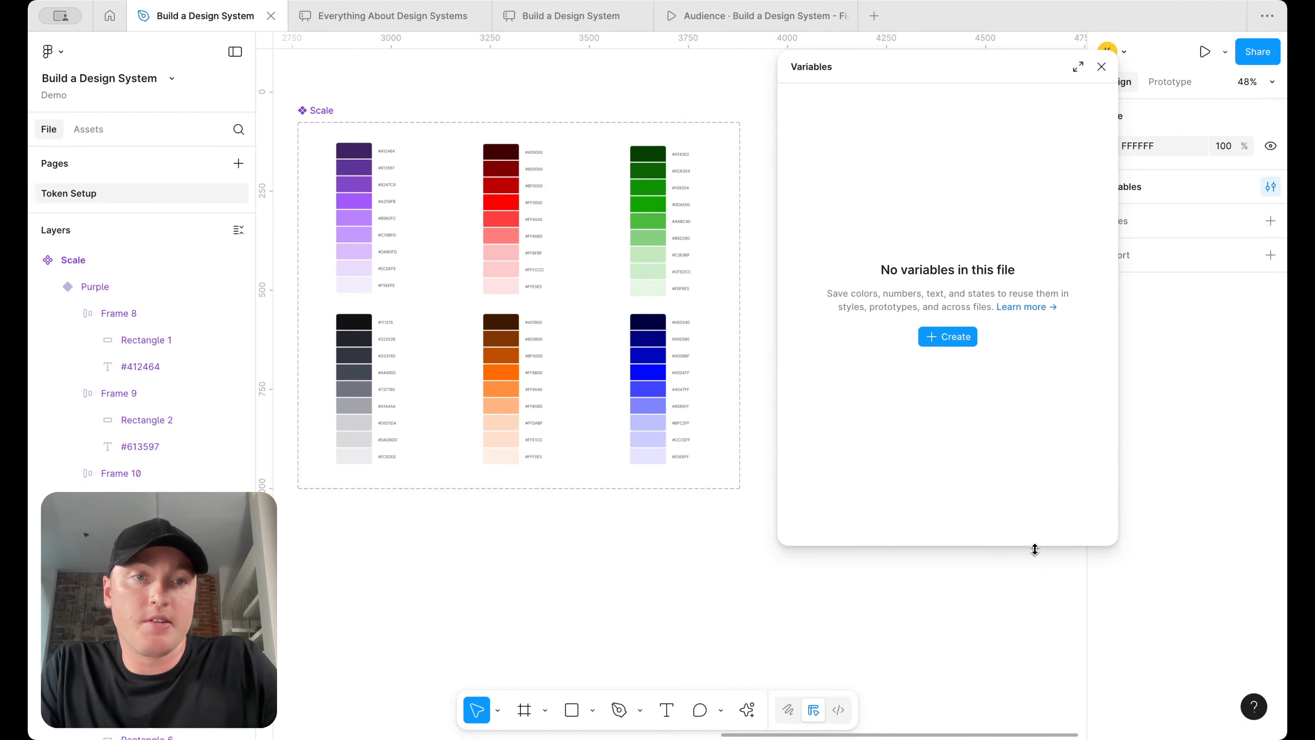
Create a color variable named purple, widening the Variables window so its value column shows
left_click(952, 341)
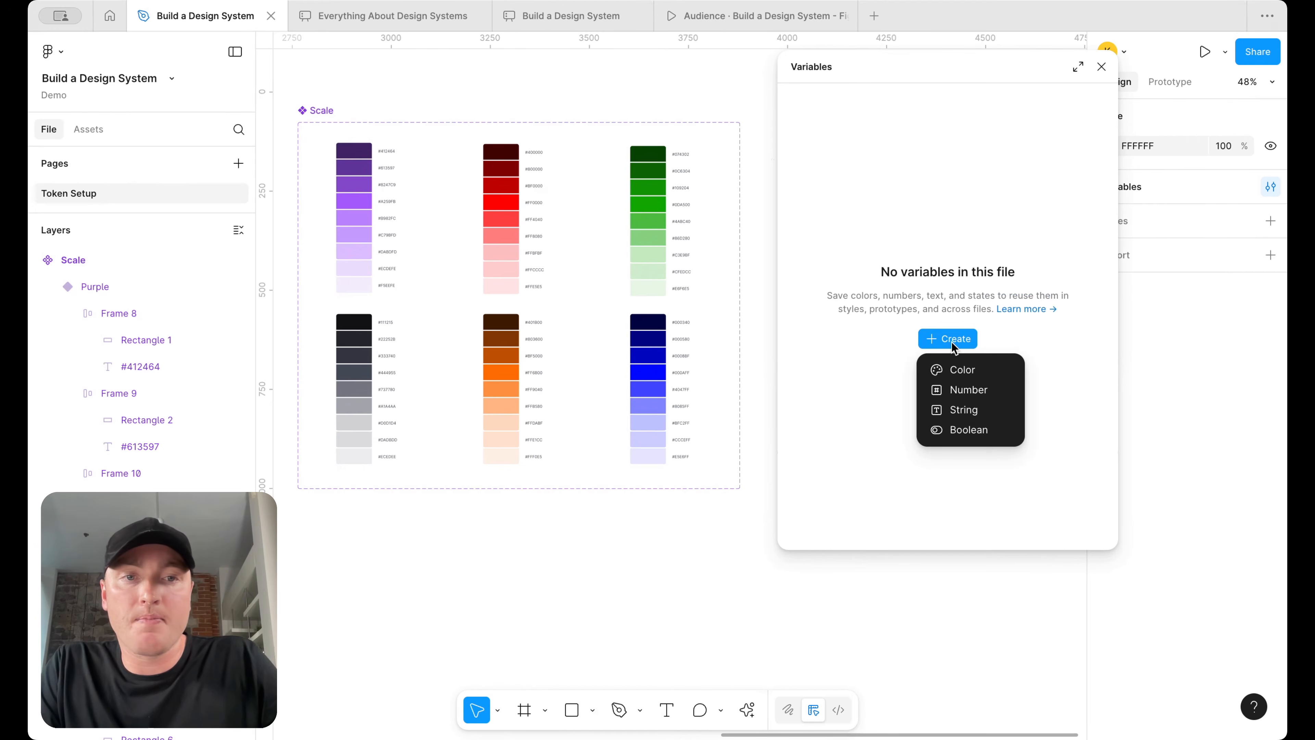
left_click(962, 371)
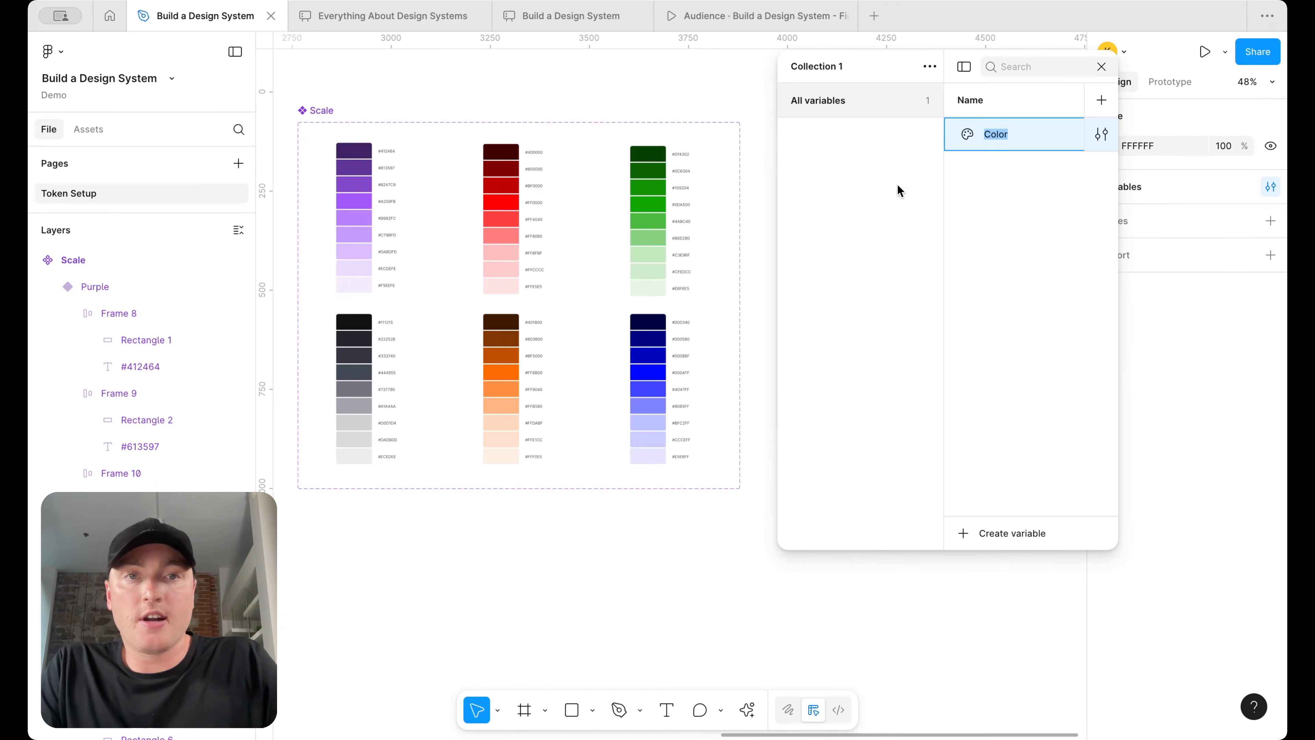
scroll(686, 187, "up", 5)
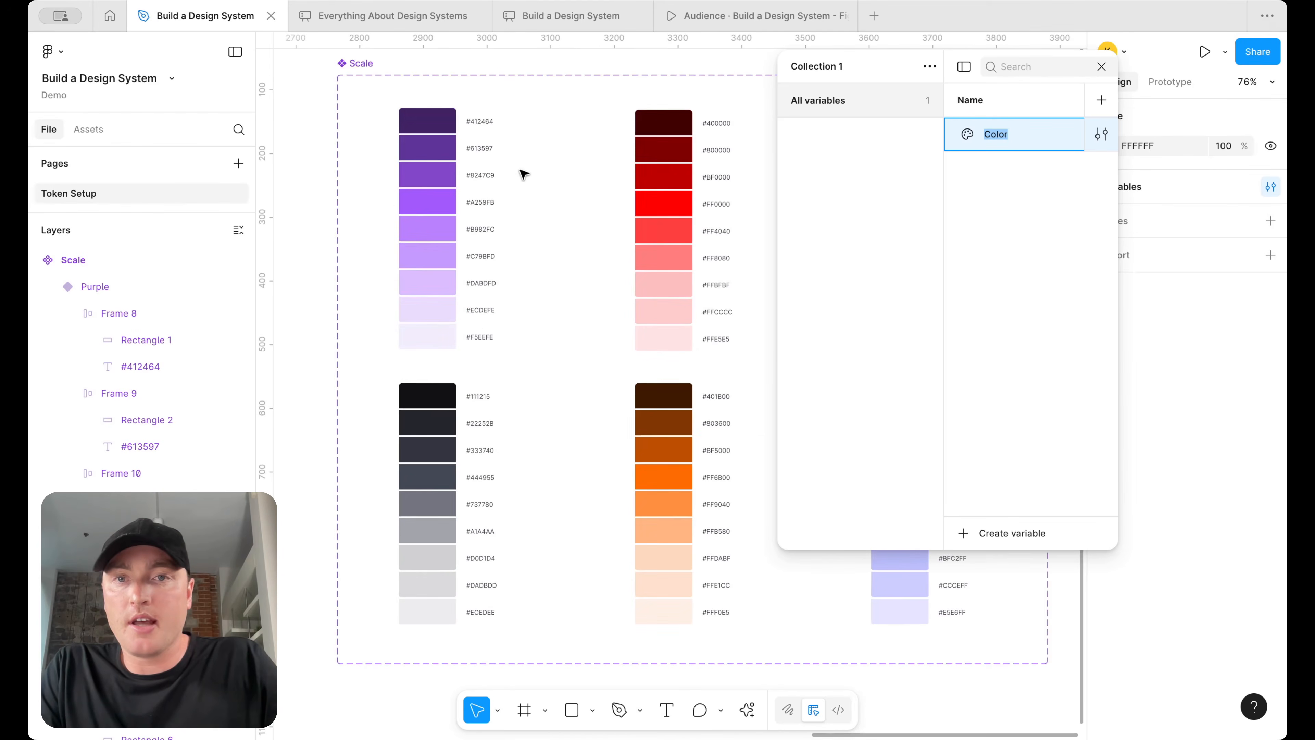
left_click_drag(775, 190, 557, 191)
double_click(769, 135)
type("purple")
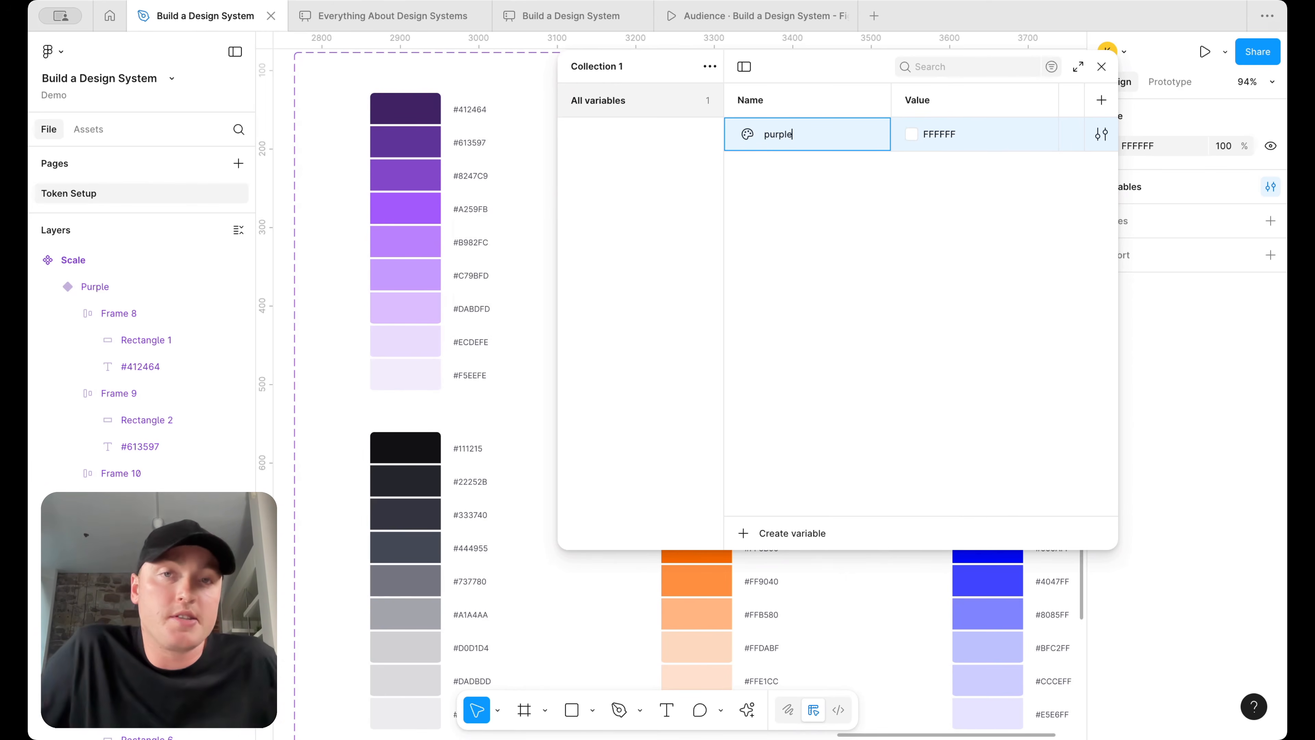
key("Return")
Rename the variable collection as Brand
left_click(709, 66)
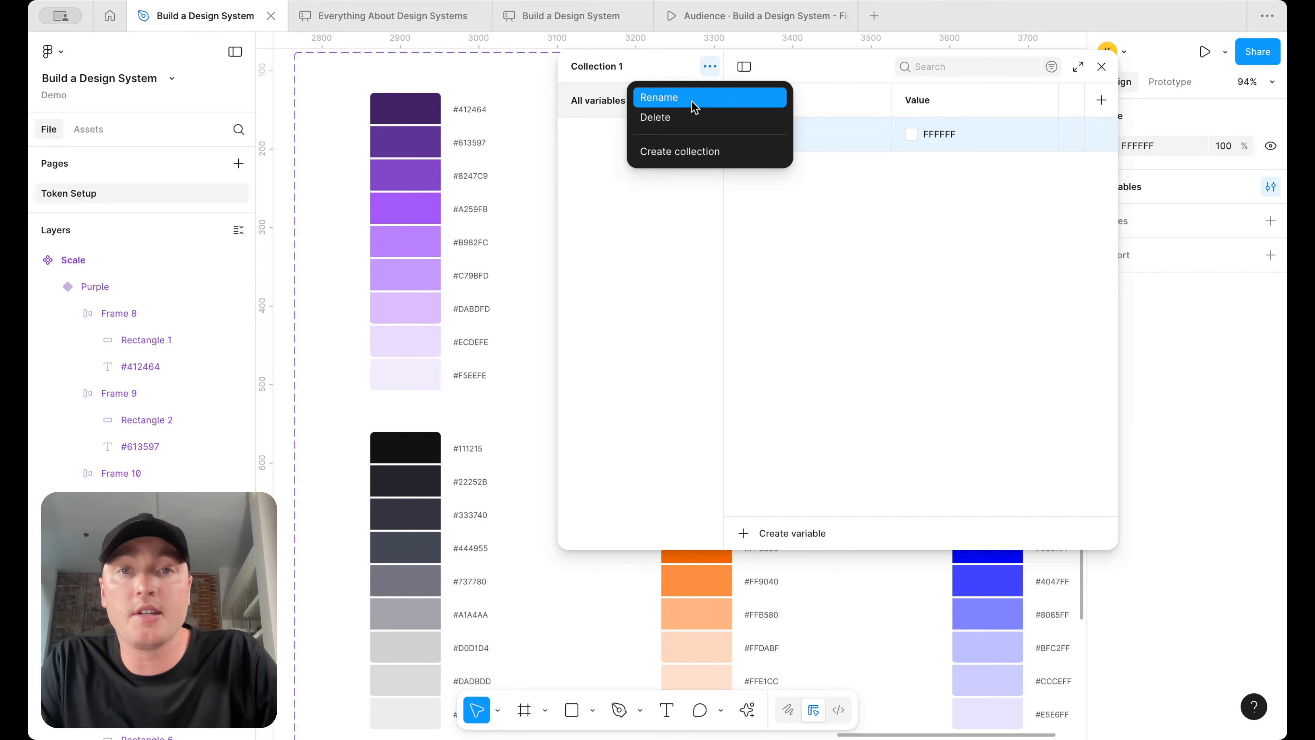
left_click(693, 99)
type("Brand")
key("Return")
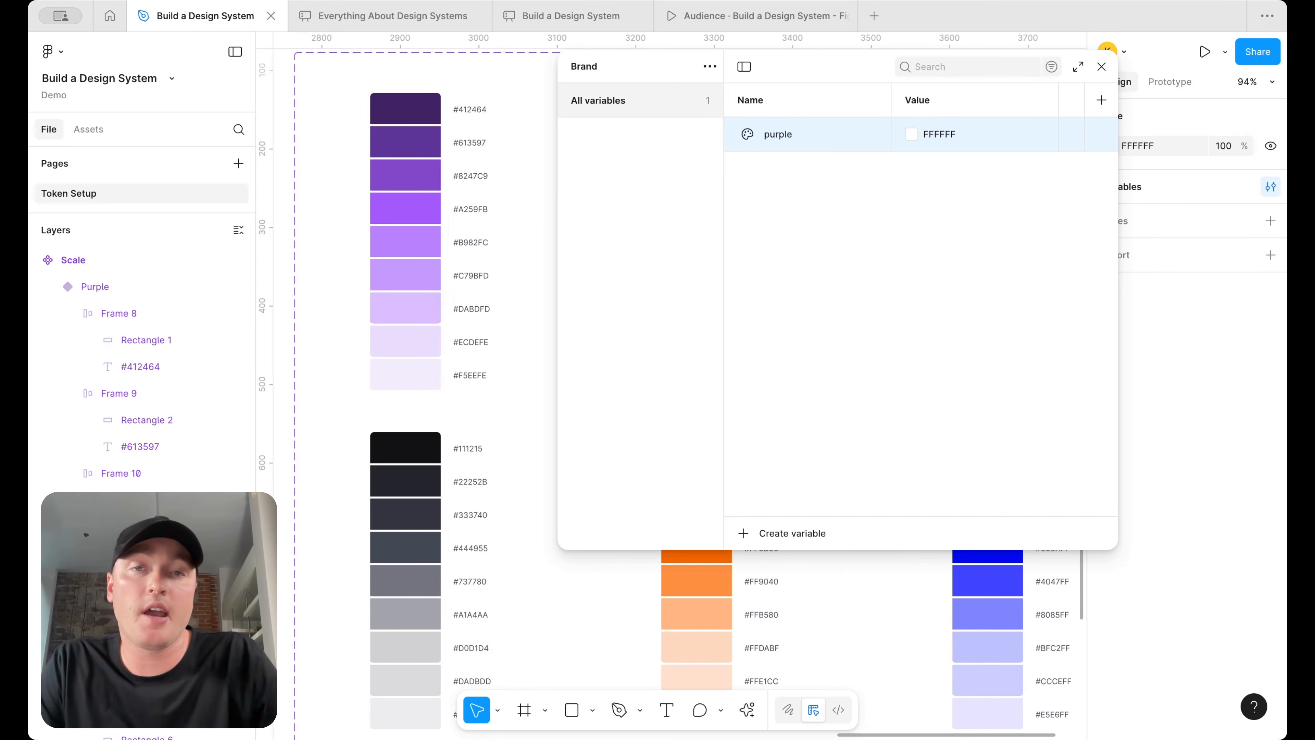
Rename the purple variable as purple/100 so that it sits in a purple group
left_click(938, 135)
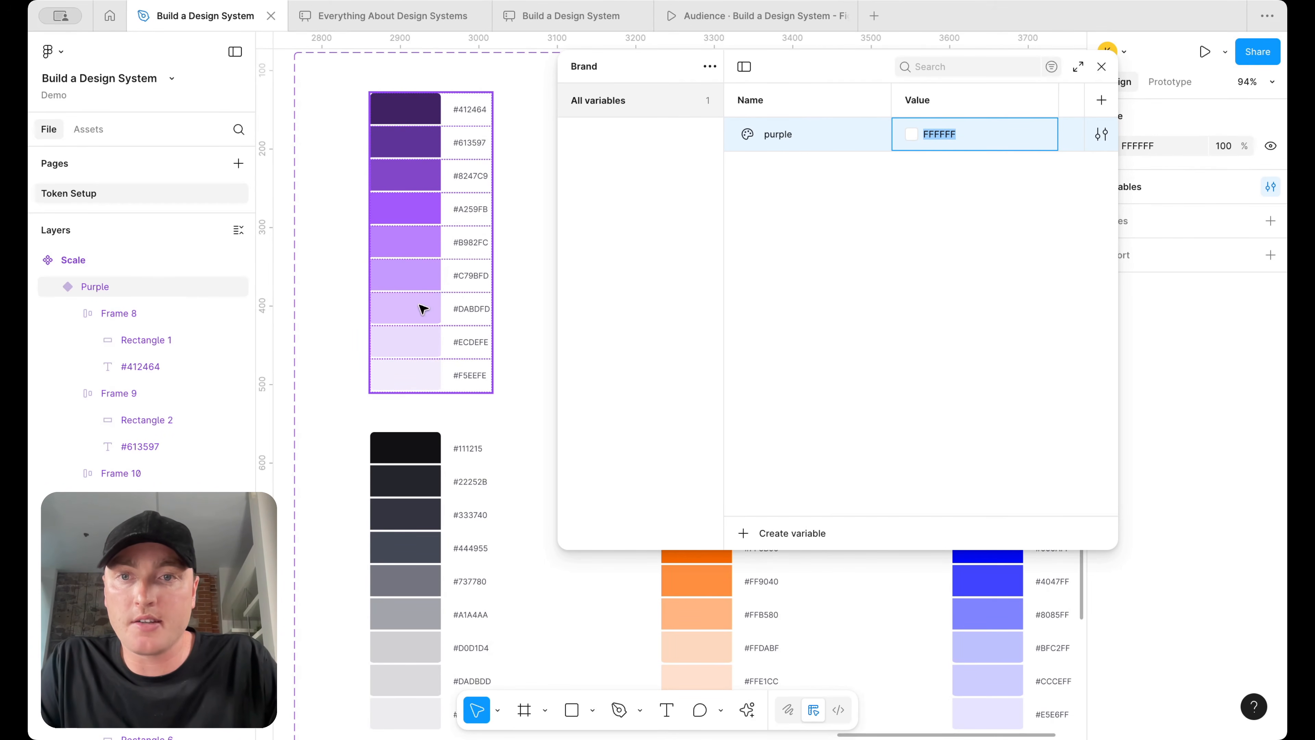
double_click(818, 135)
left_click(821, 134)
type("/100")
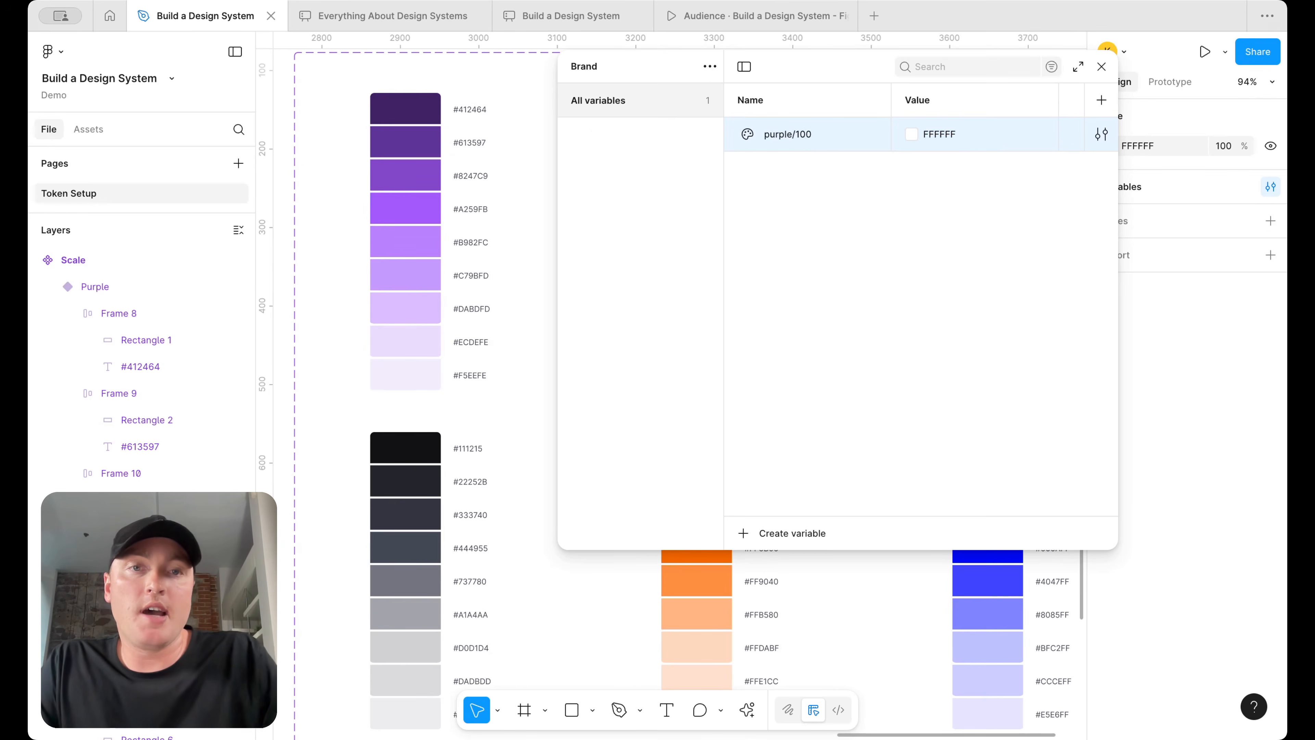
key("Return")
Duplicate the purple 100 variable repeatedly until the group holds nine color variables
key("Return")
key("Return")
key("Return")
key("Return")
key("Return")
key("Return")
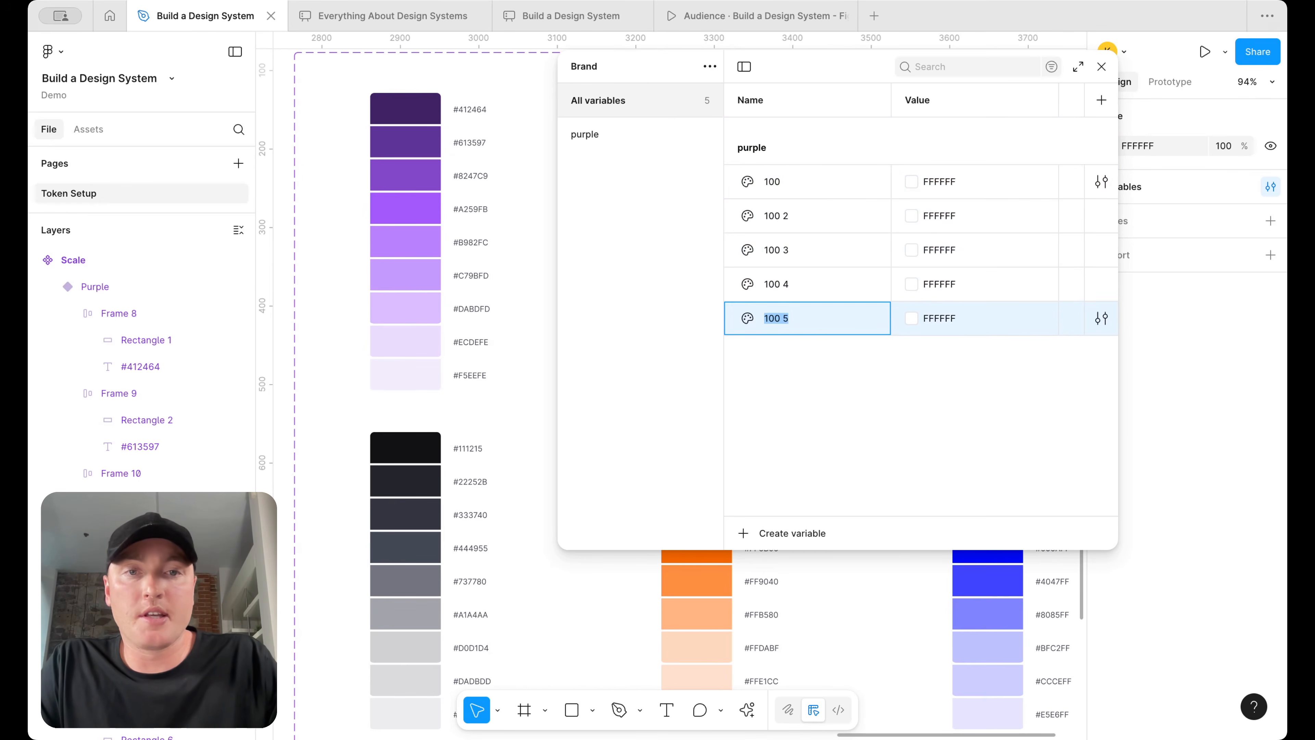
key("Return")
key("Return")
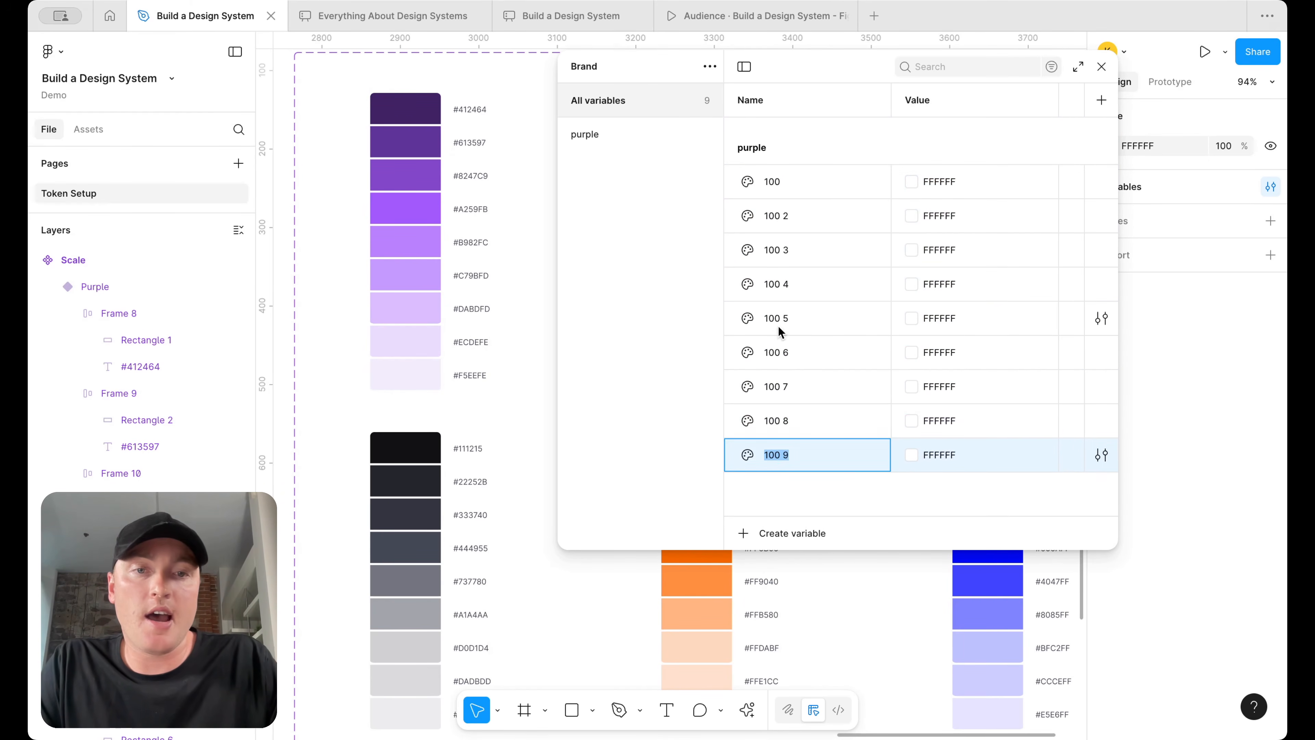
Rename the second, third and fourth purple variables as 200, 300 and 400
double_click(786, 216)
type("200")
key("Return")
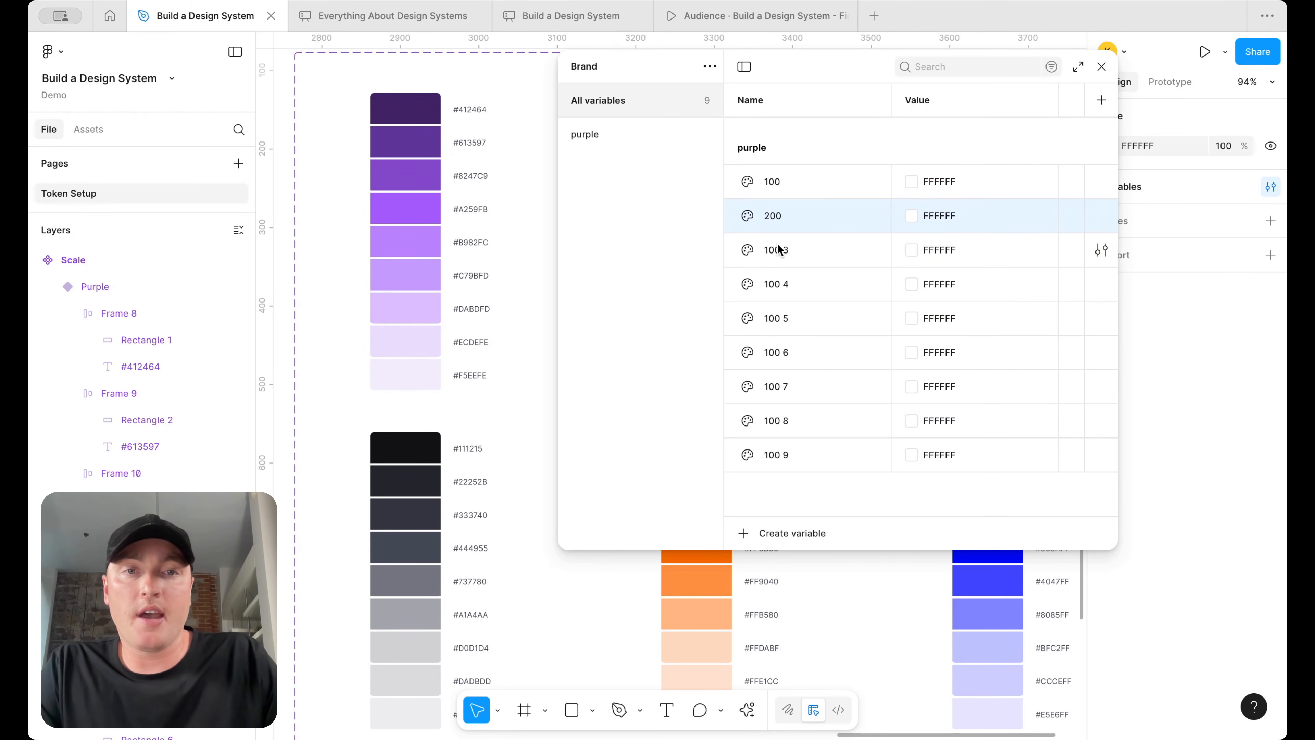
double_click(781, 249)
type("300")
key("Return")
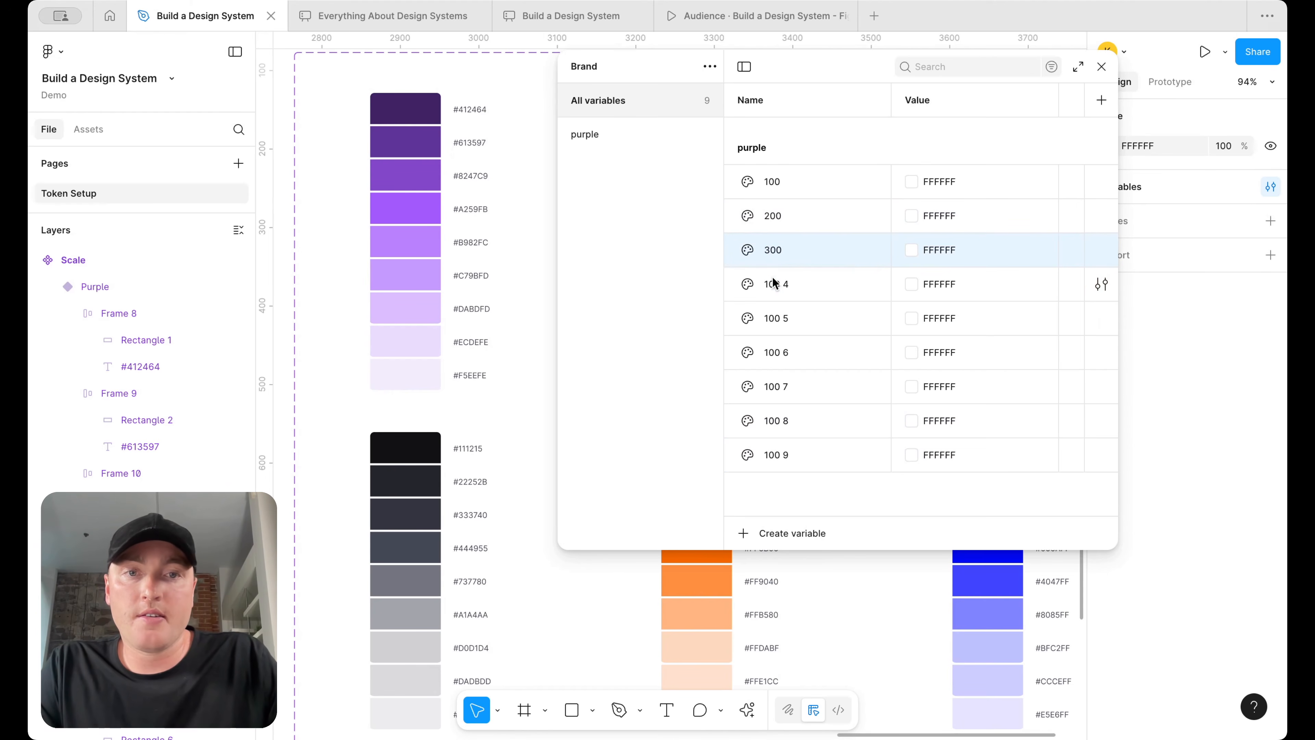
double_click(782, 284)
type("400")
key("Return")
Rename the fifth and sixth purple variables as 500 and 600
double_click(770, 318)
type("500")
key("Return")
double_click(777, 353)
type("600")
key("Return")
Try to rename both the seventh and the eighth purple variables as 800
double_click(786, 388)
type("800")
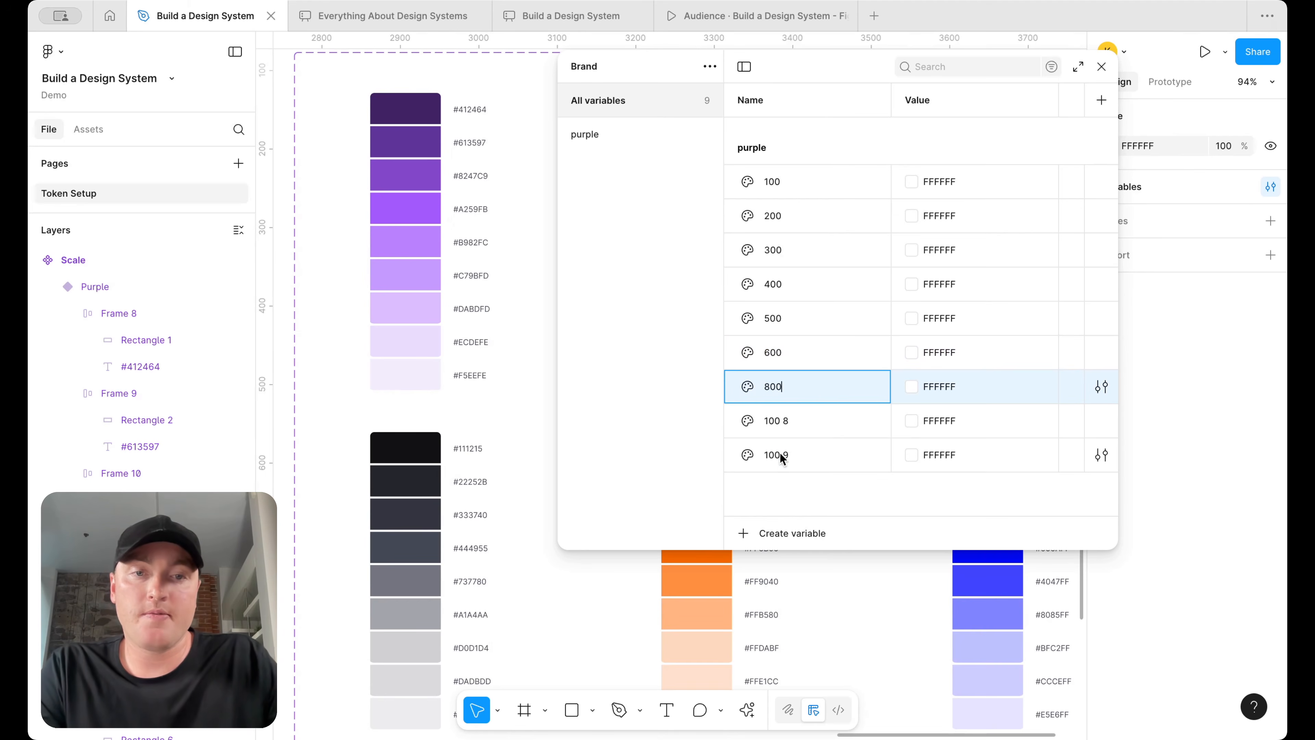
key("Return")
double_click(786, 420)
type("800")
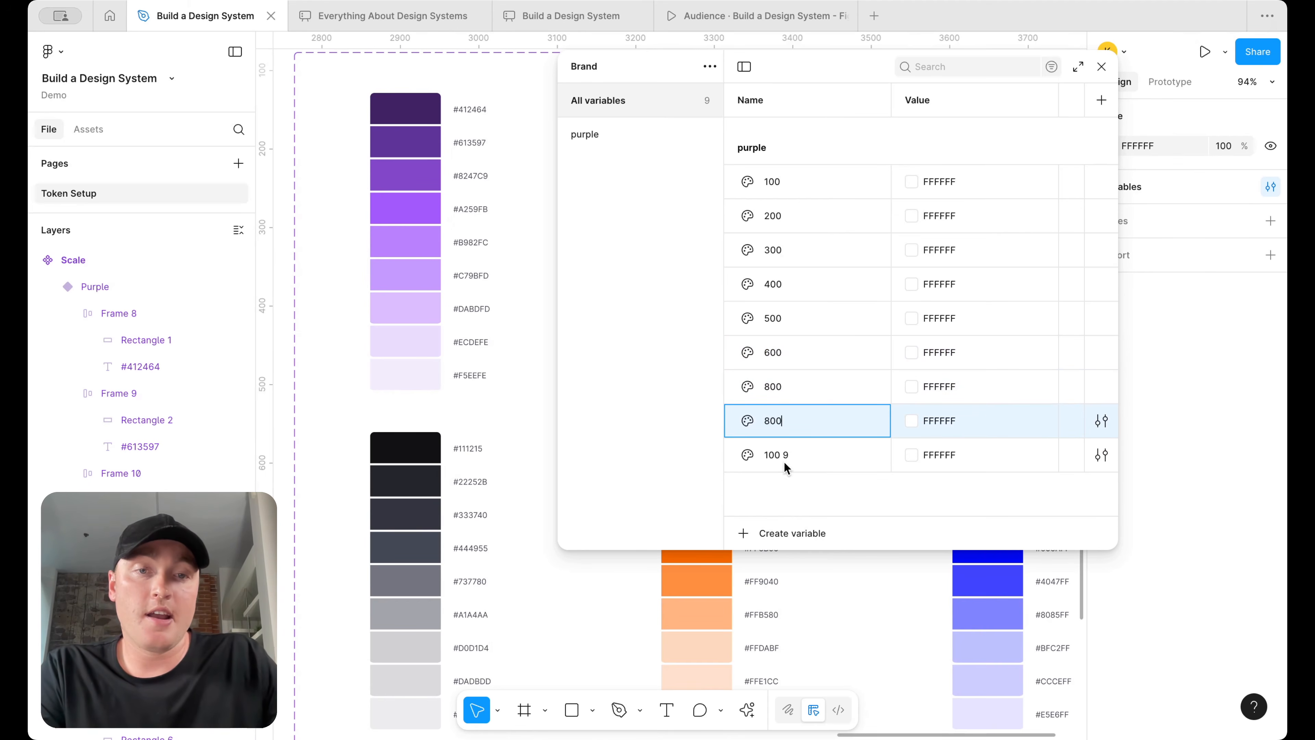
Rename the last three purple variables as 700, 800 and 900
double_click(777, 396)
type("700")
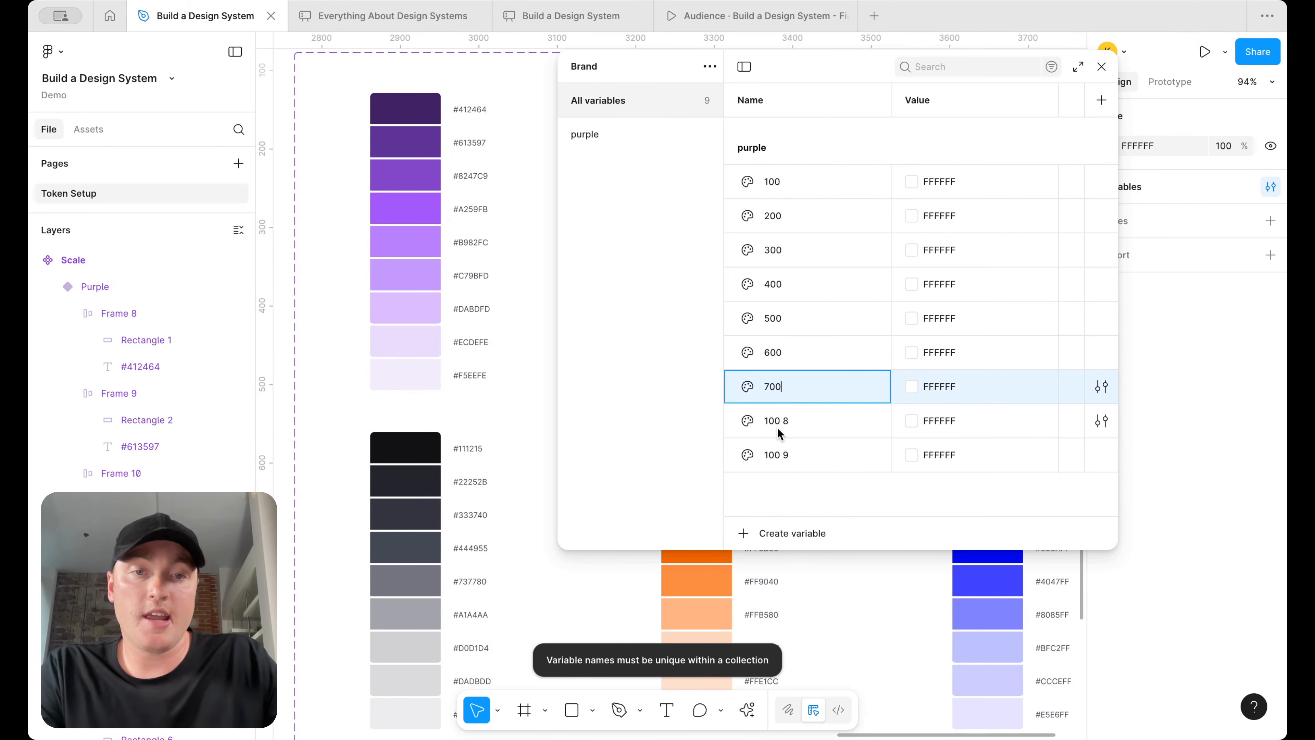
double_click(778, 429)
type("800")
double_click(777, 456)
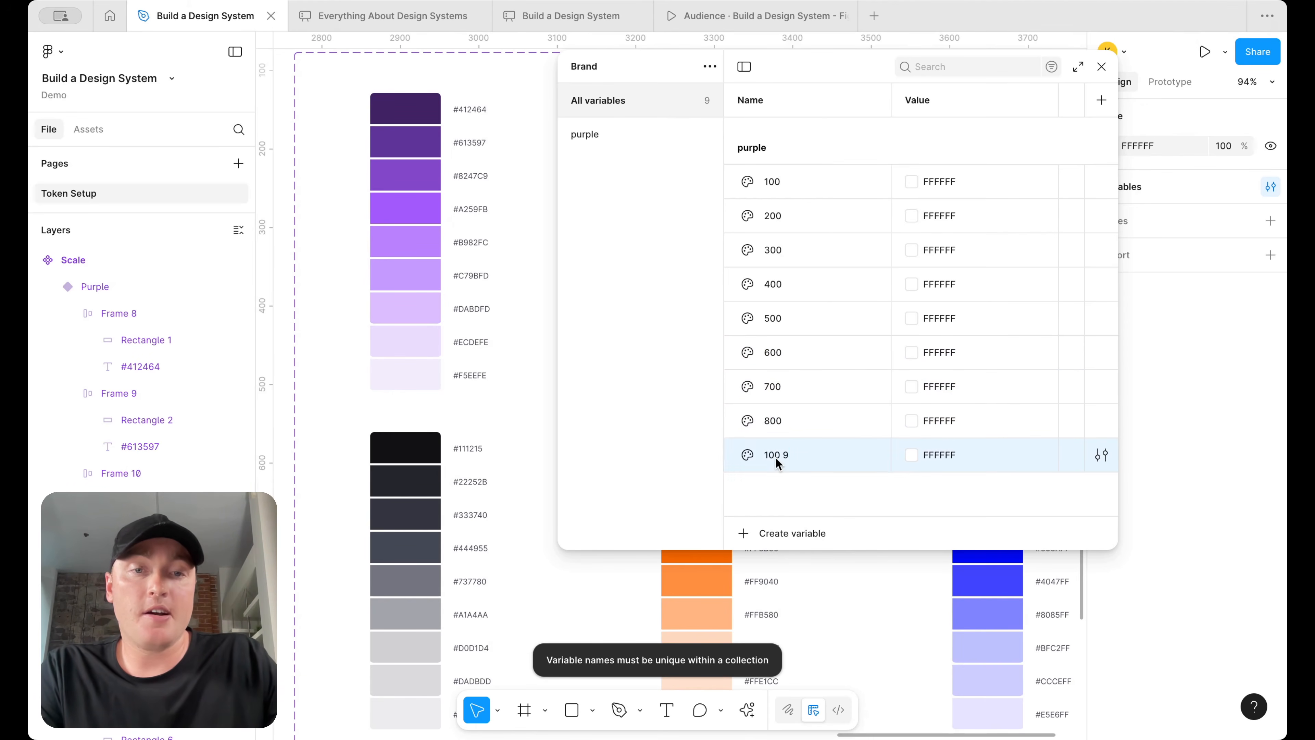
type("900")
key("Return")
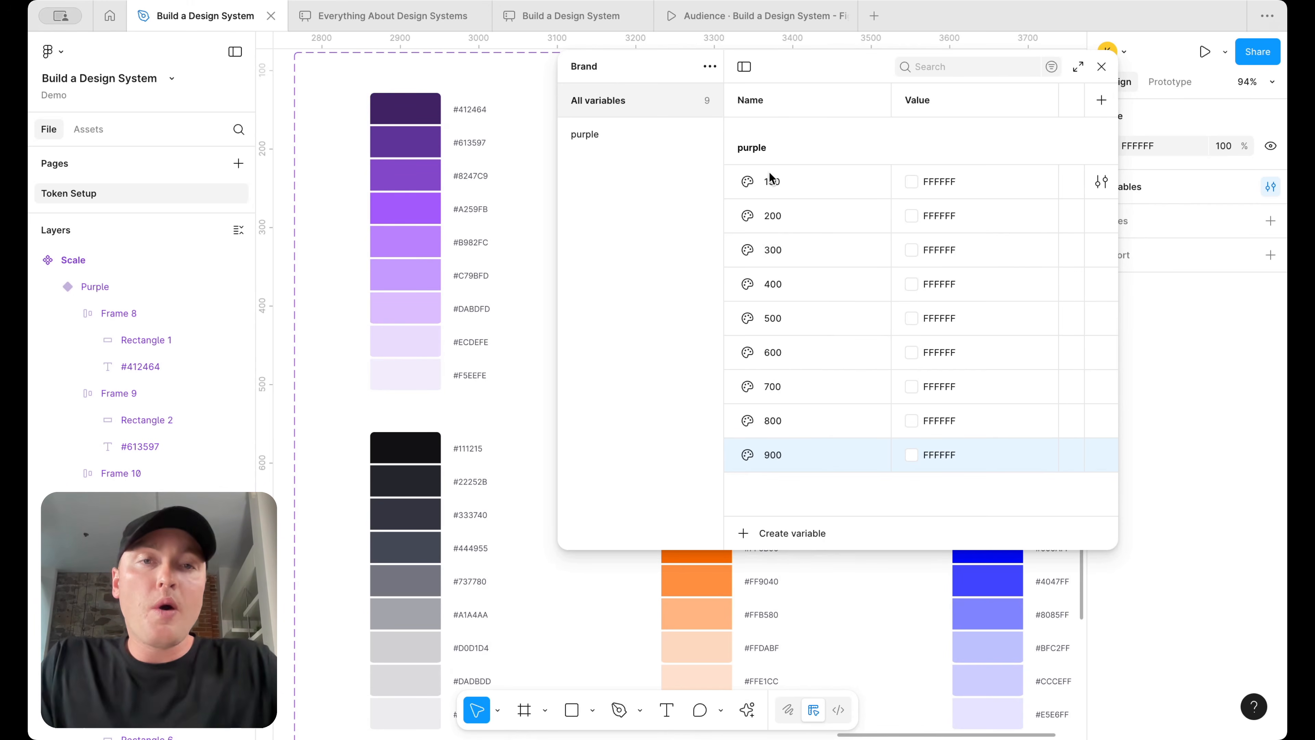
Select the lightest purple swatch, #F5EEFE, and move the Variables window clear of its design properties
left_click(477, 274)
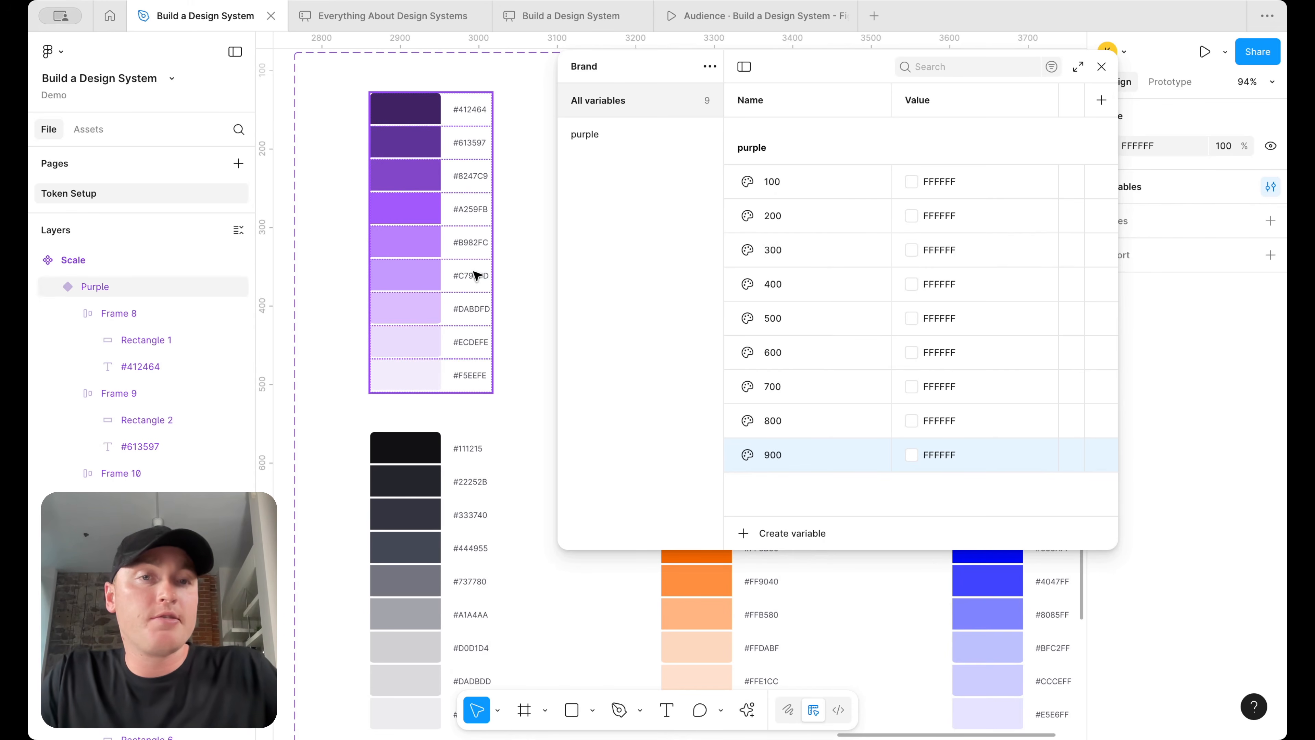
left_click(425, 369, "super")
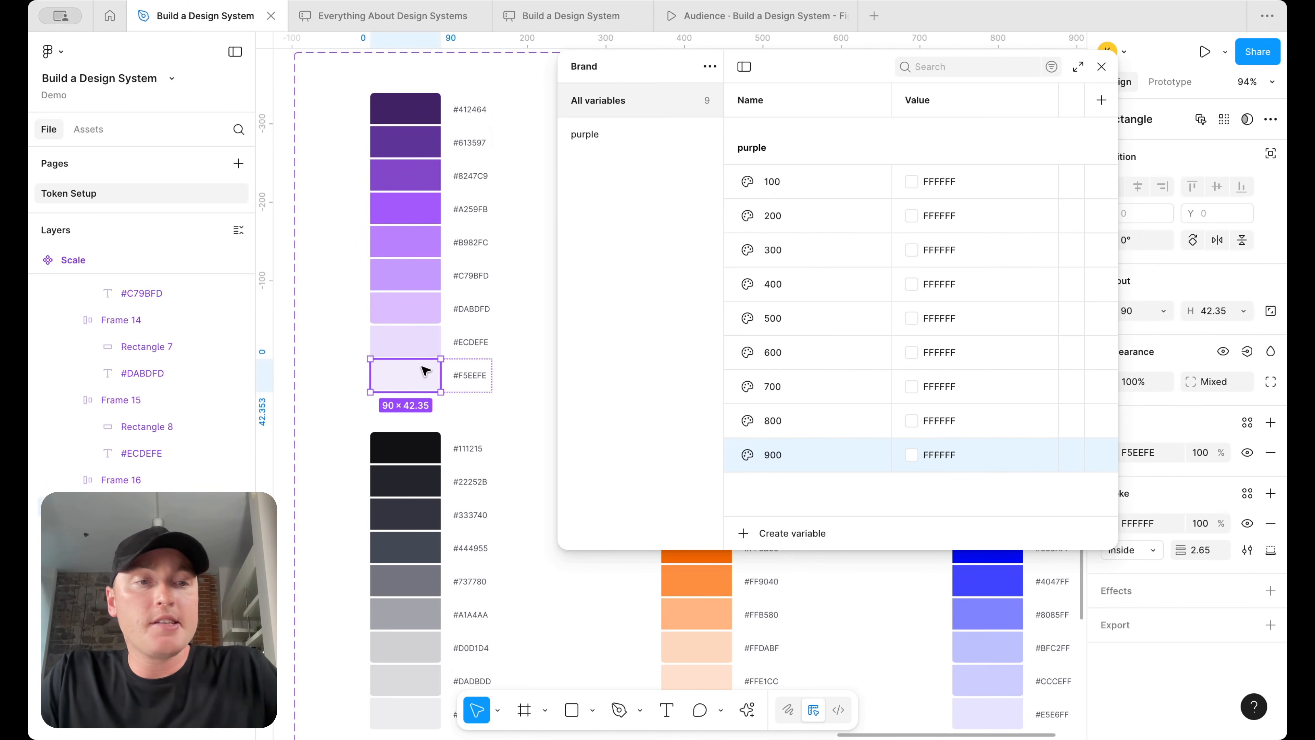
left_click_drag(837, 73, 795, 70)
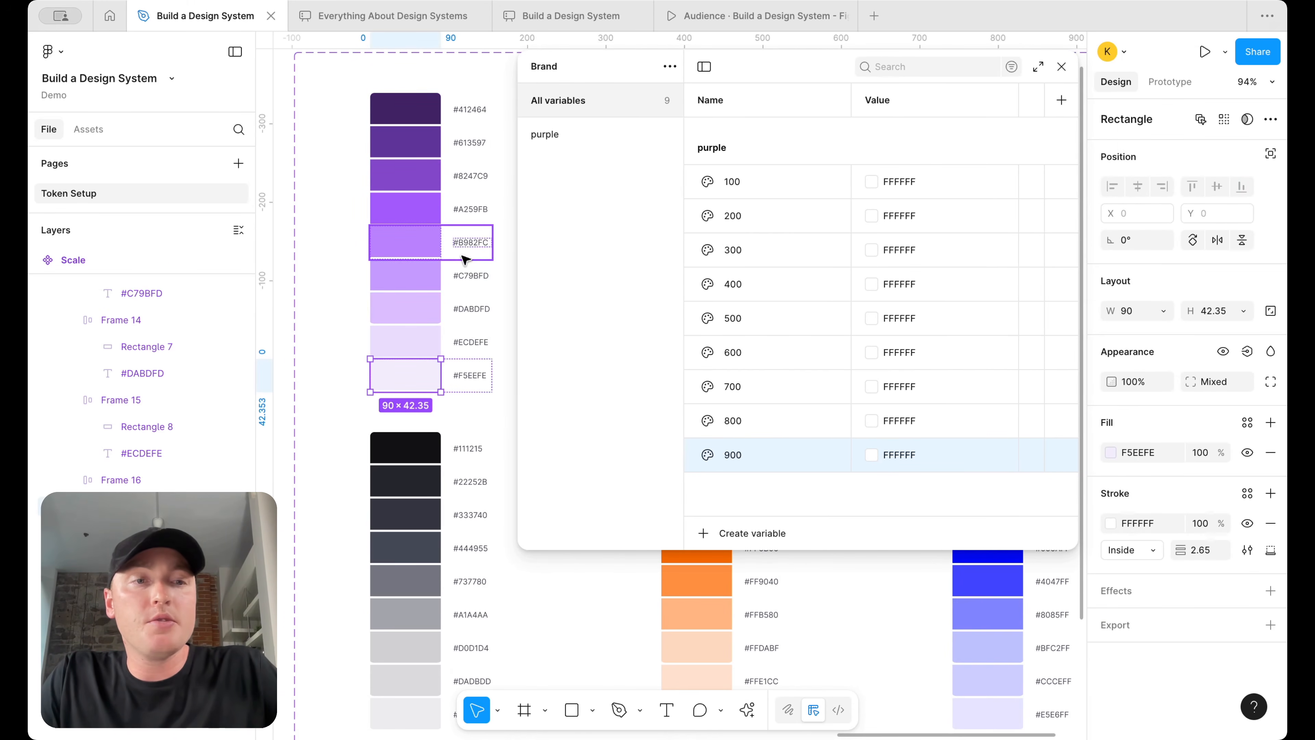
Place a copy of the purple scale outside the Scale component set at X 2575, Y 129
scroll(456, 291, "down", 5)
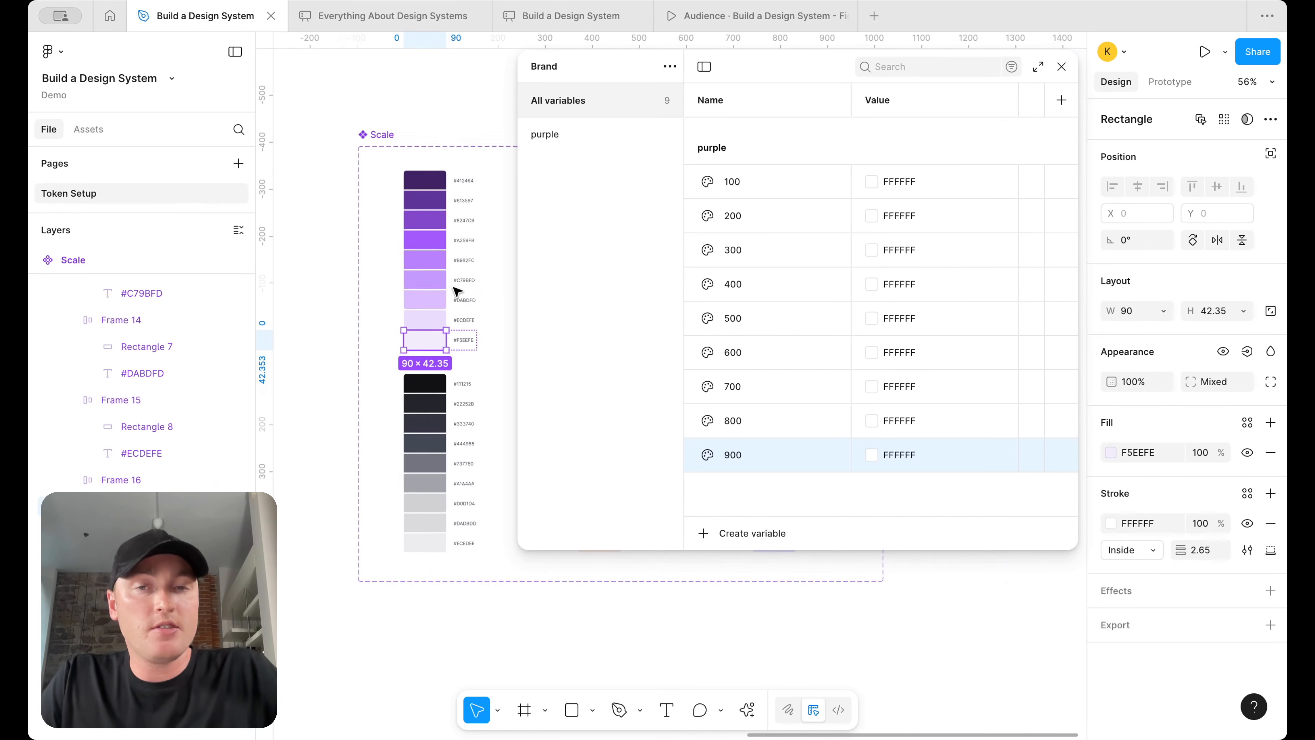
left_click(357, 283)
left_click_drag(446, 249, 342, 253)
scroll(332, 244, "up", 5)
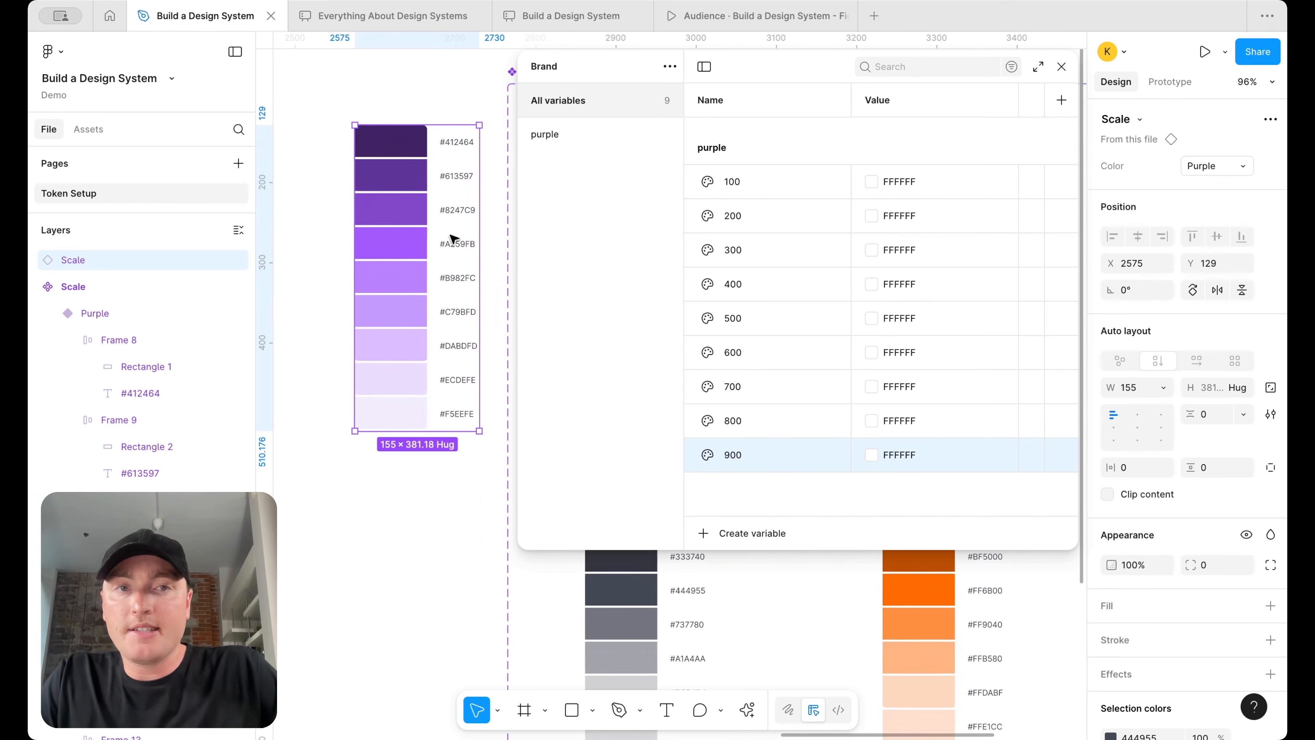
Close the Variables window and copy the #A259FB swatch beside the purple scale, with a second copy at X 2438, Y 468
left_click(1062, 67)
scroll(719, 209, "left", 5)
left_click_drag(702, 277, 609, 481)
left_click(689, 328)
left_click(695, 315)
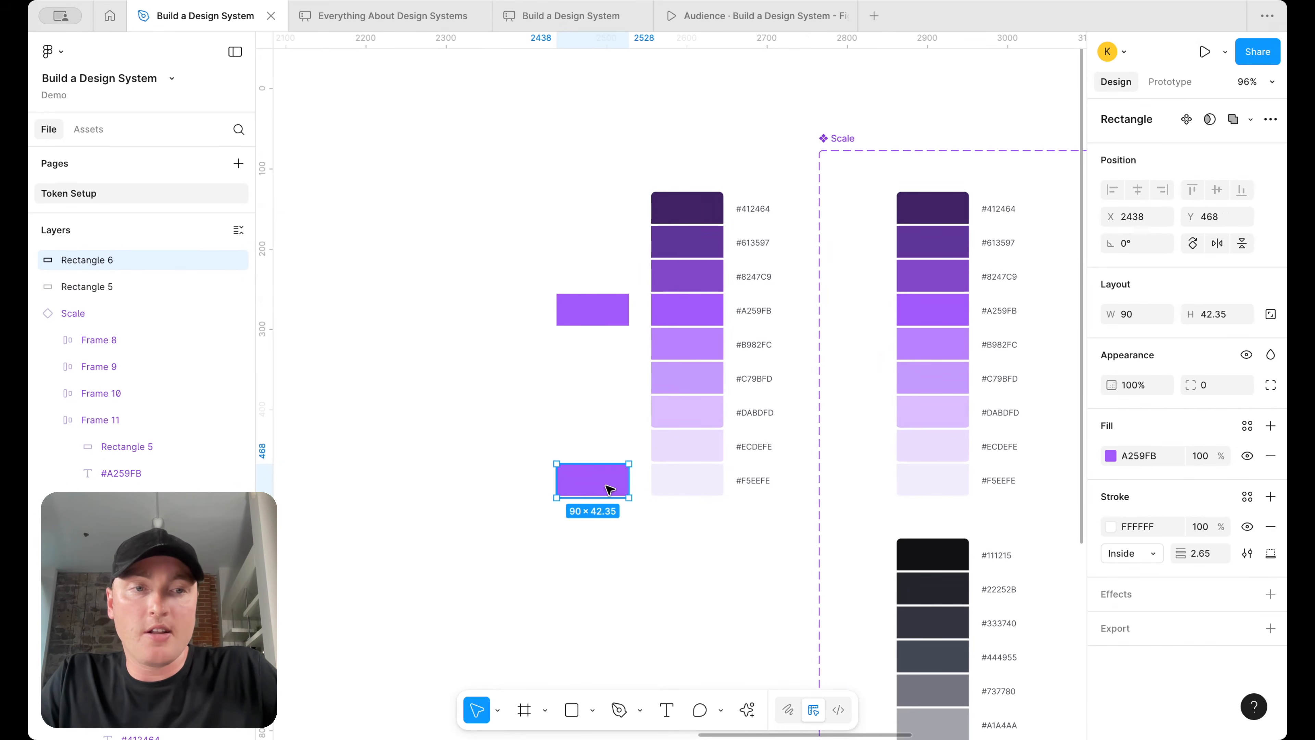
Set the fill opacity of the lower purple copy at Y 468 to 10%
left_click(1207, 455)
type("10")
key("Return")
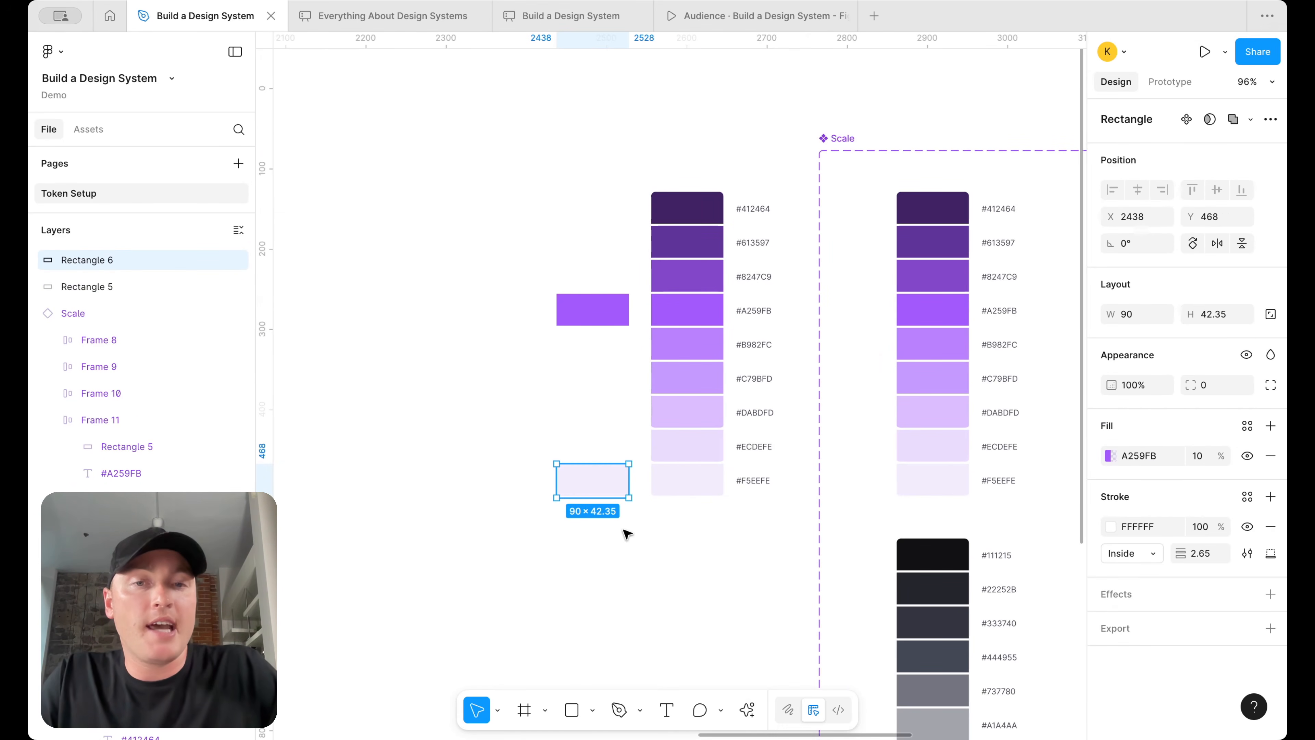
Duplicate the 10% tint upward to Y 420 and set the copy's fill opacity to 20%
left_click_drag(599, 488, 603, 450)
left_click(1206, 455)
type("20")
key("Return")
Duplicate the 20% tint above itself and set the copy's fill opacity to 40%
scroll(637, 451, "up", 5)
left_click_drag(596, 444, 596, 381)
left_click(1196, 456)
type("40")
key("Return")
Duplicate the 40% tint upward to Y 330 and raise the copy's fill opacity to match the #C79BFD swatch
left_click_drag(588, 377, 589, 321)
left_click(1204, 458)
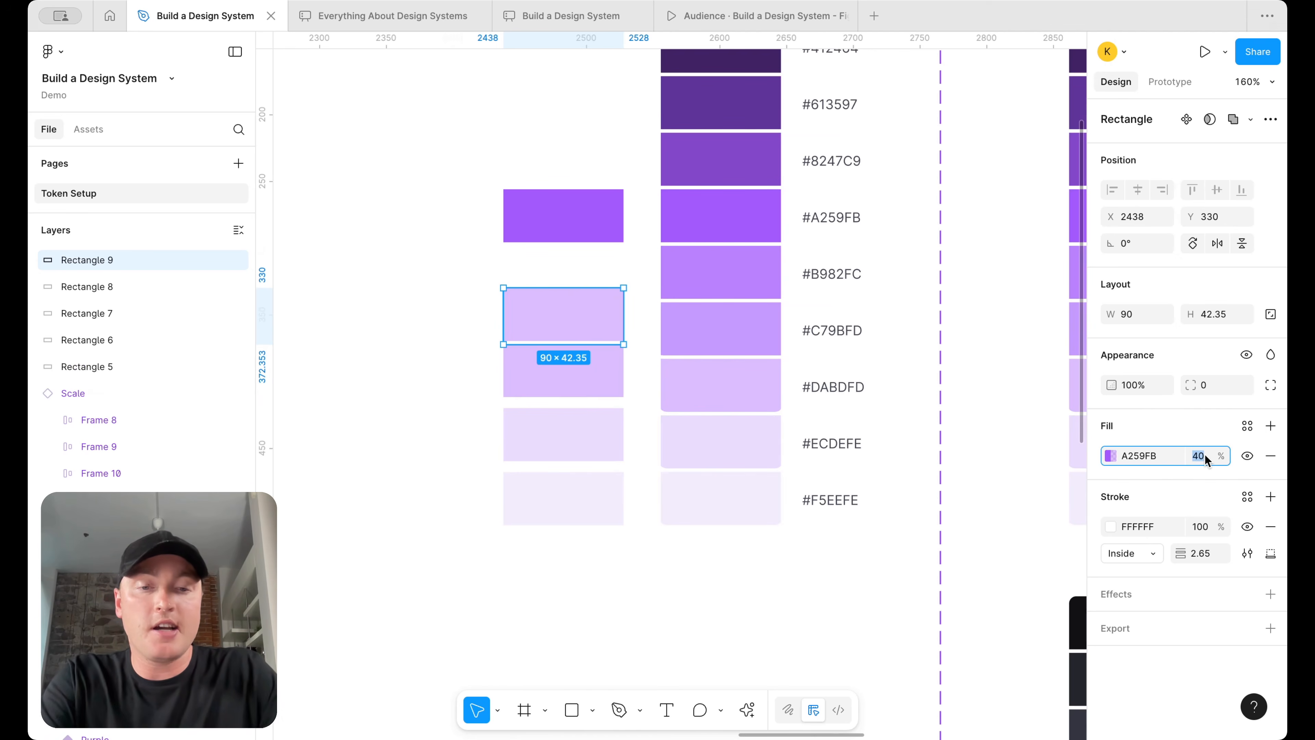
key("Return")
Duplicate the tint at Y 330 upward to Y 298 and set the copy's fill opacity to 80%
left_click_drag(567, 332, 566, 288)
left_click(1205, 451)
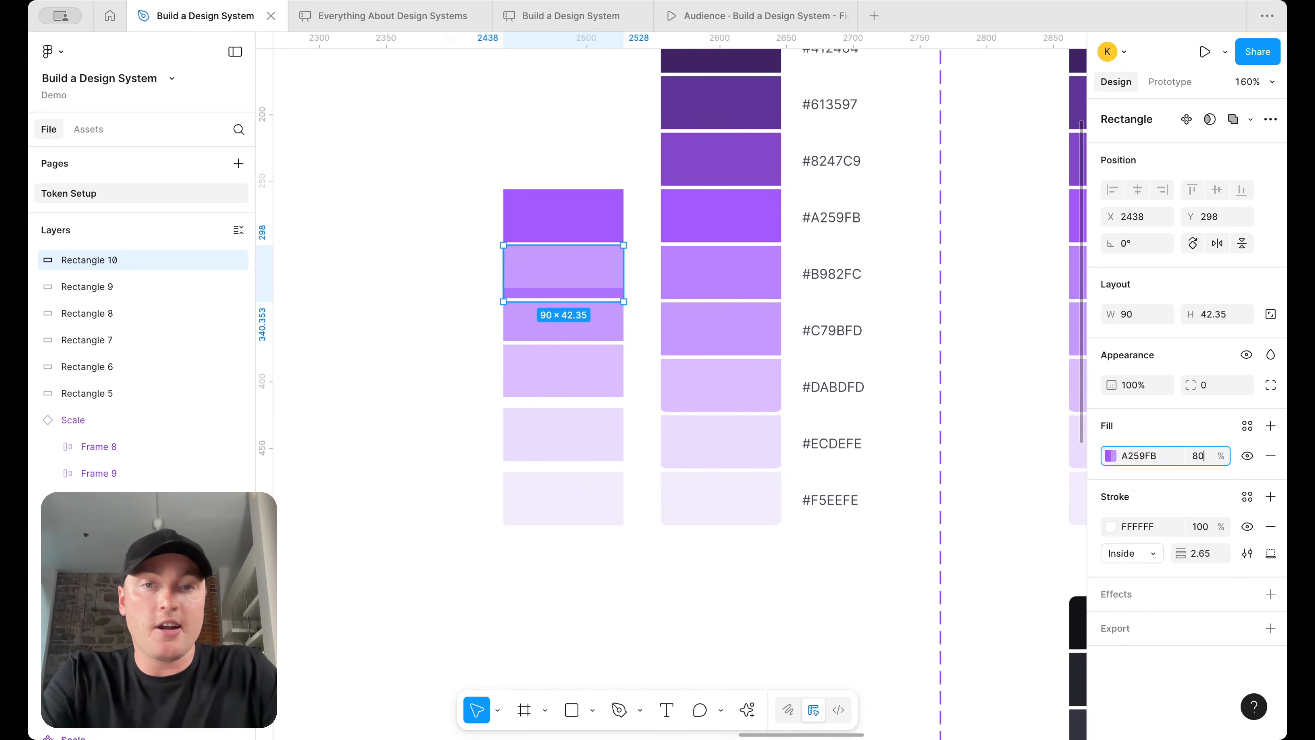
type("80")
key("Return")
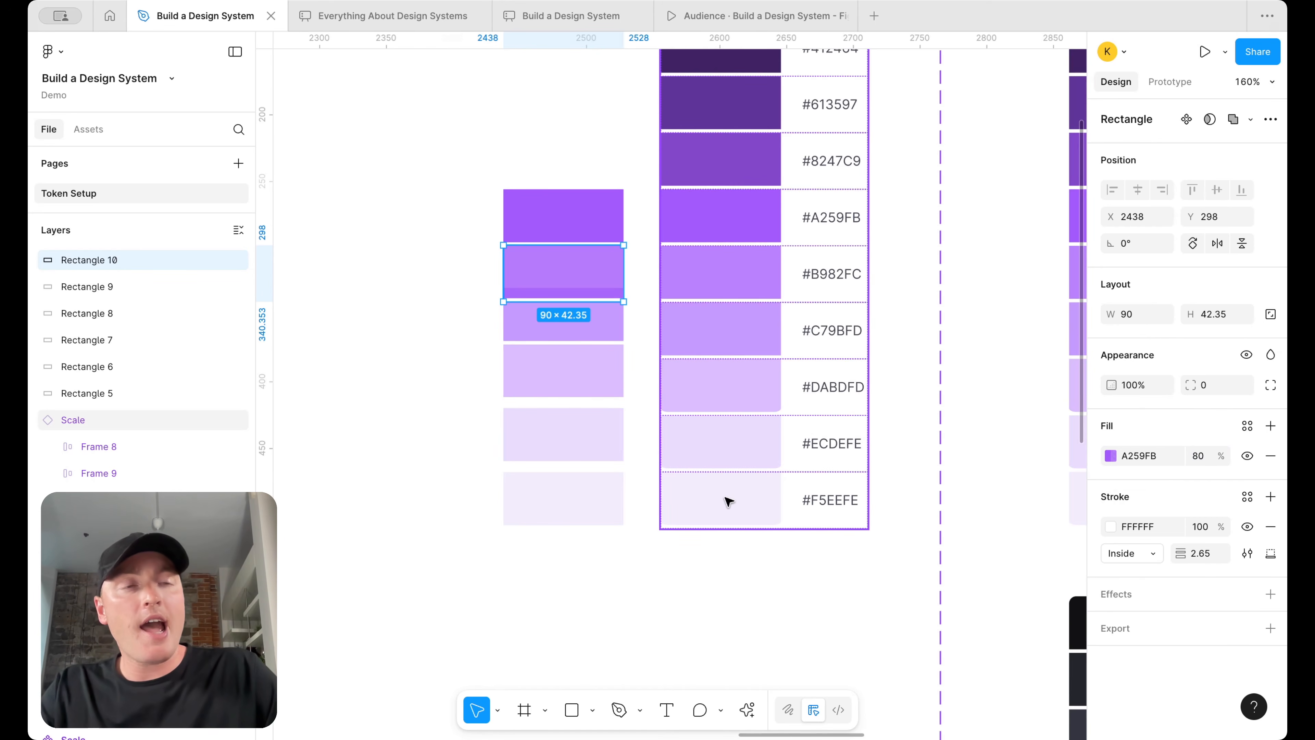
left_click(601, 435)
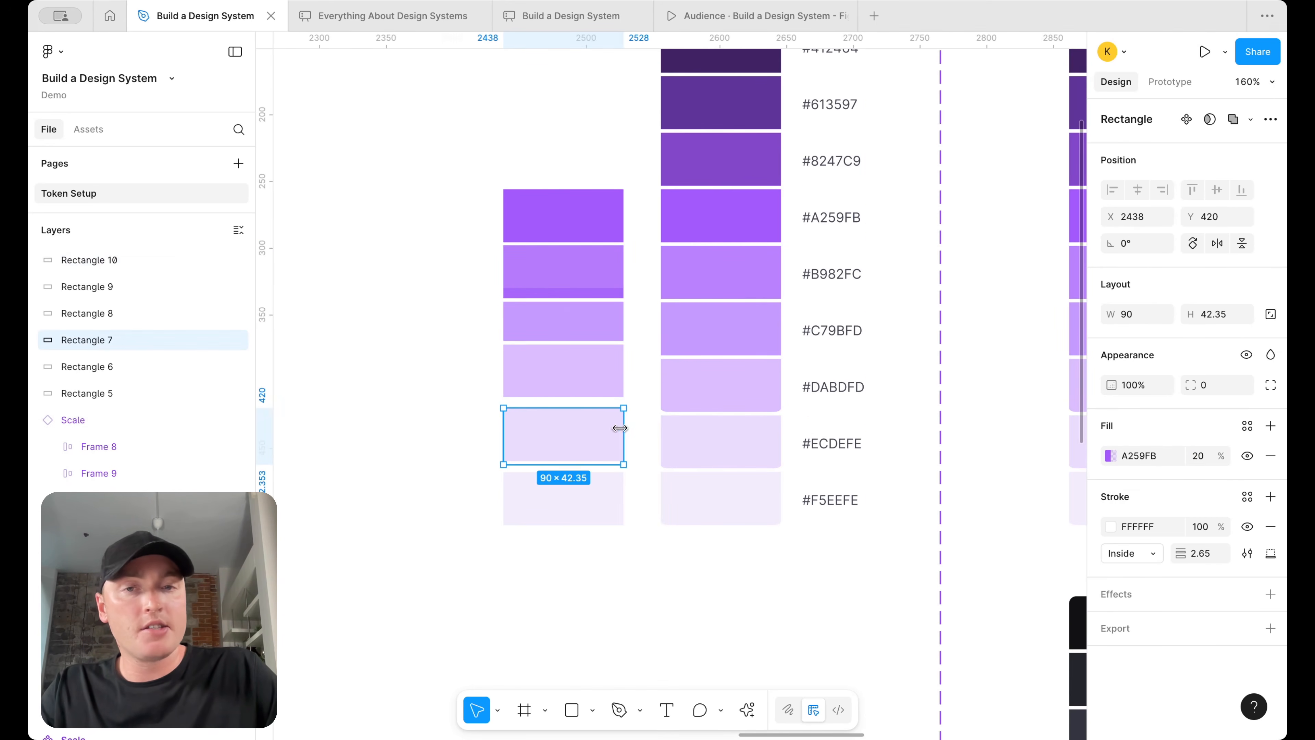
left_click(590, 494)
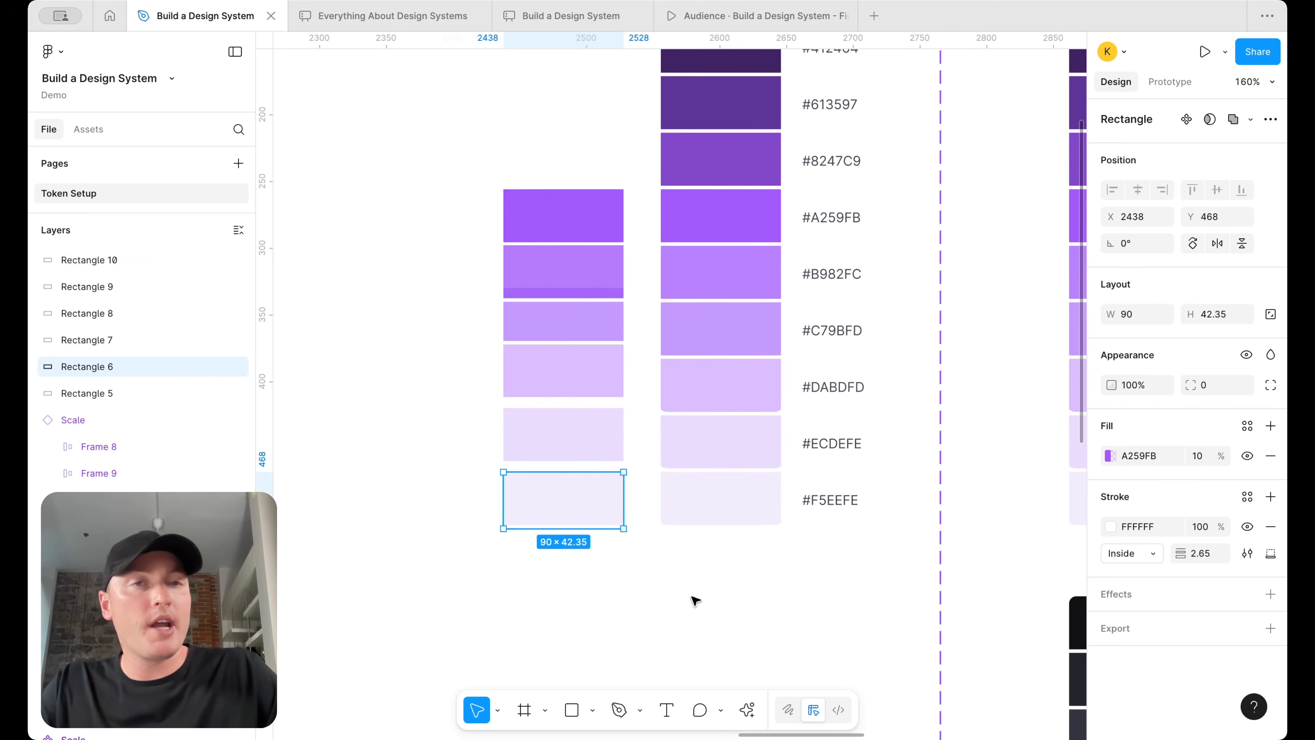
Deselect the tint, reopen the file's Variables window and make it wider and taller
left_click(695, 600)
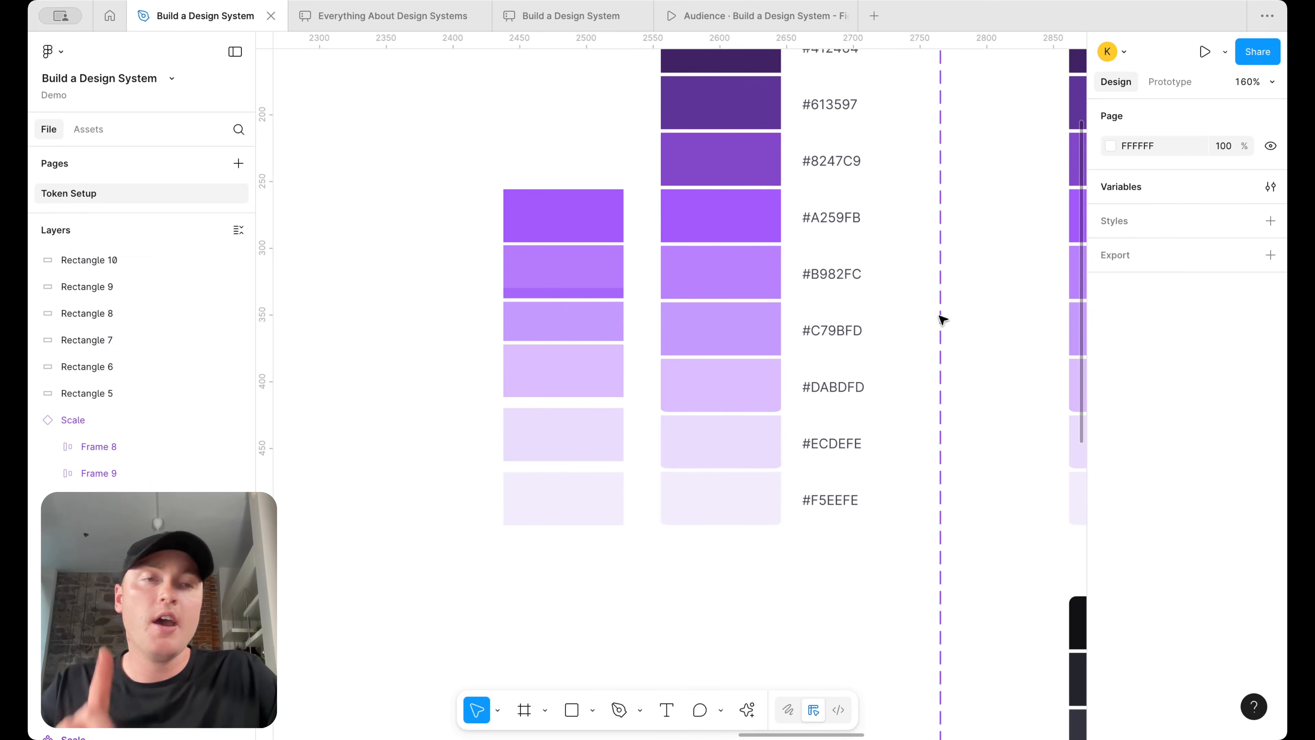
left_click(1270, 188)
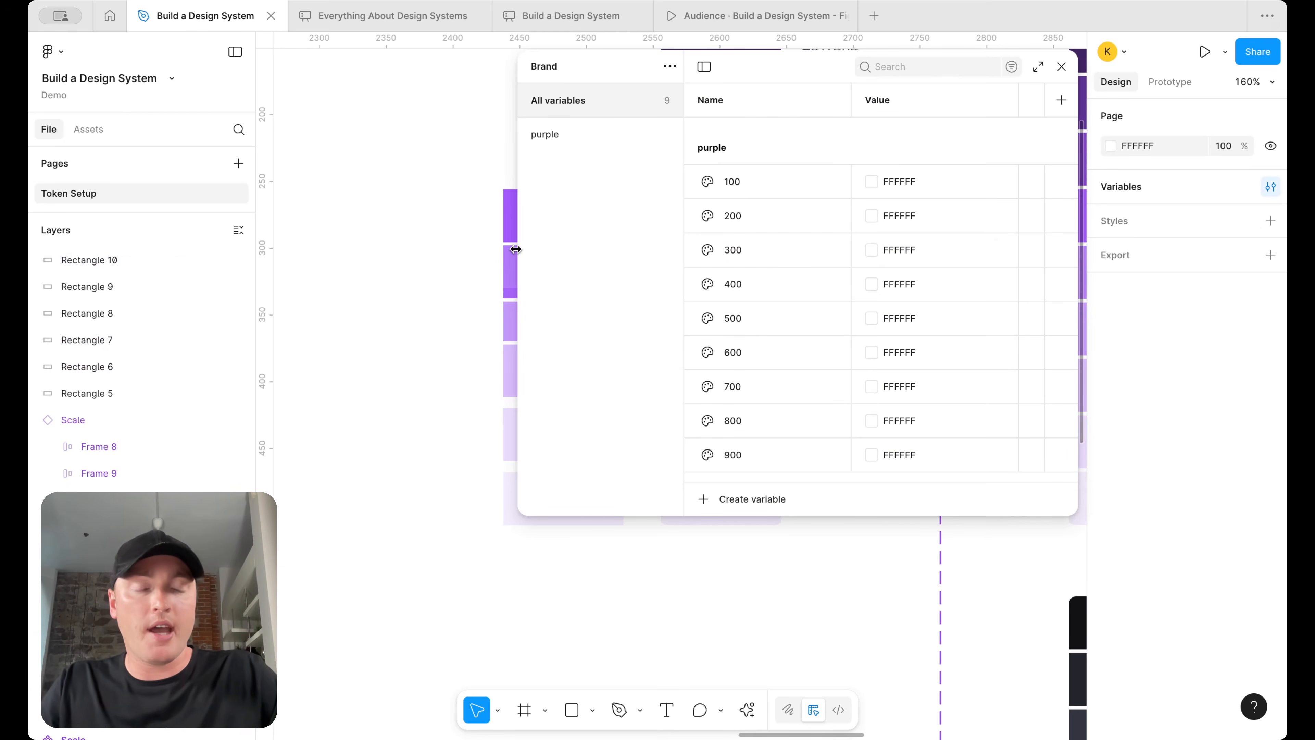
left_click_drag(515, 249, 417, 247)
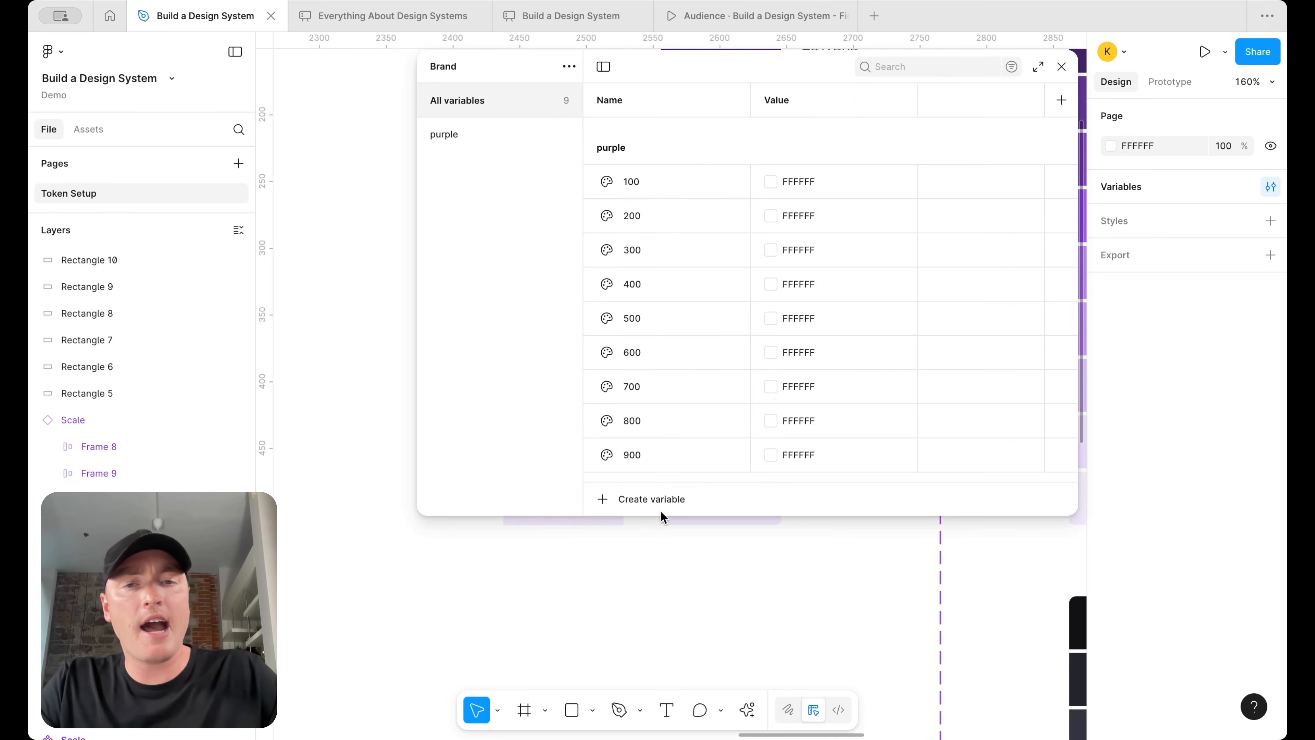
left_click_drag(662, 517, 647, 591)
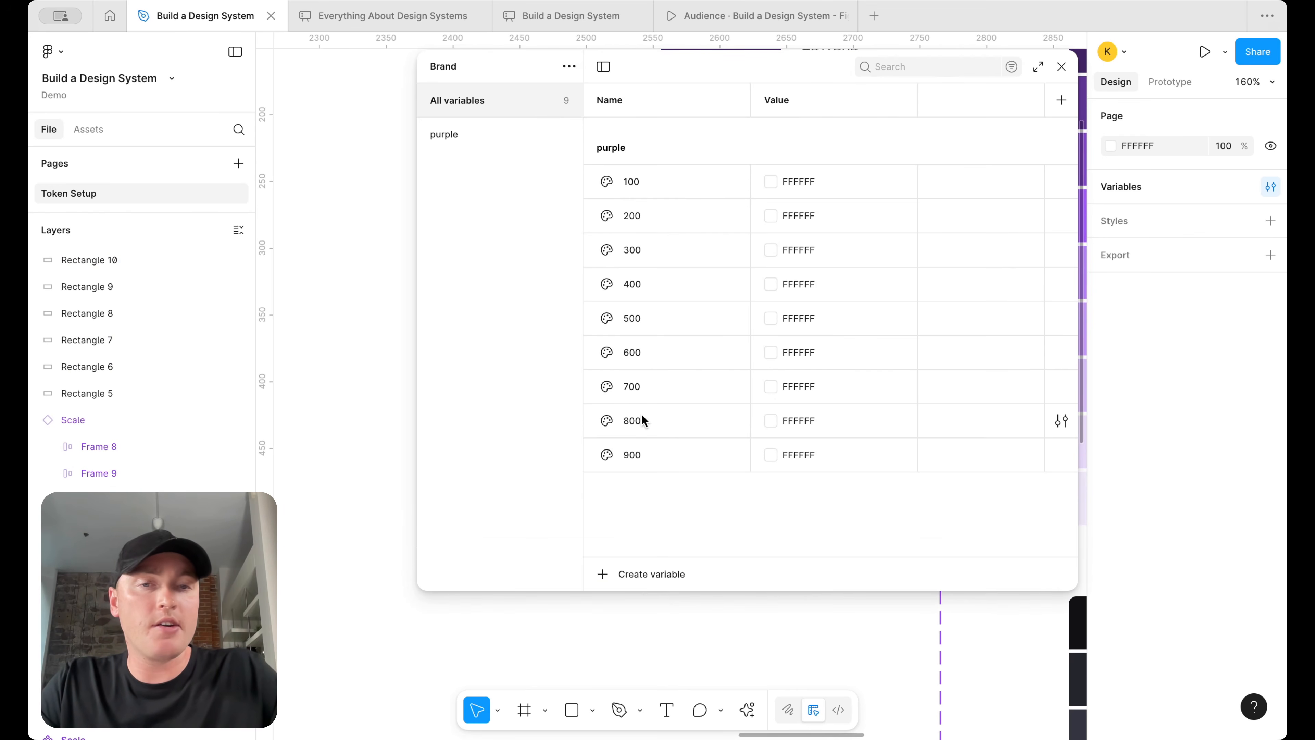
Delete the purple 900 variable, and duplicate the 100 variable, placing the copy first in the group with the name 50
right_click(640, 445)
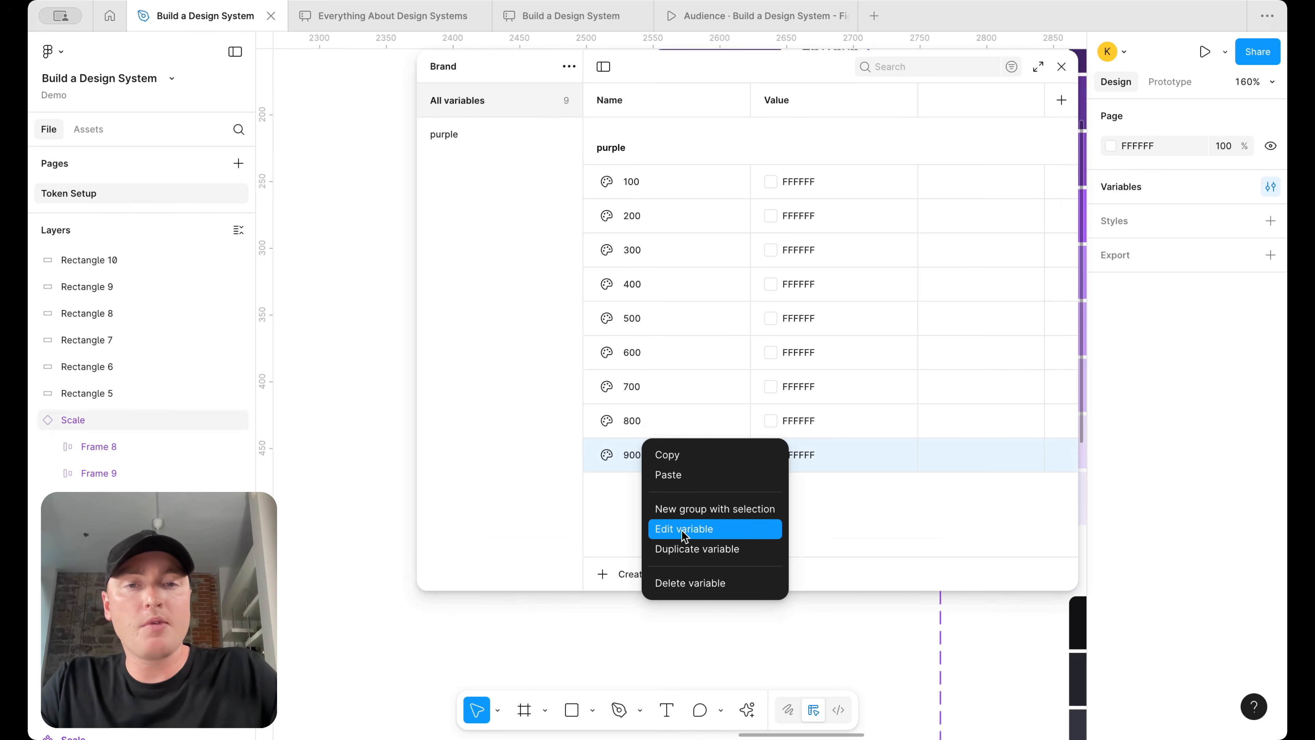
left_click(684, 581)
left_click(639, 181)
key("ctrl+d")
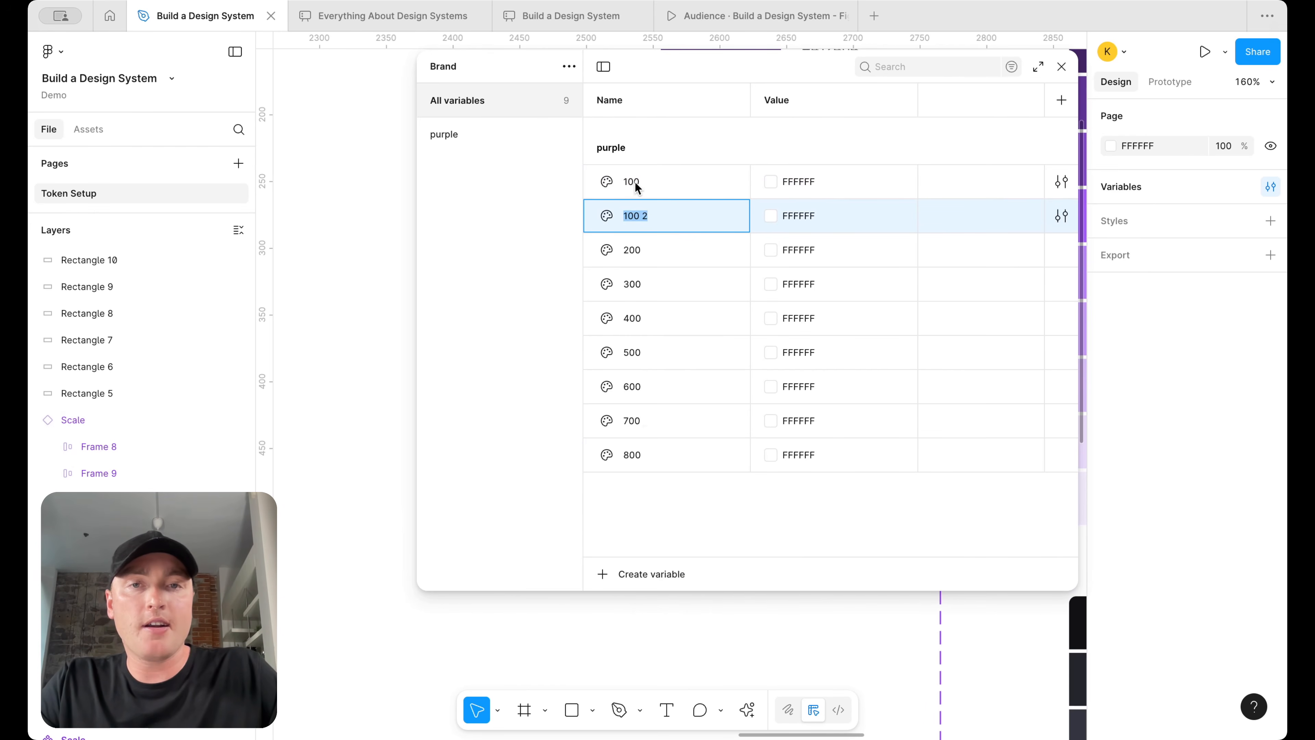
left_click(621, 215)
left_click_drag(621, 164, 621, 166)
double_click(634, 182)
type("50")
key("Return")
Narrow the Variables window so the purple swatches and the opacity tints are uncovered beside it
left_click_drag(417, 285, 616, 285)
scroll(461, 363, "right", 5)
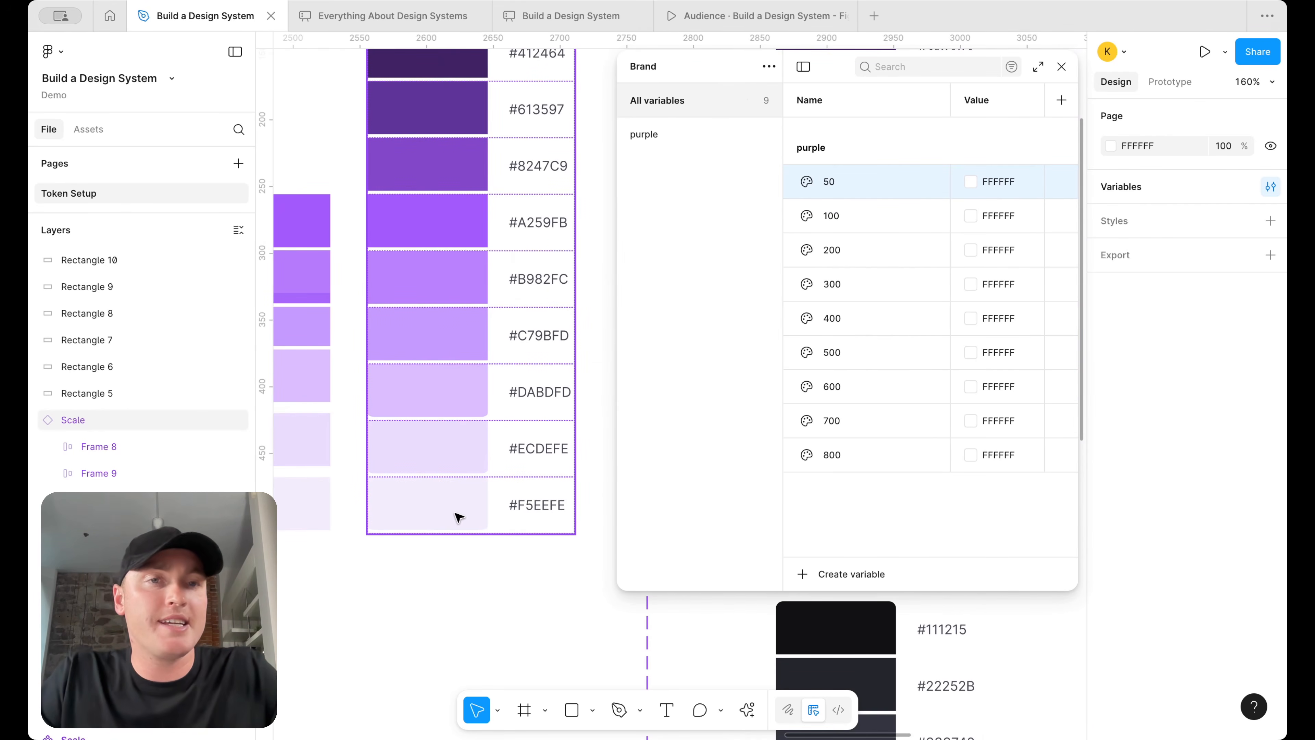
scroll(458, 516, "down", 2)
scroll(368, 559, "left", 3)
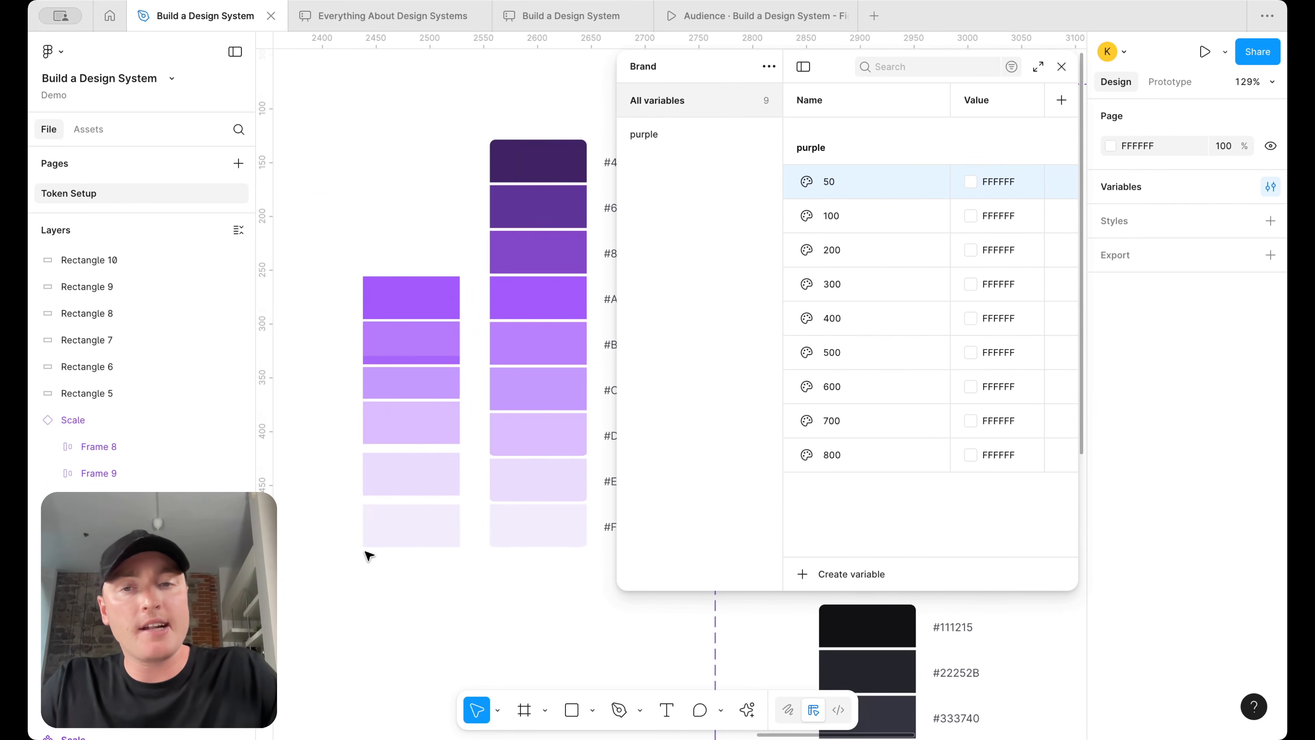
Shift the two lightest tints down and fill the gap with a copy of the 40% tint at Y 417, set to 30% fill opacity
left_click(418, 441)
left_click_drag(367, 579, 441, 537)
left_click(443, 432)
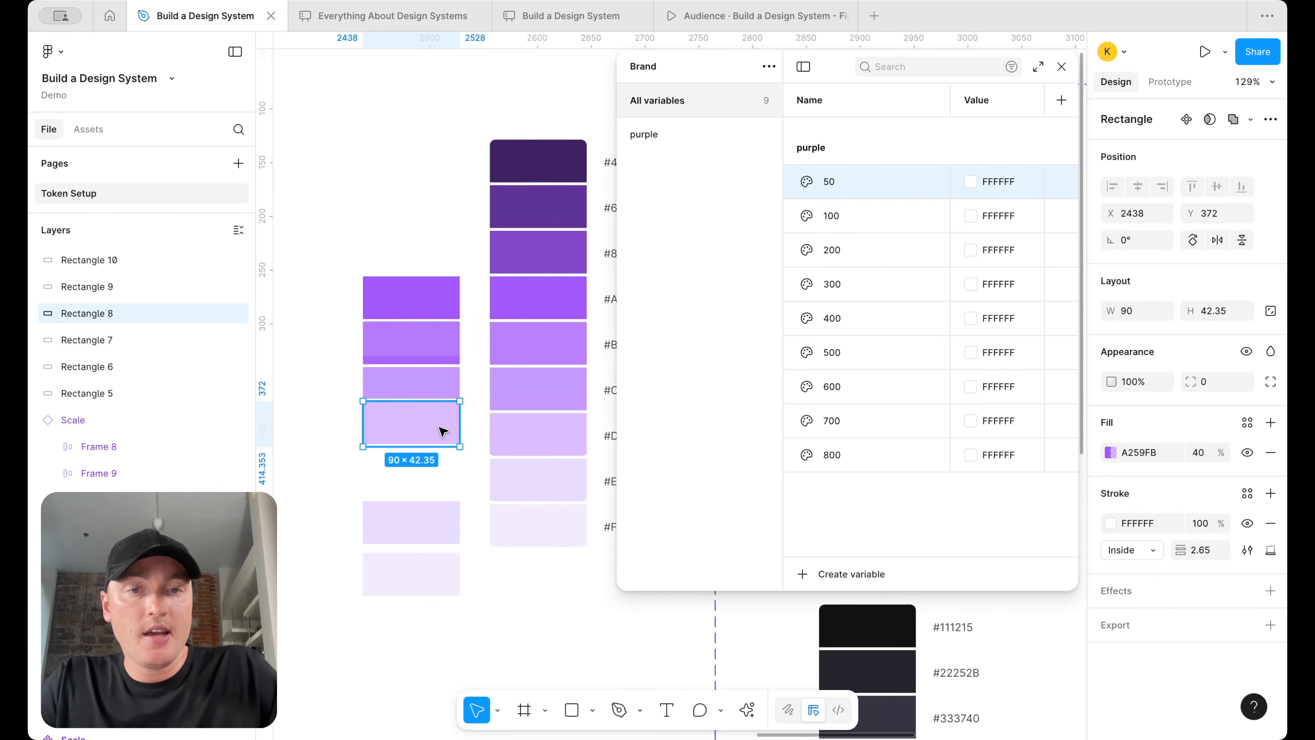
left_click(422, 508)
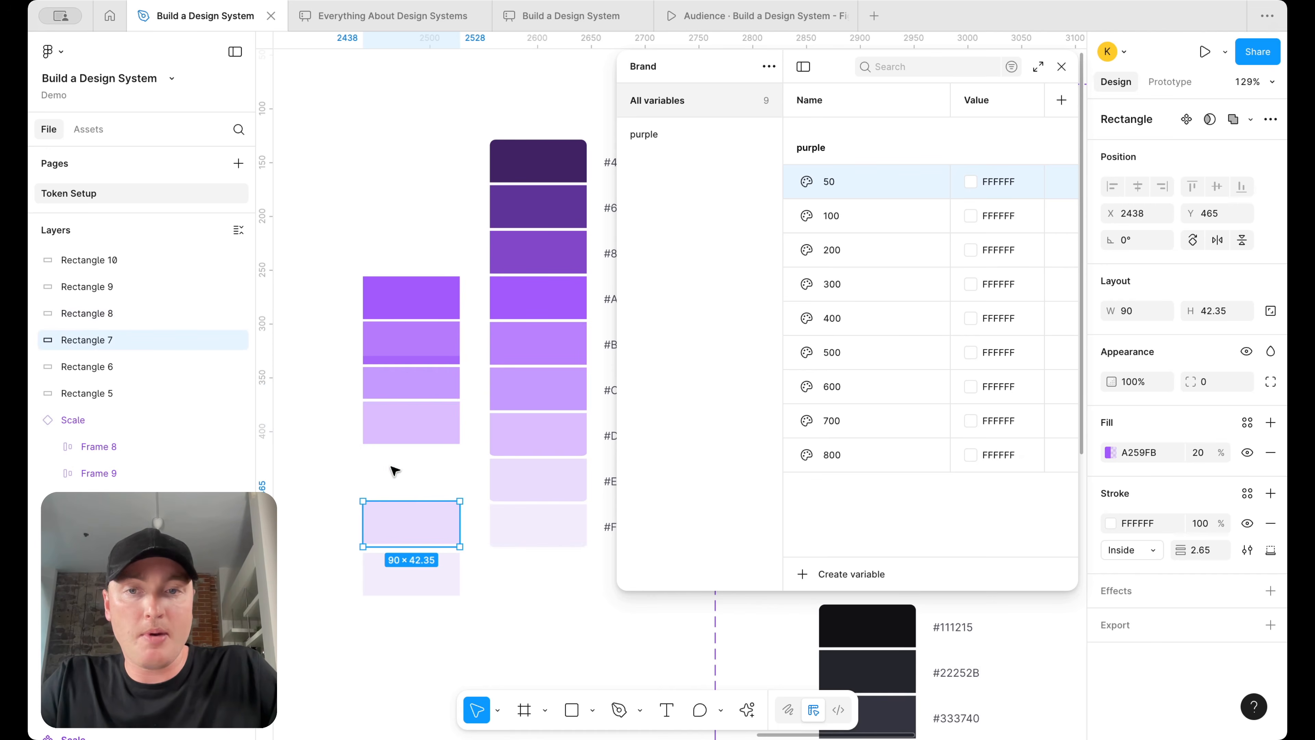
left_click_drag(403, 428, 402, 476)
left_click(1204, 452)
type("30")
key("Return")
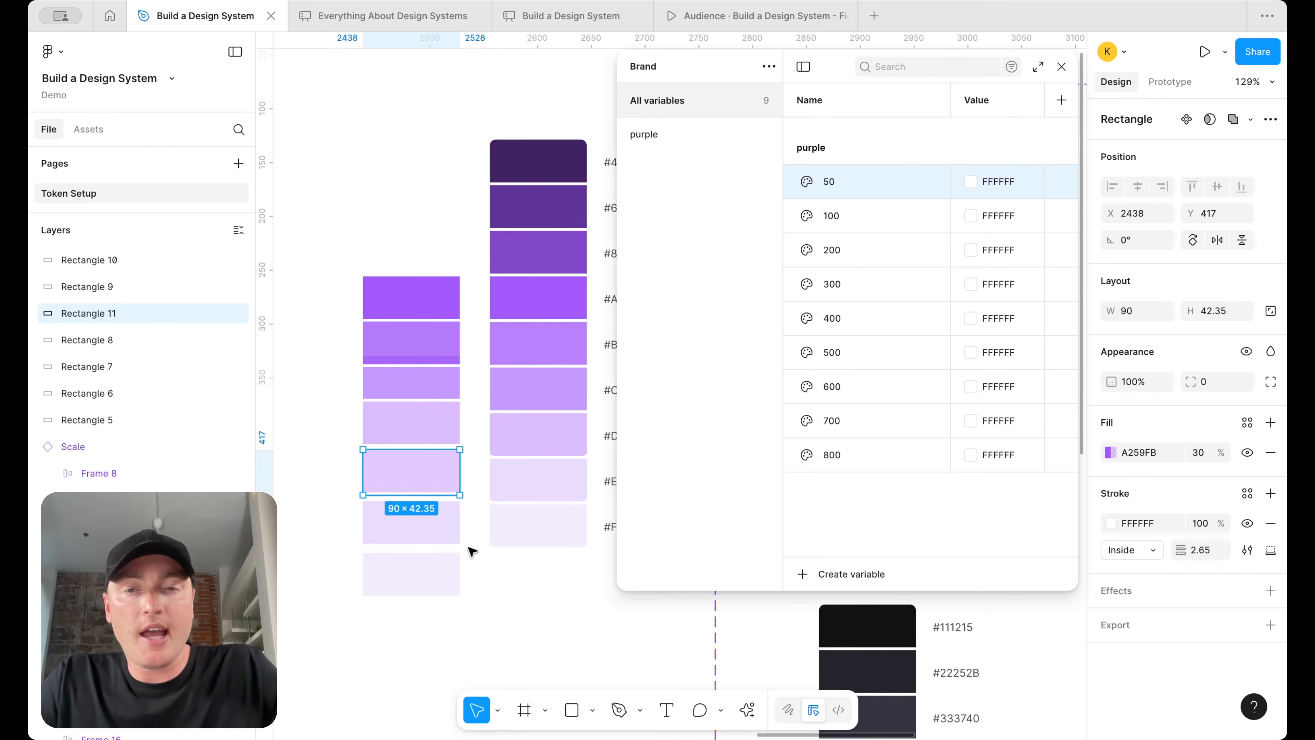
Duplicate the purple 100 variable below itself as 150, and delete that copy again
left_click(441, 571)
left_click(437, 537)
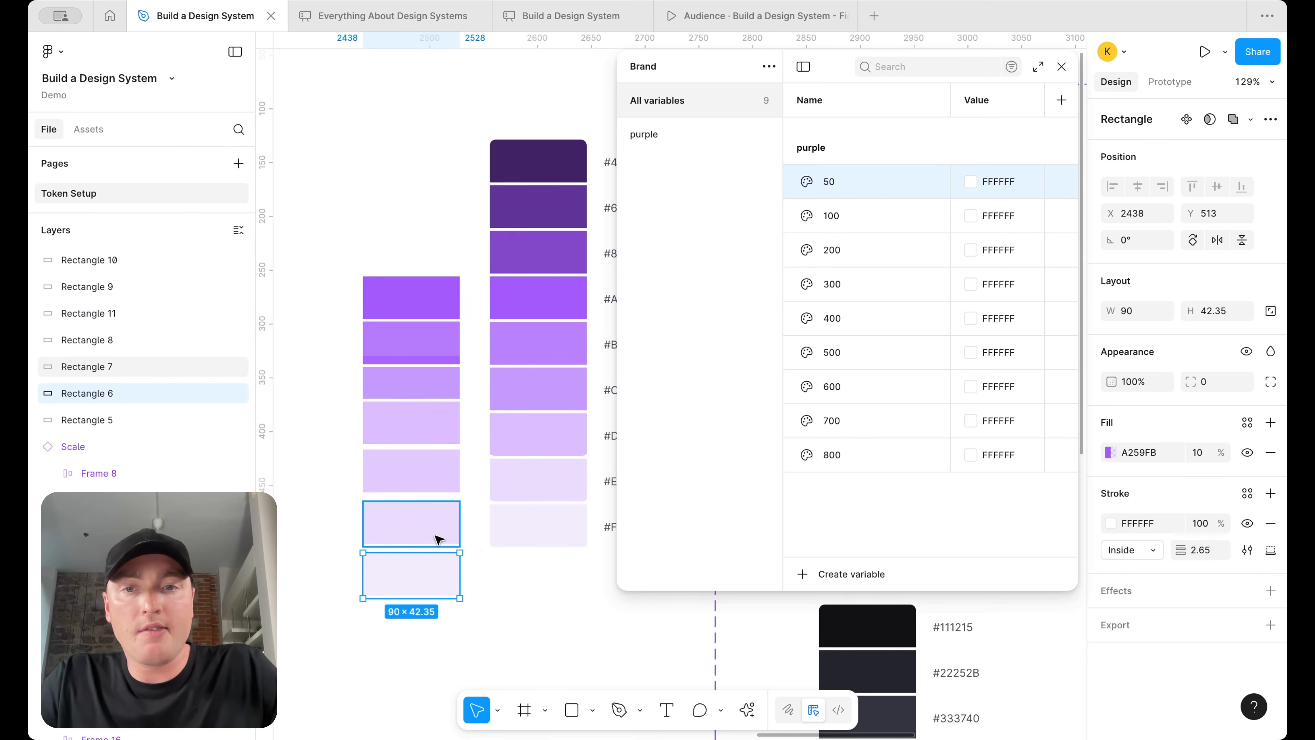
left_click(860, 220)
key("super+d")
type("150")
key("Return")
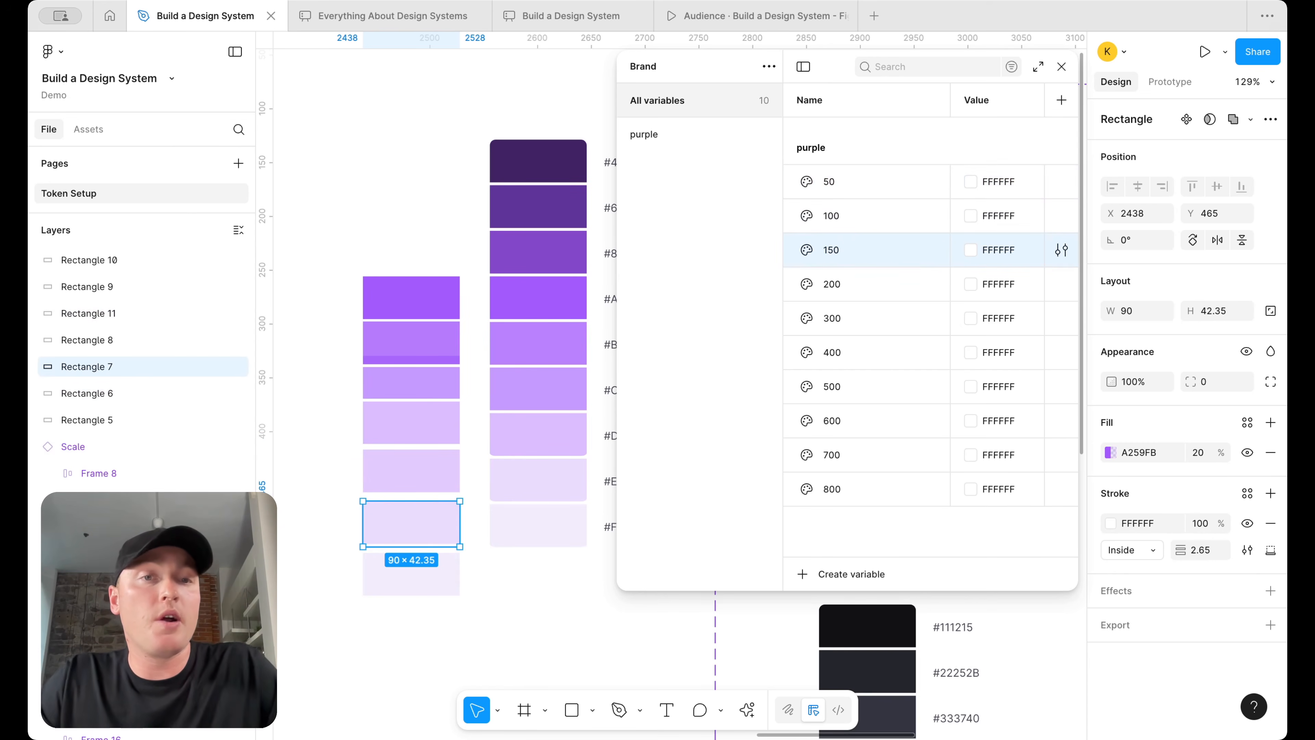
right_click(857, 259)
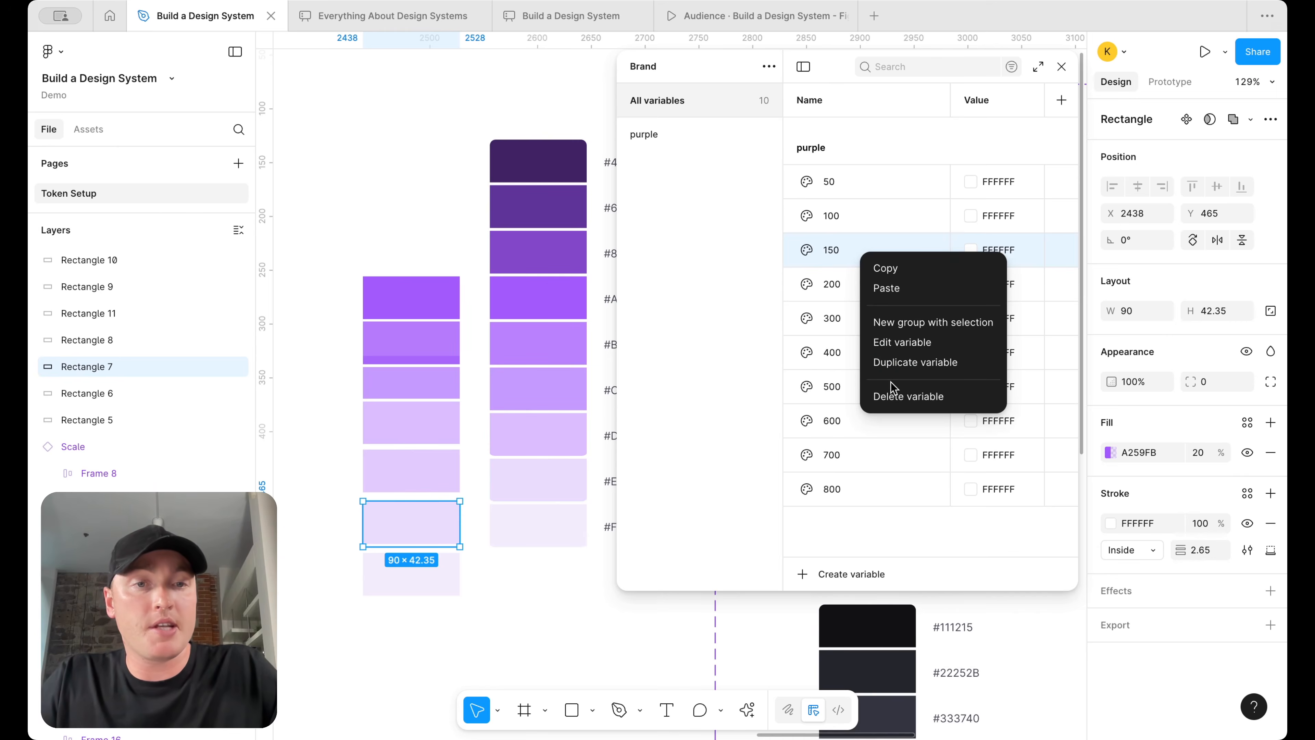
left_click(891, 395)
Delete the seven demo tint rectangles and the separate purple scale outside the Scale component set
left_click(363, 550)
left_click_drag(364, 550, 426, 302)
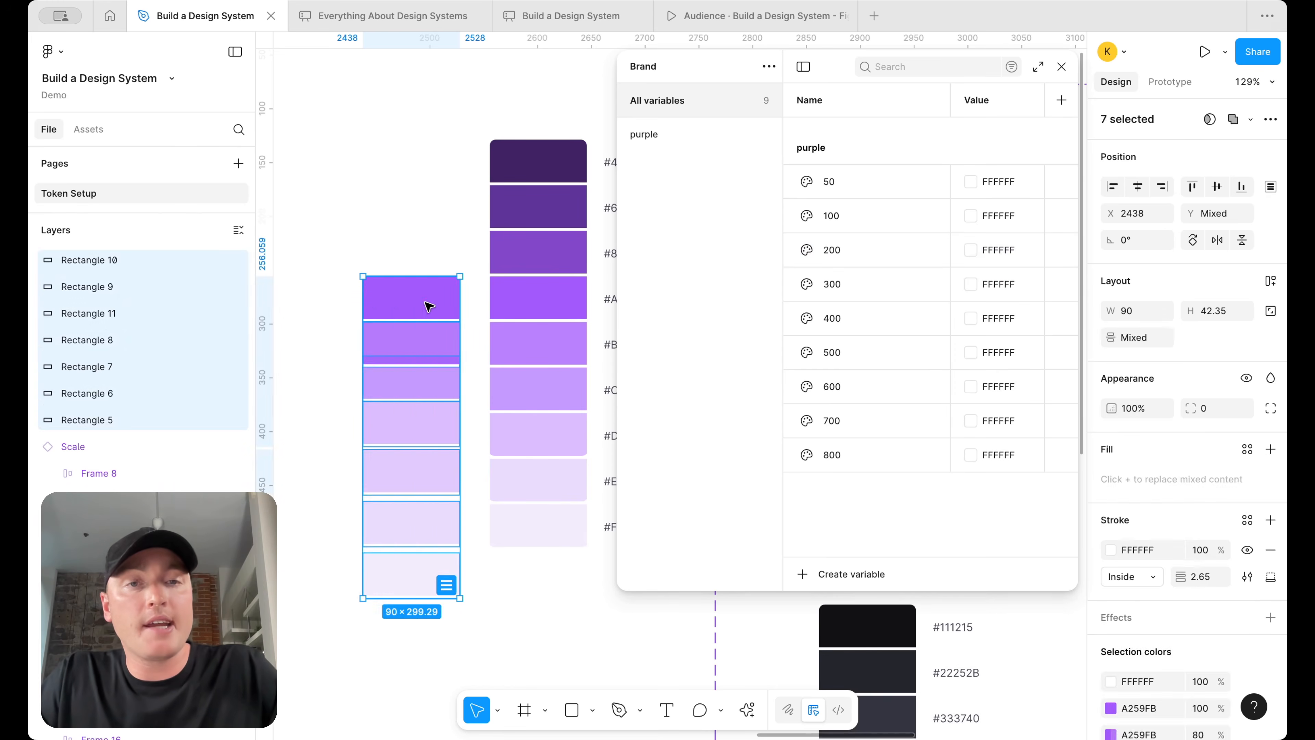
key("Delete")
scroll(425, 304, "down", 5)
scroll(426, 305, "right", 3)
scroll(425, 306, "down", 1)
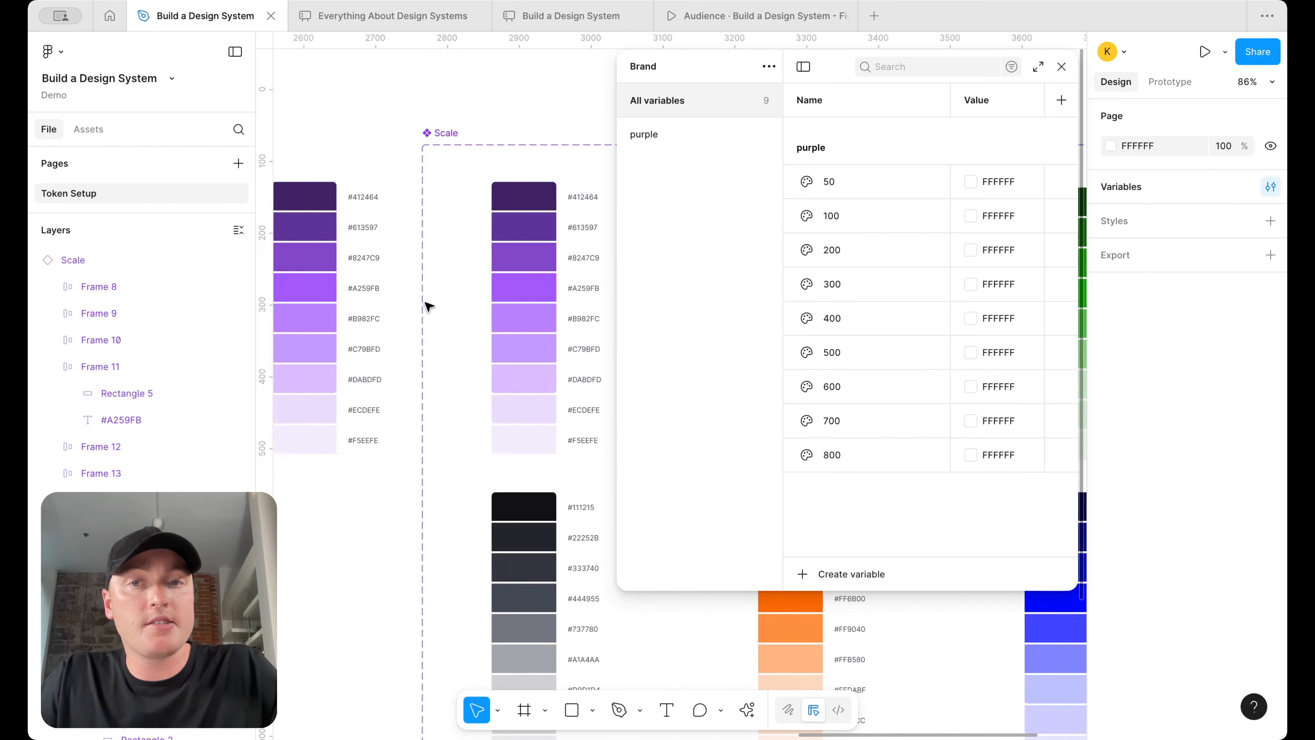
left_click(372, 267)
key("Delete")
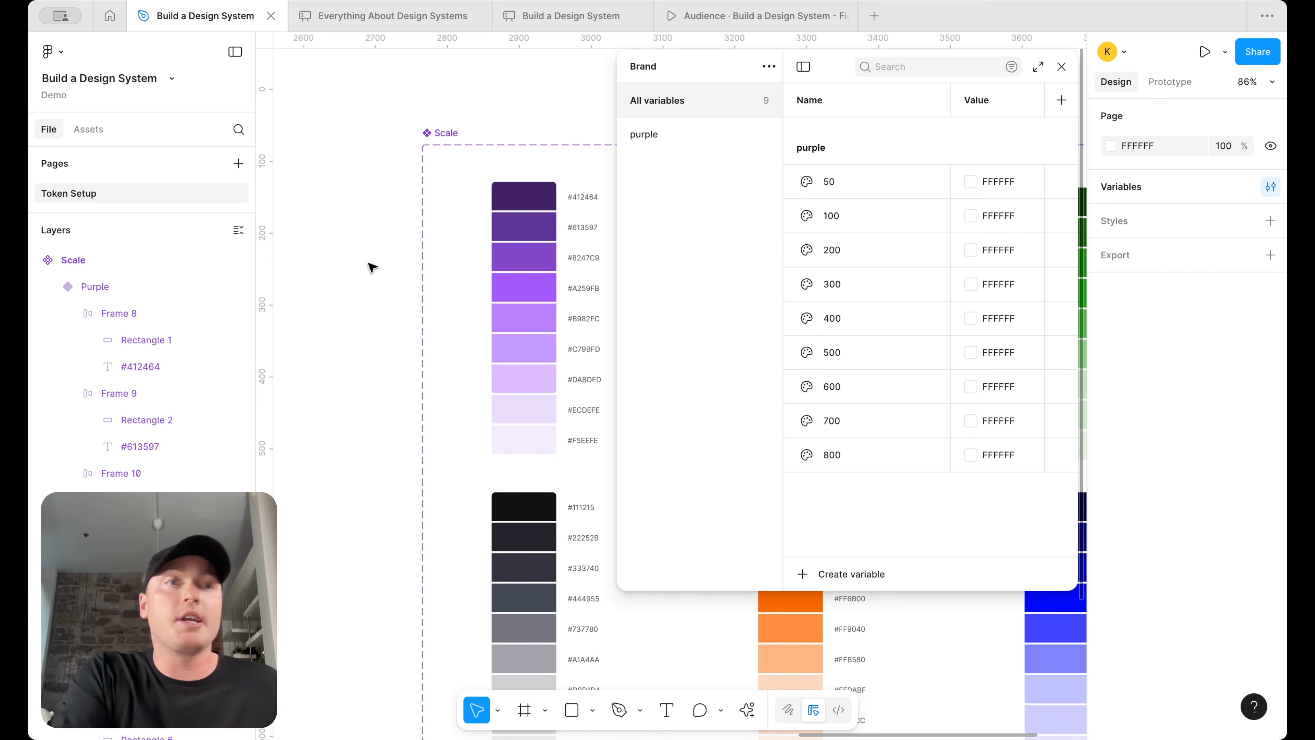
Set the purple 50 variable to F5EEFE by sampling the lightest purple swatch
scroll(497, 254, "right", 2)
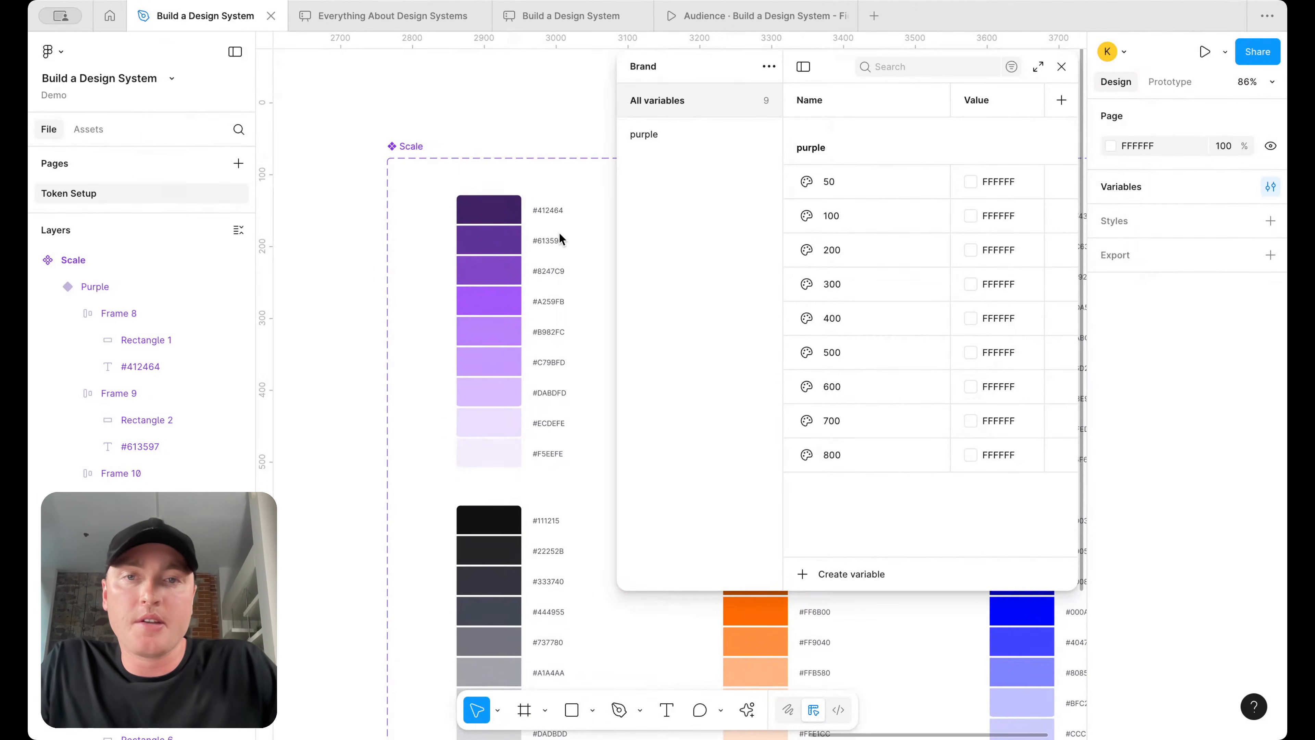
left_click(972, 181)
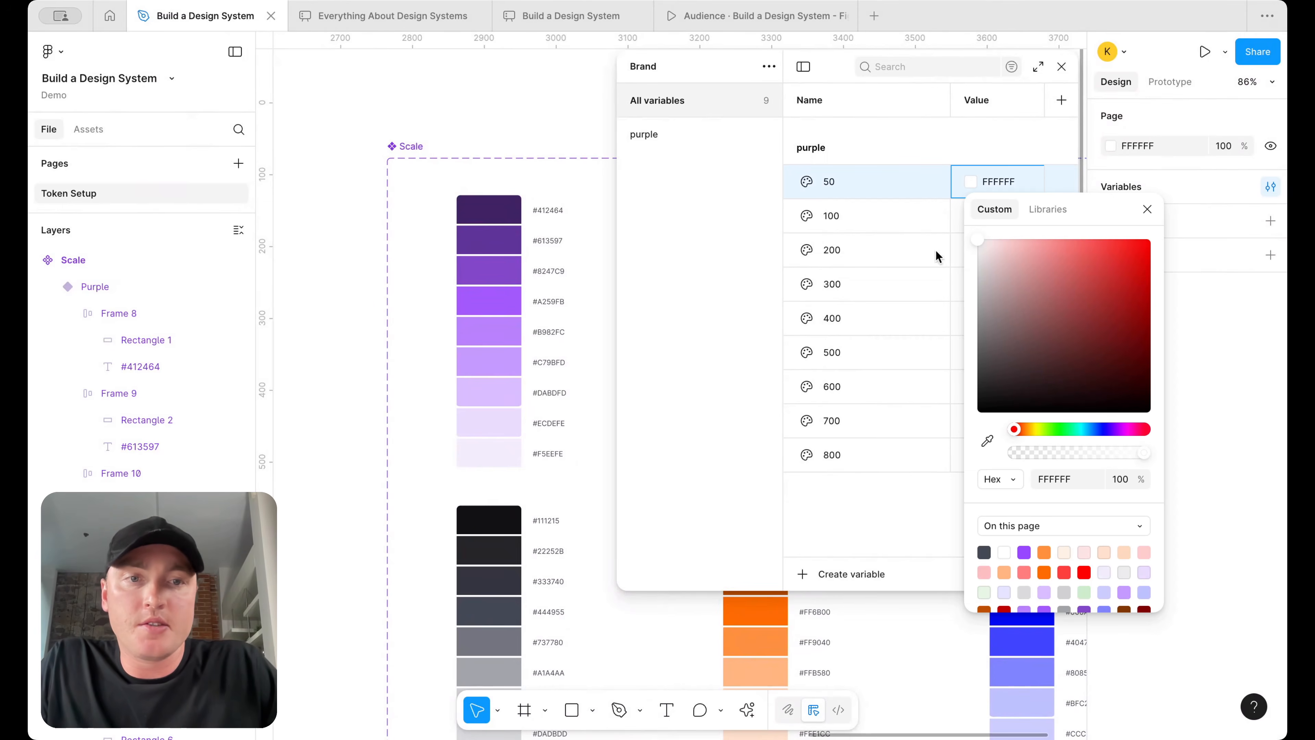
left_click(986, 439)
left_click(505, 447)
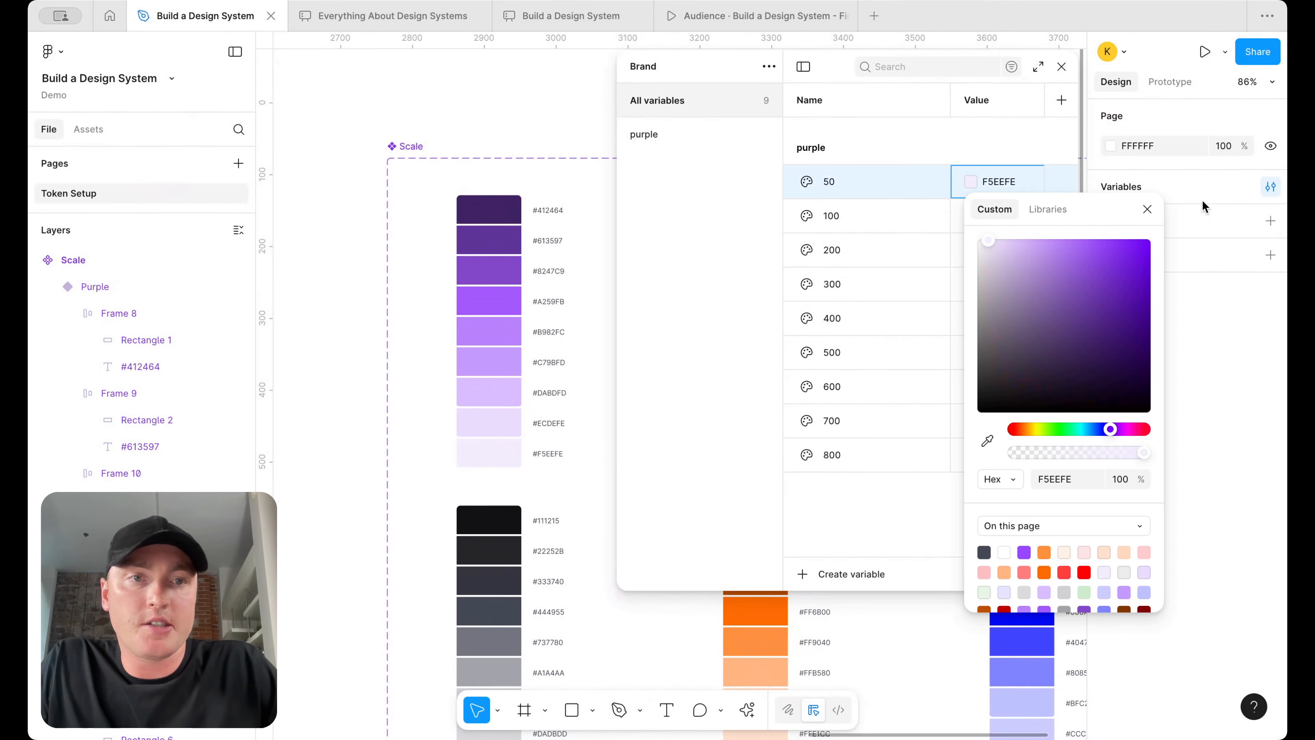
left_click(1149, 210)
Set the purple 100 variable to ECDEFE, matching the second-lightest purple swatch
scroll(518, 430, "up", 3)
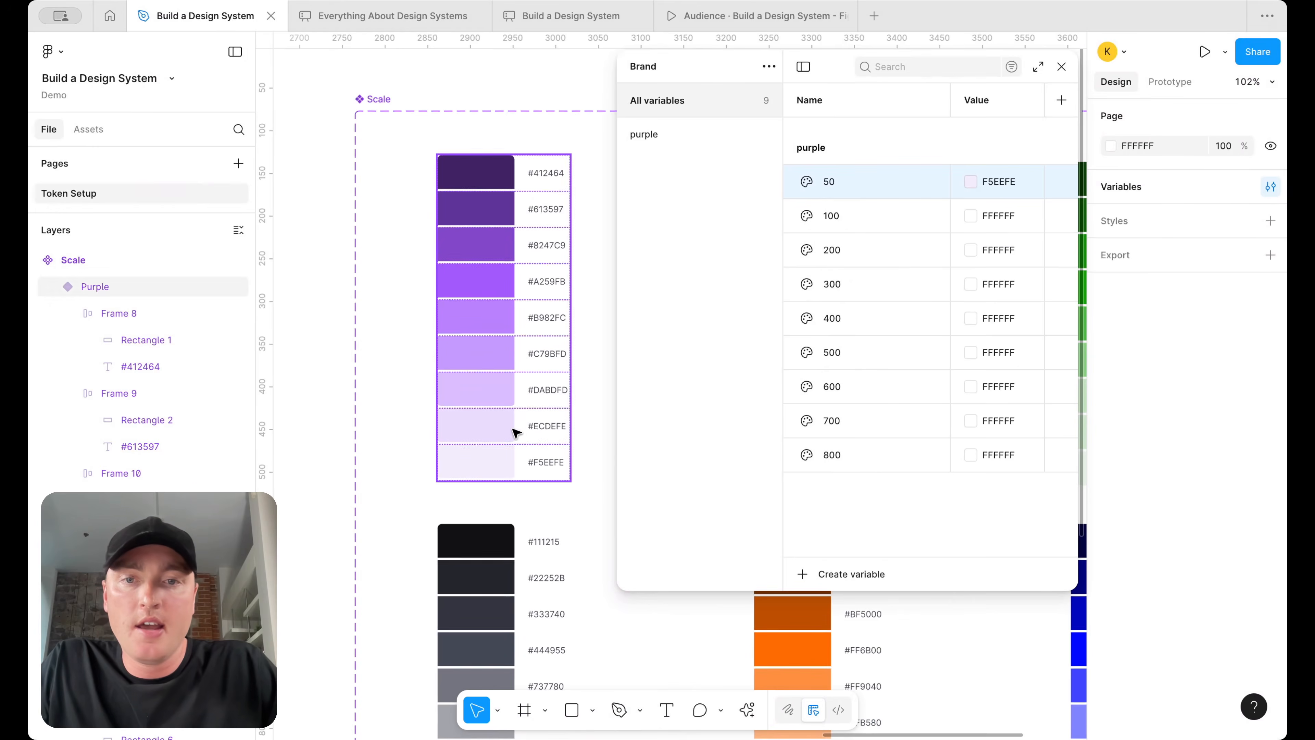
left_click(492, 438)
left_click(1005, 217)
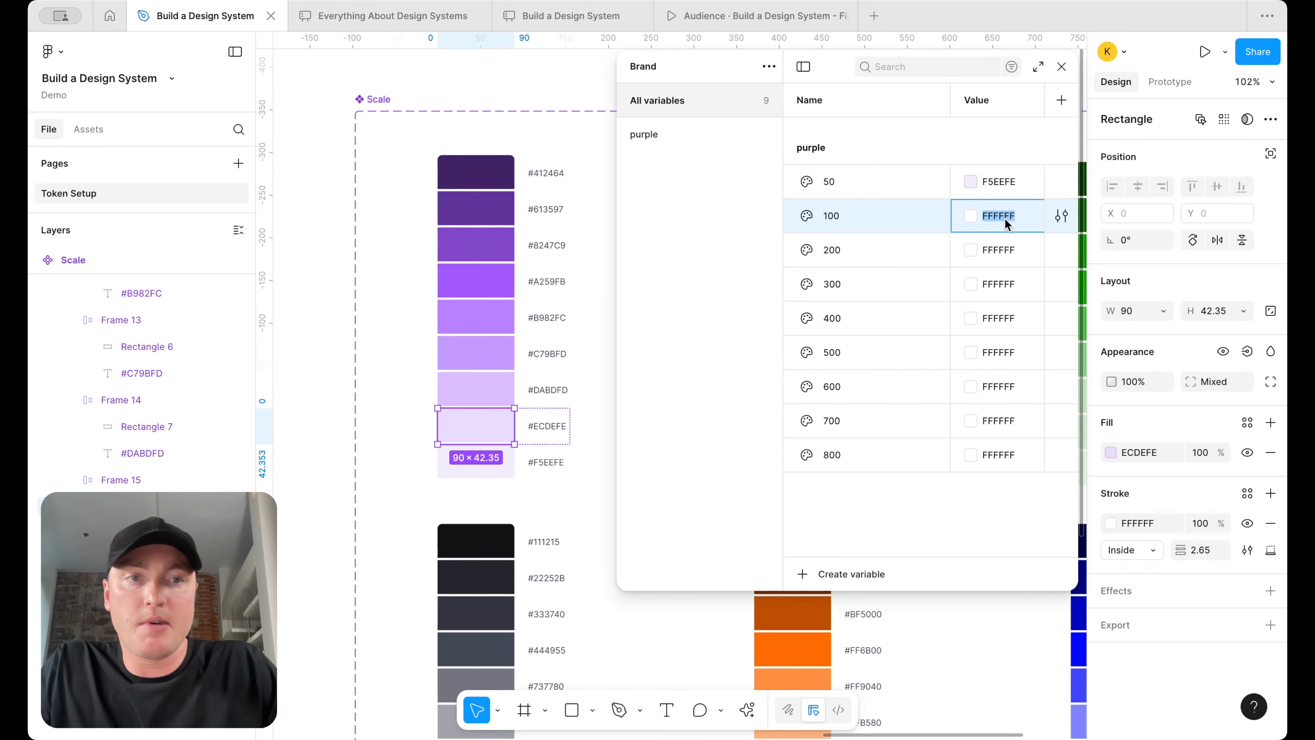
type("ECDEFE")
Copy the fill hex DABDFD from its purple swatch into the 200 variable's value
left_click(466, 388)
left_click(1139, 452)
key("ctrl+c")
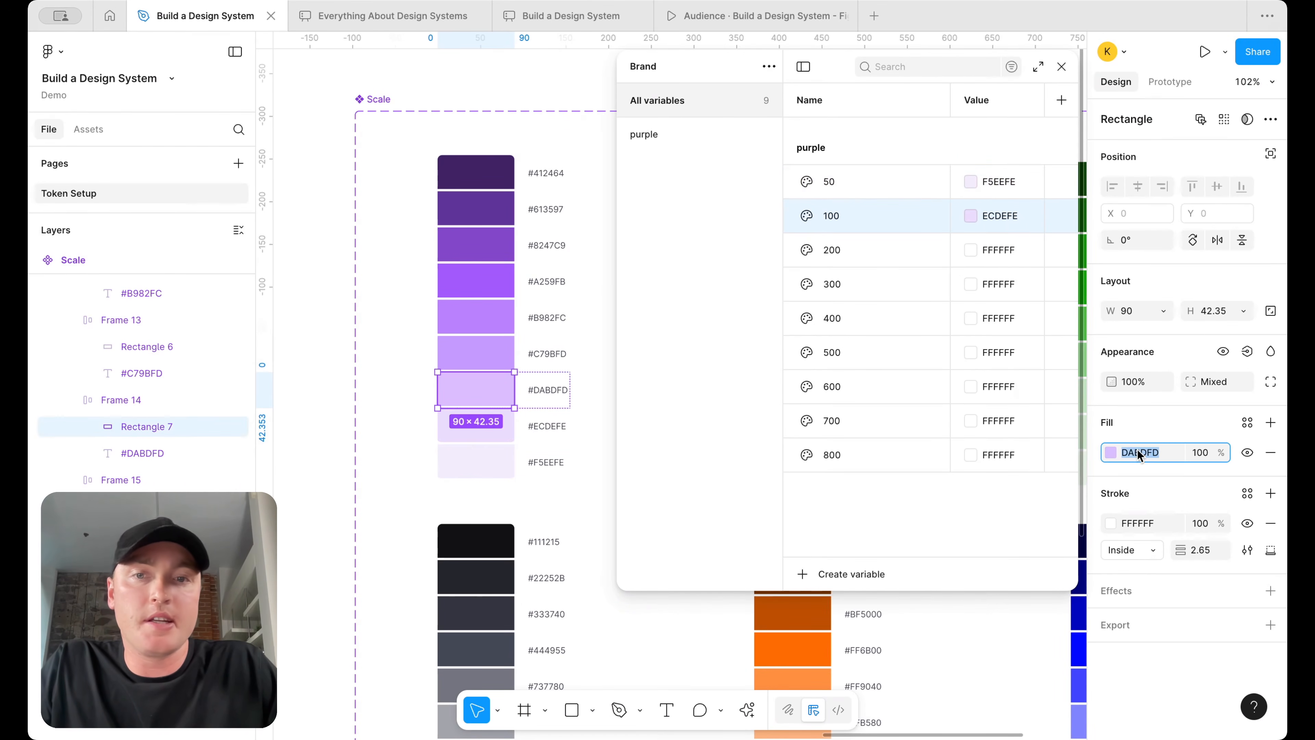
left_click(993, 251)
key("ctrl+v")
key("Return")
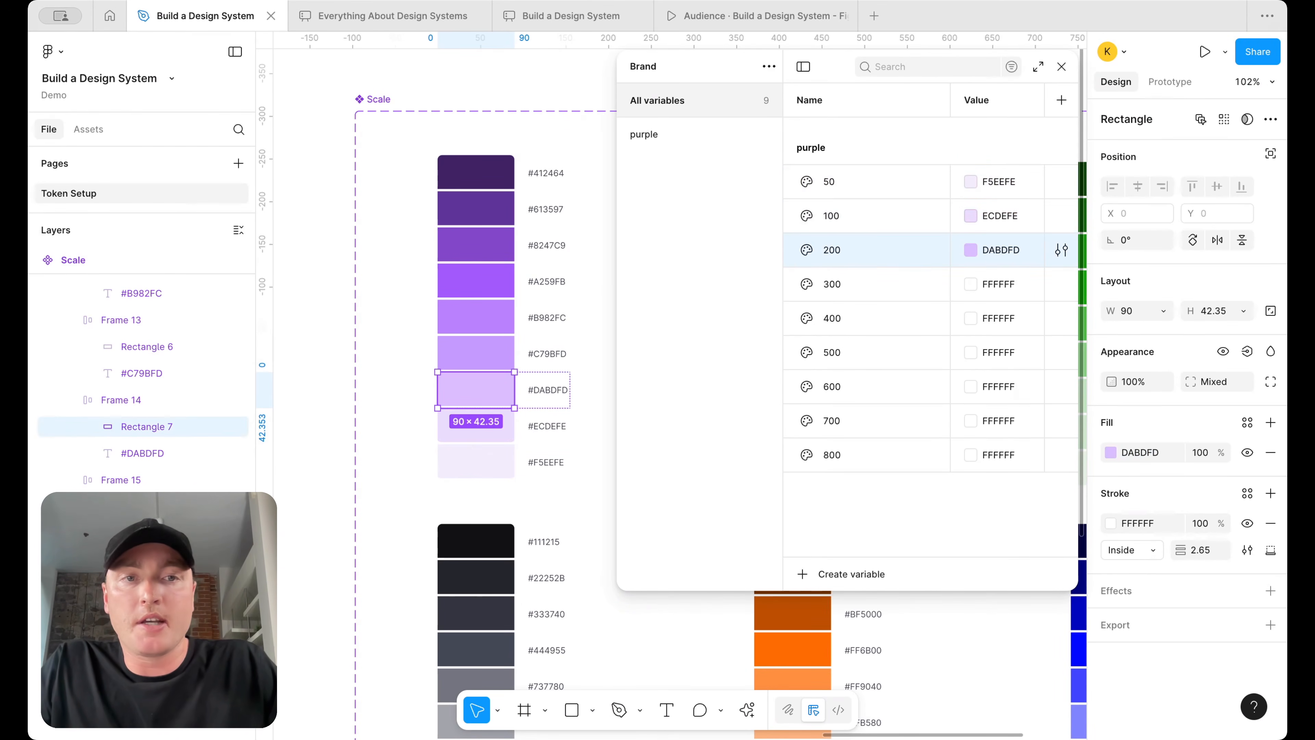
Copy the fill hex C79BFD from its purple swatch into the 300 variable's value
left_click(503, 361)
left_click(1134, 456)
key("ctrl+c")
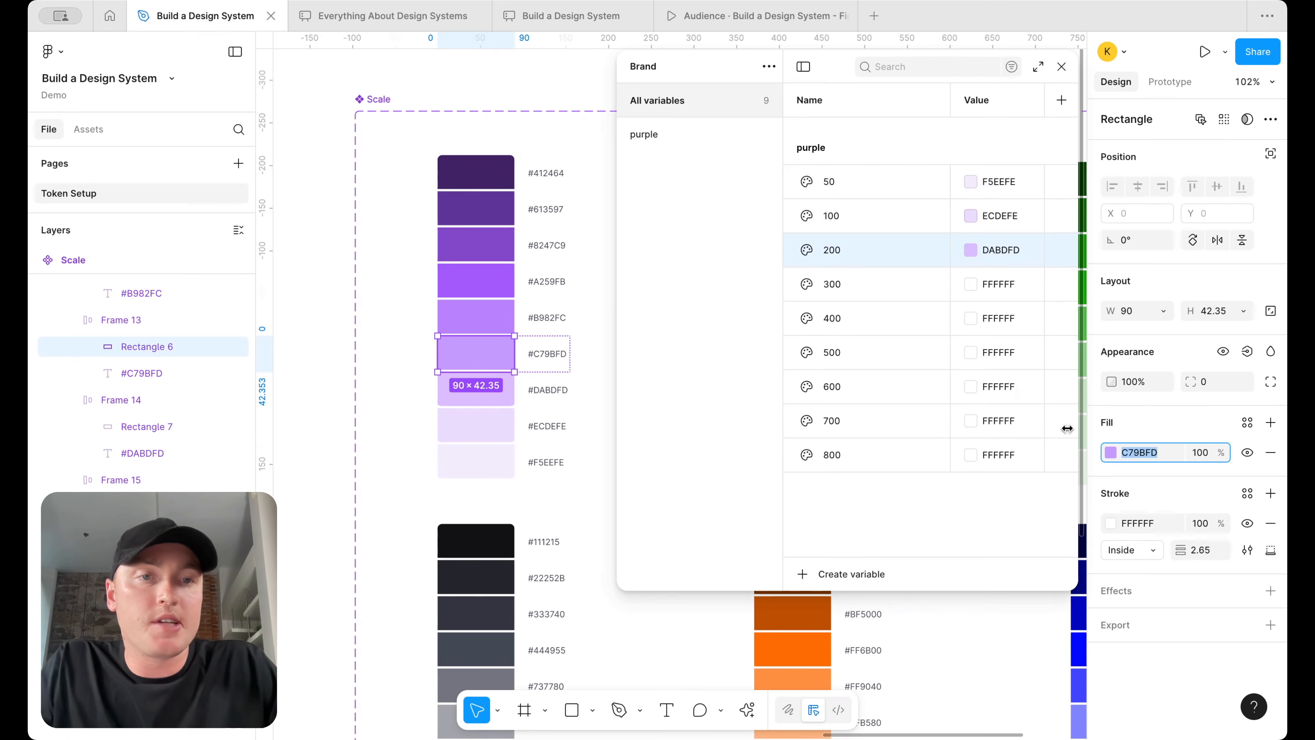
left_click(1009, 286)
key("ctrl+v")
key("Return")
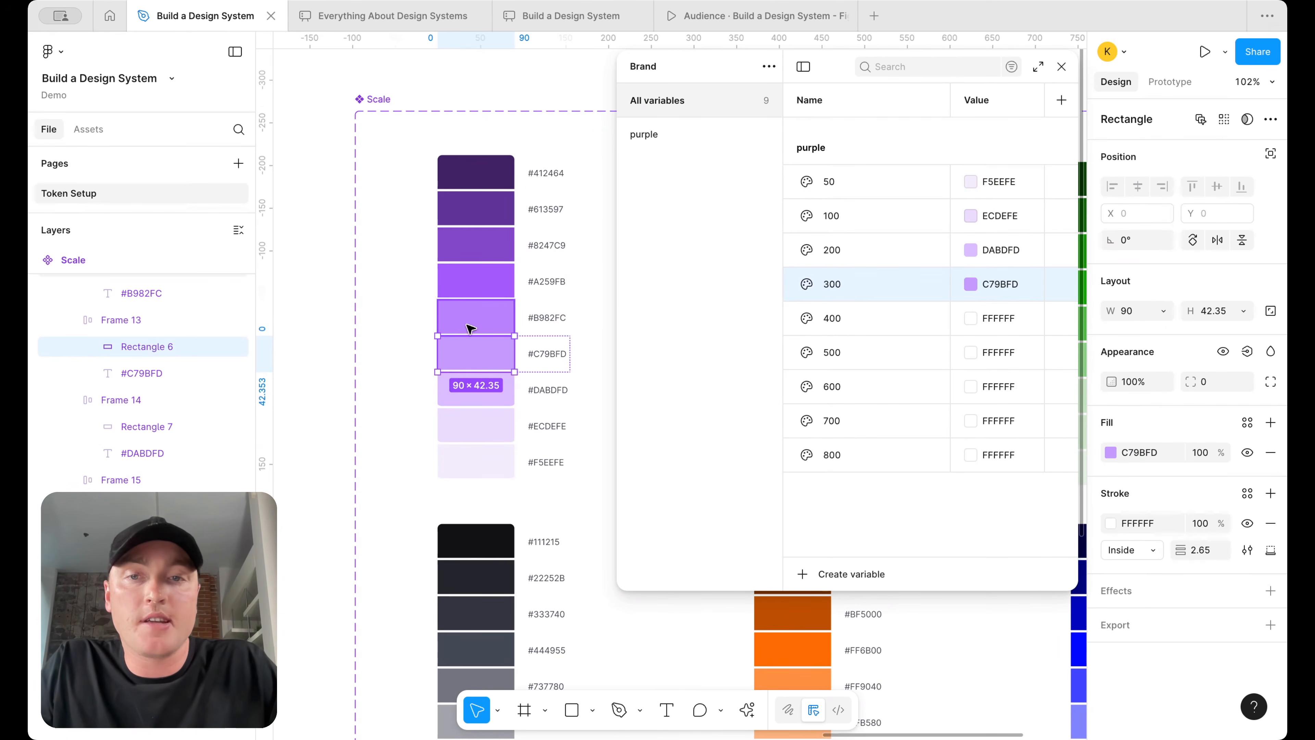
Set the purple 400 variable to B982FC, taken from the matching swatch's fill
left_click(475, 317)
left_click(1139, 453)
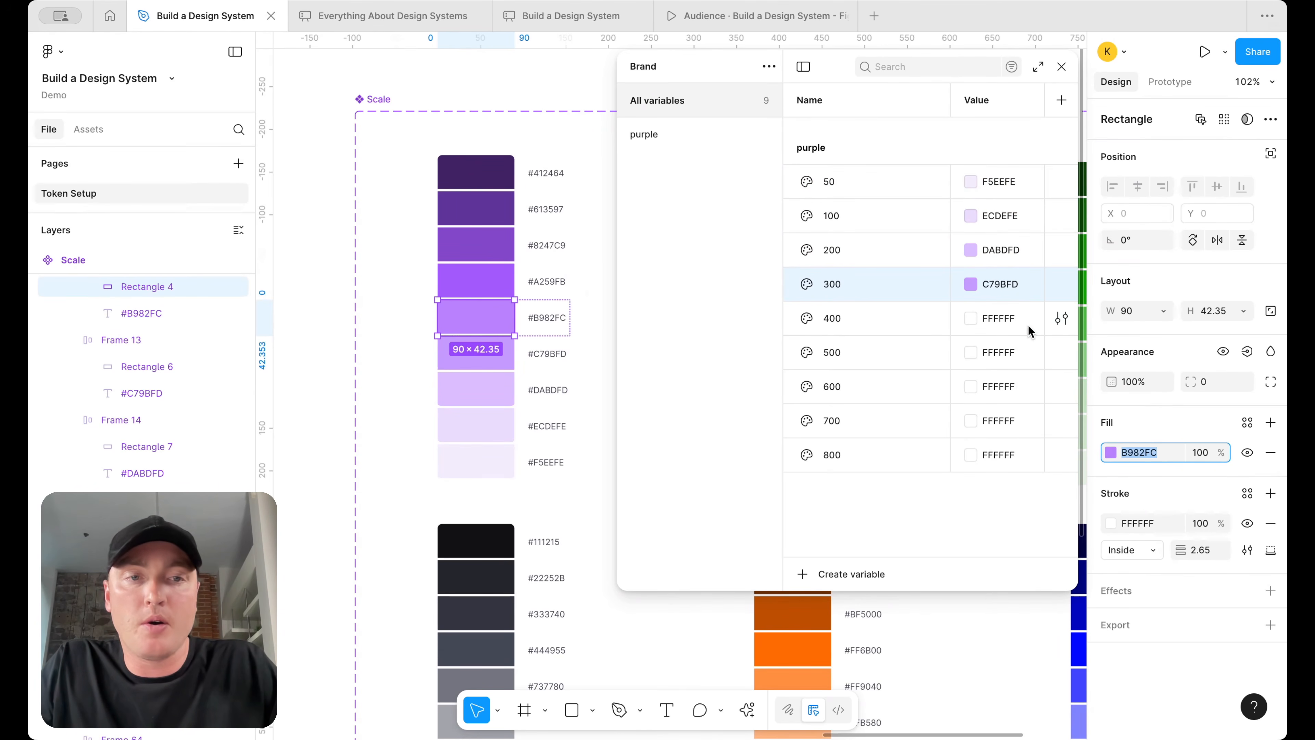
left_click(999, 319)
type("B982FC")
key("Return")
Copy the fill hex A259FB from the base purple swatch into the 500 variable's value
left_click(491, 282)
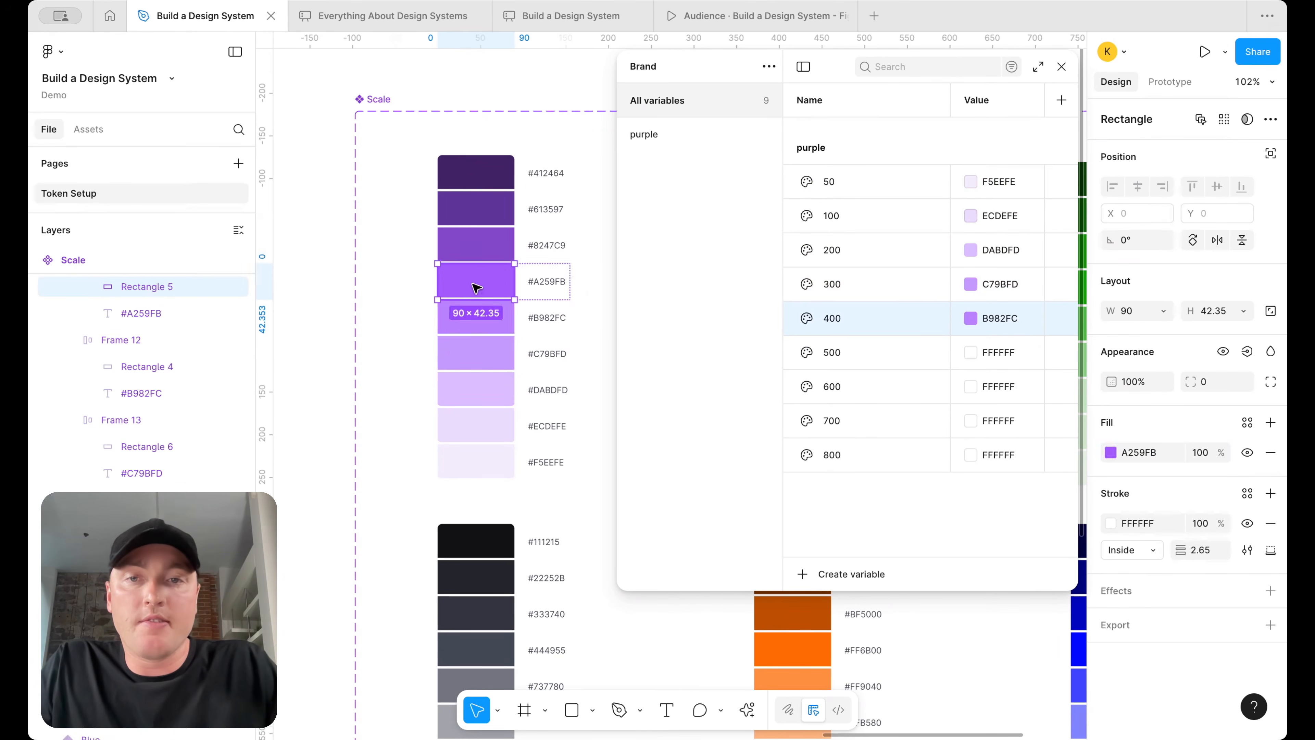
left_click(1130, 453)
key("ctrl+c")
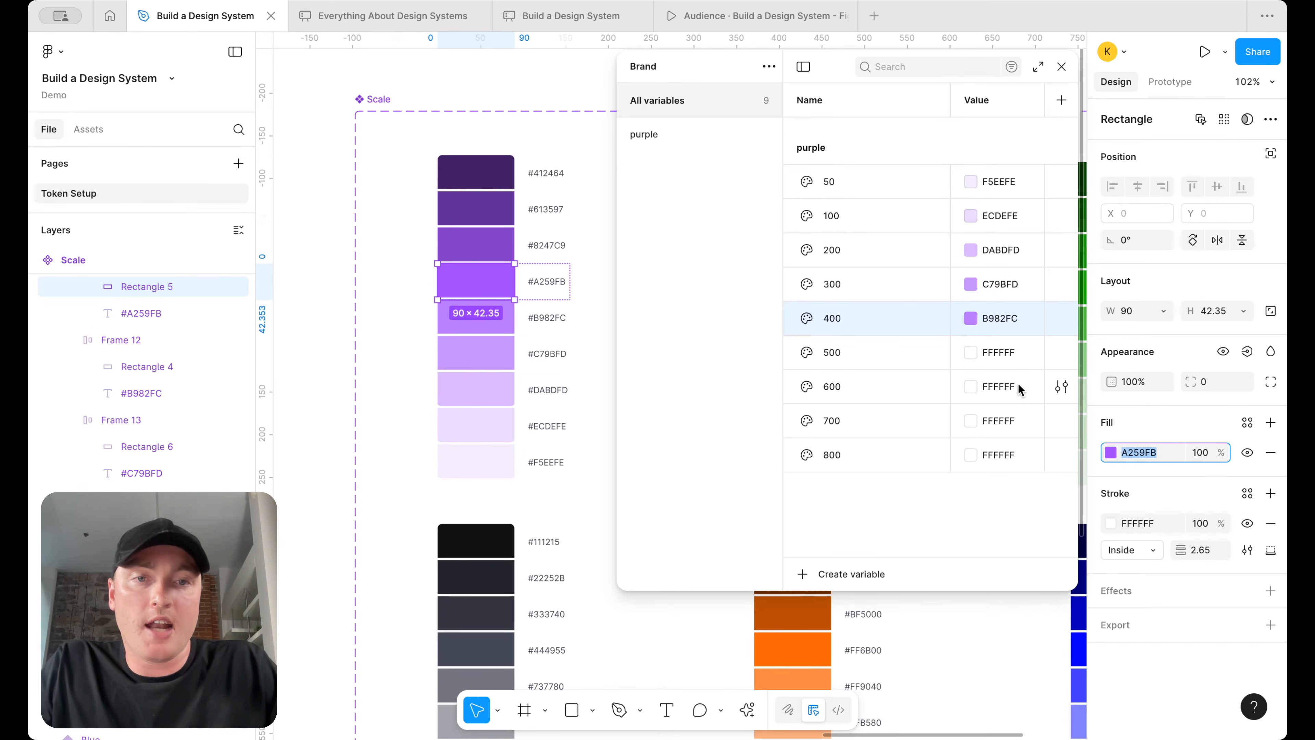
left_click(991, 353)
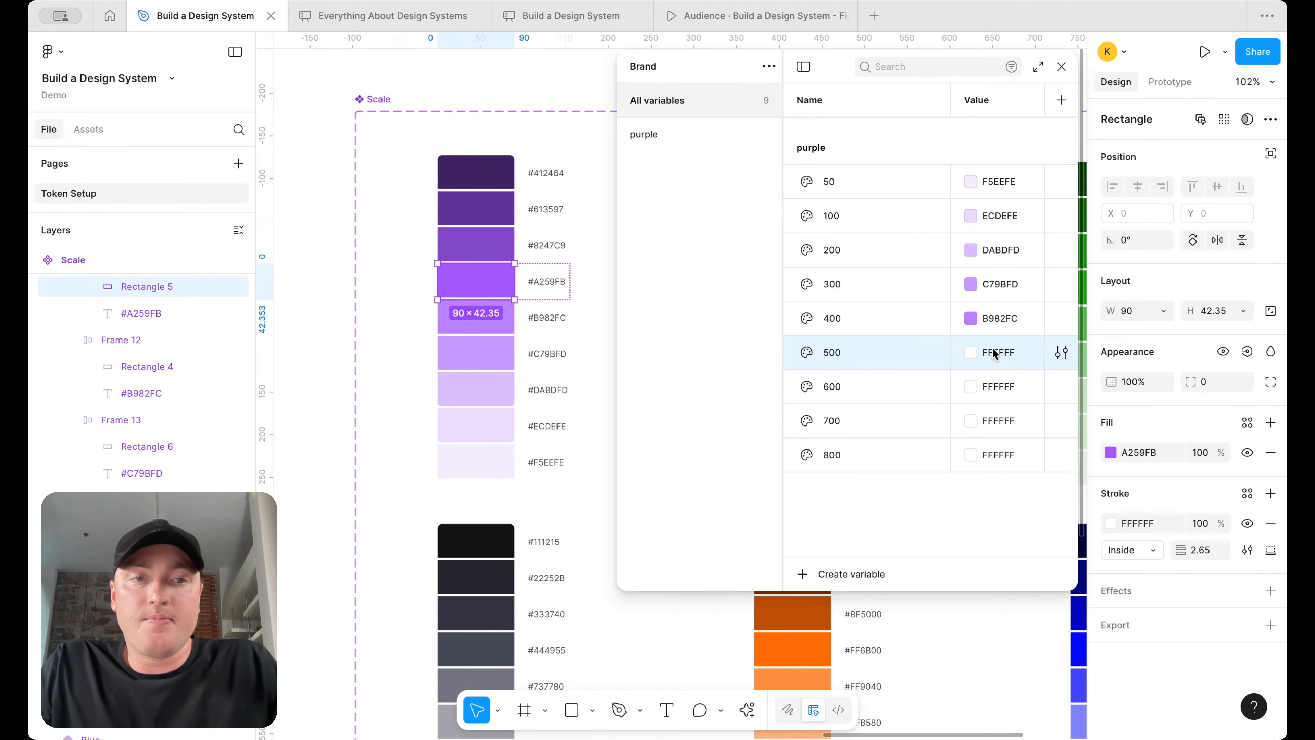
left_click(1146, 453)
left_click(998, 352)
key("ctrl+v")
key("Return")
Copy the fill hex 8247C9 from its purple swatch into the 600 variable's value
left_click(486, 250)
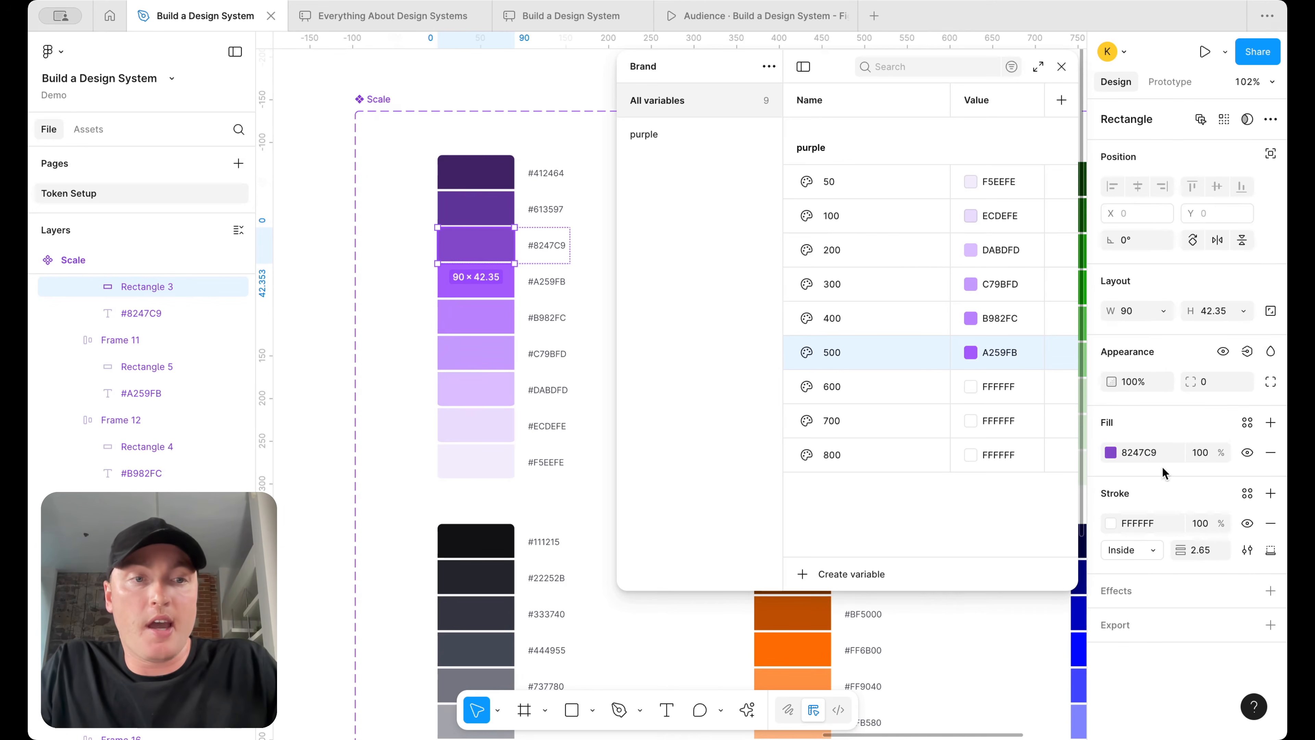
key("ctrl+c")
left_click(1002, 390)
key("ctrl+v")
key("Return")
Copy the fill hex 613597 from its purple swatch into the 700 variable's value
left_click(482, 210)
left_click(1142, 450)
key("ctrl+c")
left_click(1000, 418)
key("ctrl+v")
key("Return")
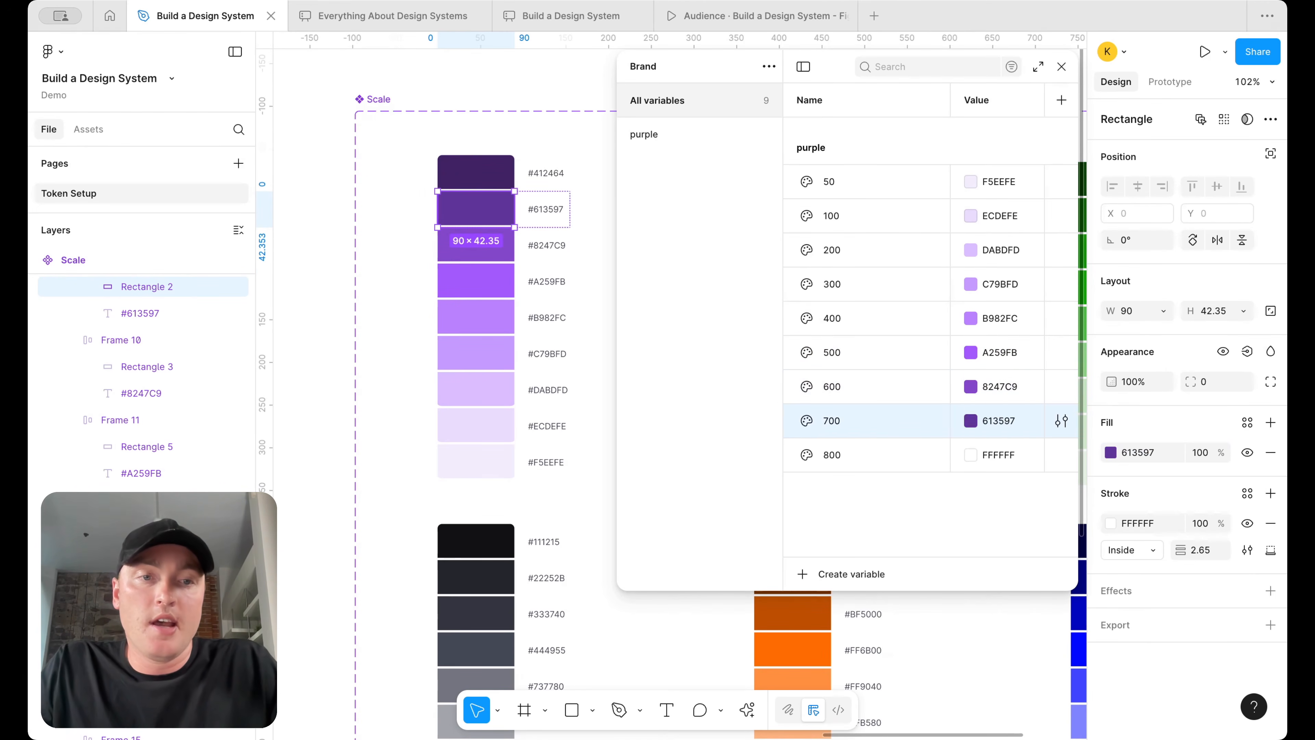
Undo the accidental move of the darkest purple swatch and copy its fill hex 412464 into the 800 variable's value
left_click_drag(484, 178, 854, 344)
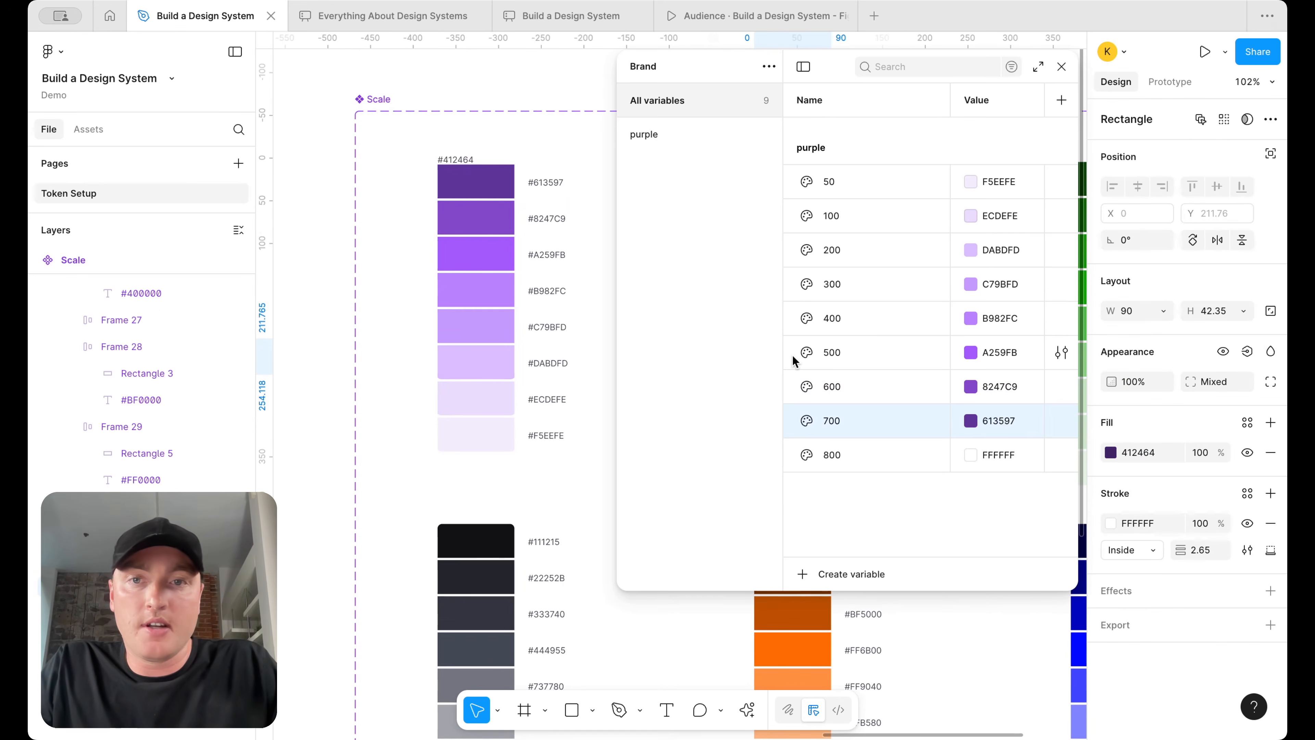
key("ctrl+z")
left_click(1148, 452)
key("ctrl+c")
left_click(1011, 456)
key("ctrl+v")
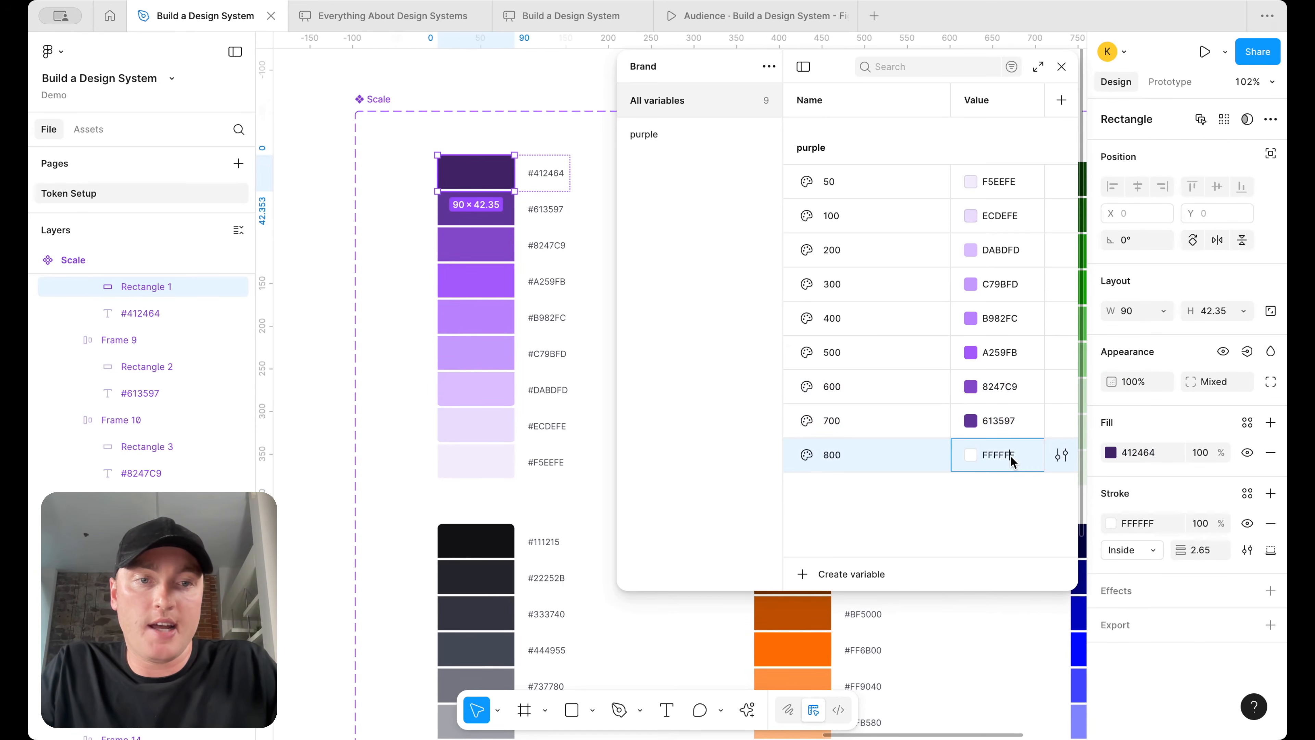
key("Return")
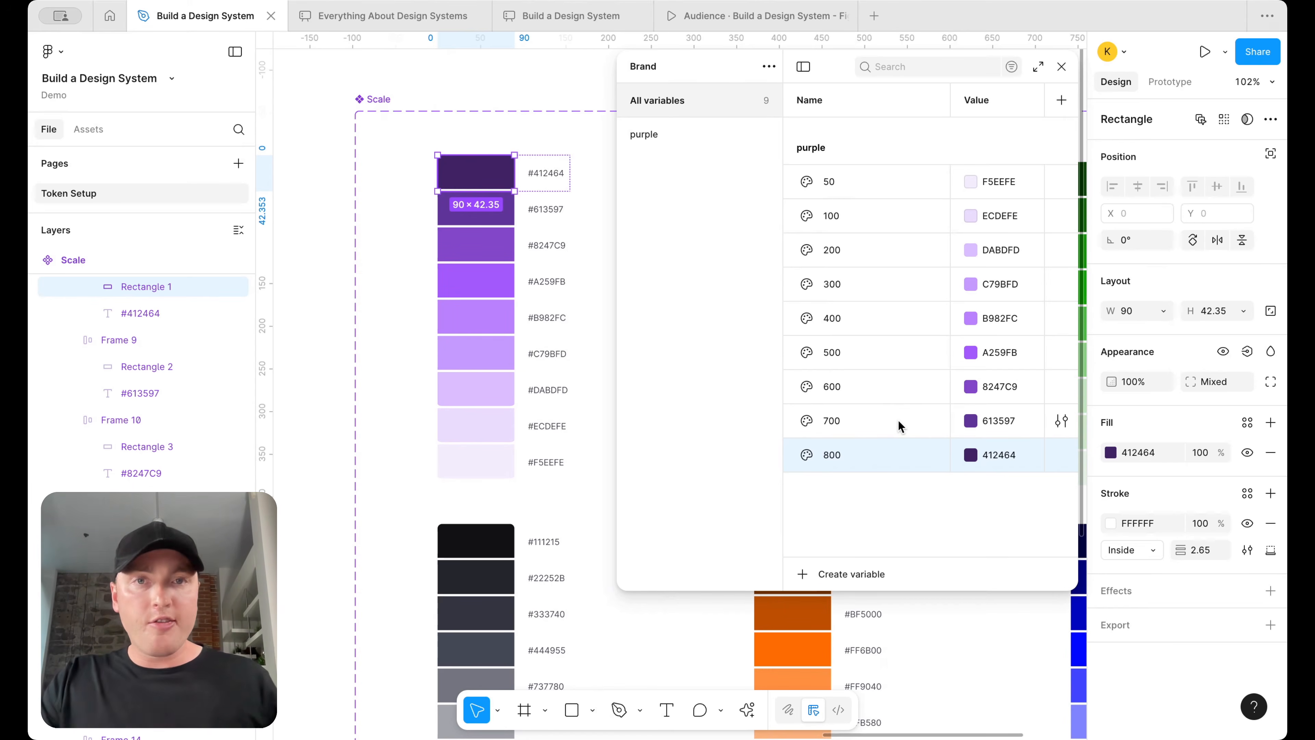
Duplicate the purple variable group in the Brand collection and rename the copy red
scroll(554, 329, "right", 8)
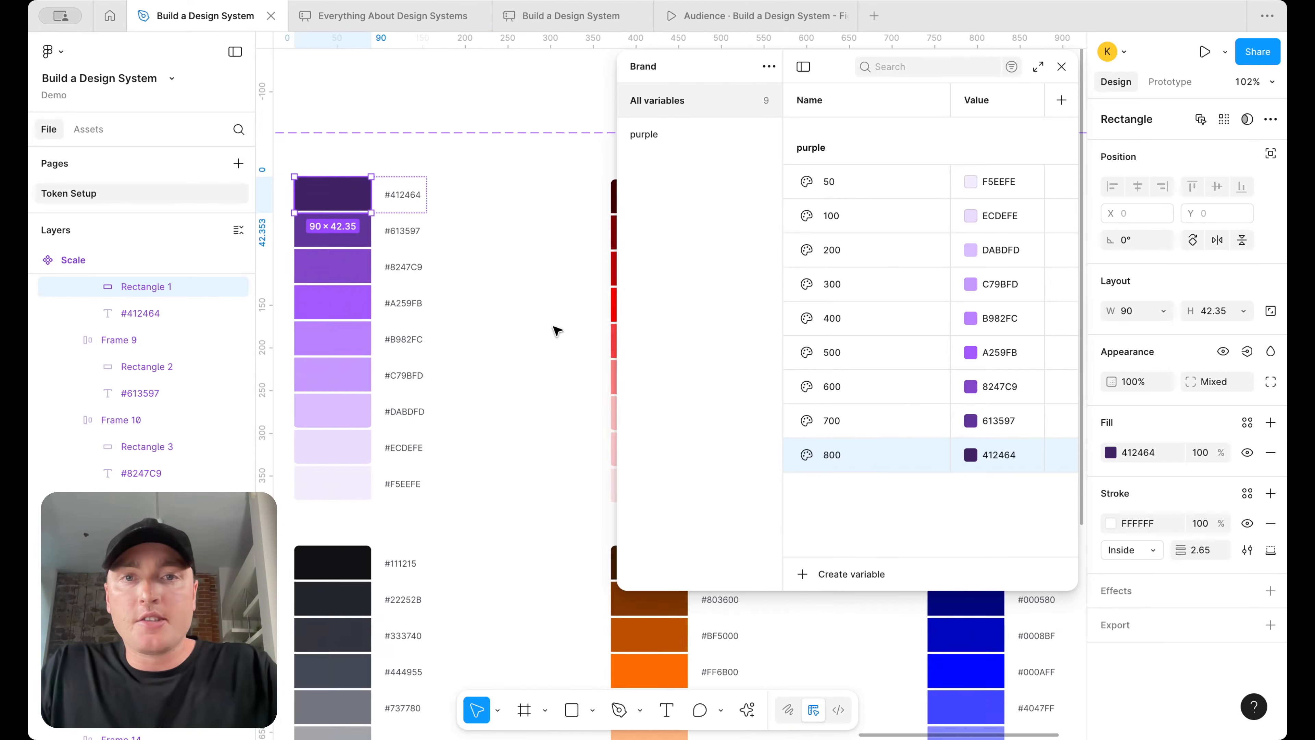
left_click(693, 135)
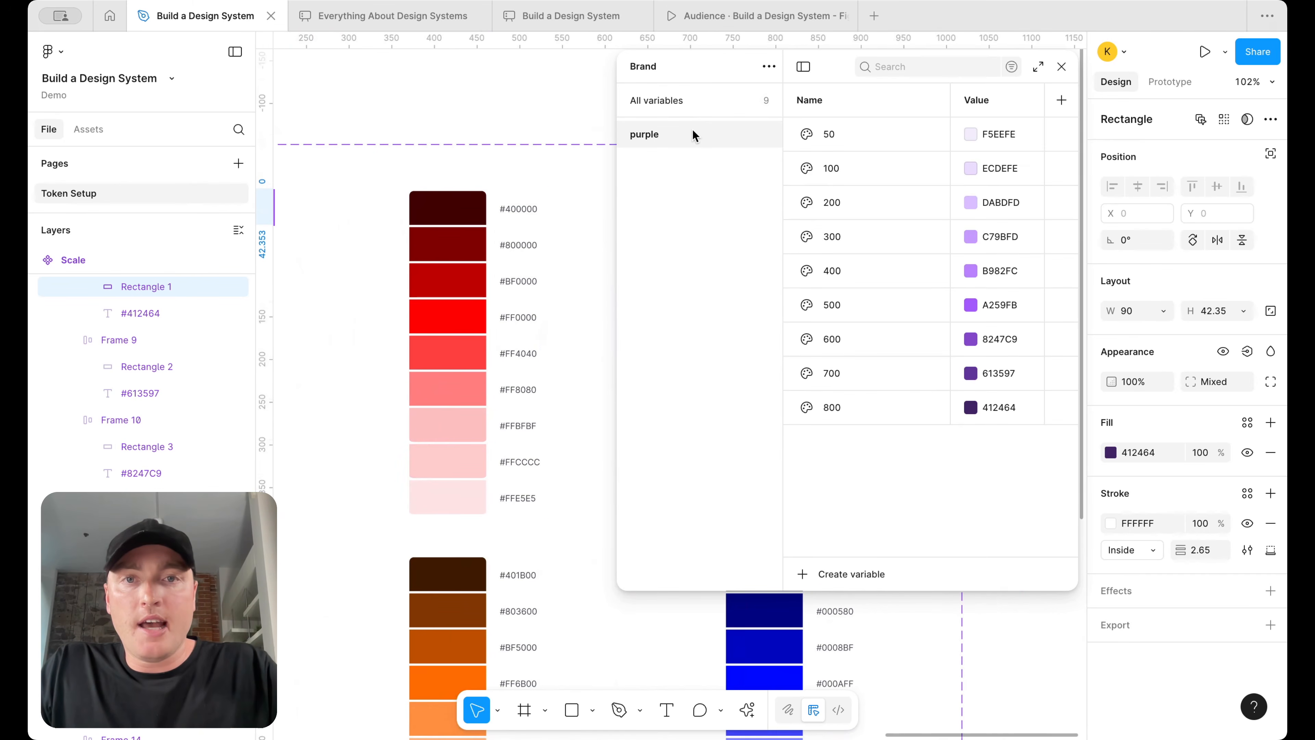
right_click(693, 135)
left_click(727, 163)
left_click(658, 165)
double_click(654, 163)
type("red")
key("Return")
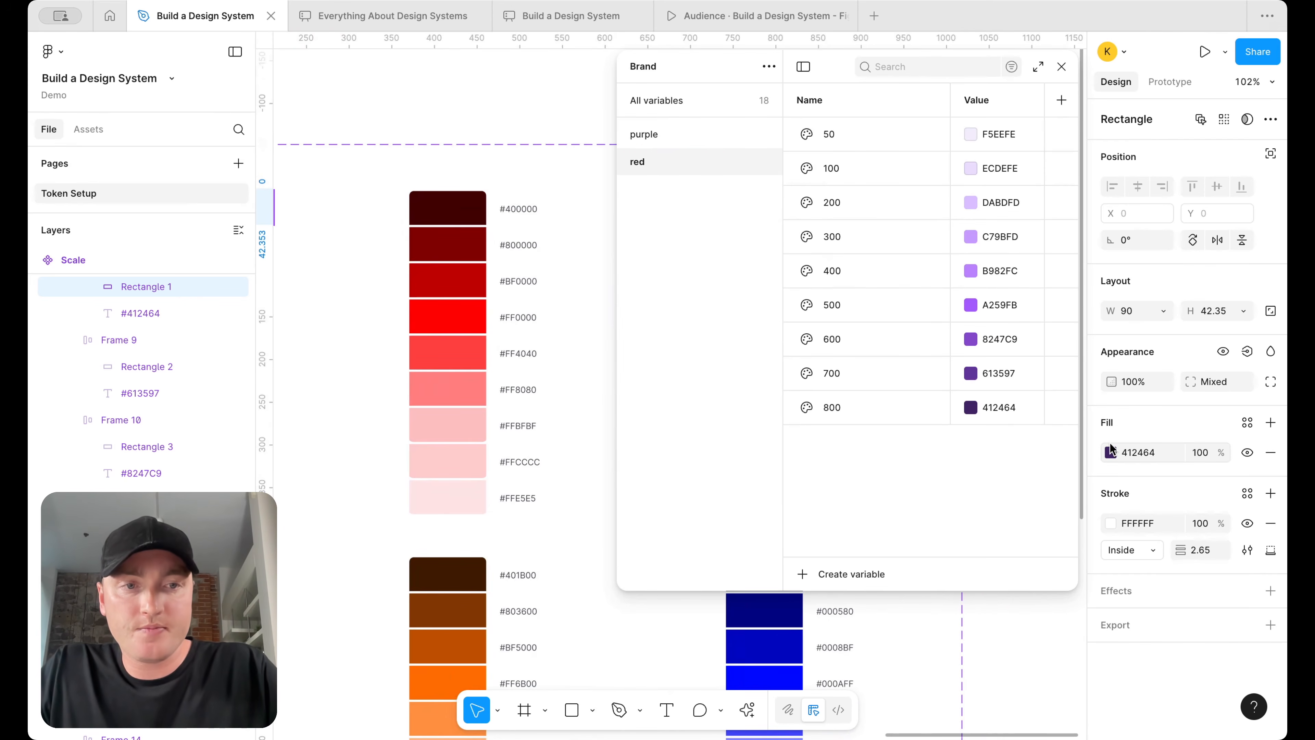
Copy the fill hex 400000 from the darkest red swatch into the red group's 800 variable value
left_click(971, 408)
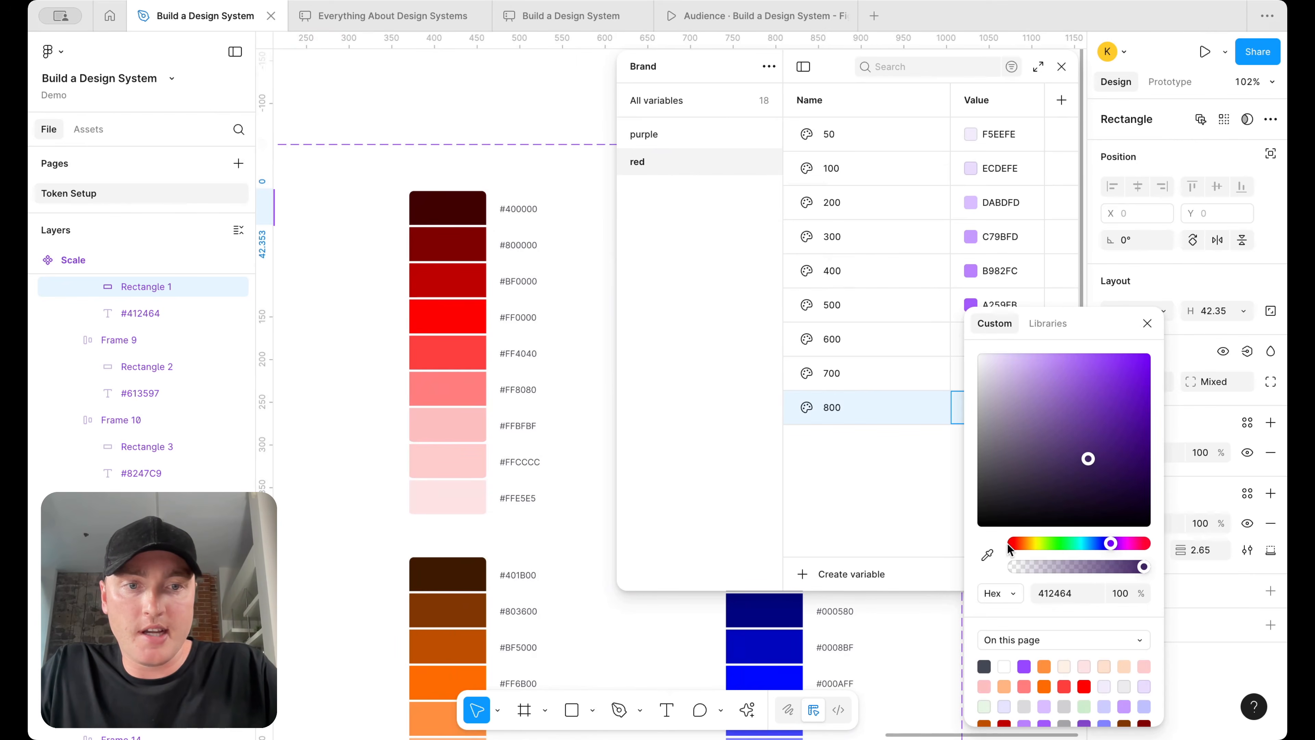
left_click(1146, 323)
left_click(471, 217)
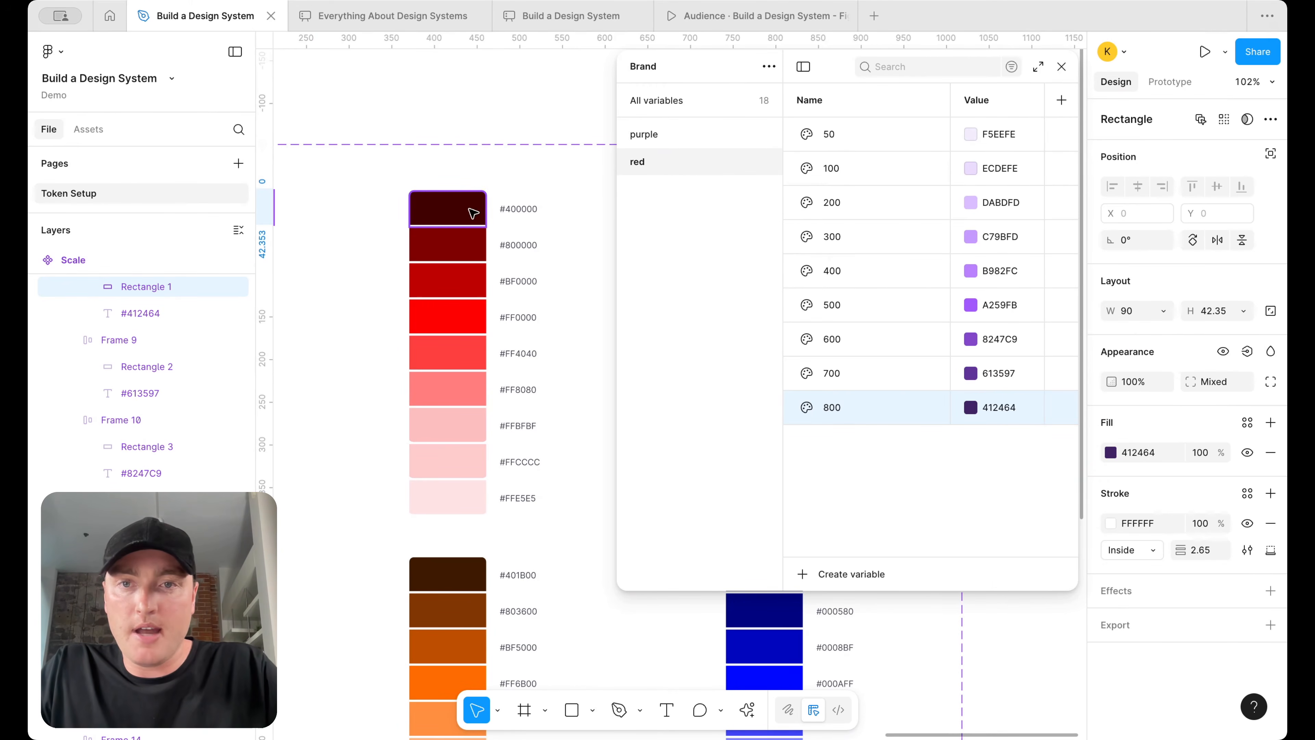
left_click(1145, 450)
key("super+c")
left_click(993, 408)
key("super+v")
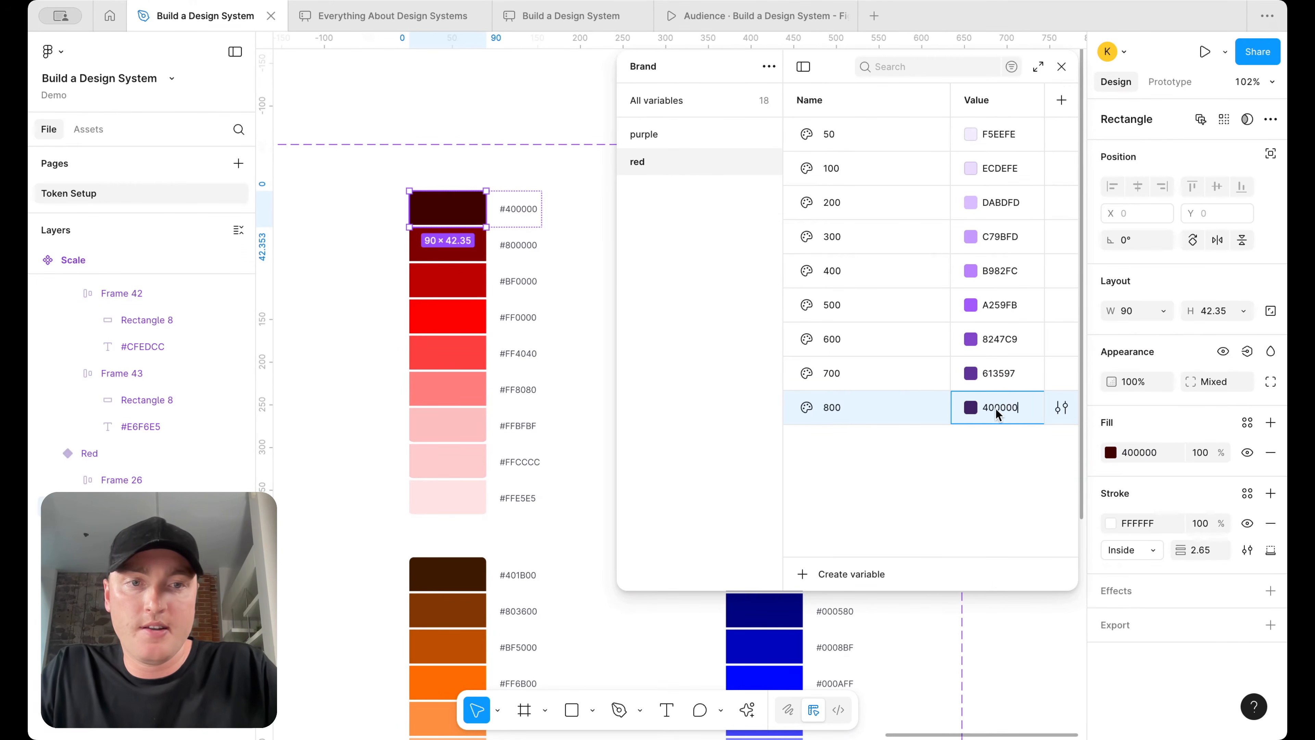
key("Return")
Copy the fill hex 800000 from its red swatch into the red group's 700 variable value
left_click(449, 244)
left_click(1141, 452)
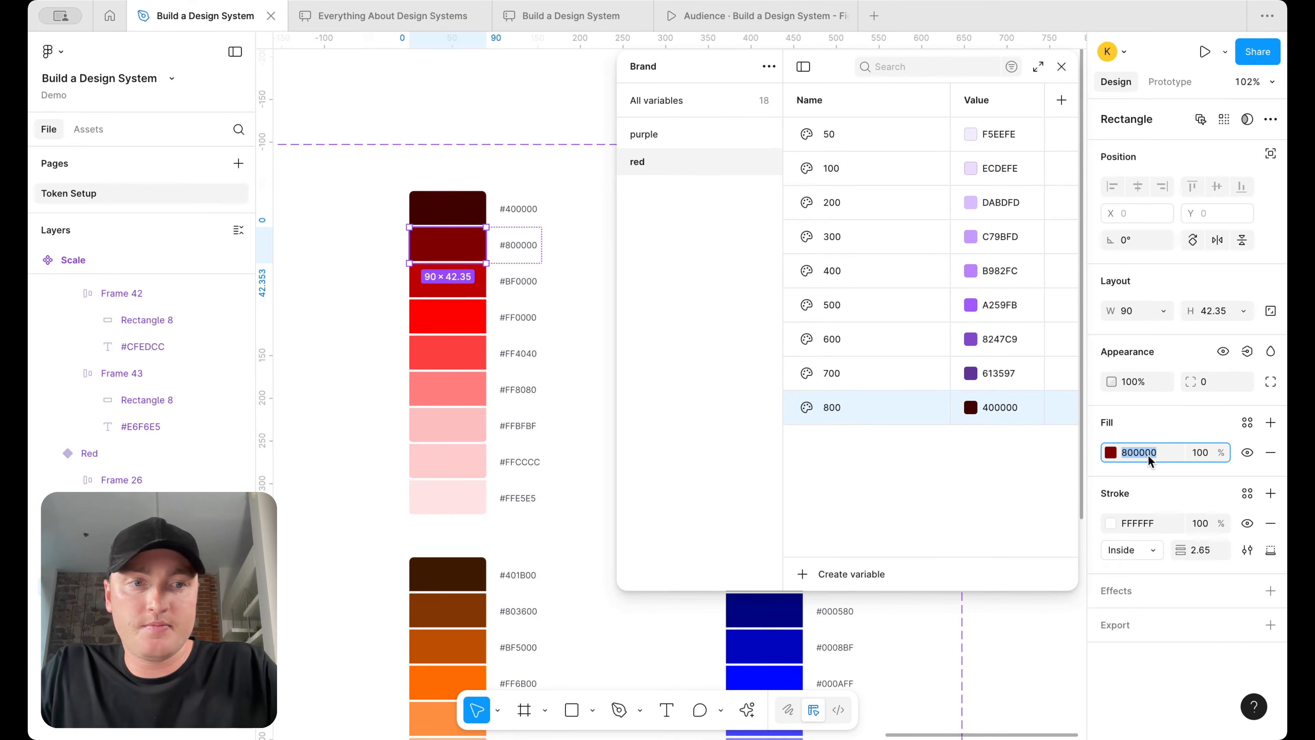
key("super+c")
left_click(999, 373)
key("super+v")
key("Return")
Copy the fill hex BF0000 from its red swatch into the red group's 600 variable value
left_click(455, 280)
left_click(1144, 453)
key("super+c")
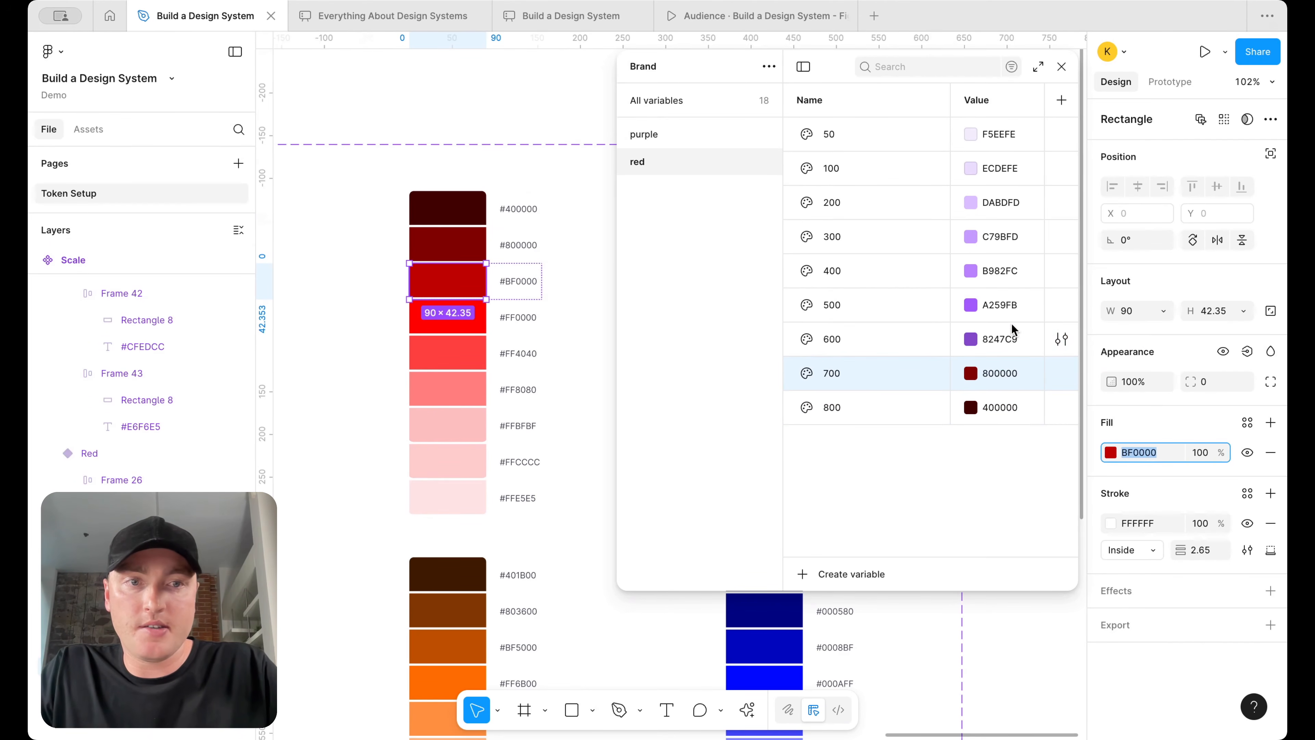
left_click(999, 339)
key("super+v")
key("Return")
Copy the fill hex FF0000 from its red swatch into the red group's 500 variable value
left_click(474, 317)
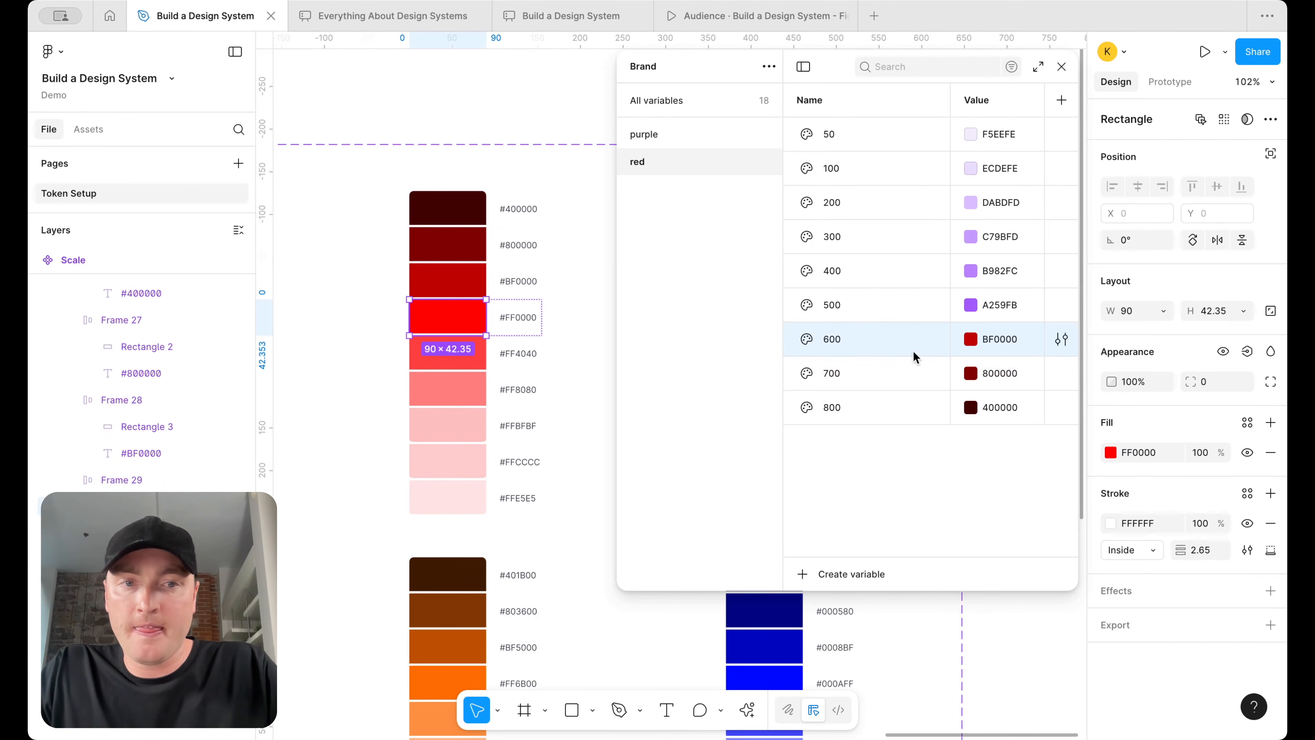
left_click(1148, 453)
key("super+c")
left_click(999, 304)
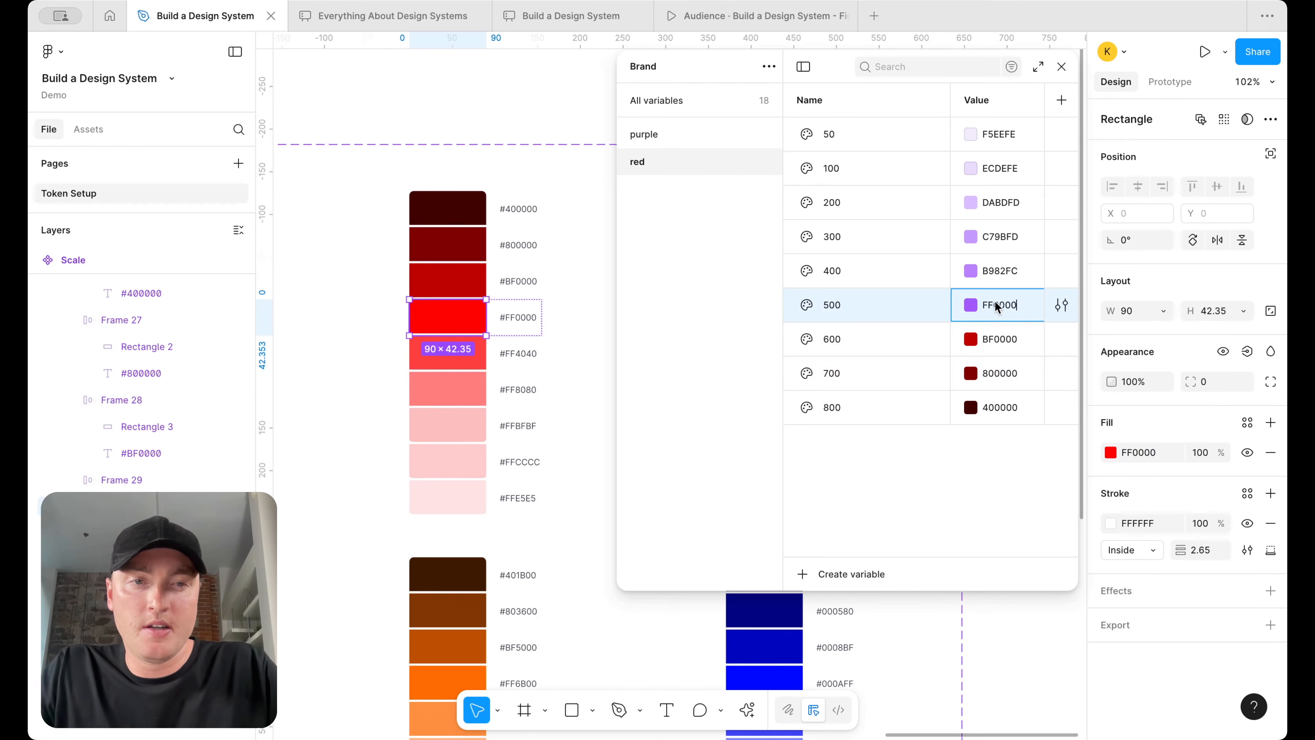
key("super+v")
key("Return")
Copy the fill hex FF4040 from its red swatch into the red group's 400 variable value
left_click(444, 362)
left_click(1152, 452)
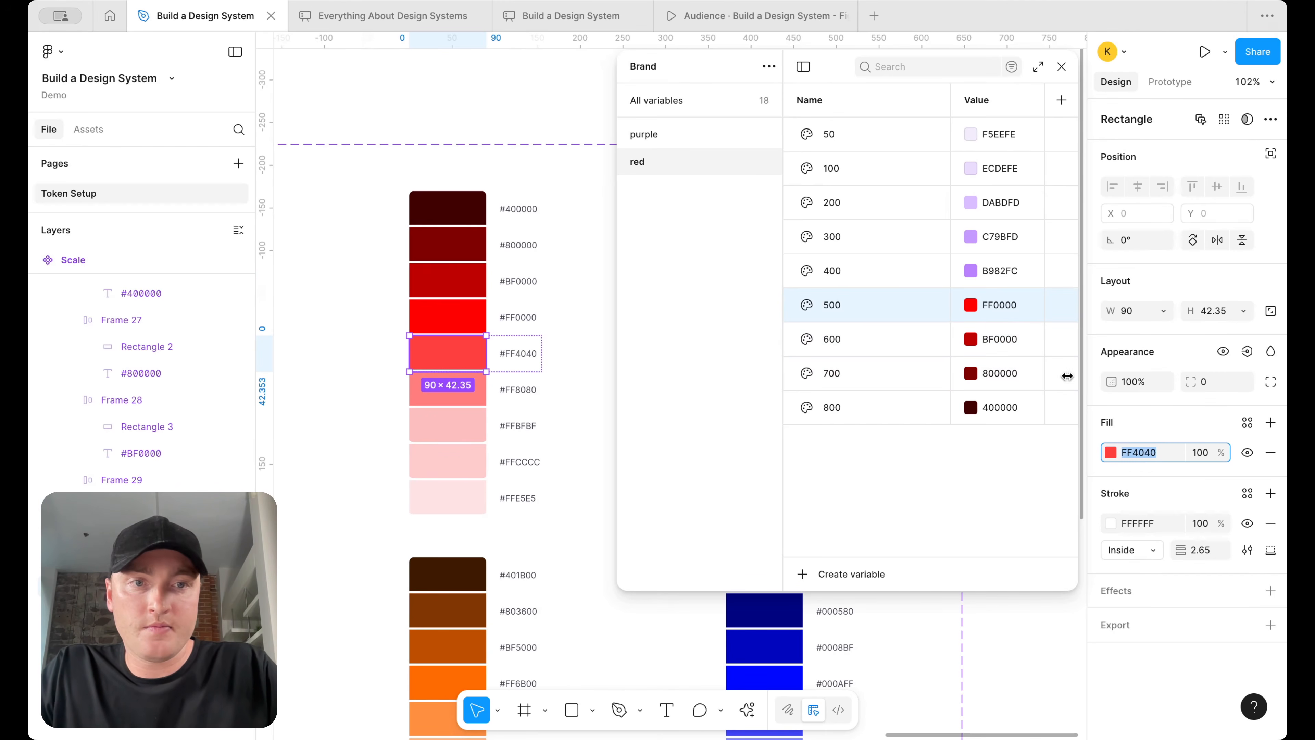
left_click(1002, 280)
key("Return")
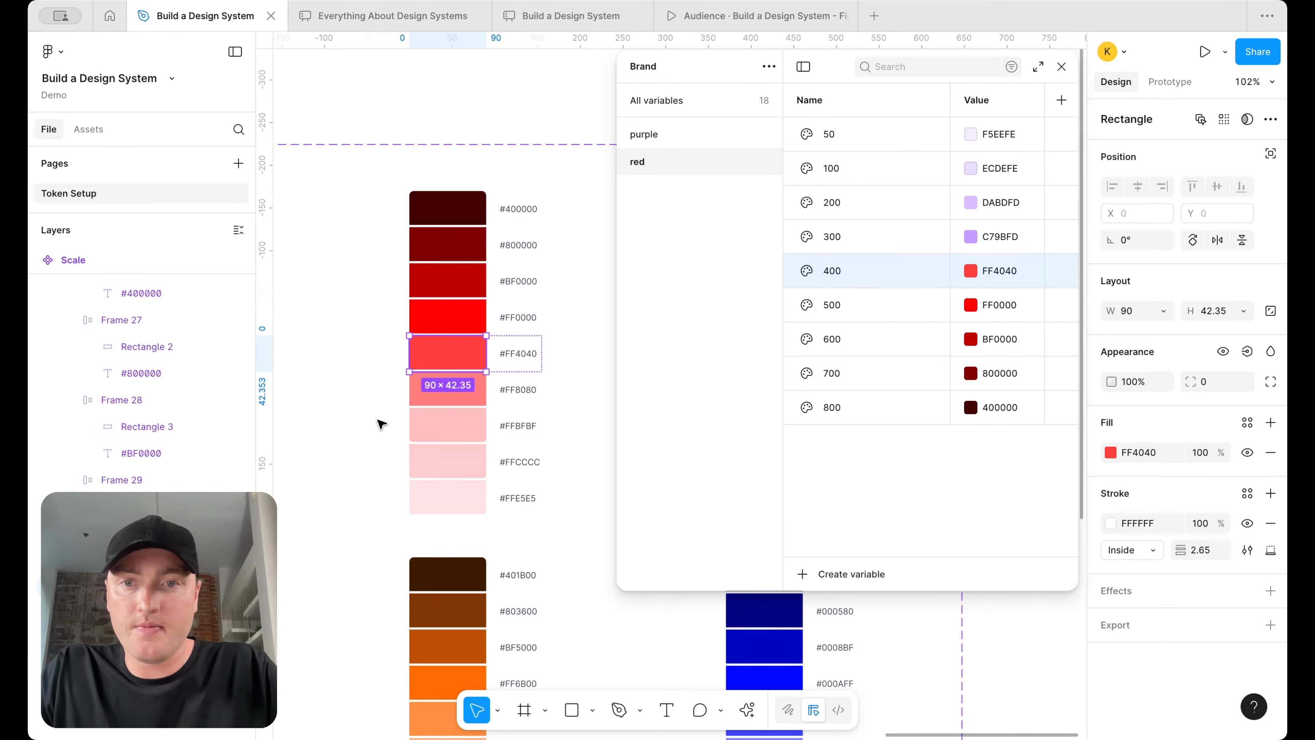
Copy the fill hex FF8080 from its red swatch into the red group's 300 variable value
left_click(446, 388)
left_click(1150, 454)
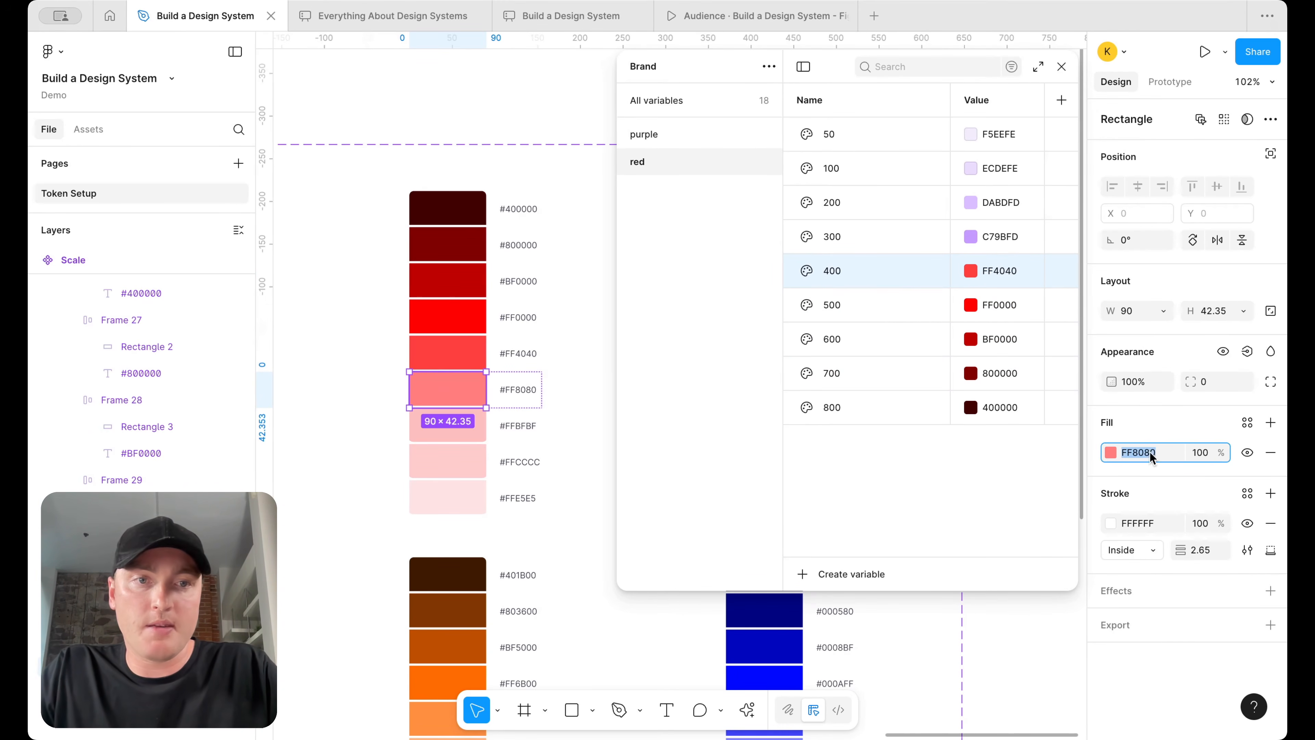
left_click(1002, 236)
key("ctrl+v")
key("Return")
Copy the fill hex FFBFBF from its red swatch into the red group's 200 variable value
left_click(446, 424)
left_click(1159, 459)
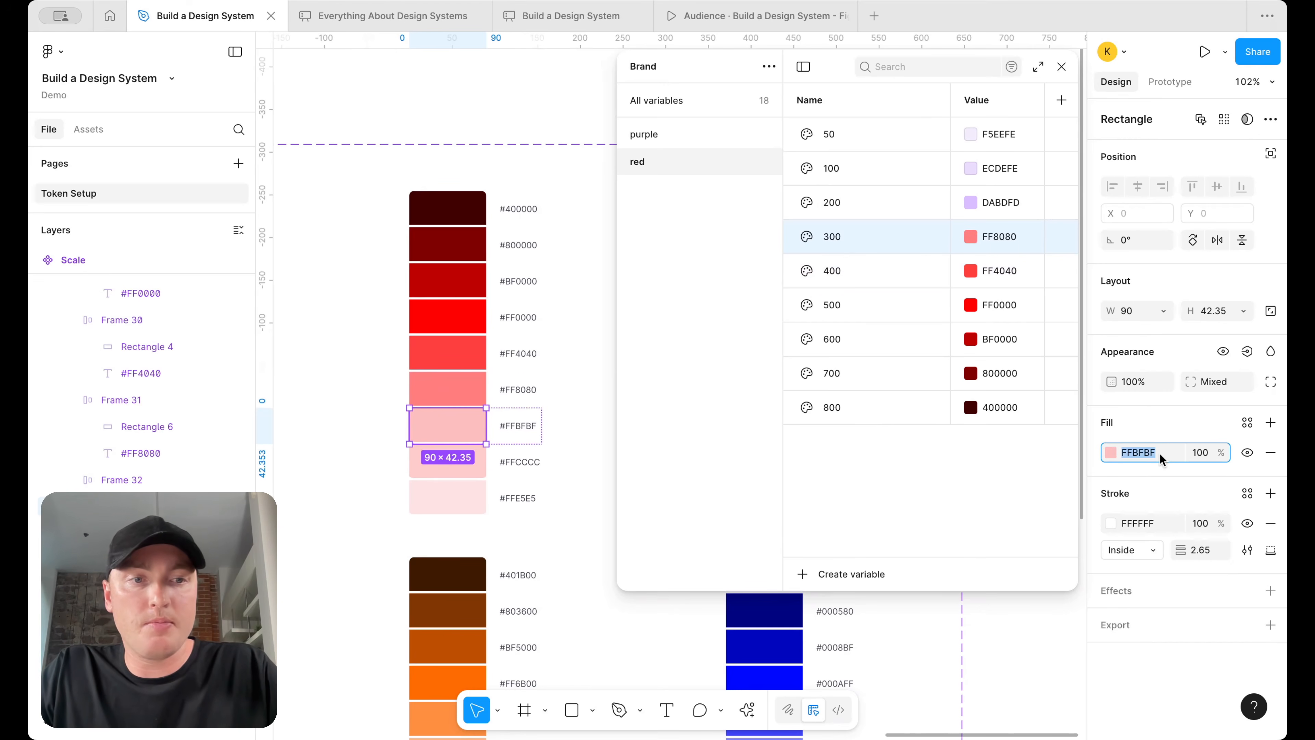
left_click(1001, 202)
key("ctrl+v")
key("Return")
Copy the fill hex FFCCCC from its red swatch into the red group's 100 variable value
left_click(446, 461)
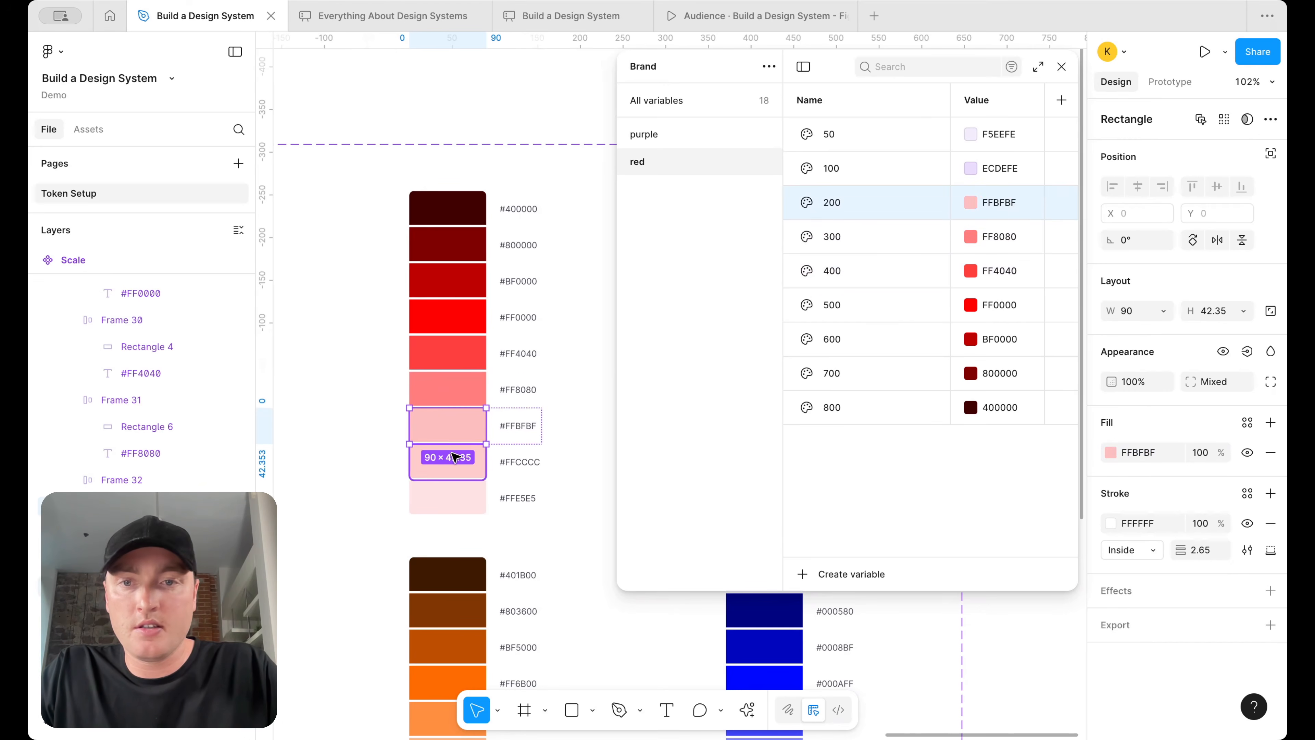
left_click(1147, 453)
left_click(1001, 168)
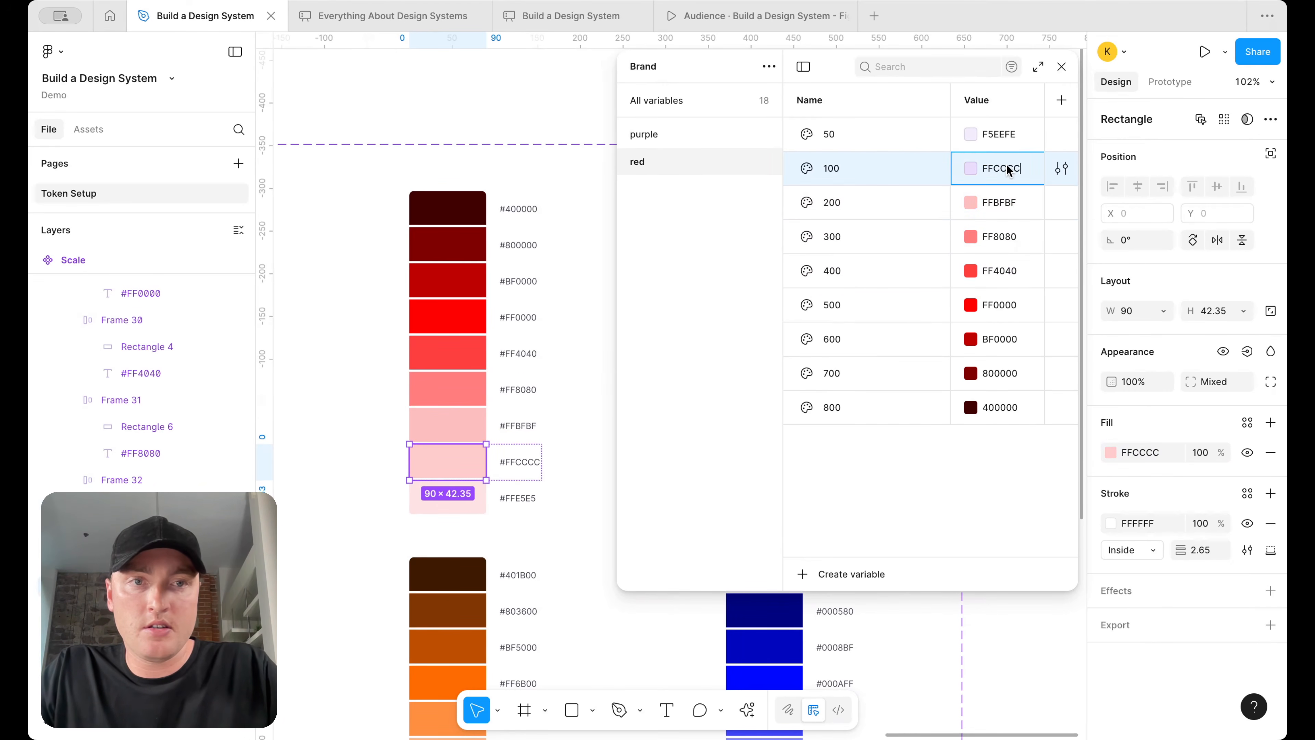
key("ctrl+v")
key("Return")
Copy the fill hex FFE5E5 from the lightest red swatch into the red group's 50 variable value
left_click(446, 497)
left_click(1159, 452)
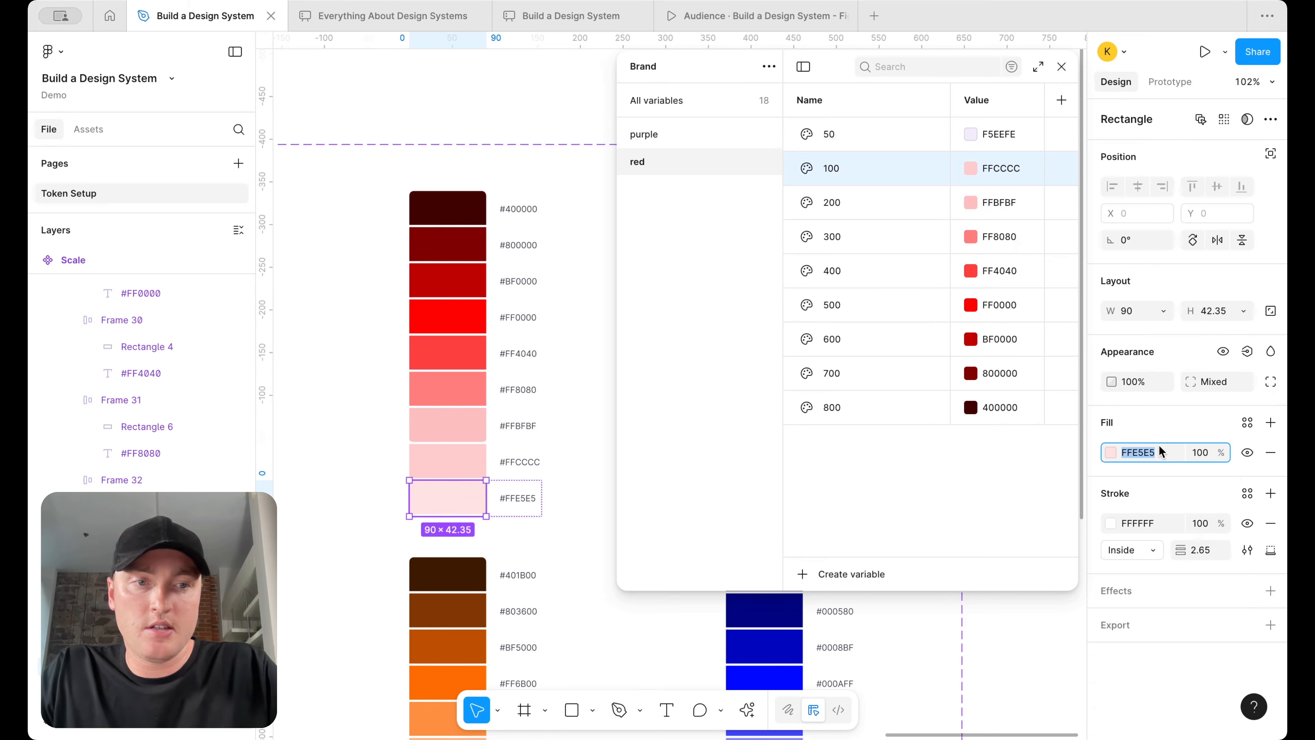
left_click(1001, 136)
key("ctrl+v")
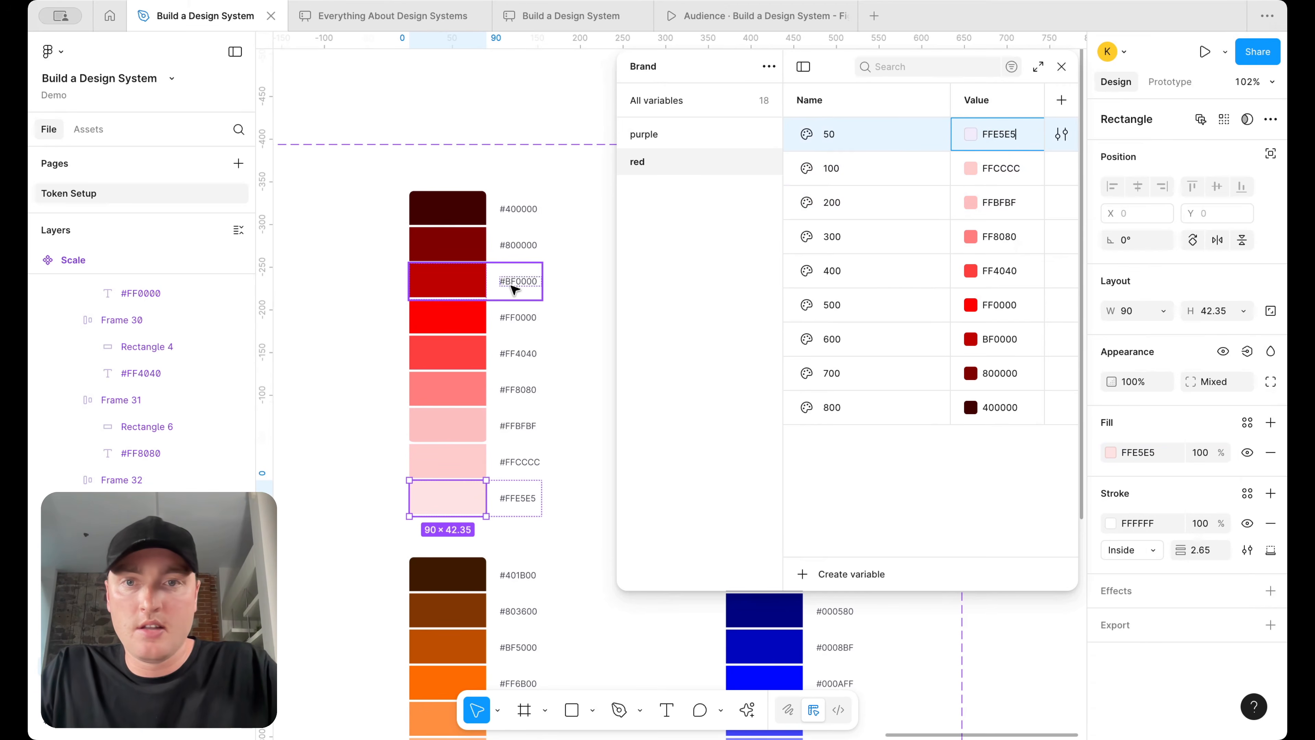
key("Return")
Duplicate the red variable group in the Brand collection and rename the copy green
scroll(523, 285, "right", 7)
right_click(710, 165)
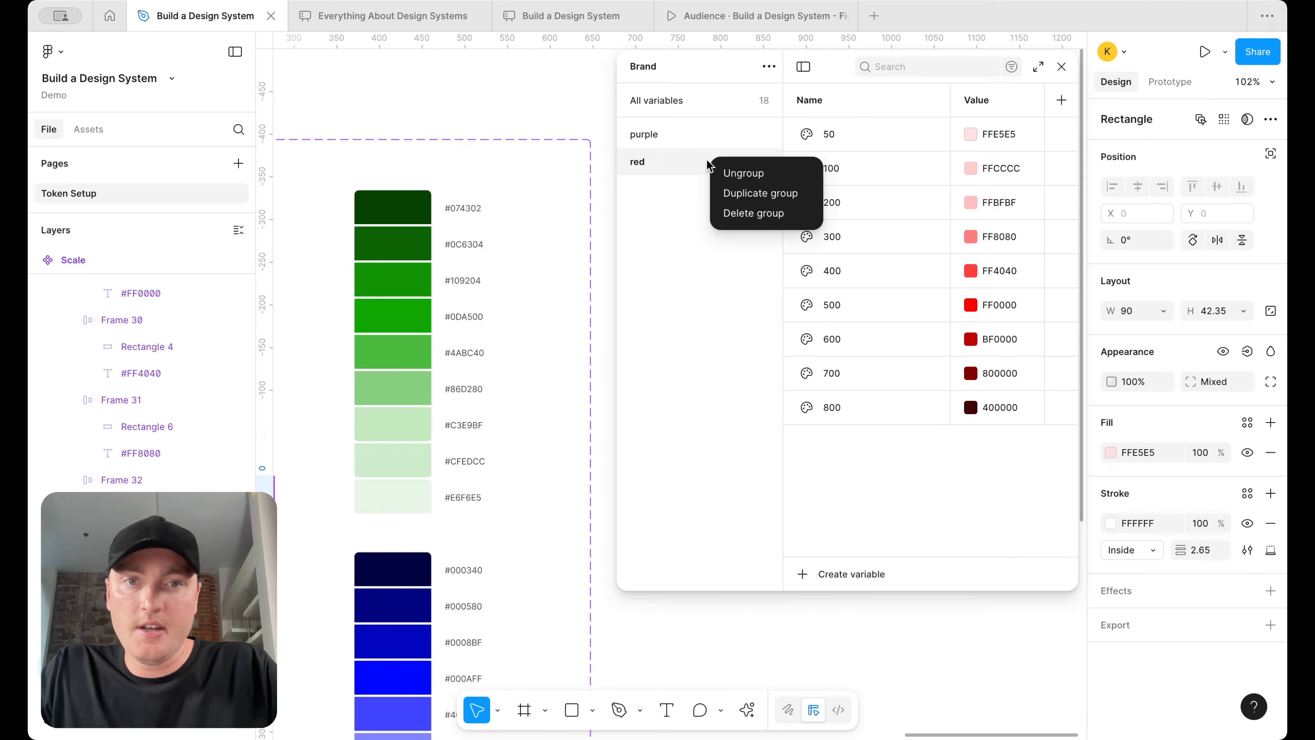
left_click(754, 194)
double_click(641, 190)
type("green")
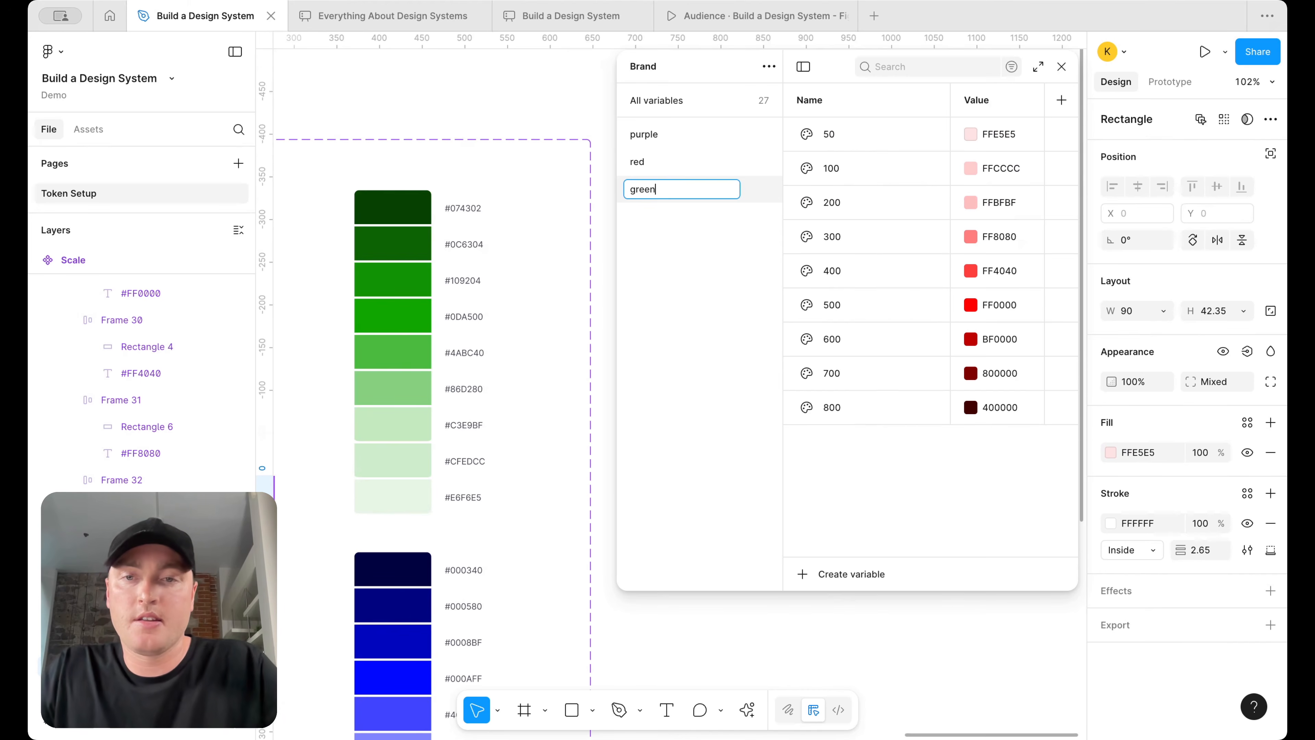
key("Return")
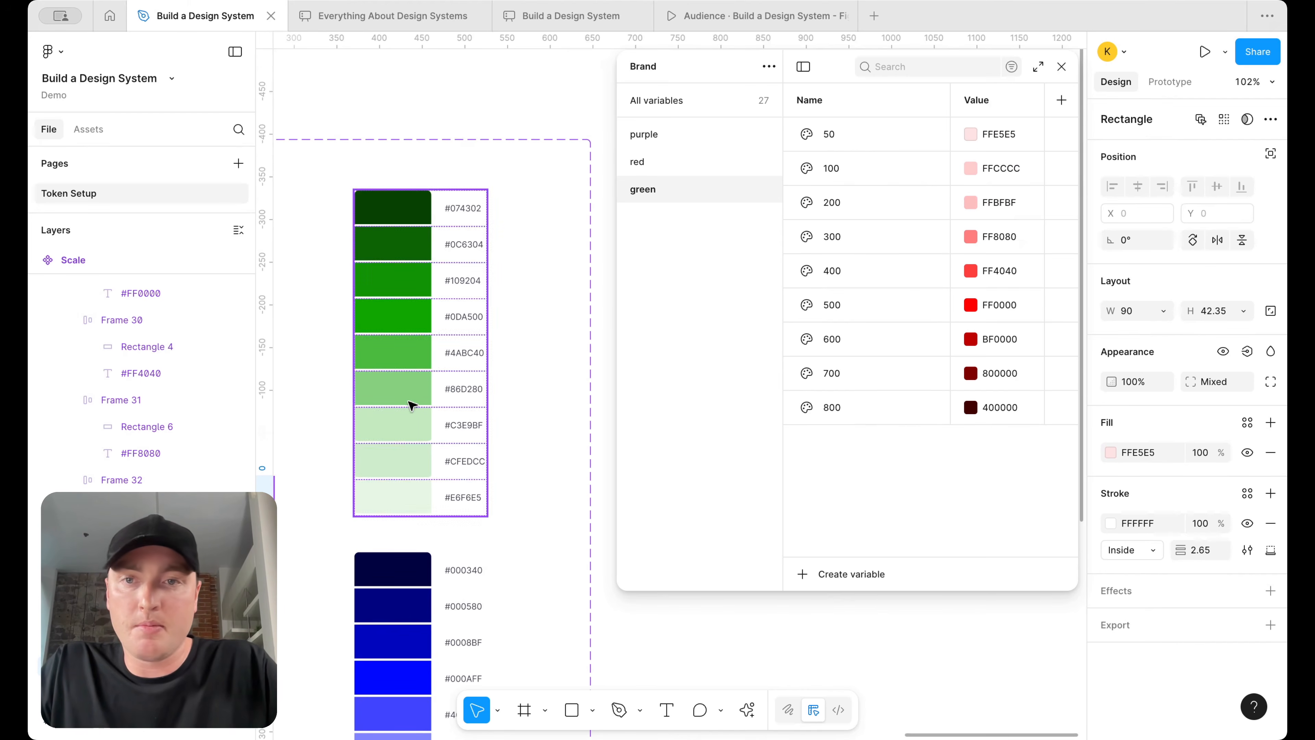
Copy the fill hex E6F6E5 from the lightest green swatch into the green group's 50 variable value
left_click(409, 497)
left_click(409, 497)
left_click(1139, 456)
key("ctrl+c")
double_click(999, 136)
key("ctrl+v")
key("Return")
Copy the fill hex CFEDCC from its green swatch into the green group's 100 variable value
left_click(420, 461)
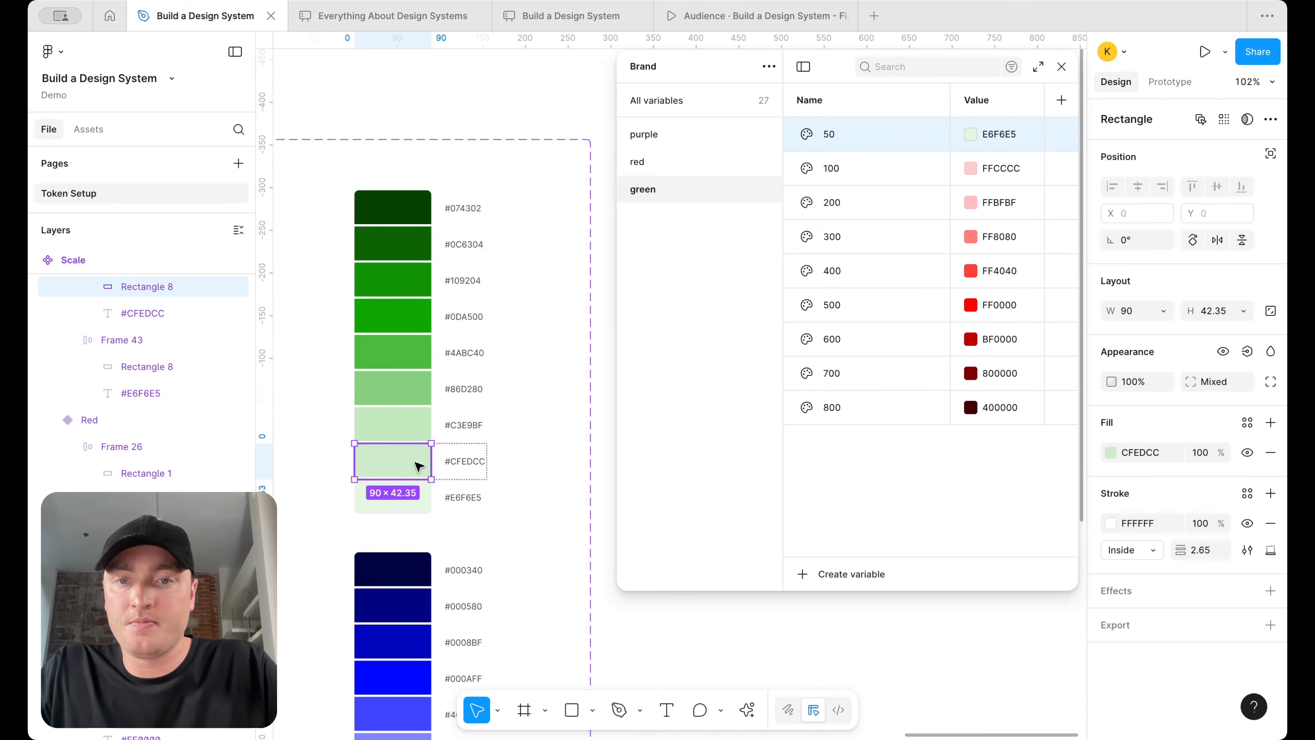
double_click(1001, 167)
key("ctrl+v")
key("Return")
Place a copy of the semi-transparent swatch labelled #C3E9BF on the canvas outside the color scale frame
left_click(391, 434)
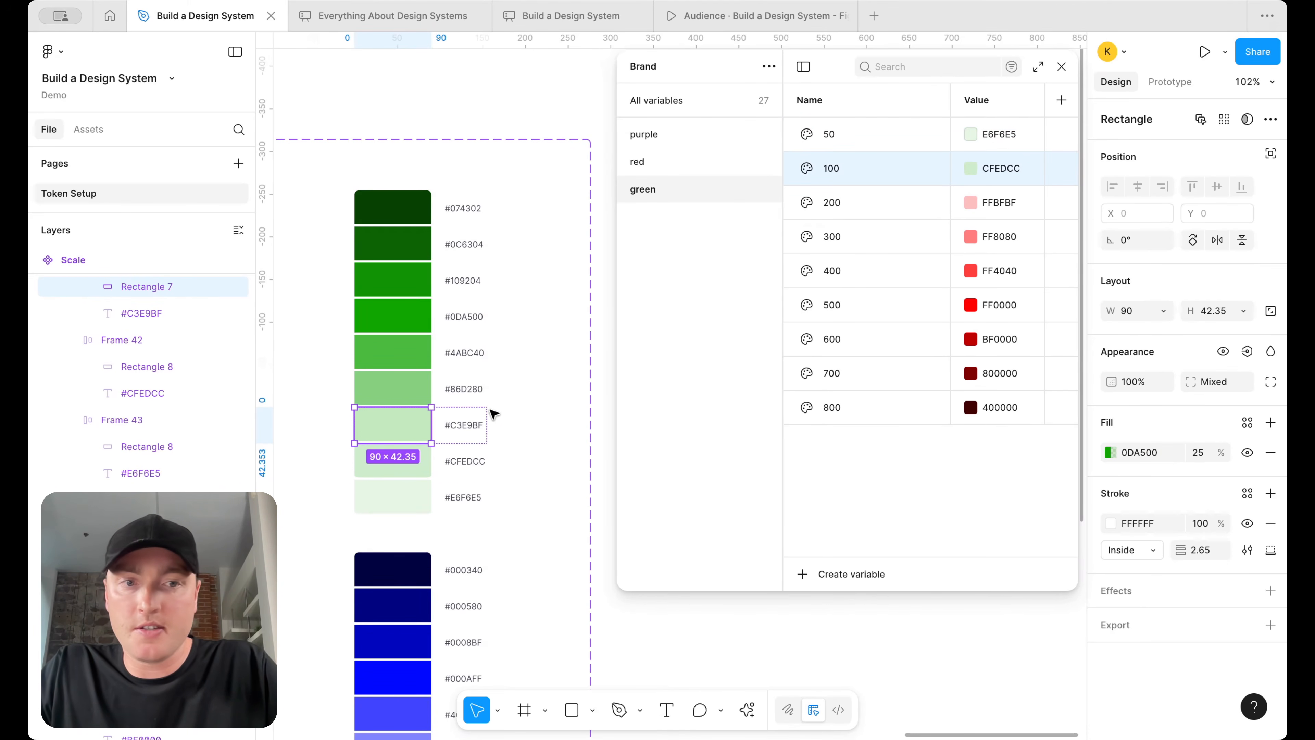
left_click(476, 425)
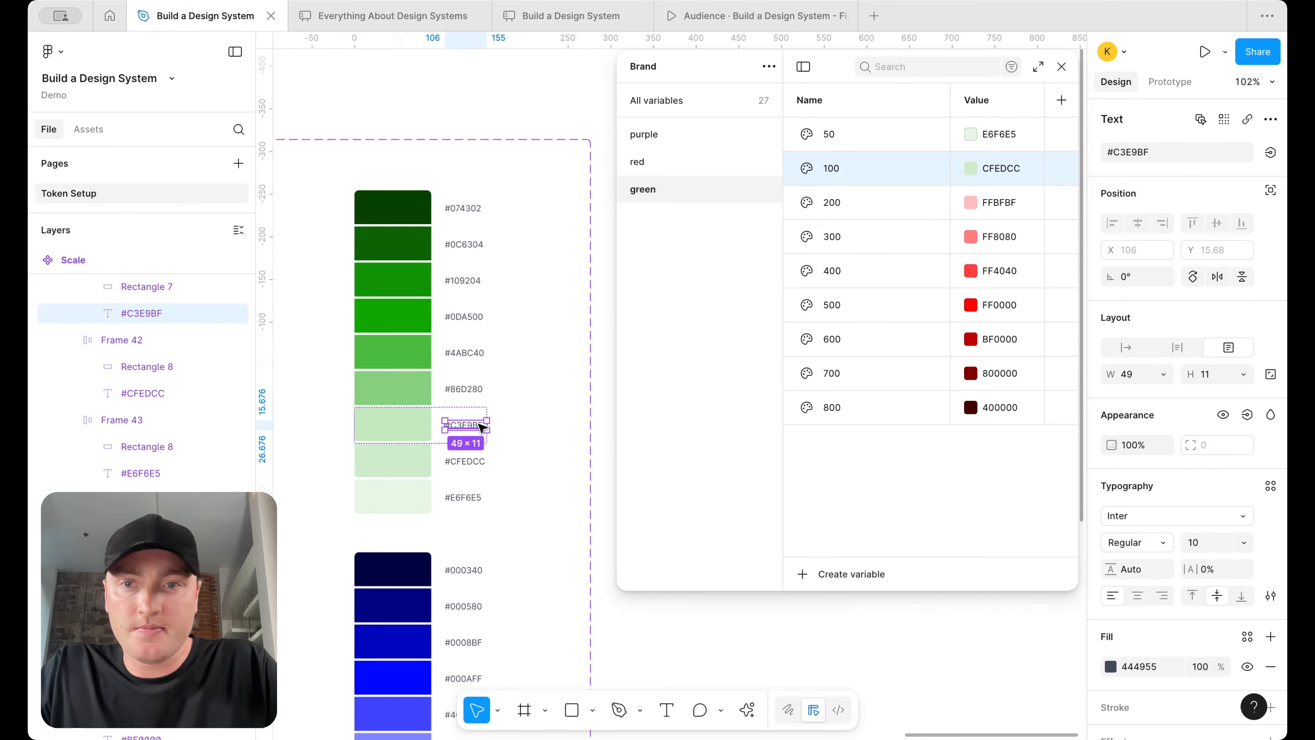
scroll(478, 425, "down", 3)
left_click(407, 423)
left_click_drag(407, 424, 602, 424)
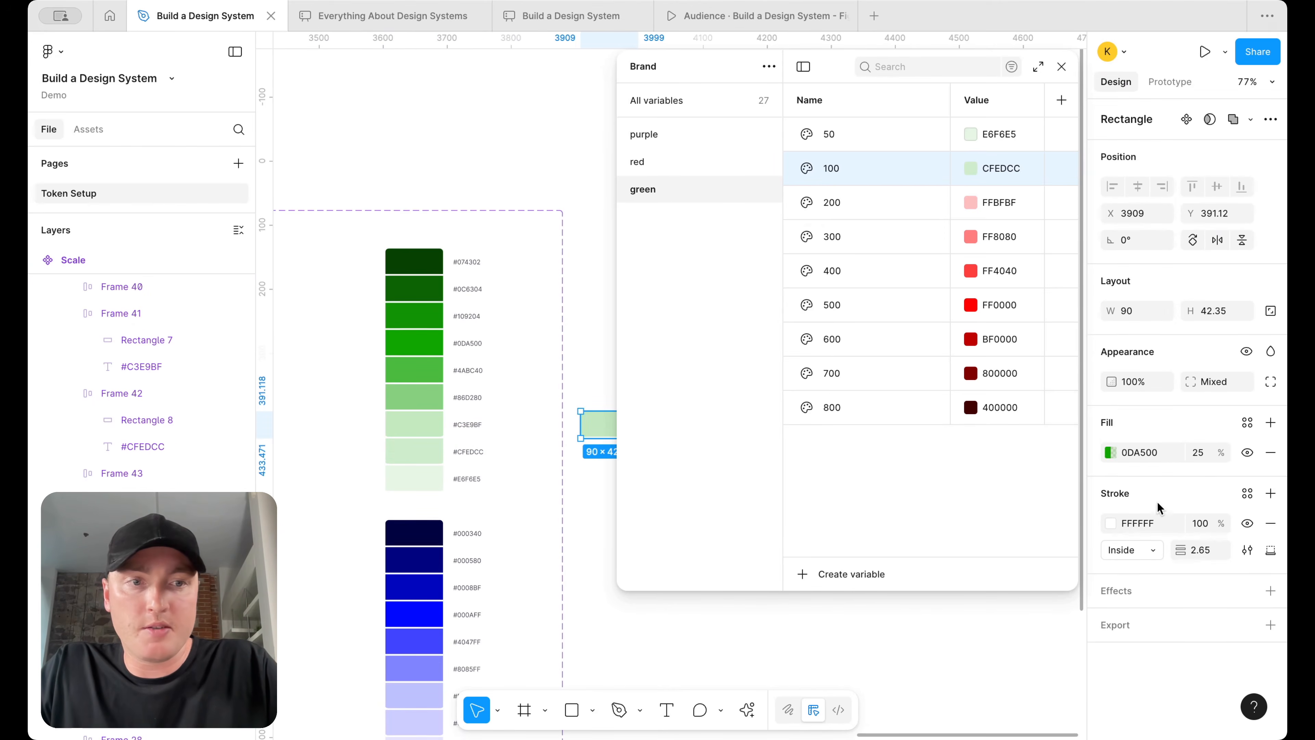
Replace the copied rectangle's fill with the solid color C3E9BF sampled from the original swatch
left_click(1110, 452)
left_click(910, 555)
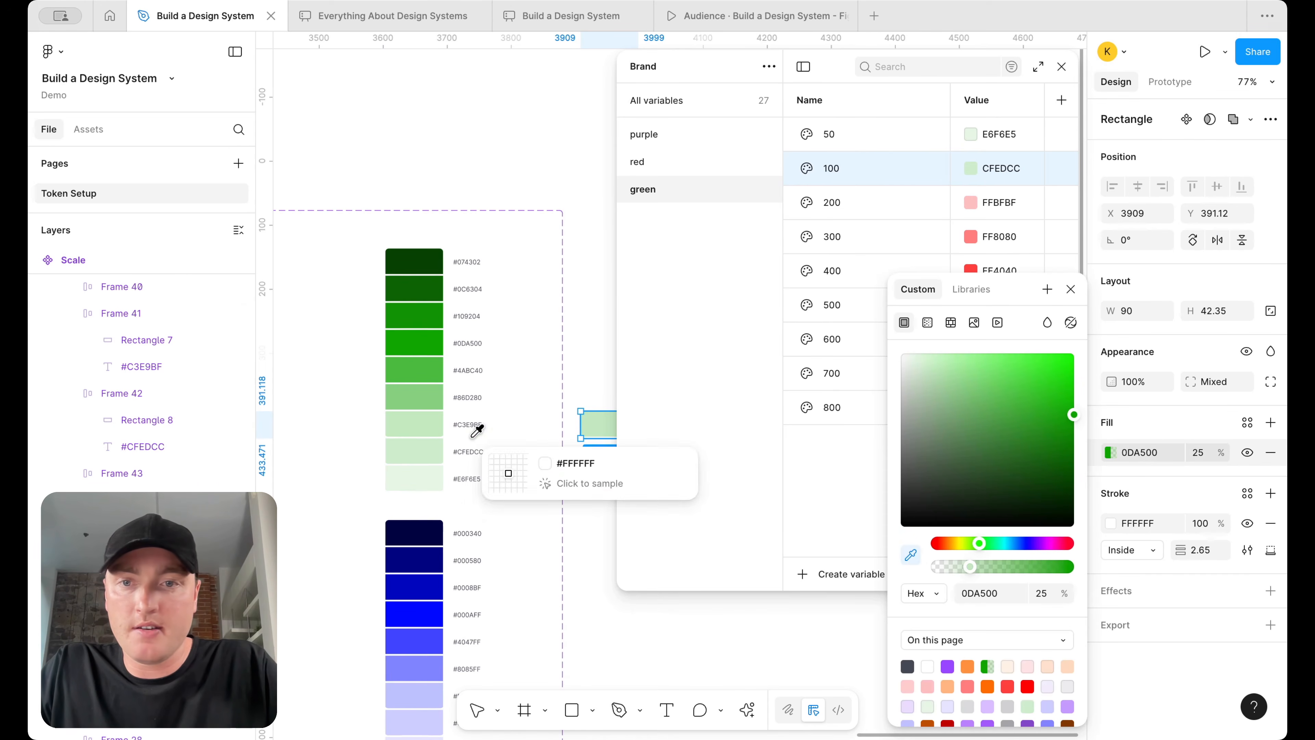
left_click(424, 430)
Copy the fill hex C3E9BF from the loose rectangle into the green group's 200 variable value
left_click(1143, 438)
left_click(1144, 451)
key("ctrl+c")
left_click(999, 202)
key("ctrl+v")
key("Return")
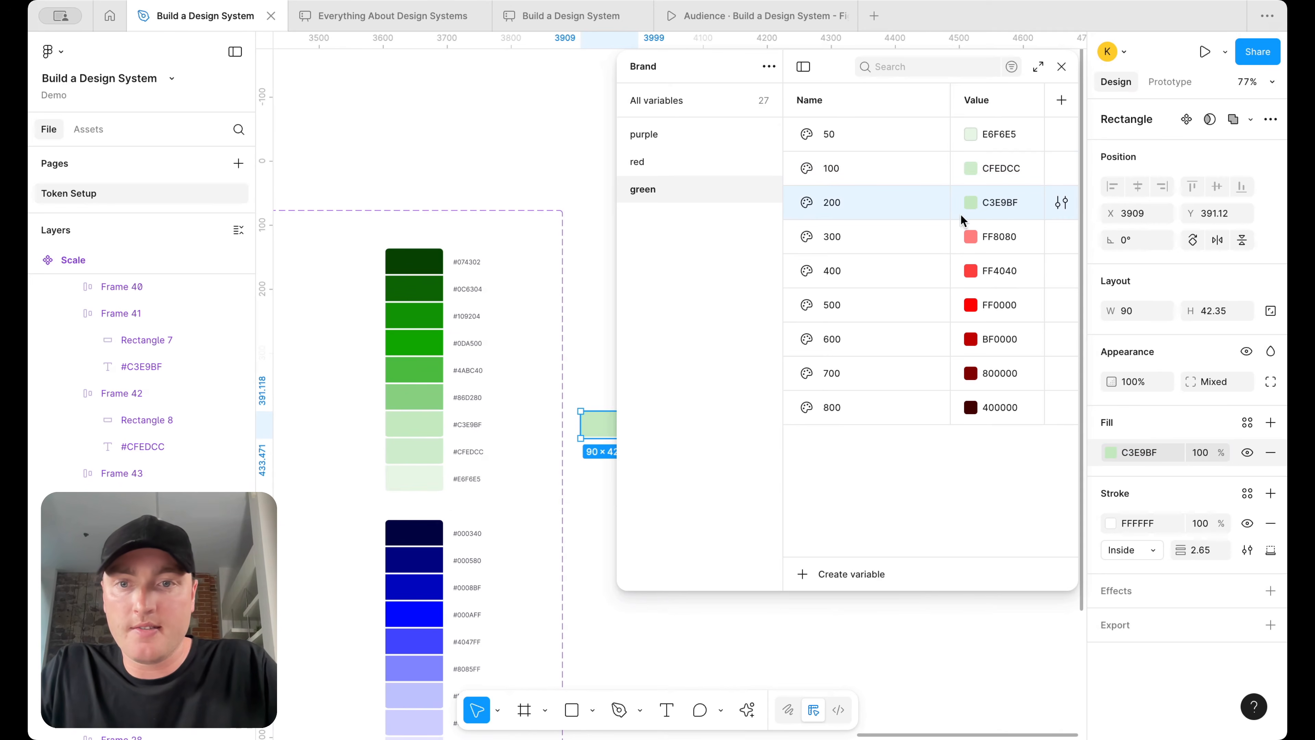
Duplicate the loose green rectangle directly above itself and fill the copy with 86D280 sampled from that green swatch
left_click(424, 392)
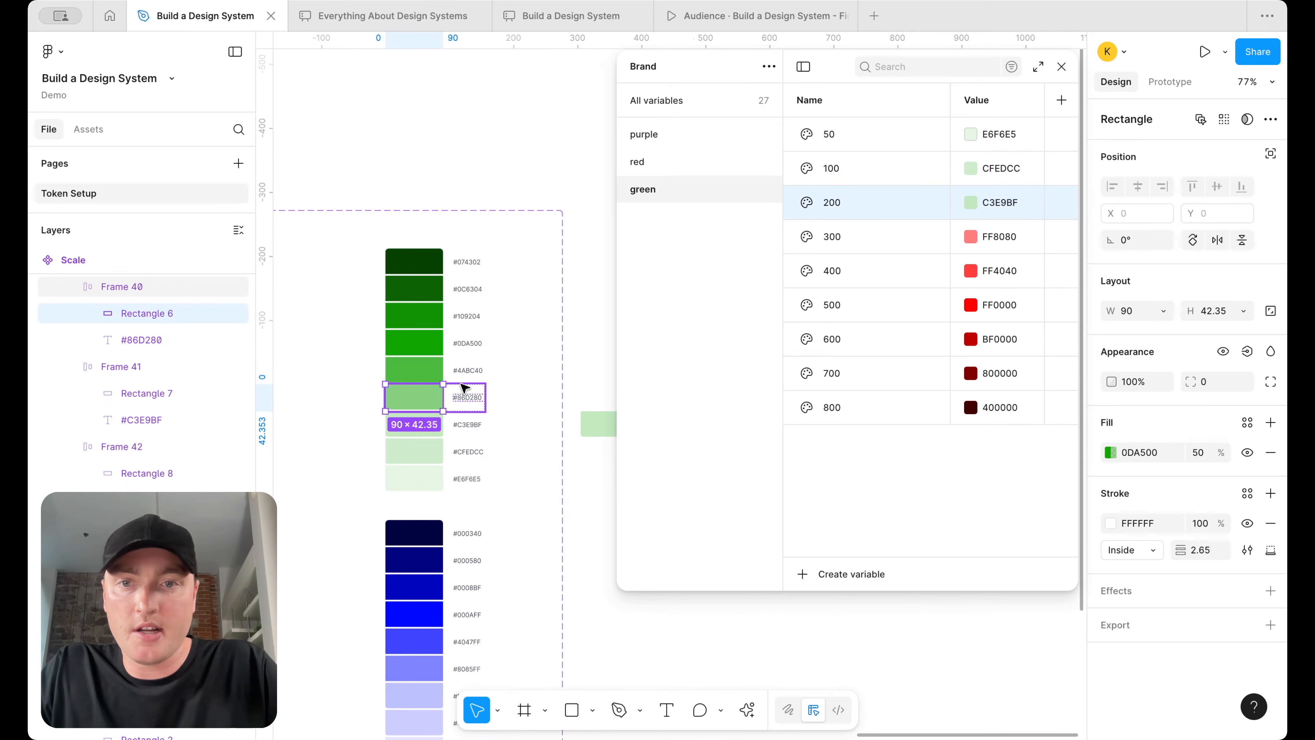
scroll(463, 386, "right", 1)
left_click(584, 434)
left_click_drag(584, 434, 586, 408)
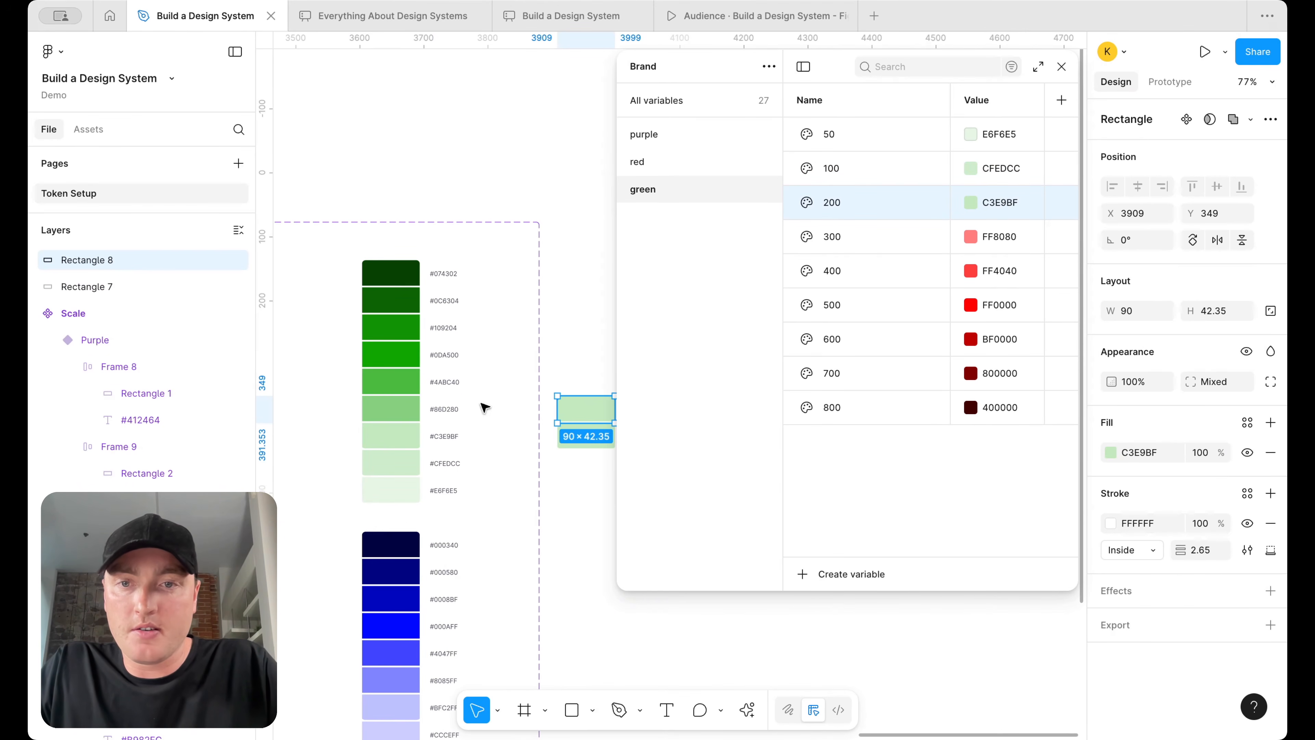
left_click(1110, 453)
left_click(911, 554)
left_click(407, 415)
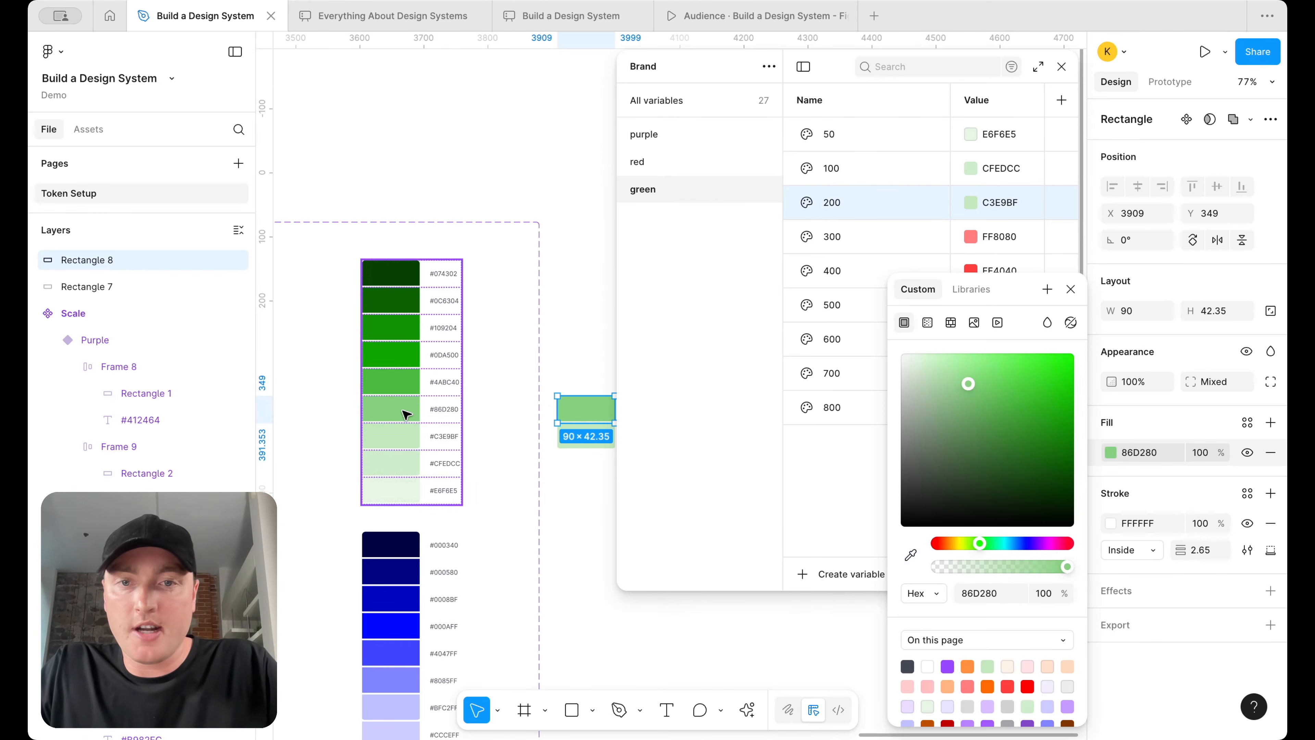
Copy the fill hex 86D280 from the new loose rectangle into the green group's 300 variable value
left_click(1138, 452)
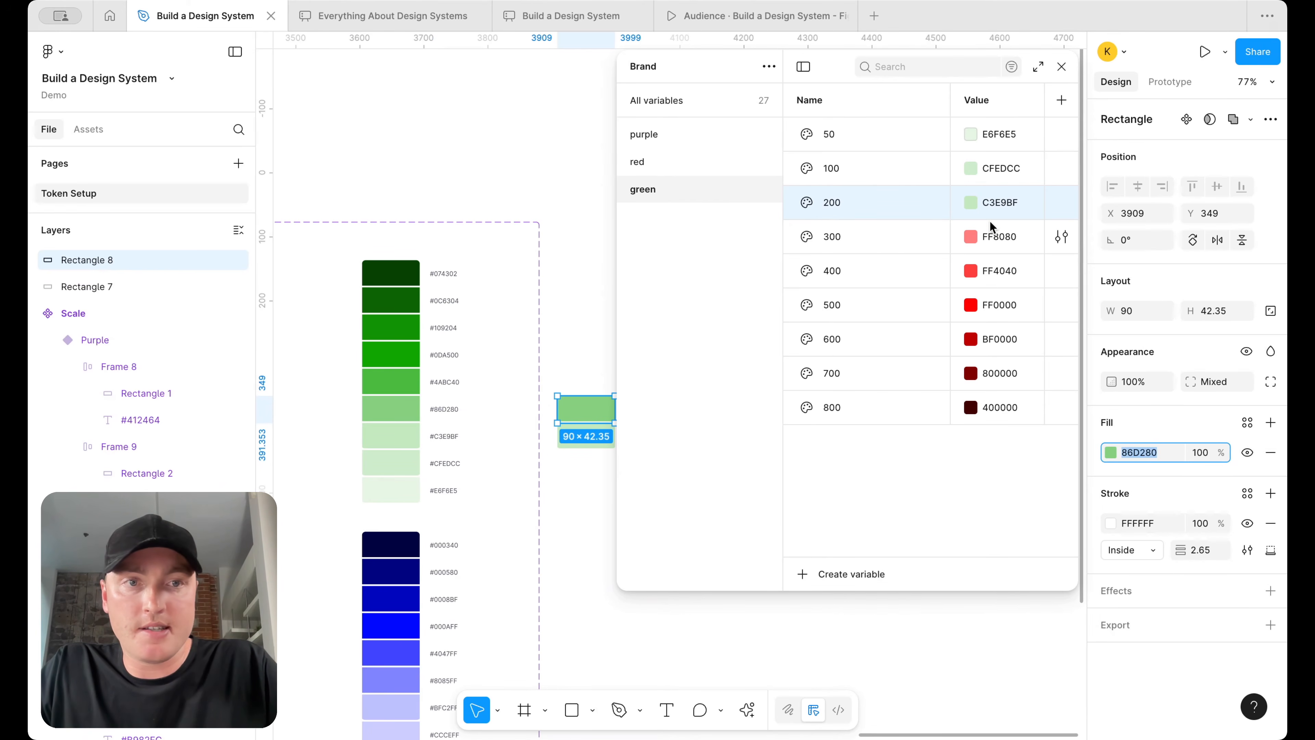
left_click(992, 234)
key("ctrl+v")
key("Return")
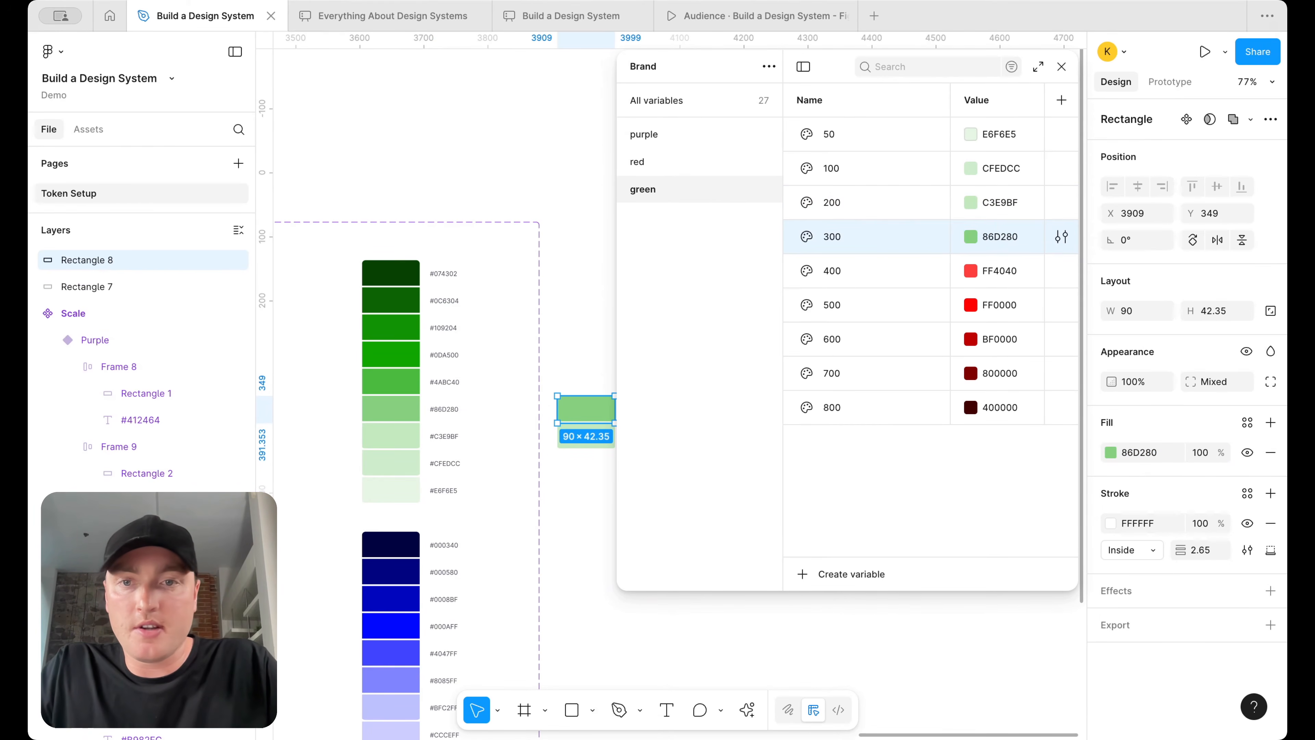
Copy the hex text #4ABC40 from its swatch label into the green group's 400 variable value
left_click(449, 384, "super")
double_click(450, 384)
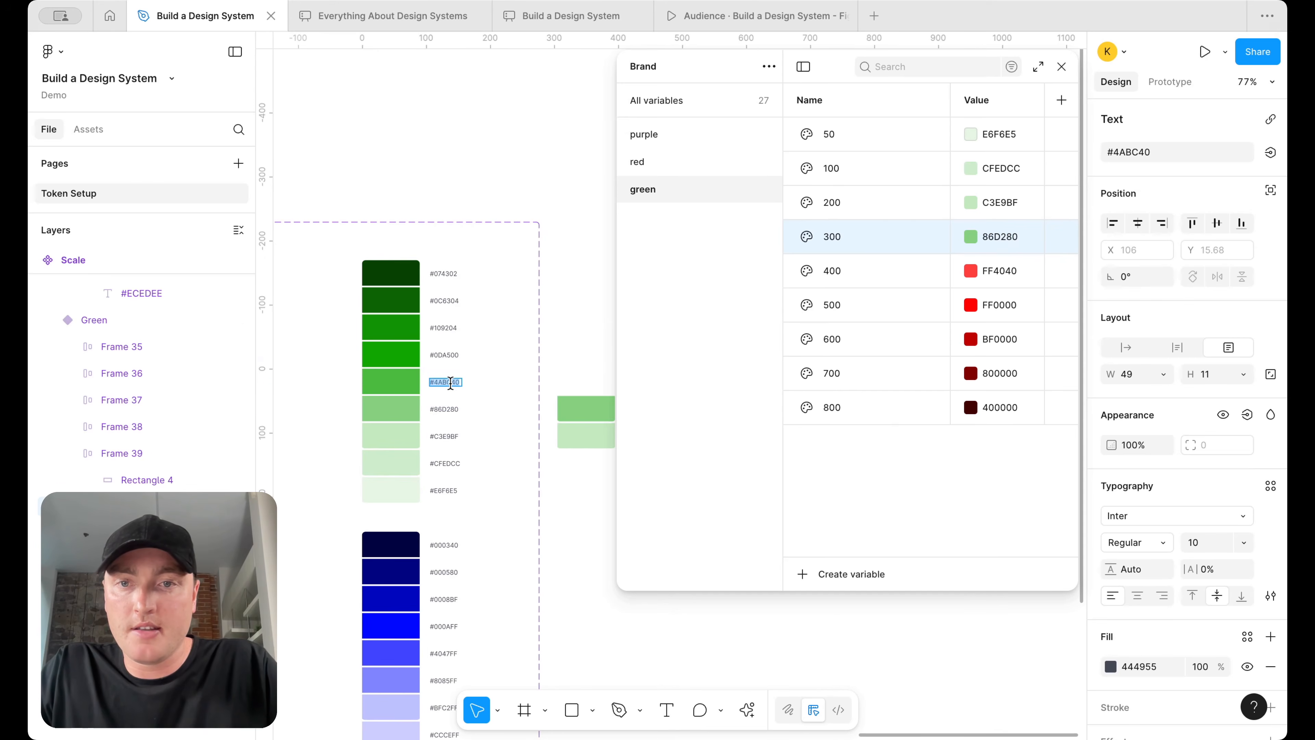
left_click(991, 271)
key("ctrl+v")
key("Return")
Copy the hex text #0DA500 from its swatch label into the green group's 500 variable value
double_click(444, 354)
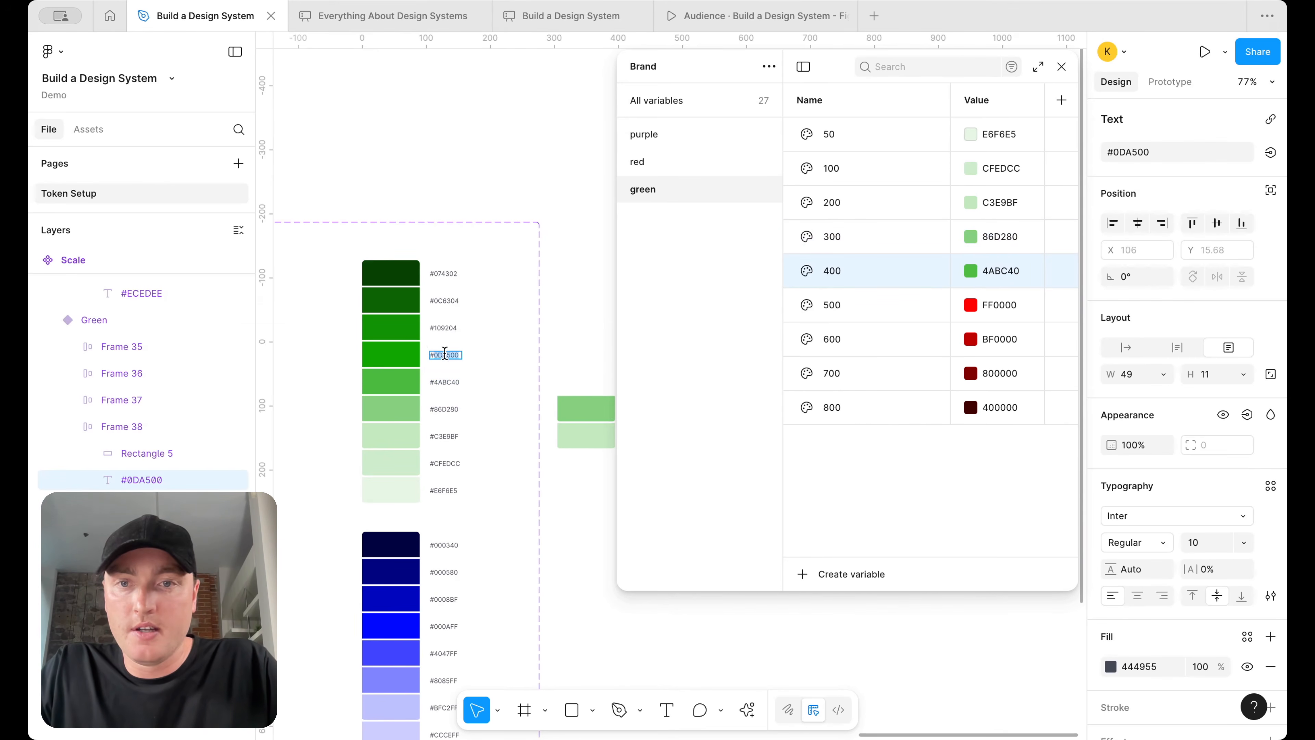
left_click(1006, 305)
key("ctrl+v")
key("Return")
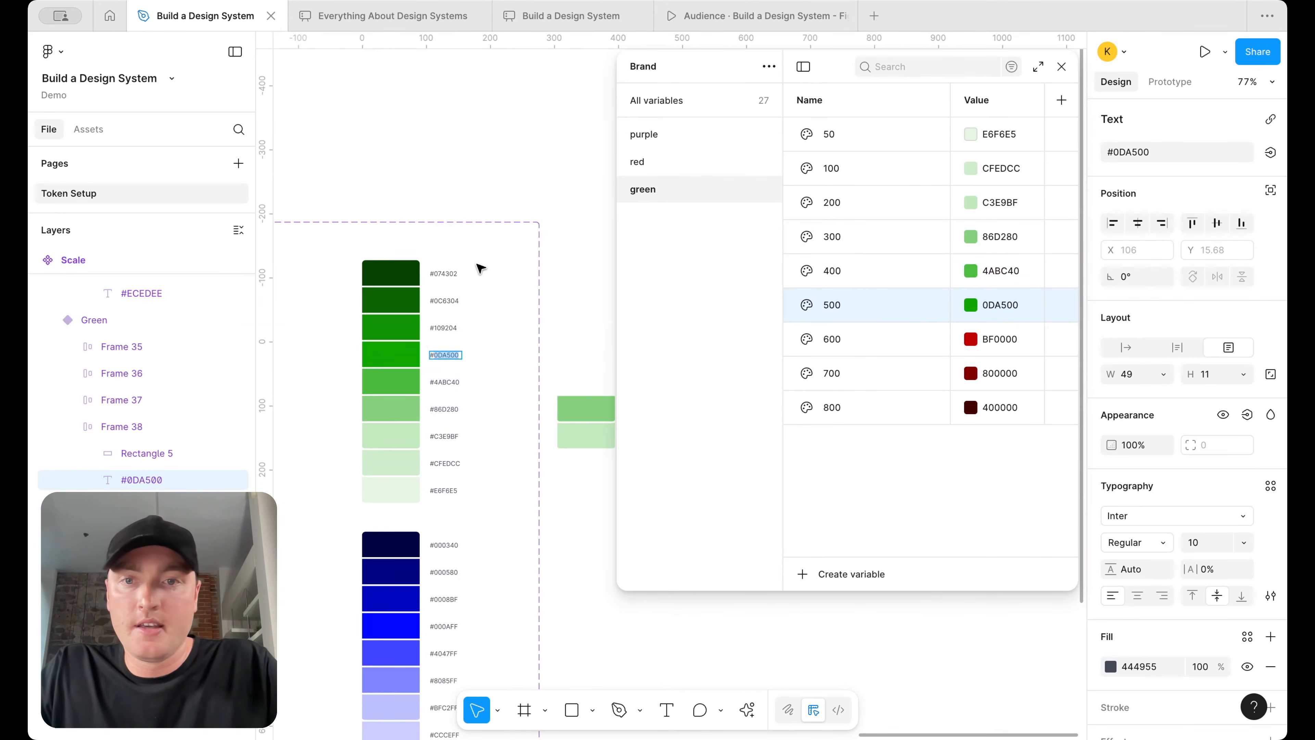
Copy the hex text #109204 from its swatch label into the green group's 600 variable value
double_click(445, 327)
left_click(1004, 339)
key("ctrl+v")
key("Return")
Copy the hex text #0C6304 from its swatch label into the green group's 700 variable value
double_click(444, 300)
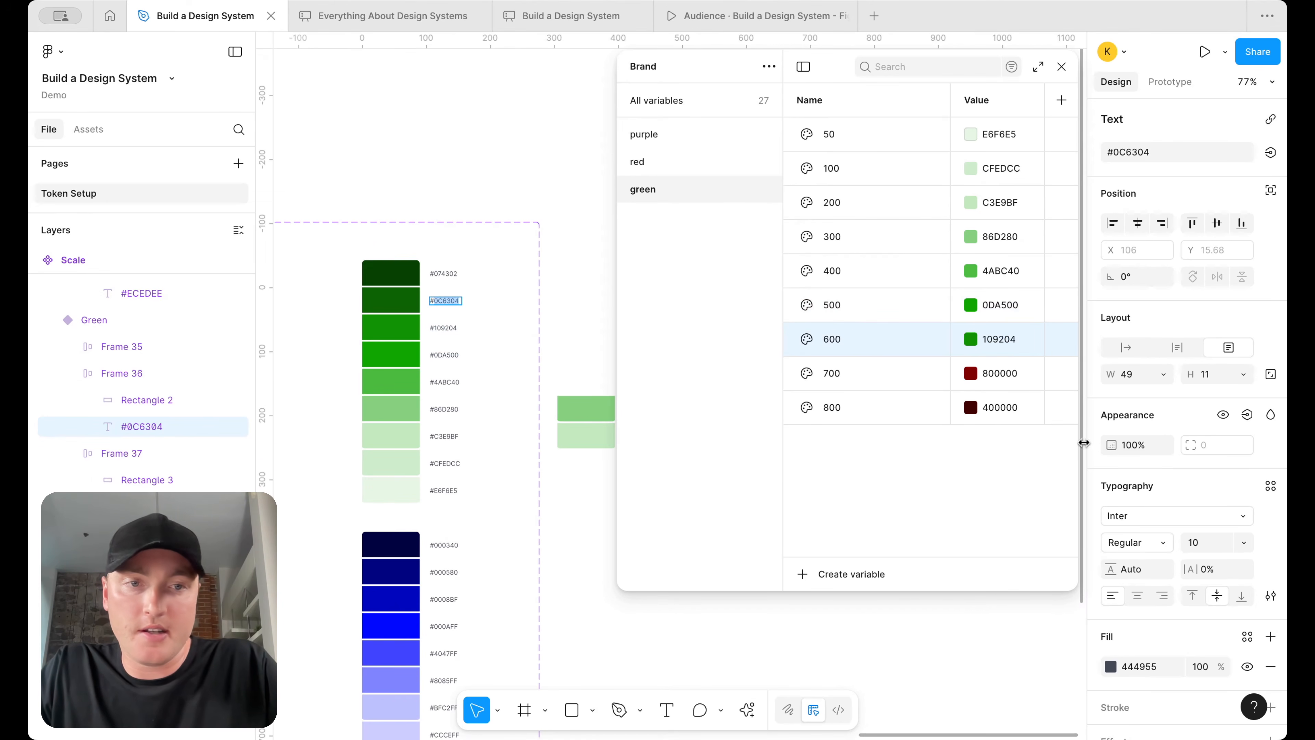
left_click(1002, 373)
key("ctrl+v")
key("Return")
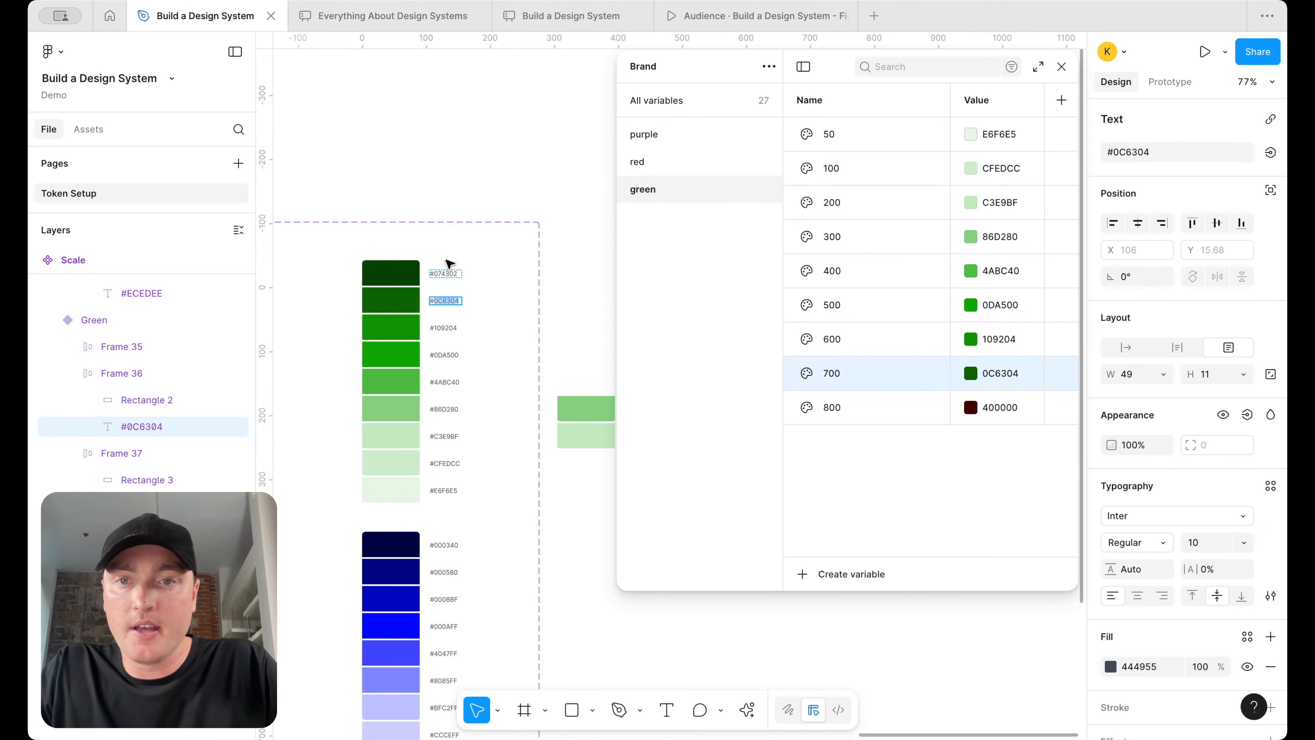
Copy the hex text #074302 from the darkest green swatch's label into the green group's 800 variable value
double_click(445, 274)
left_click(1025, 419)
key("ctrl+v")
key("Return")
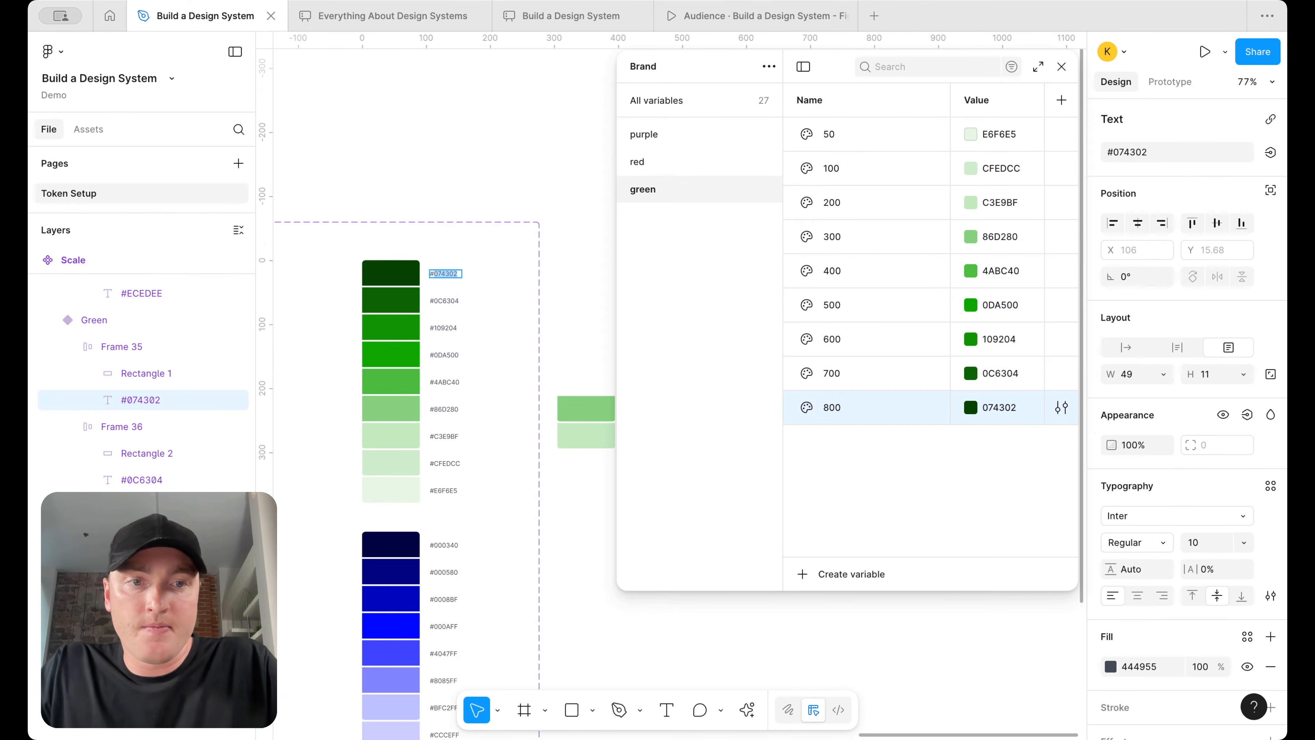
Duplicate the green variable group in the Brand collection and rename the copy grey
scroll(485, 293, "left", 3)
scroll(485, 293, "down", 2)
left_click(485, 292)
scroll(485, 292, "down", 5)
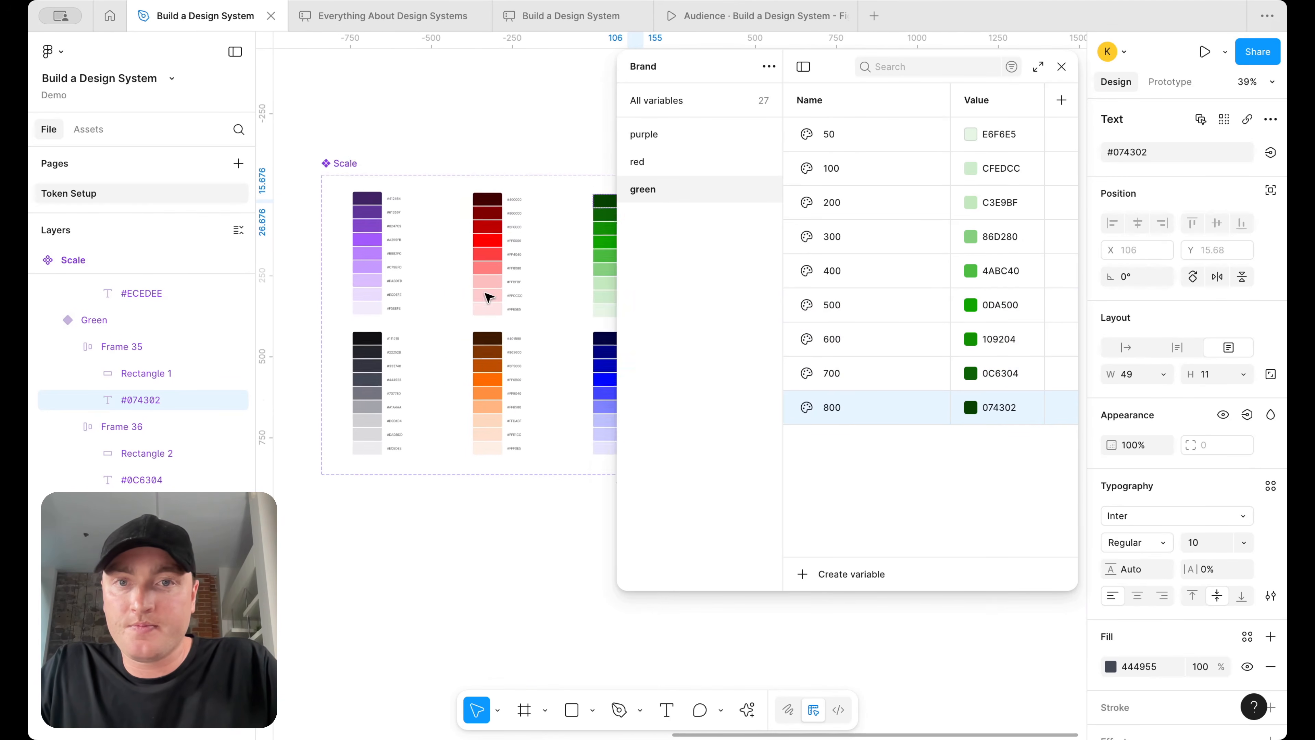
scroll(486, 294, "left", 2)
scroll(394, 416, "up", 4)
right_click(703, 189)
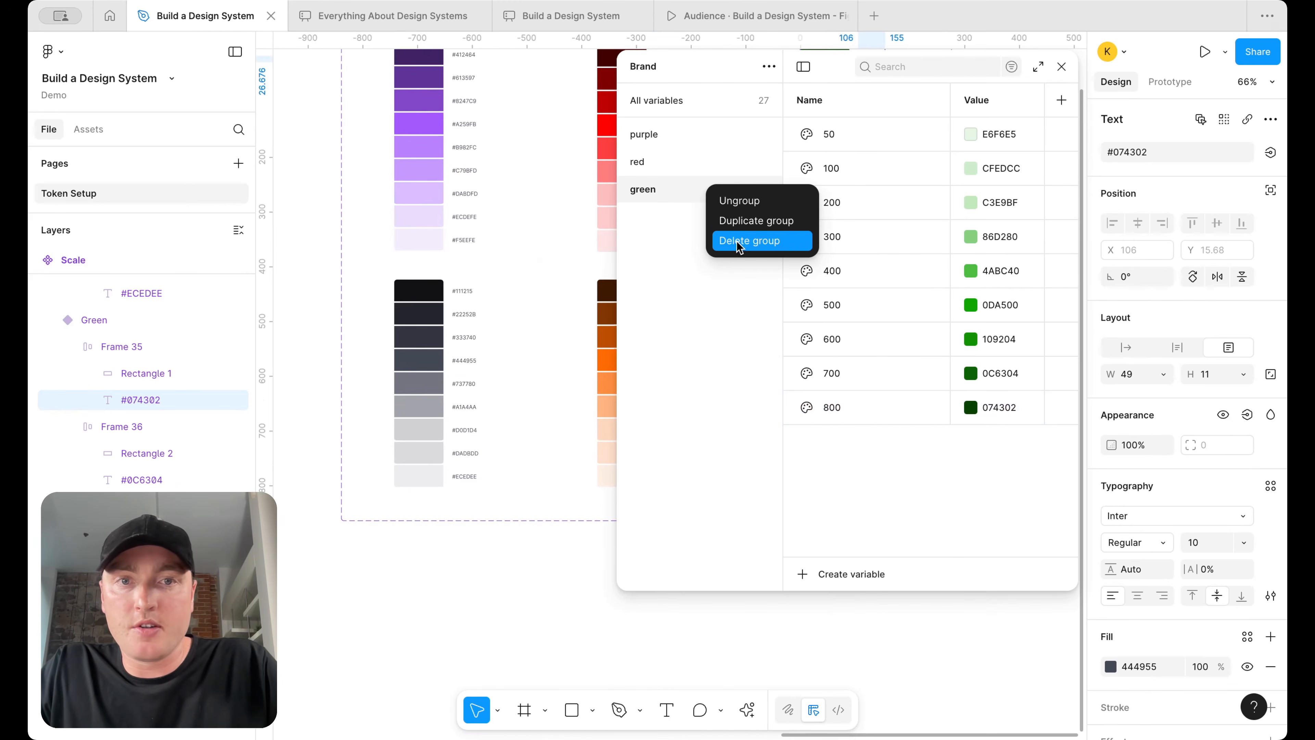
left_click(748, 229)
double_click(663, 218)
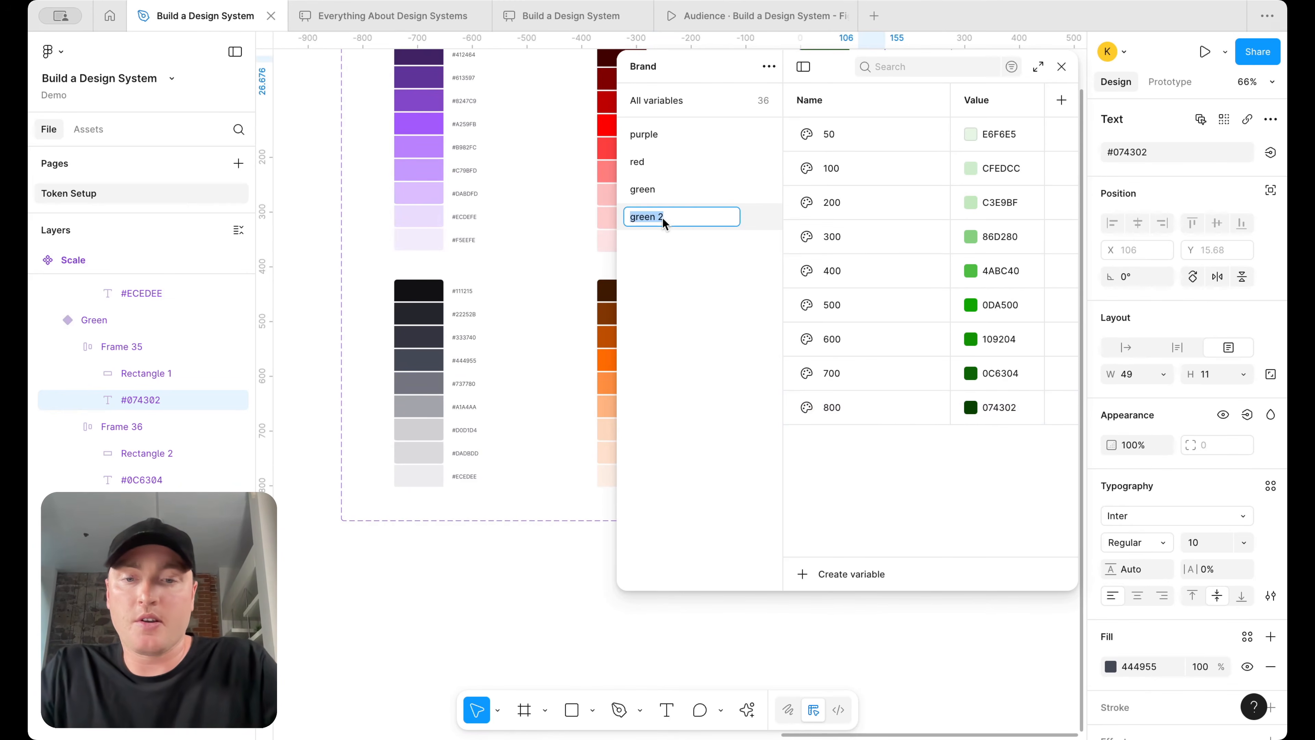
type("grey")
key("Return")
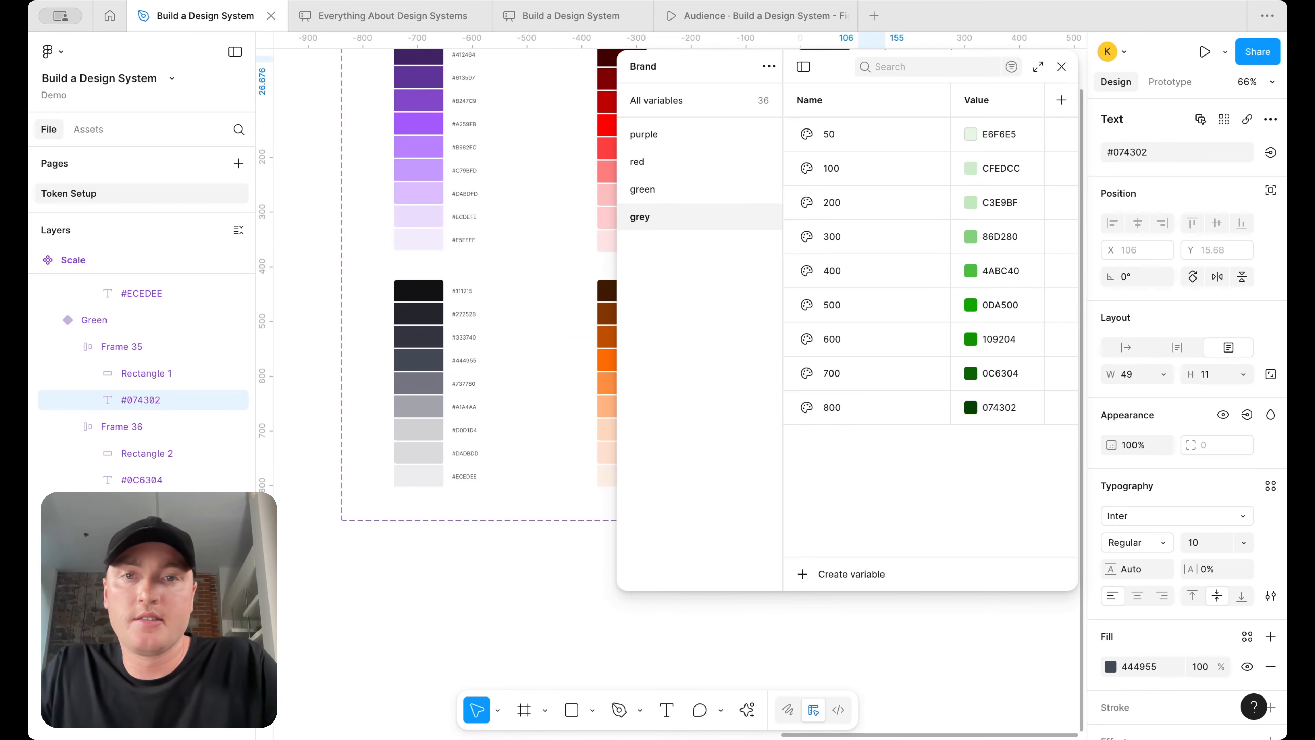
Copy the fill value ECECEE from the lightest grey swatch into the grey group's 50 variable value
scroll(434, 280, "up", 3)
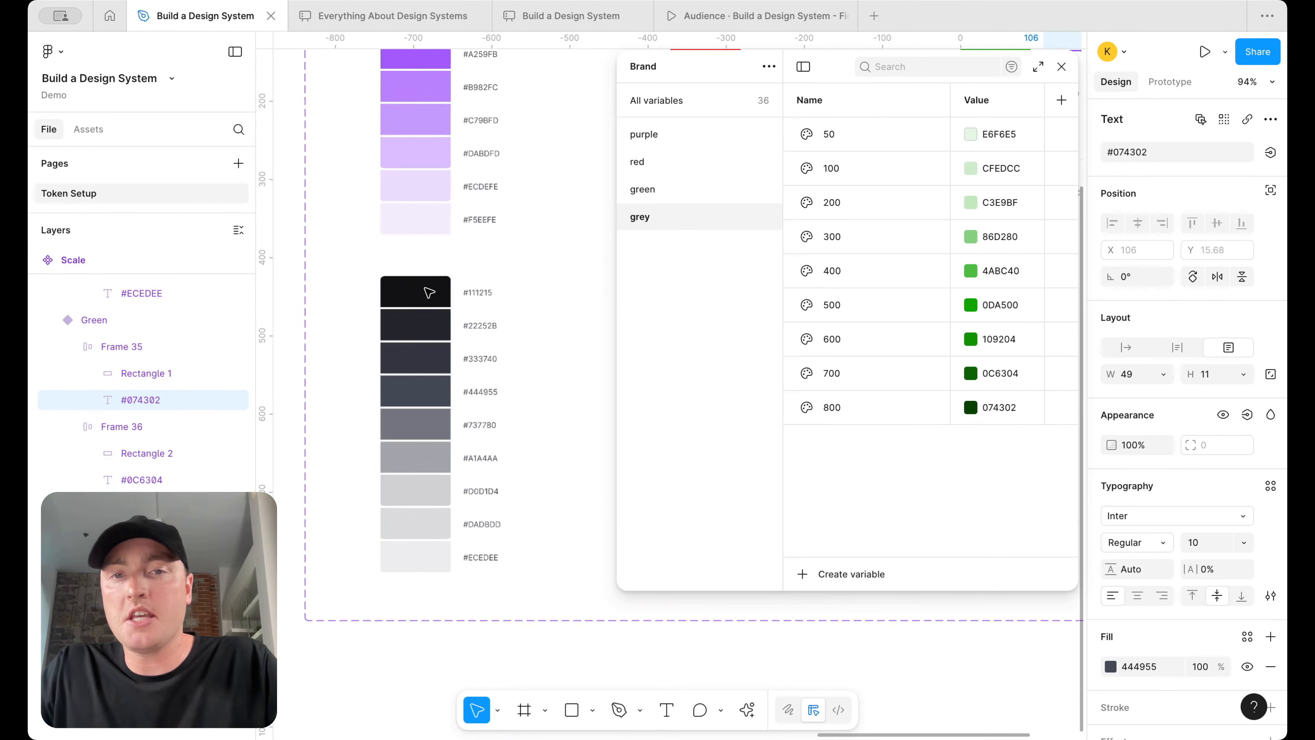
left_click(434, 550)
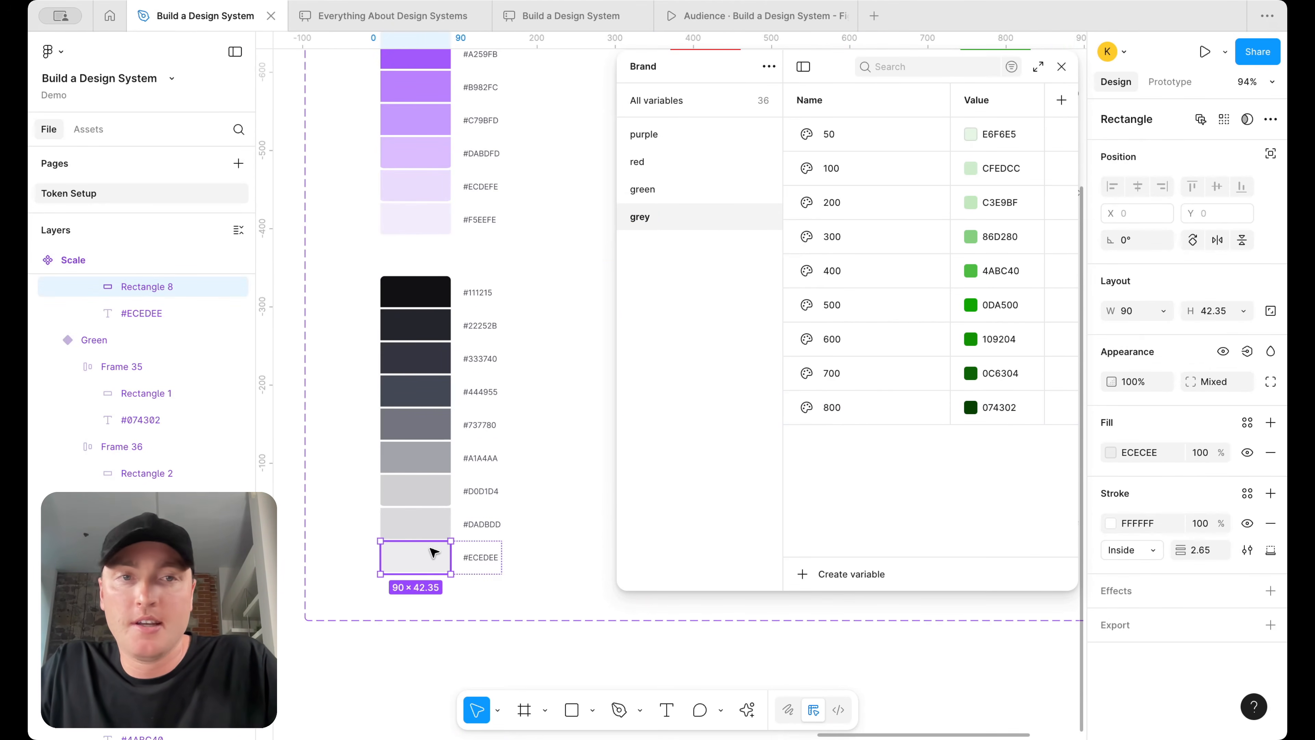
left_click(1141, 452)
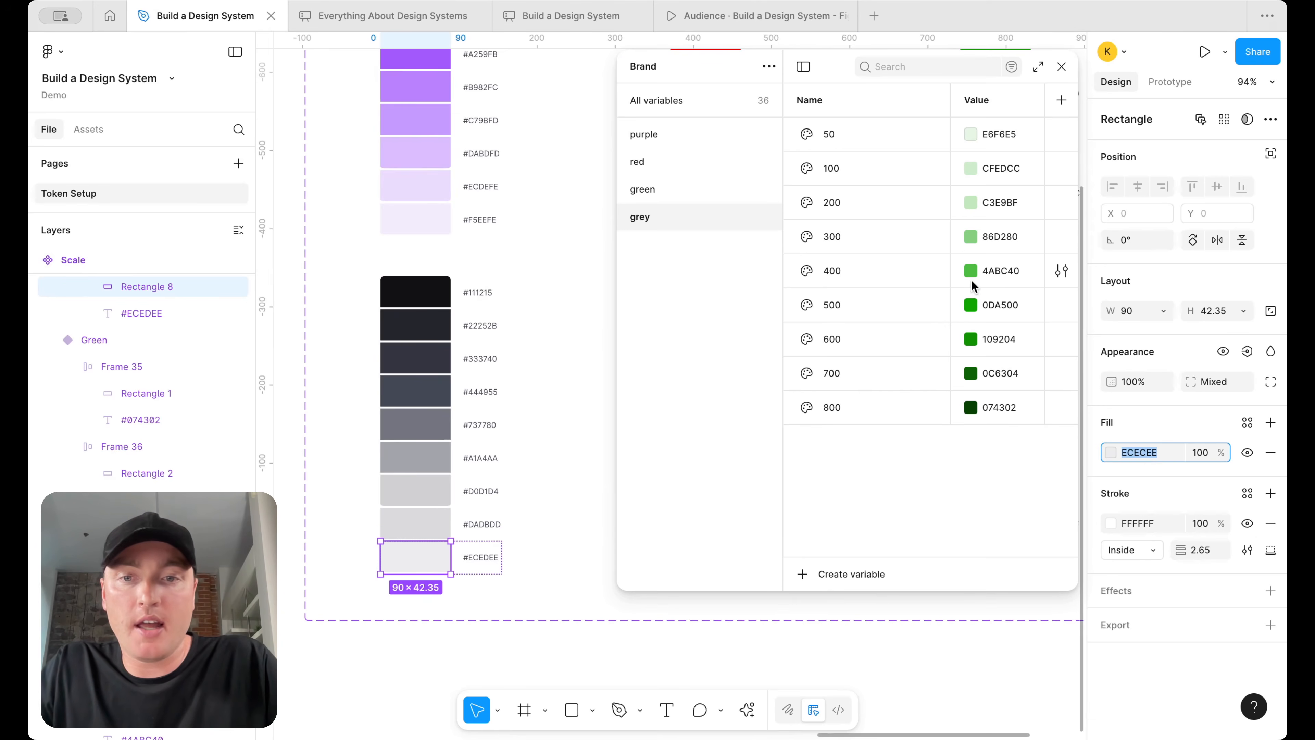
left_click(1015, 133)
key("ctrl+v")
Copy the fill value DADBDD from its grey swatch into the grey group's 100 variable value
left_click(439, 523)
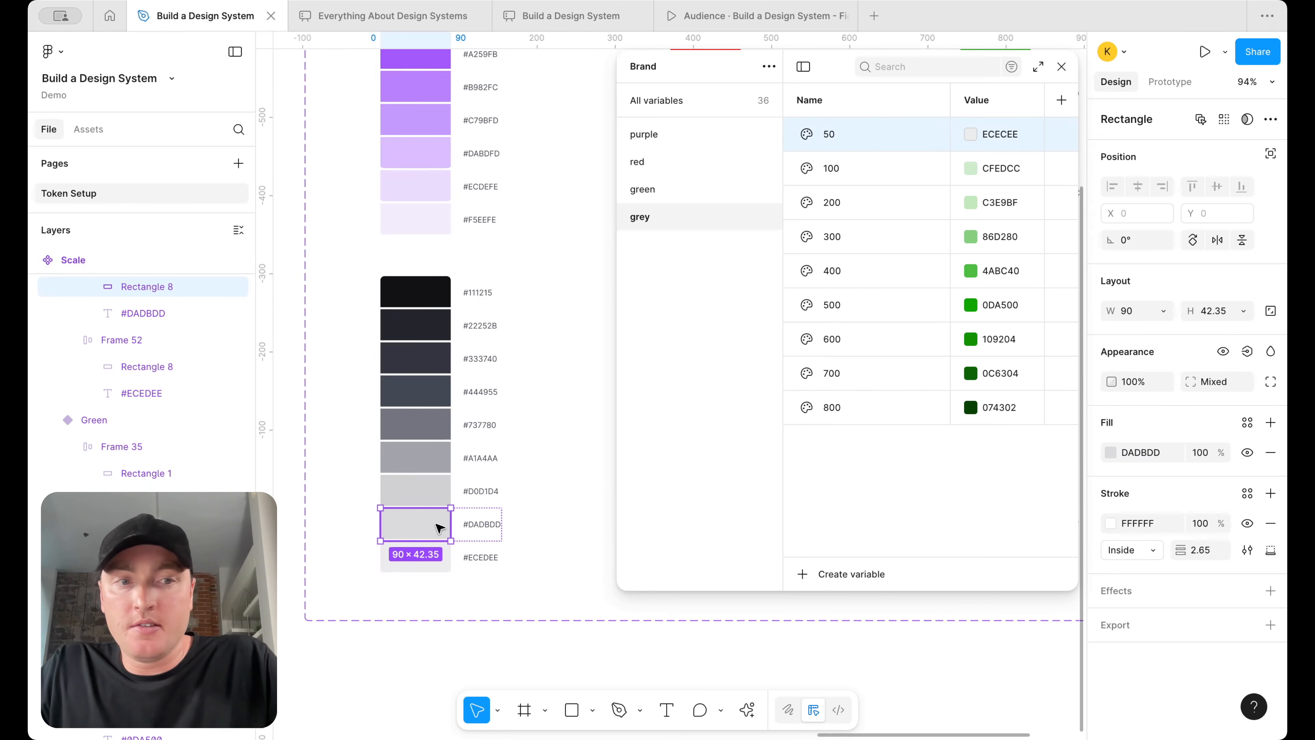
left_click(1141, 453)
key("ctrl+c")
left_click(992, 168)
key("ctrl+v")
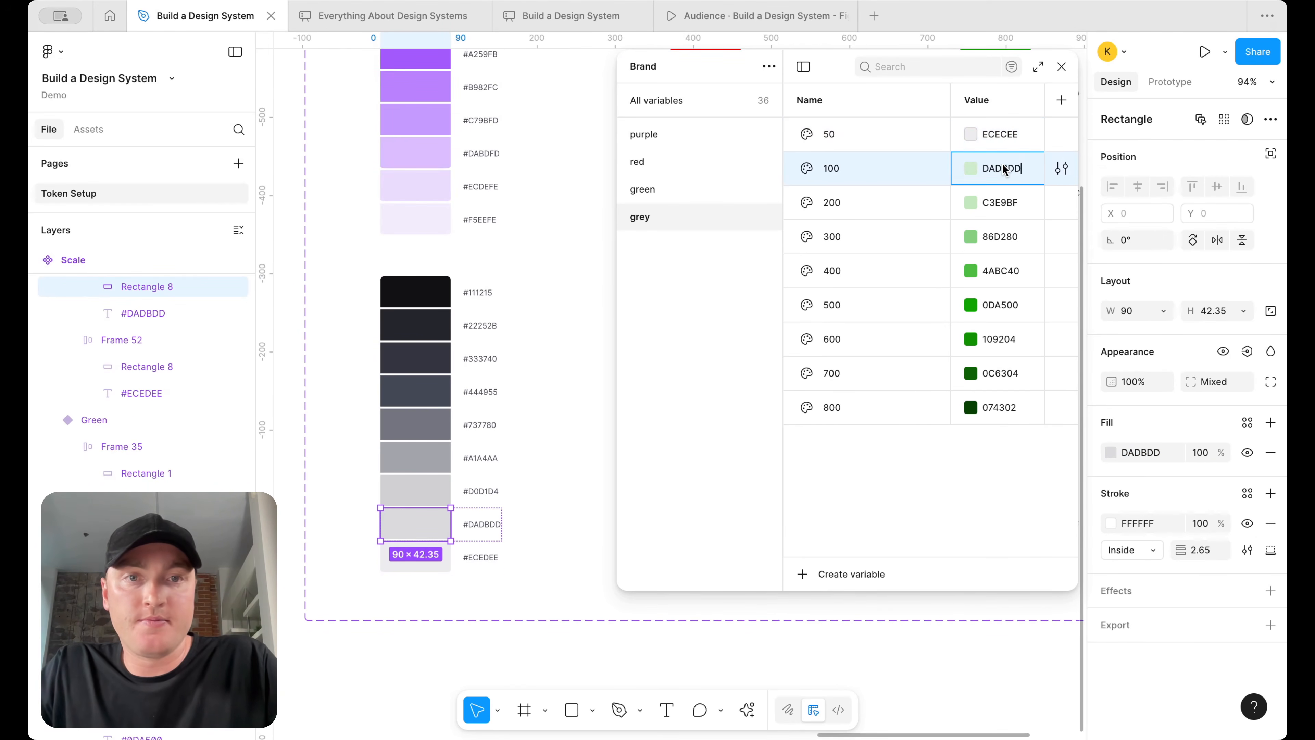
key("Return")
Copy the fill value D0D1D4 from its grey swatch into the grey group's 200 variable value
left_click(426, 498)
left_click(1165, 456)
key("ctrl+c")
left_click(1000, 202)
key("ctrl+v")
key("Return")
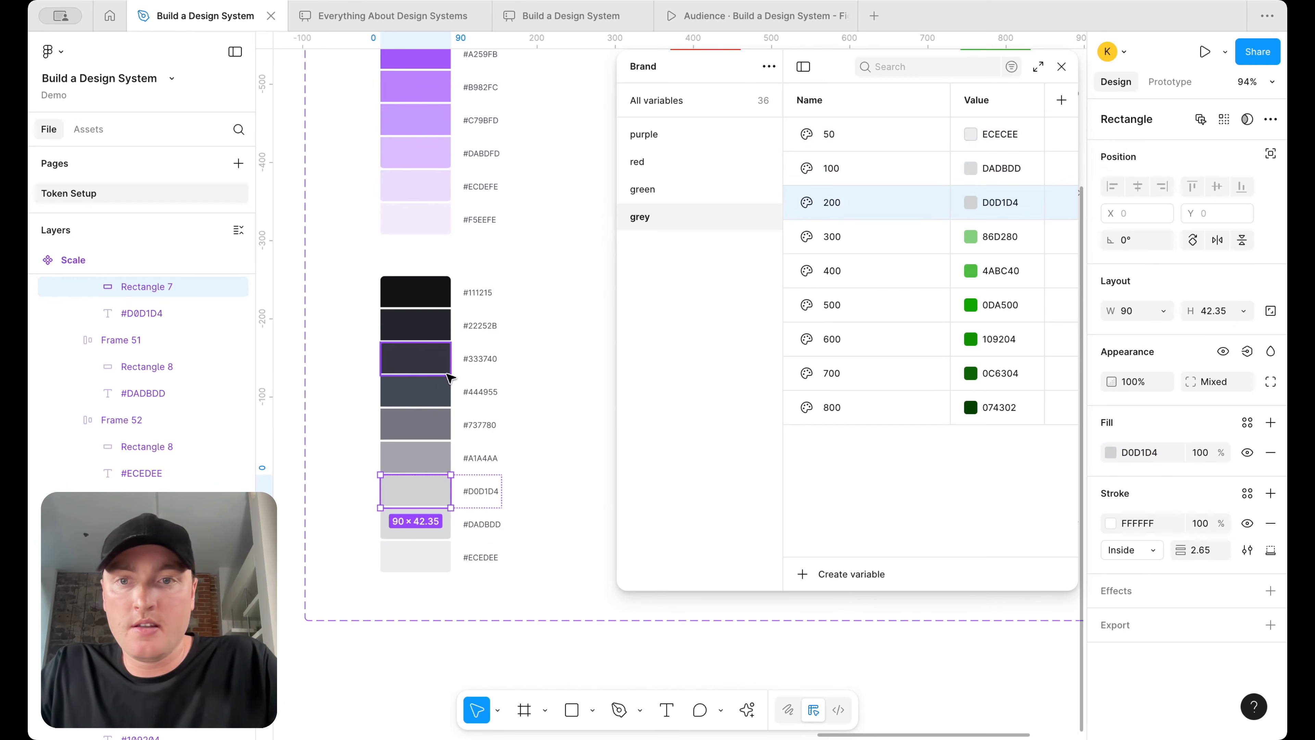
Copy the fill value A1A4AA from its grey swatch into the grey group's 300 variable value
left_click(417, 458)
left_click(1145, 453)
key("ctrl+c")
left_click(1017, 244)
key("ctrl+v")
key("Return")
Copy the fill value 737780 from its grey swatch into the grey group's 400 variable value
left_click(420, 426)
left_click(1145, 453)
key("ctrl+c")
left_click(1009, 275)
key("ctrl+v")
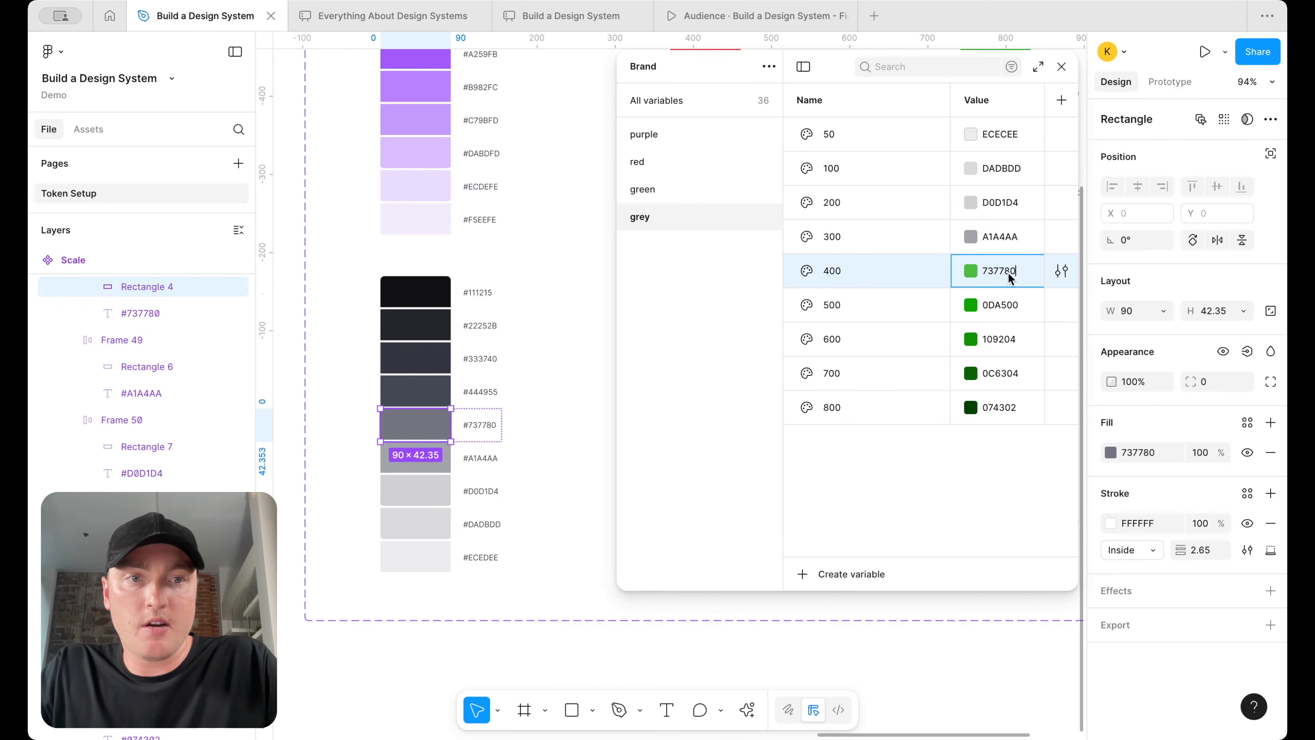
key("Return")
Copy the fill value 444955 from its grey swatch into the grey group's 500 variable value
left_click(417, 389)
left_click(1140, 451)
key("ctrl+c")
left_click(1056, 305)
key("ctrl+v")
key("Return")
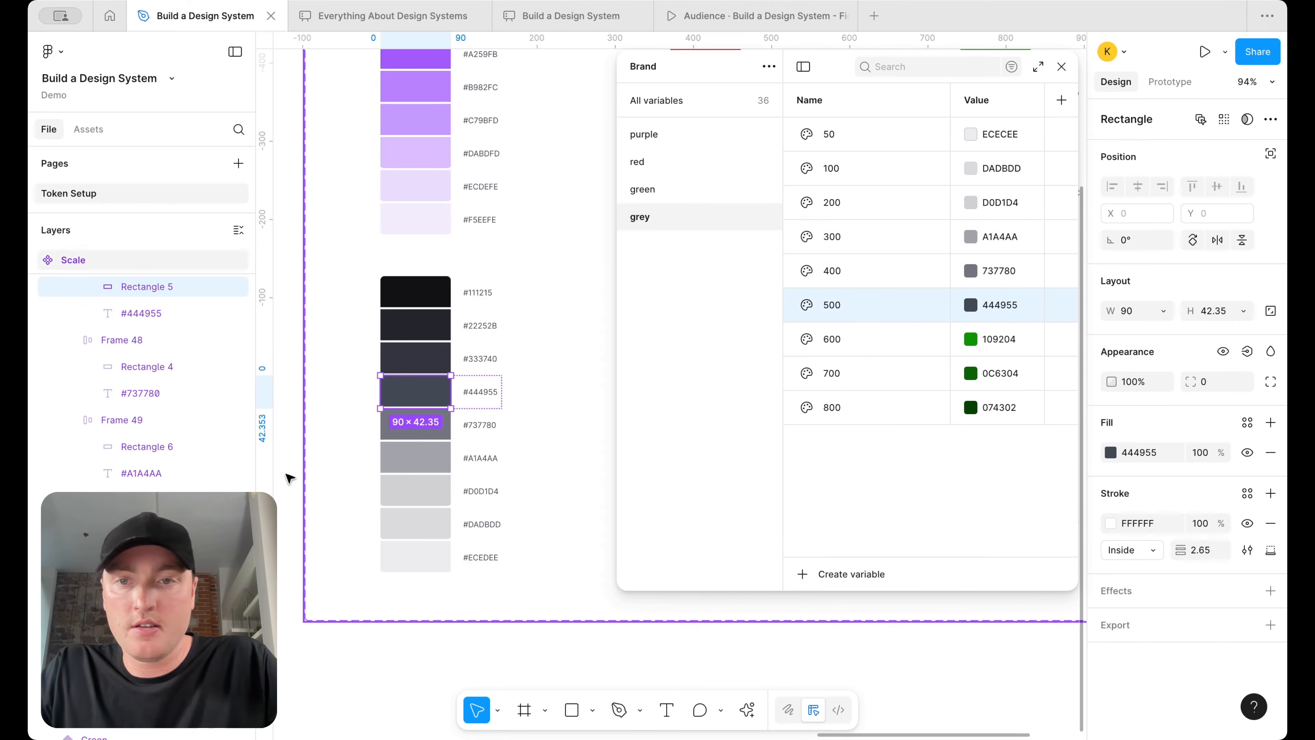
Copy the fill value 333740 from its grey swatch into the grey group's 600 variable value
left_click(401, 357)
left_click(1159, 453)
left_click(998, 345)
key("ctrl+v")
key("Return")
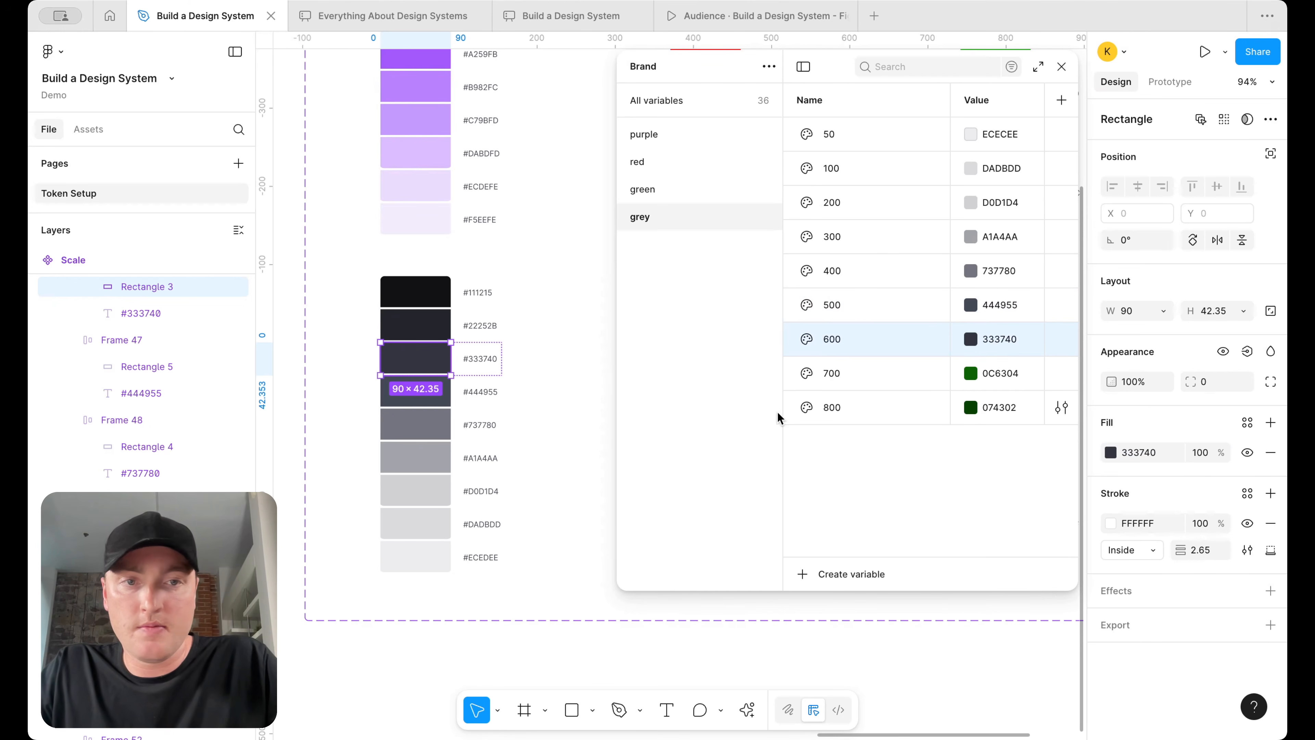
Copy the fill value 22252B from its grey swatch into the grey group's 700 variable value
left_click(429, 325)
left_click(1139, 453)
left_click(1004, 374)
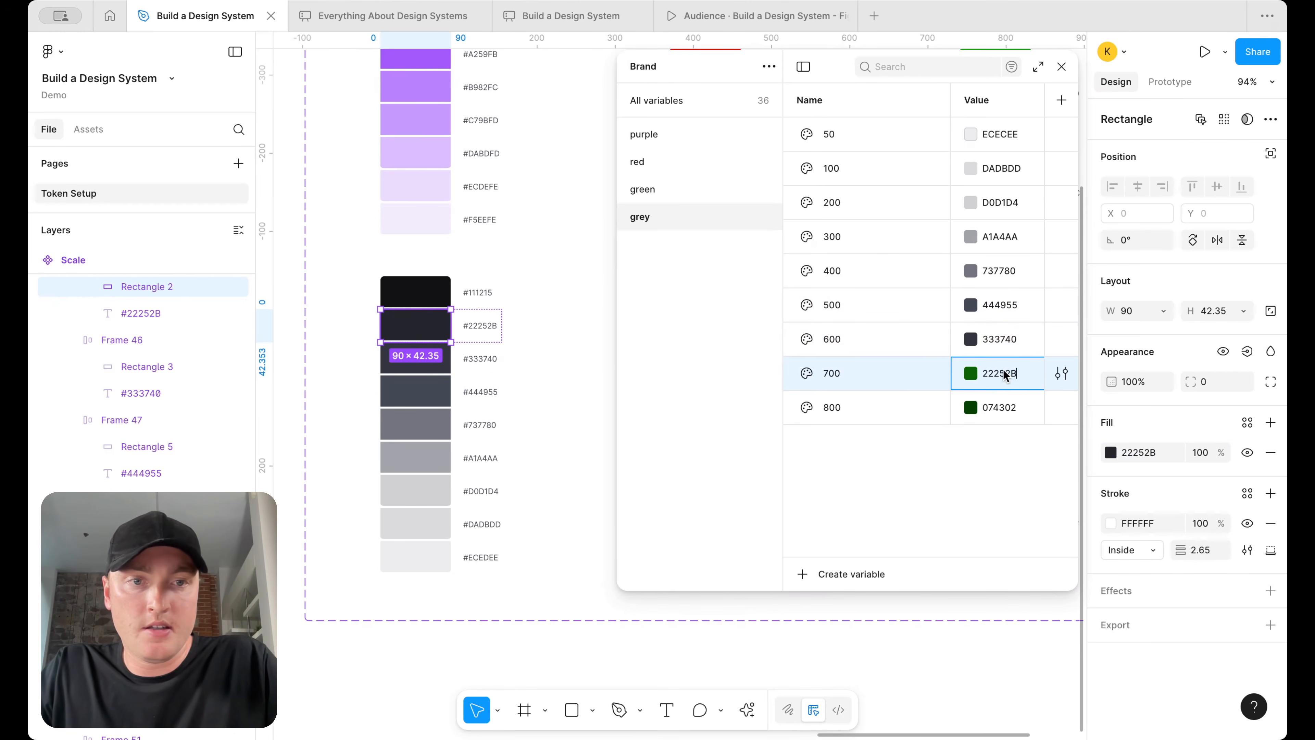
key("ctrl+v")
key("Return")
Copy the fill value 111215 from the darkest grey swatch into the grey group's 800 variable value
left_click(422, 292)
left_click(1133, 454)
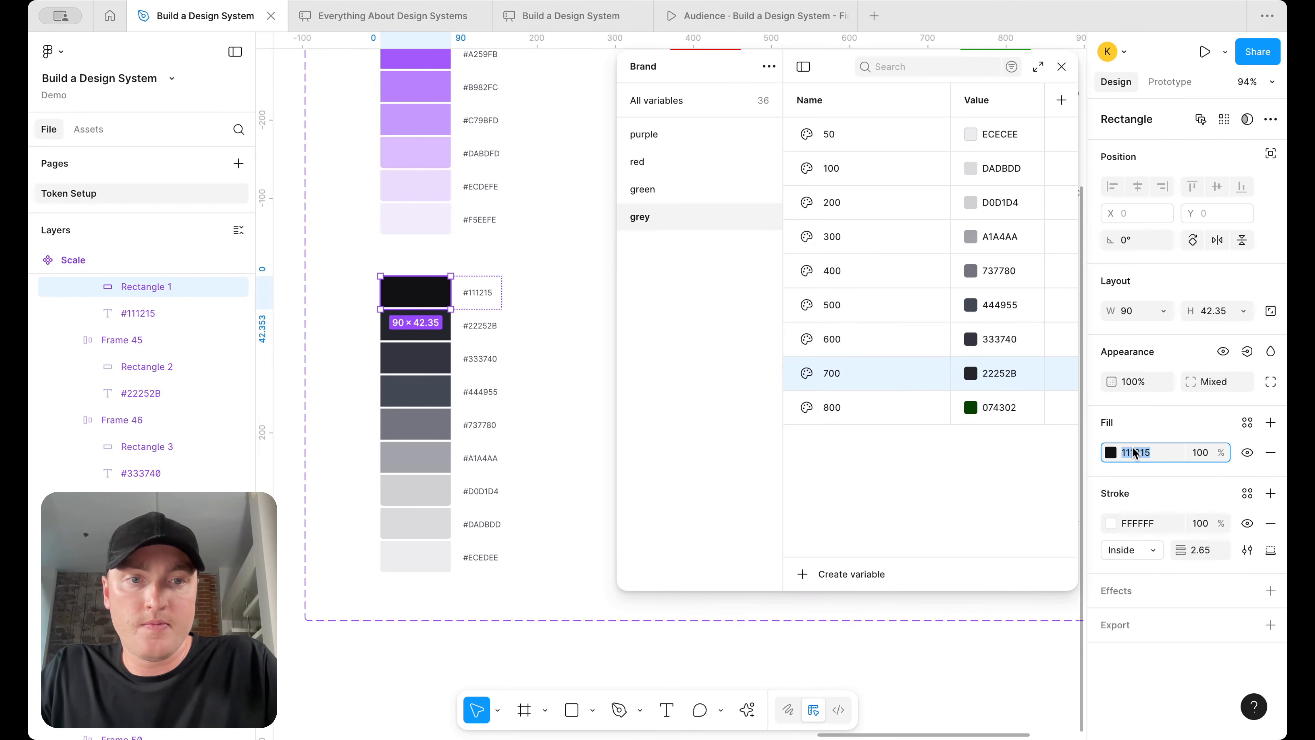
key("ctrl+c")
left_click(994, 408)
key("ctrl+v")
key("Return")
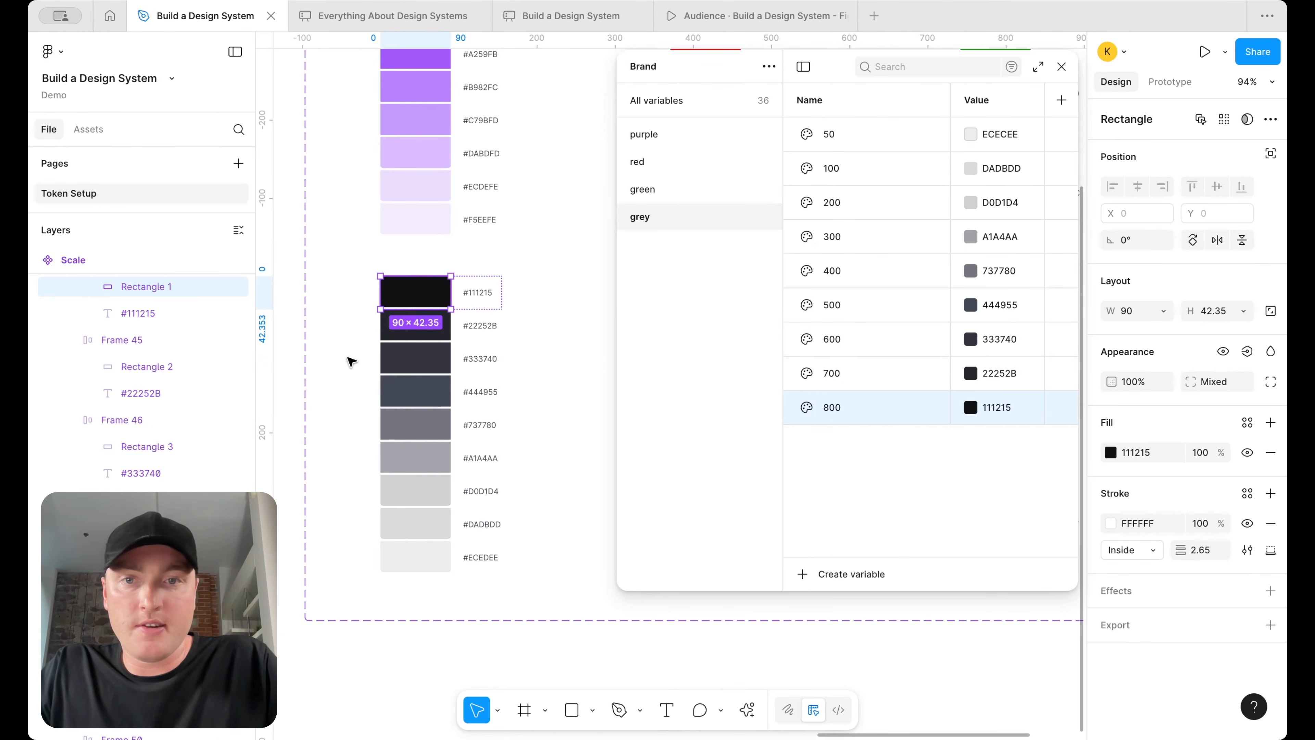
Duplicate the grey variable group and rename the copy orange
scroll(337, 361, "right", 5)
scroll(334, 361, "right", 2)
right_click(707, 219)
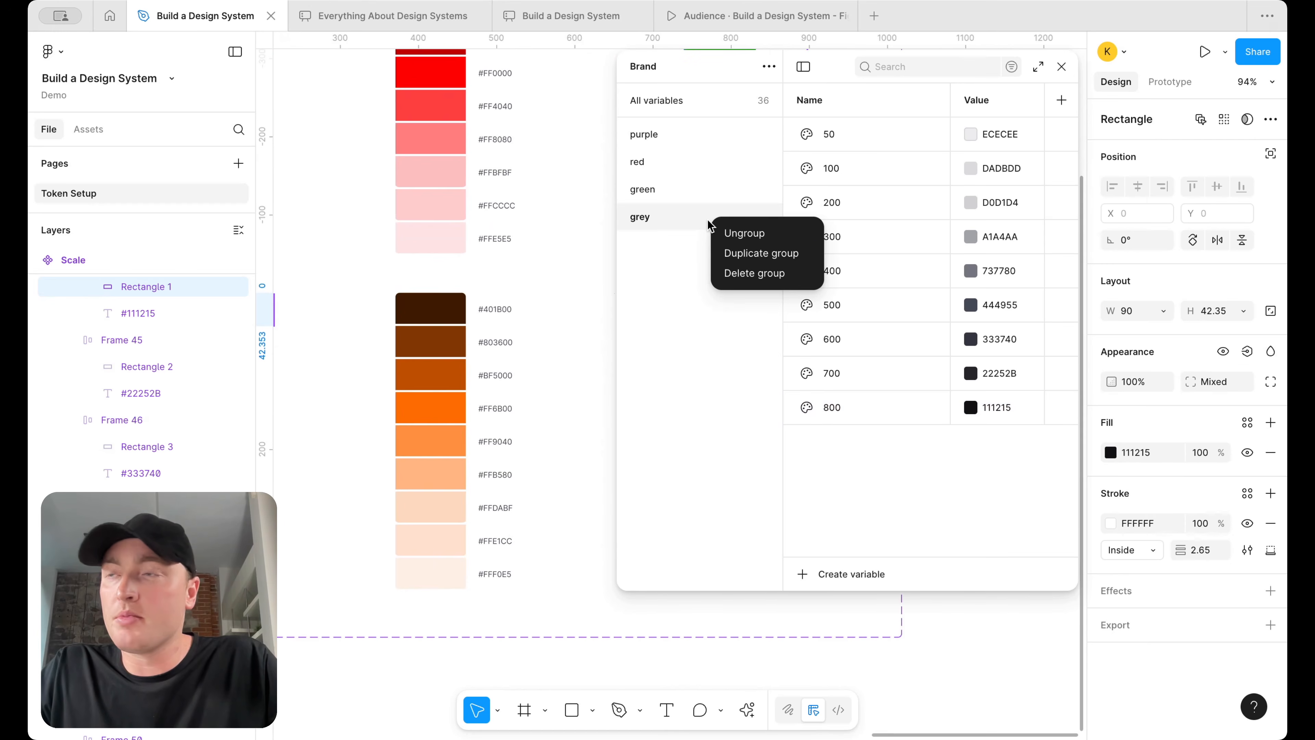
left_click(745, 253)
double_click(653, 244)
type("orange")
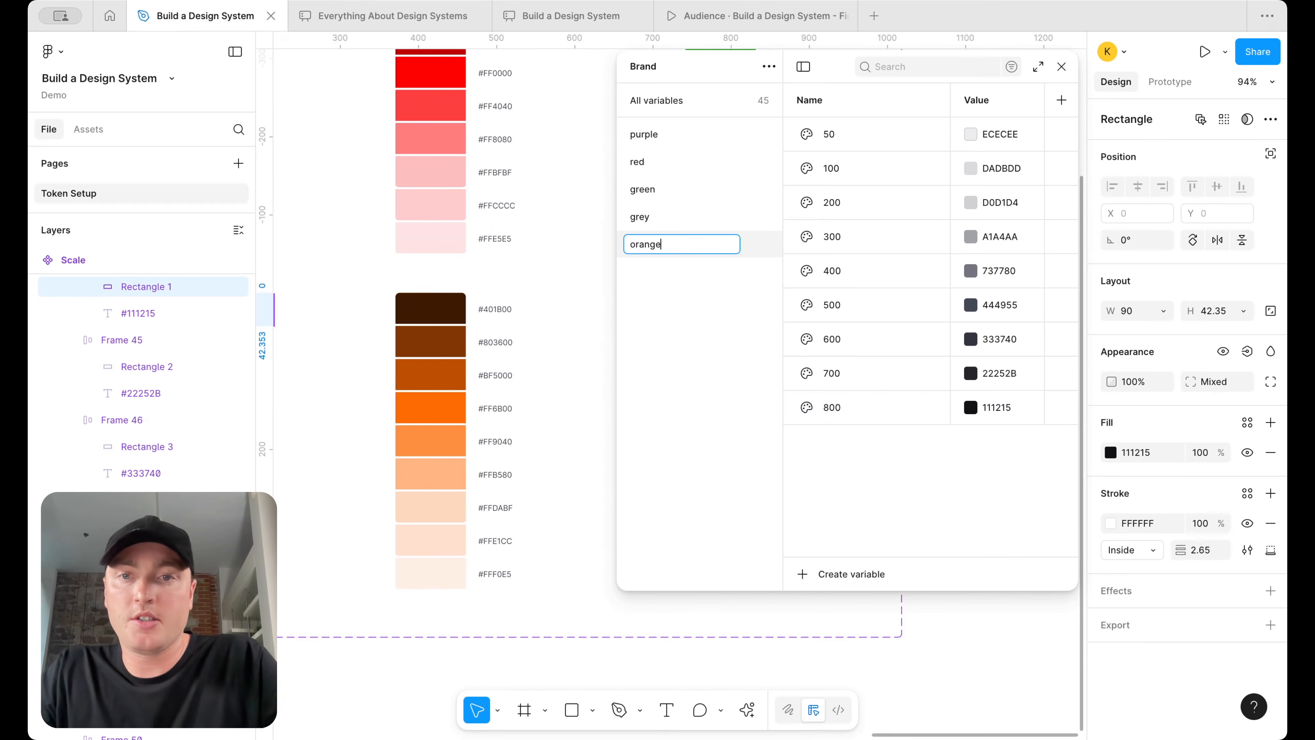
key("Return")
Set the orange group's 800 variable to 401B00 by sampling the darkest orange swatch with the eyedropper
left_click(969, 407)
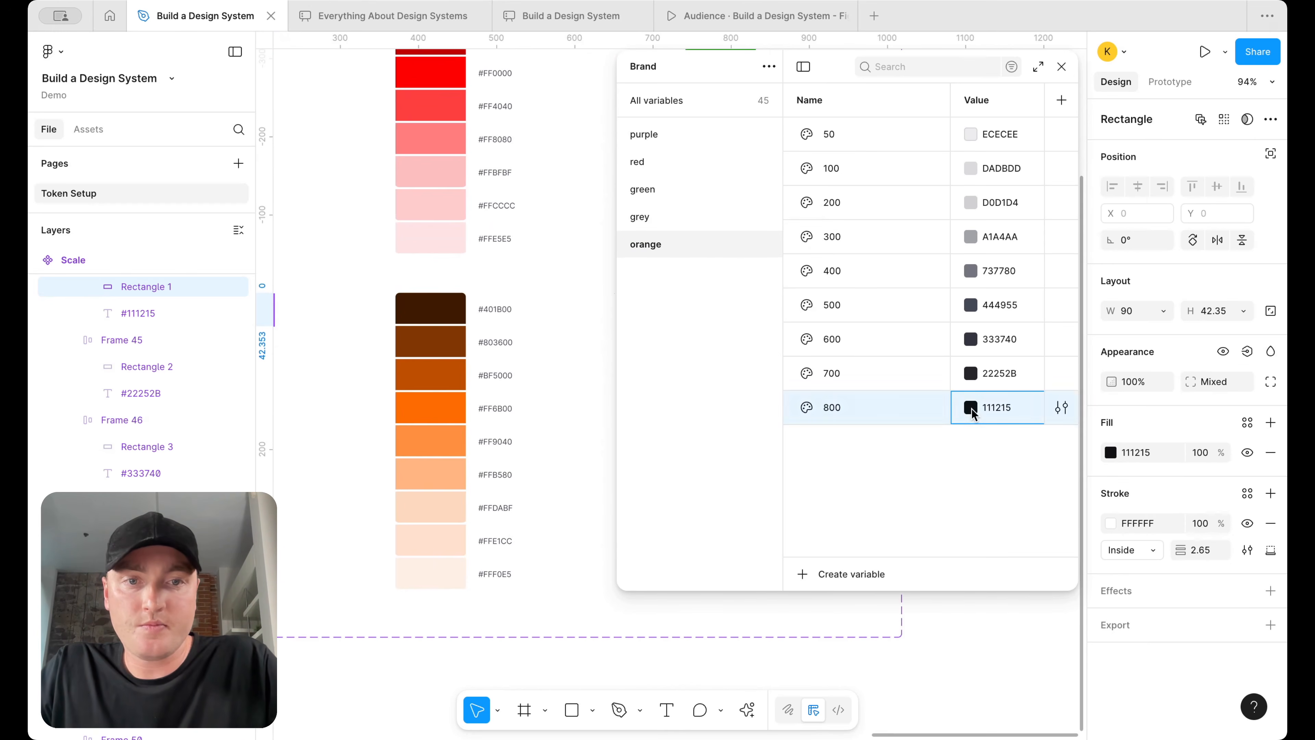
left_click(987, 554)
left_click(451, 312)
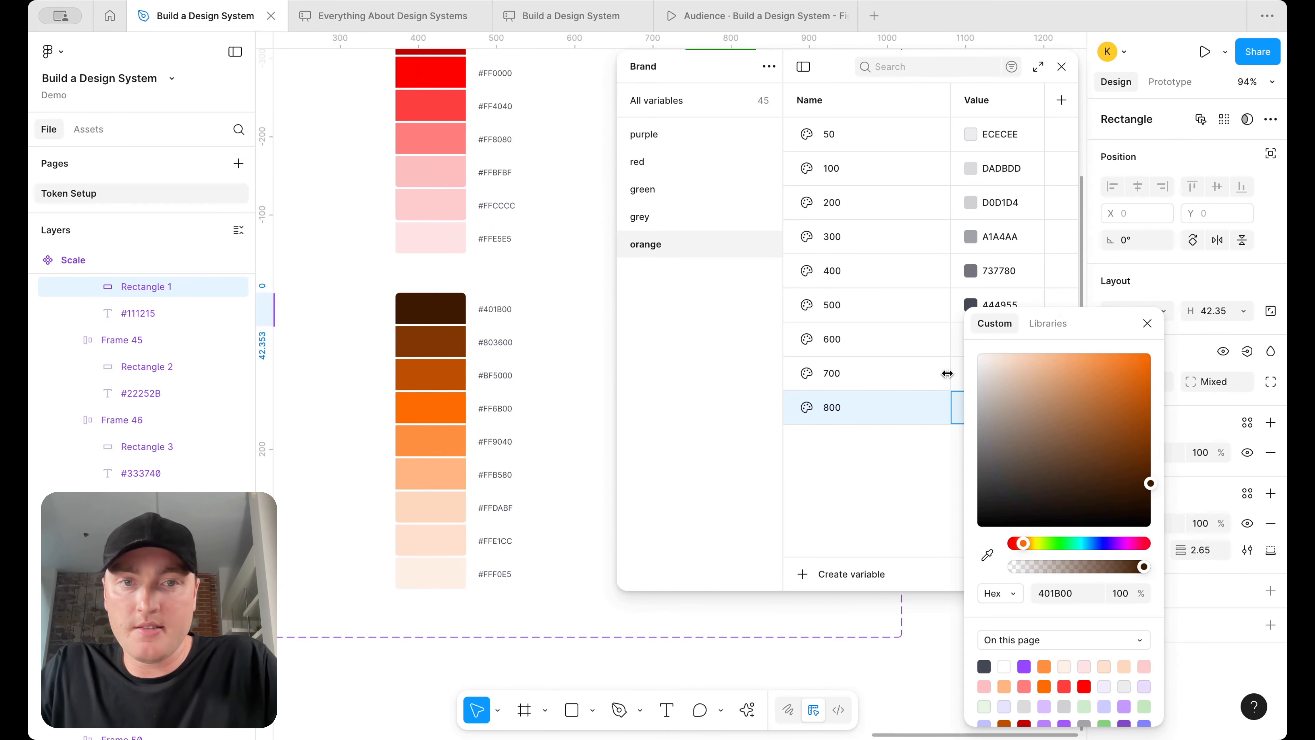
left_click(1146, 323)
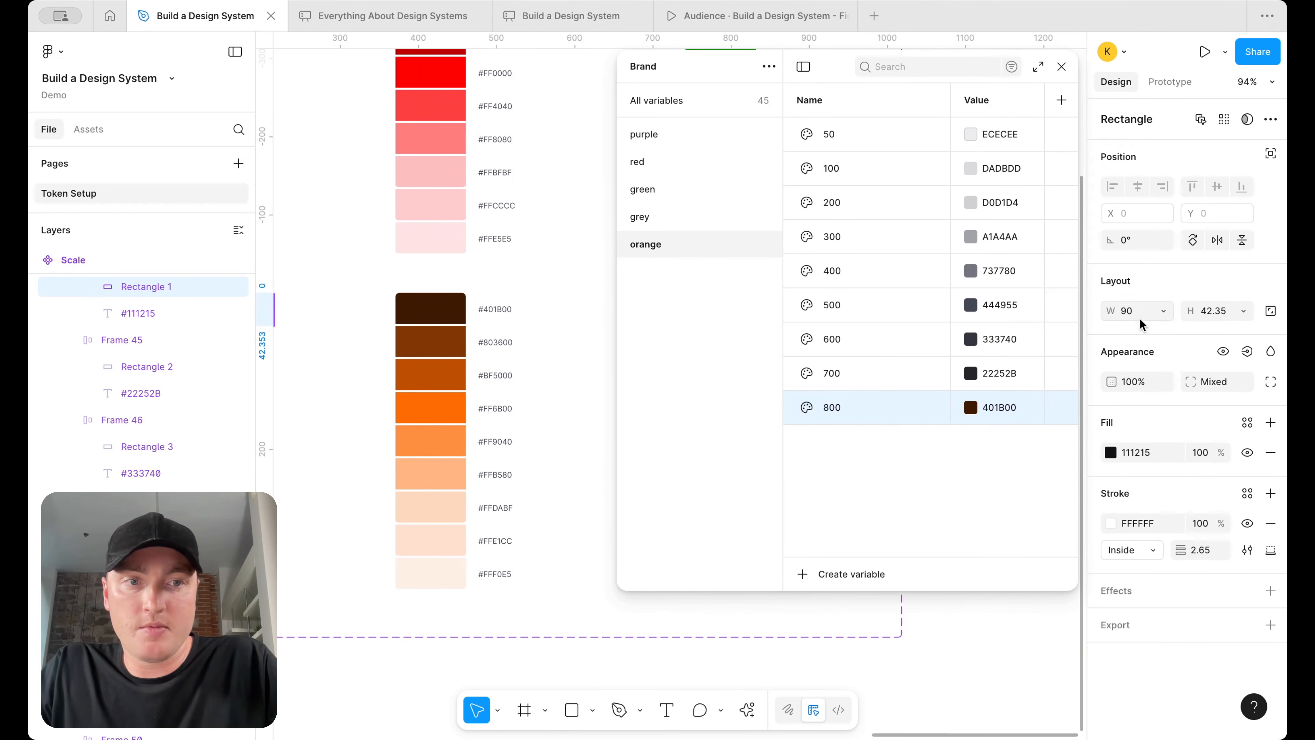
Copy the hex text #803600 from its swatch label into the orange group's 700 variable value
double_click(509, 341)
left_click(1016, 376)
key("super+v")
key("Return")
Copy the hex text #BF5000 from its swatch label into the orange group's 600 variable value
double_click(488, 373)
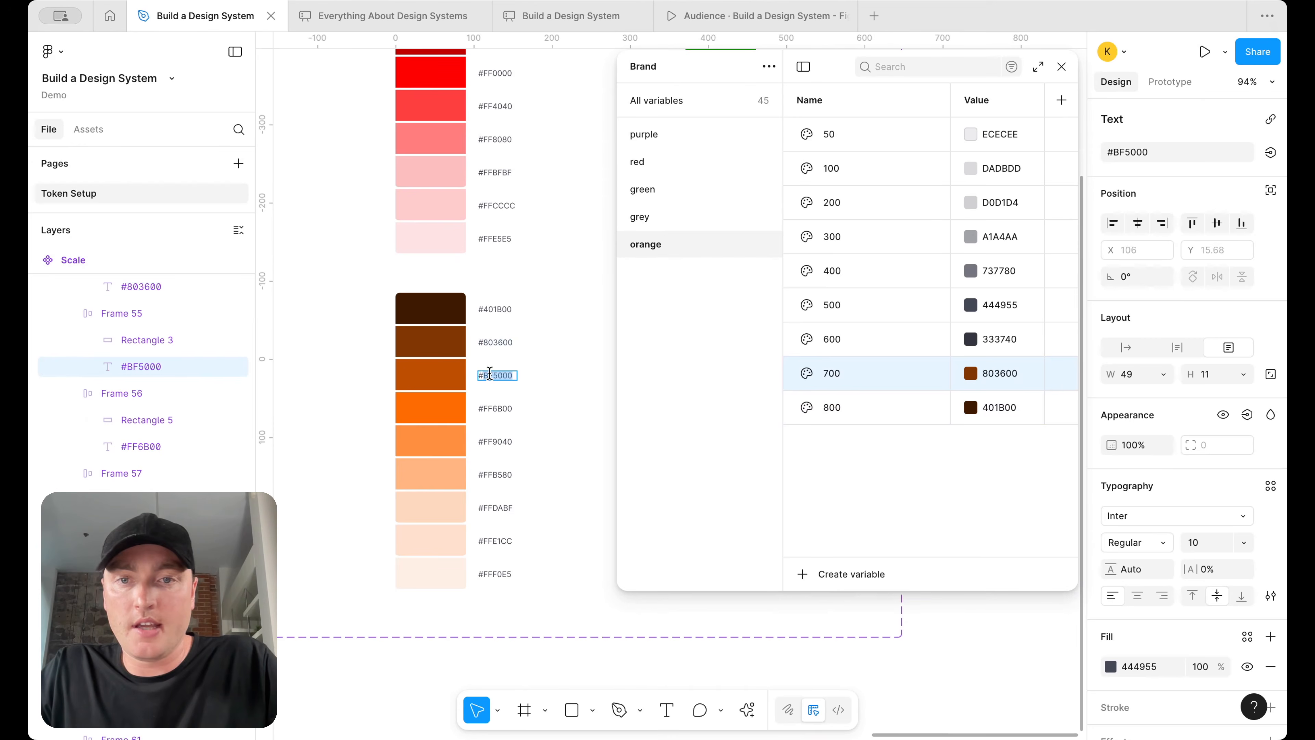
left_click(999, 340)
key("Return")
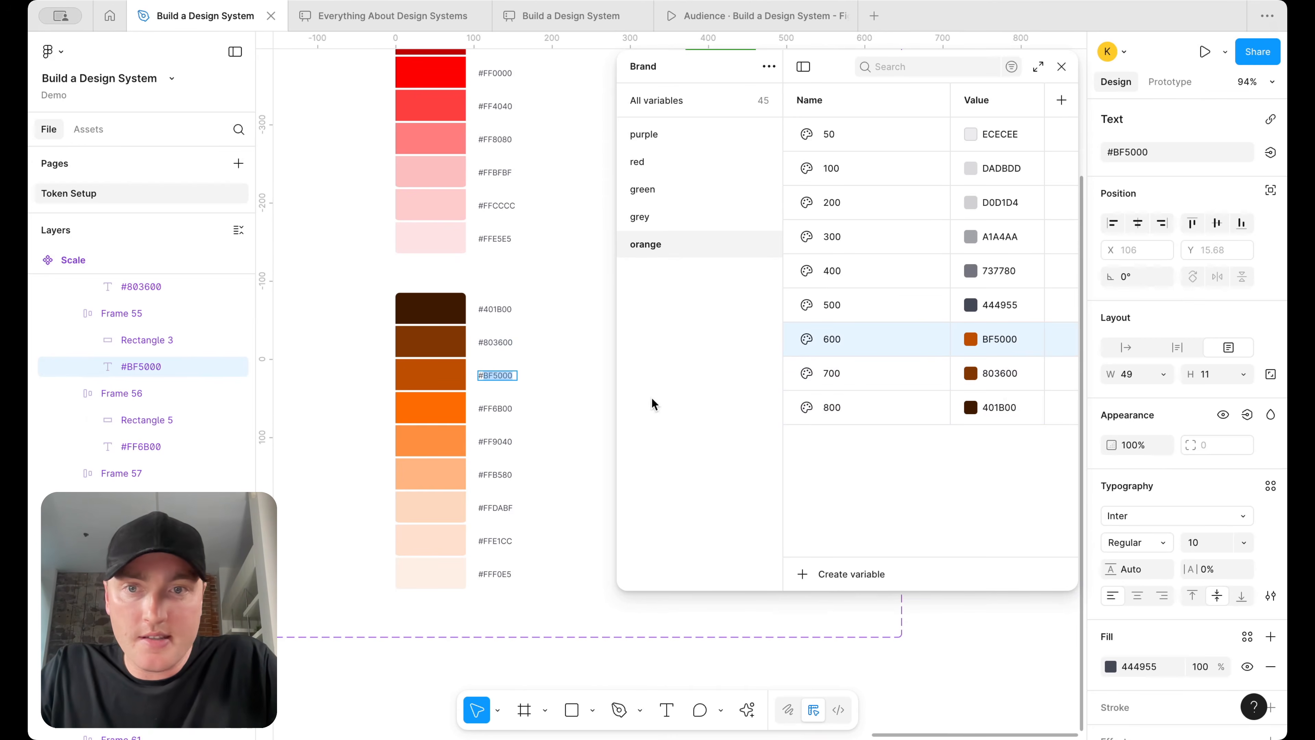
Copy the hex text #FF6B00 from its swatch label into the orange group's 500 variable value
scroll(445, 339, "up", 3)
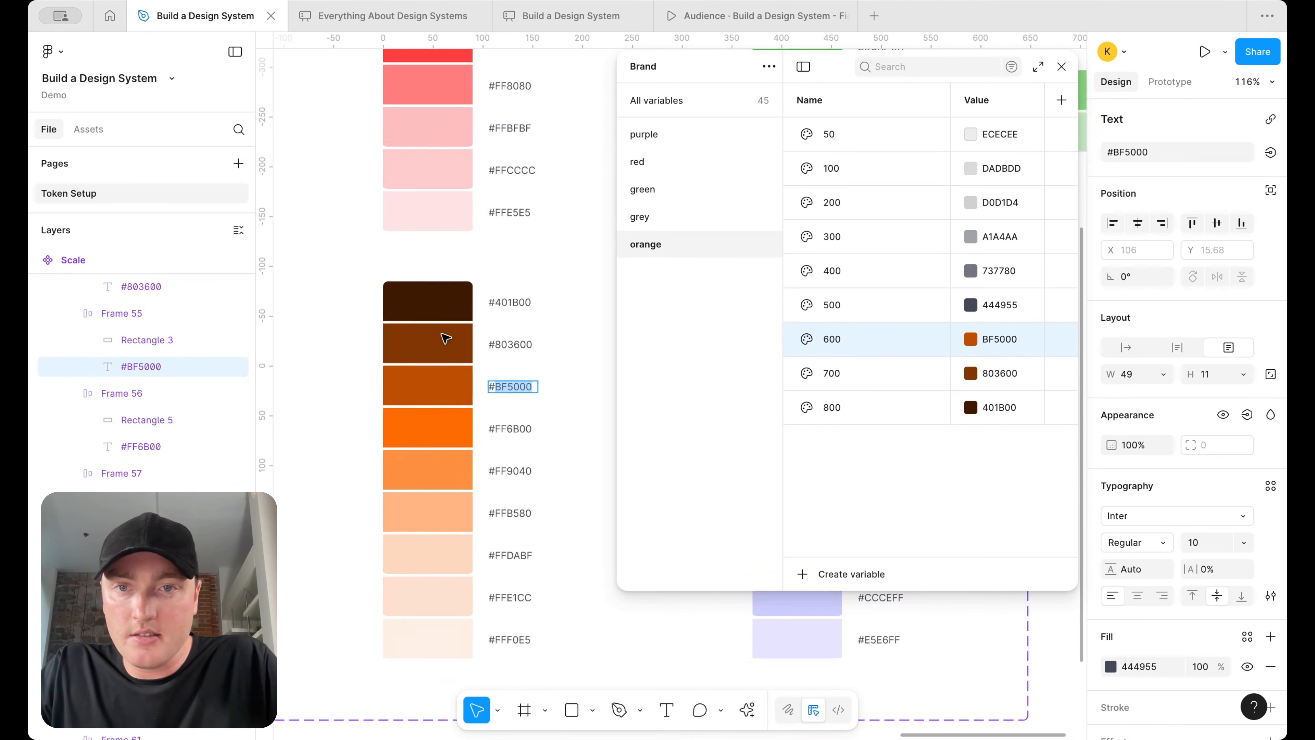
scroll(527, 441, "down", 3)
double_click(531, 439)
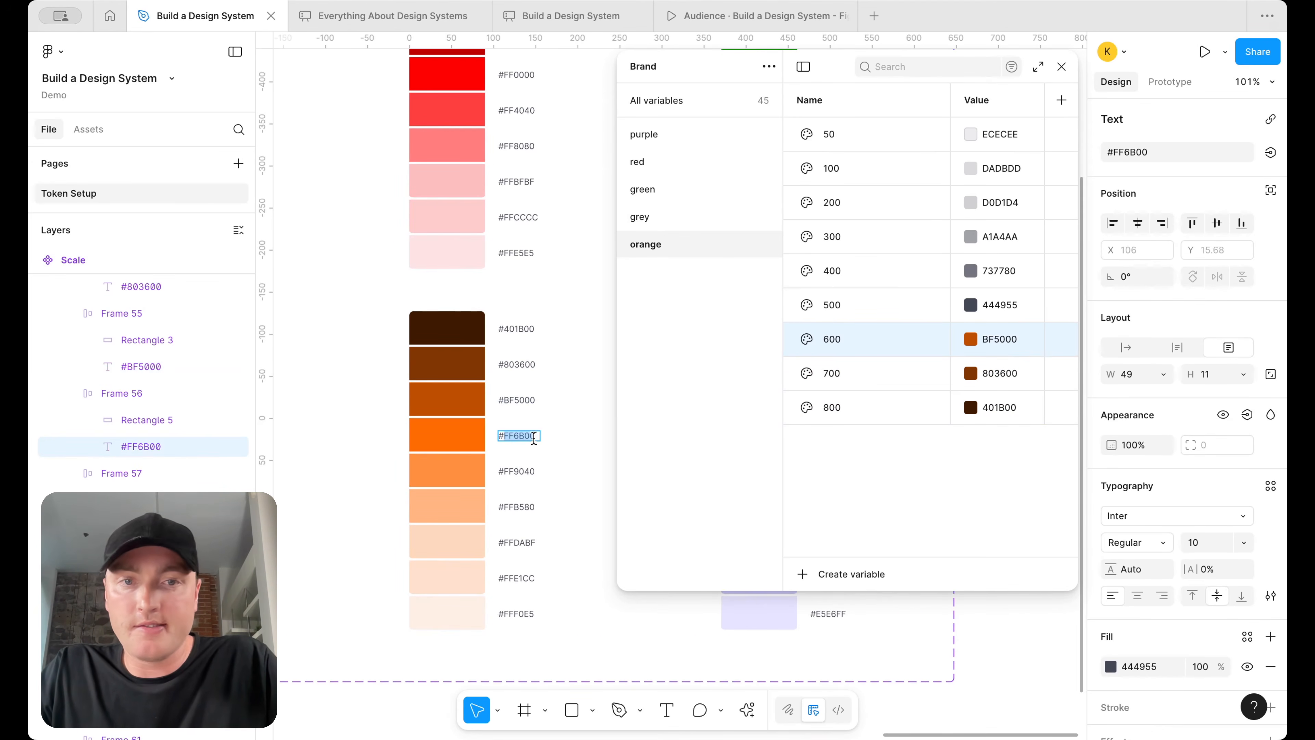
left_click(989, 307)
key("ctrl+v")
key("Return")
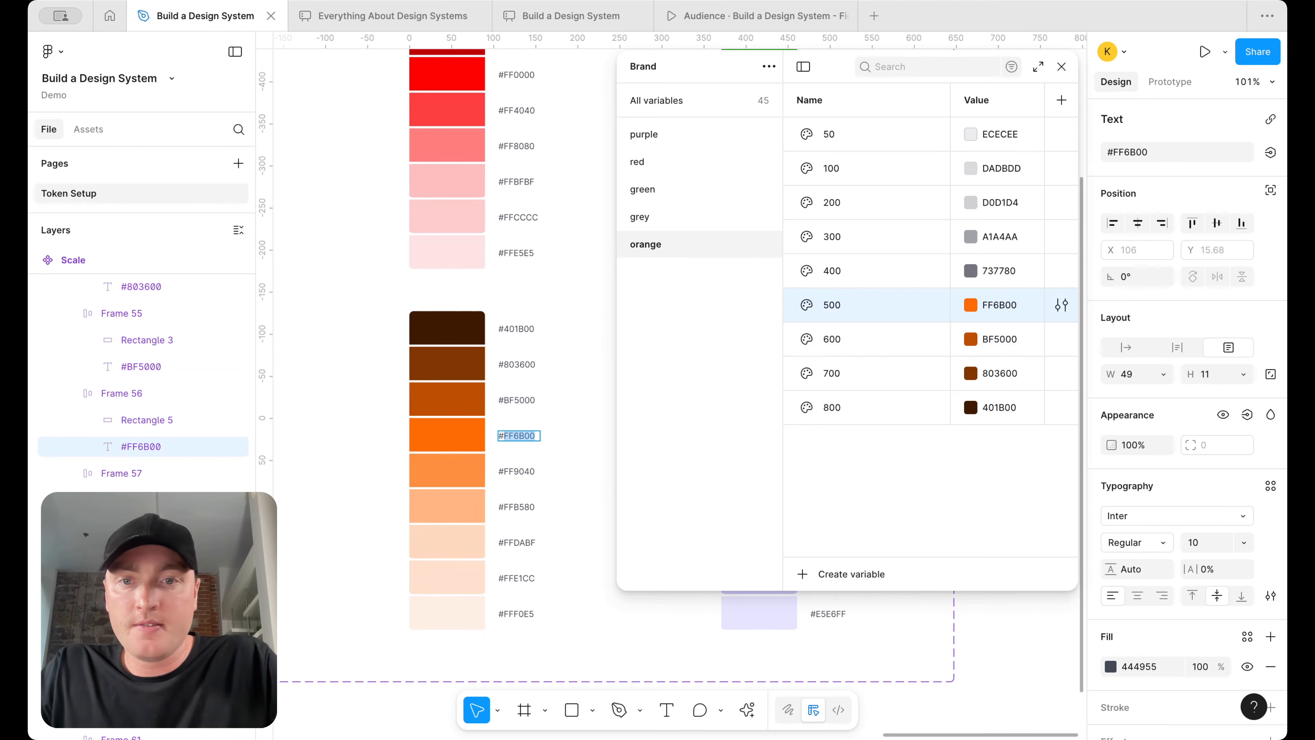
Copy the hex text #FF9040 from its swatch label into the orange group's 400 variable value
left_click(520, 471)
double_click(523, 473)
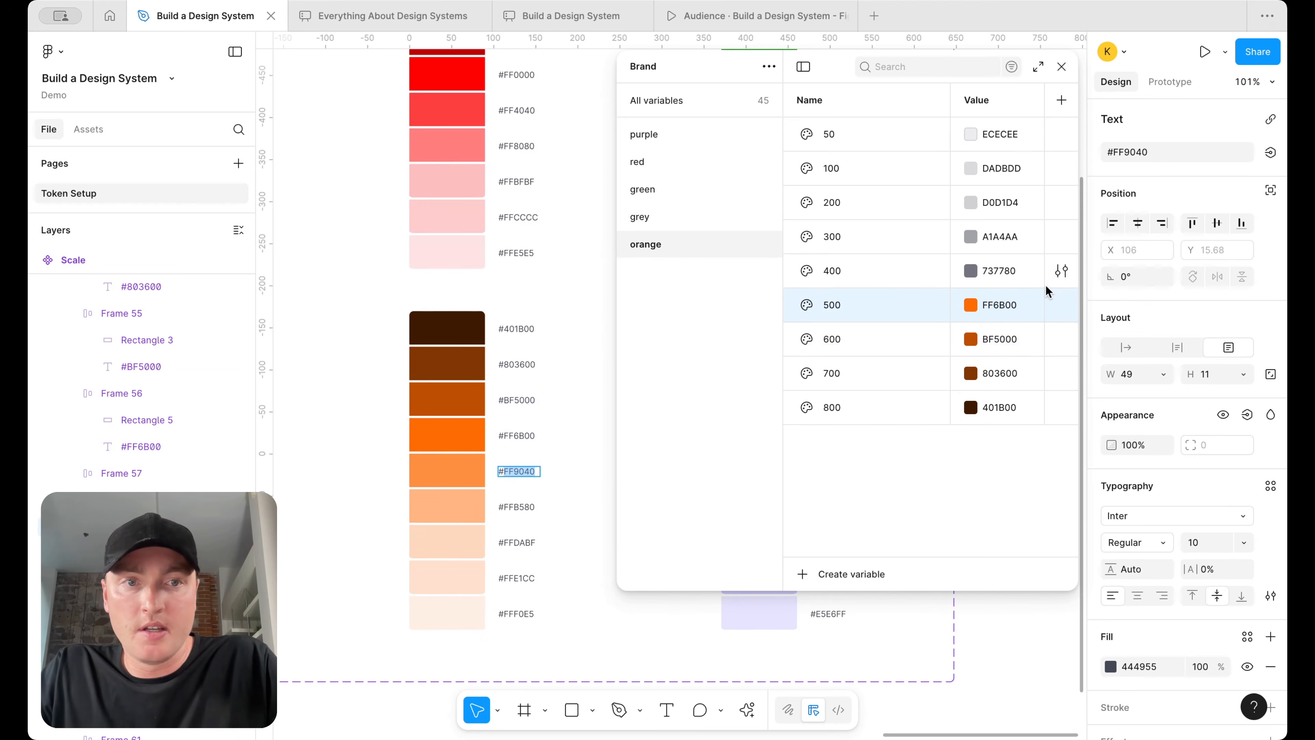
left_click(1013, 278)
key("ctrl+v")
key("Return")
Copy the hex text #FFB580 from its swatch label into the orange group's 300 variable value
left_click(519, 508)
double_click(512, 505)
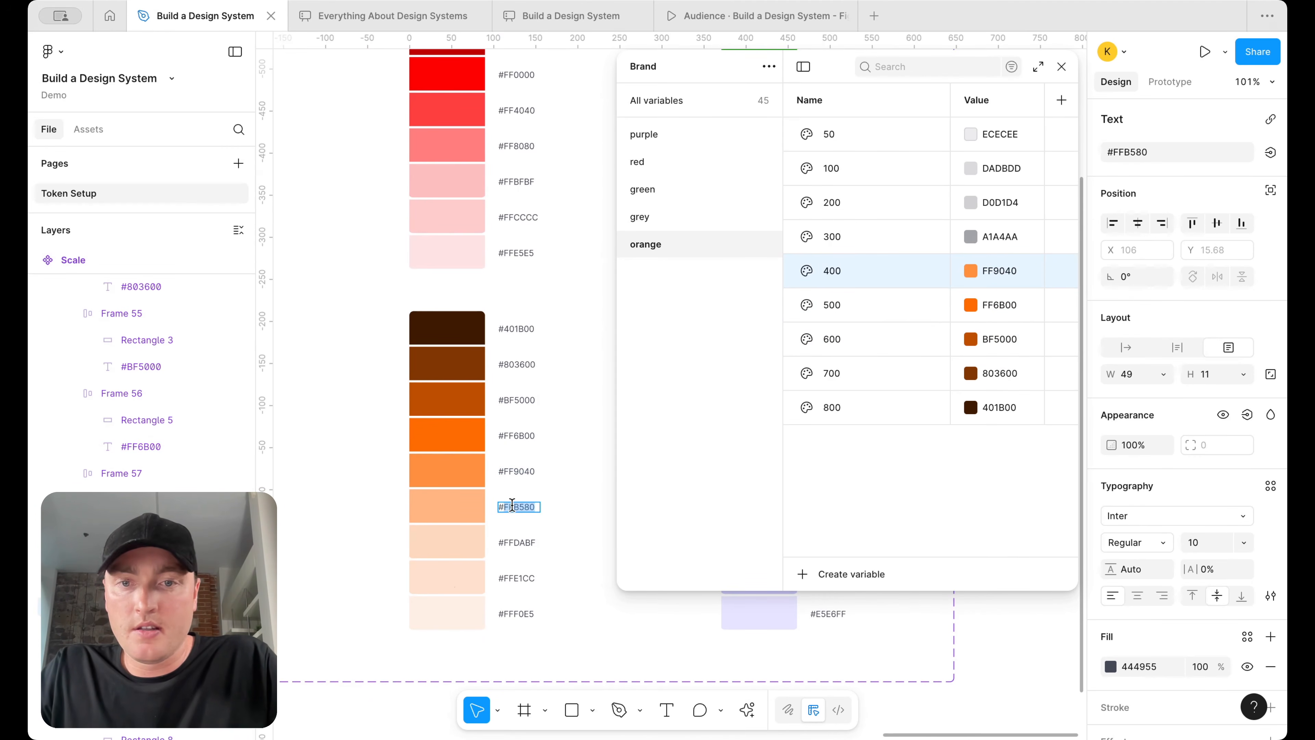
left_click(1009, 242)
key("ctrl+v")
key("Return")
Copy the hex text #FFDABF from its swatch label into the orange group's 200 variable value
double_click(521, 541)
left_click(989, 208)
key("ctrl+v")
key("Return")
Copy the swatch label texts #FFE1CC and #FFF0E5 into the orange group's 100 and 50 variable values respectively
double_click(518, 578)
left_click(1005, 174)
key("ctrl+v")
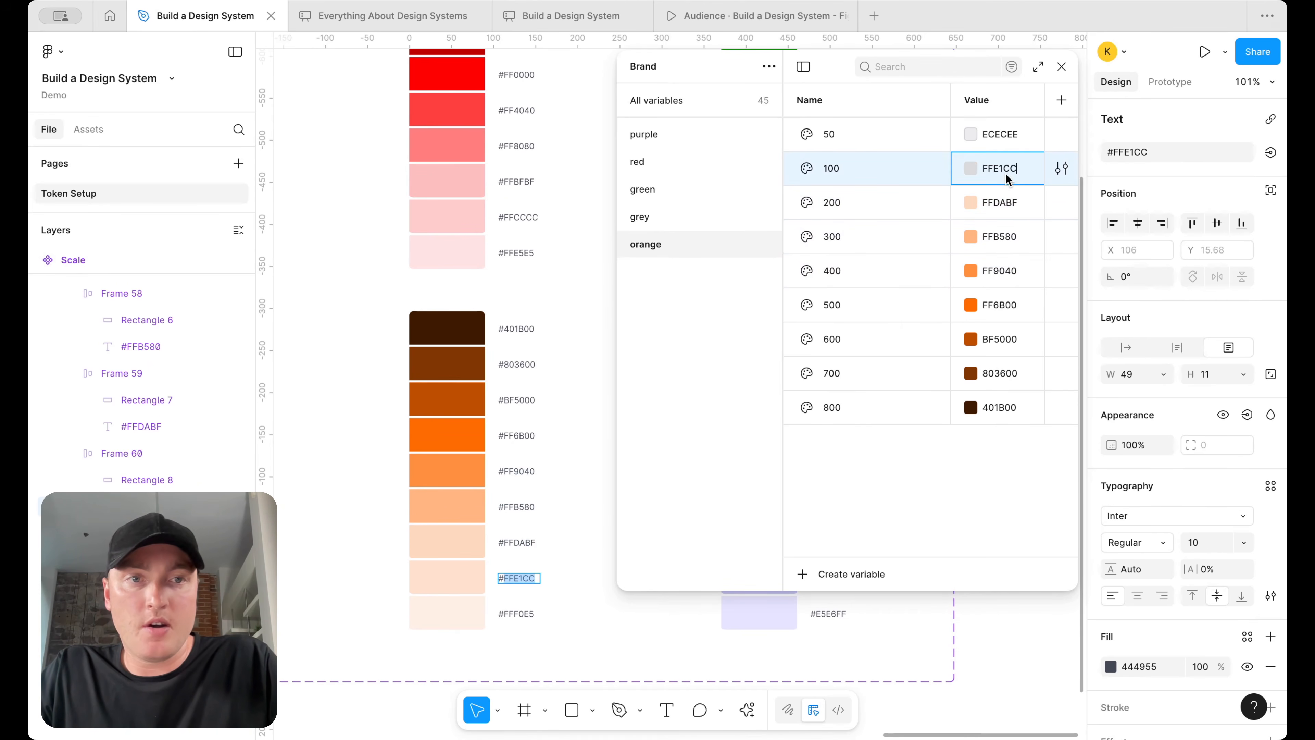
key("Return")
double_click(524, 613)
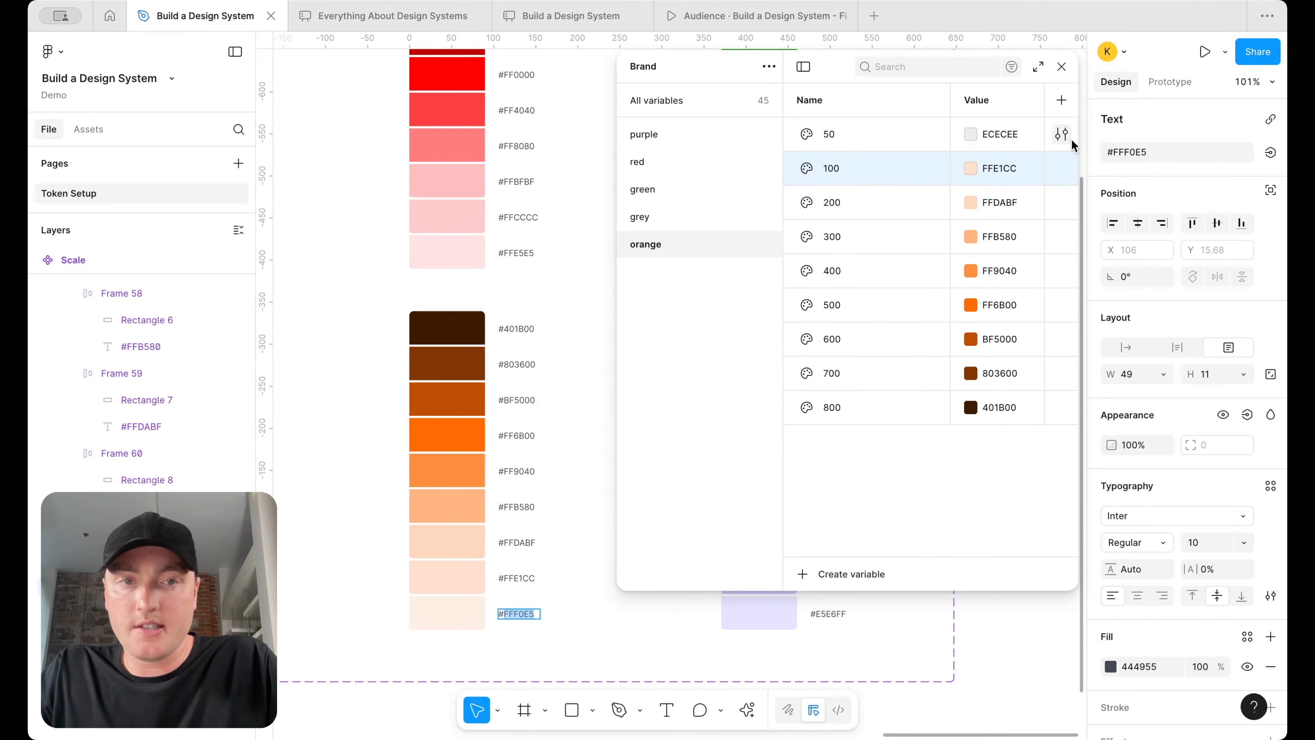
left_click(1016, 135)
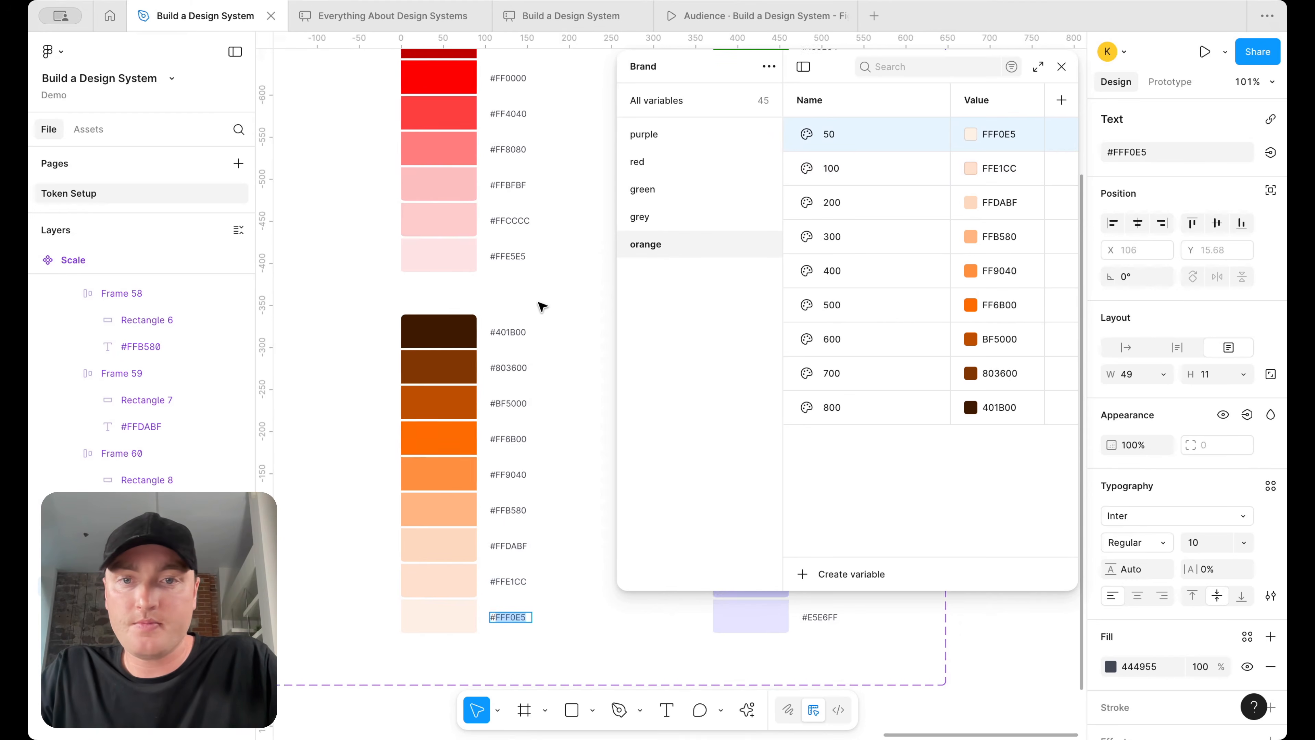
Duplicate the orange variable group and rename the copy blue
scroll(540, 304, "right", 5)
right_click(668, 246)
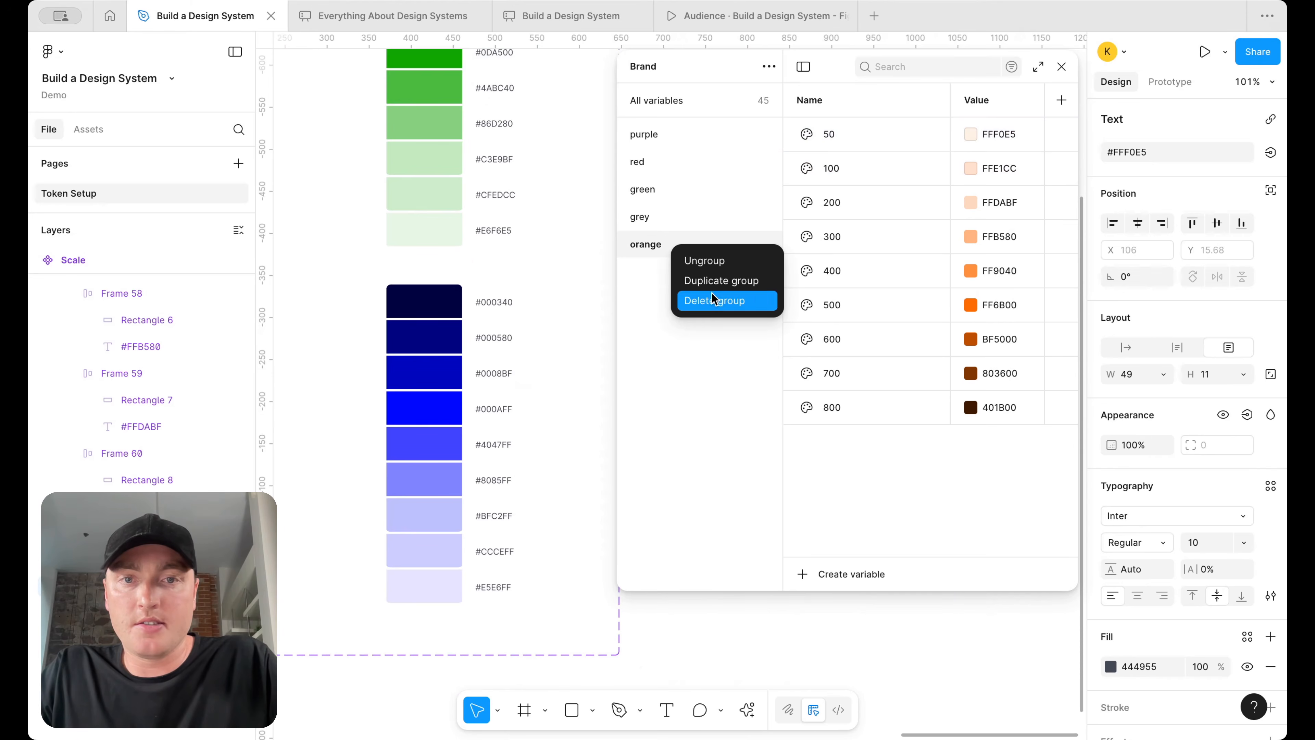
left_click(726, 280)
double_click(663, 281)
type("blue")
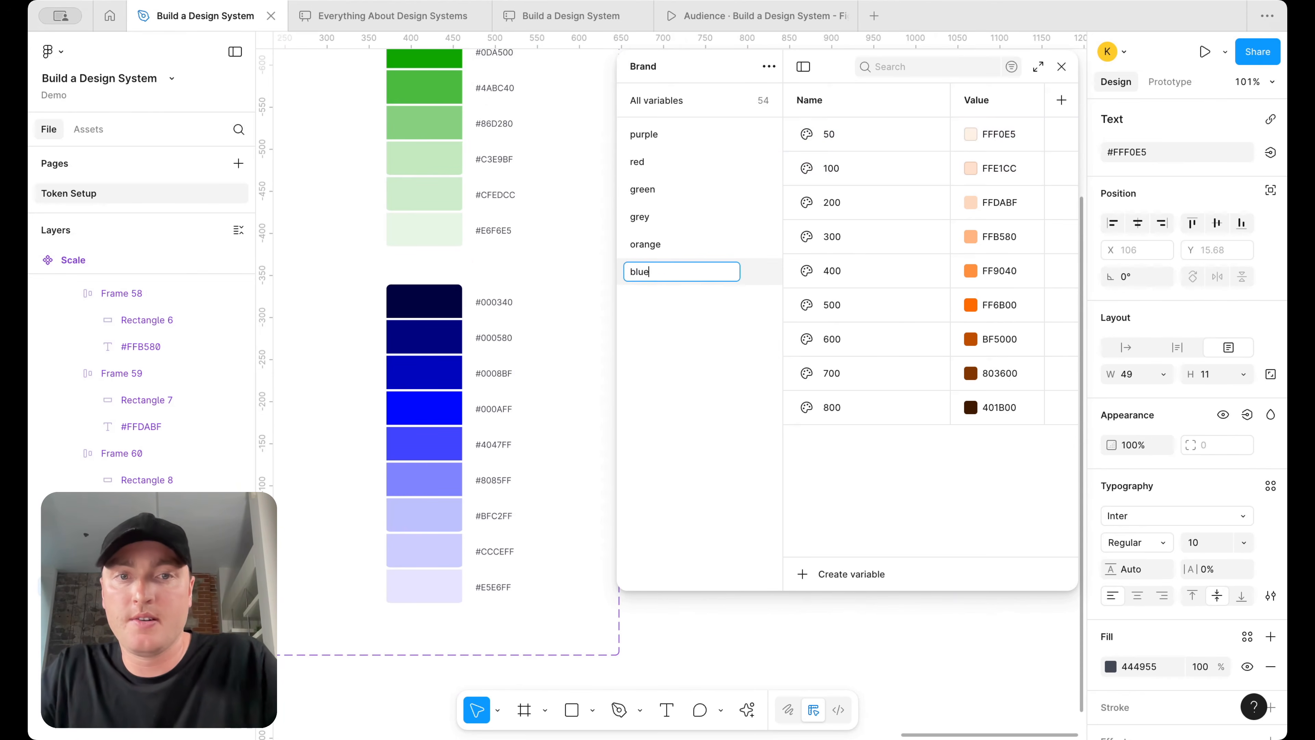
key("Return")
Set the blue group's 50 variable to E5E6FF by sampling the lightest blue swatch with the eyedropper
left_click(971, 134)
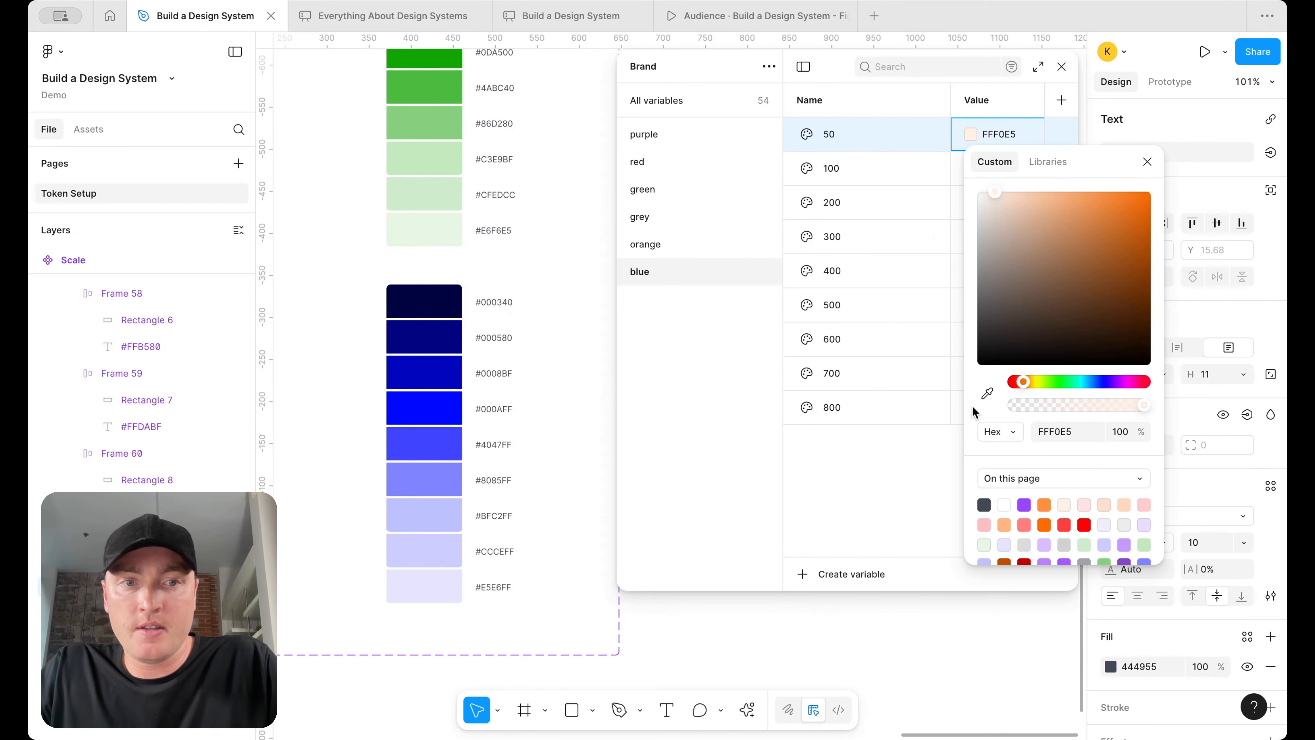
left_click(987, 394)
left_click(416, 585)
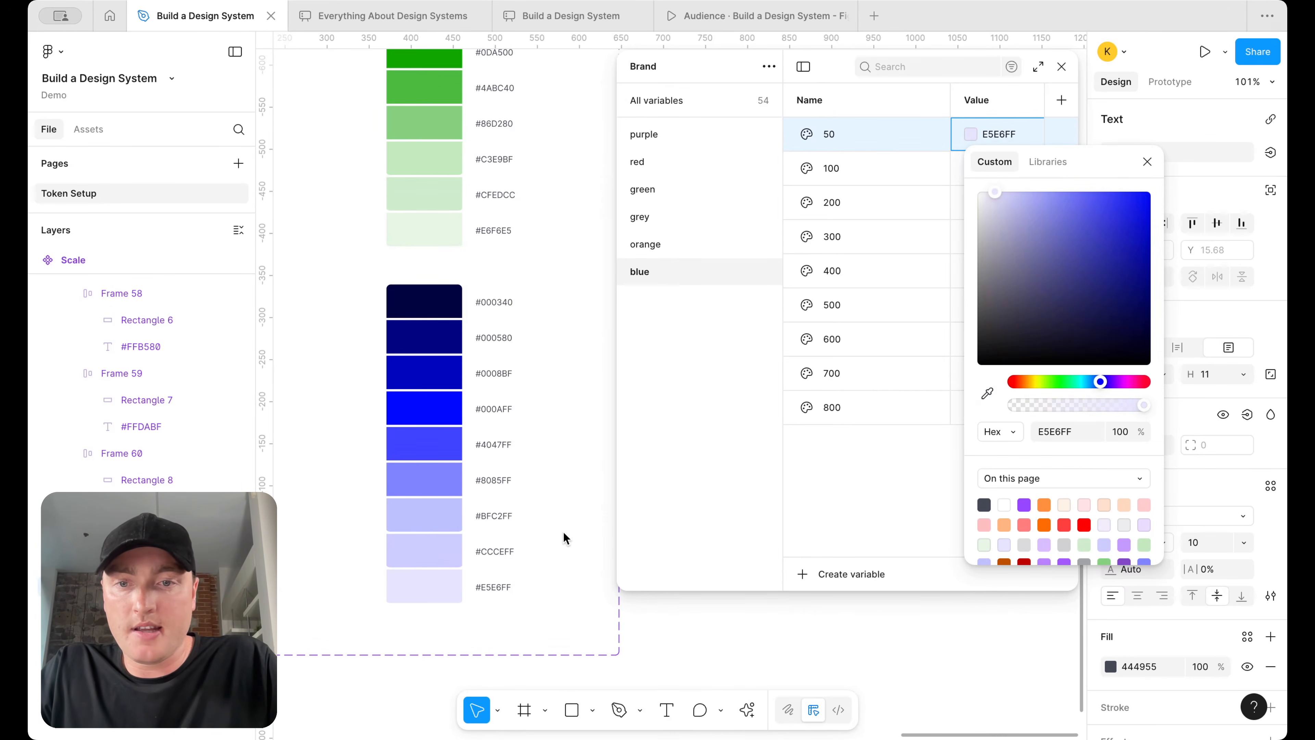
Copy the swatch label texts #CCCEFF and #BFC2FF into the blue group's 100 and 200 variable values respectively
left_click(495, 550)
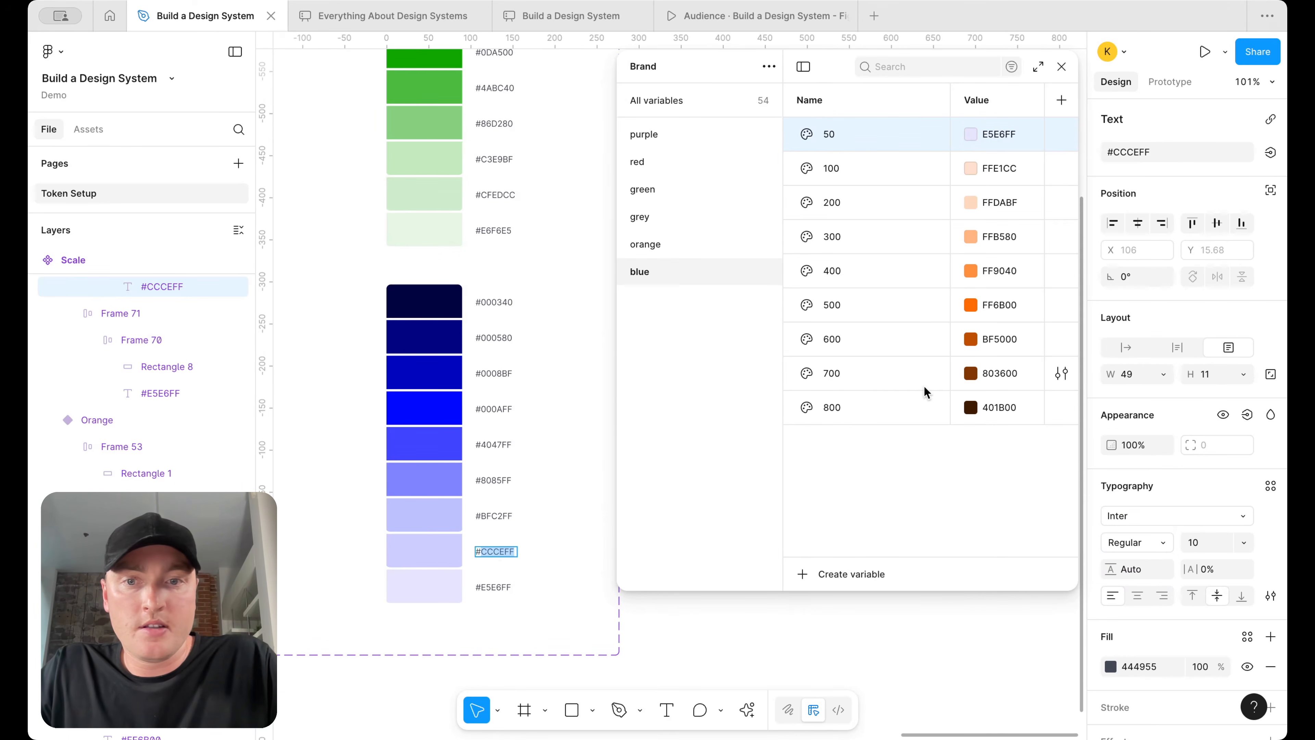
left_click(1009, 162)
key("super+v")
key("Return")
left_click(496, 515)
key("super+c")
left_click(999, 202)
key("super+v")
key("Return")
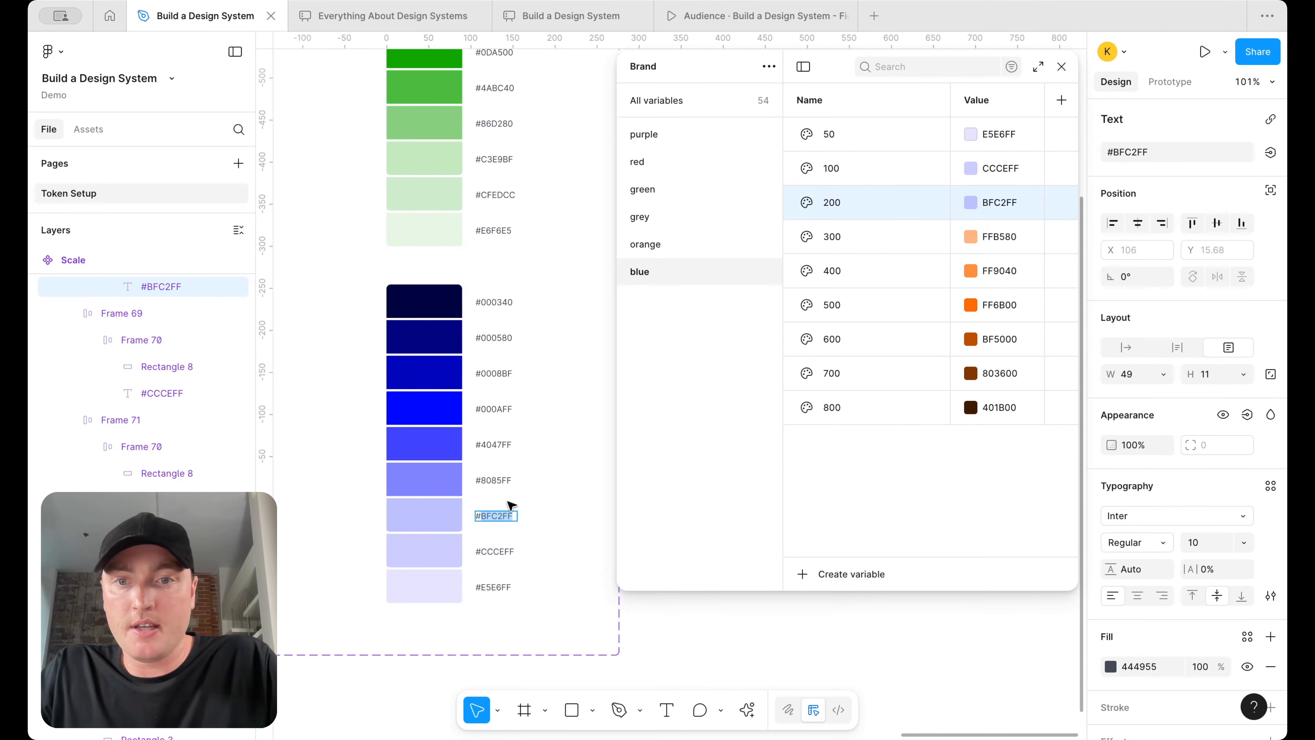
Copy the swatch label texts #8085FF and #4047FF into the blue group's 300 and 400 variable values respectively
left_click(495, 480)
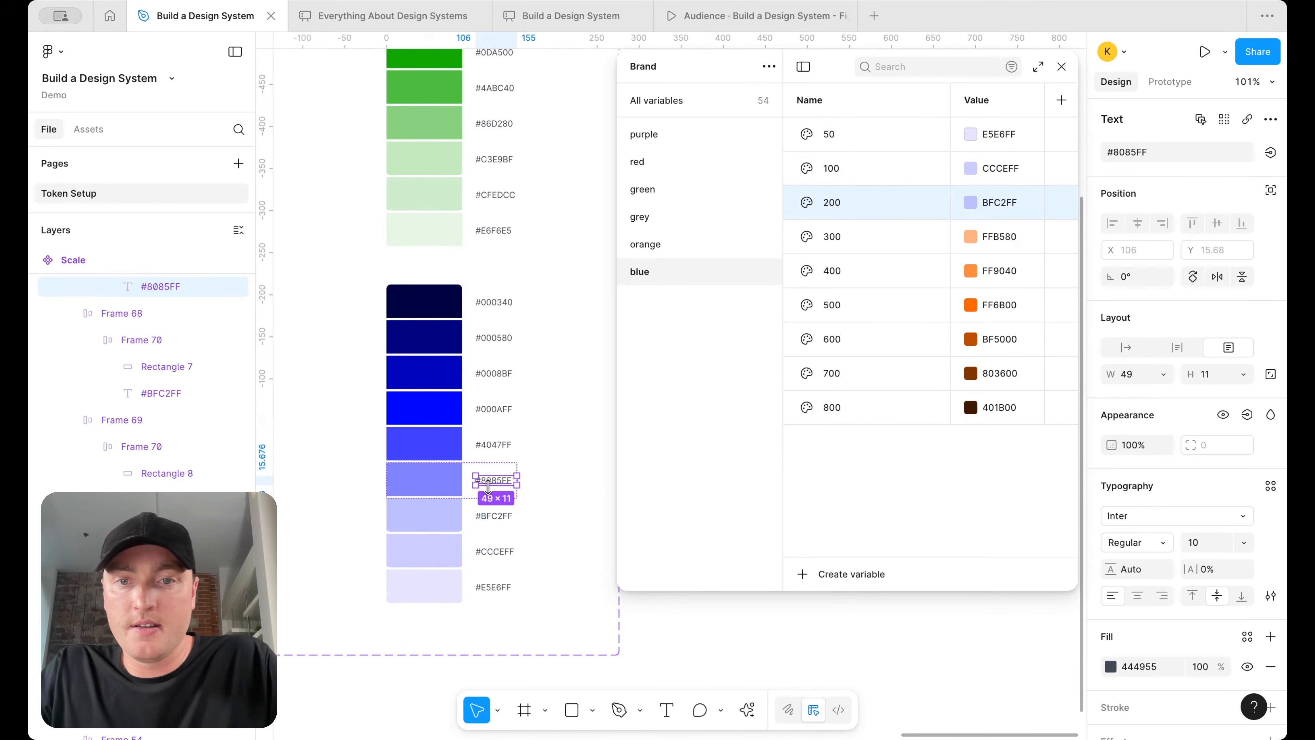
key("super+c")
left_click(1022, 236)
key("super+v")
key("Return")
left_click(495, 444)
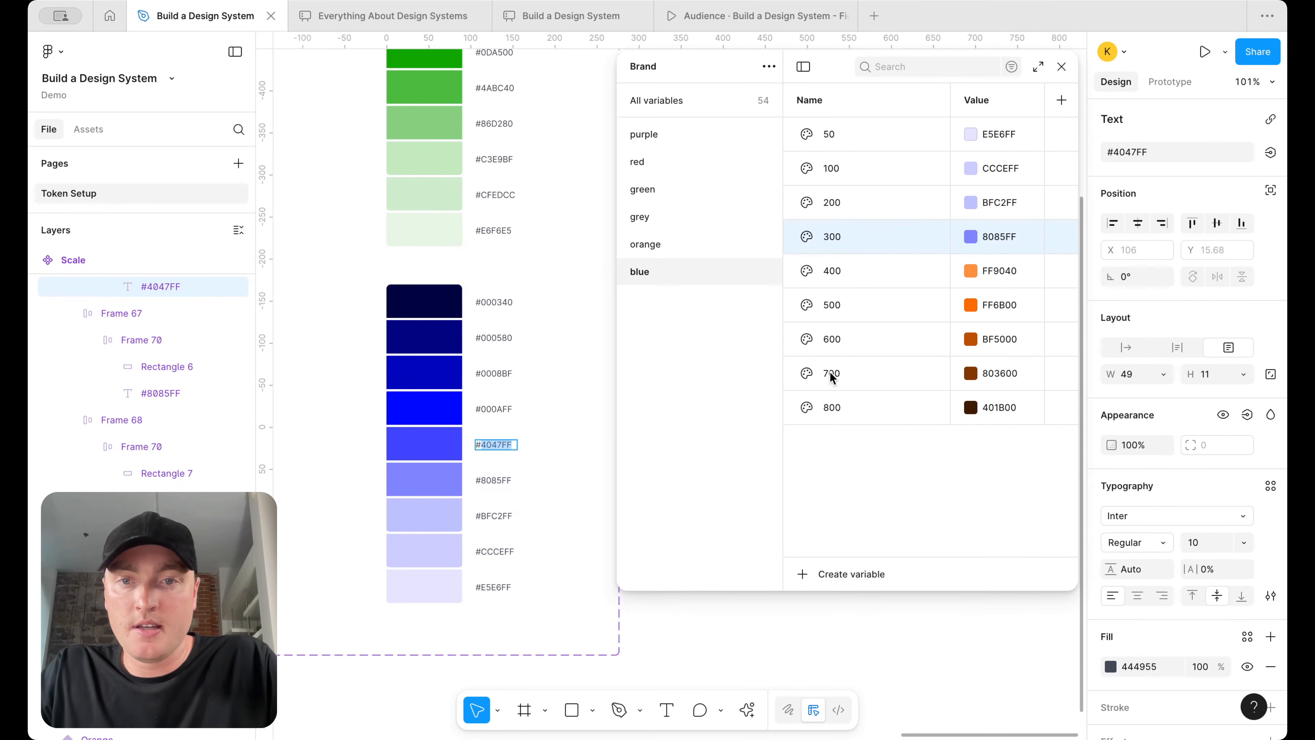
key("super+c")
left_click(991, 270)
key("super+v")
key("Return")
Copy the swatch label texts #000AFF and #0008BF into the blue group's 500 and 600 variable values respectively
left_click(490, 409)
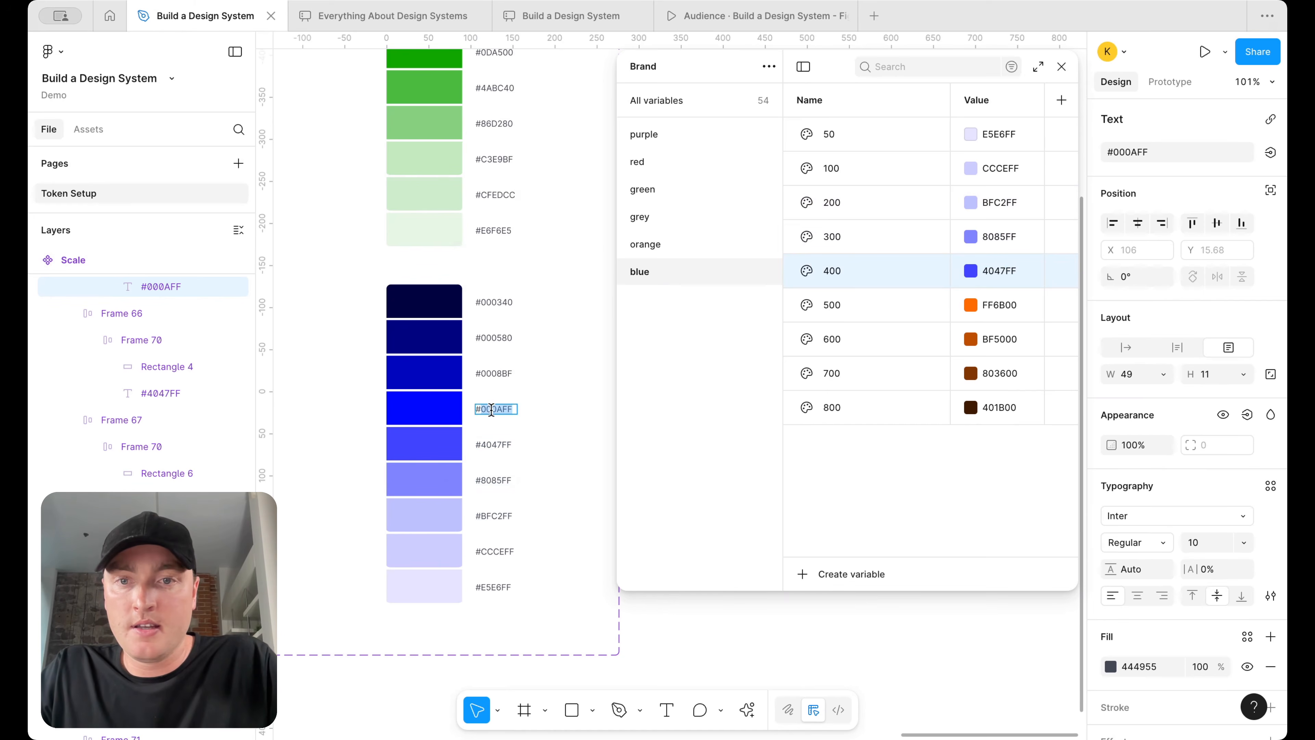
double_click(490, 409)
key("super+c")
left_click(1007, 304)
key("super+v")
key("Return")
left_click(495, 373)
double_click(495, 373)
key("super+c")
left_click(999, 339)
key("super+v")
key("Return")
Copy the swatch label texts #000580 and #000340 into the blue group's 700 and 800 variable values respectively
left_click(495, 338)
double_click(494, 338)
left_click(1007, 374)
key("super+v")
key("Return")
double_click(492, 303)
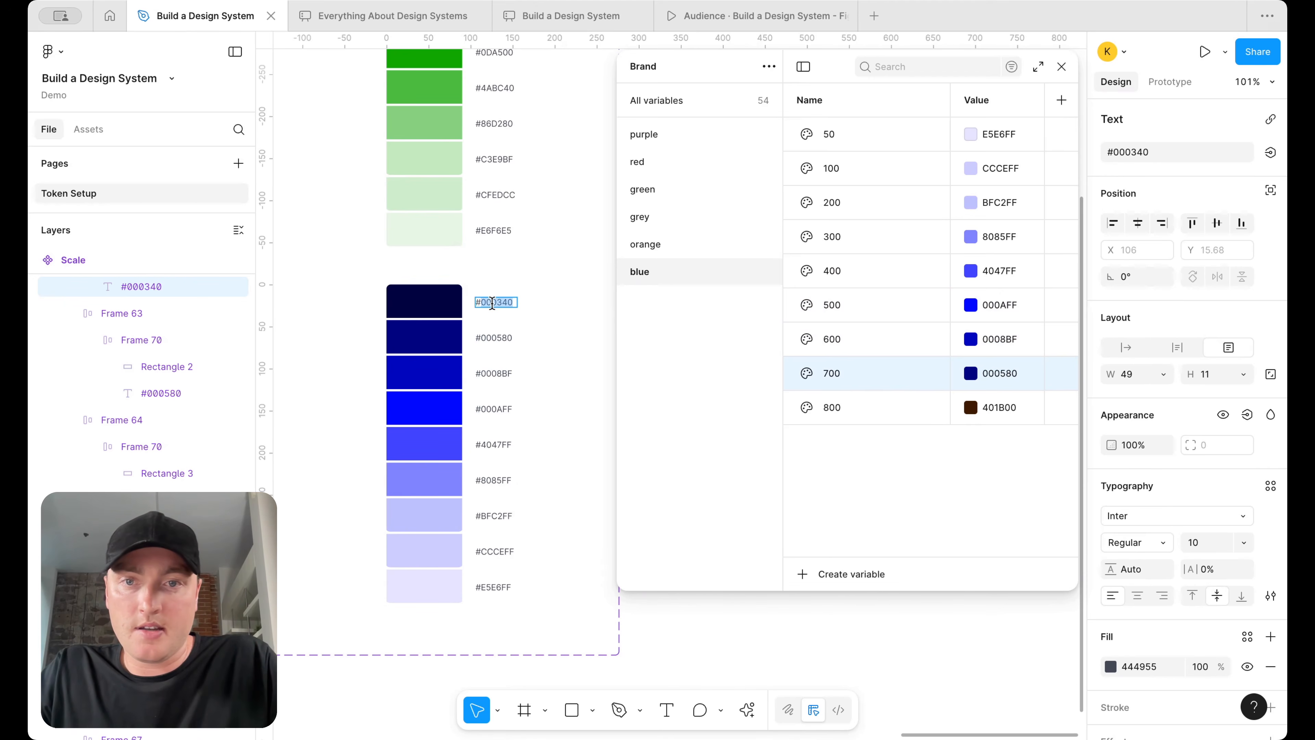
left_click(997, 404)
key("super+v")
key("Return")
Delete the stray light green swatches outside the Scale component
scroll(468, 359, "down", 5)
scroll(468, 359, "down", 3)
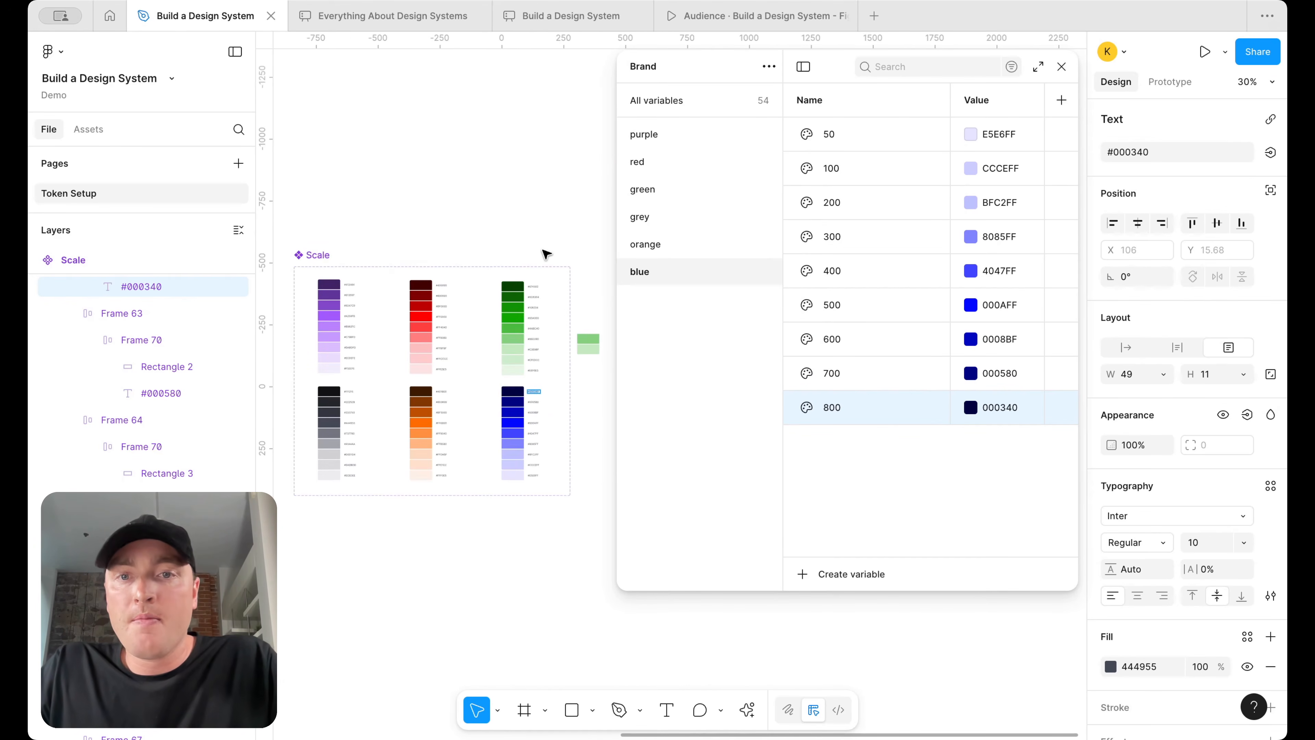
left_click(589, 344)
key("Delete")
scroll(596, 339, "down", 1)
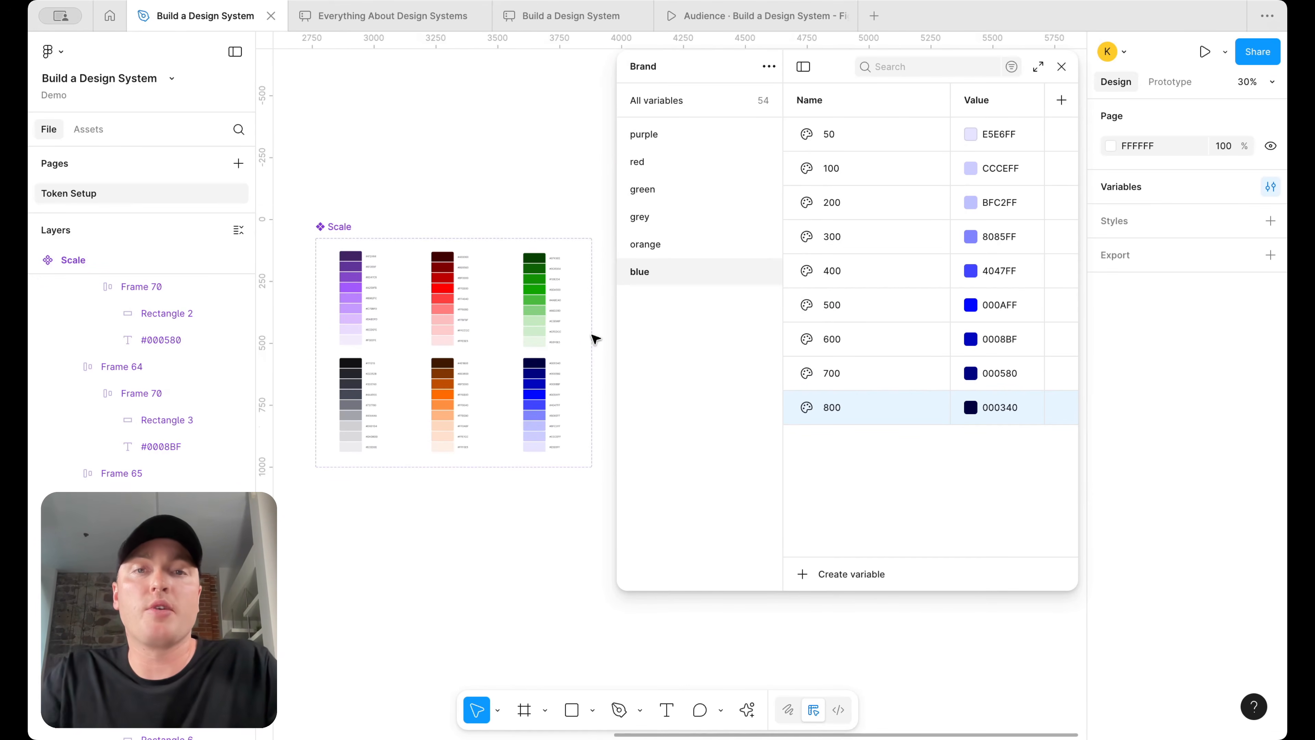
Review the variables in each Brand color group, from purple through red, green, grey and orange to blue
scroll(466, 201, "down", 2)
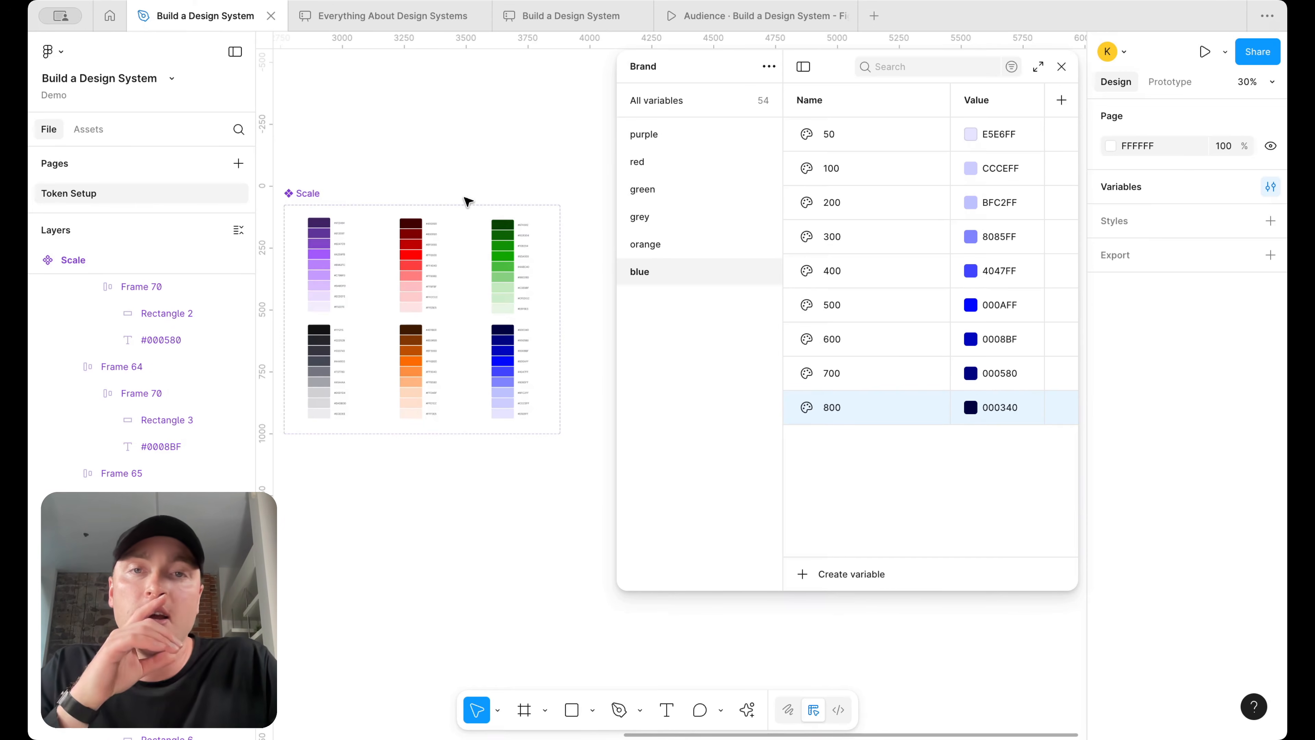
left_click(673, 146)
left_click(658, 160)
left_click(658, 189)
left_click(659, 213)
left_click(658, 244)
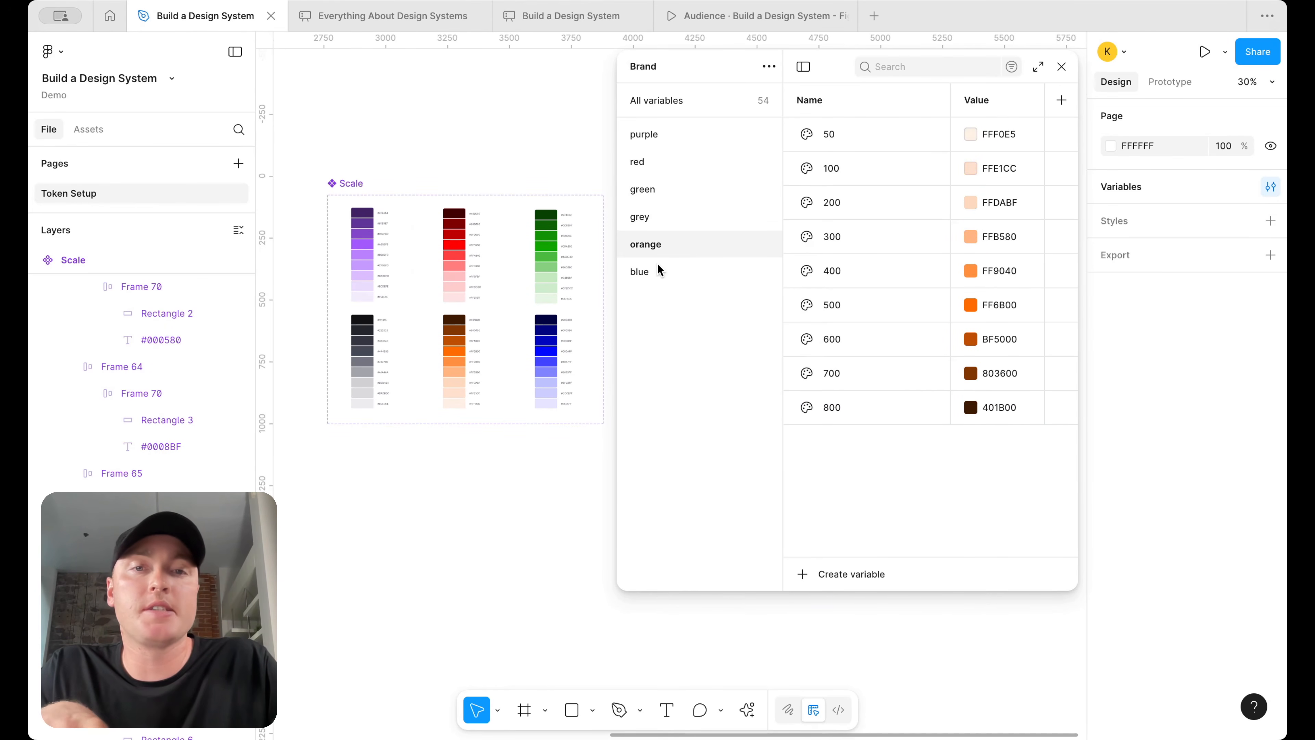
left_click(657, 272)
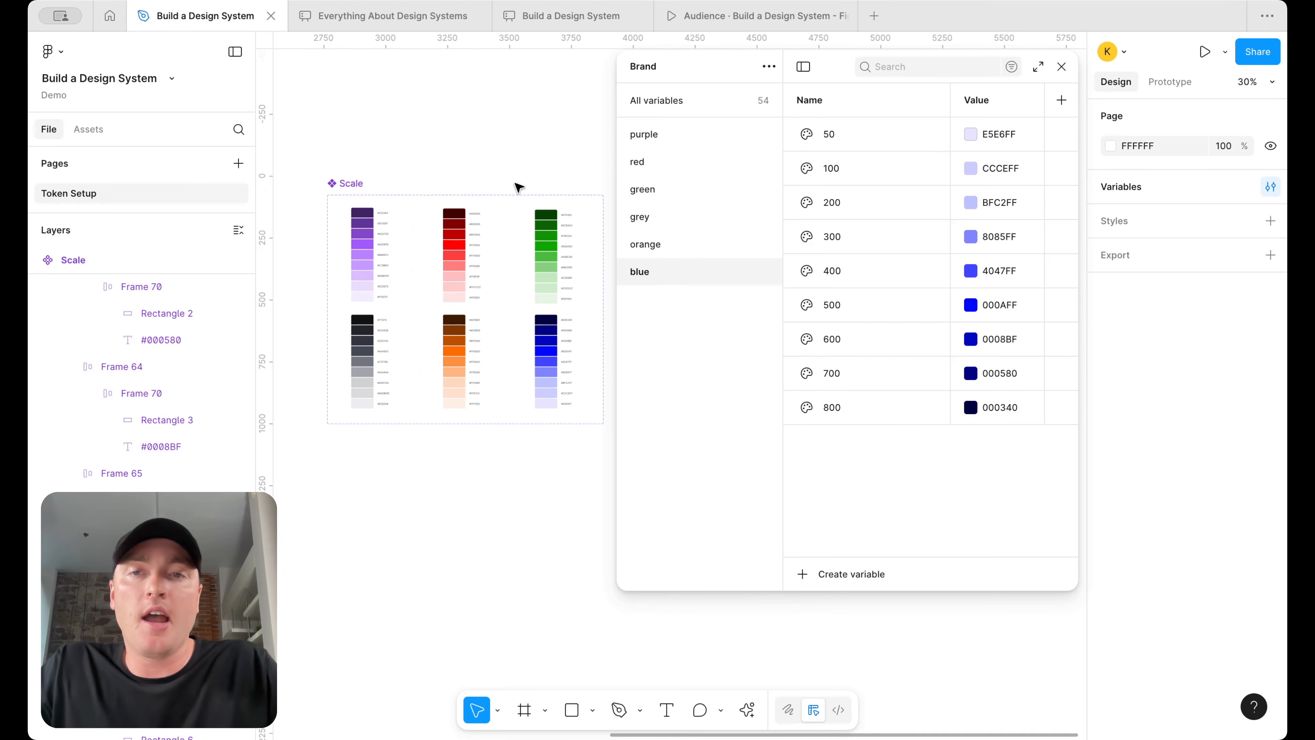
Reposition the variables window to free up empty canvas space beside it
scroll(518, 186, "right", 1)
scroll(518, 186, "down", 1)
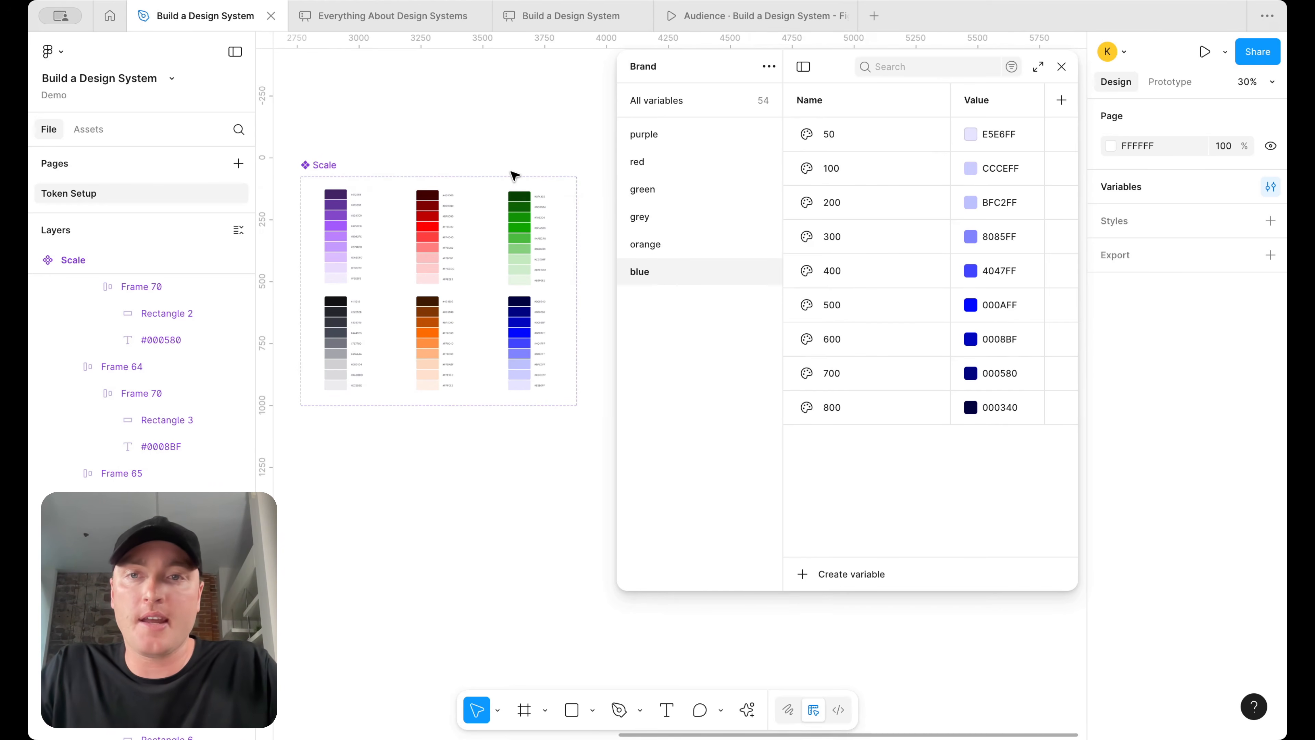
scroll(557, 288, "up", 3)
scroll(579, 264, "right", 5)
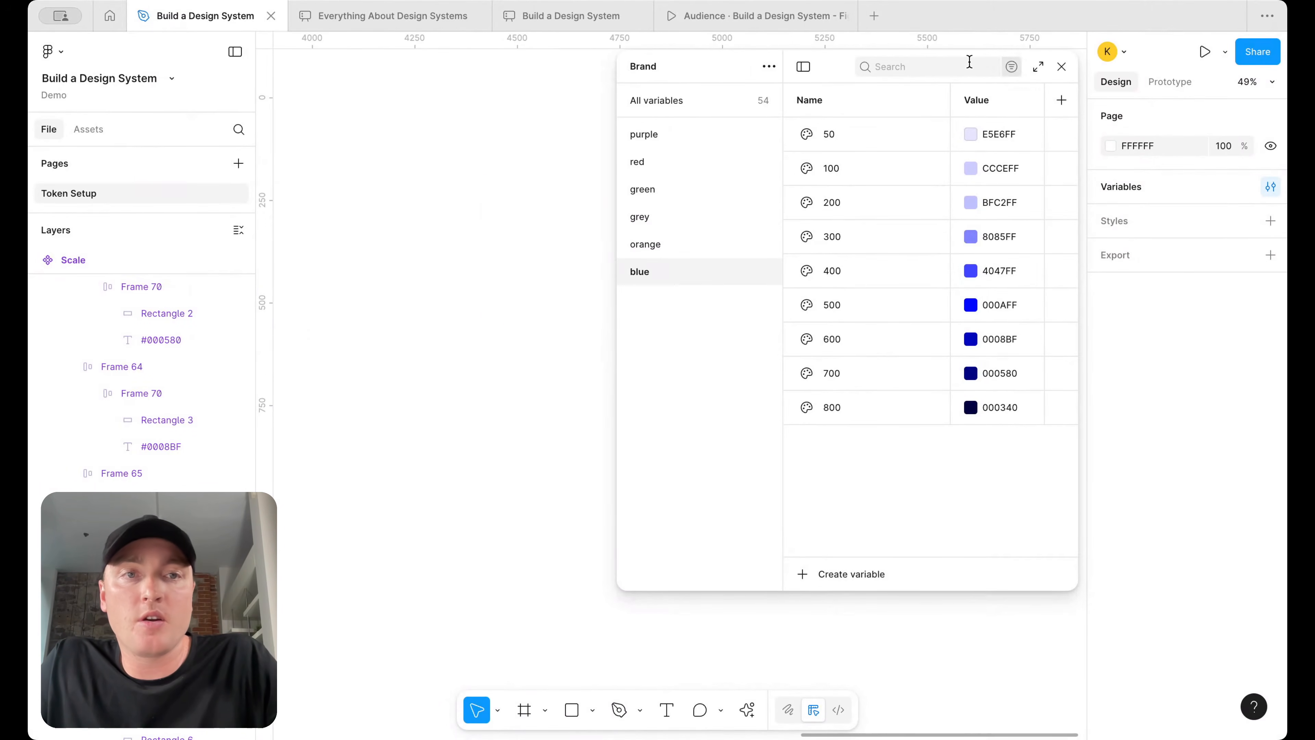
left_click_drag(818, 72, 499, 71)
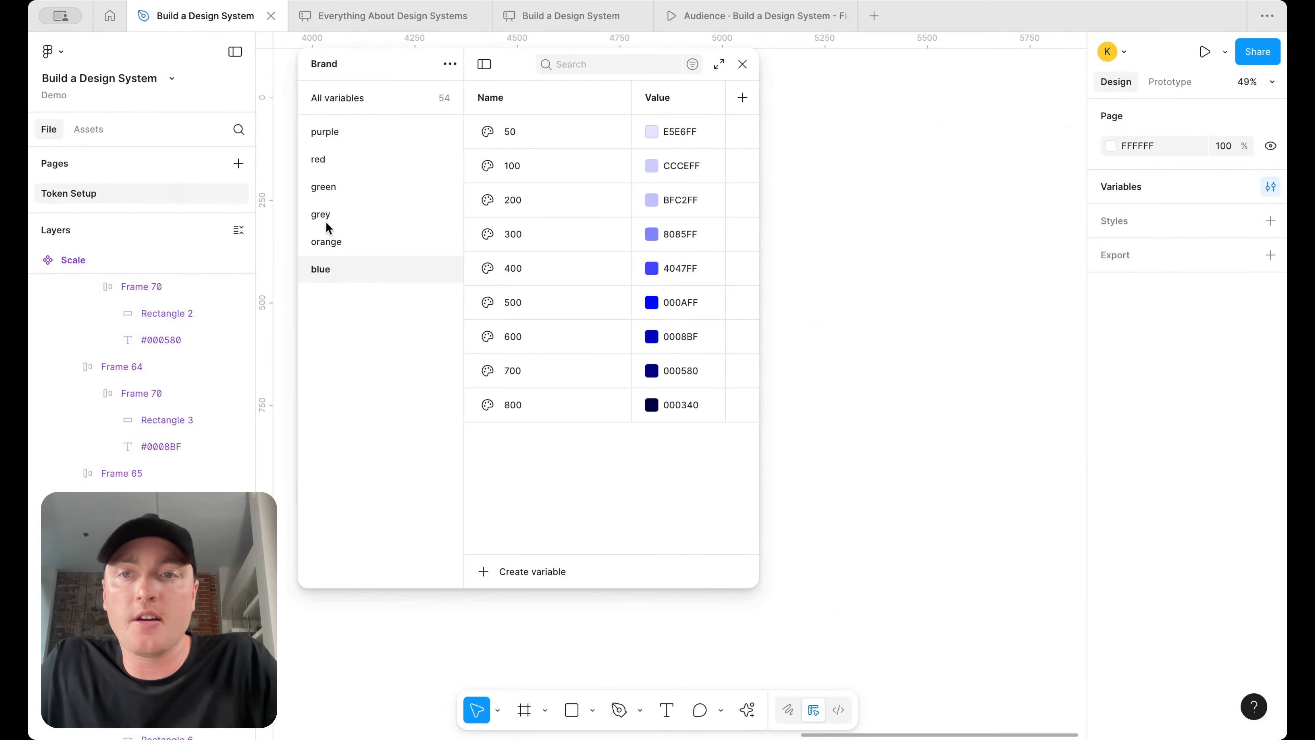
left_click(352, 139, "shift")
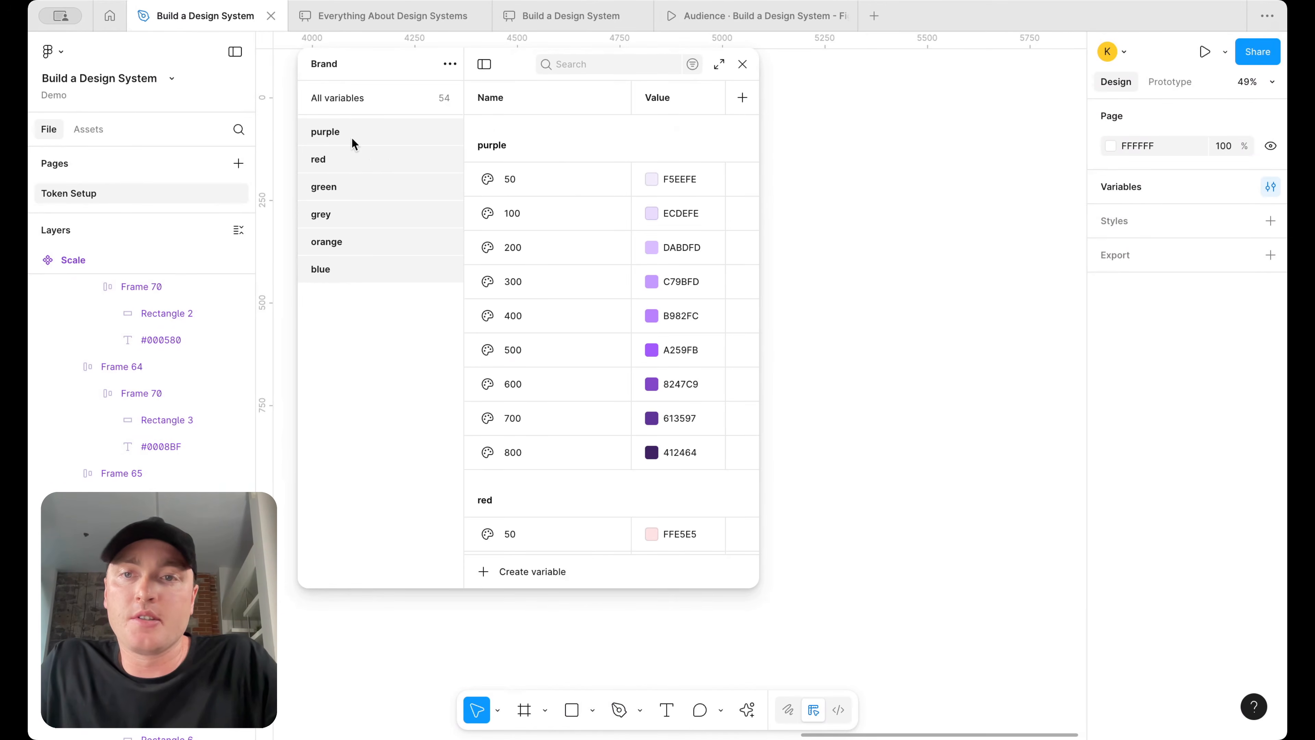
right_click(372, 182)
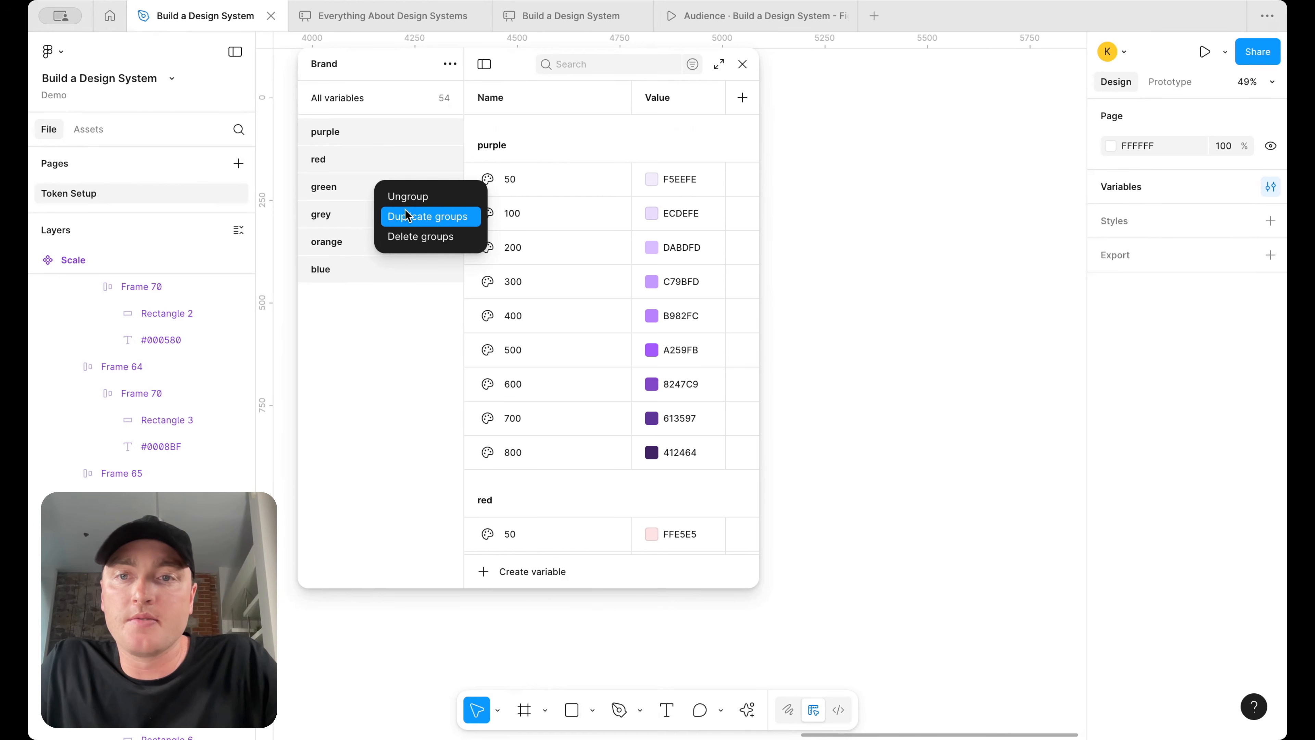
left_click(337, 242)
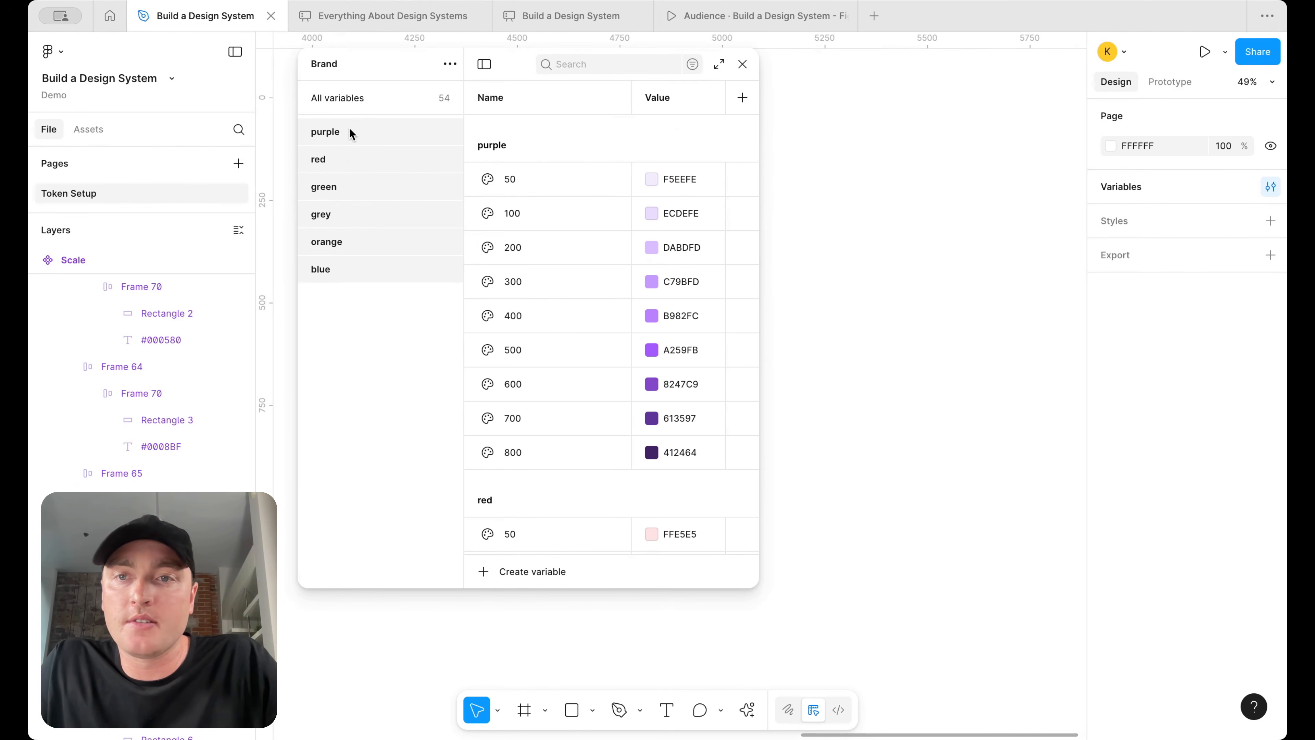
Create a string variable named Font weight/Inter in the Brand collection
left_click(335, 102)
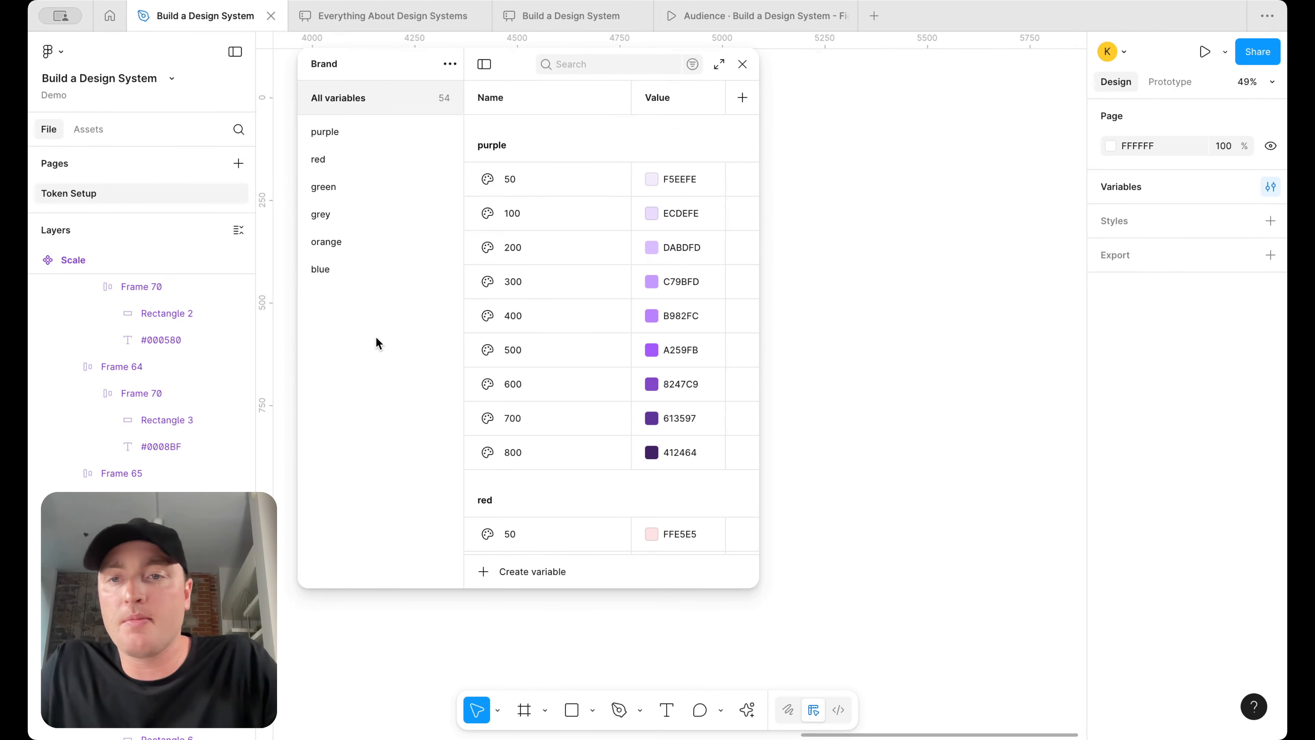
left_click(564, 577)
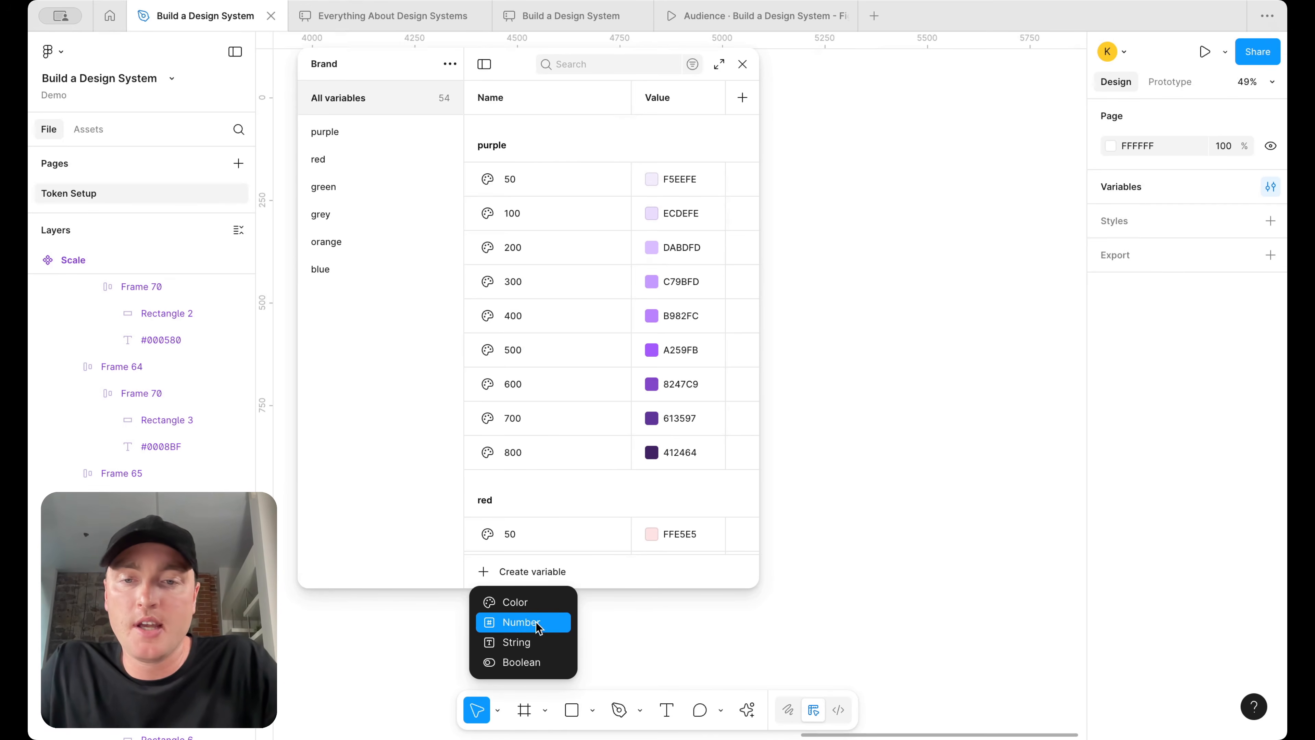
left_click(536, 644)
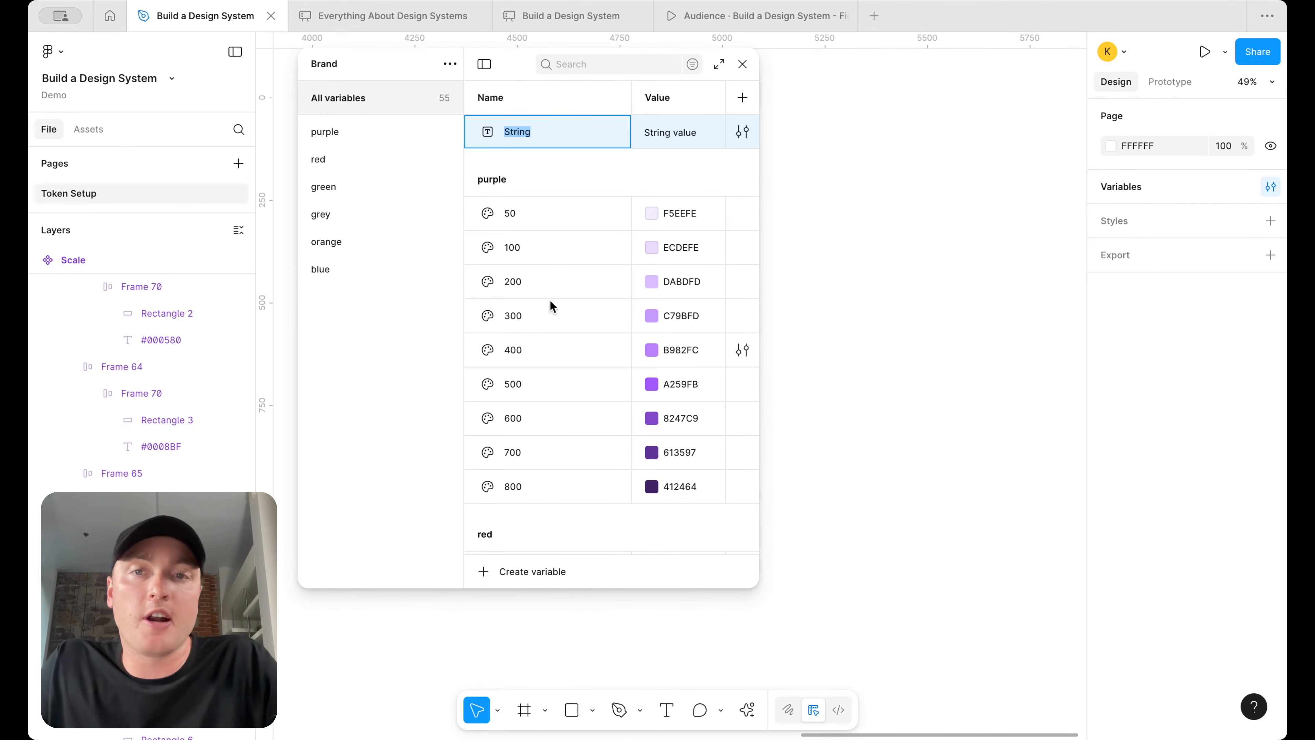
type("Font weight/Inte")
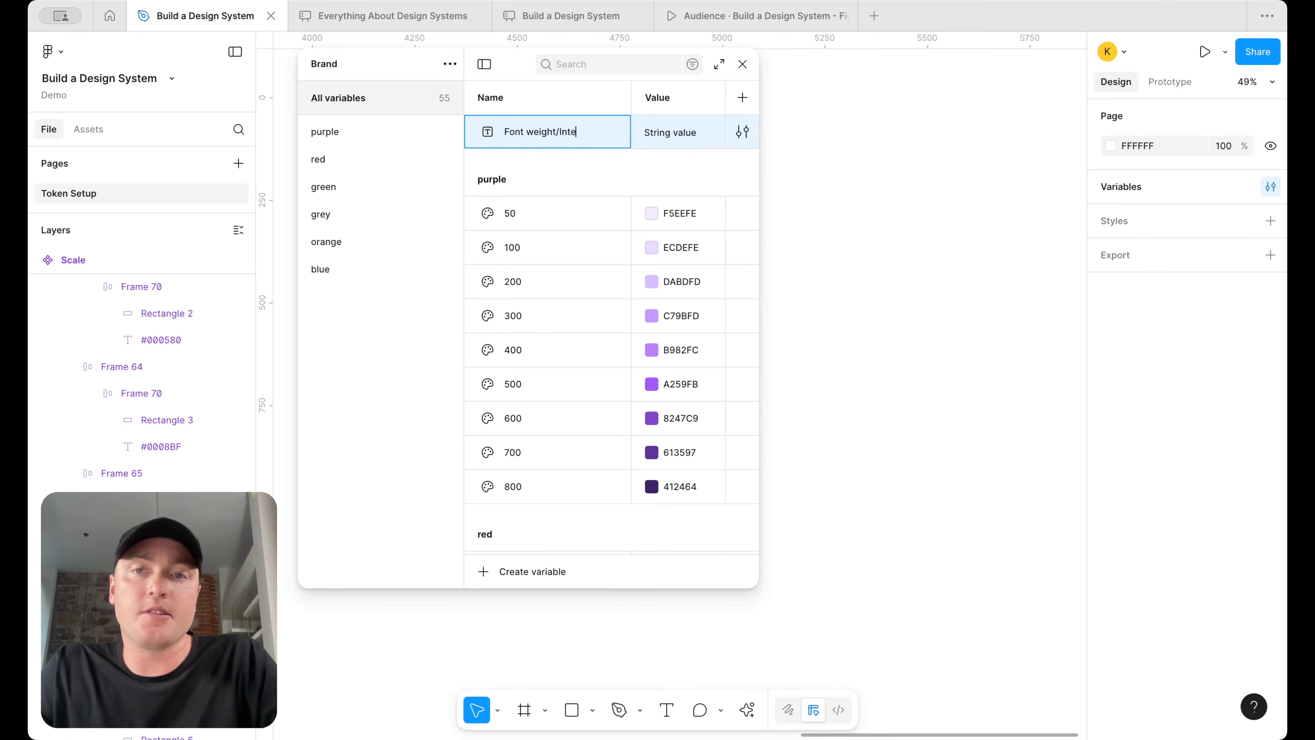
key("Return")
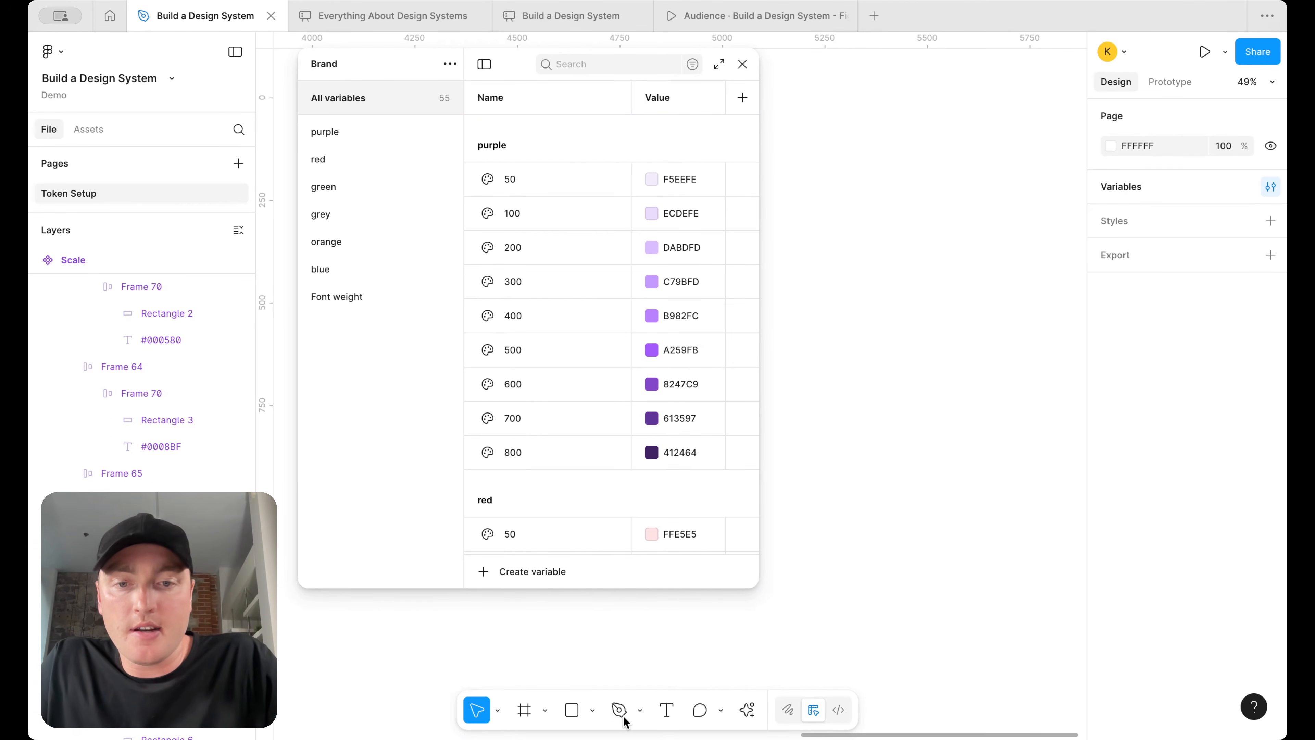
Add a text layer reading Inter on the empty canvas, about 138 × 39 in size, with its text centered horizontally
left_click(666, 710)
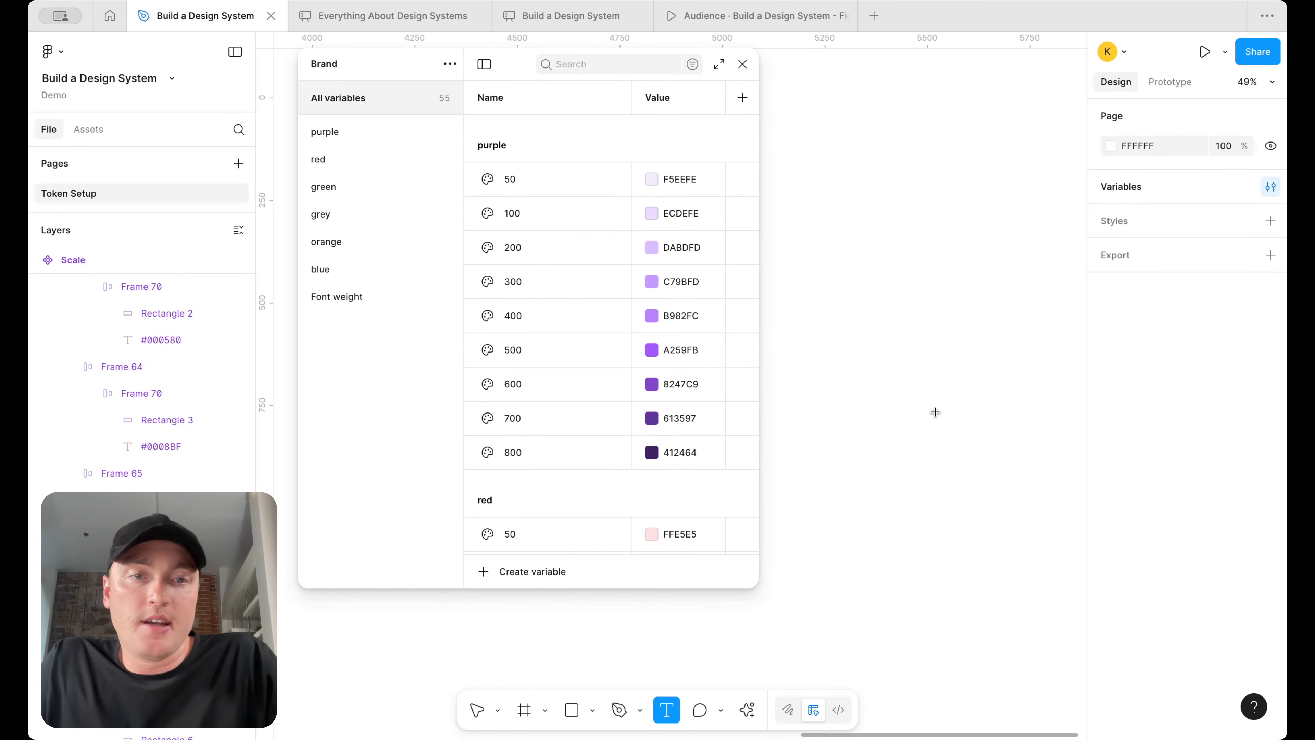
left_click_drag(904, 364, 1013, 402)
scroll(941, 358, "up", 5)
scroll(940, 358, "right", 2)
type("Inter")
scroll(1030, 378, "up", 2)
scroll(1027, 374, "up", 2)
left_click_drag(1018, 364, 853, 366)
scroll(854, 366, "left", 4)
left_click_drag(941, 389, 942, 332)
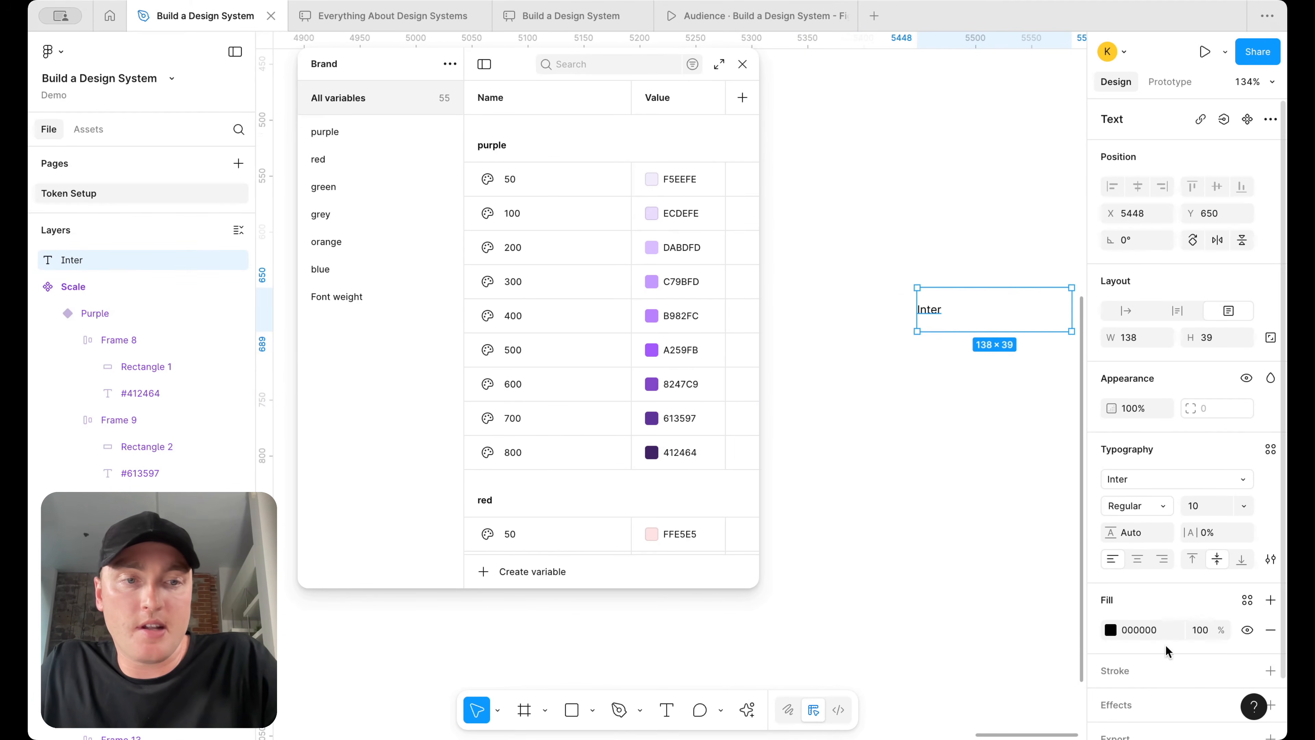
left_click(1139, 559)
scroll(940, 359, "right", 2)
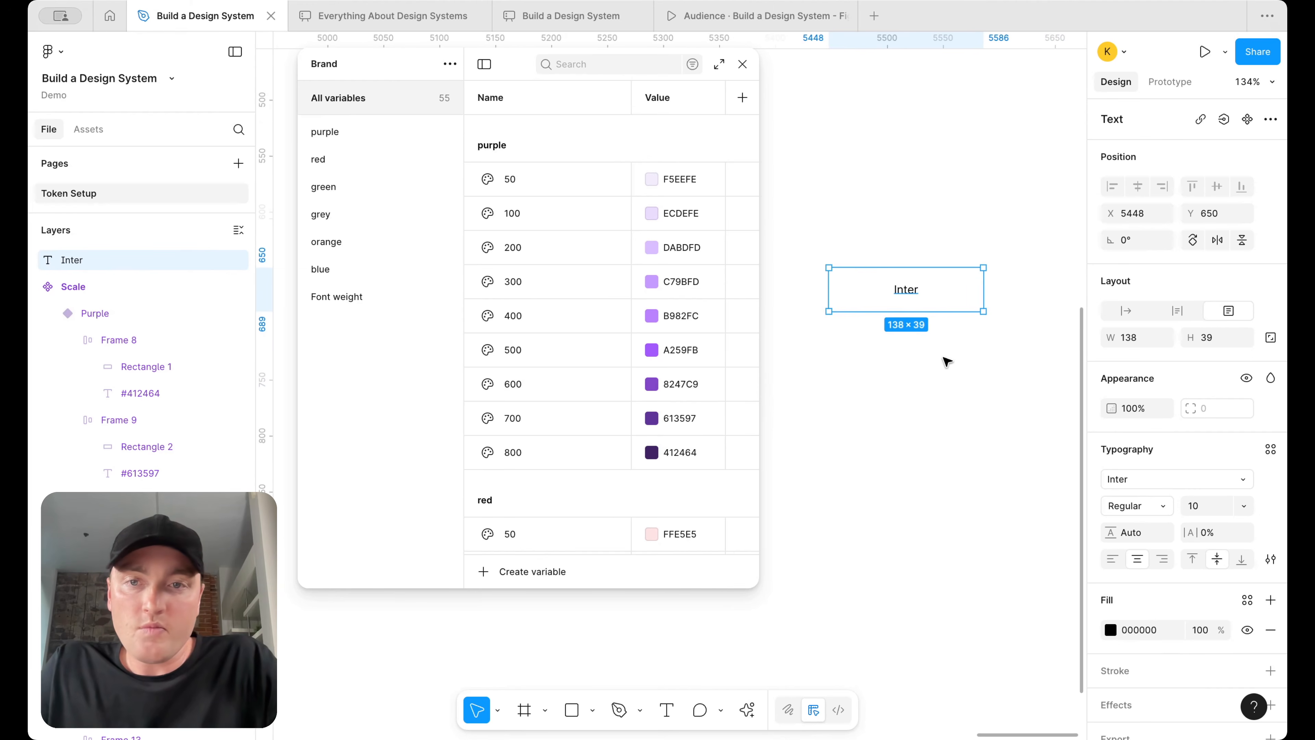
Set the value of the Inter string variable in the Font weight group to Inter
left_click(350, 295)
left_click(685, 131)
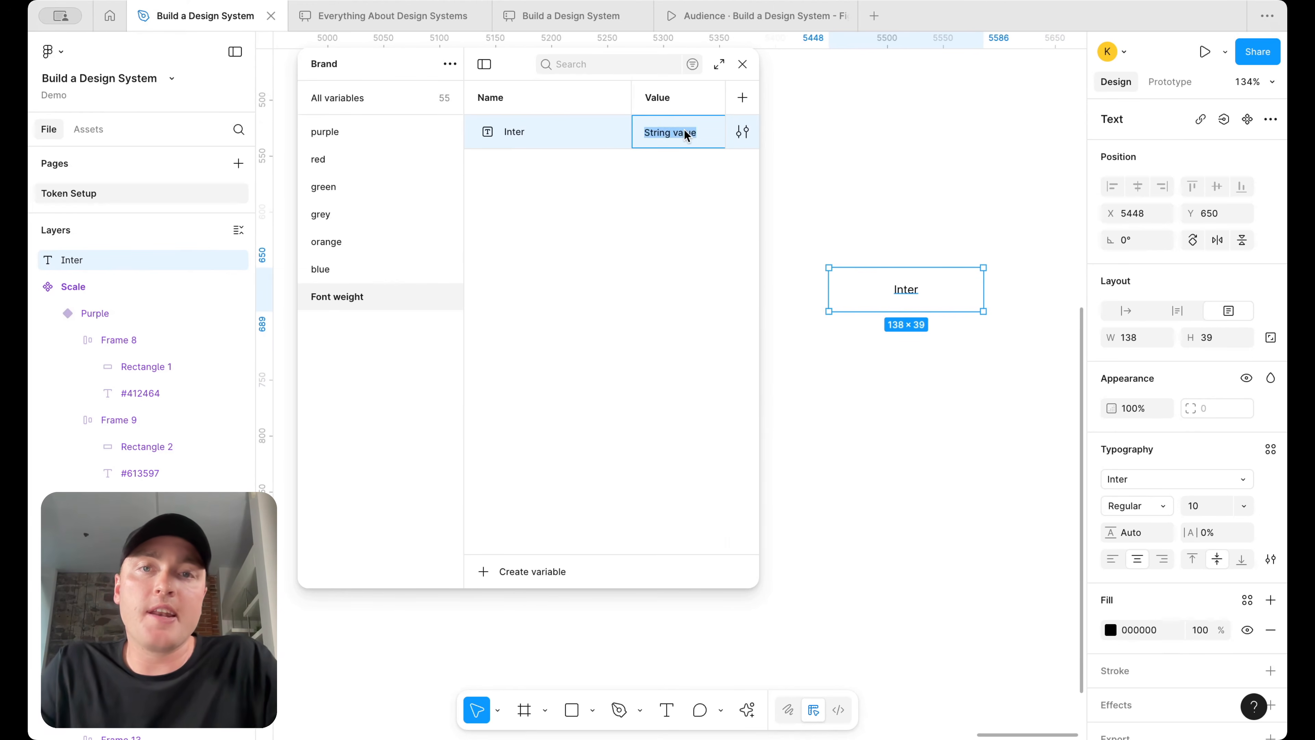
type("Inter")
key("Return")
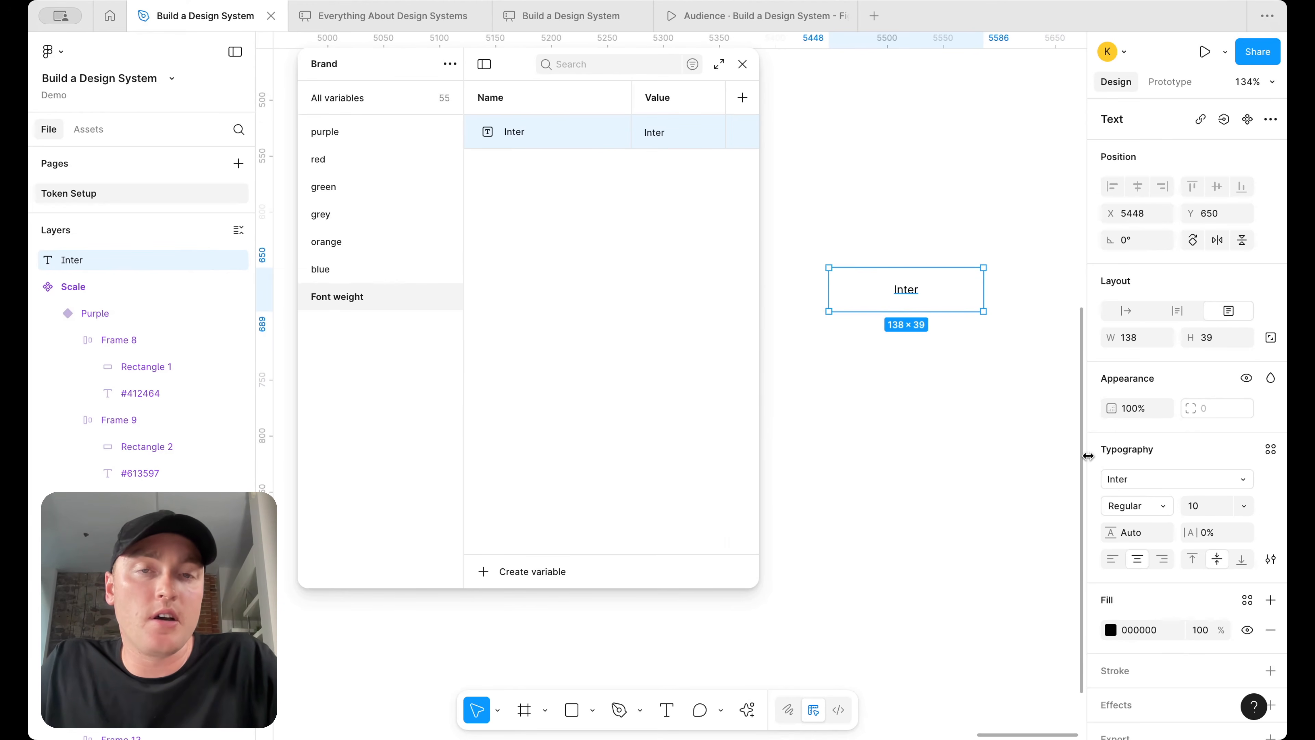
Bind the Inter text layer's font family to the Font weight/Inter variable
left_click(1242, 479)
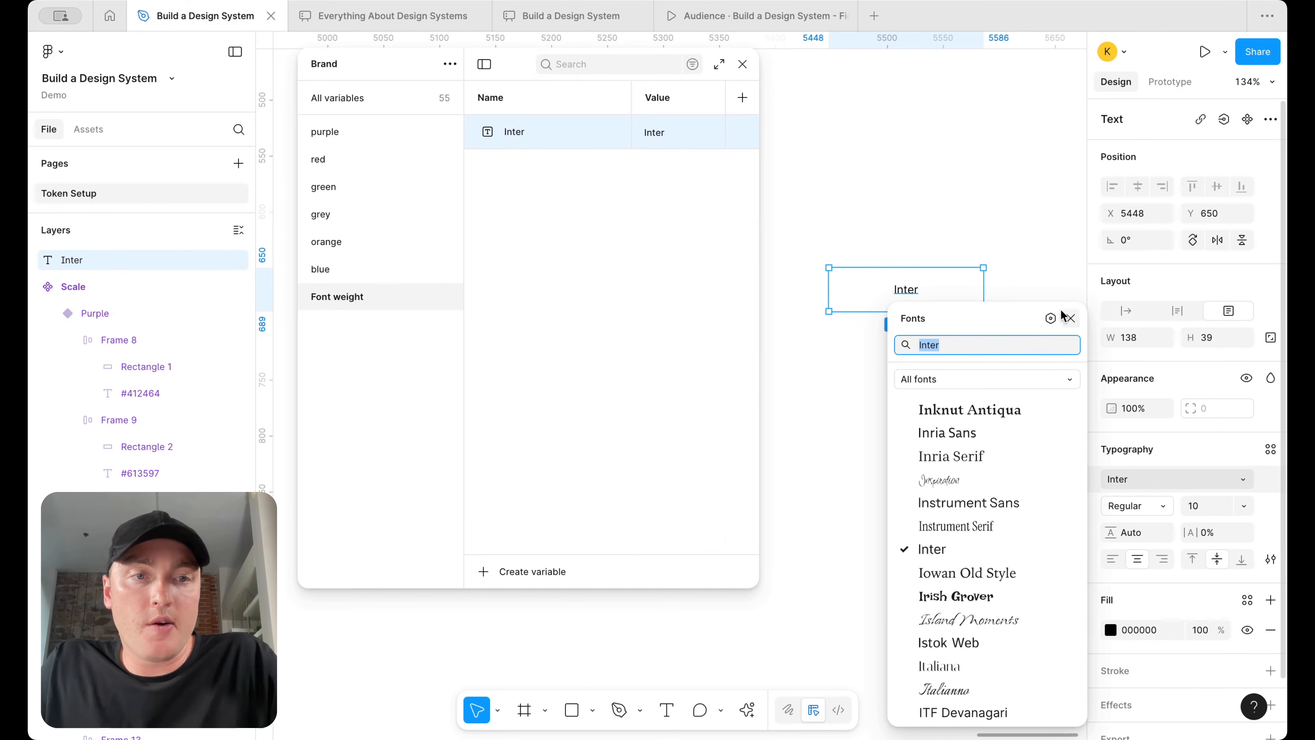
left_click(1050, 318)
left_click(831, 423)
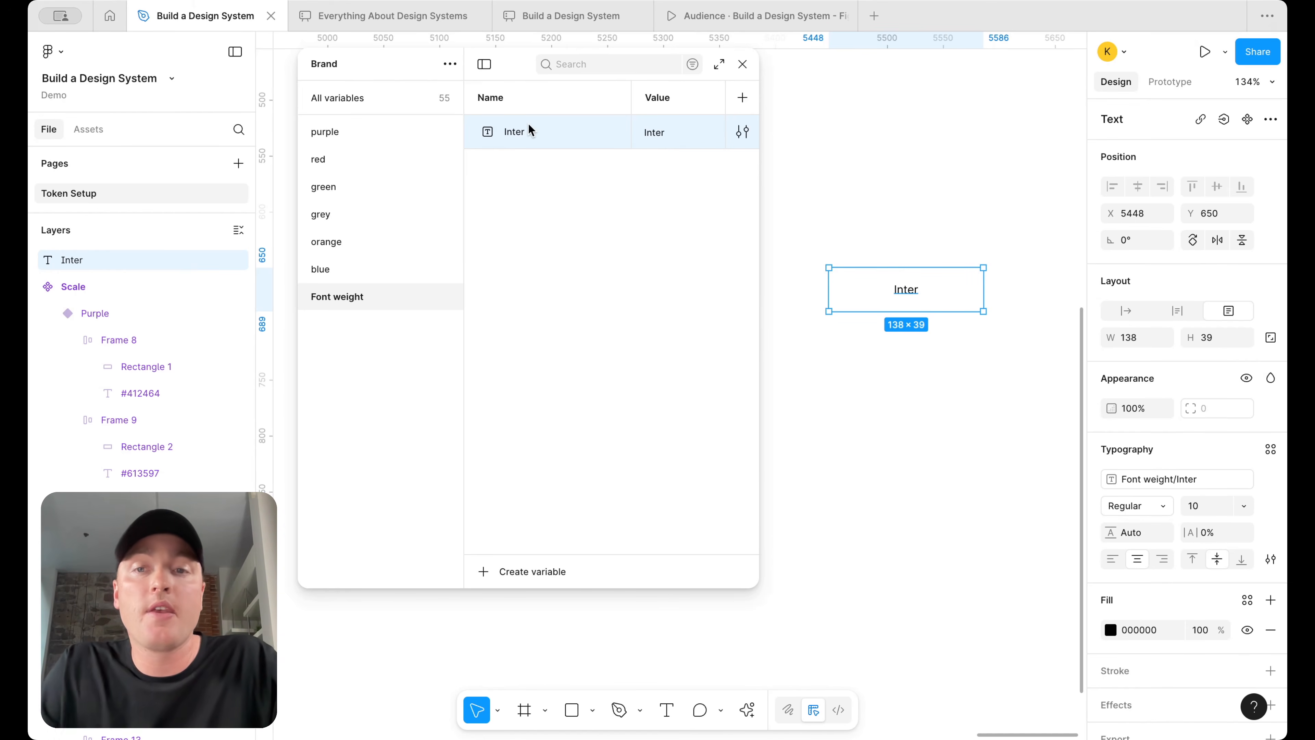
Duplicate the Inter string variable in the Font weight group and name the copy Poppins
key("ctrl+d")
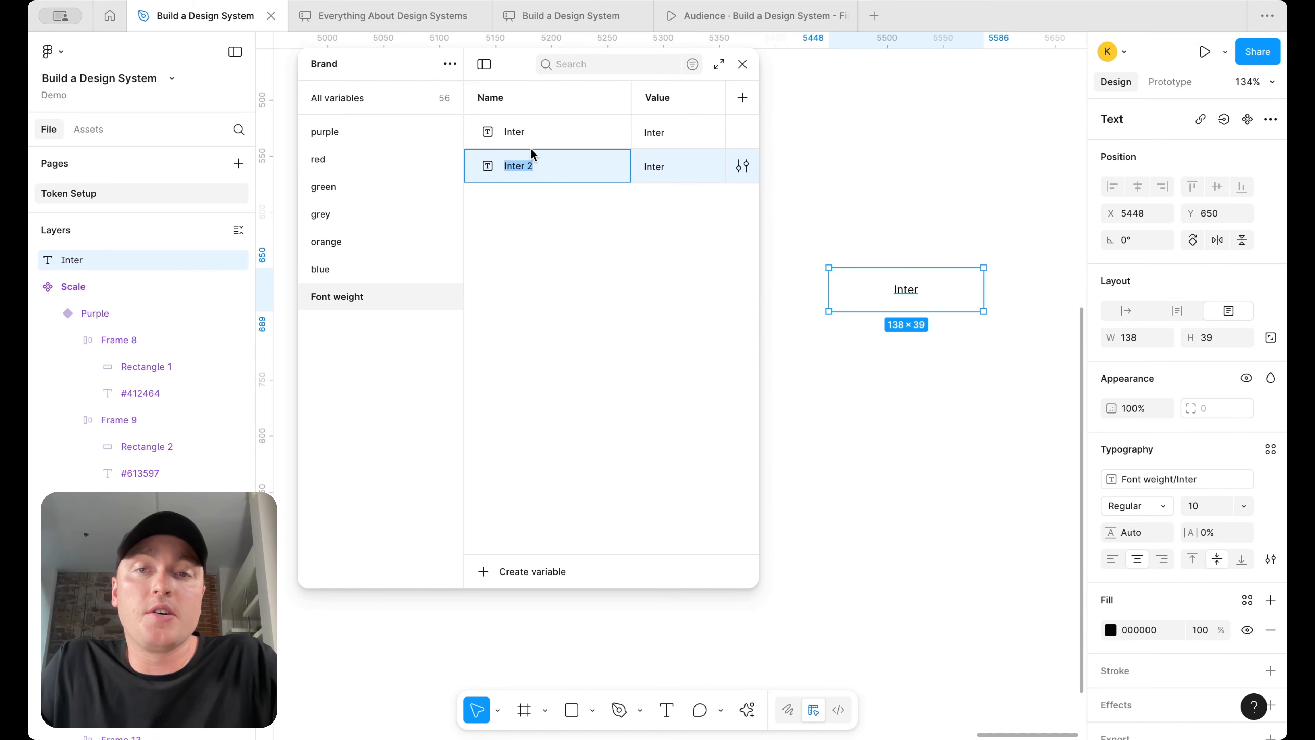
type("Popins")
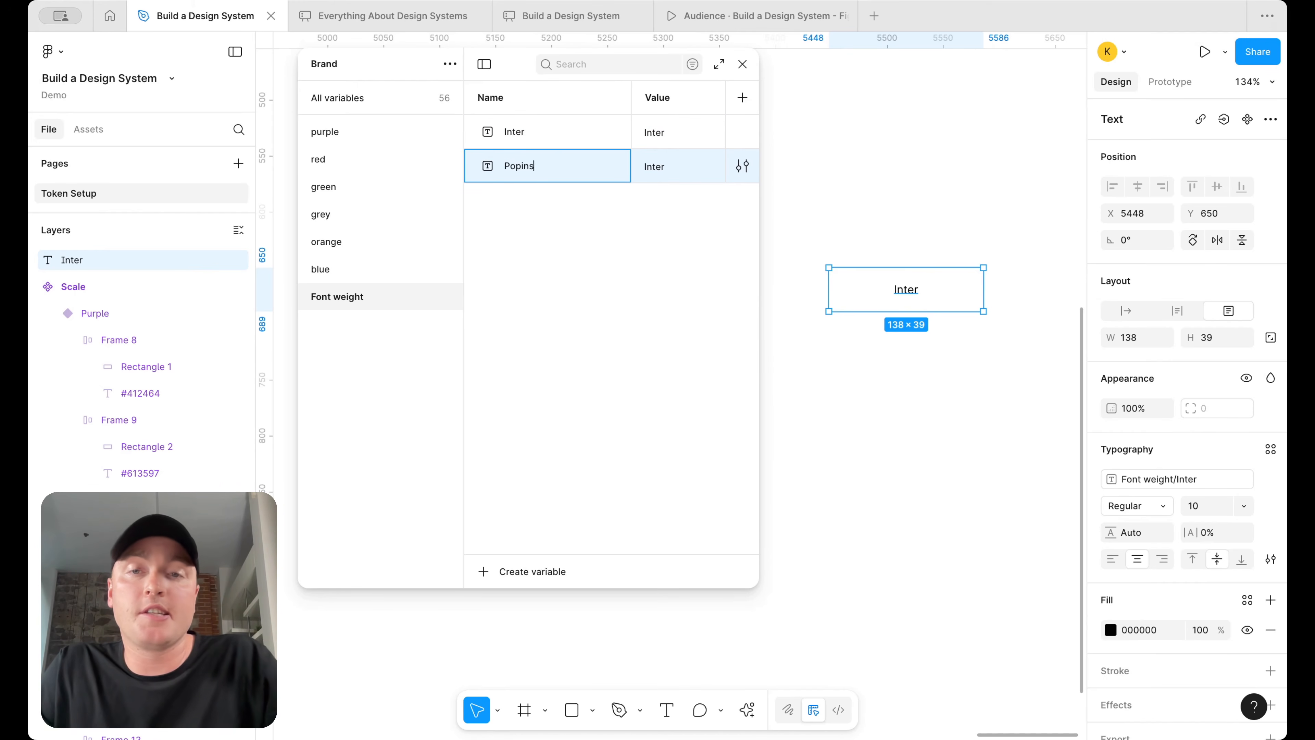
key("BackSpace")
key("BackSpace")
key("BackSpace")
type("pins")
key("Return")
Rename the Font weight group's Inter and Poppins variables as Headings and Text respectively
double_click(522, 136)
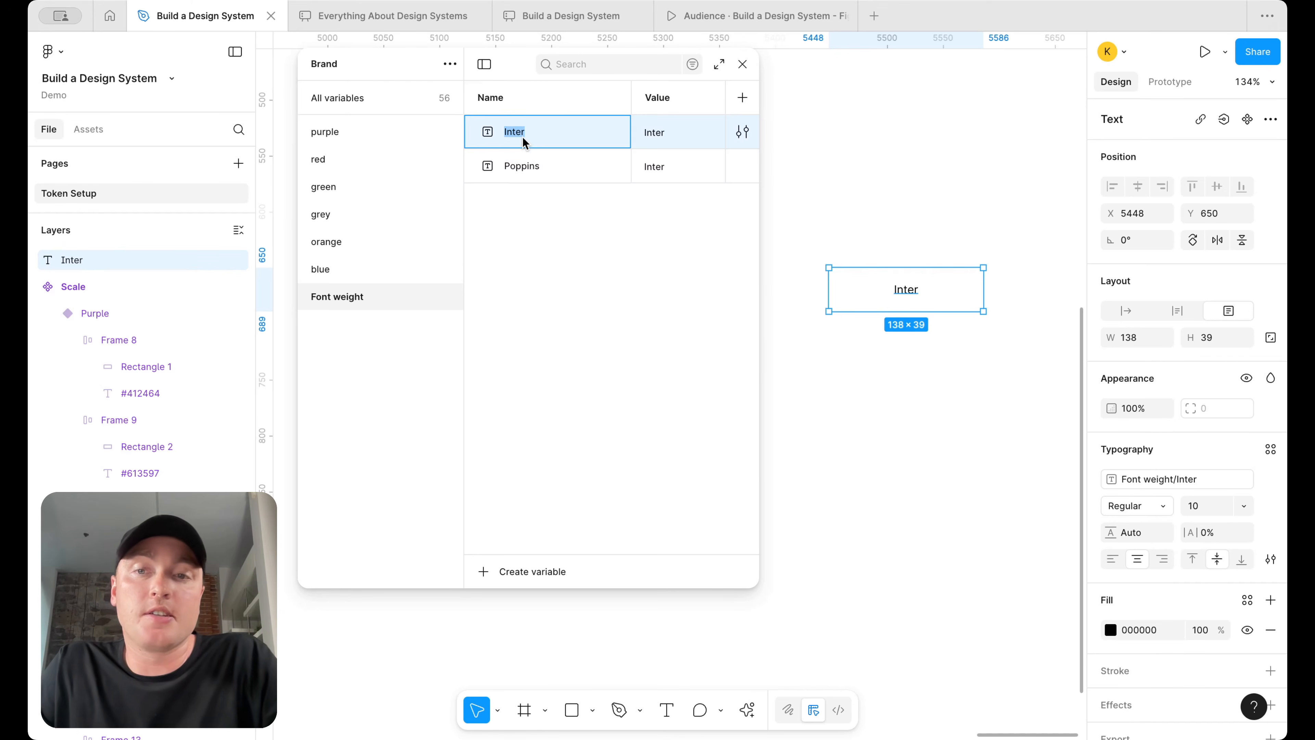
type("Headings")
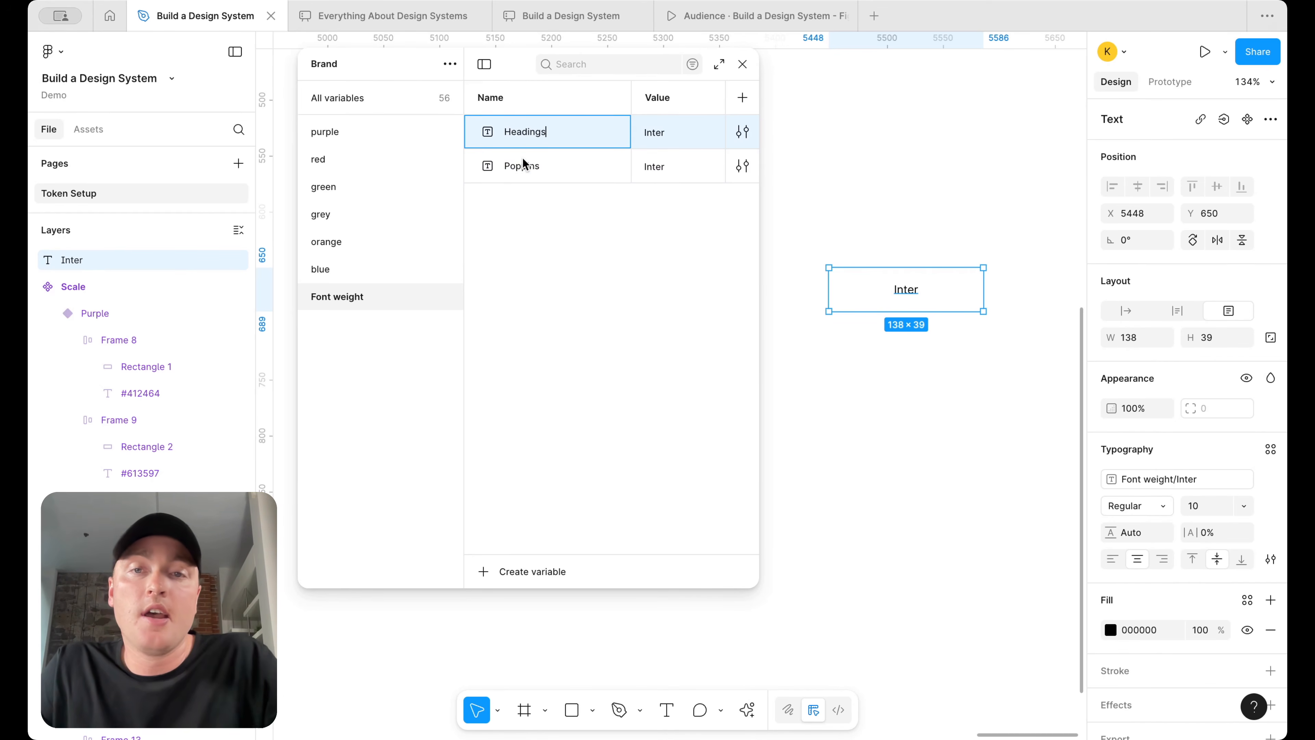
key("Return")
double_click(526, 157)
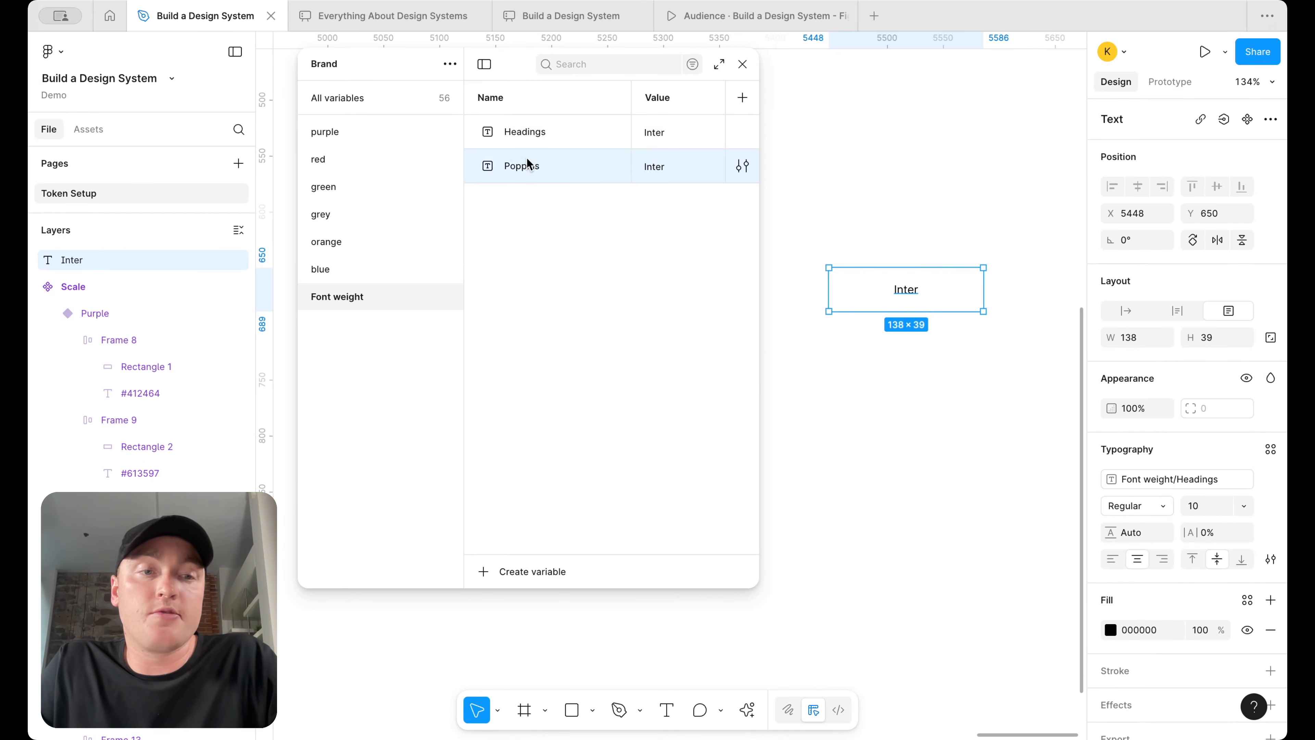
type("Text")
key("Return")
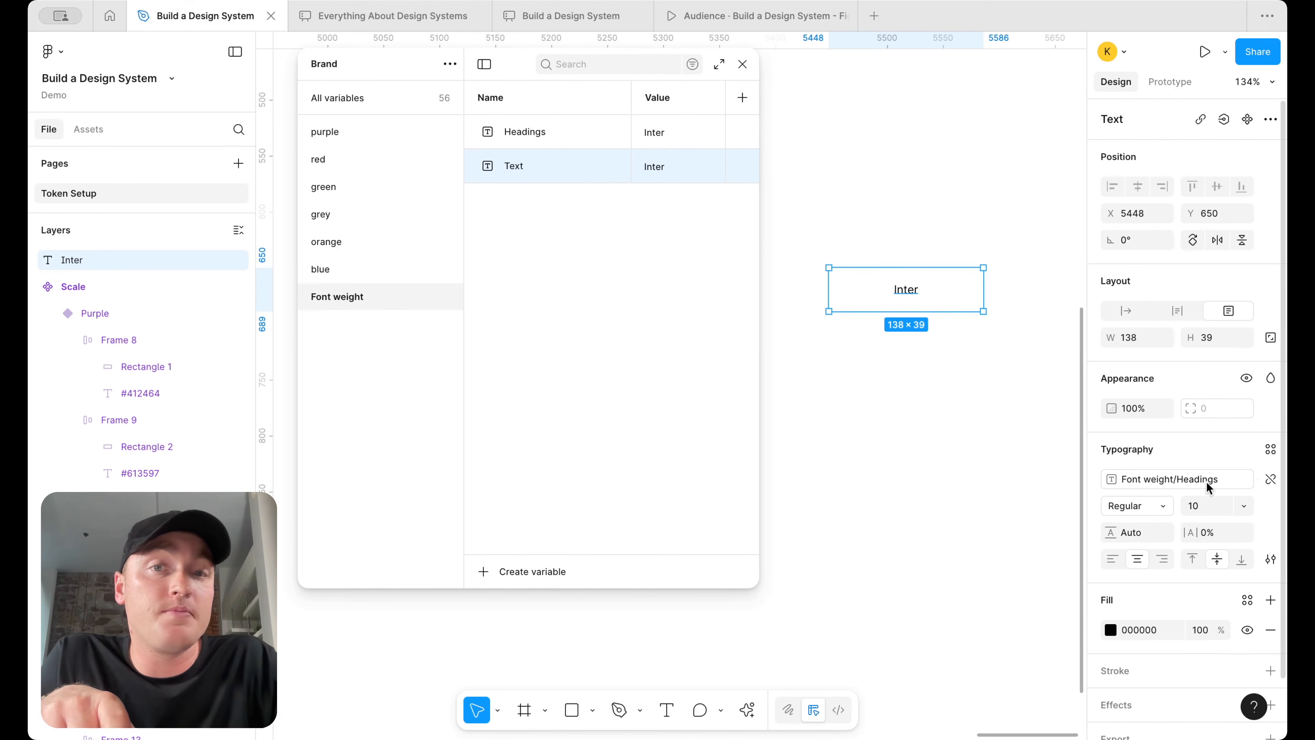
Try misspelled values such as Inte1r for the Headings font variable, and restore its value to Inter
double_click(678, 132)
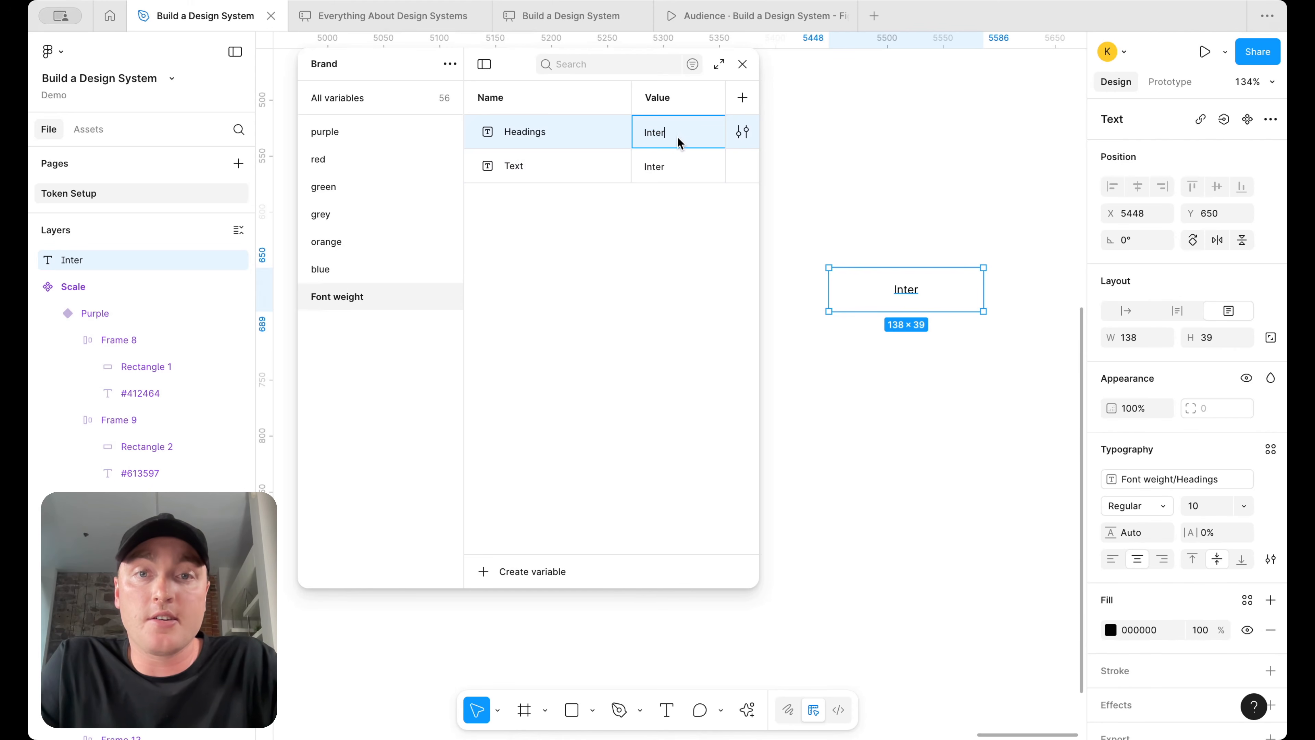
key("Left")
type("1")
key("Return")
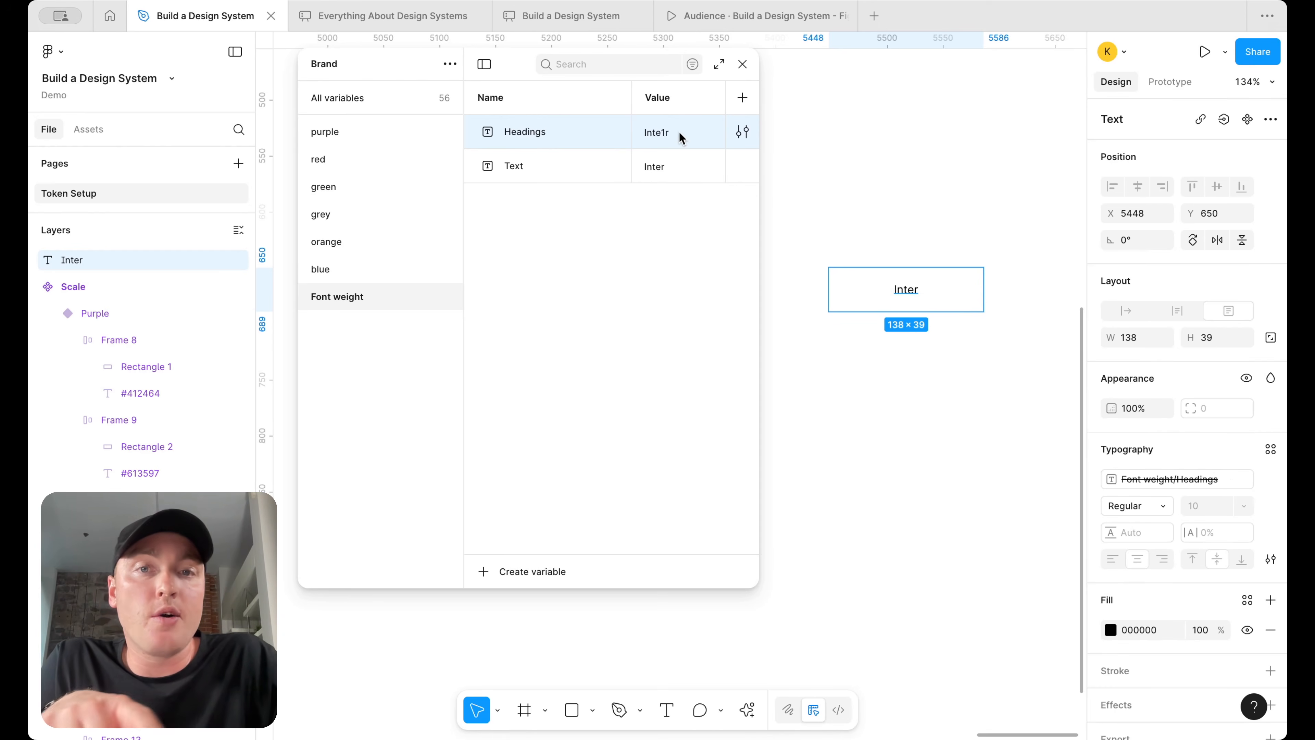
double_click(657, 134)
type("Inteer")
key("Return")
double_click(665, 133)
type("Intr")
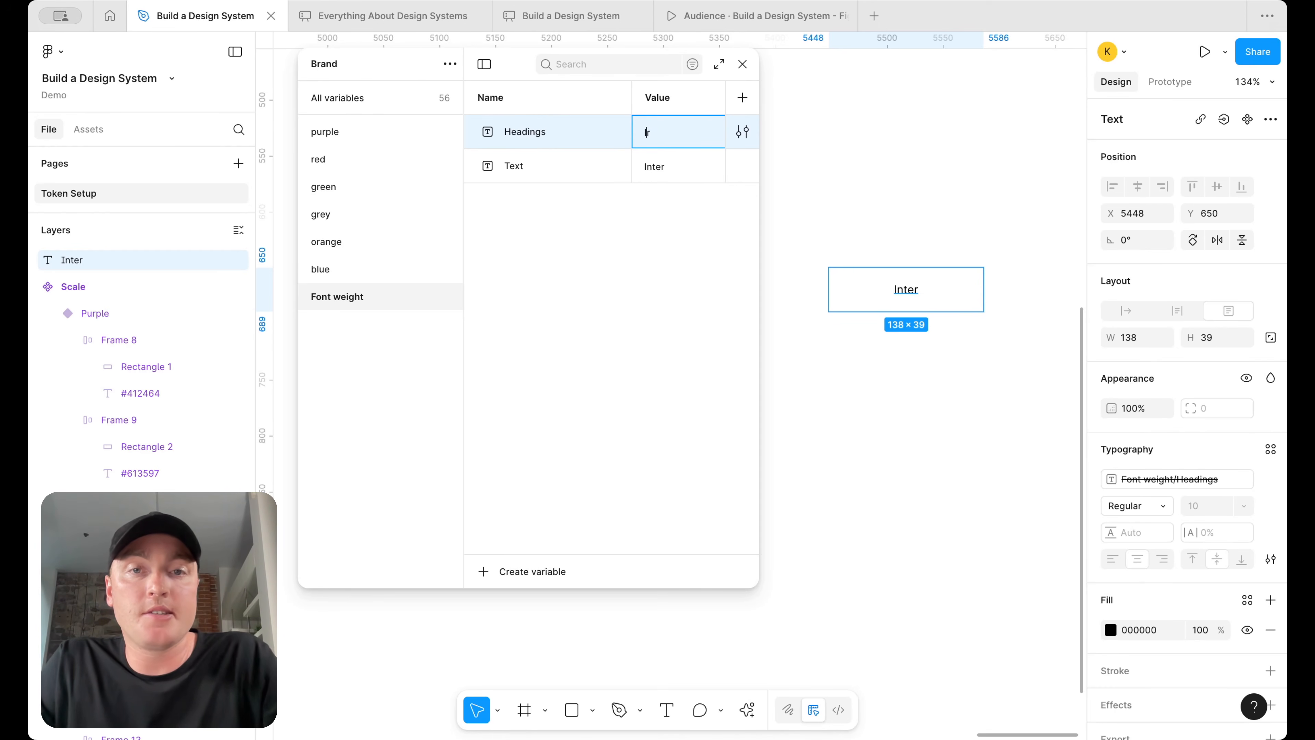
key("Return")
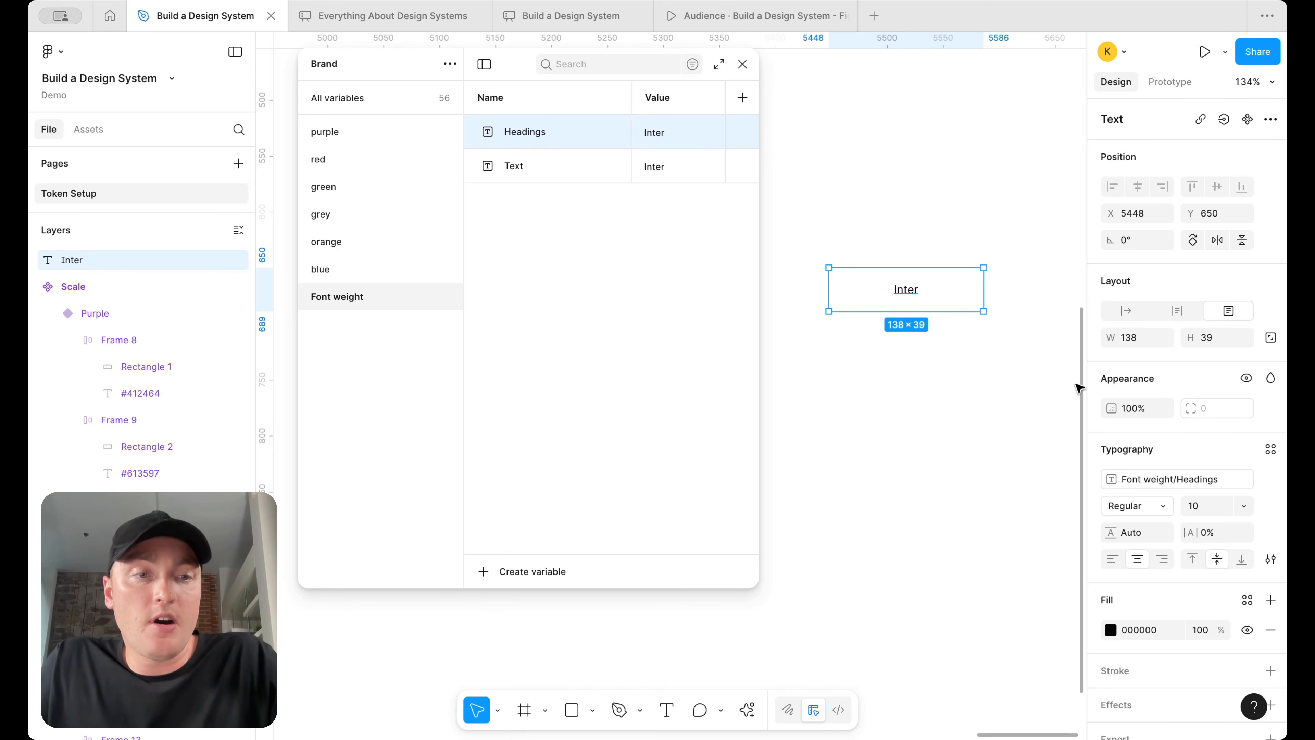
Rename the Text string variable in the Font weight group as Body
left_click(512, 165)
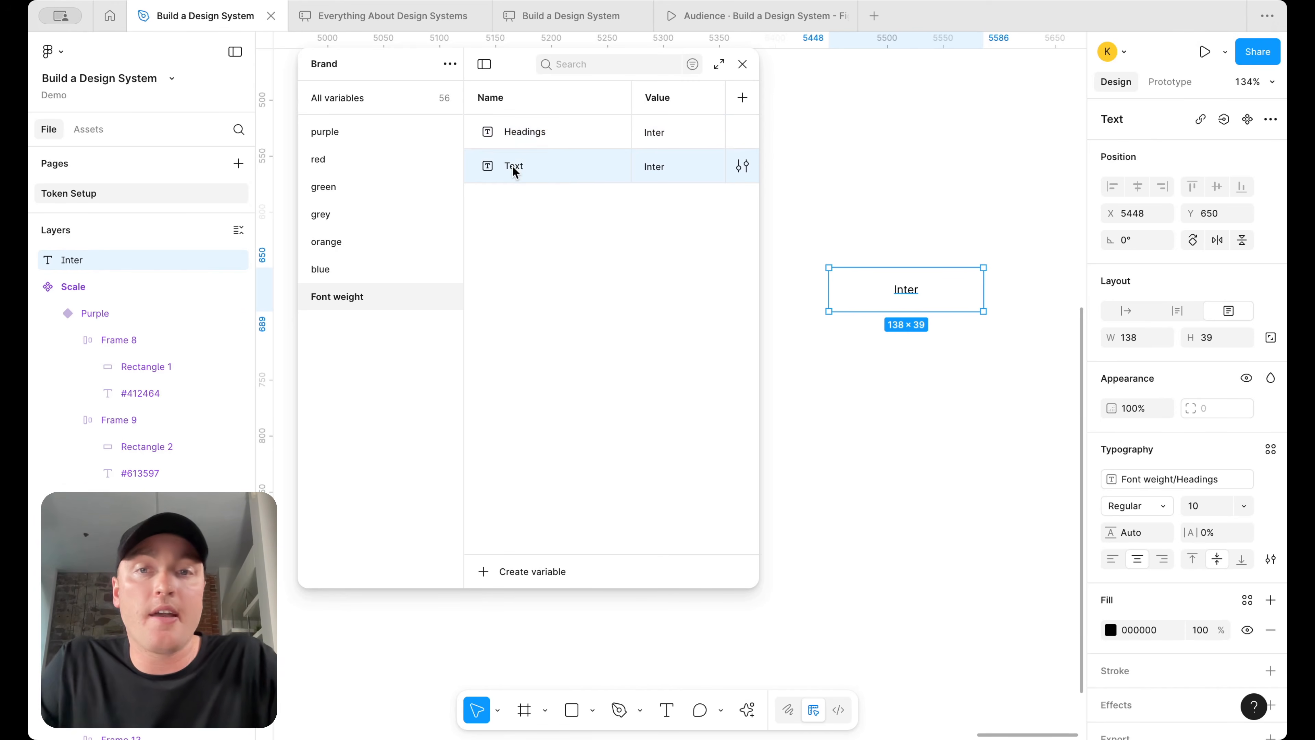
double_click(512, 165)
type("Bod")
key("Return")
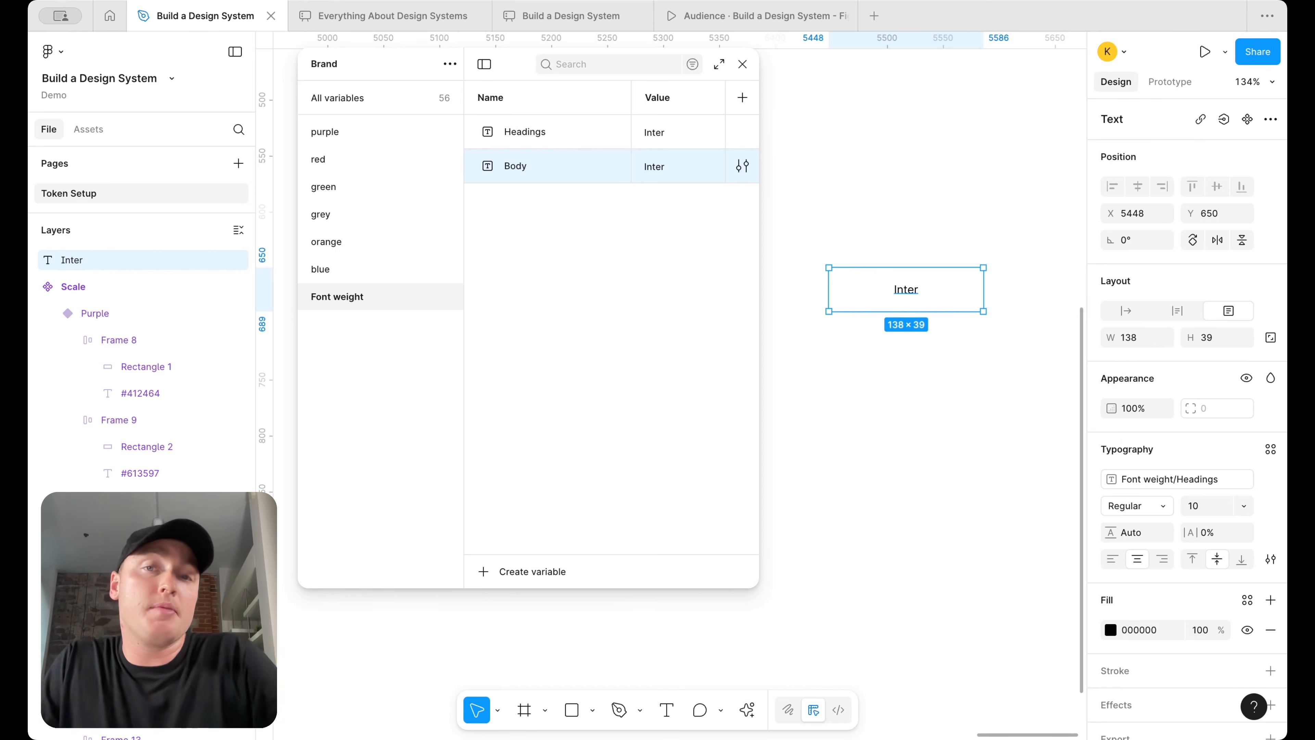
Duplicate the Font weight group in the Brand collection and name the copy Font weigh
right_click(373, 298)
left_click(401, 333)
double_click(354, 328)
left_click(382, 327)
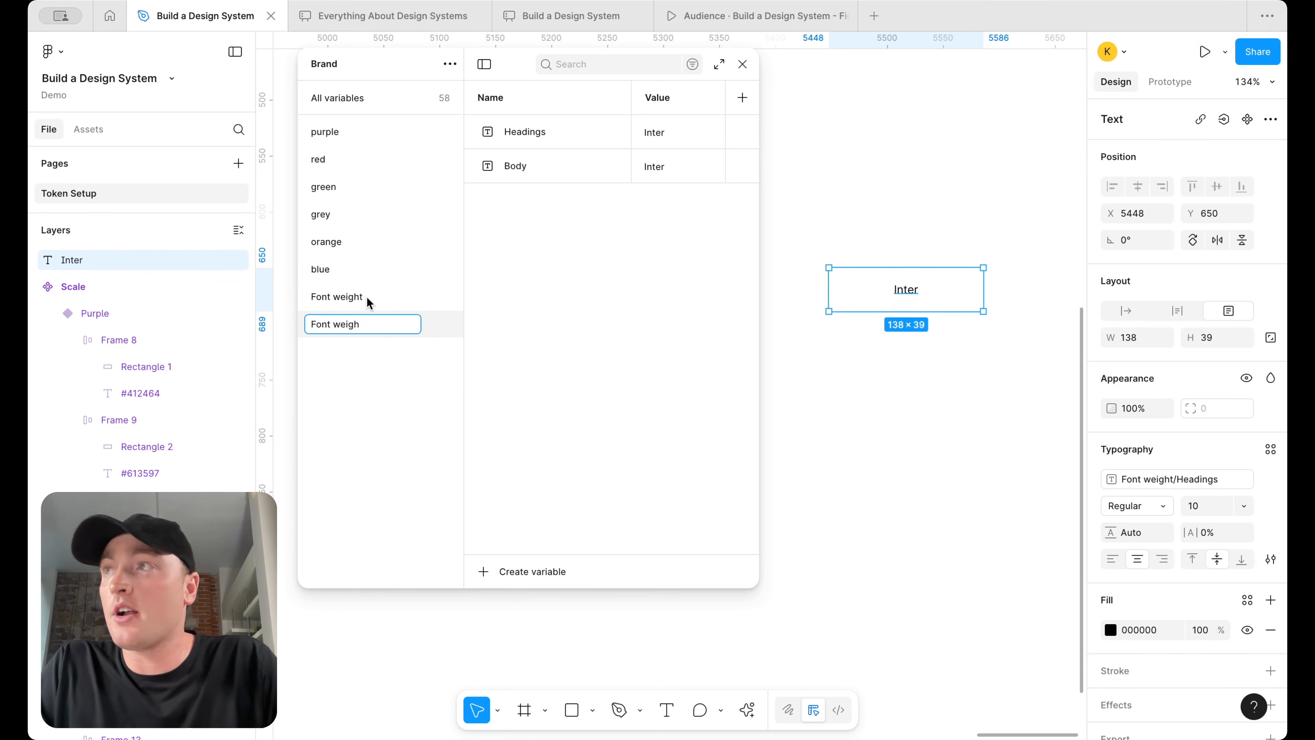
key("Return")
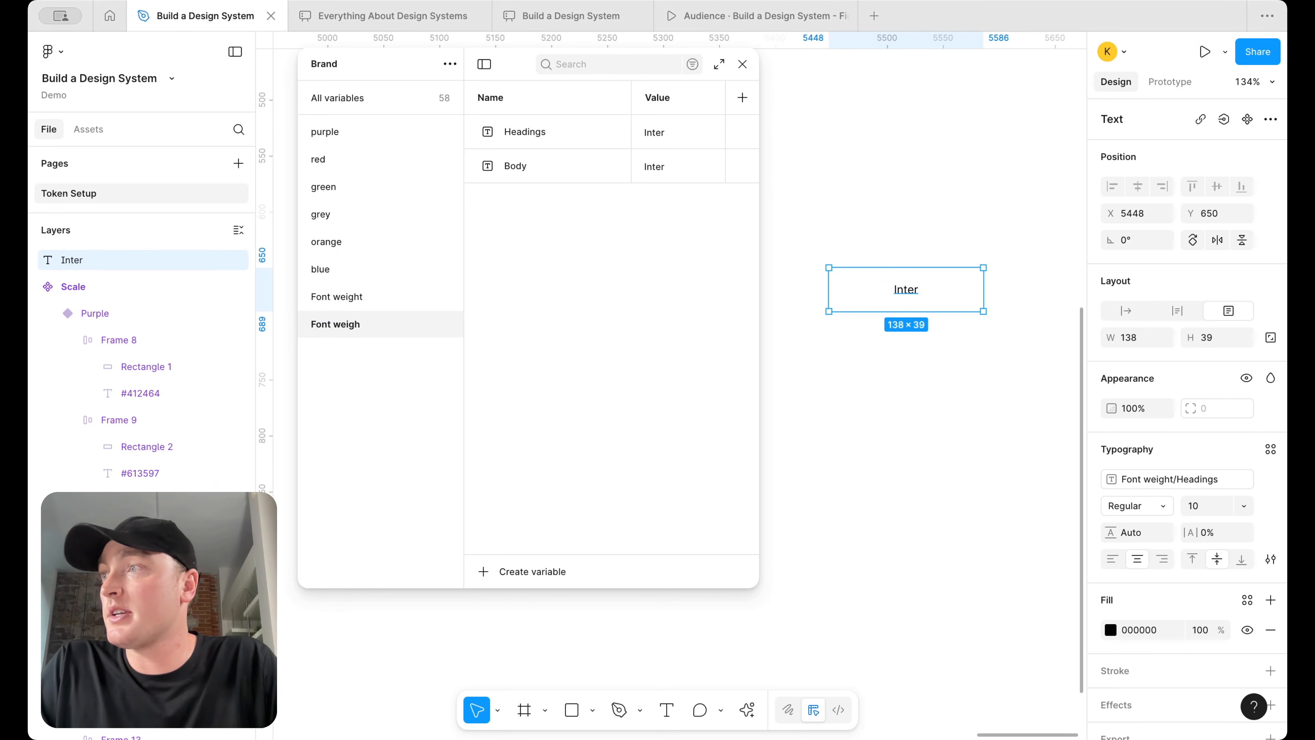
Rename the original Font weight group as Font family and its duplicate as Font weight
double_click(375, 289)
type("Font f")
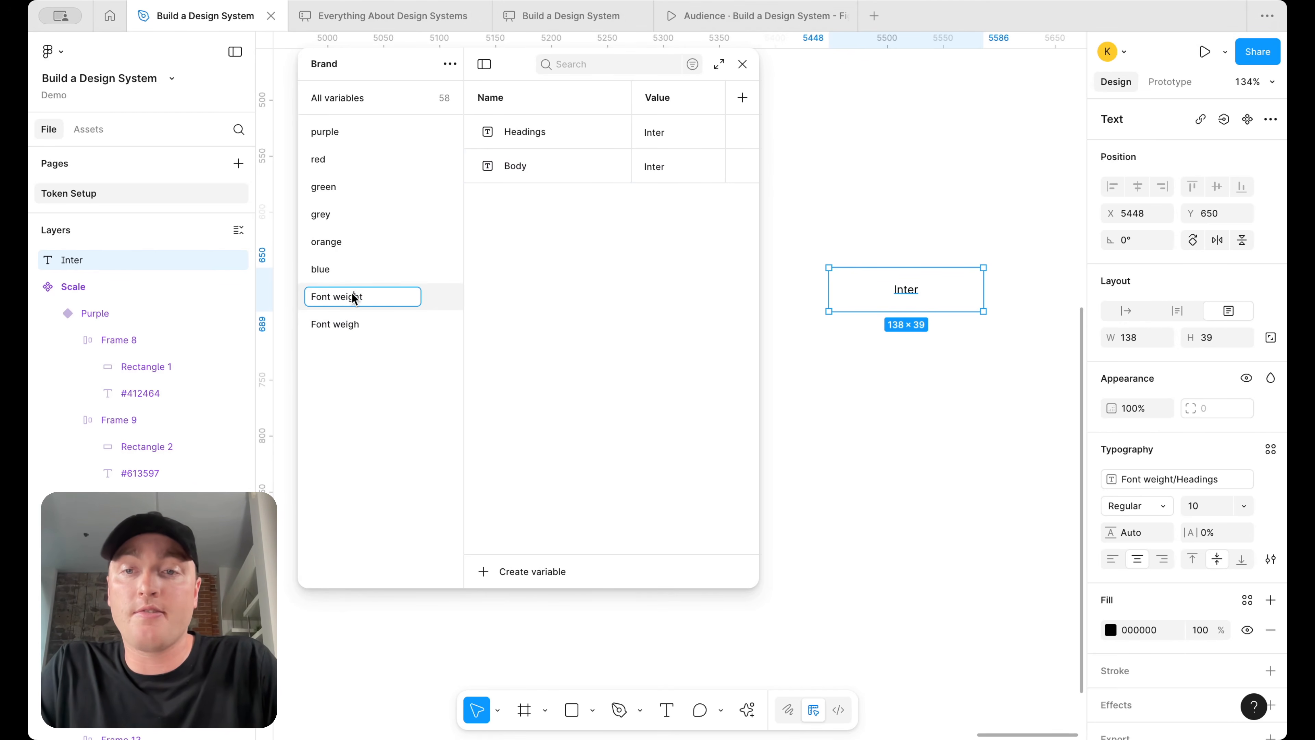
type("amily")
key("Return")
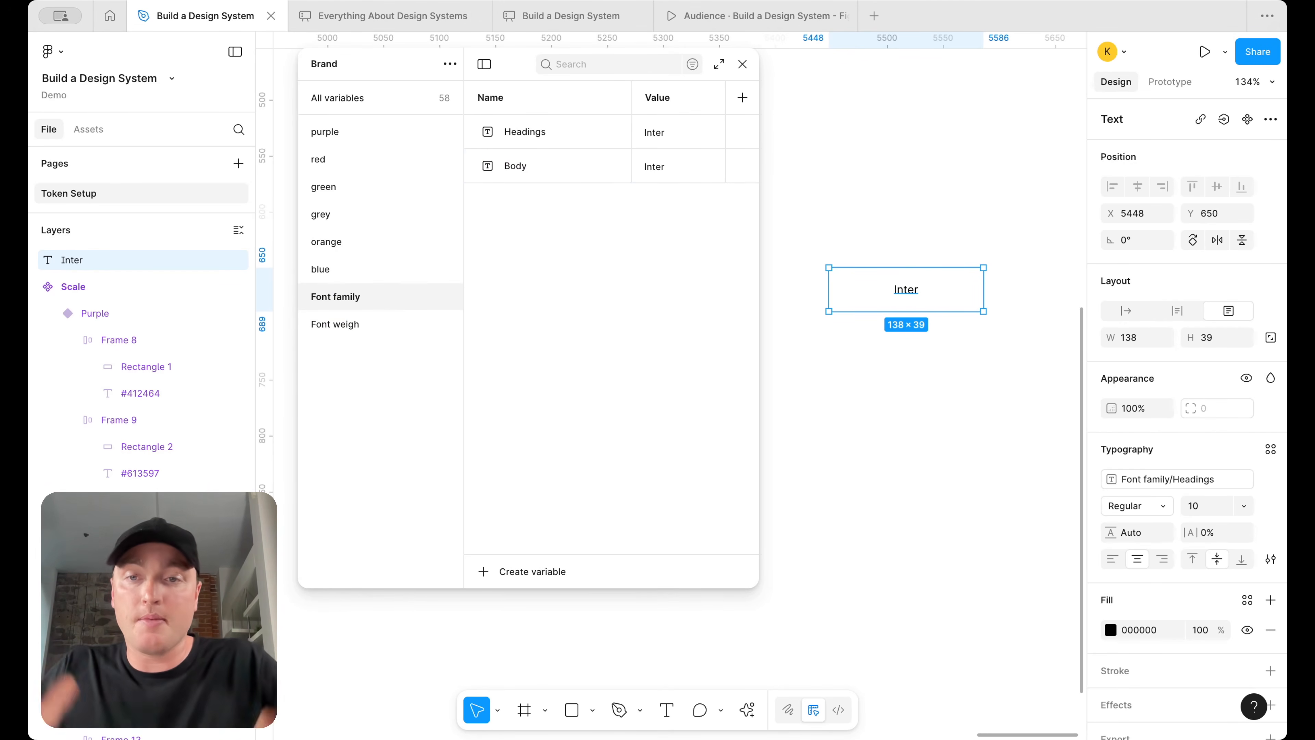
double_click(373, 321)
type("t")
key("Return")
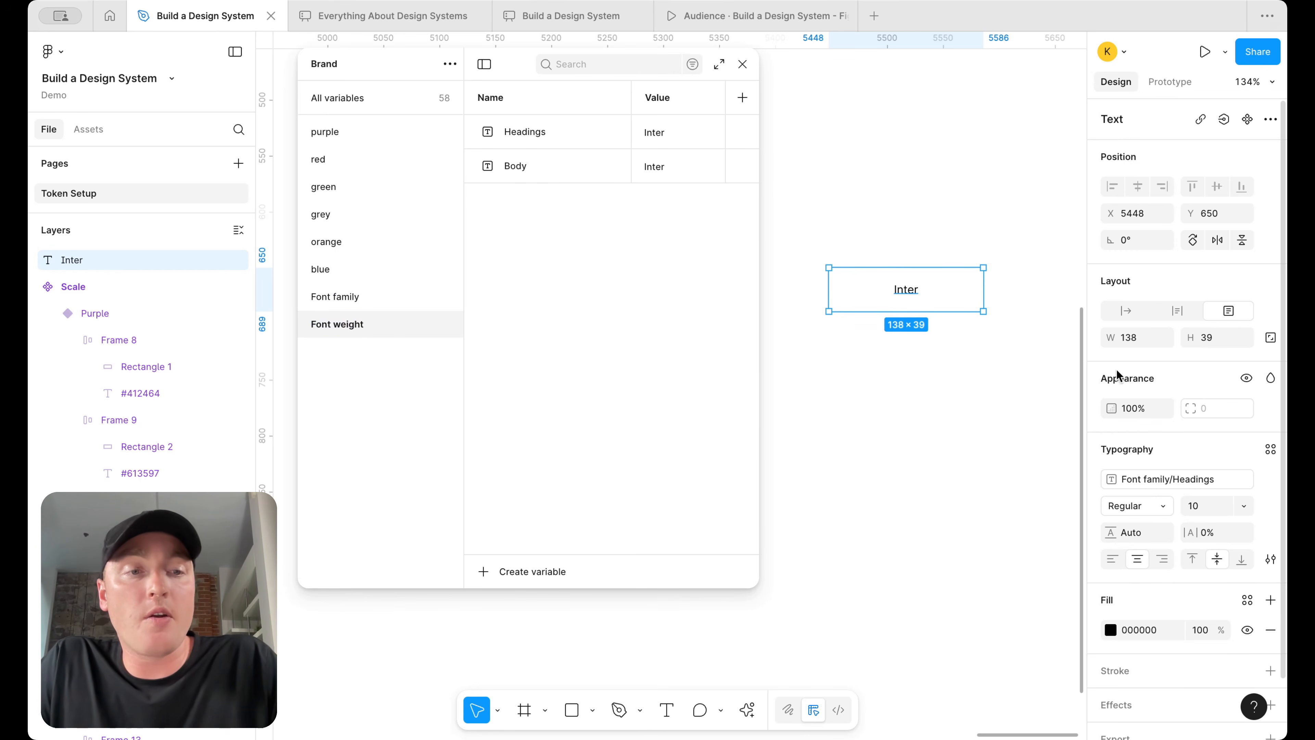
Detach the font family variable from the Inter text layer and list the available font styles
left_click(1267, 478)
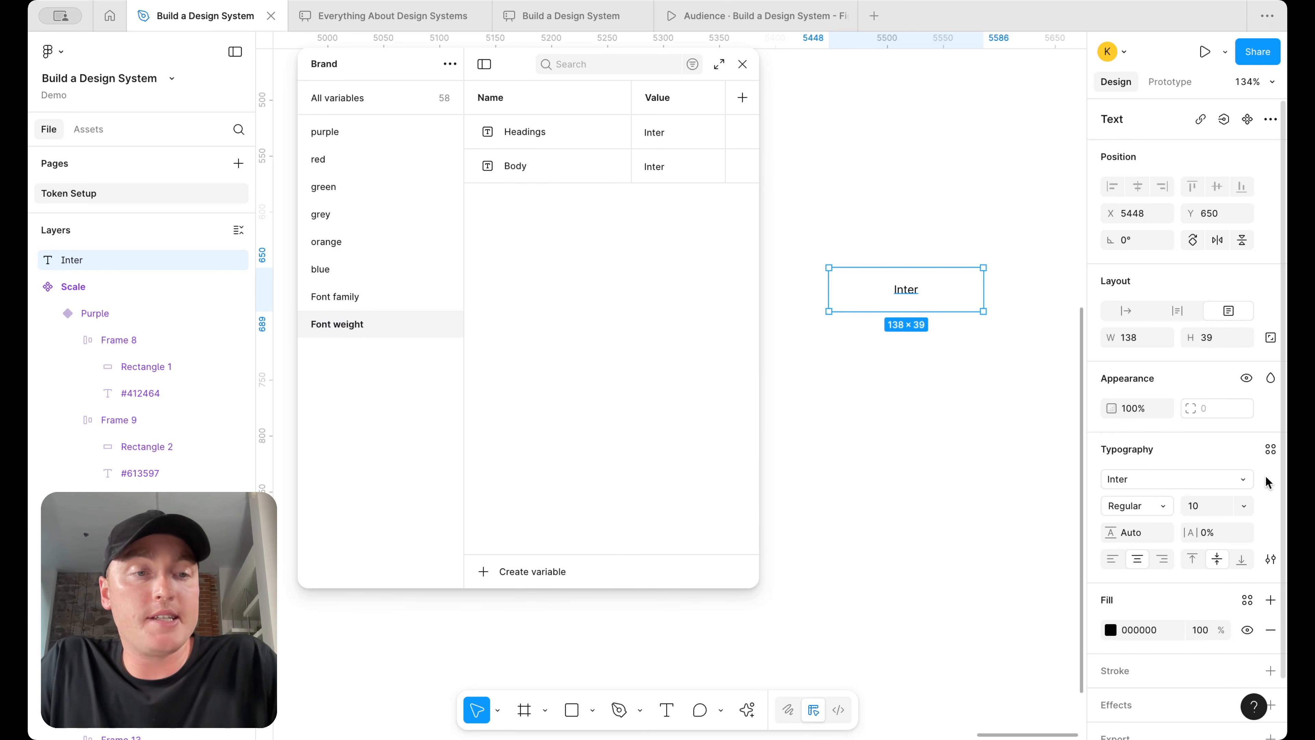
left_click(1166, 506)
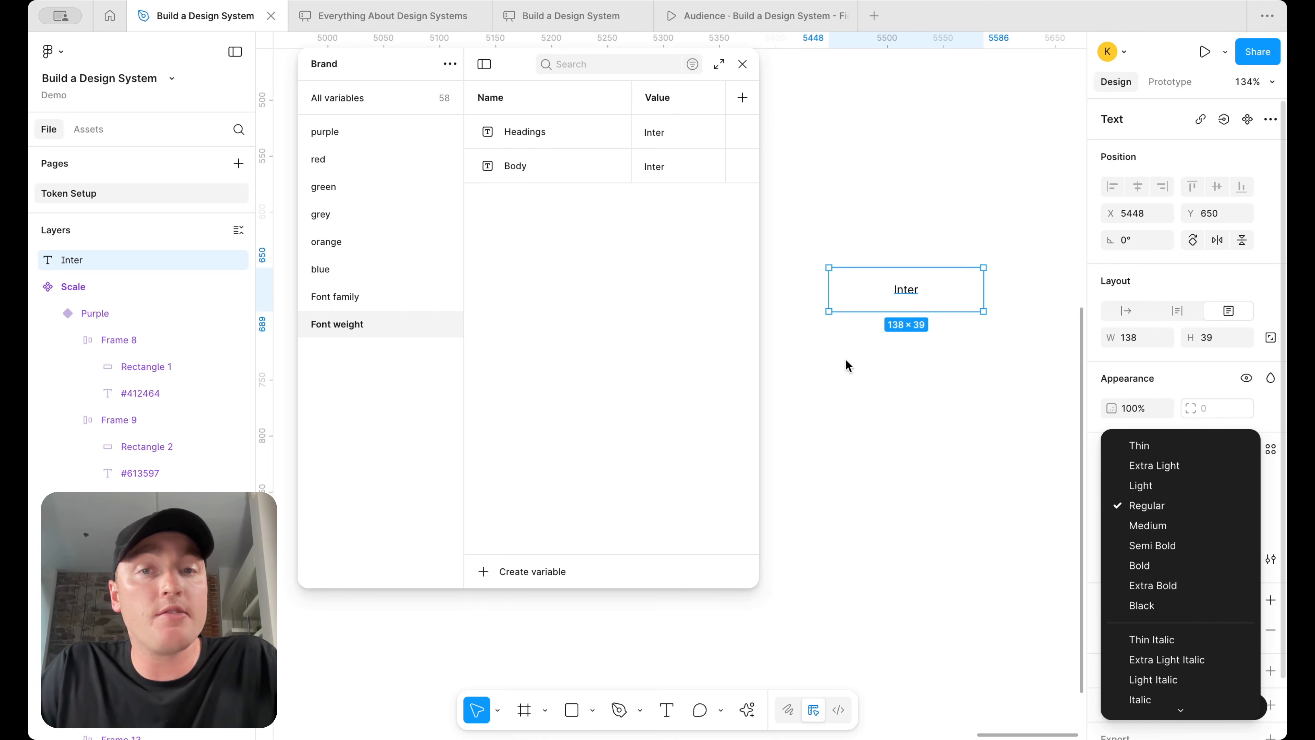
Rename the Font weight group's Headings and Body variables as Regular and Medium, and add a duplicate named Bold
double_click(547, 124)
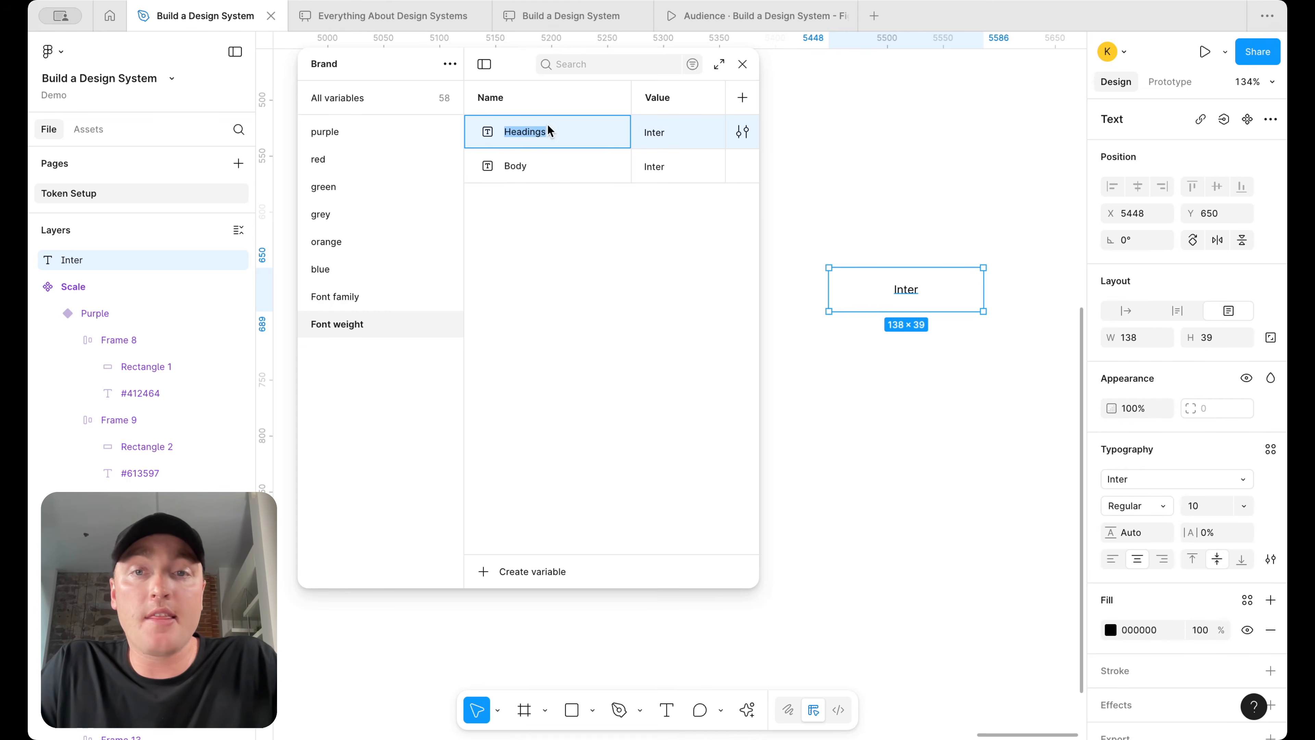
type("Regular")
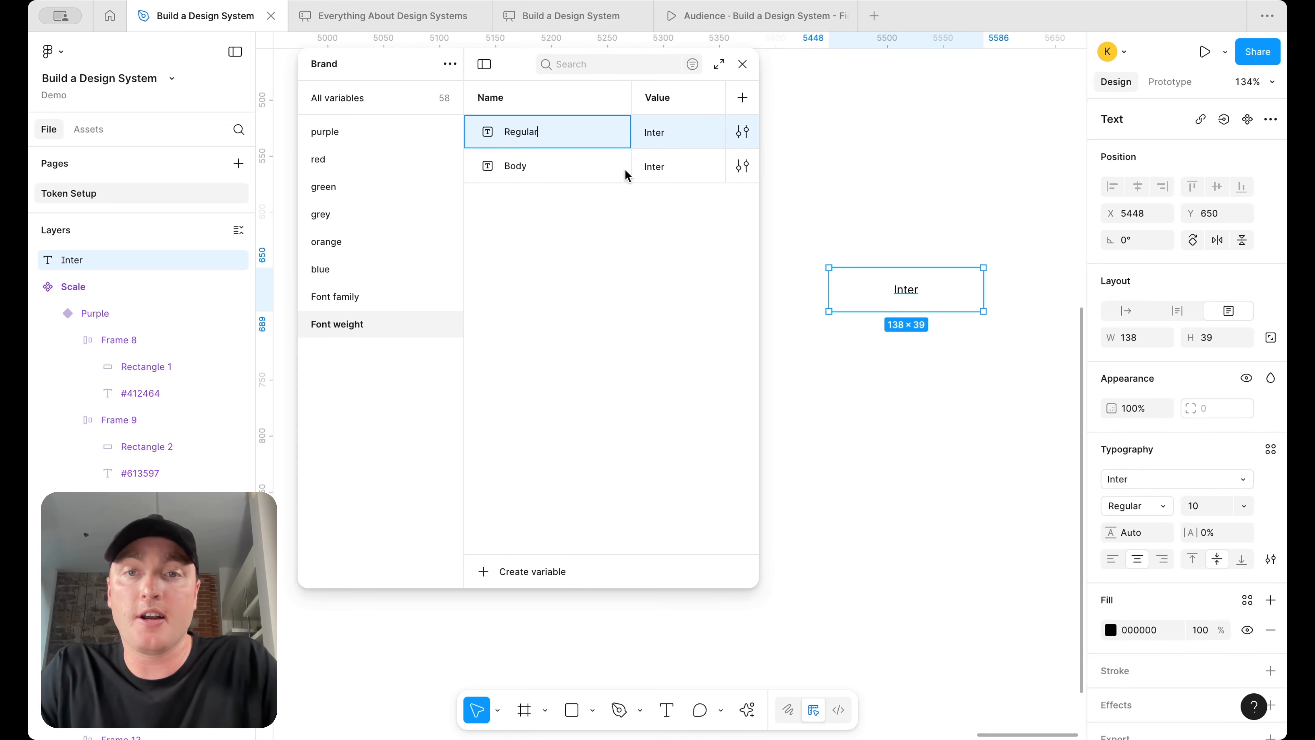
double_click(527, 167)
type("Medium")
key("Return")
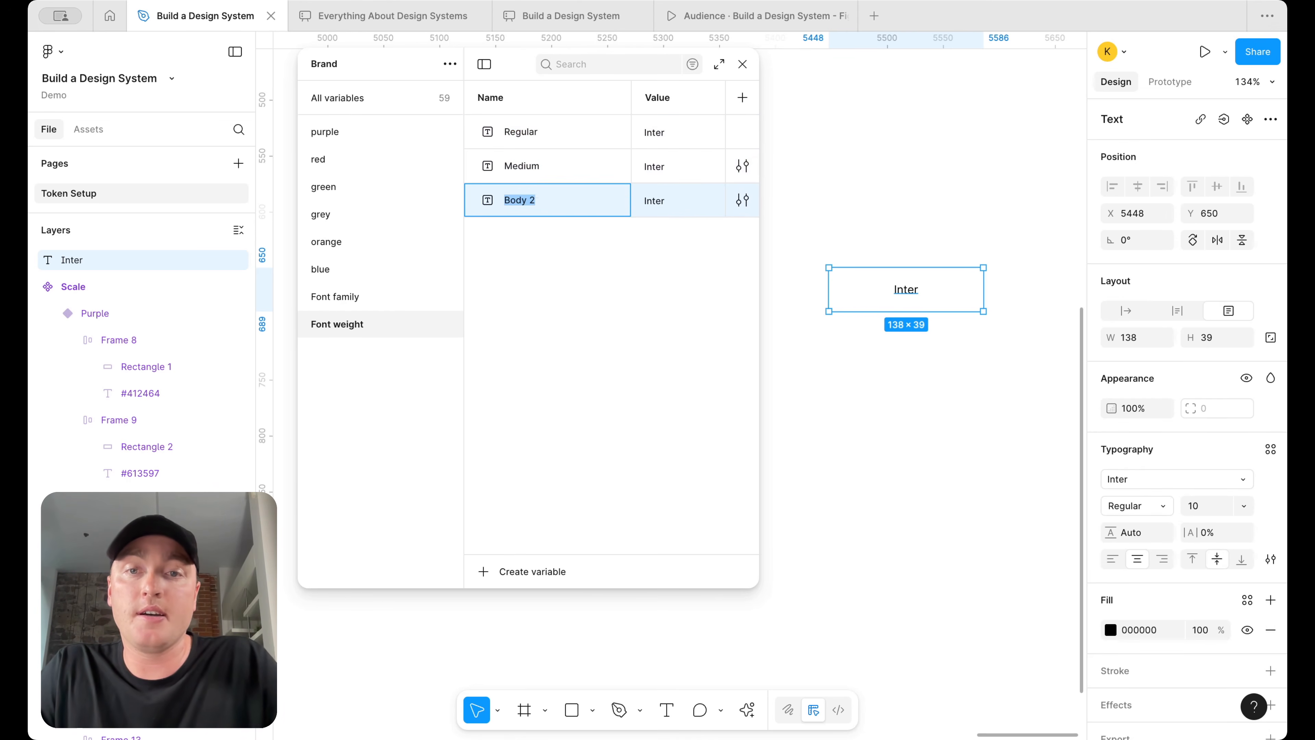
type("Bold")
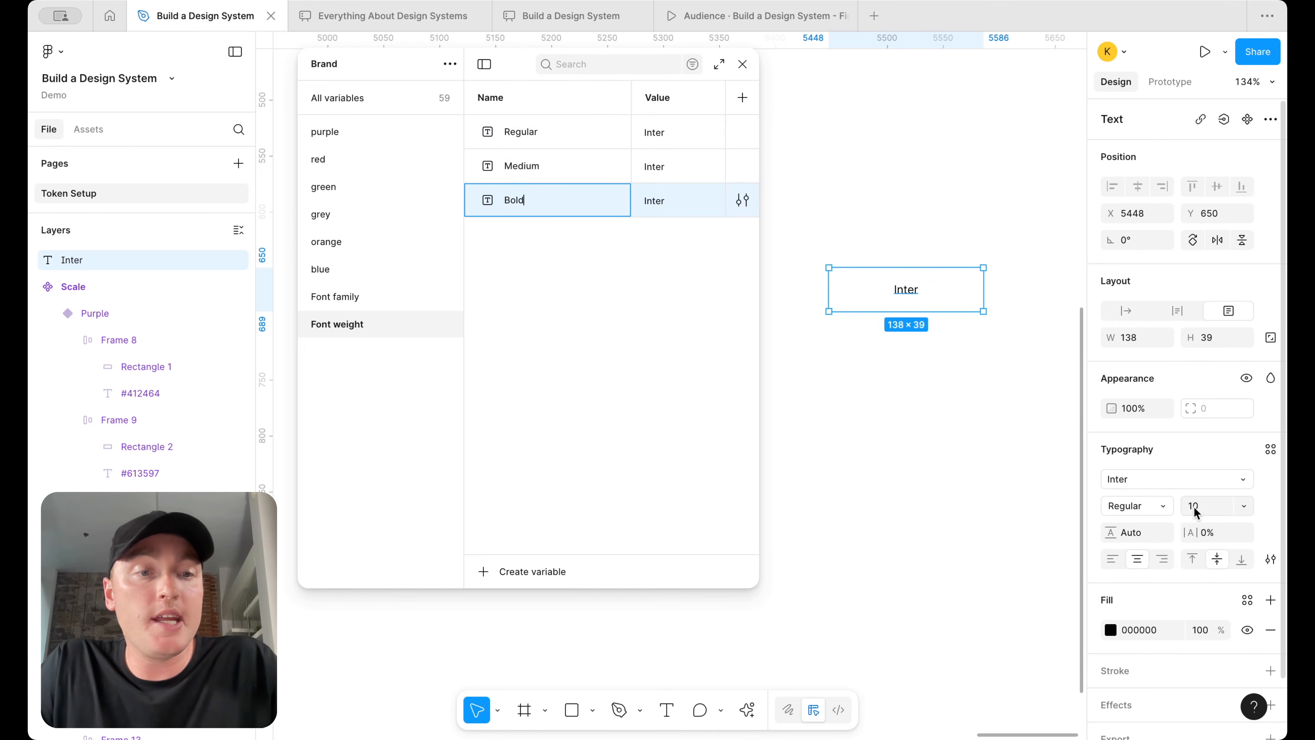
Set the values of the three Font weight variables to Regular, Medium and Bold, matching their names
left_click(1168, 505)
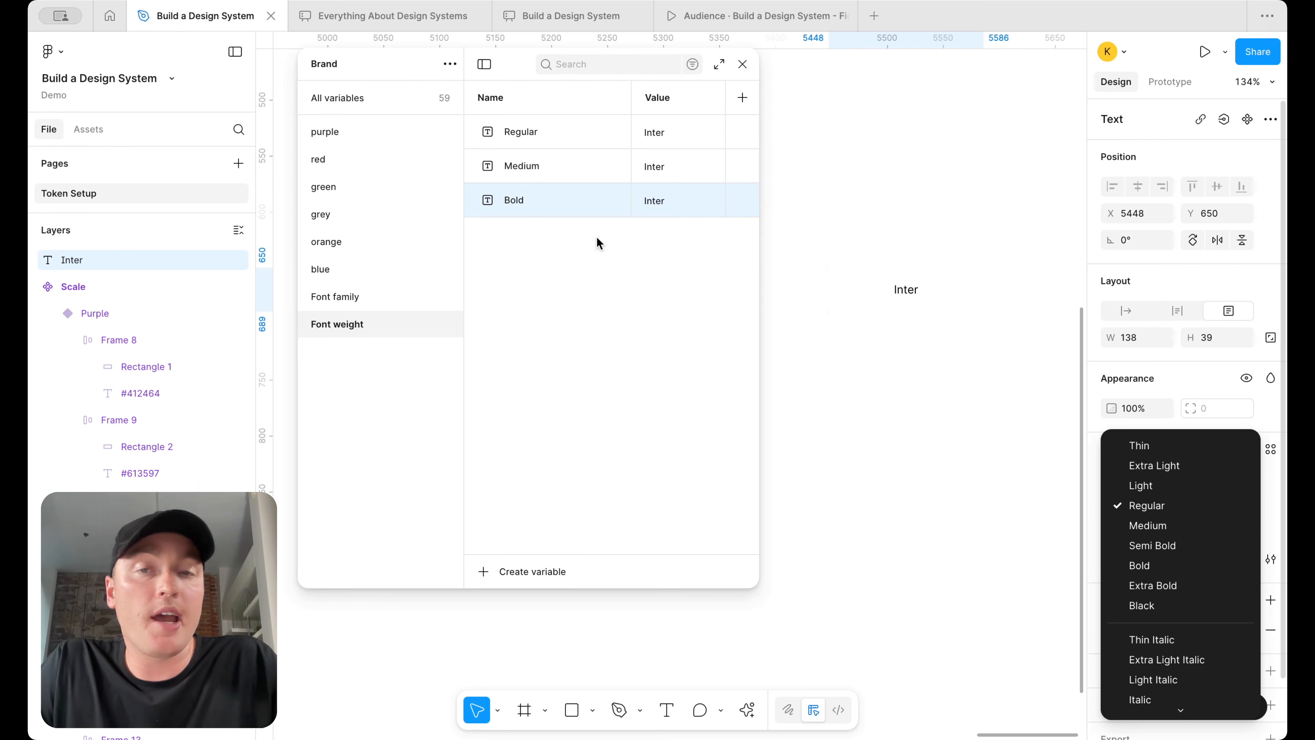
double_click(664, 134)
type("Regular")
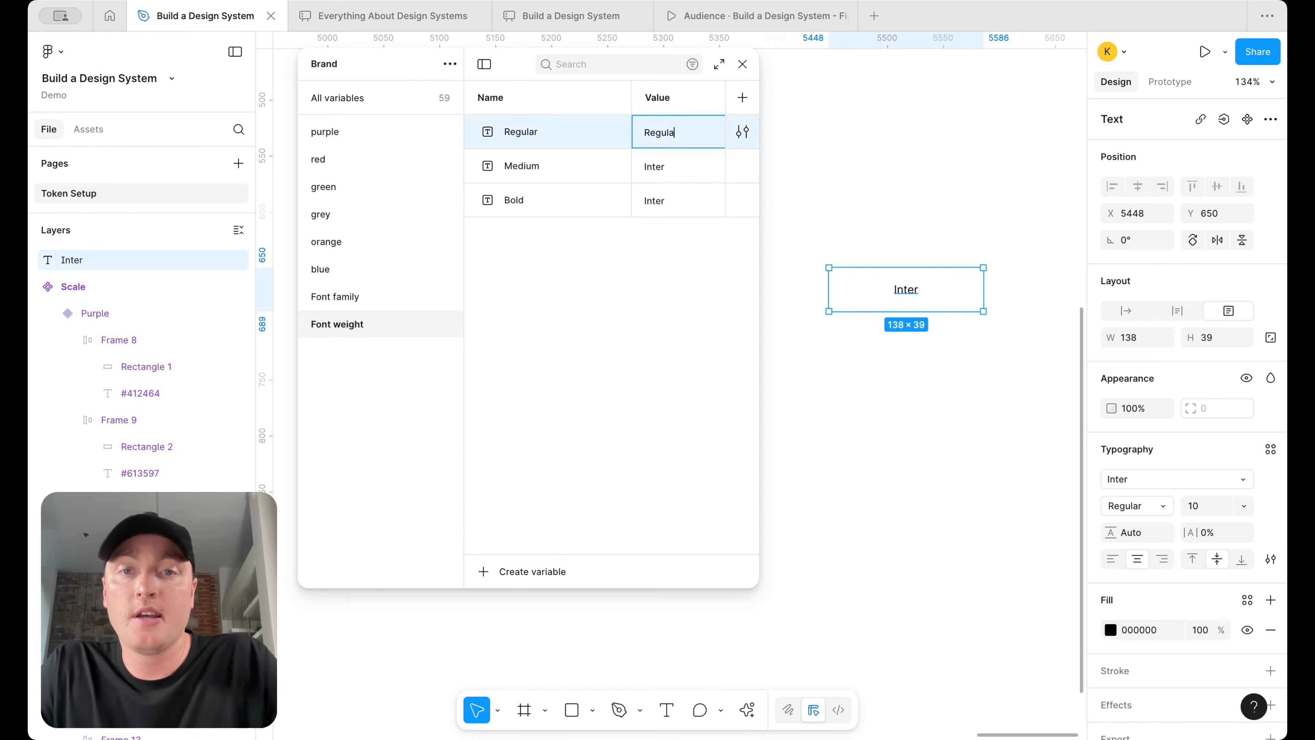
double_click(662, 170)
type("Medium")
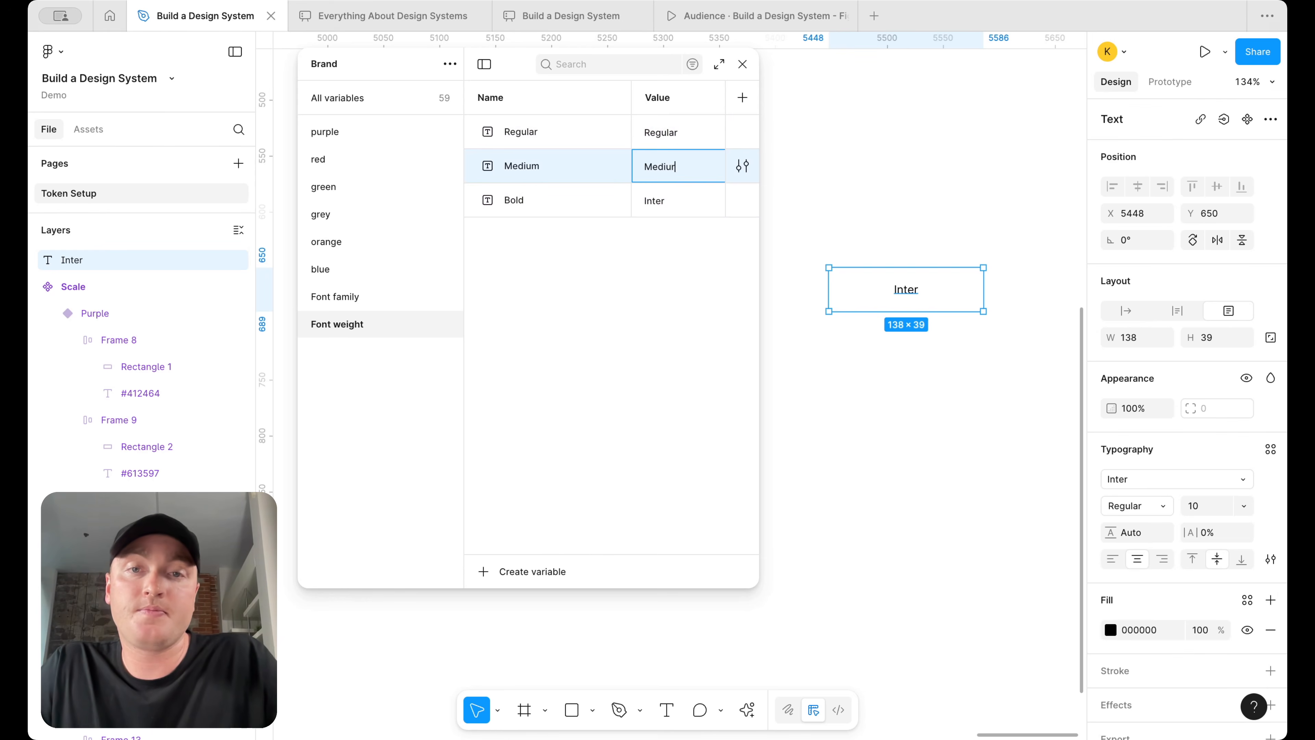
double_click(655, 201)
type("Bol")
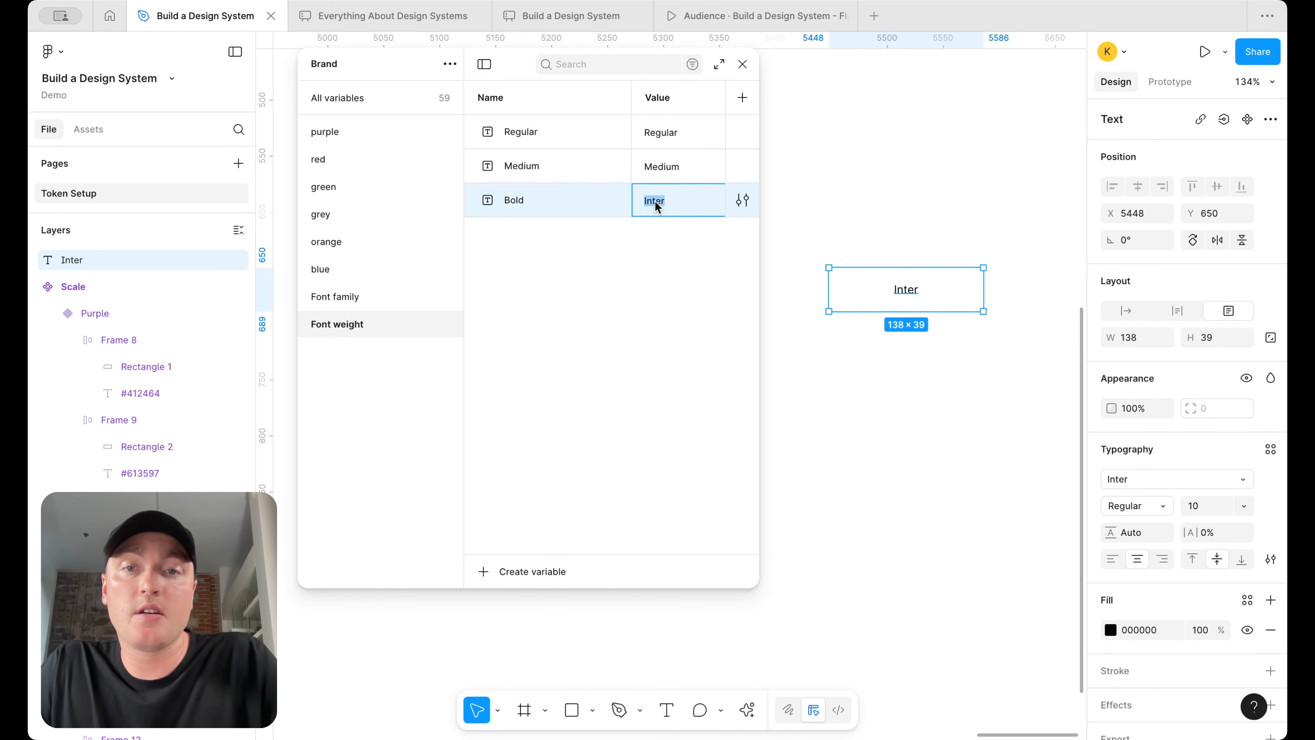
type("d")
key("Return")
Duplicate the Medium variable in the Font weight group and name the copy Semi Bold
left_click(1145, 506)
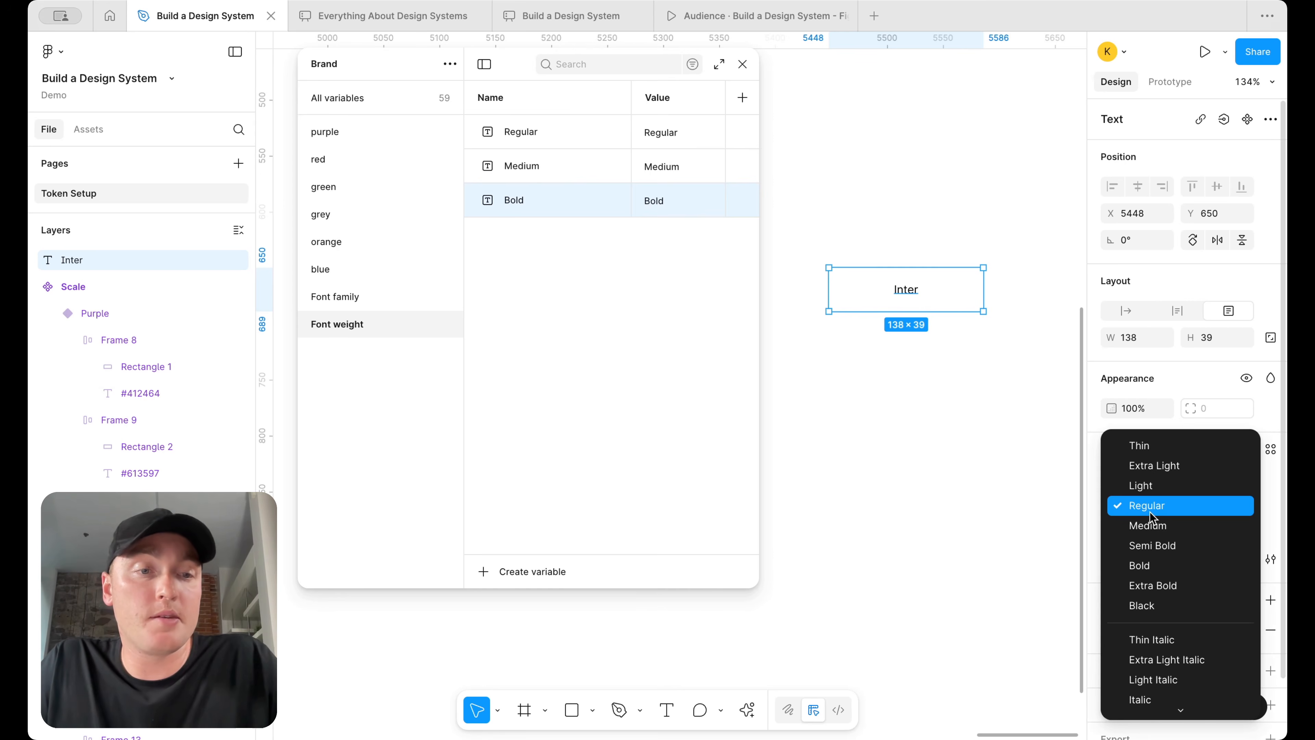
left_click(624, 258)
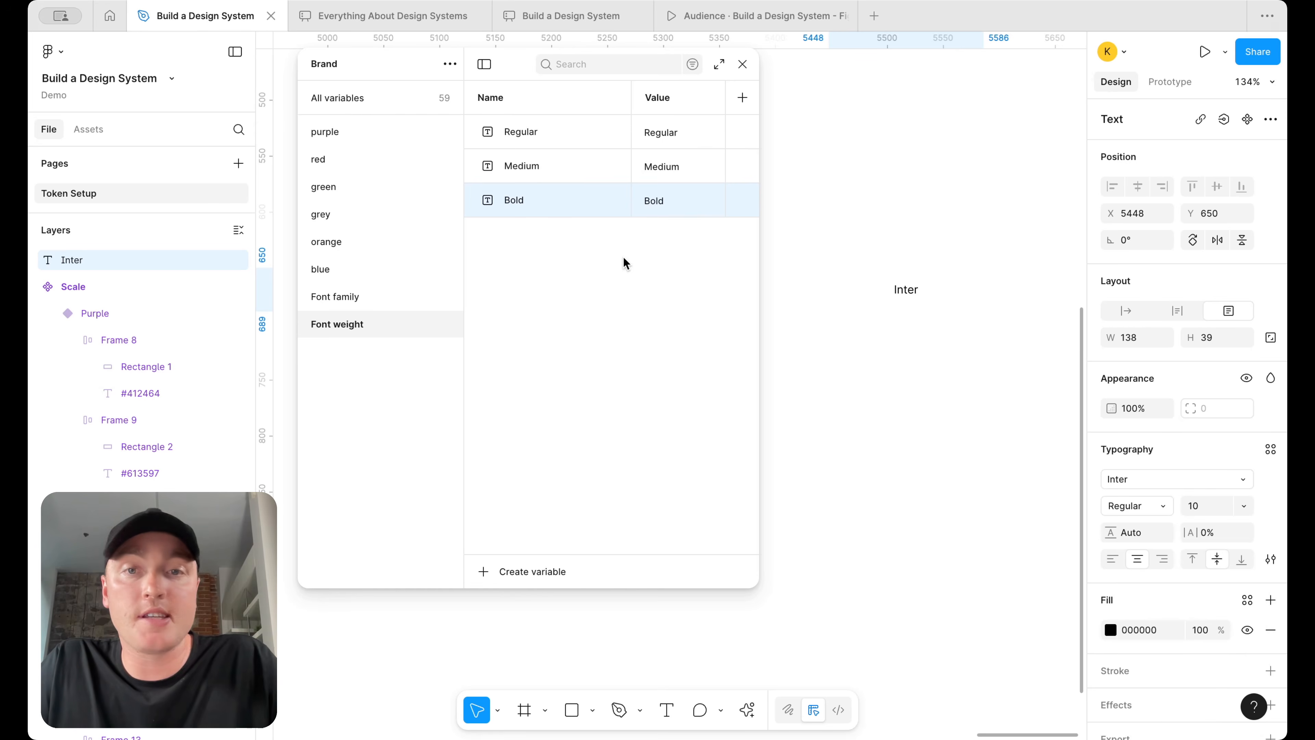
left_click(558, 166)
left_click(1156, 506)
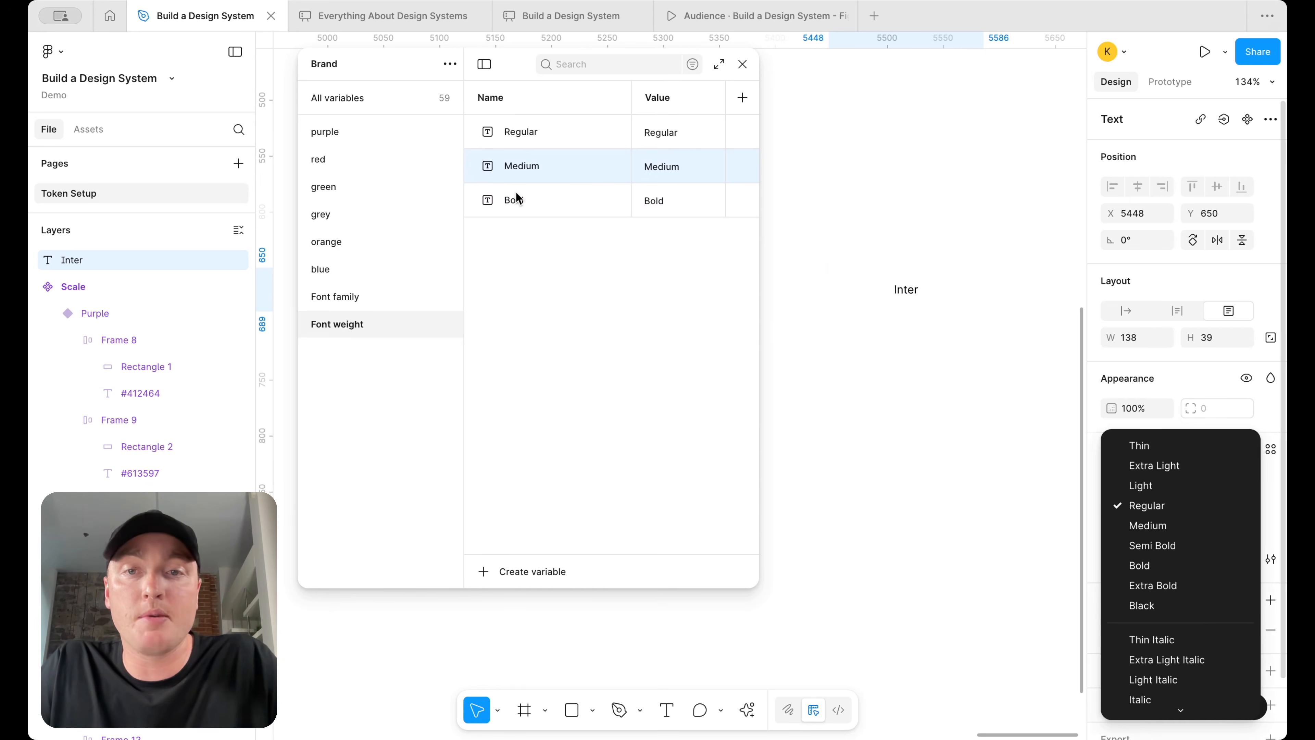
left_click(544, 165)
key("shift+Return")
type("Semi Bold")
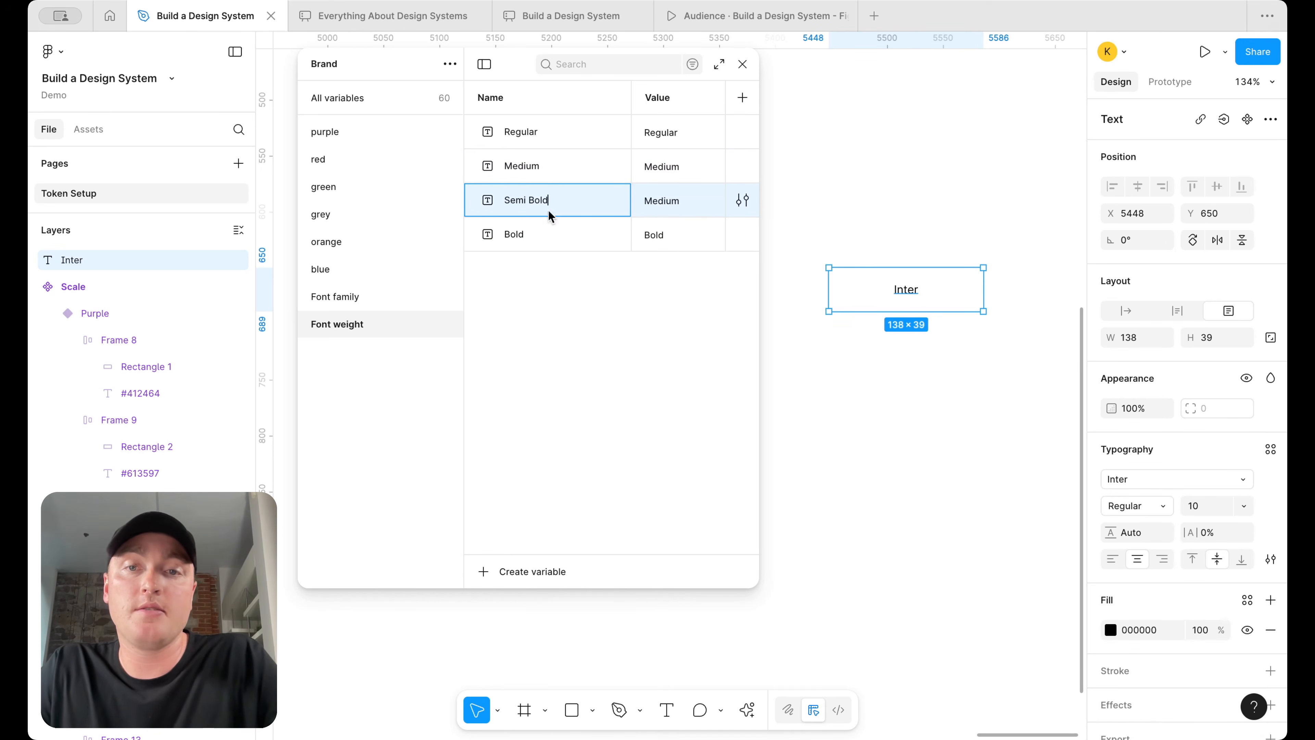
Set the value of the Semi Bold variable to Semi Bold
key("Tab")
type("Semio")
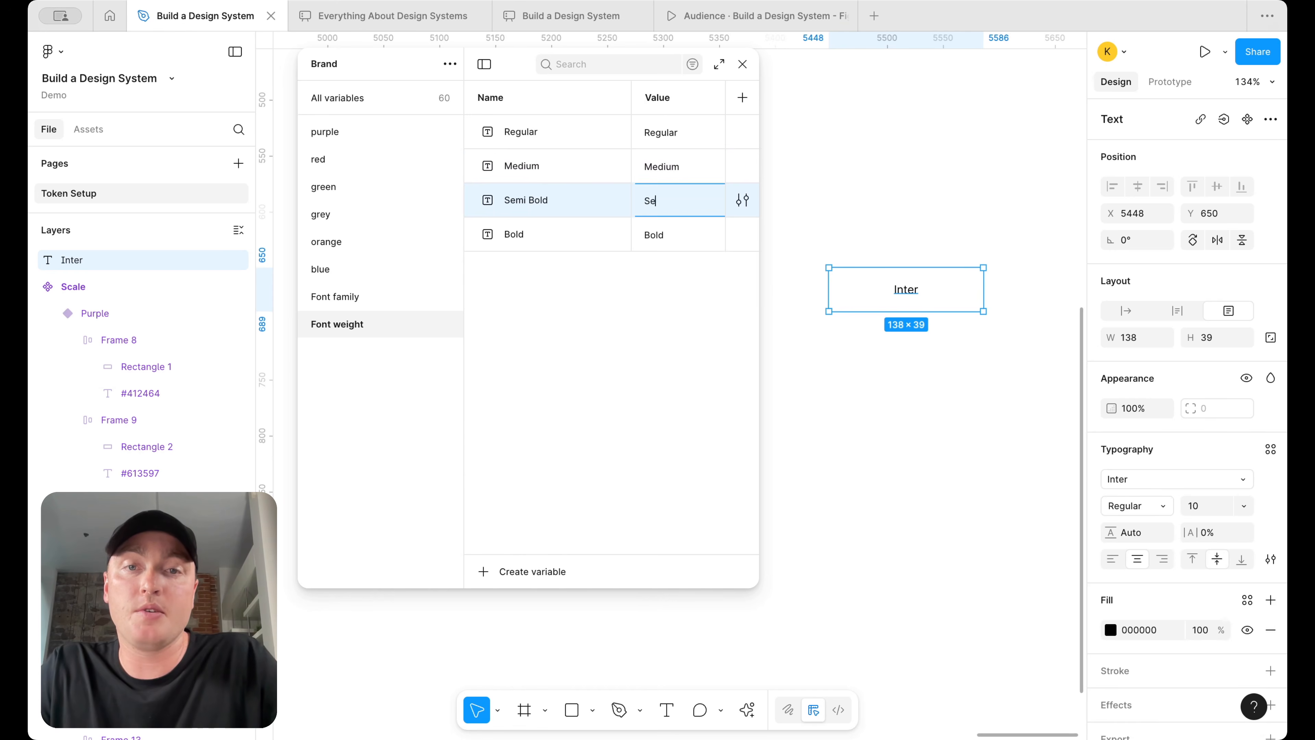
key("BackSpace")
key("BackSpace")
key("BackSpace")
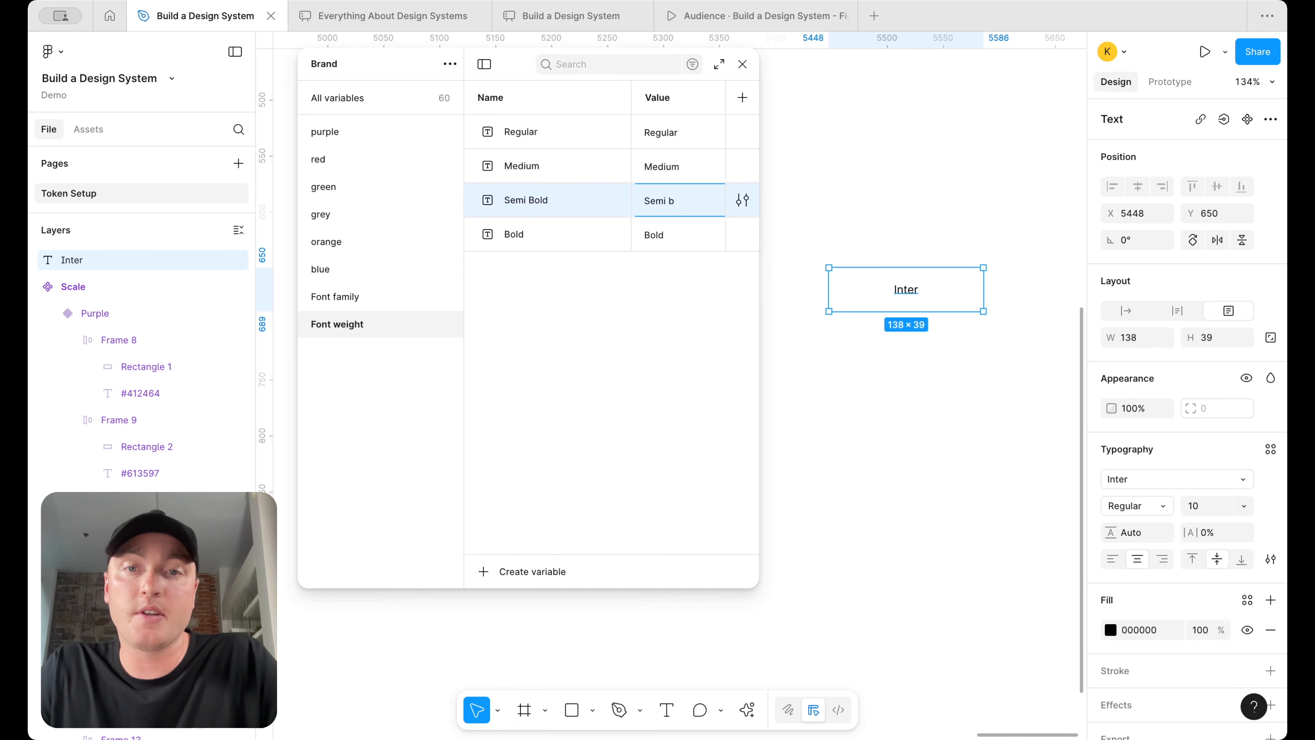
type("Bold")
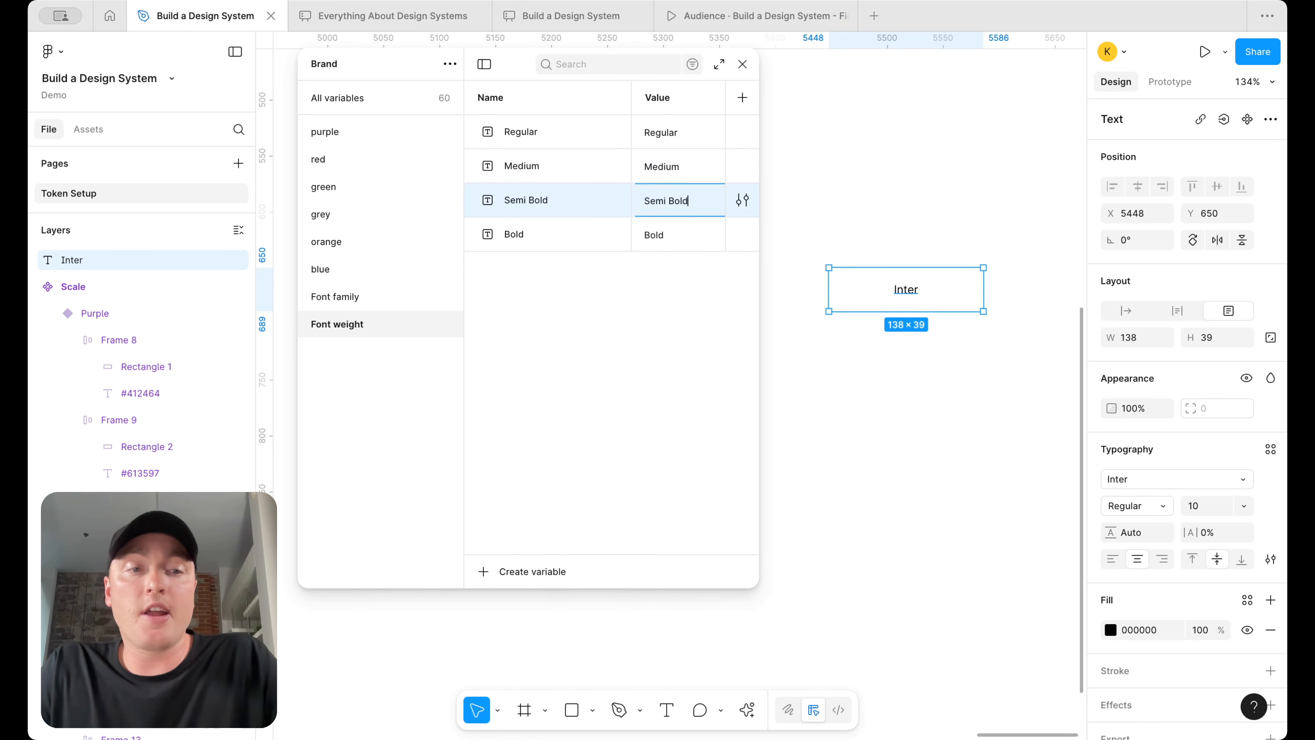
key("Return")
Bind the Inter text layer's font family to Font family/Body and its font style to Font weight/Medium
left_click(1239, 484)
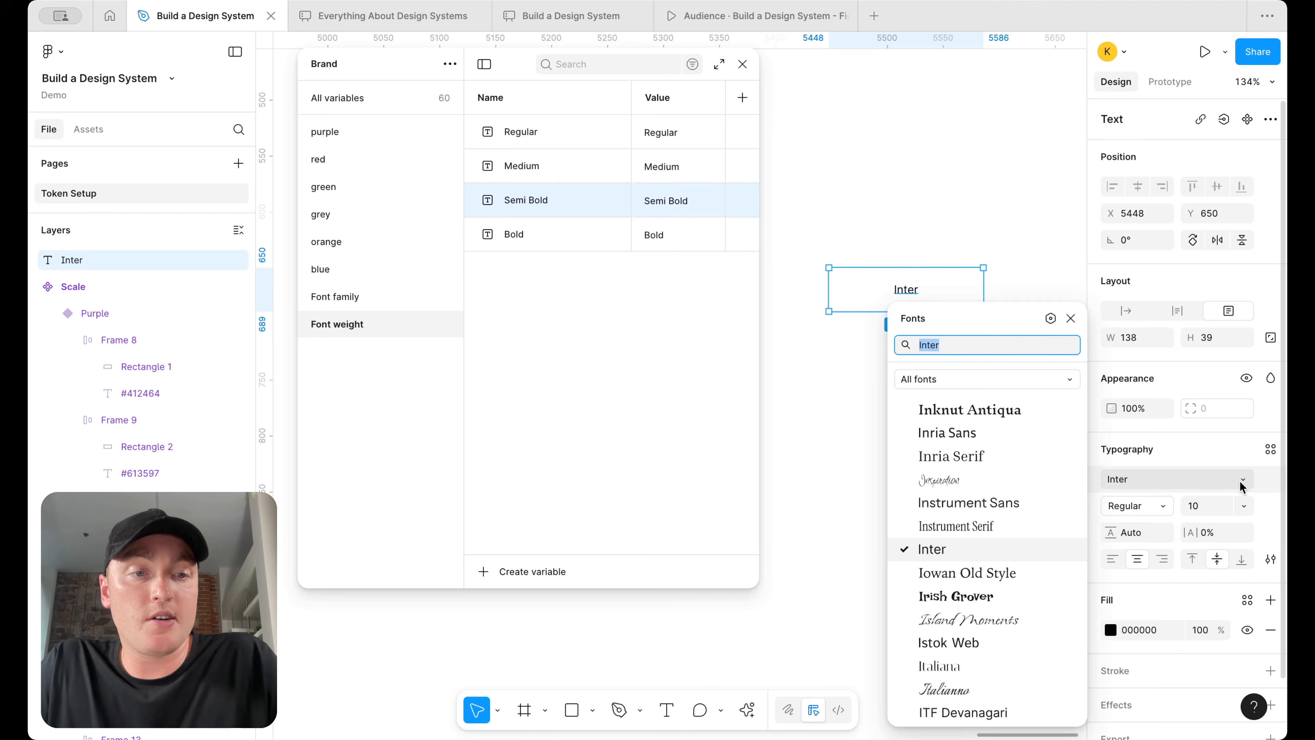
left_click(1049, 319)
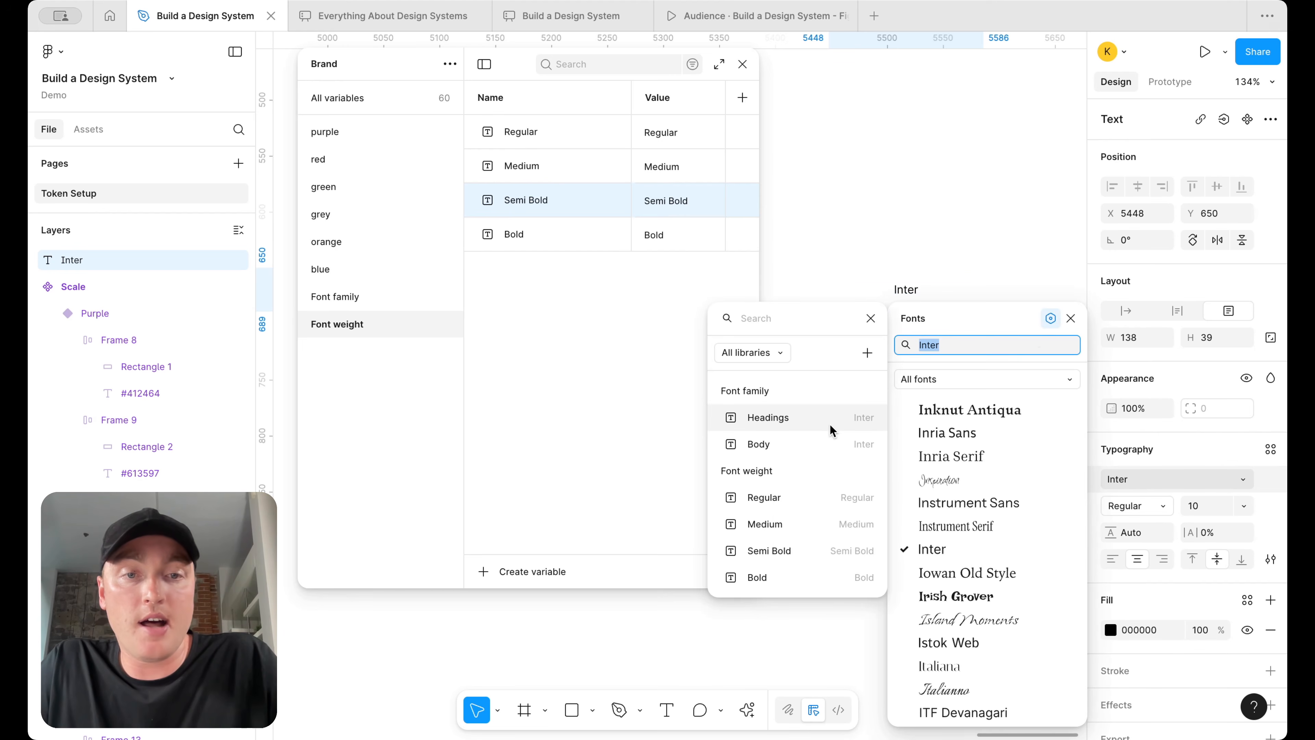
left_click(827, 438)
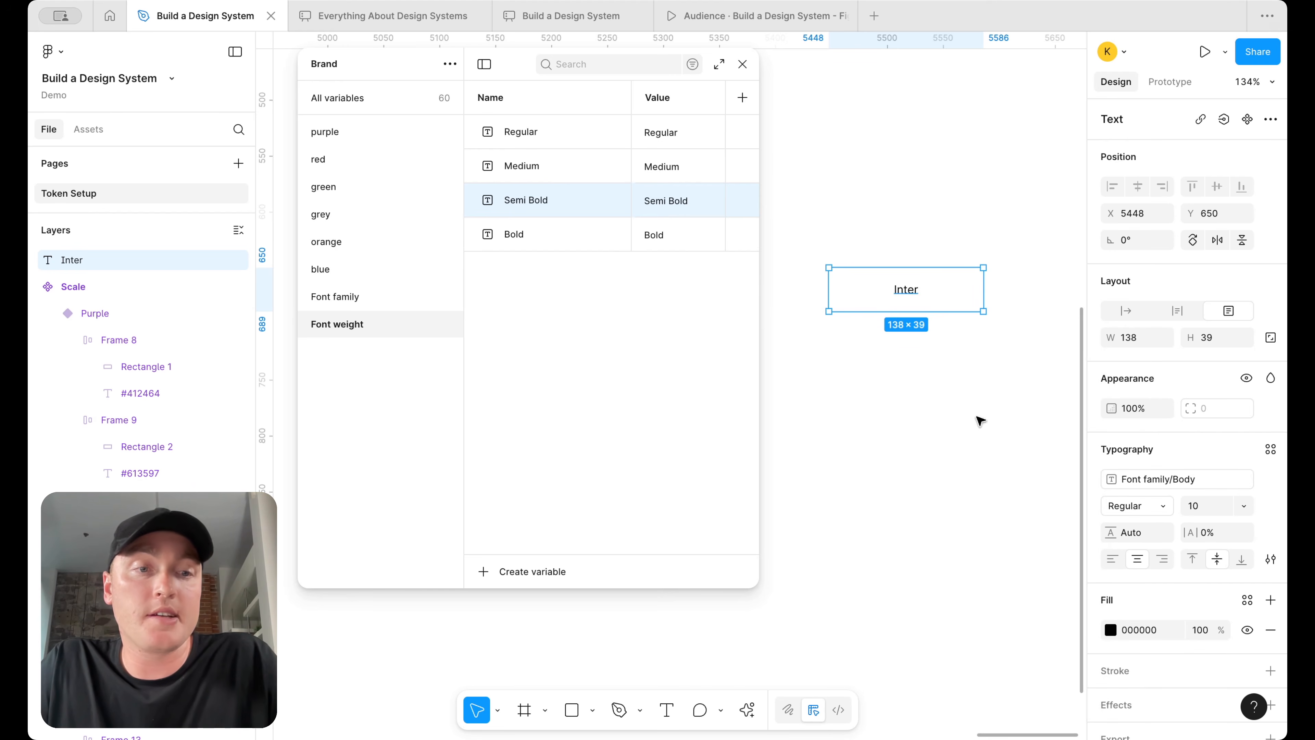
left_click(1161, 515)
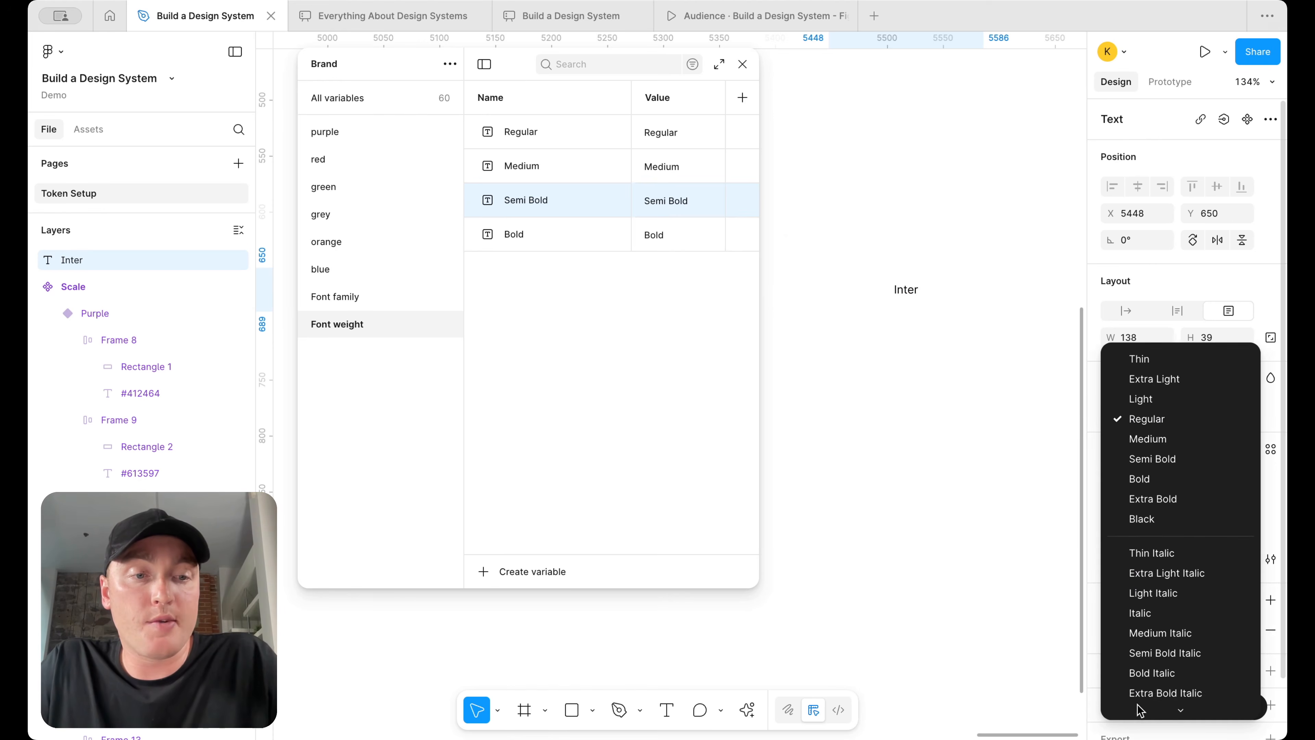
left_click(1144, 704)
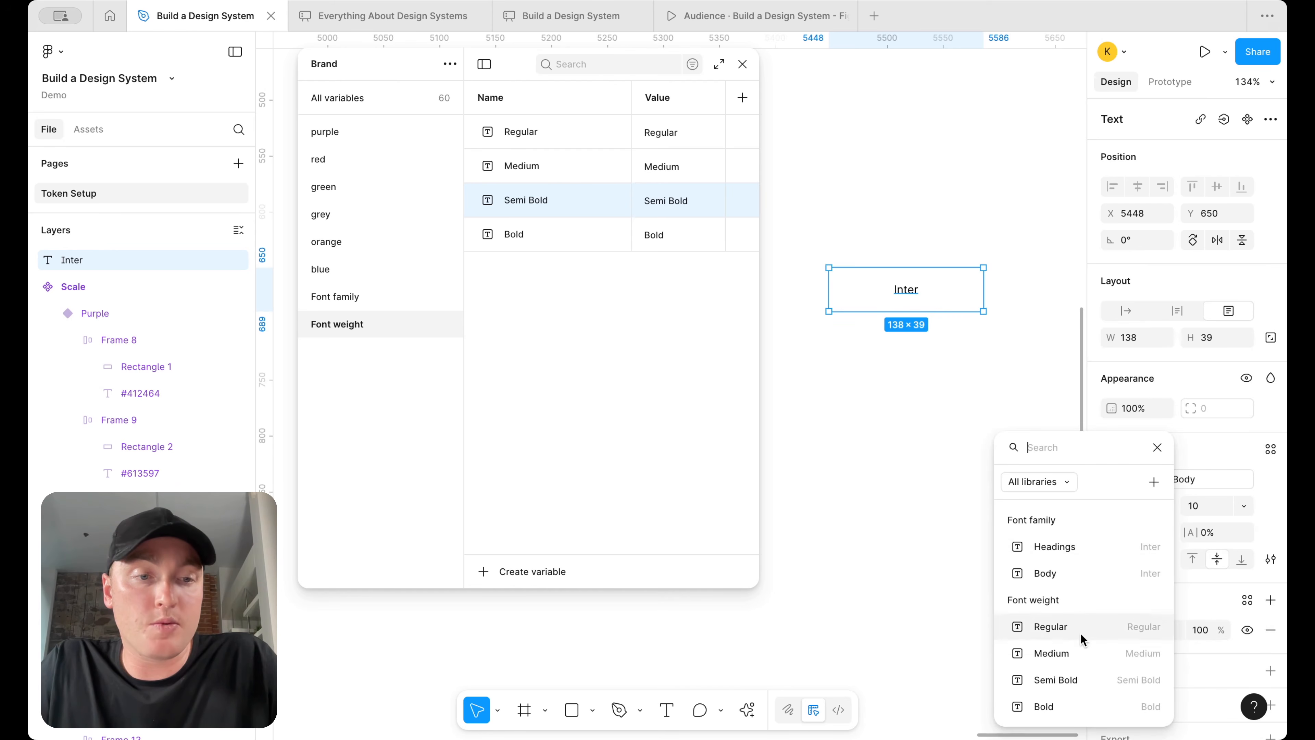
left_click(1082, 652)
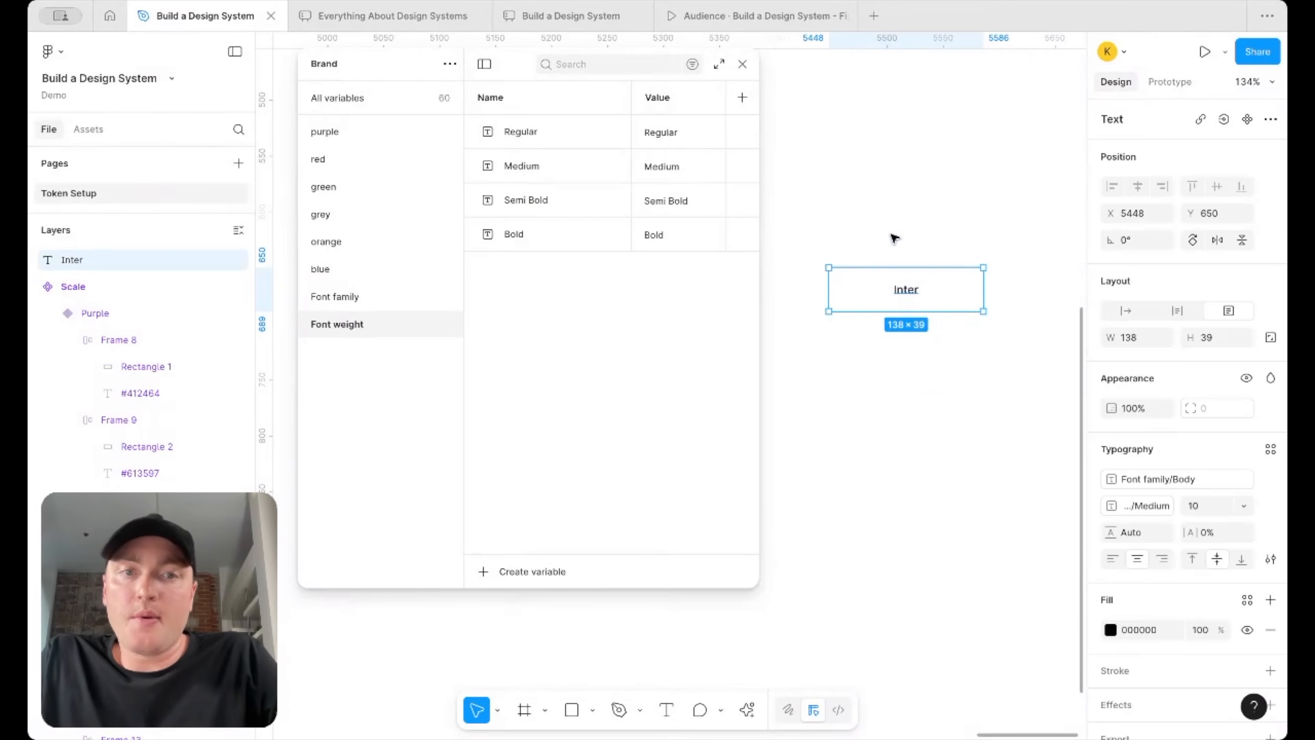
Delete the Inter text layer from the canvas, and widen and reposition the variables window
key("Delete")
left_click_drag(757, 123, 952, 122)
left_click_drag(379, 75, 426, 92)
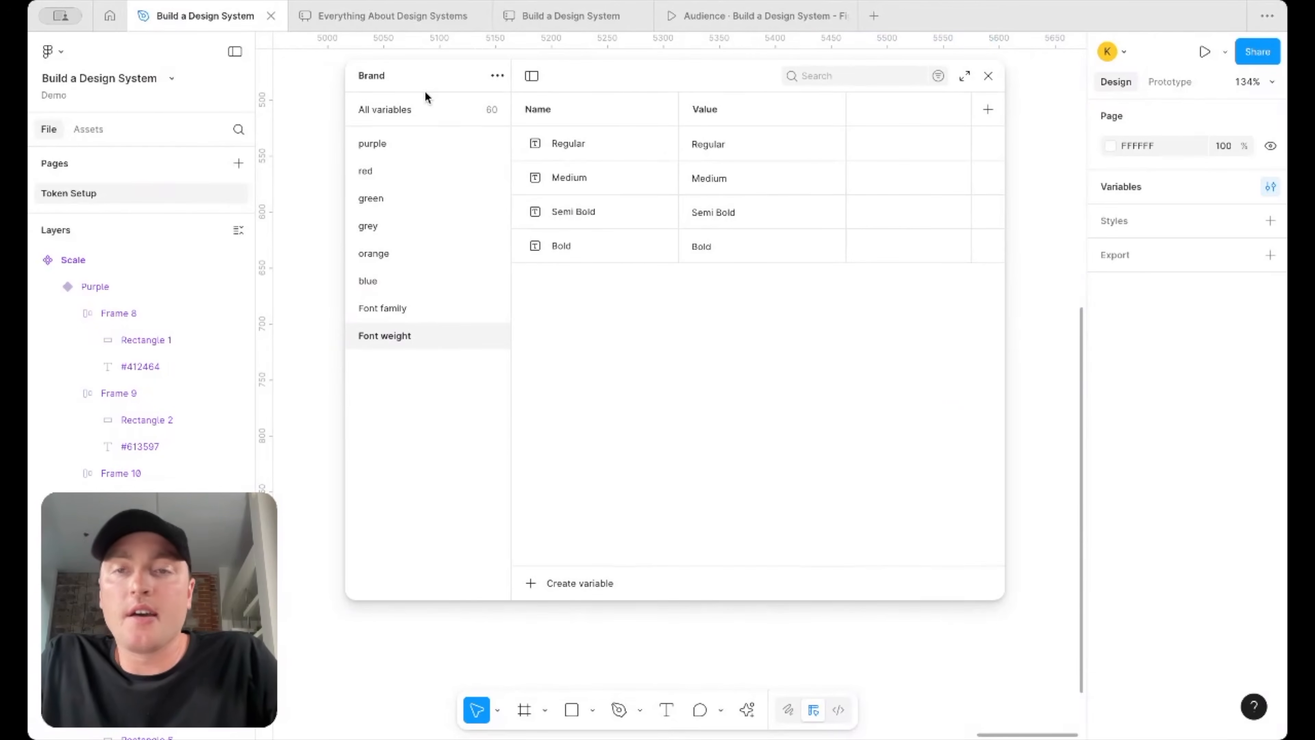
Create a number variable named Scale/0 in the Brand collection and open its Scale group
left_click(611, 584)
left_click(412, 116)
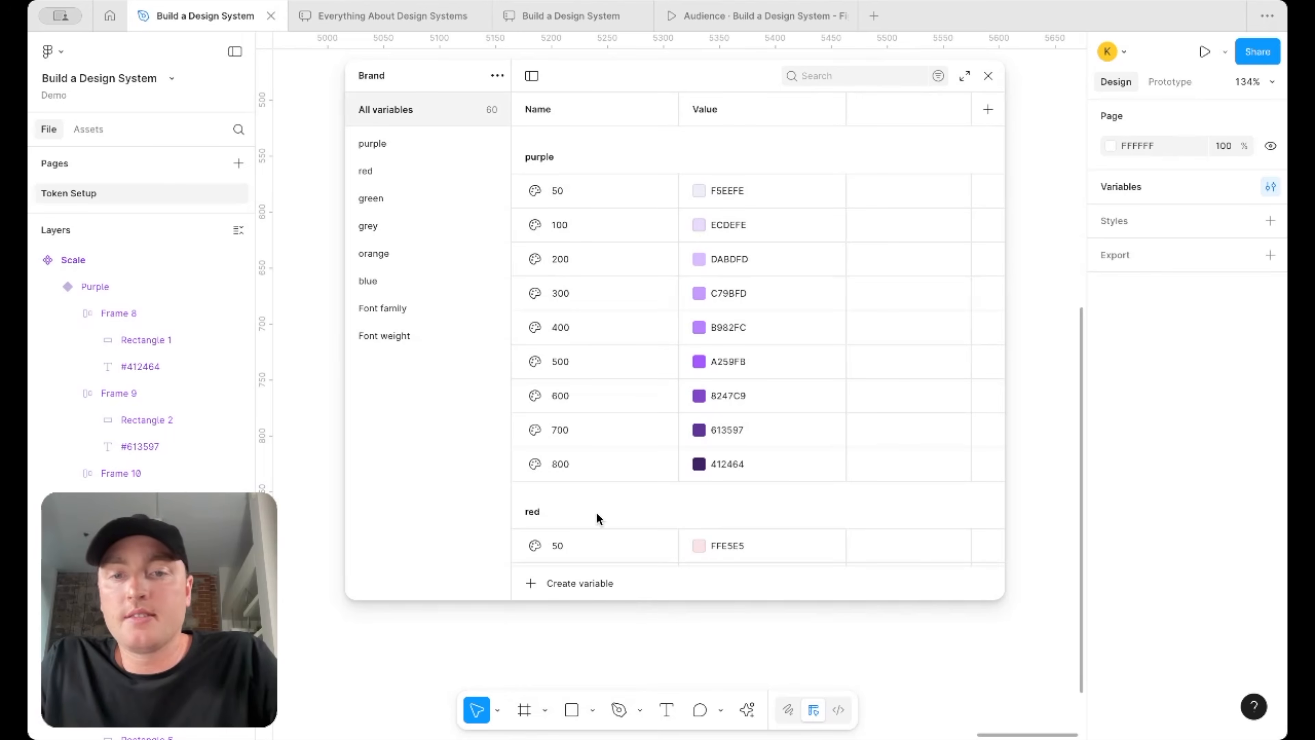
left_click(588, 585)
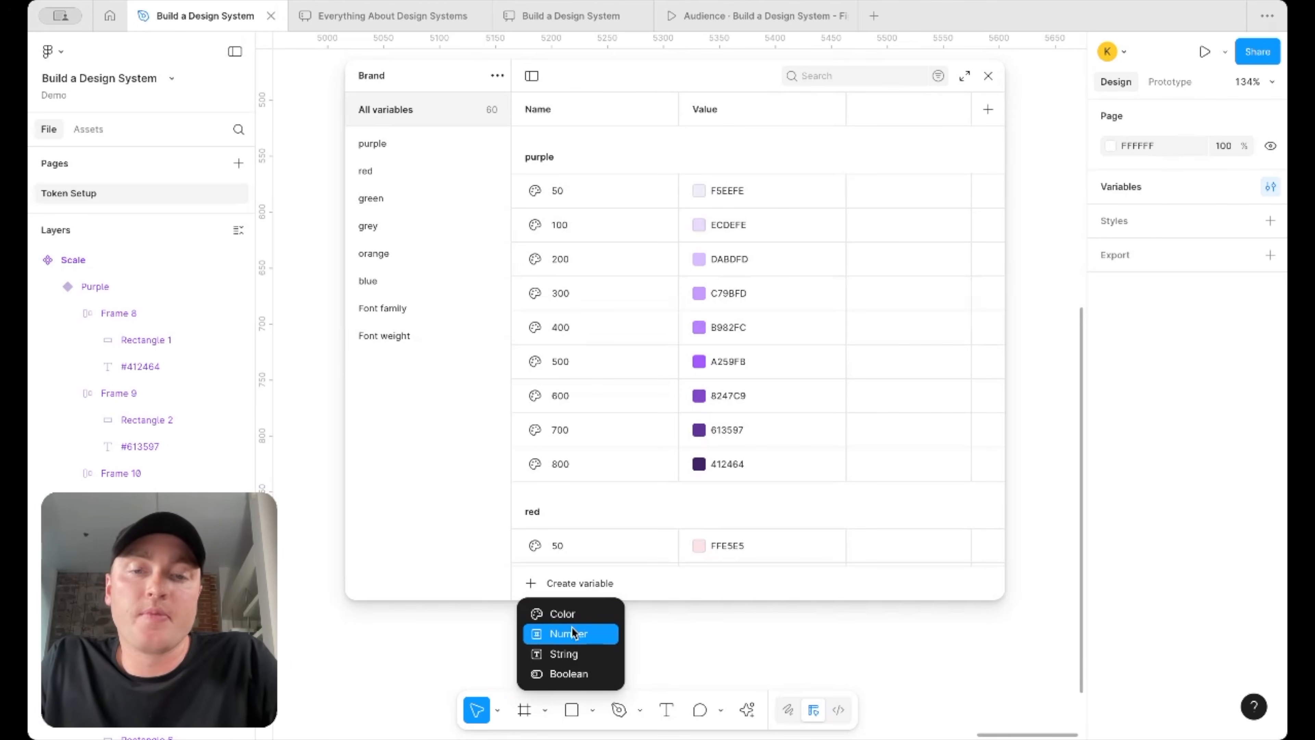
left_click(571, 632)
type("Scale/")
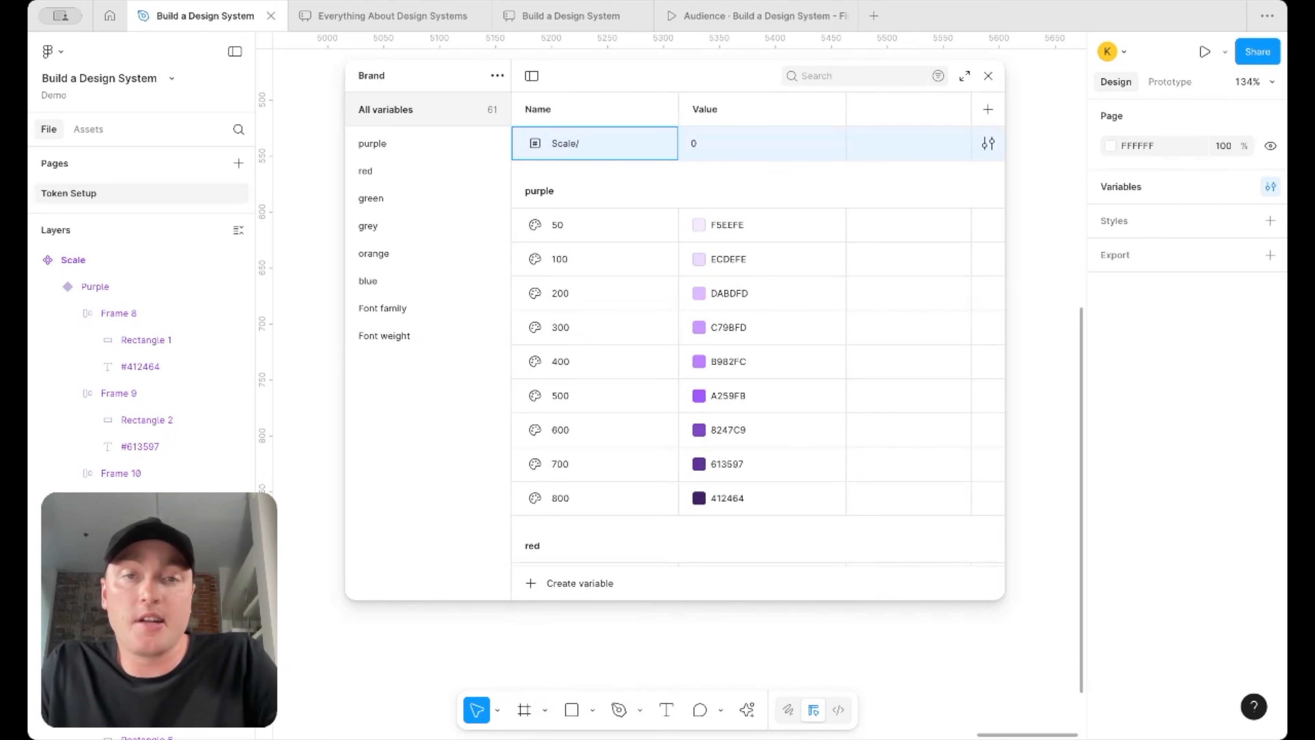
key("Return")
left_click(419, 364)
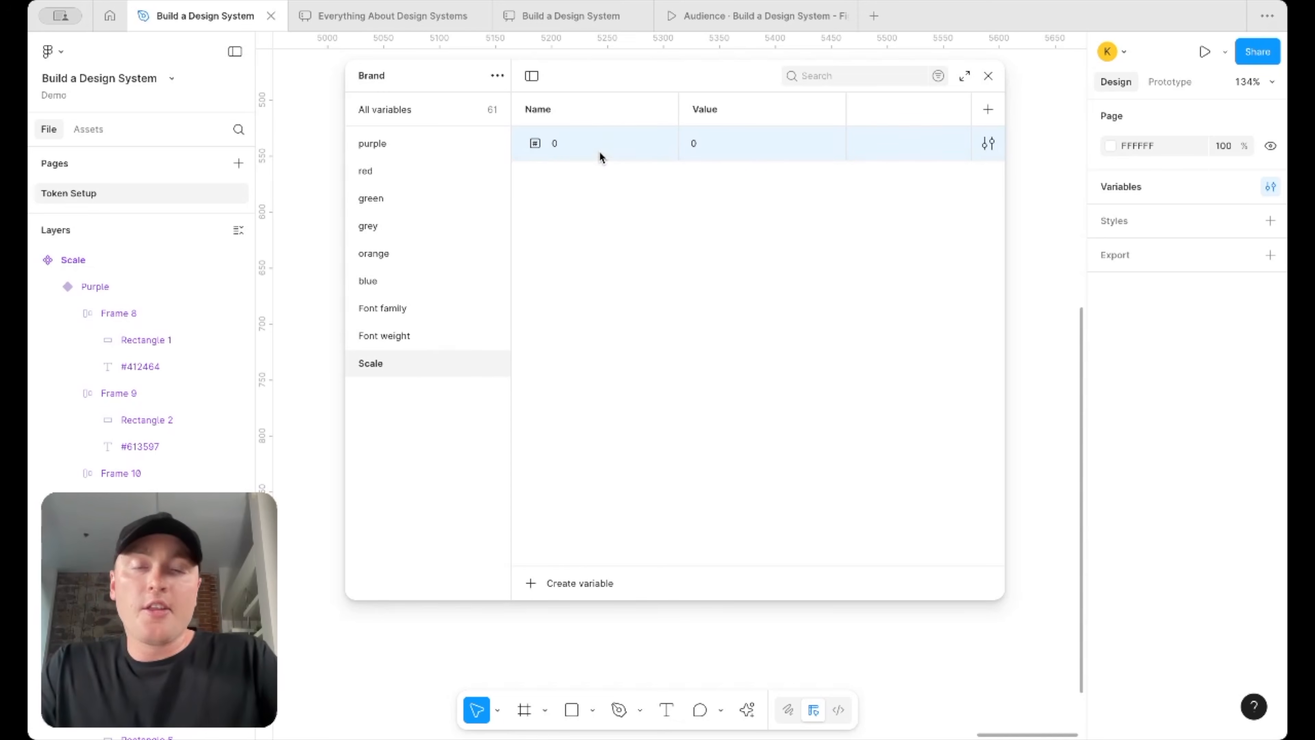
Duplicate the 0 variable in the Scale group, name the copy 100 and set its value to 4
key("shift+Return")
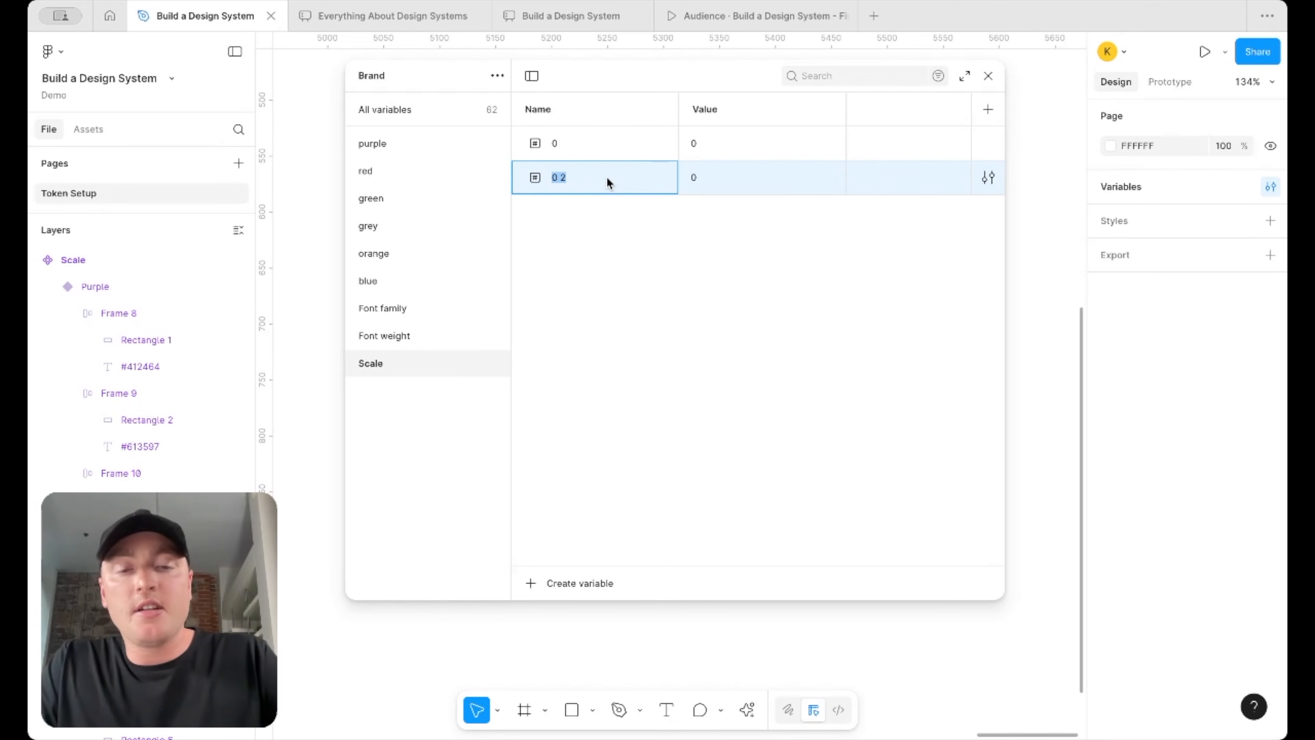
type("100")
key("Return")
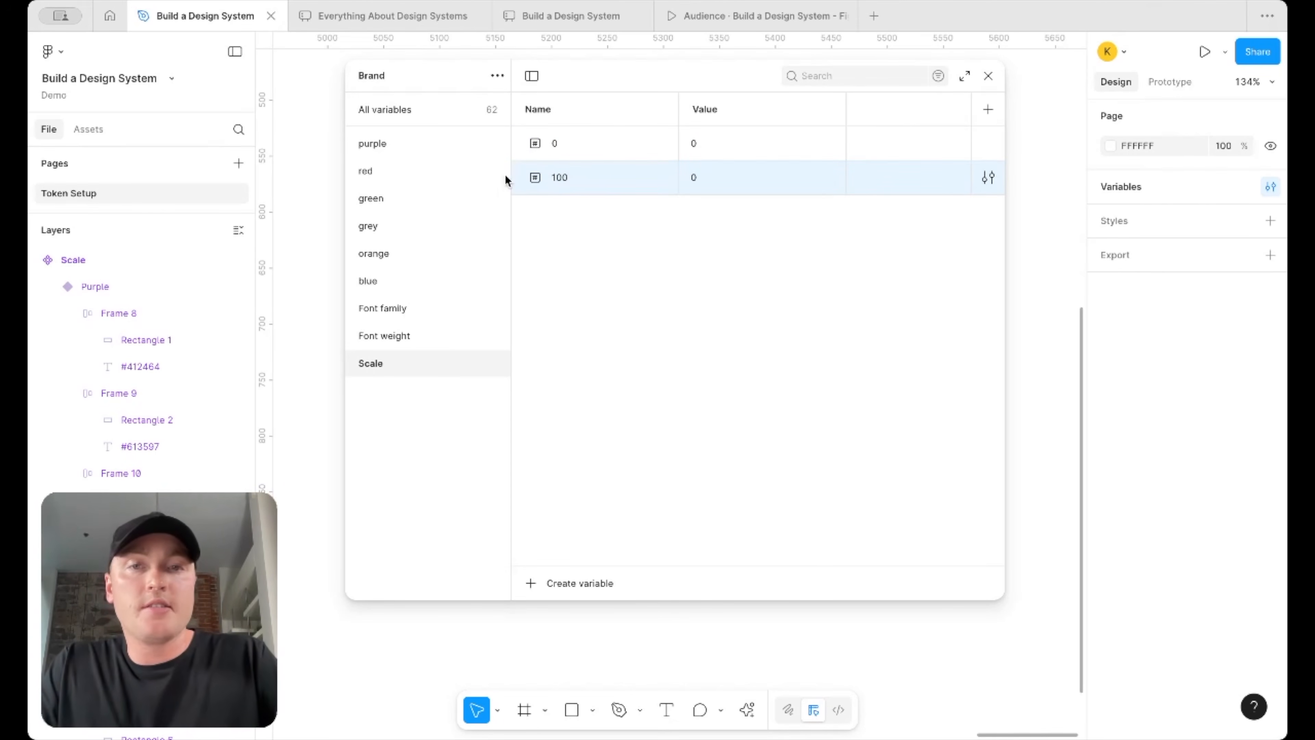
left_click(456, 146)
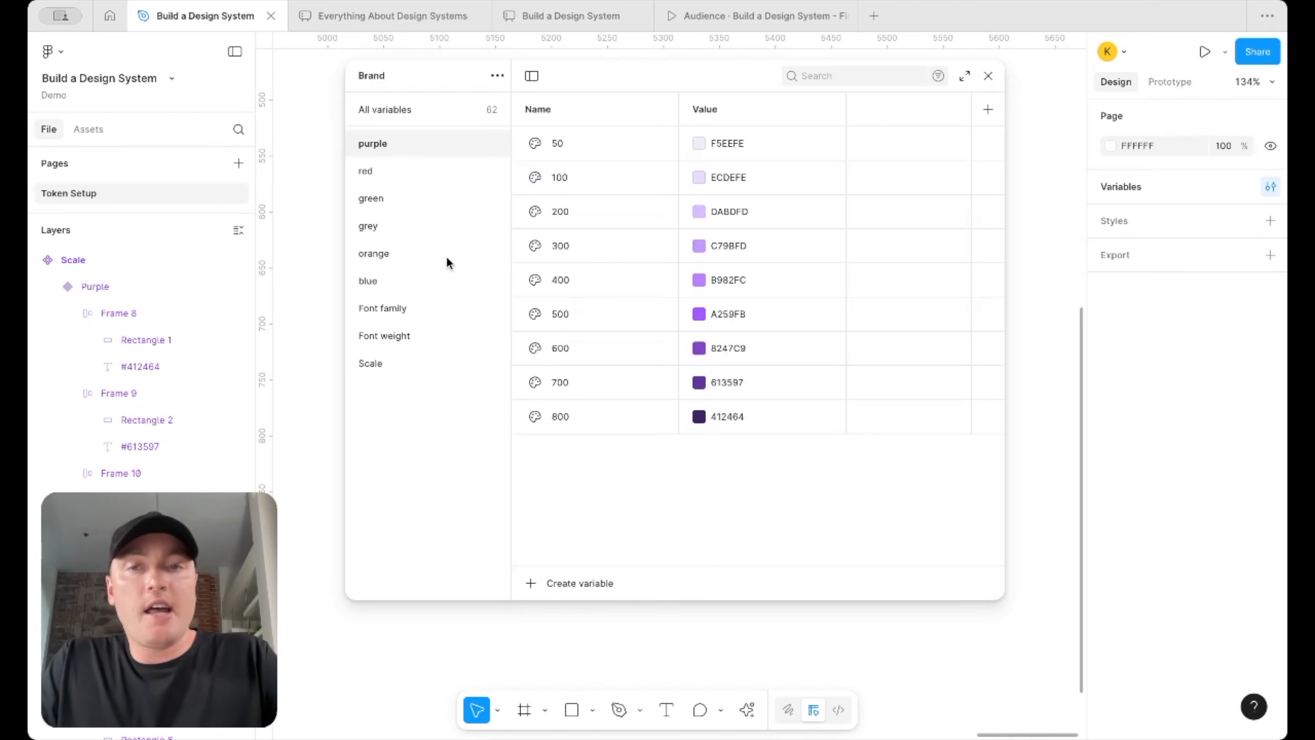
left_click(390, 362)
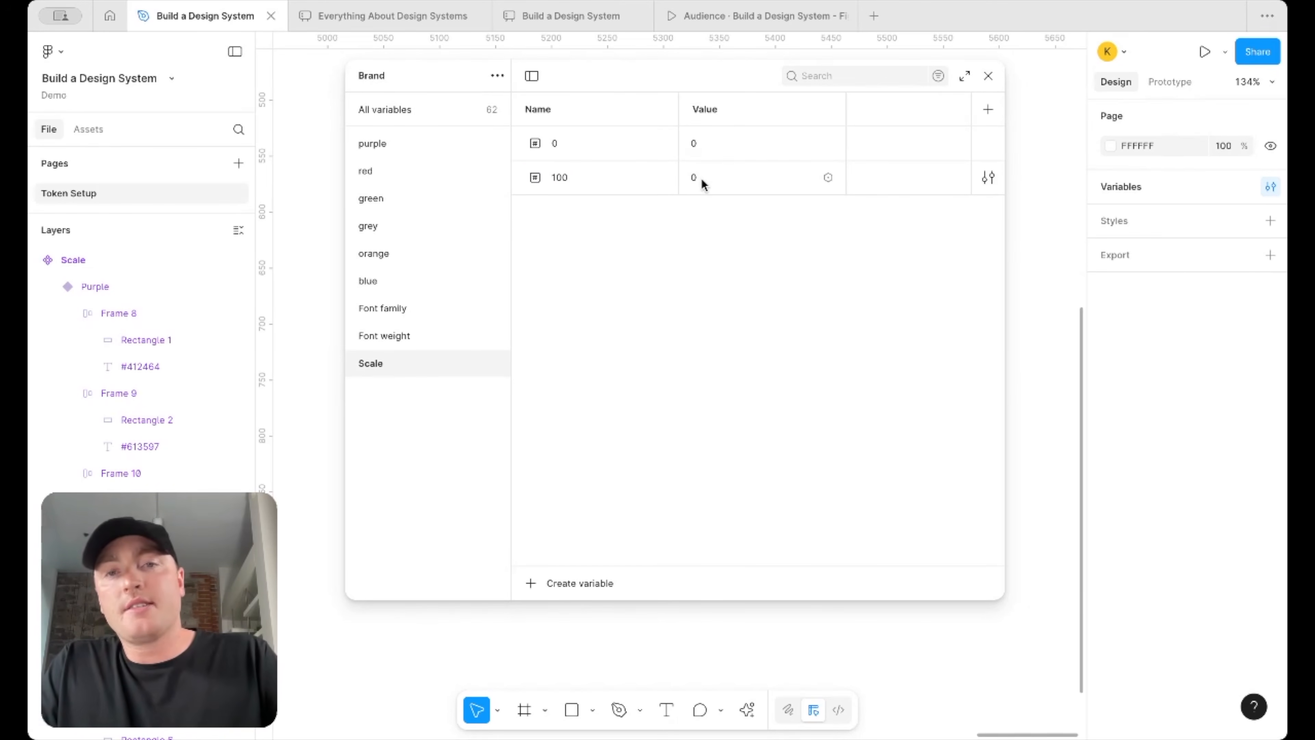
left_click(428, 147)
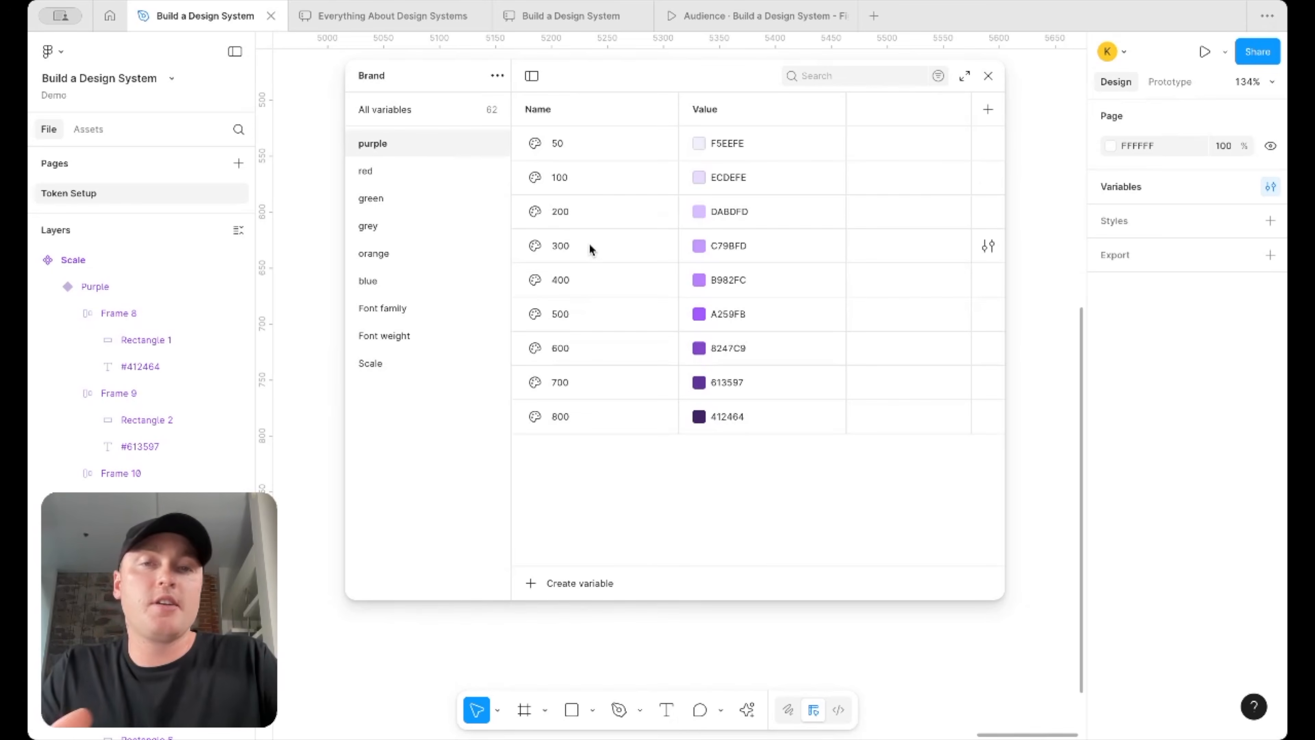
left_click(392, 365)
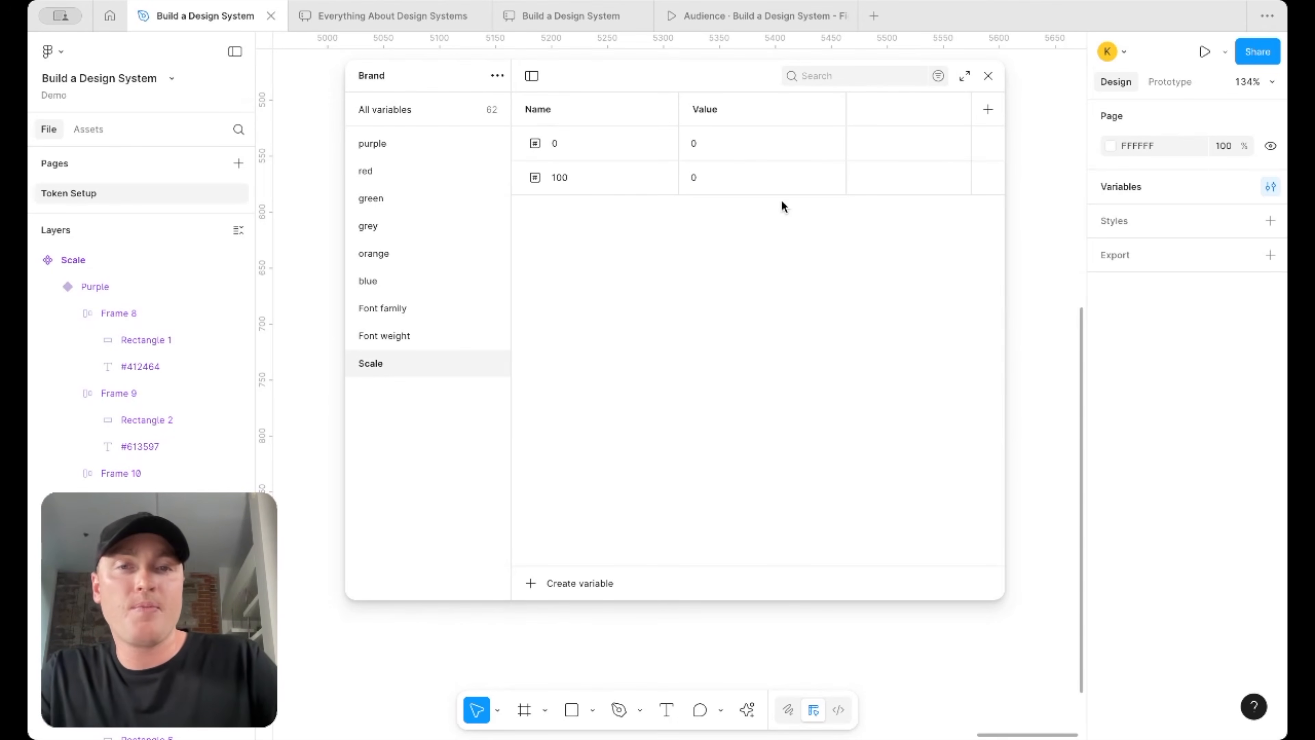
left_click(700, 177)
type("4")
key("Return")
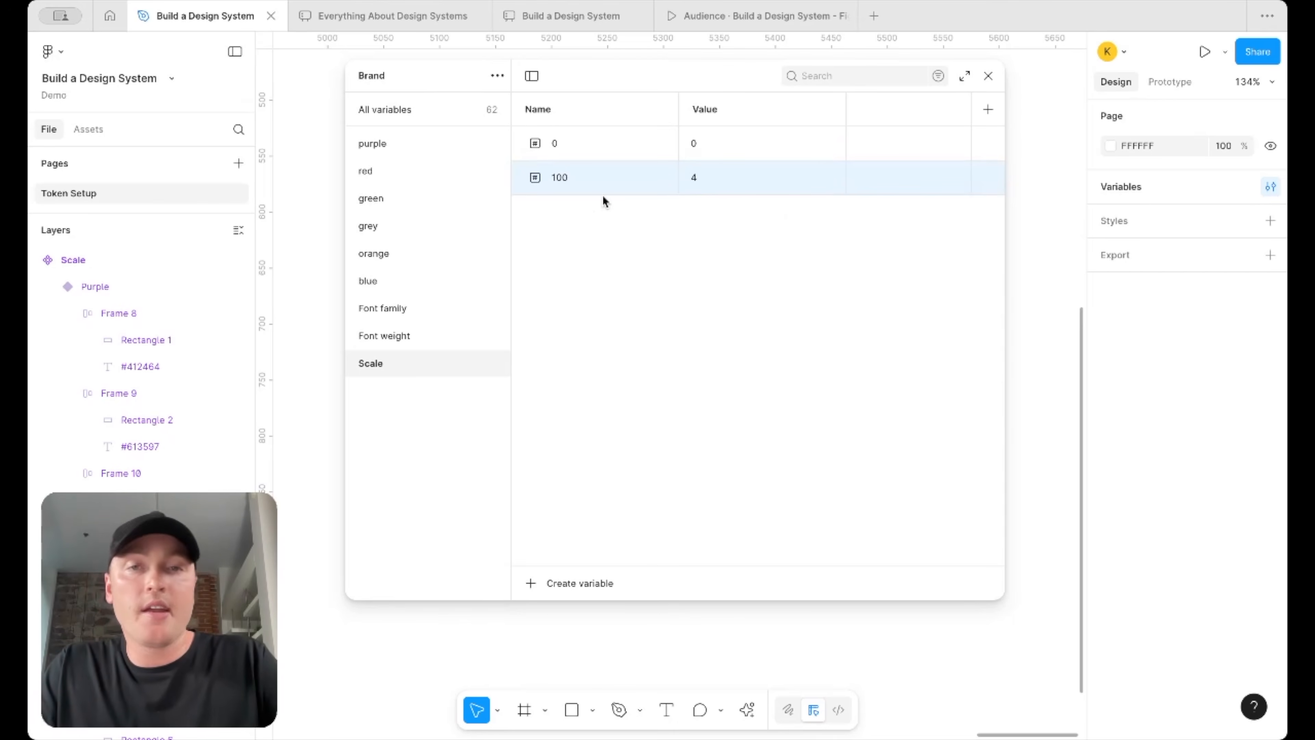
Duplicate the 100 variable in the Scale group, name the copy 200 and set its value to 8
key("shift+Return")
type("200")
key("Return")
left_click(726, 223)
key("BackSpace")
type("8")
key("Return")
Duplicate the 200 variable in the Scale group, name the copy 300 and set its value to 12
key("shift+Return")
type("300")
key("Return")
left_click(734, 250)
key("BackSpace")
type("12")
key("Return")
Duplicate the 300 variable in the Scale group, name the copy 400 and set its value to 16
key("shift+Return")
type("400")
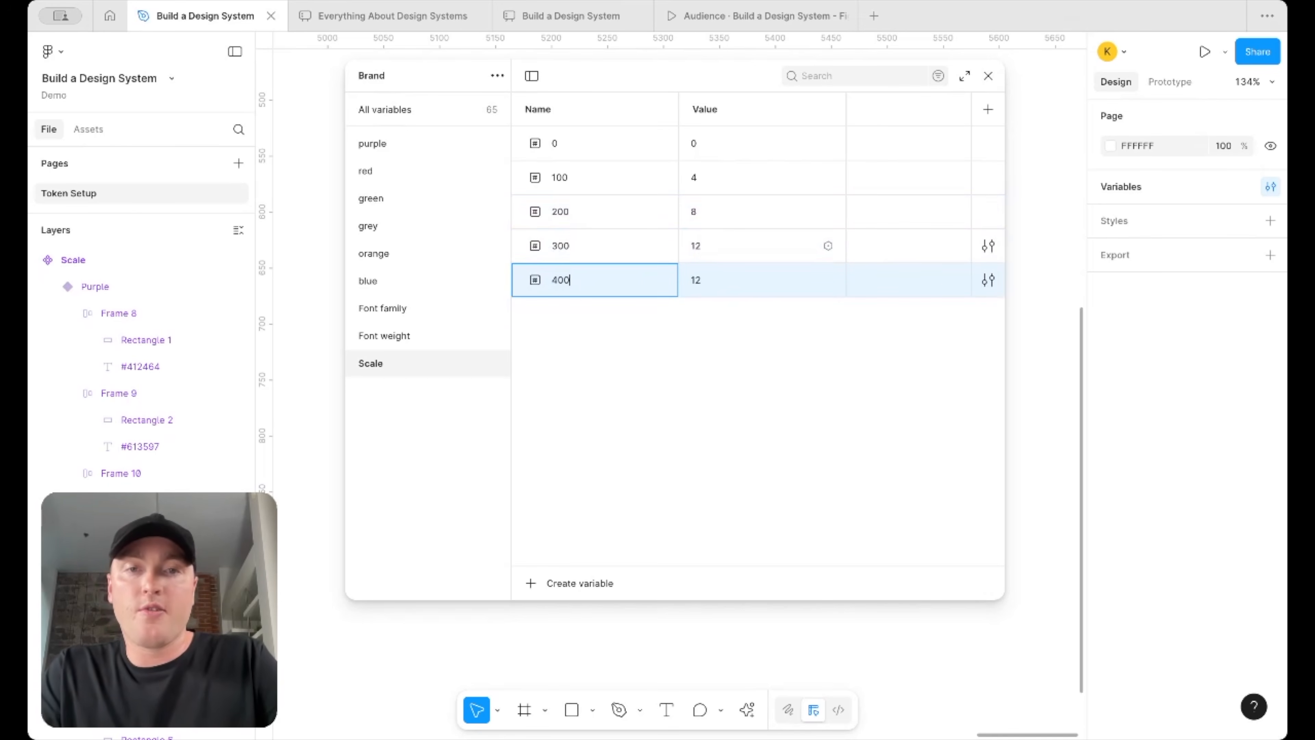
key("Return")
left_click(721, 280)
type("16")
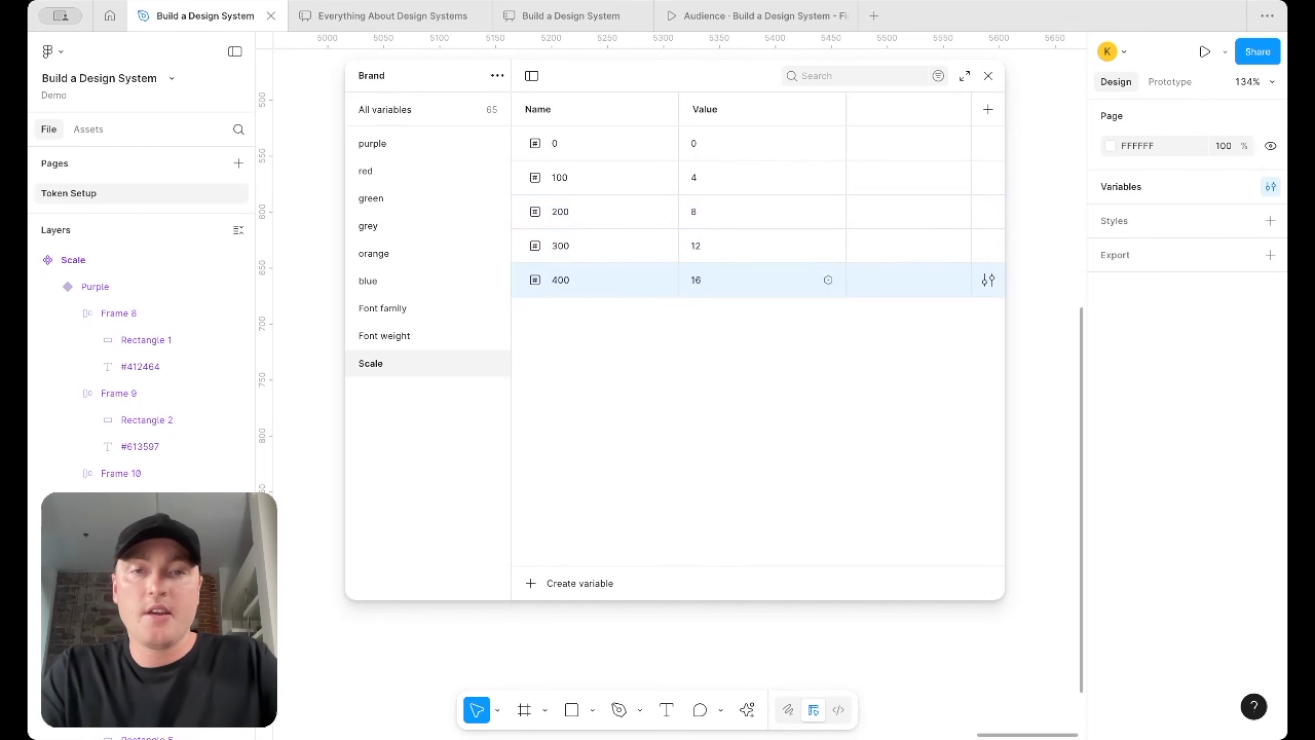
key("Return")
Duplicate the 400 variable in the Scale group, name the copy 500 and set its value to 20
key("shift+Return")
type("500")
key("Return")
left_click(710, 314)
type("20")
key("Return")
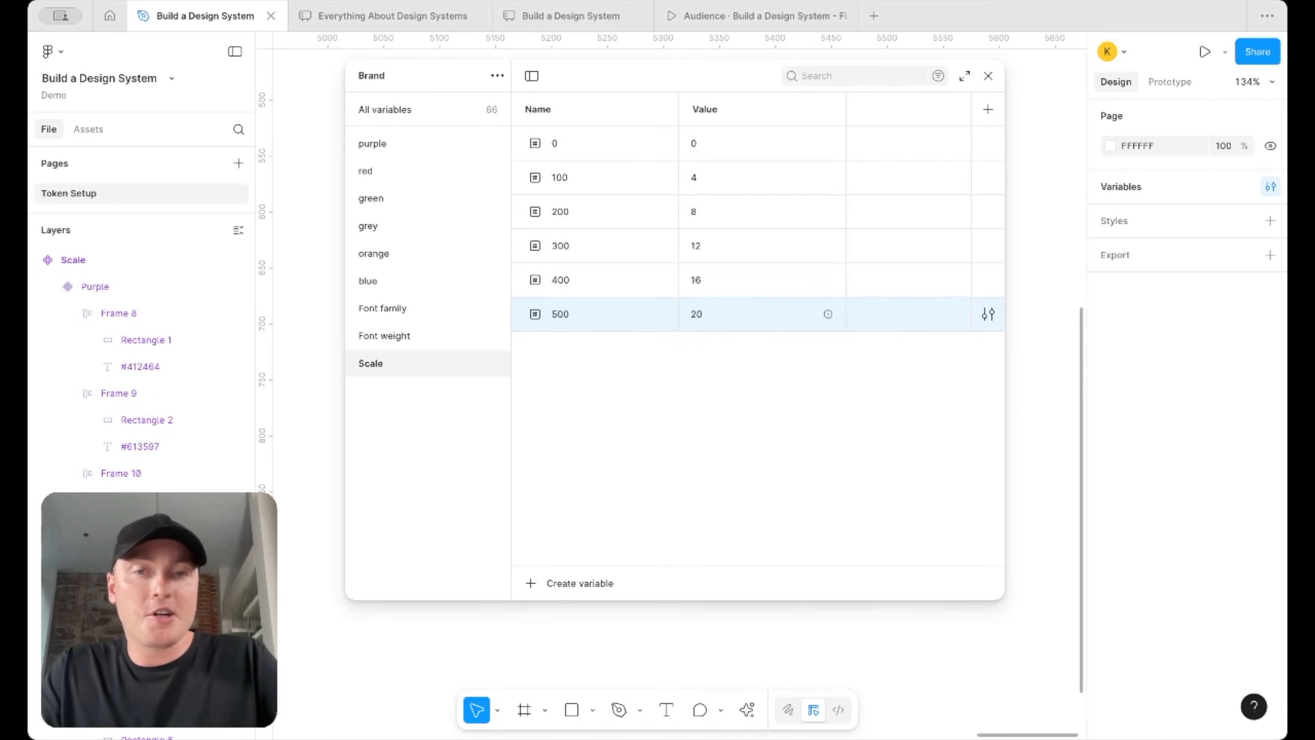
Duplicate the 500 variable in the Scale group, name the copy 600 and set its value to 24
key("shift+Return")
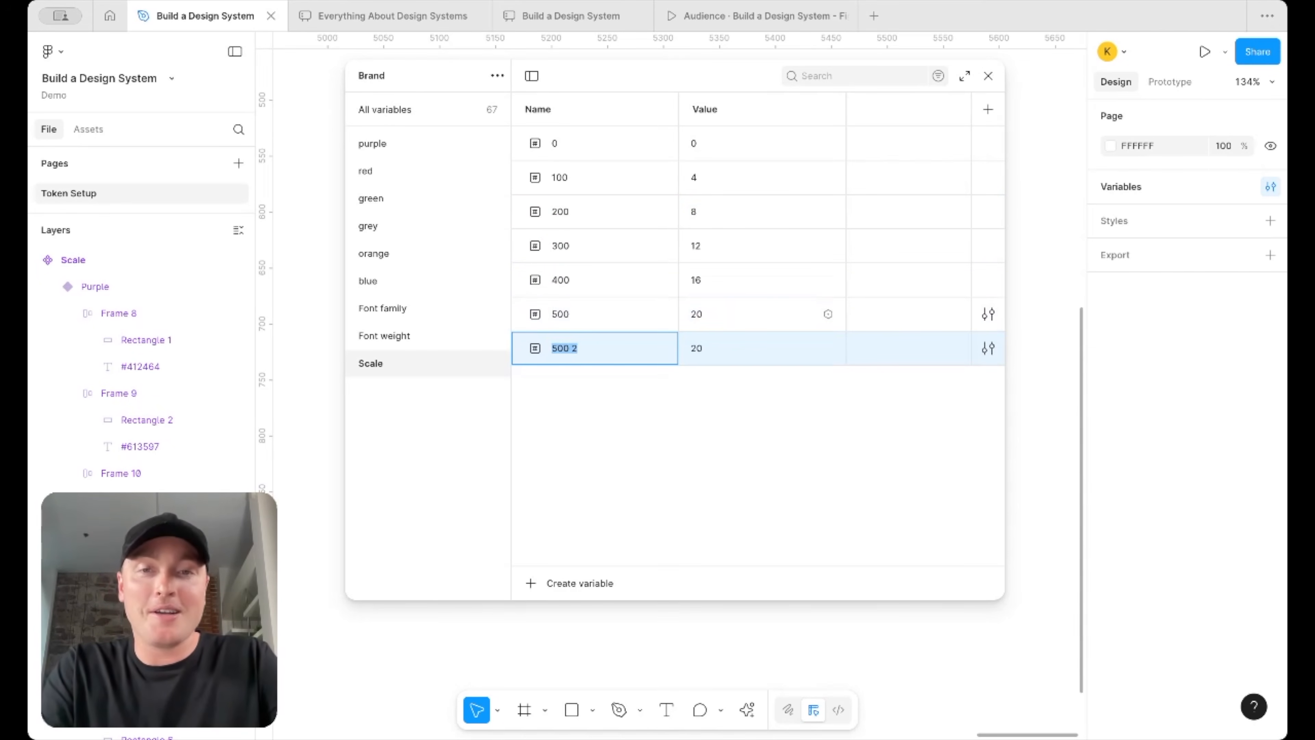
type("600")
left_click(699, 347)
type("23")
key("BackSpace")
type("4")
key("Return")
Duplicate the 600 variable in the Scale group, name the copy 700 and set its value to 28
key("shift+Return")
type("700")
key("Return")
left_click(700, 382)
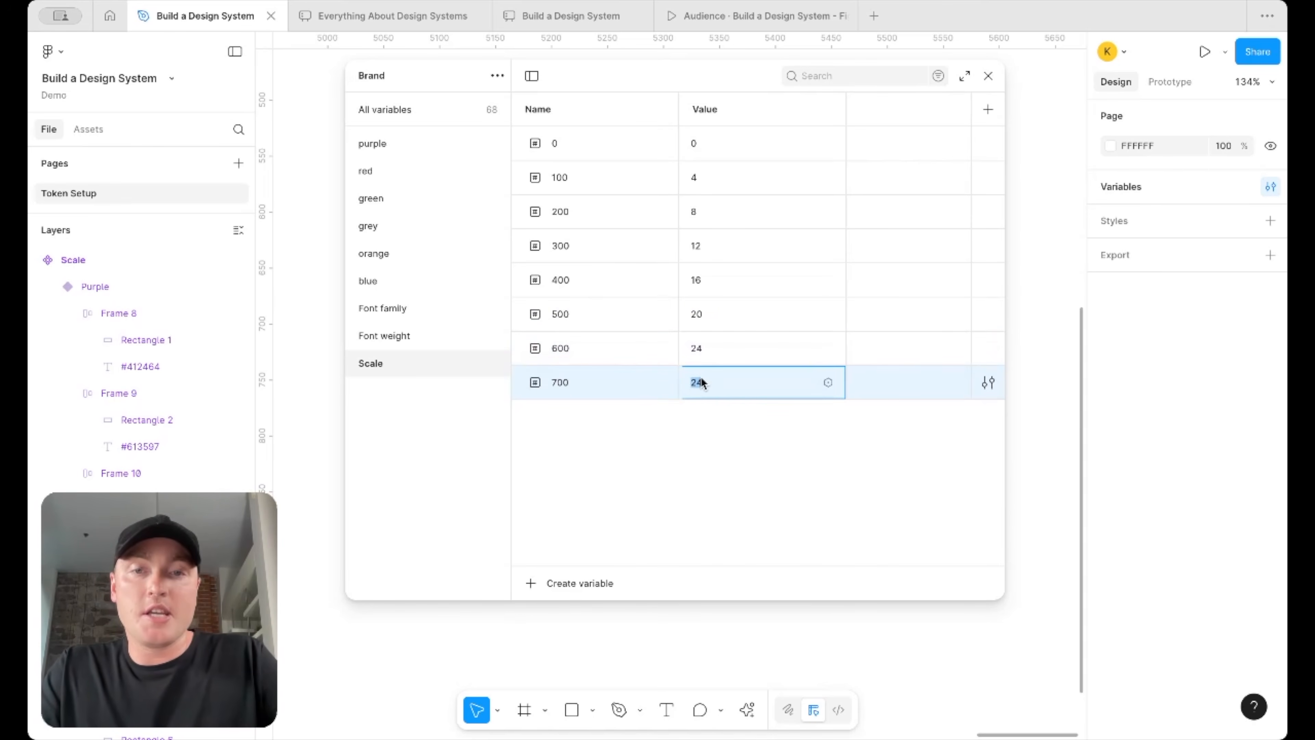
type("28")
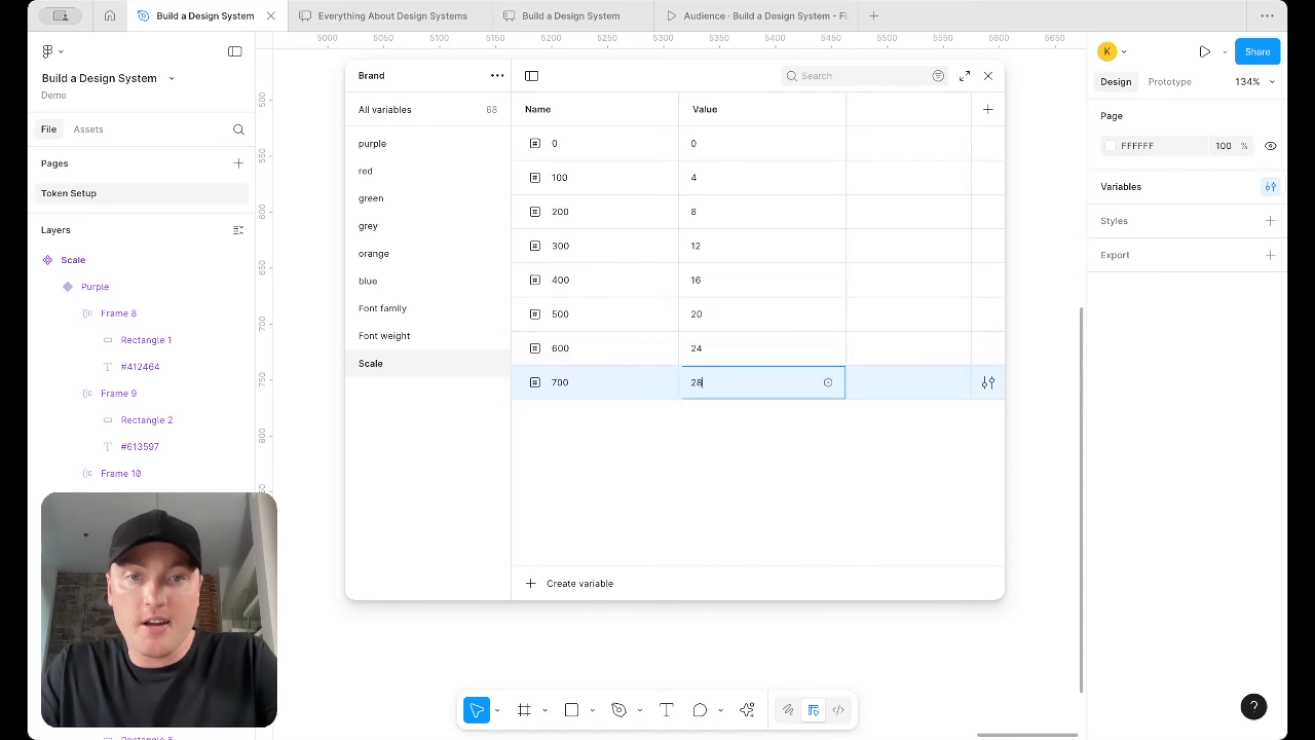
key("Return")
Duplicate the 700 variable in the Scale group, name the copy 800 and set its value to 32
key("shift+Return")
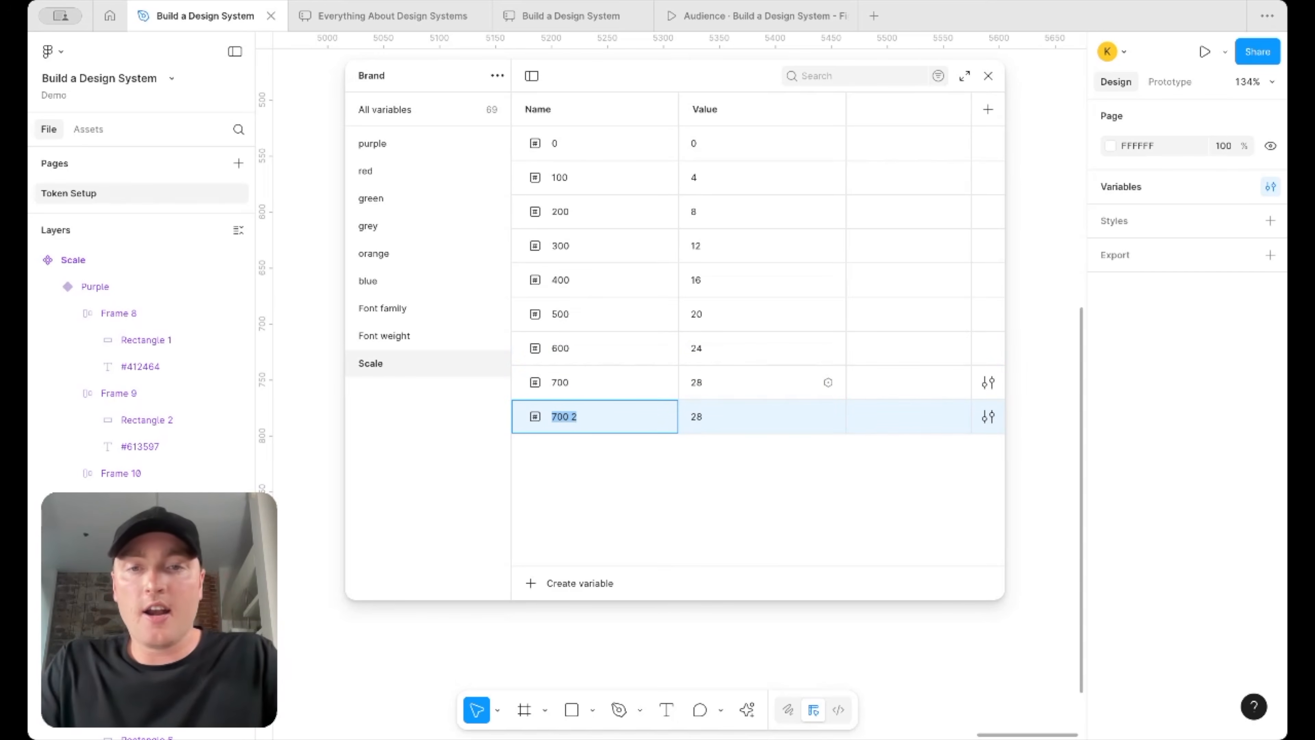
type("800")
left_click(711, 420)
type("32")
key("Return")
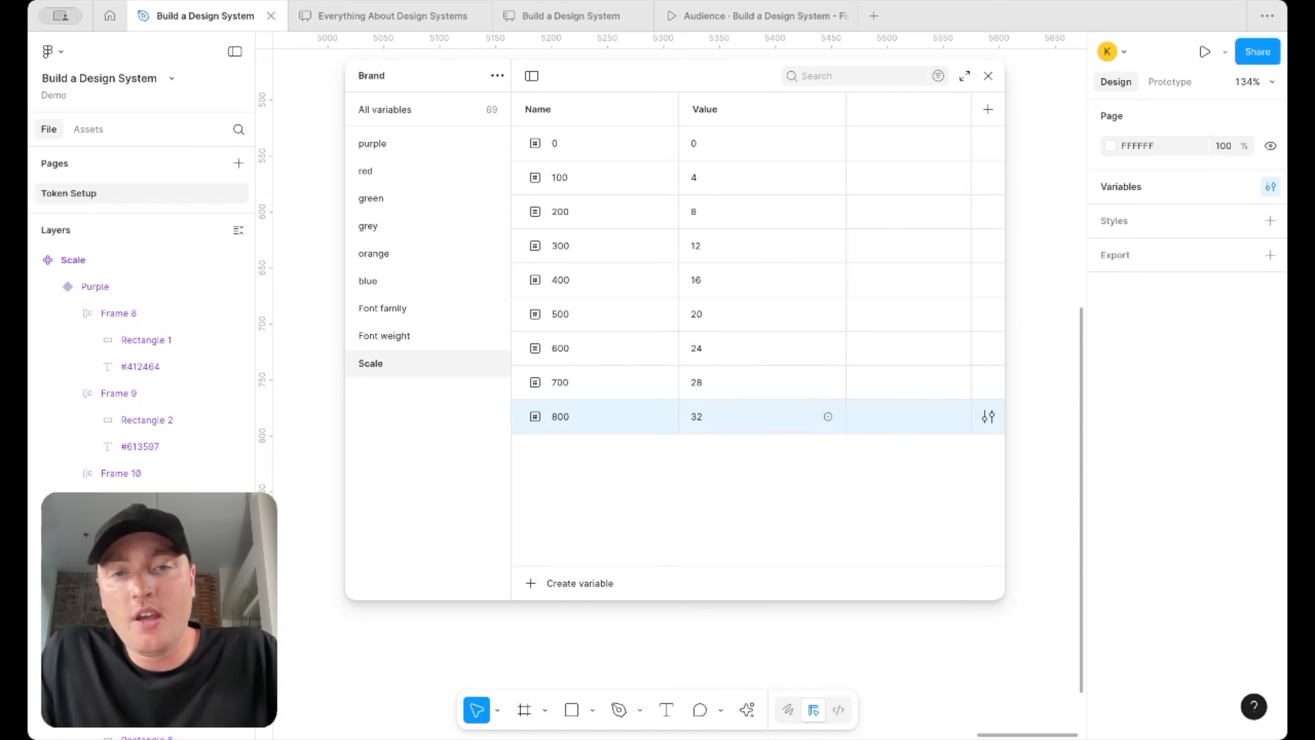
Duplicate the 0 variable in the Scale group, name the copy 25 and set its value to 1
left_click(651, 151)
key("shift+Return")
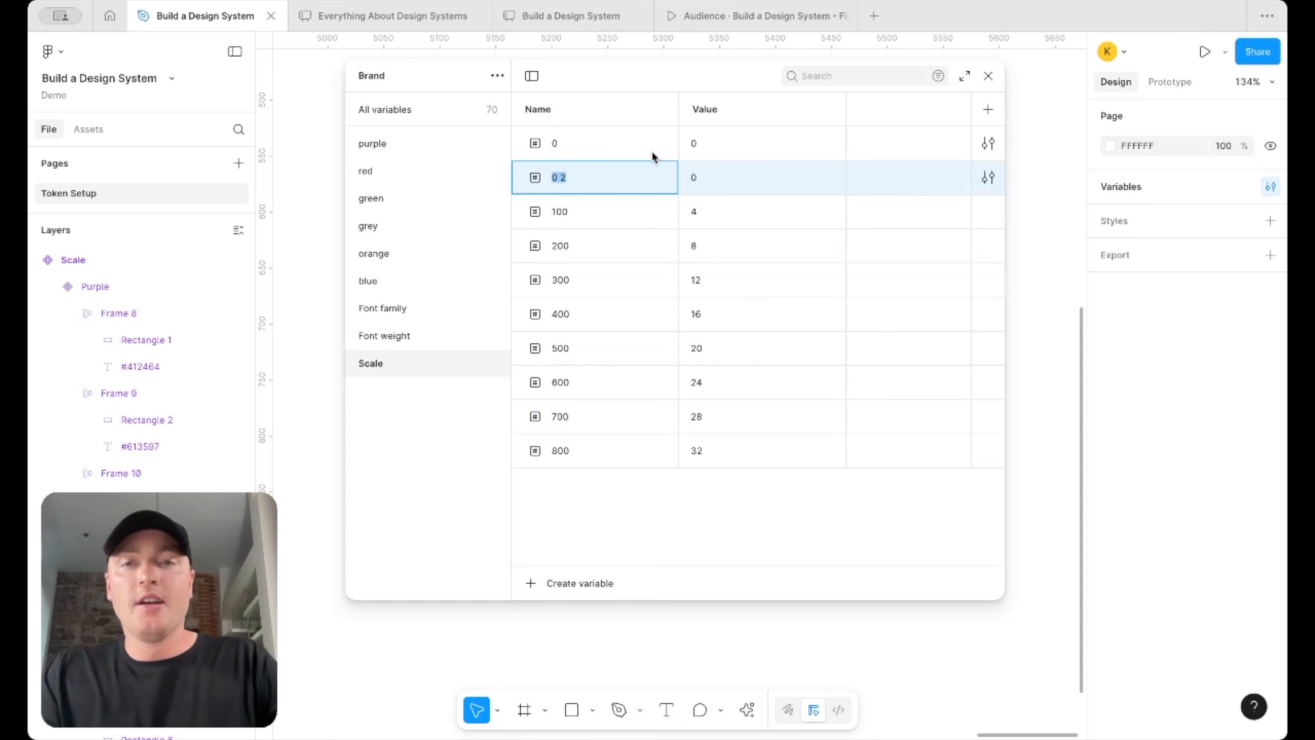
type("25")
key("Return")
left_click(757, 178)
type("1")
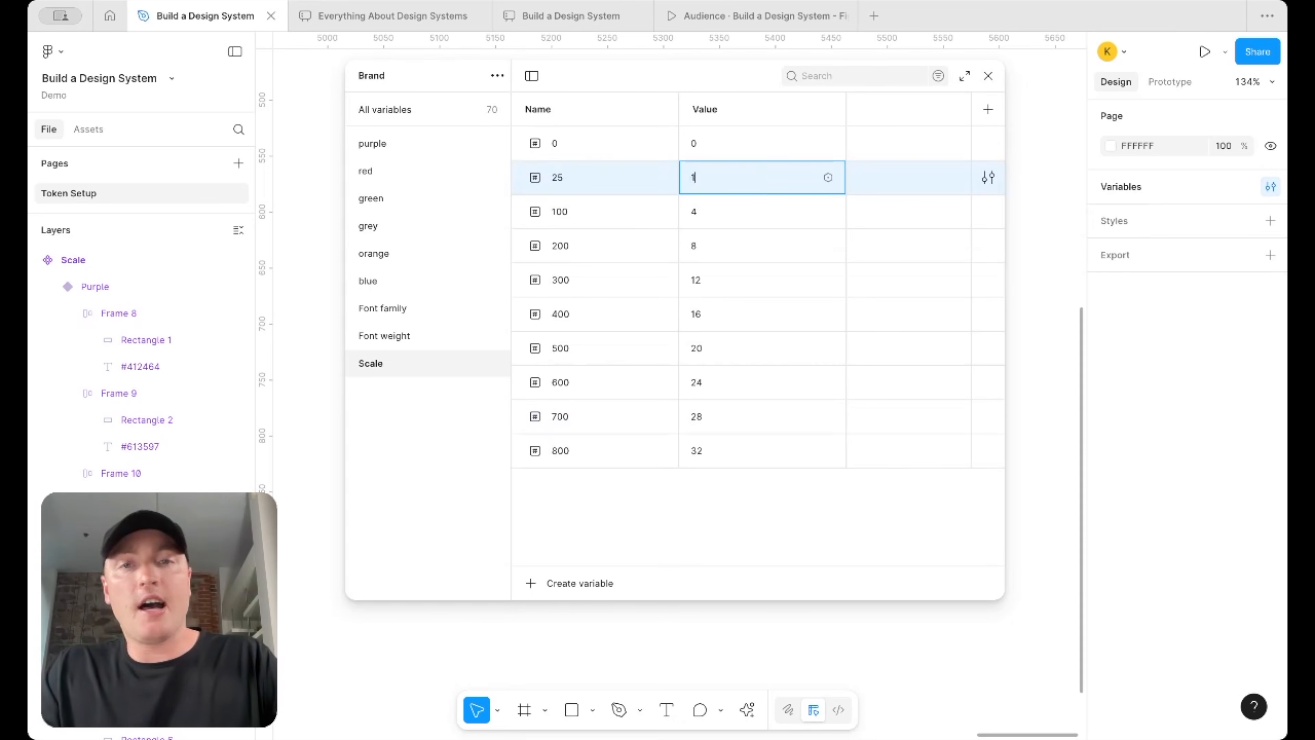
key("Return")
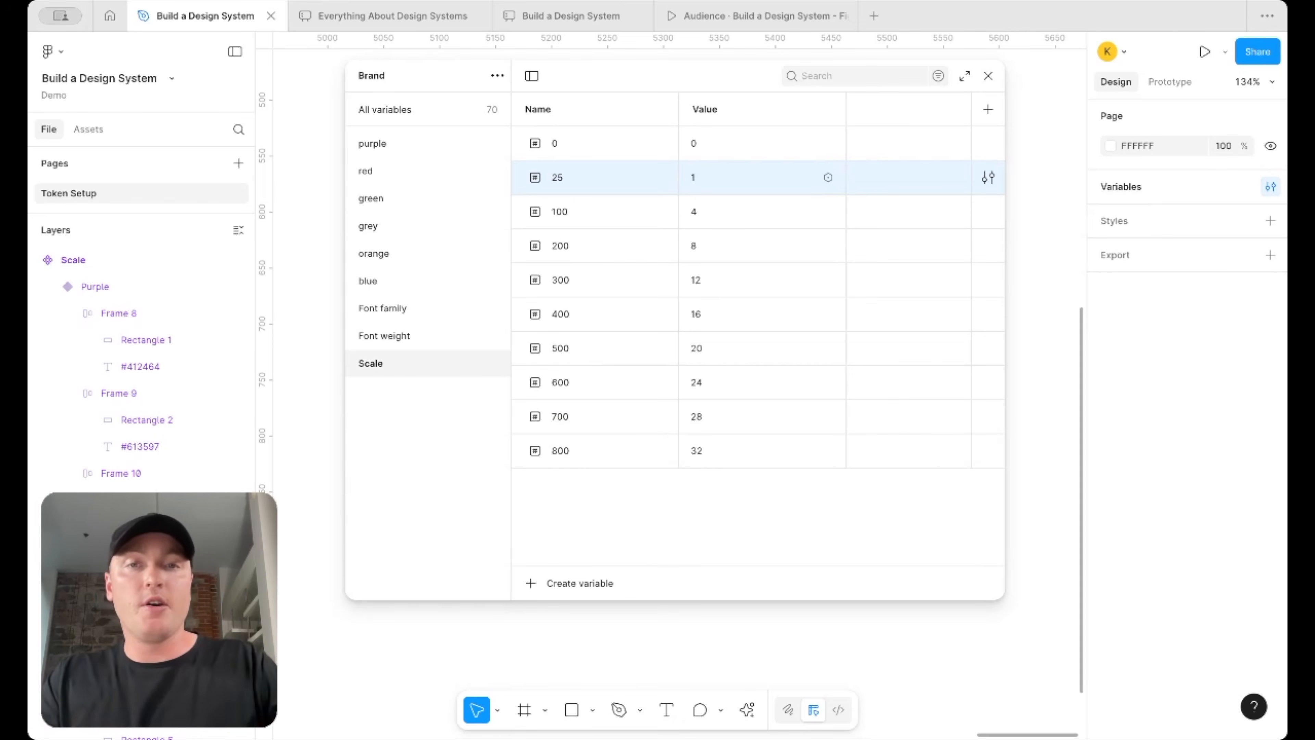
Duplicate the 25 variable in the Scale group, name the copy 50 and set its value to 2
key("shift+Return")
type("50")
key("Return")
left_click(714, 212)
type("2")
key("Return")
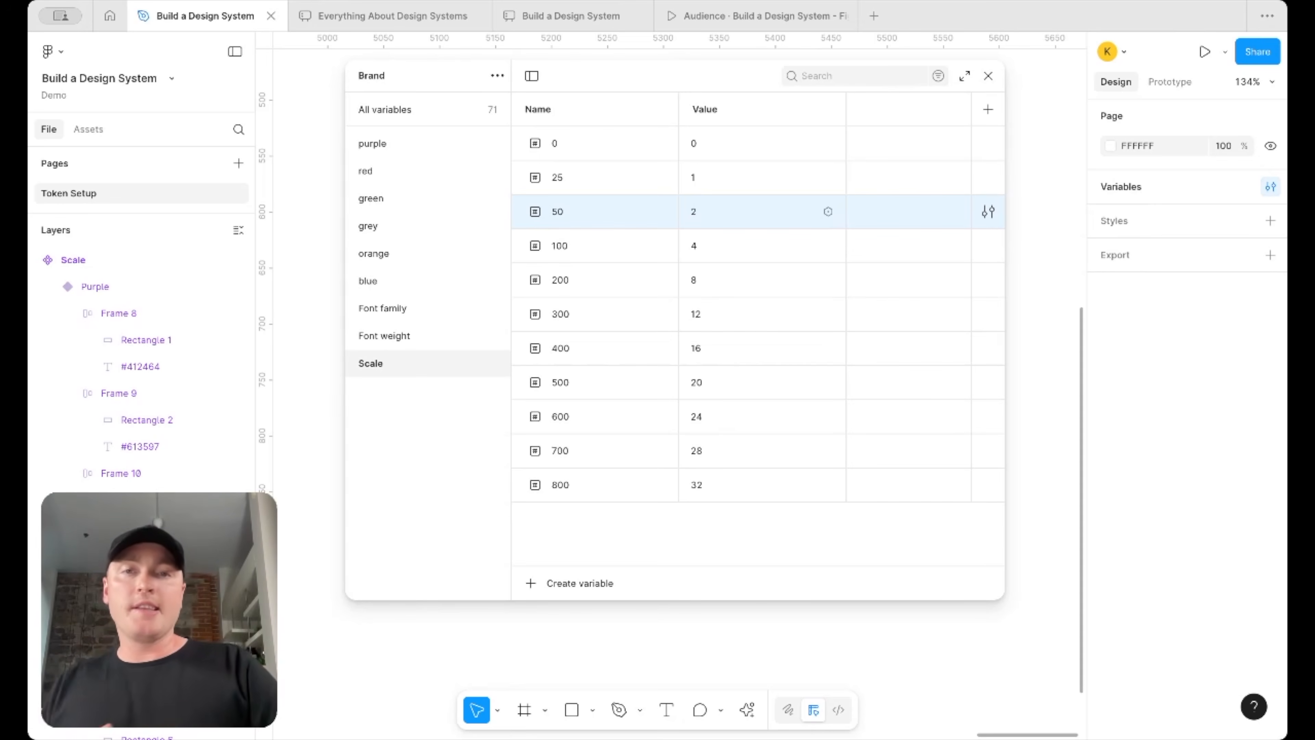
Try out a duplicate of the 50 variable with a value of 3, and delete that duplicate
key("super+d")
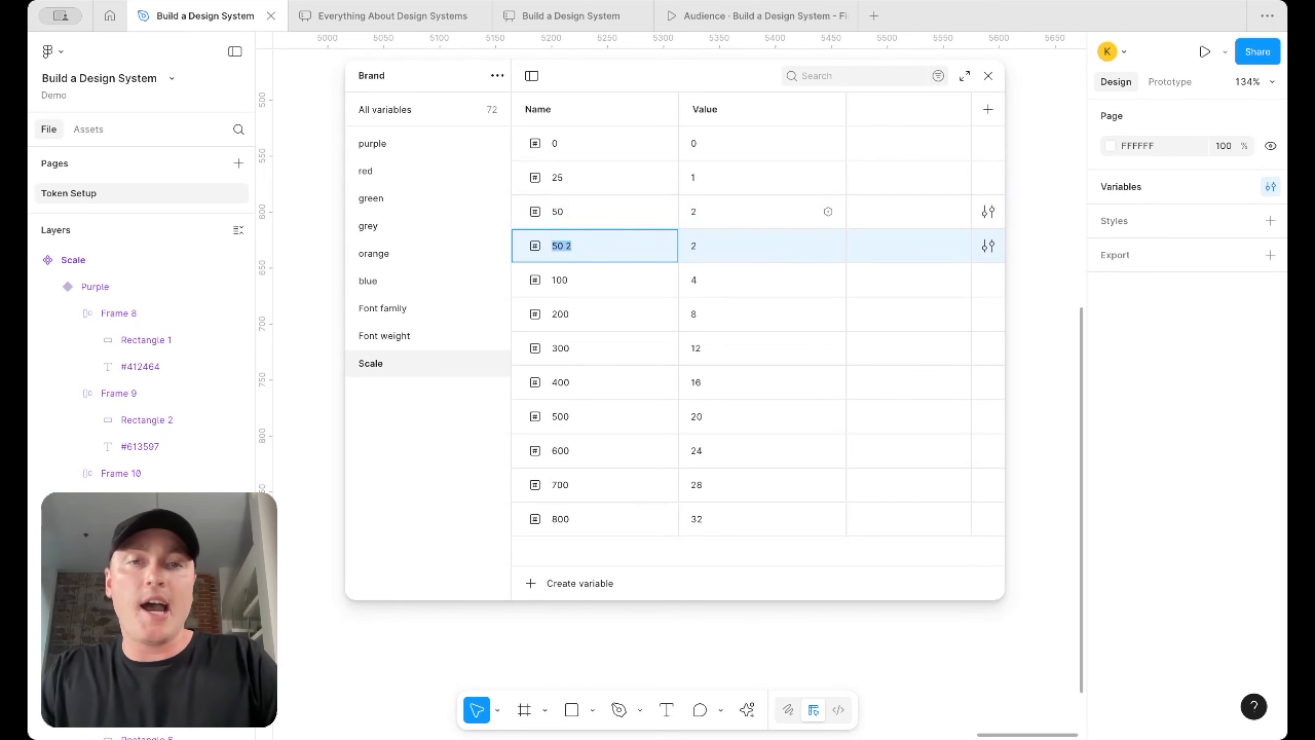
left_click(698, 246)
type("3")
key("Return")
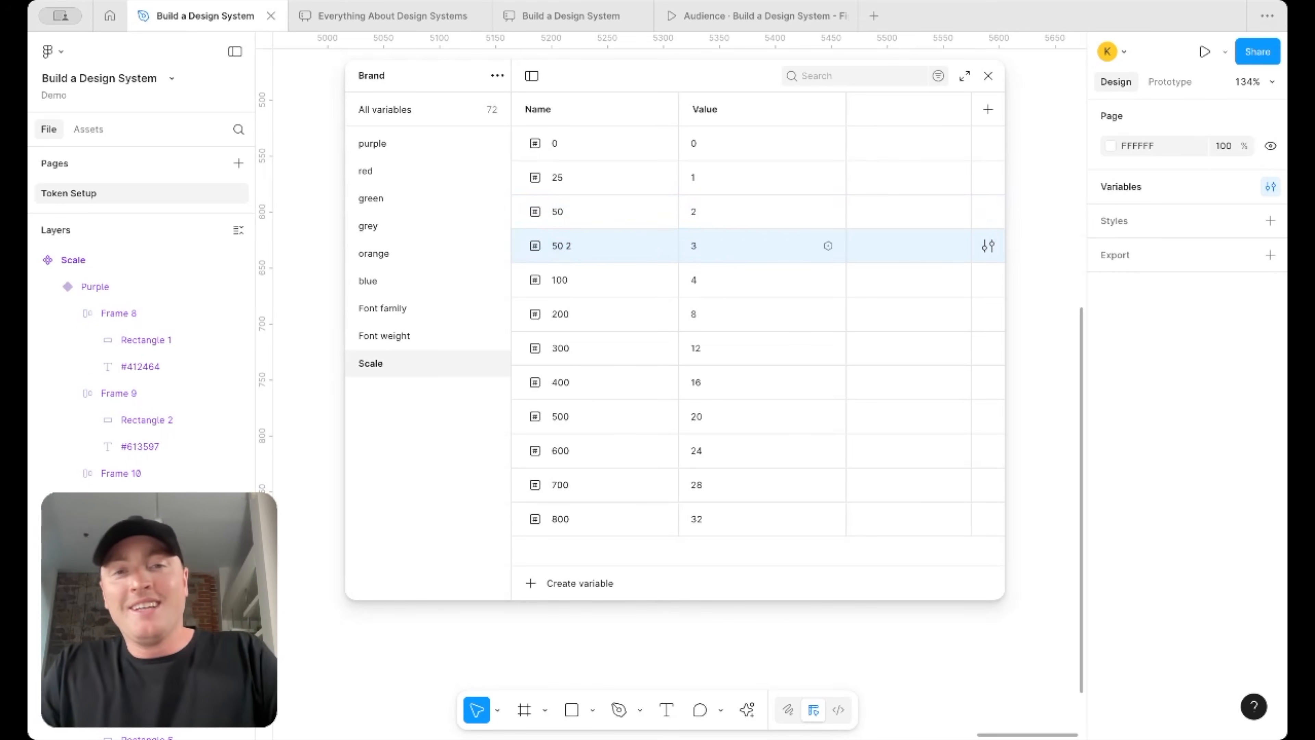
right_click(648, 247)
left_click(689, 386)
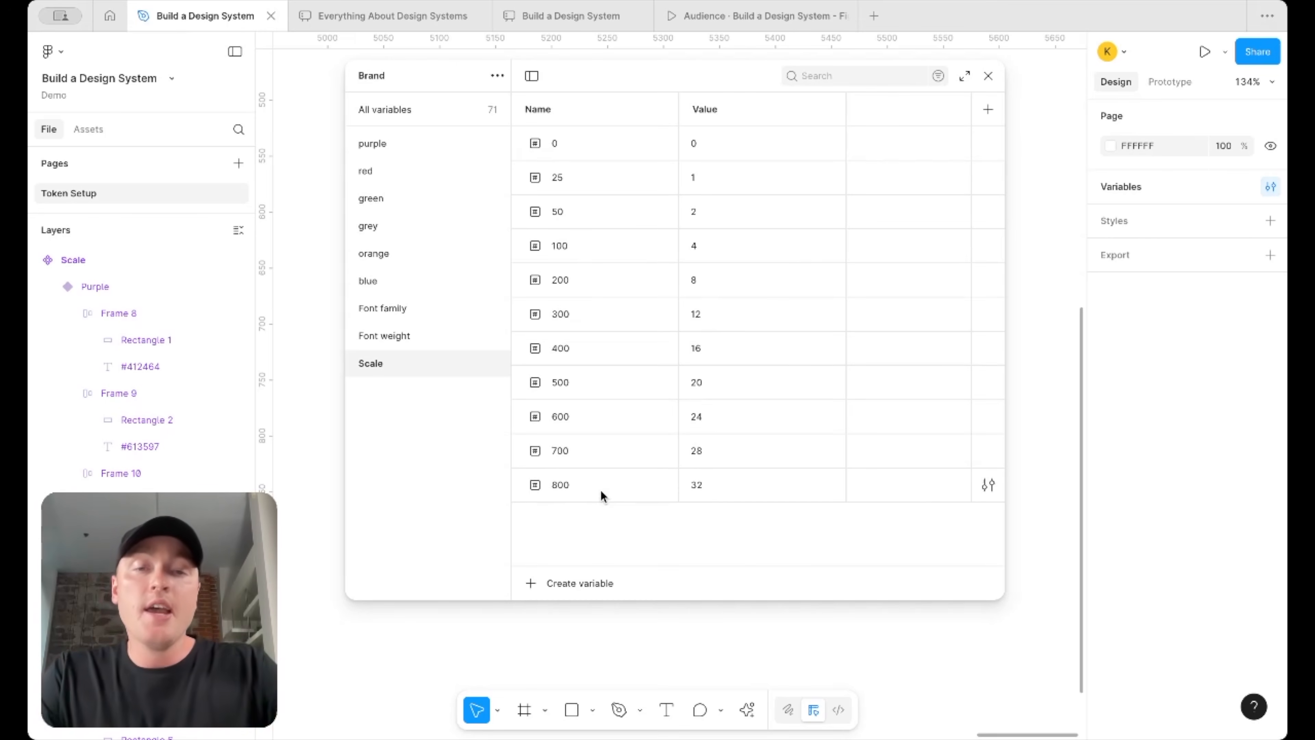
Duplicate the 800 variable in the Scale group, name the copy 900 and set its value to 40
left_click(594, 494)
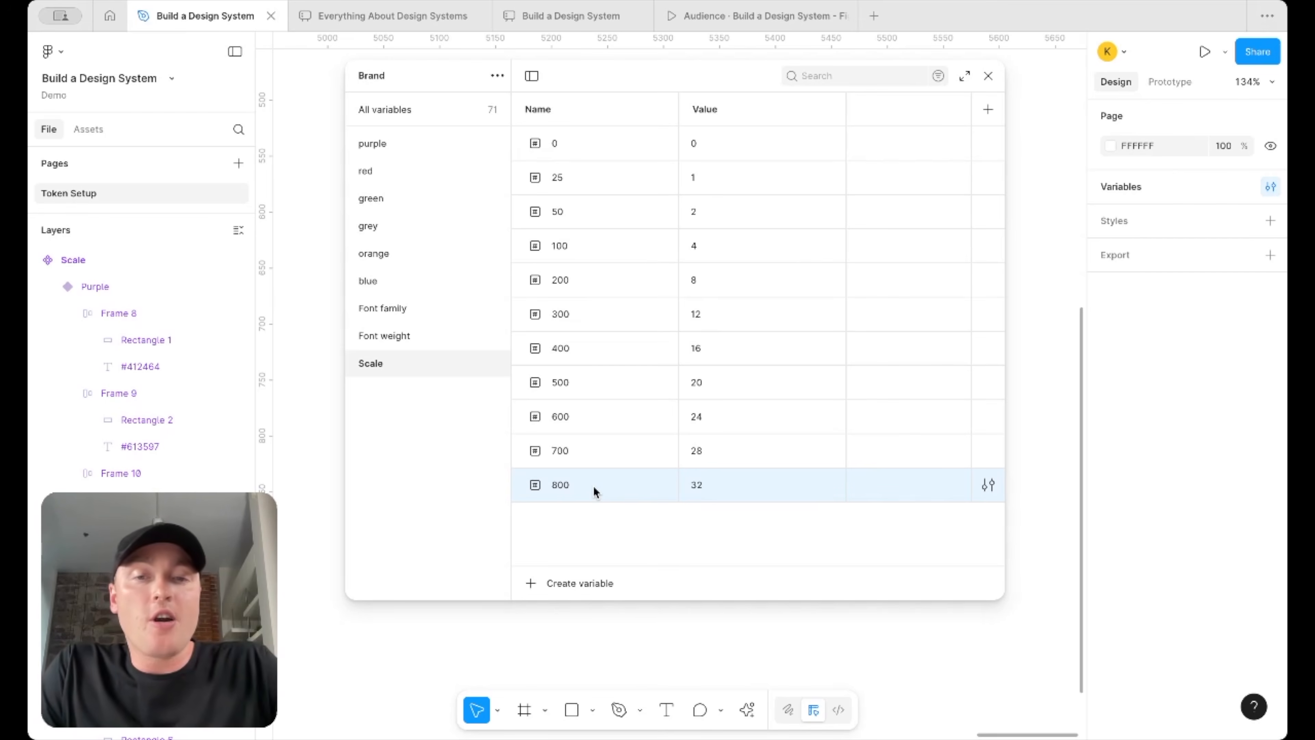
key("ctrl+d")
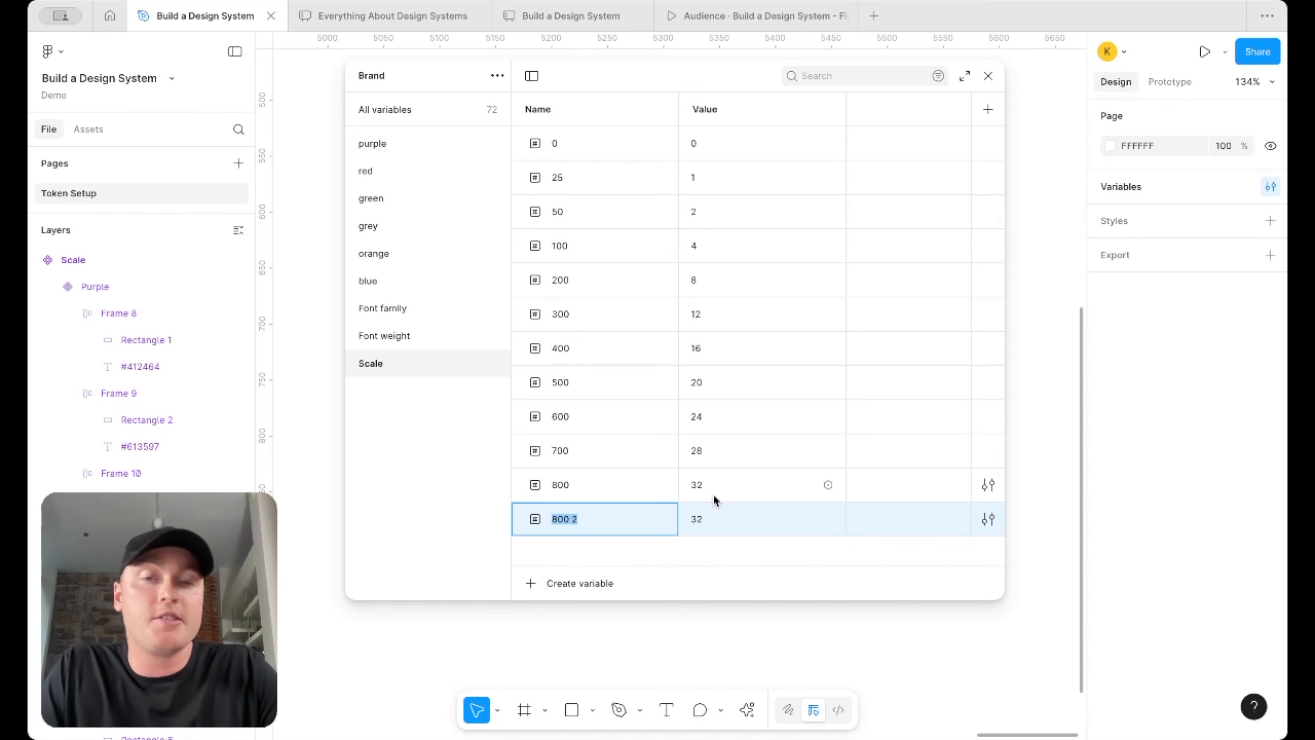
type("900")
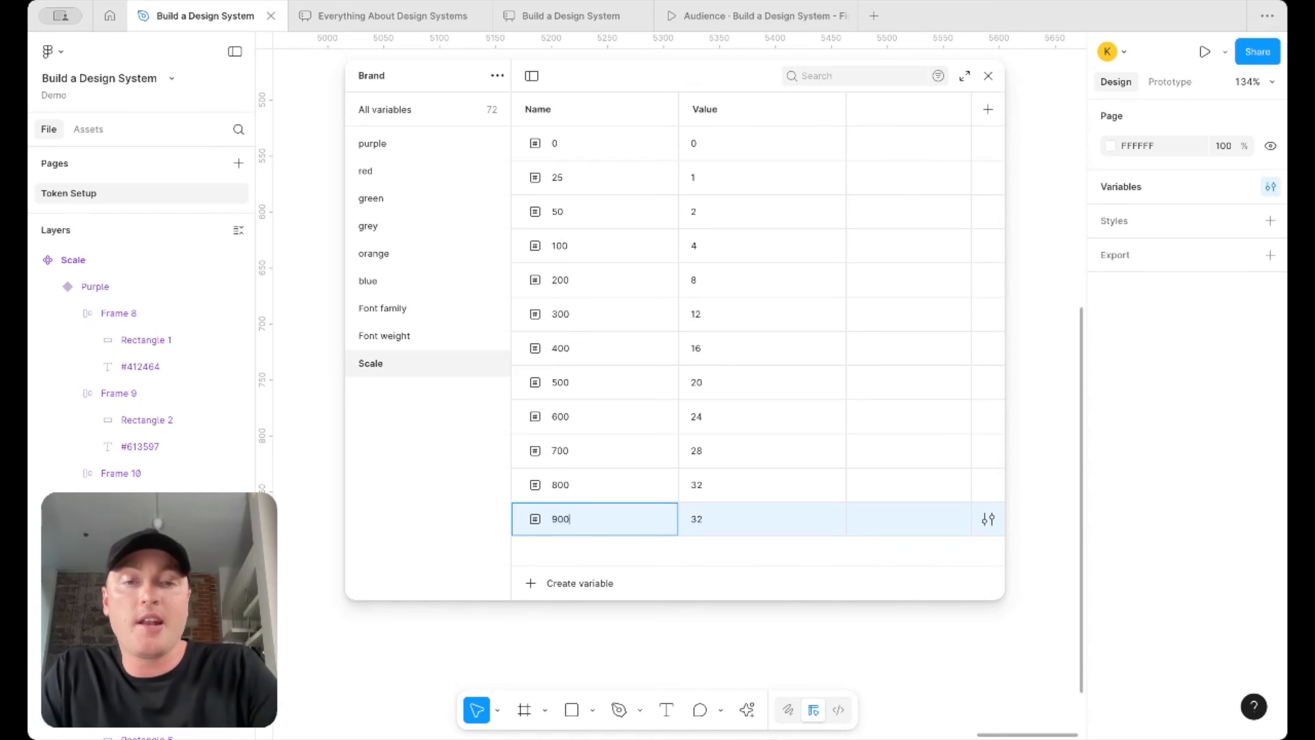
left_click(731, 518)
type("40")
key("Return")
Duplicate the 900 variable in the Scale group, name the copy 1000 and set its value to 48
key("ctrl+d")
type("1000")
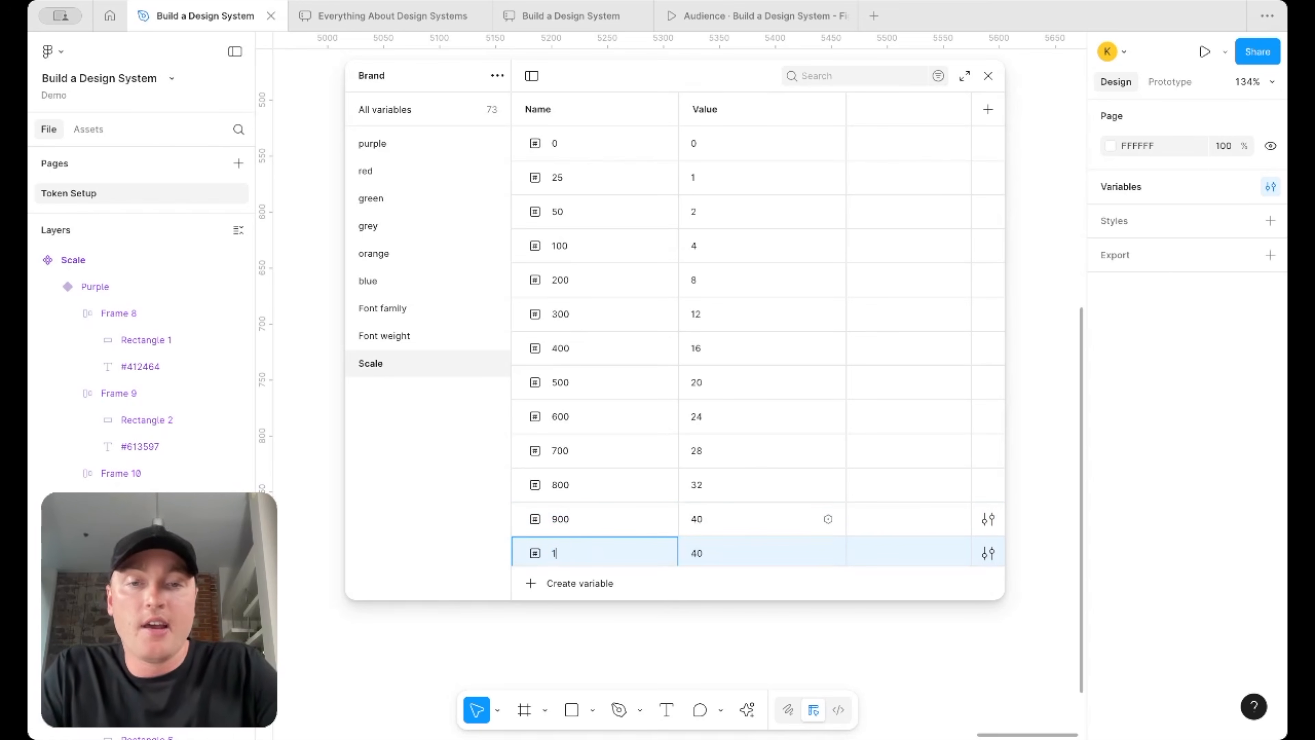
left_click(713, 550)
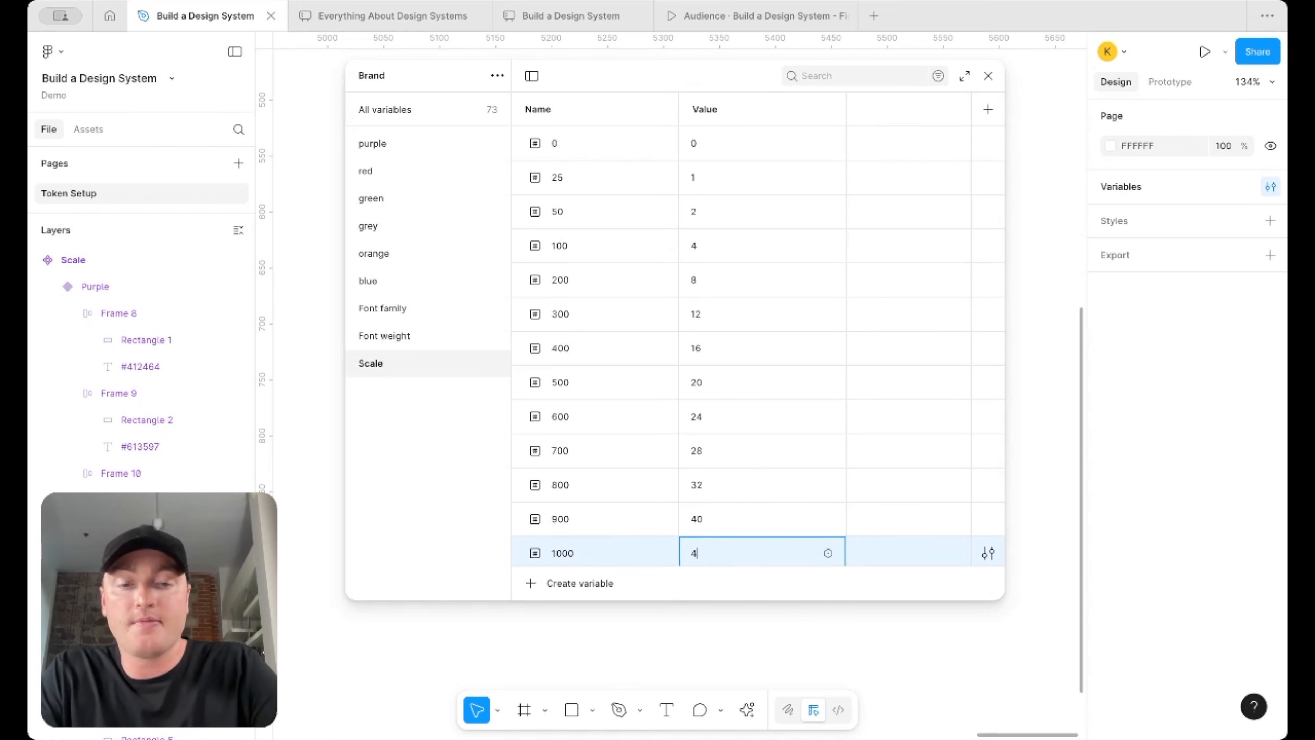
type("48")
key("Return")
Duplicate the 1000 variable in the Scale group, name the copy 1100 and set its value to 64
scroll(695, 478, "down", 1)
key("ctrl+d")
type("1100")
left_click(707, 549)
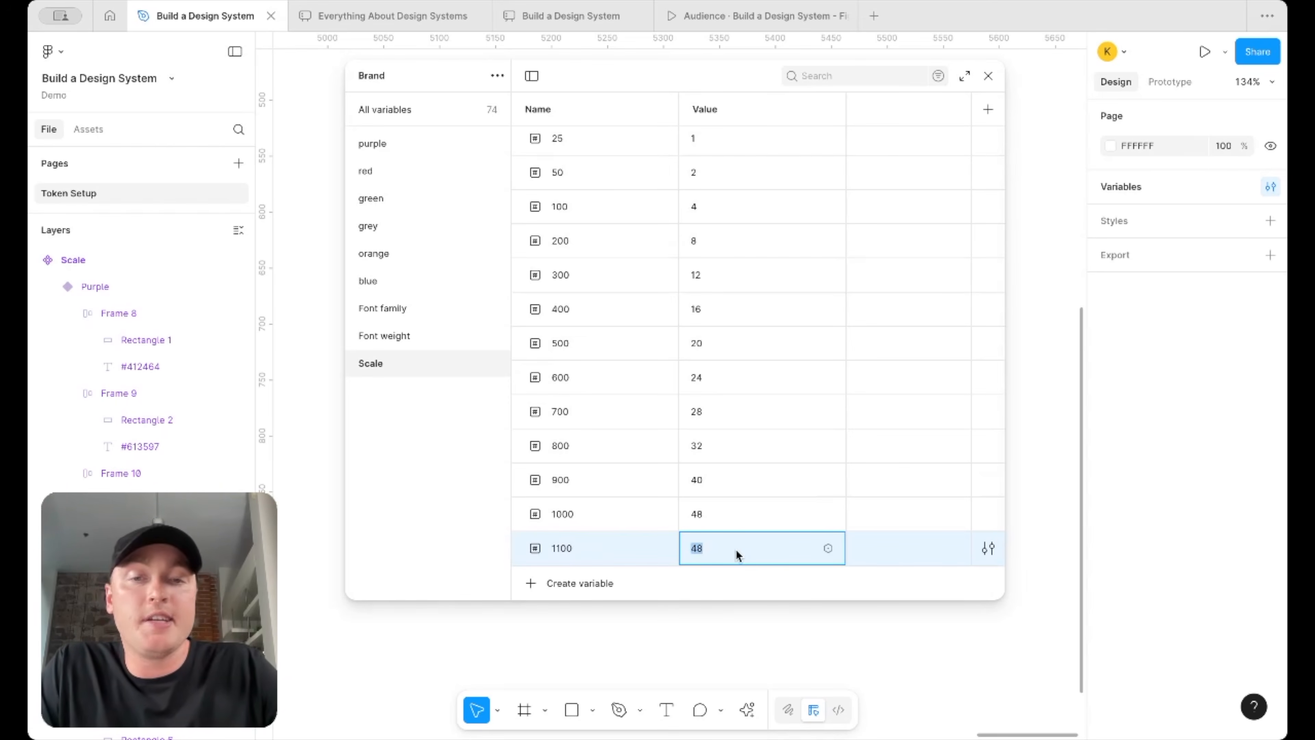
type("64")
key("Return")
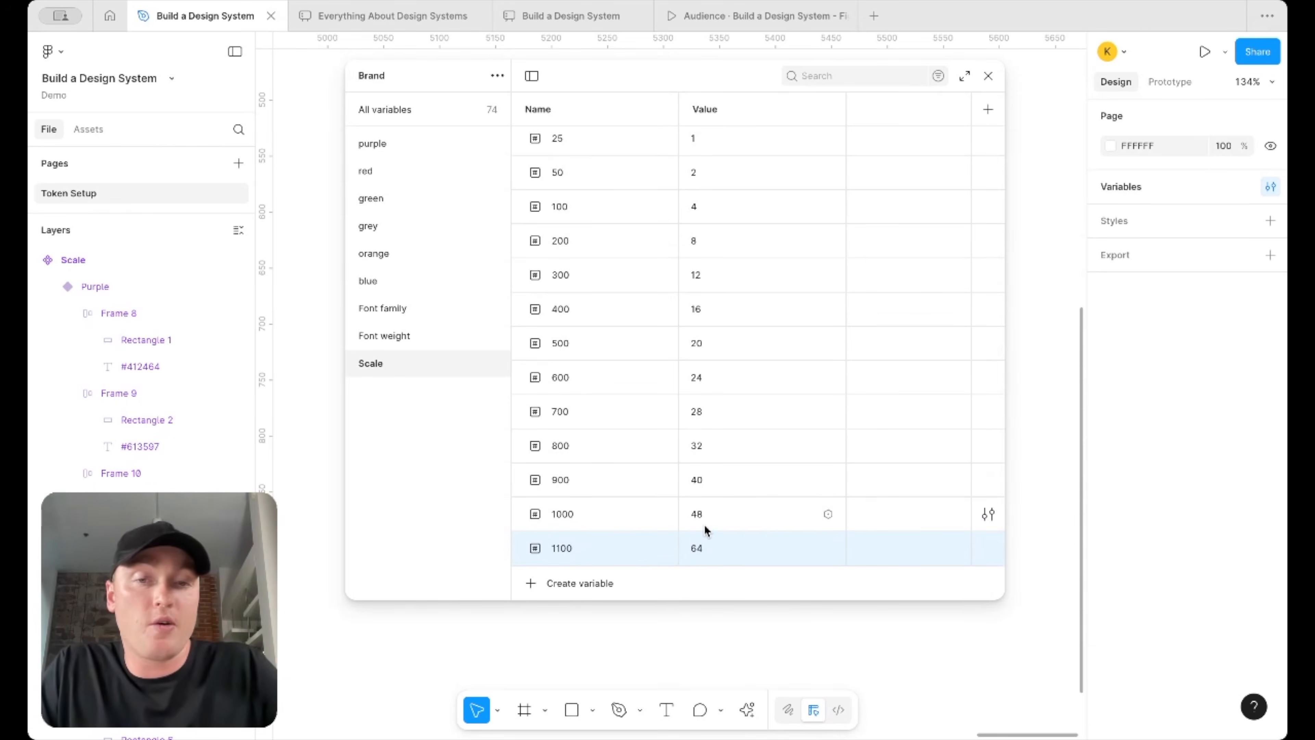
key("ctrl+d")
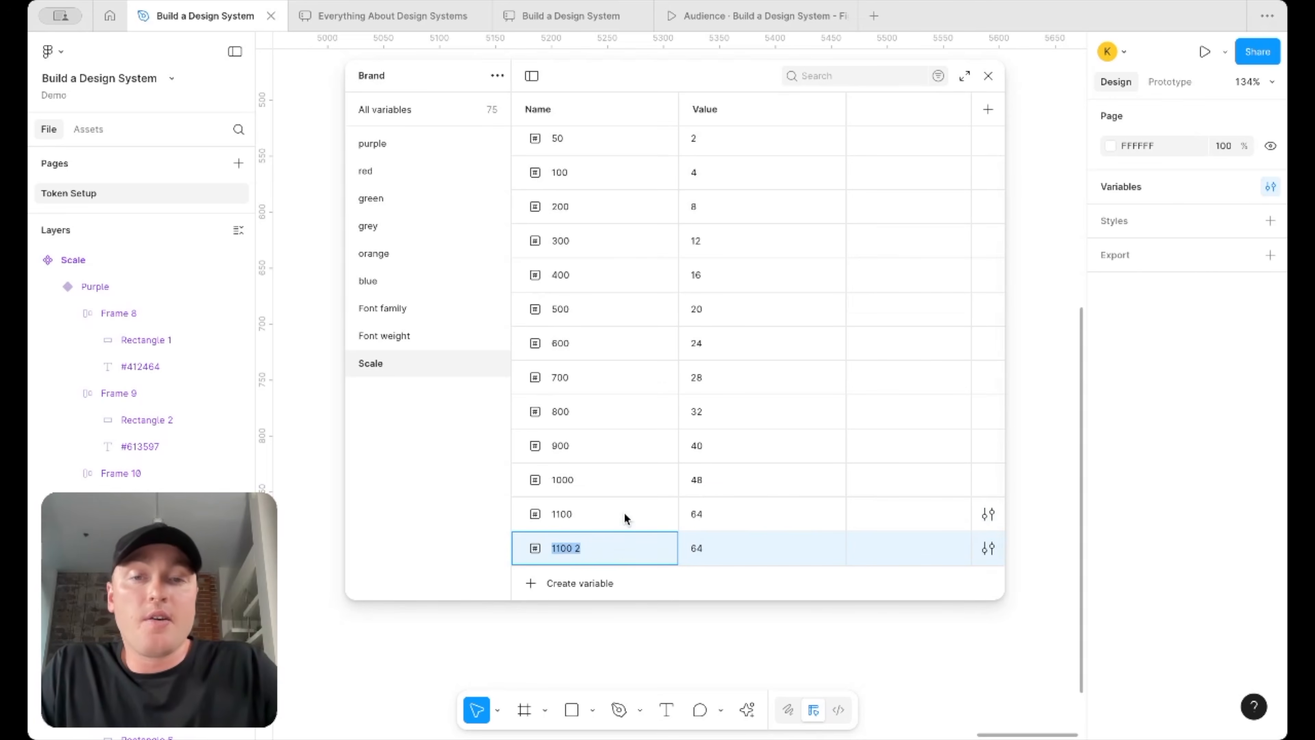
left_click(624, 512)
right_click(612, 536)
left_click(667, 676)
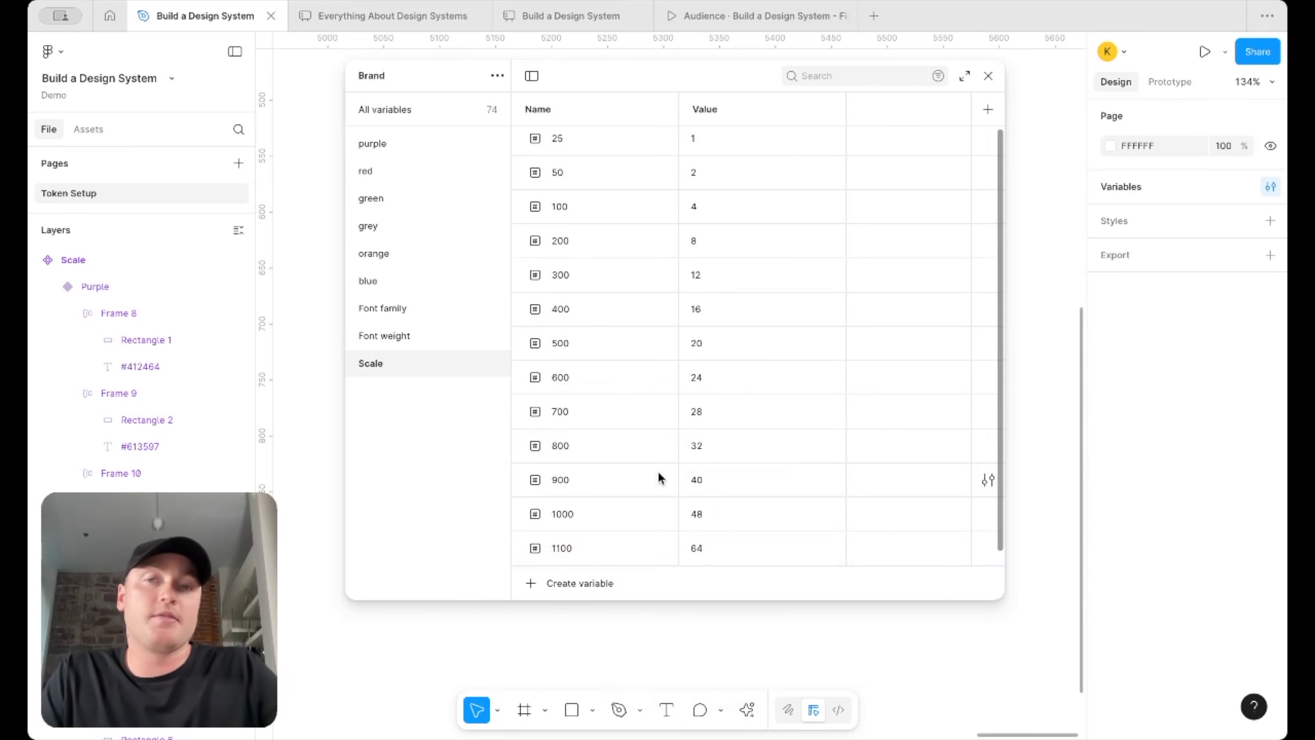
Review the Scale variables and show the presentation slide about breaking colors out into categories in the Alias collection
scroll(661, 478, "up", 1)
scroll(658, 473, "up", 2)
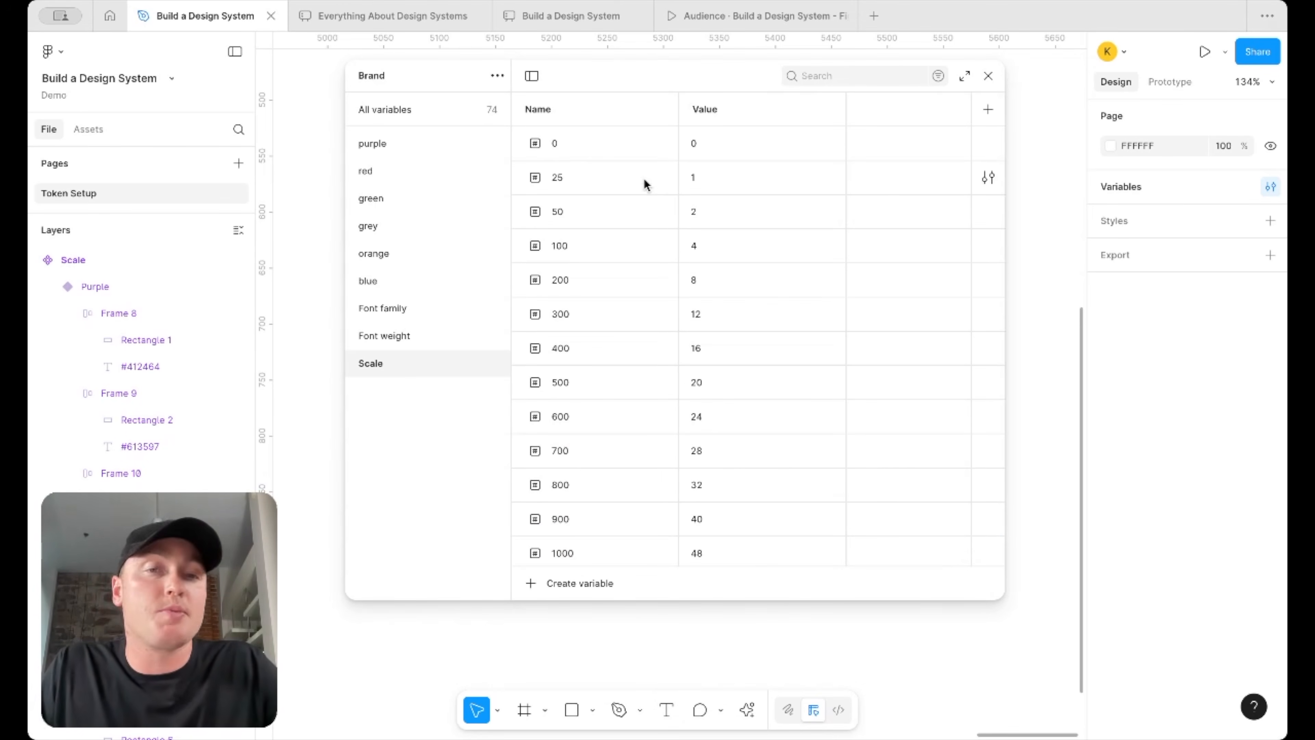
scroll(644, 179, "down", 1)
scroll(645, 184, "up", 1)
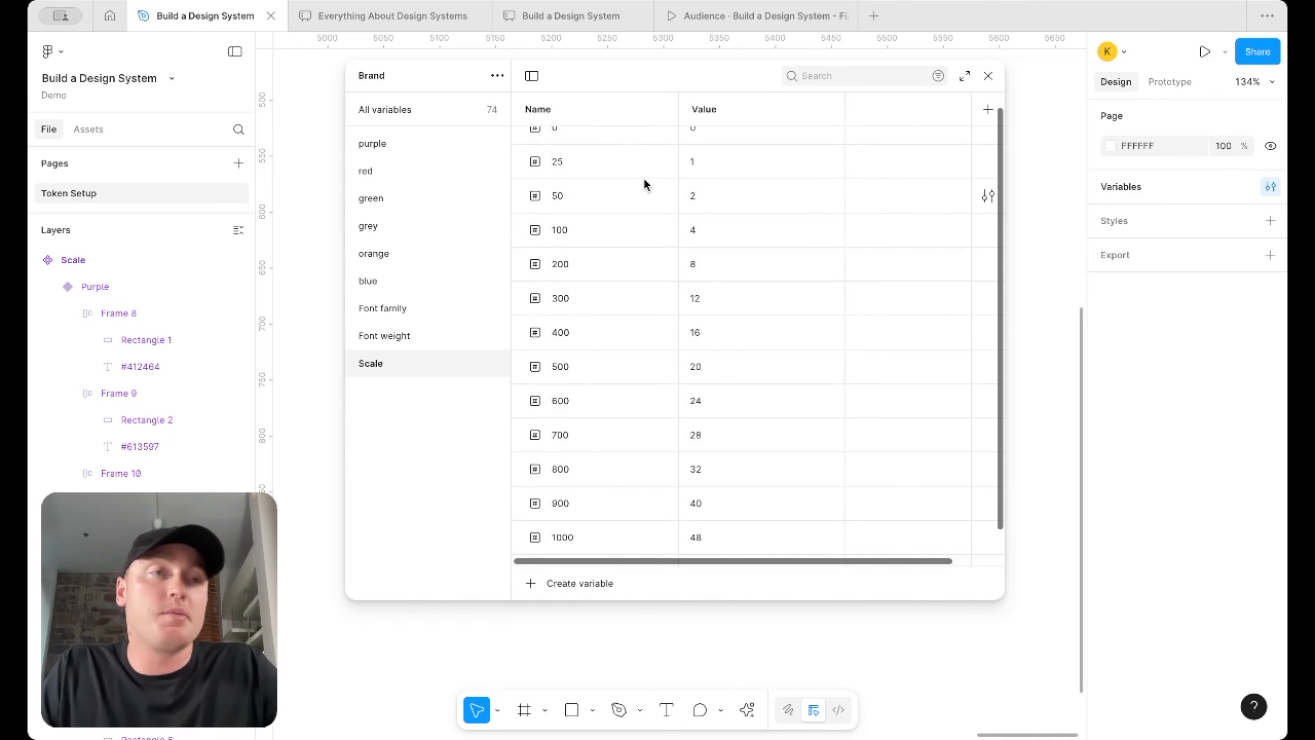
scroll(643, 177, "up", 1)
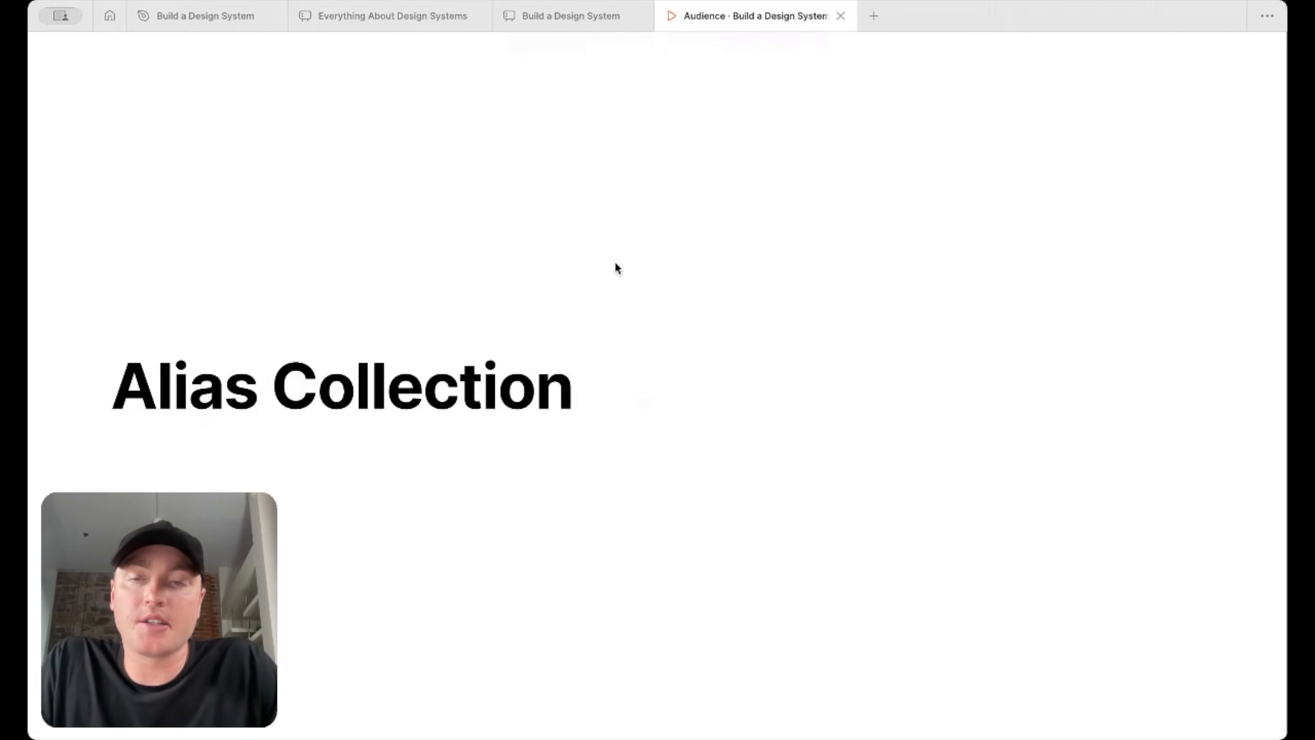
key("Right")
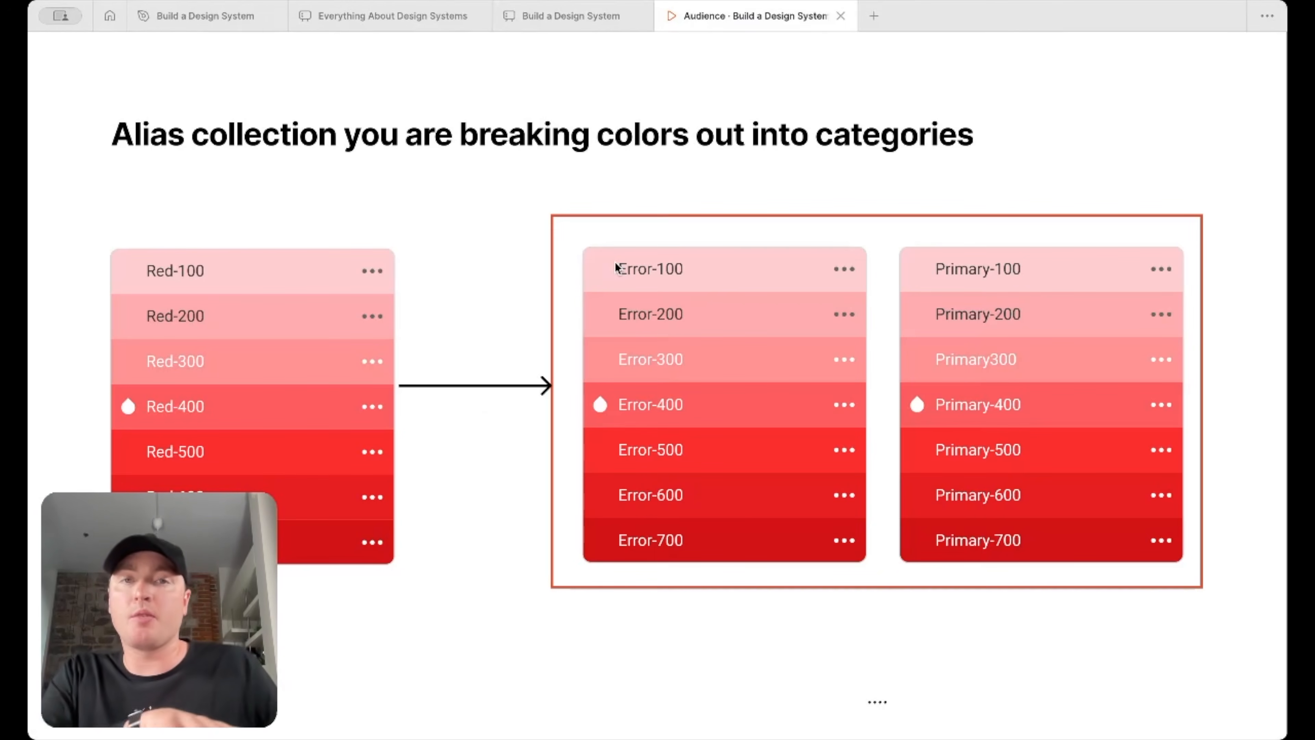
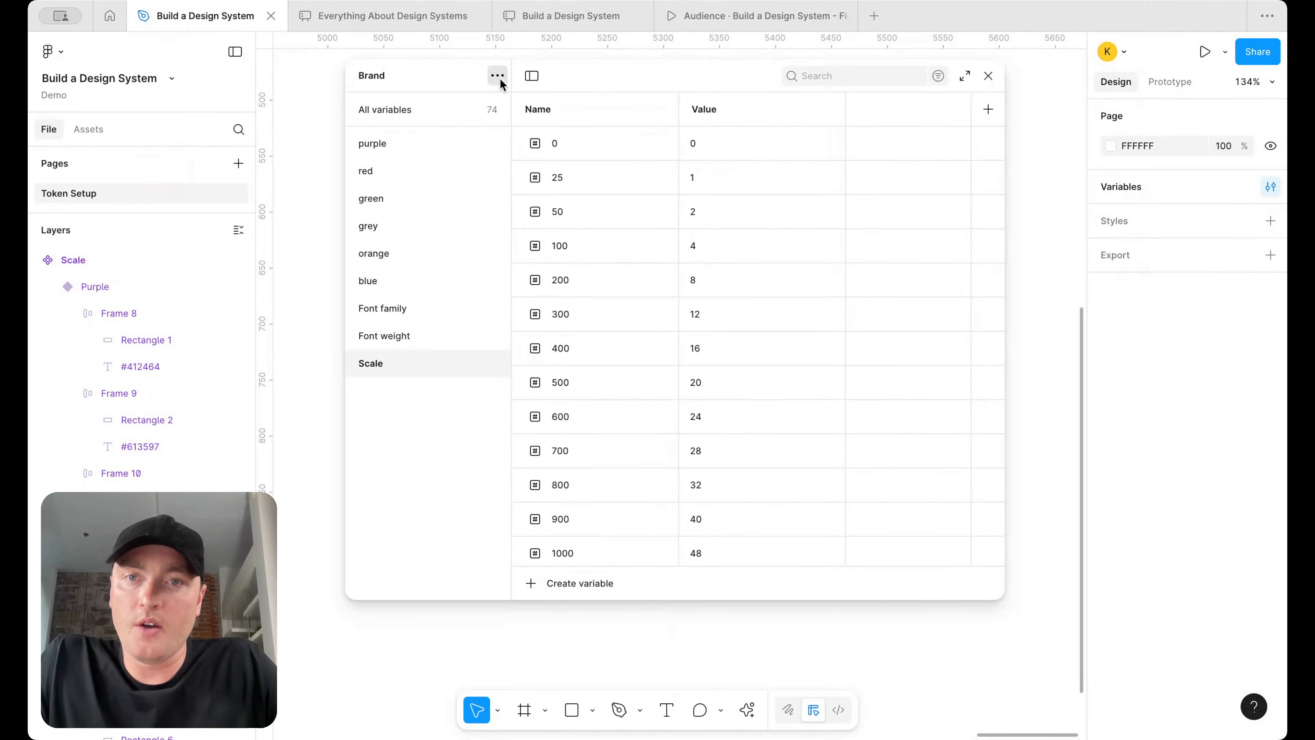
Create a new variable collection and name it Alias
left_click(497, 76)
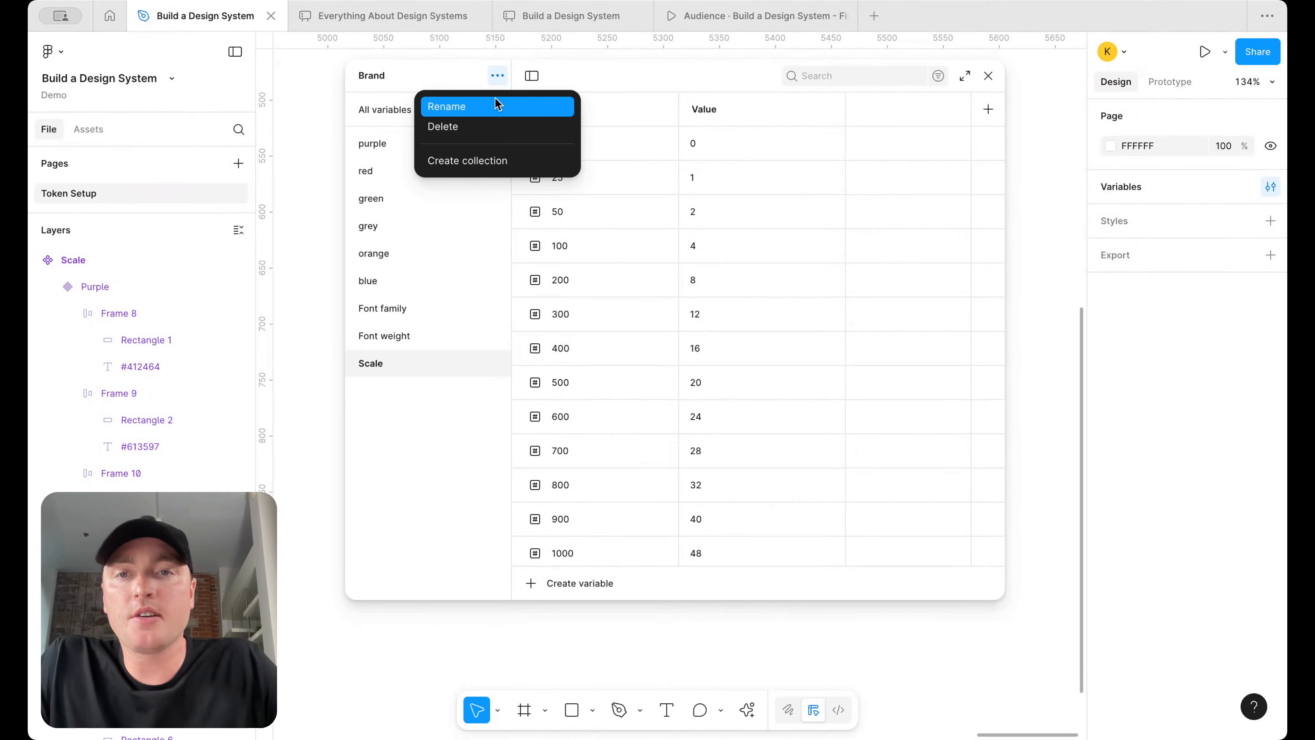
left_click(478, 160)
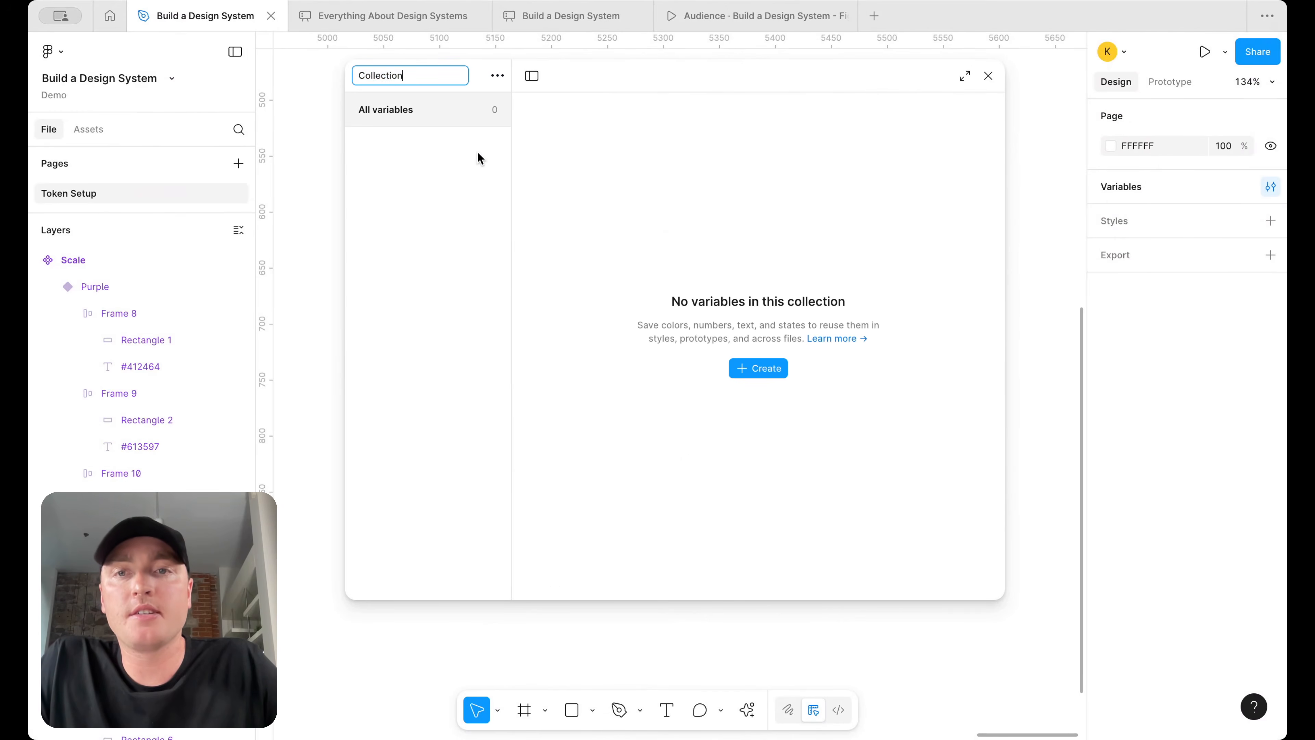
type("Alias")
key("Return")
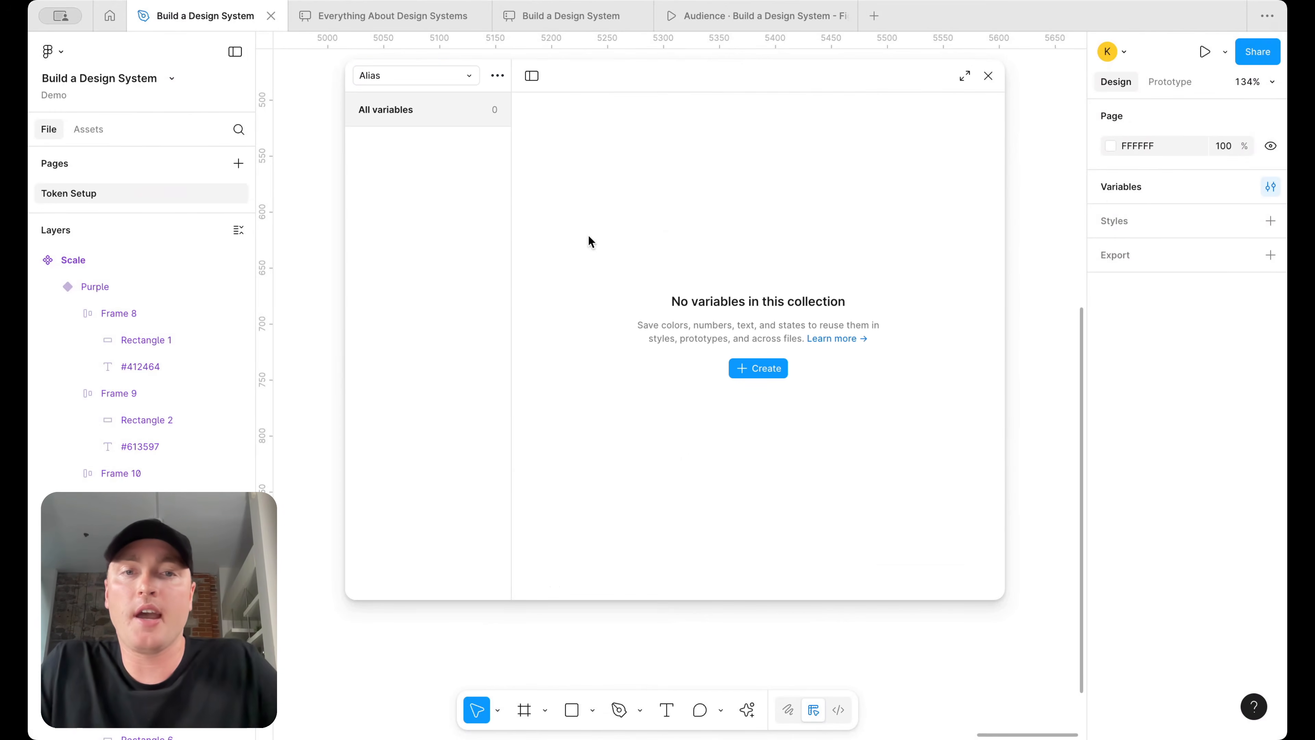
Create a color variable named Primary in the Alias collection
left_click(750, 371)
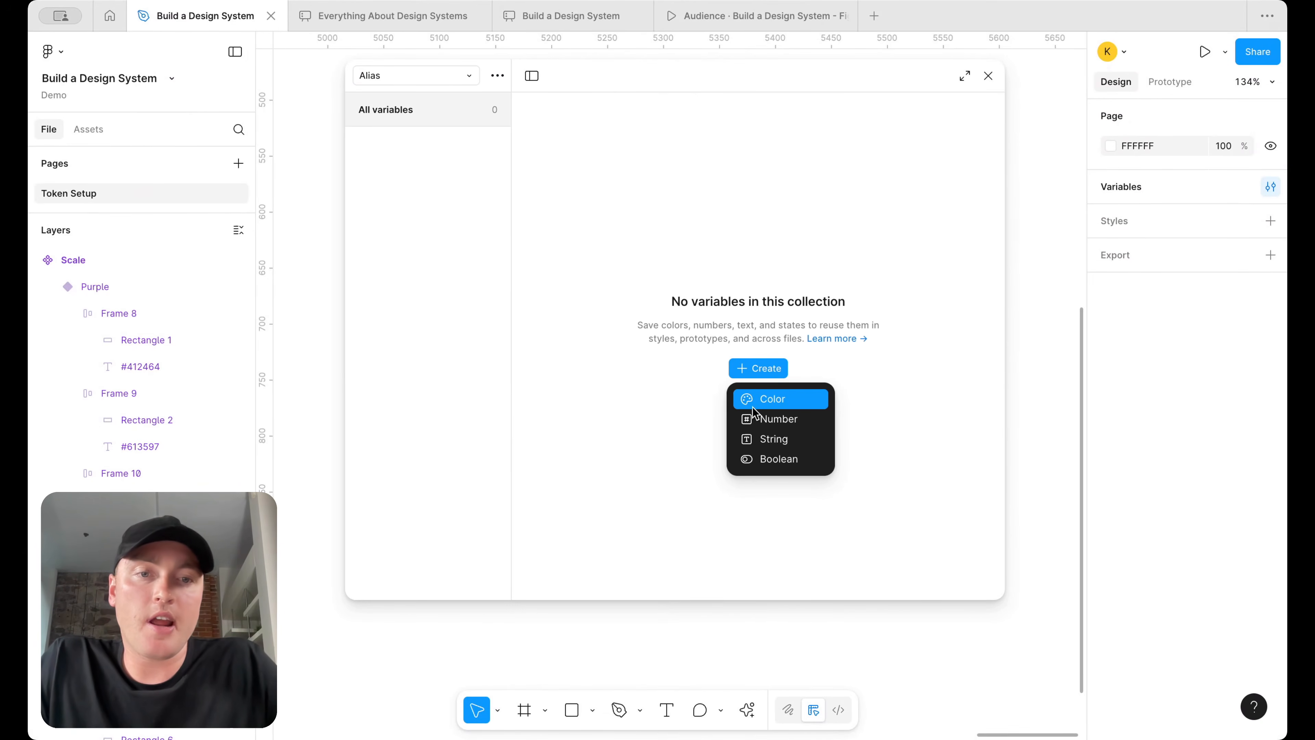
left_click(762, 399)
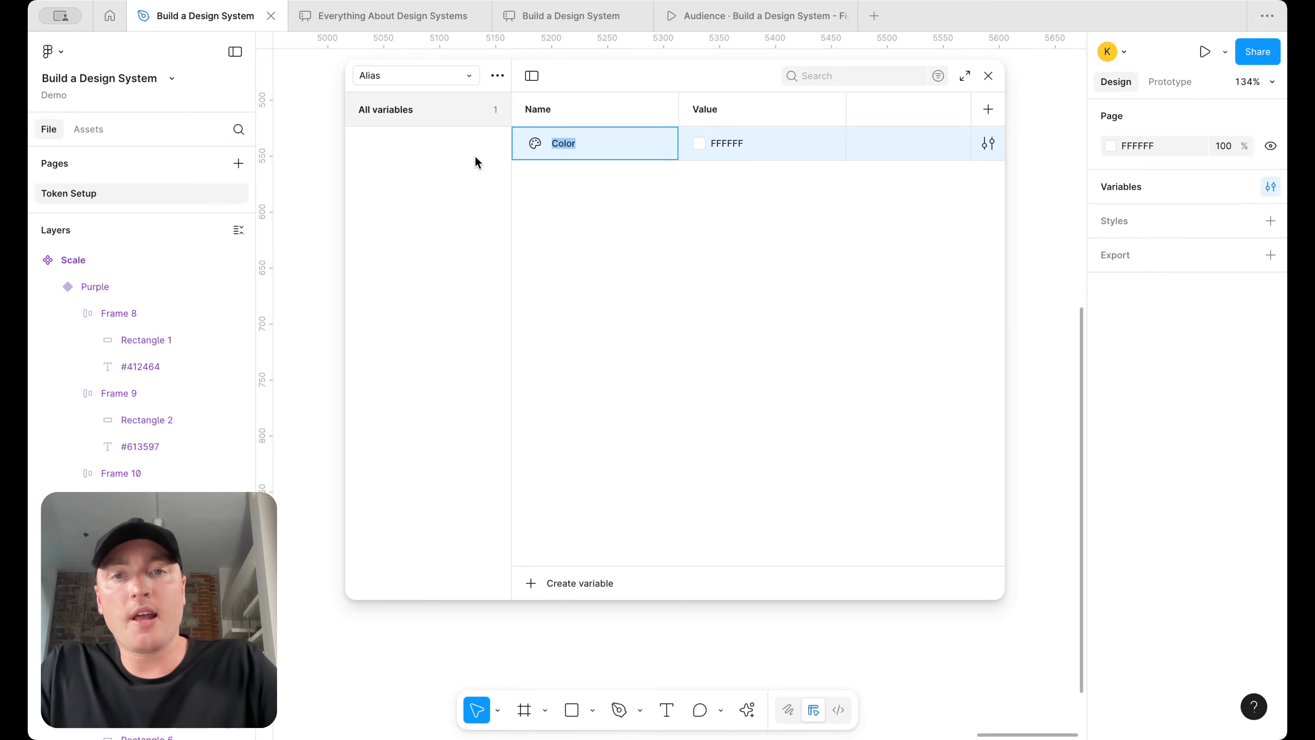
type("Primary")
key("Return")
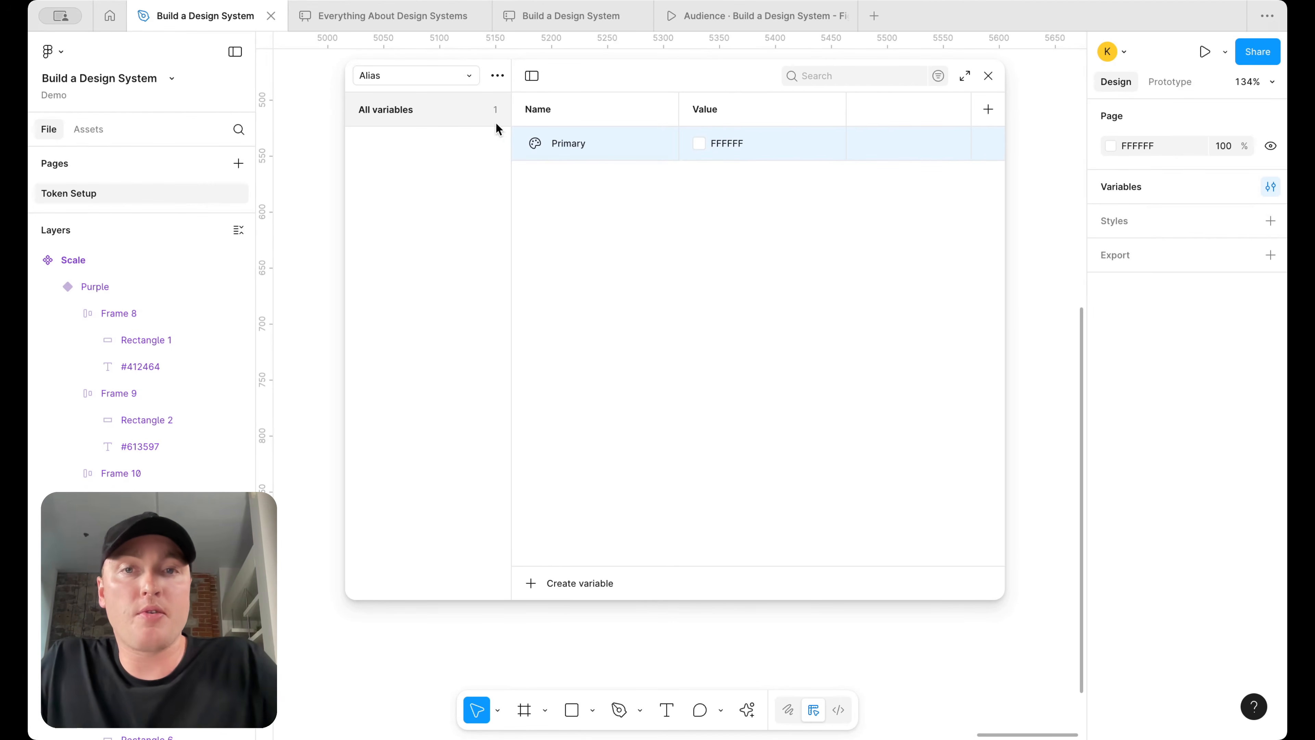
Check the names in the Brand collection's purple group, and return to the Alias collection
left_click(457, 75)
left_click(452, 111)
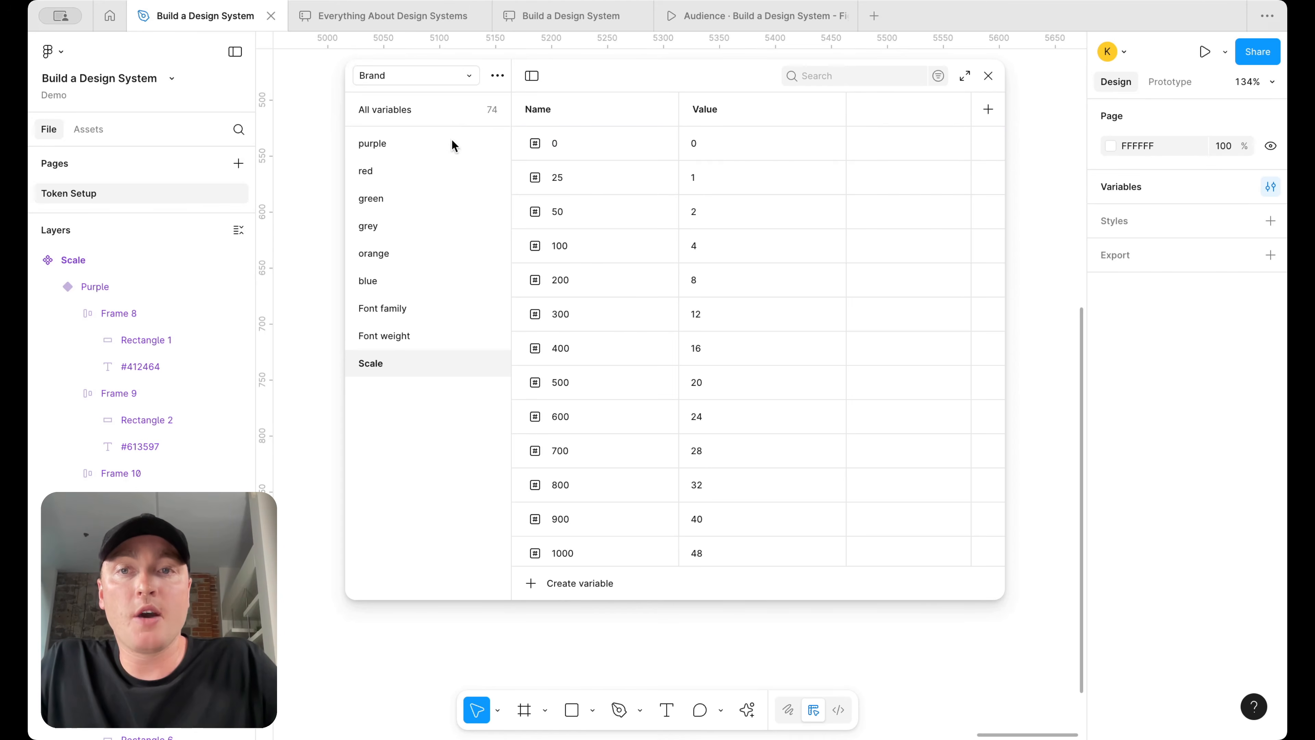
left_click(423, 150)
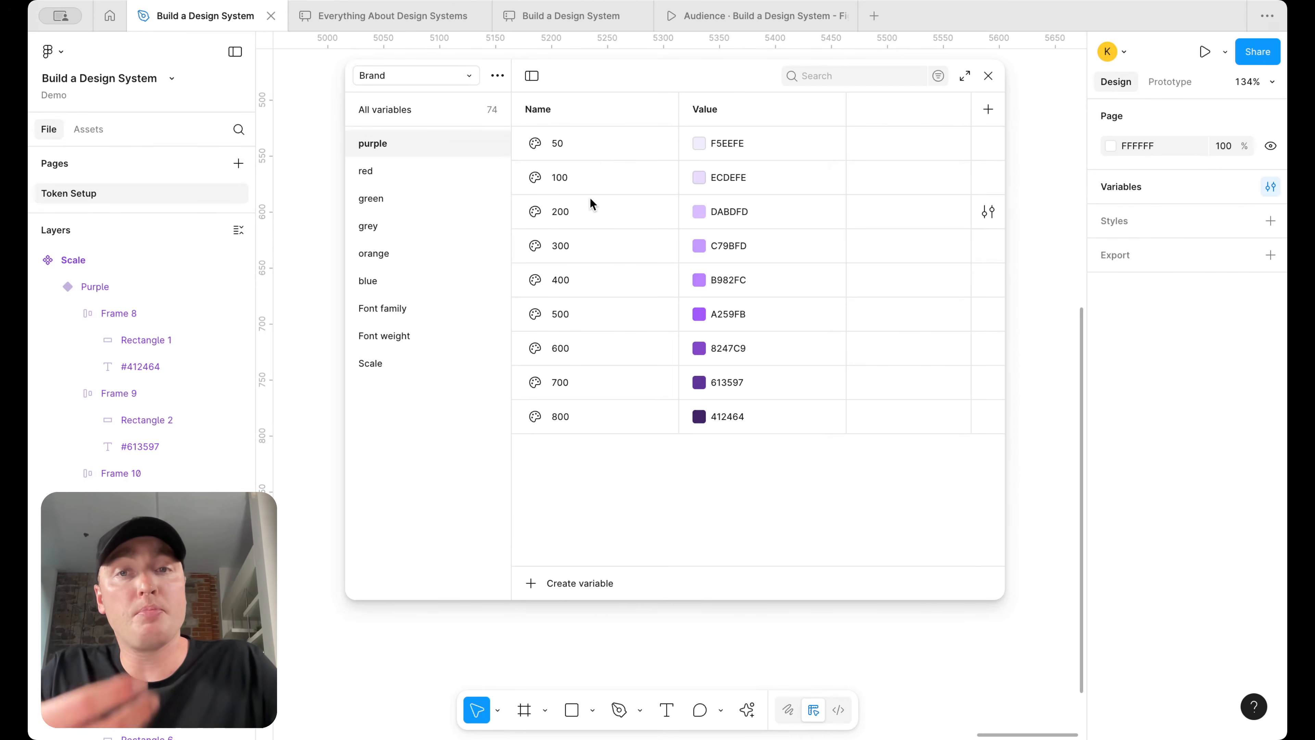
left_click(446, 76)
left_click(444, 98)
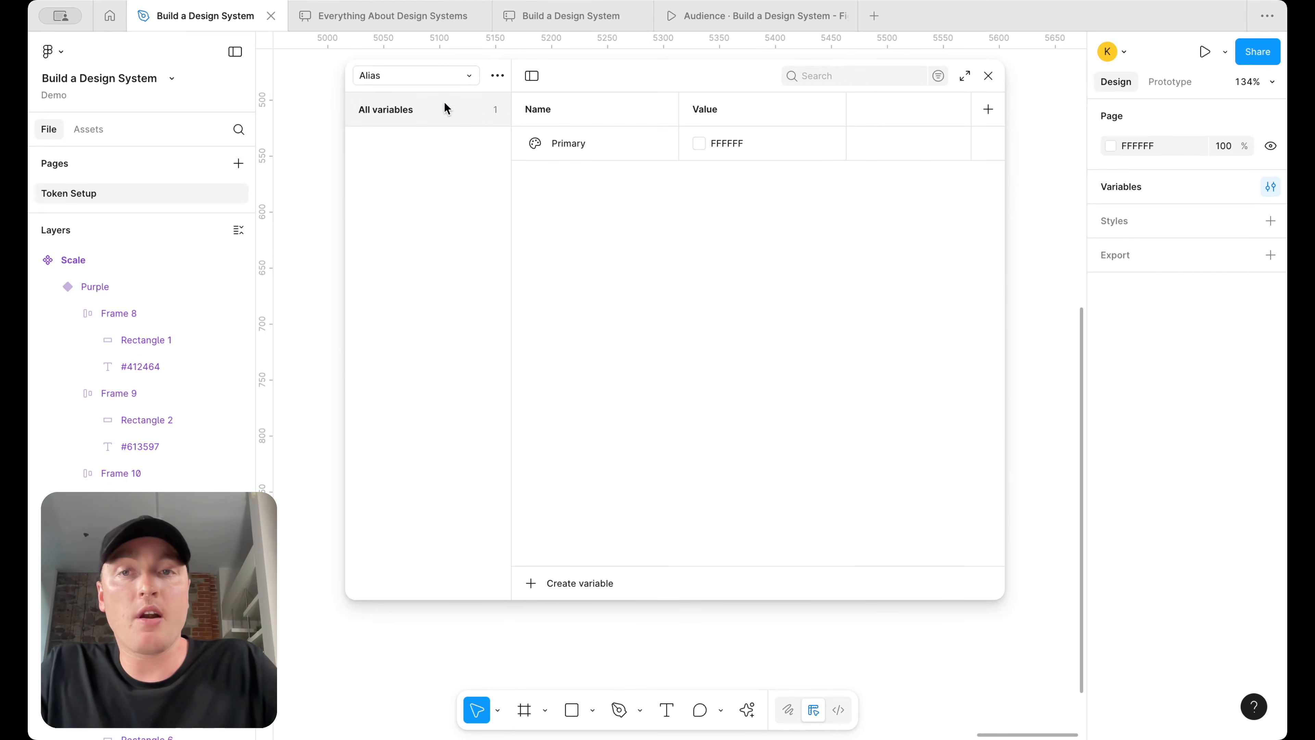
Rename the Primary variable as Primary/50 so that it becomes variable 50 in a Primary group
double_click(590, 149)
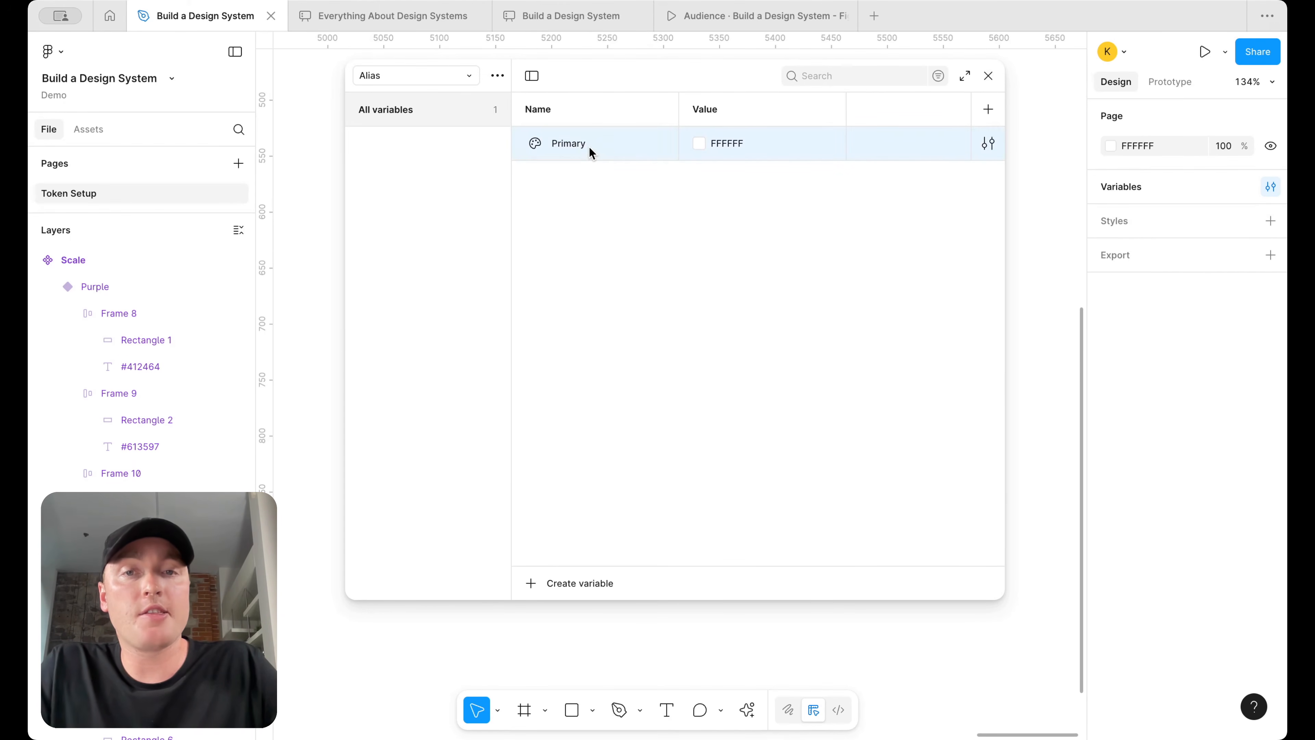
type("/100")
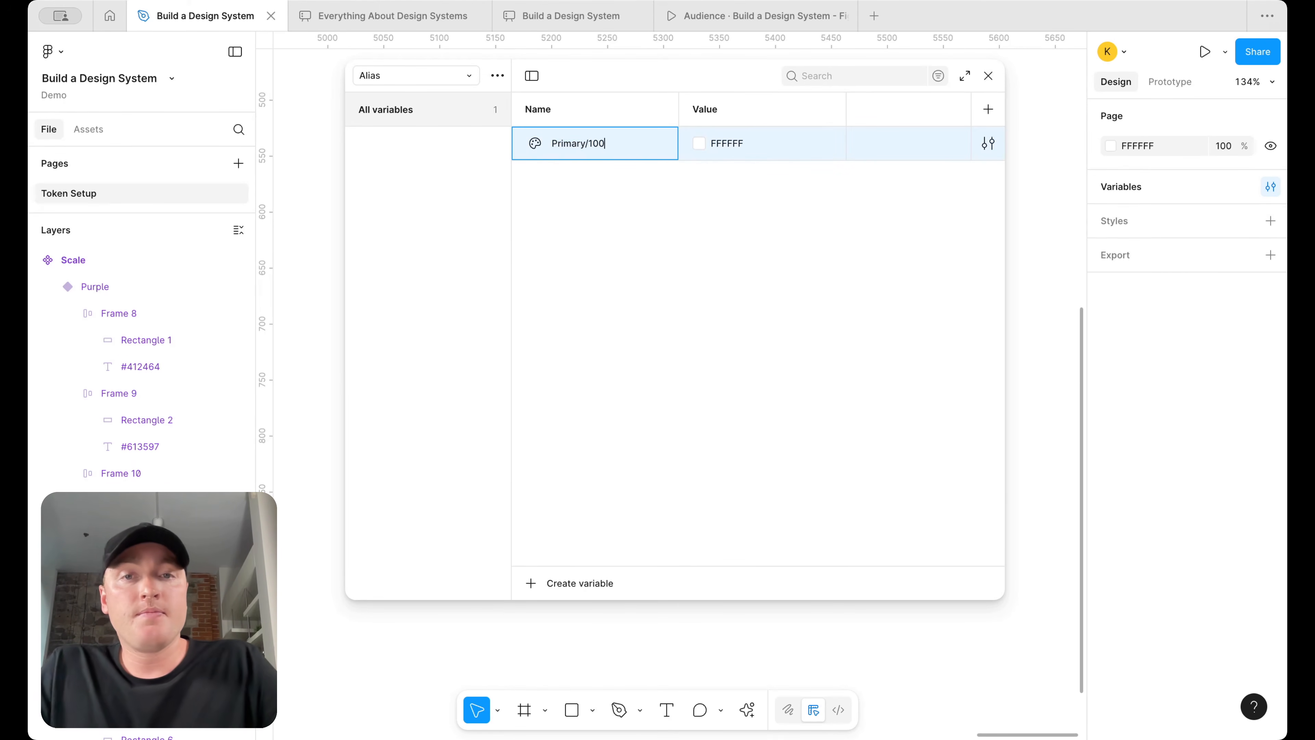
key("Return")
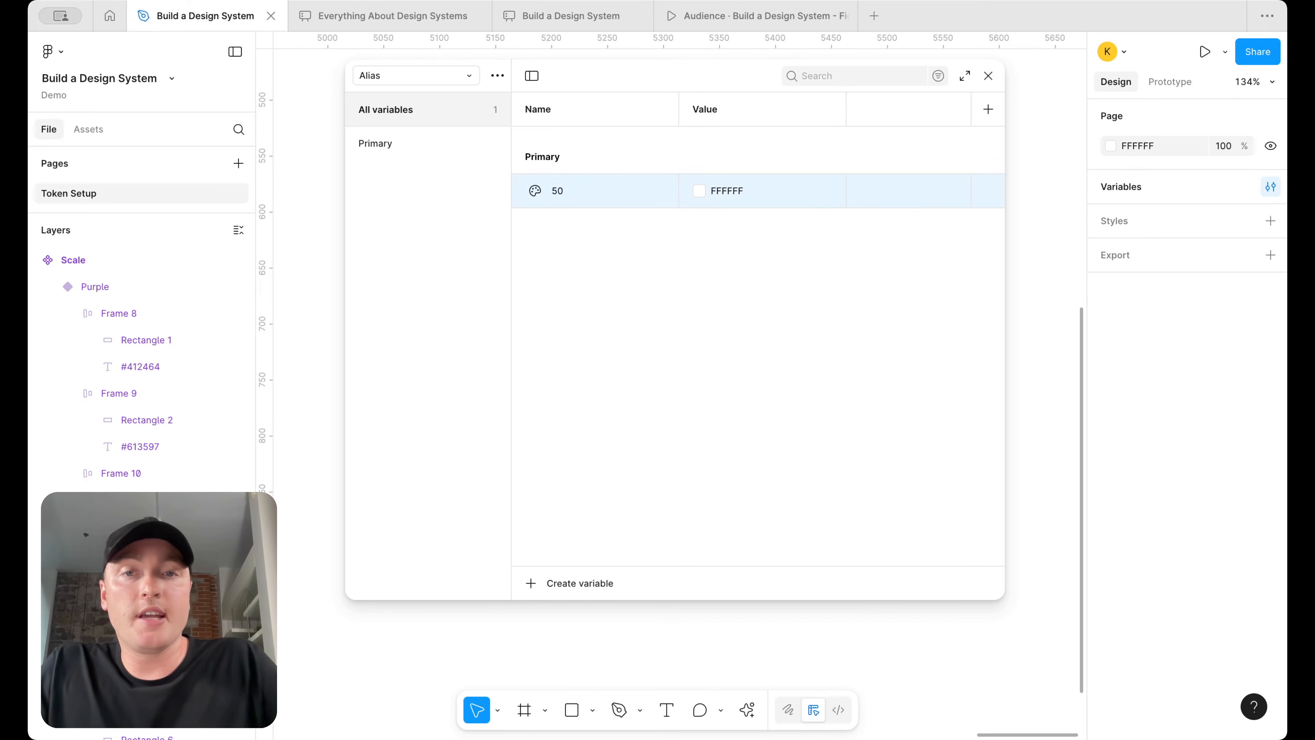
Duplicate the 50 variable in the Primary group seven times
key("shift+Return")
key("shift+Return")
key("shift+Return")
key("shift+Return")
key("shift+Return")
key("shift+Return")
key("shift+Return")
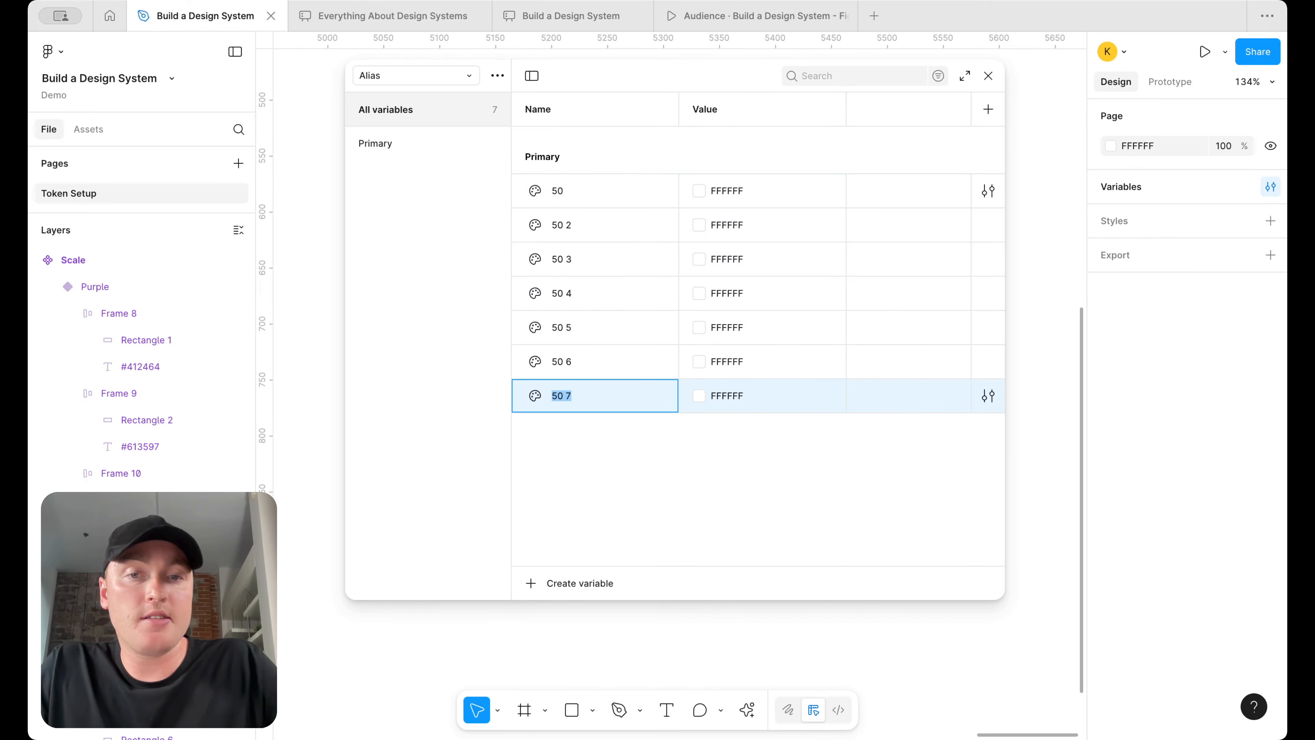
Rename the first three copies in the Primary group as 100, 200 and 300
double_click(566, 224)
type("100")
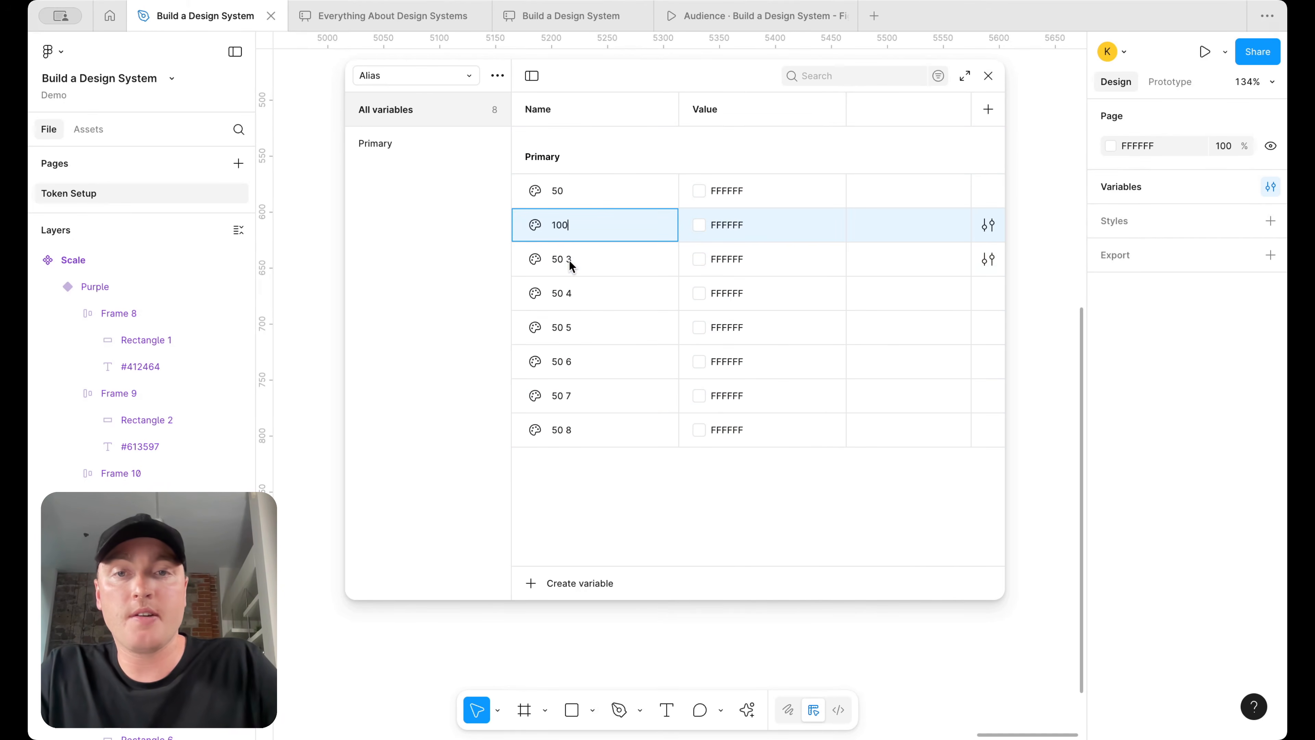
double_click(570, 259)
type("2")
double_click(571, 294)
type("300")
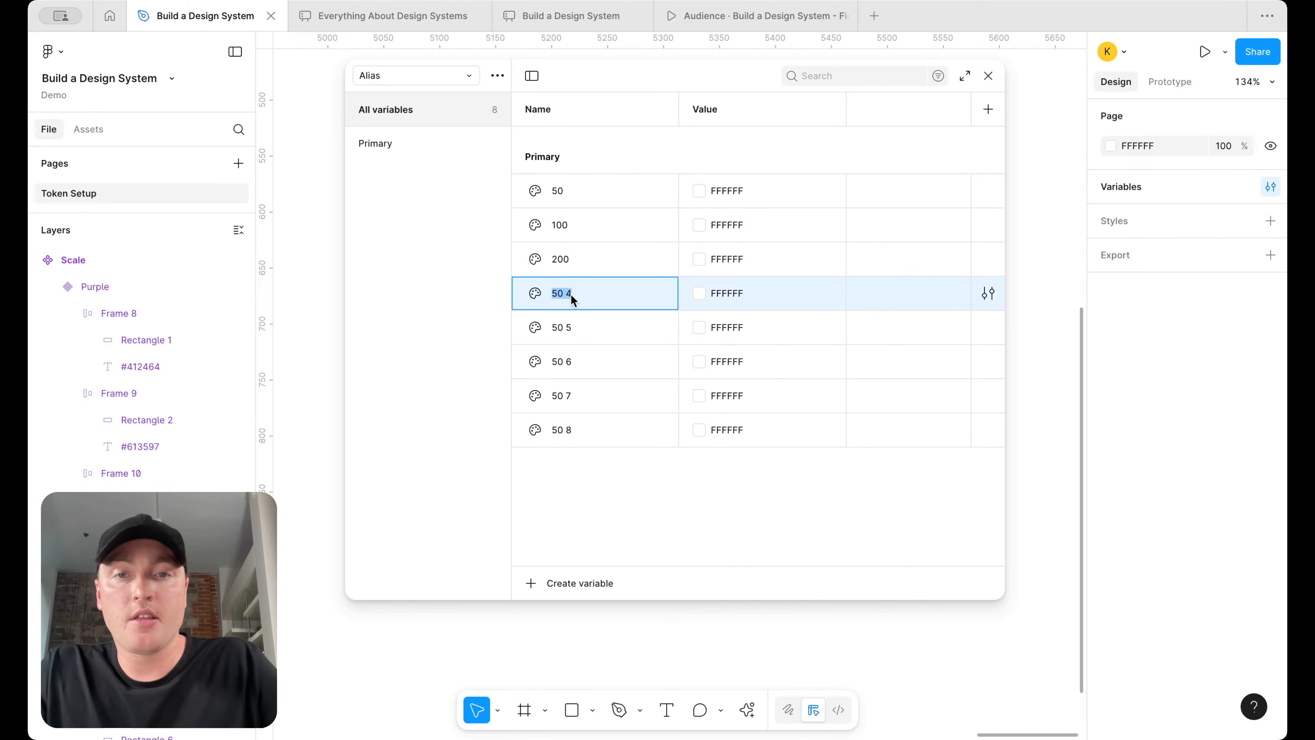
Rename the next three copies in the Primary group as 400, 500 and 600
left_click(572, 333)
double_click(571, 333)
type("400")
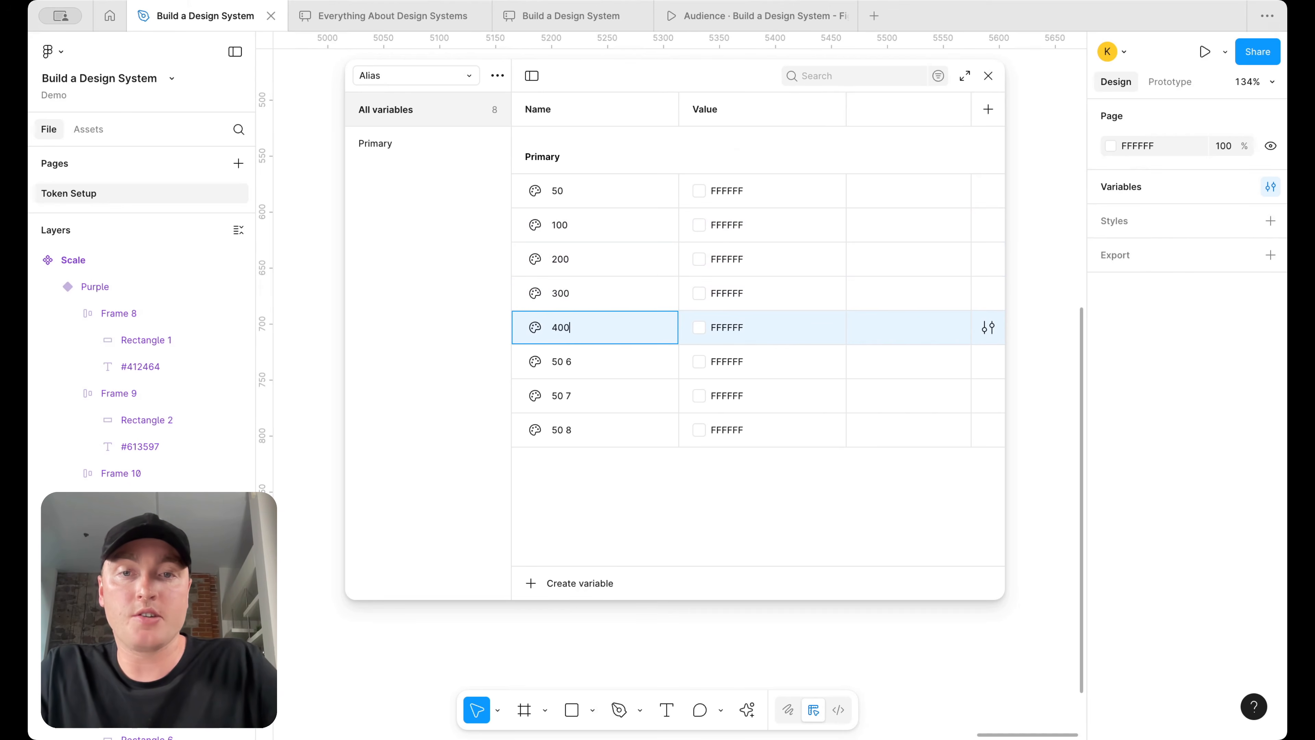
left_click(571, 362)
double_click(571, 363)
type("500")
double_click(569, 397)
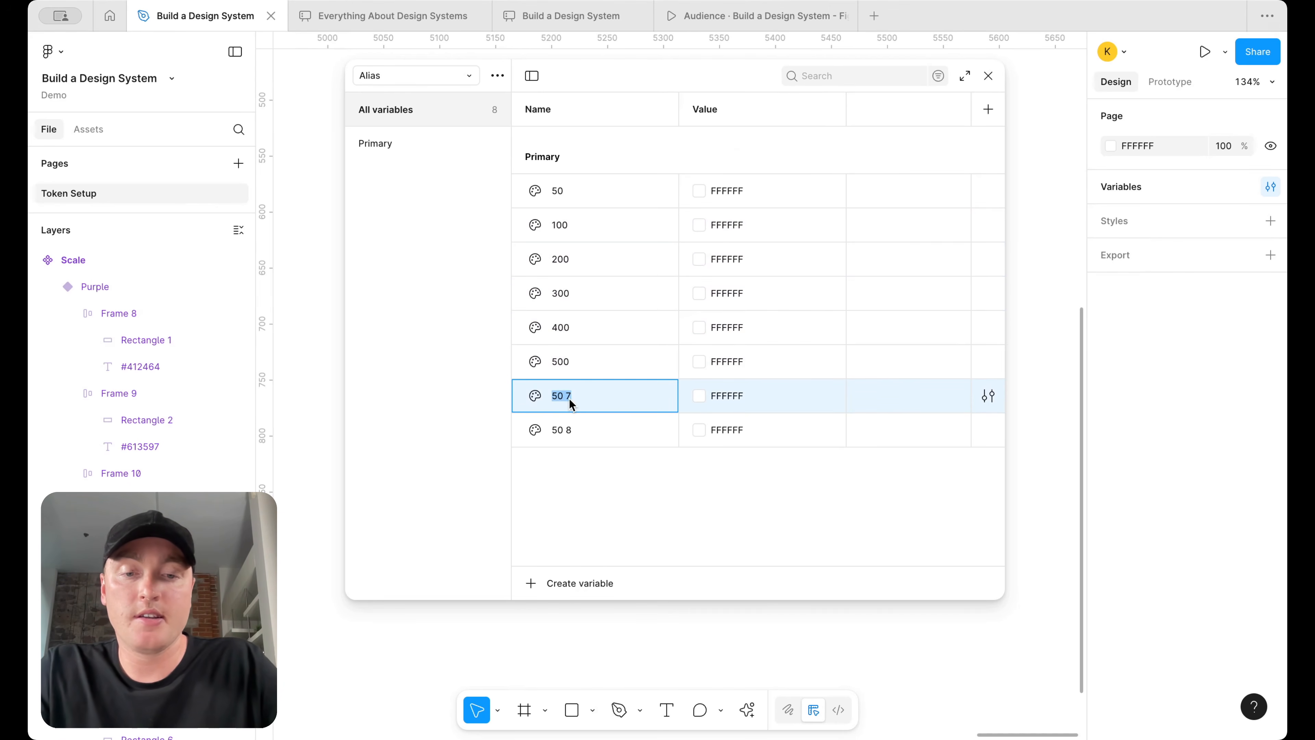
type("600")
Rename the last copy in the Primary group as 700, and add one more duplicate named 800
double_click(561, 430)
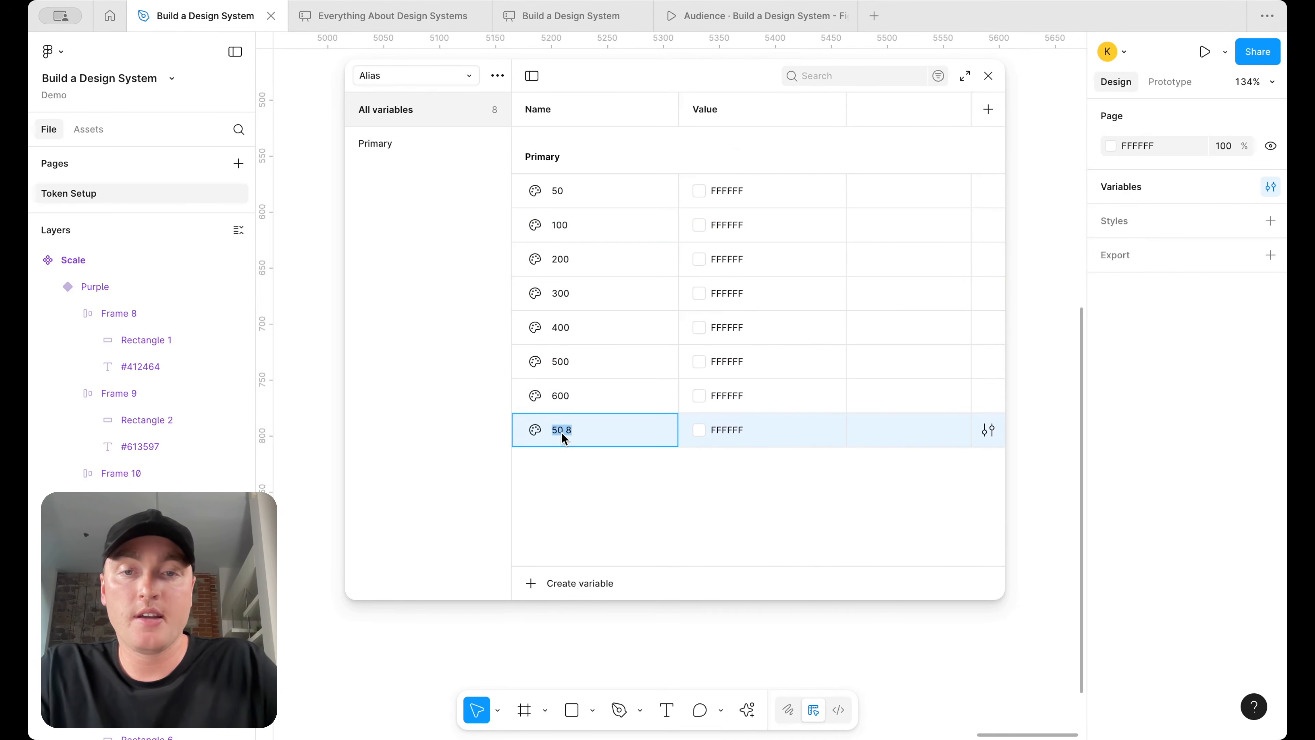
type("700")
key("Return")
type("800")
Alias the Primary group's 50 variable to the Brand color purple/50
right_click(769, 195)
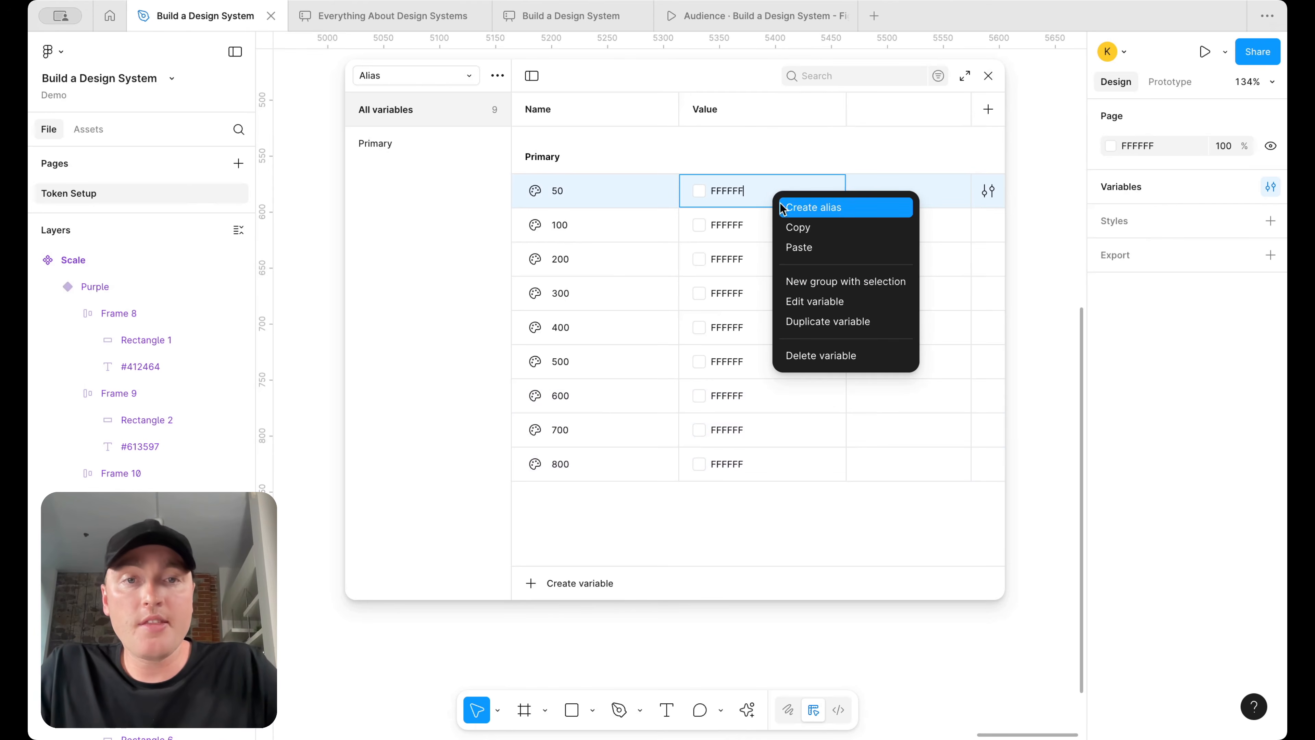
left_click(837, 209)
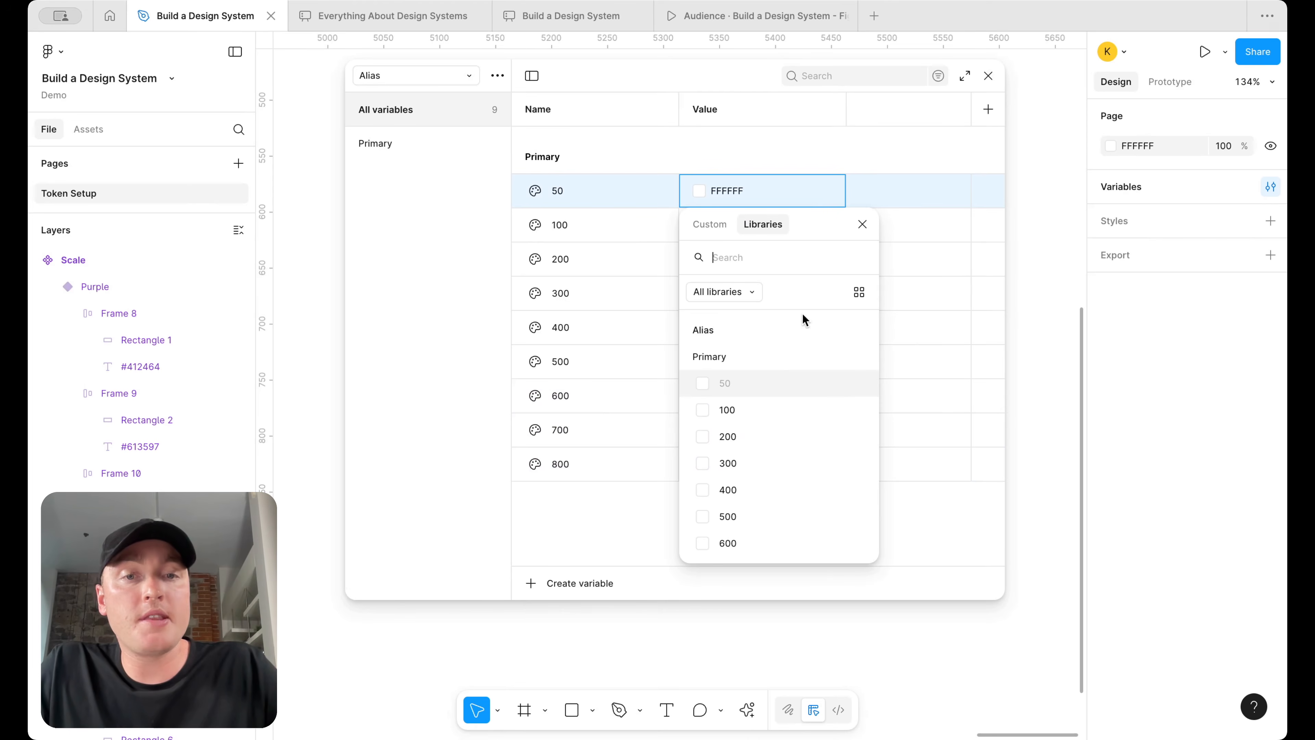
scroll(774, 390, "down", 5)
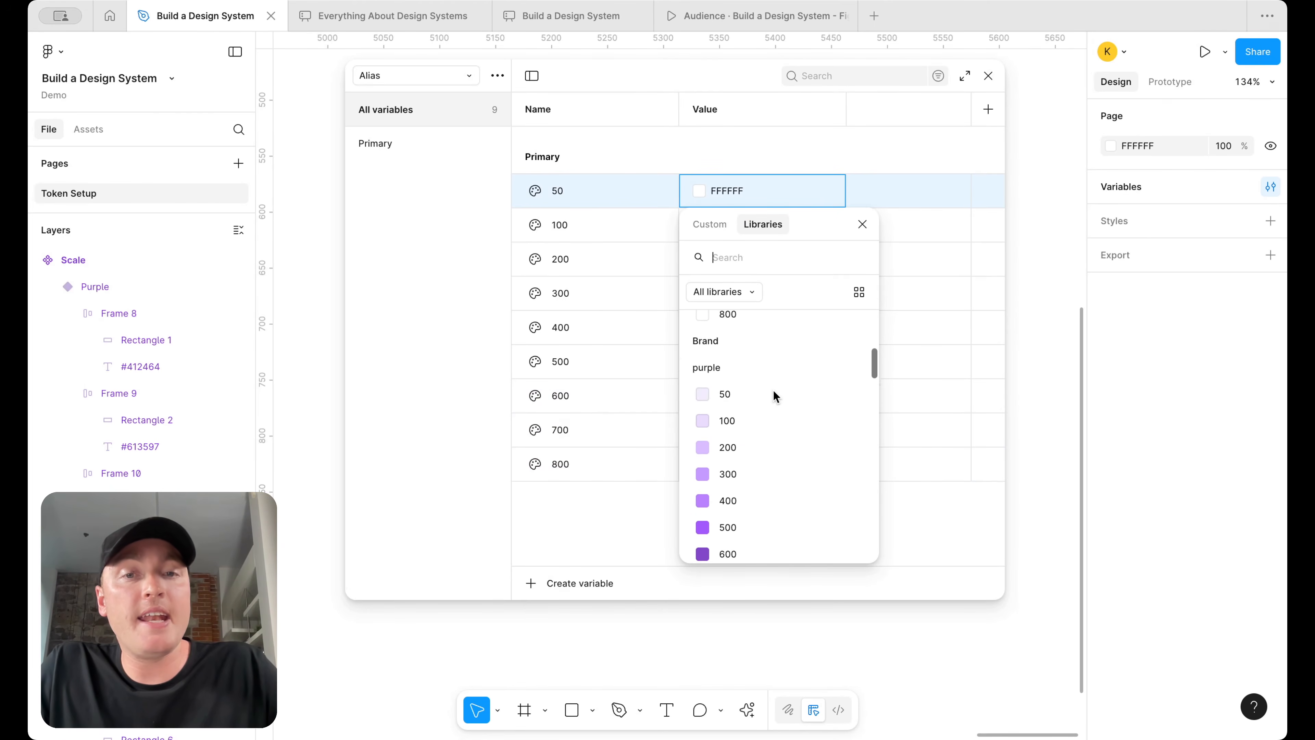
left_click(761, 395)
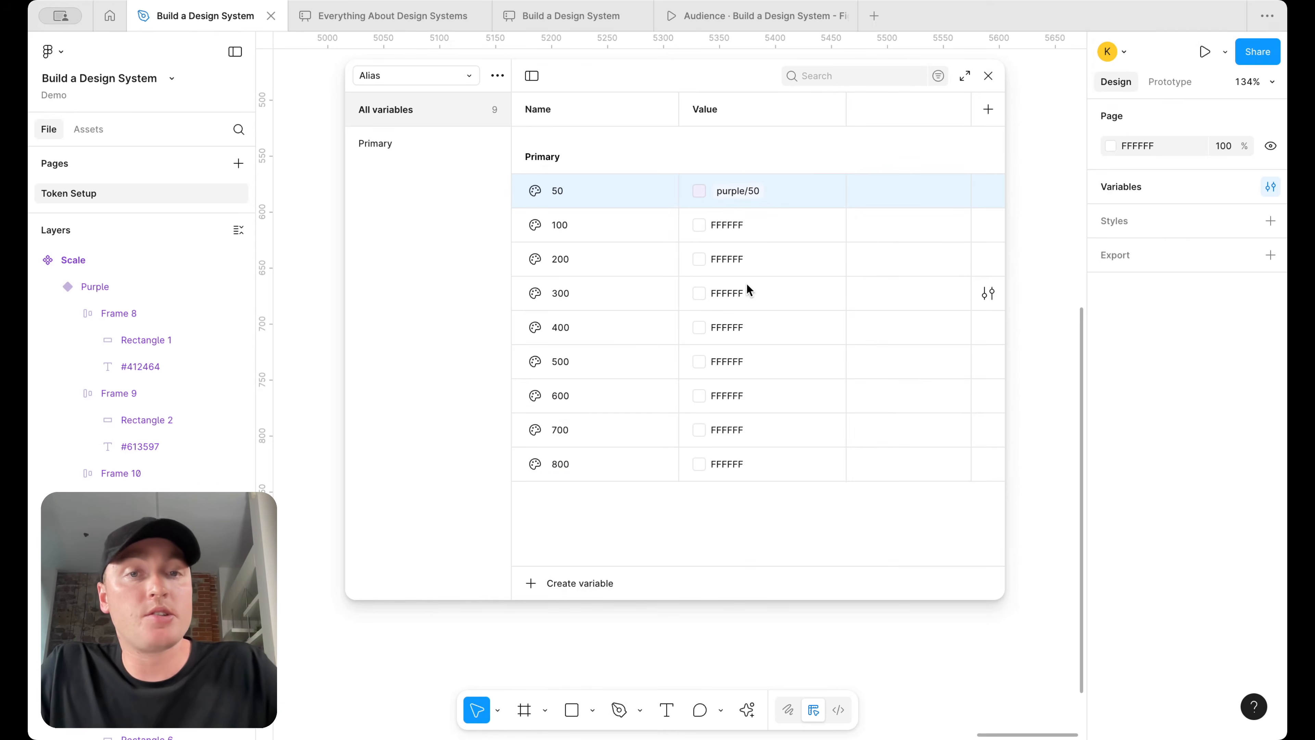
Alias the Primary group's 100 variable to the Brand color purple/100
right_click(783, 218)
left_click(828, 231)
scroll(766, 487, "down", 4)
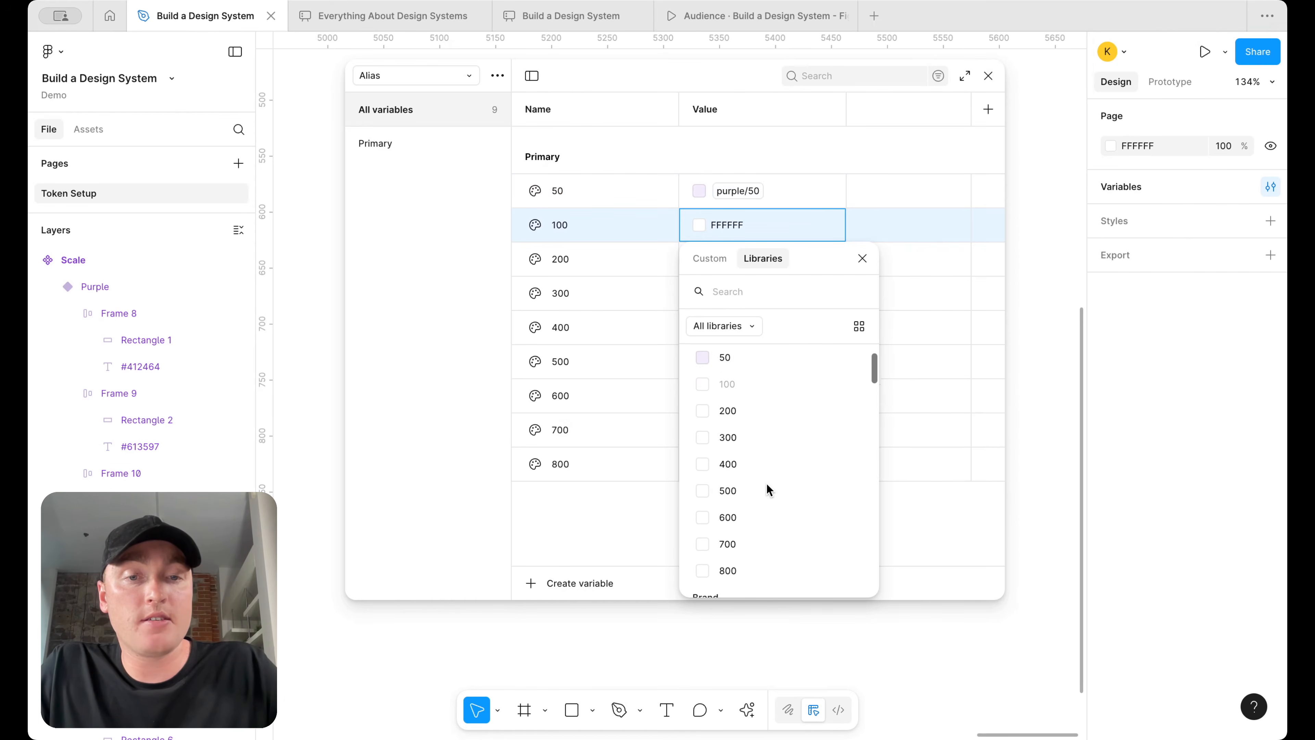
left_click(759, 471)
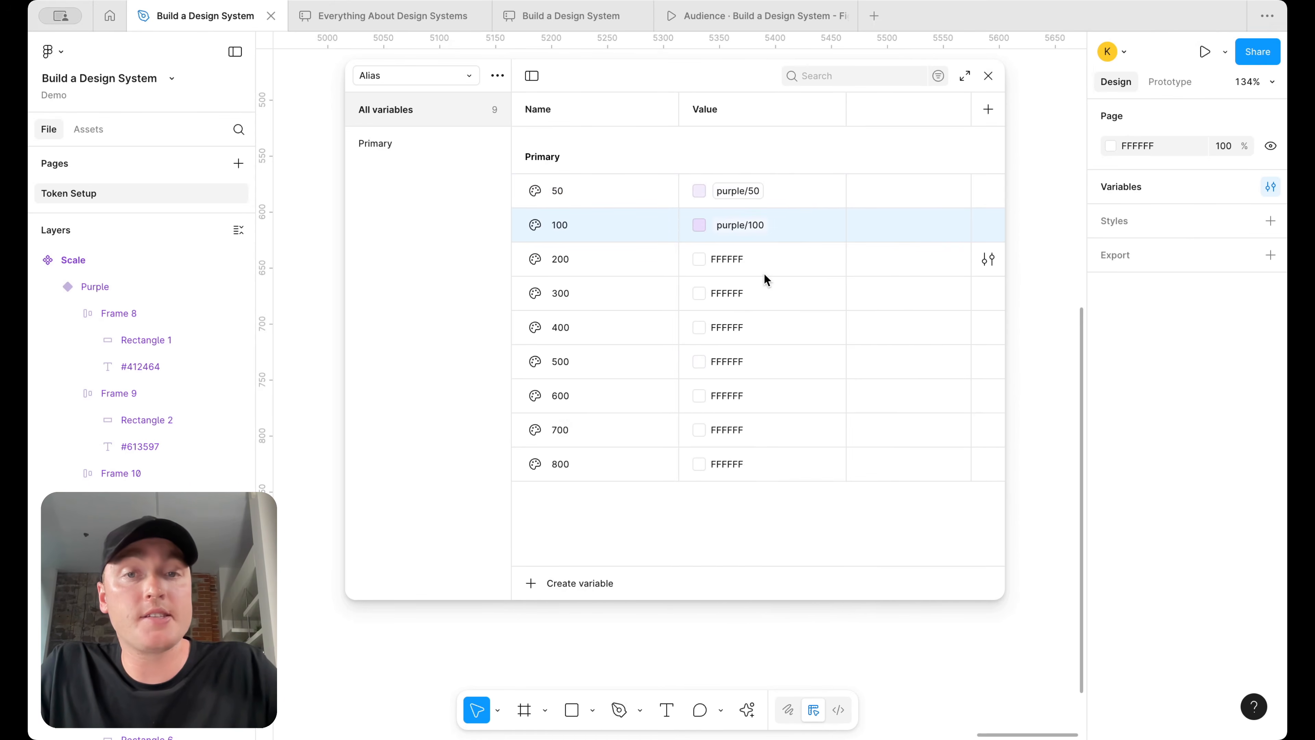
Alias the Primary group's 200 variable to the Brand color purple/200
right_click(772, 258)
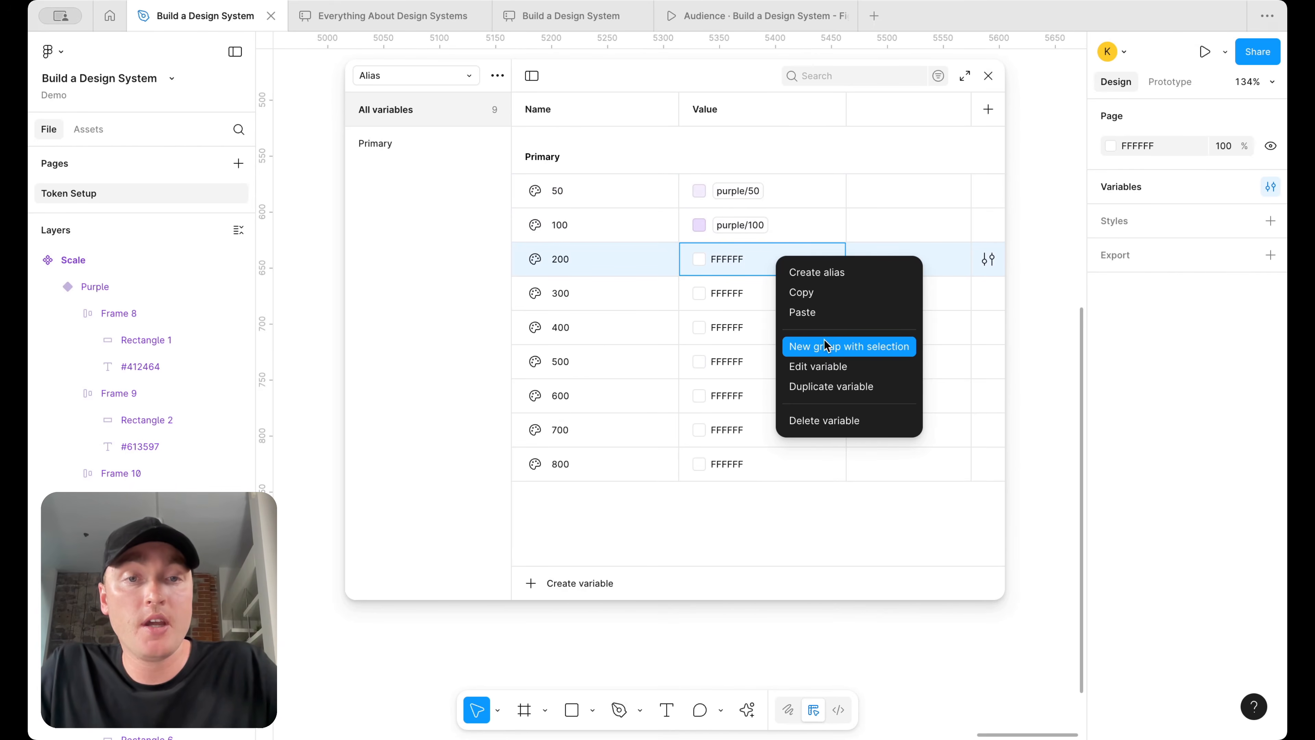
left_click(814, 274)
scroll(756, 473, "down", 5)
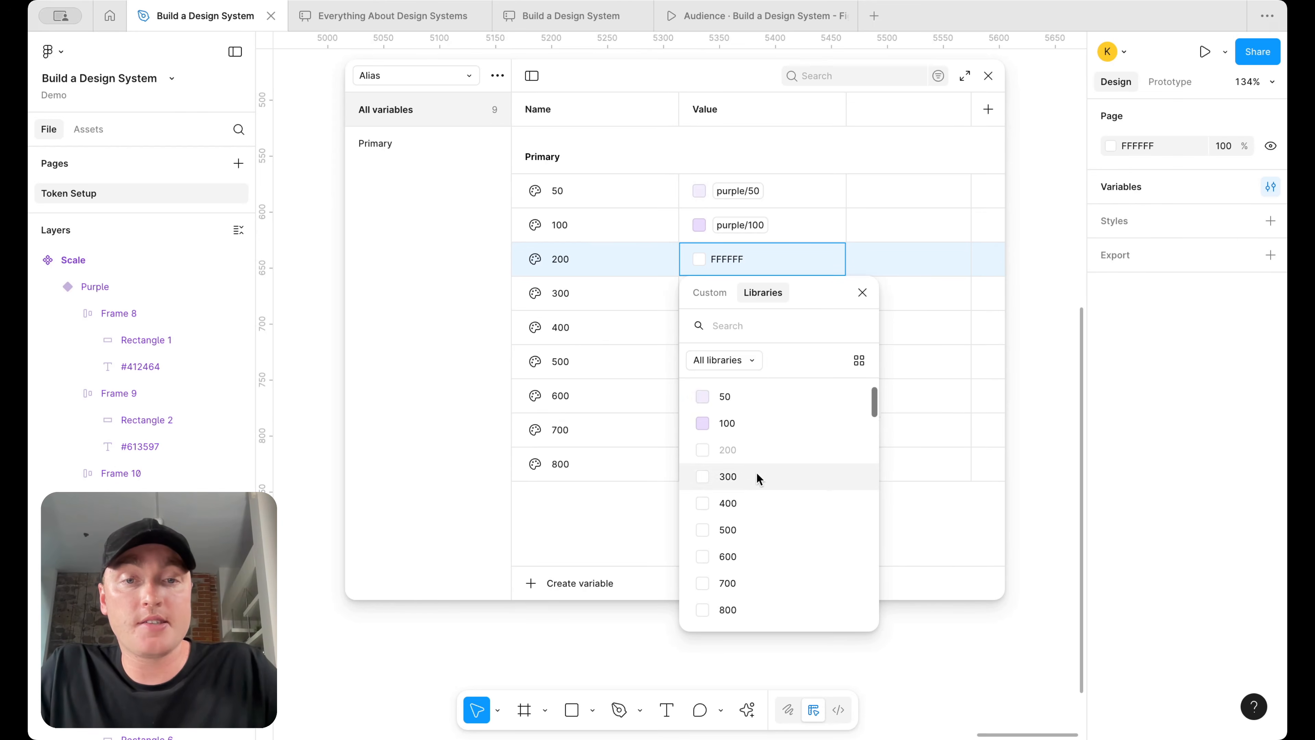
scroll(753, 492, "down", 2)
left_click(752, 507)
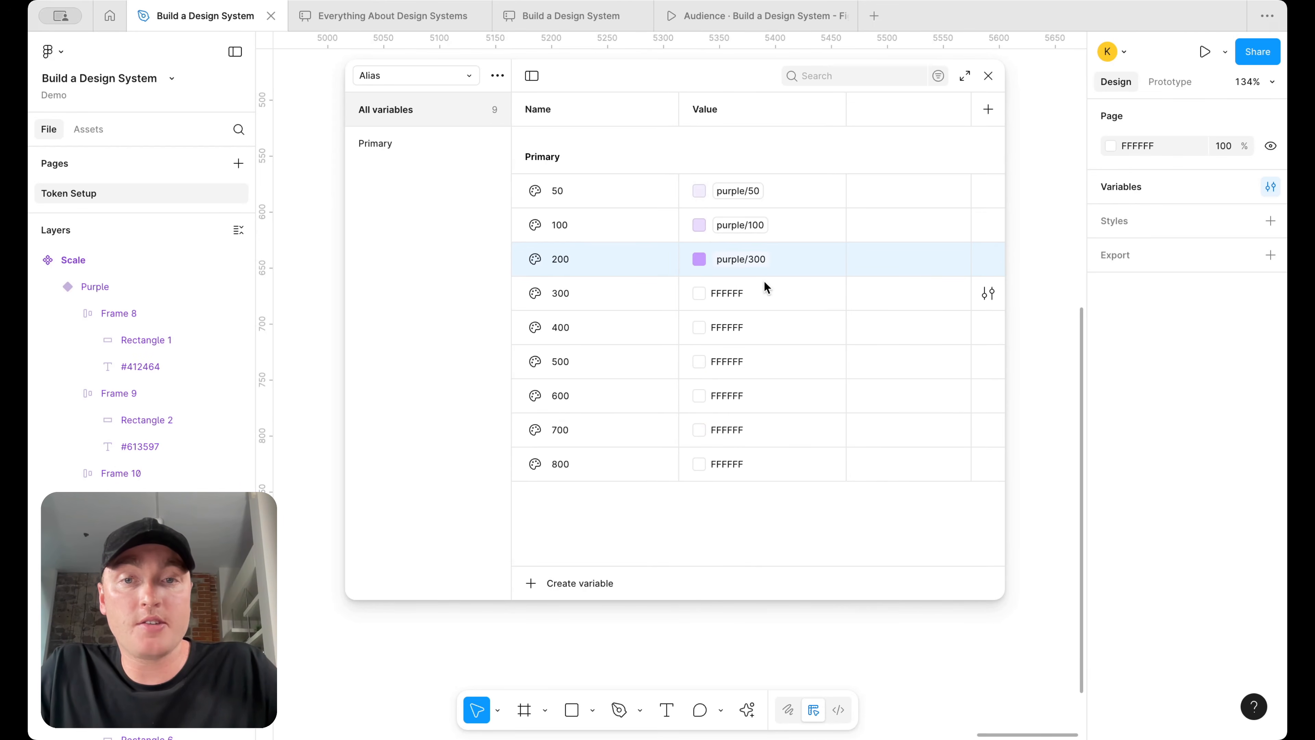
left_click(770, 273)
left_click(746, 497)
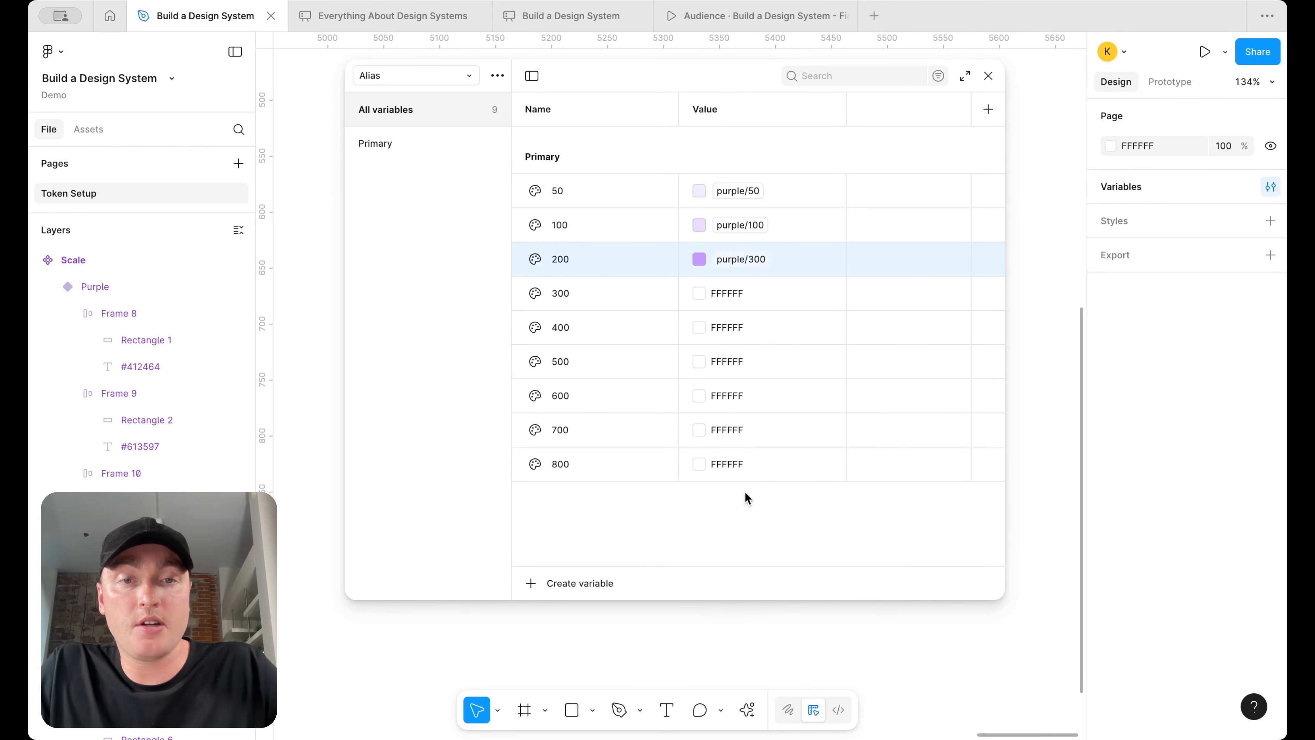
Alias the Primary group's 300 and 400 variables to the Brand colors purple/300 and purple/400
right_click(771, 303)
left_click(812, 310)
scroll(780, 502, "down", 5)
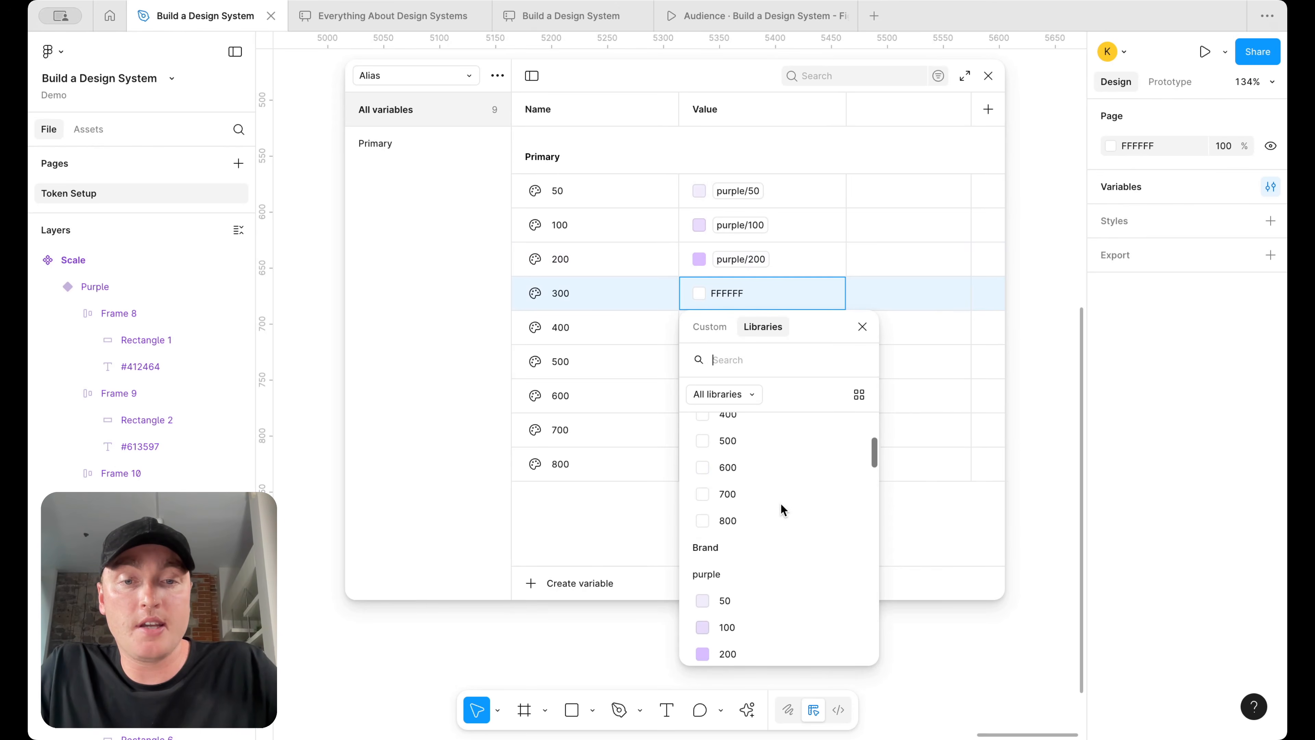
scroll(780, 504, "down", 3)
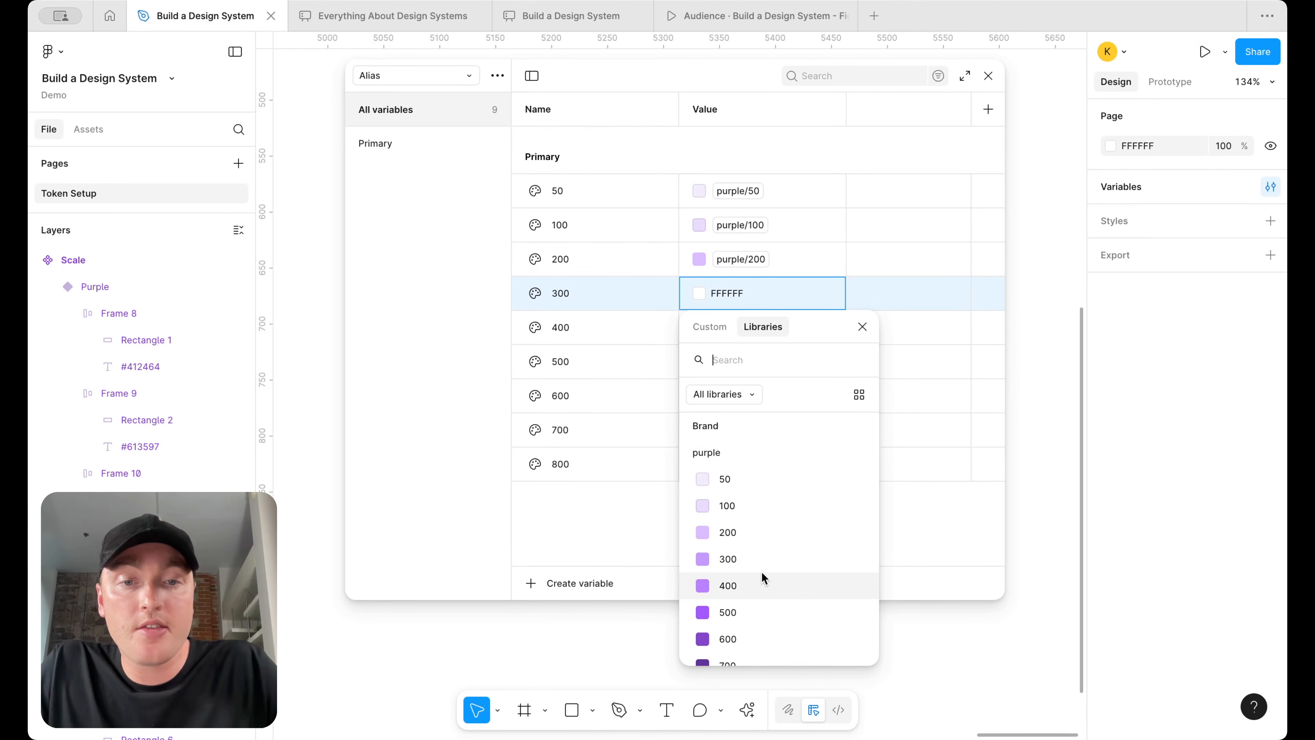
left_click(761, 560)
left_click(769, 335)
right_click(775, 325)
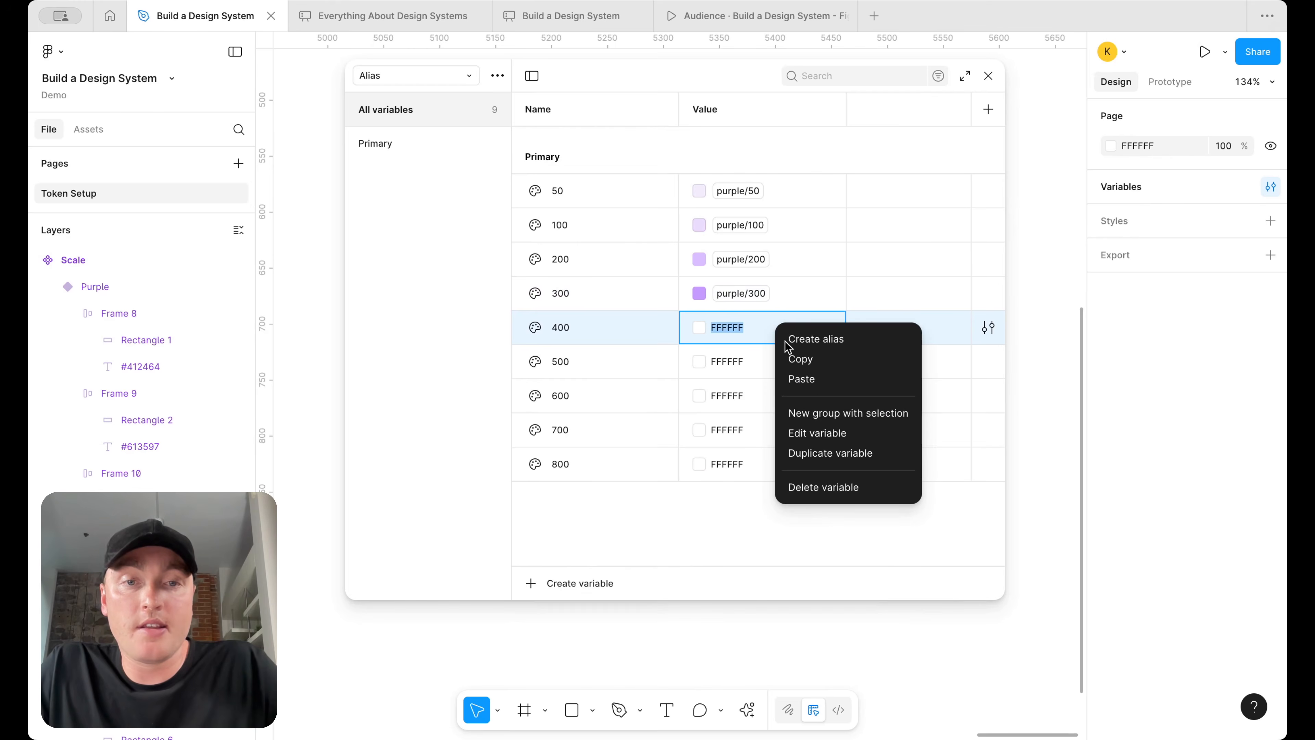
left_click(837, 337)
scroll(791, 523, "down", 6)
left_click(761, 622)
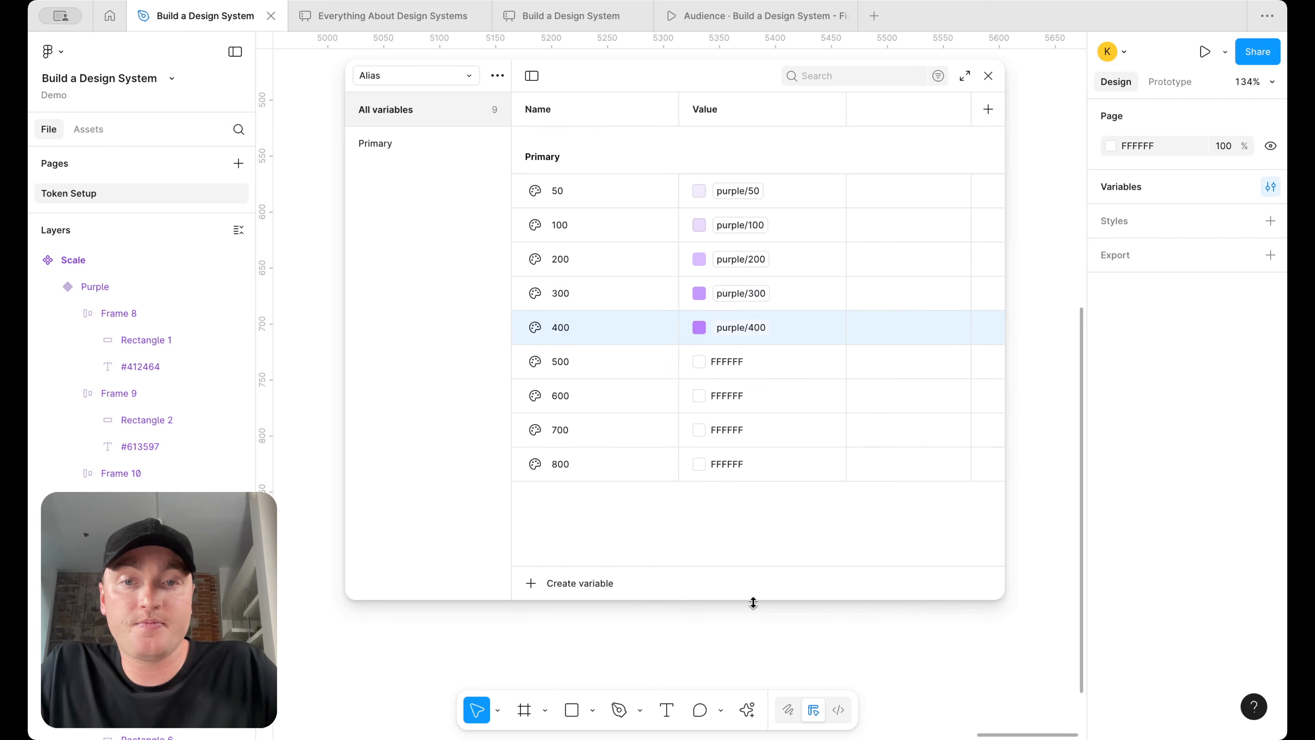
Alias the Primary group's 500 and 600 variables to the Brand colors purple/500 and purple/600
right_click(775, 352)
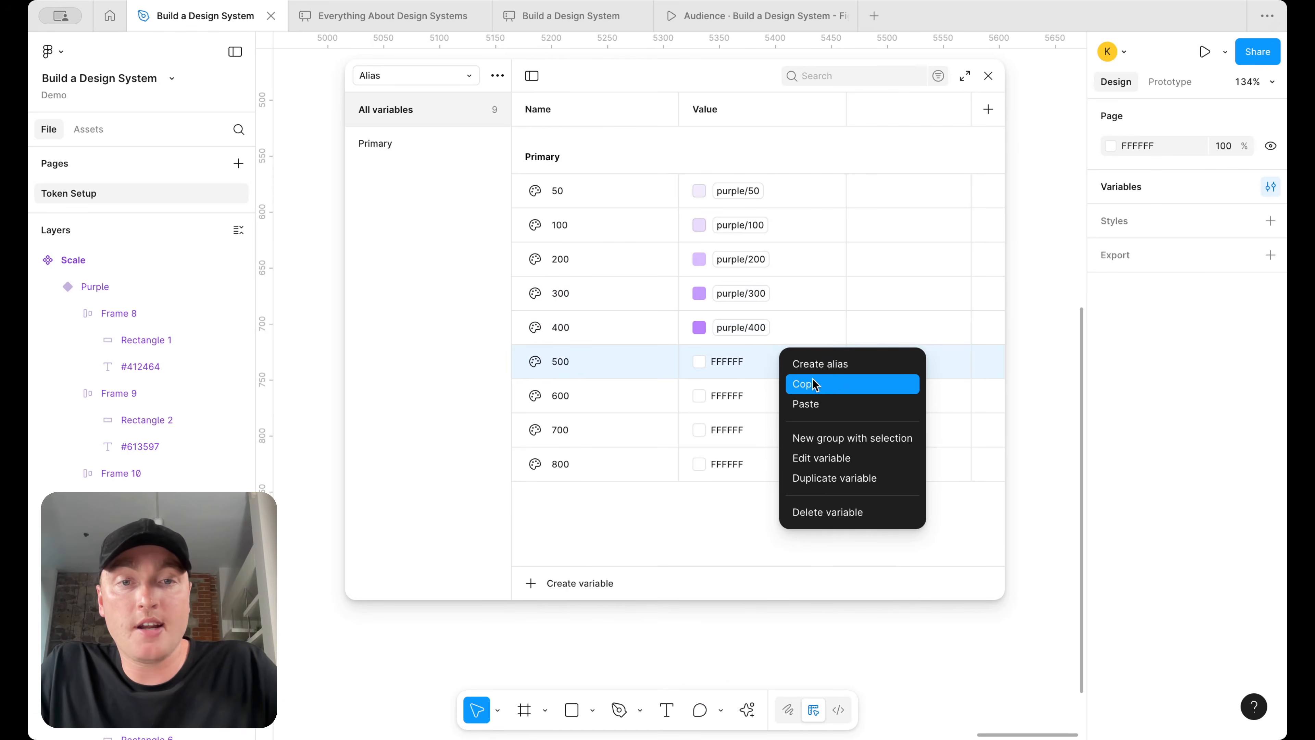
left_click(833, 371)
scroll(788, 571, "down", 6)
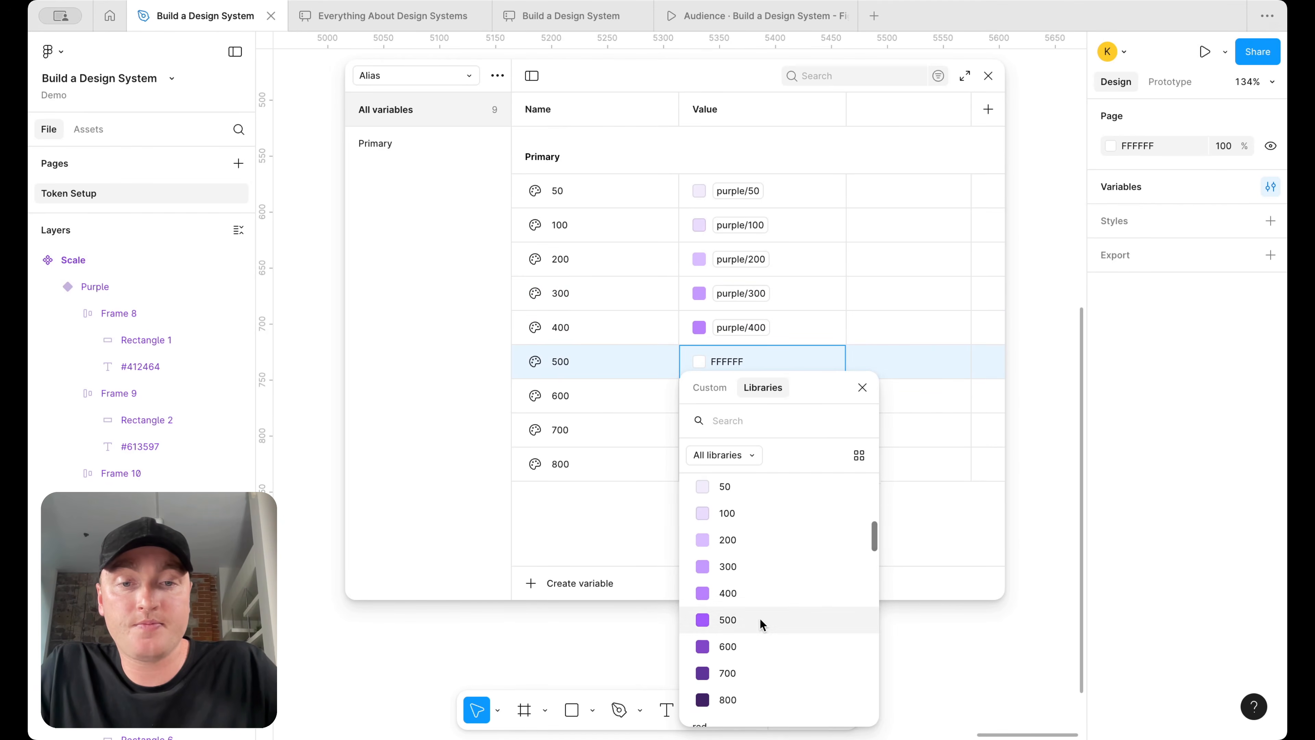
left_click(760, 620)
right_click(761, 392)
left_click(791, 397)
scroll(784, 603, "down", 5)
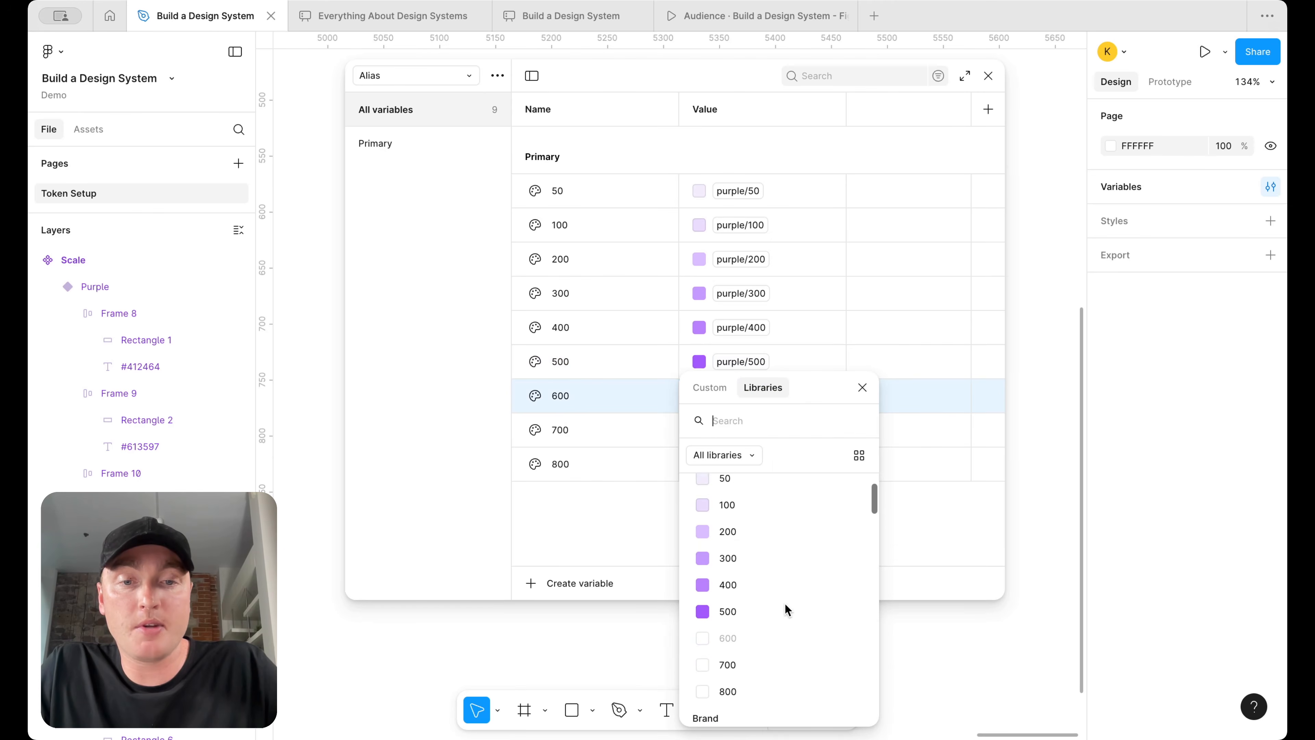
scroll(785, 605, "down", 3)
left_click(765, 655)
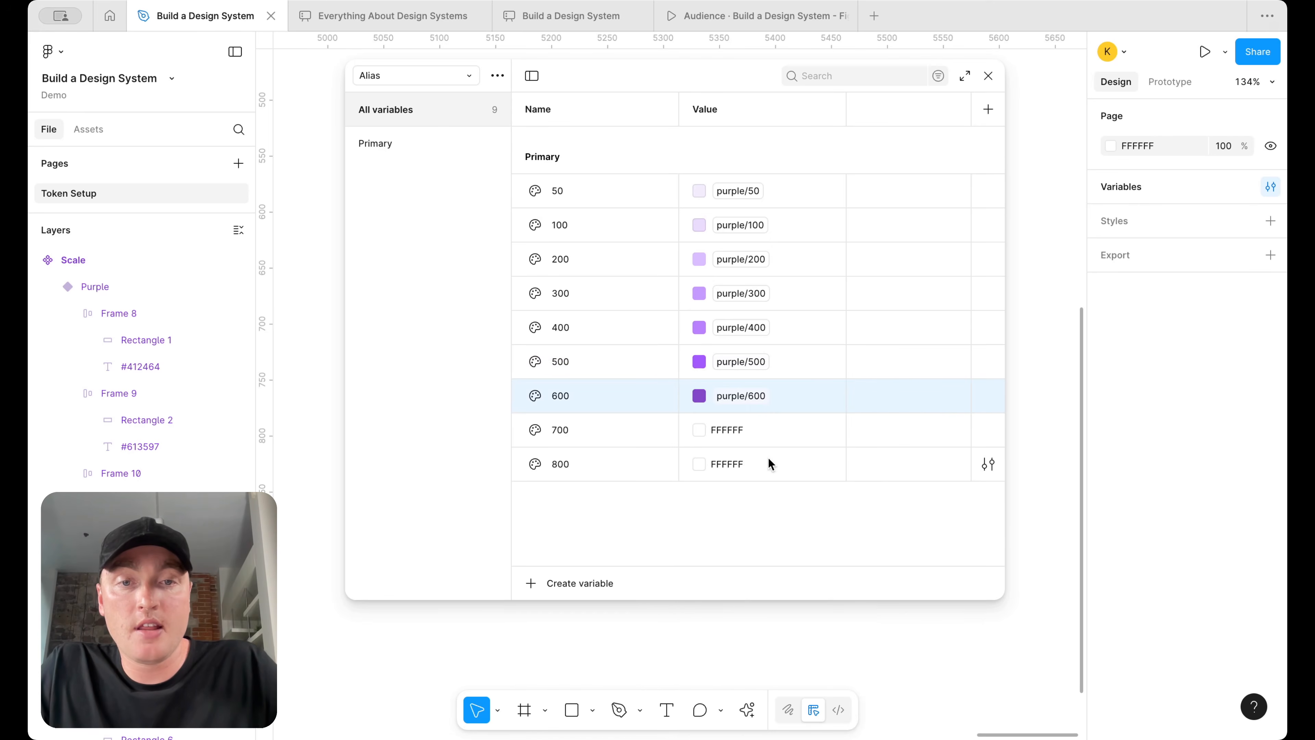
Alias the Primary group's 700 and 800 variables to the Brand colors purple/700 and purple/800
right_click(778, 428)
left_click(797, 441)
scroll(801, 615, "down", 4)
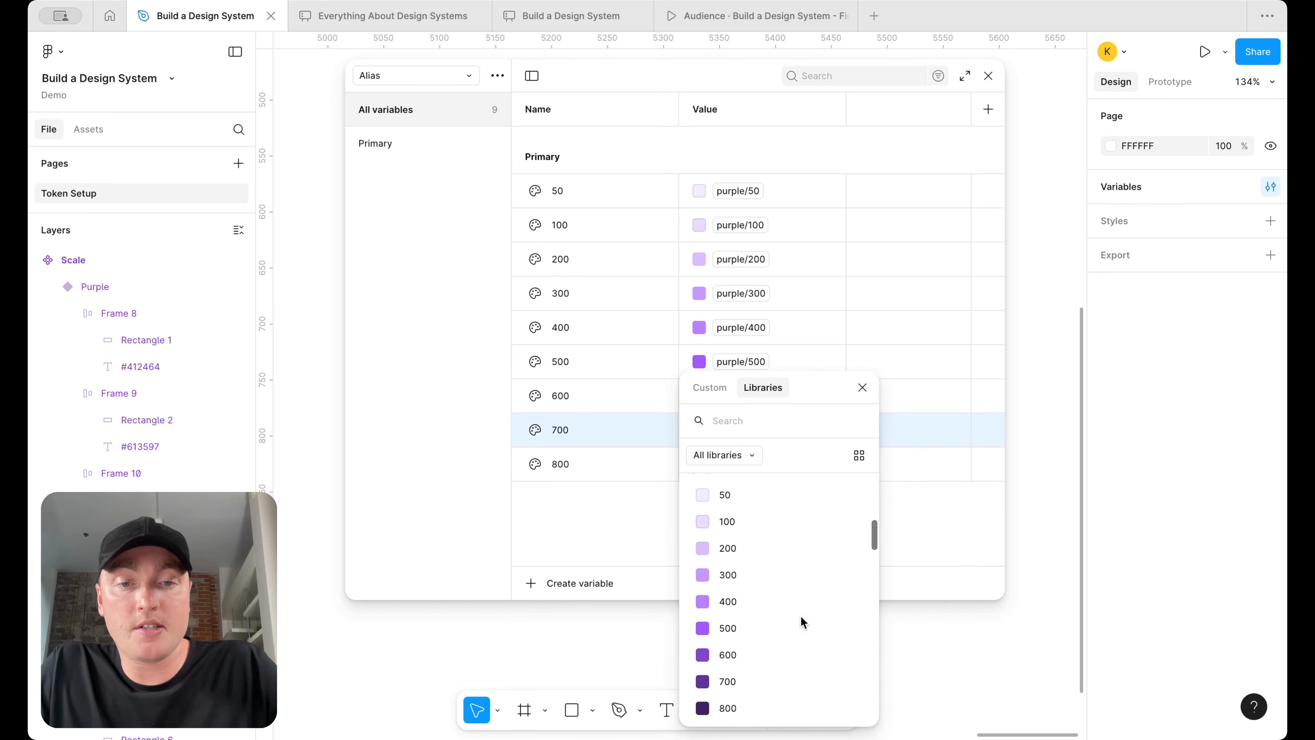
left_click(780, 598)
right_click(777, 466)
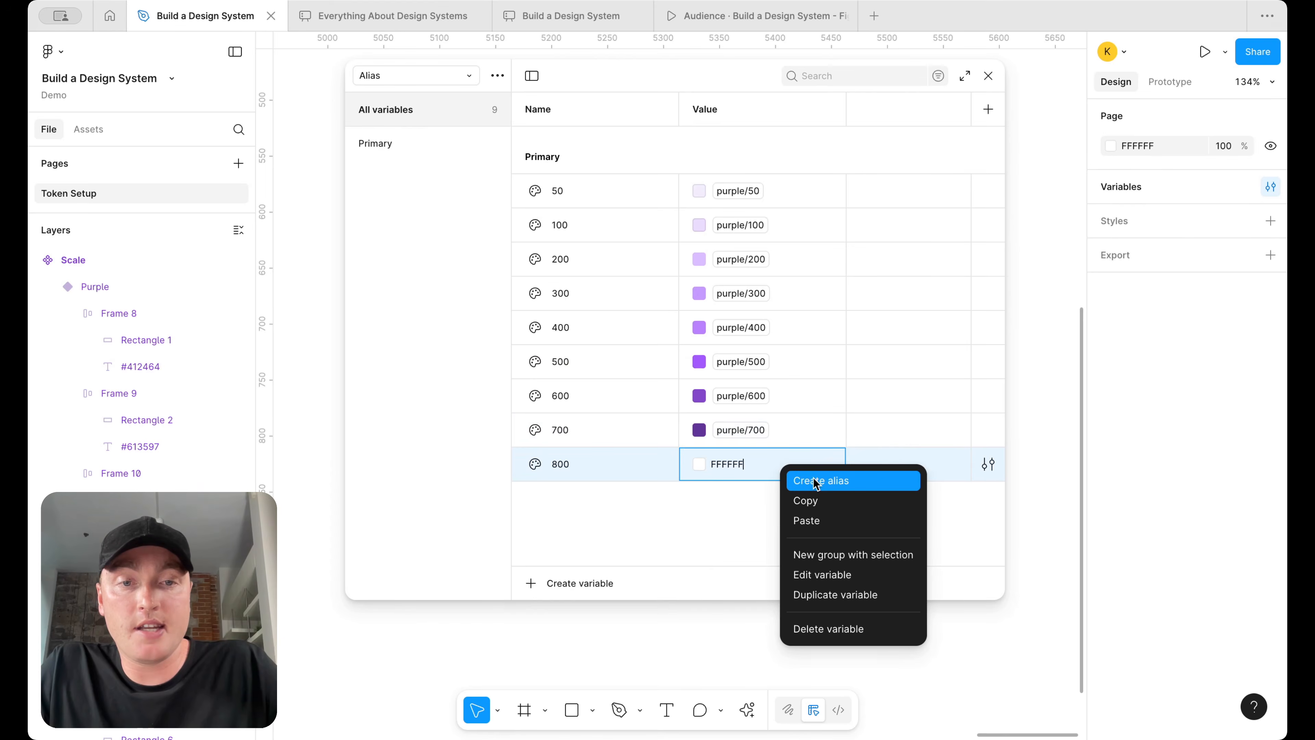
left_click(800, 481)
scroll(814, 637, "down", 6)
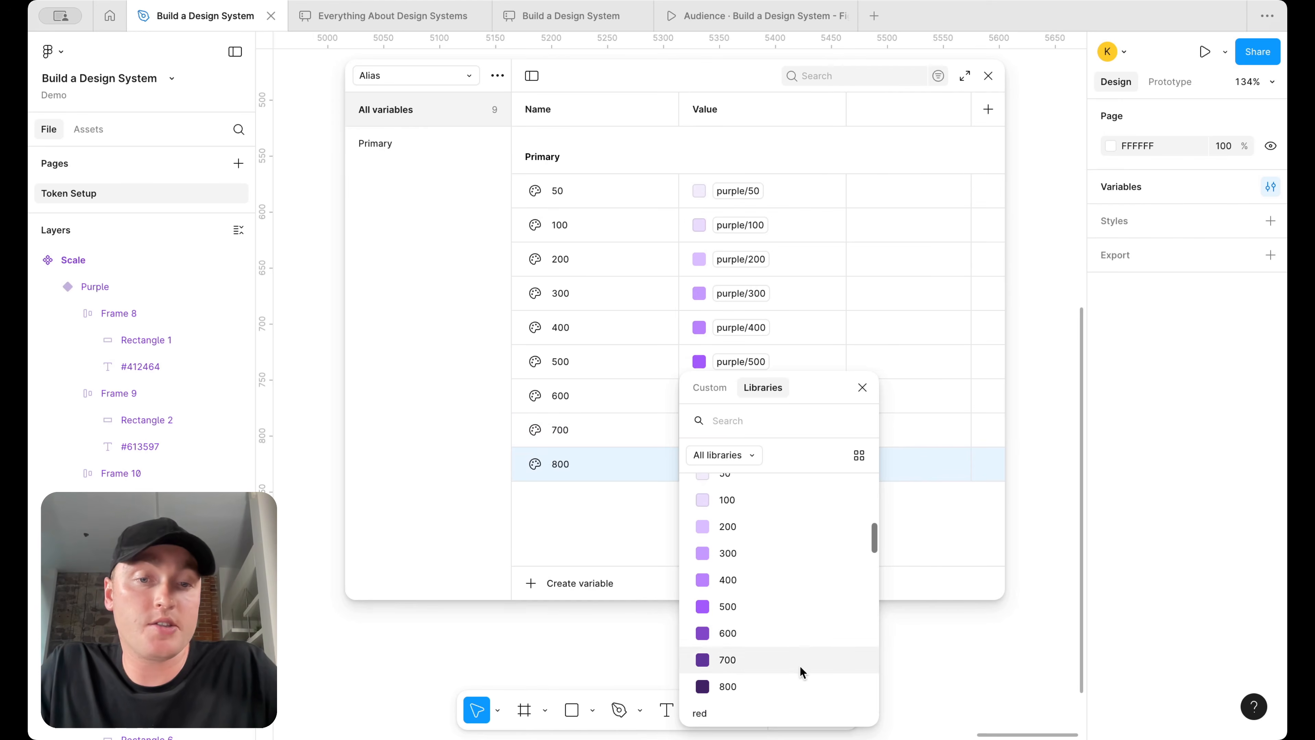
left_click(799, 680)
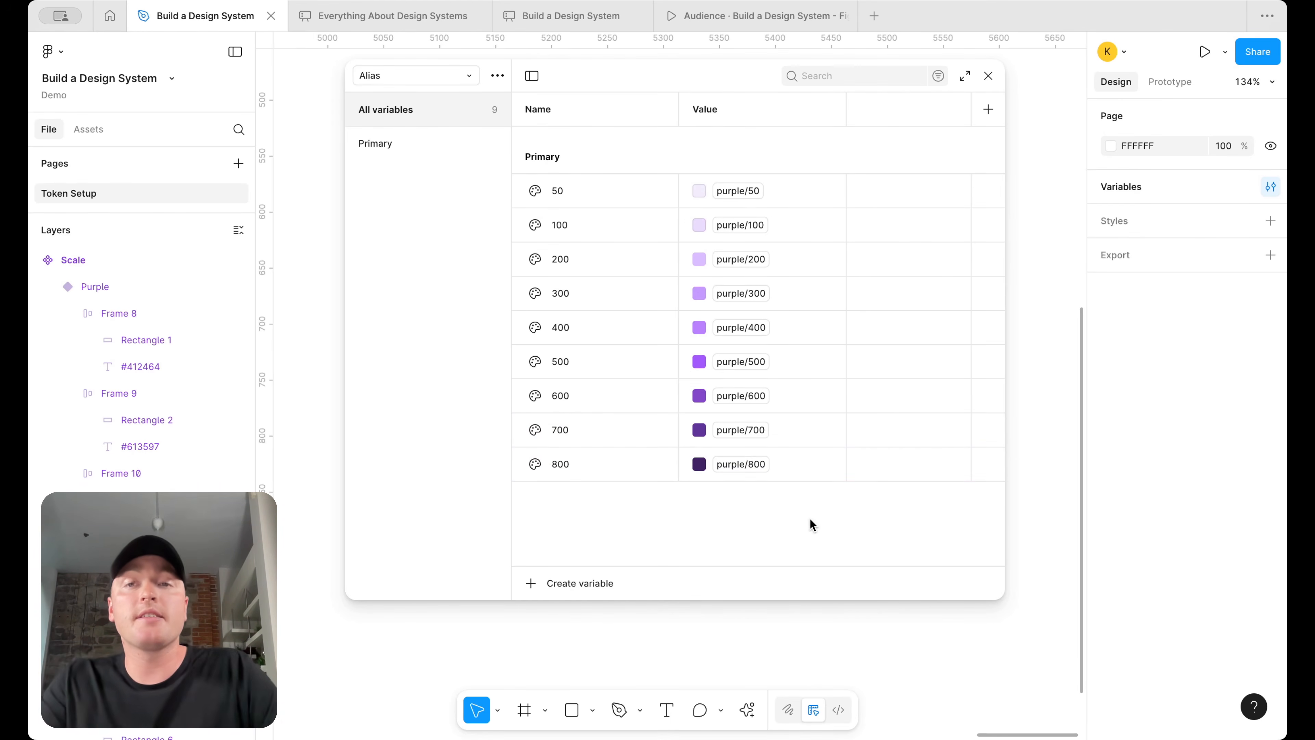
Look over the Brand collection's color groups, and return to the Primary group in the Alias collection
left_click(434, 75)
left_click(433, 106)
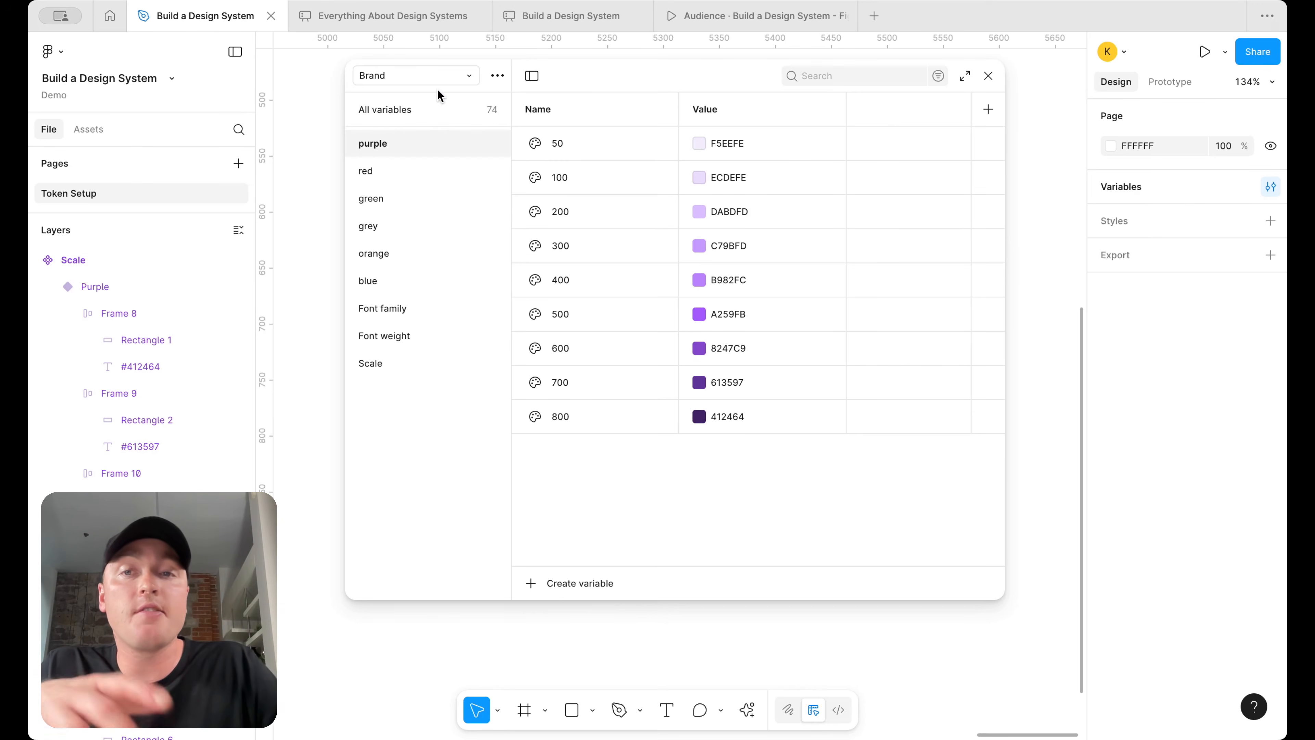
left_click(443, 81)
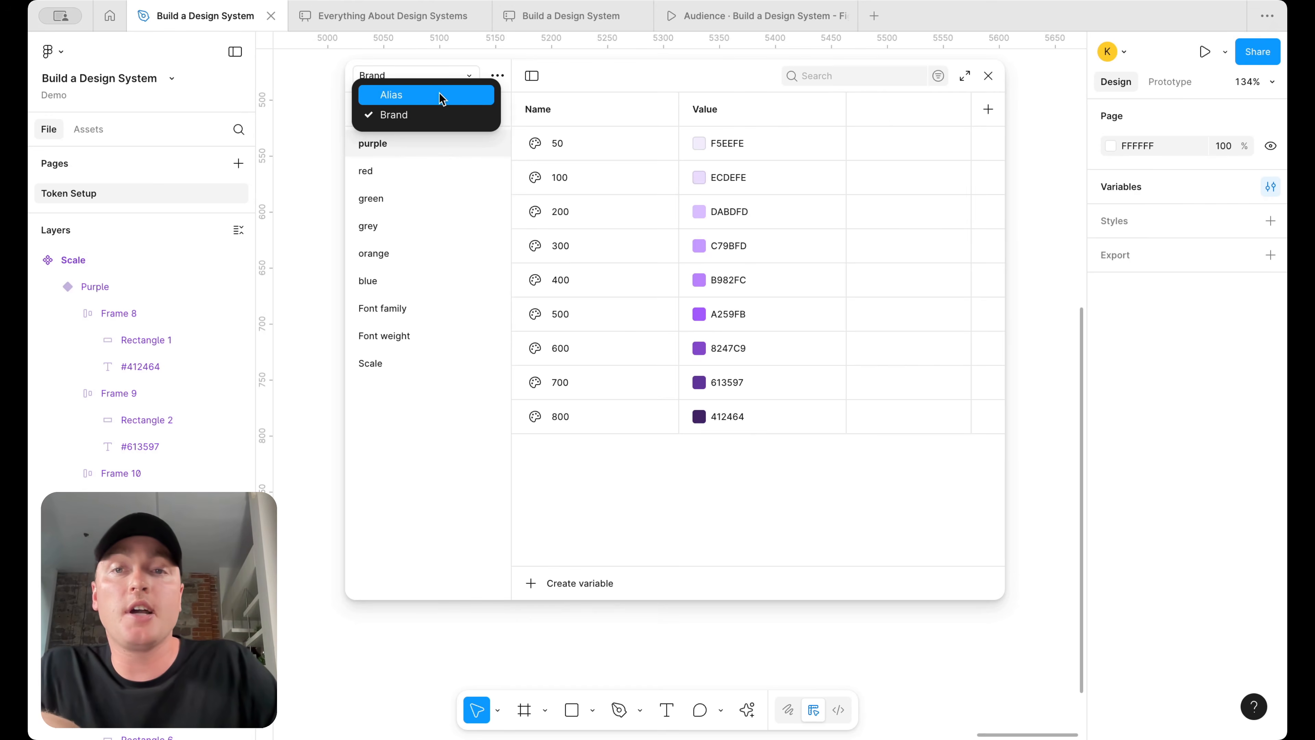
left_click(439, 92)
left_click(428, 143)
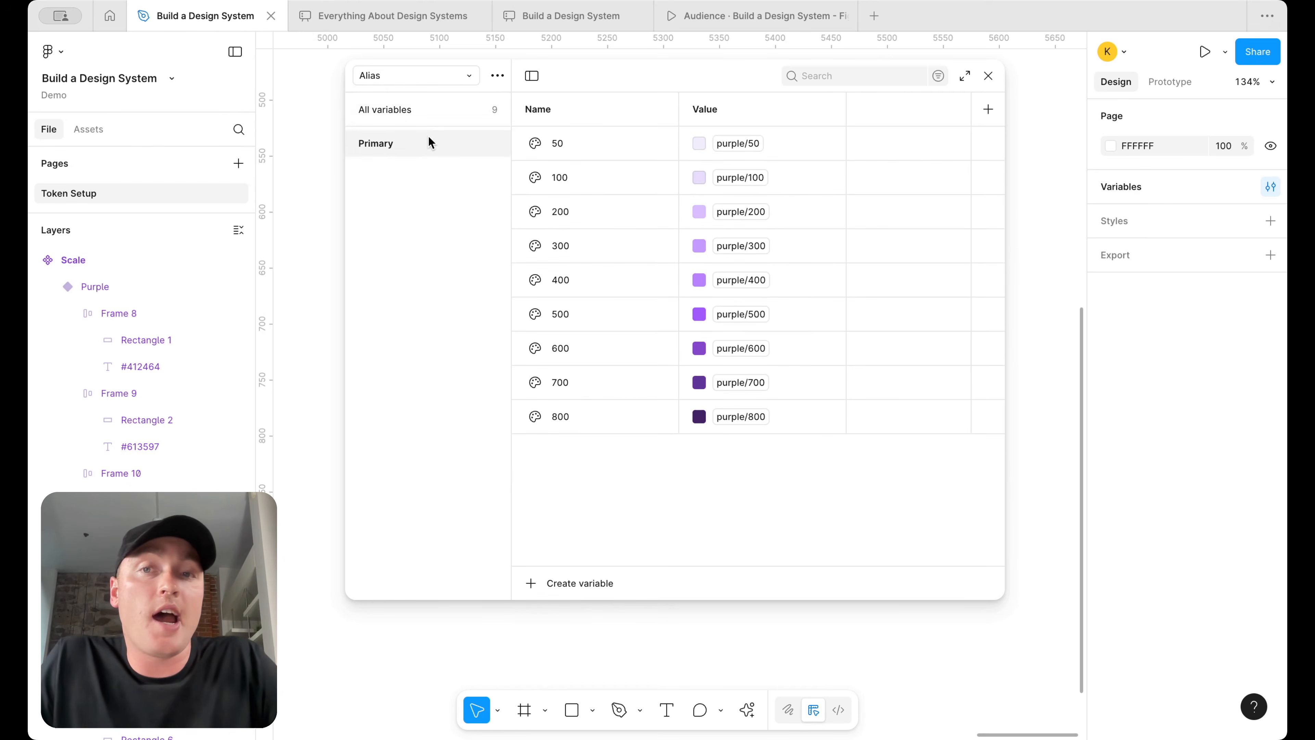
Duplicate the Primary group in the Alias collection and rename the copy as Error
right_click(428, 135)
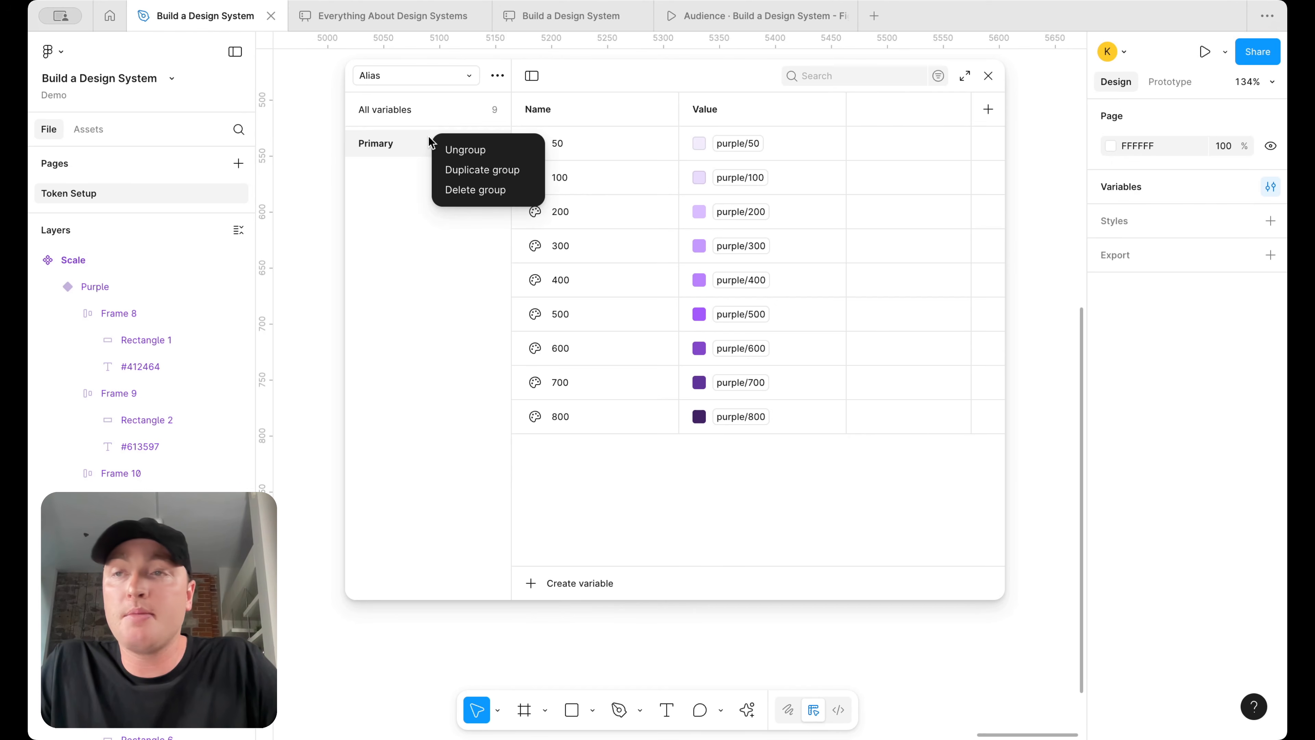
left_click(469, 169)
double_click(395, 173)
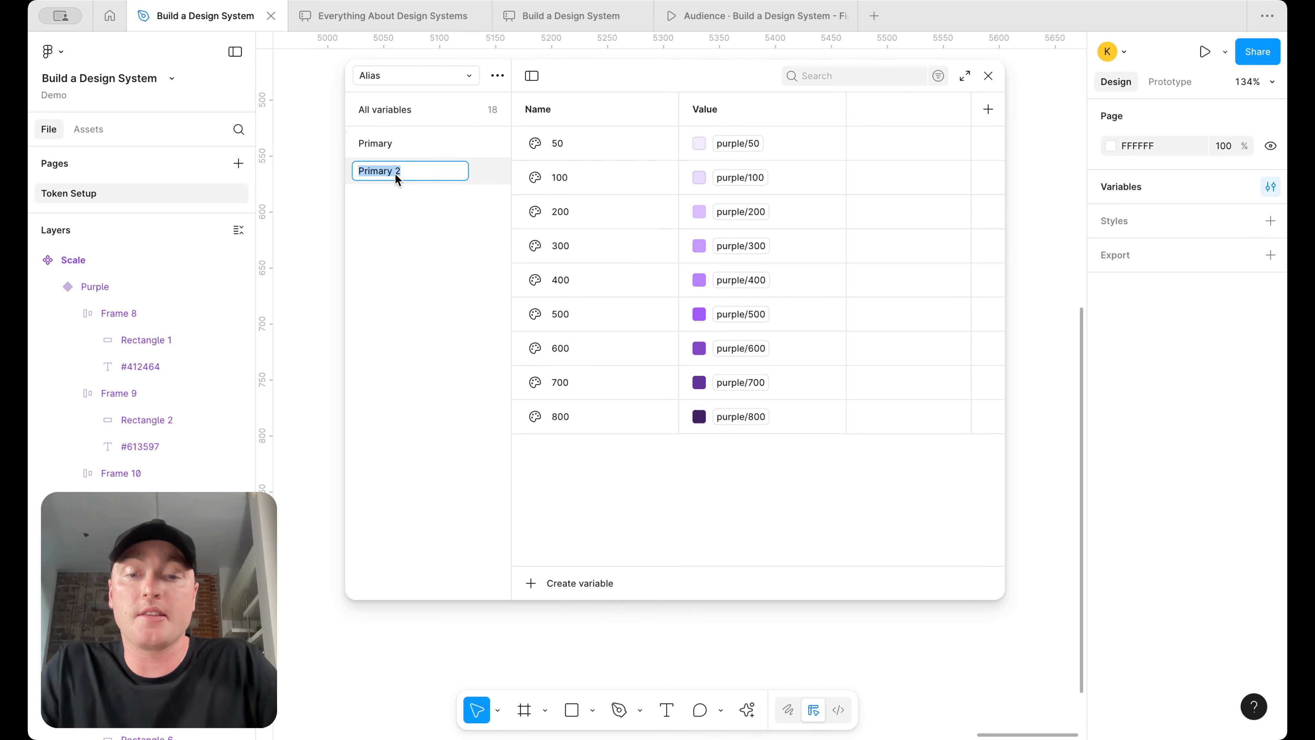
type("Errr")
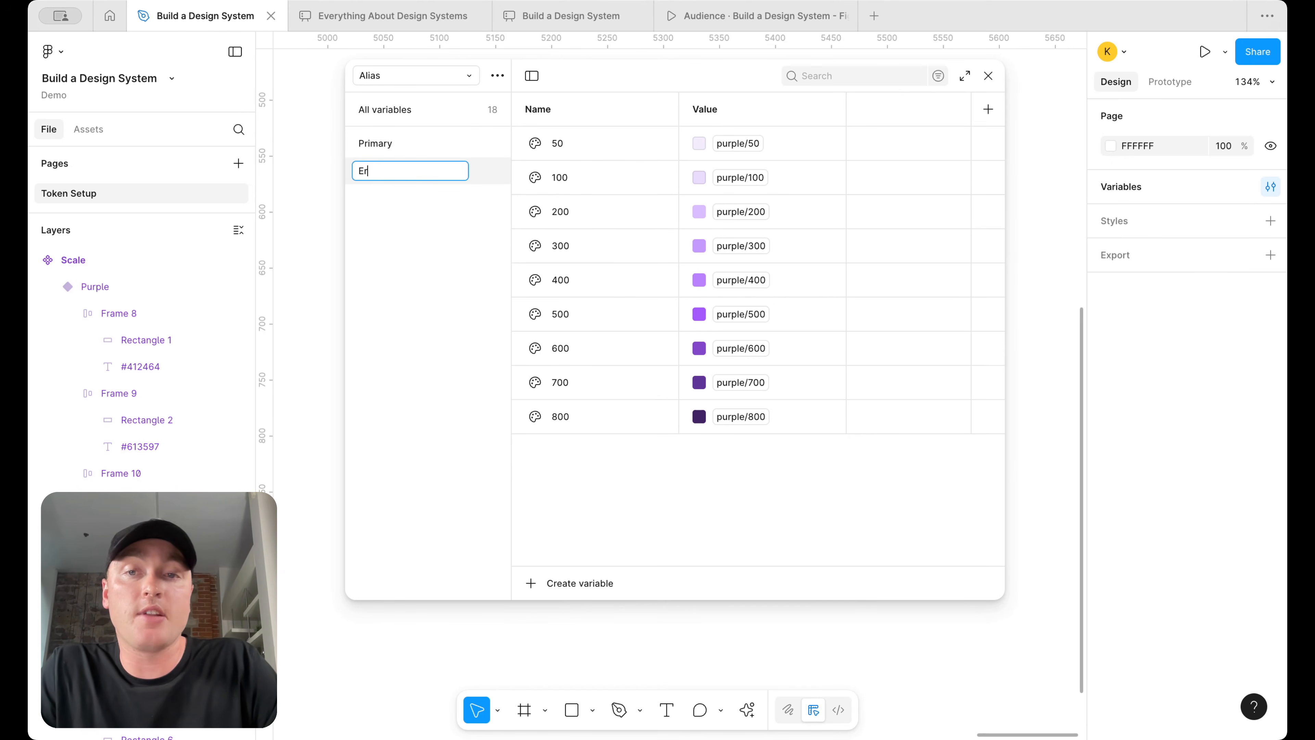
key("Return")
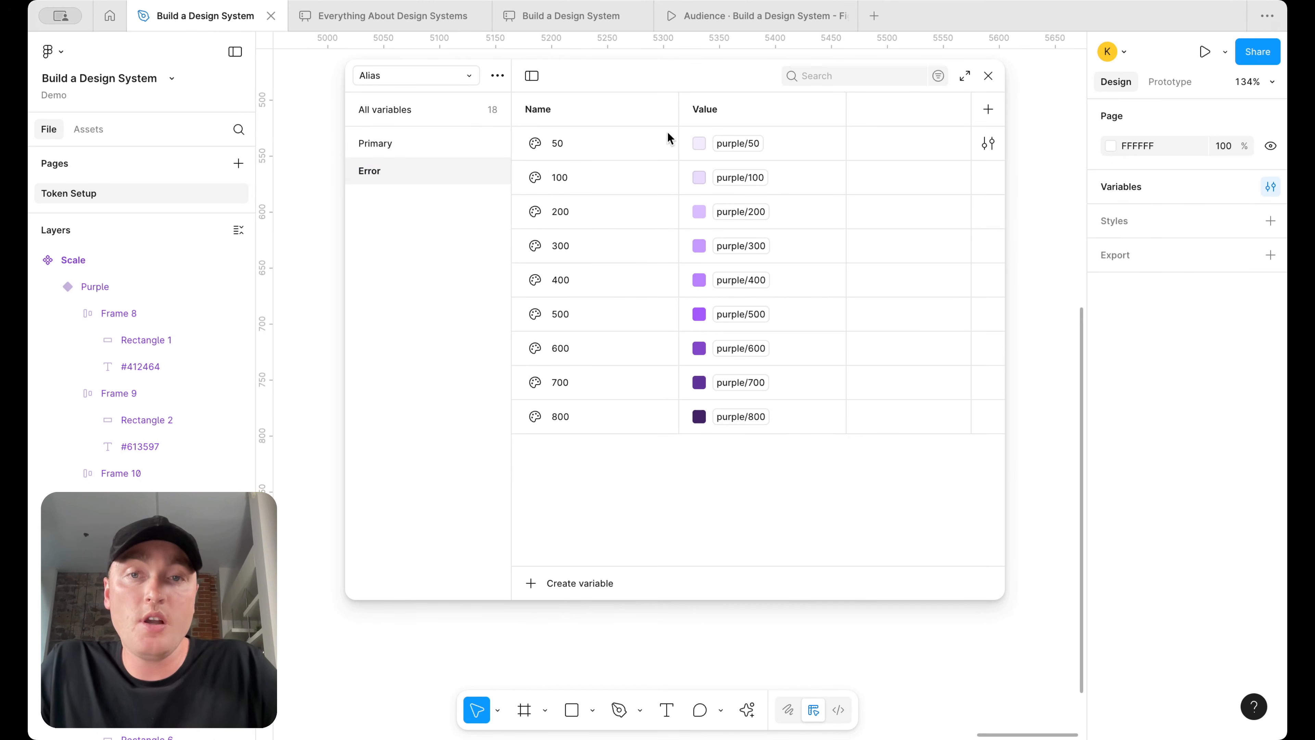
Realias the Error group's 50 and 100 variables to the Brand colors red/50 and red/100
left_click(711, 148)
scroll(731, 425, "down", 5)
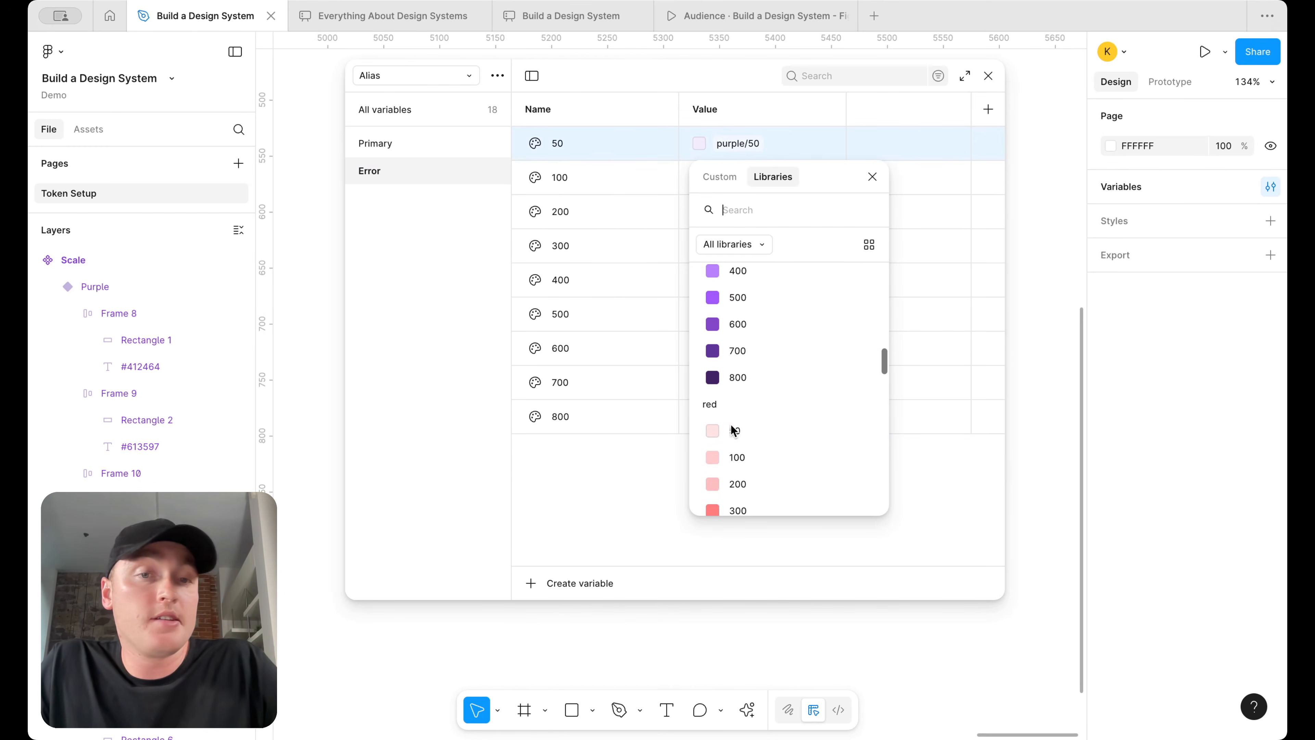
left_click(746, 390)
left_click(748, 179)
scroll(756, 414, "down", 5)
left_click(752, 468)
Alias the Error group's 200 variable to the Brand color red/300
left_click(759, 210)
scroll(780, 443, "down", 3)
scroll(781, 444, "down", 3)
left_click(758, 476)
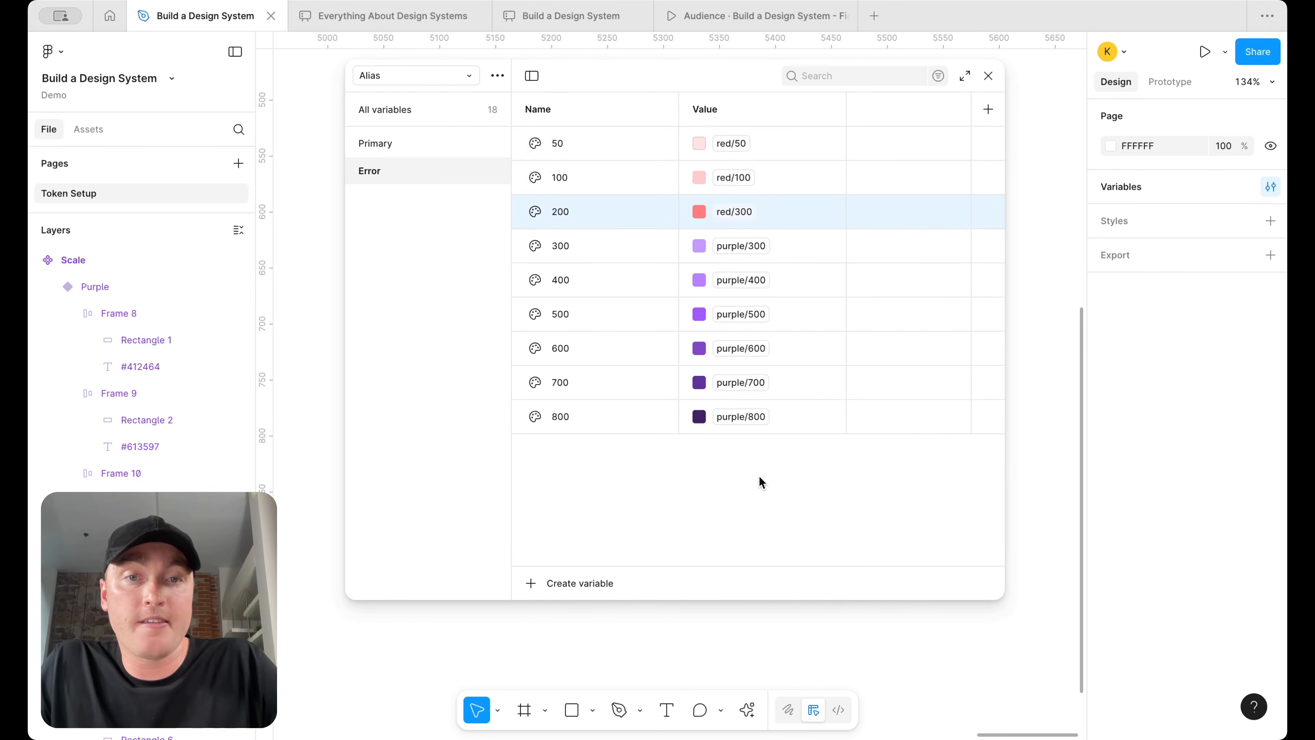
Realias the Error group's 200 variable to the Brand color red/200
left_click(754, 246)
left_click(743, 212)
left_click(739, 213)
left_click(761, 449)
Realias the Error group's 300 and 400 variables to the Brand colors red/300 and red/400
left_click(761, 247)
scroll(762, 505, "down", 5)
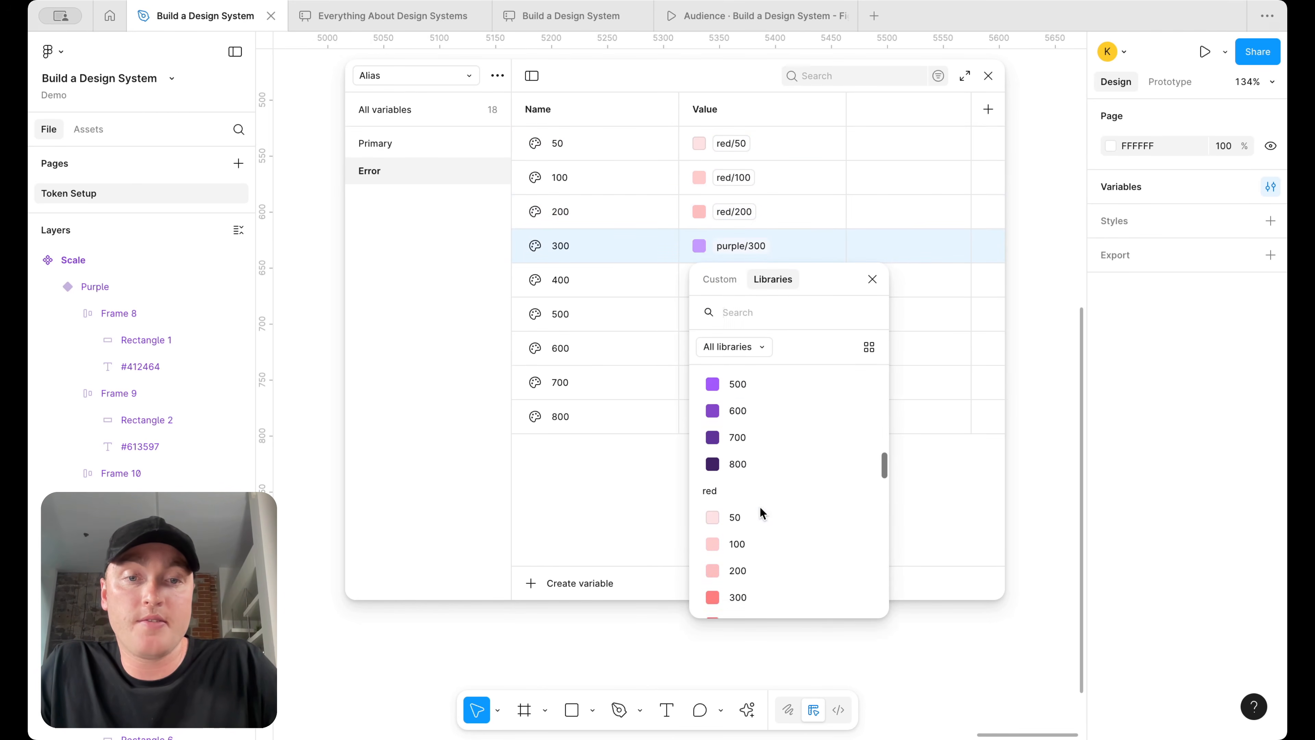
left_click(749, 544)
left_click(765, 282)
scroll(783, 565, "down", 5)
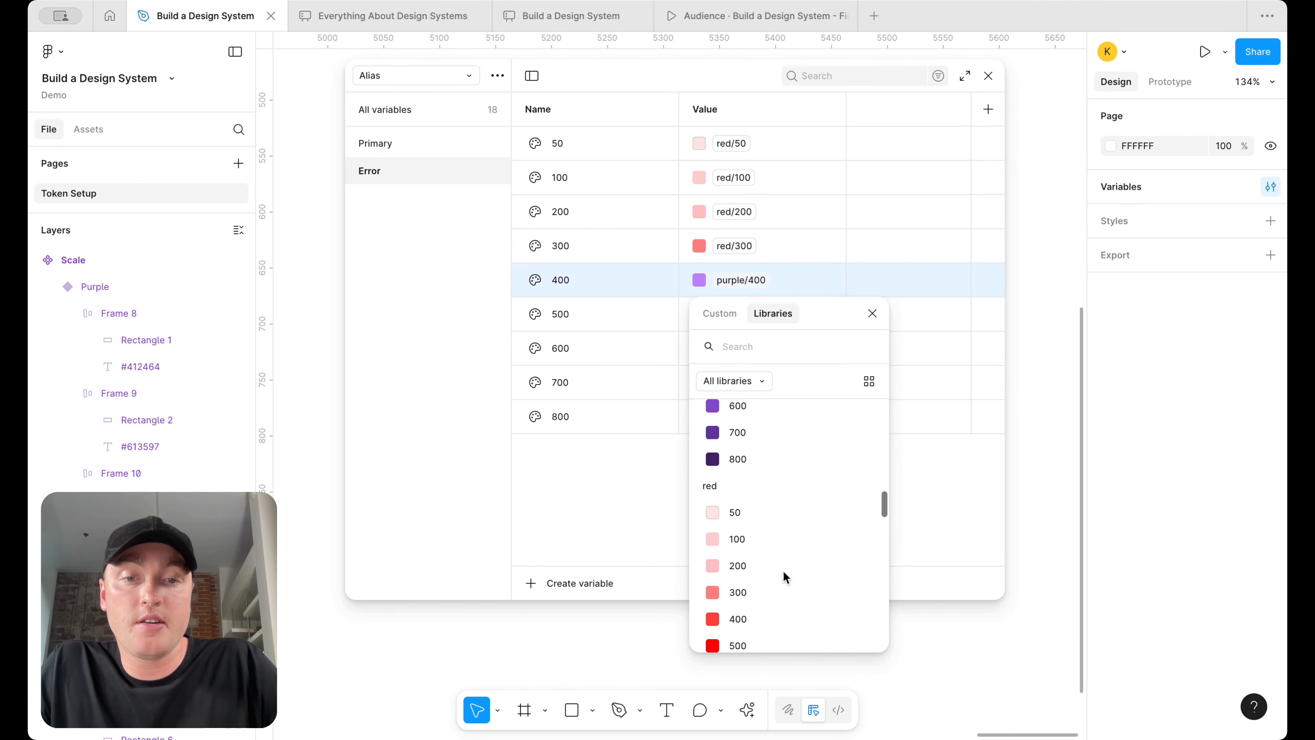
left_click(774, 504)
Realias the Error group's 500 and 600 variables to the Brand colors red/500 and red/600
left_click(758, 317)
scroll(758, 521, "down", 5)
left_click(755, 597)
left_click(746, 349)
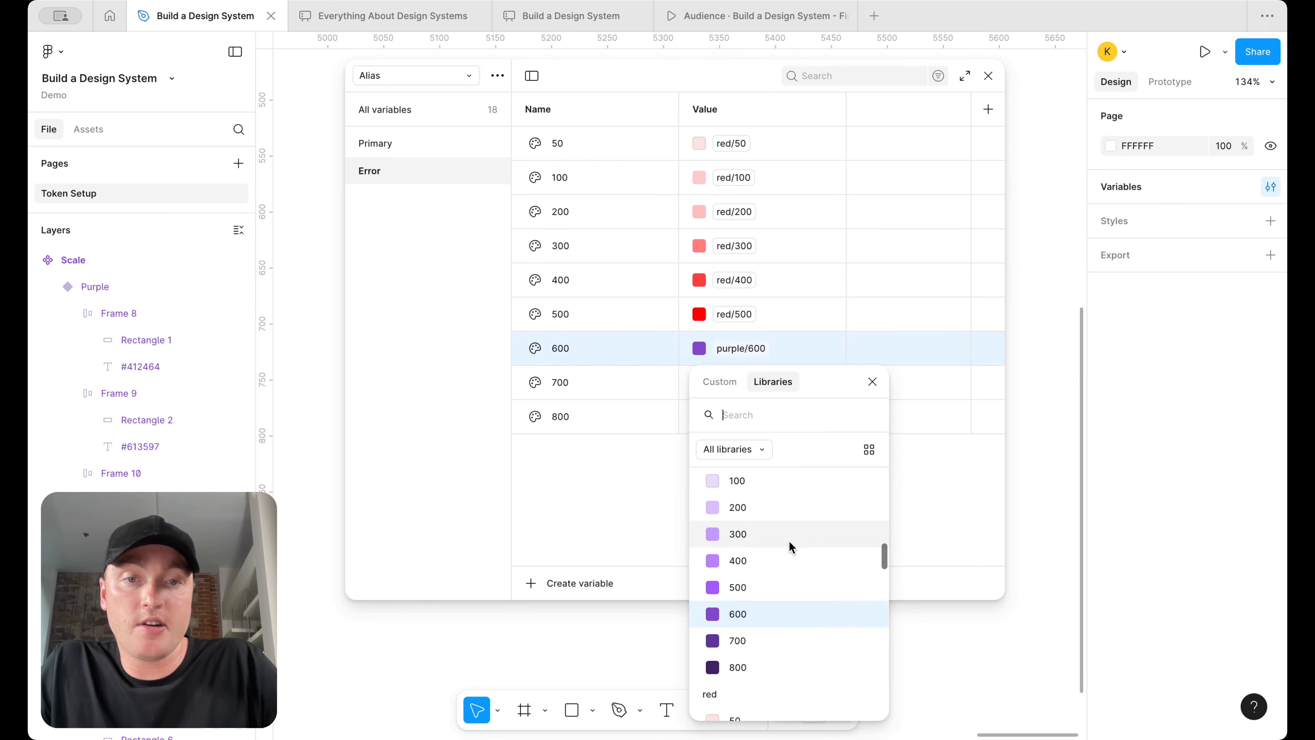
scroll(793, 545, "down", 5)
left_click(768, 617)
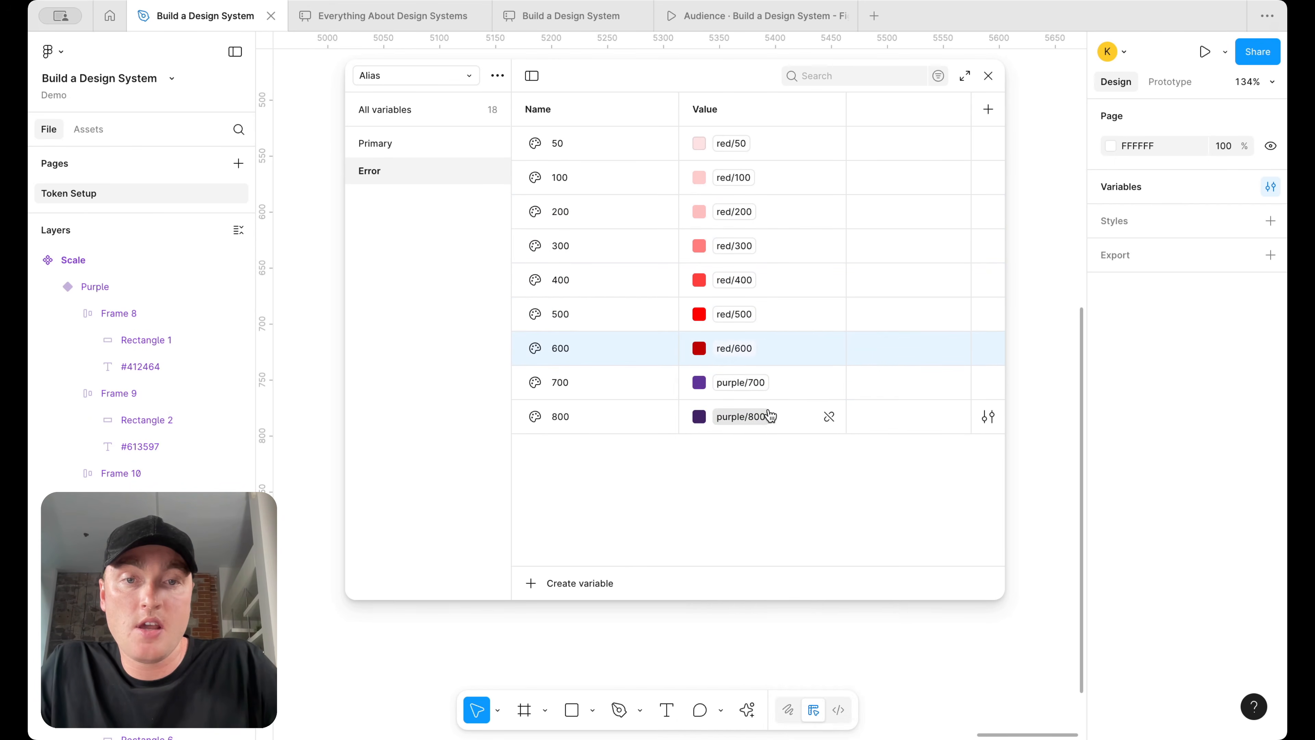
Realias the Error group's 700 and 800 variables to the Brand colors red/700 and red/800
left_click(756, 383)
scroll(777, 544, "down", 7)
scroll(782, 549, "up", 1)
left_click(777, 546)
left_click(769, 414)
scroll(795, 576, "down", 5)
scroll(795, 576, "down", 2)
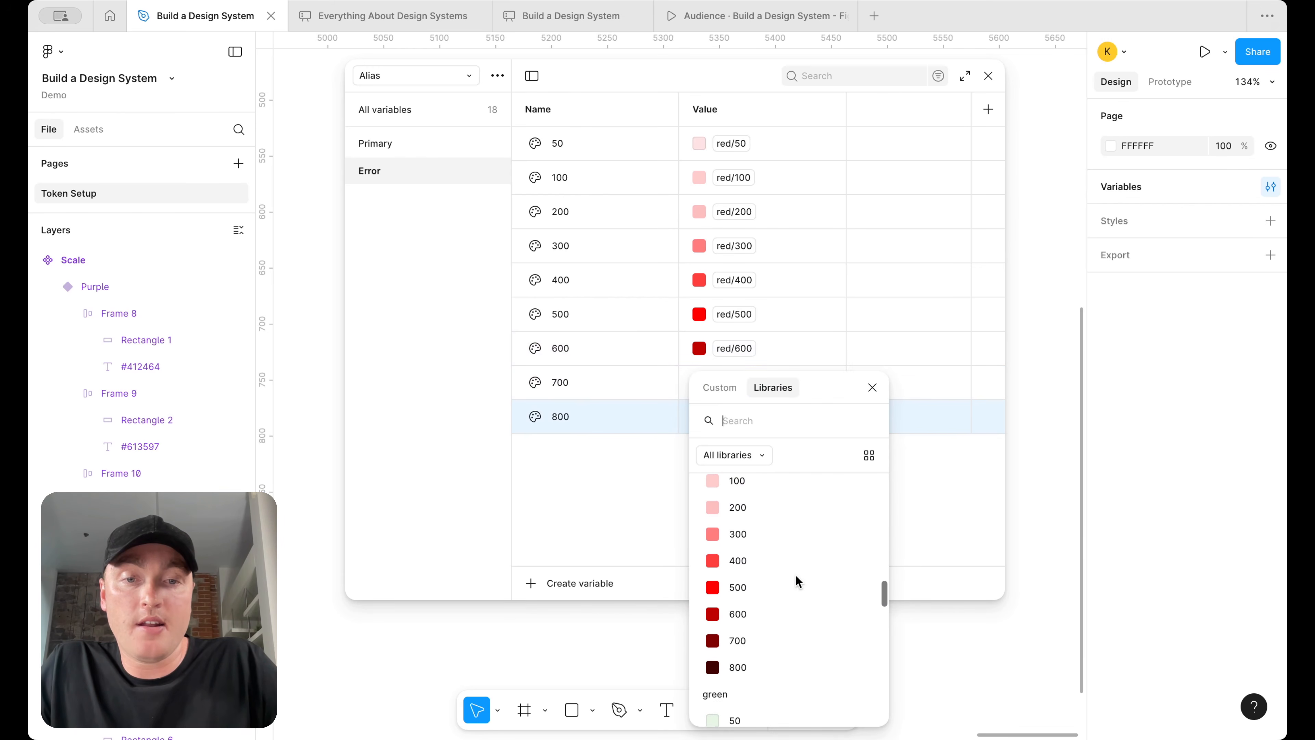
left_click(770, 651)
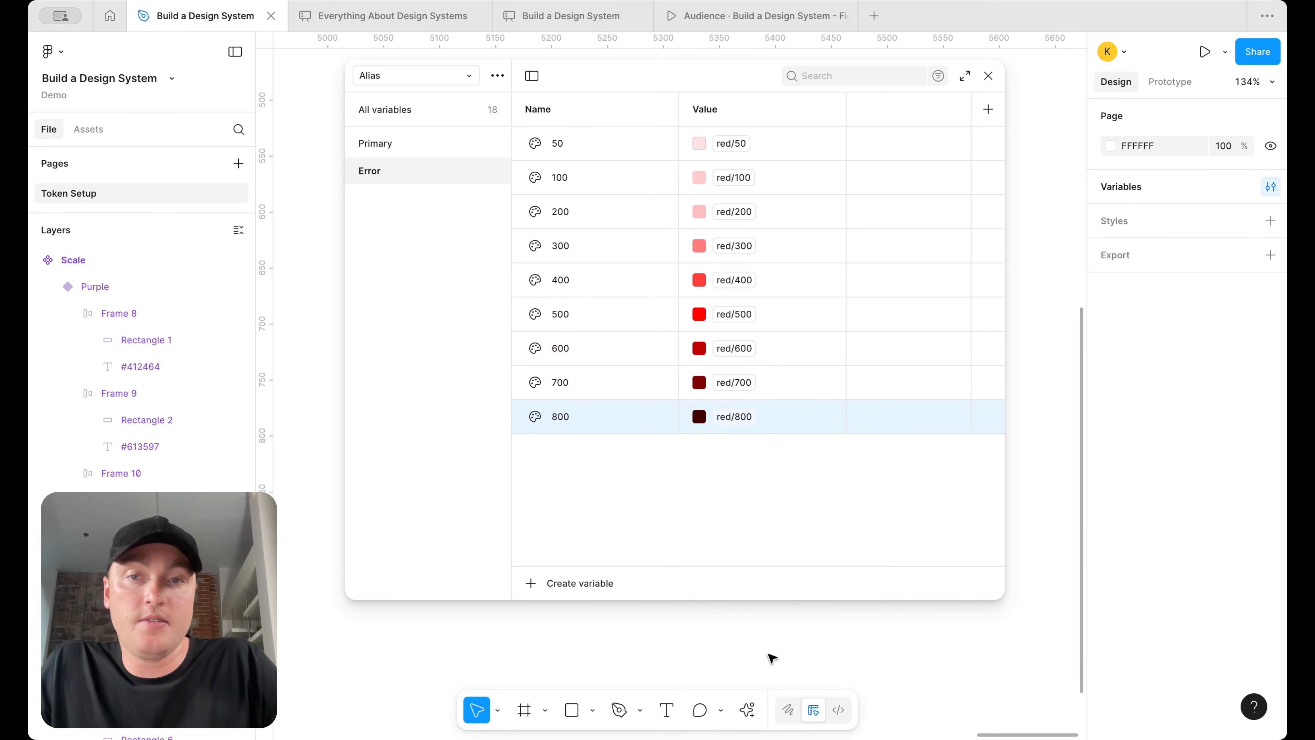
Duplicate the Error group, and check the Brand collection for the next color group before returning to Alias
right_click(443, 176)
left_click(455, 206)
left_click(436, 78)
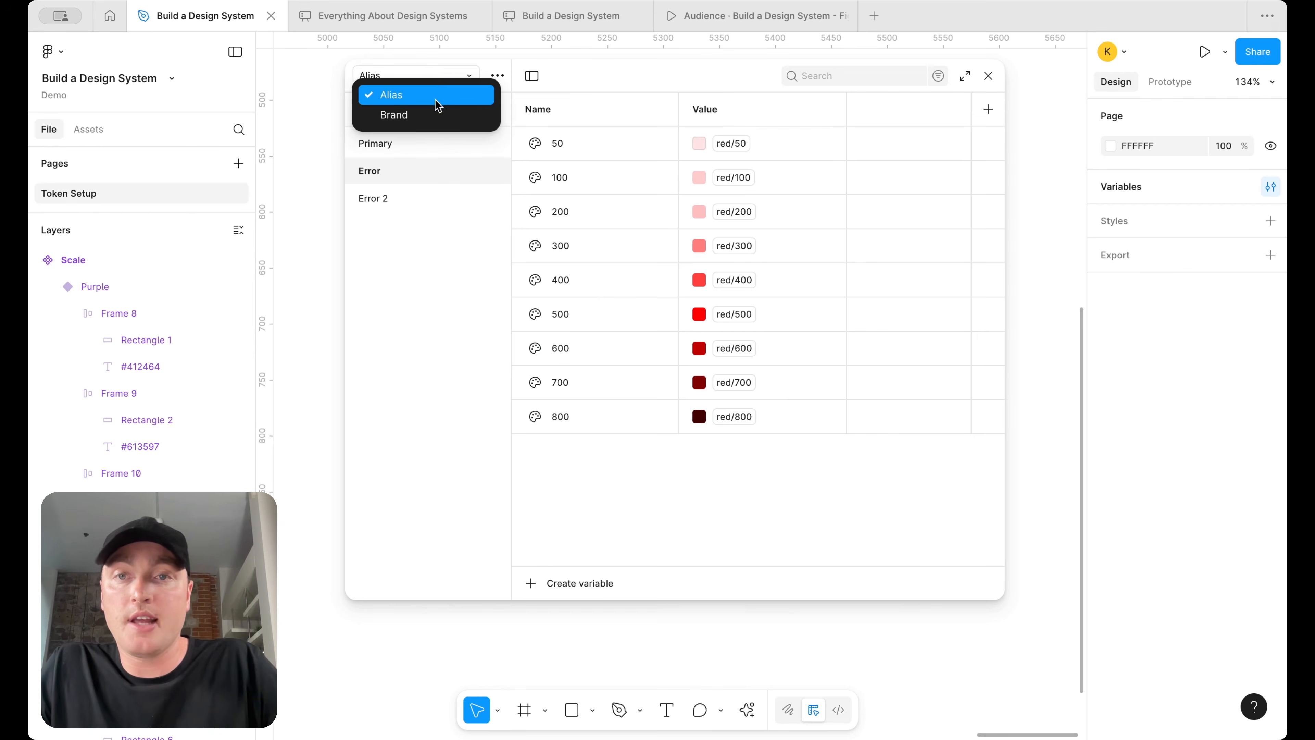
left_click(434, 112)
left_click(442, 83)
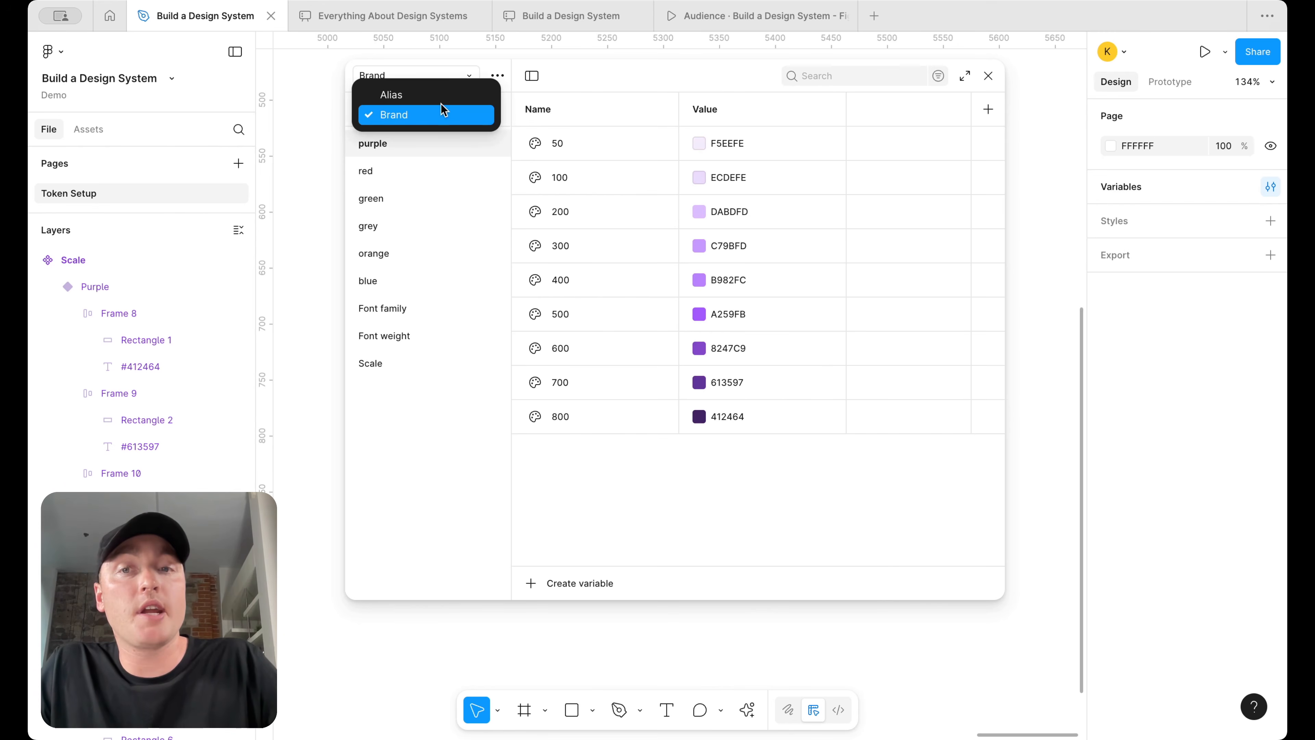
left_click(440, 95)
Rename the duplicate of the Error group as Success
double_click(396, 200)
type("Success")
key("Return")
Realias the Success group's 50 and 100 variables to the Brand colors green/50 and green/100
left_click(732, 143)
scroll(737, 362, "down", 3)
scroll(740, 468, "down", 3)
left_click(751, 407)
left_click(737, 177)
scroll(741, 374, "down", 3)
left_click(738, 417)
Realias the Success group's 200 and 300 variables to the Brand colors green/200 and green/300
left_click(741, 211)
scroll(753, 445, "down", 3)
left_click(746, 479)
left_click(740, 245)
scroll(757, 469, "down", 3)
left_click(755, 529)
Realias the Success group's 400 and 500 variables to the Brand colors green/400 and green/500
left_click(734, 281)
scroll(766, 512, "down", 3)
left_click(768, 487)
left_click(743, 314)
scroll(759, 547, "down", 3)
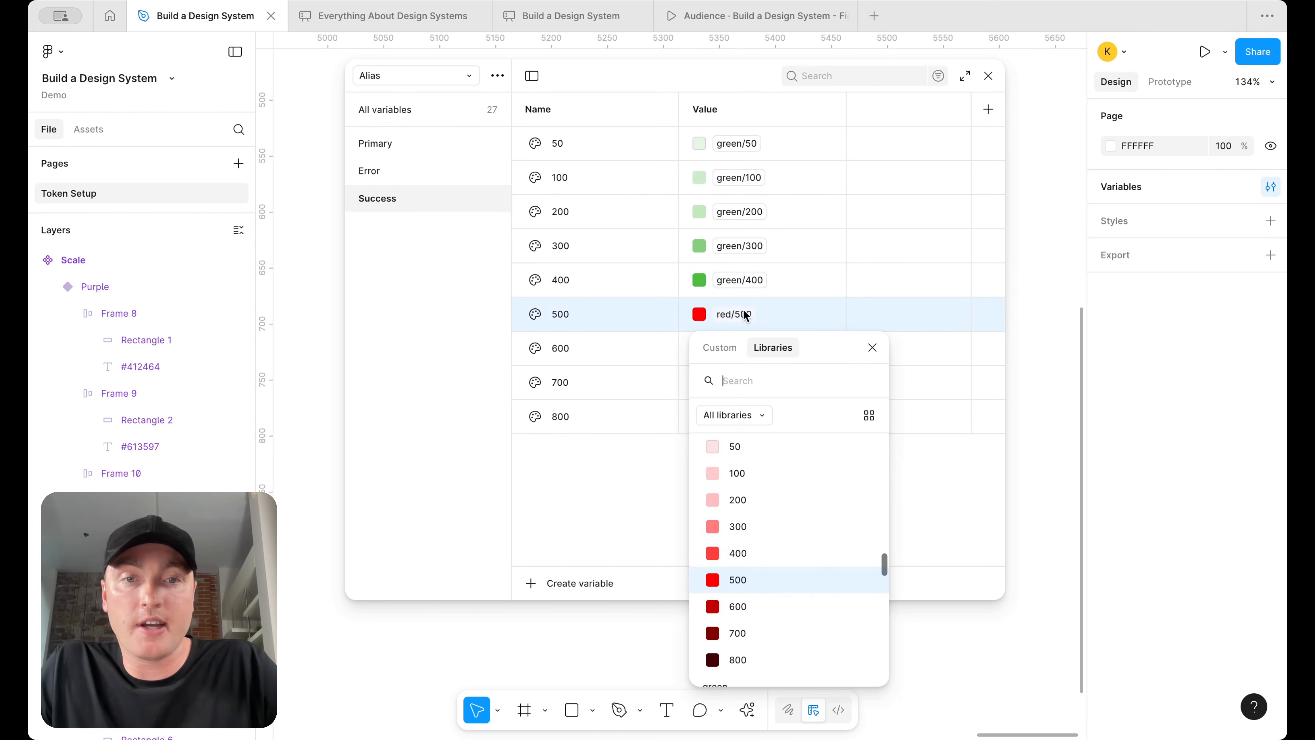
left_click(744, 607)
Realias the Success group's 600 and 700 variables to the Brand colors green/600 and green/700
left_click(736, 350)
scroll(743, 533, "down", 4)
left_click(741, 575)
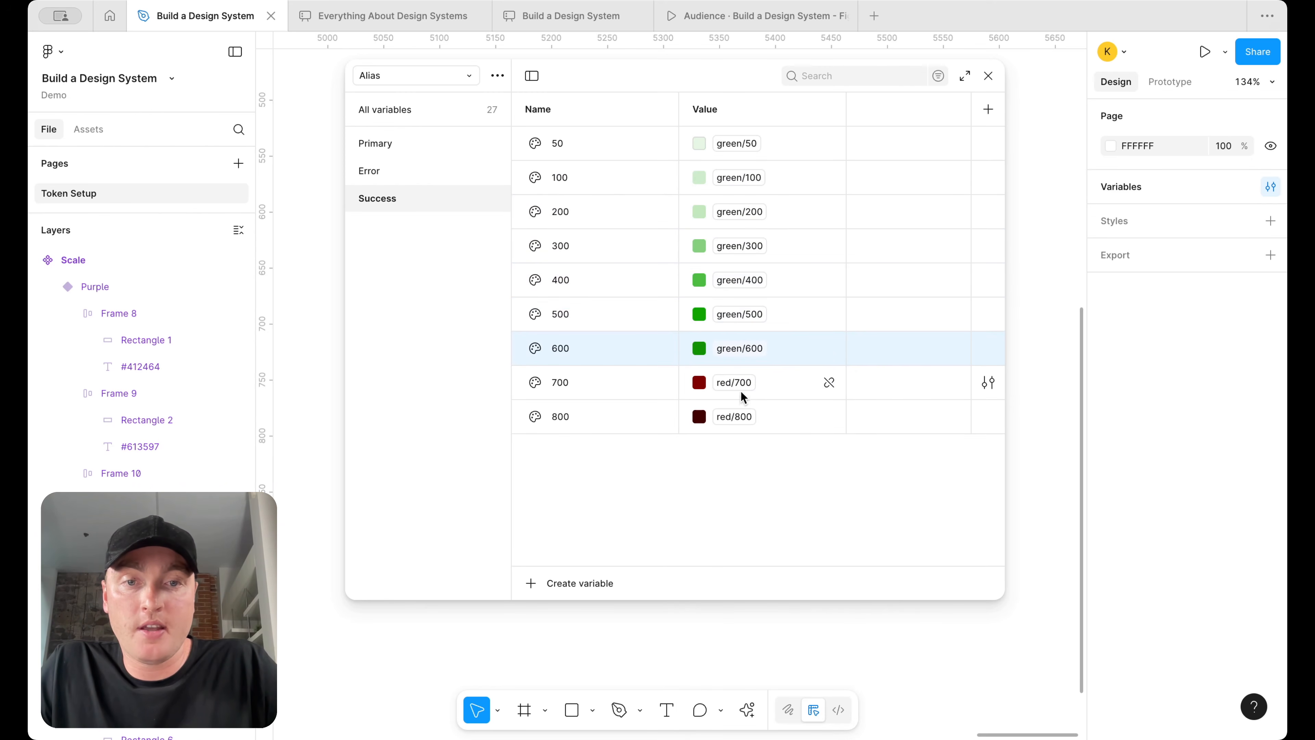
left_click(740, 389)
scroll(739, 604, "down", 3)
left_click(738, 603)
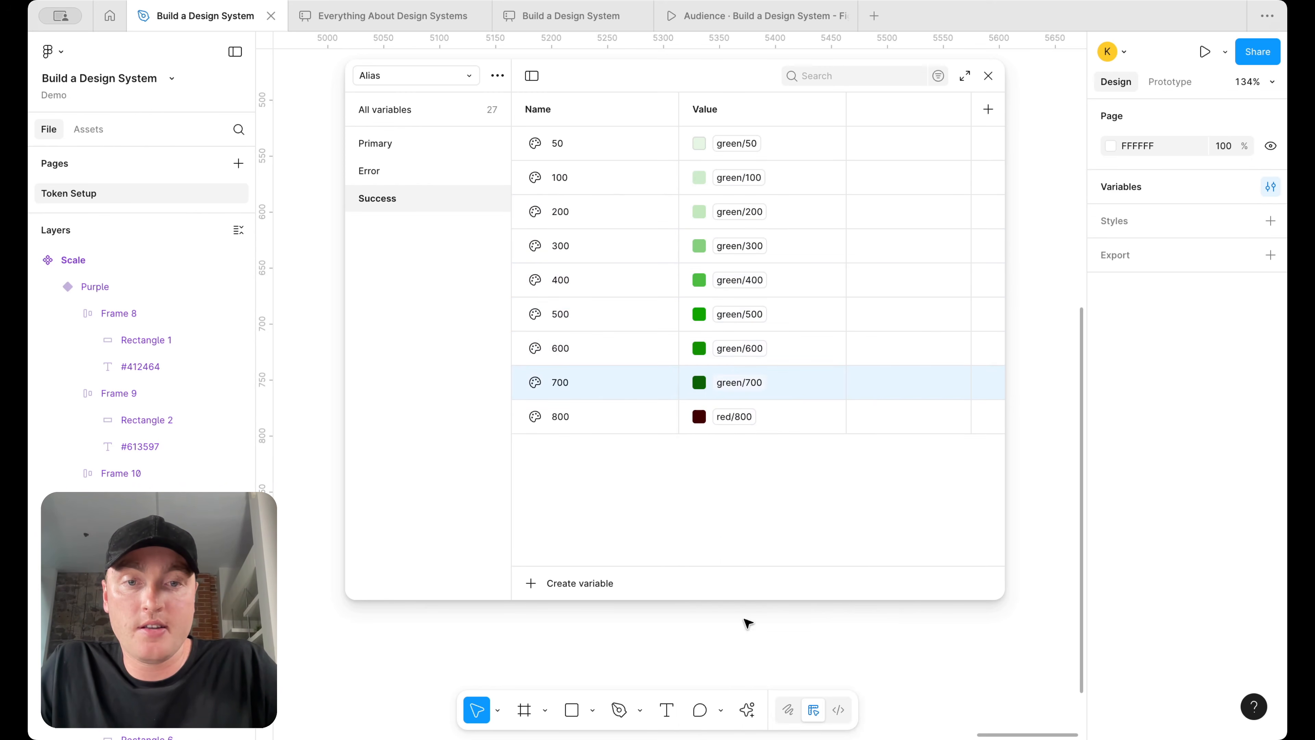
Realias the Success group's 800 variable to the Brand color green/800
left_click(742, 422)
scroll(748, 566, "down", 3)
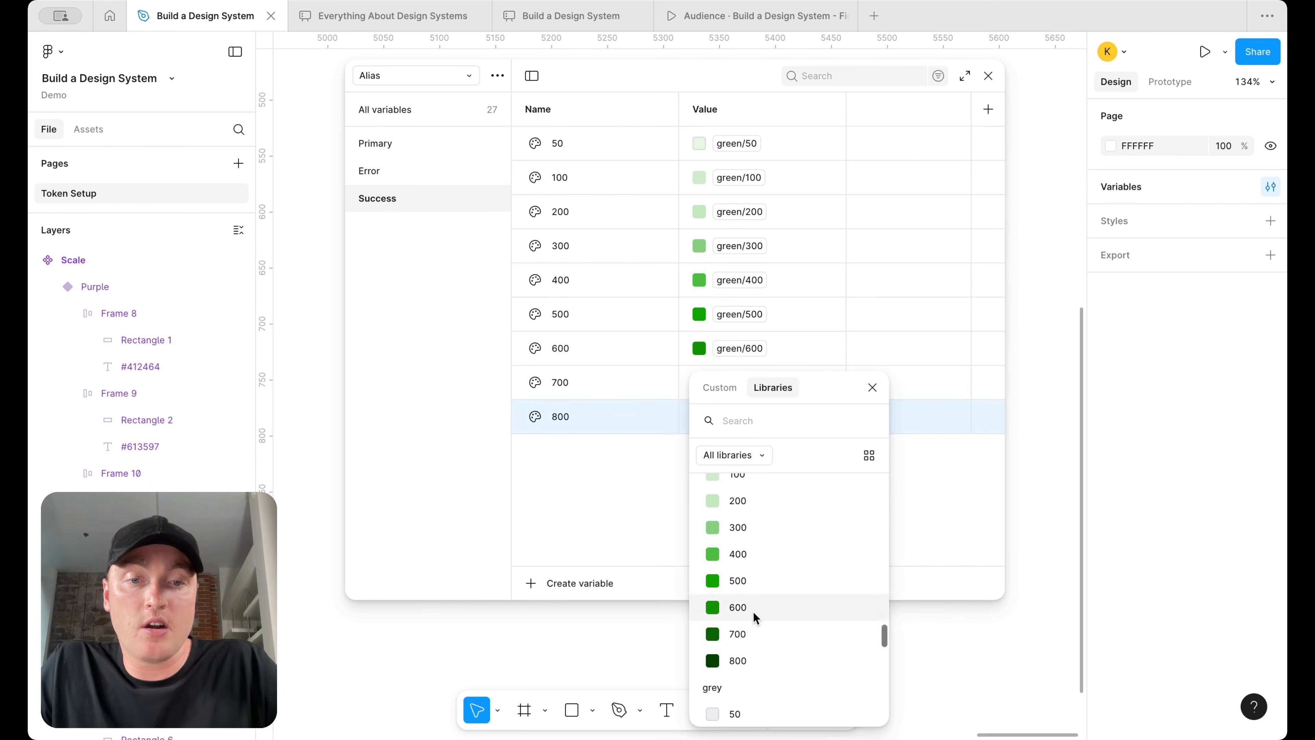
left_click(746, 660)
Duplicate the Success group in the Alias collection and rename the copy as Neutral
right_click(412, 201)
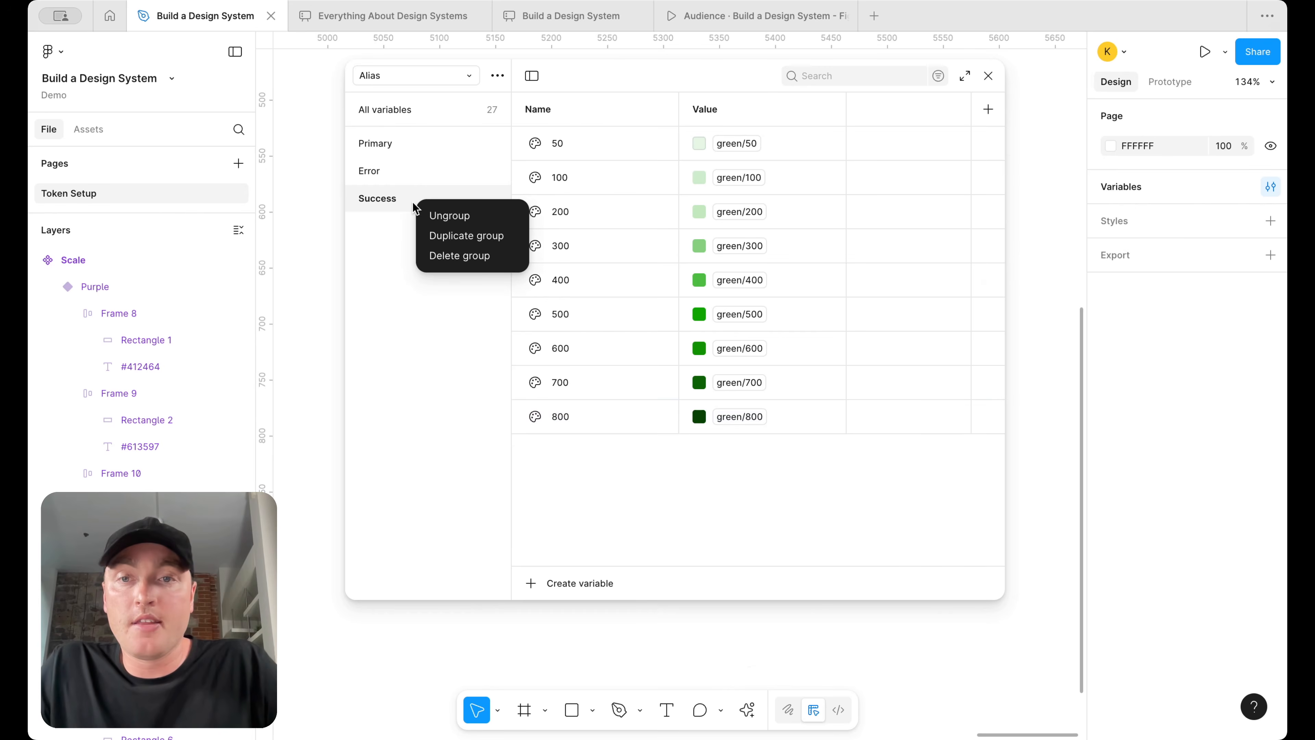
left_click(460, 236)
left_click(433, 73)
left_click(408, 114)
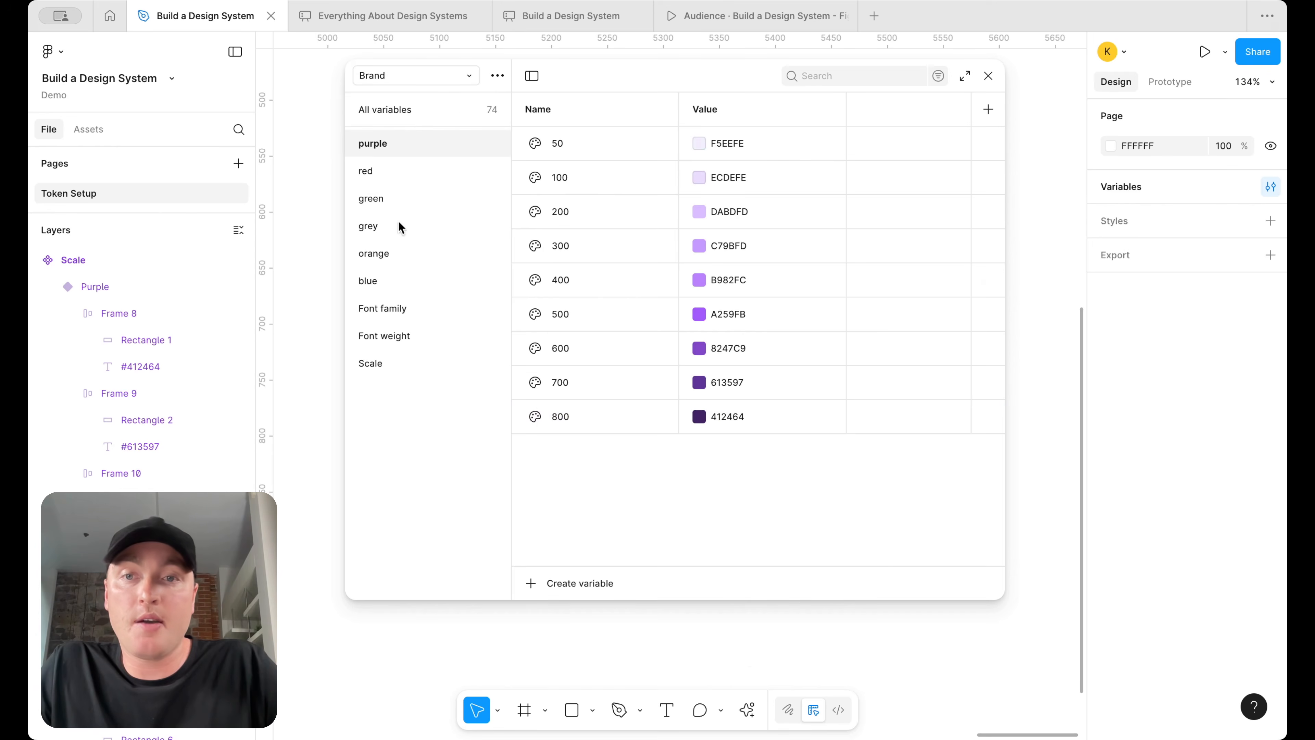
left_click(440, 85)
left_click(442, 89)
double_click(394, 232)
type("Neutral")
key("Return")
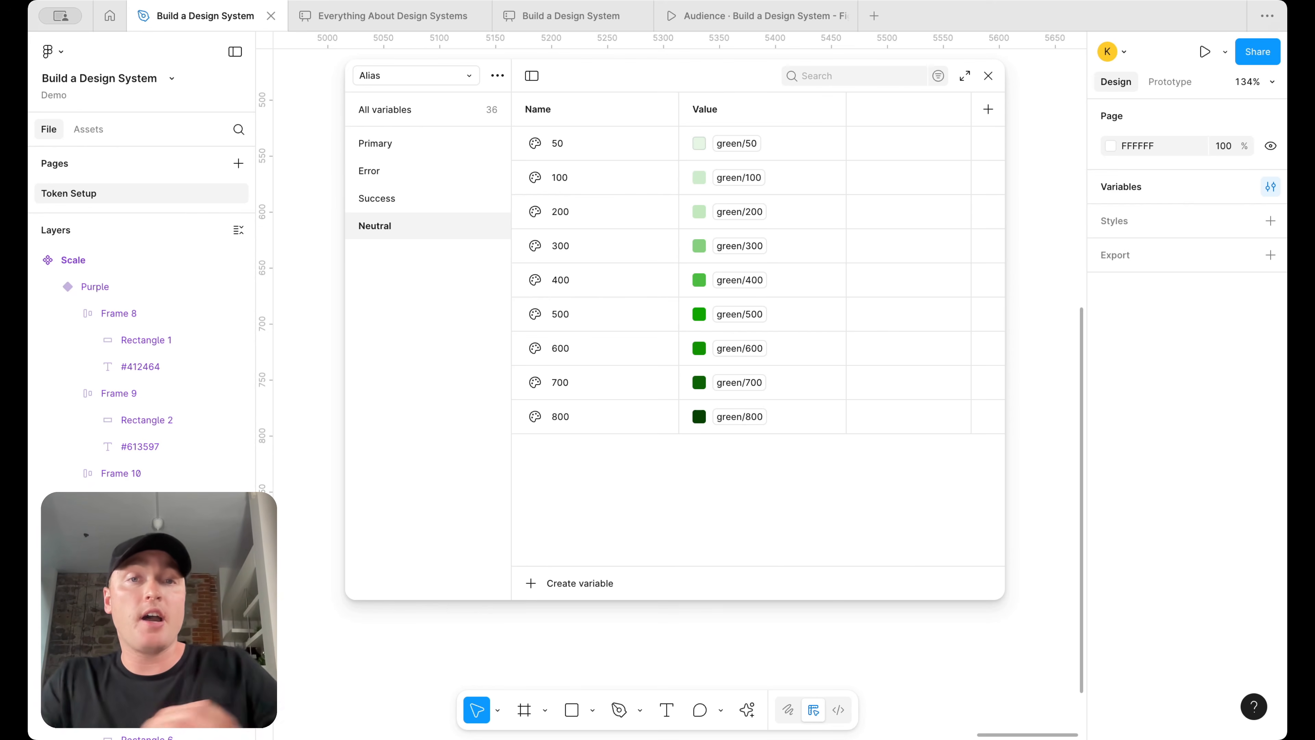
Realias the Neutral group's 50 and 100 variables to the Brand colors grey/50 and grey/100
left_click(737, 143)
scroll(712, 446, "down", 5)
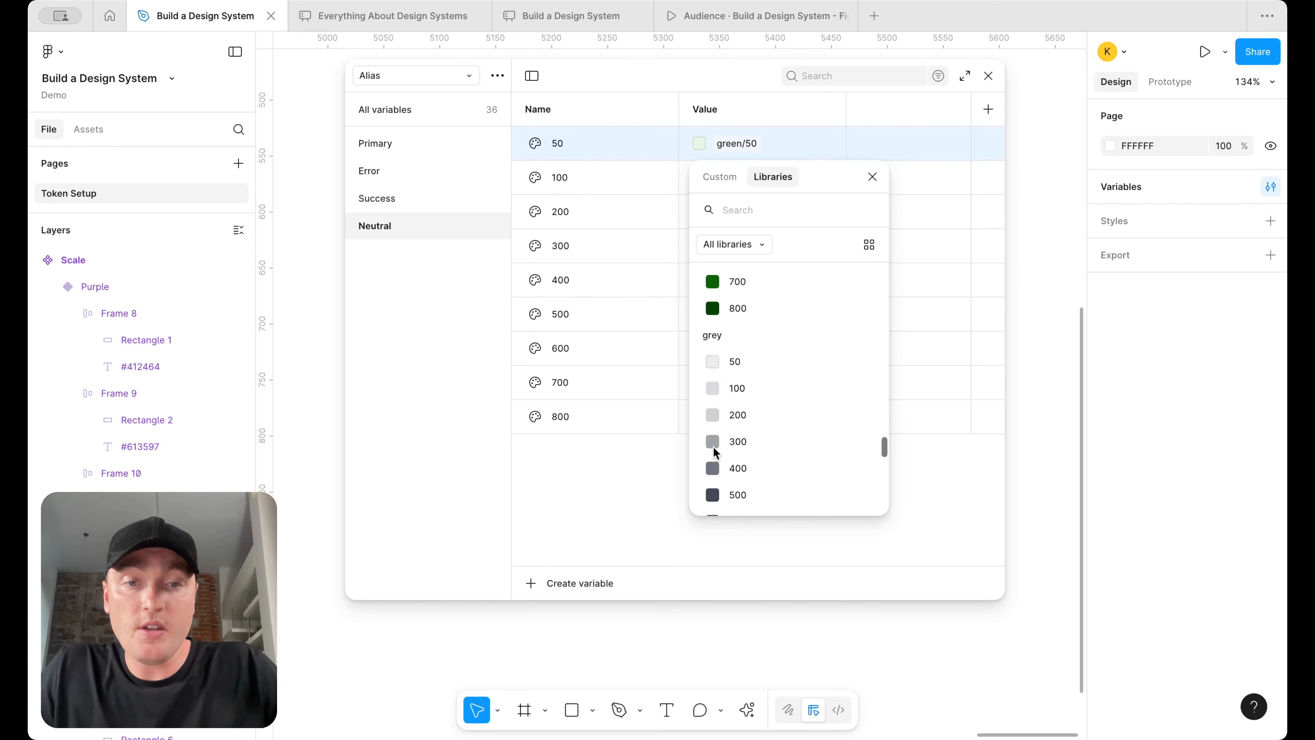
left_click(746, 363)
left_click(741, 177)
left_click(740, 177)
scroll(740, 383, "down", 5)
left_click(740, 353)
Realias the Neutral group's 200 and 300 variables to the Brand colors grey/200 and grey/300
left_click(755, 212)
left_click(754, 213)
scroll(786, 442, "down", 5)
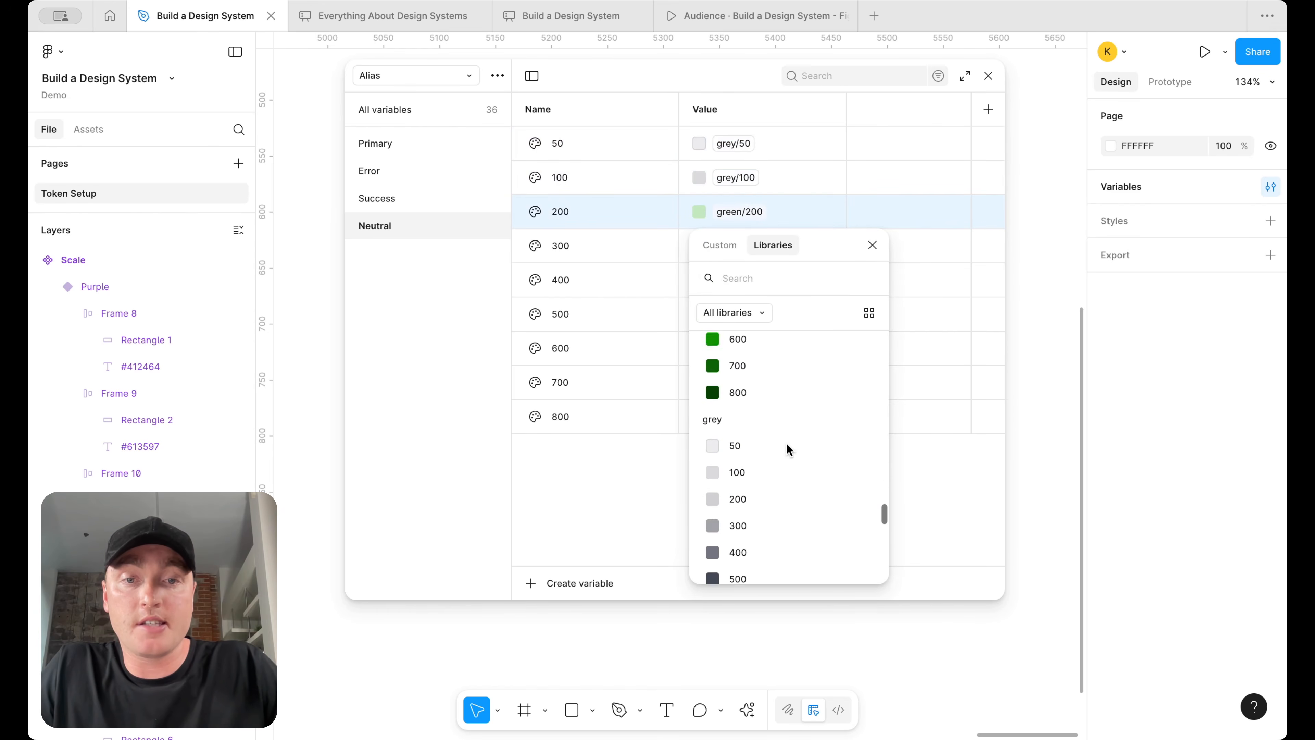
left_click(767, 436)
left_click(753, 248)
left_click(753, 248)
scroll(759, 456, "down", 4)
left_click(754, 515)
left_click(747, 247)
left_click(779, 545)
Realias the Neutral group's 400 and 500 variables to the Brand colors grey/400 and grey/500
left_click(751, 282)
scroll(758, 479, "up", 5)
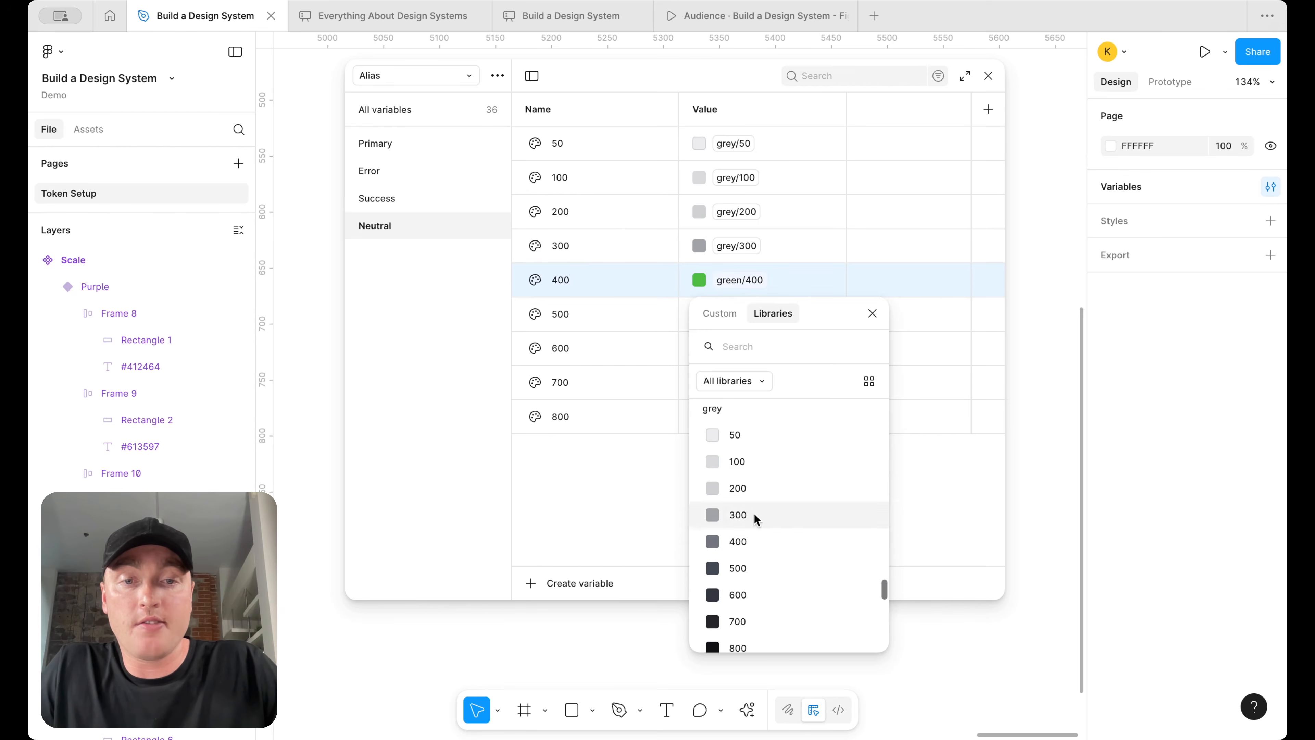
left_click(756, 542)
left_click(751, 317)
left_click(753, 319)
scroll(806, 571, "up", 5)
left_click(806, 571)
Realias the Neutral group's 600 and 700 variables to the Brand colors grey/600 and grey/700
left_click(749, 350)
scroll(819, 545, "down", 5)
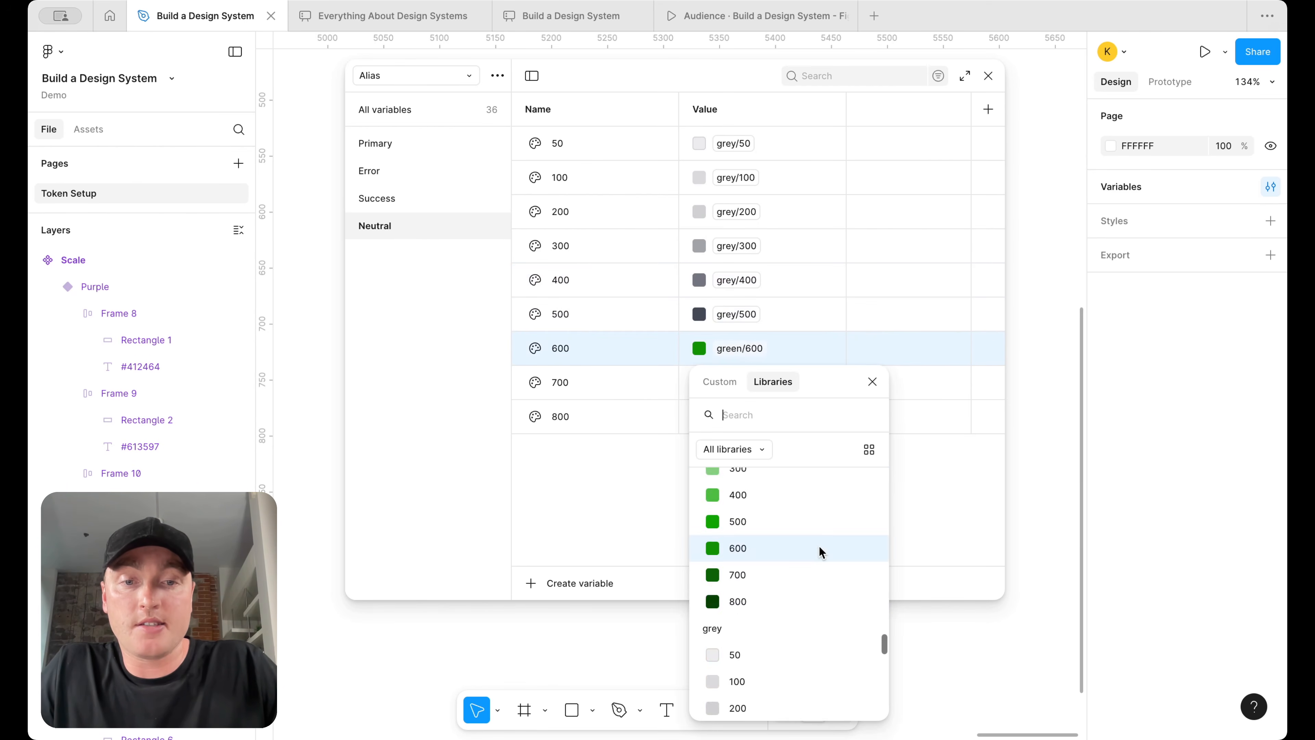
left_click(779, 575)
left_click(751, 383)
left_click(751, 383)
scroll(774, 566, "down", 3)
left_click(776, 532)
Realias the Neutral group's 800 variable to the Brand color grey/800
left_click(743, 419)
scroll(777, 591, "down", 4)
left_click(759, 663)
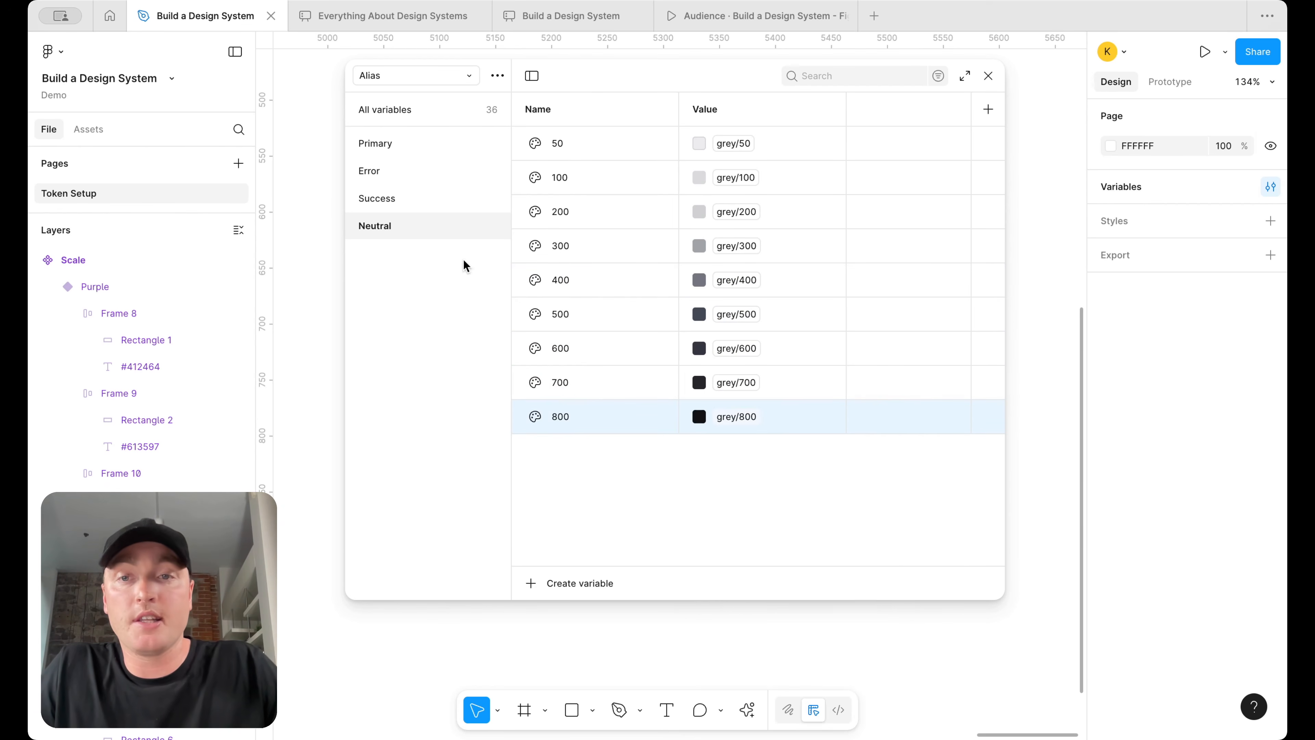
Check the Brand collection's color groups, then duplicate the Alias collection's Neutral group under the name Warning
left_click(402, 78)
left_click(401, 110)
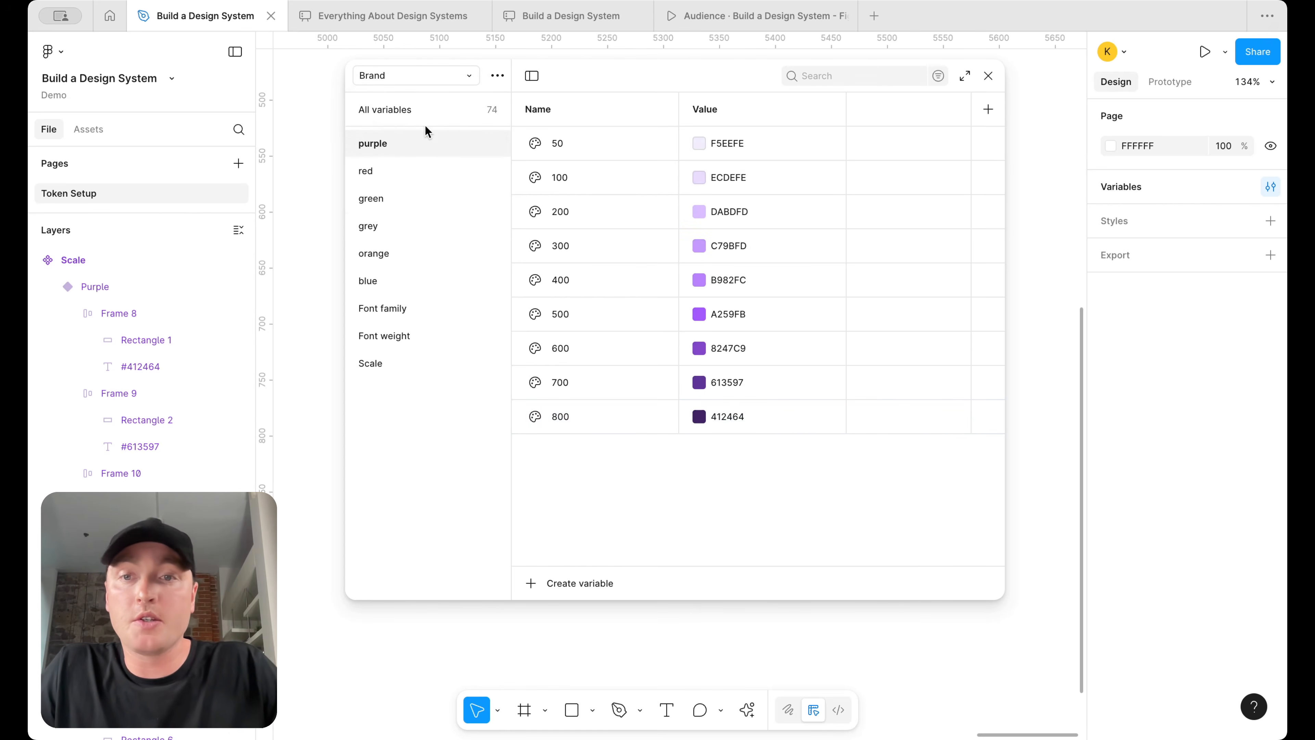
left_click(430, 76)
left_click(434, 94)
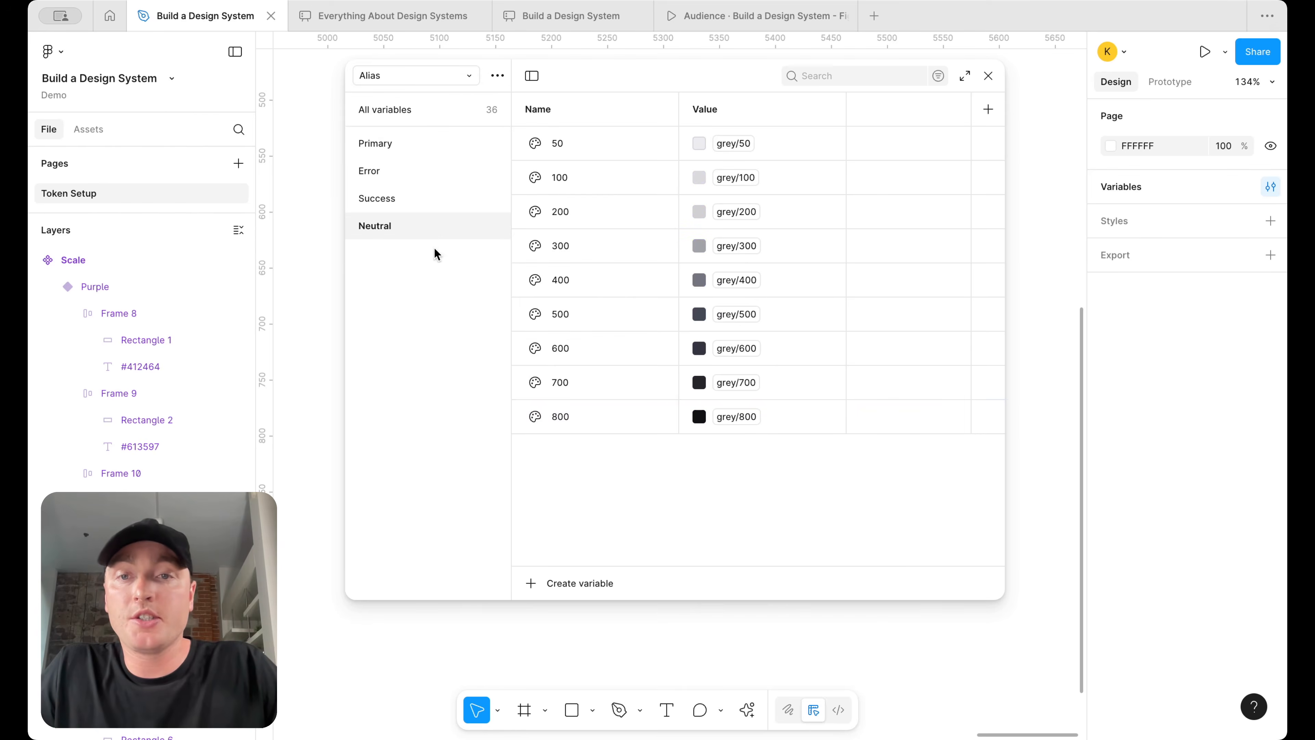
right_click(431, 228)
left_click(478, 264)
double_click(473, 262)
type("Warning")
key("Return")
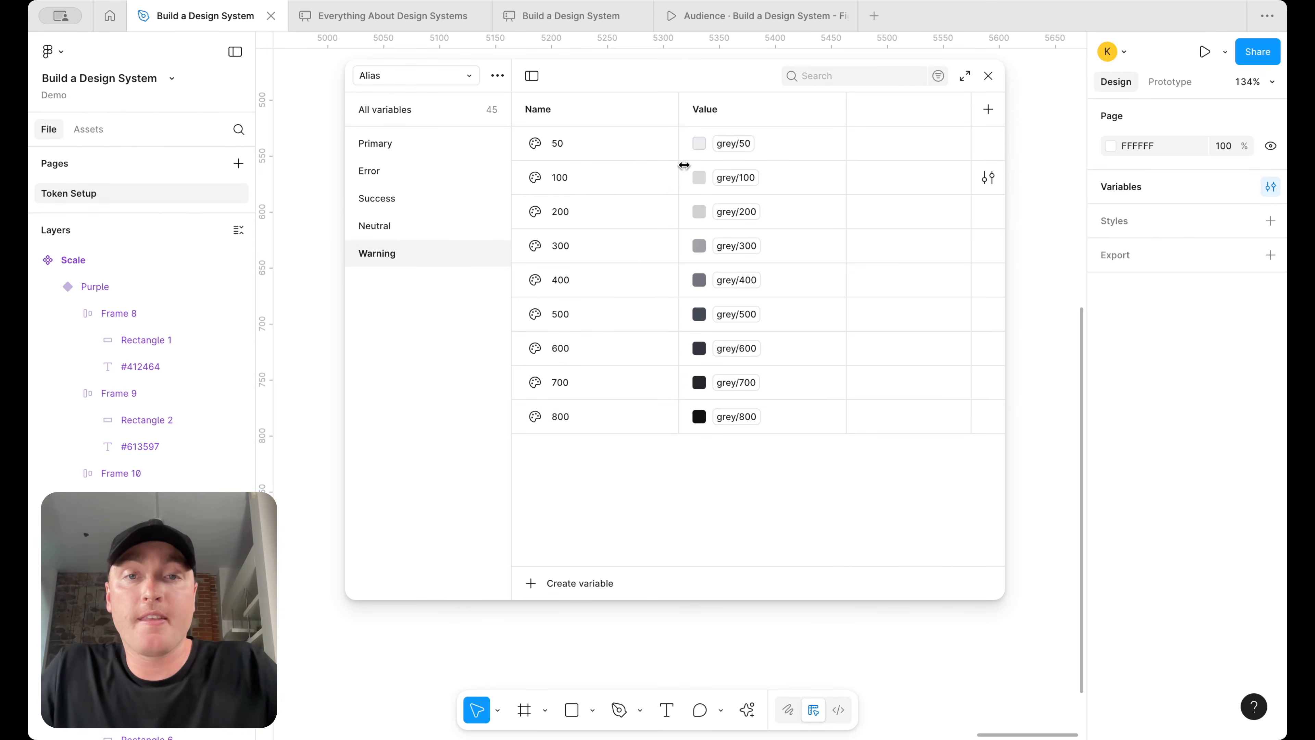
Realias the Warning group's 50 and 100 variables to the Brand colors orange/50 and orange/100
left_click(728, 148)
left_click(727, 147)
scroll(748, 393, "down", 5)
left_click(751, 422)
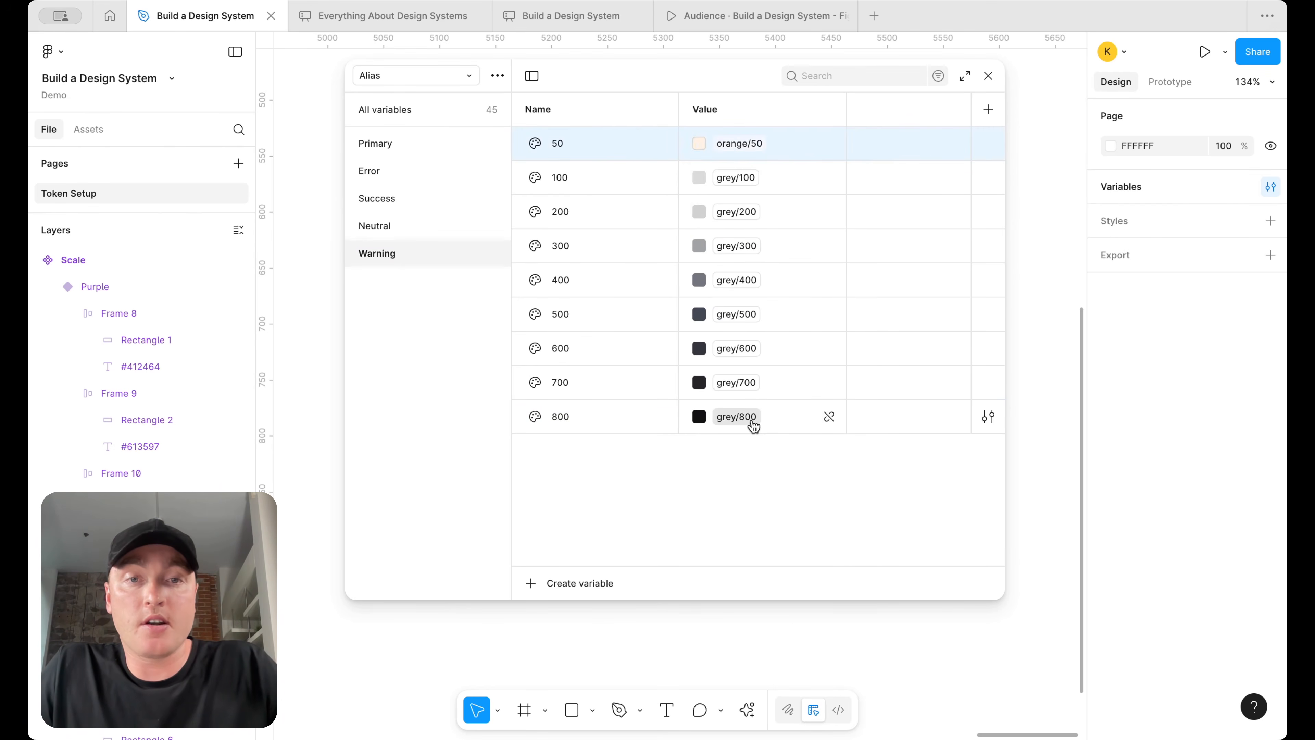
left_click(741, 184)
scroll(739, 426, "down", 3)
left_click(740, 377)
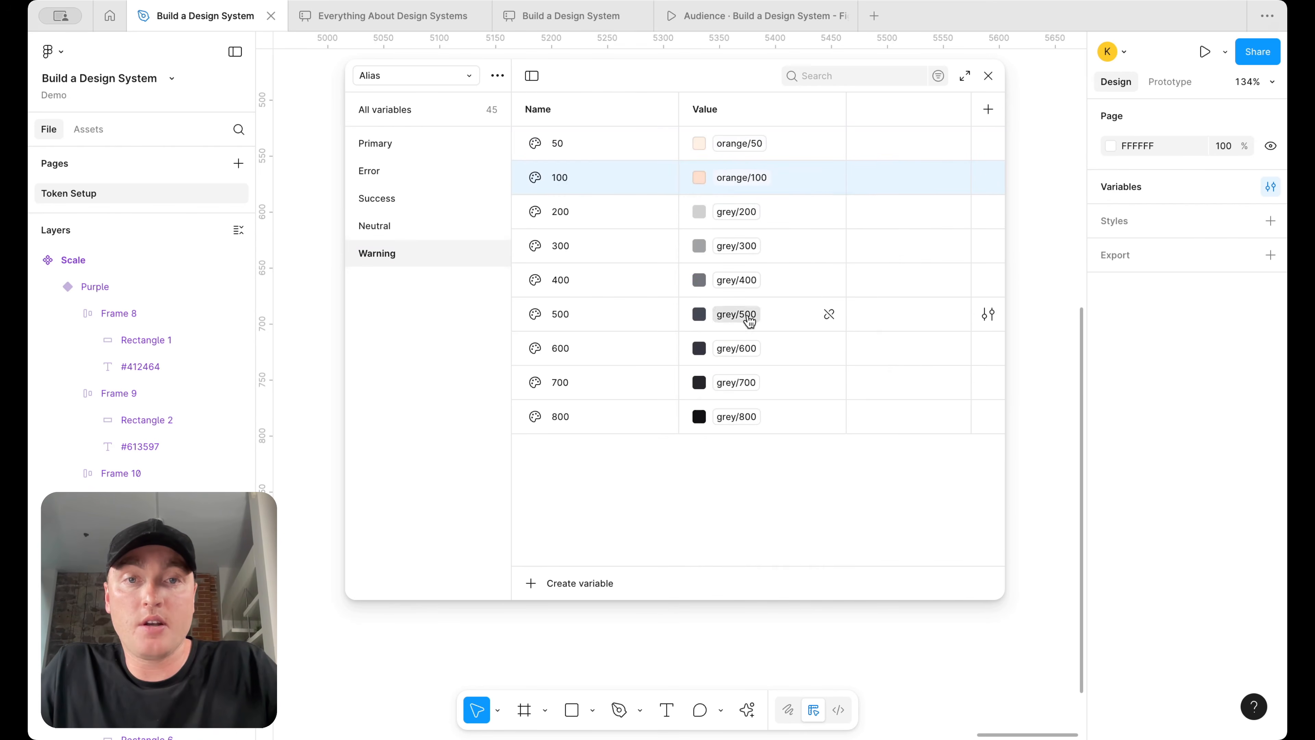
Realias the Warning group's 200 and 300 variables to the Brand colors orange/200 and orange/300
left_click(747, 212)
scroll(779, 463, "down", 4)
left_click(752, 512)
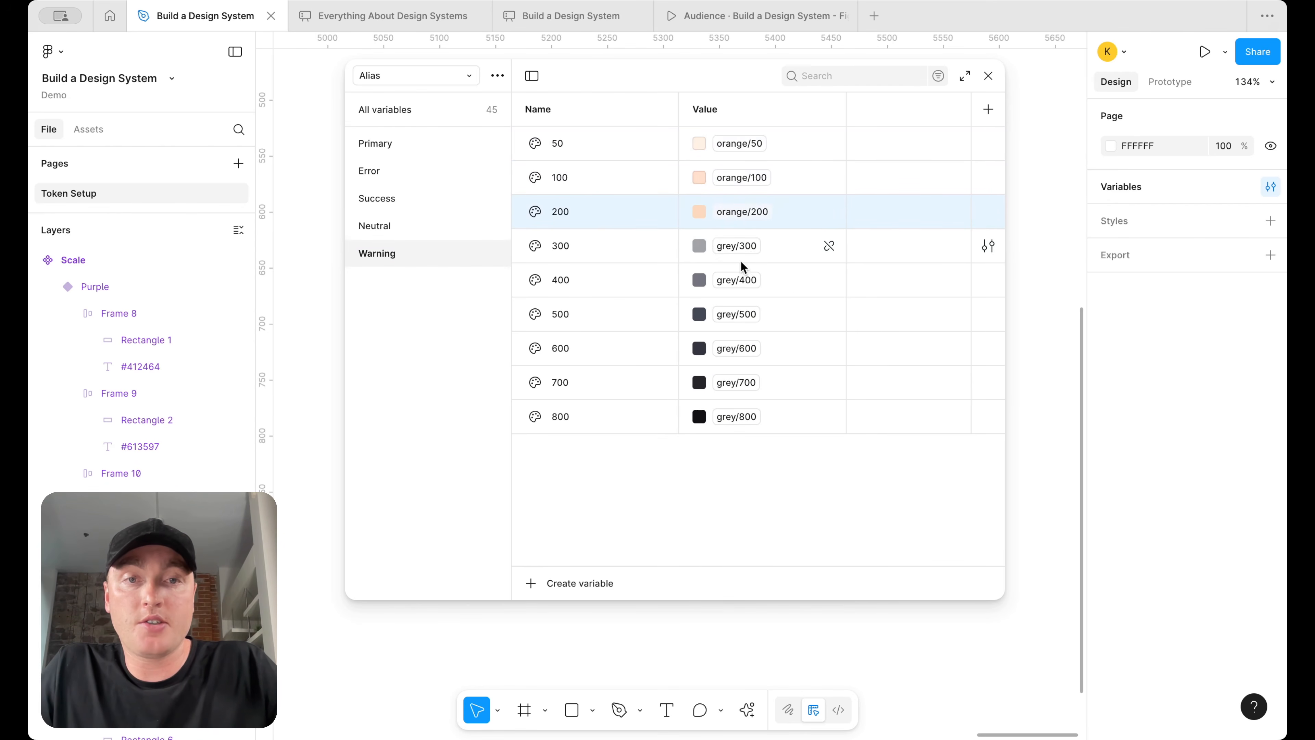
left_click(746, 246)
scroll(774, 454, "down", 4)
left_click(774, 464)
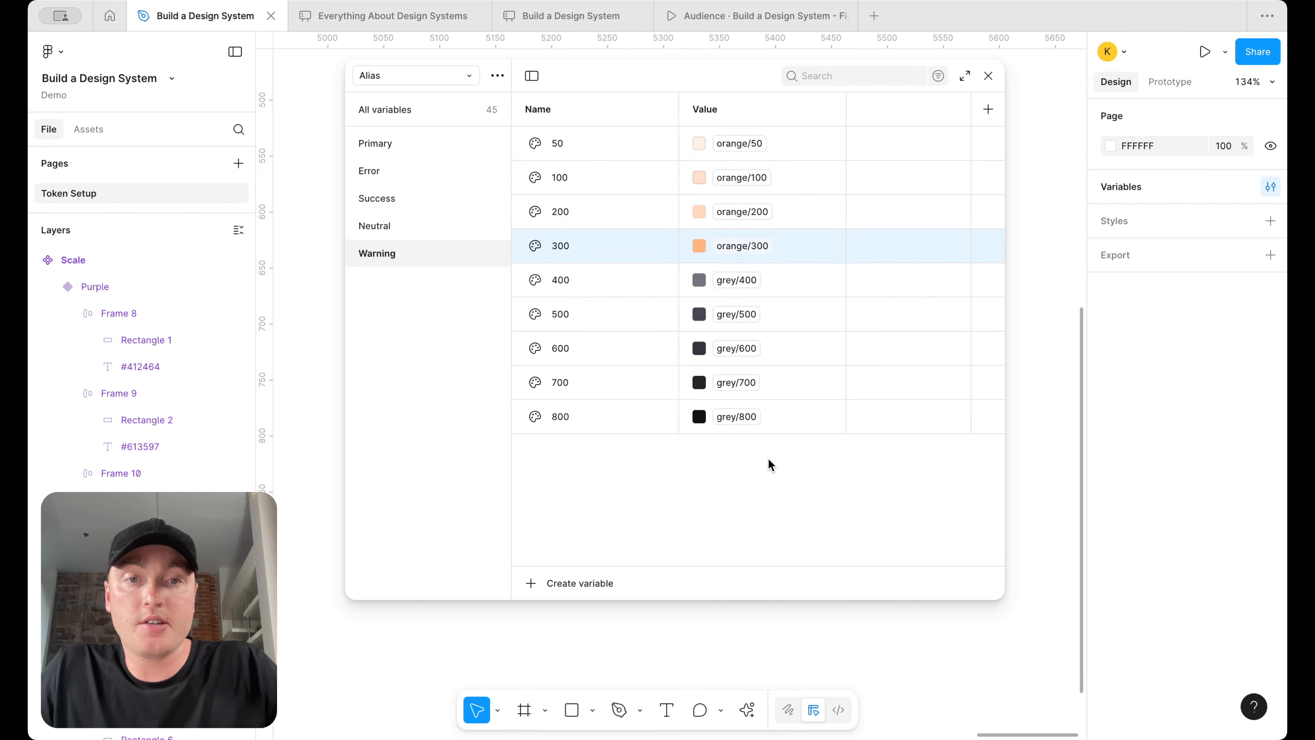
Realias the Warning group's 400 and 500 variables to the Brand colors orange/400 and orange/500
left_click(746, 279)
scroll(777, 518, "down", 4)
left_click(753, 621)
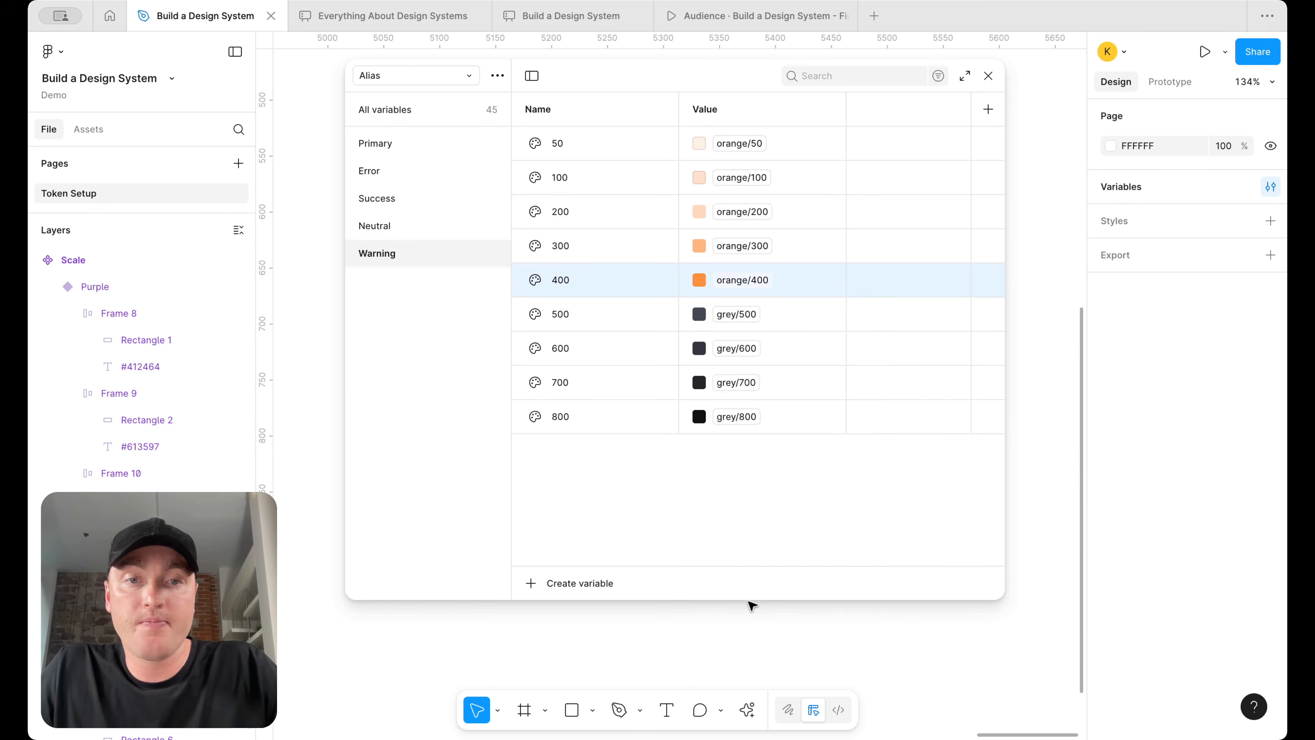
left_click(751, 314)
scroll(781, 478, "down", 4)
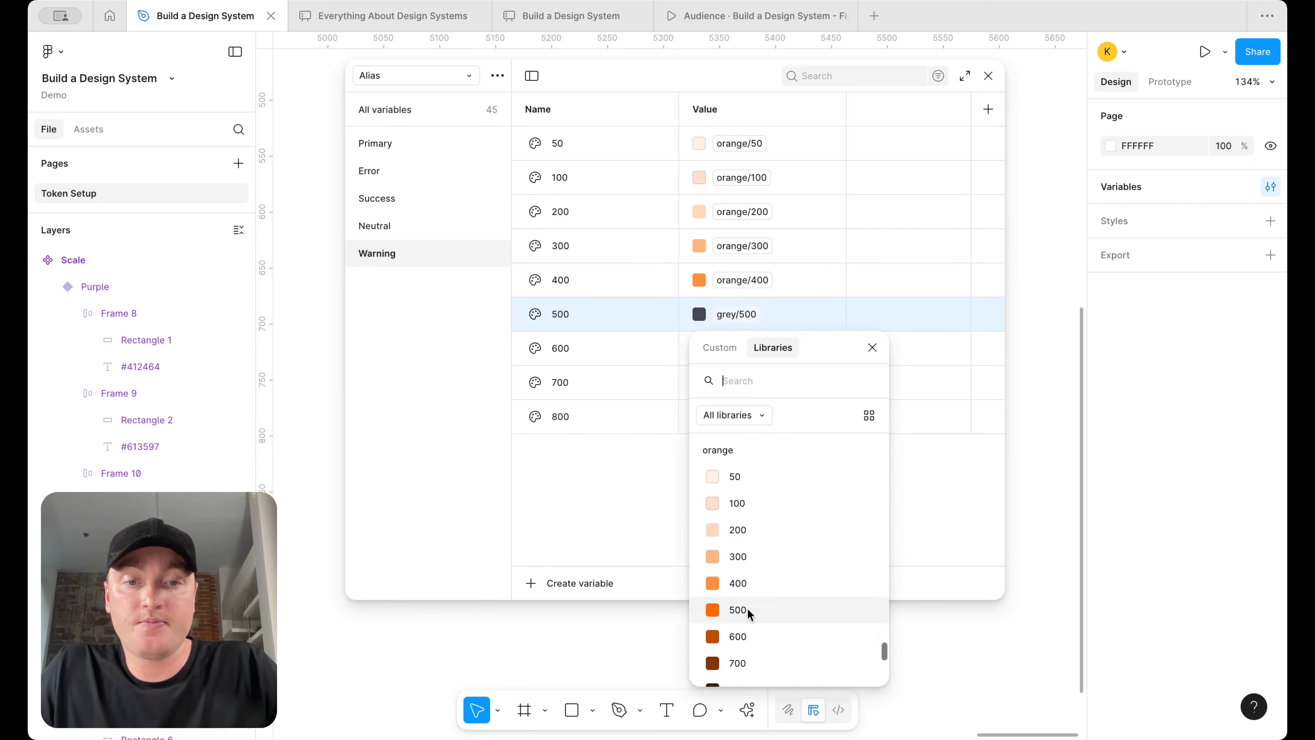
left_click(747, 608)
Realias the Warning group's 600 and 700 variables to the Brand colors orange/600 and orange/700
left_click(751, 351)
scroll(776, 580, "down", 4)
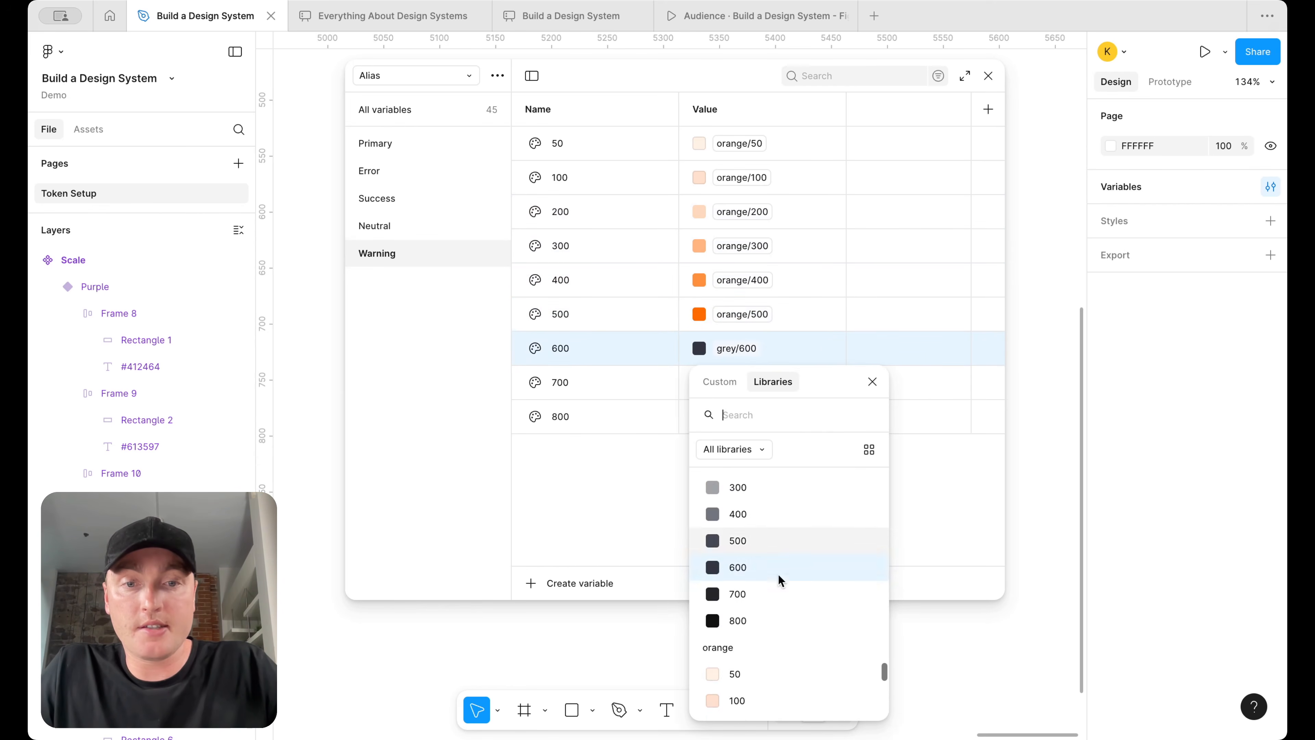
scroll(756, 676, "down", 2)
left_click(761, 590)
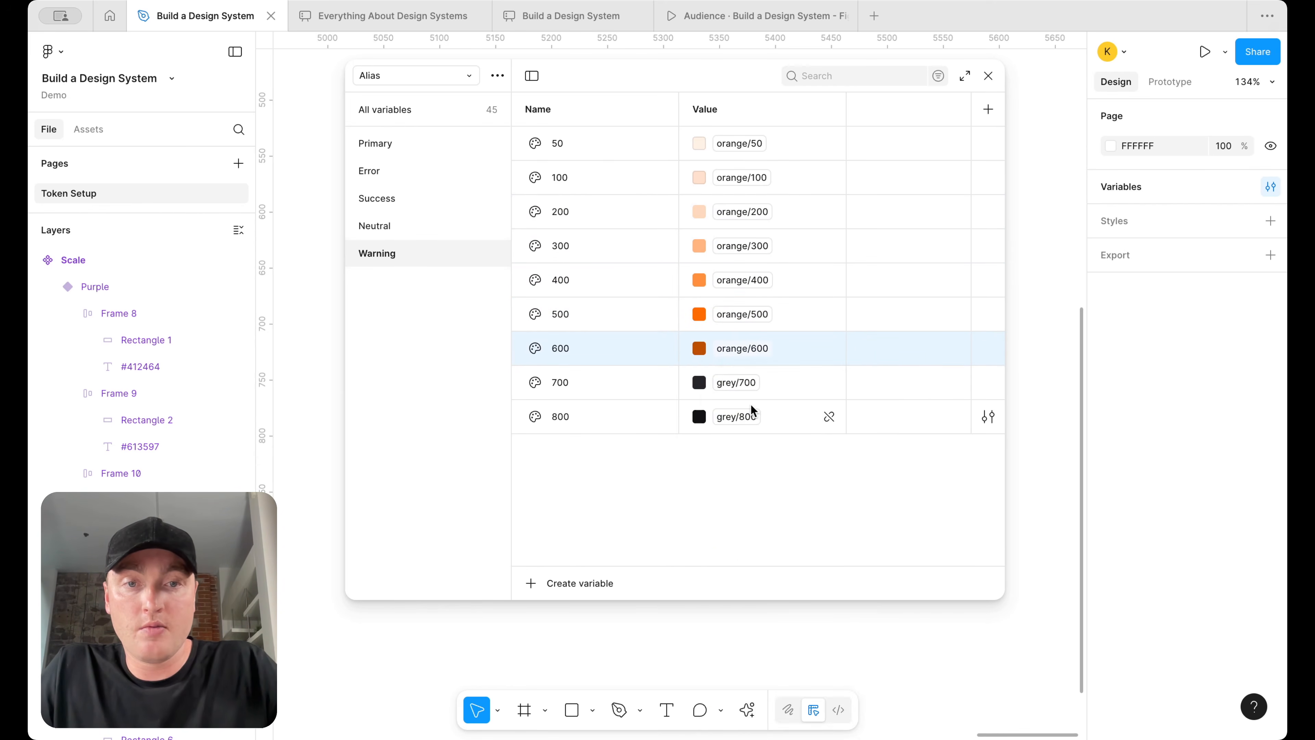
left_click(748, 383)
scroll(764, 557, "down", 5)
left_click(756, 605)
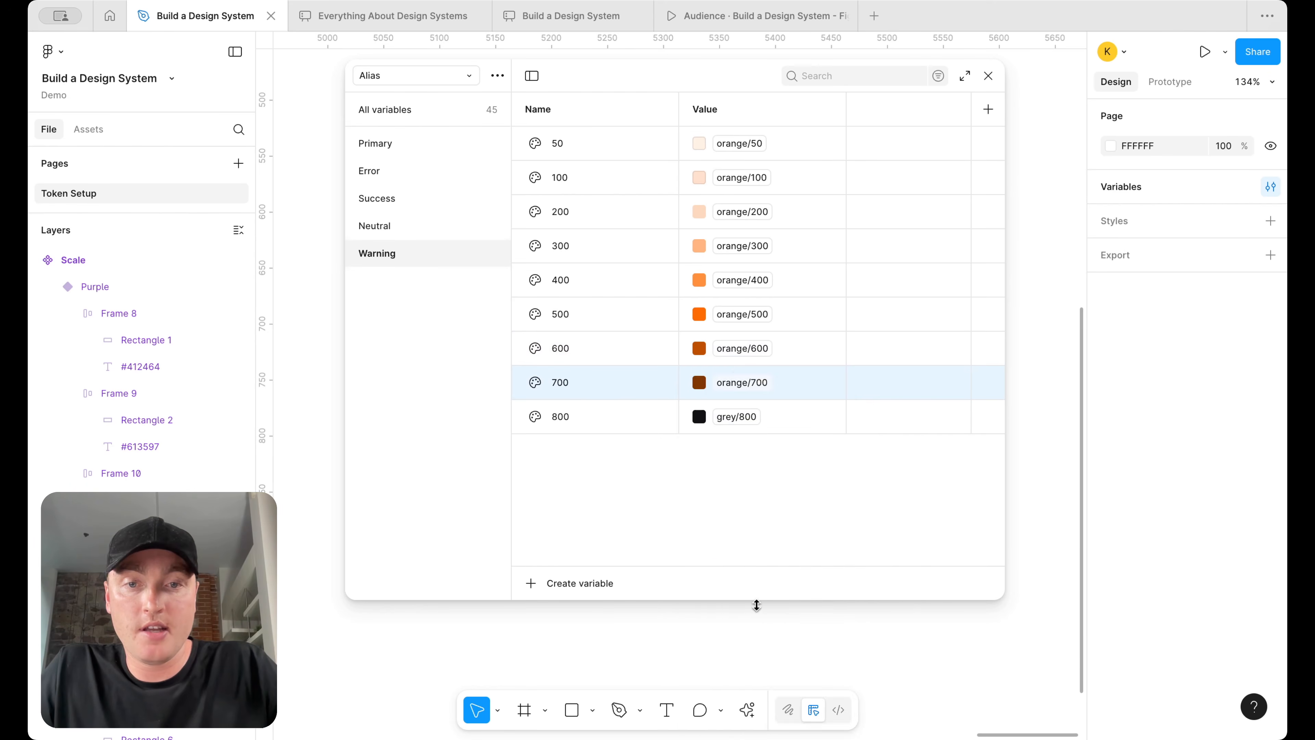
Realias the Warning group's 800 variable to the Brand color orange/800
left_click(744, 420)
scroll(753, 575, "down", 5)
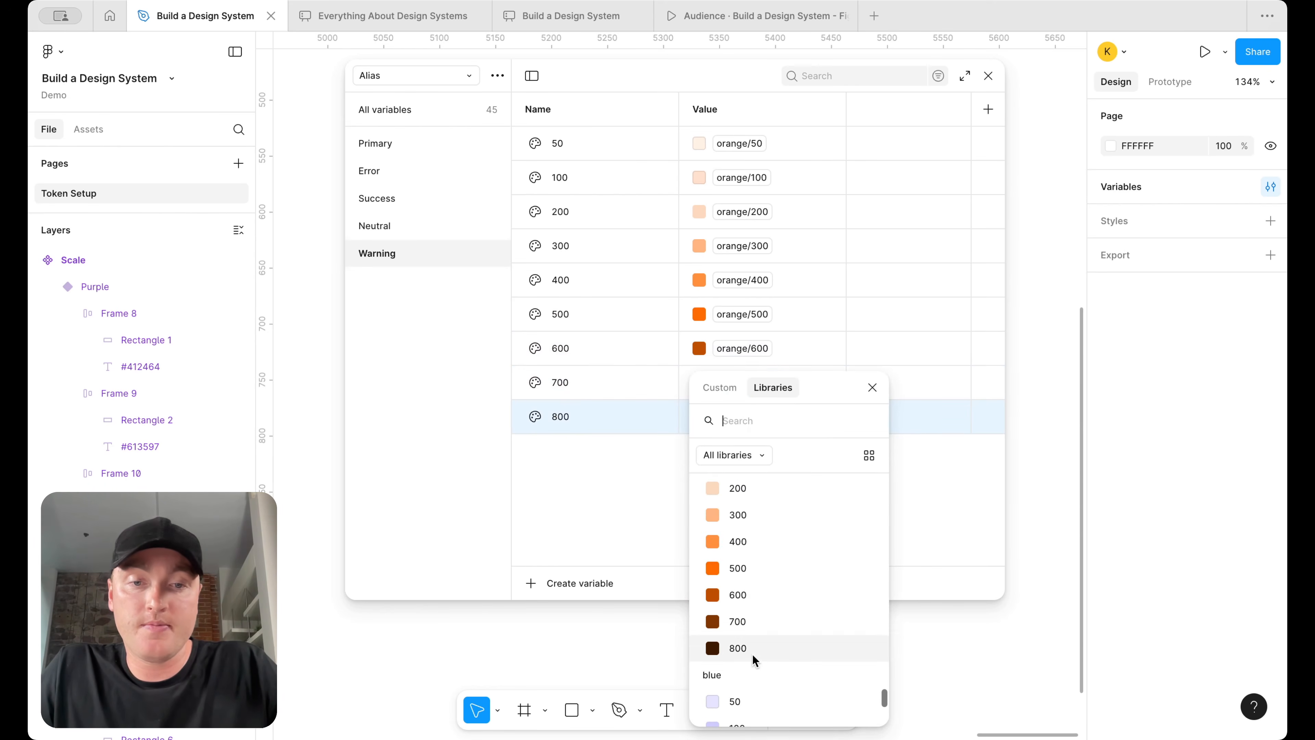
left_click(752, 655)
Check the Brand collection's remaining color groups and duplicate the Alias collection's Warning group under the name Information
left_click(430, 75)
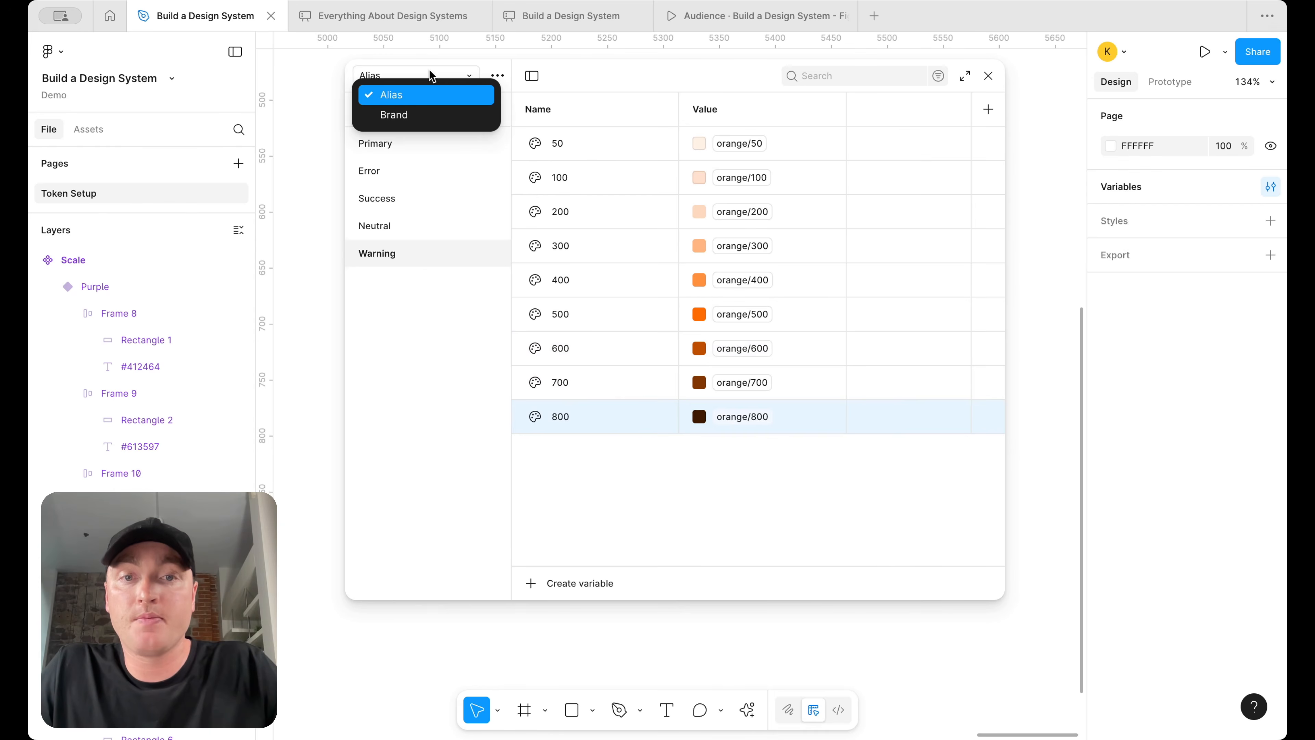
left_click(427, 111)
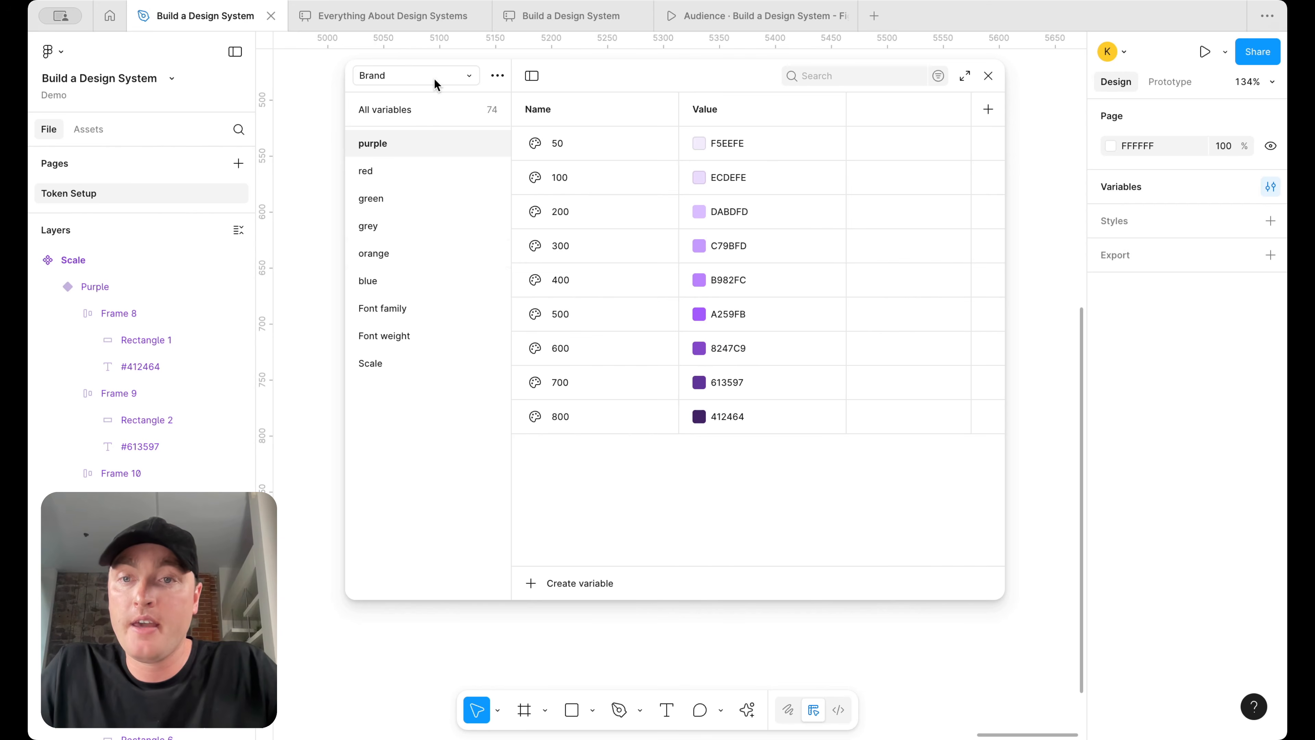
left_click(434, 78)
left_click(431, 93)
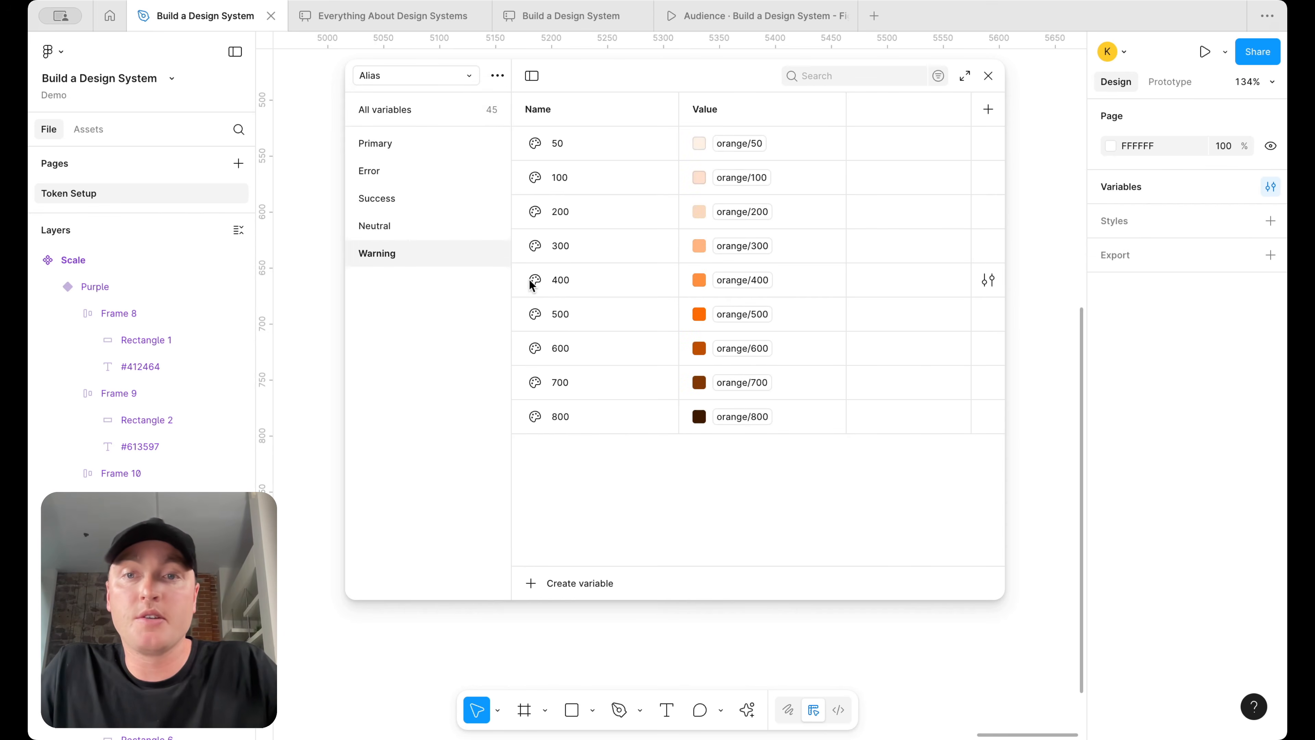
right_click(409, 241)
left_click(445, 268)
double_click(394, 274)
type("Information")
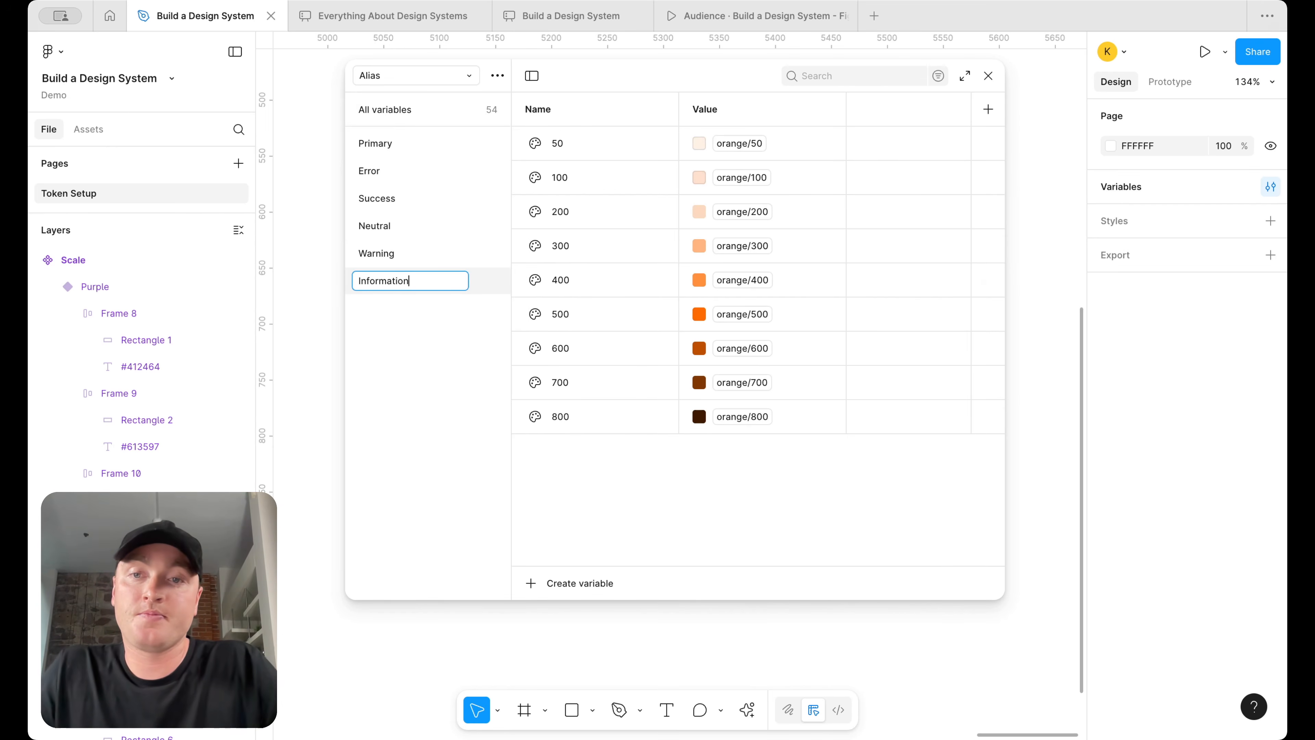
key("Return")
Realias the Information group's 50 and 100 variables to the Brand colors blue/50 and blue/100
left_click(714, 150)
scroll(731, 411, "down", 5)
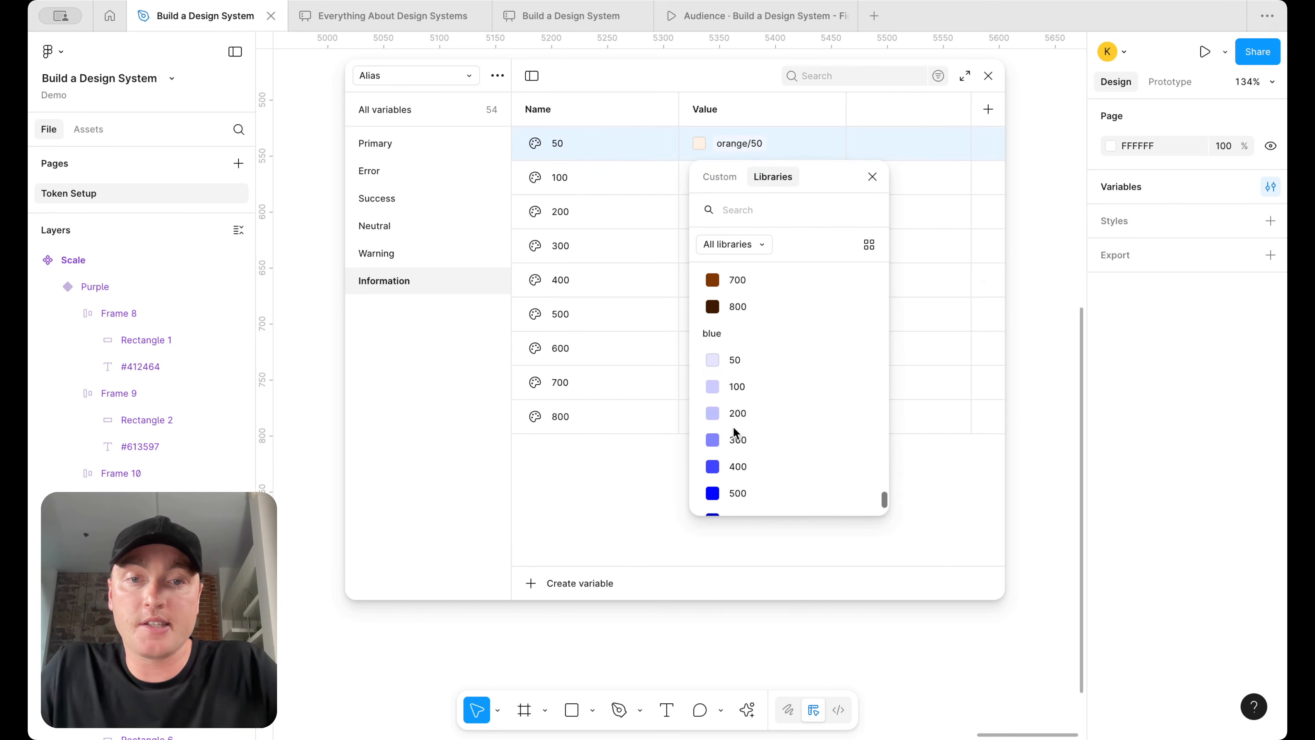
left_click(757, 359)
left_click(757, 177)
scroll(769, 404, "down", 5)
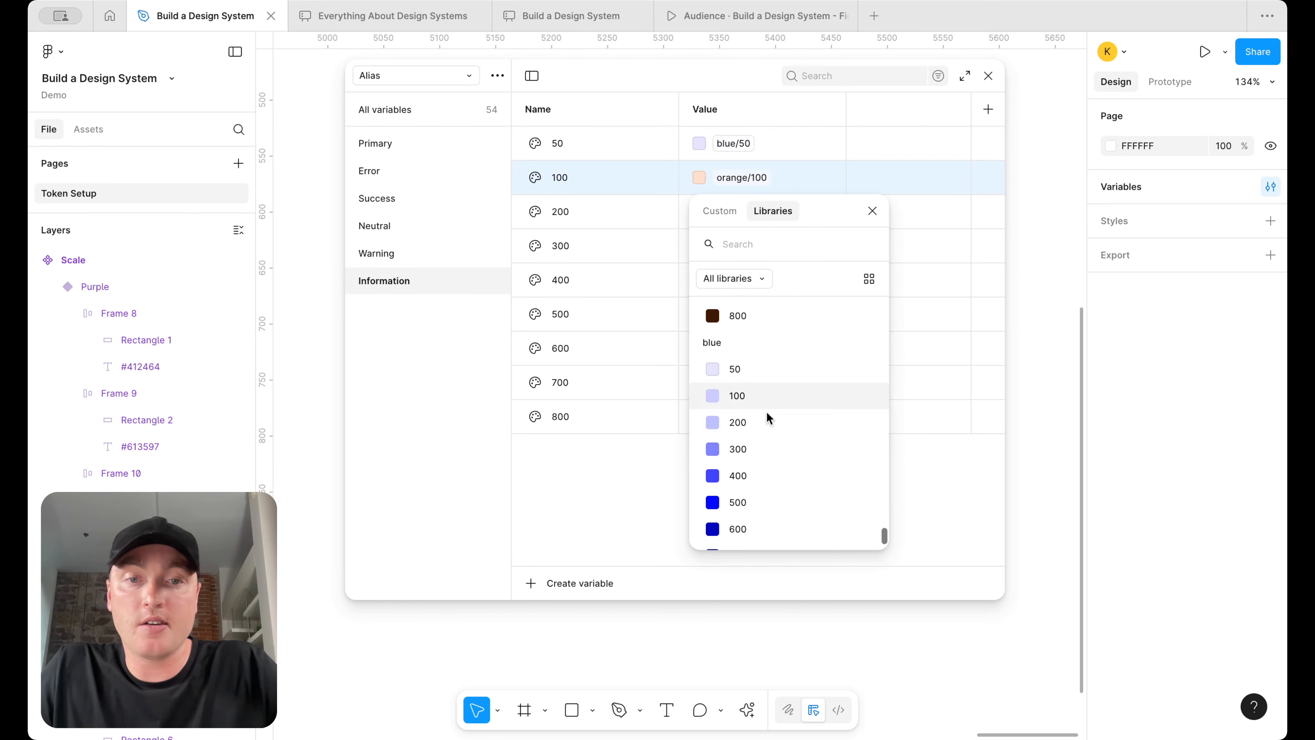
left_click(765, 397)
Realias the Information group's 200 and 300 variables to the Brand colors blue/200 and blue/300
left_click(757, 211)
scroll(764, 414, "down", 5)
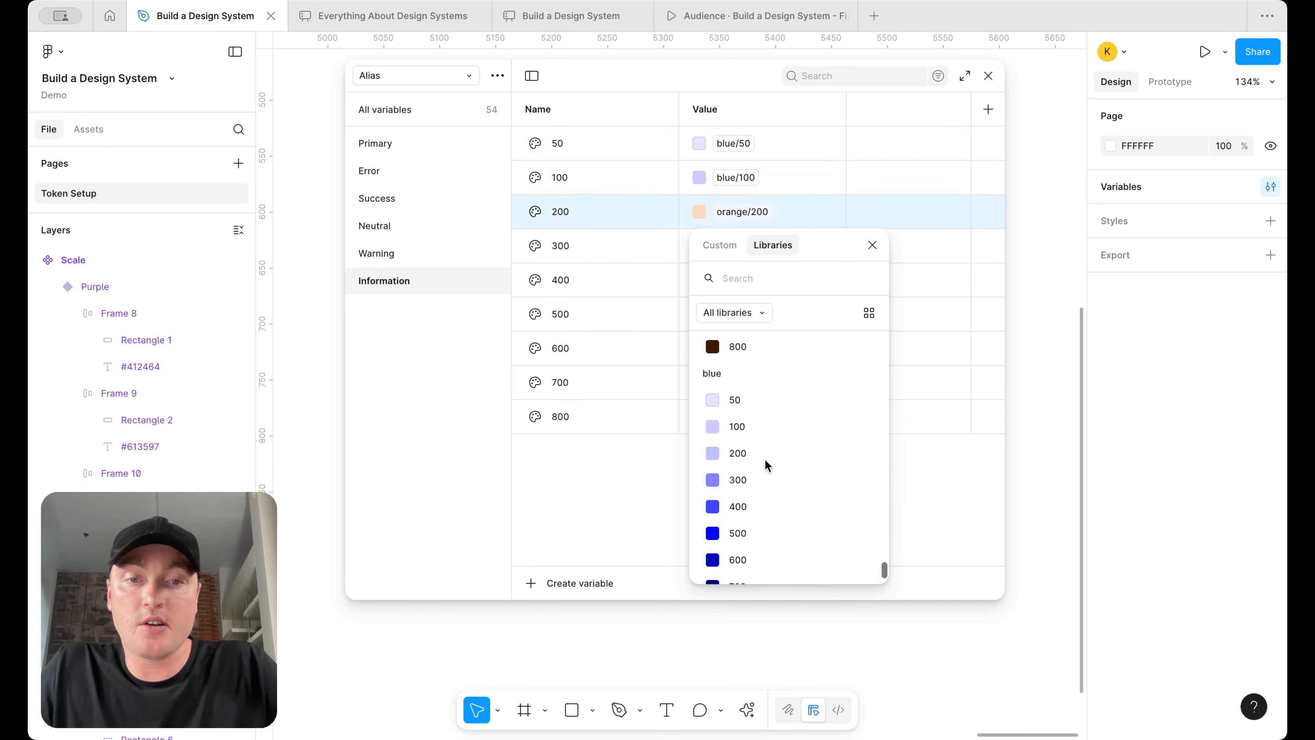
left_click(760, 440)
left_click(759, 245)
scroll(773, 480, "down", 3)
scroll(772, 480, "up", 2)
scroll(772, 480, "down", 3)
left_click(748, 560)
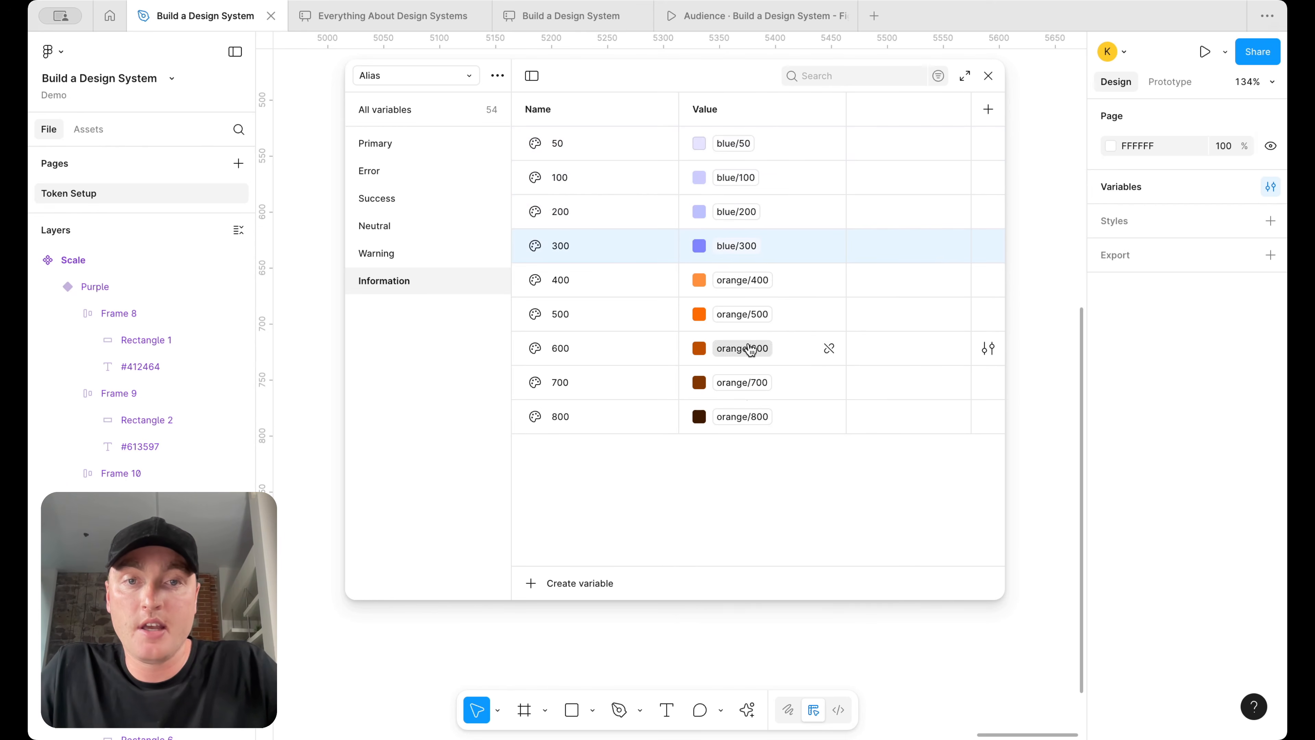
left_click(758, 280)
scroll(760, 457, "down", 3)
left_click(751, 437)
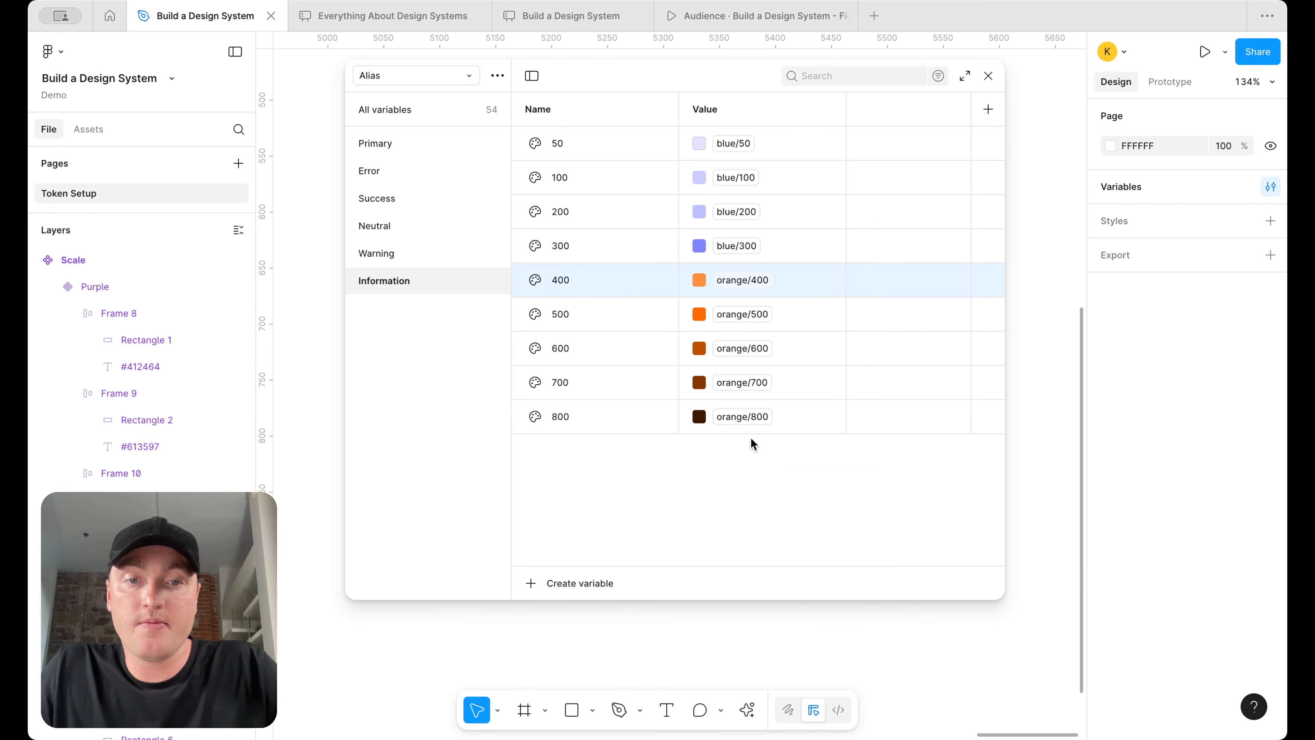
Realias the Information group's 400 and 500 variables to the Brand colors blue/400 and blue/500
left_click(758, 280)
scroll(757, 464, "down", 5)
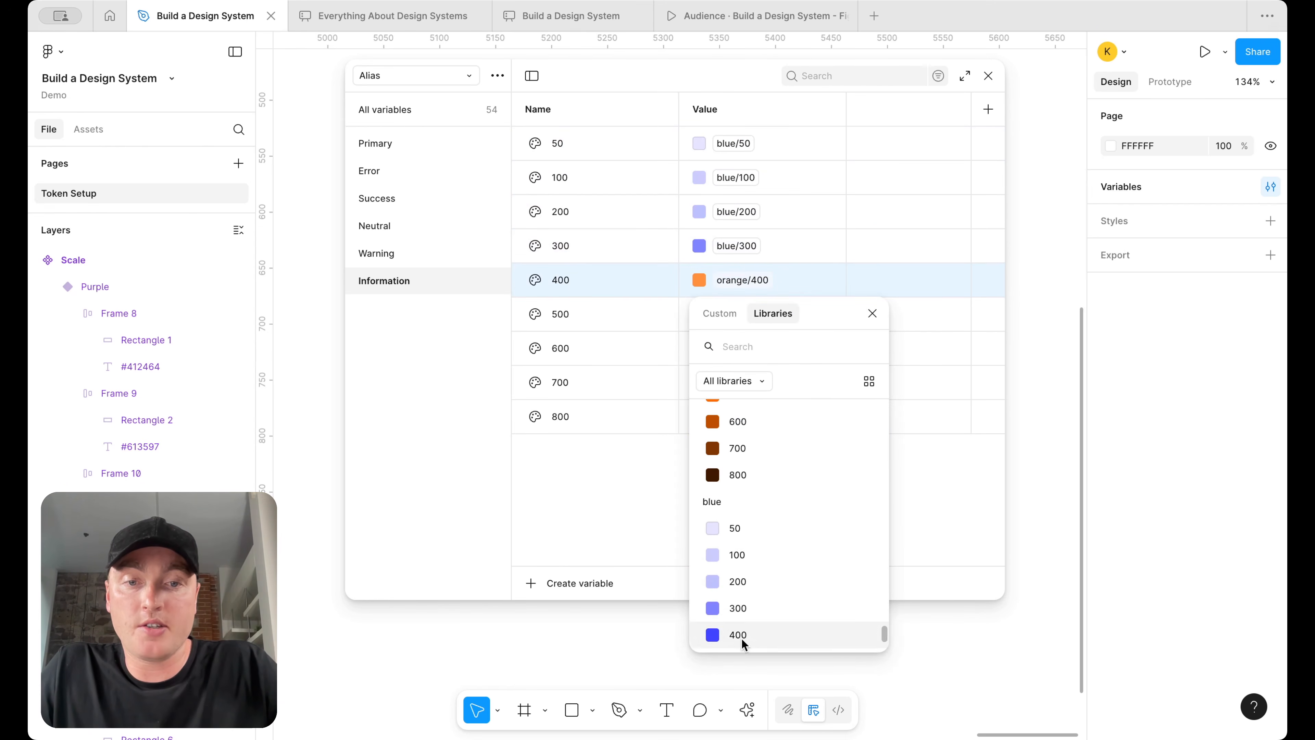
left_click(742, 636)
left_click(741, 314)
scroll(791, 531, "down", 5)
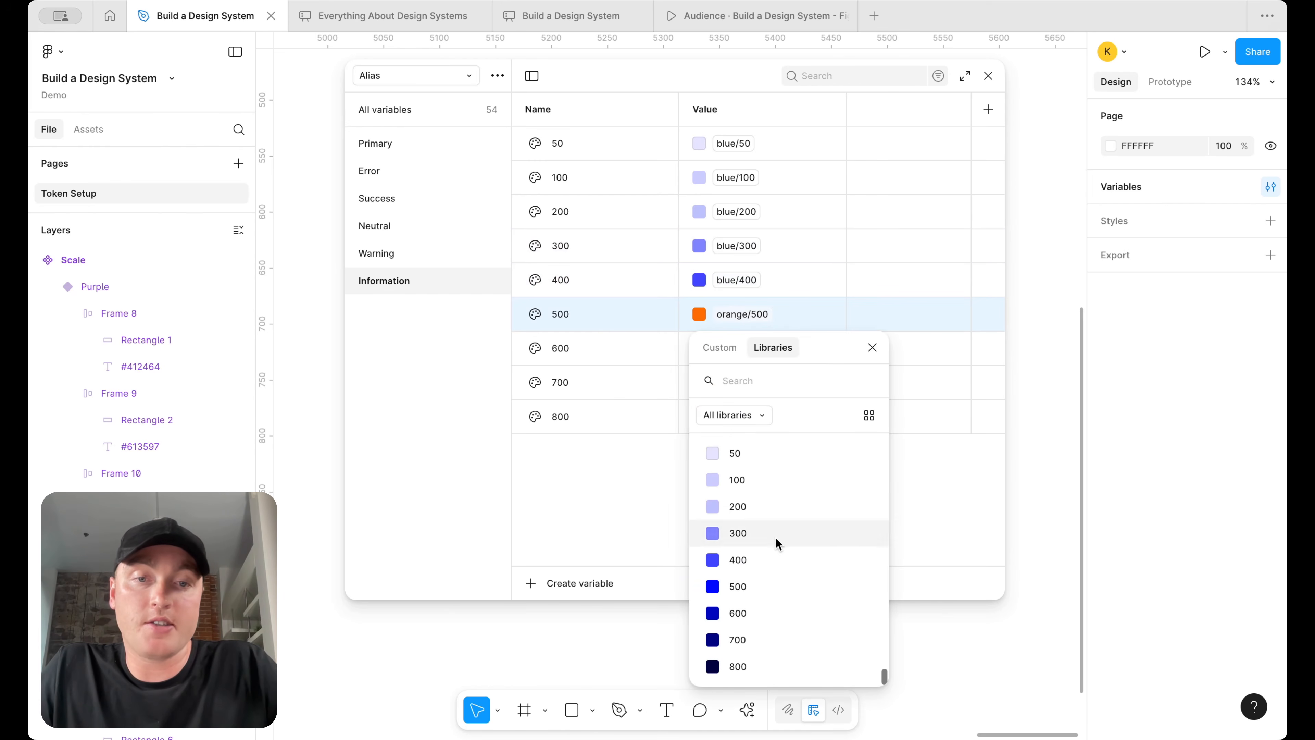
left_click(762, 589)
Realias the Information group's 600 and 700 variables to the Brand colors blue/600 and blue/700
left_click(742, 348)
scroll(771, 544, "down", 5)
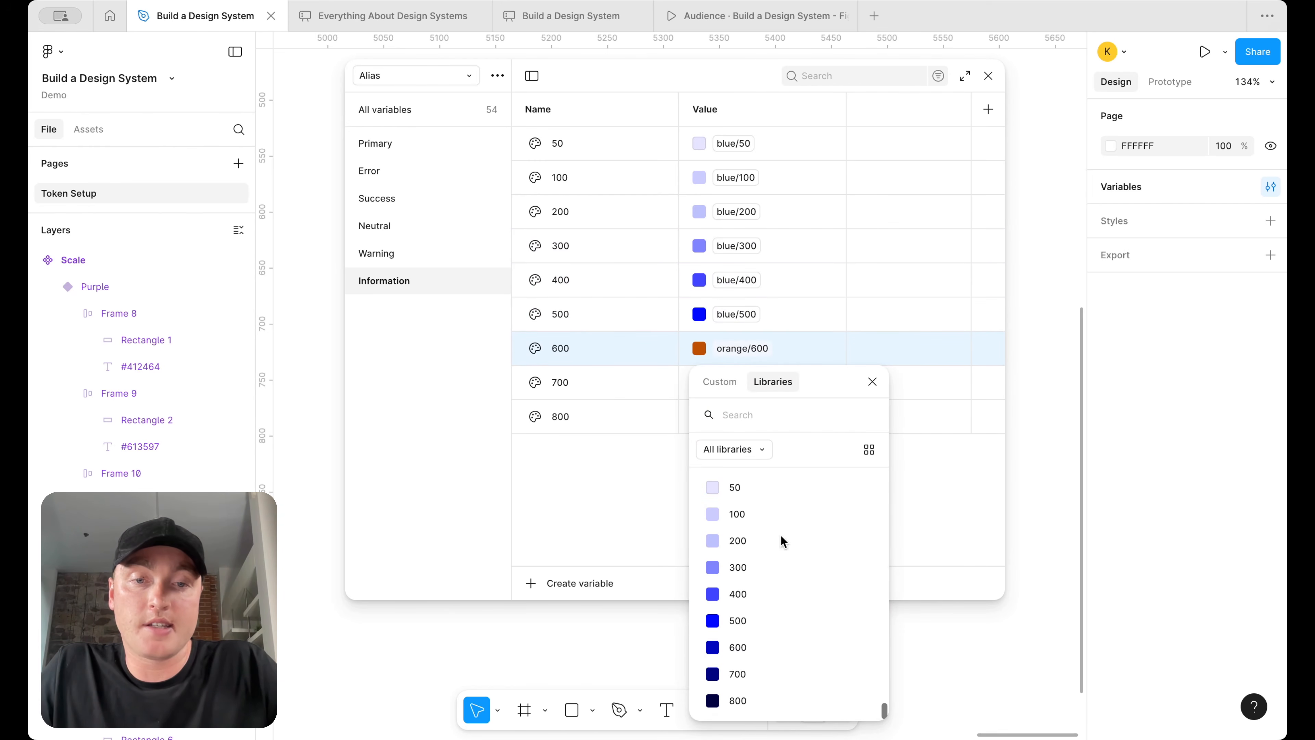
left_click(762, 643)
left_click(746, 383)
scroll(767, 631, "down", 5)
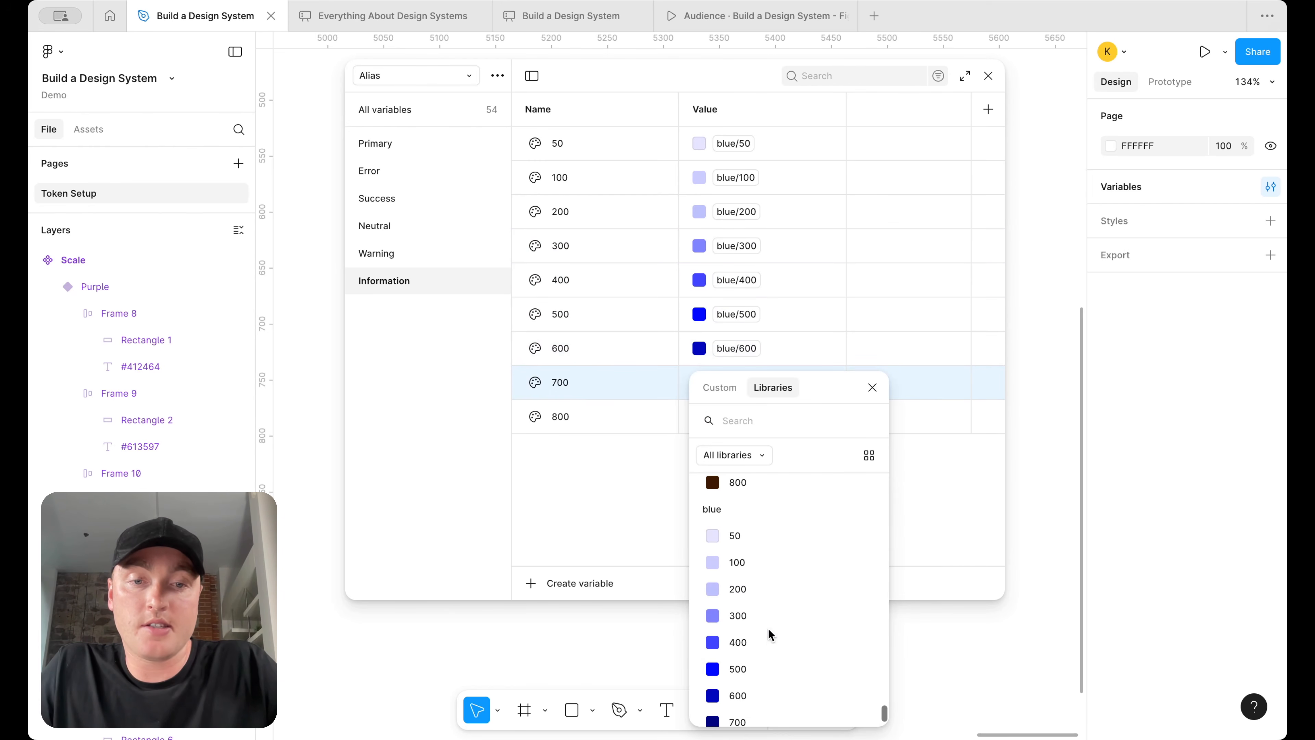
scroll(766, 669, "down", 1)
left_click(799, 681)
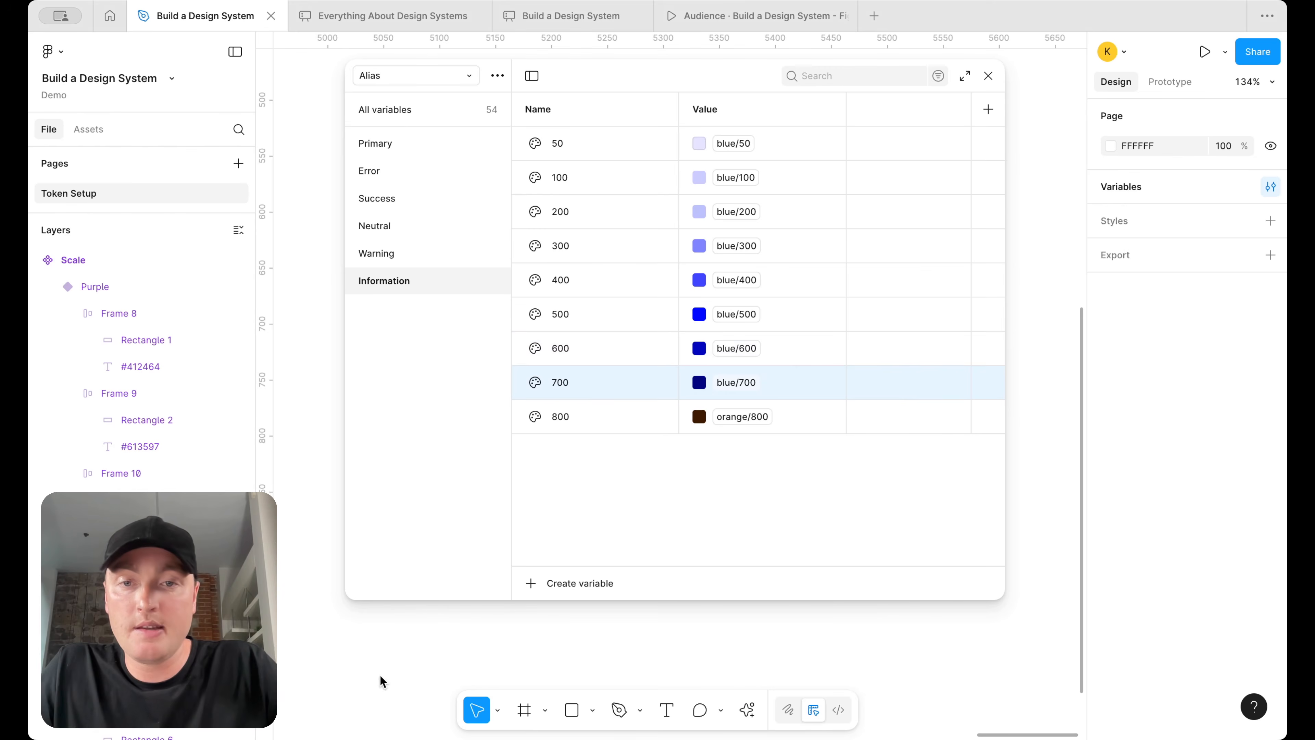
Realias the Information group's 800 variable to the Brand color blue/800
left_click(743, 416)
scroll(748, 648, "down", 5)
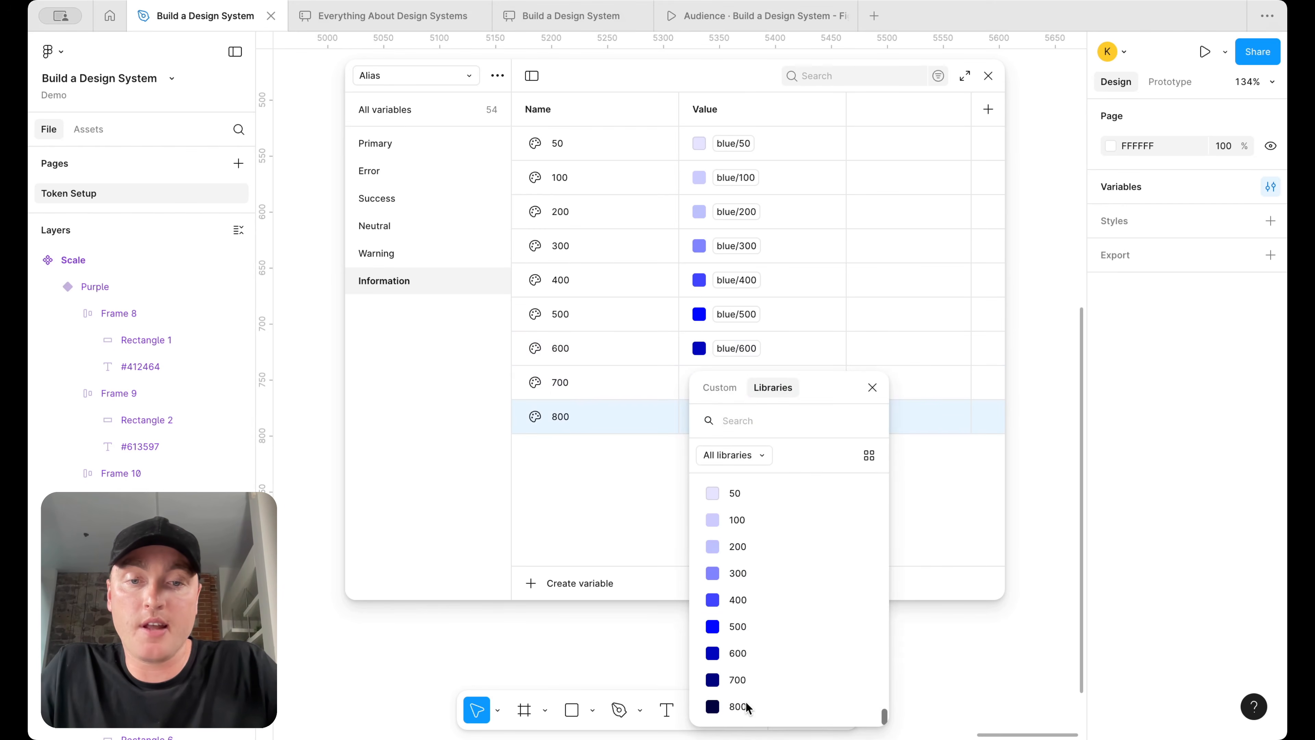
left_click(749, 707)
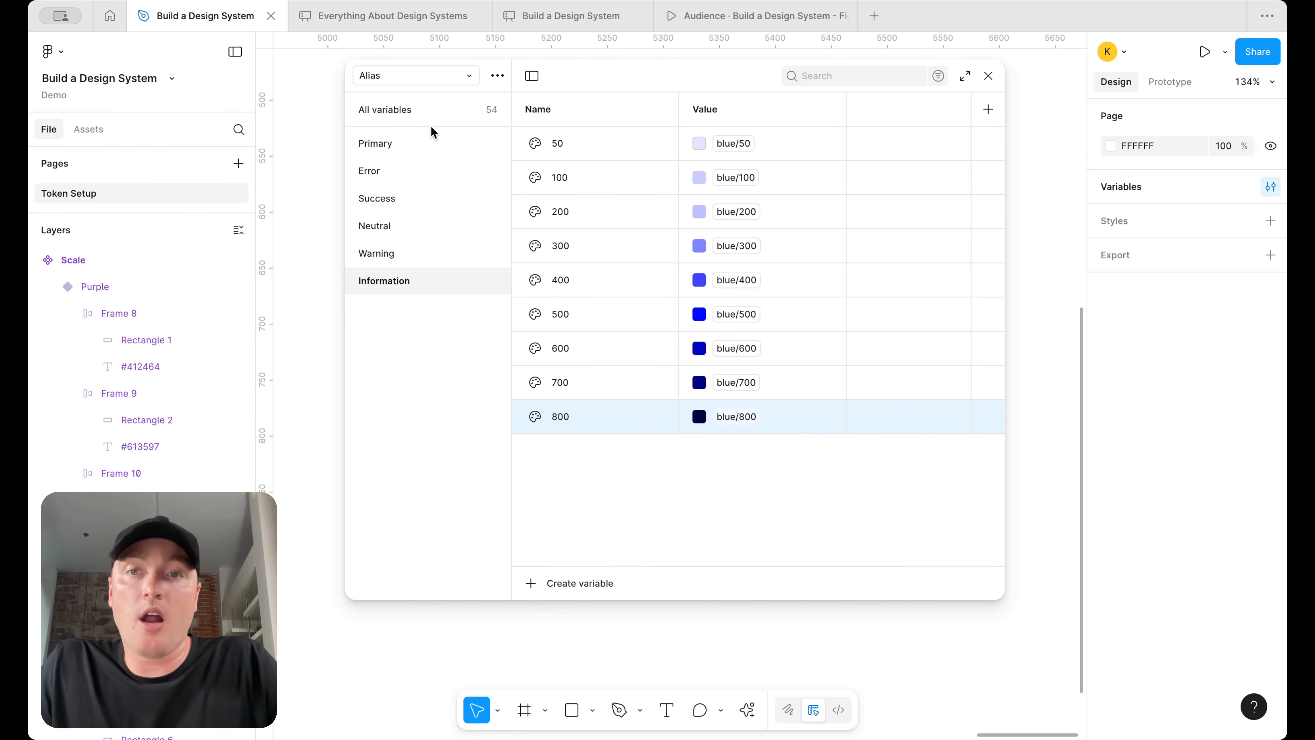
Show all variables of the Alias collection and open the type choices for a new variable
left_click(428, 109)
left_click(563, 583)
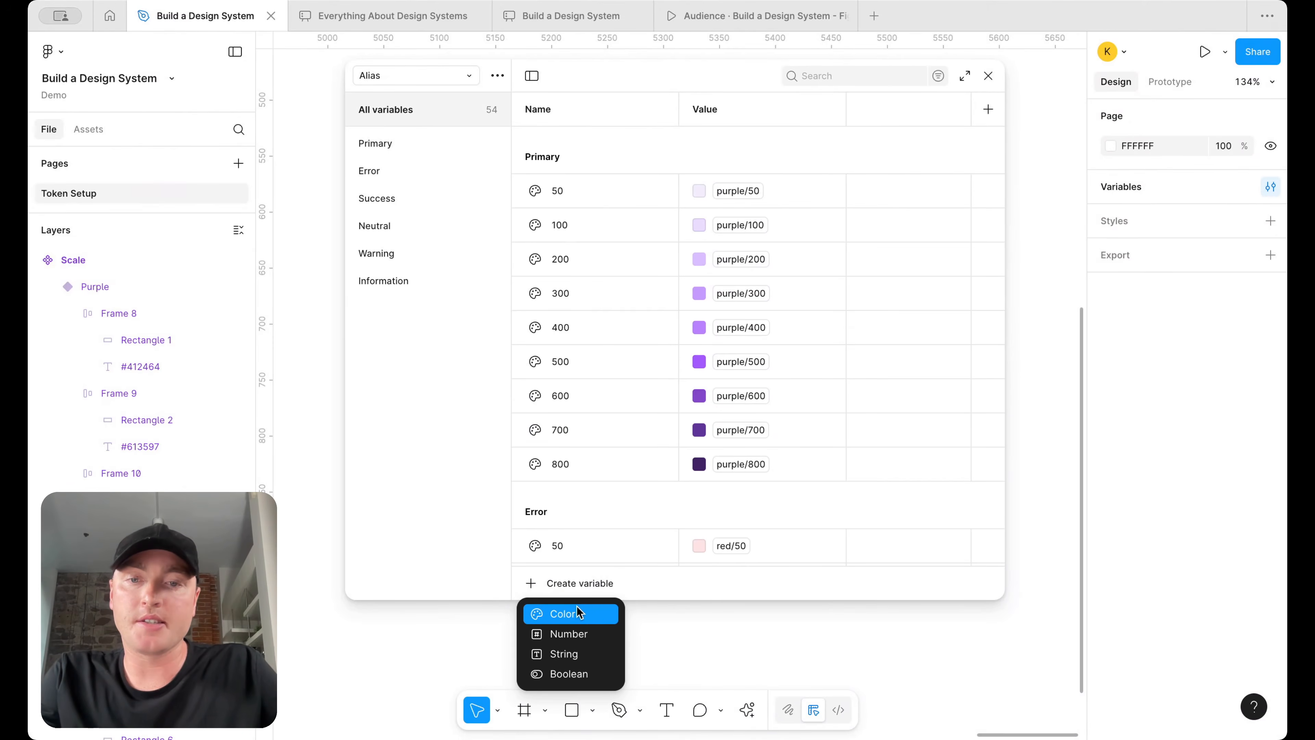
Create a number variable in the Alias collection named "none" within a new "Border Width" group
left_click(577, 632)
type("Border")
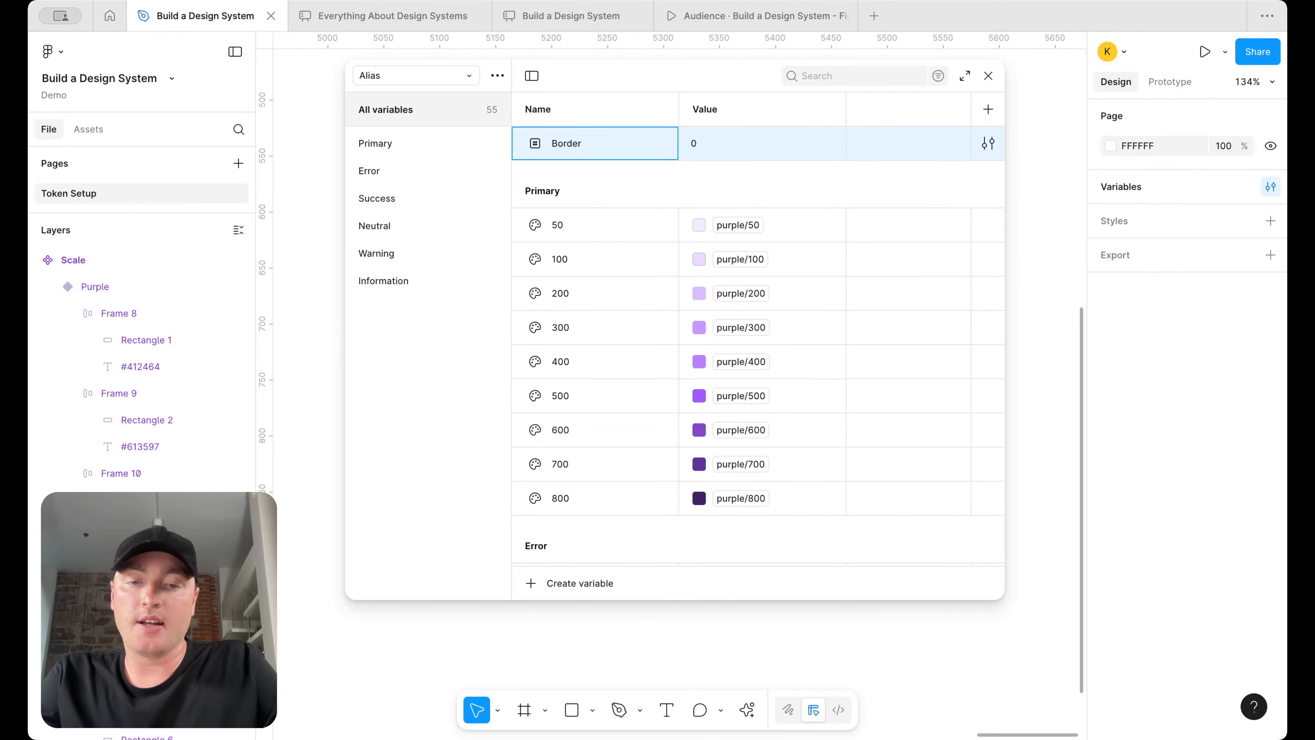
type(" Widths")
key("Return")
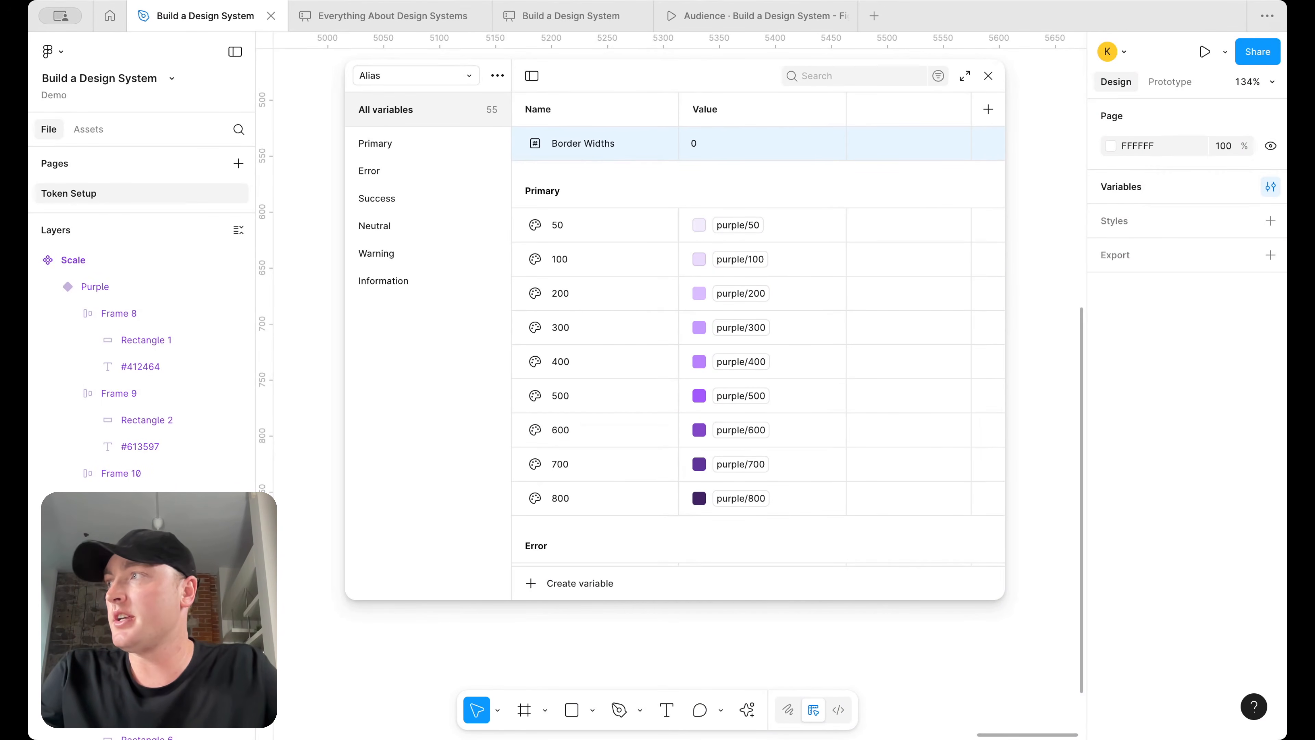
double_click(609, 140)
key("BackSpace")
type("/non")
type("e")
key("Return")
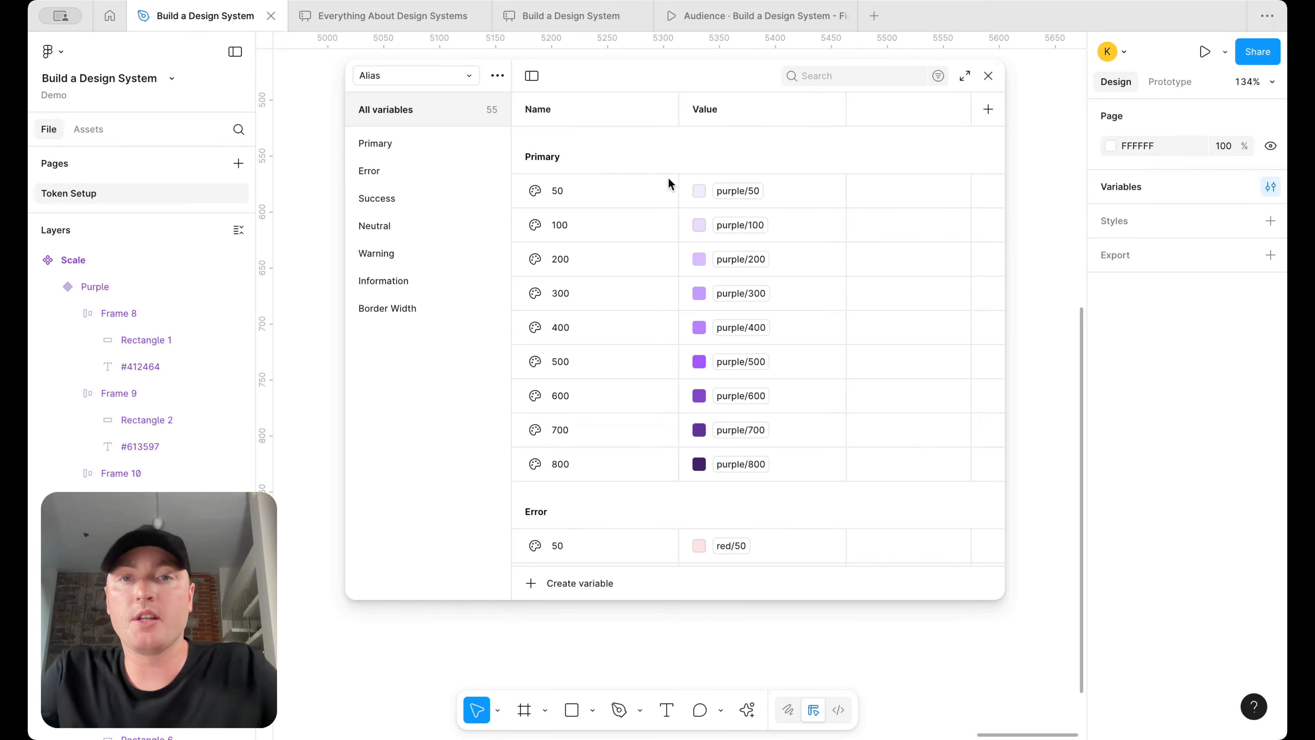
Alias the Border Width "none" variable's value to Scale/0
left_click(386, 306)
right_click(769, 140)
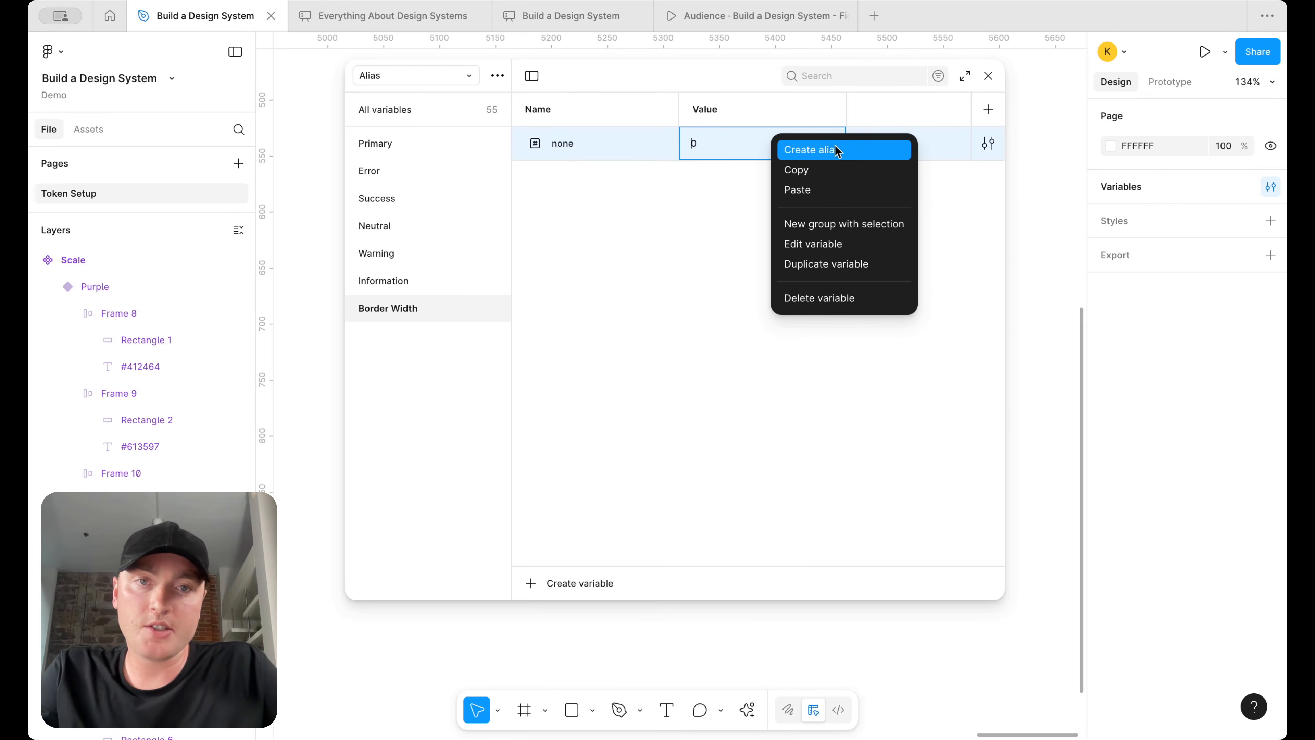
left_click(829, 147)
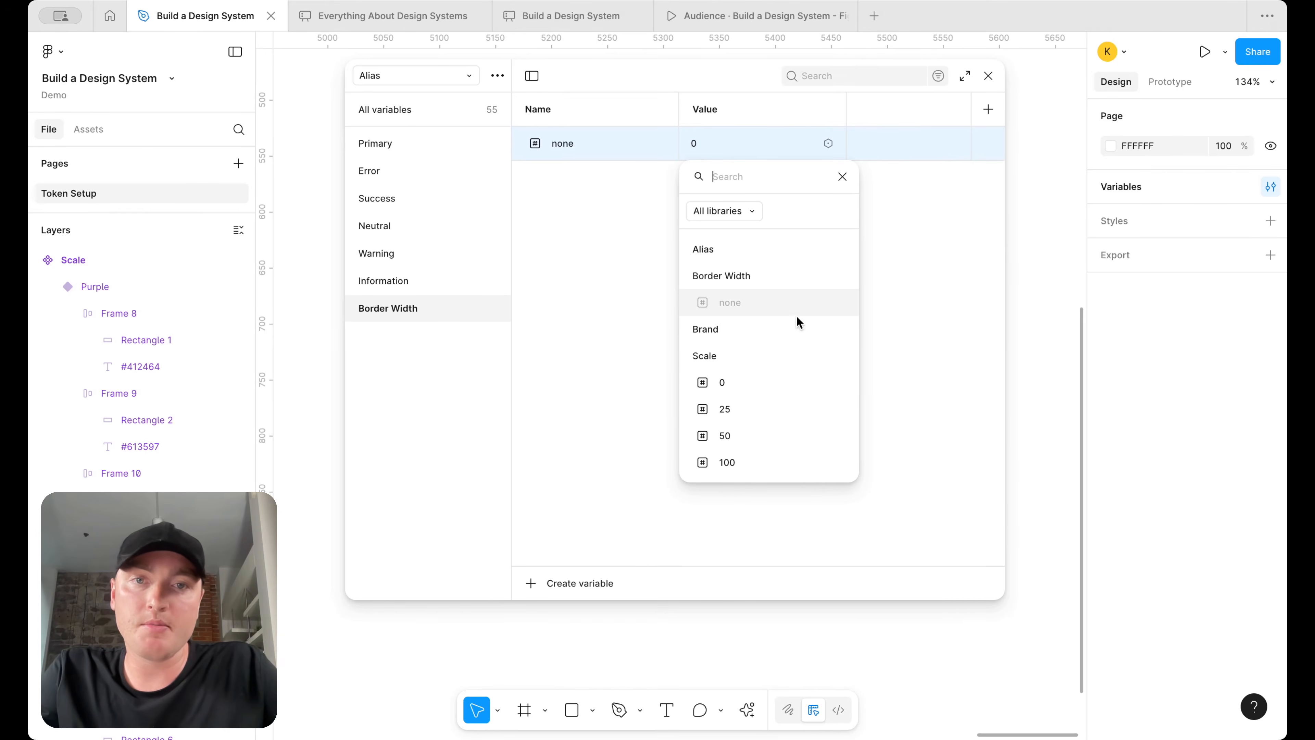
left_click(749, 383)
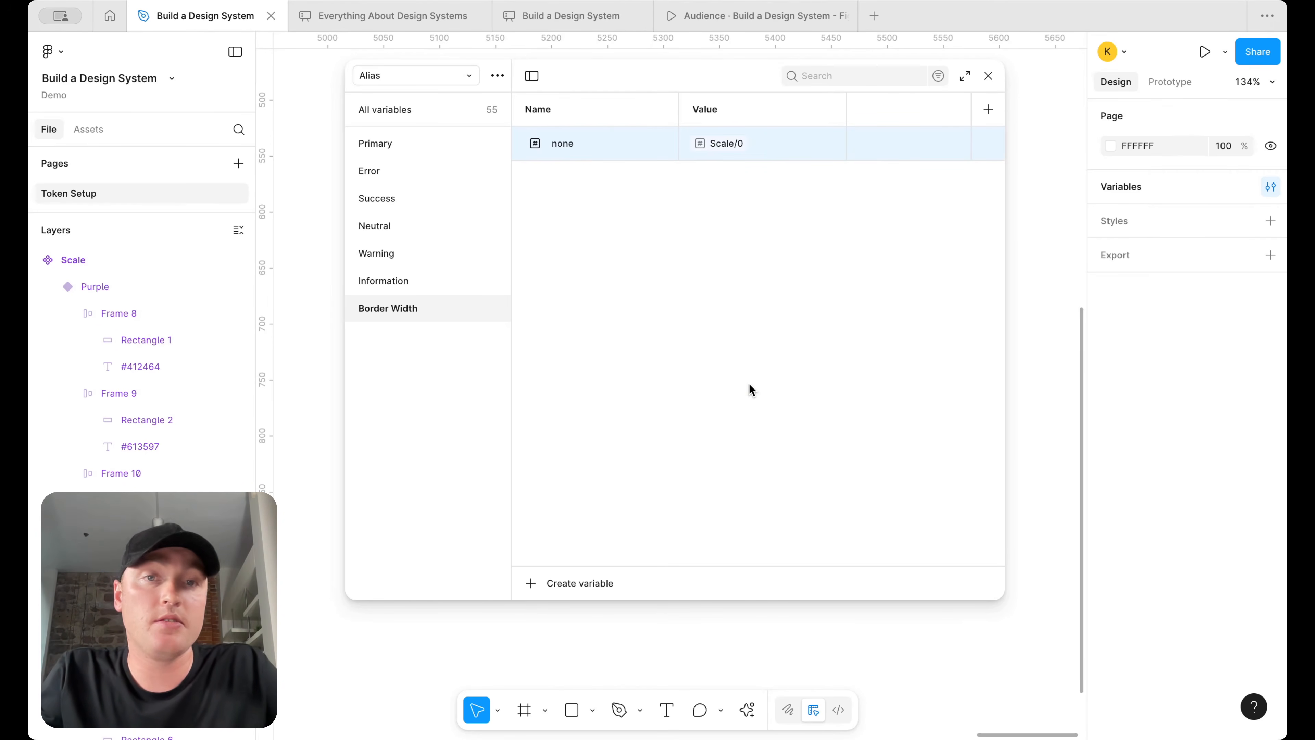
Duplicate the Border Width variable three times, naming the copies "sm", "md" and "lg"
key("super+d")
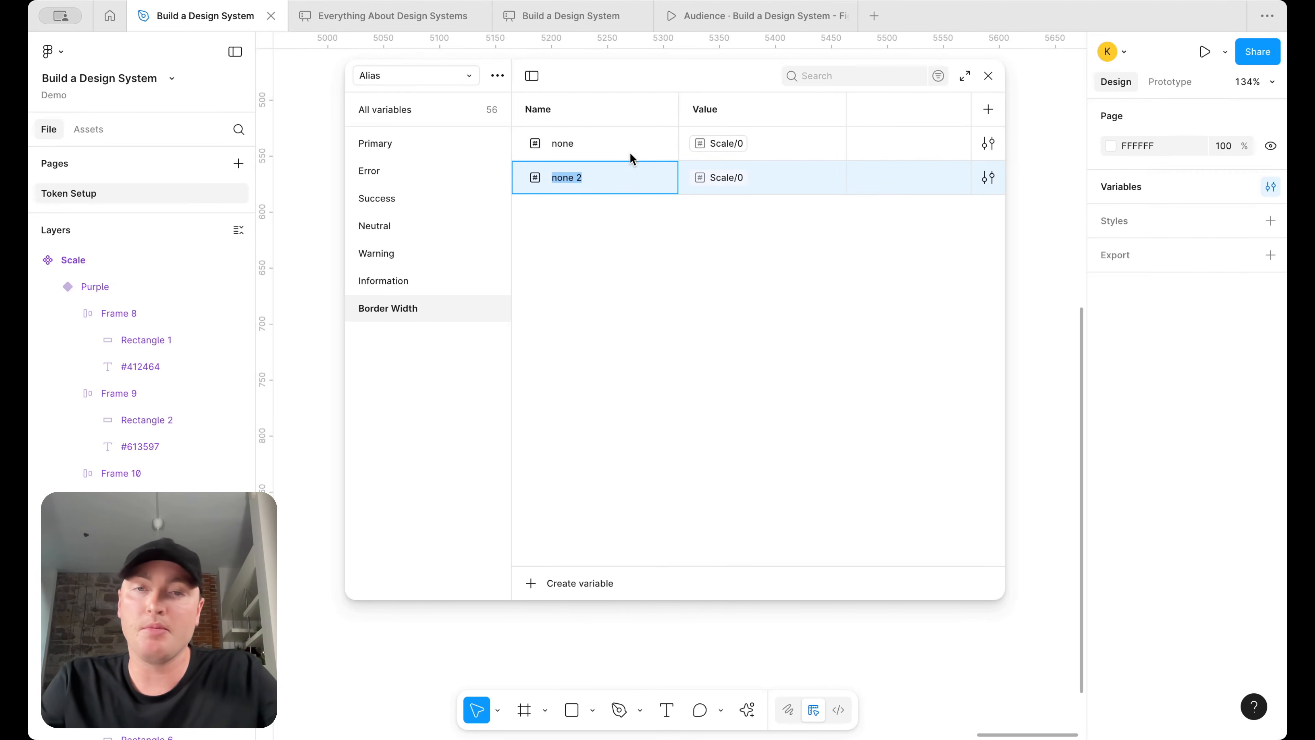
type("sm")
key("Return")
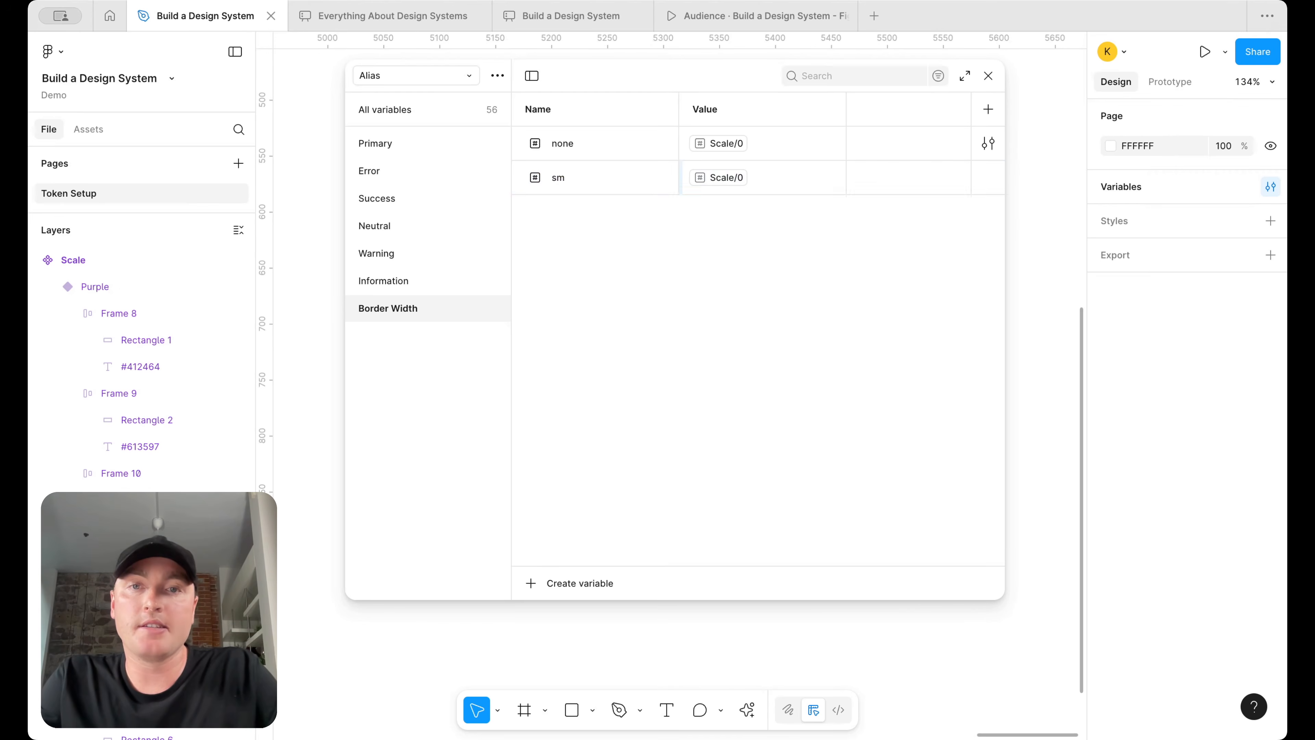
key("super+d")
type("m")
key("Return")
key("super+d")
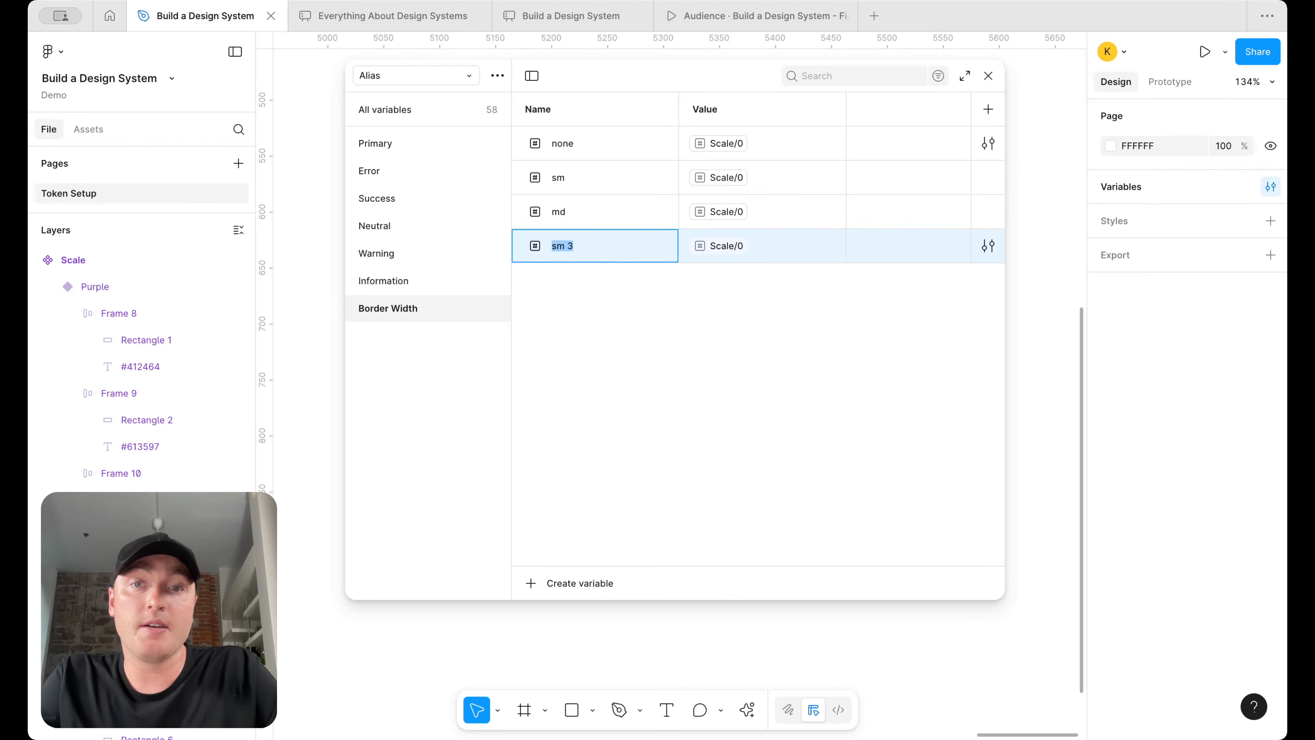
type("lg")
key("Return")
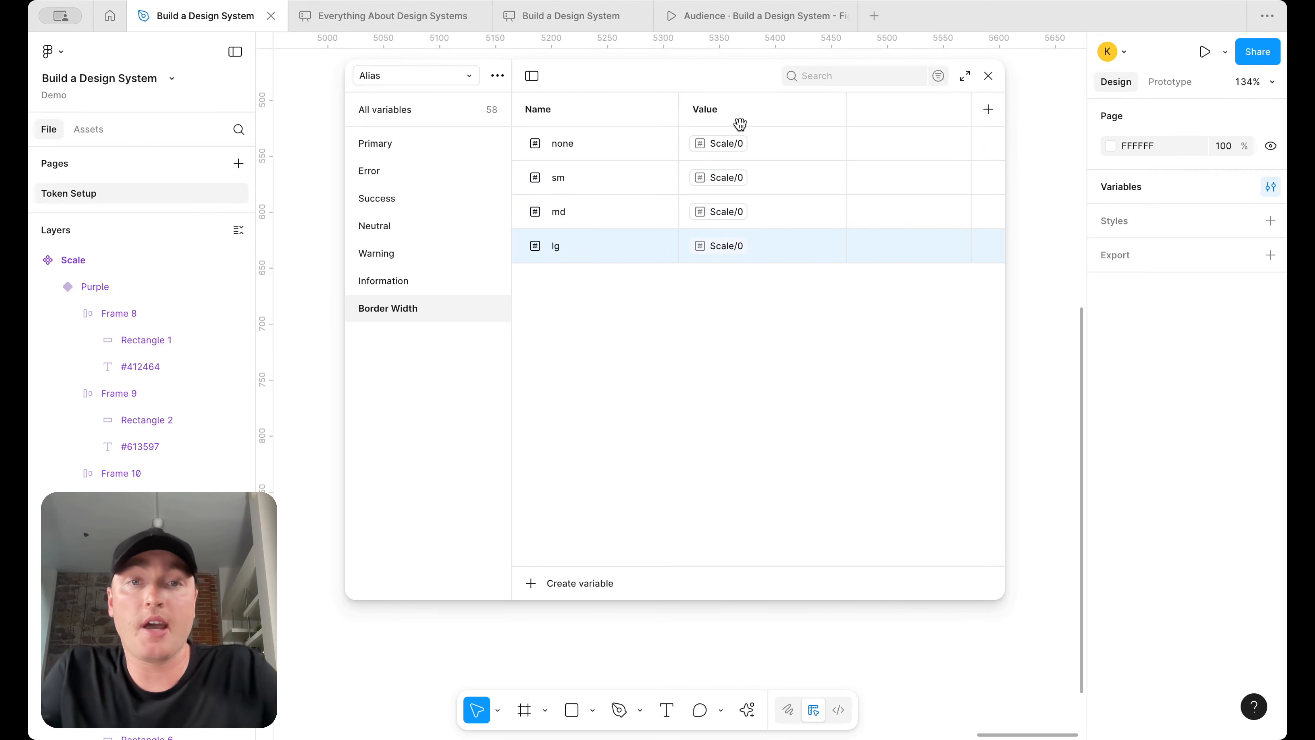
Alias the Border Width values: sm to Scale/25, md to Scale/50 and lg to Scale/100
left_click(730, 177)
left_click(735, 436)
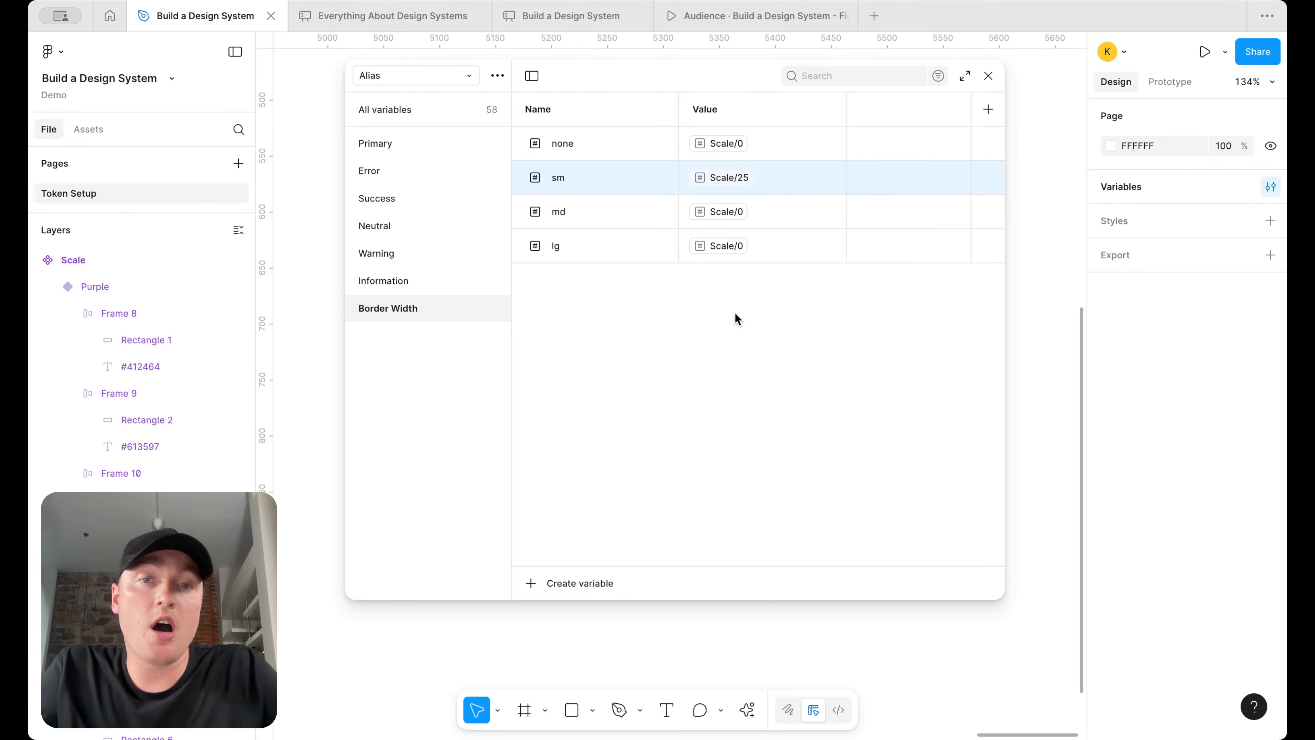
left_click(731, 220)
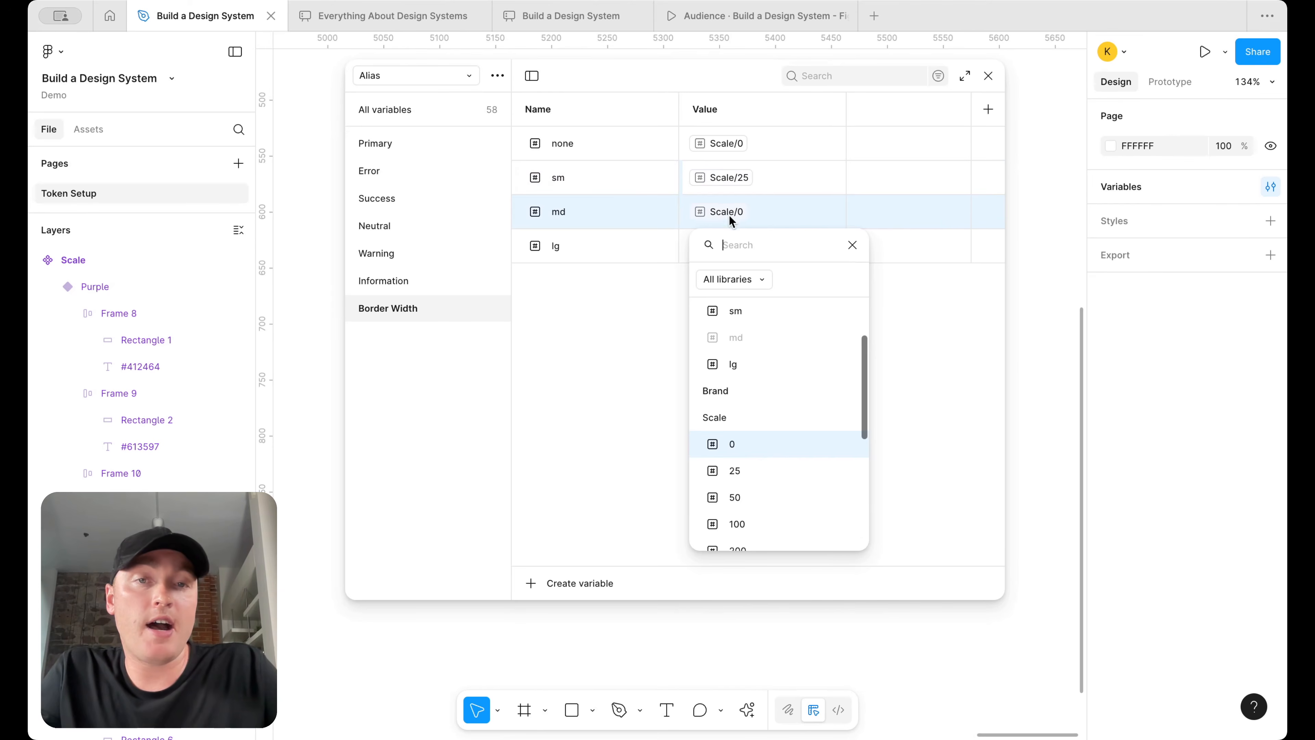
left_click(753, 492)
left_click(733, 247)
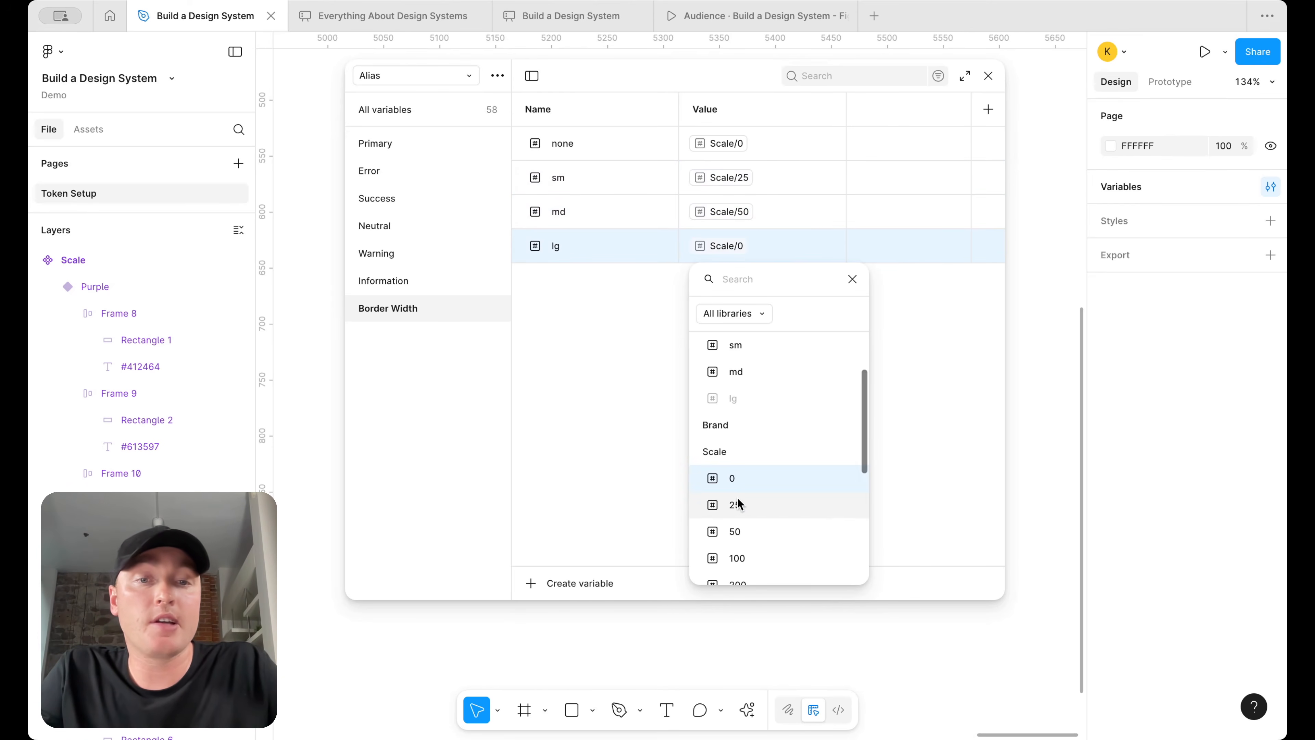
scroll(736, 500, "down", 2)
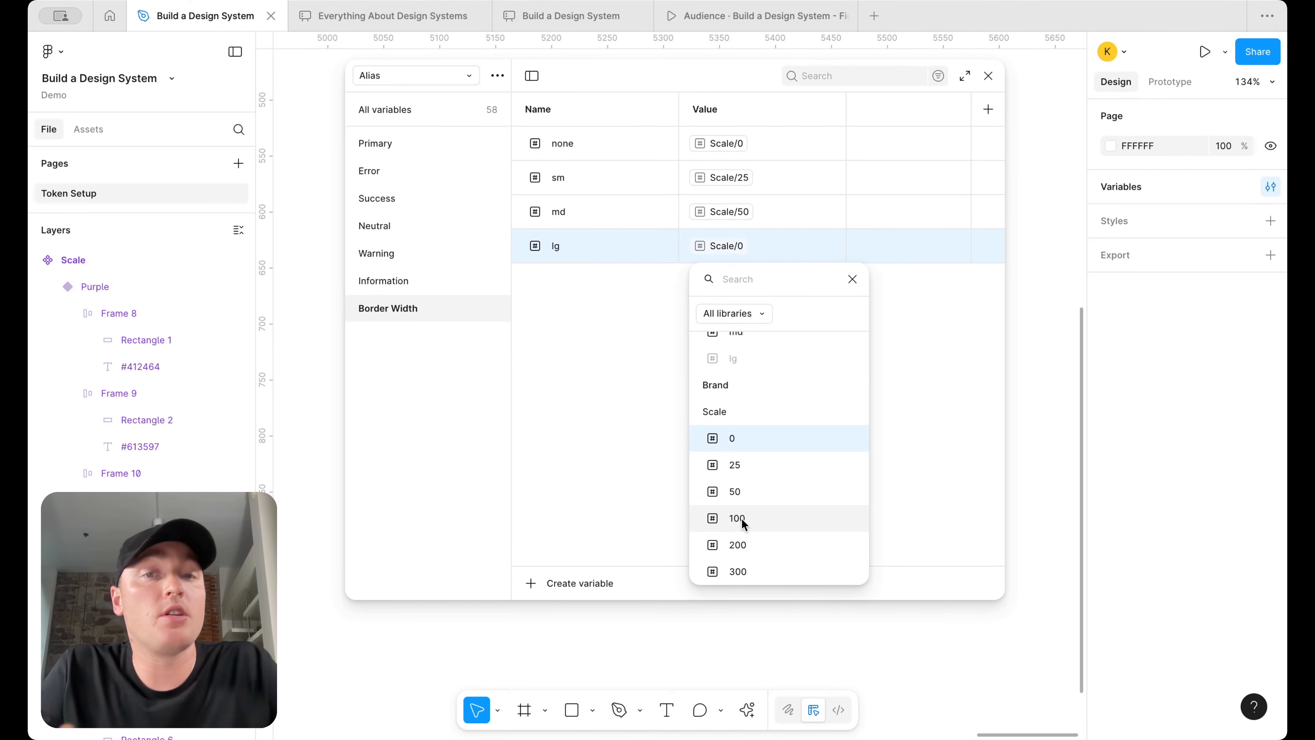
left_click(741, 518)
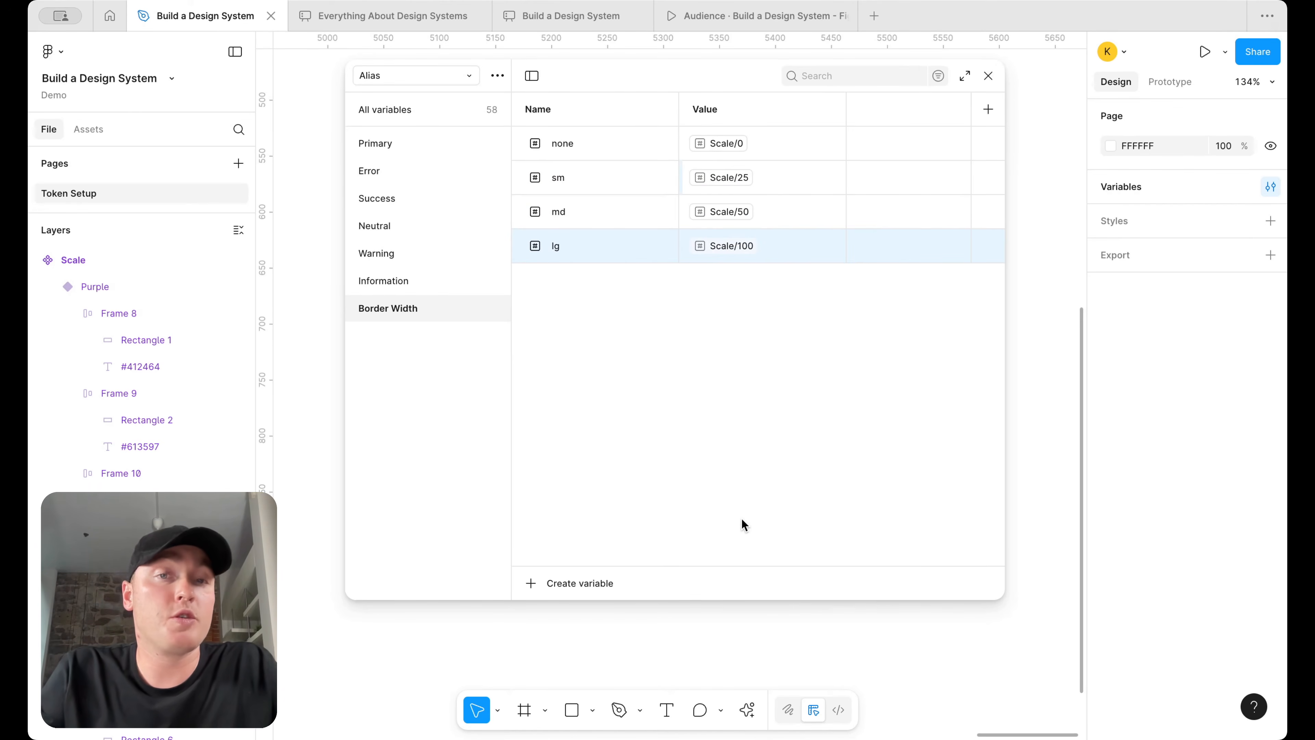
Duplicate the Border Width group and rename the copy "Border Radius"
right_click(427, 309)
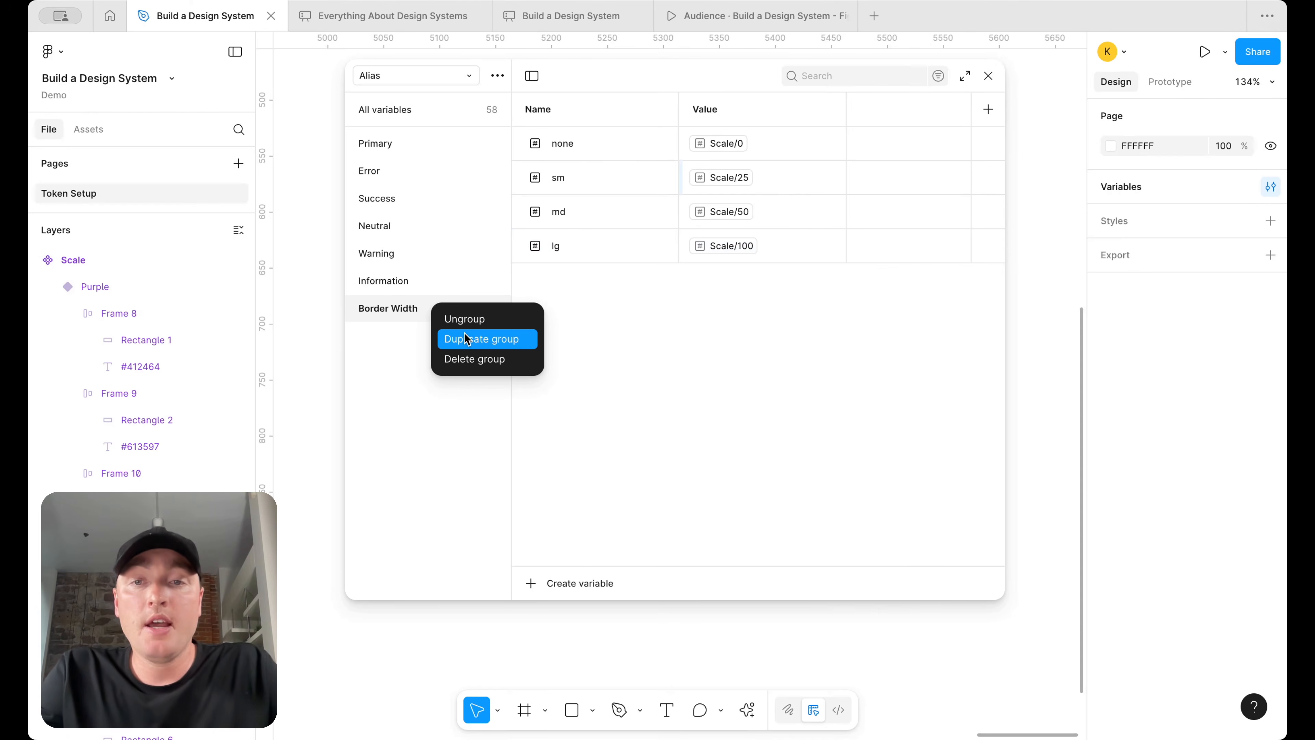
left_click(466, 339)
double_click(408, 340)
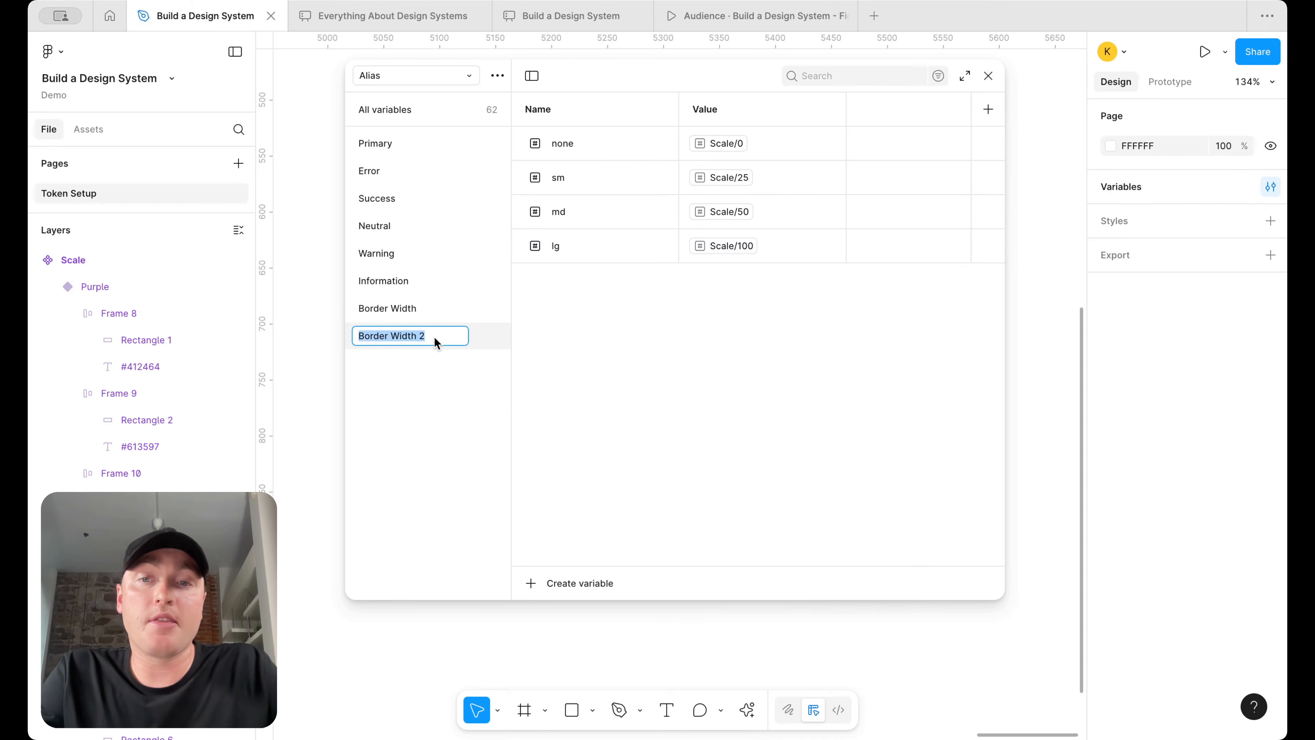
key("BackSpace")
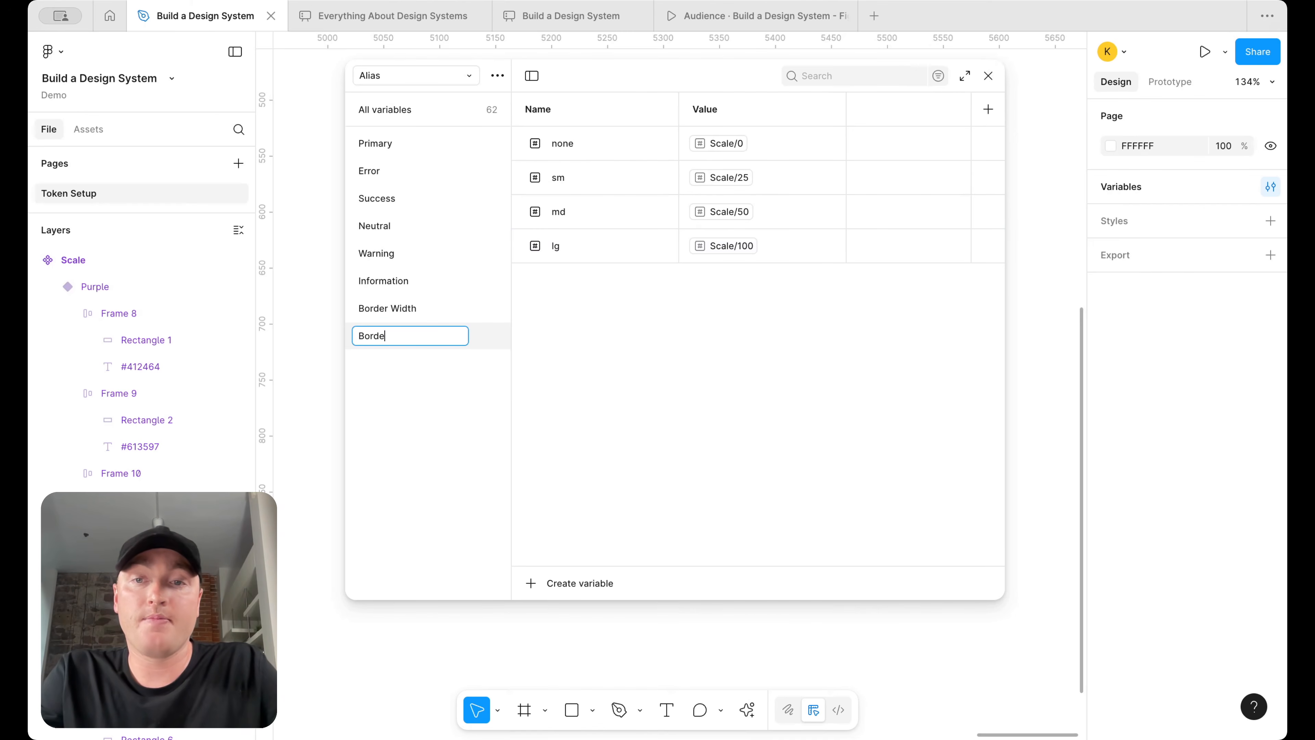
type("Border Radius")
key("Return")
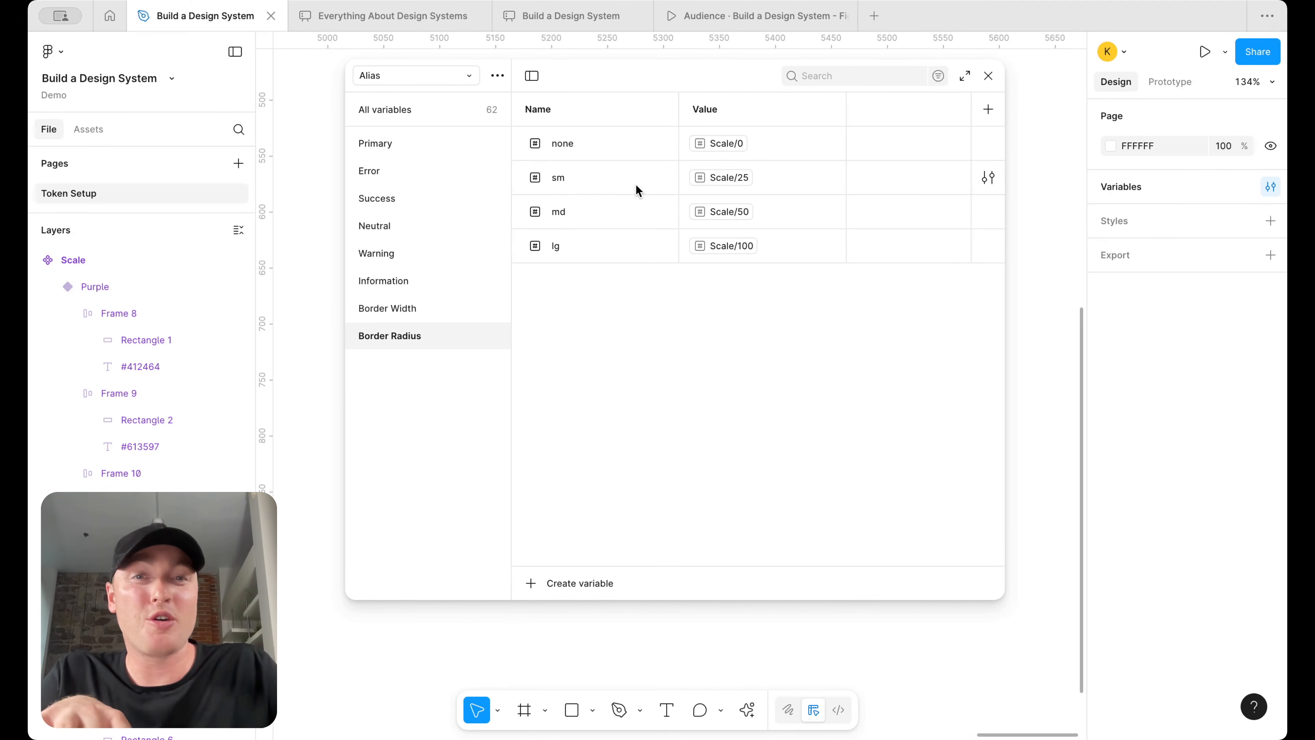
Delete the Border Radius "sm" variable and rename the remaining "md" to "sm" and "lg" to "md"
right_click(571, 177)
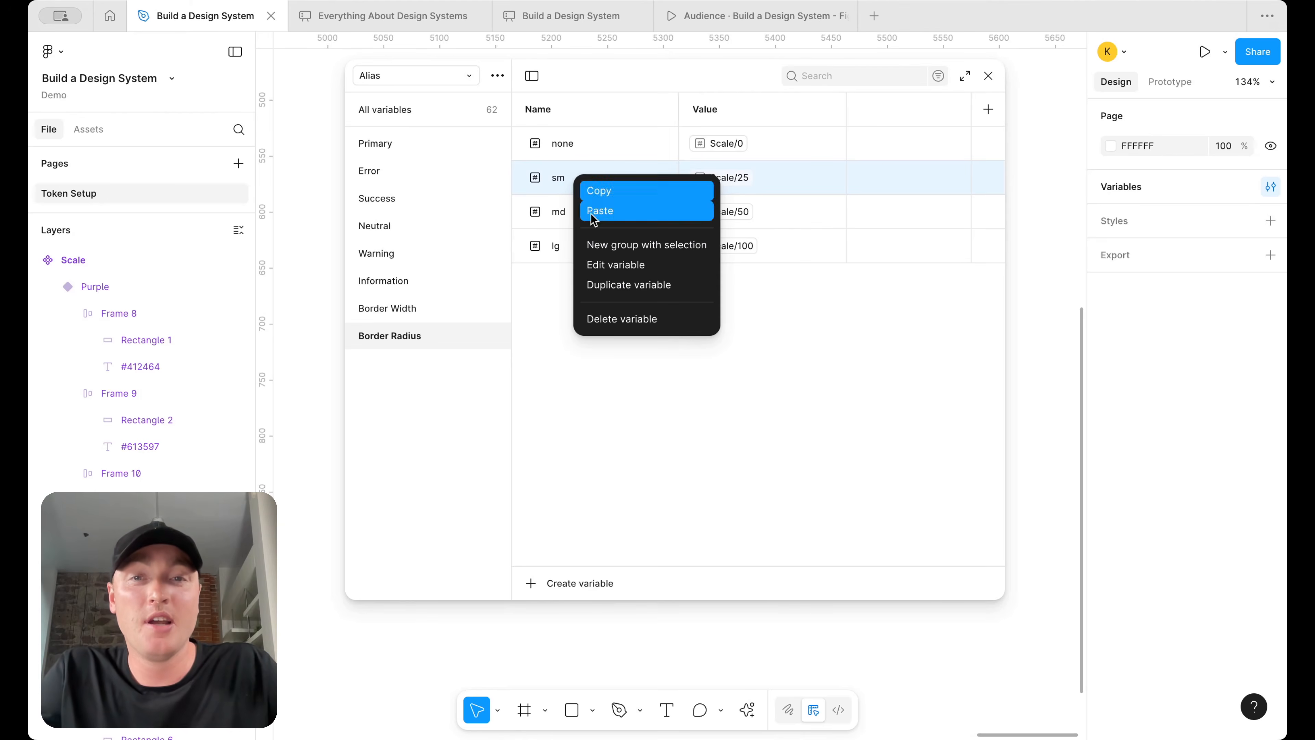
left_click(631, 318)
double_click(566, 185)
type("sm")
key("Return")
double_click(575, 212)
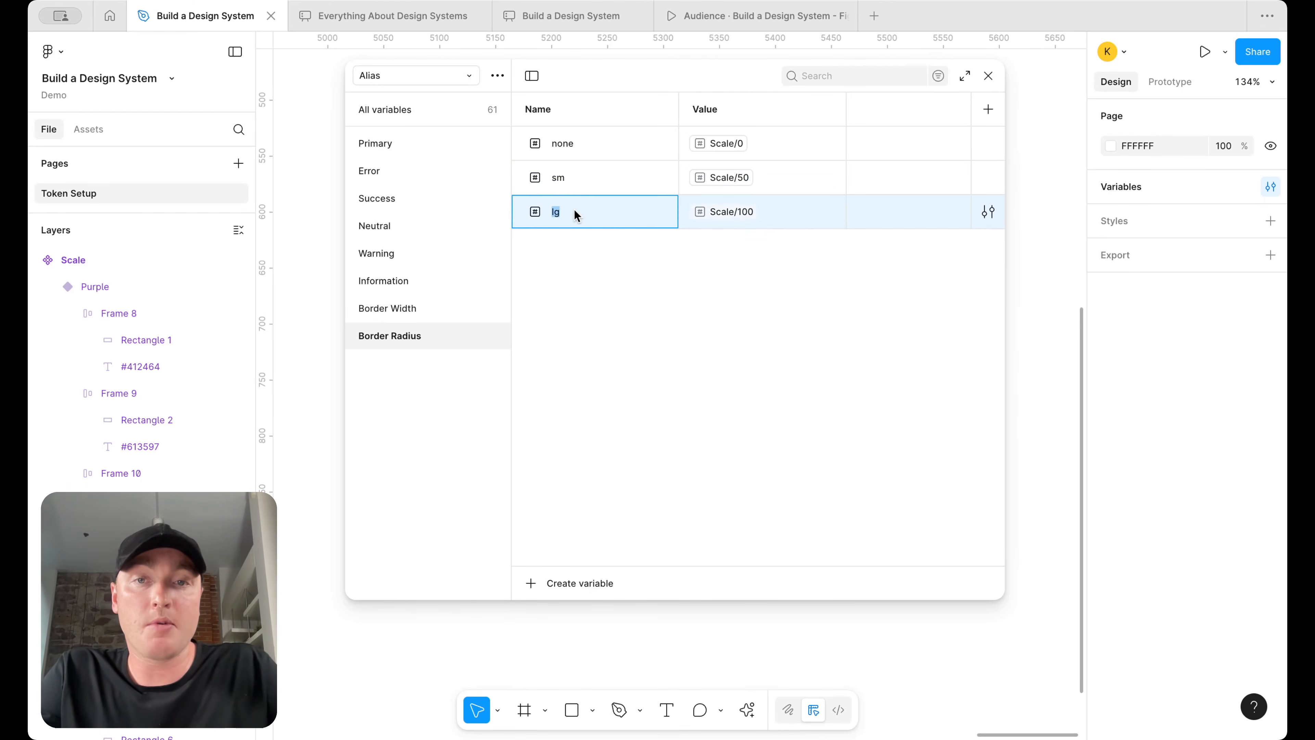
type("md")
key("Return")
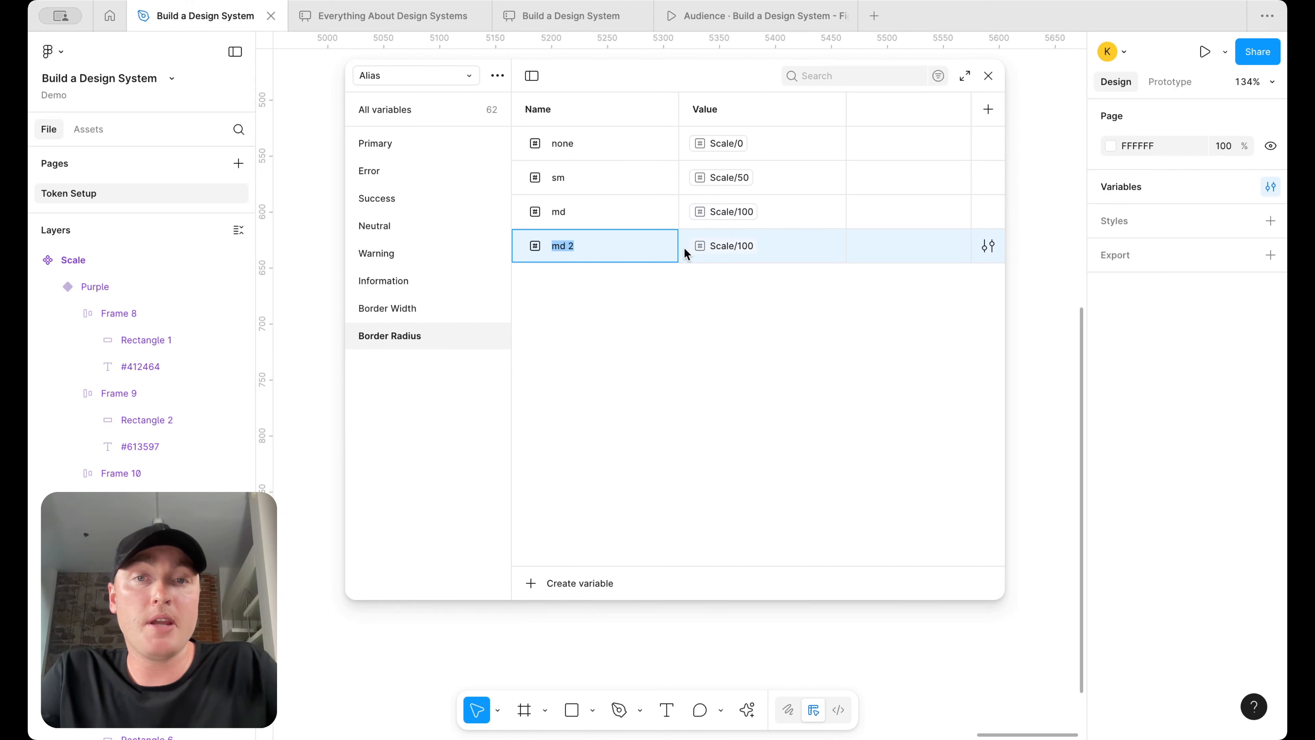
Name the duplicated Border Radius variable "lg" and alias its value to Scale/200
type("lg")
key("Return")
left_click(716, 246)
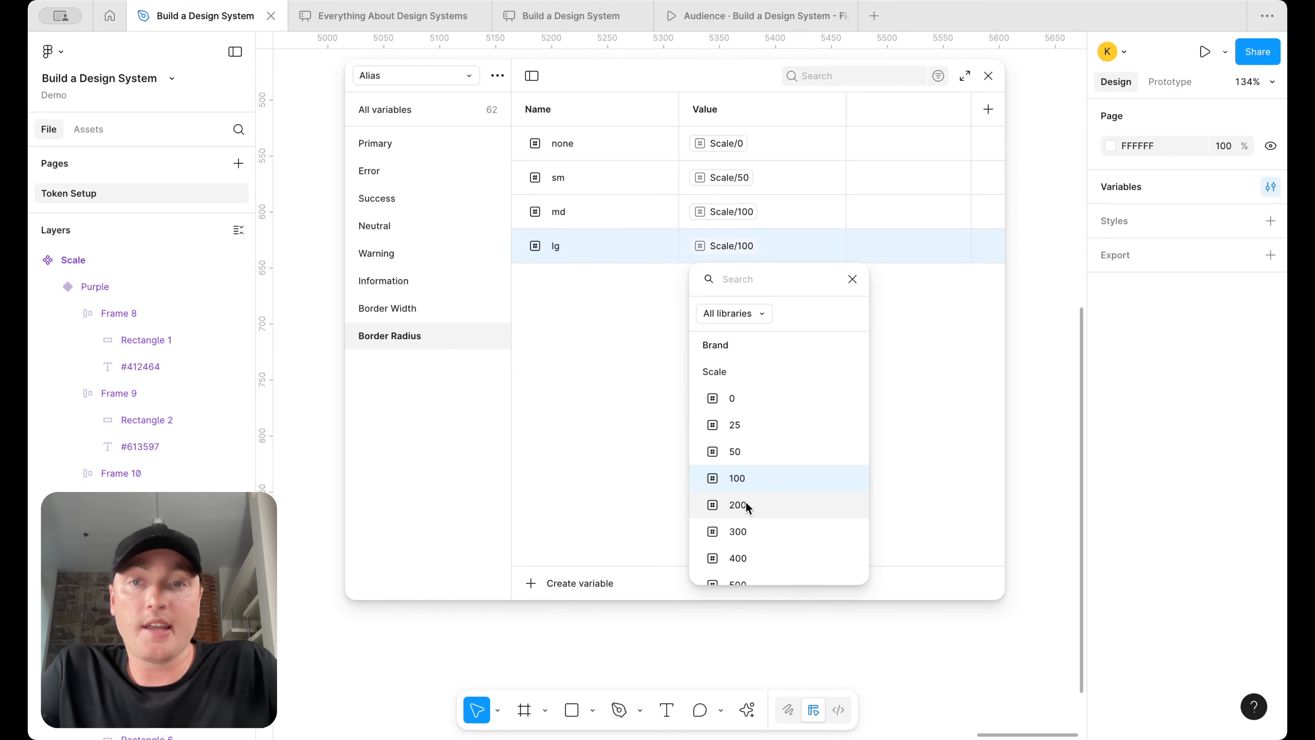
left_click(746, 505)
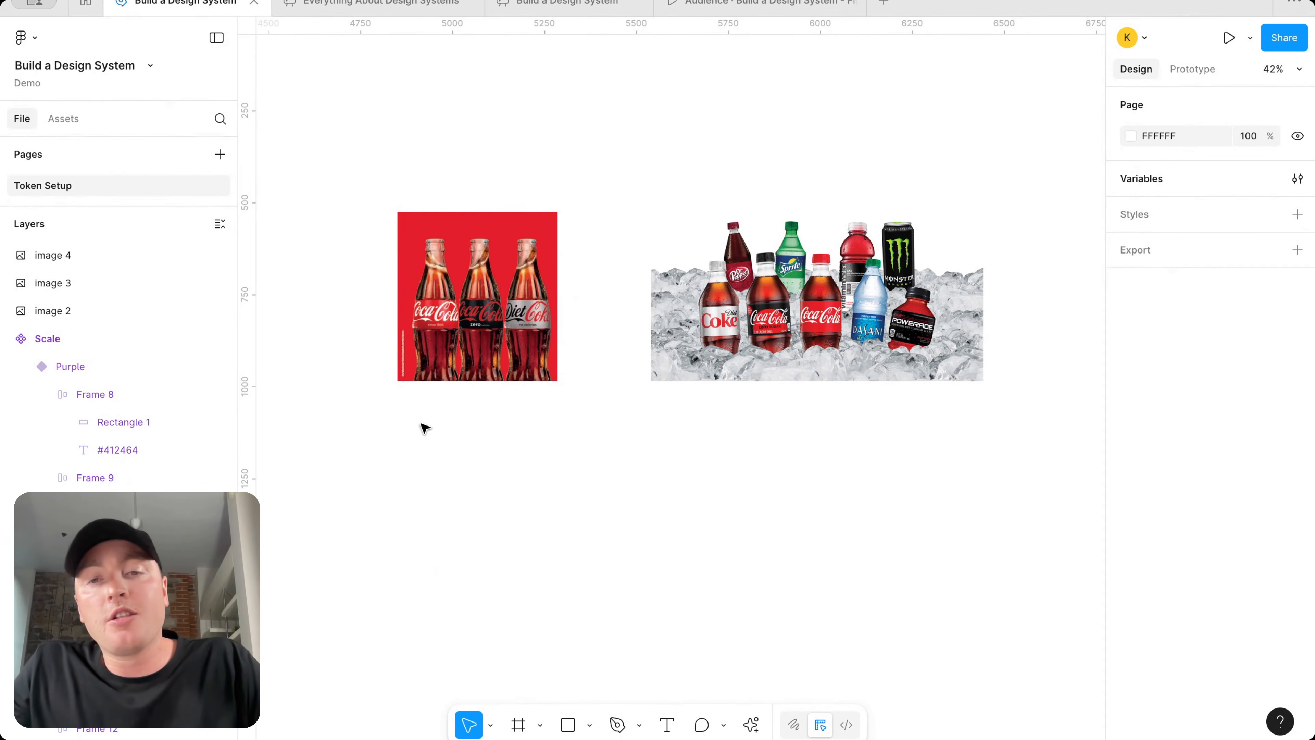
Group the two images of the red Coca-Cola bottle picture and move the group horizontally to about X 4470
scroll(424, 428, "up", 3)
scroll(425, 428, "up", 2)
scroll(425, 428, "left", 1)
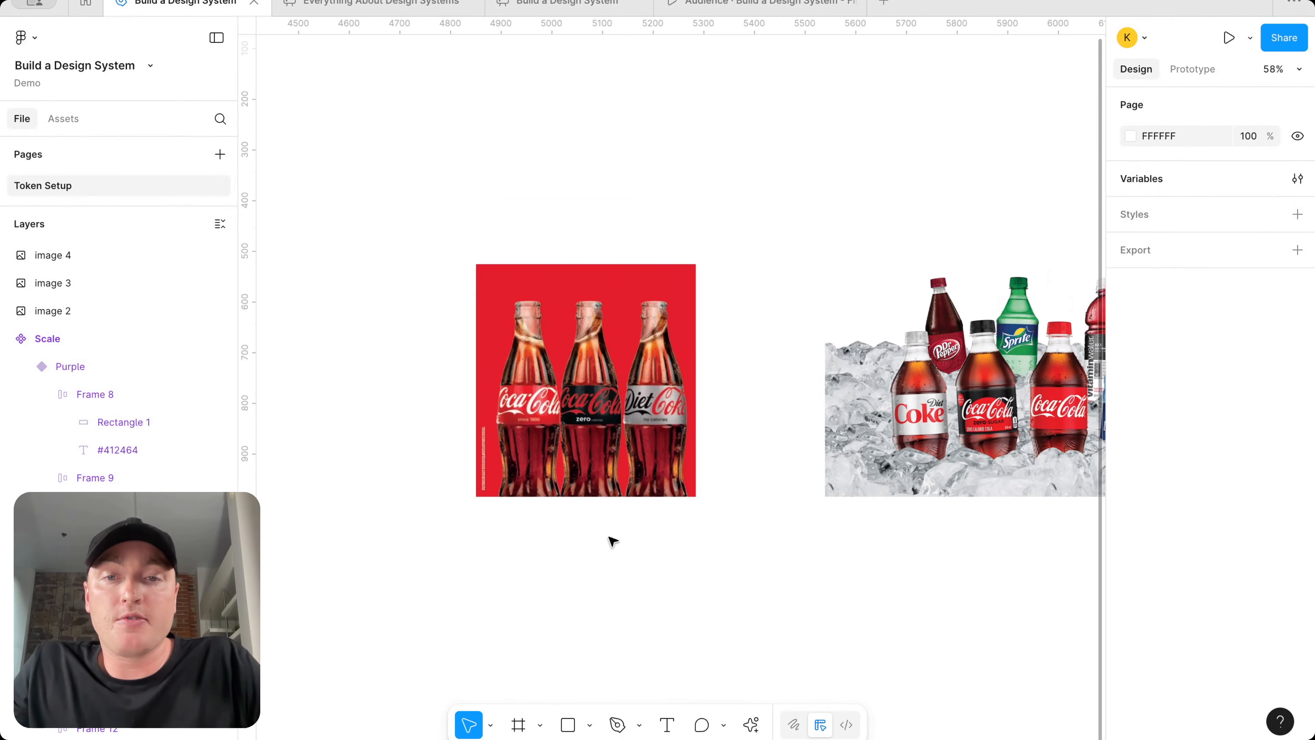
left_click_drag(611, 540, 492, 353)
right_click(563, 362)
left_click(621, 353)
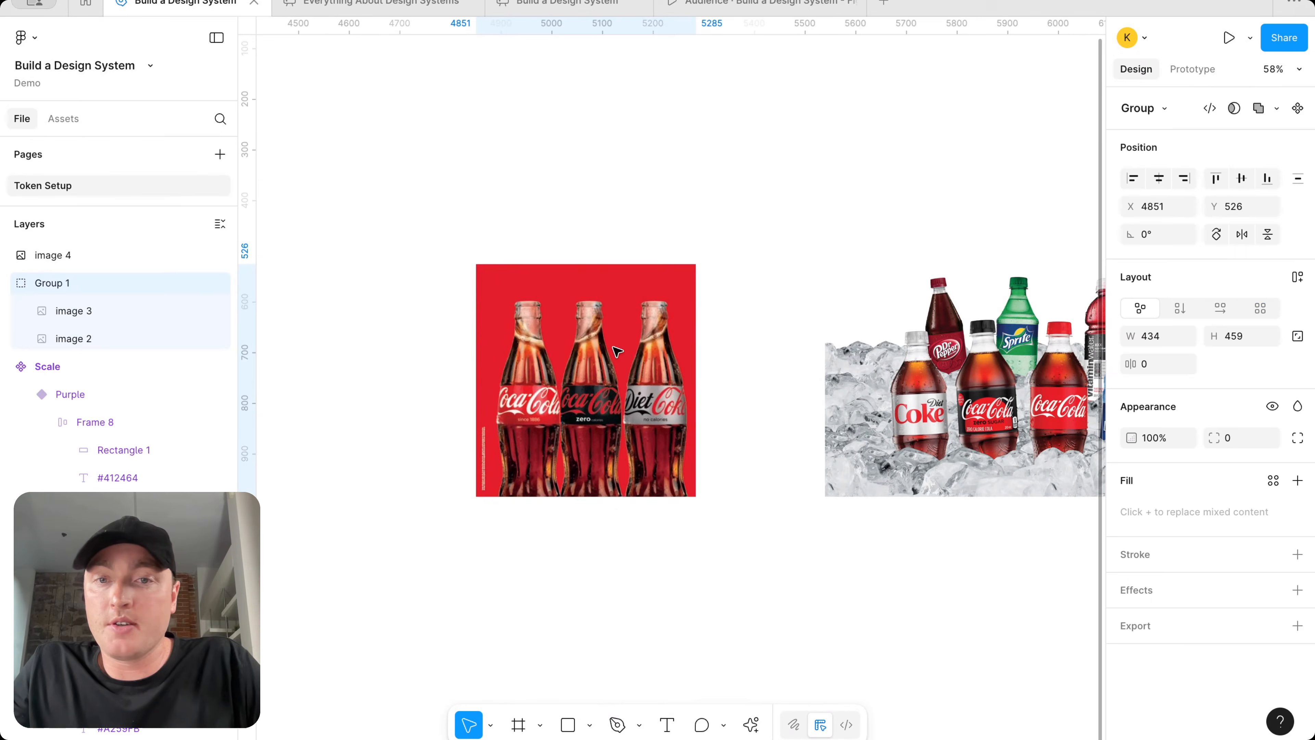
left_click_drag(621, 352, 460, 353)
scroll(402, 312, "up", 5)
left_click_drag(686, 296, 631, 285)
scroll(631, 285, "down", 1)
Add a text box reading "Branded House" above the red bottle image and set its font size to 64
left_click(666, 725)
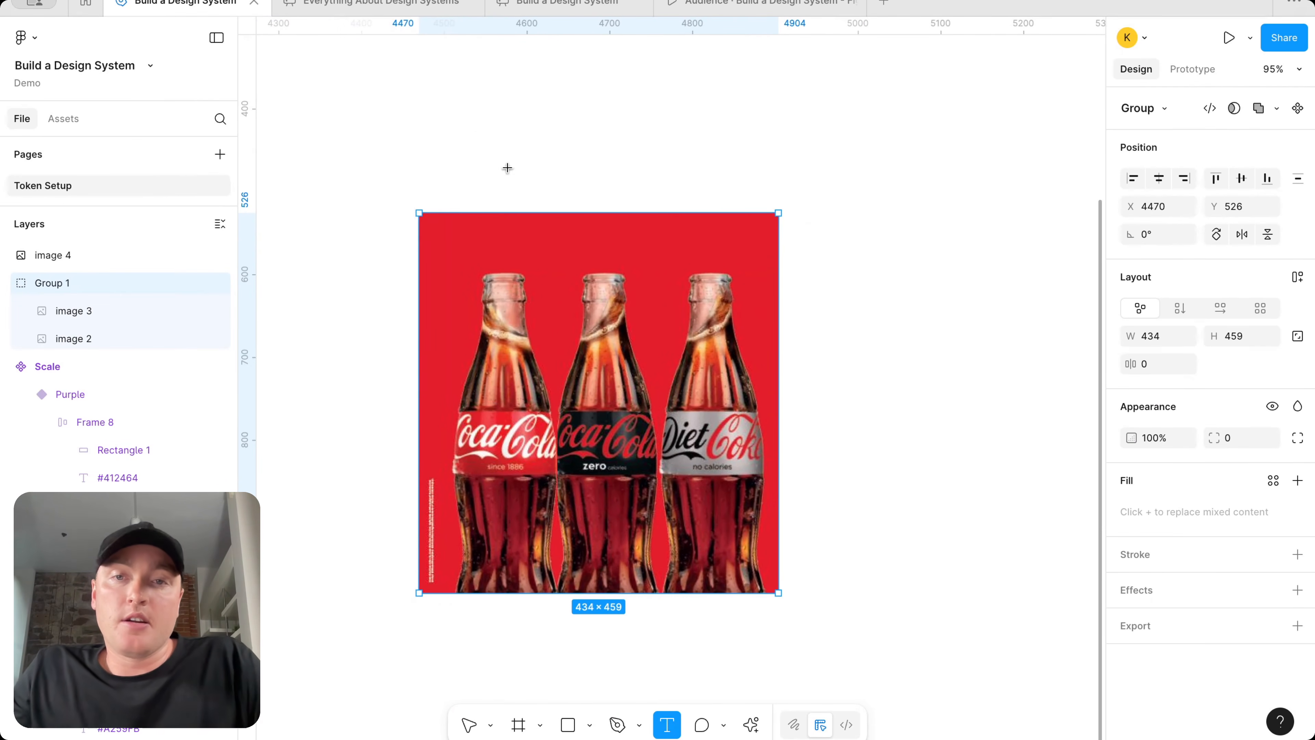
left_click_drag(473, 135, 755, 199)
type("Branded House")
key("ctrl+a")
left_click(1241, 513)
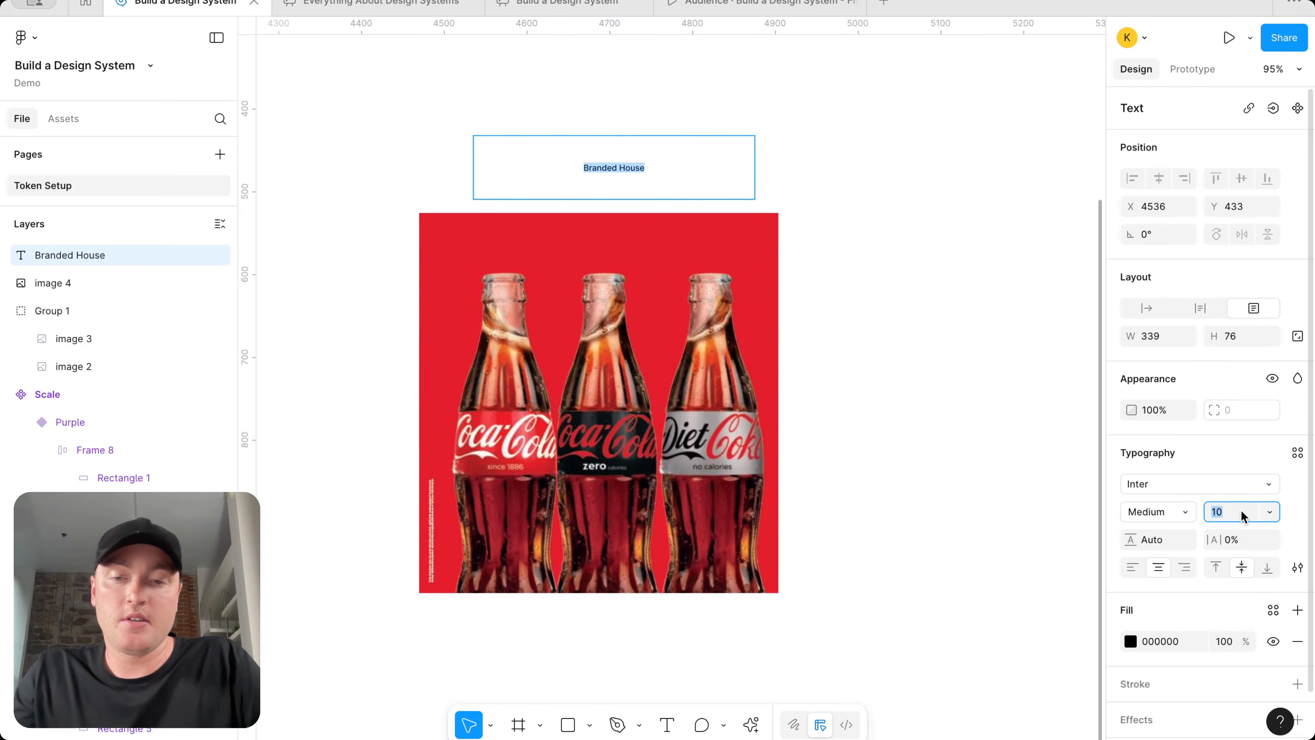
type("64")
key("Return")
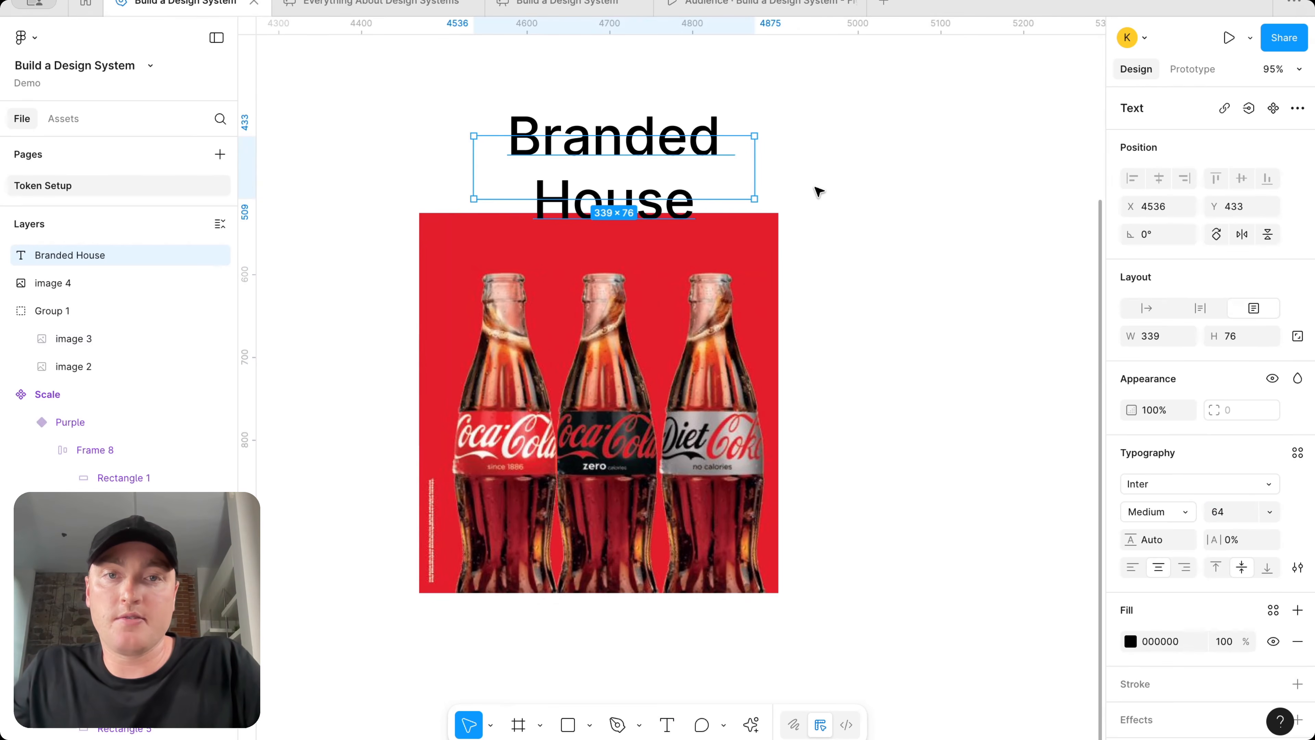
Widen the "Branded House" text box to about 530 and reposition it above the bottle image at about X 4403, Y 414
left_click_drag(754, 170, 912, 170)
left_click_drag(813, 160, 703, 157)
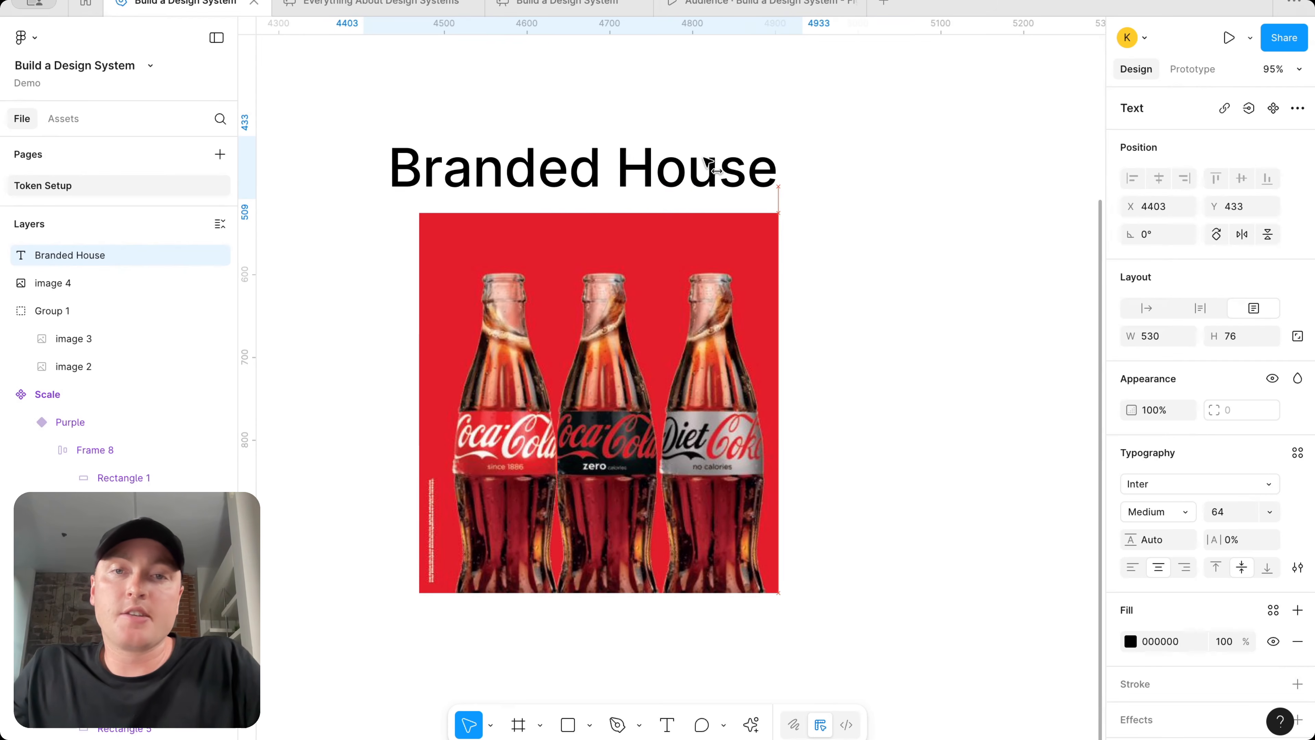
left_click(1033, 161)
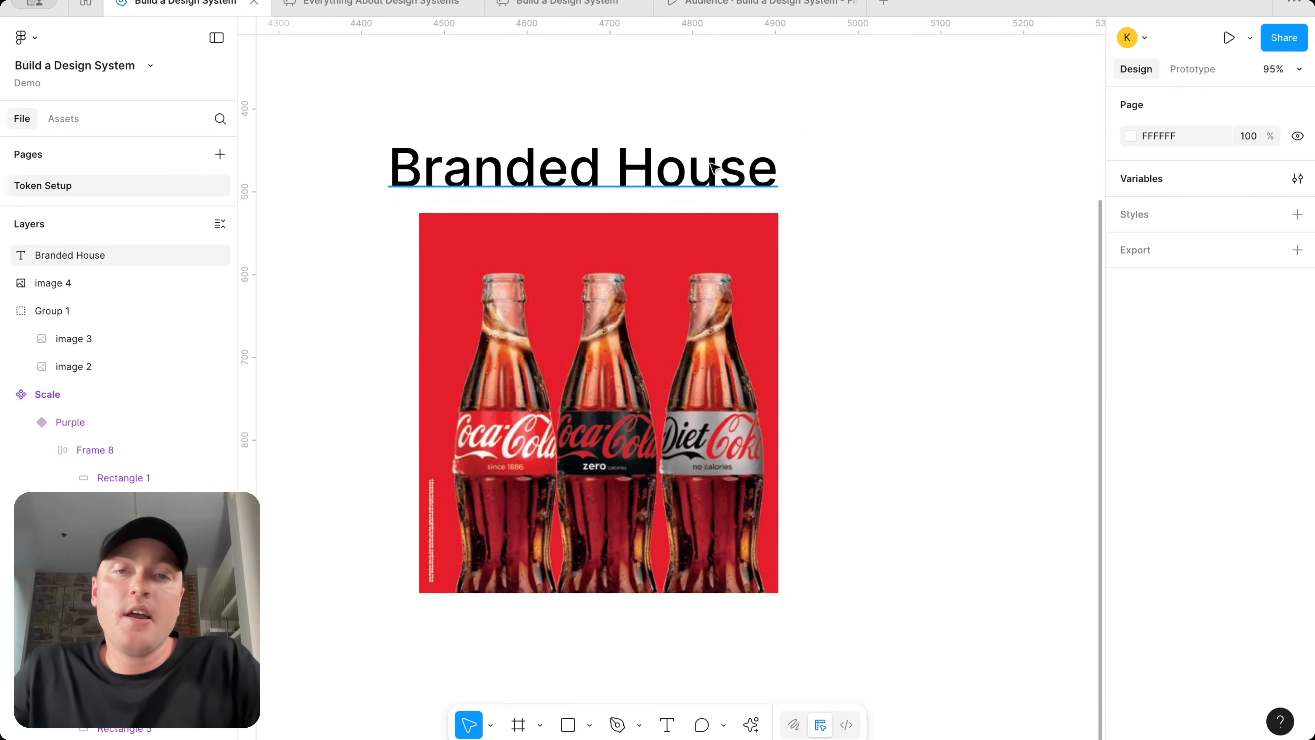
left_click_drag(694, 173, 695, 155)
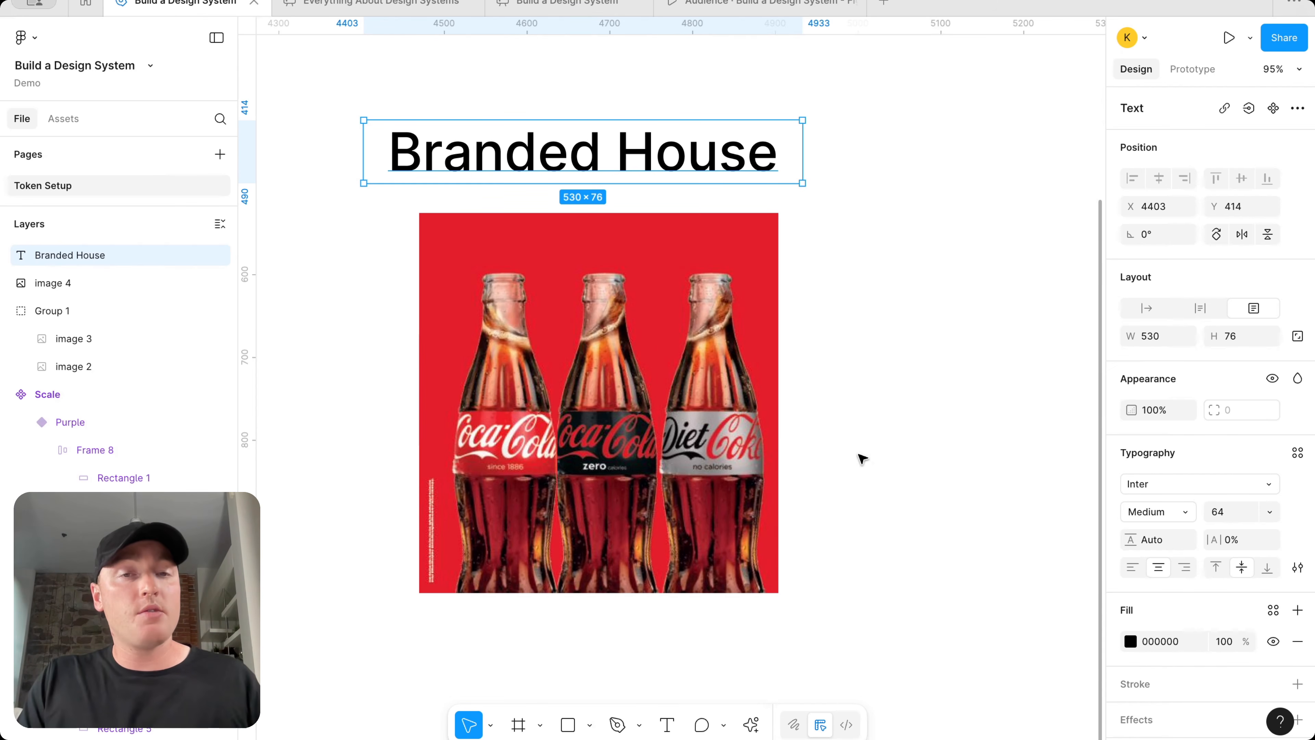
Copy the "Branded House" heading above the iced drinks image at about X 5755 and change its text to "House of Brands"
scroll(862, 459, "right", 10)
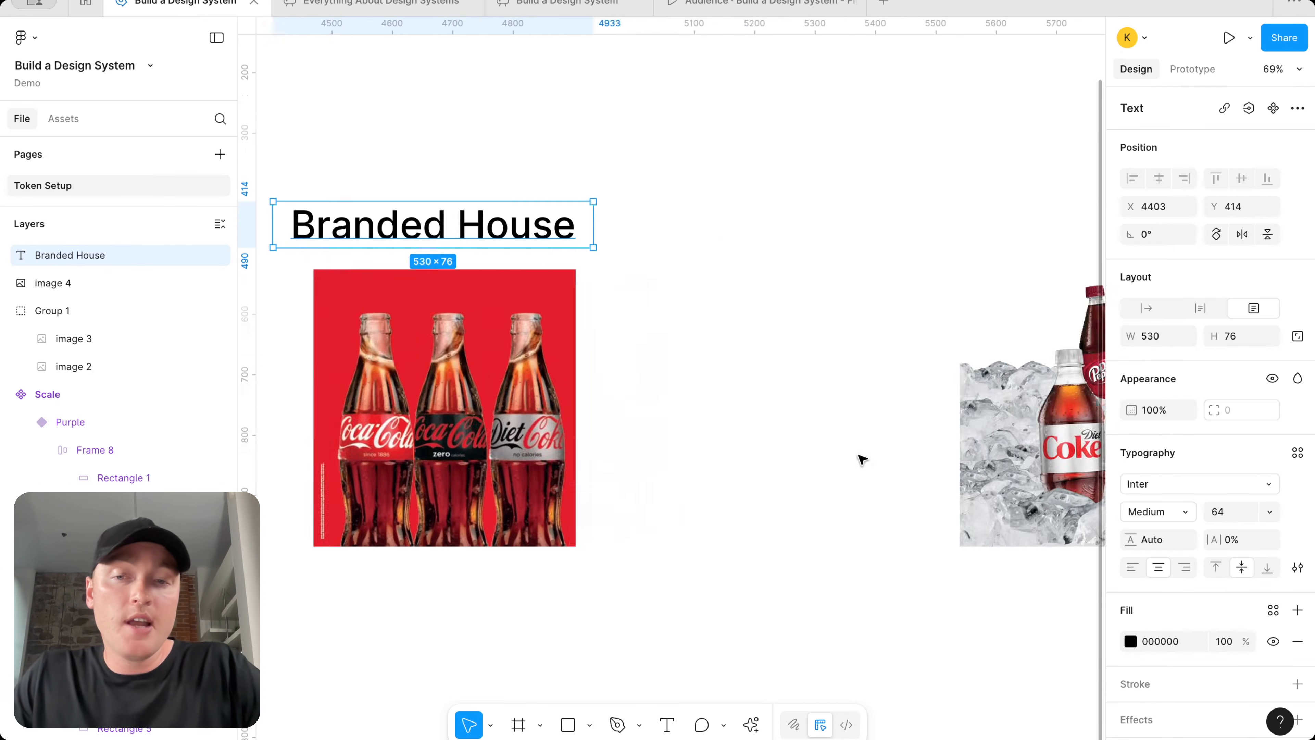
scroll(670, 241, "left", 5)
scroll(617, 235, "down", 5)
left_click_drag(378, 212, 899, 212)
key("Return")
type("House of Brands")
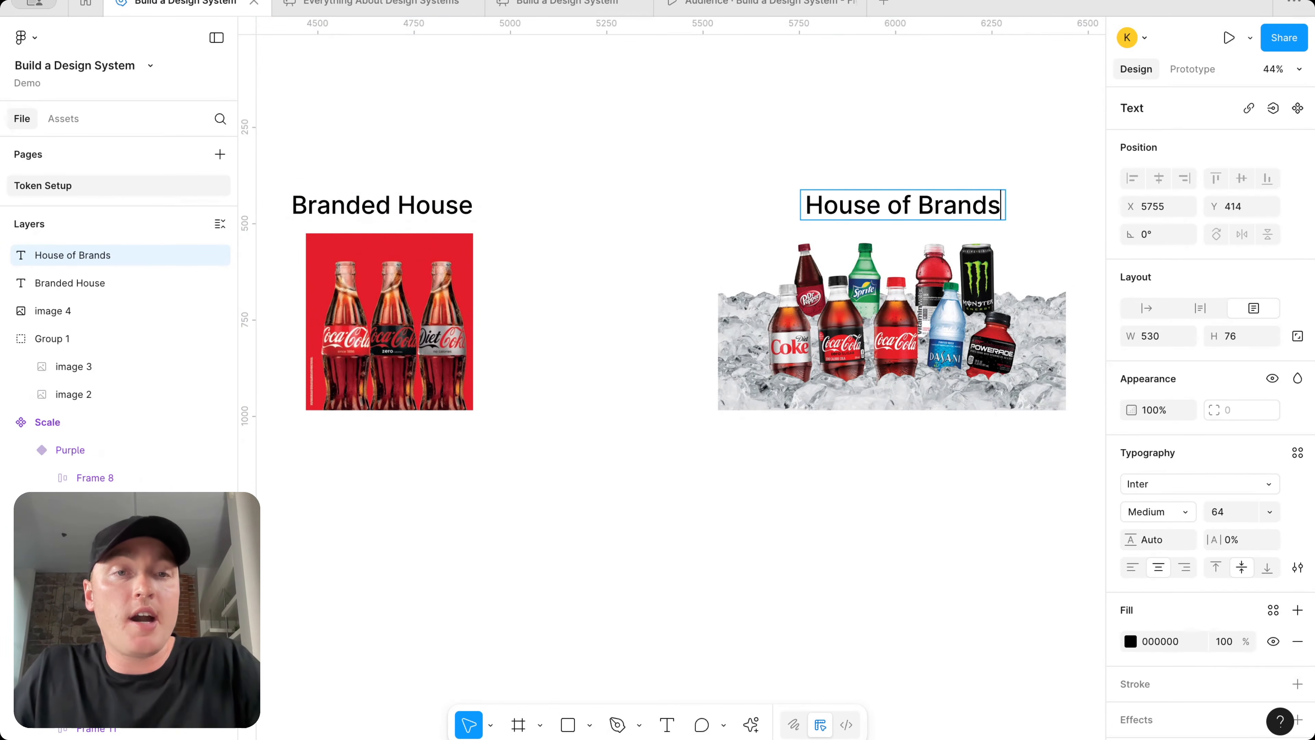
key("Escape")
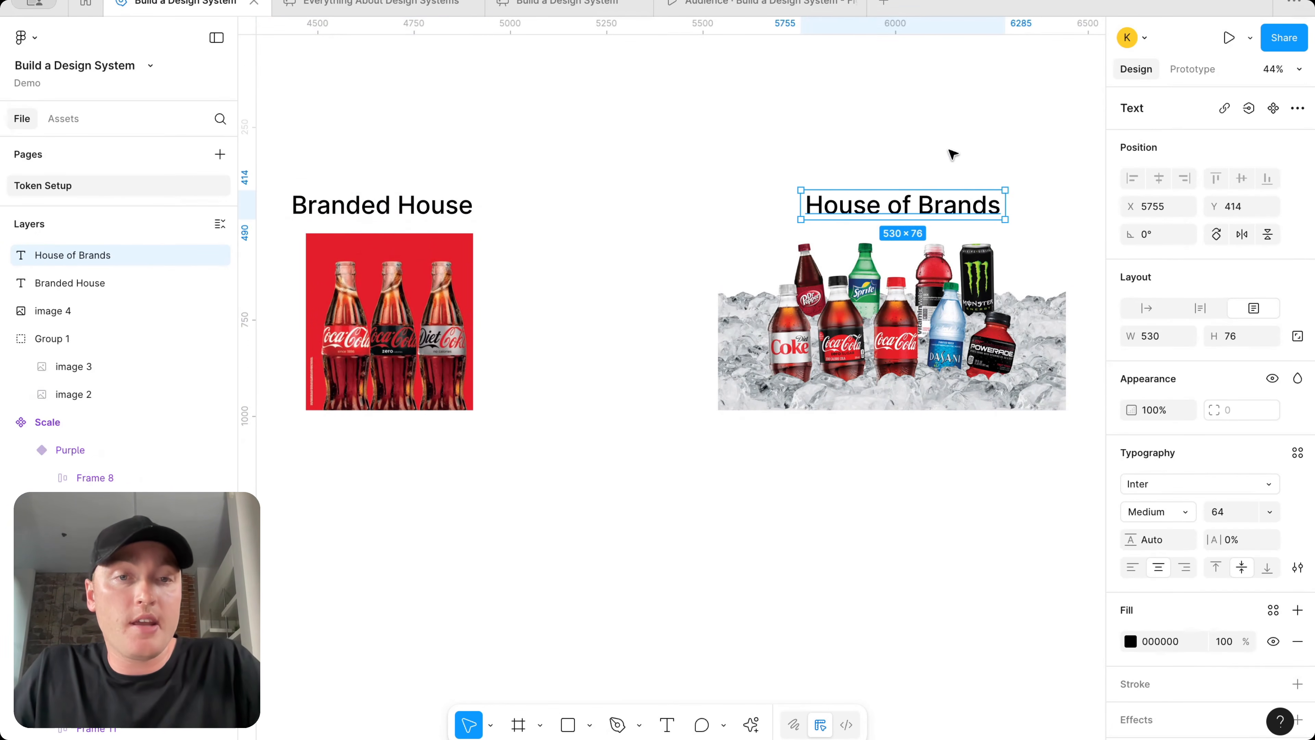
Shift the "House of Brands" heading slightly left so it is centred above the iced drinks image
scroll(951, 153, "up", 5)
scroll(951, 154, "down", 2)
scroll(951, 154, "right", 2)
left_click(992, 103)
scroll(989, 106, "right", 1)
scroll(988, 106, "up", 1)
scroll(811, 176, "up", 2)
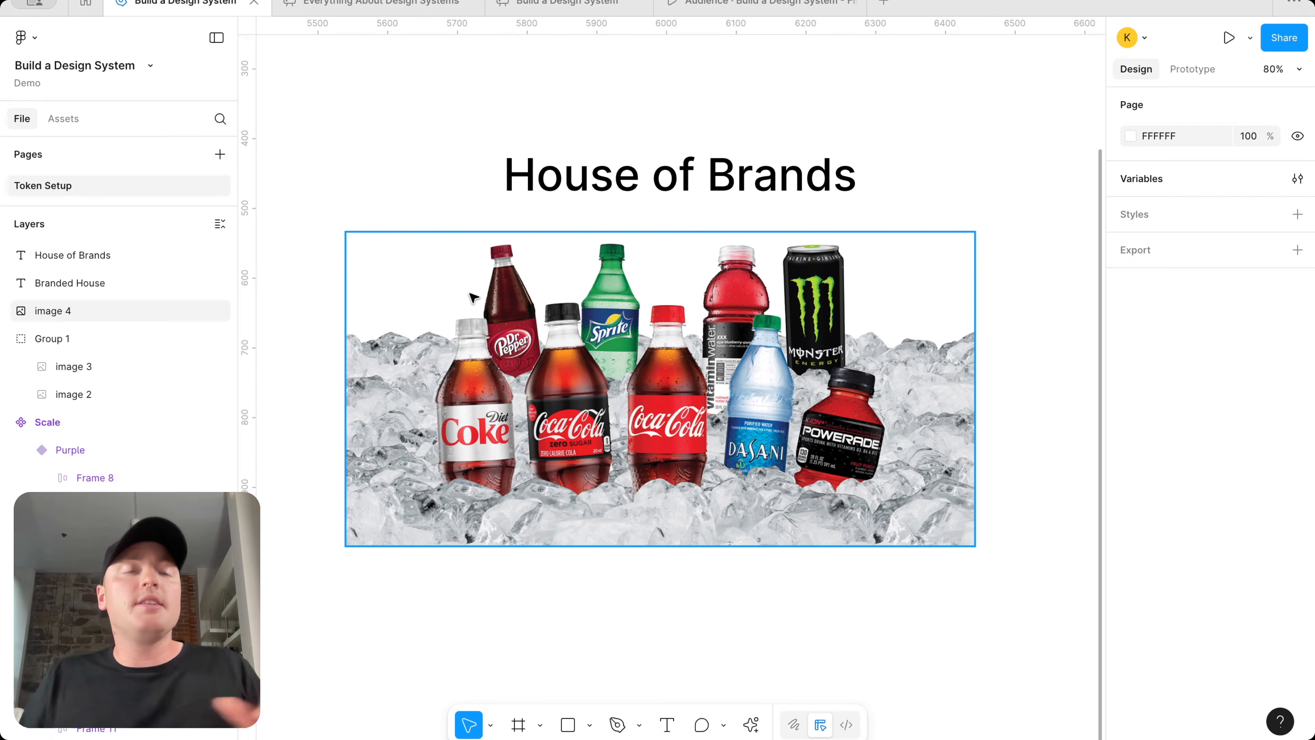
left_click_drag(633, 179, 614, 179)
left_click(827, 98)
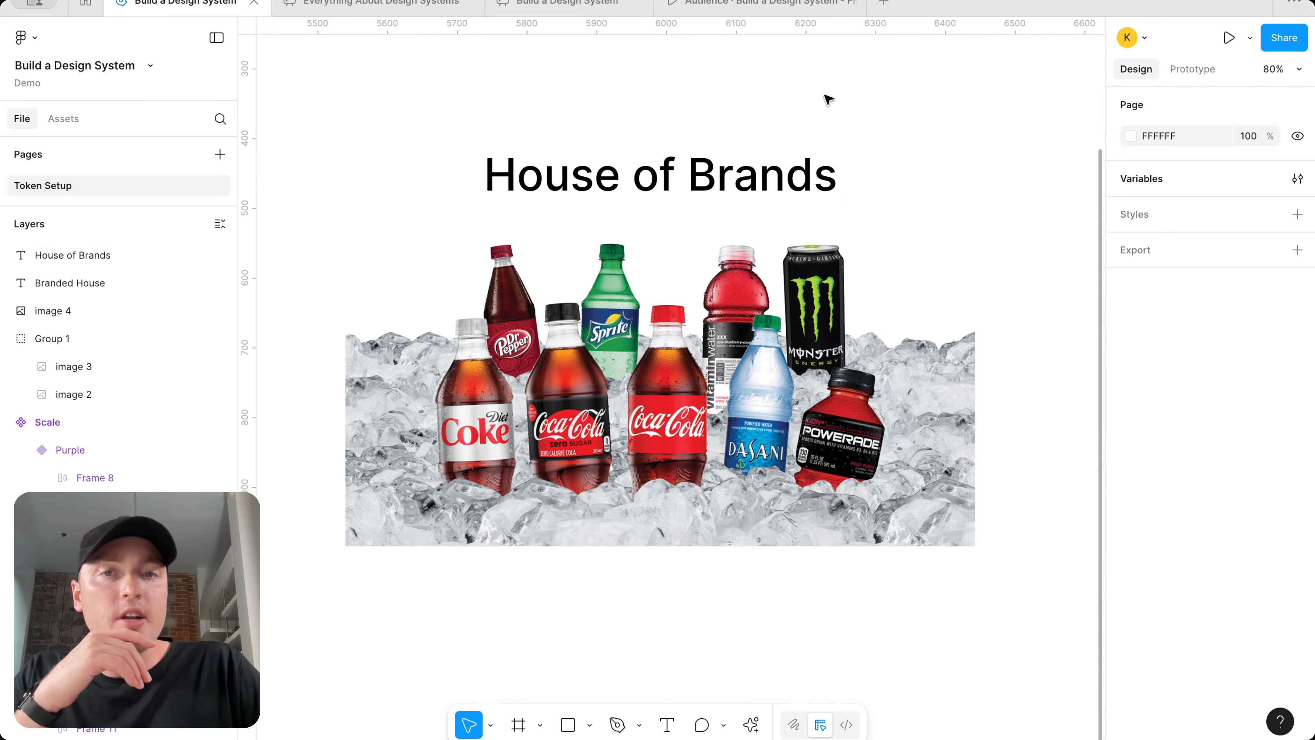
Open the local variables and rename the Brand collection to "Brand - Coke"
scroll(828, 100, "down", 3)
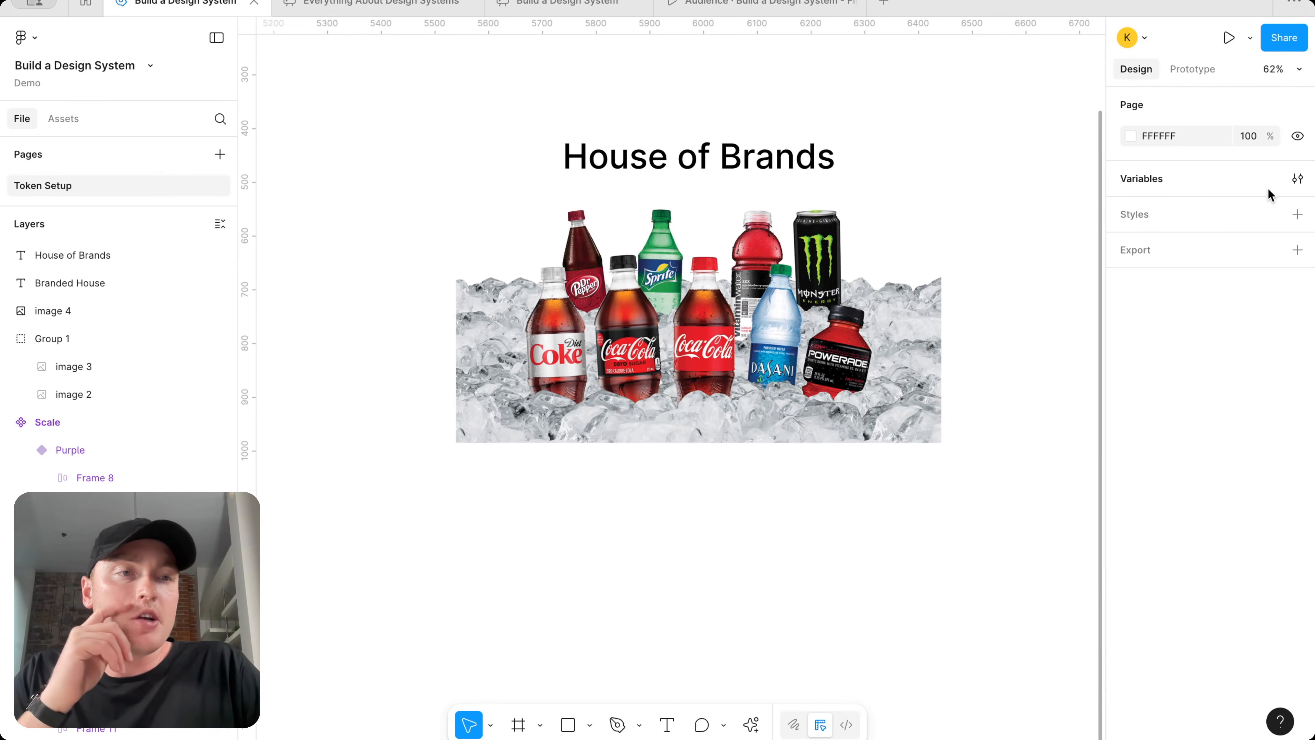
left_click(1297, 178)
left_click(458, 65)
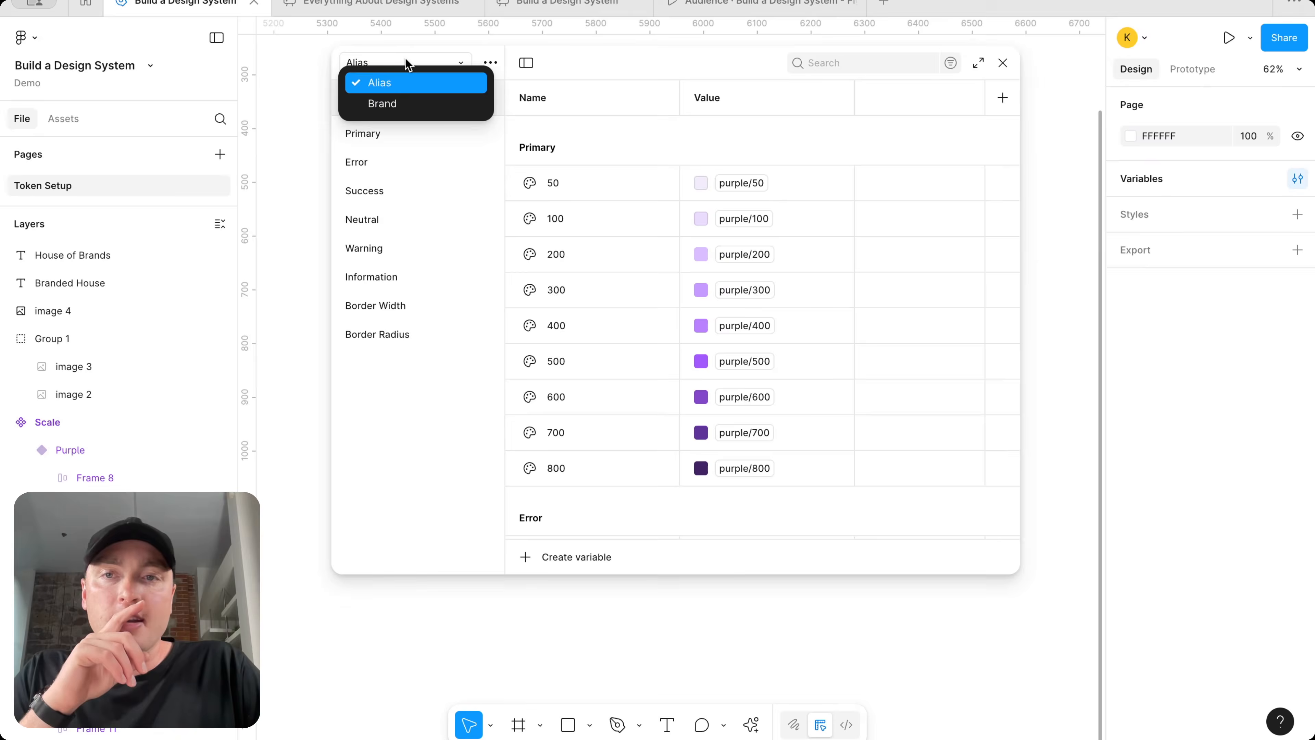
left_click(402, 95)
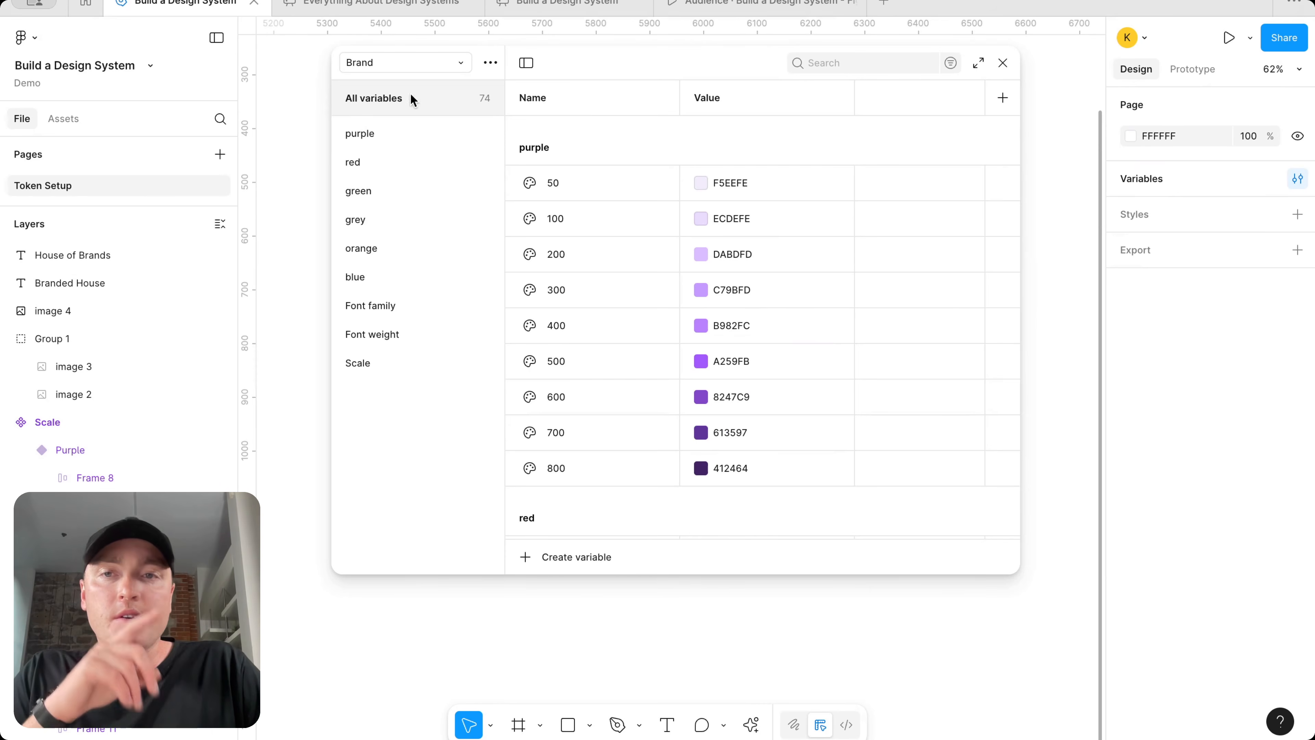
left_click(491, 62)
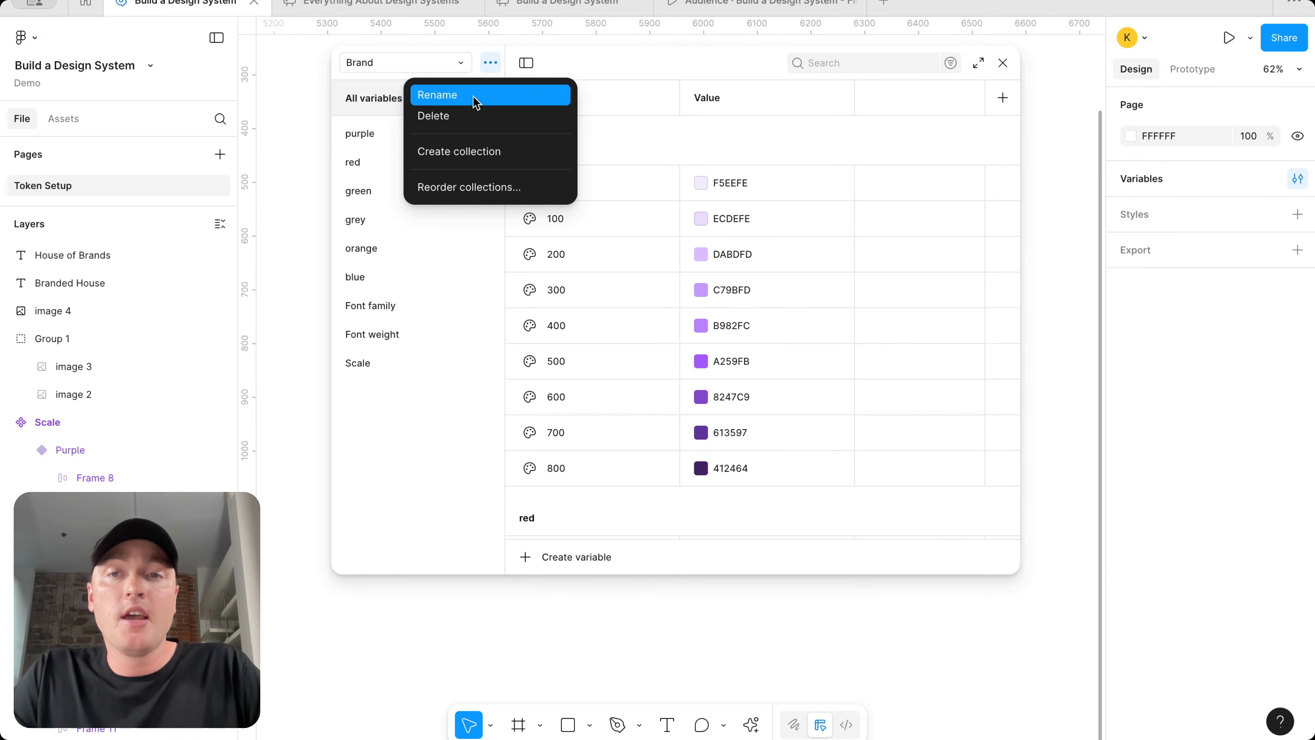
left_click(437, 95)
left_click(406, 65)
type("- Coke")
key("Return")
Create a new variable collection named "Brand - Sprite"
left_click(490, 62)
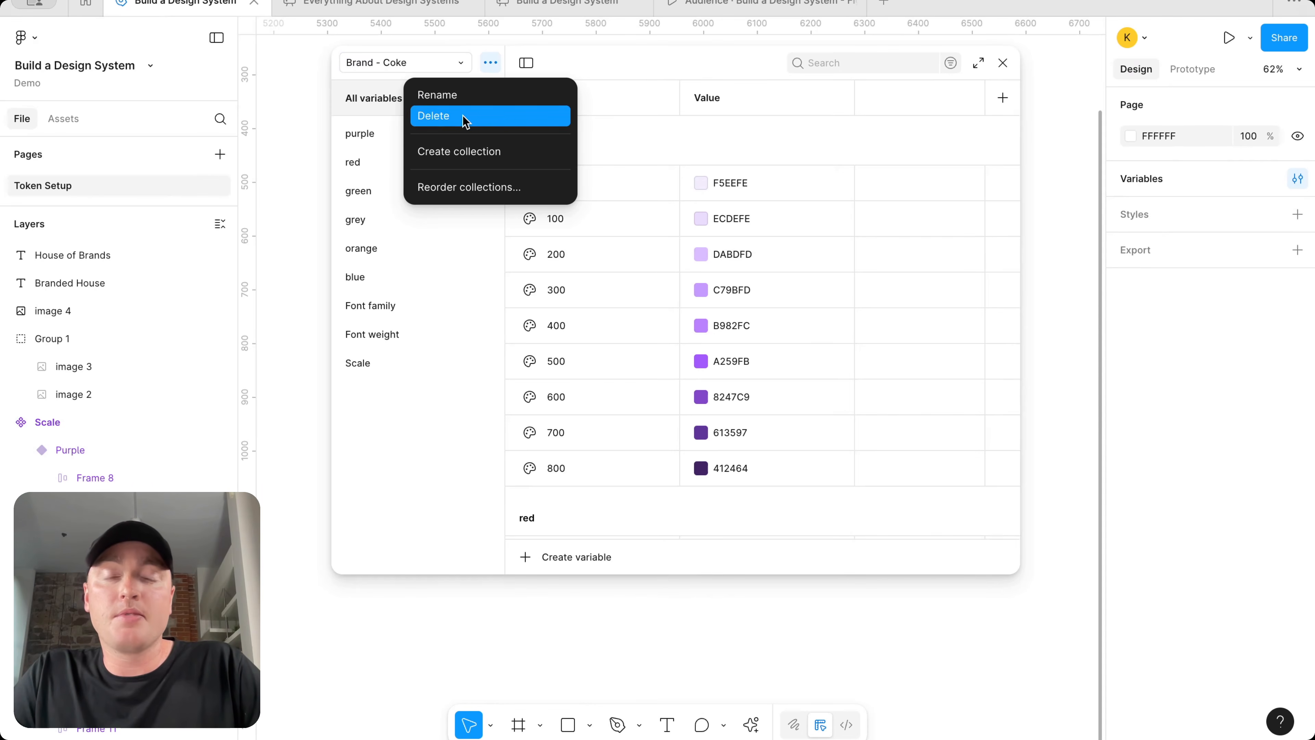
left_click(352, 106)
left_click(490, 63)
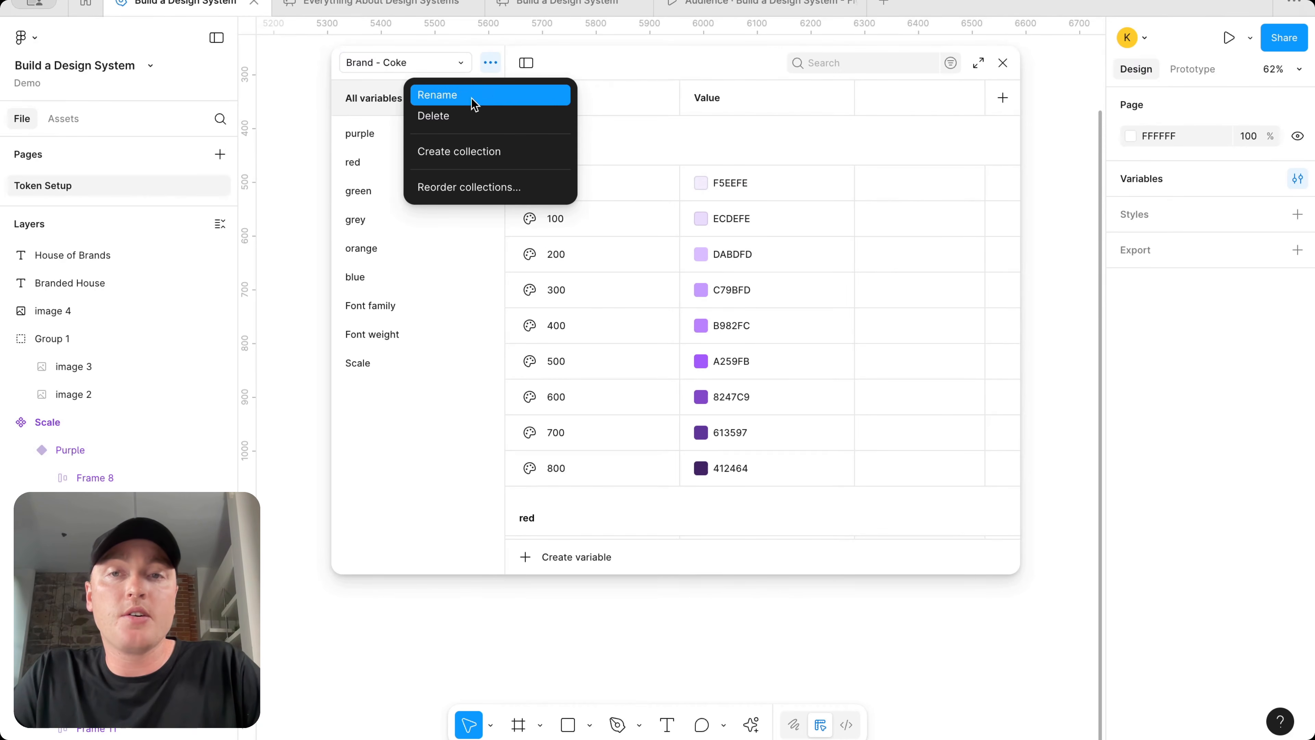
left_click(494, 152)
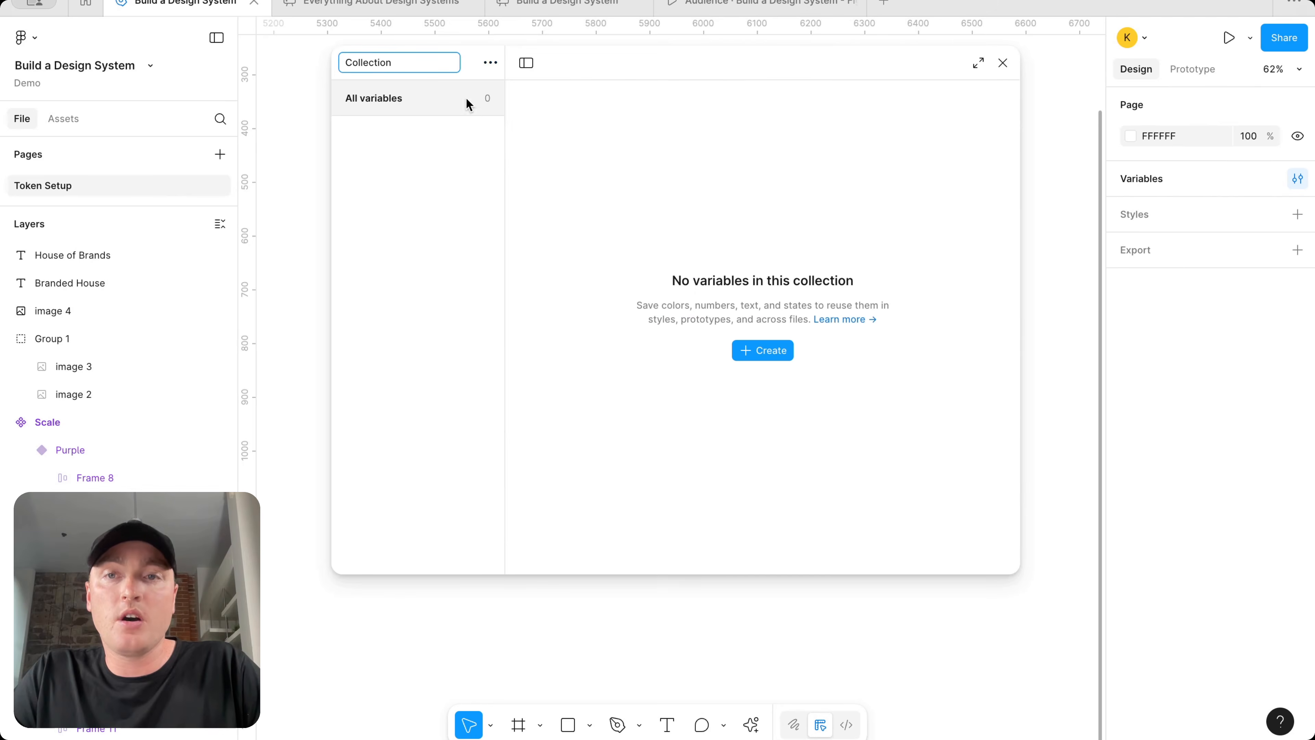
type("Brand ")
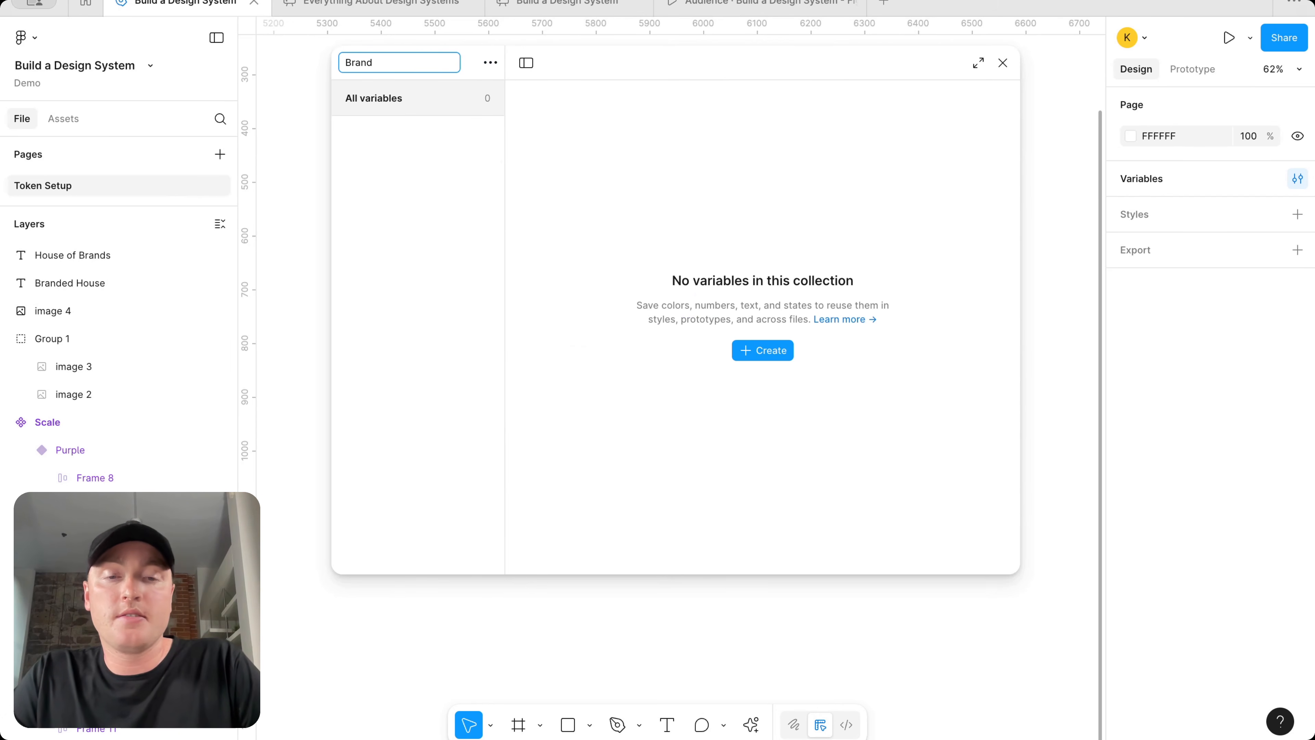
type("- Sprite")
key("Return")
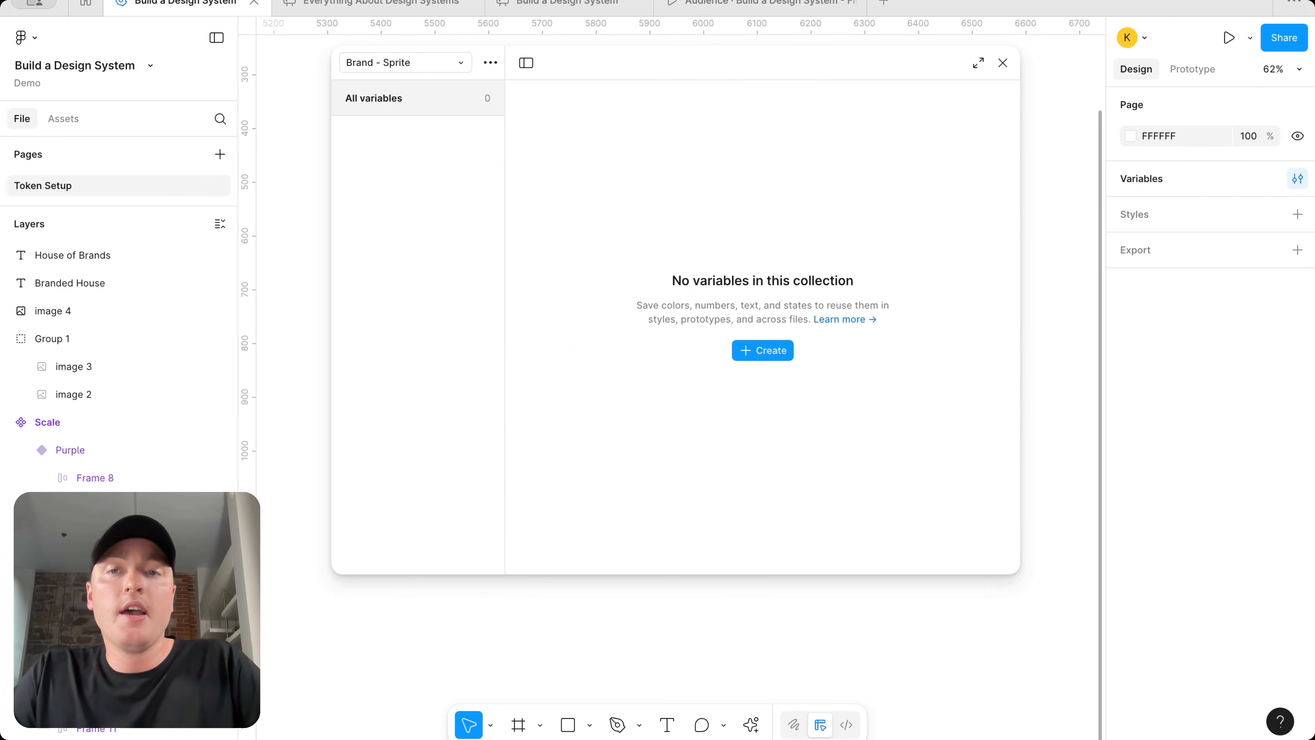
Delete the empty extra variable collection and close the variables window
left_click(430, 57)
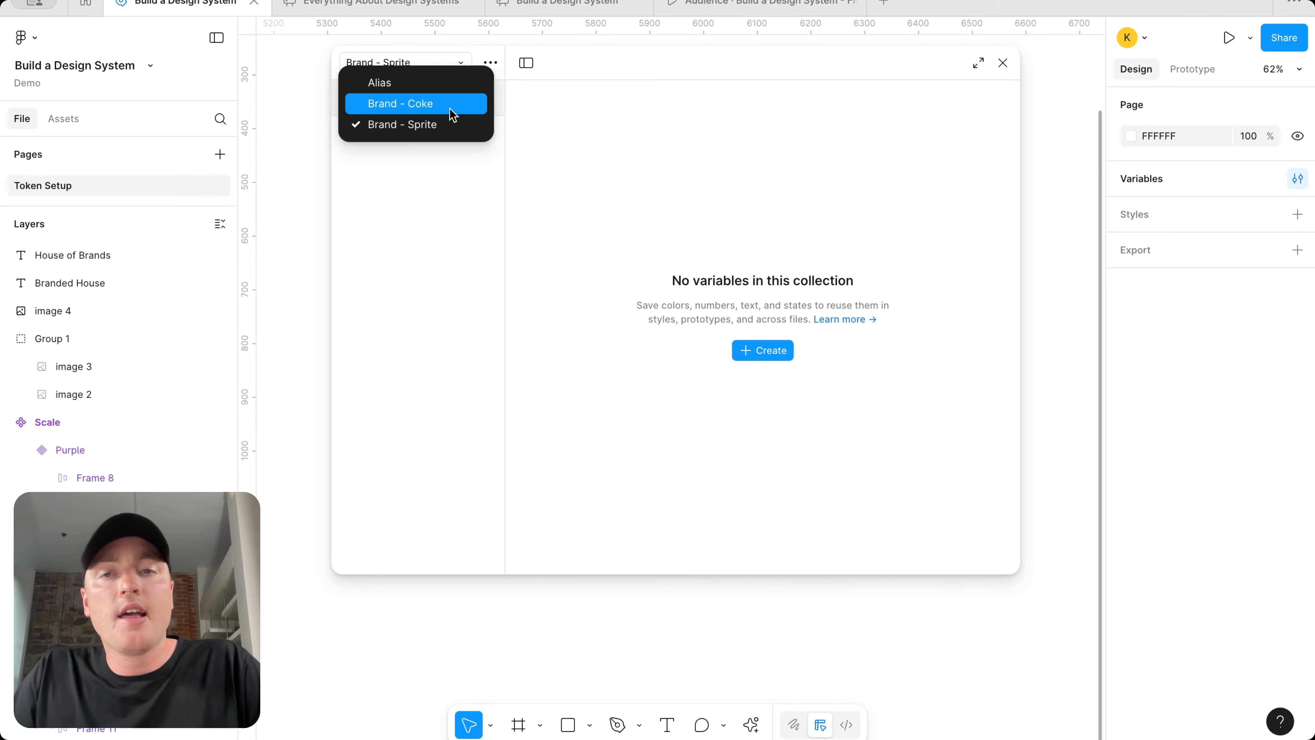
left_click(1004, 61)
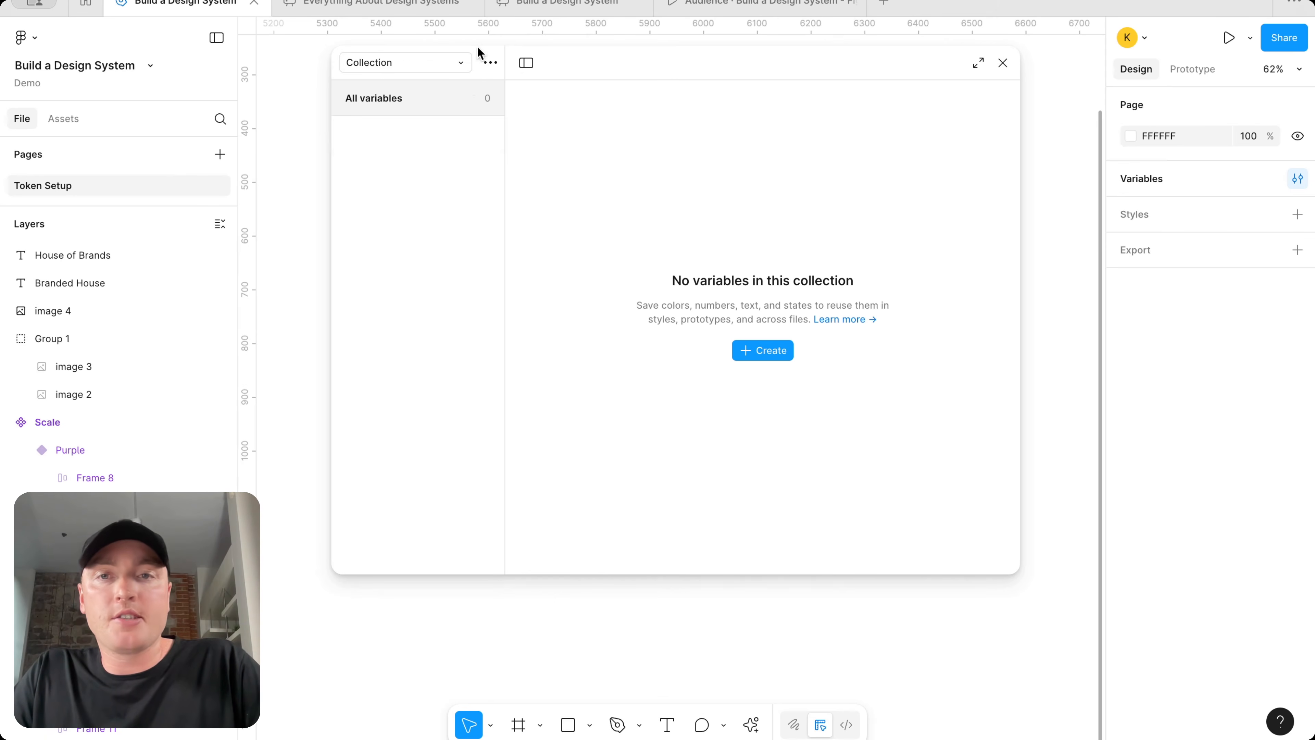
left_click(490, 63)
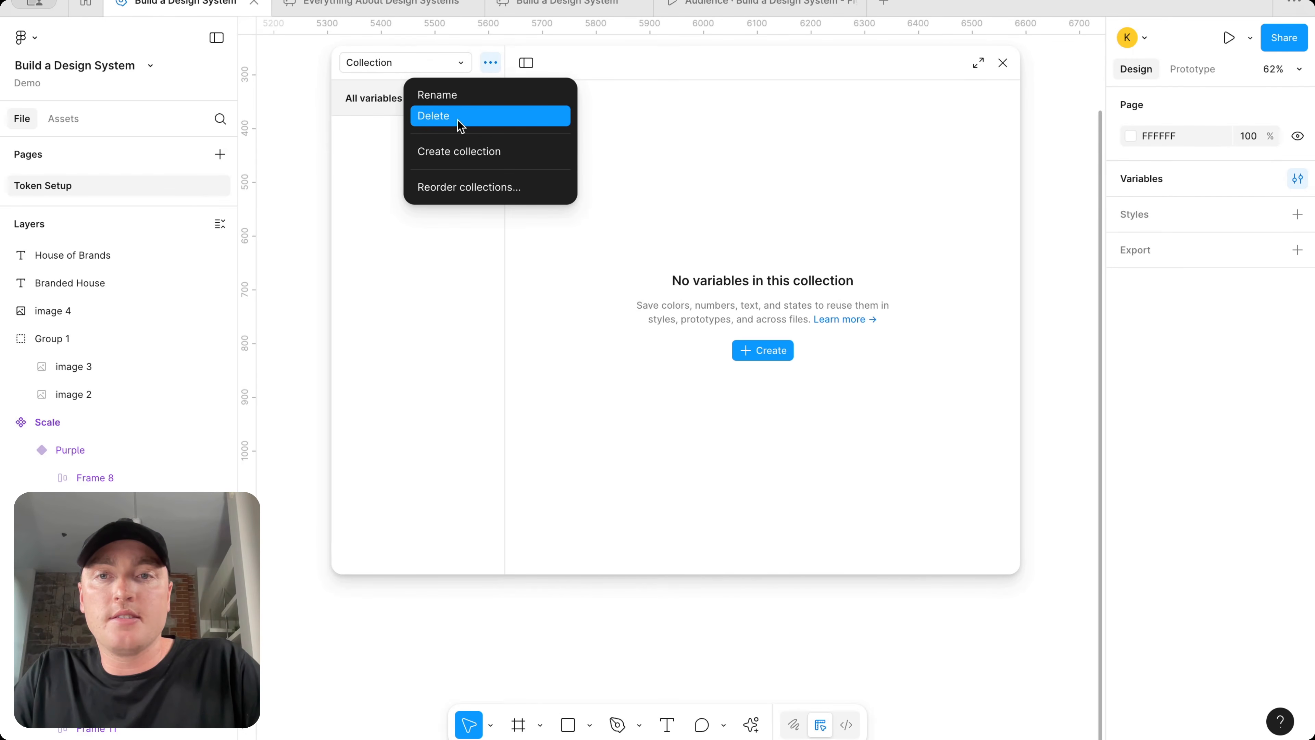
left_click(468, 117)
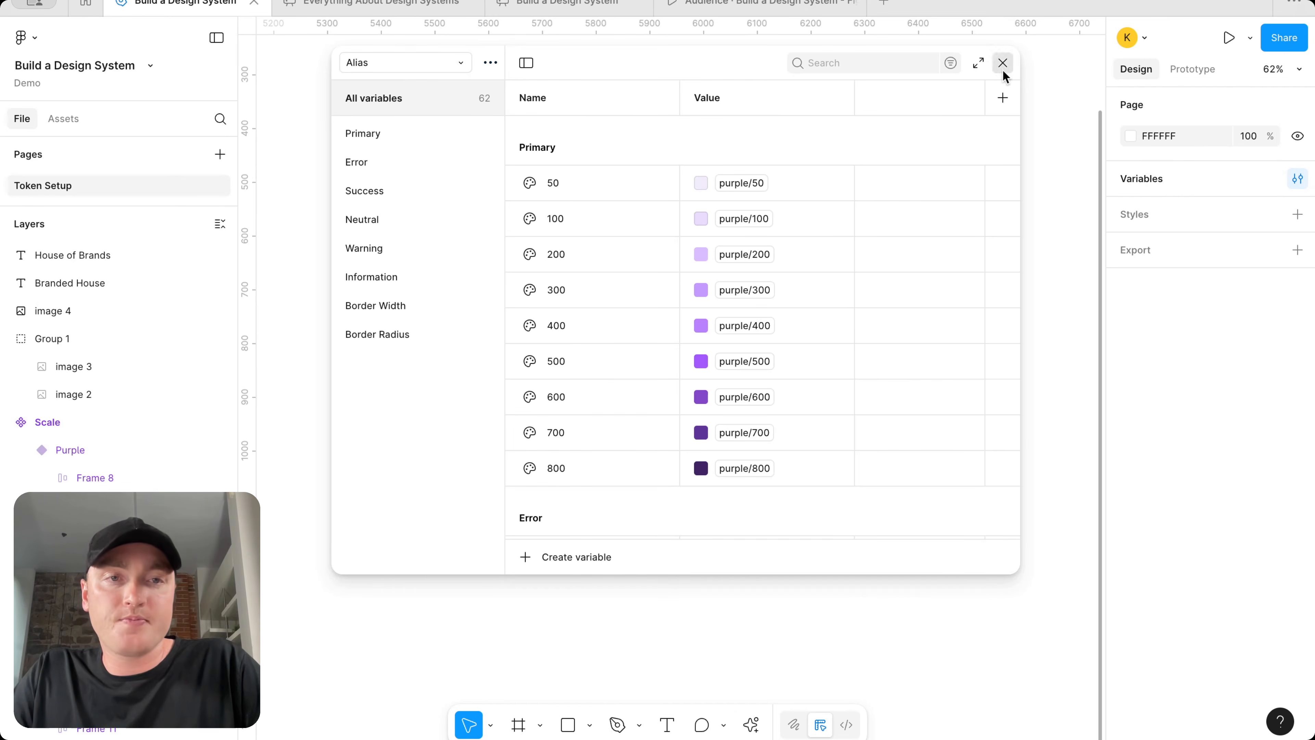
left_click(1002, 63)
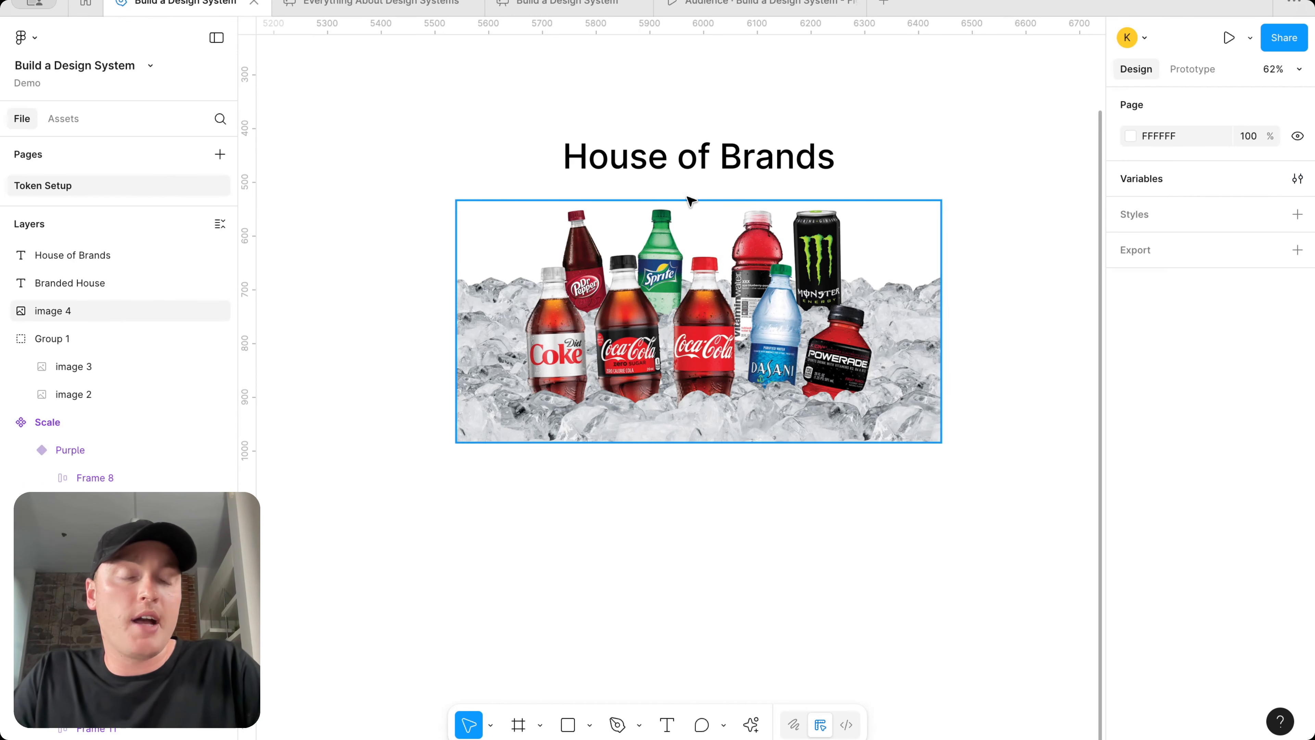
Wrap the "House of Brands" heading and iced drinks image in an auto layout frame, and delete that frame
left_click_drag(863, 523, 575, 136)
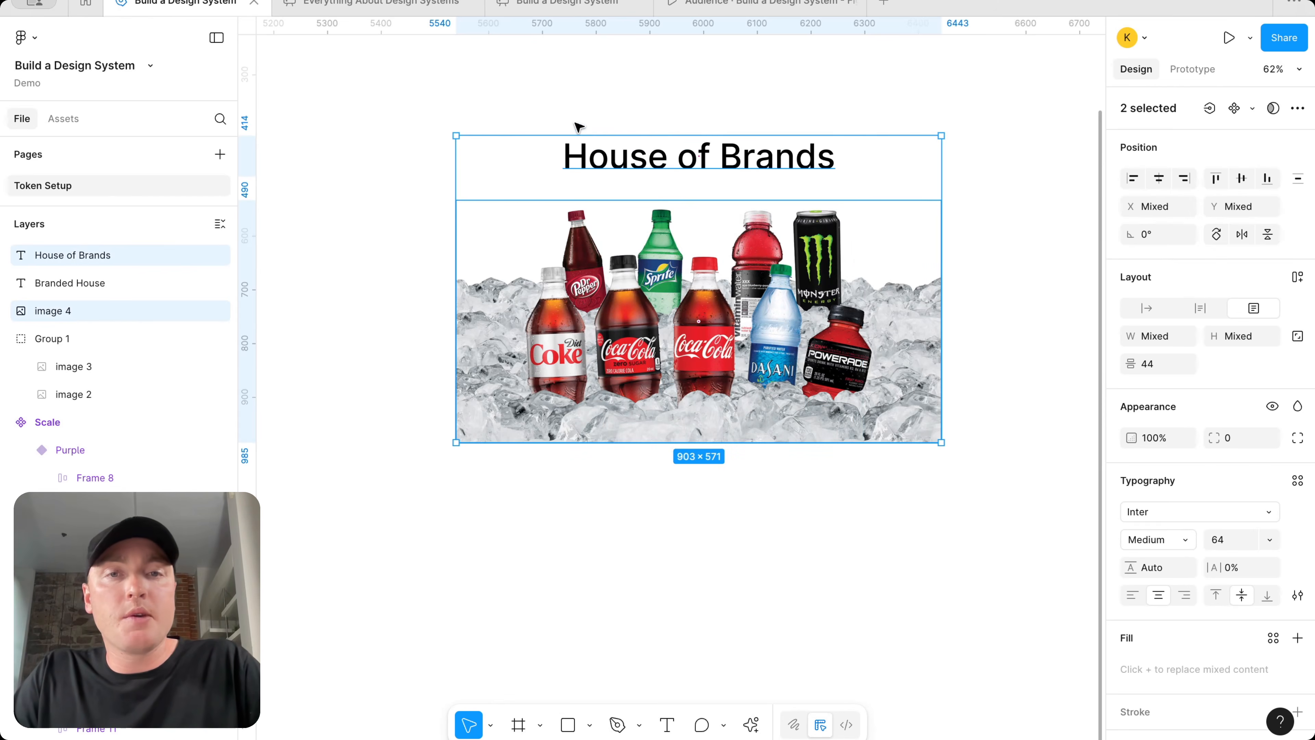
key("shift+a")
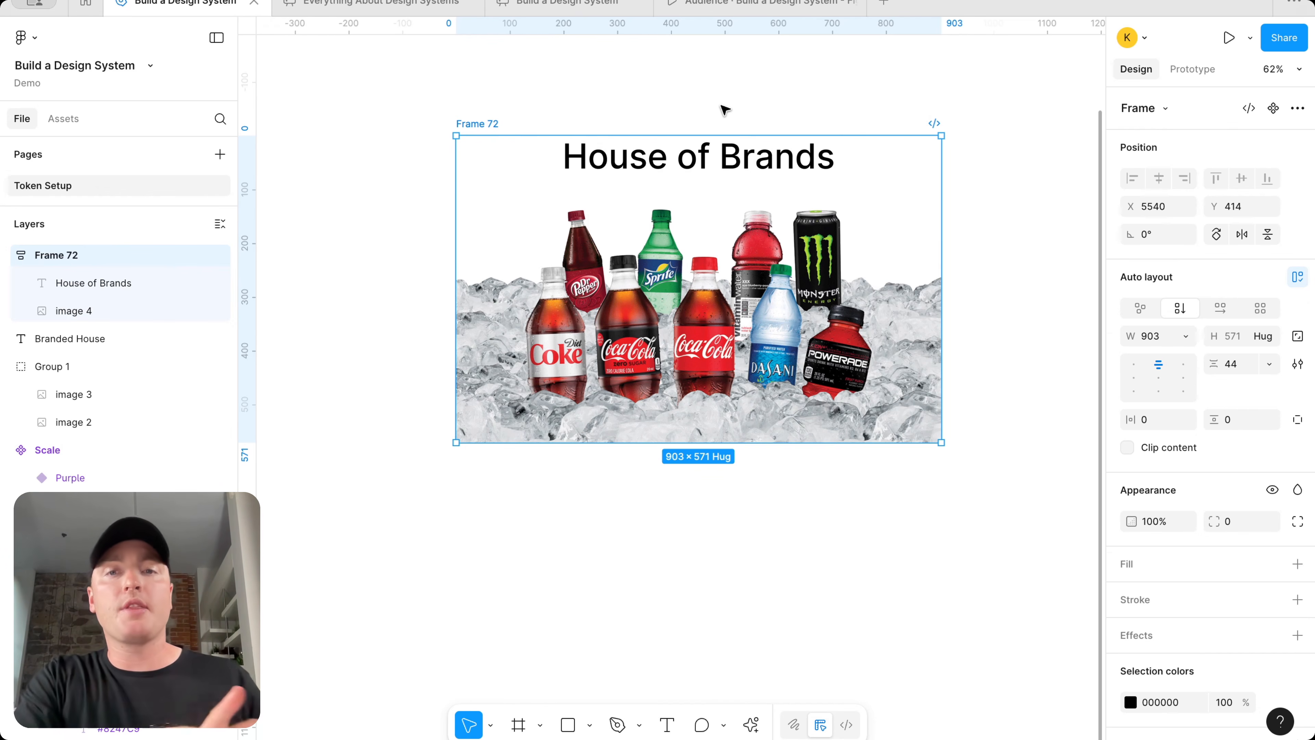
key("Delete")
Open the Alias variable collection and rename its Value mode to "Brand 1"
scroll(725, 111, "left", 15)
scroll(725, 110, "right", 5)
scroll(763, 156, "up", 5)
scroll(860, 229, "down", 3)
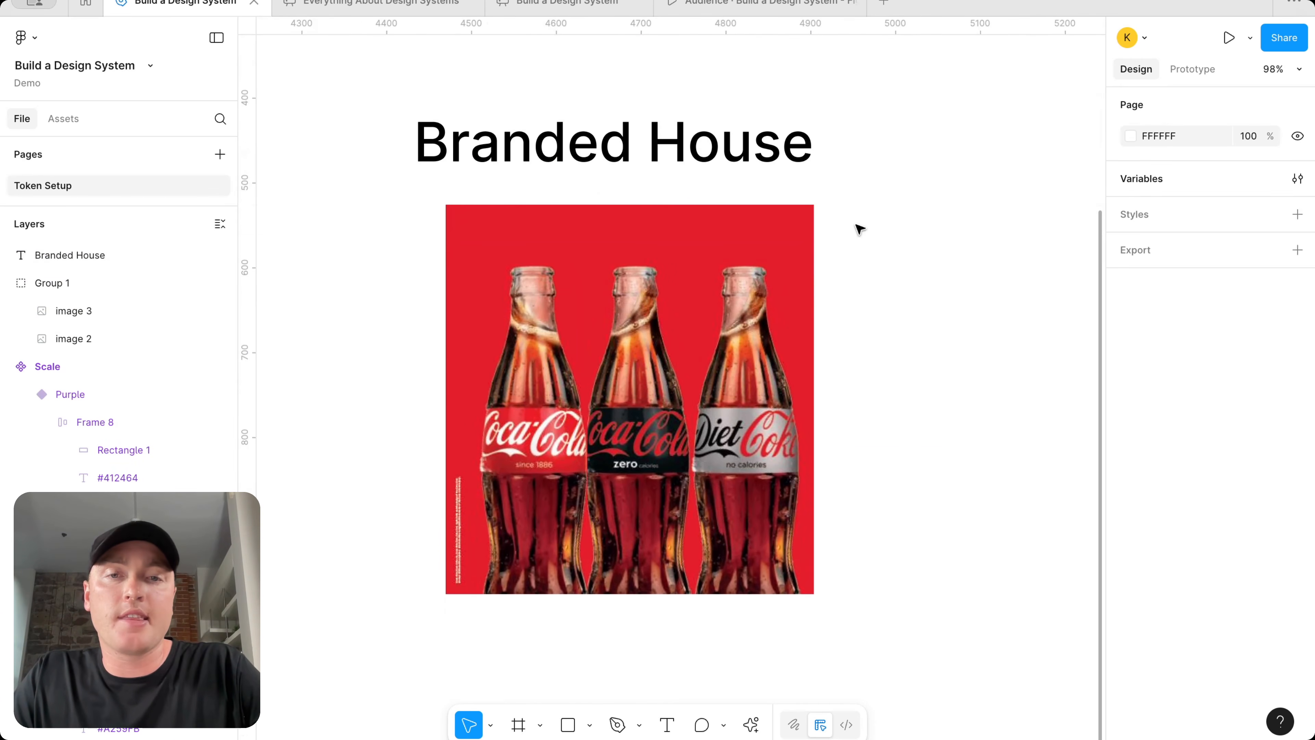
scroll(857, 226, "left", 2)
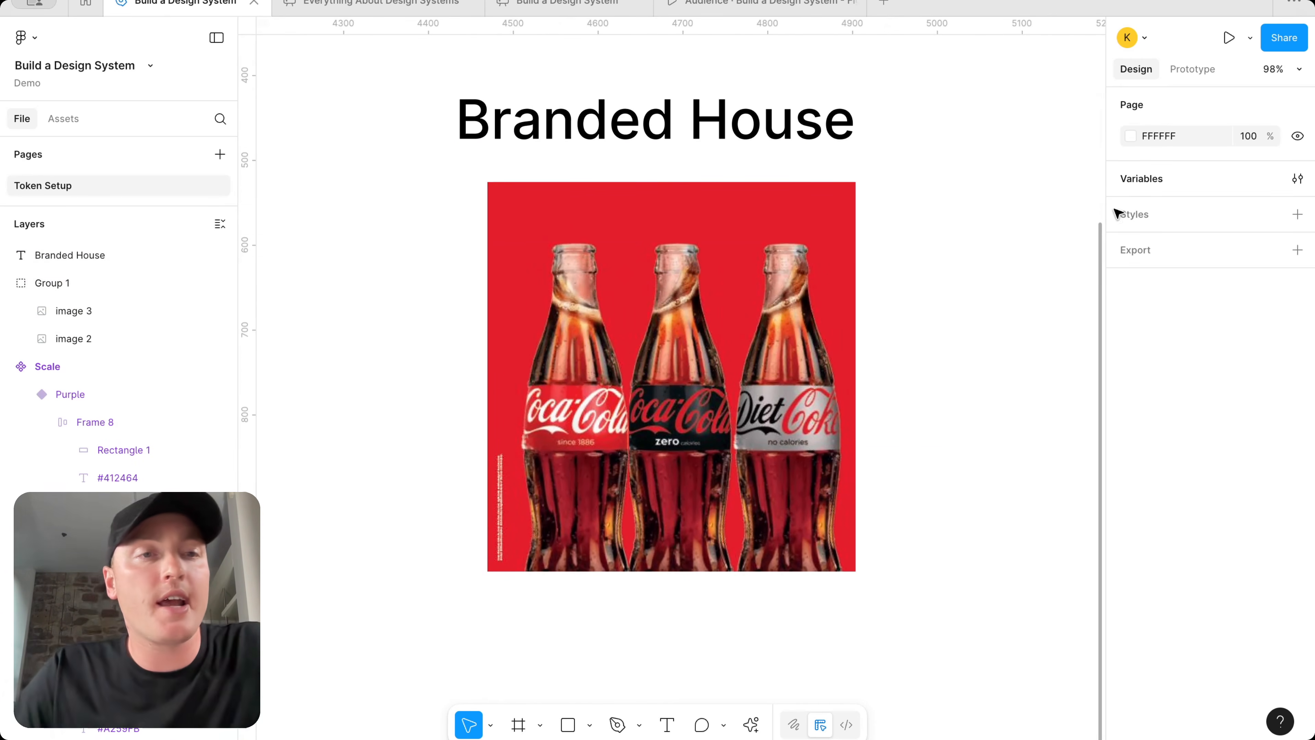
left_click(1296, 178)
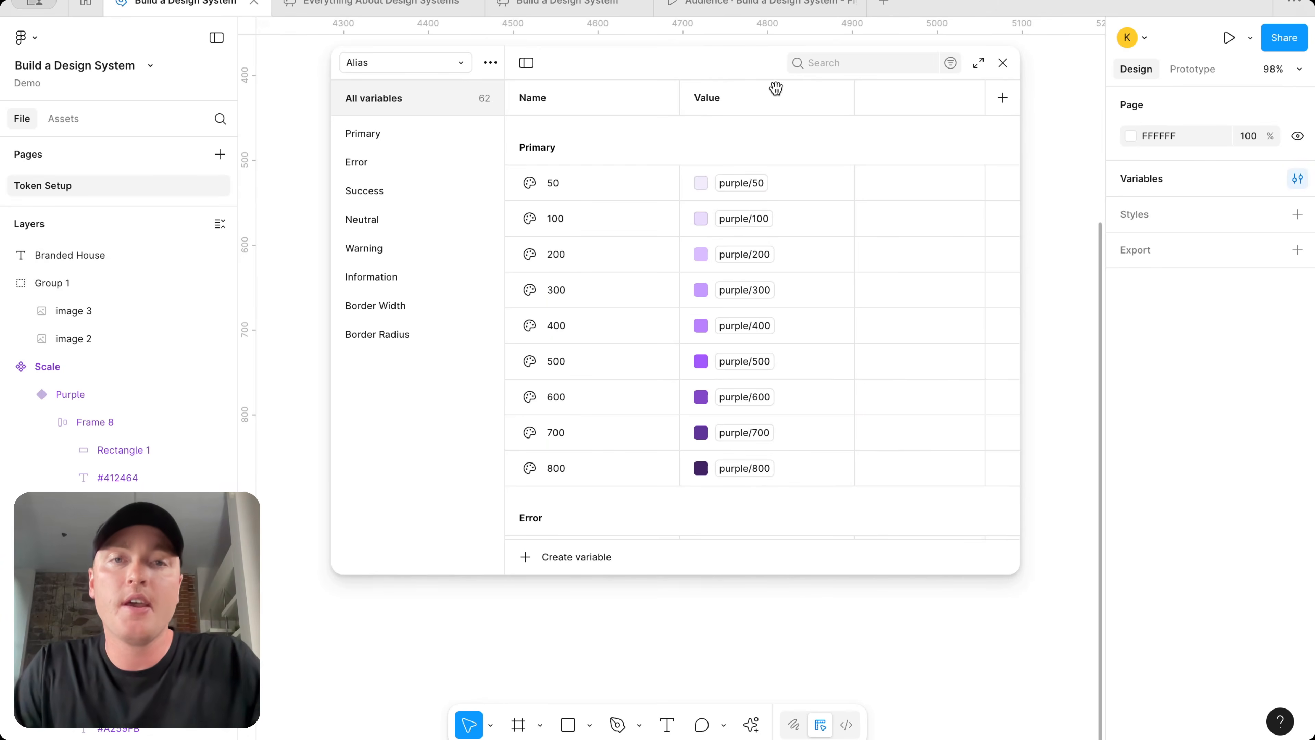
left_click(721, 98)
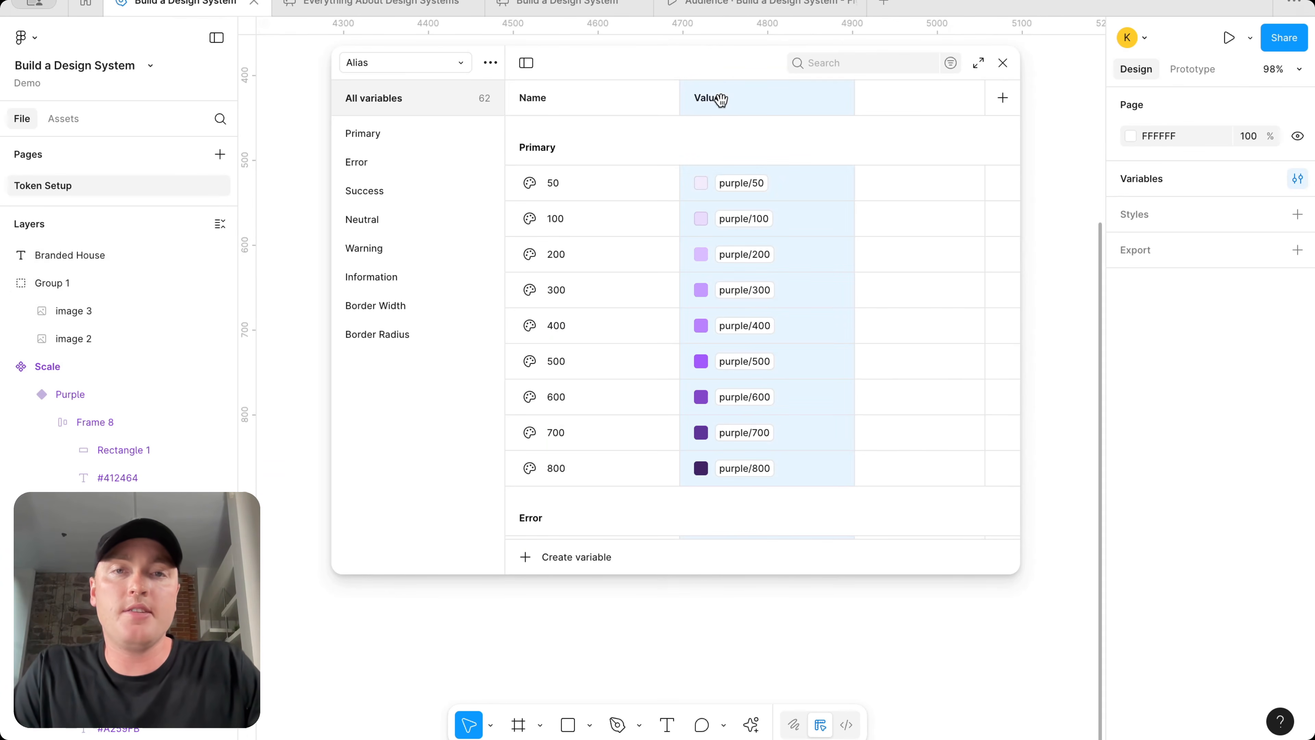
double_click(723, 98)
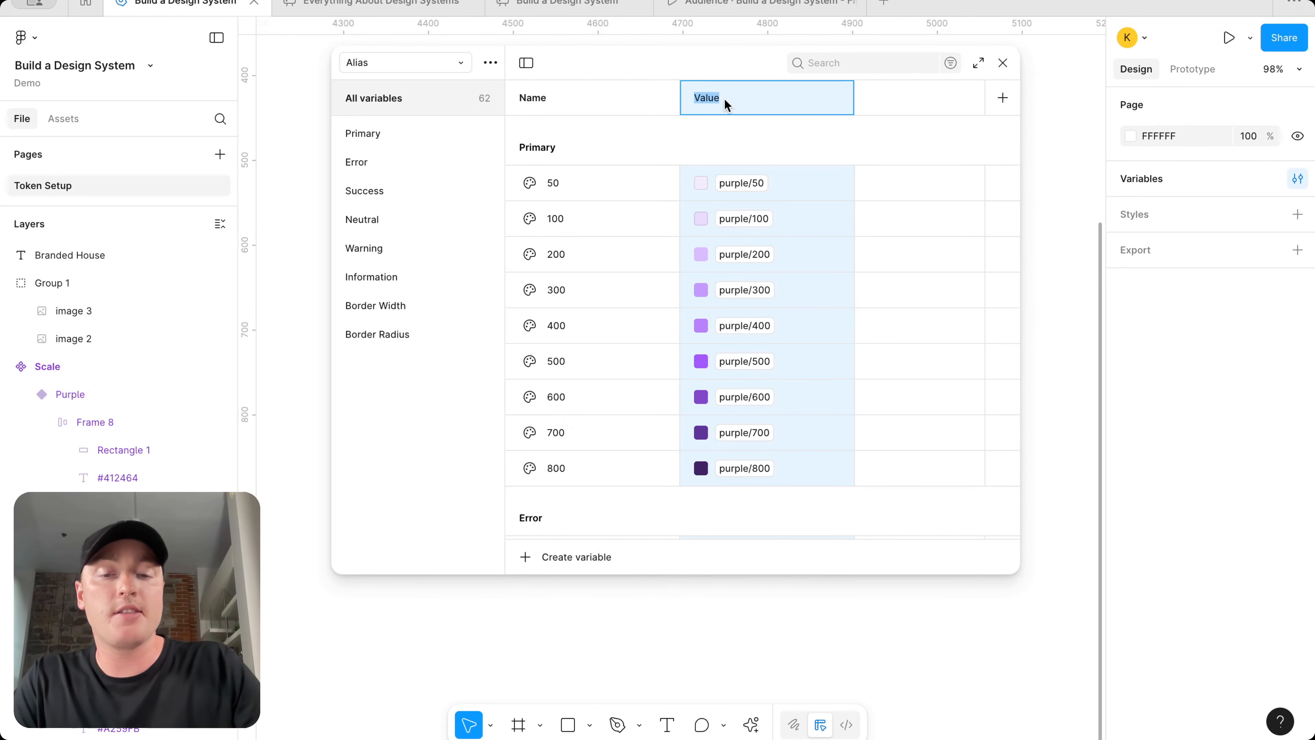
type("Brand 1")
key("Return")
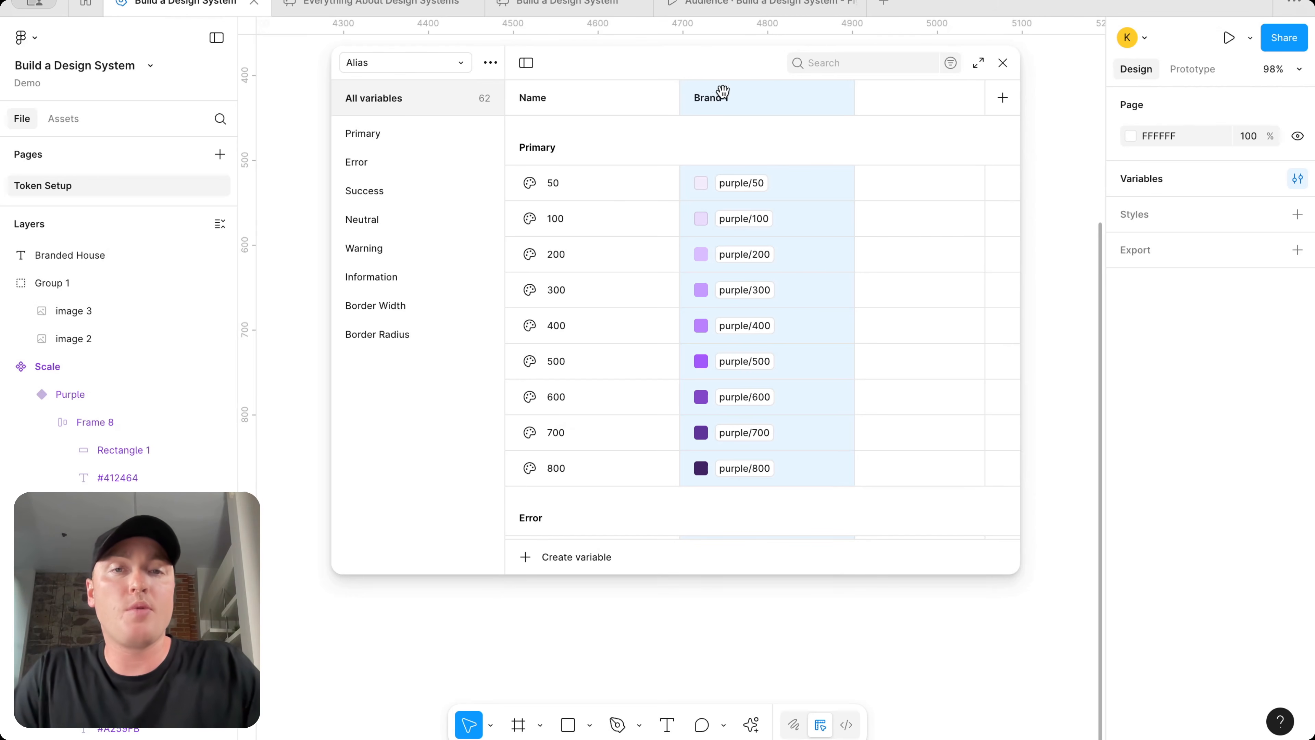
Add a second mode named "Brand 2" to the Alias collection and look through its copied aliases
left_click(1002, 98)
type("Brand 2")
key("Return")
scroll(871, 211, "down", 5)
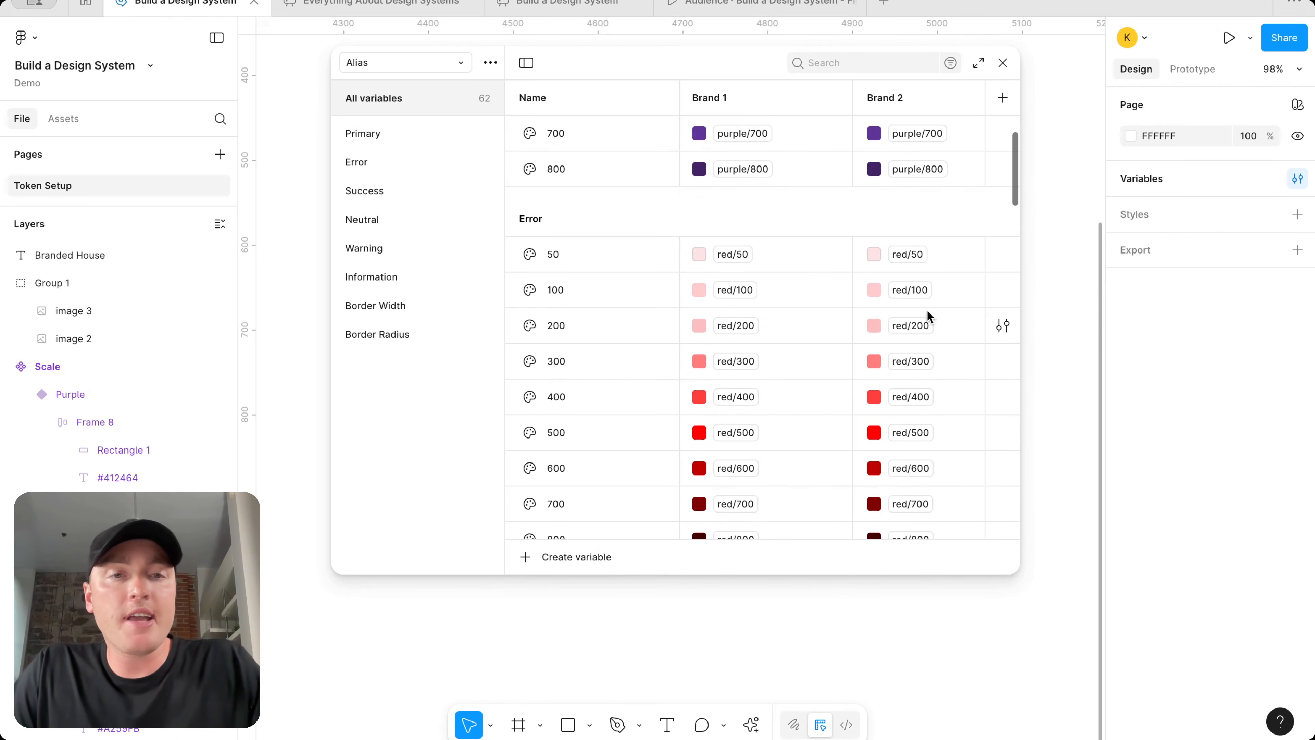
scroll(926, 308, "down", 15)
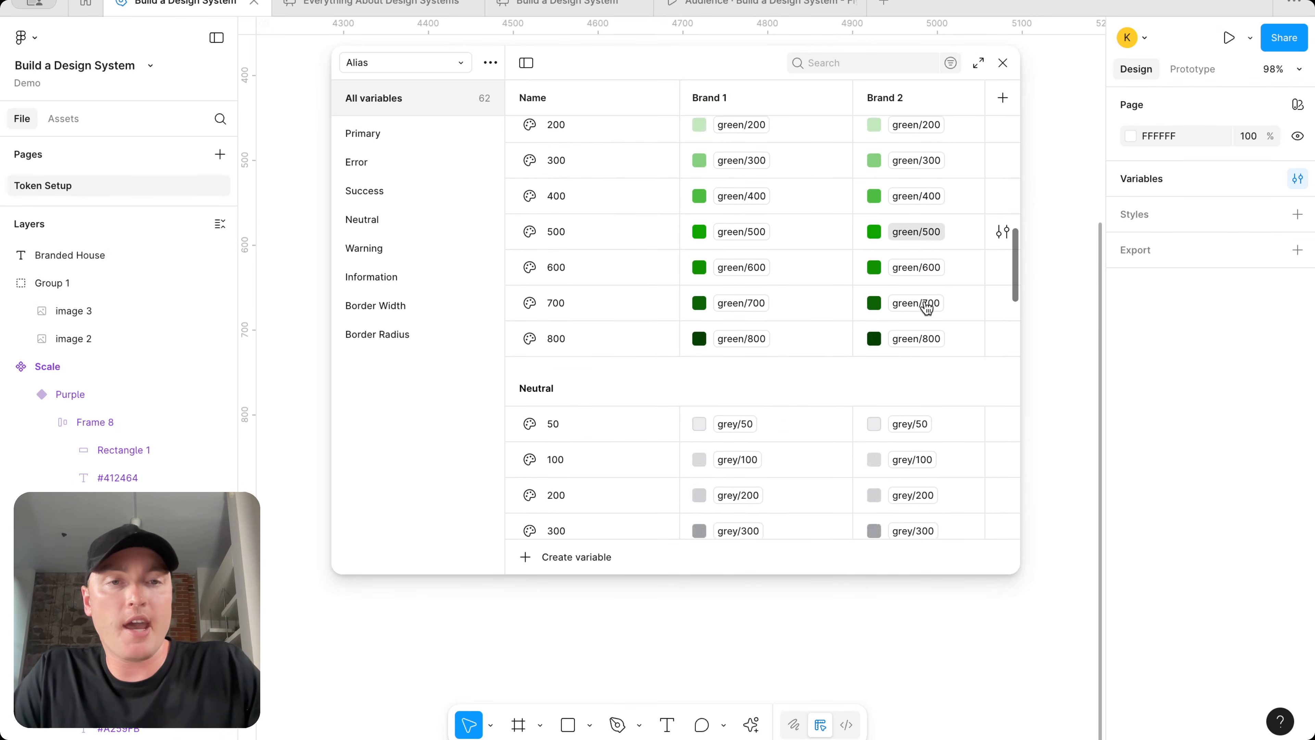
scroll(924, 304, "down", 5)
scroll(924, 303, "up", 20)
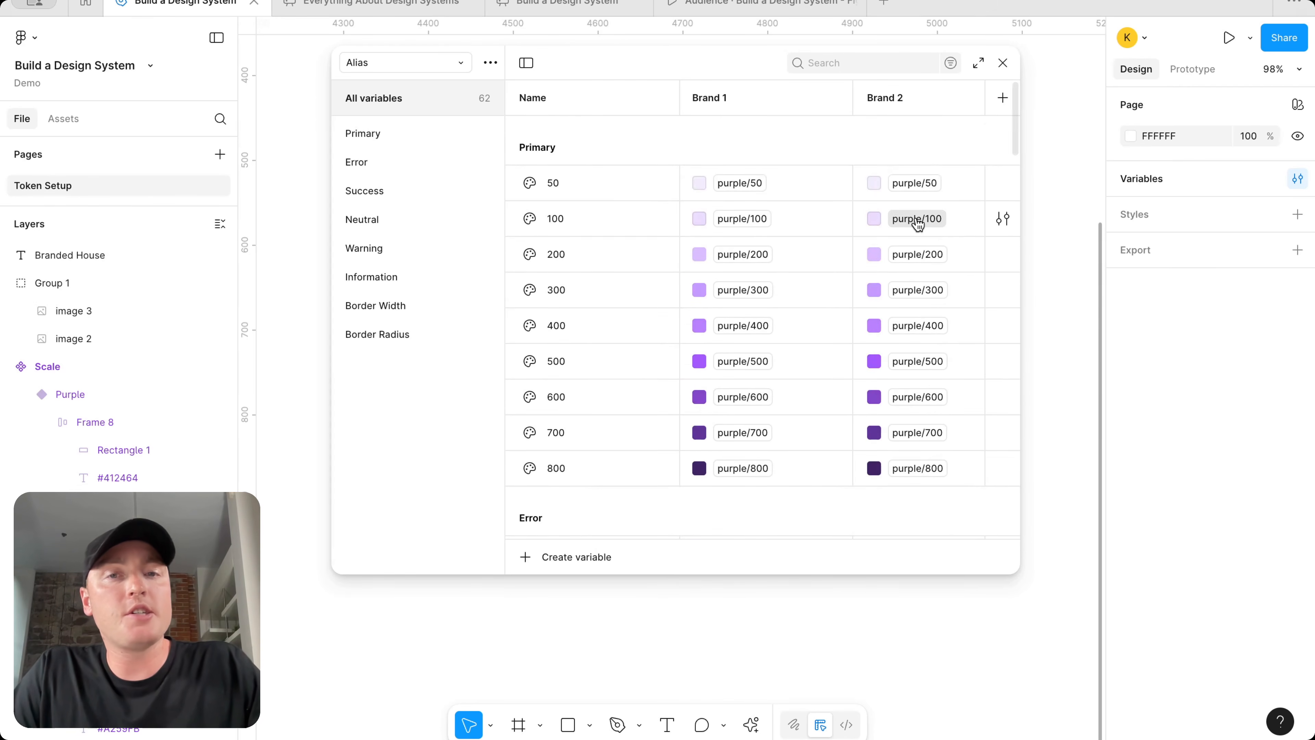
In the Brand 2 mode, alias Primary 50 to red/50, Primary 100 to red/100 and Primary 200 to red/300
left_click(914, 182)
scroll(954, 433, "down", 5)
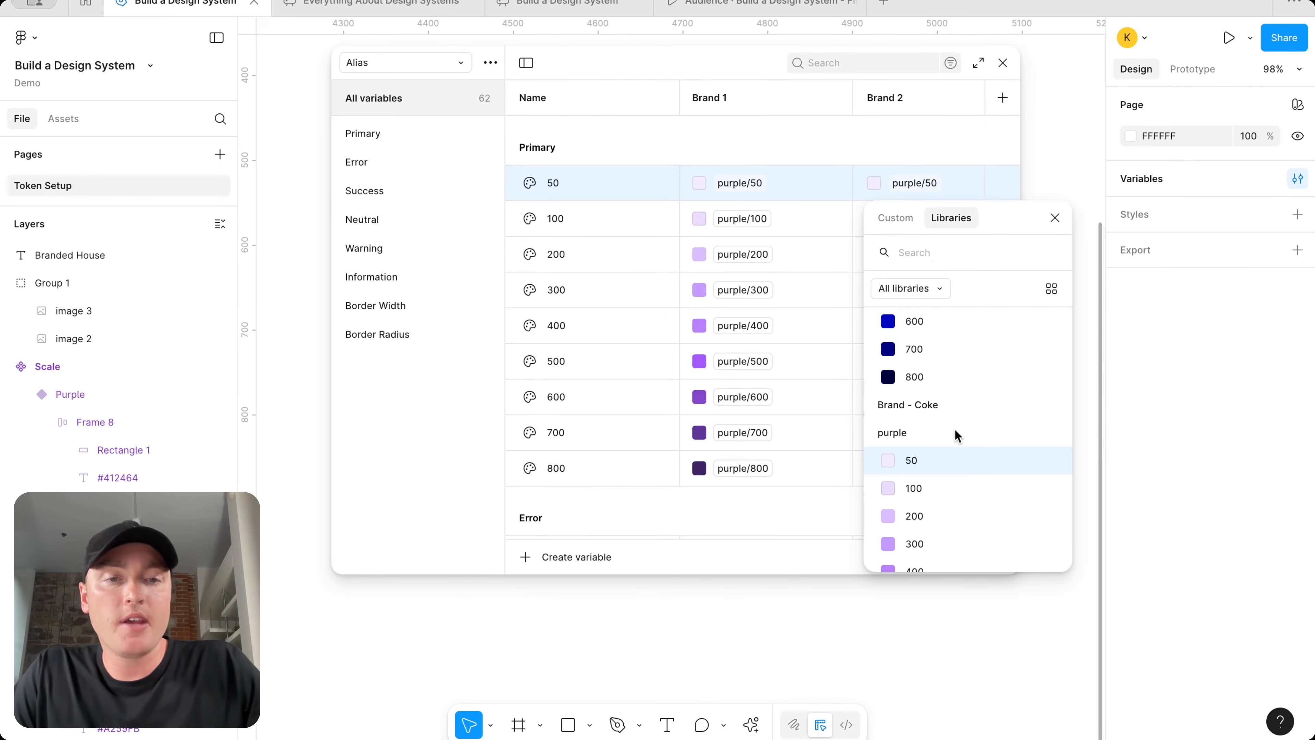
left_click(938, 429)
left_click(916, 218)
scroll(936, 445, "down", 3)
scroll(935, 445, "down", 3)
left_click(930, 461)
left_click(919, 255)
scroll(928, 469, "down", 2)
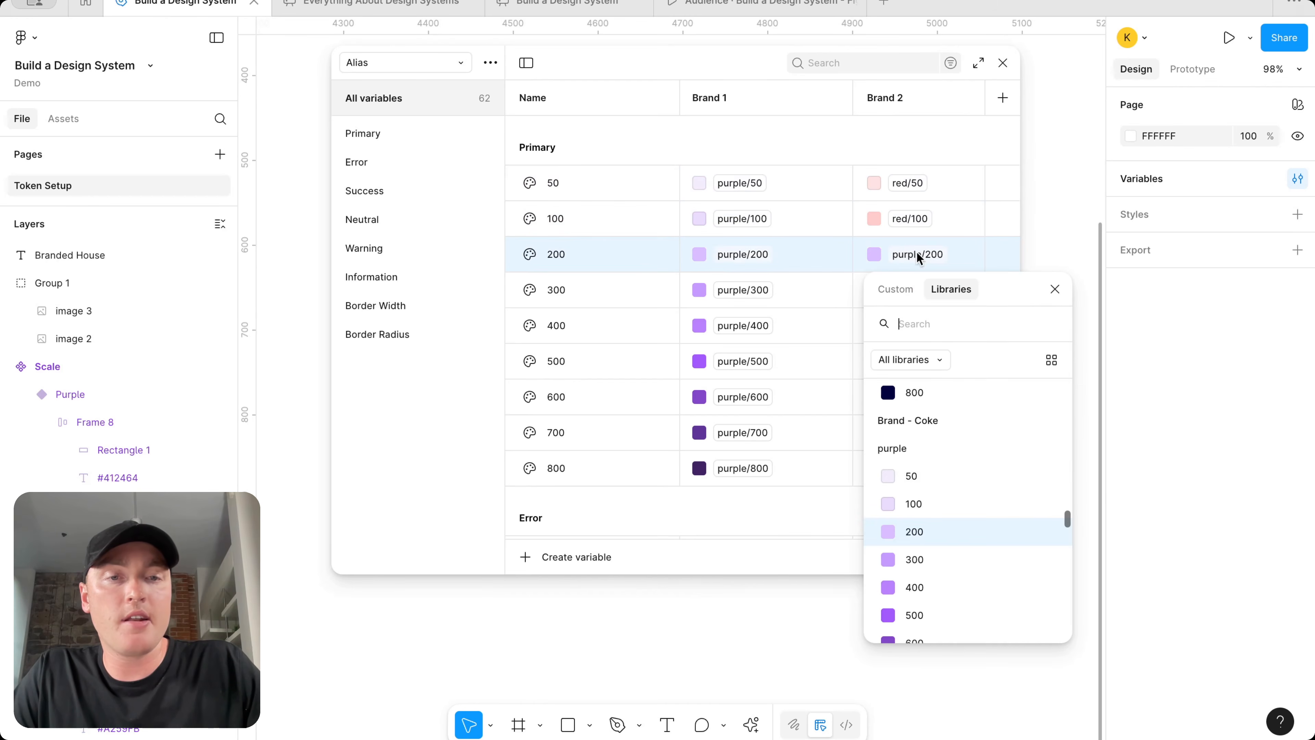
scroll(928, 469, "down", 2)
left_click(914, 540)
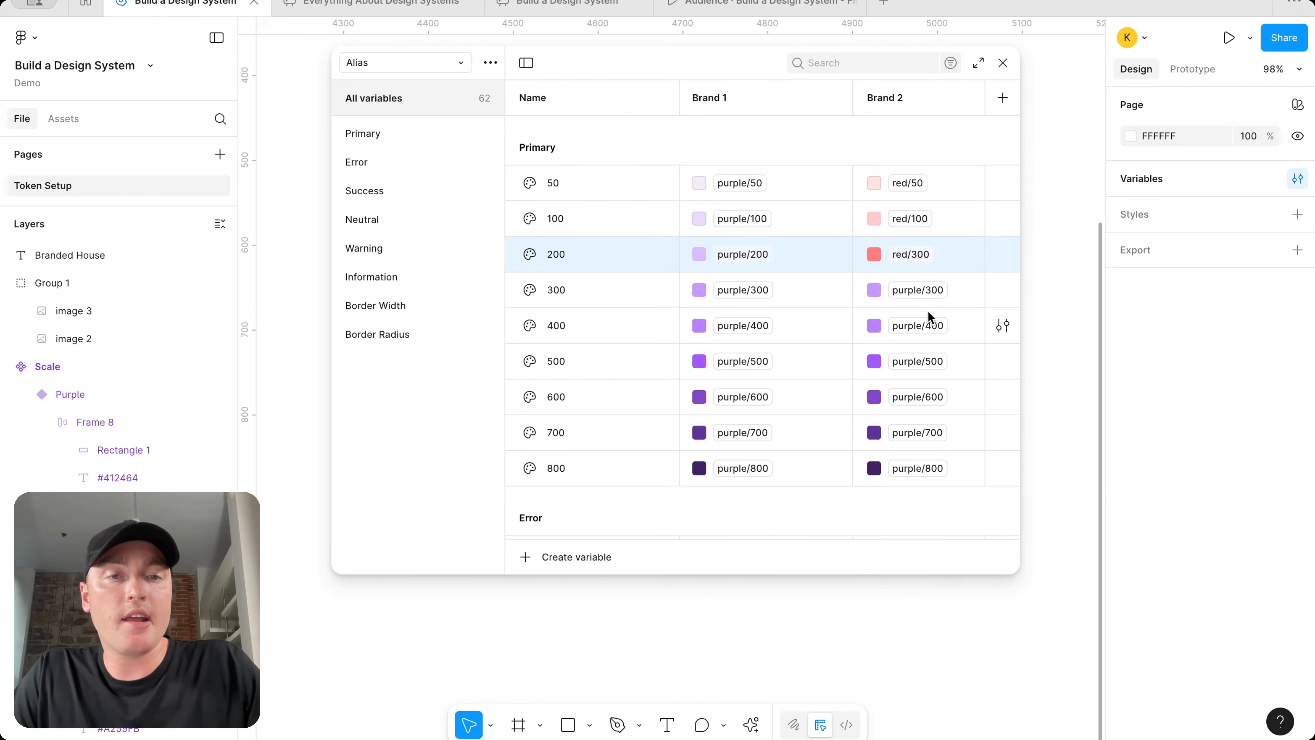
In the Brand 2 mode, alias Primary 300, 400 and 500 to red/300, red/400 and red/500
left_click(926, 291)
scroll(939, 463, "down", 5)
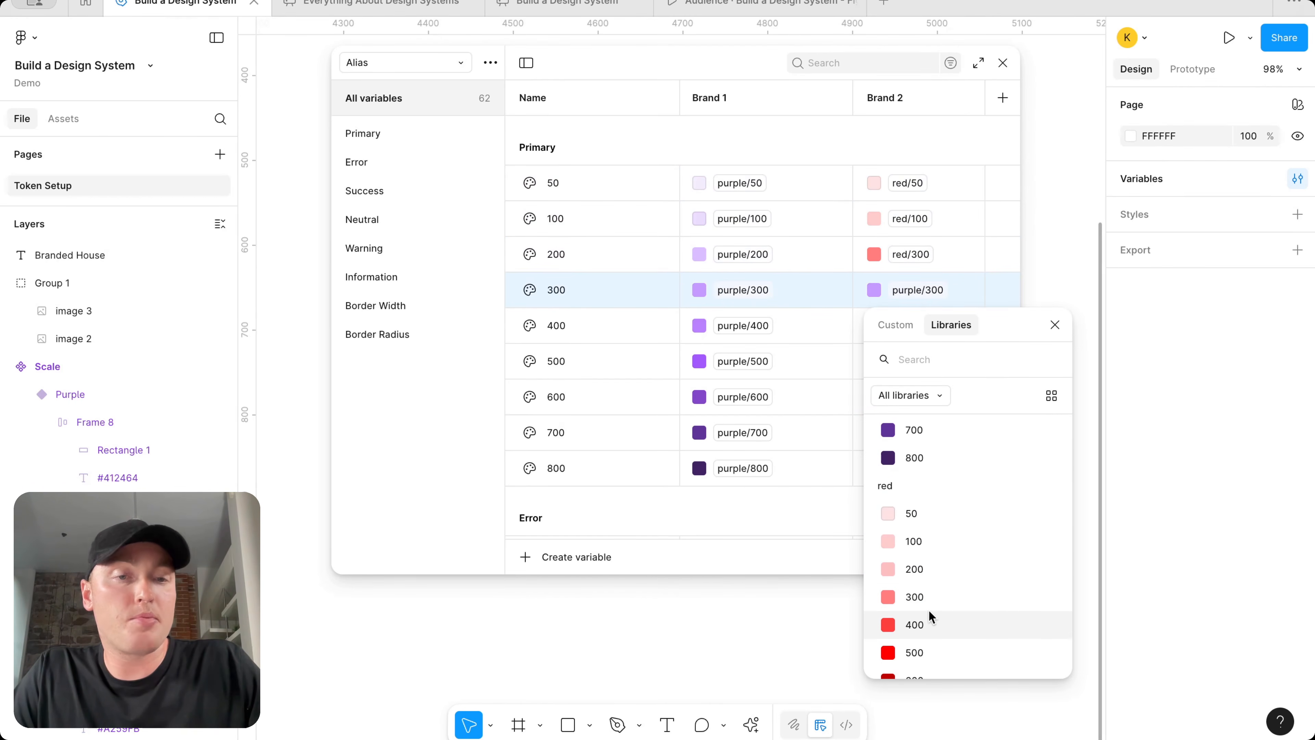
left_click(929, 601)
left_click(937, 327)
scroll(936, 544, "down", 5)
left_click(921, 651)
left_click(932, 362)
scroll(940, 518, "down", 5)
left_click(942, 626)
In the Brand 2 mode, alias Primary 600, 700 and 800 to red/600, red/700 and red/800
left_click(927, 399)
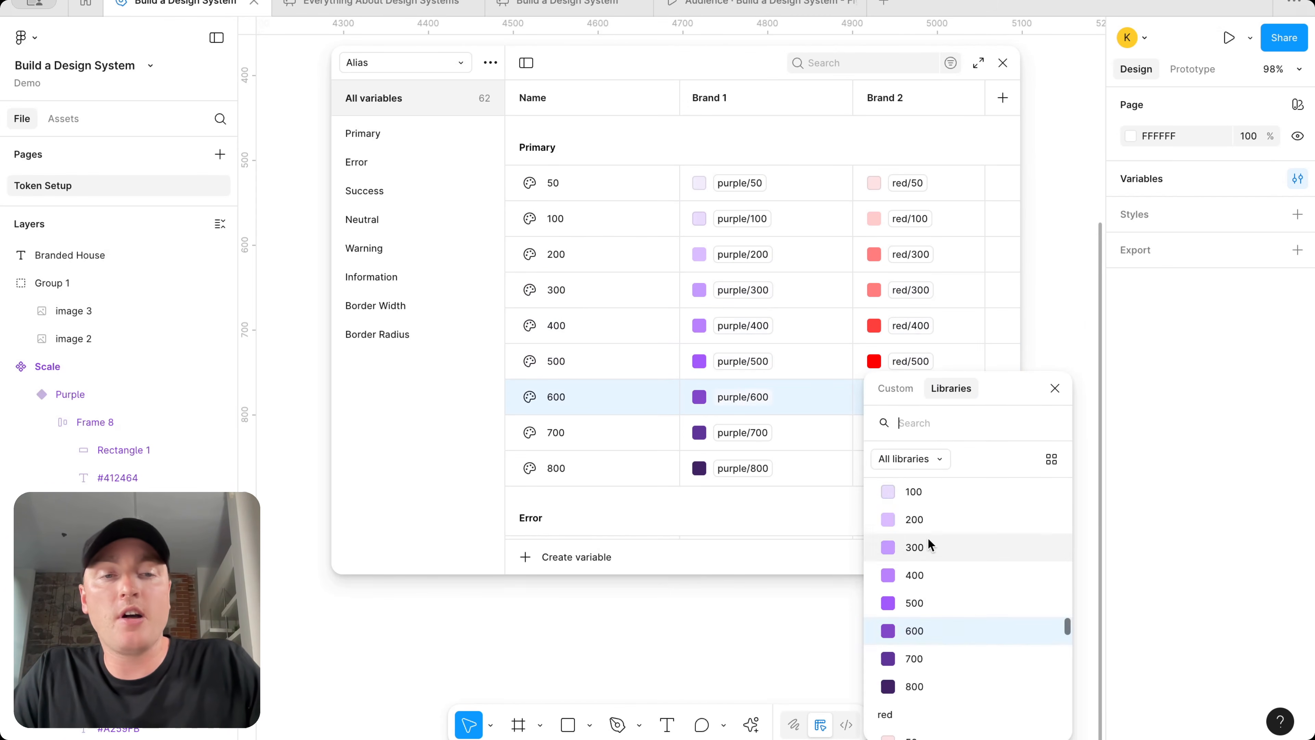
scroll(927, 538, "down", 5)
left_click(934, 584)
left_click(919, 437)
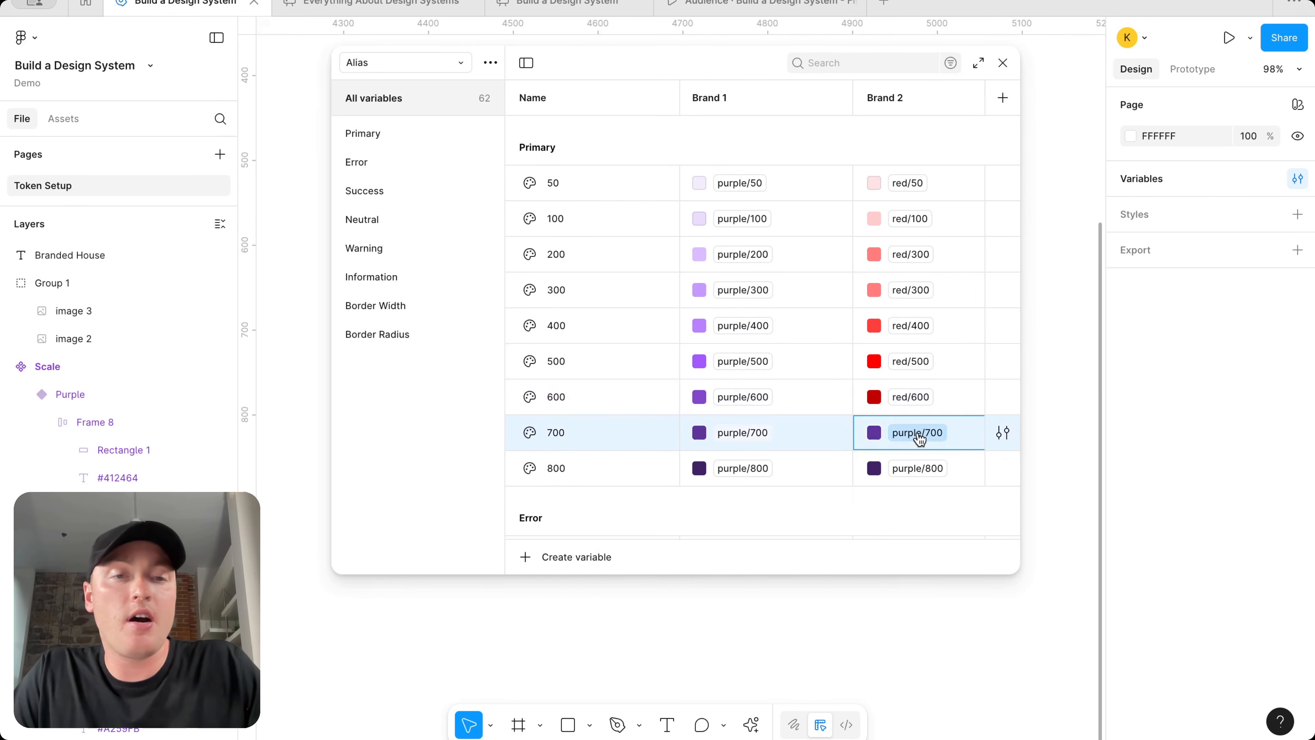
scroll(935, 617, "down", 3)
left_click(933, 622)
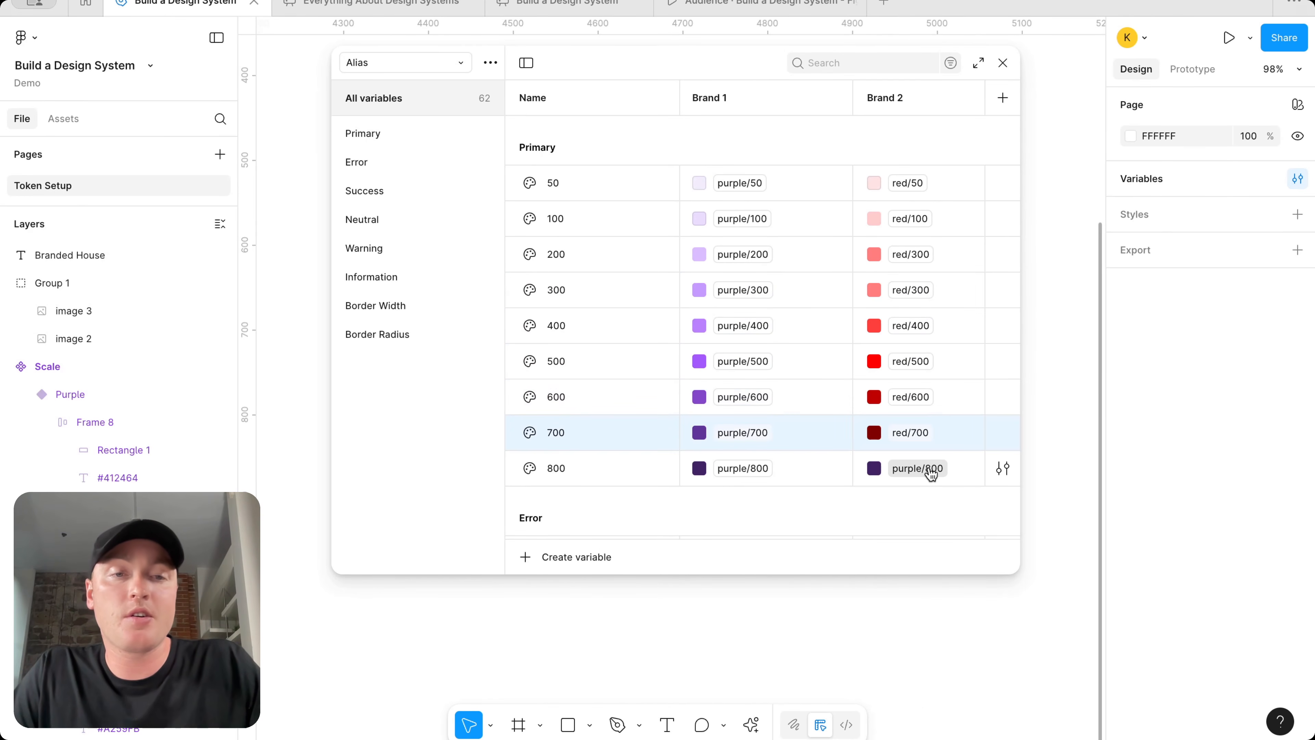
left_click(917, 468)
scroll(928, 581, "down", 5)
left_click(920, 677)
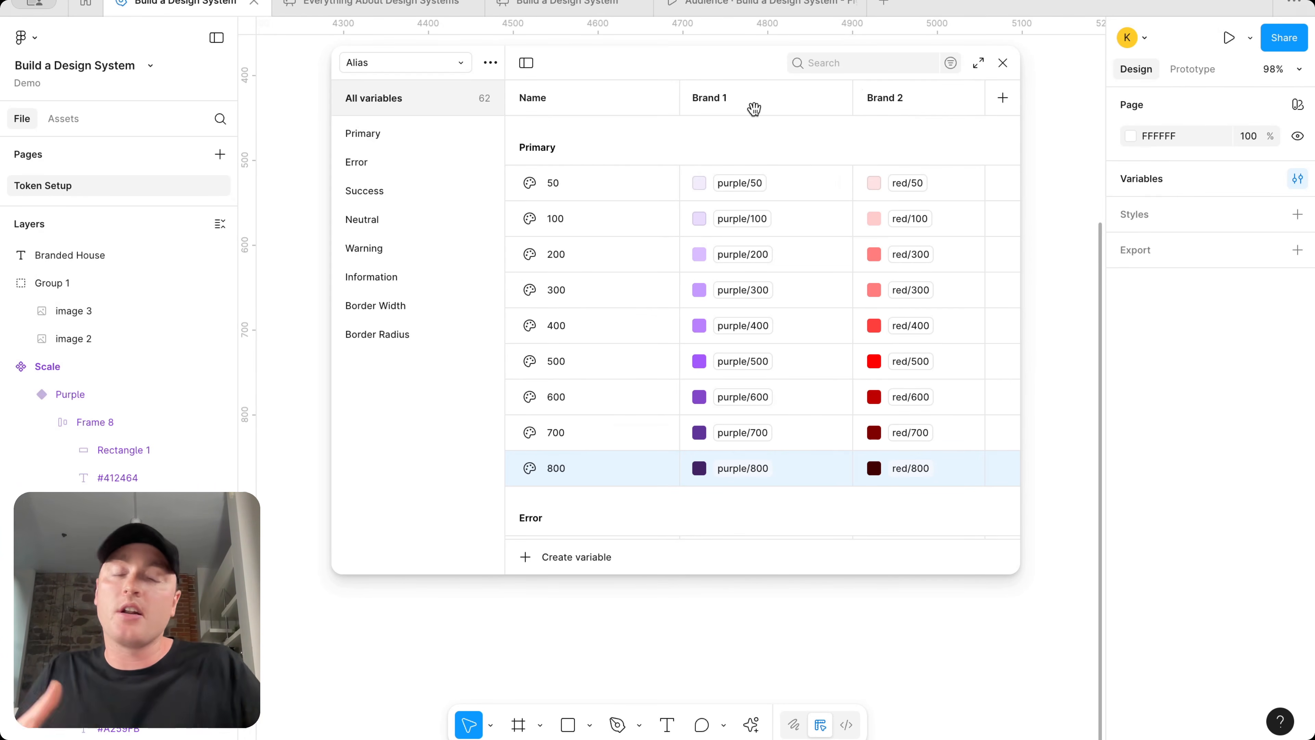
Close the variables window and delete the "Branded House" title with the bottle images from the canvas
left_click(1003, 63)
scroll(963, 109, "down", 5)
scroll(826, 279, "right", 5)
scroll(826, 279, "left", 5)
scroll(640, 297, "down", 3)
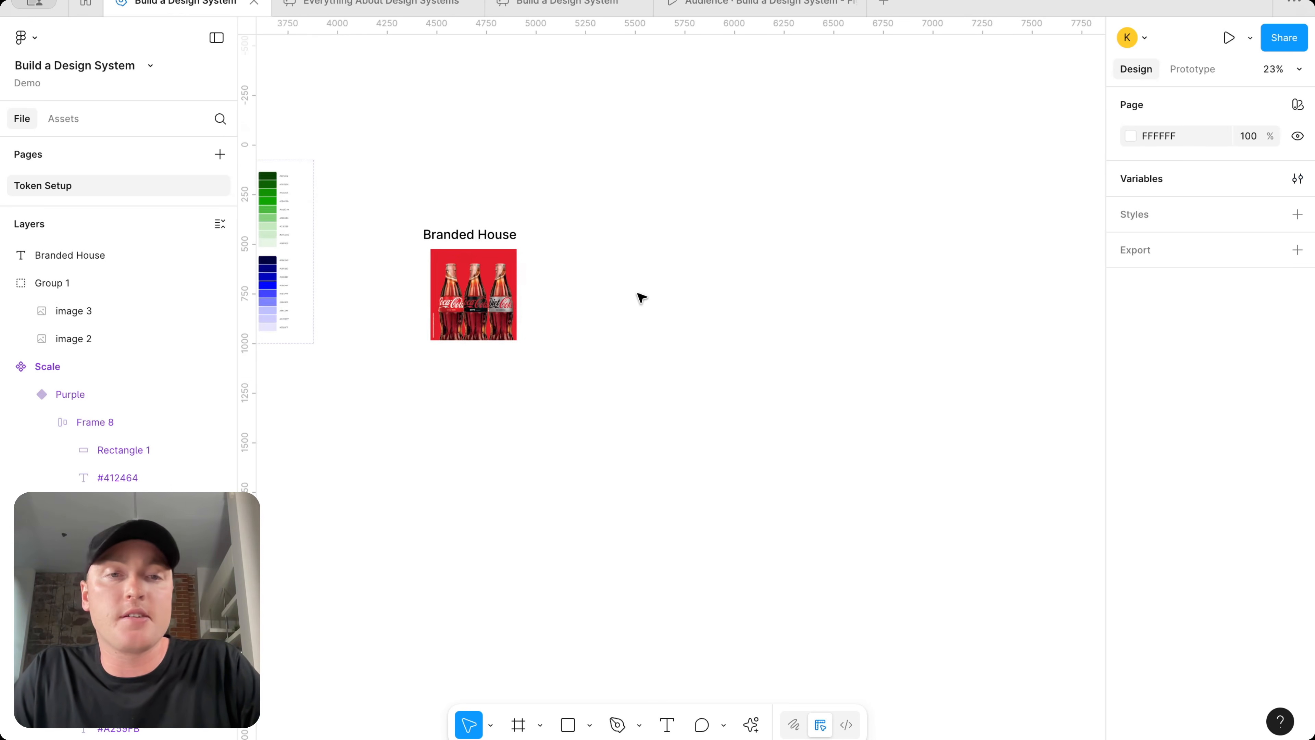
left_click_drag(590, 378, 440, 217)
key("Delete")
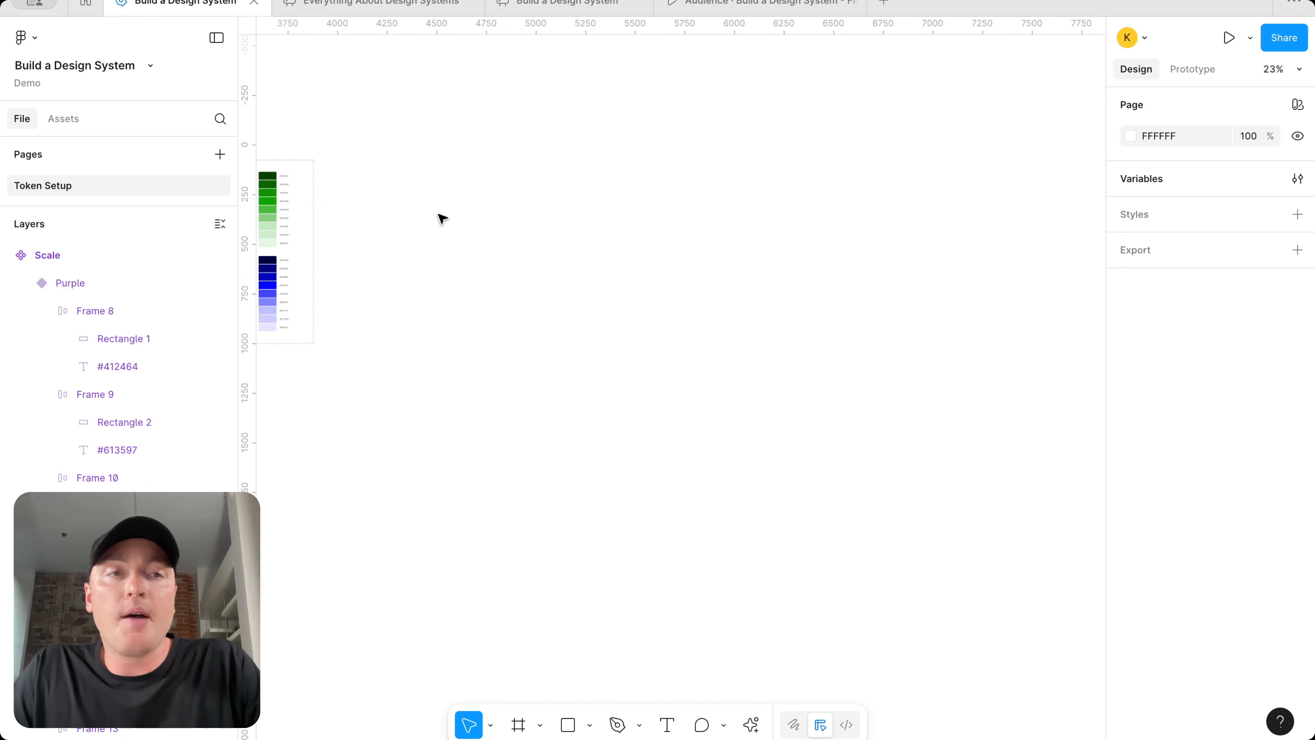
scroll(441, 217, "up", 1)
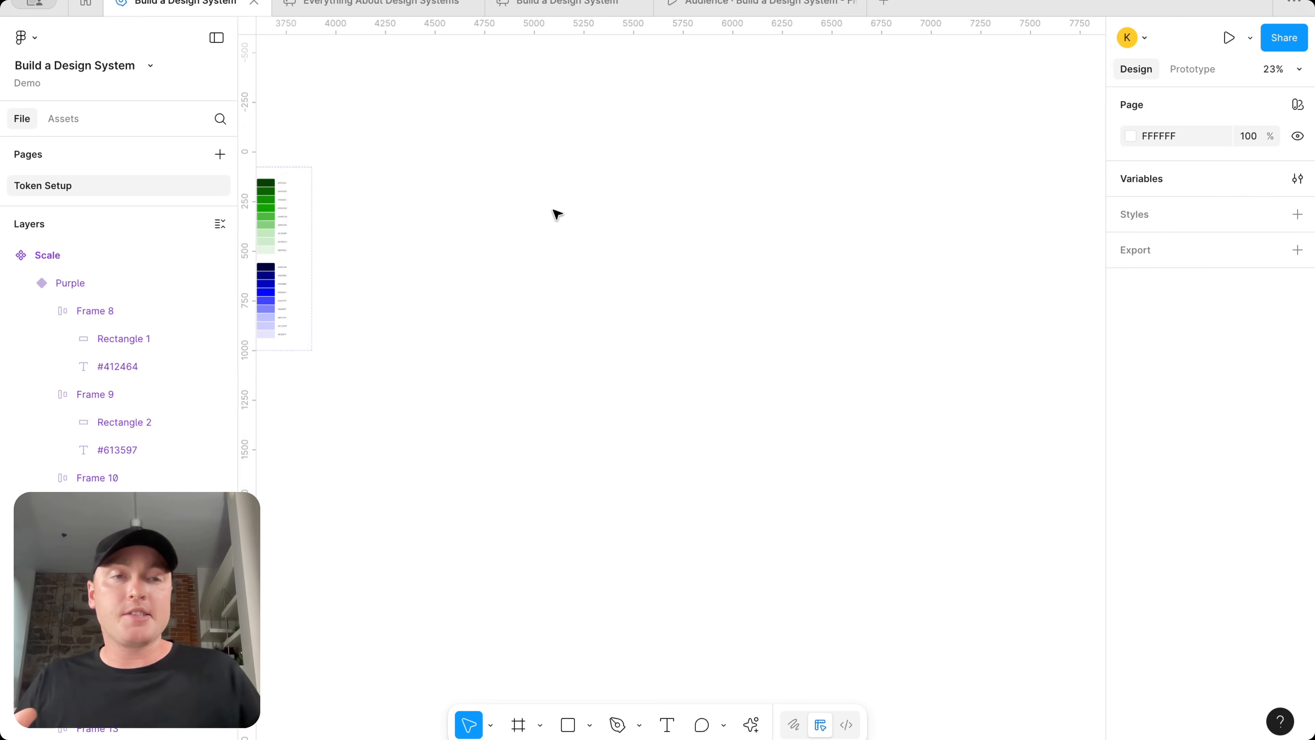
scroll(557, 214, "left", 7)
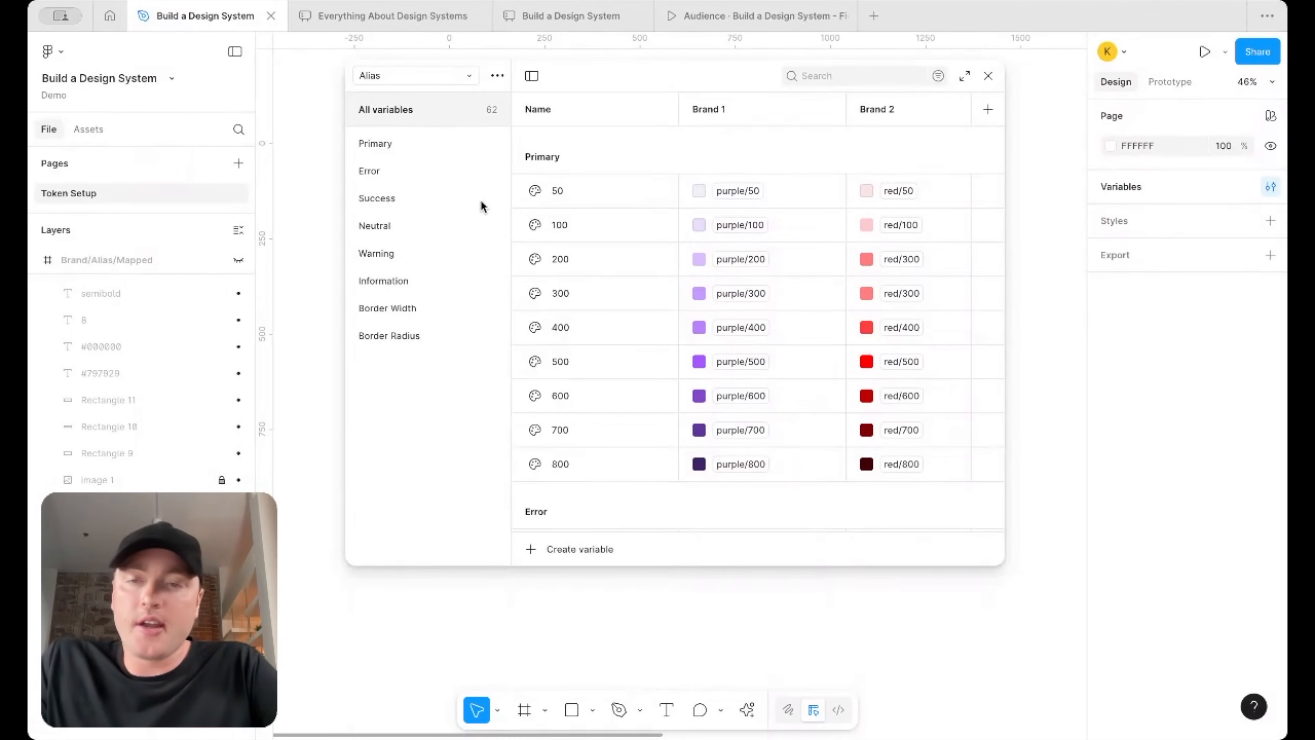
Check the Neutral aliases, switch to the collection holding the raw brand values and rename it as "Brand"
left_click(452, 219)
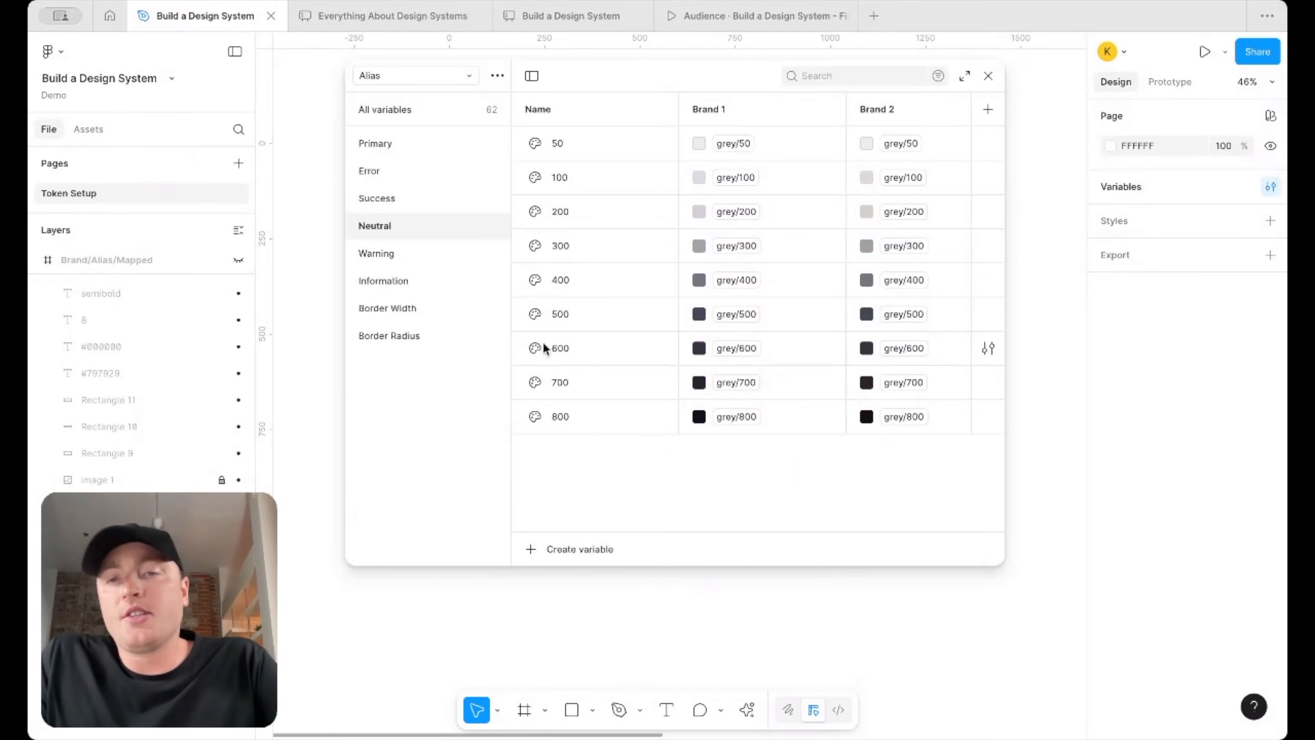
left_click(420, 78)
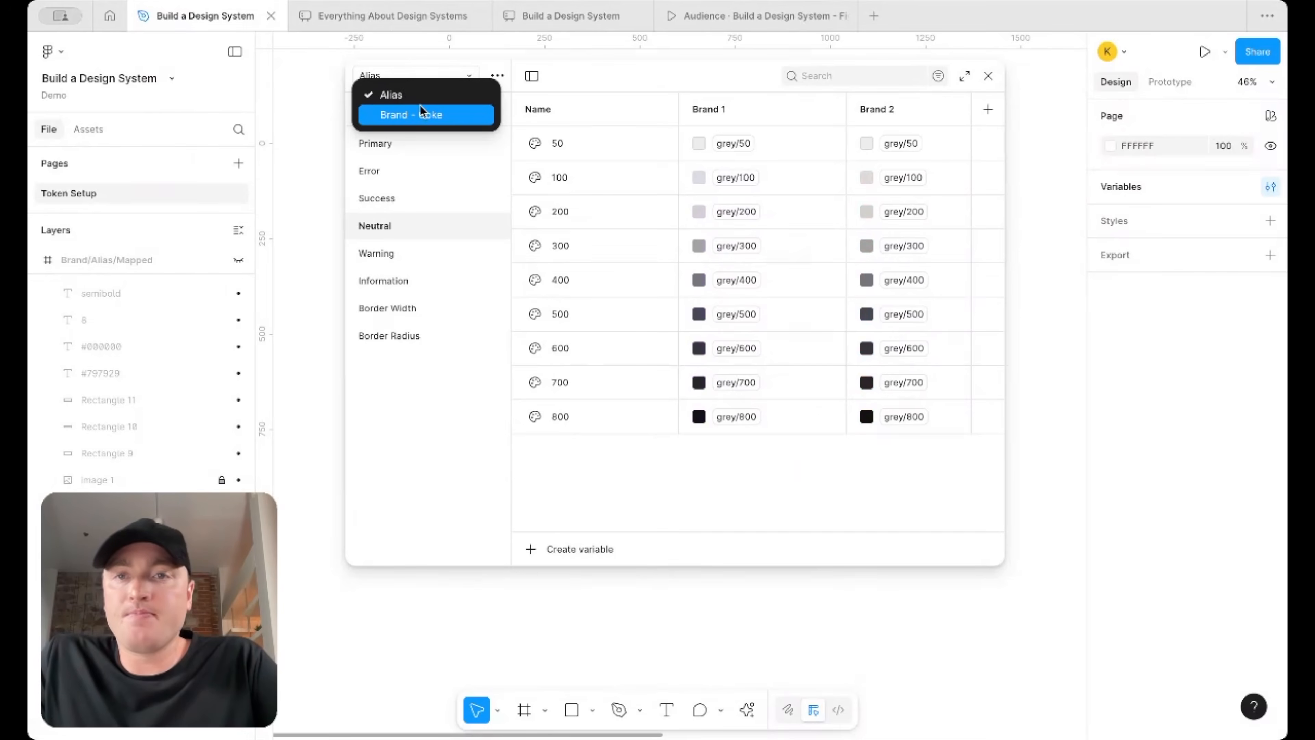
left_click(420, 109)
left_click(497, 76)
left_click(492, 108)
left_click(438, 78)
key("BackSpace")
key("BackSpace")
key("BackSpace")
key("BackSpace")
key("Return")
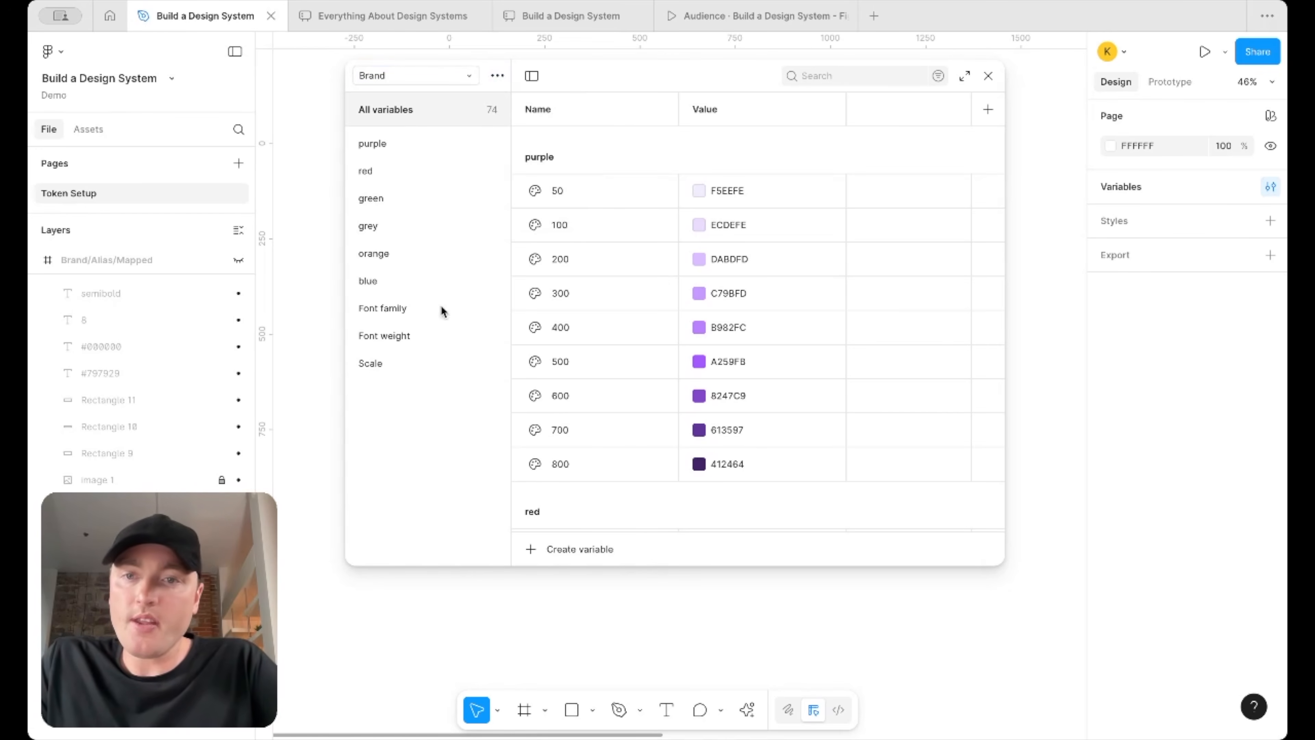
left_click(406, 240)
left_click(559, 416)
key("ctrl+d")
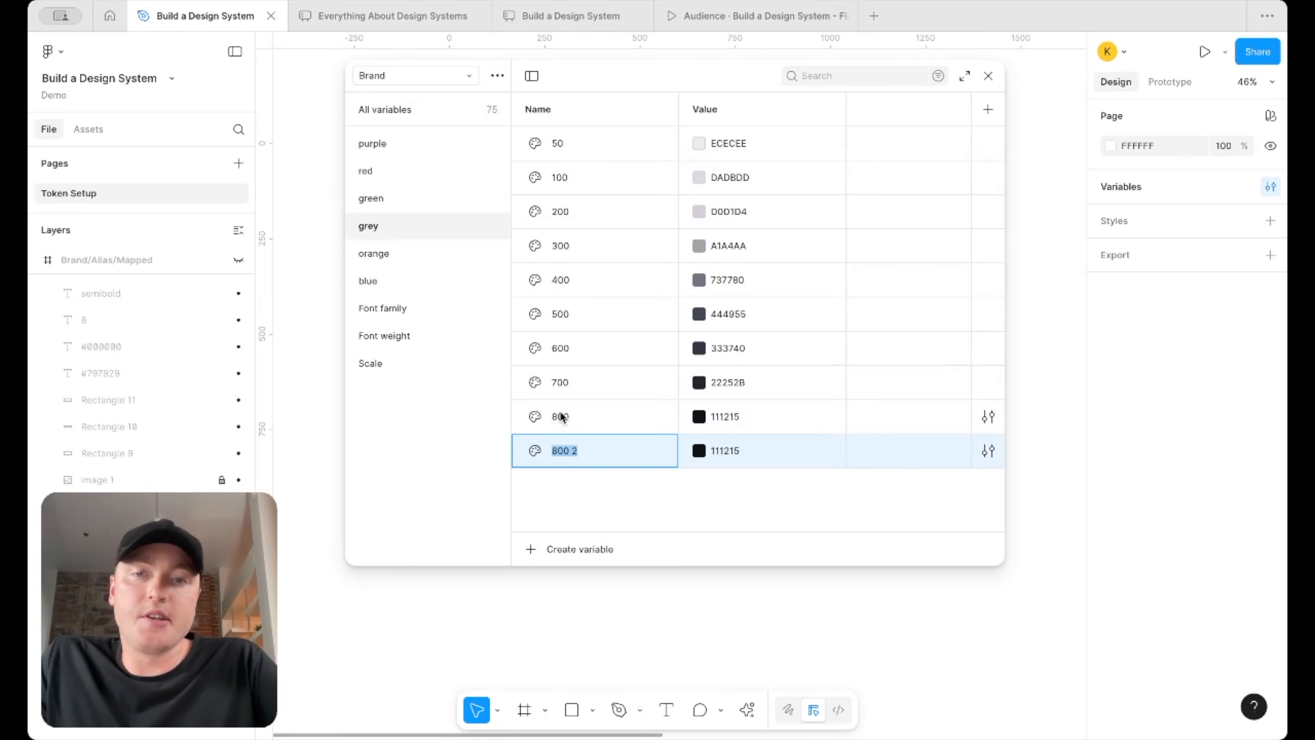
type("white")
key("Return")
key("ctrl+d")
type("black")
left_click(624, 446)
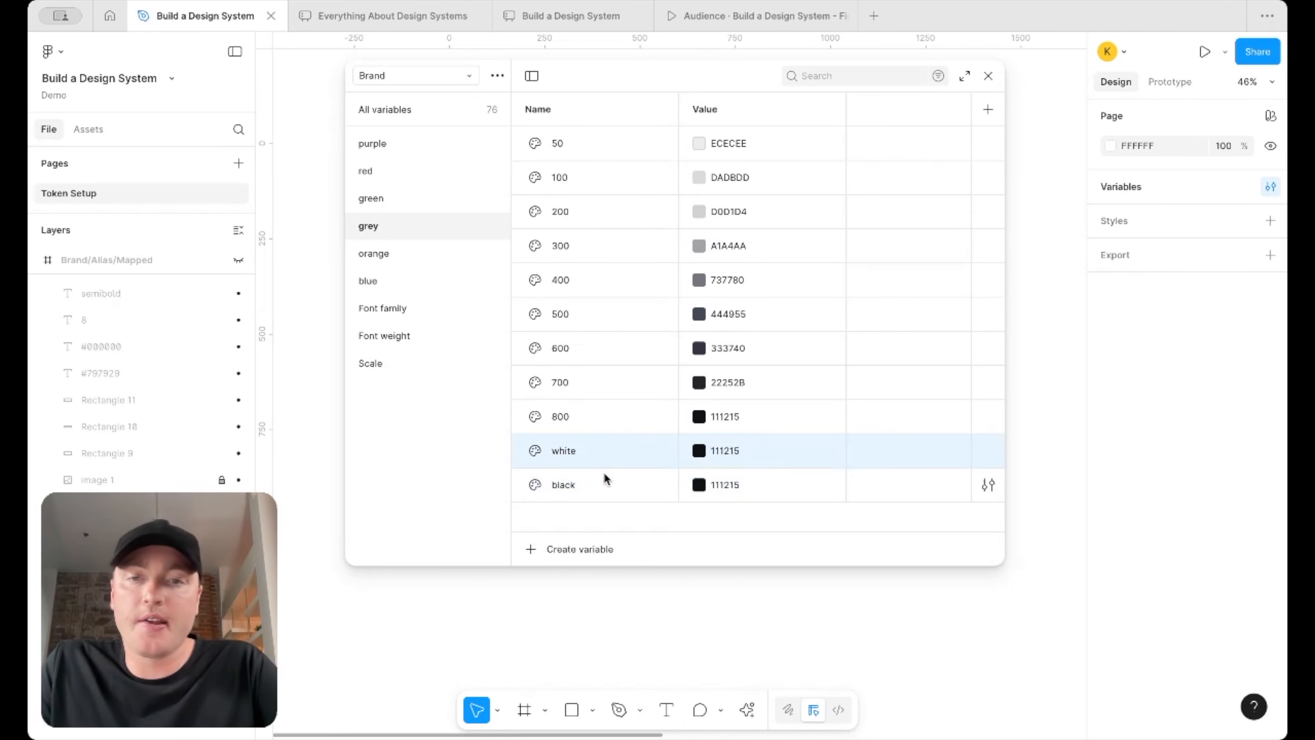
left_click(607, 478, "shift")
right_click(606, 479)
left_click(641, 615)
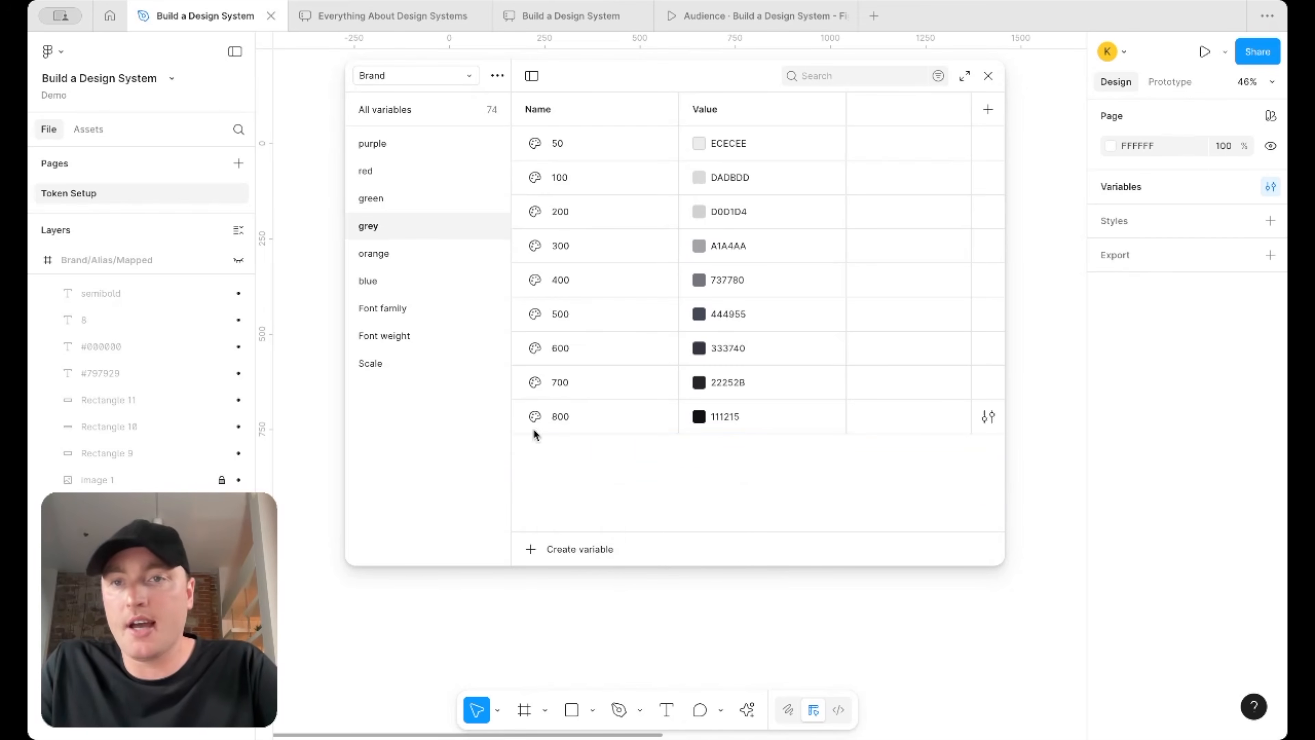
Create a white colour variable named "foundation/white" in the Brand collection
left_click(422, 109)
left_click(587, 548)
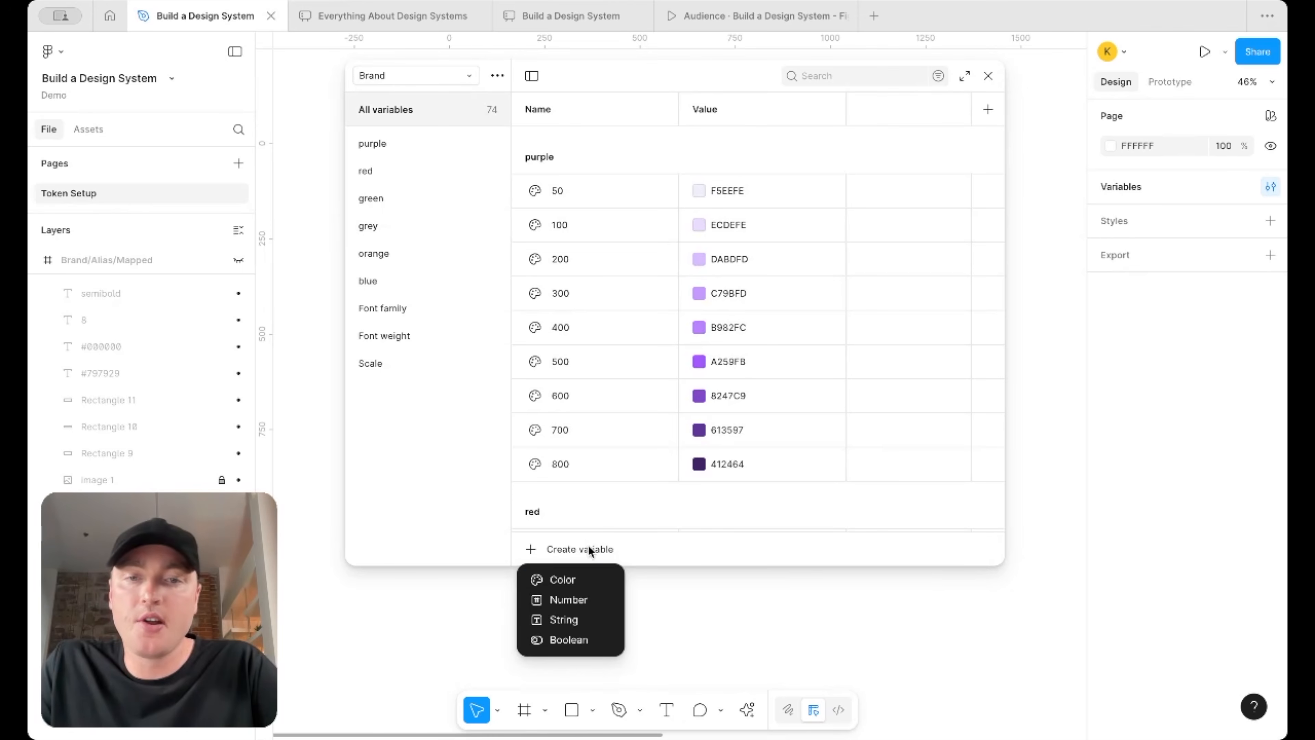
left_click(596, 585)
type("foundation")
key("Return")
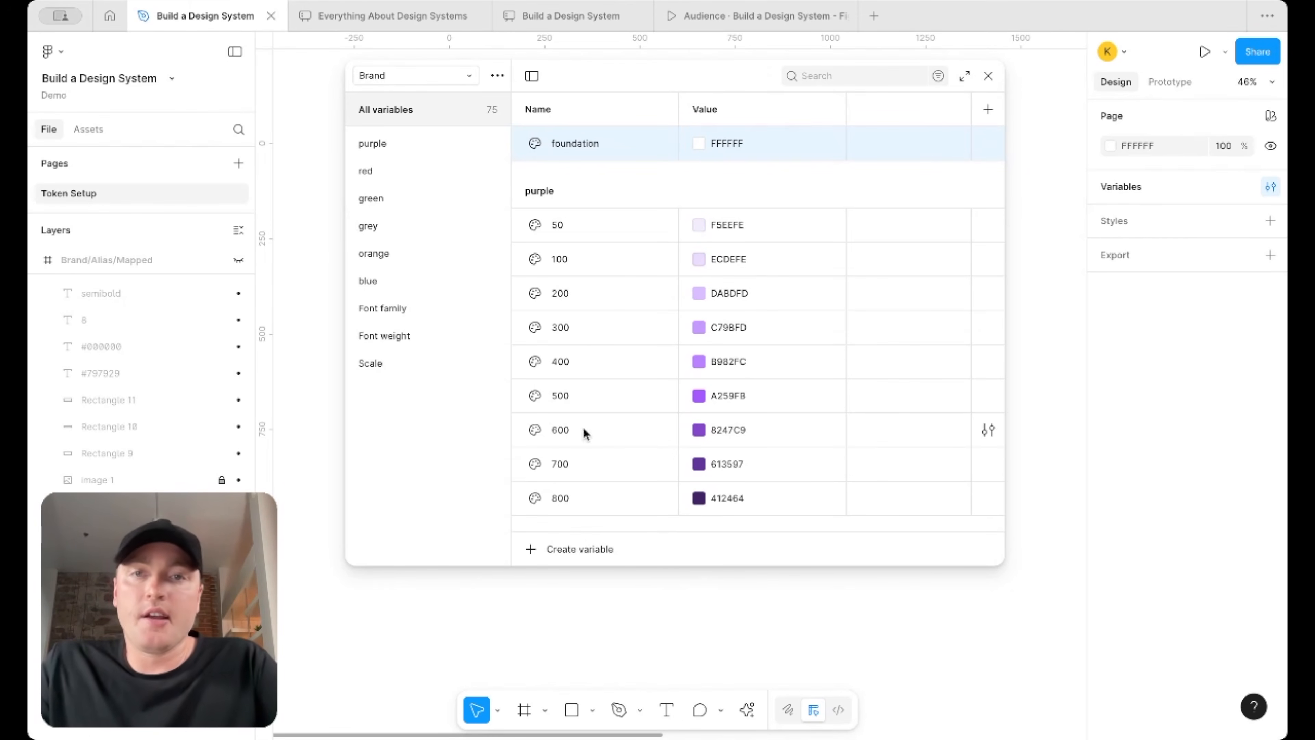
double_click(616, 148)
left_click(628, 150)
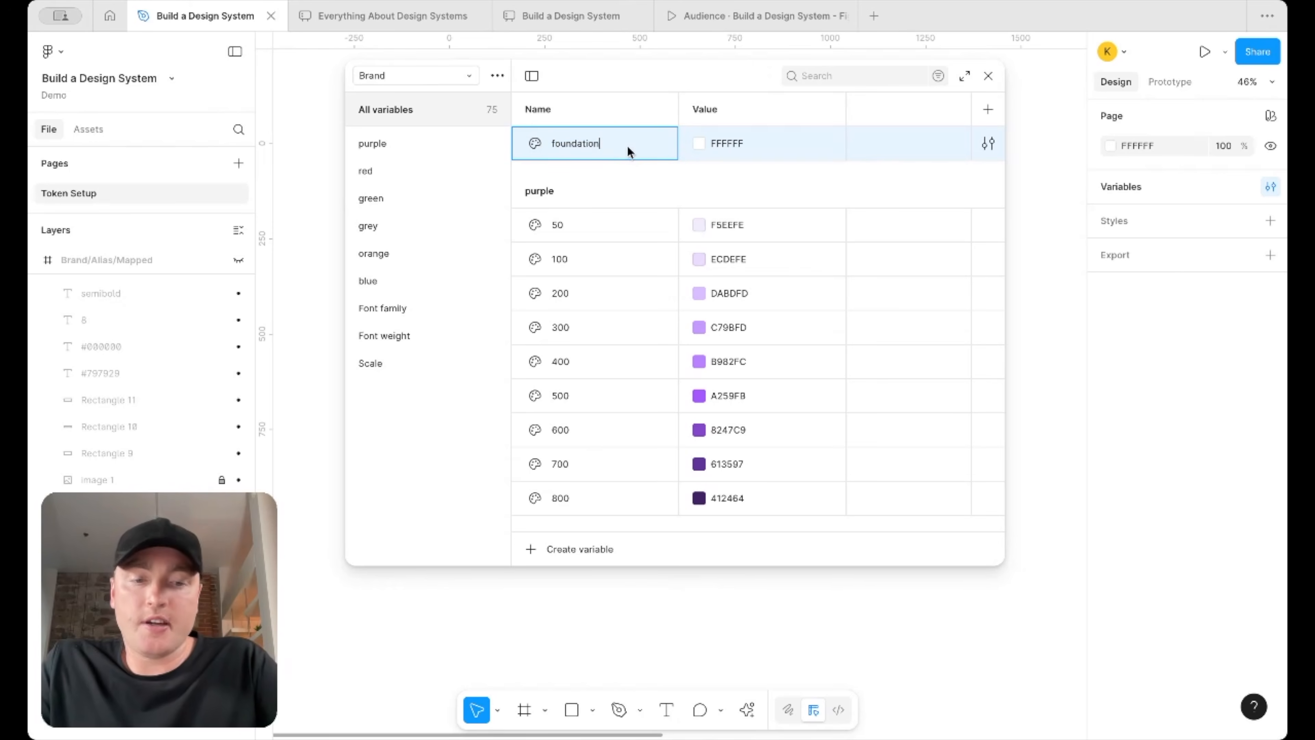
type("/white")
key("Return")
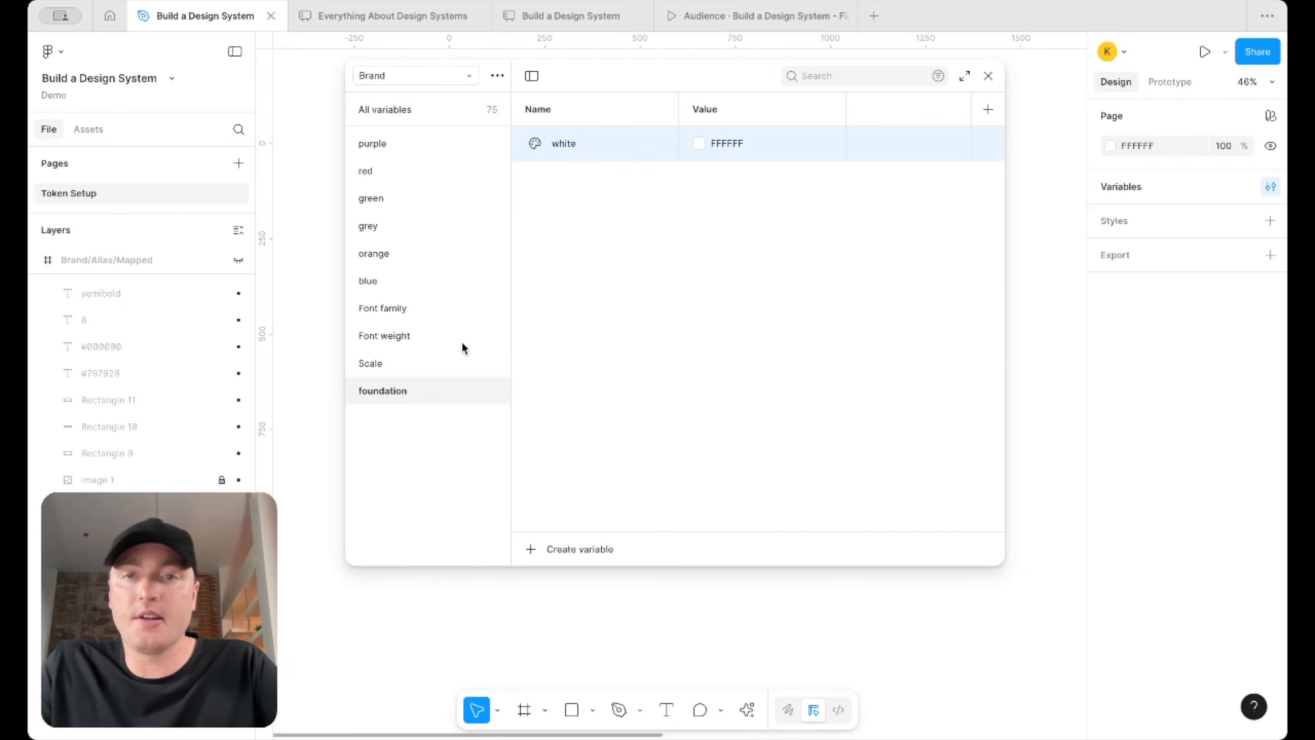
Duplicate the foundation group's white variable as "black" and set its colour to 000000
key("ctrl+d")
type("black")
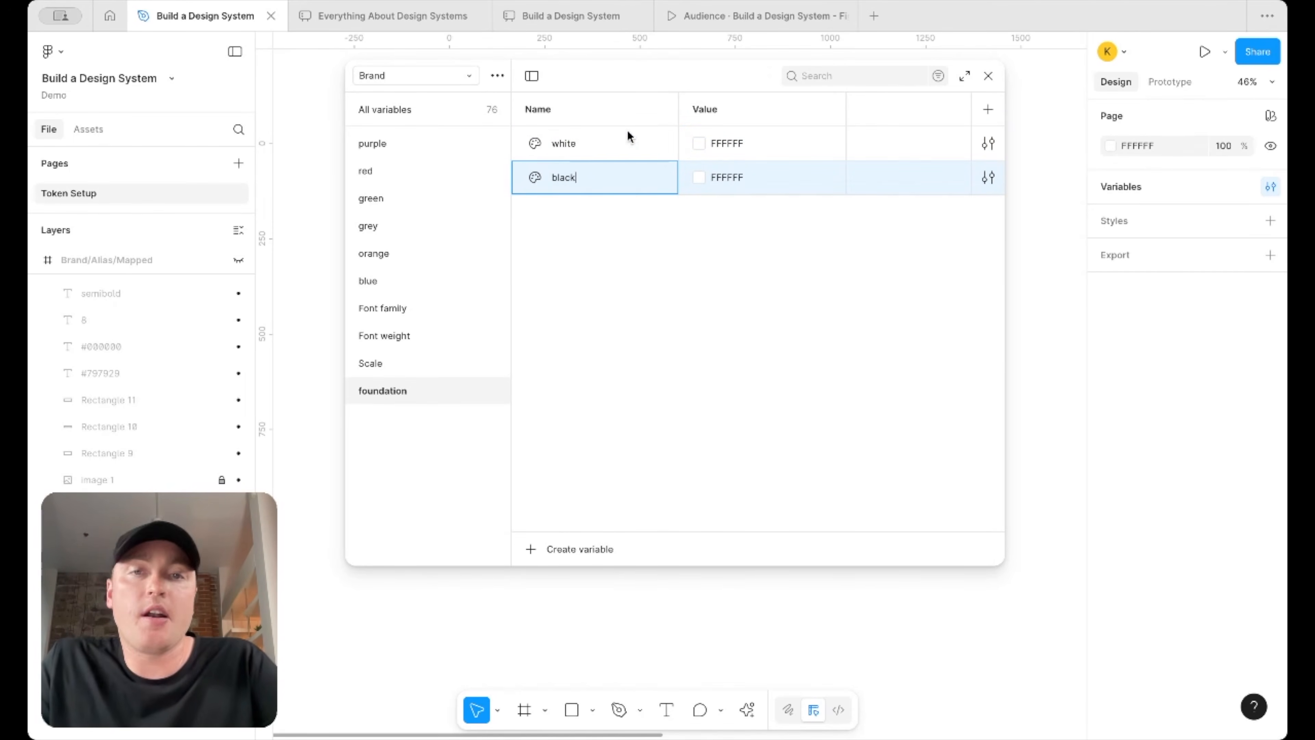
left_click(698, 177)
left_click_drag(743, 281, 628, 602)
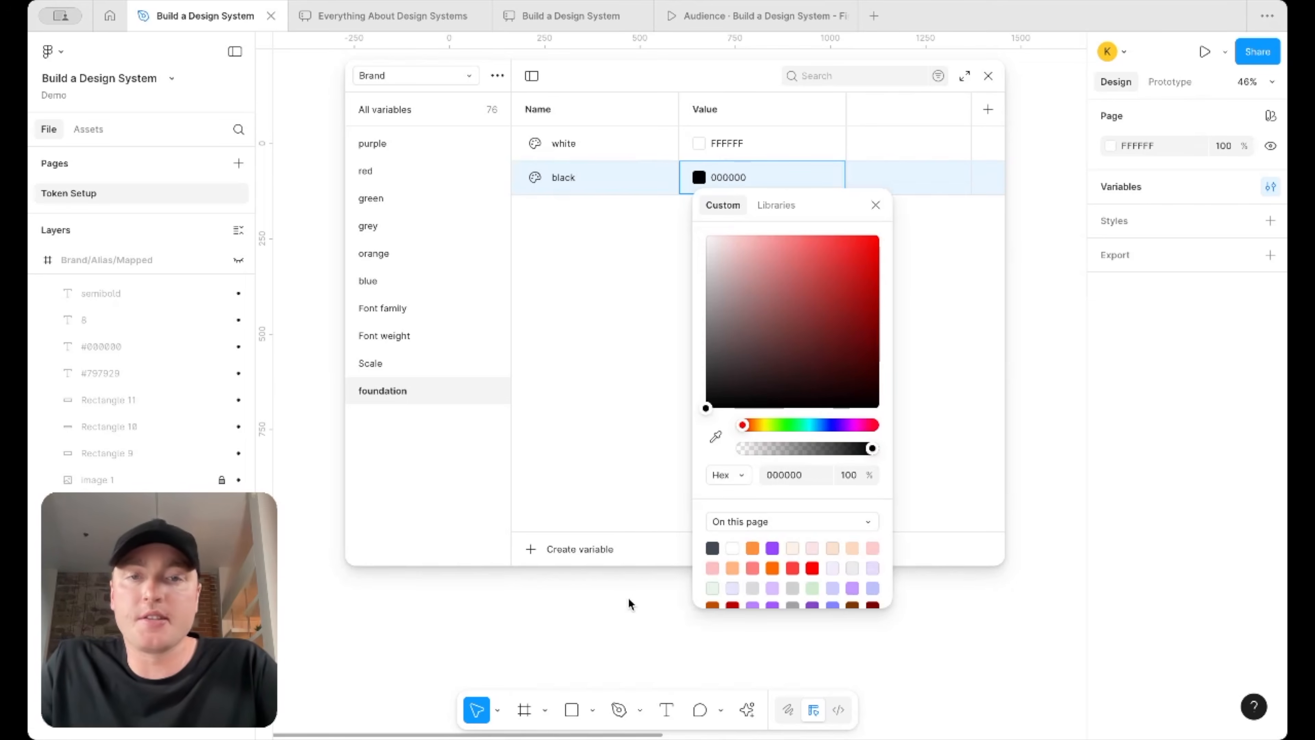
In the Alias collection's Neutral group, duplicate the 800 variable and name the copy "white"
left_click(408, 79)
left_click(408, 95)
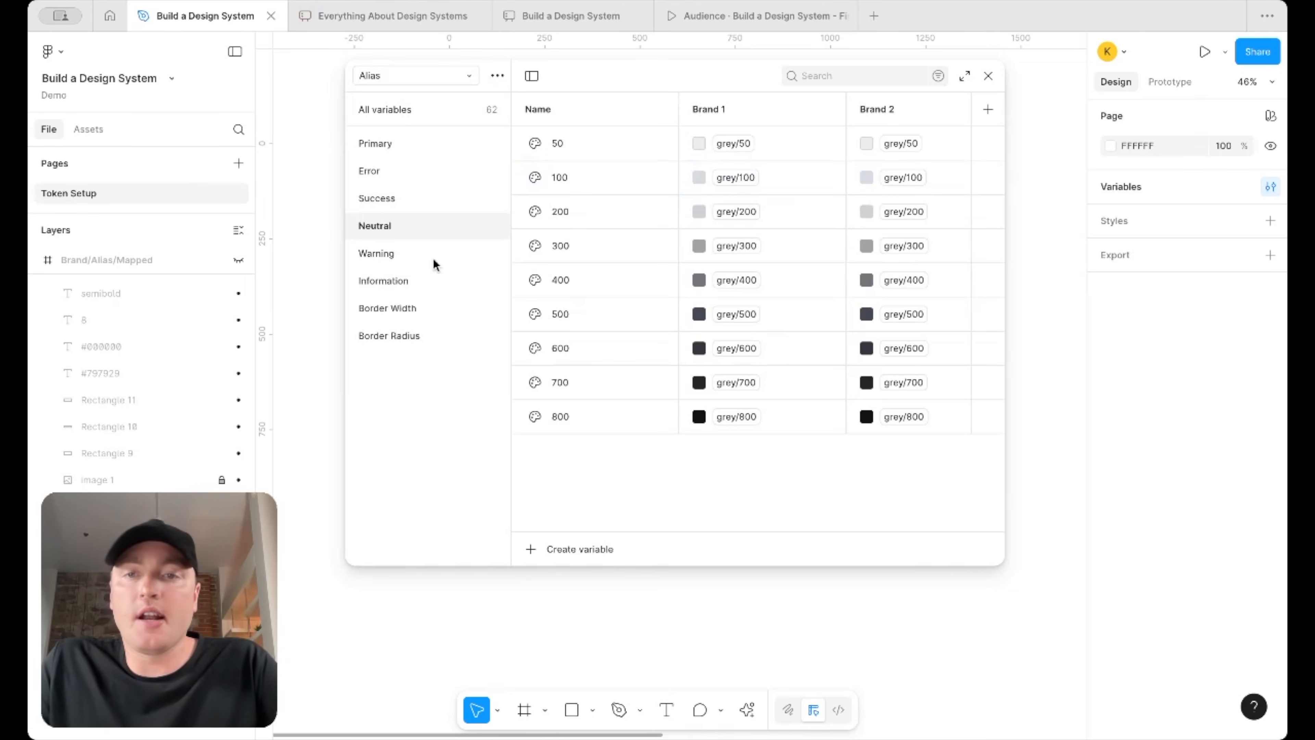
left_click(568, 416)
key("ctrl+d")
type("whitre")
key("BackSpace")
key("BackSpace")
type("e")
key("Return")
Duplicate the Neutral group's white variable and name the copy "black"
key("ctrl+d")
type("bl")
key("BackSpace")
key("BackSpace")
type("blac")
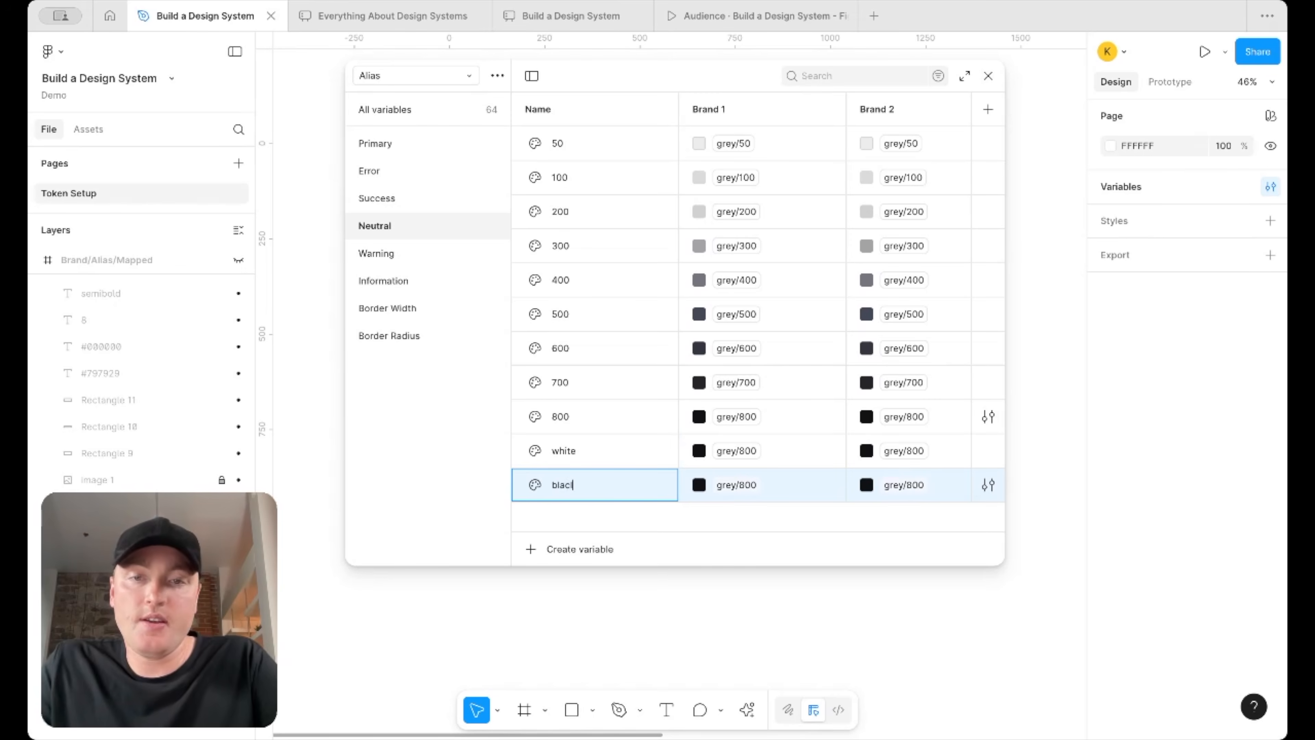
type("k")
key("Return")
Alias the Neutral white variable to foundation/white in both the Brand 1 and Brand 2 modes
left_click(732, 451)
scroll(735, 523, "down", 3)
type("ofu")
key("BackSpace")
key("BackSpace")
key("BackSpace")
type("fou")
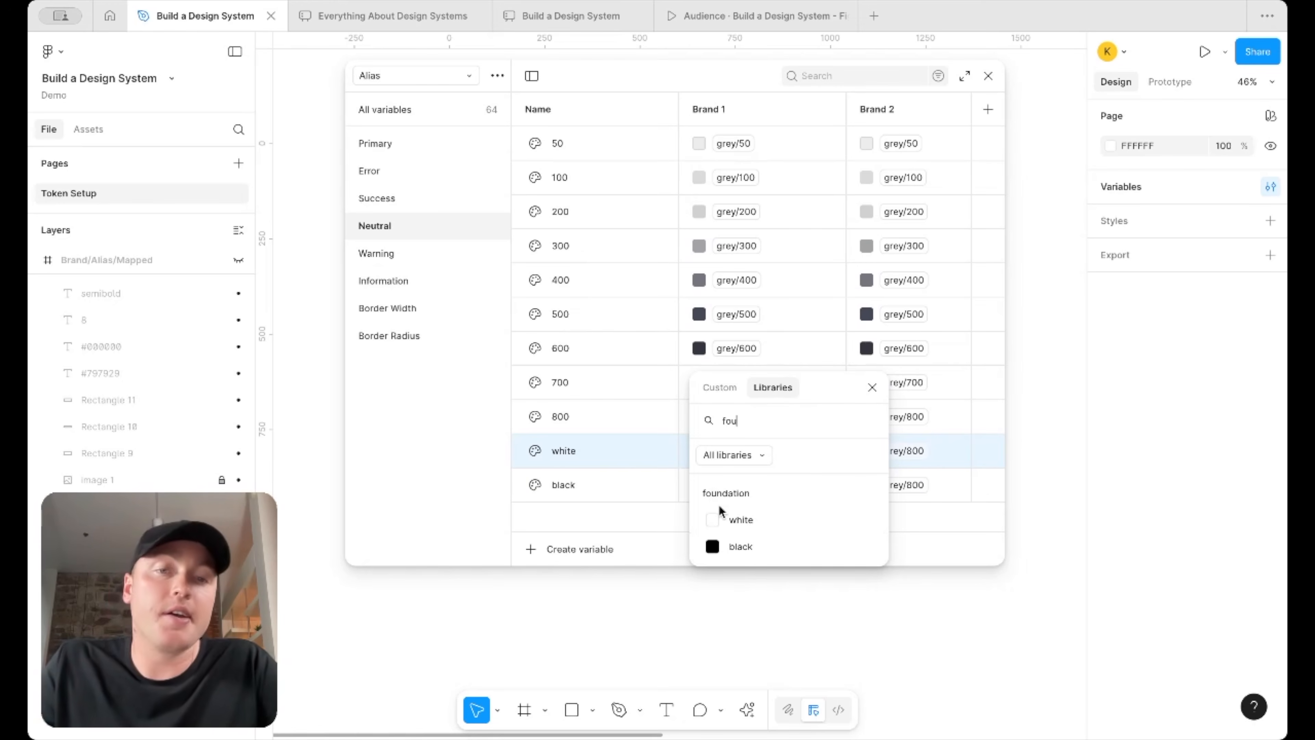
left_click(720, 514)
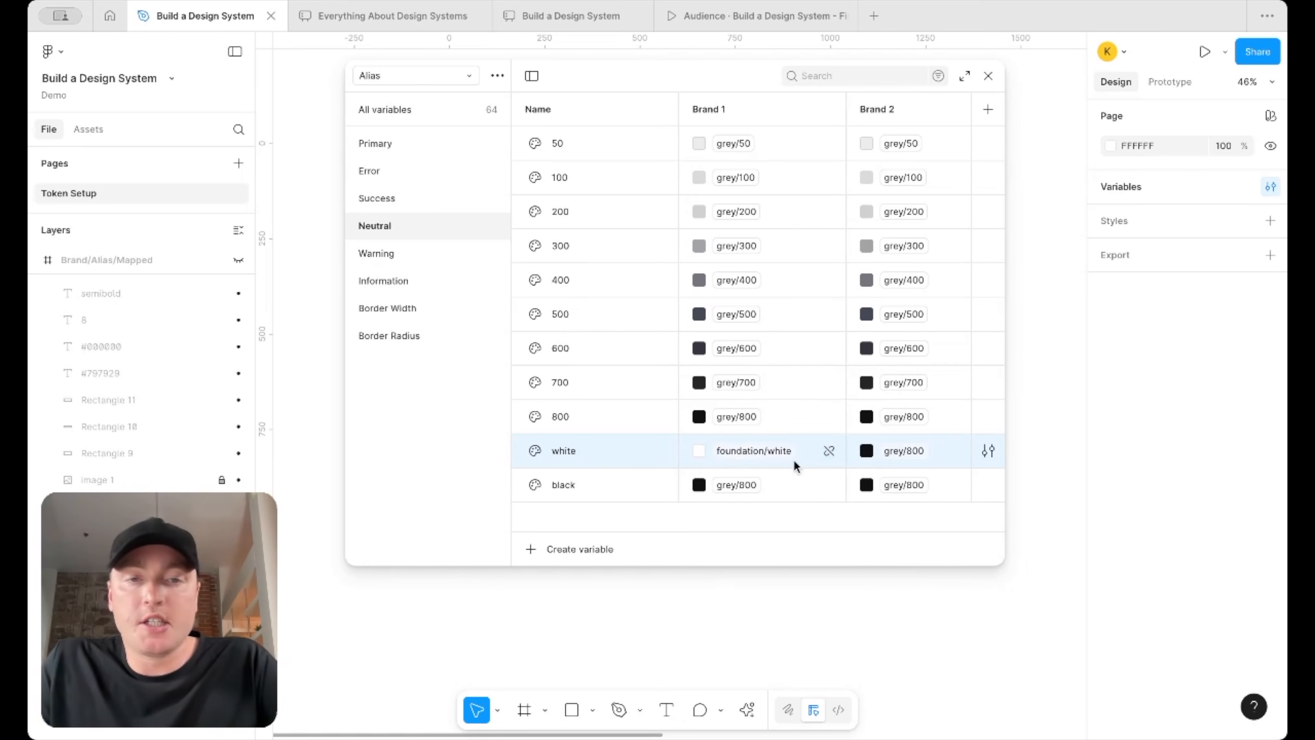
left_click(892, 453)
type("found")
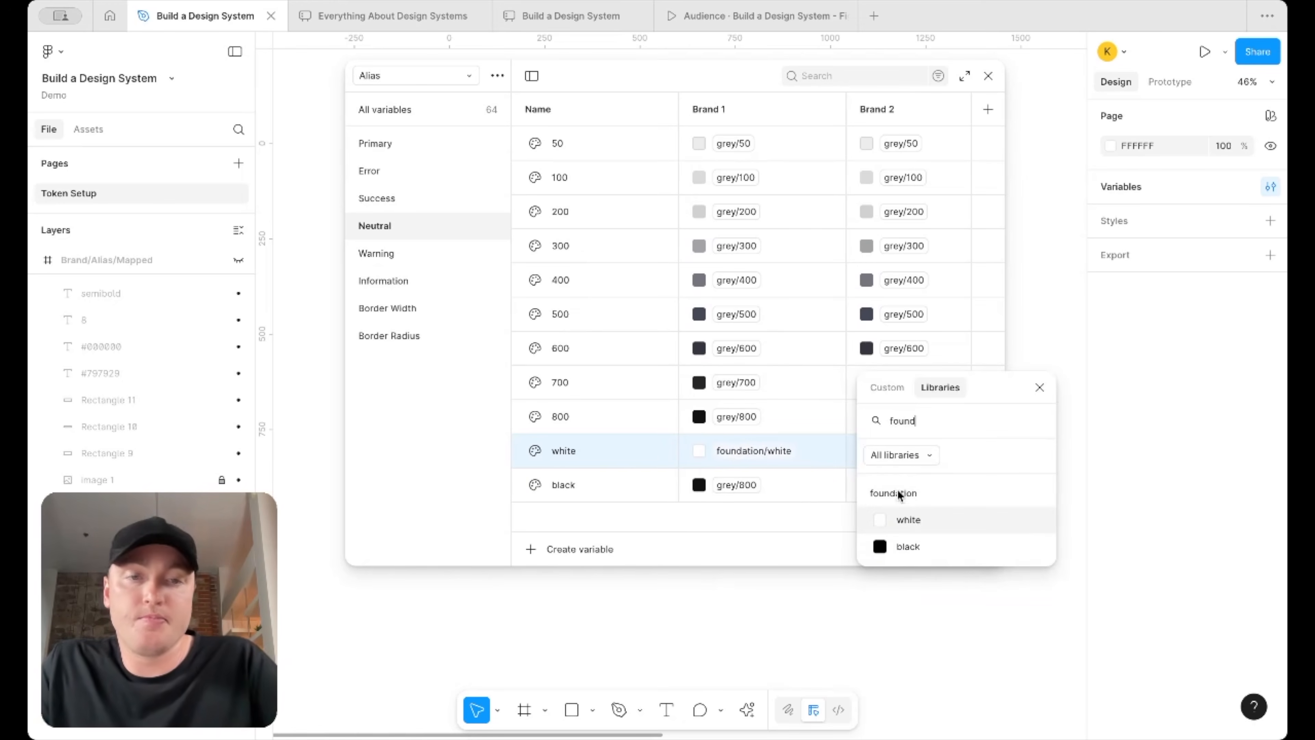
left_click(898, 518)
Alias the Neutral black variable to foundation/black in both the Brand 1 and Brand 2 modes
left_click(745, 490)
type("black")
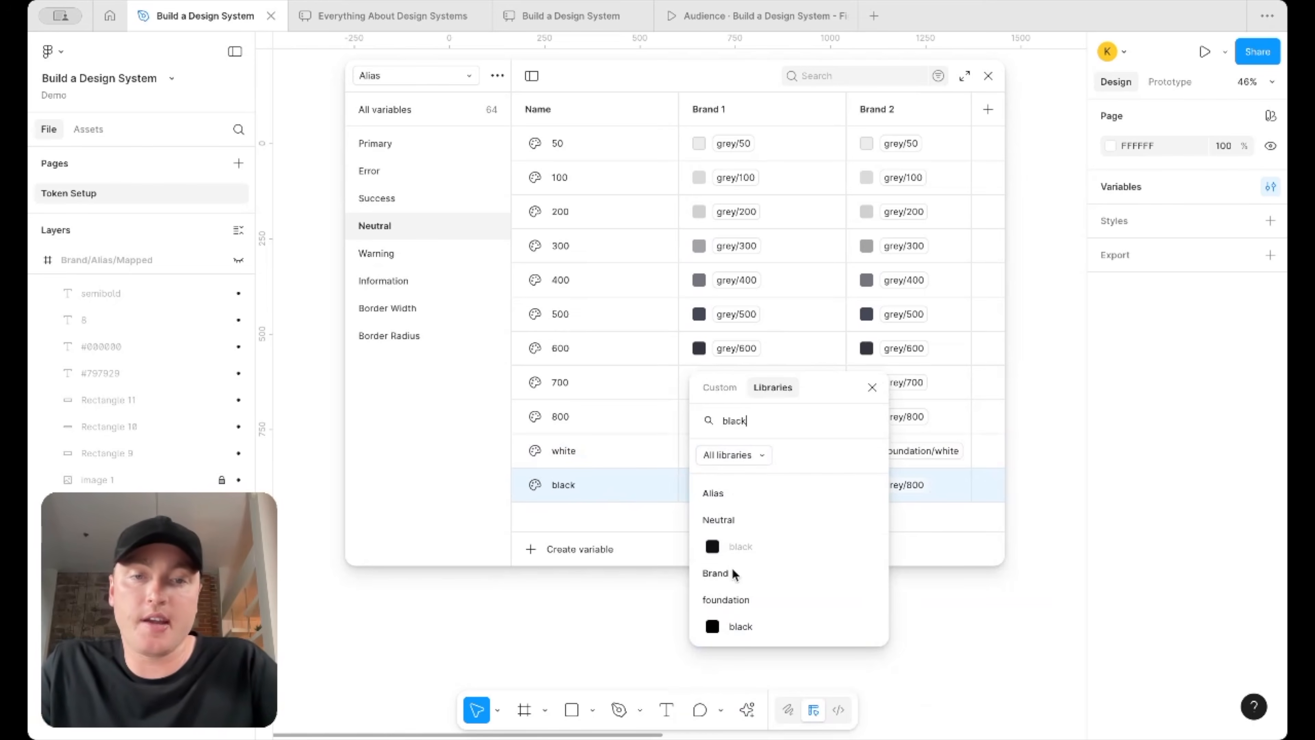
left_click(735, 625)
left_click(903, 485)
type("black")
left_click(907, 627)
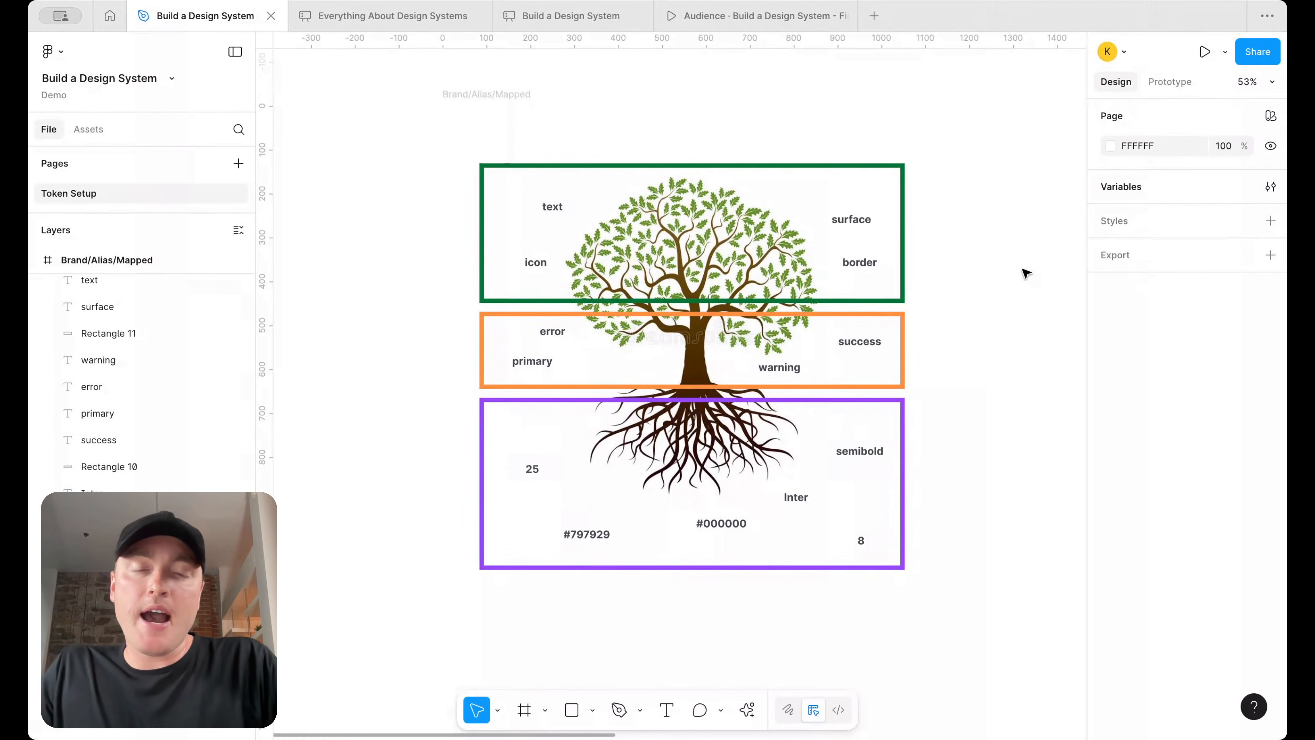
Create a new variable collection named "Mapped"
scroll(1025, 273, "up", 2)
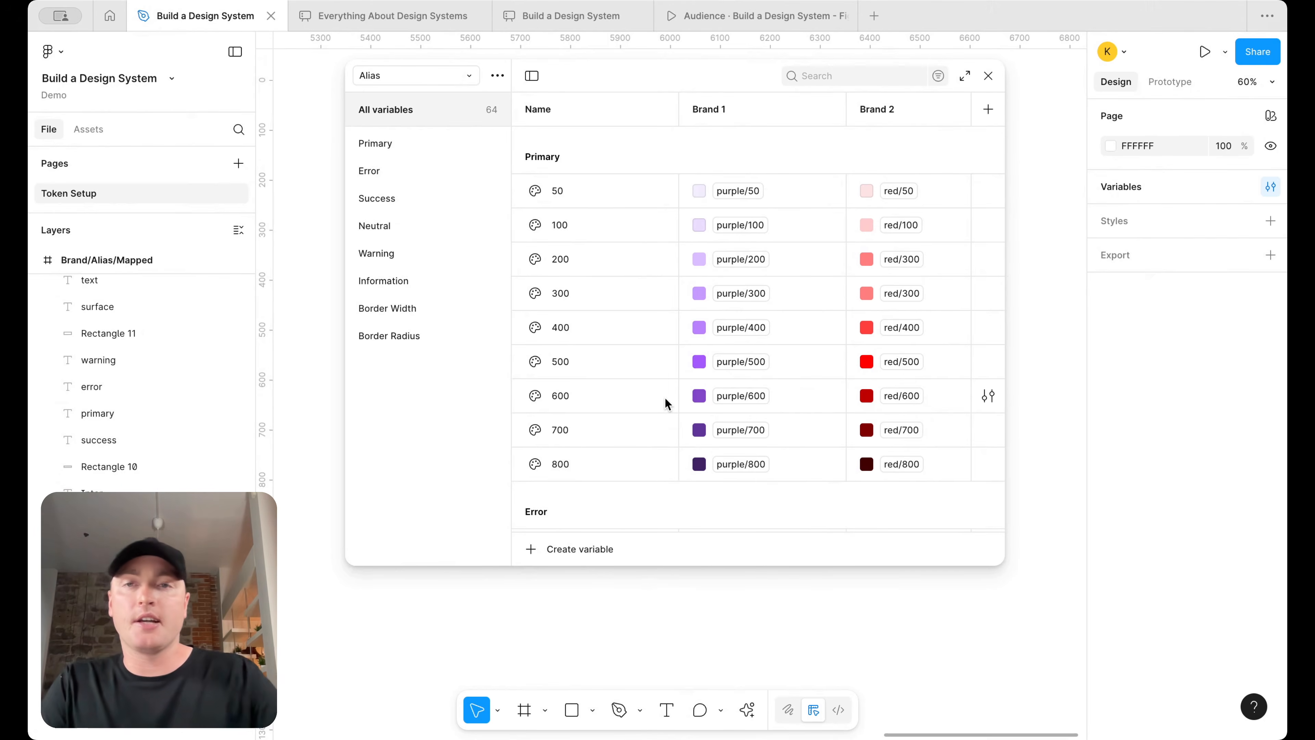
left_click(497, 75)
left_click(499, 161)
key("ctrl+a")
type("Mapped")
key("Return")
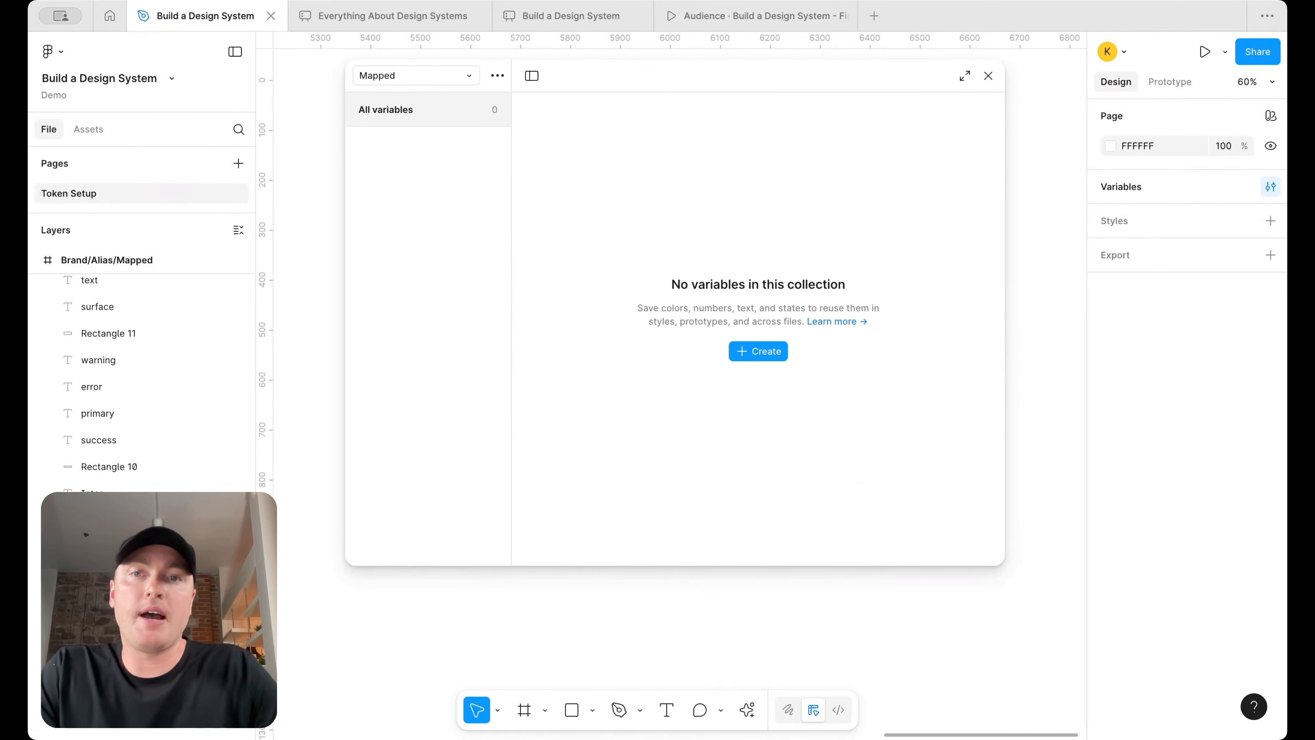
Create a colour variable named "Text/headings" in the Mapped collection
left_click(763, 352)
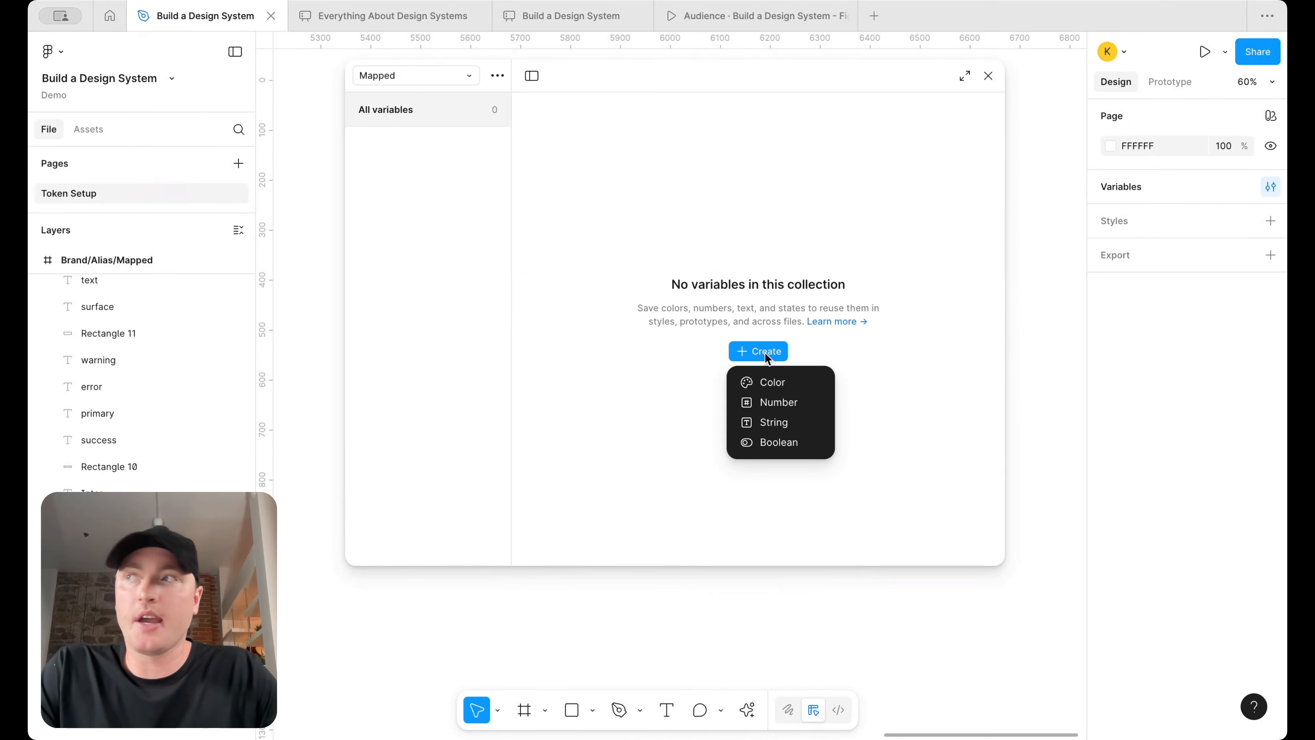
left_click(763, 382)
type("Text/headings")
key("Return")
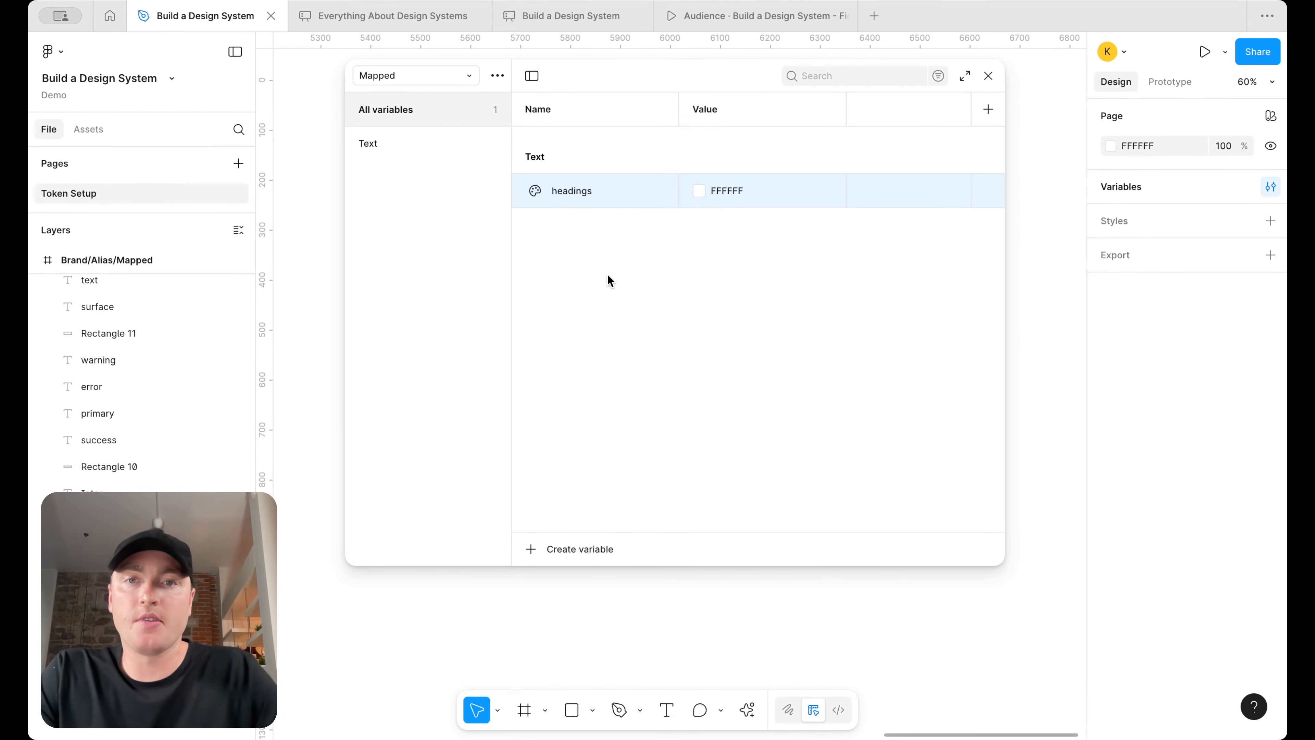
Alias the headings text variable to Neutral/800 from the Alias collection
right_click(734, 191)
left_click(770, 196)
type("neu")
scroll(725, 459, "down", 3)
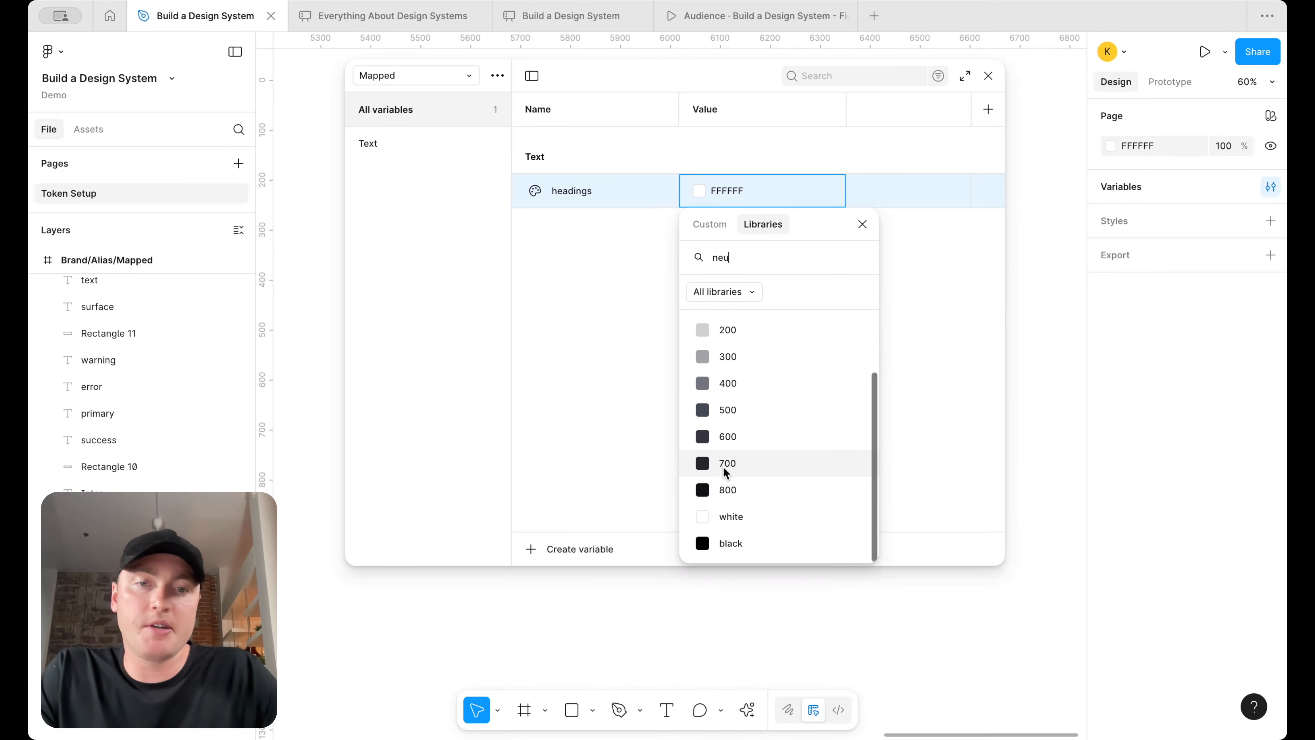
left_click(731, 487)
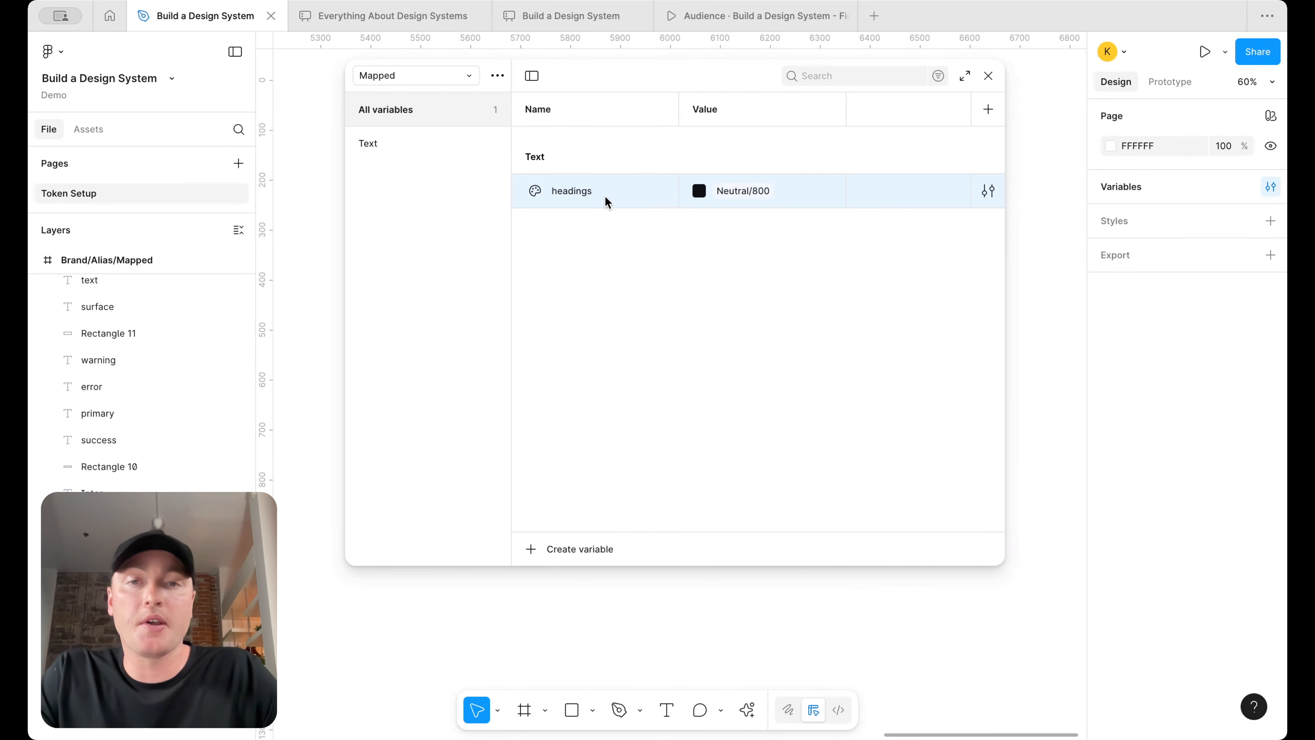
Duplicate the headings variable as "body" and alias it to Neutral/700
key("super+d")
type("body")
left_click(735, 230)
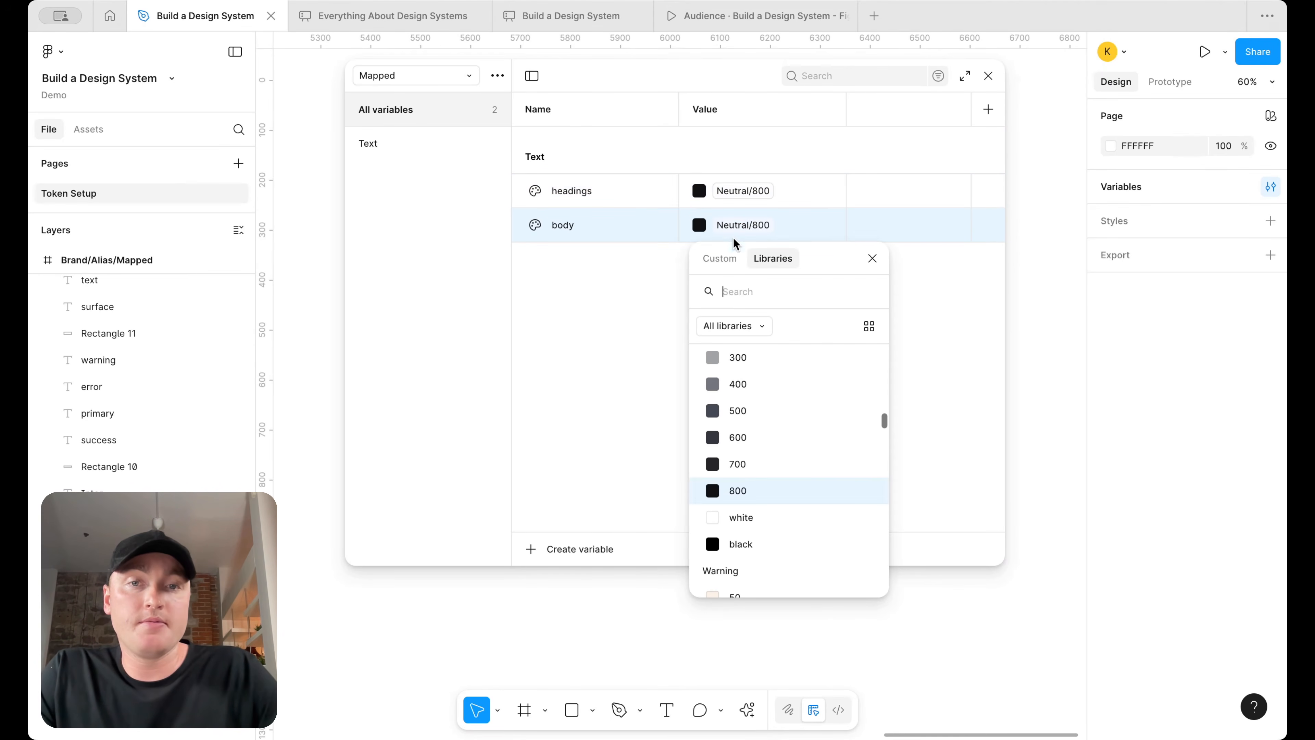
left_click(752, 465)
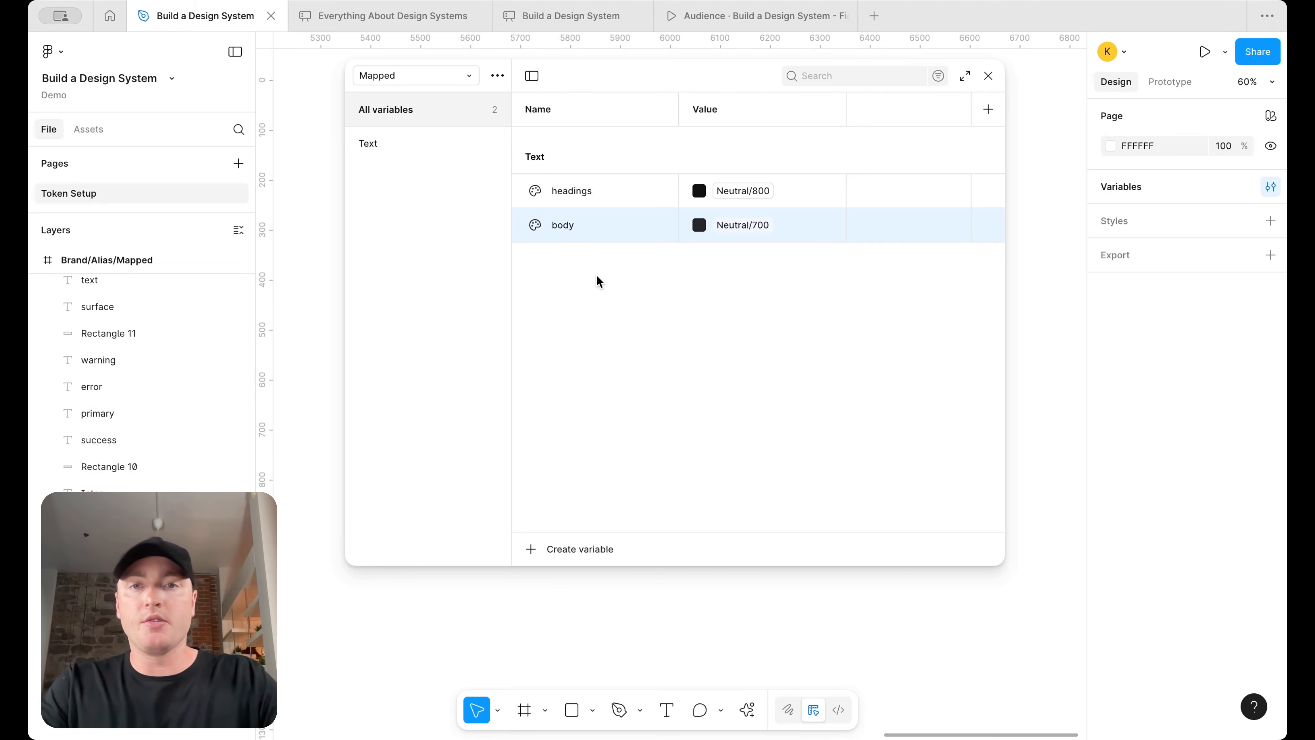
Duplicate the body text variable and name the copy "action"
key("ctrl+d")
type("action")
key("Return")
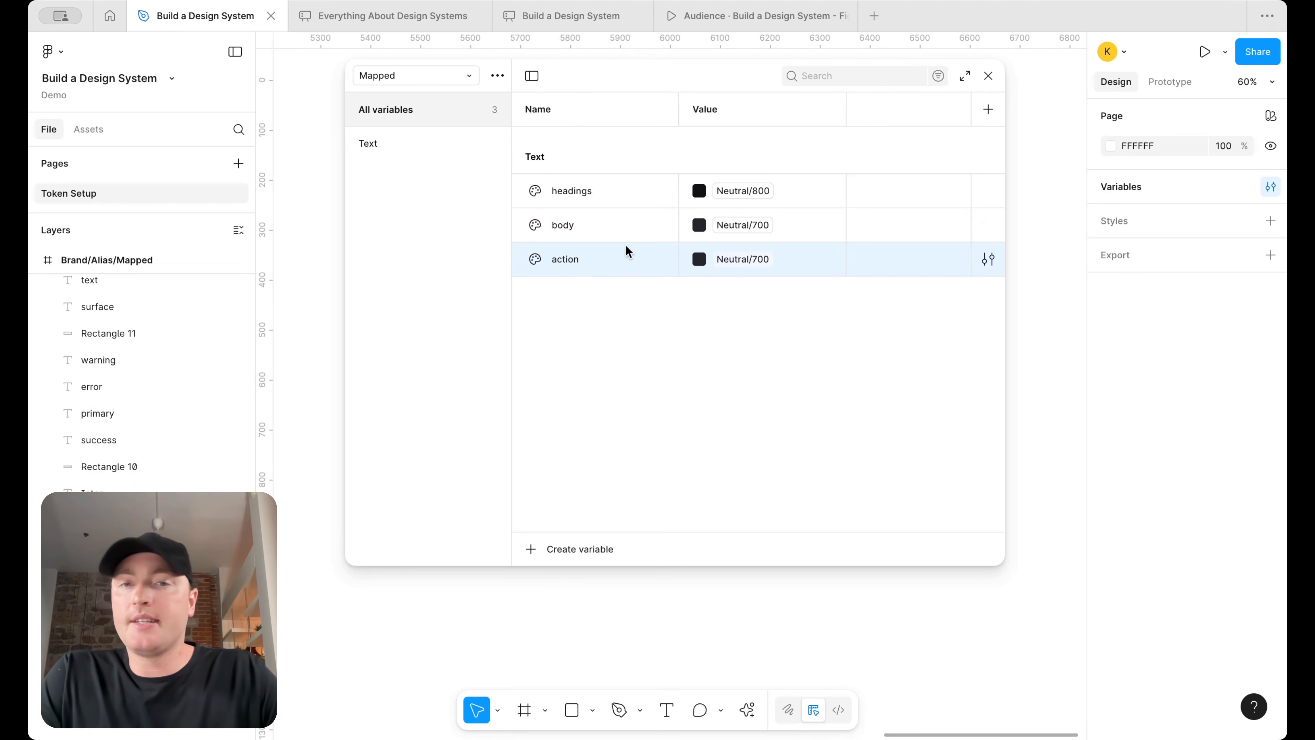
left_click(735, 260)
scroll(815, 521, "down", 10)
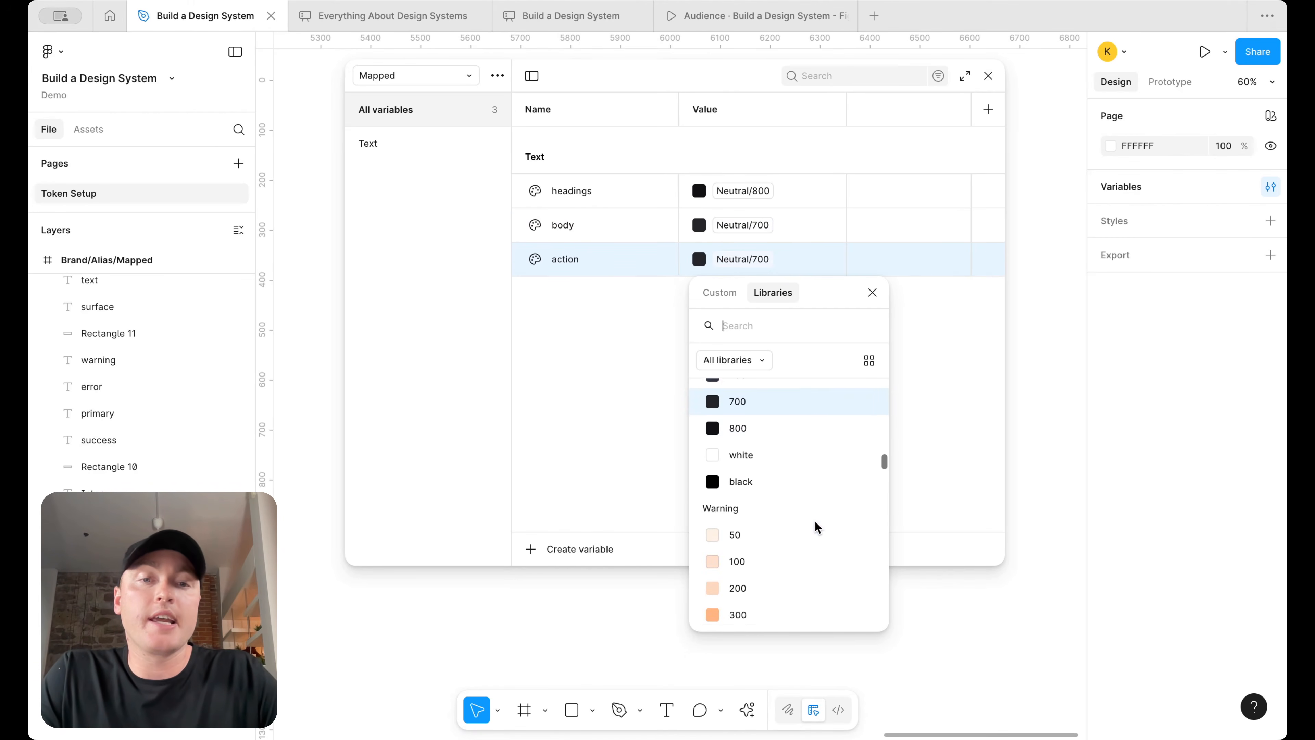
scroll(815, 521, "down", 8)
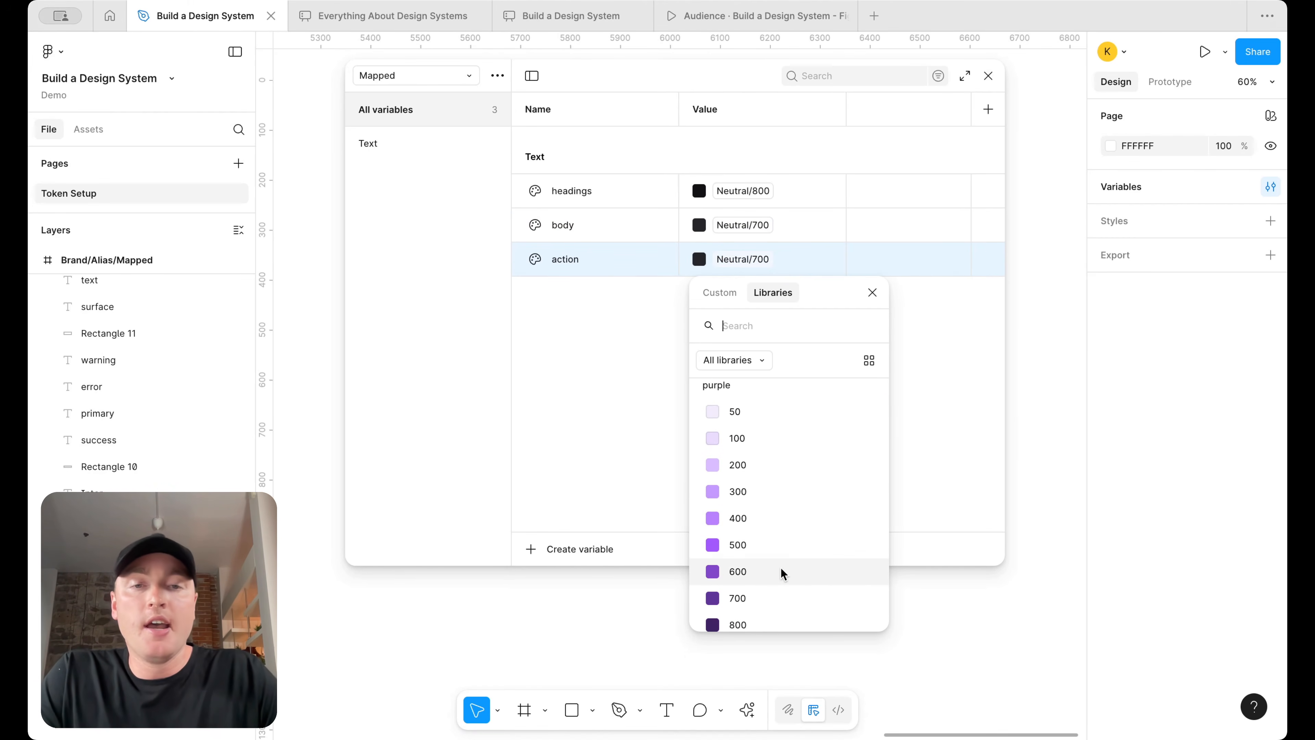
Rename the purple 500 colour variable in the Brand collection to "default"
left_click(404, 75)
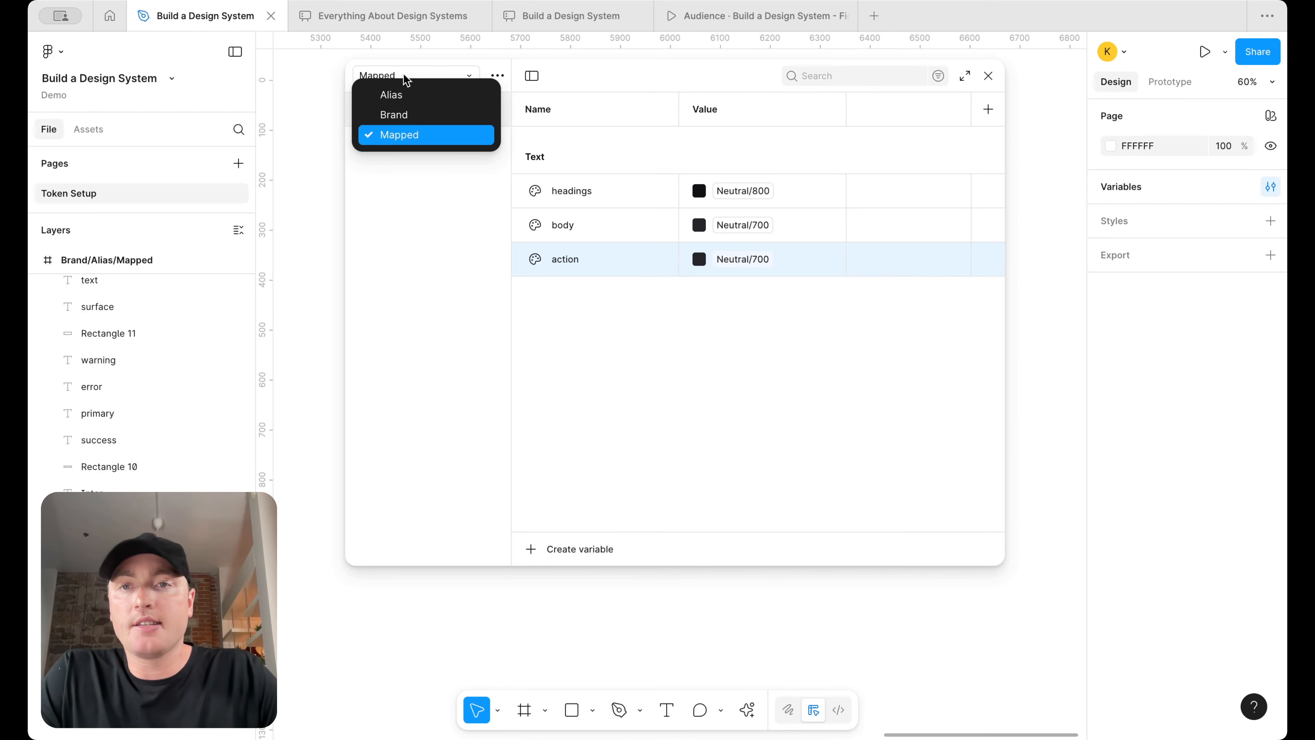
left_click(409, 115)
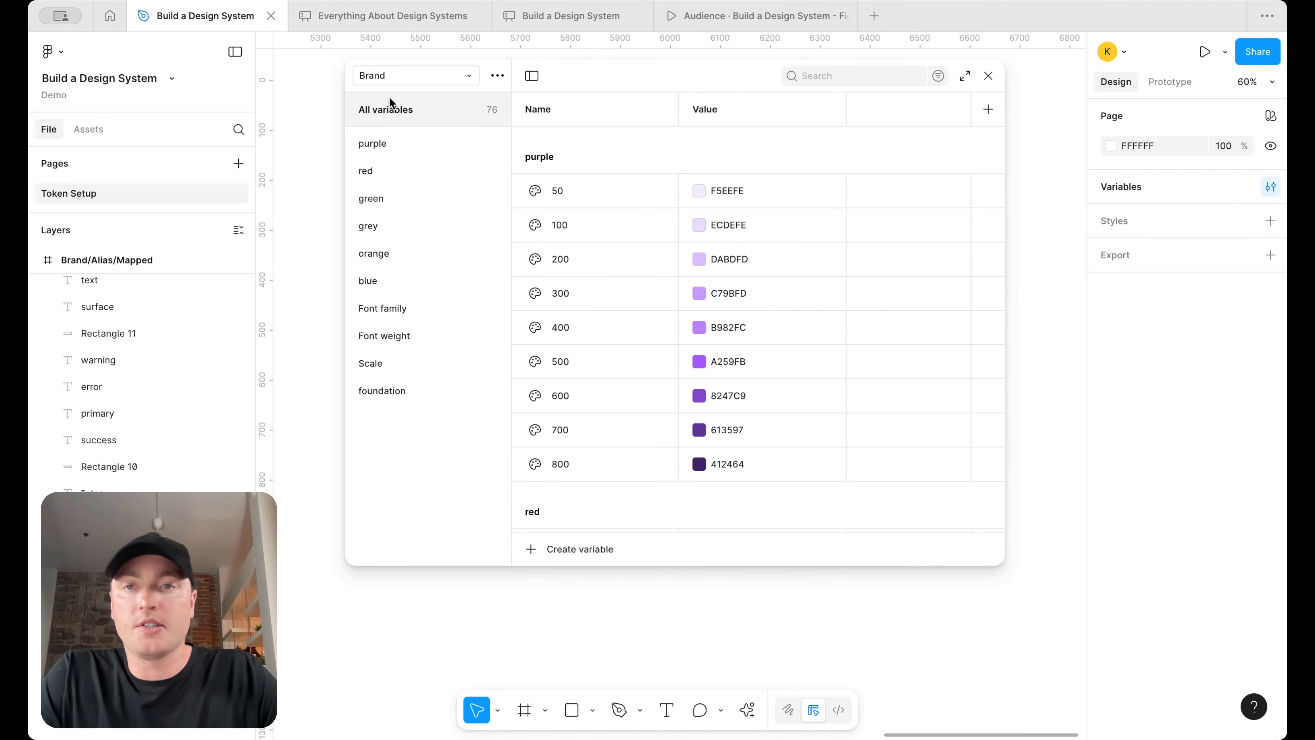
double_click(565, 358)
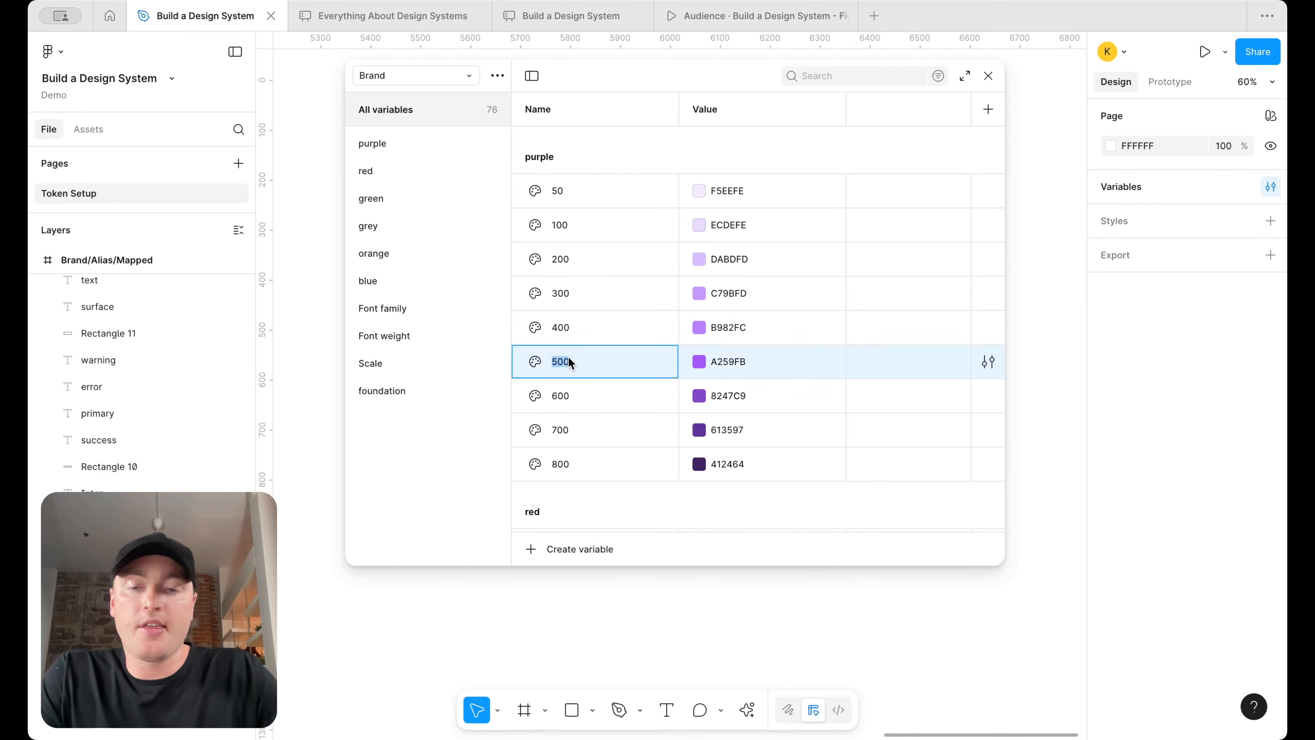
type("default")
key("Return")
Rename the Primary group's 500 variable in the Alias collection to "default"
left_click(443, 82)
left_click(445, 94)
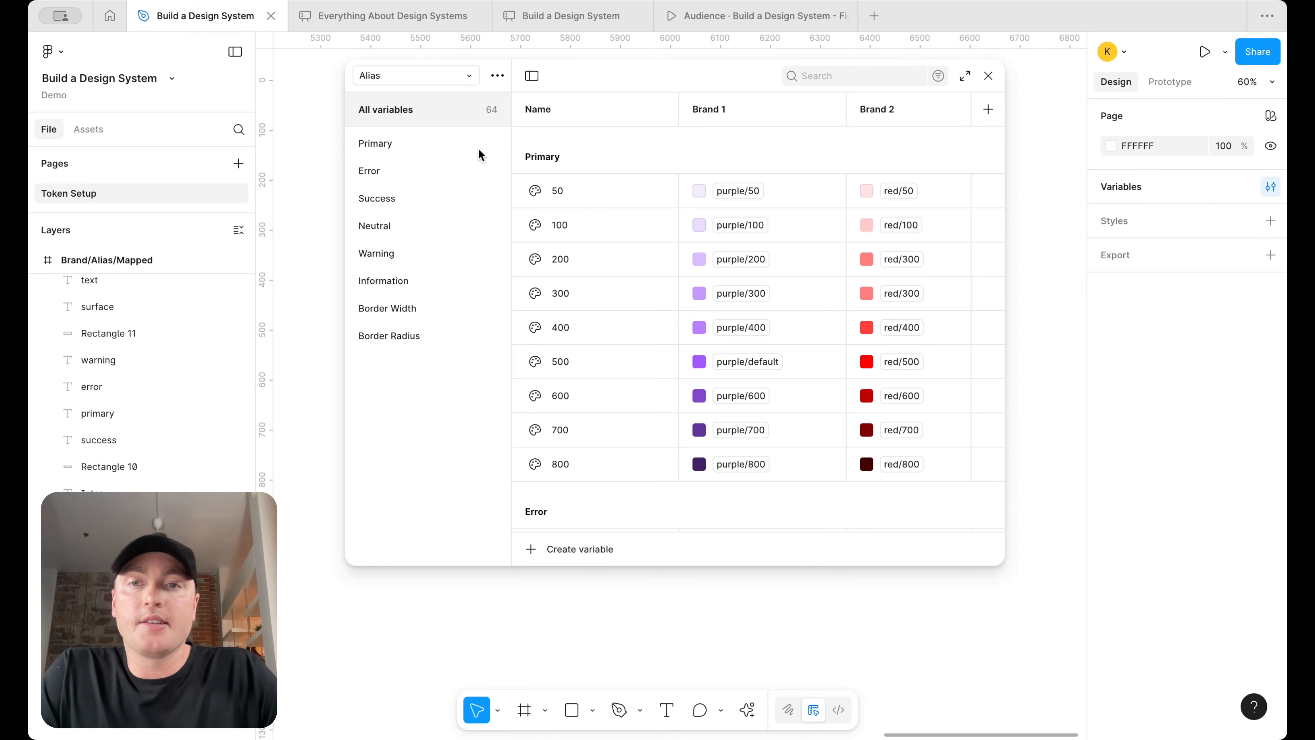
double_click(581, 361)
type("default")
key("Return")
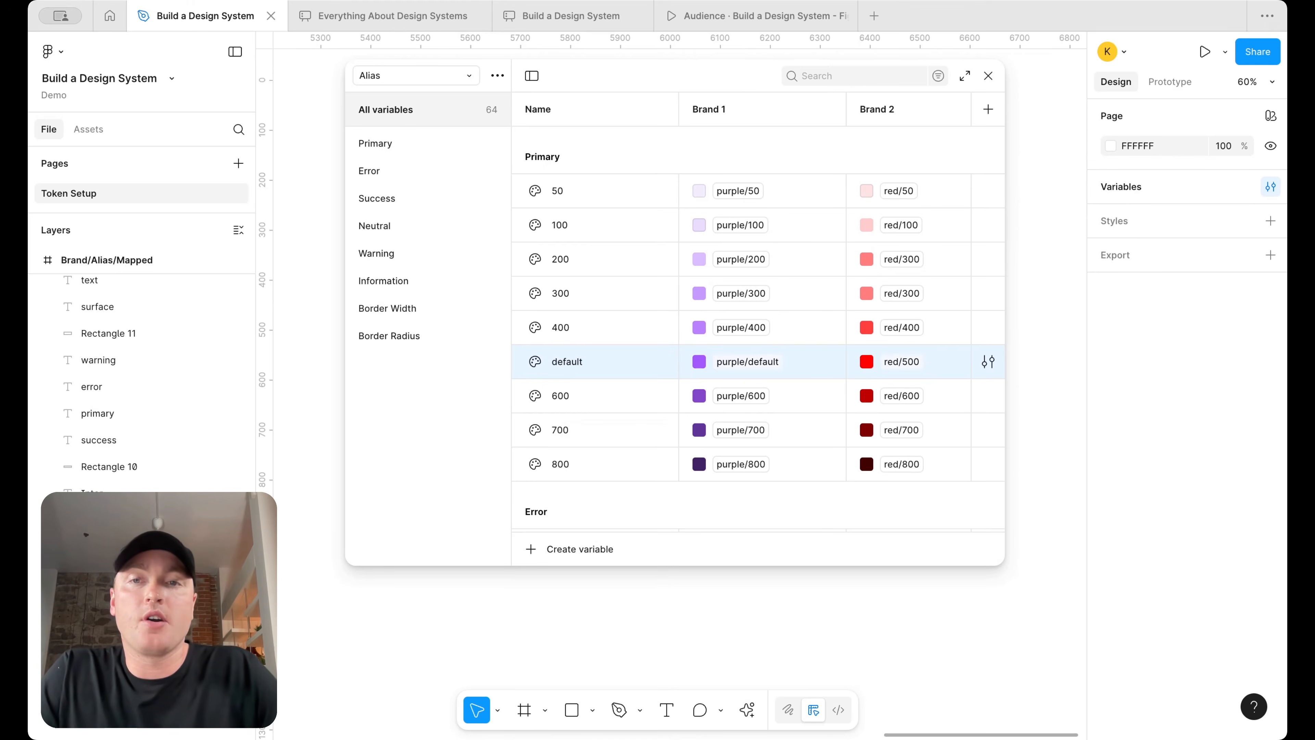
Rename the 500 variables in the Error and Success groups of the Alias collection to "default"
left_click(434, 179)
double_click(581, 313)
type("default")
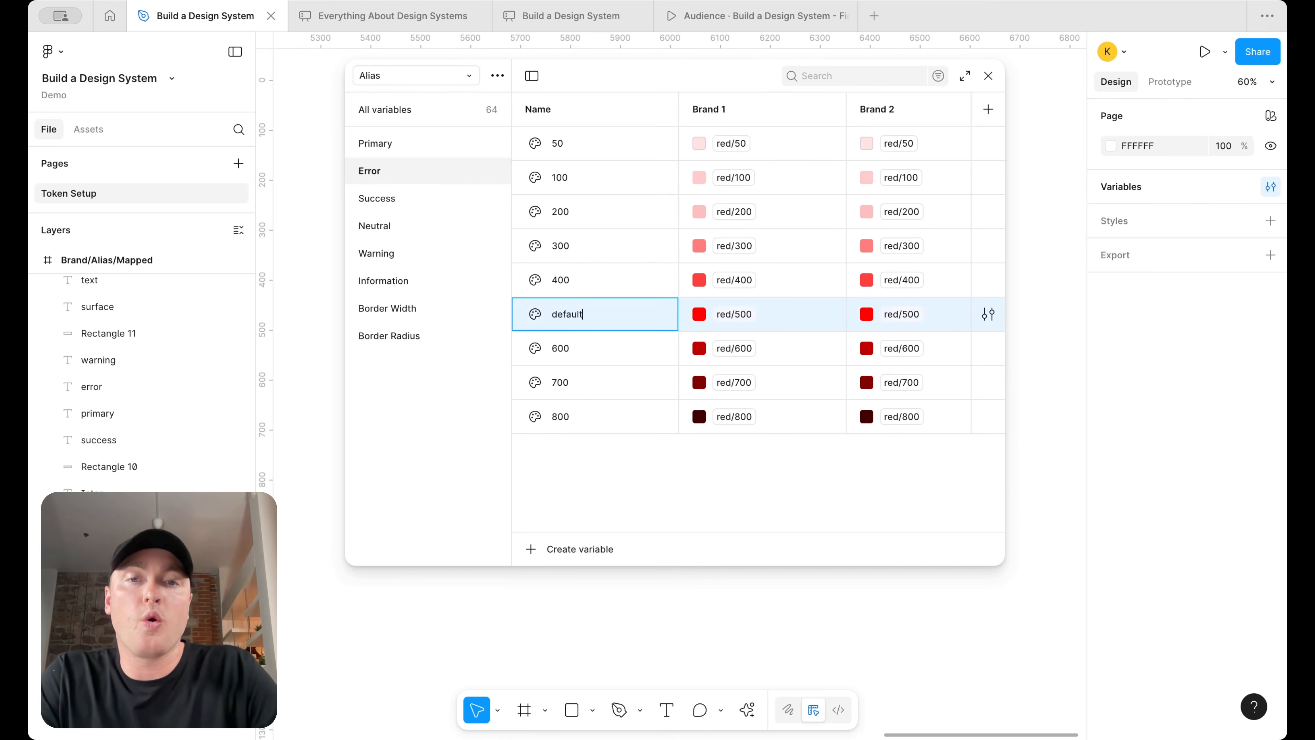
key("Return")
left_click(403, 202)
double_click(595, 314)
type("default")
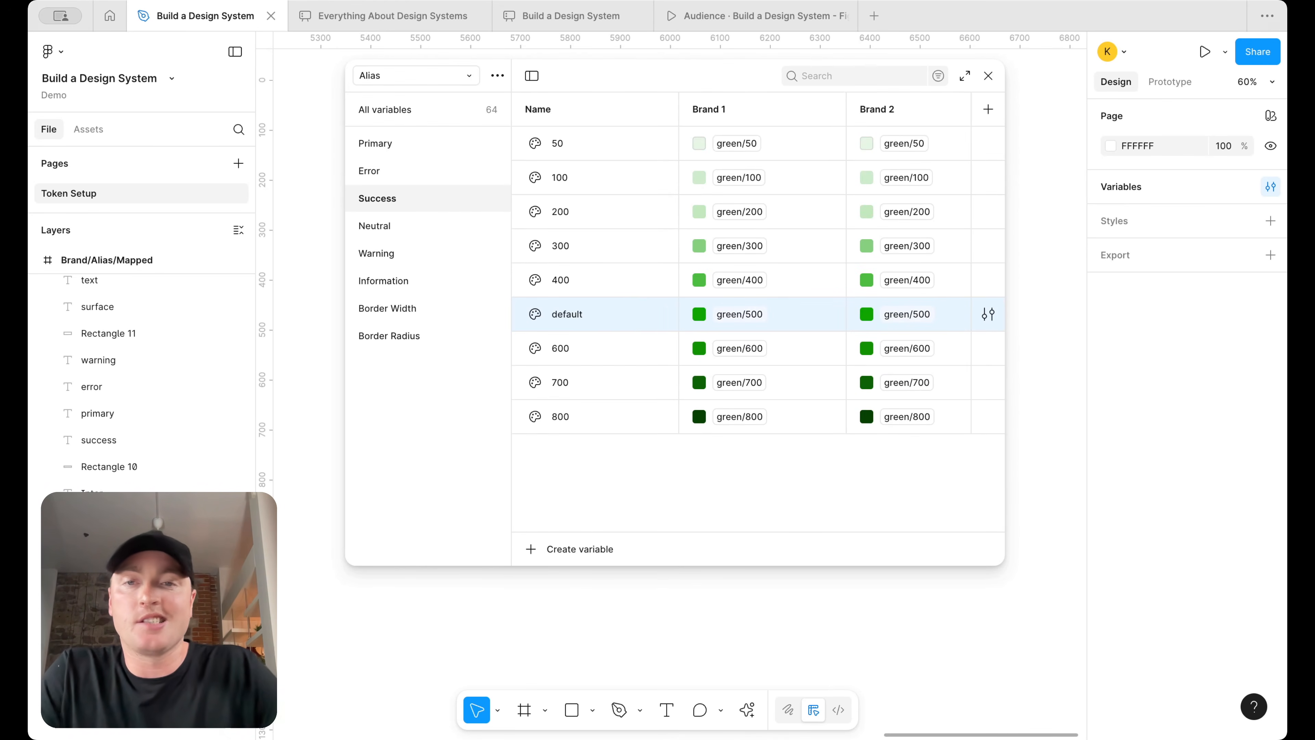
Rename the 500 variables in the Neutral and Warning groups of the Alias collection to "default"
left_click(411, 228)
double_click(569, 314)
type("default")
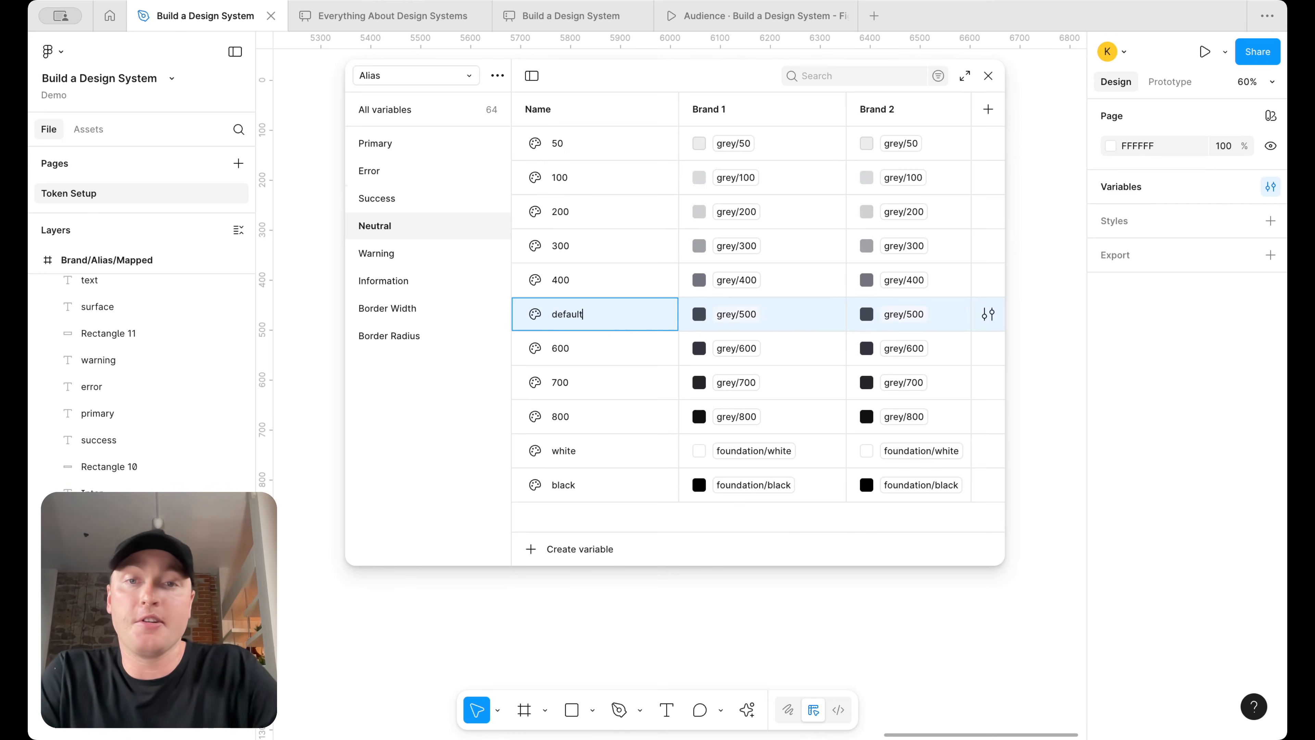
key("Return")
left_click(390, 254)
double_click(582, 309)
type("default")
key("Return")
Rename the Information group's 500 variable to "default" and return to the Mapped collection
left_click(430, 281)
double_click(580, 321)
type("default")
key("Return")
left_click(404, 74)
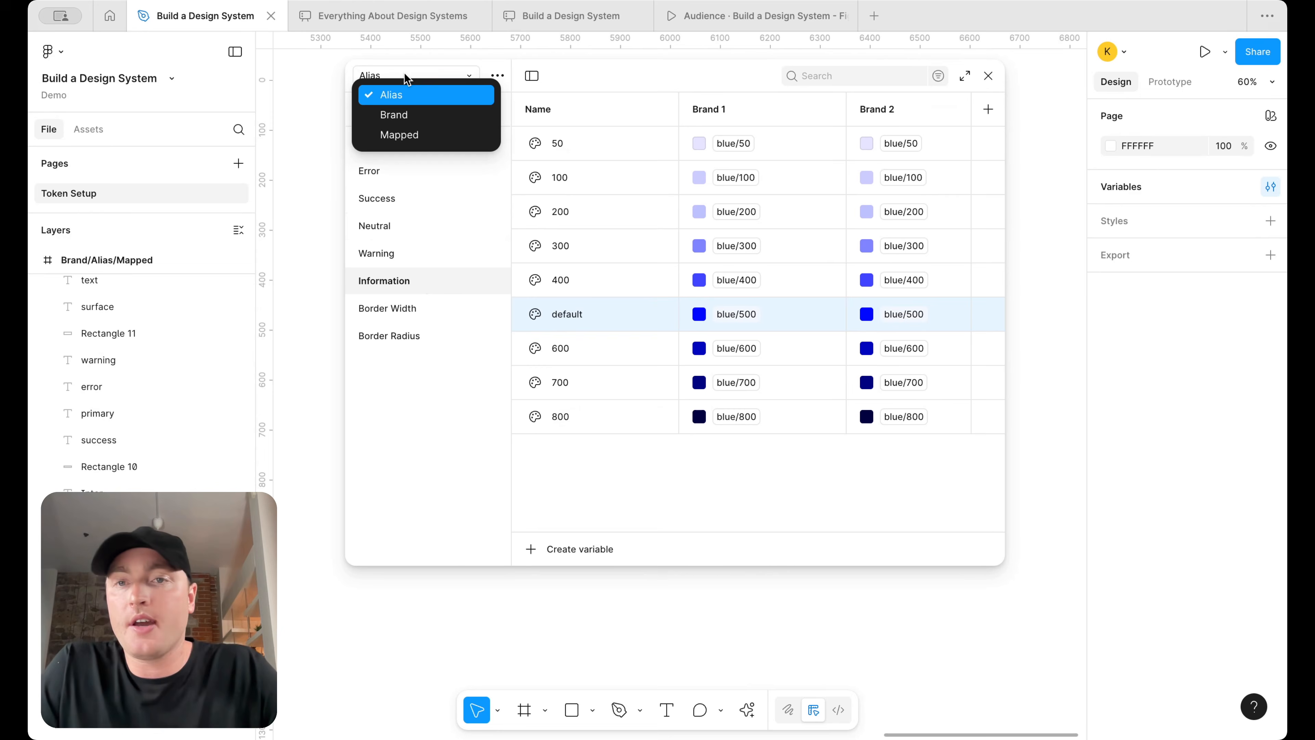
left_click(422, 136)
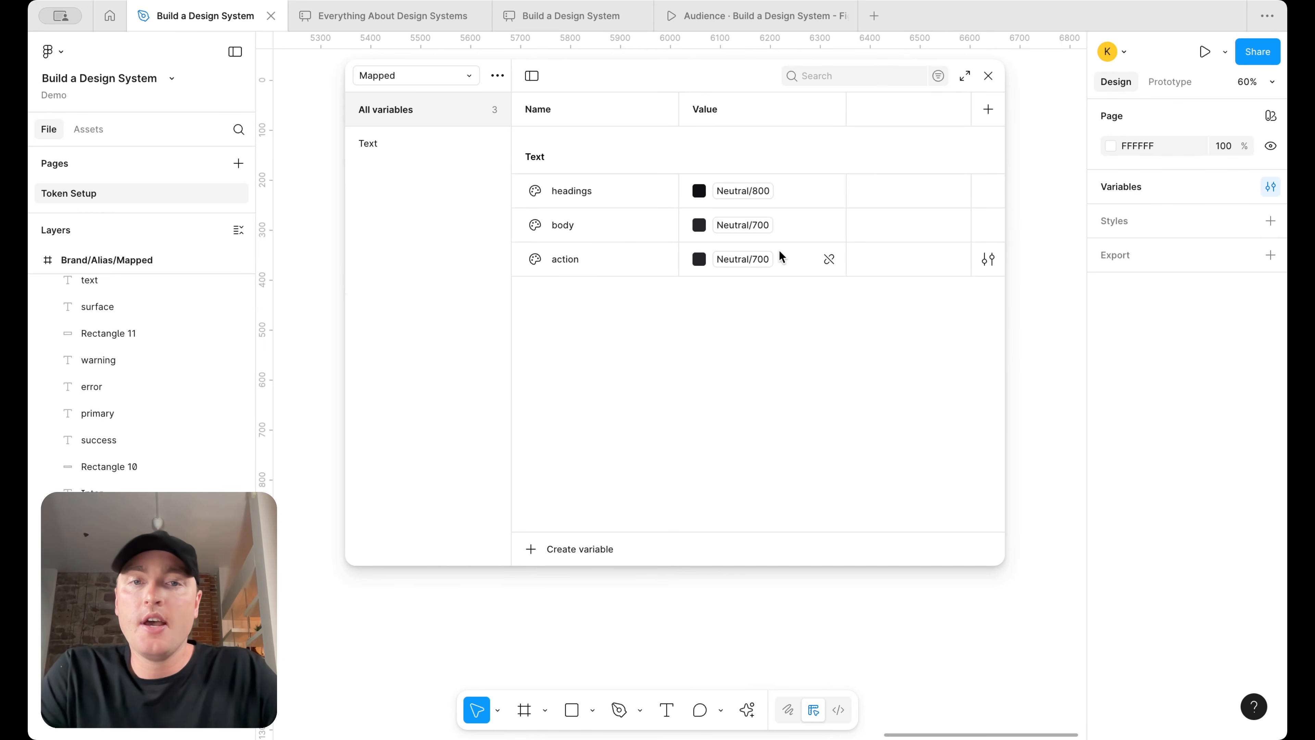
Alias the action text variable to purple/default from the Brand collection
left_click(761, 258)
scroll(783, 534, "down", 8)
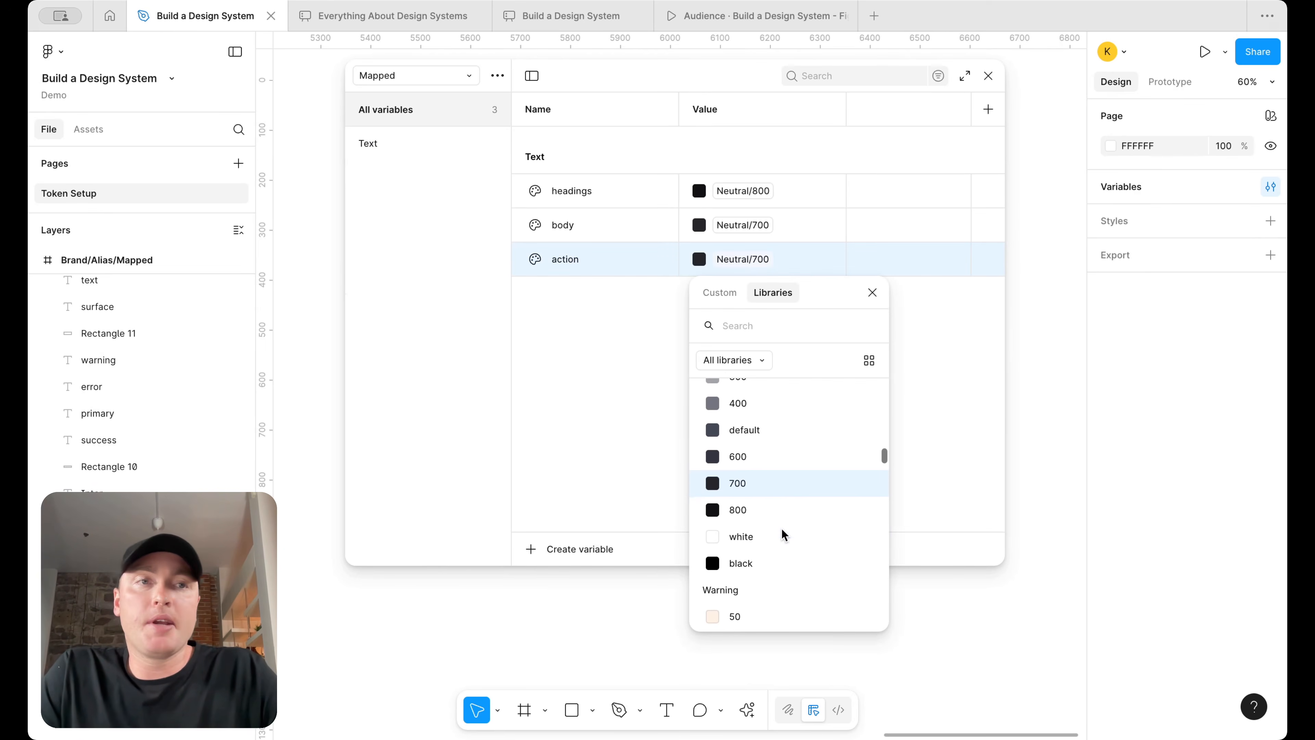
scroll(783, 534, "down", 10)
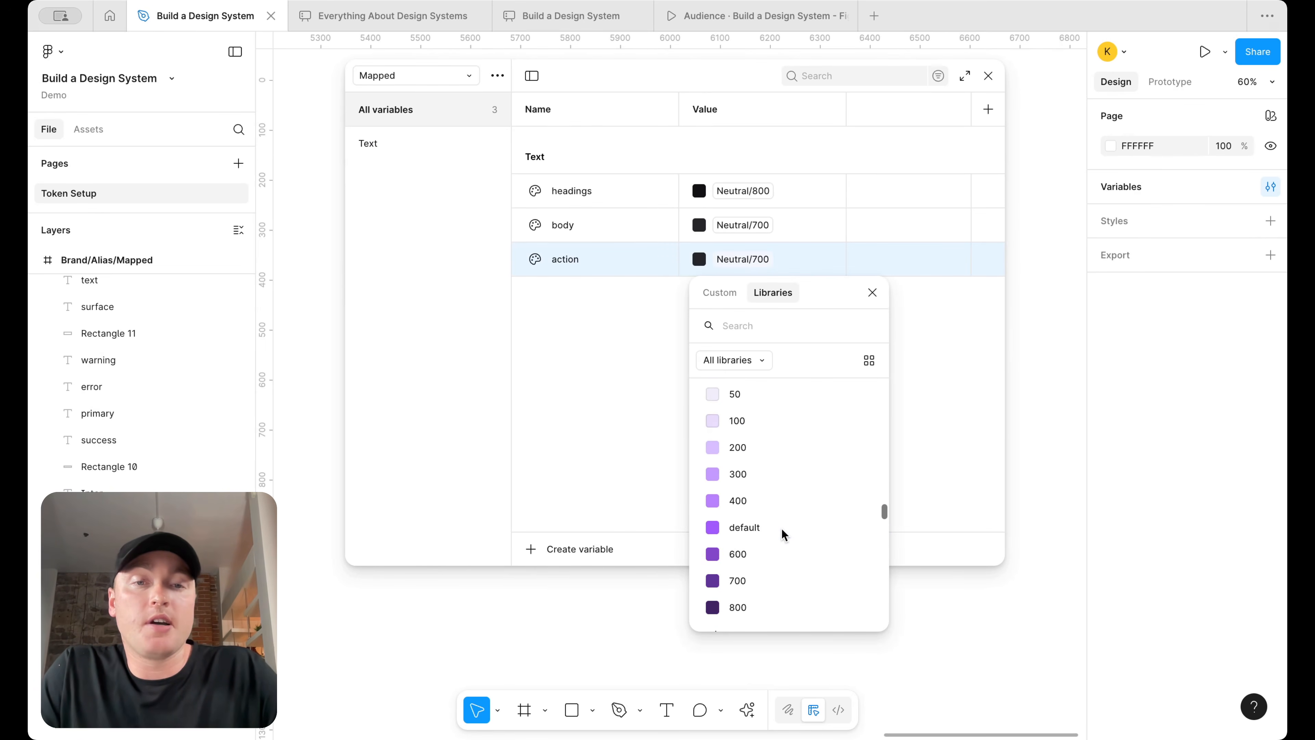
left_click(756, 528)
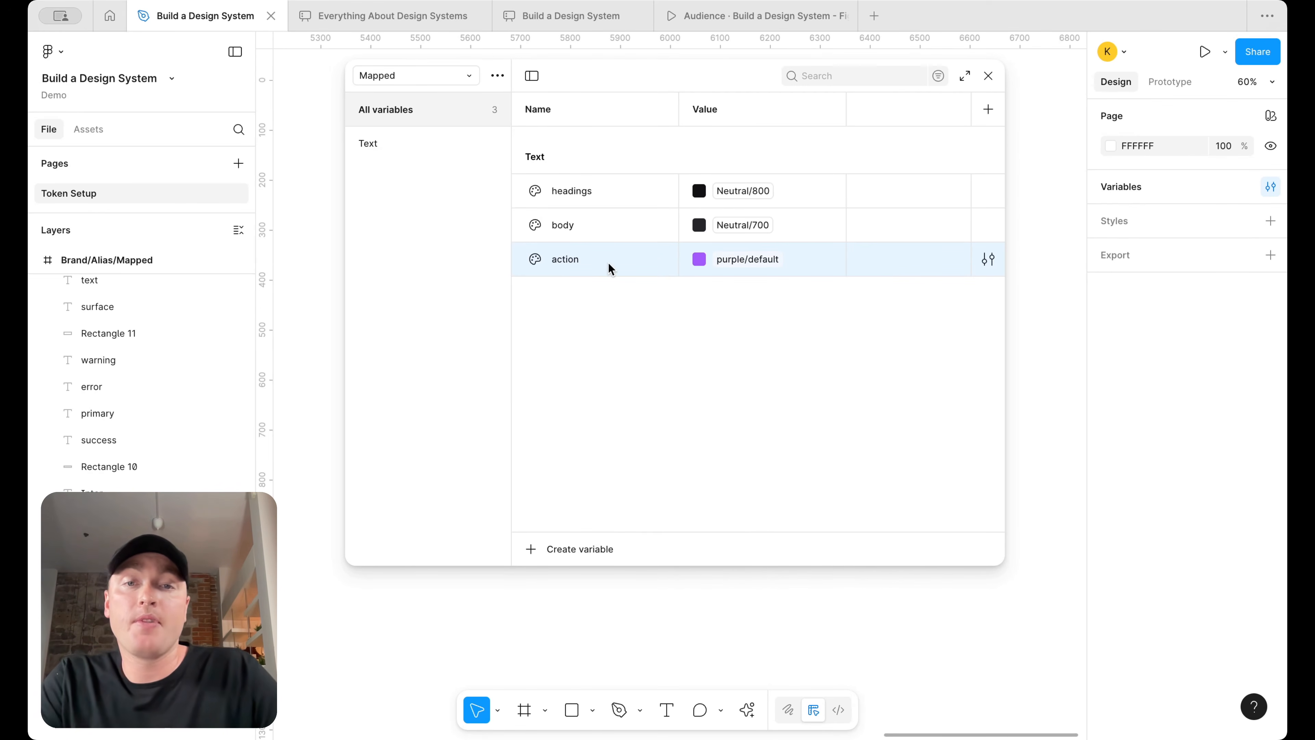
Alias the action text variable to Primary/default from the Alias collection
left_click(731, 262)
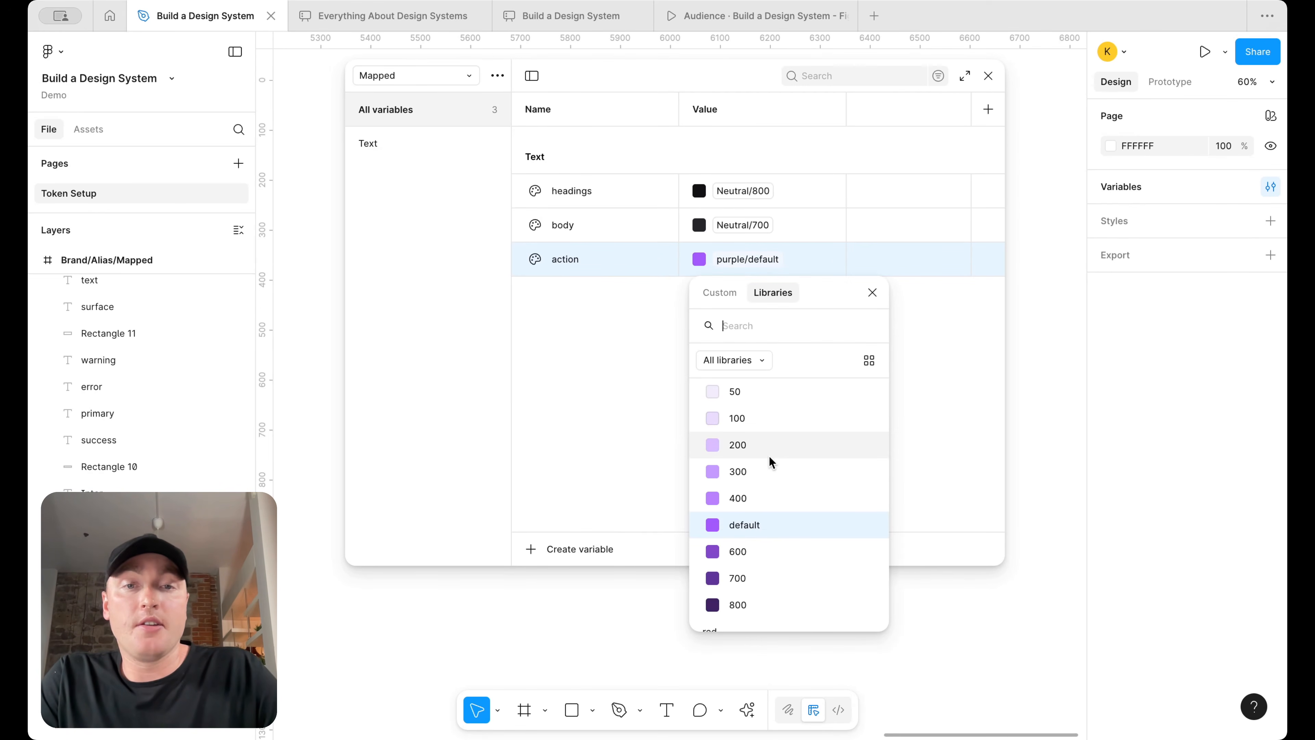
type("prim")
left_click(772, 555)
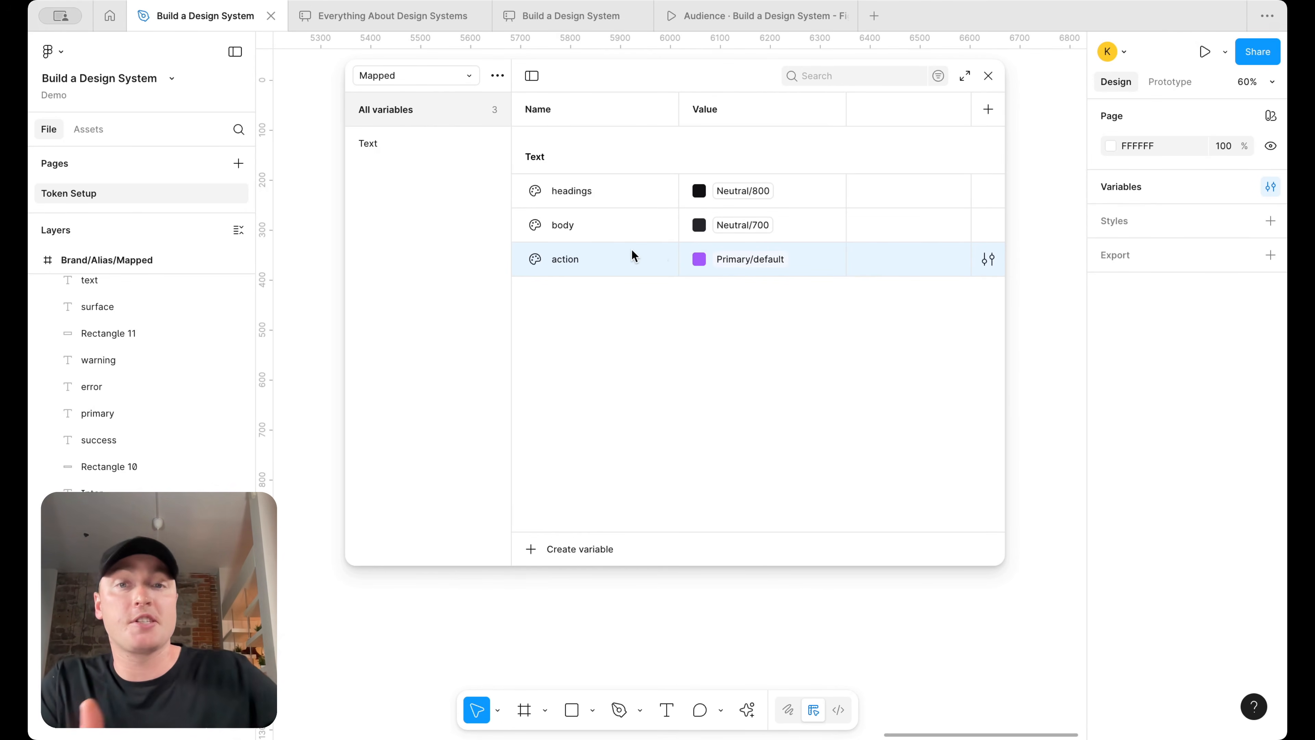
Duplicate the action text variable as "action-hover" and alias it to Primary/600
key("ctrl+d")
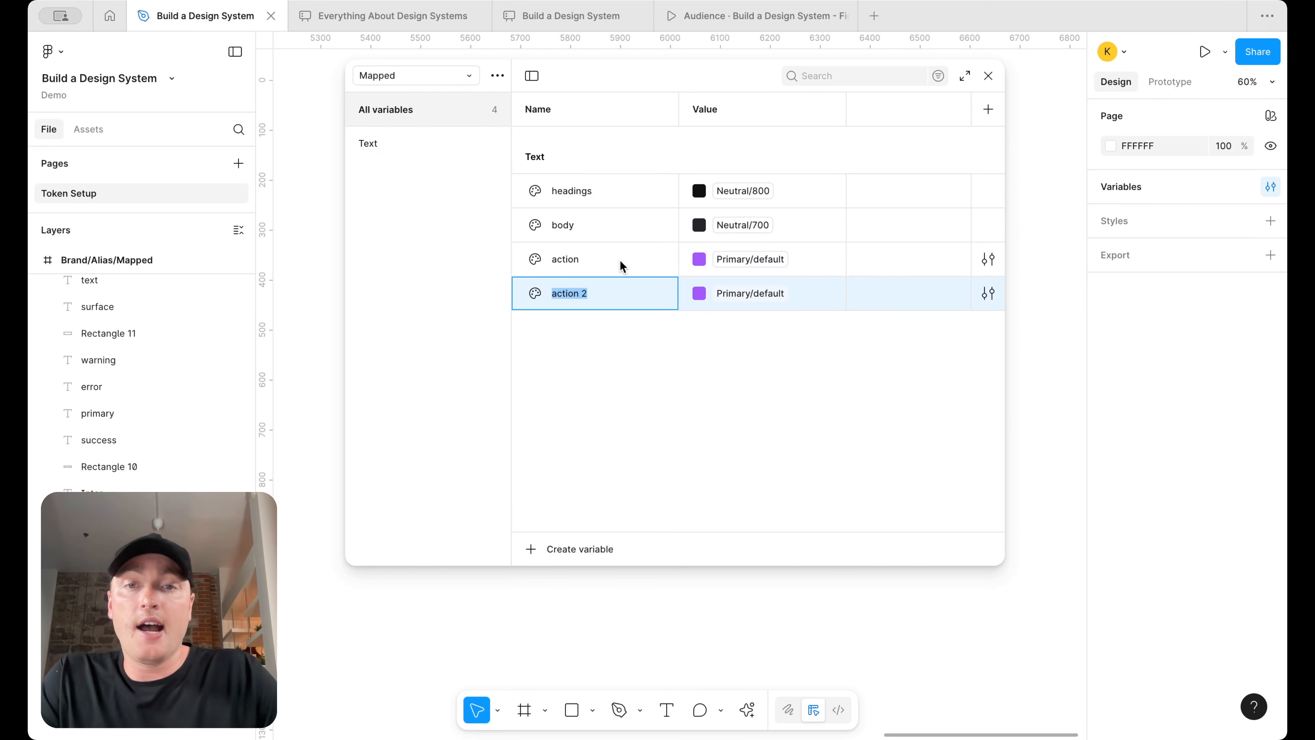
key("Right")
key("BackSpace")
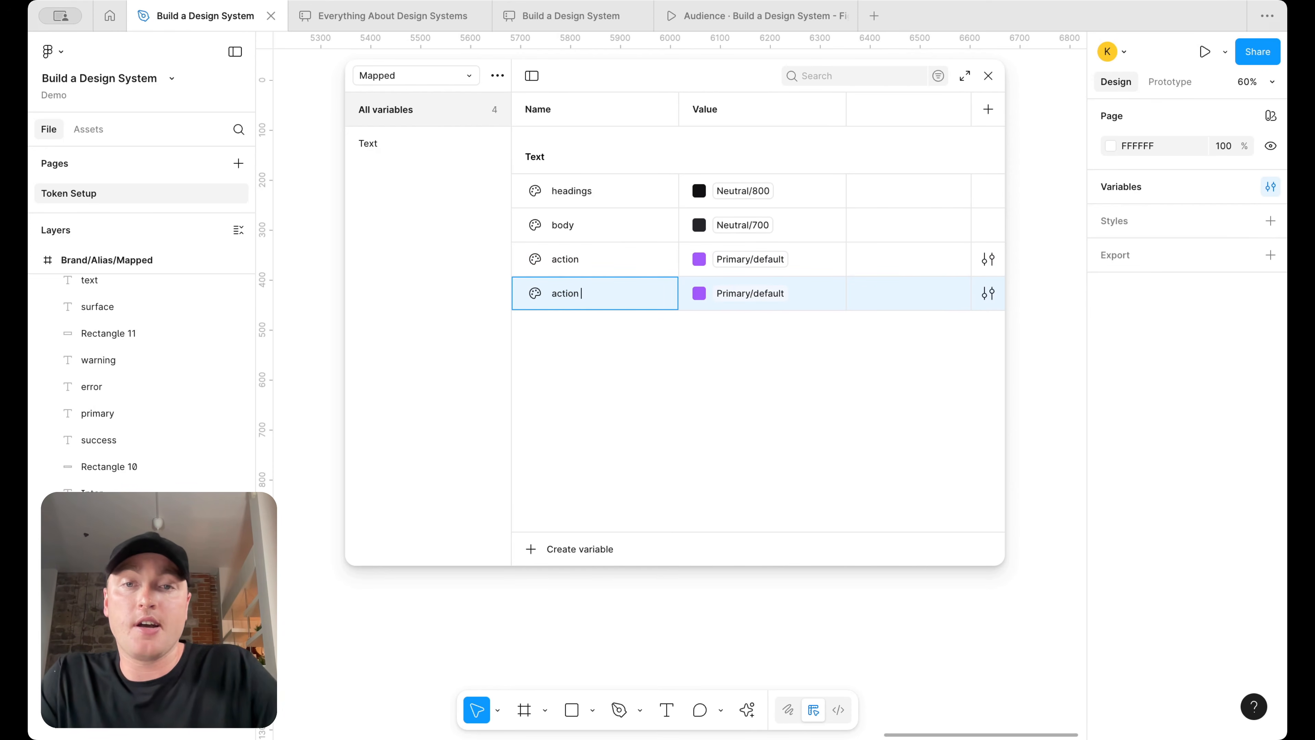
type("hover")
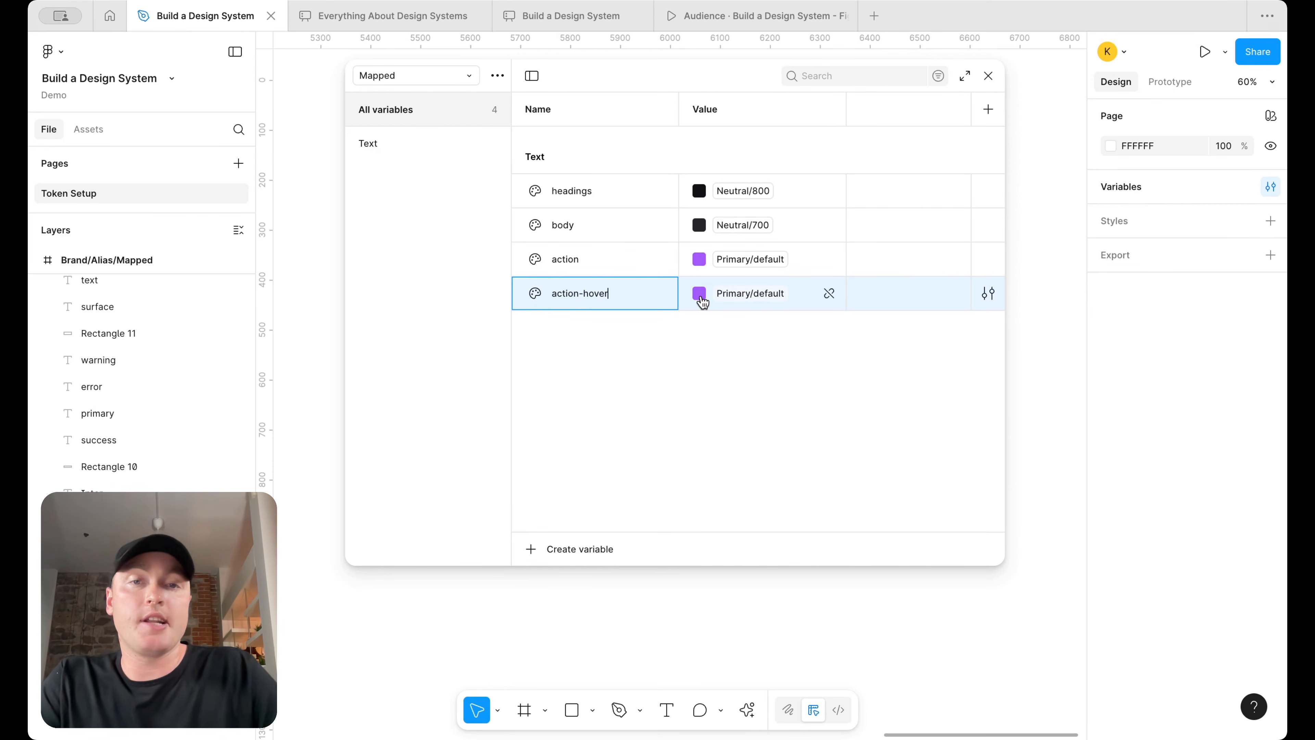
left_click(739, 294)
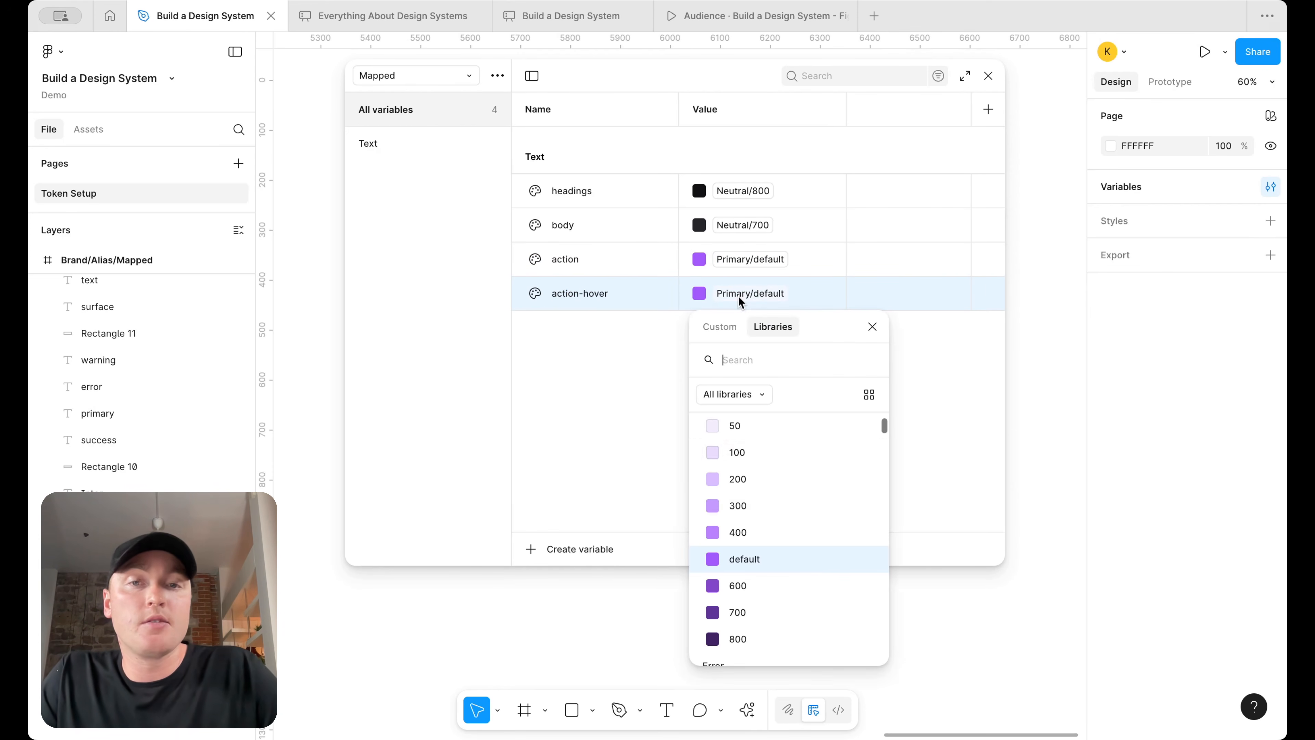
left_click(769, 586)
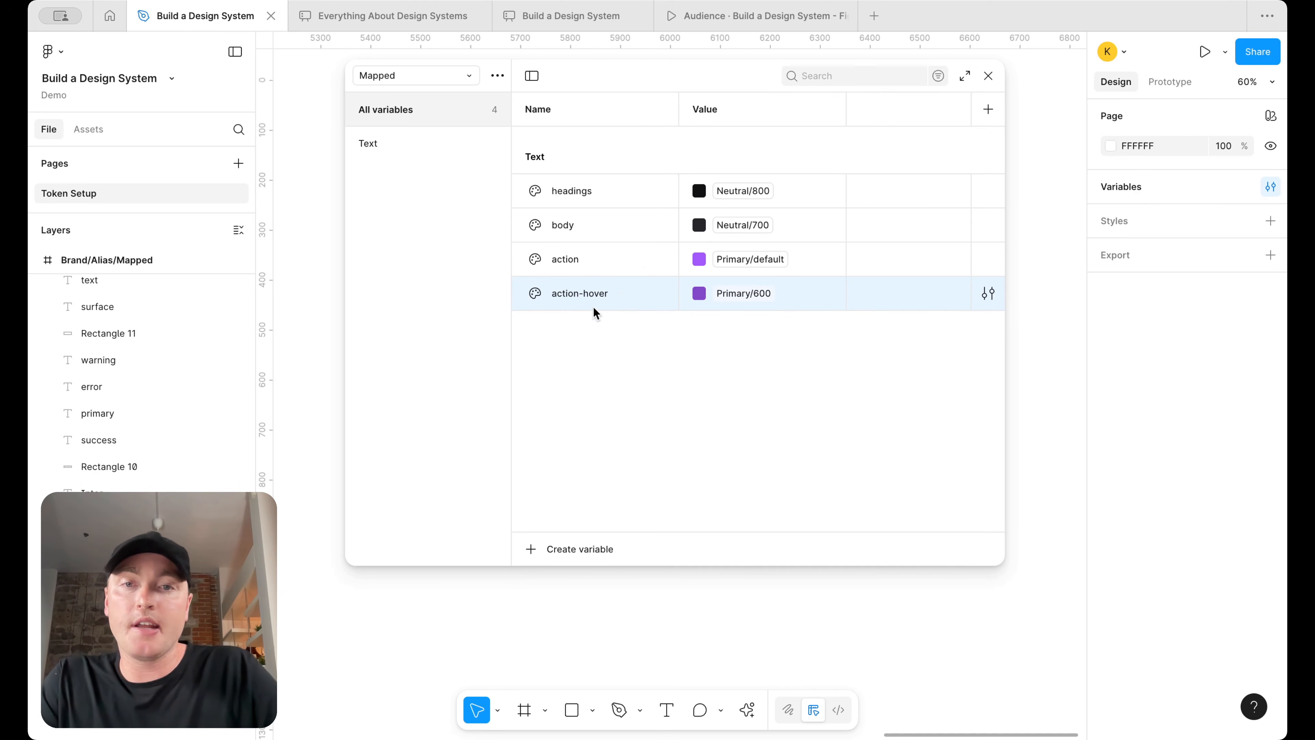
Duplicate the action-hover variable as "disabled" and alias it to Neutral/400
key("super+d")
type("disabled")
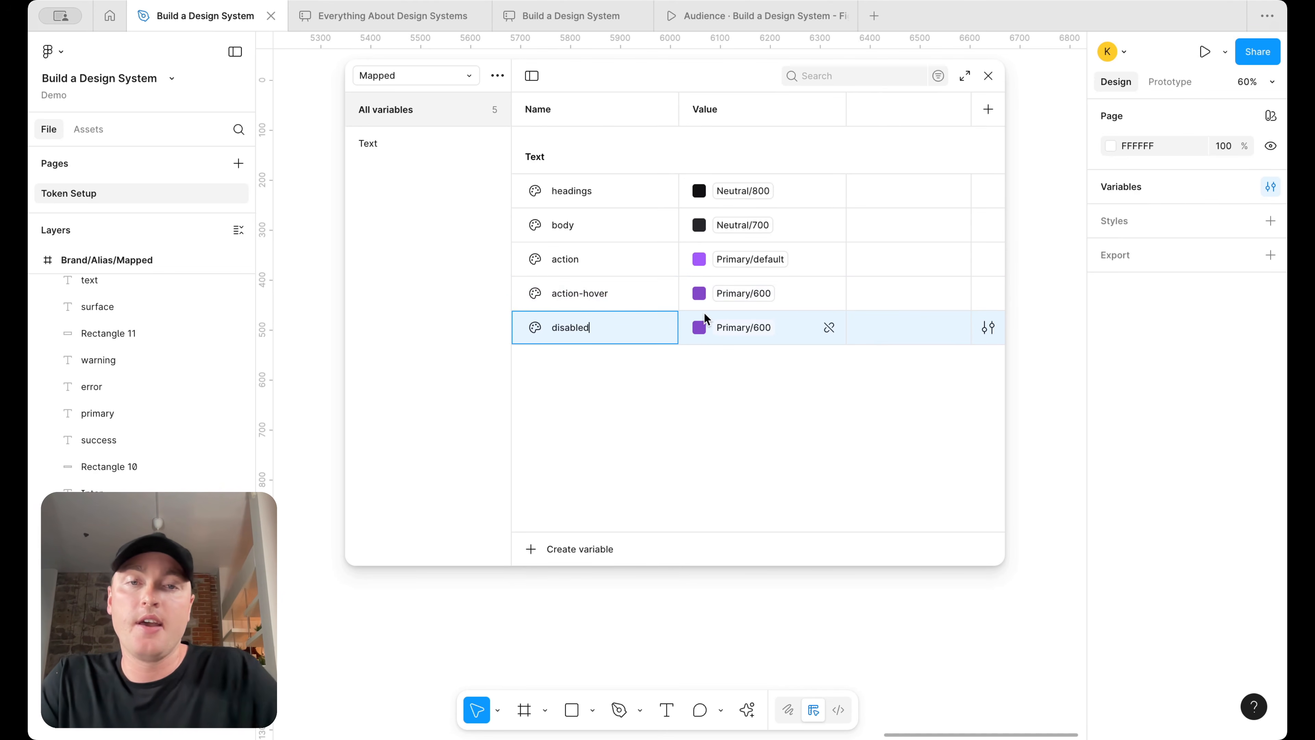
left_click(730, 330)
scroll(770, 549, "down", 10)
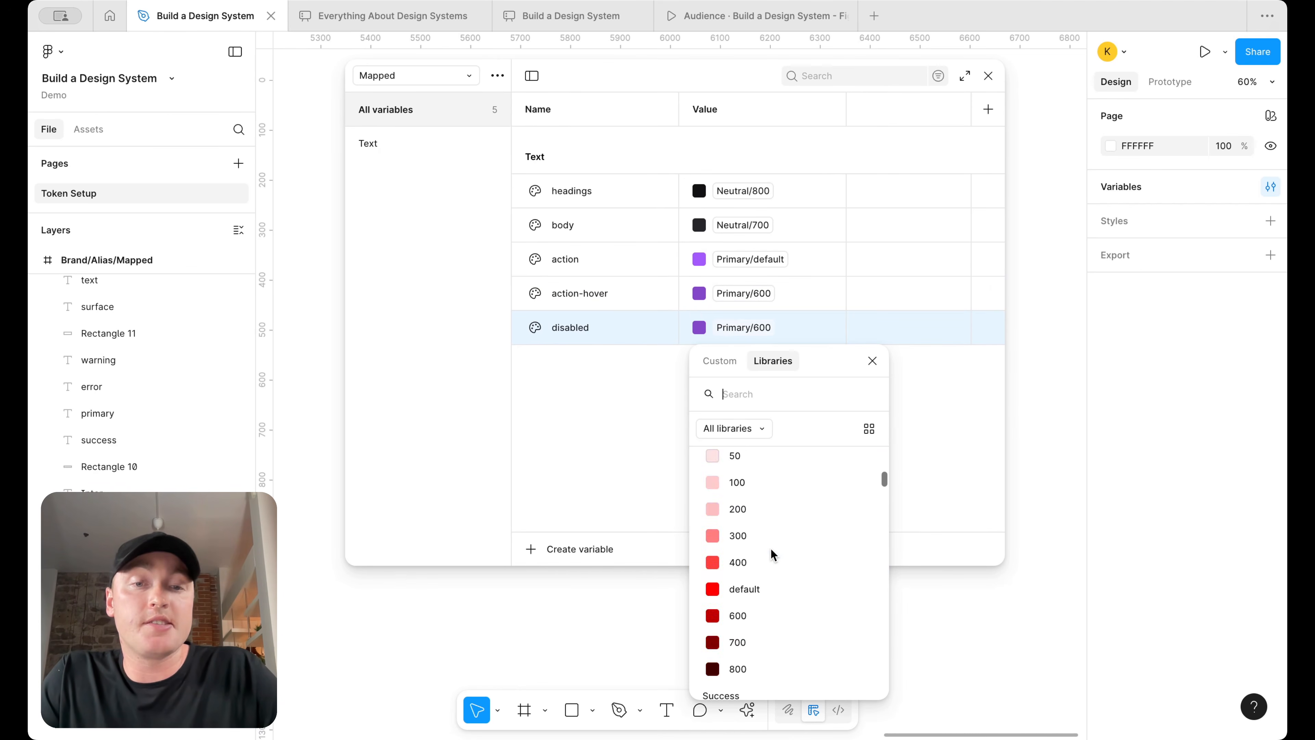
scroll(770, 549, "down", 3)
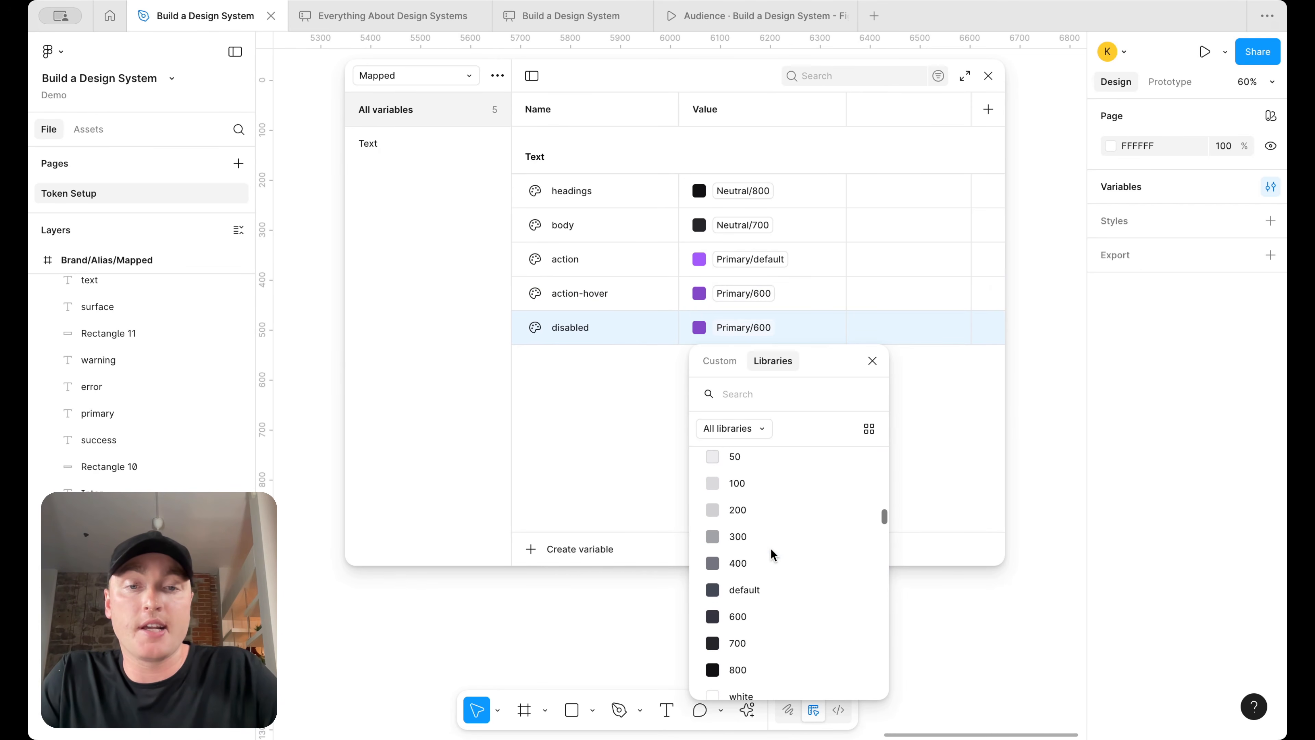
left_click(756, 569)
Duplicate the disabled variable as "information" and alias it to Information/default
key("ctrl+d")
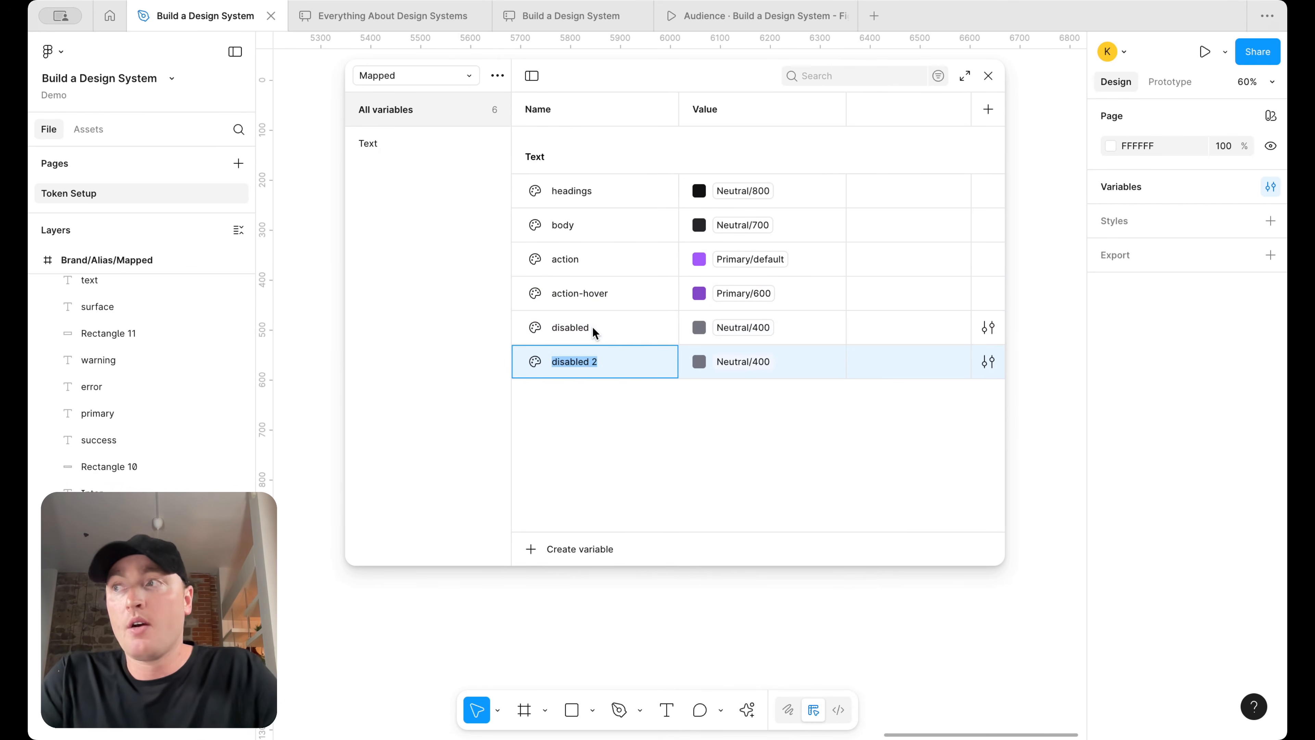
type("information")
left_click(722, 363)
scroll(749, 572, "down", 10)
left_click(756, 582)
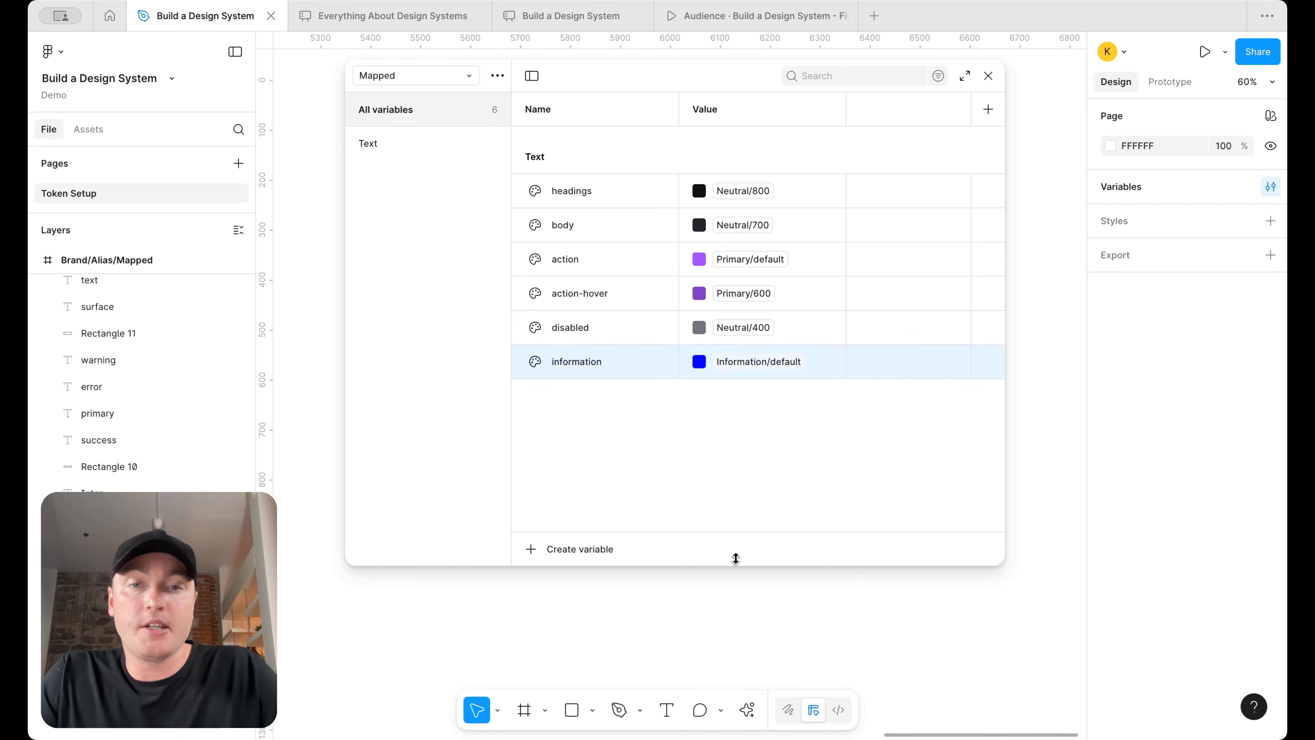
Duplicate the information variable as "warning" and alias it to Warning/default
key("shift+Return")
type("warning")
left_click(764, 399)
scroll(761, 554, "down", 15)
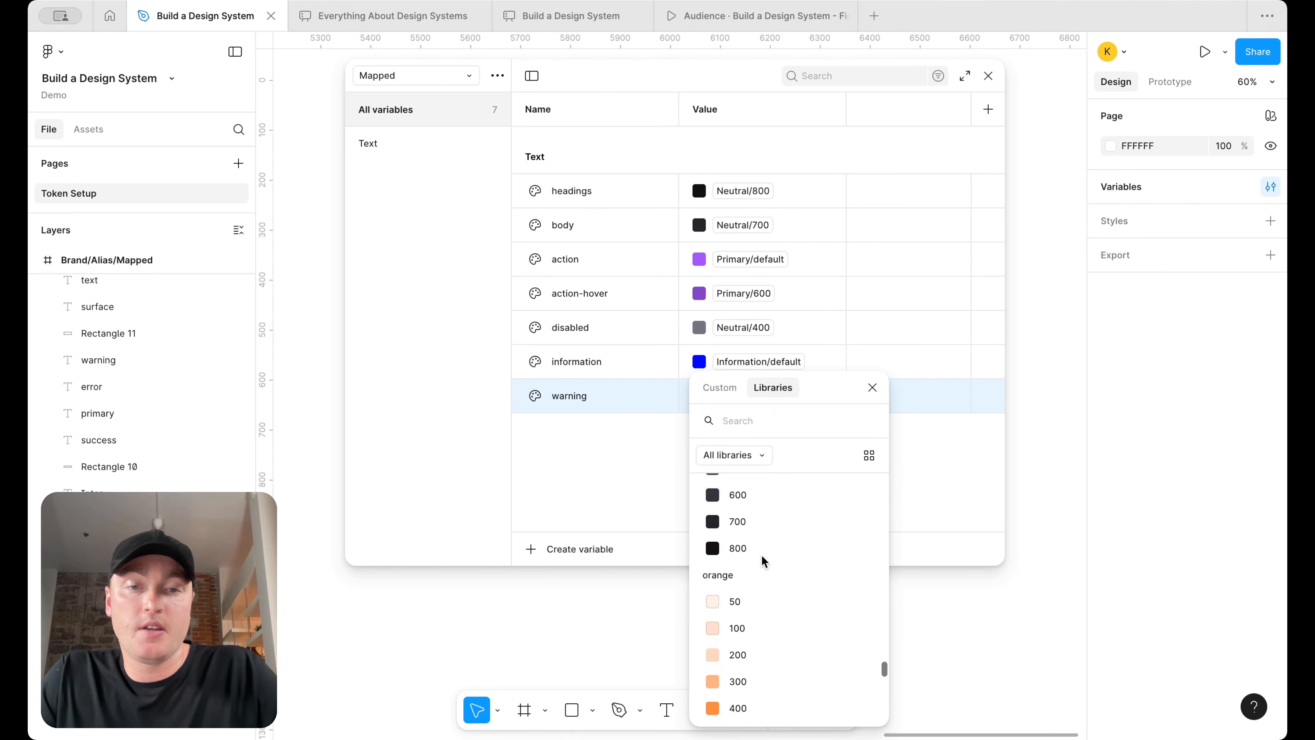
scroll(760, 587, "down", 3)
scroll(756, 609, "up", 3)
type("warn")
scroll(756, 643, "down", 1)
left_click(756, 634)
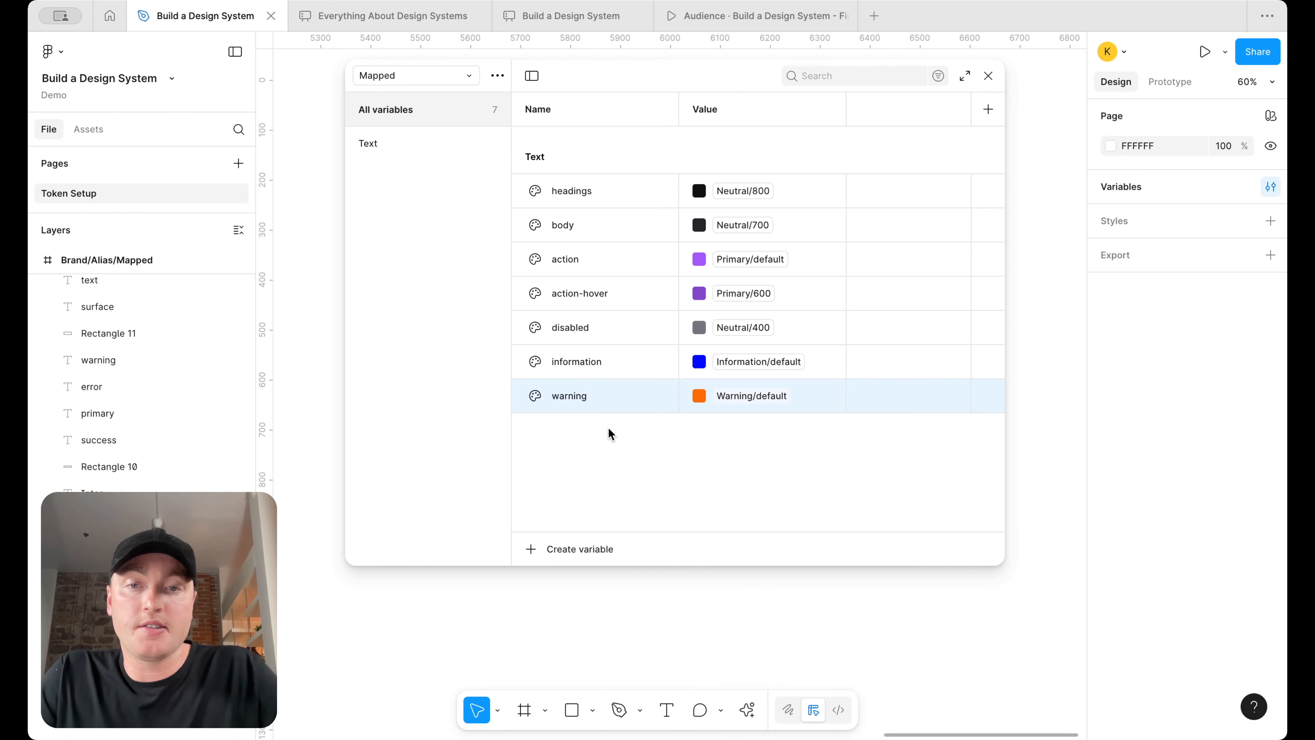
Duplicate the warning variable as "success" and alias it to Success/default
key("shift+Return")
type("success")
left_click(735, 429)
type("succ")
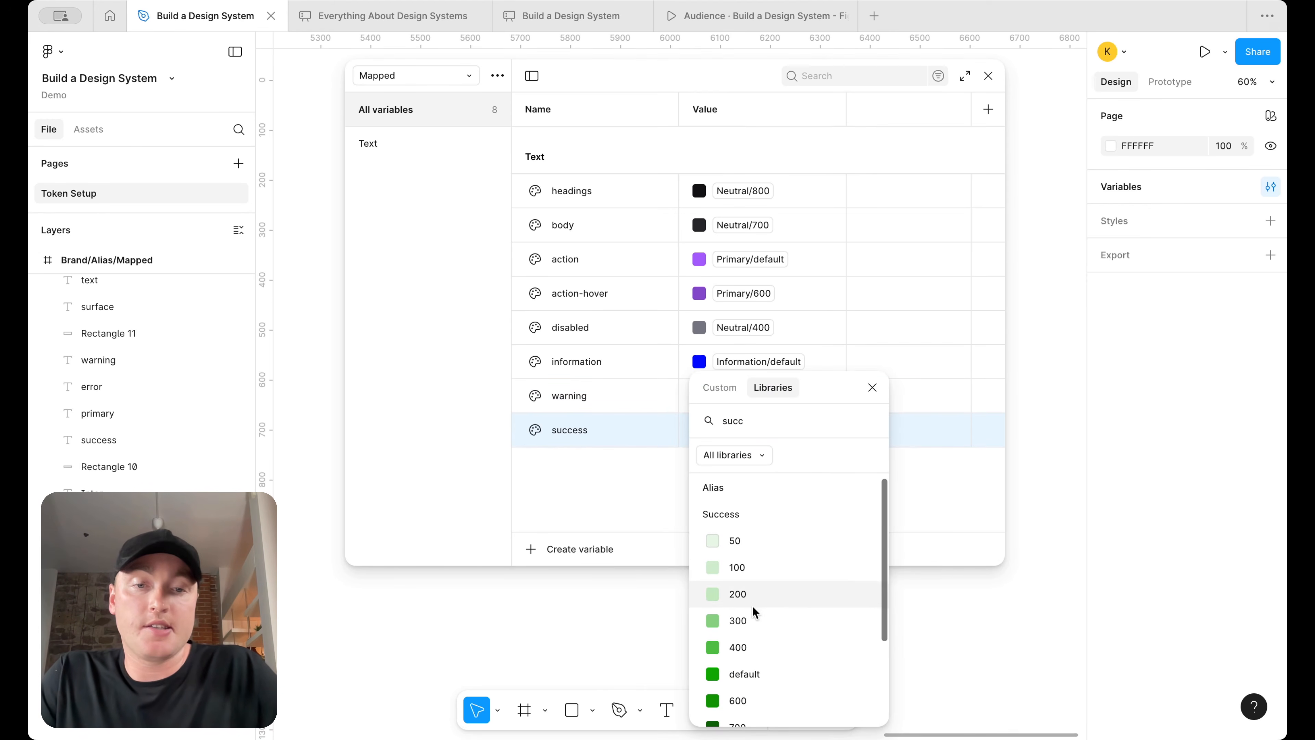
left_click(739, 673)
Duplicate the success variable as "error" and alias it to Error/default
key("shift+Return")
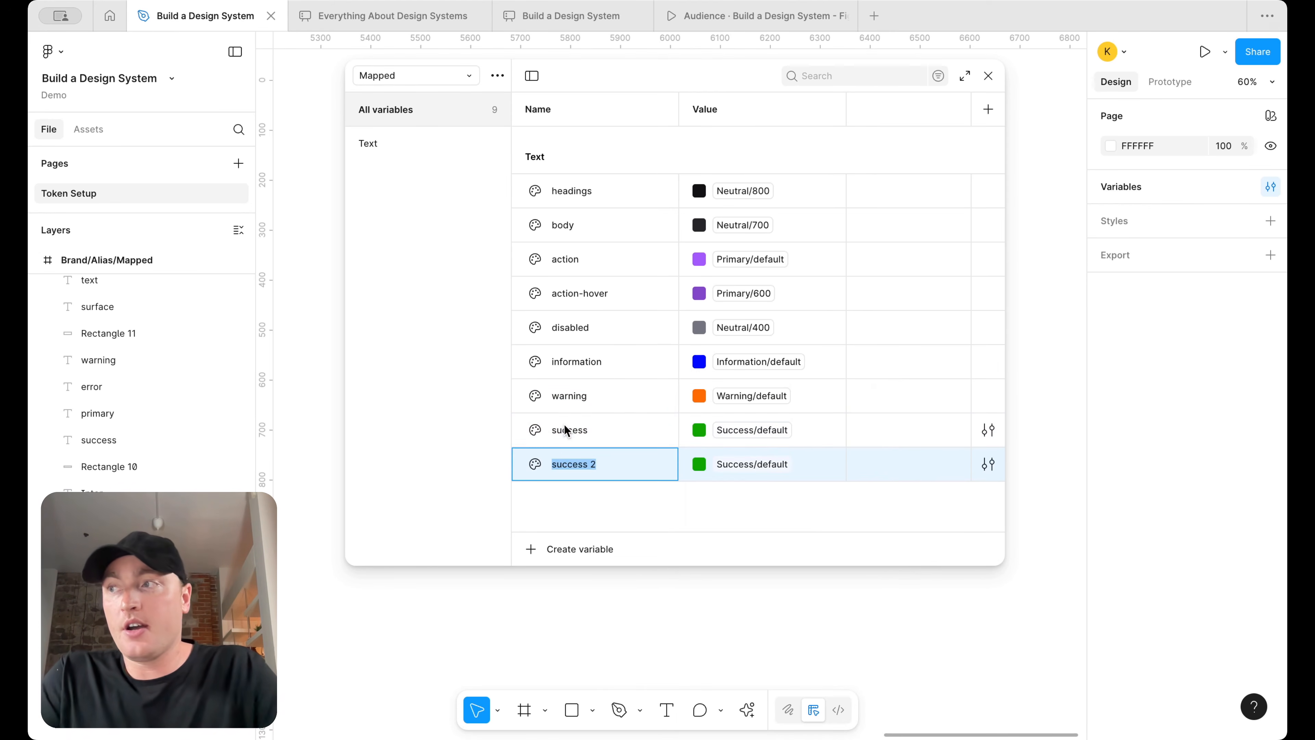
type("error")
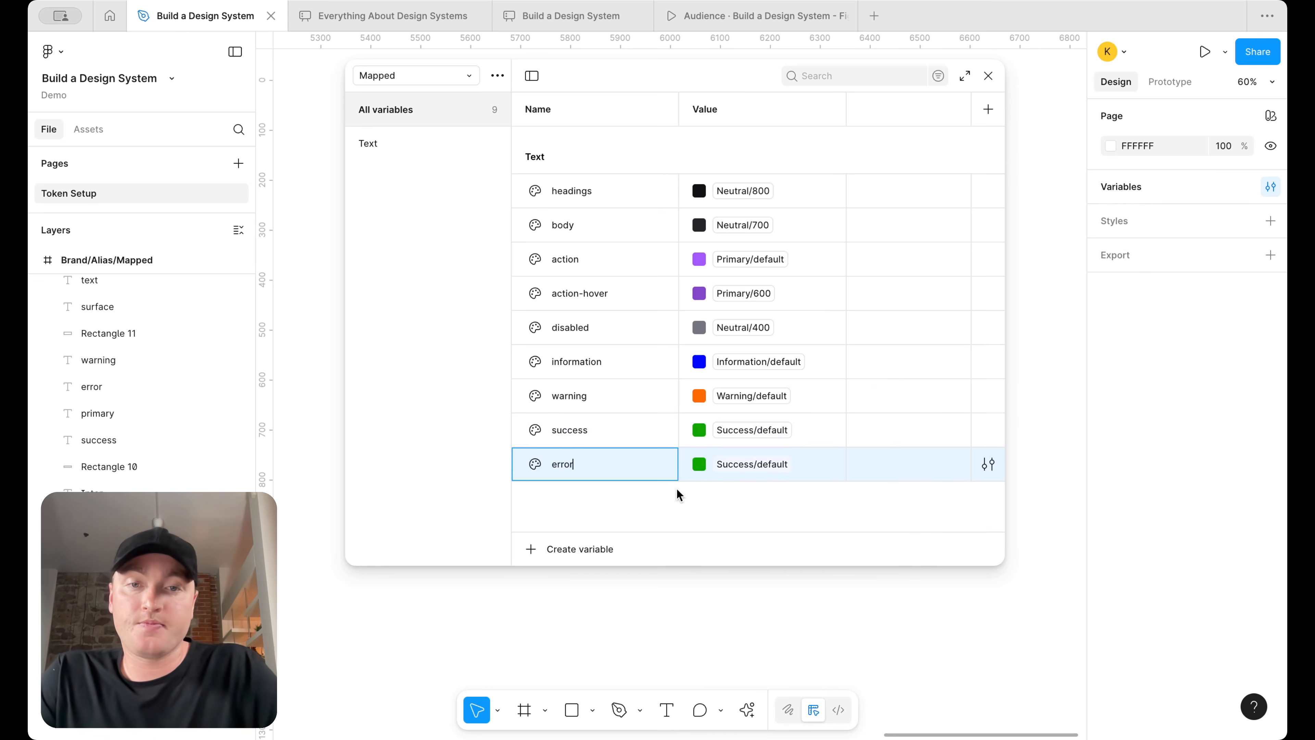
left_click(764, 460)
type("error")
left_click(776, 680)
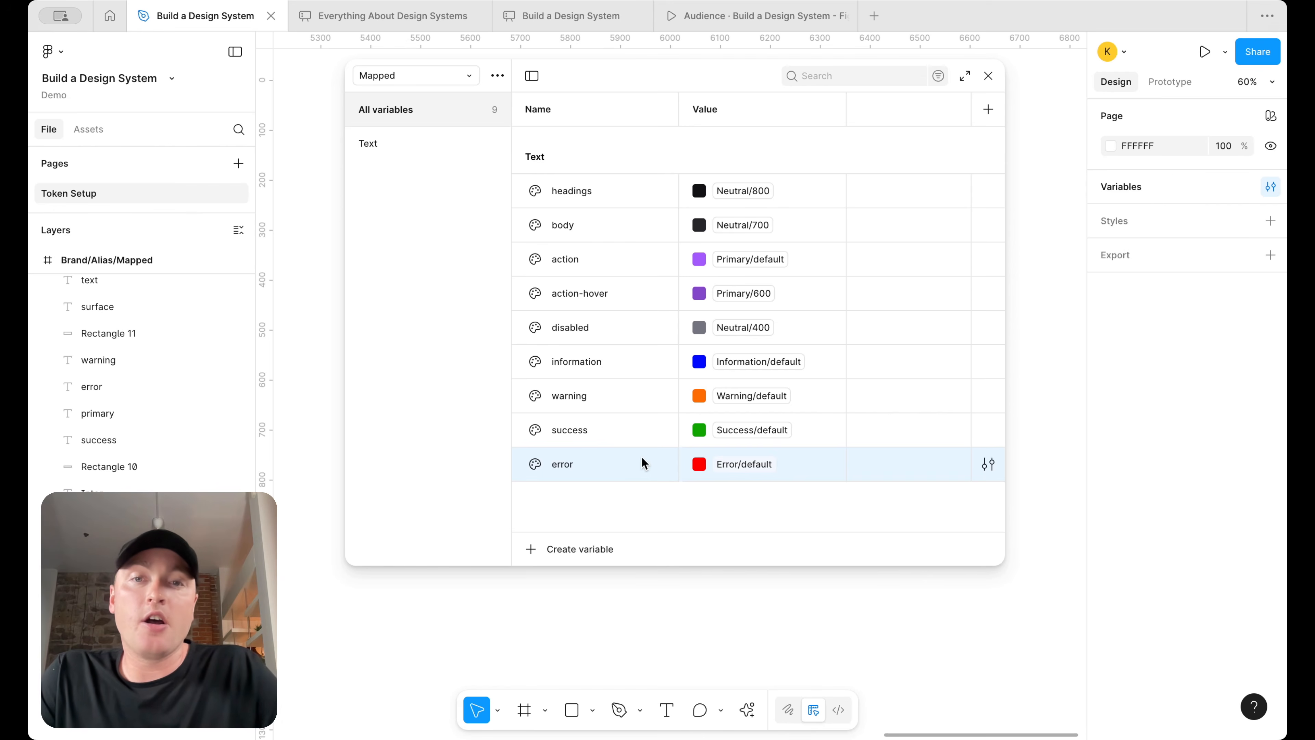
Duplicate the error text variable as "on-action" and alias it to Neutral/white
key("ctrl+d")
type("on-action")
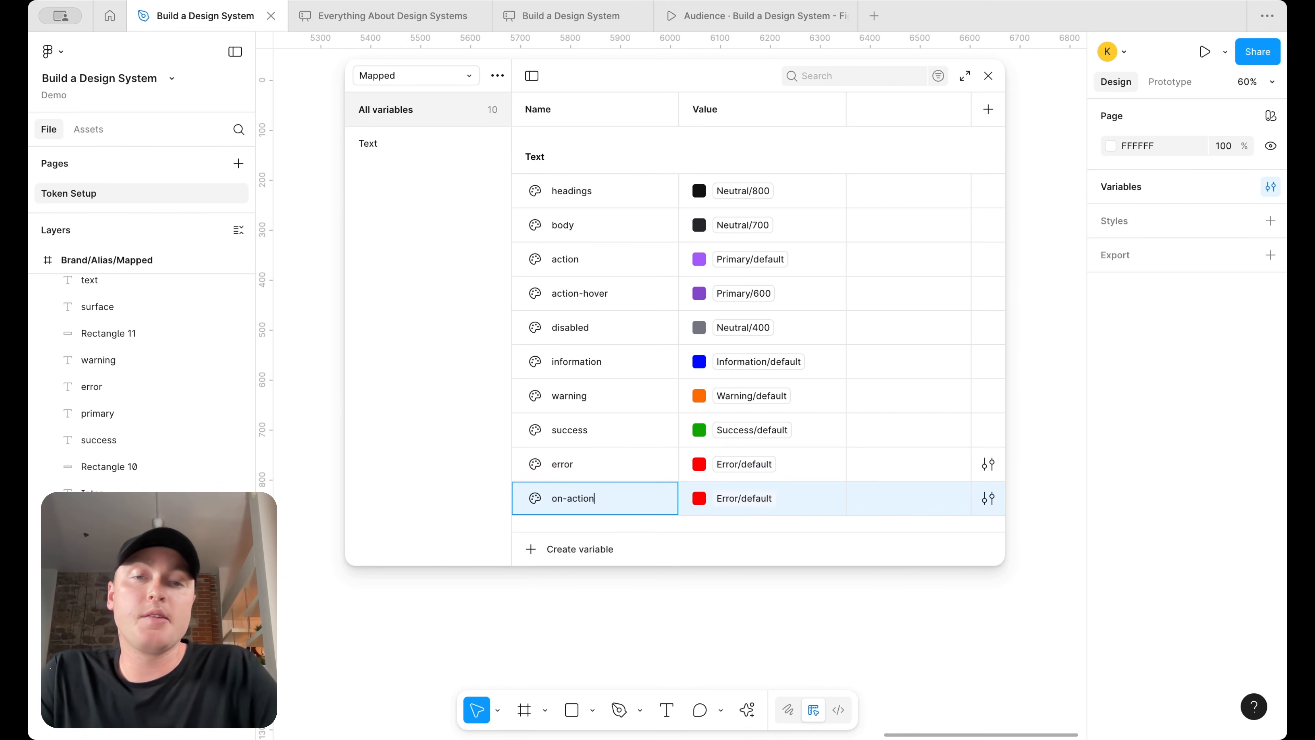
left_click(733, 500)
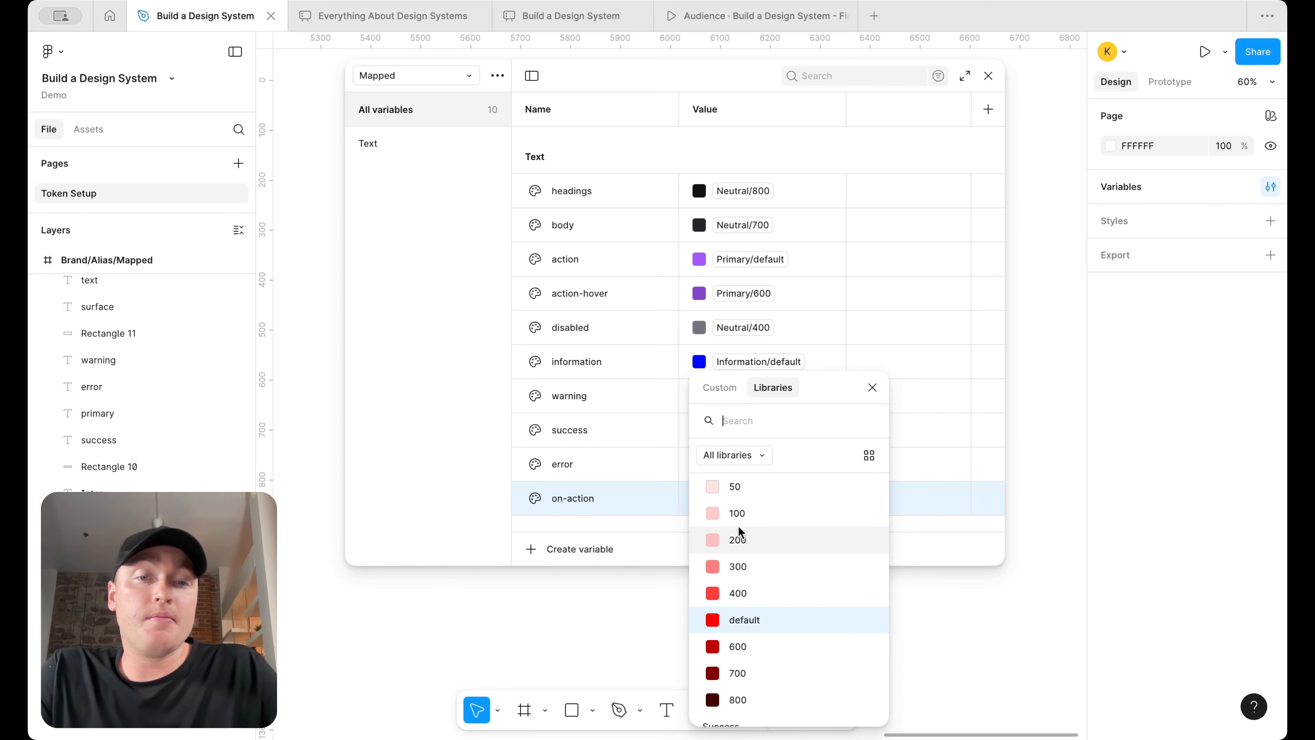
type("fou")
key("BackSpace")
key("BackSpace")
key("BackSpace")
type("neu")
scroll(747, 584, "down", 3)
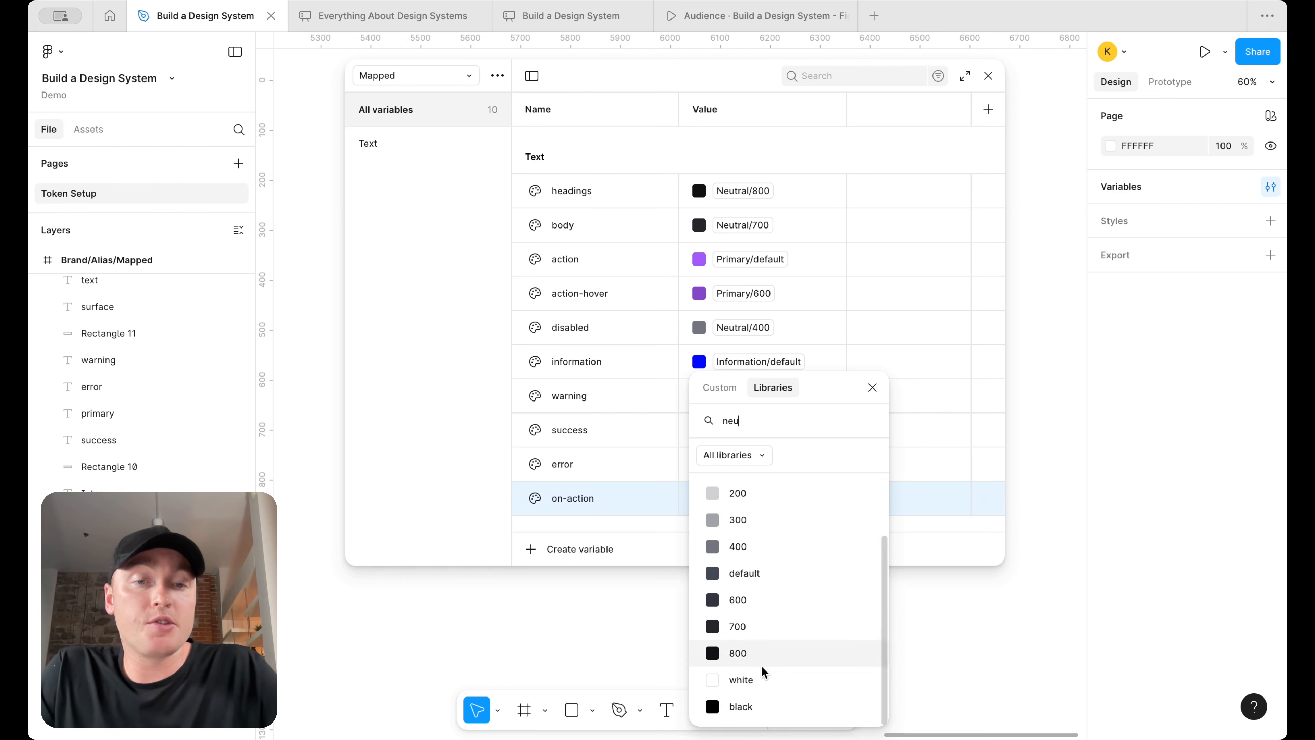
left_click(762, 680)
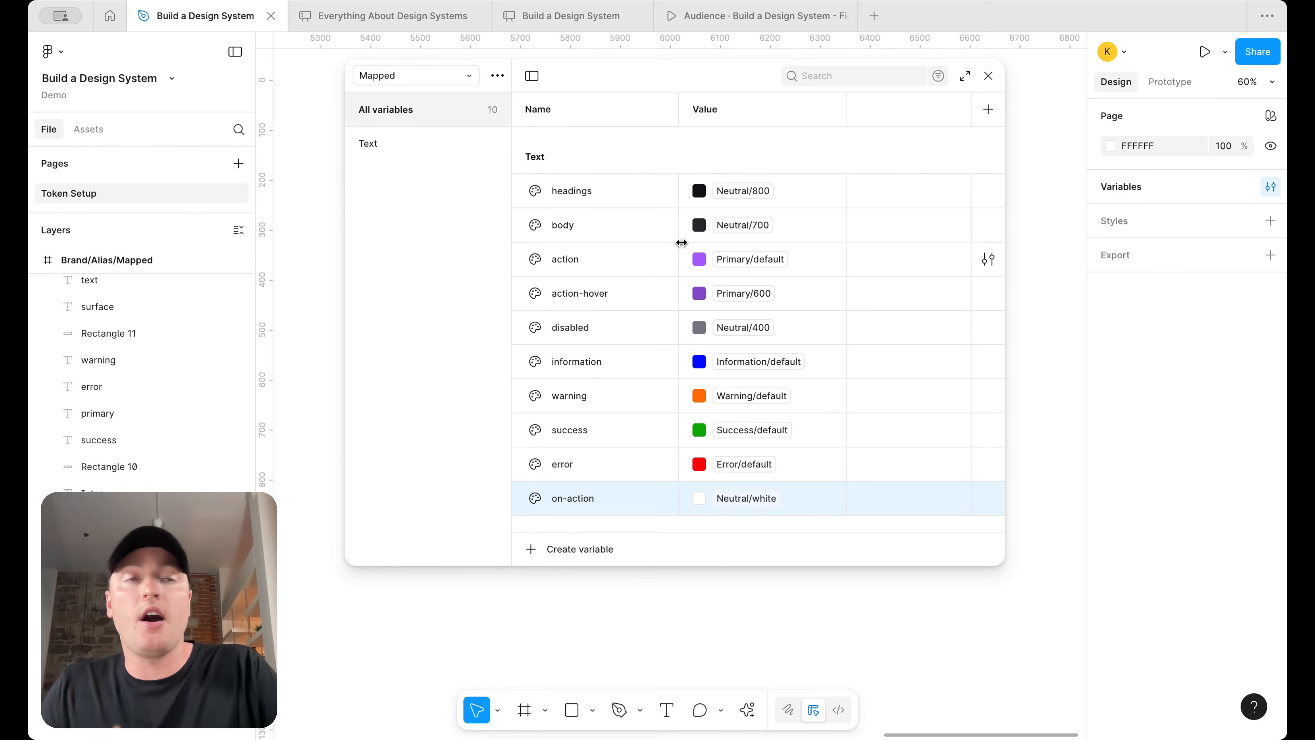
Duplicate the Text variable group in the Mapped collection and rename the copy "Icons"
left_click(400, 148)
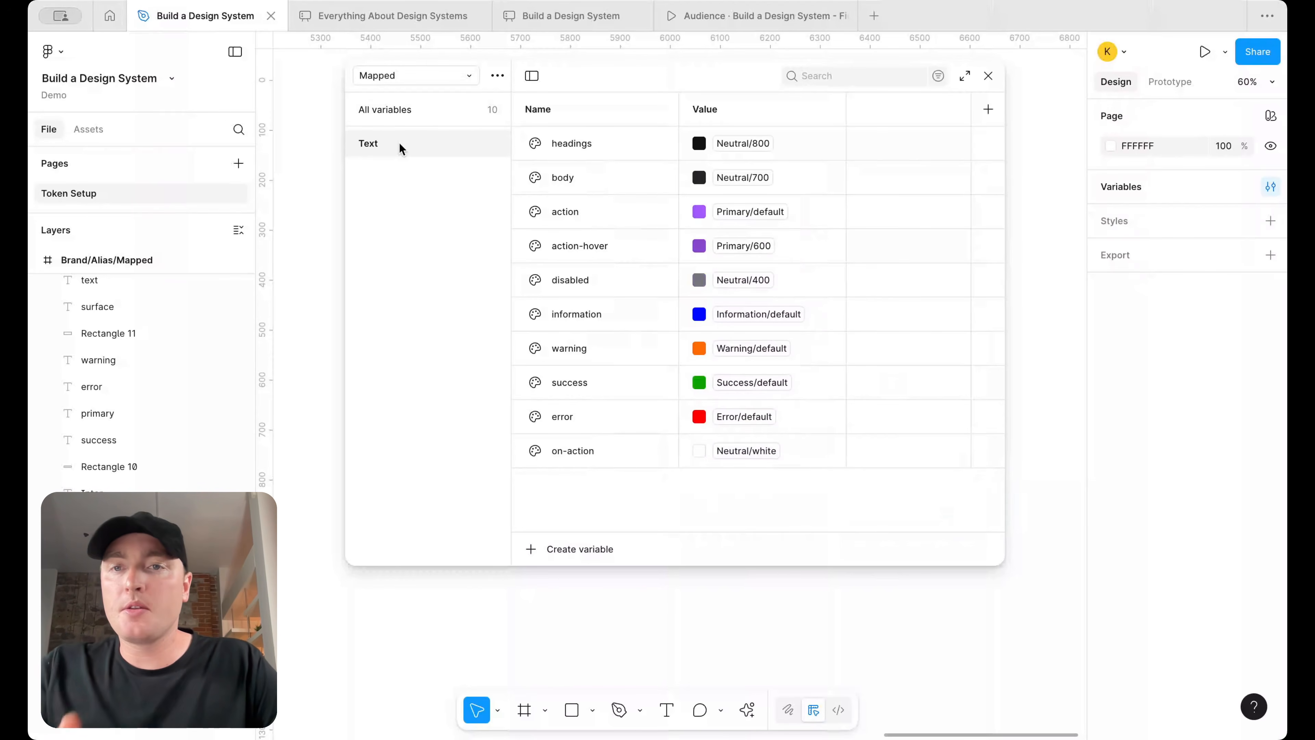
right_click(398, 143)
left_click(441, 178)
double_click(388, 171)
type("Icons")
key("Return")
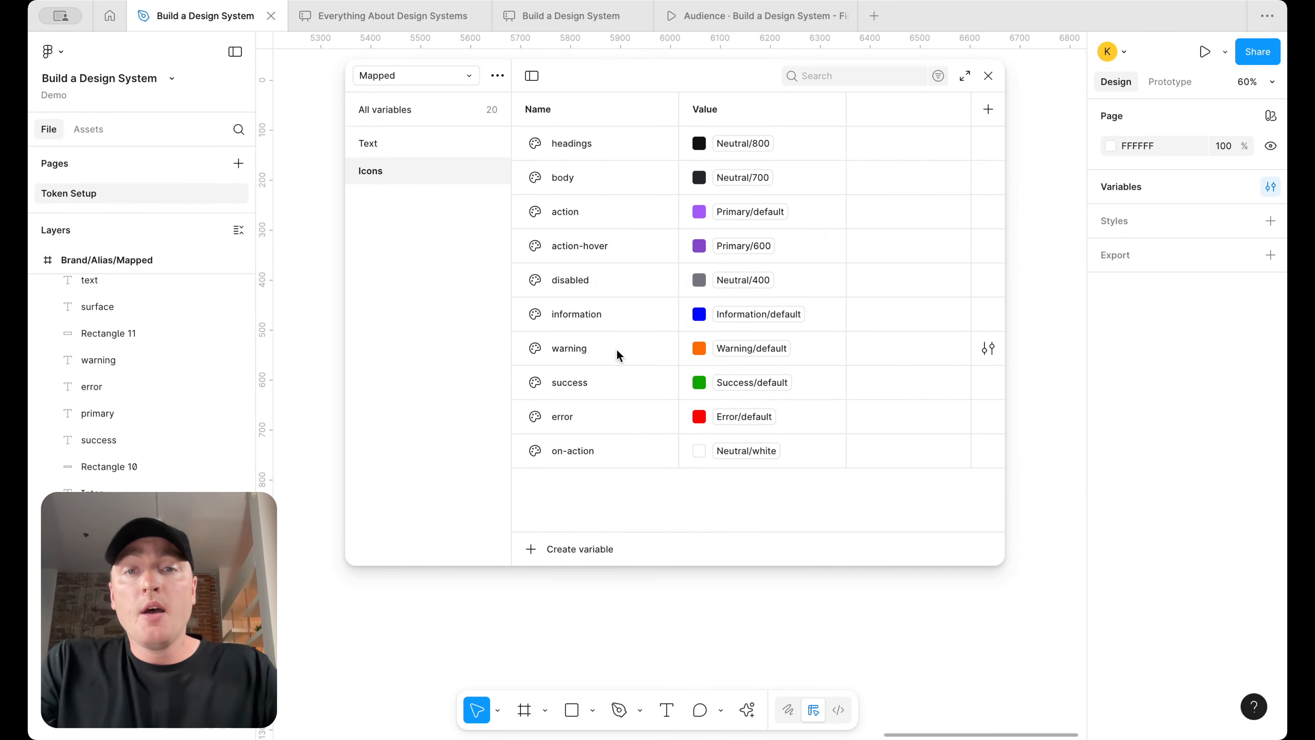
Delete the body variable from the Icons group
left_click(587, 175)
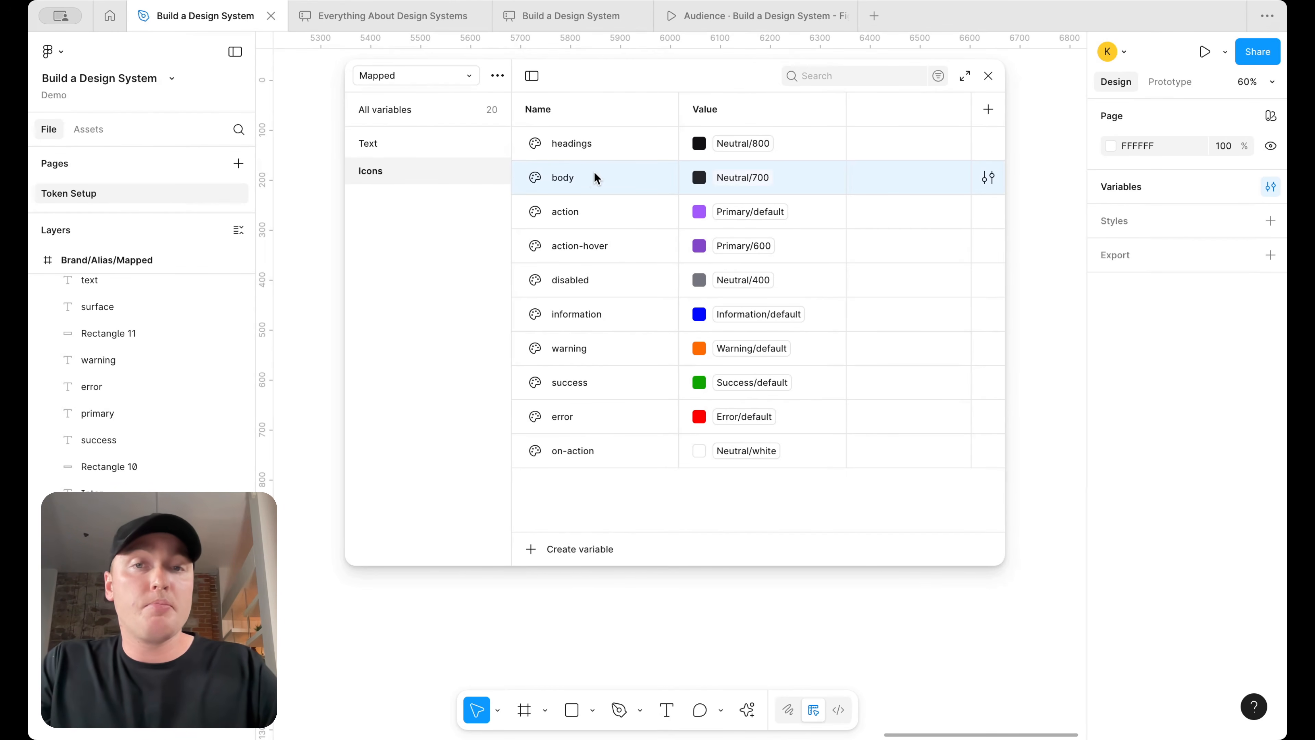
right_click(594, 172)
left_click(637, 315)
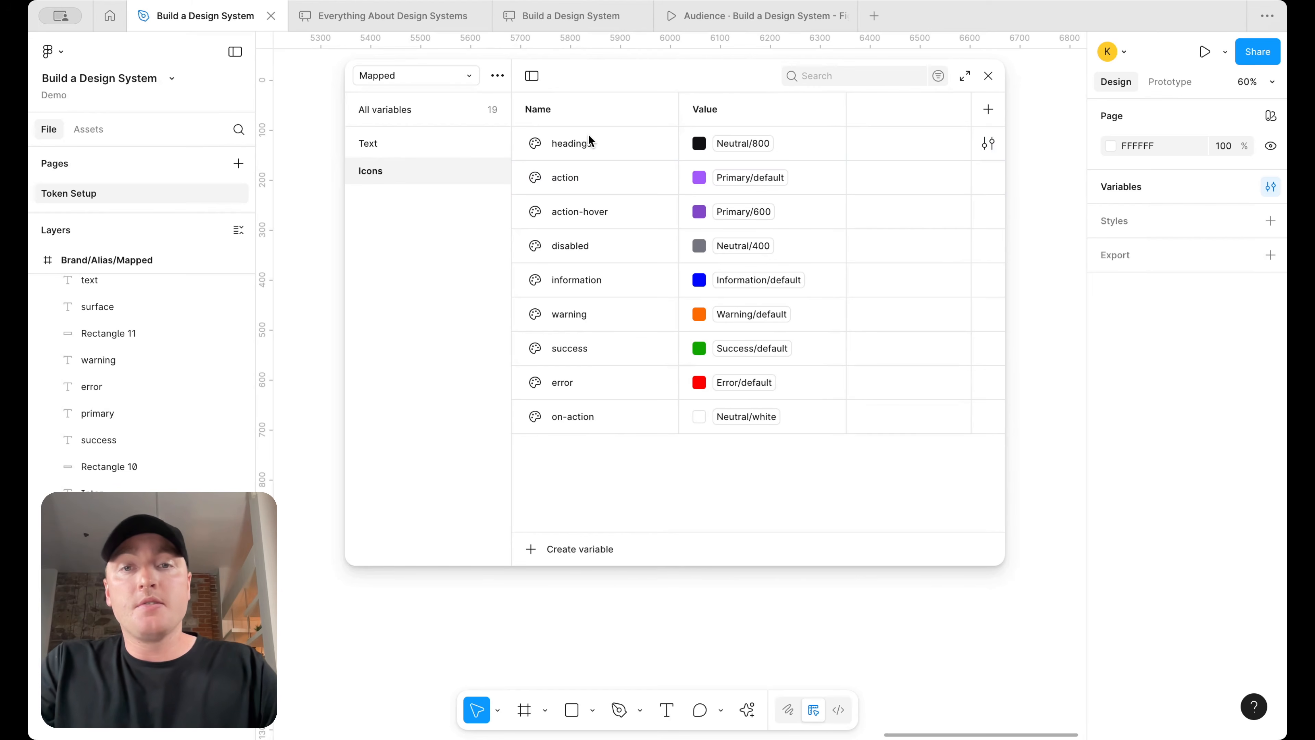
Rename the headings variable in the Icons group as "default" and alias it to Neutral/700
double_click(588, 136)
type("default")
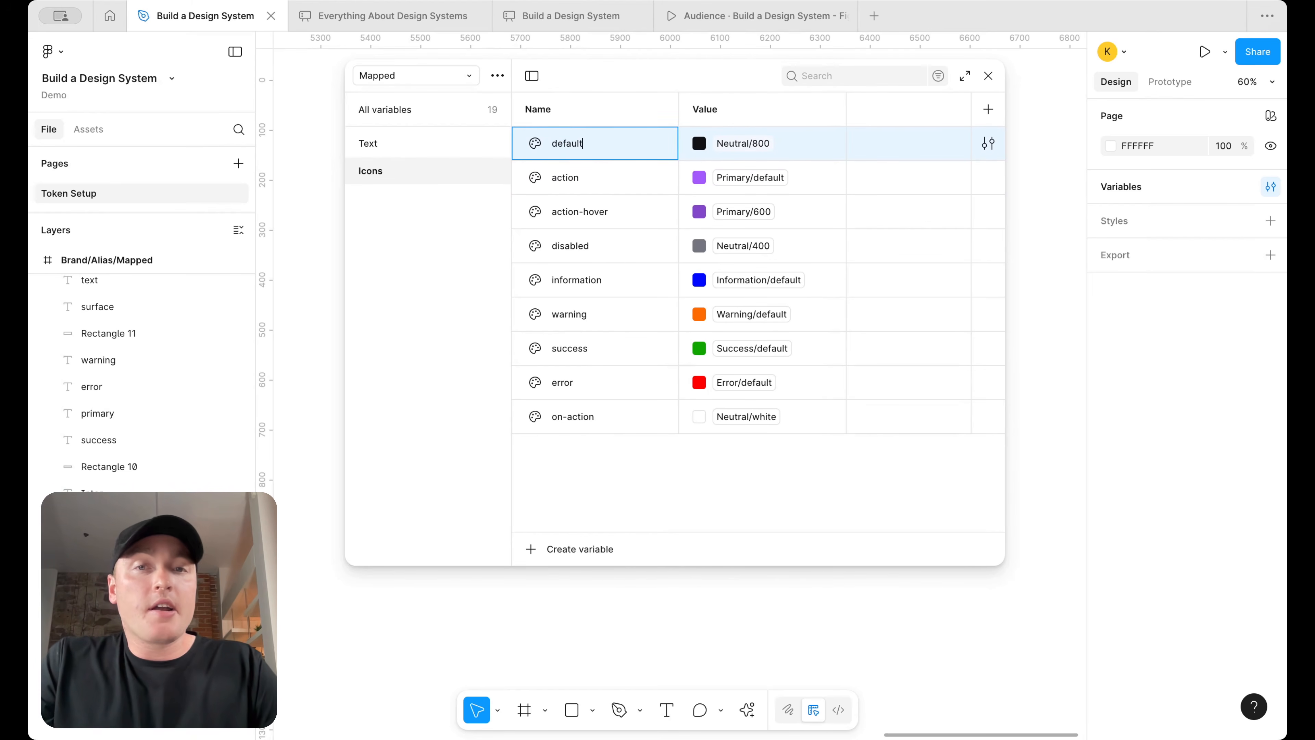
key("Return")
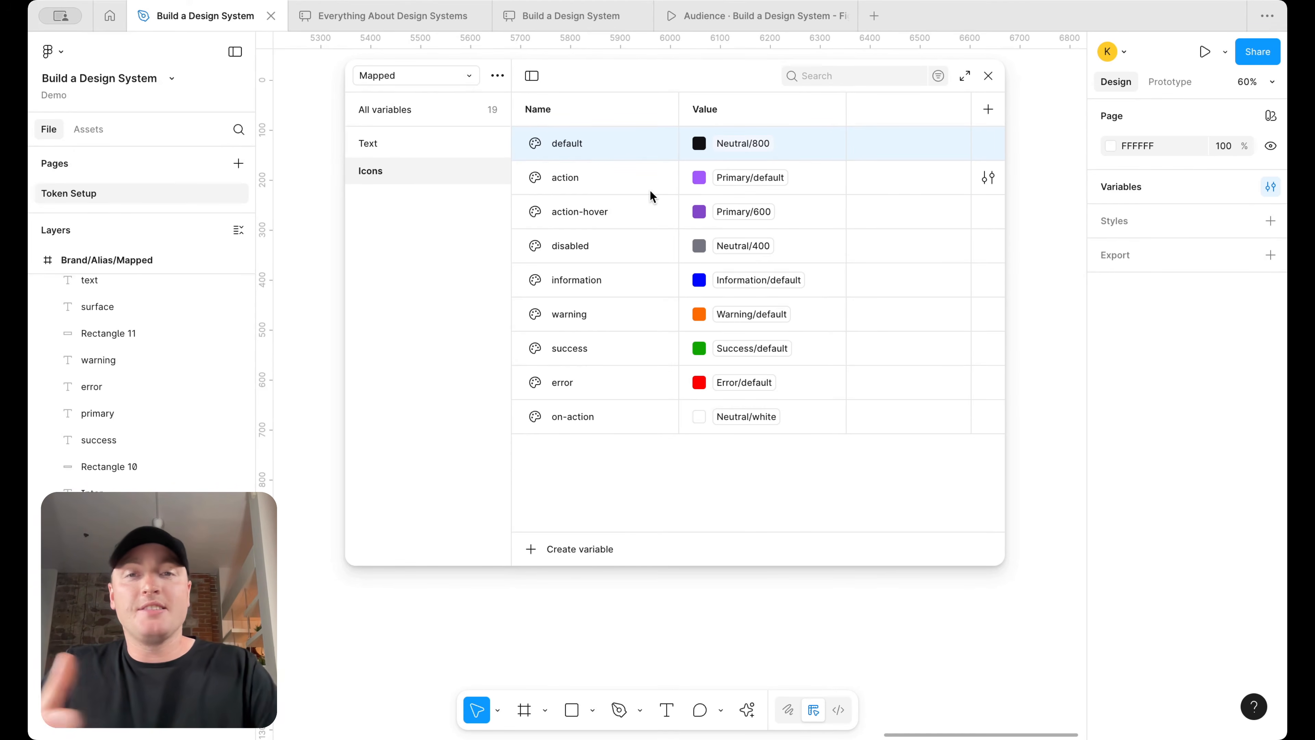
left_click(731, 147)
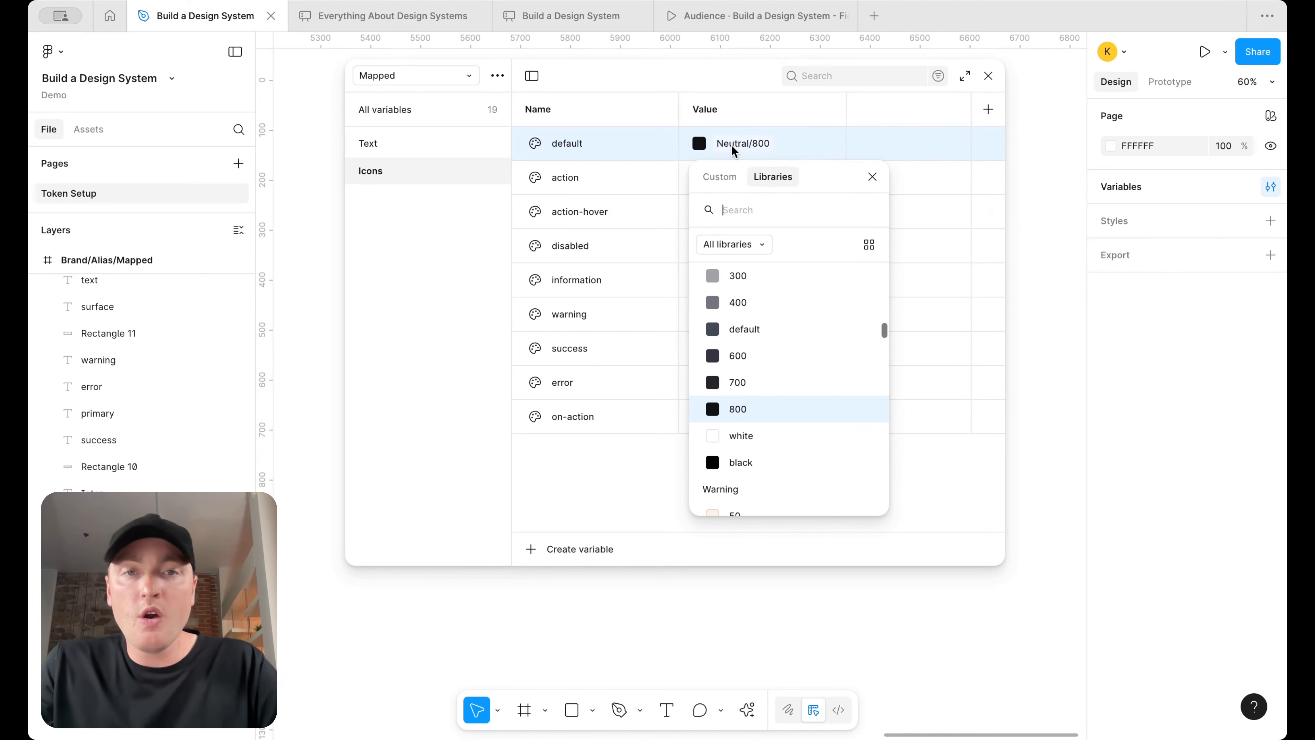
left_click(762, 390)
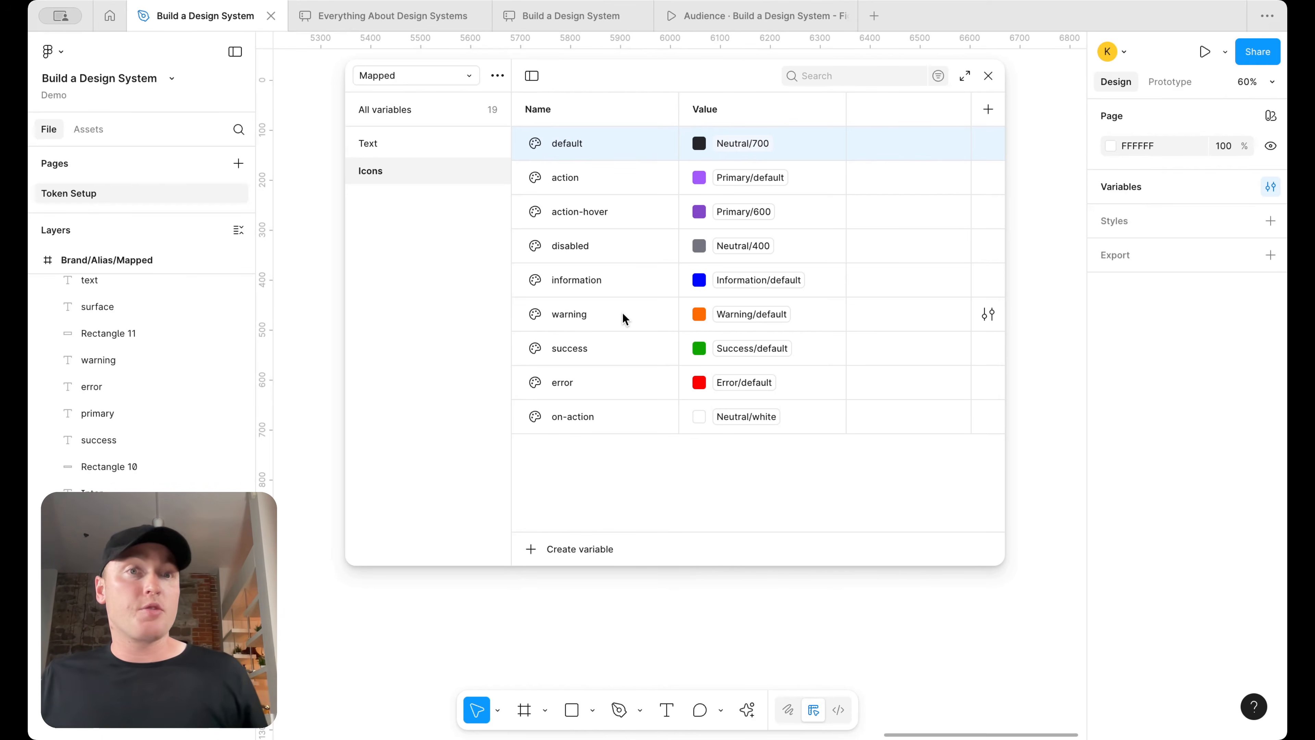
Create a colour variable named "Surface/page" in the Mapped collection
left_click(386, 110)
left_click(575, 548)
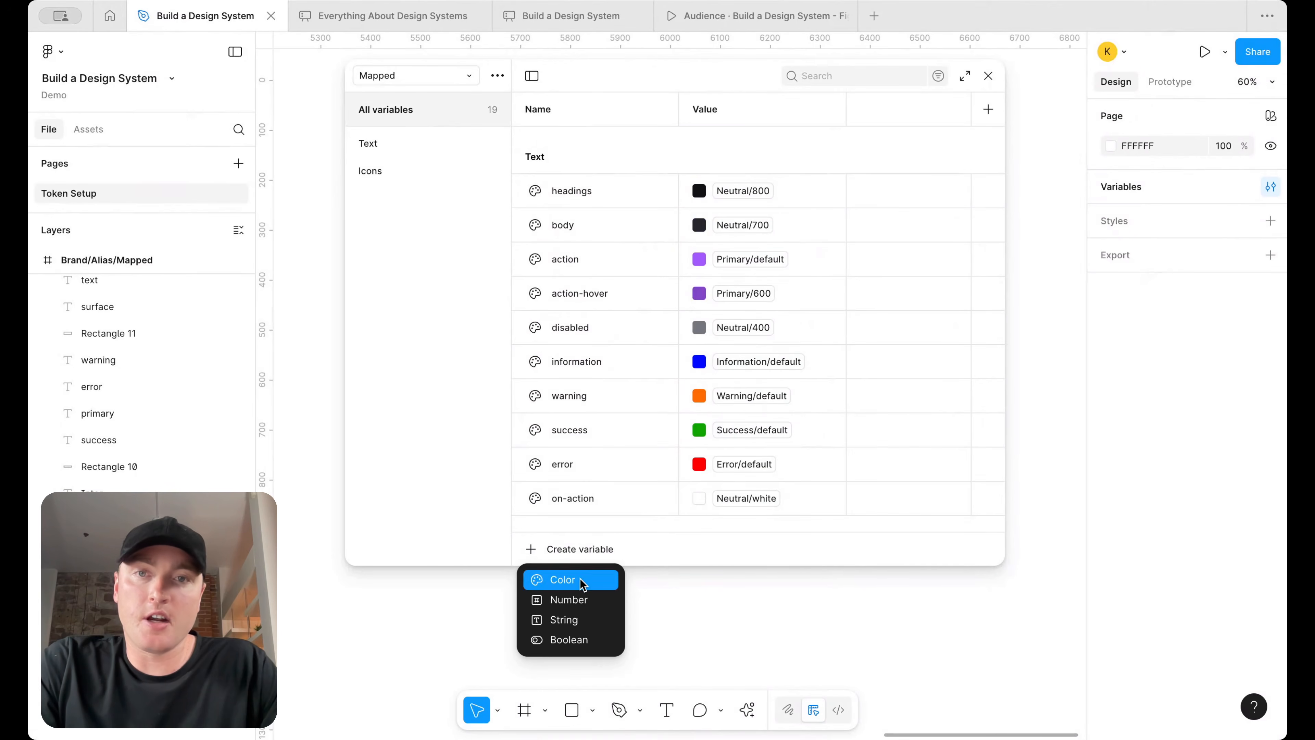
left_click(569, 579)
type("Surface")
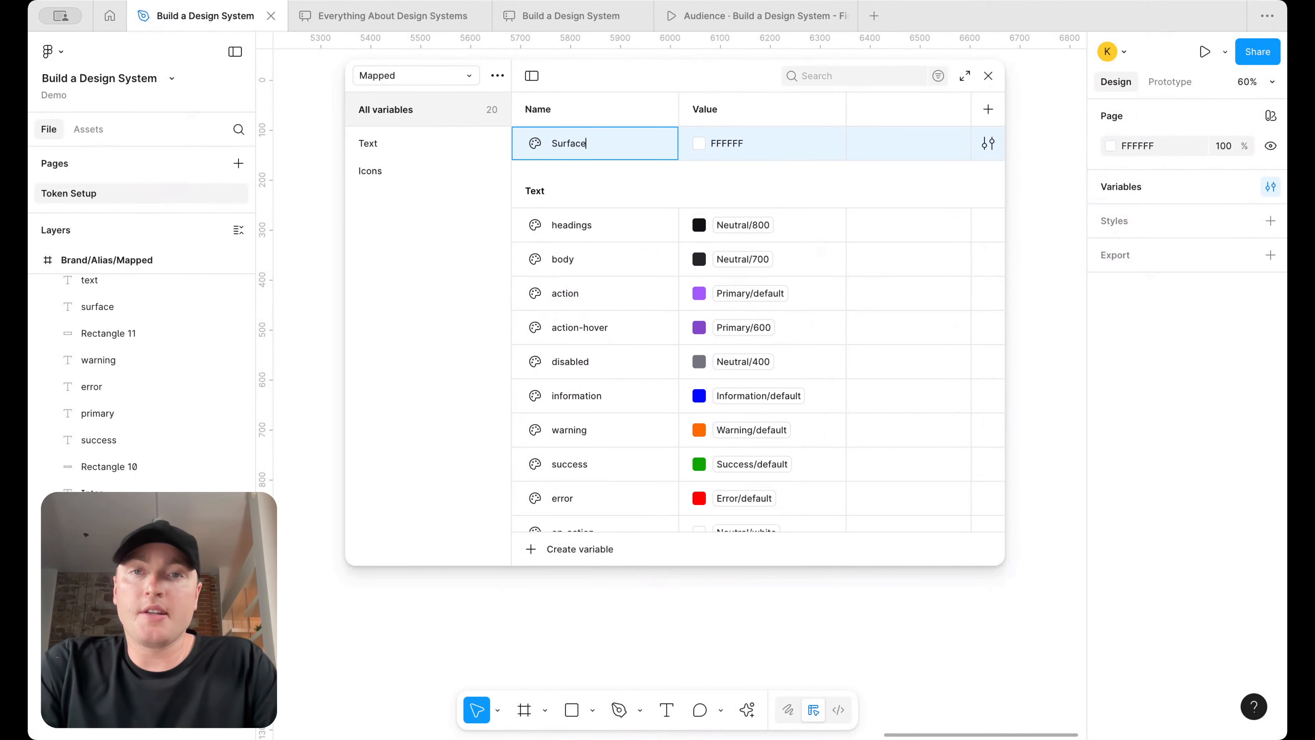
type("/page")
key("Return")
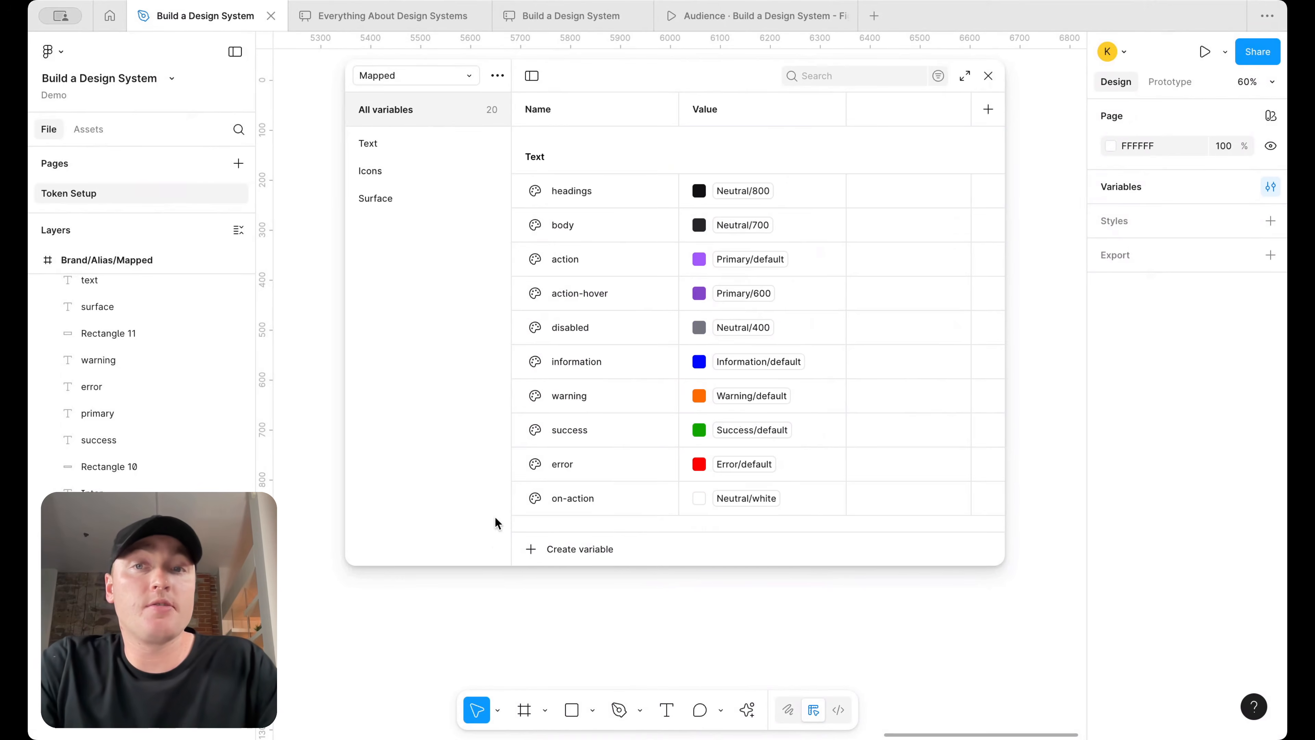
Alias the page variable in the Surface group to Neutral/white
left_click(422, 190)
right_click(729, 144)
left_click(784, 160)
type("neu")
scroll(766, 351, "down", 3)
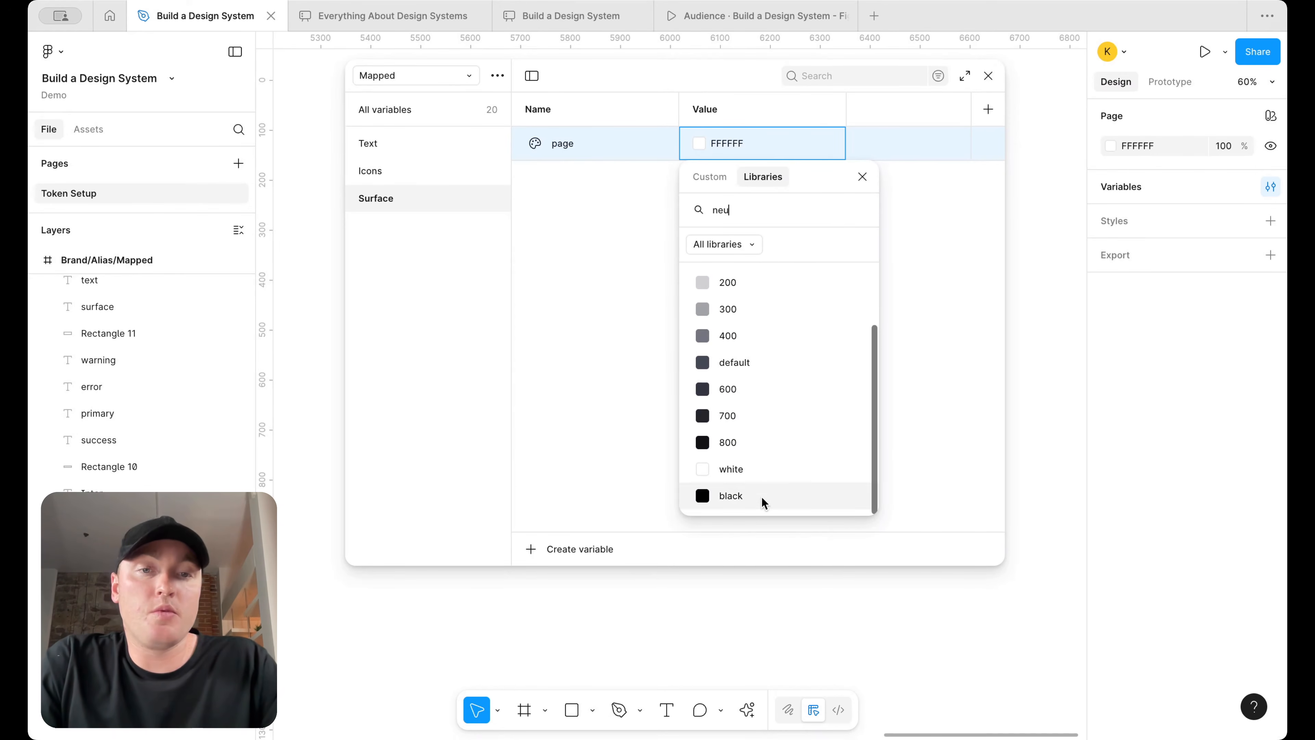
left_click(762, 474)
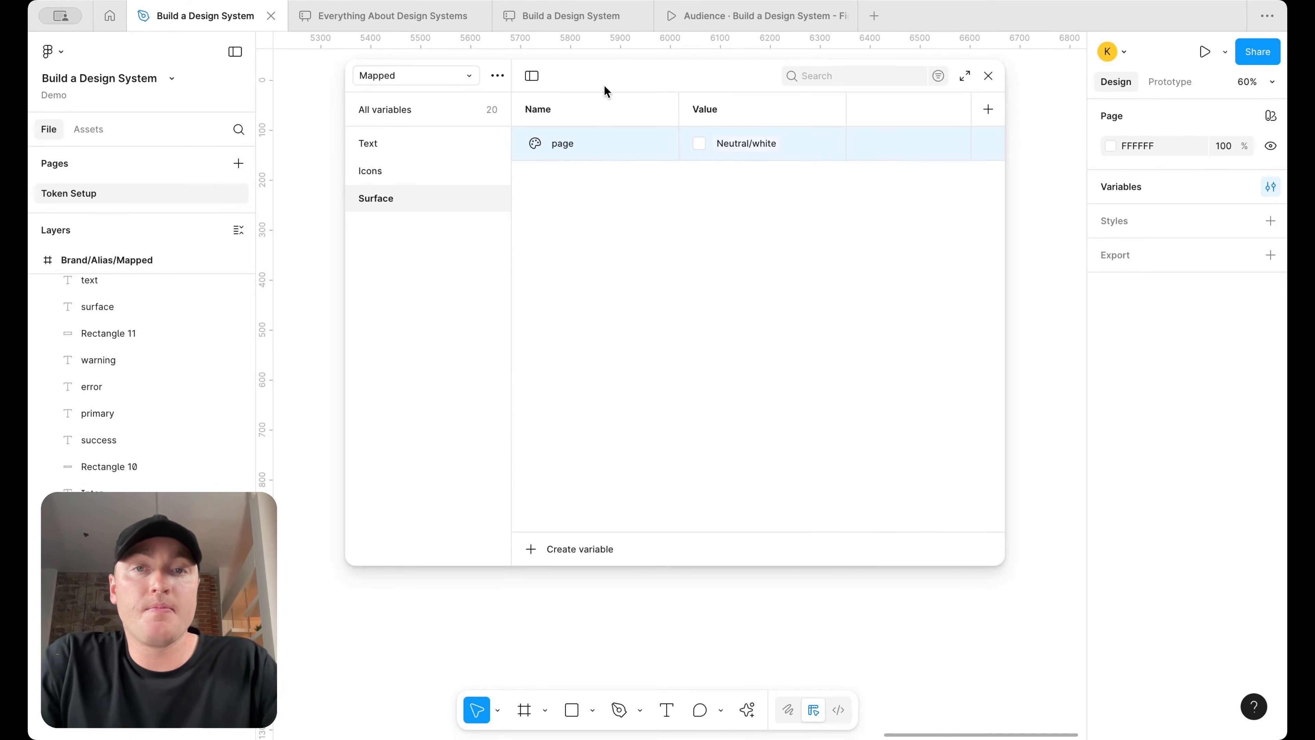
Duplicate the page surface variable, name the copy "default", and close the variables window
key("super+d")
type("primary")
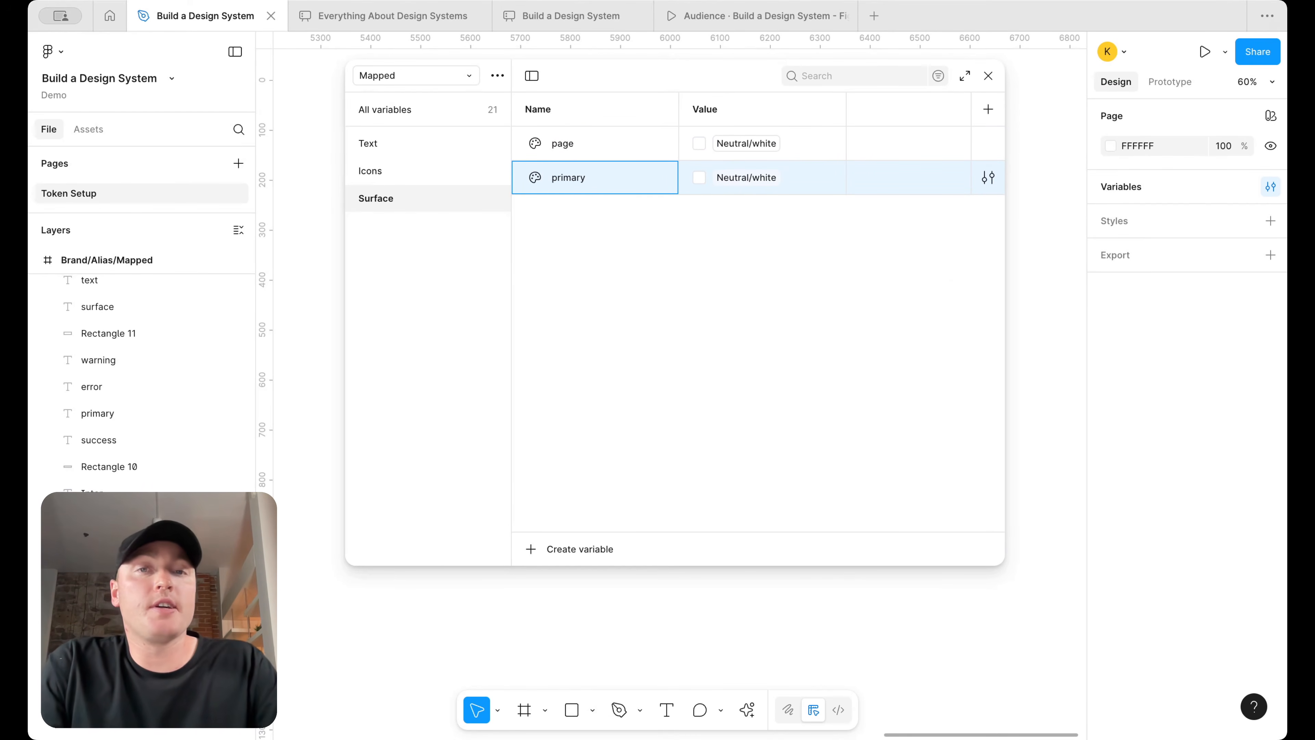
key("super+a")
type("default")
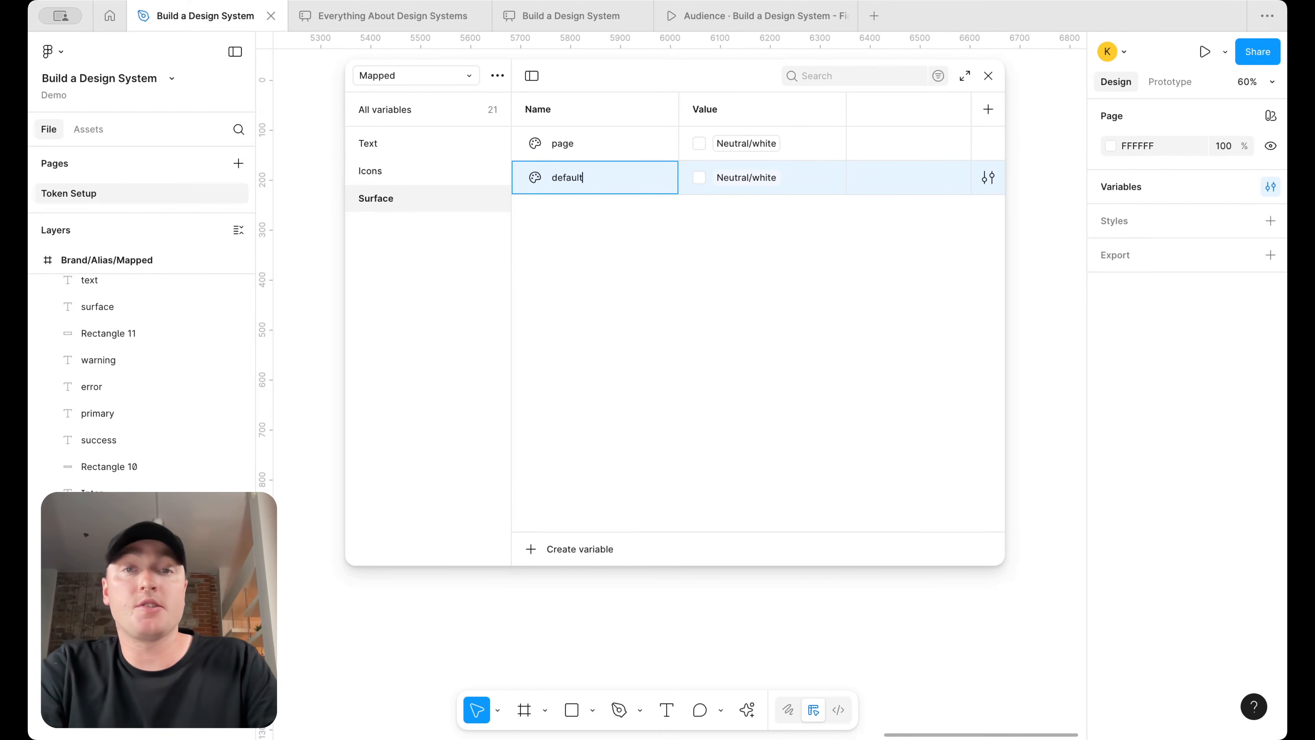
key("Return")
left_click(760, 179)
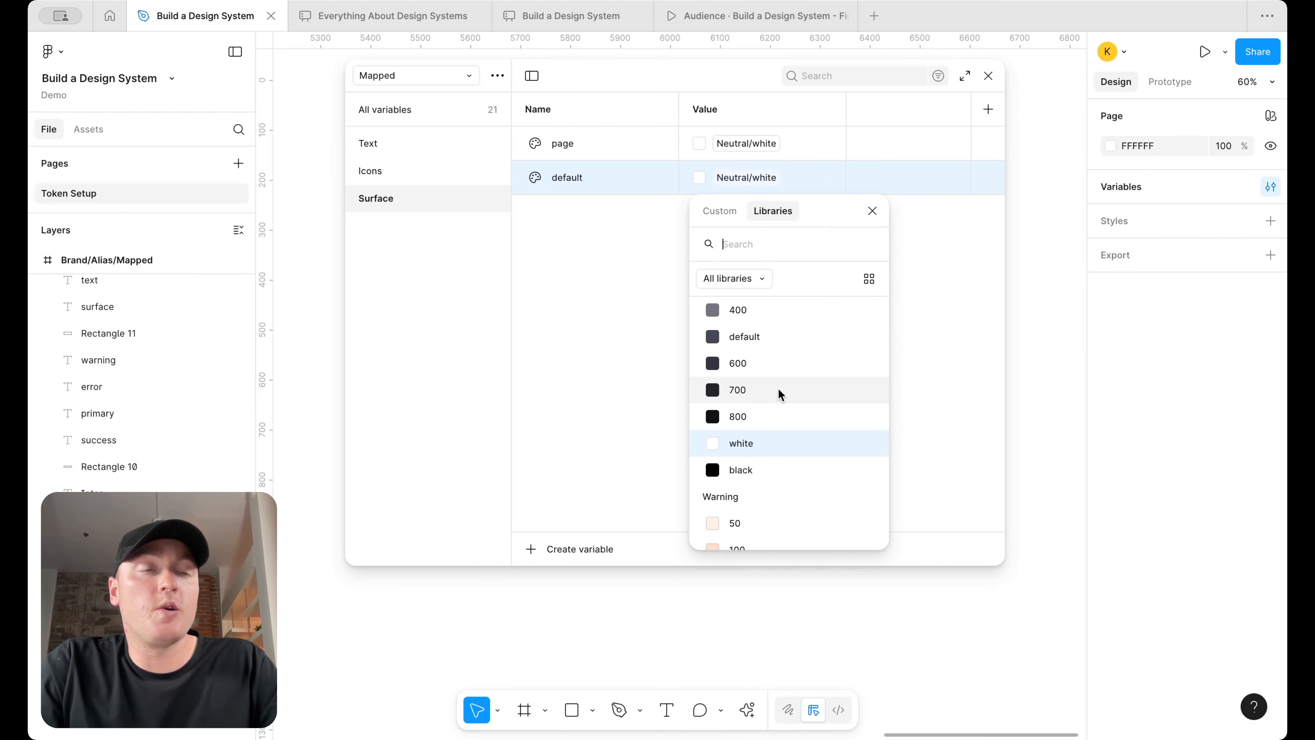
left_click(872, 211)
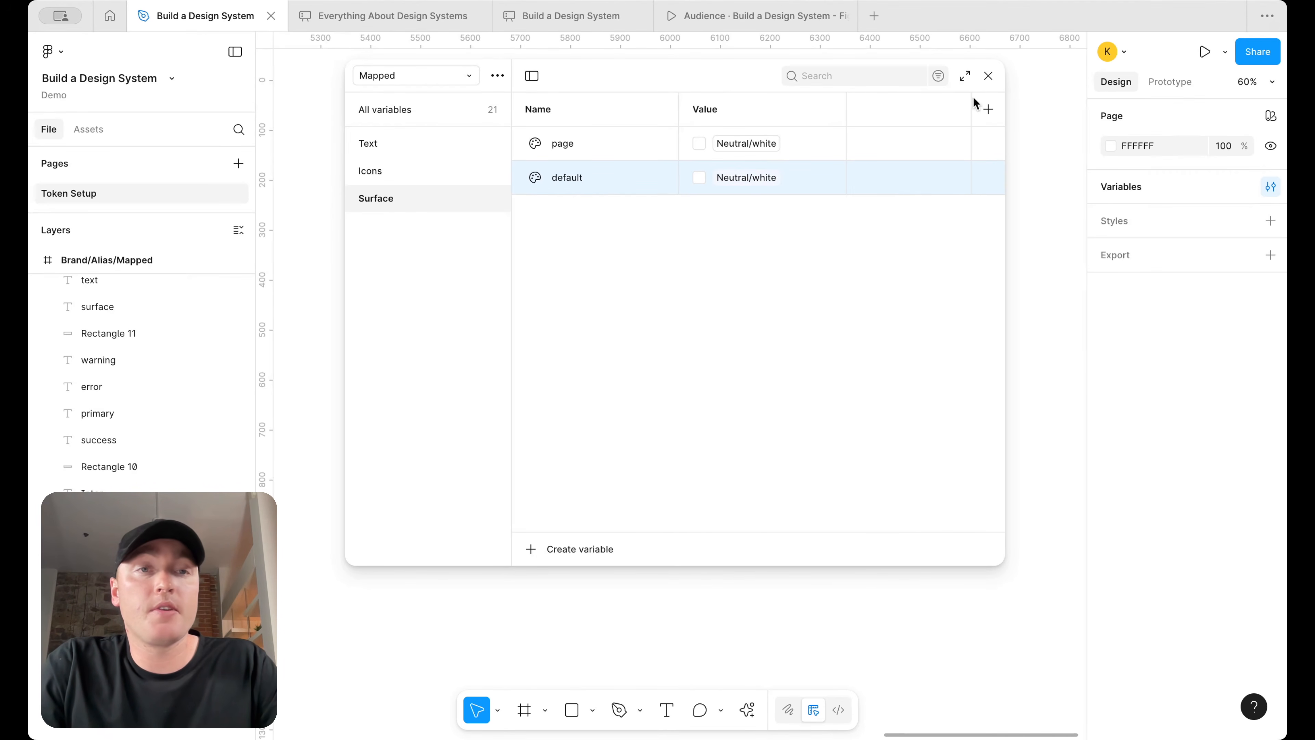
left_click(988, 75)
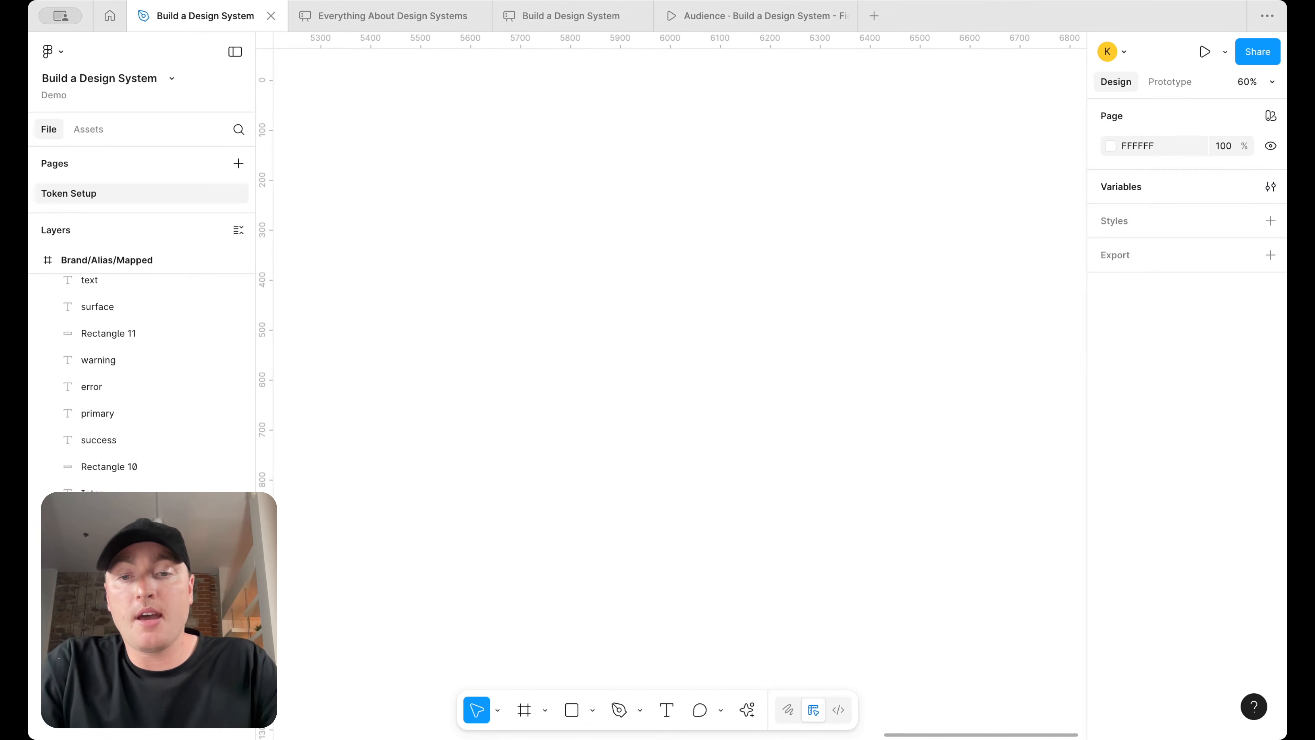
Draw a frame about 981 × 597 on the empty canvas with a rectangle about 272 × 172 inside it
left_click(524, 709)
left_click_drag(526, 284, 1017, 582)
key("r")
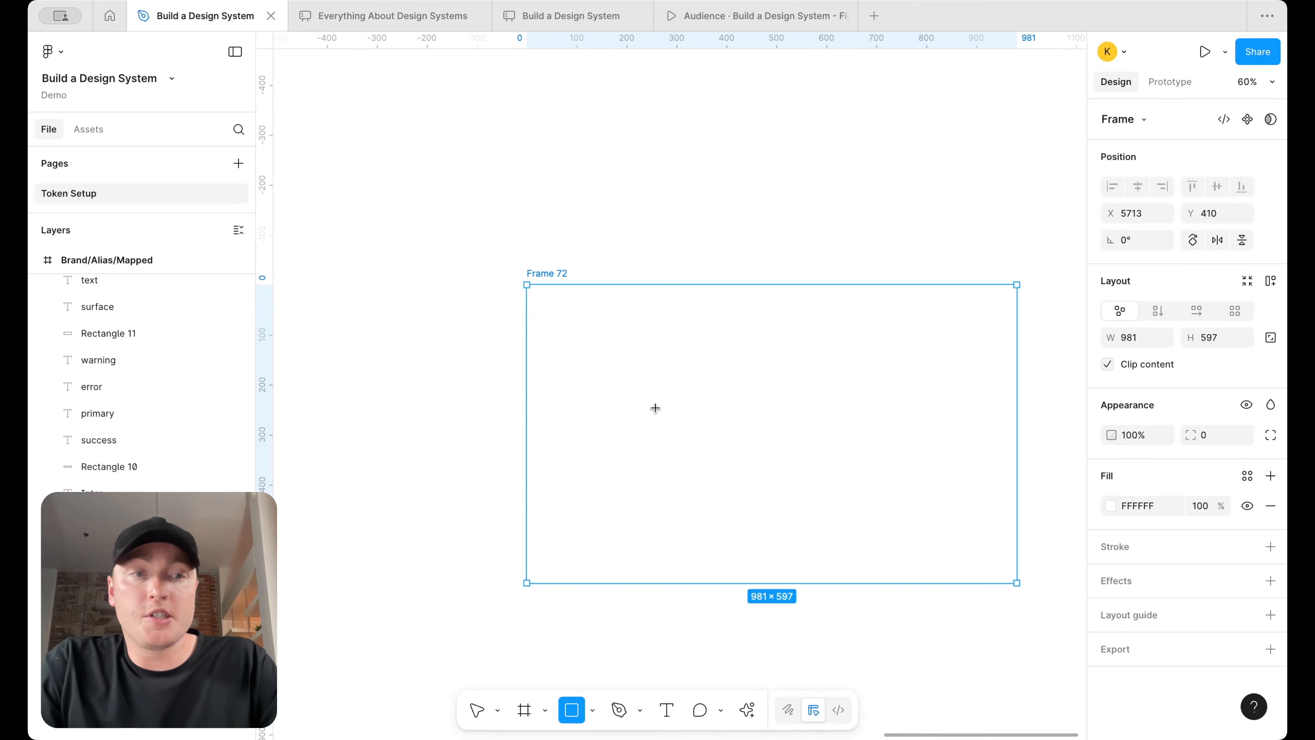
left_click_drag(571, 326, 708, 413)
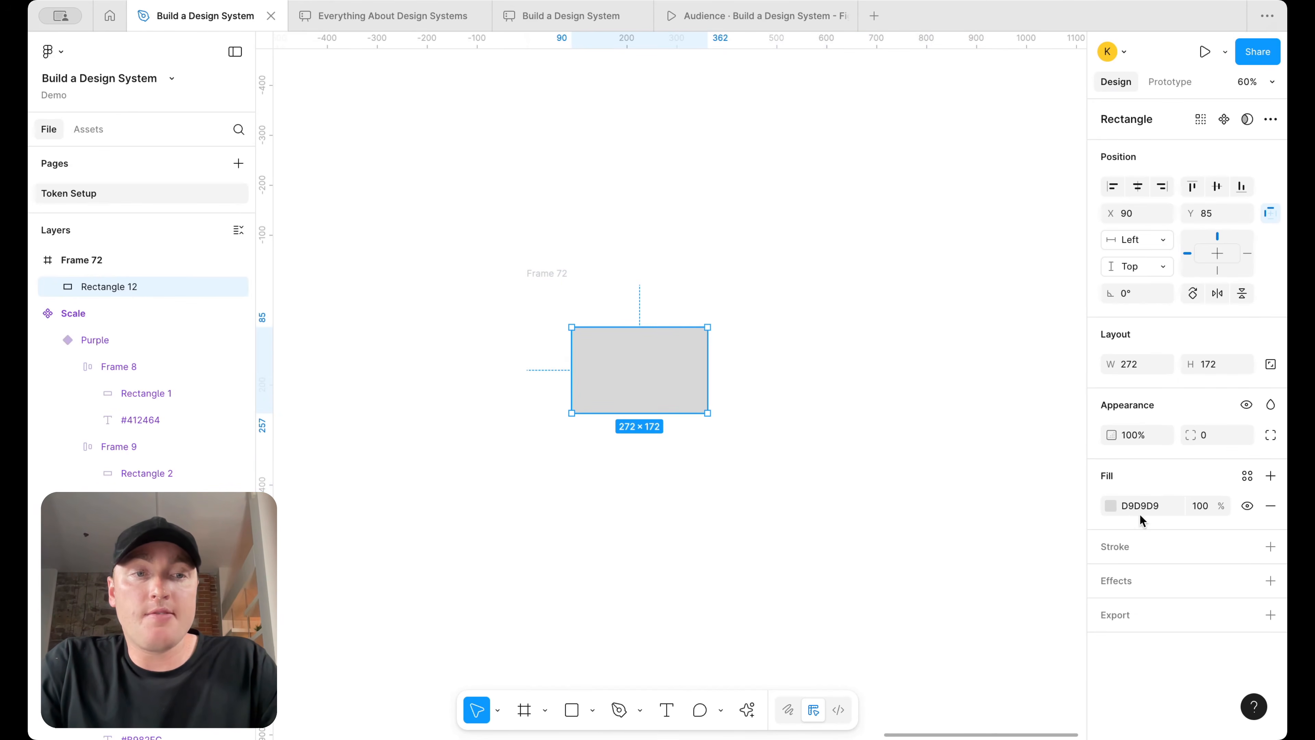
Set the rectangle's fill to the light grey page colour D0D1D4
left_click(1110, 505)
left_click_drag(953, 422, 769, 306)
scroll(768, 306, "up", 2)
scroll(640, 385, "down", 4)
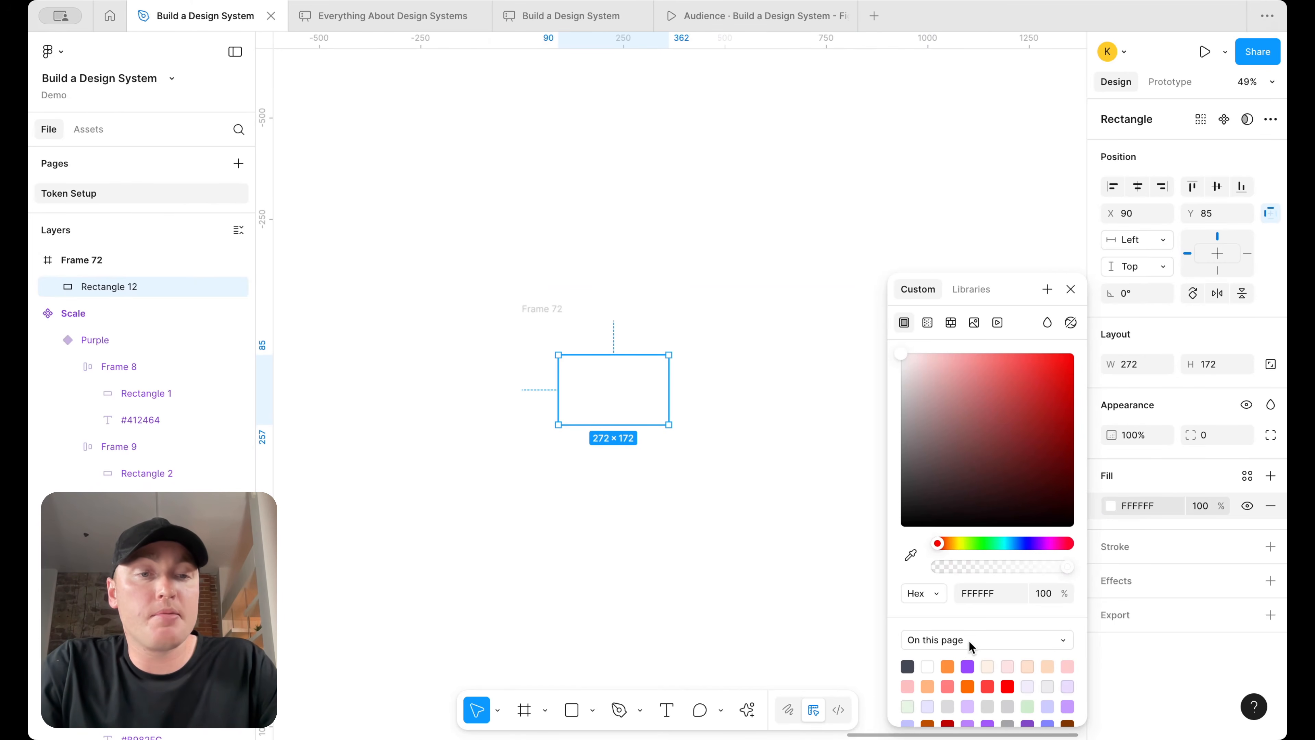
left_click(1009, 706)
left_click(728, 435)
Duplicate the grey rectangle beside the original with a gap of about 75, and select both rectangles
left_click(614, 388)
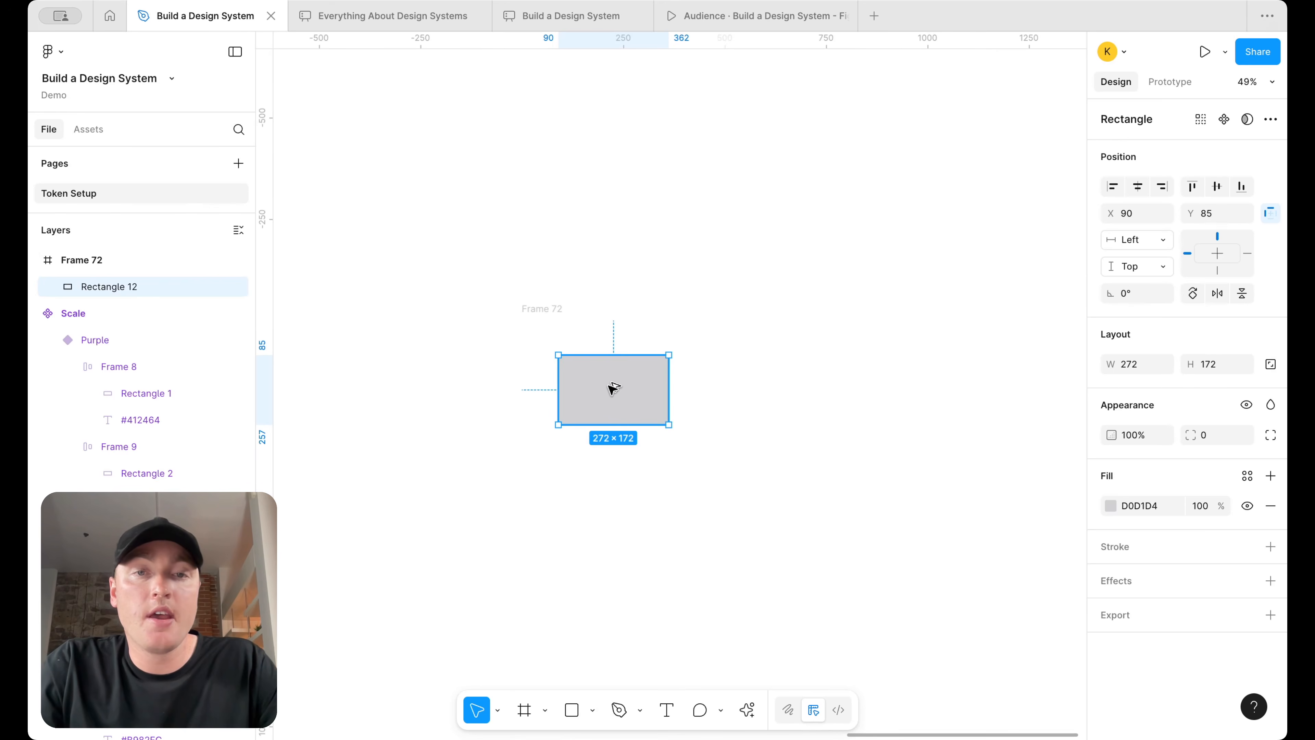
left_click_drag(613, 387, 736, 385)
left_click(663, 385, "shift")
Set the fill opacity of both grey rectangles to 2%
left_click(1202, 534)
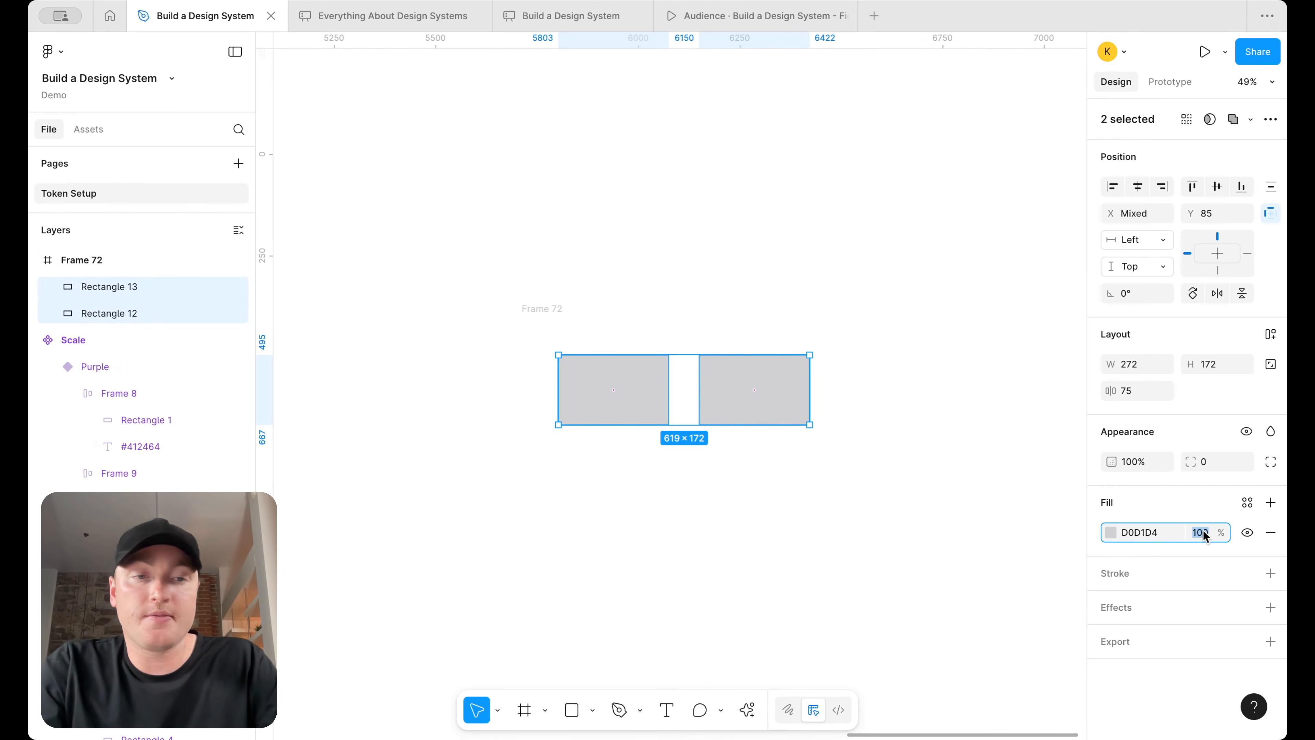
type("2")
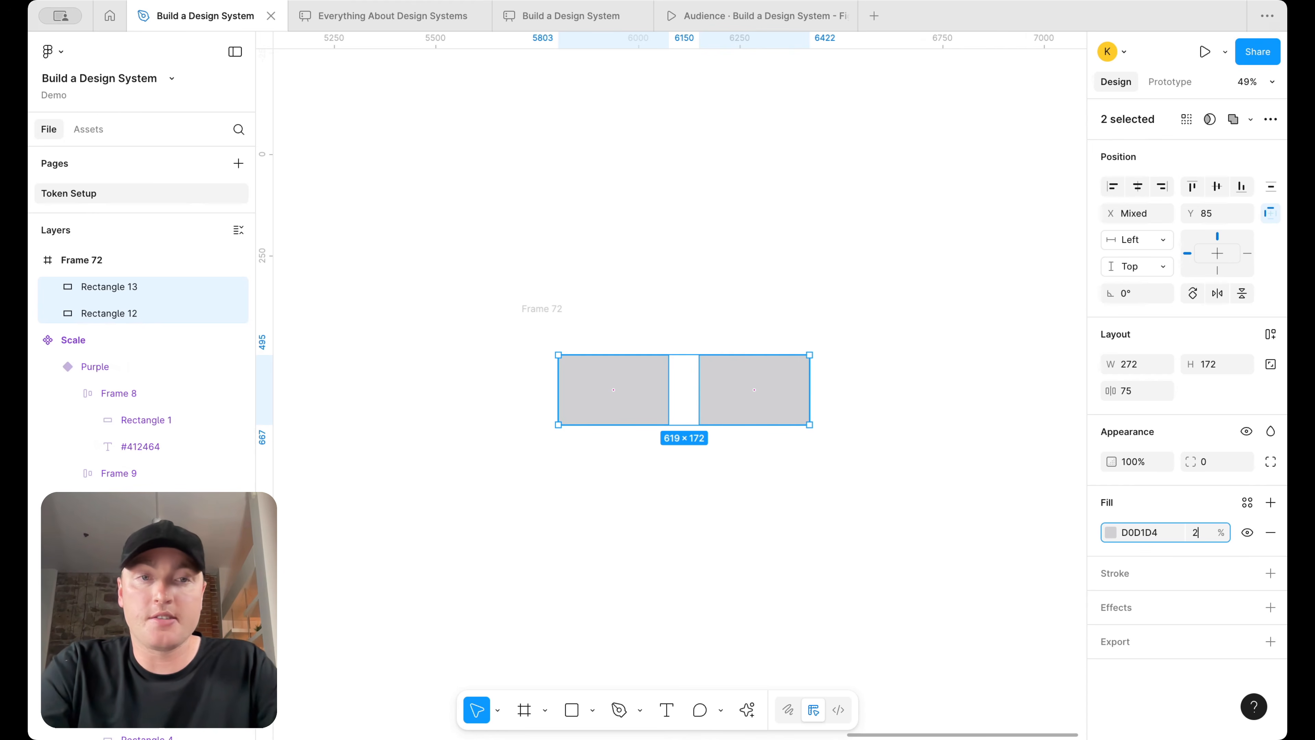
key("Return")
left_click(963, 369)
scroll(733, 440, "up", 5)
left_click_drag(751, 449, 528, 294)
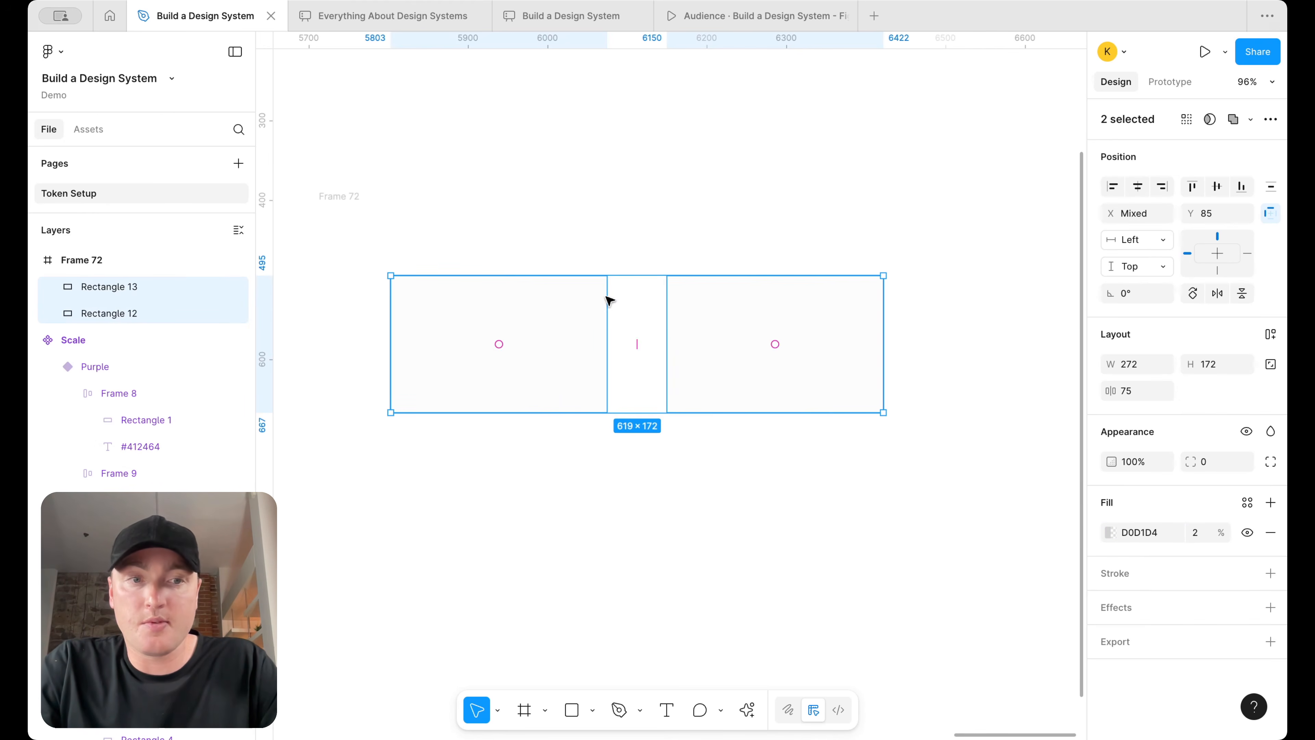
left_click(860, 481)
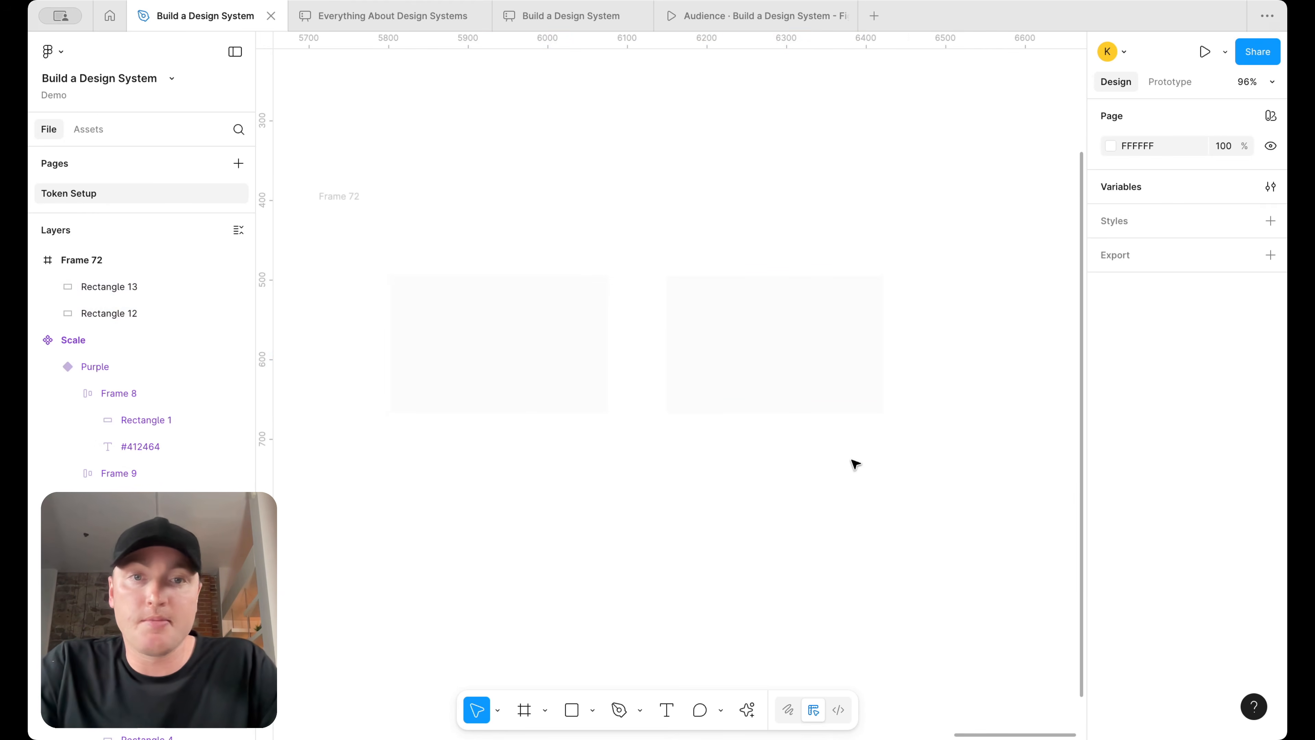
Set the fill opacity of both grey rectangles to 5%
scroll(827, 376, "up", 2)
left_click(833, 349)
left_click_drag(815, 498, 509, 285)
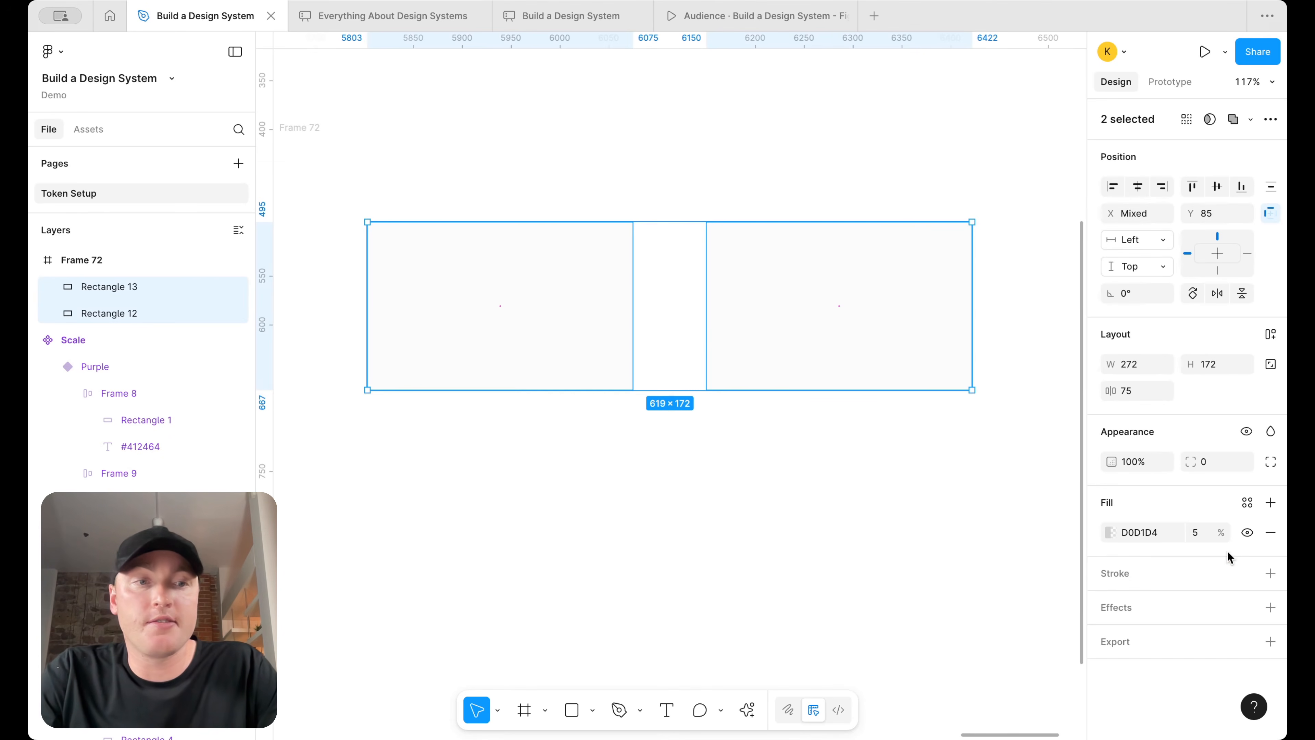
left_click(826, 474)
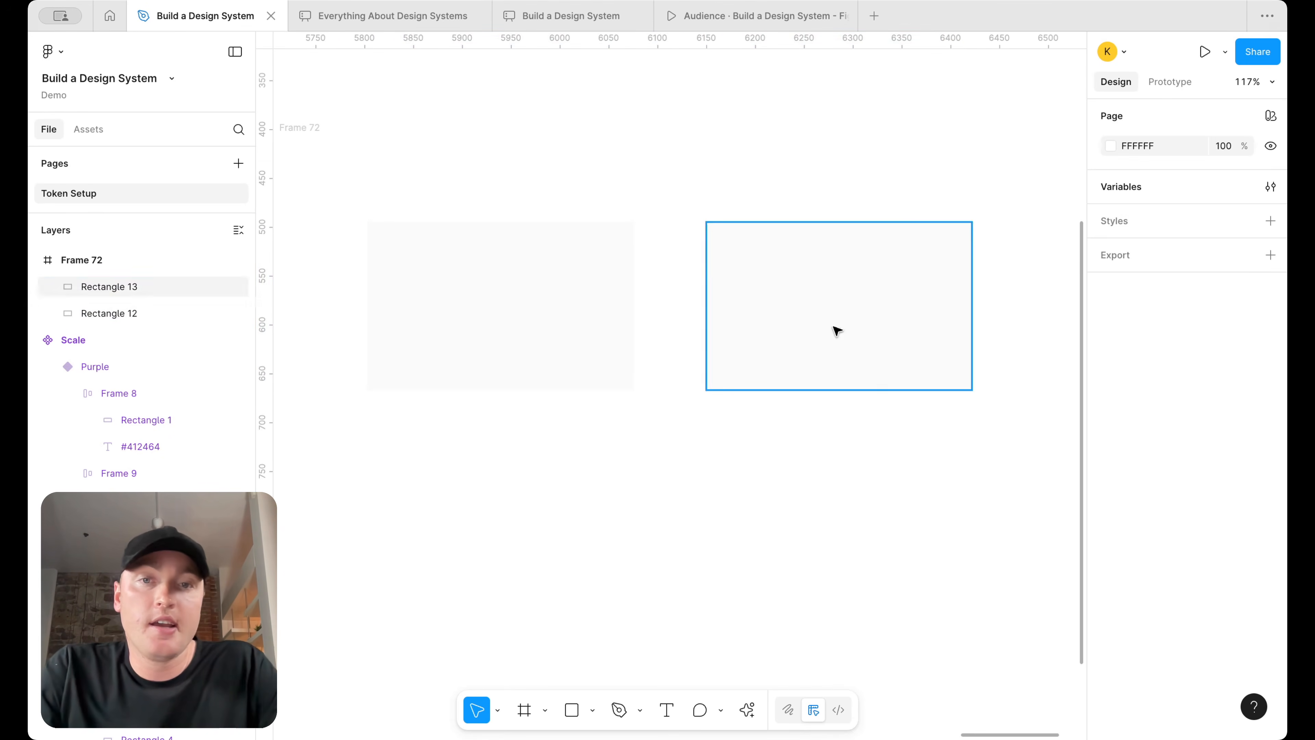
Set the duplicated rectangle's fill opacity to 8%
left_click(837, 331)
scroll(807, 332, "down", 3)
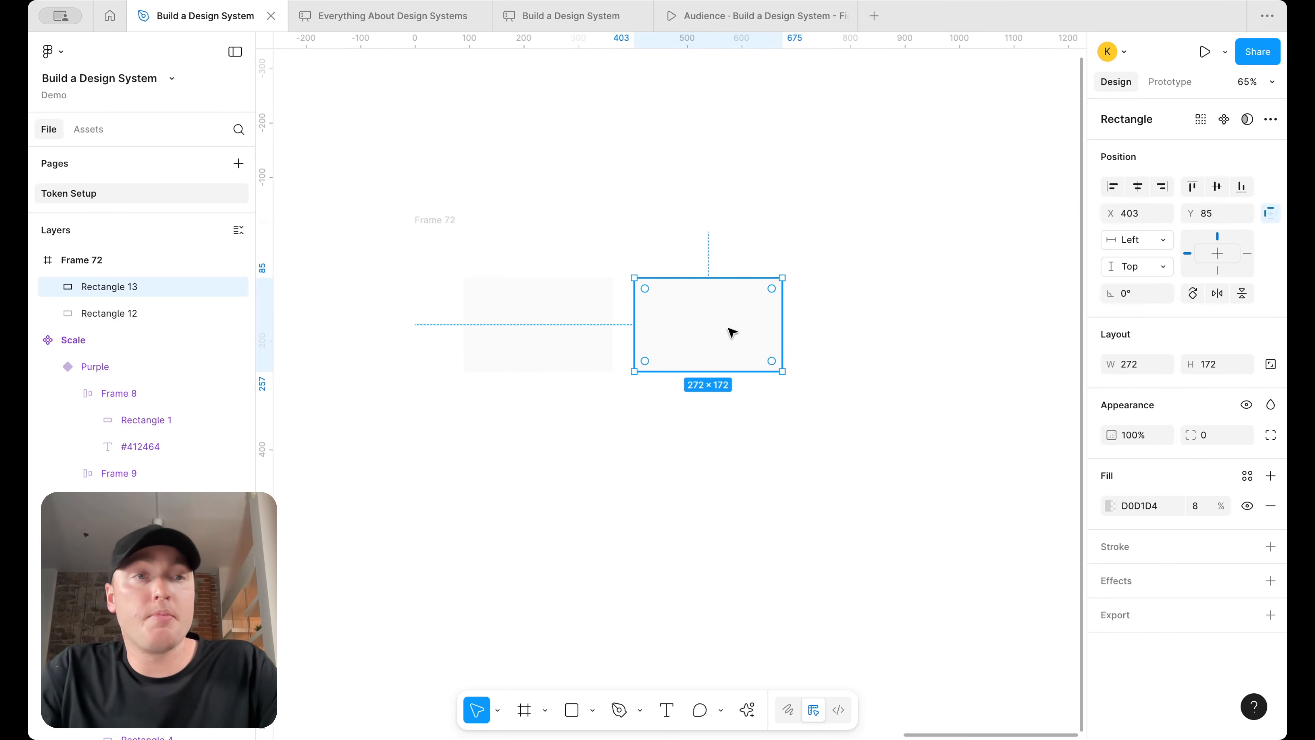
left_click(678, 135)
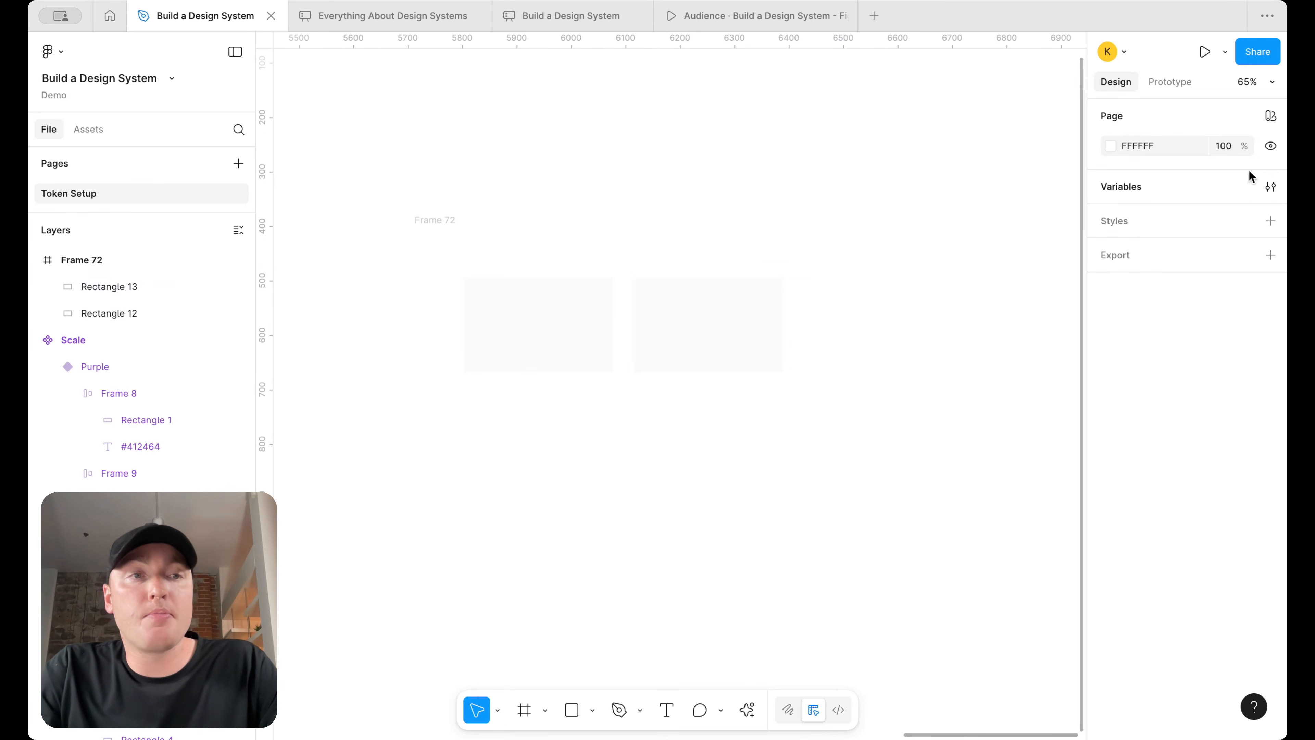
Duplicate a variable in the Mapped collection's Surface group, place it below default and name it action
left_click(1270, 186)
left_click(392, 197)
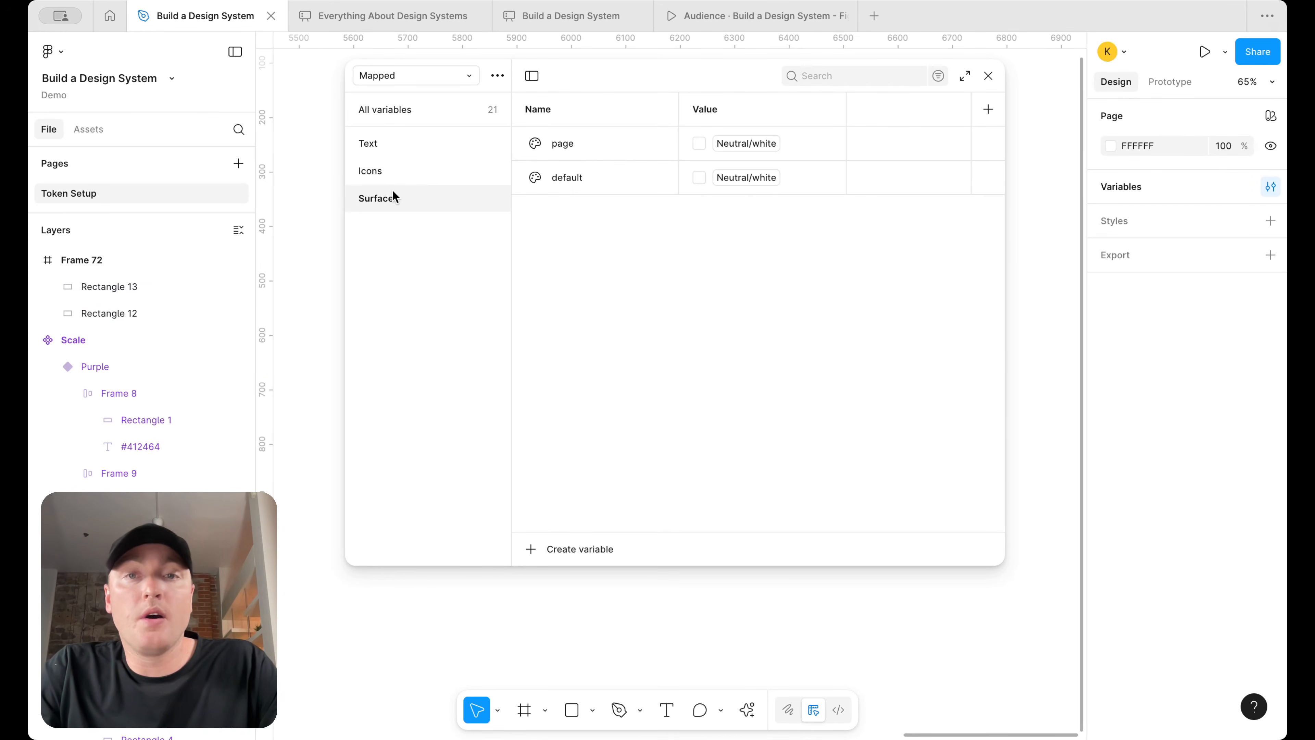
mouse_move(746, 186)
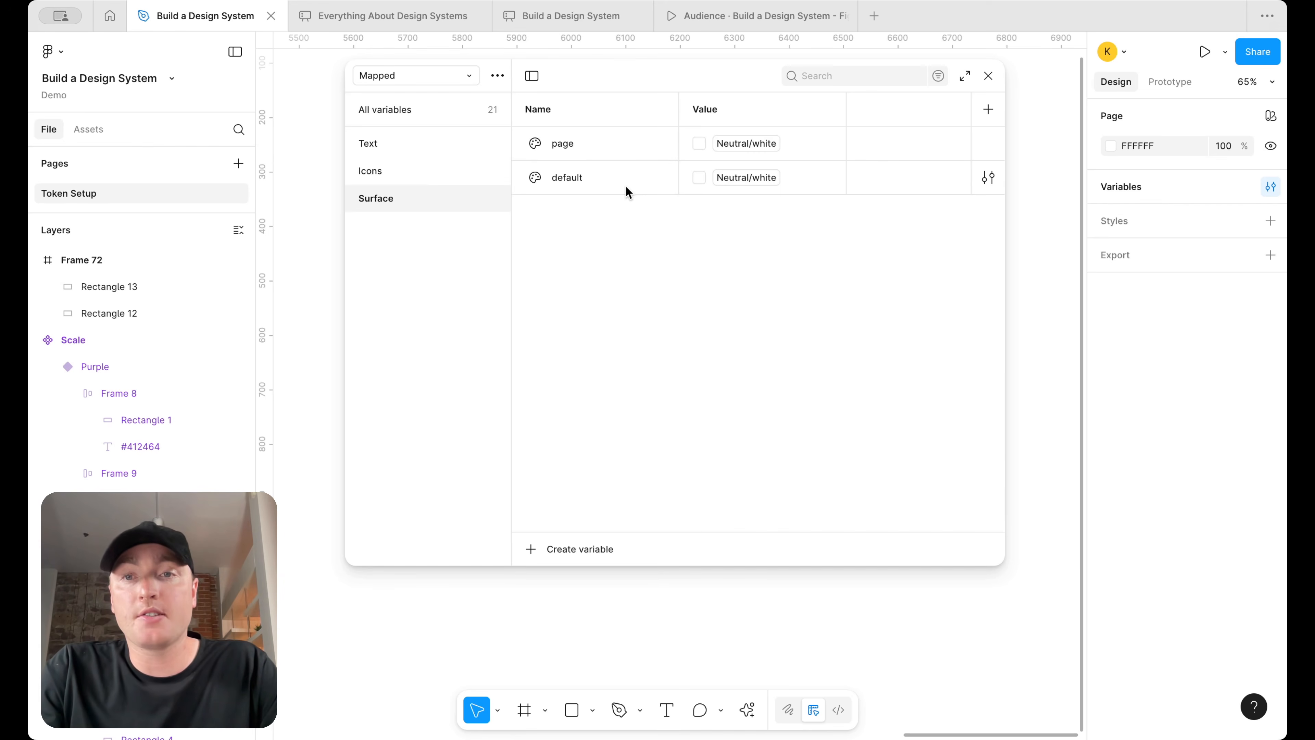
left_click(607, 154)
key("shift+Return")
left_click(629, 243)
left_click_drag(628, 177, 626, 223)
double_click(585, 209)
type("action")
key("Return")
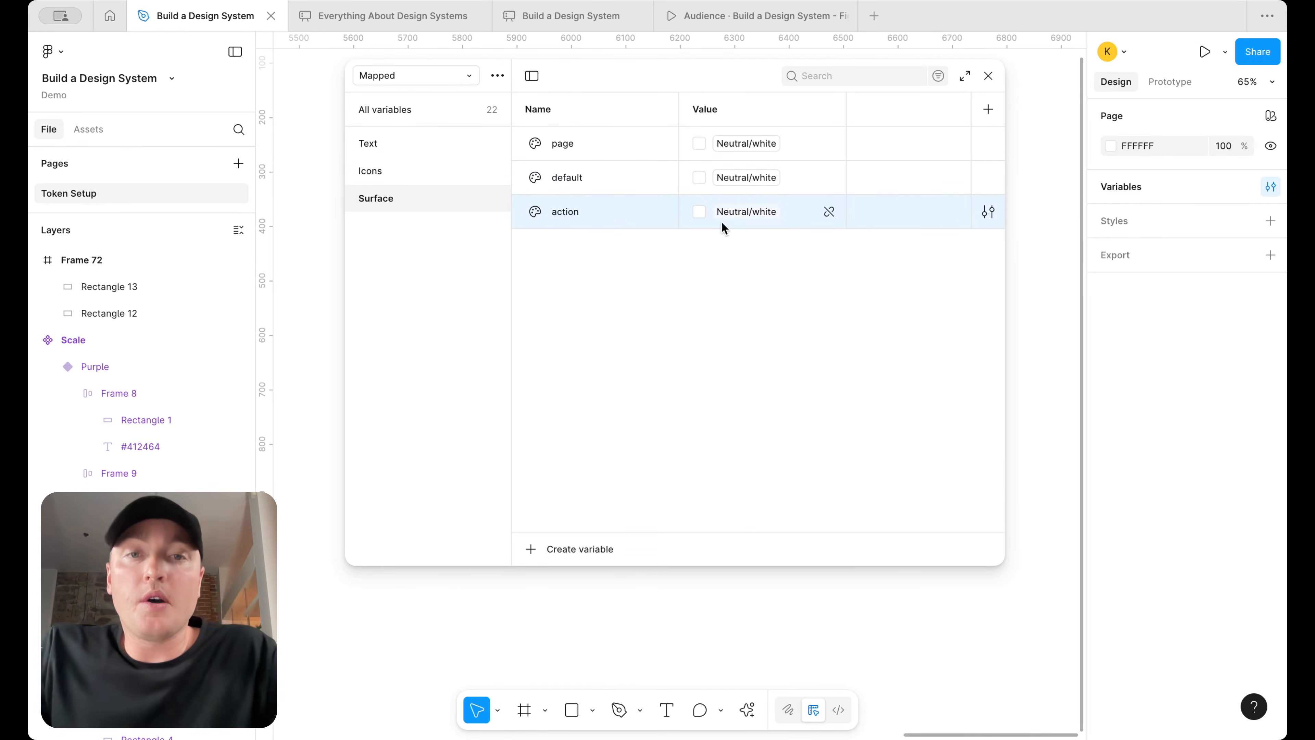
Alias the Surface group's action variable to Primary/default
left_click(729, 215)
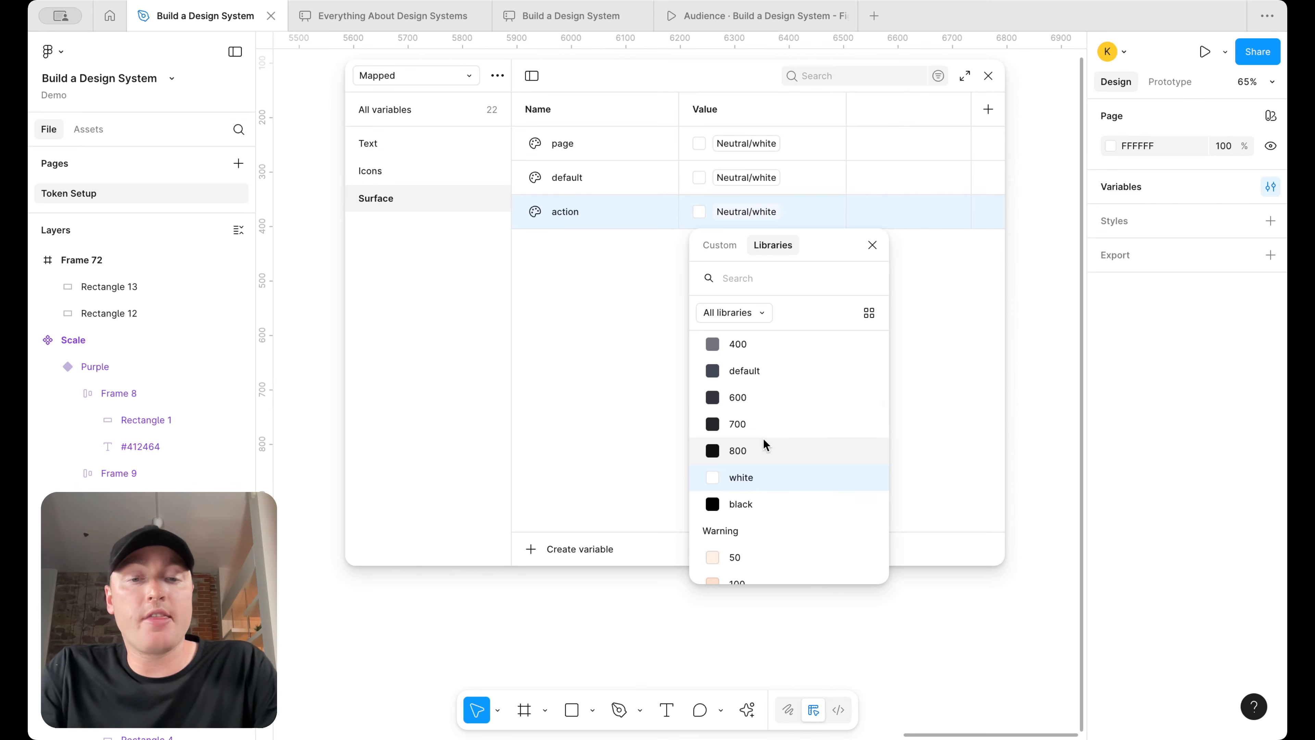
type("pri")
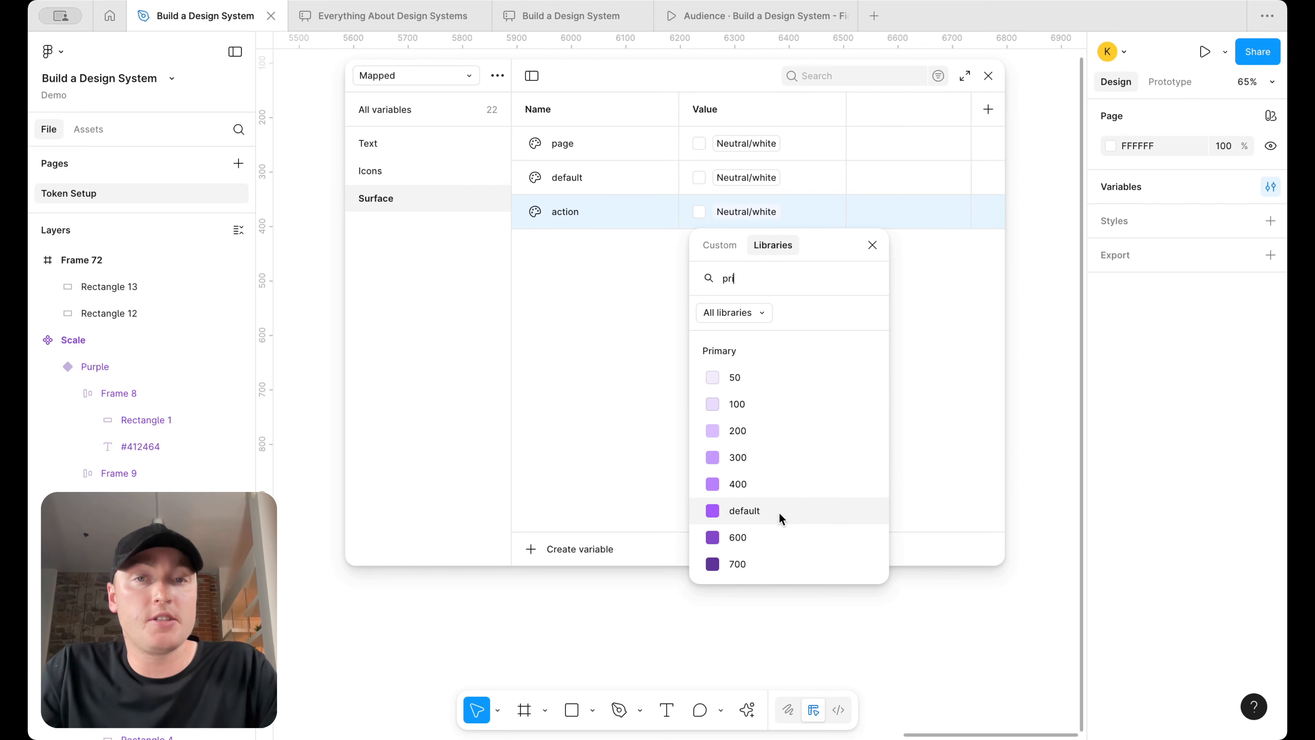
left_click(743, 511)
Duplicate the Surface action variable as action-hover and alias the copy to Primary/600
key("ctrl+d")
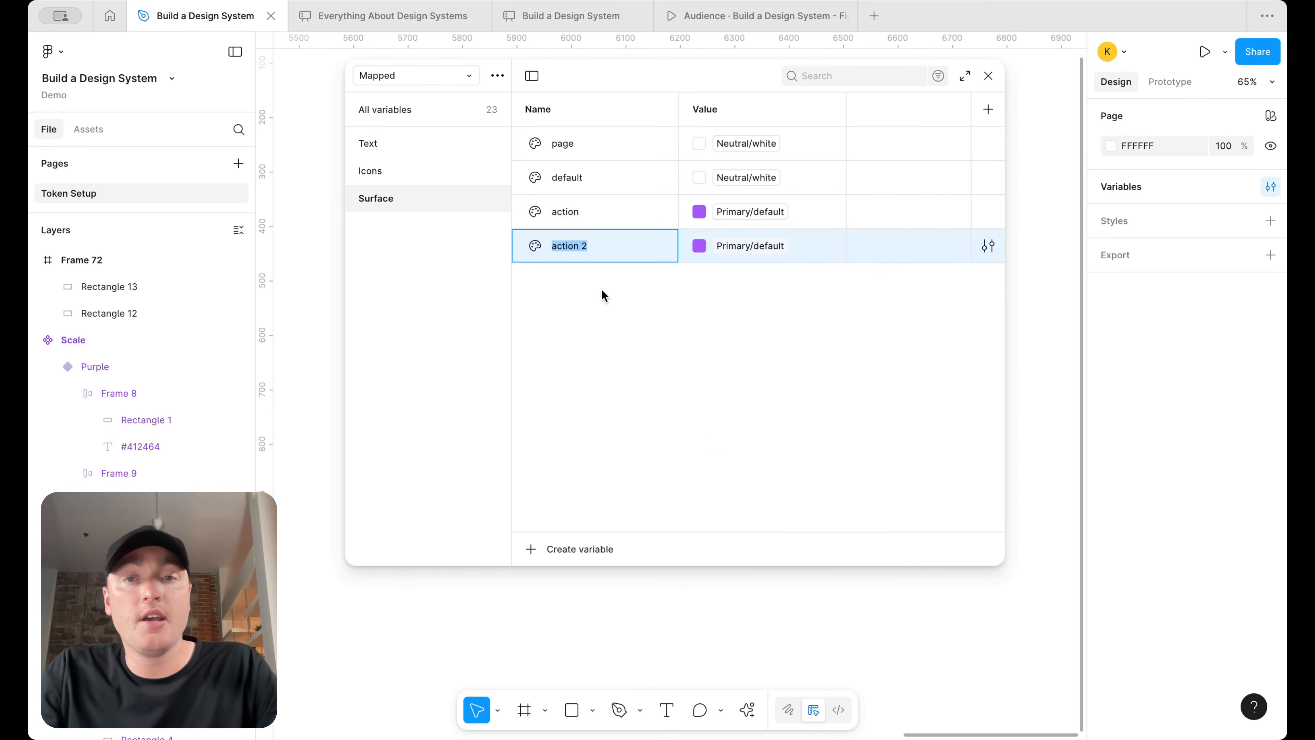
type("action-")
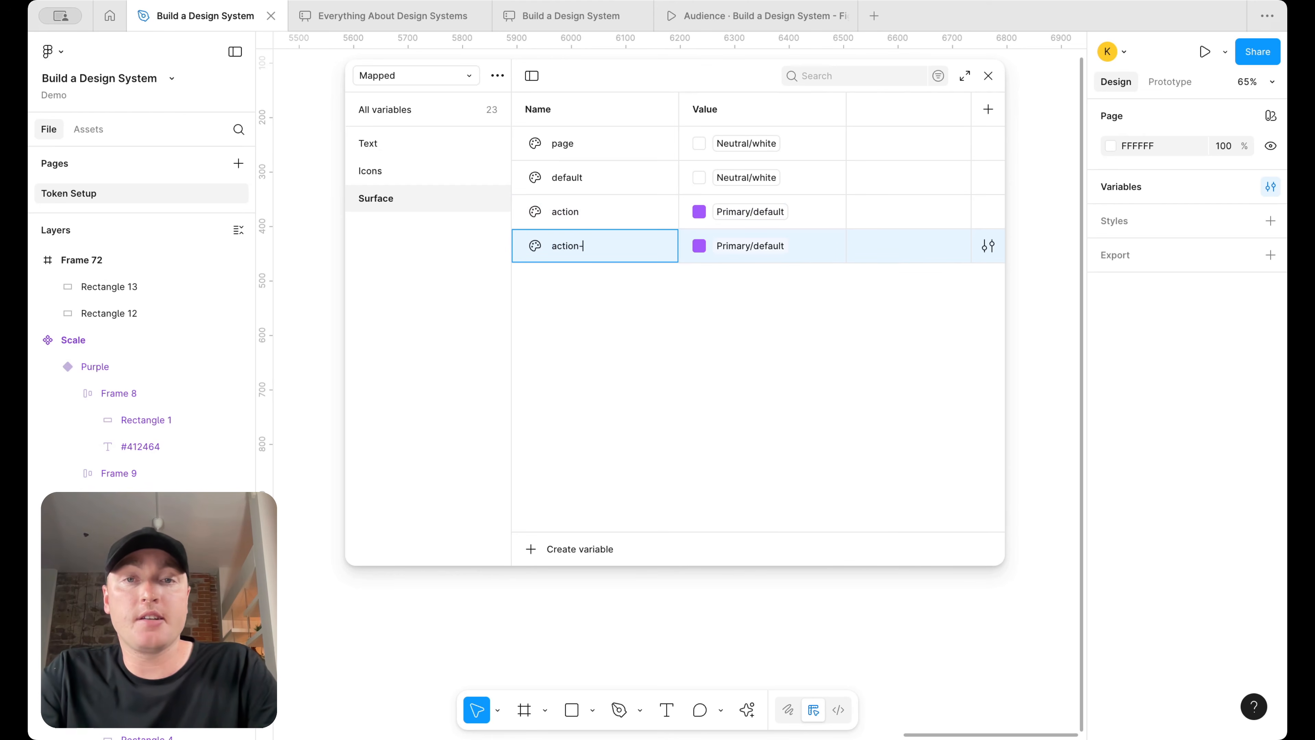
type("hover")
left_click(742, 247)
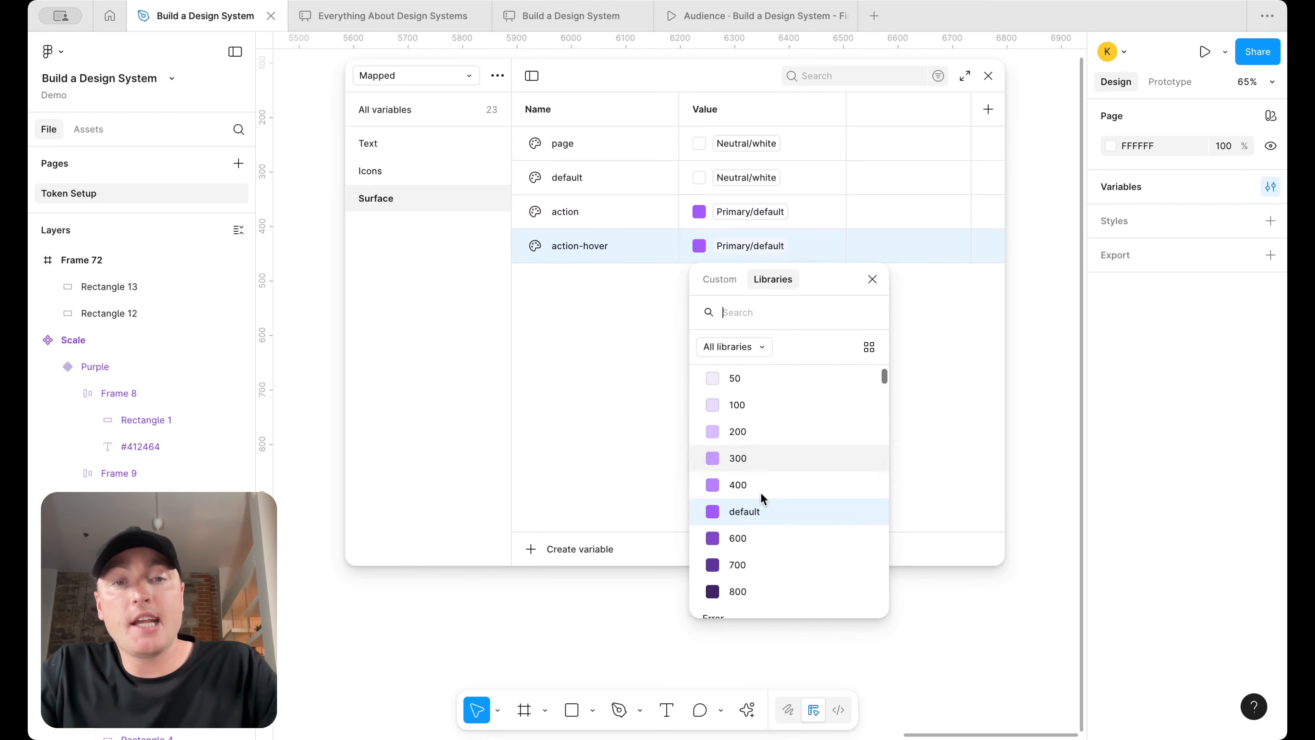
left_click(760, 544)
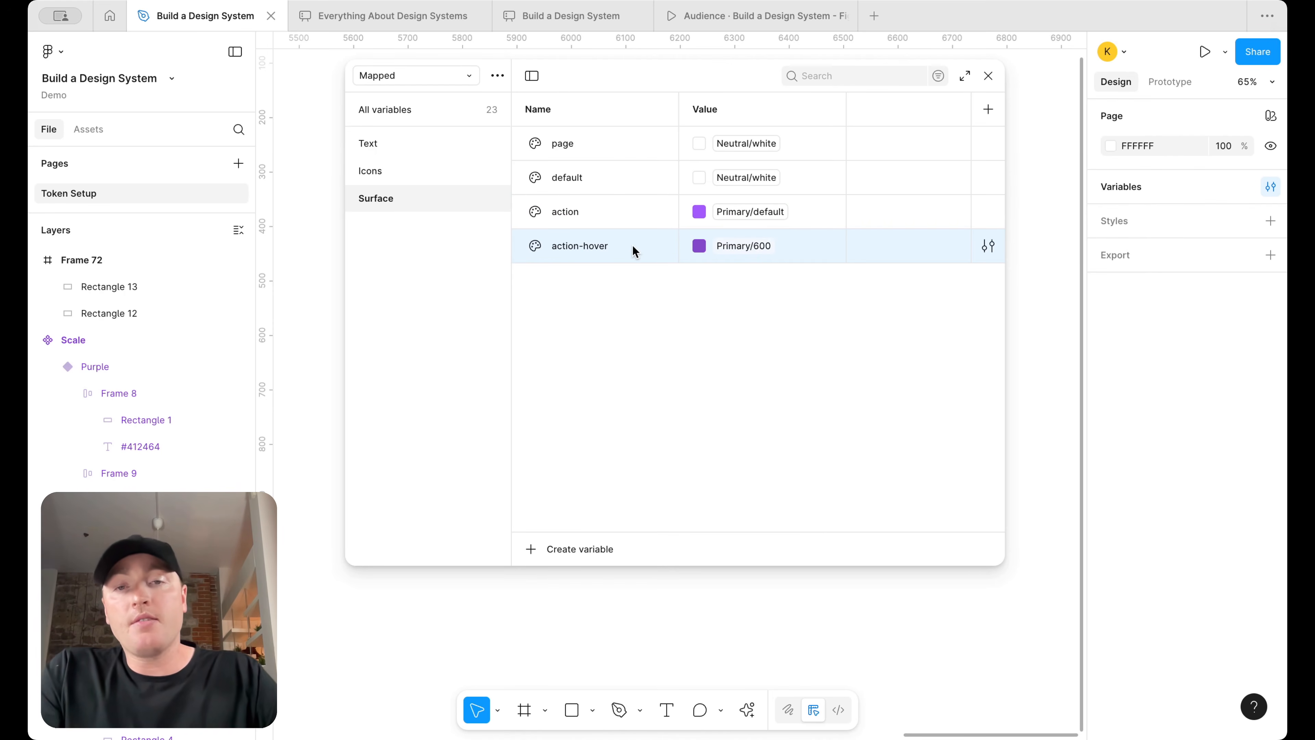
Add success and warning variables to the Surface group by duplicating the action-hover variable
key("shift+Return")
type("success")
key("Return")
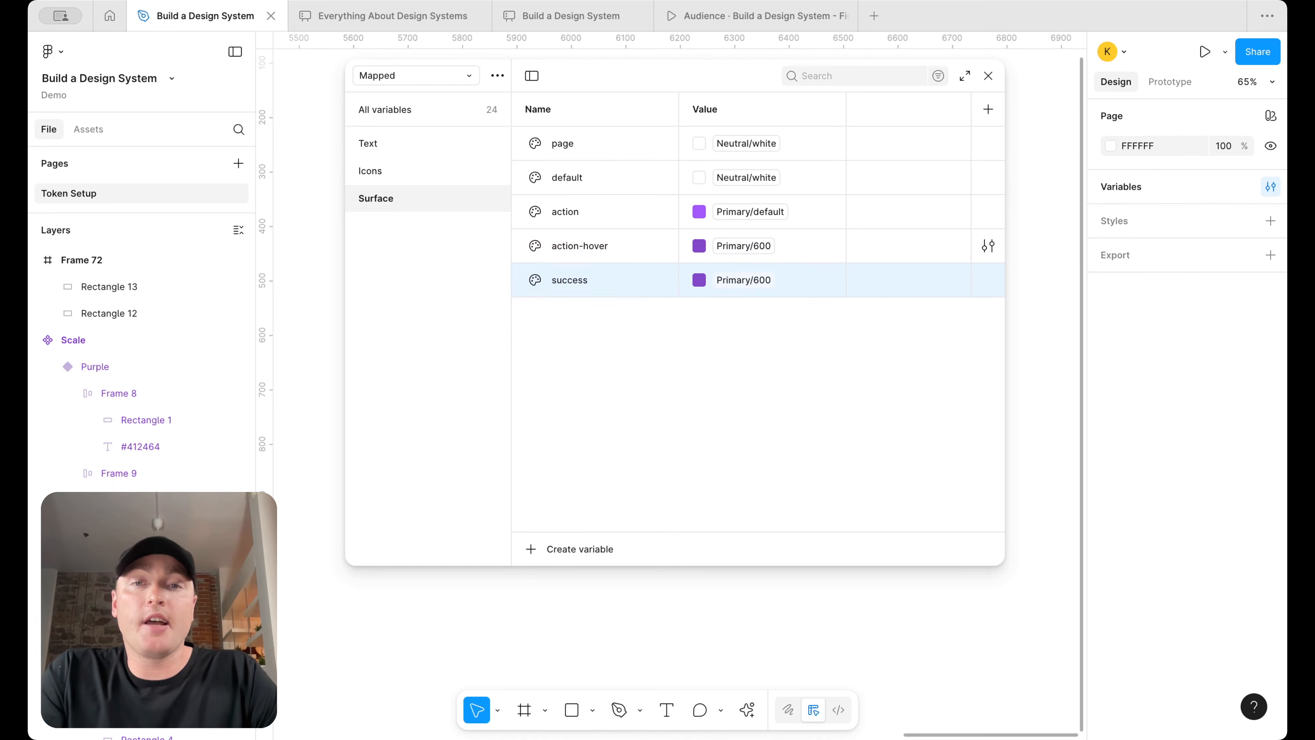
key("shift+Return")
type("warning")
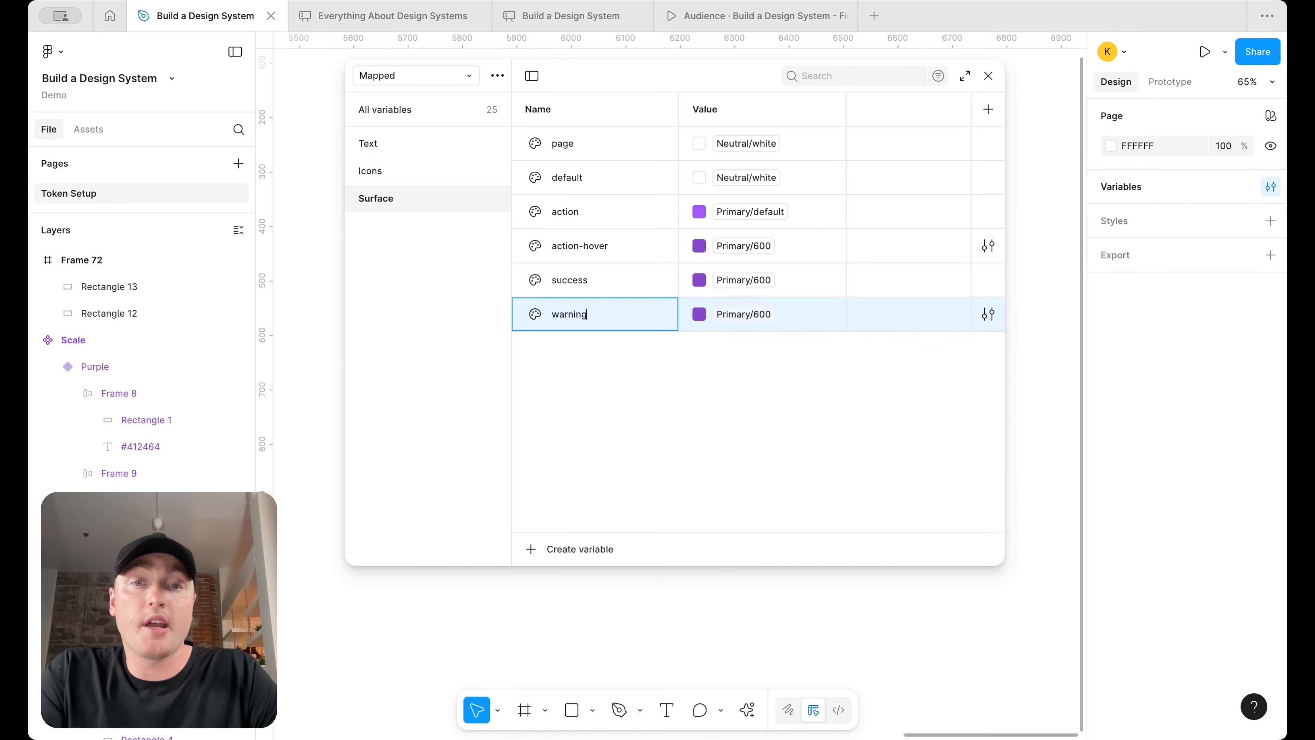
key("Return")
key("super+k")
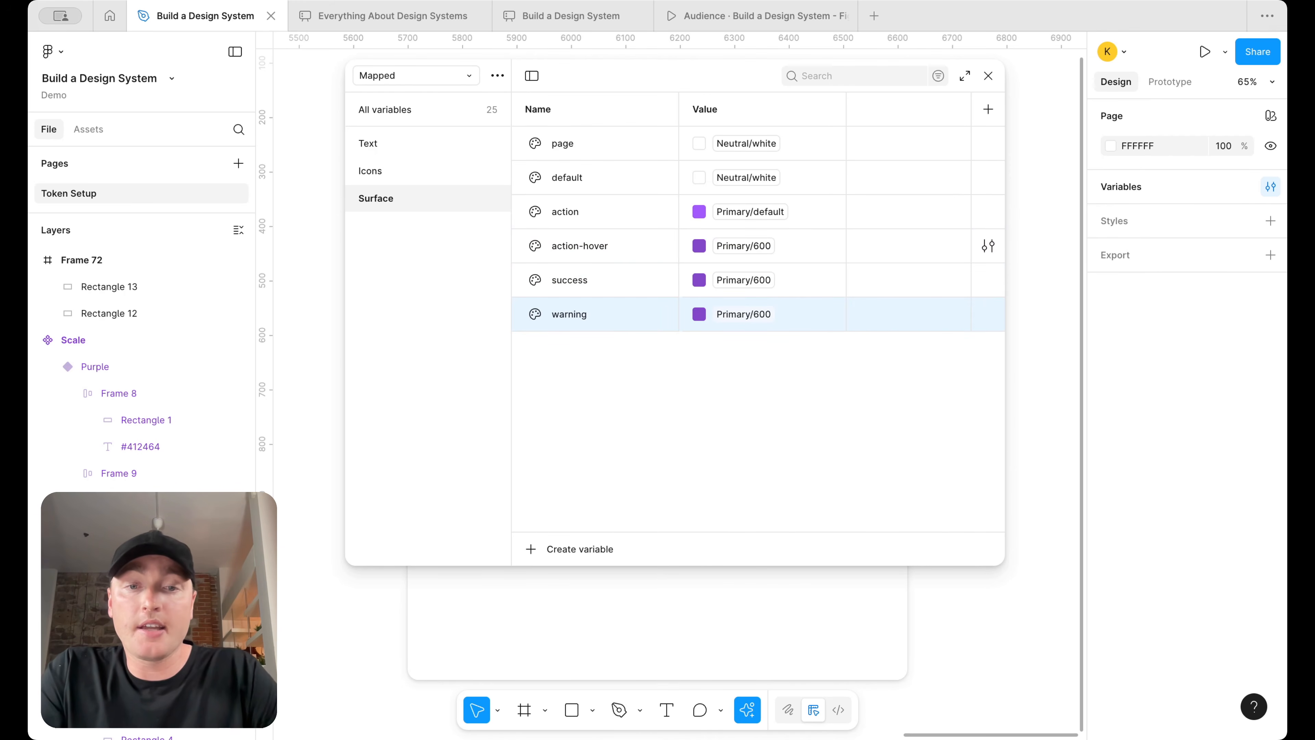
left_click(426, 708)
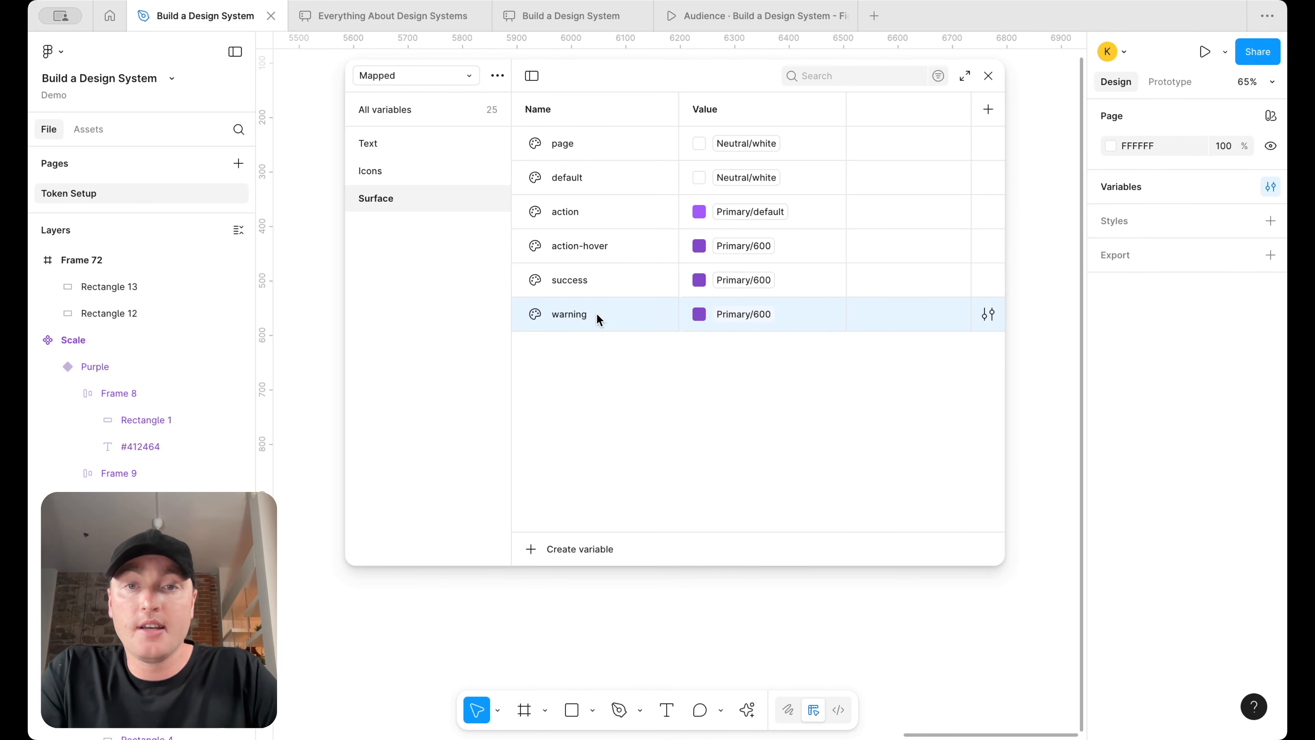
Add information and error variables to the Surface group by duplicating the warning variable
key("super+d")
type("information")
key("super+d")
type("error")
key("Return")
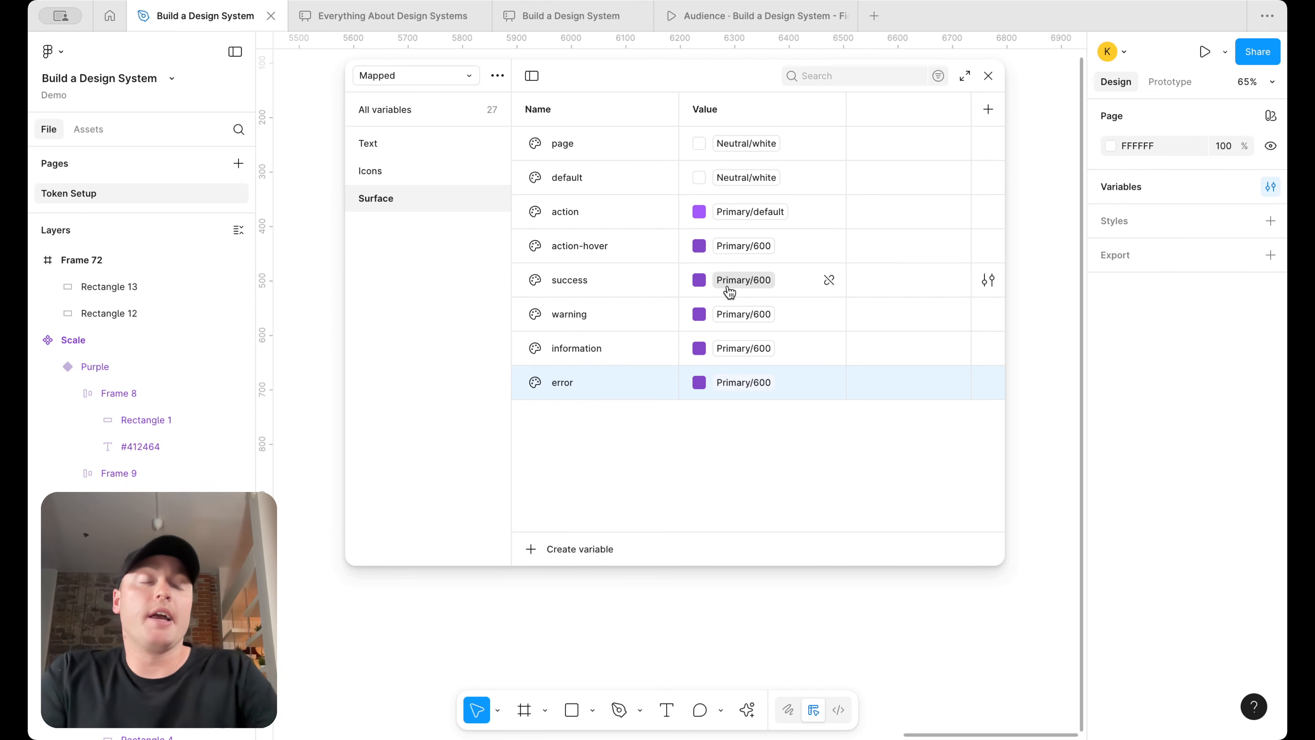
Alias the Surface success variable to Success/50 and the warning variable to Warning/50
mouse_move(730, 291)
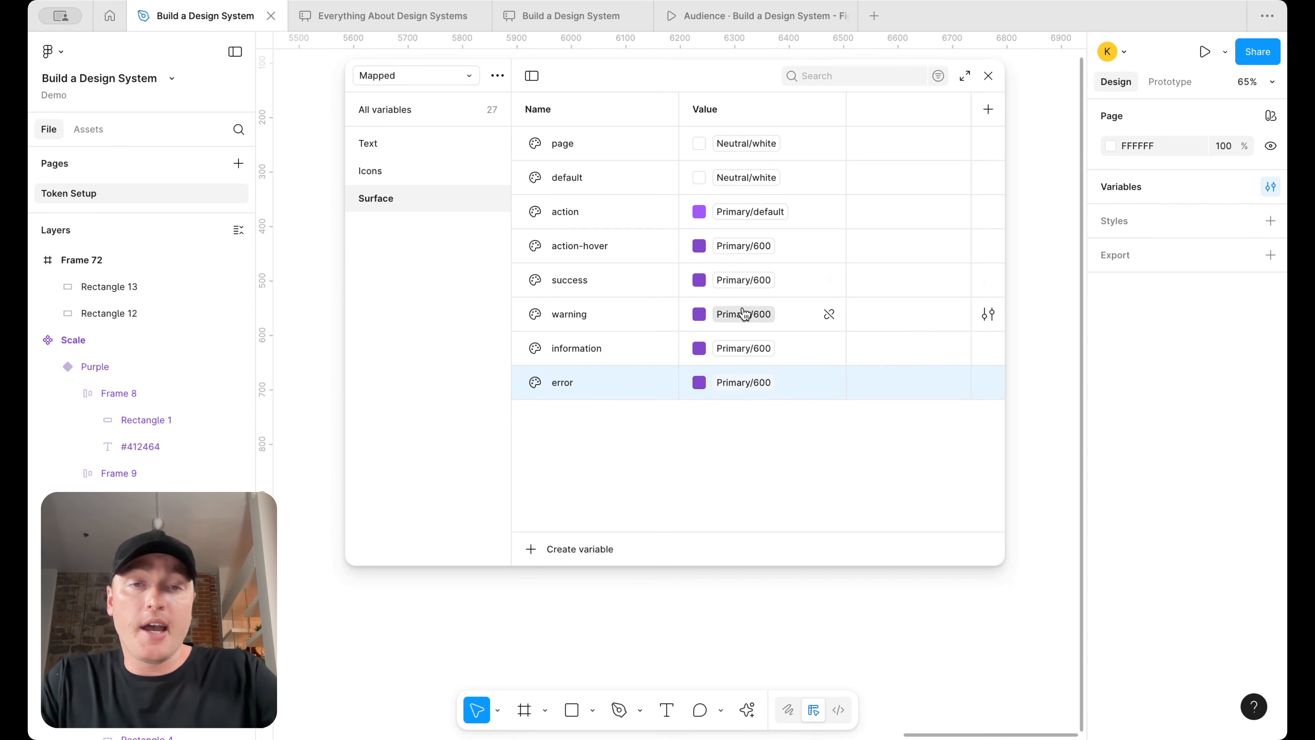
left_click(742, 286)
scroll(765, 455, "up", 1)
scroll(765, 455, "down", 5)
type("succ")
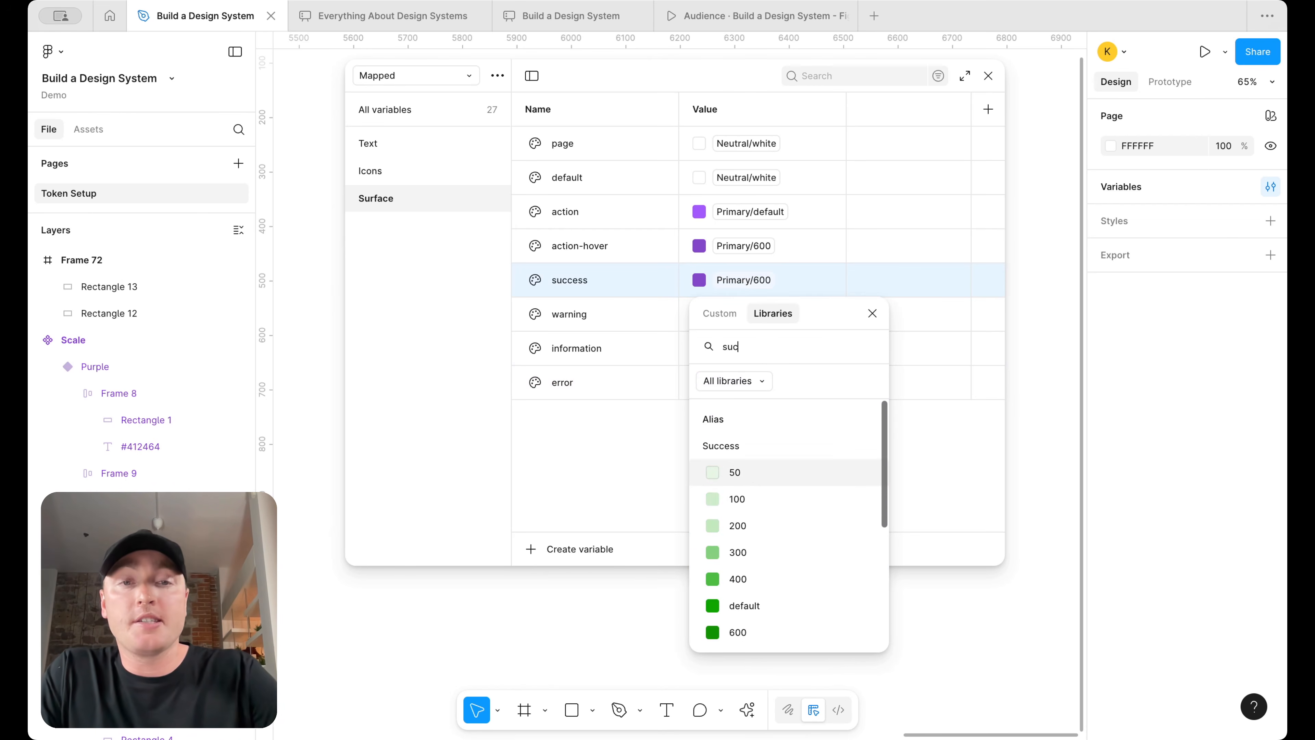
left_click(759, 480)
left_click(760, 314)
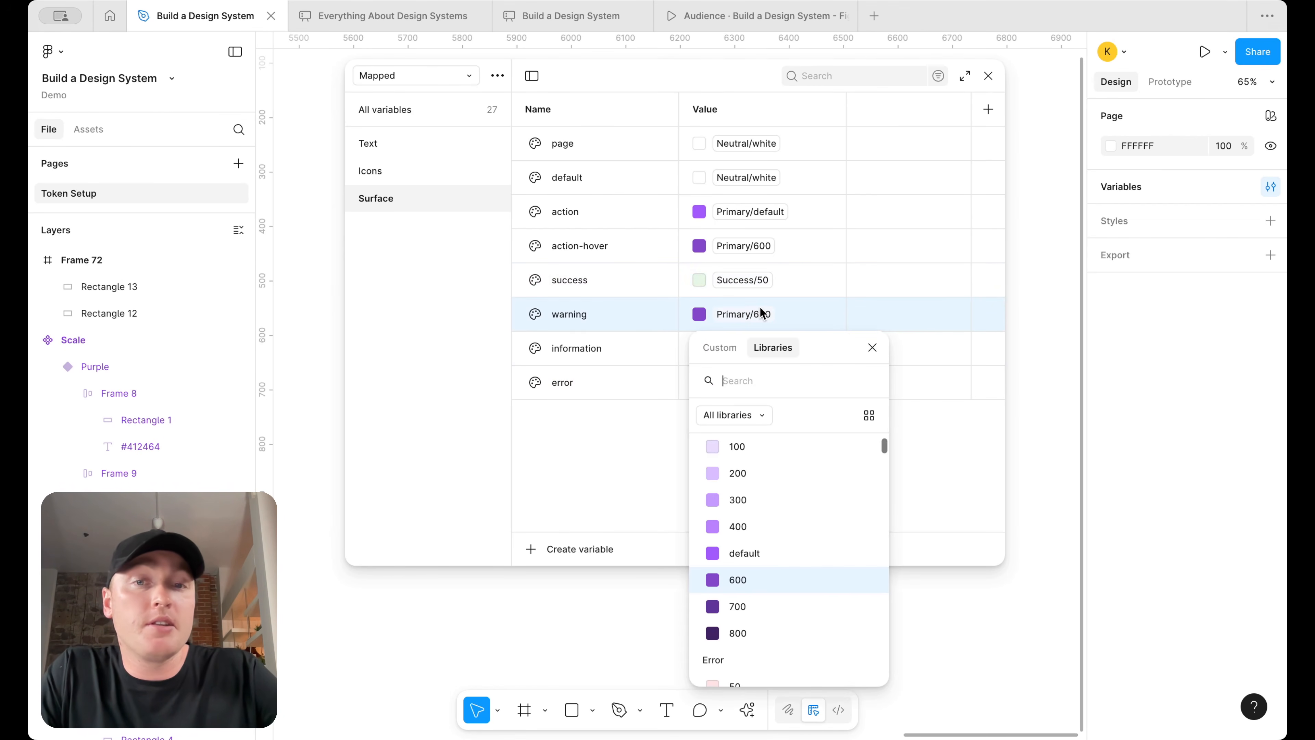
type("warn")
left_click(739, 505)
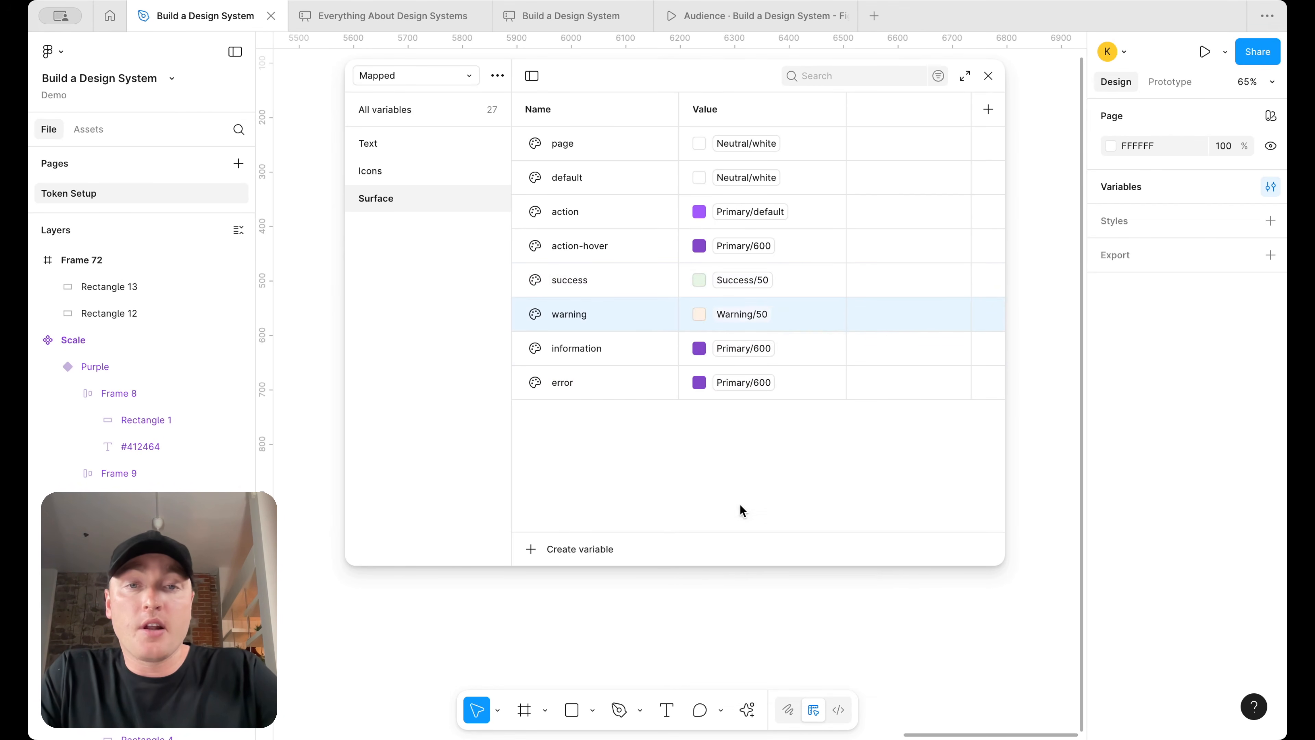
Alias the Surface information variable to Information/50 and the error variable to Error/50
left_click(742, 348)
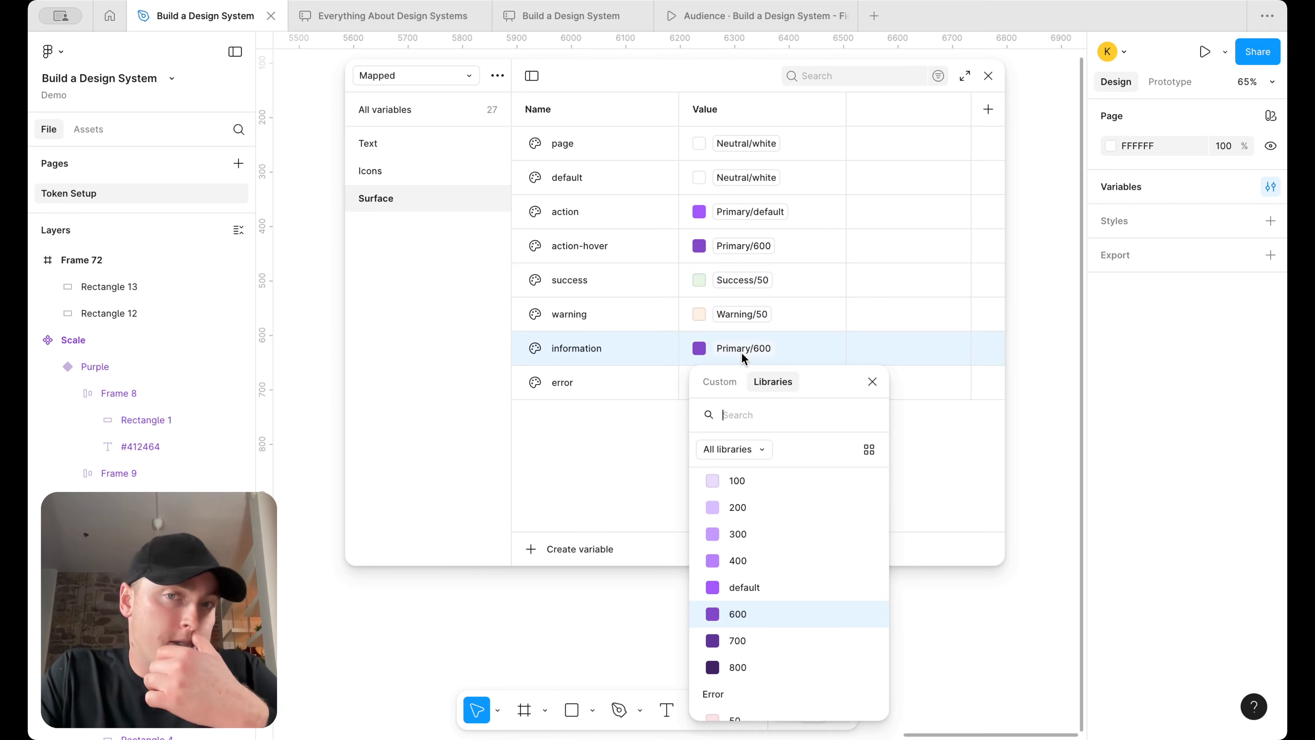
type("info")
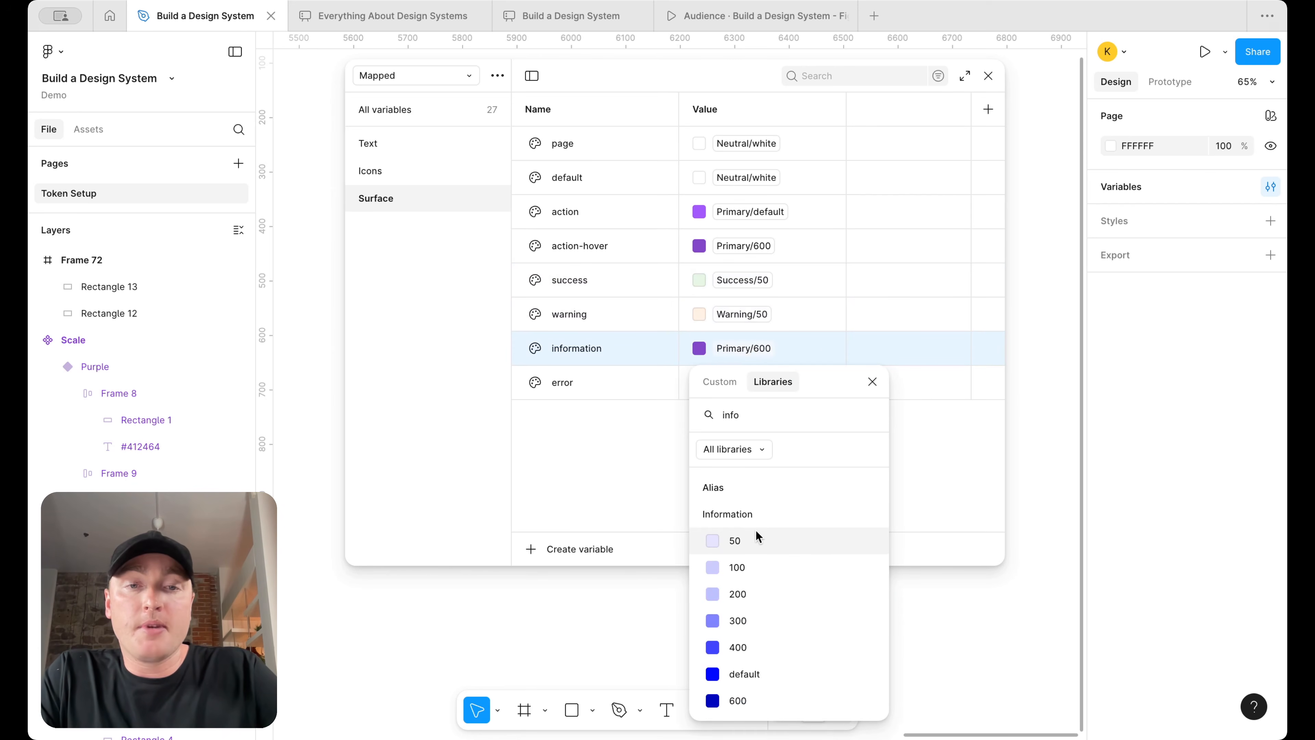
left_click(754, 536)
left_click(743, 382)
type("erro")
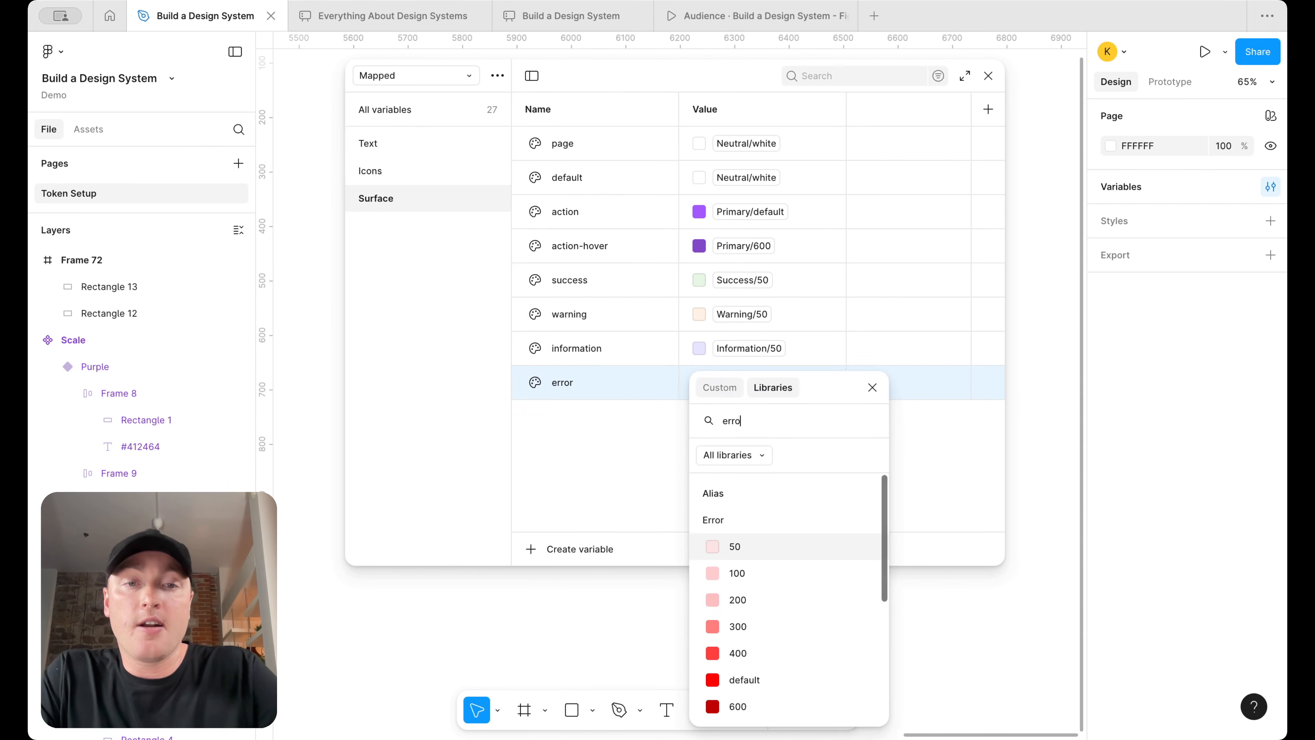
left_click(730, 546)
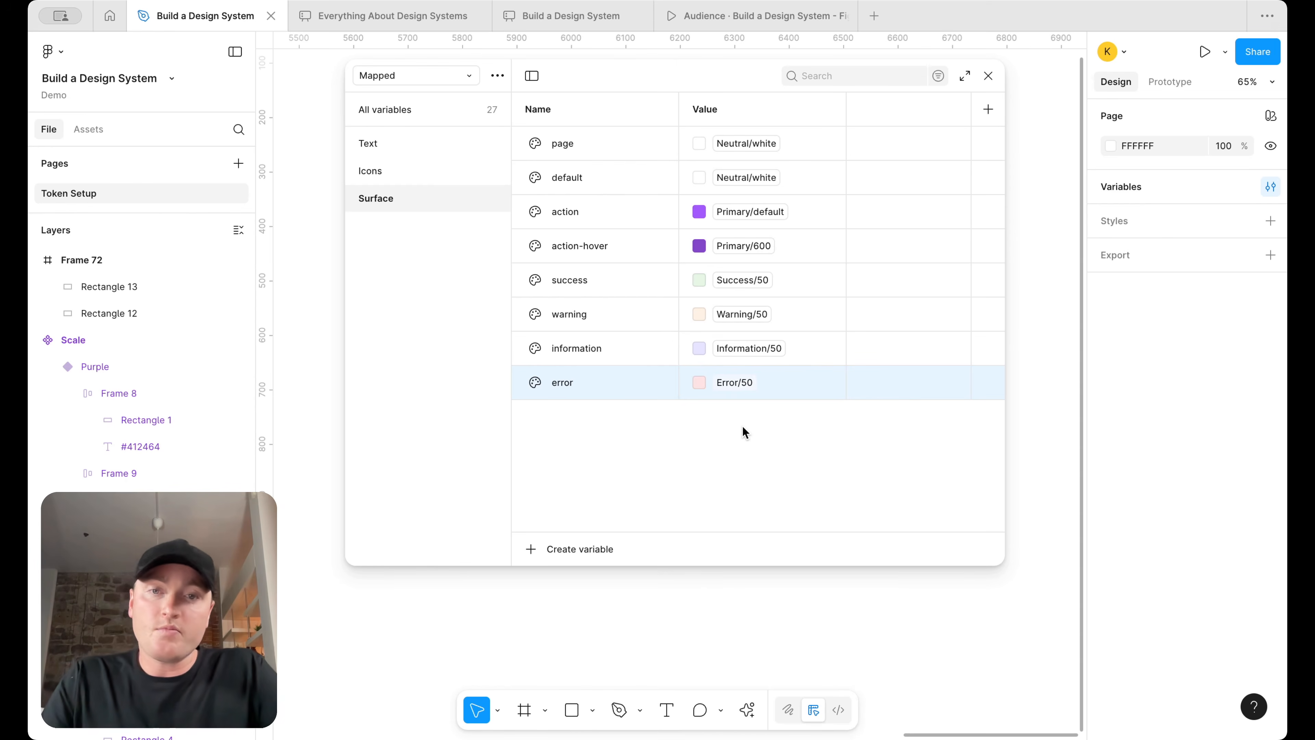
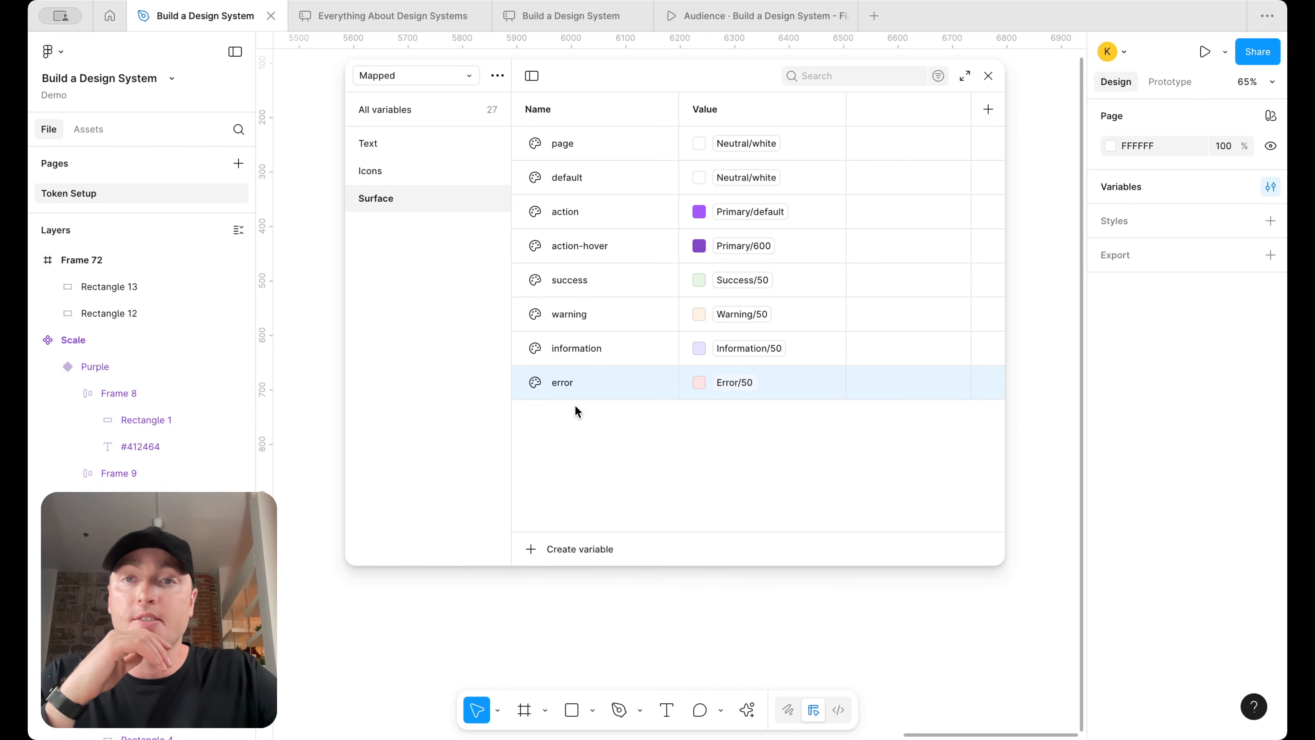
Create a colour variable named Border/default in the Mapped collection
left_click(427, 114)
left_click(580, 550)
left_click(579, 579)
type("Border/")
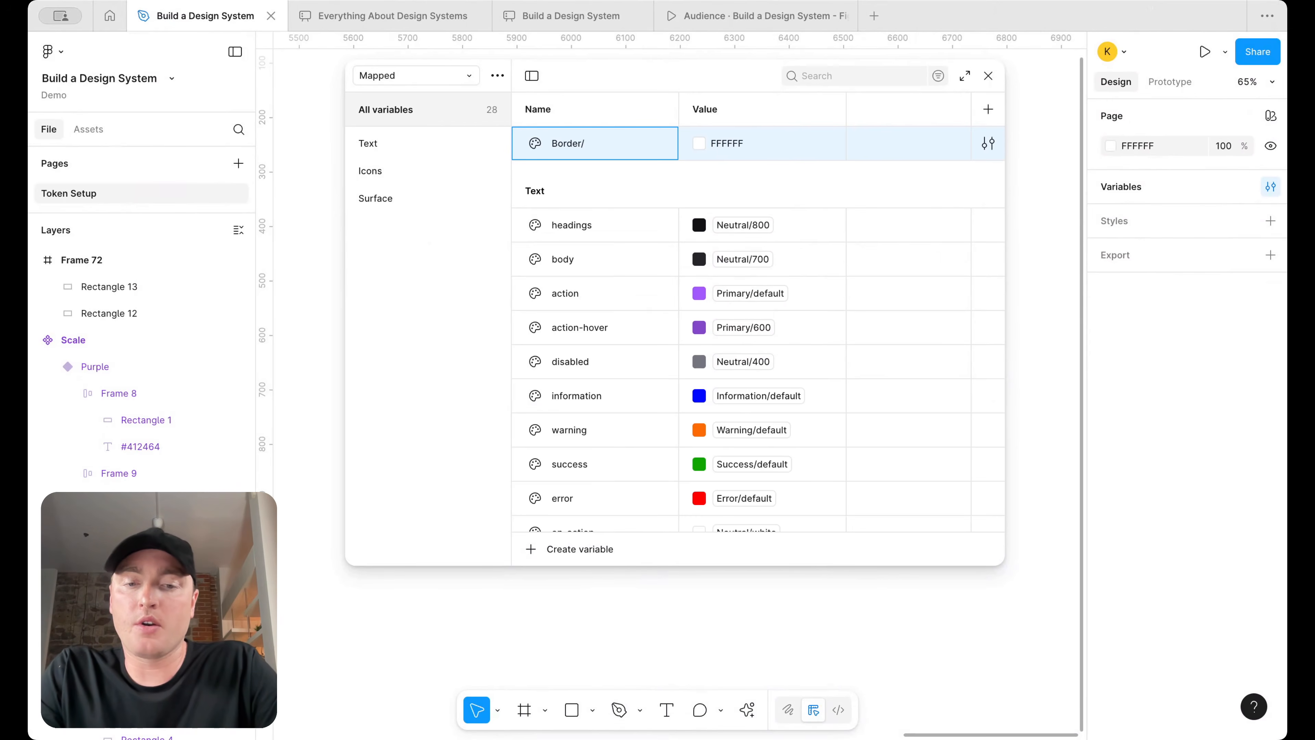
type("default")
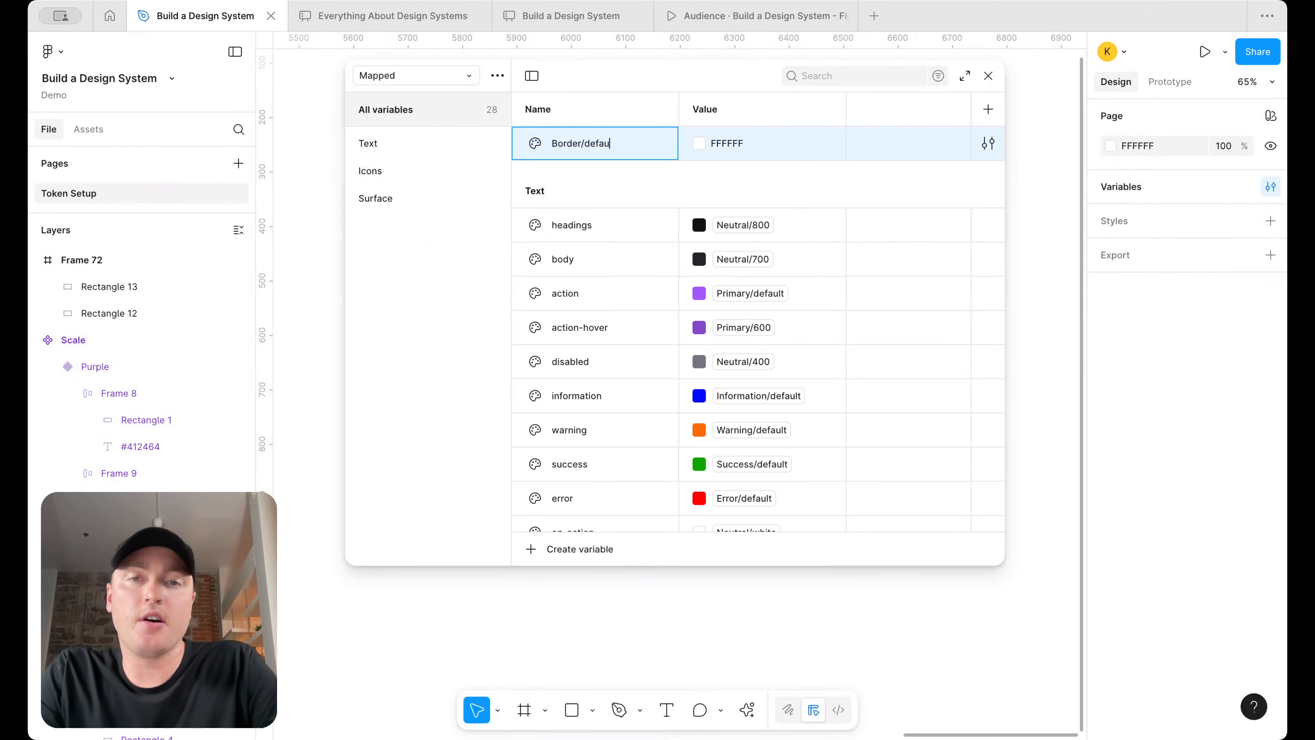
key("Return")
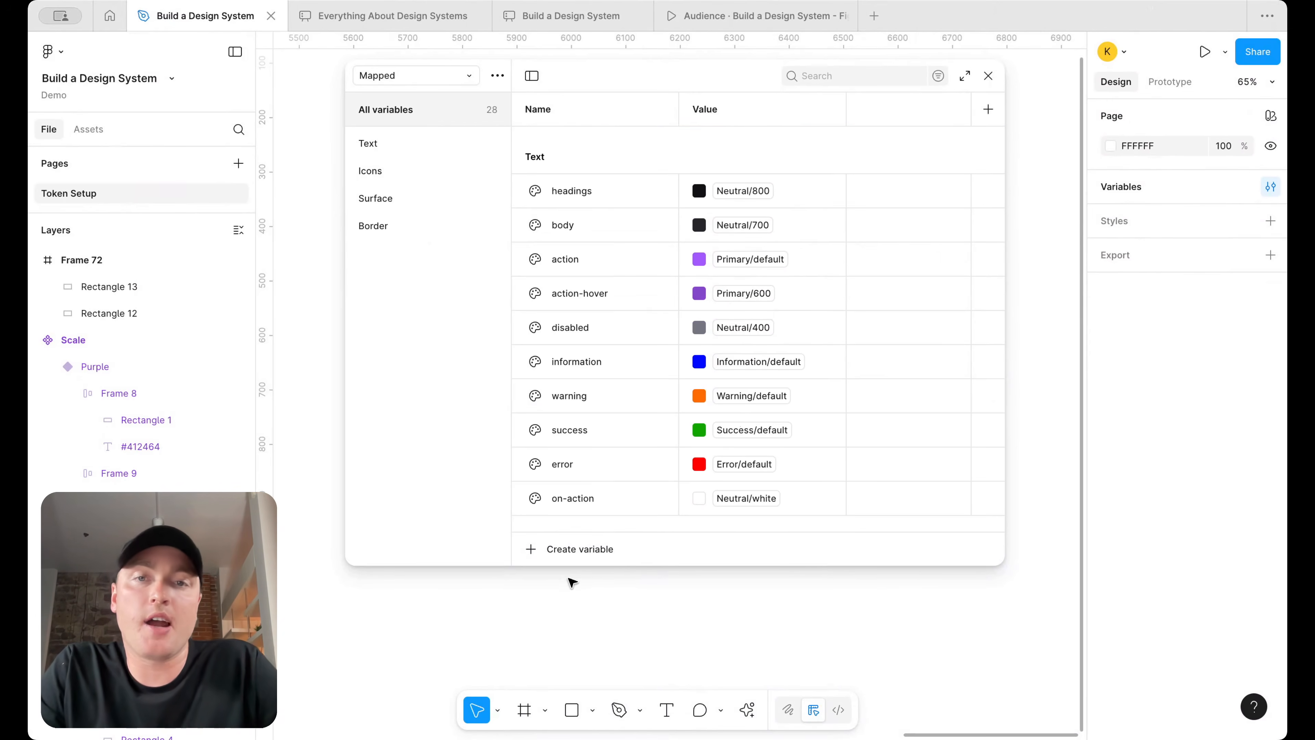
Open the Border group and select the first grey rectangle in Frame 72 to check its fill
left_click(416, 223)
right_click(735, 150)
left_click(778, 159)
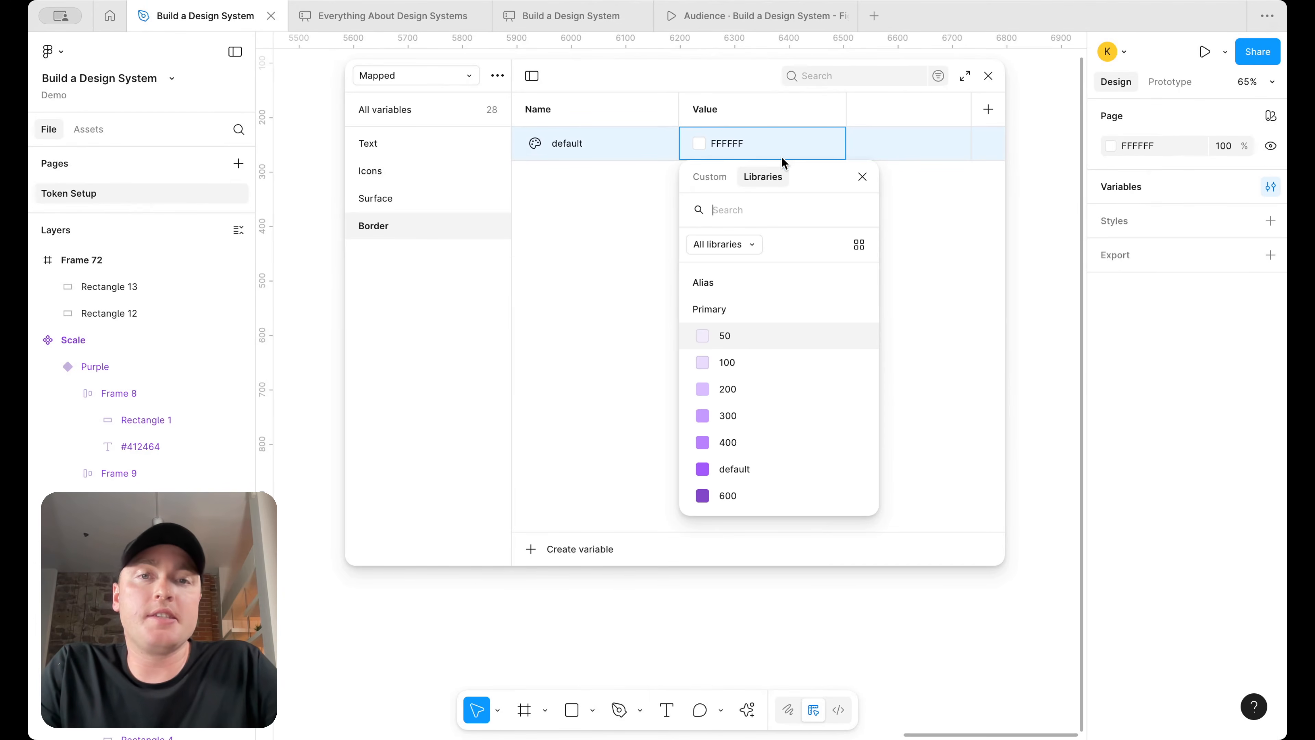
left_click(535, 565)
scroll(504, 590, "down", 5)
left_click_drag(757, 88, 1054, 126)
scroll(435, 542, "up", 5)
left_click(447, 511)
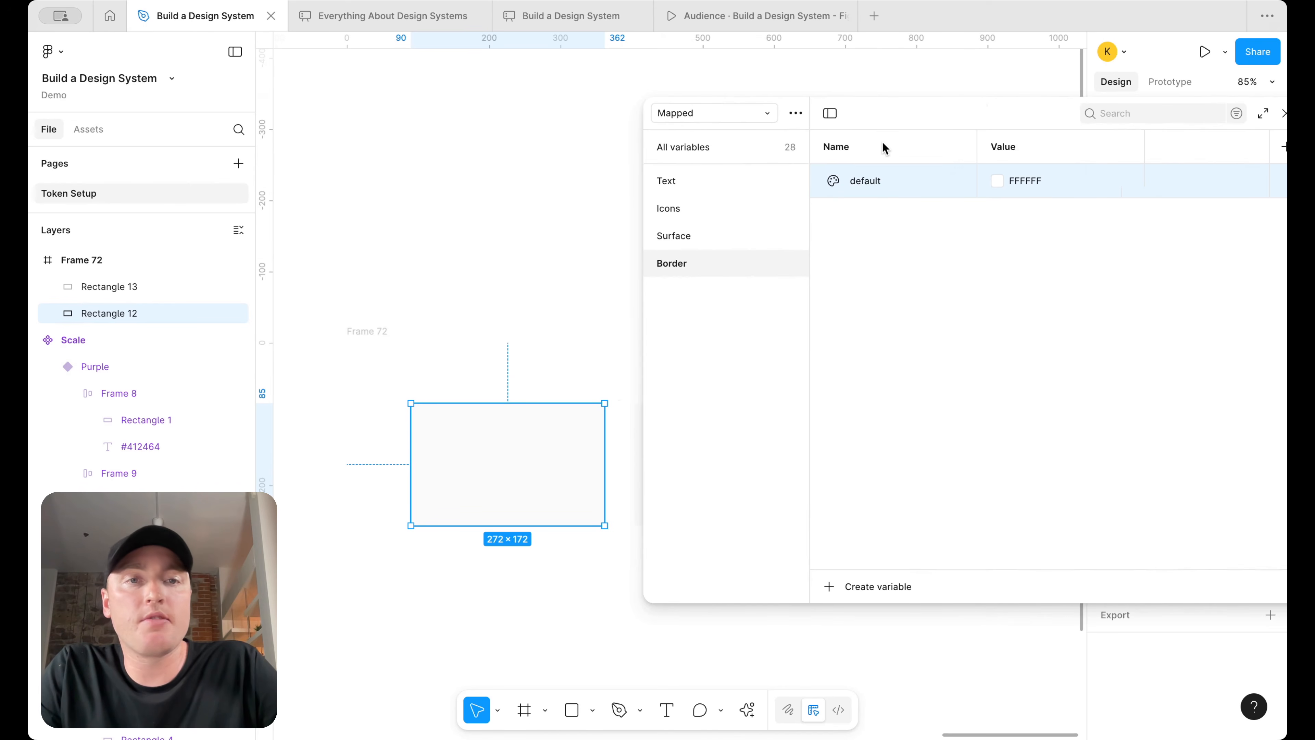
Alias the Border group's default variable to Neutral/50
left_click_drag(922, 117, 696, 83)
right_click(833, 156)
left_click(873, 168)
scroll(846, 369, "down", 10)
scroll(846, 369, "down", 3)
left_click(822, 383)
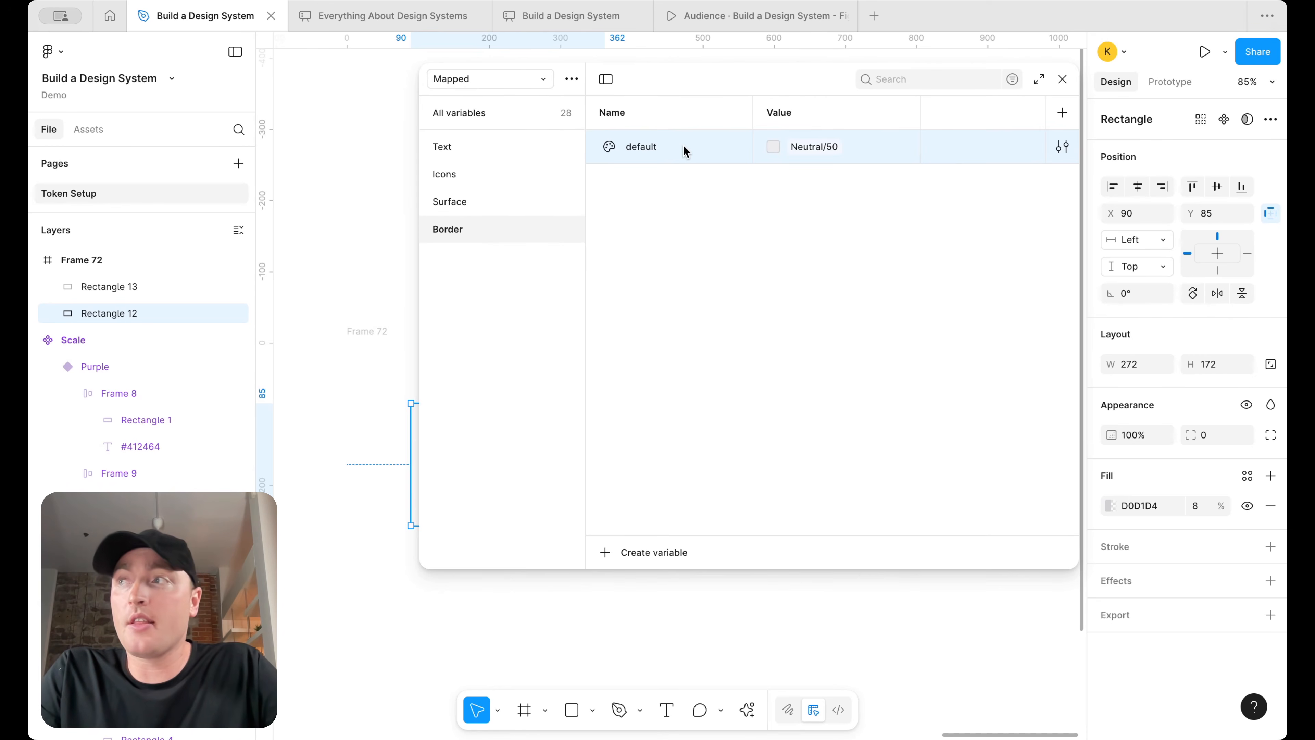
Add success, information, warning and error variables to the Border group by duplicating the default variable
key("ctrl+d")
type("s")
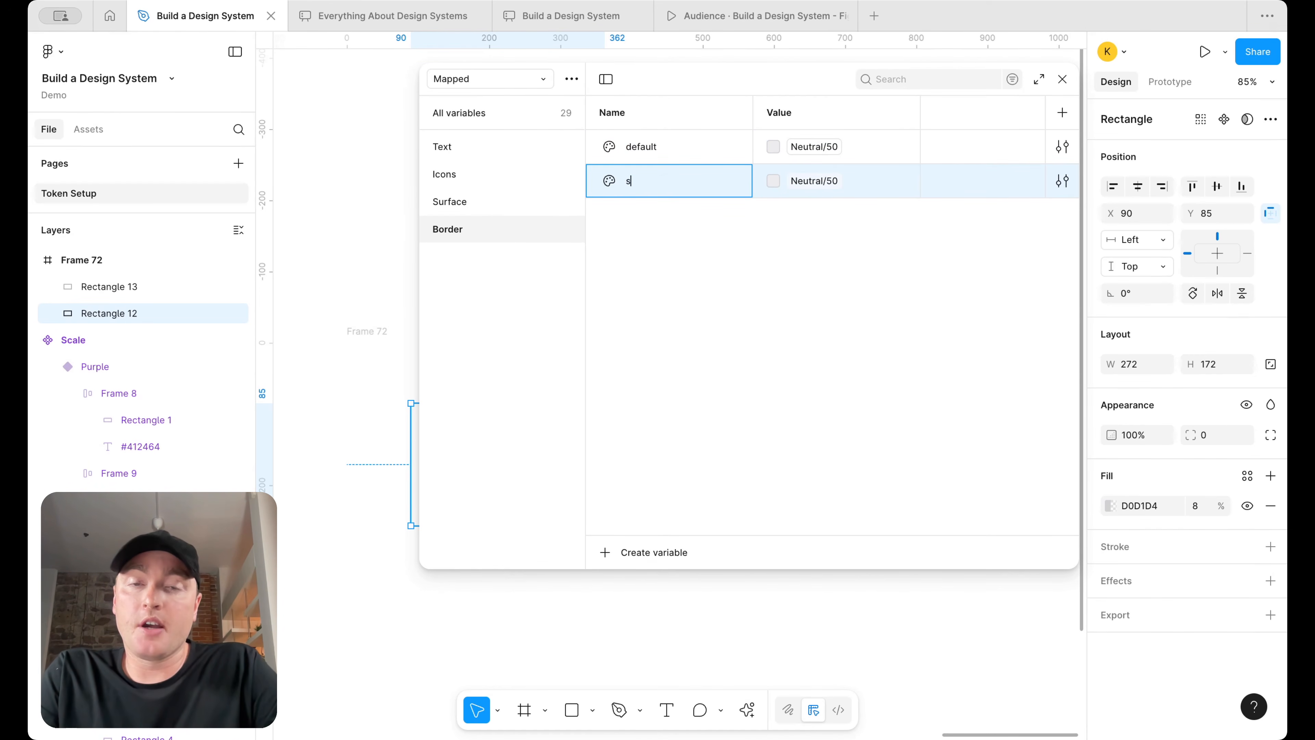
type("uccess")
key("ctrl+d")
type("infor")
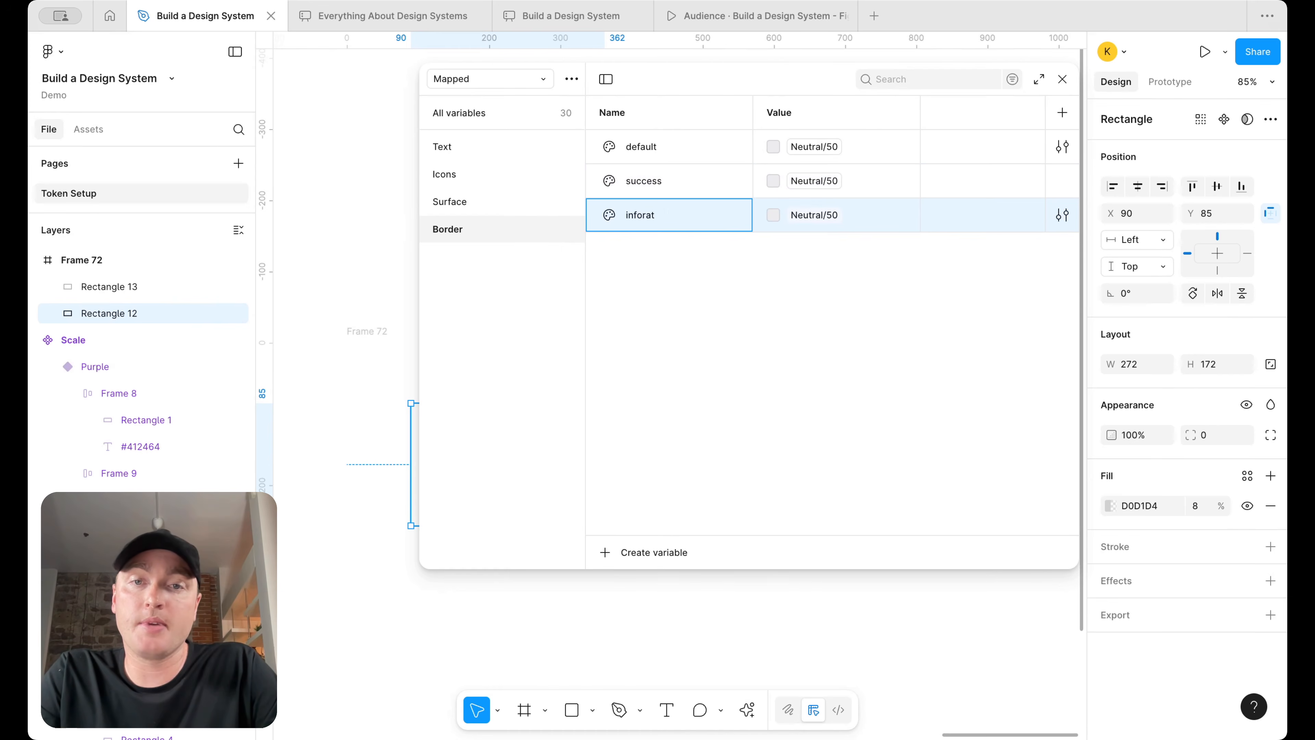
type("mation")
key("ctrl+d")
type("warning")
key("ctrl+d")
type("error")
key("Return")
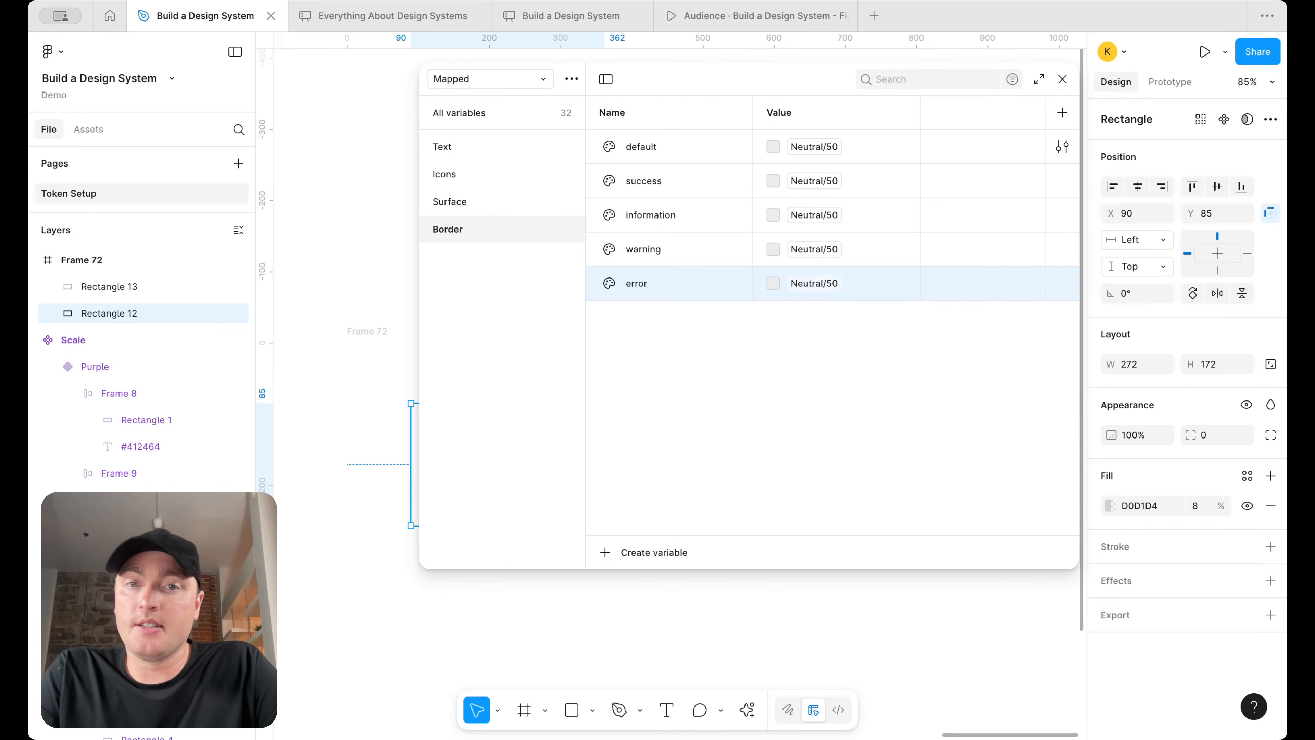
Add a disabled variable to the Surface group by duplicating error, and alias it to Neutral/100
left_click(489, 208)
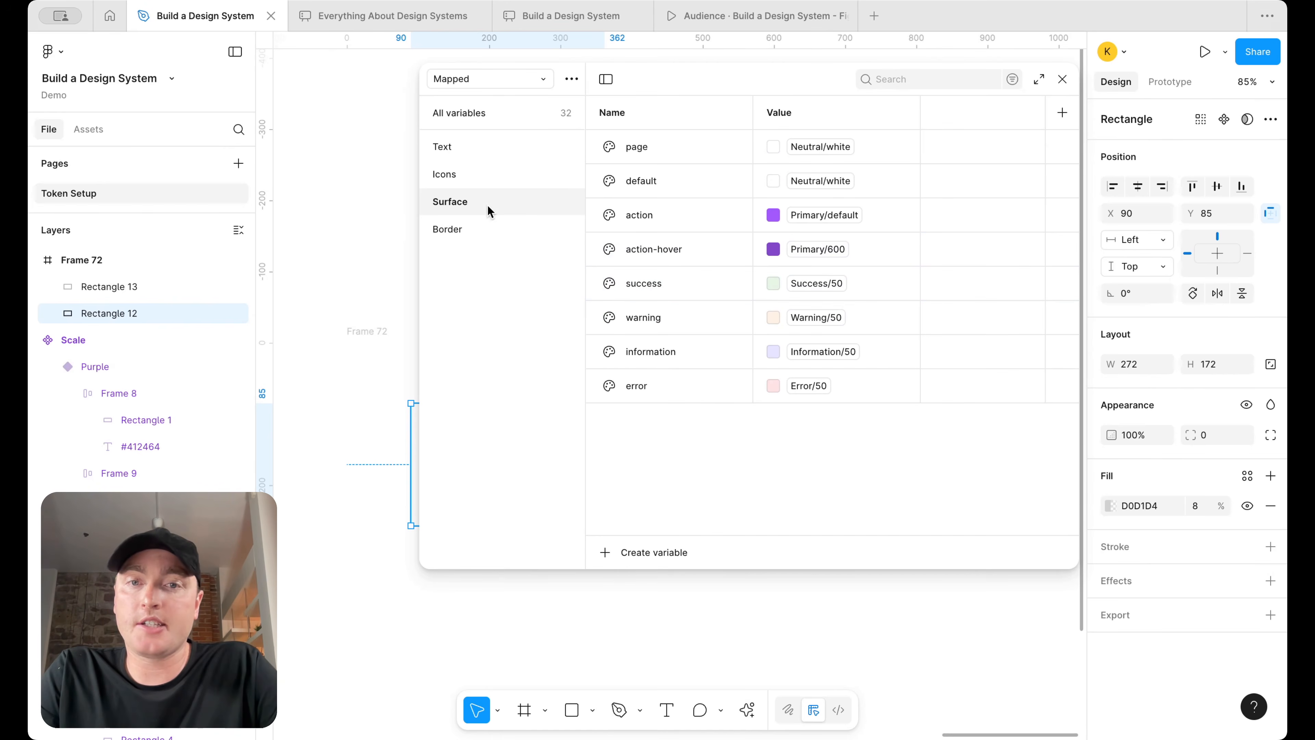
left_click(659, 389)
key("ctrl+d")
type("disabled")
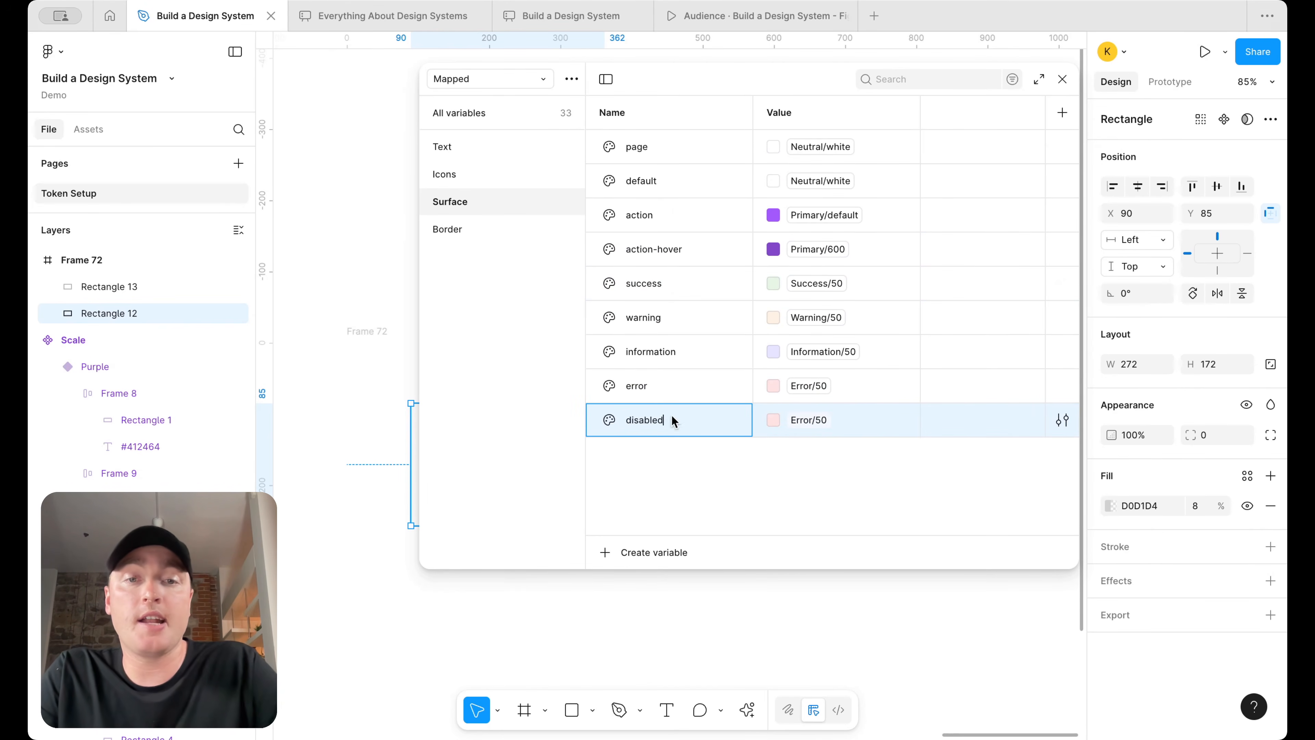
left_click(808, 421)
type("neu")
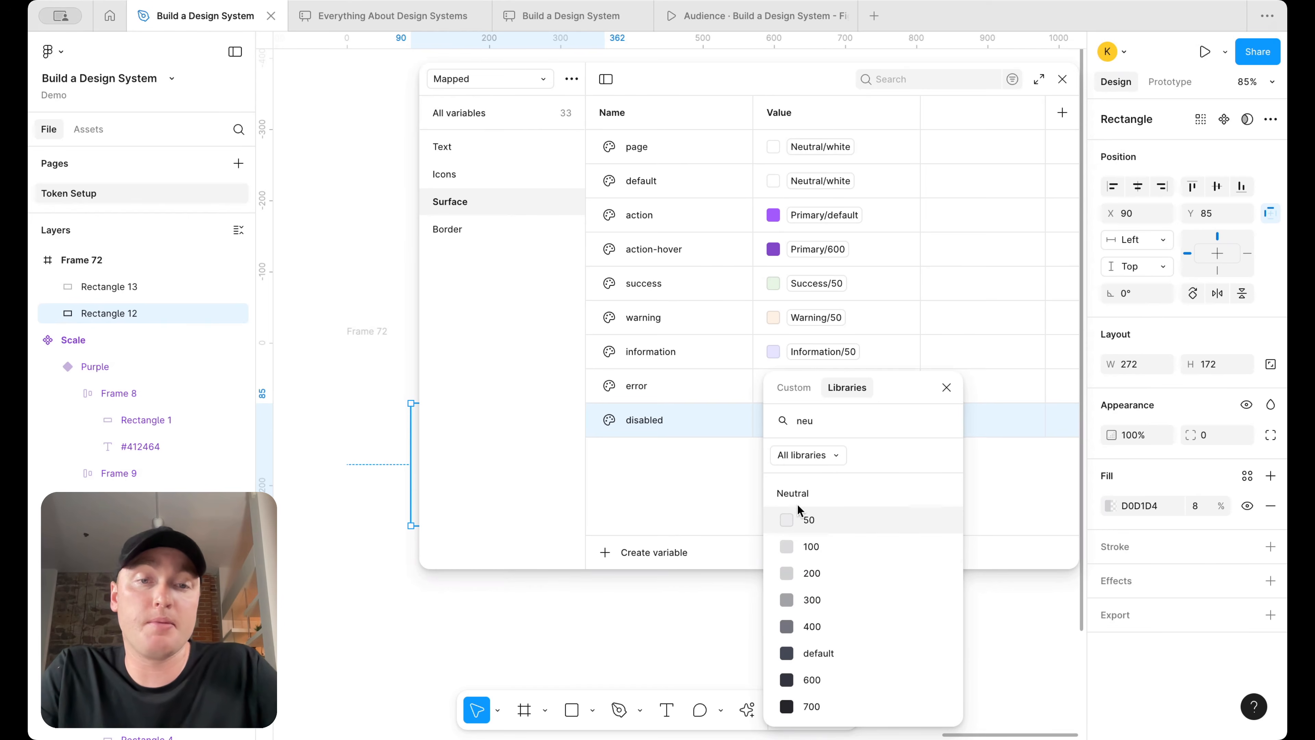
left_click(826, 545)
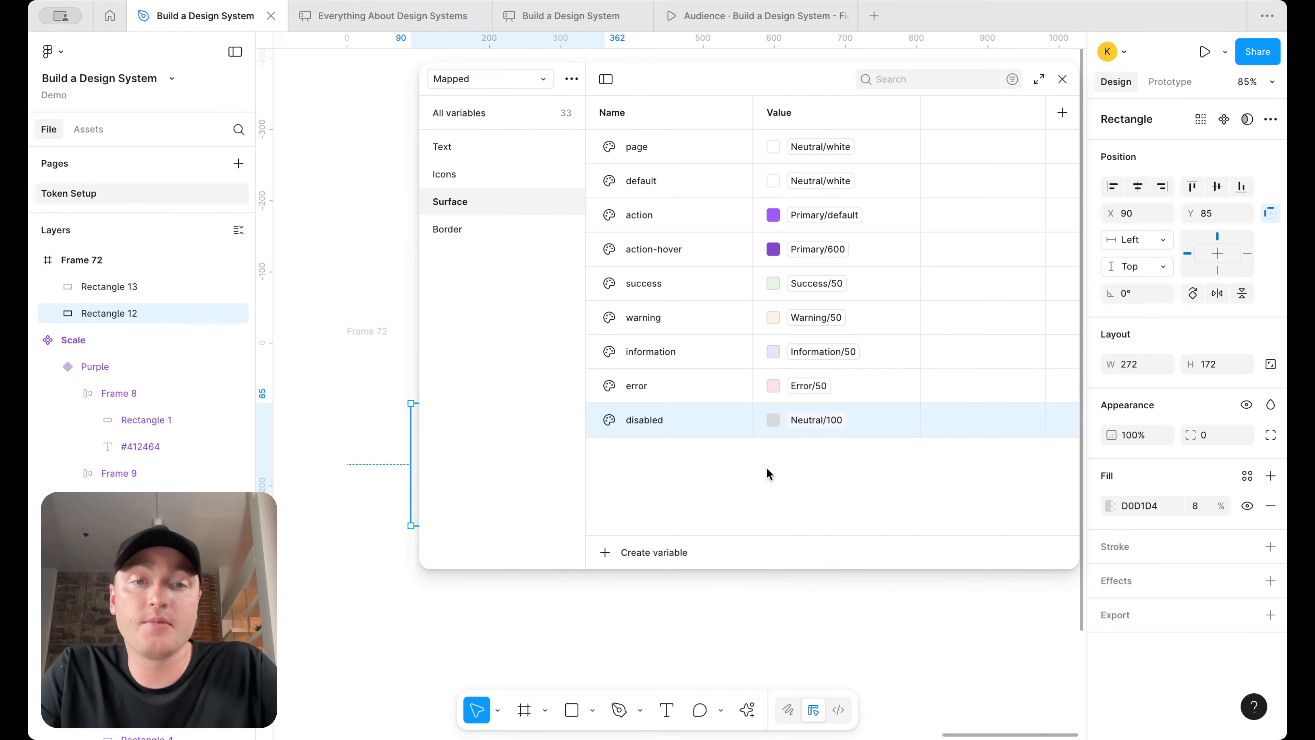
Check the Surface group's status shades, and alias the Border group's success variable to Success/200
left_click(496, 238)
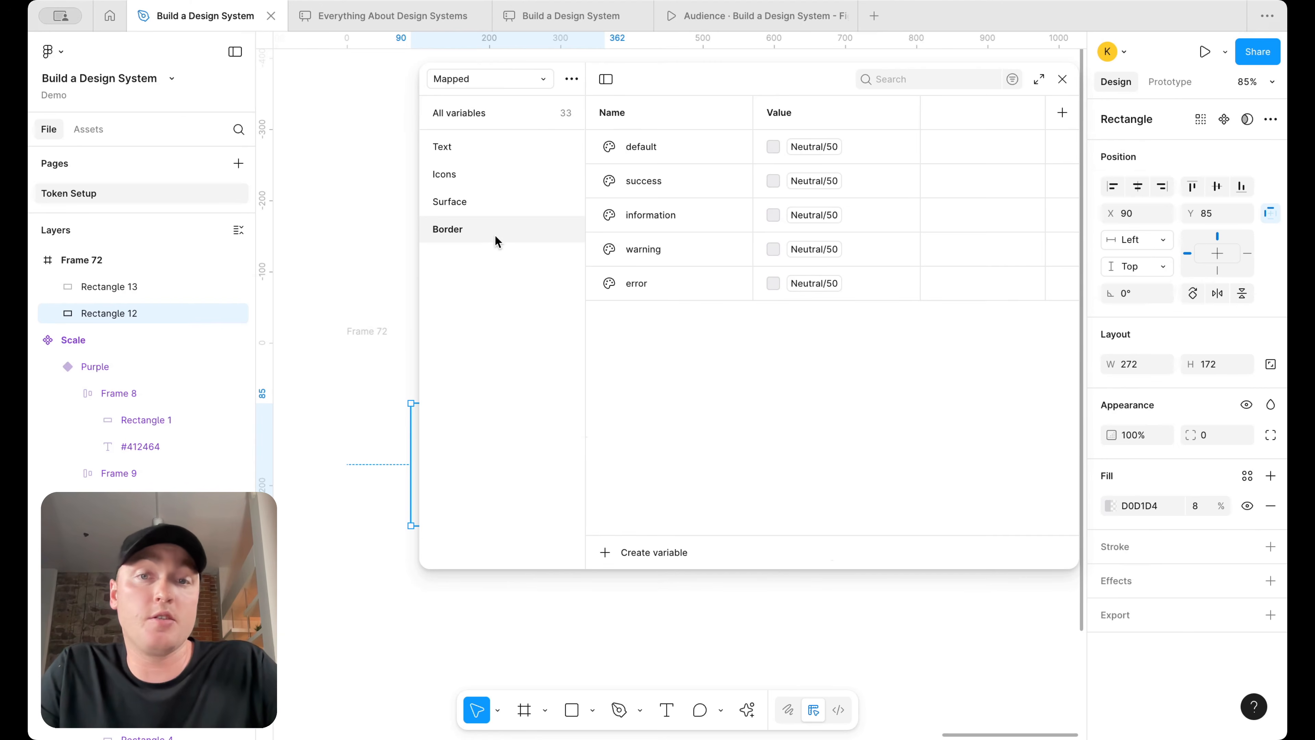
left_click(689, 289)
left_click(801, 180)
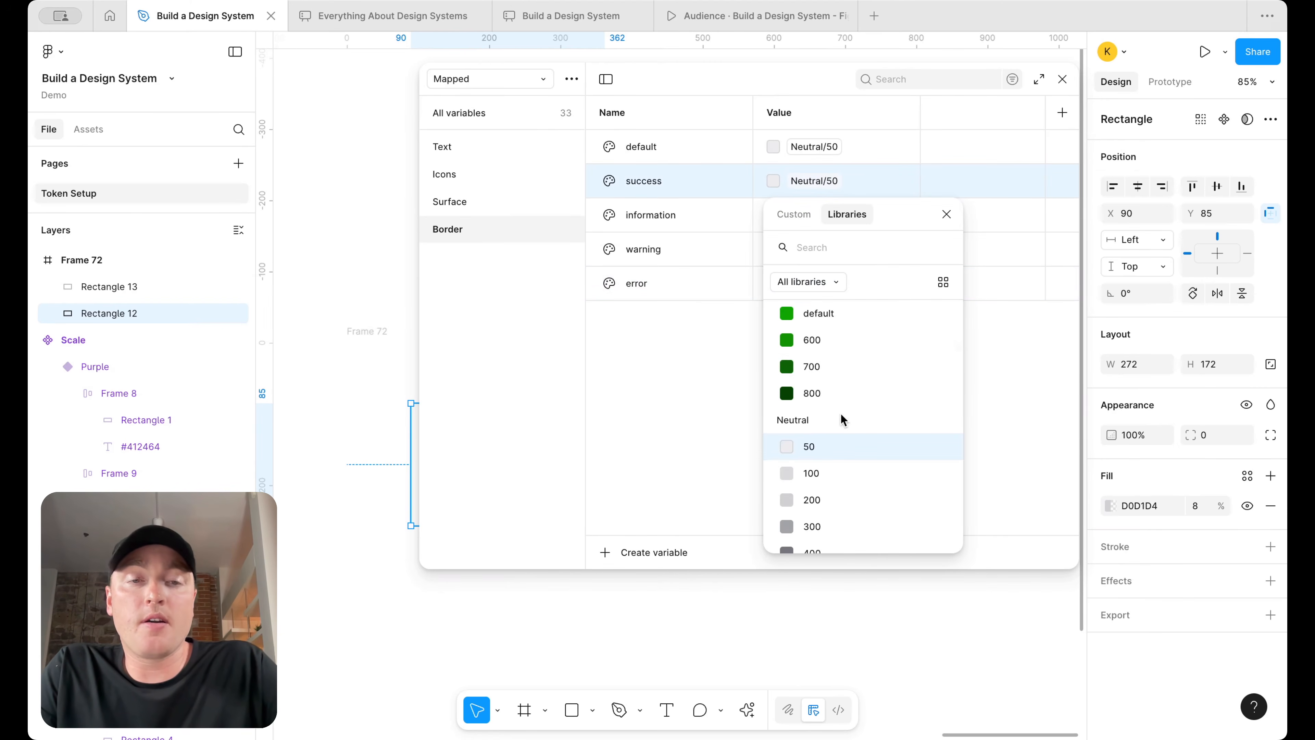
left_click(466, 202)
left_click(466, 202)
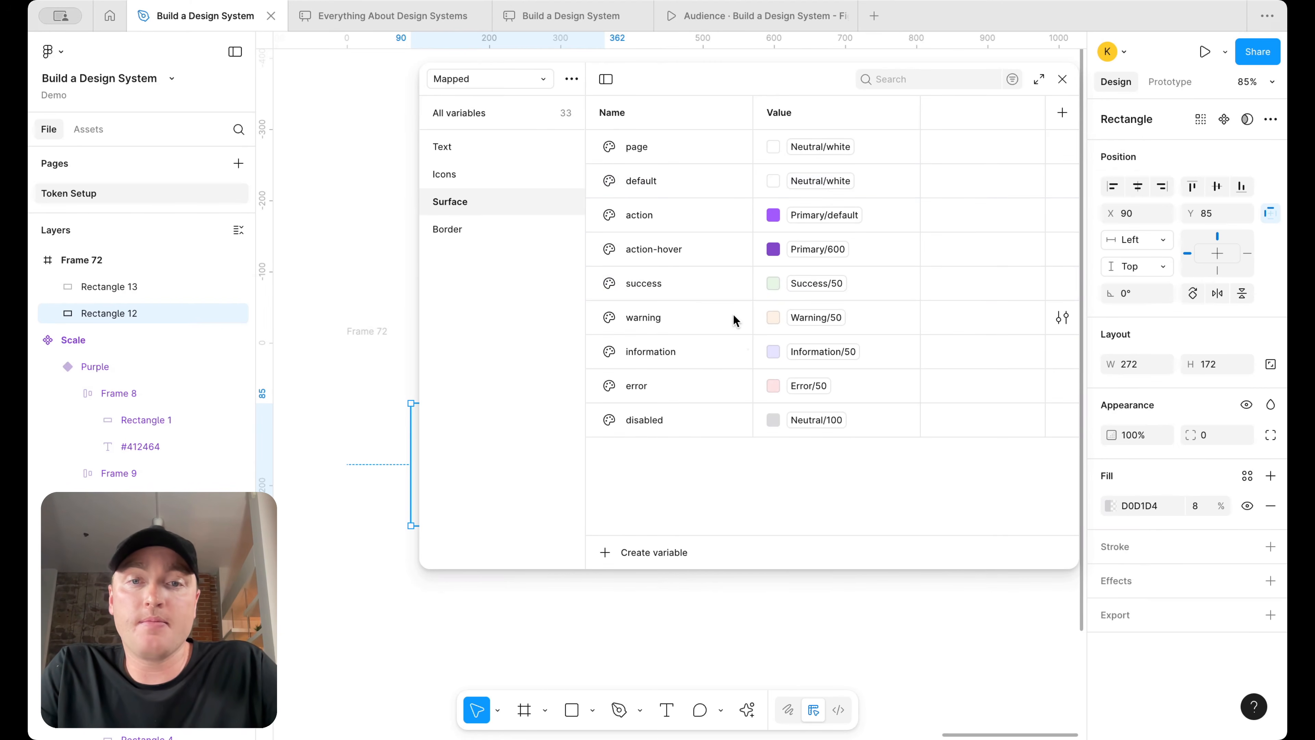
left_click(478, 234)
left_click(803, 184)
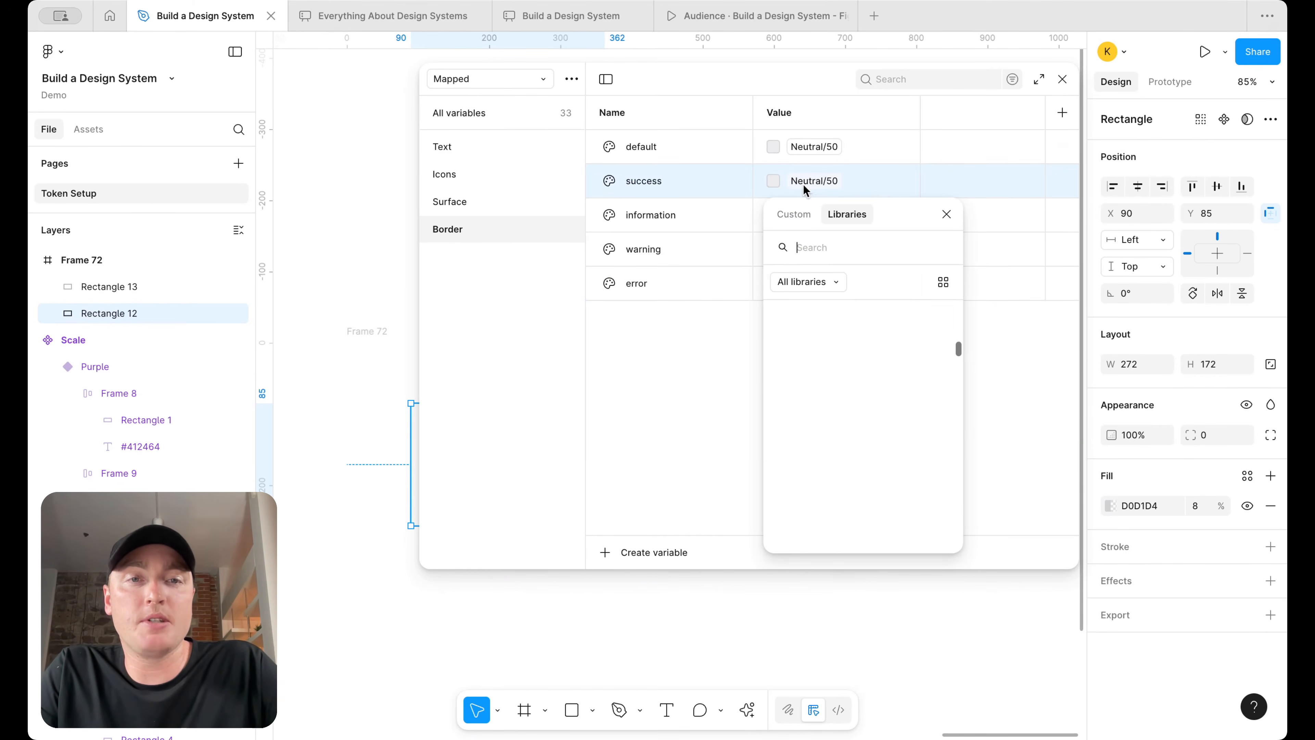
type("succ")
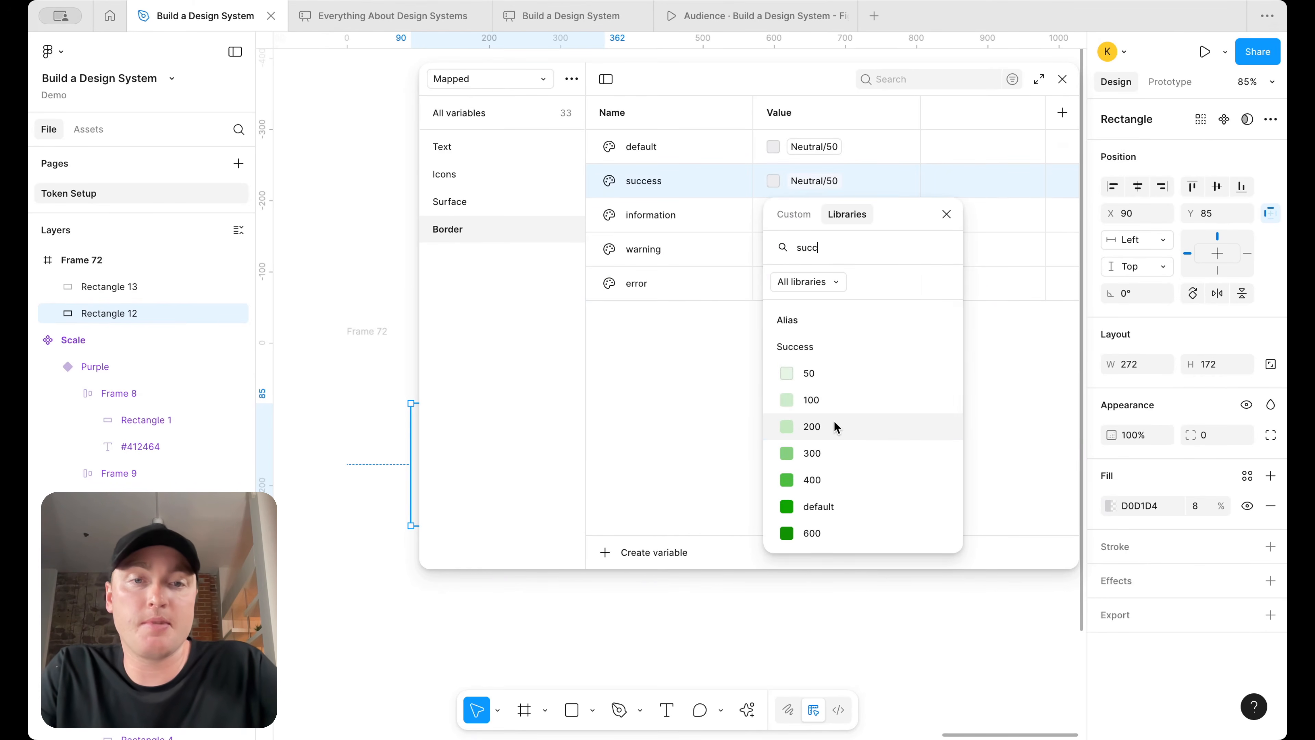
left_click(837, 425)
Alias the Border group's information variable to Information/200 and its warning variable to Warning/200
left_click(823, 217)
left_click(823, 217)
type("info")
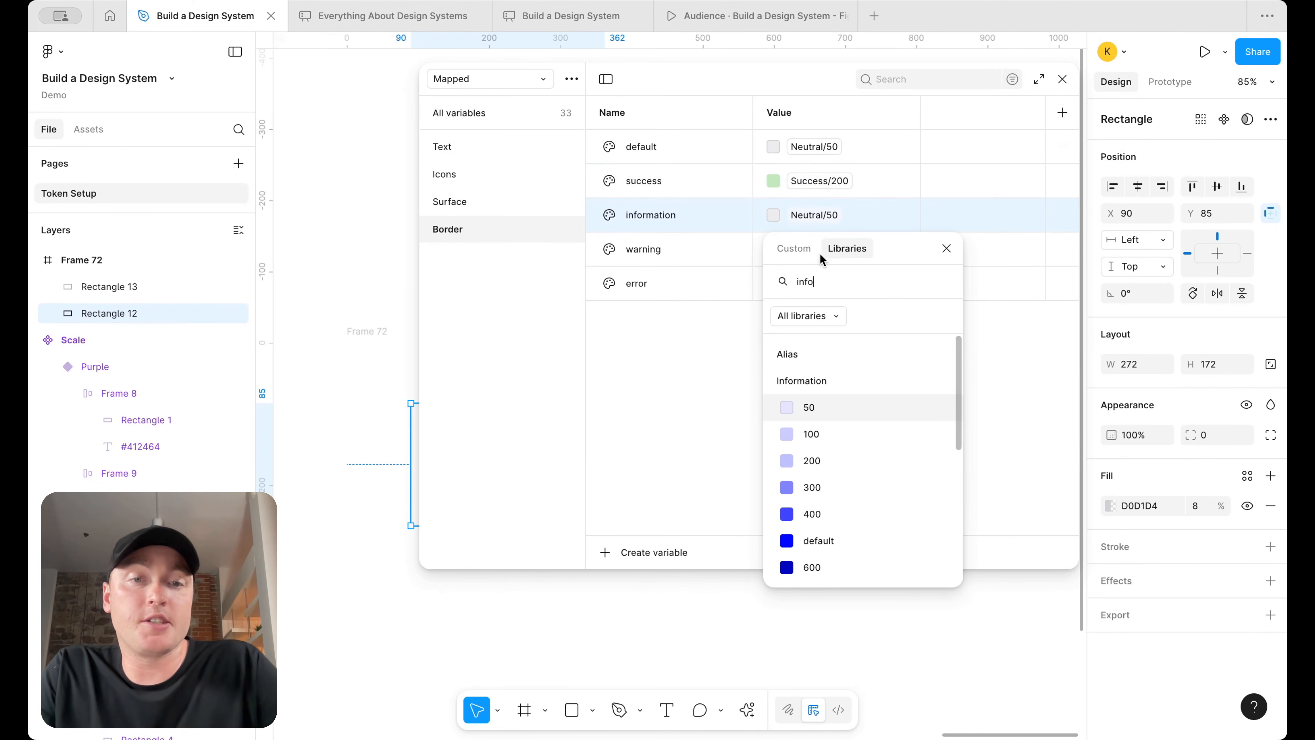
left_click(814, 460)
left_click(829, 247)
type("warn")
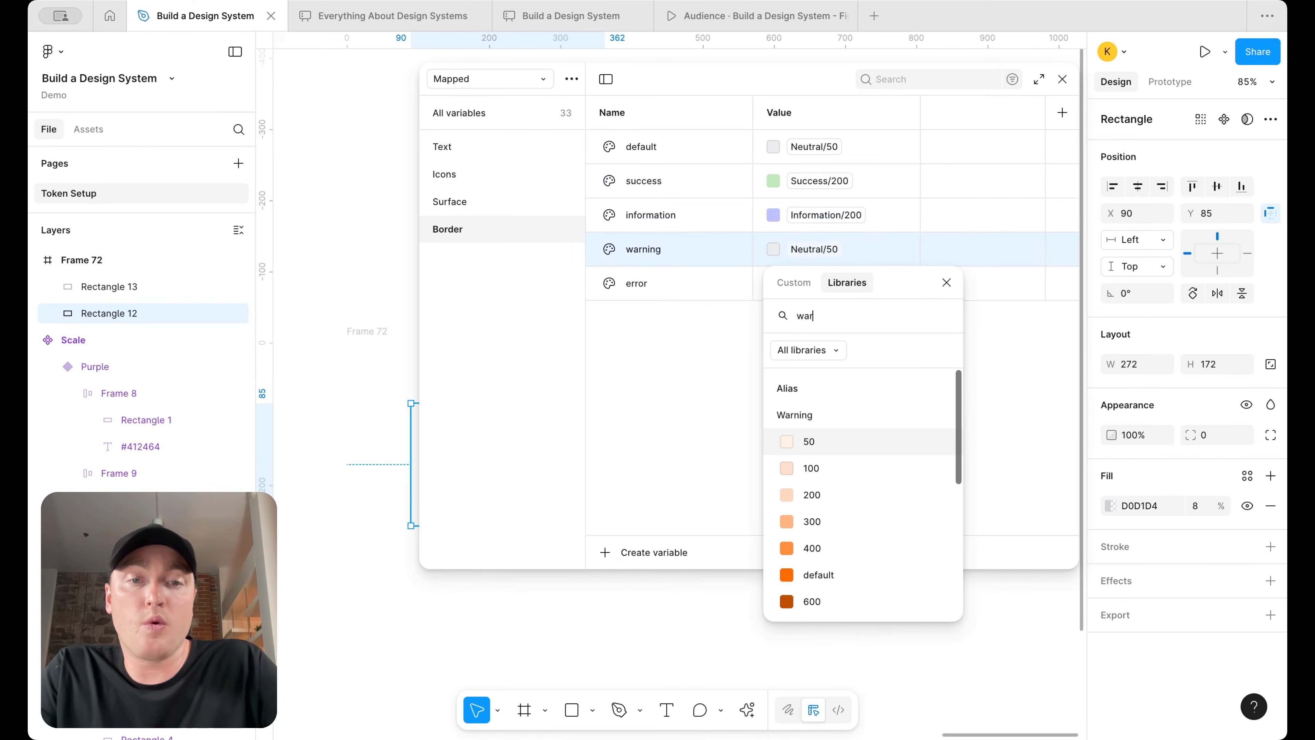
left_click(830, 498)
Alias the Border group's error variable to Error/200
left_click(838, 286)
type("err")
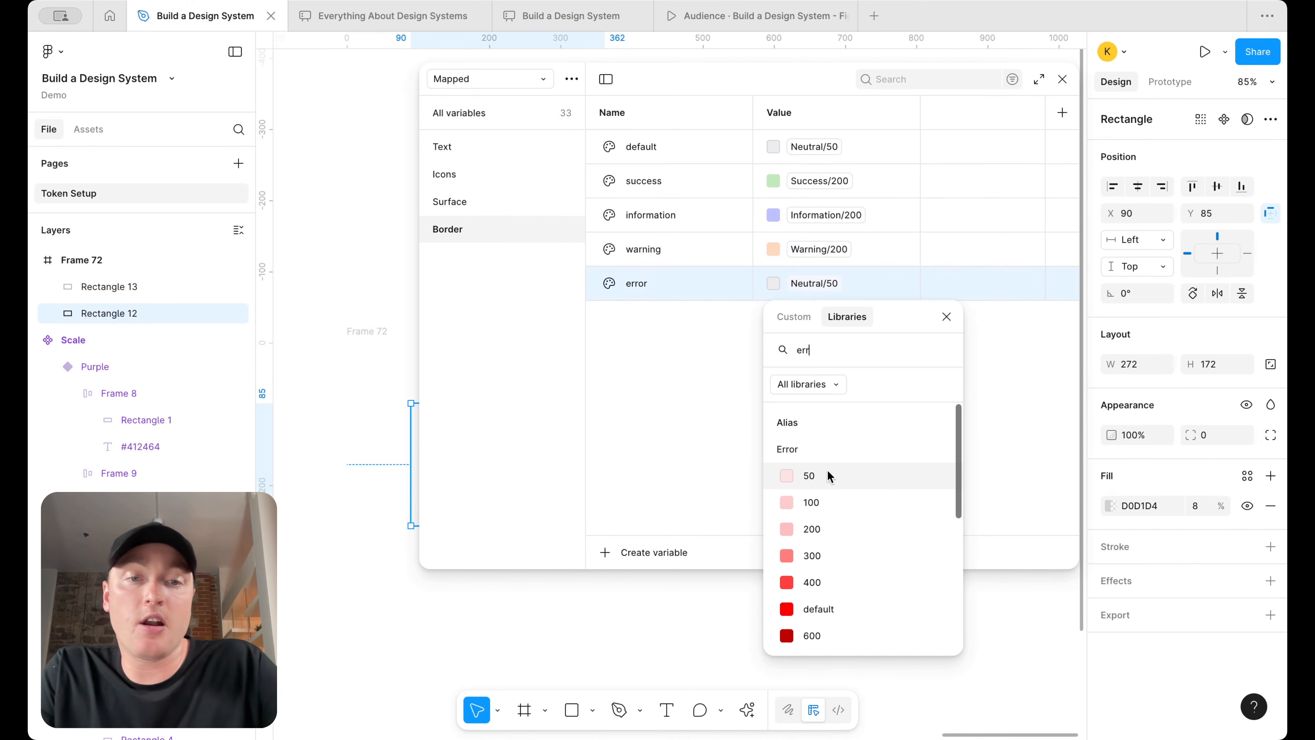
left_click(823, 525)
Duplicate the Border group's error variable as action and alias it to Primary/default
left_click(684, 285)
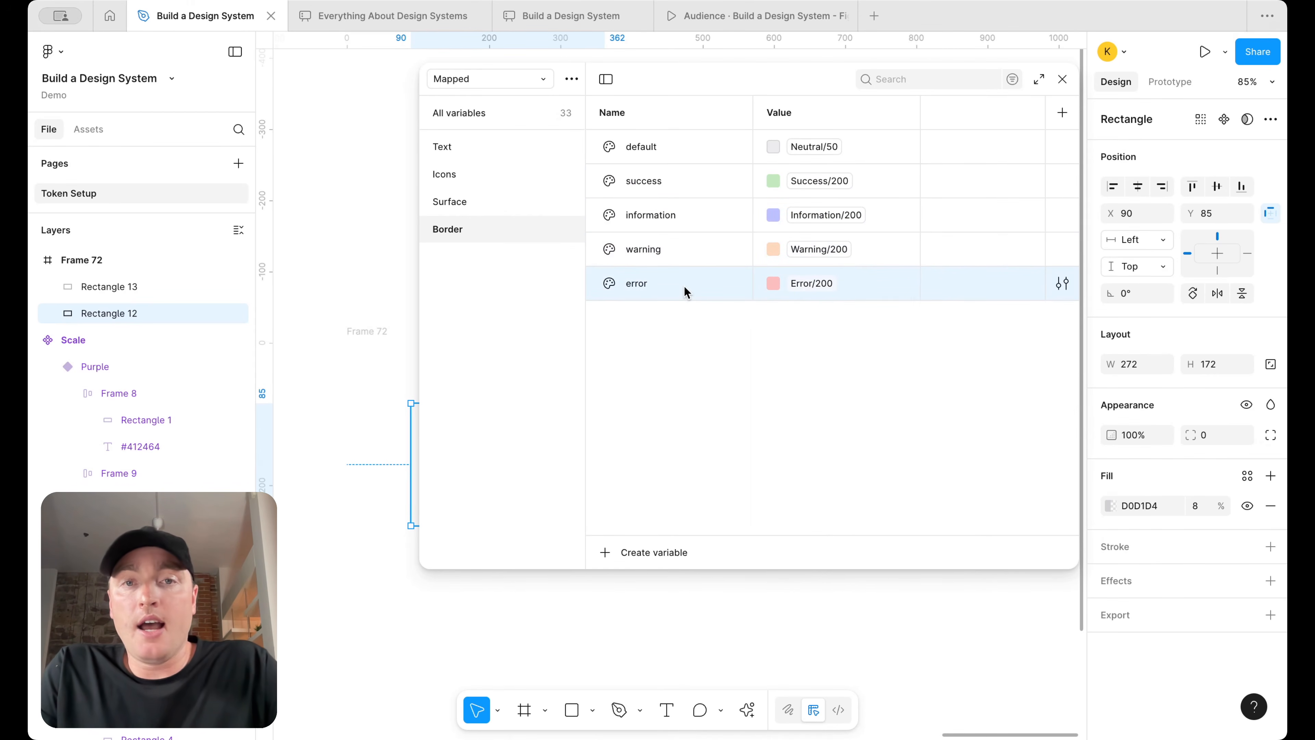
key("ctrl+d")
type("action")
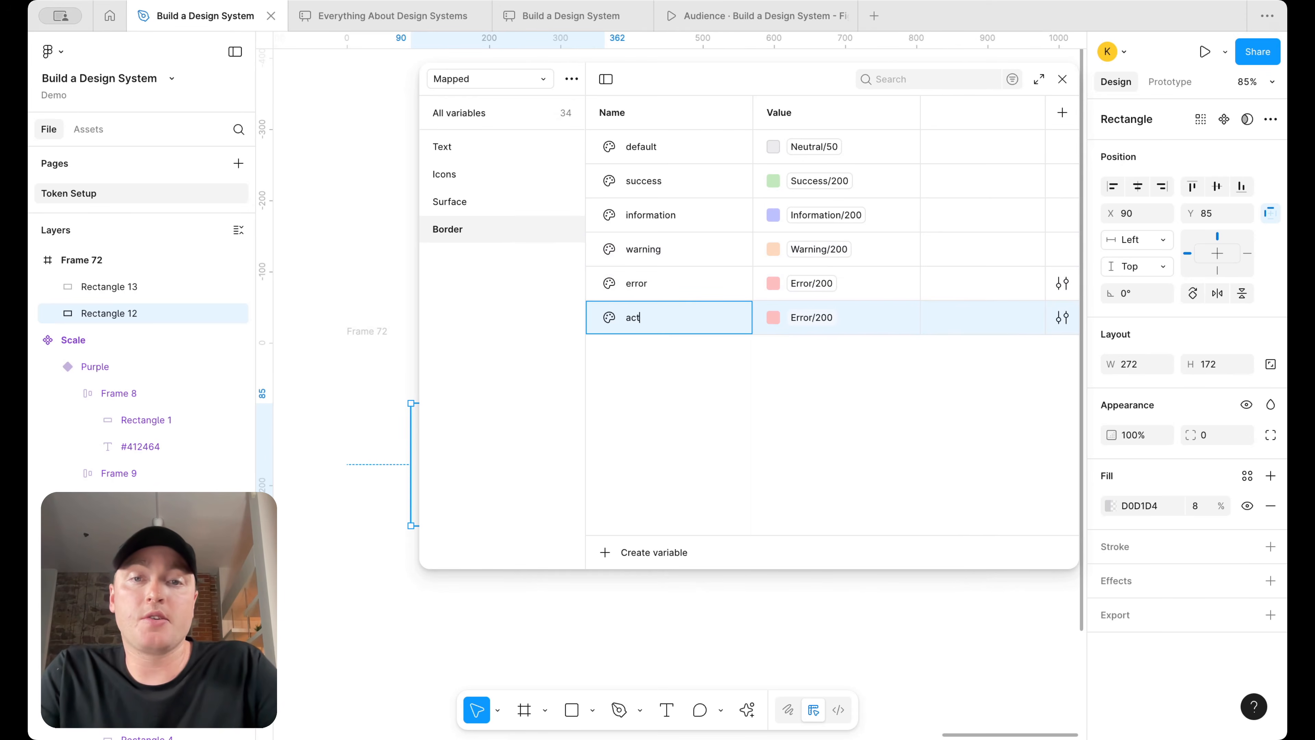
left_click(799, 319)
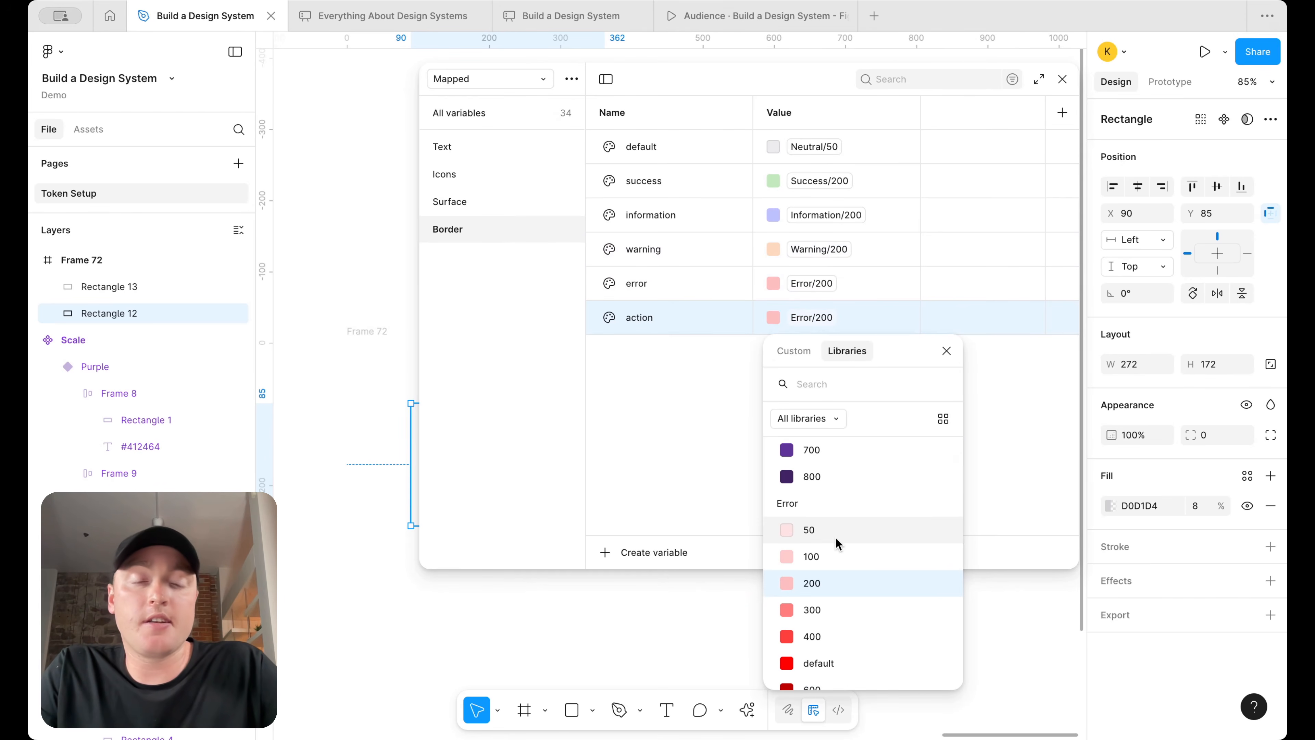
scroll(837, 538, "down", 3)
scroll(837, 541, "up", 4)
type("pri")
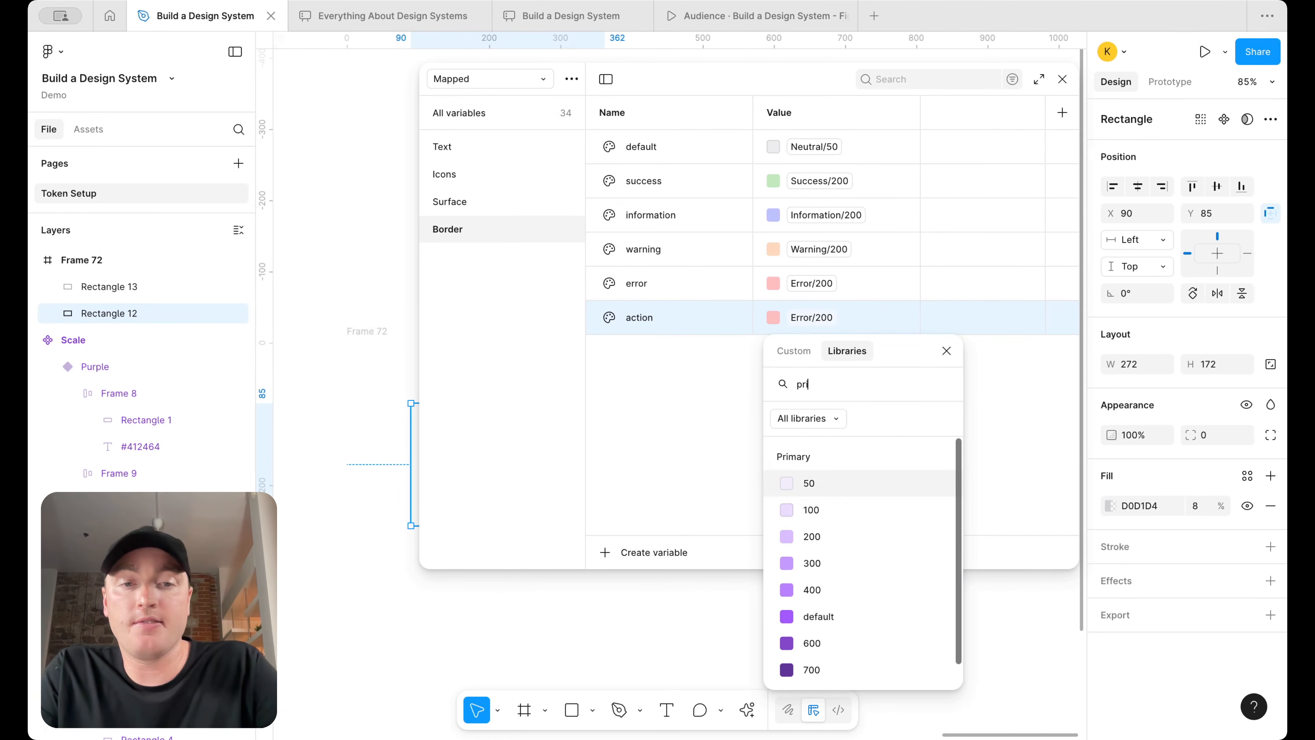
left_click(838, 625)
Check the Surface group's action shades, and add an action-hover variable to the Border group aliased to Primary/600
left_click(479, 201)
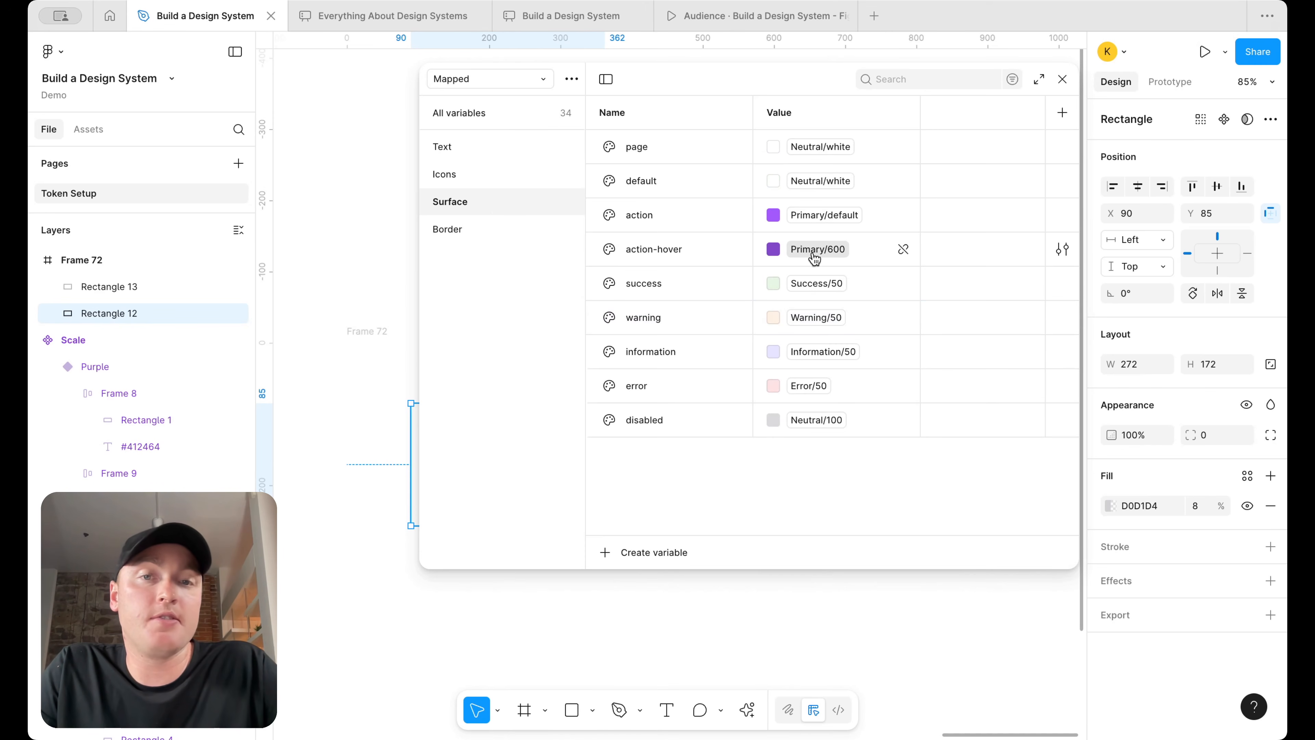
left_click(463, 234)
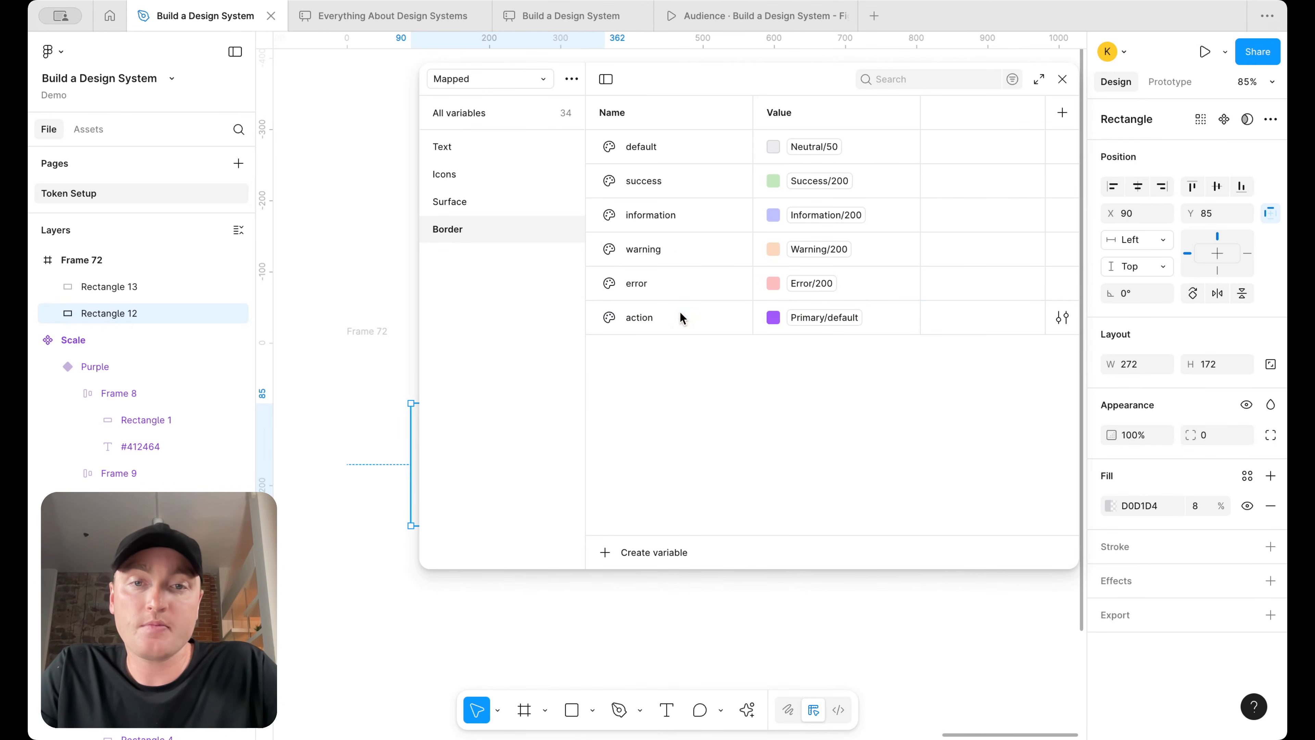
left_click(678, 317)
key("ctrl+d")
type("action-hover")
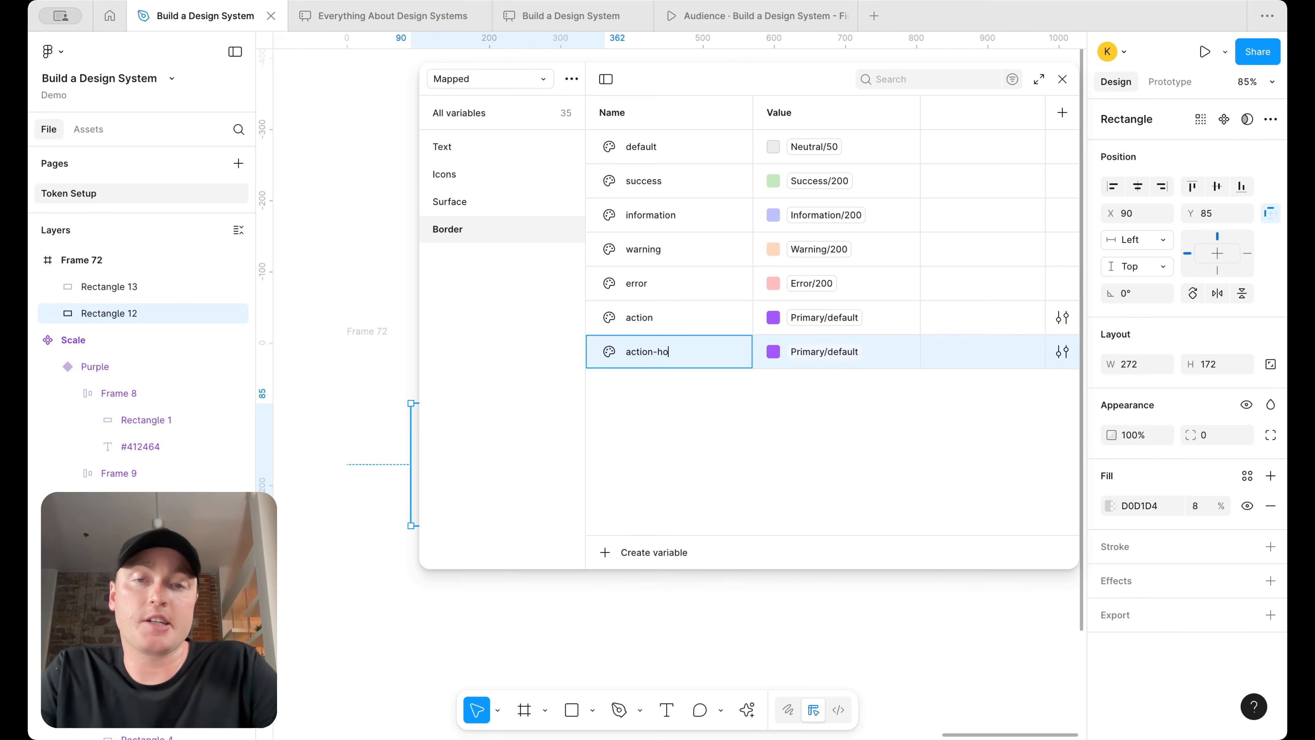
left_click(817, 353)
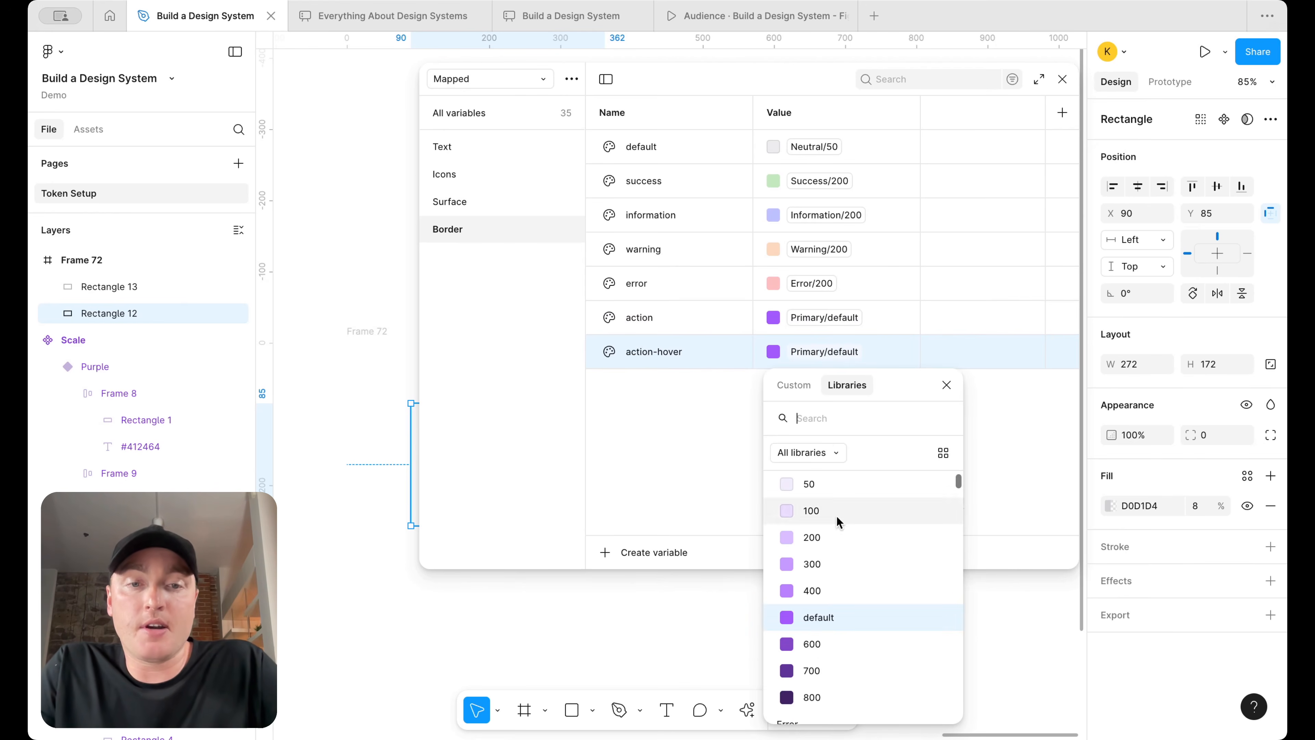
left_click(817, 648)
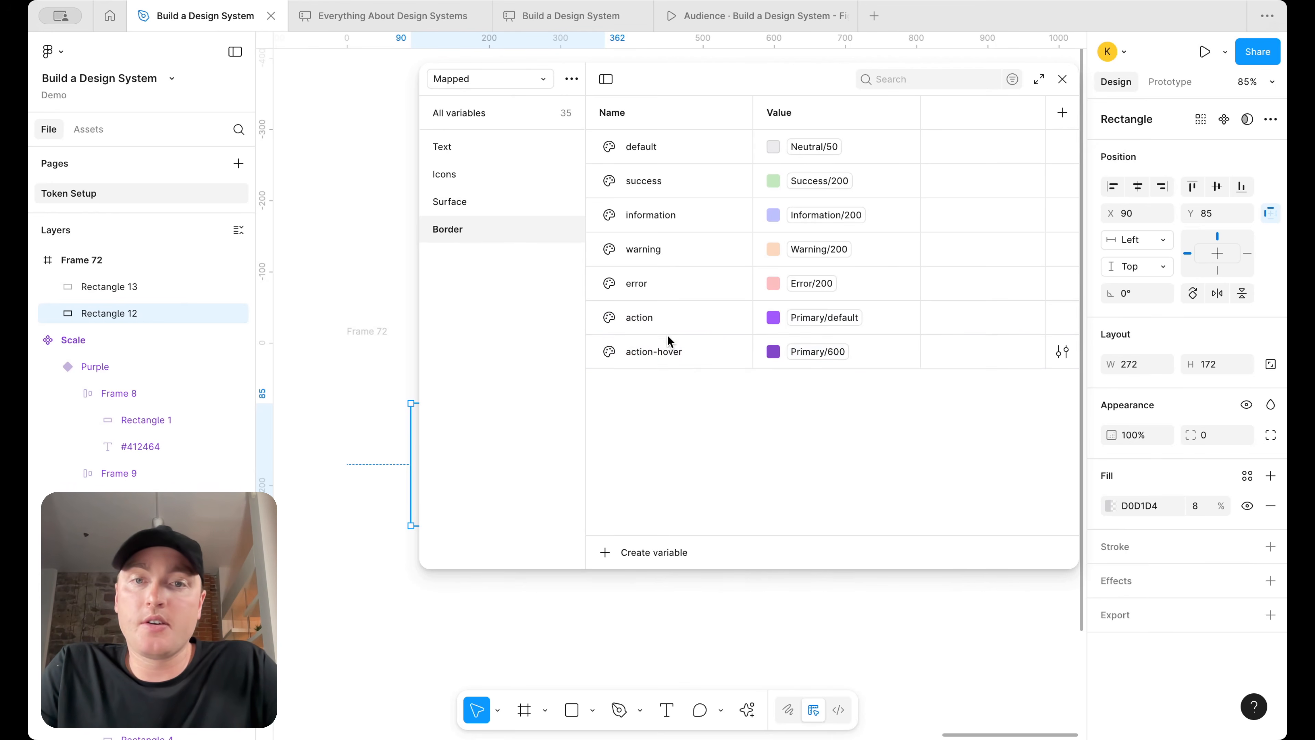
Duplicate the Border group's action-hover variable as disabled and alias it to Neutral/300
key("ctrl+d")
type("disabled")
left_click(829, 392)
type("ne")
left_click(843, 607)
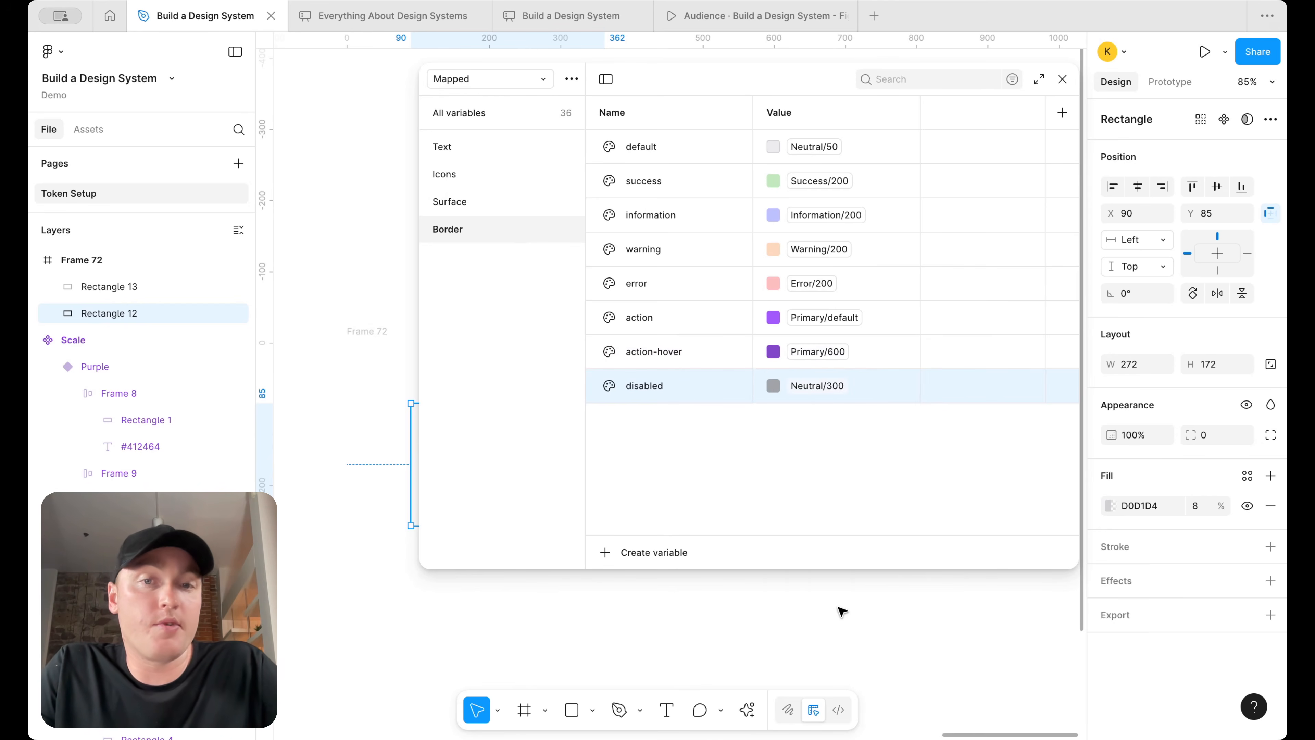
Duplicate the Border group's disabled variable as focus, place it above disabled and alias it to Primary/600
left_click(677, 389)
key("super+d")
type("focus")
left_click_drag(640, 417, 641, 385)
left_click(829, 386)
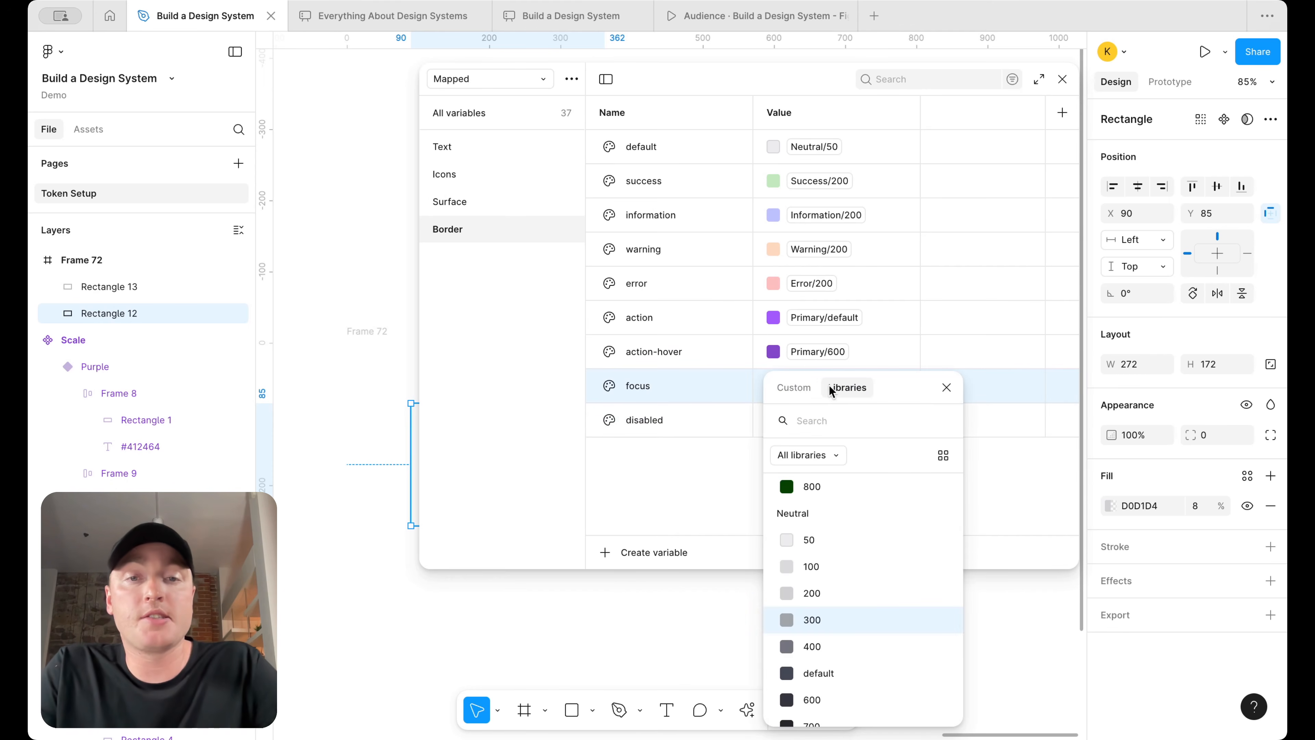
type("prima")
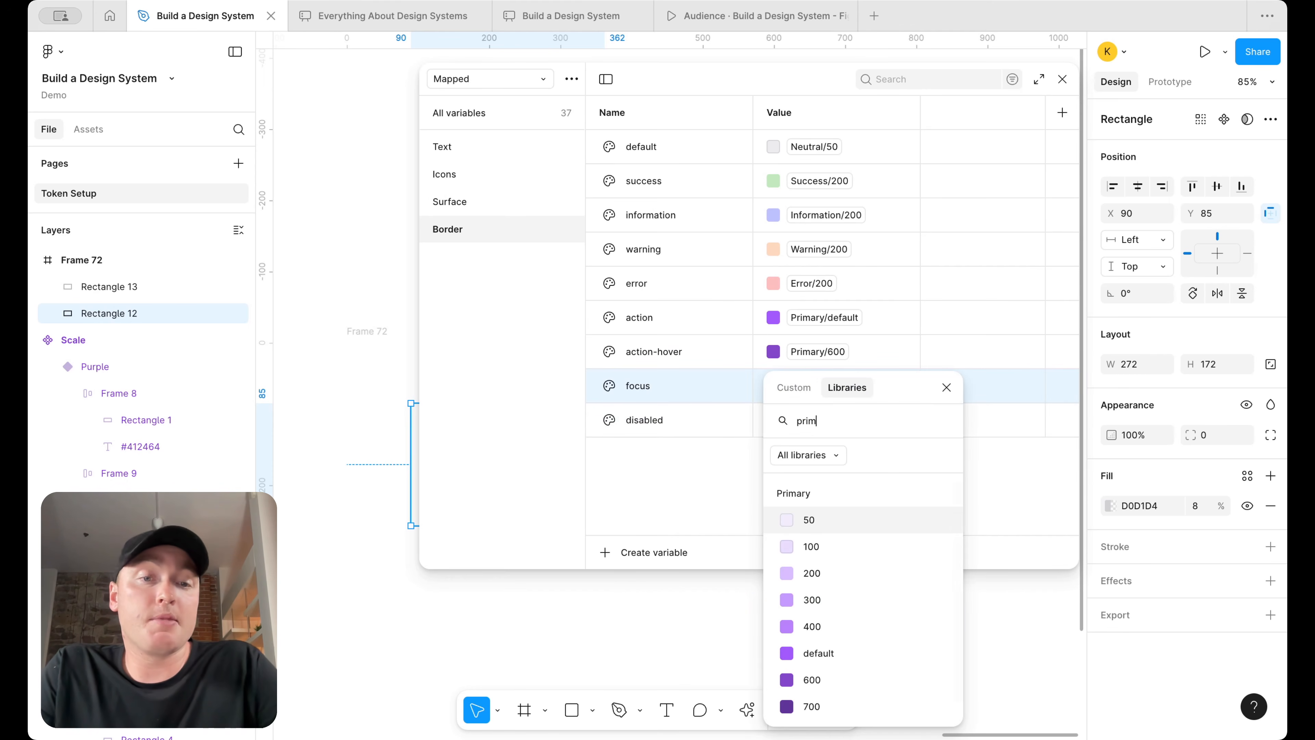
left_click(854, 686)
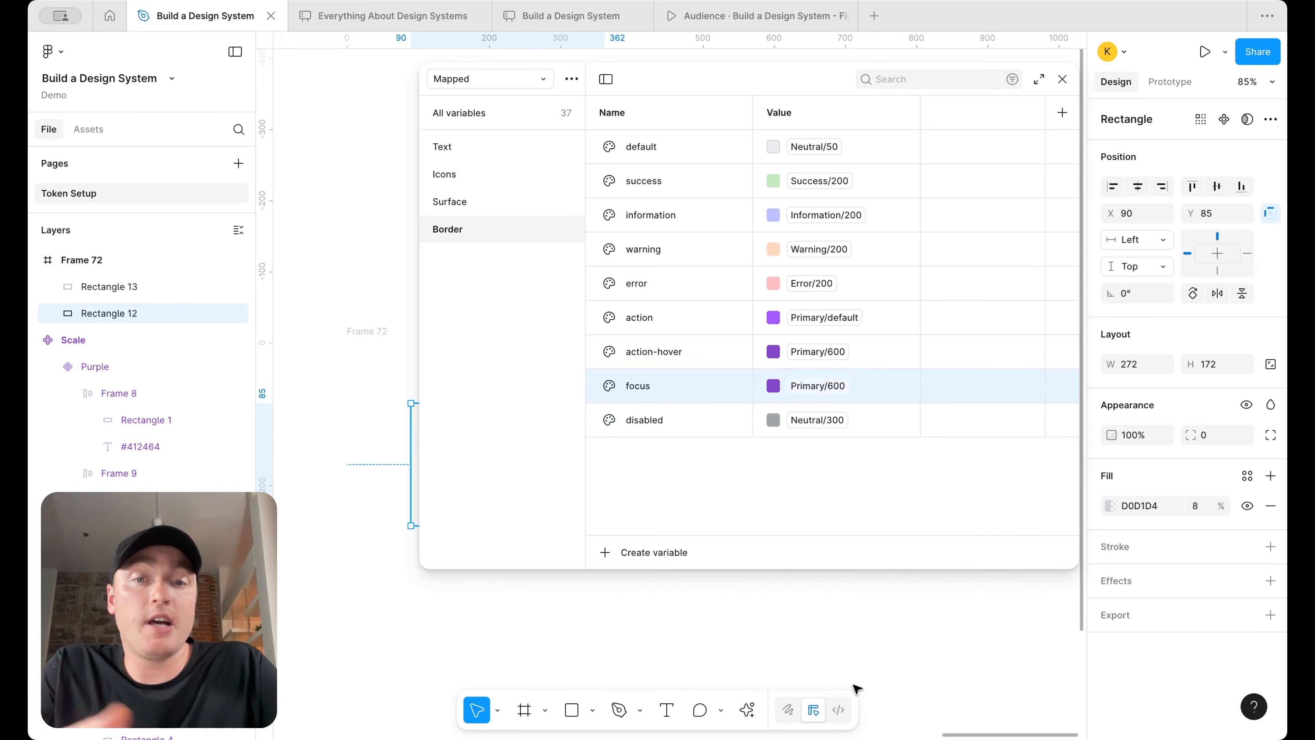
Pick another Primary shade for the Border group's focus variable
left_click(837, 387)
left_click(831, 595)
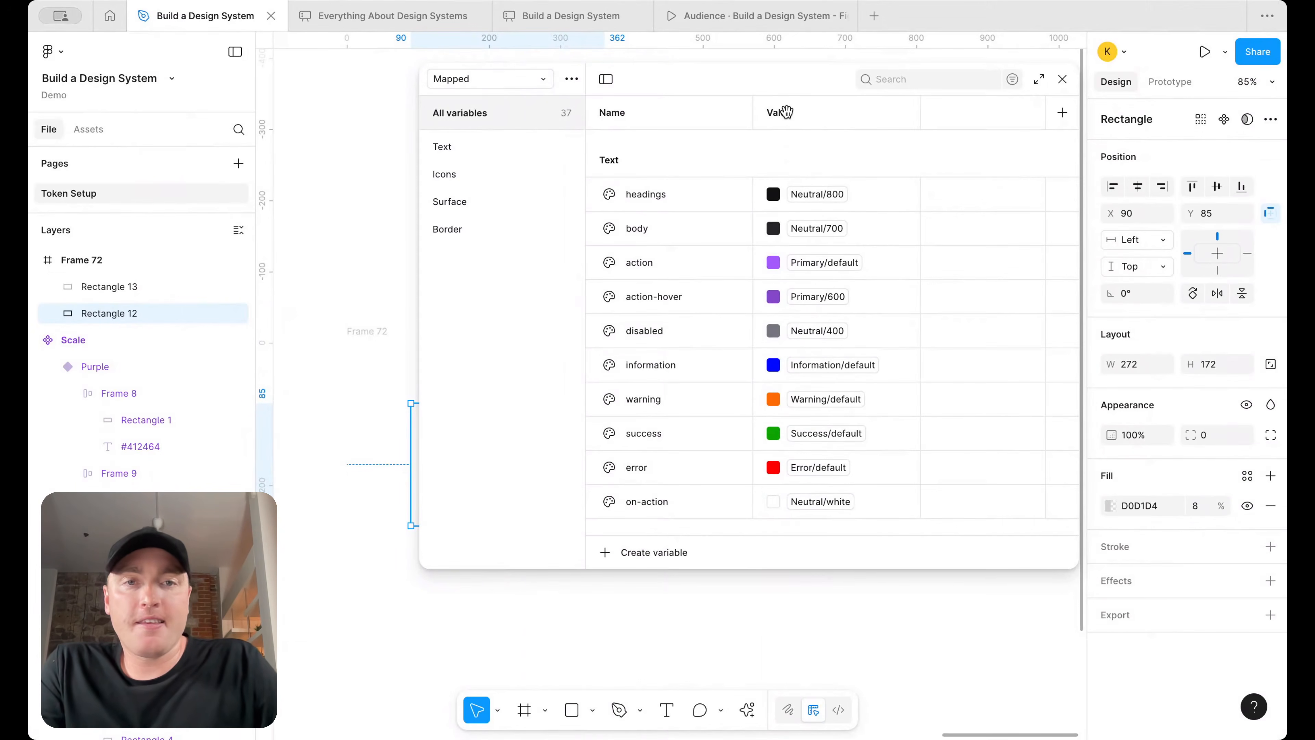
Rename the Mapped collection's value mode to Light and add a second mode named Dark
double_click(785, 112)
type("Light")
key("Return")
left_click(1058, 115)
type("D")
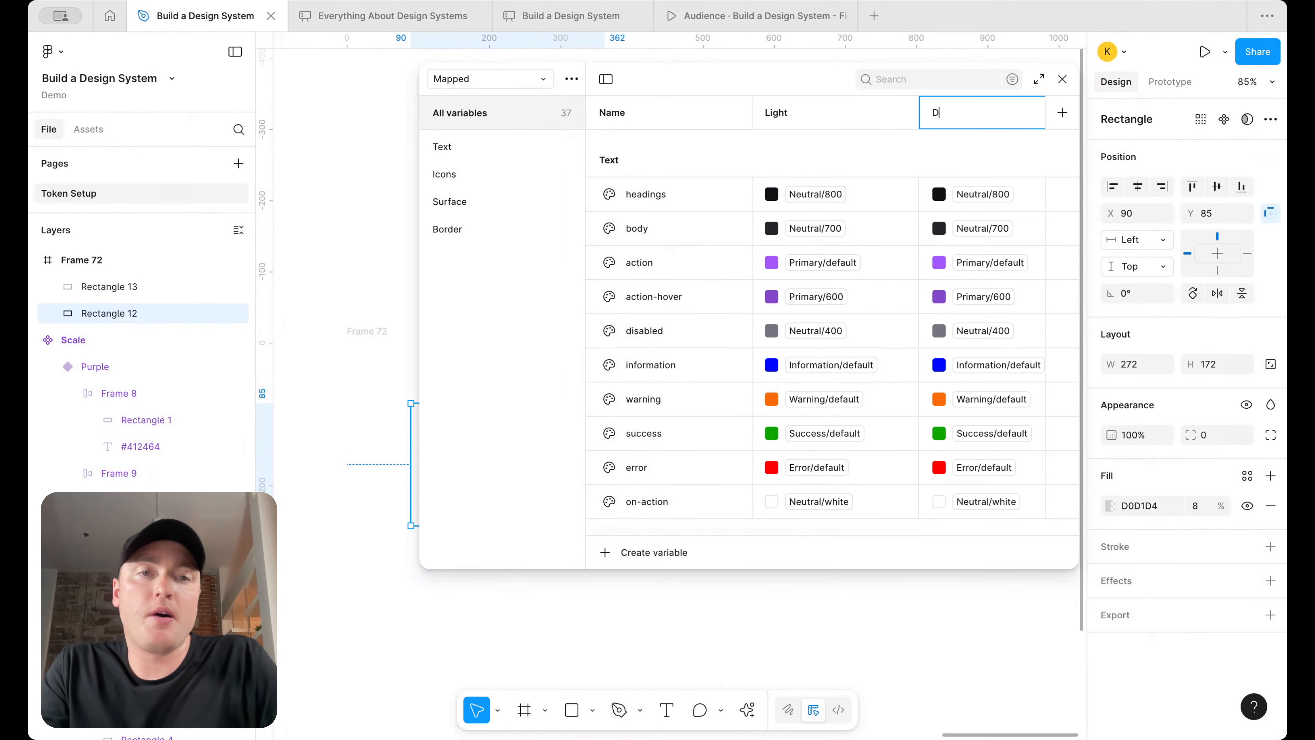
type("ark")
key("Return")
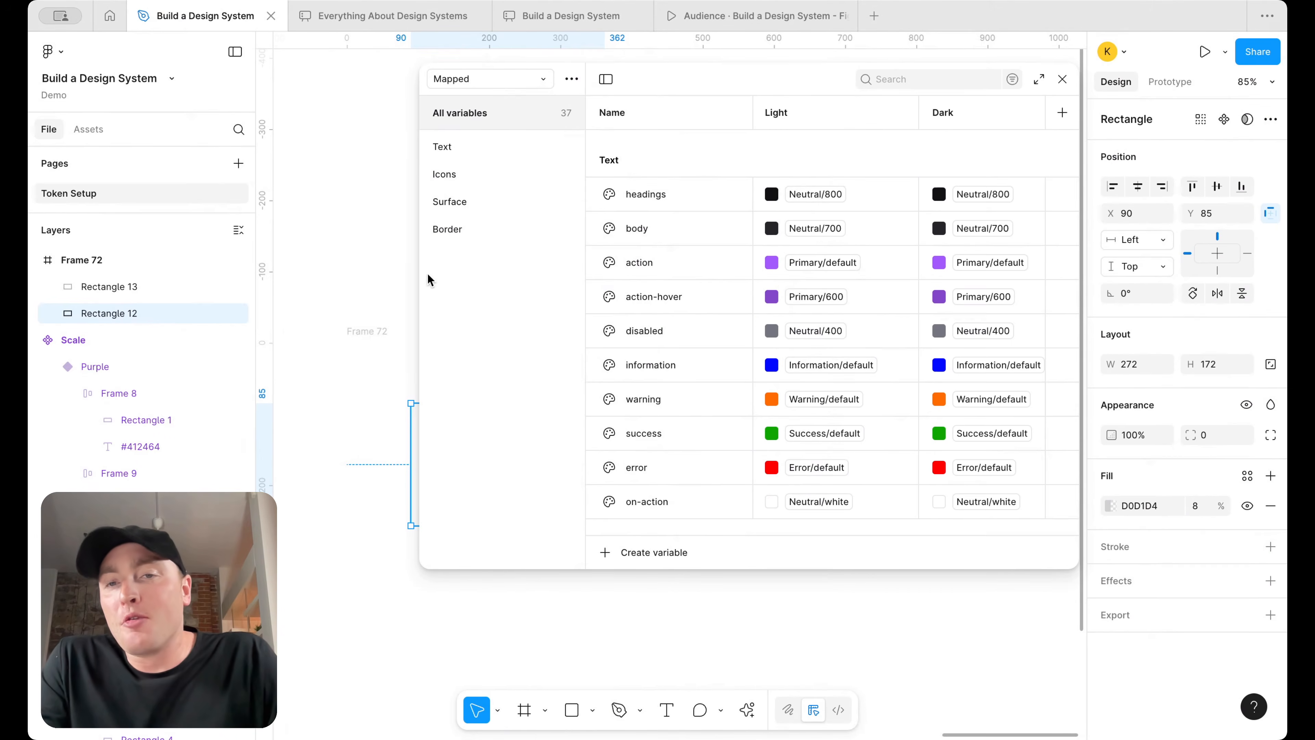
Widen the variables window, and alias the Dark mode text colours headings to Neutral/50 and body to Neutral/100
left_click_drag(418, 279, 311, 279)
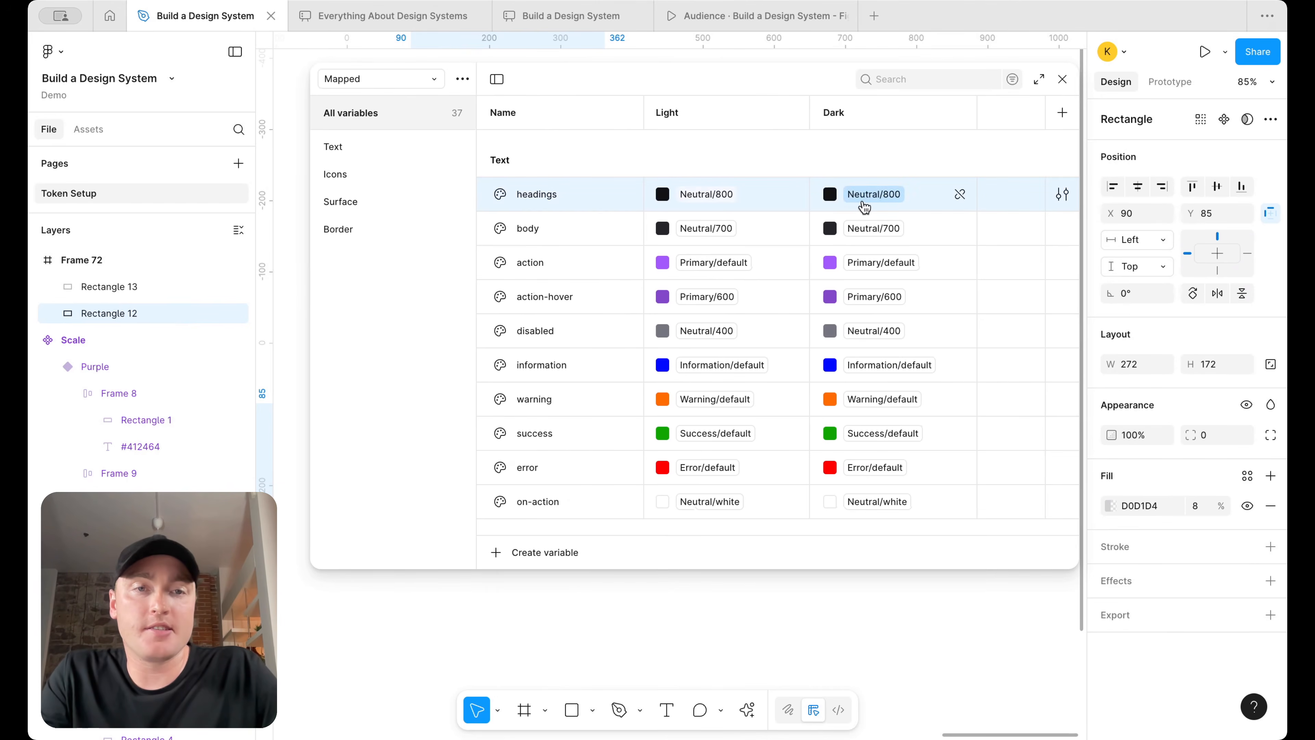
left_click(861, 196)
scroll(870, 405, "up", 4)
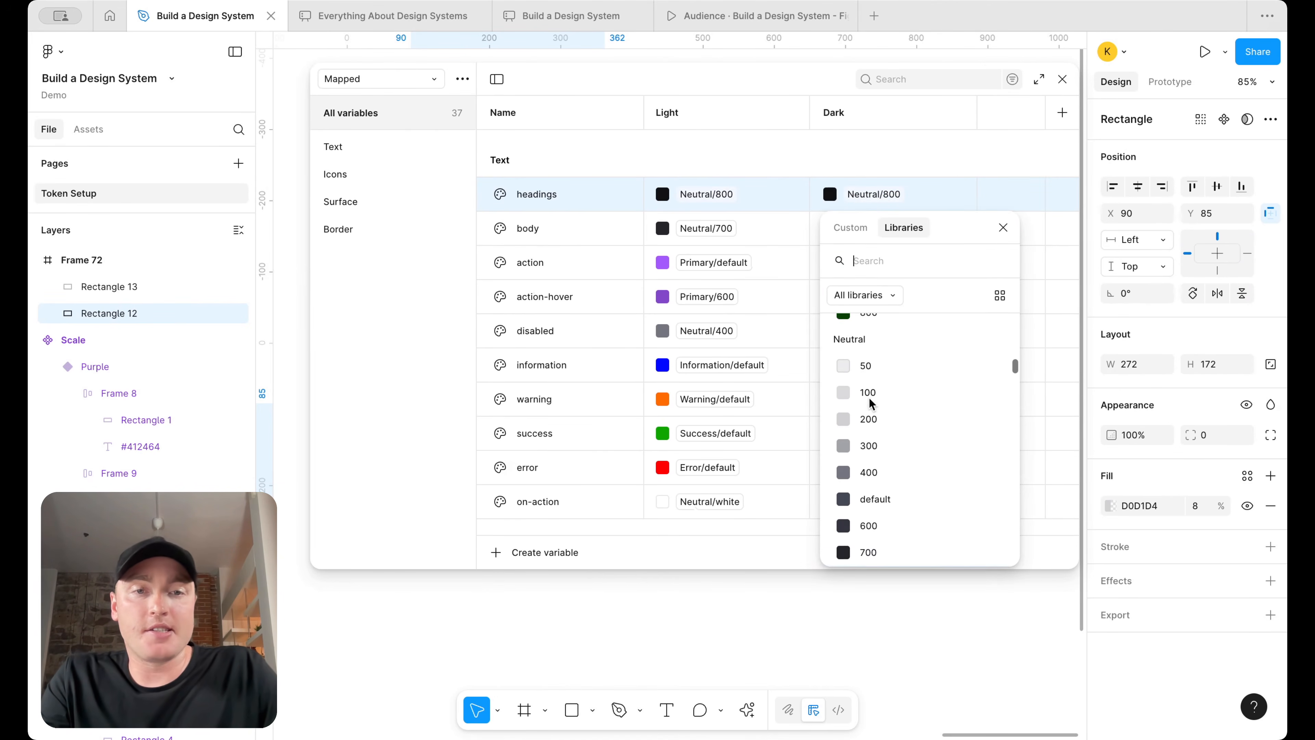
left_click(875, 369)
left_click(873, 231)
scroll(901, 463, "up", 3)
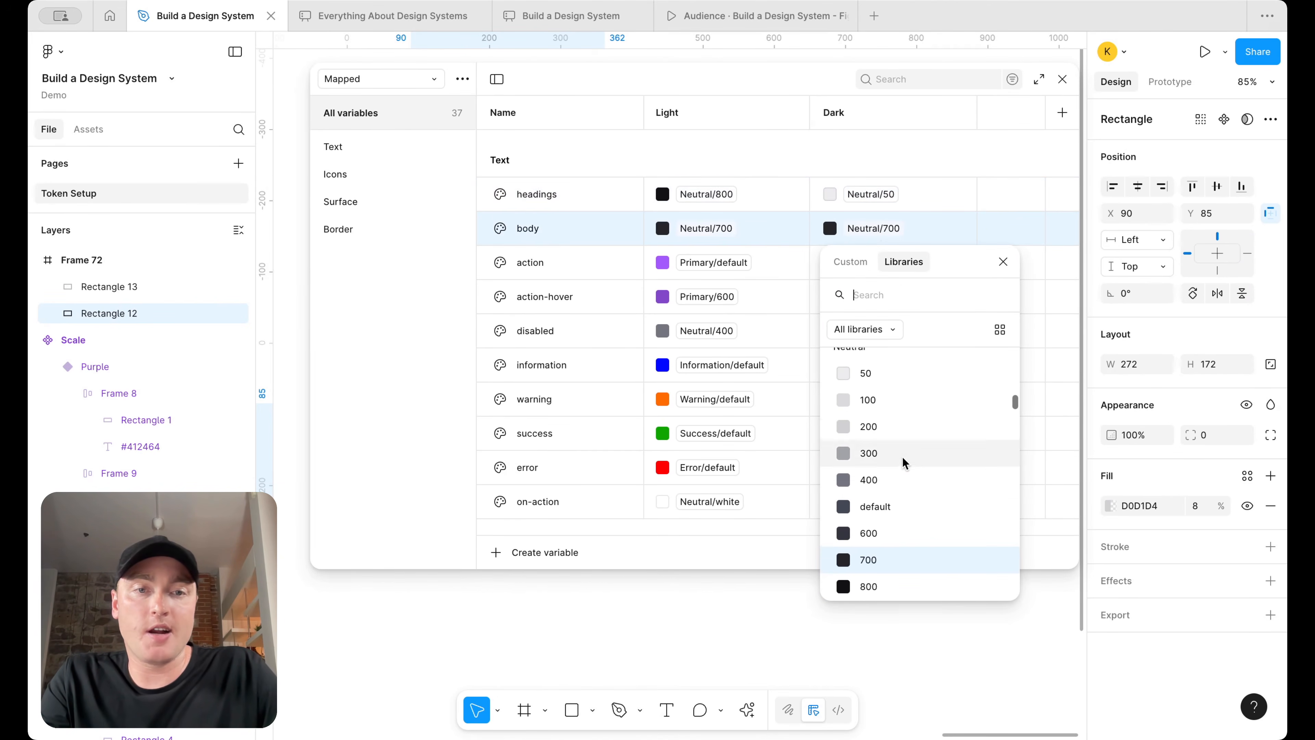
left_click(901, 408)
Alias the Text group's action variable to Primary/400 in Dark mode
left_click(880, 262)
left_click(898, 501)
left_click(888, 297)
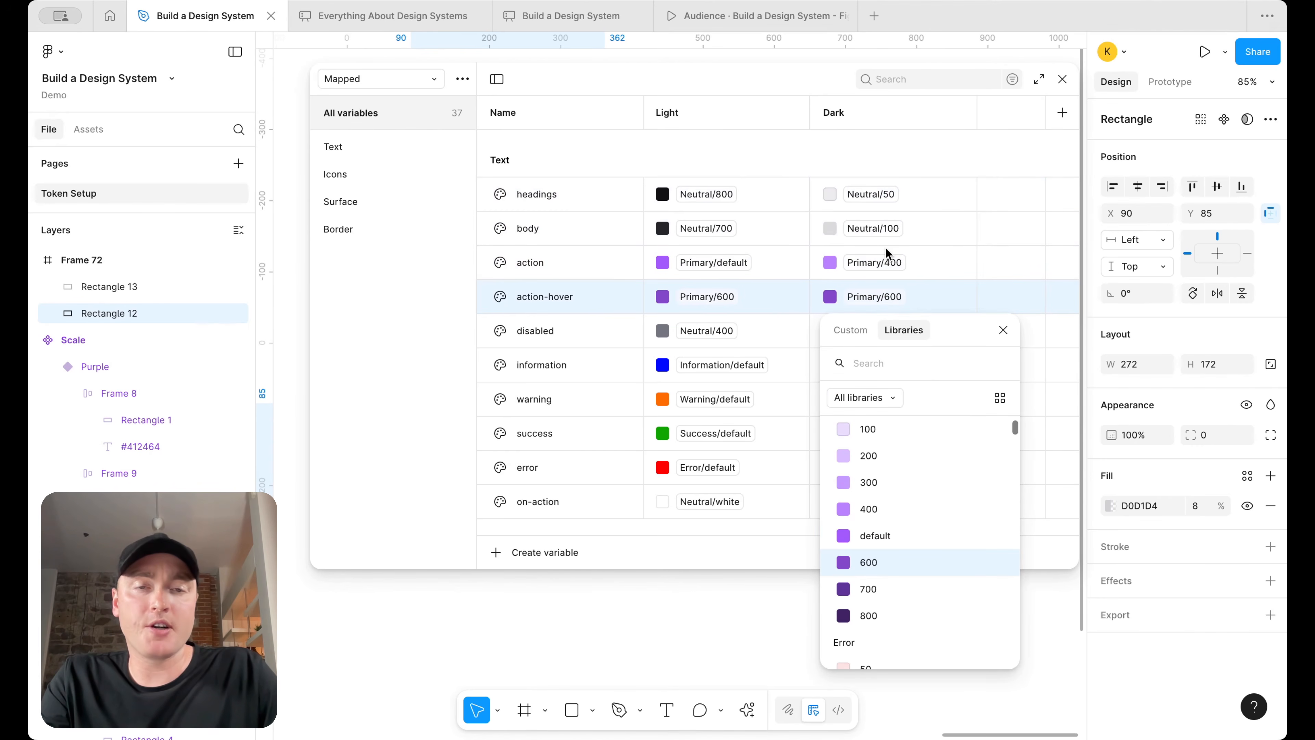
left_click(1002, 330)
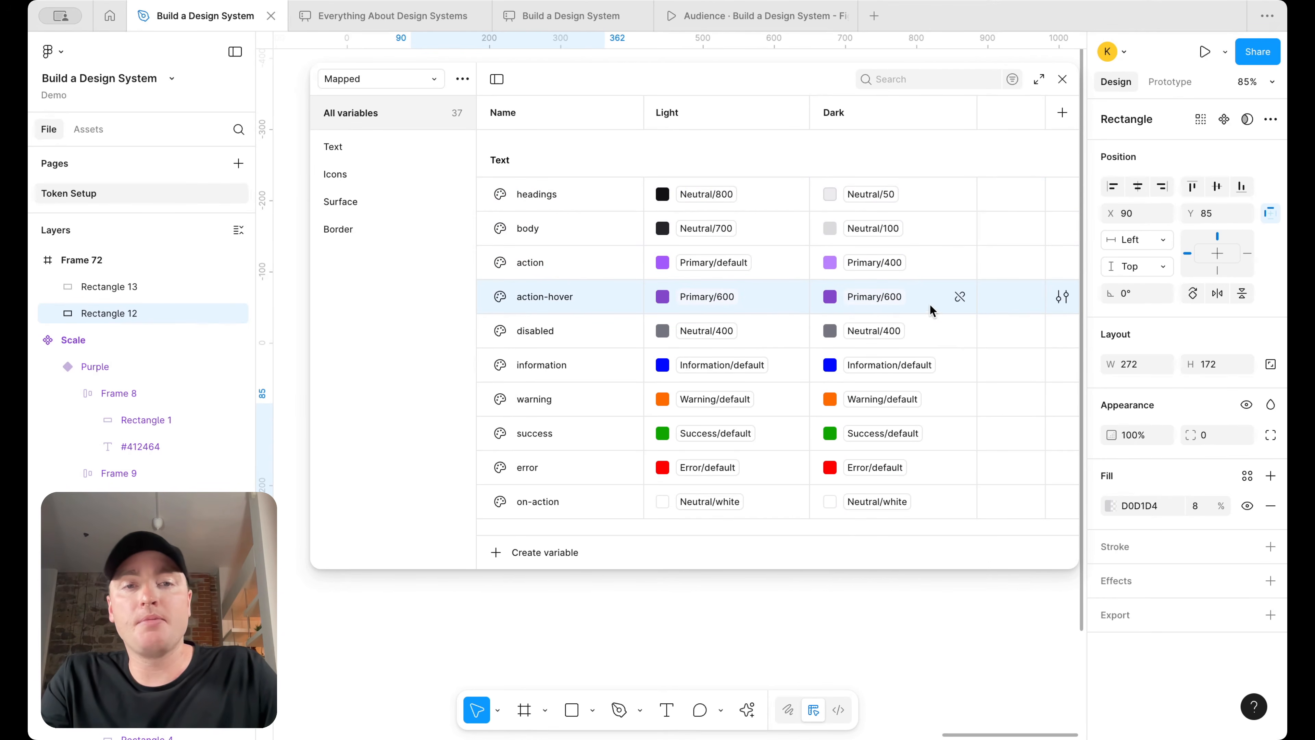
In the Alias collection, rename the Primary group's default variable to default-fixed
mouse_move(892, 298)
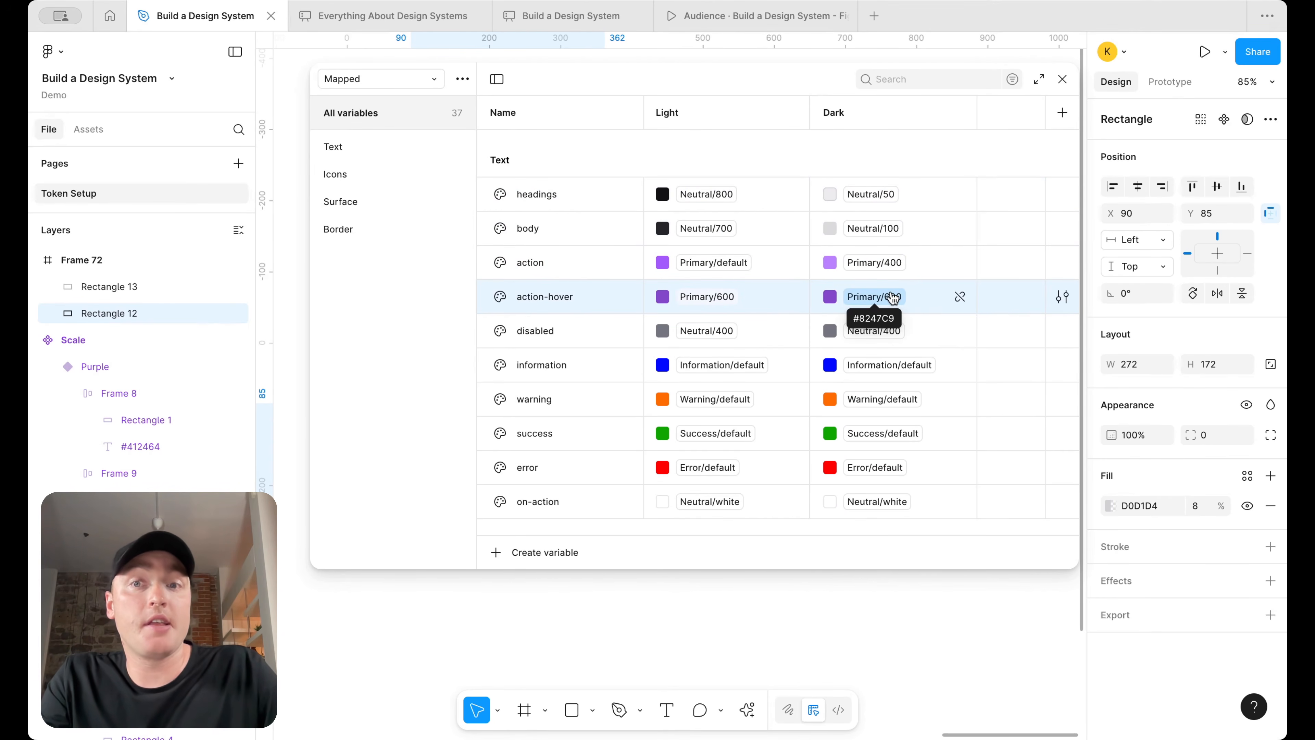
left_click(376, 83)
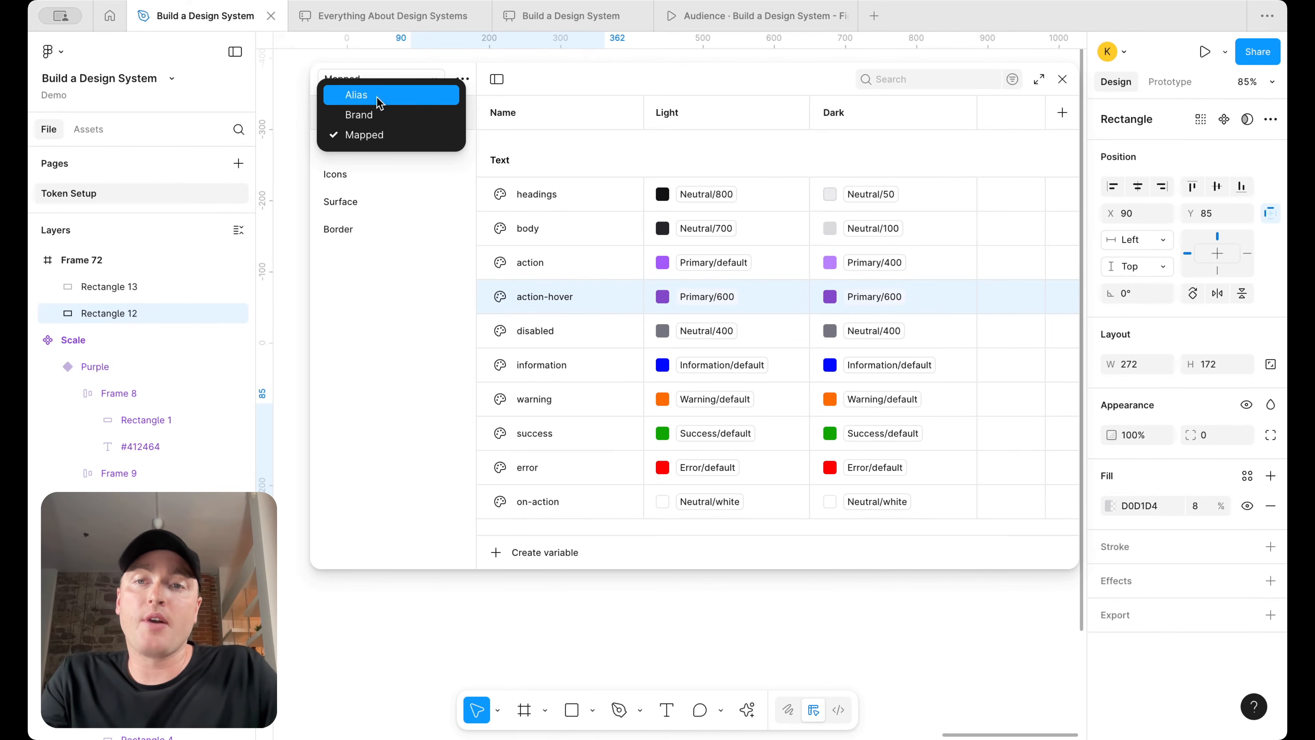
left_click(385, 114)
left_click(376, 83)
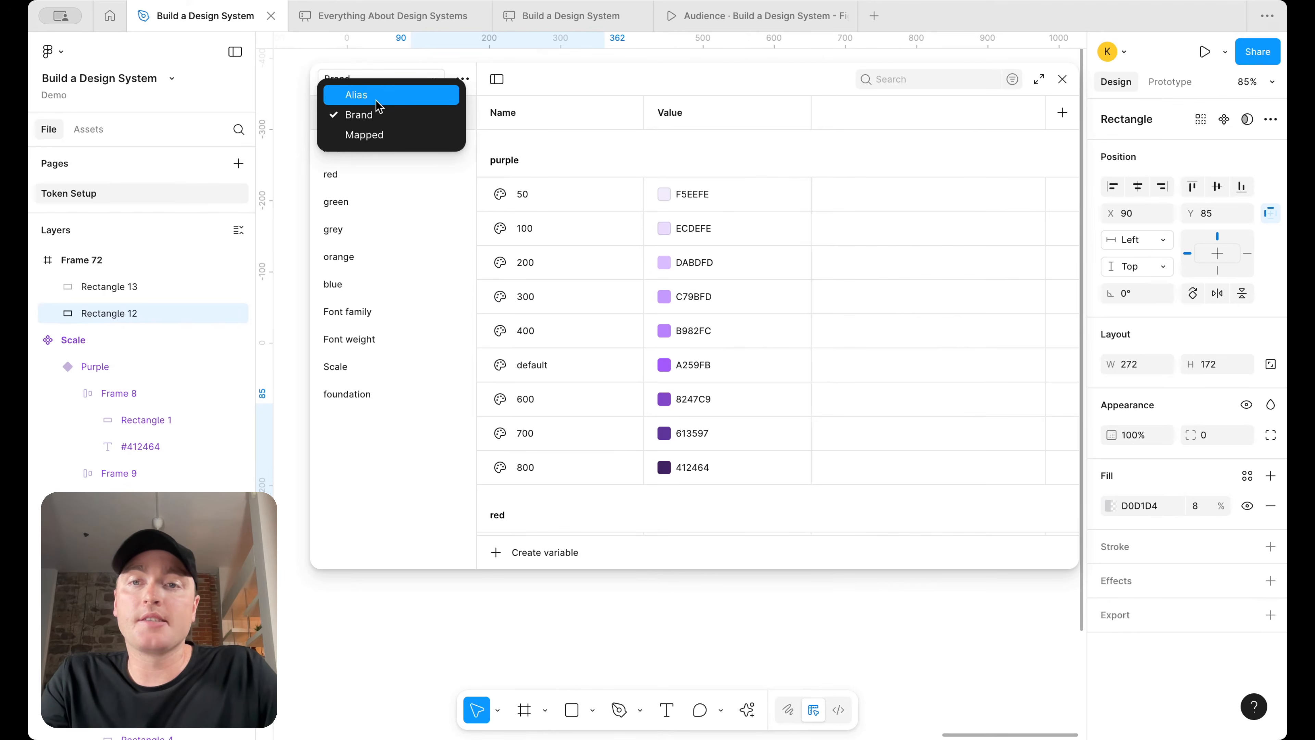
left_click(377, 93)
double_click(545, 365)
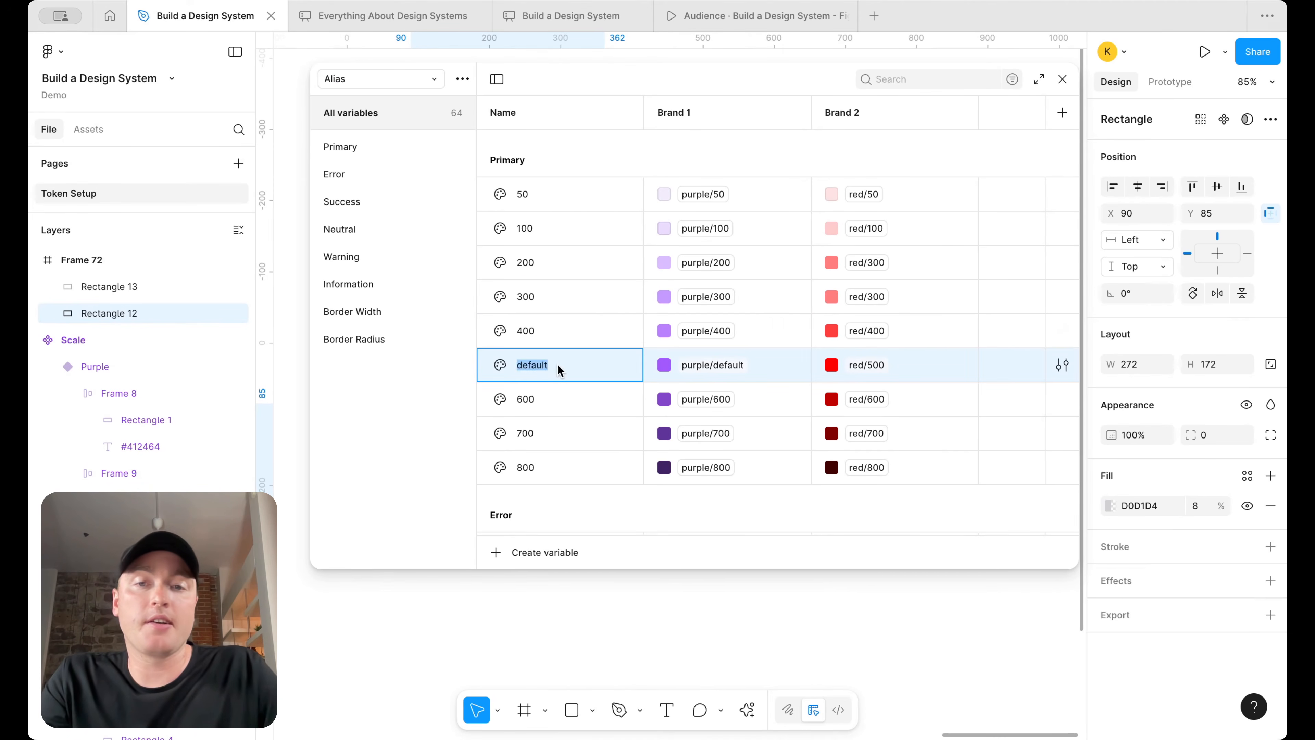
left_click(559, 369)
type("-fixed")
key("Return")
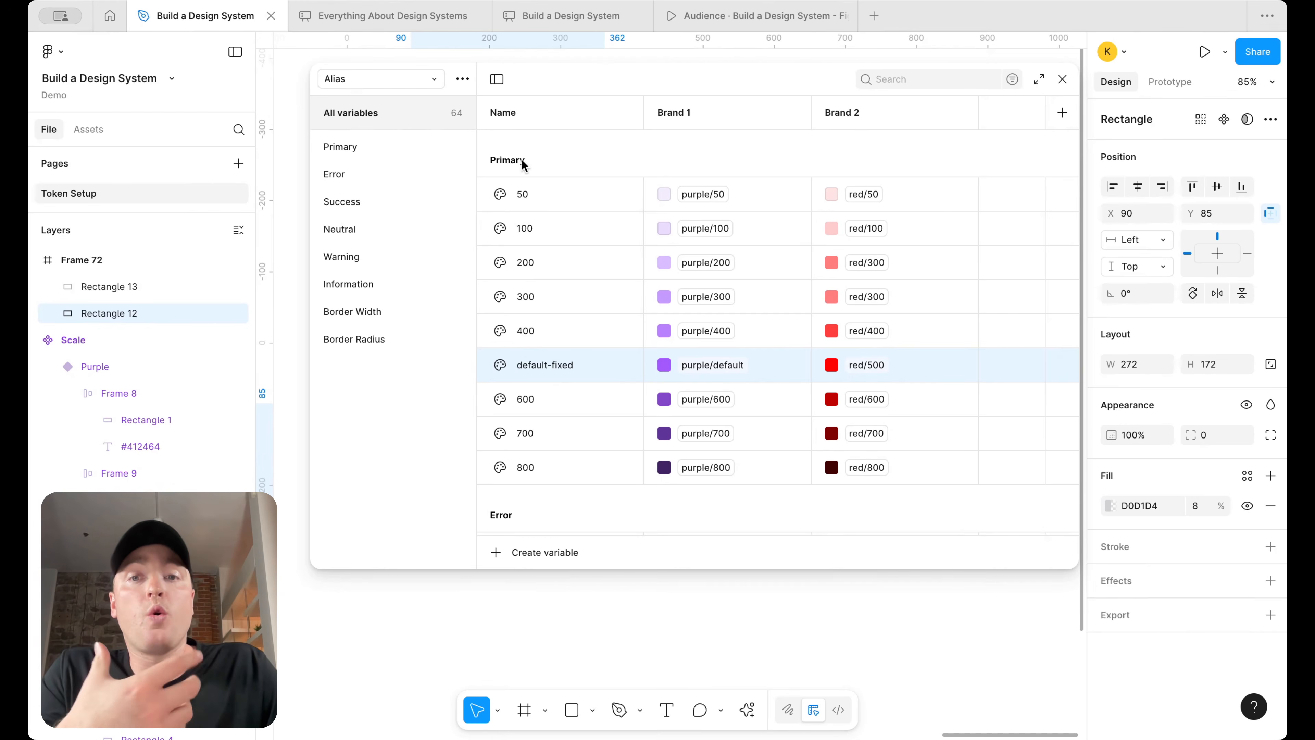
left_click(362, 175)
left_click(362, 203)
left_click(363, 232)
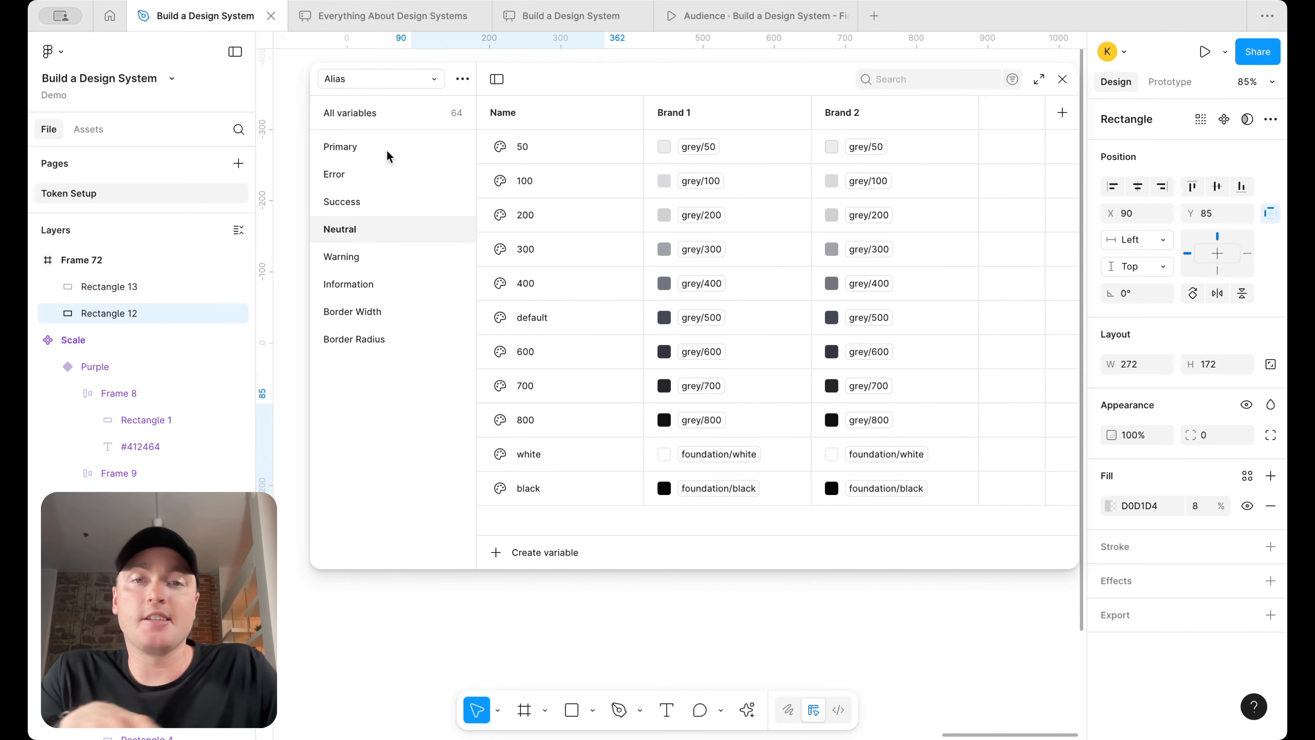
left_click(369, 155)
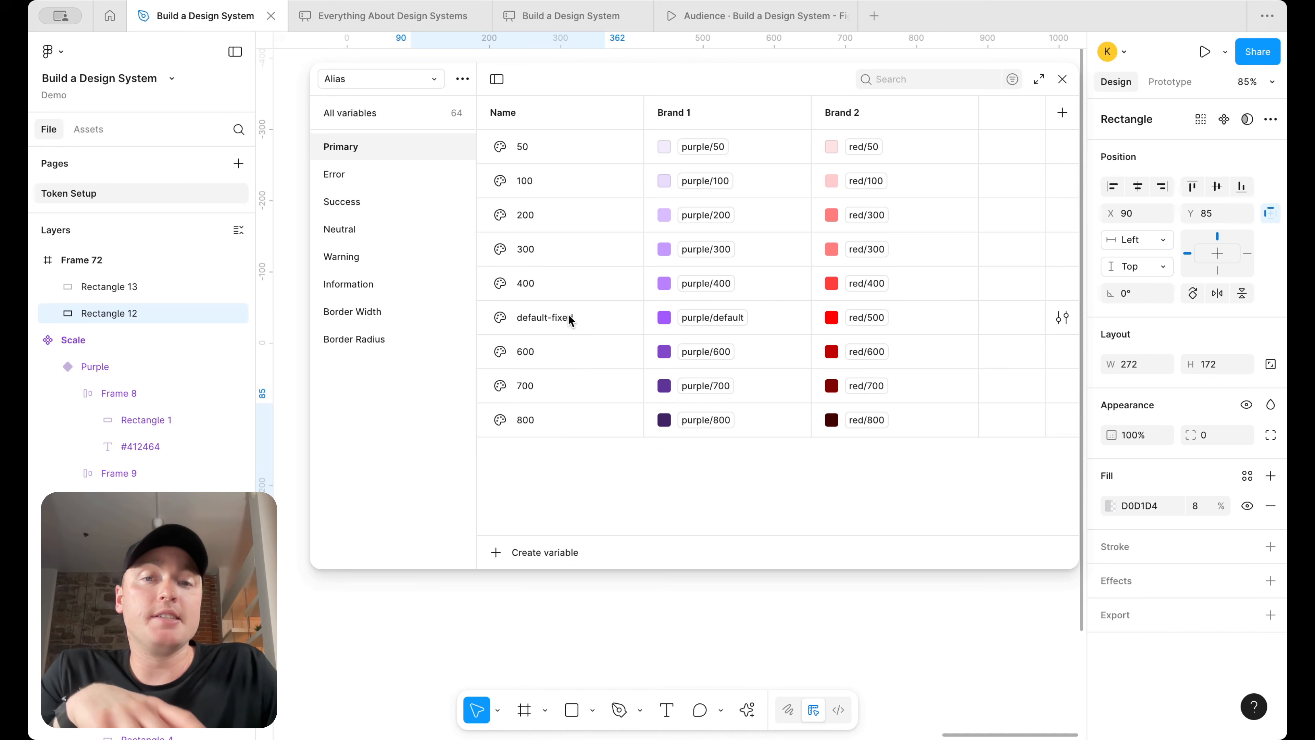
In the Mapped collection, alias the Text group's Dark mode action to Primary/default-fixed and action-hover to Primary/400
left_click(396, 85)
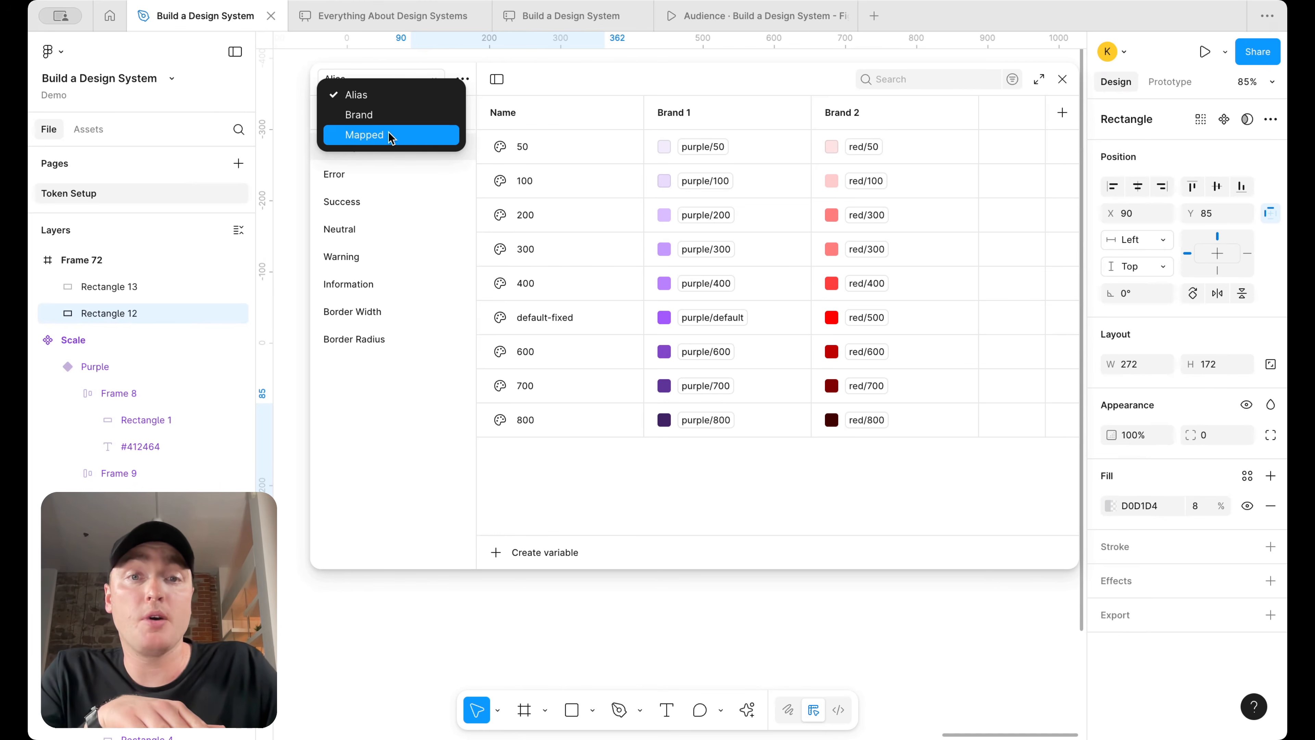
left_click(389, 135)
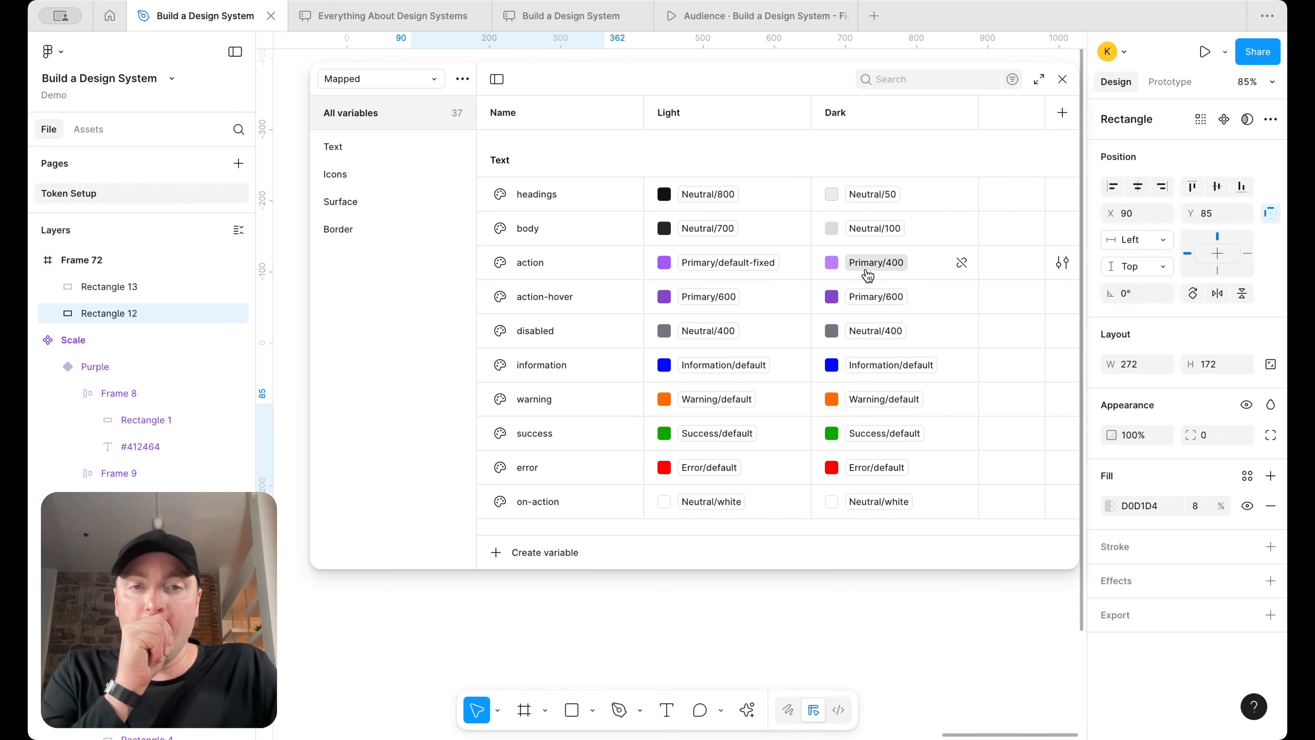
left_click(866, 269)
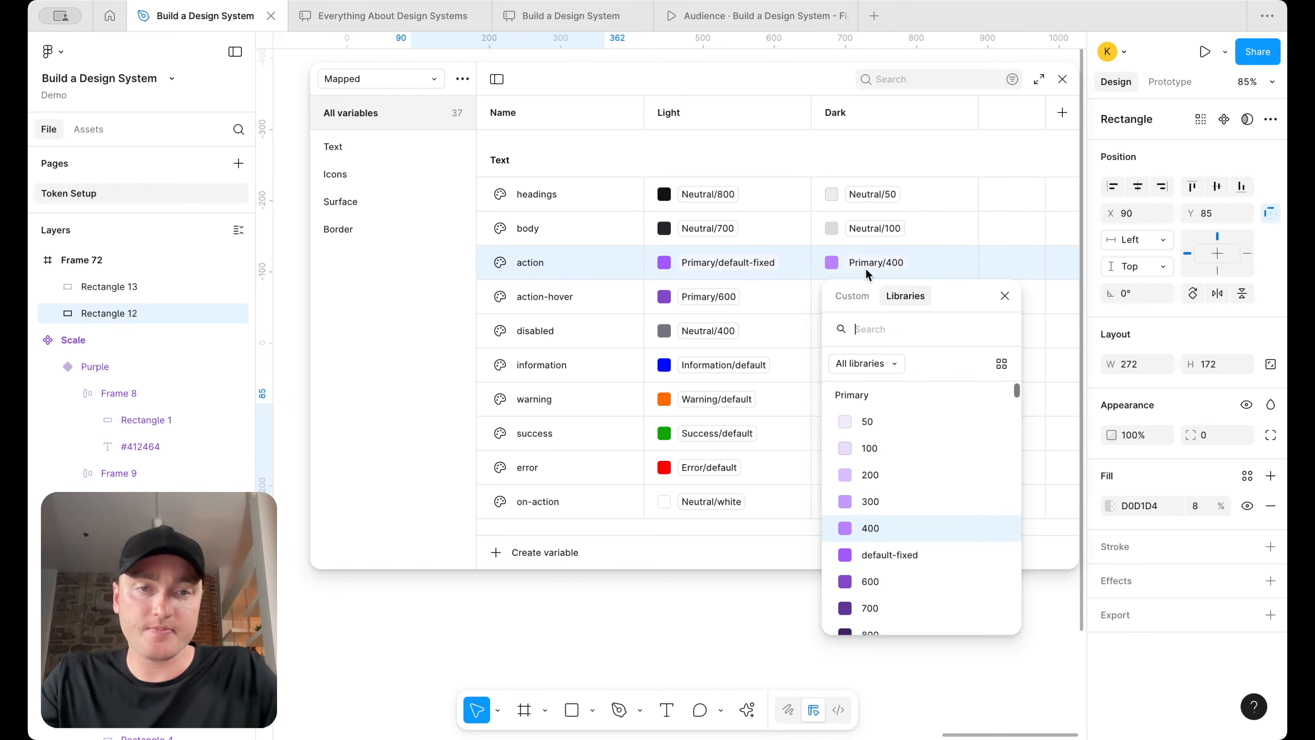
left_click(888, 555)
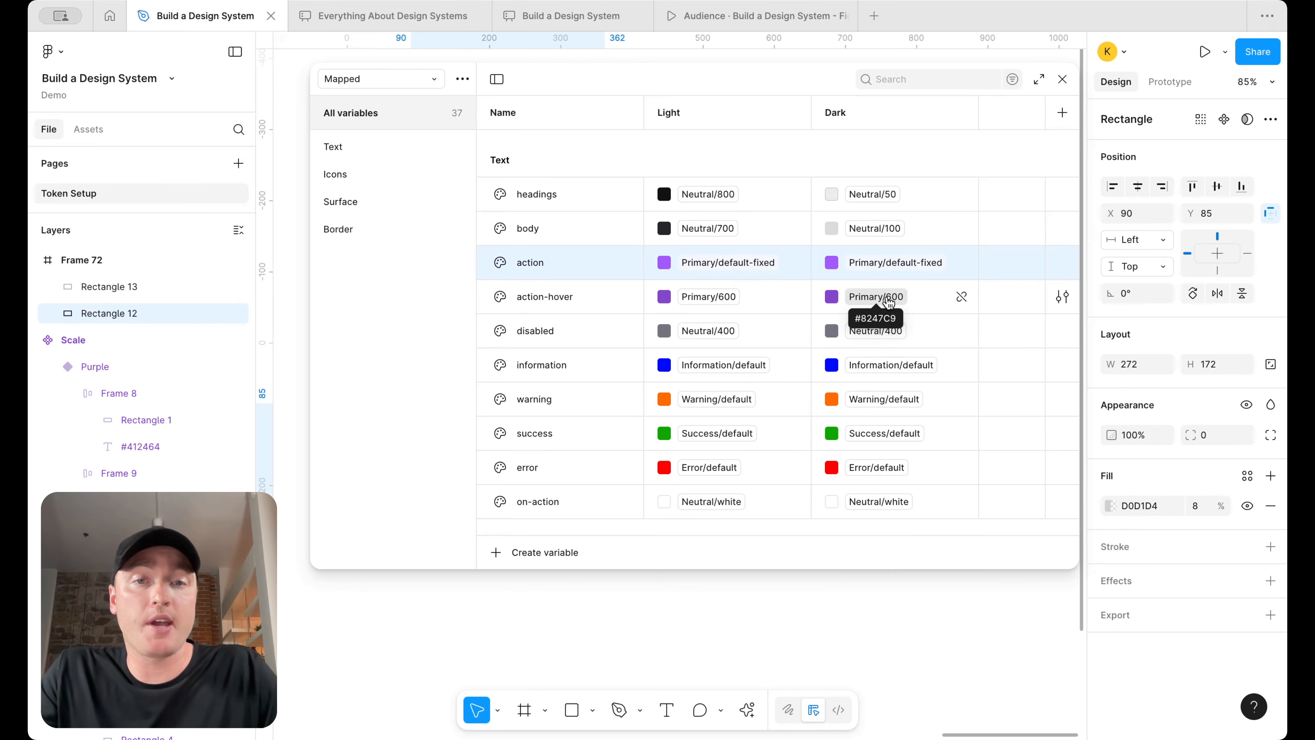
left_click(889, 299)
left_click(889, 505)
Alias the Text group's Dark mode disabled colour to Neutral/700 and information to Information/400
left_click(888, 329)
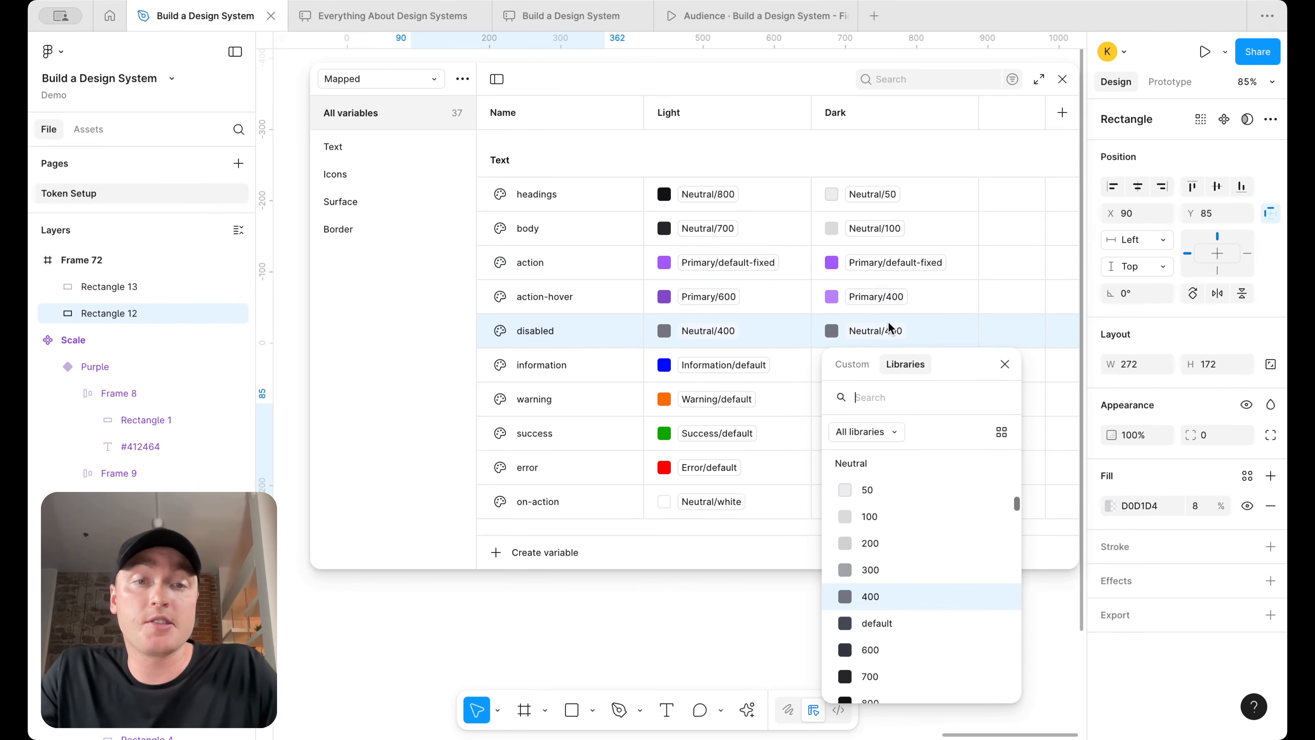
scroll(878, 596, "down", 1)
left_click(872, 641)
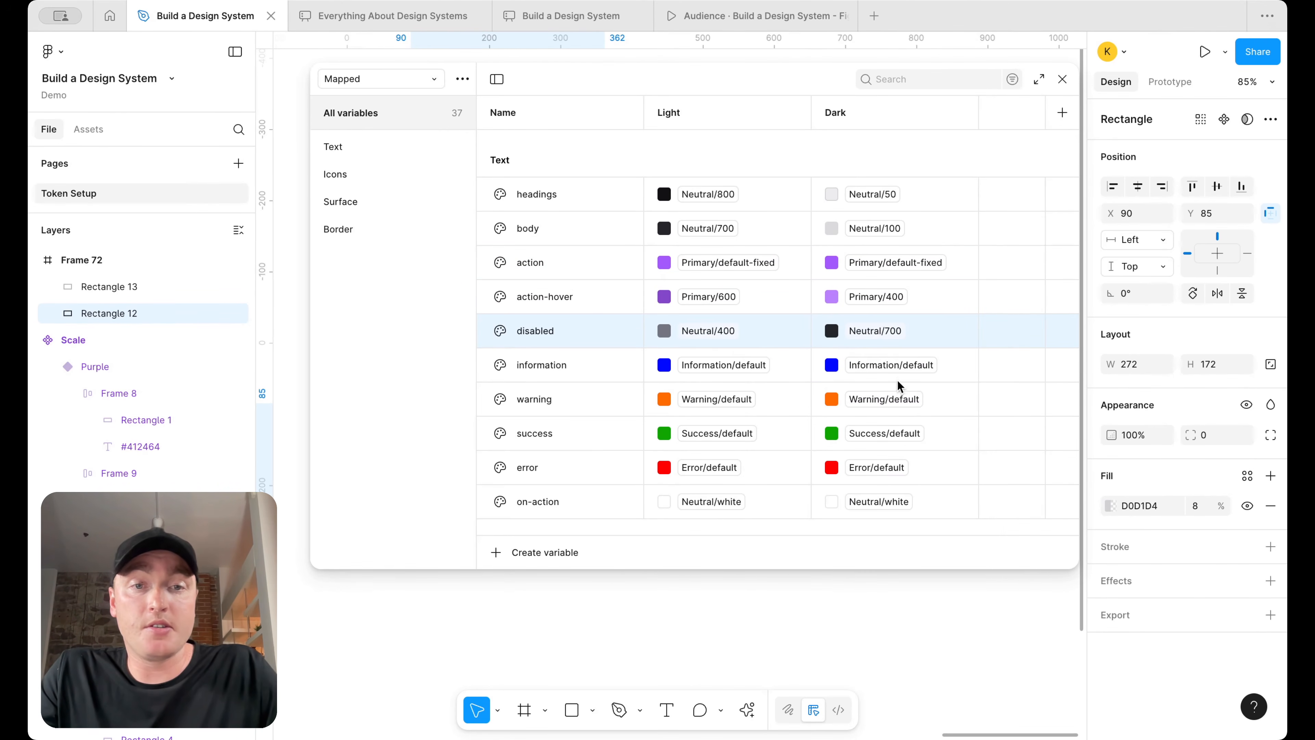
left_click(900, 369)
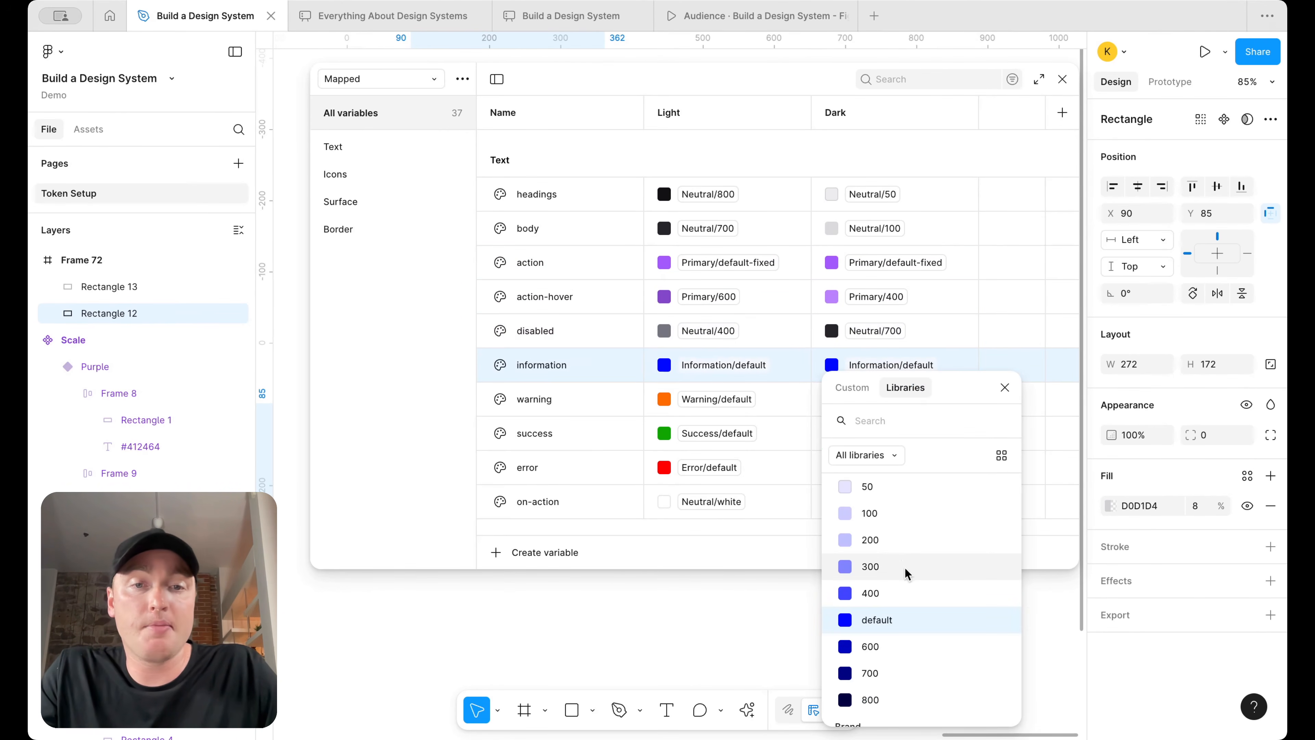
left_click(901, 593)
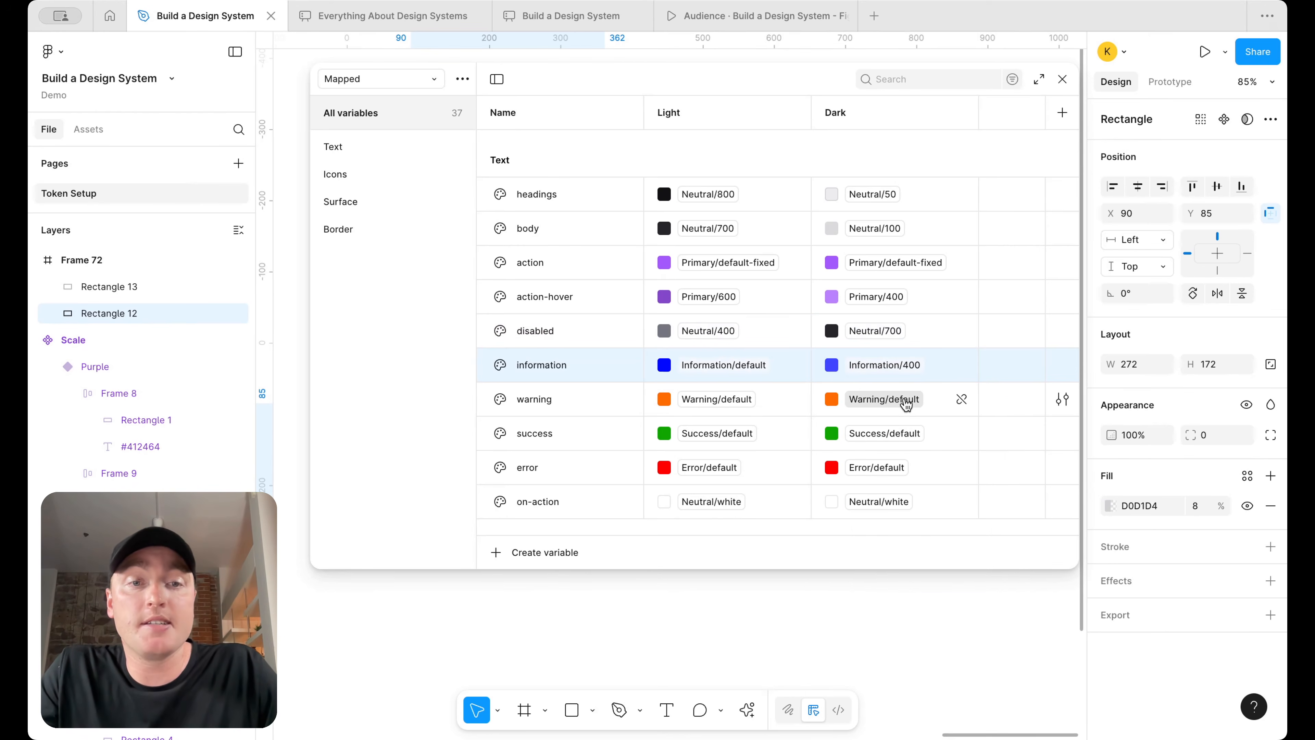
Alias the Text group's Dark mode warning colour to Warning/400 and success to Success/400
left_click(906, 408)
left_click(898, 595)
left_click(900, 436)
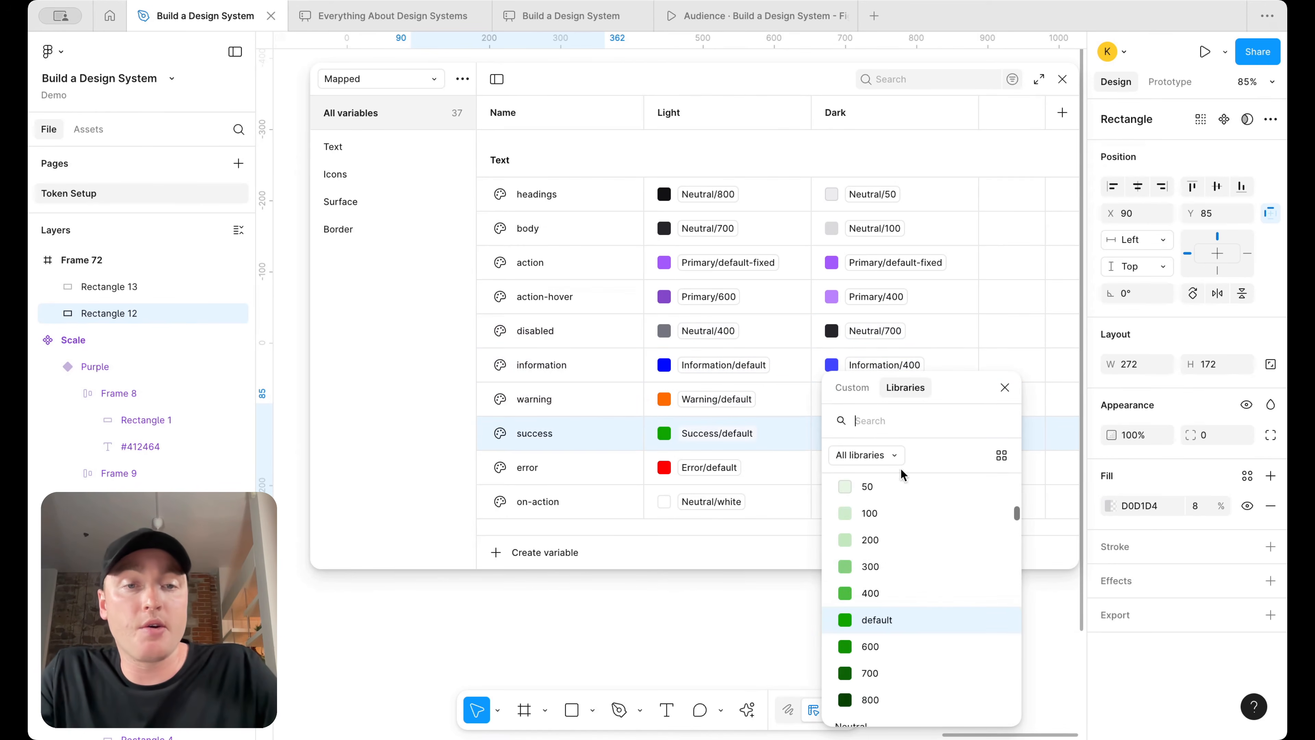
left_click(900, 593)
Alias the Text group's Dark mode error colour to Error/400 and on-action to Neutral/black
scroll(889, 409, "down", 2)
left_click(889, 385)
scroll(900, 530, "down", 1)
left_click(890, 551)
left_click(880, 418)
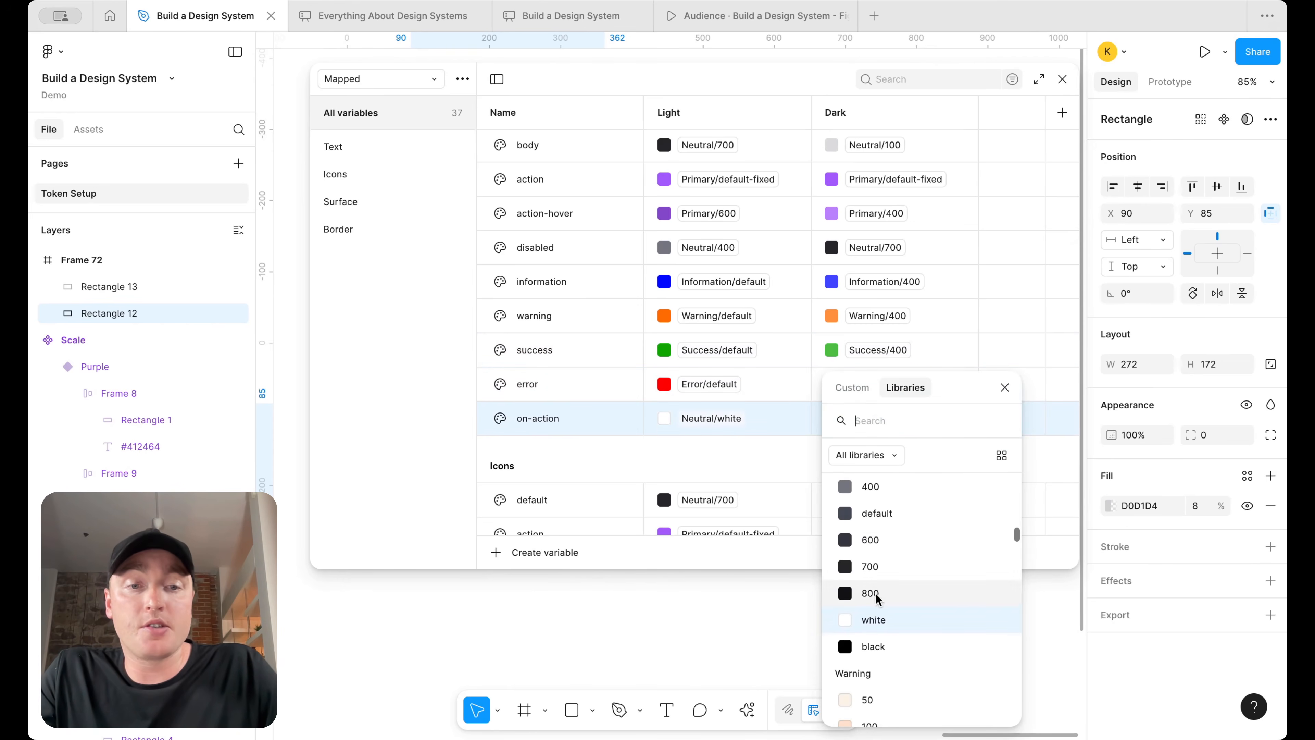
left_click(878, 646)
Alias the Icons group's Dark mode default colour to Neutral/400 and action-hover to Primary/400
scroll(880, 433, "down", 3)
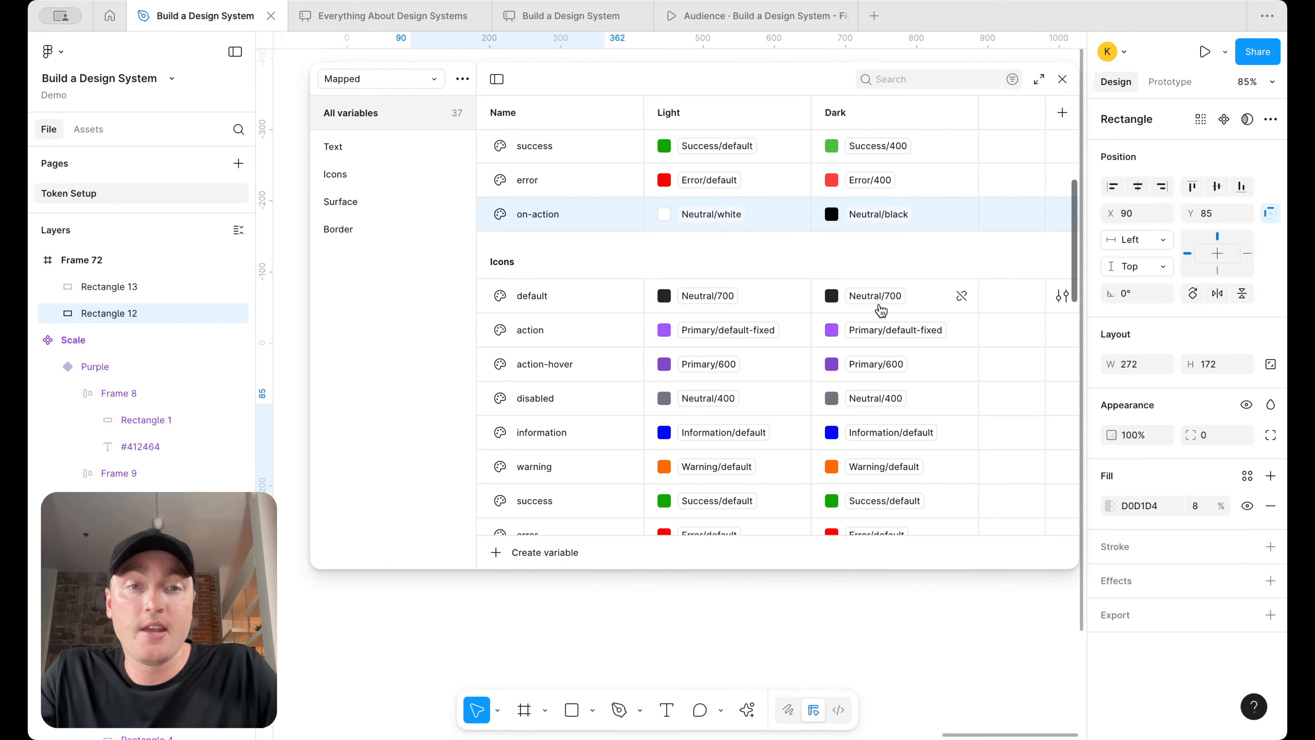
left_click(880, 296)
left_click(884, 483)
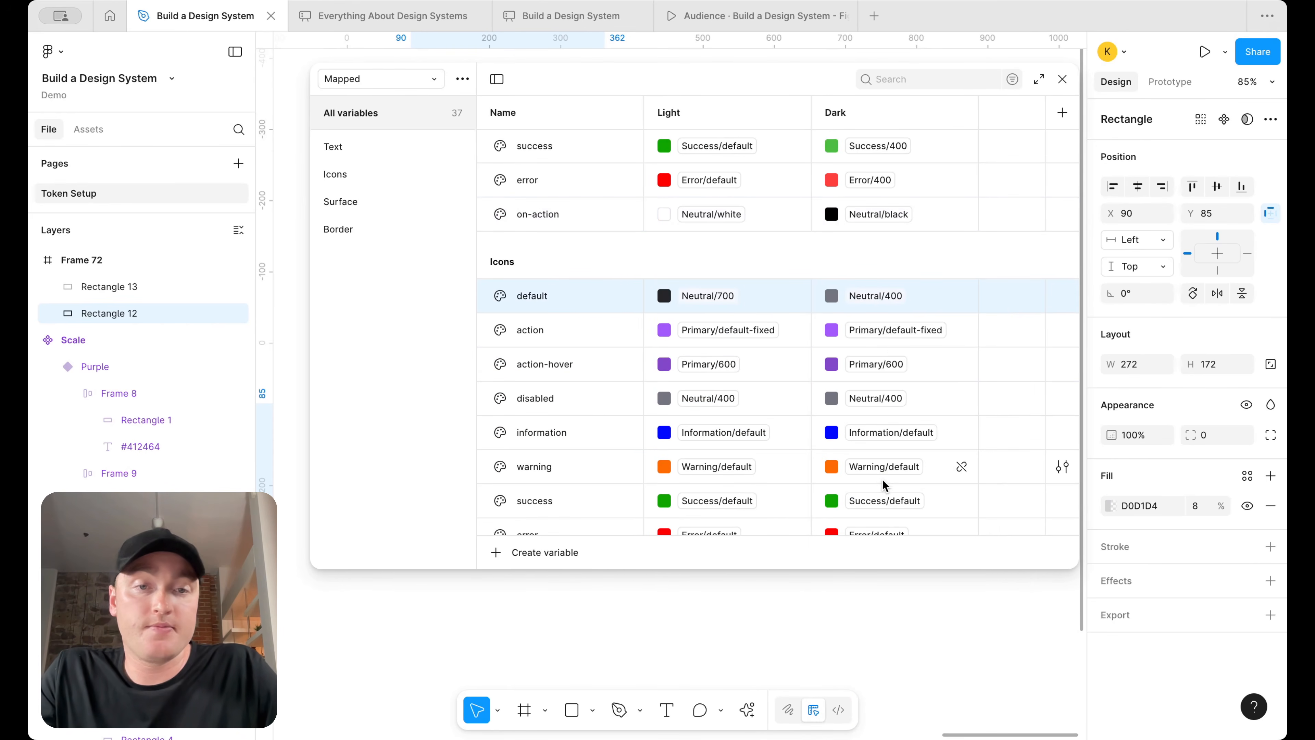
left_click(880, 364)
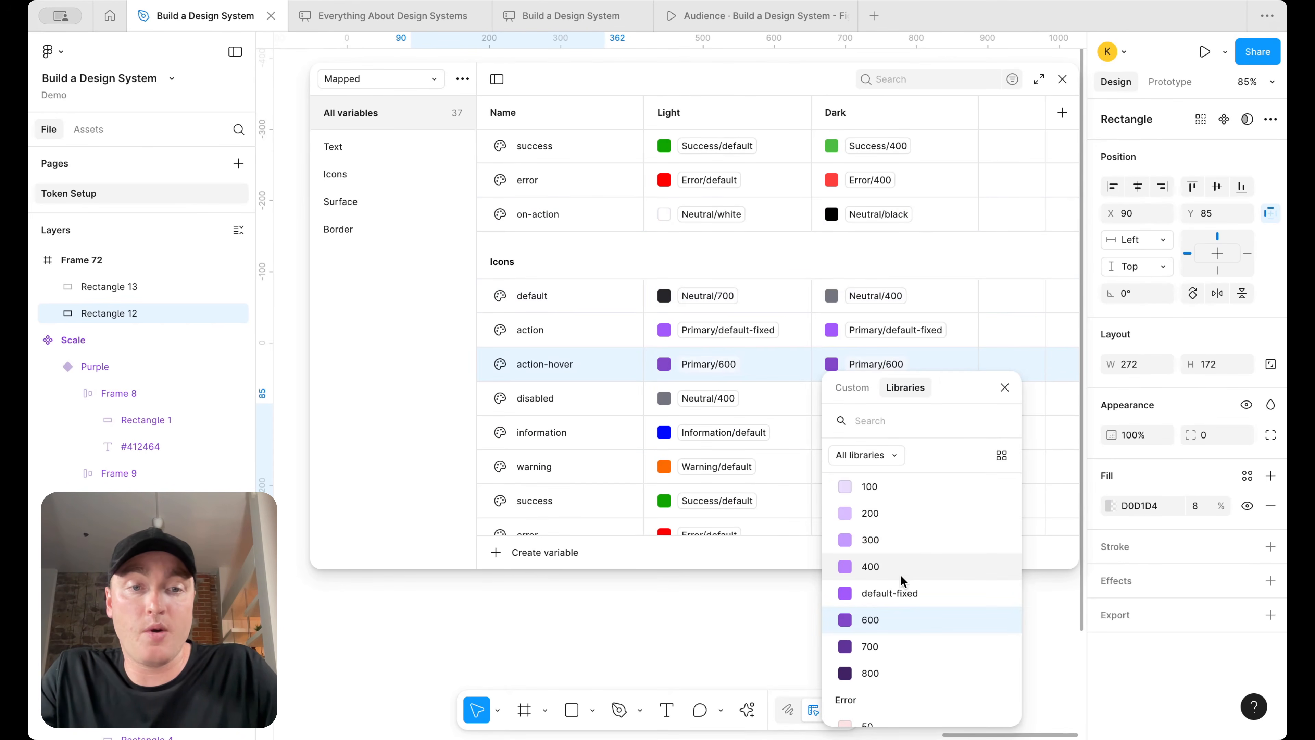
left_click(901, 566)
Alias the Icons group's Dark mode disabled colour to Neutral/600 and information to Information/400
scroll(880, 378, "down", 2)
left_click(874, 341)
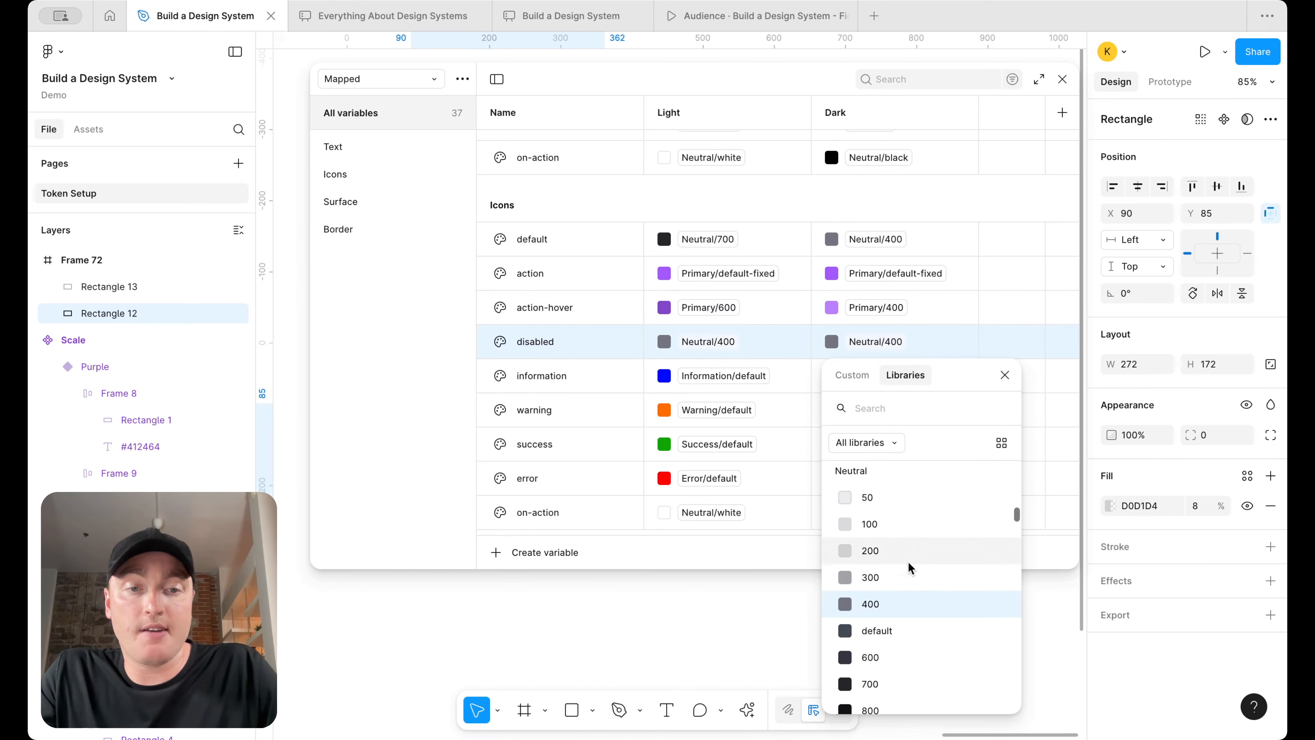
scroll(910, 568, "down", 1)
left_click(912, 635)
left_click(894, 383)
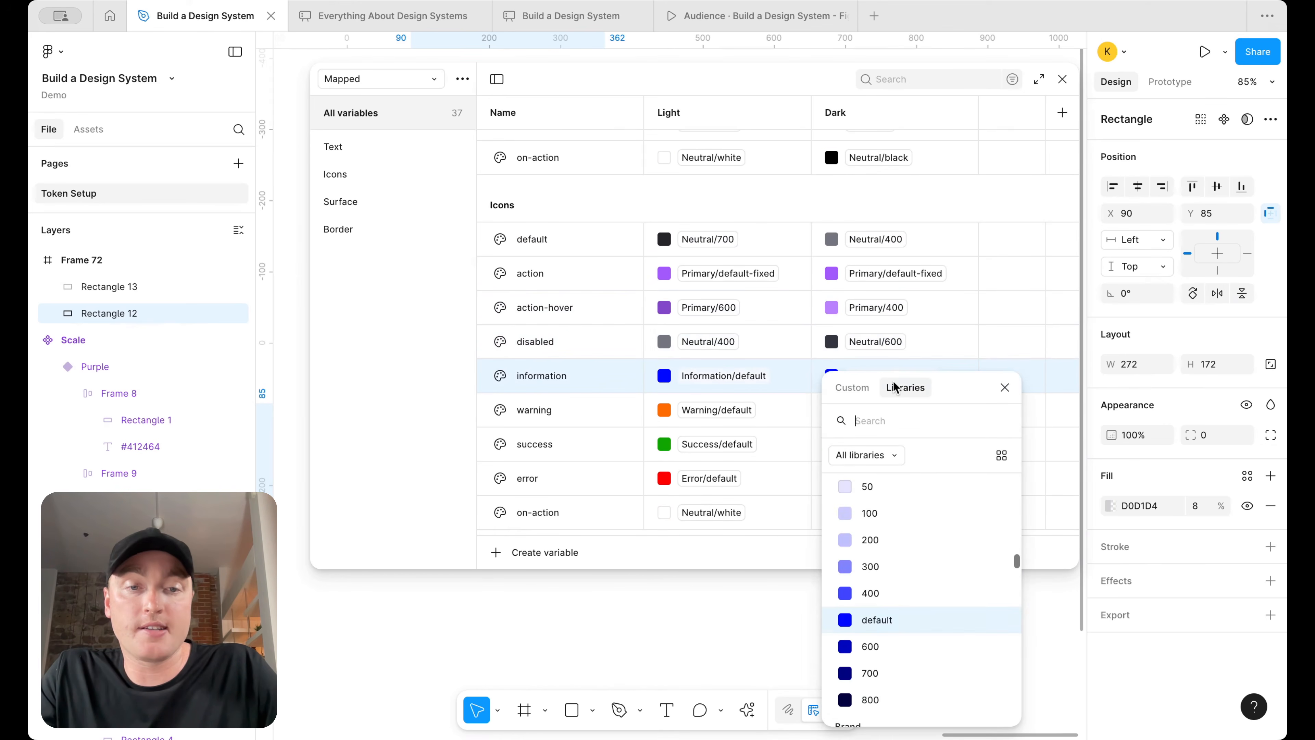
left_click(889, 594)
Alias the Icons group's Dark mode warning colour to Warning/400 and success to Success/400
left_click(895, 412)
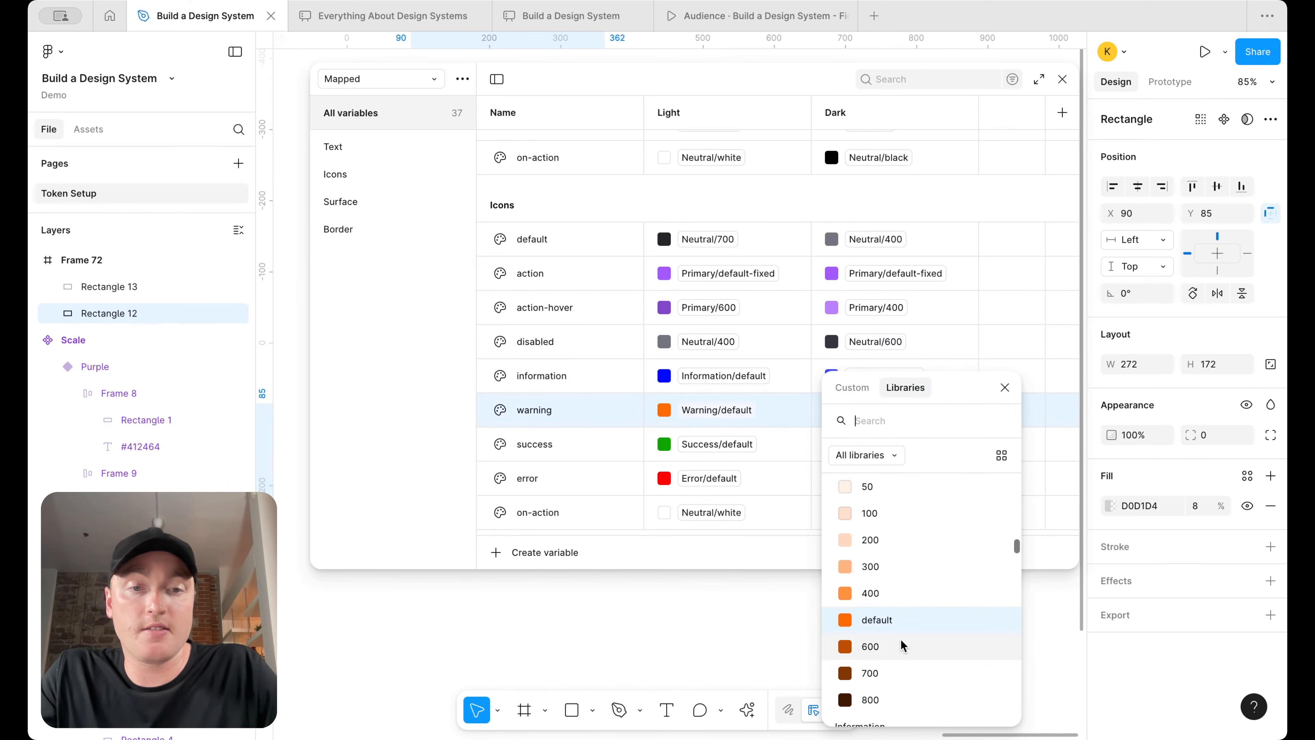
left_click(900, 594)
left_click(899, 445)
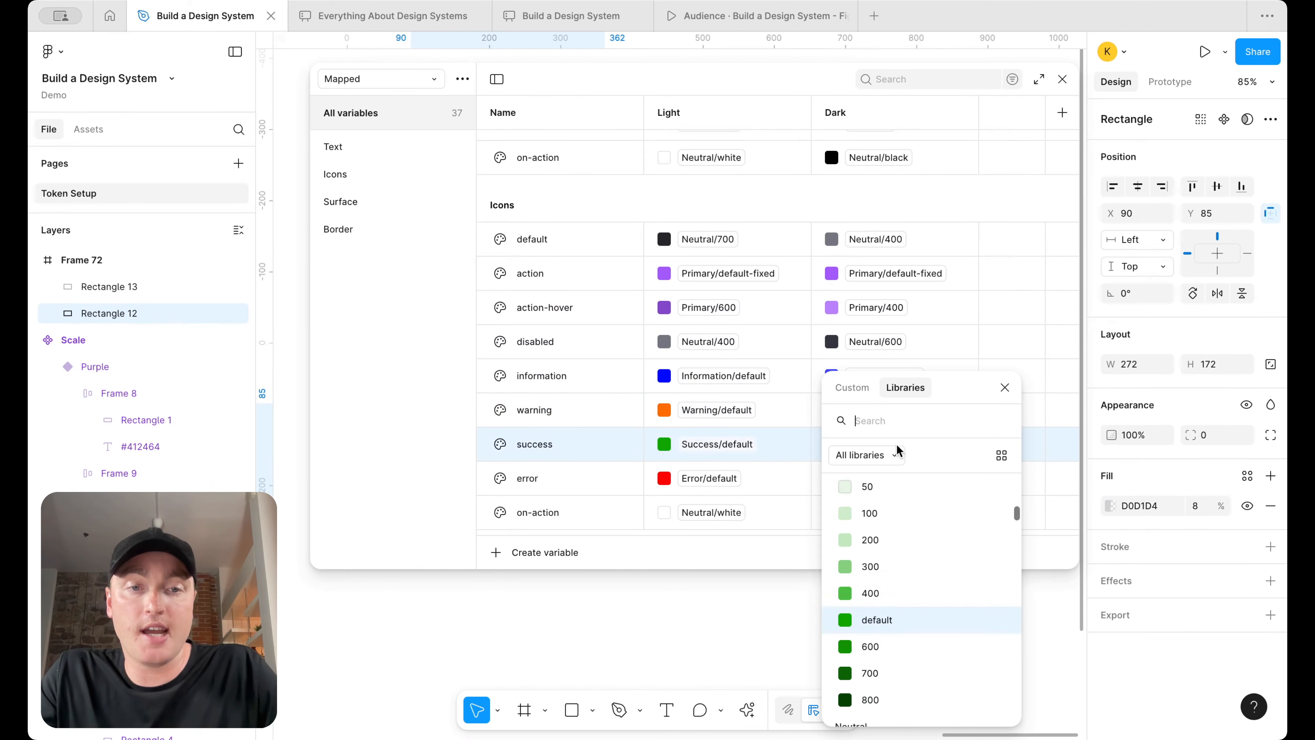
left_click(903, 593)
Alias the Icons group's Dark mode error colour to Error/300 and on-action to Neutral/black
scroll(887, 385, "down", 4)
left_click(880, 292)
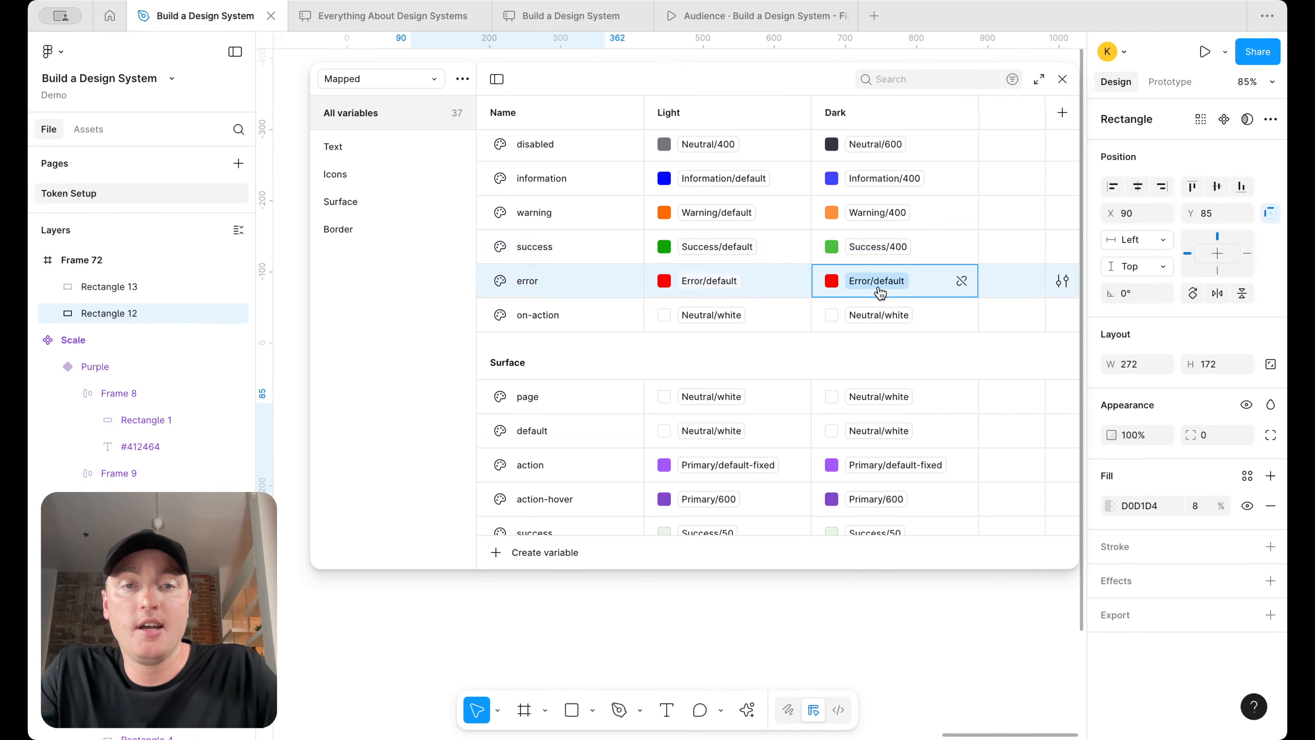
left_click(879, 292)
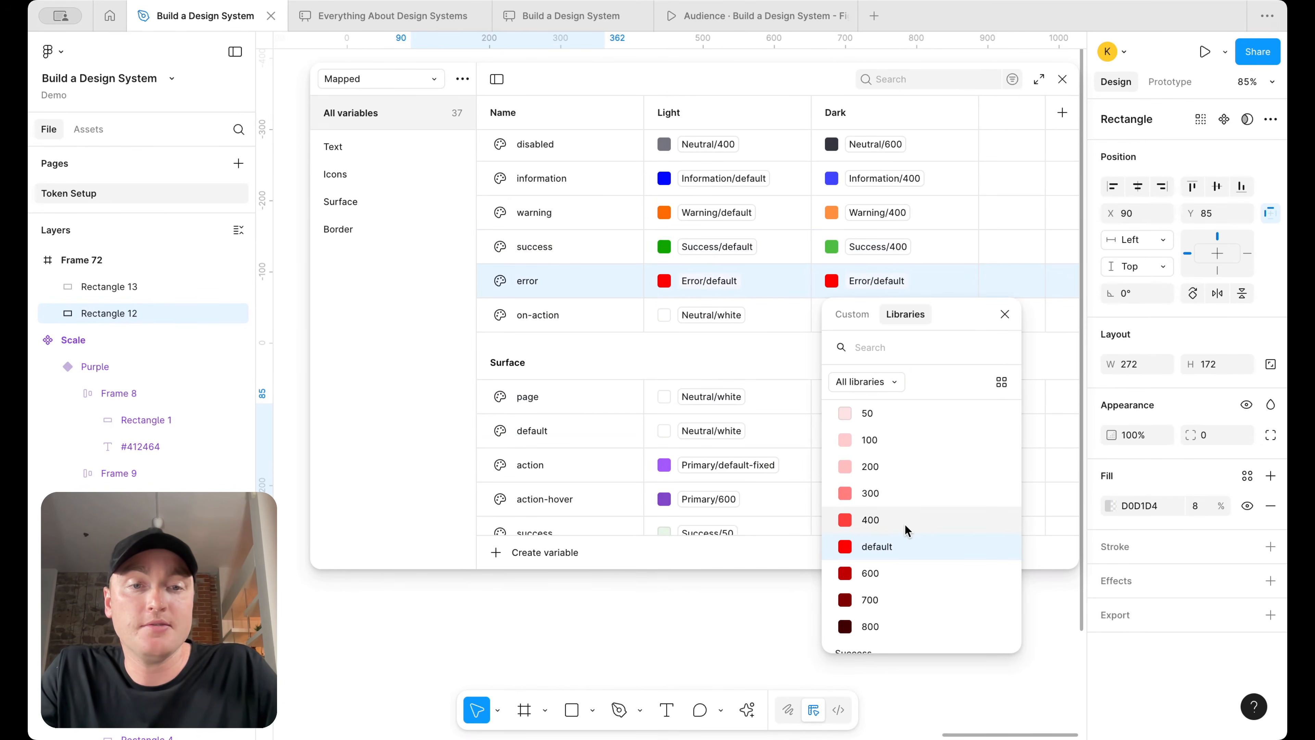
scroll(905, 524, "up", 1)
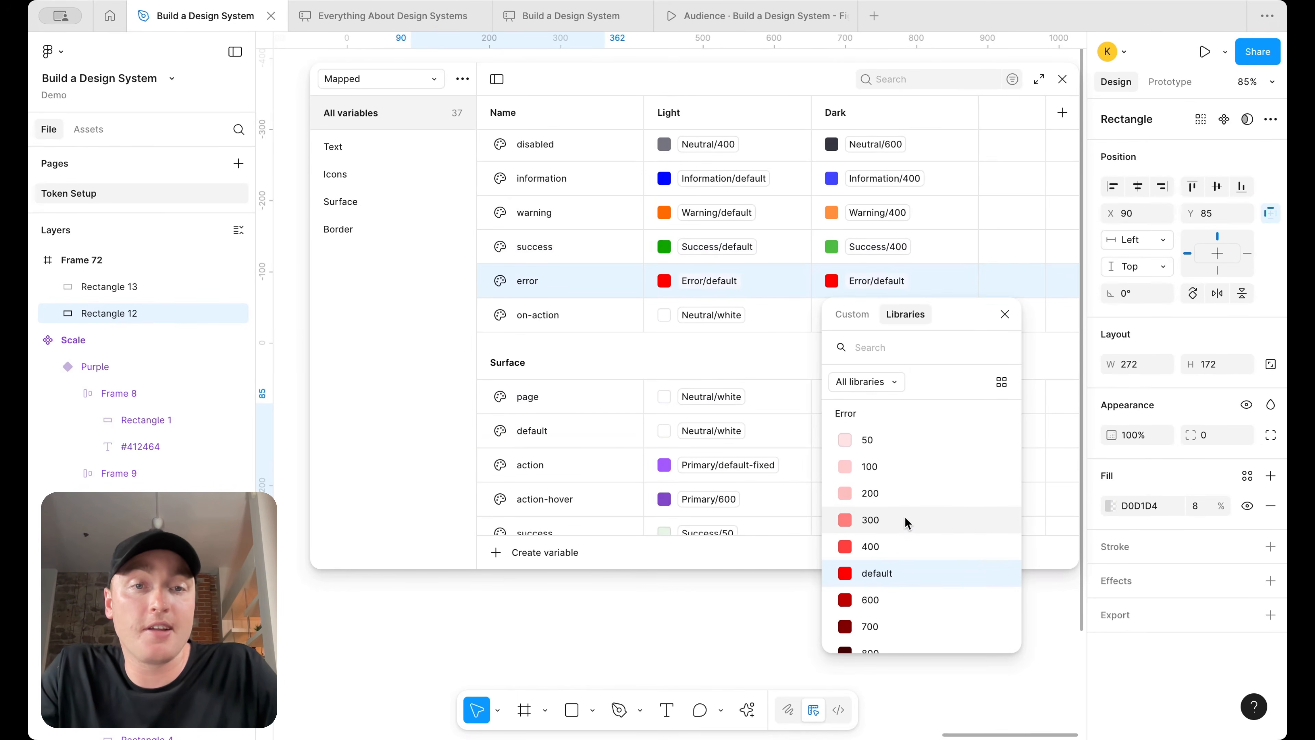
left_click(905, 520)
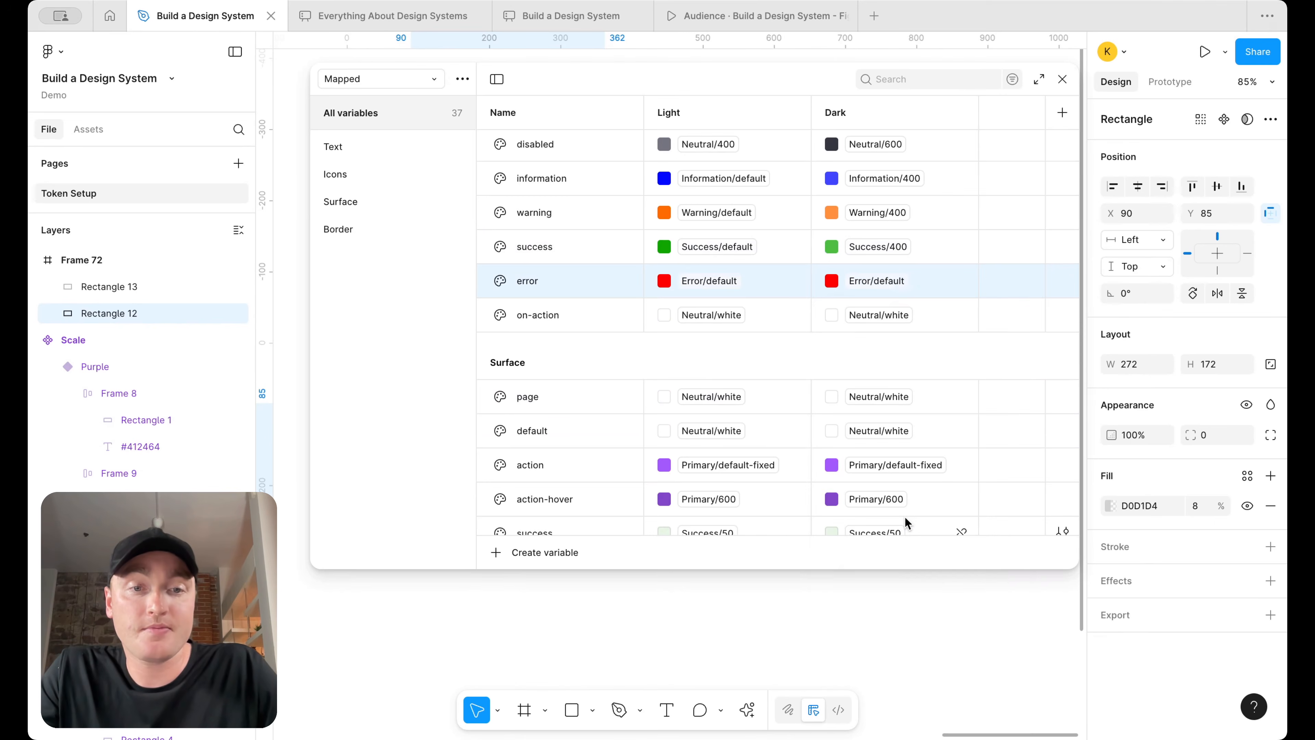
left_click(897, 325)
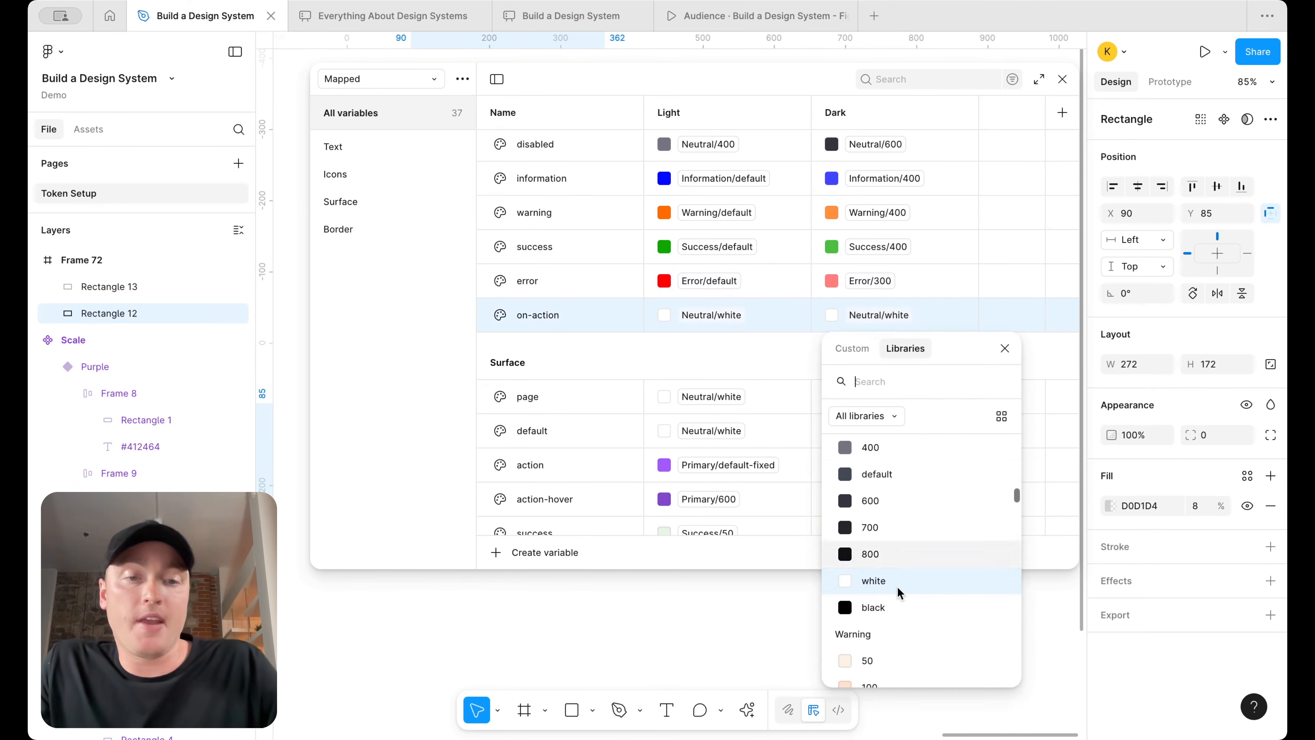
left_click(891, 609)
Alias the Surface group's Dark mode page and default colours to Neutral/black
scroll(881, 317, "down", 3)
left_click(880, 318)
left_click(891, 610)
left_click(894, 353)
left_click(895, 637)
Alias the Surface group's Dark mode action-hover colour to Primary/400 and success to Success/800
scroll(895, 385, "down", 3)
left_click(883, 273)
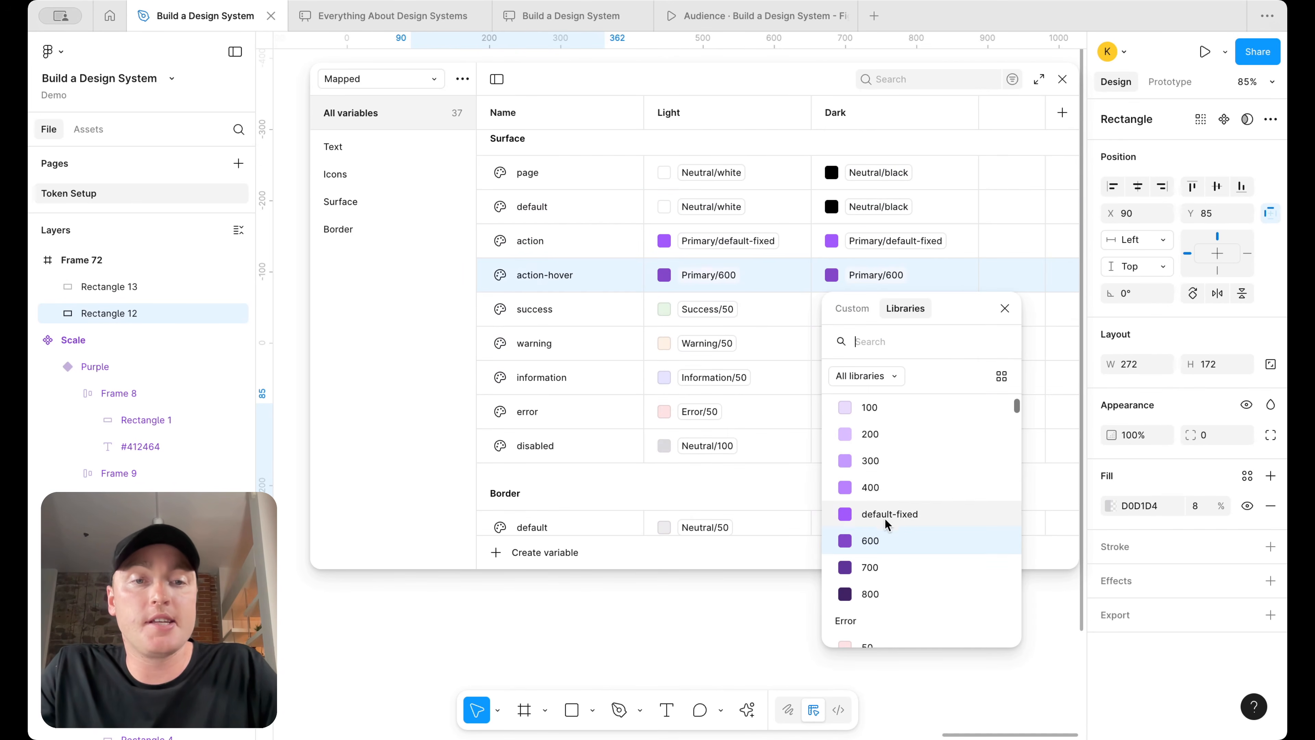
left_click(888, 465)
left_click(893, 311)
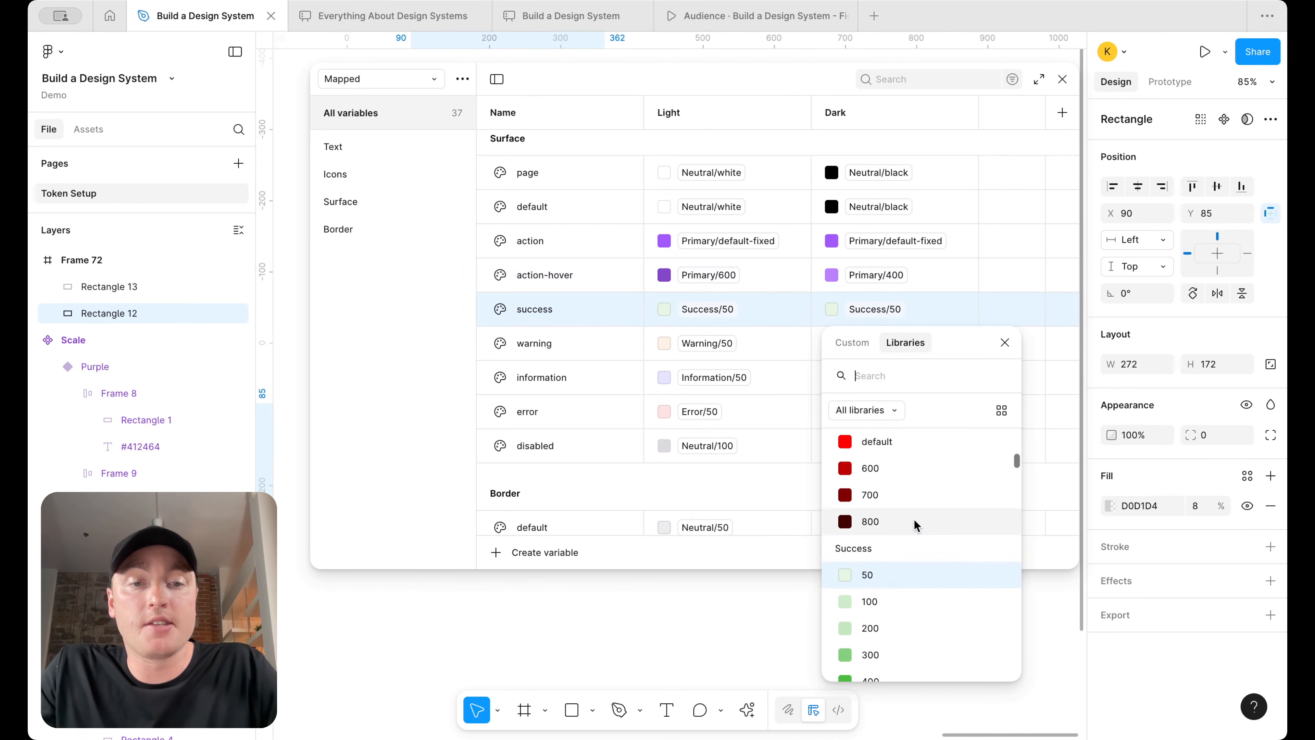
scroll(904, 537, "down", 4)
left_click(882, 609)
Alias the Surface group's Dark mode warning colour to Warning/800 and information to Information/800
left_click(886, 344)
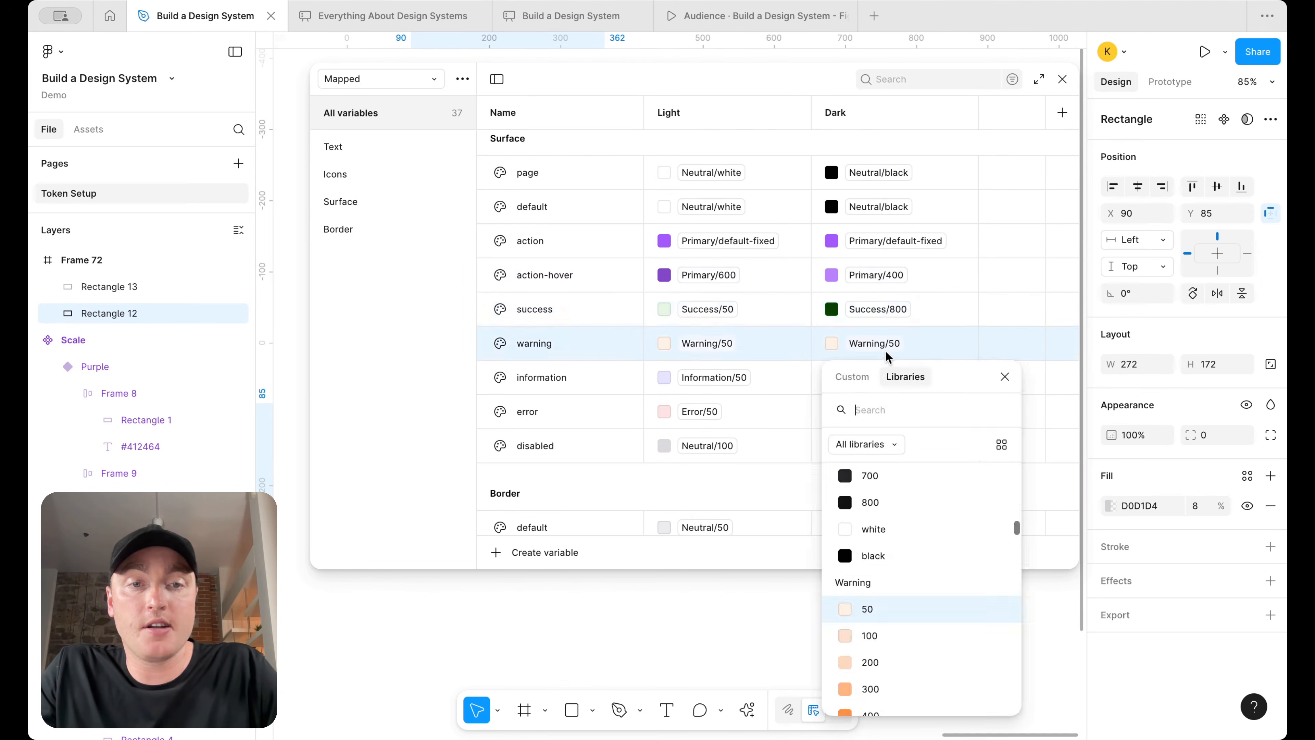
scroll(883, 587, "down", 3)
left_click(875, 656)
left_click(883, 377)
scroll(874, 626, "down", 3)
left_click(895, 529)
Alias the Surface group's Dark mode error colour to Error/800 and disabled to Neutral/700
scroll(900, 387, "down", 2)
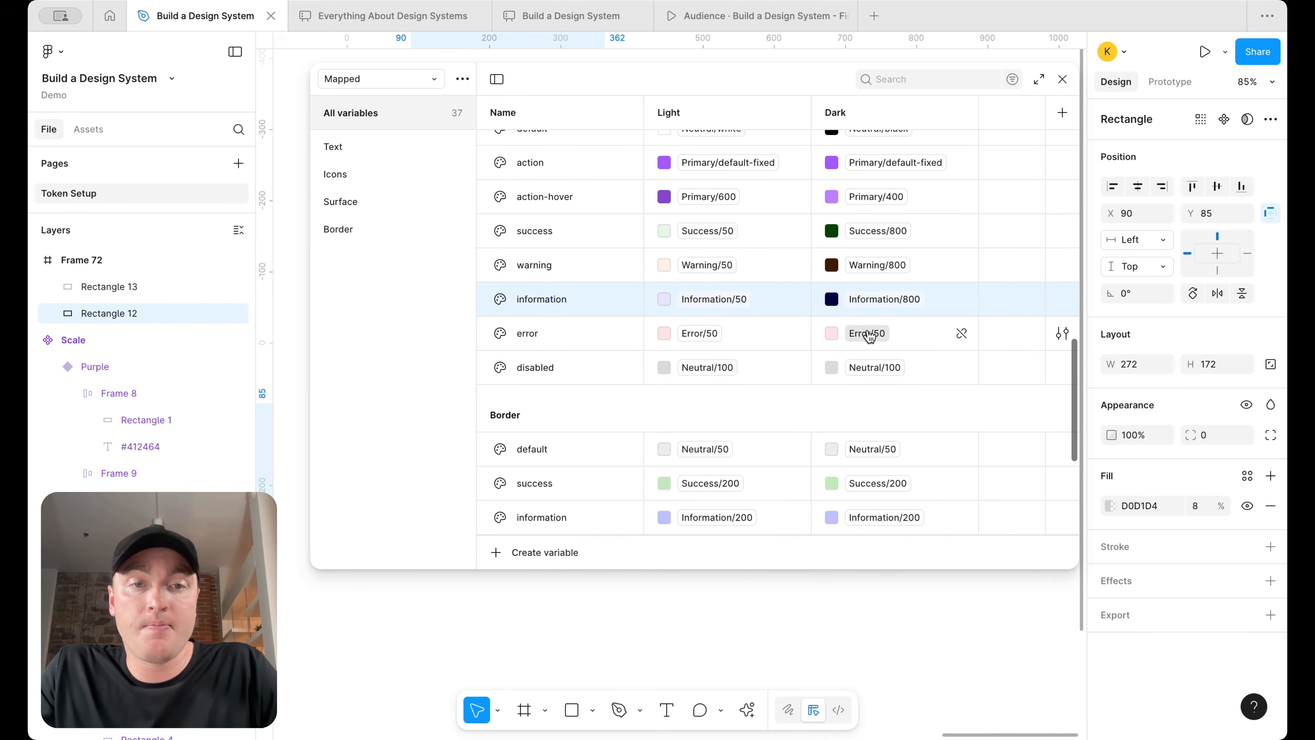
left_click(870, 333)
scroll(907, 544, "down", 3)
left_click(872, 570)
left_click(875, 367)
scroll(875, 591, "down", 3)
left_click(877, 640)
Alias the Border group's Dark mode default colour to Neutral/800 and success to Success/600
scroll(869, 382, "down", 4)
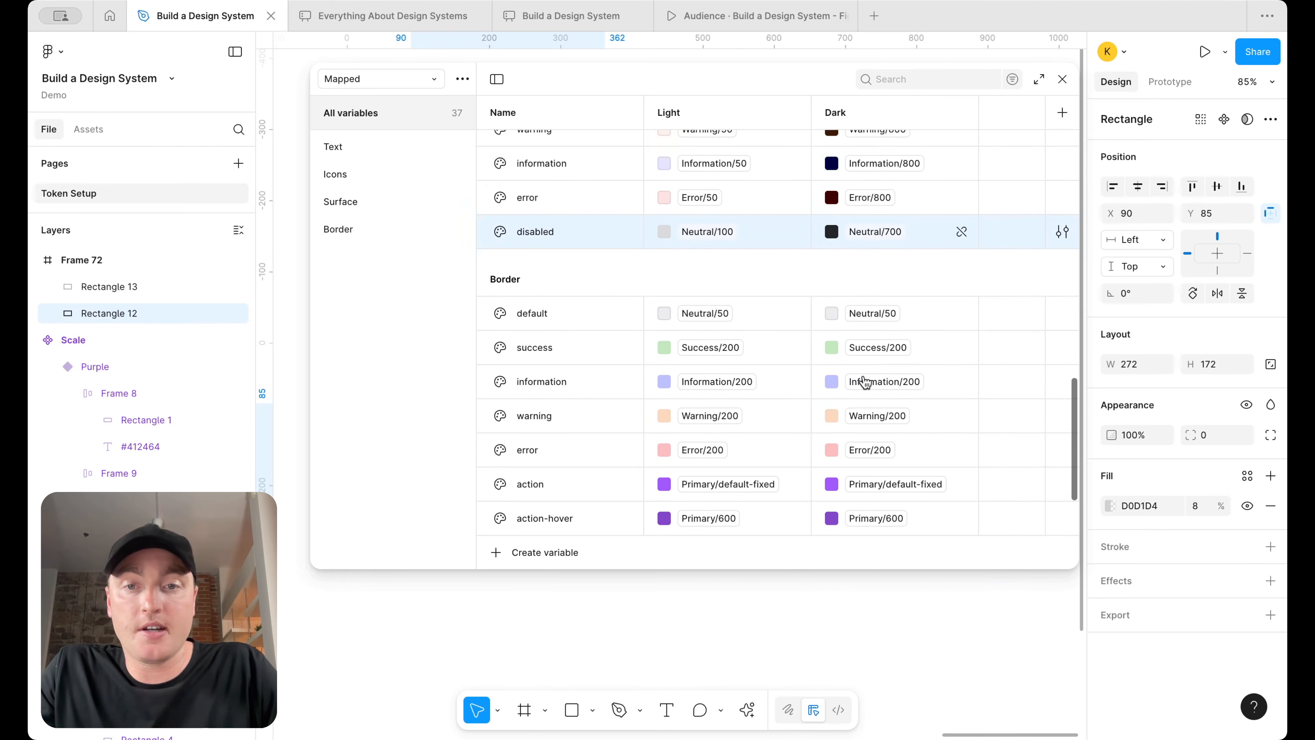
left_click(871, 247)
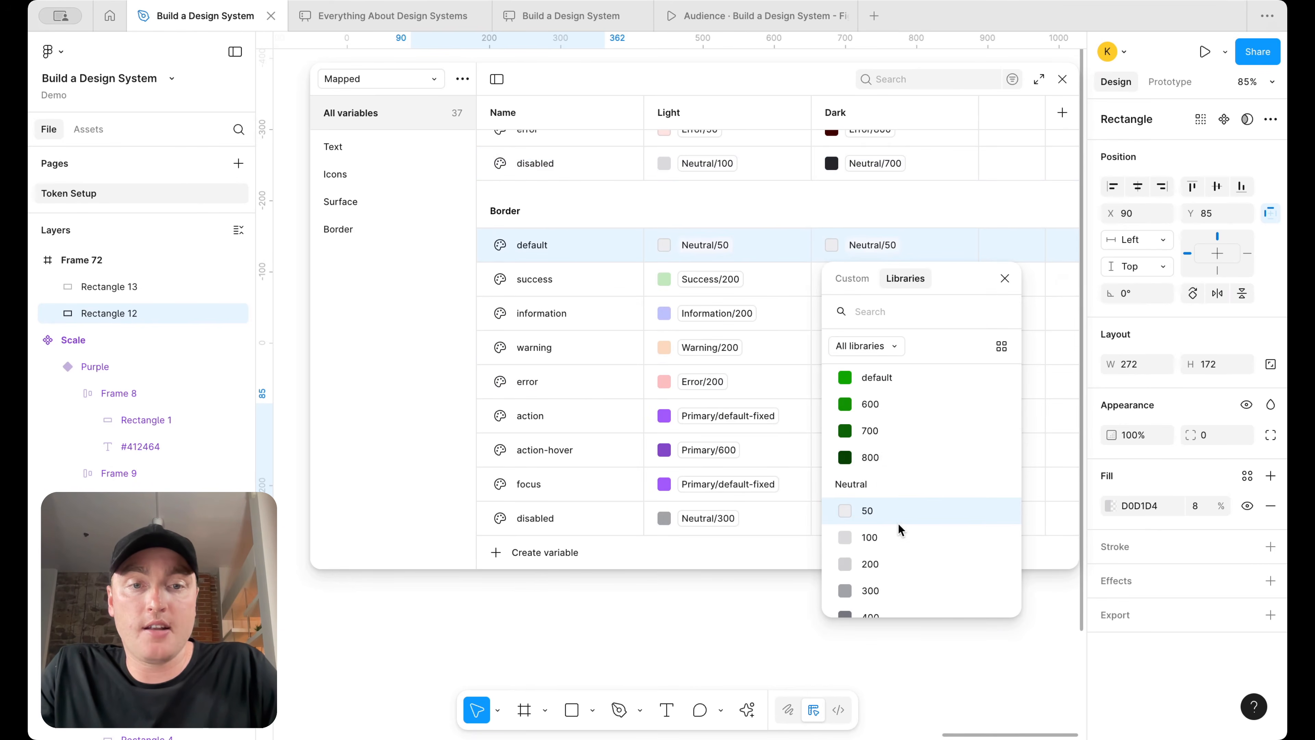
scroll(895, 528, "down", 3)
left_click(875, 579)
left_click(878, 278)
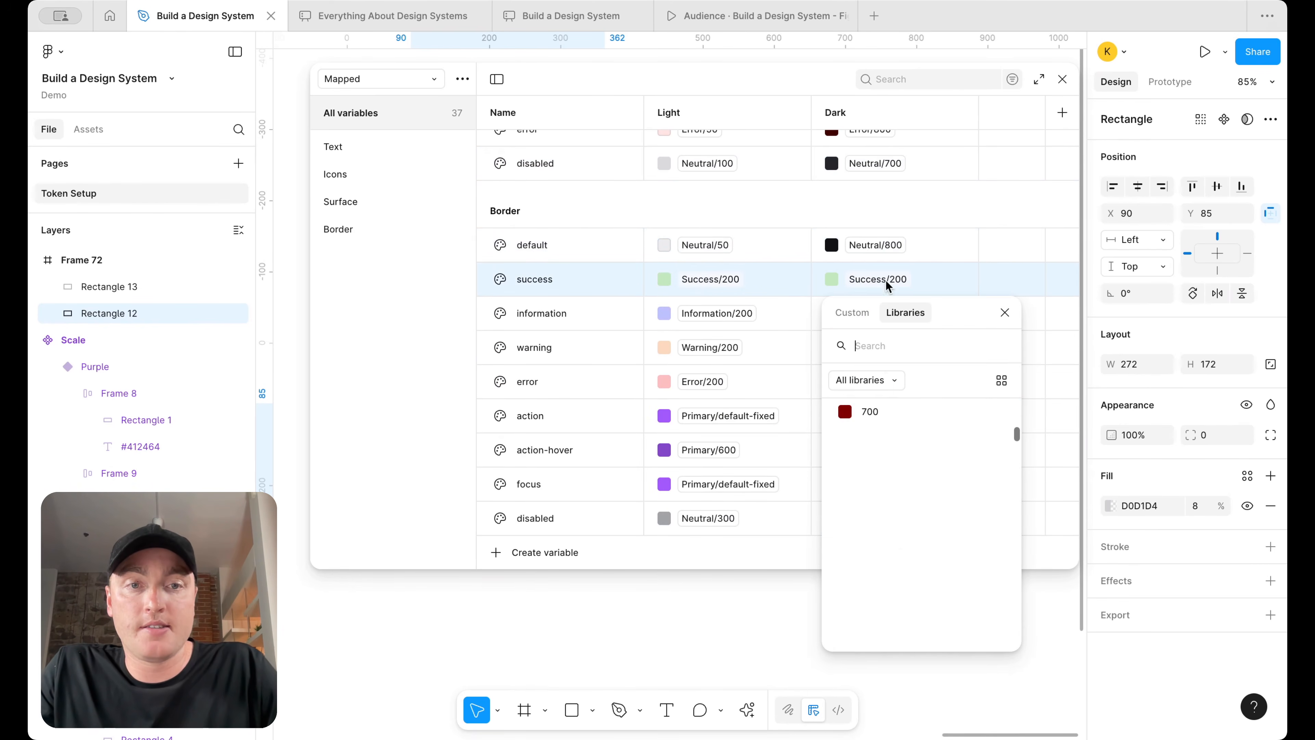
scroll(895, 528, "down", 2)
left_click(898, 532)
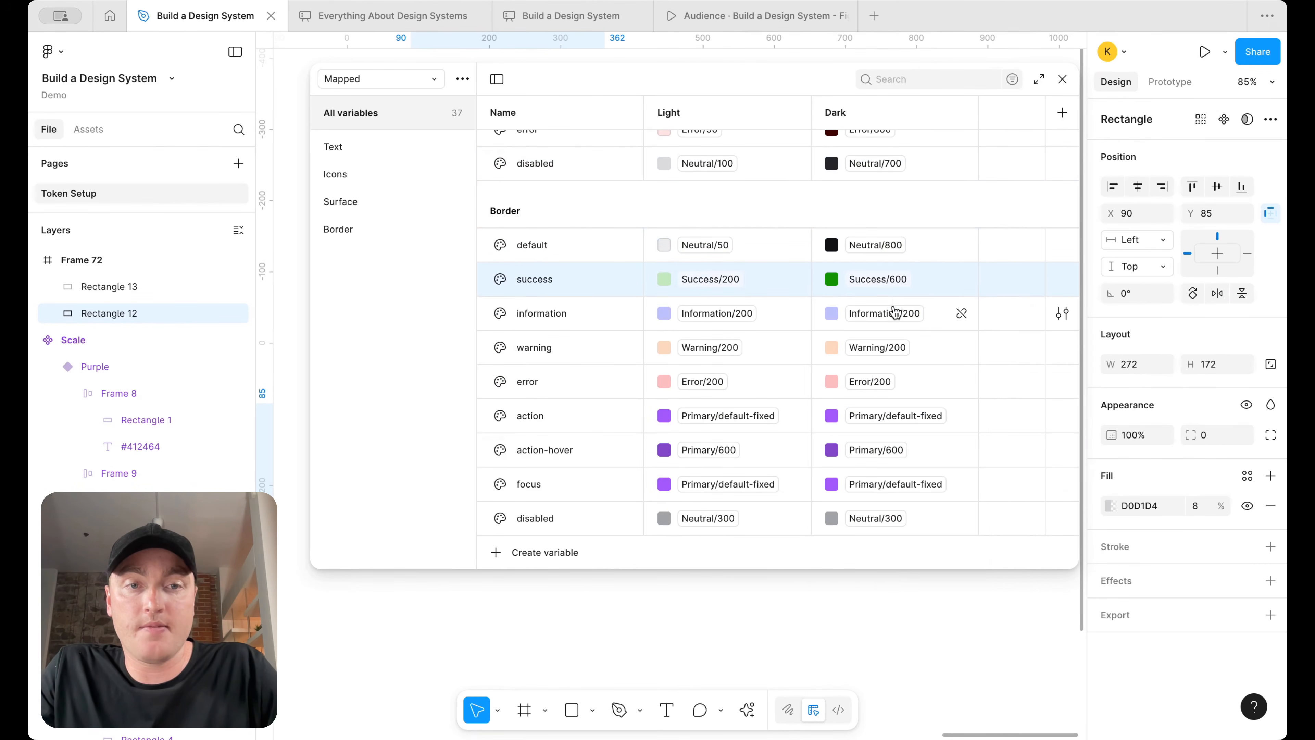
Alias the Border group's Dark mode information colour to Information/600 and warning to Warning/600
left_click(893, 312)
scroll(896, 560, "down", 2)
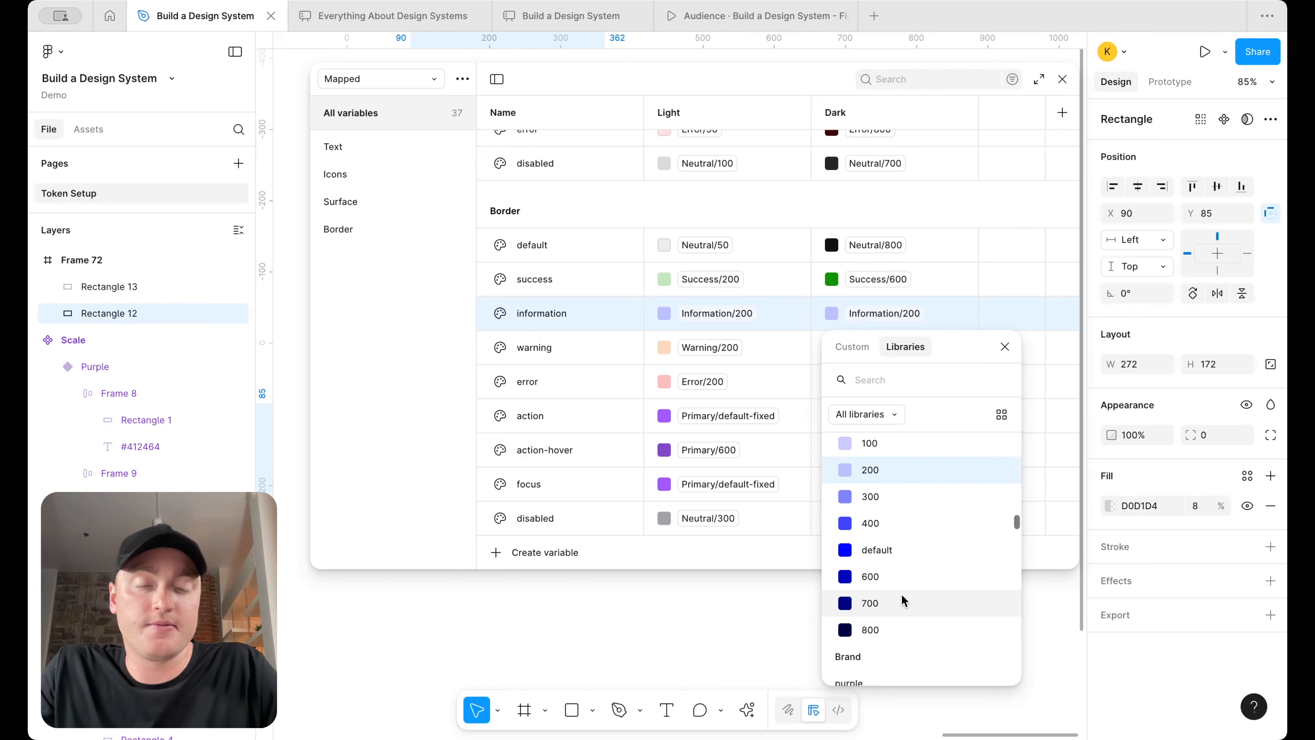
left_click(901, 578)
left_click(889, 346)
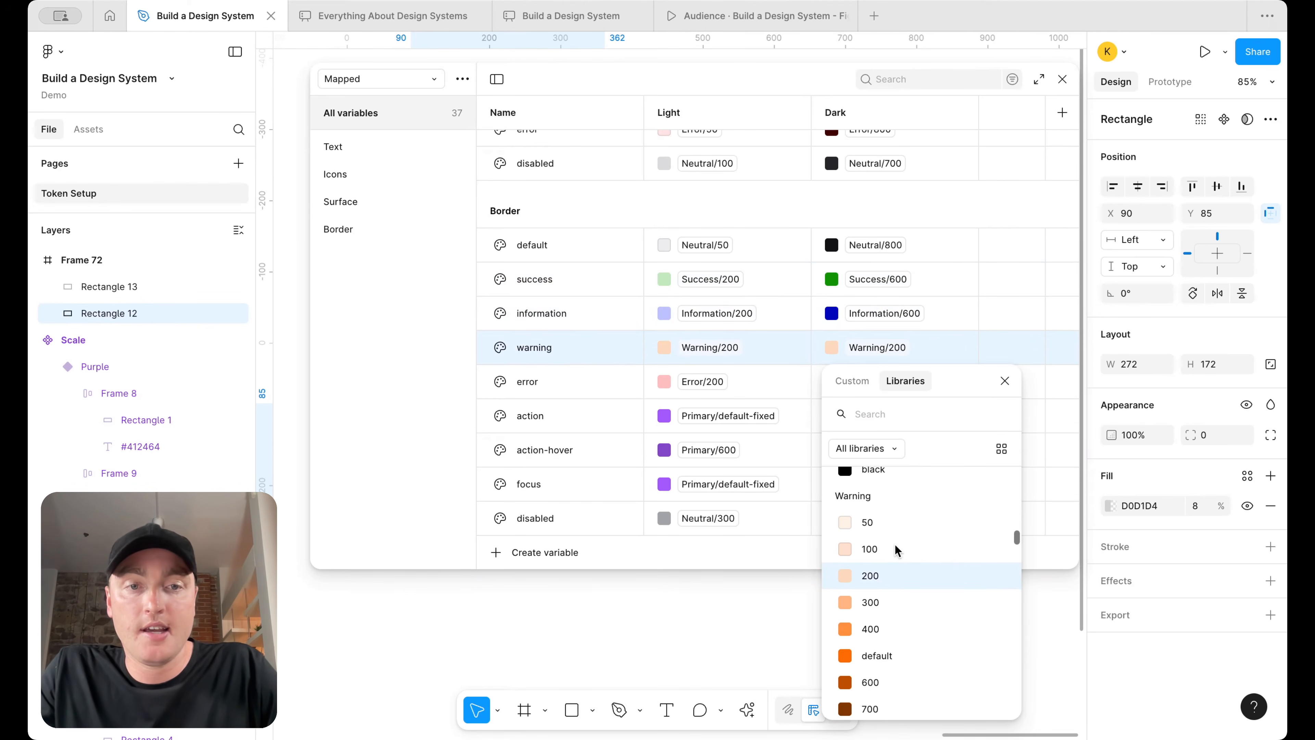
scroll(894, 545, "down", 2)
left_click(888, 632)
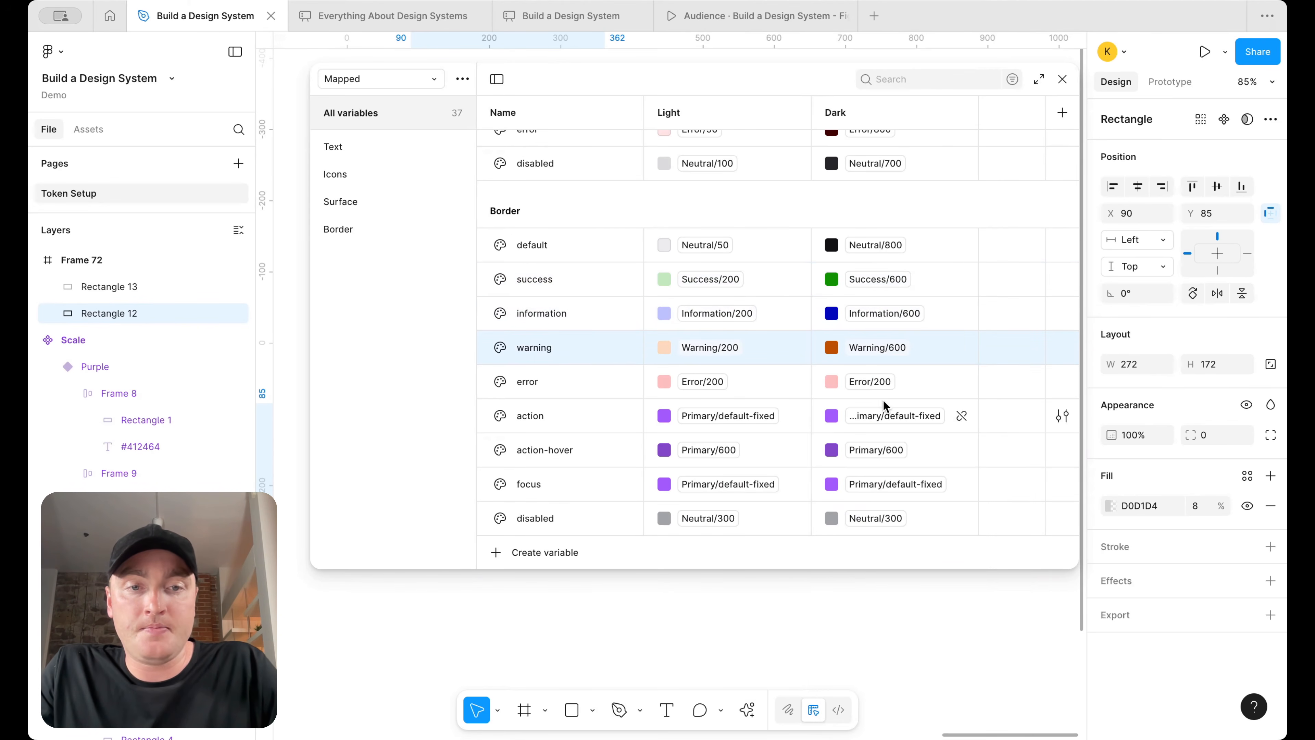
Alias the Border group's Dark mode error colour to Error/600 and action-hover to Primary/400
left_click(880, 382)
scroll(897, 571, "down", 2)
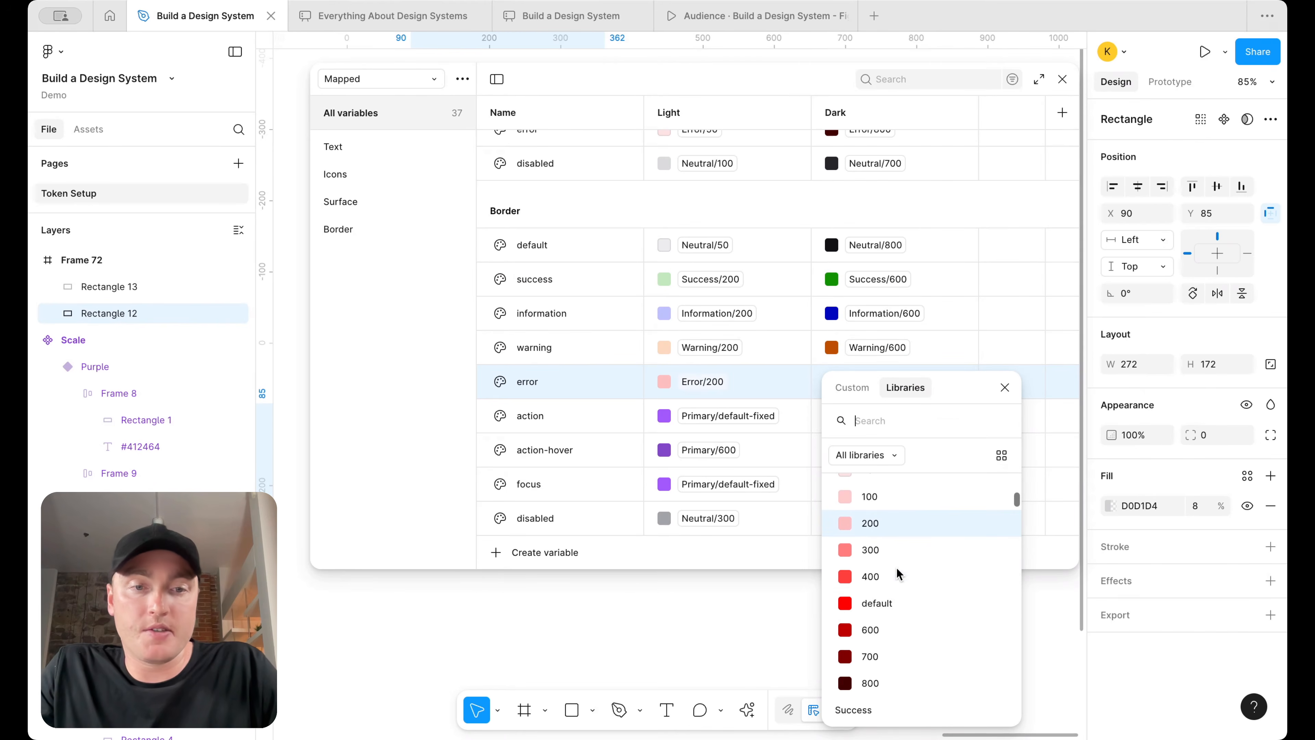
left_click(874, 631)
left_click(889, 449)
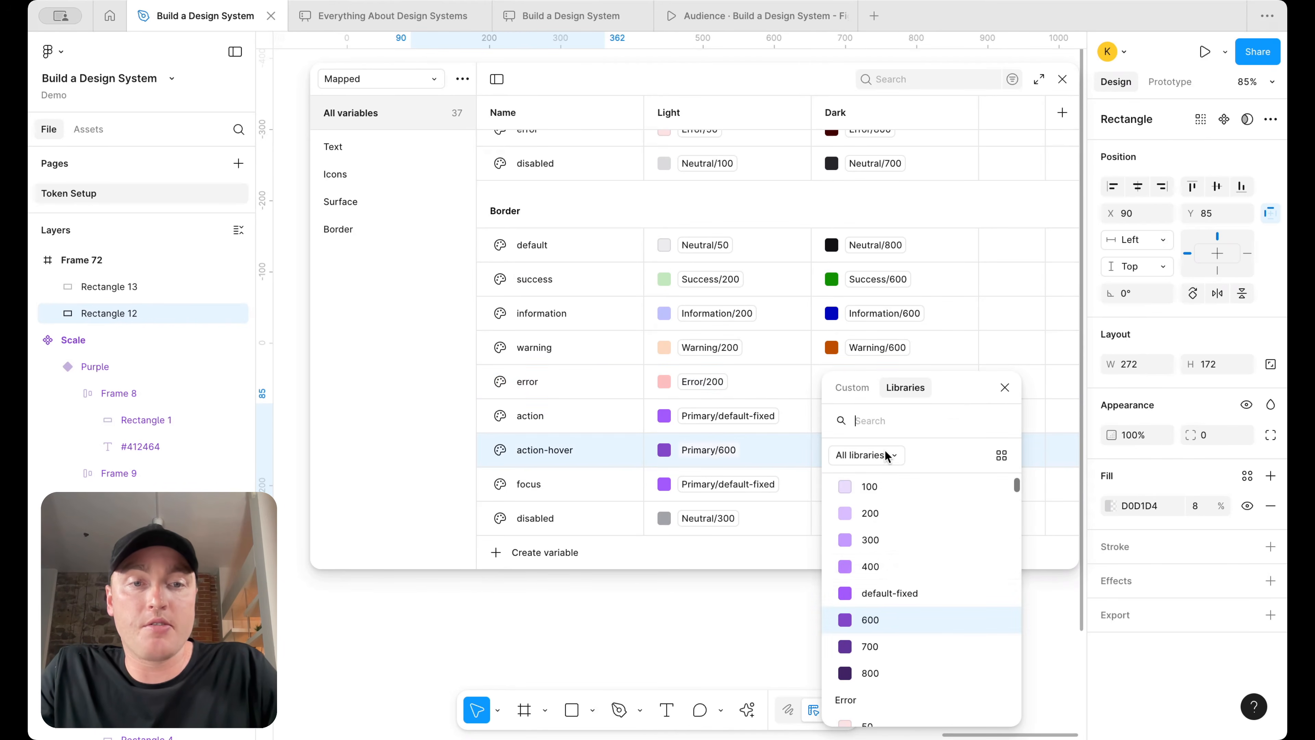
scroll(890, 564, "up", 1)
left_click(895, 558)
left_click(889, 450)
left_click(891, 645)
Keep the Border group's Dark mode focus colour on Primary/default-fixed and alias disabled to Neutral/600
left_click(891, 484)
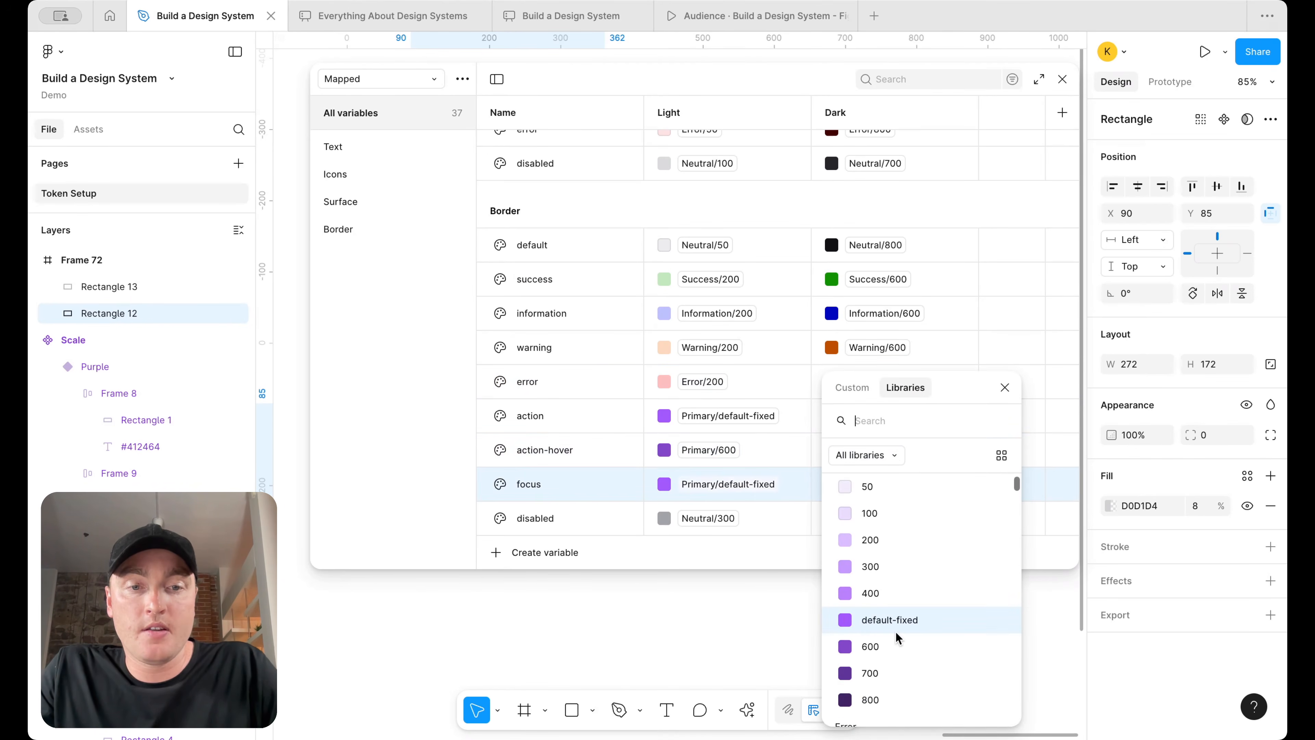
left_click(895, 621)
left_click(893, 518)
scroll(907, 628, "down", 1)
left_click(894, 643)
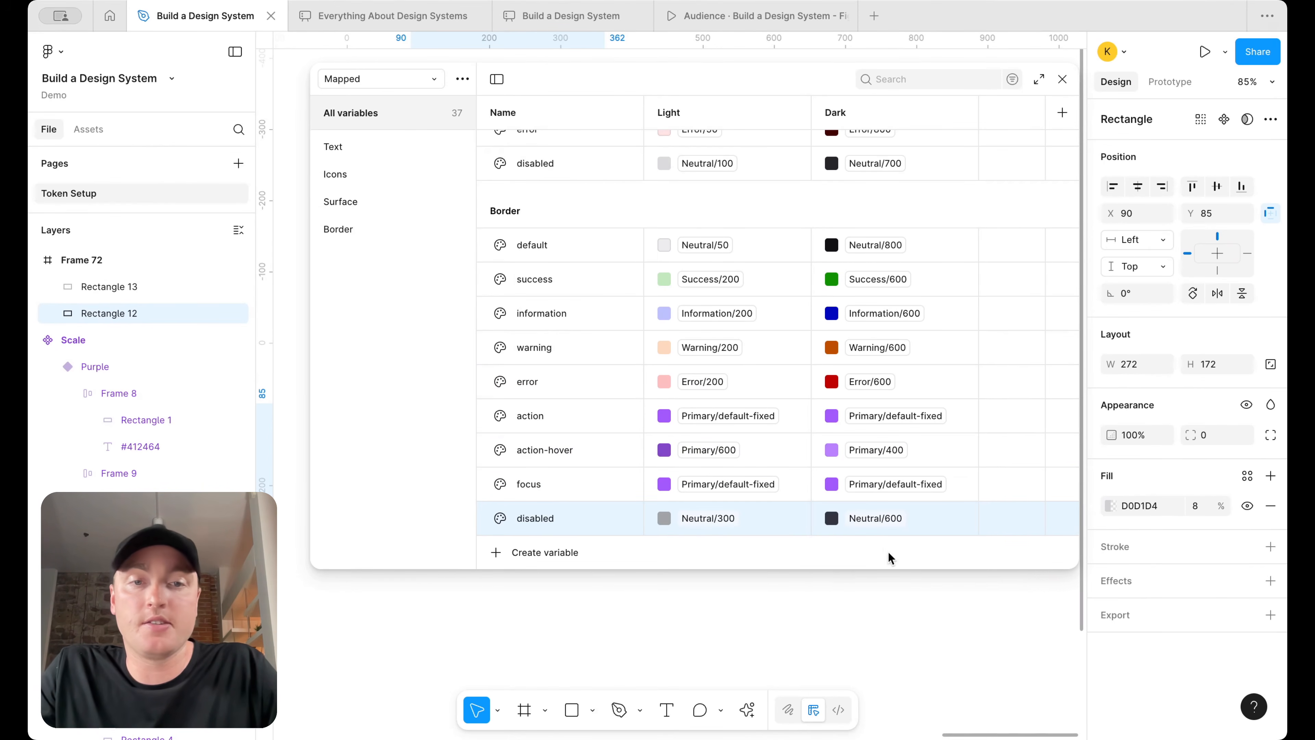
Review the Mapped tokens, look through the Brand and Alias collections, and return to Mapped
scroll(895, 447, "up", 10)
scroll(895, 446, "up", 5)
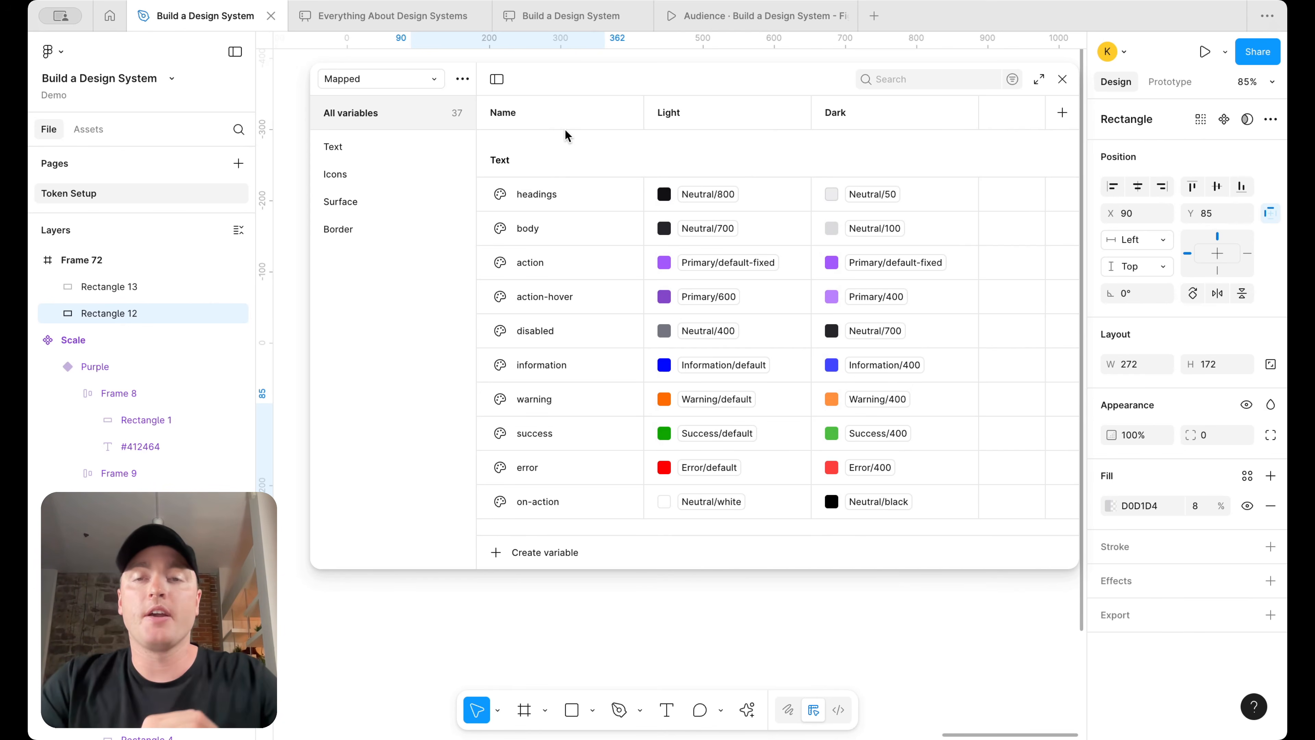
left_click(432, 82)
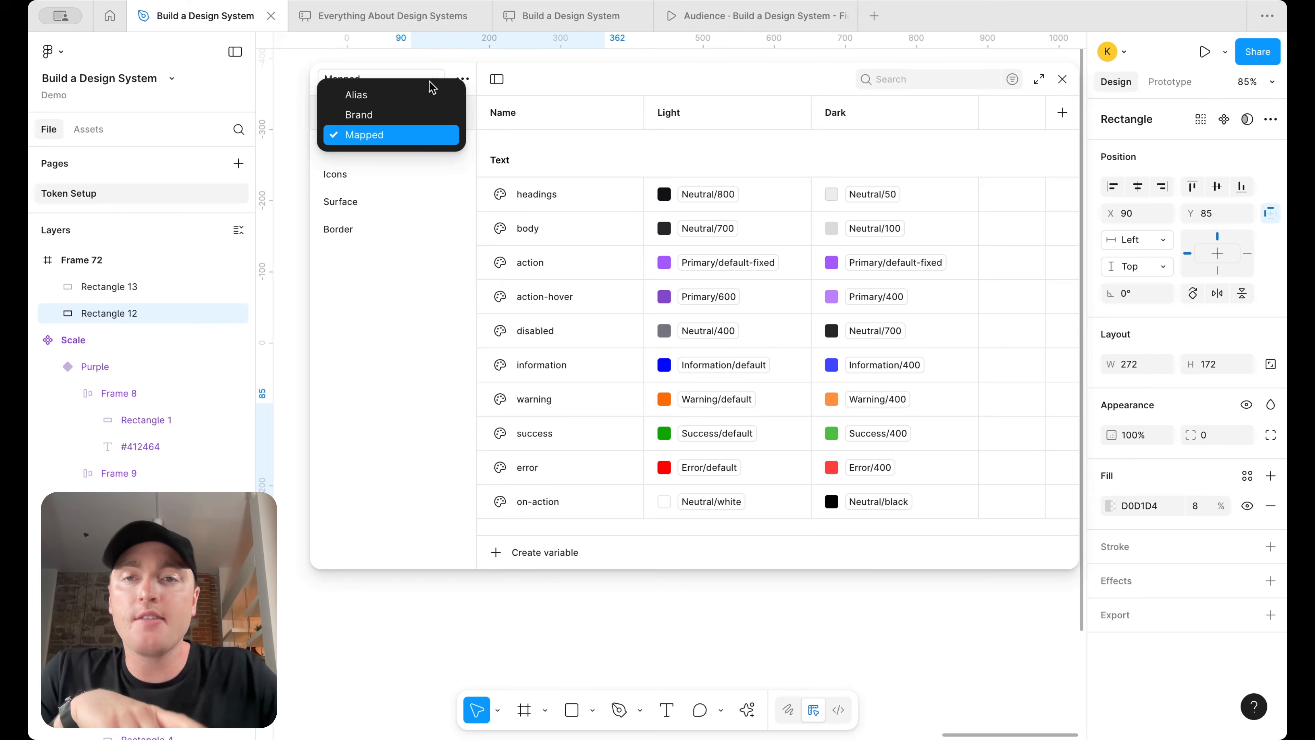
left_click(417, 114)
left_click(423, 82)
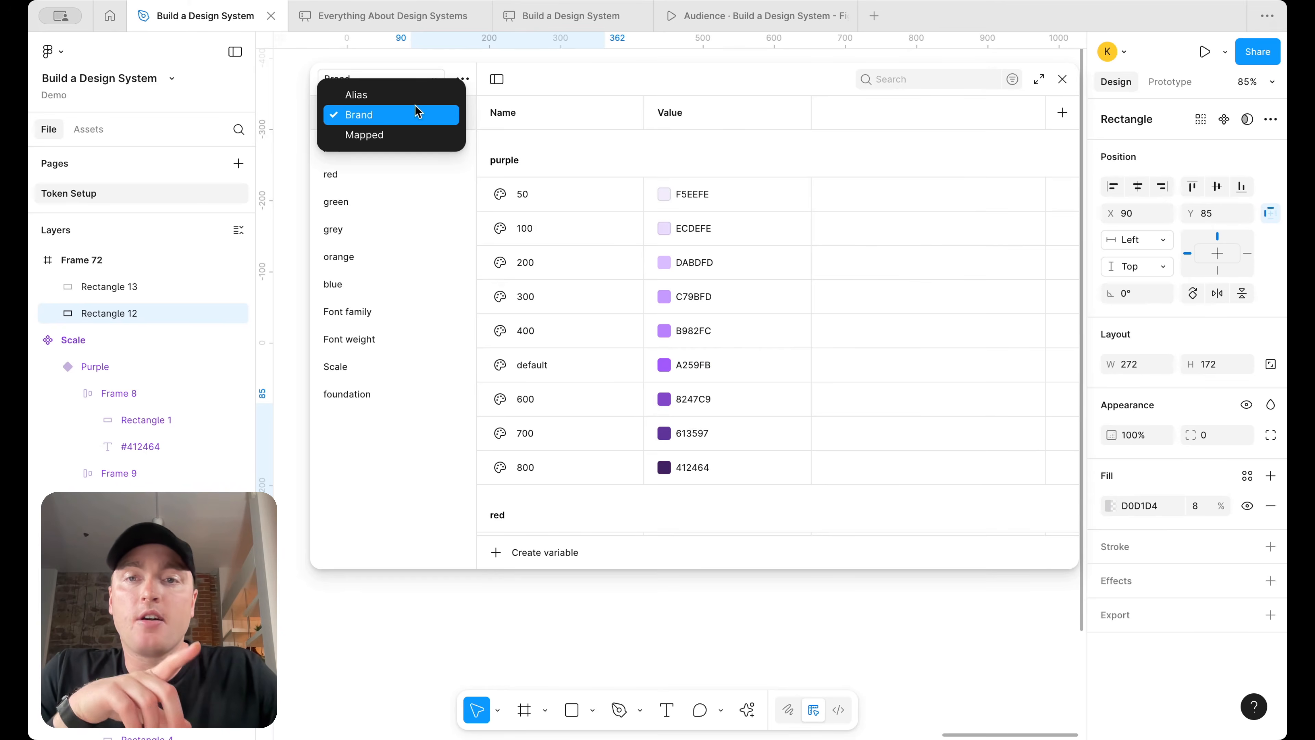
left_click(417, 96)
left_click(402, 83)
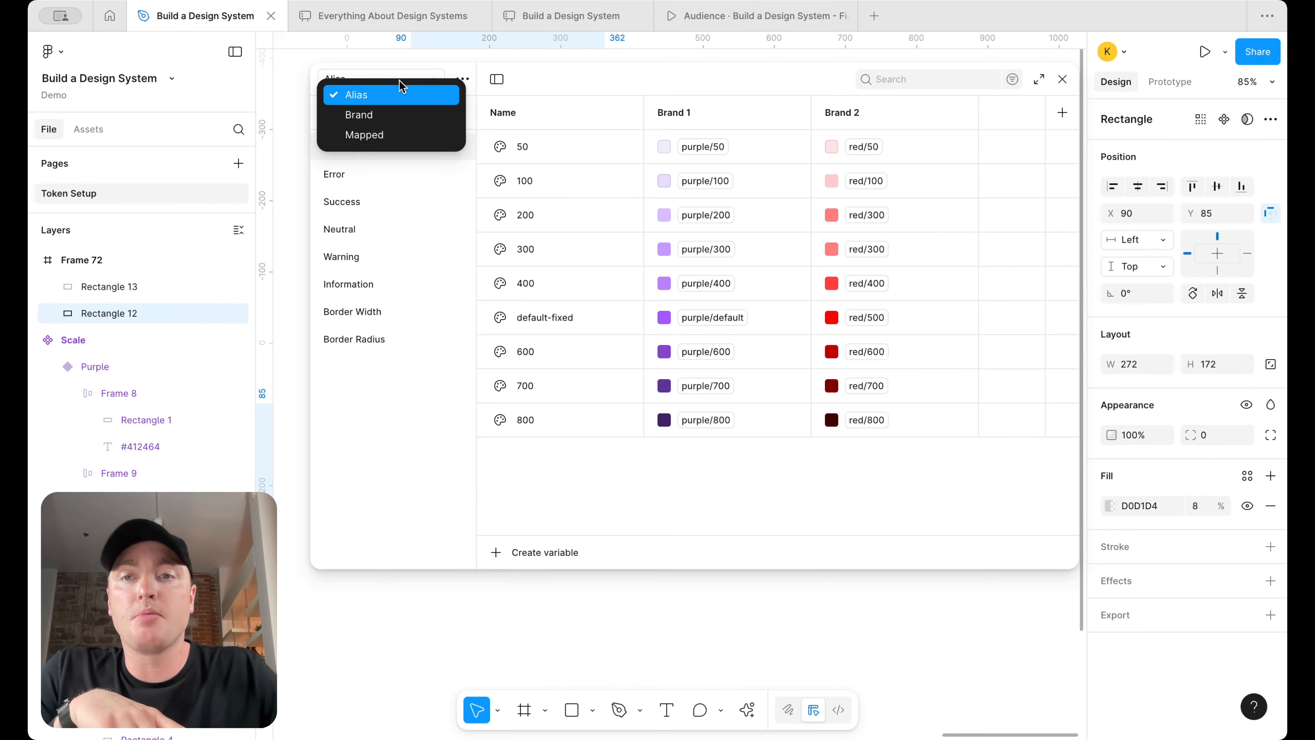
left_click(407, 135)
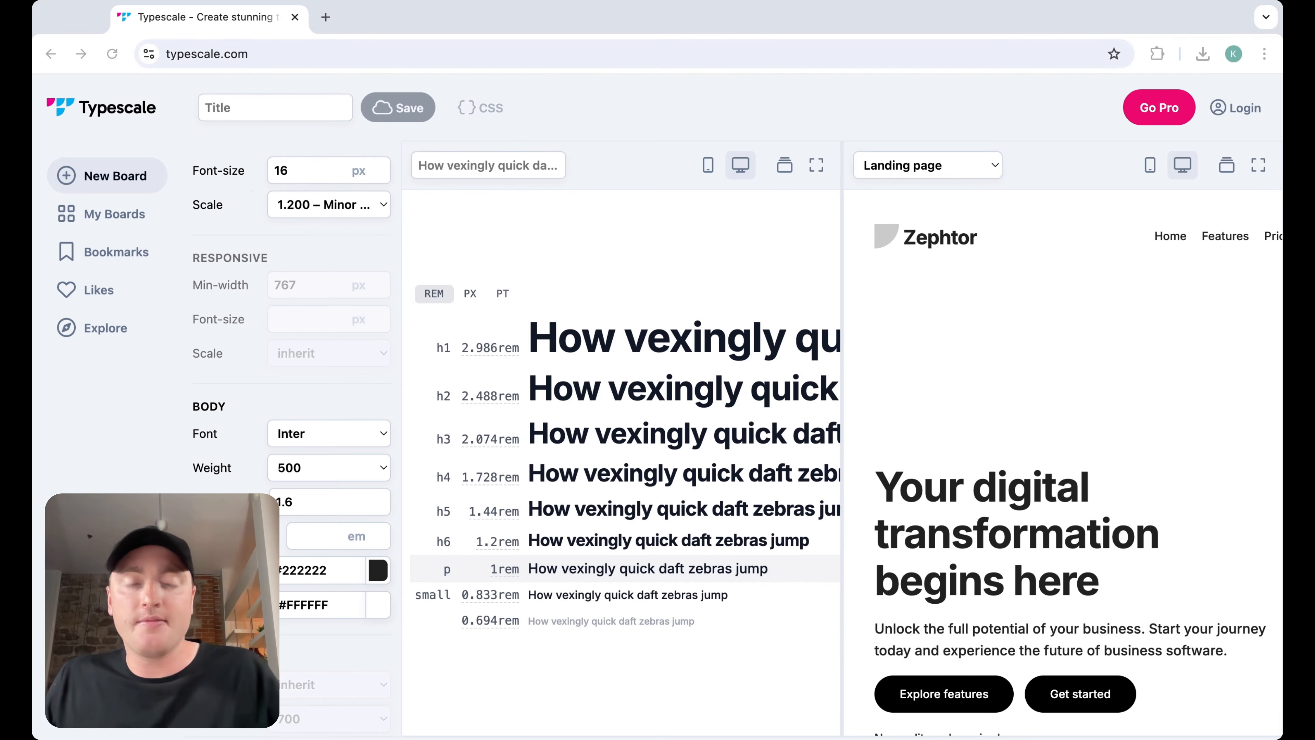
In Typescale, set the type scale to 1.250 – Major and display the heading and body sizes in px
left_click(327, 200)
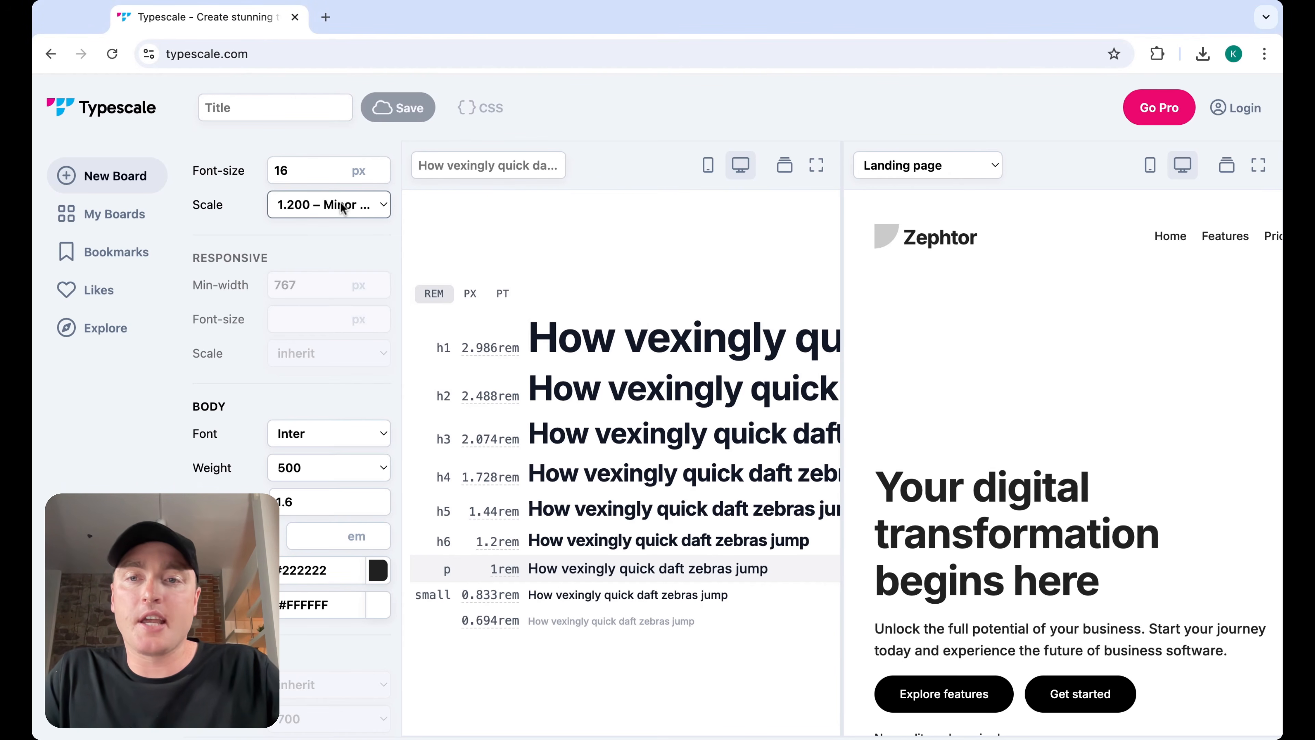
left_click(344, 223)
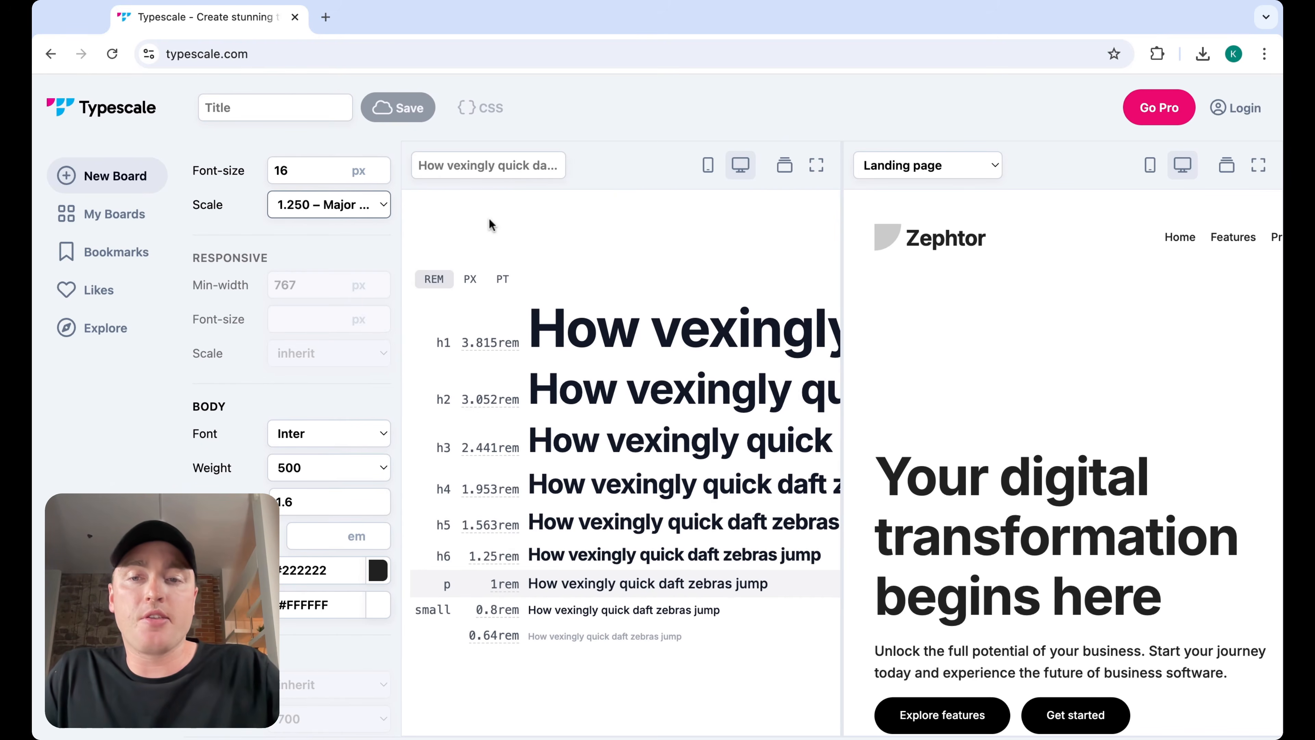
left_click(470, 279)
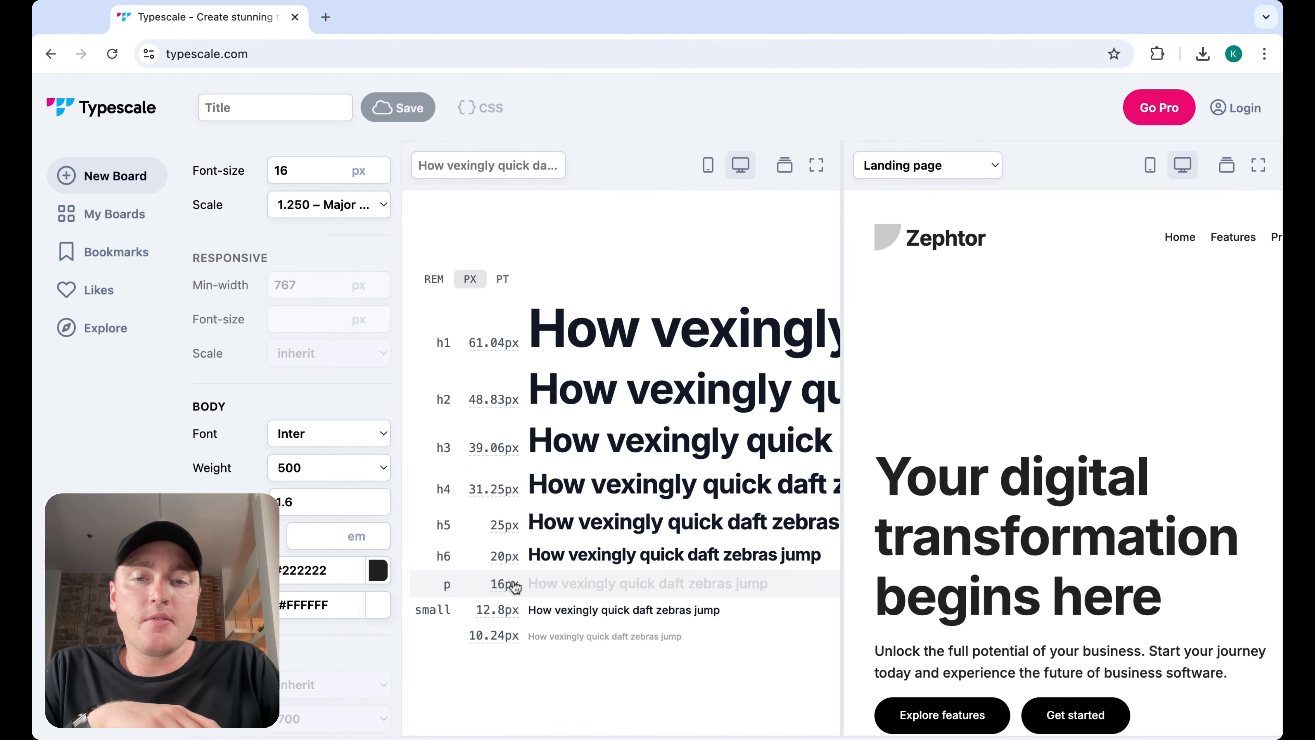
mouse_move(509, 570)
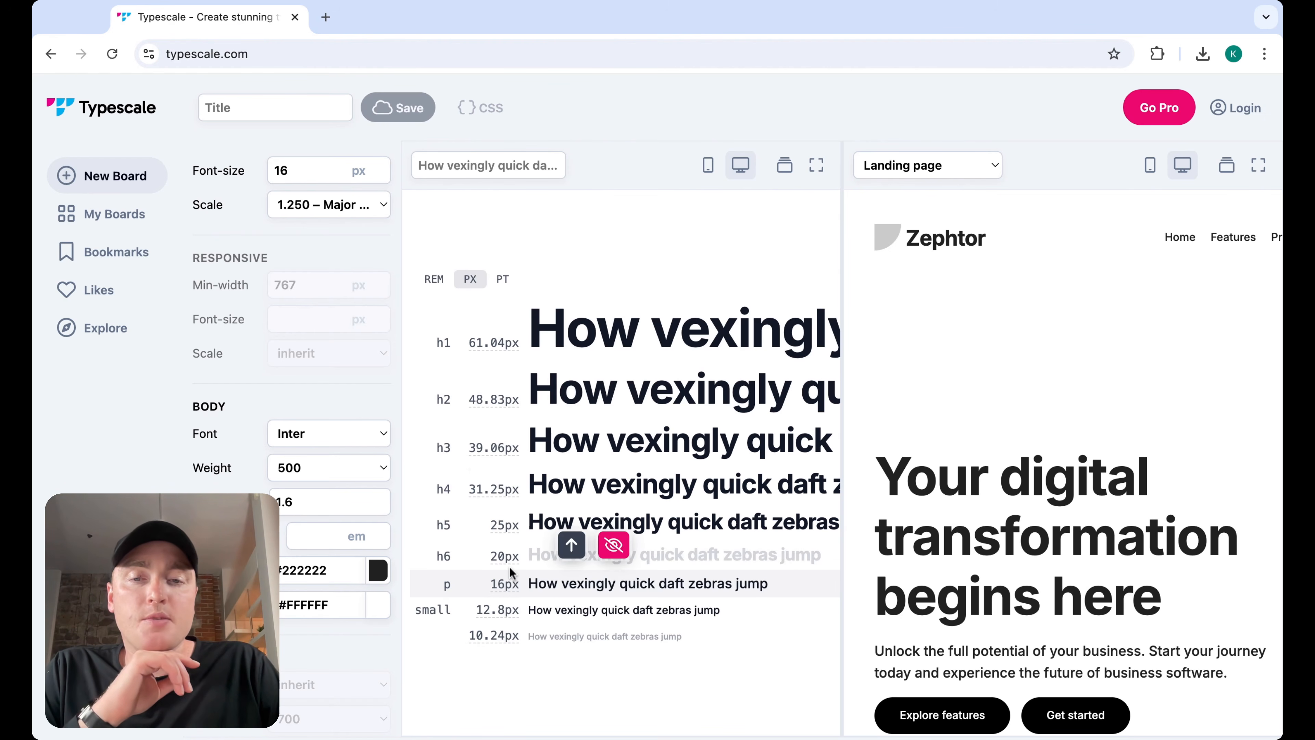
mouse_move(510, 537)
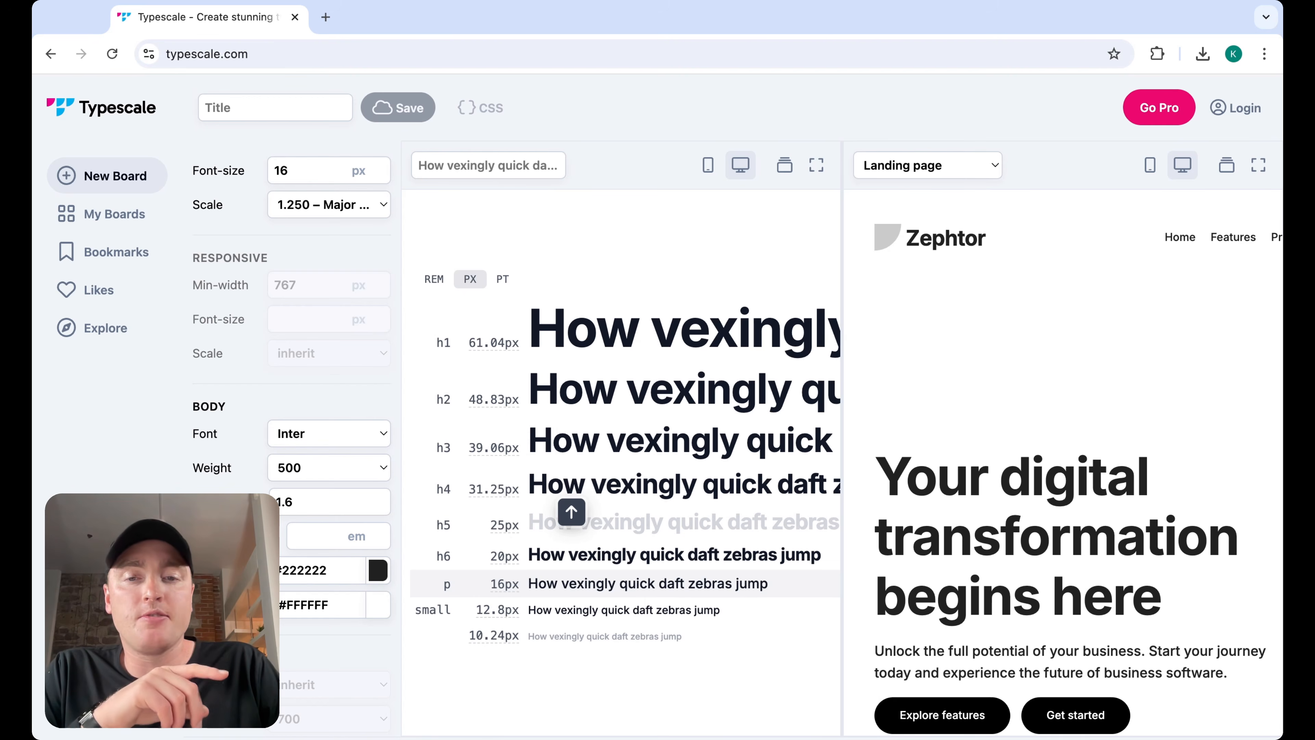
mouse_move(501, 502)
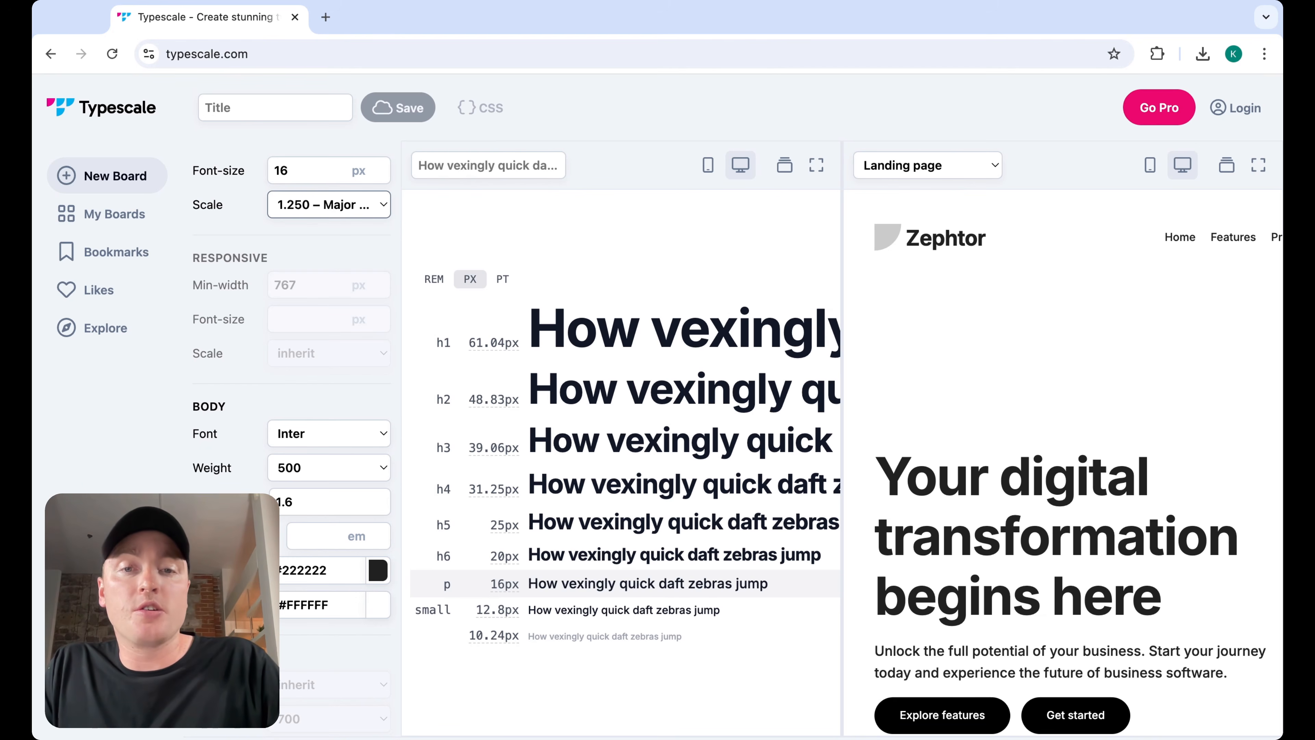
left_click(334, 193)
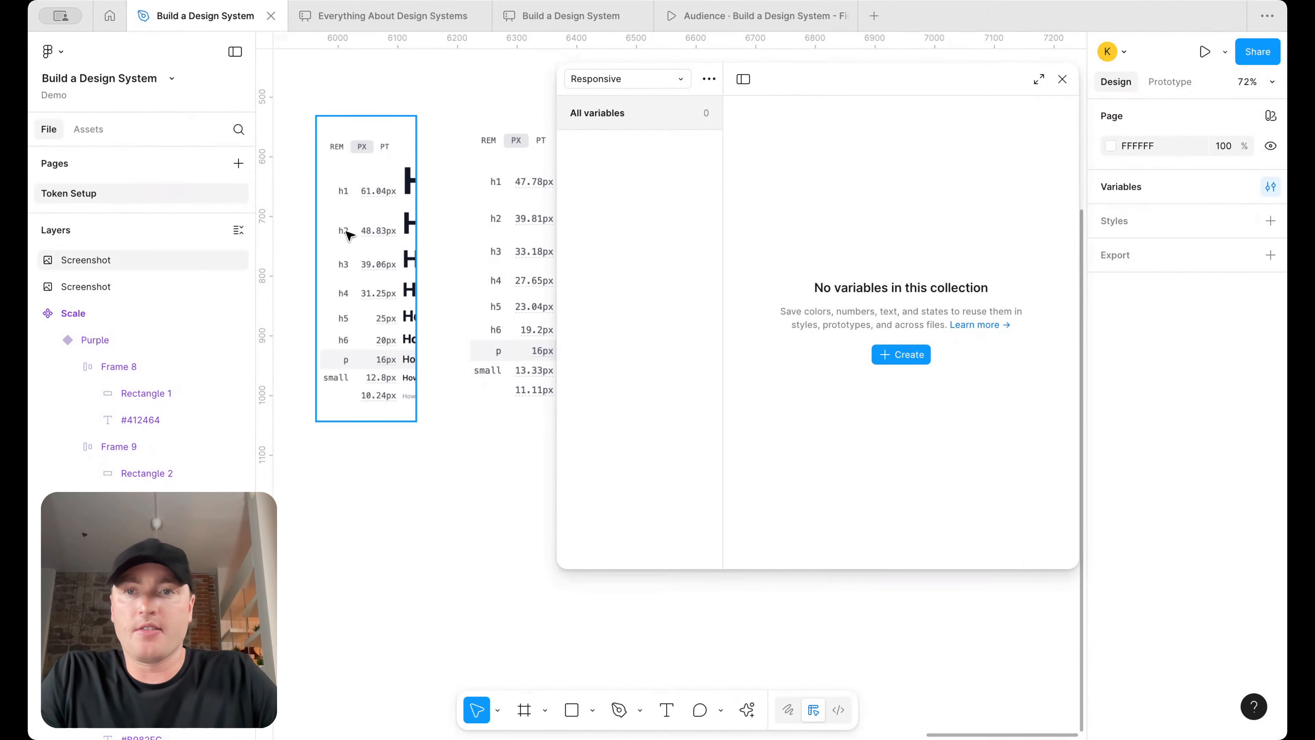
In Figma's empty Responsive collection, create a number variable named h1/font size
left_click(886, 353)
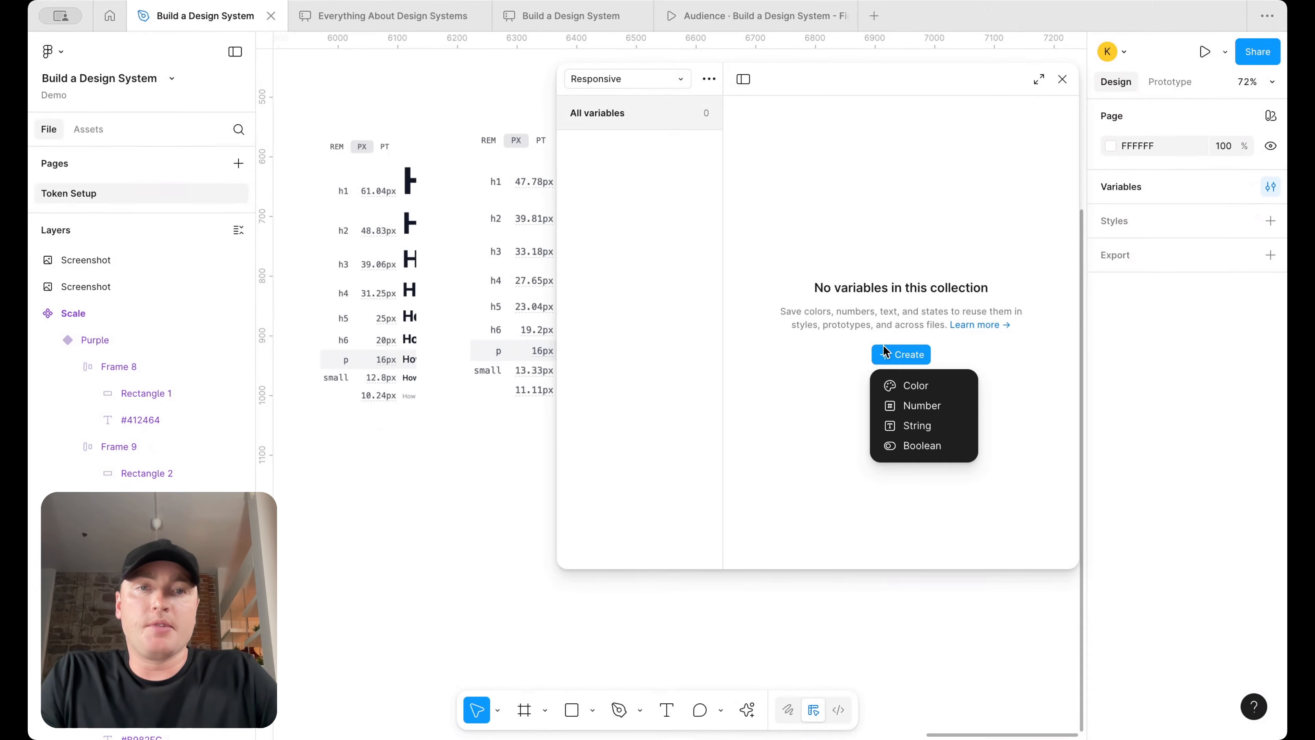
left_click(646, 94)
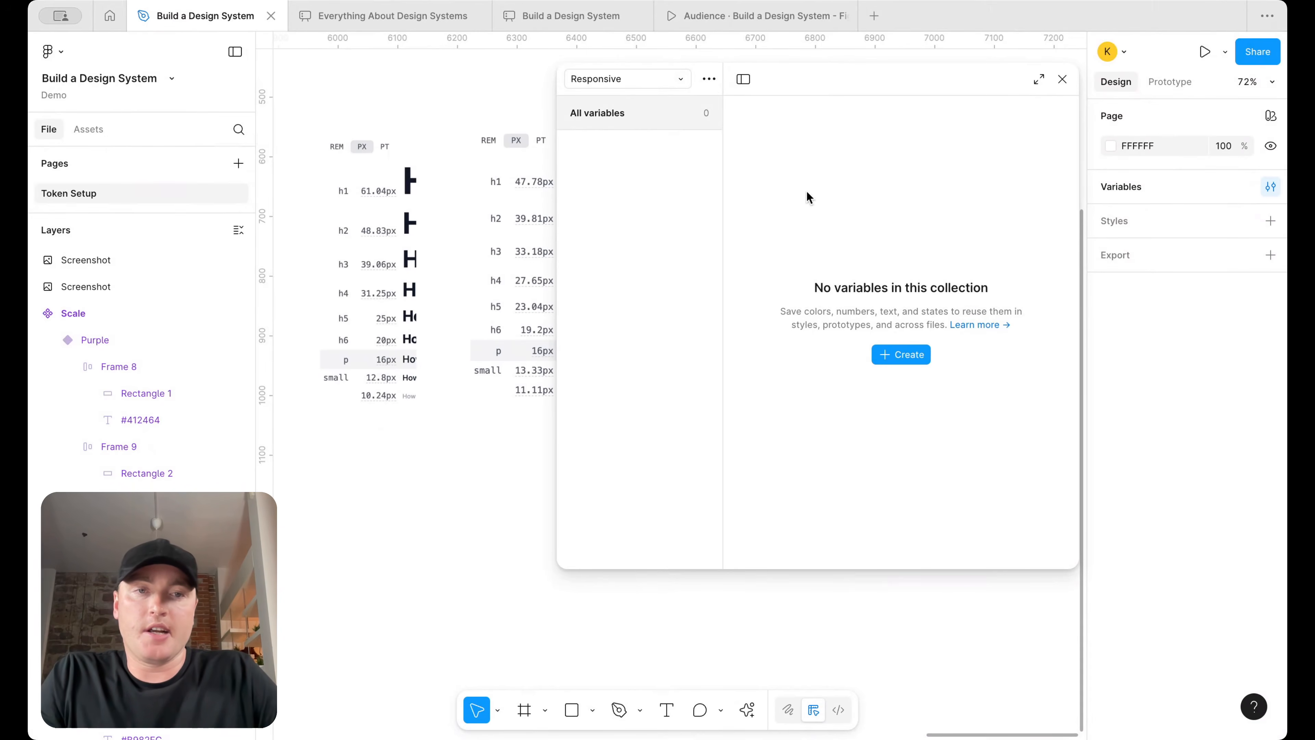
left_click(897, 356)
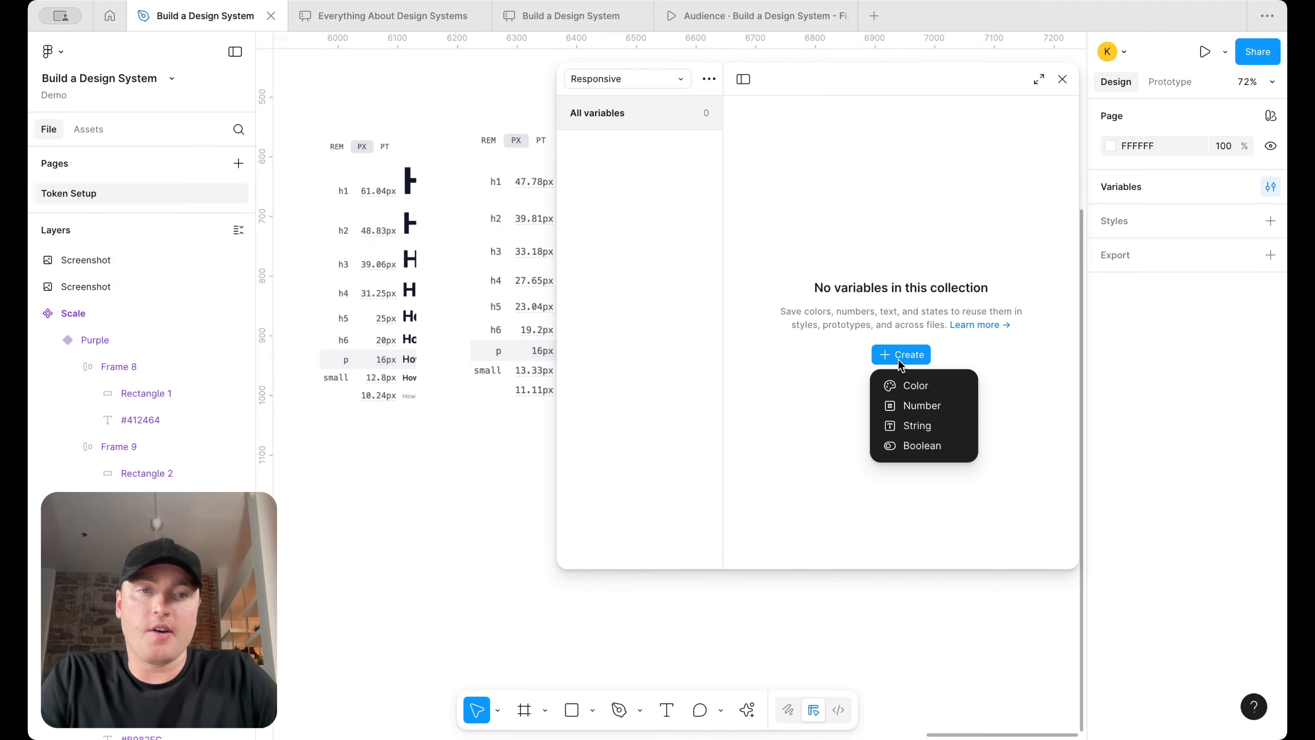
left_click(918, 409)
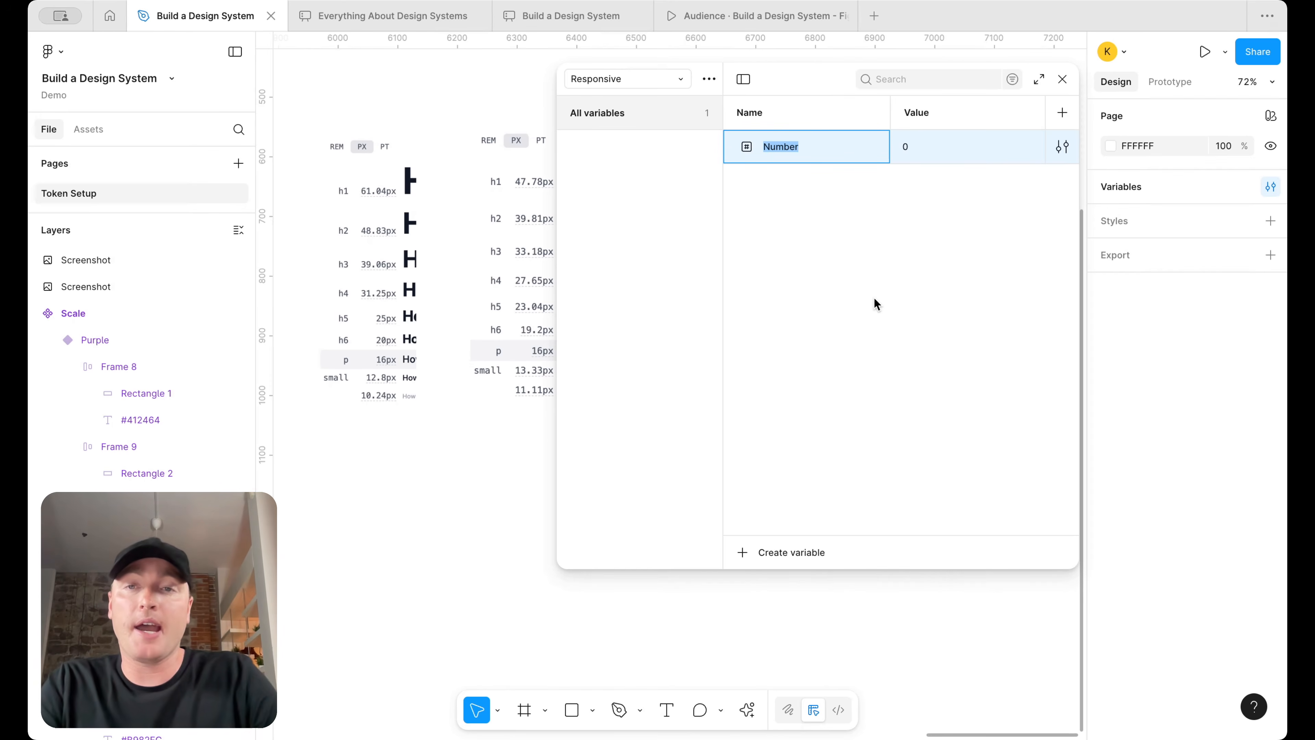
type("h1/font size")
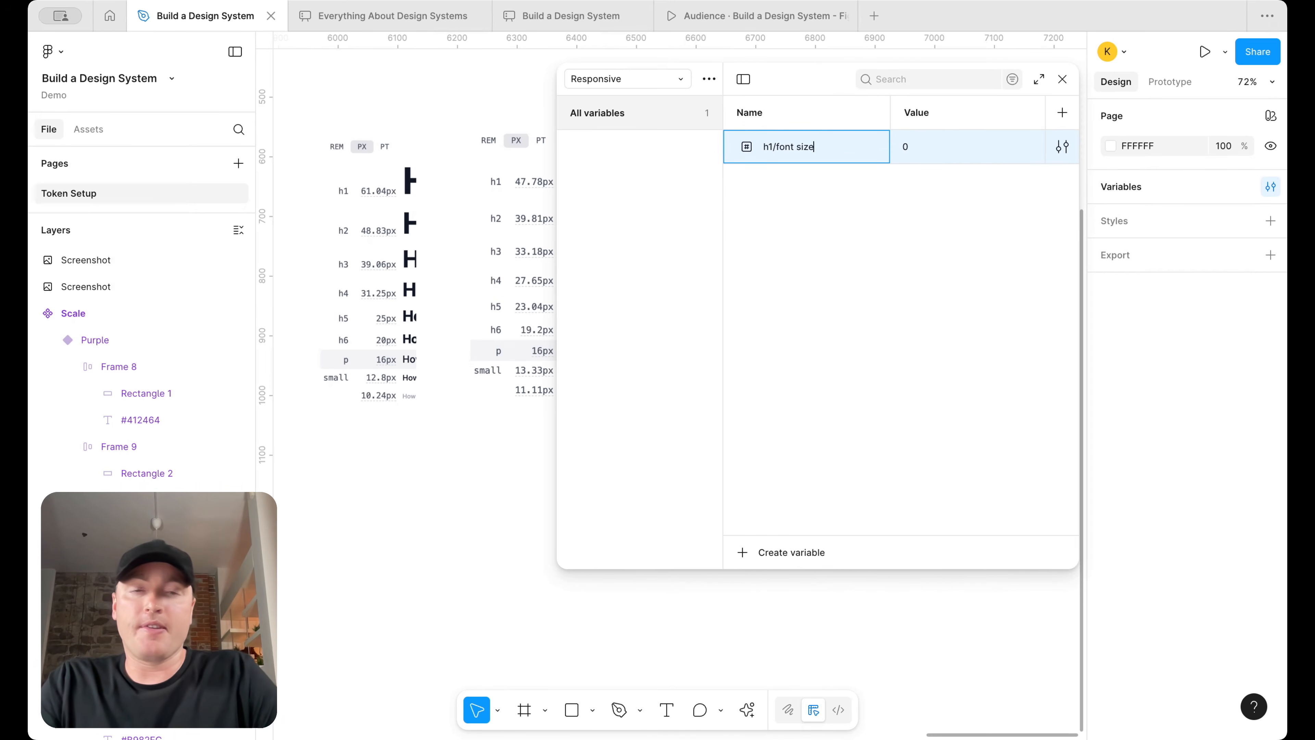
key("Return")
Add number variables named line height and paragraph spacing to the h1 group
key("Return")
type("line height")
key("Return")
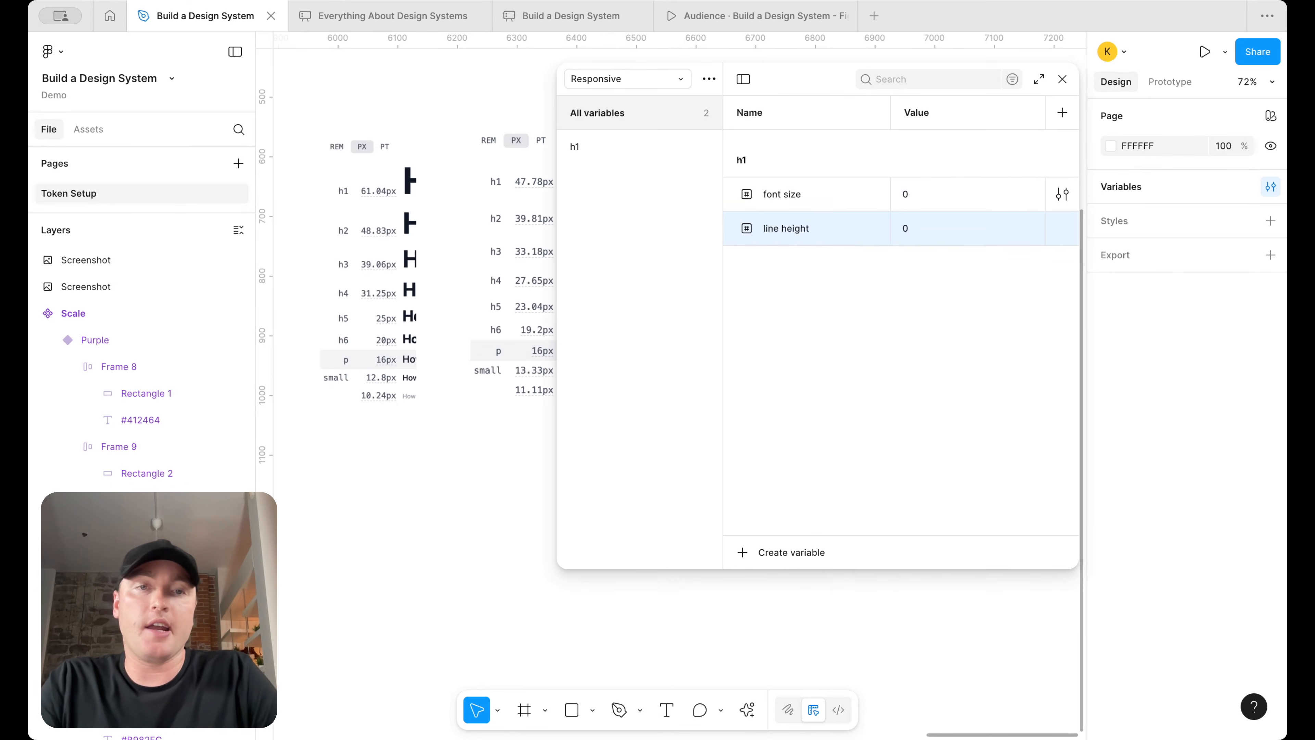
key("Return")
type("paragraph")
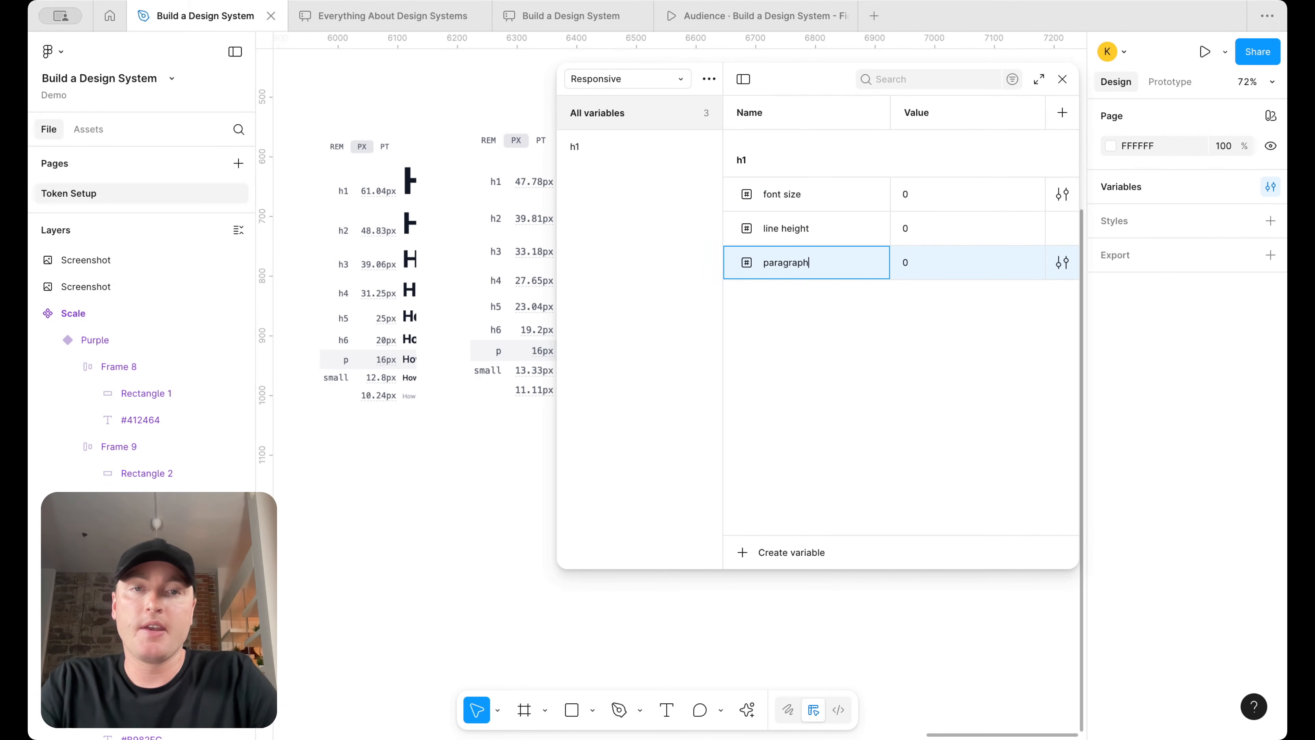
type(" spacing")
key("Return")
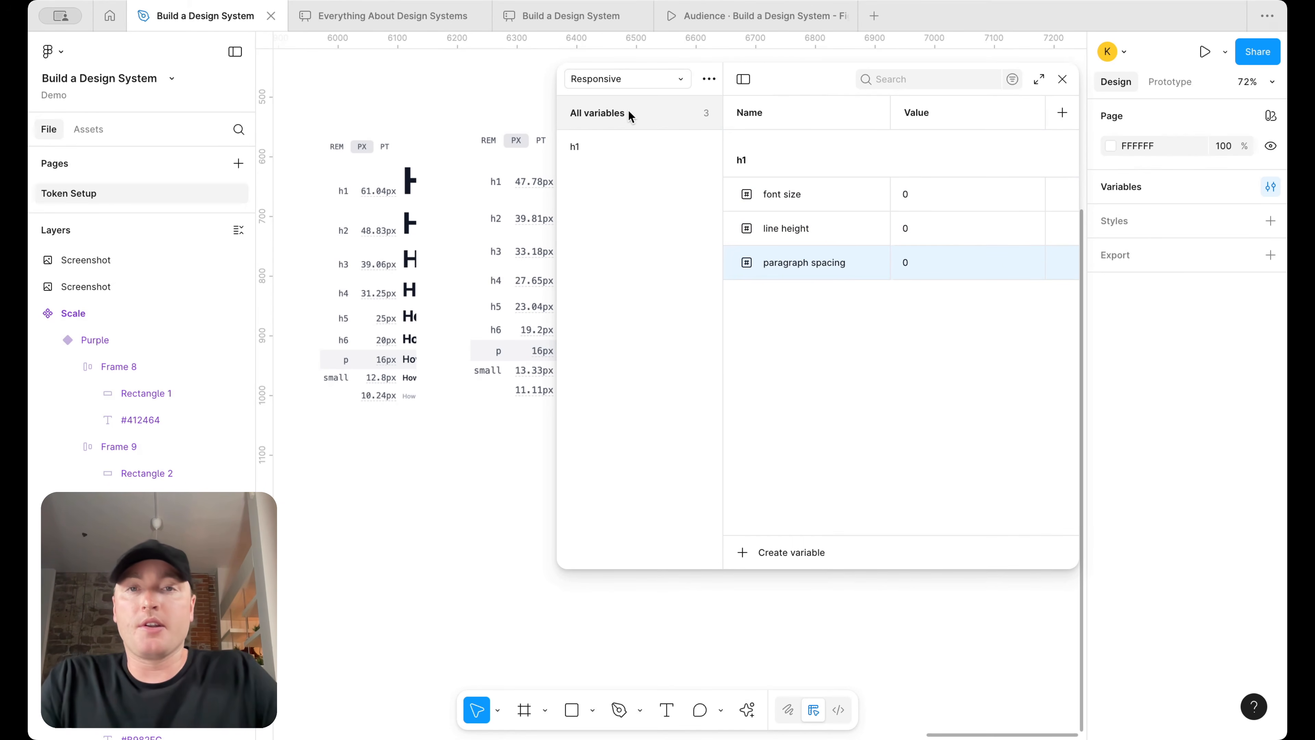
Duplicate the h1 variable group as h2, and duplicate h2 as h3
right_click(593, 140)
left_click(650, 174)
double_click(575, 174)
type("h2")
key("Return")
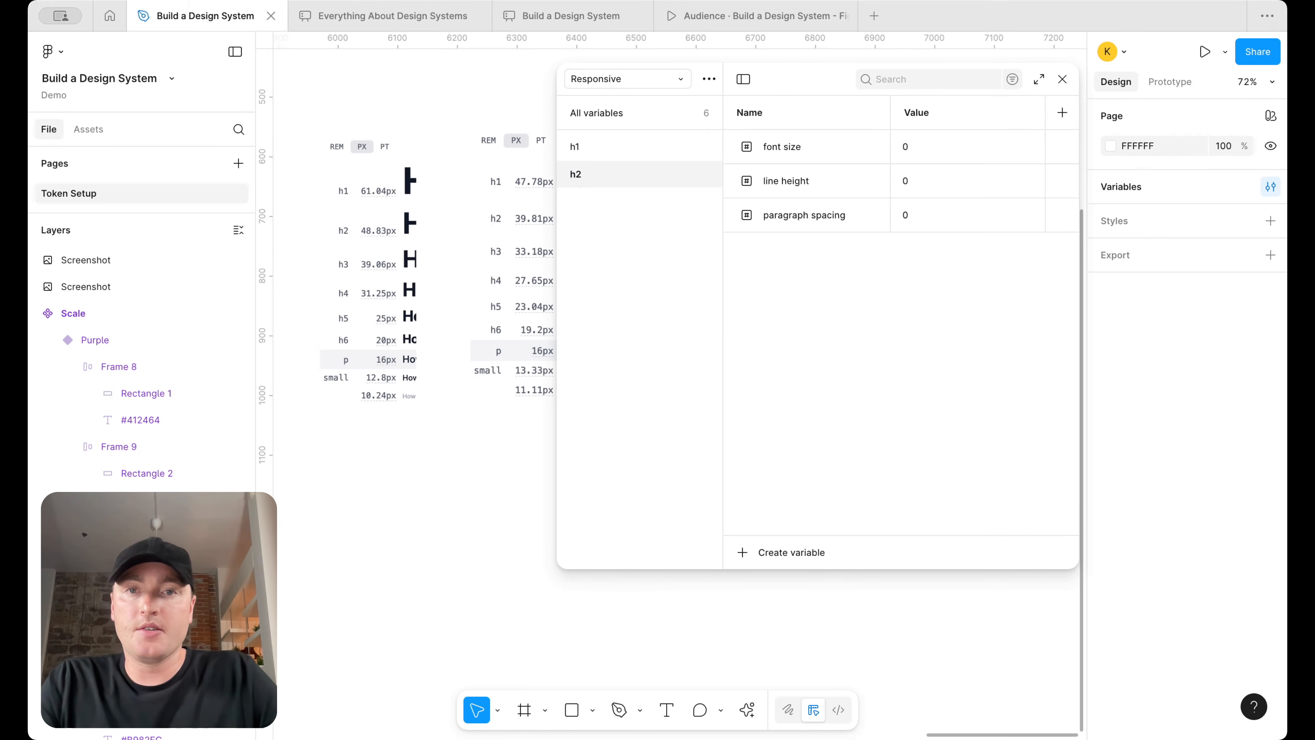
right_click(576, 179)
left_click(616, 213)
type("h")
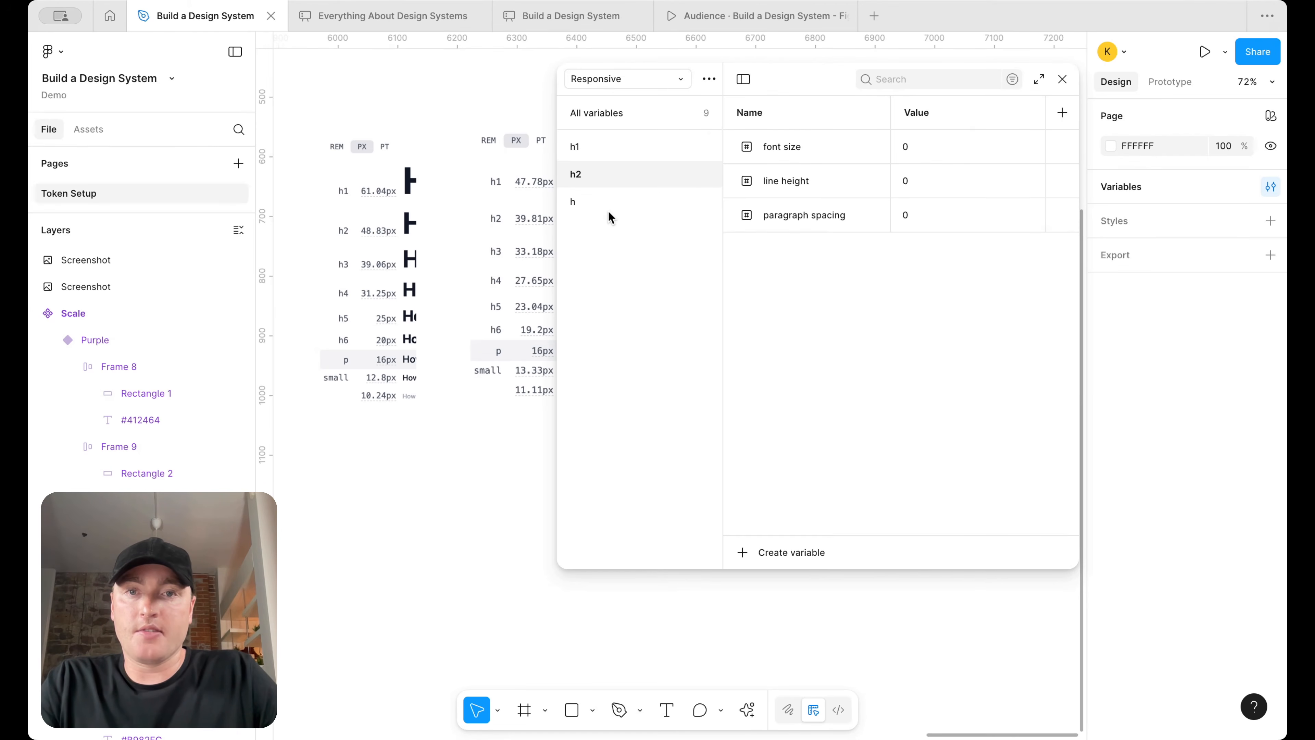
type("3")
key("Return")
Duplicate the h3 variable group as h4, and duplicate h4 as h5
right_click(593, 201)
left_click(629, 236)
type("h4")
key("Return")
right_click(610, 234)
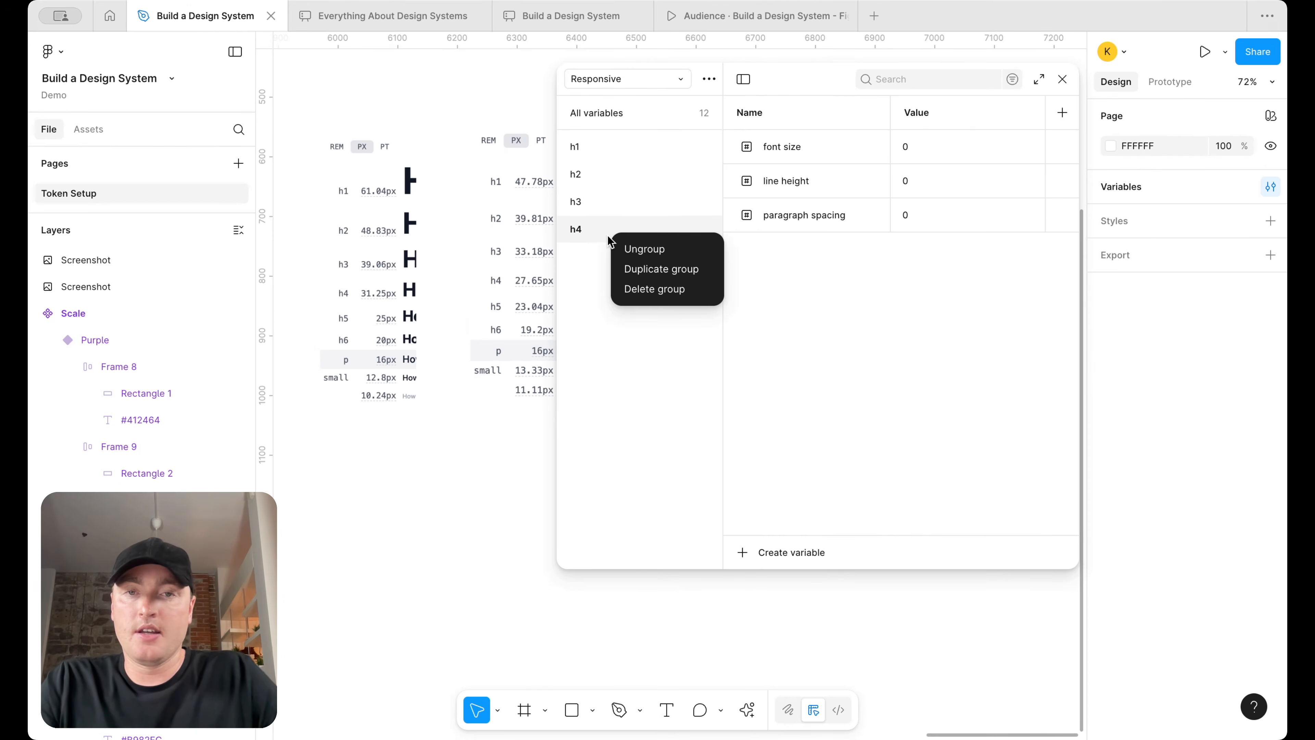
left_click(642, 273)
type("h5")
key("Return")
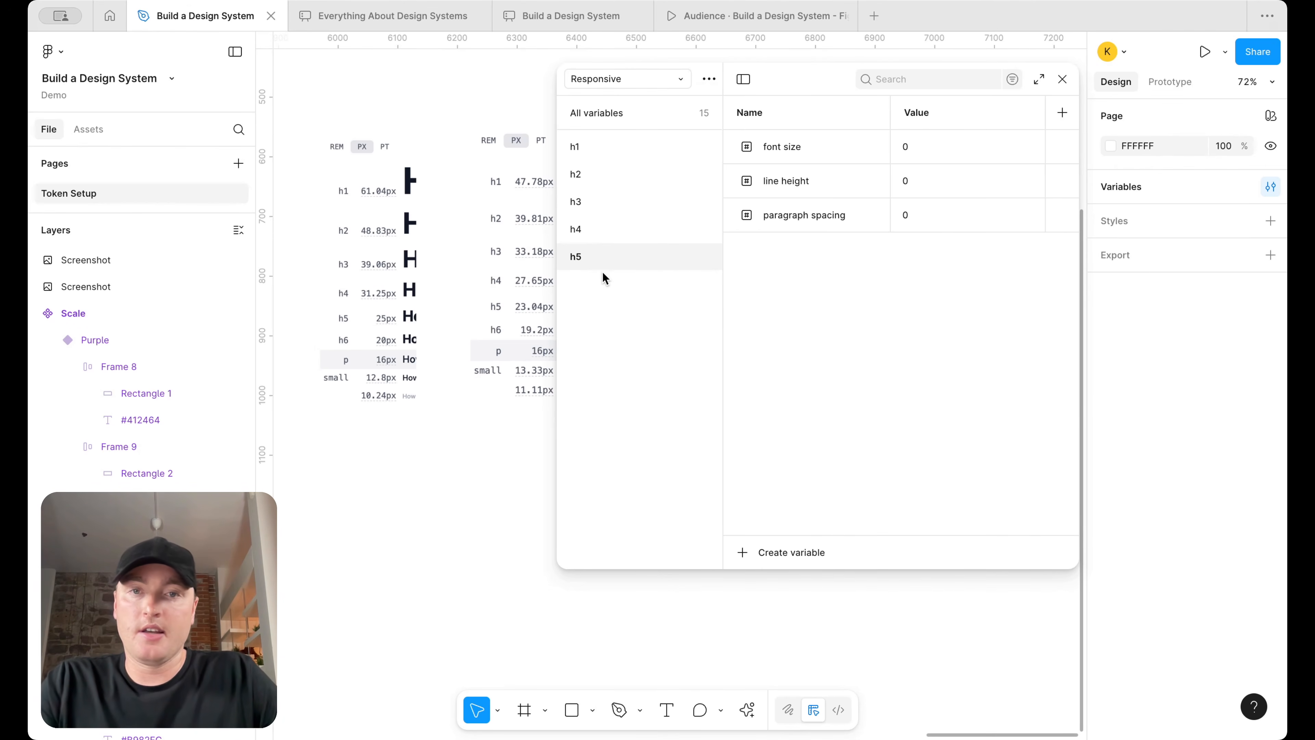
Duplicate the h5 variable group and name the copy h6
right_click(607, 256)
left_click(650, 286)
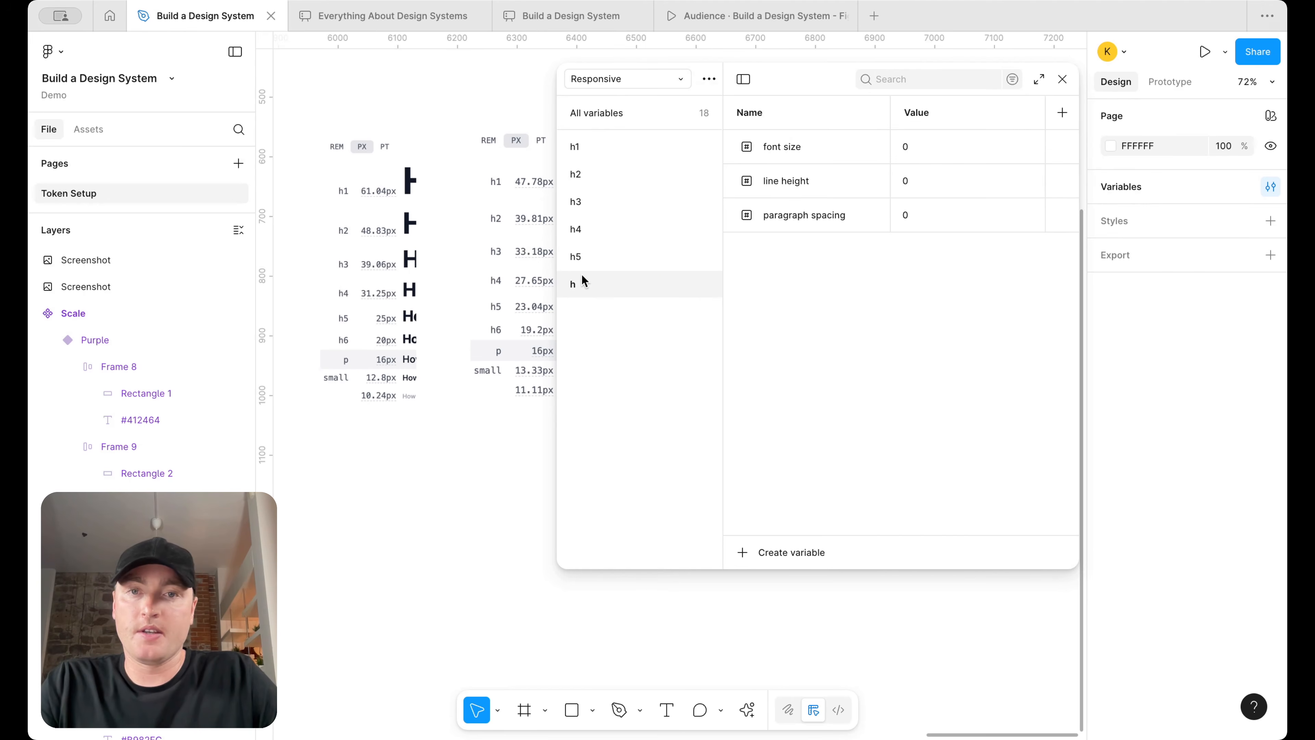
type("h")
key("Return")
Duplicate the h6 variable group and name the copy paragraph xsm
right_click(598, 282)
left_click(618, 305)
double_click(584, 310)
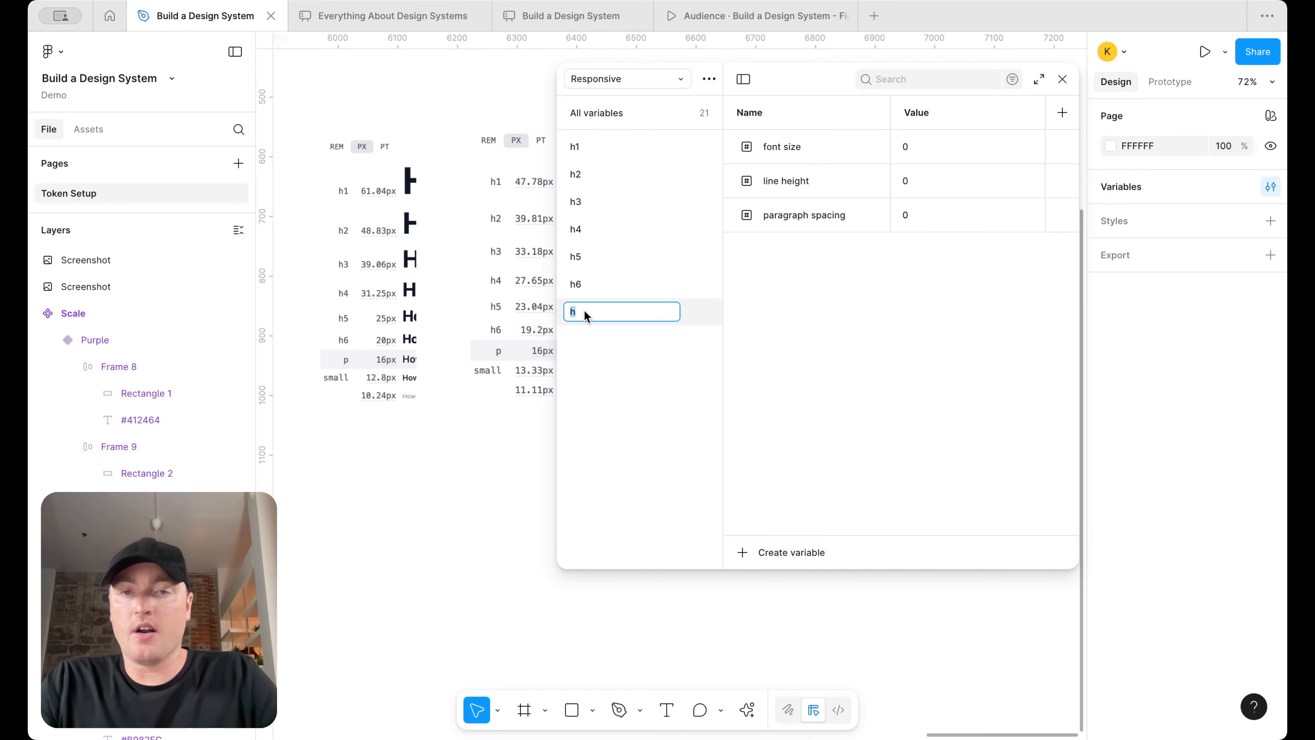
type("par")
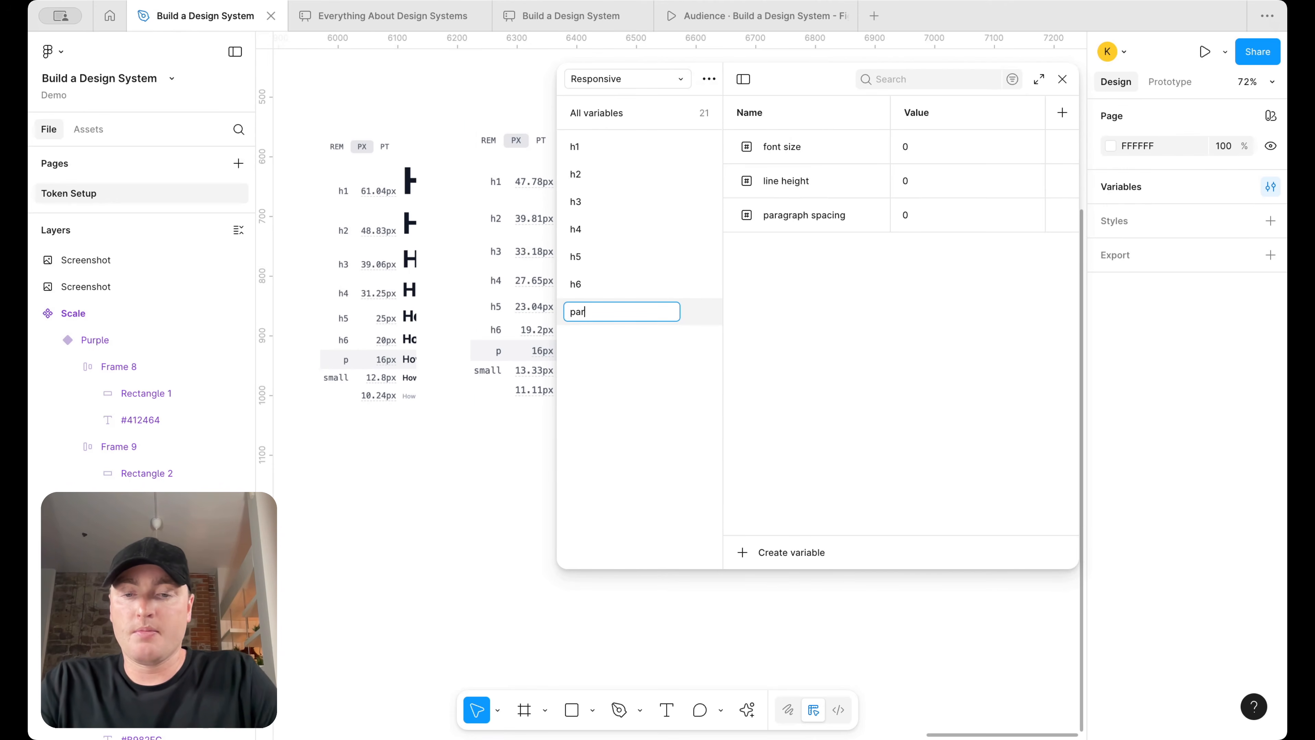
type("agraph sm")
key("Return")
Duplicate the paragraph xsm variable group and name the copy paragraph sm
right_click(595, 312)
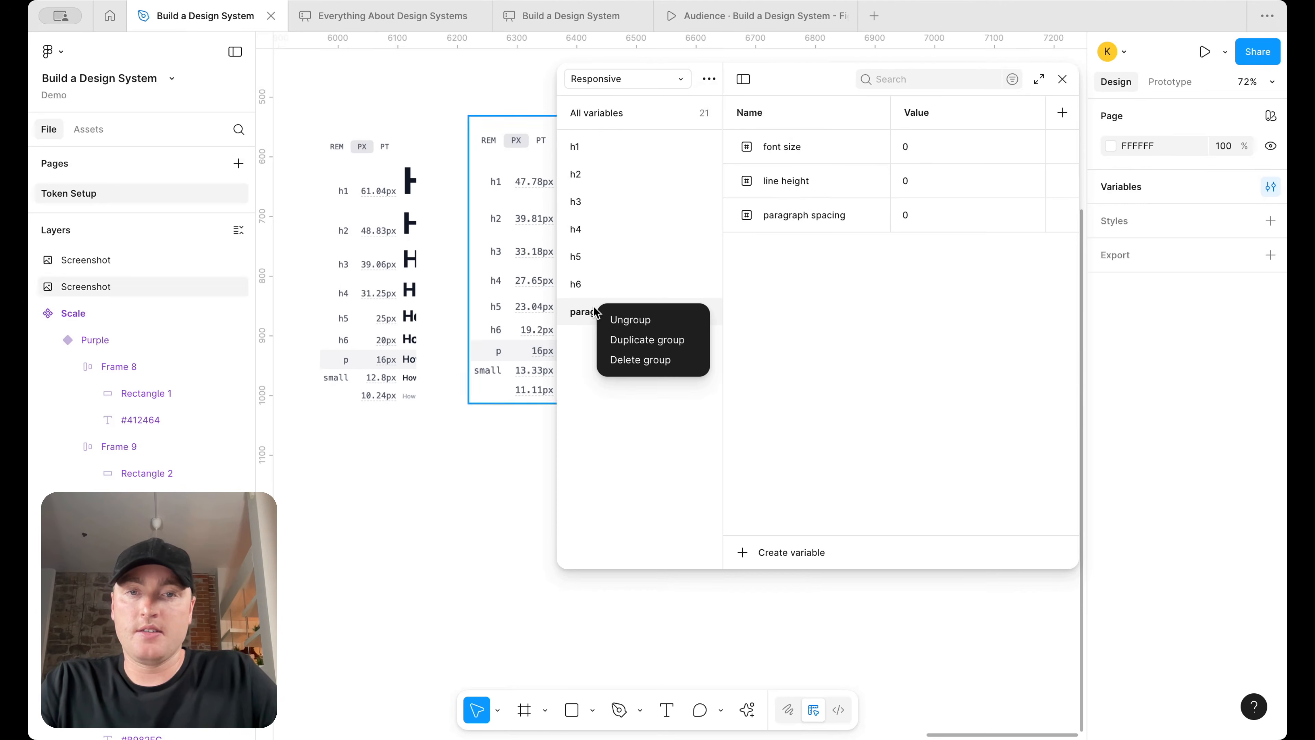
left_click(634, 339)
double_click(613, 340)
left_click_drag(648, 340, 619, 343)
type("sm")
key("Return")
Duplicate the paragraph sm variable group and name the copy paragraph md
right_click(620, 345)
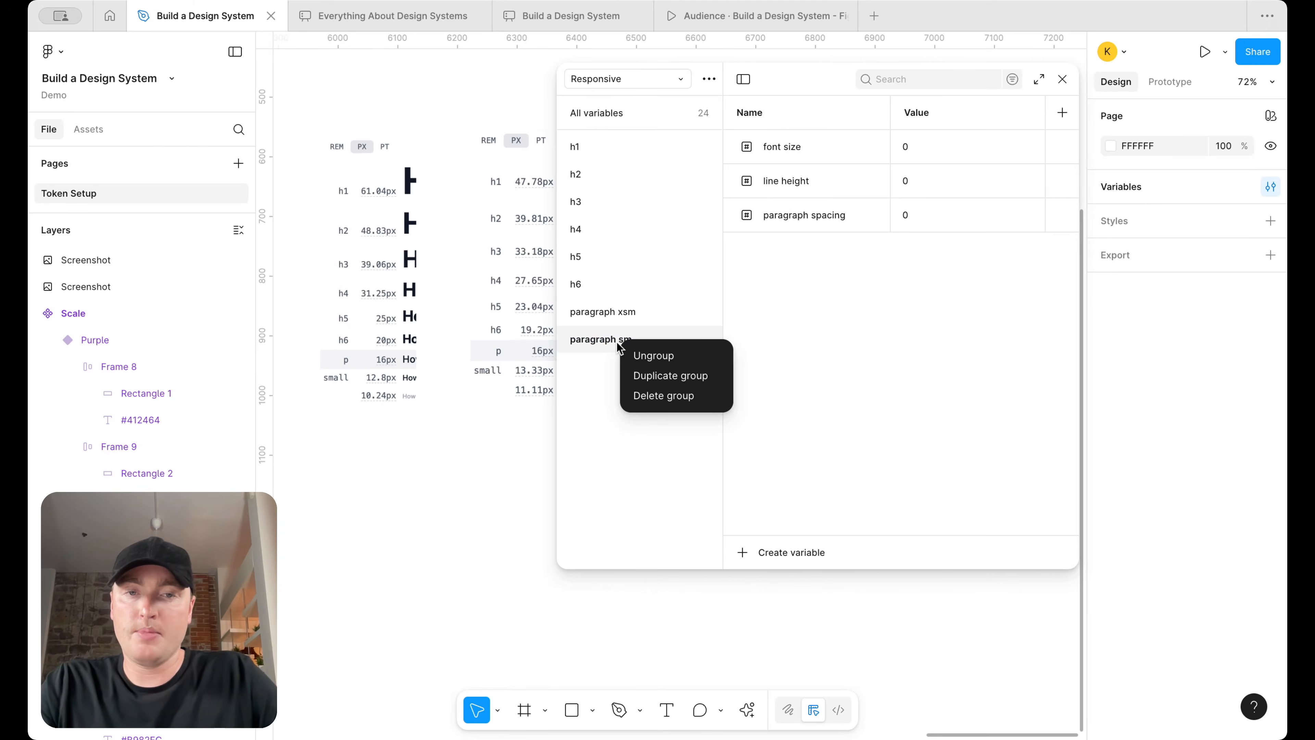
left_click(653, 378)
double_click(631, 365)
key("BackSpace")
key("BackSpace")
key("BackSpace")
key("BackSpace")
key("BackSpace")
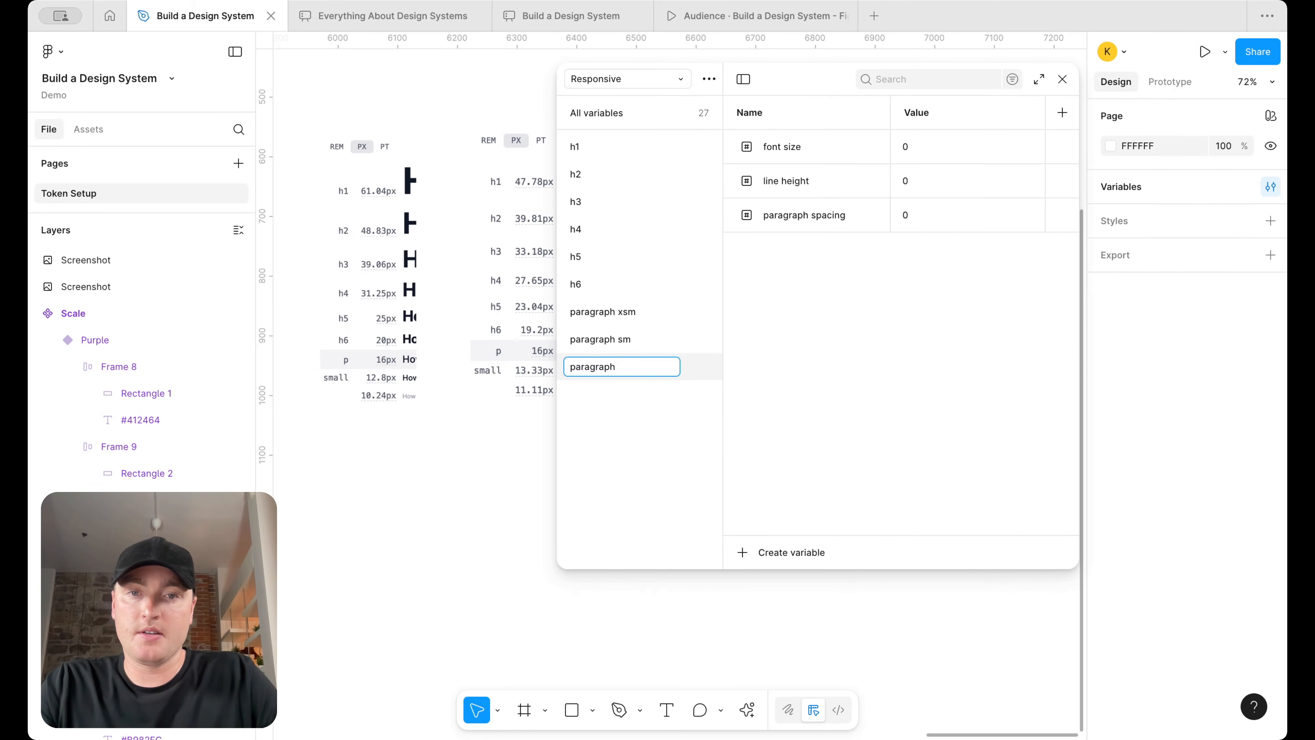
key("Return")
Duplicate the paragraph md variable group and name the copy paragraph lg
right_click(636, 363)
left_click(671, 401)
double_click(628, 395)
key("BackSpace")
key("BackSpace")
key("BackSpace")
type("lg")
key("Return")
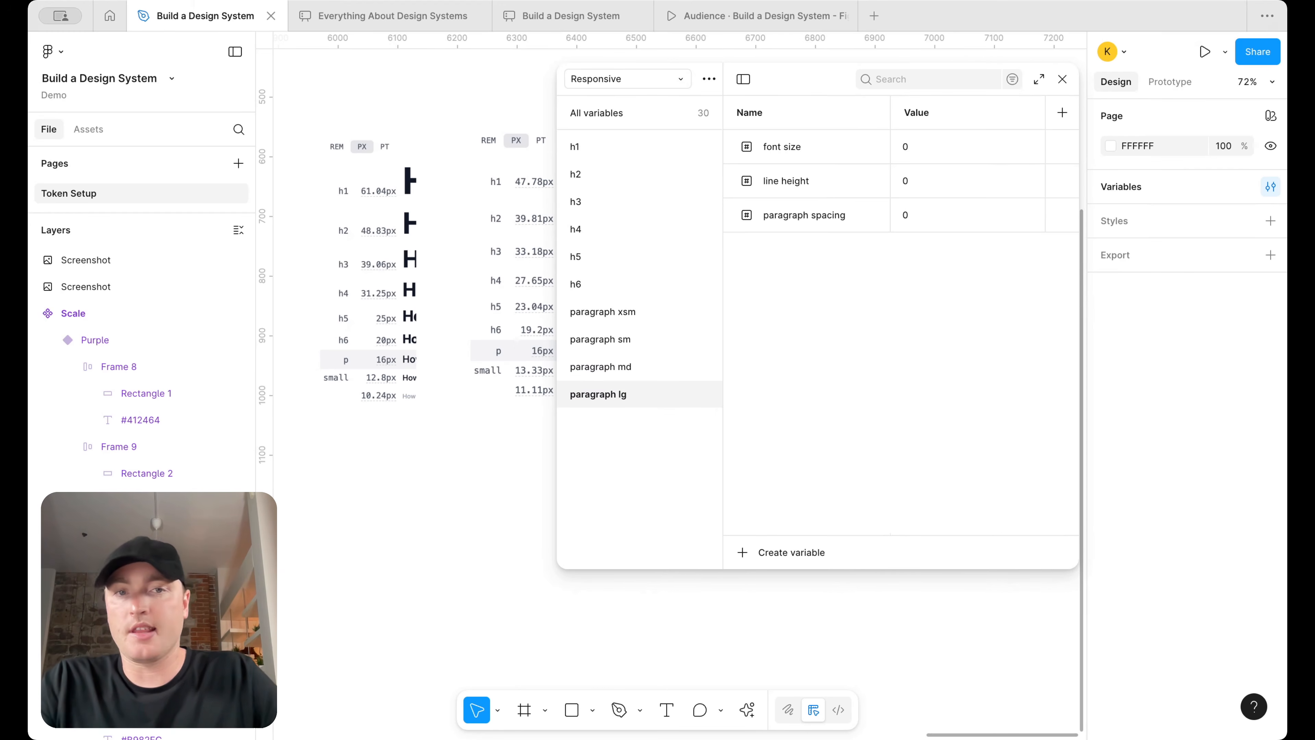
Following the larger type scale screenshot, set the h1 font size to 60 and the h2 font size to 48
scroll(385, 189, "up", 2)
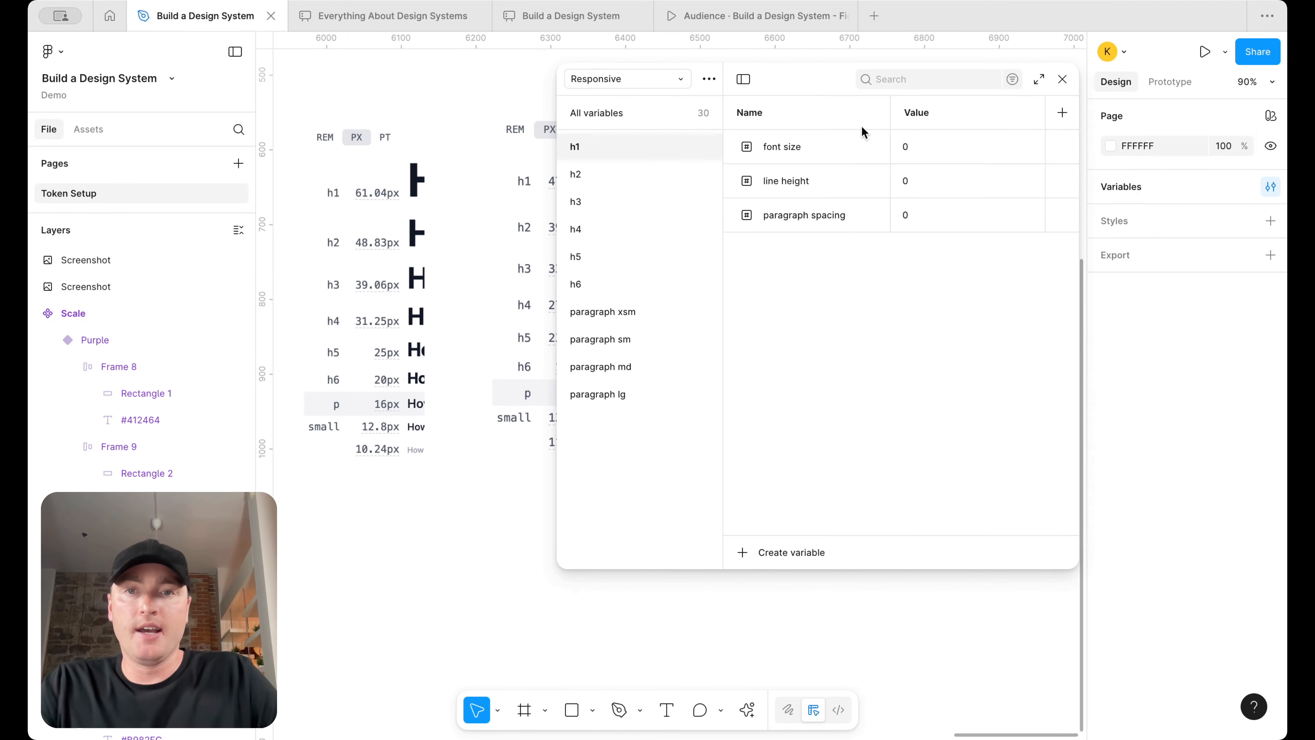
scroll(446, 228, "down", 3)
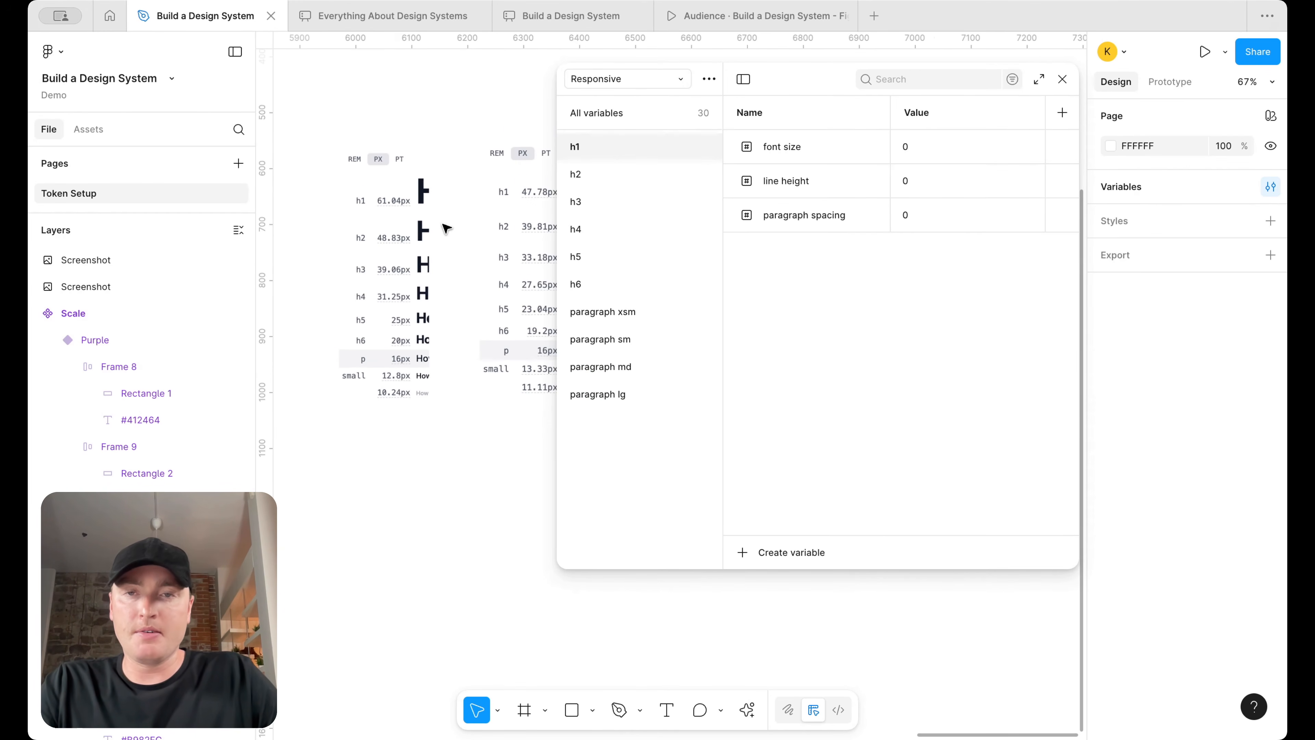
scroll(435, 233, "up", 3)
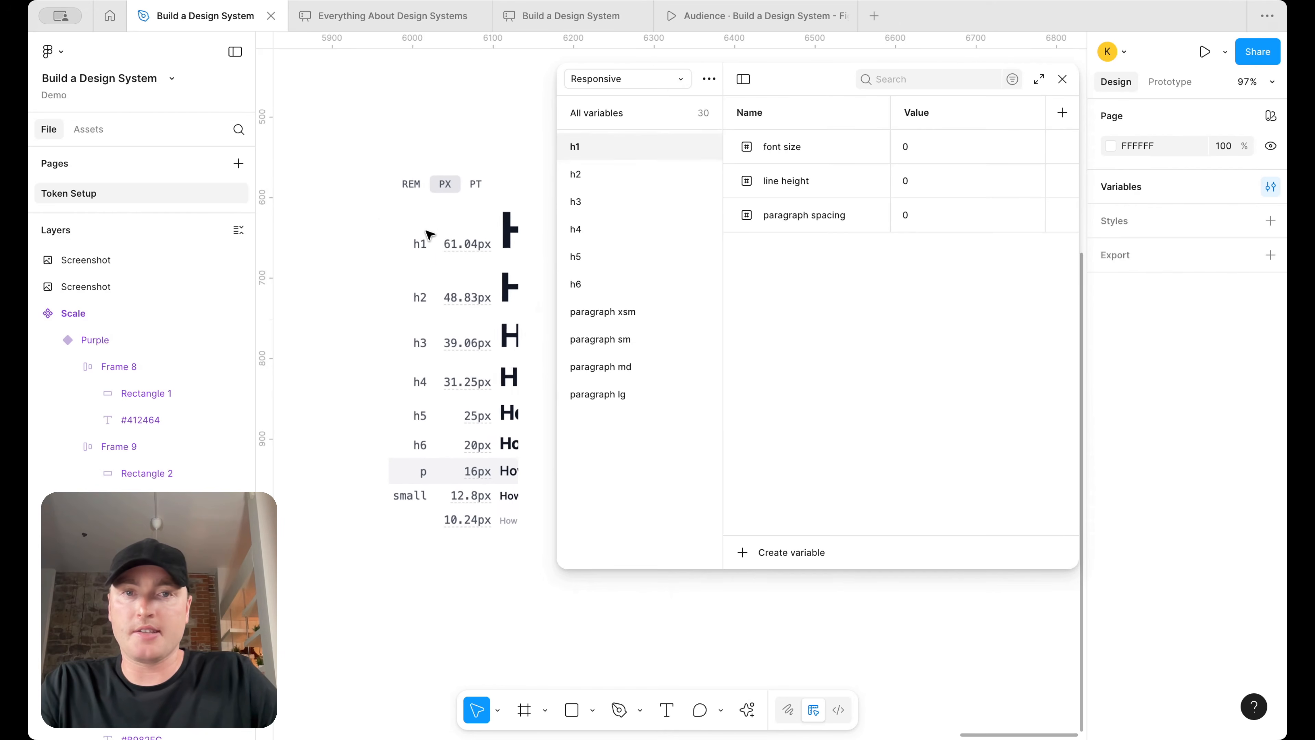
scroll(409, 222, "up", 2)
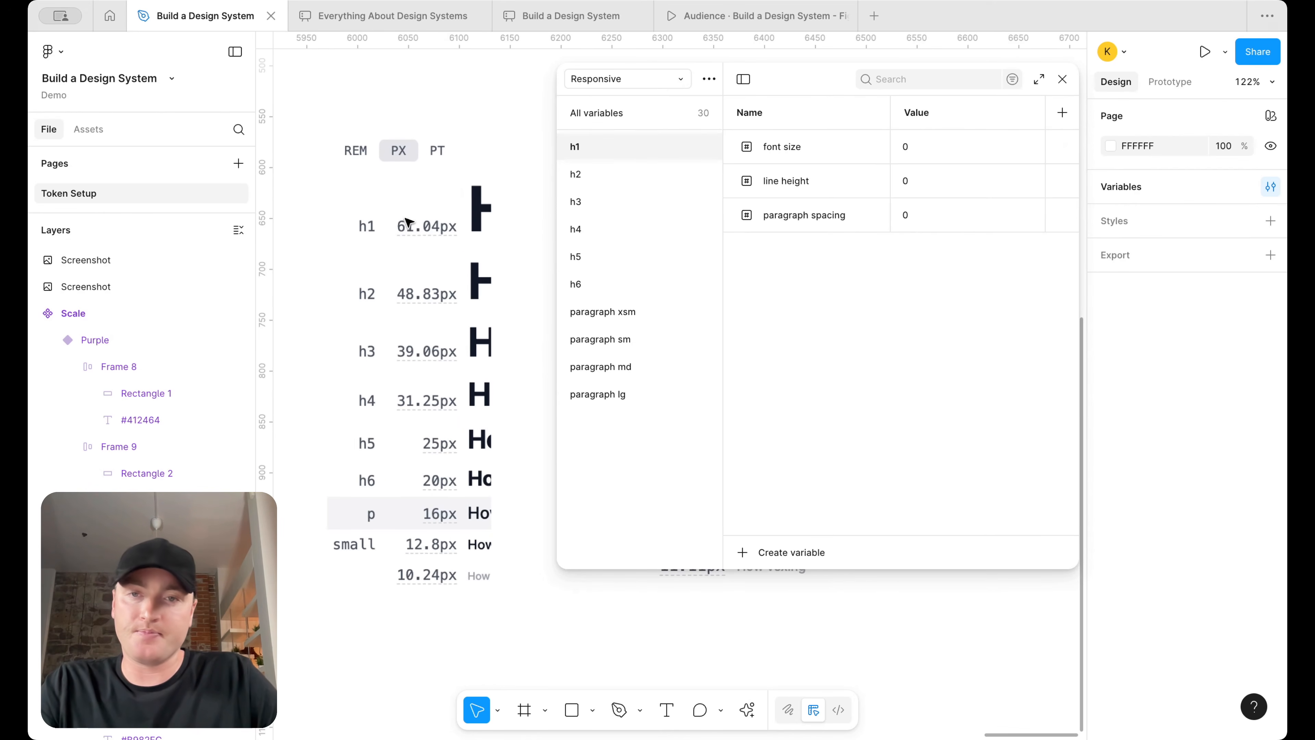
left_click(910, 150)
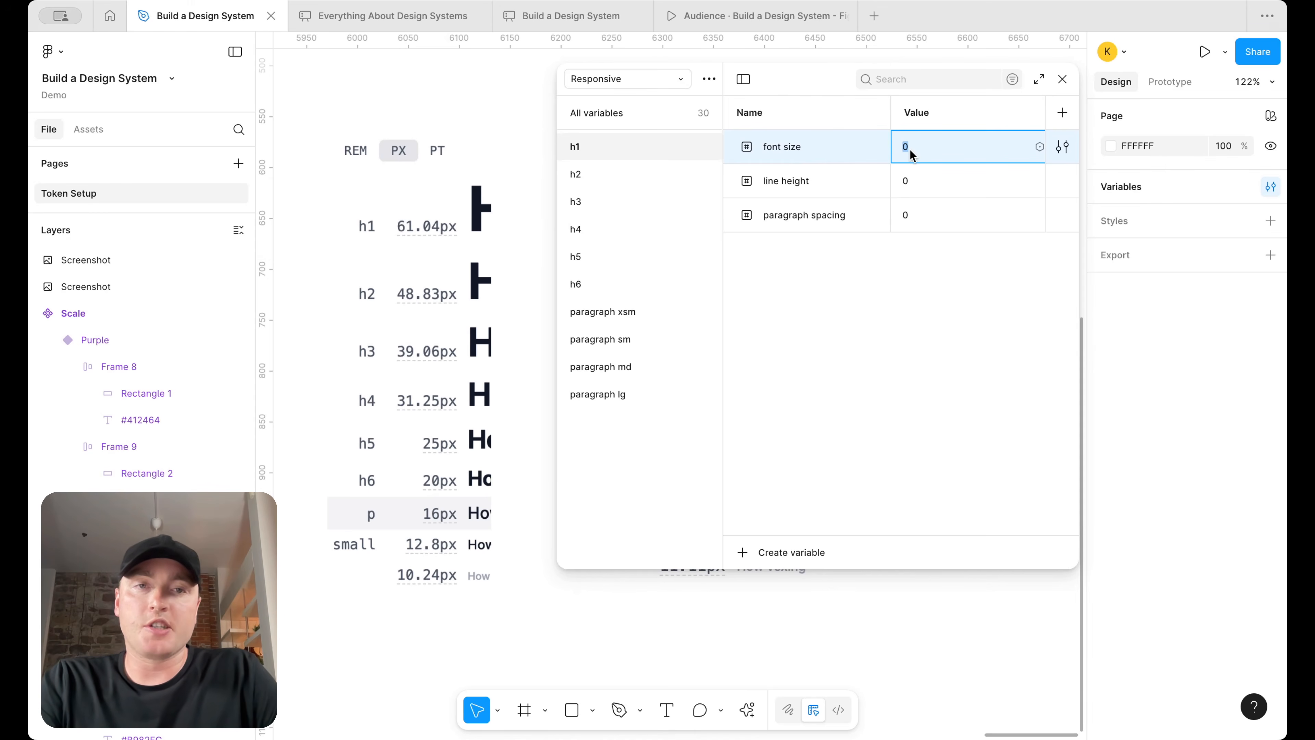
type("60")
key("Return")
left_click(601, 169)
left_click(922, 150)
type("48")
key("Return")
Set the font size variable in the h3 group to 40
left_click(601, 200)
left_click(947, 145)
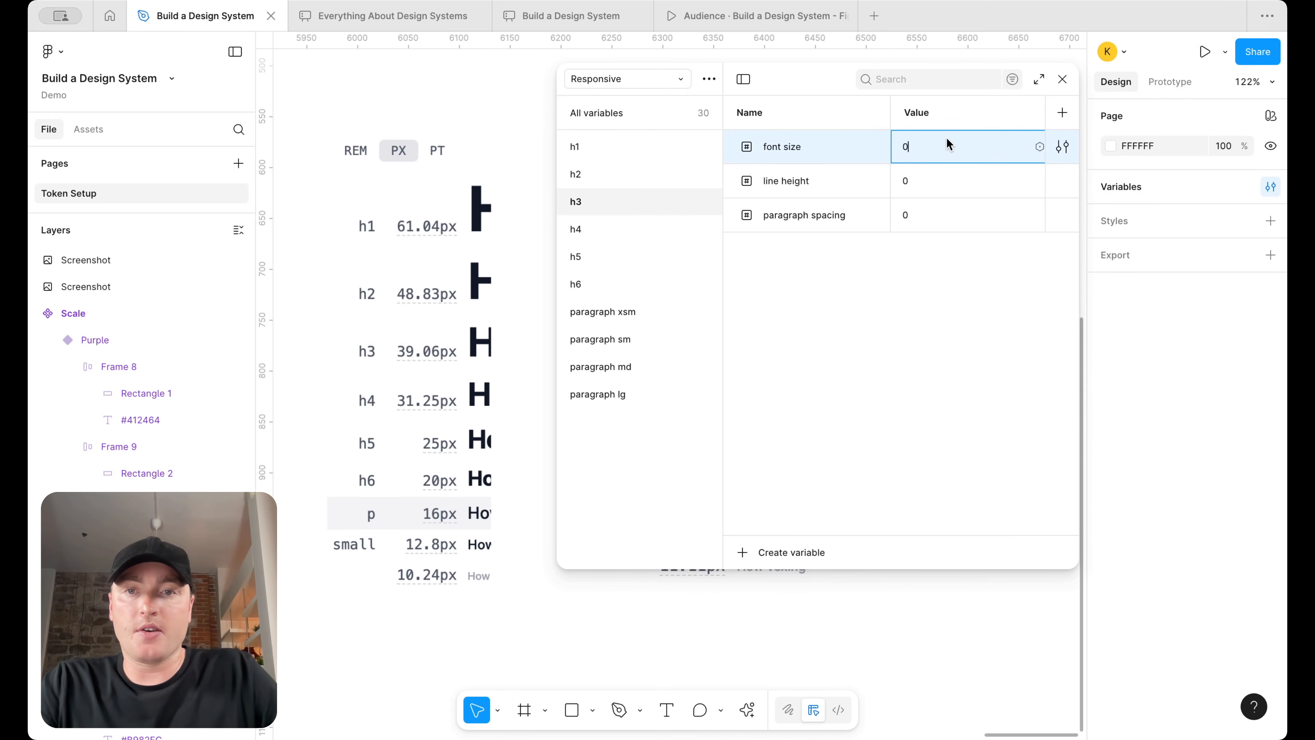
type("39")
key("BackSpace")
key("BackSpace")
type("40")
key("Return")
In the list of all variables, set the h4 font size to 32 and the h5 font size to 24
left_click(596, 113)
scroll(845, 329, "down", 5)
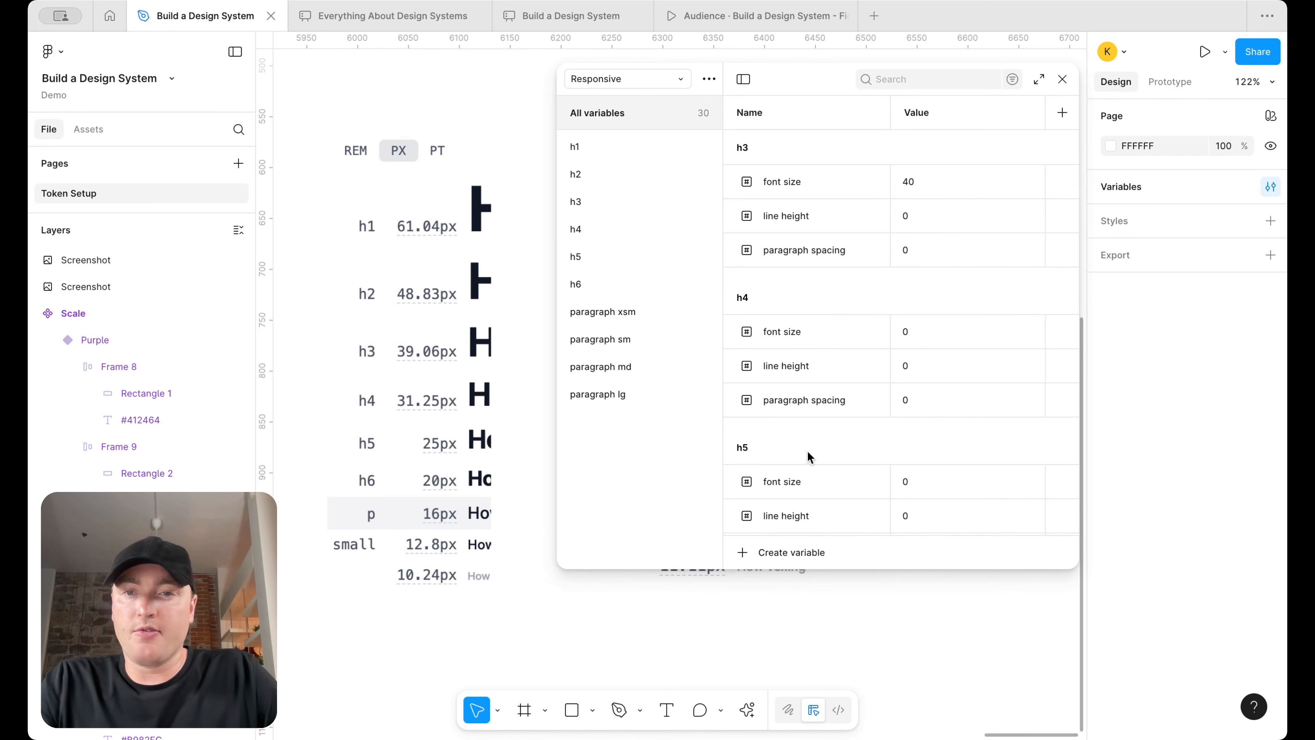
left_click(934, 334)
type("32")
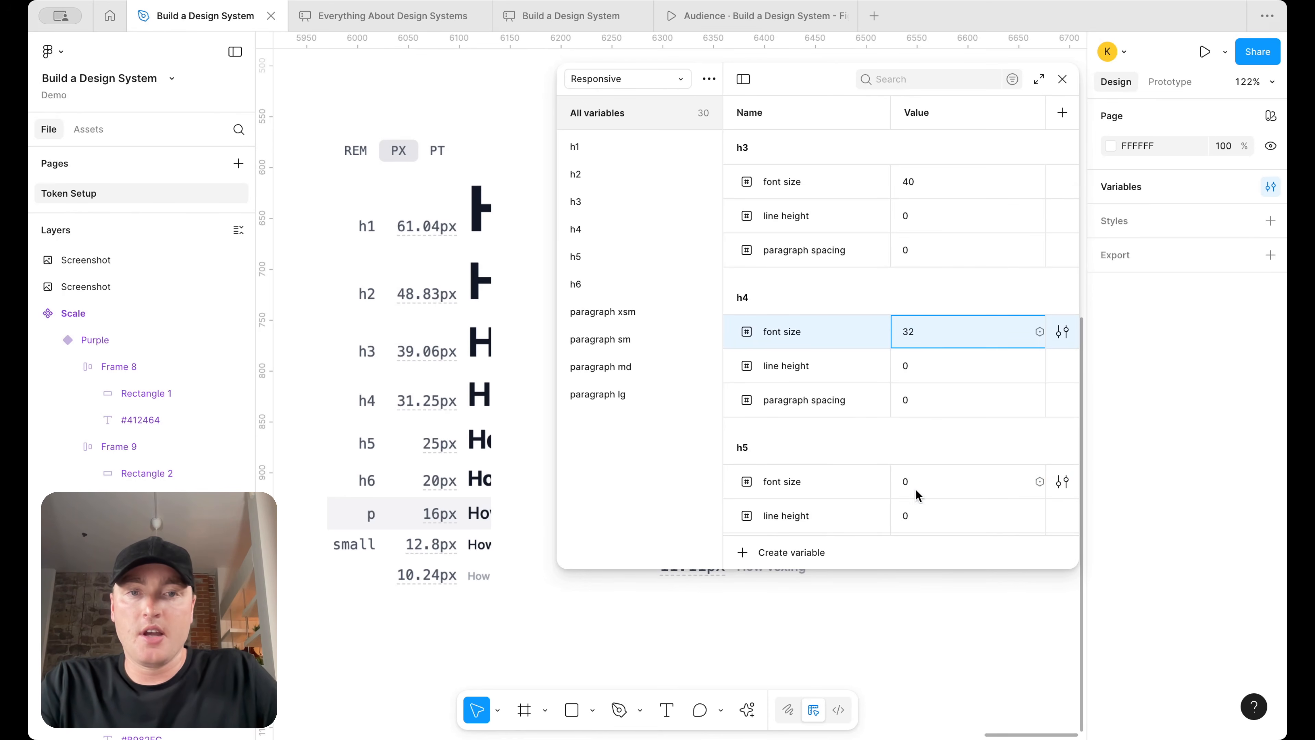
left_click(918, 473)
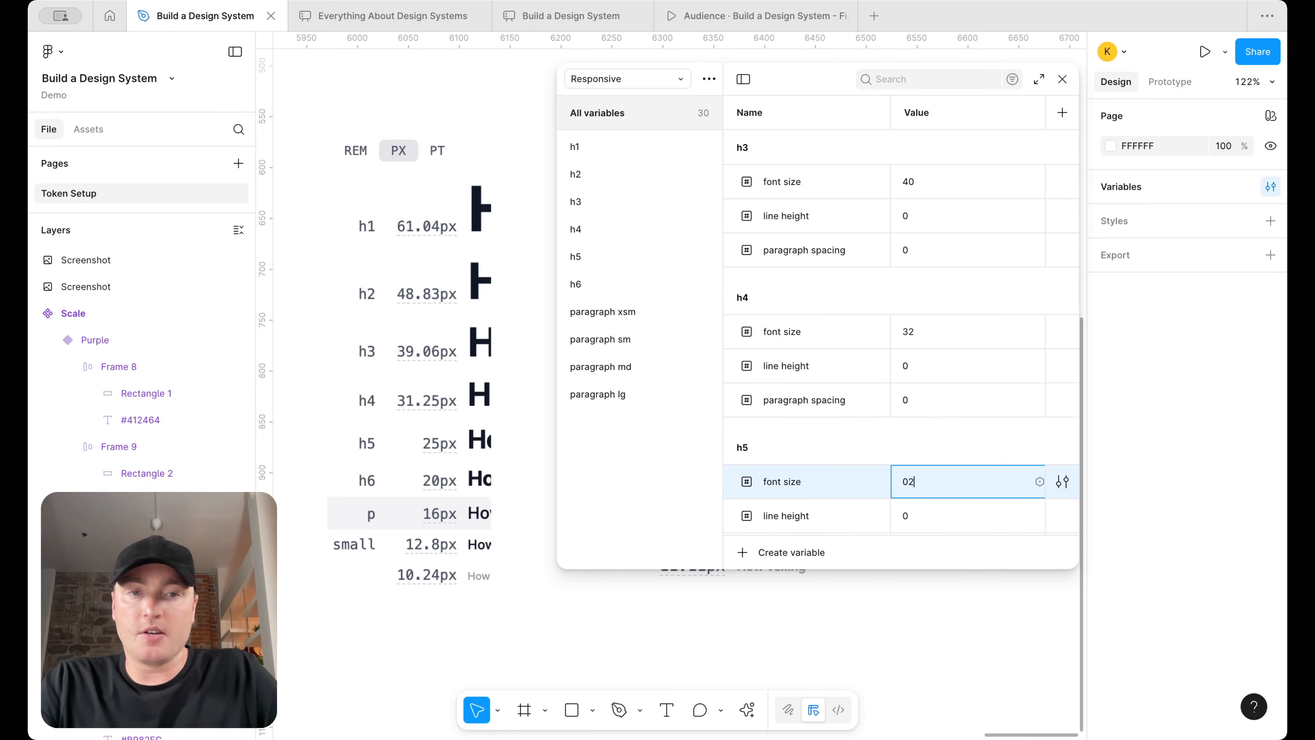
scroll(919, 488, "down", 1)
type("24")
scroll(919, 490, "down", 5)
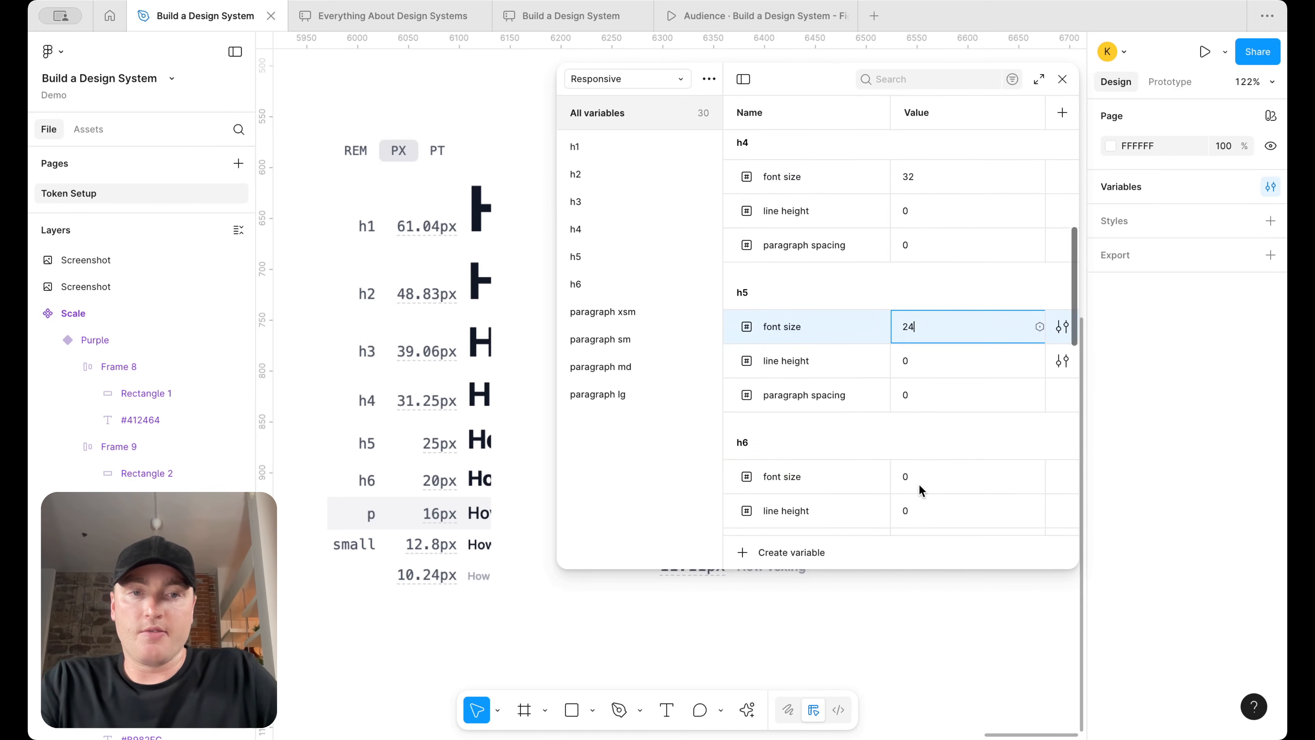
Try to set the h6 font size to 20
left_click(919, 455)
type("20")
scroll(920, 455, "down", 10)
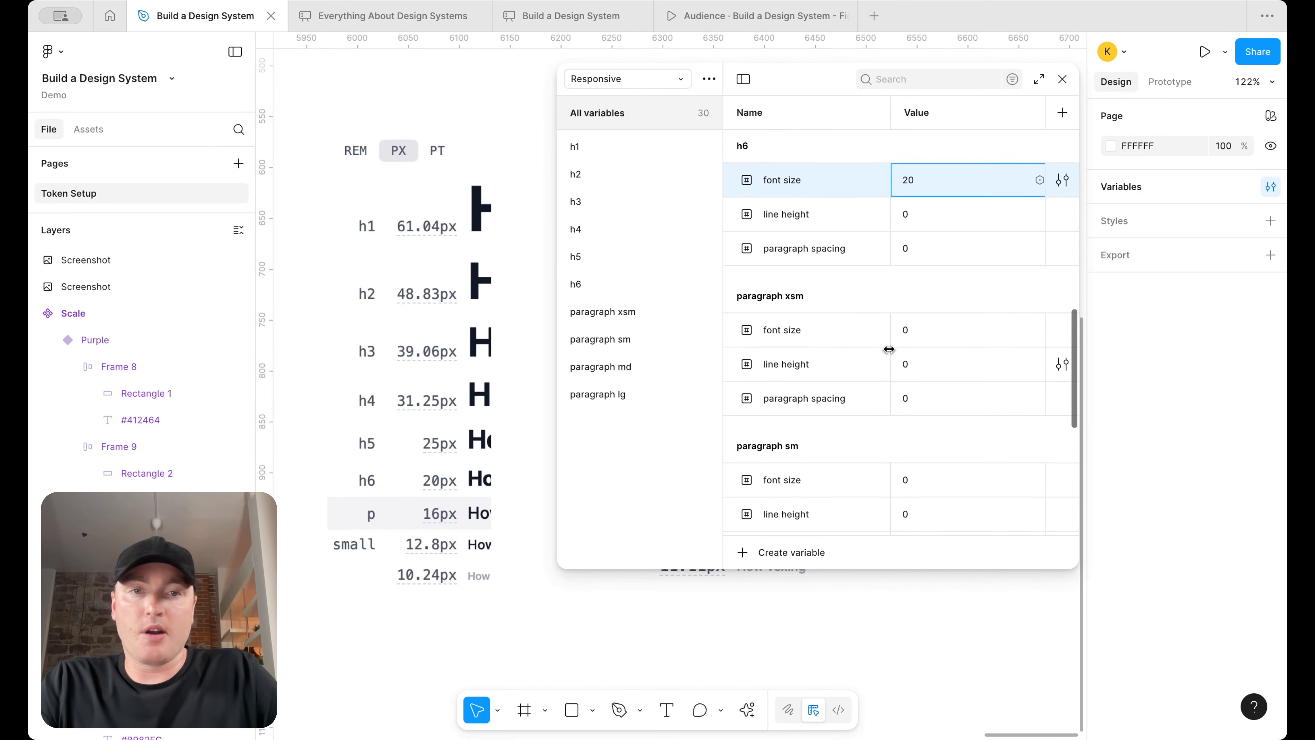
Reorder the paragraph groups from largest to smallest: paragraph lg, md, sm, xsm
scroll(888, 348, "down", 2)
scroll(906, 323, "down", 1)
left_click_drag(598, 393, 632, 359)
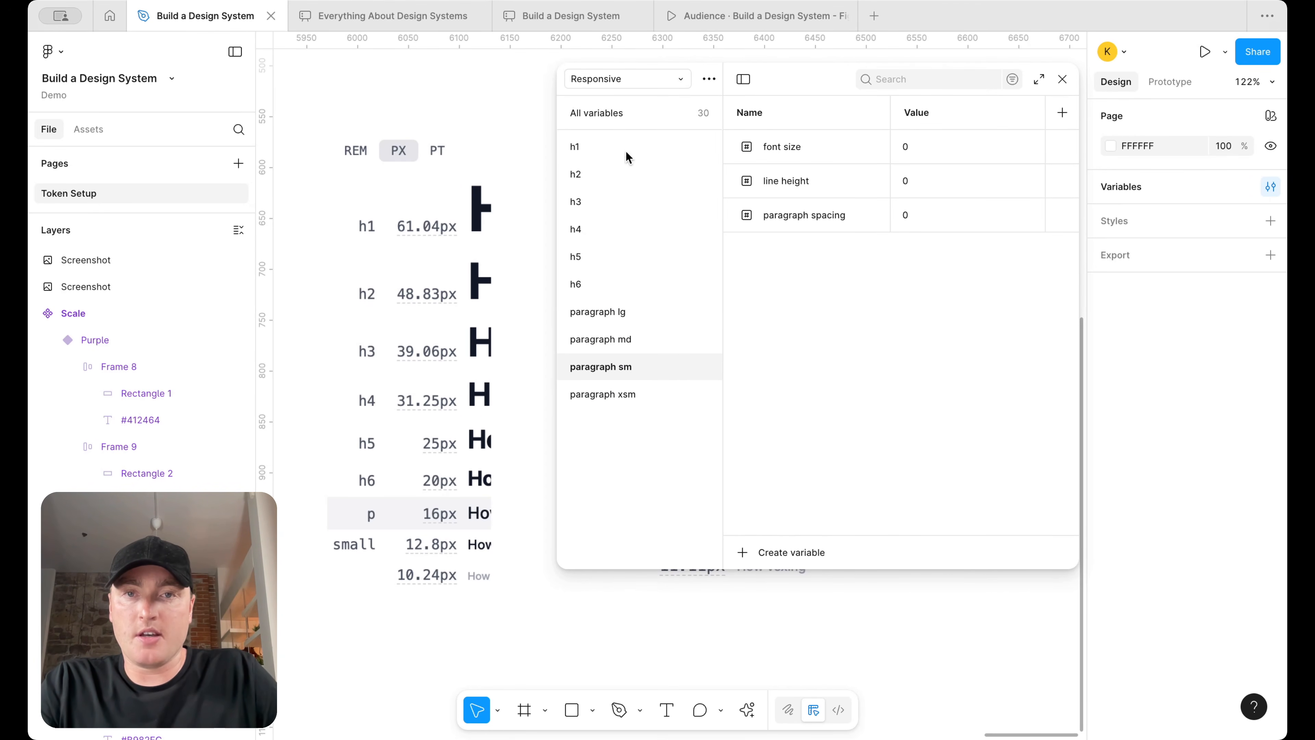
In the list of all variables, set the paragraph lg font size to 20
left_click(624, 113)
scroll(880, 343, "down", 10)
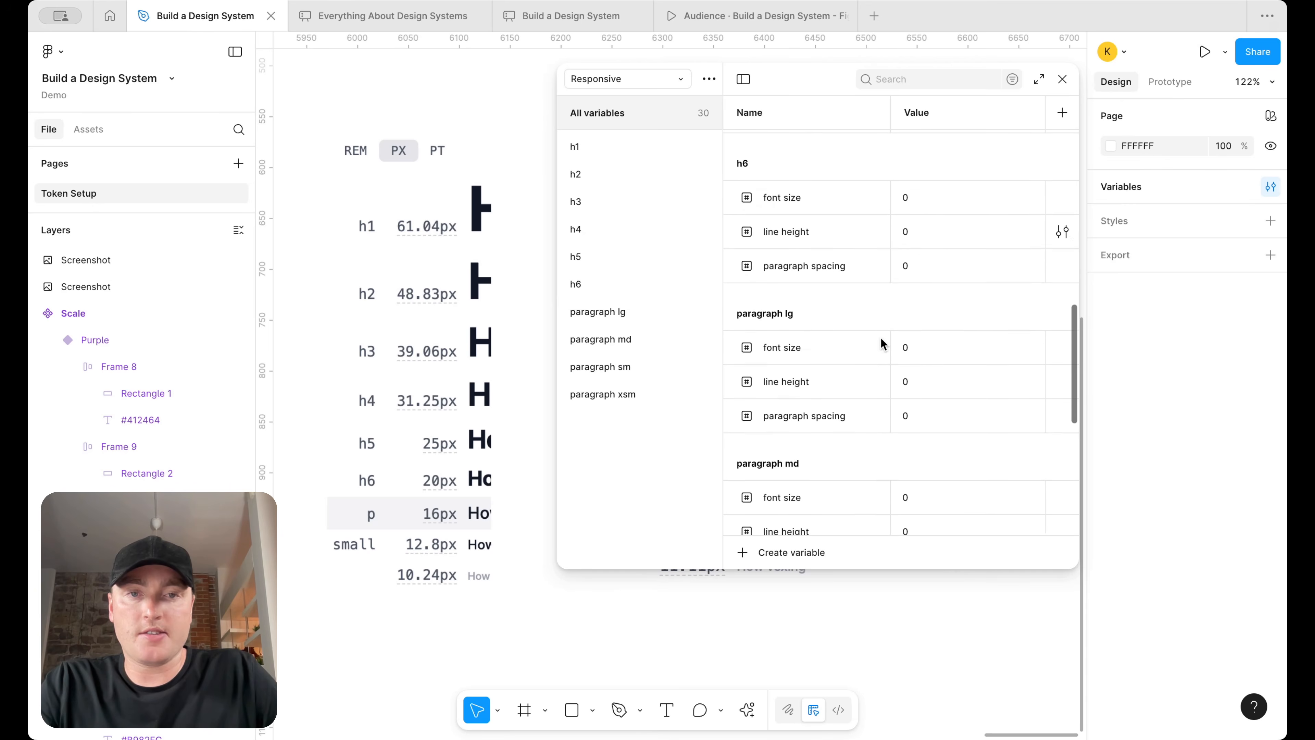
scroll(883, 344, "down", 2)
left_click(910, 337)
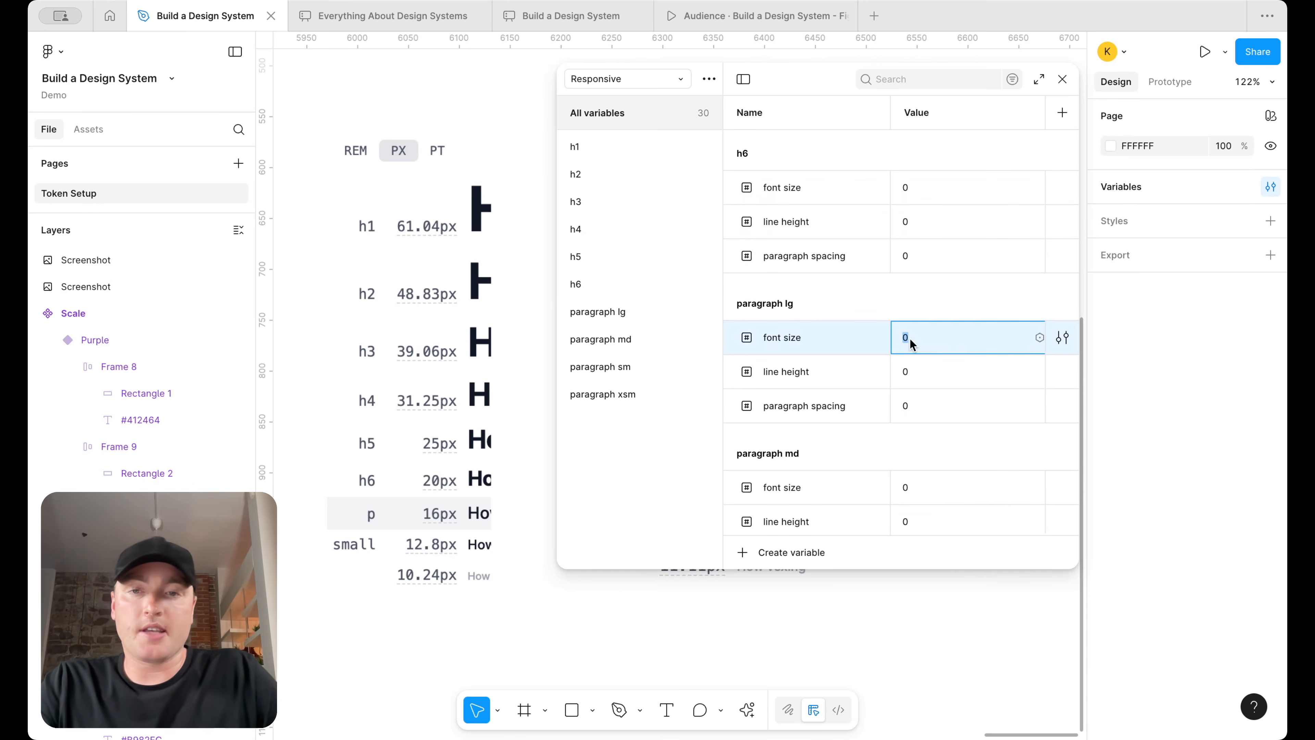
type("20")
key("Return")
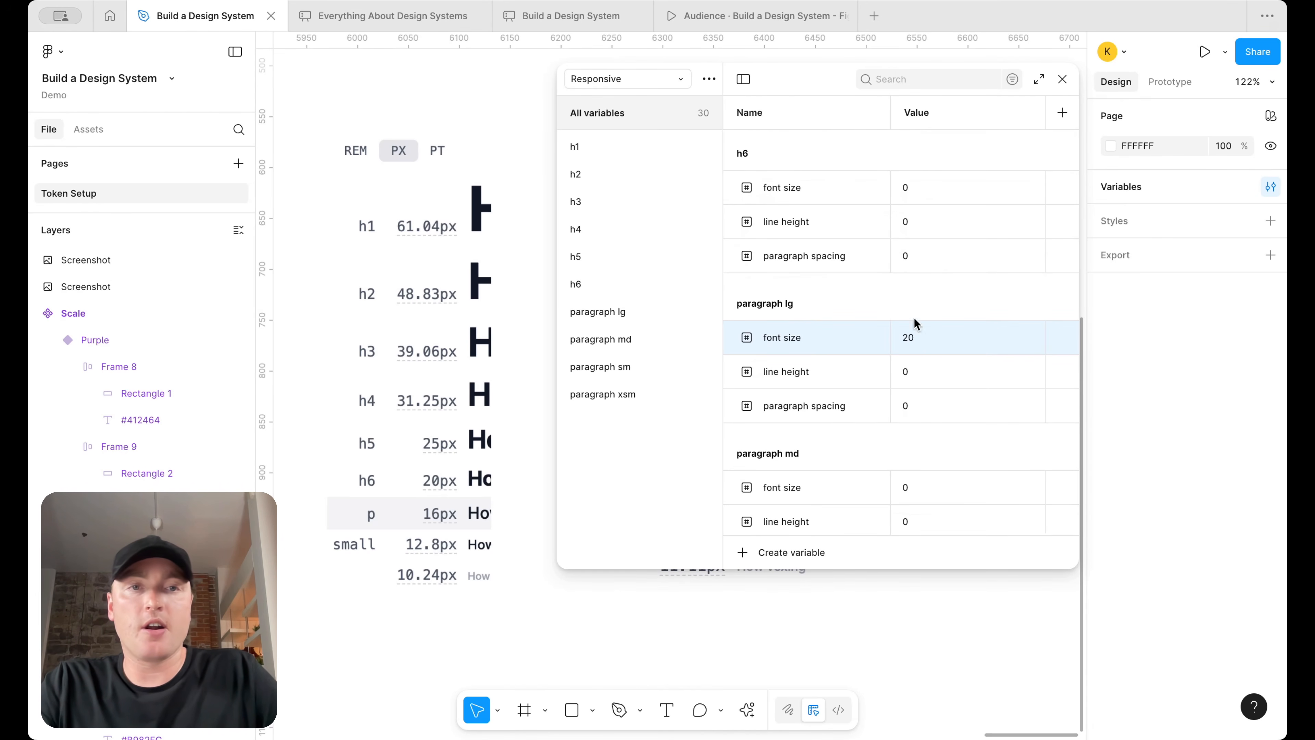
Set the font size variable in the h6 group to 20
left_click(909, 188)
type("20")
key("Return")
scroll(905, 311, "up", 2)
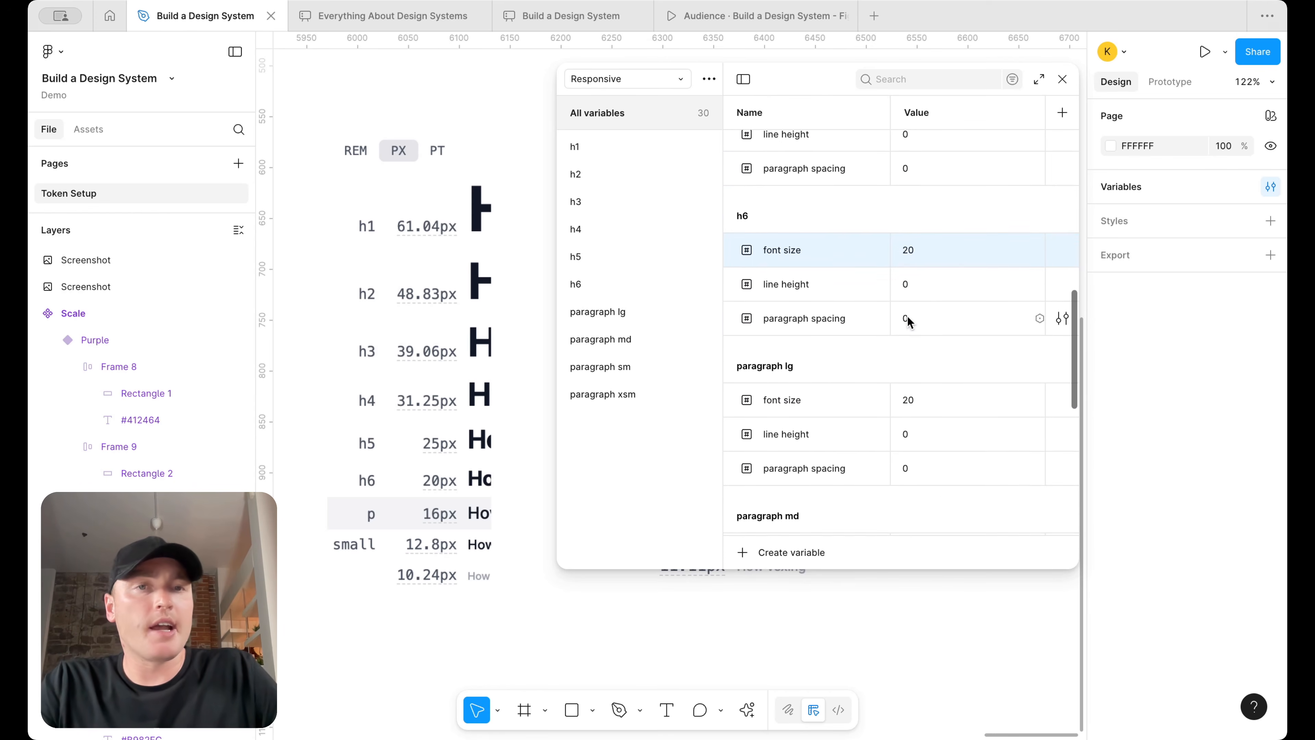
Set the font size variable in the paragraph md group to 16
scroll(907, 319, "down", 2)
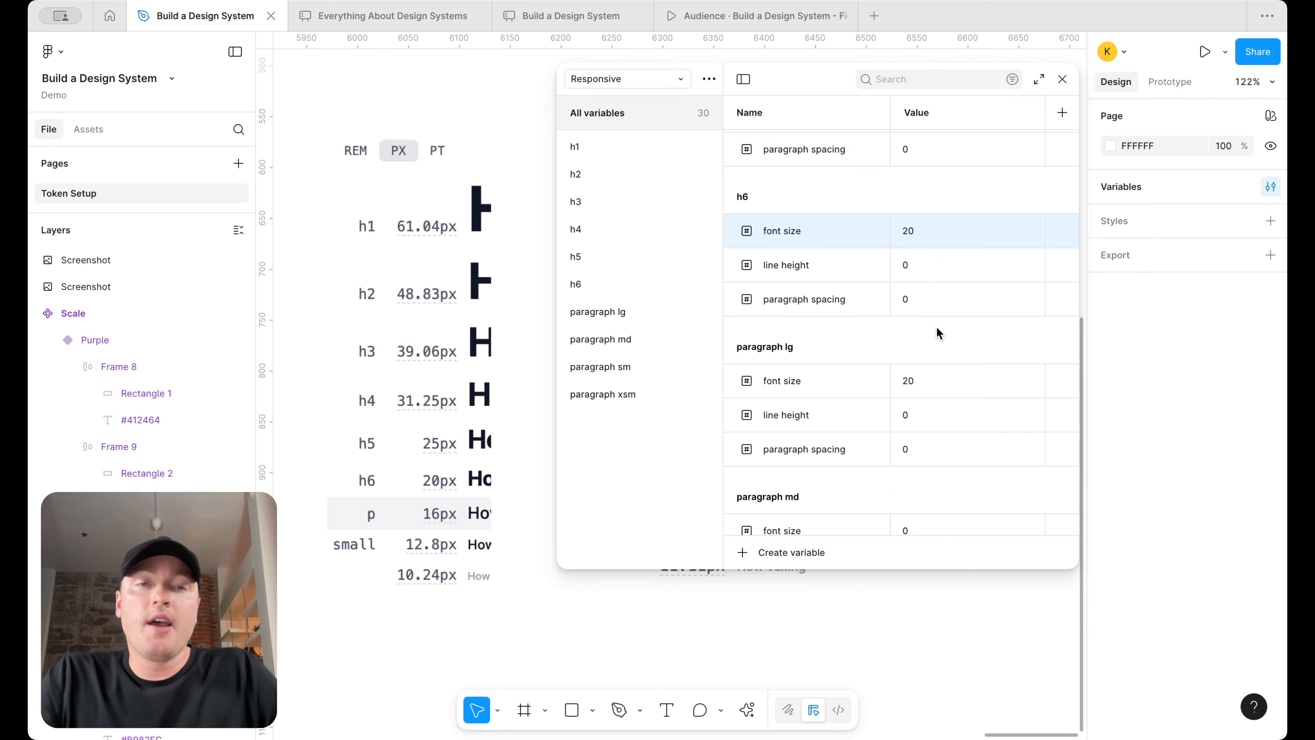
scroll(936, 326, "down", 5)
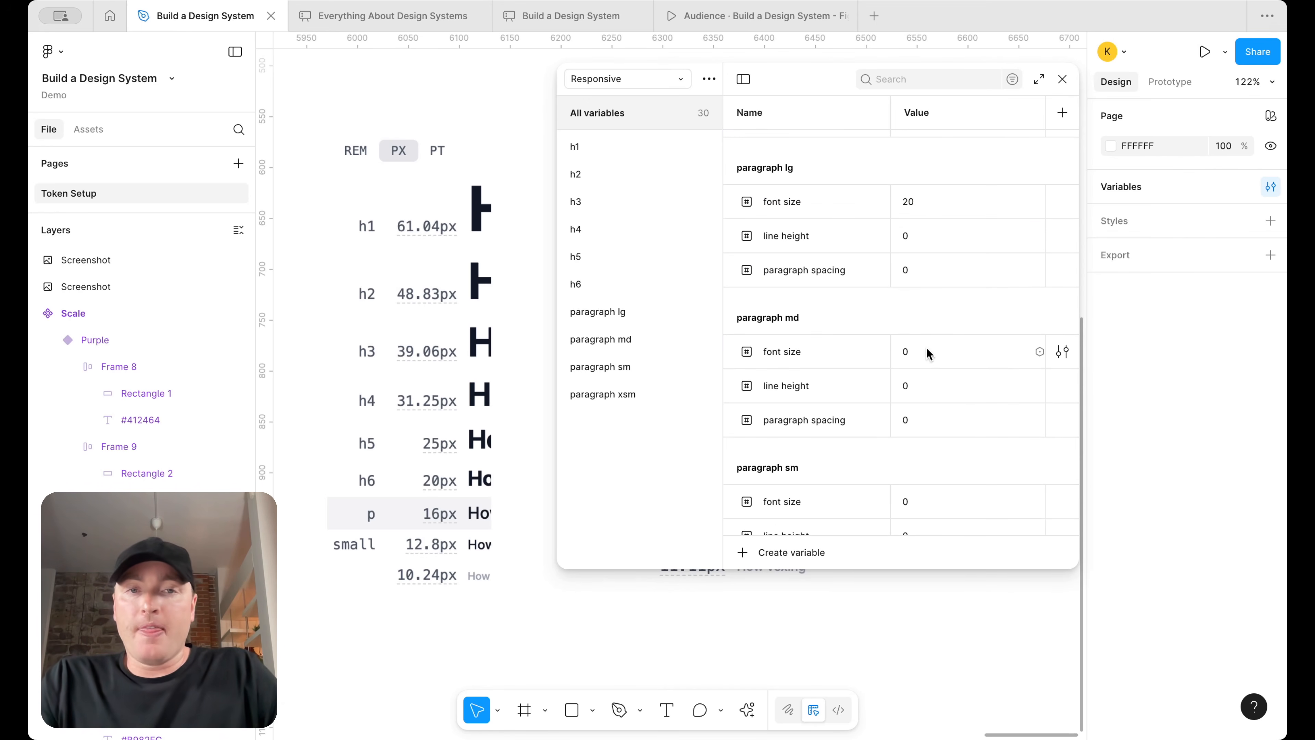
left_click(926, 348)
type("16")
key("Return")
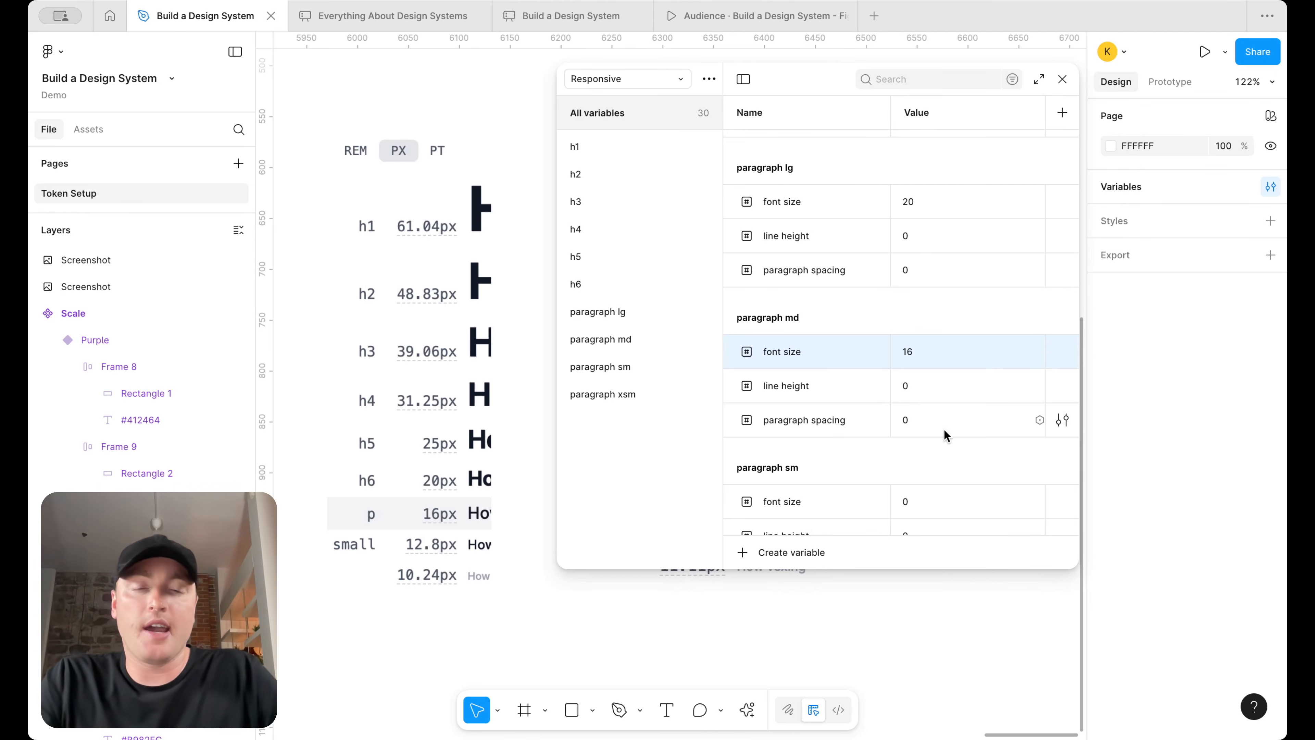
Set the paragraph sm font size to 14 and the paragraph xsm font size to 12
scroll(944, 433, "down", 3)
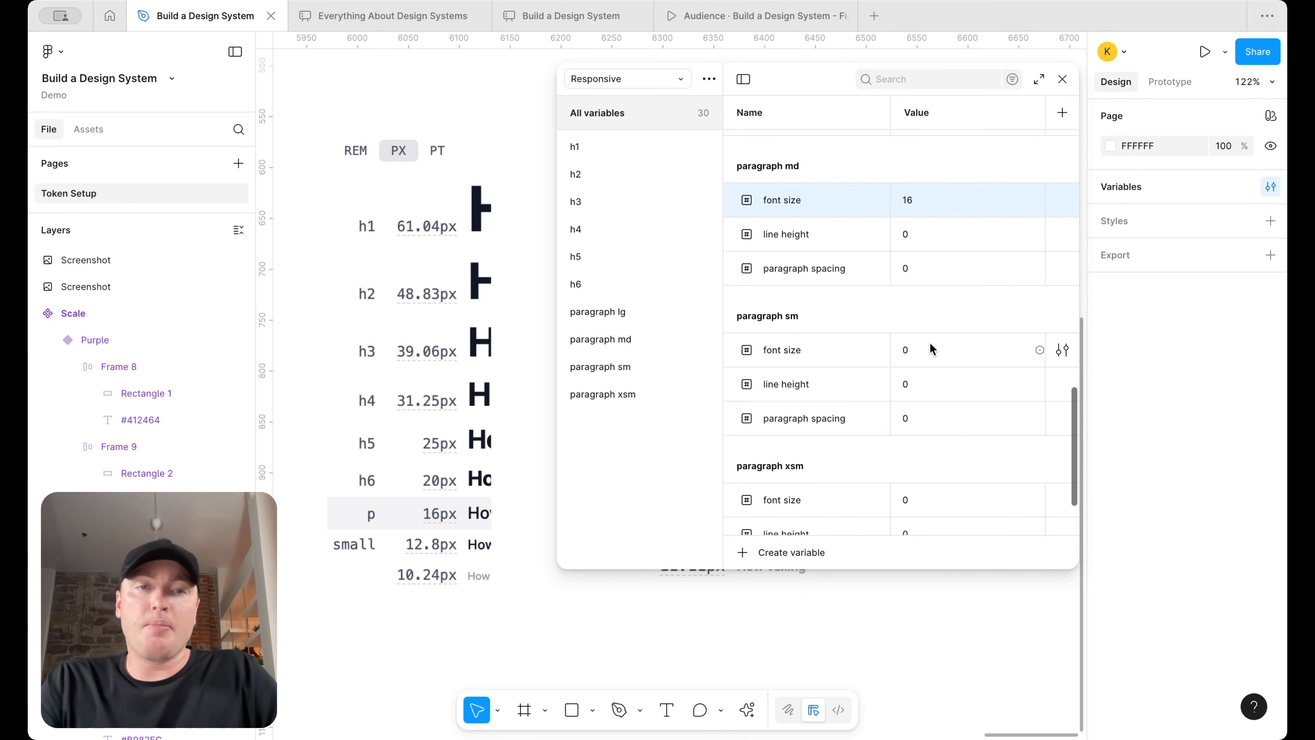
left_click(930, 343)
key("Return")
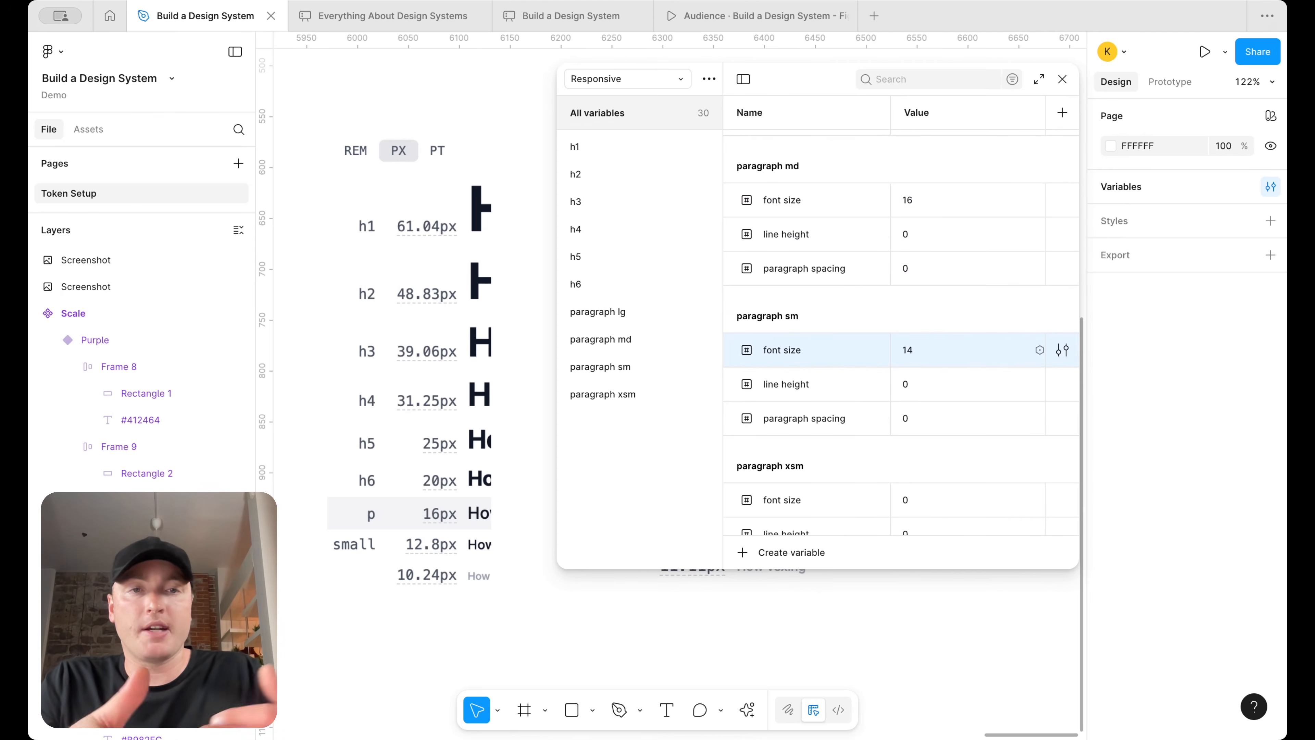
scroll(977, 377, "down", 1)
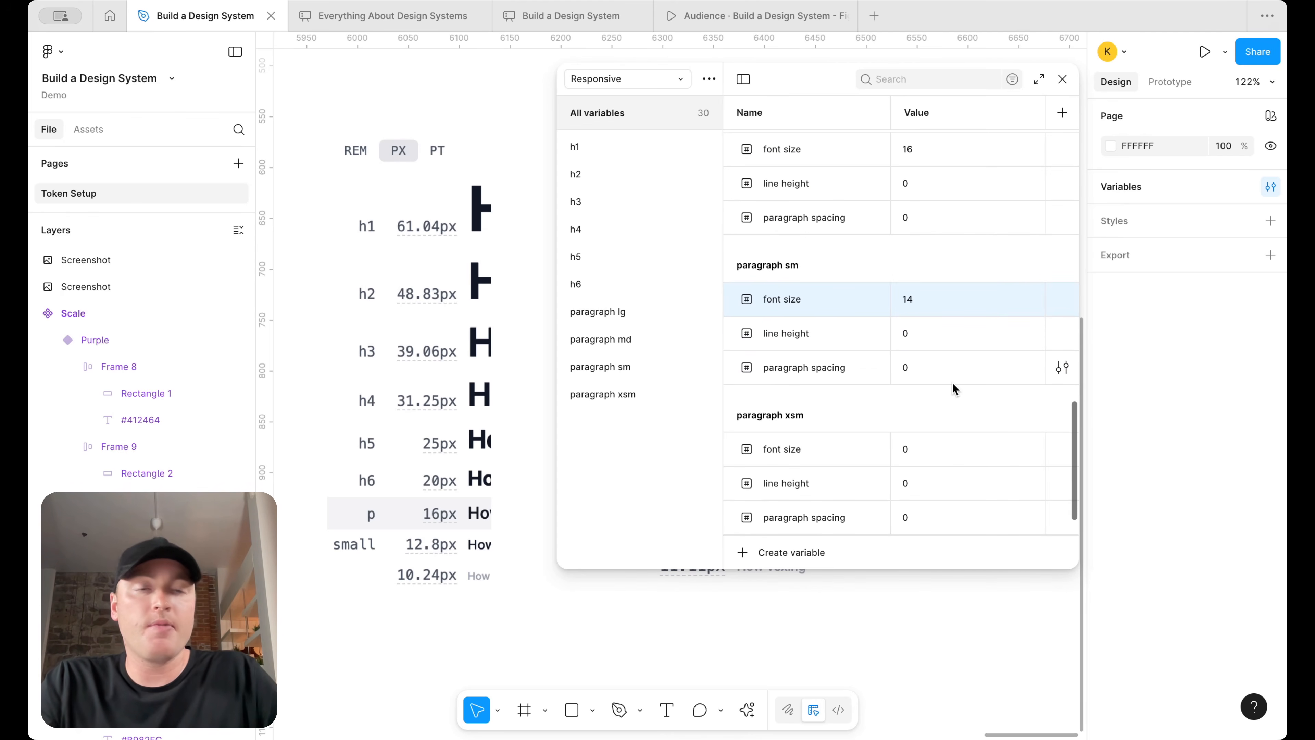
left_click(922, 449)
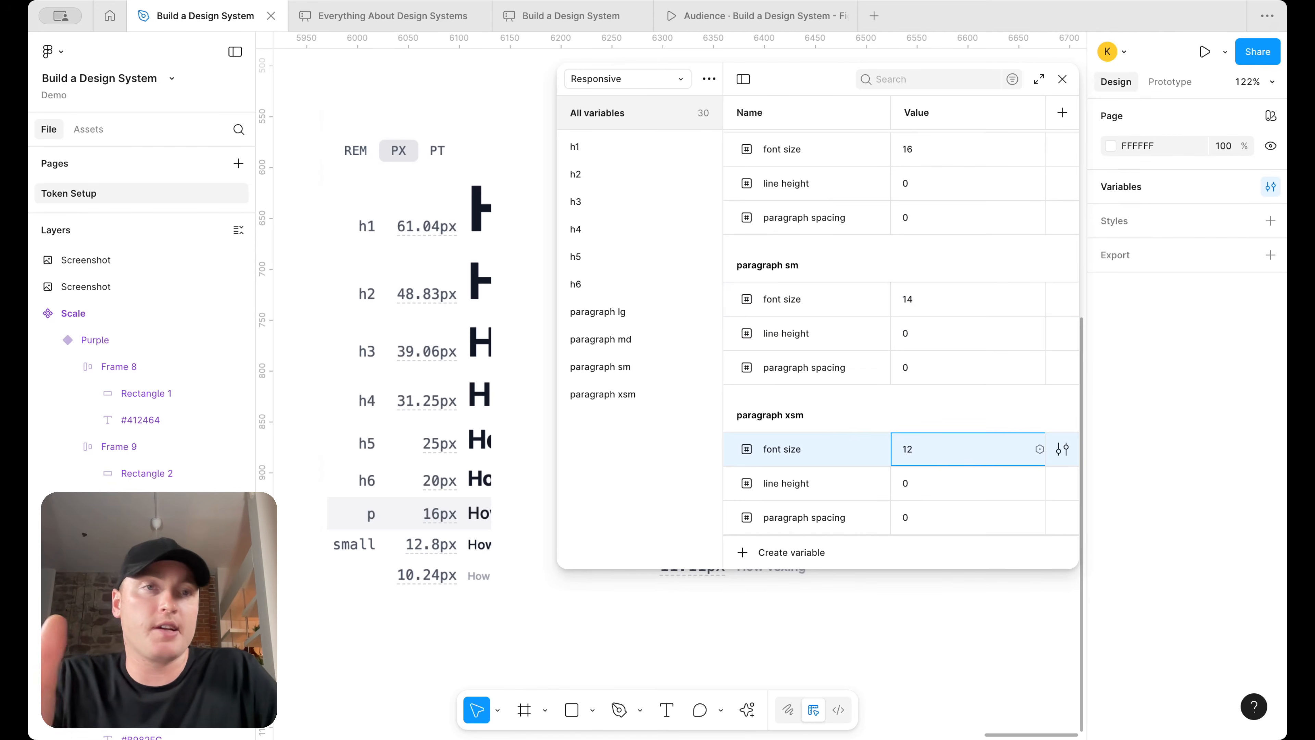
key("Return")
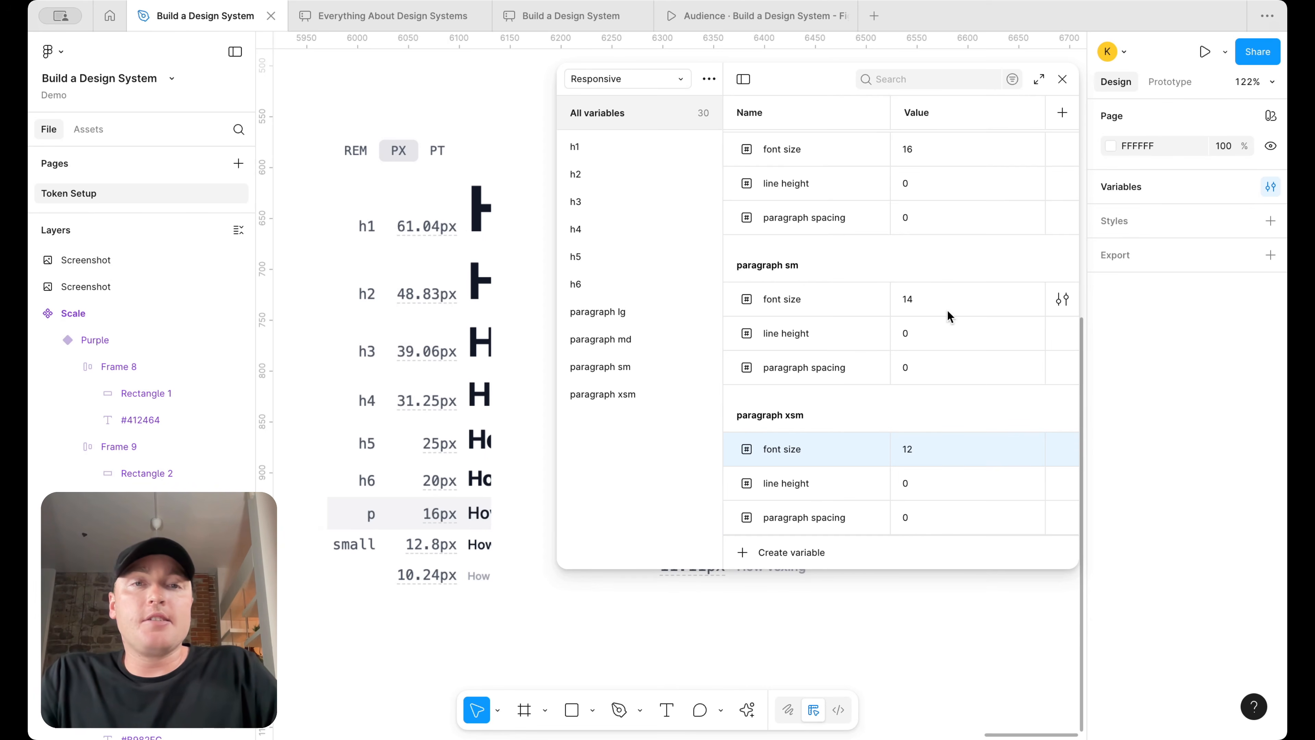
Set the h1 line height to 1.2 times its font size by entering 60*1.2
scroll(947, 311, "up", 15)
scroll(969, 258, "up", 3)
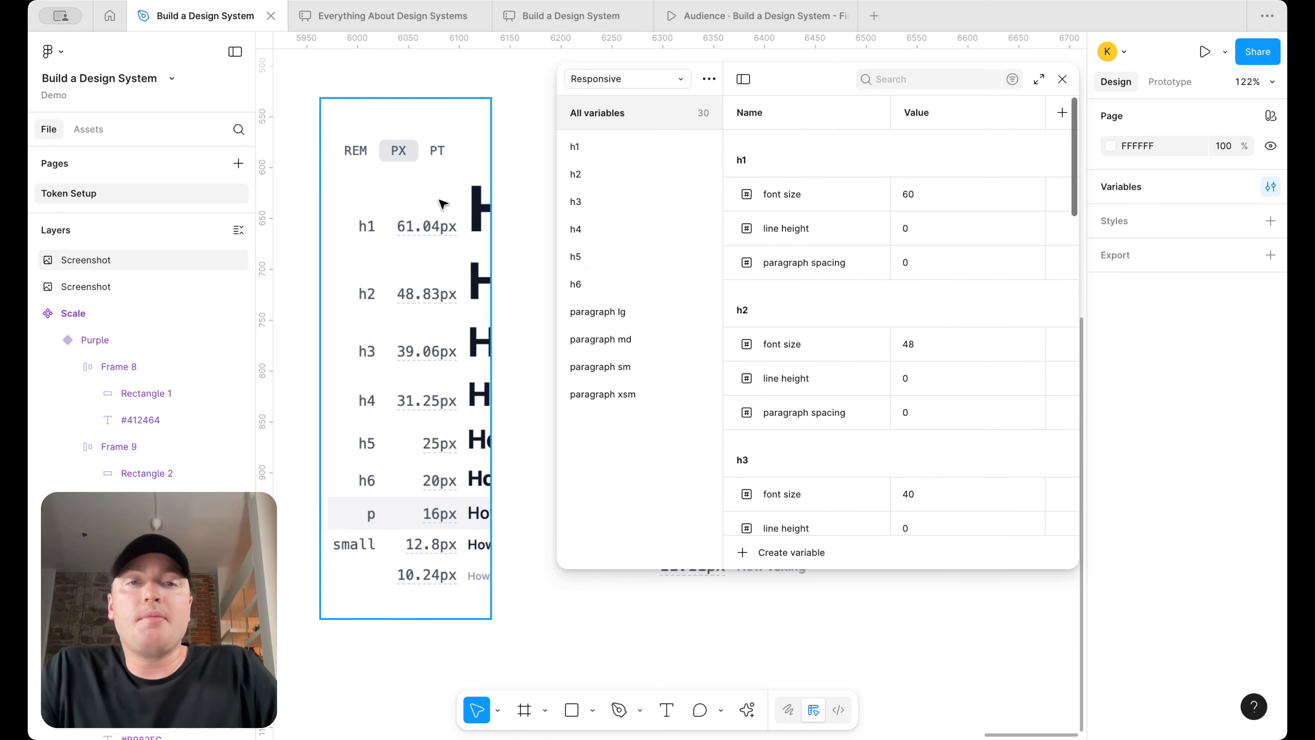
scroll(446, 215, "down", 5)
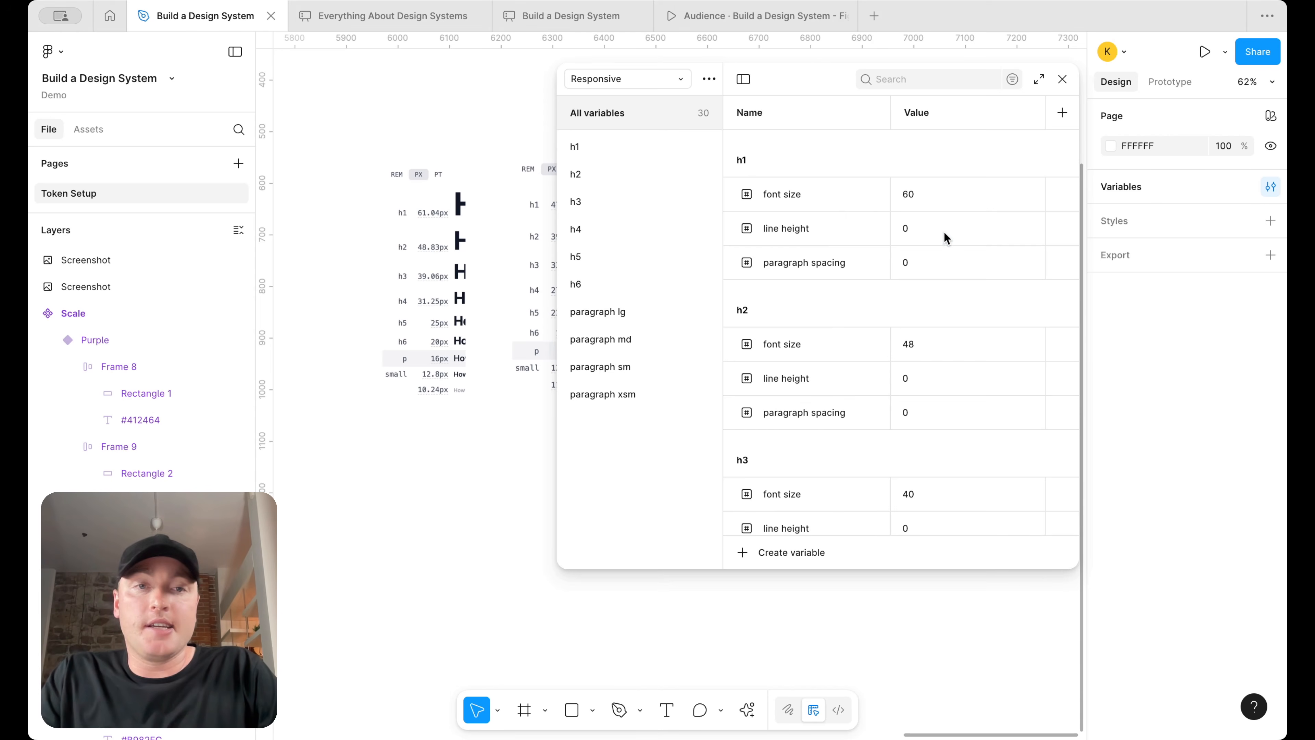
left_click(920, 233)
type("60")
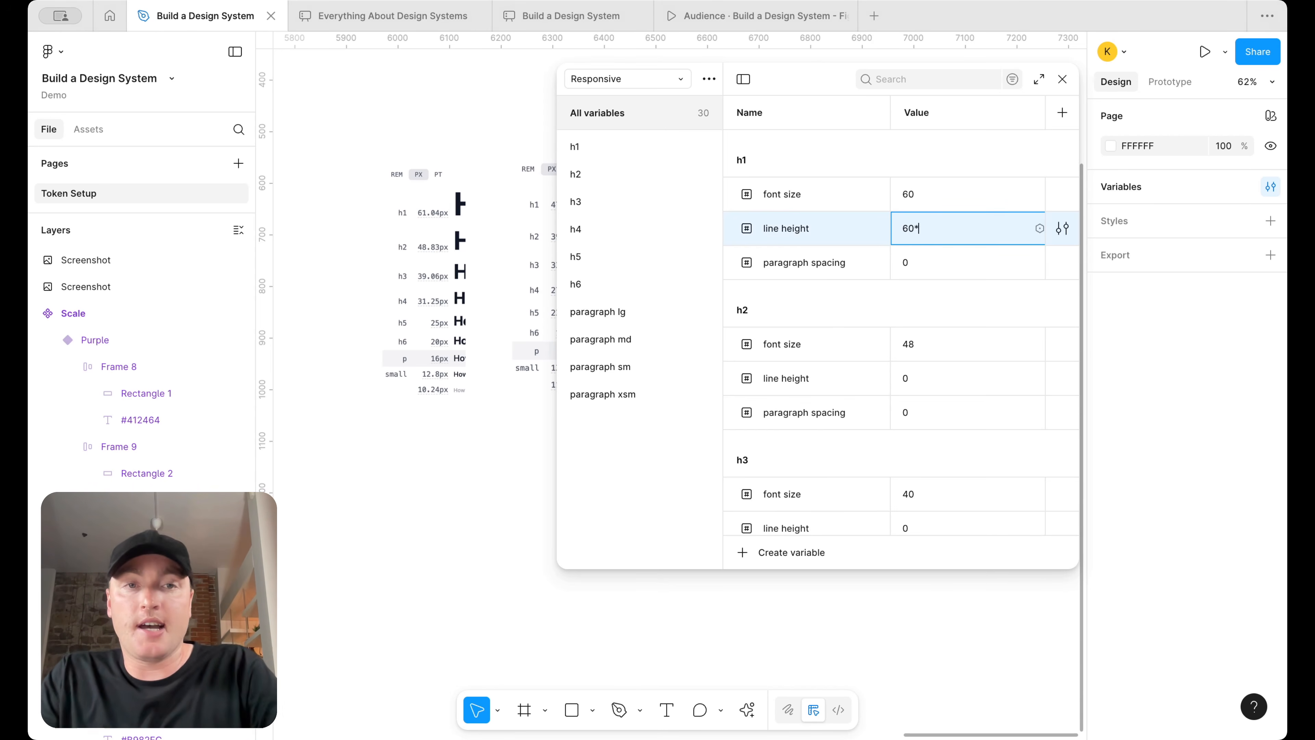
type("*1.2")
key("Return")
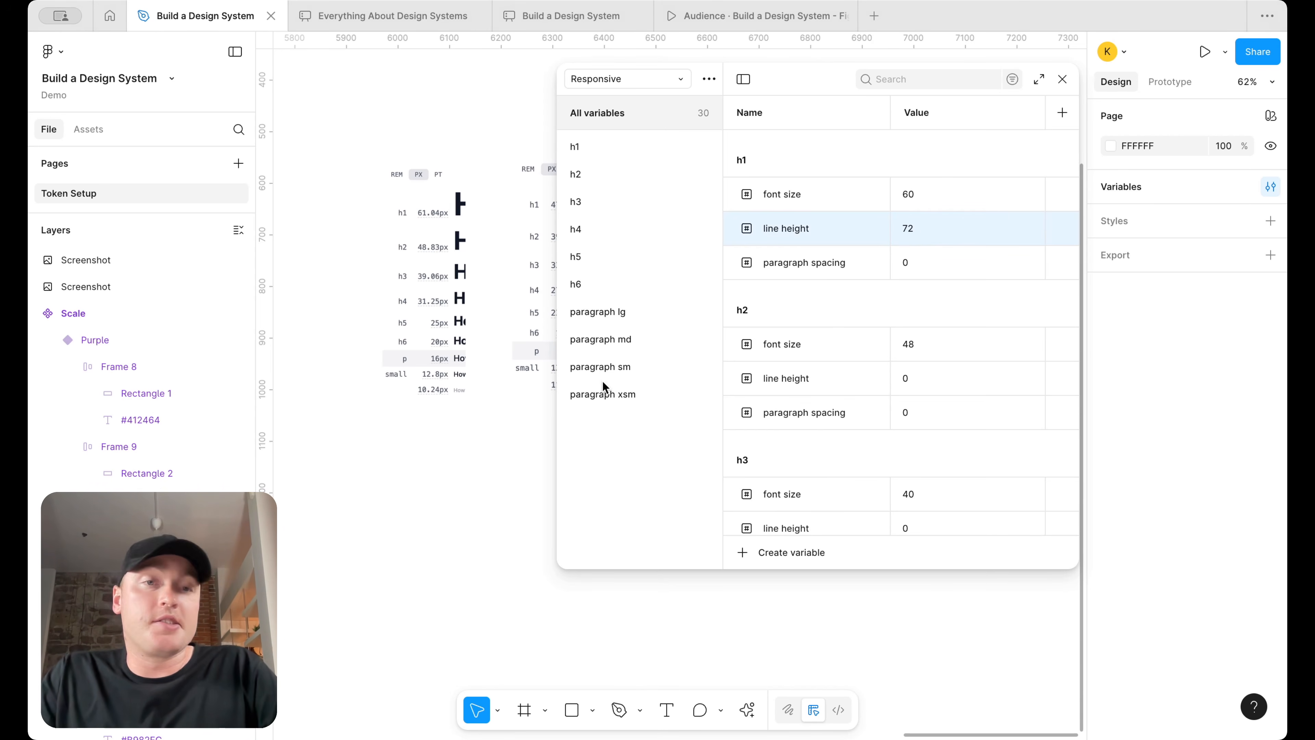
Add a text box about 274 by 121 below the type scale screenshots, containing "hello world"
left_click(667, 709)
left_click_drag(345, 481, 487, 543)
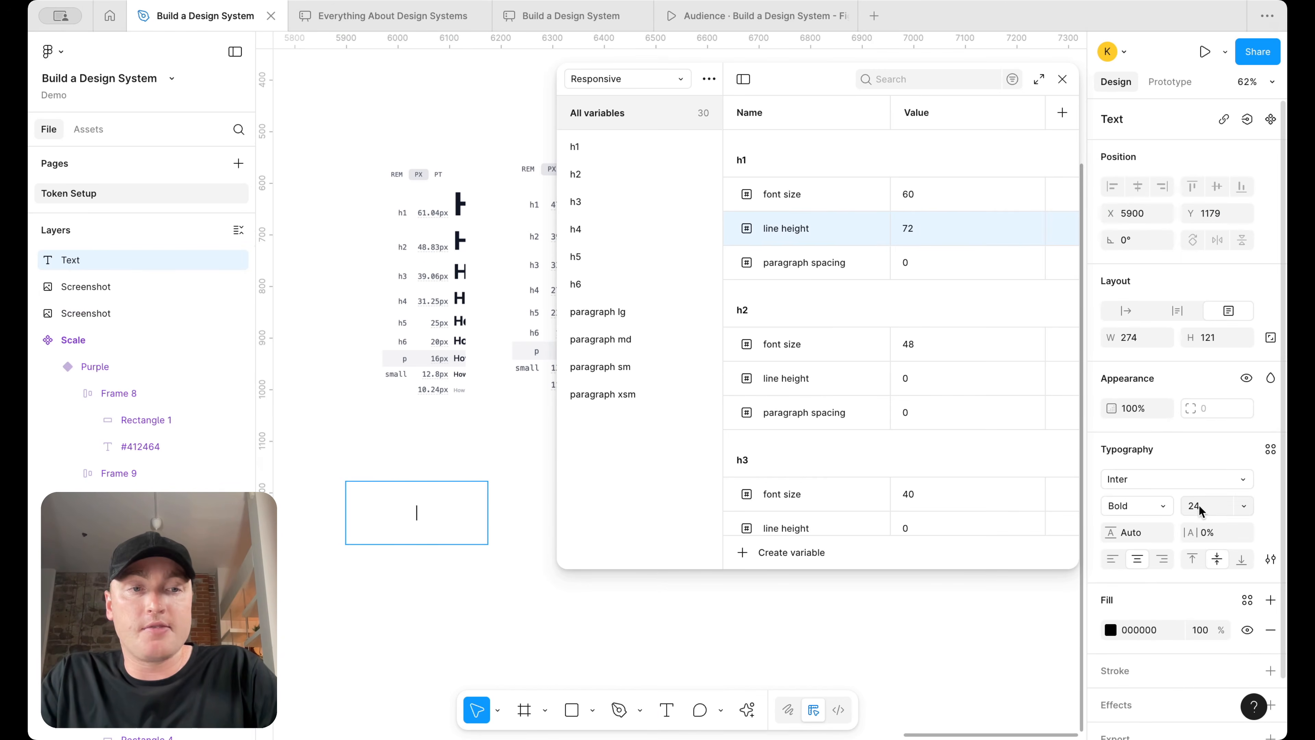
type("hello world")
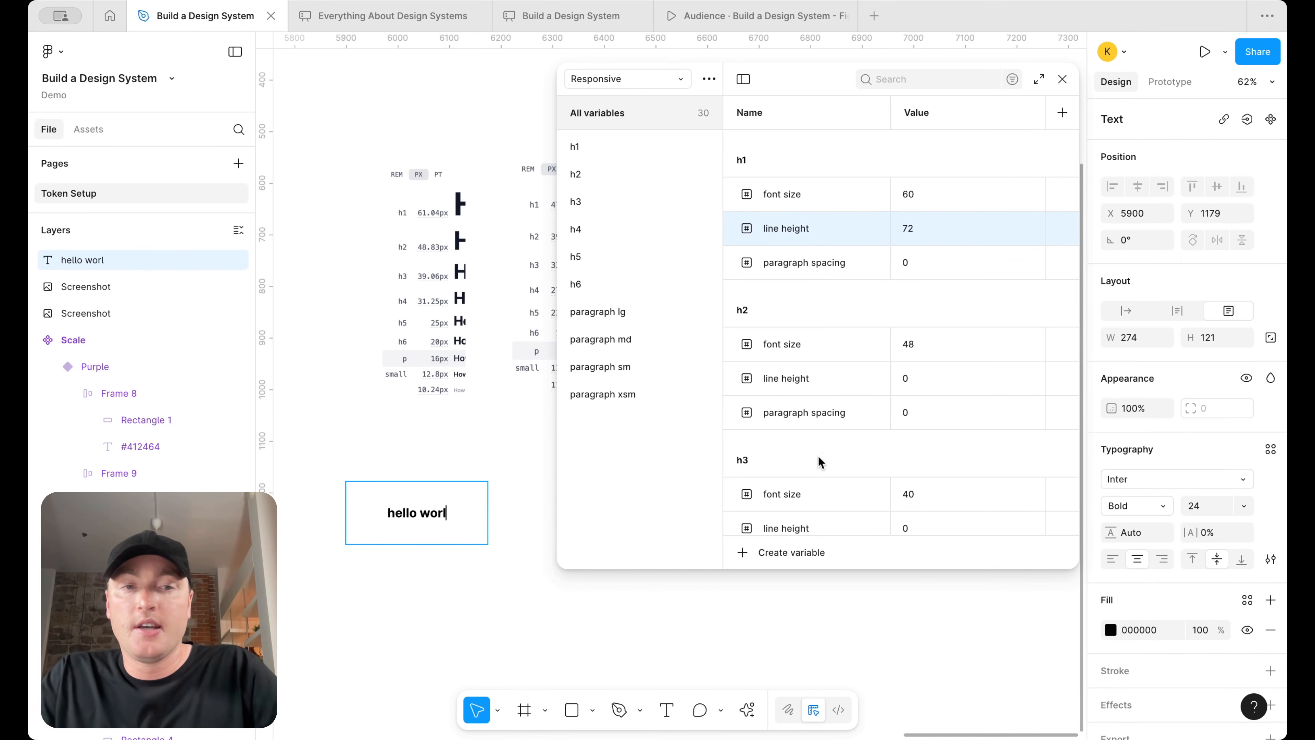
Set the hello world text's font size to 60 and its line height to 72
left_click(1200, 510)
type("60")
key("Return")
key("super+a")
left_click(1207, 508)
type("60")
key("Return")
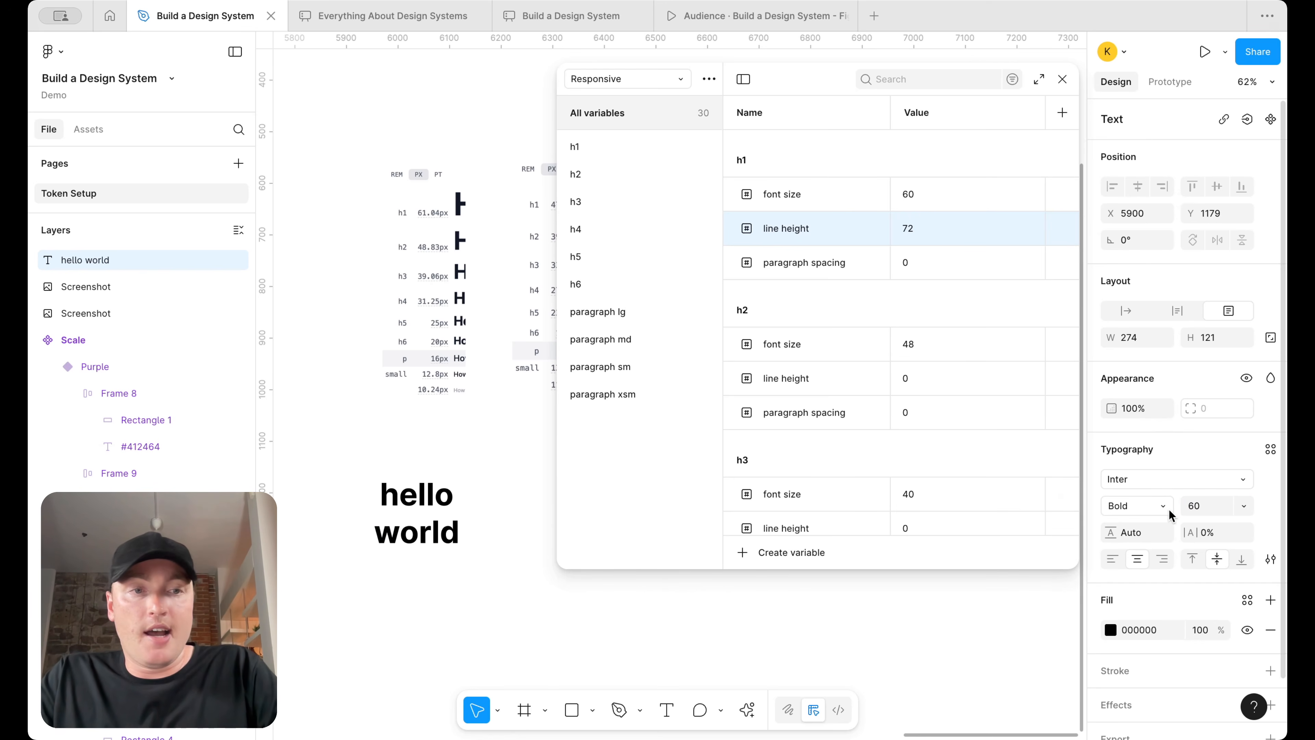
type("72")
key("Return")
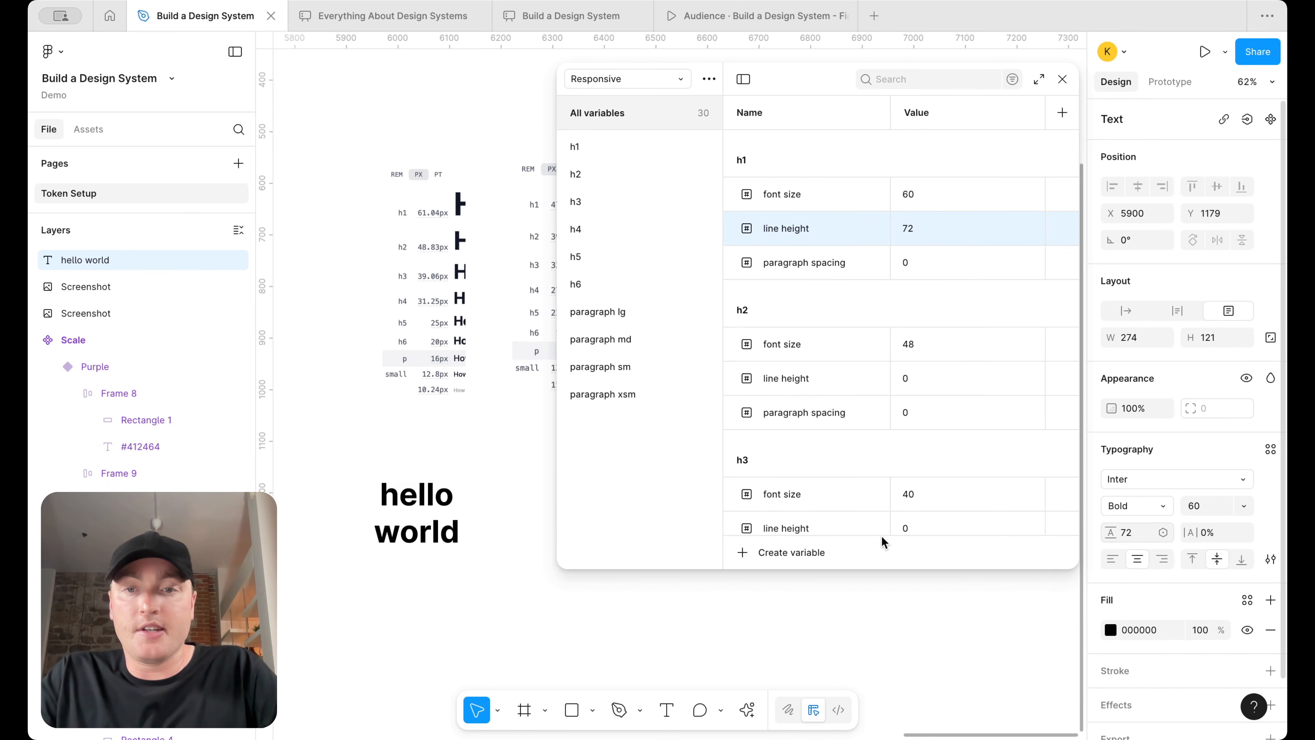
Re-enter the h1 line height variable as 60*1.2
scroll(384, 580, "up", 5)
scroll(426, 519, "down", 3)
scroll(426, 519, "right", 4)
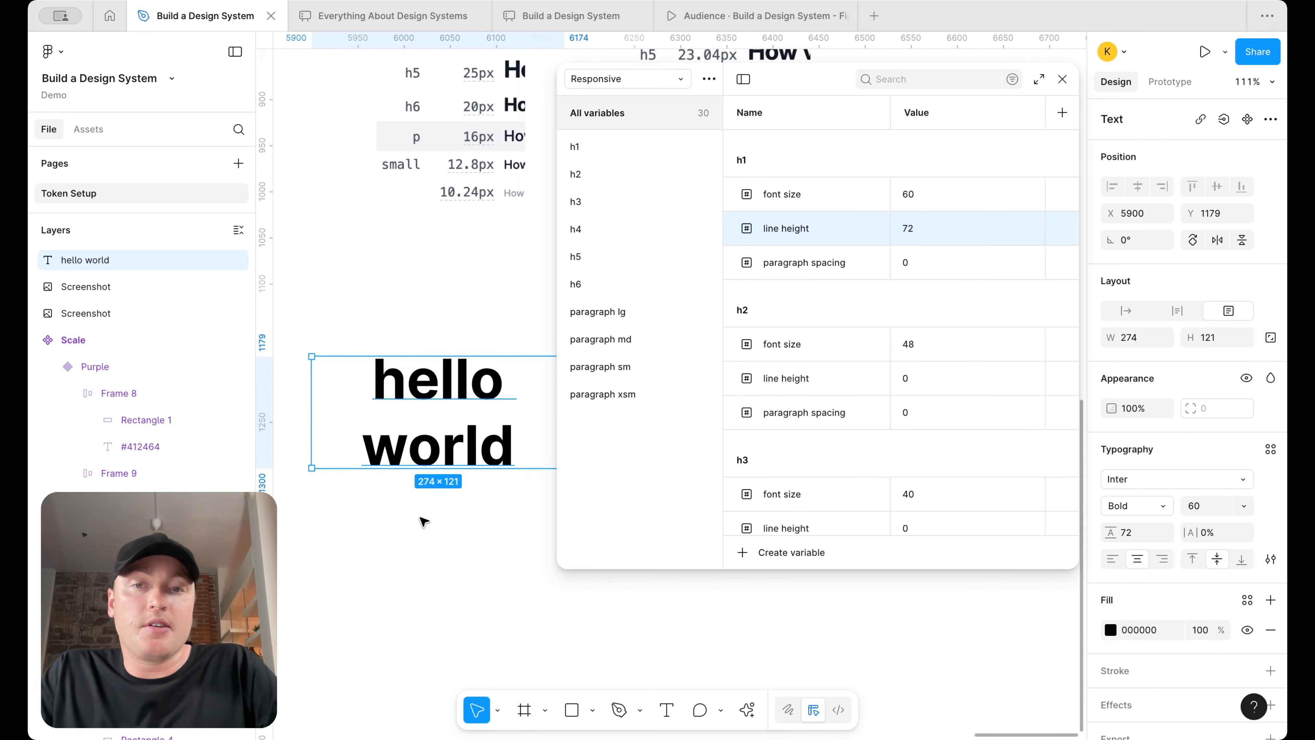
scroll(390, 468, "up", 2)
scroll(390, 469, "left", 3)
double_click(912, 229)
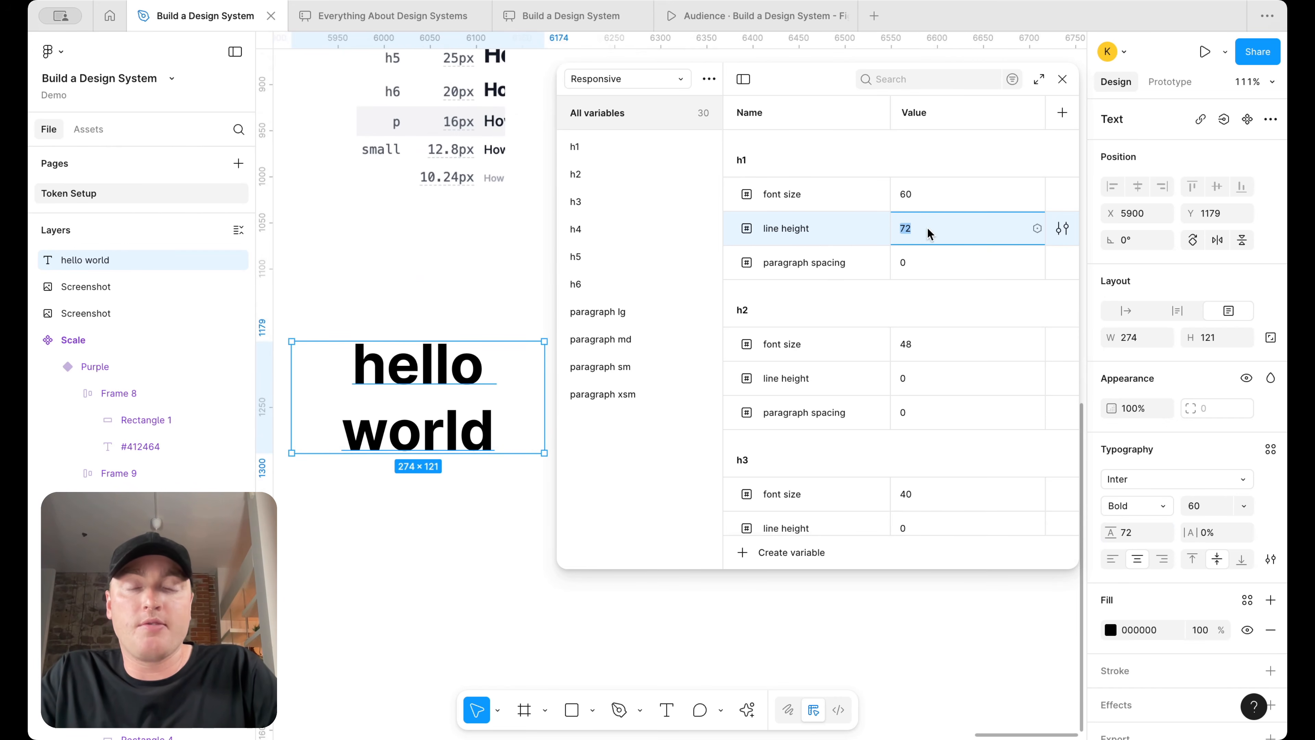
type("60*1.")
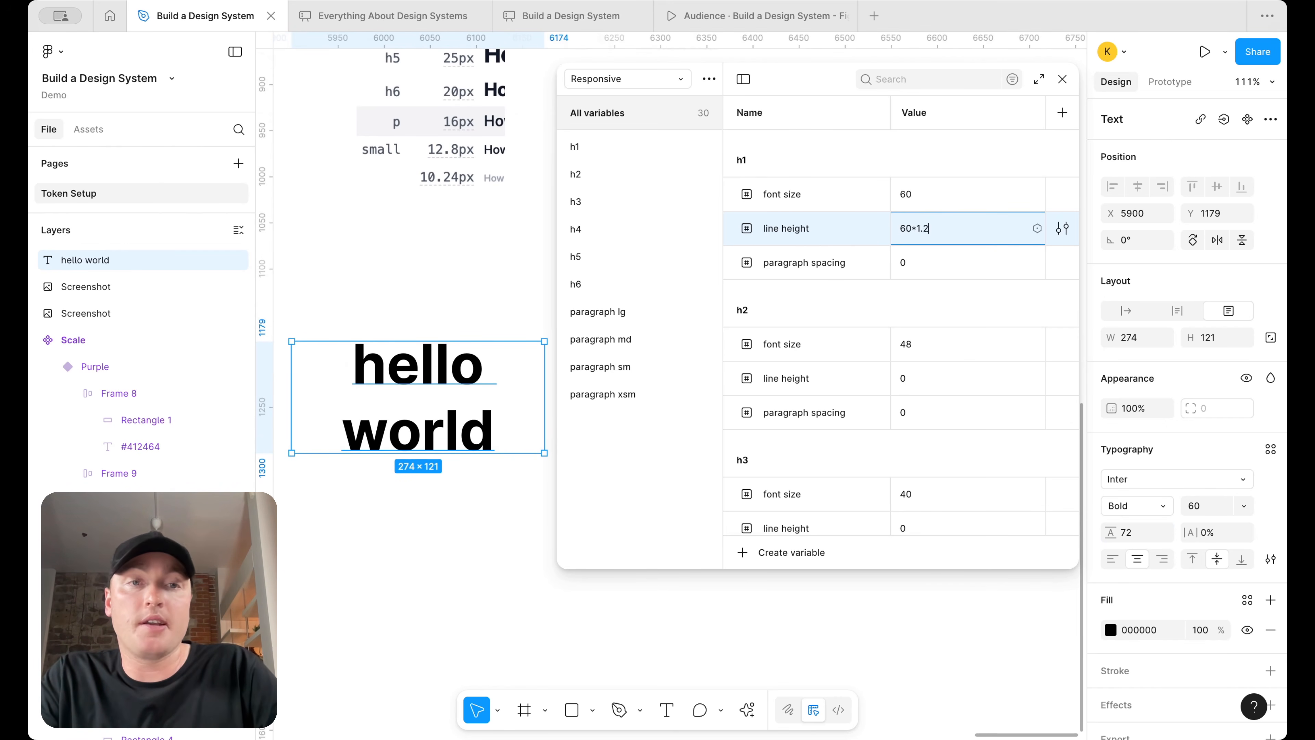
key("Return")
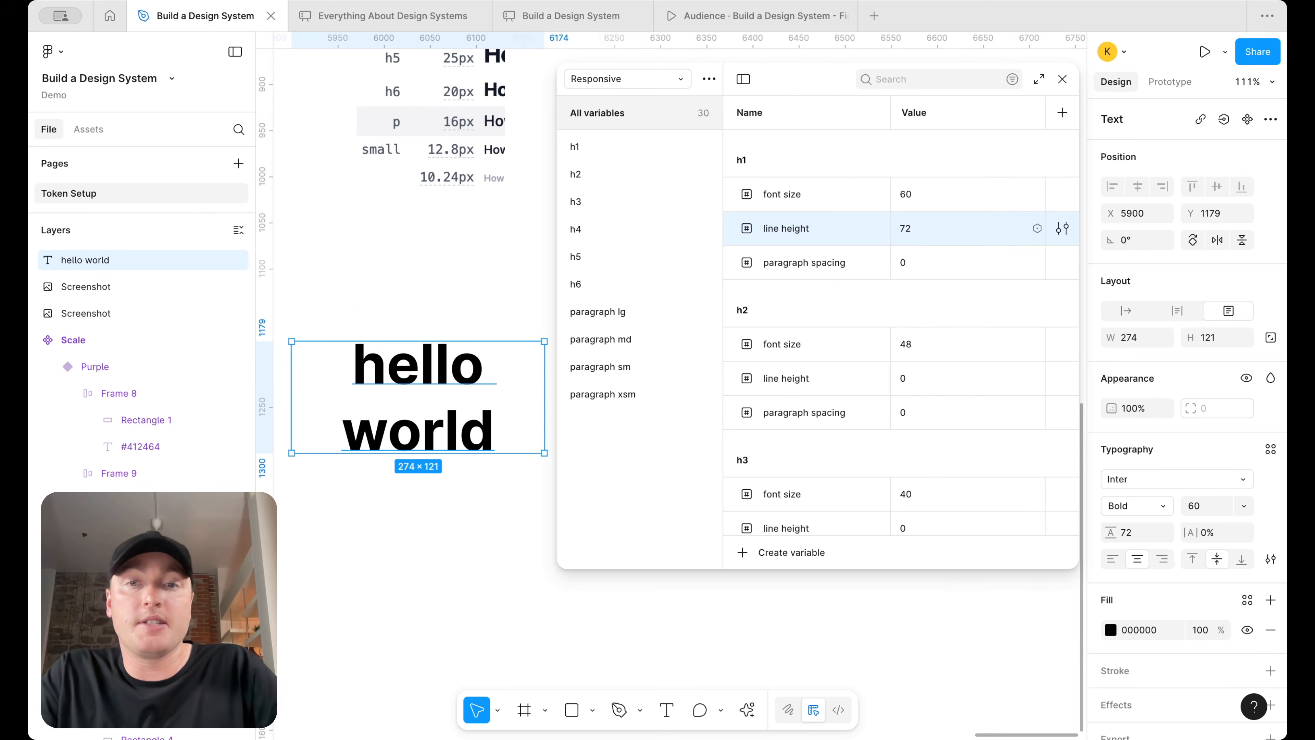
Try an h1 line height of 0.8 times the font size by entering 60*0.8
double_click(925, 229)
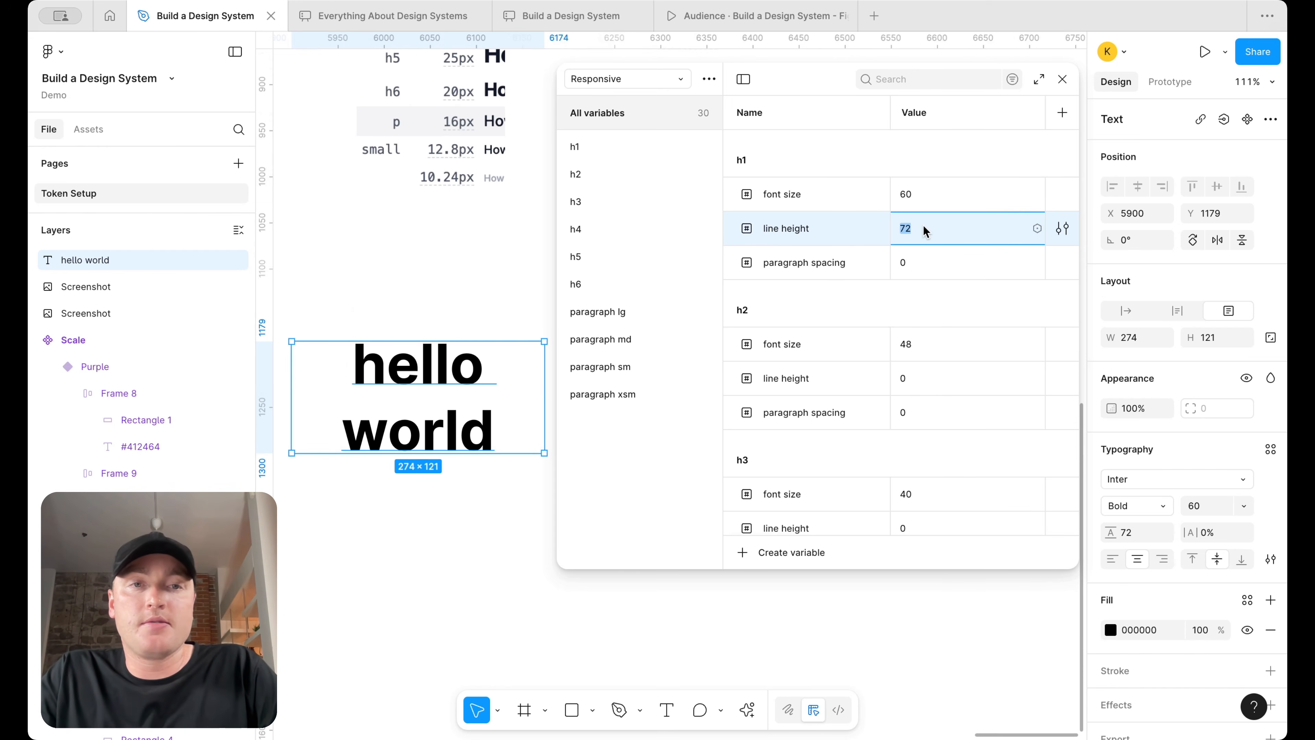
scroll(439, 404, "down", 5)
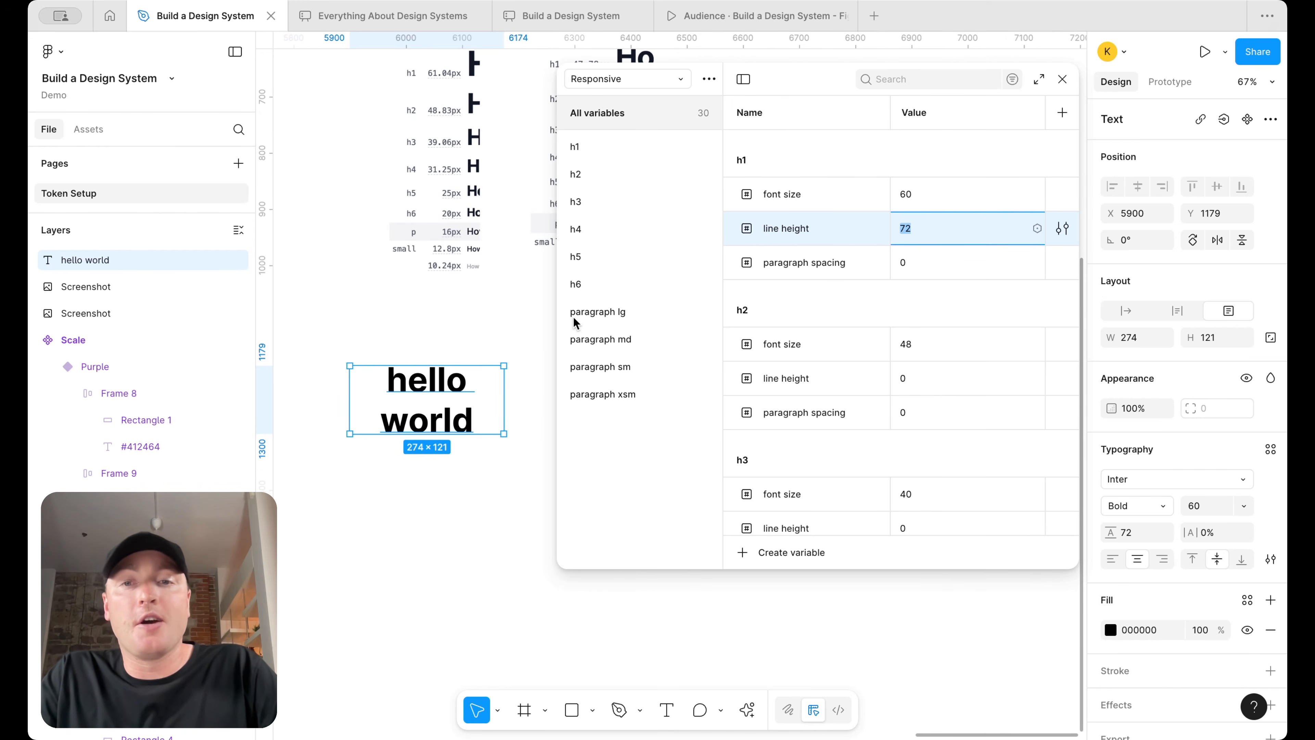
type("60*")
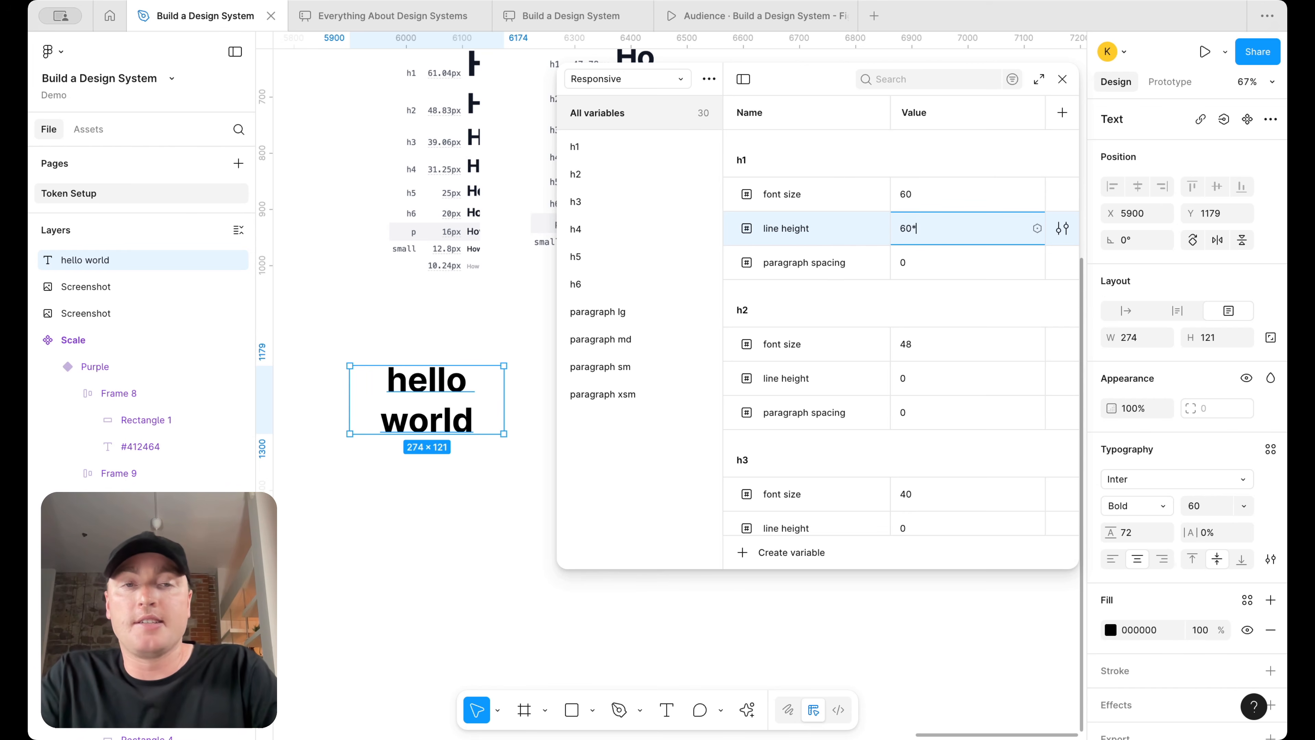
type("0.8")
key("Return")
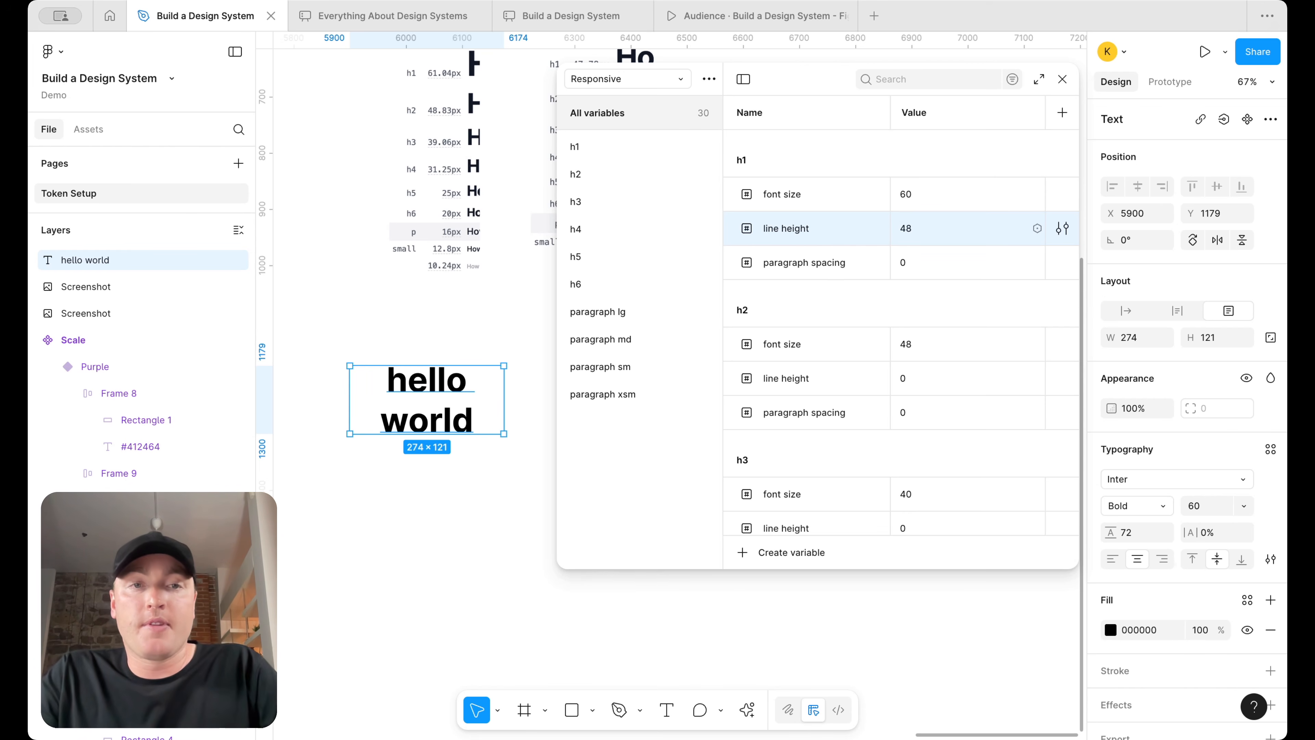
Try a line height of 48 on the hello world text and undo the reduced line heights of the text and h1
left_click(1142, 534)
type("48")
key("Return")
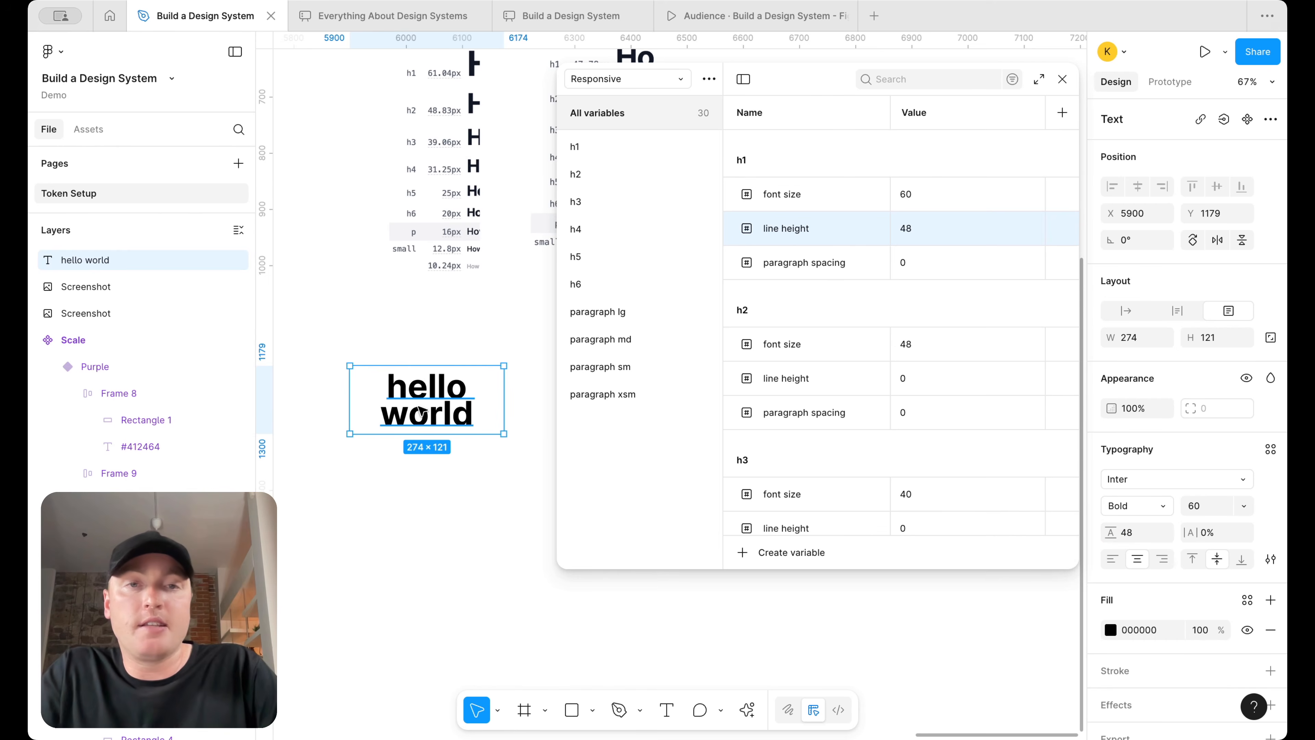
scroll(421, 412, "up", 3)
scroll(421, 413, "down", 3)
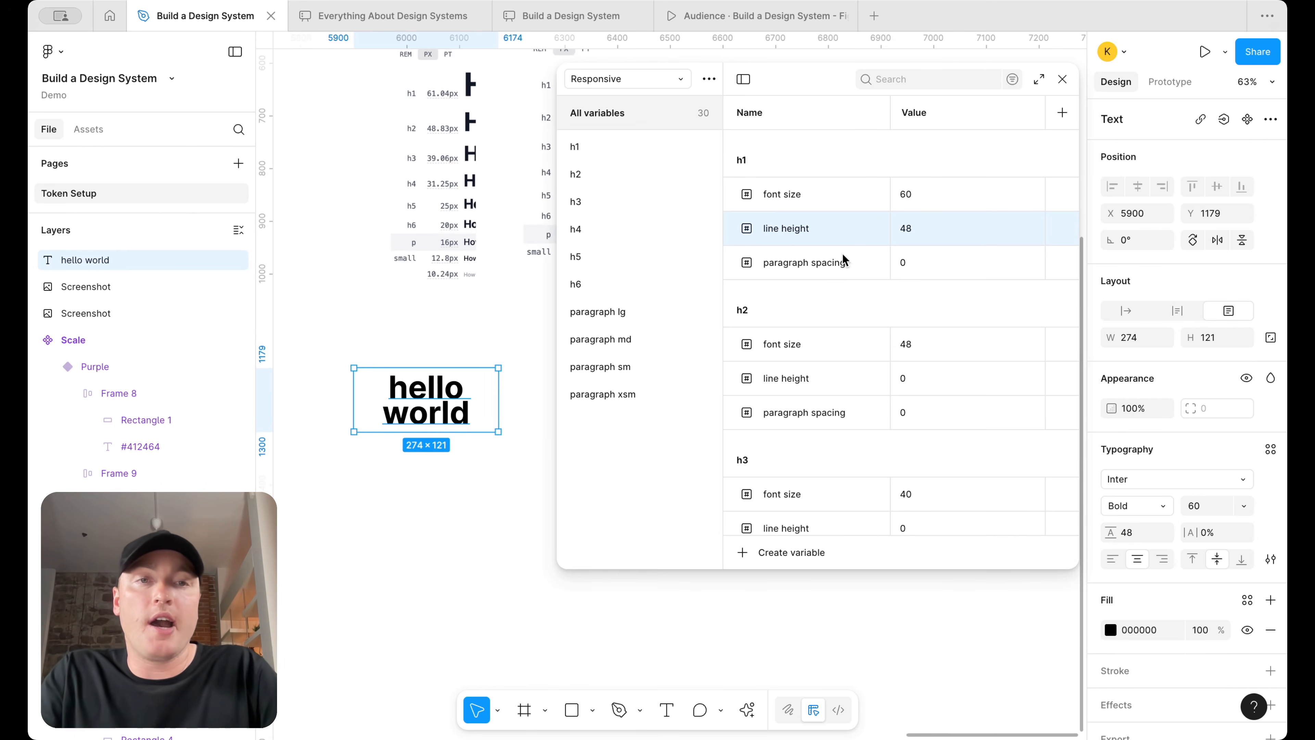
key("super+z")
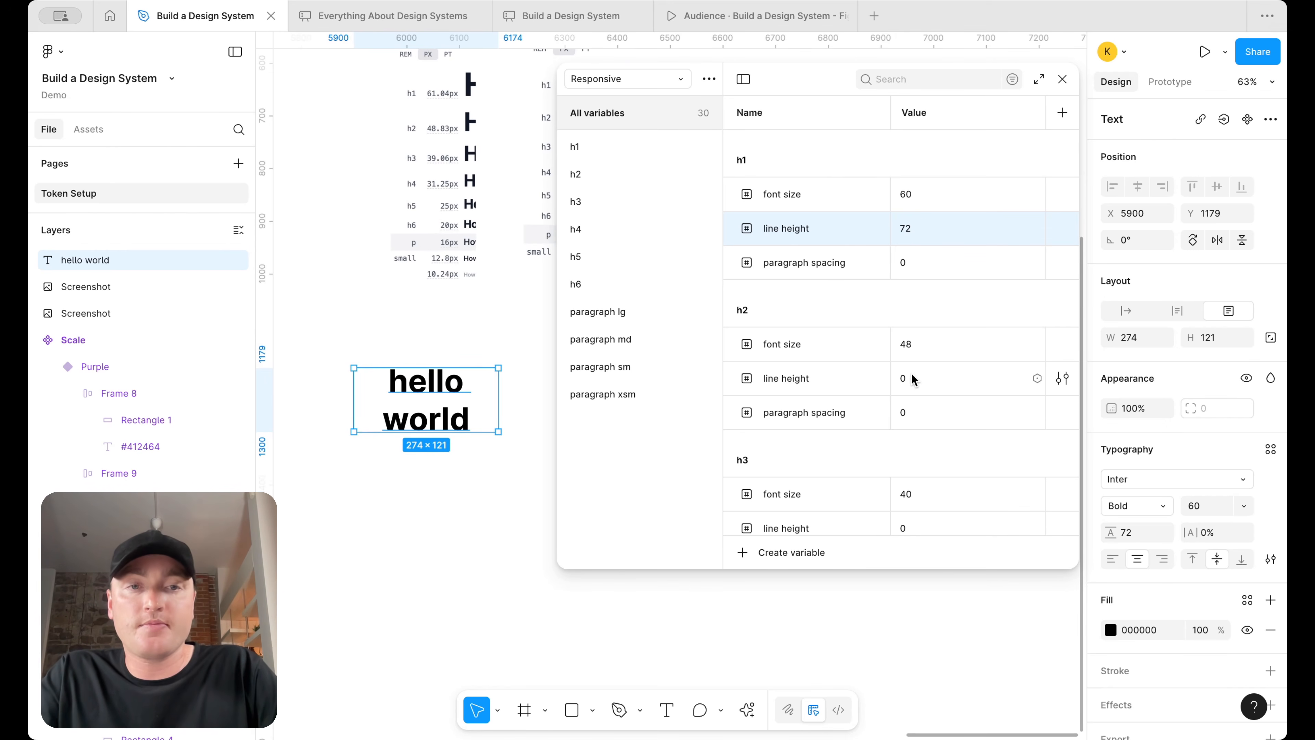
Set the h2 line height to 1.2 times its font size, rounded to 56
double_click(903, 381)
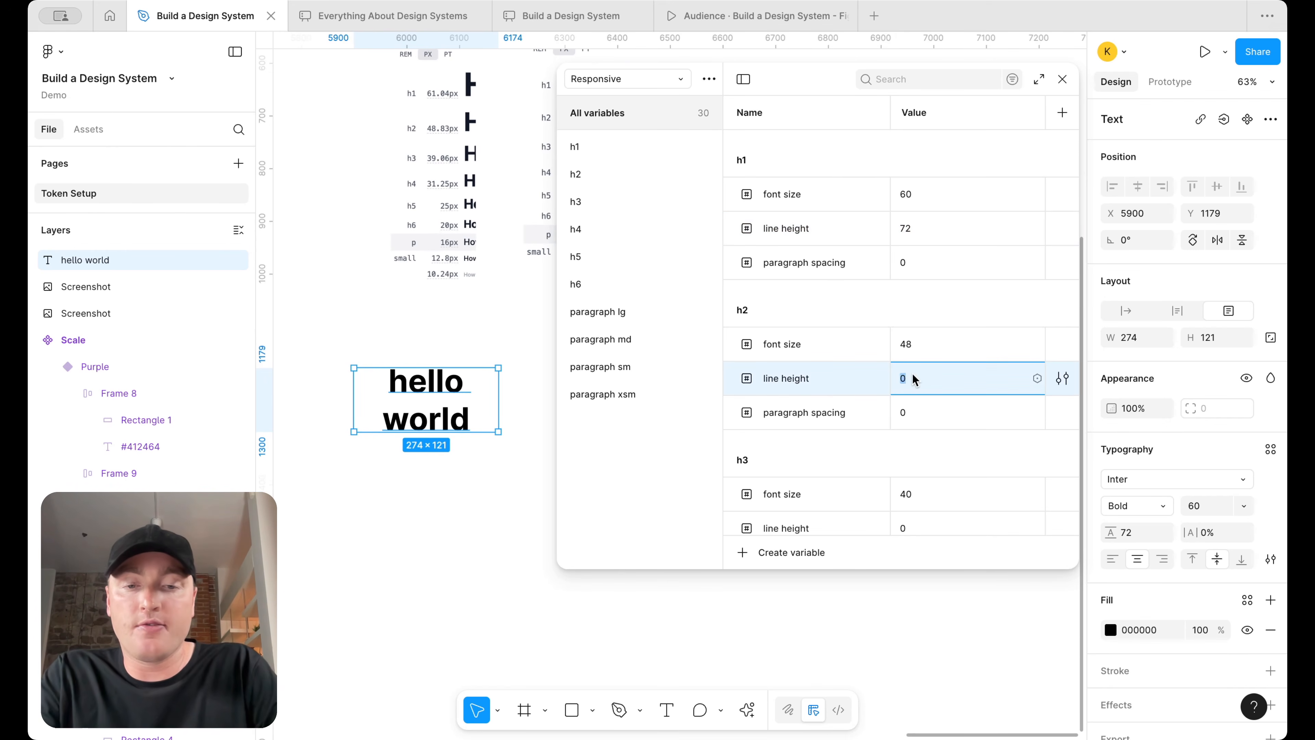
key("Return")
scroll(927, 441, "down", 1)
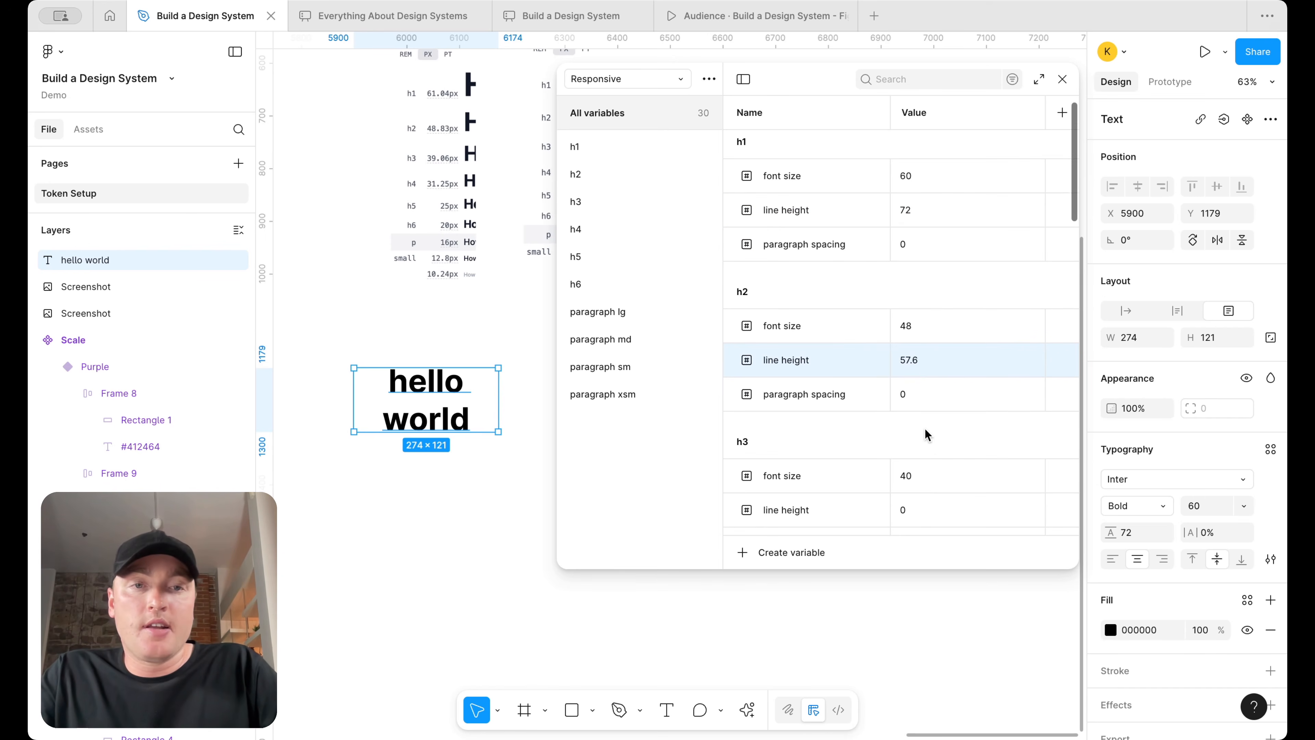
double_click(919, 362)
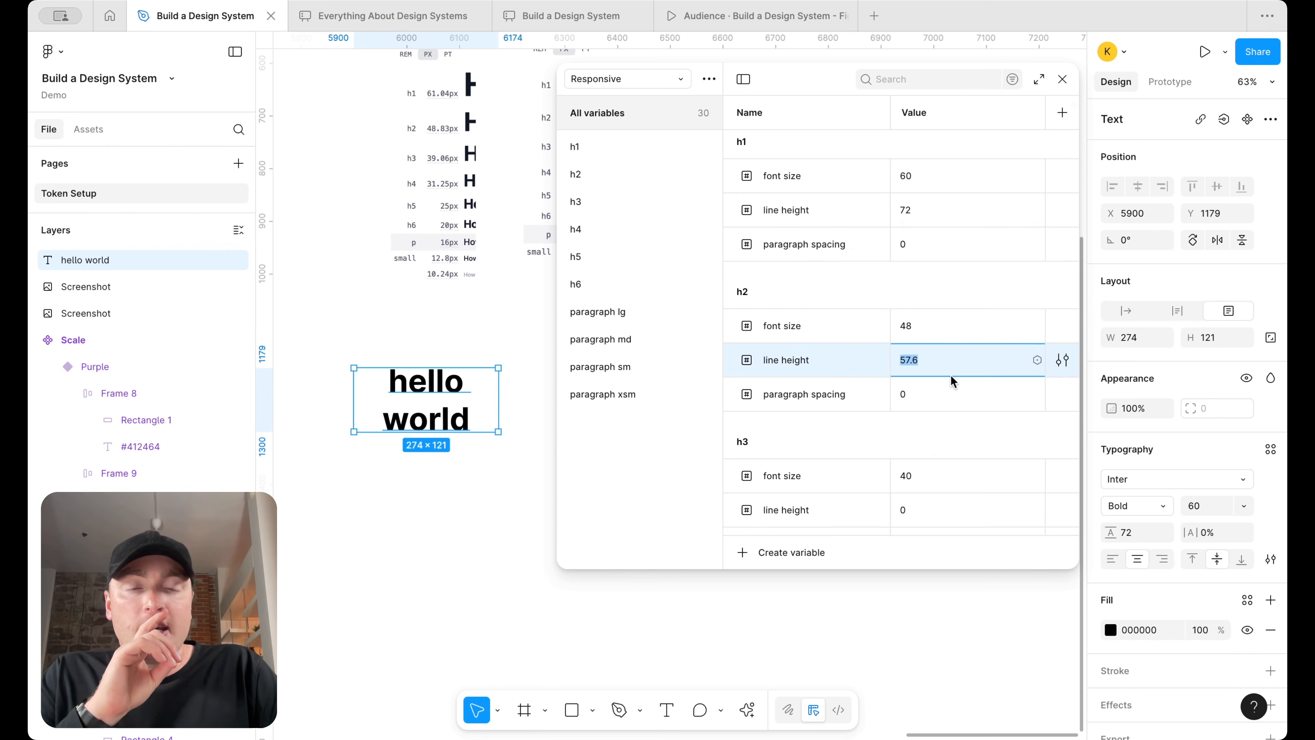
type("56")
key("Return")
Set the h3 line height to 1.2 times its font size by entering 40*1.2
scroll(954, 421, "down", 3)
double_click(913, 387)
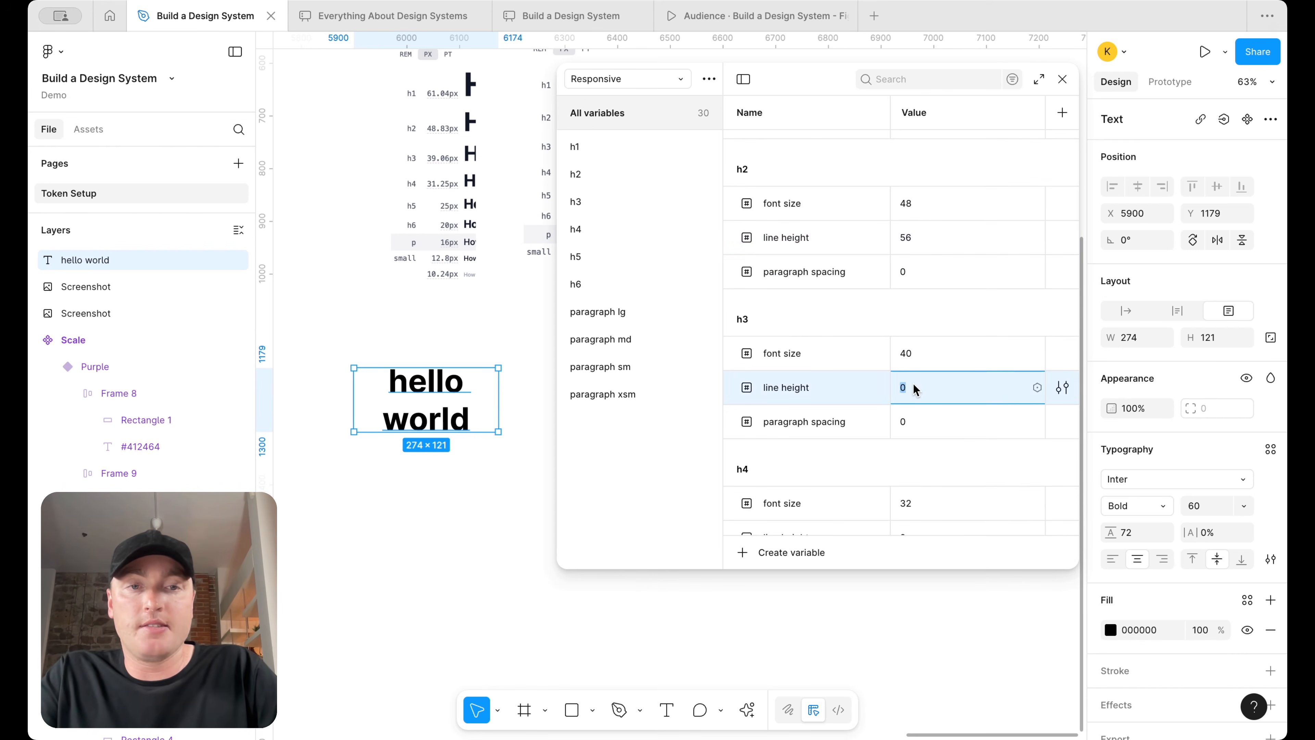
type("40*1.2")
key("Return")
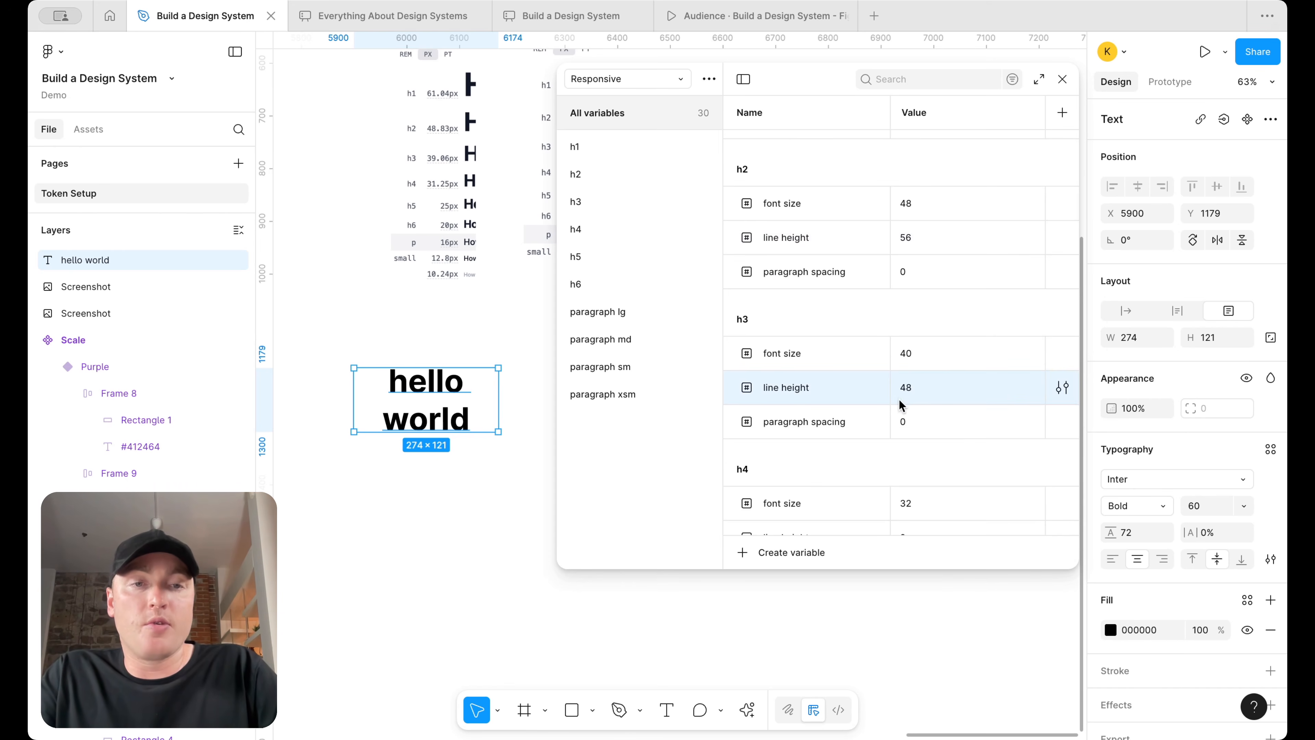
Calculate the h4 line height as 32*1.2 and round it to 40
scroll(926, 461, "down", 2)
double_click(926, 459)
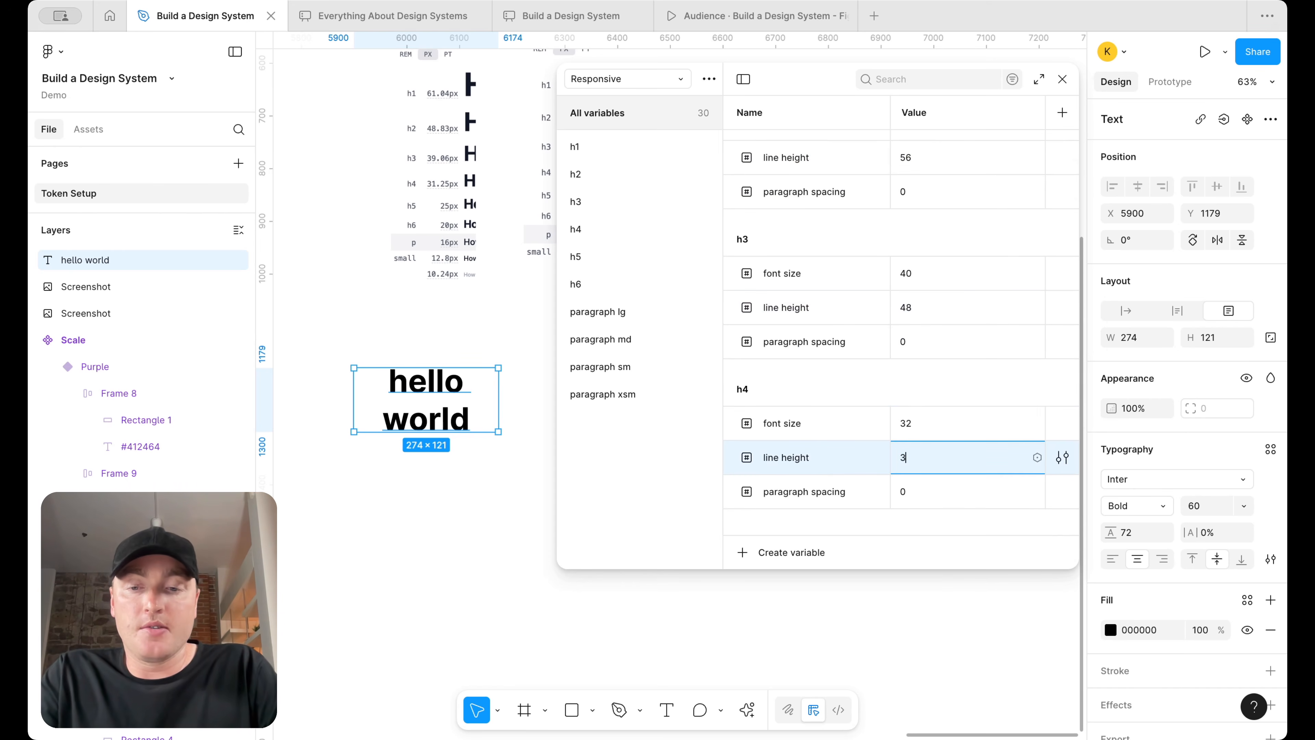
type("32*1.2")
key("Return")
scroll(933, 455, "down", 2)
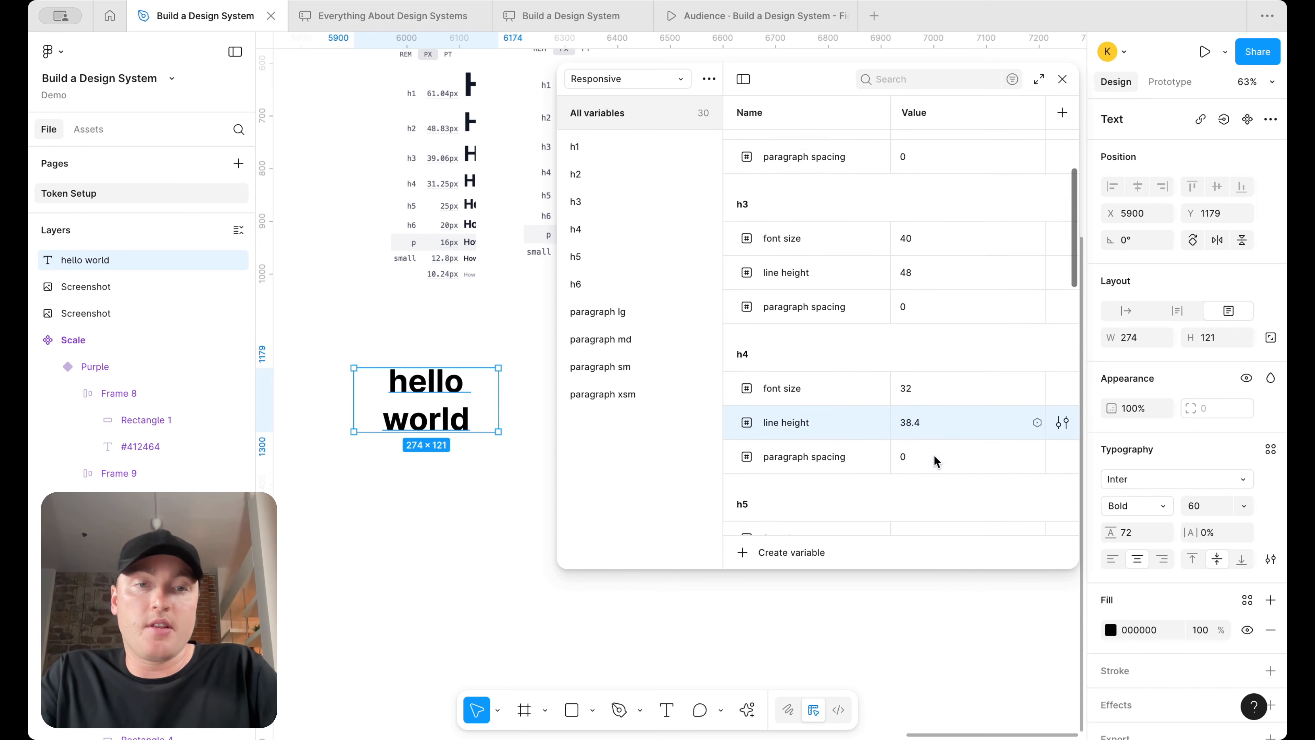
double_click(921, 399)
type("40")
key("Return")
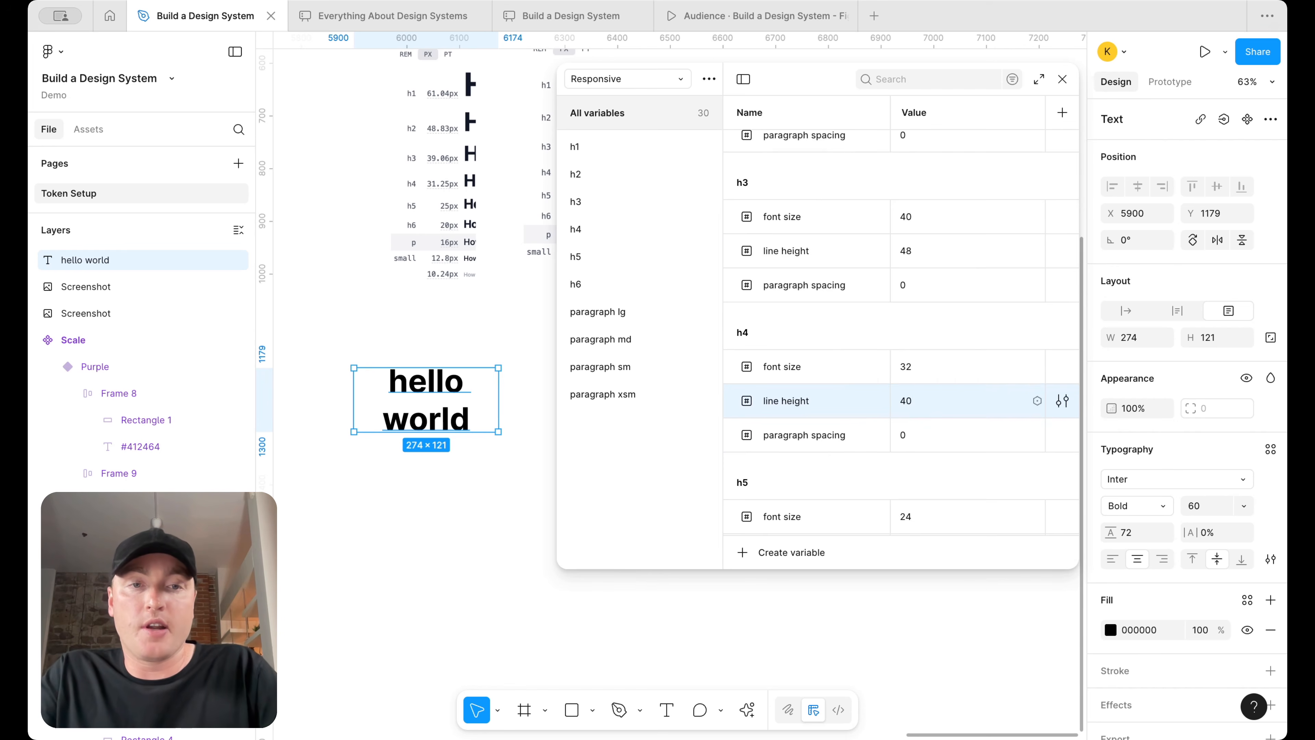
Calculate the h5 line height as 24*1.2 and round it to 28
scroll(919, 440, "down", 2)
double_click(915, 405)
type("24")
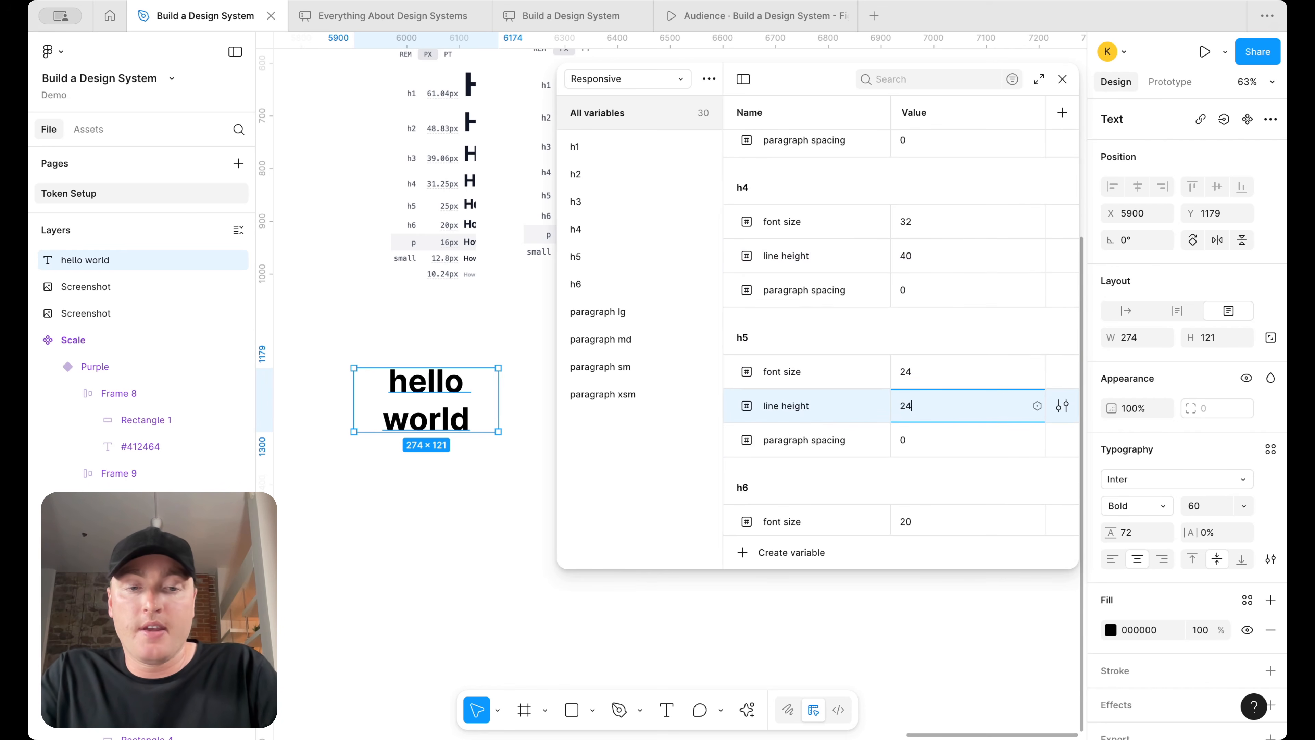
type("*1.2")
key("Return")
double_click(922, 414)
type("28")
key("Return")
Set the h6 line height to 1.2 times its font size by entering 20*1.2
scroll(919, 412, "down", 1)
scroll(919, 413, "down", 1)
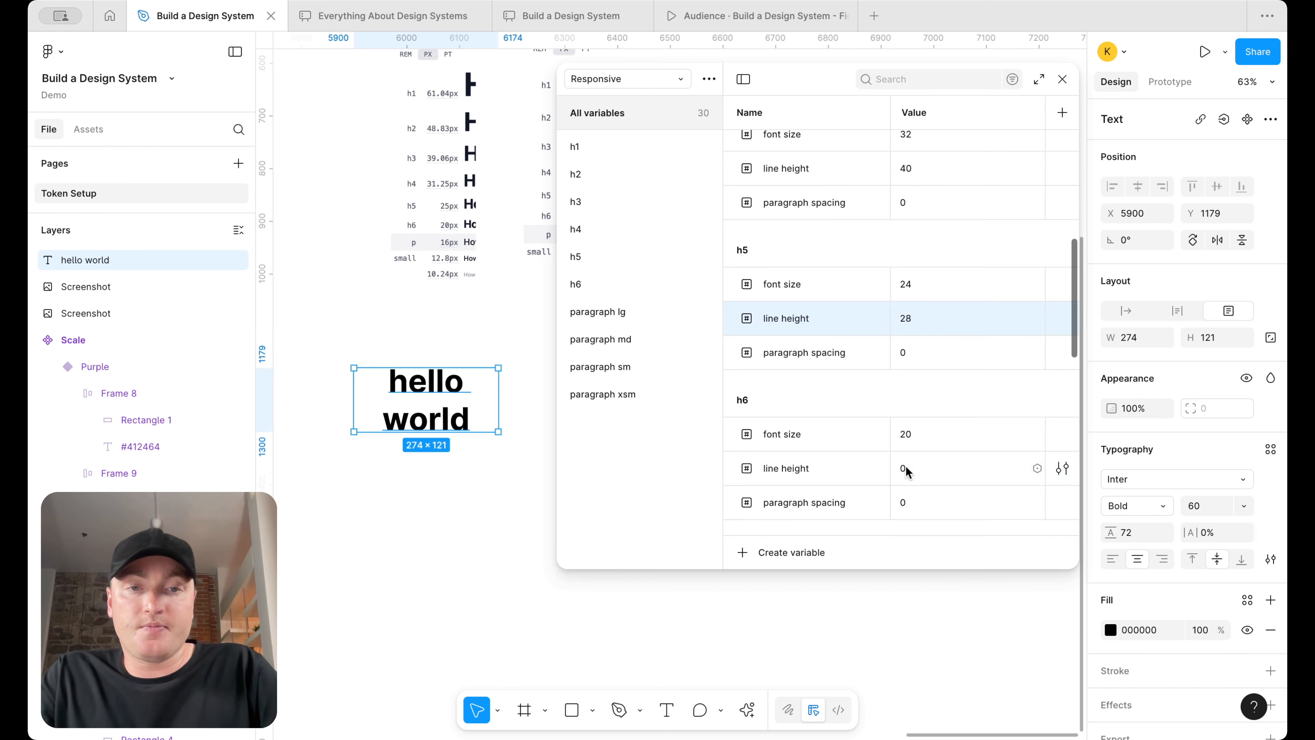
double_click(916, 468)
type("2")
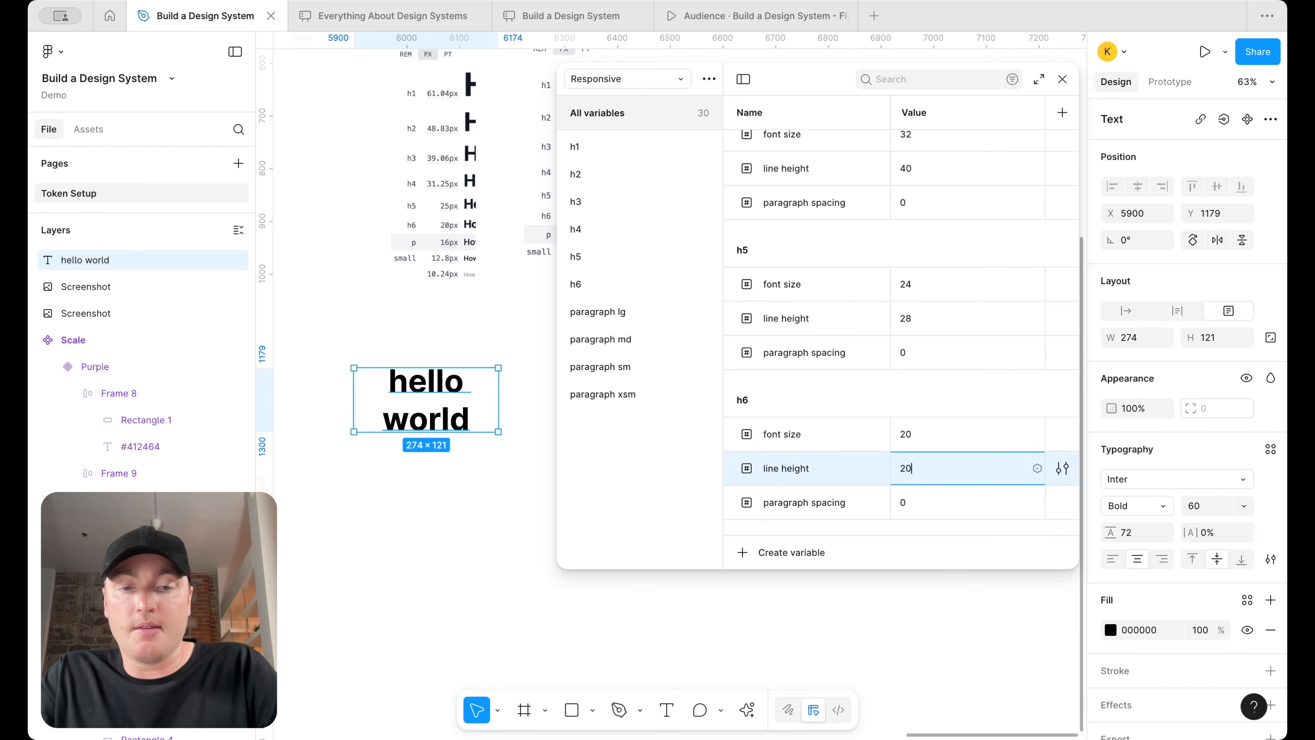
type("0*1.2")
key("Return")
Set the line height variable in the paragraph lg group to 24
scroll(917, 442, "down", 2)
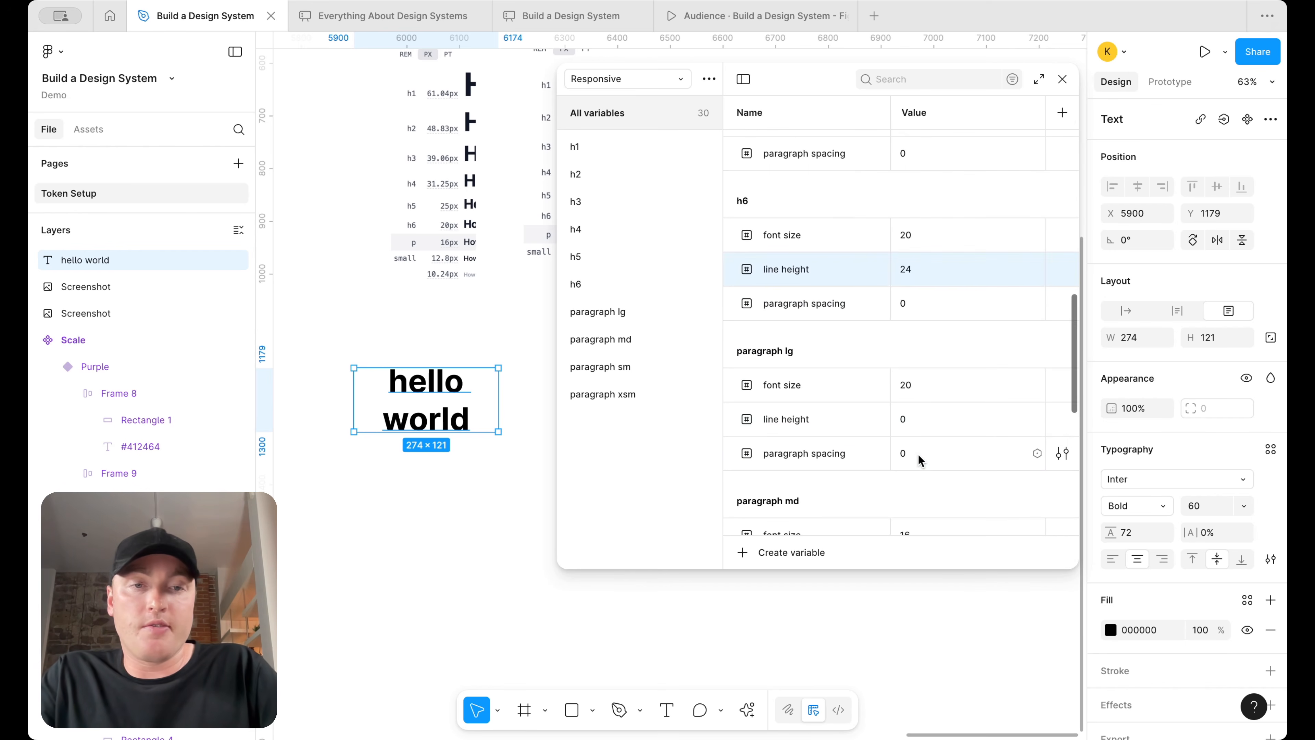
double_click(911, 418)
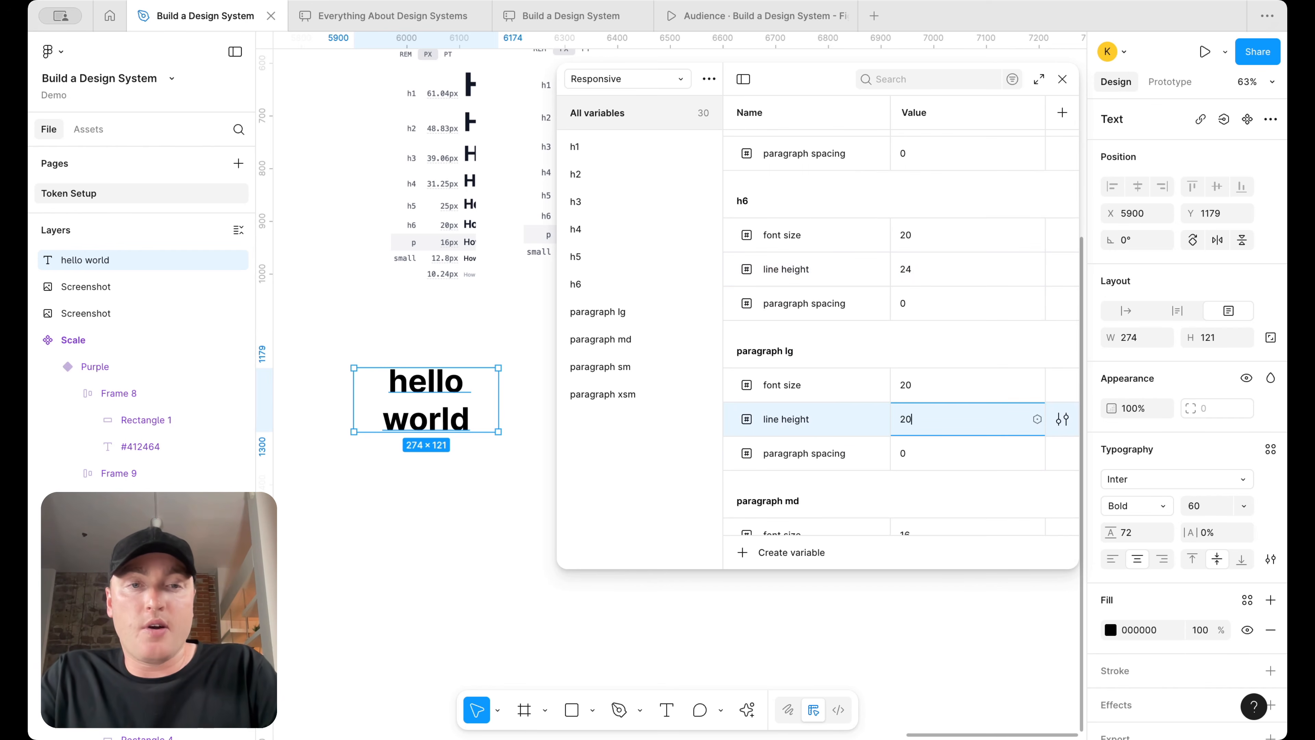
type("24")
key("Return")
Calculate the paragraph md line height as 16*1.2 and round it to 20
scroll(913, 424, "down", 3)
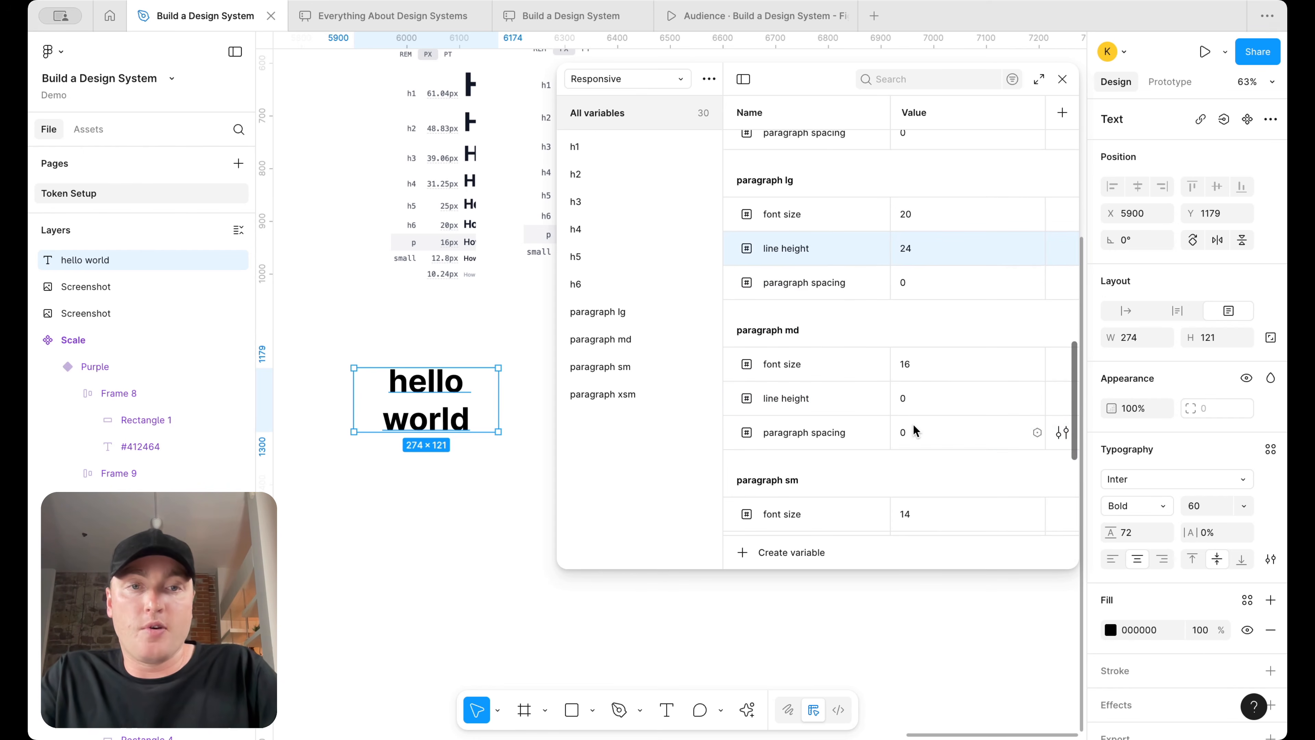
double_click(903, 392)
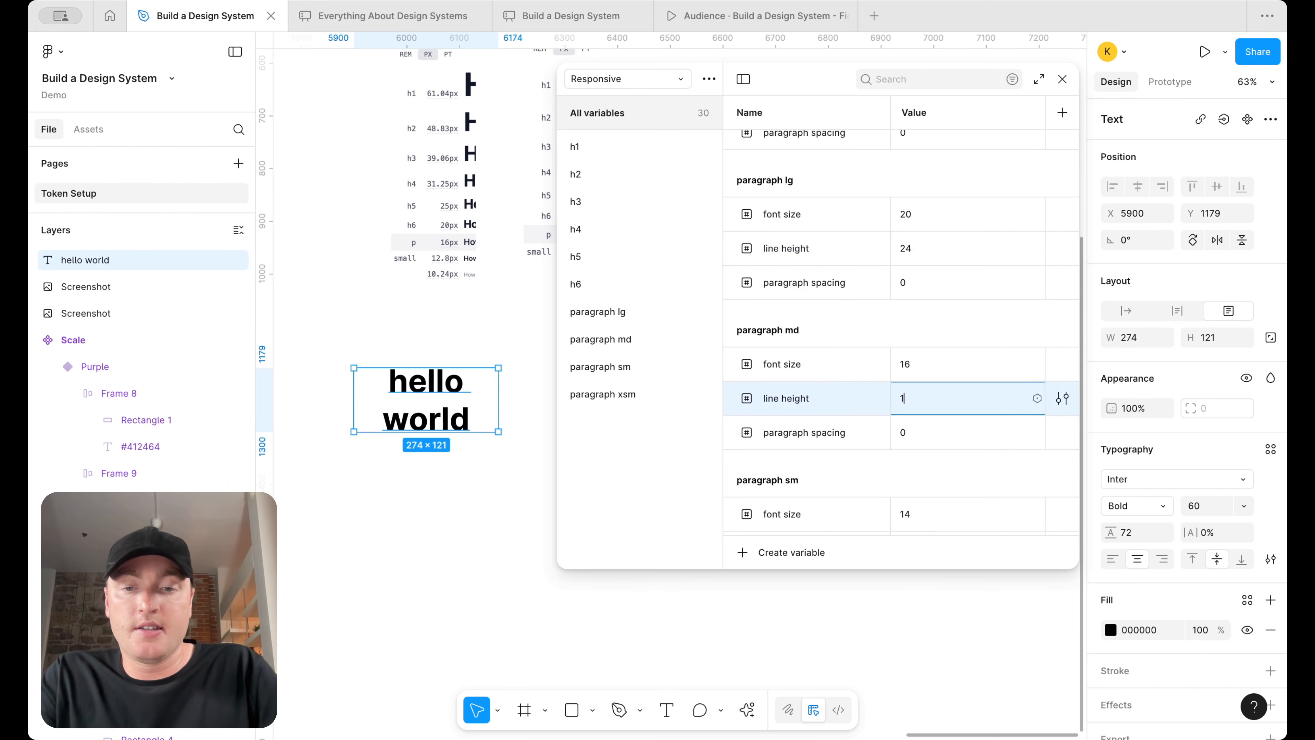
type("16*1.2")
key("Return")
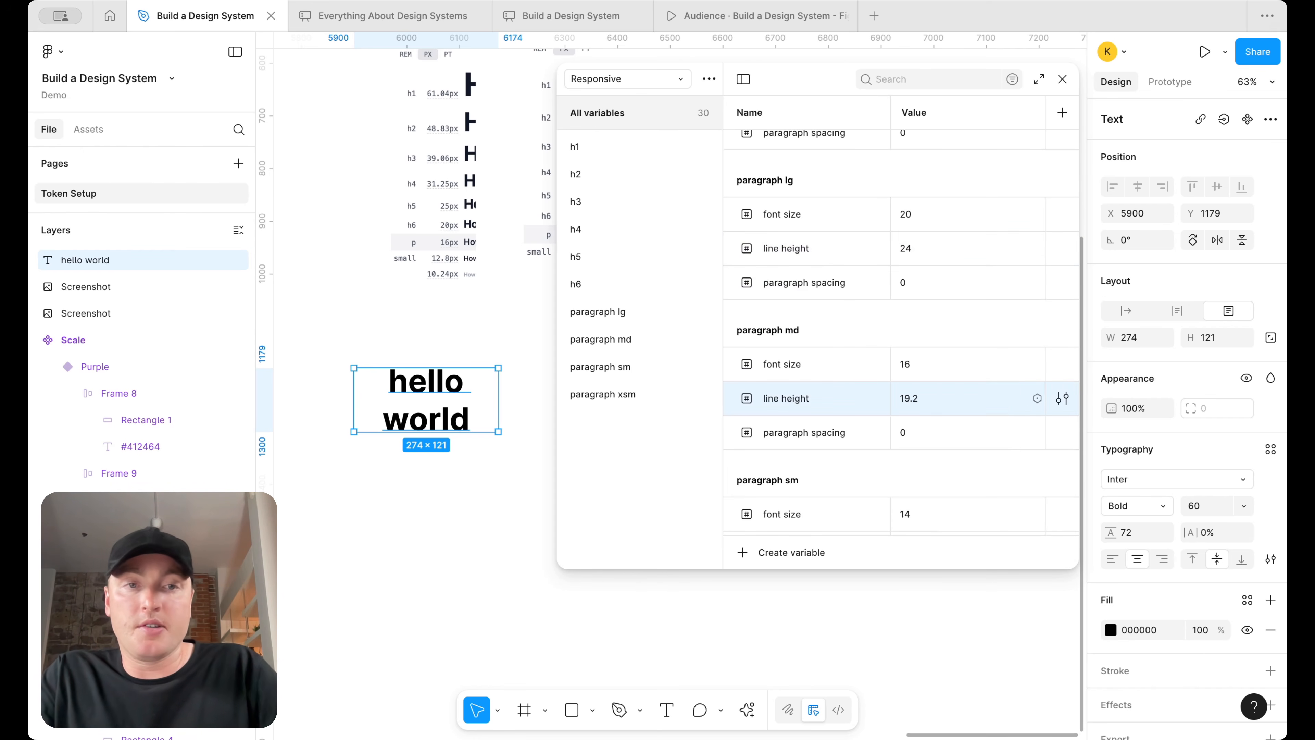
double_click(918, 399)
type("20")
key("Return")
Calculate the paragraph sm line height as 14*1.2 and round it to 16
scroll(954, 441, "down", 3)
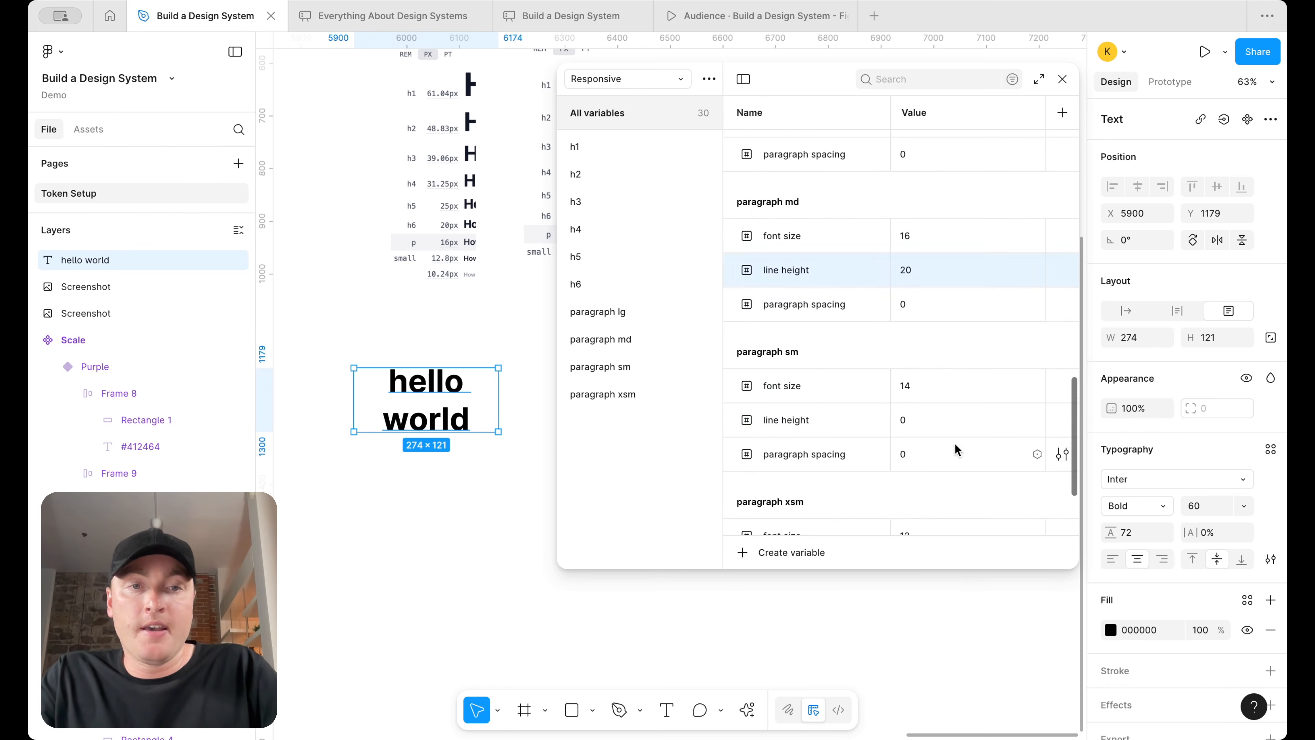
double_click(927, 415)
type("14*1.2")
key("Return")
double_click(931, 420)
type("16")
key("Return")
Calculate the paragraph xsm line height as 12*1.2 and round it to 16
scroll(921, 485, "down", 2)
double_click(921, 483)
type("12")
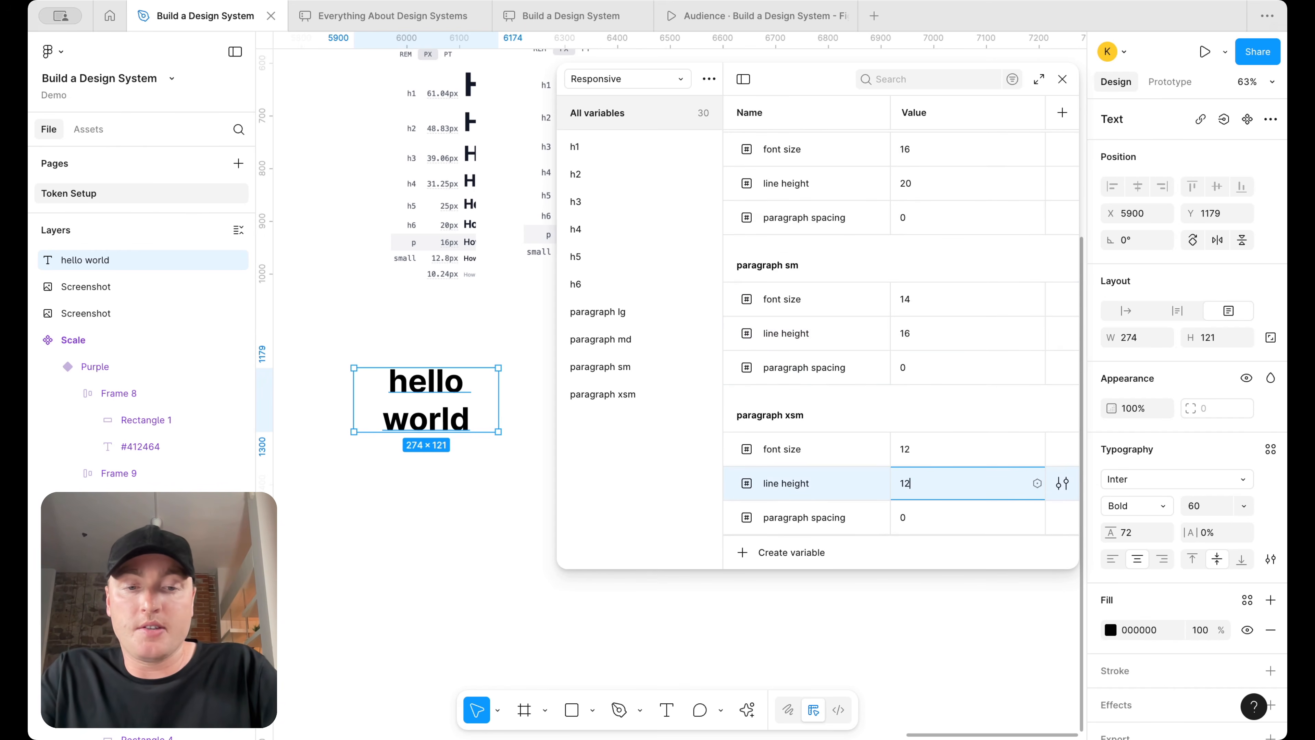
type("*1.2")
key("Return")
double_click(921, 484)
type("16")
key("Return")
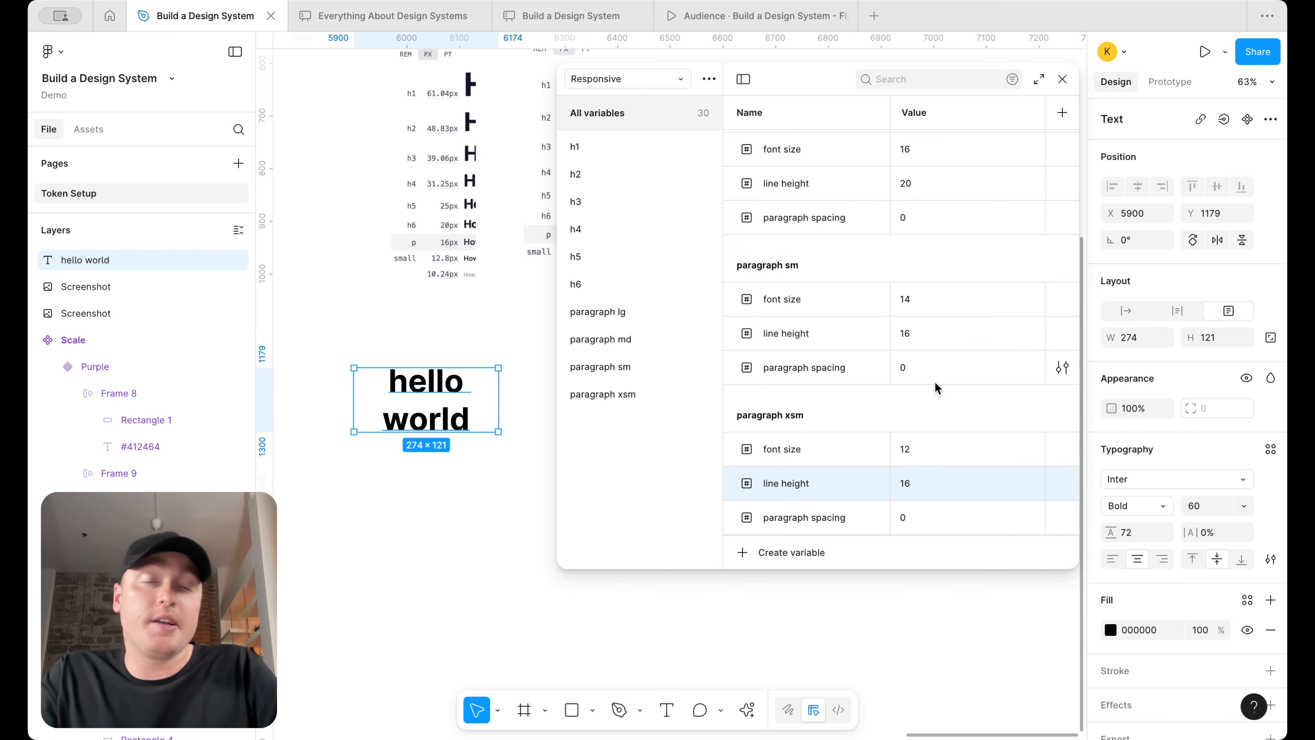
scroll(934, 380, "up", 15)
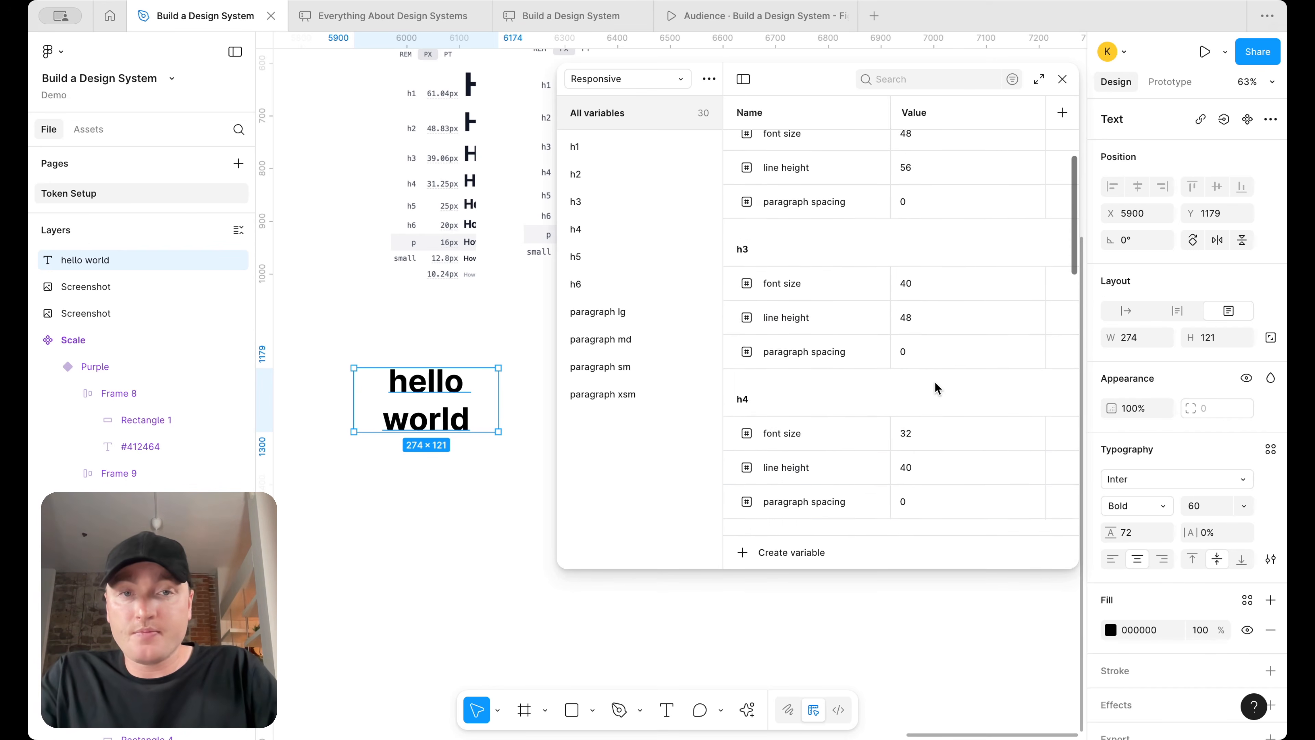
Add a second mode to the Responsive collection and name the two modes Desktop and Mobile
left_click(1062, 113)
left_click_drag(548, 195, 351, 195)
double_click(725, 115)
type("Des")
key("Return")
double_click(893, 119)
type("Mobil")
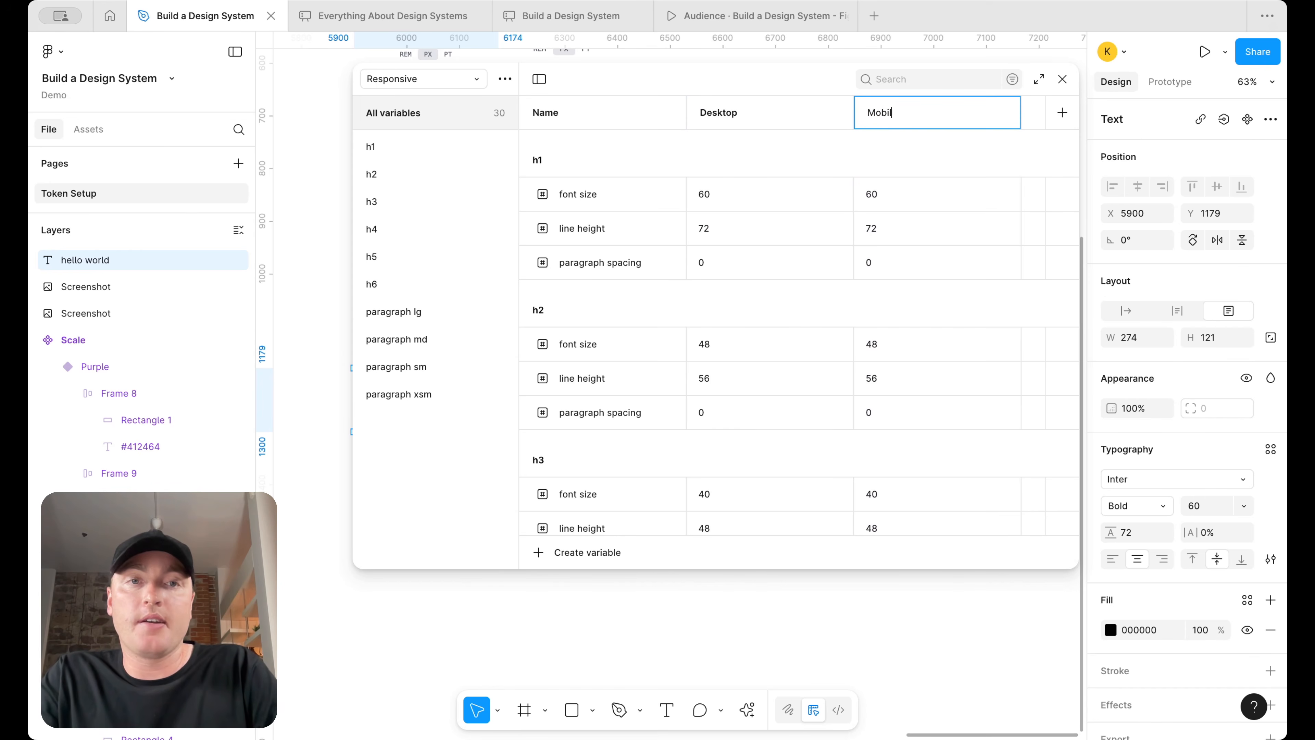
type("e")
key("Return")
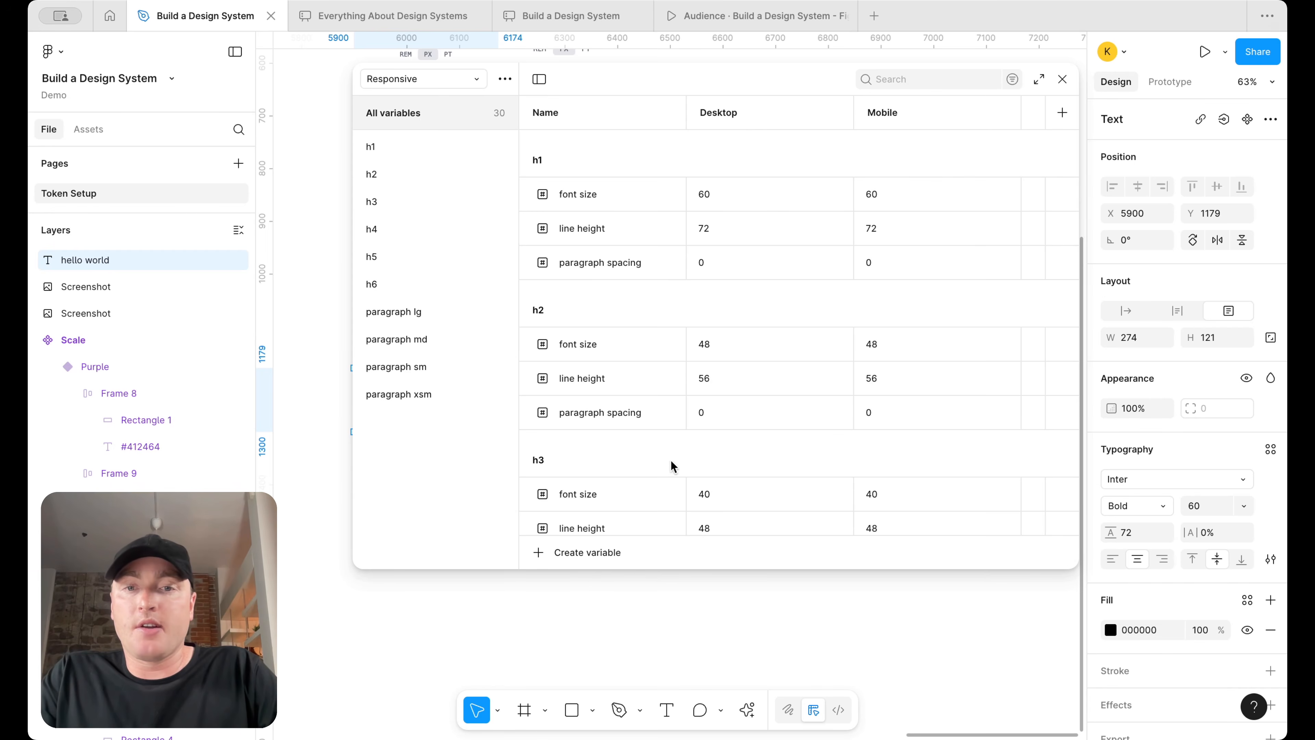
Create a number variable named Device Size with 1440 for Desktop and 440 for Mobile
left_click(587, 552)
left_click(602, 603)
type("Device Size")
key("Return")
left_click(730, 150)
type("1440")
key("Return")
left_click(889, 147)
type("440")
key("Return")
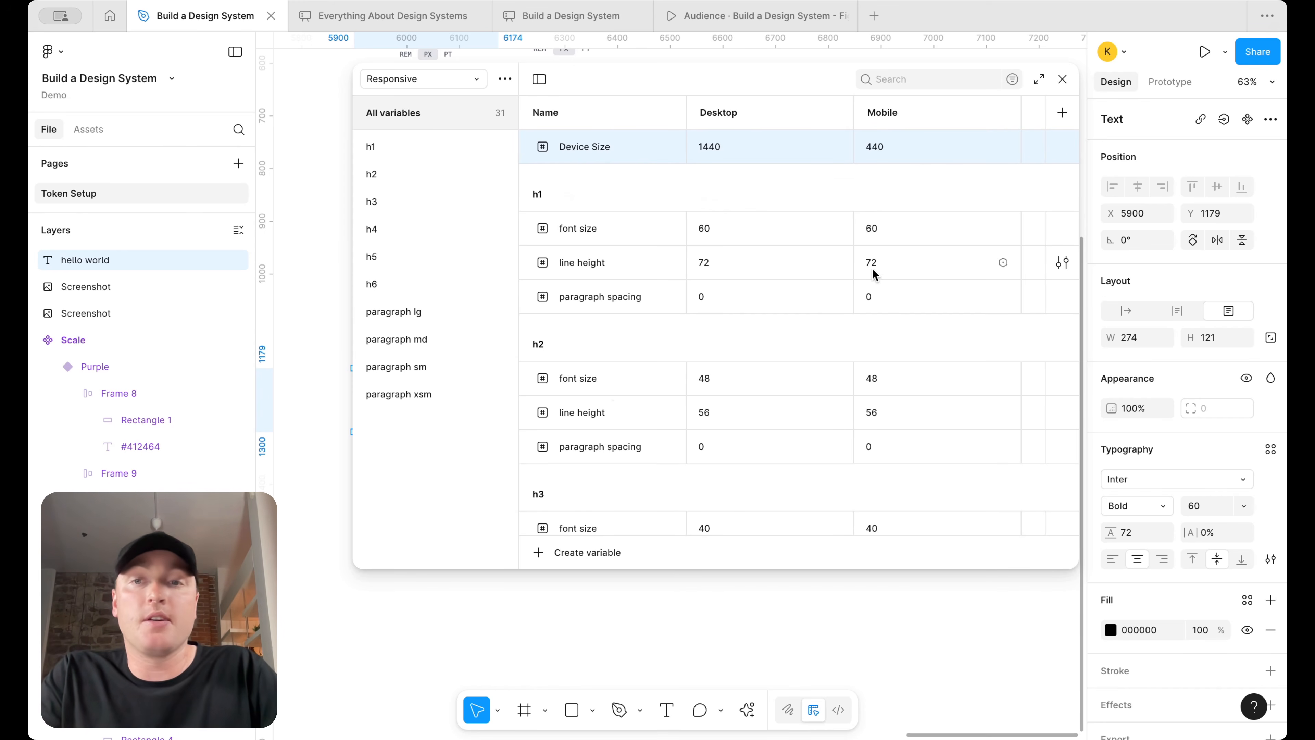
Set the h1 font size for the Mobile mode to 48, using the smaller type scale screenshot as reference
left_click_drag(354, 264, 562, 265)
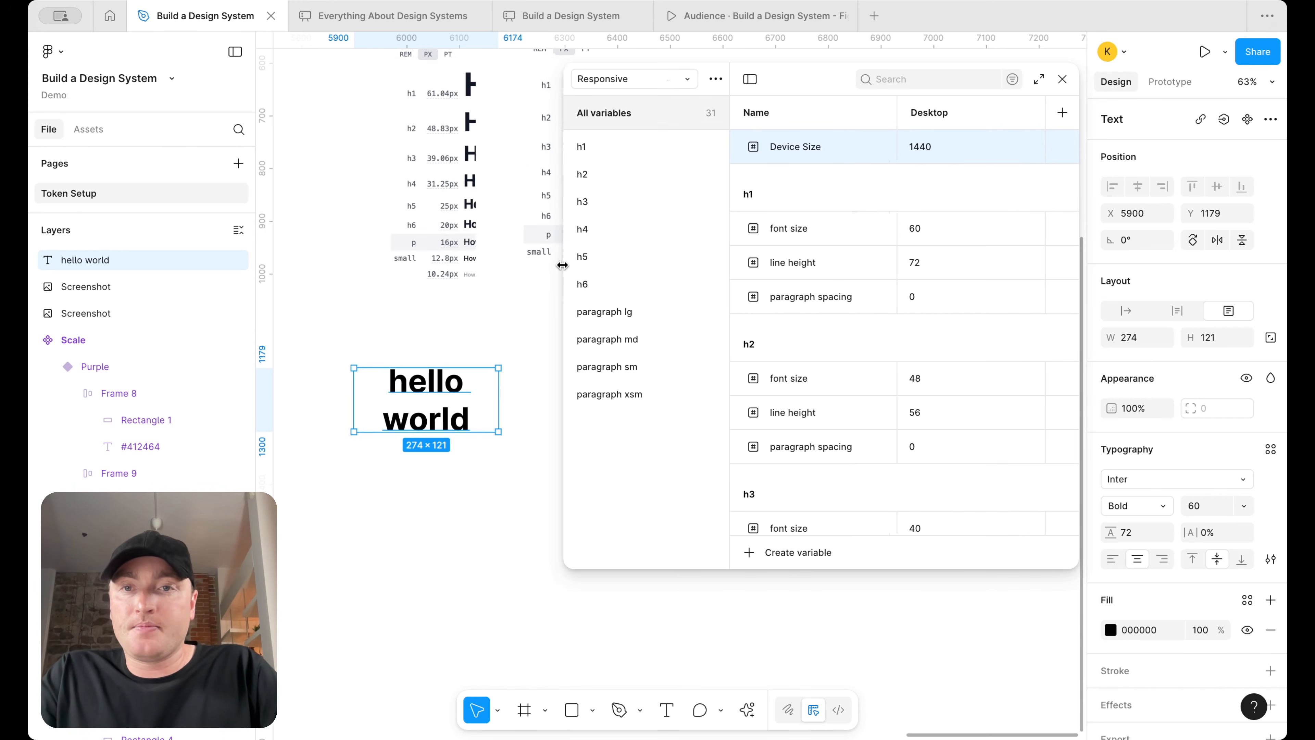
scroll(548, 223, "up", 3)
scroll(549, 223, "right", 3)
scroll(525, 169, "up", 5)
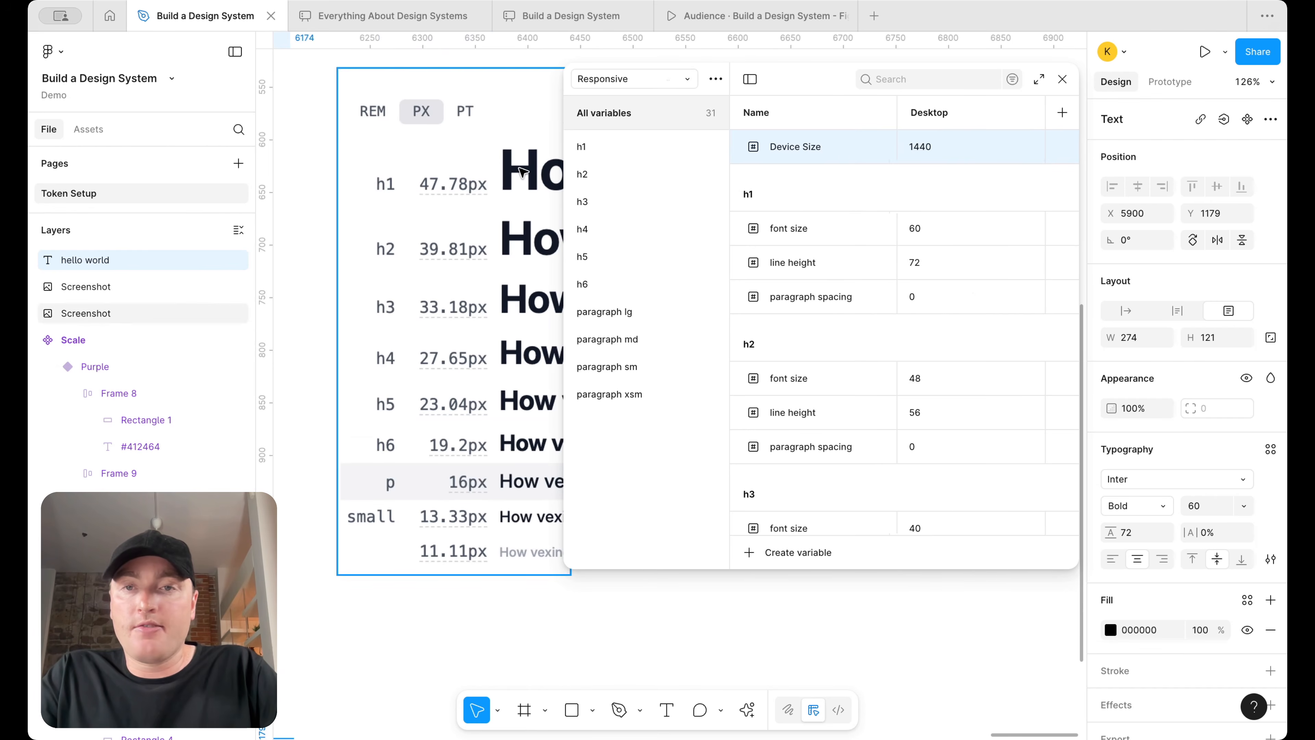
scroll(954, 238, "right", 3)
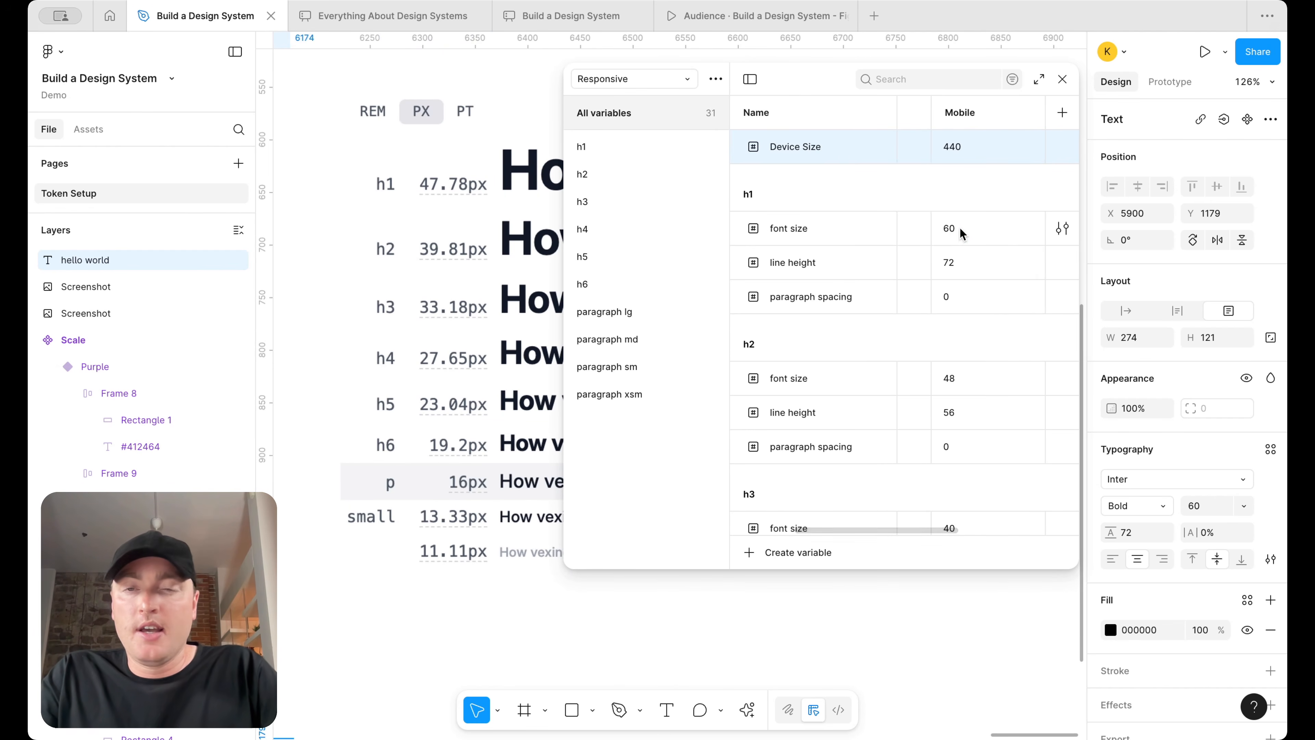
double_click(957, 229)
type("48")
key("Return")
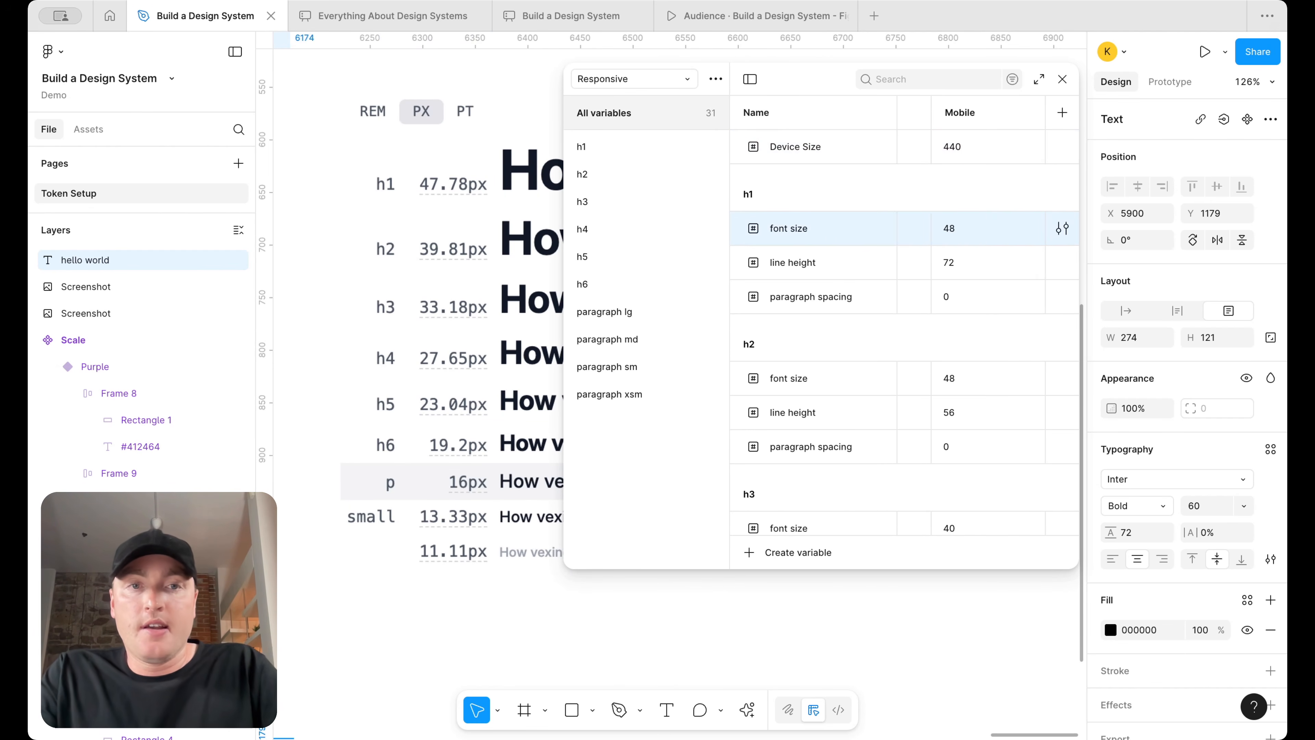
Calculate the h1 Mobile line height as 48*1.2, replace the result with 65, and reopen the value for editing
double_click(958, 270)
type("48")
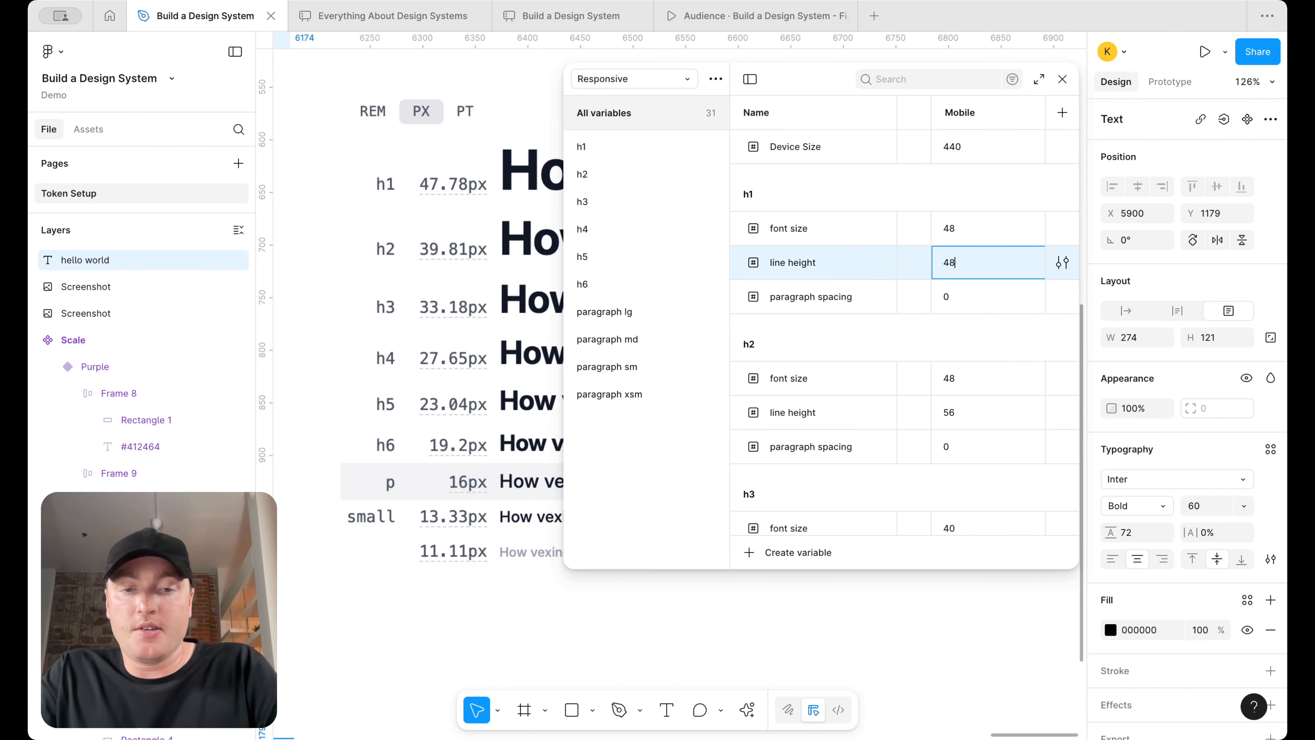
type("*1.2")
key("Return")
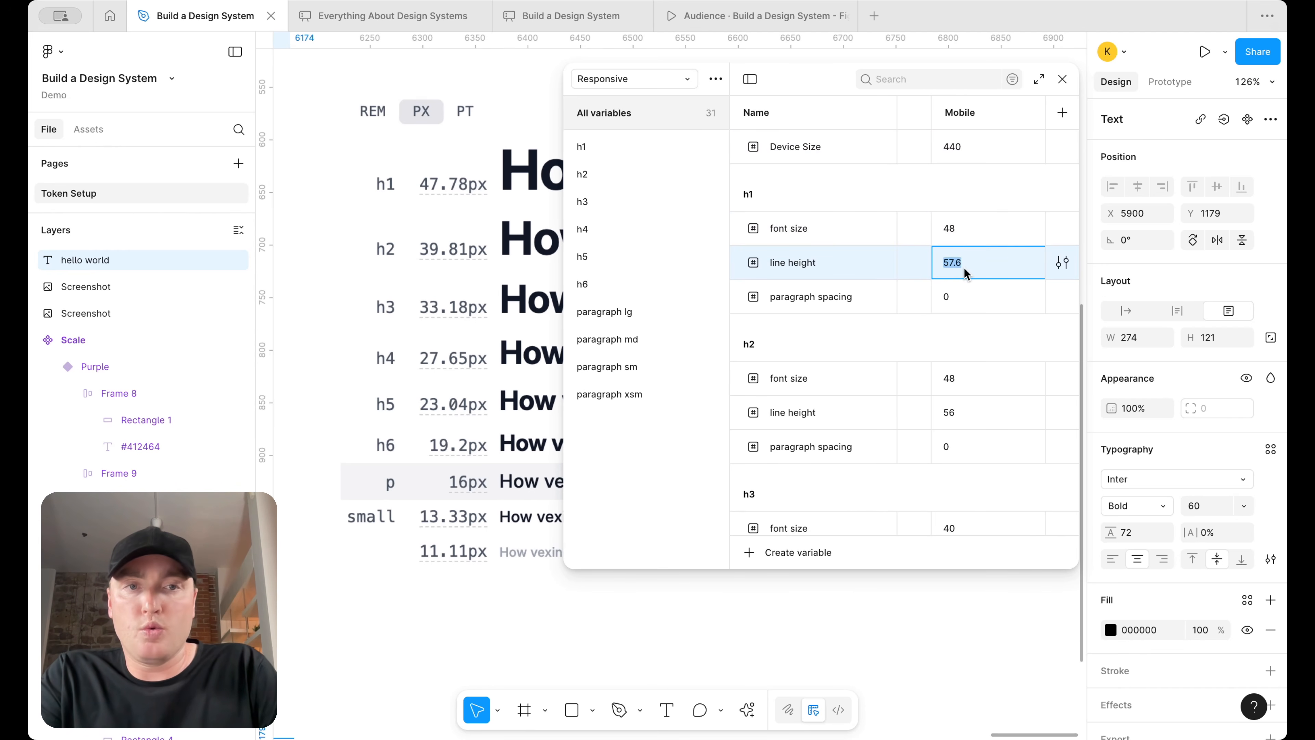
type("65")
key("Return")
left_click(954, 262)
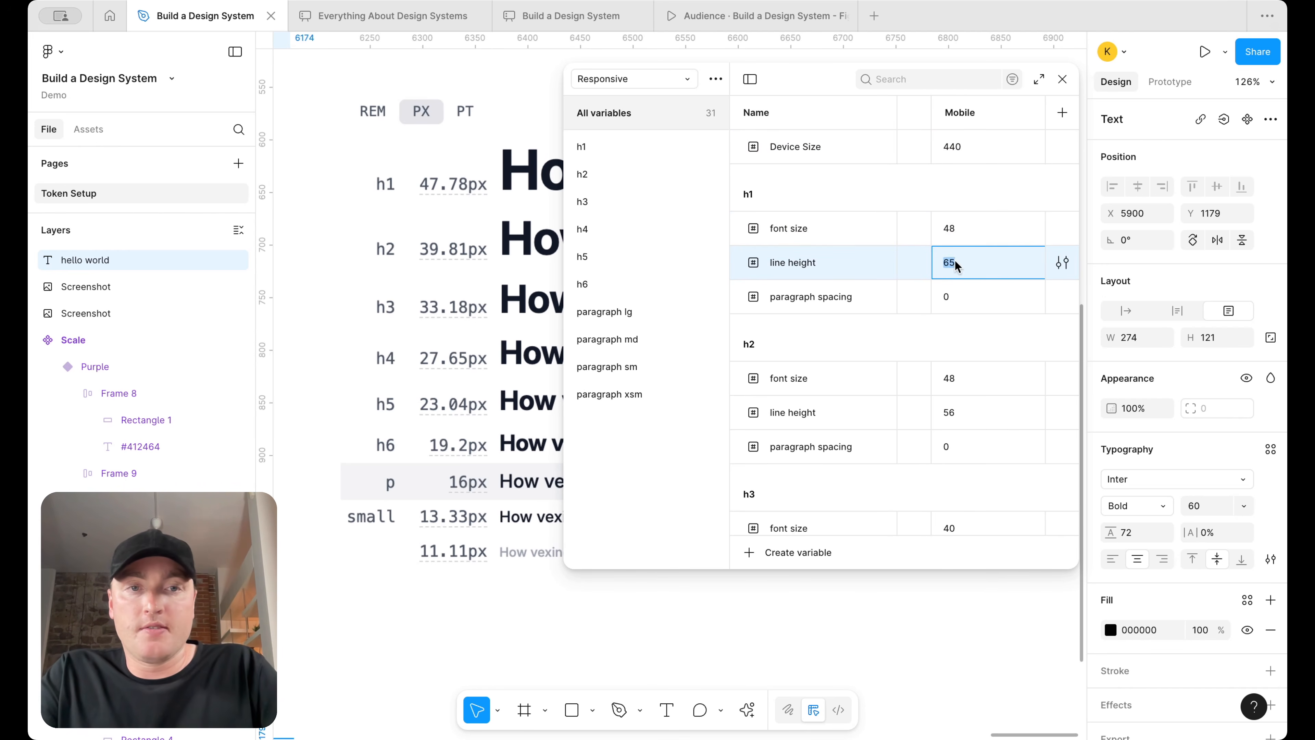
Set the h1 line height to 56 for Mobile
type("56")
key("Return")
scroll(983, 360, "down", 2)
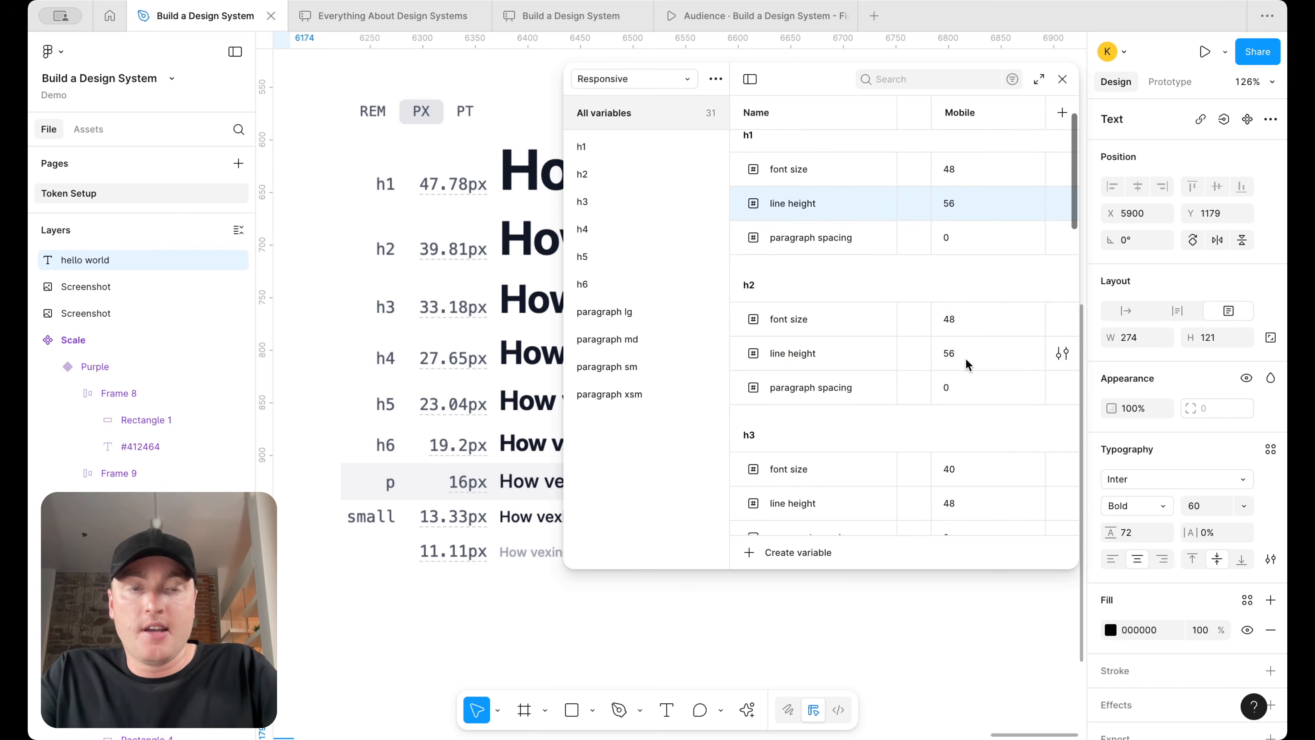
Set the h2 font size to 40 for Mobile
left_click(963, 354)
left_click(958, 318)
type("40")
key("Return")
scroll(954, 364, "down", 2)
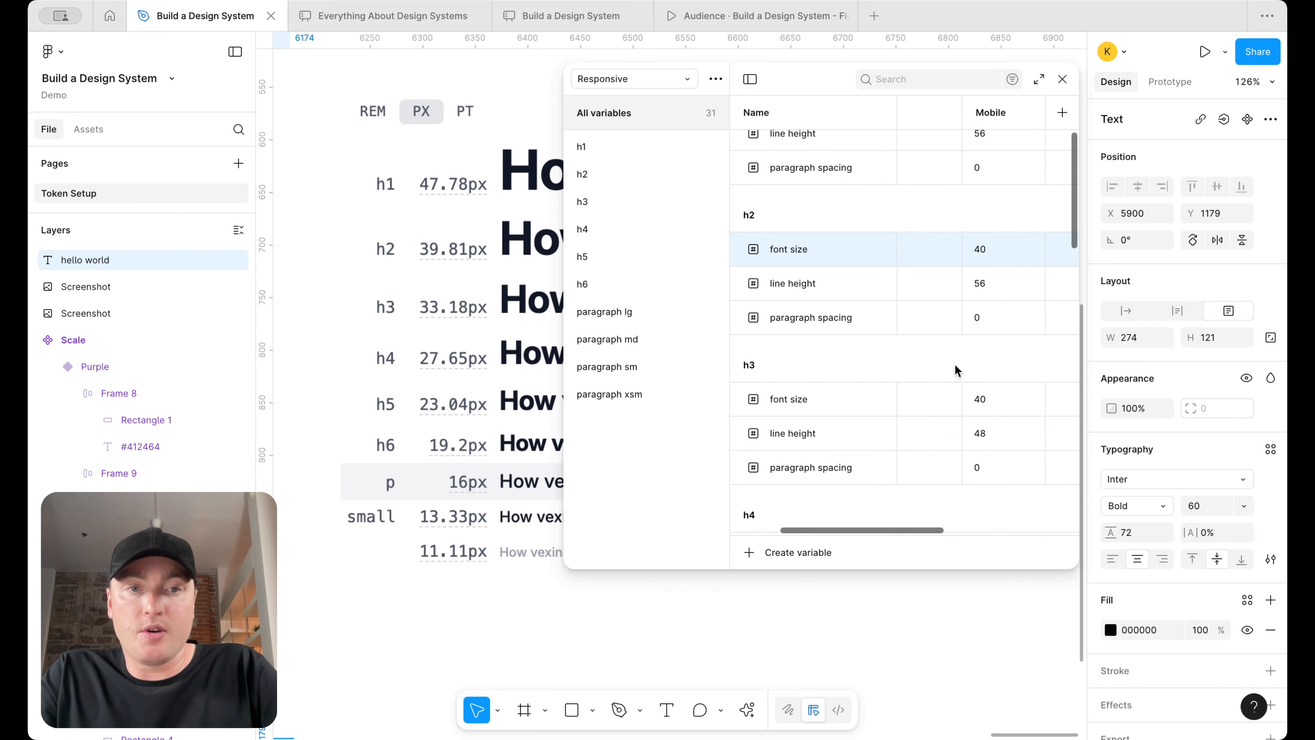
Narrow the Desktop column so the Desktop and Mobile values fit side by side in the variables table
scroll(954, 364, "left", 3)
scroll(954, 364, "left", 1)
scroll(979, 166, "right", 1)
left_click_drag(1023, 114, 936, 114)
scroll(949, 212, "left", 1)
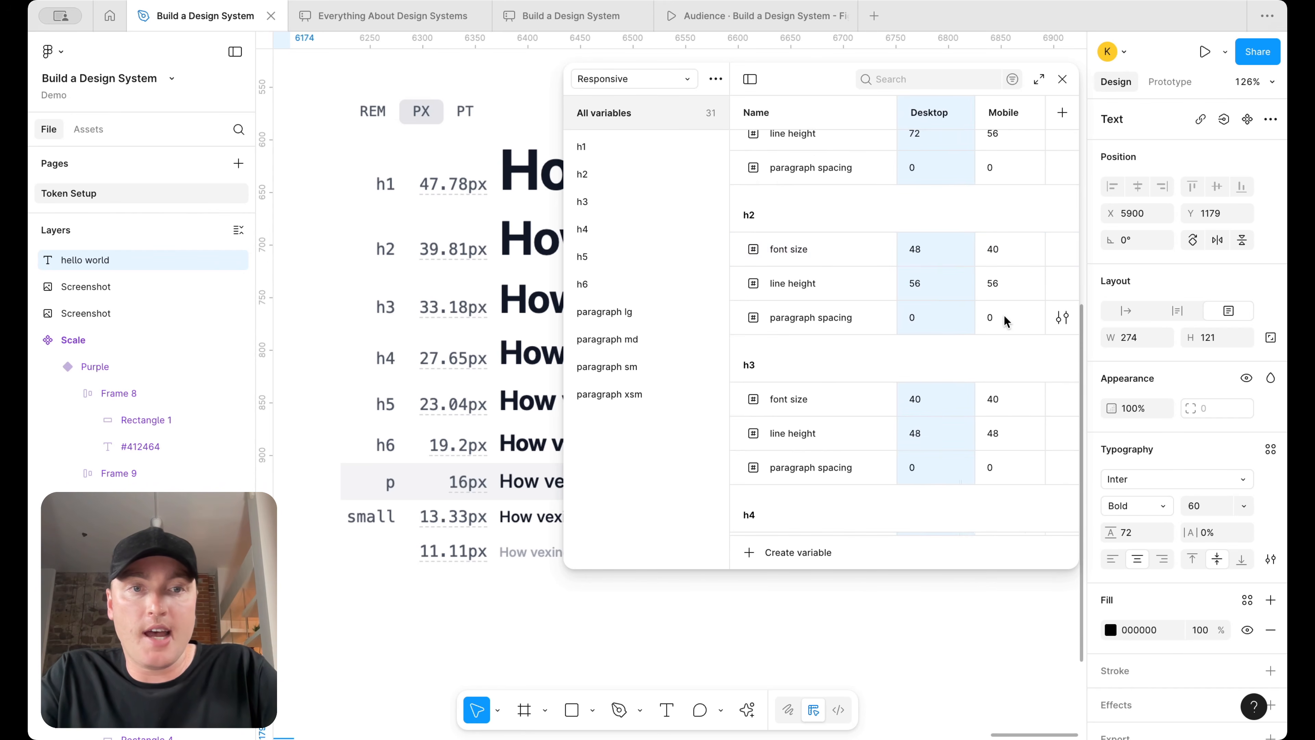
Set the h2 line height to 48 for Mobile
double_click(1003, 285)
type("48")
key("Return")
scroll(1013, 354, "down", 1)
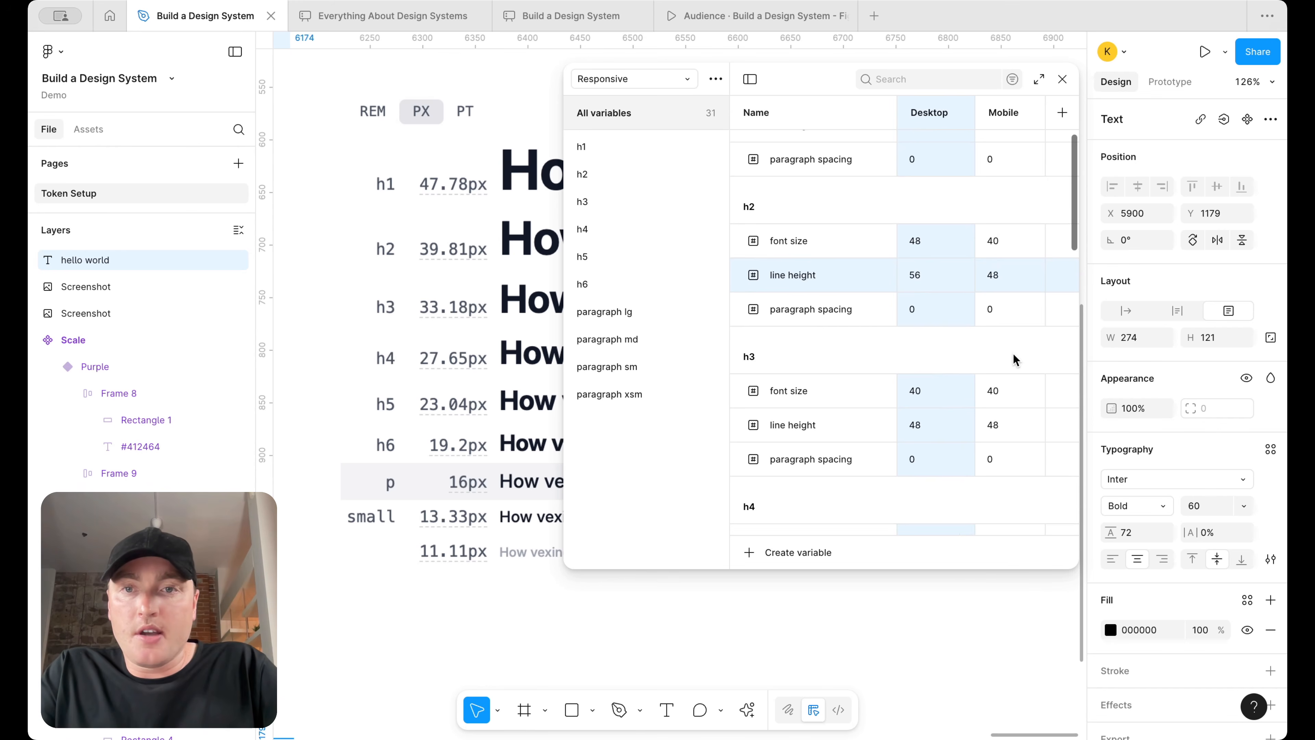
Set the h3 Mobile values to a font size of 32 and a line height of 40
scroll(1014, 353, "down", 1)
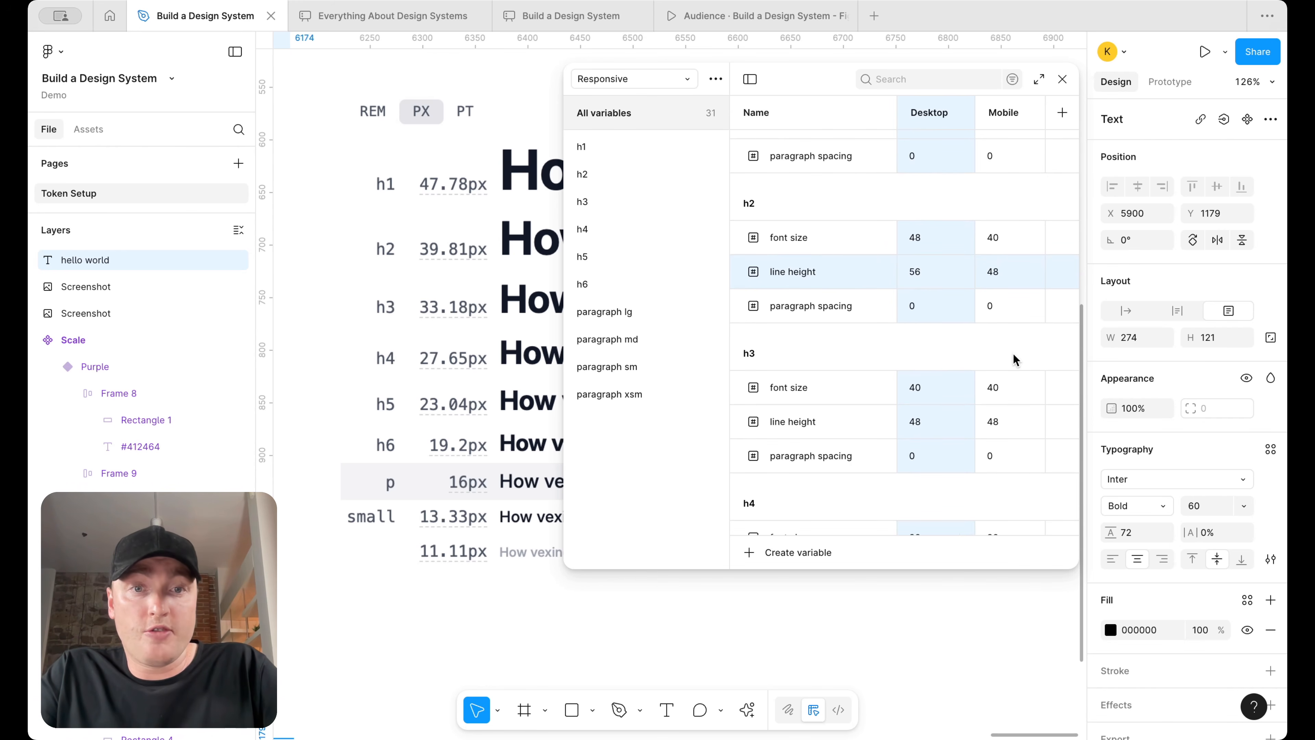
double_click(999, 386)
type("32")
key("Return")
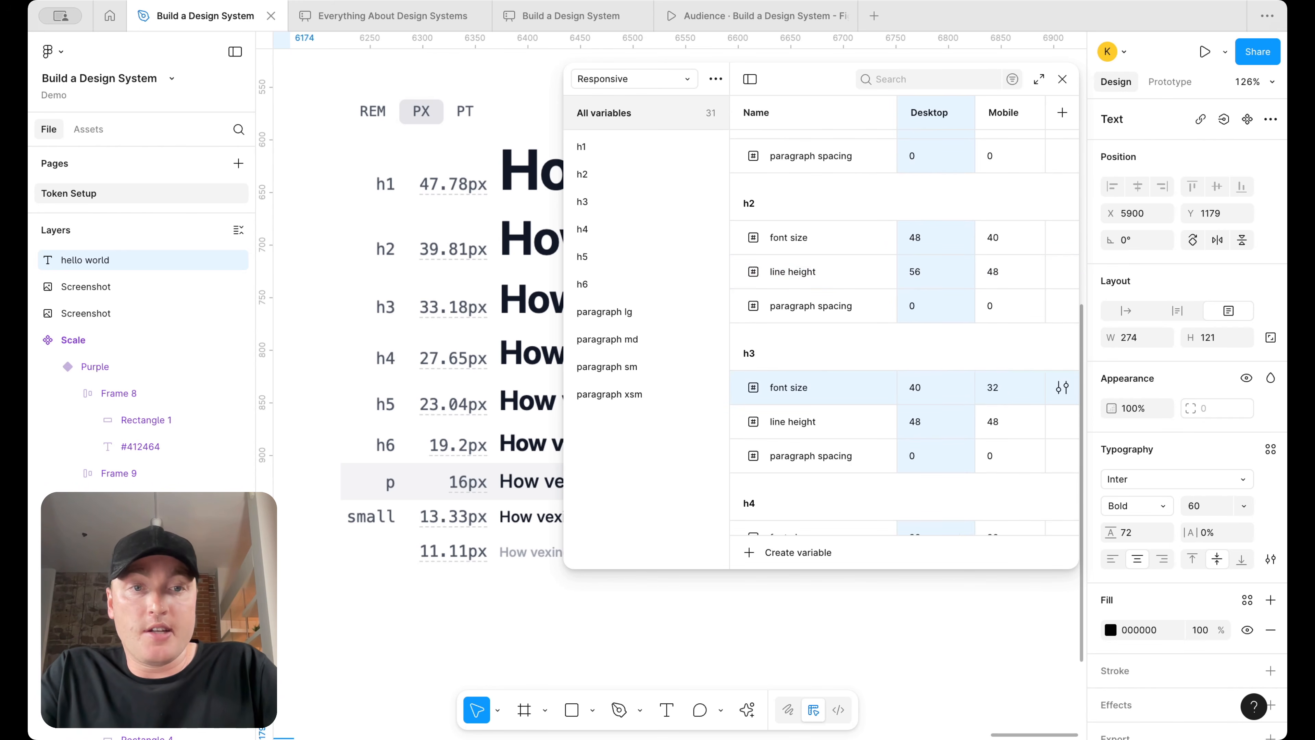
scroll(1000, 386, "down", 2)
double_click(995, 371)
type("40")
key("Return")
Set the h4 font size to 28 for Mobile
scroll(998, 365, "down", 4)
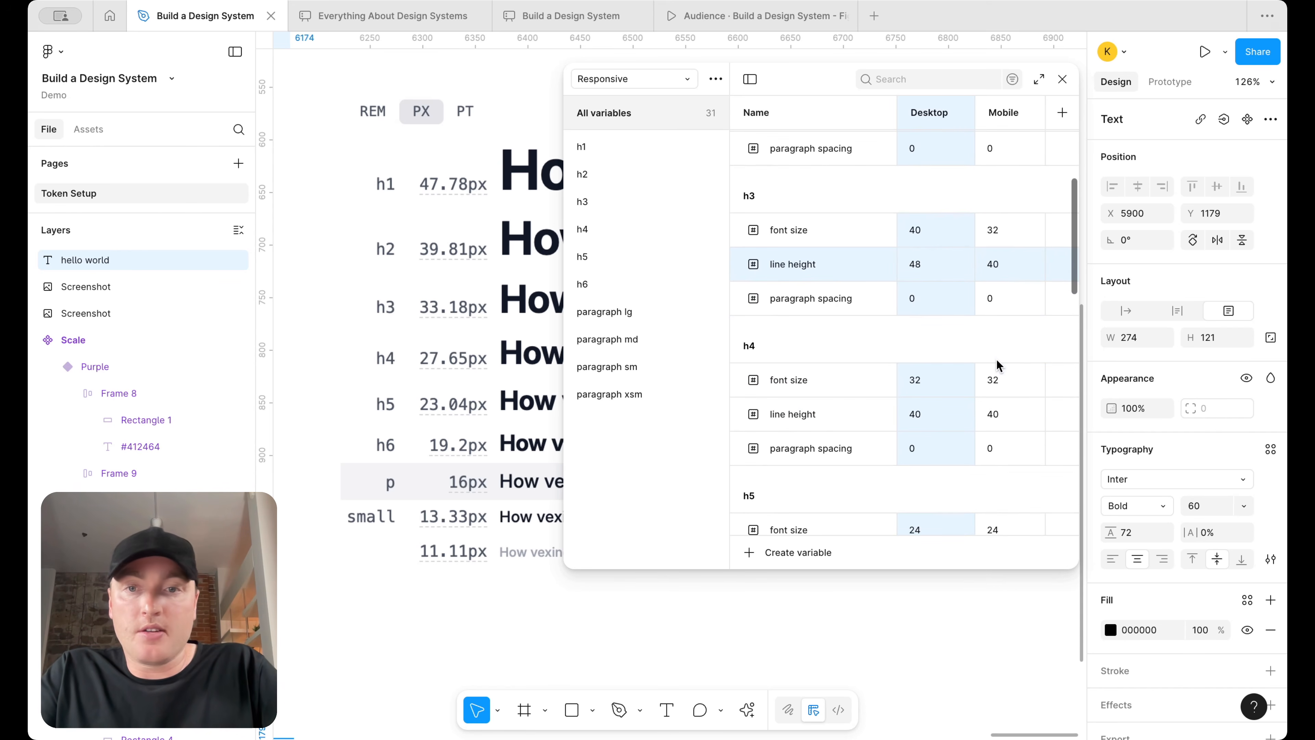
double_click(992, 378)
type("28")
key("Return")
scroll(904, 332, "down", 1)
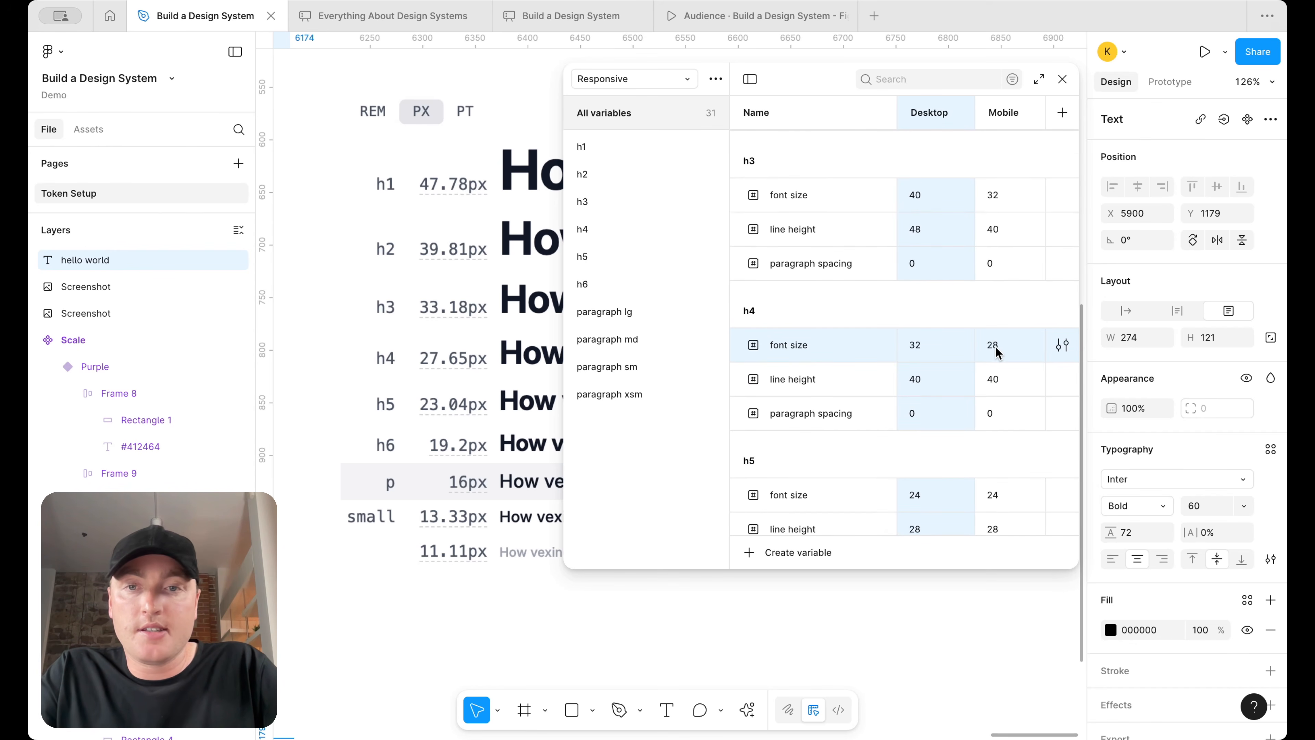
Calculate the h4 Mobile line height as 28*1.2
double_click(998, 380)
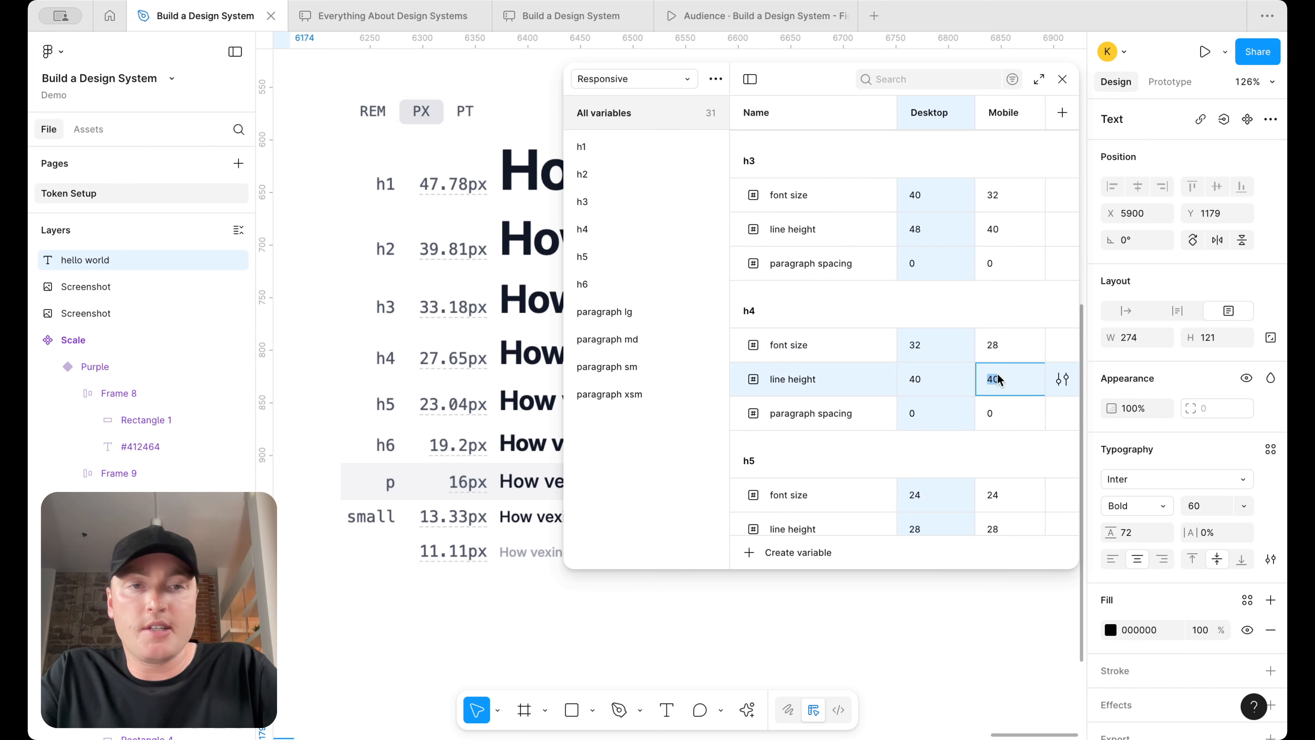
type("28")
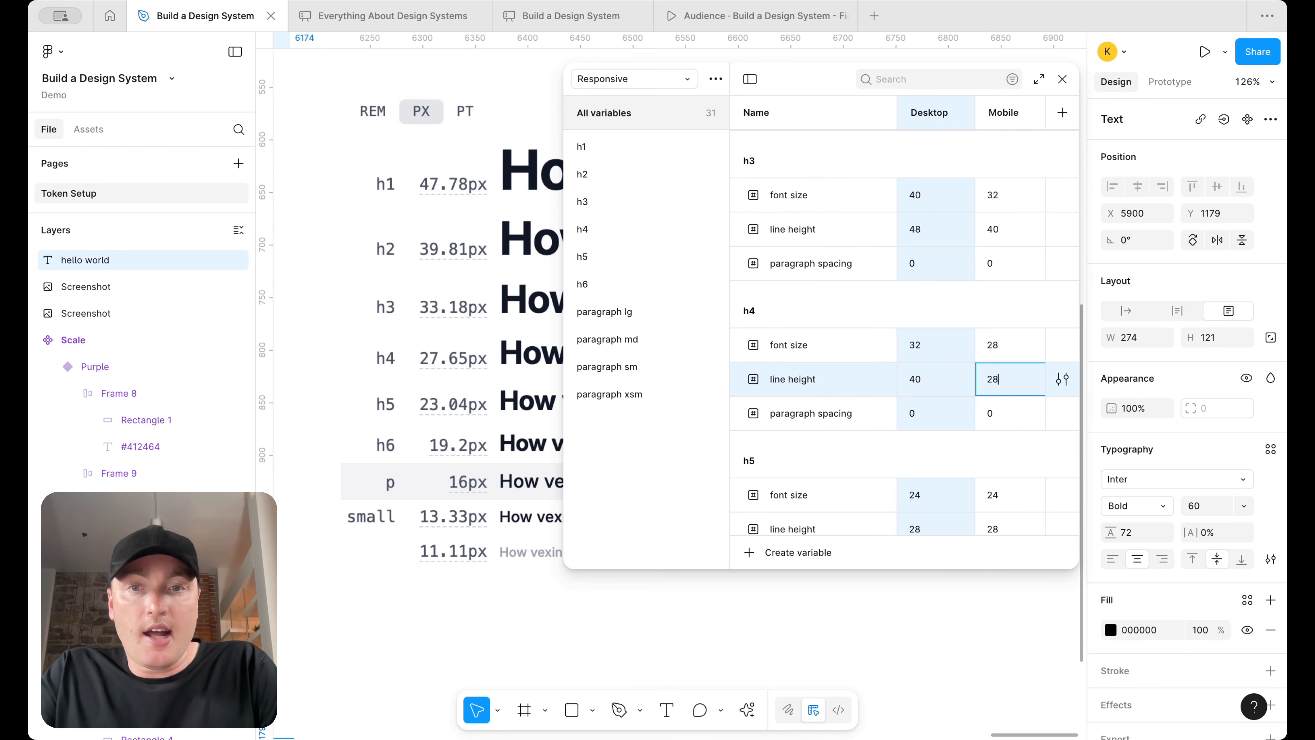
type("*1.2")
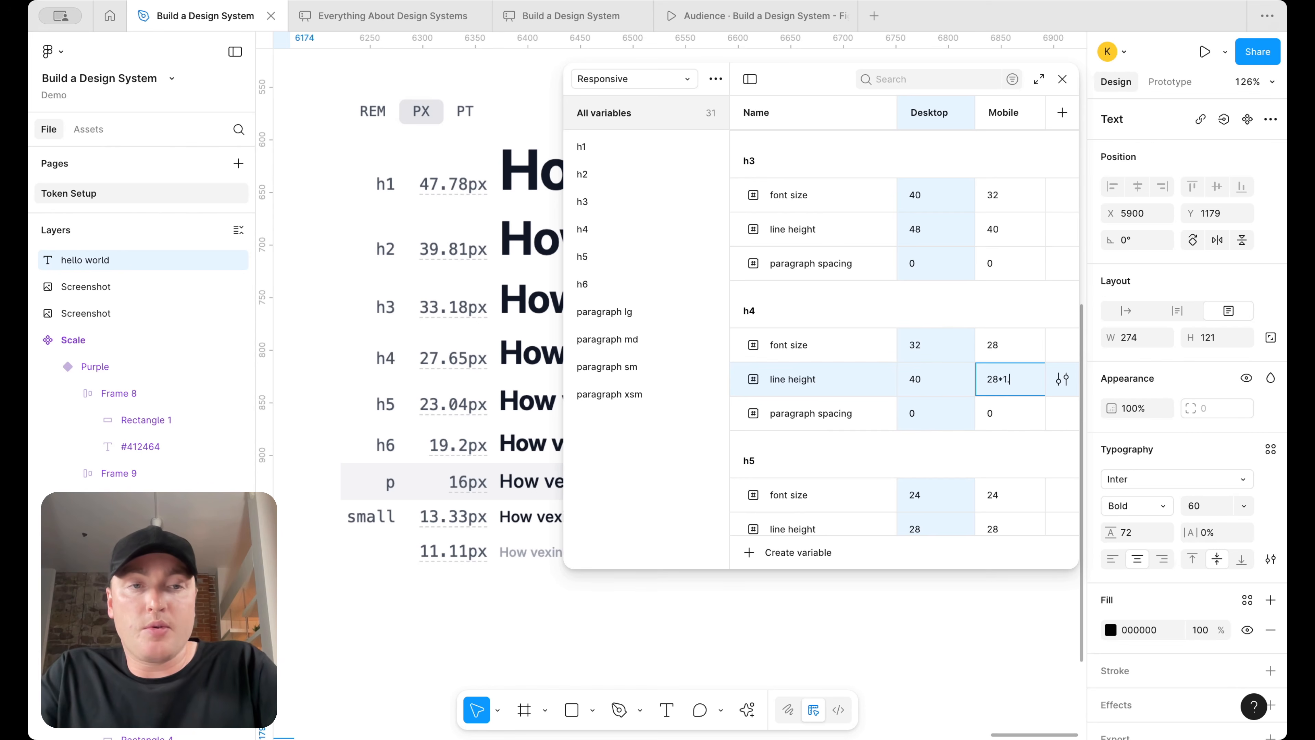
key("Return")
Set the h4 line height to 32 for Mobile
left_click(1000, 379)
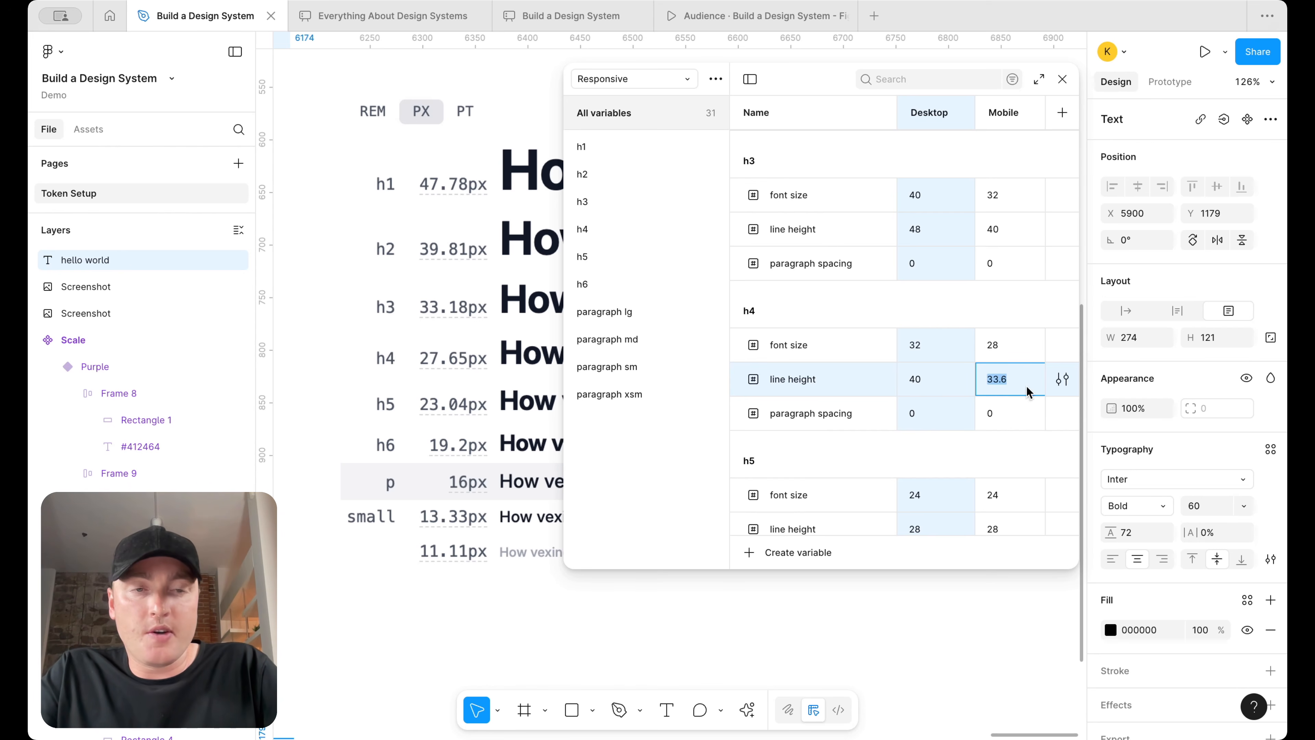
type("32")
key("Return")
Review the h5, h6 and paragraph values for Desktop and Mobile against the reference type scales on the canvas
scroll(1009, 409, "down", 3)
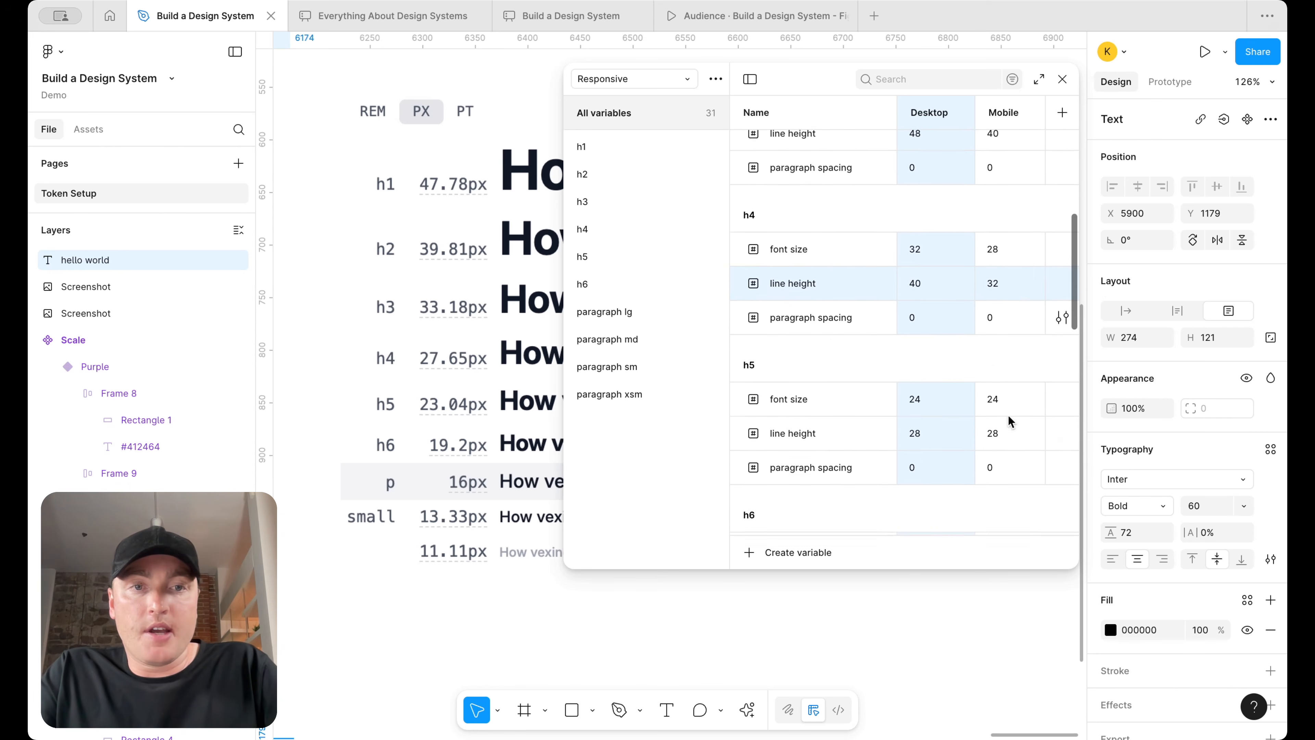
scroll(994, 345, "down", 1)
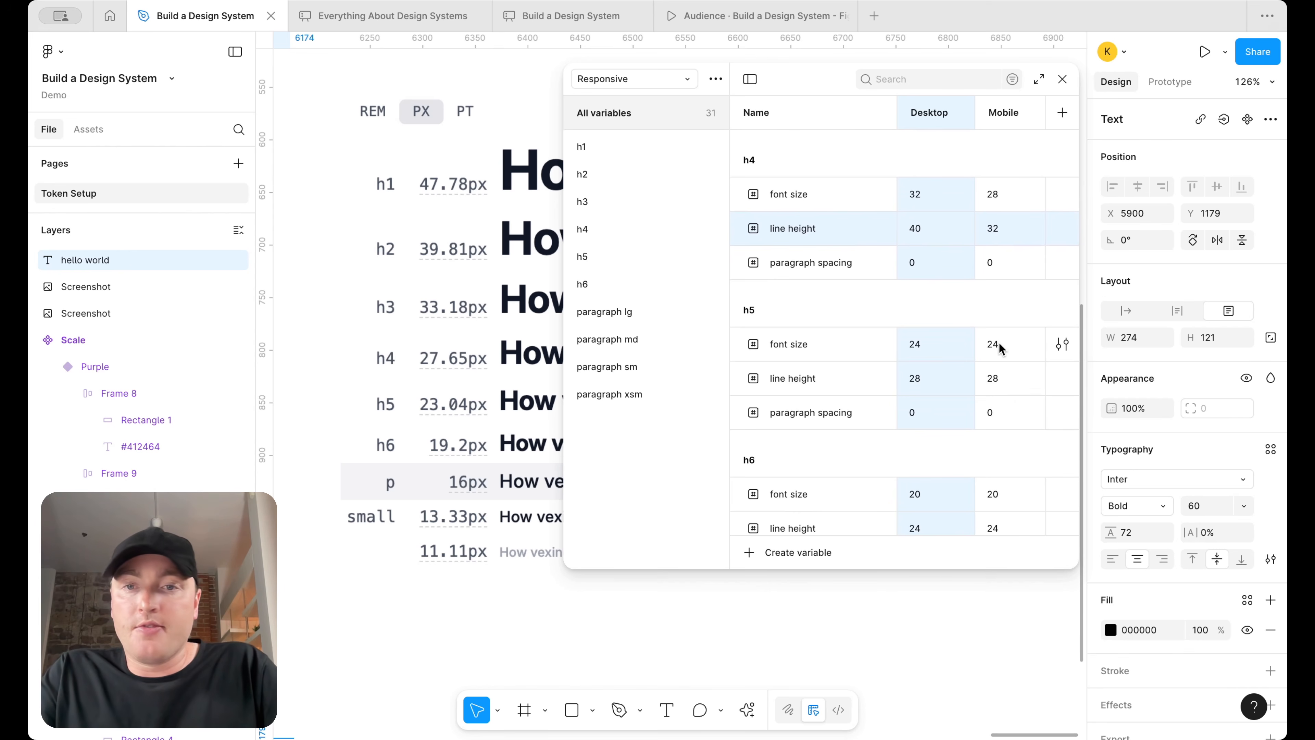
left_click(999, 342)
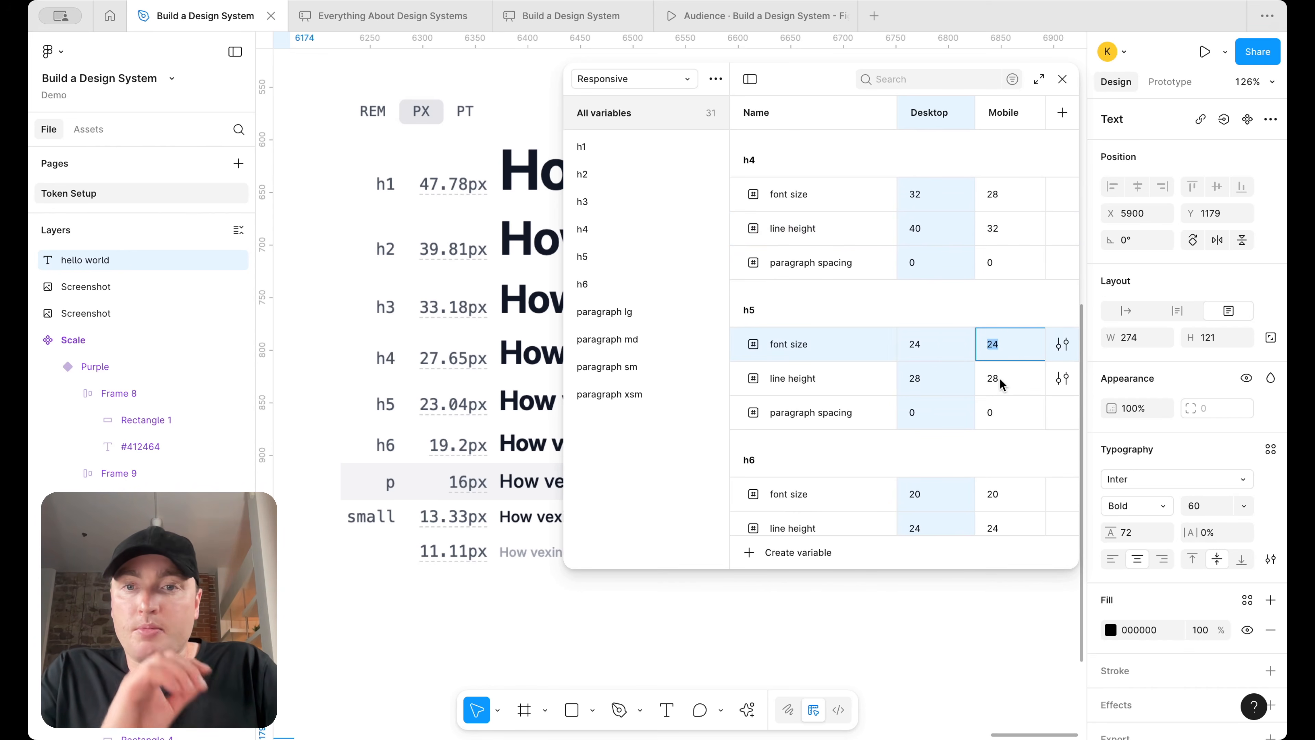
scroll(406, 412, "left", 5)
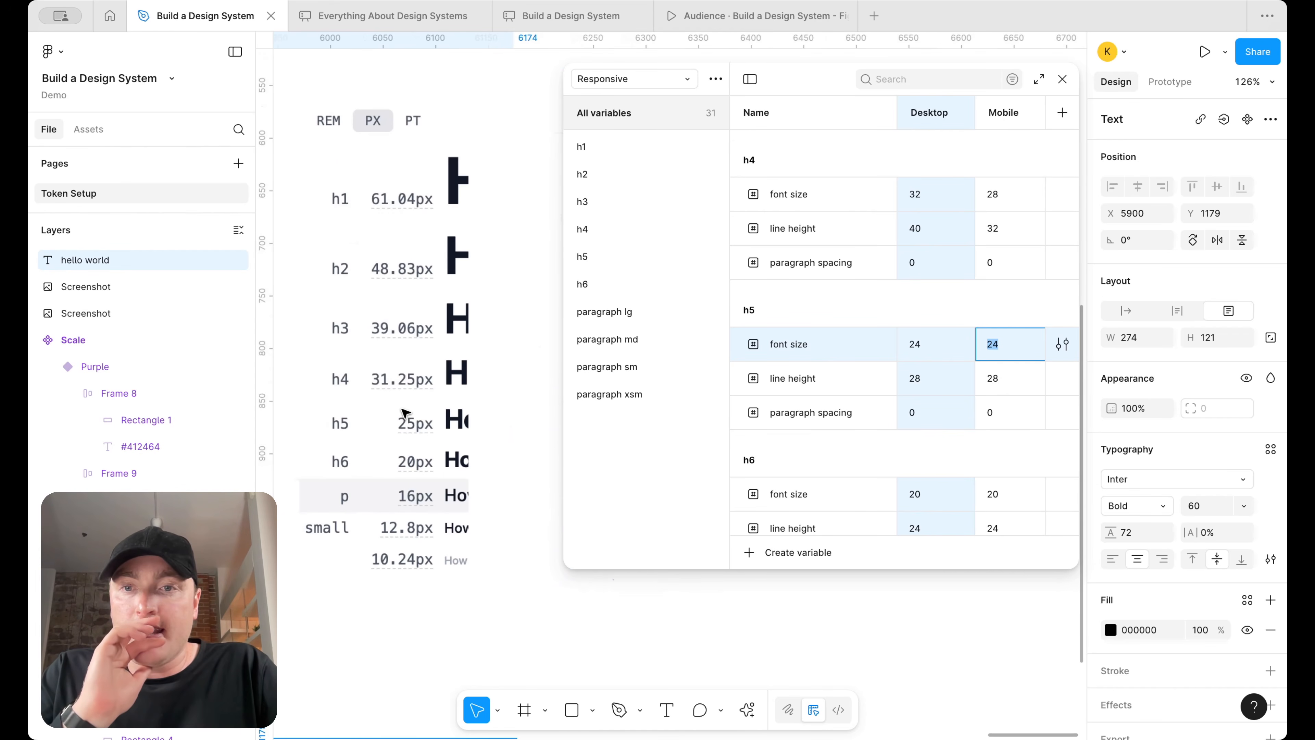
scroll(405, 412, "right", 5)
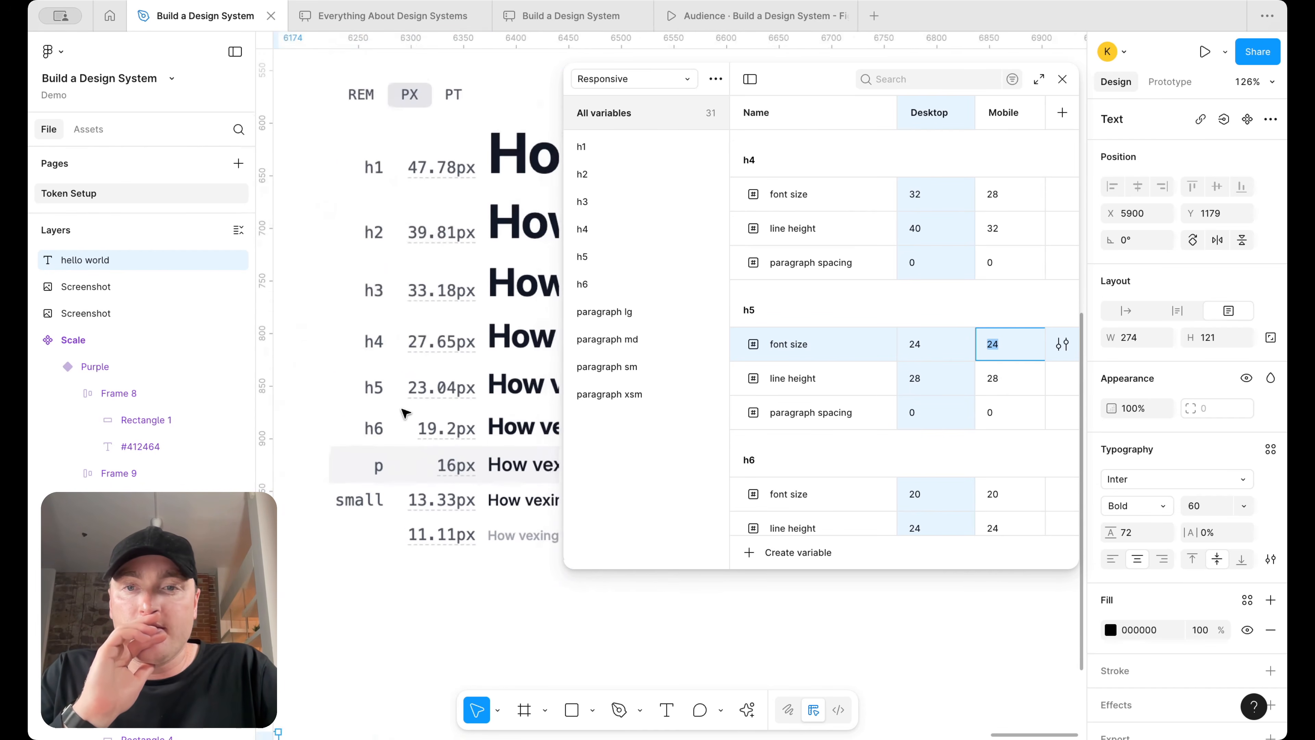
scroll(915, 447, "down", 3)
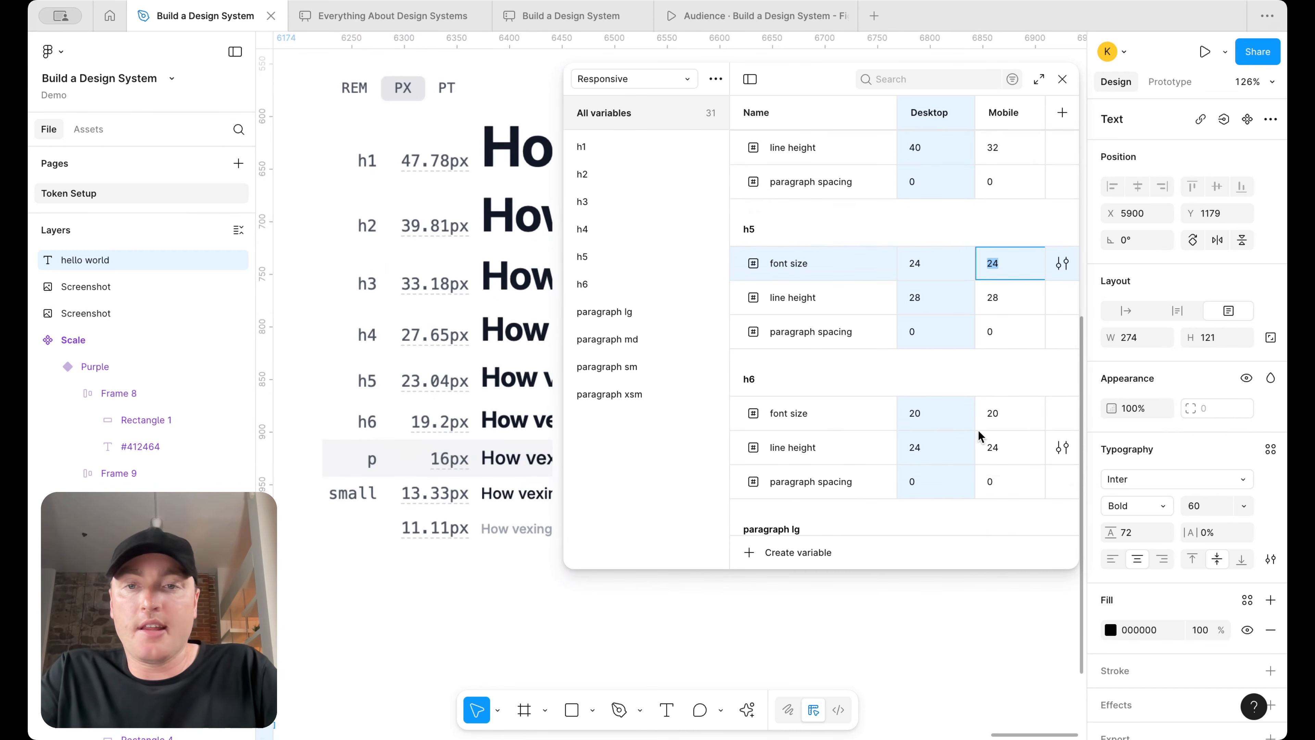
scroll(963, 468, "down", 5)
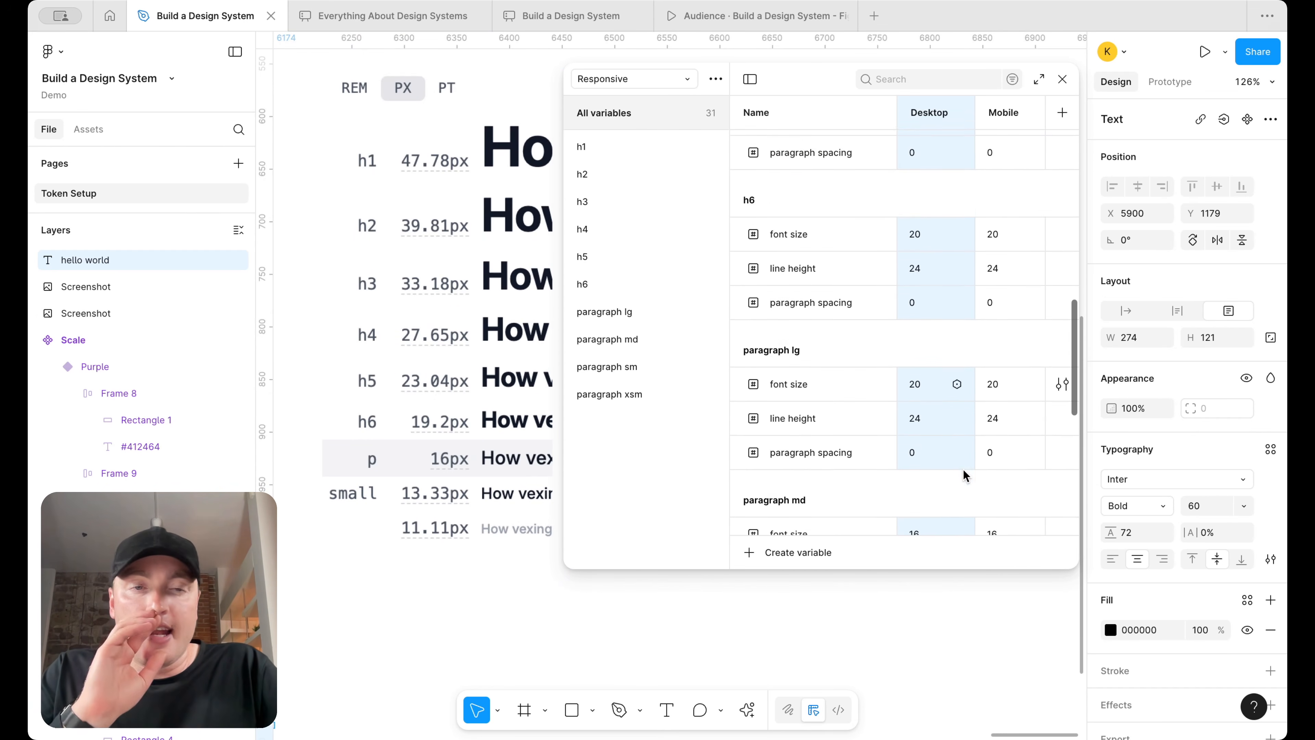
scroll(962, 475, "down", 2)
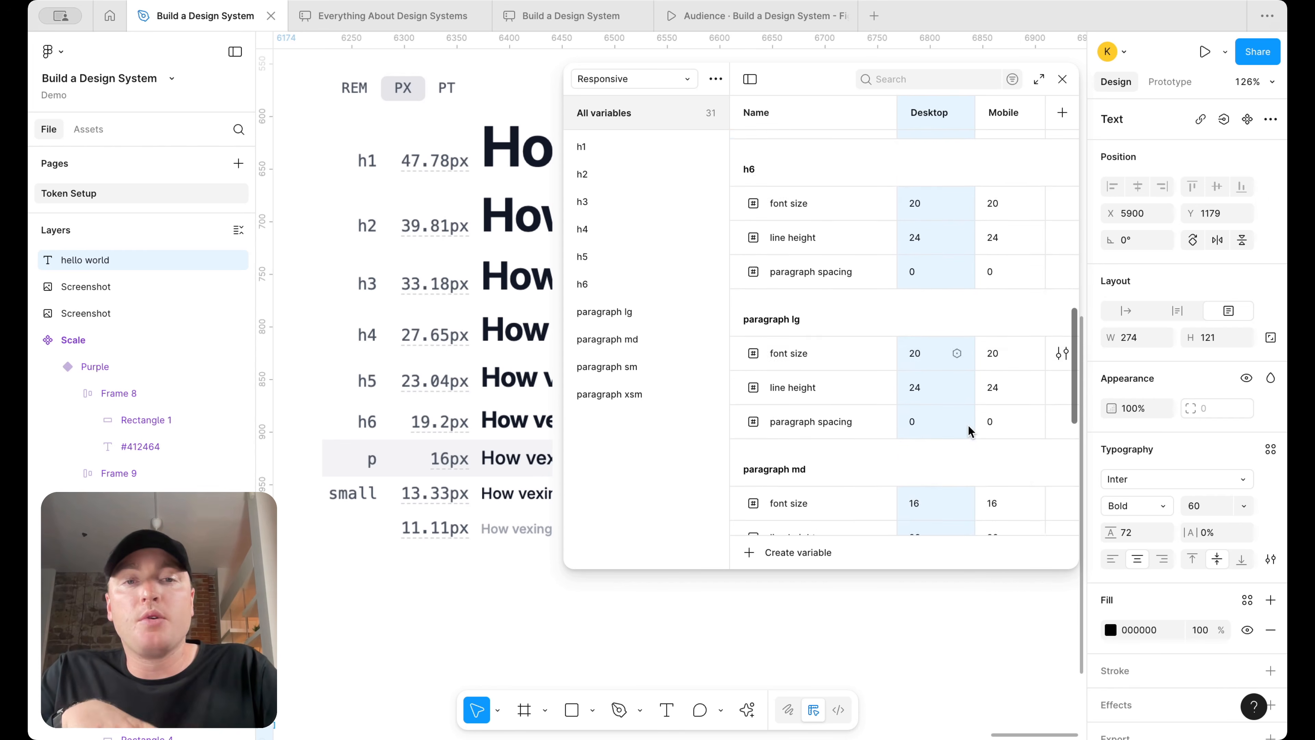
scroll(968, 428, "down", 4)
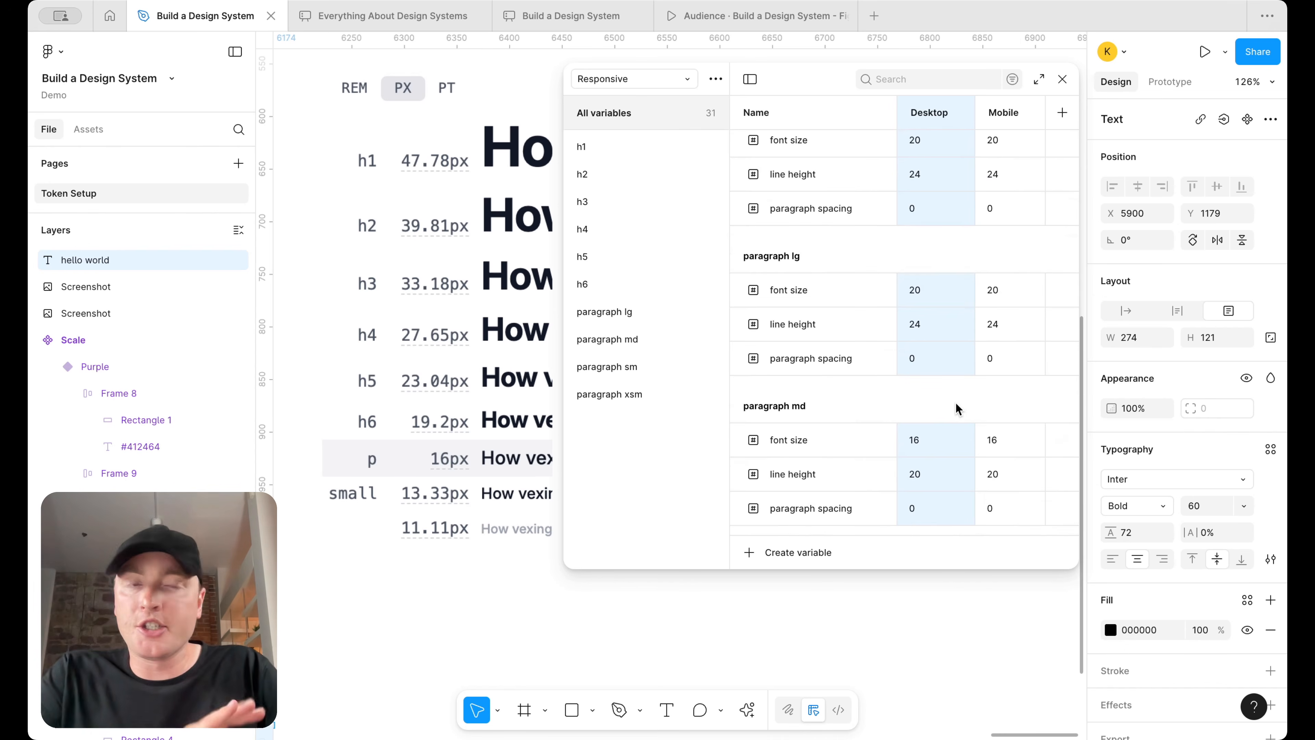
scroll(955, 407, "down", 5)
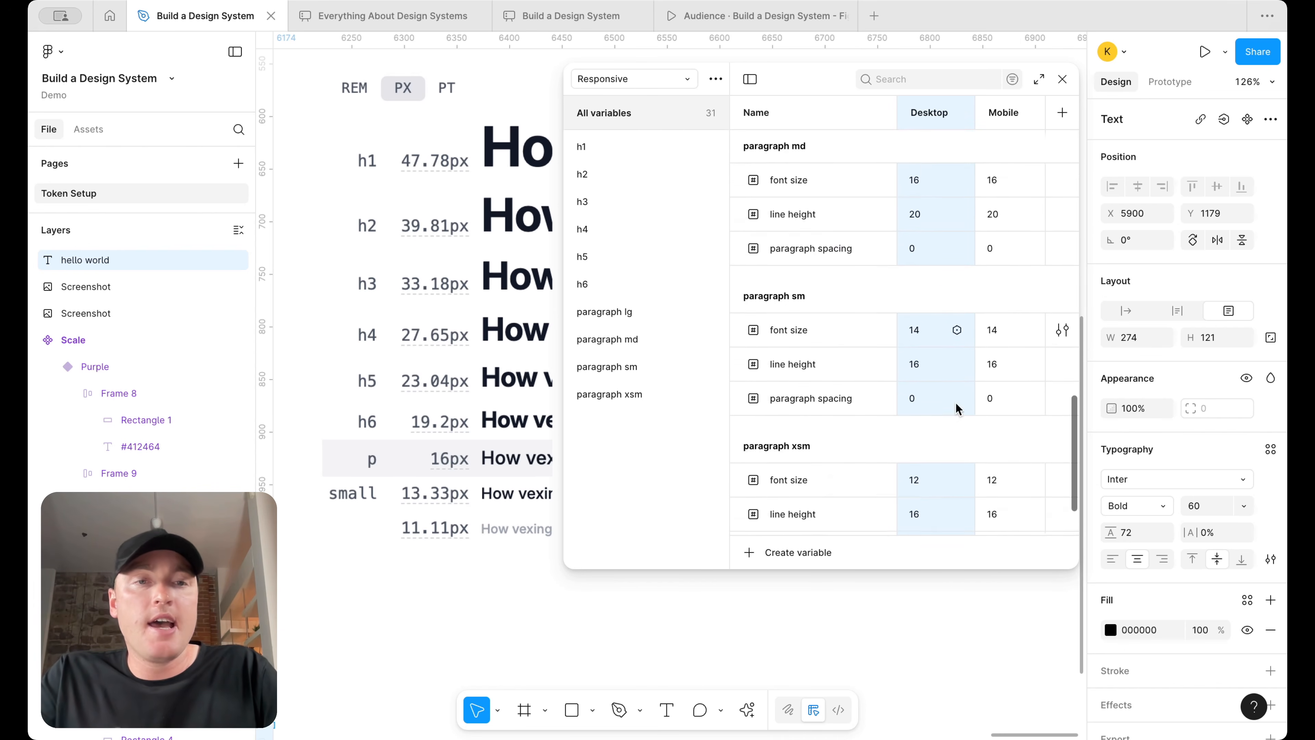
Return to the h1 variables and widen the variables window
scroll(955, 406, "up", 8)
scroll(955, 406, "up", 10)
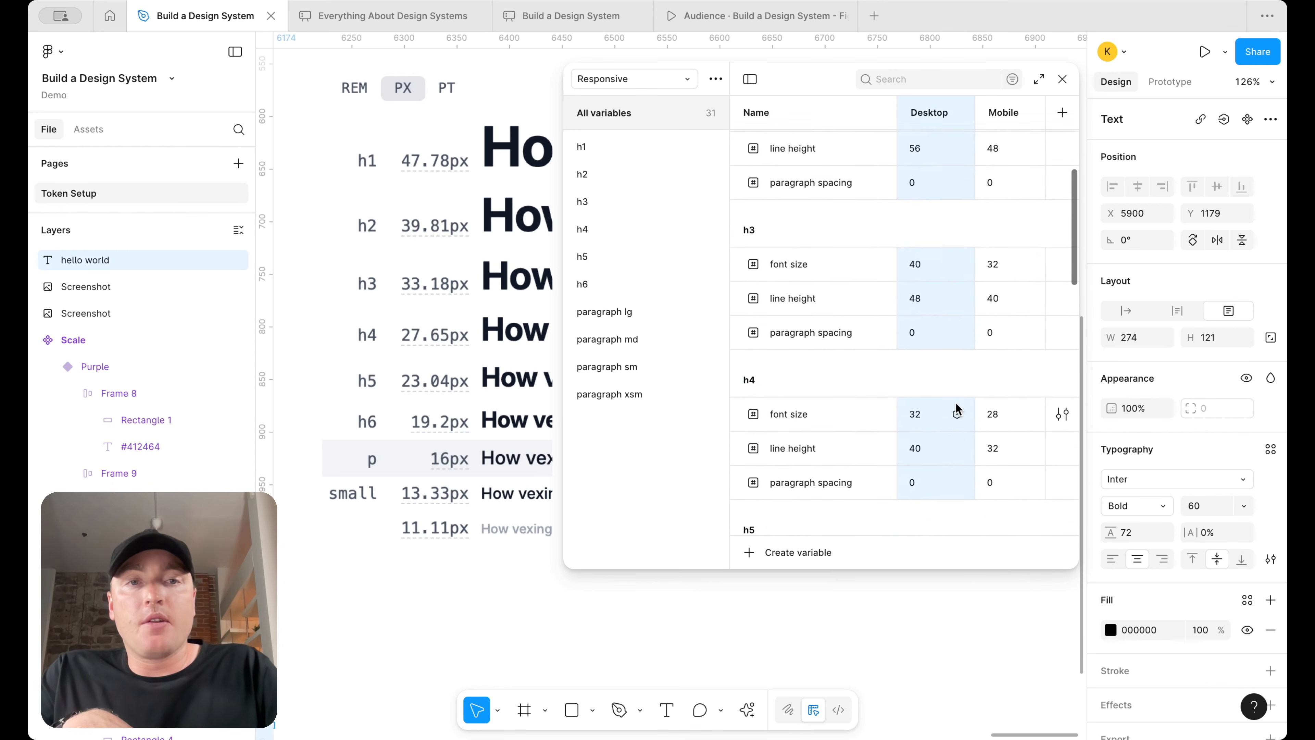
left_click_drag(564, 306, 449, 305)
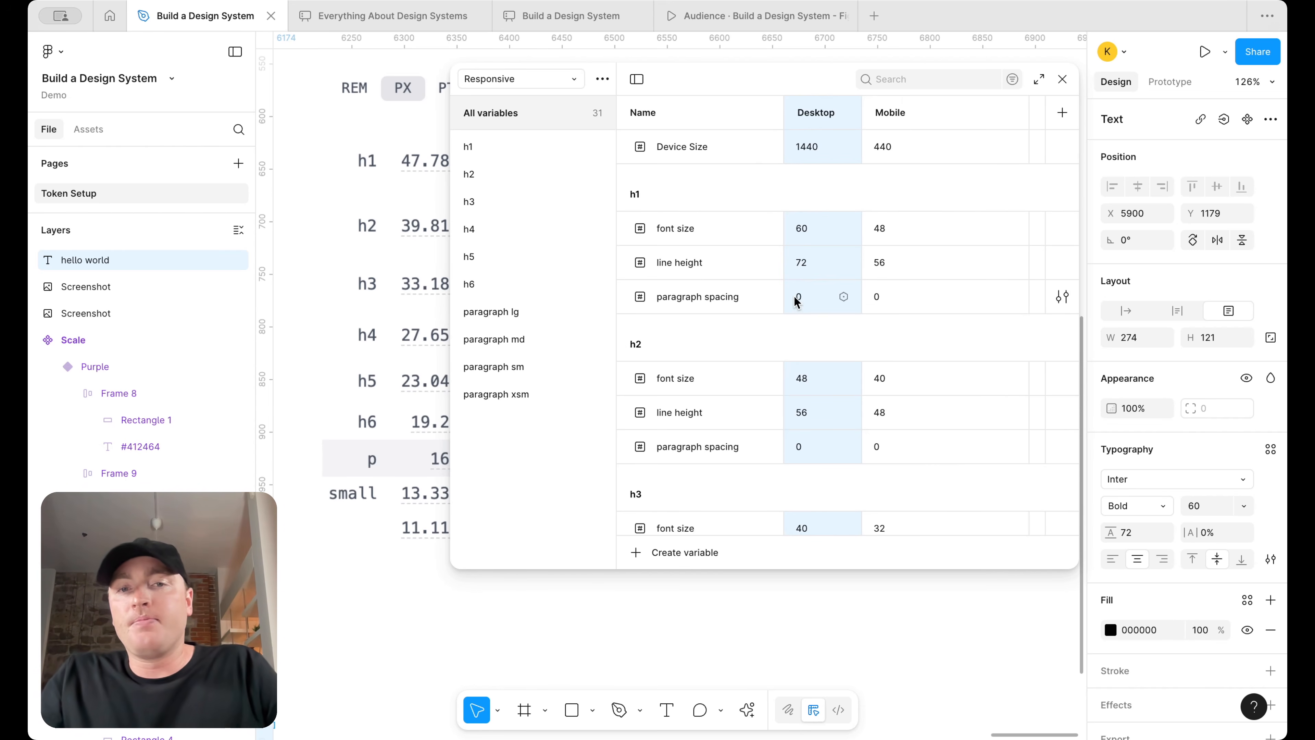
Duplicate the "hello world" text directly below the original and wrap both copies in a vertical auto layout frame
scroll(346, 314, "down", 10)
left_click_drag(359, 341, 364, 395, "alt")
left_click(374, 356, "shift")
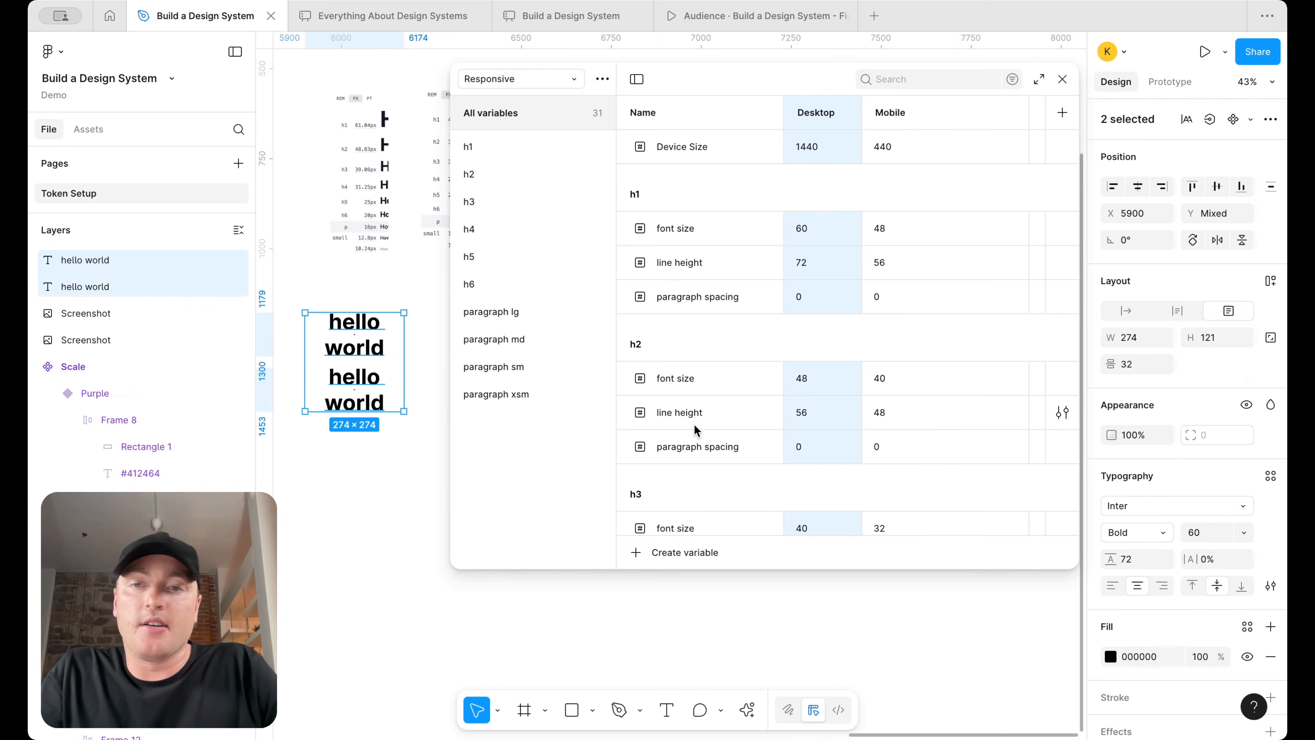
key("shift+a")
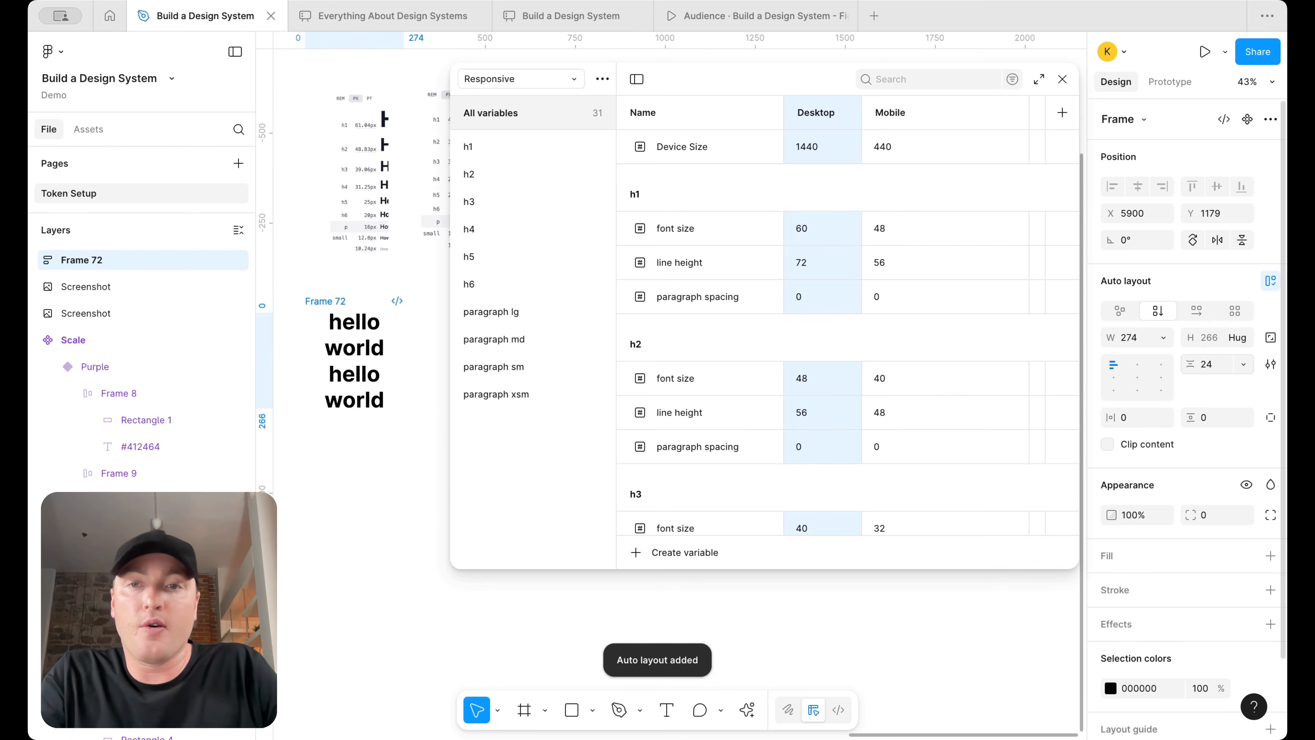
Set the auto layout frame's vertical gap between the two texts to 64
scroll(304, 356, "up", 5)
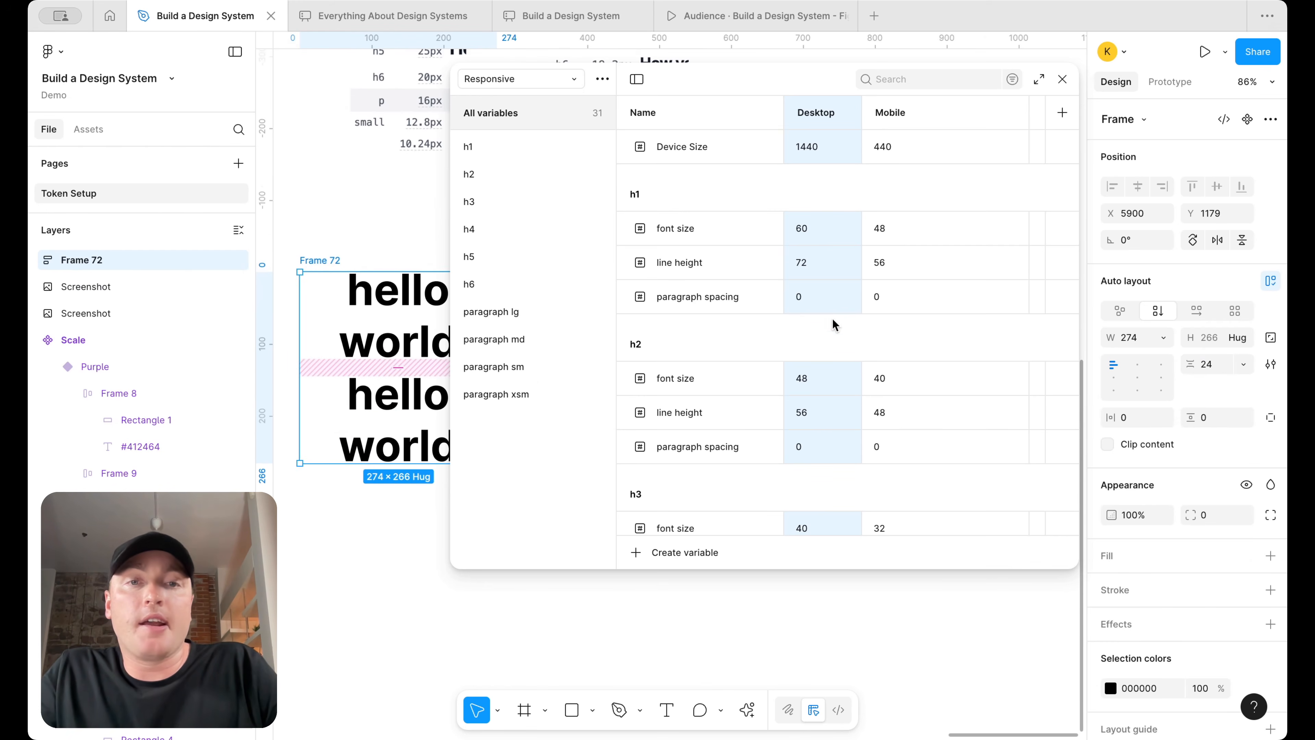
left_click(1209, 364)
type("64")
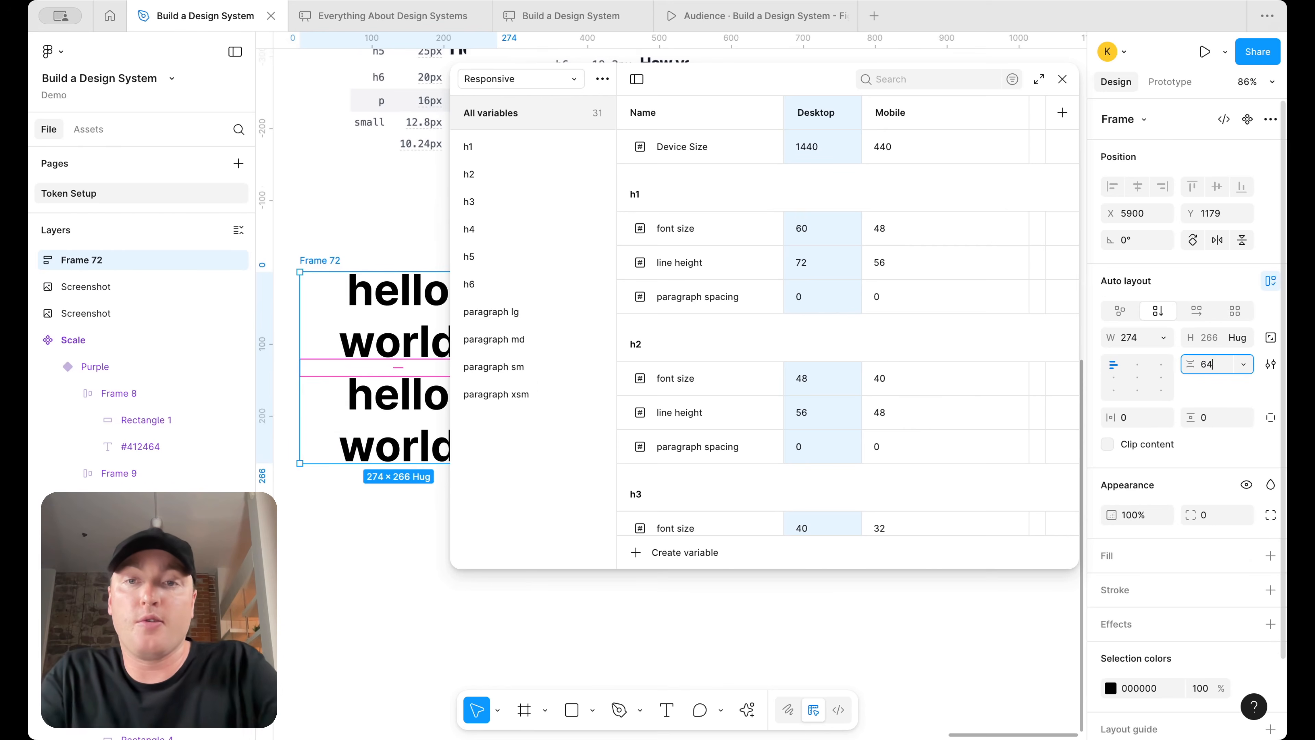
key("Return")
Set the h1 paragraph spacing to 64 for both Desktop and Mobile
left_click(812, 299)
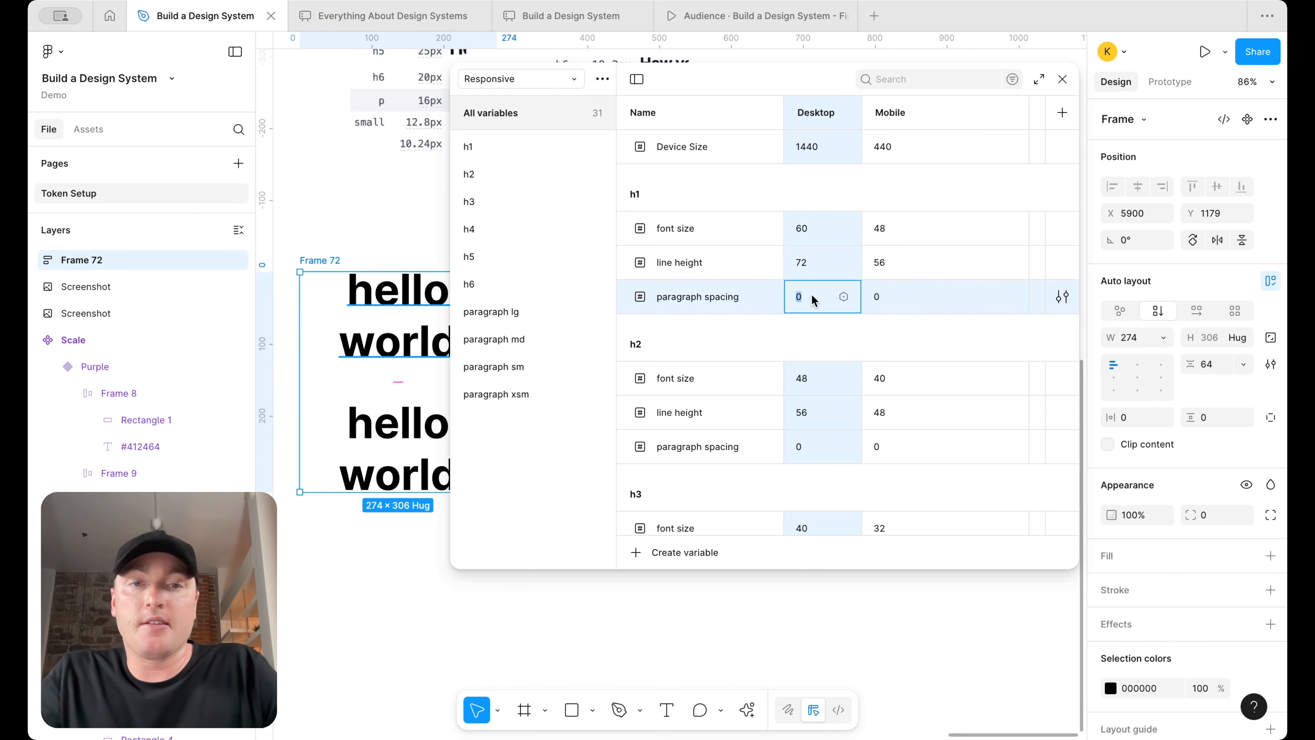
type("64")
key("Return")
left_click(897, 295)
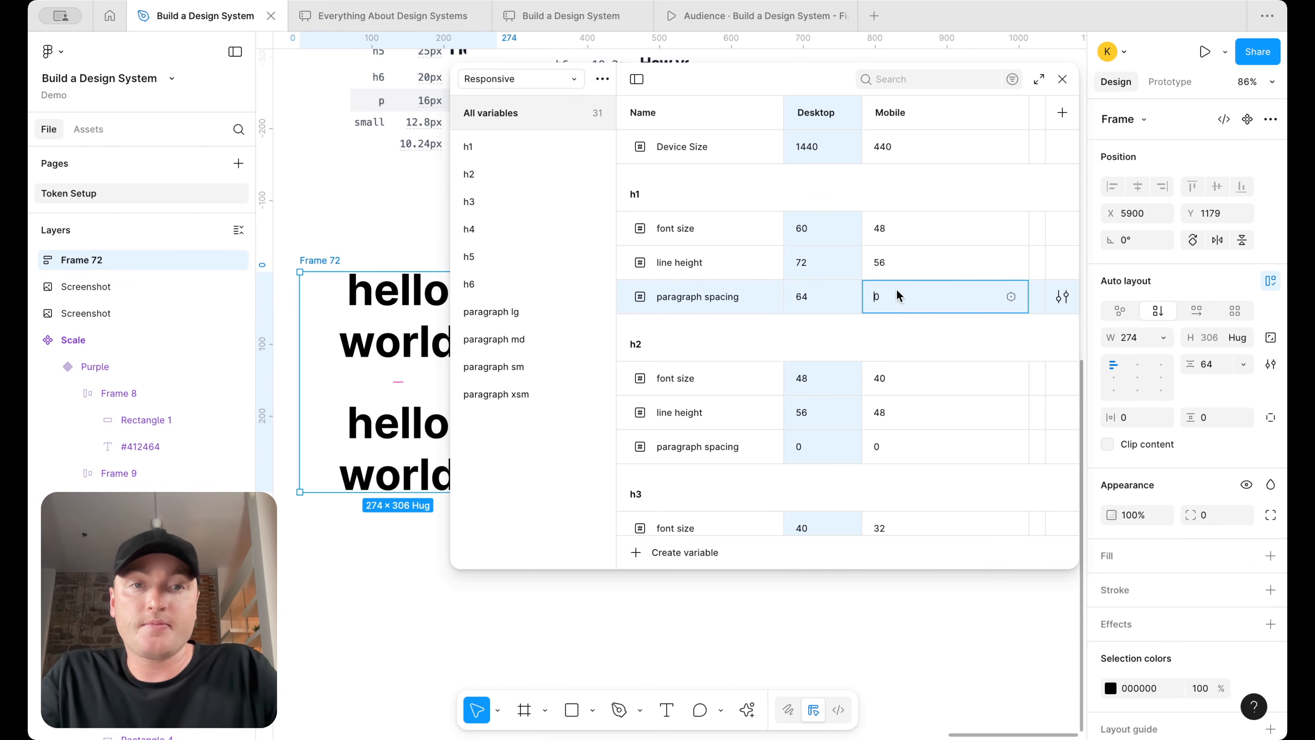
type("64")
key("Return")
Set the h2 paragraph spacing to 48 for both Desktop and Mobile
scroll(755, 440, "down", 2)
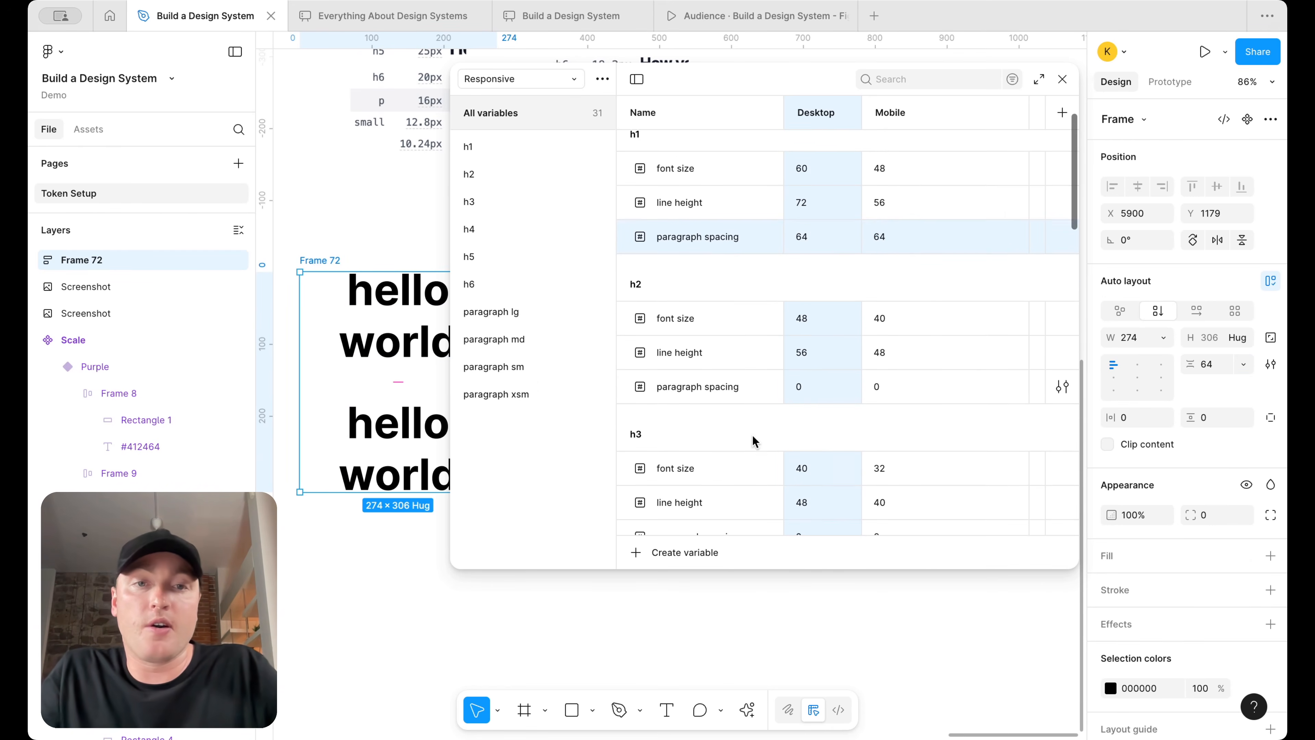
left_click(808, 383)
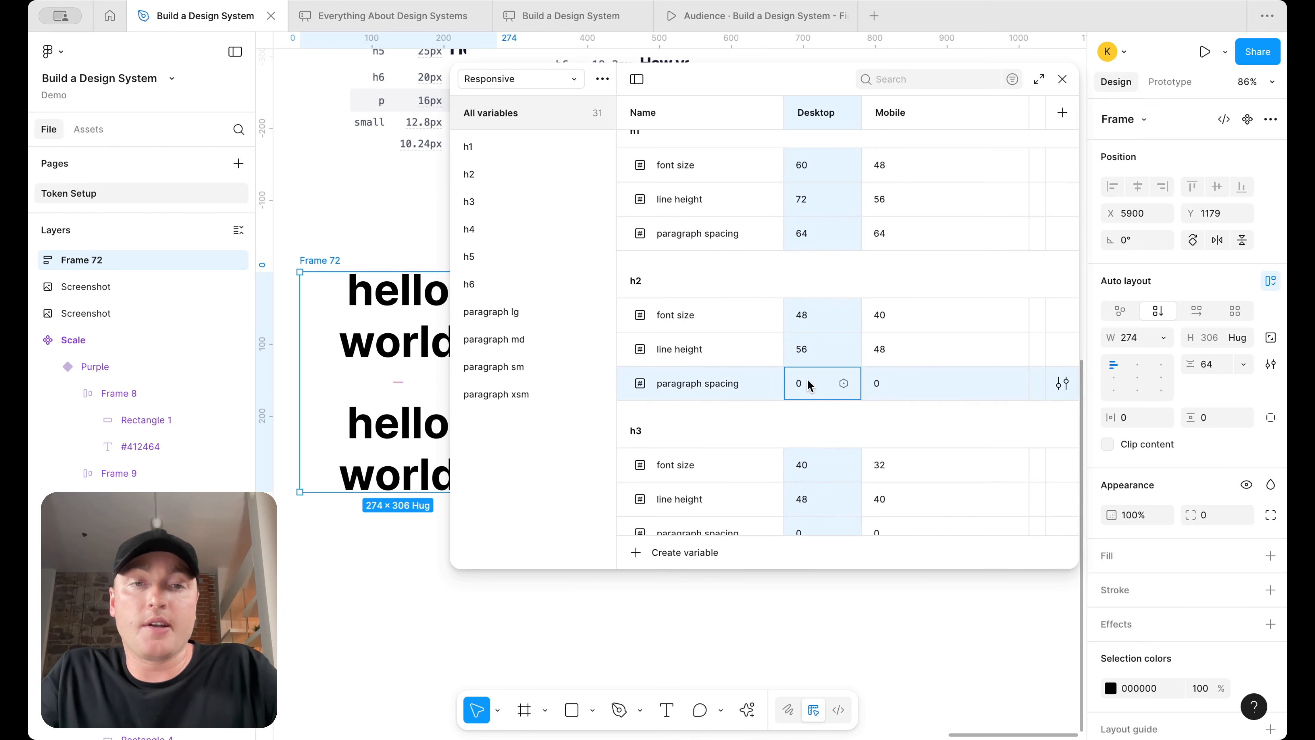
key("Return")
left_click(885, 384)
key("Return")
Set the h3 paragraph spacing to 32 for both Desktop and Mobile
scroll(883, 394, "down", 2)
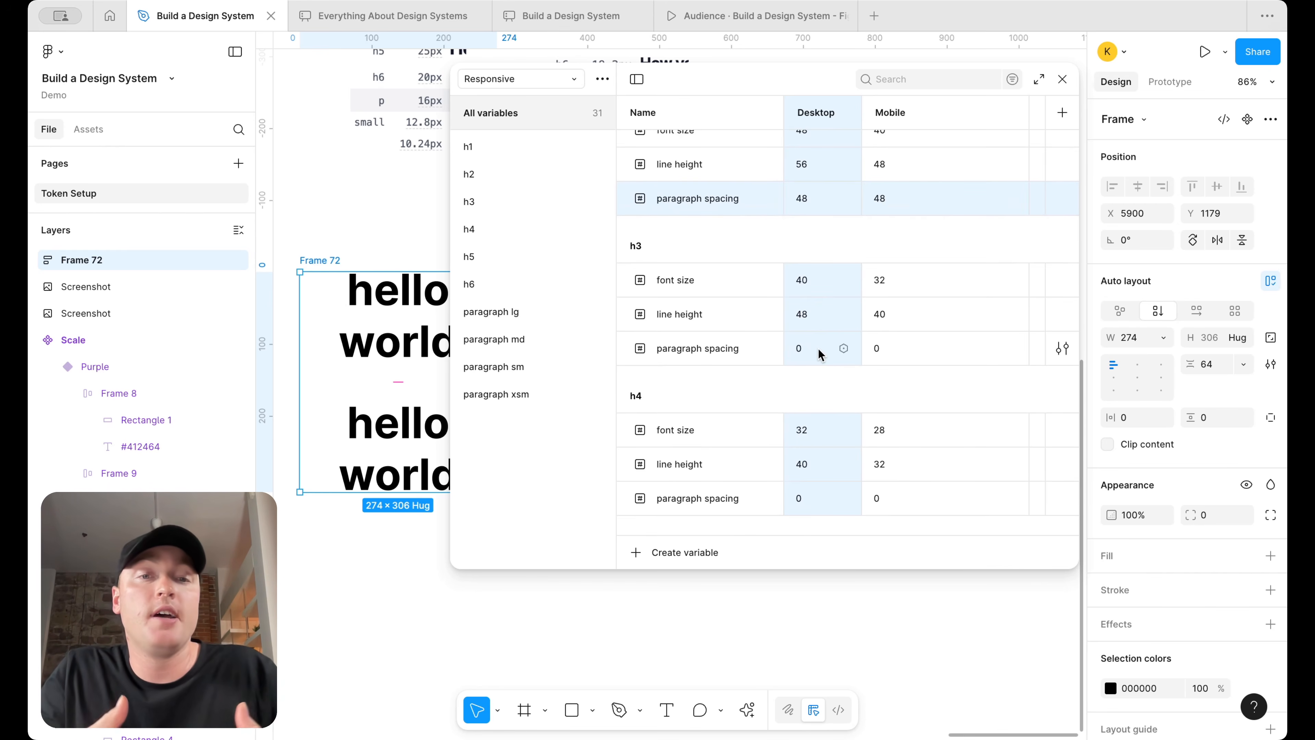
left_click(812, 351)
type("32")
key("Return")
left_click(914, 356)
type("32")
key("Return")
Set the h5 paragraph spacing to 20 for both Desktop and Mobile
scroll(895, 364, "down", 5)
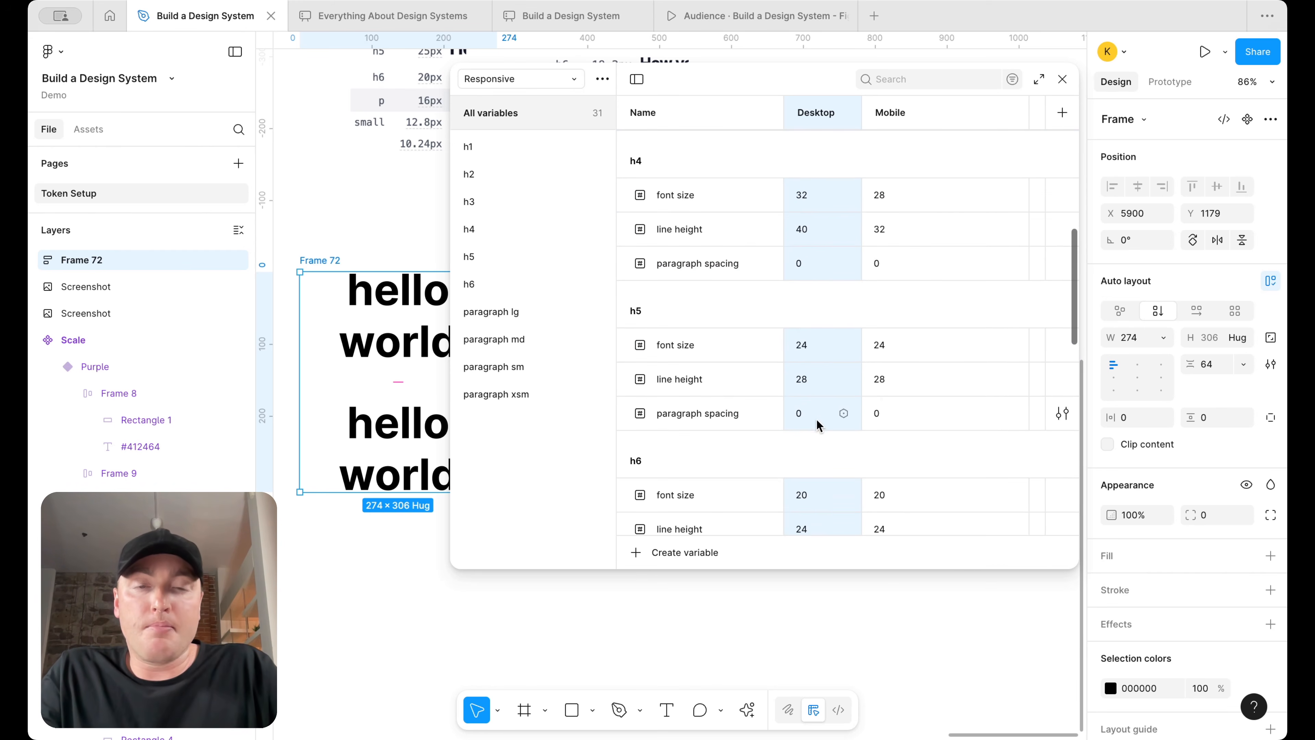
left_click(816, 420)
type("20")
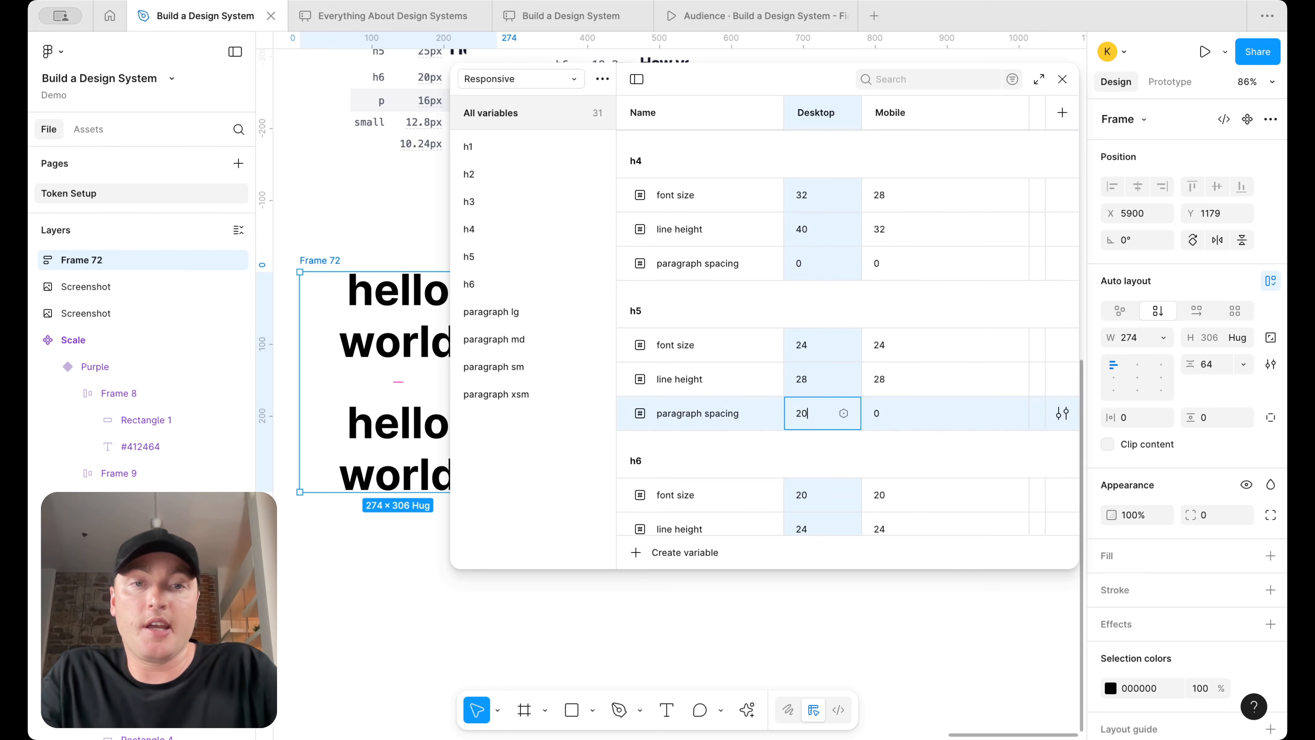
left_click(880, 414)
type("20")
key("Return")
Set the h6 paragraph spacing to 20 for both Desktop and Mobile
scroll(808, 456, "down", 3)
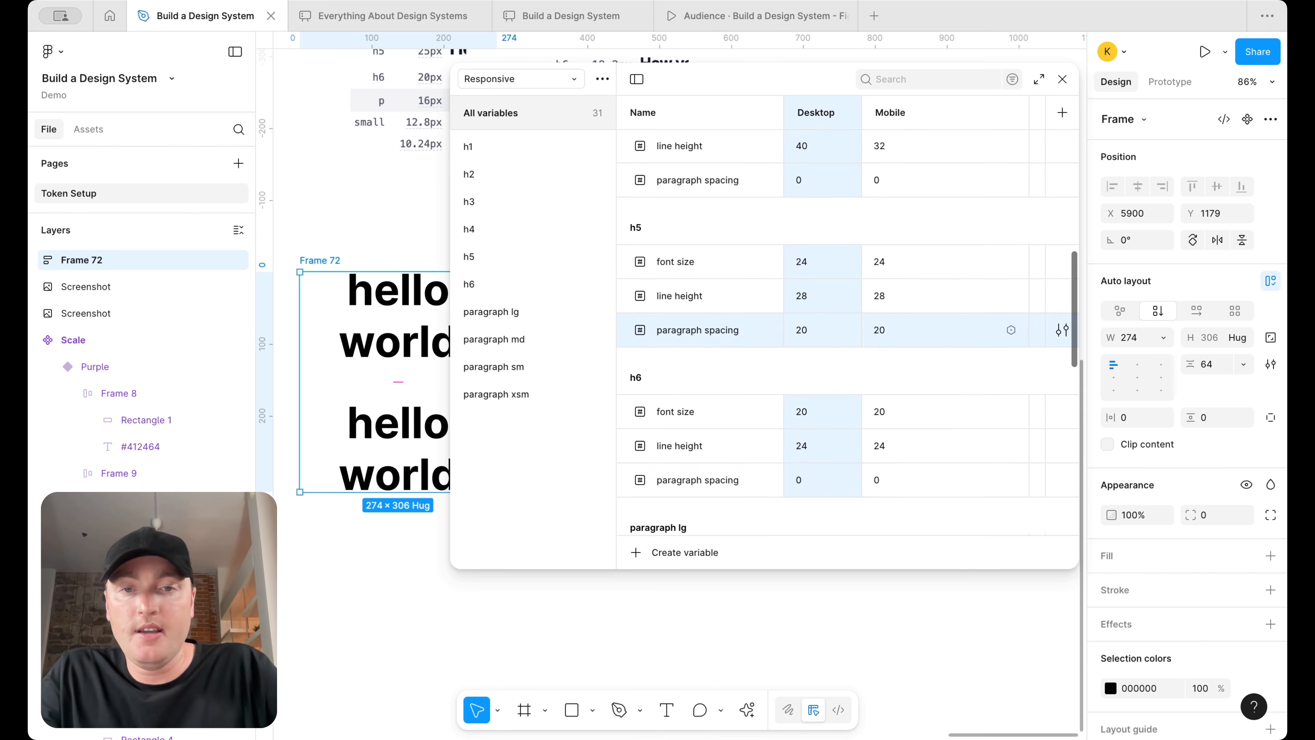
left_click(805, 456)
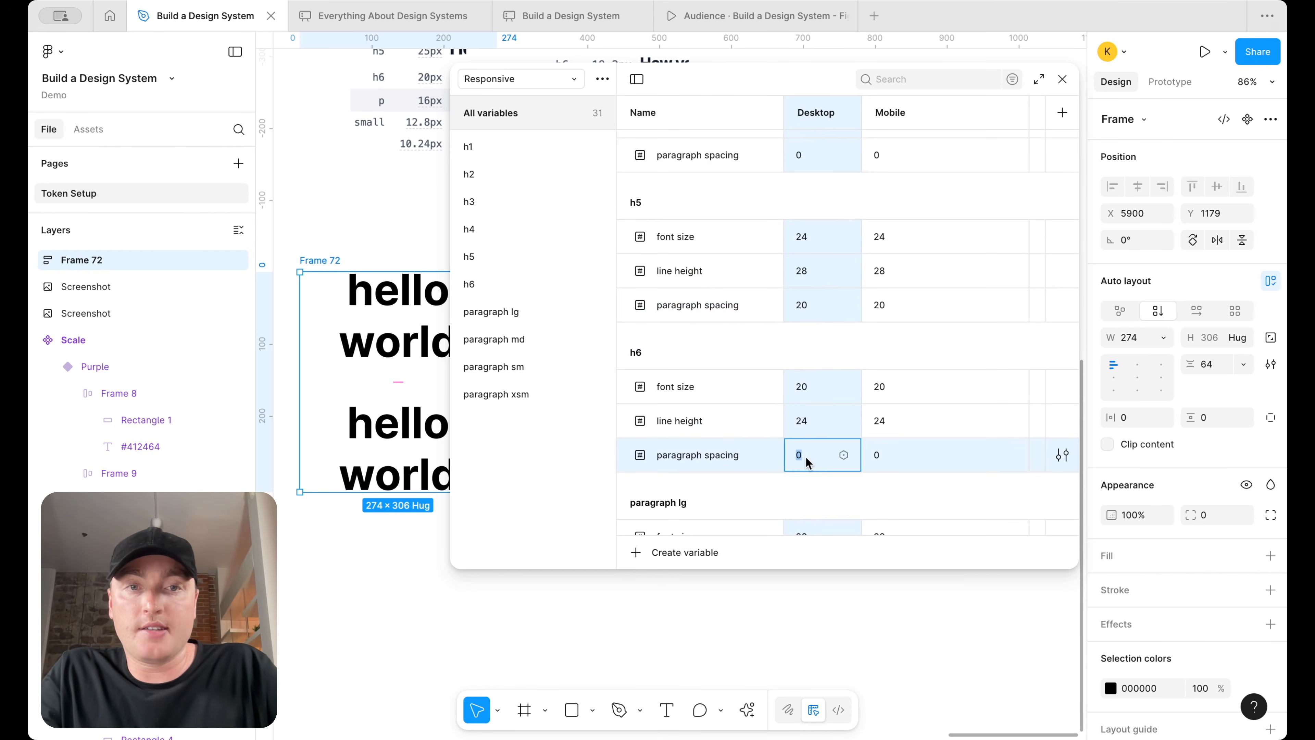
scroll(805, 461, "down", 2)
type("20")
key("Return")
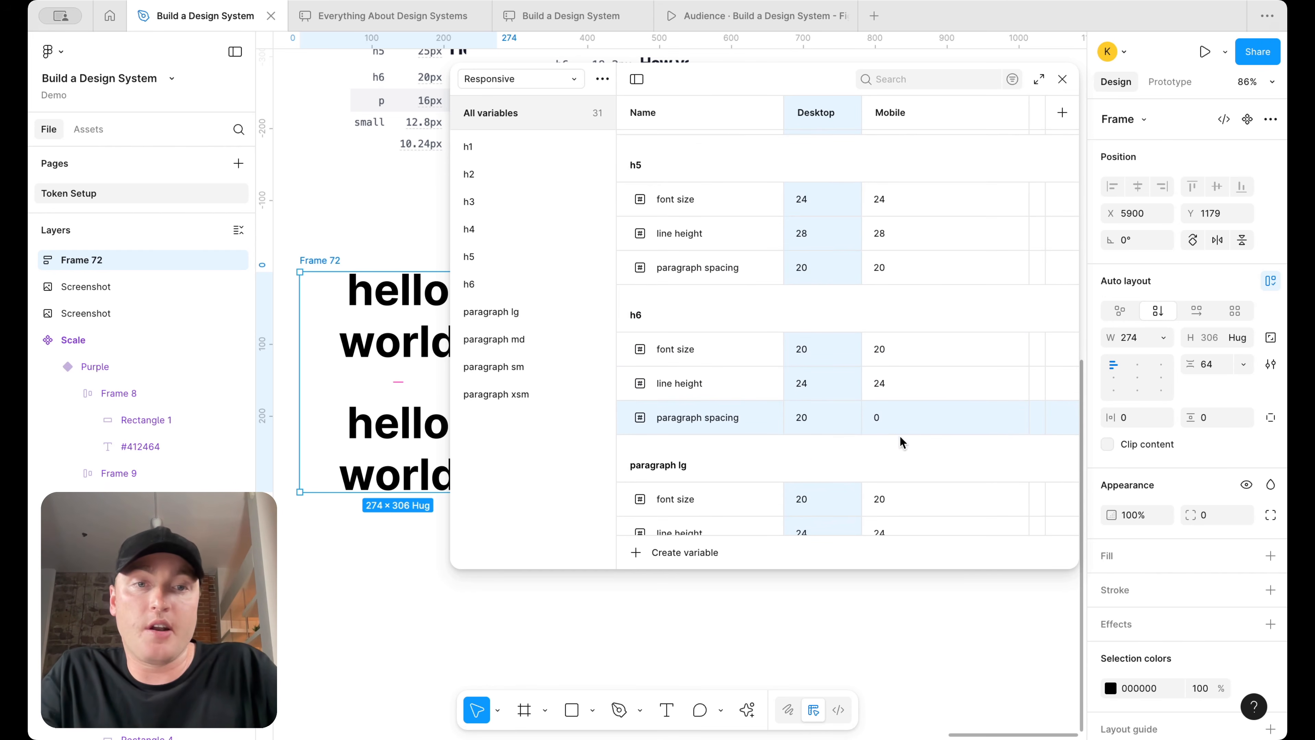
left_click(901, 419)
type("20")
key("Return")
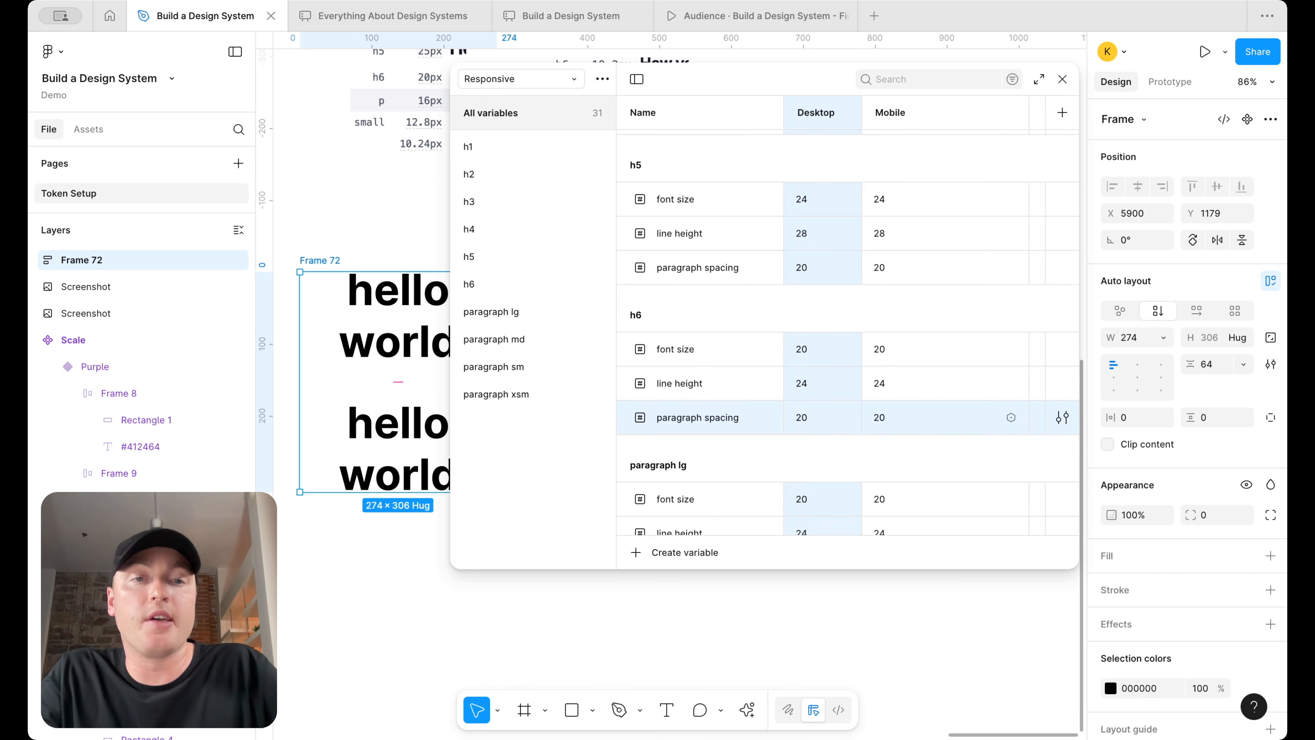
Set the paragraph lg paragraph spacing to 20 for both Desktop and Mobile
scroll(829, 358, "down", 5)
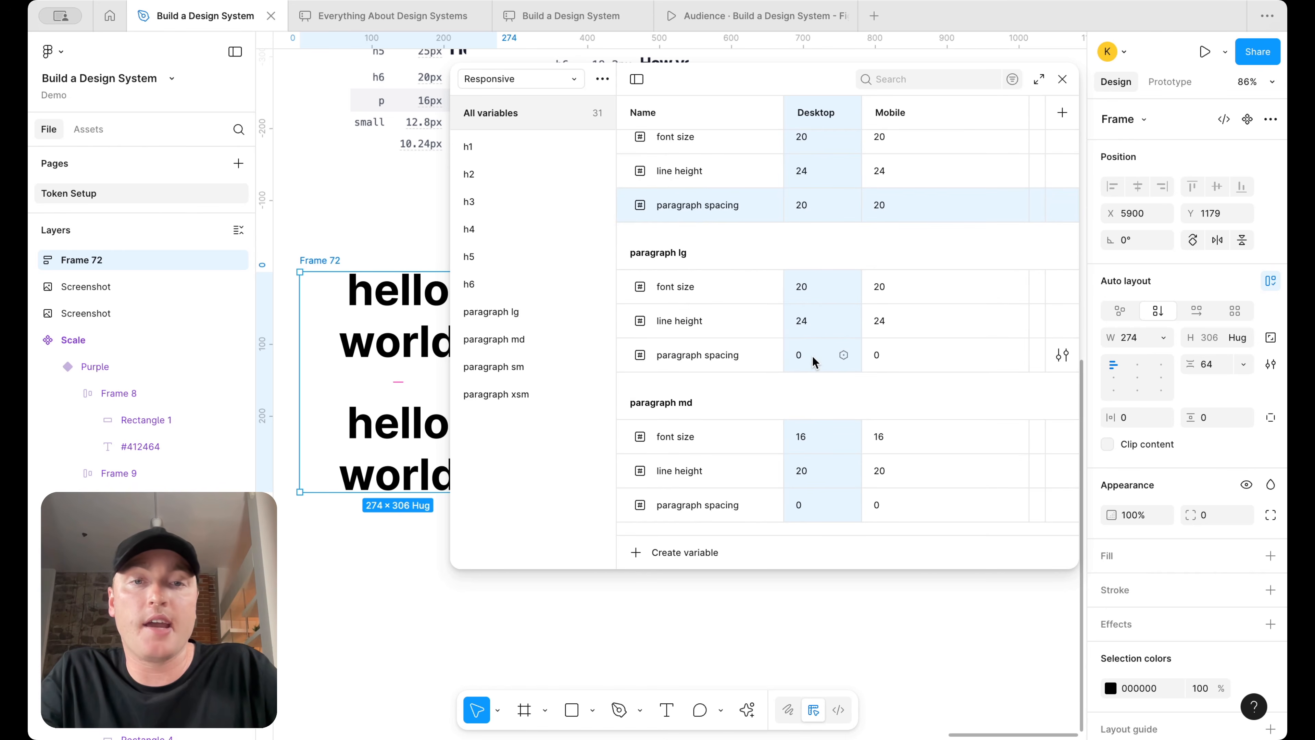
left_click(813, 361)
key("Return")
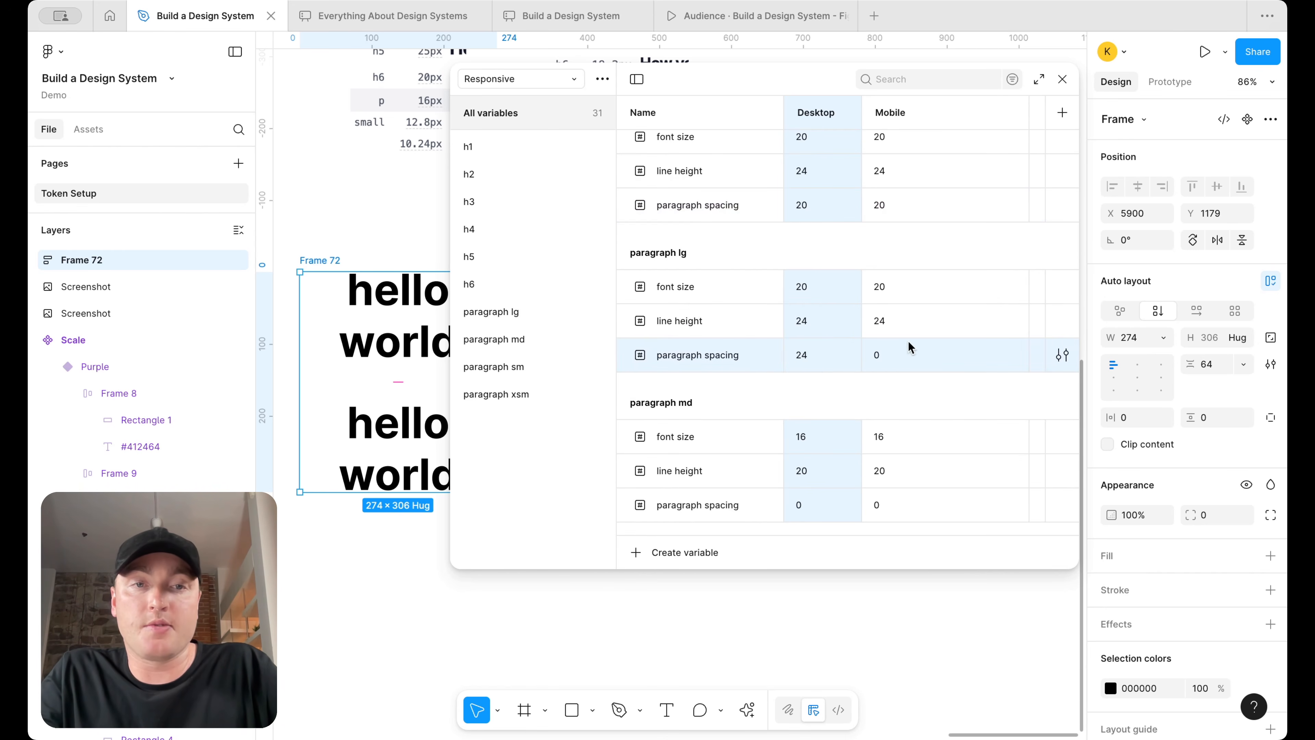
left_click(812, 363)
type("20")
left_click(903, 358)
type("20")
key("Return")
Set the paragraph md paragraph spacing to 20 for both Desktop and Mobile
scroll(800, 285, "down", 4)
left_click(800, 285)
type("20")
key("Return")
left_click(916, 285)
type("20")
key("Return")
Set the paragraph sm paragraph spacing to 20 for both Desktop and Mobile
left_click(833, 435)
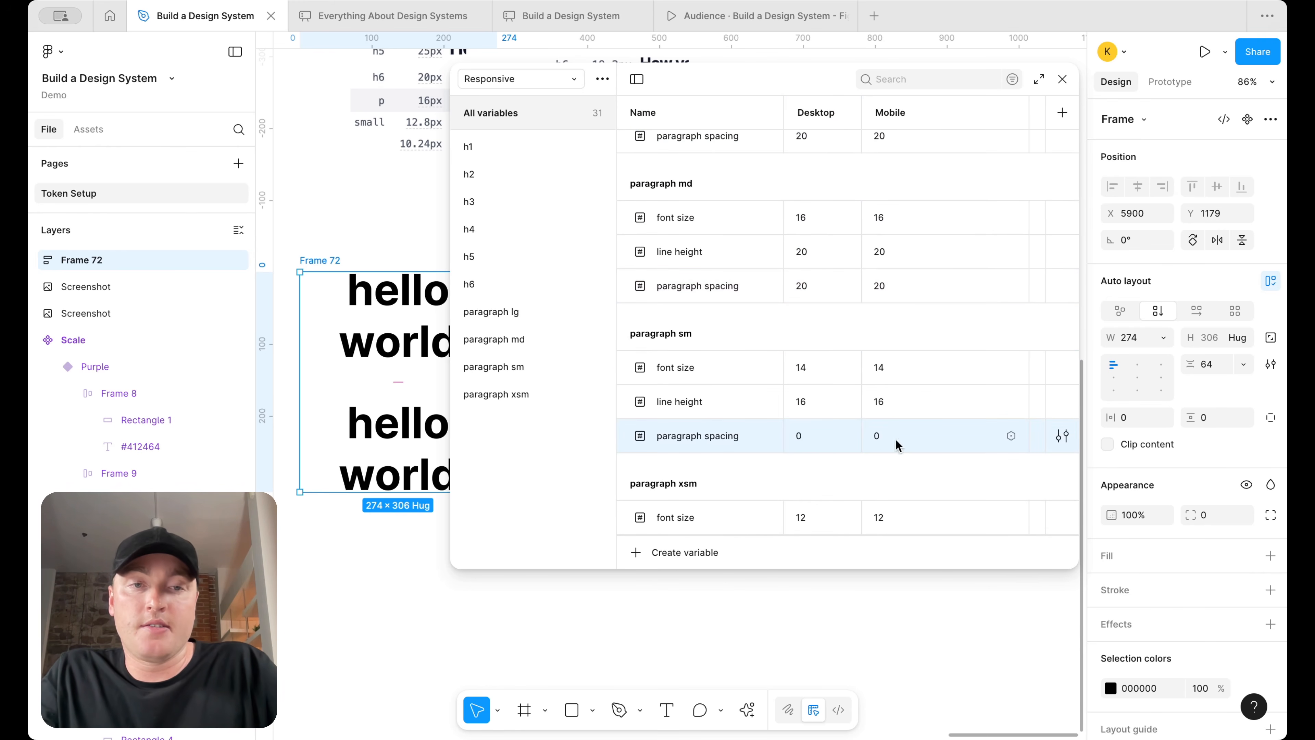
left_click(797, 439)
key("Return")
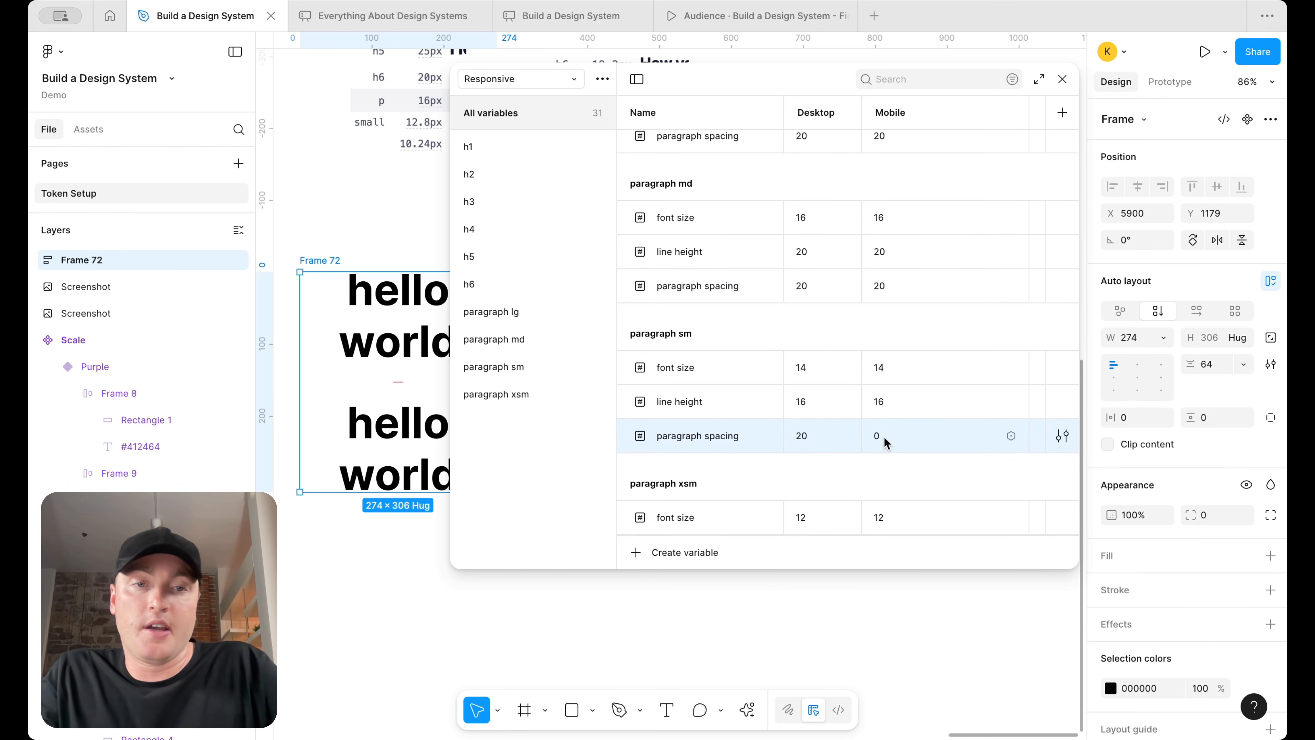
left_click(911, 436)
type("20")
key("Return")
Set the paragraph xsm paragraph spacing to 20 for both Desktop and Mobile
scroll(815, 491, "down", 2)
left_click(802, 517)
type("20")
key("Return")
left_click(902, 524)
type("20")
key("Return")
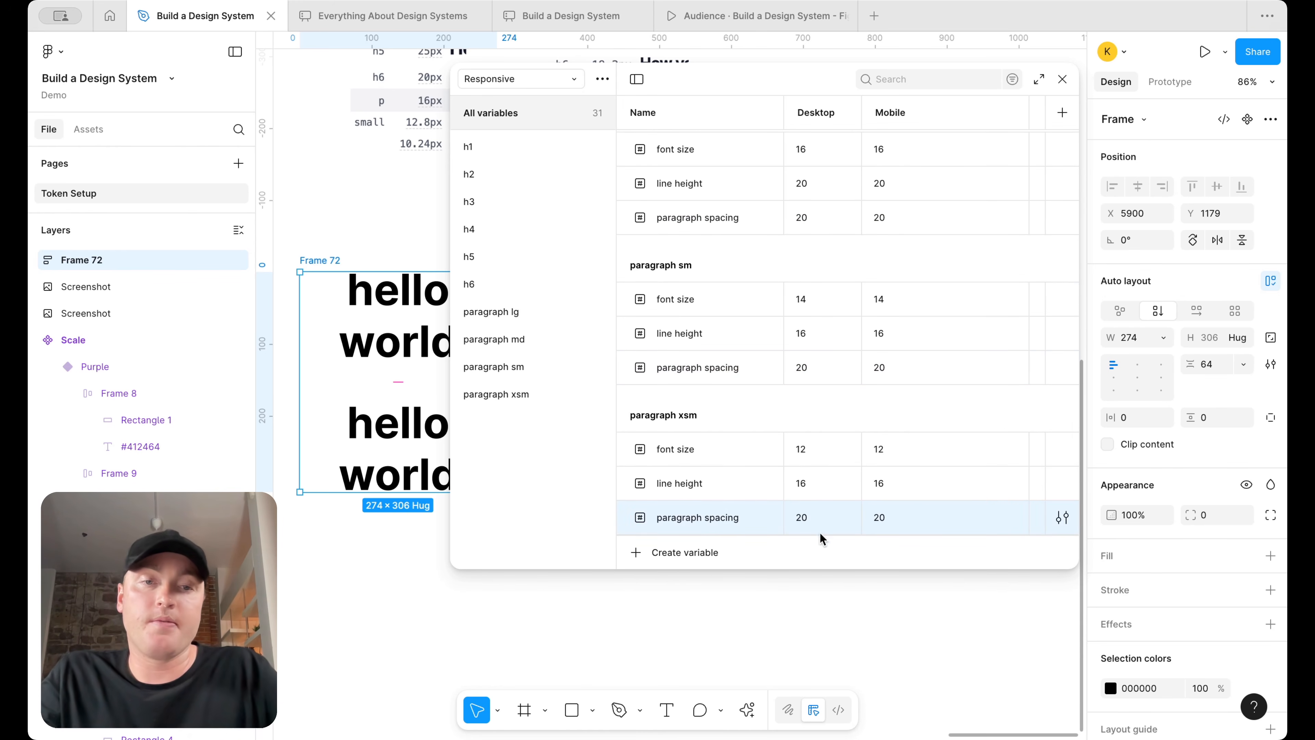
Widen the variables window and its Desktop column, and close the window
scroll(753, 326, "up", 15)
left_click_drag(450, 234, 357, 235)
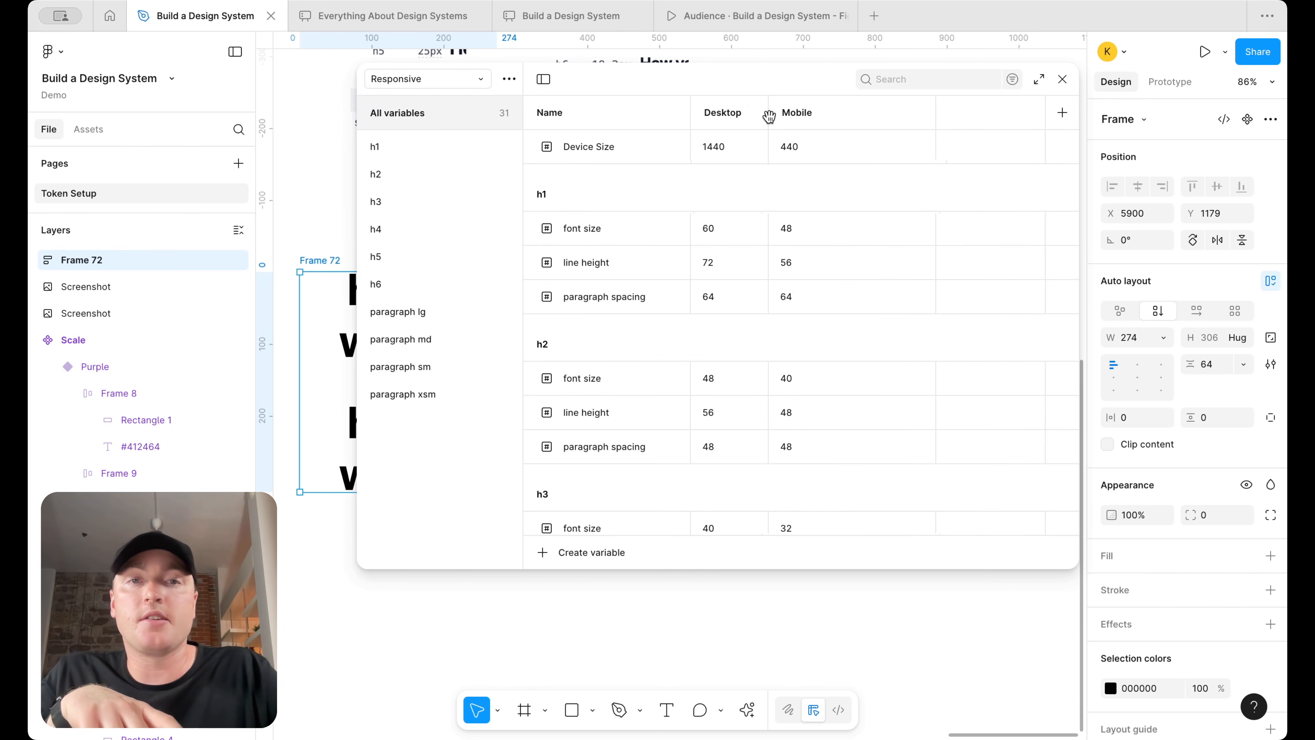
left_click_drag(767, 115, 807, 116)
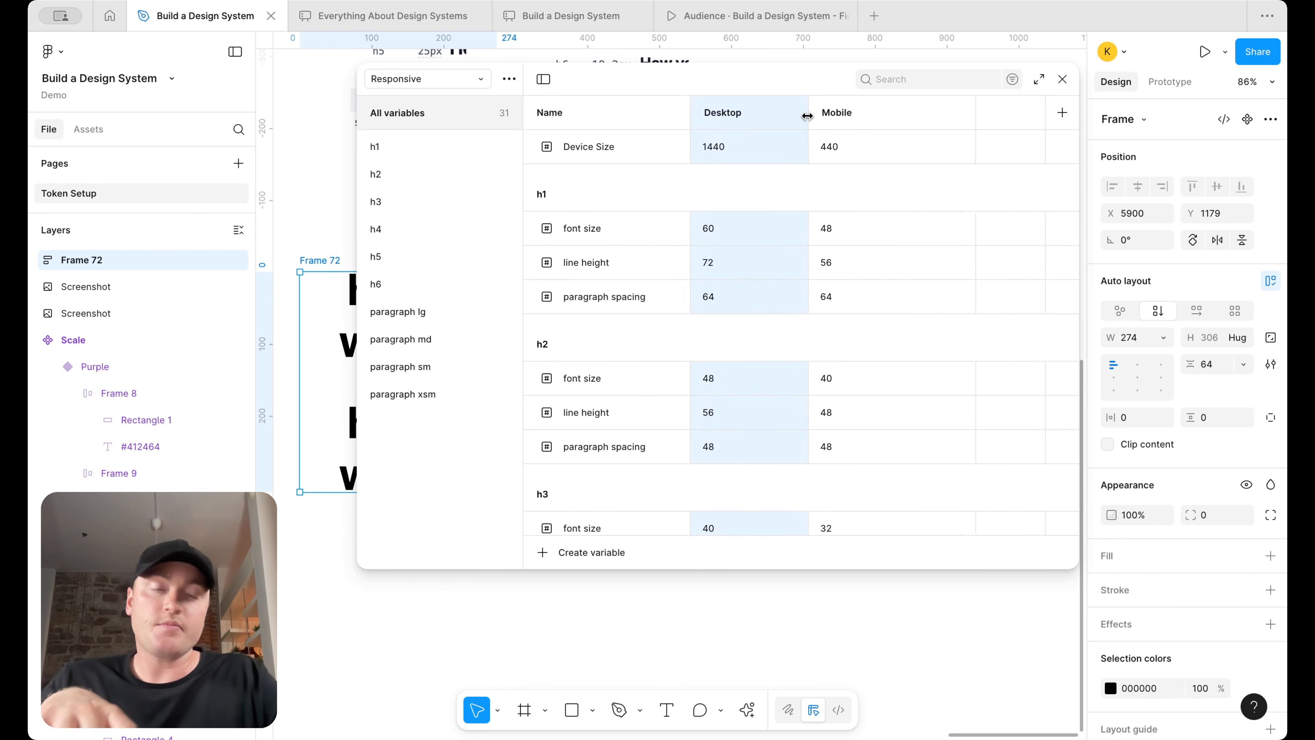
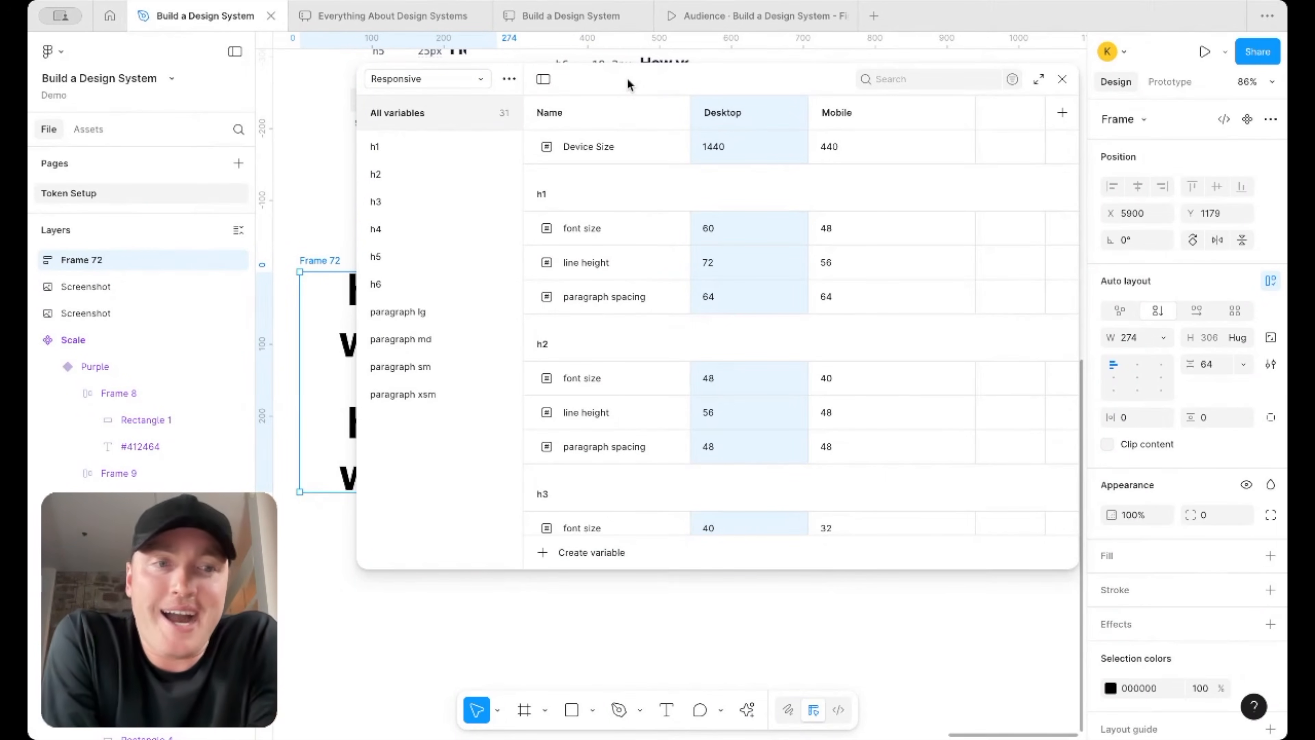
left_click(1062, 79)
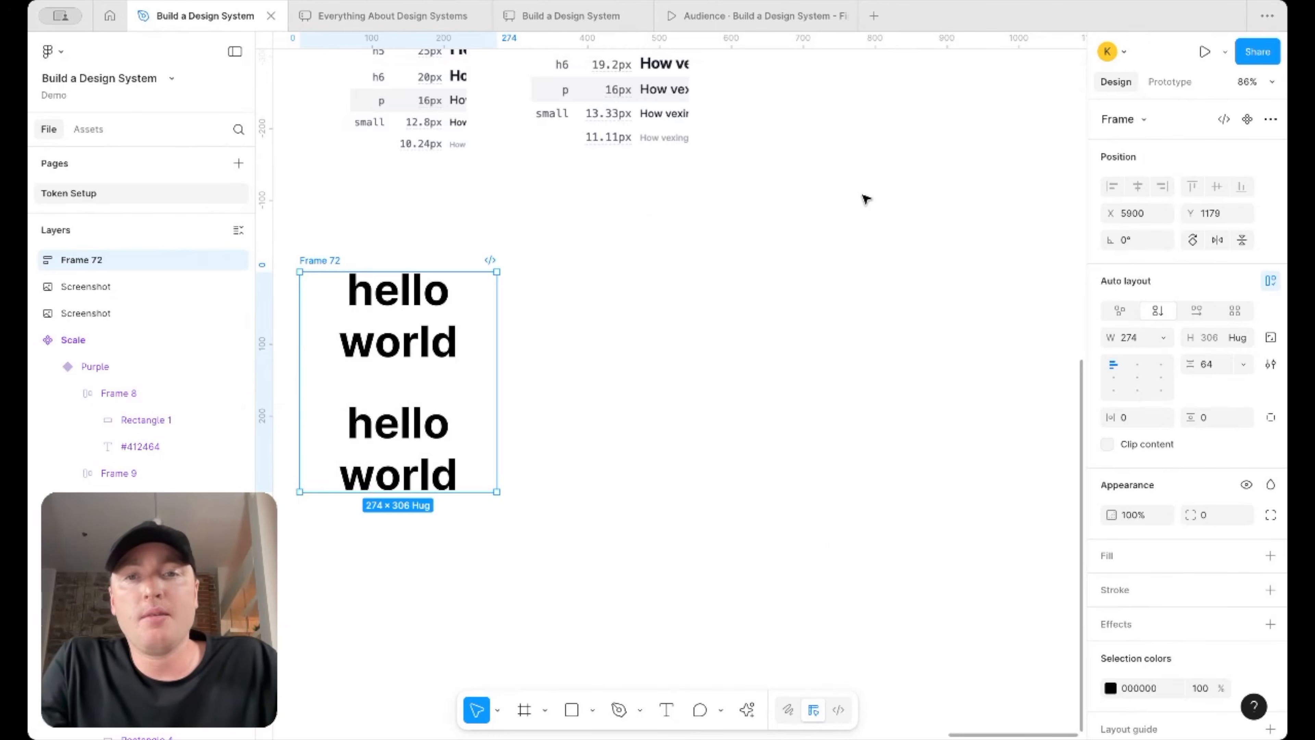
Delete the hello world frame together with the two type scale screenshots above it
scroll(879, 195, "down", 3)
scroll(858, 201, "up", 1)
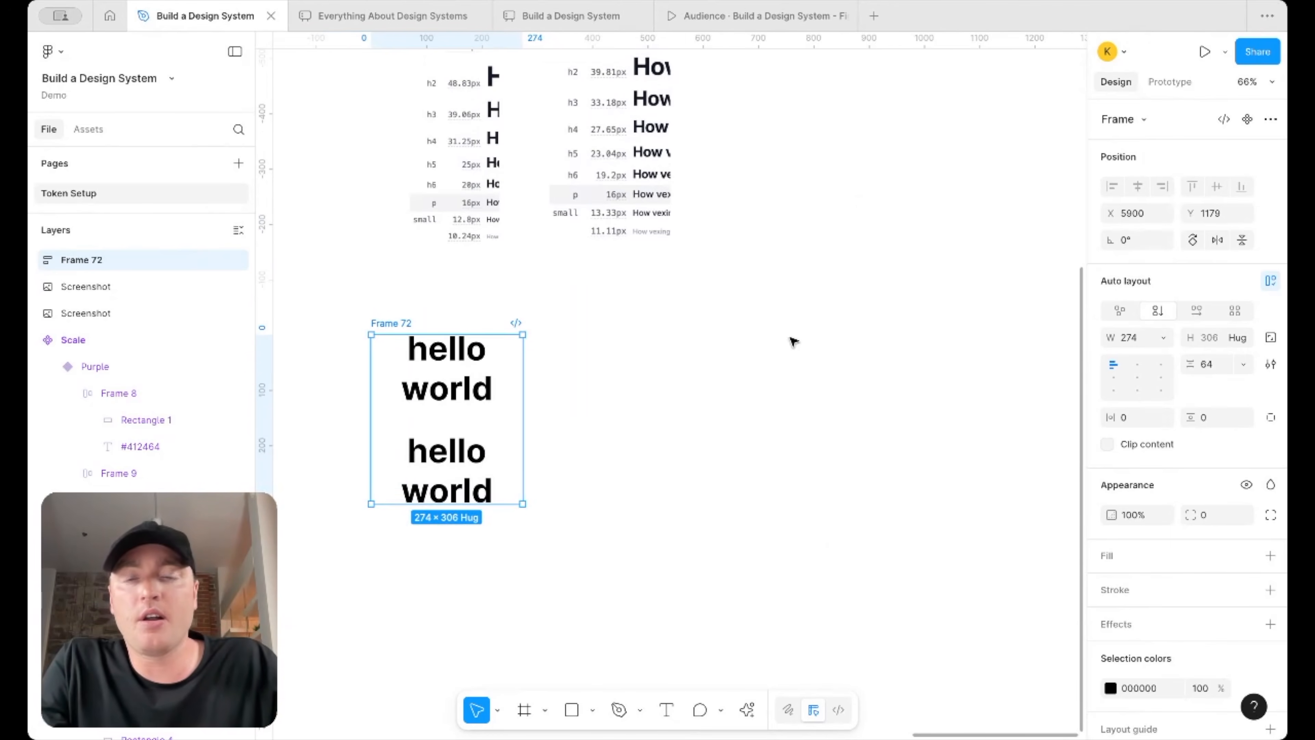
left_click(791, 389)
left_click_drag(757, 542, 369, 176)
key("Delete")
scroll(699, 337, "right", 5)
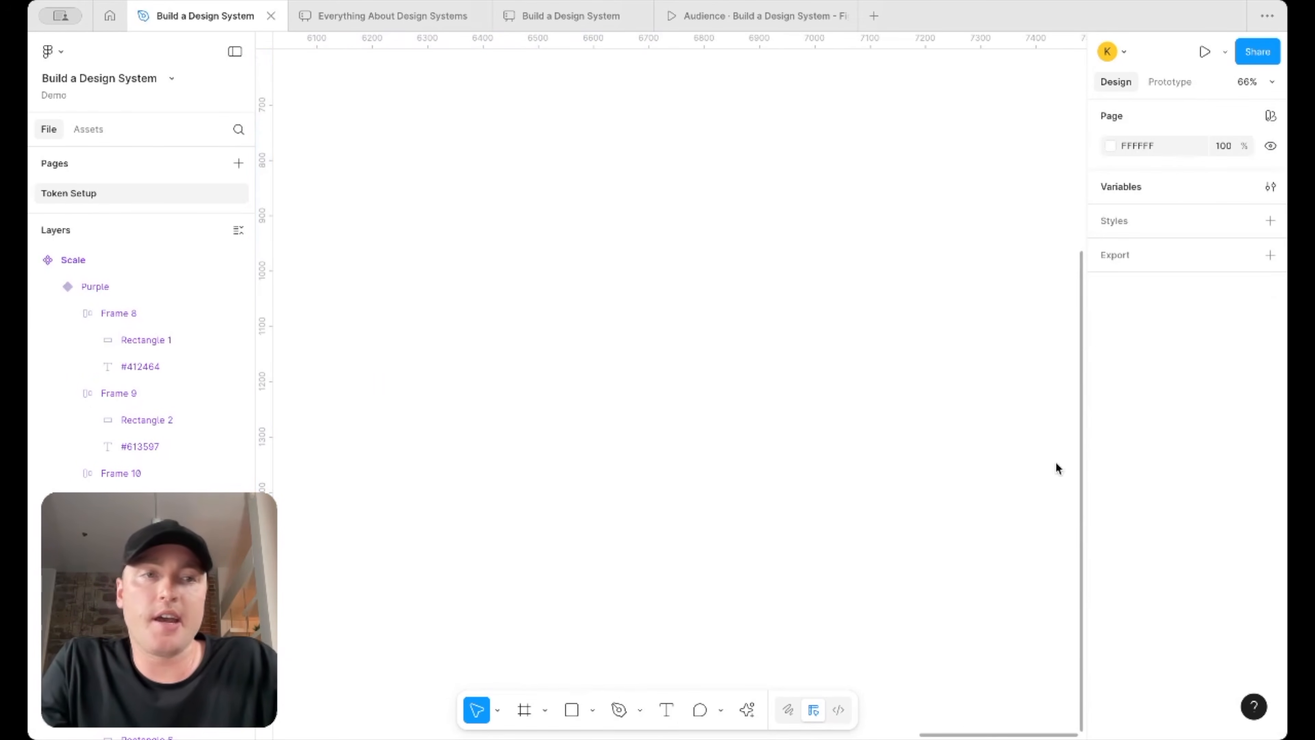
Add a text box about 160 × 44 on an empty area of the canvas, reading "H1"
left_click(666, 709)
scroll(804, 332, "up", 5)
left_click_drag(711, 326, 882, 374)
scroll(883, 374, "up", 5)
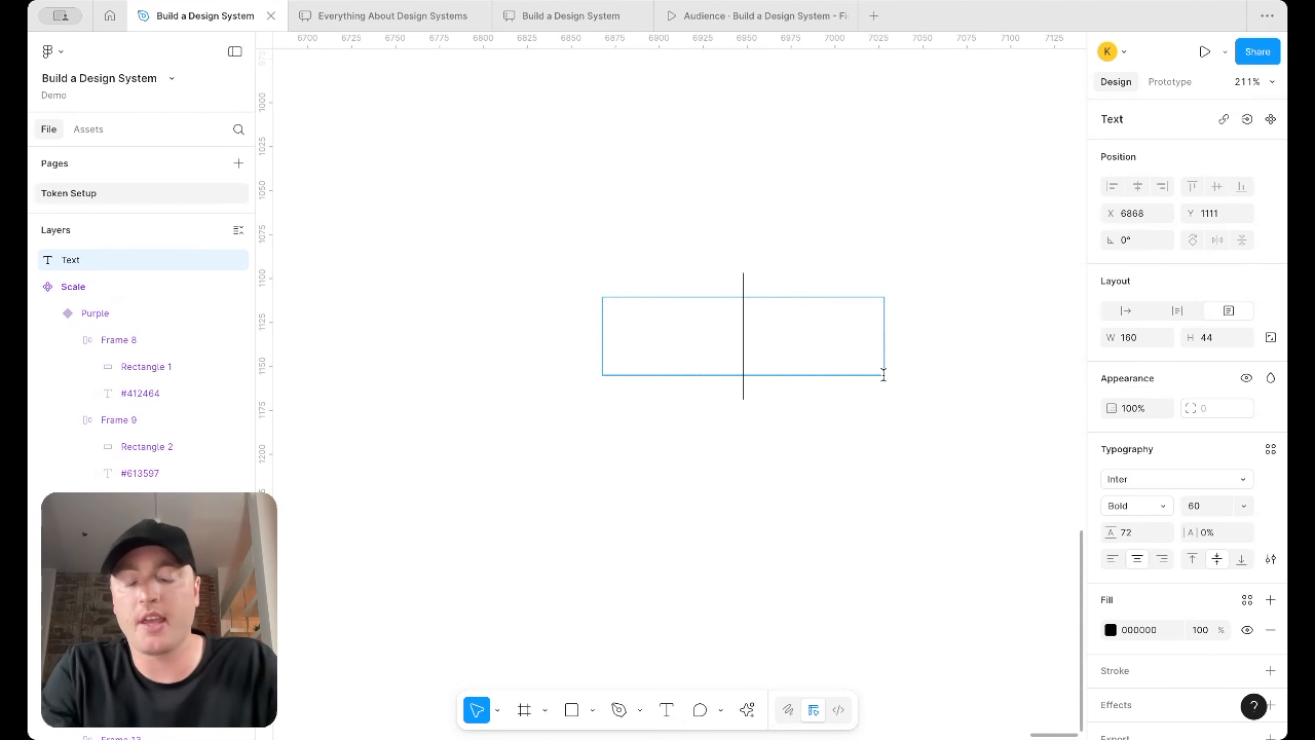
type("H1")
key("Escape")
Duplicate the H1 text directly below it and change the copy to "H2"
left_click_drag(724, 325, 724, 454)
key("Return")
type("H2")
scroll(836, 493, "down", 3)
key("Escape")
Duplicate the H2 text directly below it and change the copy to "H3"
left_click_drag(834, 344, 834, 447)
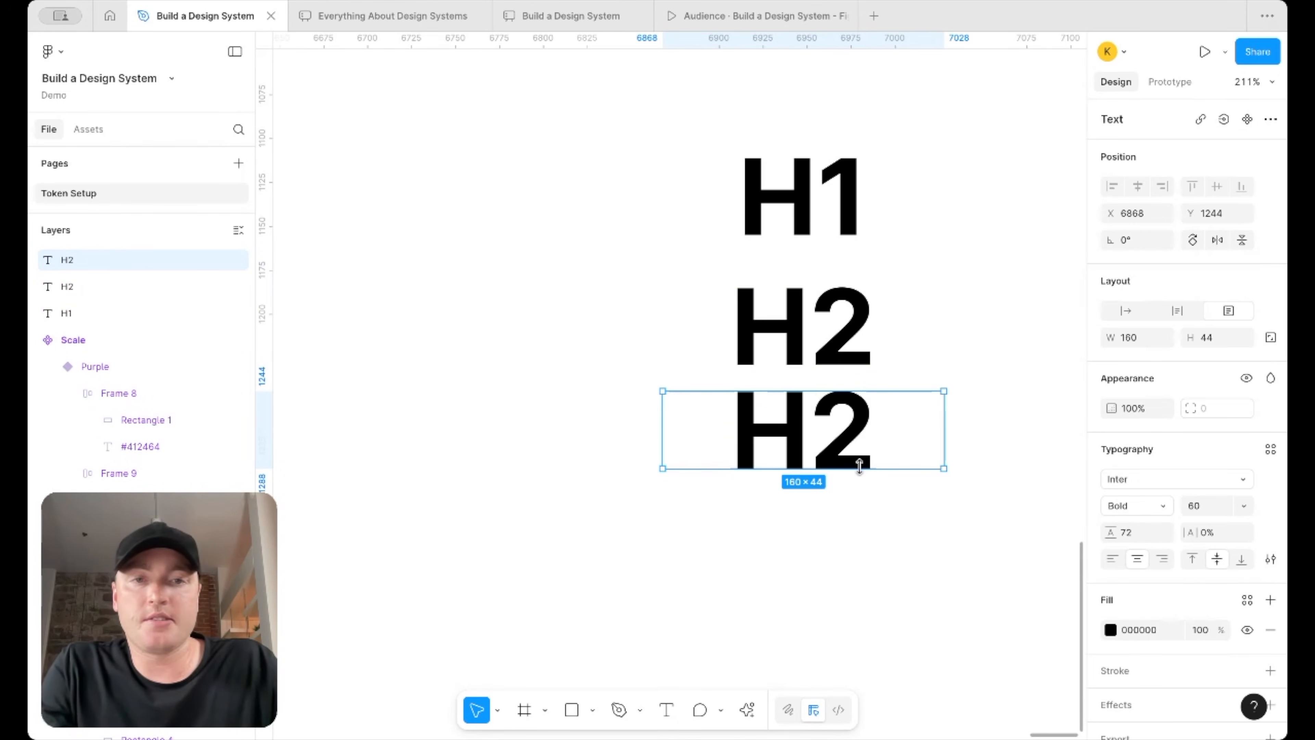
key("Return")
key("Right")
key("BackSpace")
type("3")
key("Escape")
key("Escape")
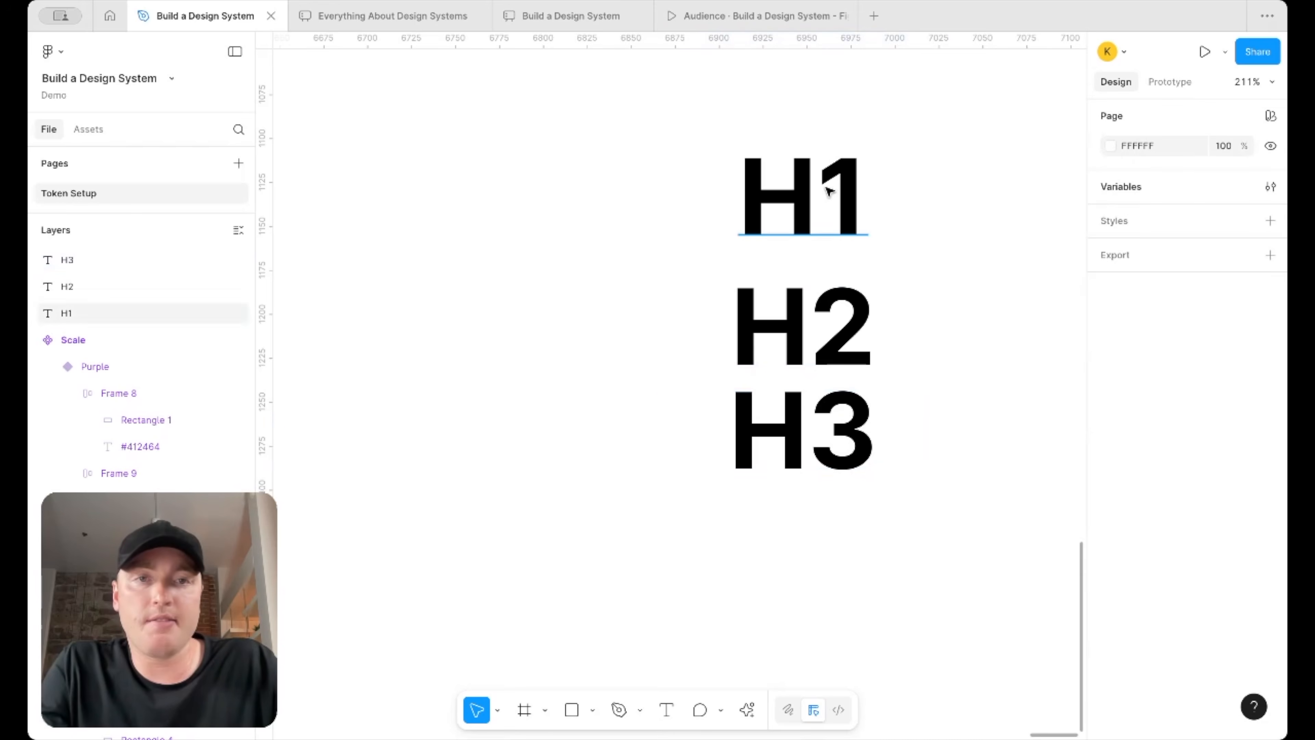
Bind the H1 text's font size to the h1 font size variable
left_click(894, 203)
left_click(1243, 505)
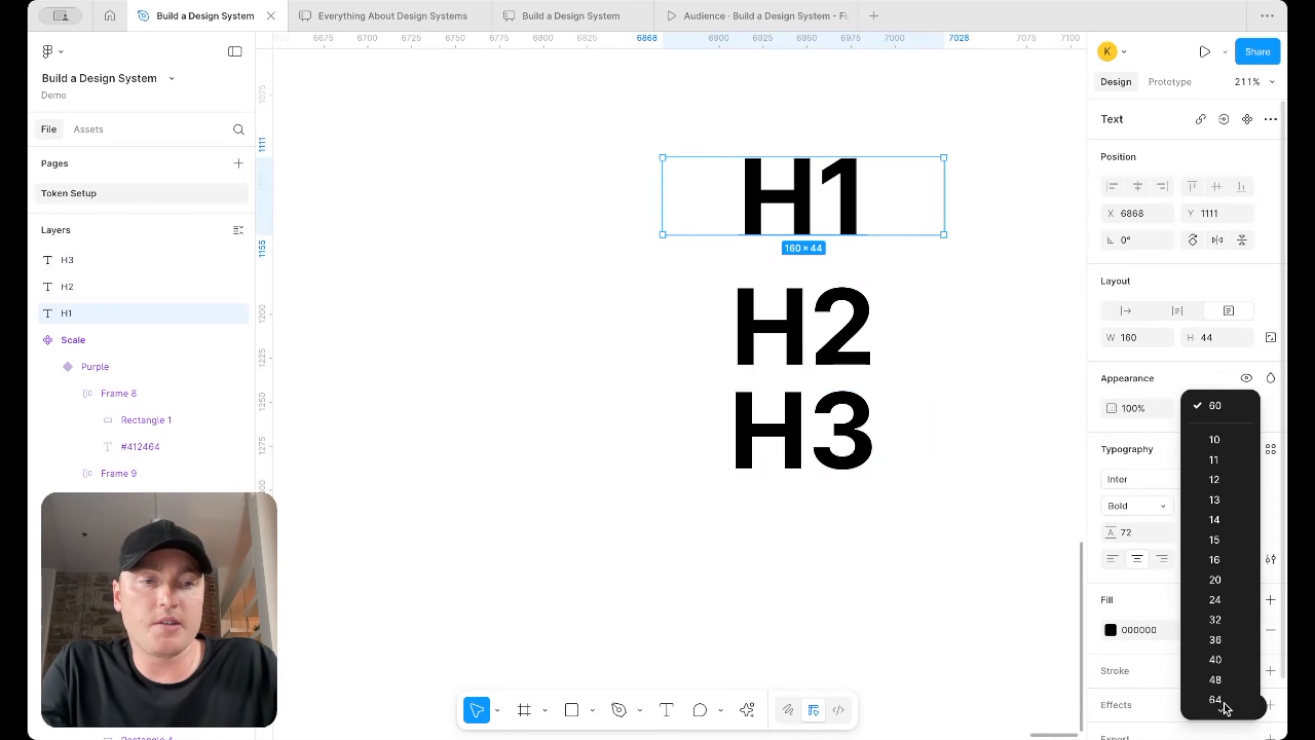
left_click(1222, 704)
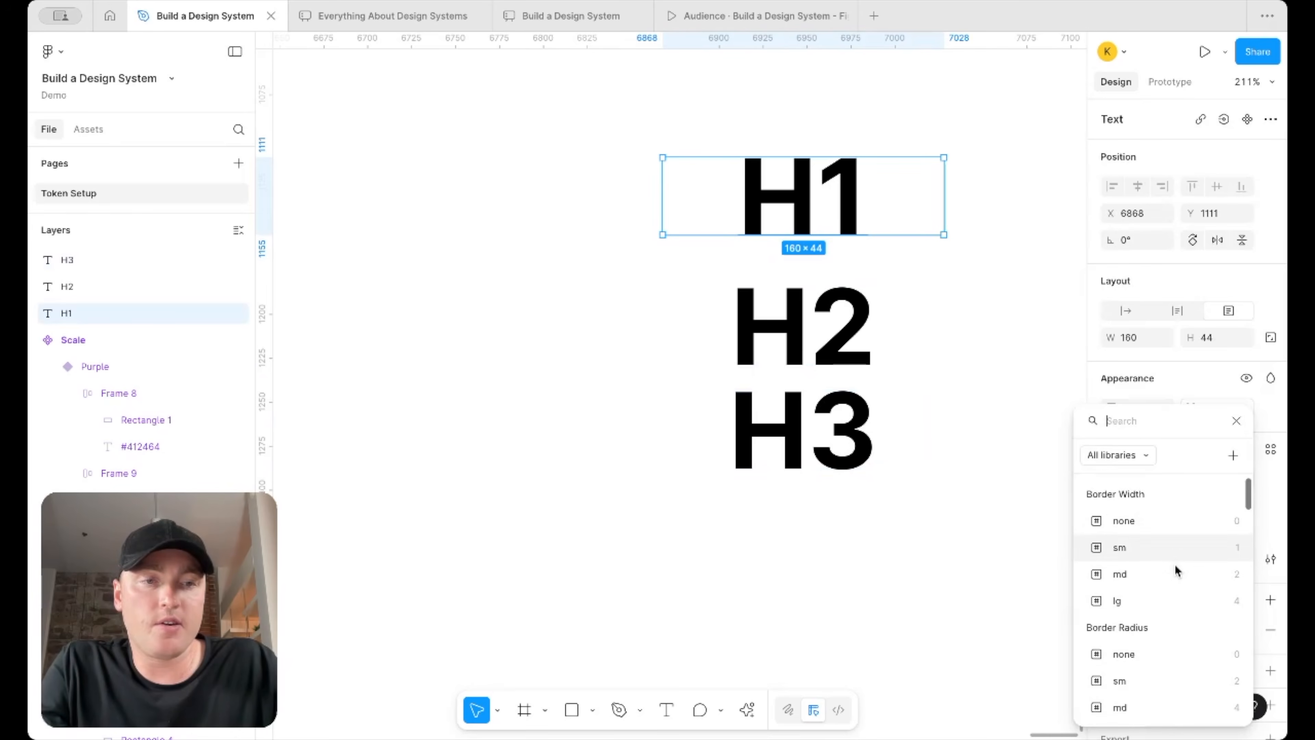
type("h1")
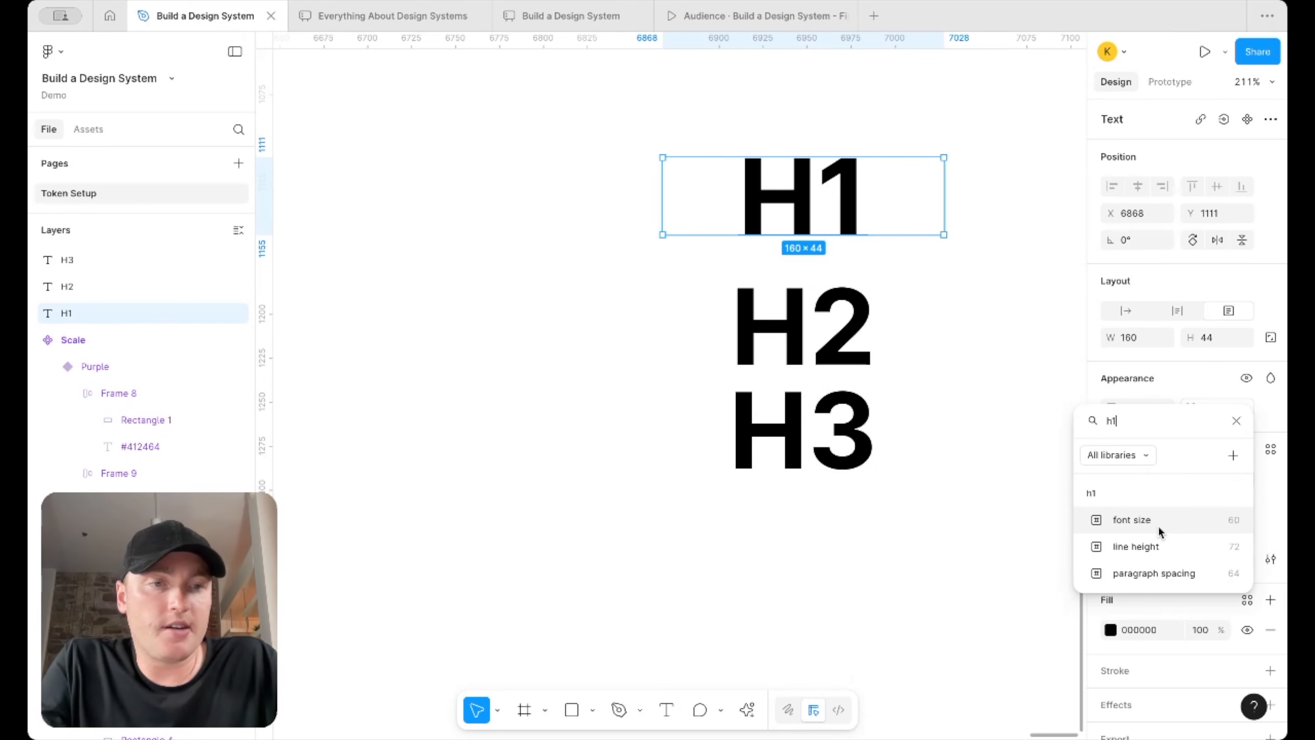
left_click(1157, 526)
Bind the H1 text's line height to the h1 line height variable
left_click(1159, 535)
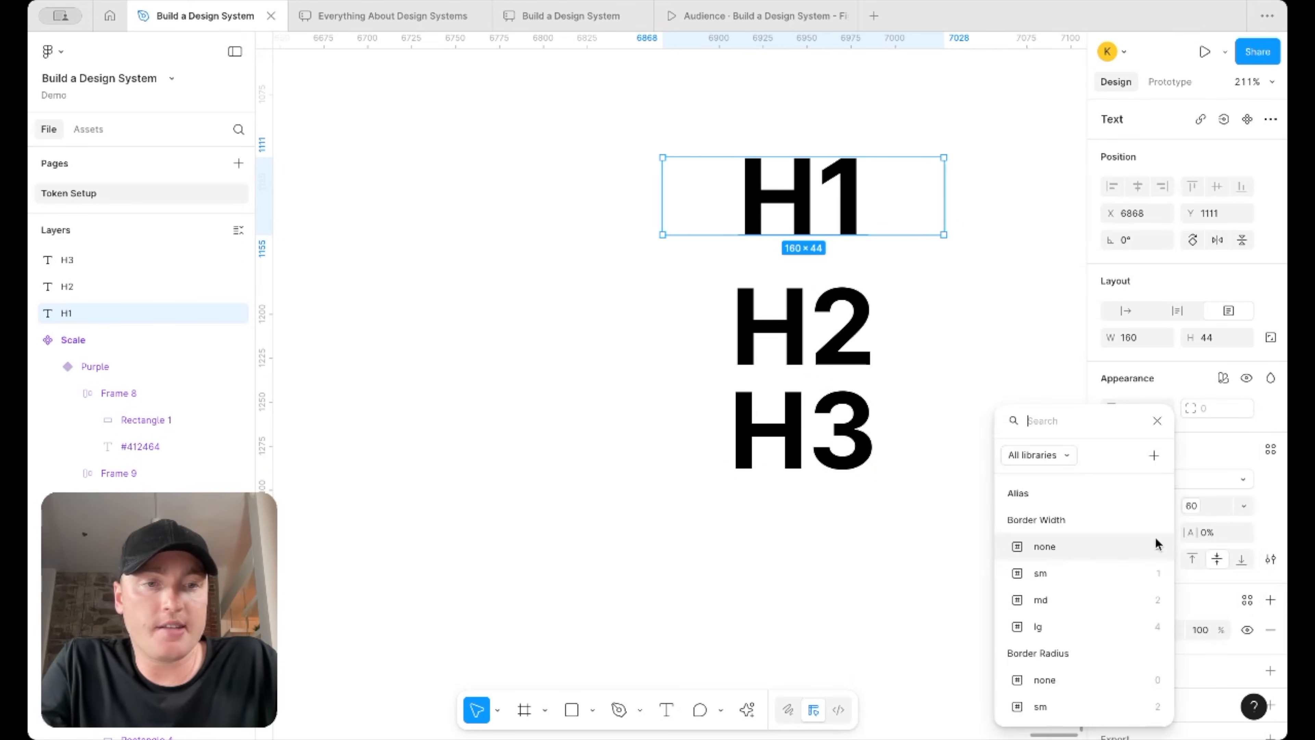
type("line")
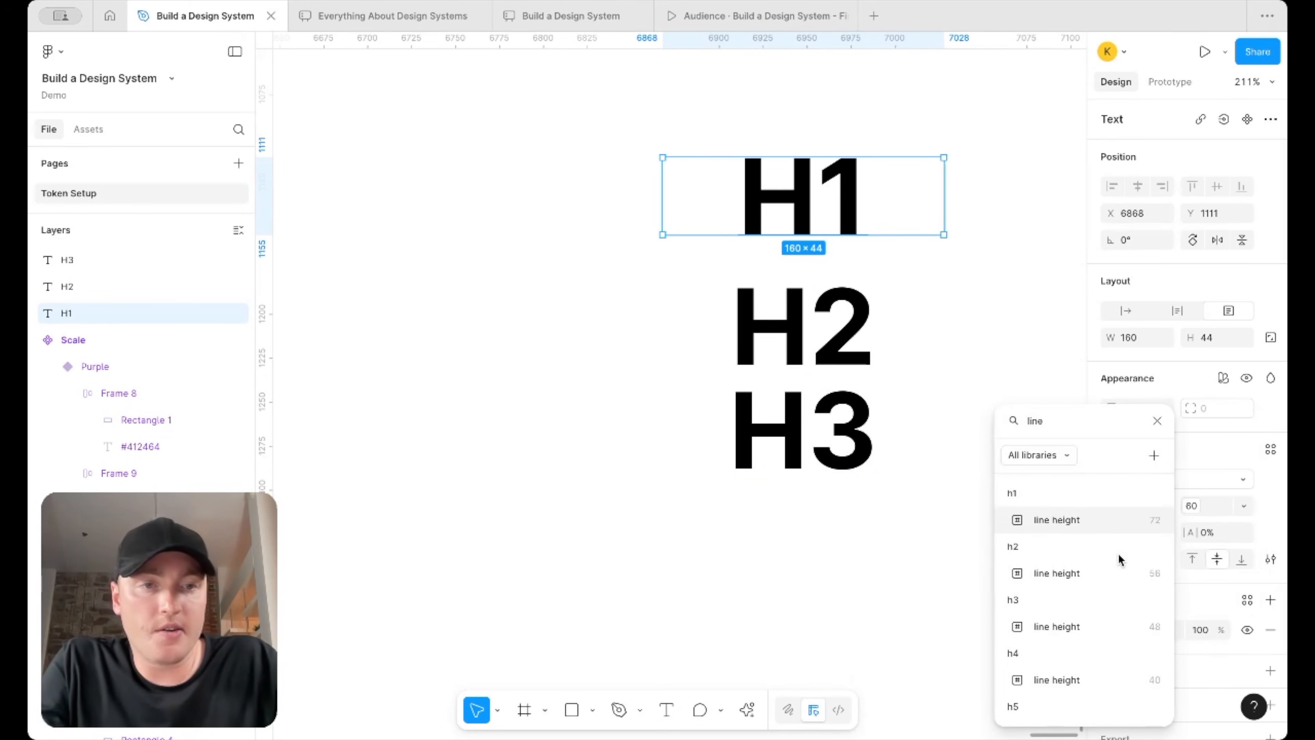
left_click(1103, 527)
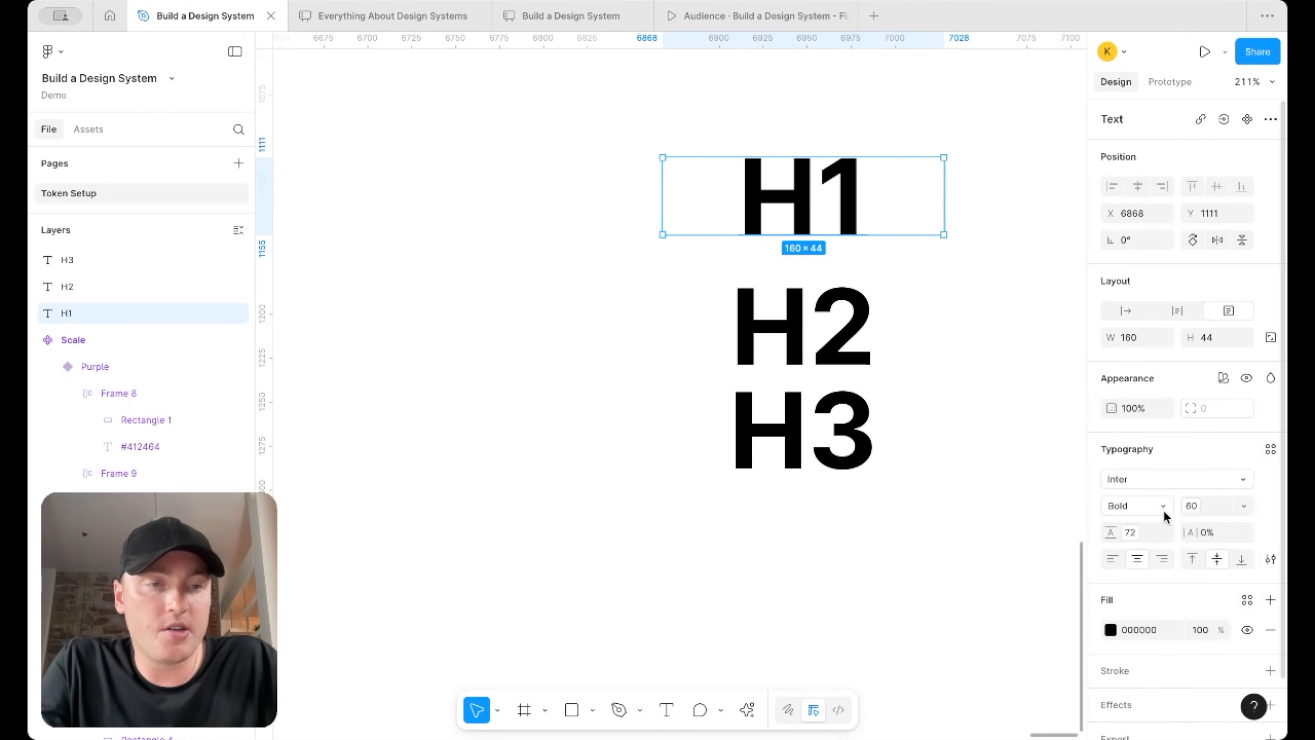
Bind the H1 text's font family to the Headings variable
left_click(1245, 482)
left_click(1050, 318)
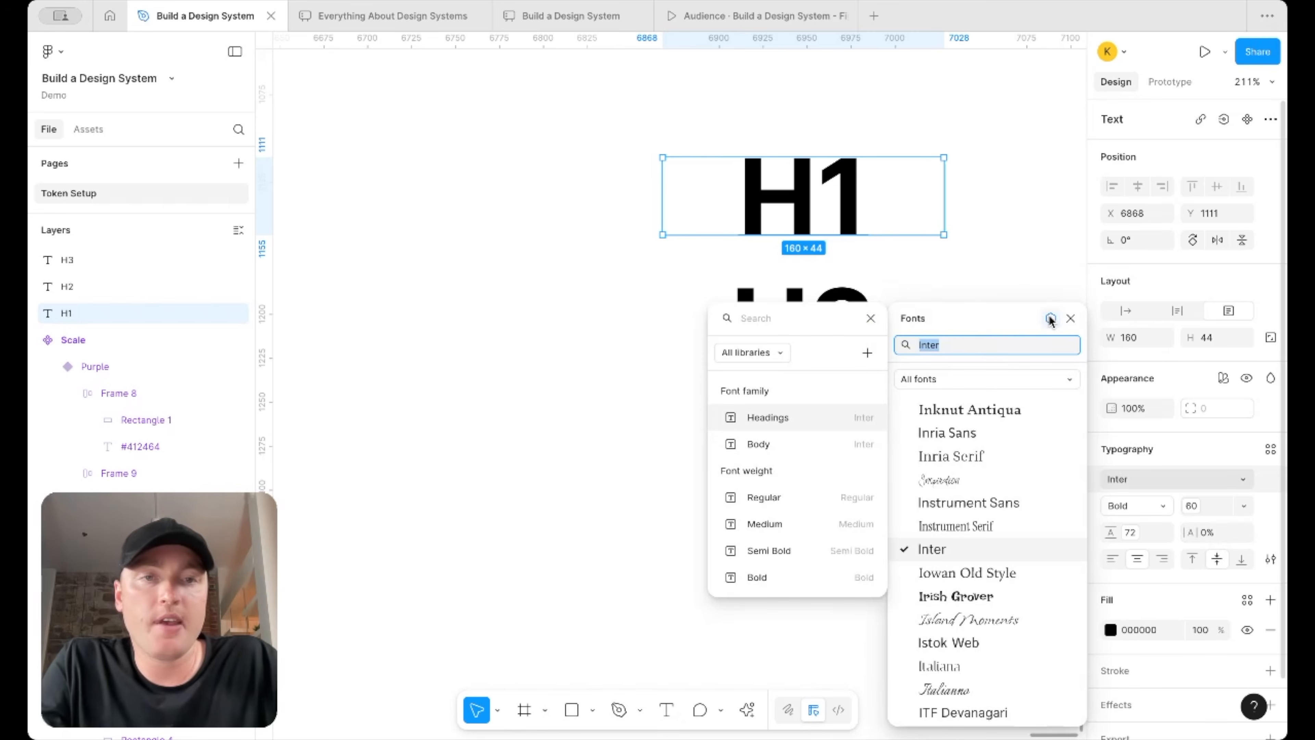
left_click(767, 417)
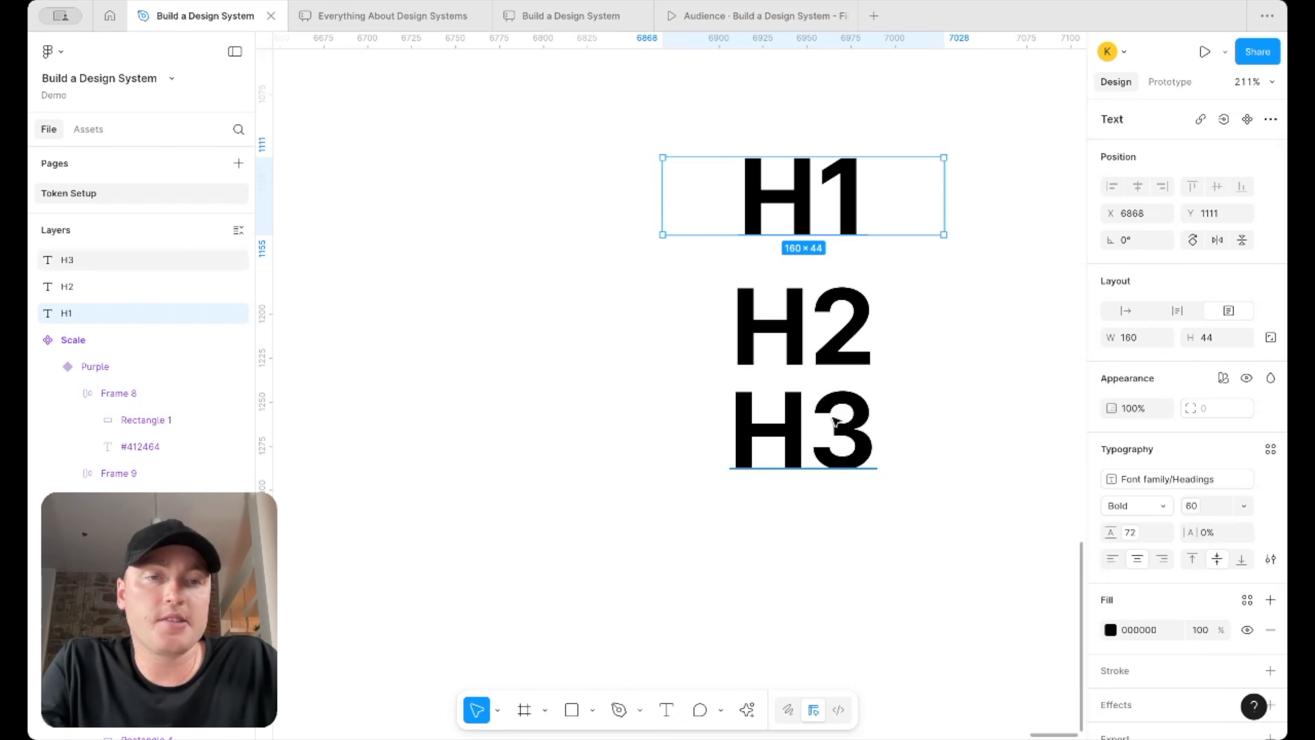
Bind the H1 text's font weight to the Semi Bold font weight variable
left_click(1159, 507)
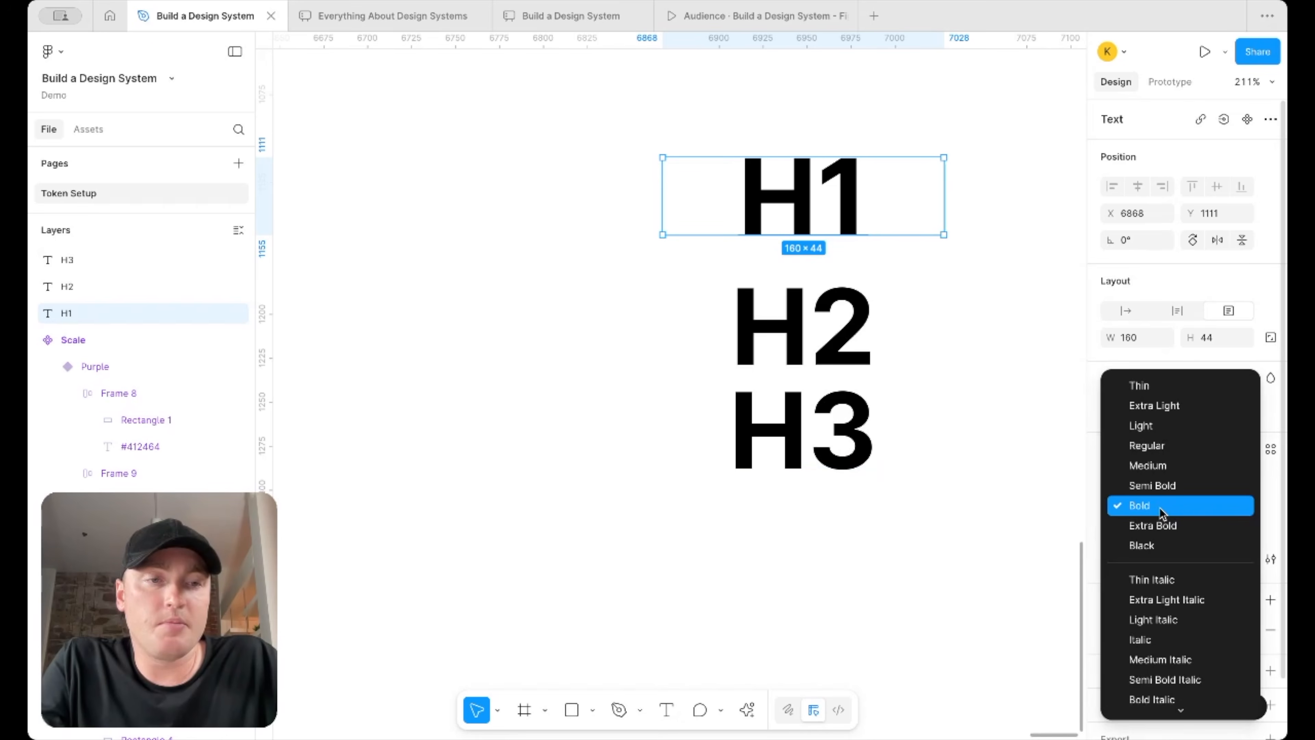
left_click(1079, 500)
left_click(1136, 506)
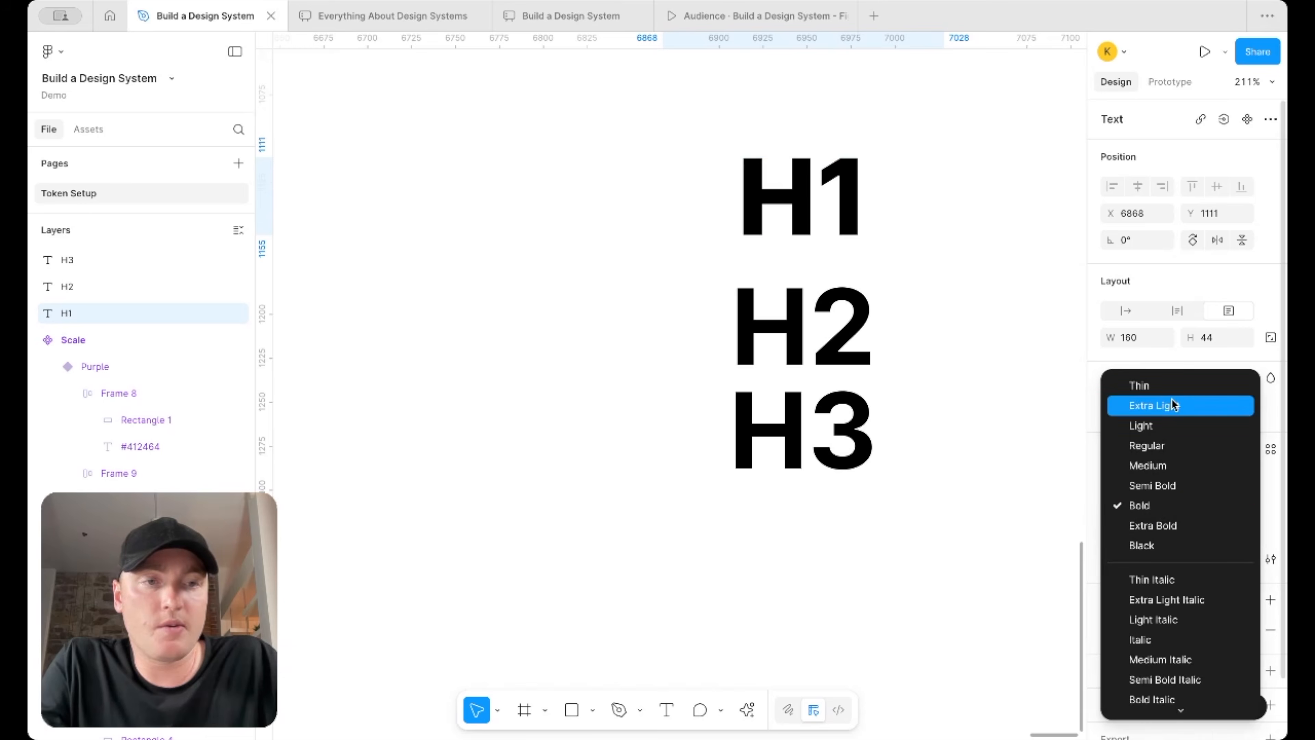
left_click(1141, 699)
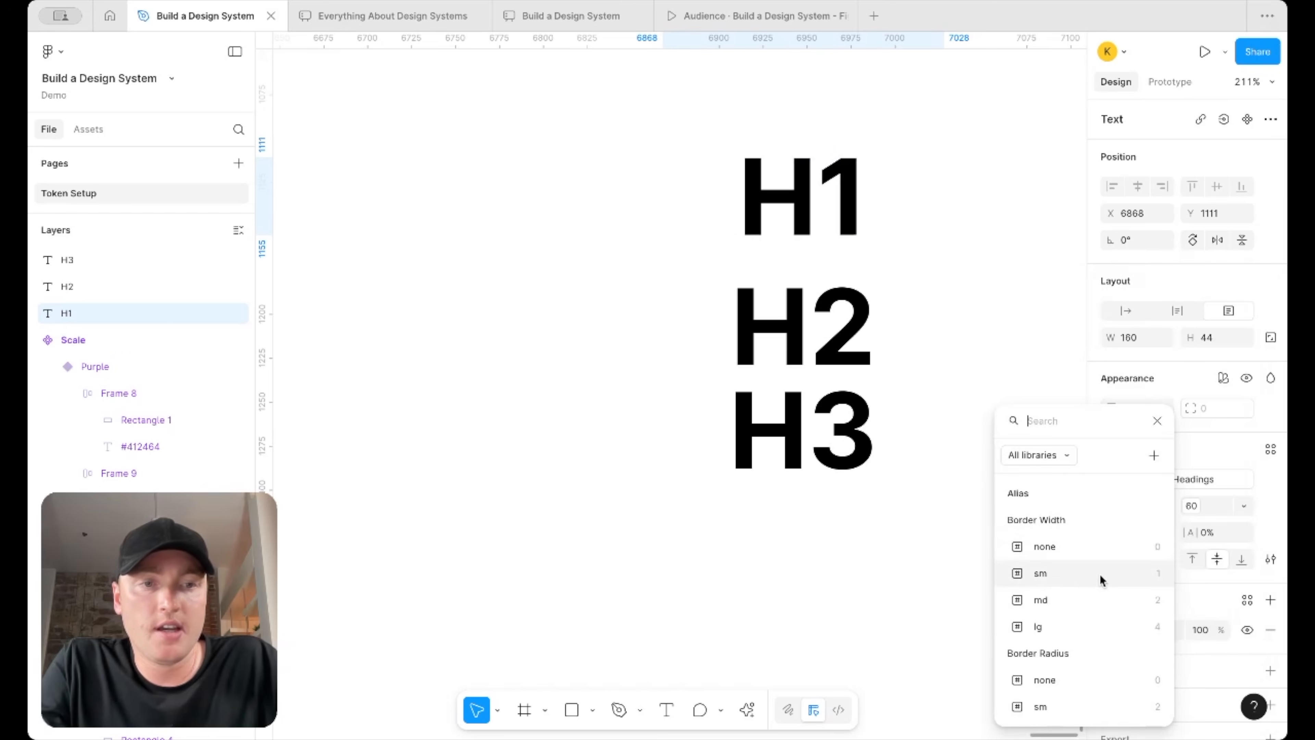
scroll(1079, 601, "down", 3)
type("wei")
left_click(1085, 573)
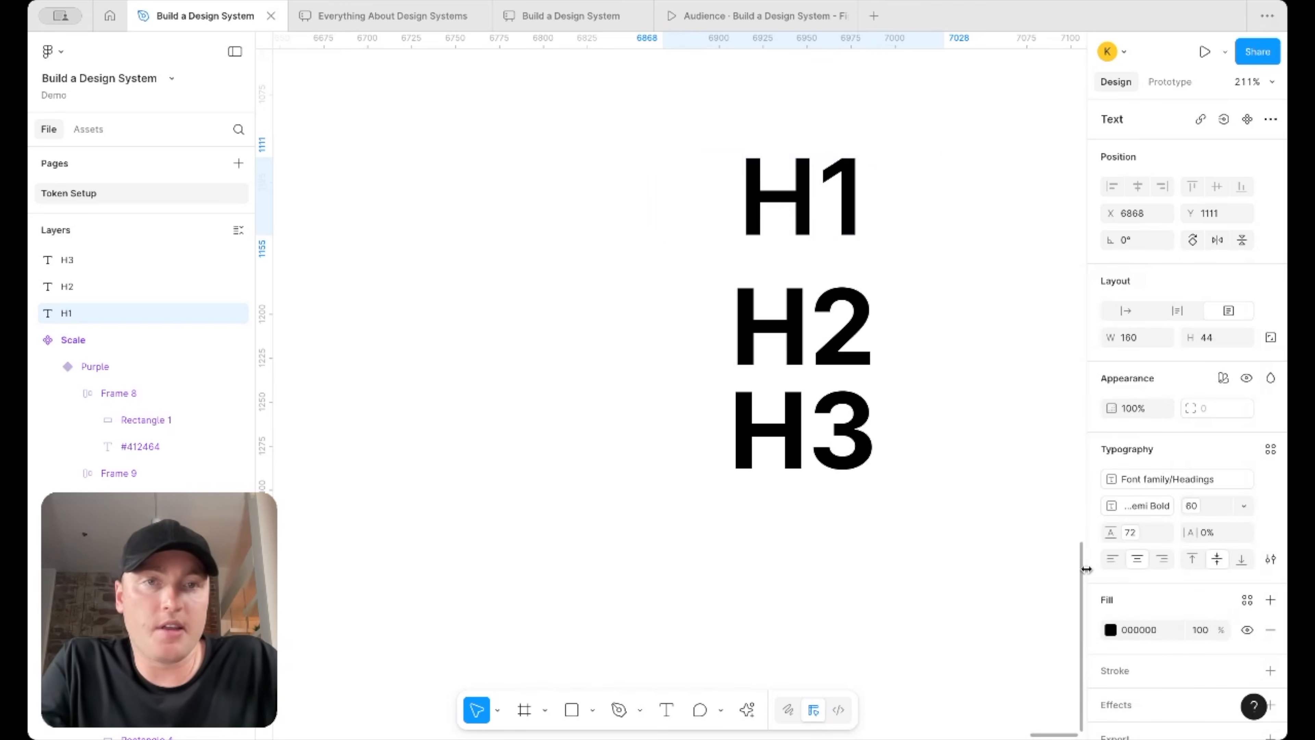
Create a text style named H1 from the H1 text
left_click_drag(941, 512, 779, 354)
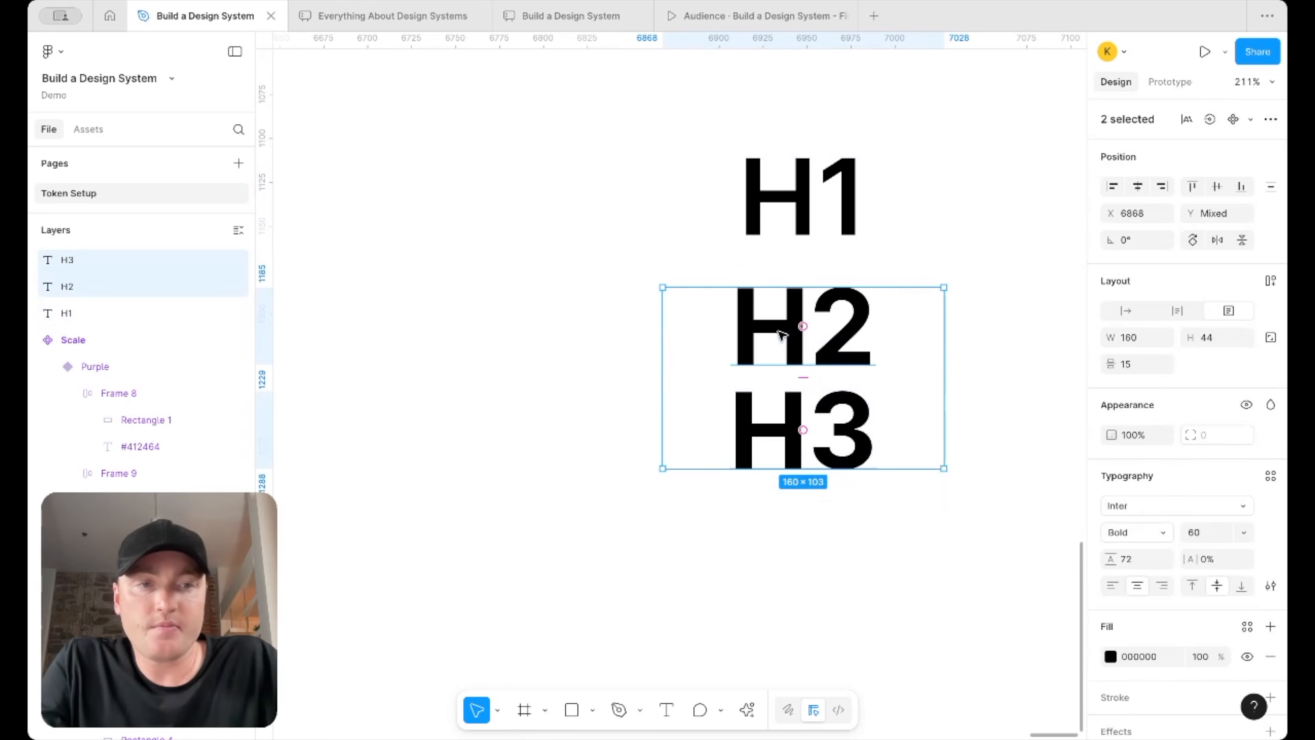
left_click(831, 213)
left_click(1271, 449)
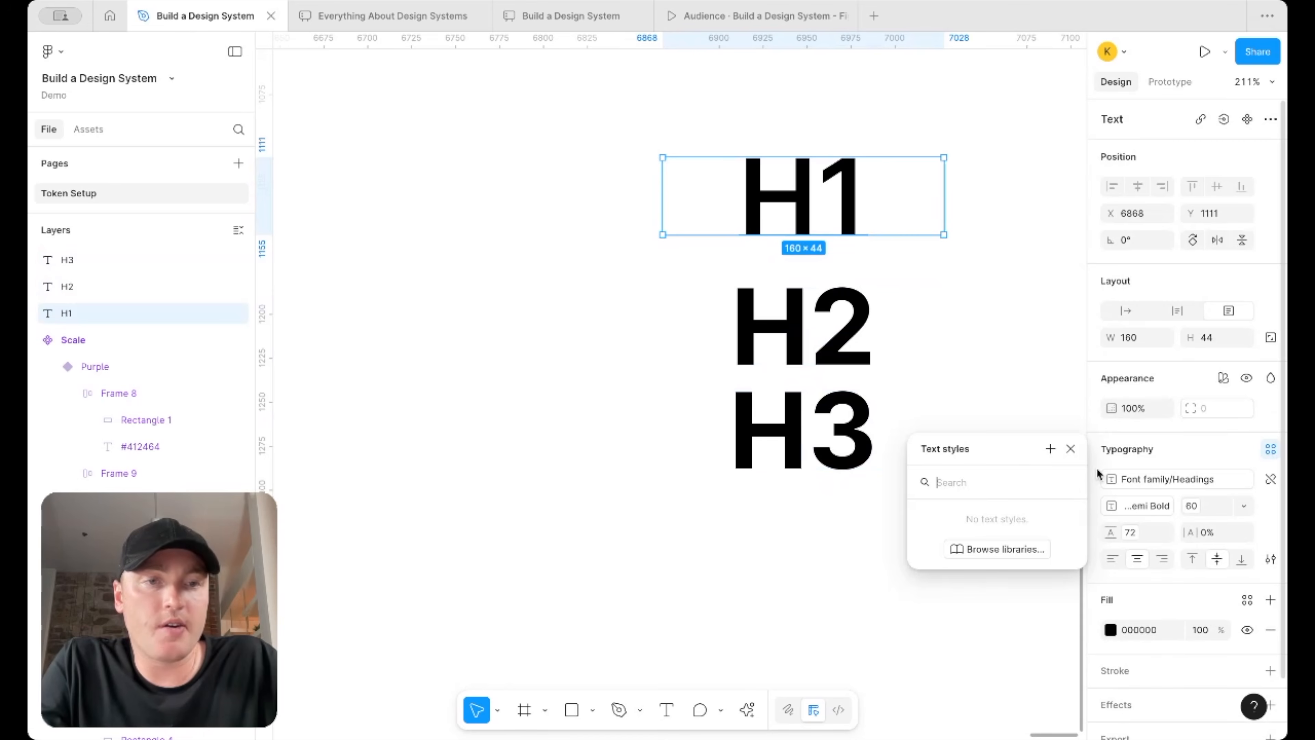
left_click(1050, 449)
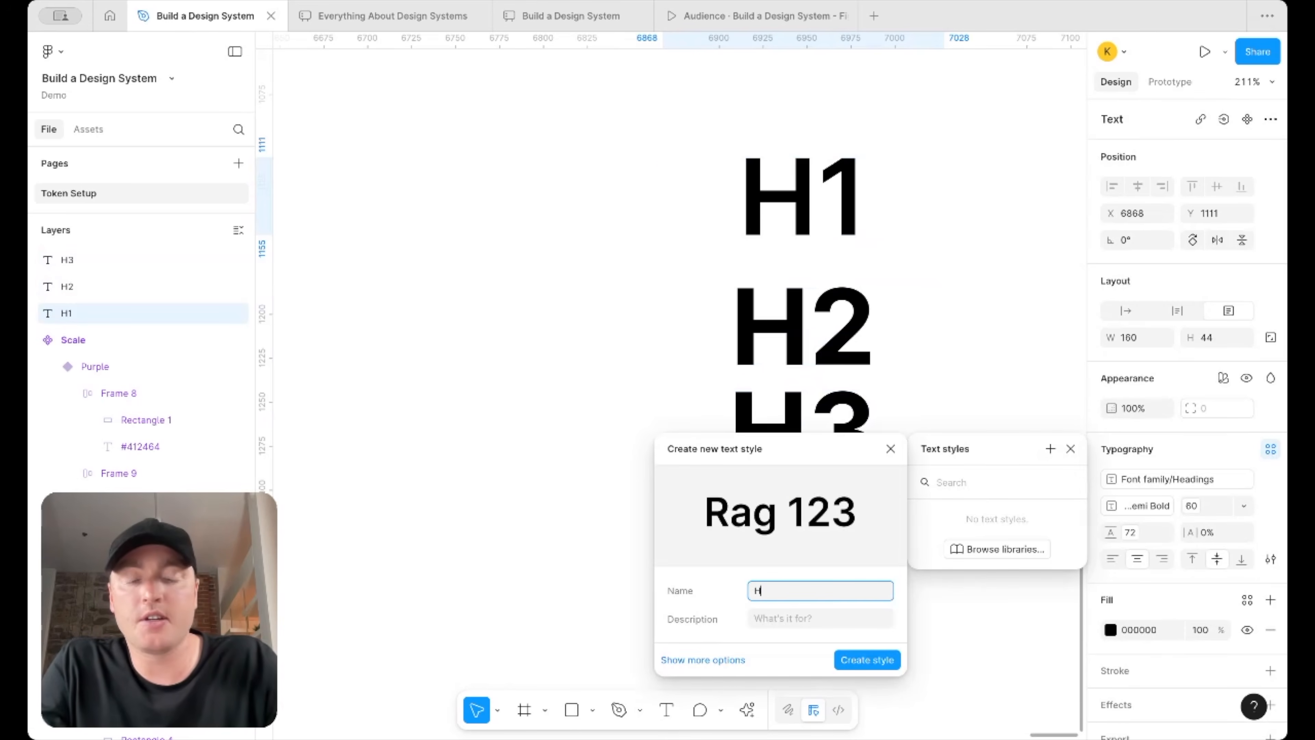
type("H1")
key("Return")
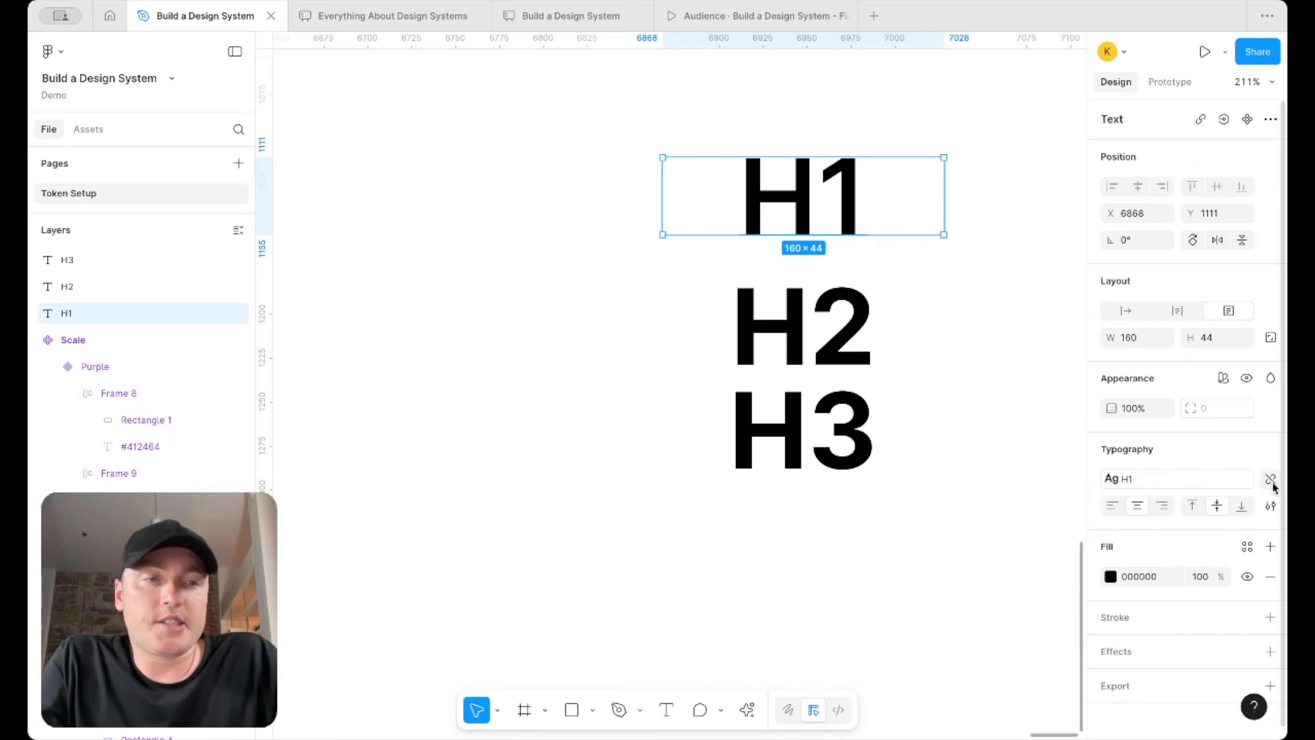
Delete the H2 and H3 texts below the H1 text
left_click_drag(909, 481, 725, 340)
key("Delete")
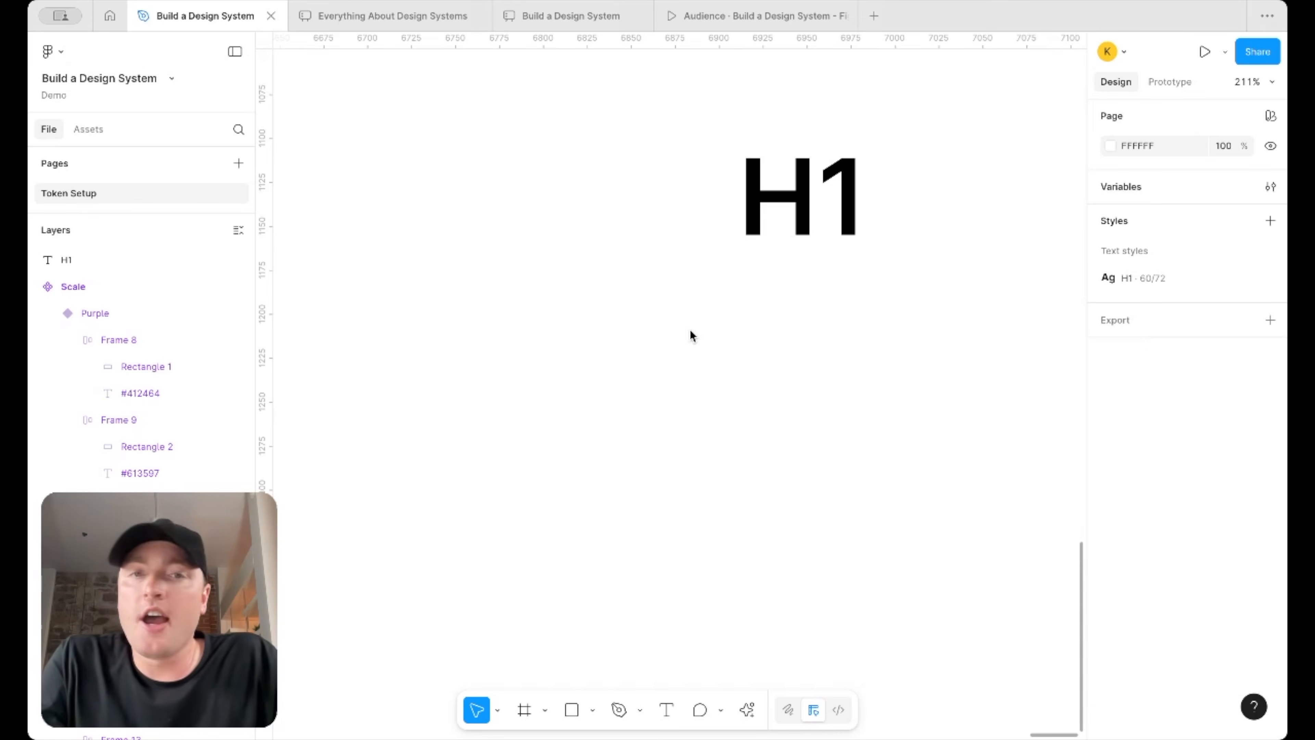
scroll(792, 319, "right", 1)
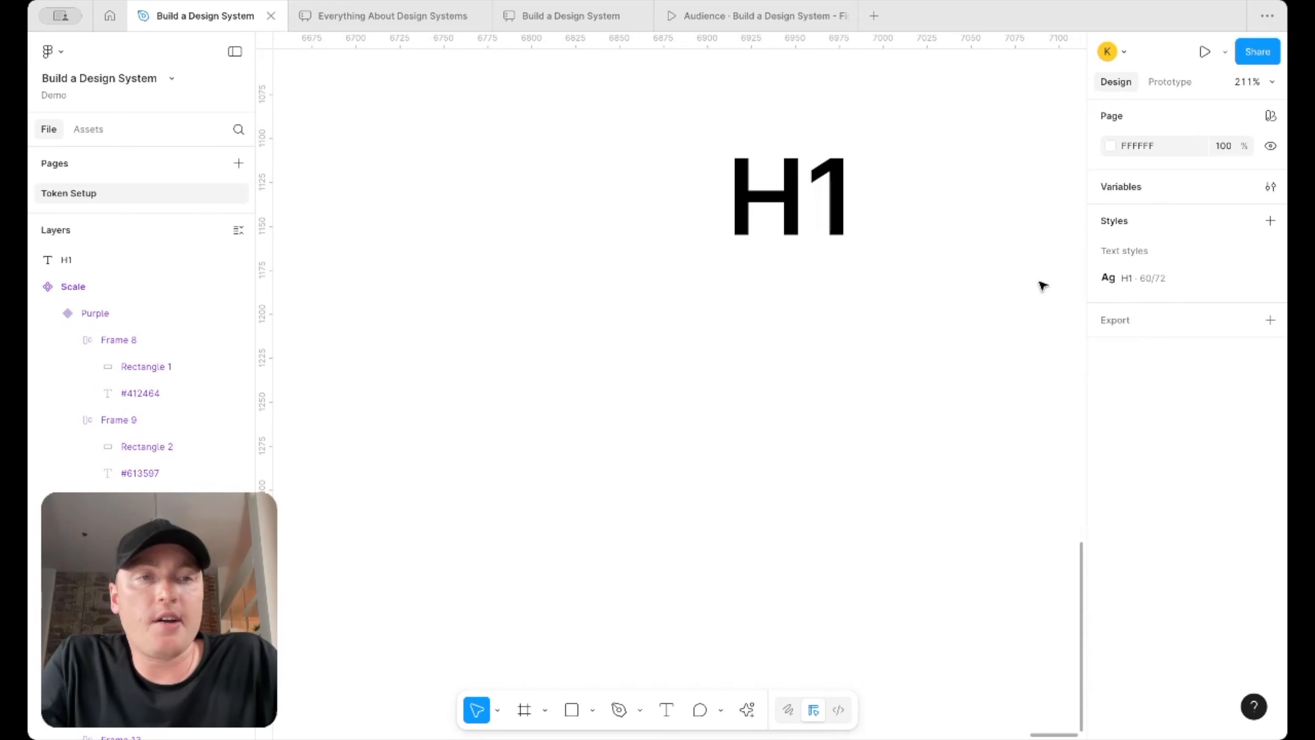
Duplicate the H1 text below the original, detach the copy's text style and change its wording to H2
left_click(787, 211)
scroll(966, 347, "right", 1)
scroll(965, 346, "up", 1)
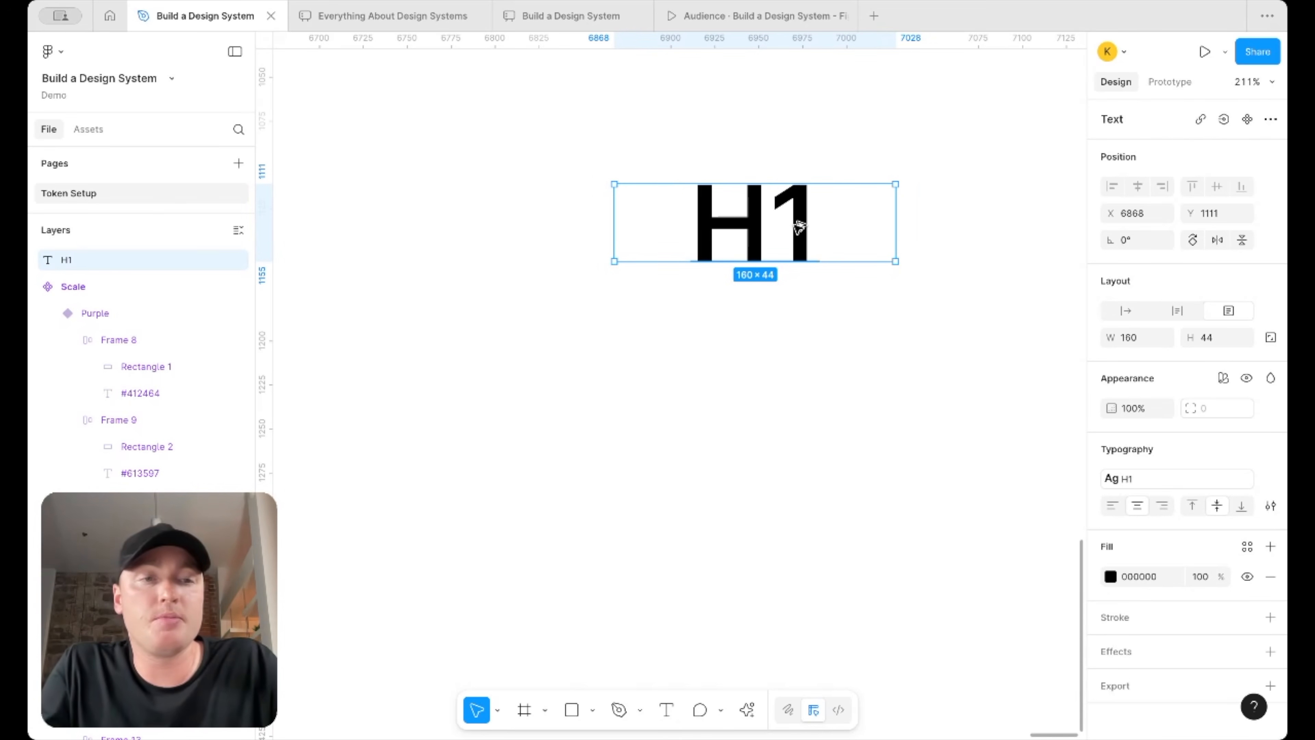
left_click_drag(800, 228, 798, 347)
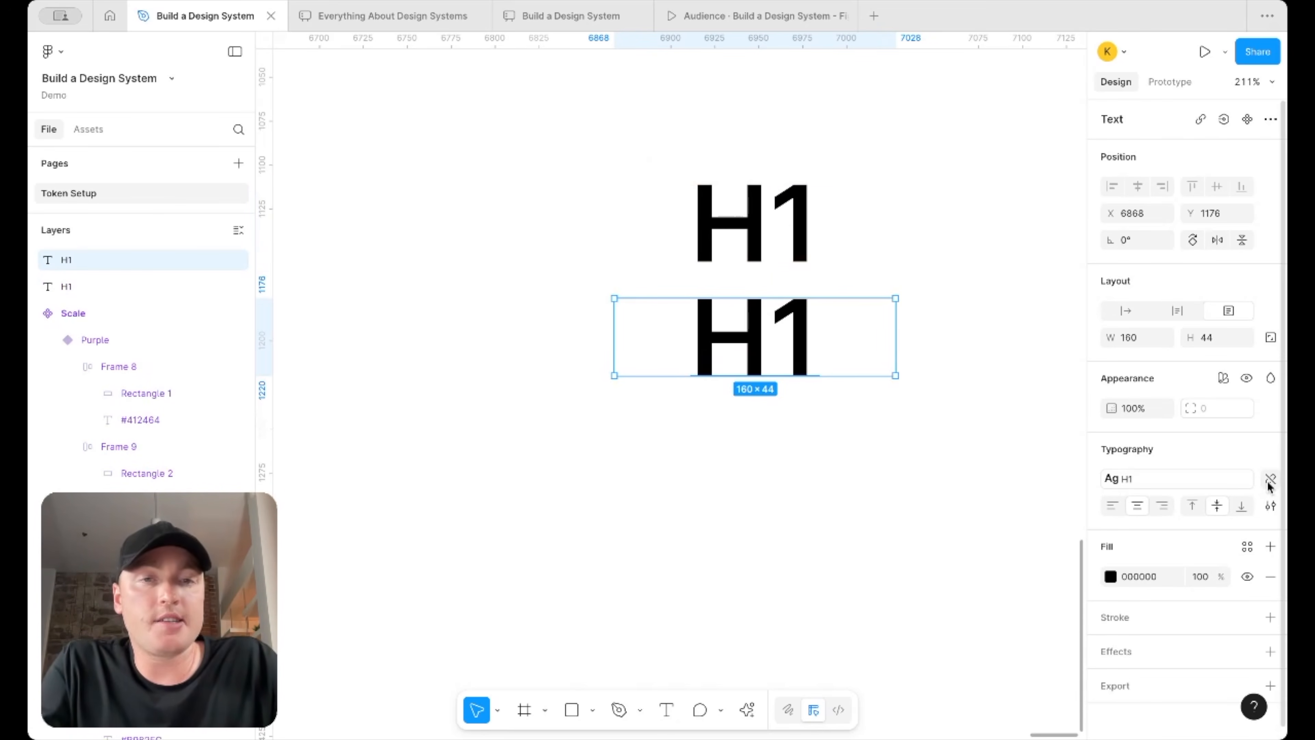
left_click(1269, 481)
double_click(795, 346)
type("H2")
left_click(1187, 508)
scroll(1165, 569, "down", 1)
scroll(1168, 595, "down", 1)
left_click(1160, 661)
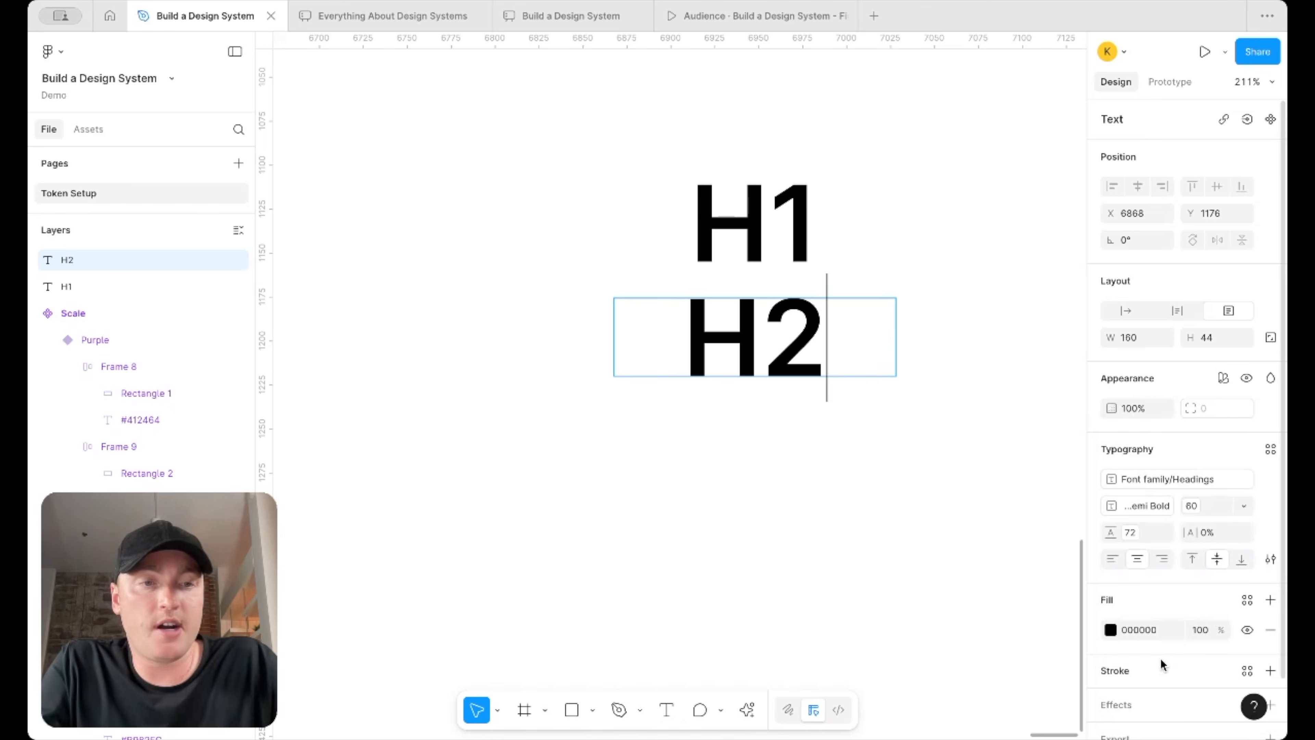
left_click(1166, 532)
scroll(1118, 649, "down", 2)
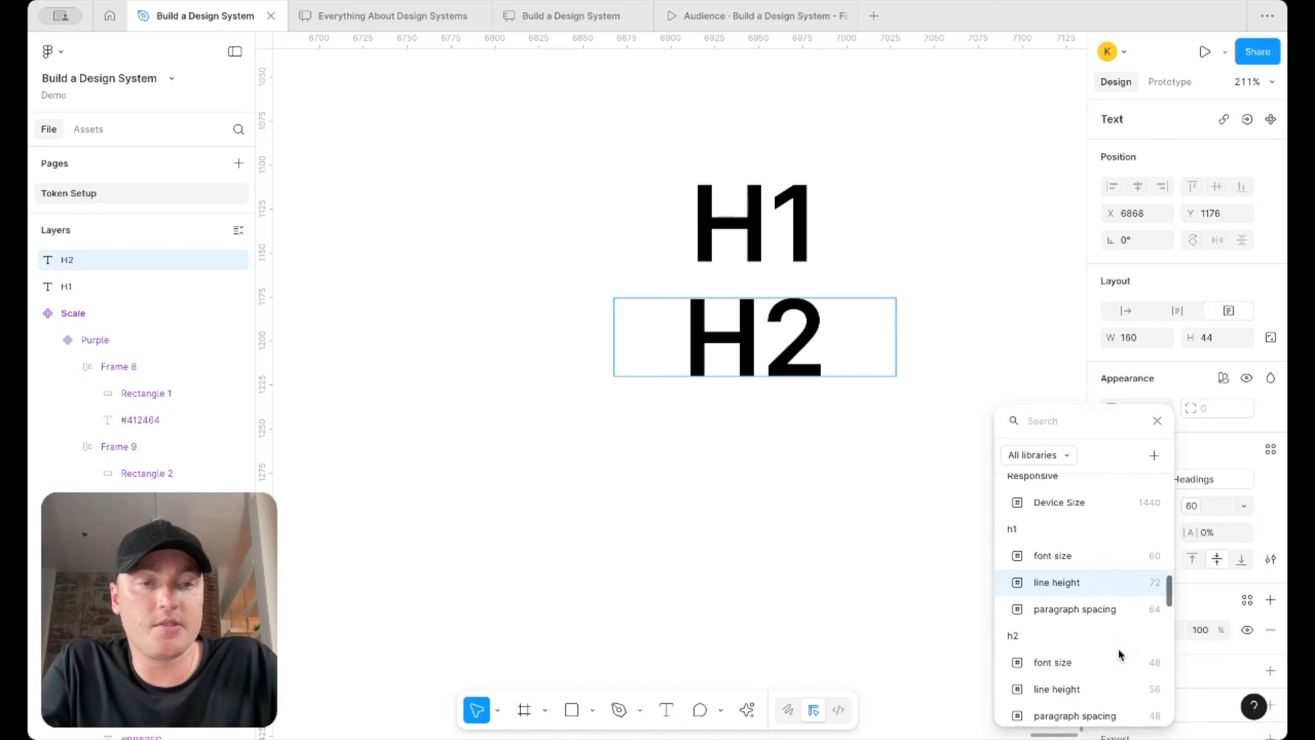
left_click(1101, 642)
Bind the H2 text's font size and line height to the h2 font size (48) and line height (56) variables
key("ctrl+a")
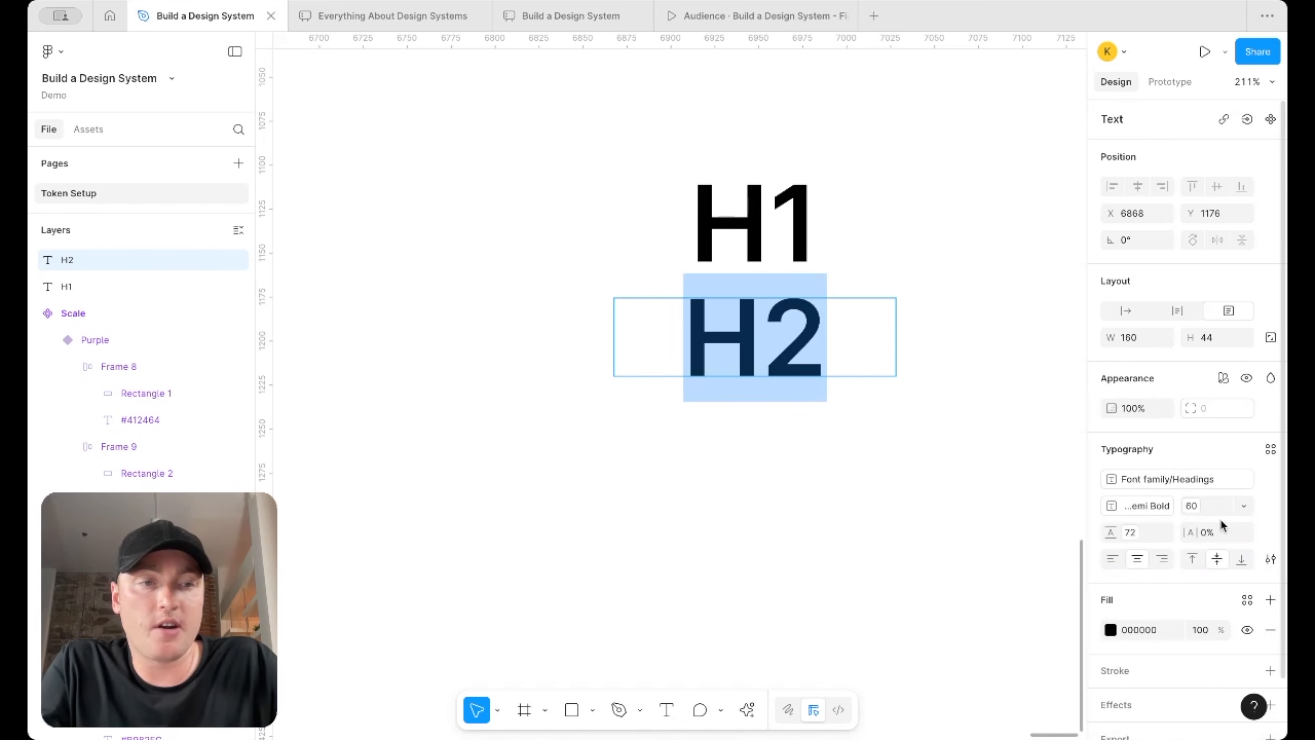
left_click(1189, 506)
scroll(1173, 620, "down", 2)
left_click(1173, 624)
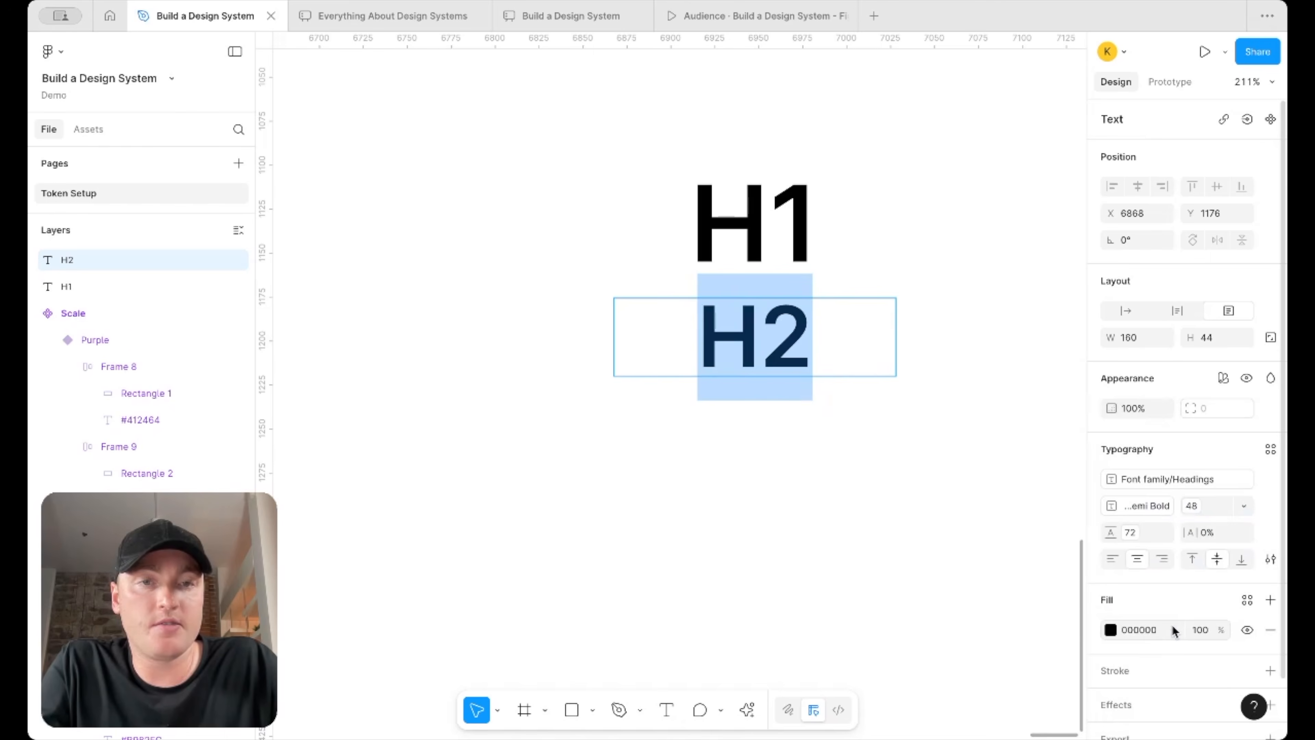
left_click(1130, 532)
scroll(1132, 622, "down", 2)
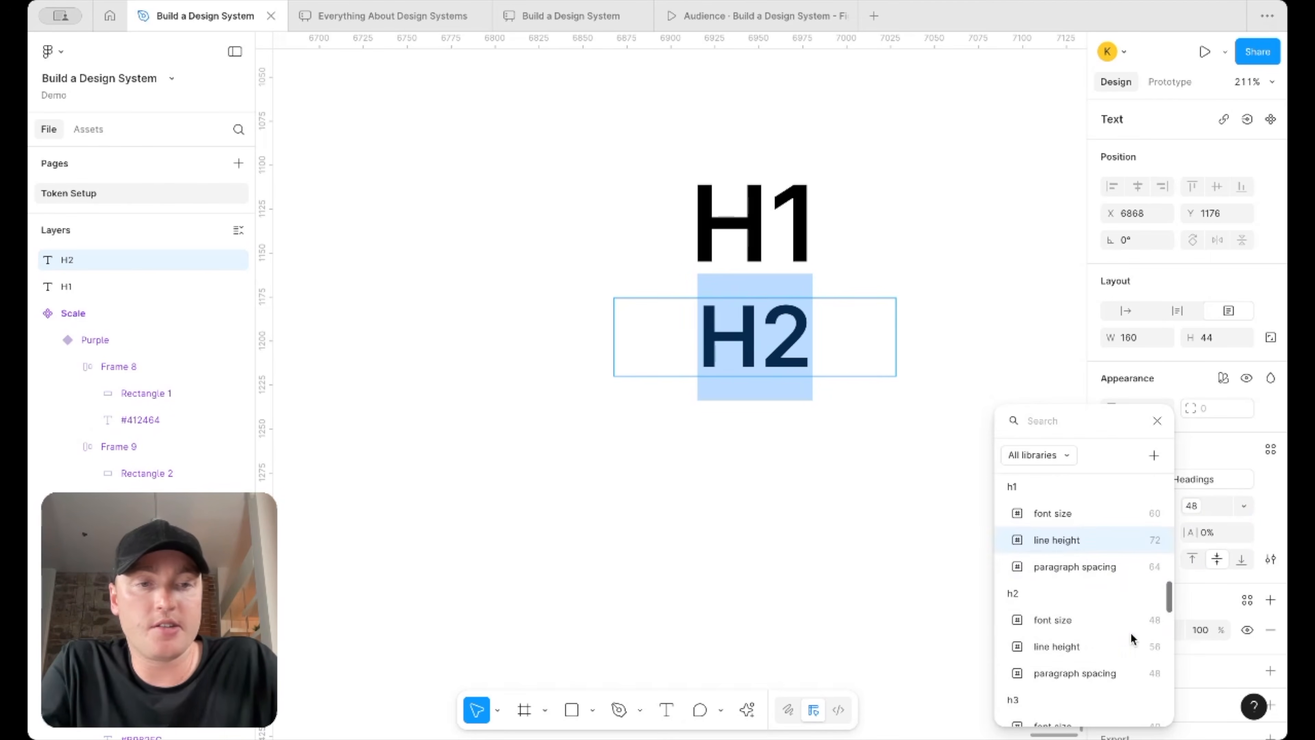
left_click(1094, 642)
Create a text style named H2 from the H2 text
left_click(1270, 448)
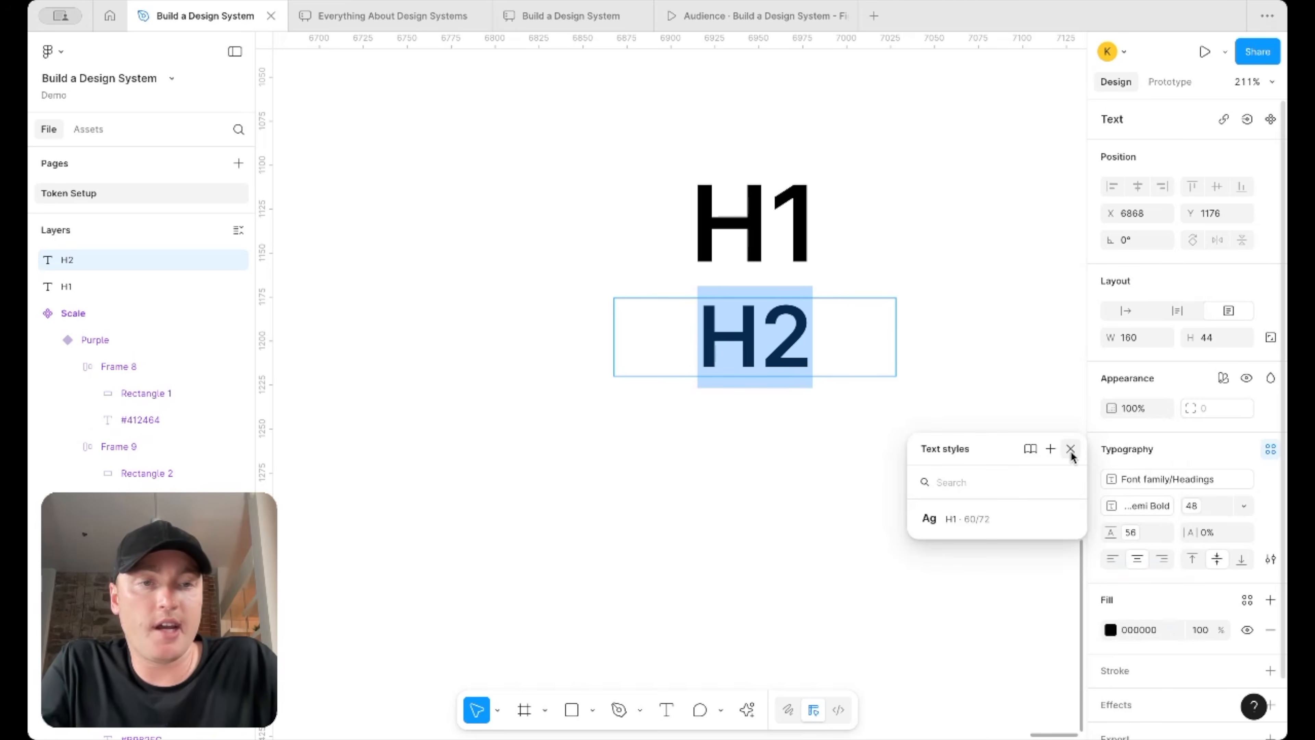
left_click(1050, 449)
type("H2")
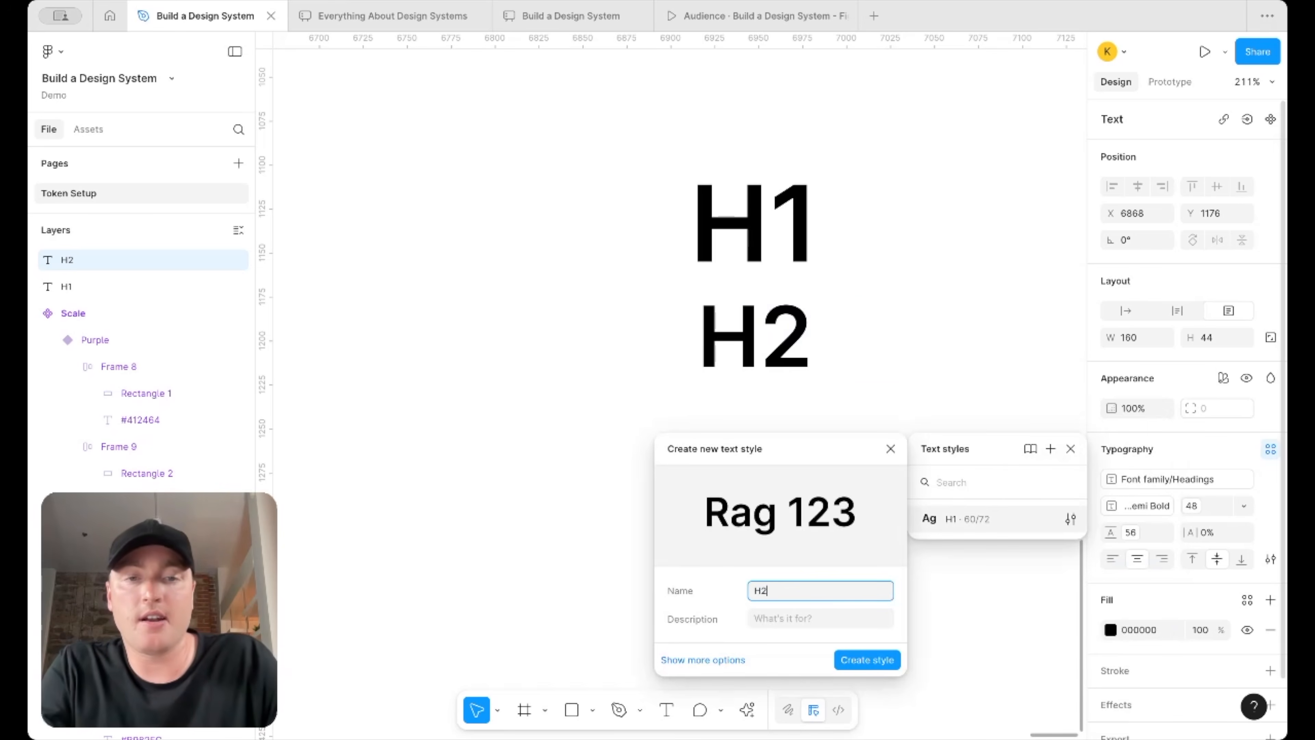
key("Return")
left_click(889, 447)
Duplicate the H2 text below the original and bind the detached copy's font size and line height to the h3 variables (40 and 48)
left_click_drag(788, 364, 787, 469, "alt")
left_click(1269, 479)
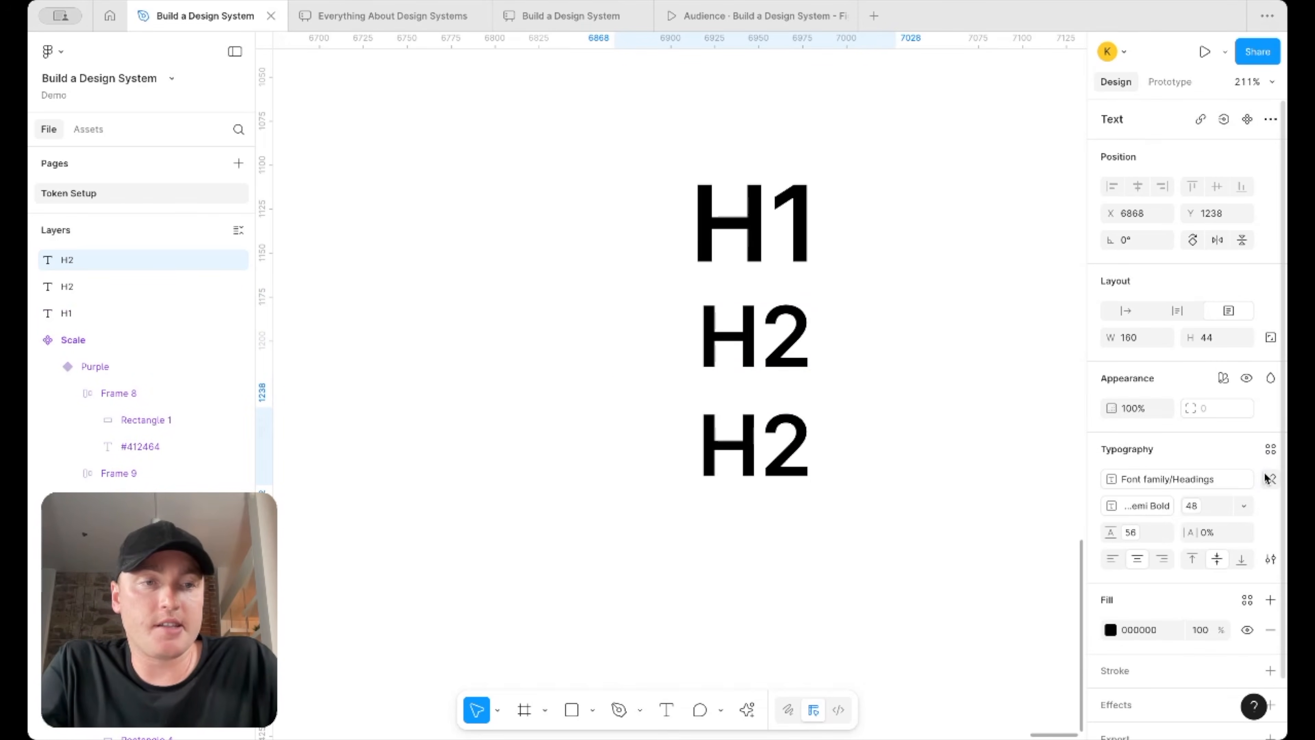
left_click(1241, 507)
scroll(1170, 648, "up", 1)
left_click(1175, 631)
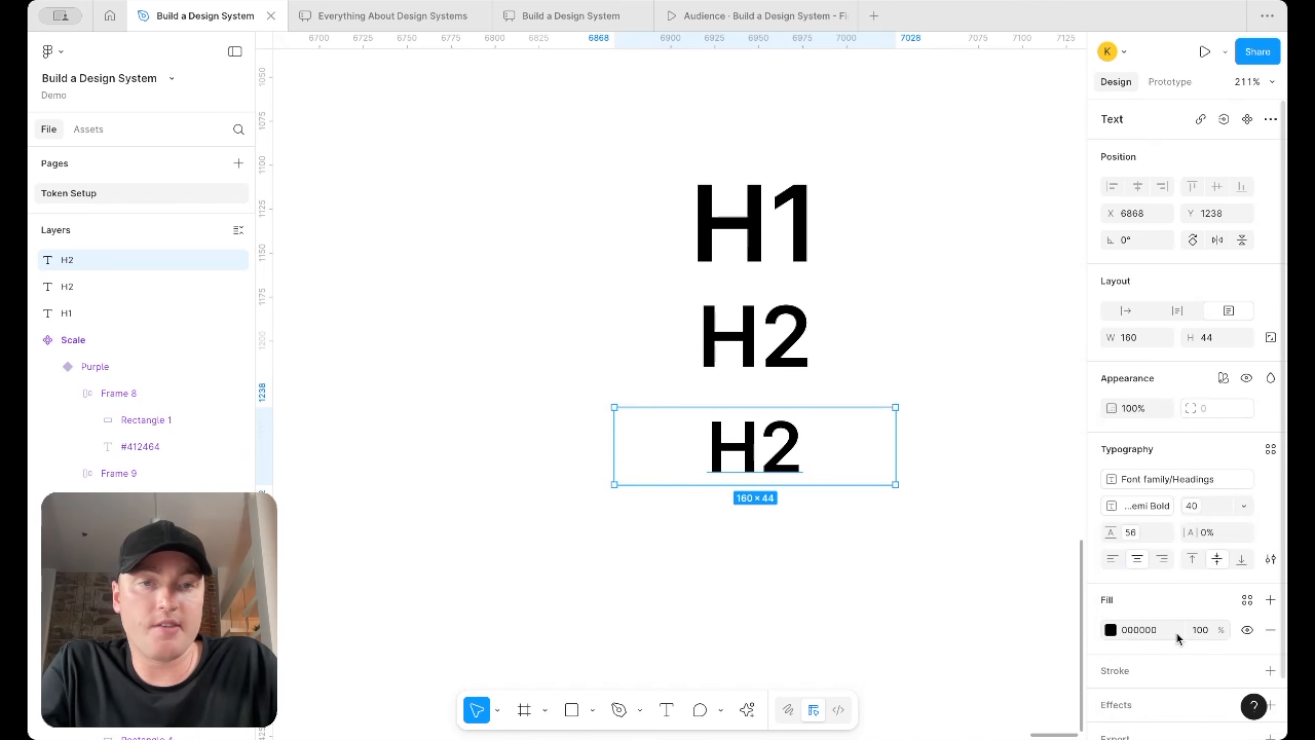
left_click(1166, 533)
scroll(1120, 650, "down", 3)
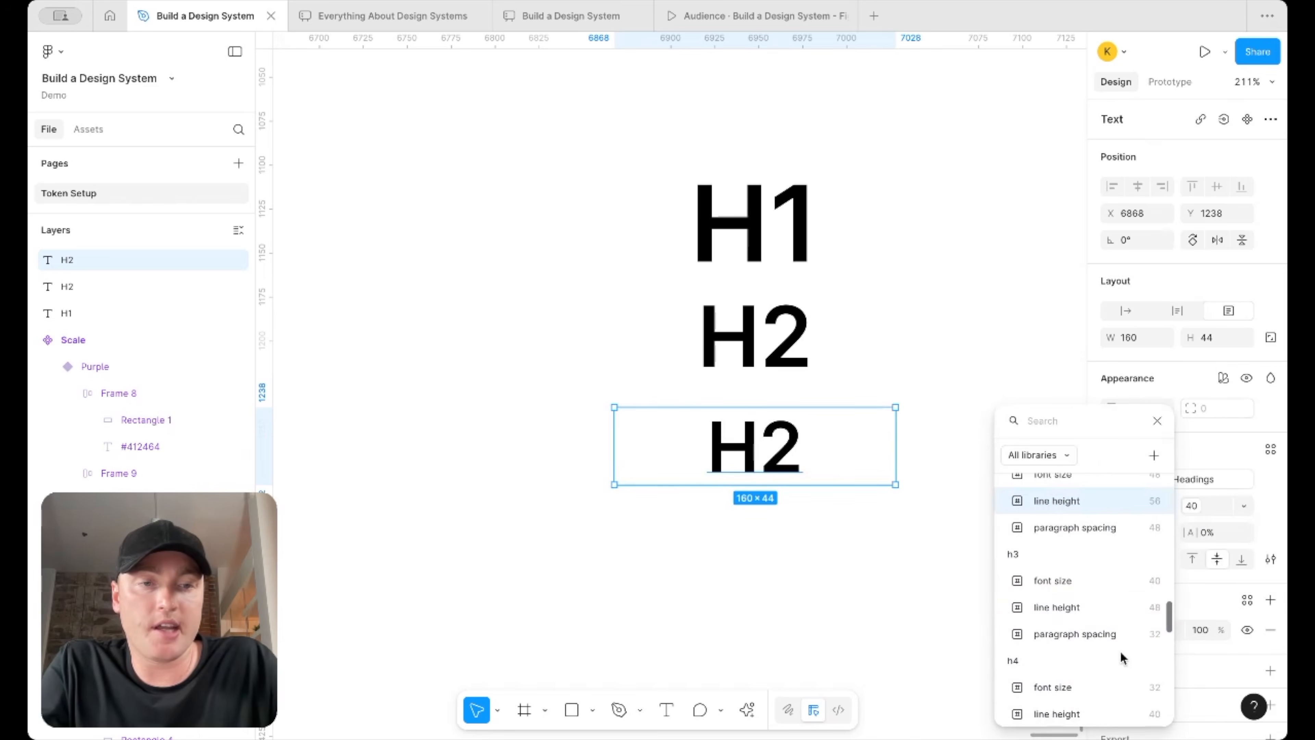
left_click(1096, 610)
Create a text style named H3 from the lowest heading text
left_click(1268, 449)
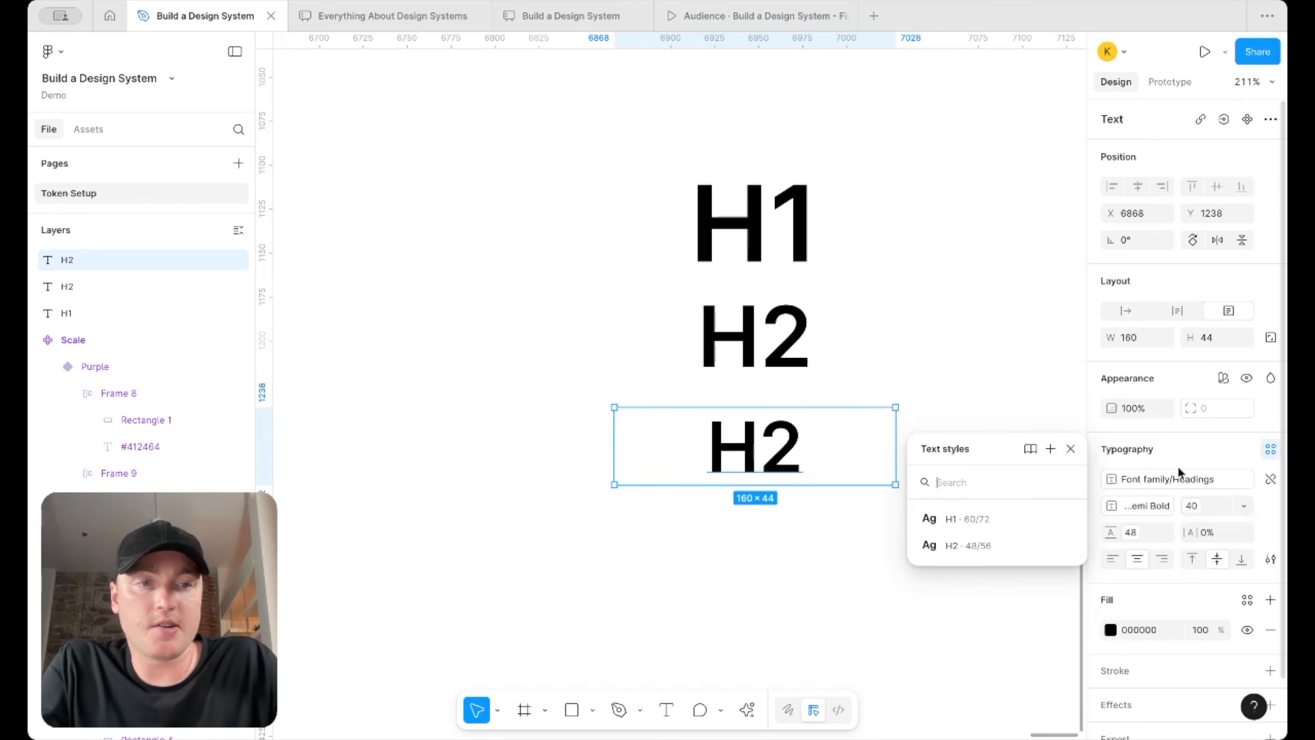
left_click(1050, 448)
type("H3")
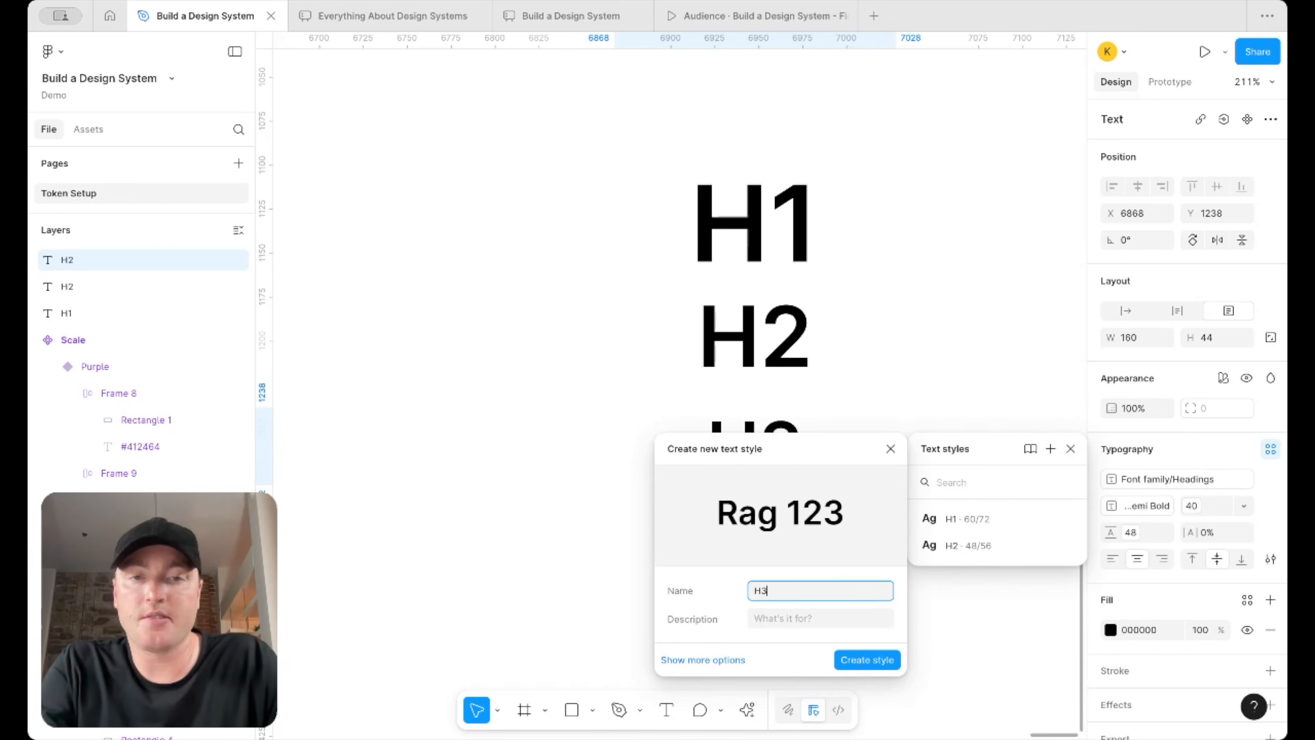
key("Return")
Change the wording of the lowest heading text to H3
double_click(789, 454)
type("H3")
key("Escape")
Duplicate the H3 text below the original and change the copy's wording to H4
left_click_drag(783, 441, 783, 540, "alt")
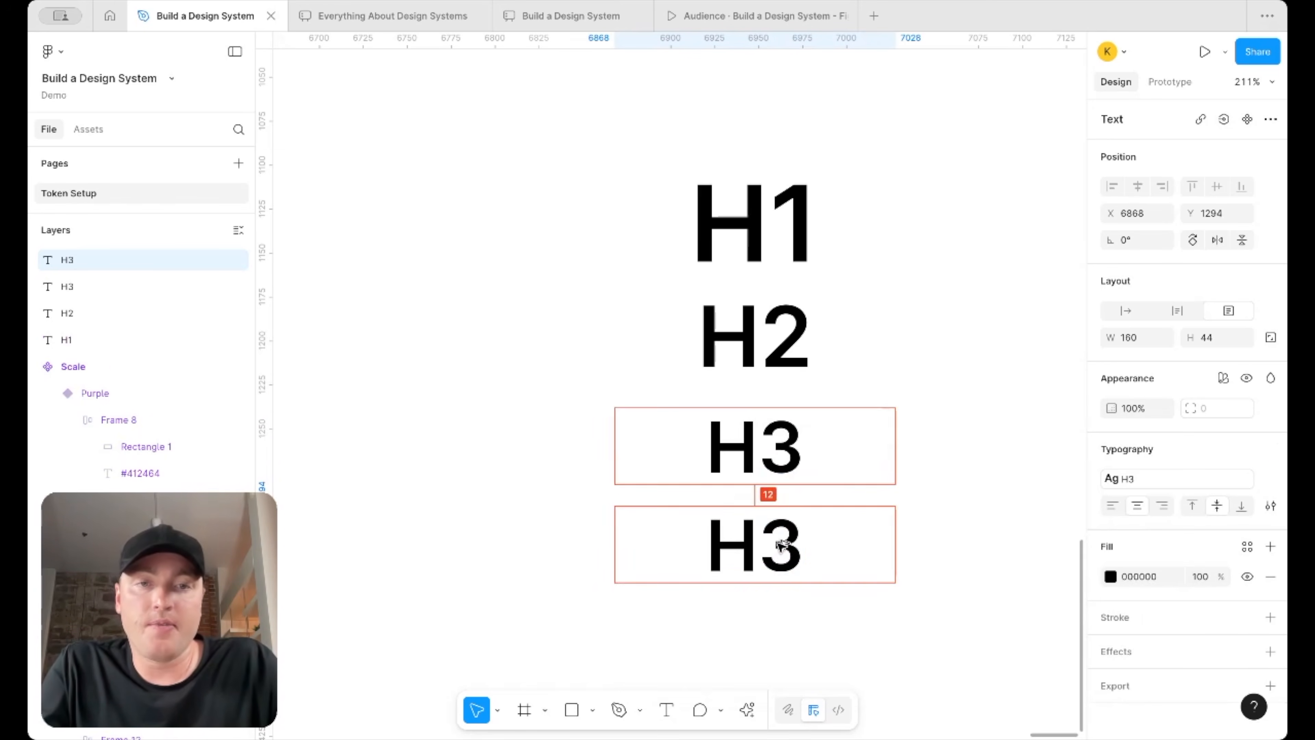
double_click(783, 540)
key("Right")
key("BackSpace")
type("4")
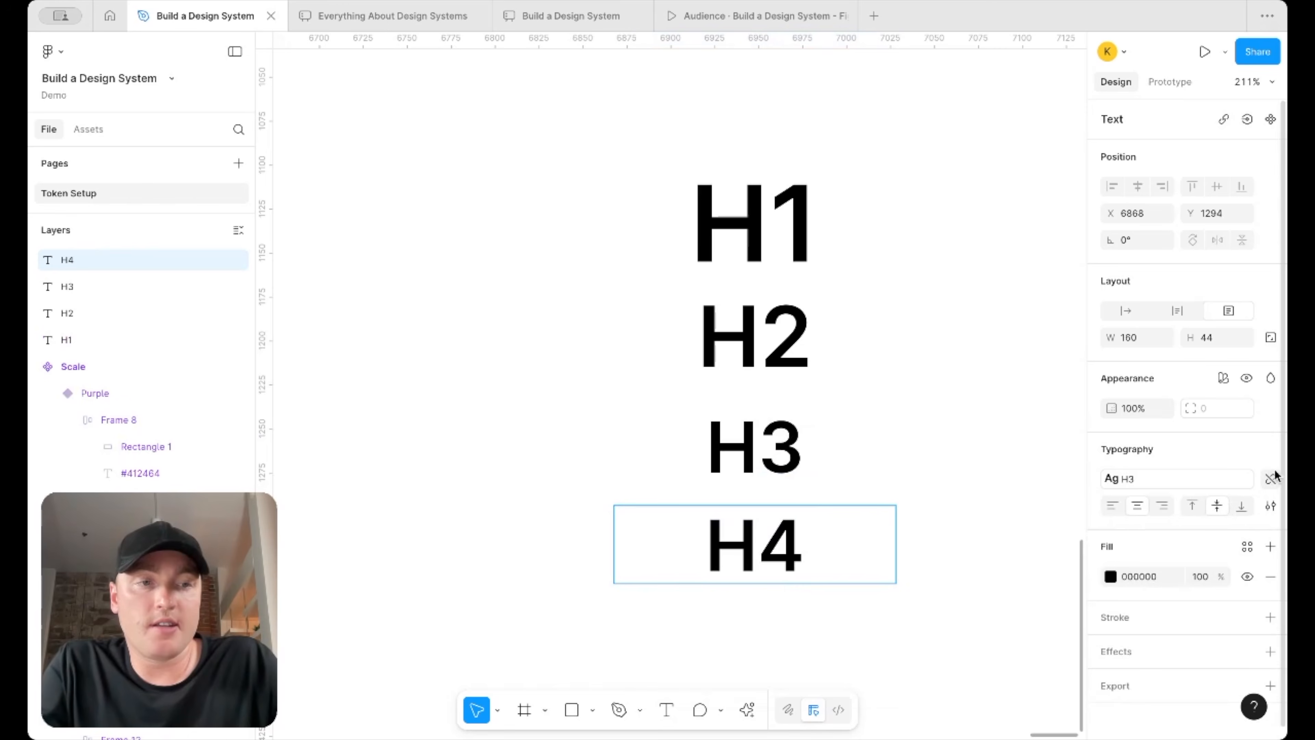
left_click(1271, 479)
left_click(1194, 508)
scroll(1178, 655, "down", 2)
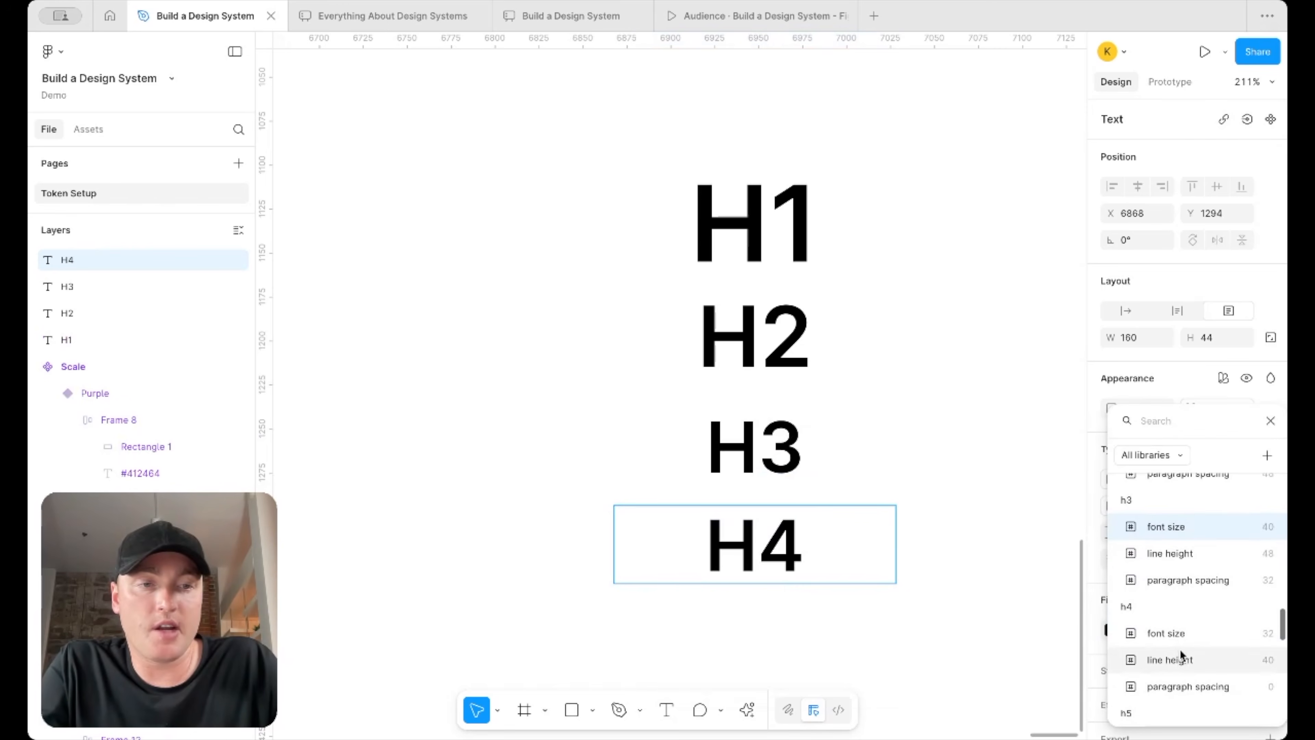
left_click(1184, 637)
left_click(1129, 534)
scroll(1127, 677, "down", 2)
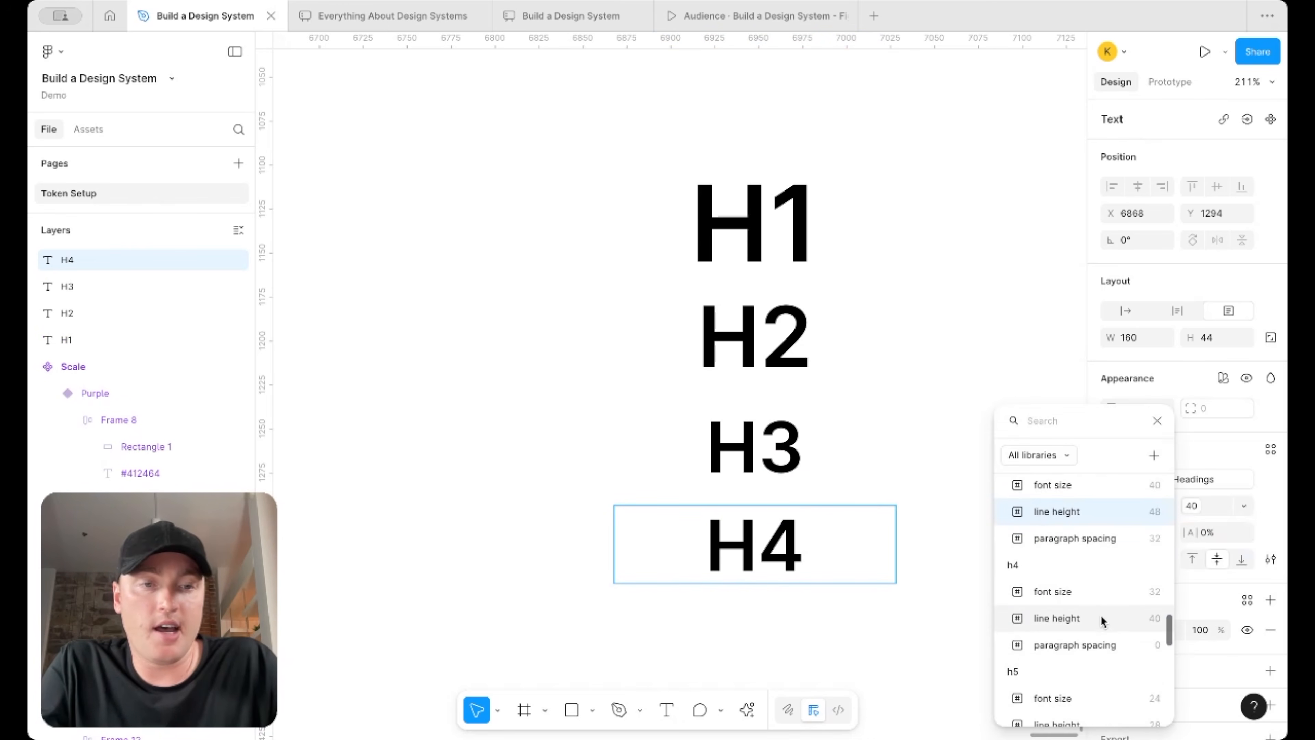
Detach the H3 style from the H4 text and bind its font size to the h4 font size variable (32)
double_click(774, 529)
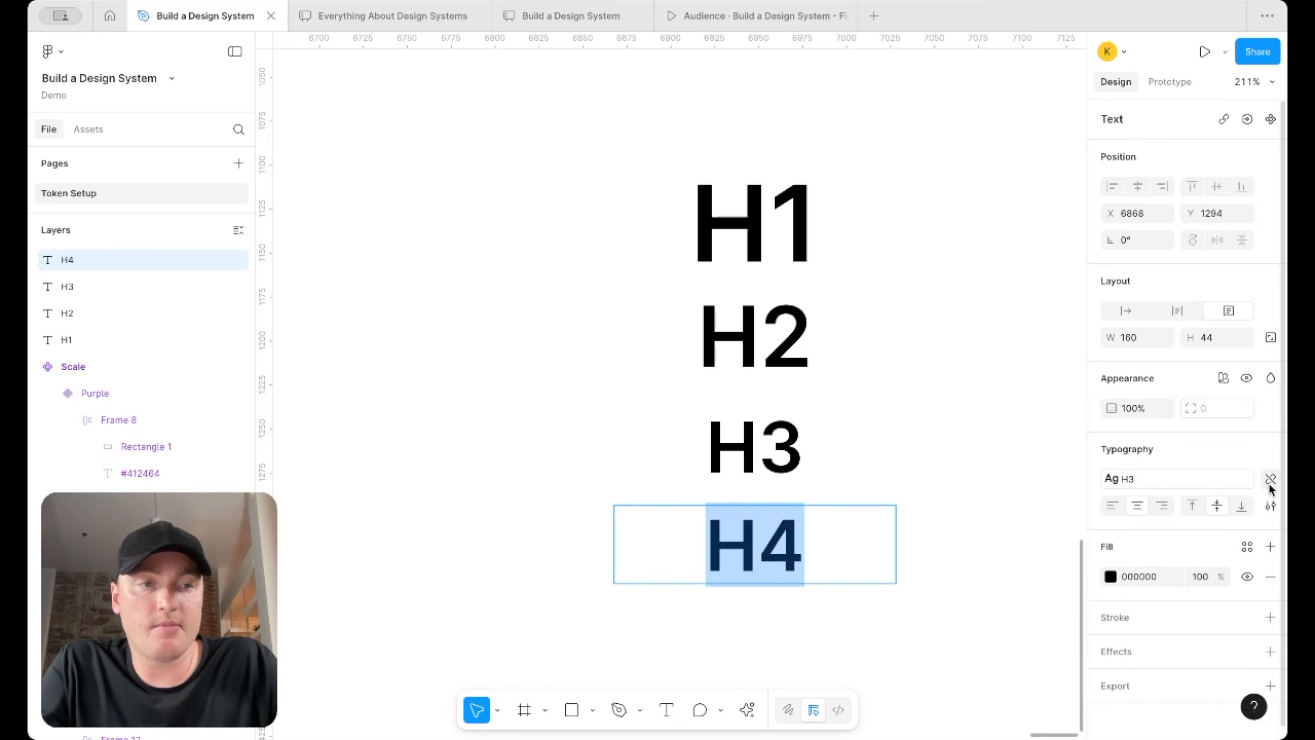
left_click(1270, 481)
key("Return")
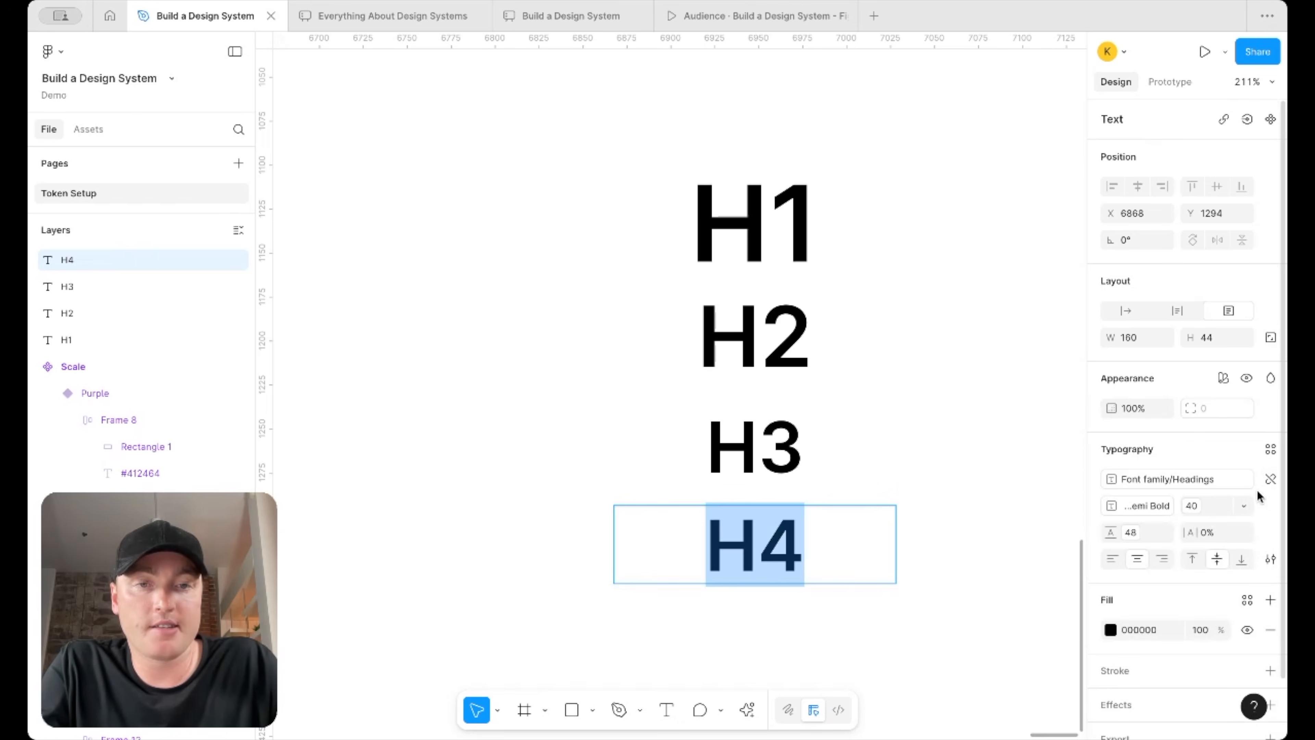
left_click(1194, 511)
scroll(1147, 637, "down", 3)
left_click(1155, 655)
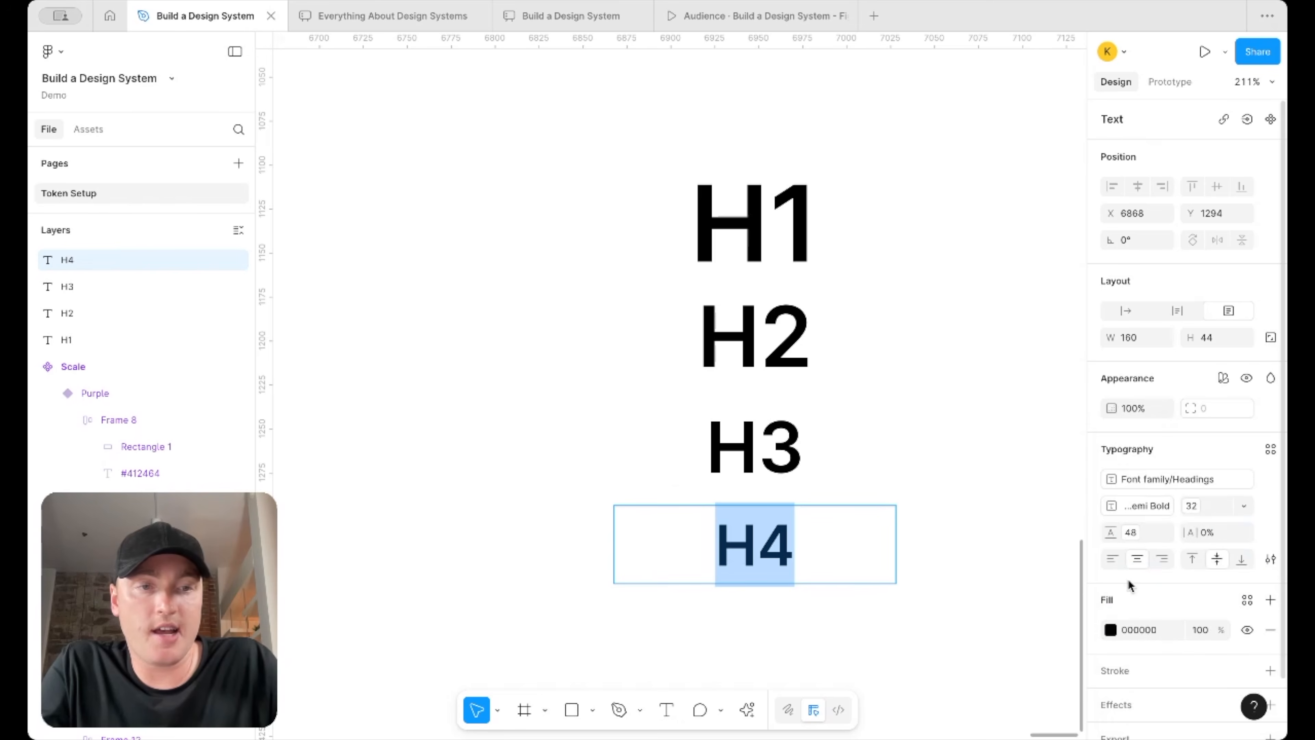
Bind the H4 text's line height to the h4 line height variable (40)
left_click(1124, 532)
scroll(1126, 656, "down", 2)
left_click(1110, 611)
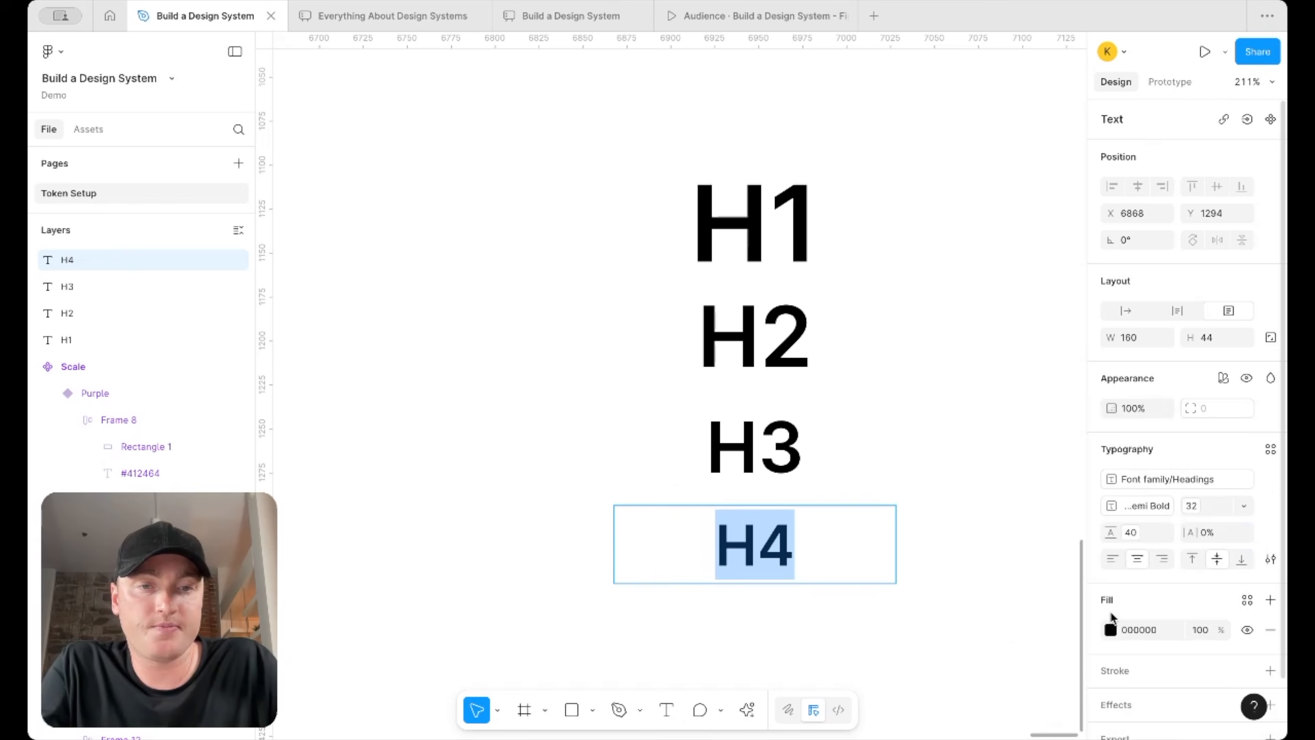
Create a text style named H4 from the H4 text
left_click(1269, 449)
left_click(1051, 448)
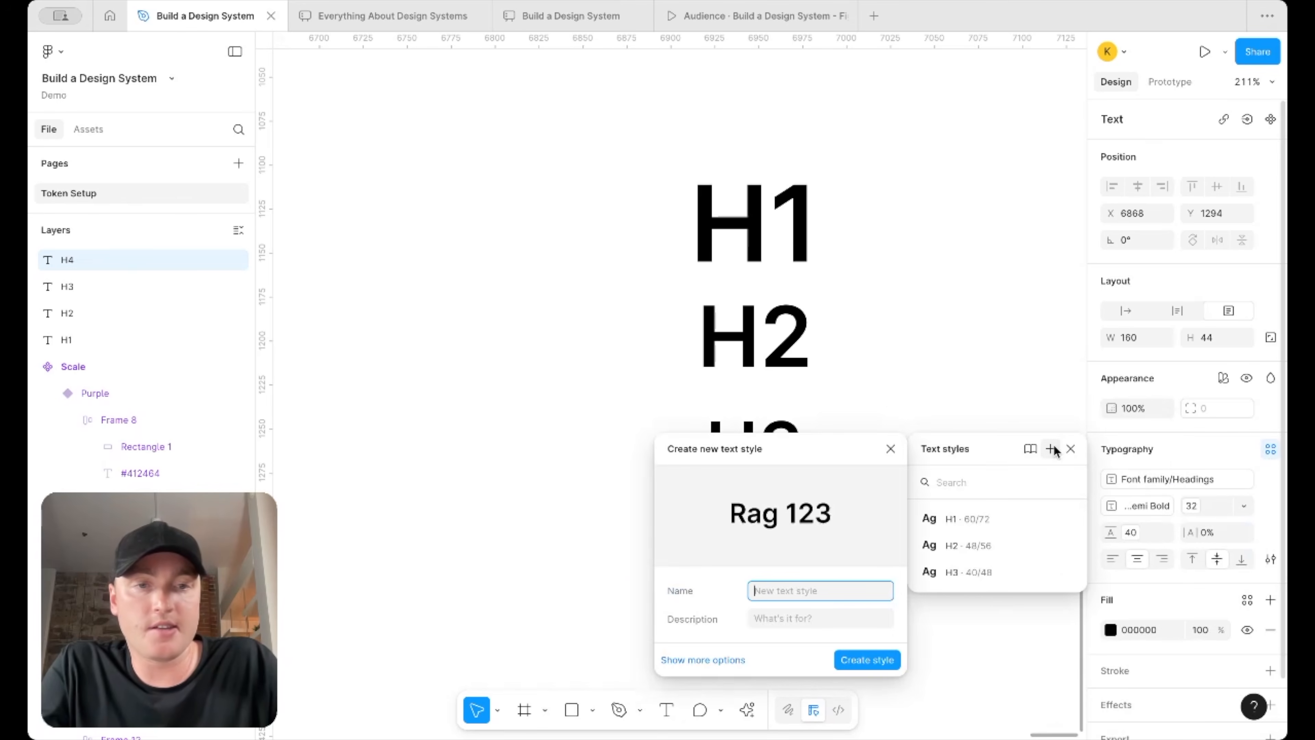
type("H4")
key("Return")
Duplicate the H4 text below the original and detach the copy's text style
scroll(795, 549, "down", 5)
left_click_drag(782, 288, 801, 363)
left_click(1266, 480)
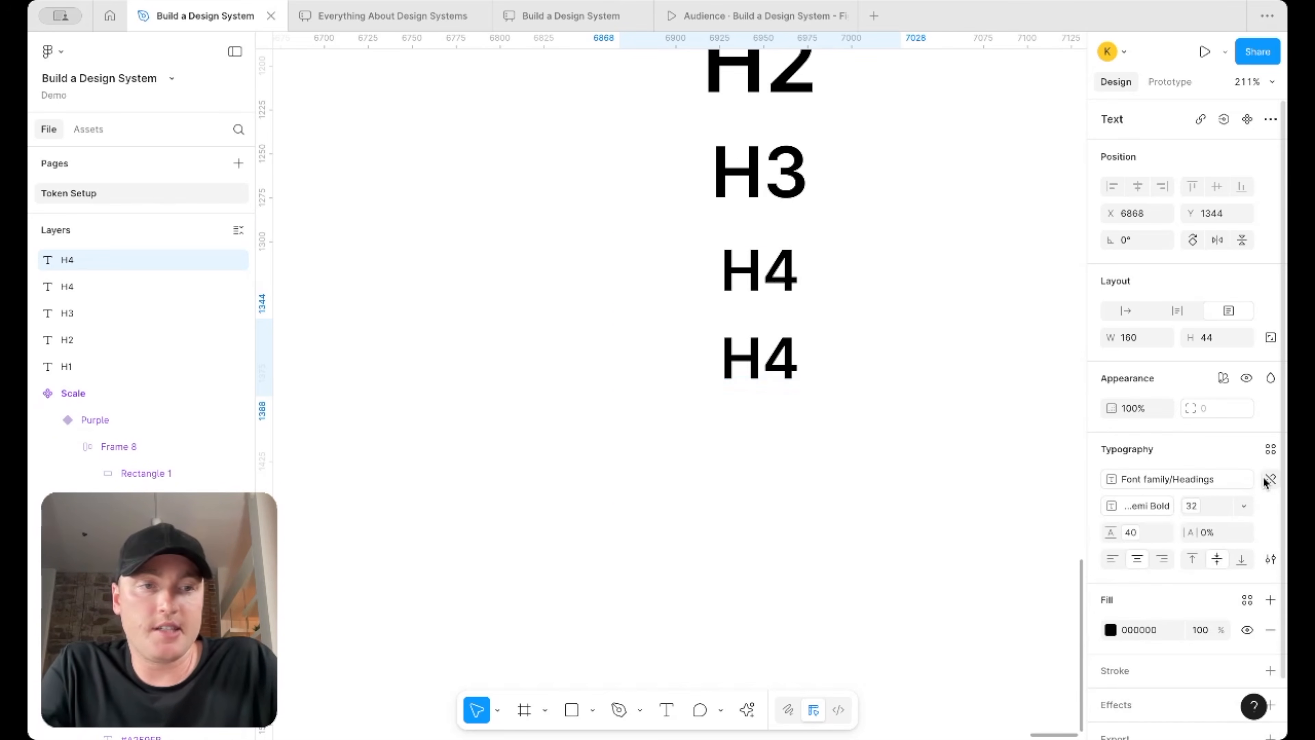
left_click(1269, 450)
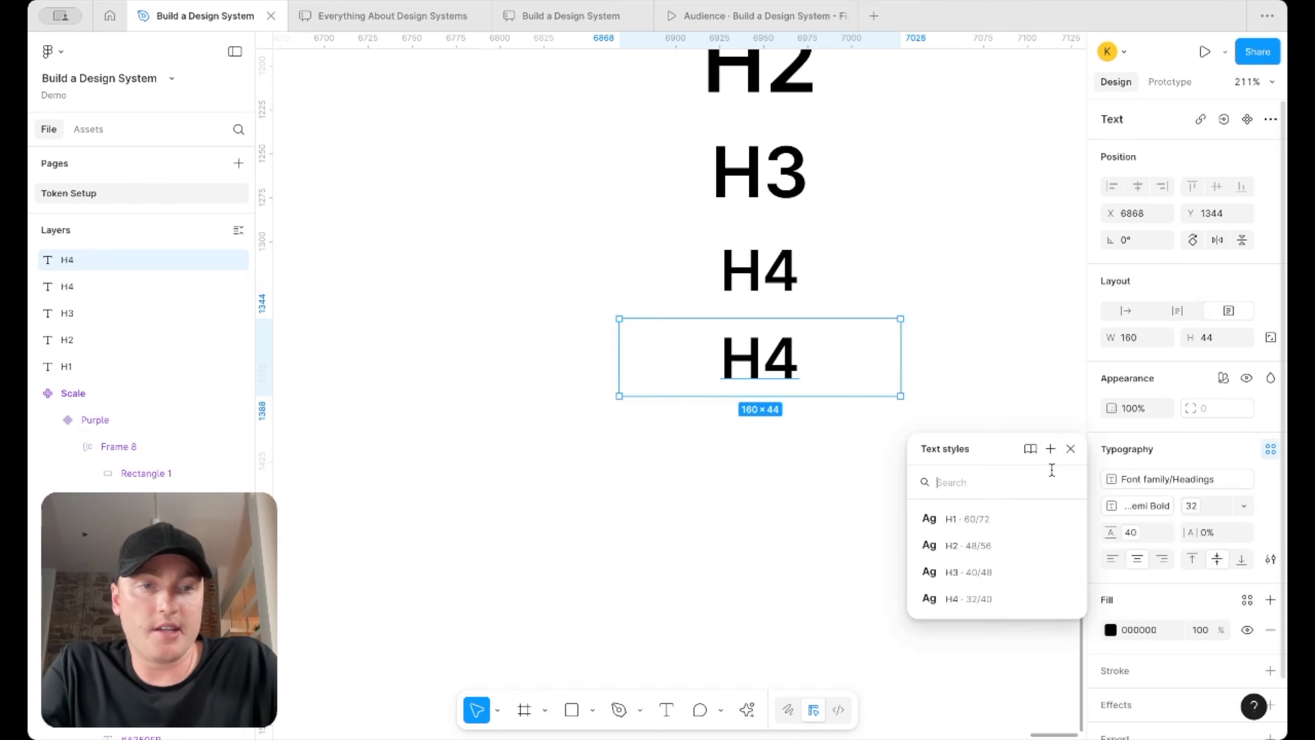
left_click(1050, 448)
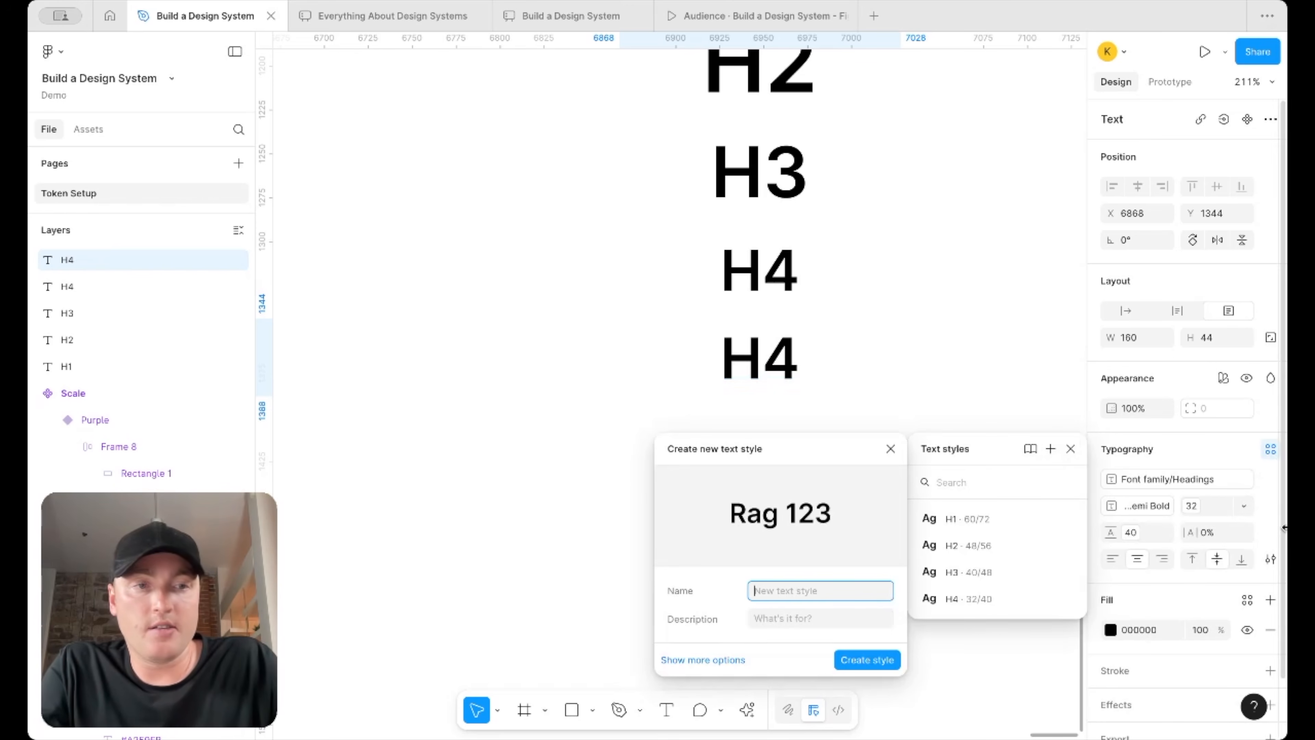
left_click(1192, 511)
Bind the lower H4 copy's font size and line height to the h5 font size (24) and line height (28) variables
double_click(785, 348)
left_click(1190, 510)
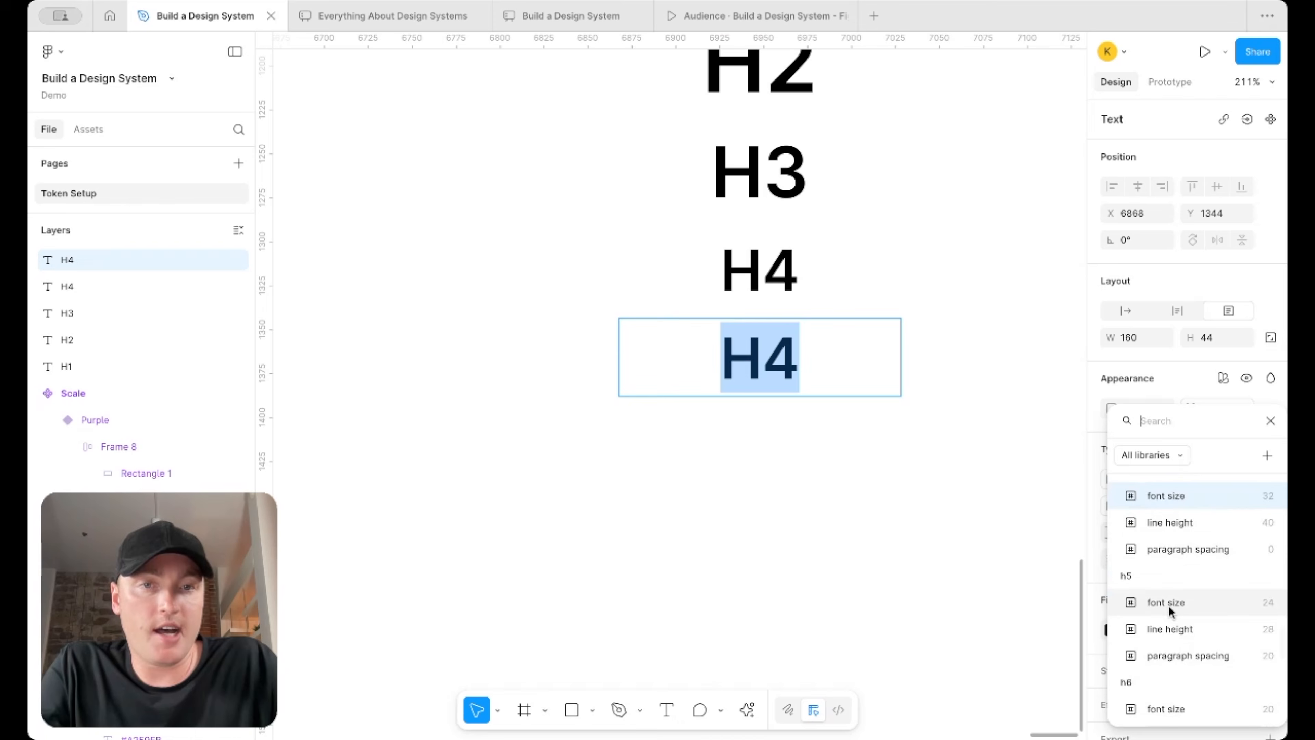
left_click(1169, 607)
left_click(1164, 532)
scroll(1078, 647, "down", 2)
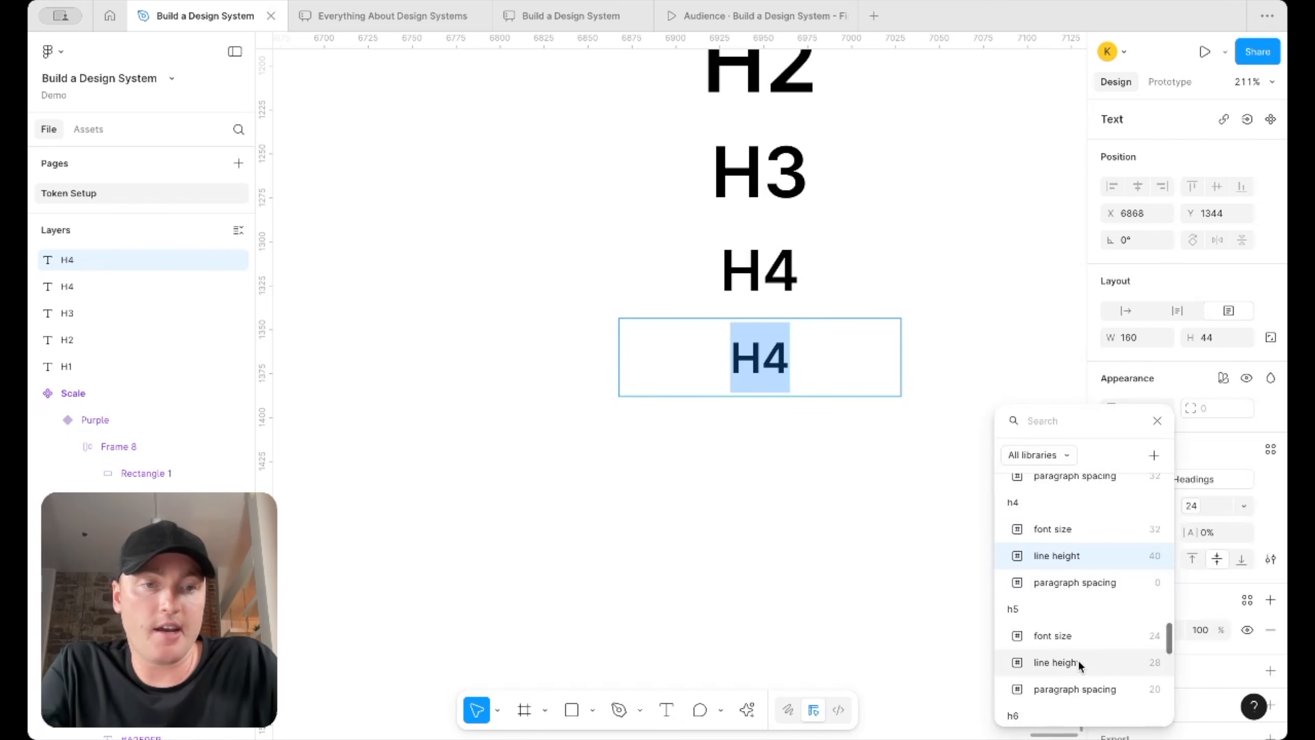
left_click(1078, 661)
Create a text style named H5 from the lowest heading text and change that text to H5
left_click(1269, 450)
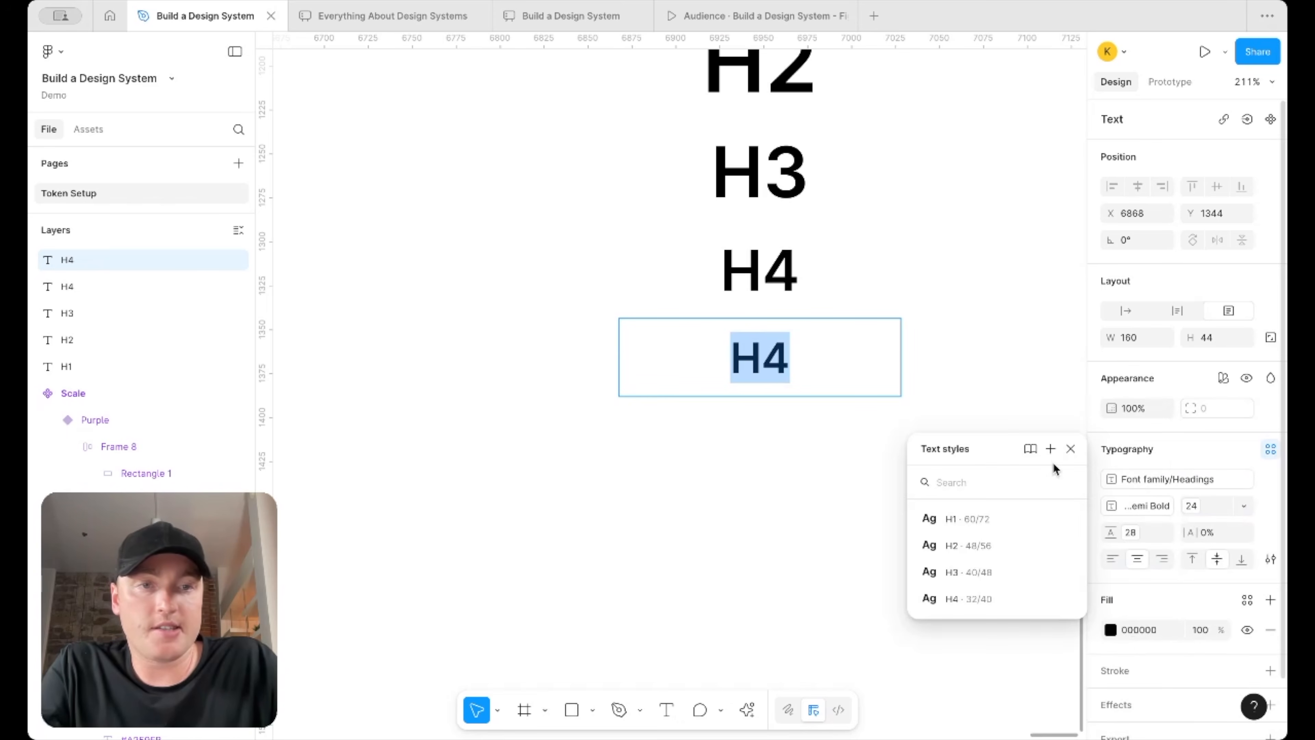
left_click(1050, 448)
type("H5")
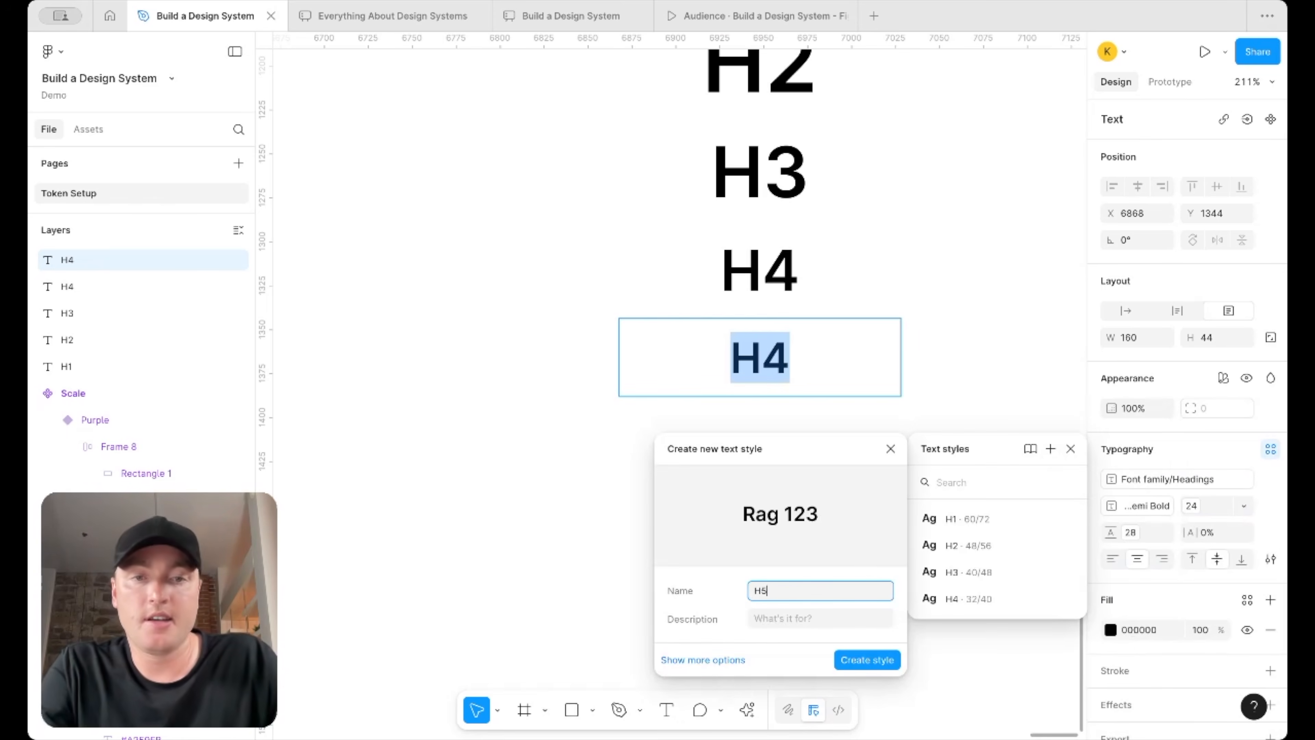
key("Return")
key("Right")
key("BackSpace")
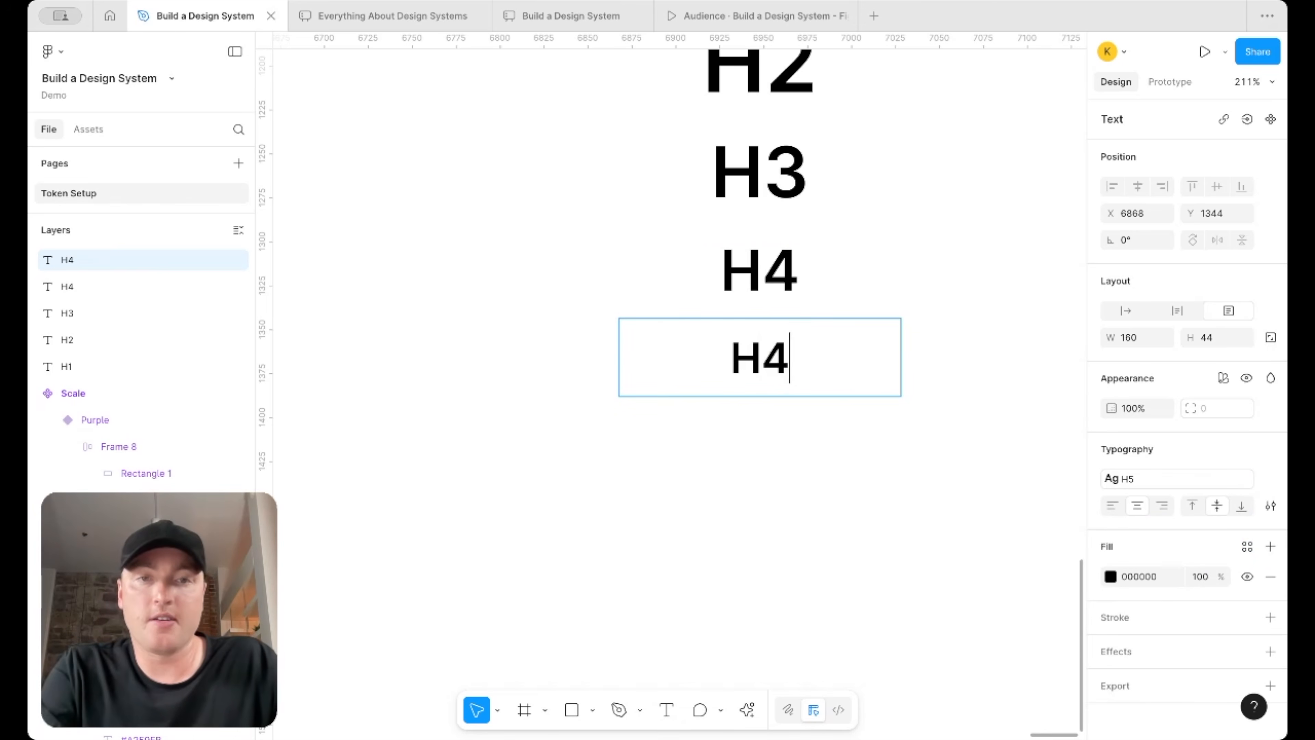
type("5")
key("Escape")
Duplicate the H5 text below the original and change the copy's text to H6
left_click_drag(774, 377, 771, 464)
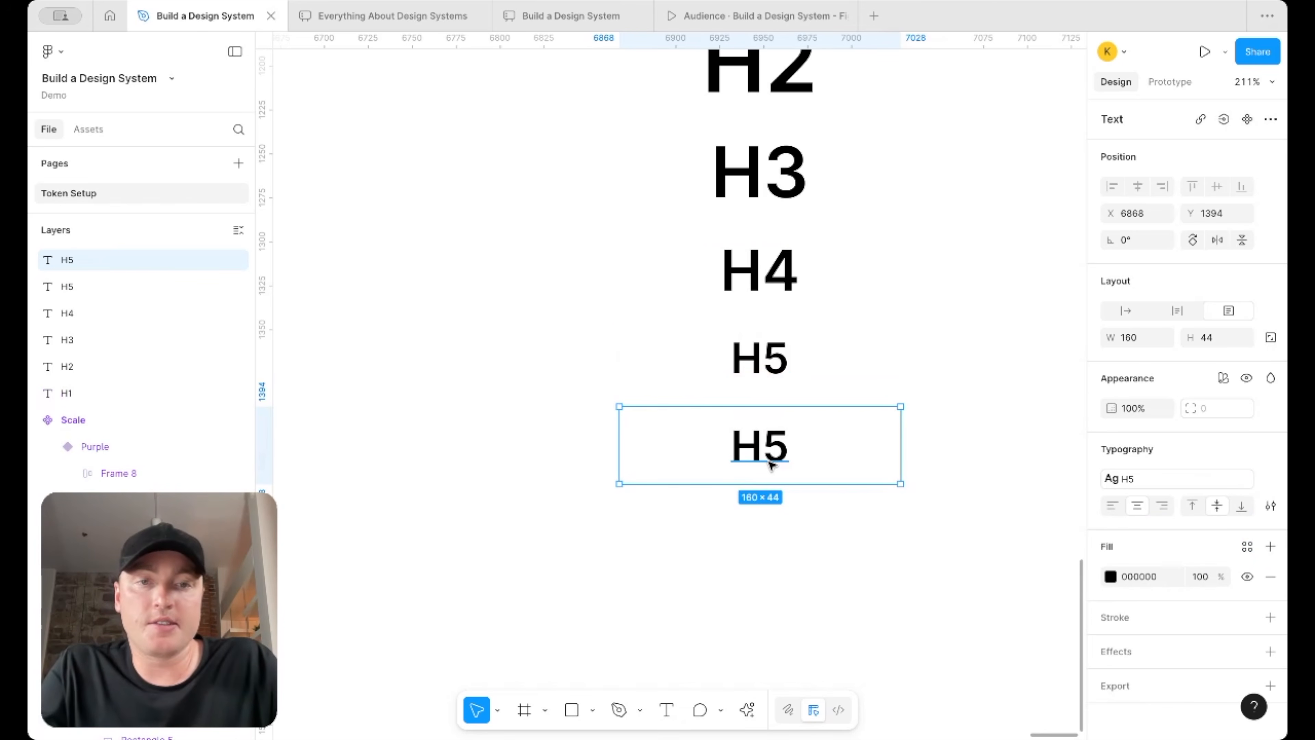
double_click(772, 464)
key("BackSpace")
type("6")
key("ctrl+a")
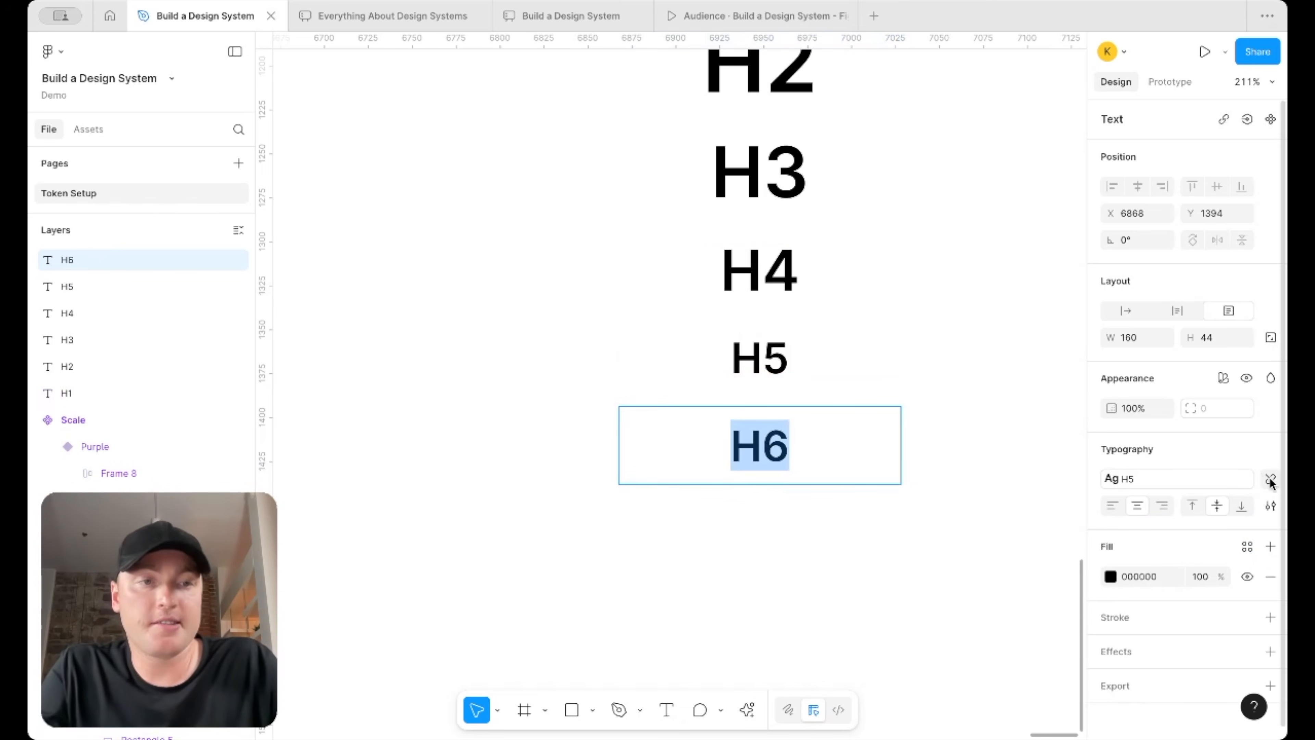
Detach the H6 text's style and bind its font size (20) and line height (24) to the h6 variables
left_click(1269, 481)
left_click(1194, 508)
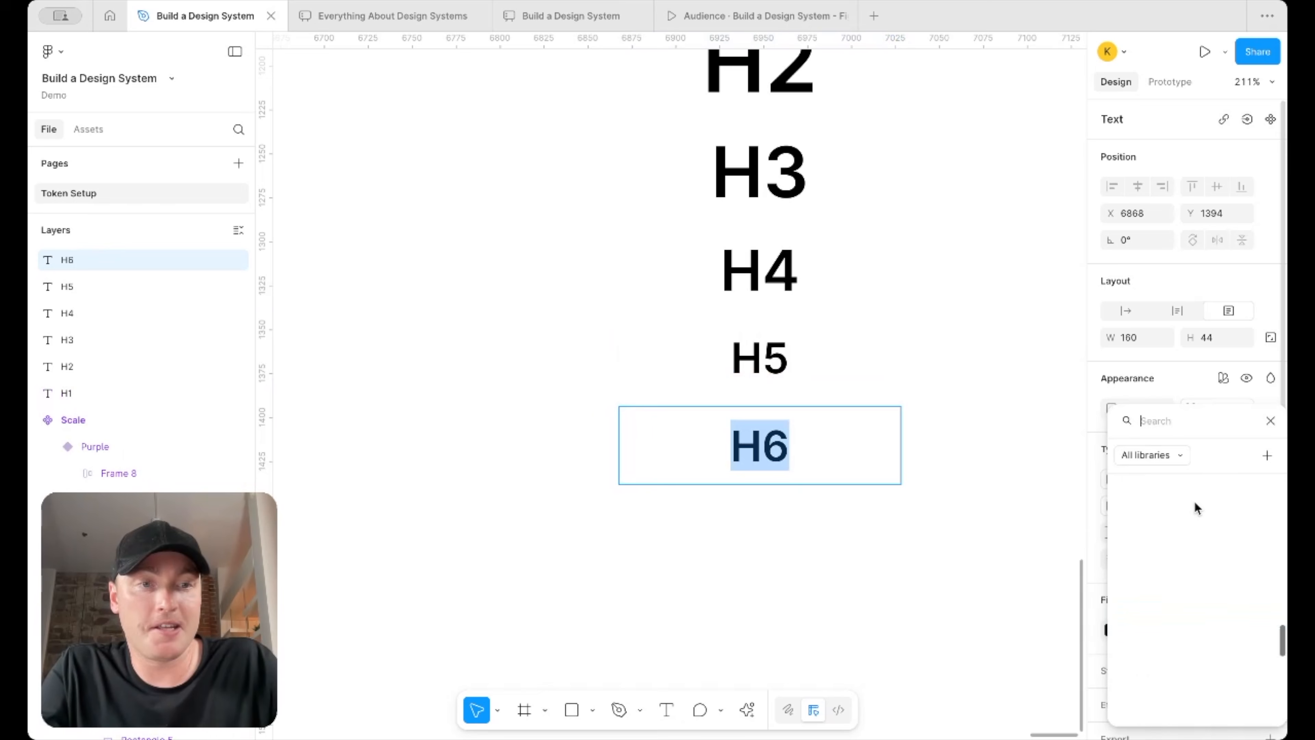
scroll(1165, 632, "down", 3)
left_click(1188, 560)
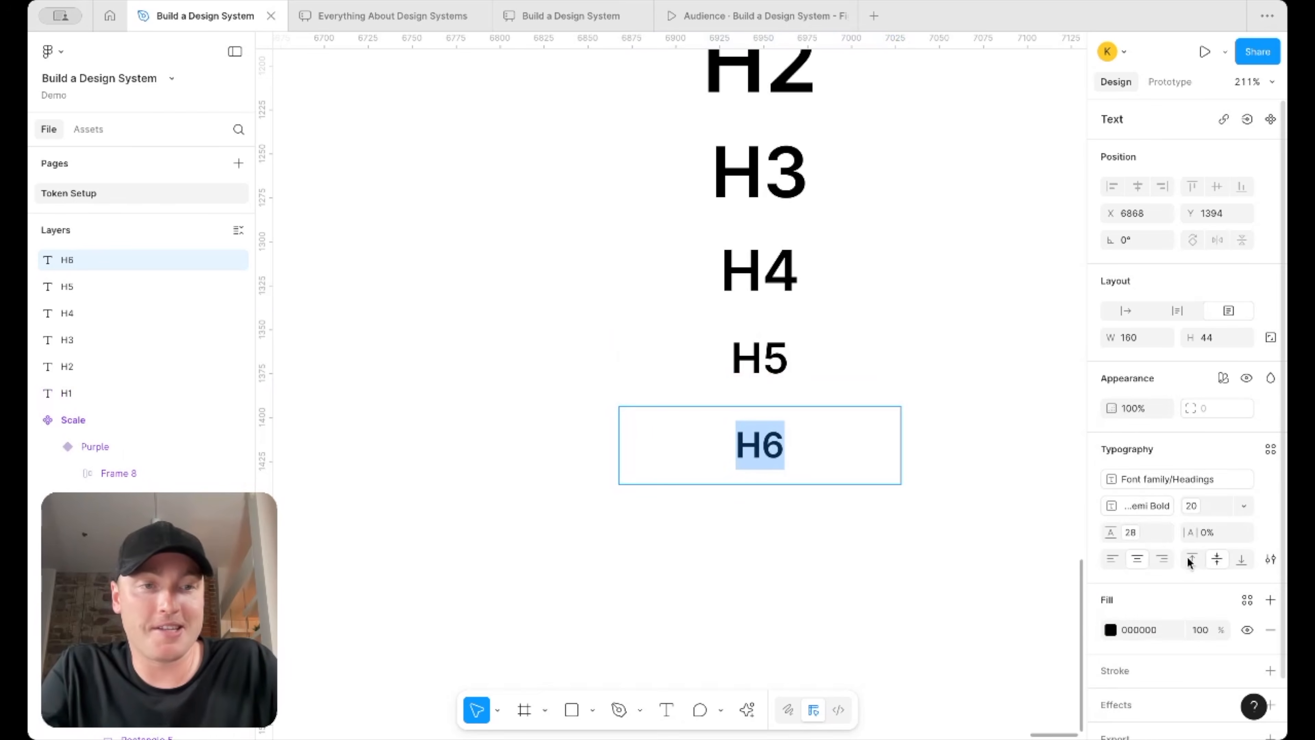
left_click(1131, 533)
scroll(1121, 605, "down", 3)
left_click(1111, 595)
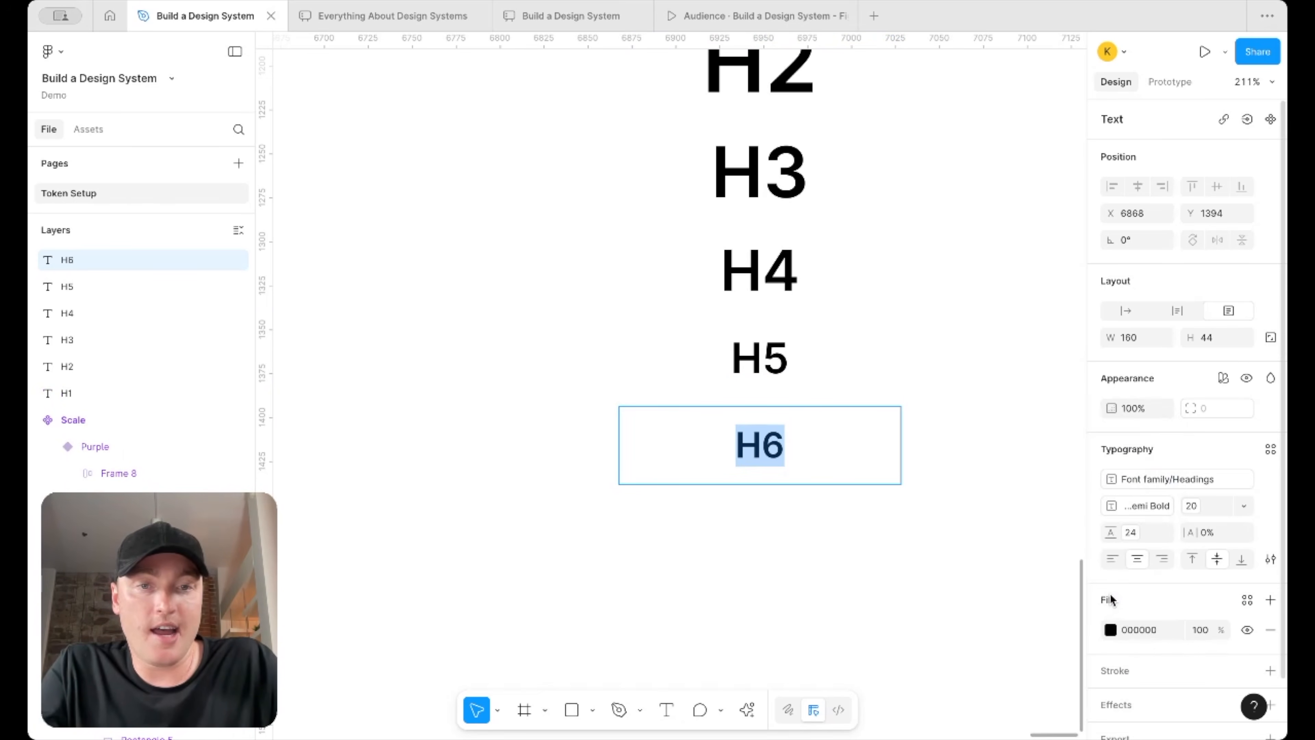
Create a text style named H6 from the H6 text
key("Escape")
scroll(1278, 453, "down", 2)
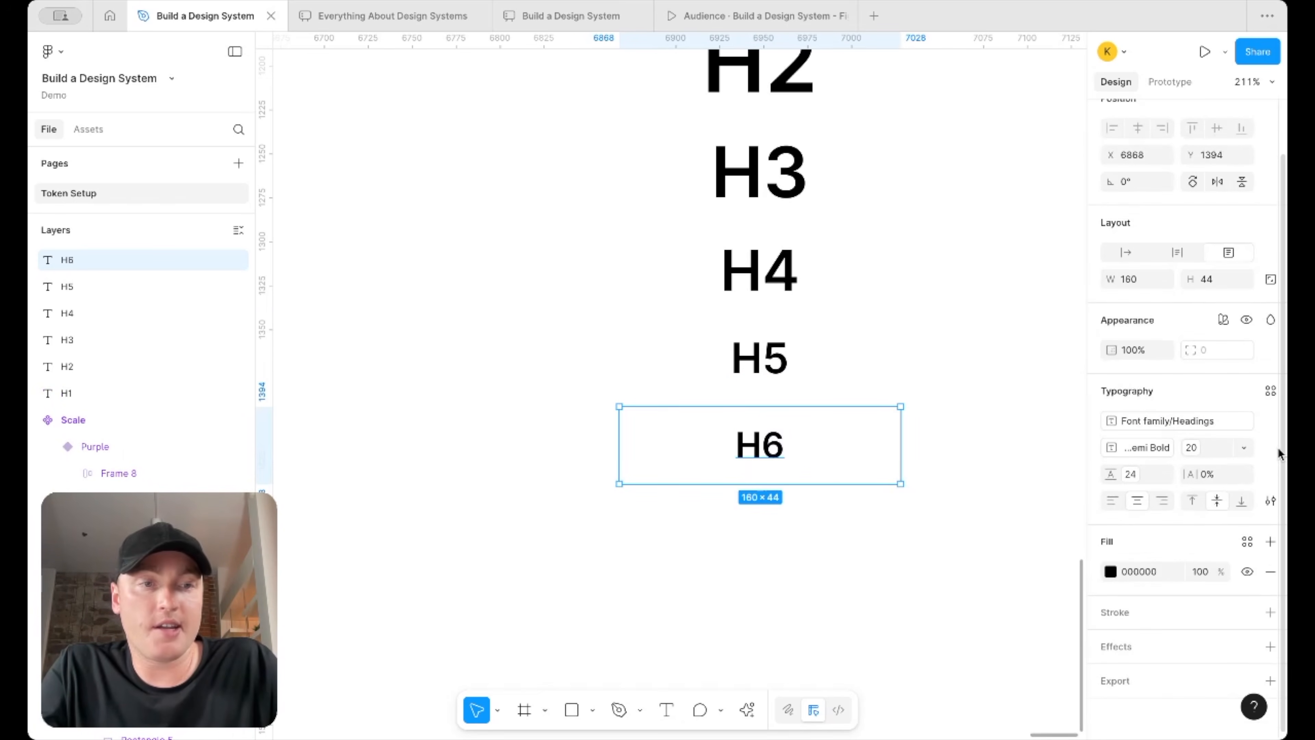
left_click(1271, 391)
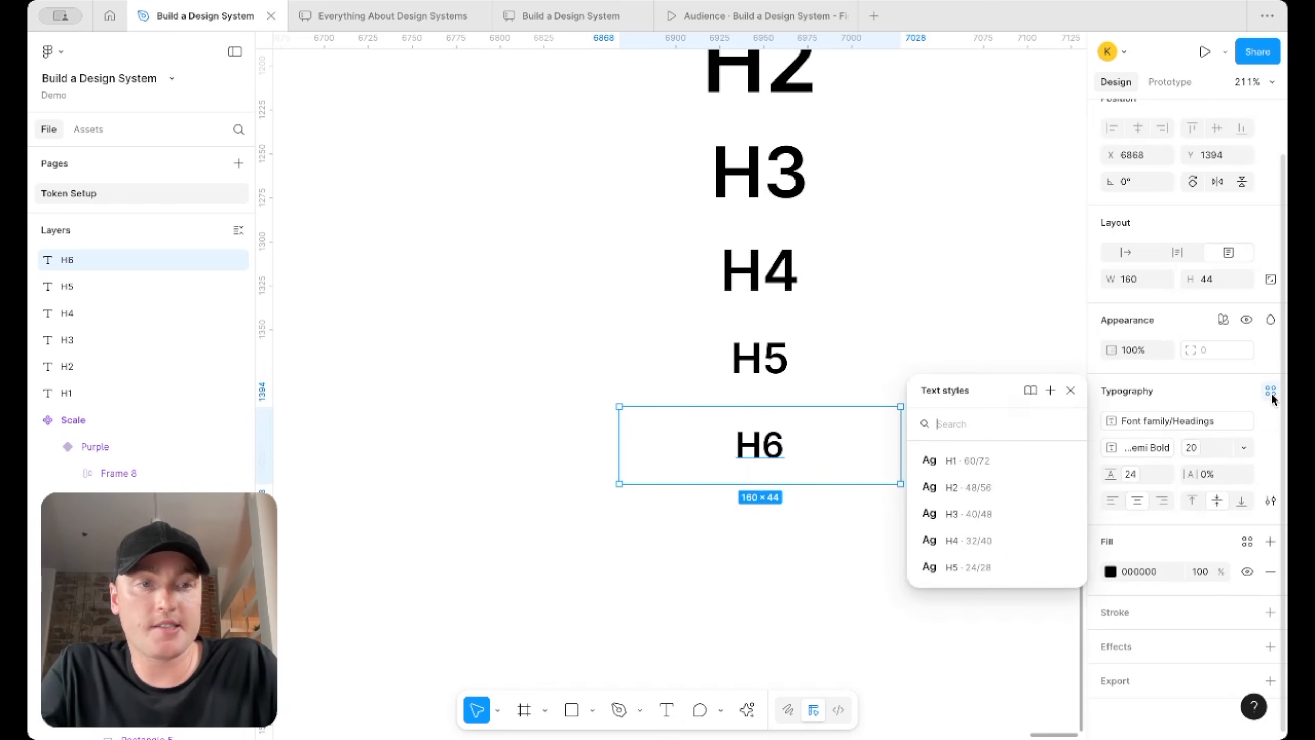
left_click(1050, 391)
type("H6")
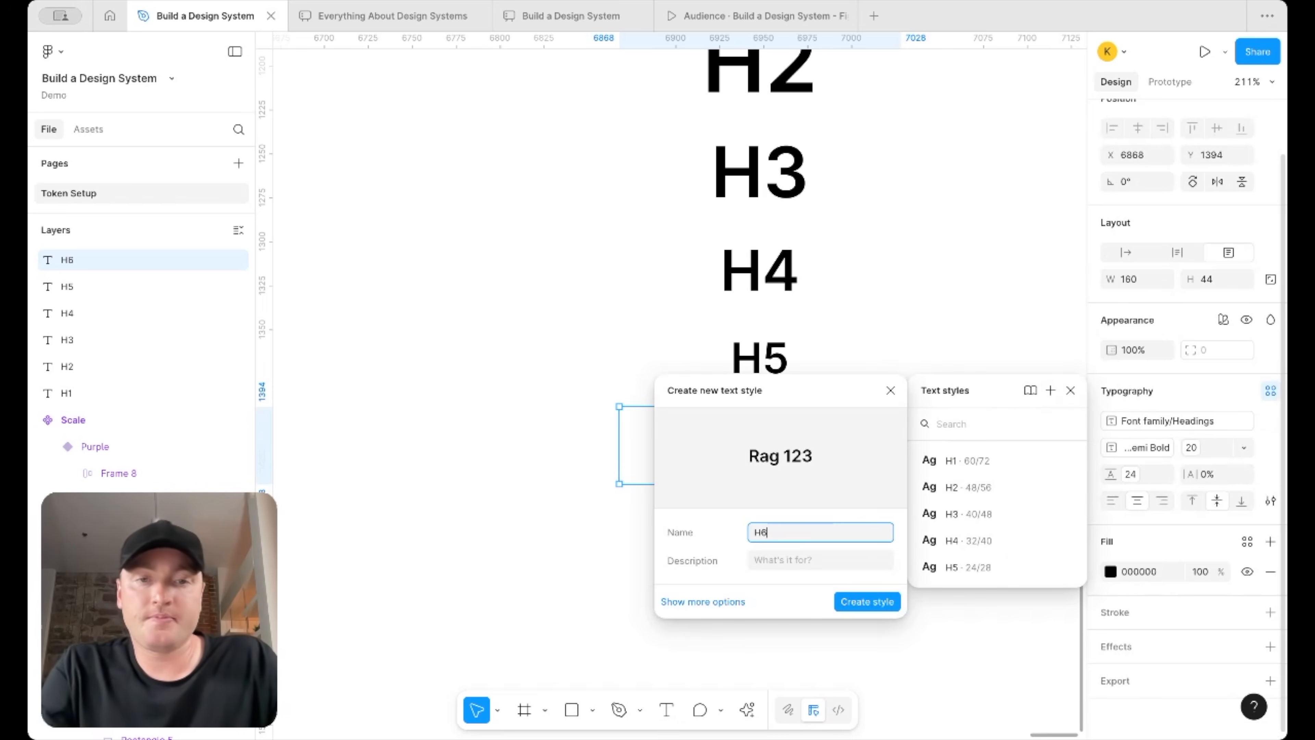
key("Return")
left_click(930, 317)
Duplicate the H1 text to the right of the original and detach the copy's text style
scroll(932, 322, "down", 5)
scroll(932, 321, "up", 3)
scroll(932, 321, "right", 3)
left_click(732, 220)
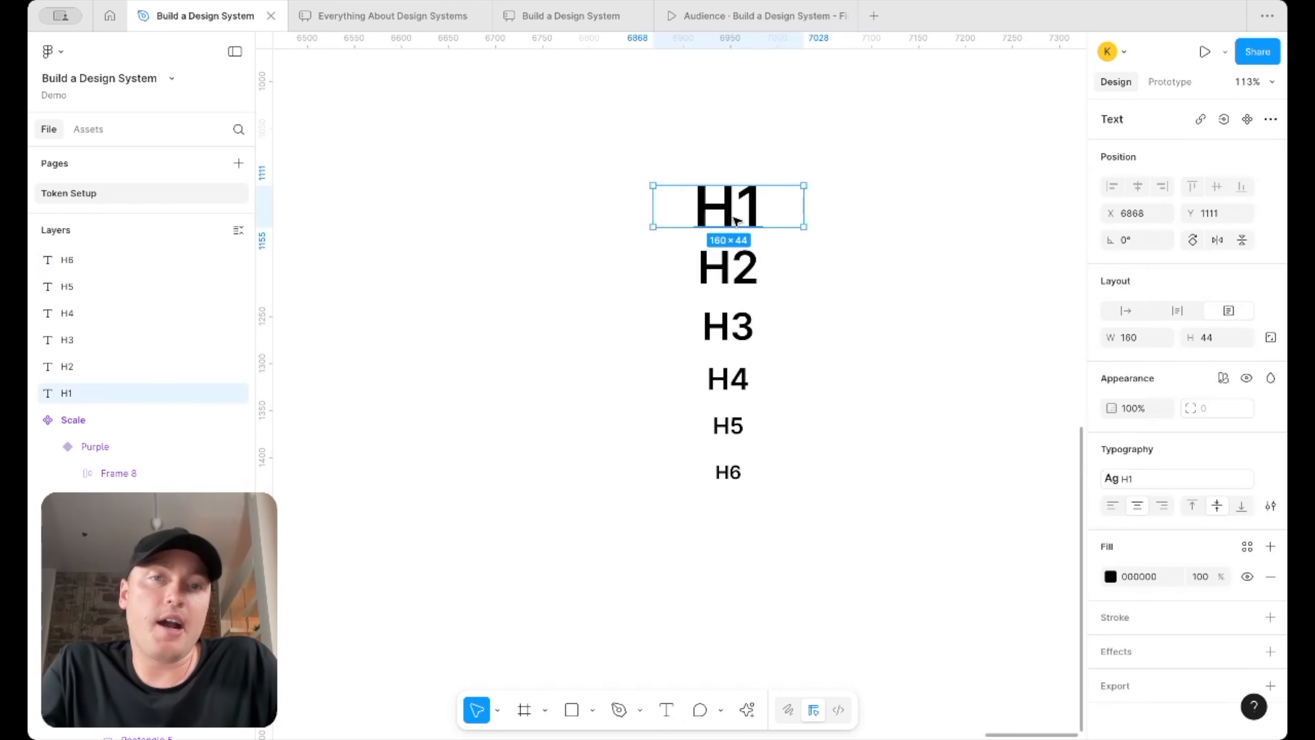
left_click_drag(738, 215, 880, 215)
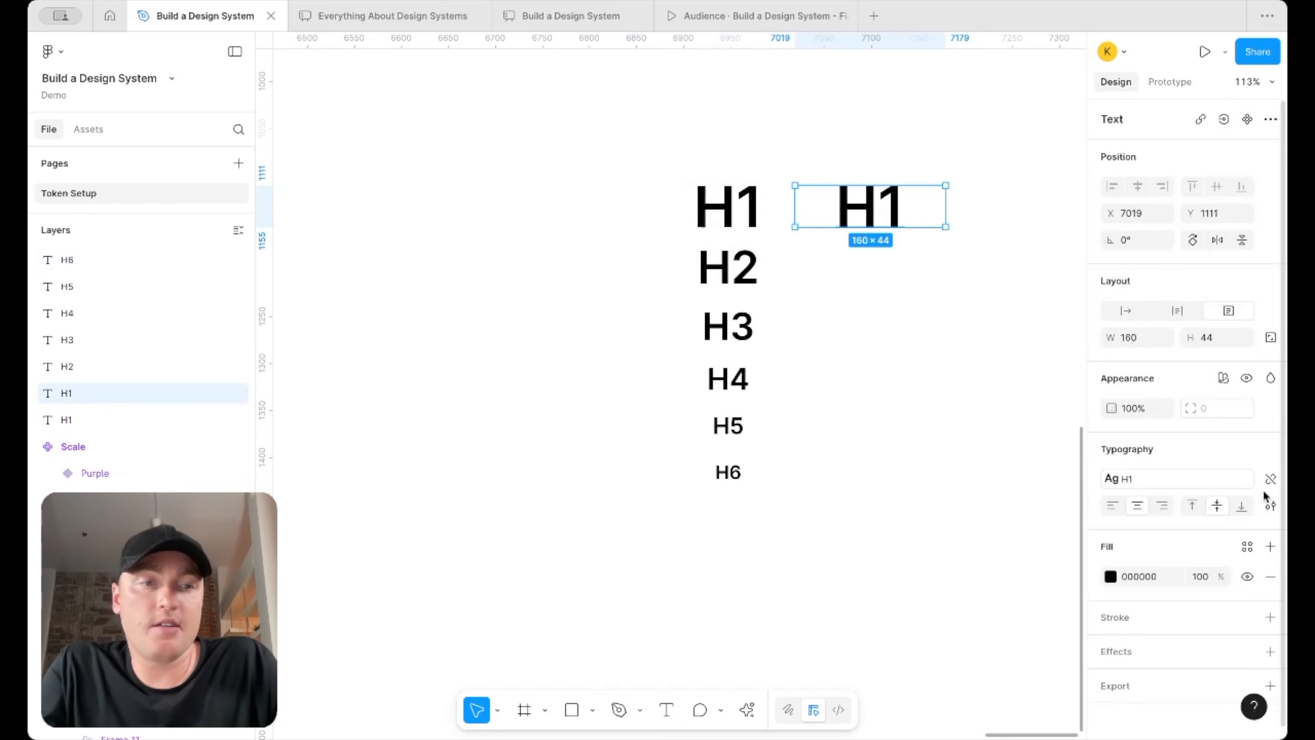
left_click(1270, 478)
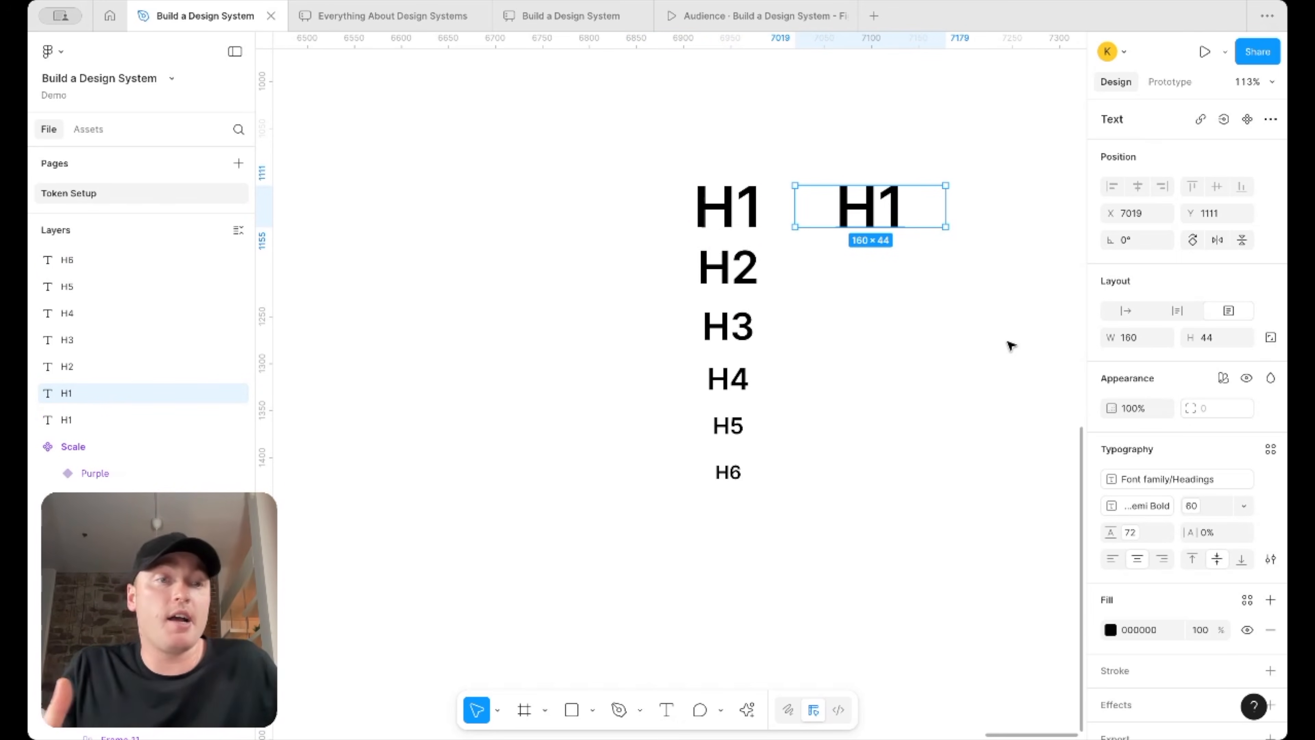
Change the detached H1 copy's text to sm
left_click(1270, 449)
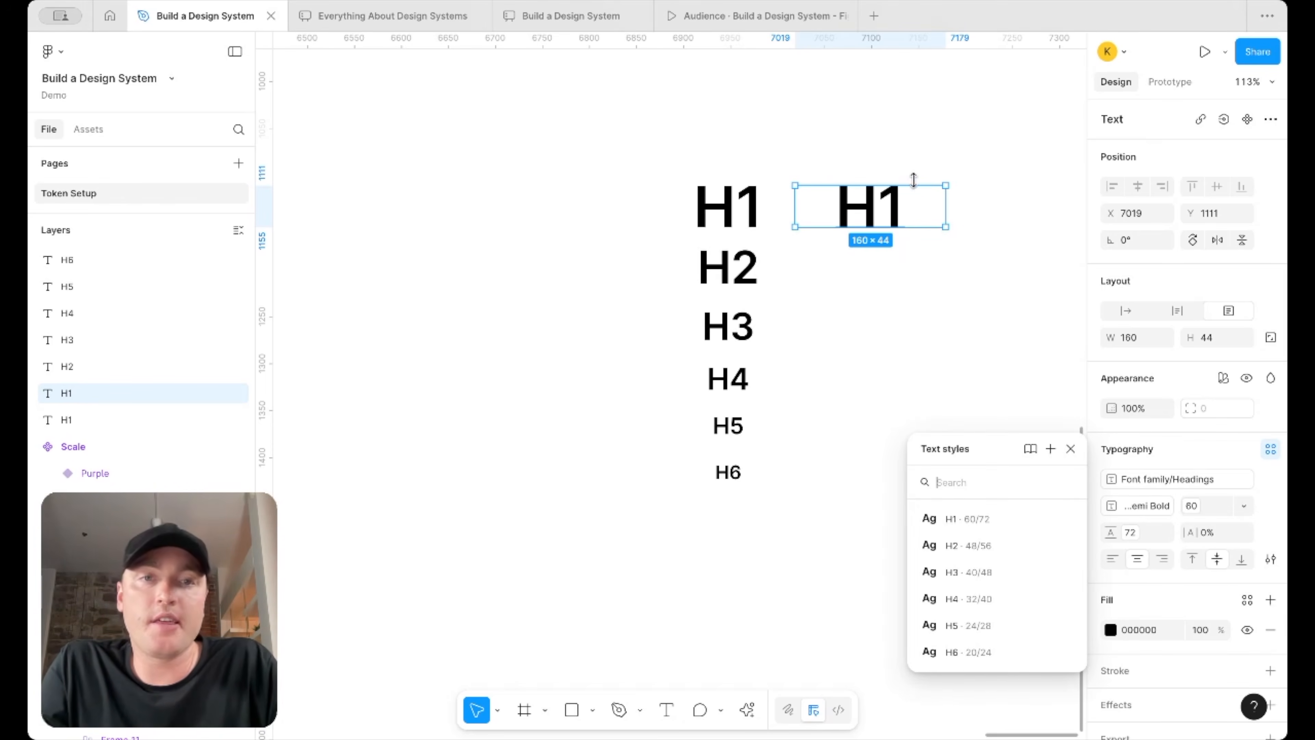
scroll(913, 180, "up", 3)
key("Return")
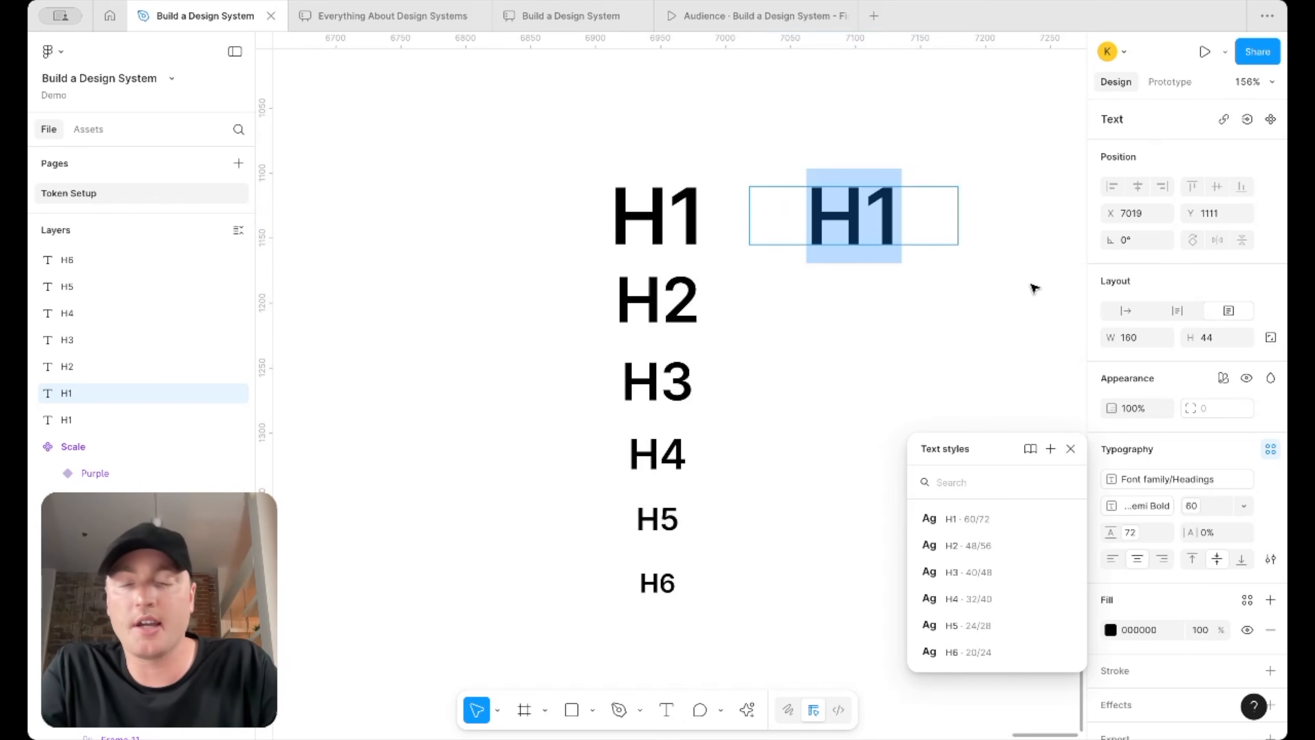
type("sm")
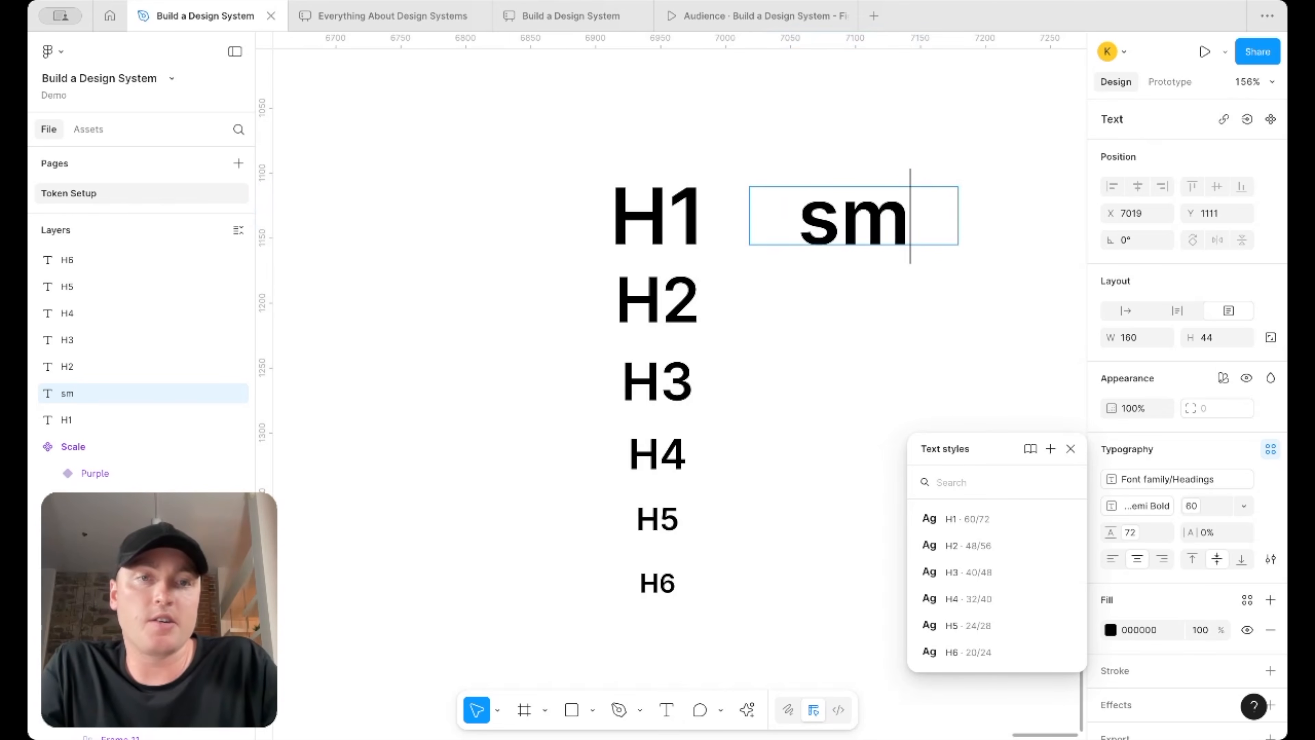
key("Escape")
Duplicate the sm text directly below, change the copy to "sm - link" and widen its text box
left_click_drag(880, 229, 880, 287)
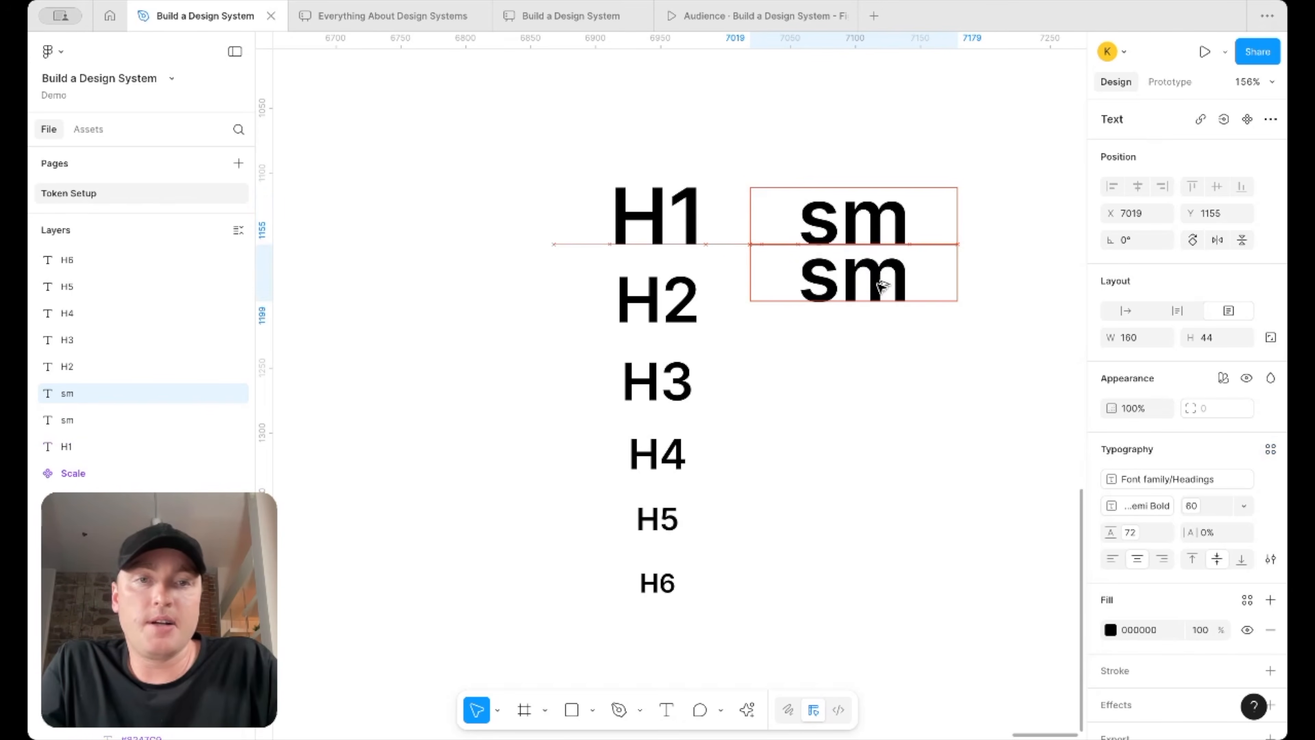
double_click(880, 287)
type("- link")
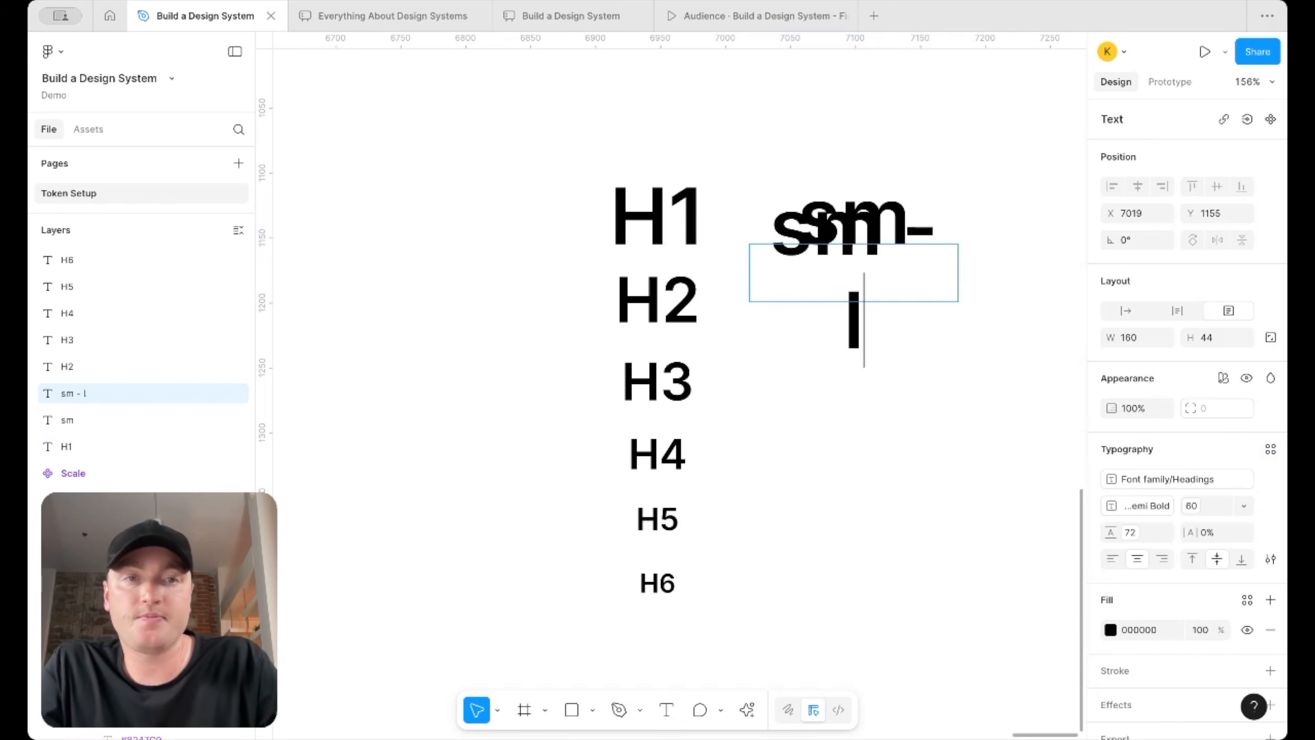
key("Escape")
left_click_drag(957, 273, 1084, 272)
Duplicate the "sm - link" text below it and change the copy to "sm - semibold"
left_click_drag(833, 274, 861, 394)
double_click(969, 397)
double_click(970, 397)
type("semibold")
key("Escape")
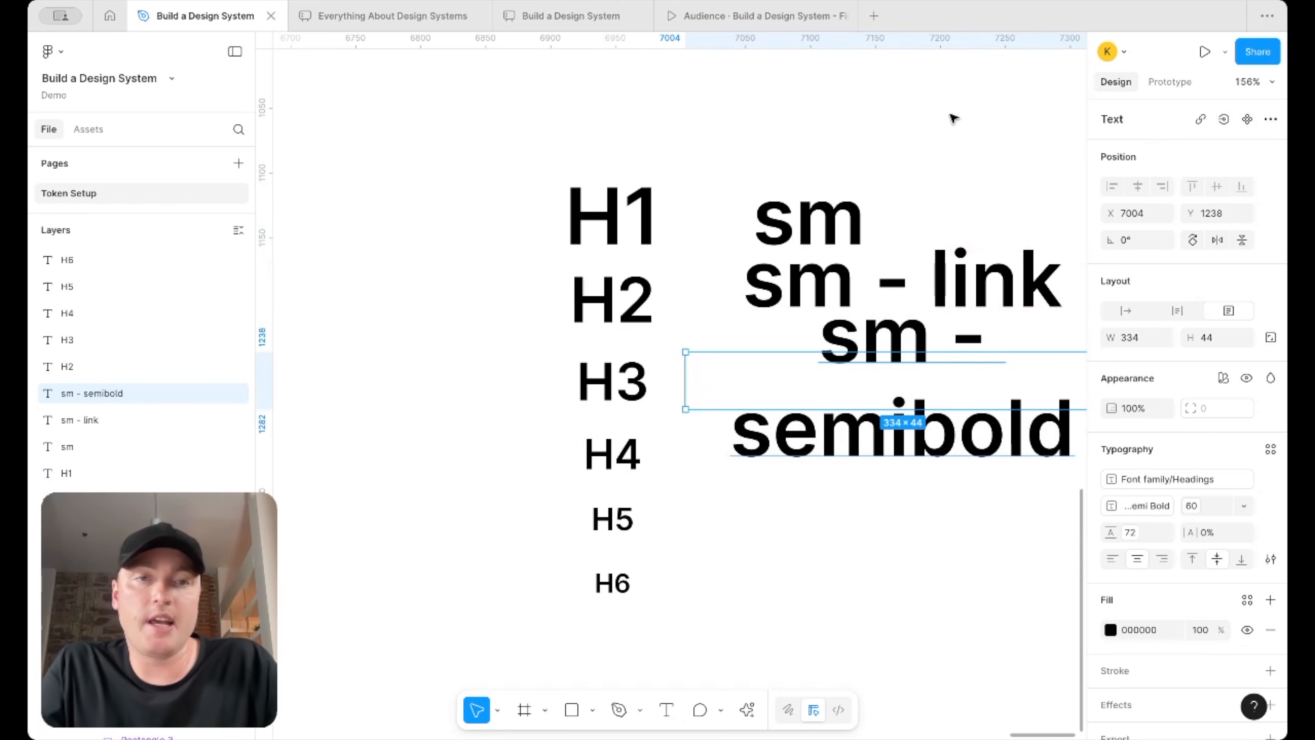
Widen the text boxes of the three sm texts together so "sm - semibold" fits on one line
scroll(936, 155, "down", 5)
left_click_drag(950, 366, 648, 226)
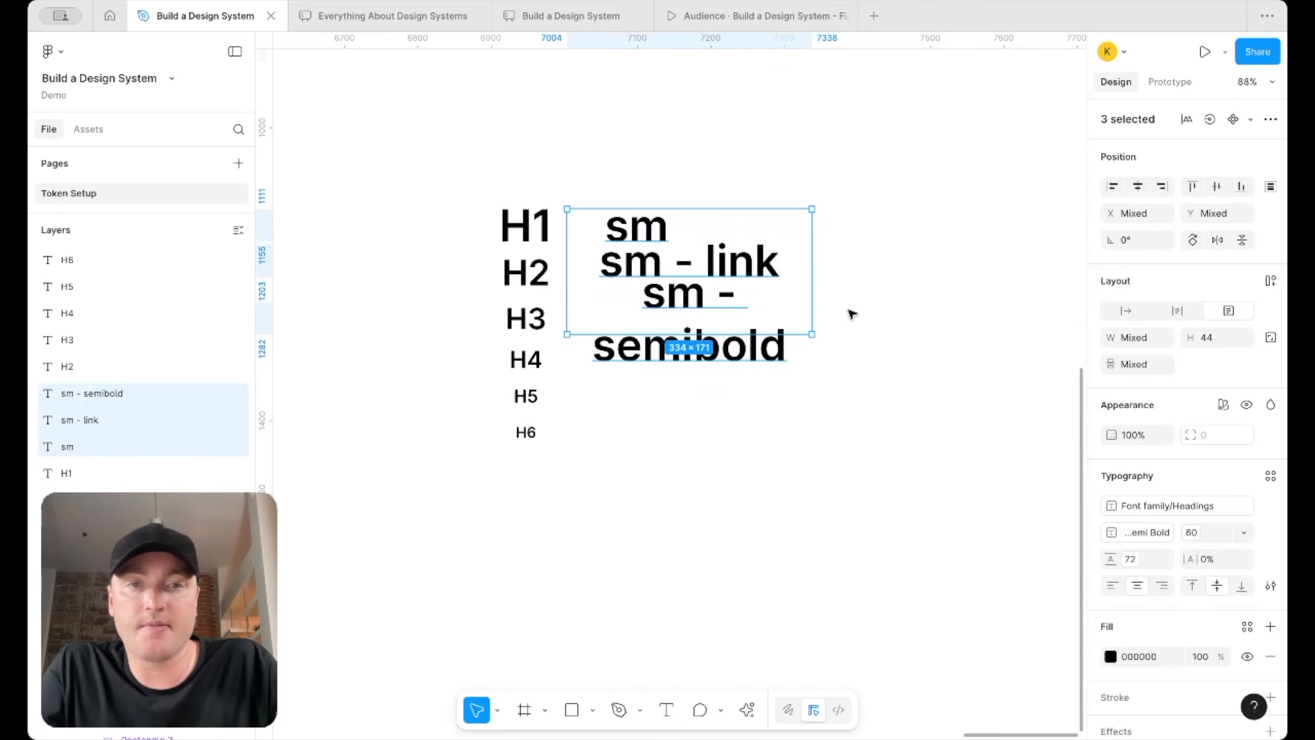
left_click_drag(810, 275, 970, 271)
key("Escape")
scroll(668, 249, "up", 3)
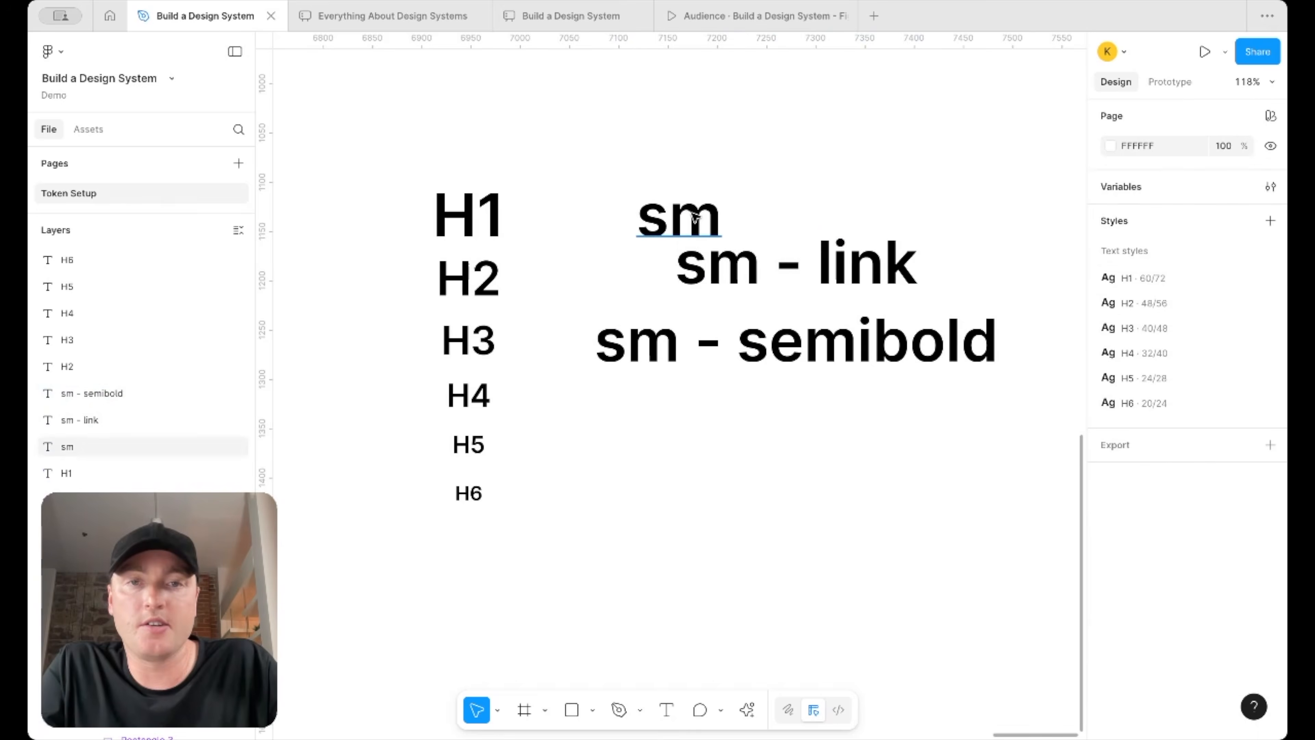
Shift the sm and "sm - link" texts left and narrow the sm text box to about 103 wide
left_click(666, 212)
left_click_drag(659, 206, 666, 208)
left_click_drag(768, 281, 713, 281)
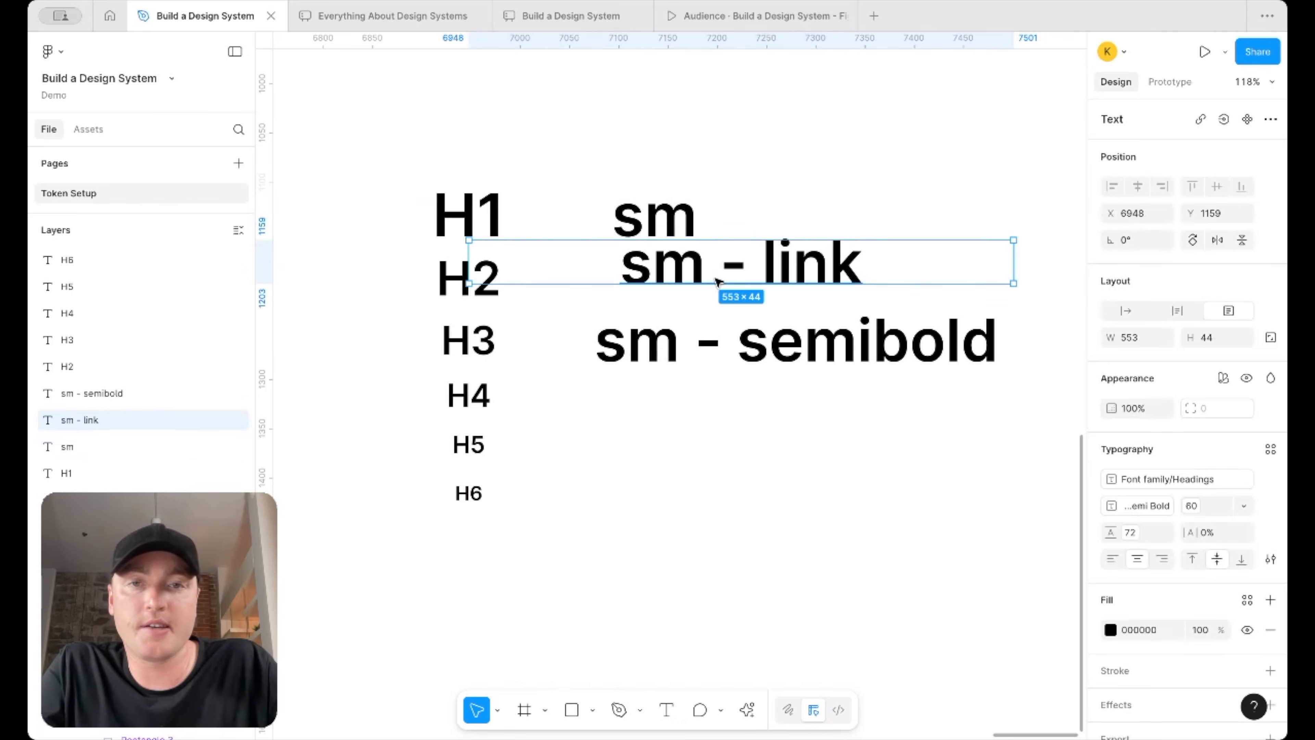
left_click(681, 219)
left_click_drag(786, 210, 678, 220)
Delete the "sm - link" and "sm - semibold" texts and move the sm text straight down beside H6
left_click_drag(707, 263, 1037, 371)
key("Delete")
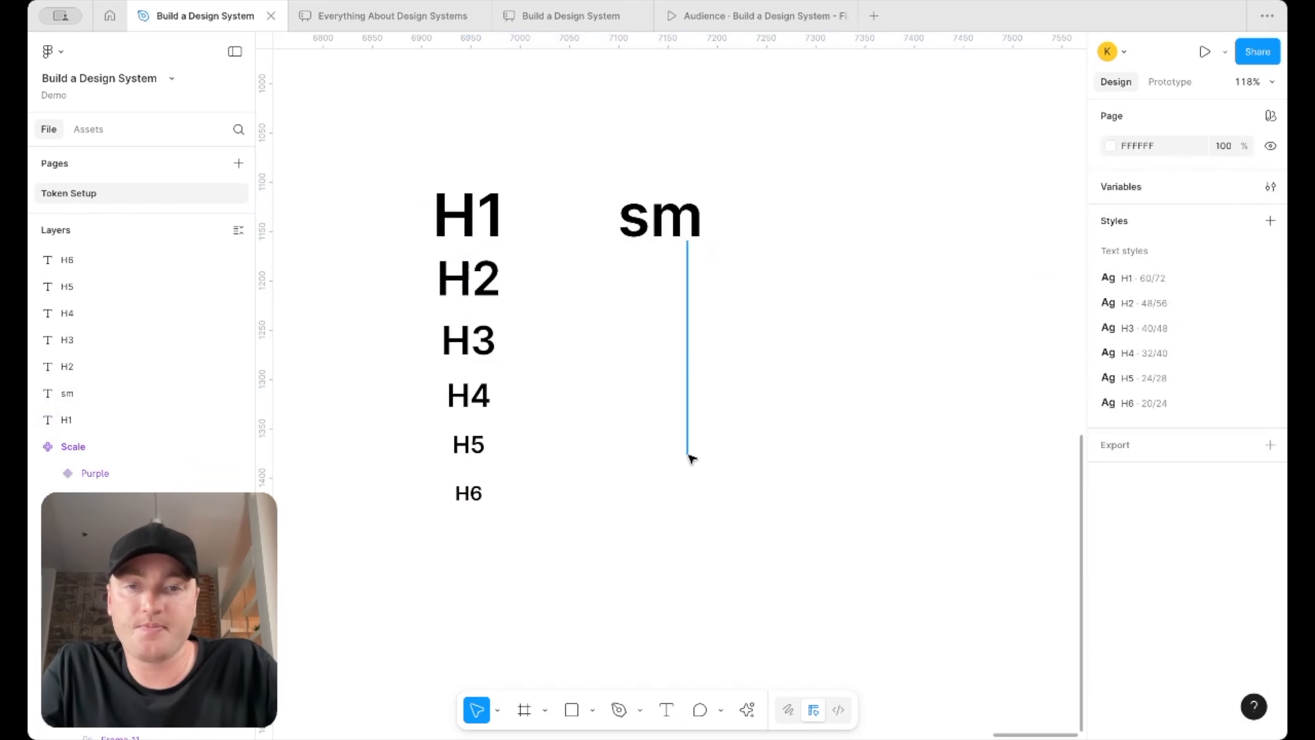
left_click_drag(689, 221, 689, 494)
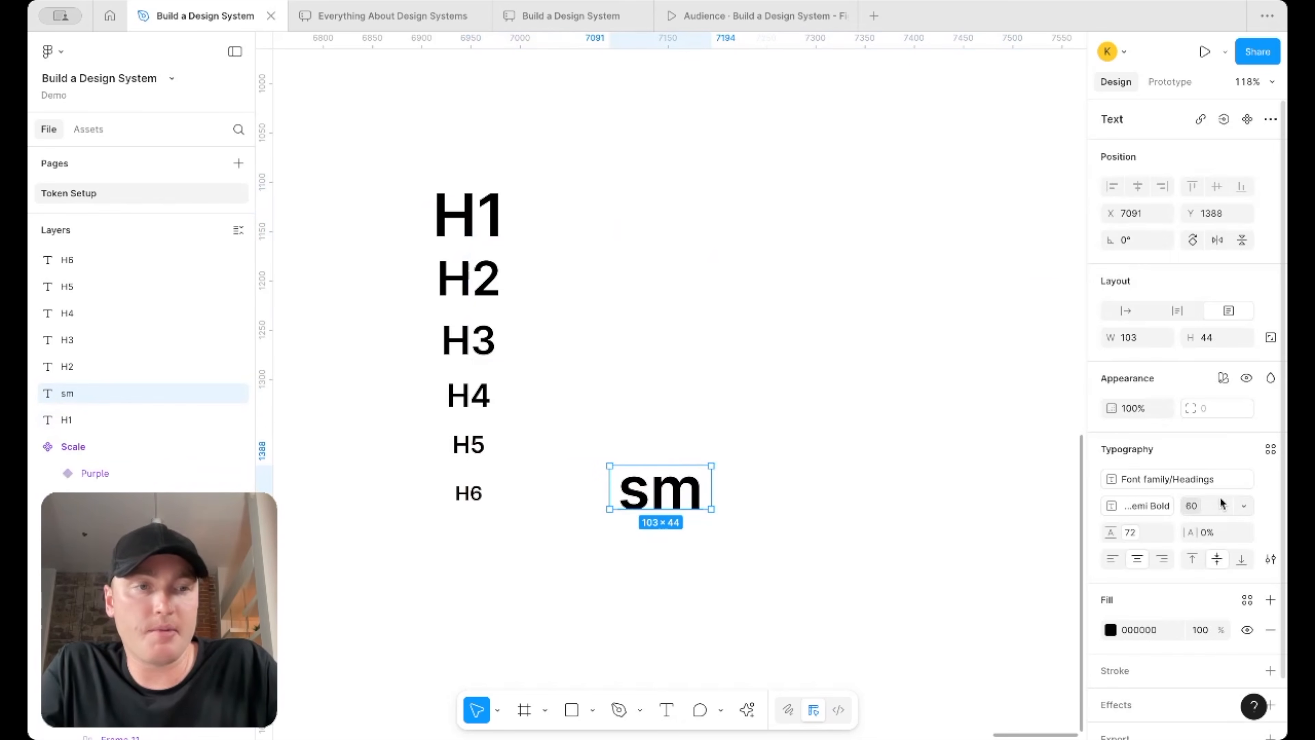
Bind the sm text's font family to the Body variable and its font weight to the Regular variable
left_click(1203, 487)
left_click(1181, 573)
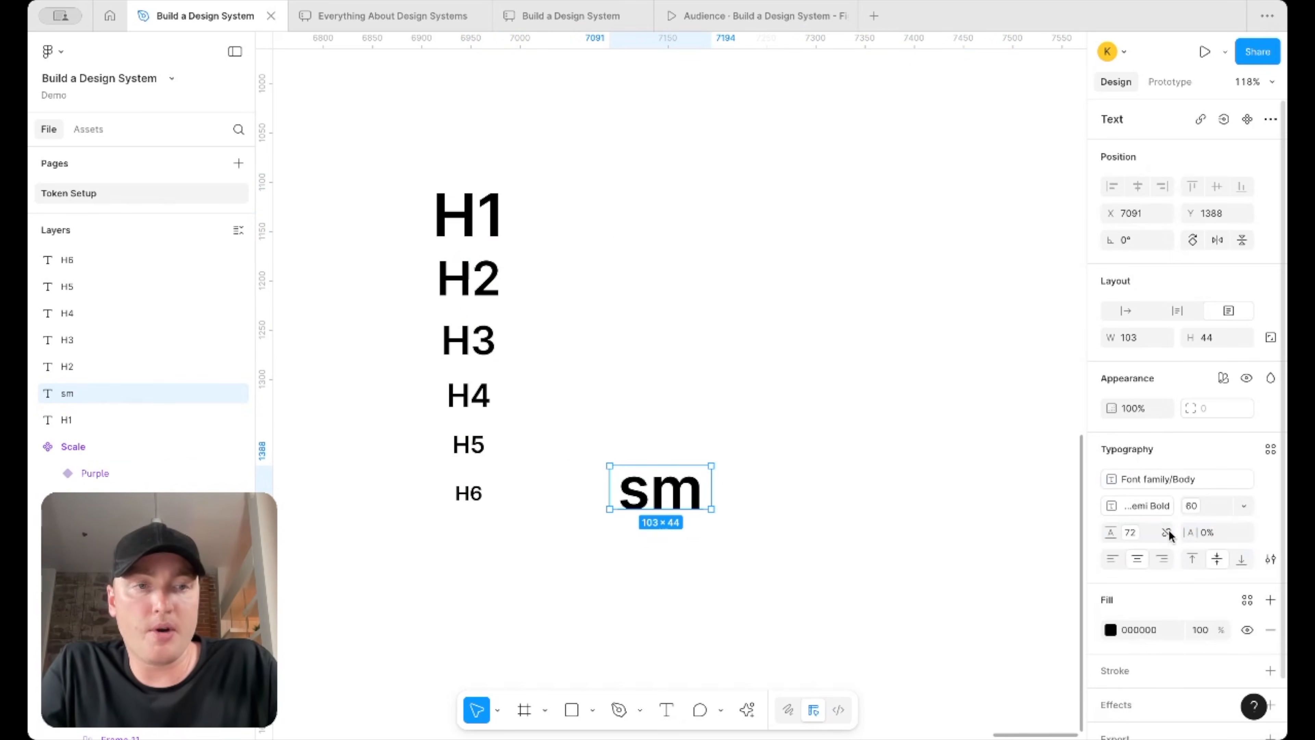
left_click(1124, 510)
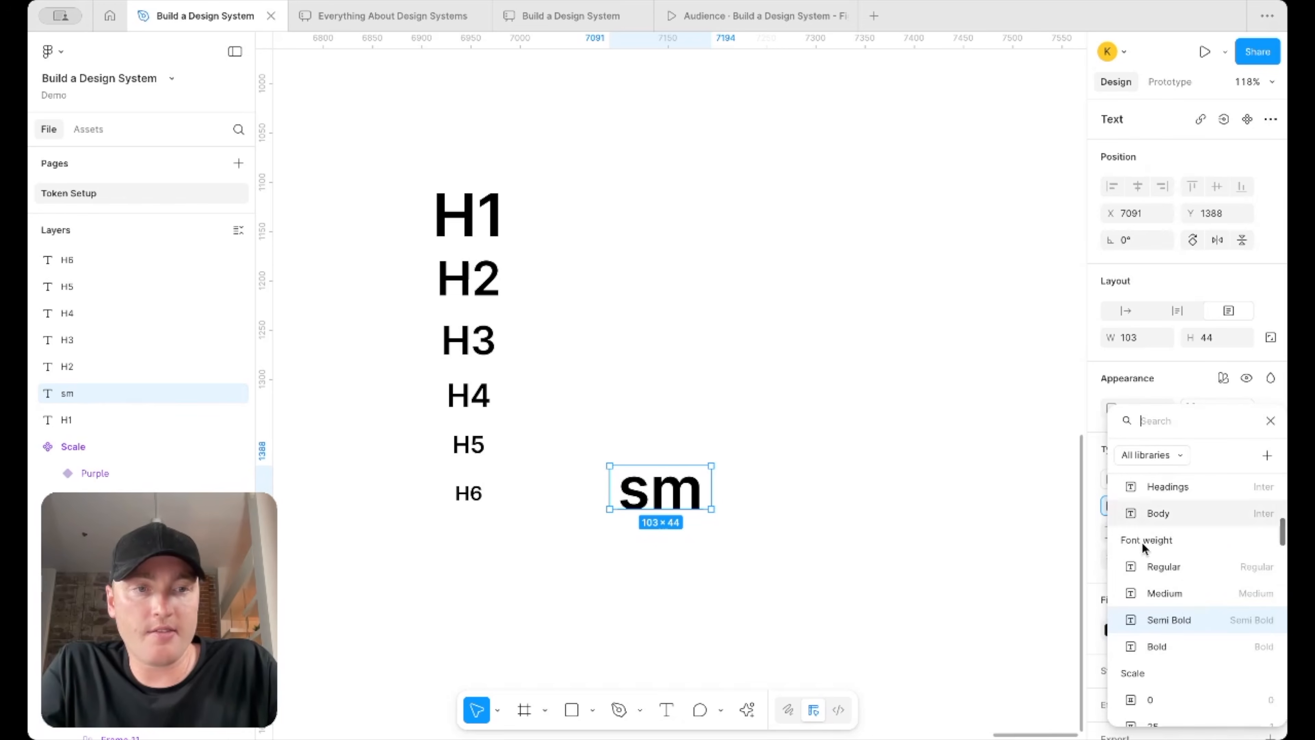
left_click(1182, 575)
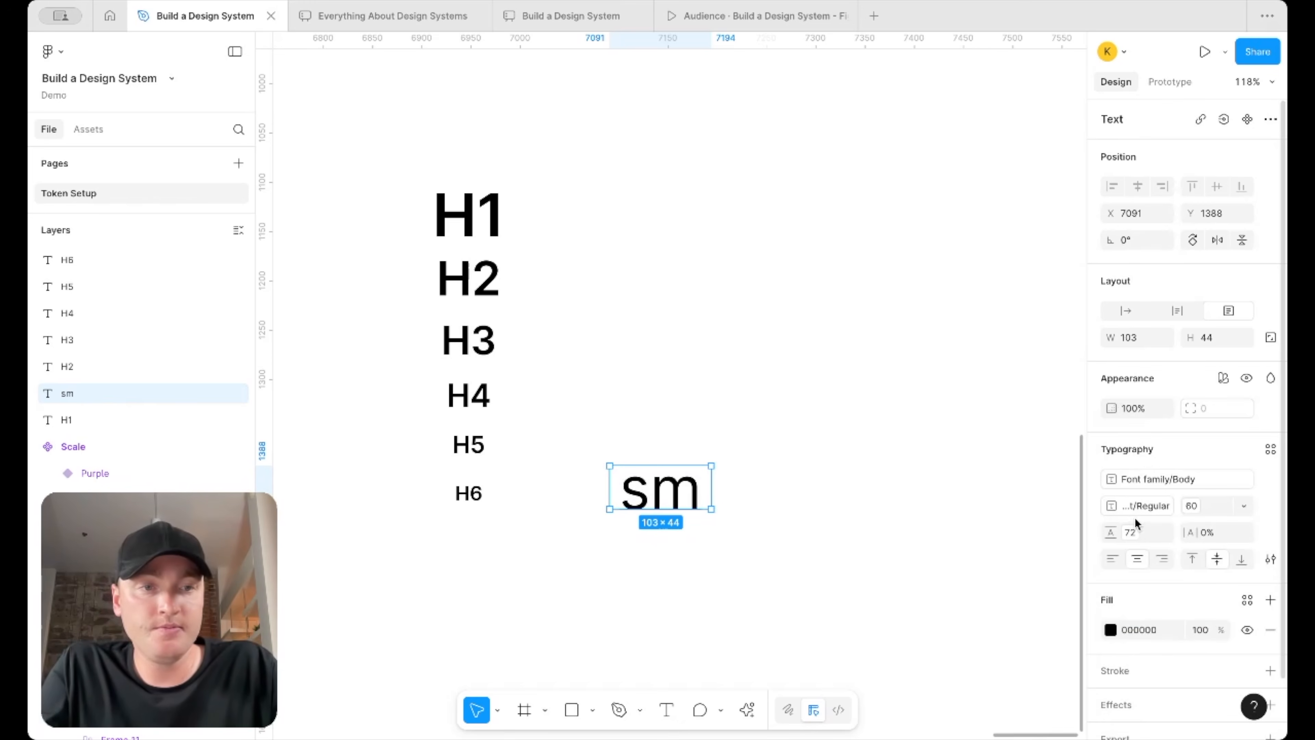
Search the variables for "para" and bind the sm text's font size to the paragraph xsm font size (12)
left_click(1195, 512)
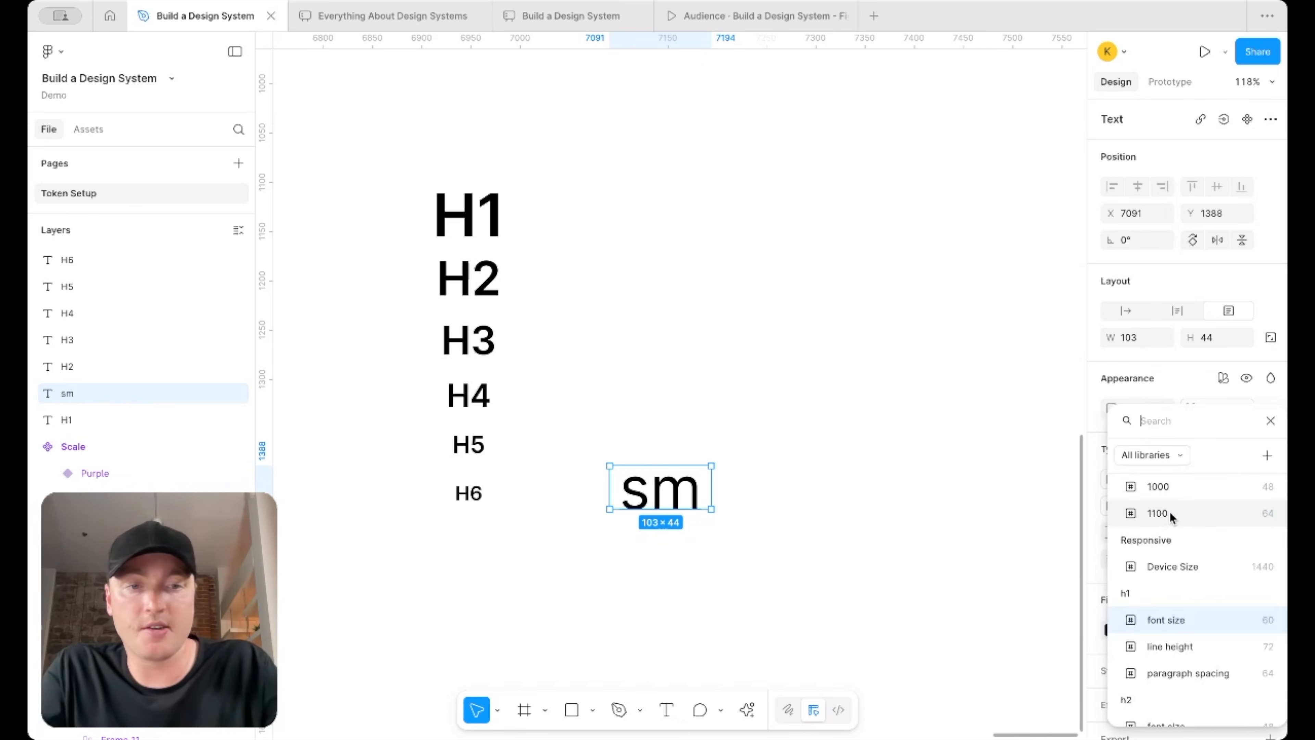
type("bo")
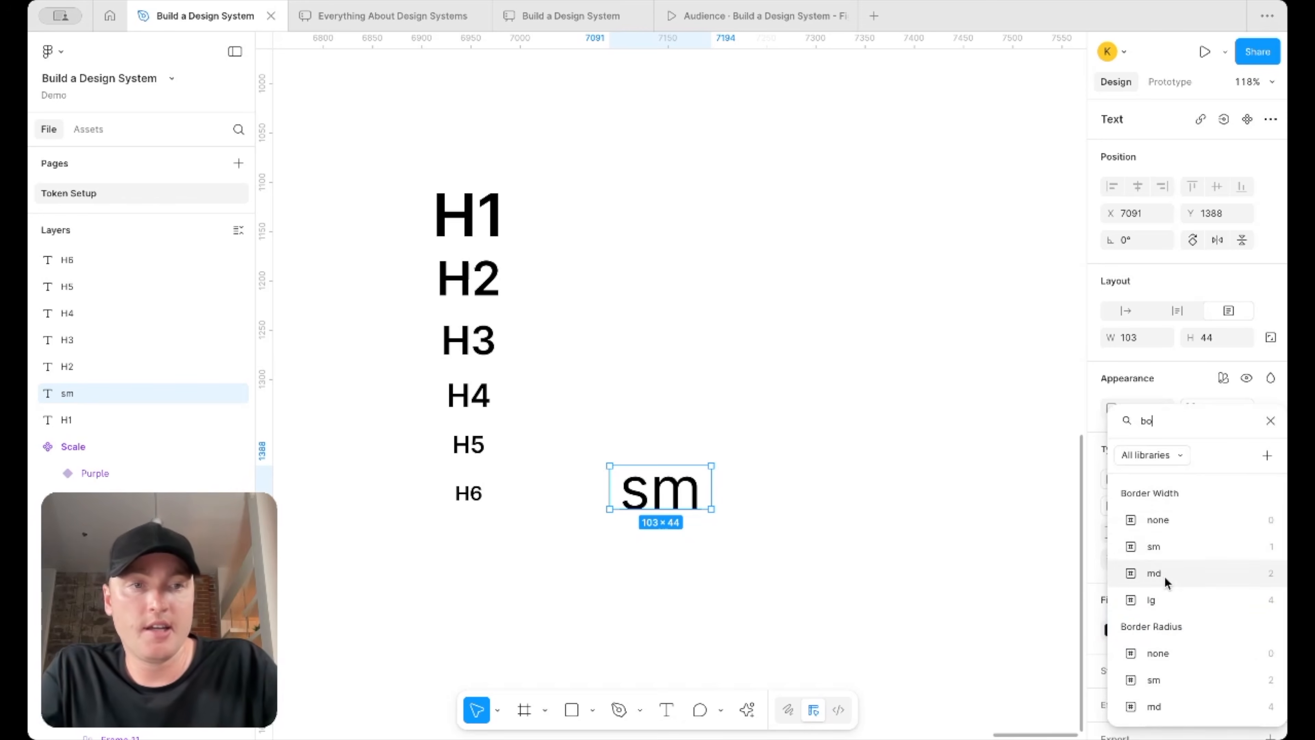
key("BackSpace")
key("BackSpace")
type("sm")
key("BackSpace")
key("BackSpace")
type("para")
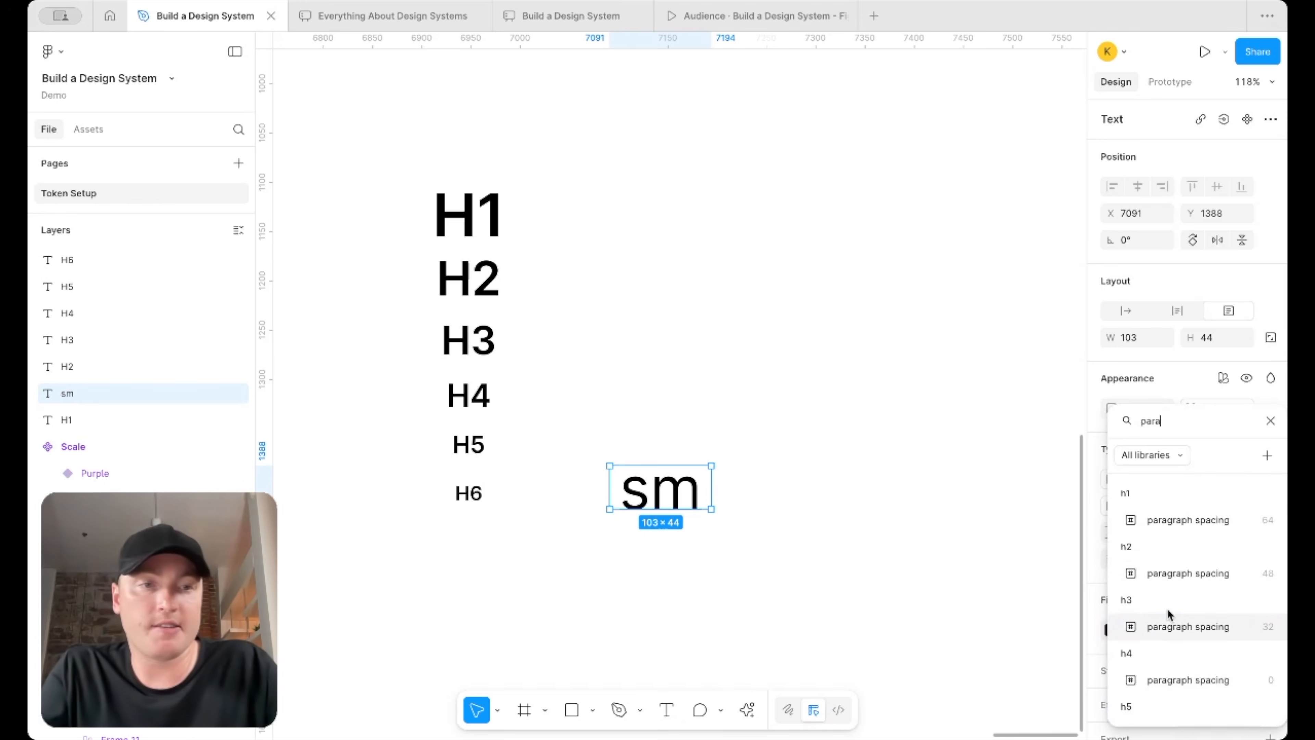
scroll(1185, 580, "down", 10)
scroll(1189, 576, "up", 5)
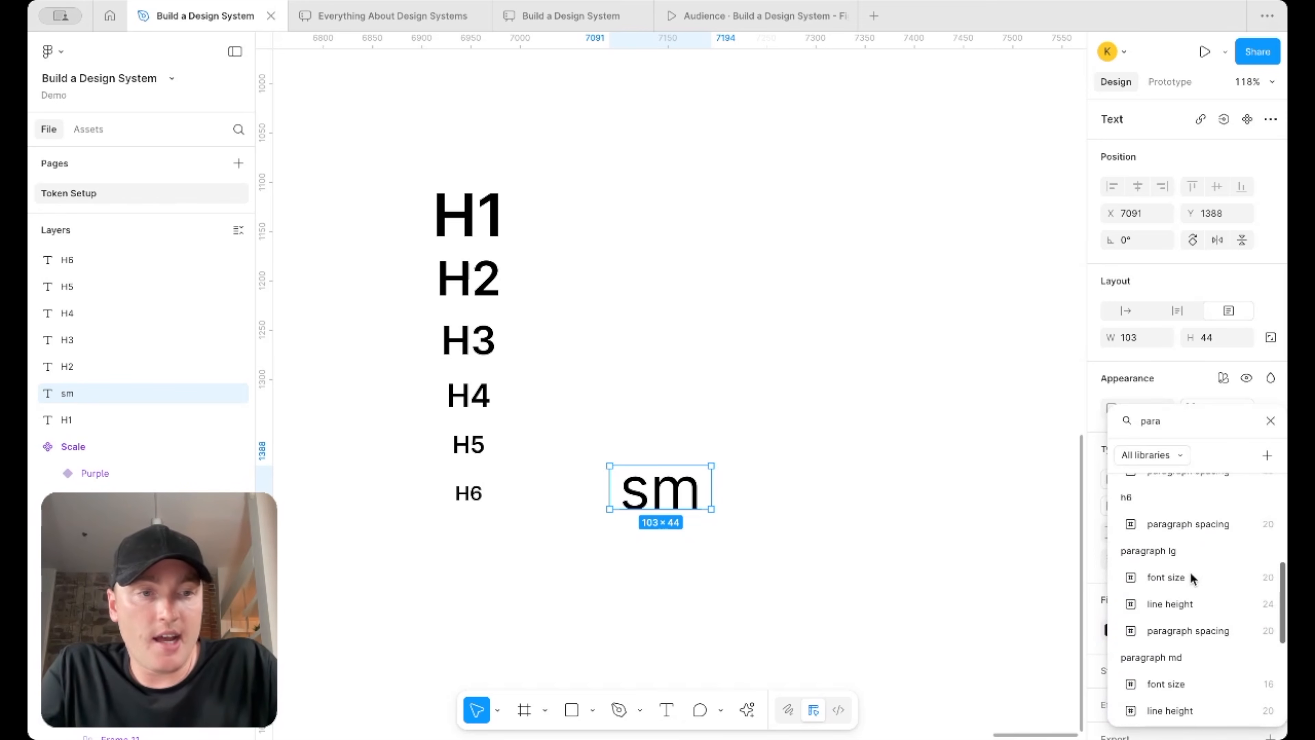
scroll(1190, 576, "down", 5)
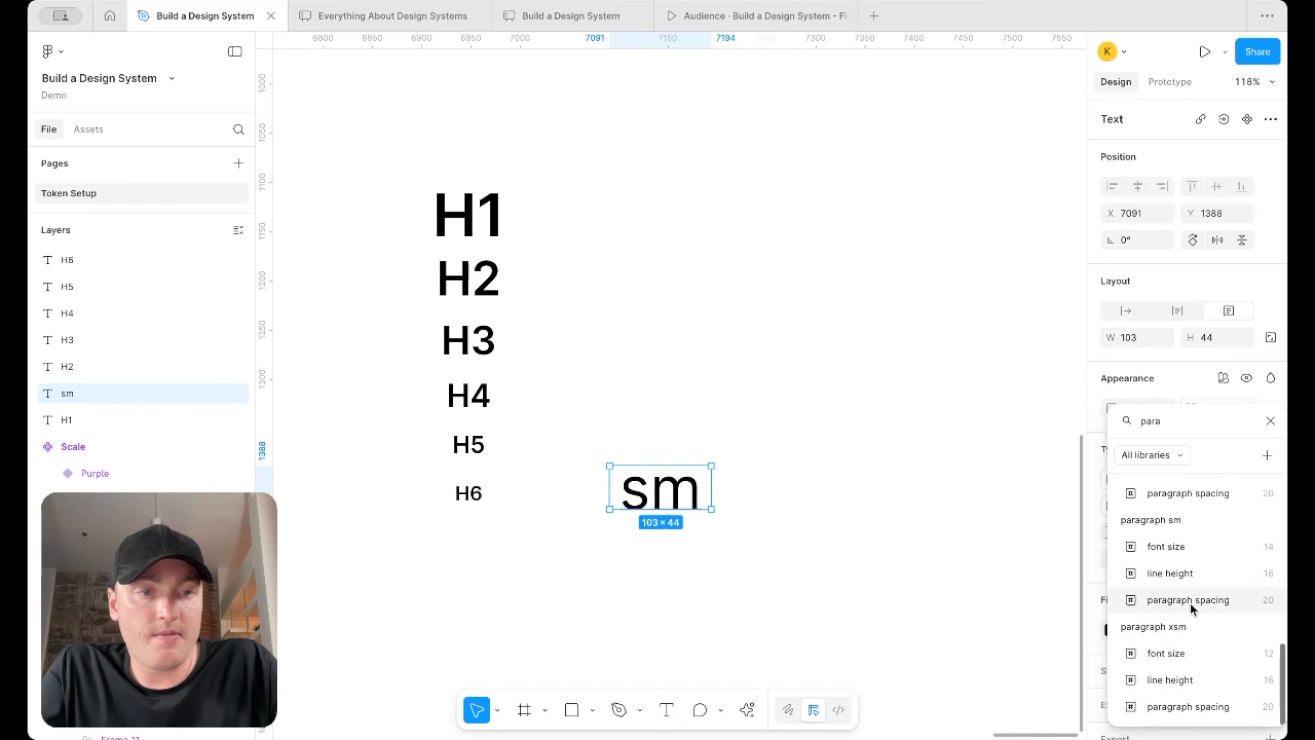
left_click(1189, 604)
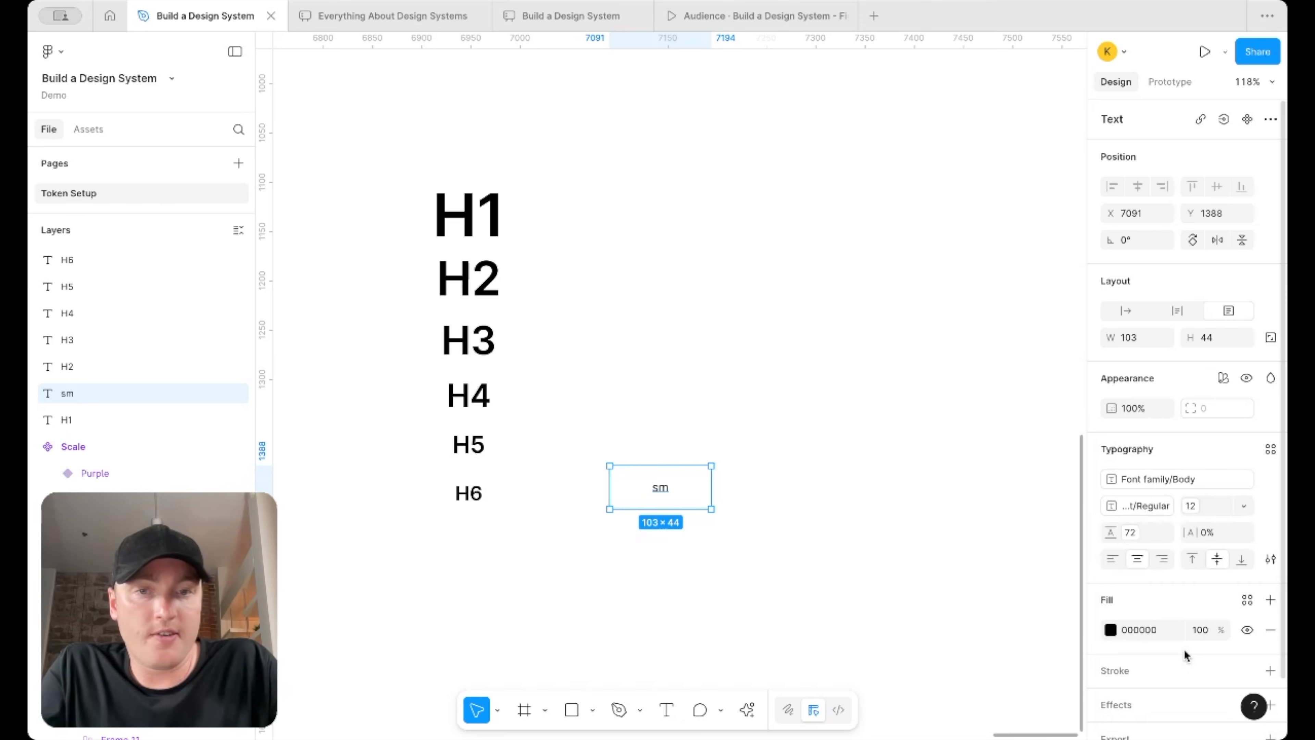
Bind the sm text's line height to the paragraph xsm line height variable (16)
left_click(1129, 532)
scroll(1072, 673, "down", 3)
scroll(1073, 676, "down", 6)
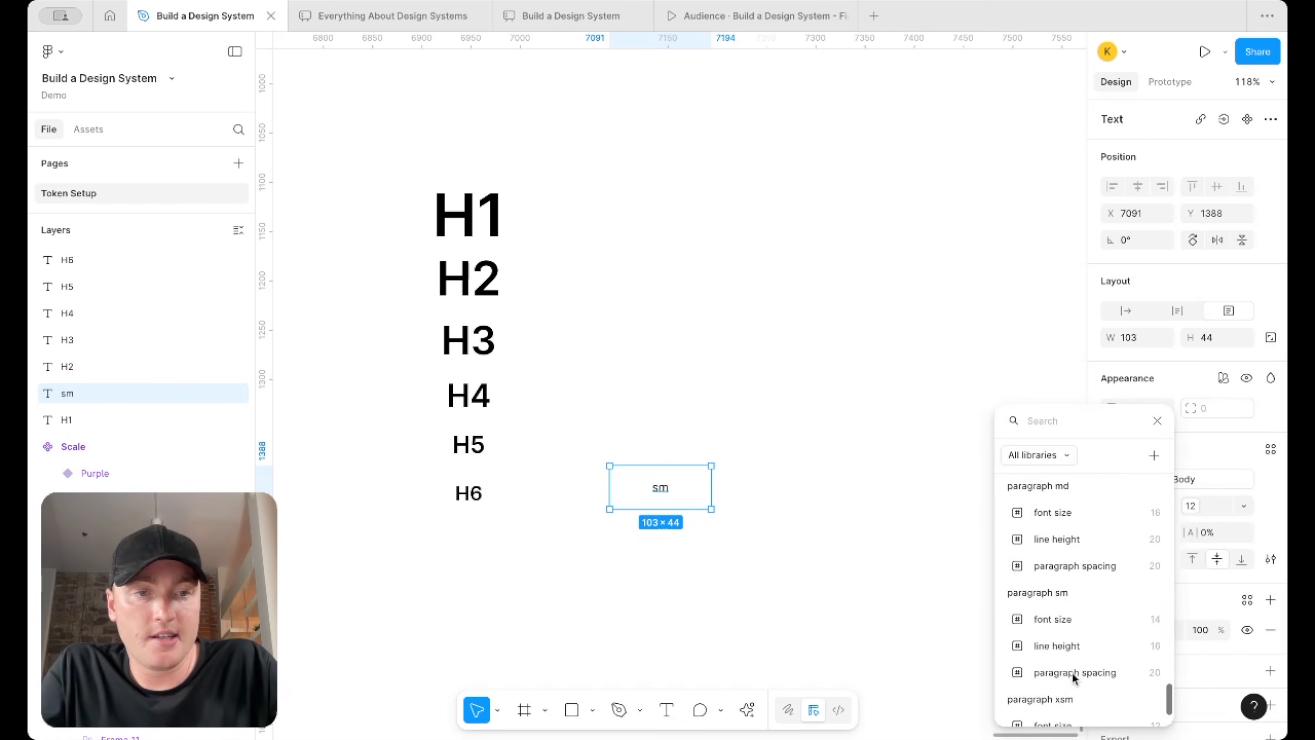
left_click(1076, 682)
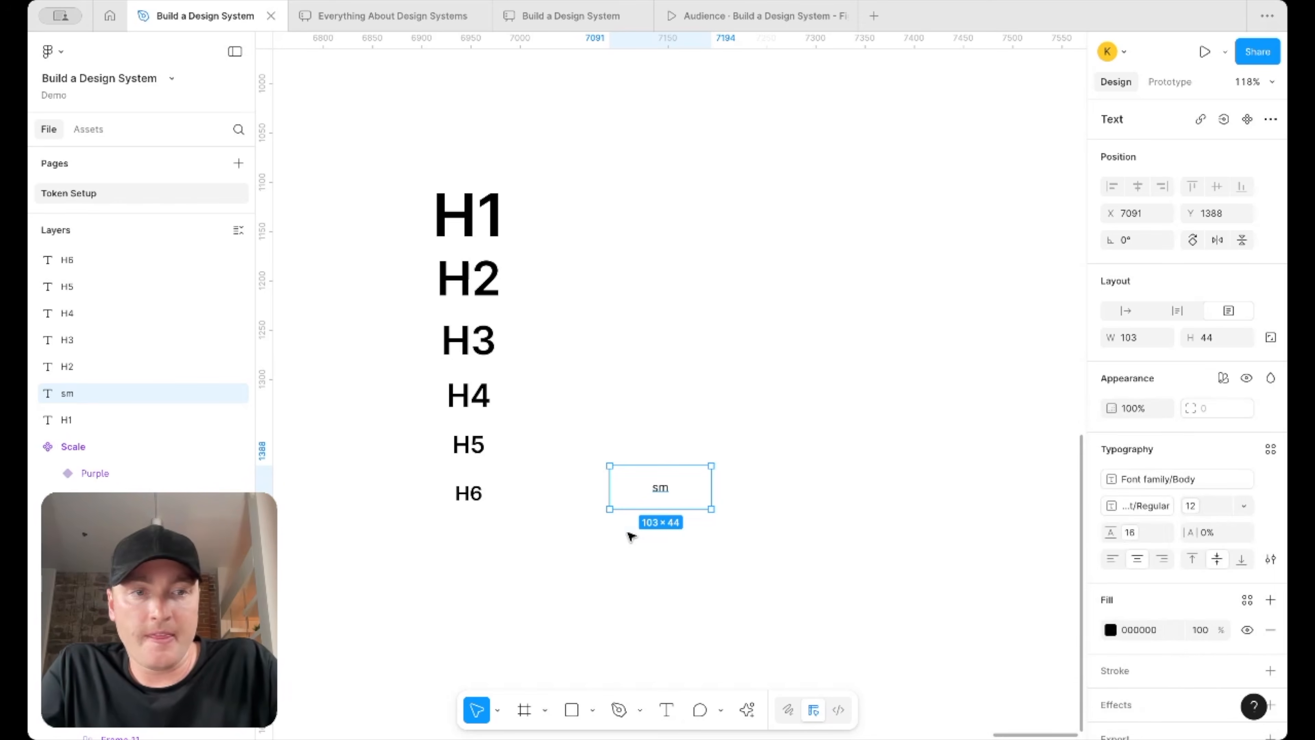
Shrink the sm text box around its text to about 35 × 12
scroll(630, 535, "up", 5)
left_click_drag(727, 476, 734, 403)
left_click_drag(821, 389, 709, 436)
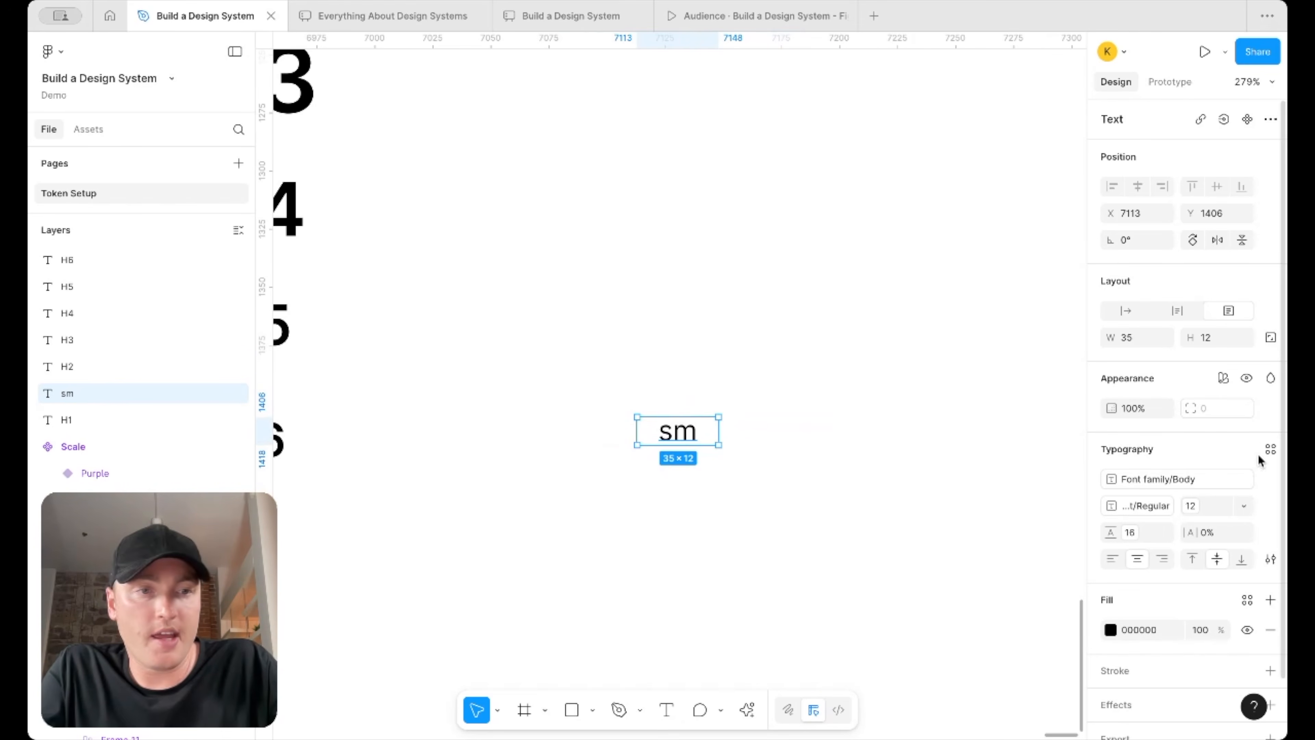
Create a text style named "Body/sm" from the sm text
left_click(1269, 448)
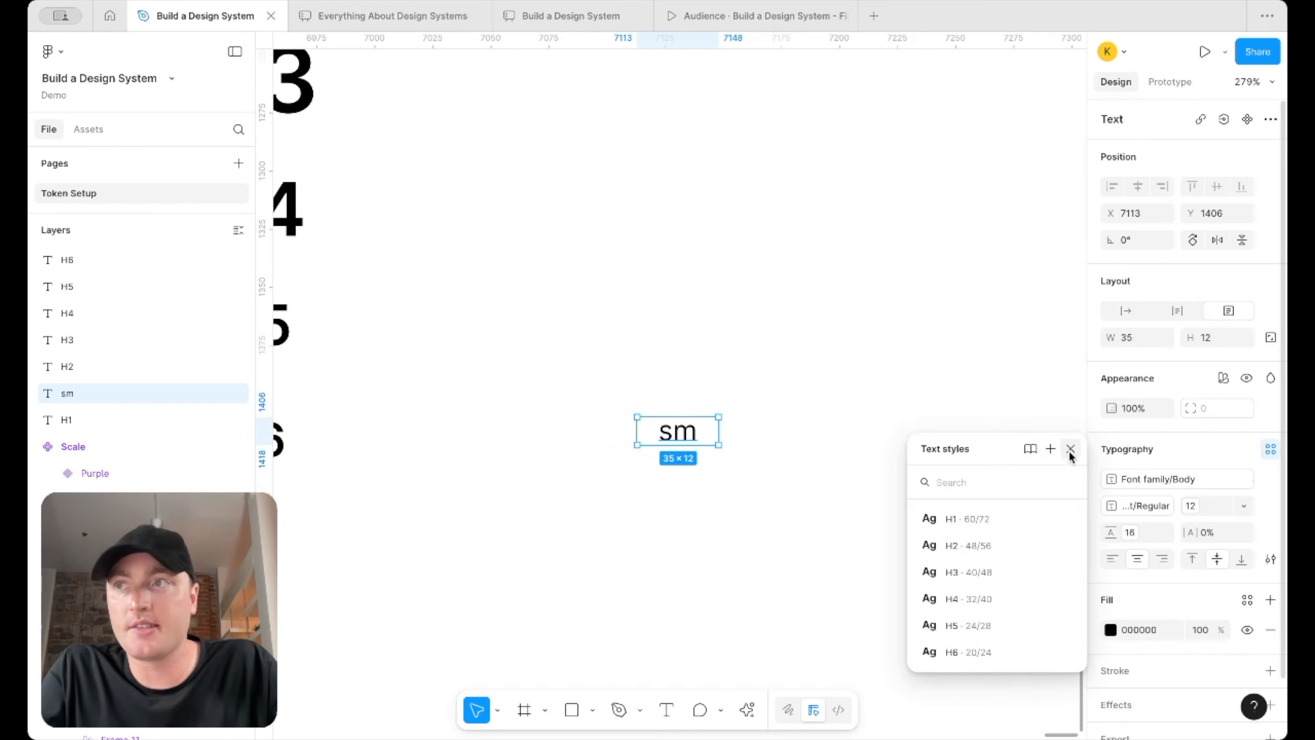
left_click(1050, 448)
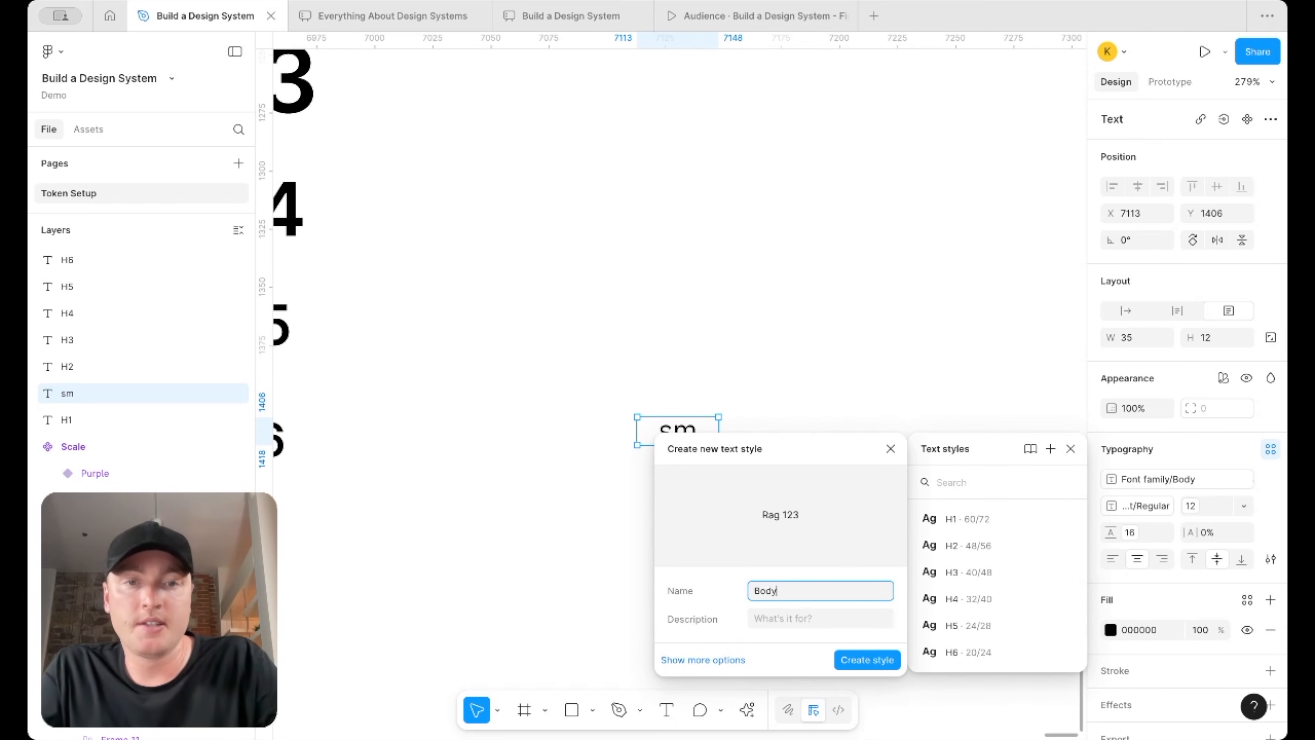
type("Body/sm")
key("Return")
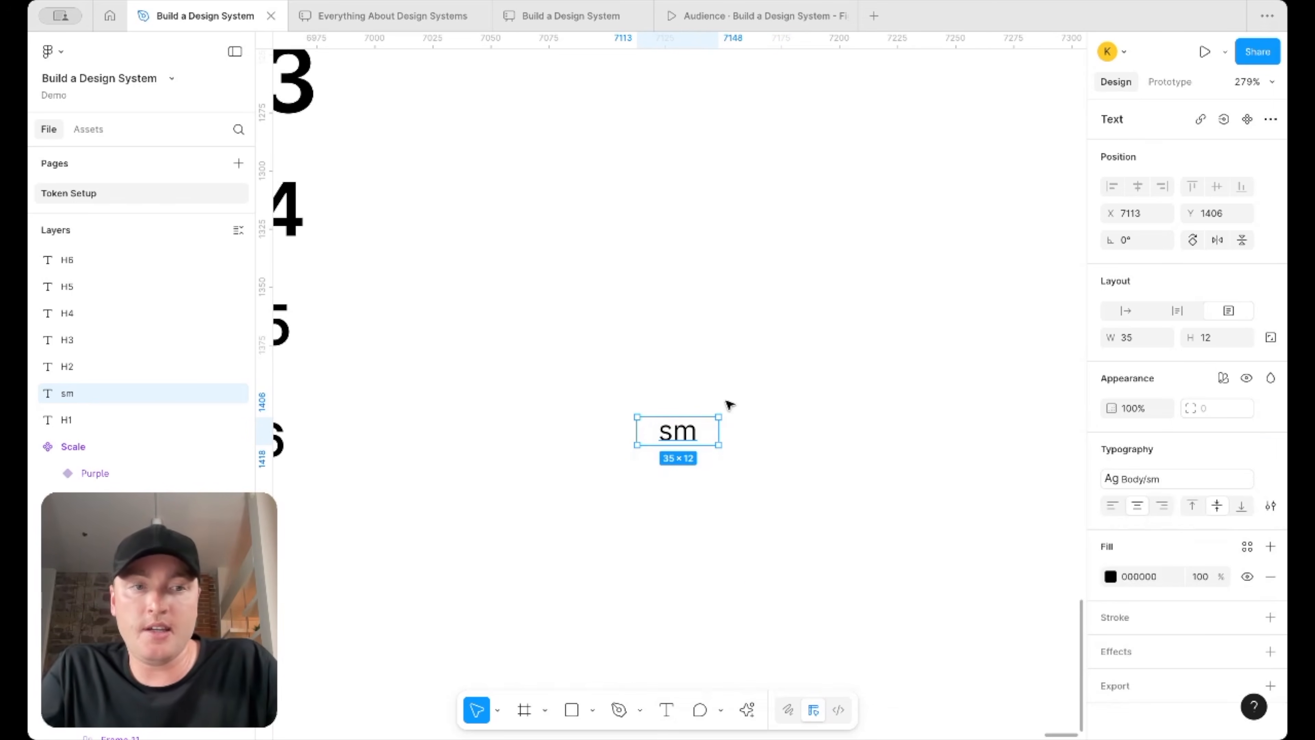
Duplicate the sm text just above, detach and underline the copy, and save it as the text style "Body/xsm-link"
left_click_drag(695, 434, 695, 393)
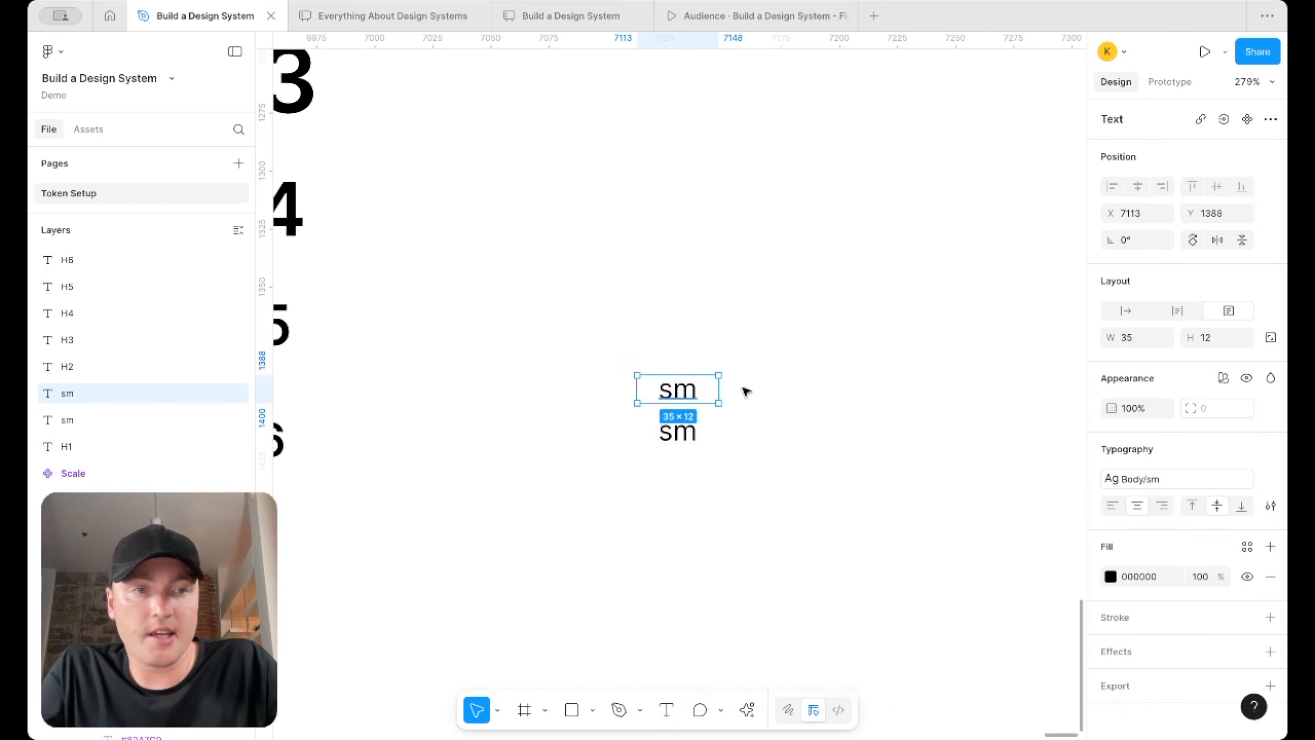
left_click(1271, 480)
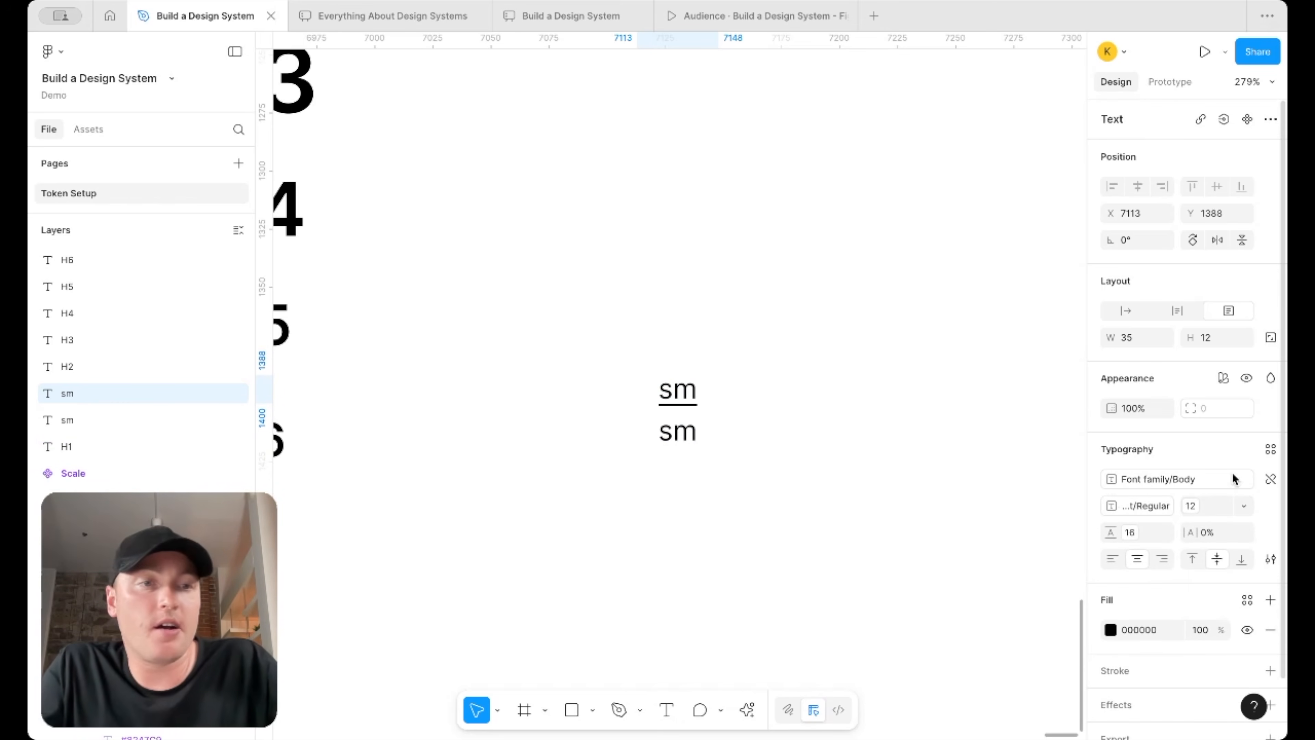
left_click(1270, 449)
left_click(1050, 449)
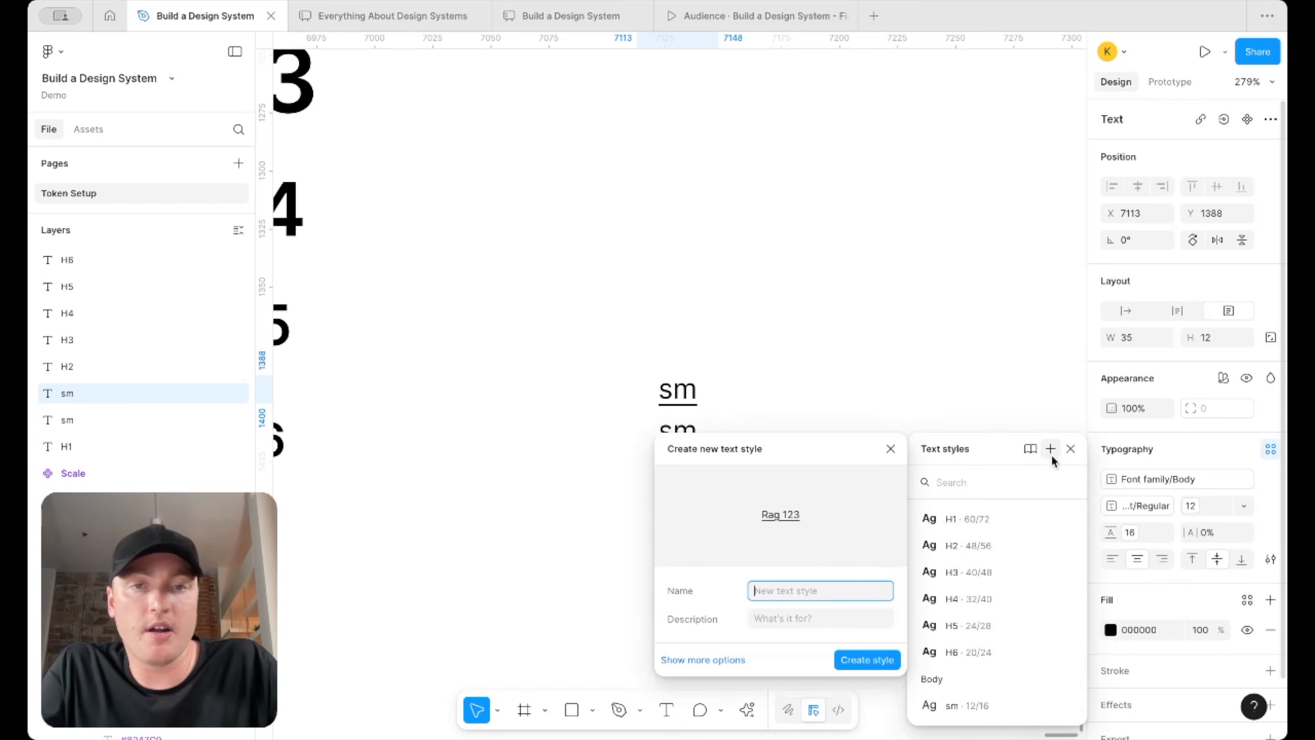
type("Boduy")
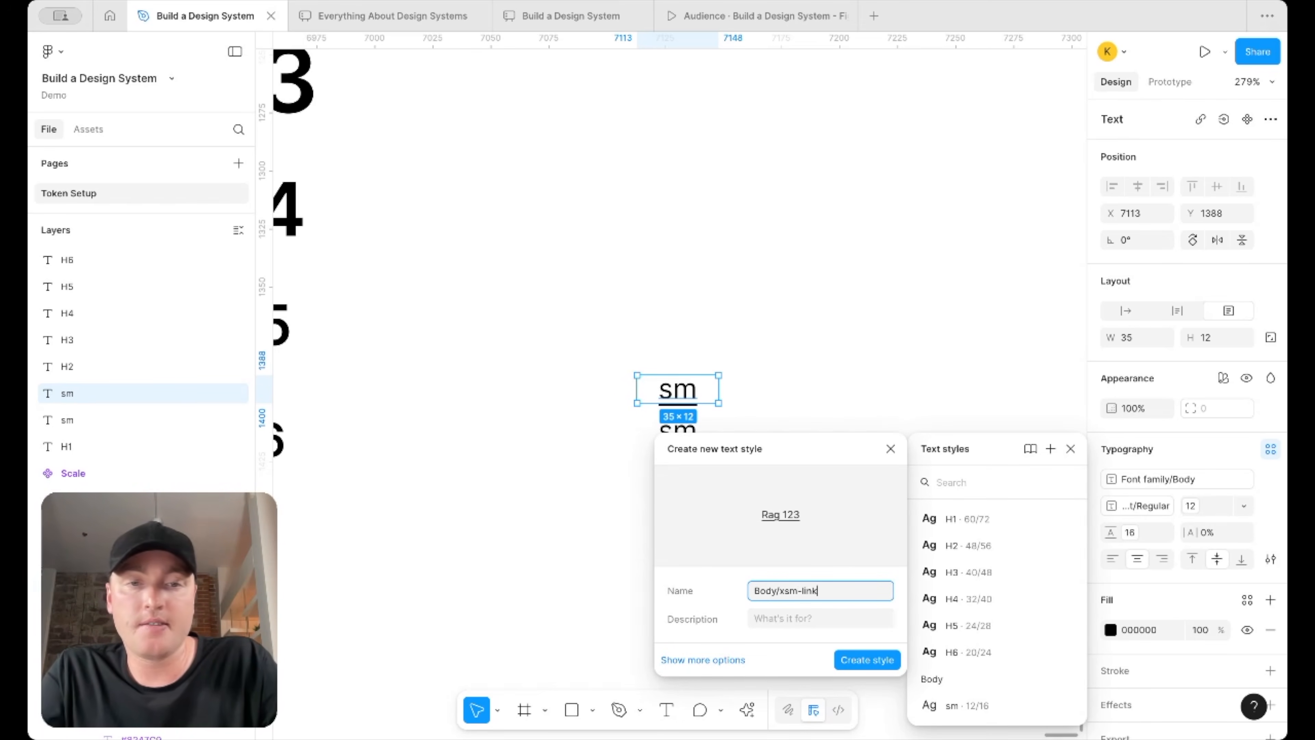
key("Return")
Rename the sm text style in the Body folder to "xsm"
left_click(728, 470)
double_click(1147, 454)
type("xsm")
key("Return")
Duplicate the xsm text style in the Body folder and rename the upper copy "xsm-semibold"
right_click(1251, 458)
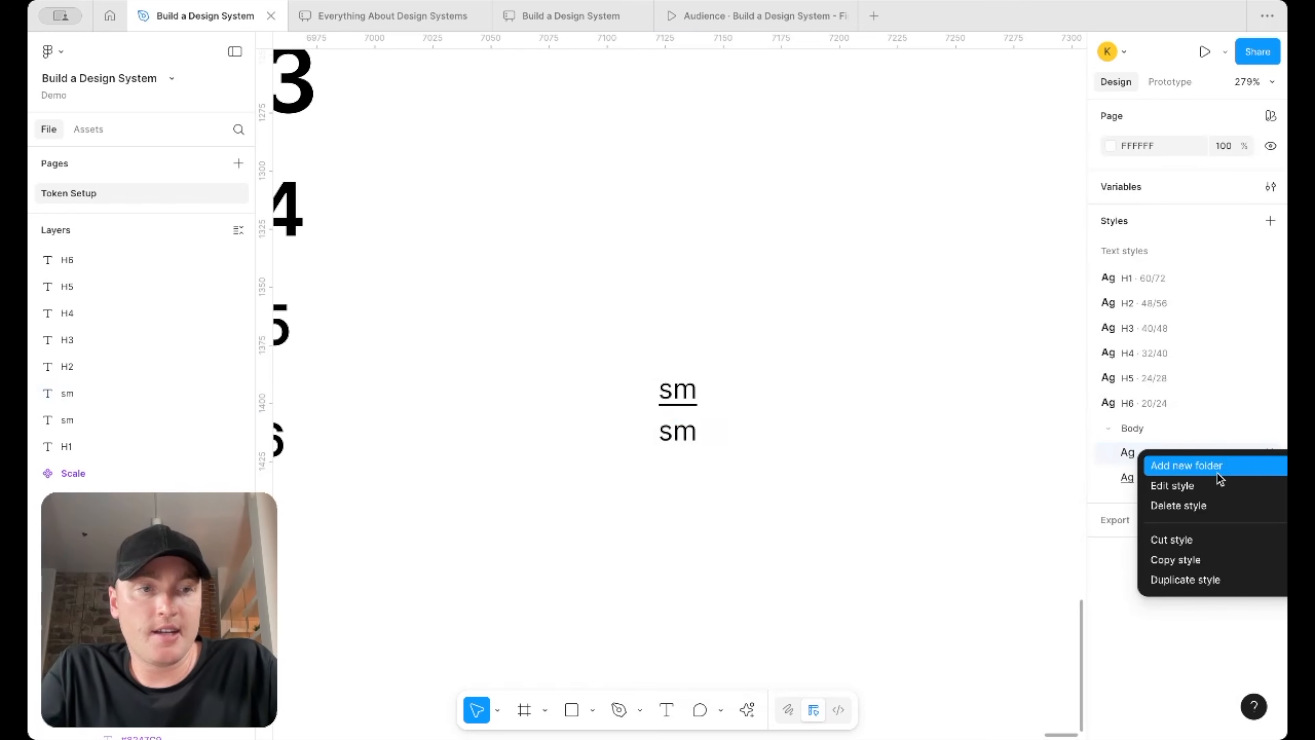
left_click(1185, 579)
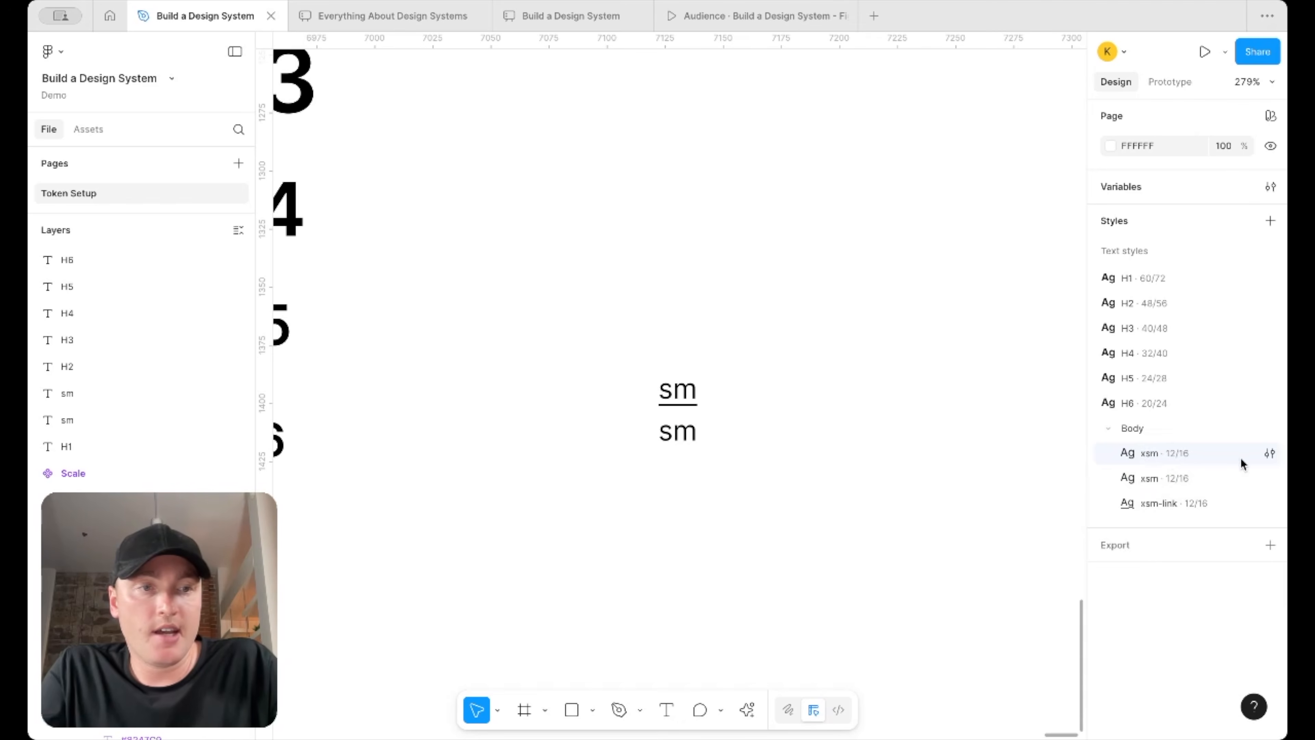
double_click(1156, 454)
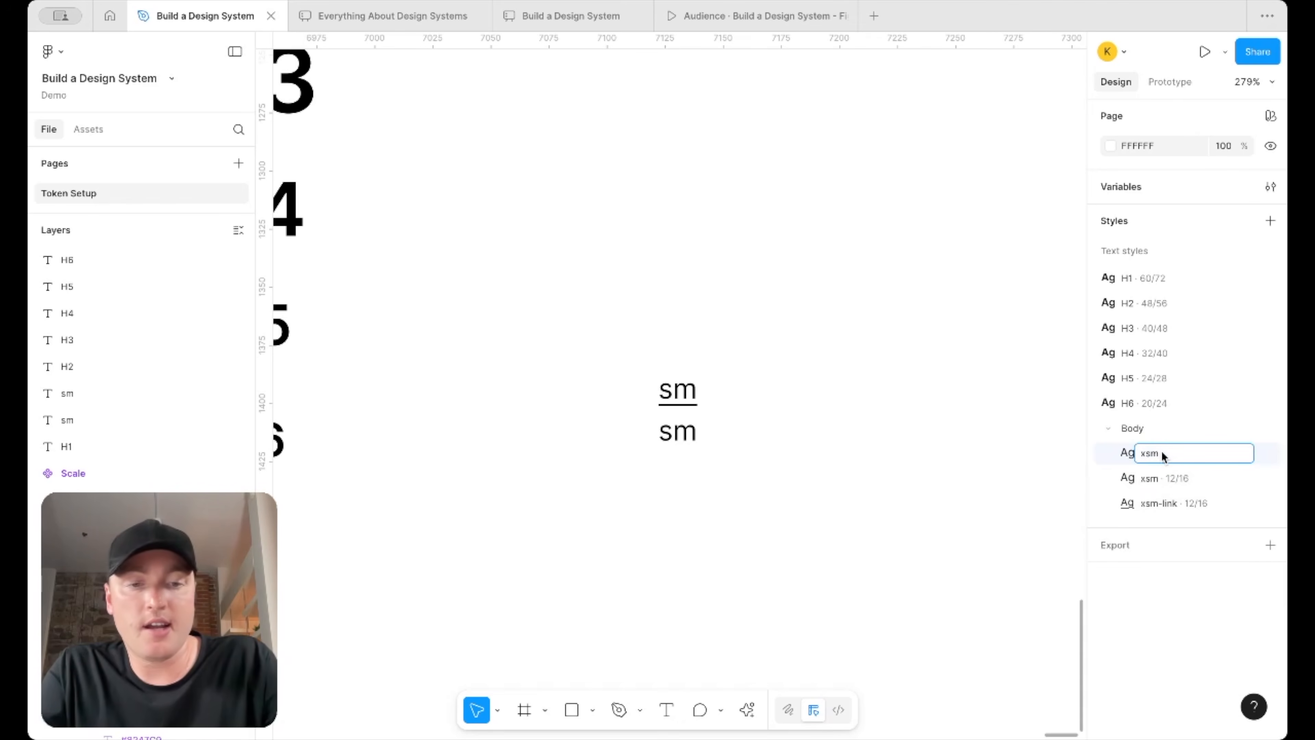
key("Return")
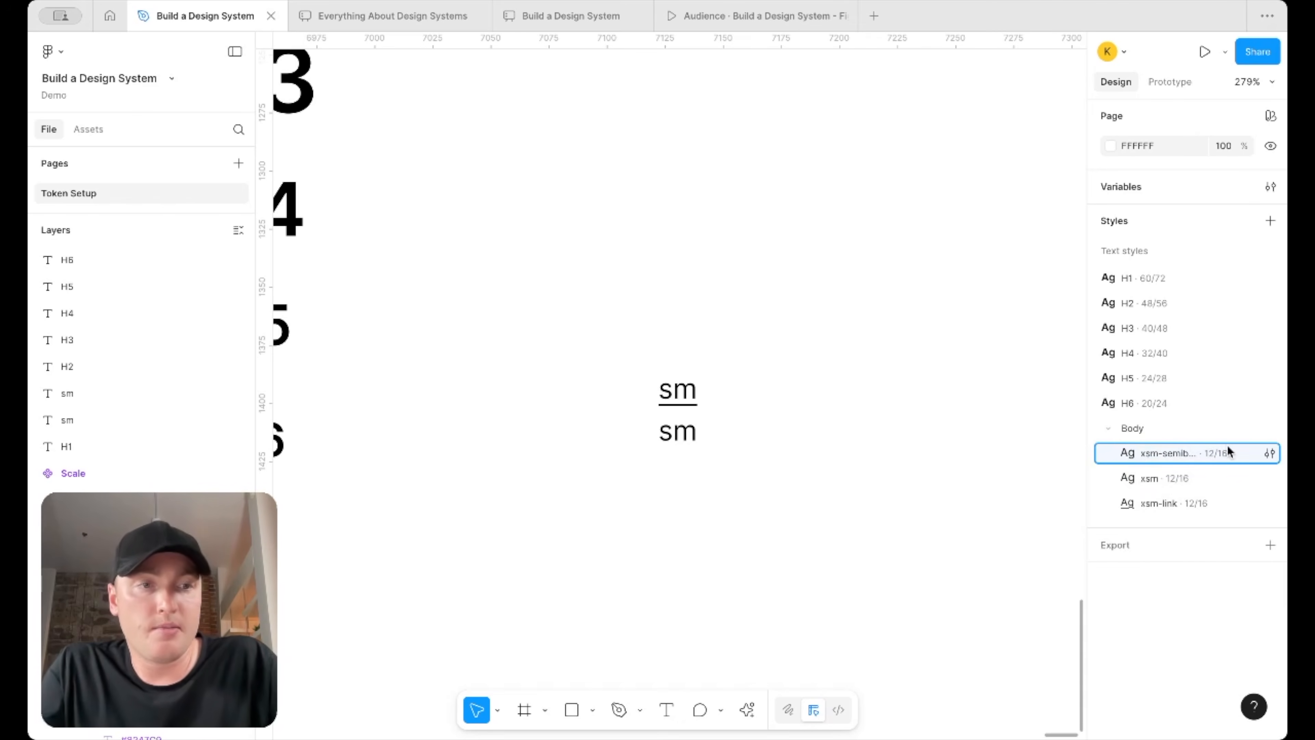
Bind the xsm-semibold style's font weight to the Semi Bold variable
left_click(1269, 453)
left_click(898, 676)
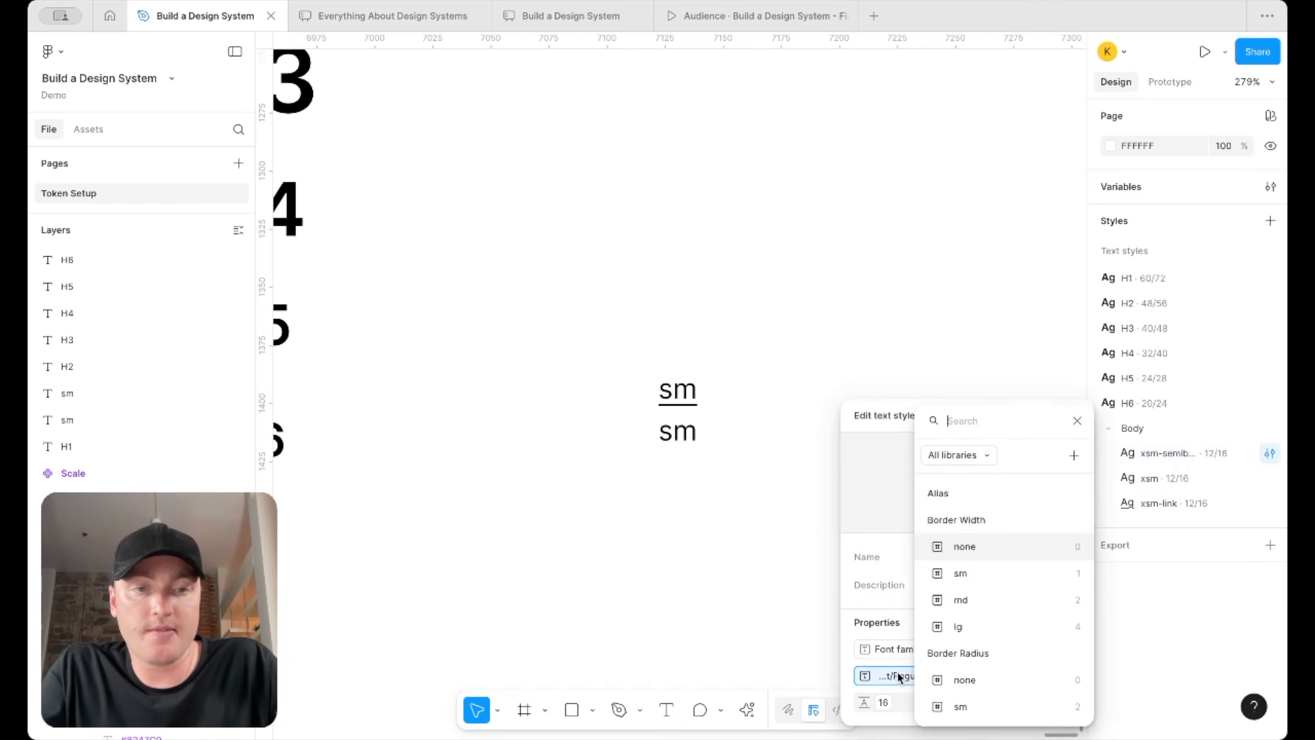
scroll(1020, 663, "down", 3)
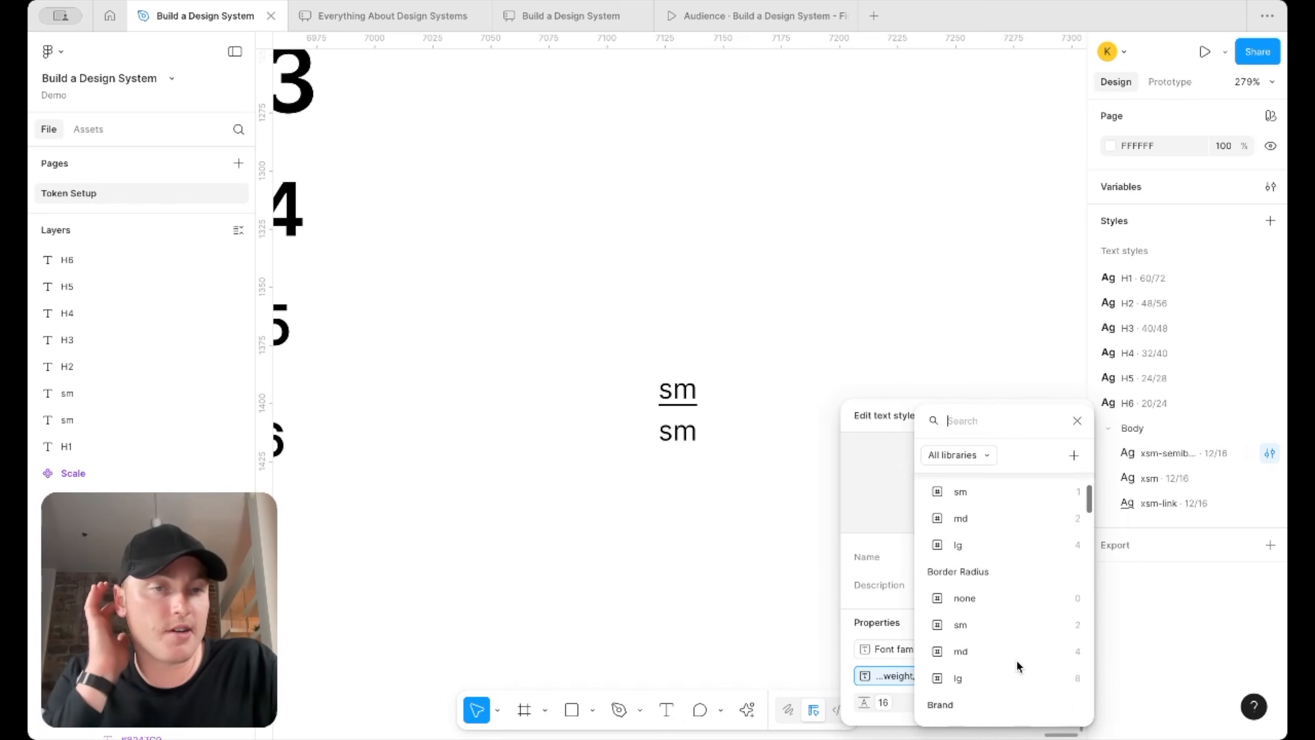
type("sem")
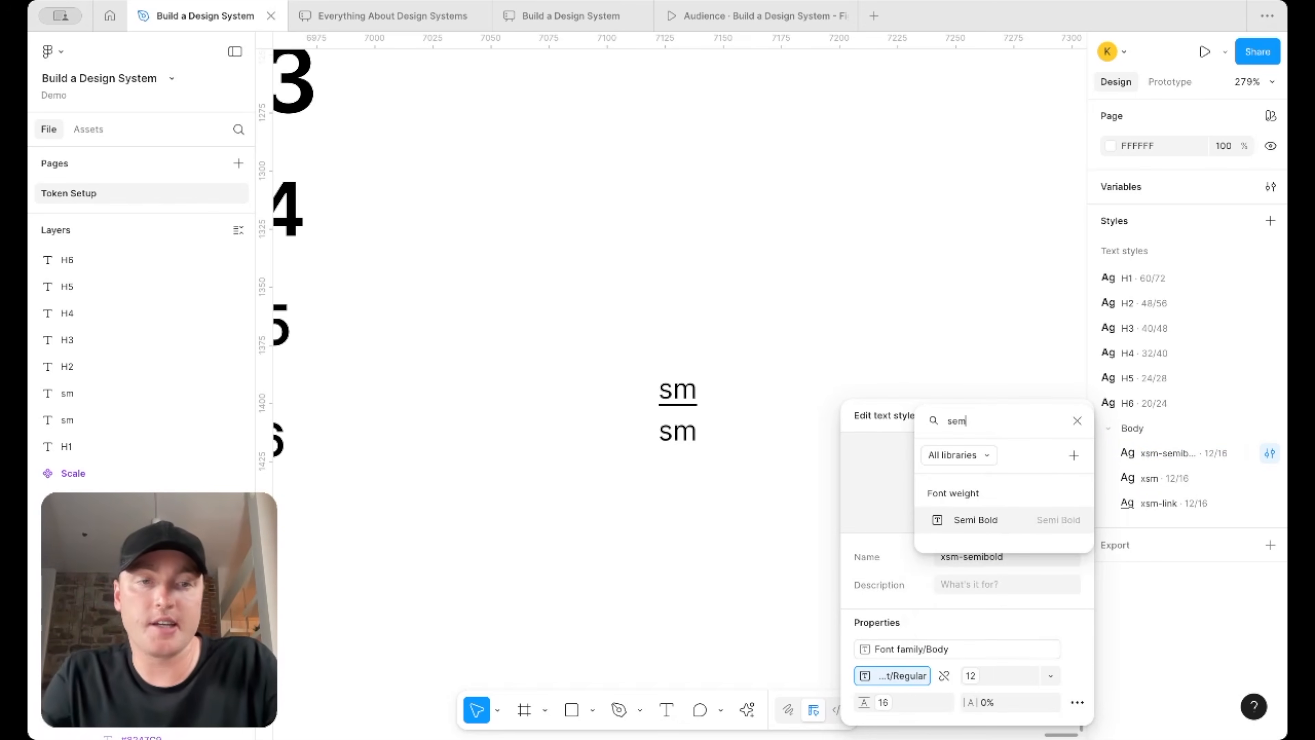
left_click(1036, 527)
left_click(745, 399)
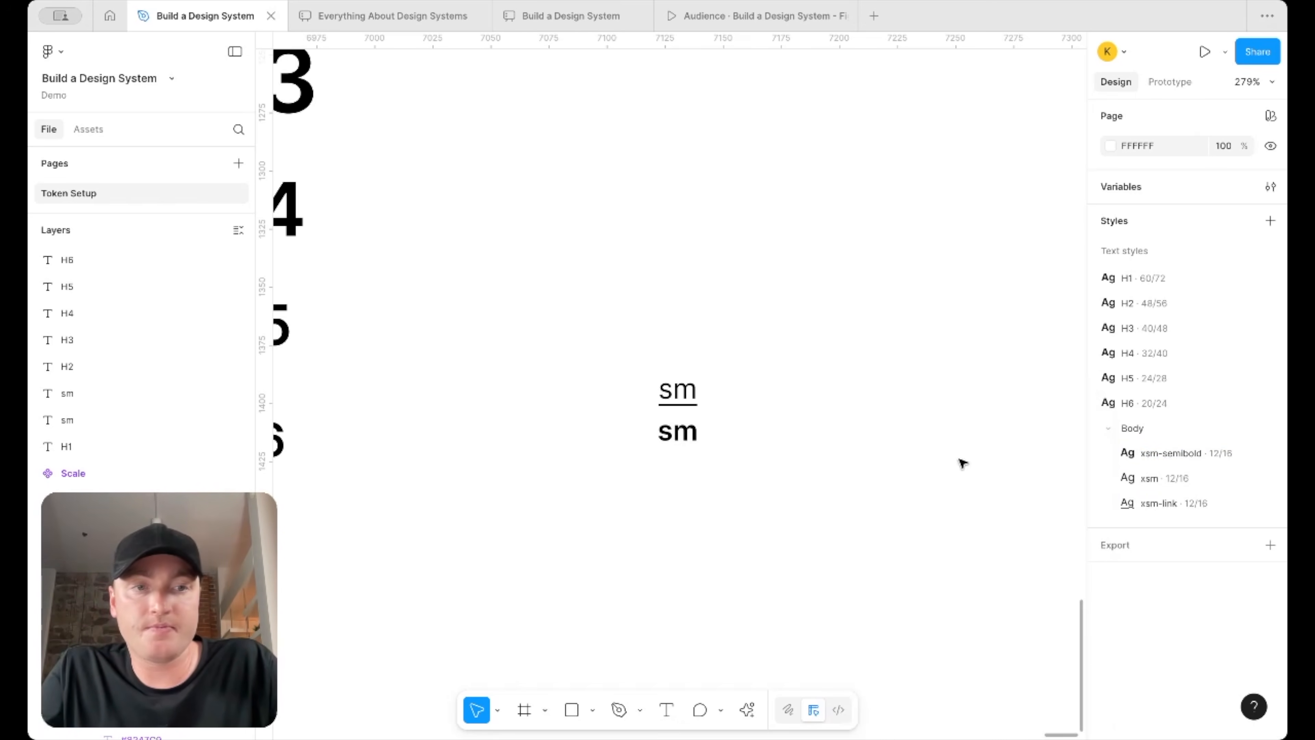
Duplicate the semibold sm text, apply the Body/xsm style to the copy, and place it below the other two texts
left_click_drag(708, 396, 674, 357)
key("super+z")
left_click(687, 437)
left_click_drag(687, 437, 687, 353, "alt")
left_click(1166, 475)
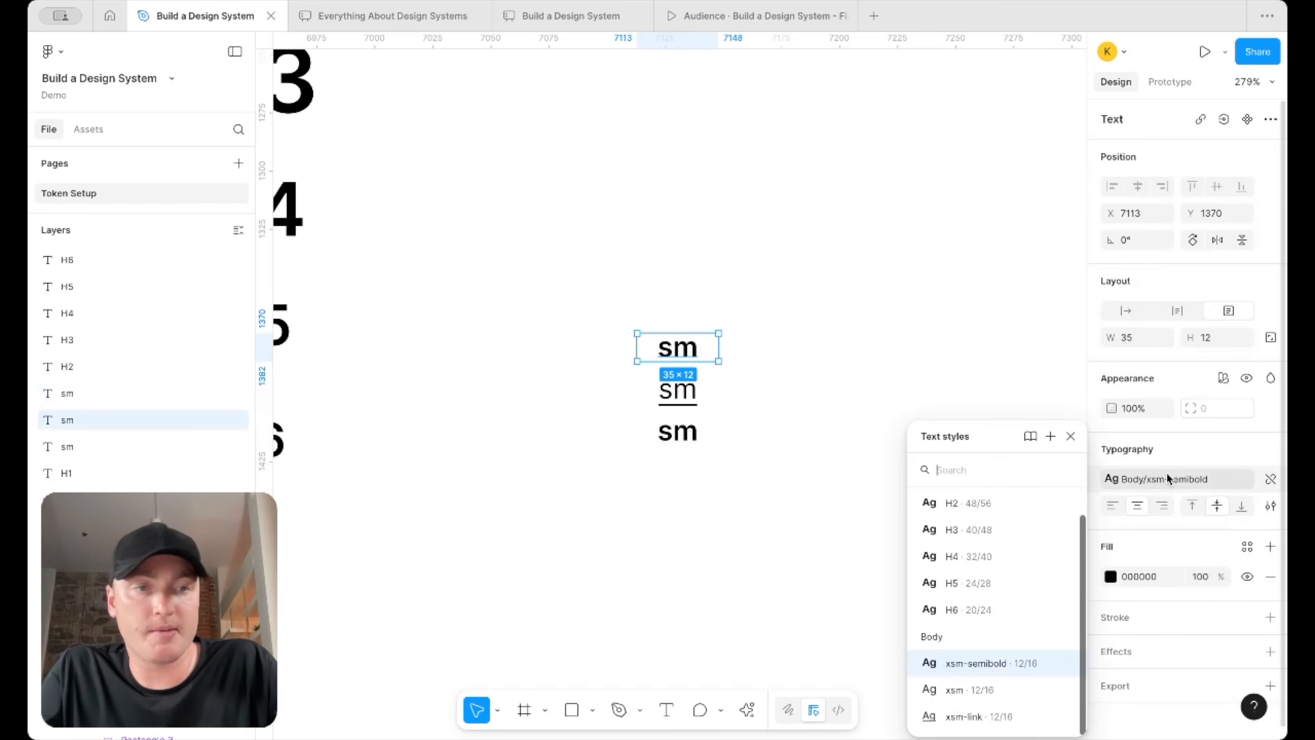
left_click(984, 690)
key("Escape")
left_click_drag(691, 357, 691, 486)
left_click(739, 461)
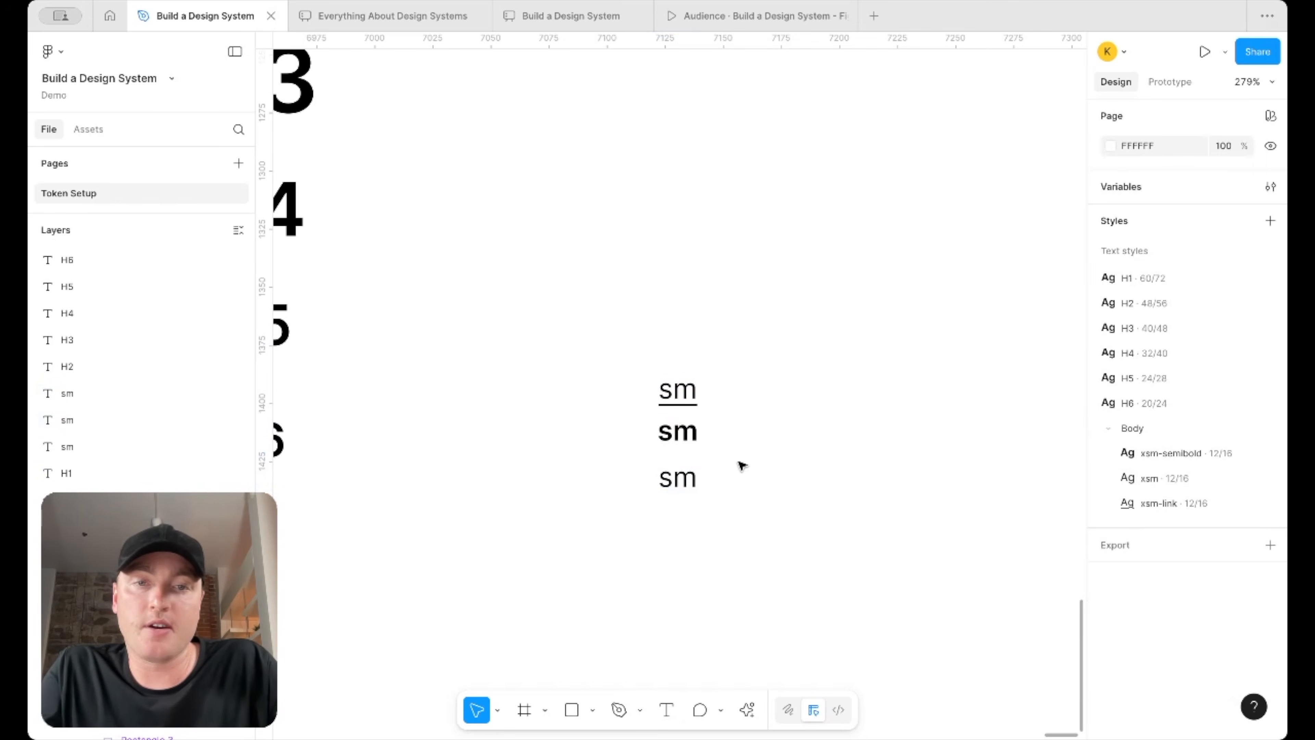
Move the three sm texts up slightly and space them evenly in their column
scroll(728, 470, "down", 3)
scroll(728, 488, "up", 3)
left_click_drag(728, 488, 684, 371)
key("Escape")
left_click(696, 382)
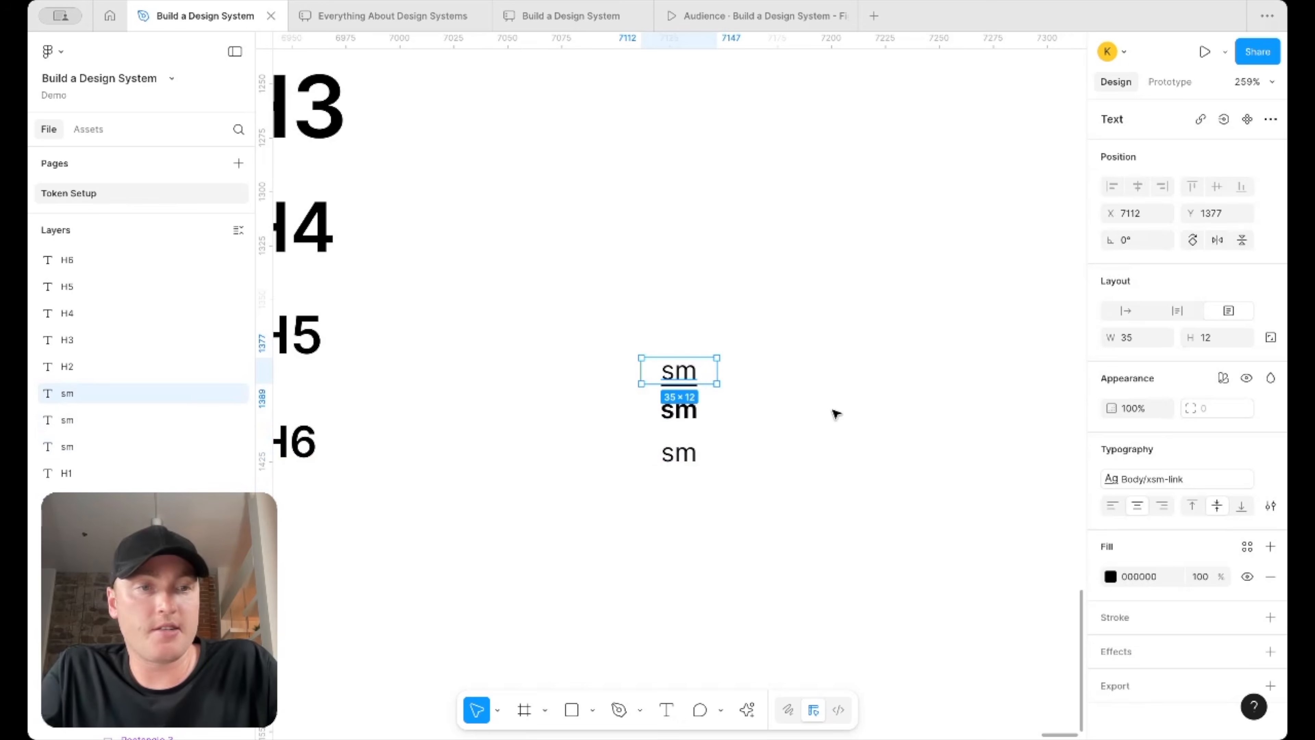
left_click(836, 414)
left_click(684, 417)
left_click(835, 422)
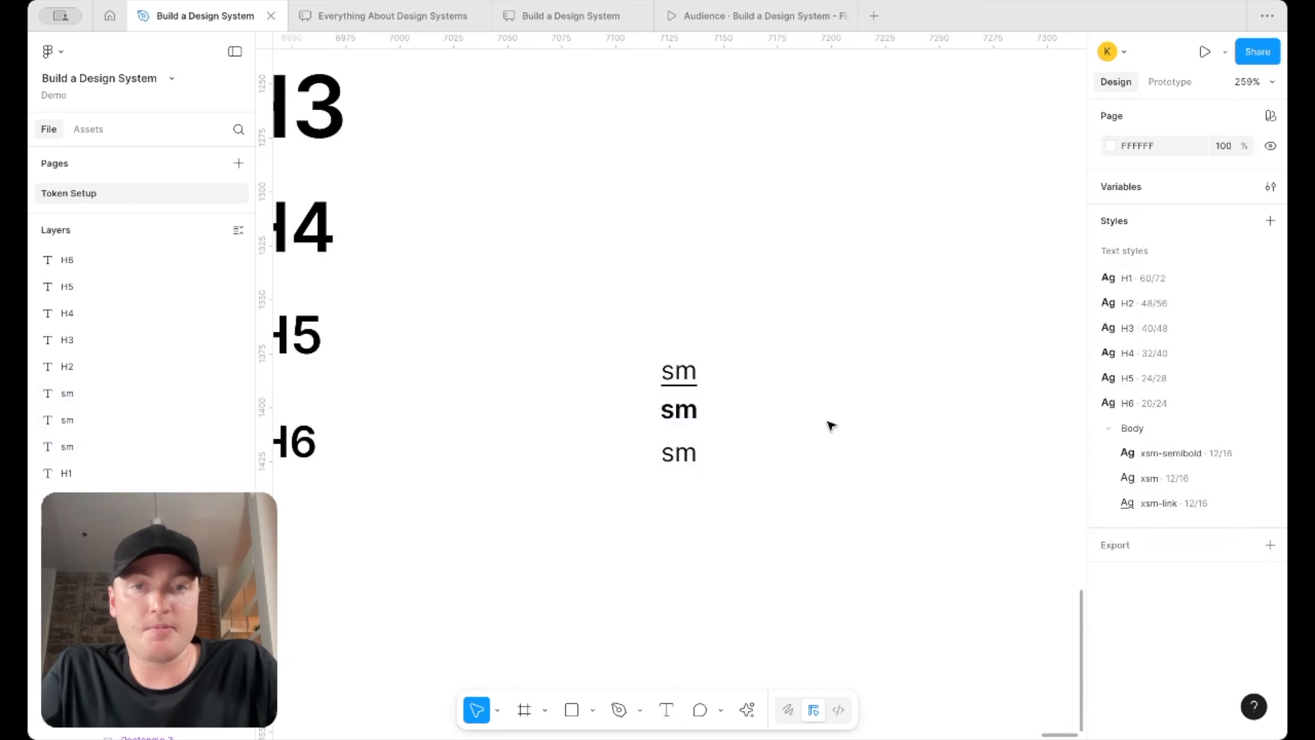
left_click(680, 454)
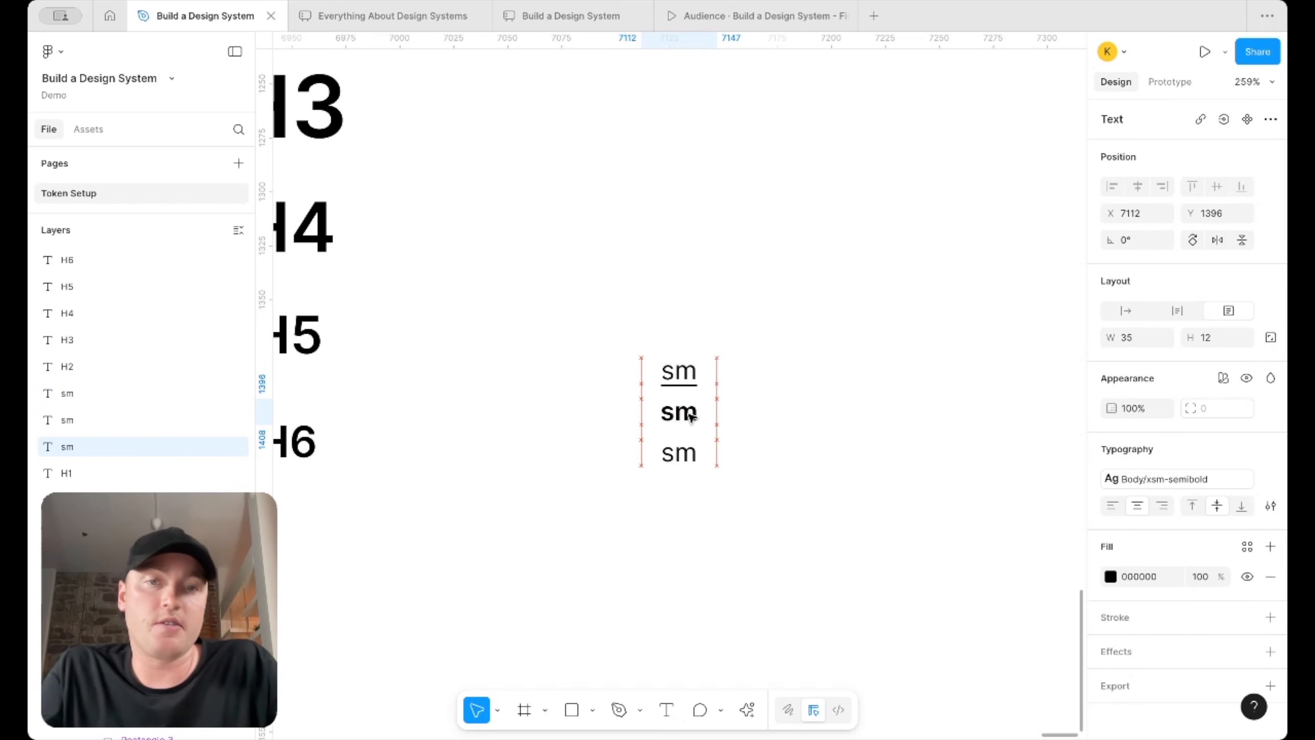
Duplicate the three sm texts as a second column beside the originals and detach the text style from each copy
left_click_drag(772, 493, 819, 376)
left_click(939, 378)
left_click(830, 374)
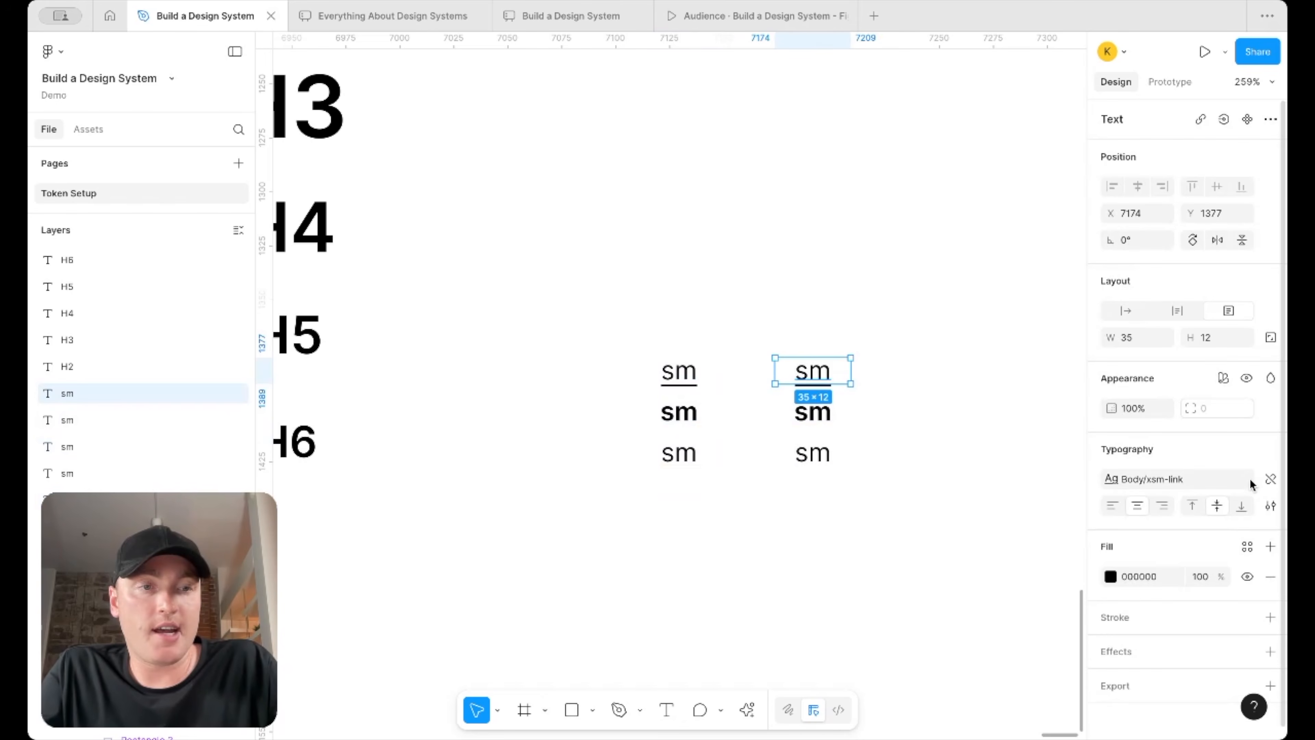
left_click(1271, 479)
left_click(851, 420)
left_click(1270, 479)
left_click(846, 451)
left_click(1271, 479)
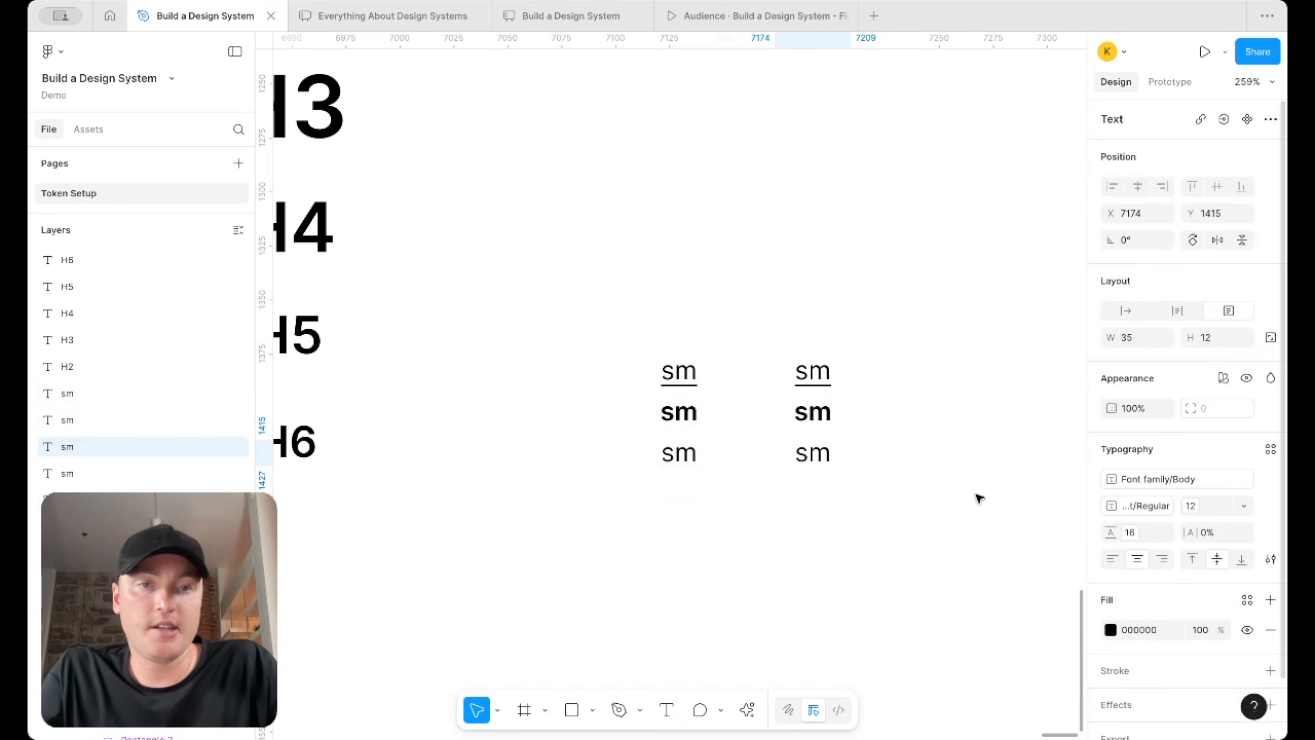
Bind the three copied texts' font size and line height to the paragraph sm variables (14 and 16)
left_click_drag(866, 479, 810, 344)
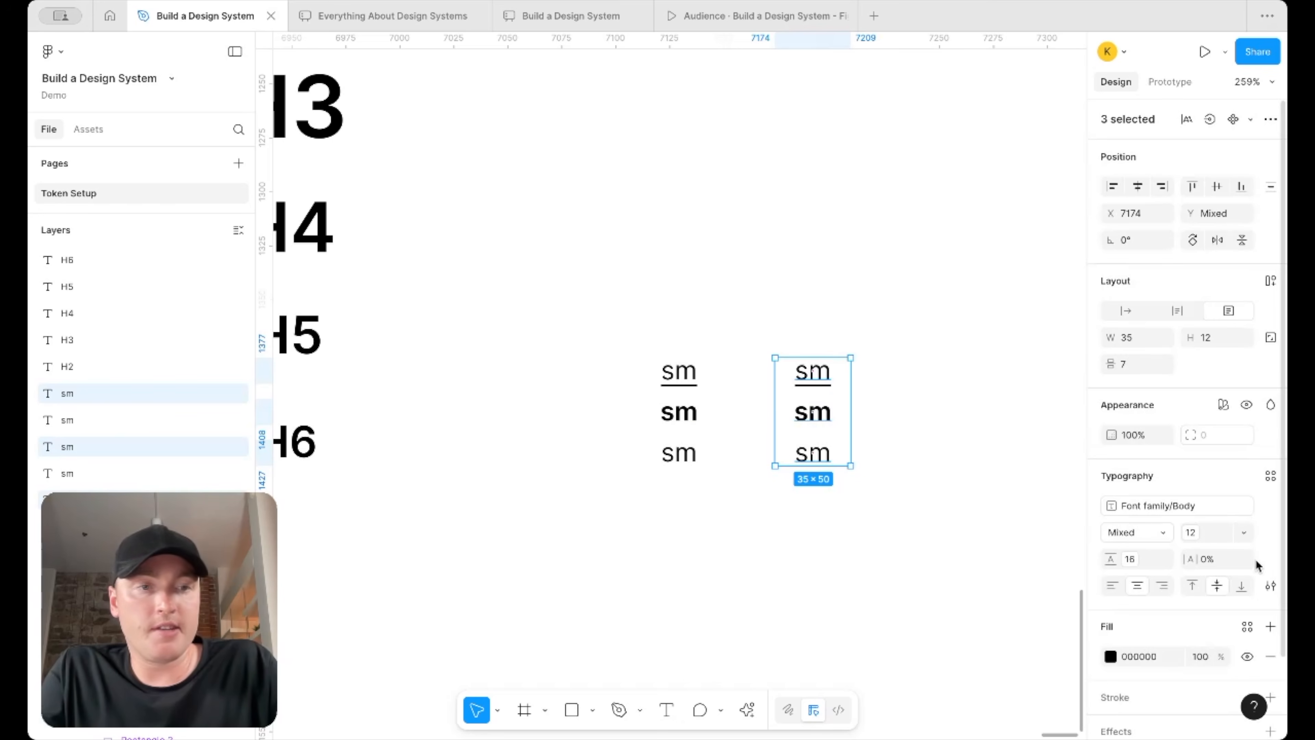
left_click(1190, 538)
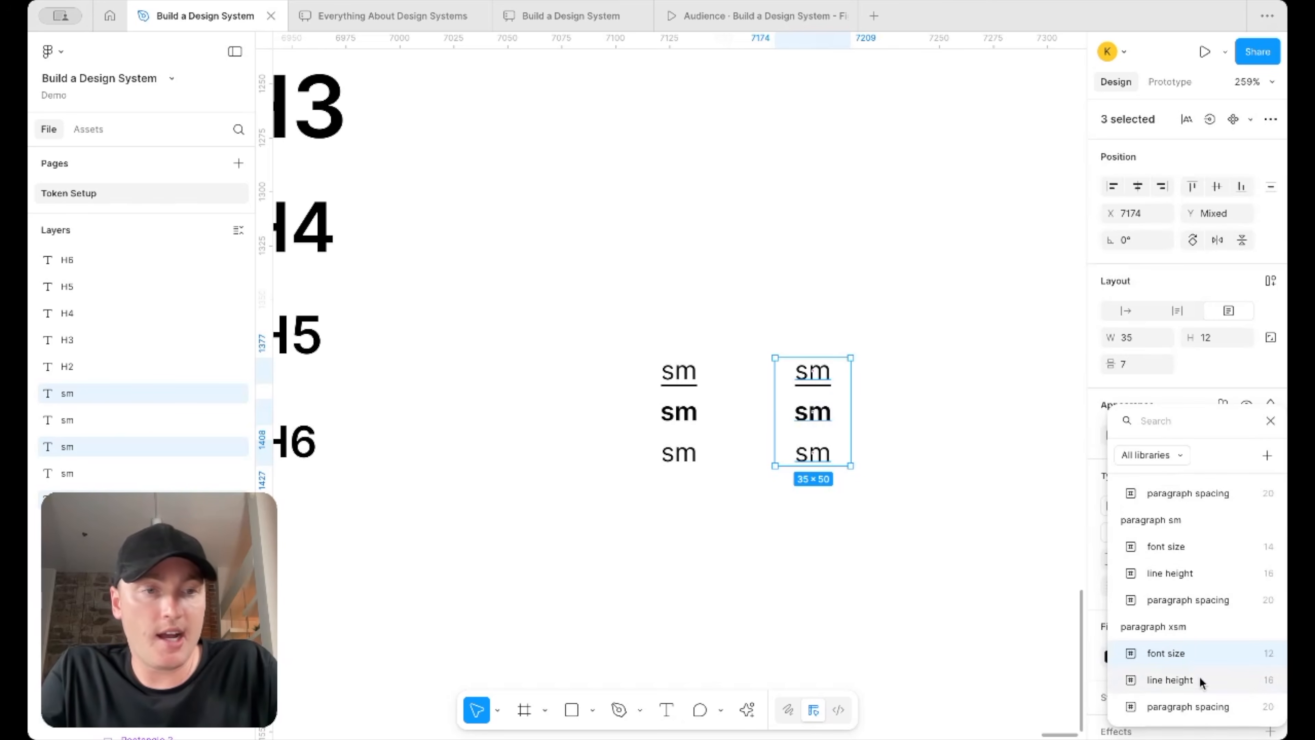
left_click(1191, 545)
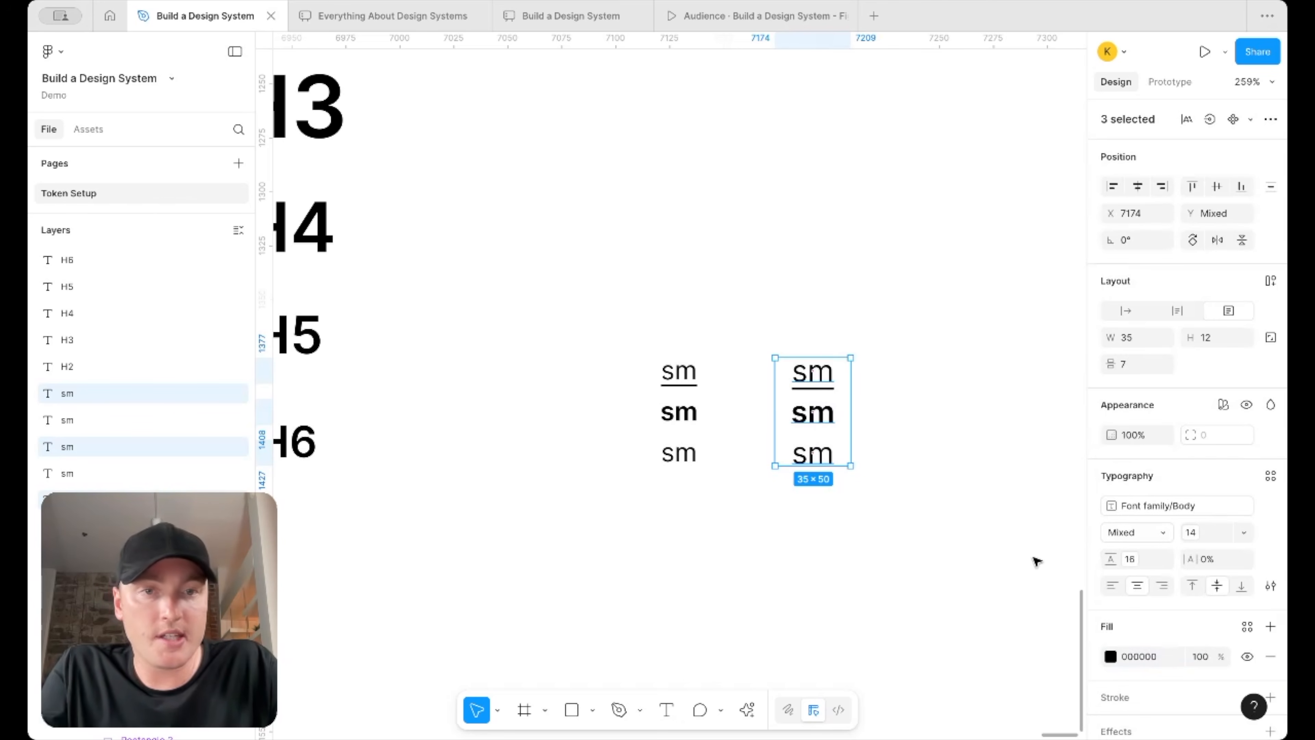
left_click(1132, 559)
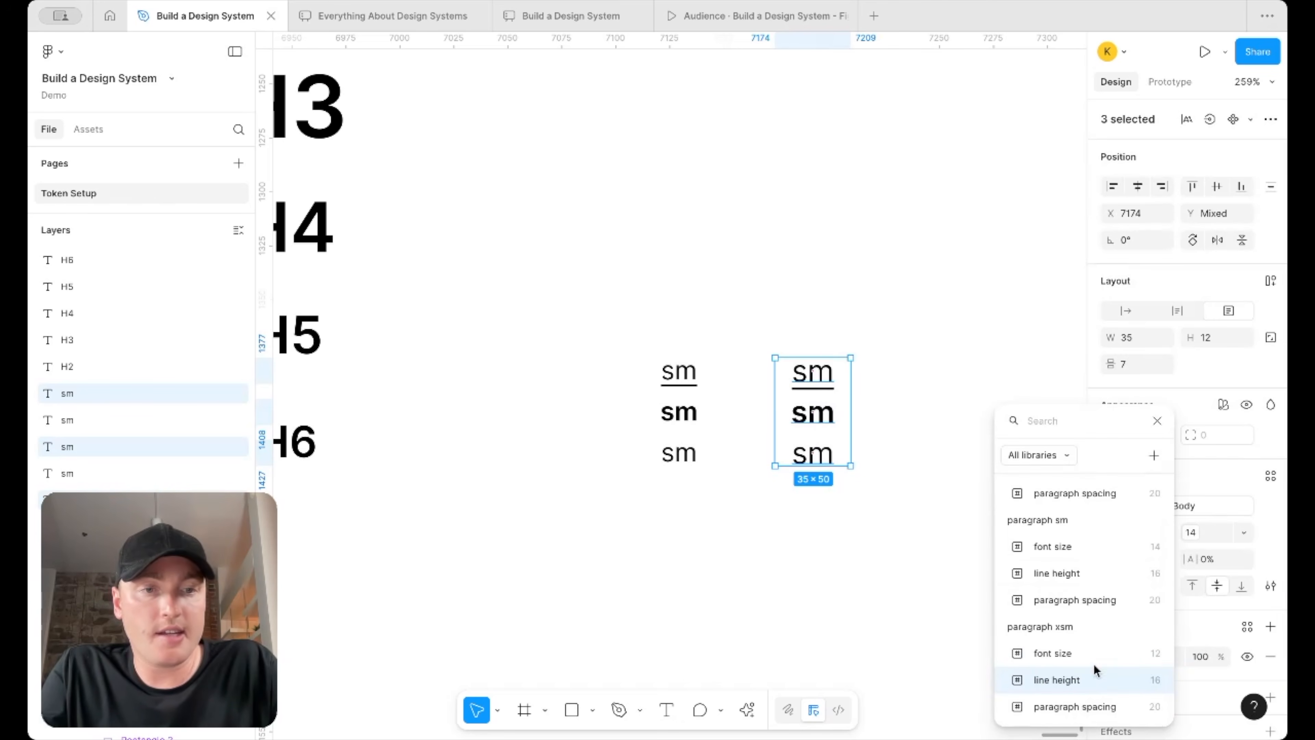
left_click(1106, 574)
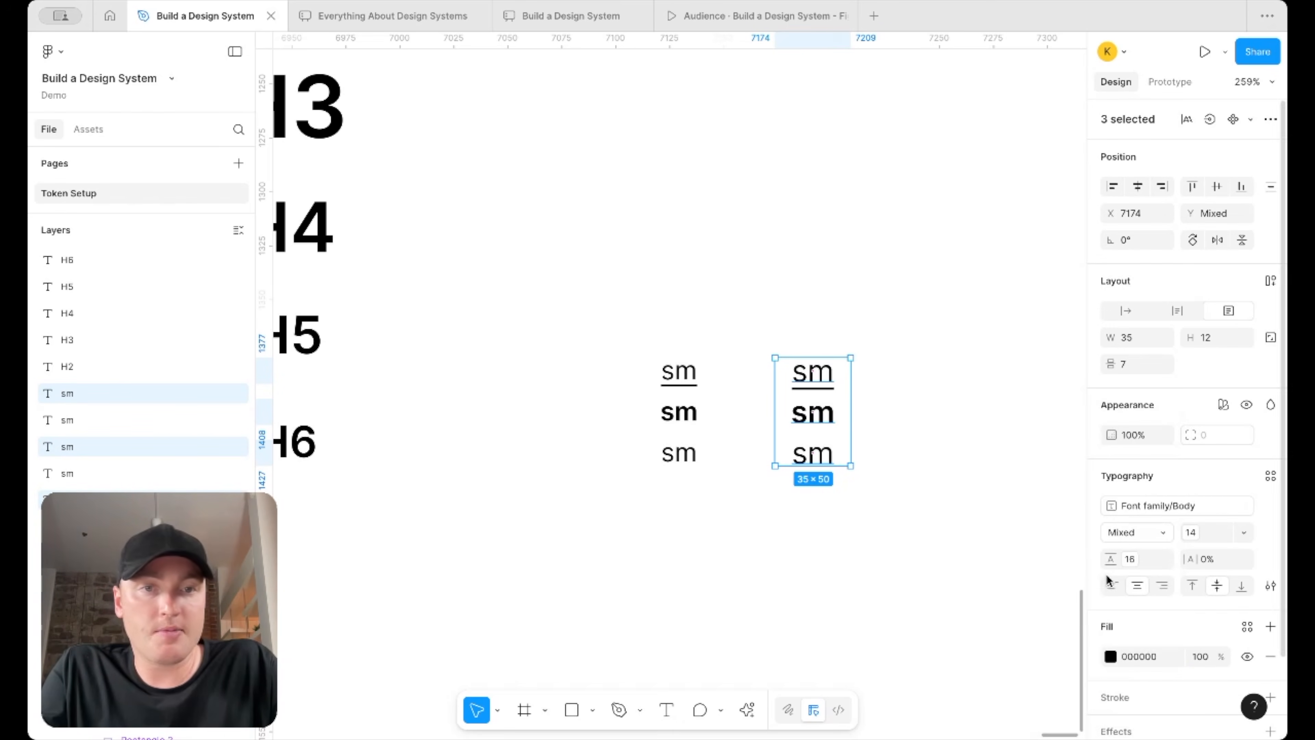
left_click(993, 522)
Change the wording of all three texts in the original column to "xsm"
left_click(824, 376)
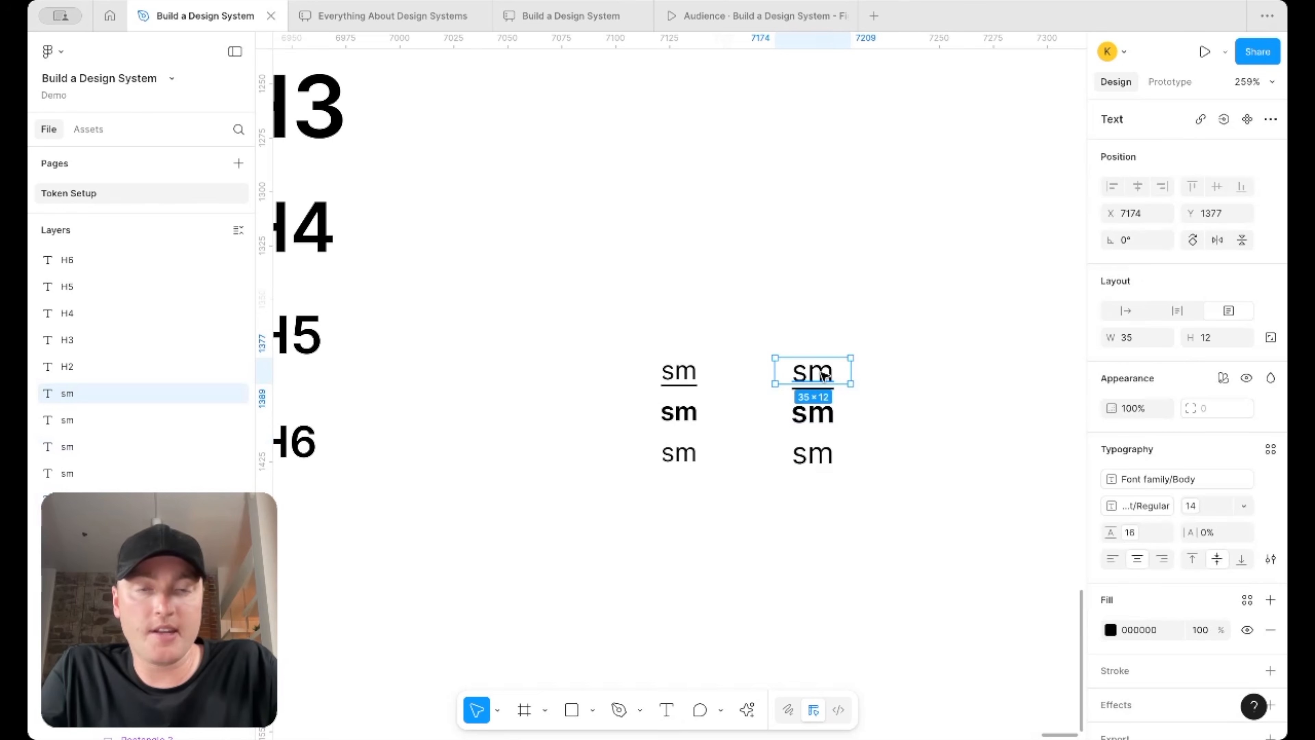
left_click(678, 372)
type("x")
left_click(682, 414)
key("Left")
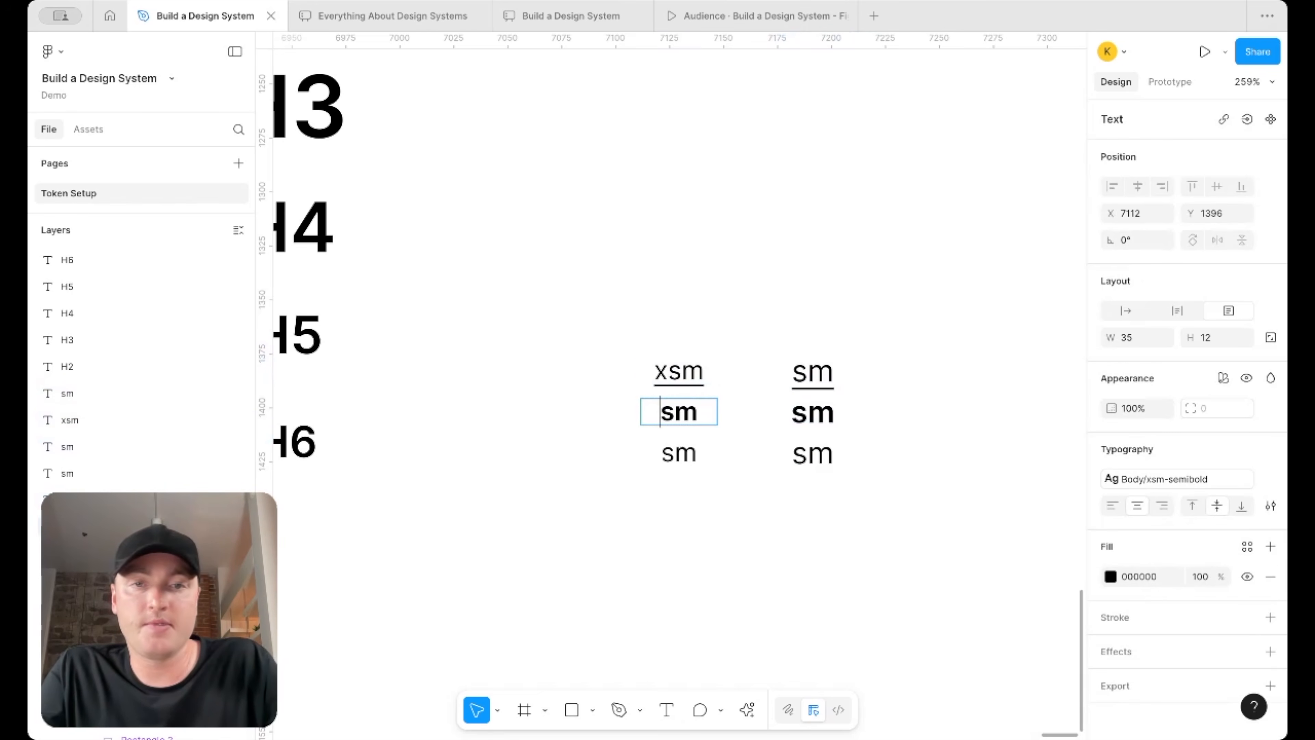
type("x")
left_click(683, 453)
key("Left")
type("x")
key("Escape")
Create a text style named "Body/sm-link" from the underlined sm text
left_click(868, 358)
left_click(832, 372)
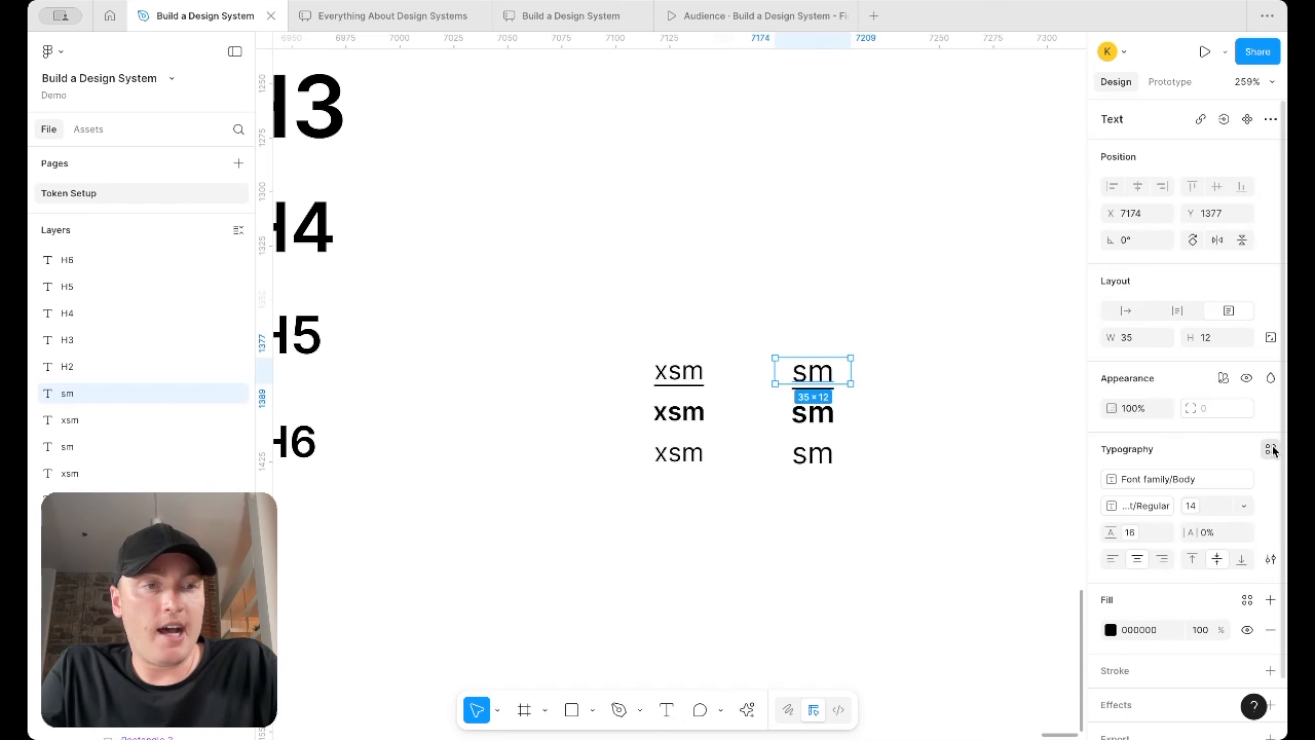
left_click(1271, 449)
left_click(1051, 436)
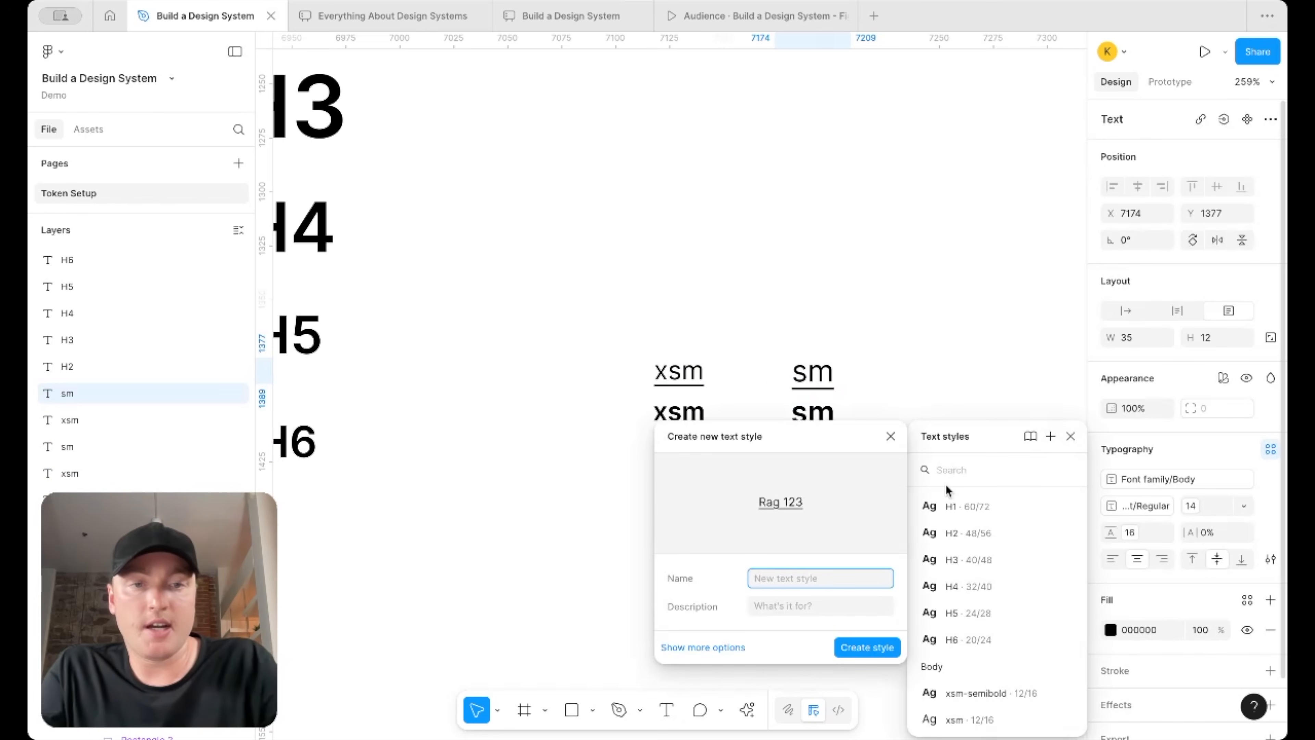
type("Body/sm-link")
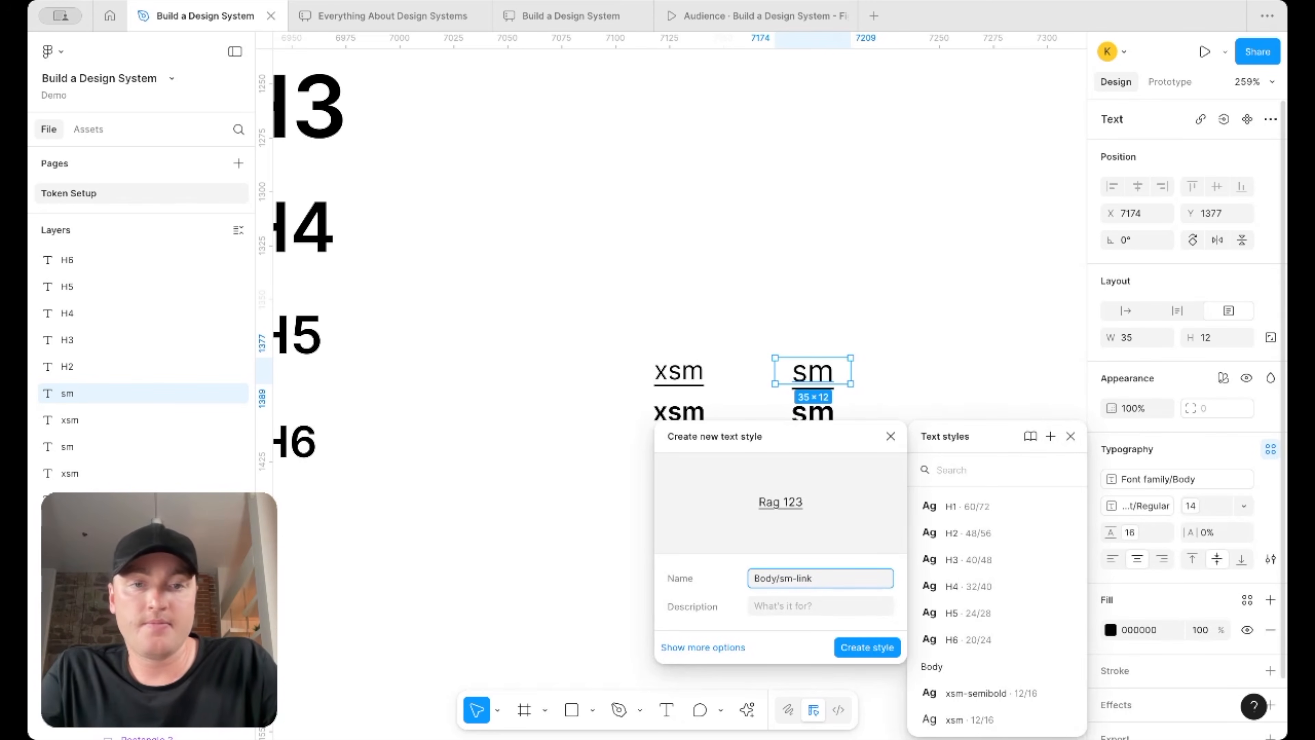
key("Return")
Create a text style named "Body/sm-semibold" from the bold sm text
left_click(824, 416)
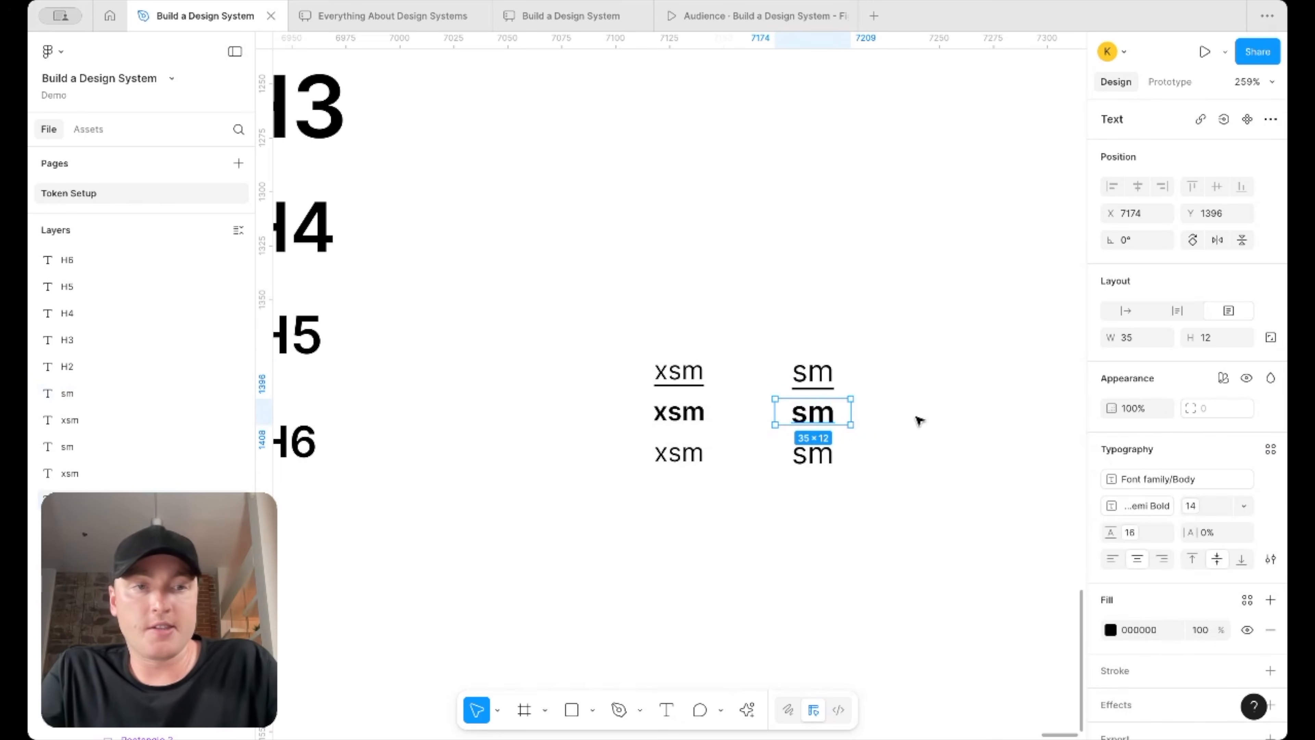
left_click(1270, 450)
left_click(1051, 436)
type("Bod")
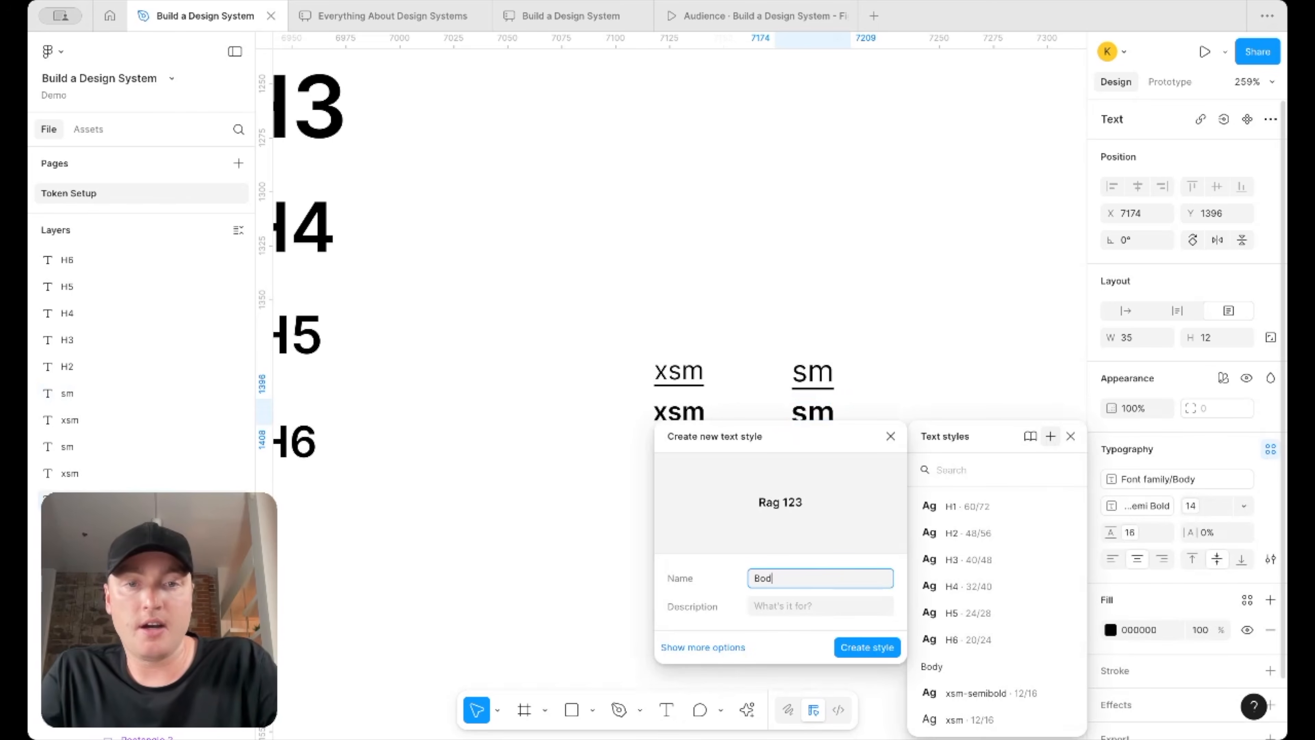
type("y/sm-semi")
key("Return")
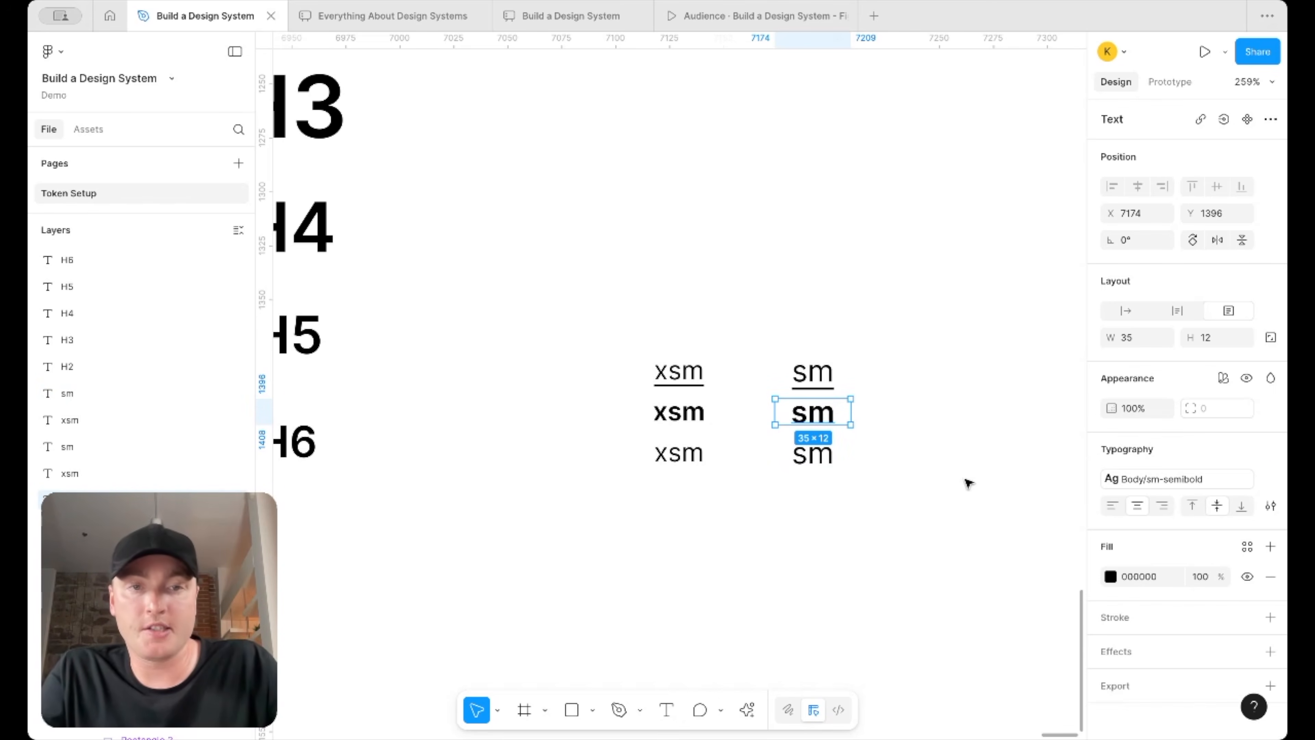
Create a text style named "Body/sm" from the regular sm text
key("Tab")
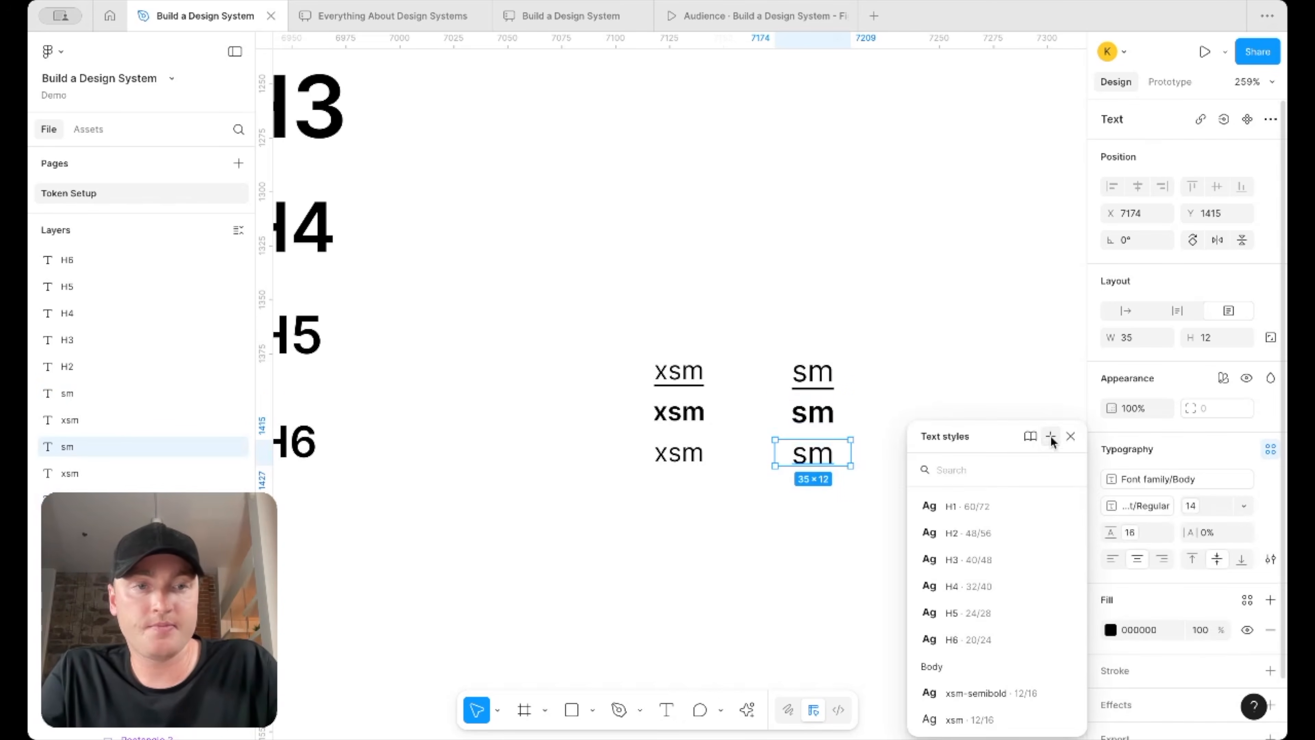
left_click(1051, 436)
type("b")
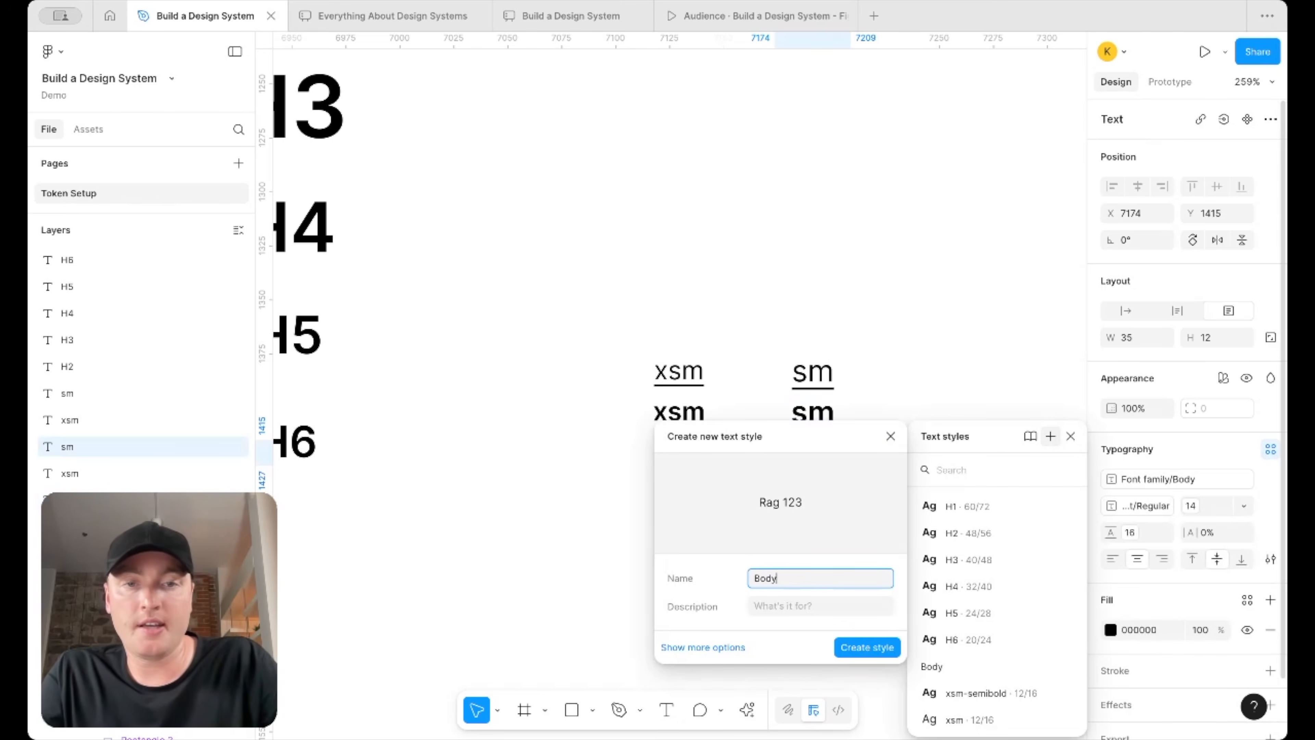
type("ody/sm")
key("Return")
left_click(983, 420)
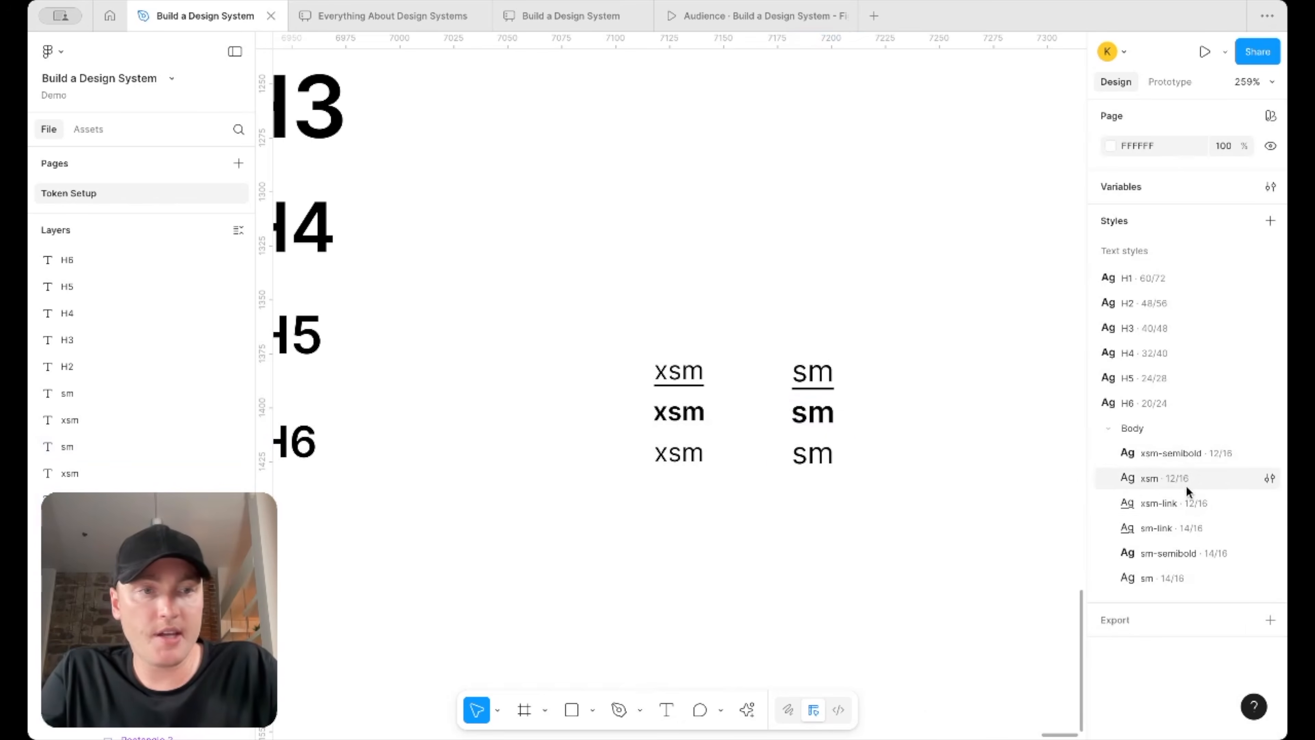
Duplicate the three sm texts as a third column beside the sm column
left_click_drag(872, 476, 762, 327)
left_click_drag(830, 408, 936, 408)
left_click(1011, 450)
left_click_drag(1014, 453, 894, 364)
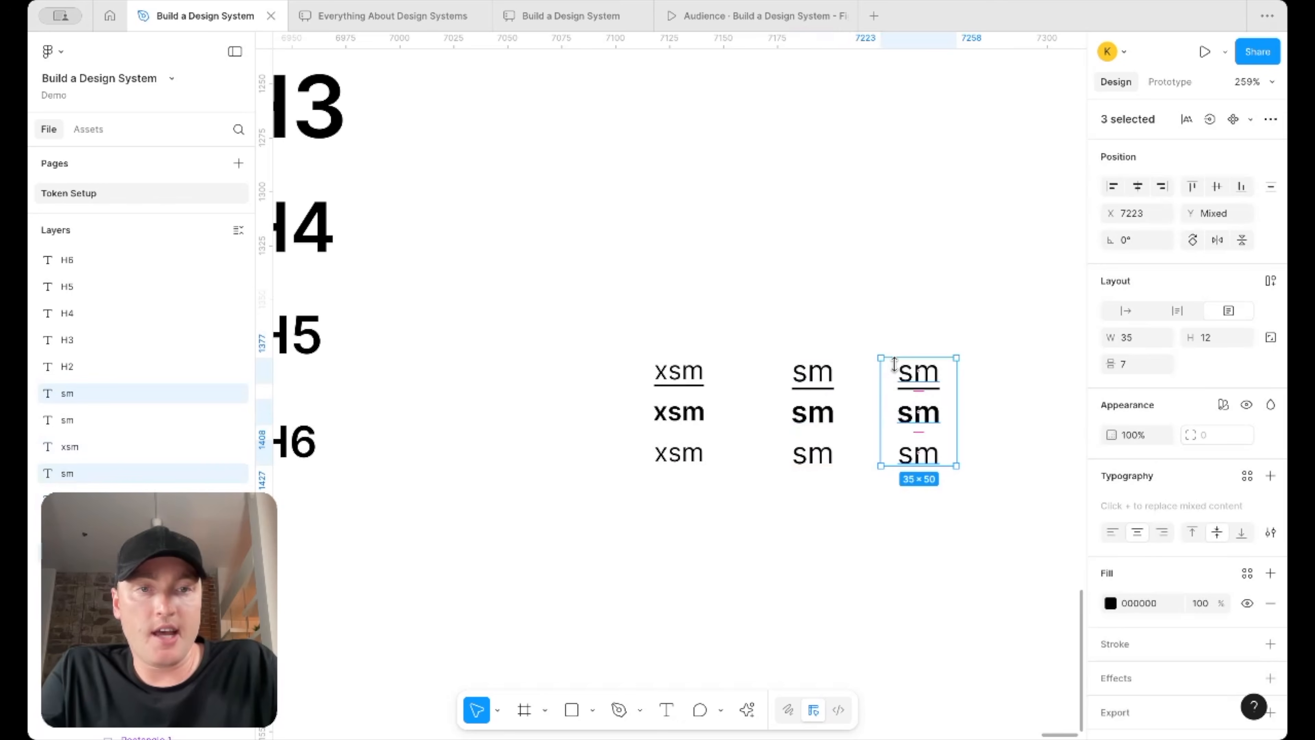
left_click(983, 438)
left_click_drag(966, 500, 890, 356)
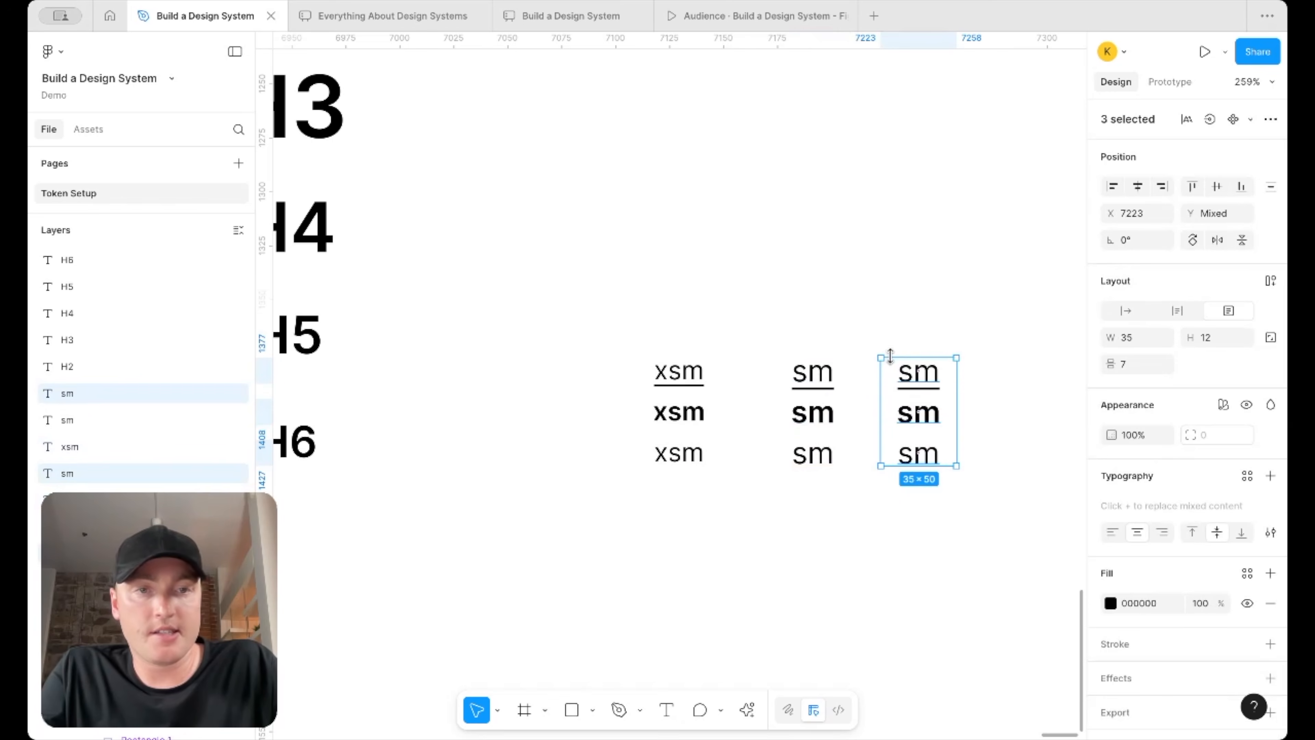
Detach the text style from each of the three sm copies in the third column
left_click(927, 372)
left_click(1267, 480)
left_click(921, 456)
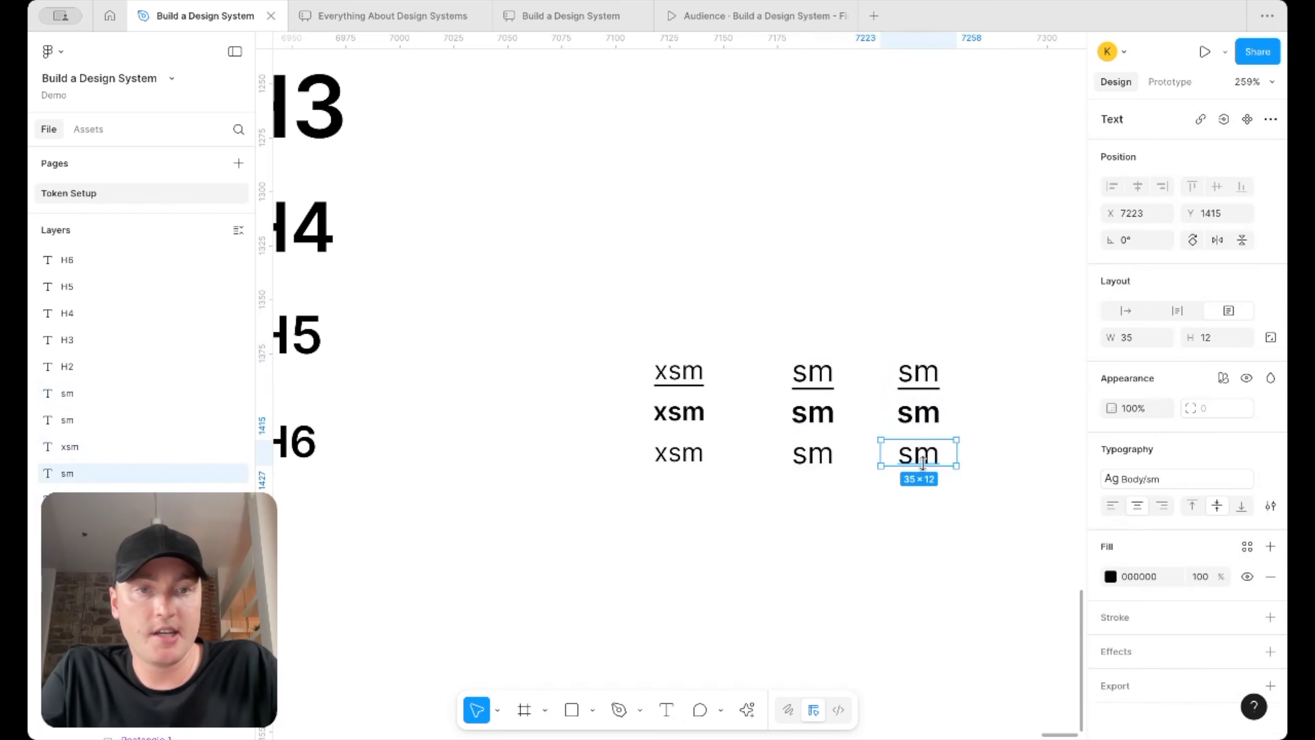
left_click(1268, 479)
left_click(918, 420)
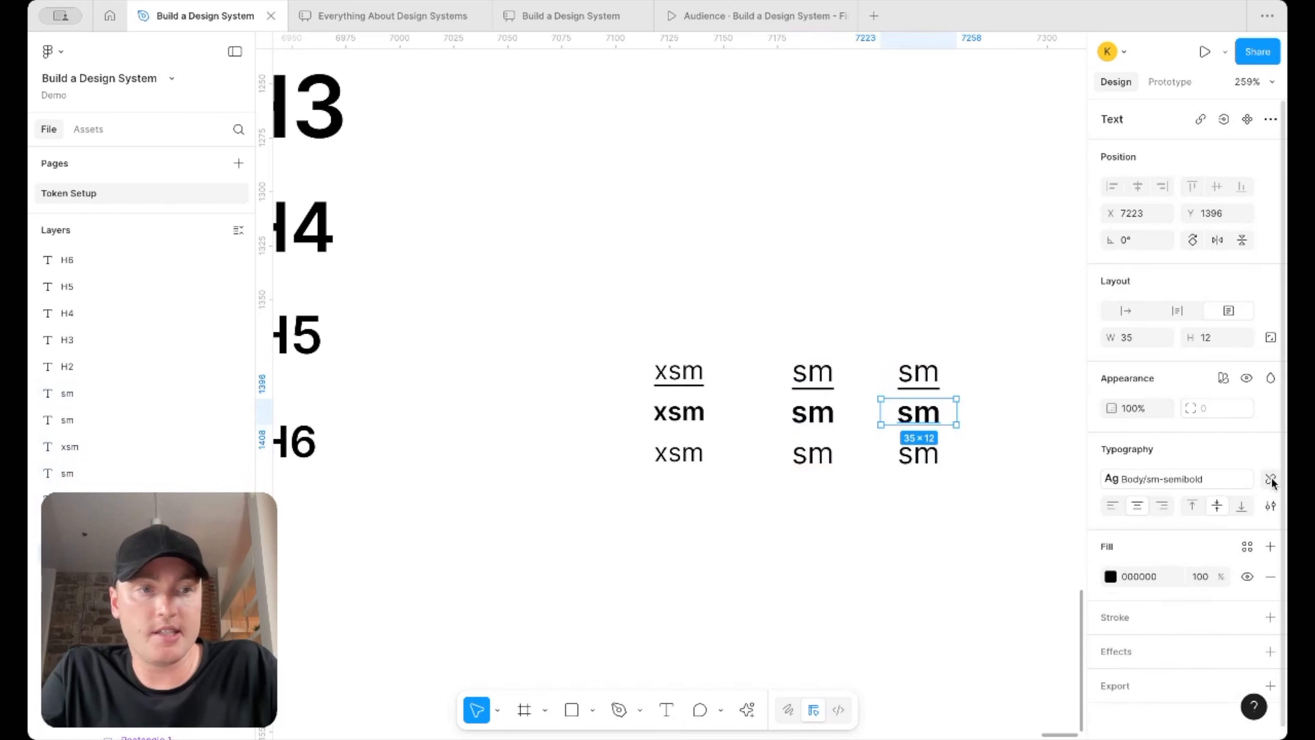
left_click(1268, 480)
Bind the three detached texts' font size and line height to the paragraph md variables (16 and 20)
left_click_drag(978, 509, 896, 343)
left_click(1213, 541)
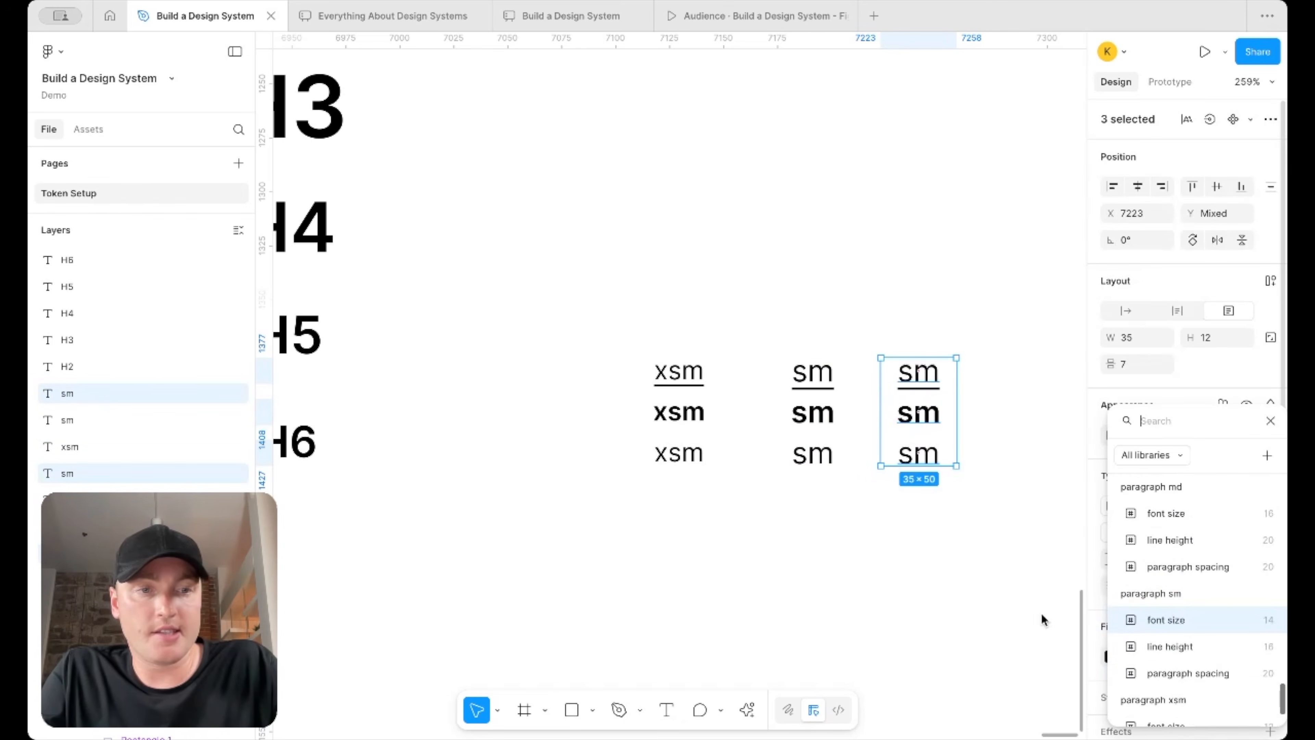
scroll(1183, 620, "up", 1)
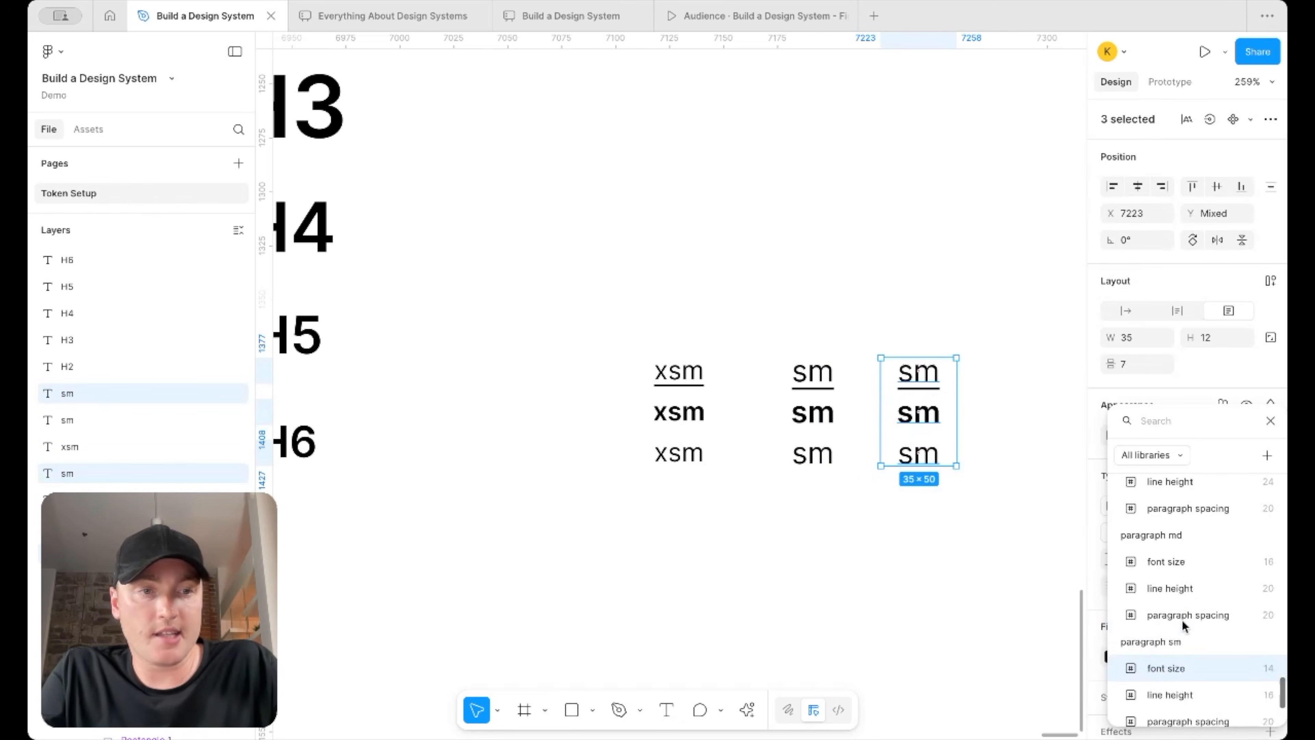
left_click(1188, 559)
left_click(1131, 559)
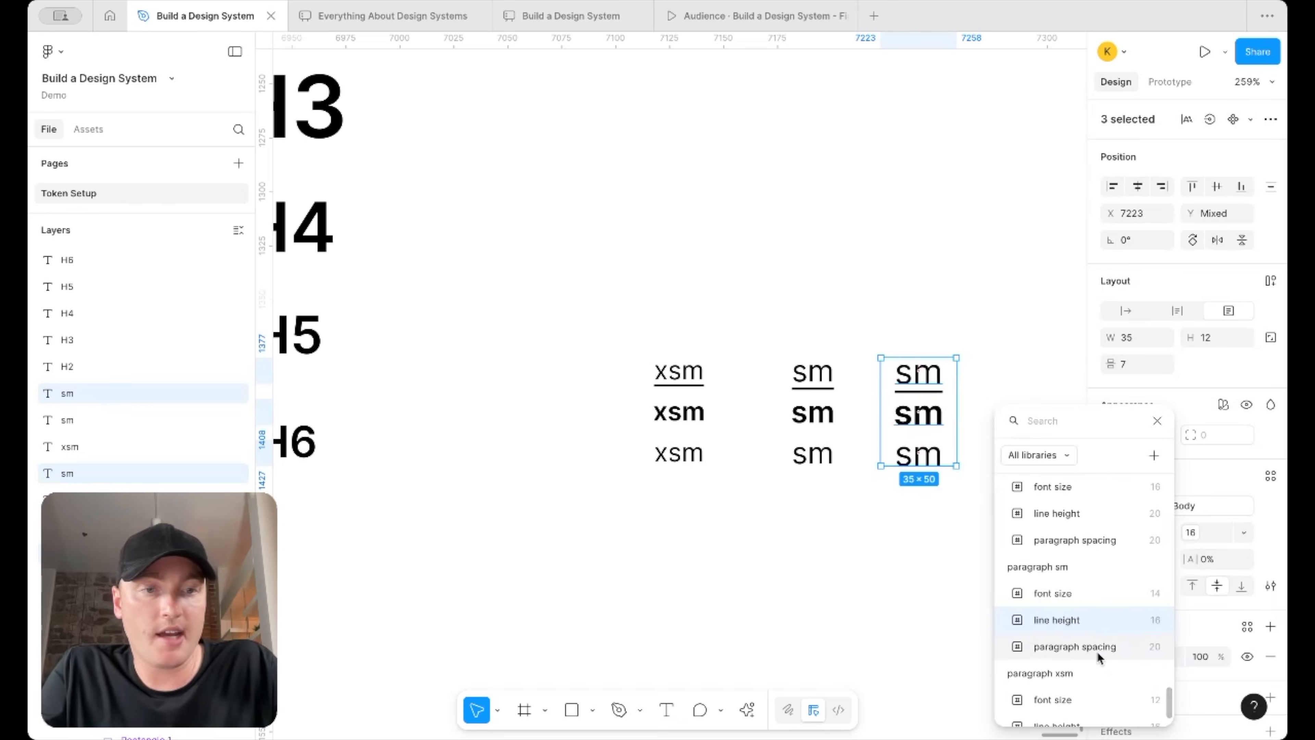
scroll(1097, 661, "down", 1)
scroll(1097, 663, "up", 2)
left_click(1089, 580)
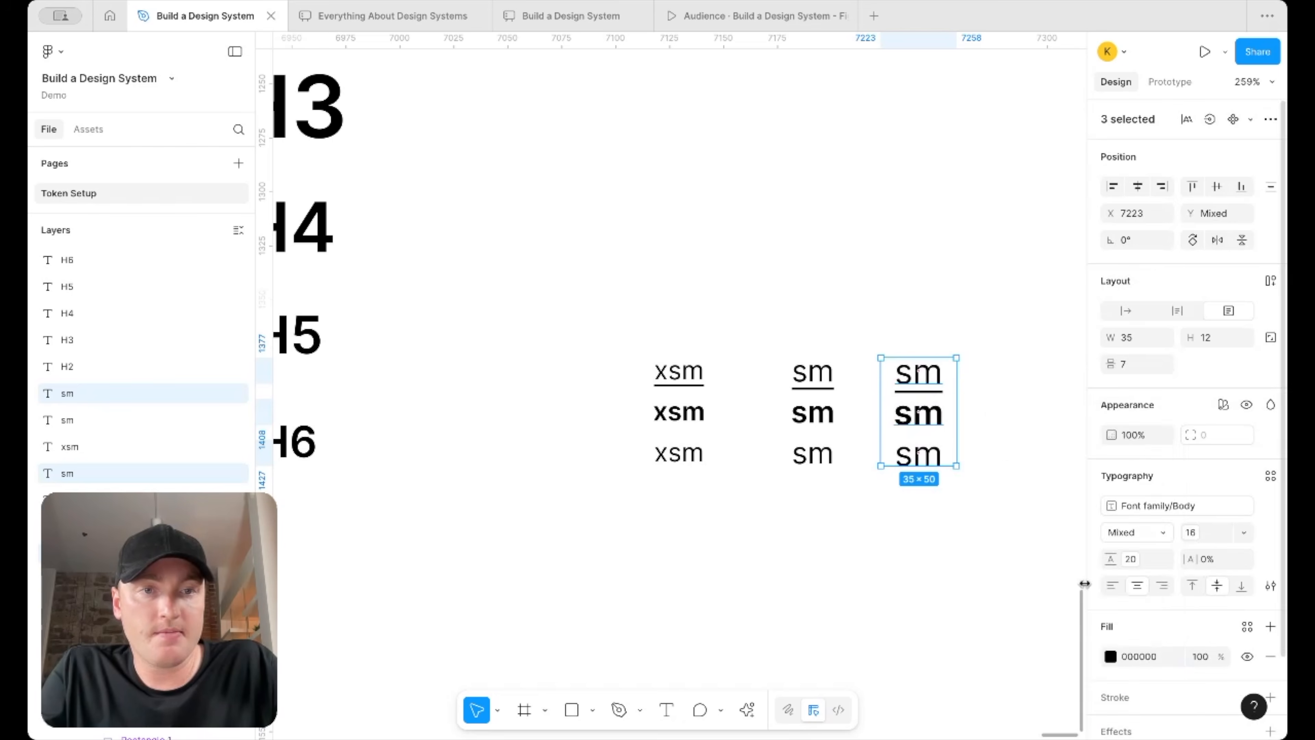
Change the wording of all three texts in the third column to "md"
key("Escape")
double_click(918, 372)
type("md")
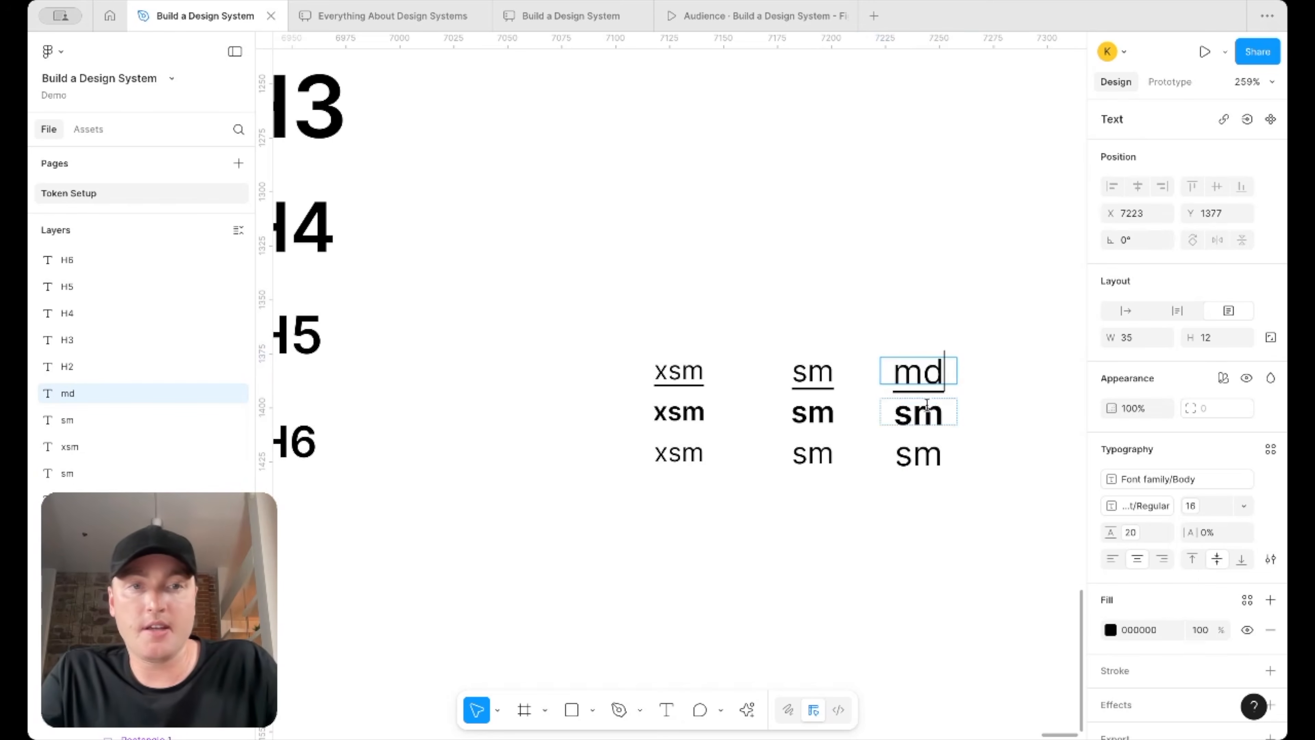
double_click(924, 413)
type("md")
double_click(924, 454)
type("md")
key("Escape")
left_click(977, 498)
Create a text style named "Body/md" from the regular md text
left_click(927, 459)
left_click(1270, 449)
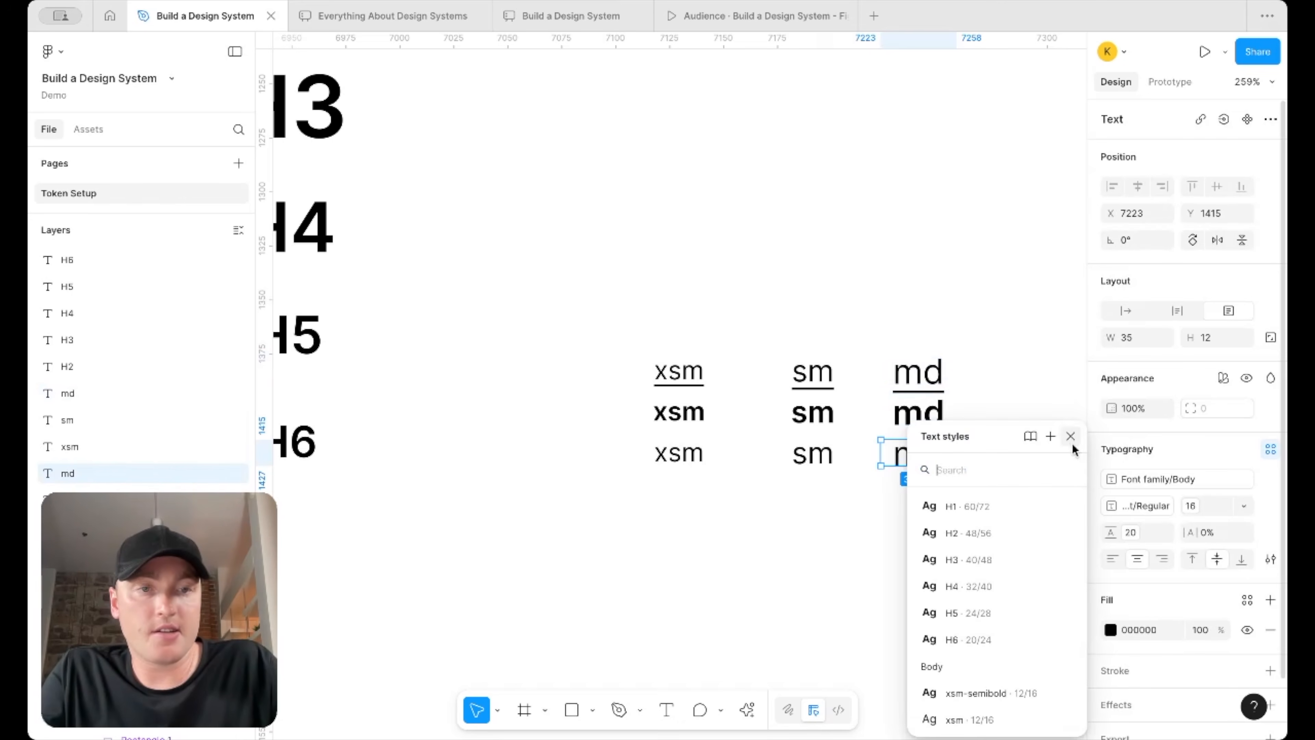
left_click(1050, 436)
type("Body/")
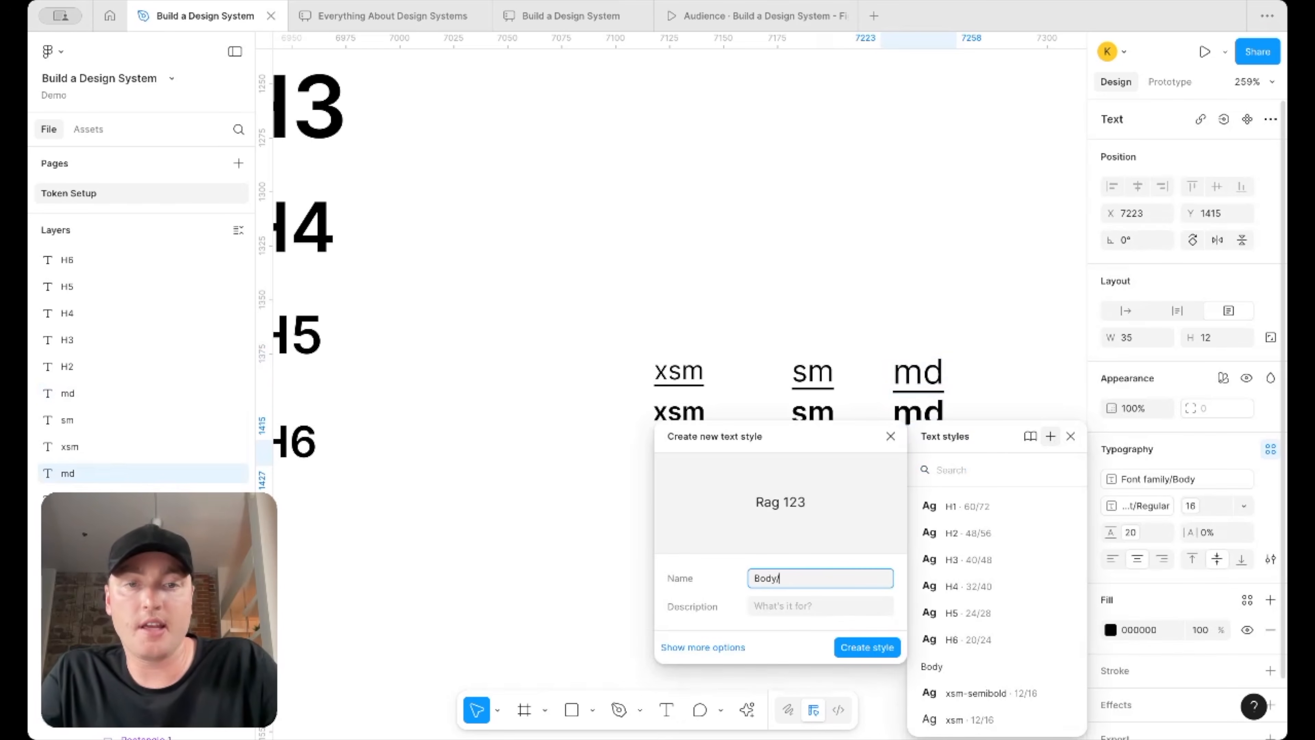
type("md")
key("Return")
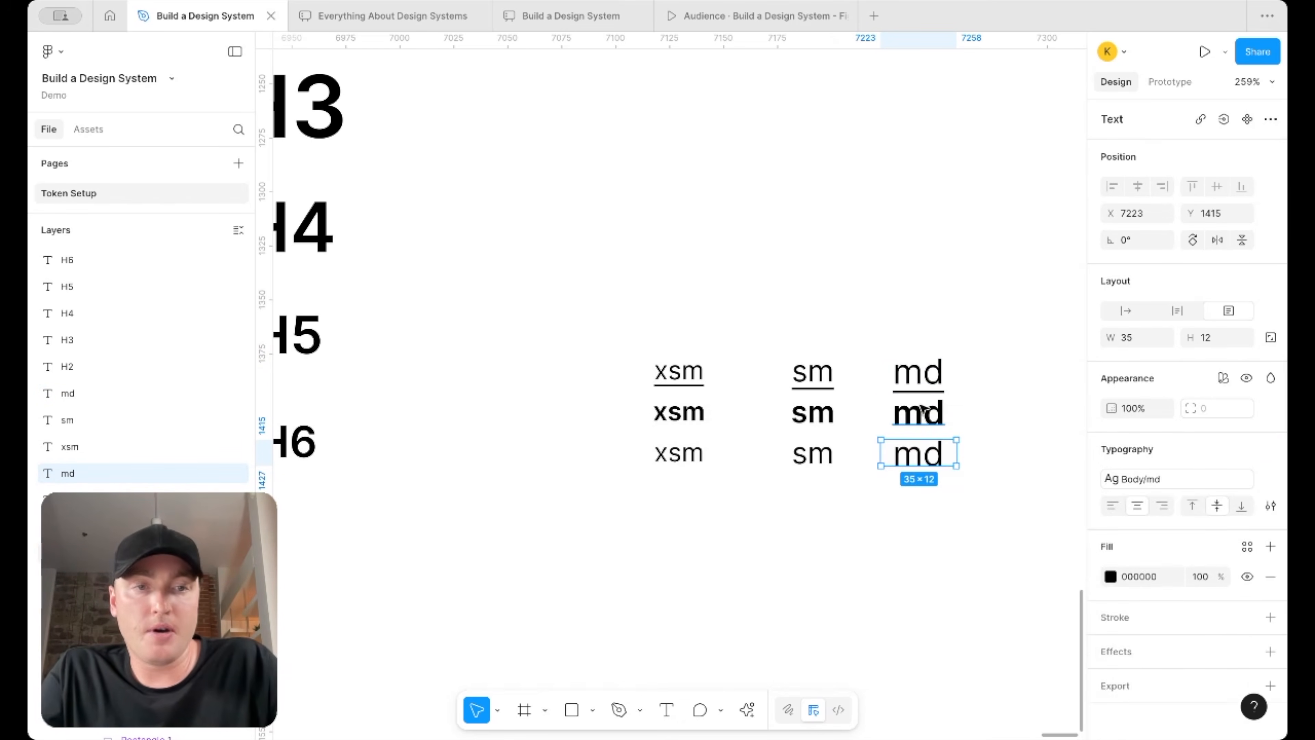
Create a text style named "Body/md-semibold" from the bold md text
left_click(917, 412)
left_click(1266, 449)
left_click(1050, 437)
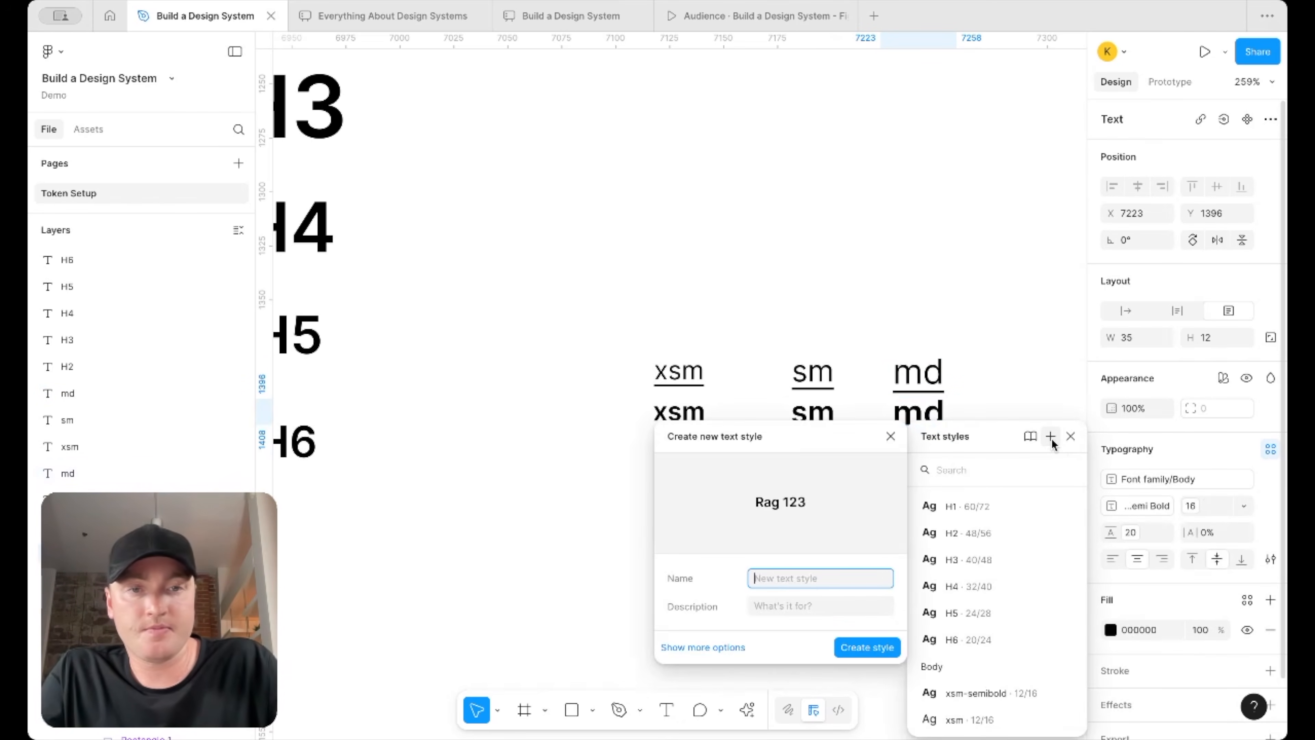
type("Body/md-s")
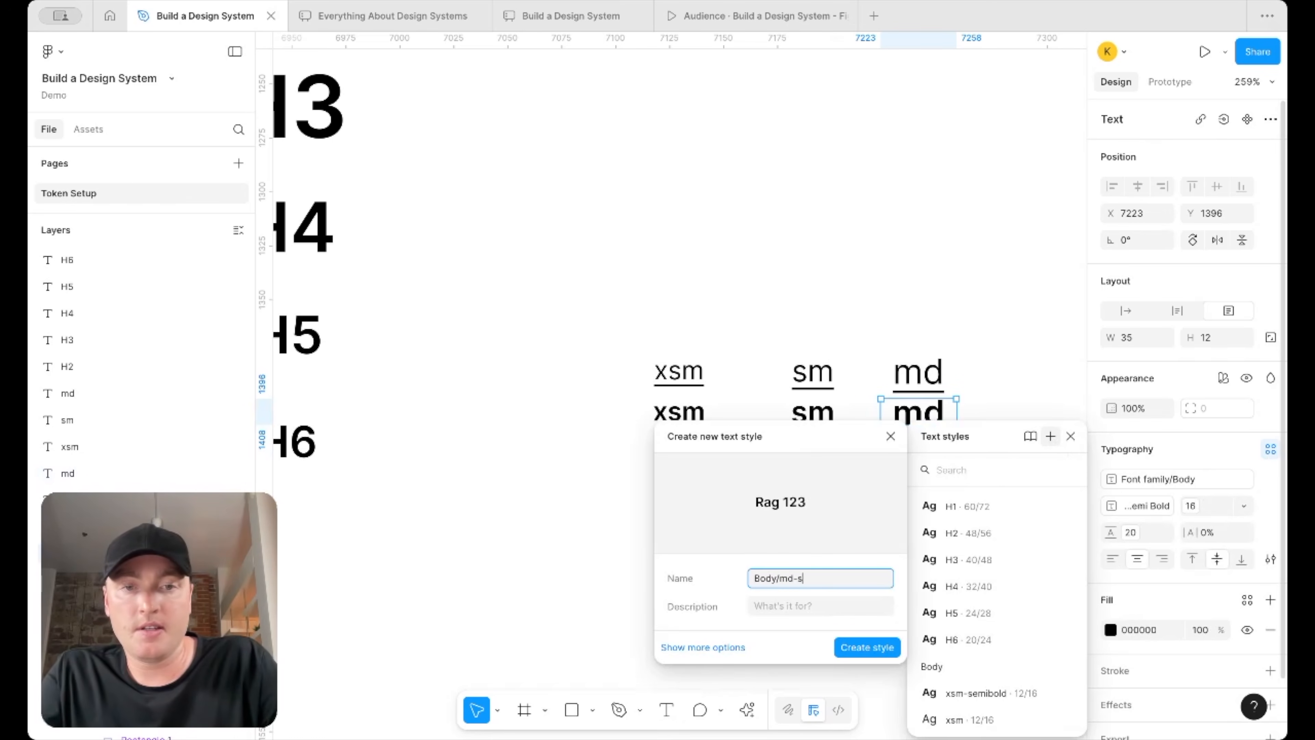
key("Return")
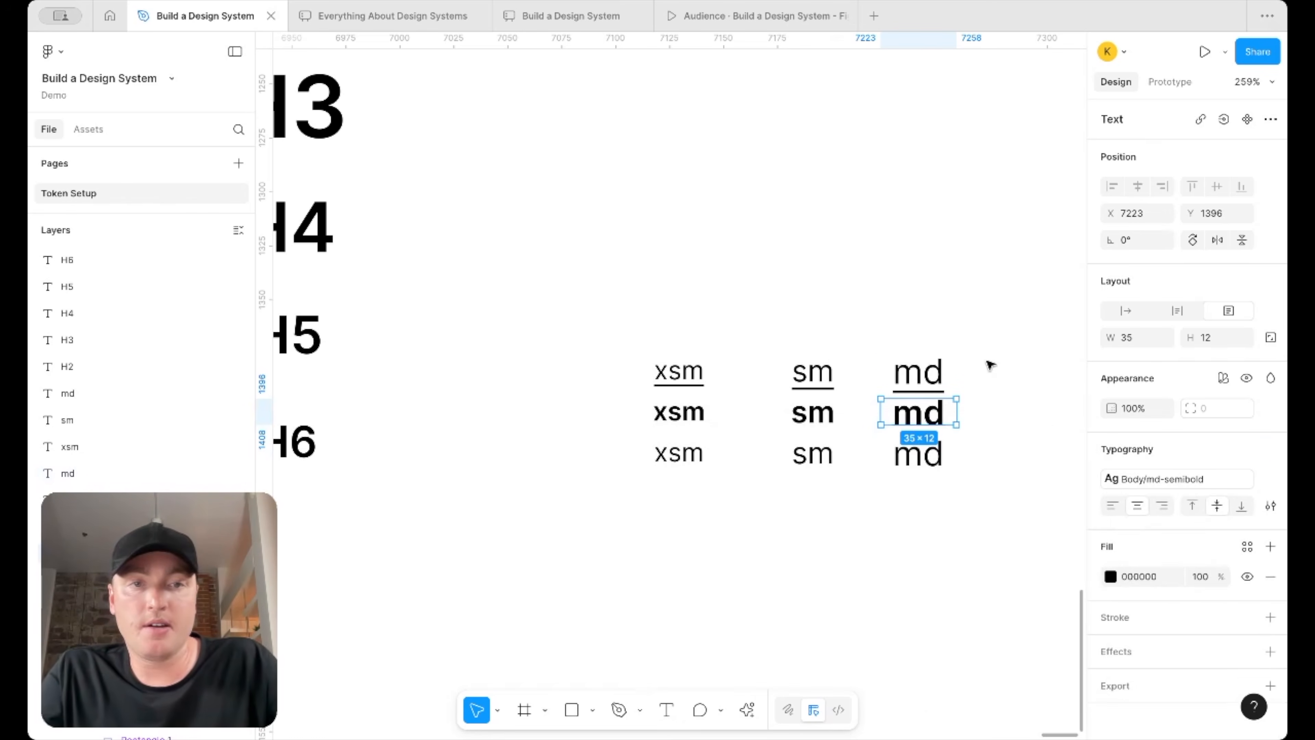
Create a text style named "Body/md-link" from the underlined md text
left_click(908, 366)
left_click(1269, 450)
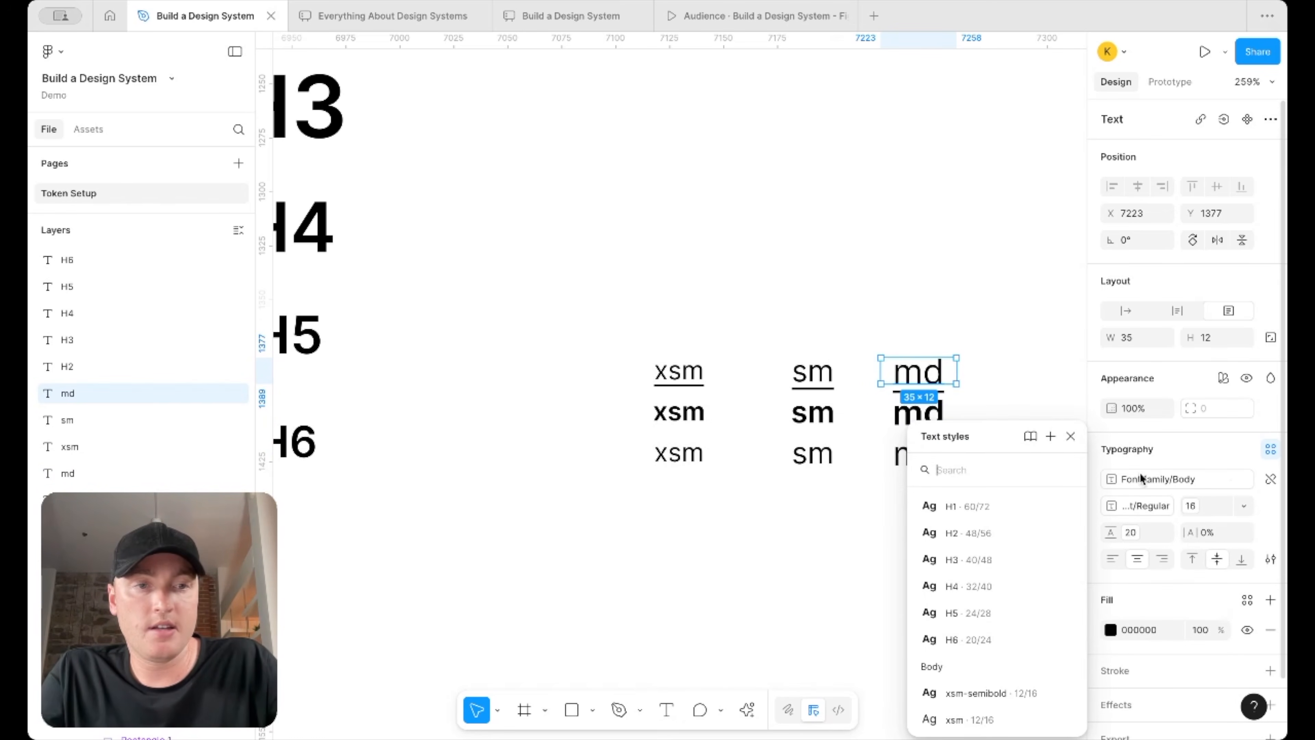
left_click(1050, 437)
type("Body/md-")
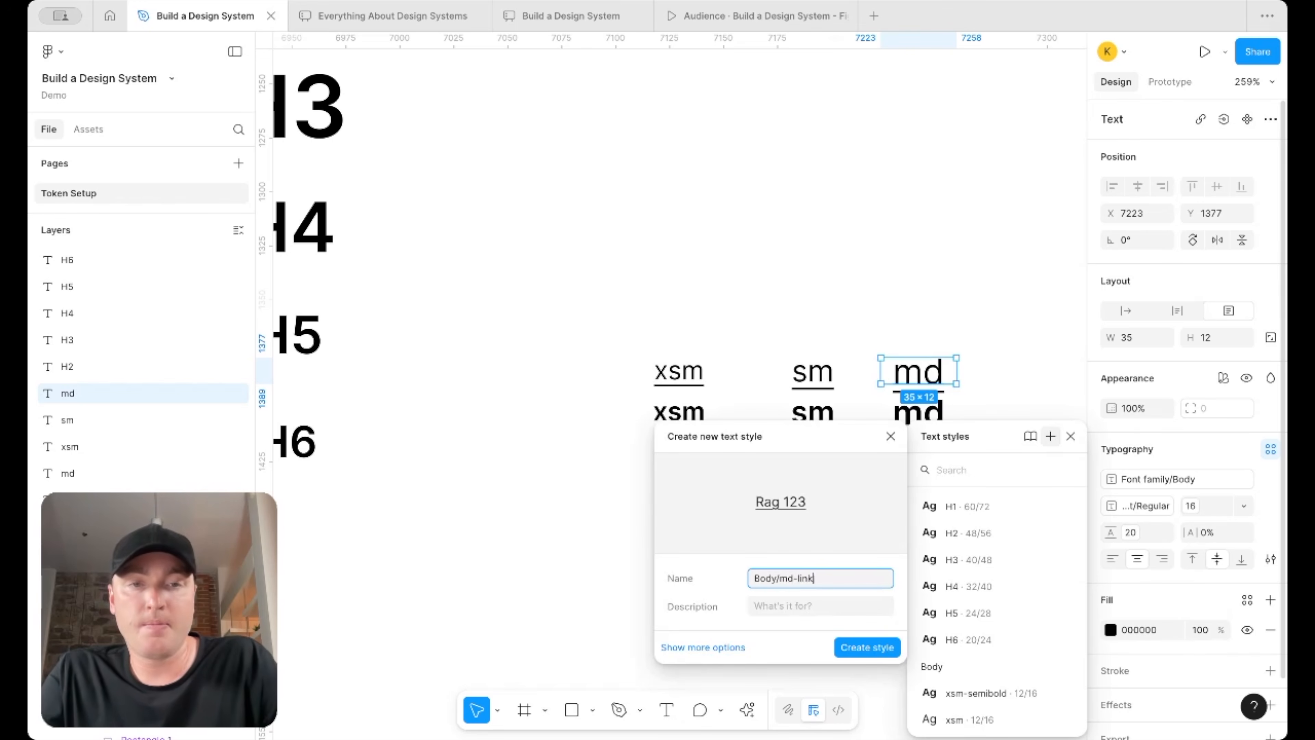
type("link")
key("Return")
Duplicate the three md texts as a fourth column, spaced away from the md column
left_click_drag(1006, 484, 1104, 375)
left_click(864, 455)
left_click(880, 417)
left_click(875, 379)
left_click(881, 414)
left_click(960, 329)
scroll(918, 448, "right", 5)
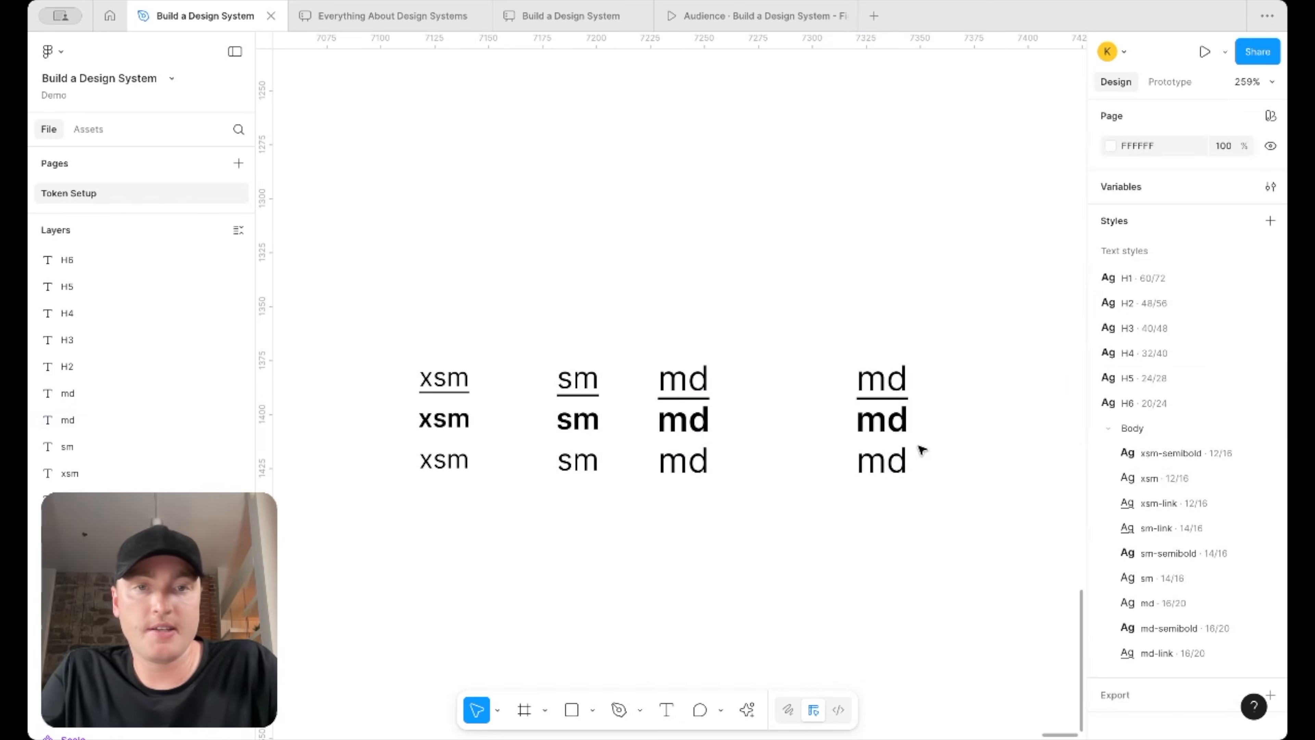
Change the wording of all three texts in the fourth column to "lg"
double_click(883, 381)
type("lg")
double_click(882, 418)
type("lg")
double_click(890, 455)
type("lg")
key("Escape")
left_click_drag(927, 552, 779, 377)
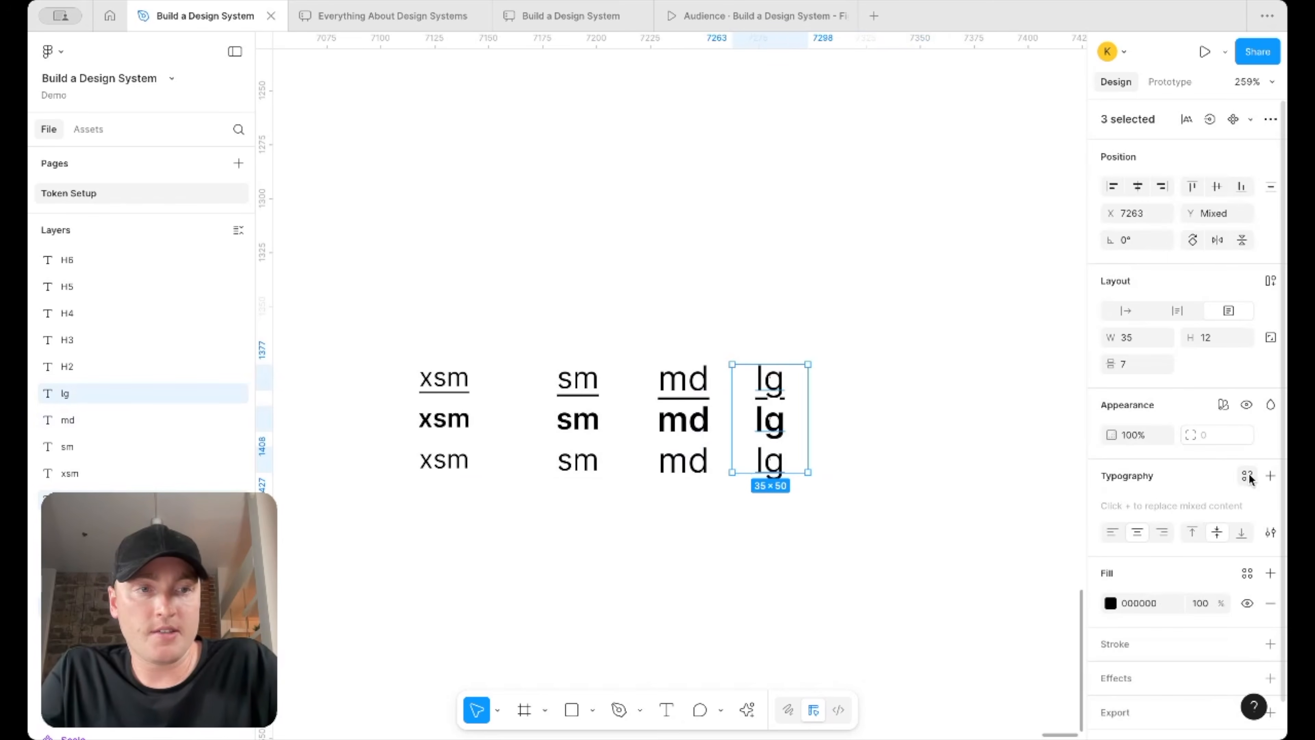
left_click(1268, 477)
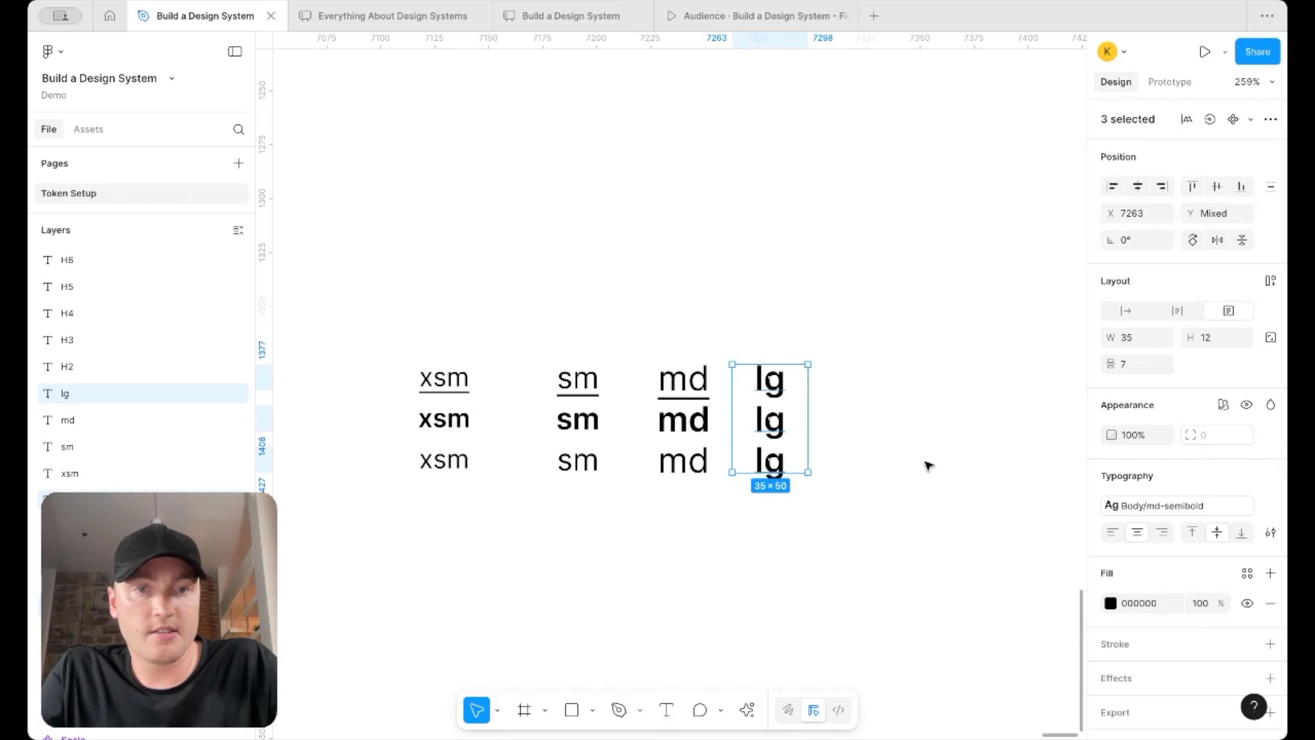
key("ctrl+z")
key("ctrl+z")
left_click(1041, 480)
Detach the text style from each of the three lg texts and move their column closer to the md column
left_click(883, 462)
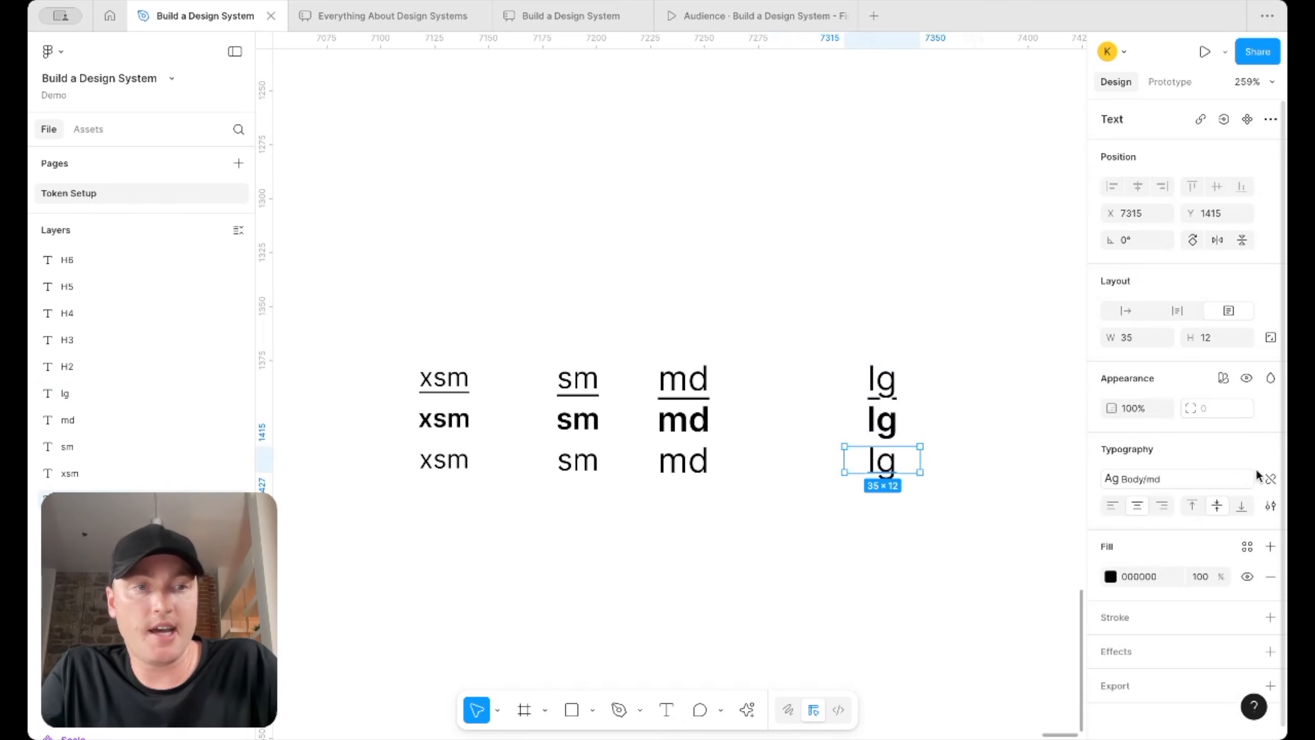
left_click(894, 431)
left_click(1269, 479)
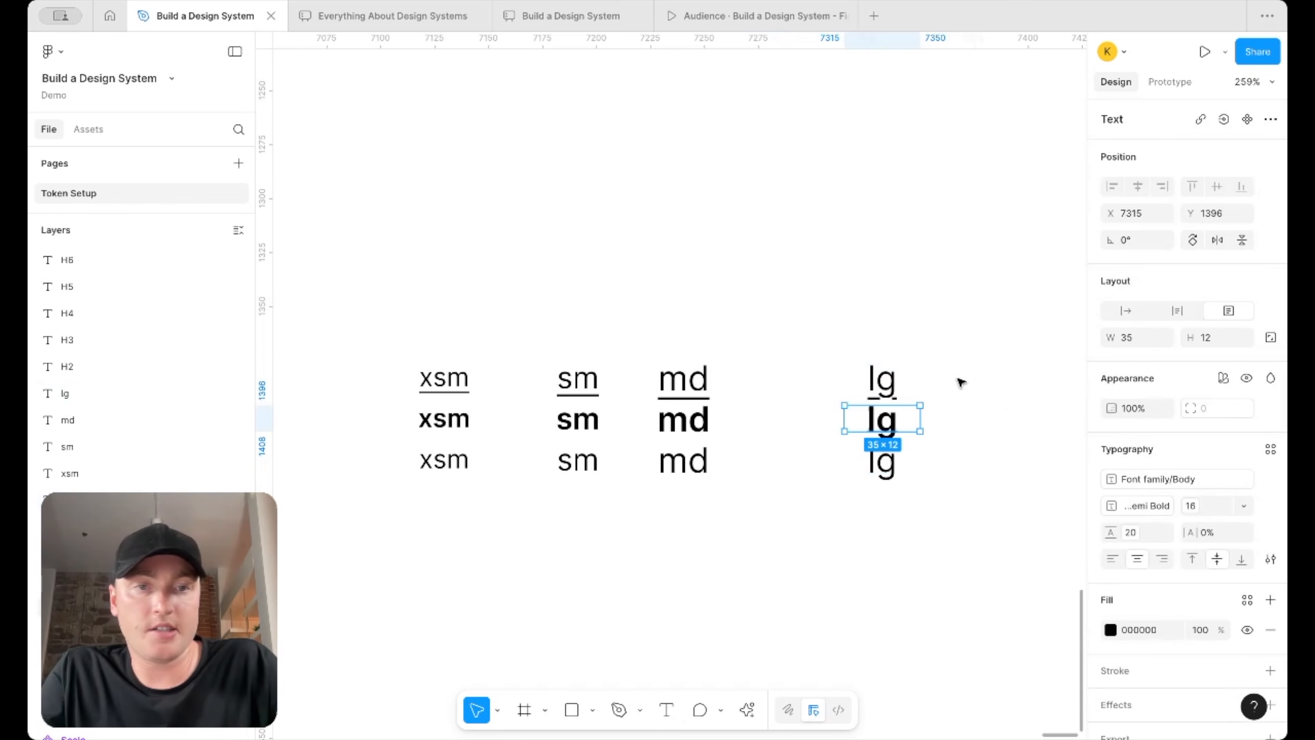
left_click(881, 379)
left_click(1268, 478)
left_click(938, 470)
left_click_drag(939, 469, 823, 383)
Bind the three lg texts to the paragraph lg variables for font size (20) and line height (24)
left_click(823, 383)
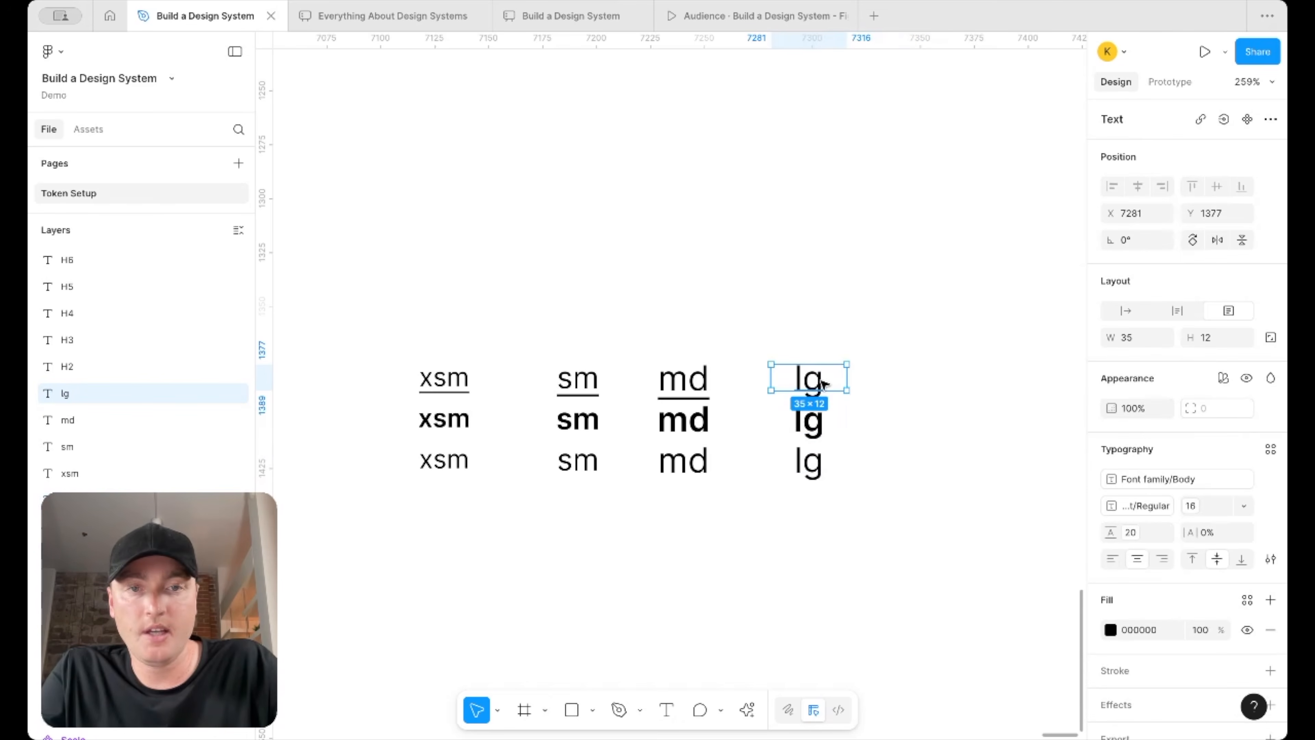
left_click(810, 428, "shift")
left_click(813, 460, "shift")
left_click(1189, 533)
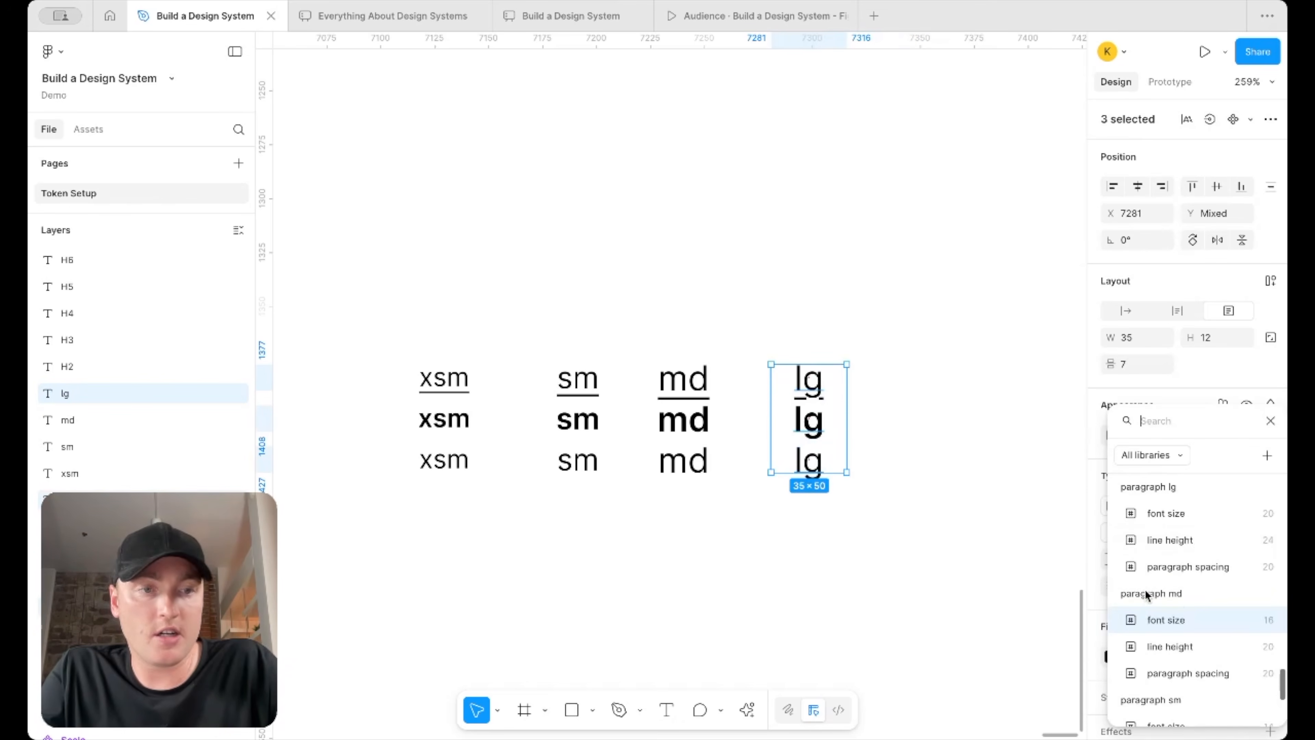
left_click(1191, 536)
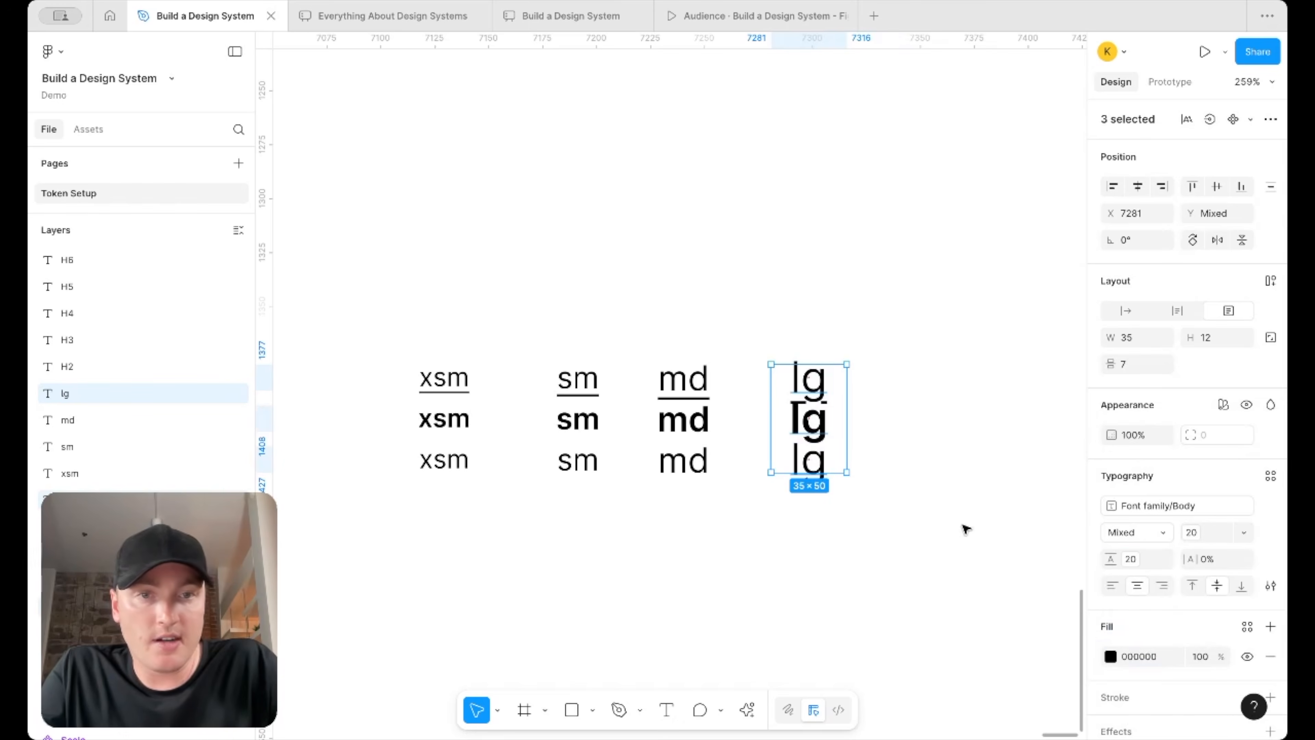
left_click(1136, 562)
scroll(1084, 632, "up", 3)
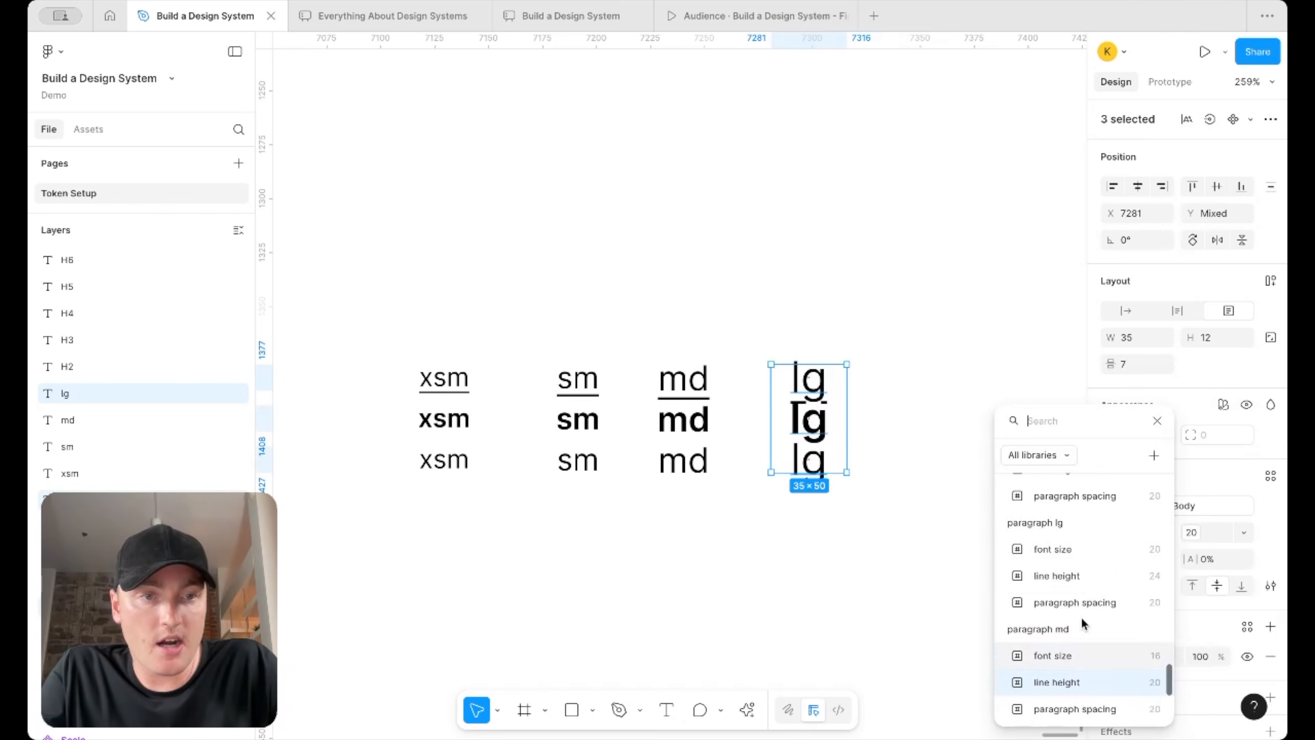
left_click(1087, 579)
left_click(937, 488)
Create a text style named "Body/lg-link" from the underlined lg text
left_click(813, 386)
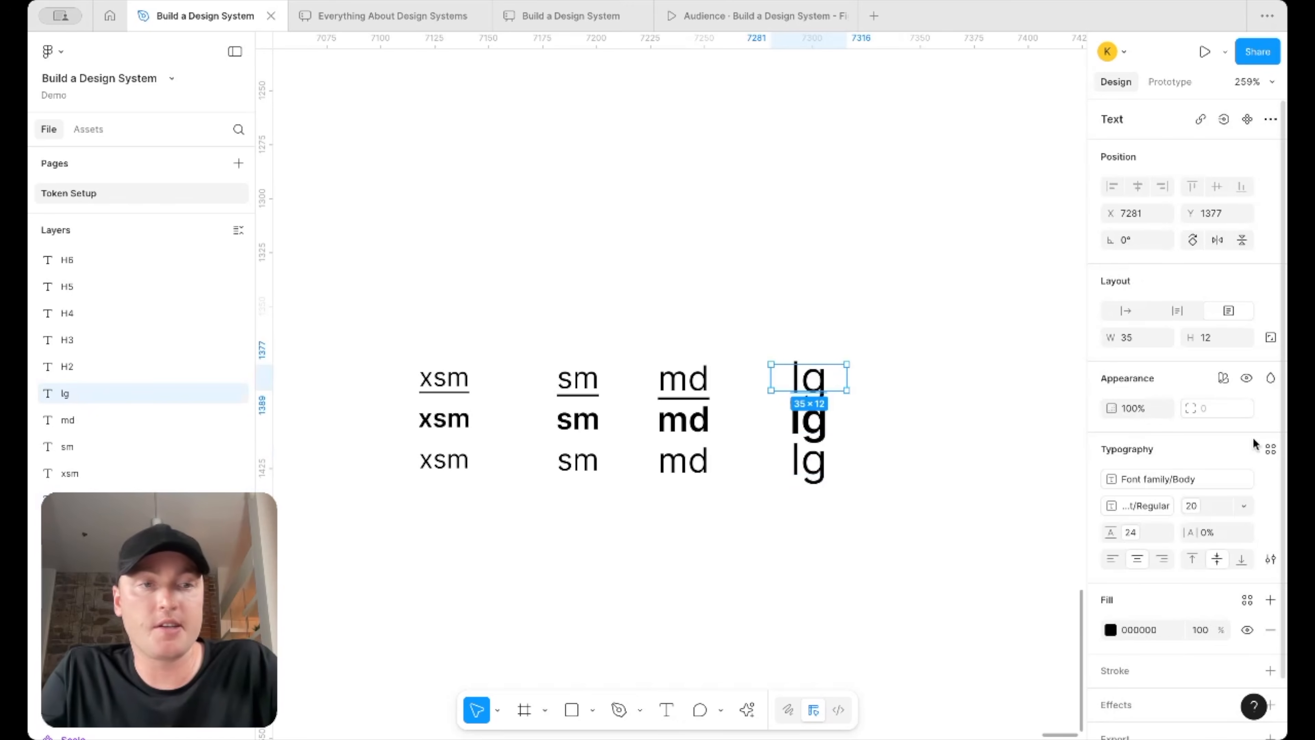
left_click(1269, 449)
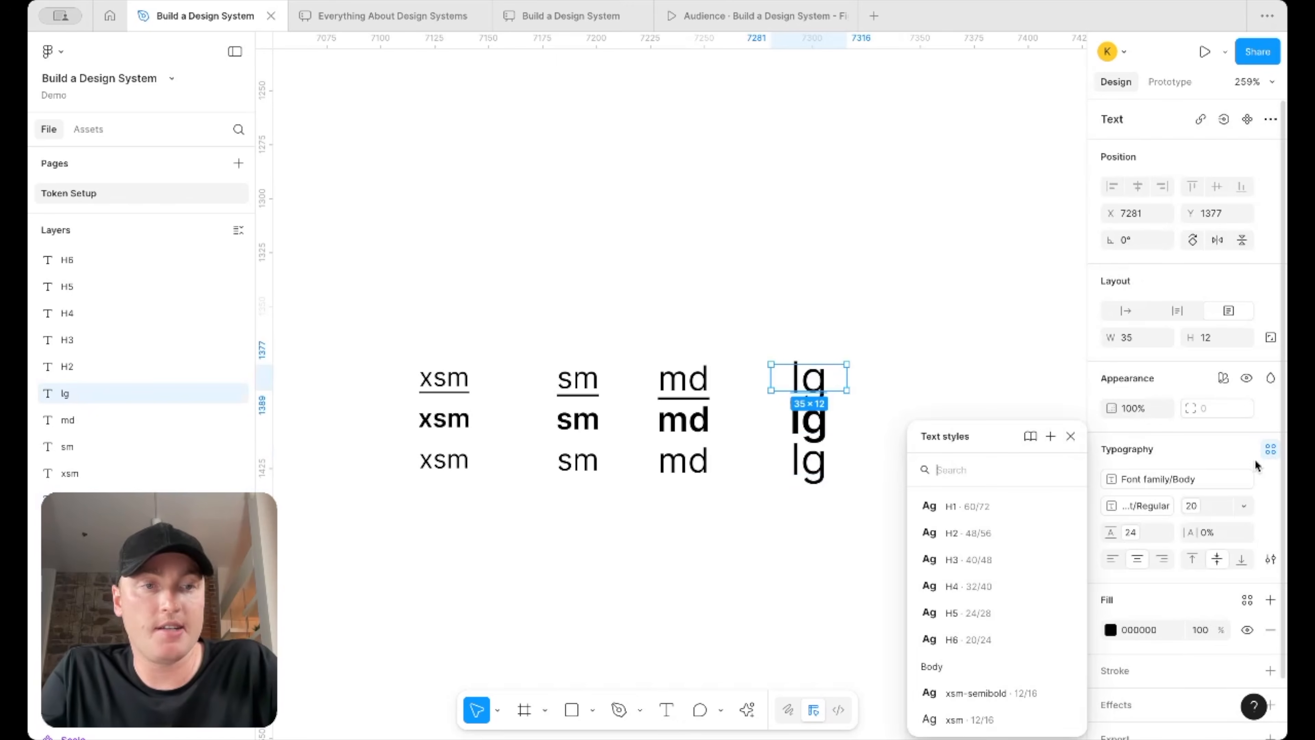
left_click(1049, 436)
type("Bodyu")
key("BackSpace")
type("/lg-link")
key("Return")
Create a text style named "Body/lg" from the regular lg text without underline
left_click(807, 460)
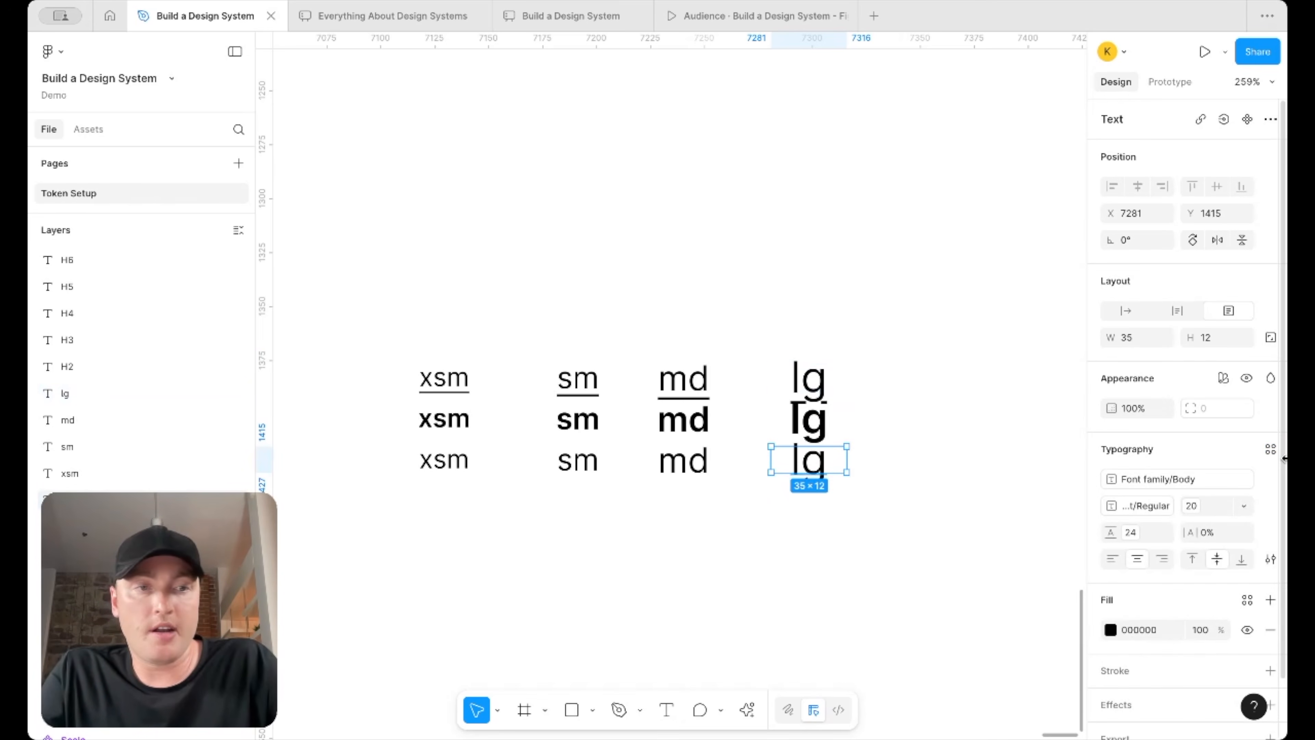
left_click(1269, 448)
left_click(1050, 436)
type("Body")
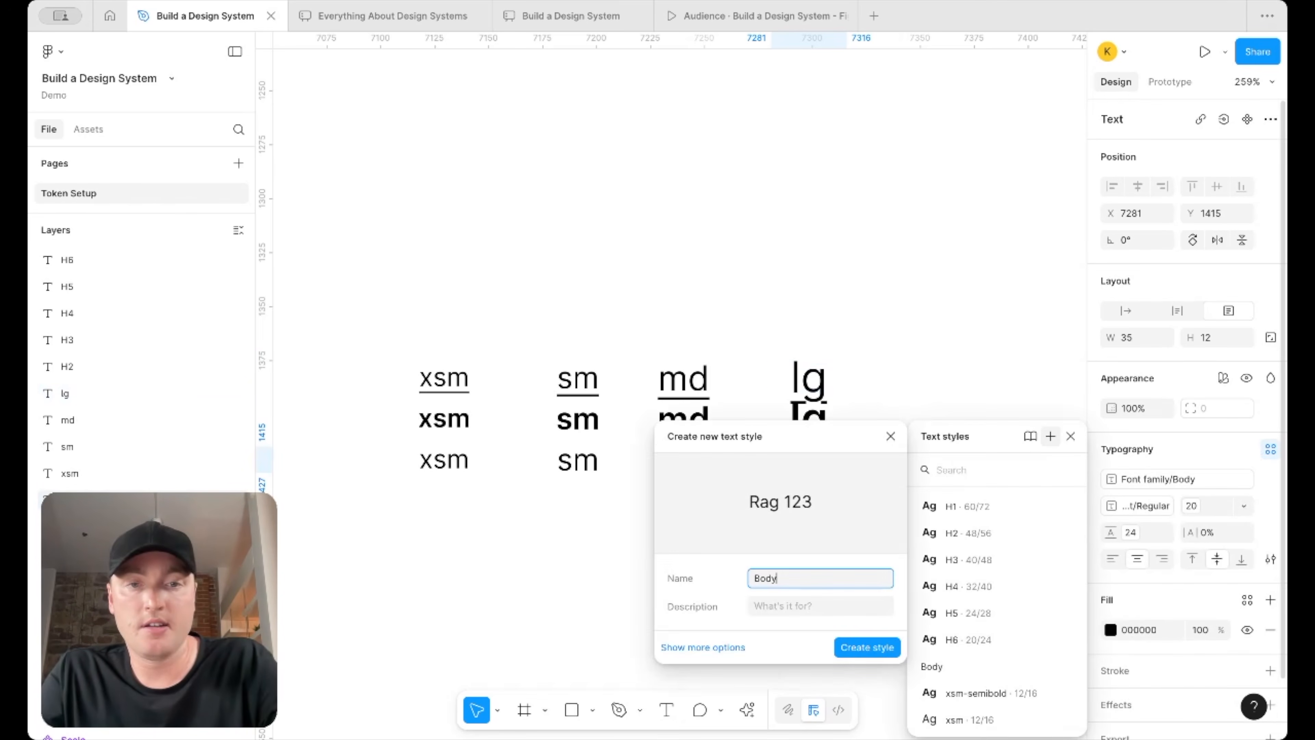
type("/l;gg")
key("Return")
Create a text style named "Body/lg-semibold" from the bold lg text
left_click(803, 421)
left_click(1272, 449)
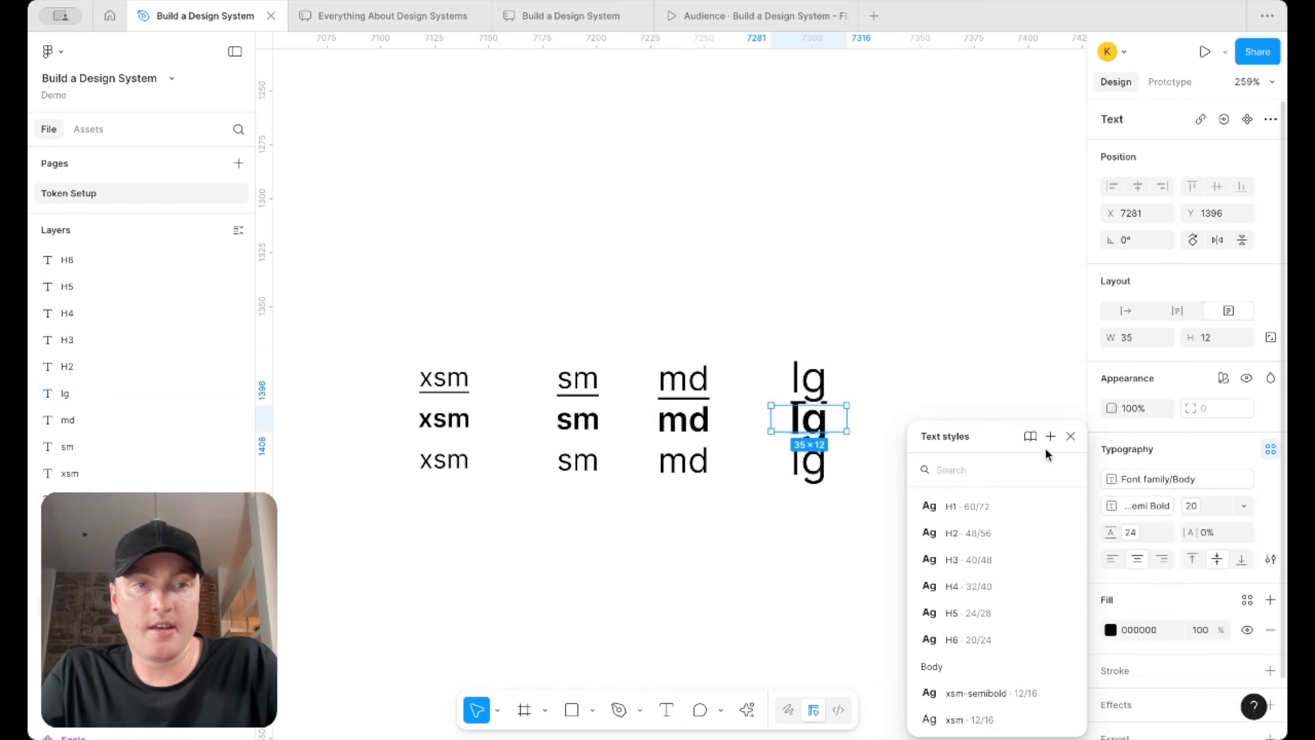
left_click(1050, 436)
type("Body/lg")
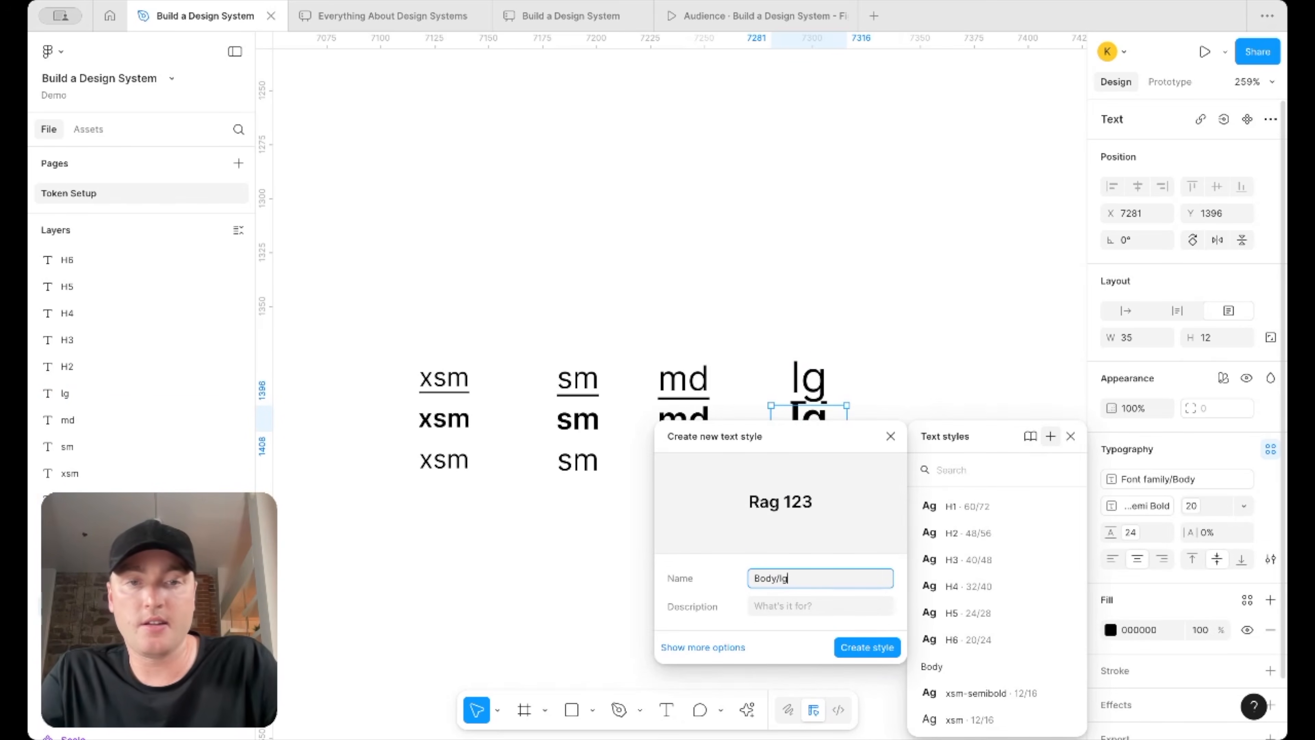
type("-semibold")
key("Return")
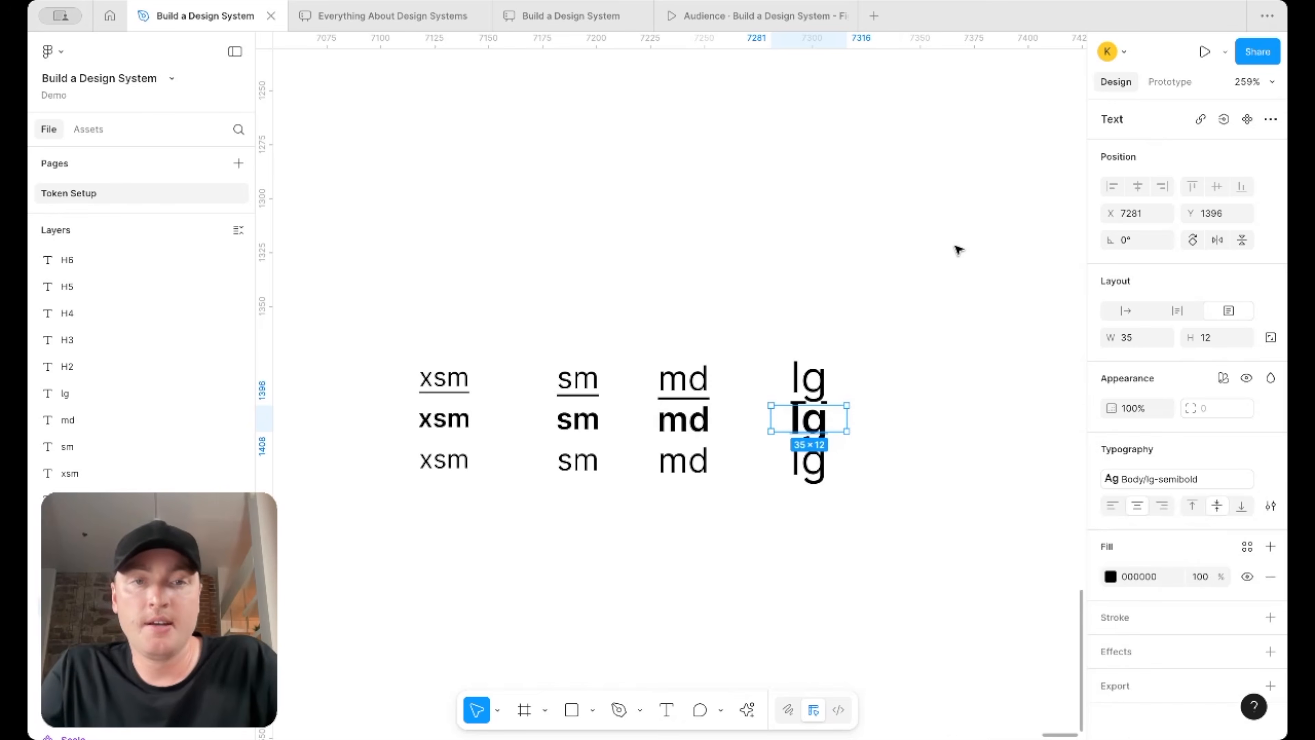
Reorder the Body text styles so that each size lists regular, semibold and link in that order
left_click(952, 252)
scroll(1171, 456, "down", 1)
scroll(1171, 456, "down", 1)
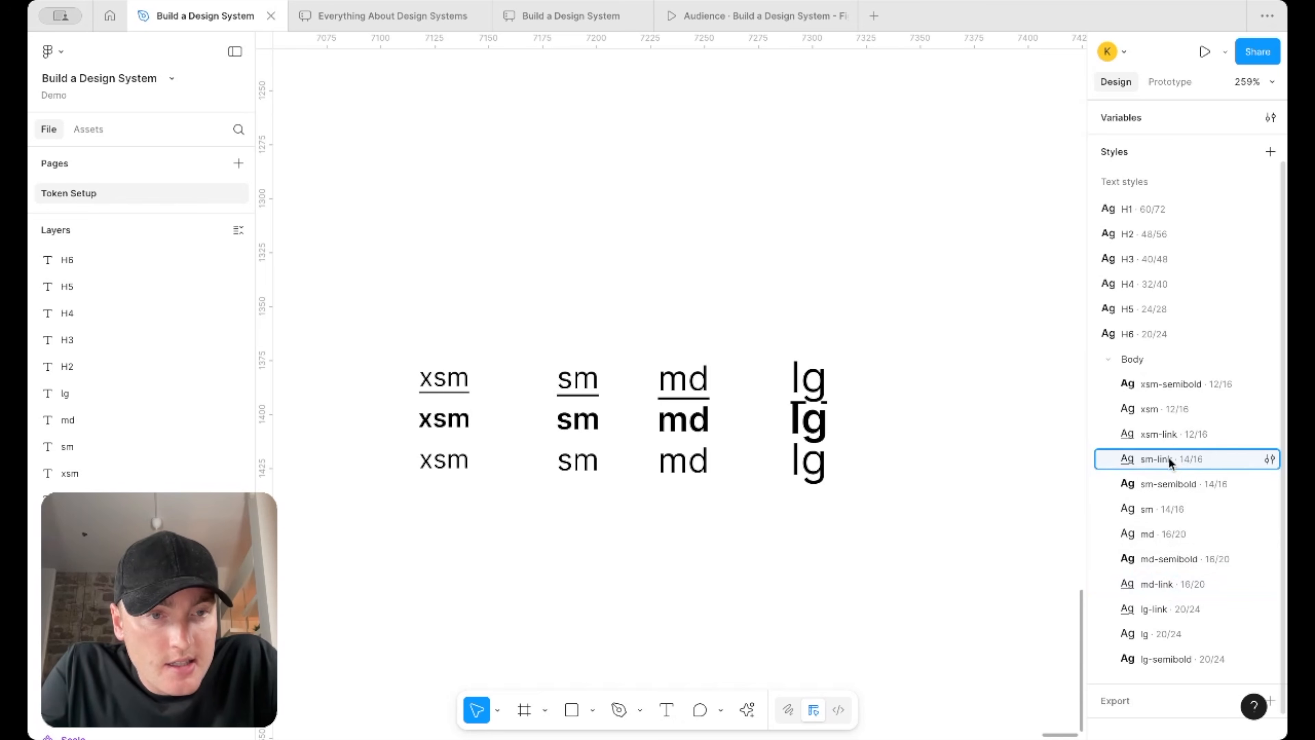
left_click_drag(1159, 506, 1171, 378)
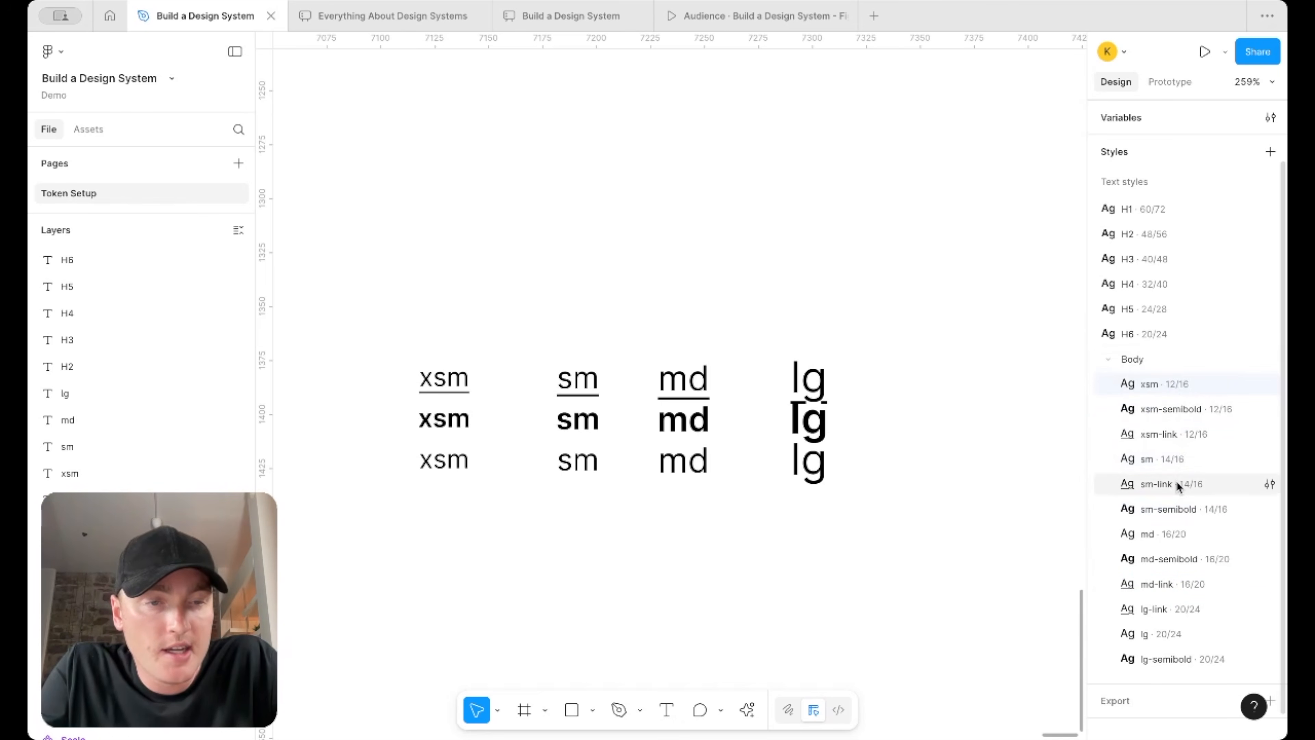
left_click_drag(1176, 508, 1177, 481)
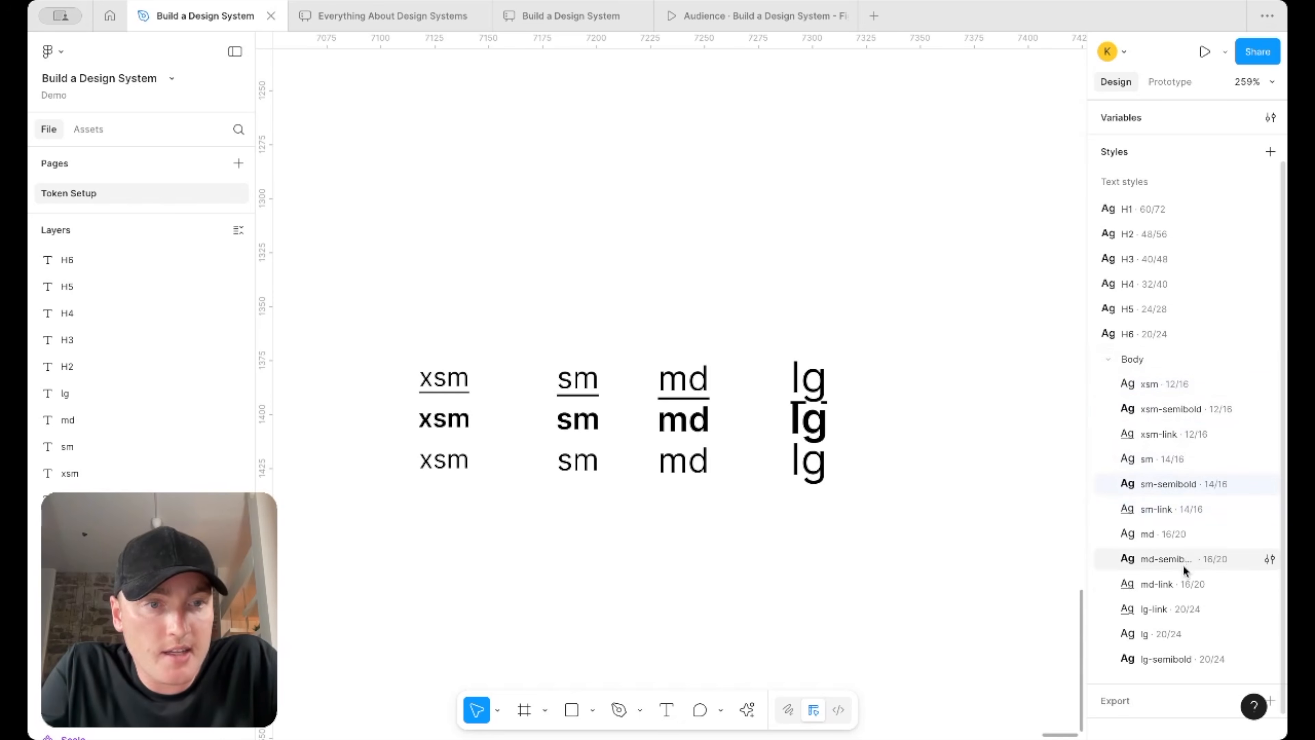
left_click_drag(1170, 633, 1170, 610)
left_click_drag(1177, 659, 1176, 636)
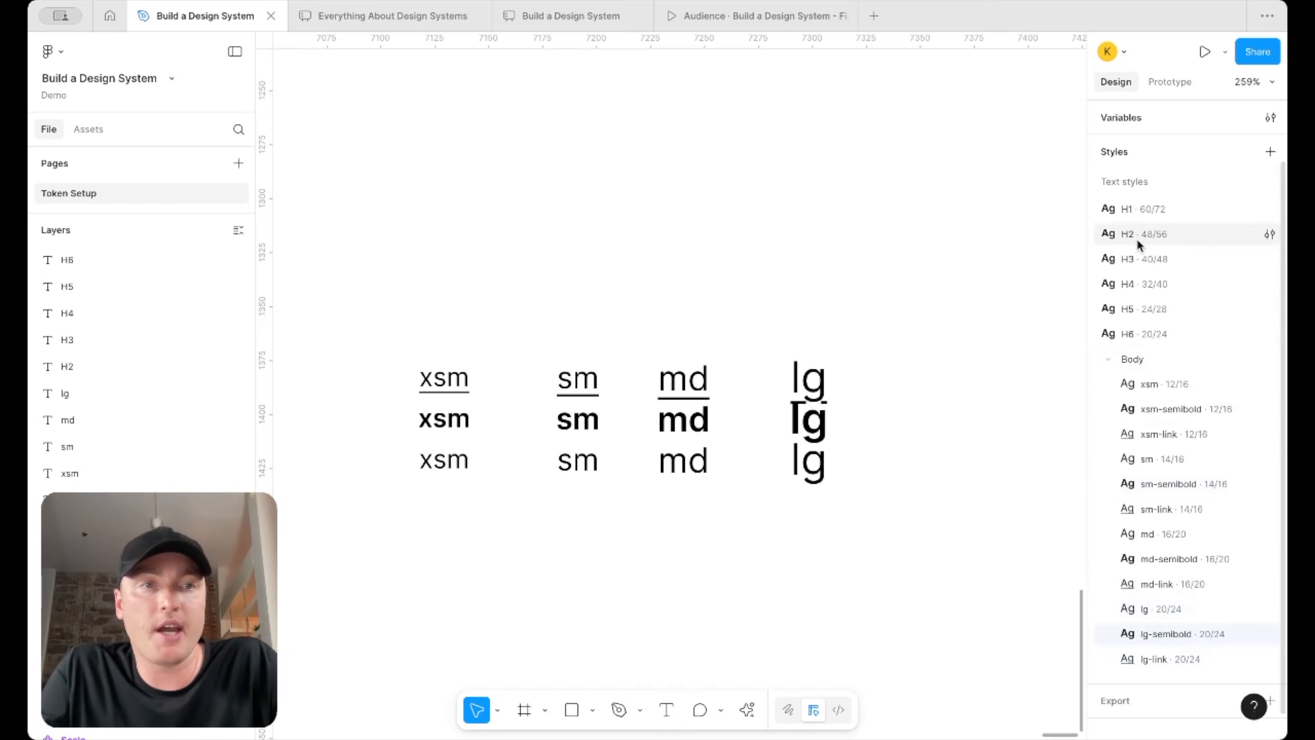
Group the H1 to H6 text styles into a new folder named "Headings"
left_click(1142, 210)
left_click(1126, 323, "shift")
left_click(1135, 332)
left_click(1148, 211, "shift")
right_click(1149, 213)
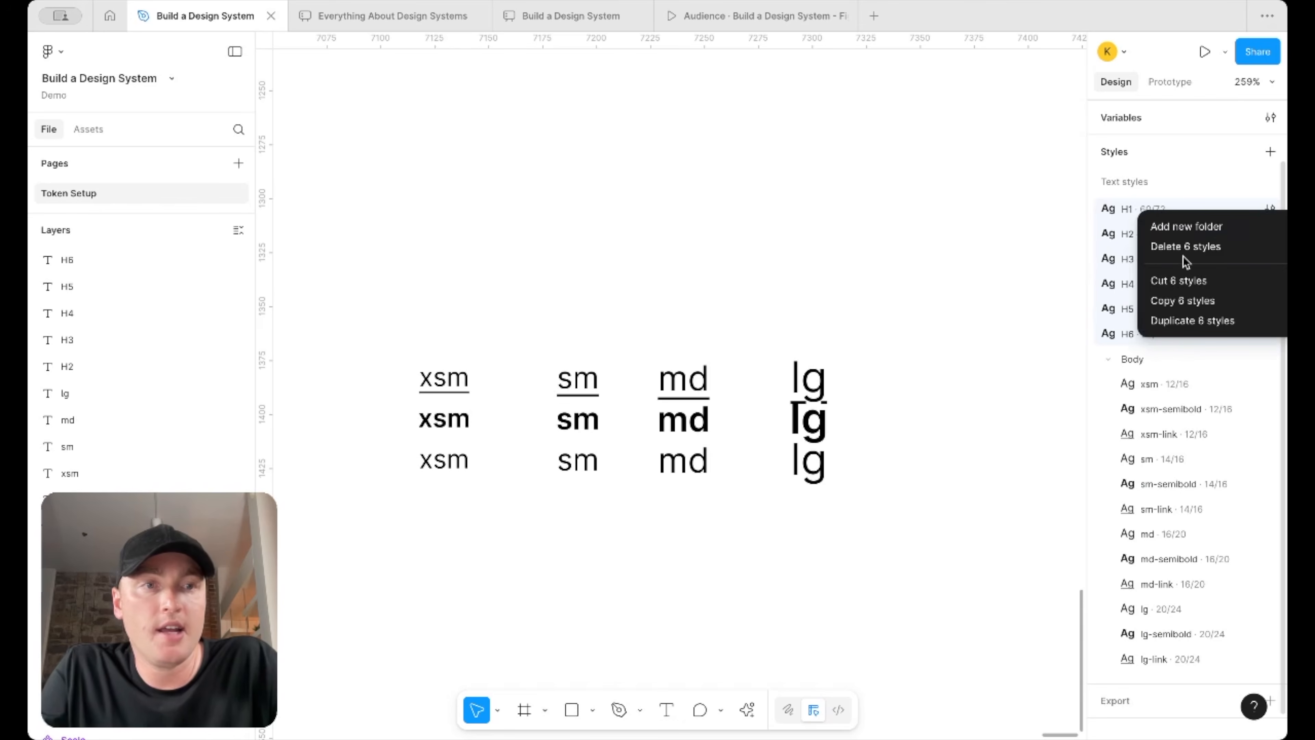
left_click(1203, 228)
type("Headings")
key("Return")
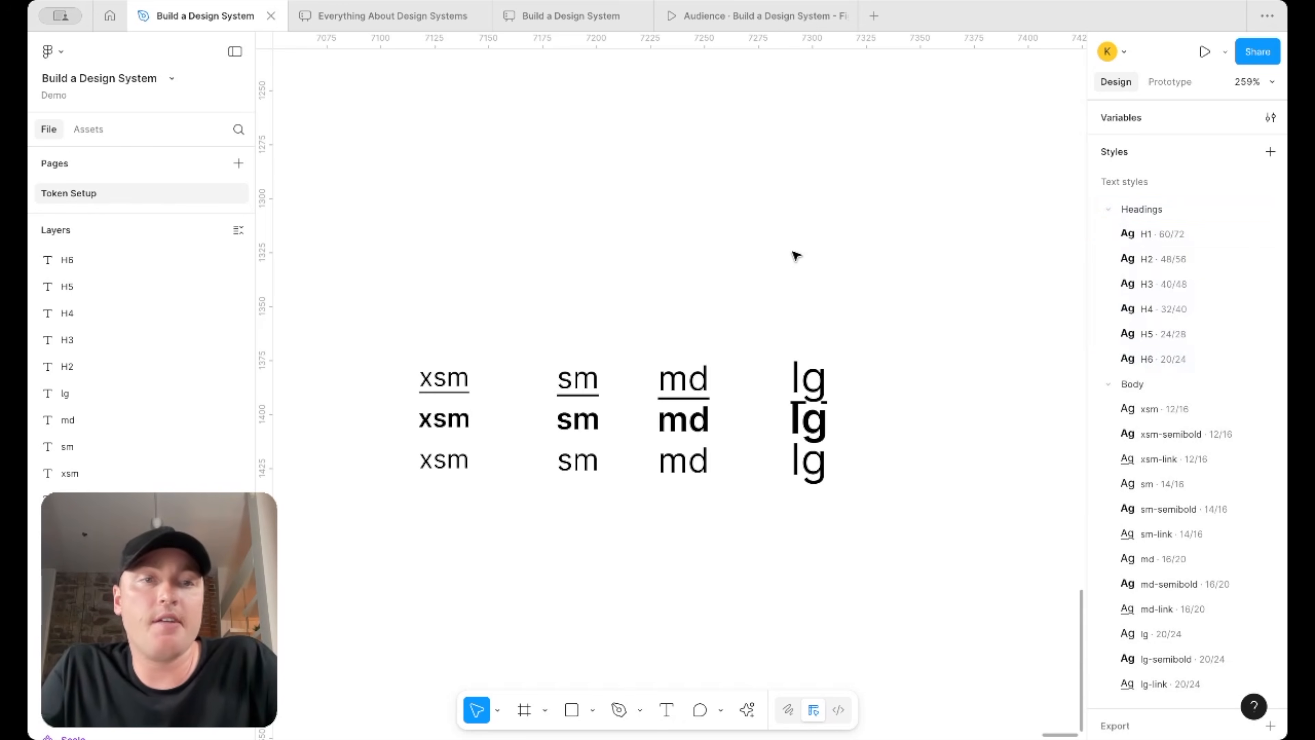
Delete all the heading and body sample texts from the Token Setup canvas
scroll(795, 255, "down", 5)
scroll(836, 280, "down", 3)
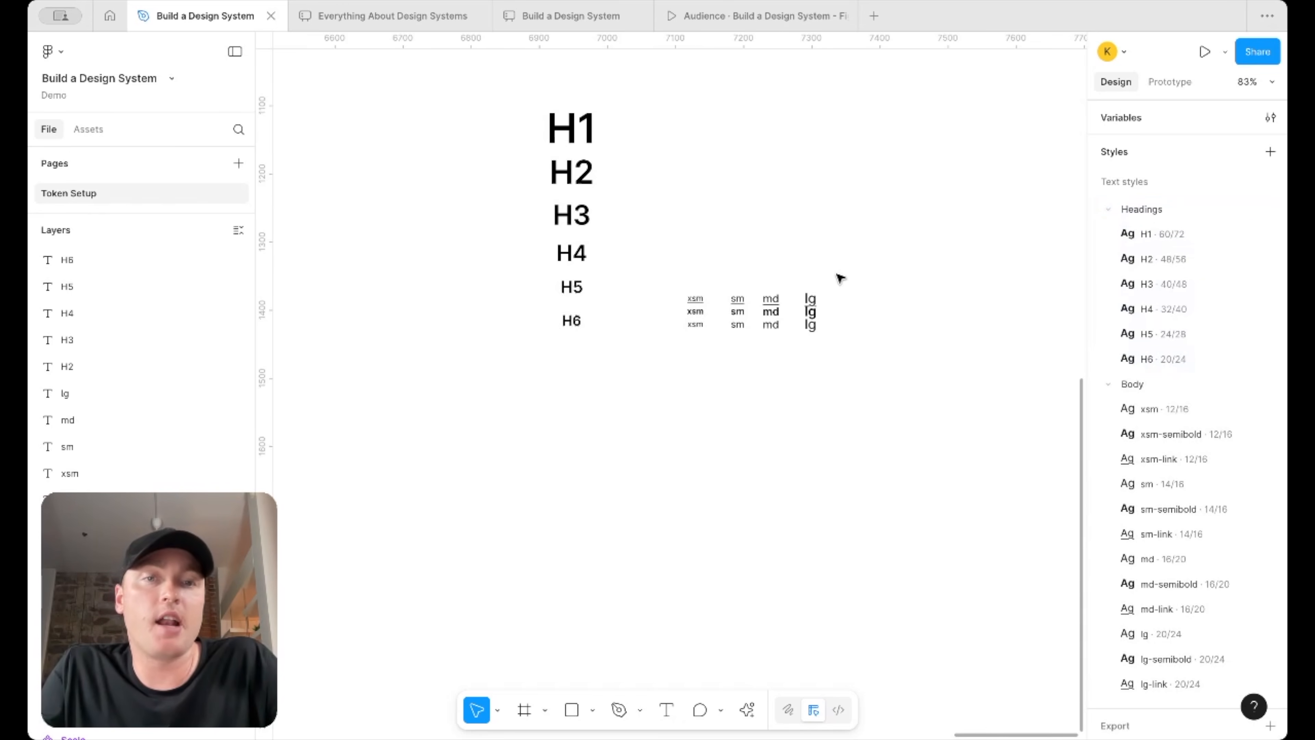
scroll(862, 391, "up", 2)
left_click_drag(890, 484, 499, 156)
key("Delete")
Look over the icon category frames on the Icons page
scroll(1237, 531, "down", 3)
scroll(1237, 530, "up", 3)
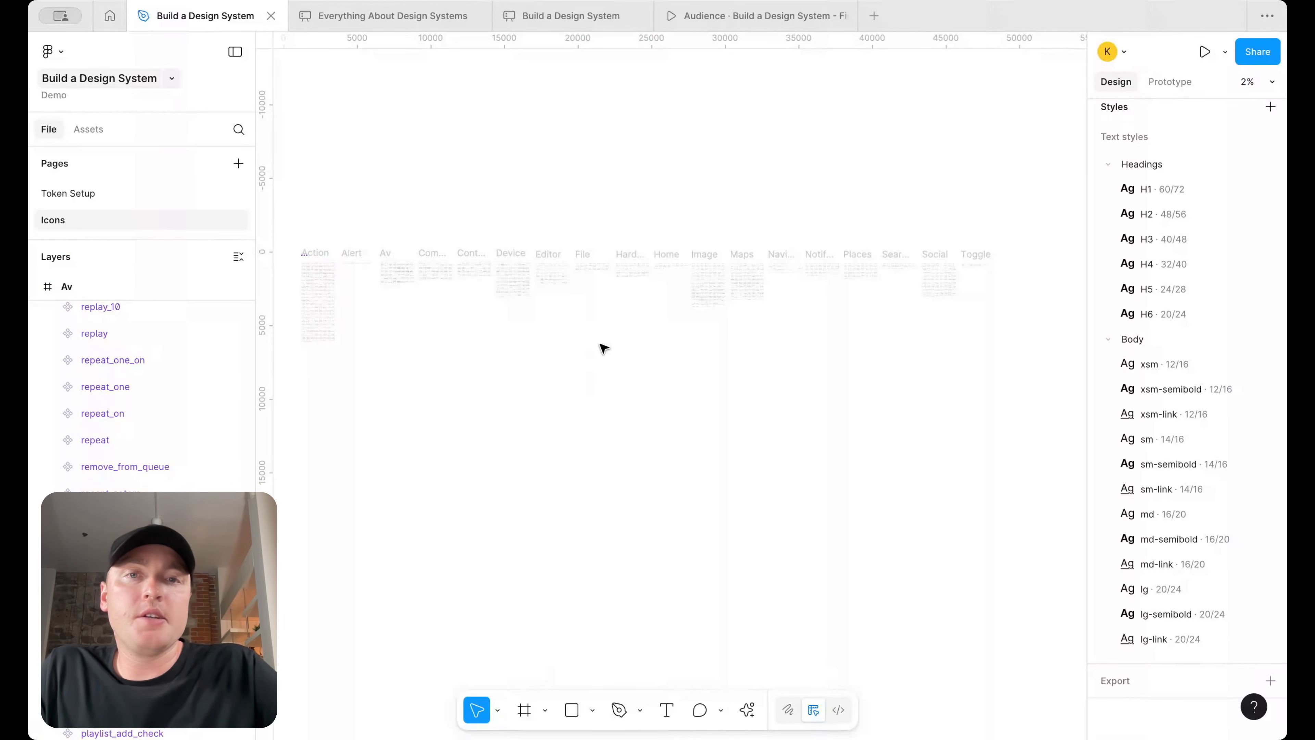
scroll(604, 347, "up", 5)
scroll(604, 348, "right", 3)
scroll(710, 329, "up", 5)
scroll(854, 311, "down", 6)
scroll(854, 311, "left", 4)
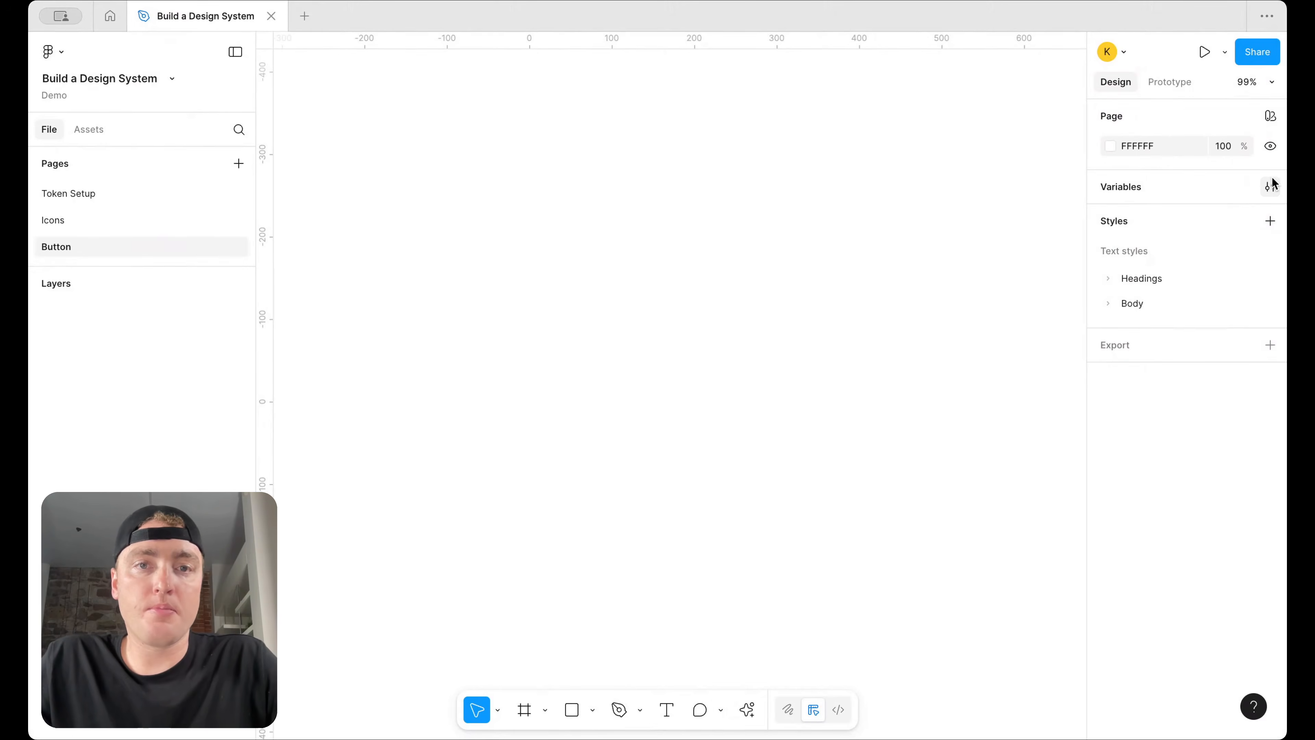
Open the local variables window, move it clear of the layers list and enlarge it
left_click(1270, 186)
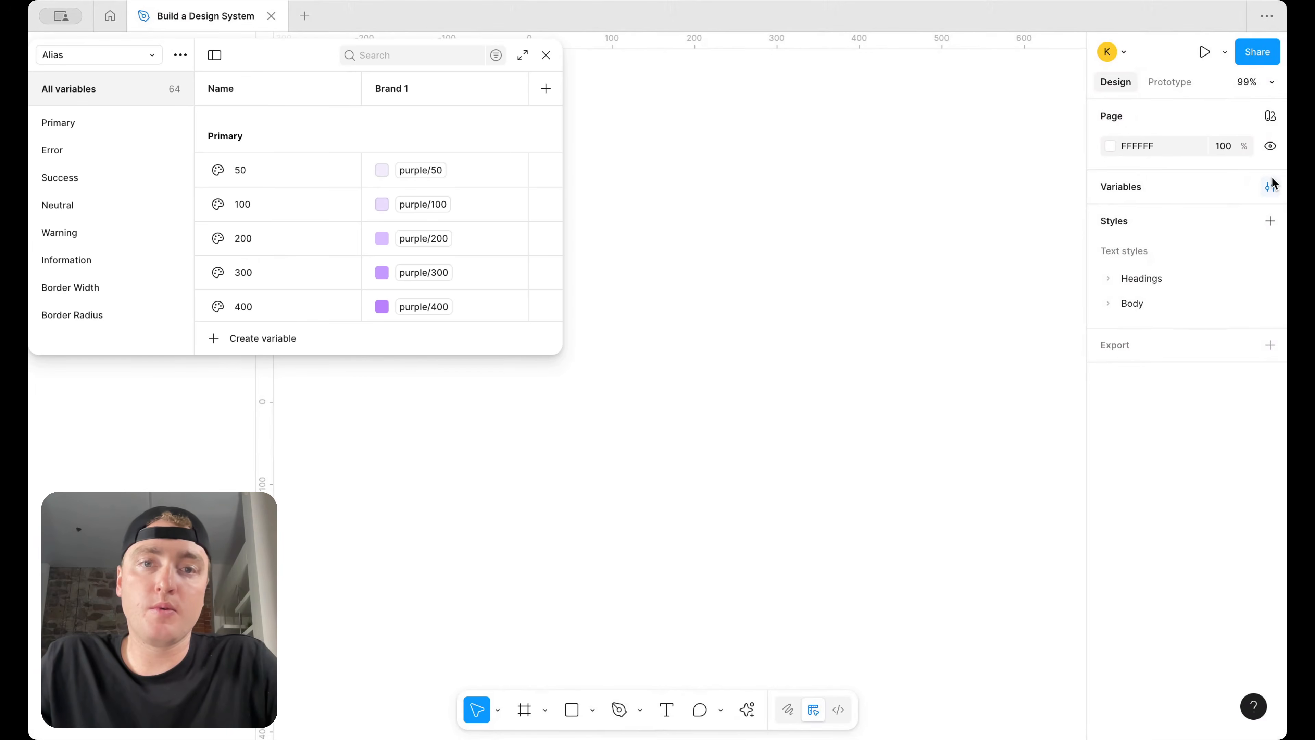
left_click_drag(665, 61, 820, 69)
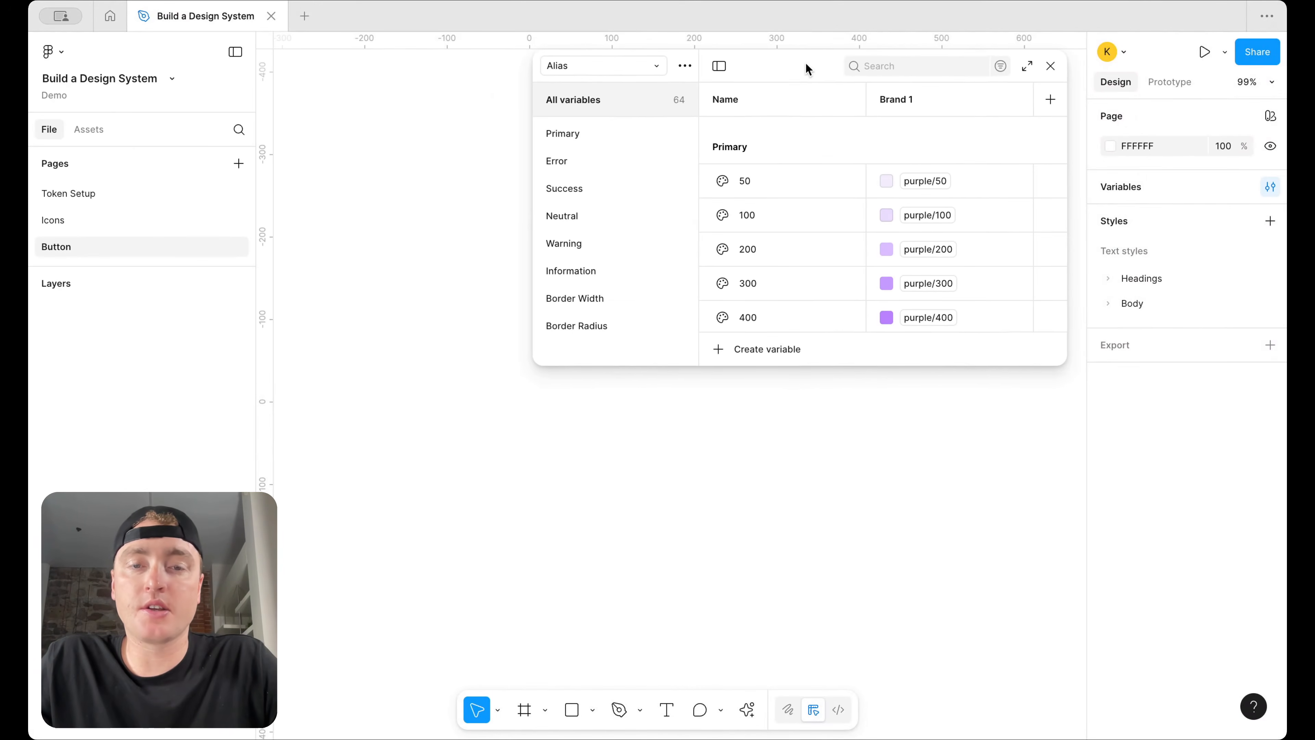
left_click_drag(538, 368, 473, 598)
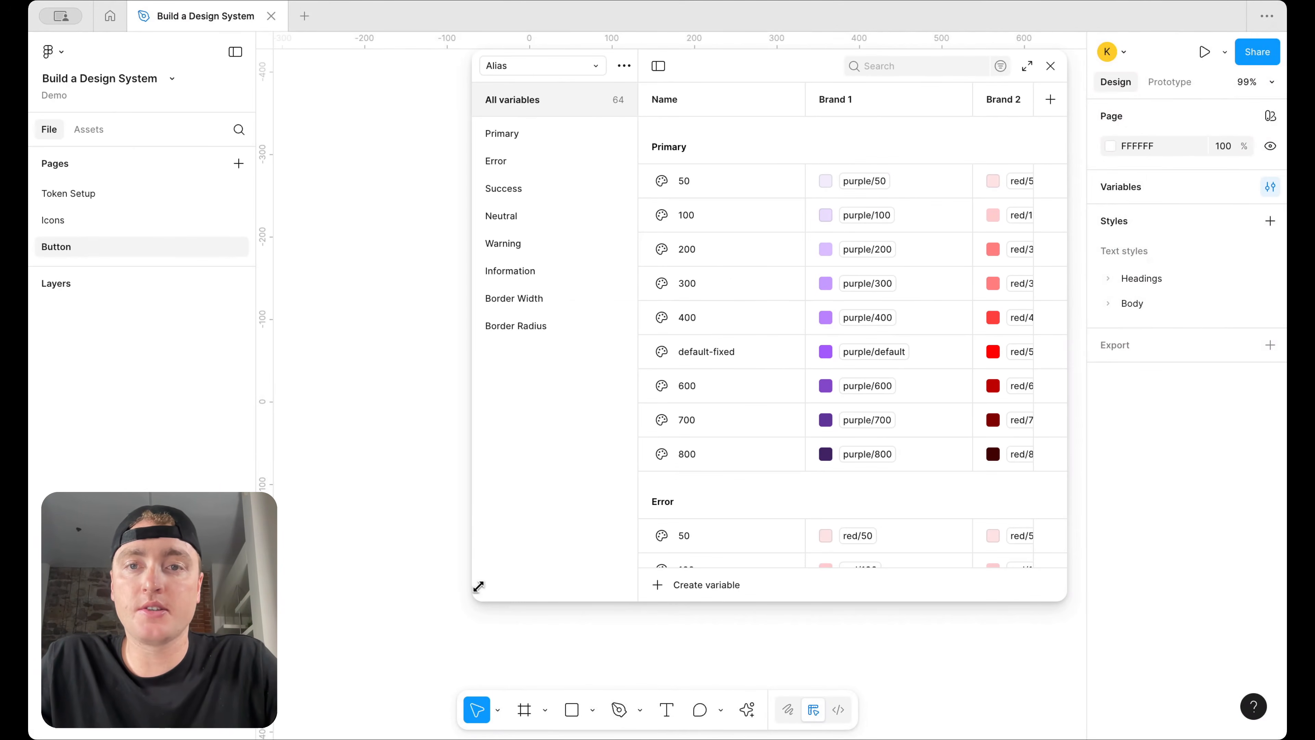
Remove every color scope from all variables in the Alias groups Primary through Information, so they show in no supported properties
left_click(537, 135)
left_click(537, 272, "shift")
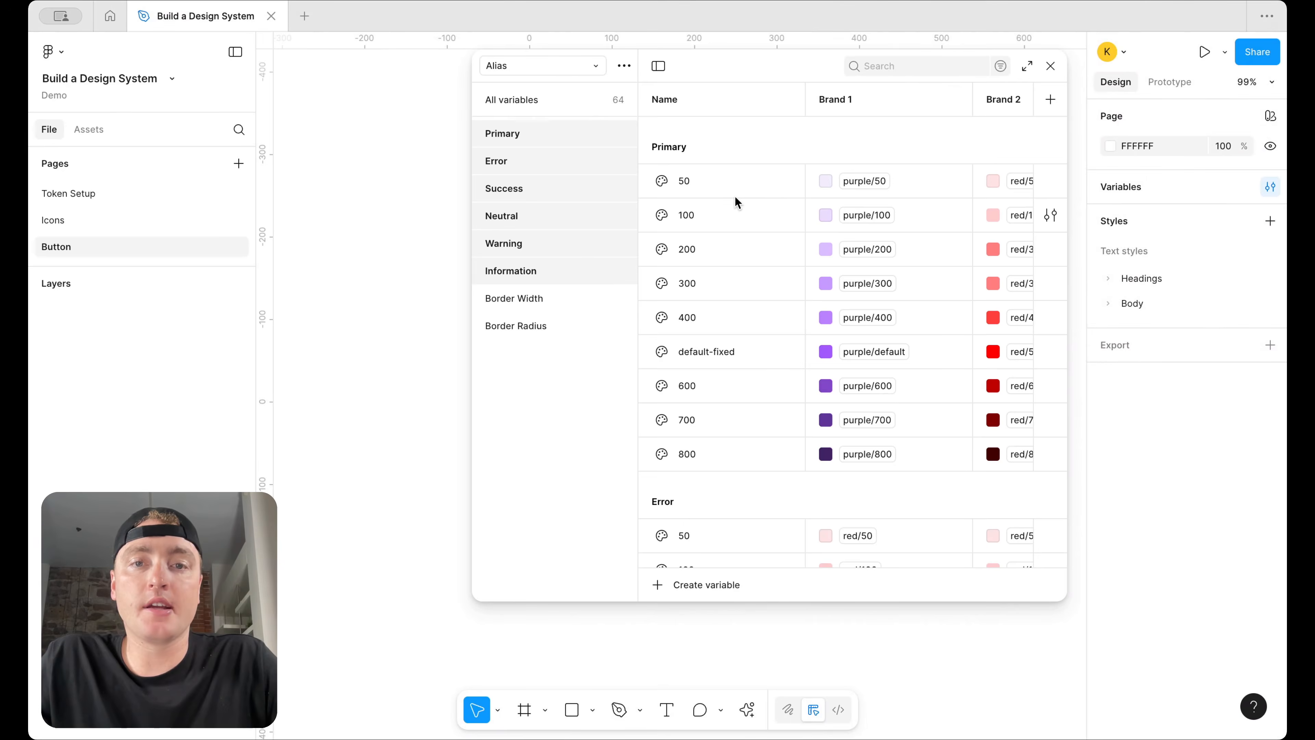
right_click(737, 201)
left_click(706, 179)
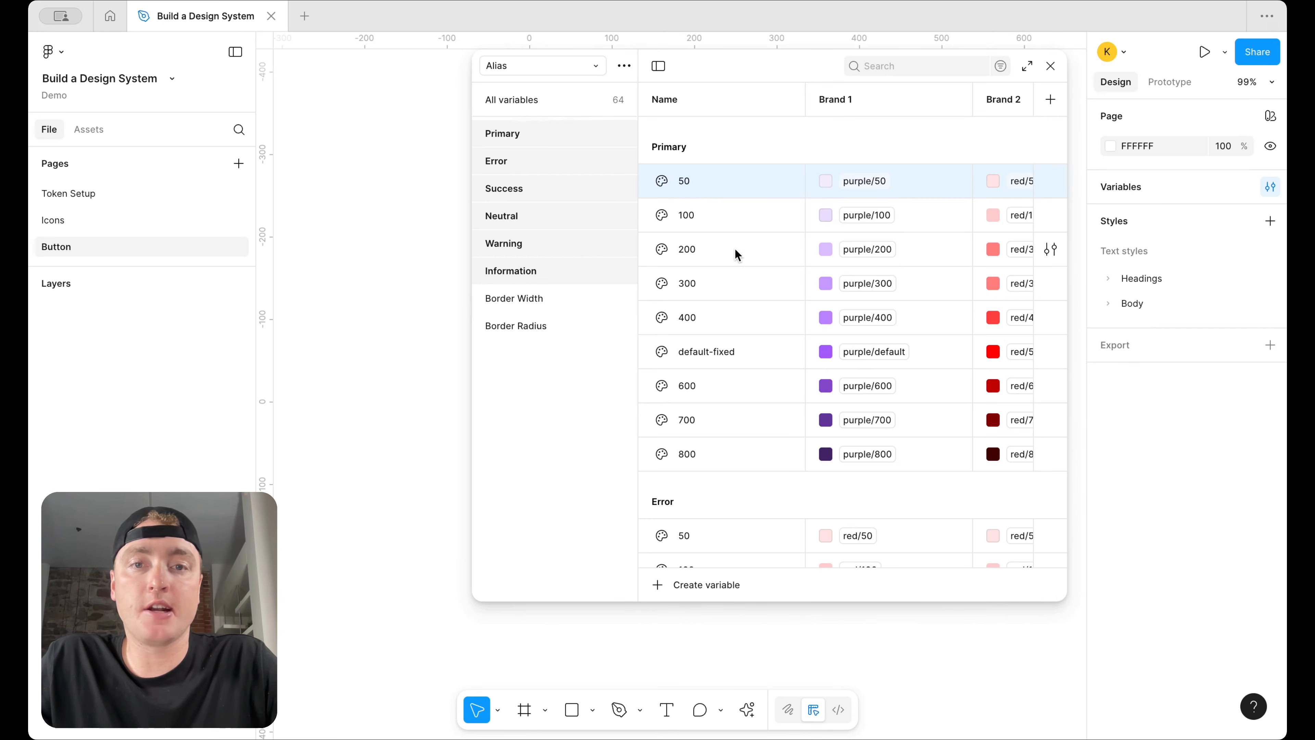
scroll(735, 246, "down", 1)
scroll(736, 249, "up", 1)
scroll(735, 253, "down", 20)
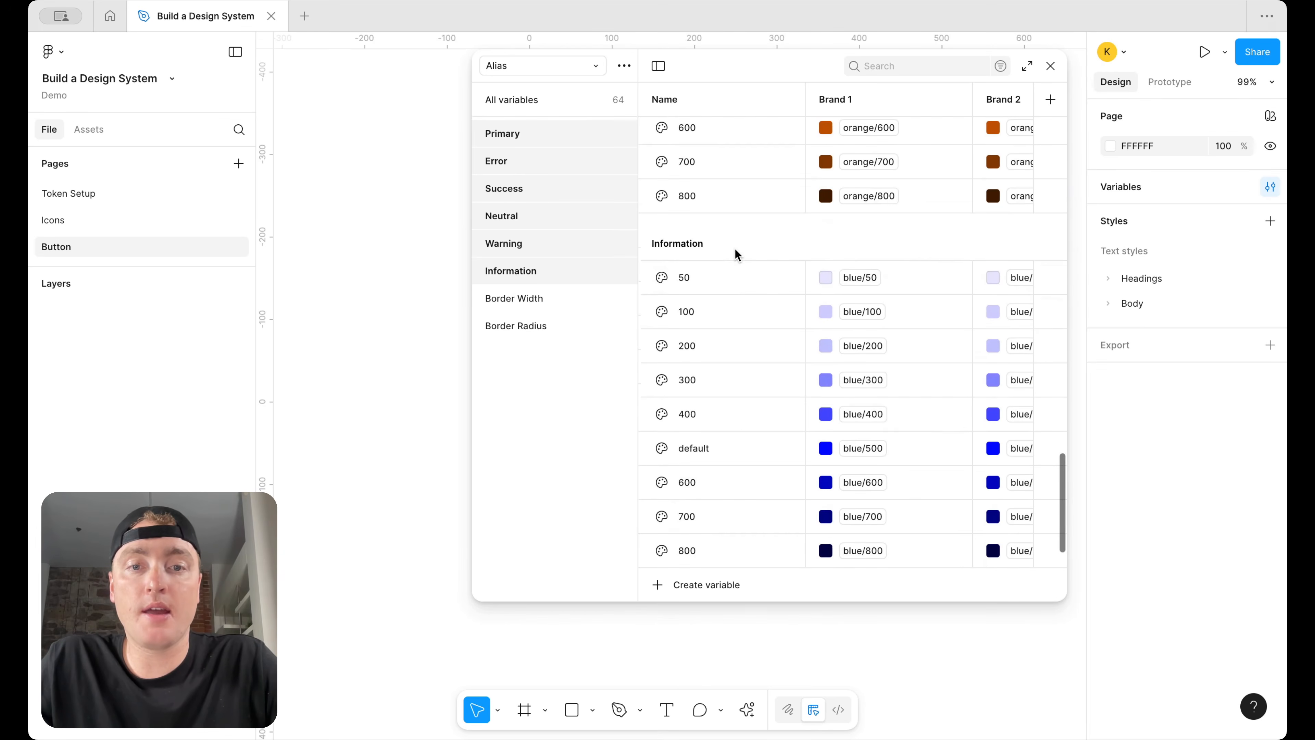
key("ctrl+a")
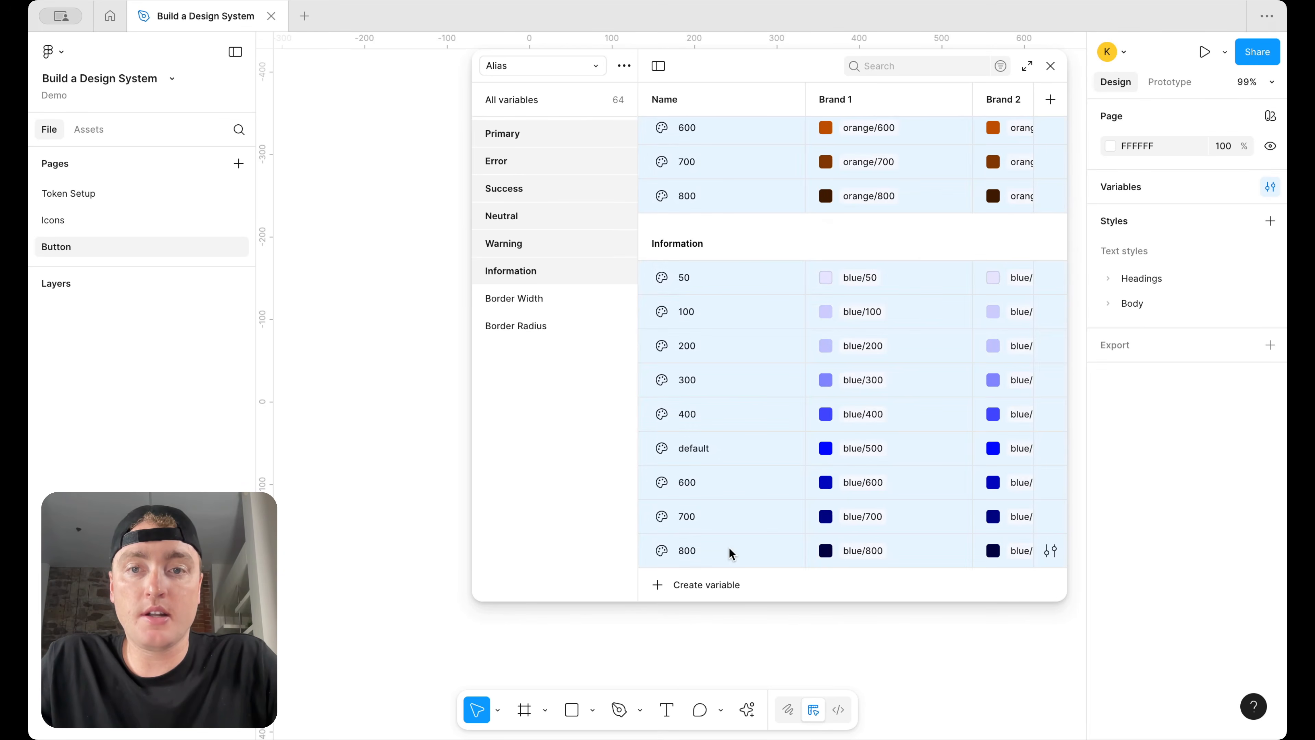
right_click(732, 548)
left_click(781, 635)
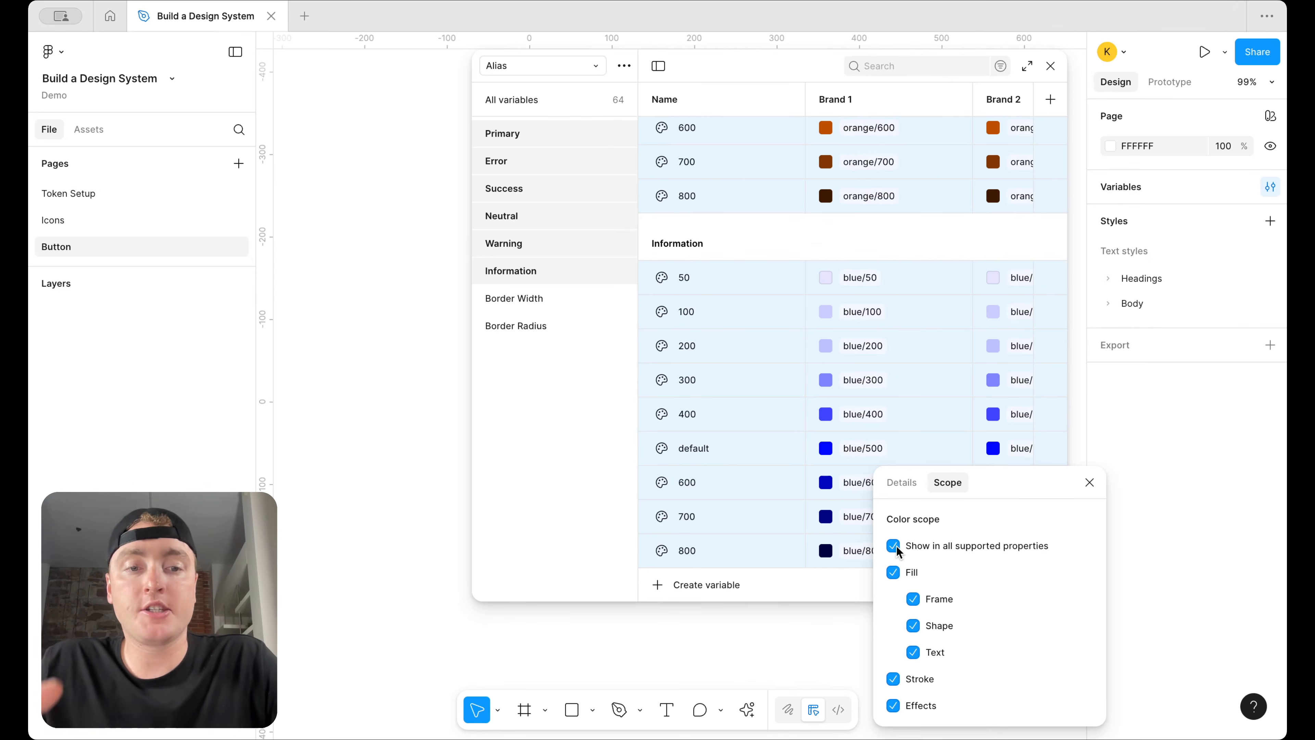
left_click(894, 546)
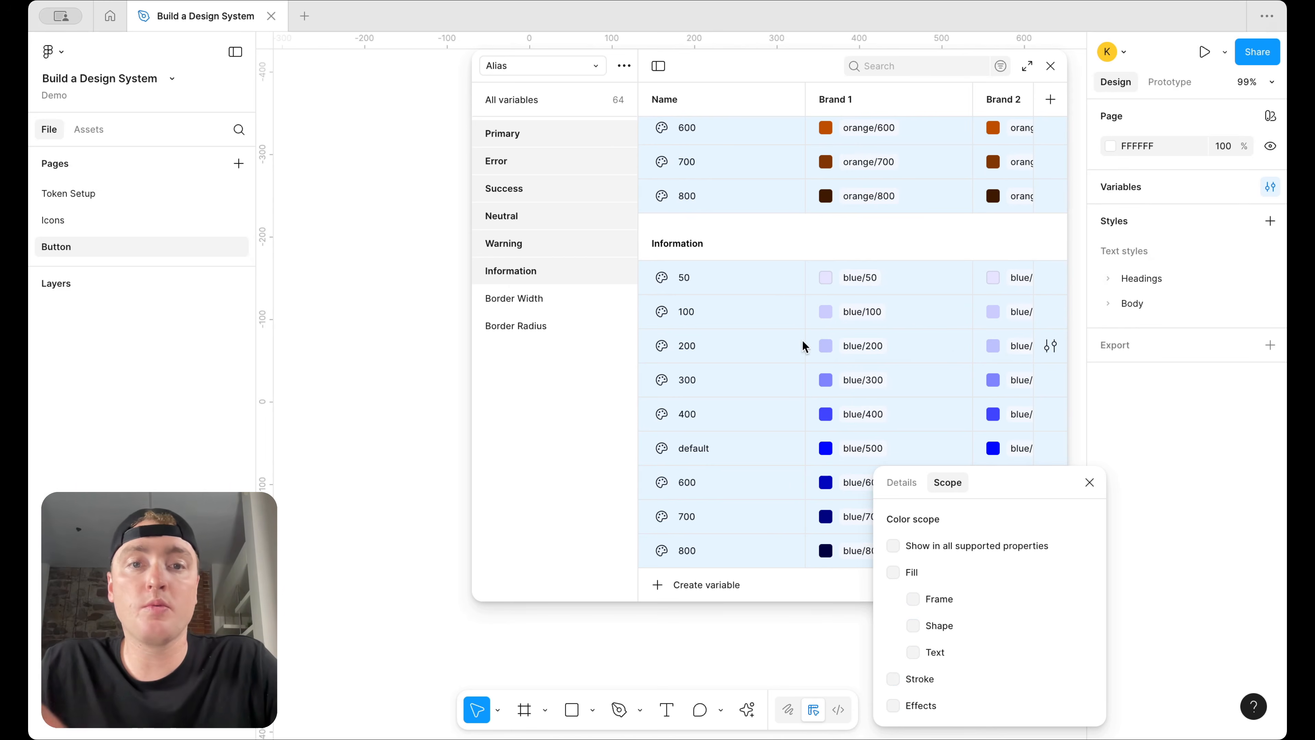
scroll(800, 337, "up", 15)
scroll(807, 333, "down", 15)
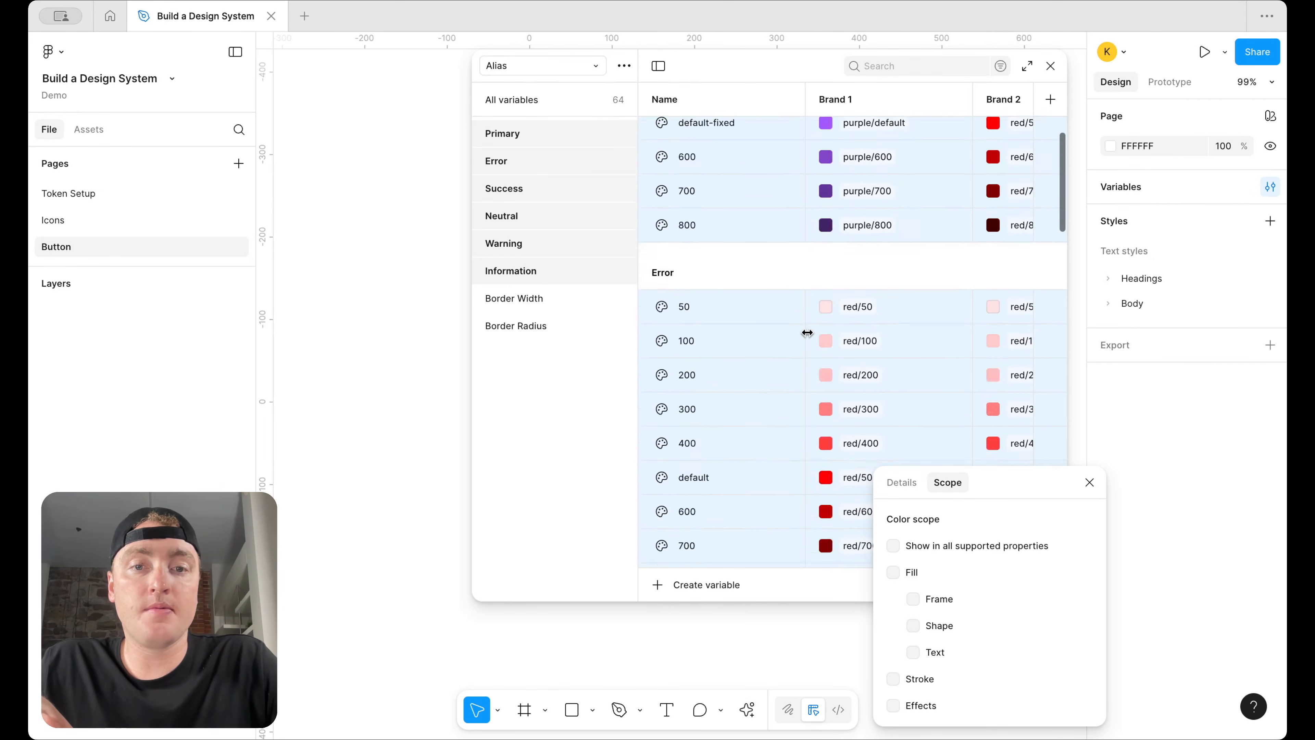
left_click(1089, 483)
Show all variables of the Brand collection and look through its groups down to foundation
left_click(563, 66)
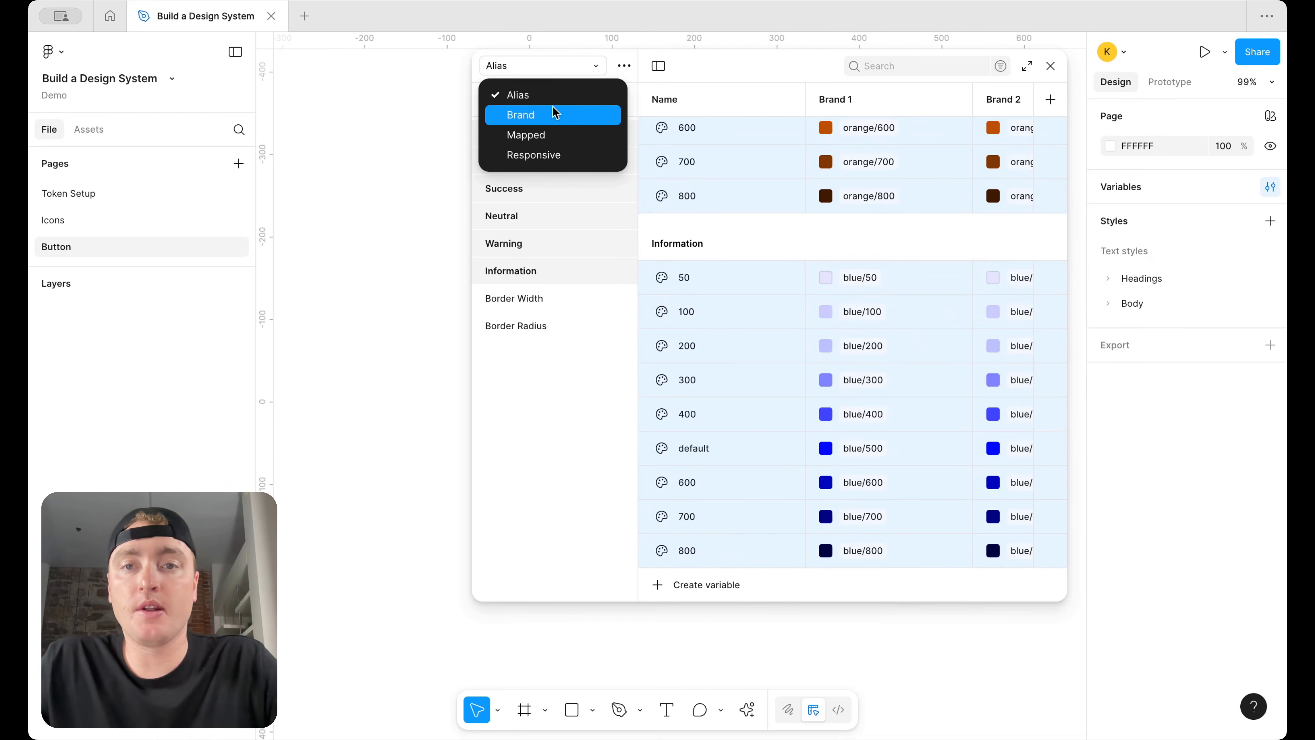
left_click(556, 114)
left_click(532, 137)
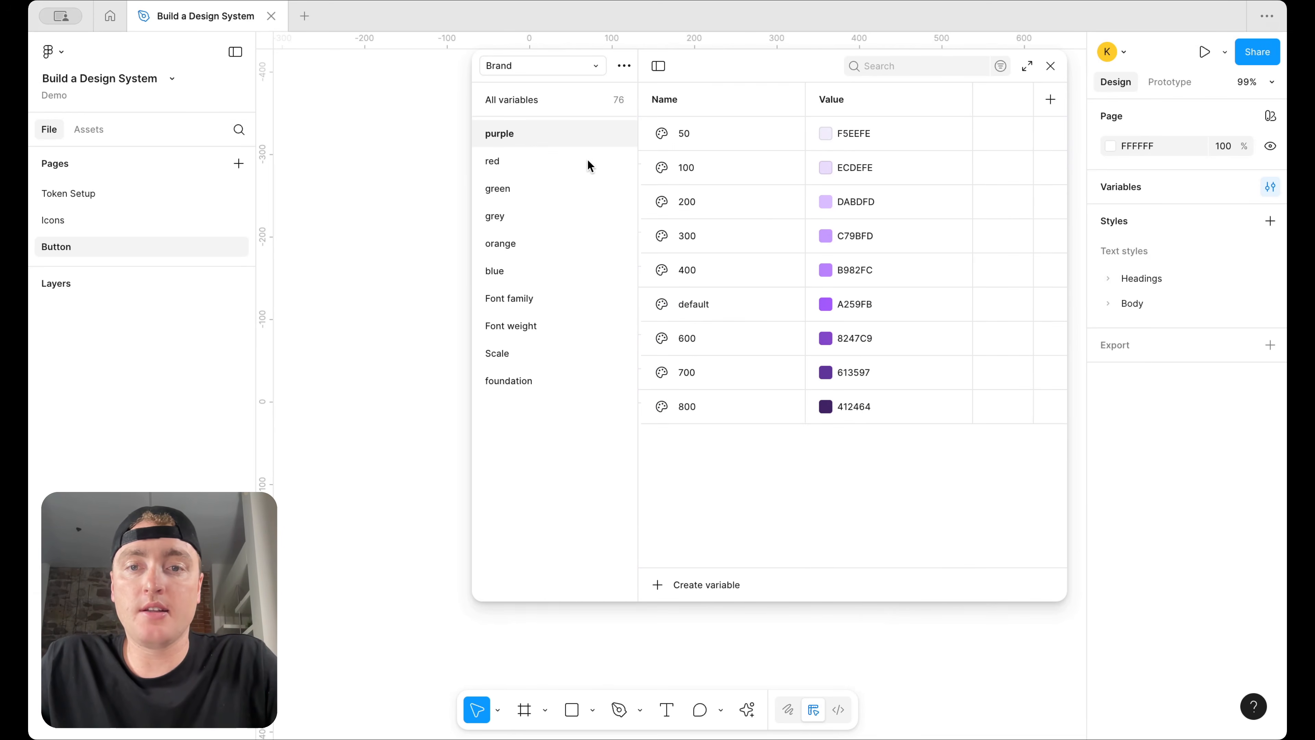
left_click(538, 101)
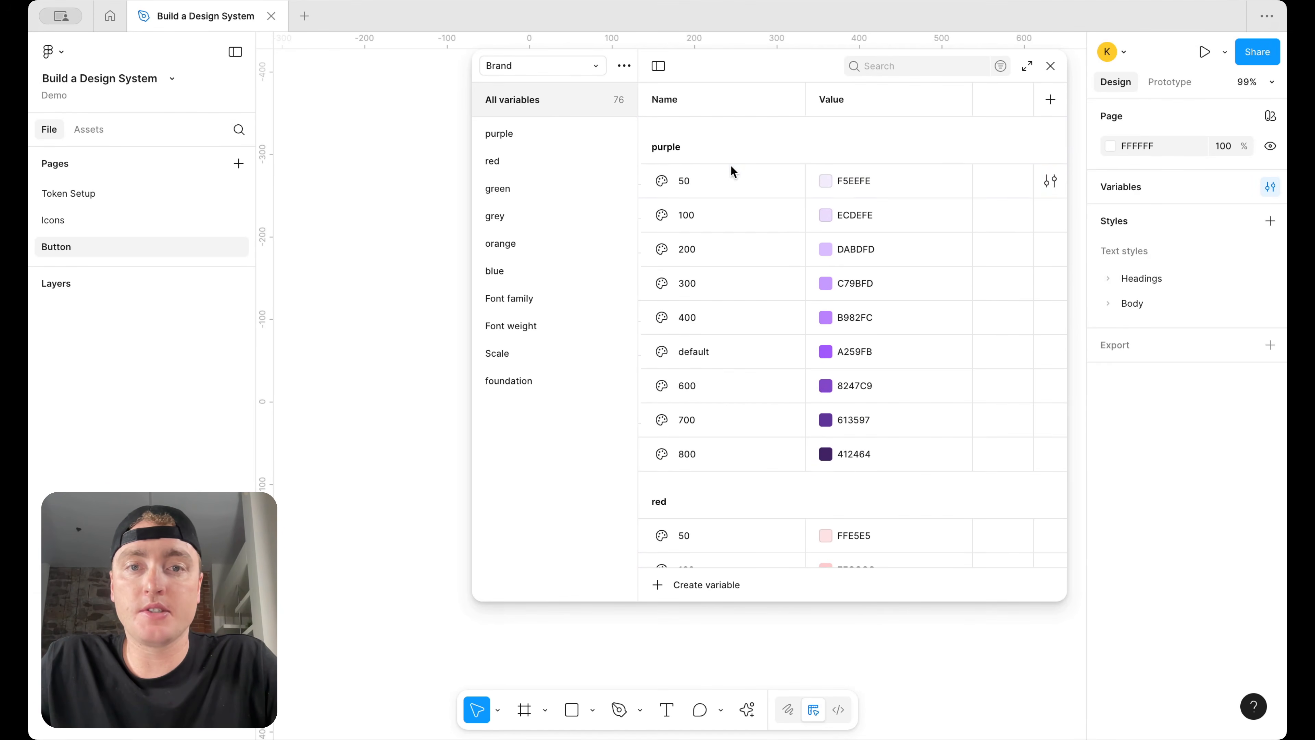
scroll(738, 351, "down", 20)
scroll(737, 350, "up", 2)
scroll(737, 351, "up", 2)
scroll(738, 350, "down", 10)
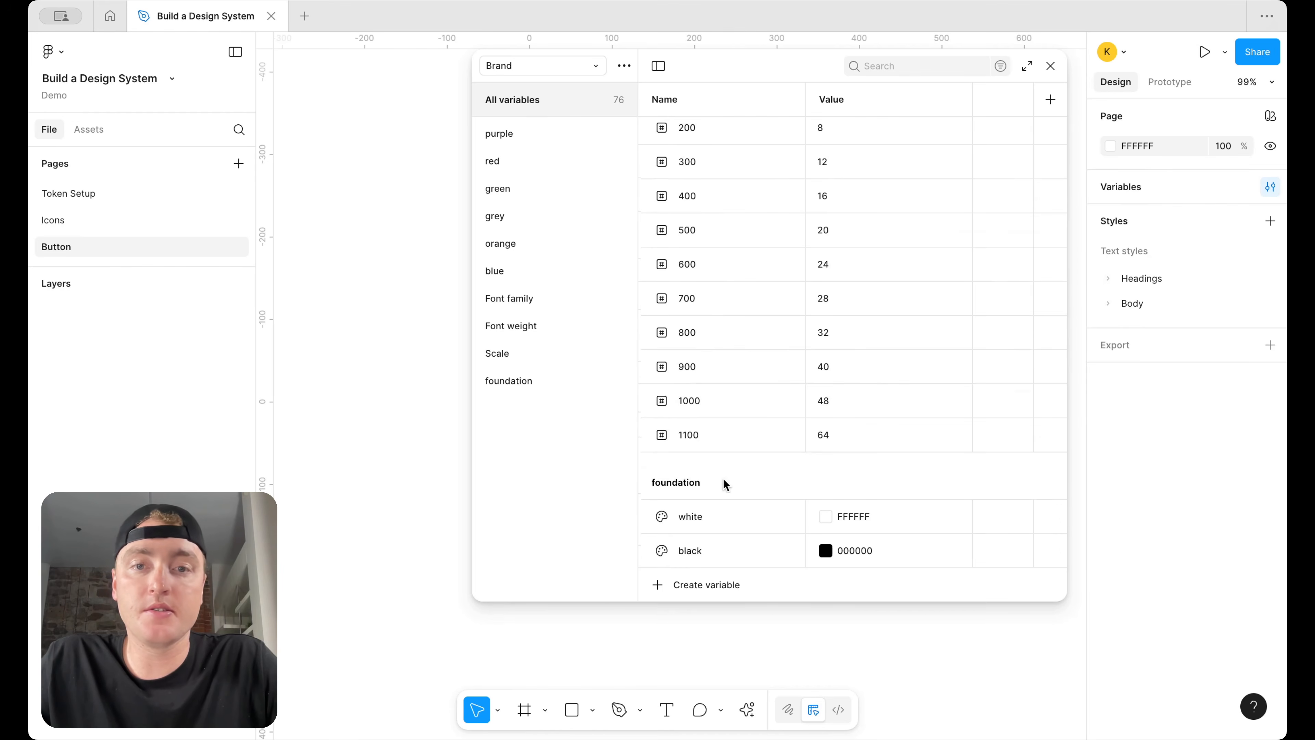
key("super+a")
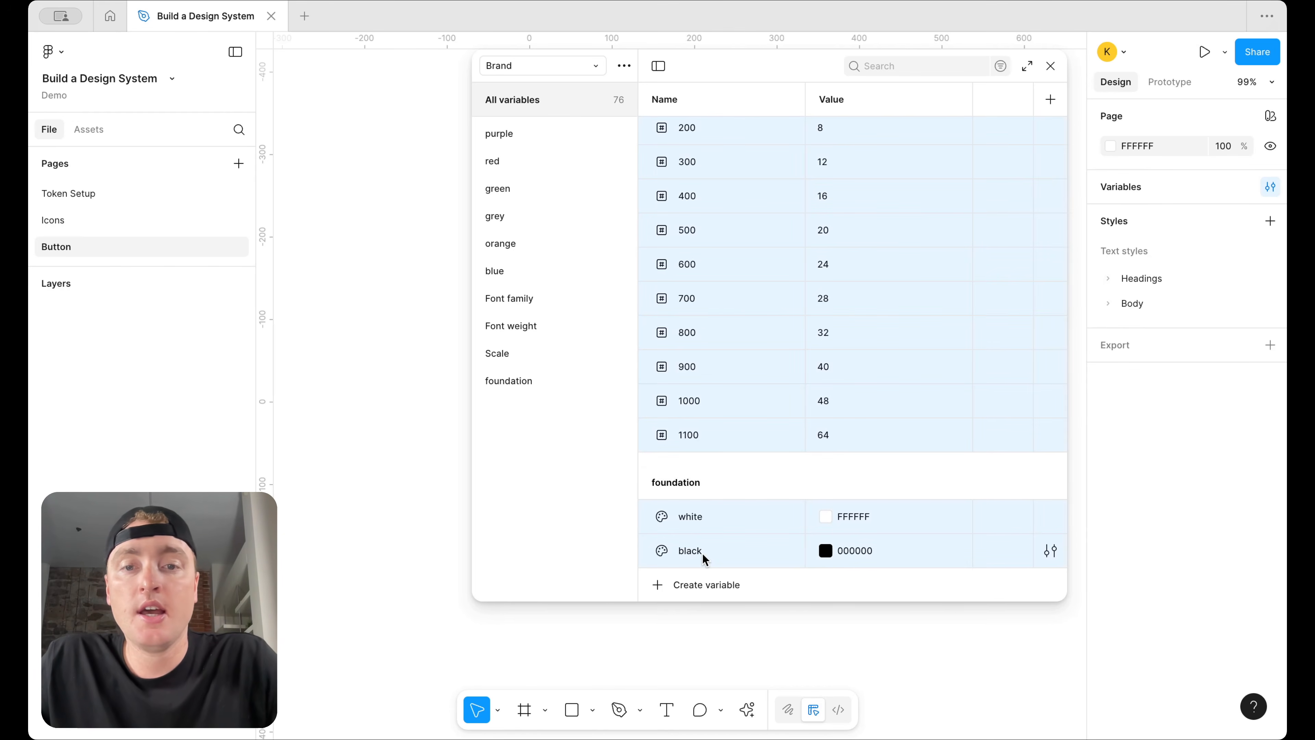
scroll(712, 241, "up", 8)
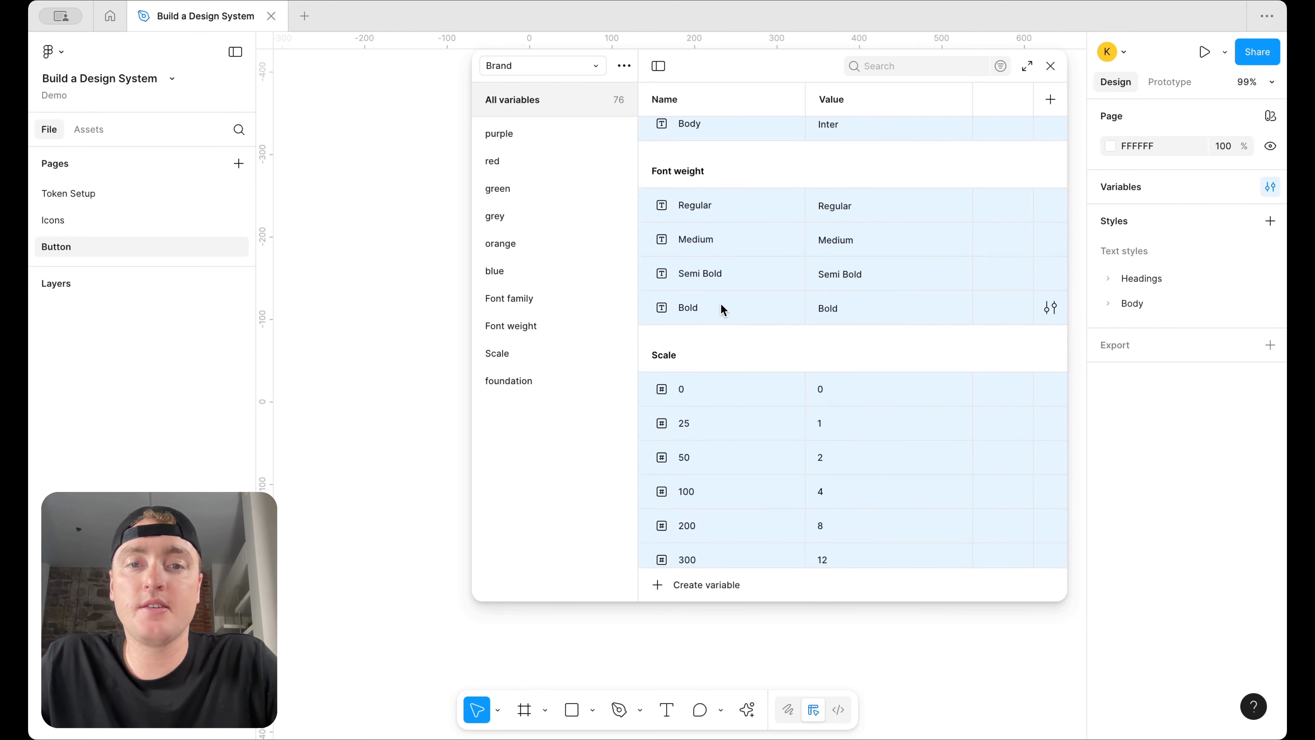
left_click(505, 136)
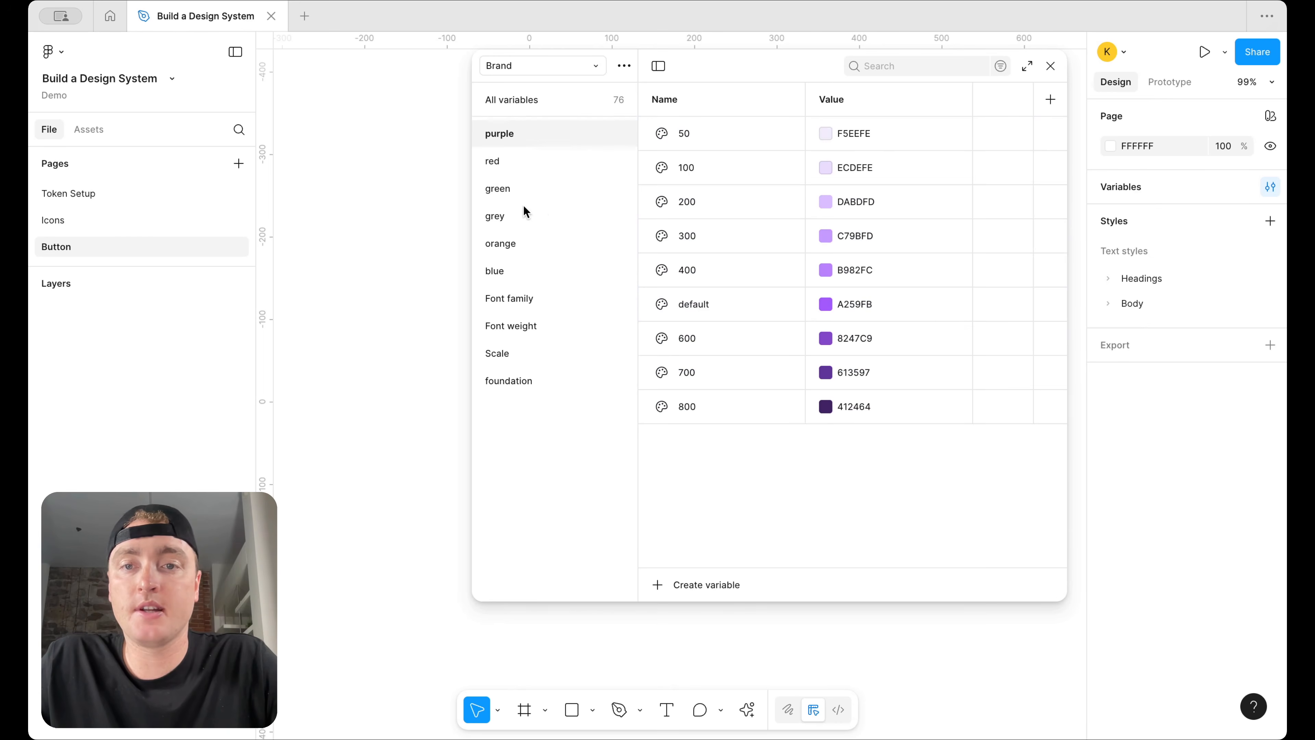
Remove every color scope from the Brand variables selected down to Bold in the Font weight group, keeping their string scopes
left_click(536, 106)
scroll(724, 422, "down", 20)
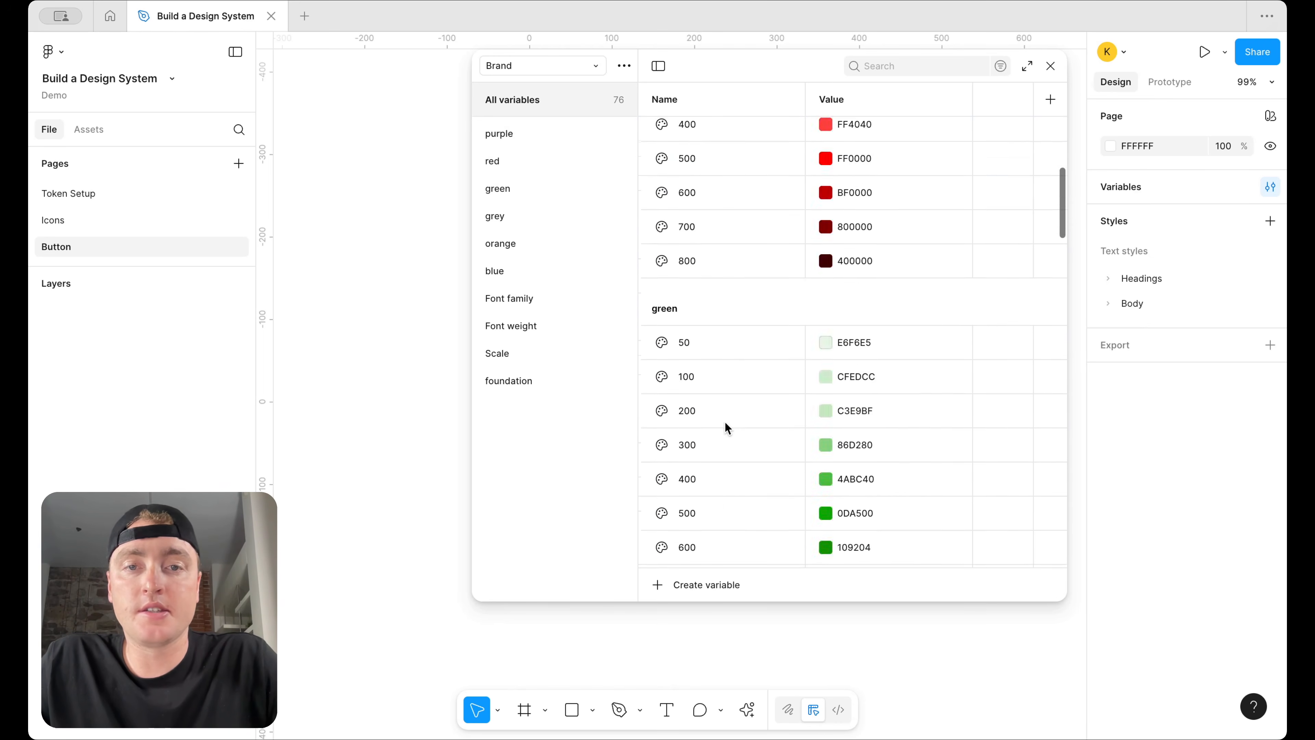
scroll(725, 422, "down", 9)
scroll(724, 422, "up", 2)
scroll(724, 421, "down", 3)
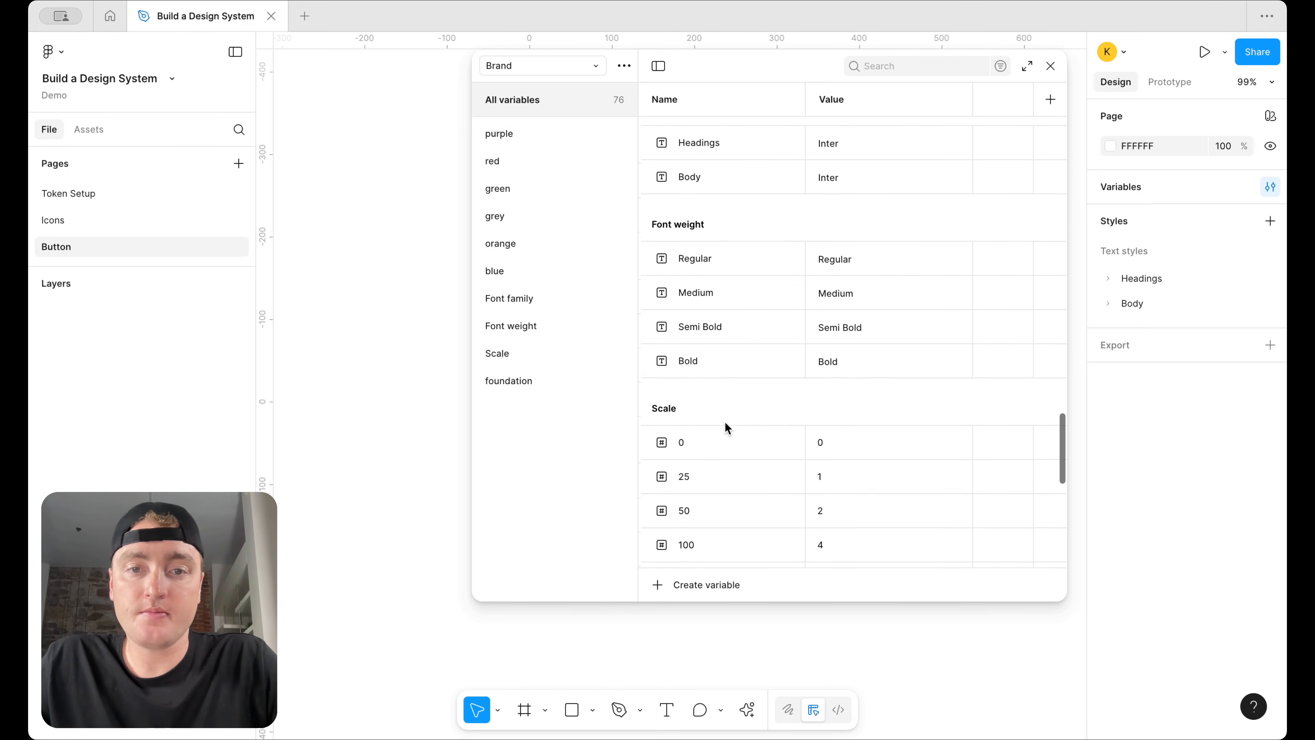
scroll(730, 359, "down", 3)
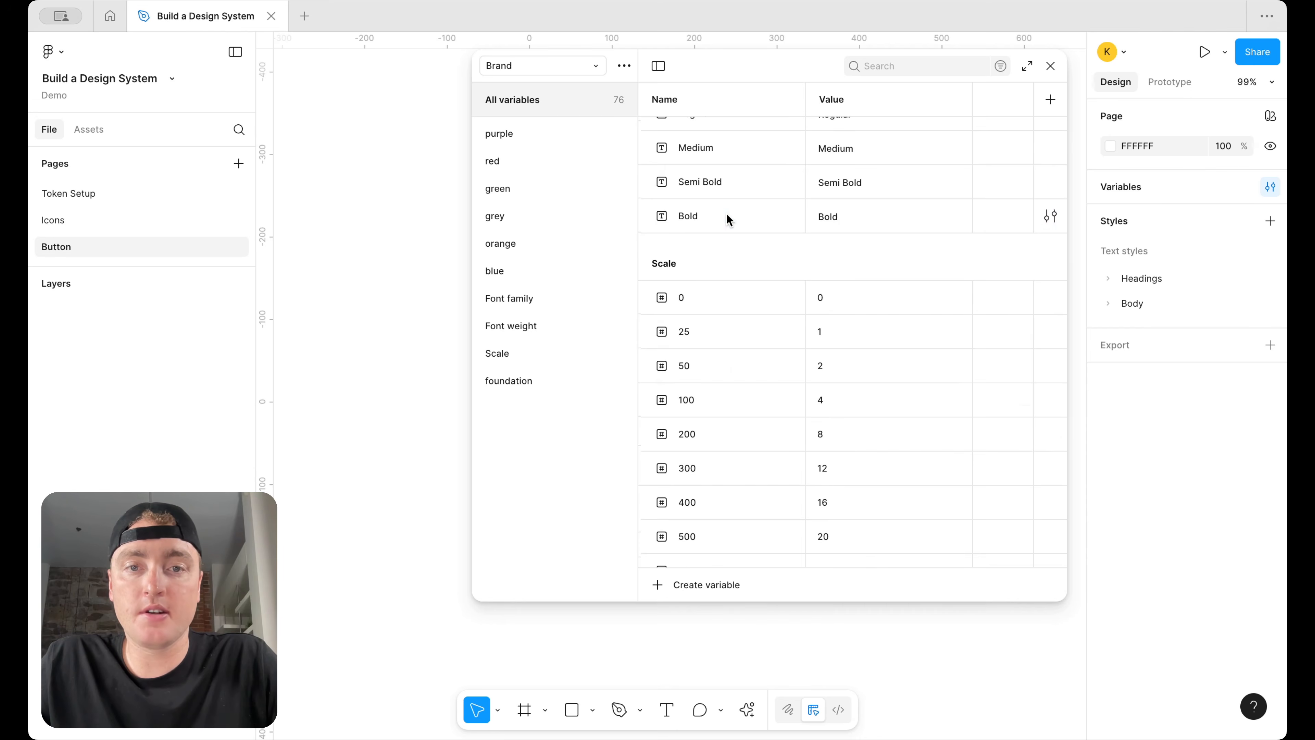
left_click(727, 214, "shift")
right_click(727, 216)
left_click(759, 297)
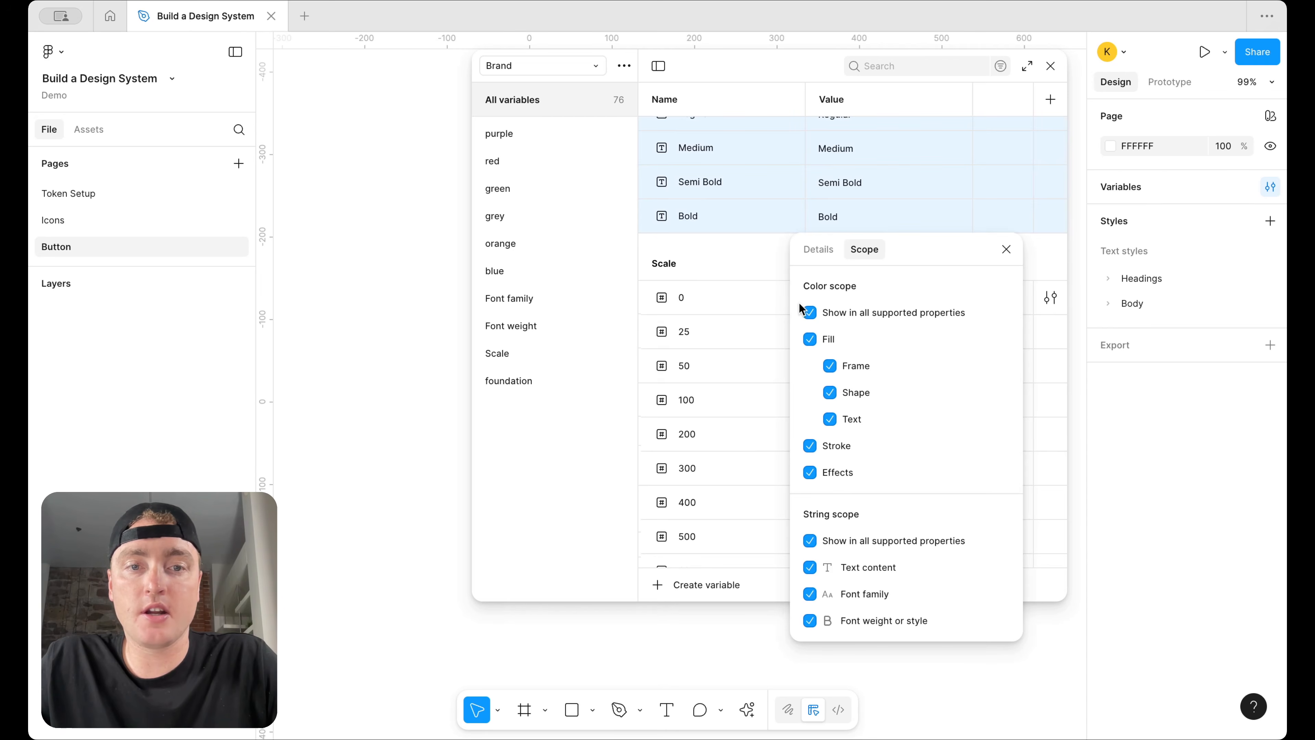
left_click(811, 313)
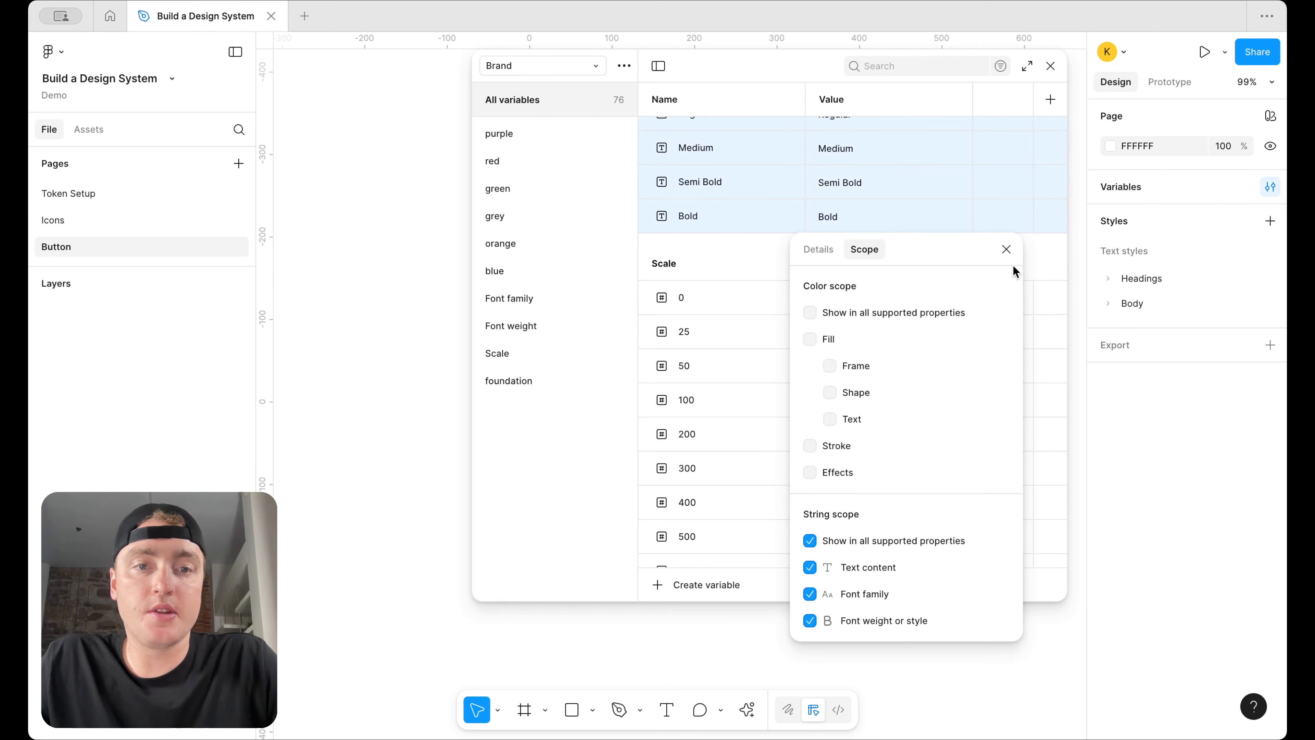
left_click(1005, 250)
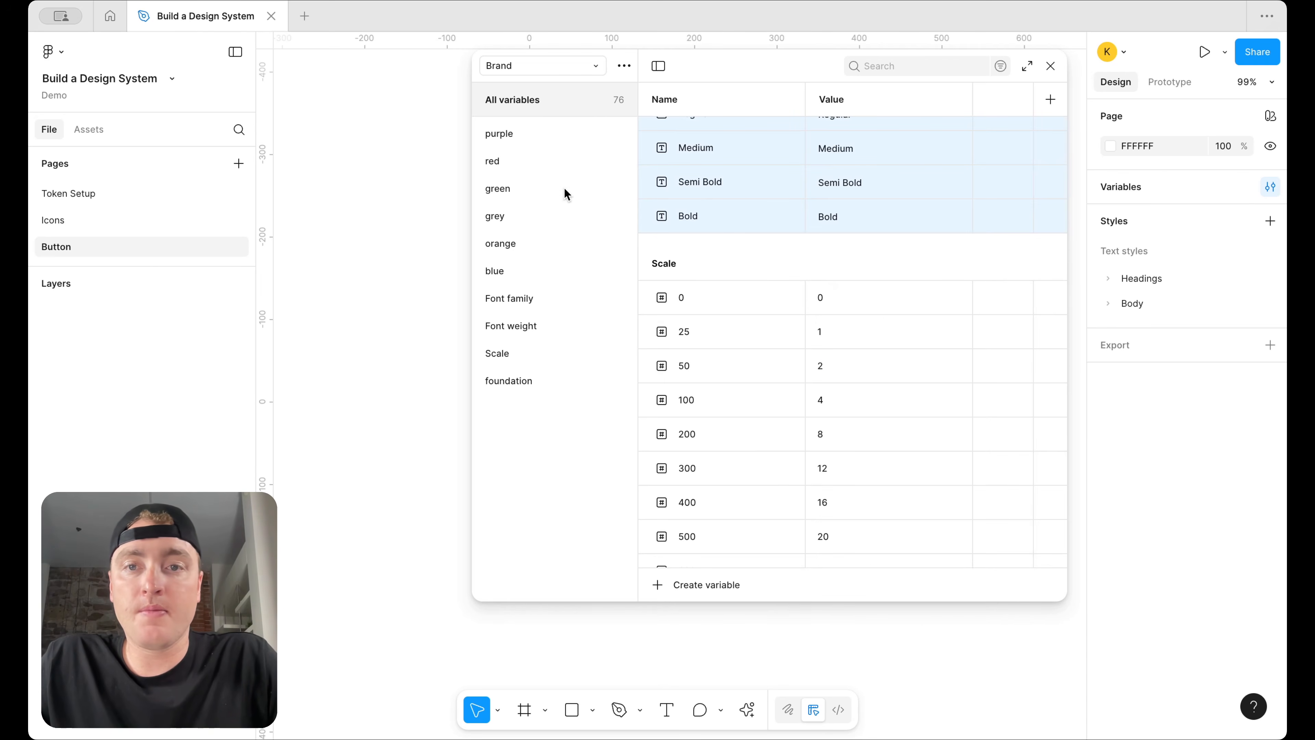
Limit the scope of the none, sm, md and lg variables in the Alias Border Width group to Stroke only
left_click(548, 67)
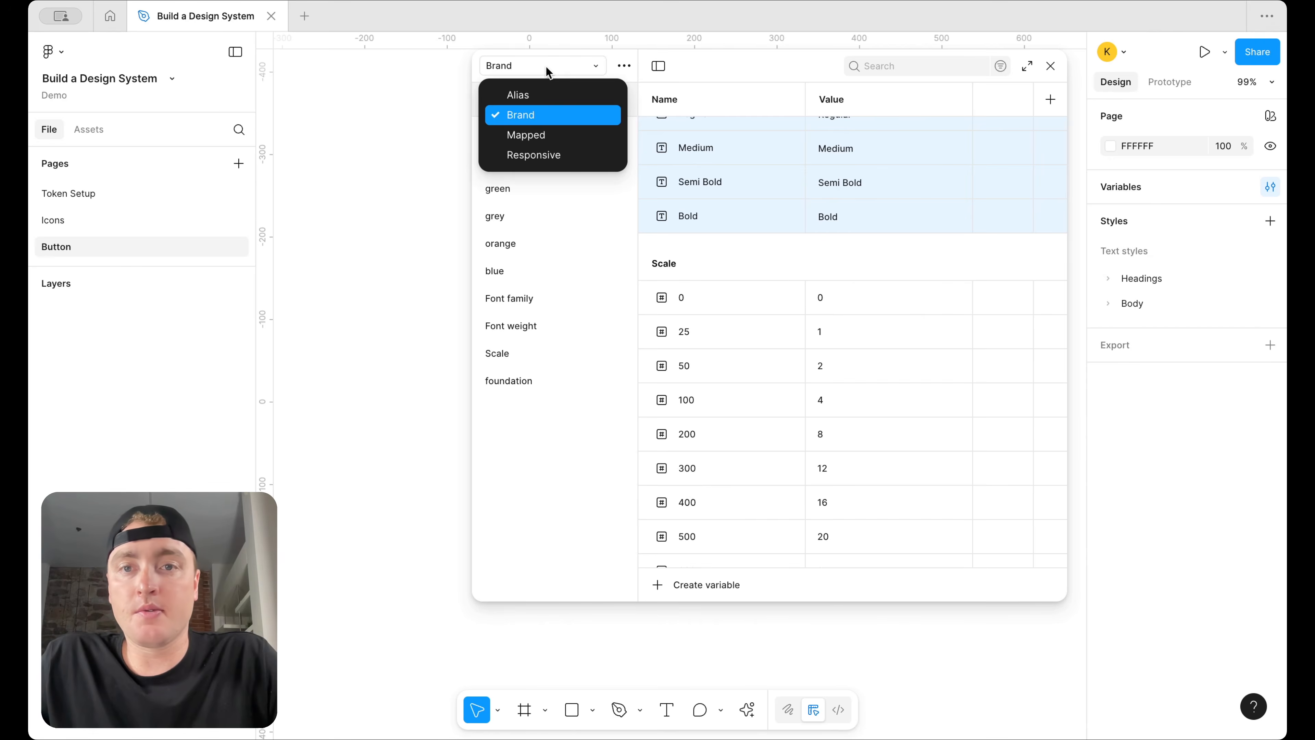
left_click(549, 94)
left_click(567, 305)
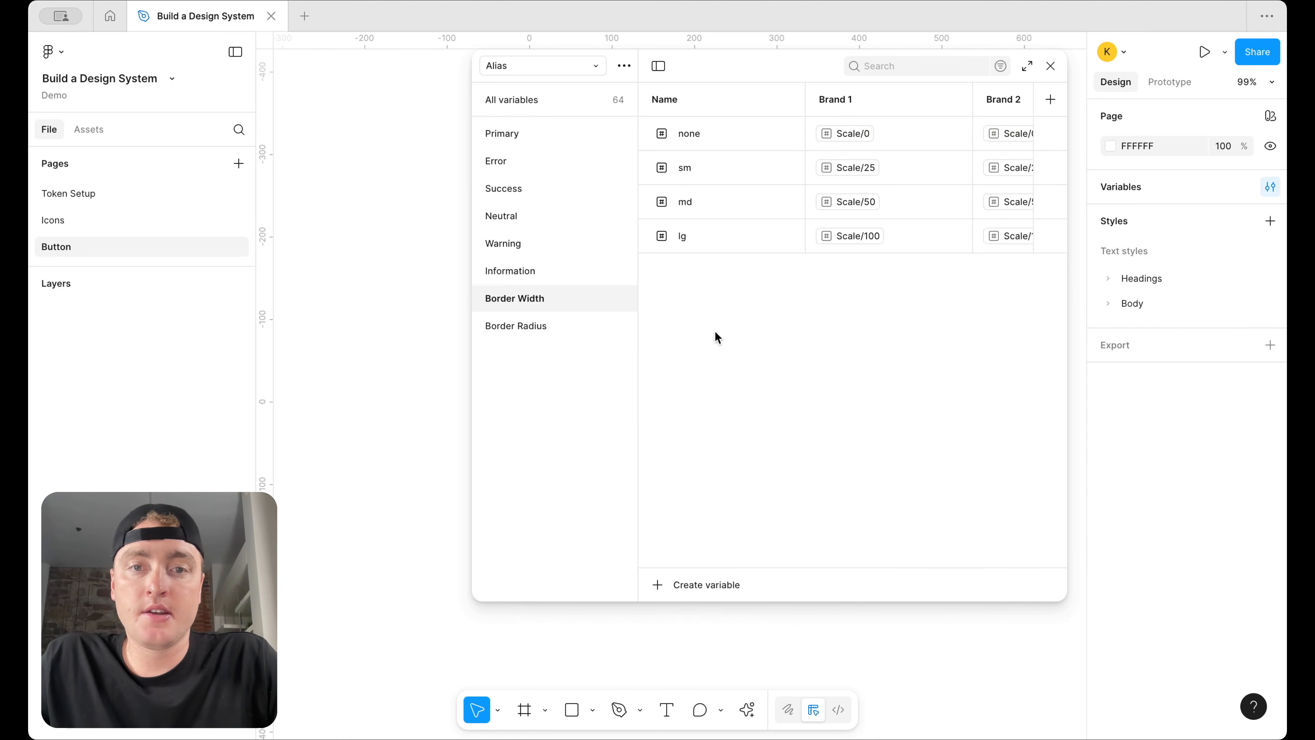
left_click(699, 136)
left_click(698, 236, "shift")
right_click(698, 236)
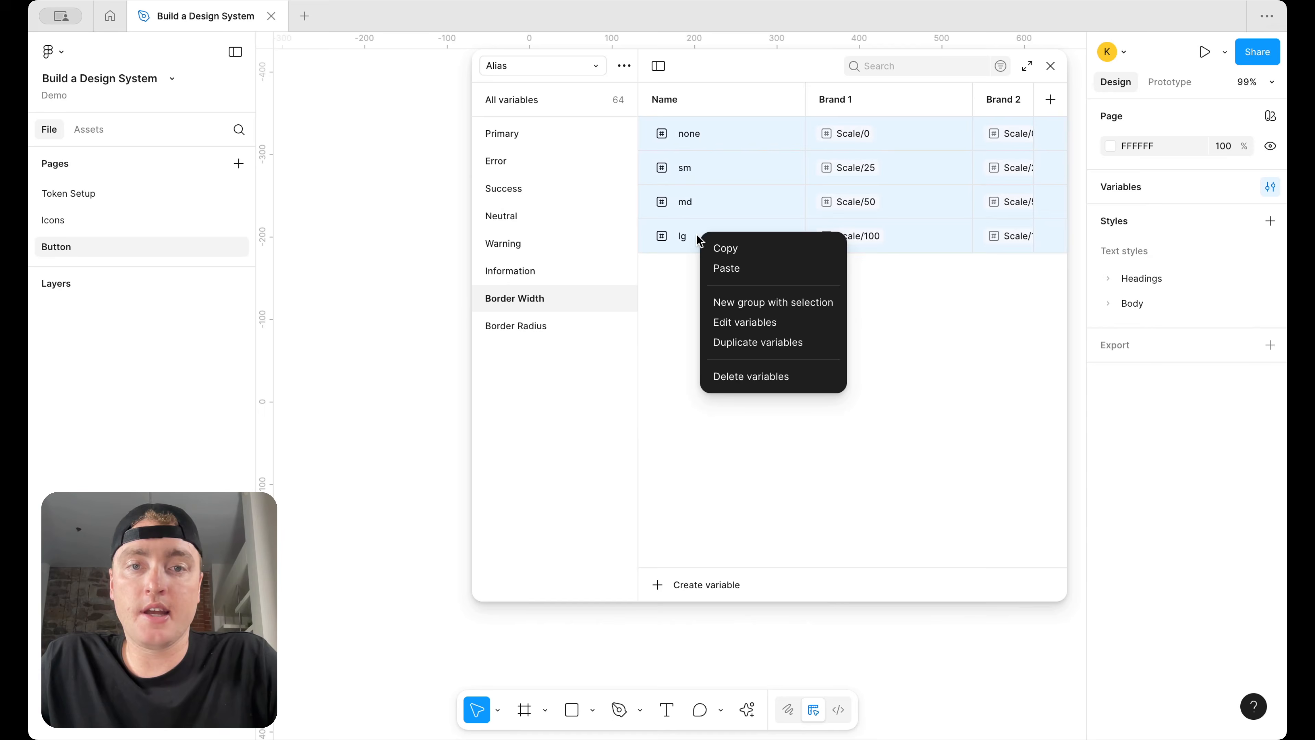
left_click(756, 321)
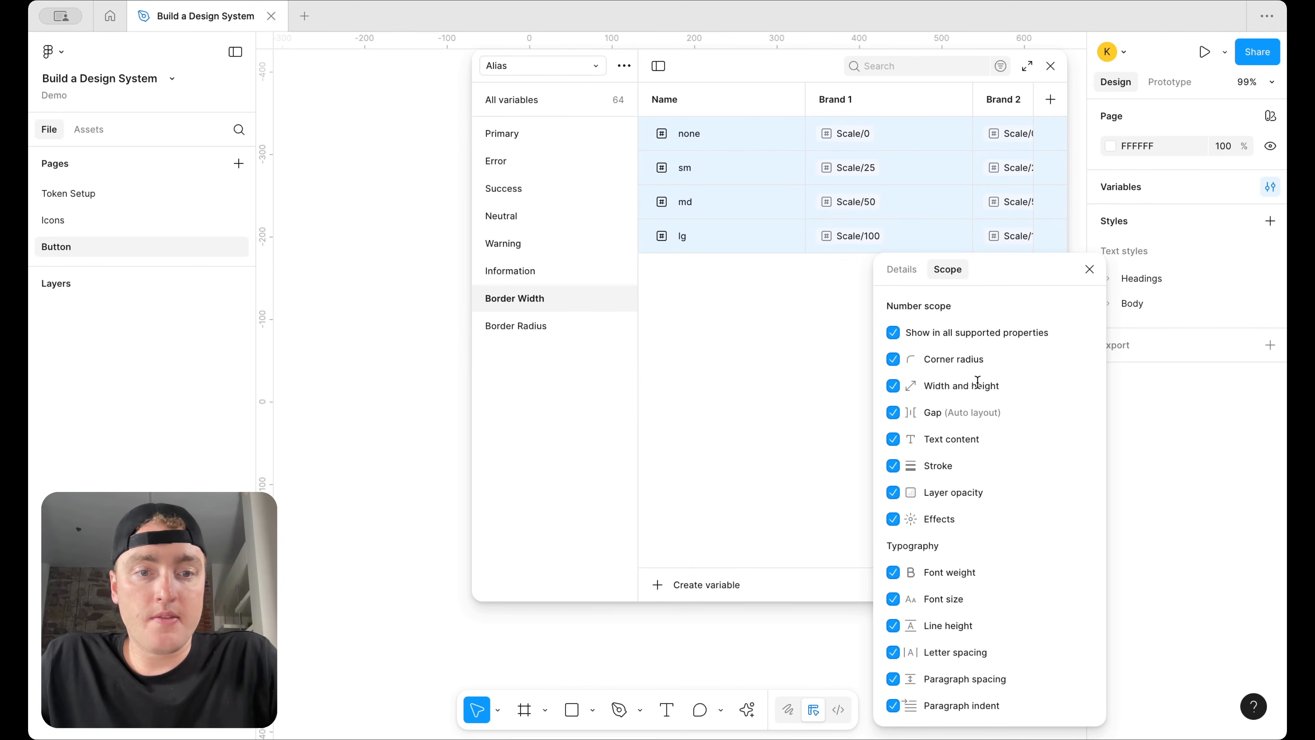
left_click(892, 332)
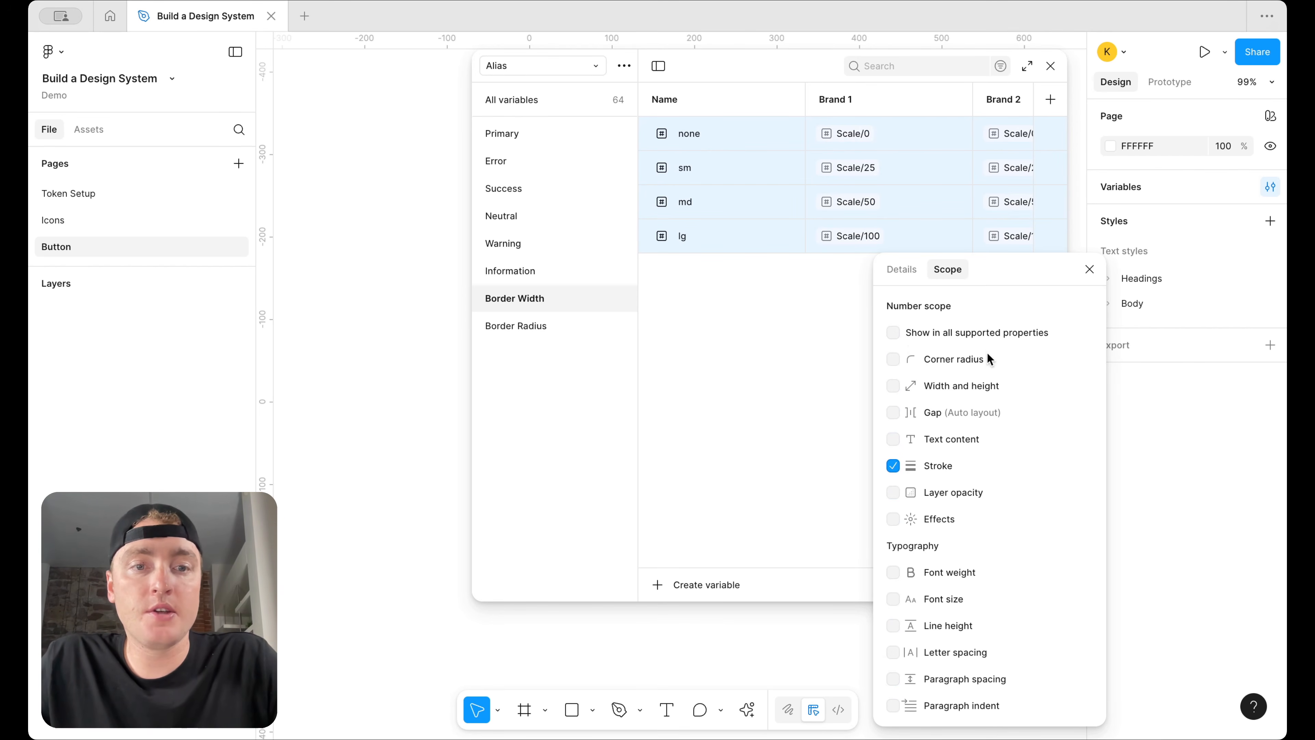
left_click(1090, 269)
Limit the scope of all Alias Border Radius variables to Corner radius only and close the variables window
left_click(595, 326)
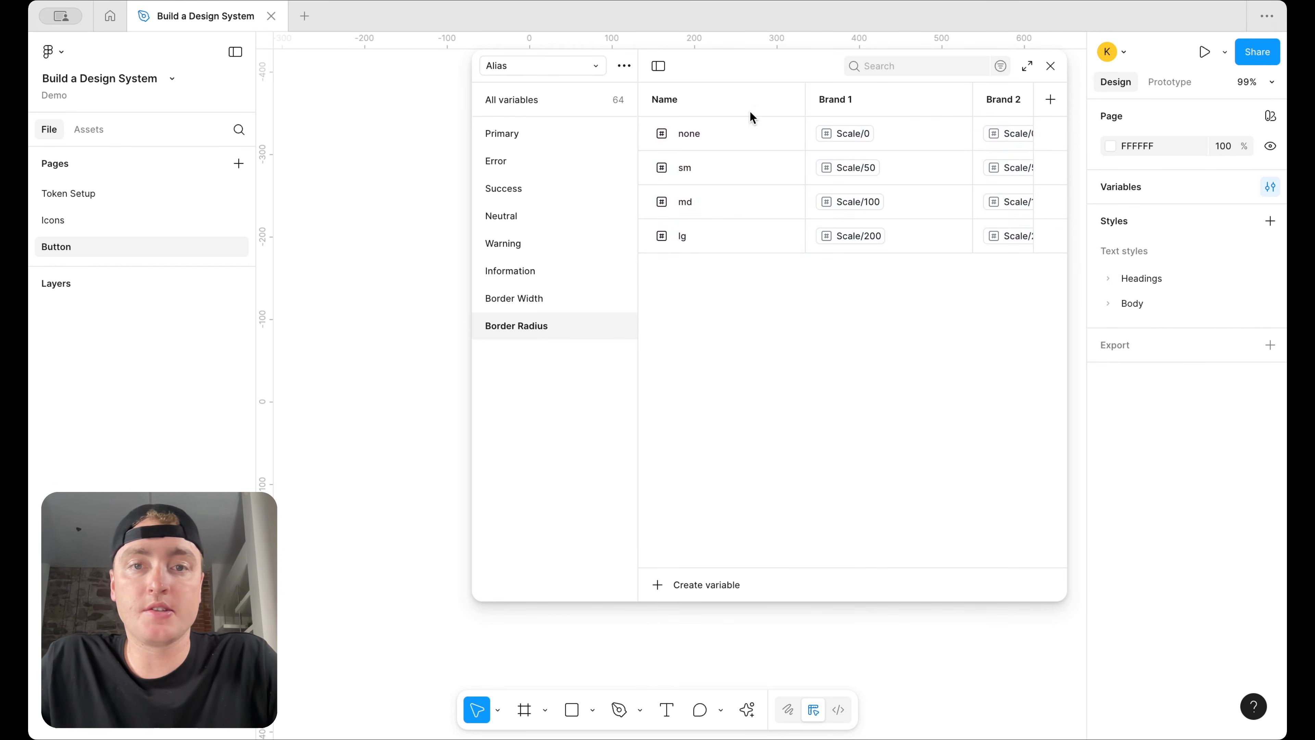
left_click(745, 133)
left_click(731, 244, "shift")
right_click(730, 244)
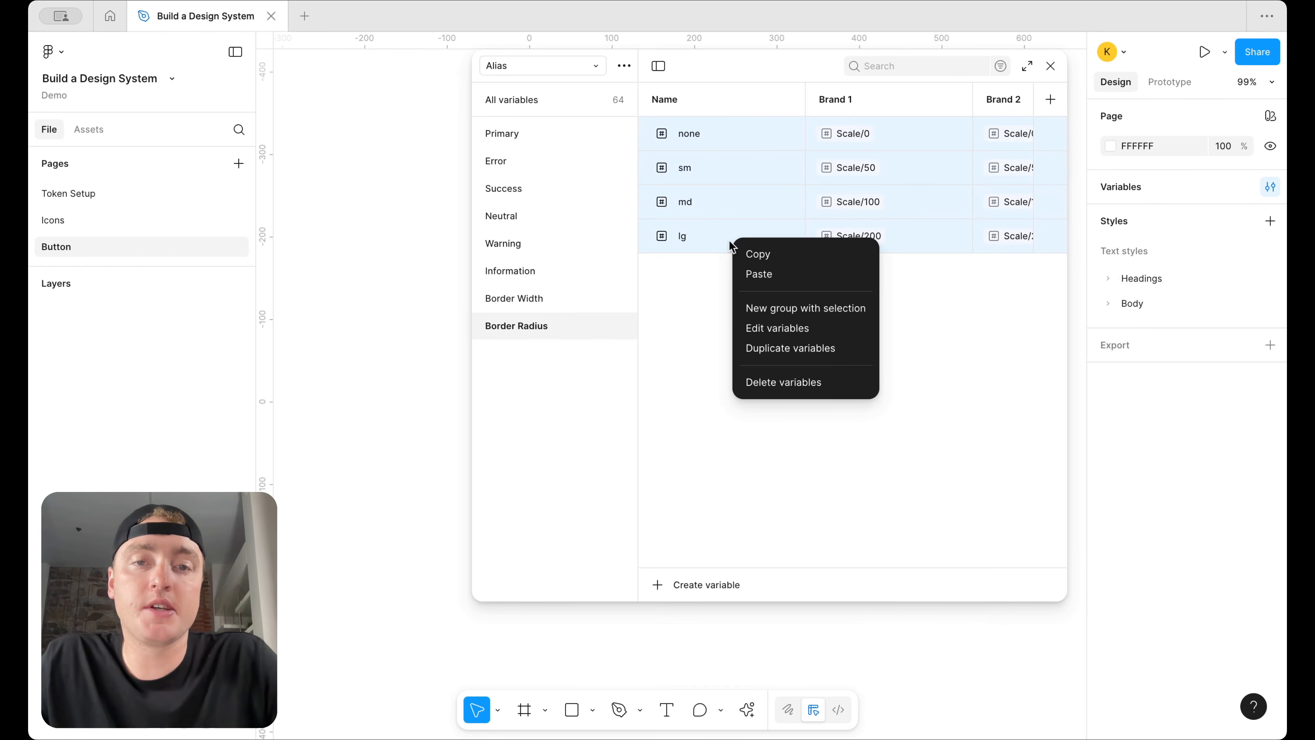
left_click(765, 332)
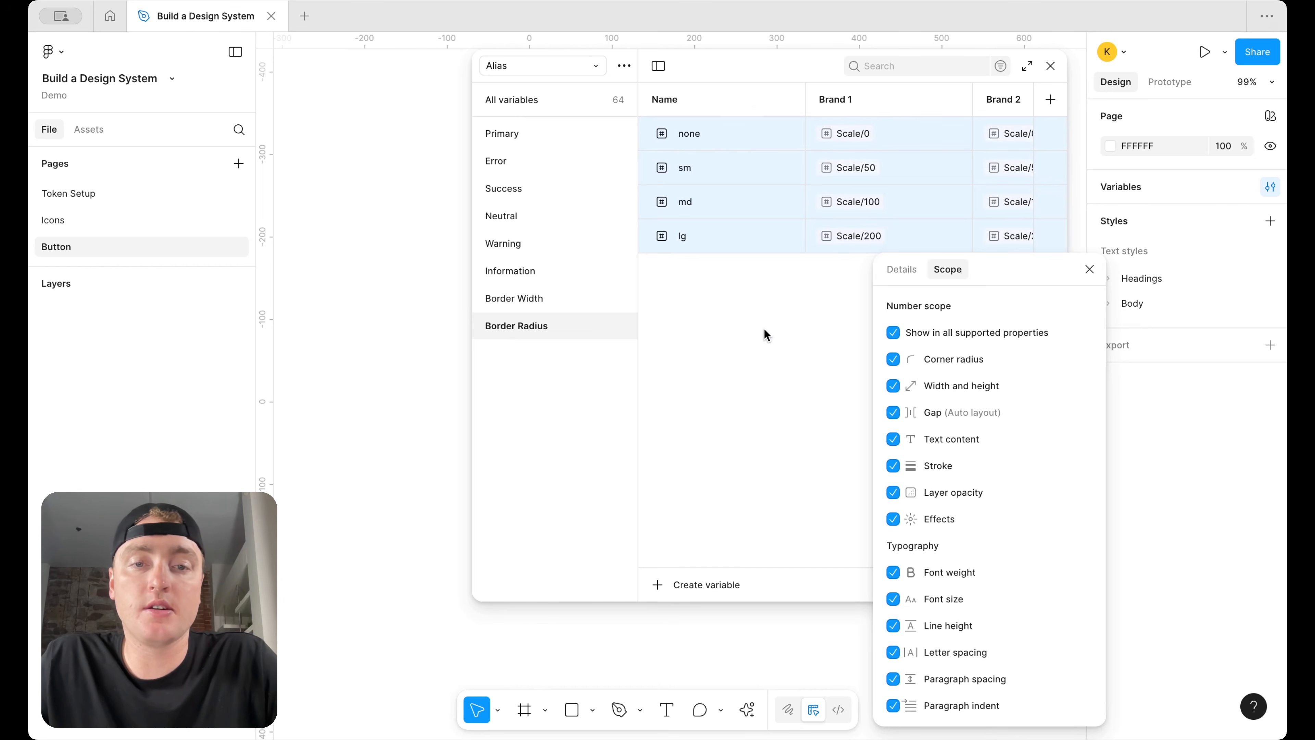
left_click(892, 332)
left_click(893, 360)
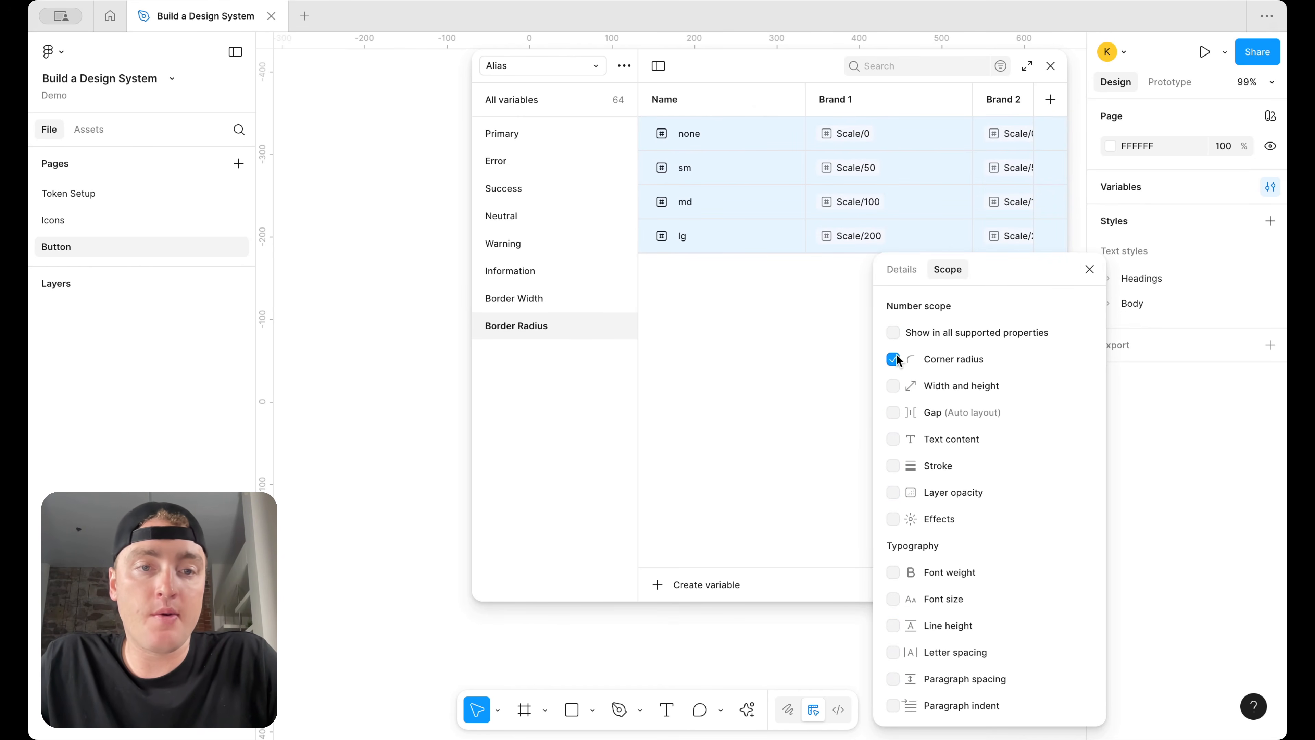
left_click(1090, 269)
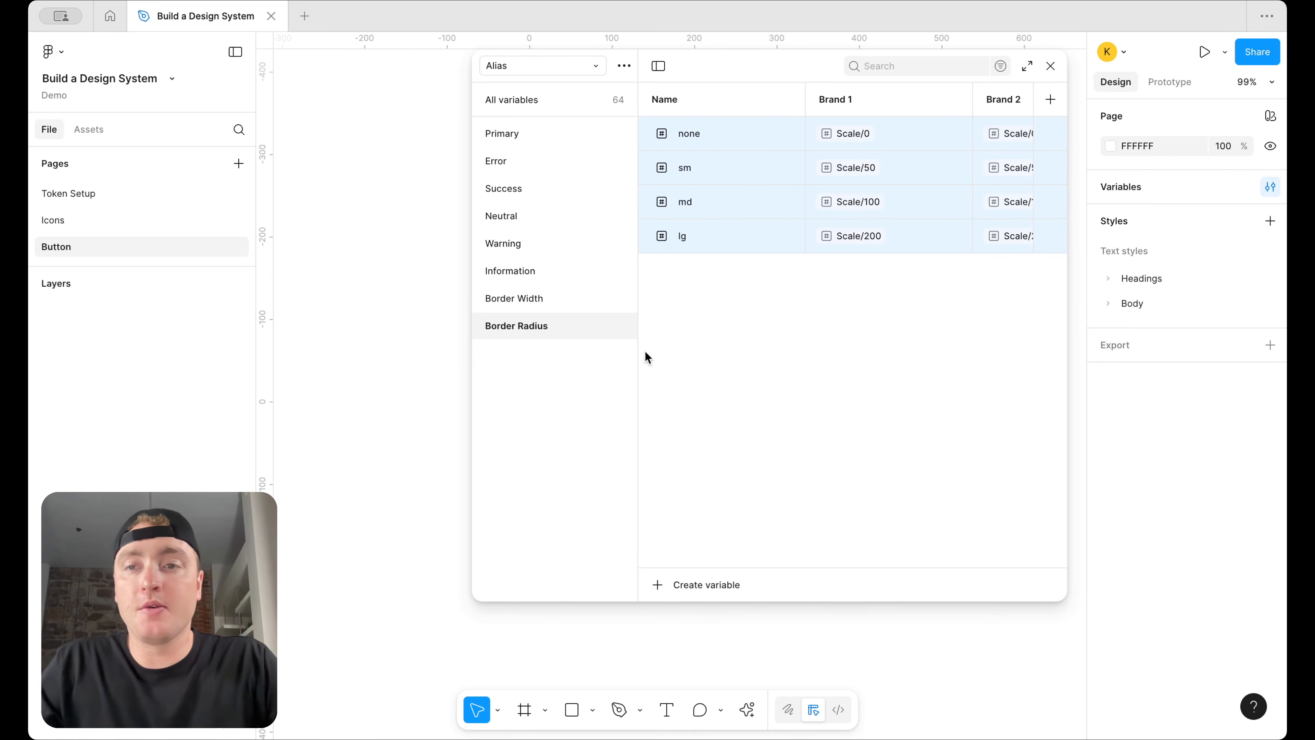
left_click(1050, 65)
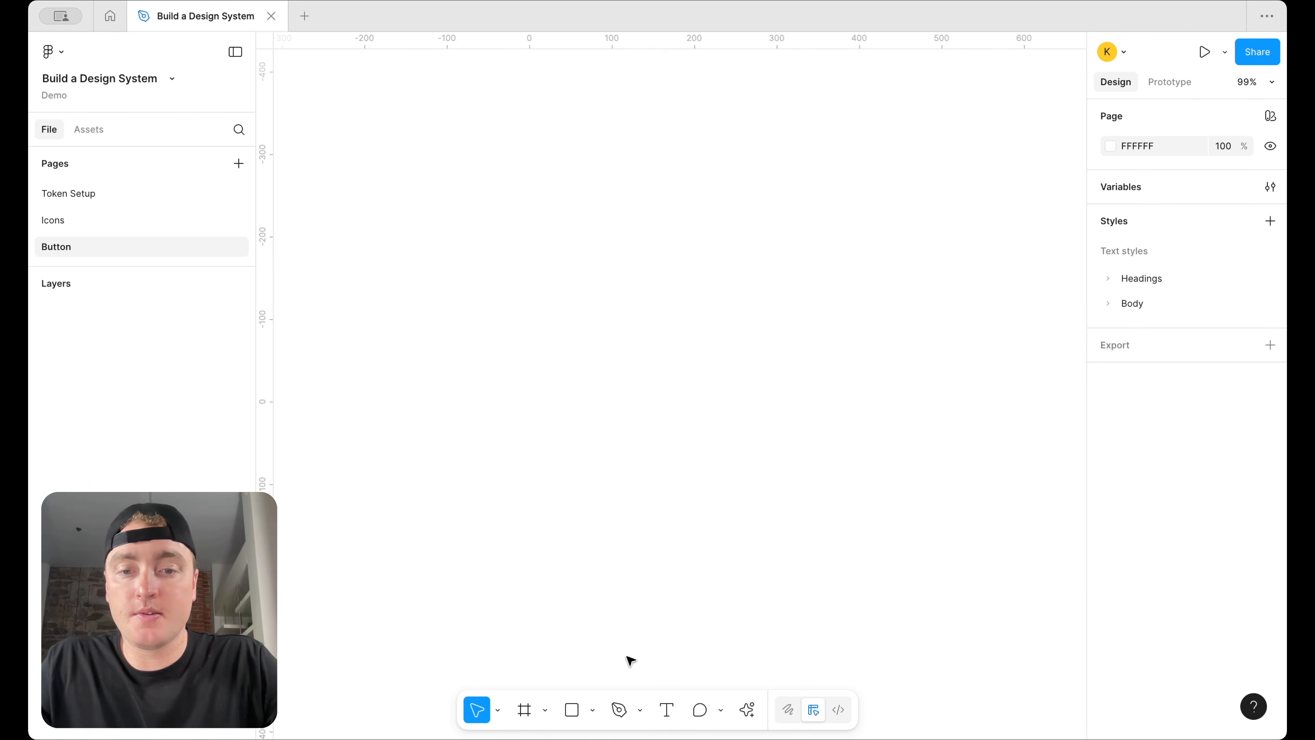
Examine the variables offered for corner radius on a temporary rectangle about 181 by 121, and delete the rectangle
left_click(578, 721)
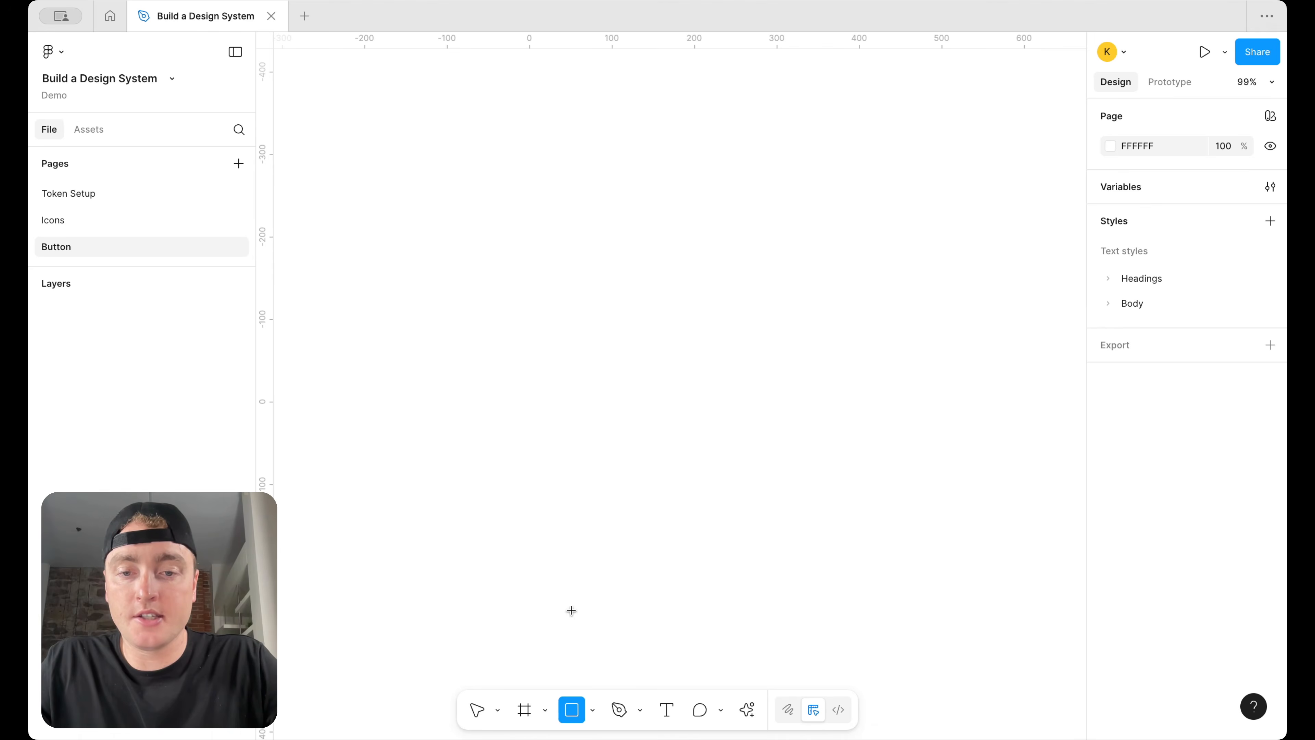
left_click_drag(572, 380, 720, 480)
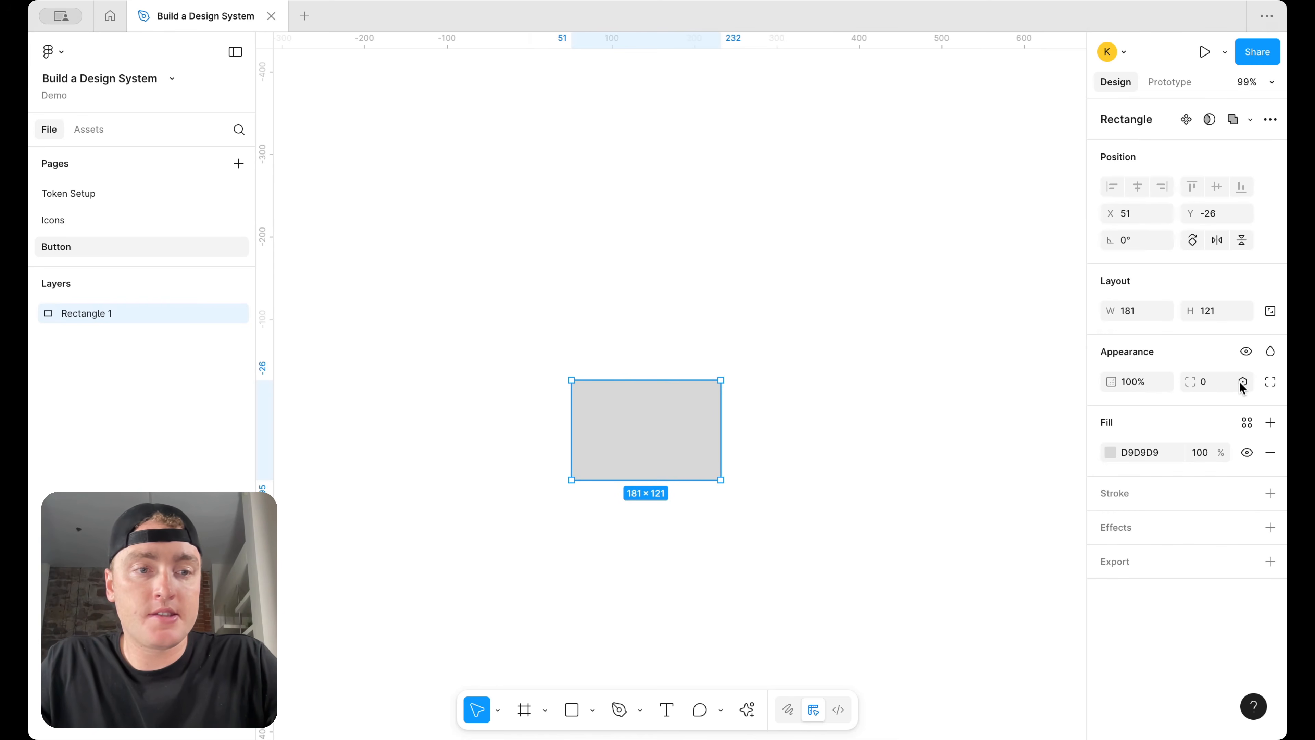
left_click(1243, 381)
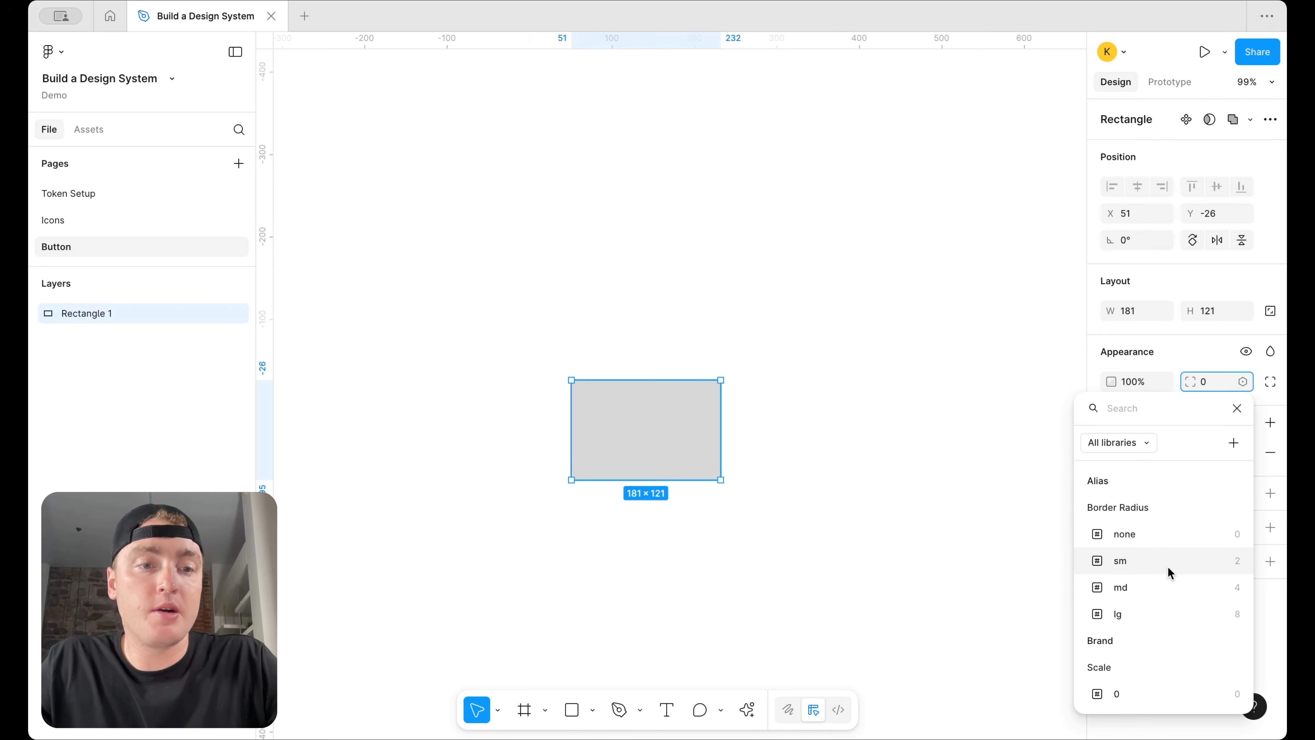
scroll(1172, 566, "down", 5)
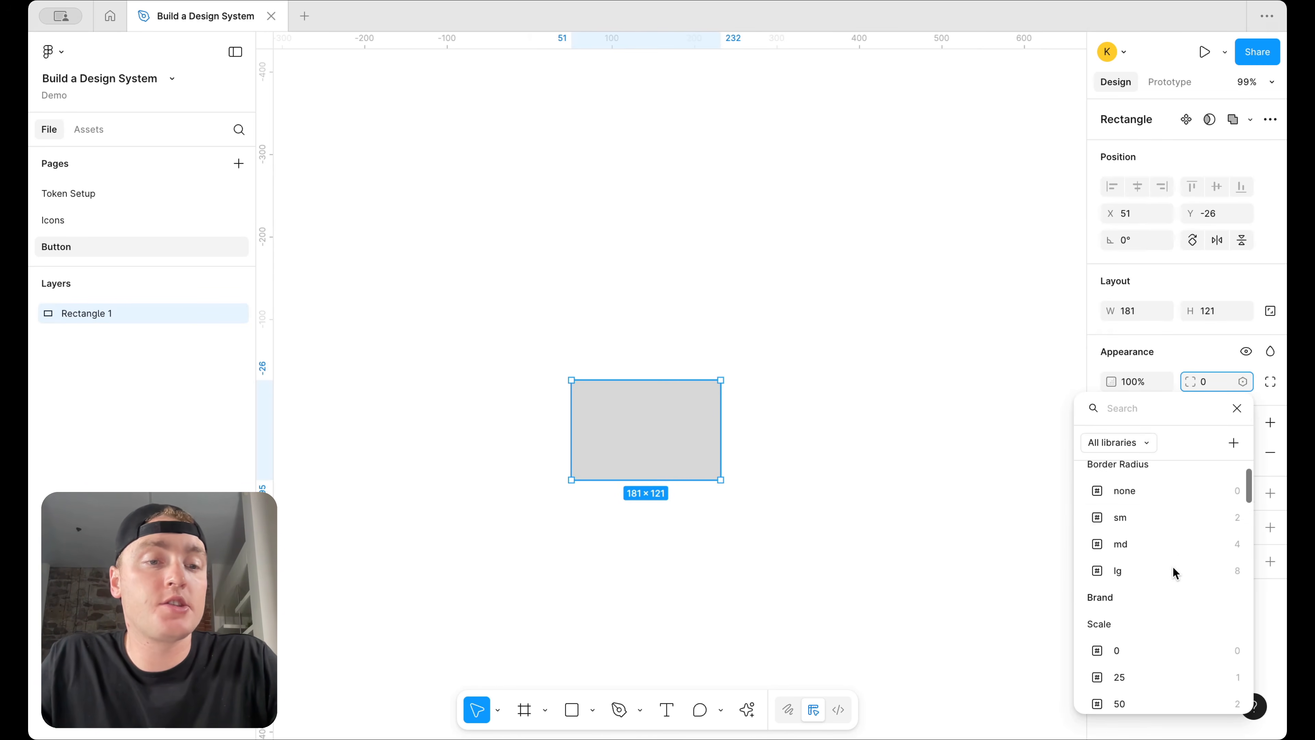
scroll(1172, 566, "up", 1)
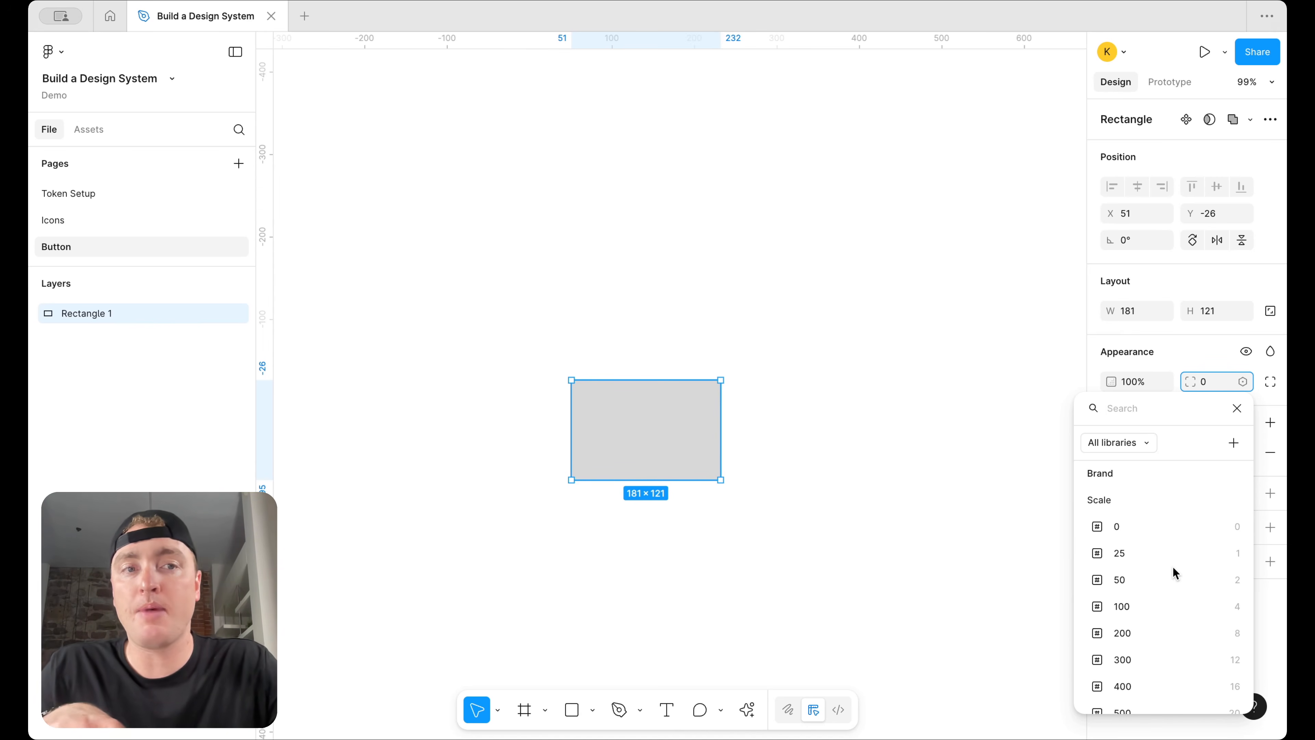
scroll(1172, 566, "down", 6)
scroll(1172, 566, "up", 8)
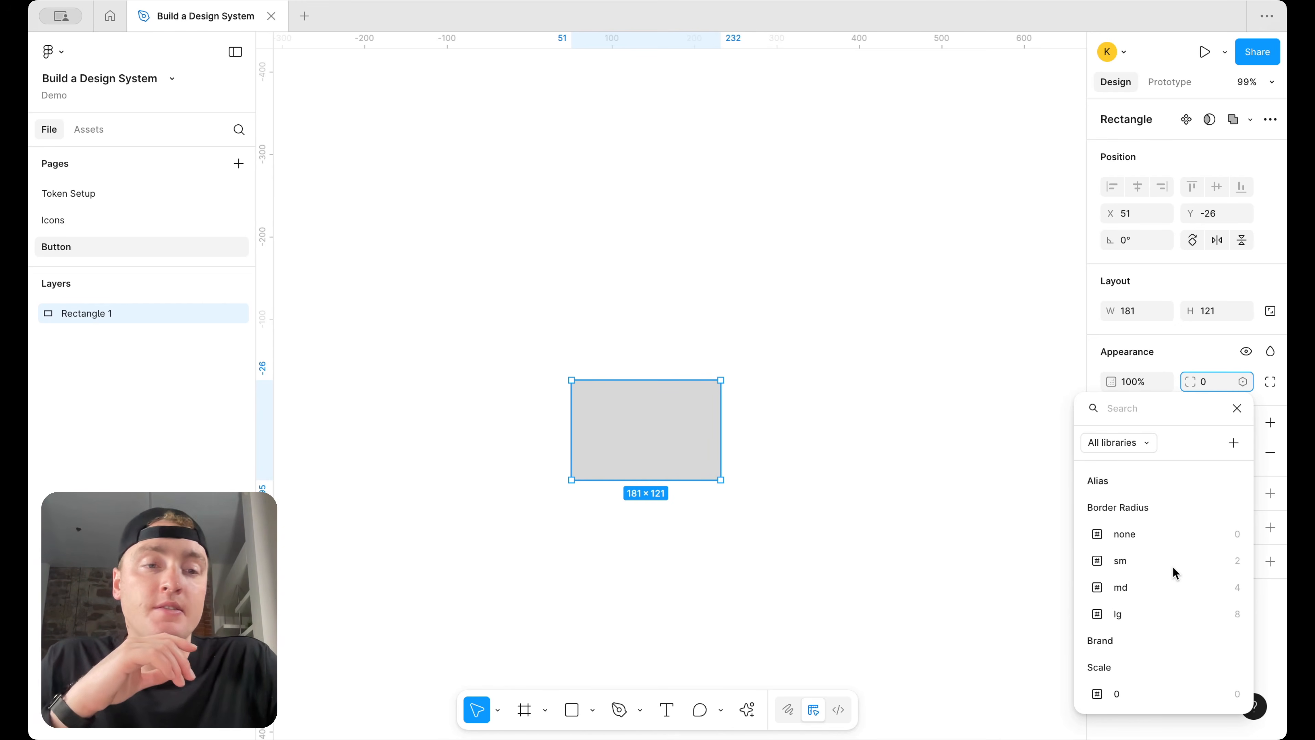
scroll(1122, 622, "down", 3)
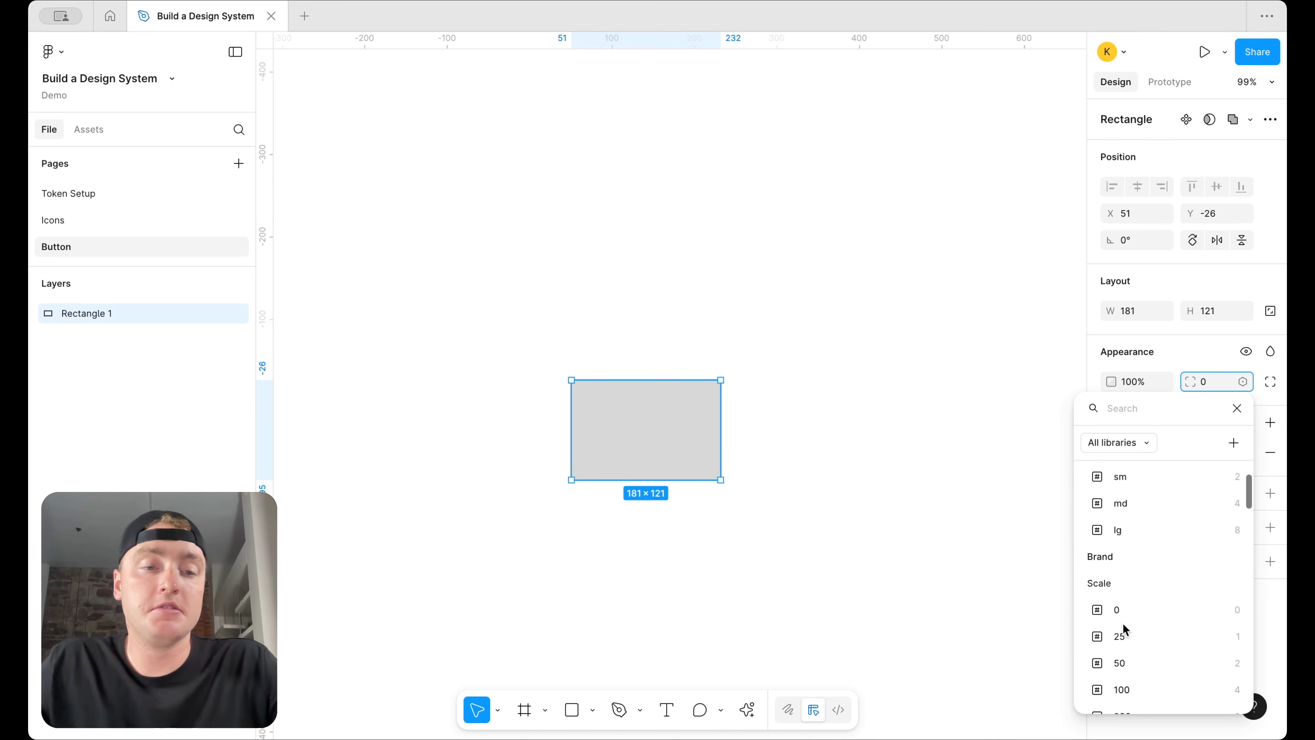
scroll(1128, 629, "up", 3)
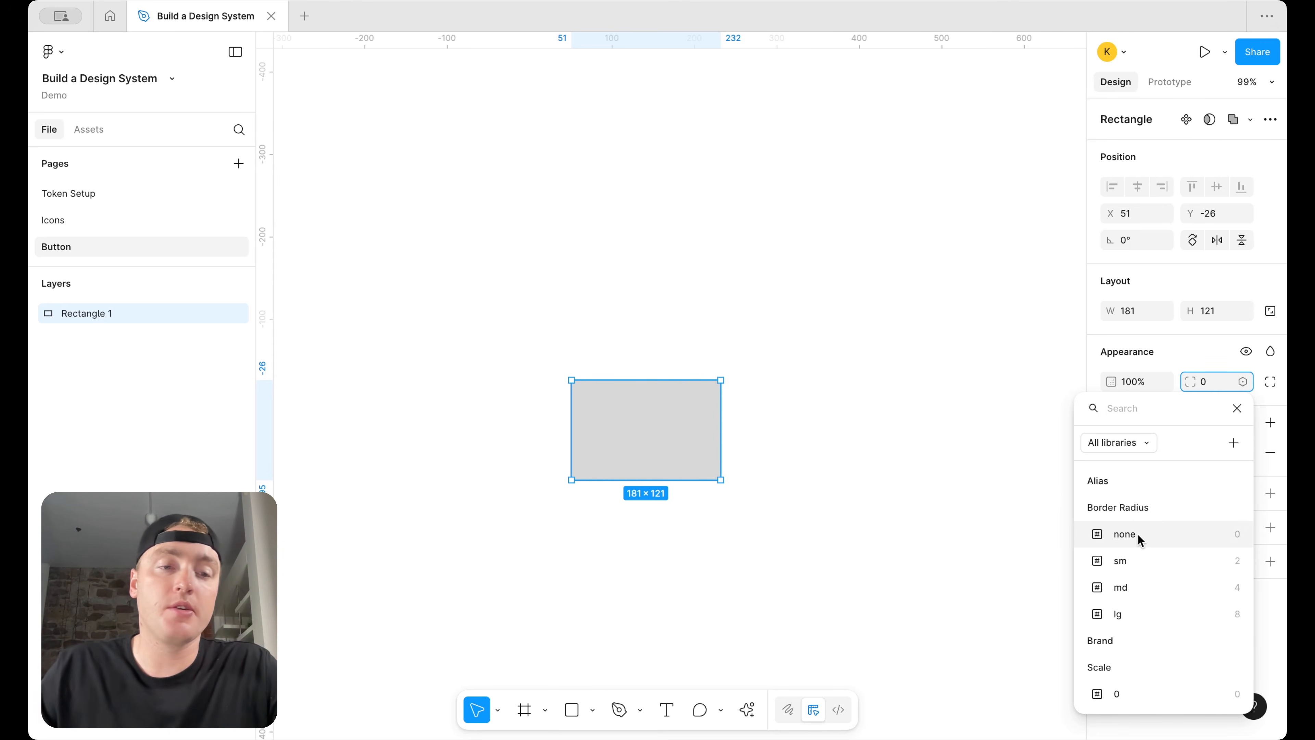
left_click(950, 472)
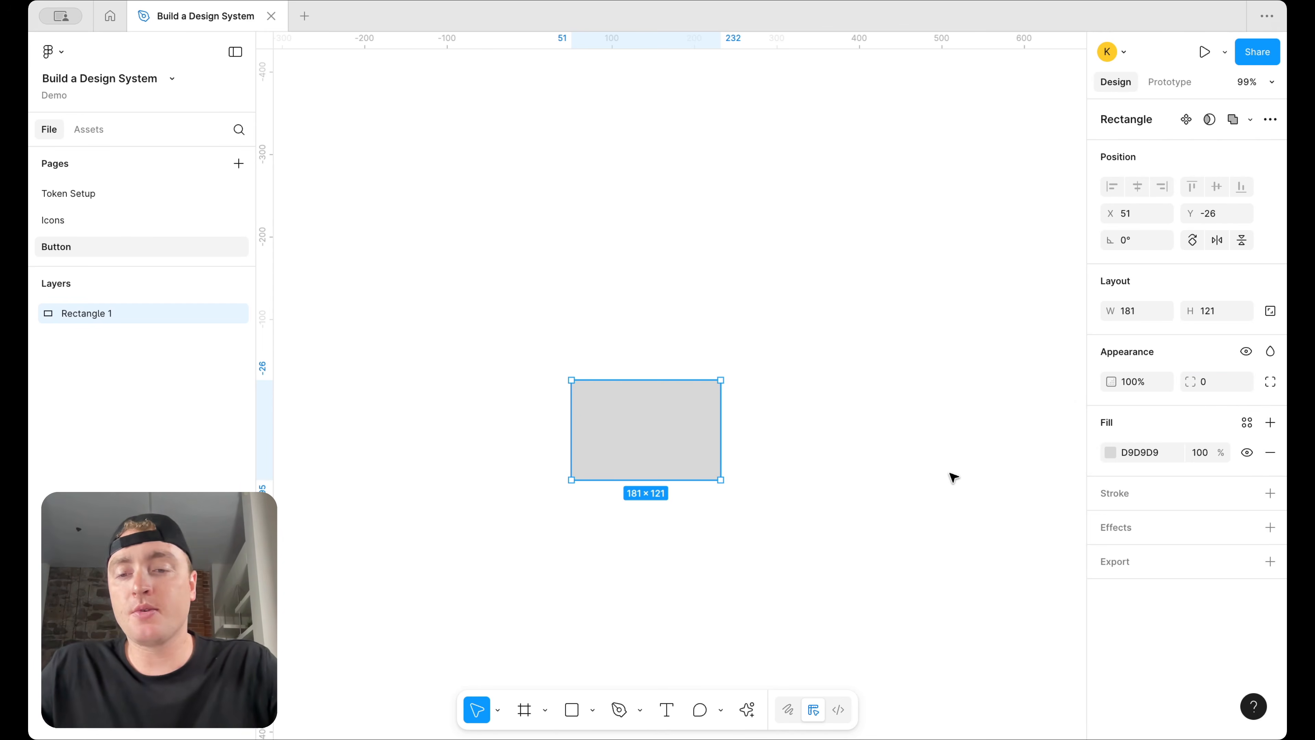
key("Delete")
Create a "Join UI Collective" text label in a text box about 209 by 61 and wrap it in an auto layout frame
key("t")
left_click_drag(576, 411, 749, 462)
scroll(749, 461, "up", 3)
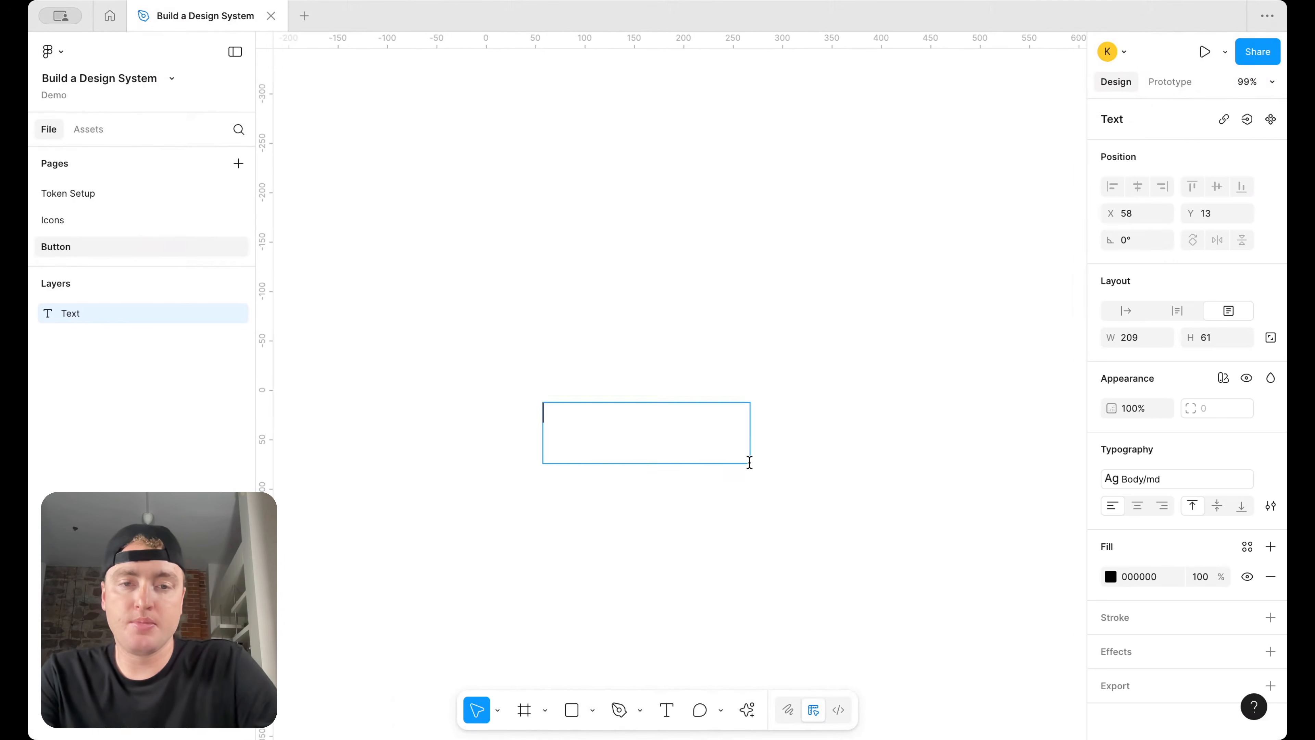
type("Join UI C")
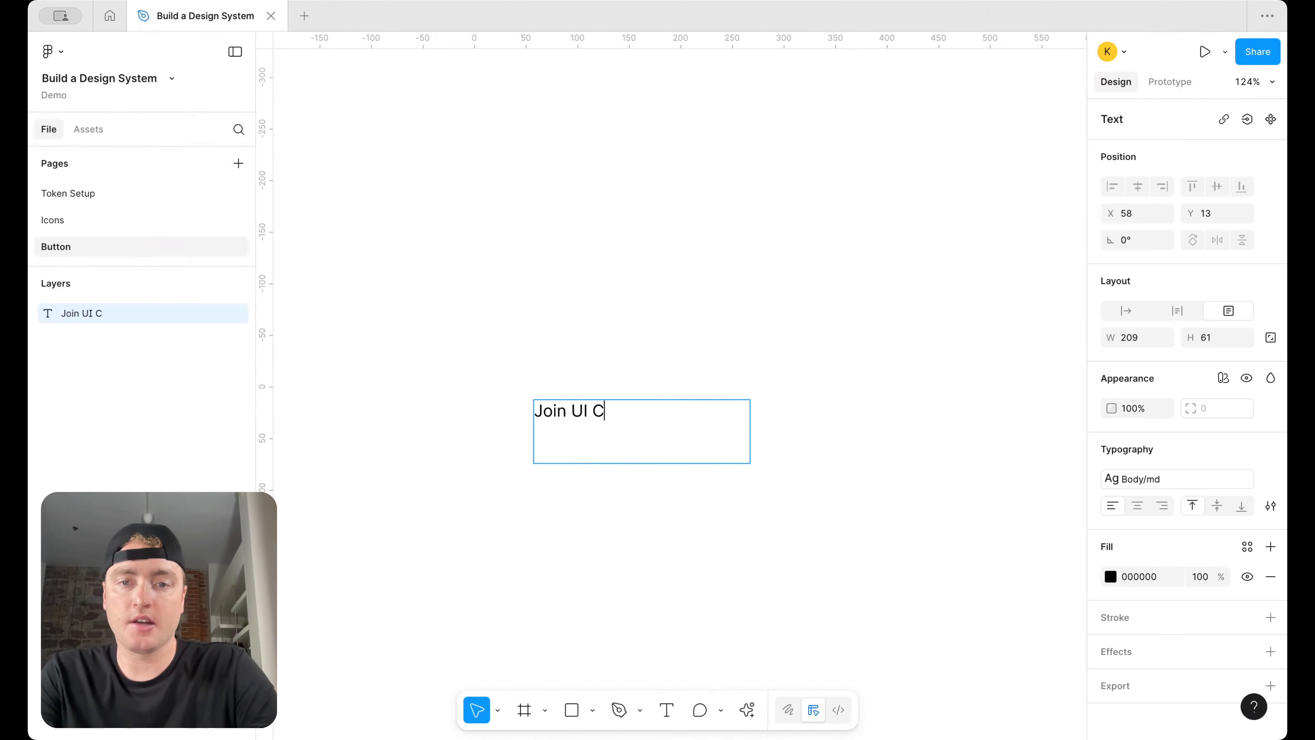
type("ollective")
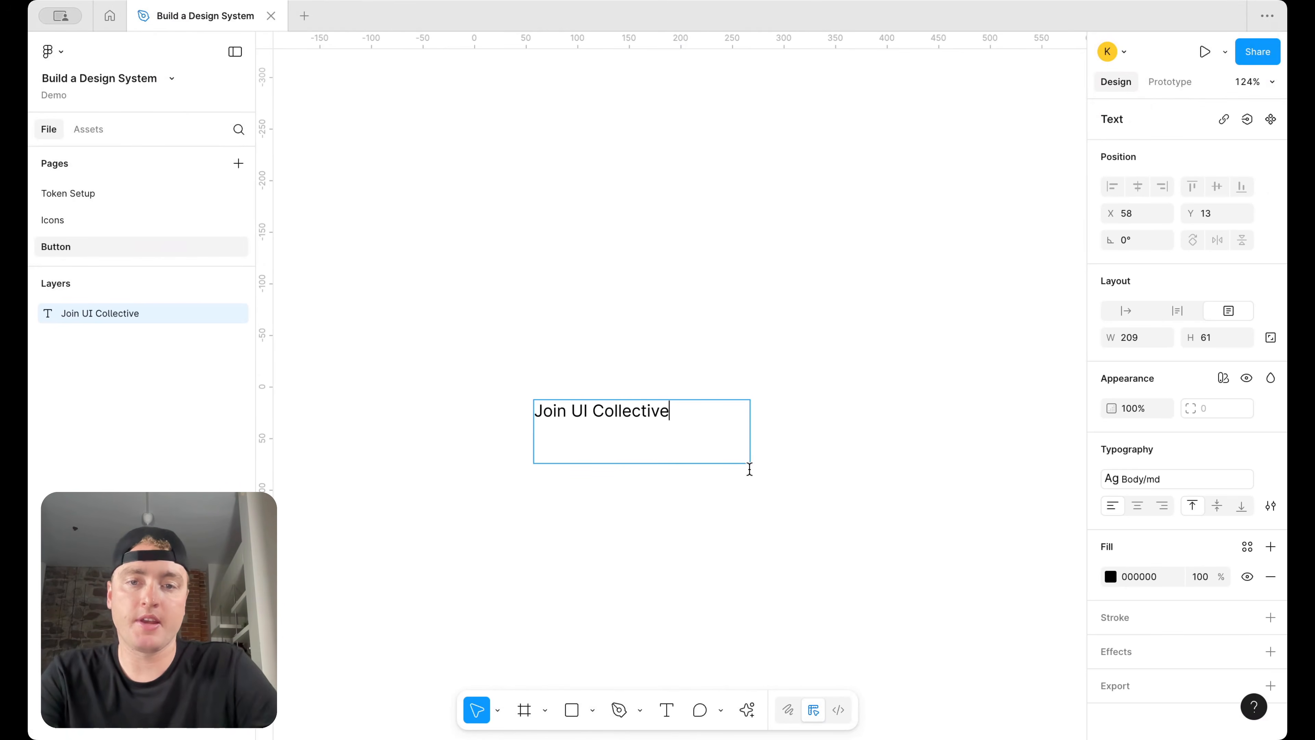
key("Escape")
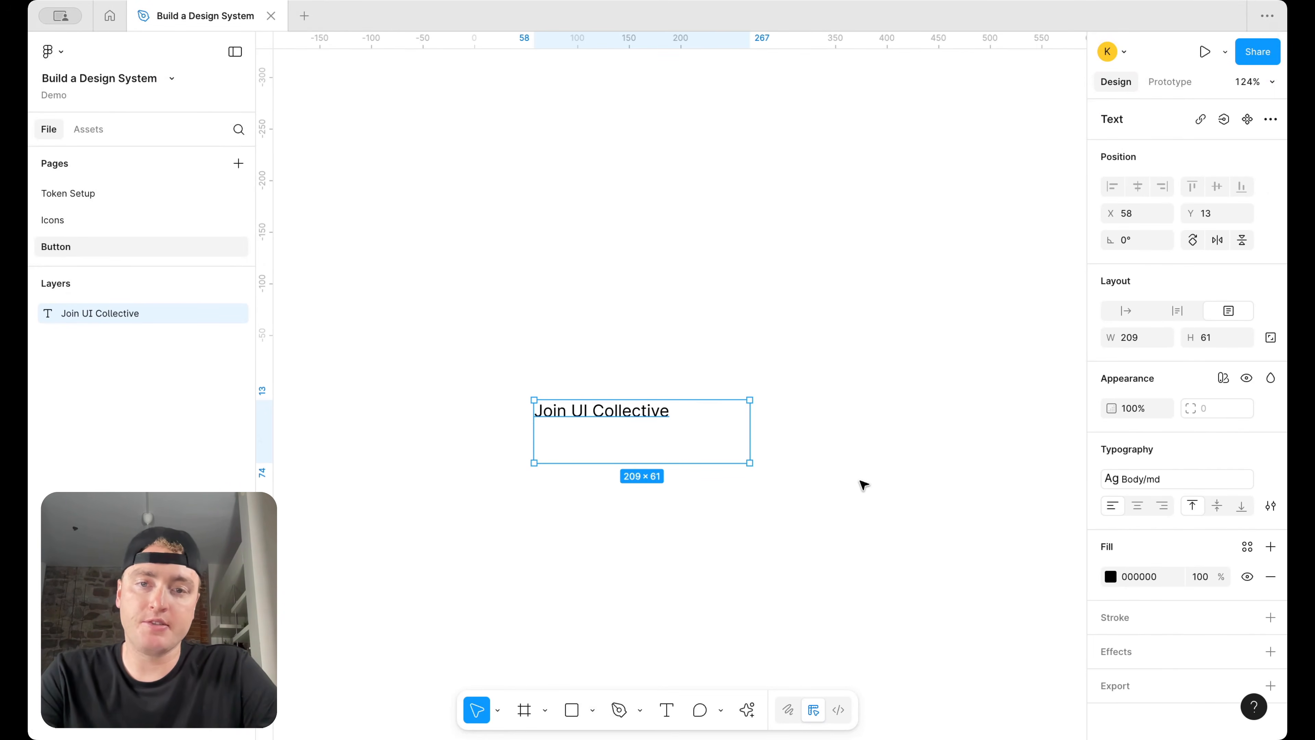
key("shift+a")
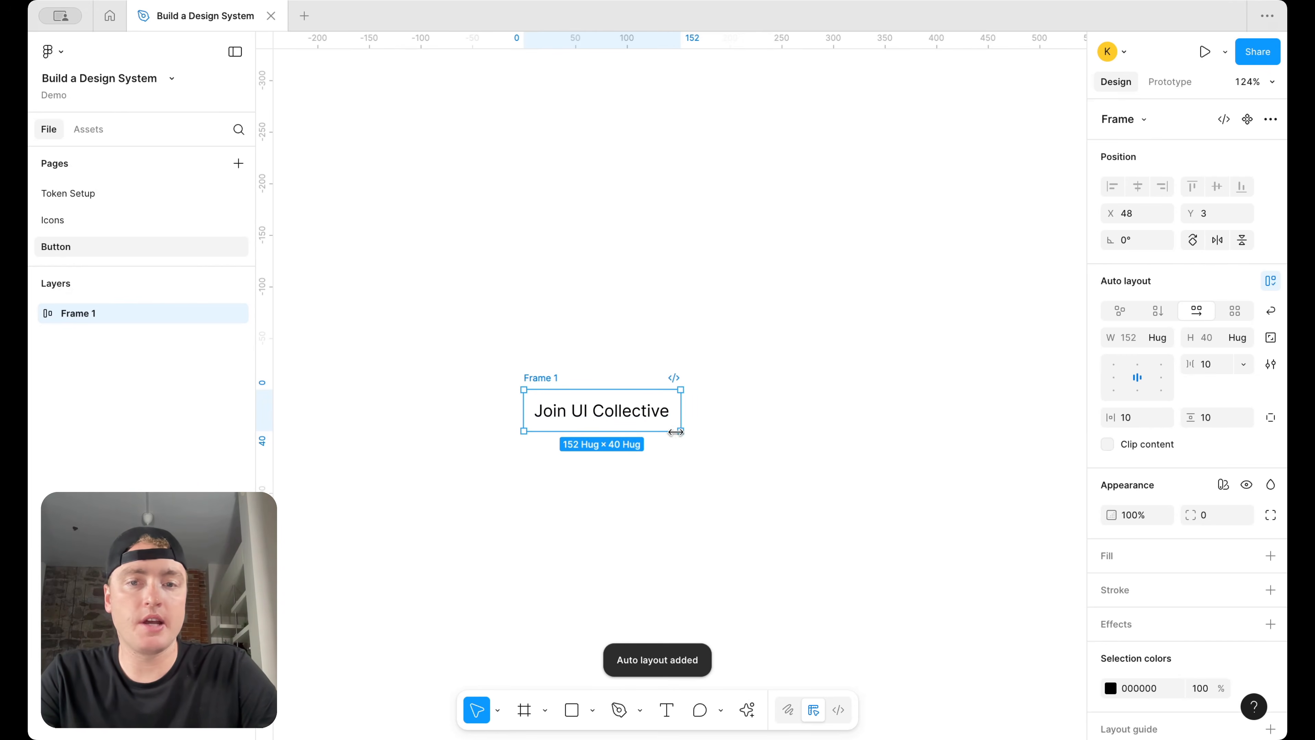
left_click(627, 420)
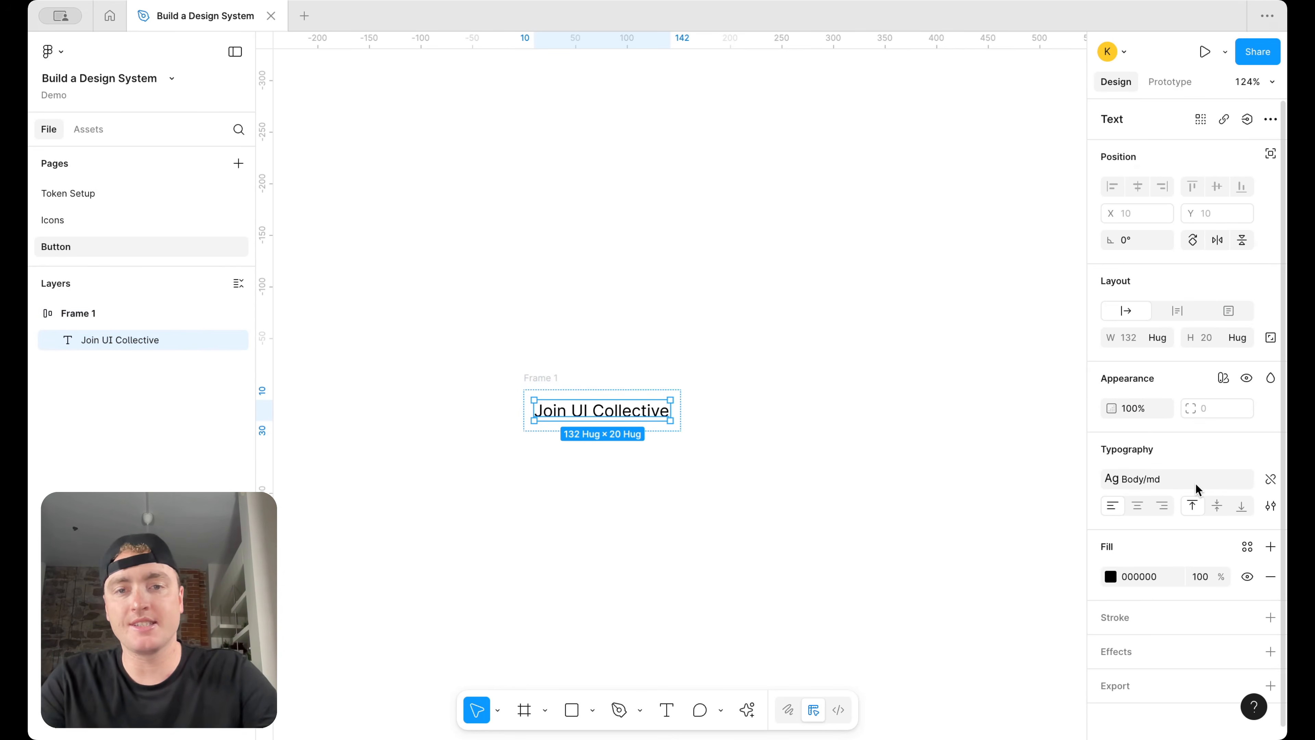
left_click(941, 416)
Add a fill to the button frame and assign it the Surface/action variable
left_click(549, 379)
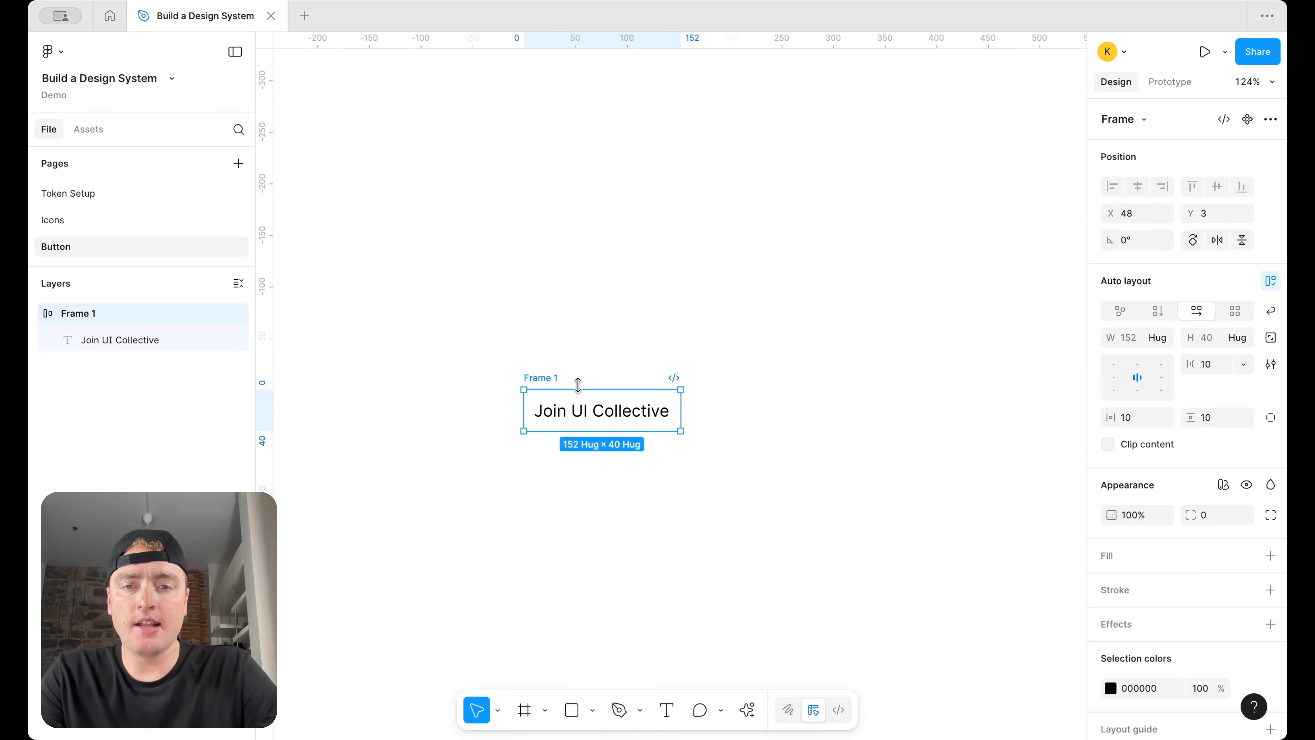
scroll(1230, 567, "down", 1)
left_click(1269, 505)
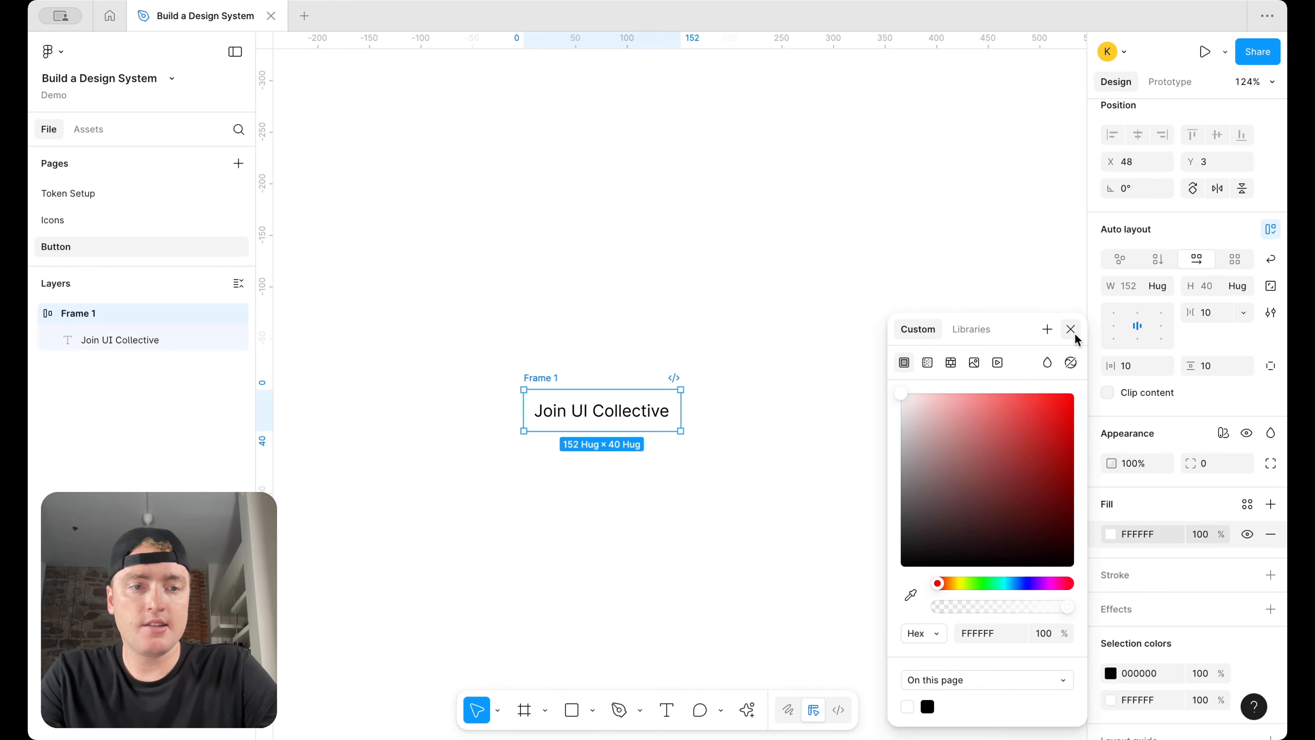
left_click(1247, 505)
type("surf")
left_click(972, 579)
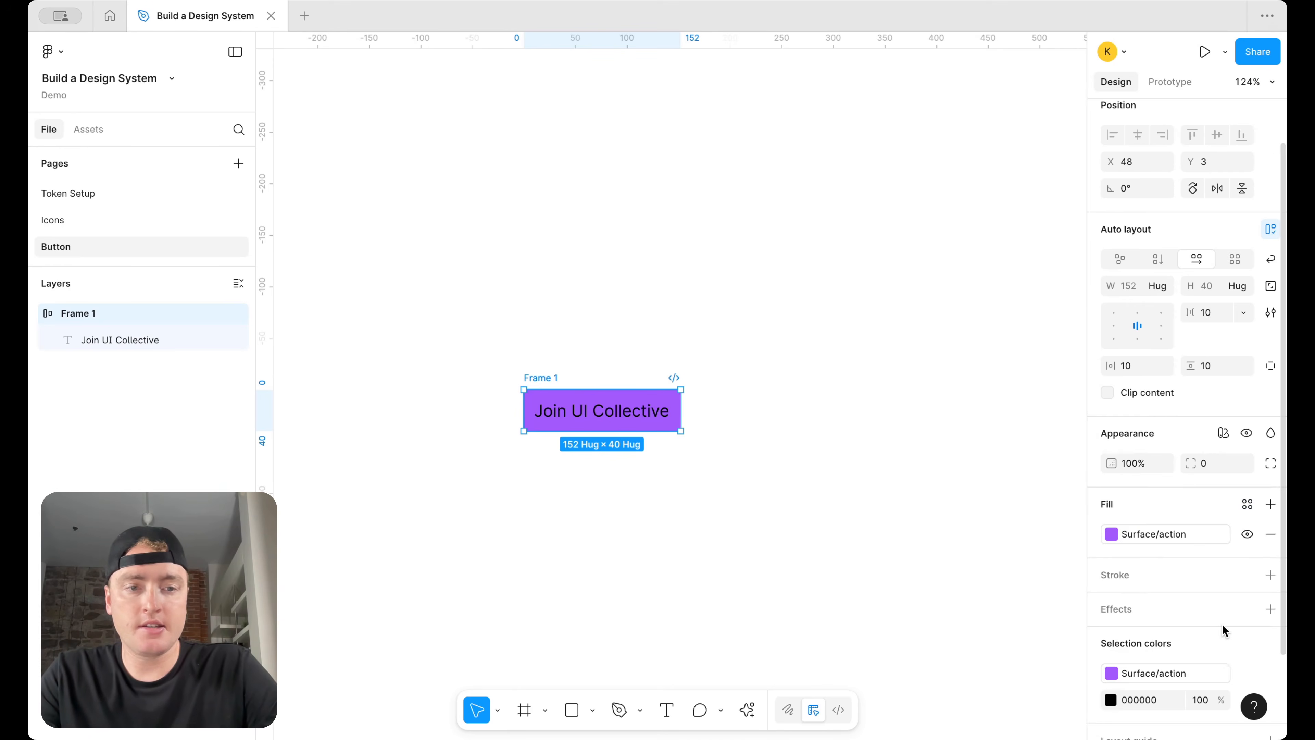
Assign the Text/on-action variable to the button label's black color
scroll(1222, 630, "down", 3)
left_click(1249, 606)
type("text")
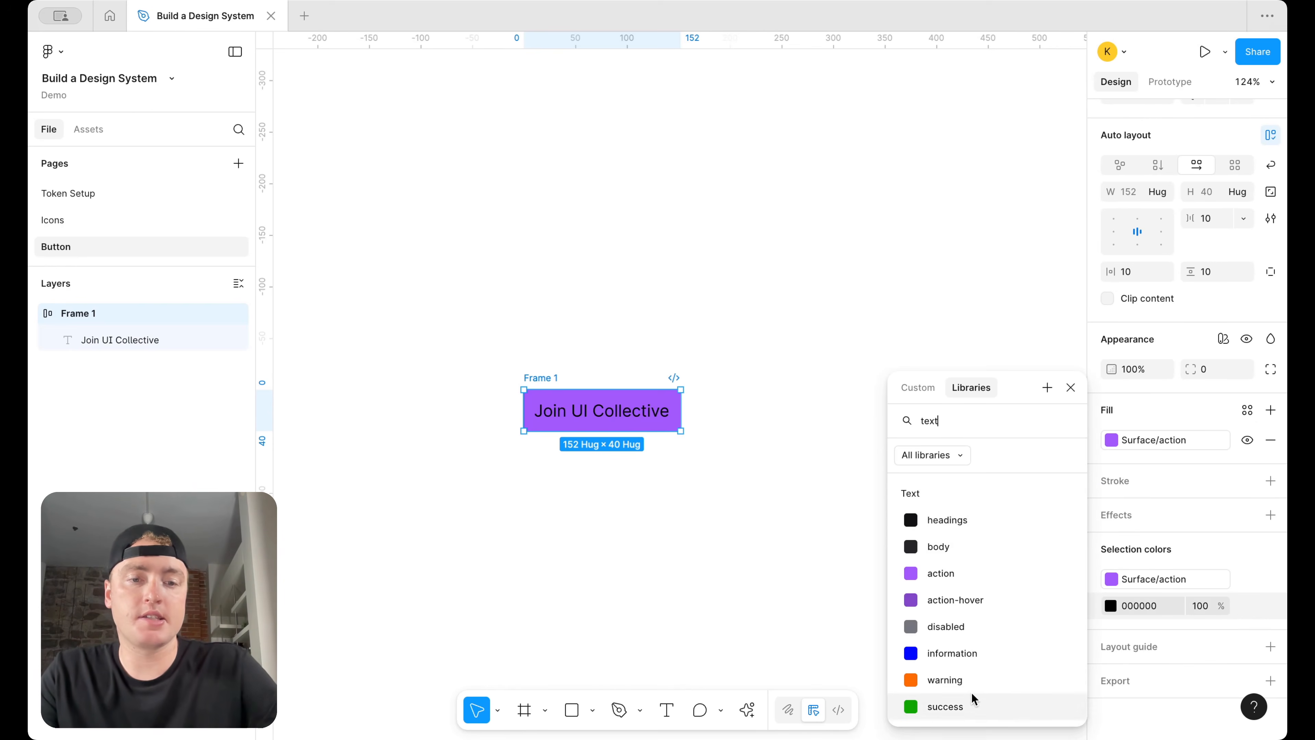
scroll(978, 706, "down", 2)
left_click(973, 705)
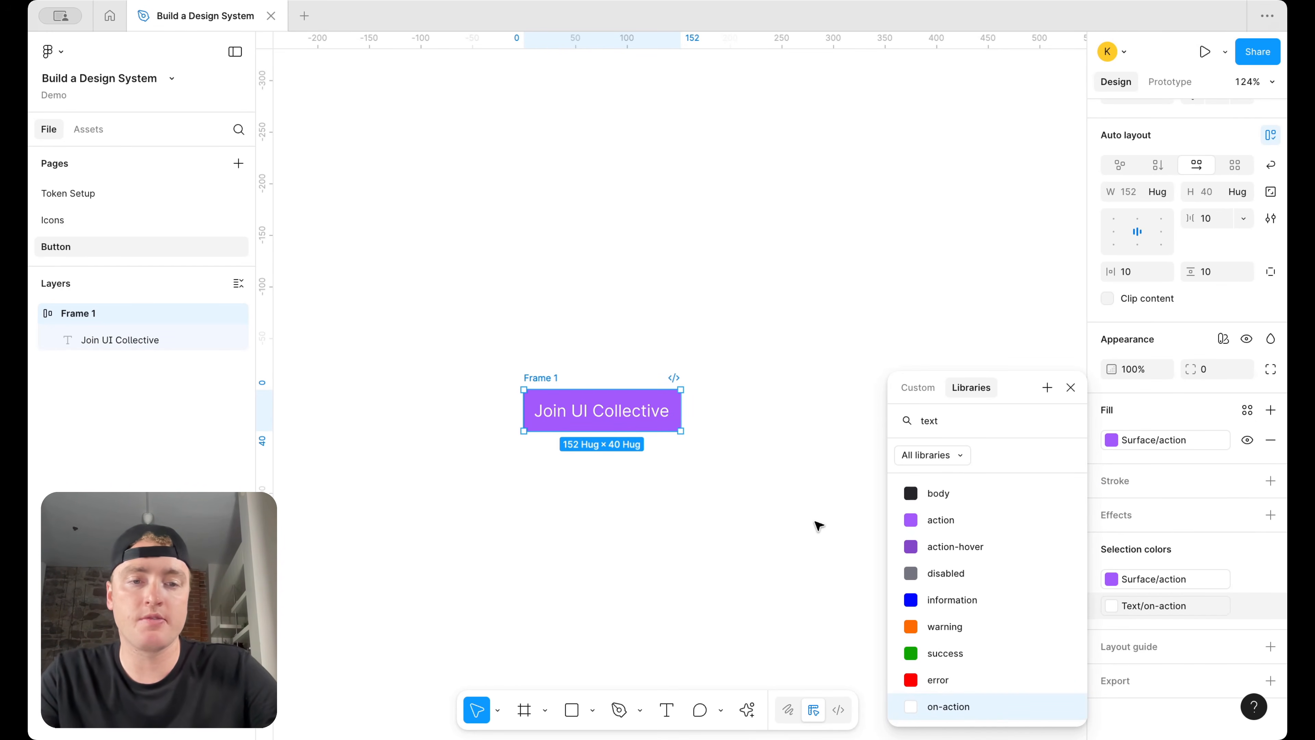
left_click(1070, 388)
key("Escape")
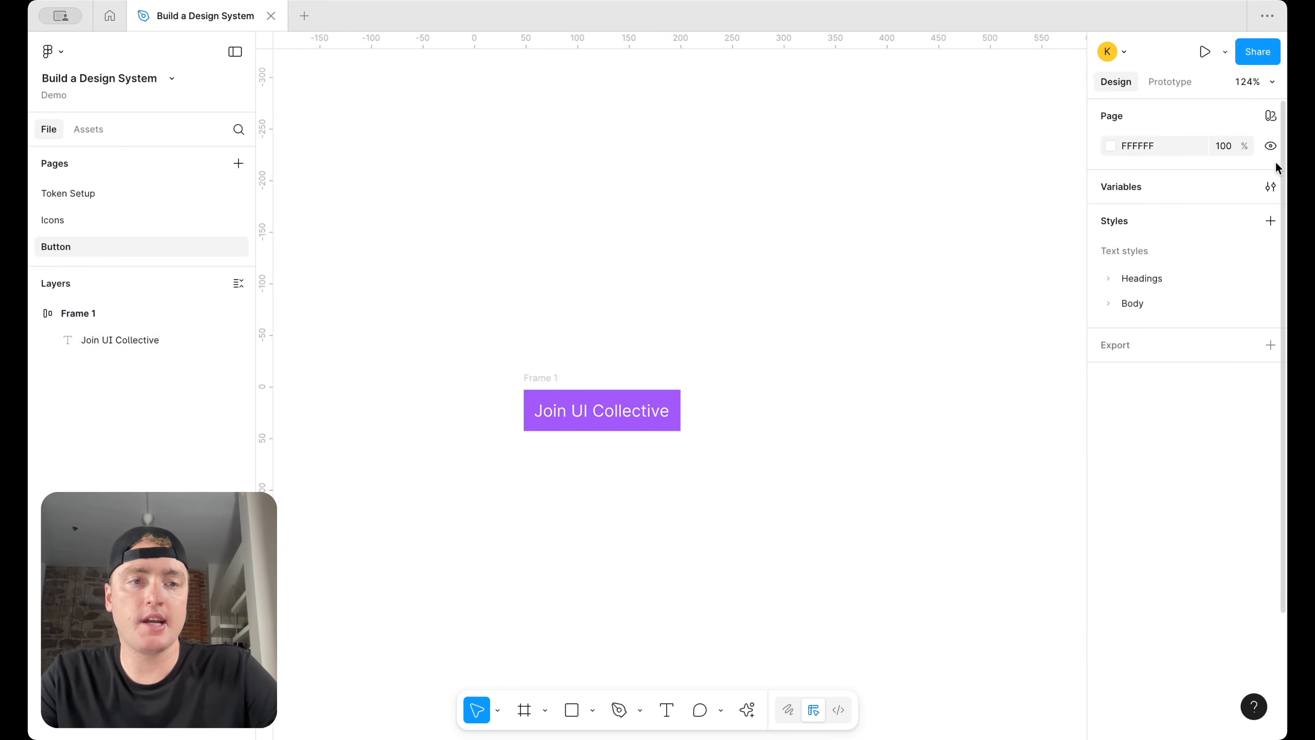
Reorder the Mapped Text variables so on-action sits directly below action-hover, and close the variables window
left_click(1271, 187)
left_click(538, 63)
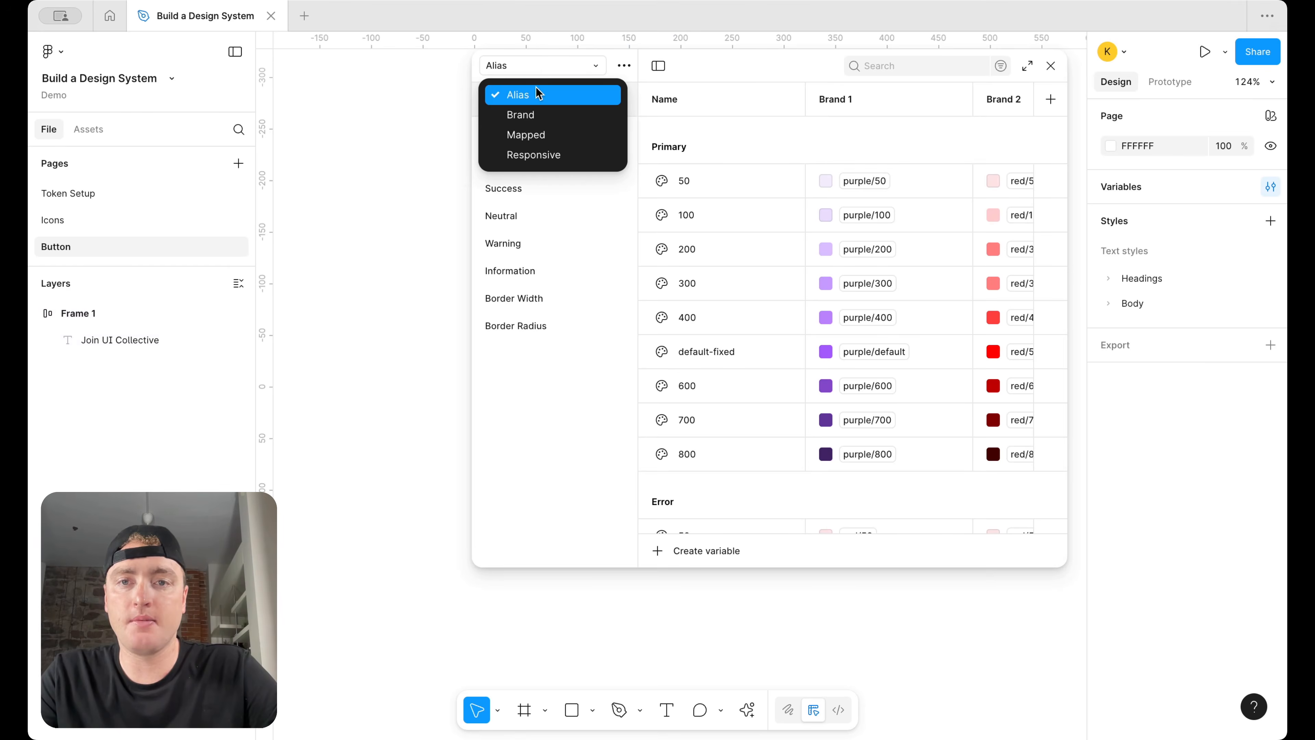
left_click(532, 132)
left_click(522, 141)
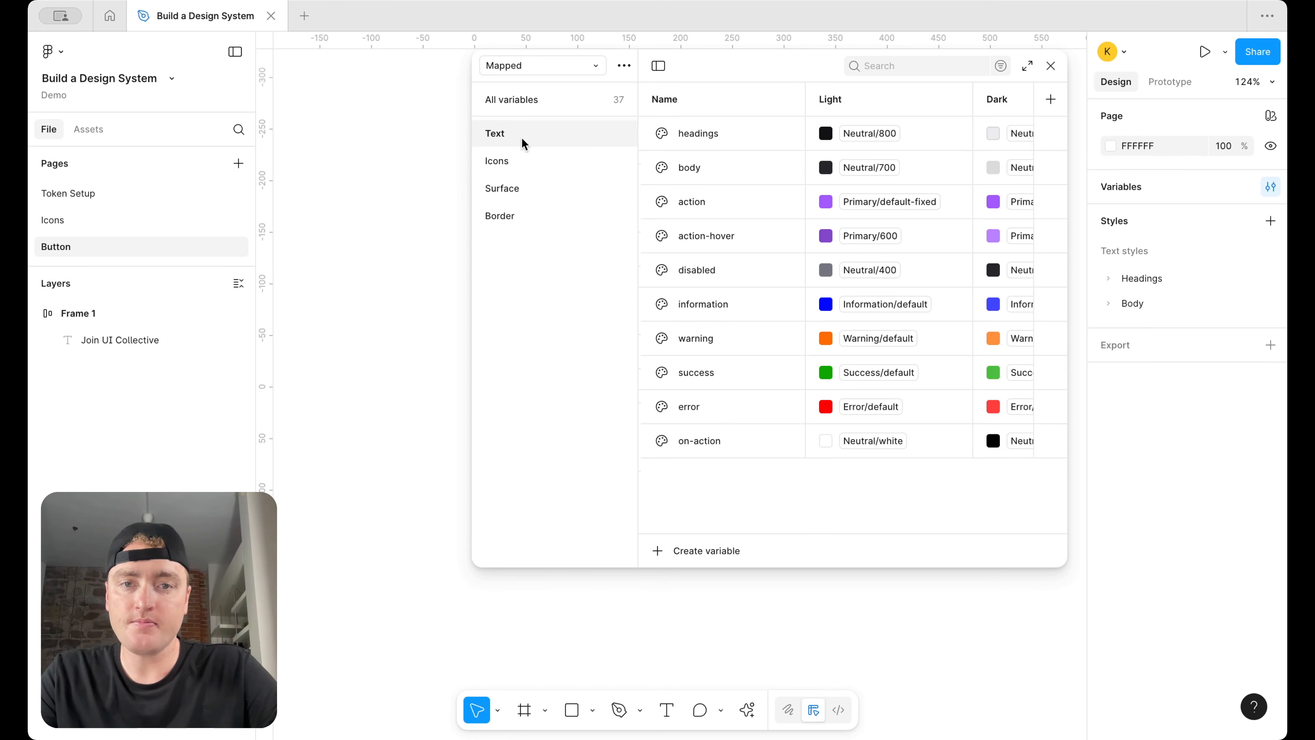
left_click_drag(731, 444, 739, 250)
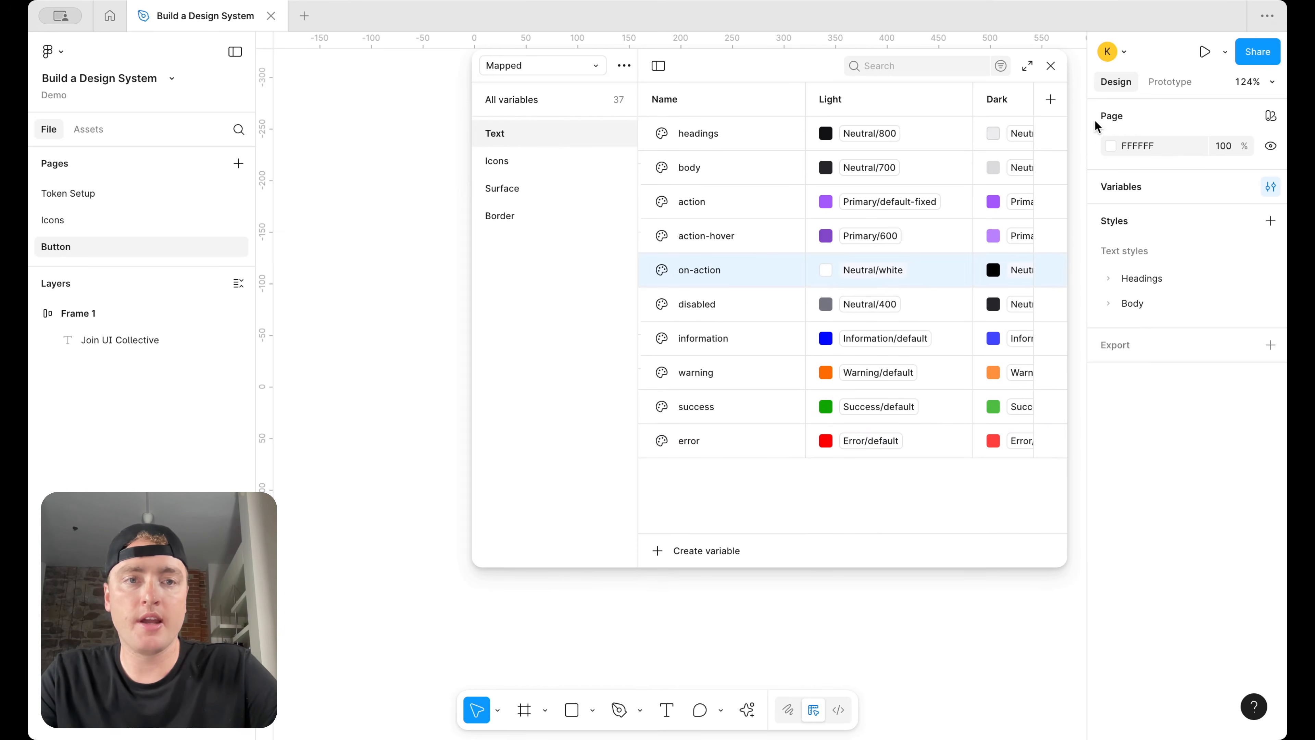
left_click(1050, 66)
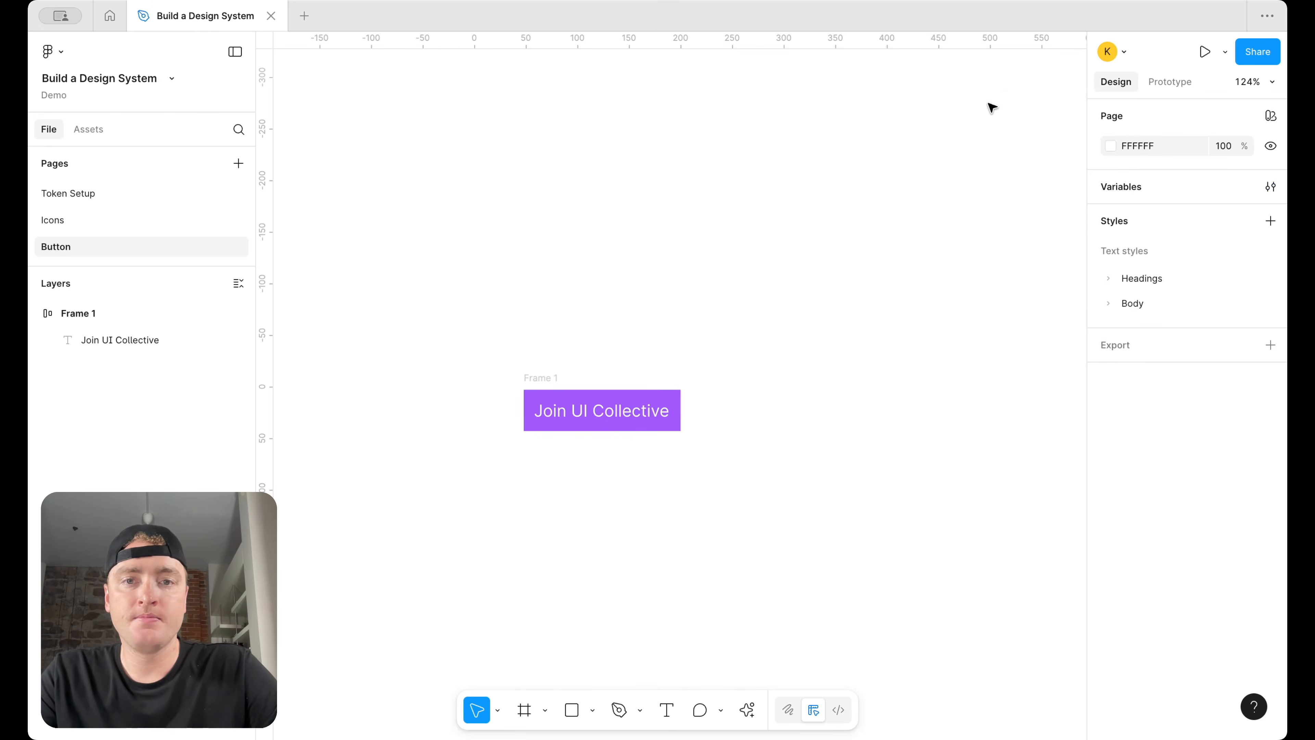
Add a stroke to the button frame using the Border/action color and the Border Width sm variable
left_click(525, 376)
scroll(1275, 587, "down", 3)
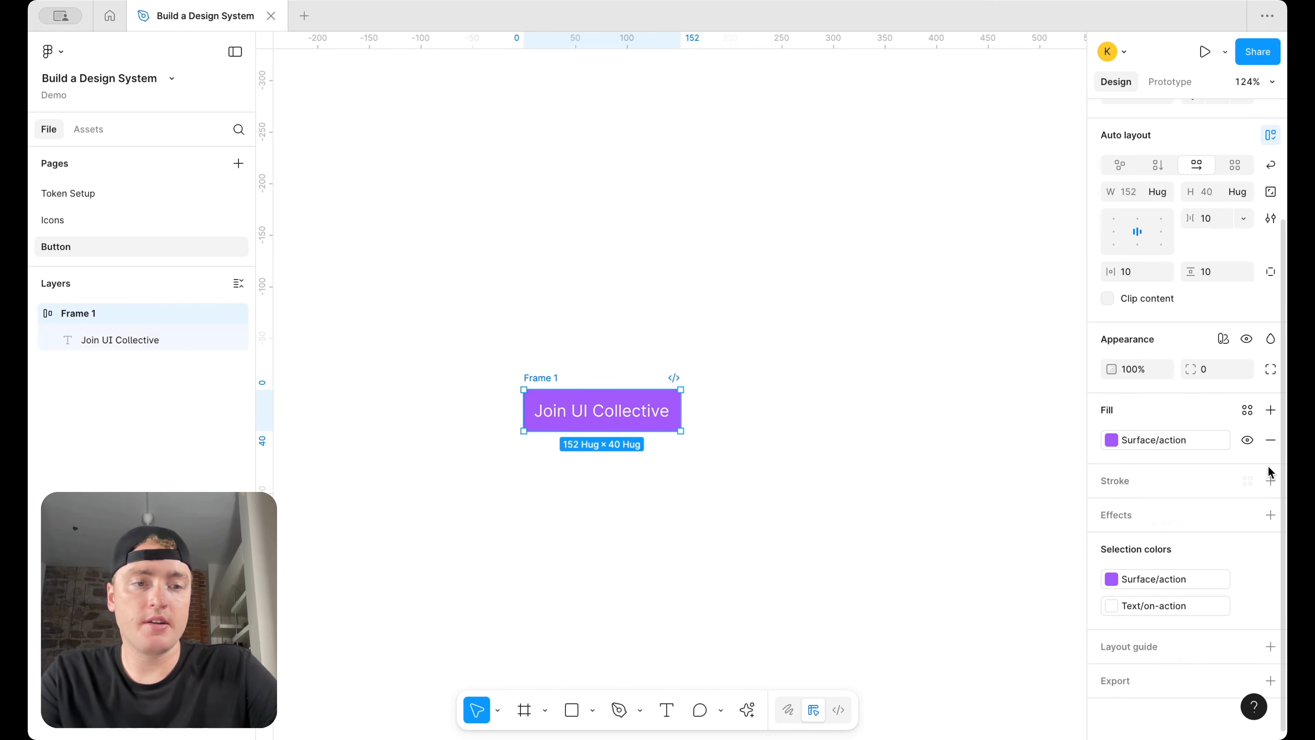
left_click(1270, 480)
left_click(1247, 481)
type("bor")
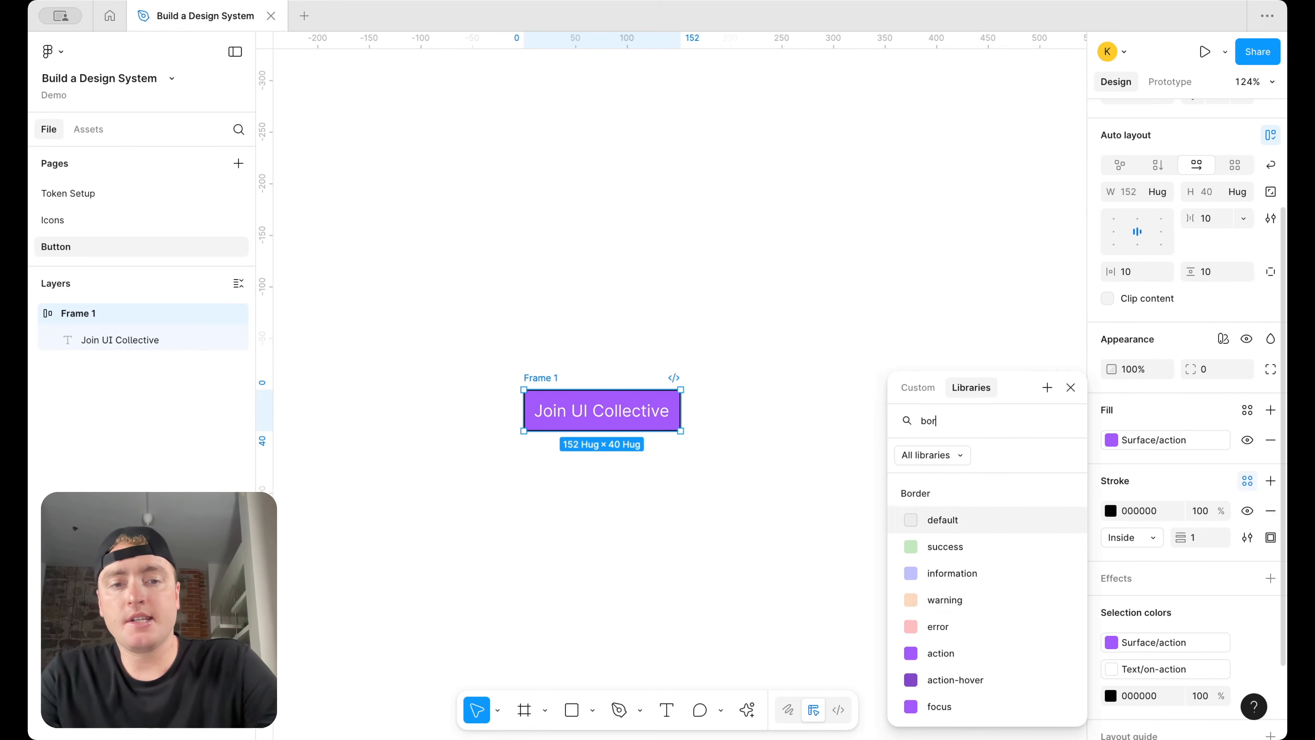
left_click(978, 652)
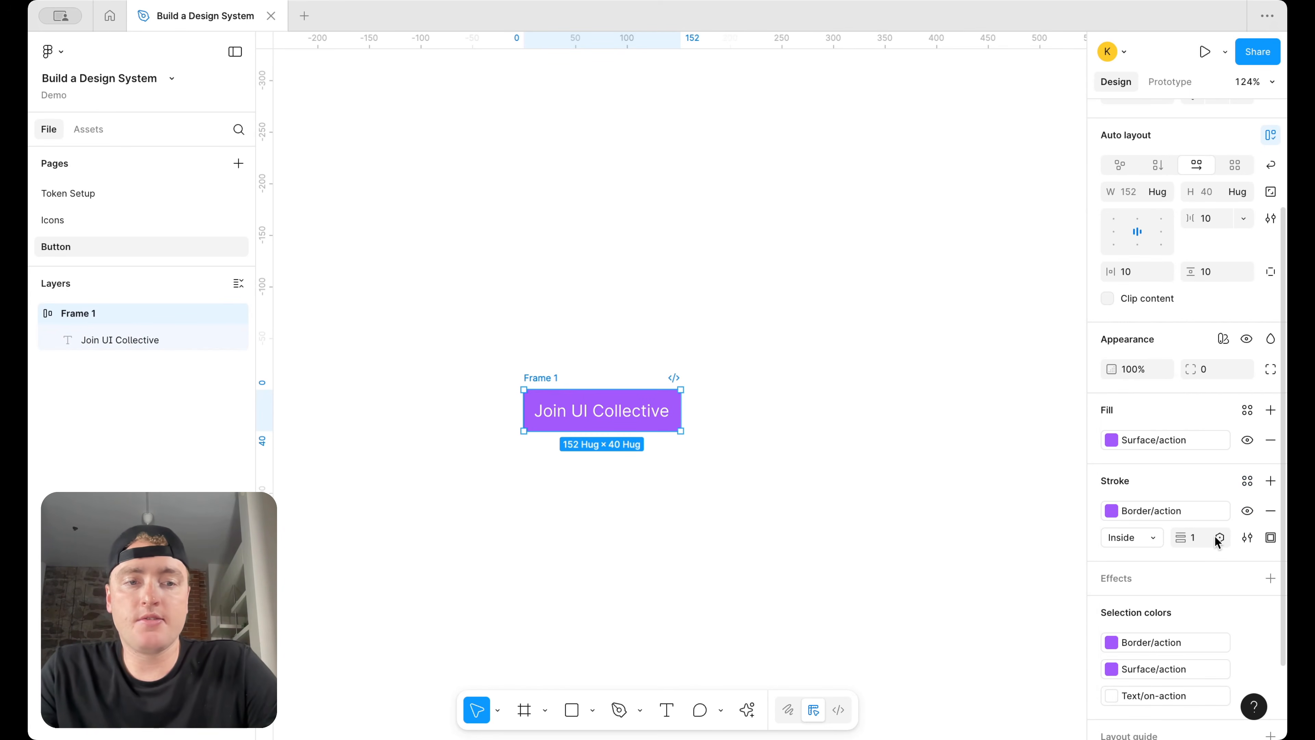
left_click(1217, 539)
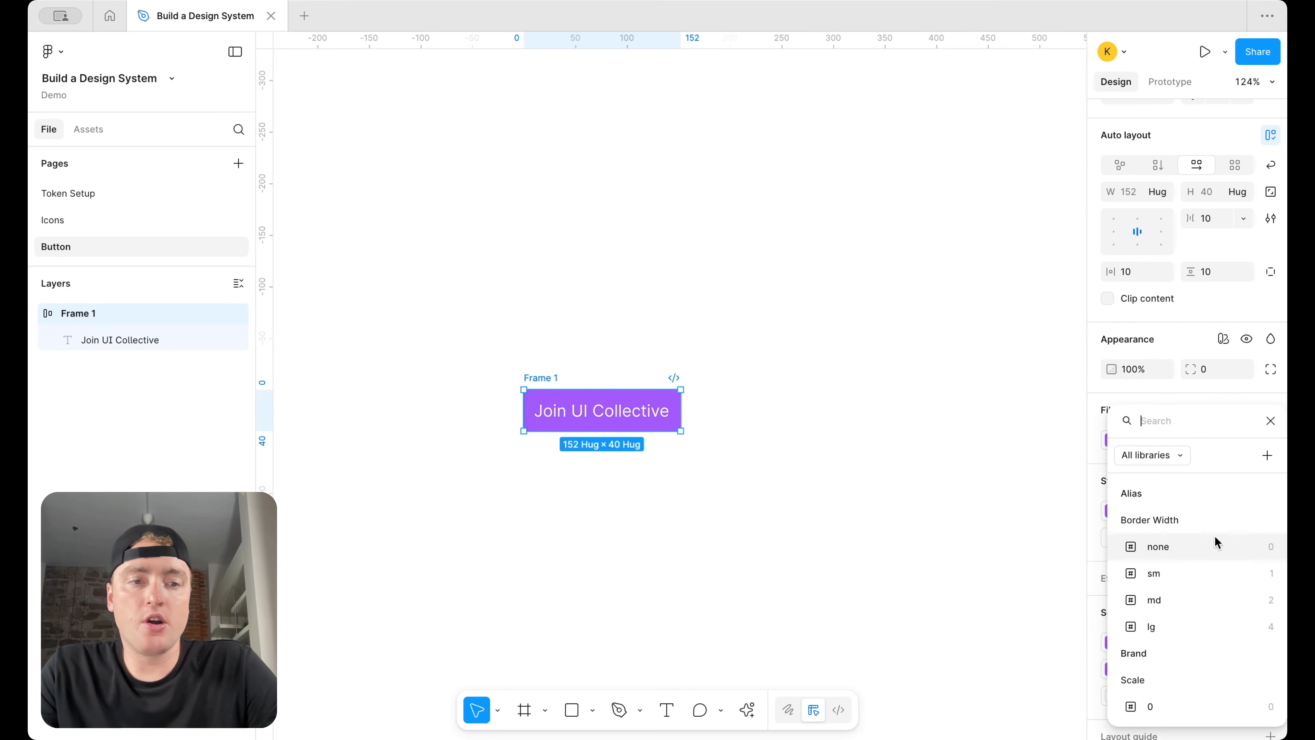
left_click(1199, 563)
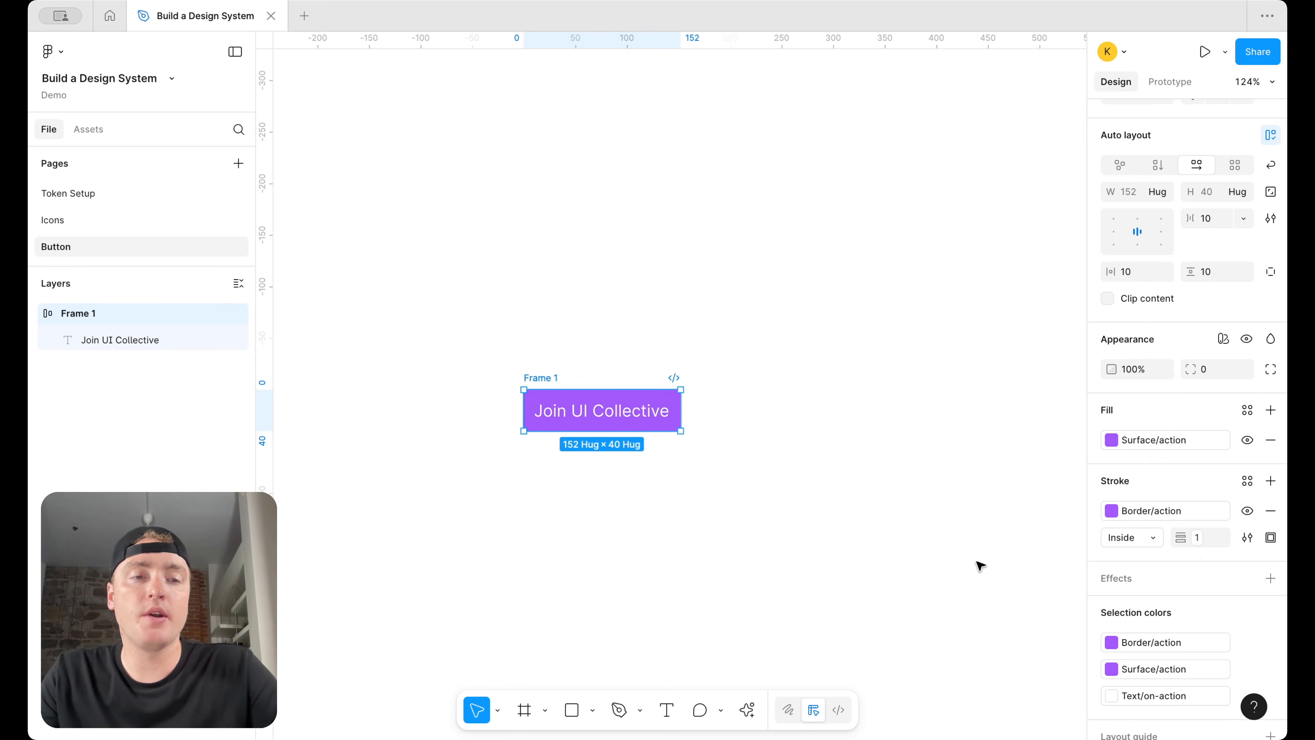
left_click(908, 488)
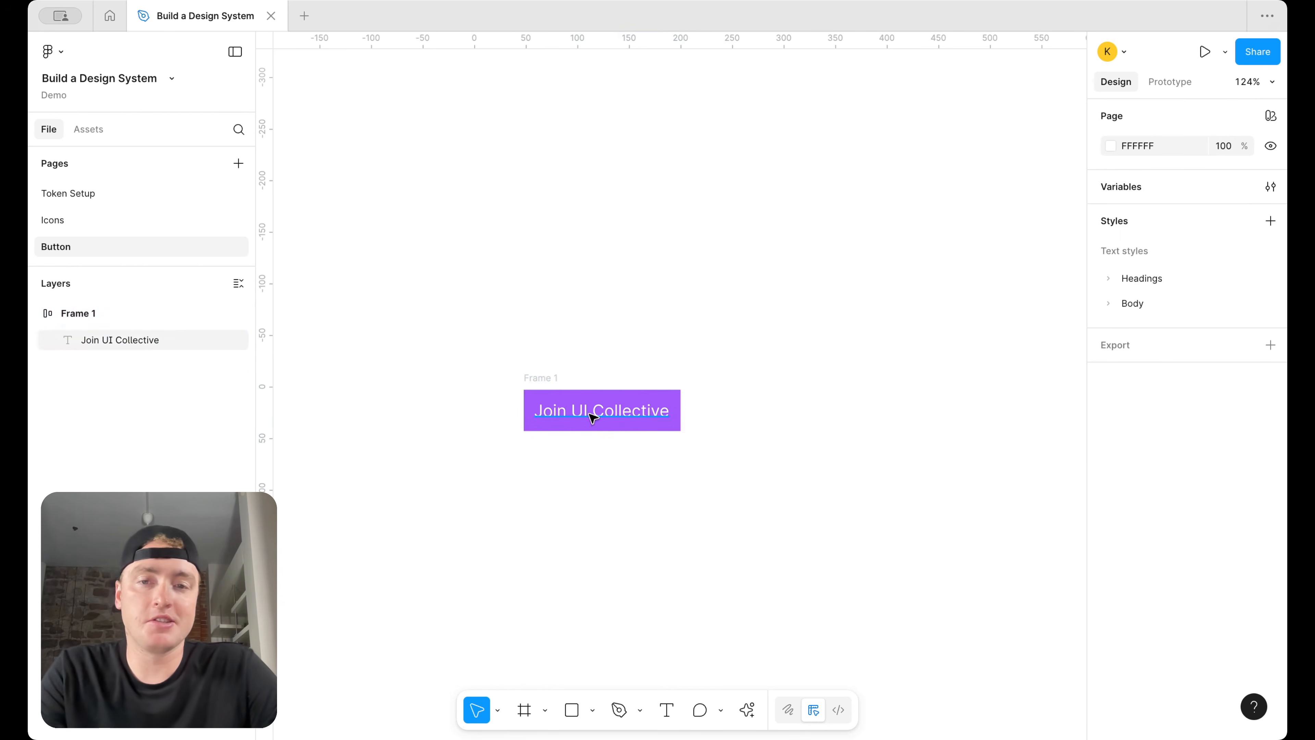
Find the info icon among the file's components and insert it before the label inside the button frame
left_click(83, 130)
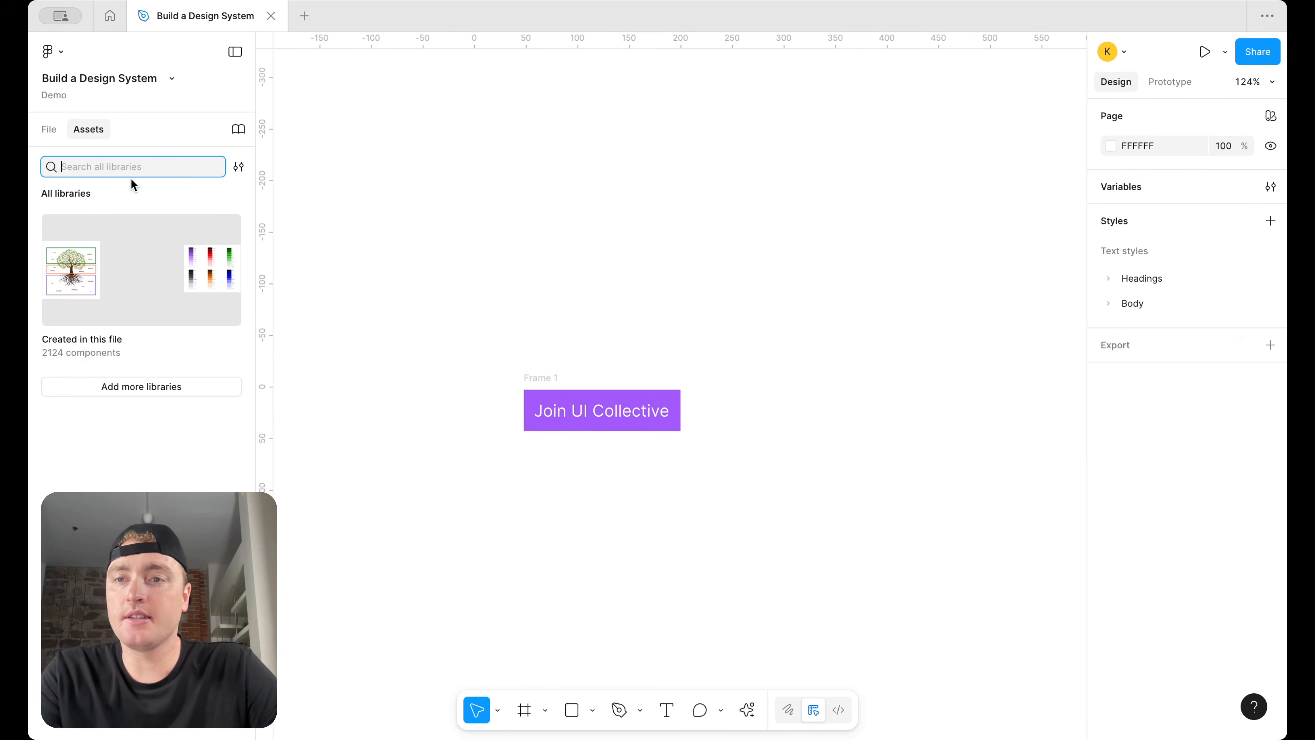
type("info")
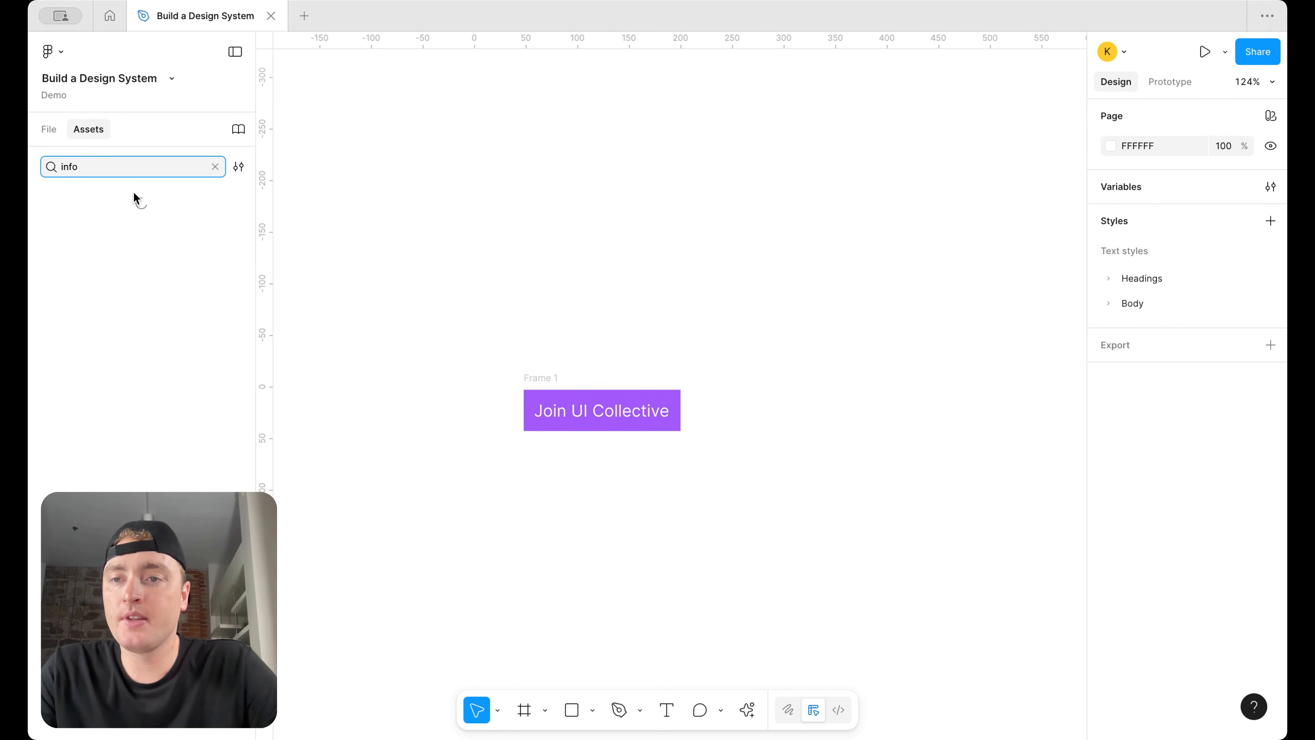
left_click_drag(129, 228, 448, 448)
left_click_drag(508, 418, 537, 413)
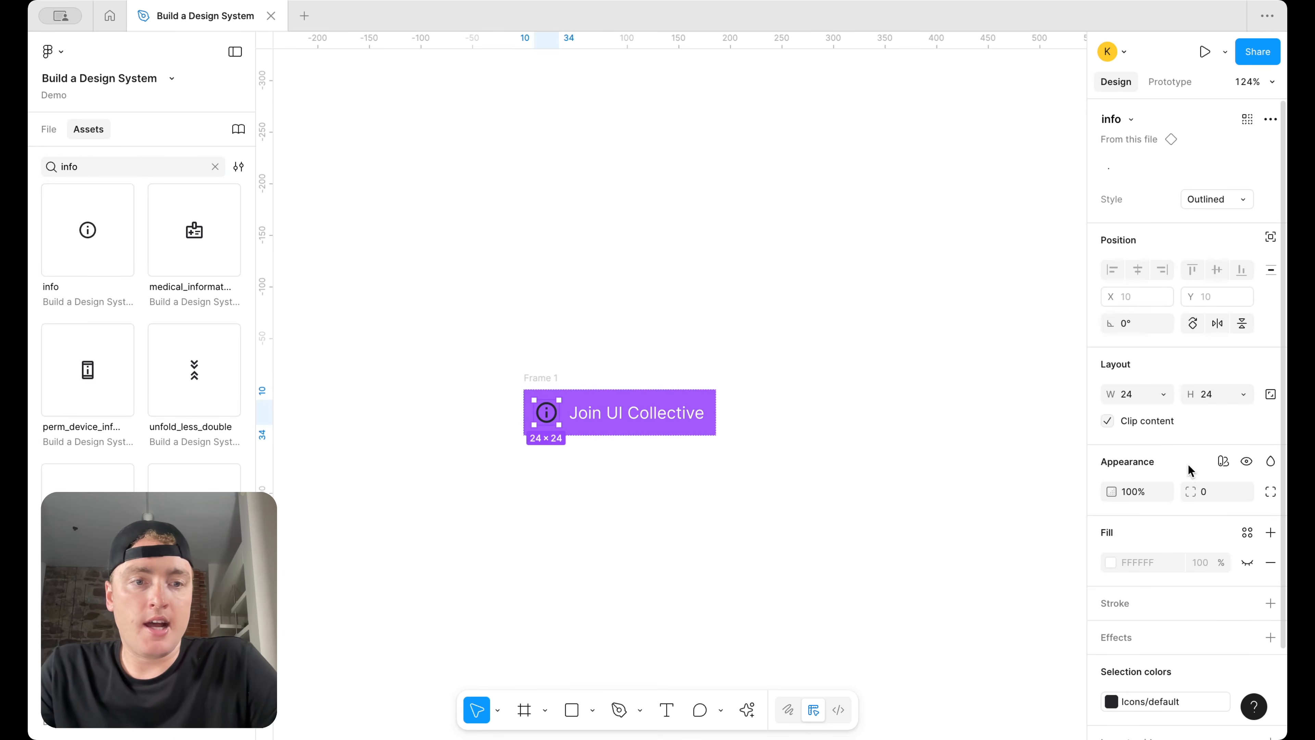
Resize the info icon in the button to 20 by 20
left_click(1126, 396)
type("20")
key("Return")
left_click(1219, 399)
type("20")
key("Return")
left_click(764, 416)
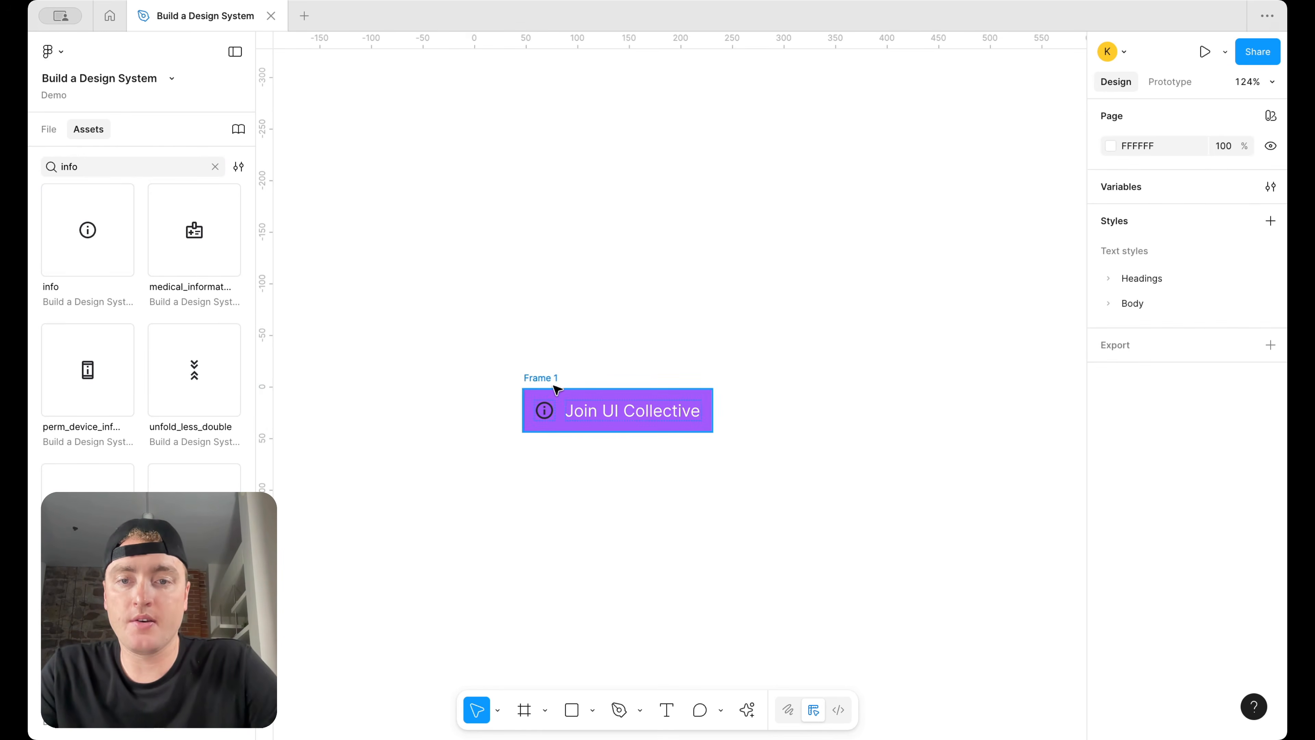
Set the button frame's horizontal padding to 12 and vertical padding to 8
left_click(552, 381)
left_click(1143, 418)
type("12")
key("Return")
type("8")
key("Return")
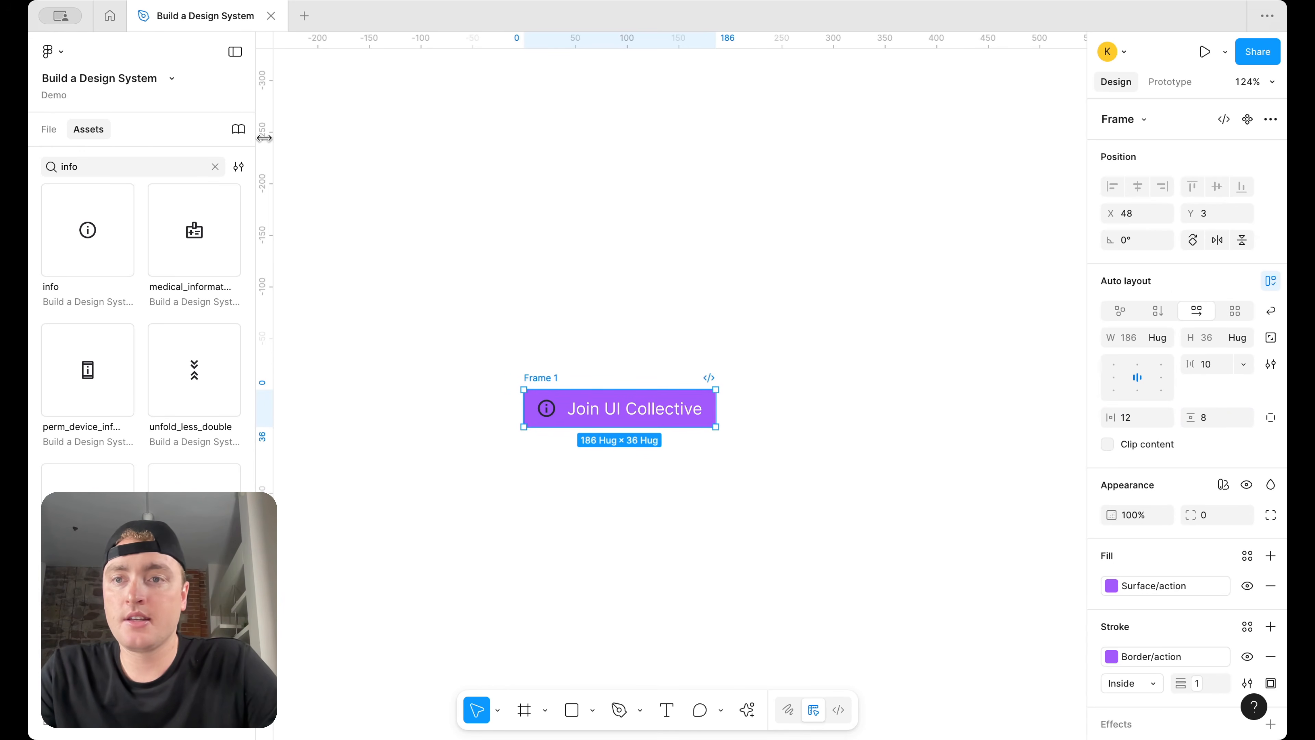
Clear the component search, return to the layer list, and recolor the info icon with the Icons/on-action variable
left_click(215, 166)
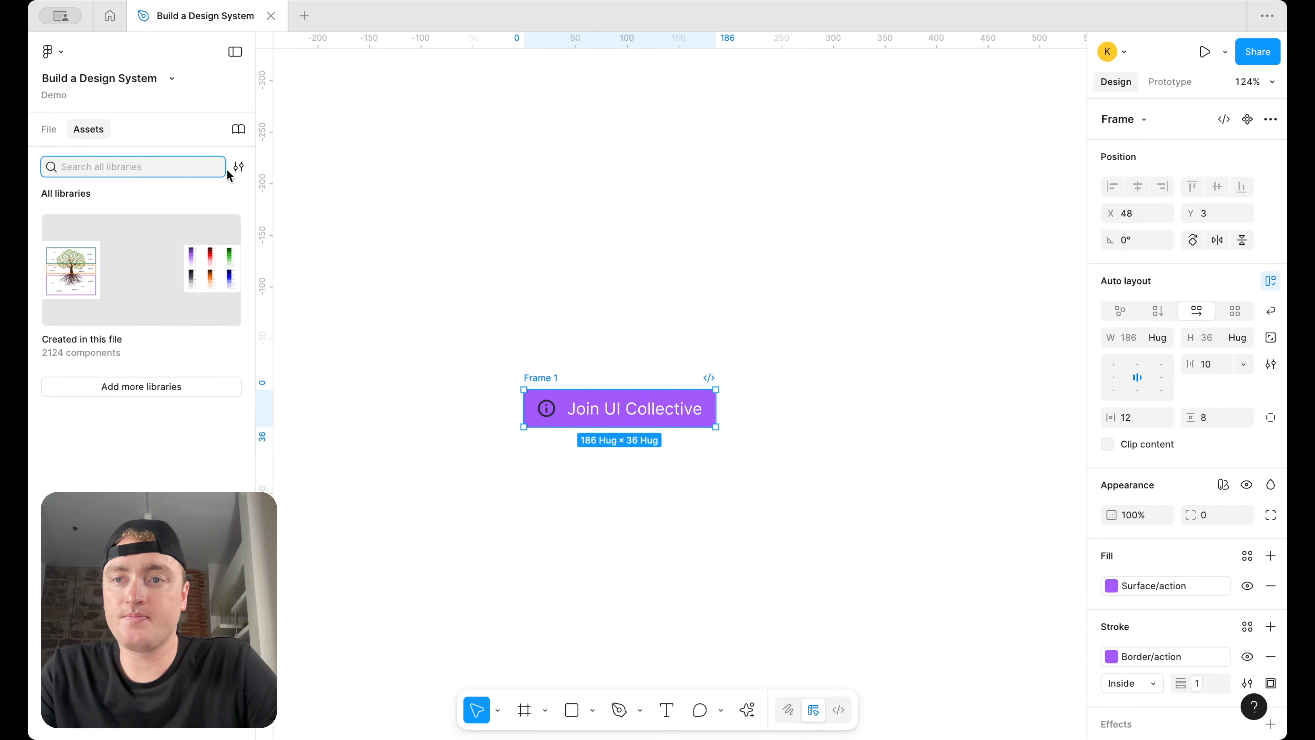
left_click(48, 129)
left_click(546, 408)
scroll(1114, 560, "down", 1)
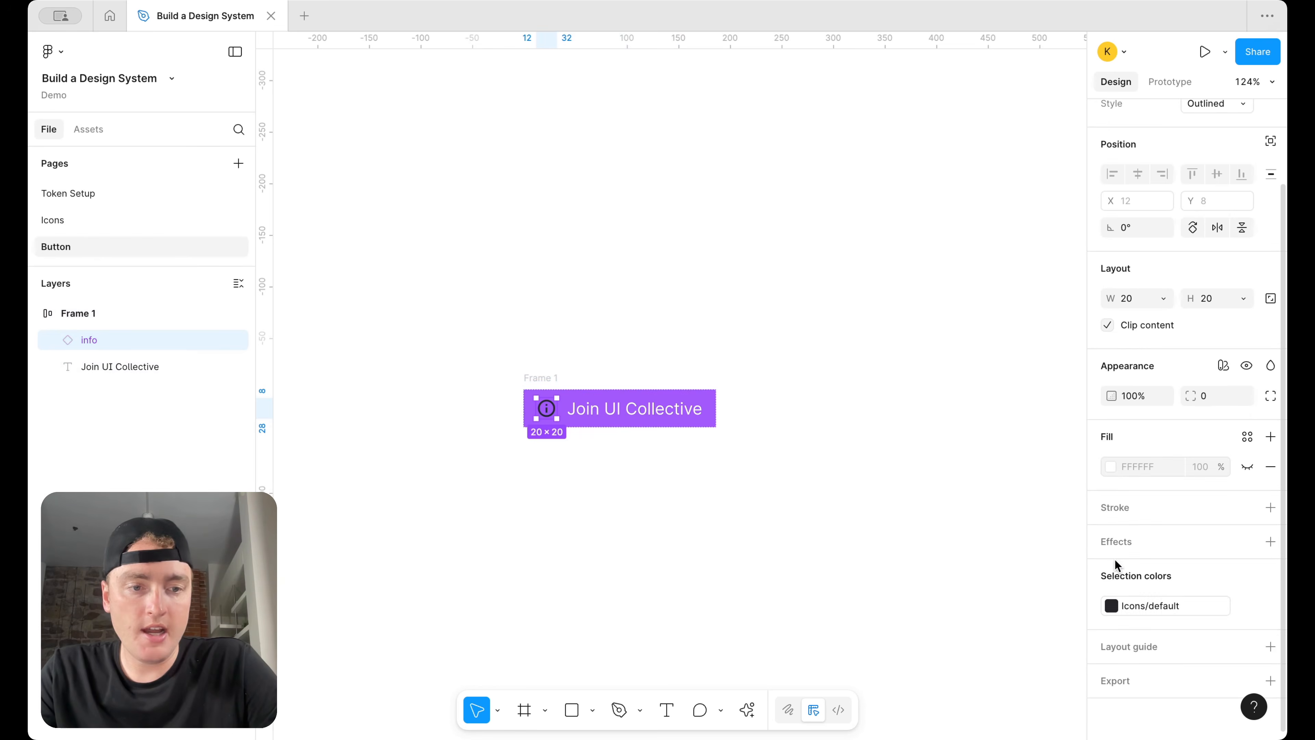
left_click(1164, 611)
scroll(1015, 627, "down", 5)
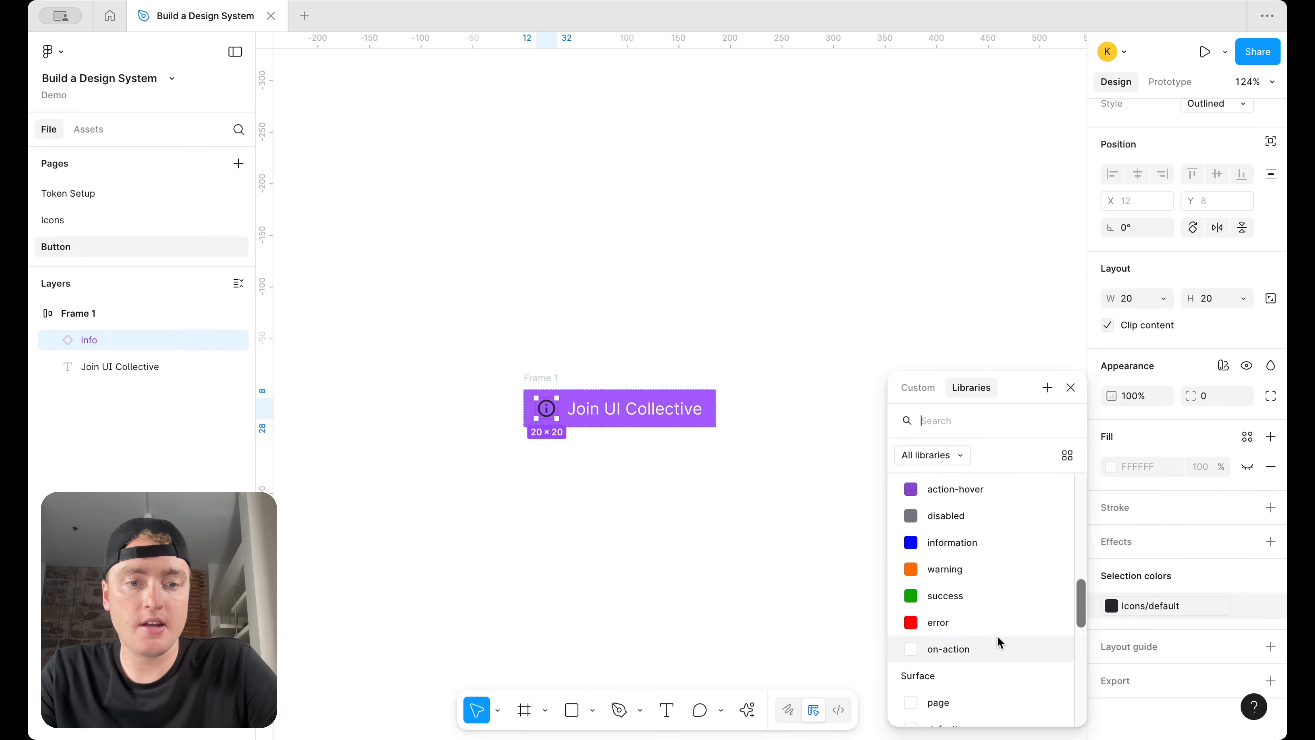
left_click(1002, 645)
left_click(1071, 288)
Reorder the Mapped Icons variables so on-action sits directly below action-hover, and close the variables window
left_click(1270, 187)
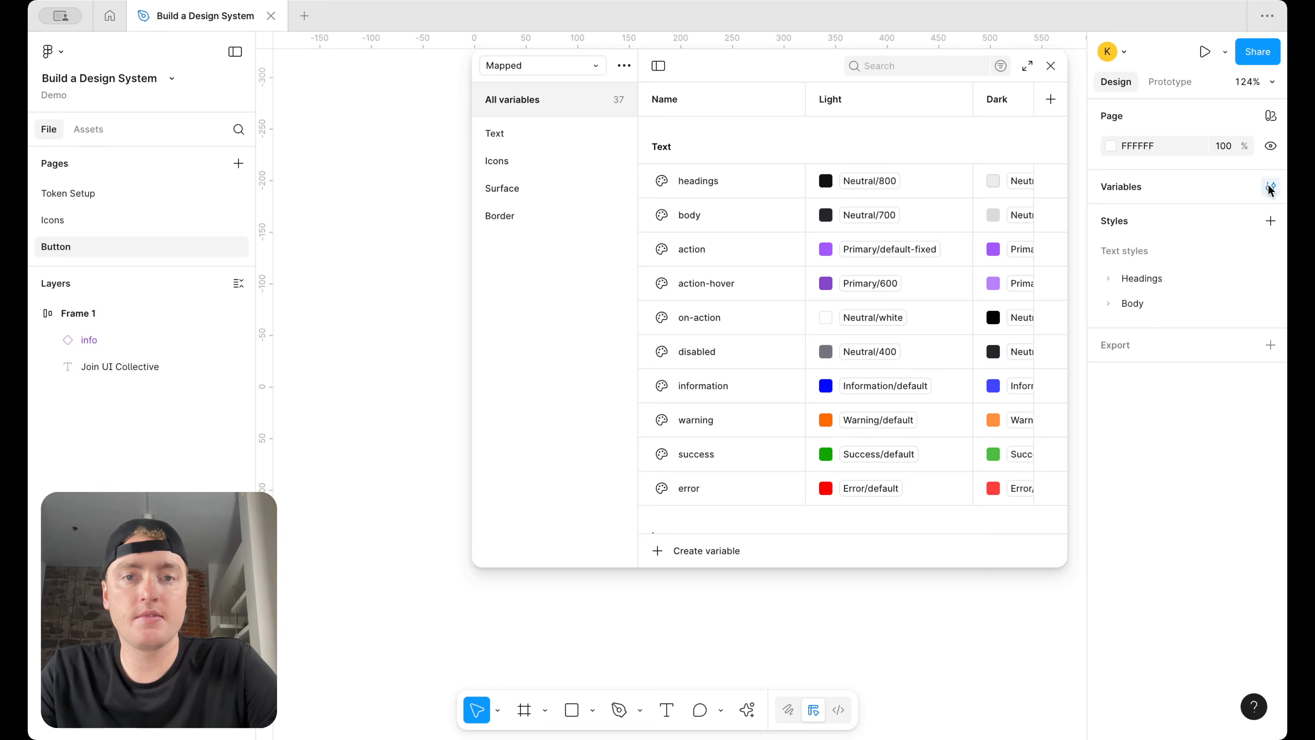
left_click(522, 159)
left_click_drag(715, 406, 730, 212)
left_click(1051, 67)
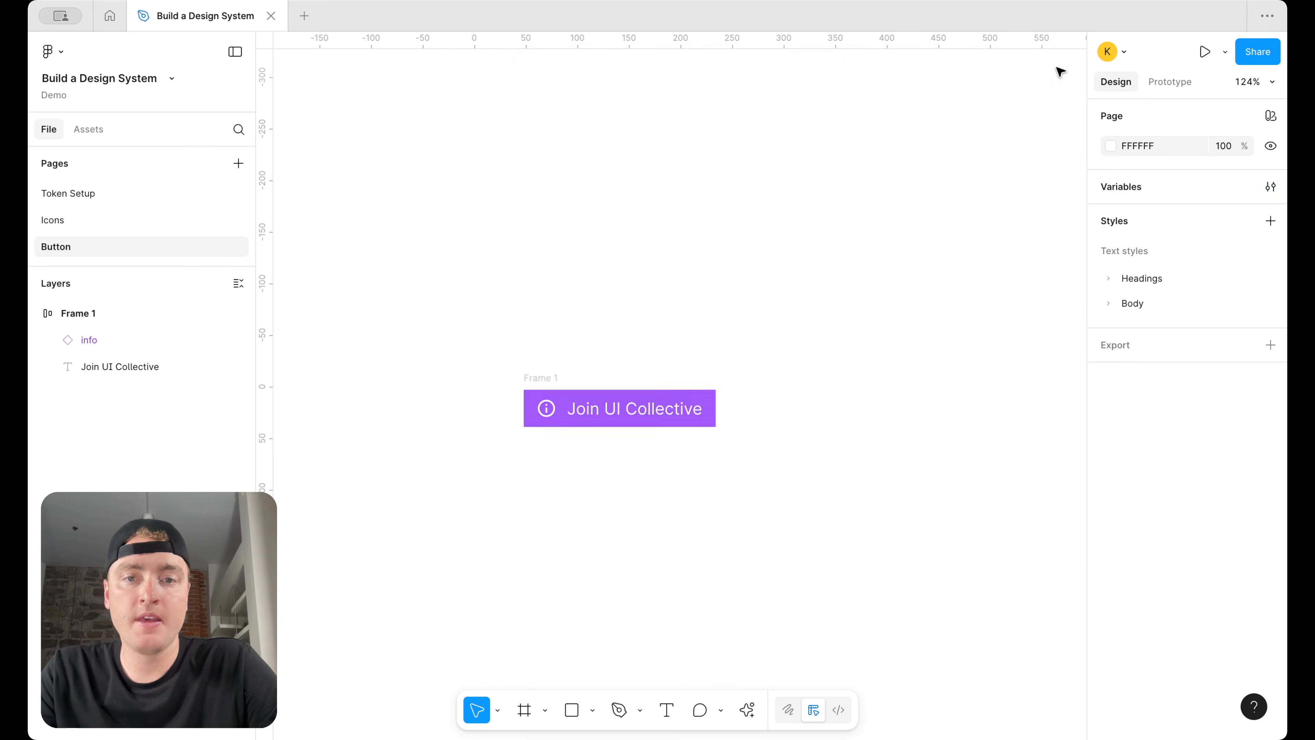
Duplicate the info icon inside the button frame so a copy follows the label
scroll(543, 409, "up", 3)
left_click(547, 407)
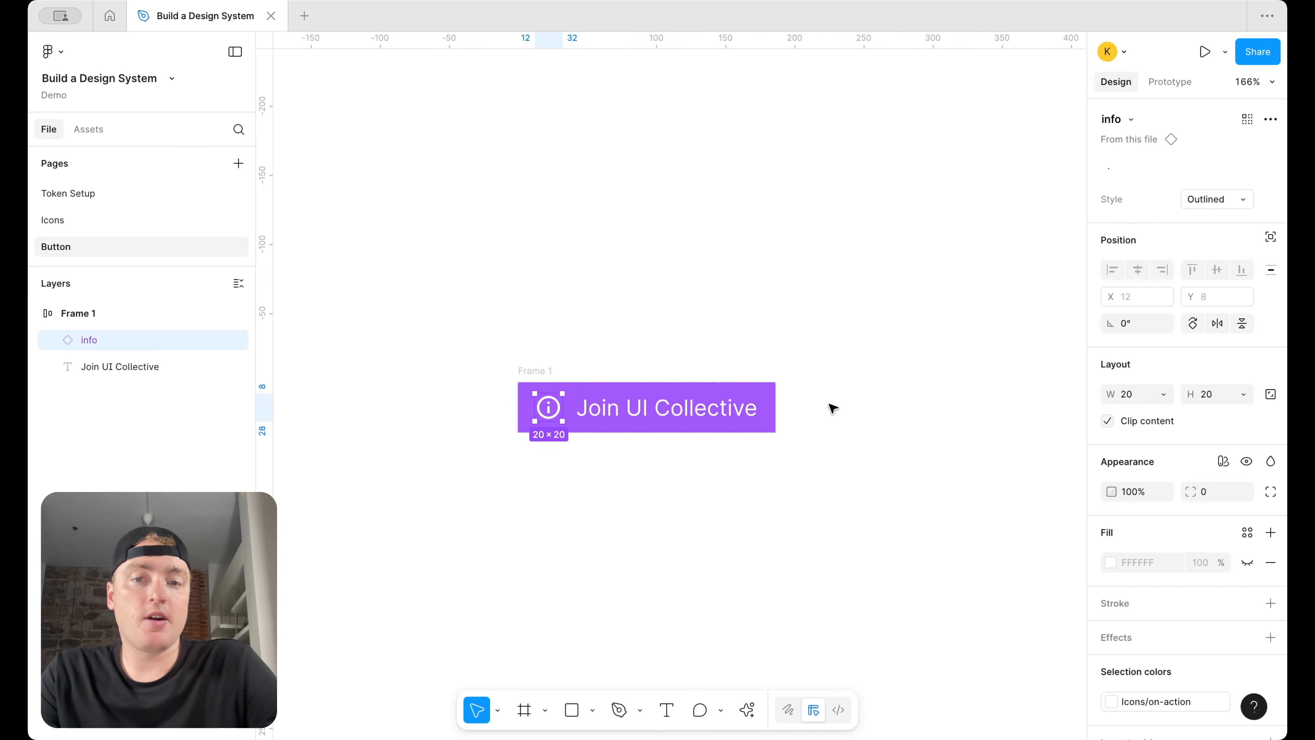
key("ctrl+d")
left_click(903, 332)
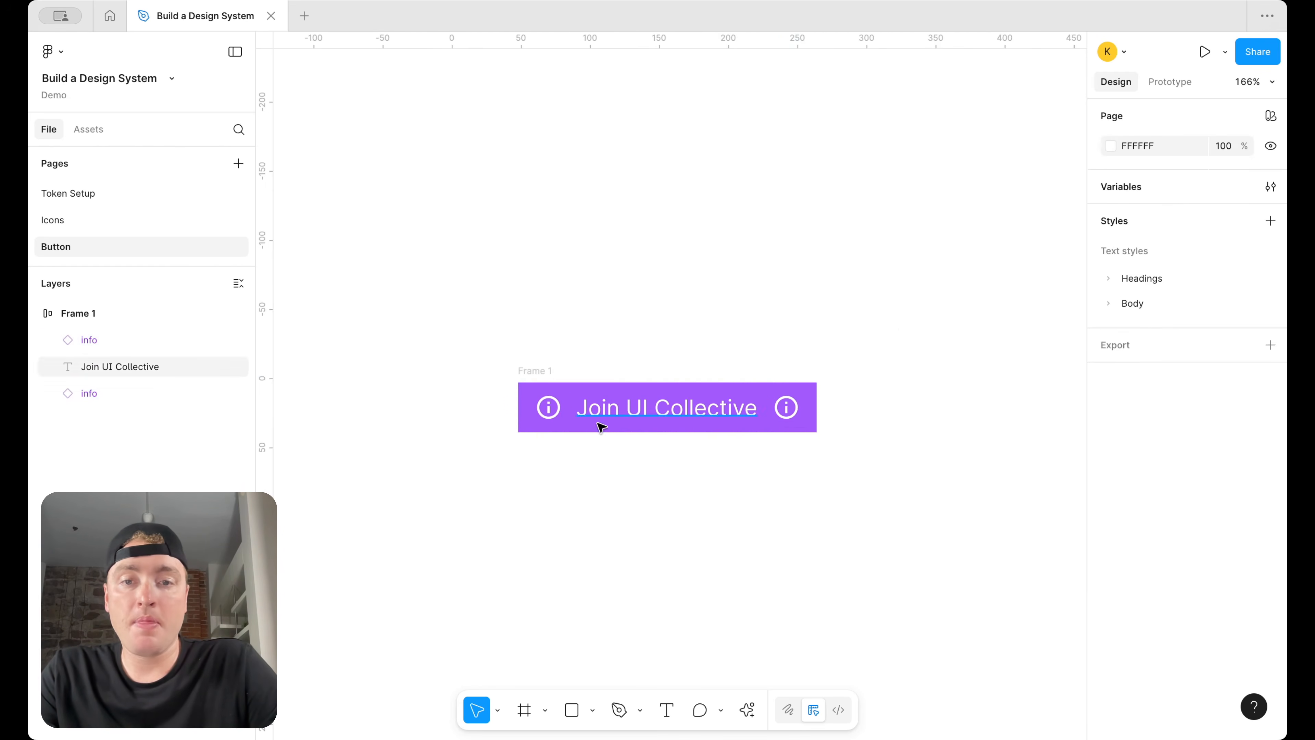
Bind the button frame's corner radius to the sm border radius variable
left_click(533, 369)
left_click(1239, 505)
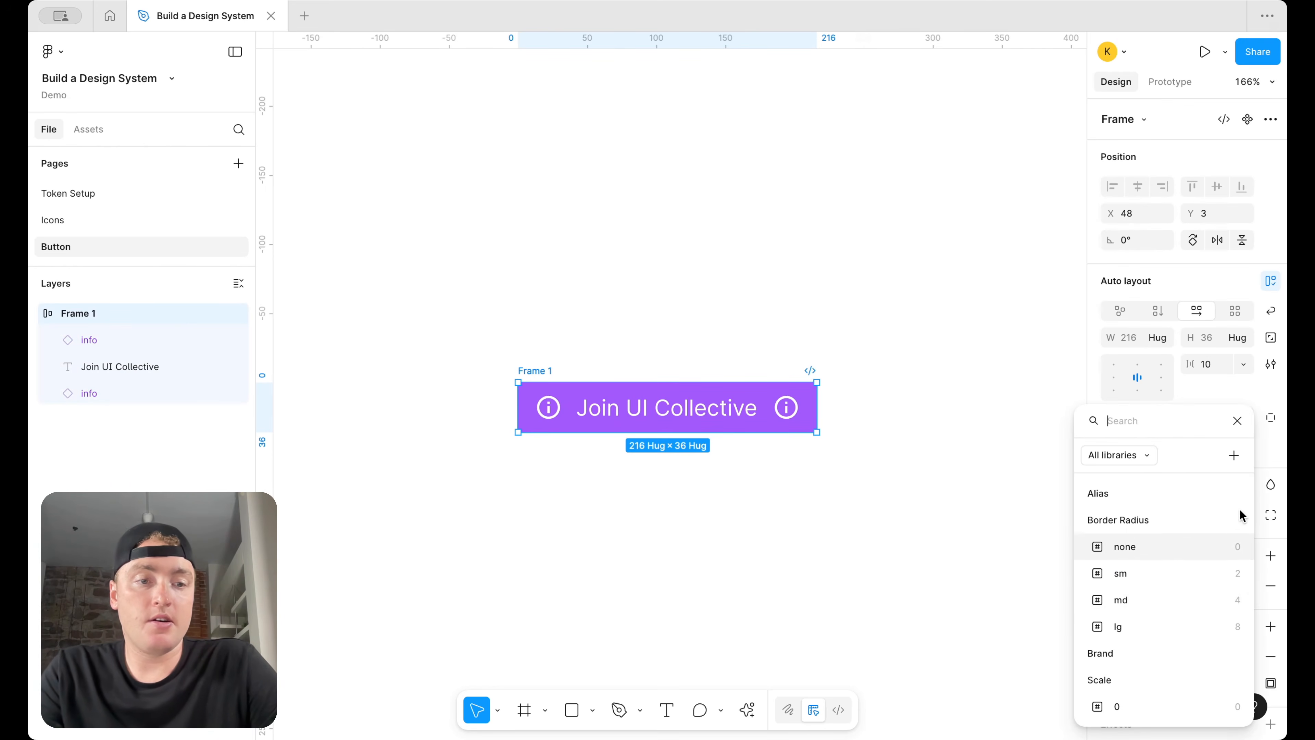
left_click(1177, 596)
left_click(963, 494)
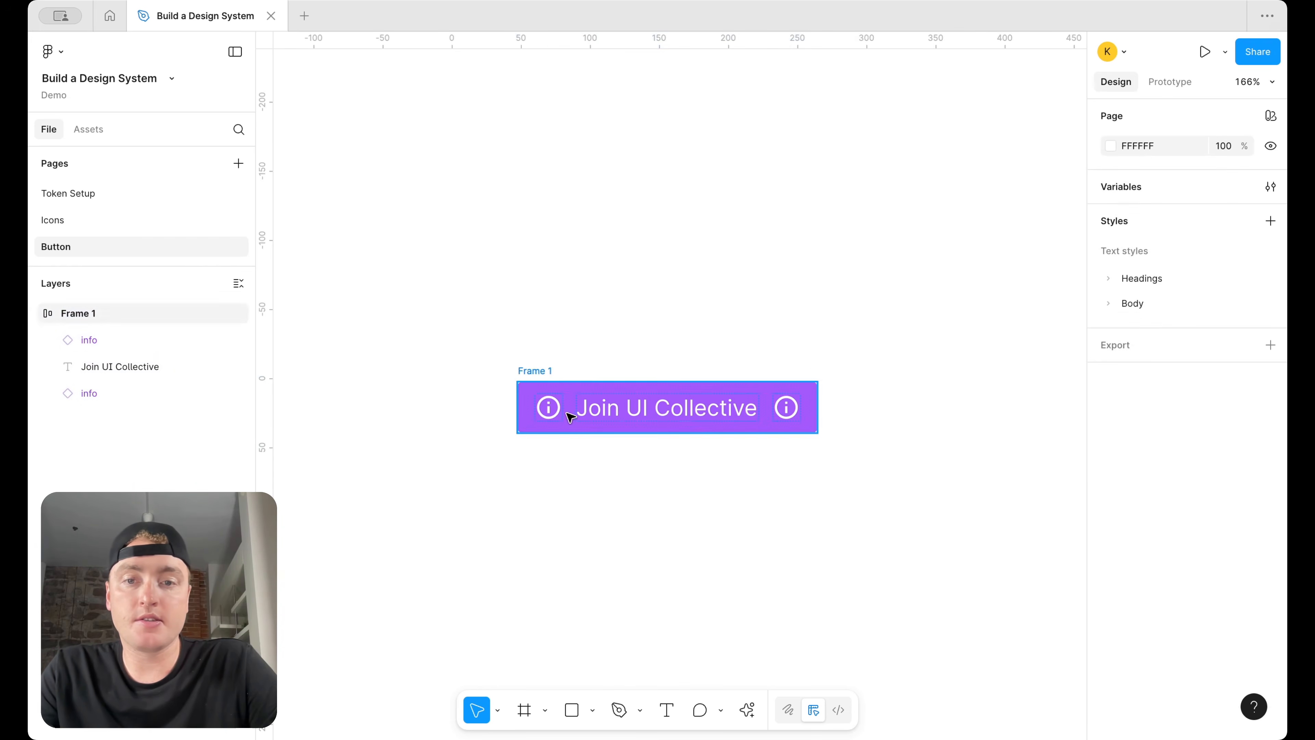
Rename the frame as Button and set its auto layout gap to 8
left_click(529, 375)
double_click(530, 371)
type("Button")
key("Return")
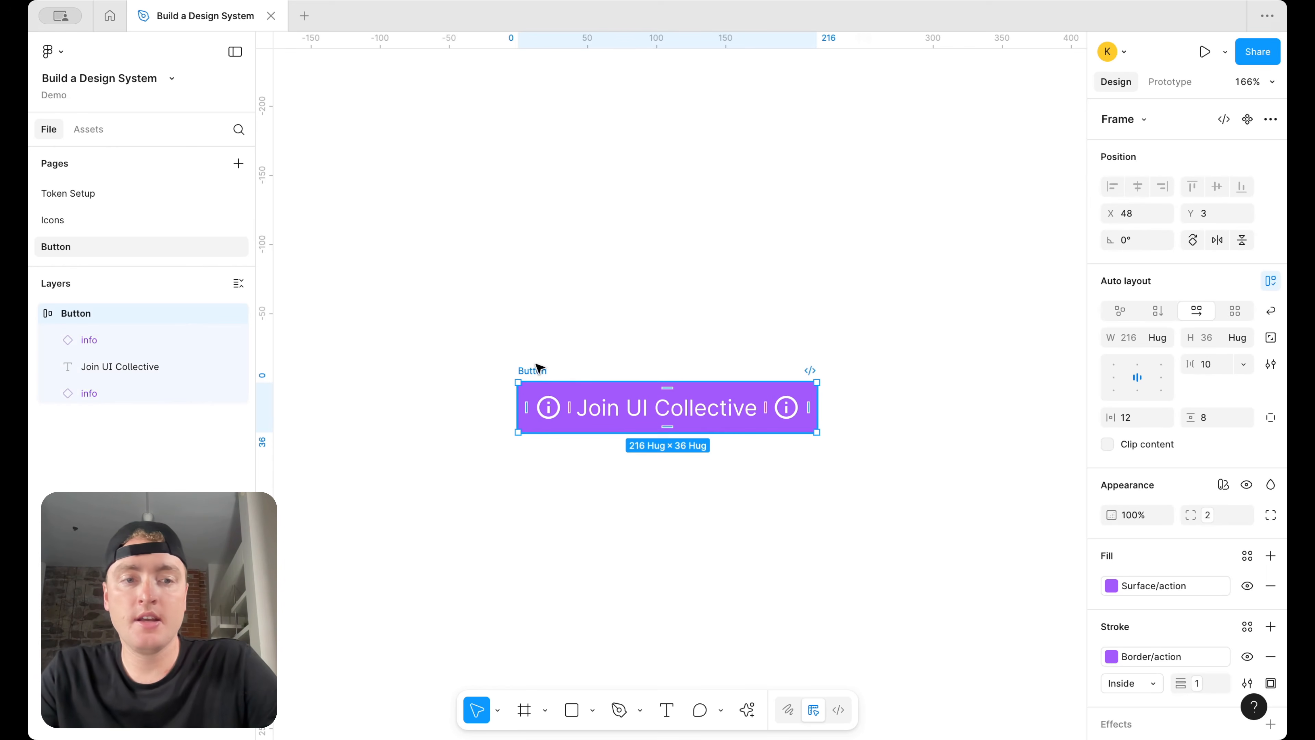
left_click(1206, 363)
type("8")
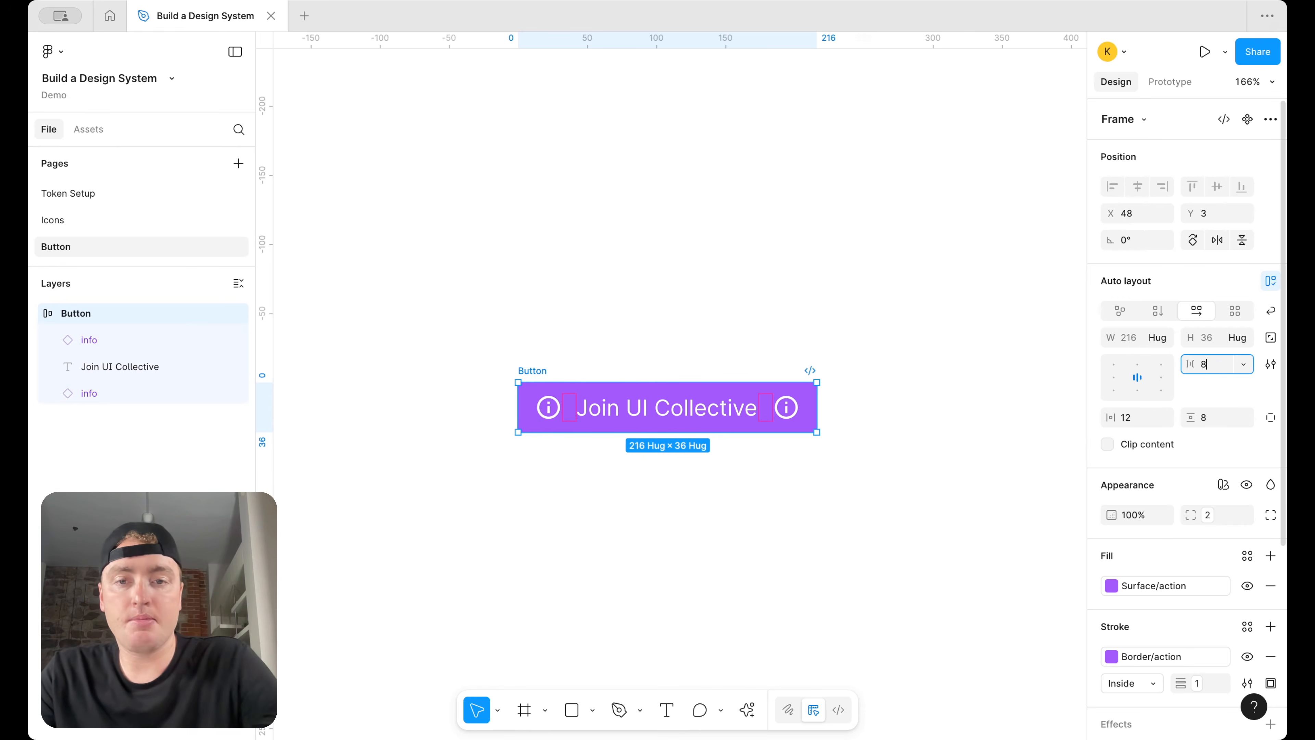
key("Return")
Turn the Button frame into a component
right_click(539, 388)
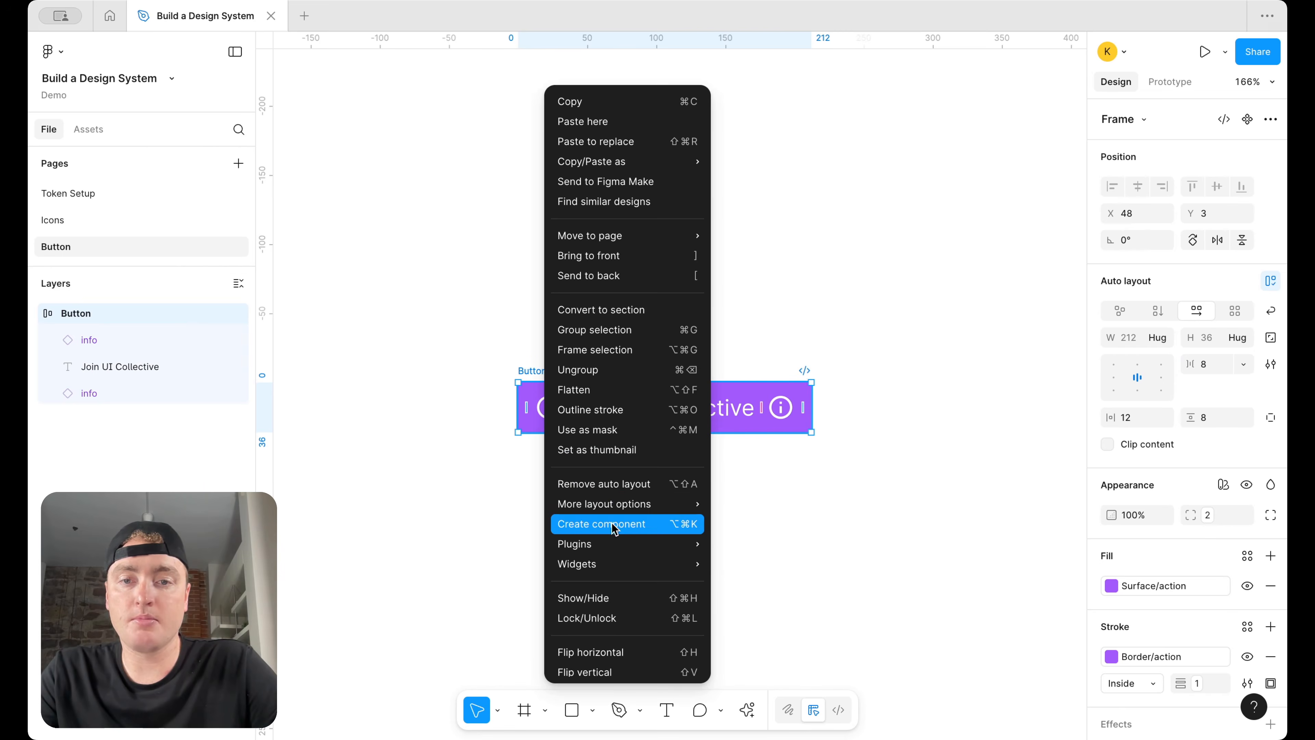
left_click(616, 524)
right_click(609, 414)
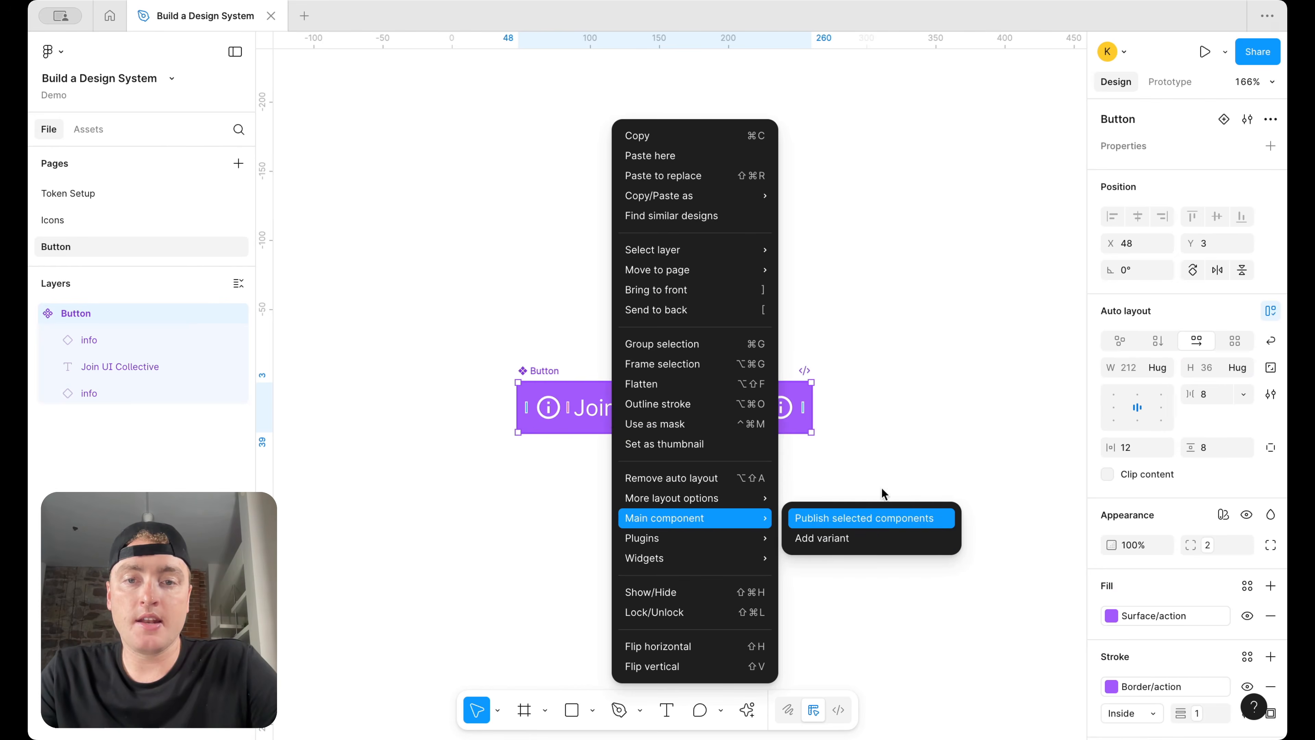
left_click(890, 370)
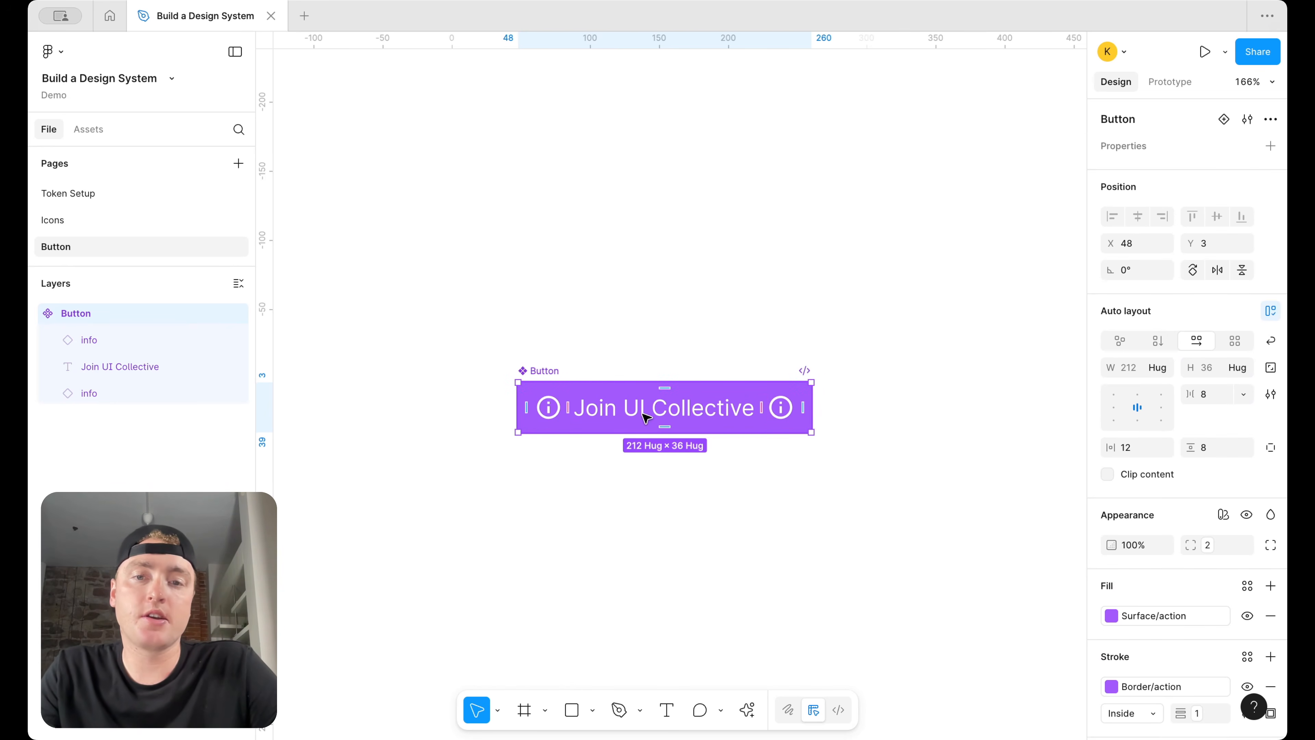
Create a visibility property named Icon left, with the value True, for the info icon before the label
left_click(550, 413)
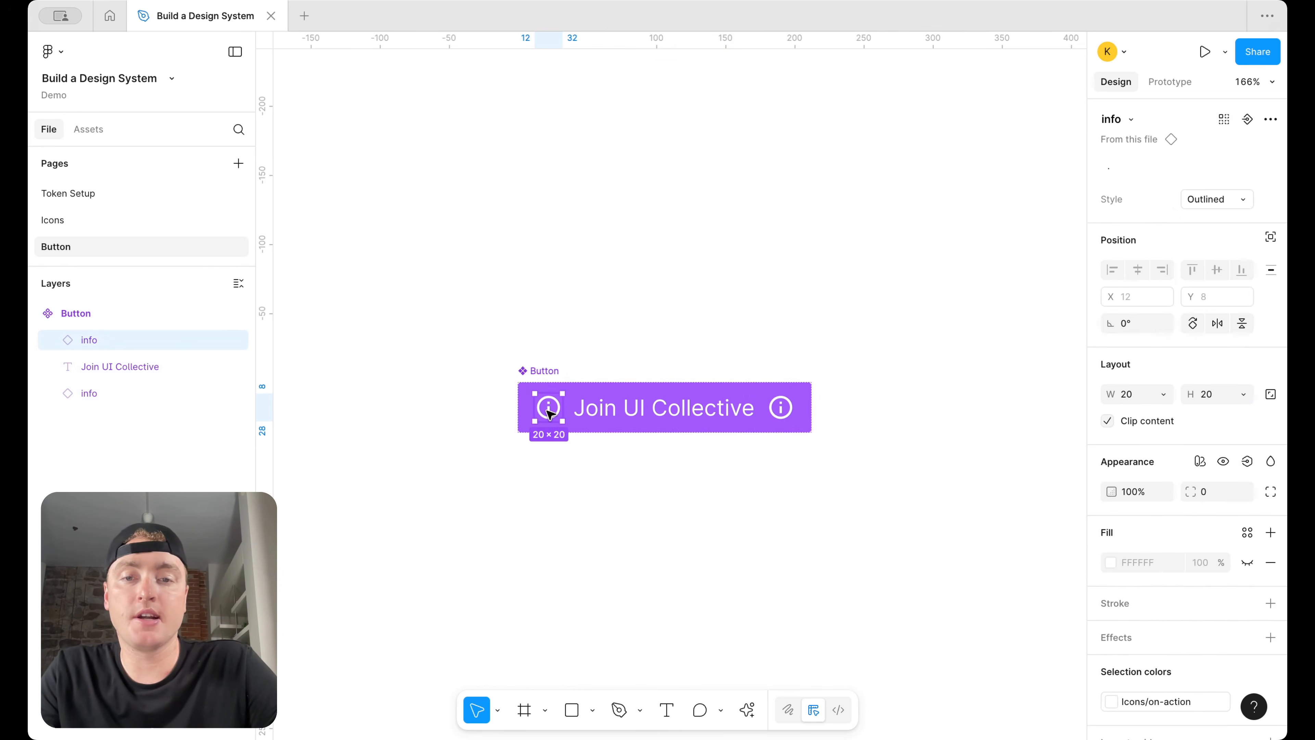
left_click(902, 338)
scroll(749, 397, "down", 2)
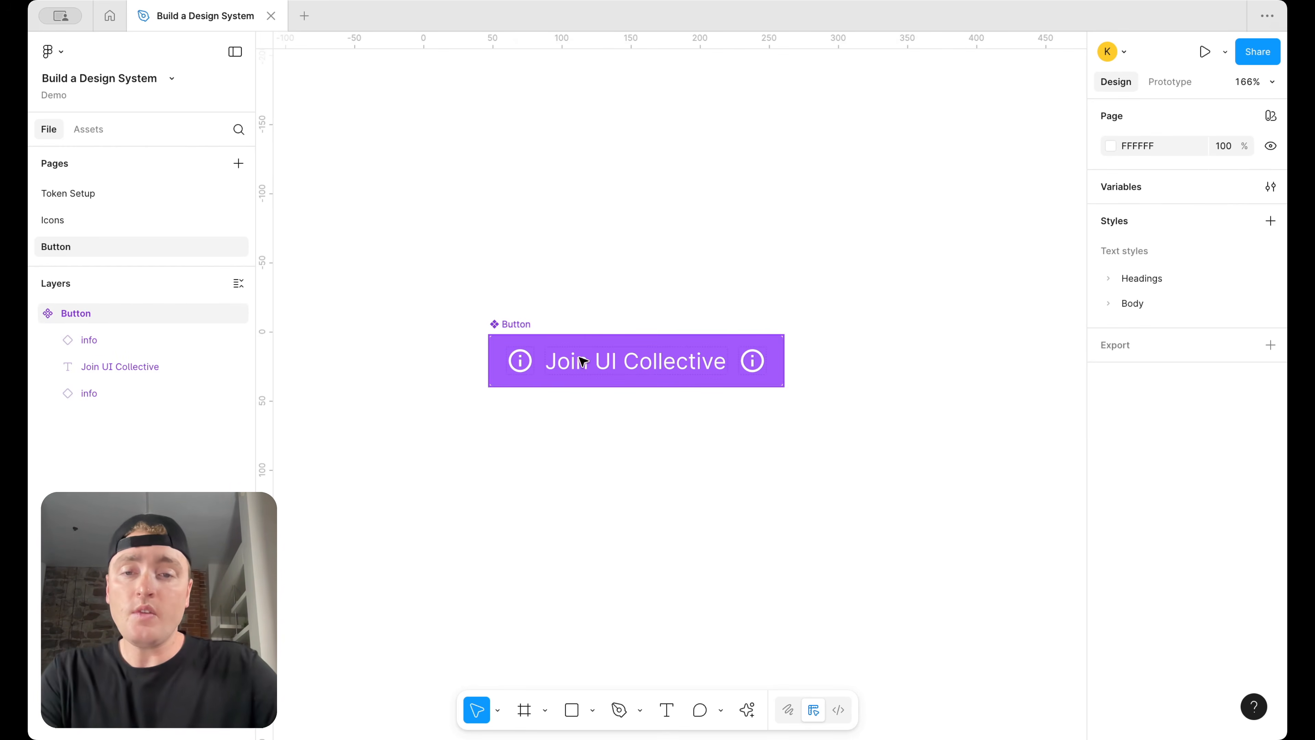
left_click(520, 361)
left_click(519, 361)
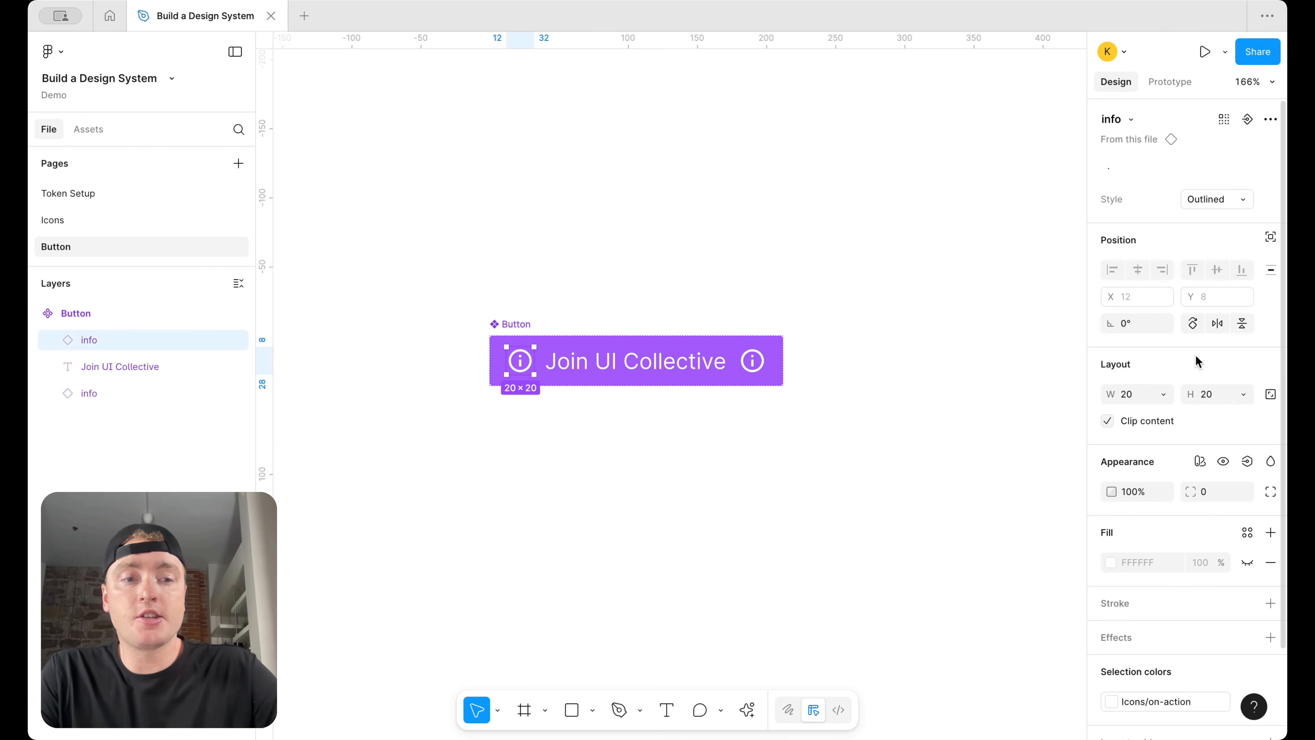
left_click(1247, 461)
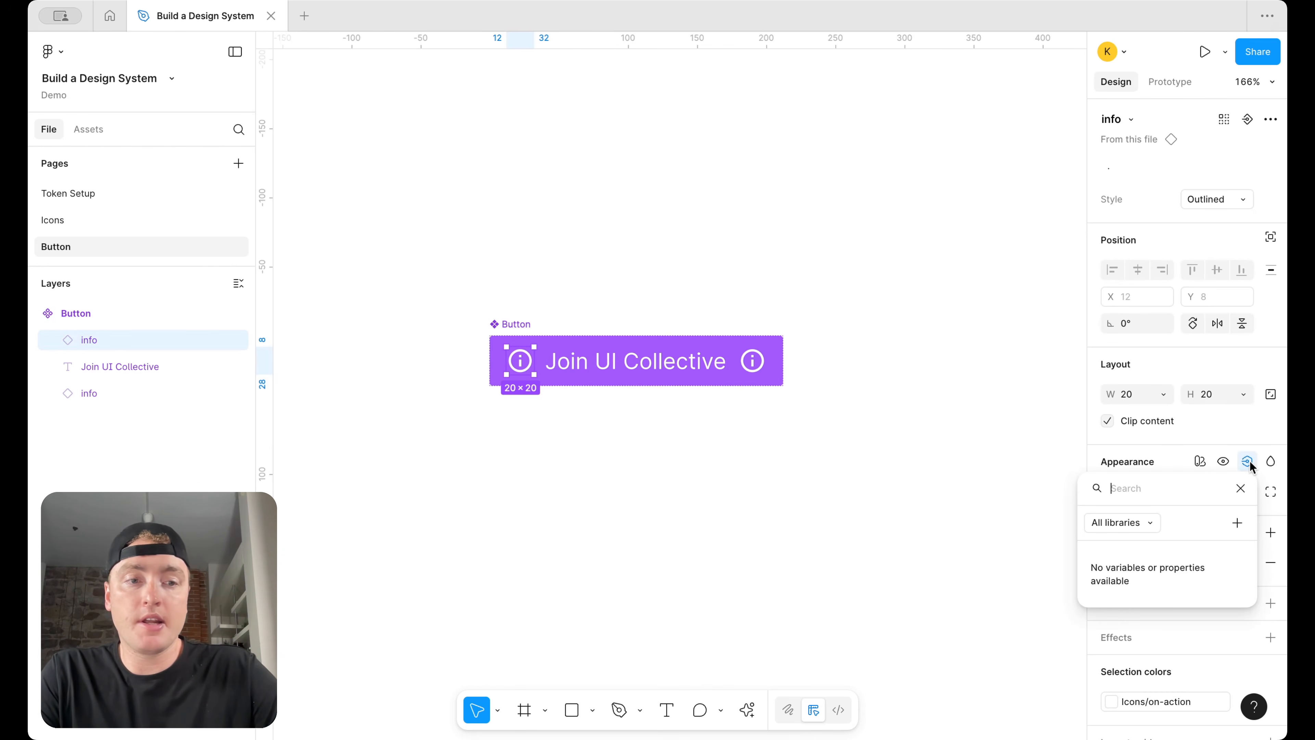
left_click(1237, 524)
type("Icon left")
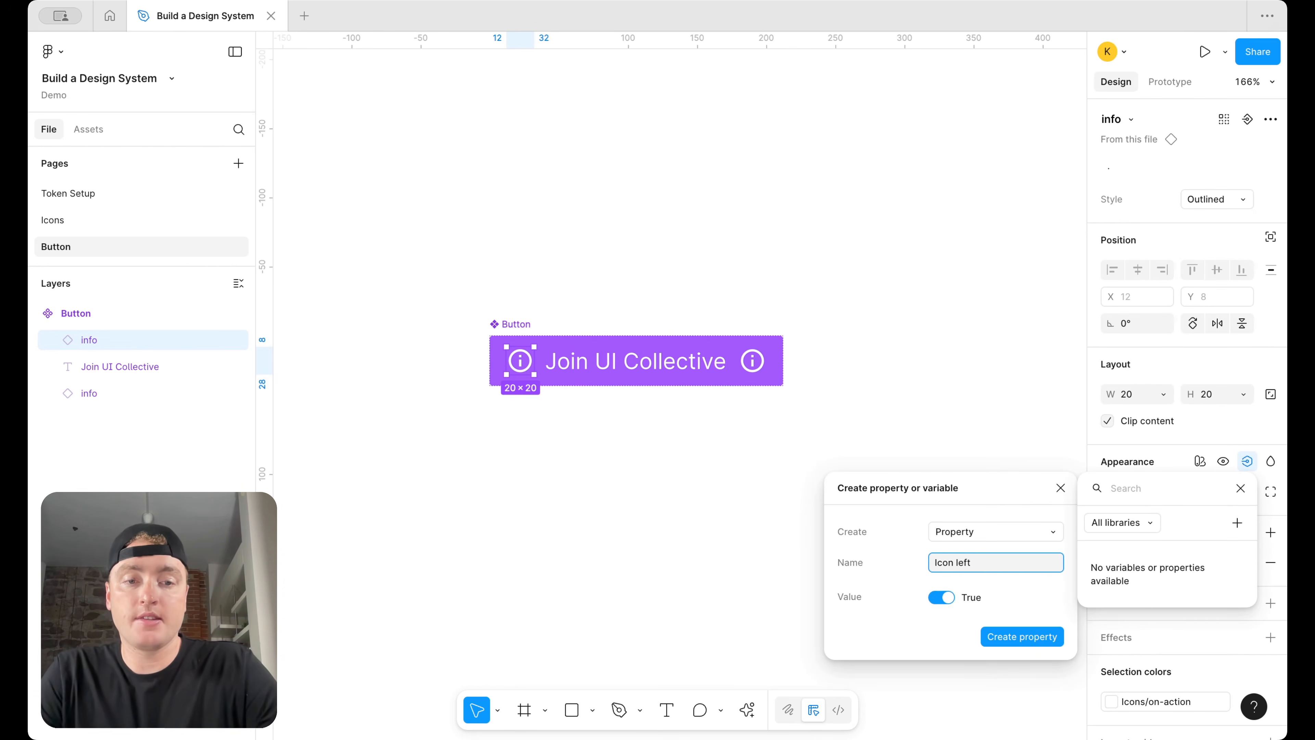
key("ctrl+a")
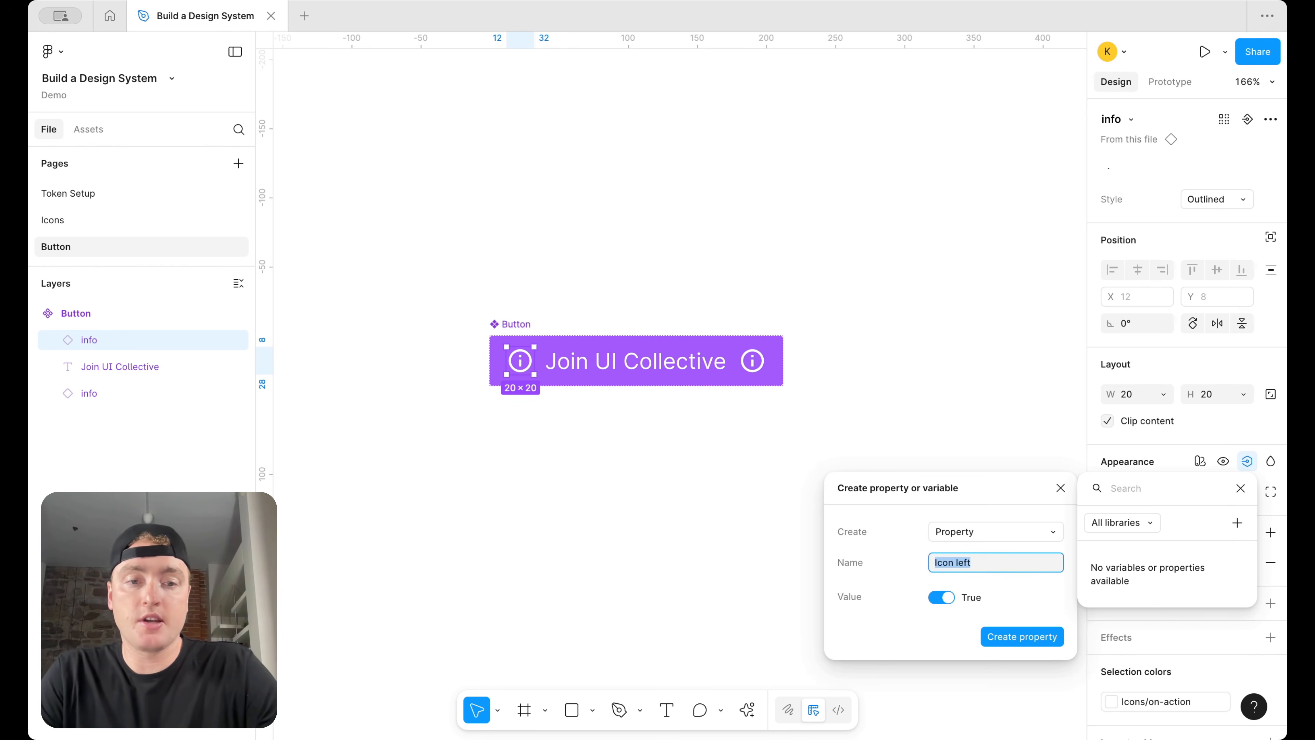
left_click(1030, 638)
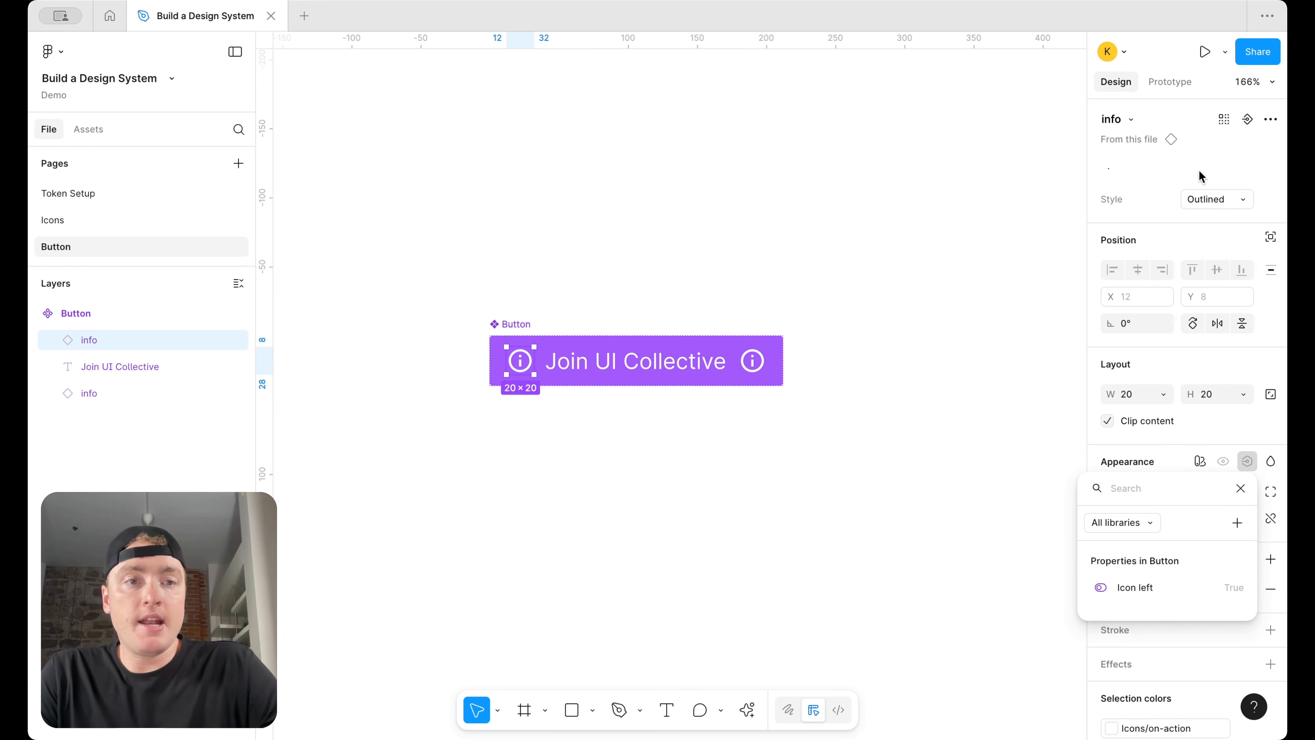
left_click(985, 273)
left_click(870, 306)
Place a test instance of the Button below the component and toggle its Icon left property off and on
left_click_drag(636, 382, 636, 506)
left_click(1198, 168)
left_click(1197, 168)
left_click(1197, 168)
left_click(1197, 168)
left_click(1198, 168)
left_click(1198, 168)
left_click(1197, 168)
left_click(1198, 168)
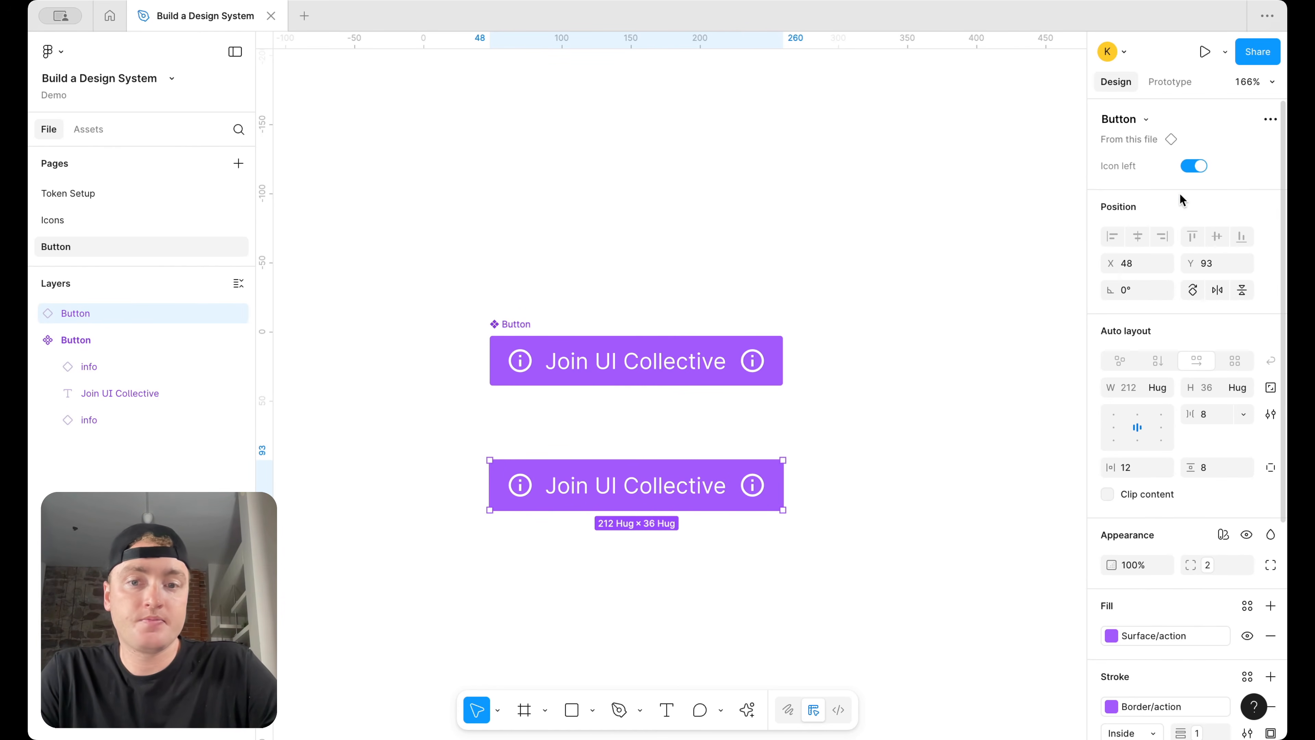
Create an instance swap property named ↳ Icon left, with the value info, for the component's icon before the label
double_click(519, 367)
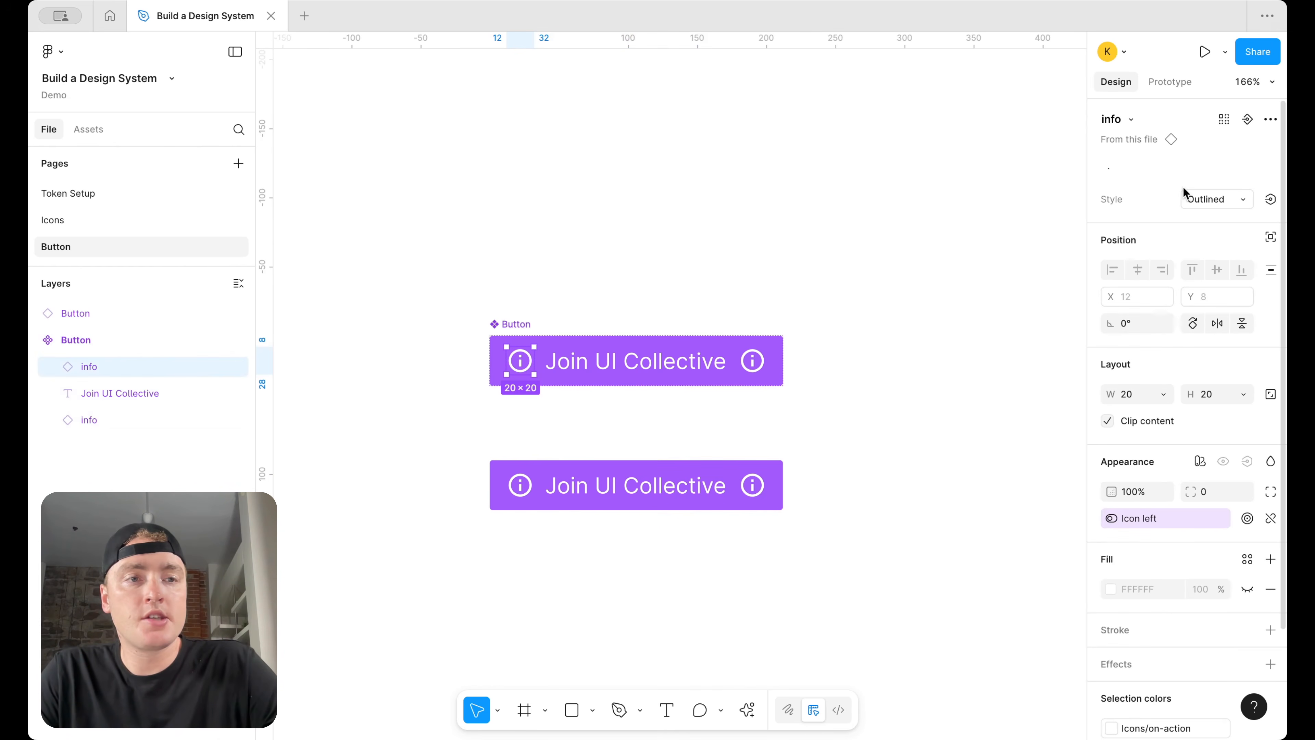
left_click(1253, 123)
type("Icon left")
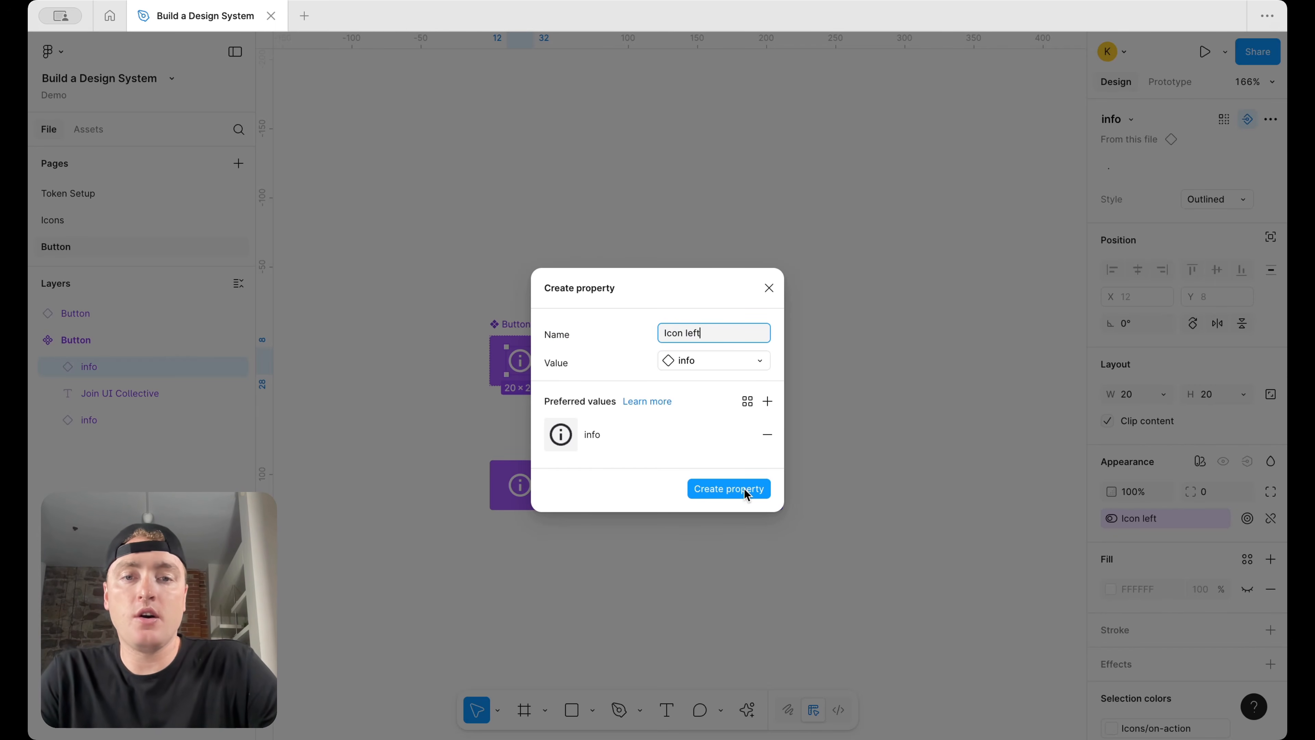
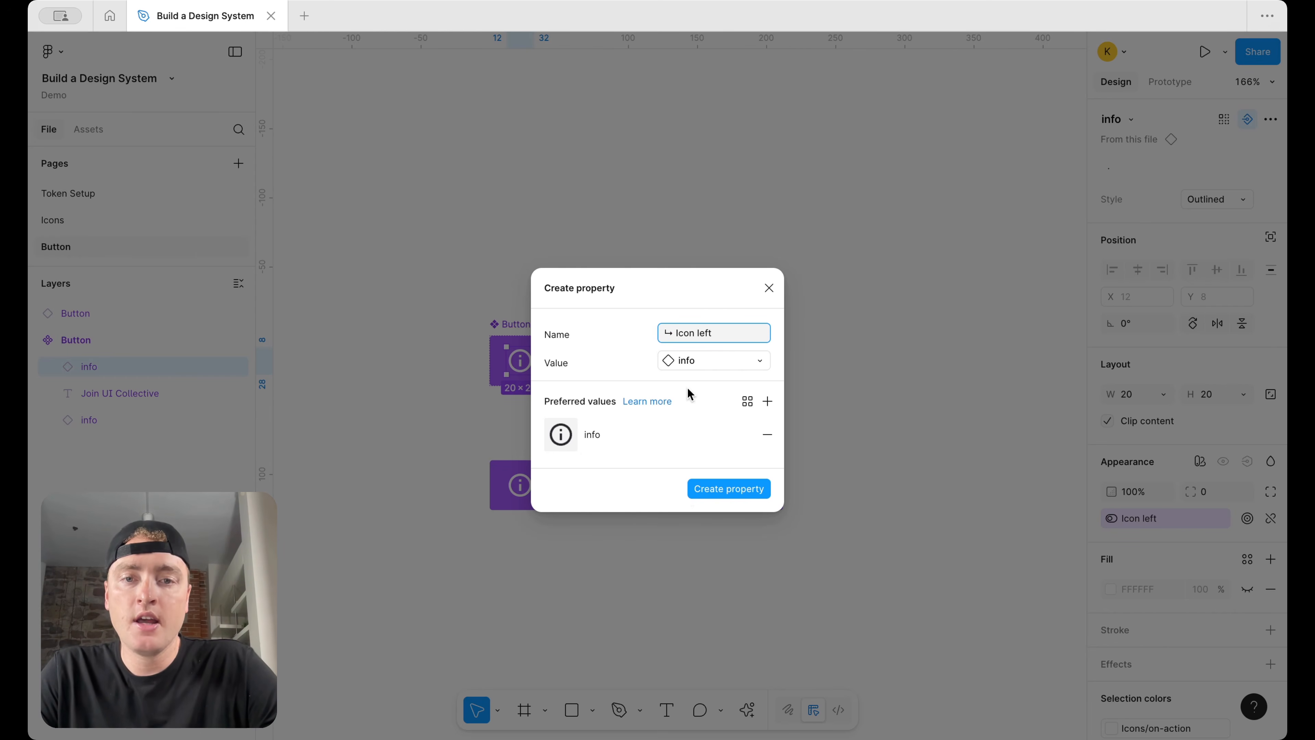
key("super+a")
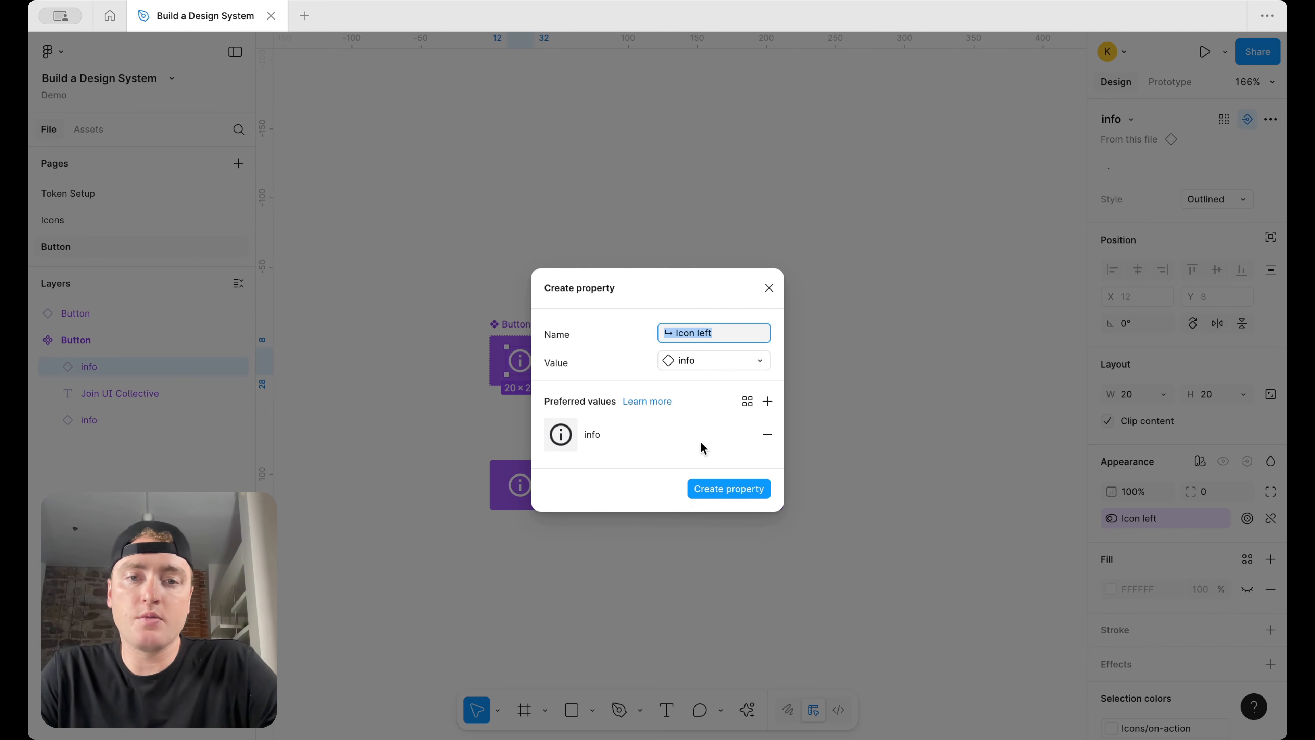
left_click(713, 493)
Browse the test instance's swap choices for ↳ Icon left, and delete the instance
left_click(692, 504)
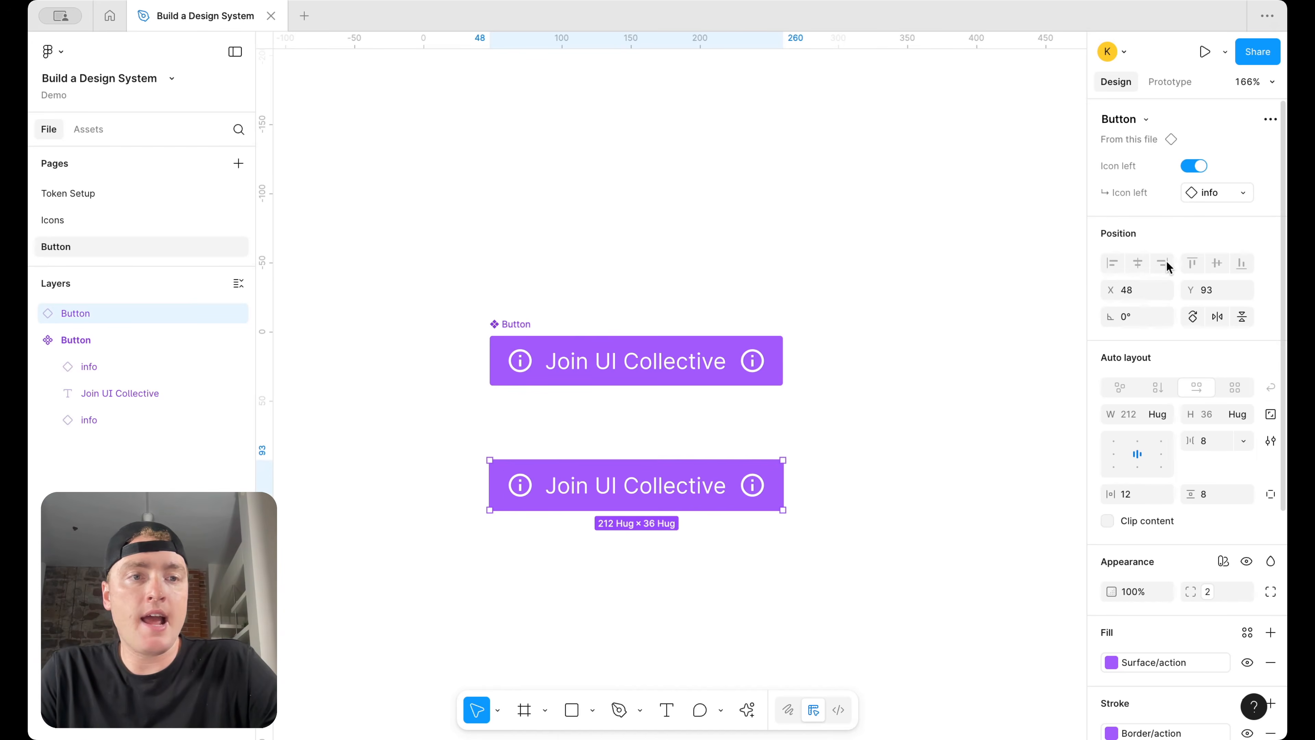
left_click(1243, 193)
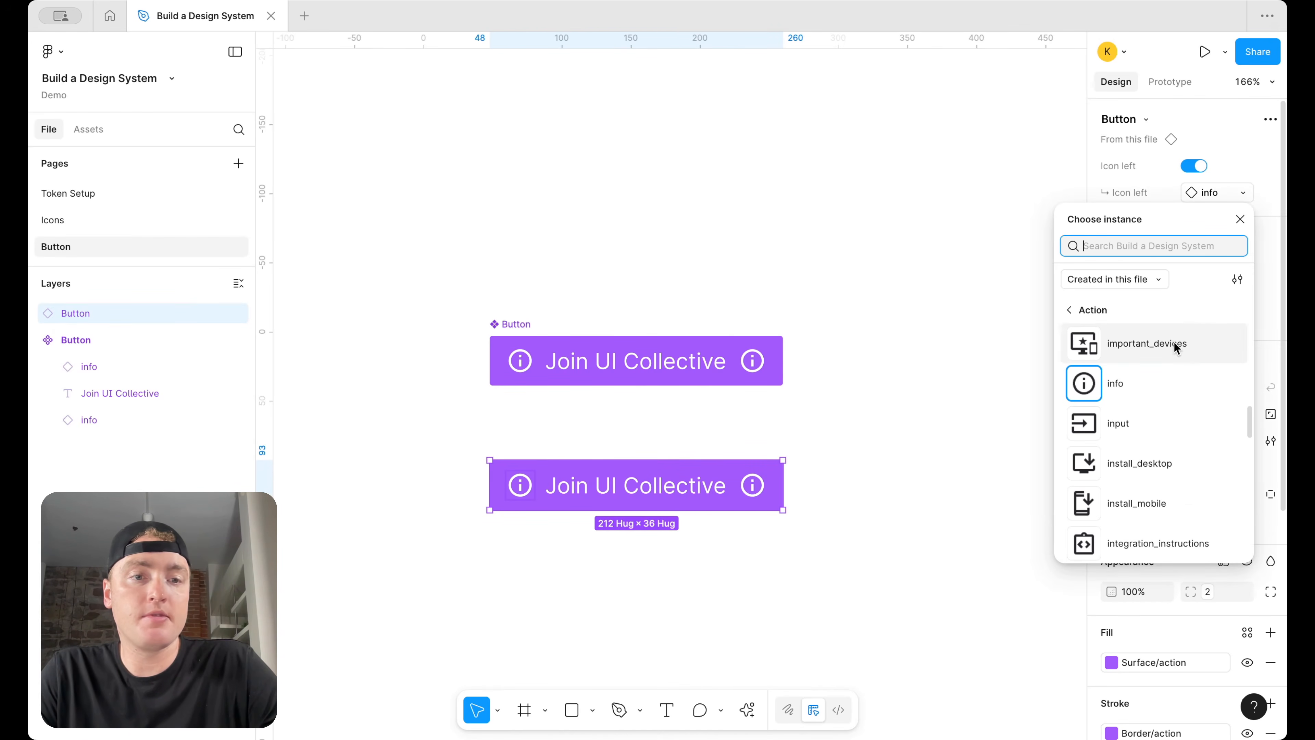
left_click(1174, 347)
left_click(793, 517)
left_click(704, 493)
key("Delete")
Create a visibility property named Icon right, with the value True, for the info icon after the label
left_click(753, 362)
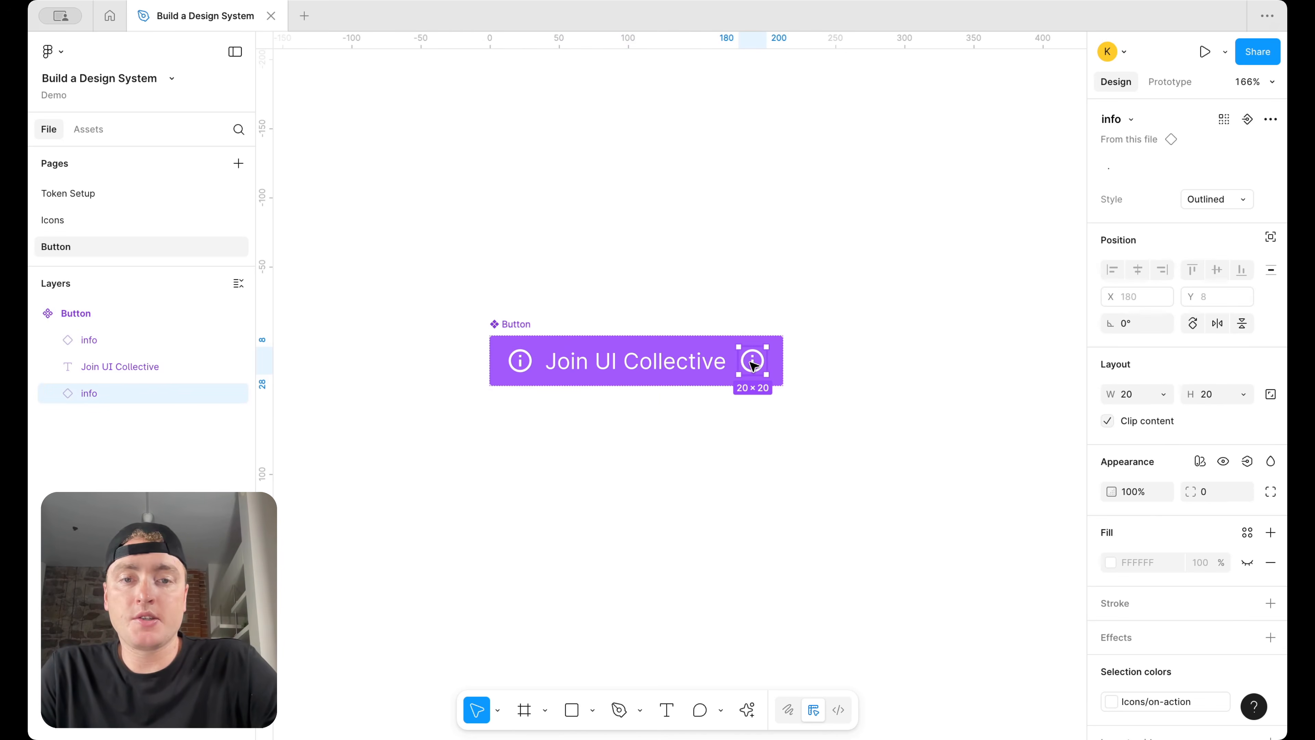
left_click(1247, 461)
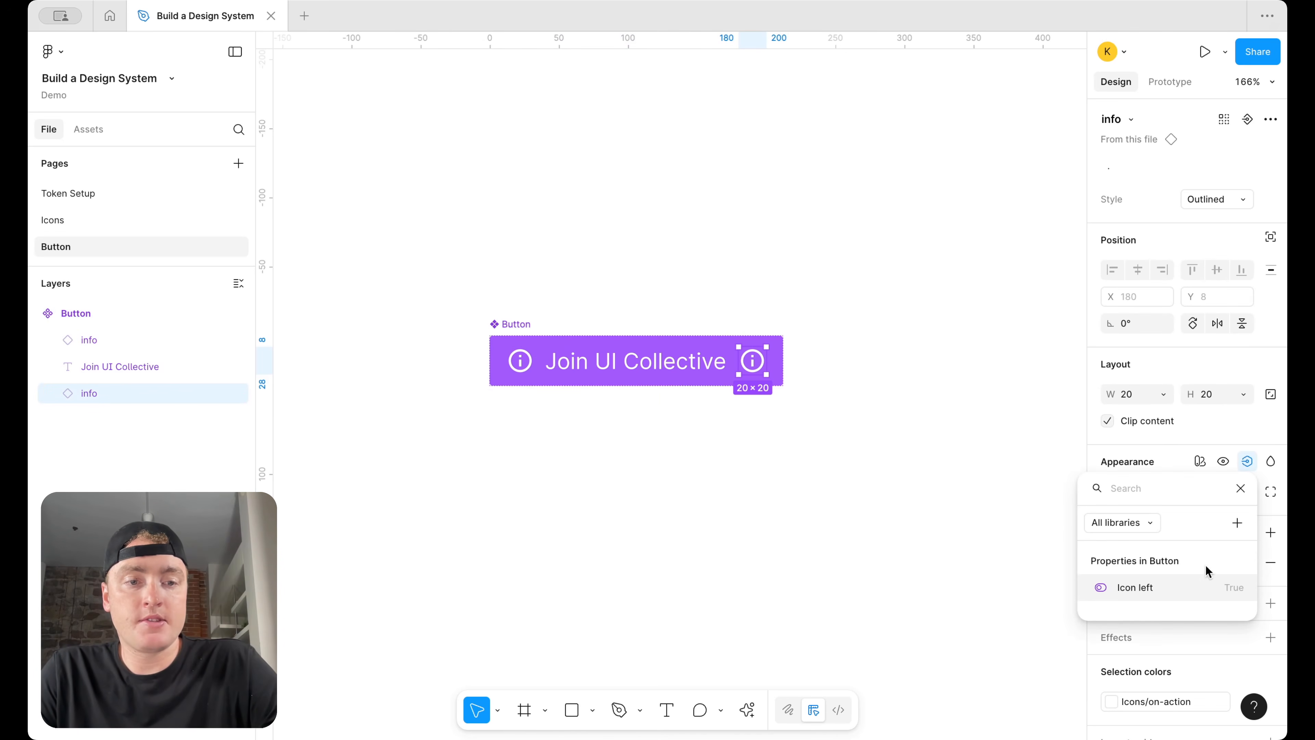
left_click(1236, 522)
type("Icon left")
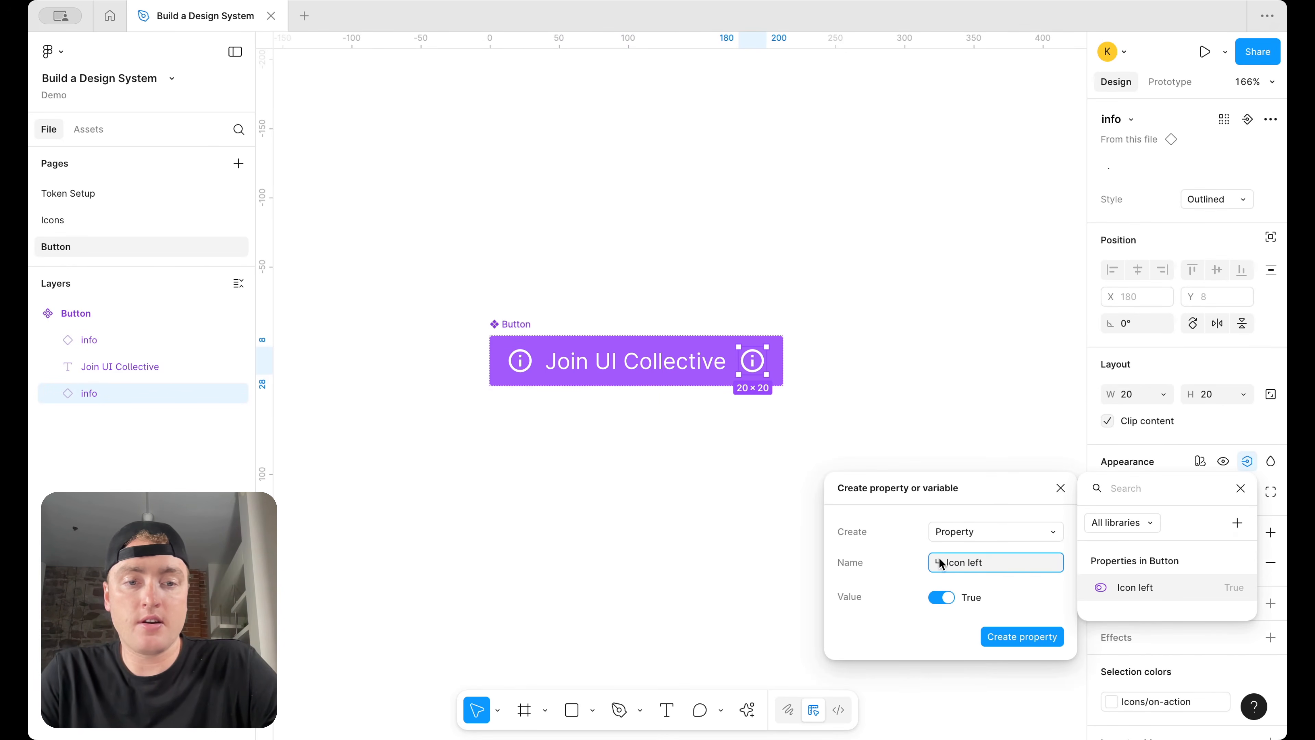
double_click(964, 563)
type("right")
key("Return")
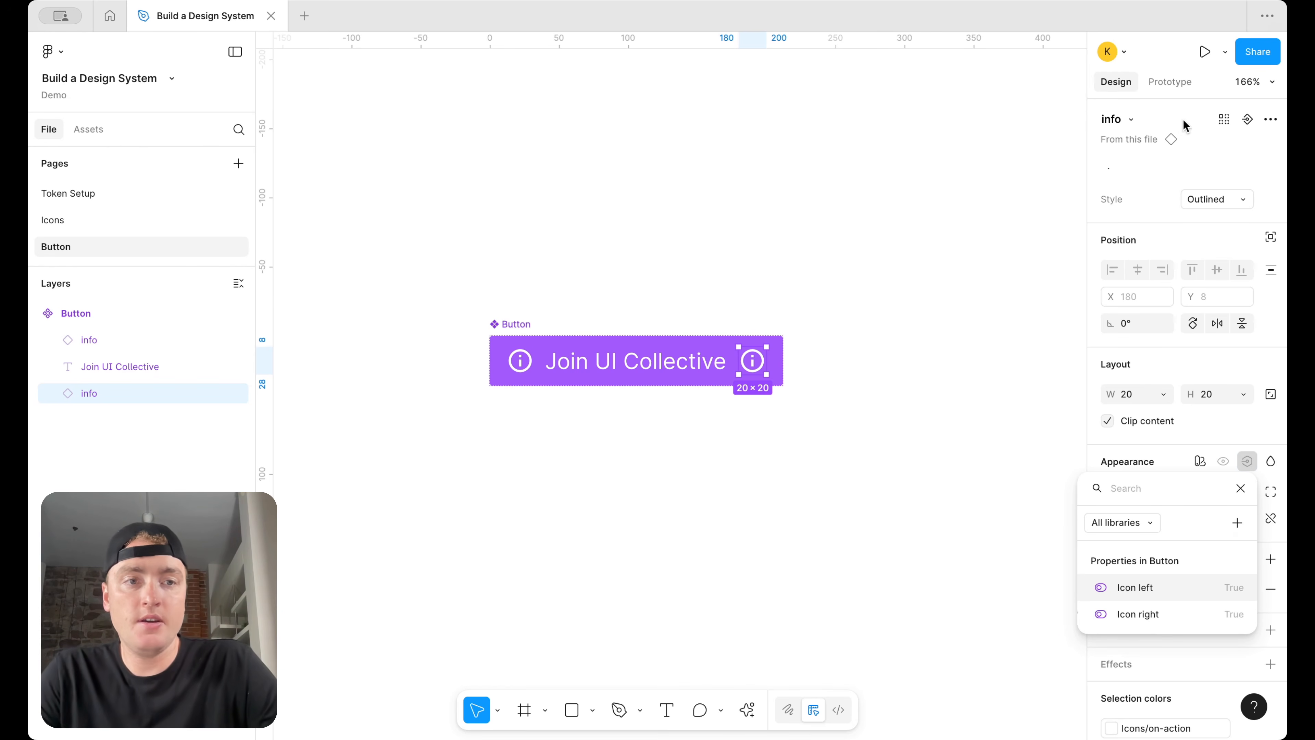
Create an instance swap property named ↳ Icon right, with the value info, for that icon, and place a test instance below the component
left_click(1247, 120)
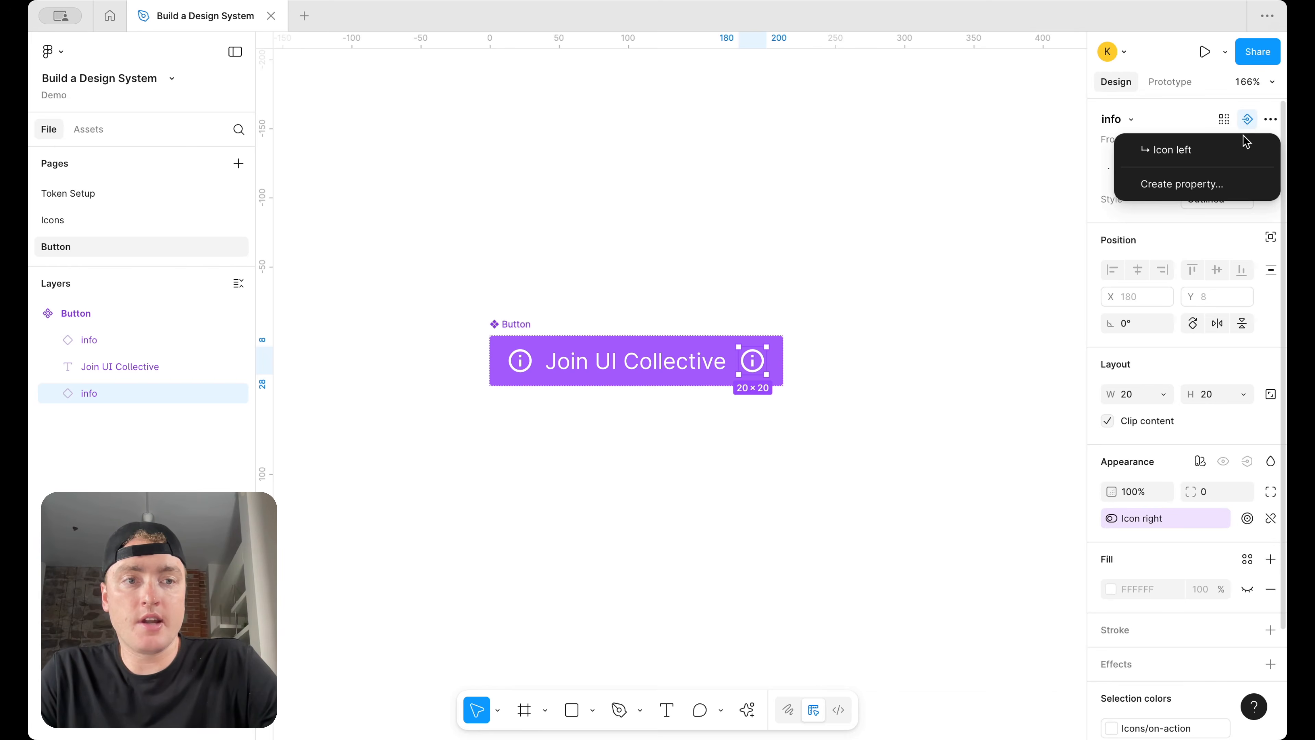
left_click(1227, 182)
type("↳ Icon left")
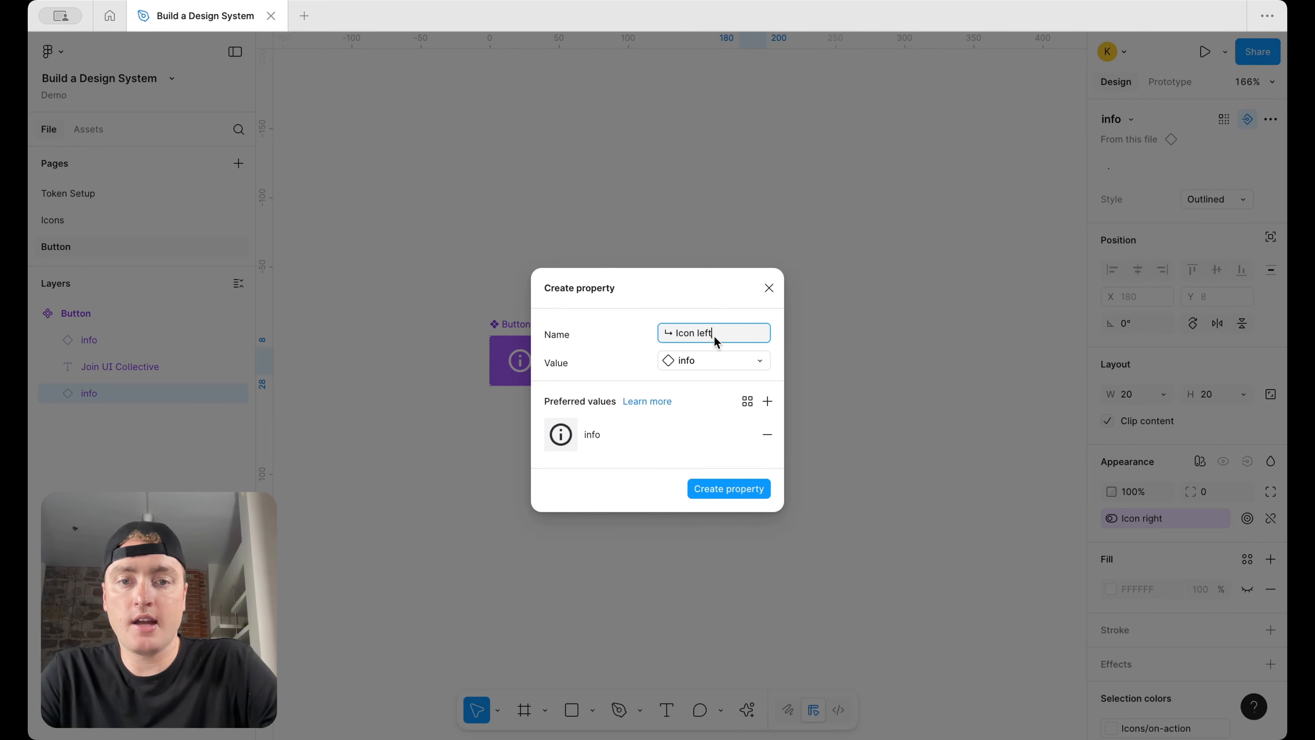
type("right")
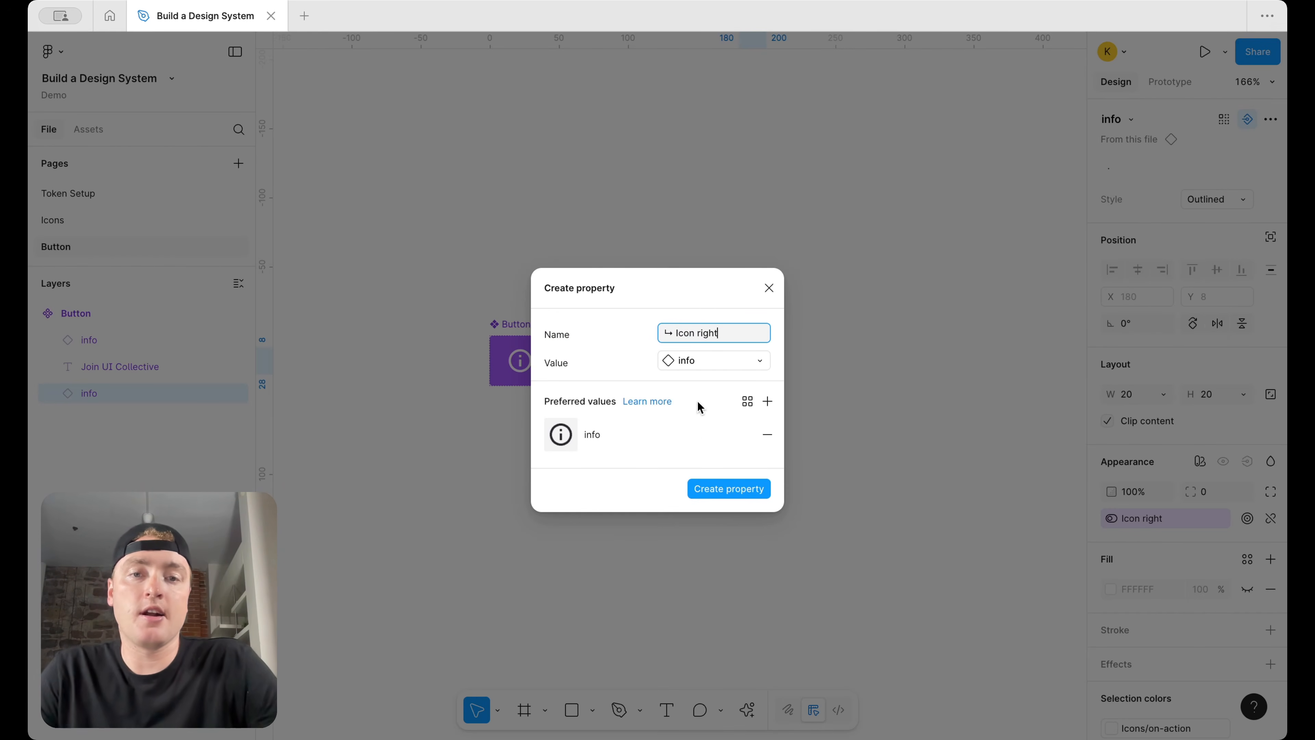
left_click(716, 490)
left_click(789, 490)
left_click_drag(725, 376, 722, 493)
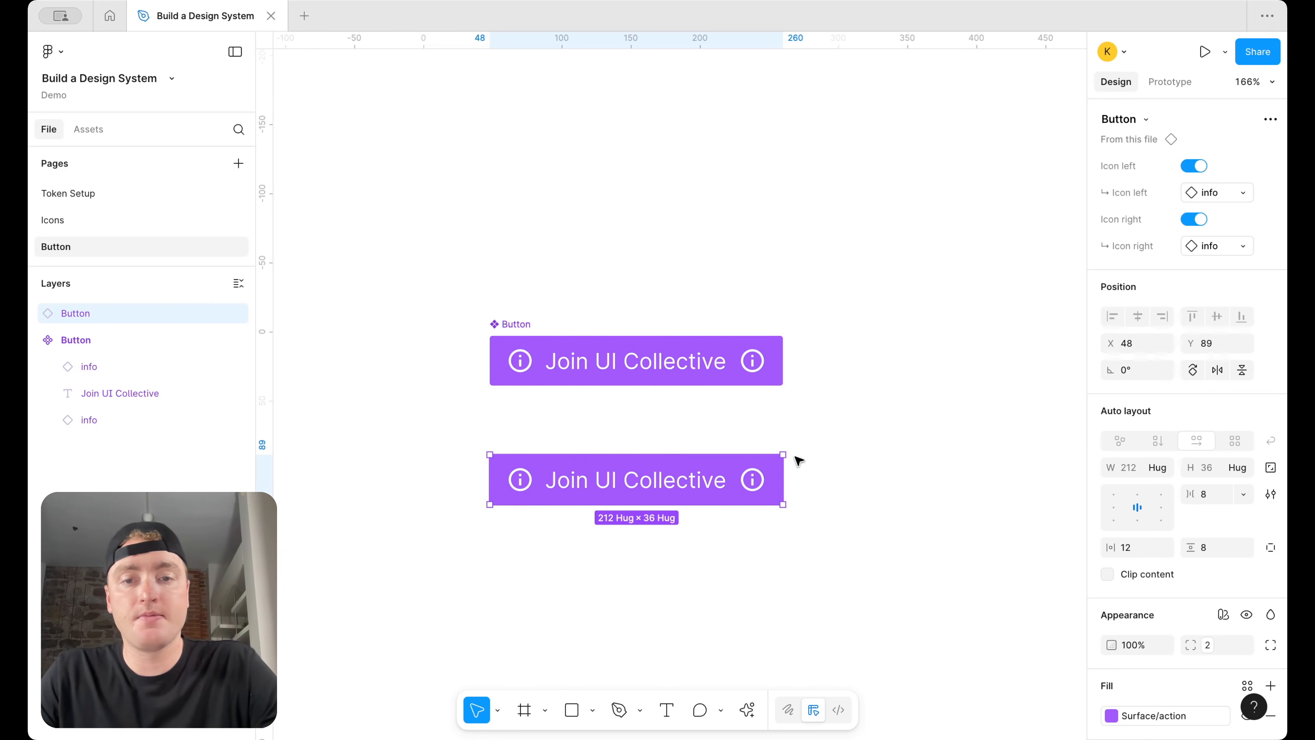
Create a text property named Label, with the value Join UI Collective, for the component's text layer
double_click(690, 371)
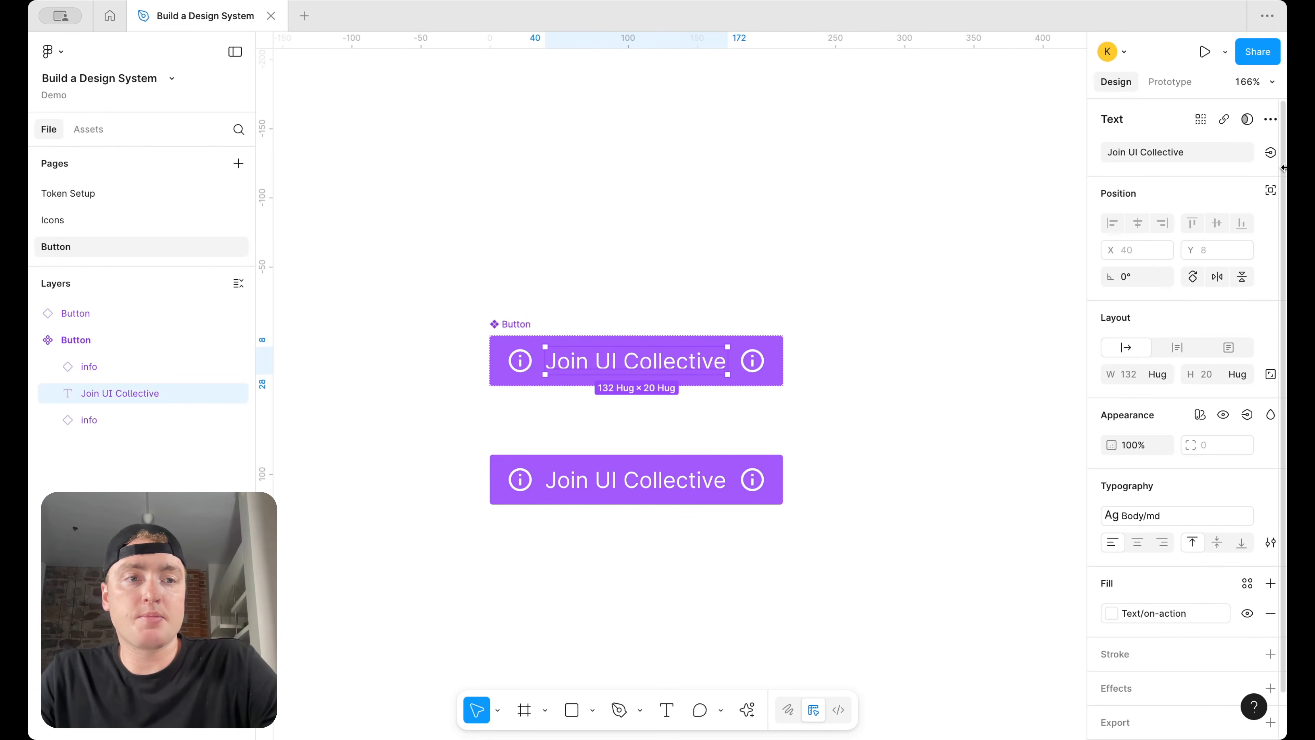
left_click(1269, 151)
left_click(1260, 214)
type("Label")
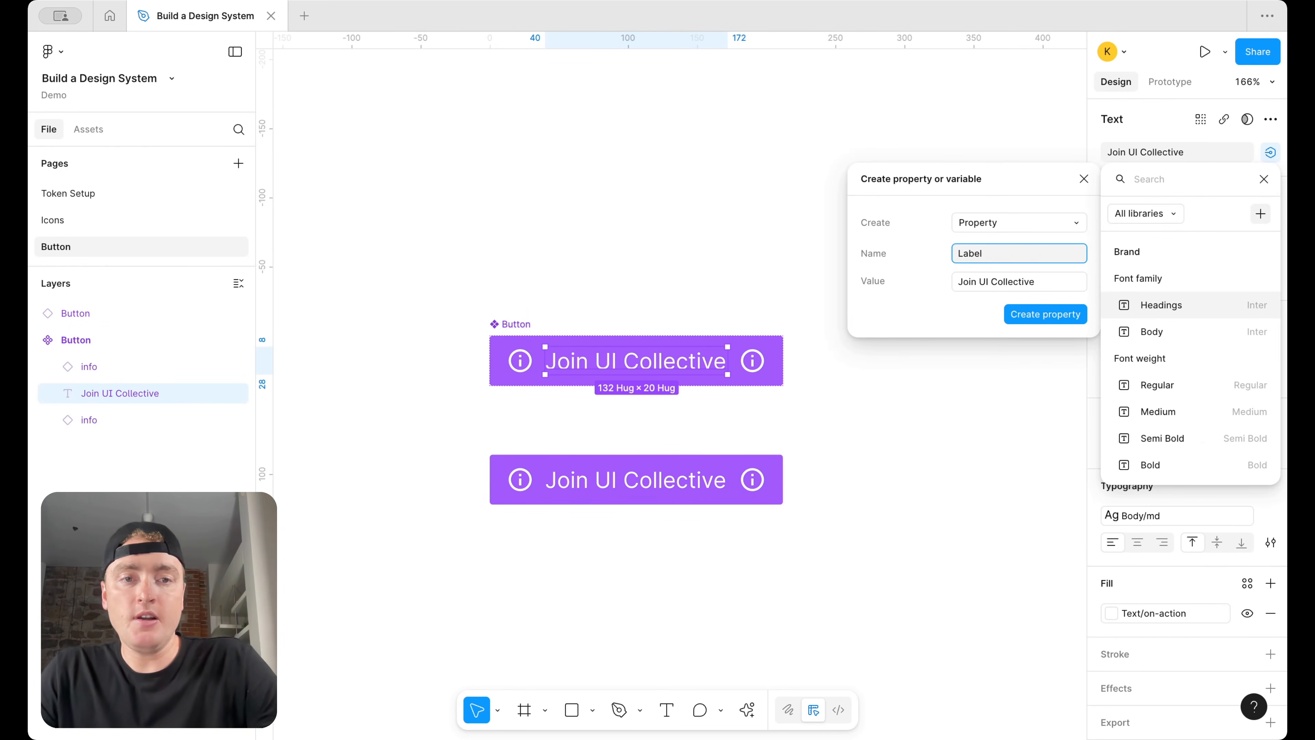
key("Return")
Try the Label property on the test instance with the text Hello, and delete the instance
left_click(740, 476)
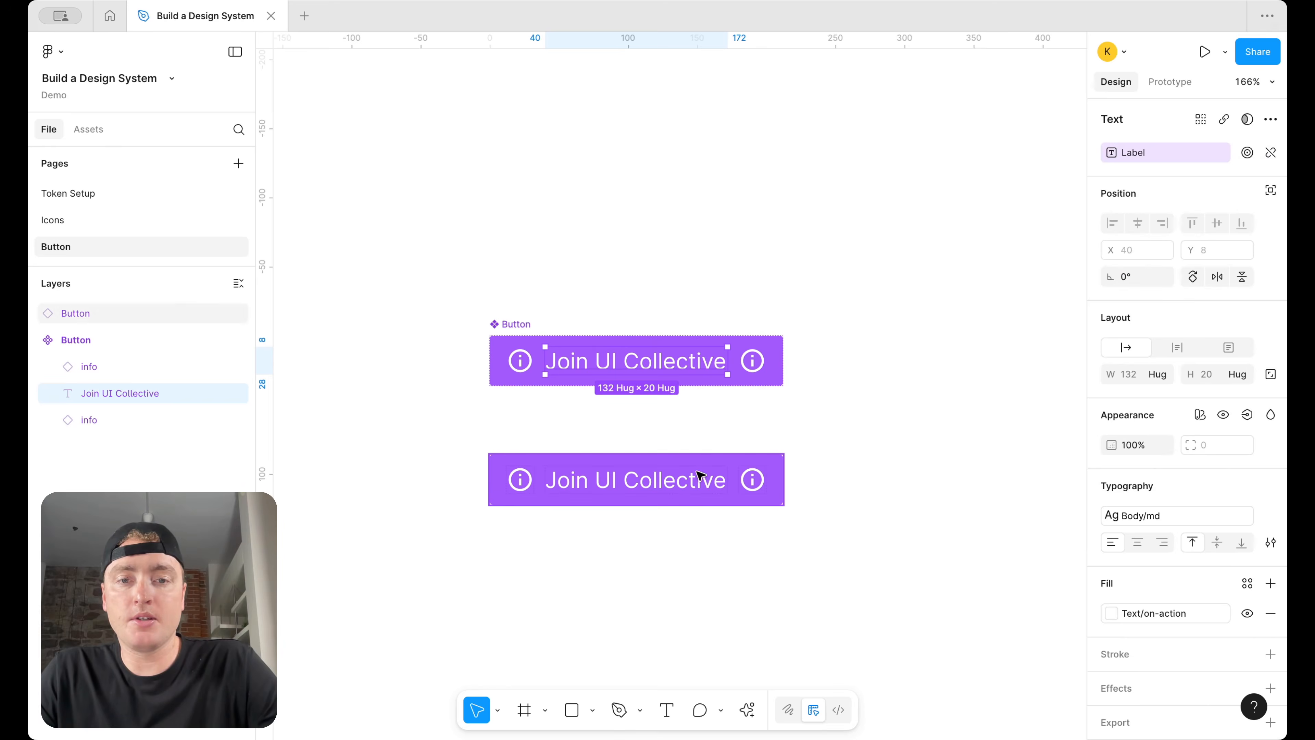
left_click(1215, 276)
type("Hello")
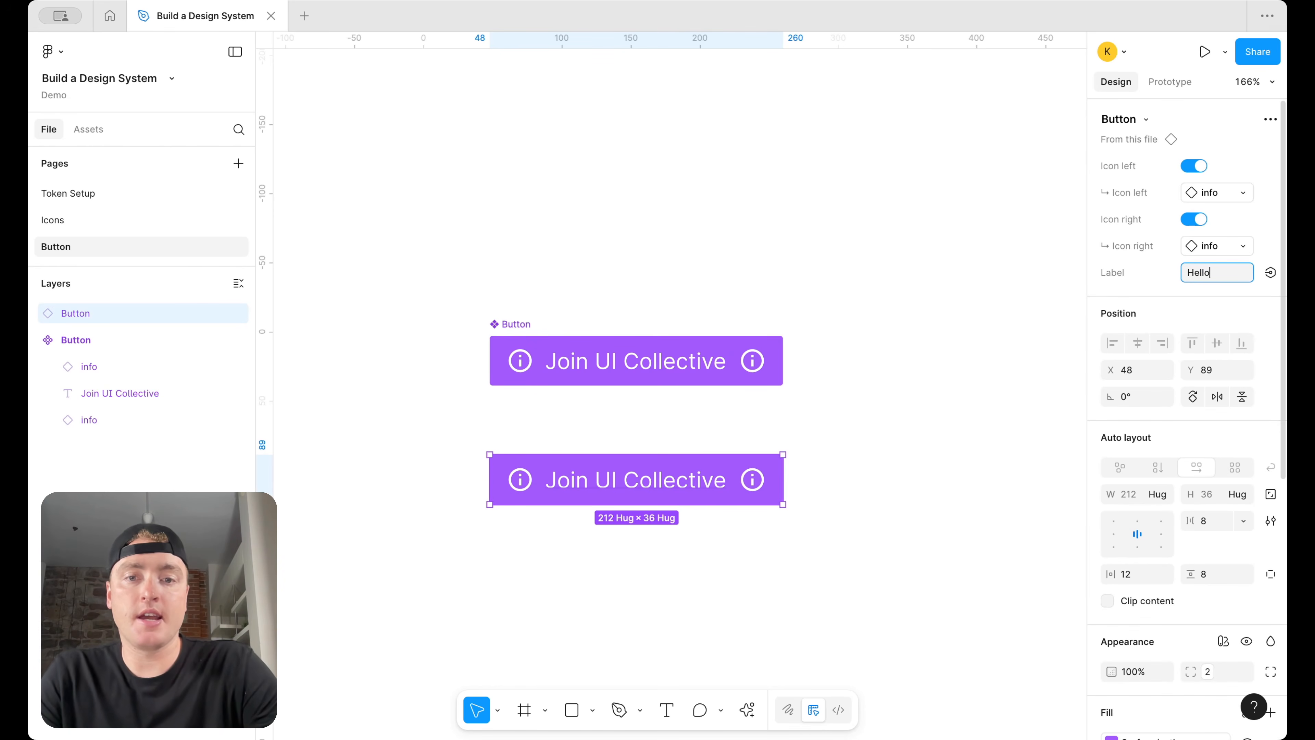
key("Return")
left_click(871, 408)
left_click(553, 469)
key("Delete")
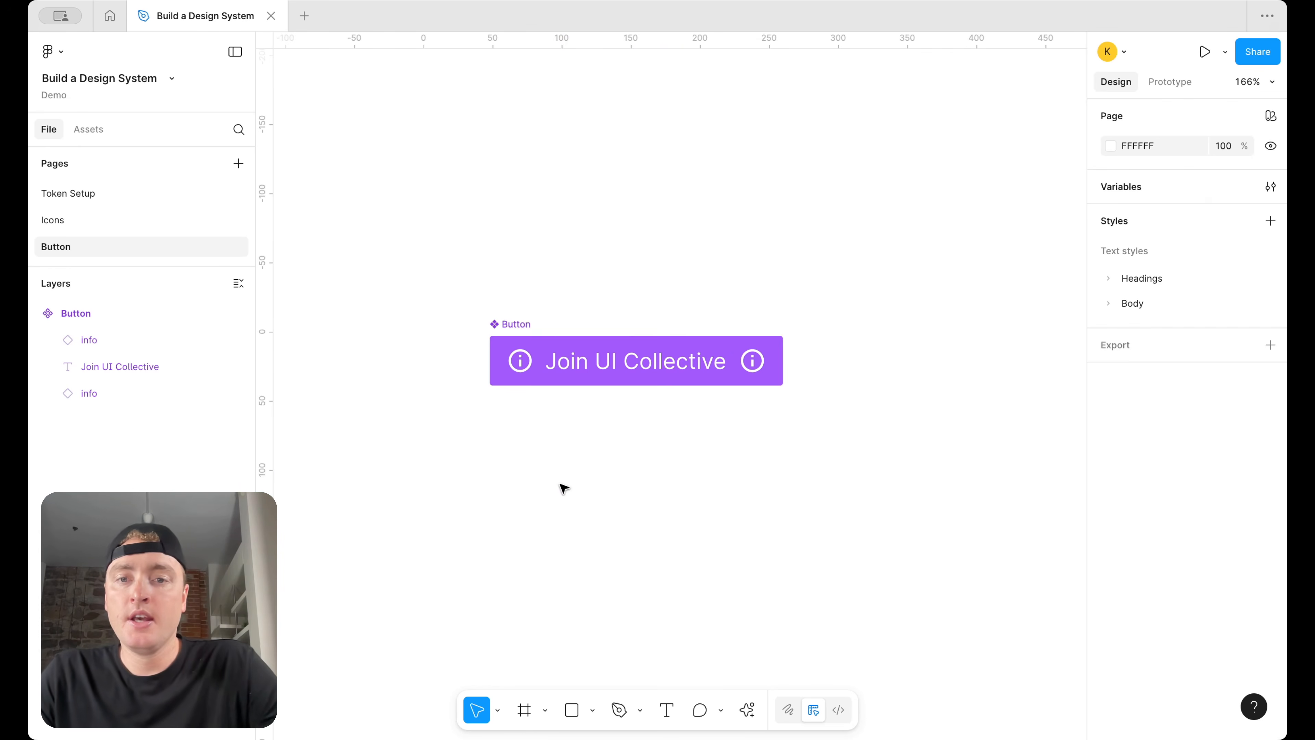
scroll(585, 388, "down", 2)
scroll(595, 353, "up", 1)
scroll(595, 353, "left", 1)
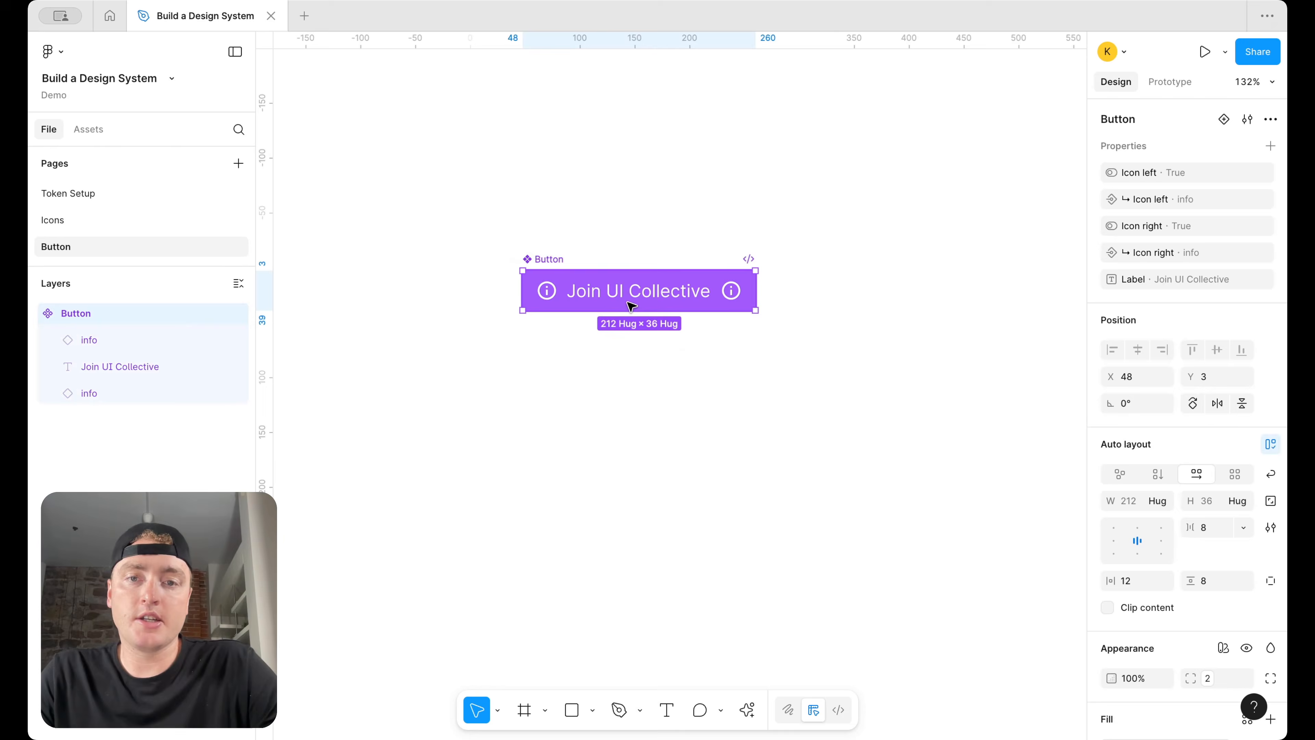
Add a second variant to the Button component and select the resulting component set
right_click(632, 306)
mouse_move(717, 518)
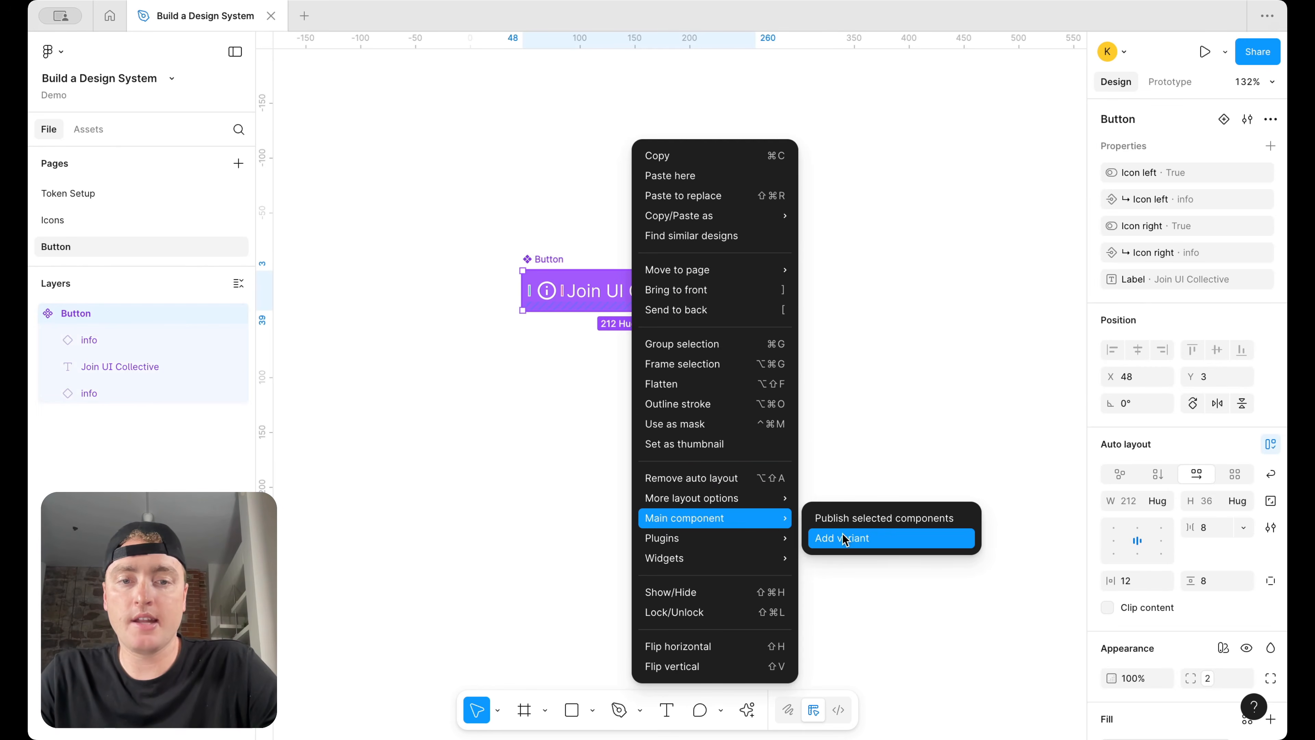
left_click(844, 538)
left_click(869, 374)
left_click(561, 250)
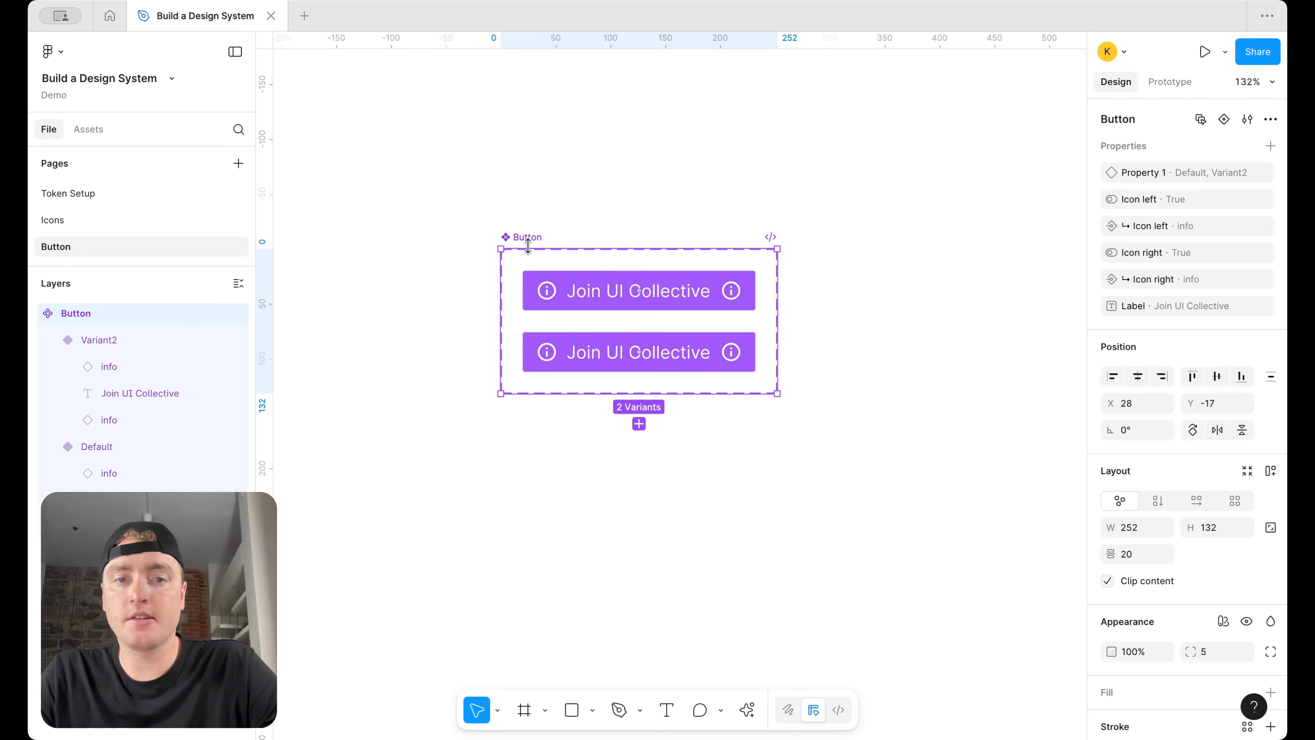
Widen the Button component set to 724 and place the new variant beside the original at X 245, Y 20
left_click_drag(778, 307, 1070, 300)
scroll(1070, 299, "down", 3)
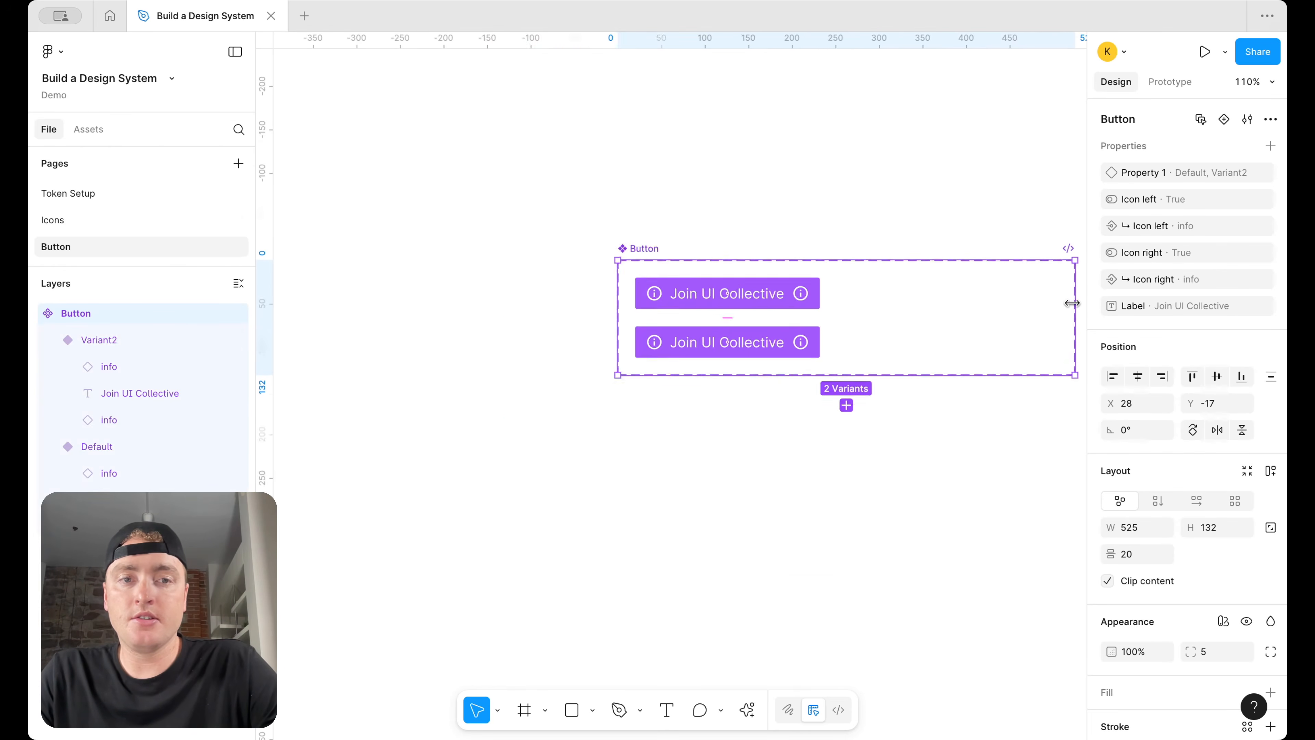
left_click_drag(907, 342, 1067, 358)
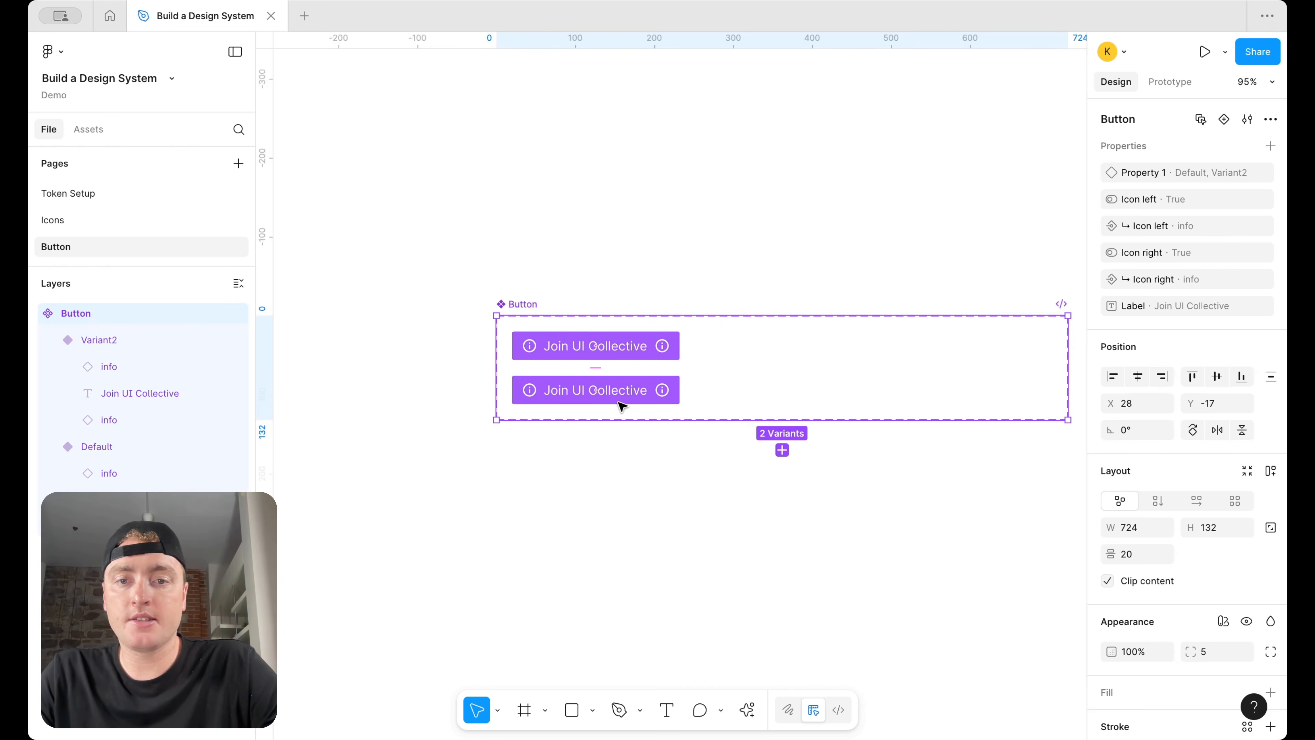
left_click_drag(596, 390, 772, 345)
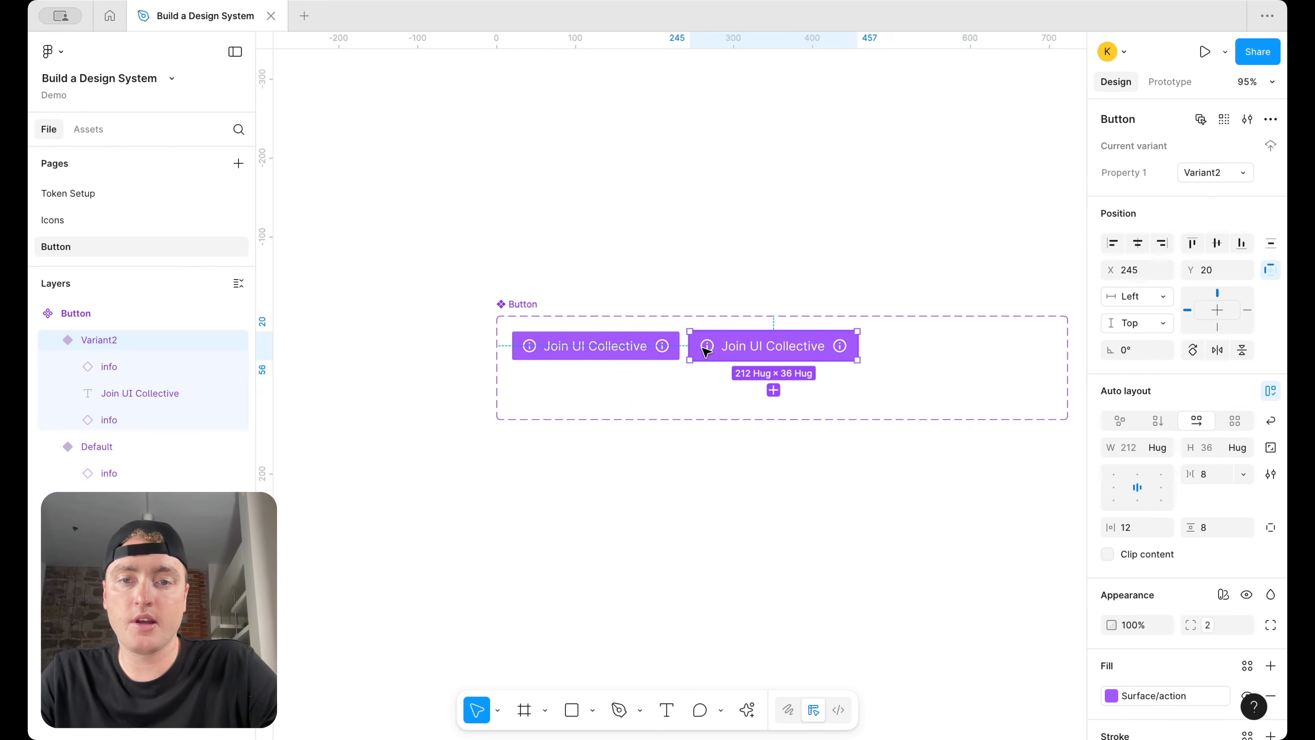
Rename the variant property as Status and set the original button's Status value to default
key("Escape")
double_click(1133, 172)
type("Status")
key("Return")
left_click(596, 346)
left_click(1194, 176)
type("default")
key("Return")
Set the second variant's fill to Surface/action-hover and its stroke to Border/action-hover
left_click(851, 352)
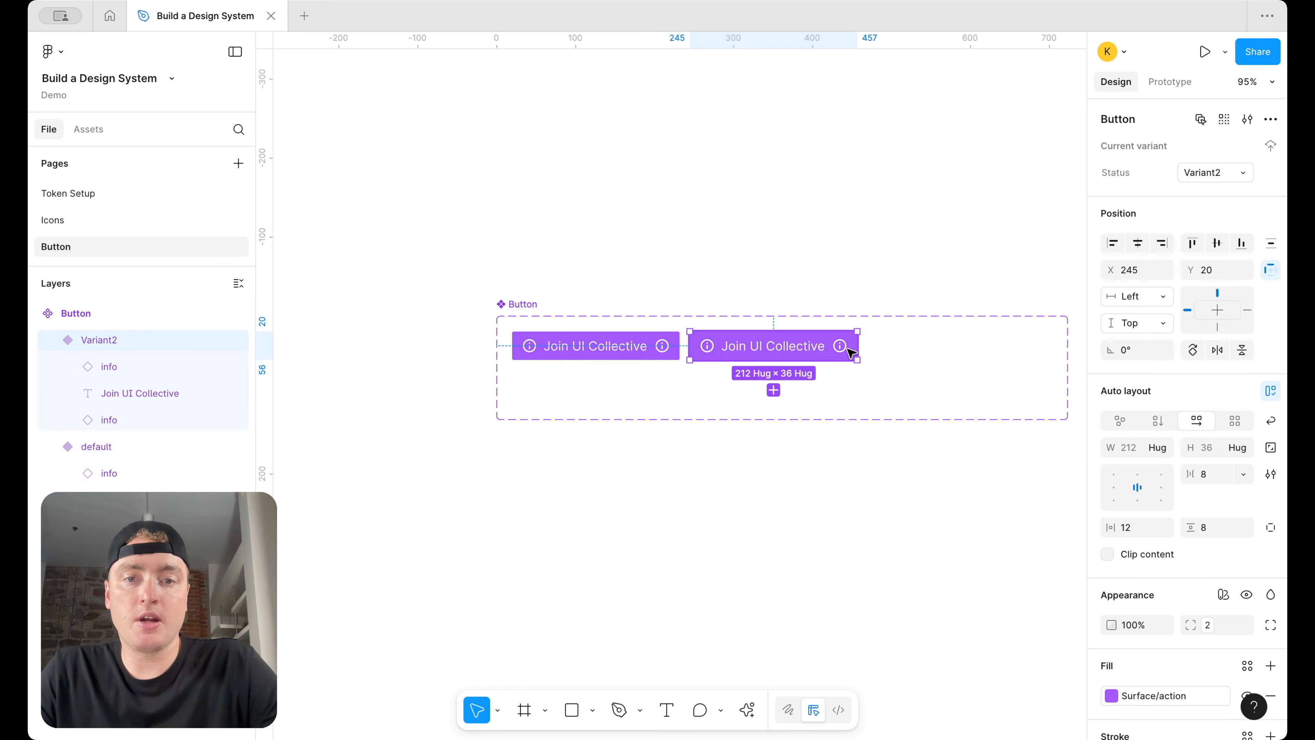
scroll(1190, 596, "down", 2)
left_click(1158, 589)
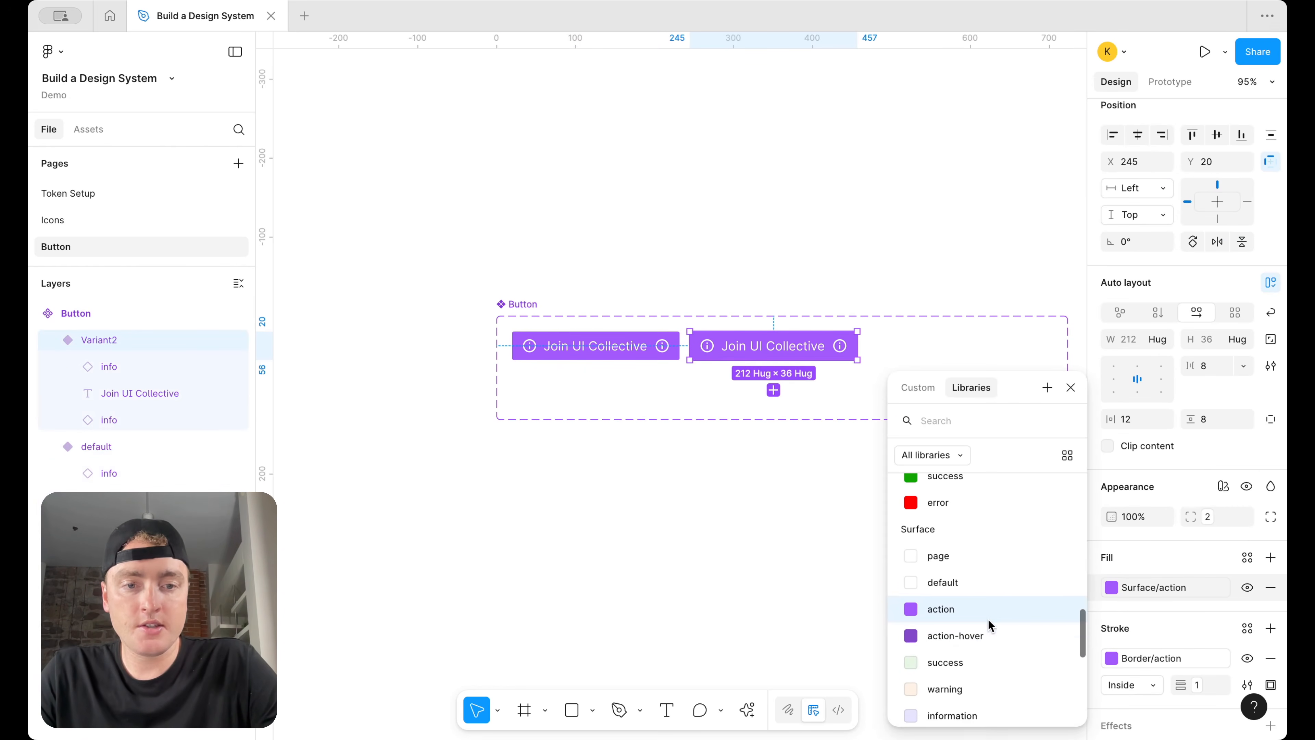
left_click(986, 633)
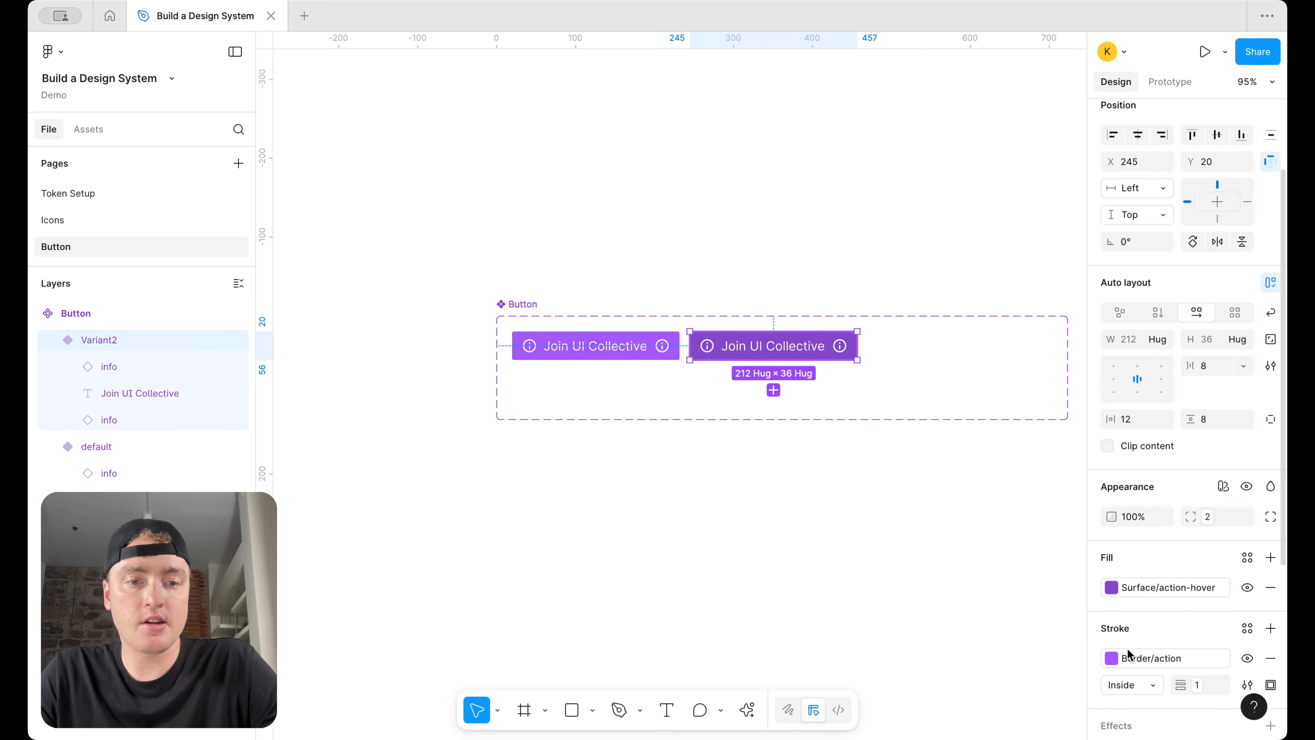
left_click(1126, 657)
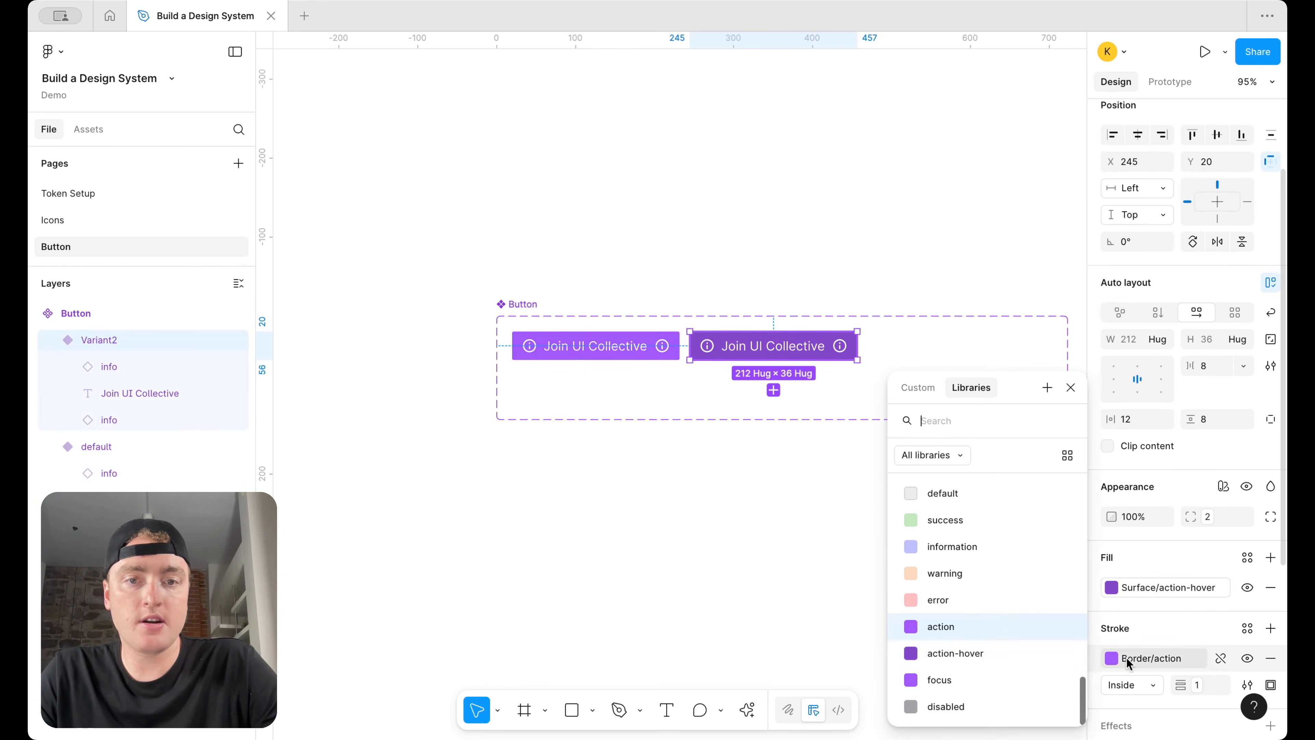
left_click(996, 650)
scroll(1170, 620, "down", 5)
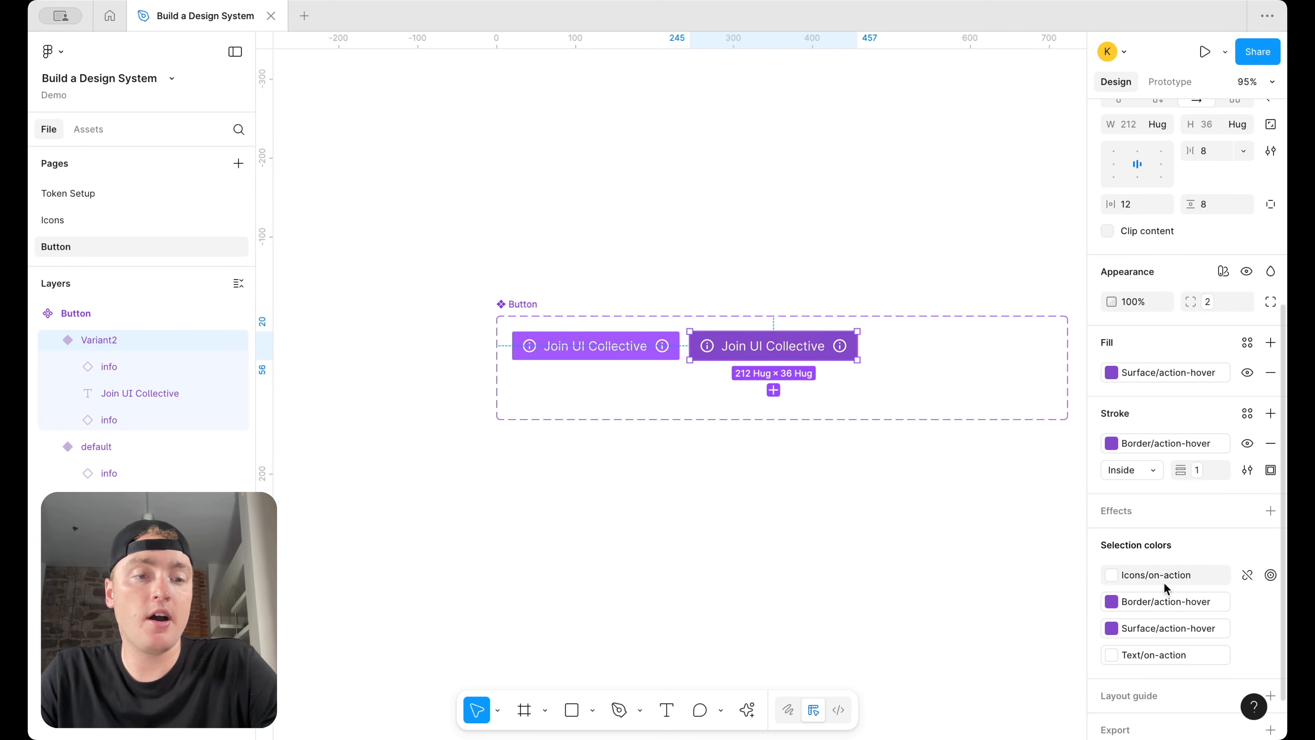
left_click(931, 559)
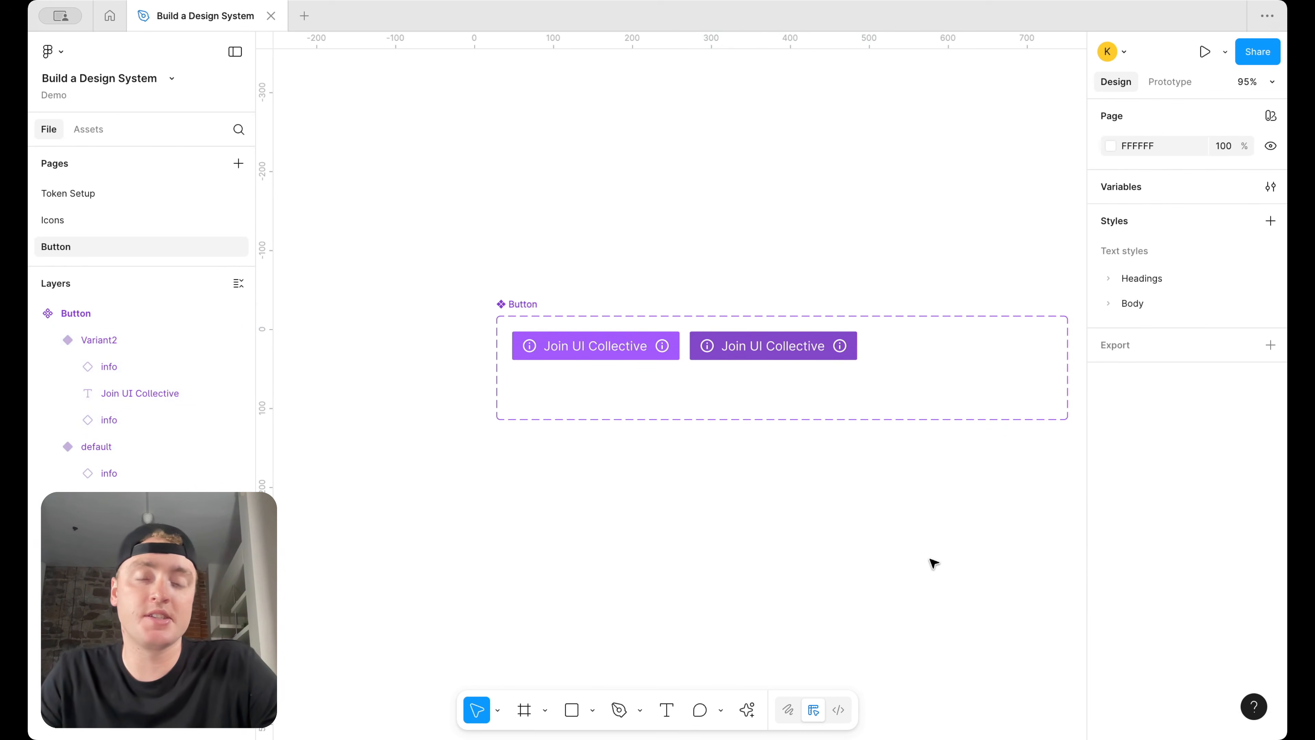
Widen the Button component set further to make room for more variants in the row
scroll(919, 542, "right", 3)
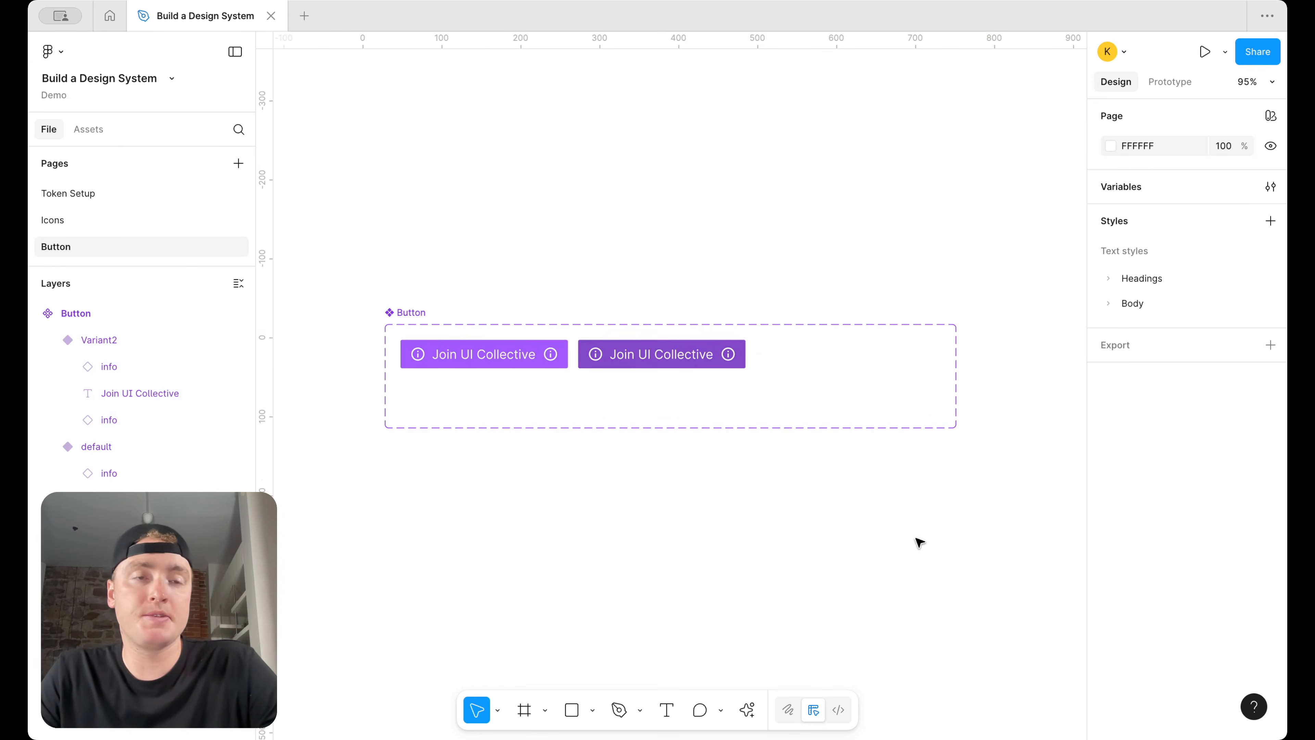
left_click(893, 348)
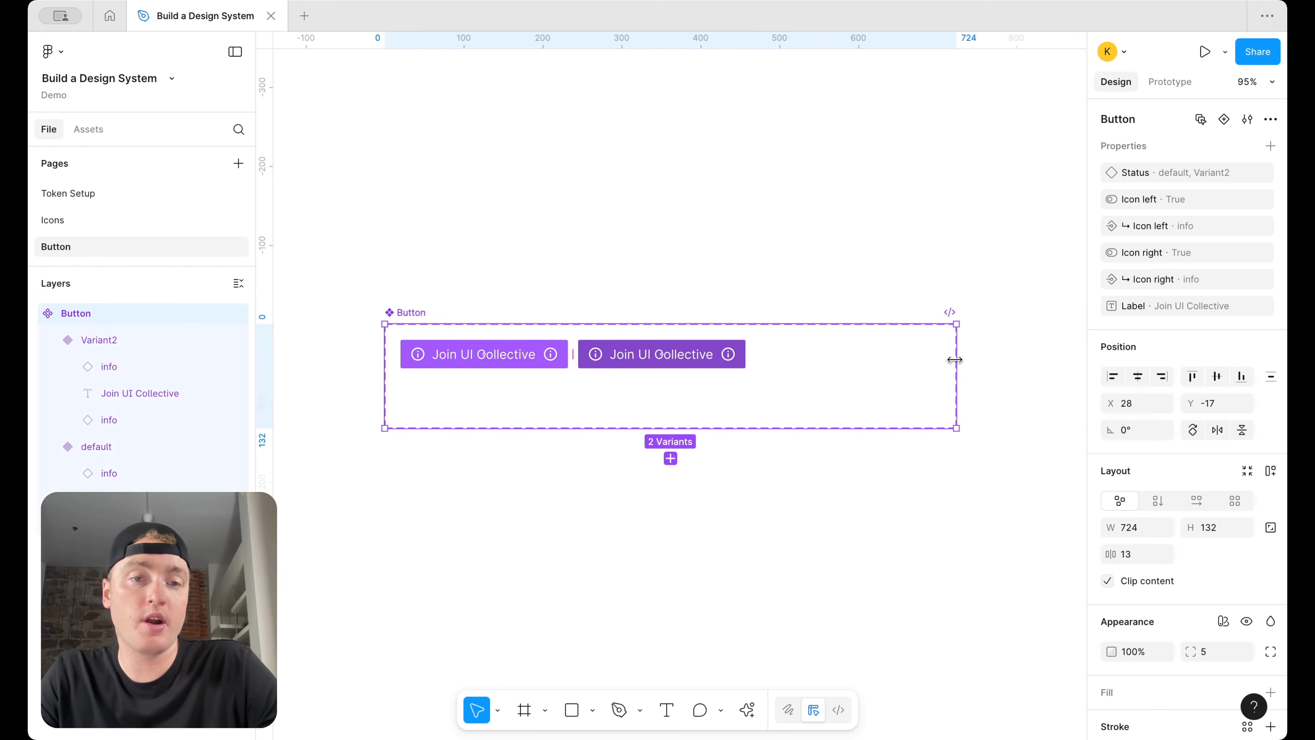
left_click_drag(954, 359, 1091, 364)
left_click(726, 522)
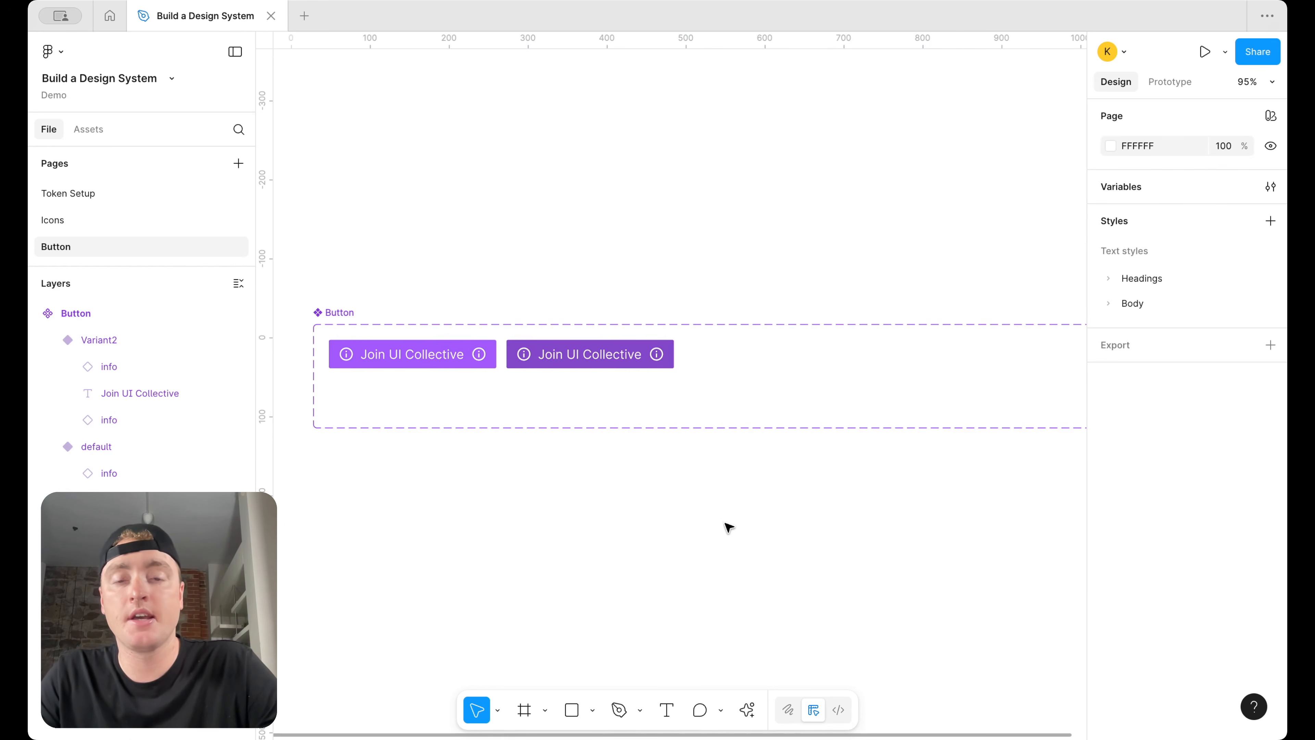
Examine the Text and Icons groups in the Mapped variable collection
scroll(727, 524, "up", 2)
scroll(505, 452, "right", 1)
scroll(499, 447, "up", 2)
scroll(533, 440, "left", 1)
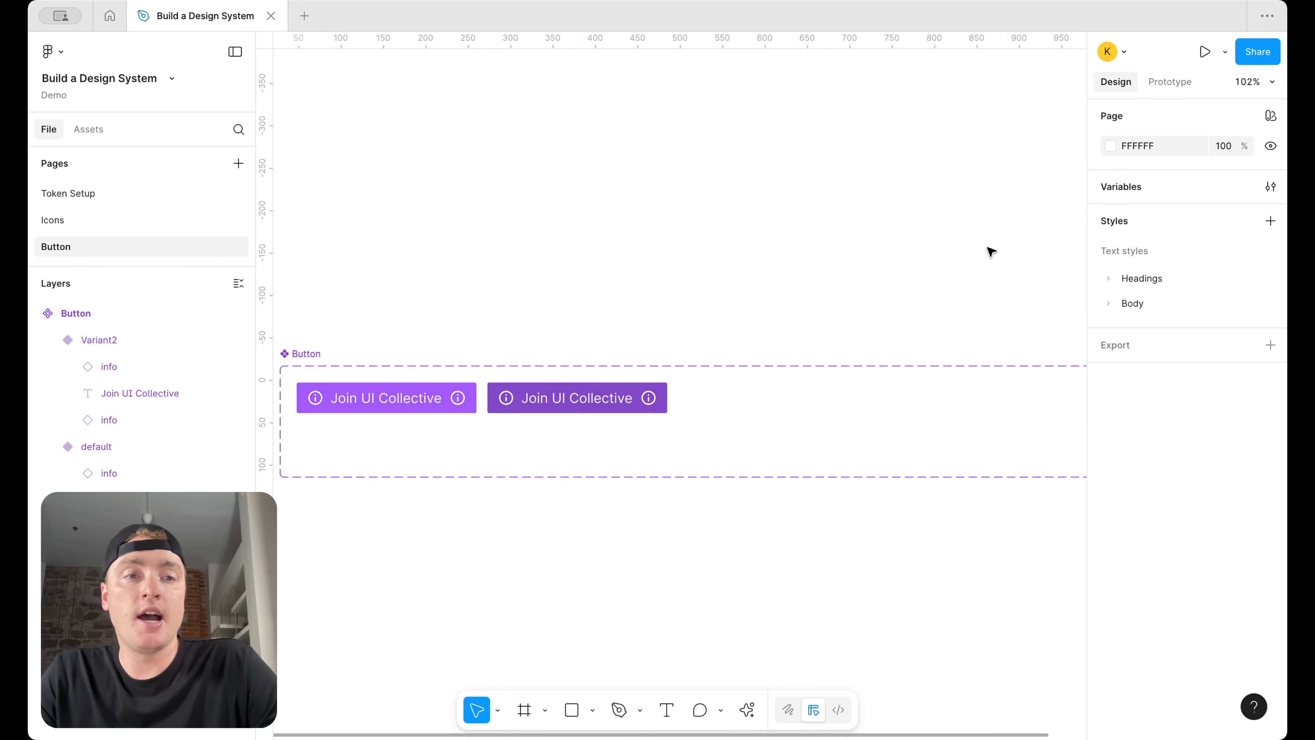
left_click(1269, 187)
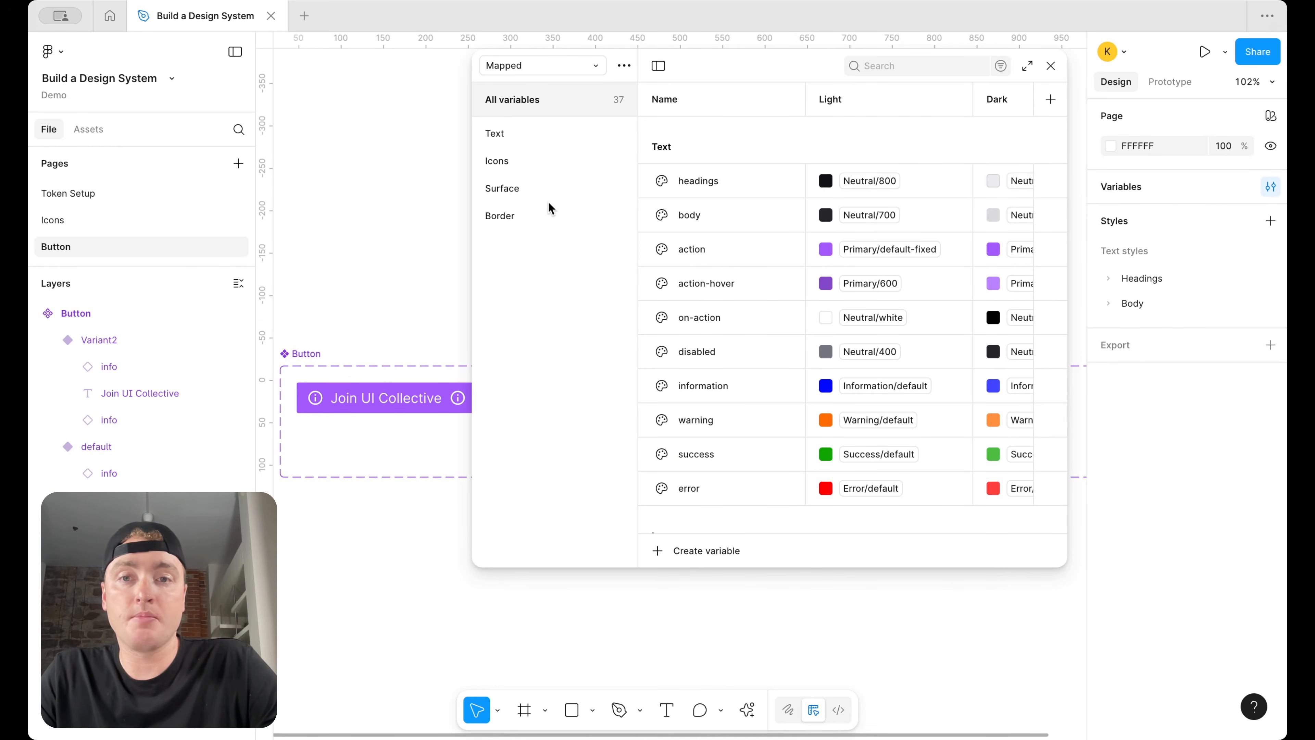
left_click(538, 146)
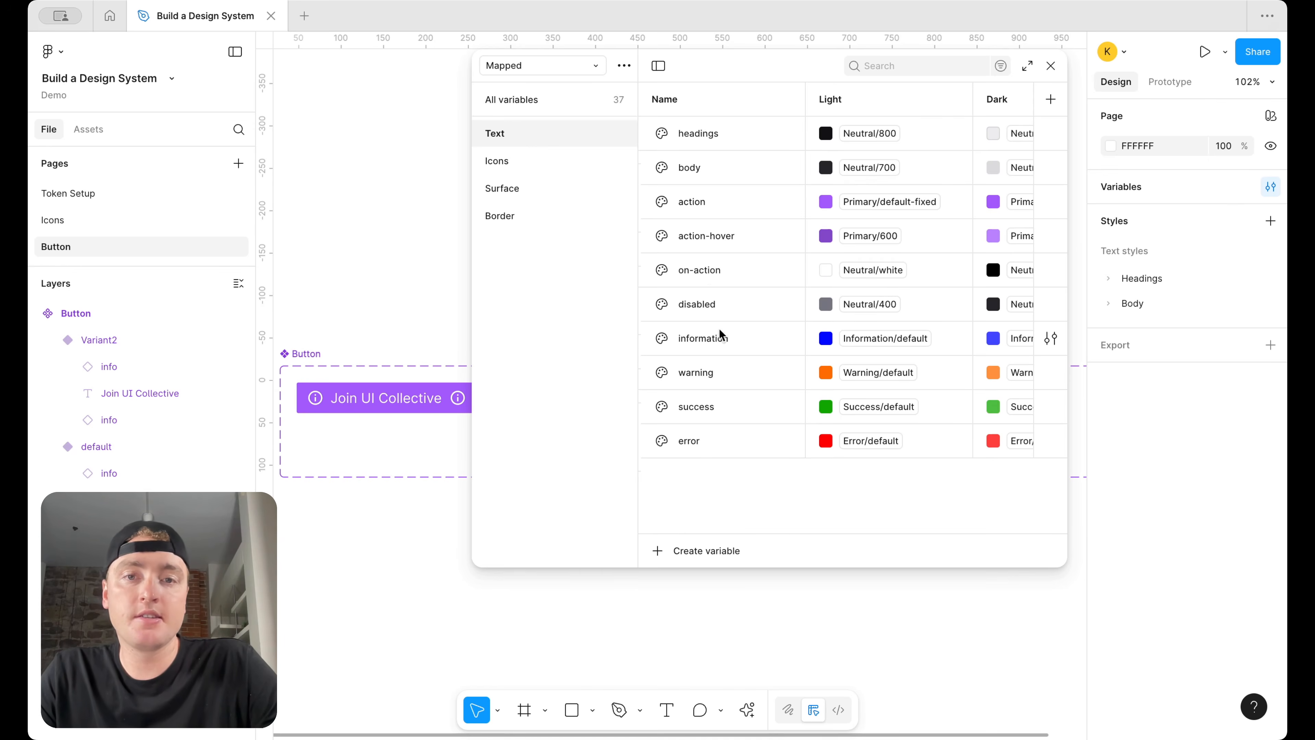
left_click(519, 161)
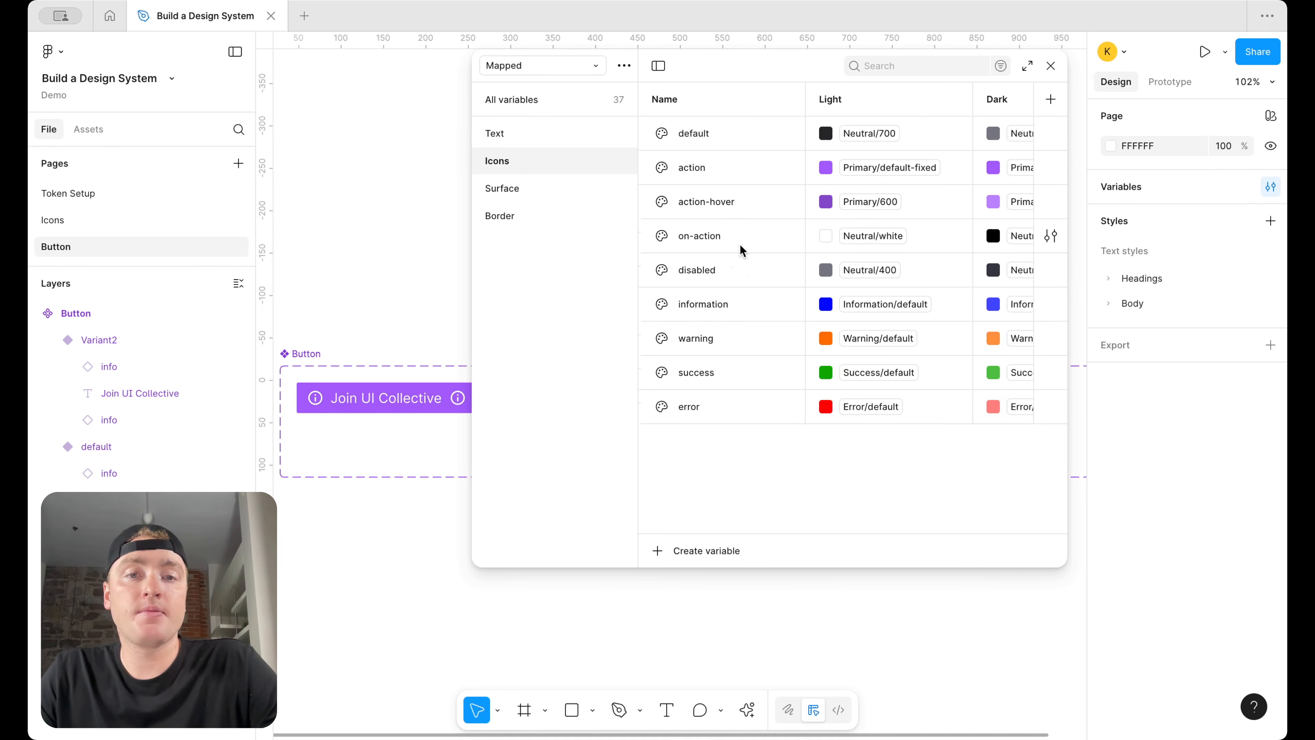
left_click(1050, 65)
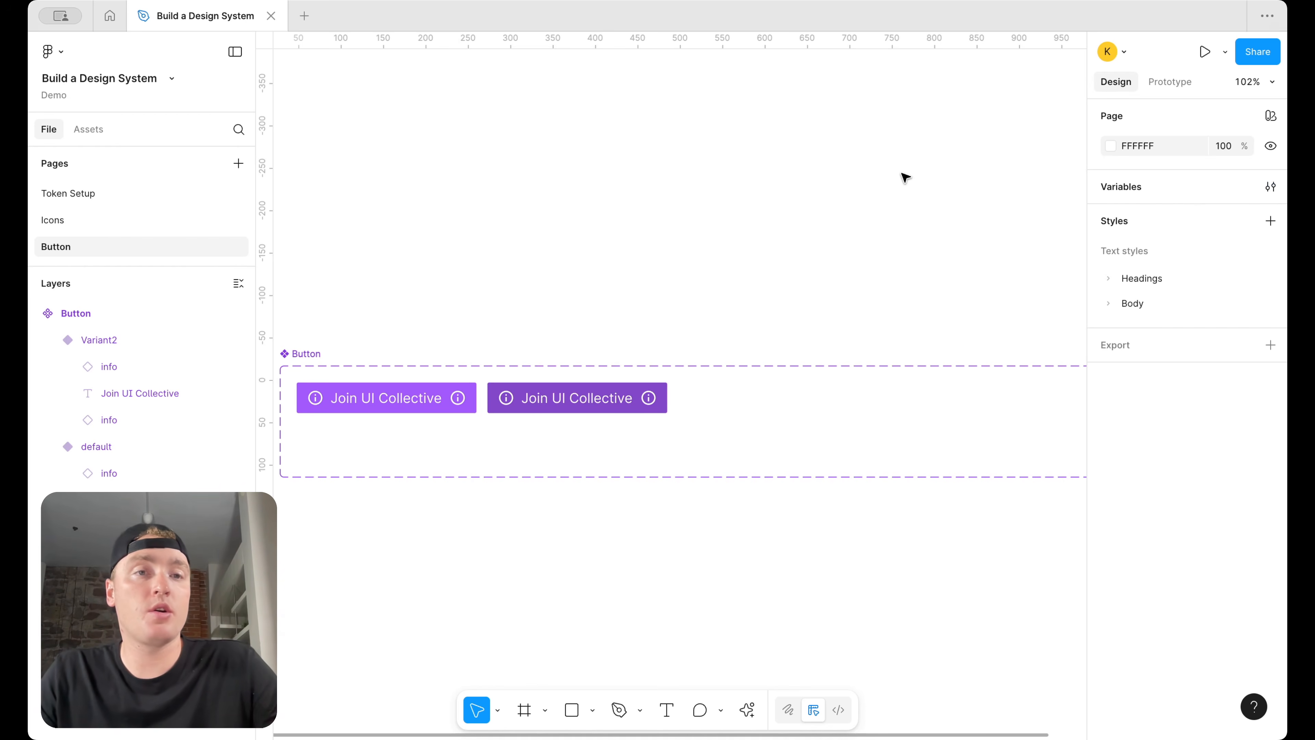
Set the Status value of the darker second variant to hover
left_click(453, 397)
left_click(557, 397)
left_click(1208, 173)
type("hover")
key("Return")
Duplicate the default variant to the far side of the hover variant at X 470, with the Status value focus
left_click(443, 432)
left_click(396, 402)
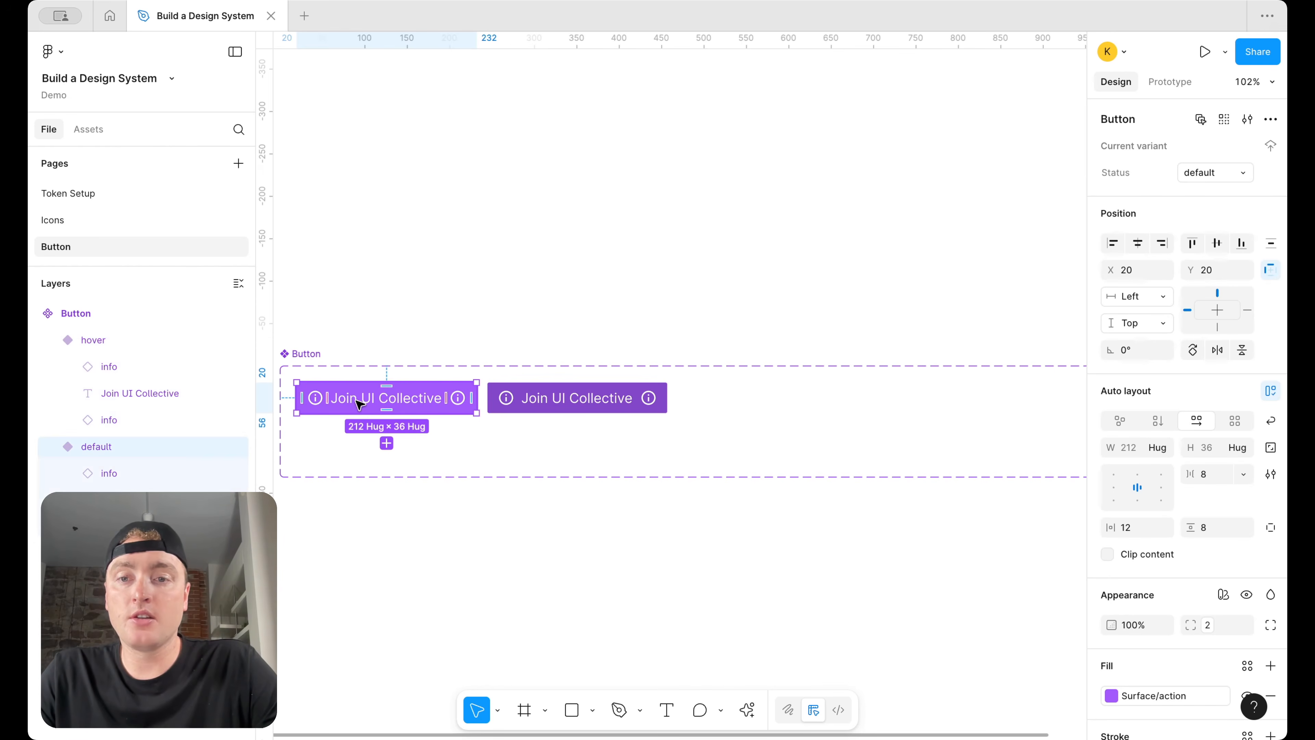
left_click_drag(360, 403, 748, 403)
left_click(1205, 173)
type("focus")
key("Return")
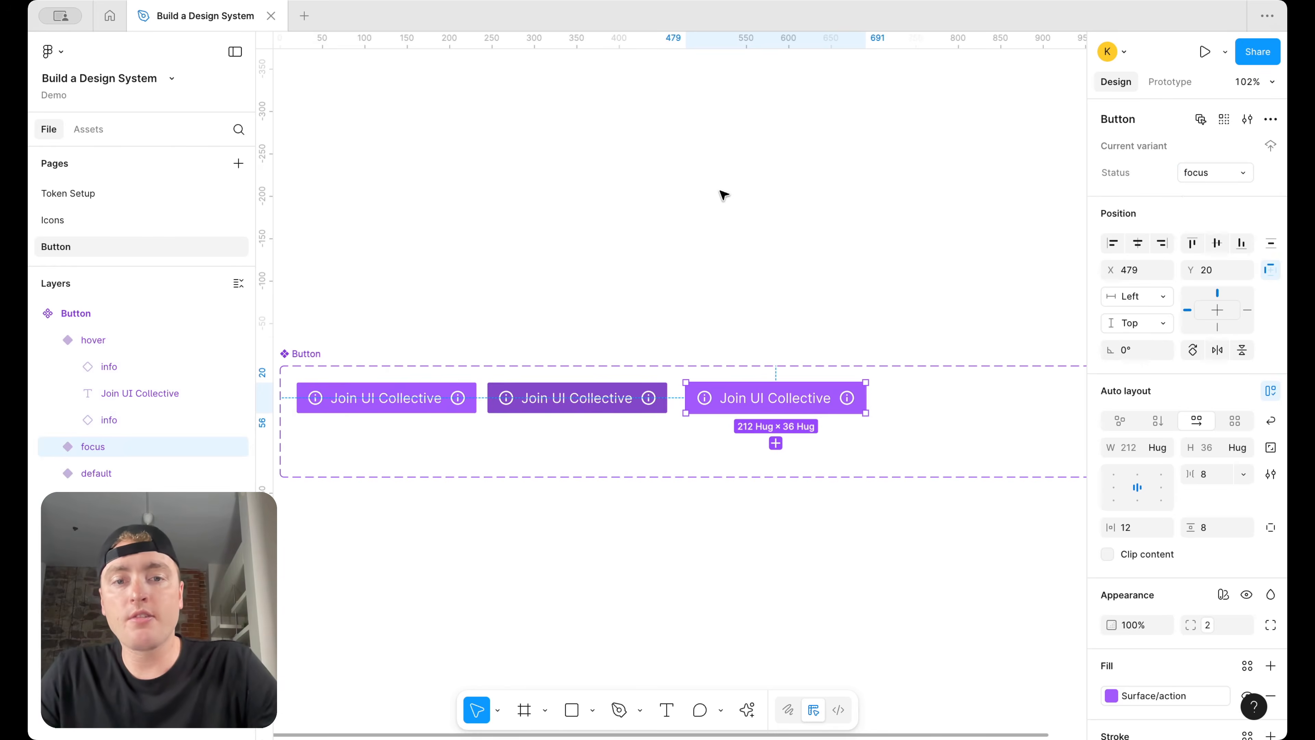
left_click(725, 197)
left_click_drag(761, 397, 753, 397)
left_click(818, 303)
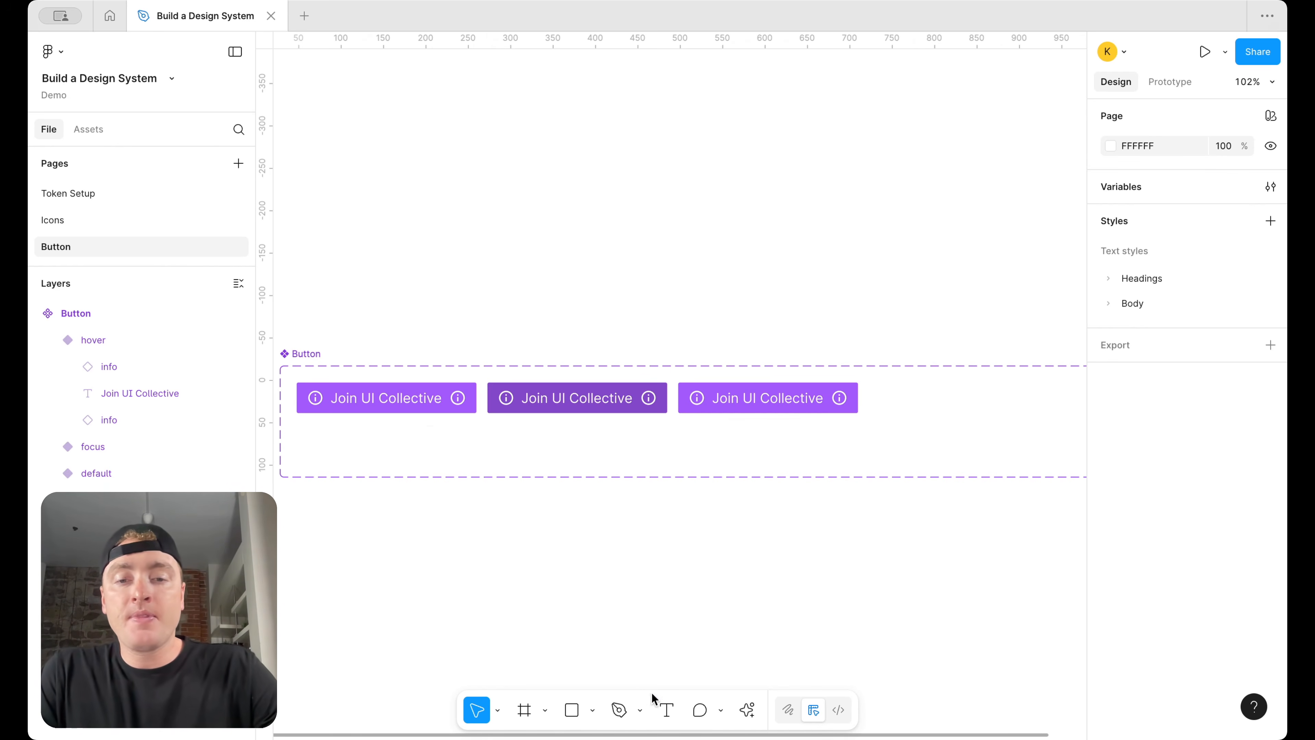
Draw a rectangle about 199 × 44 just above the focus variant, outside the component set
left_click(572, 709)
left_click_drag(674, 338, 843, 367)
scroll(843, 366, "up", 5)
mouse_move(800, 309)
left_mouse_down()
mouse_move(813, 302)
mouse_move(786, 315)
left_mouse_up()
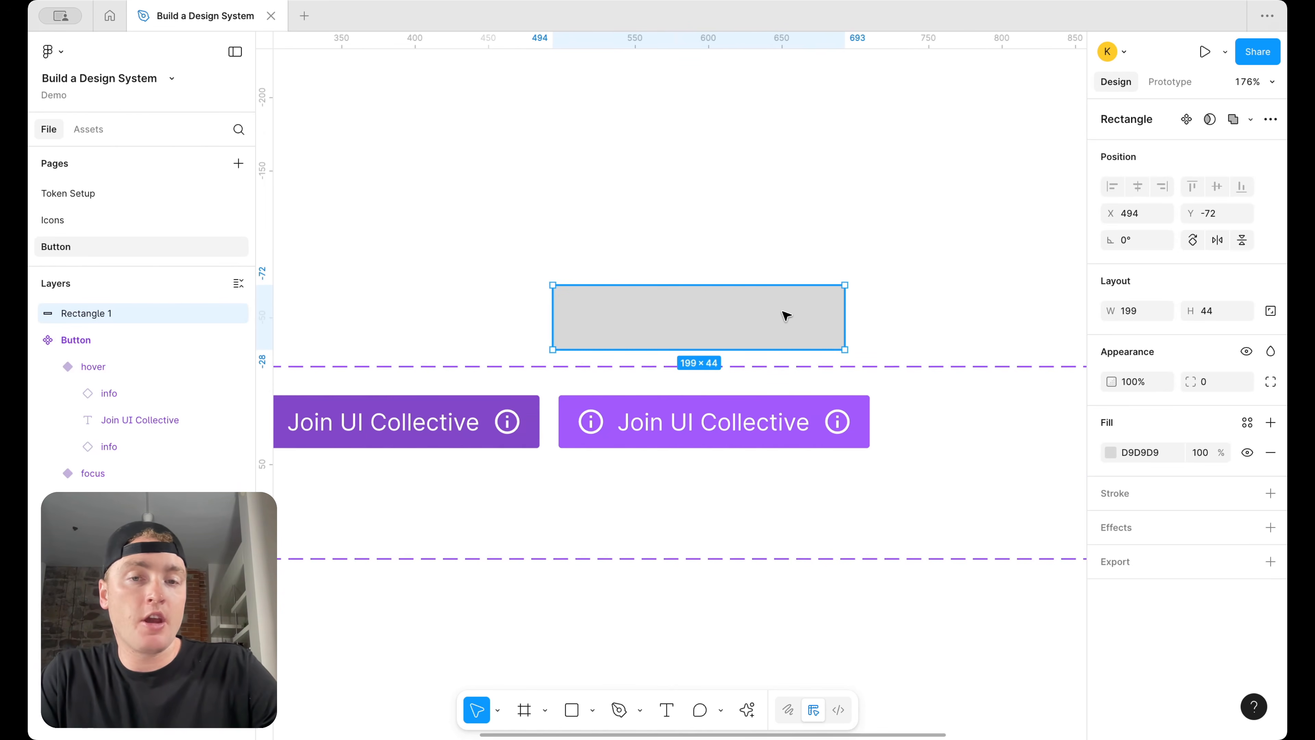
Give the rectangle a stroke with the border width variable md and remove its fill
left_click(1271, 494)
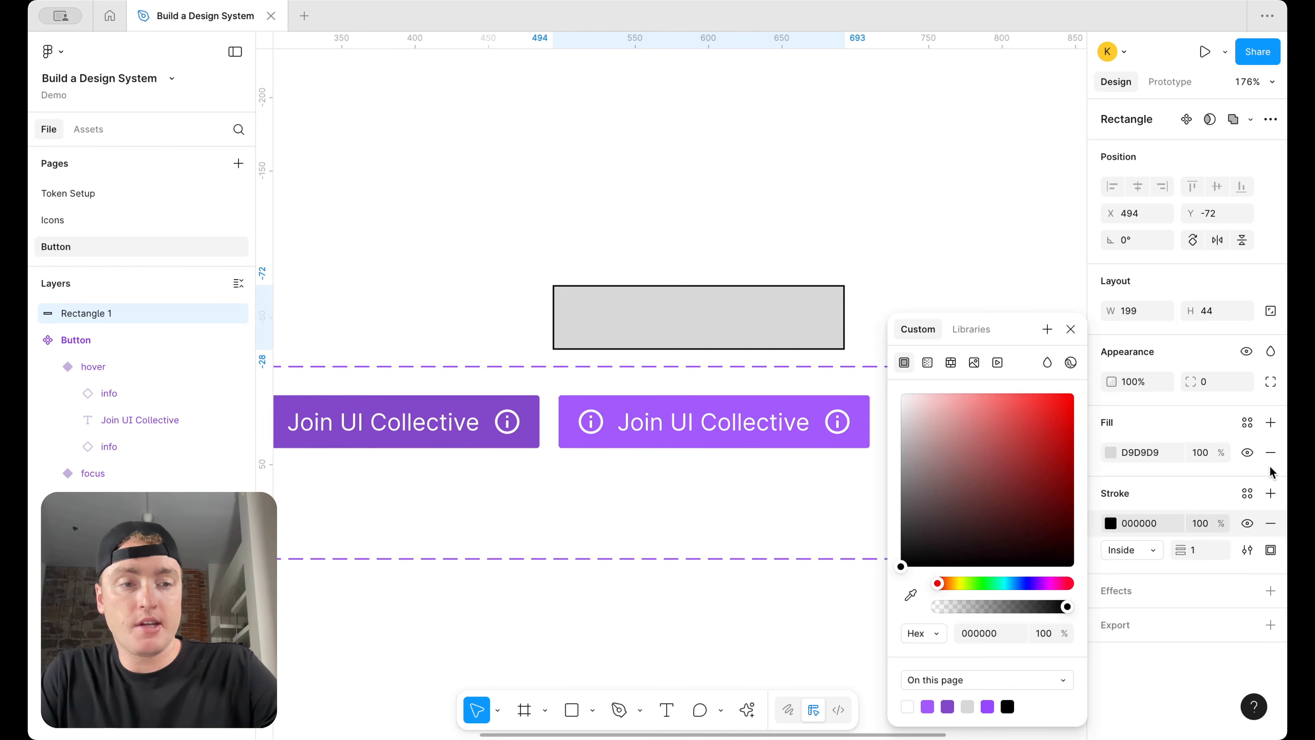
left_click(1271, 453)
left_click(1219, 515)
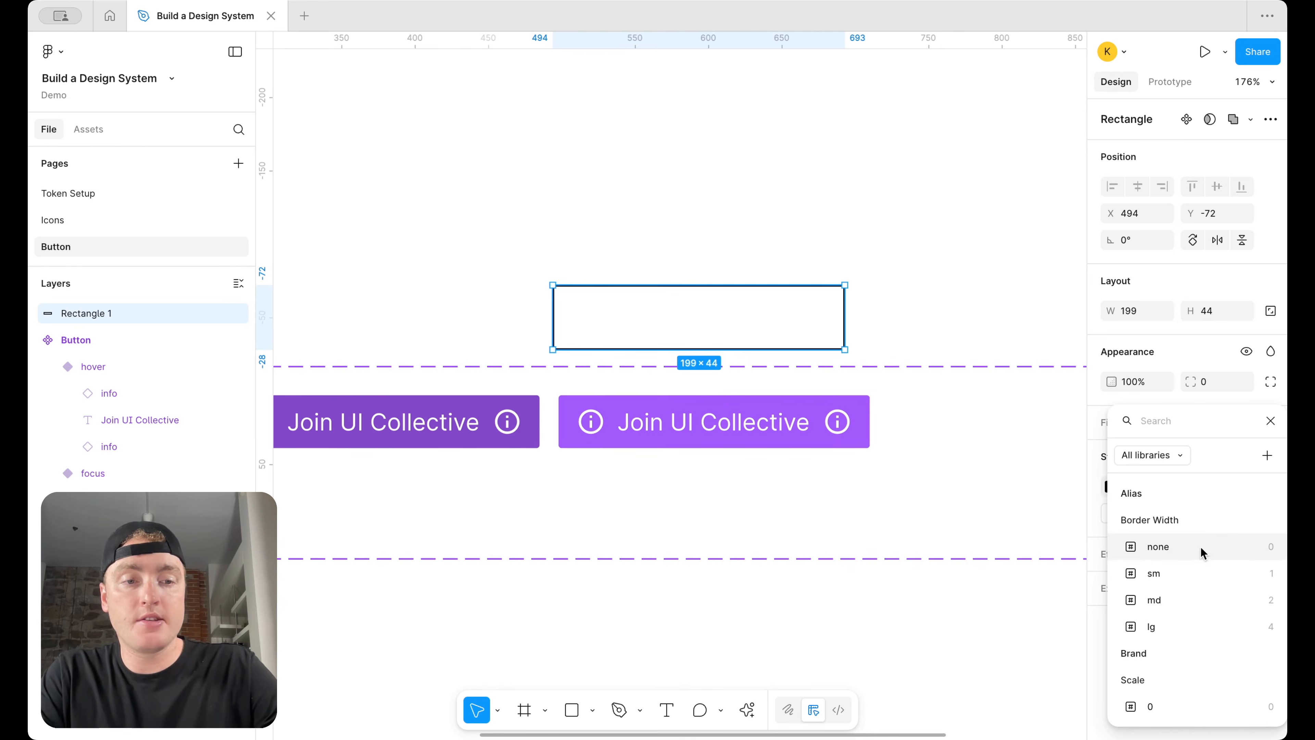
left_click(1189, 599)
left_click(910, 338)
scroll(909, 338, "down", 5)
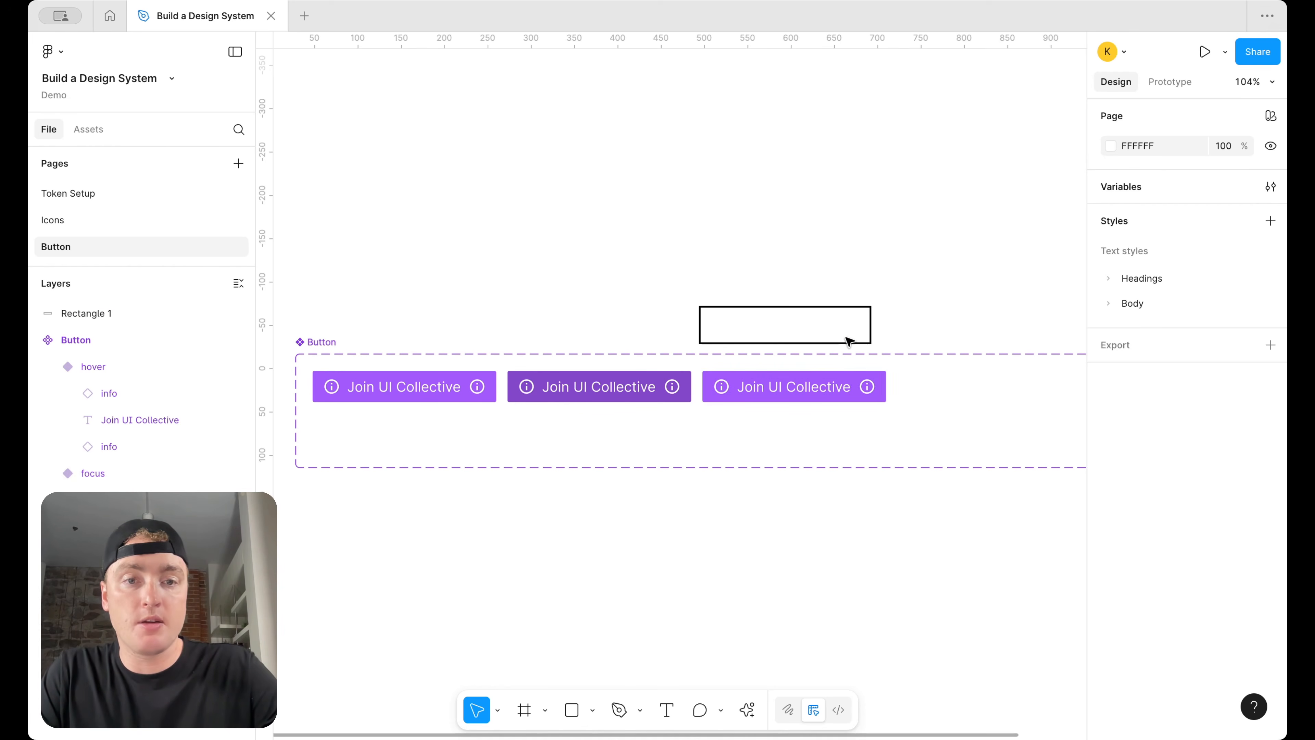
Apply the Border/focus color variable to the rectangle's stroke
left_click(846, 342)
left_click(1247, 456)
type("bor")
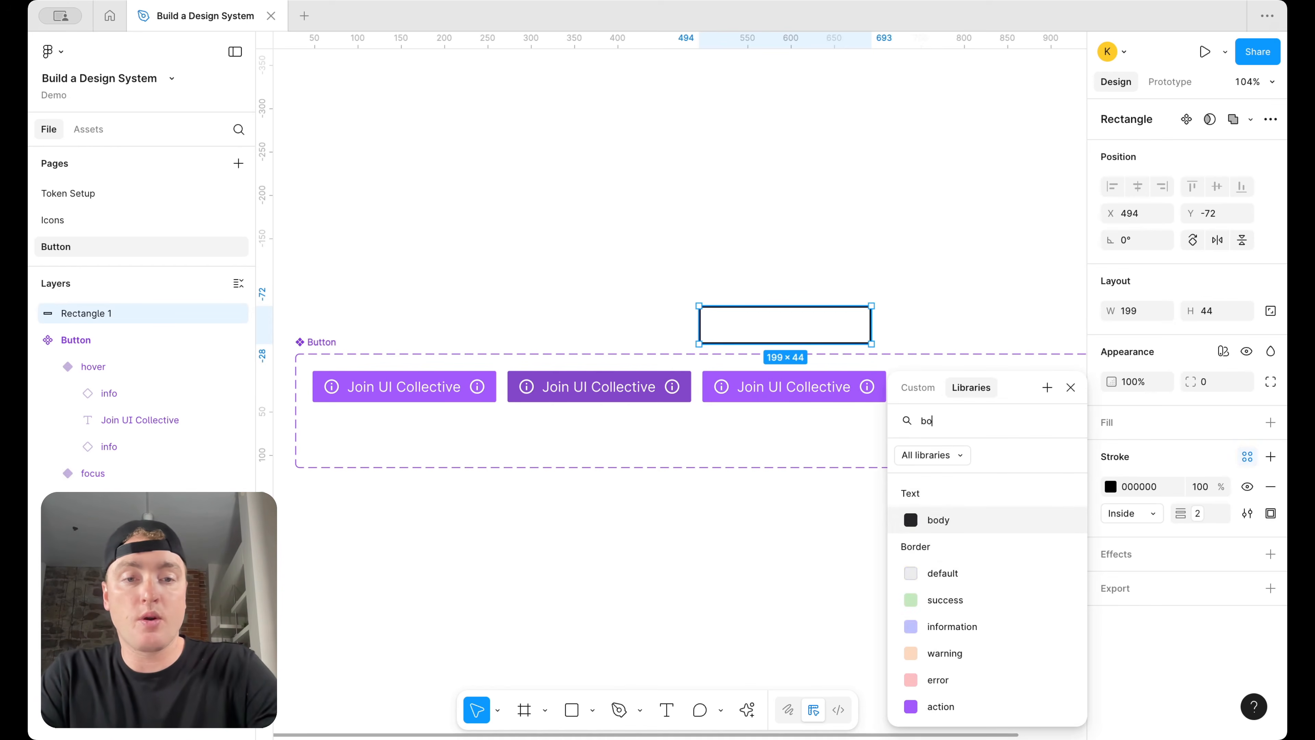
left_click(1015, 699)
left_click(977, 377)
left_click(874, 334)
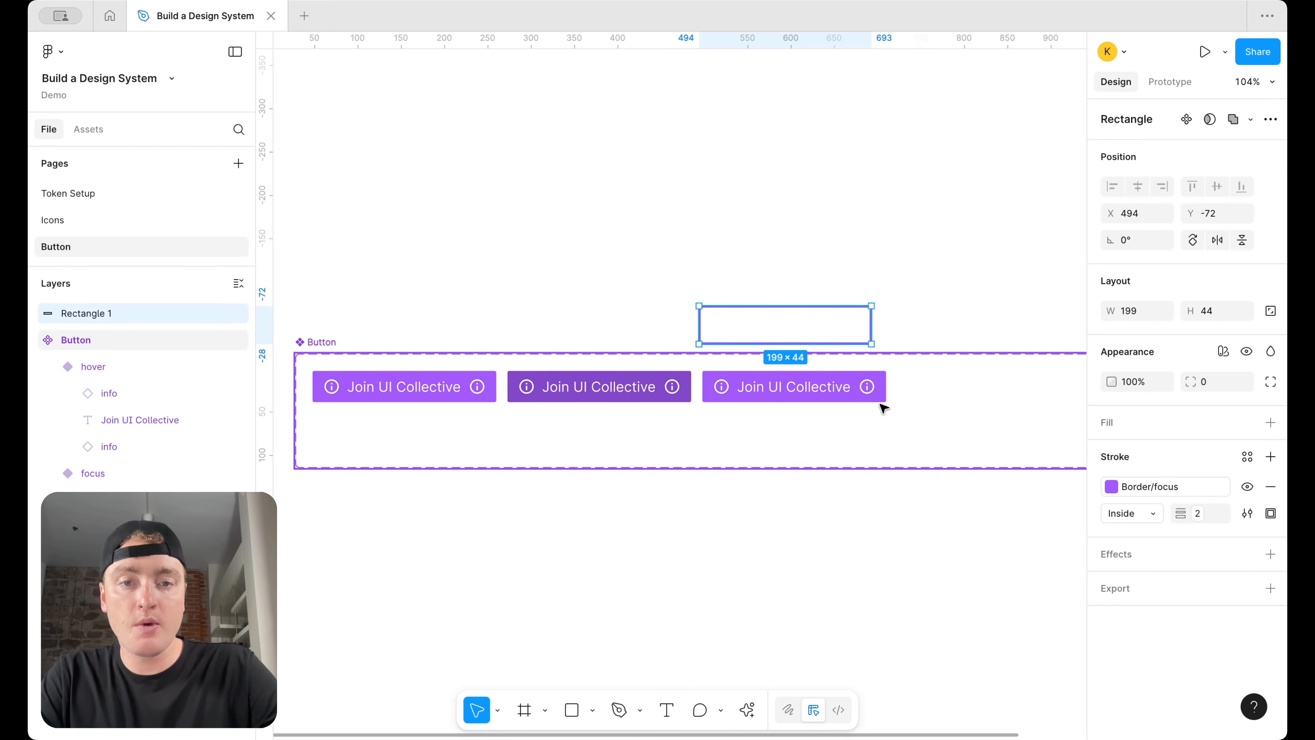
Paste a copy of the outlined rectangle into the focus variant and make it ignore auto layout
left_click(875, 385)
scroll(873, 383, "up", 5)
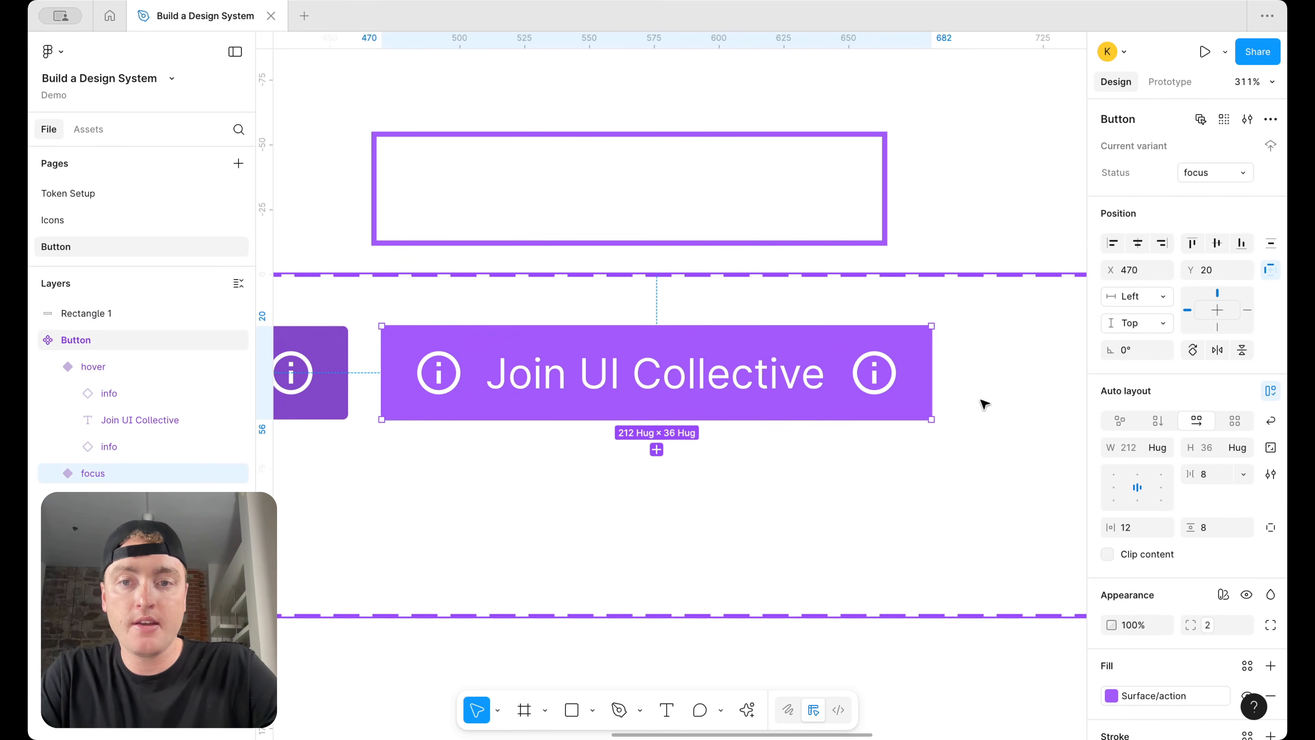
key("super+v")
scroll(949, 377, "down", 3)
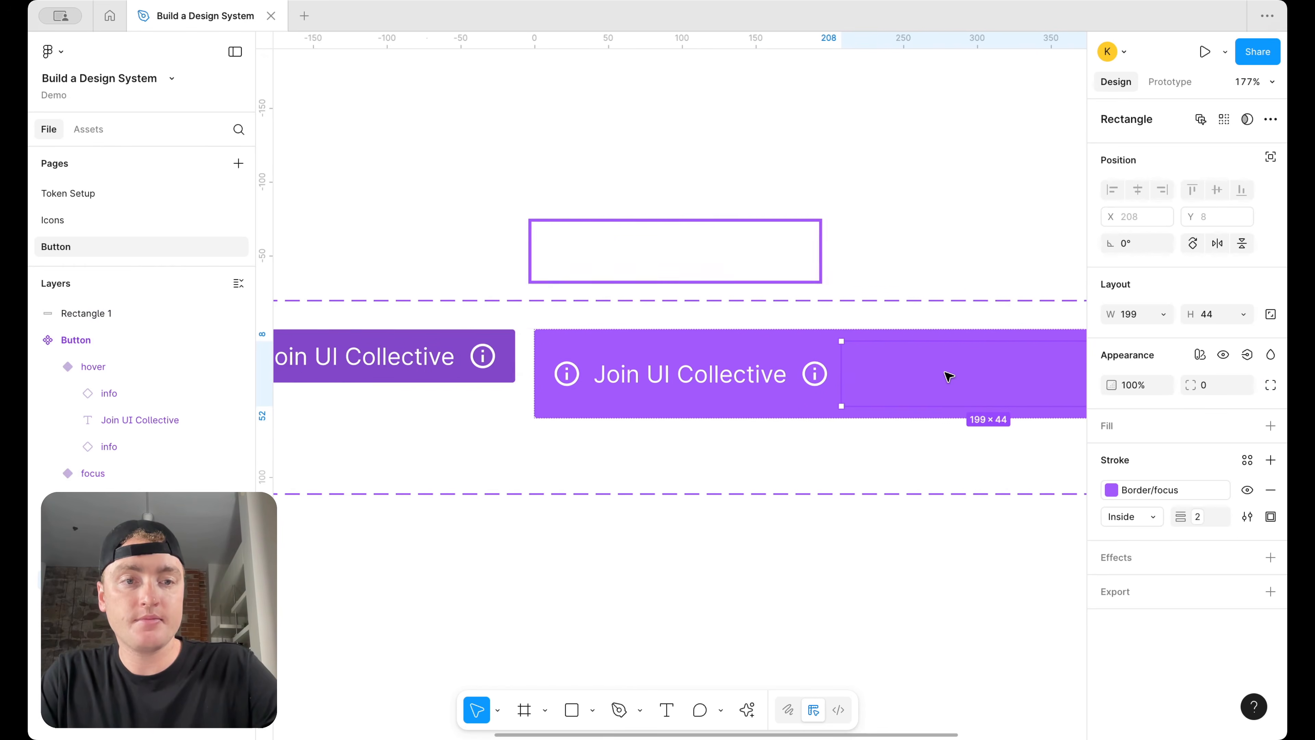
scroll(948, 374, "right", 2)
left_click(1270, 159)
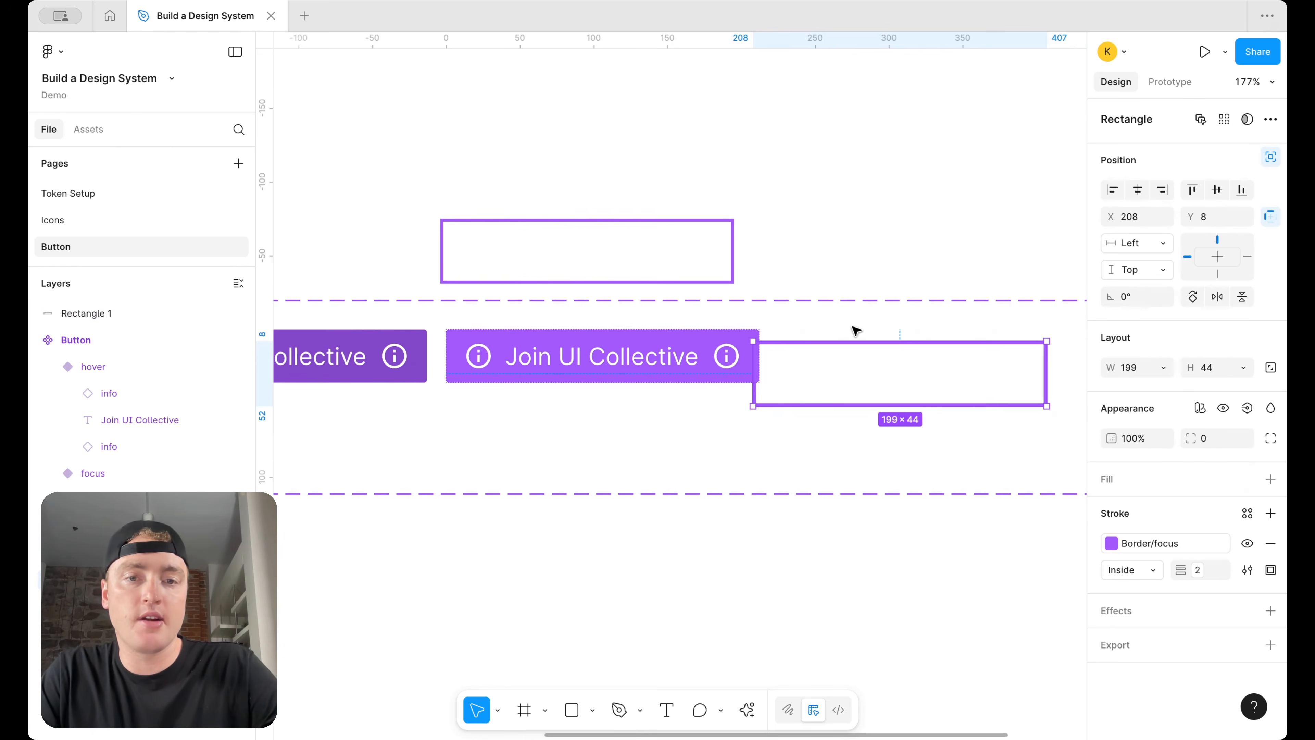
Move the pasted rectangle to X -4, Y -4 within the focus variant, offset around the button's upper corner
key("shift+Left")
key("shift+Left")
key("shift+Left")
key("shift+Left")
key("shift+Left")
key("shift+Left")
key("shift+Left")
key("shift+Left")
key("shift+Left")
key("shift+Left")
key("shift+Left")
key("shift+Left")
key("shift+Left")
key("shift+Left")
key("shift+Left")
key("shift+Left")
key("shift+Left")
key("shift+Left")
key("shift+Left")
key("shift+Left")
key("shift+Right")
key("Up")
key("Up")
scroll(411, 396, "up", 5)
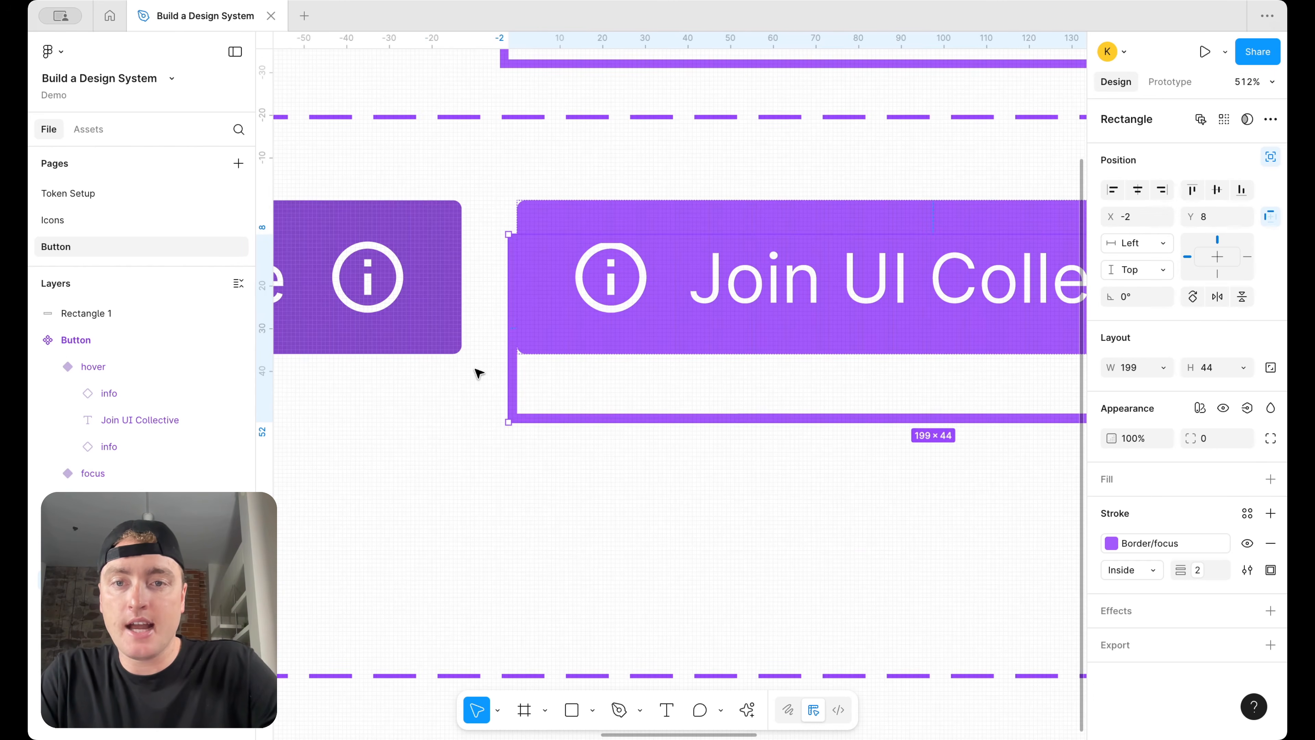
key("Up")
key("Up")
key("Left")
key("Left")
key("Up")
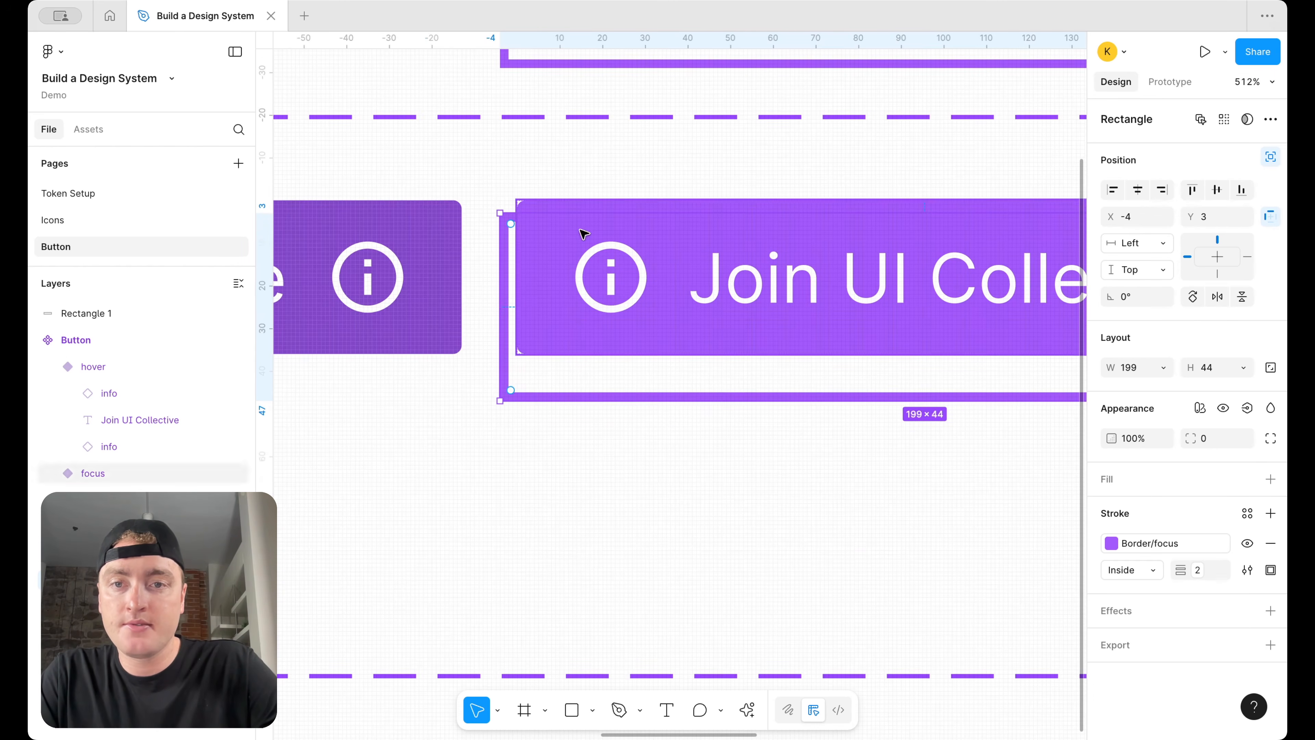
scroll(523, 212, "up", 3)
left_click_drag(515, 195, 518, 141)
left_click_drag(494, 527, 499, 500)
Stretch the focus outline rectangle to a width of 220 so it surrounds the button evenly
scroll(522, 487, "right", 10)
scroll(523, 487, "right", 5)
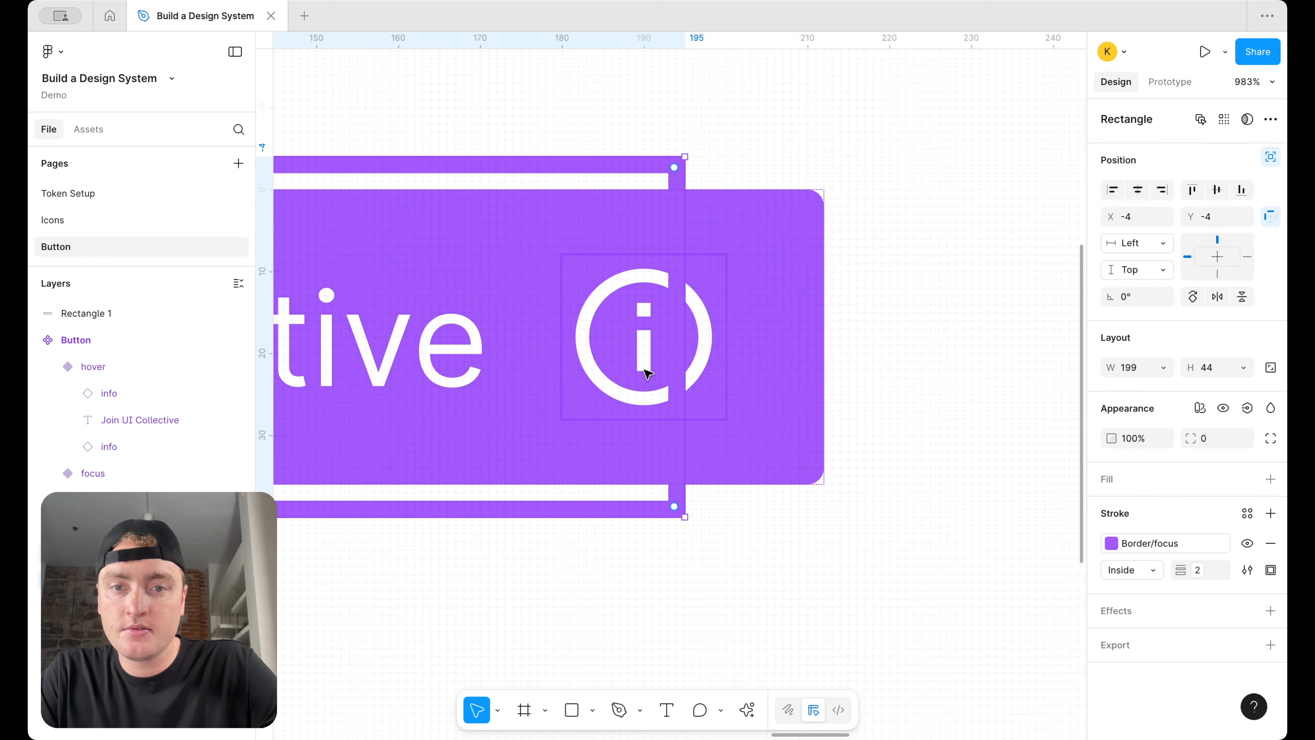
left_click_drag(683, 341, 852, 349)
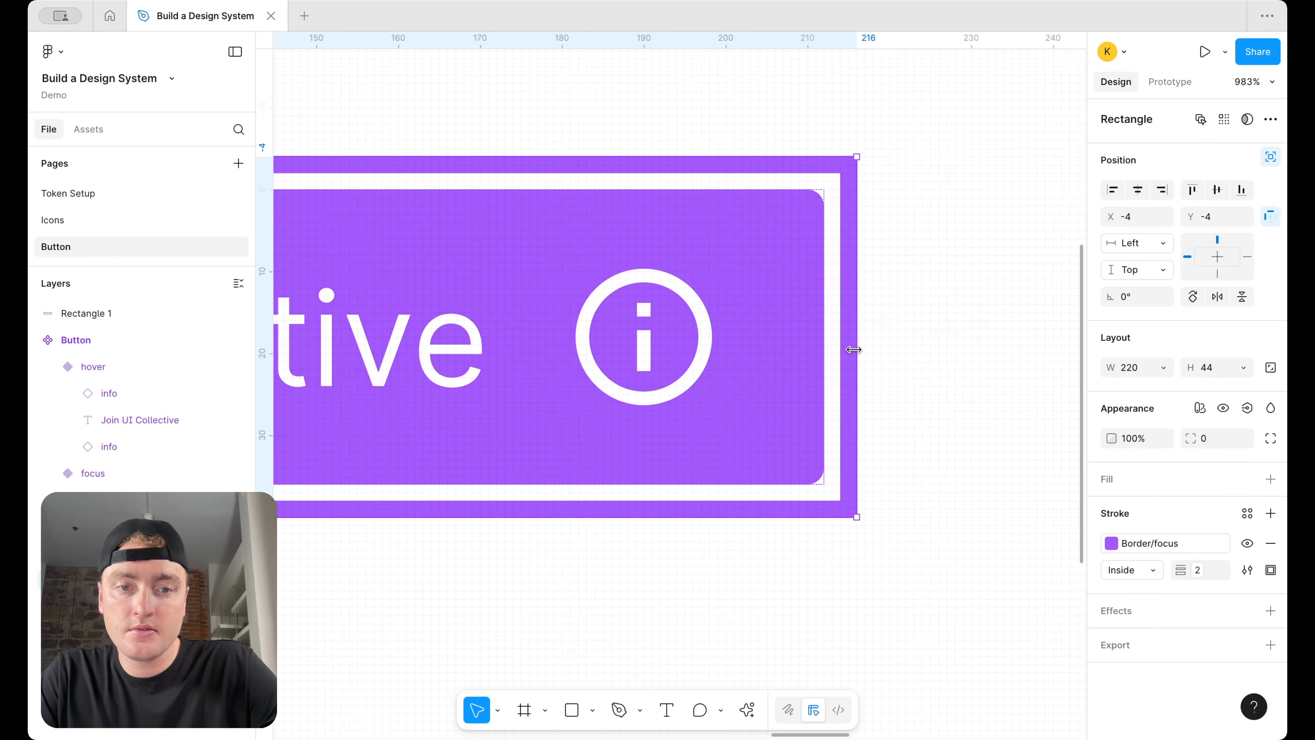
Try the md, lg and sm Border Radius variables in turn on the focus outline rectangle's corners
left_click(1243, 439)
type("rad")
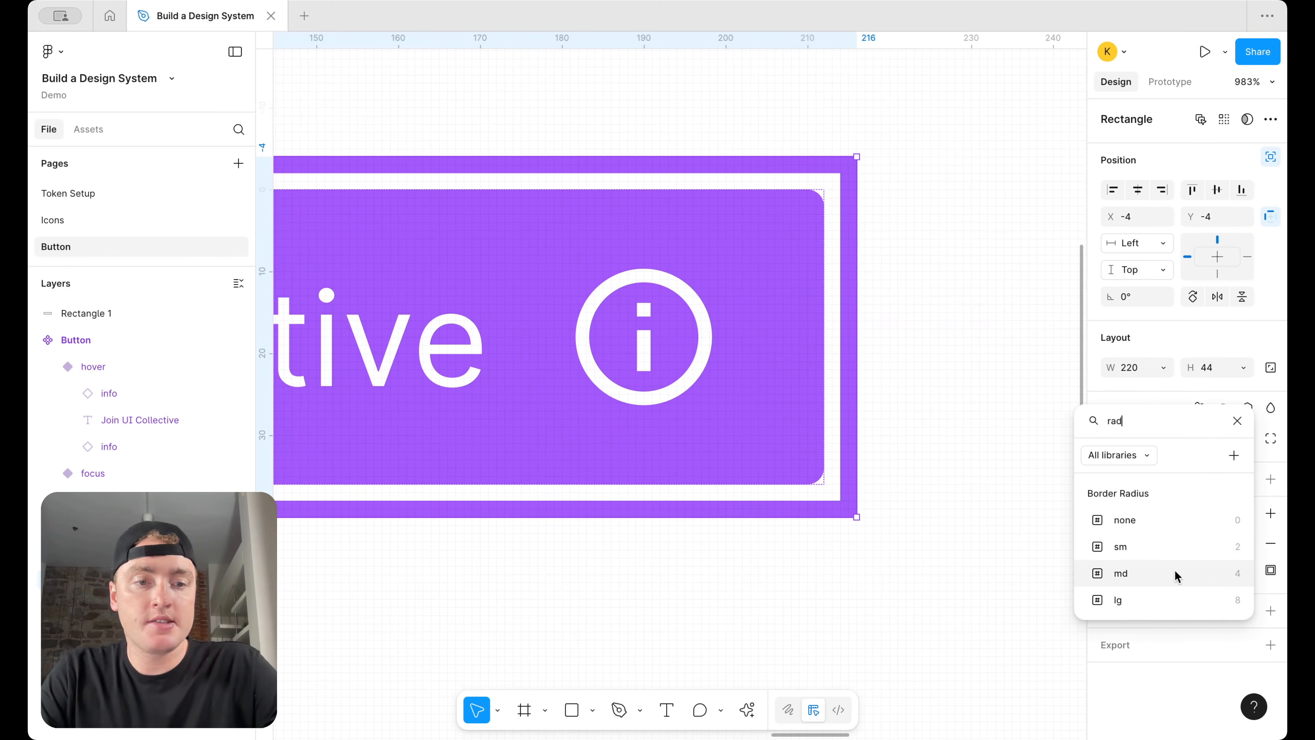
left_click(1176, 571)
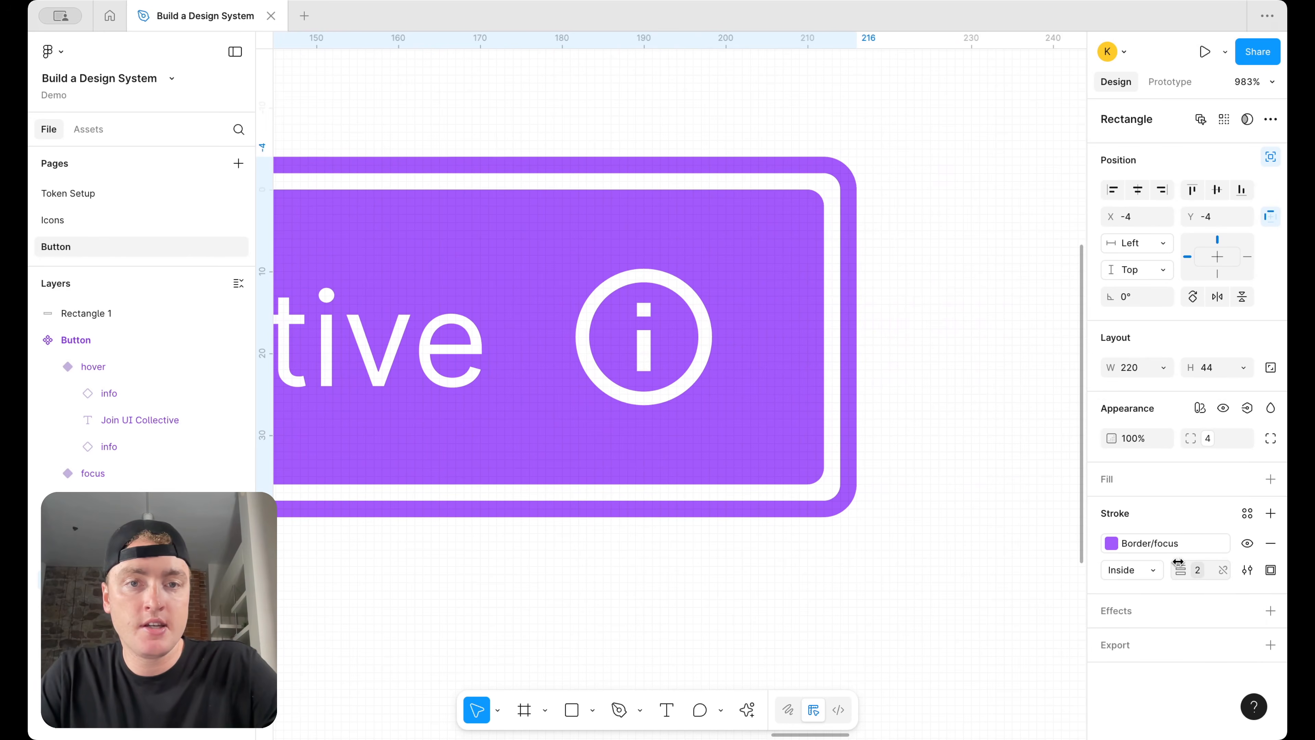
left_click(1208, 441)
left_click(1165, 621)
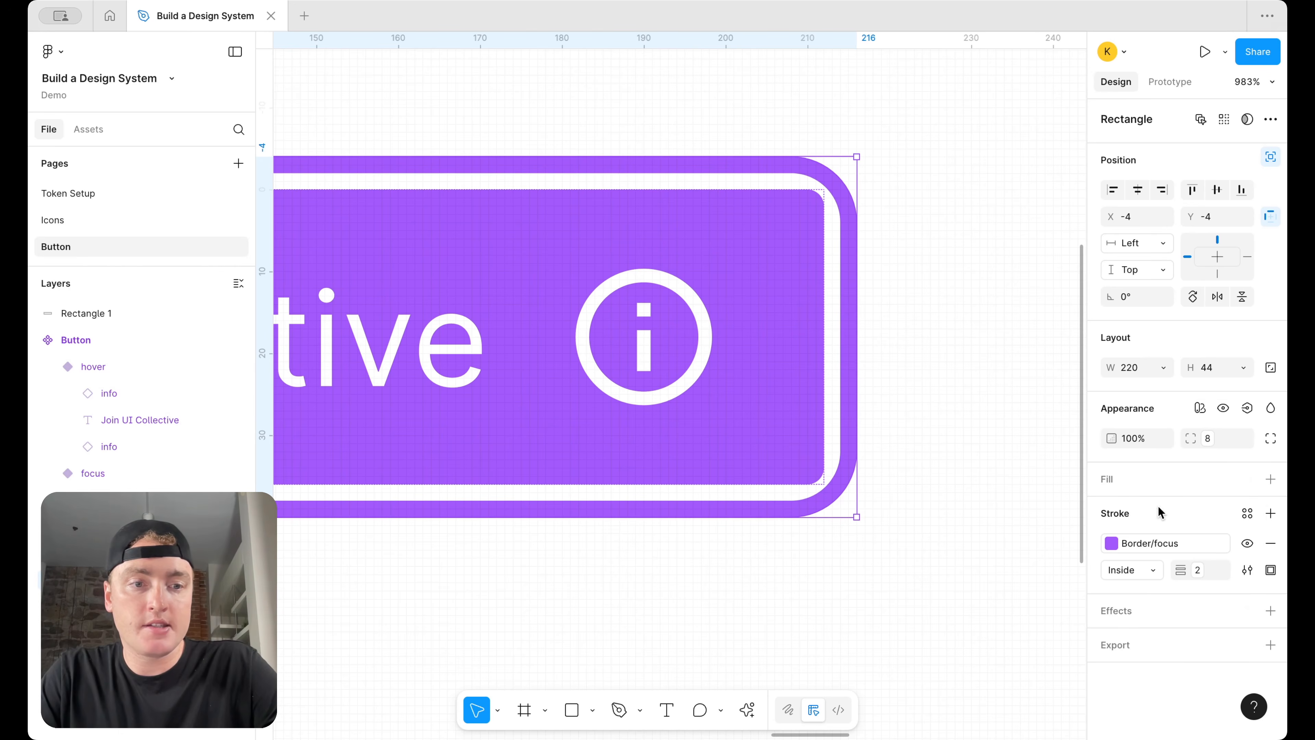
left_click(1207, 439)
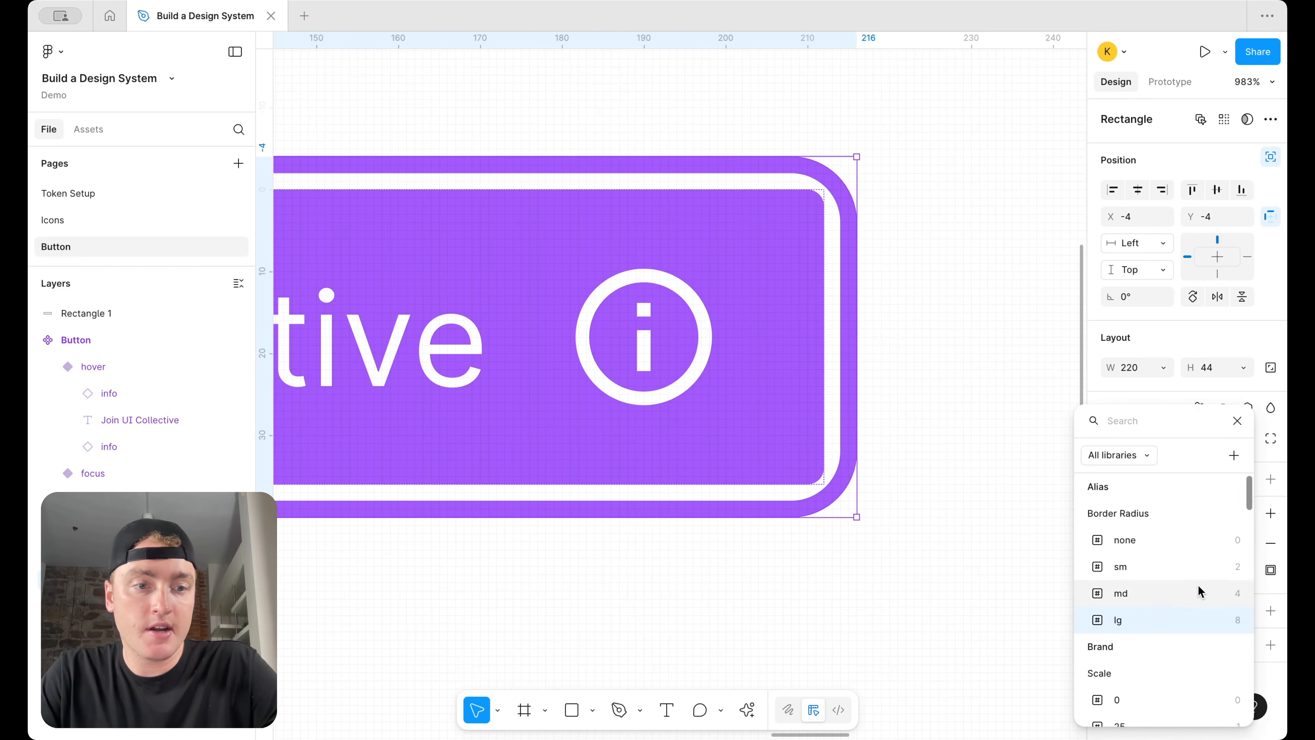
left_click(1201, 574)
Apply the md (4) Border Radius variable to the corners of the outline rectangle around the focus variant
left_click(1019, 421)
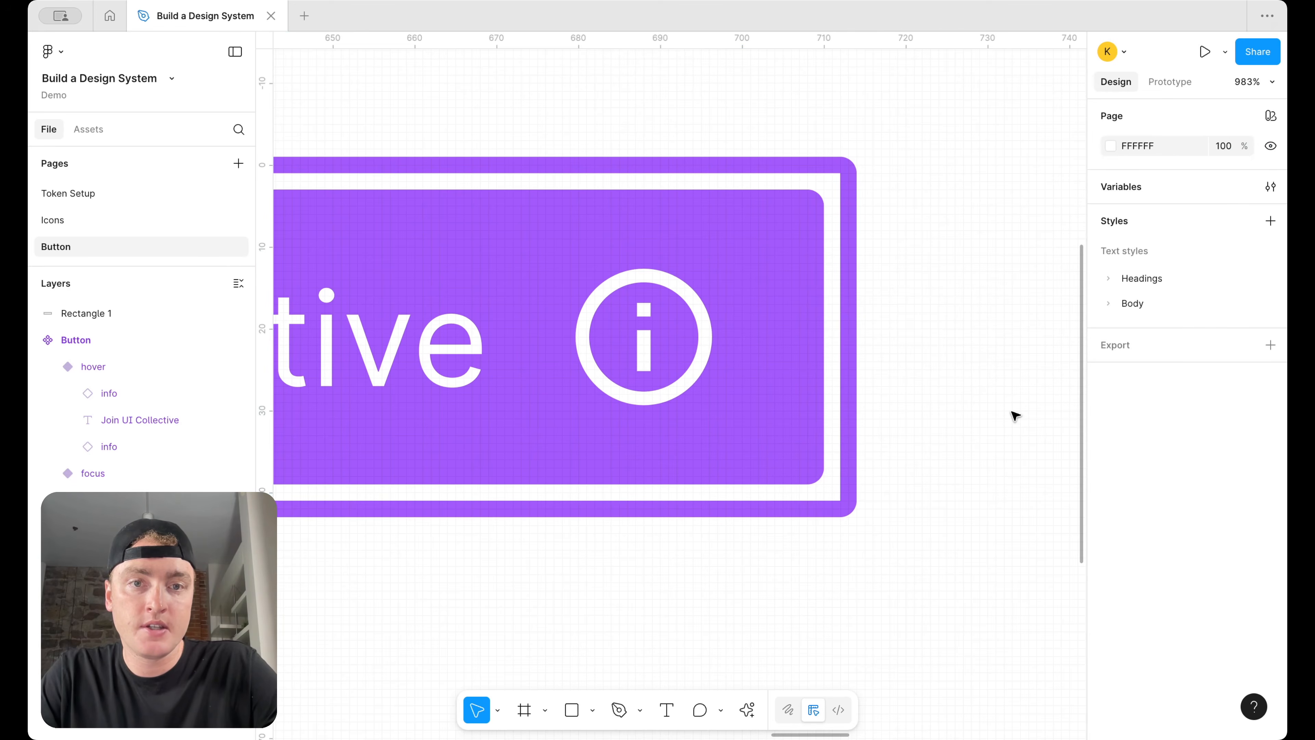
scroll(1016, 417, "down", 6)
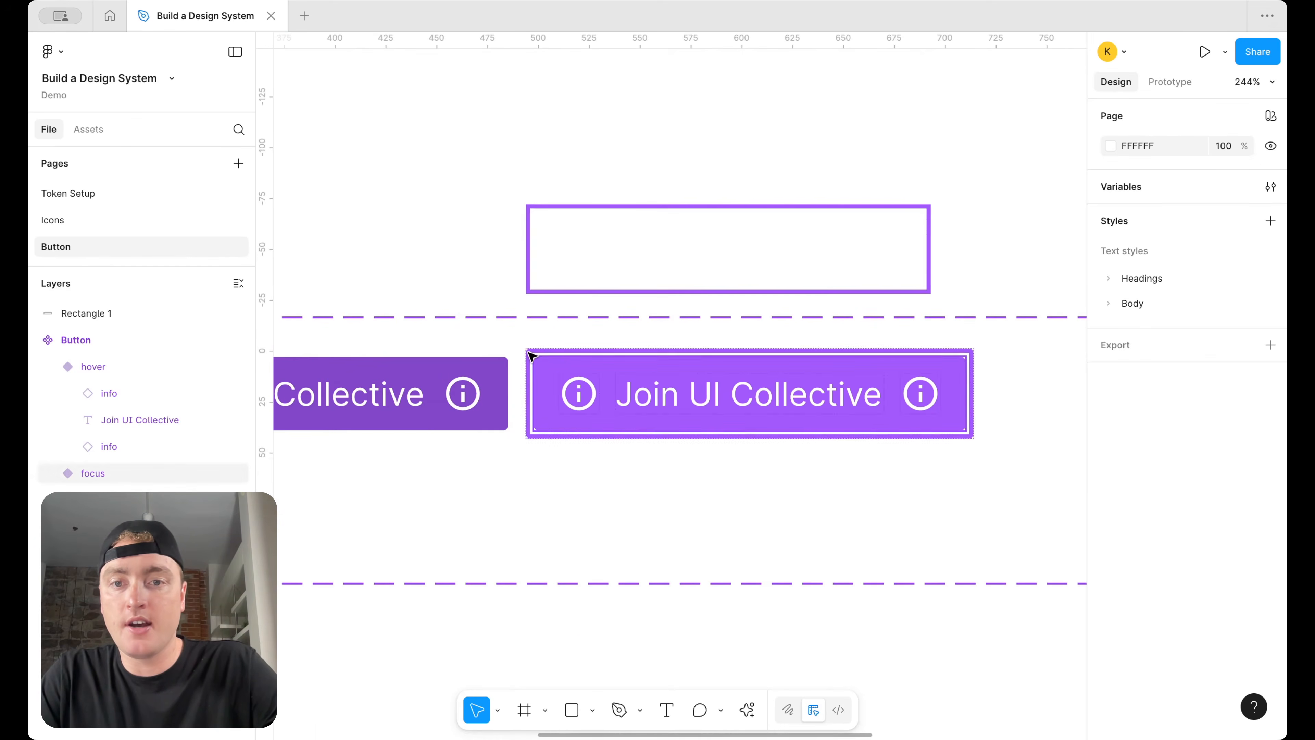
scroll(533, 354, "up", 6)
left_click(543, 347)
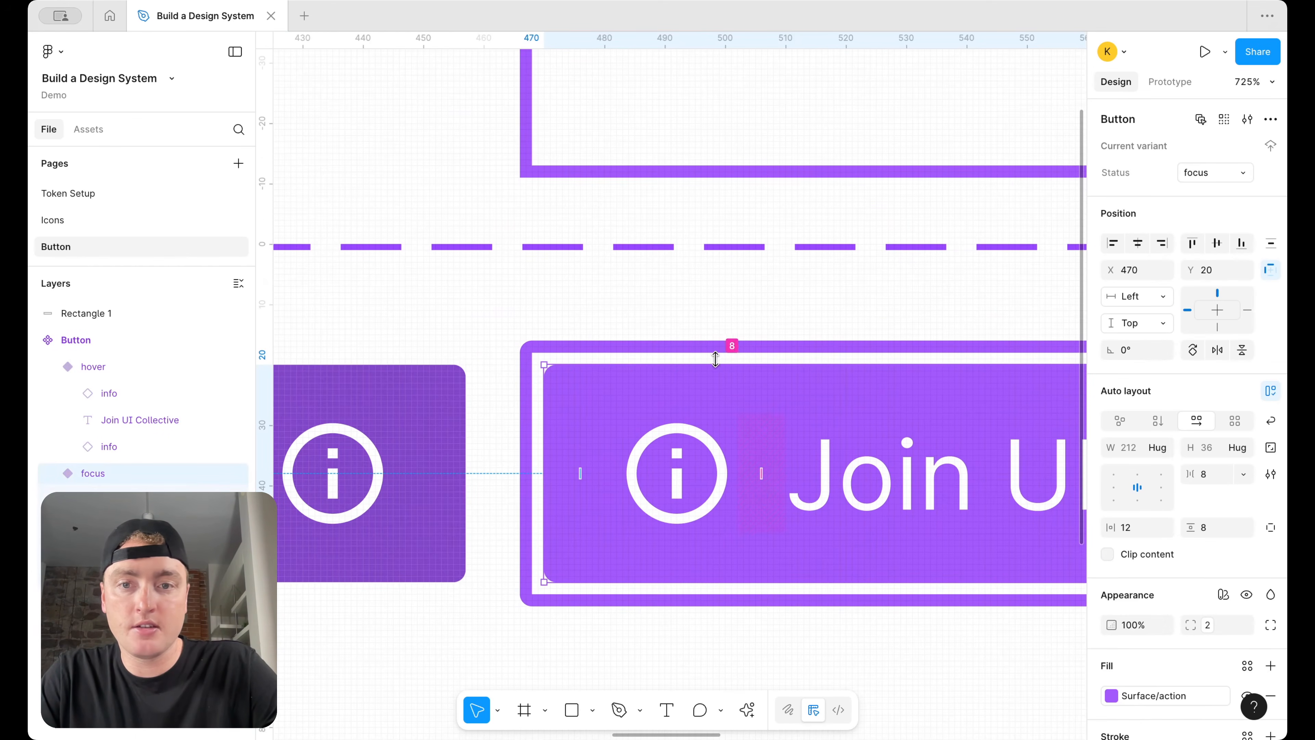
left_click(529, 357)
left_click(1208, 439)
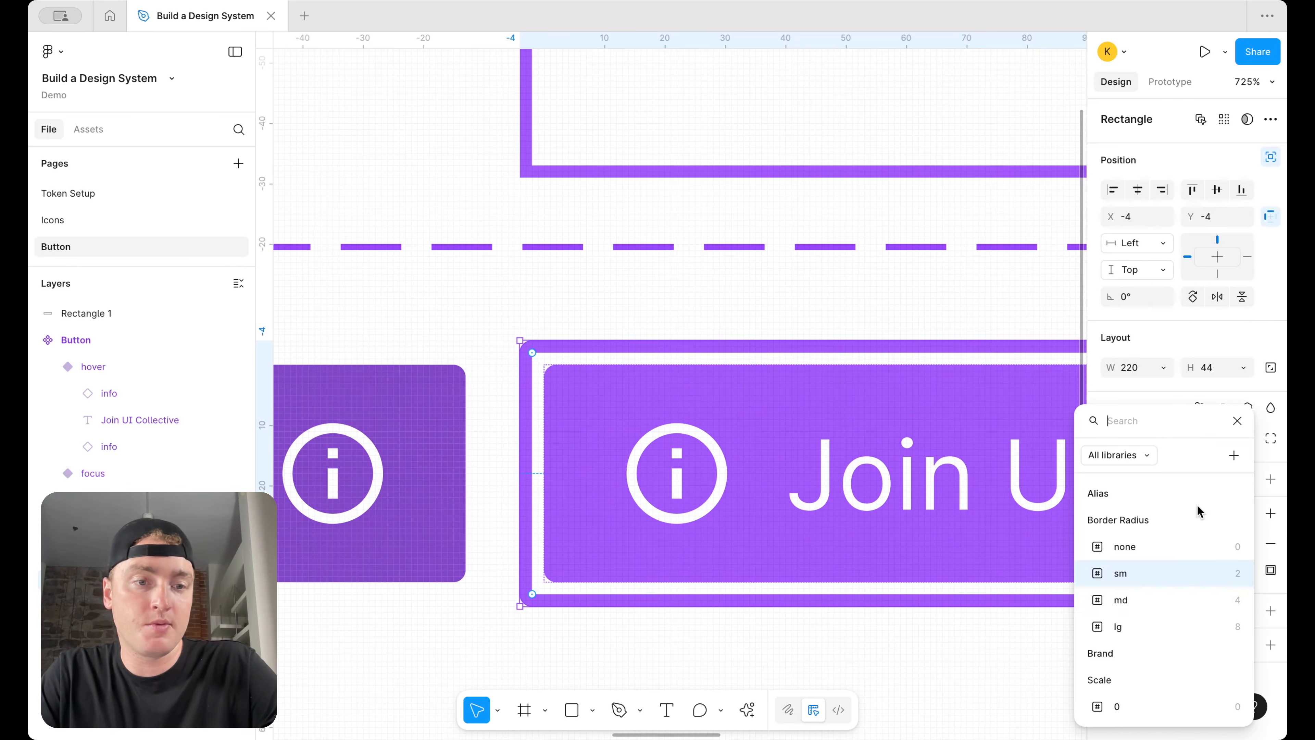
left_click(1159, 601)
Place an instance of the focus button above the component set and set its label to "Learn more"
scroll(810, 345, "down", 10, "ctrl")
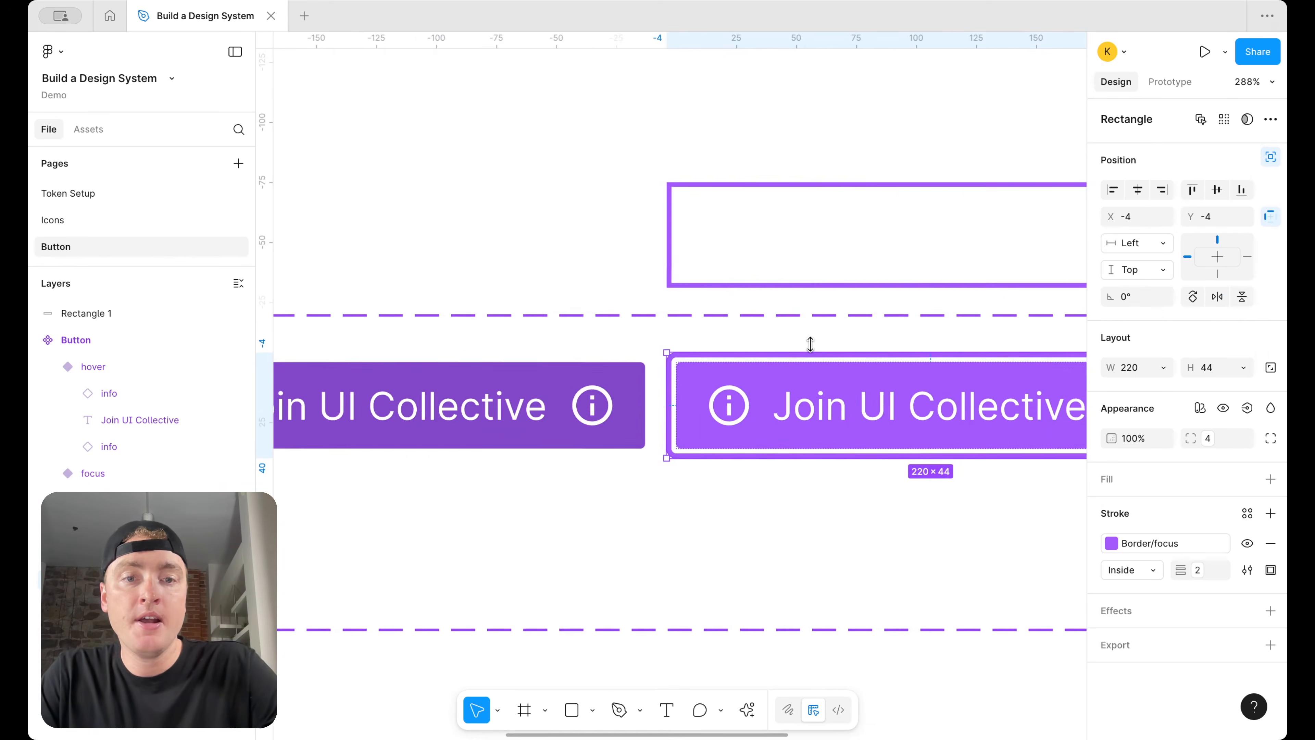
left_click(997, 363)
left_click_drag(881, 376, 901, 134, "alt")
left_click(1209, 298)
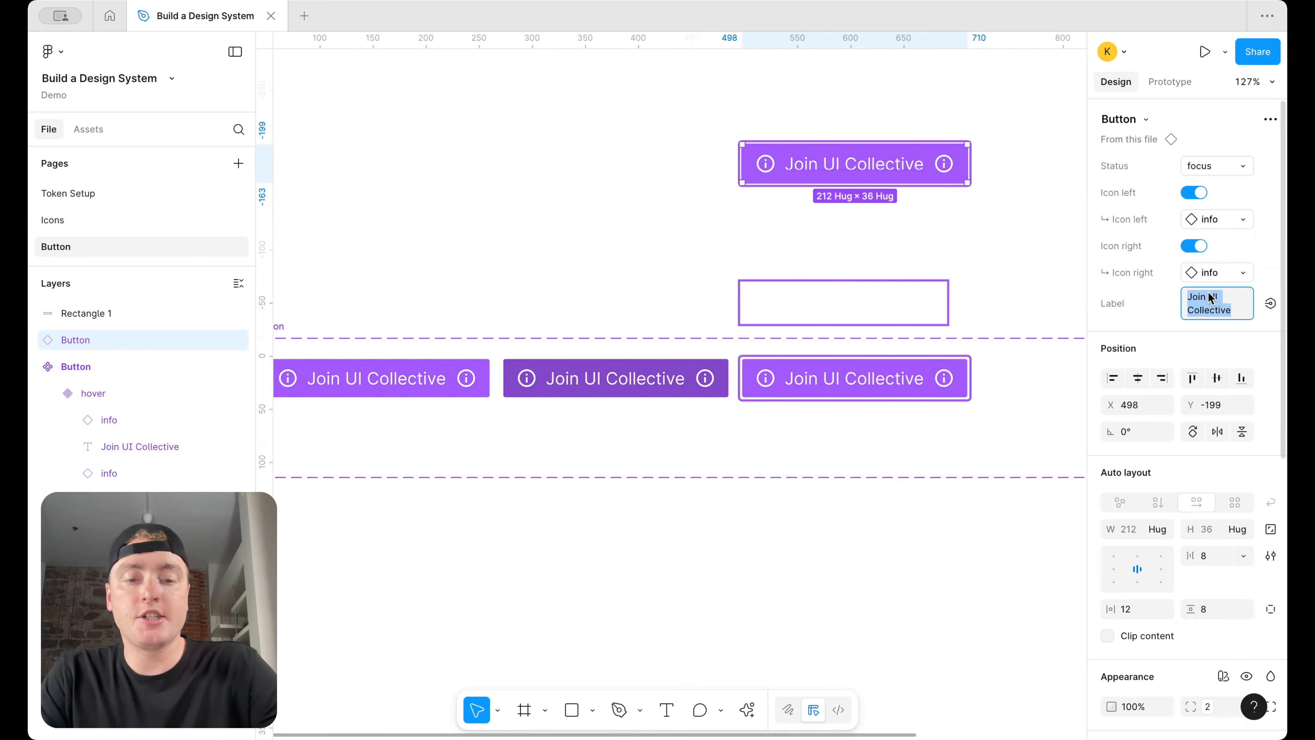
type("Learn more")
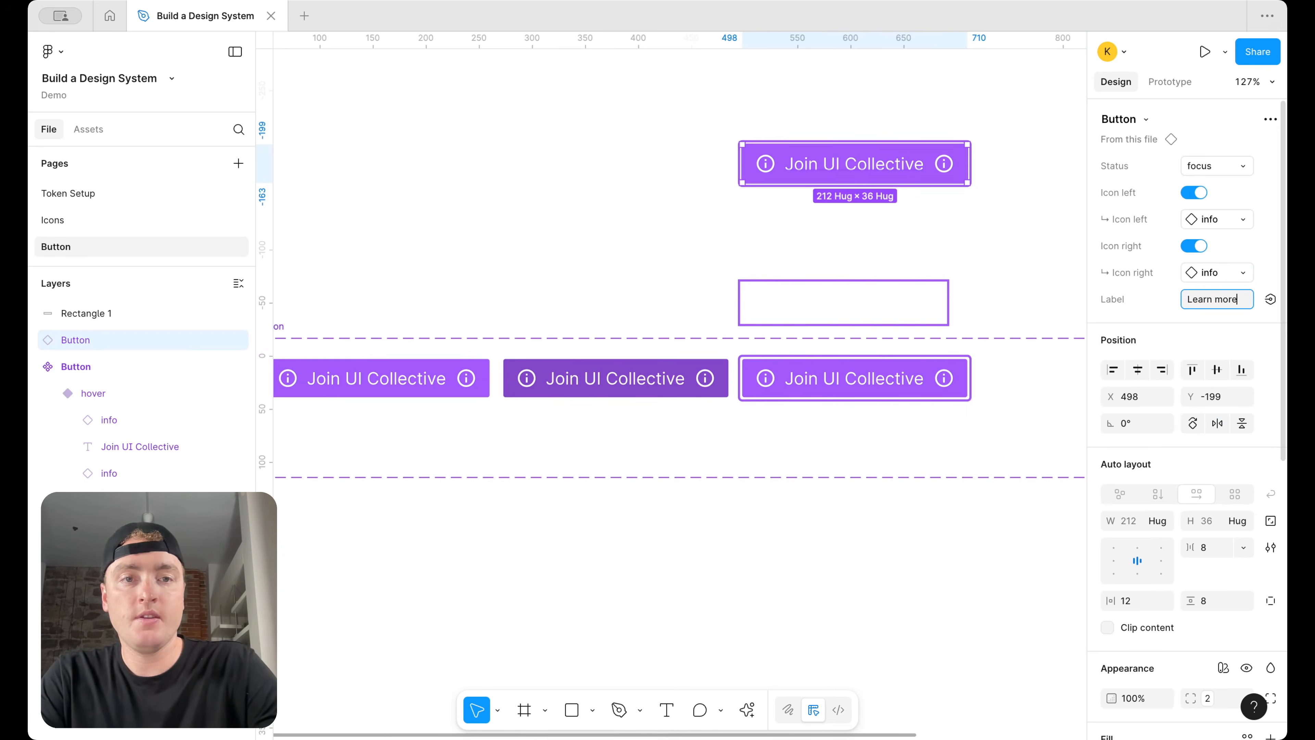
key("Return")
left_click(1080, 225)
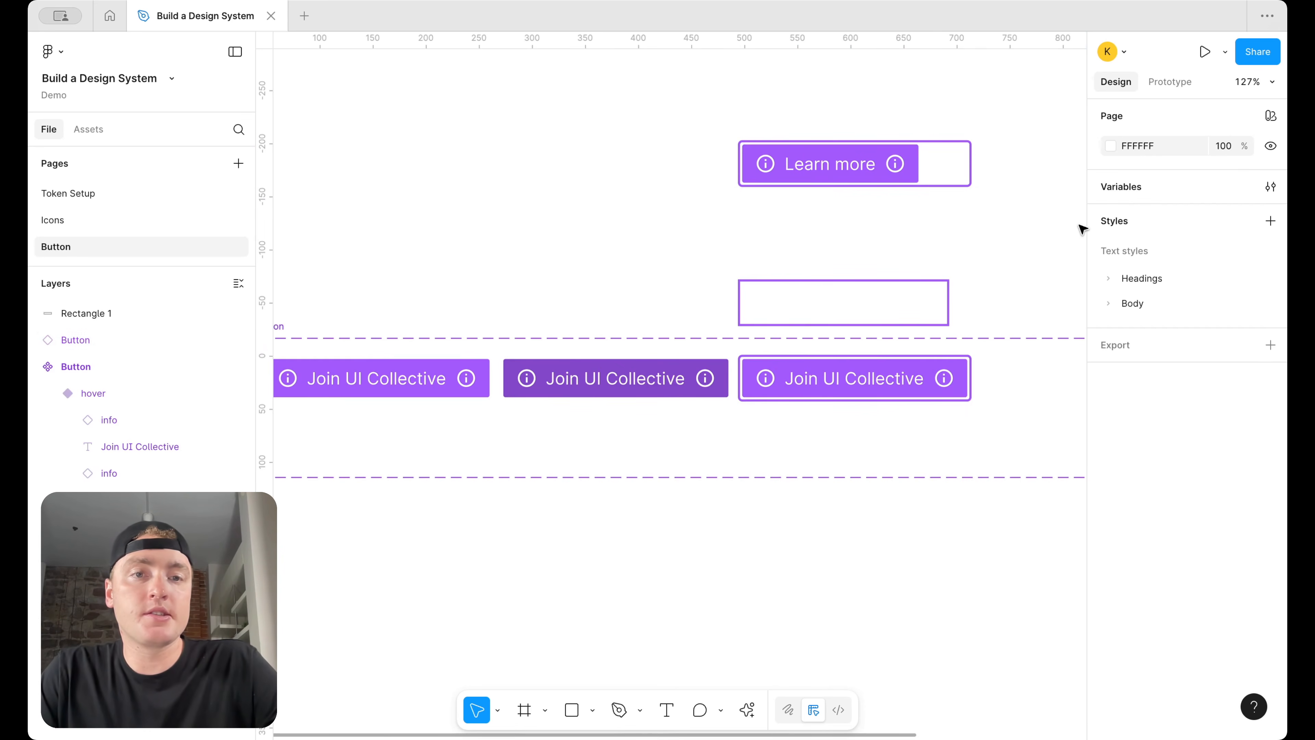
Set the focus outline rectangle's constraints to Left + Right horizontally and Top + Bottom vertically
scroll(989, 343, "up", 5)
left_click(945, 383)
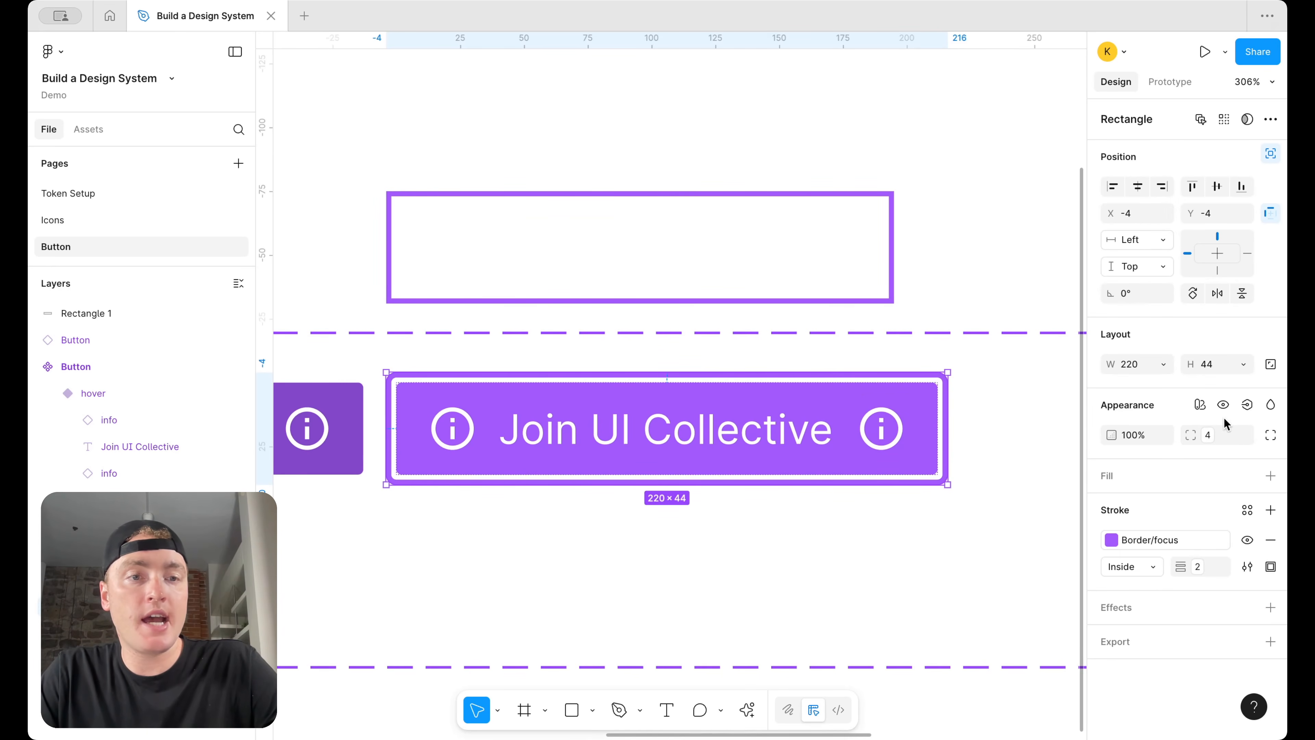
left_click(1152, 244)
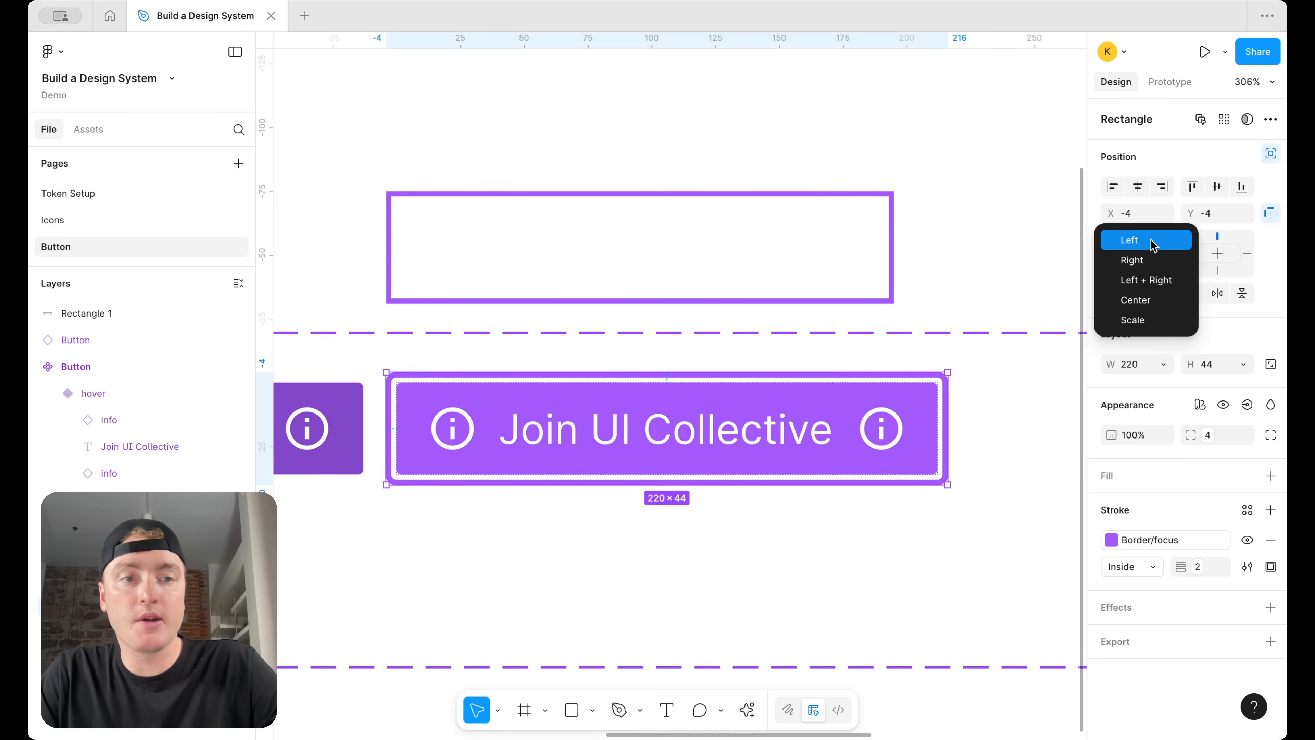
left_click(1153, 280)
left_click(1154, 265)
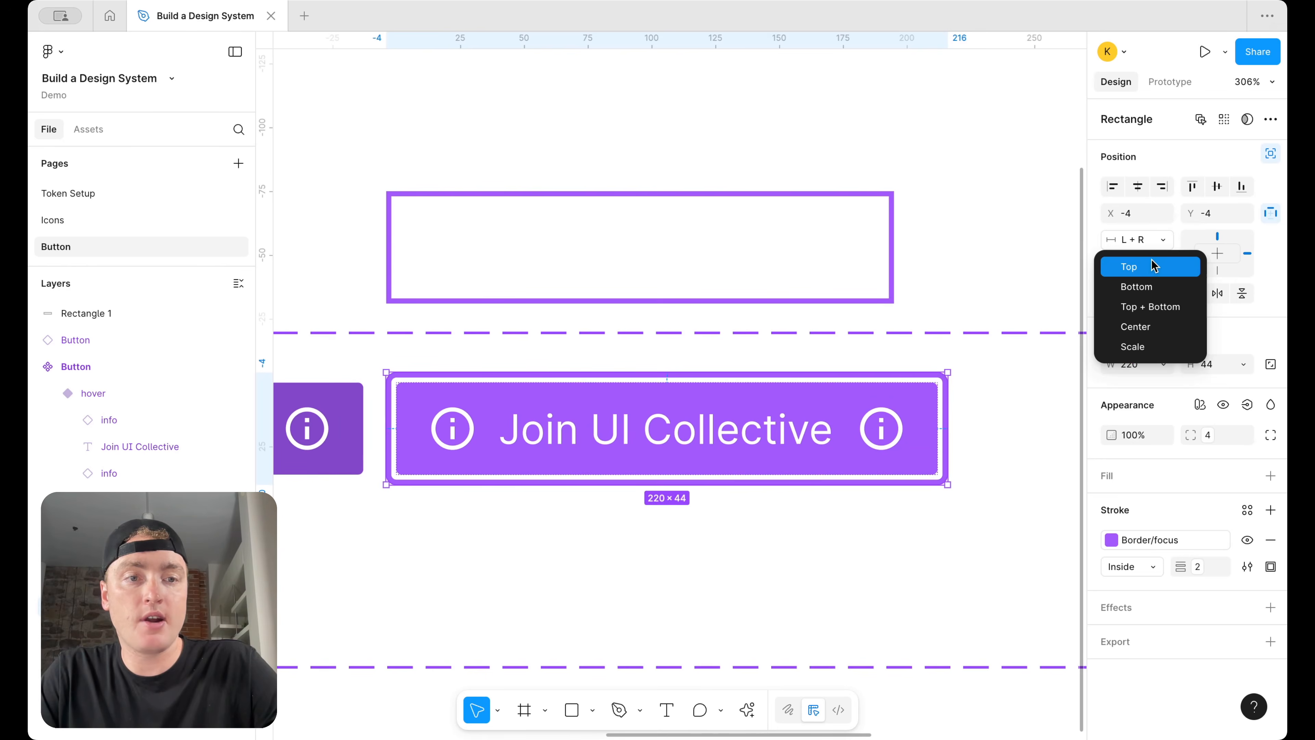
left_click(1150, 307)
Open the label text of the "Learn more" button instance for editing
scroll(946, 253, "down", 5)
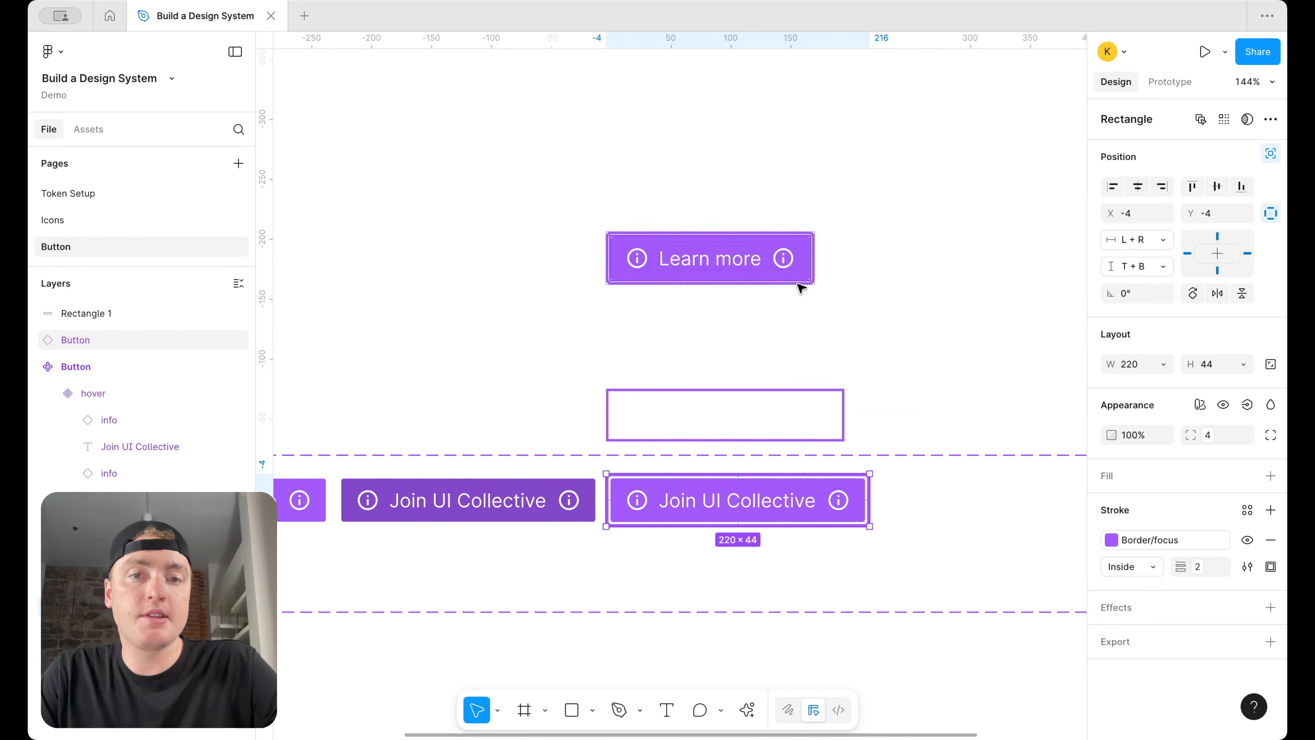
double_click(745, 259)
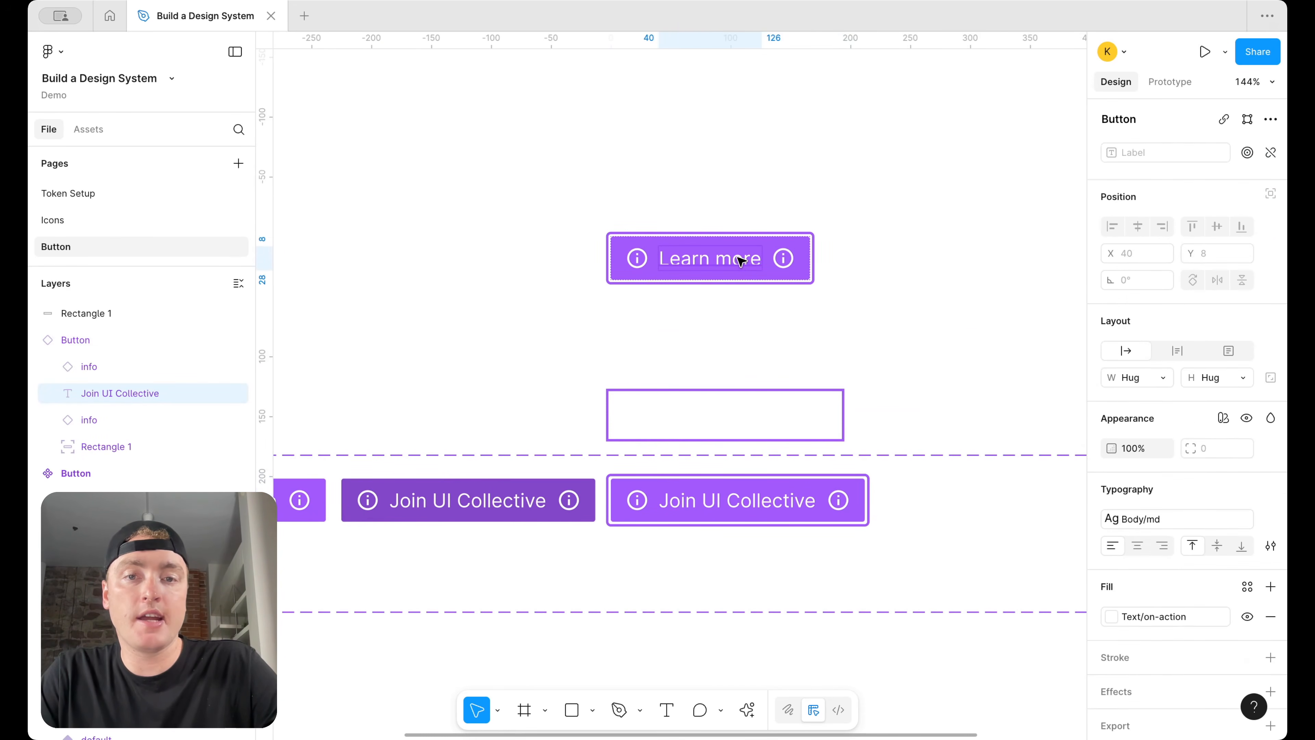
double_click(741, 259)
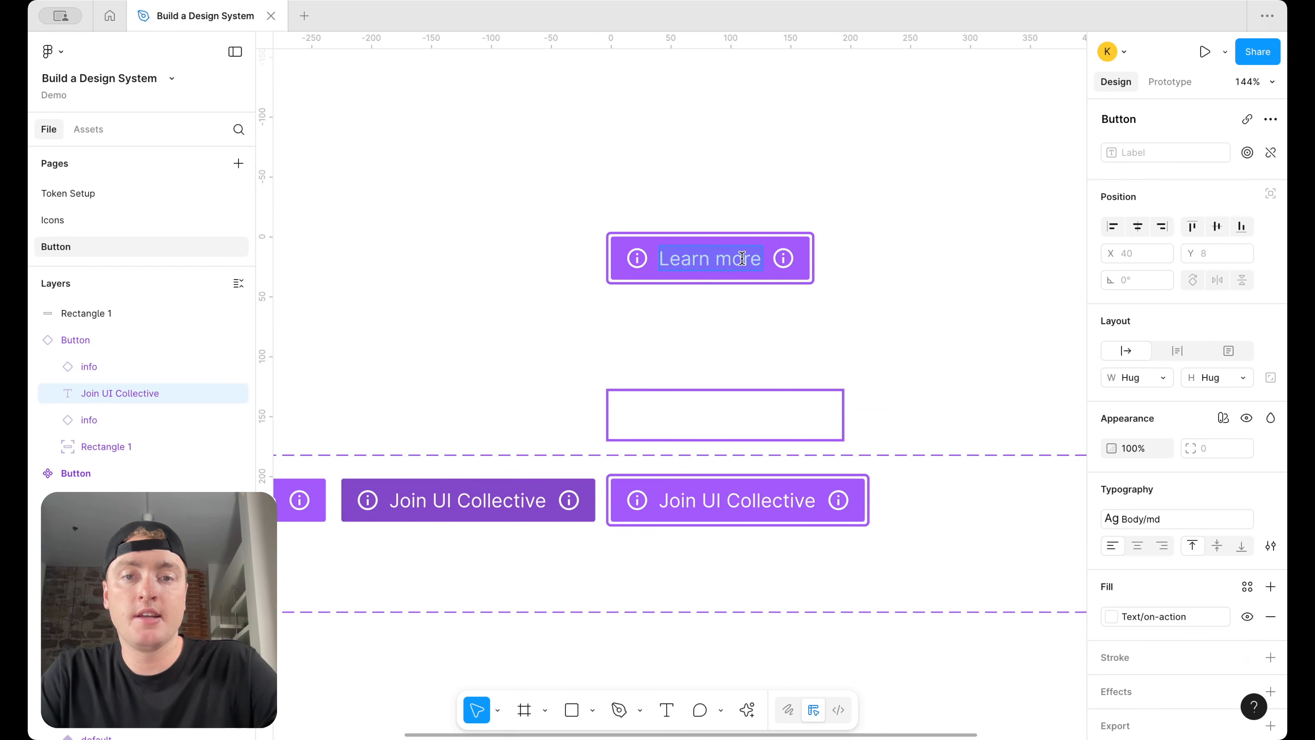
Change the test button instance's label to "Hello" and delete the empty outlined rectangle below it
type("Hello")
left_click(834, 278)
left_click(810, 391)
key("Delete")
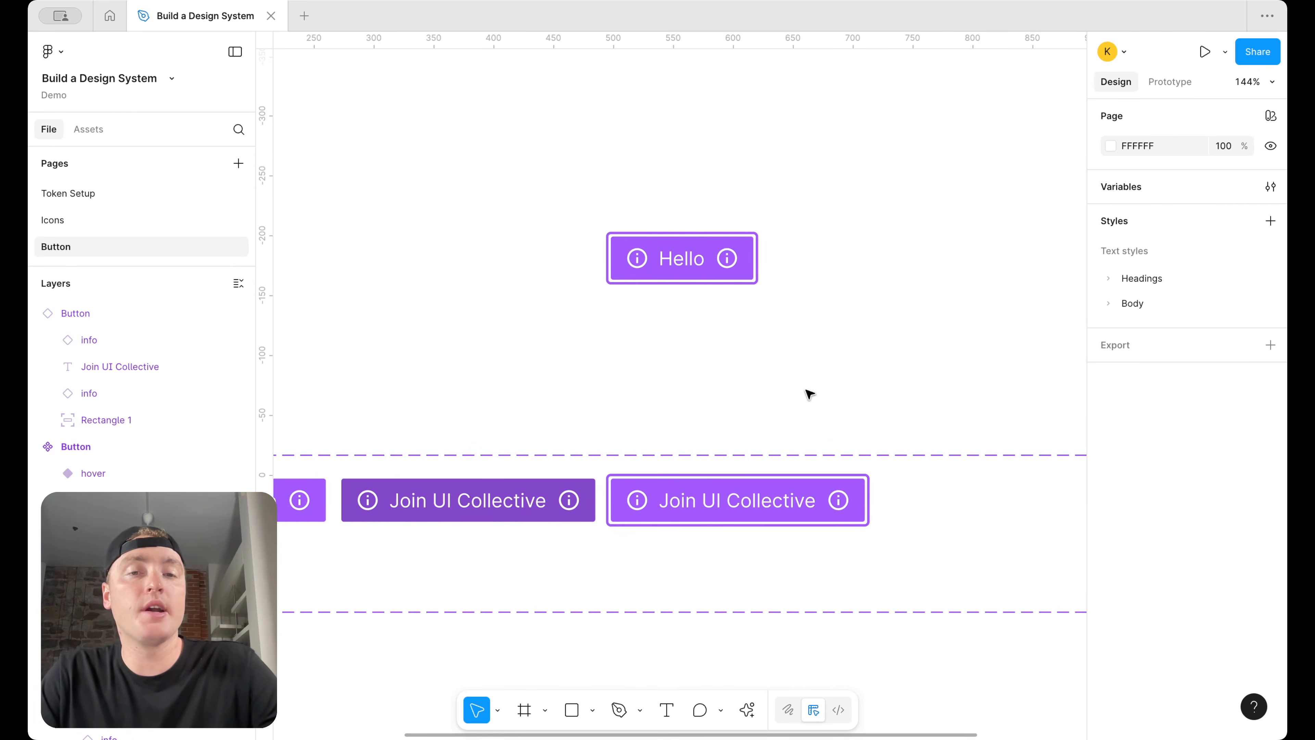
Delete the "Hello" test button instance above the Button component set
scroll(811, 394, "down", 5)
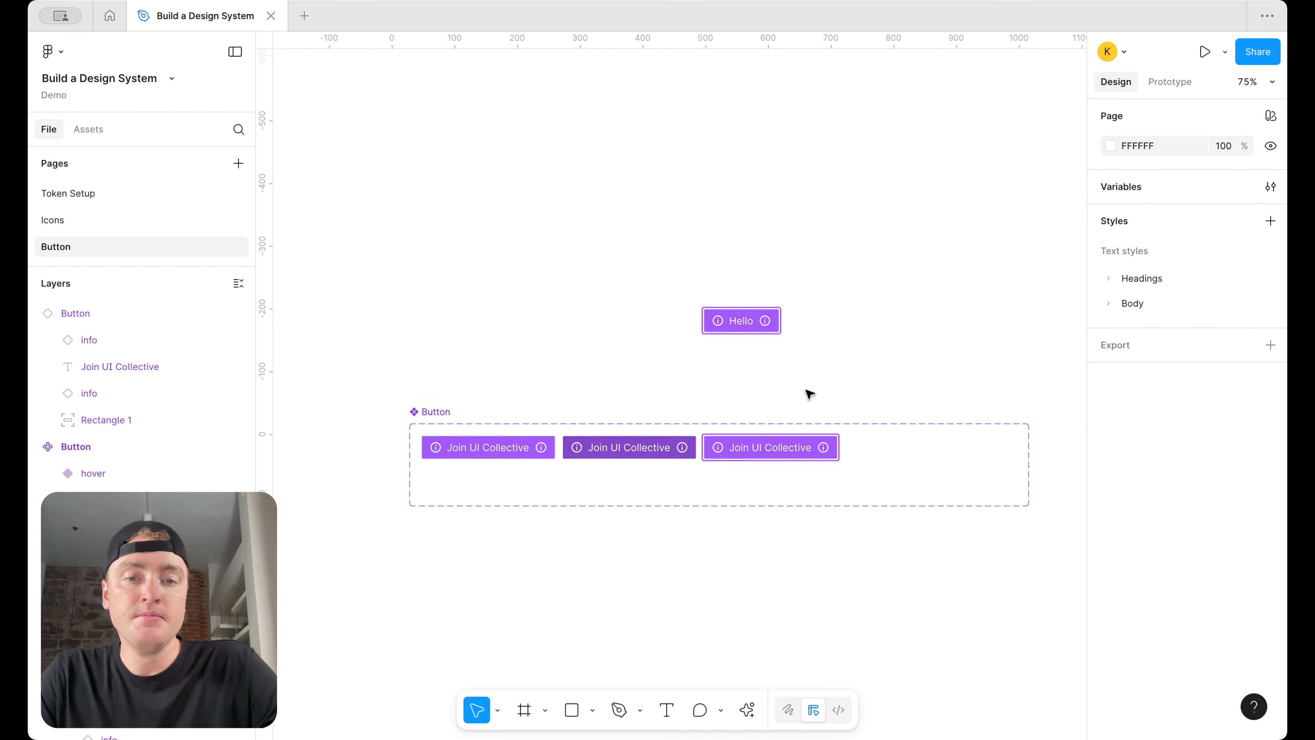
scroll(810, 393, "up", 3)
scroll(810, 394, "down", 2)
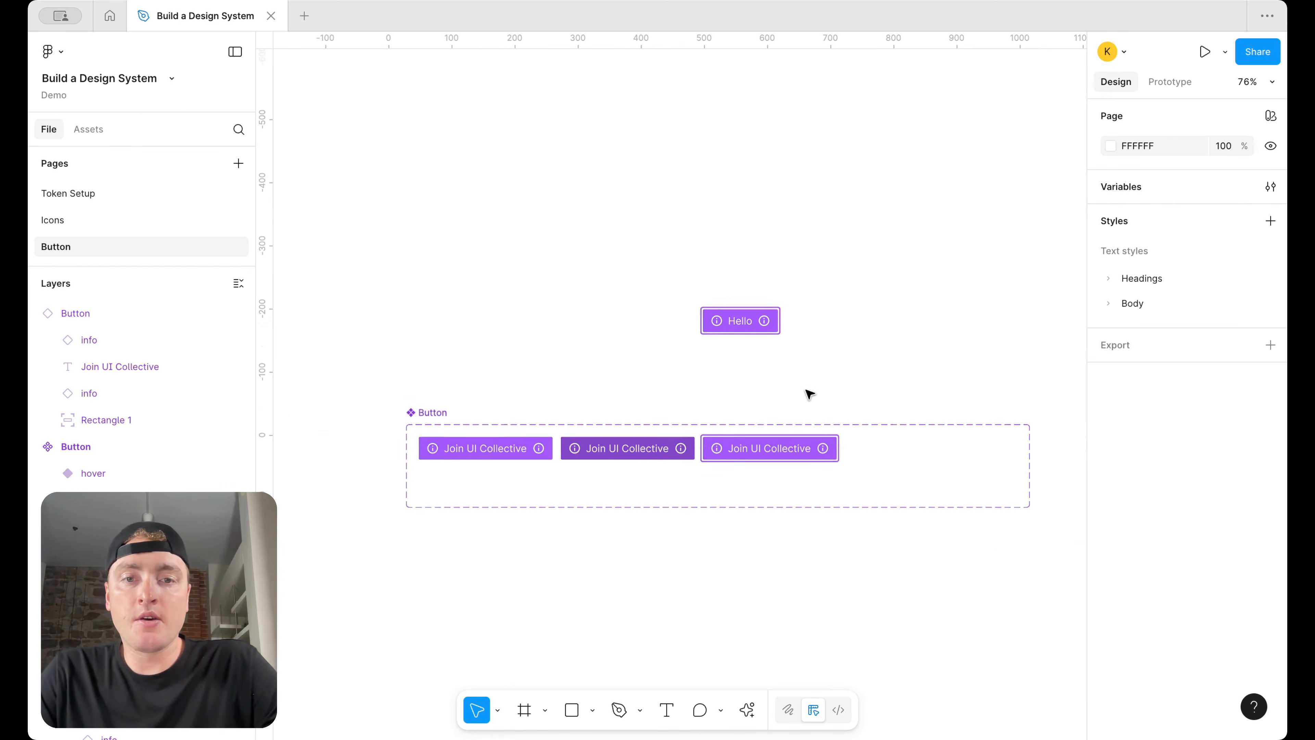
scroll(810, 394, "up", 3)
scroll(810, 394, "down", 2)
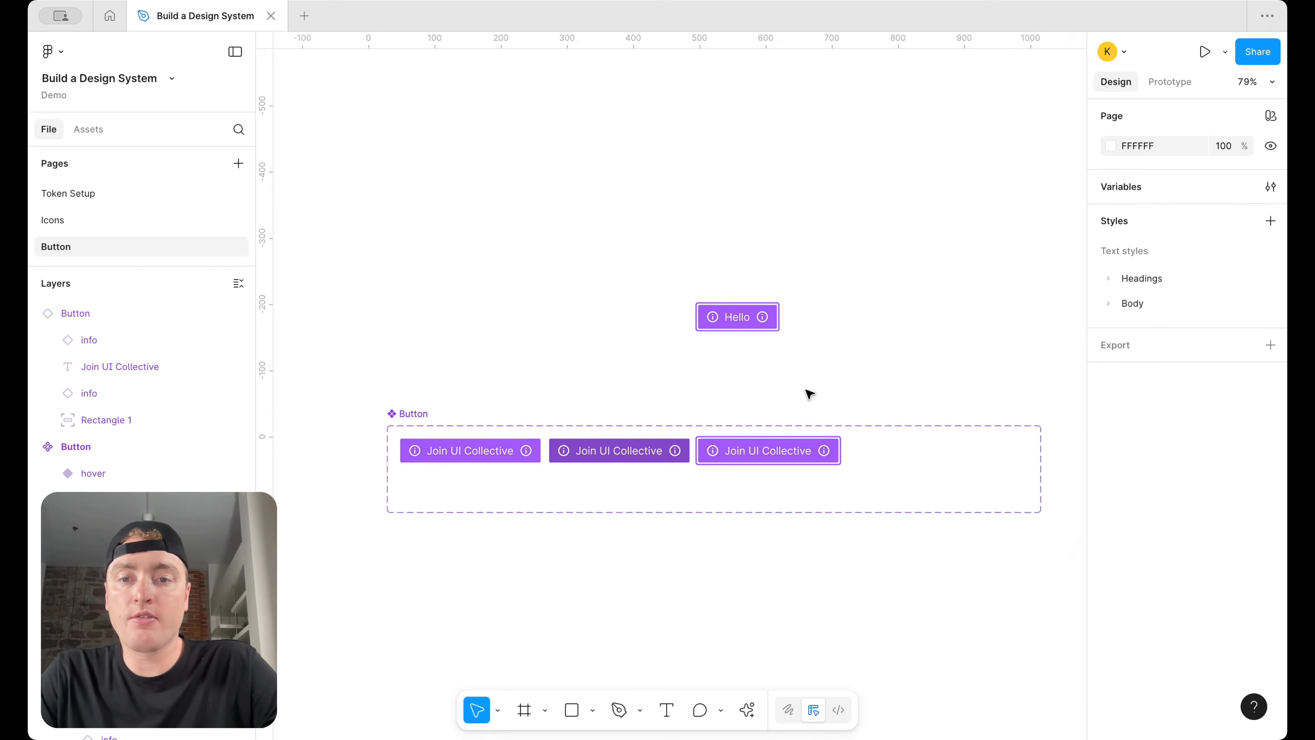
left_click(770, 324)
key("Delete")
scroll(766, 330, "down", 2)
scroll(766, 329, "right", 1)
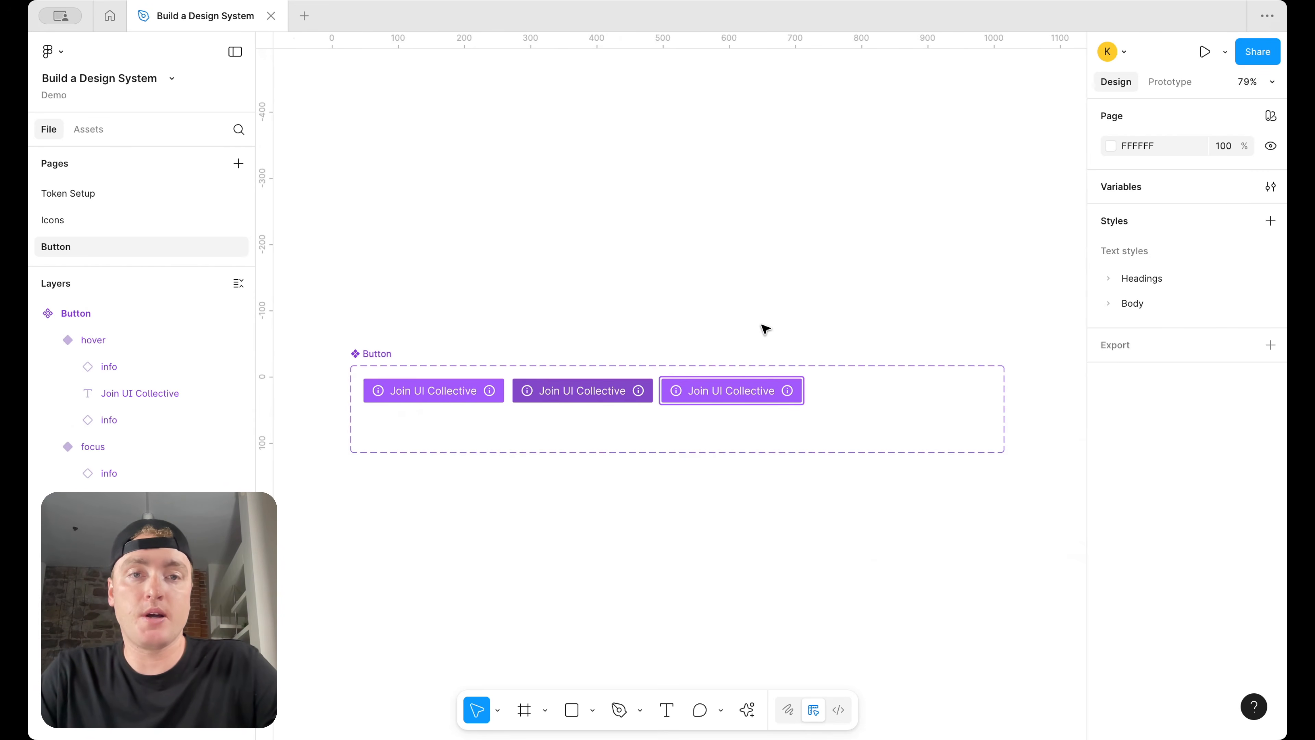
Duplicate the default button variant to the right of the focus variant and set its Status to "disabled"
left_click(434, 383)
left_click_drag(422, 385, 883, 383)
left_click(1206, 172)
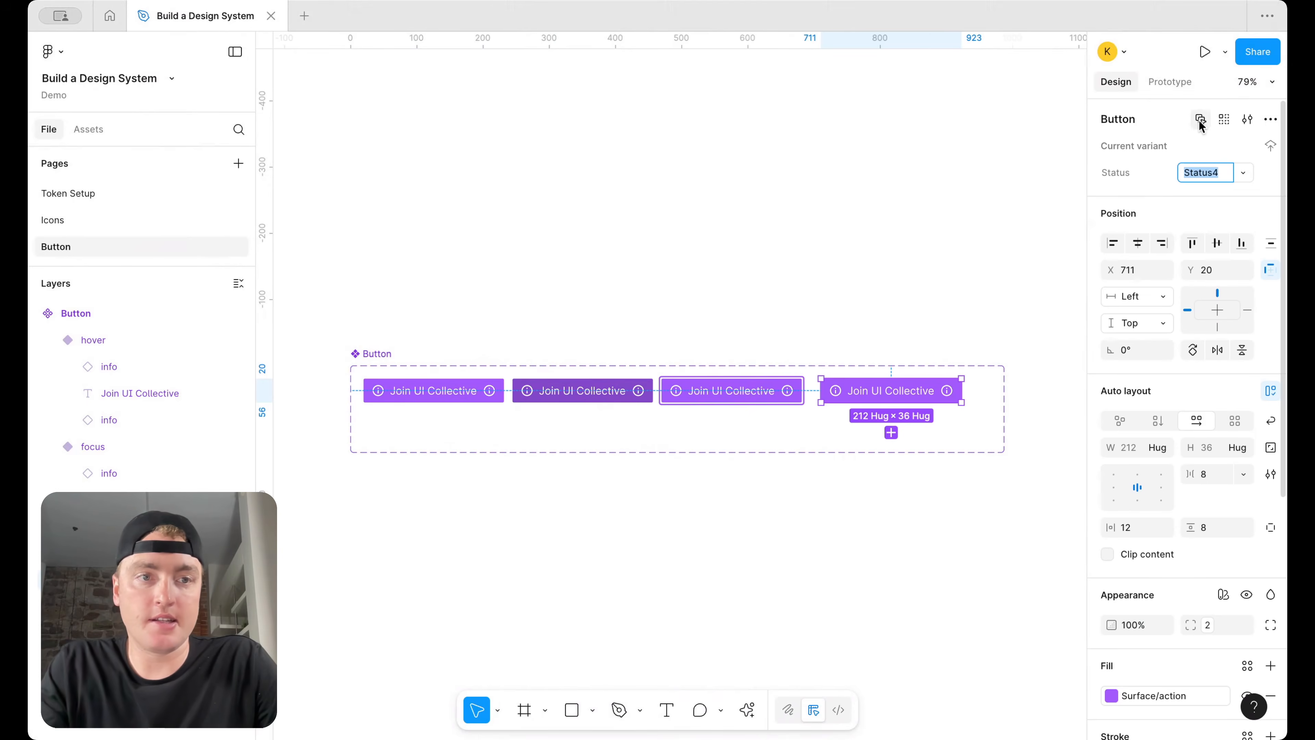
type("disabled")
key("Return")
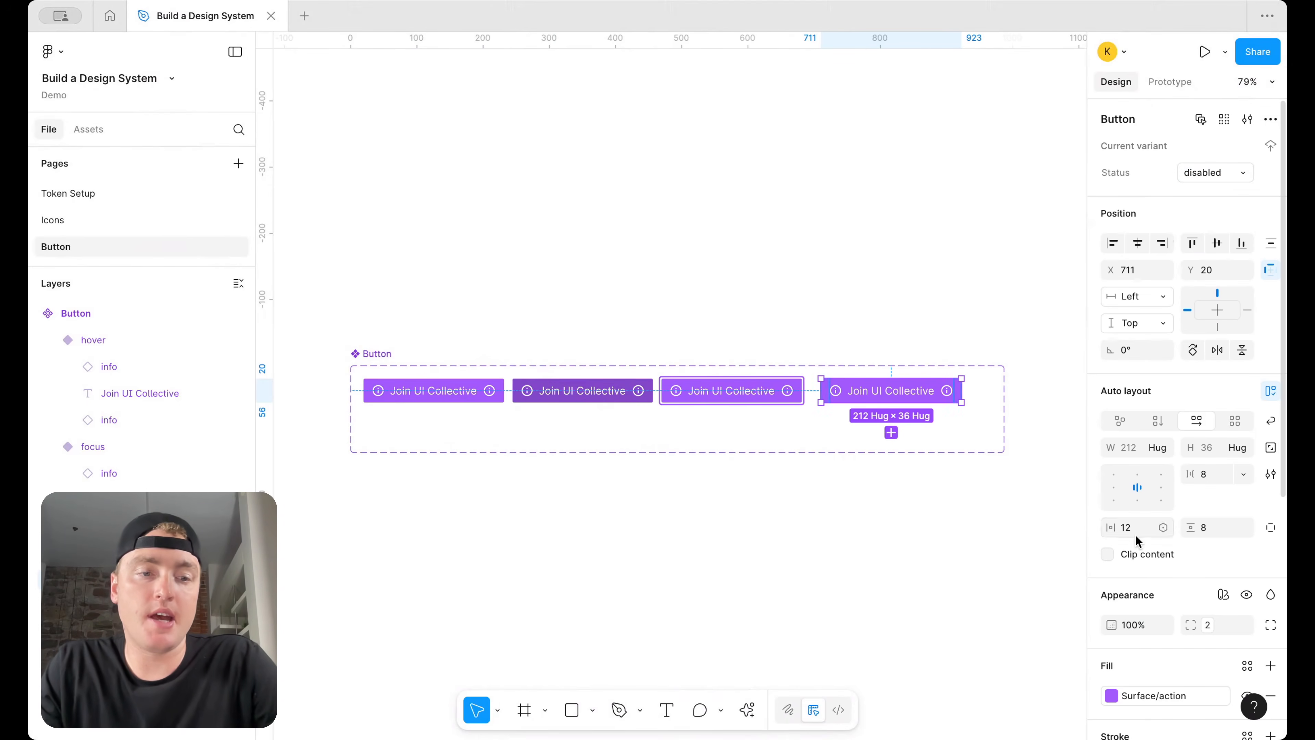
Set the disabled variant's fill to Surface/disabled and its stroke to Border/disabled
scroll(1109, 531, "down", 4)
left_click(1159, 501)
scroll(996, 668, "down", 4)
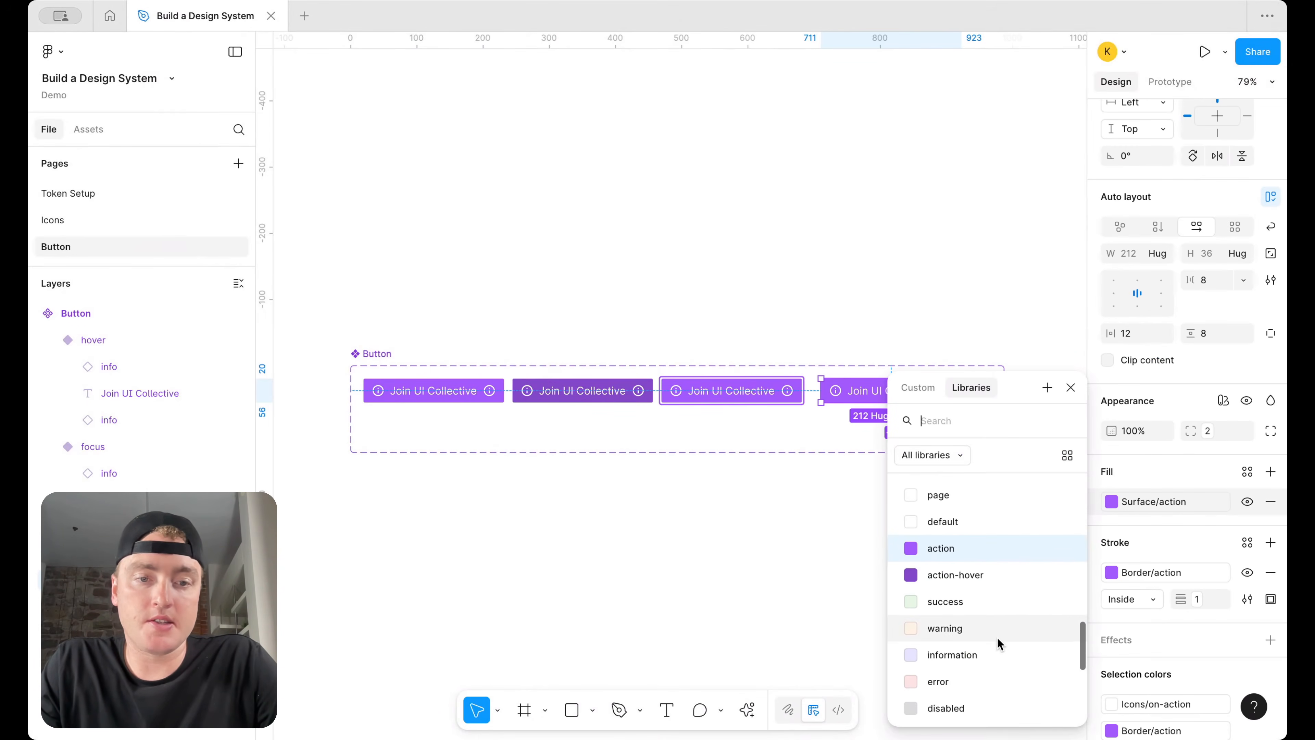
left_click(990, 645)
left_click(1175, 574)
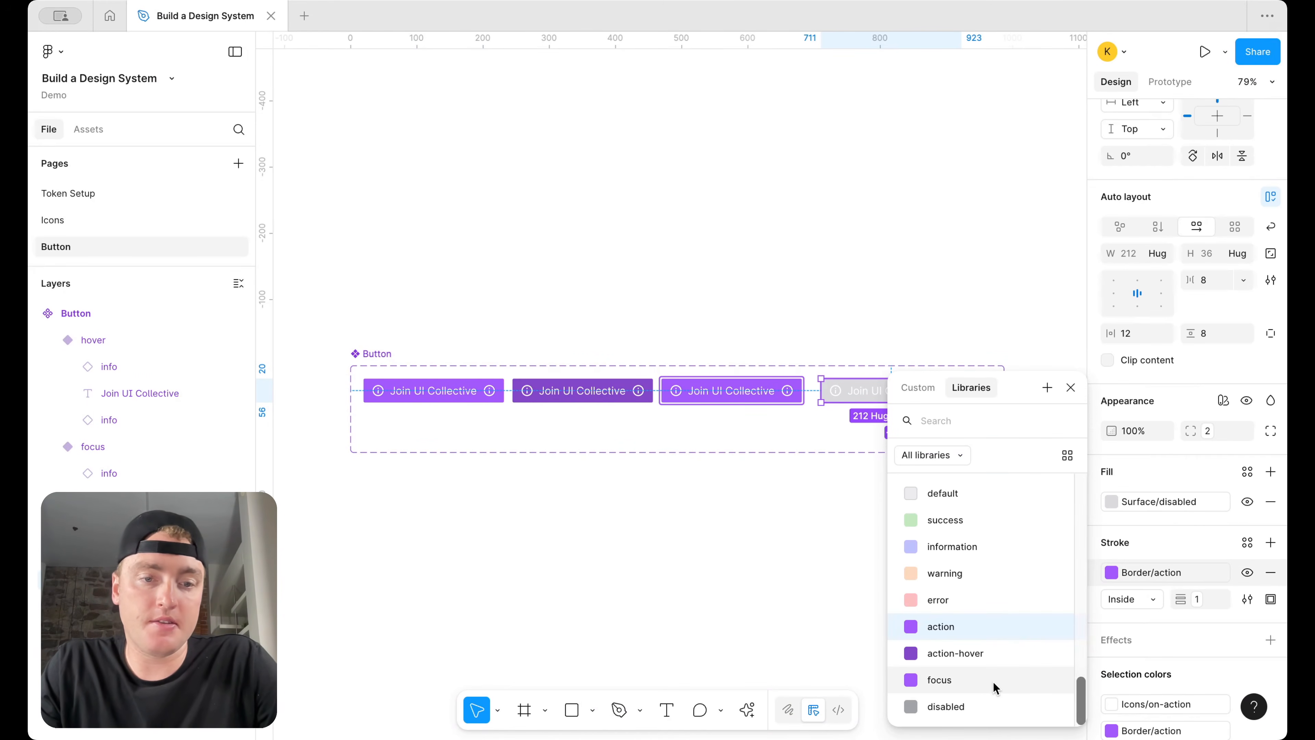
left_click(986, 706)
Change the disabled variant's icon color to Icons/disabled and its label color to the disabled text variable
scroll(1154, 629, "down", 3)
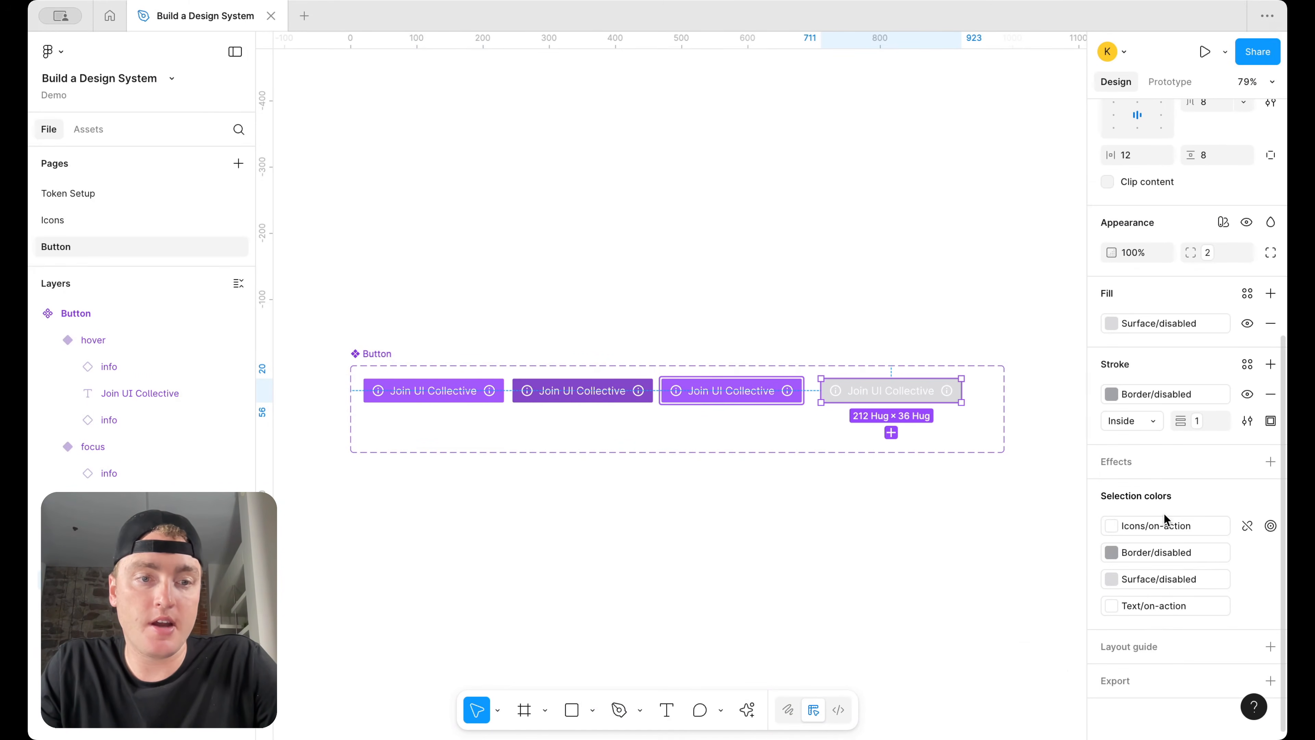
left_click(1160, 525)
scroll(963, 647, "down", 3)
left_click(972, 566)
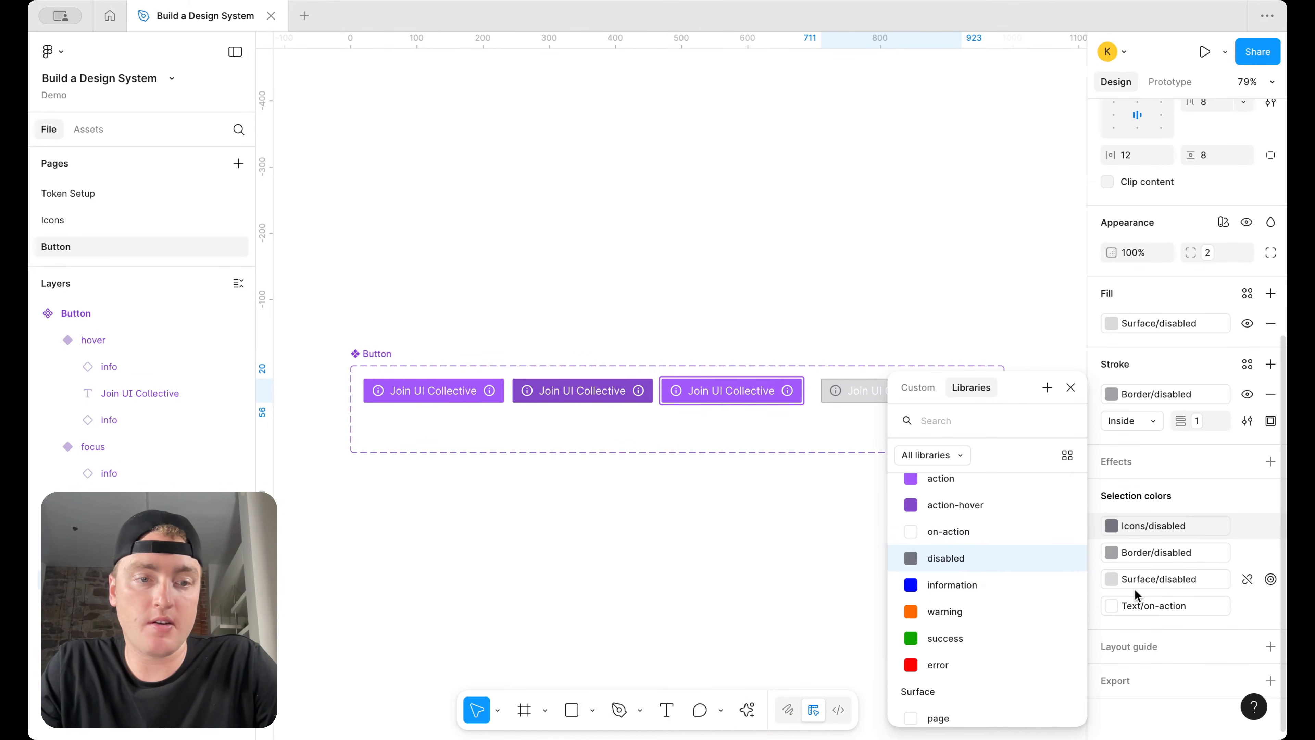
left_click(1113, 606)
left_click(984, 645)
left_click(834, 593)
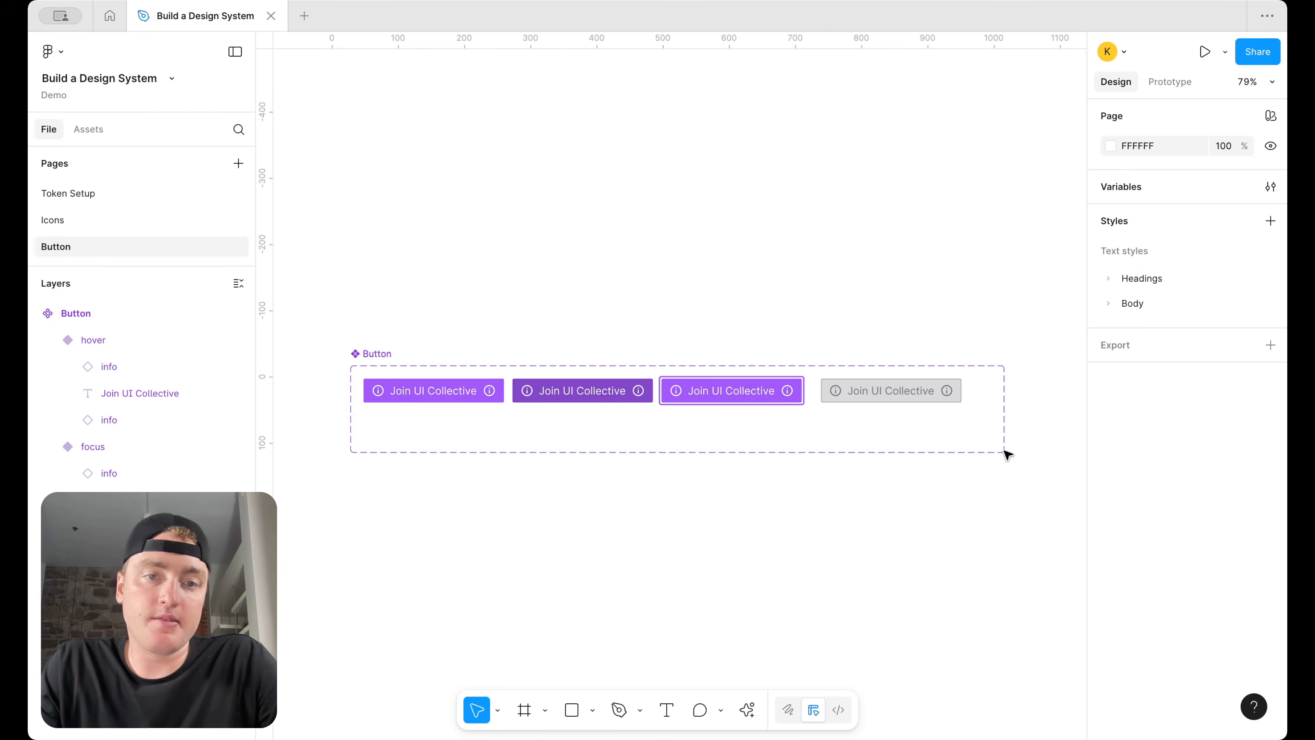
Set the Light value of the Surface disabled variable in the Mapped collection to Neutral/50
scroll(1007, 451, "up", 5)
scroll(934, 154, "down", 4)
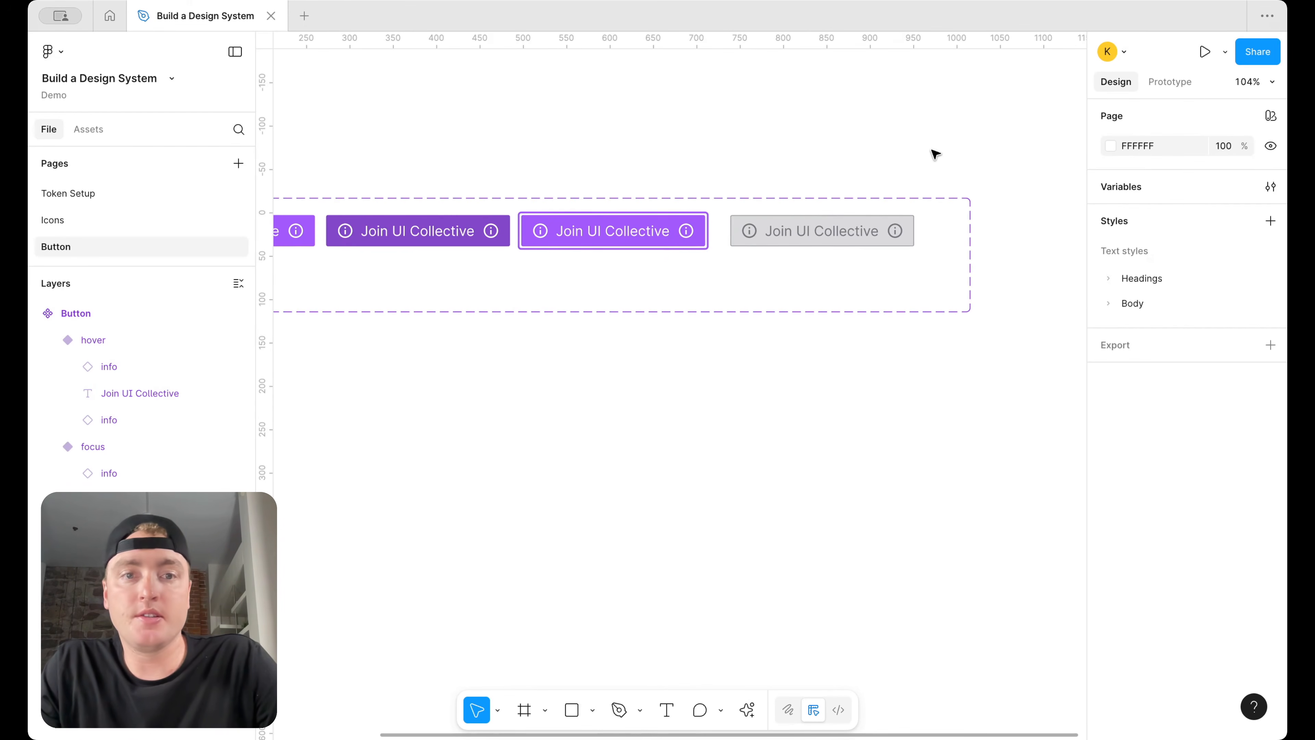
scroll(934, 154, "up", 1)
left_click(1271, 188)
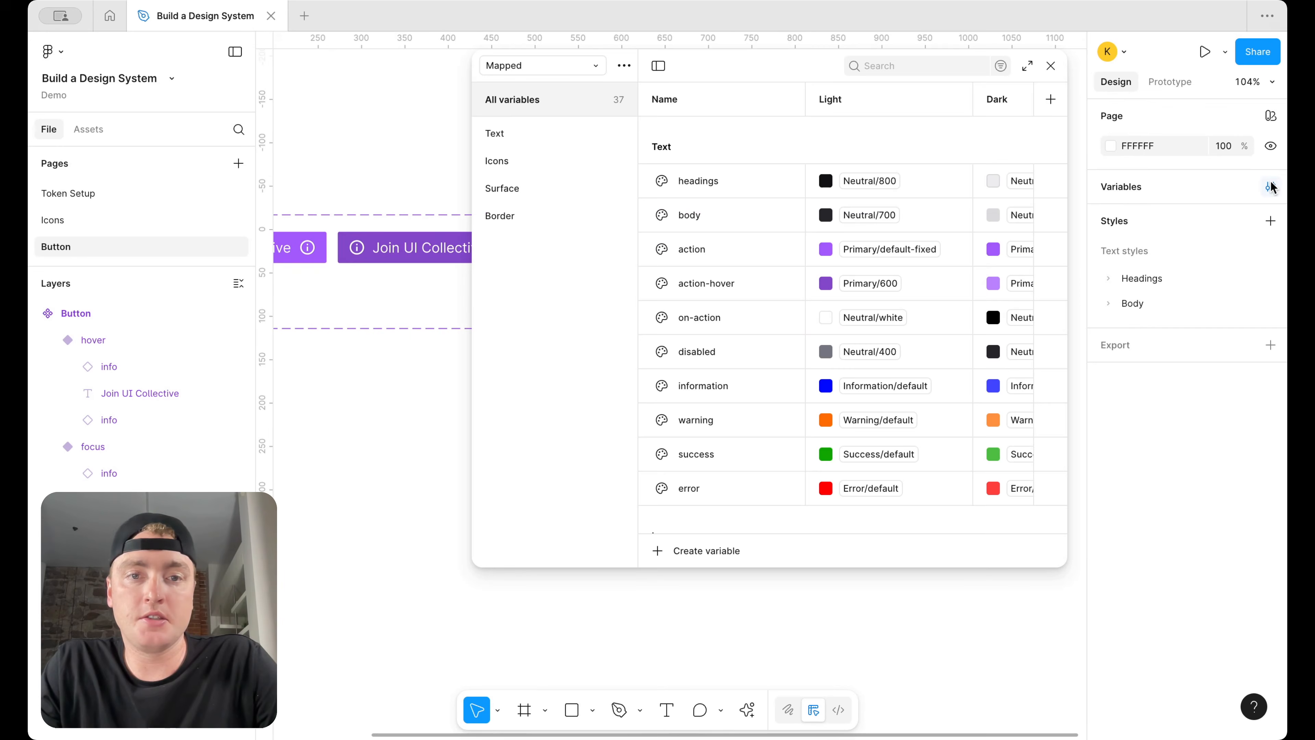
left_click(519, 196)
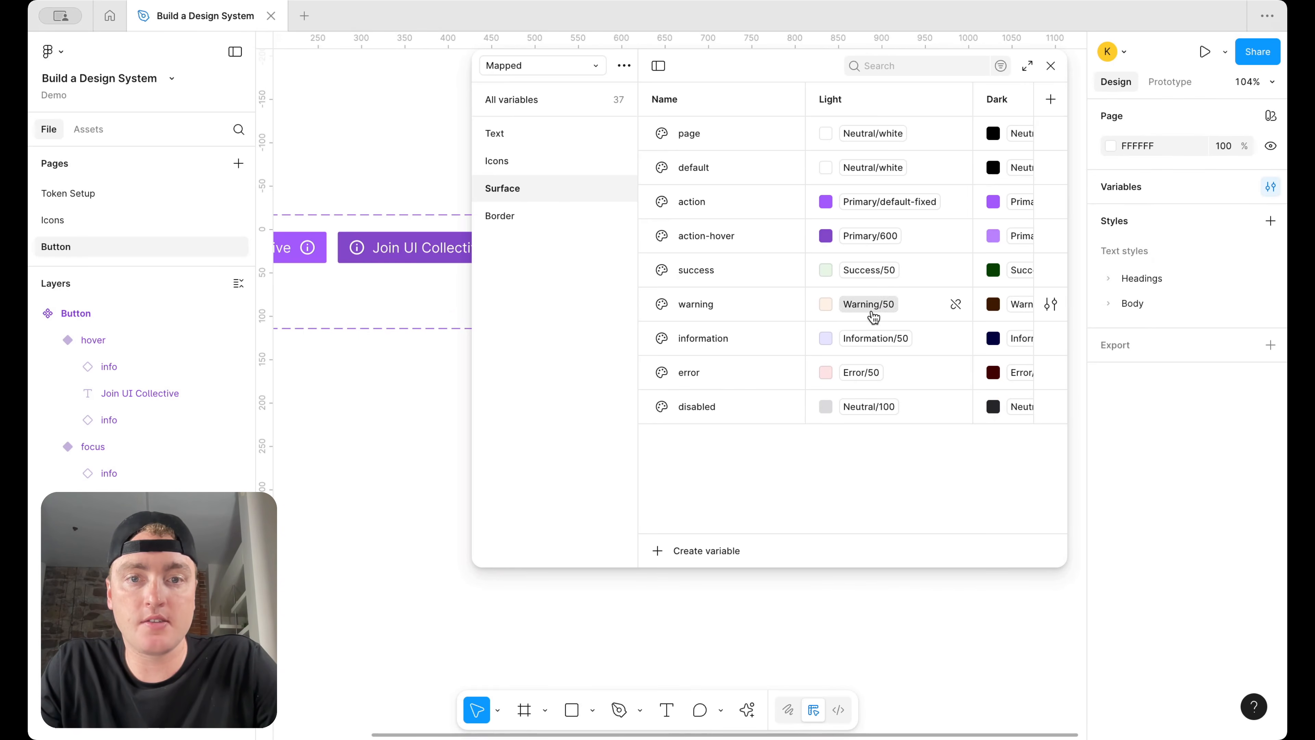
left_click(865, 408)
left_click(859, 590)
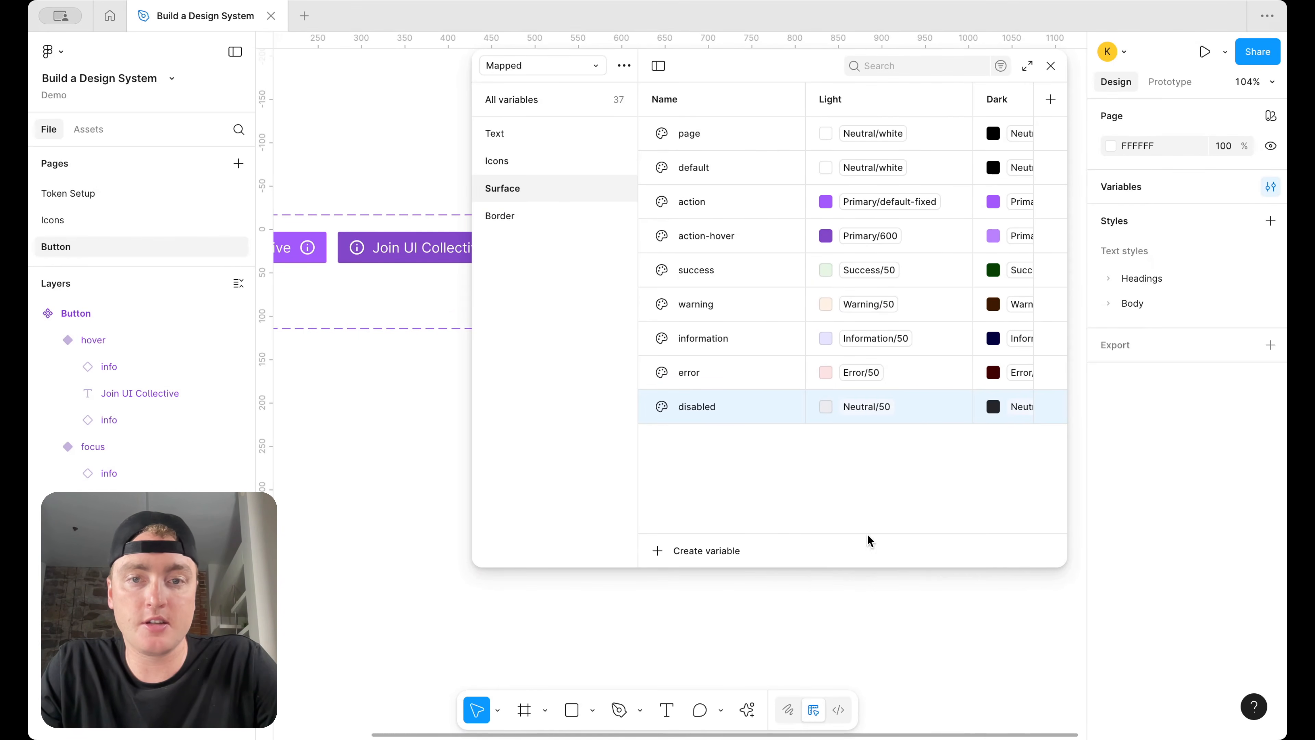
left_click(1048, 76)
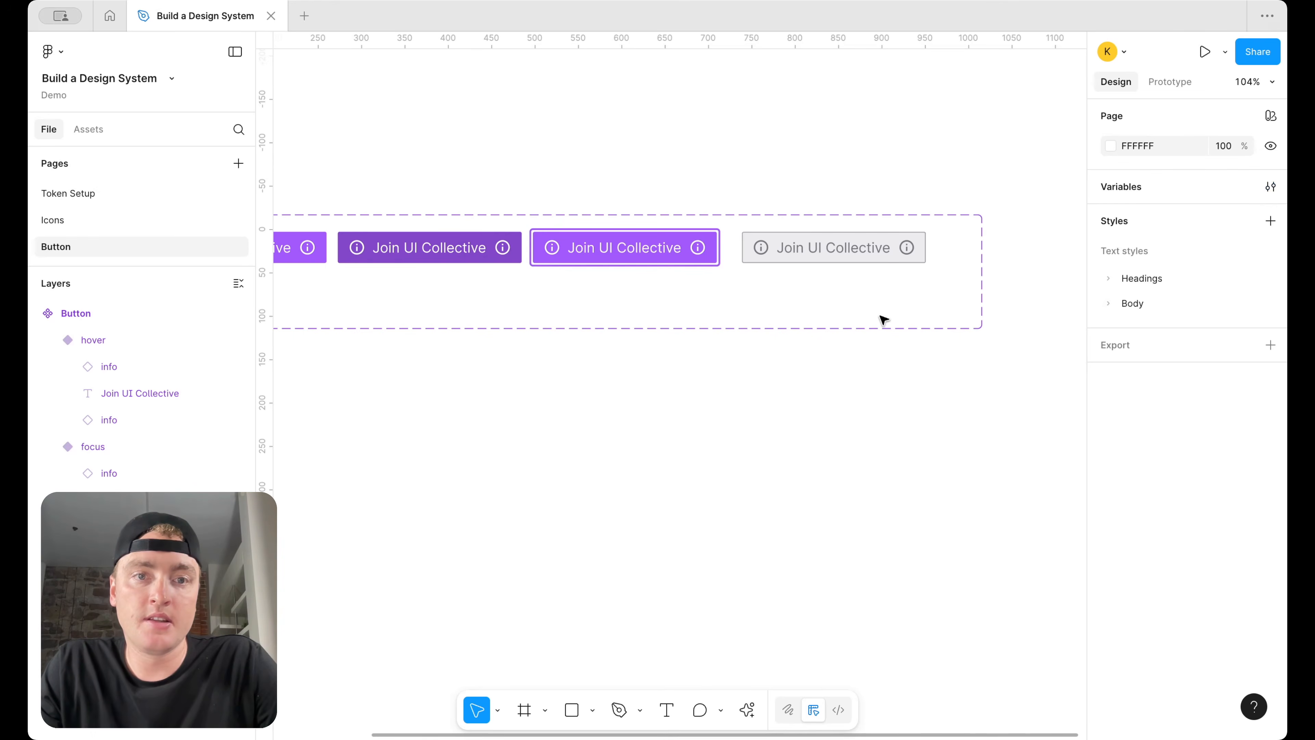
Check the disabled variant's stroke color, and set the Light value of the Border disabled variable to Neutral/100
left_click(921, 249)
scroll(1144, 475, "down", 5)
left_click(1165, 533)
left_click(1057, 262)
left_click(1270, 186)
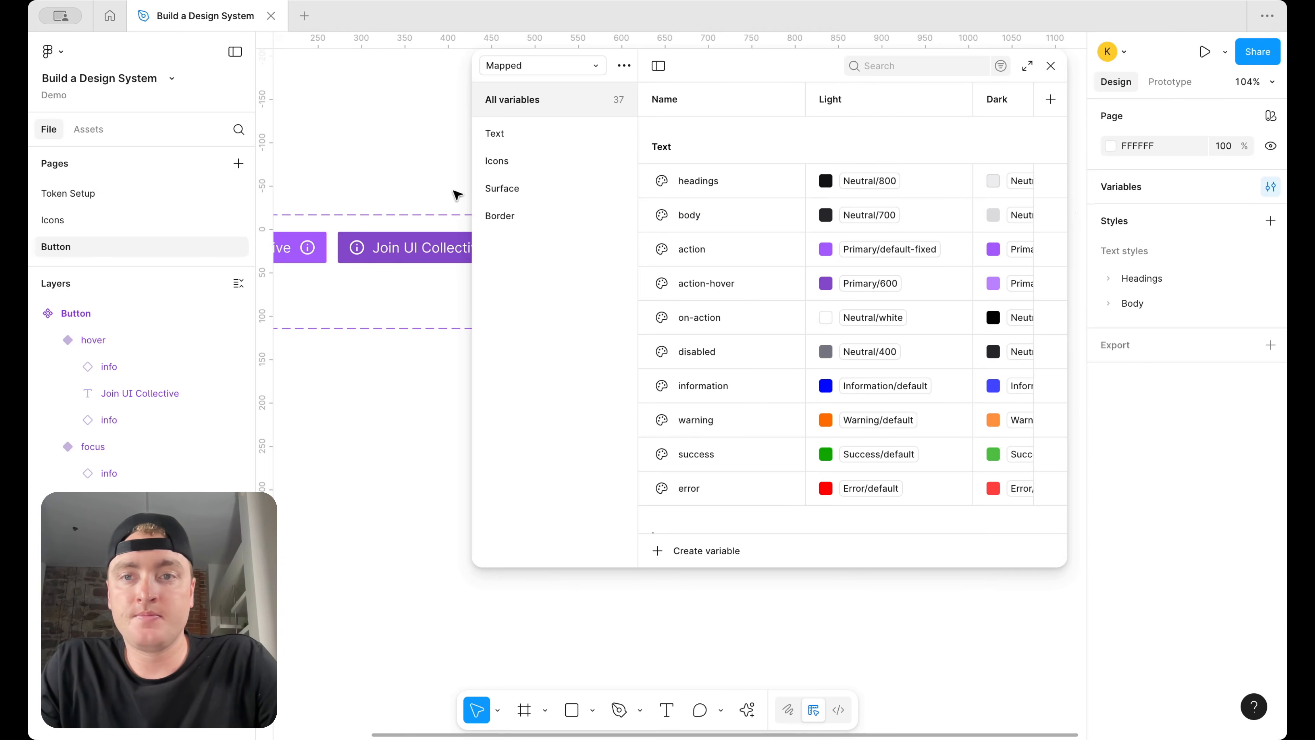
left_click(513, 217)
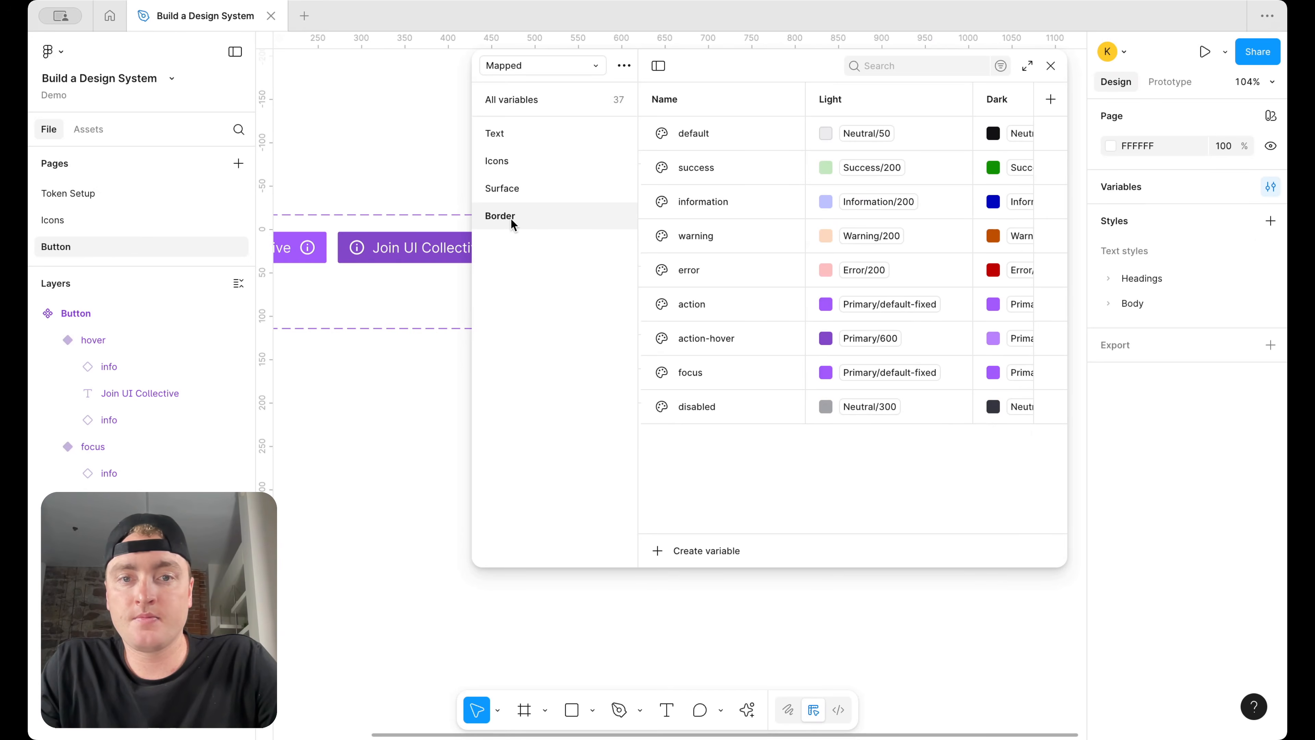
left_click(851, 407)
left_click(863, 566)
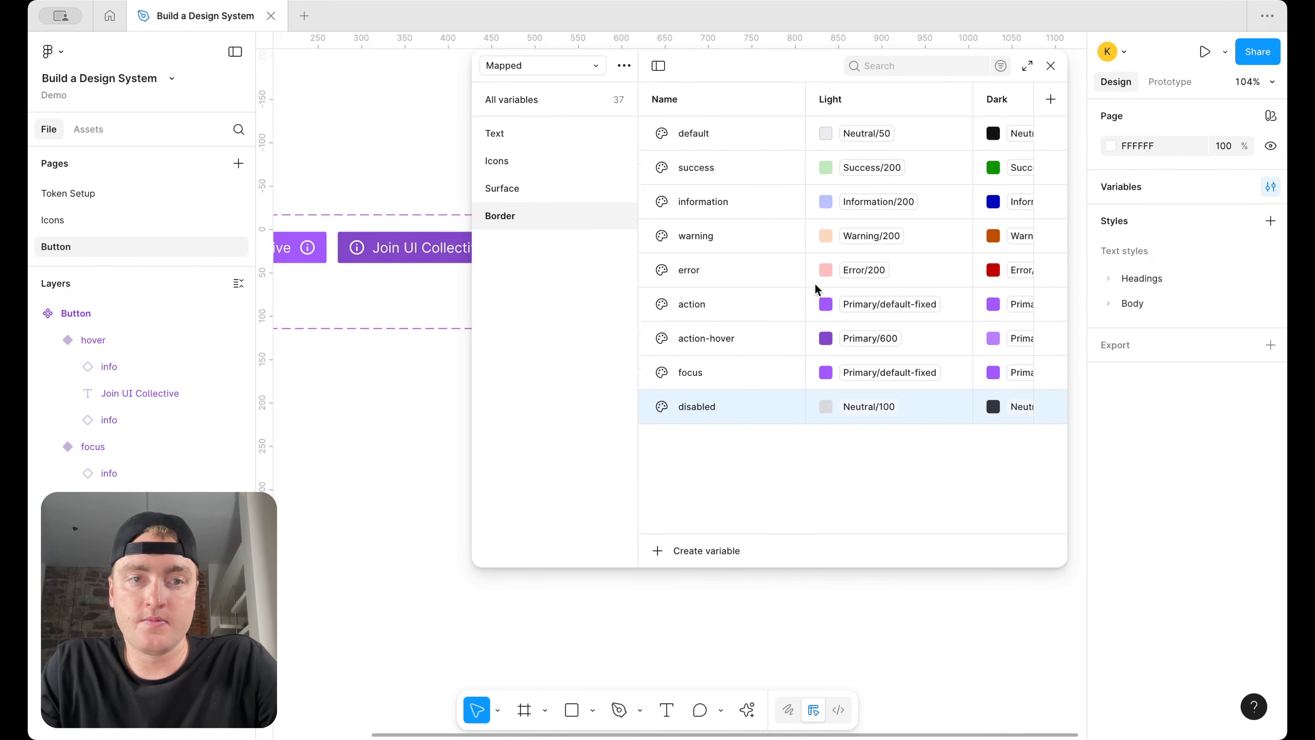
left_click(1050, 66)
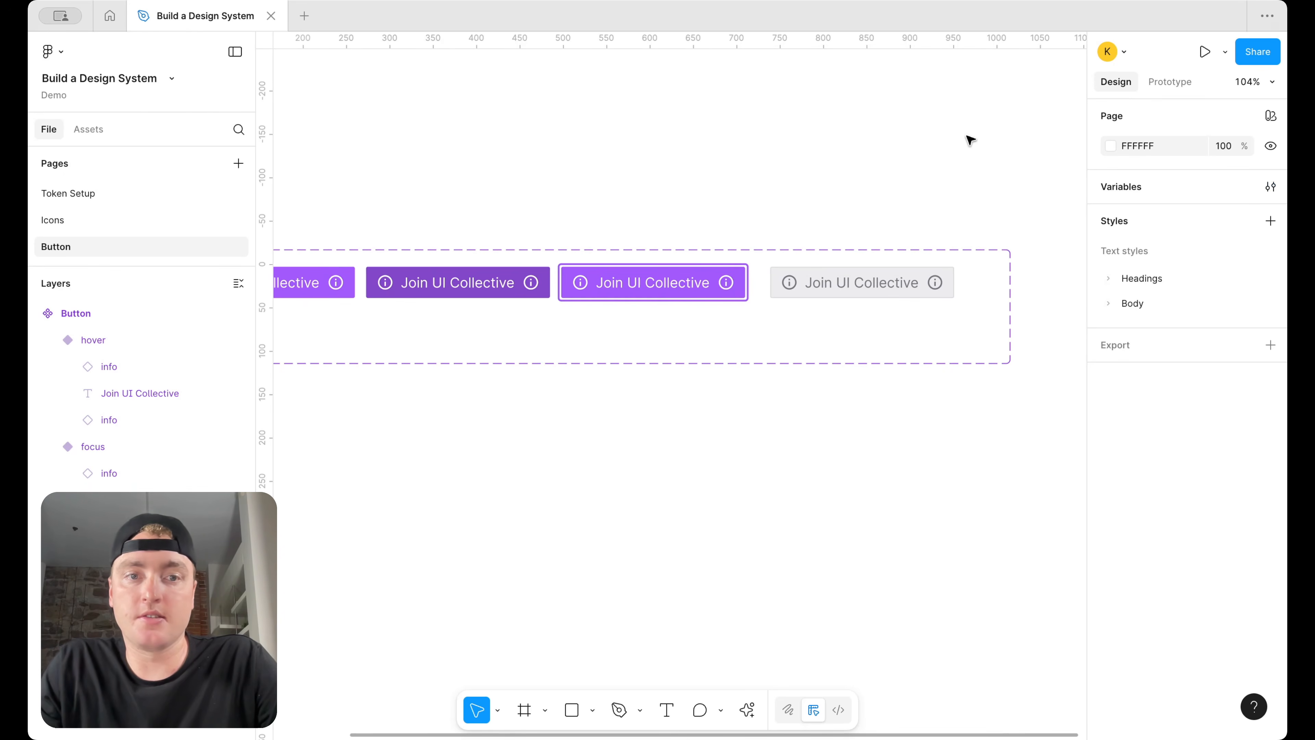
Set the Light value of the Text disabled variable in the Mapped collection to Neutral/default
scroll(968, 138, "down", 3)
left_click(1270, 187)
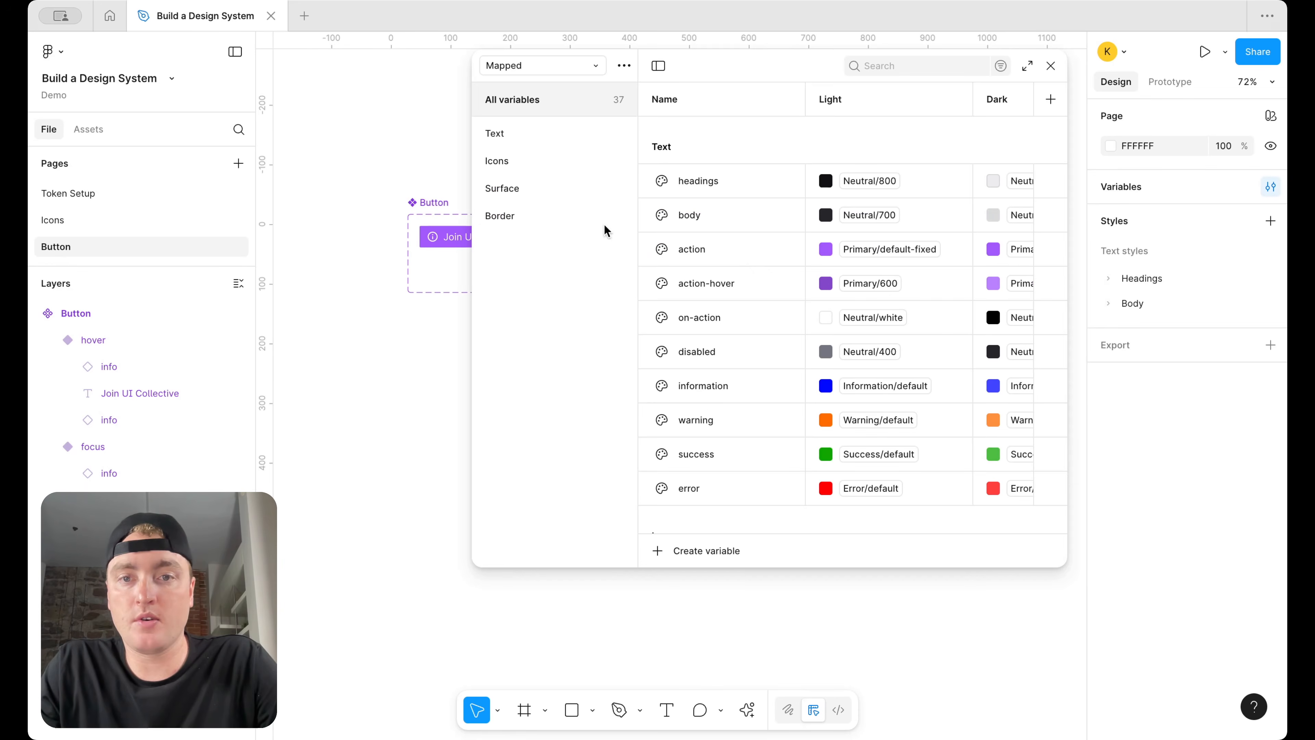
left_click(516, 135)
left_click(825, 304)
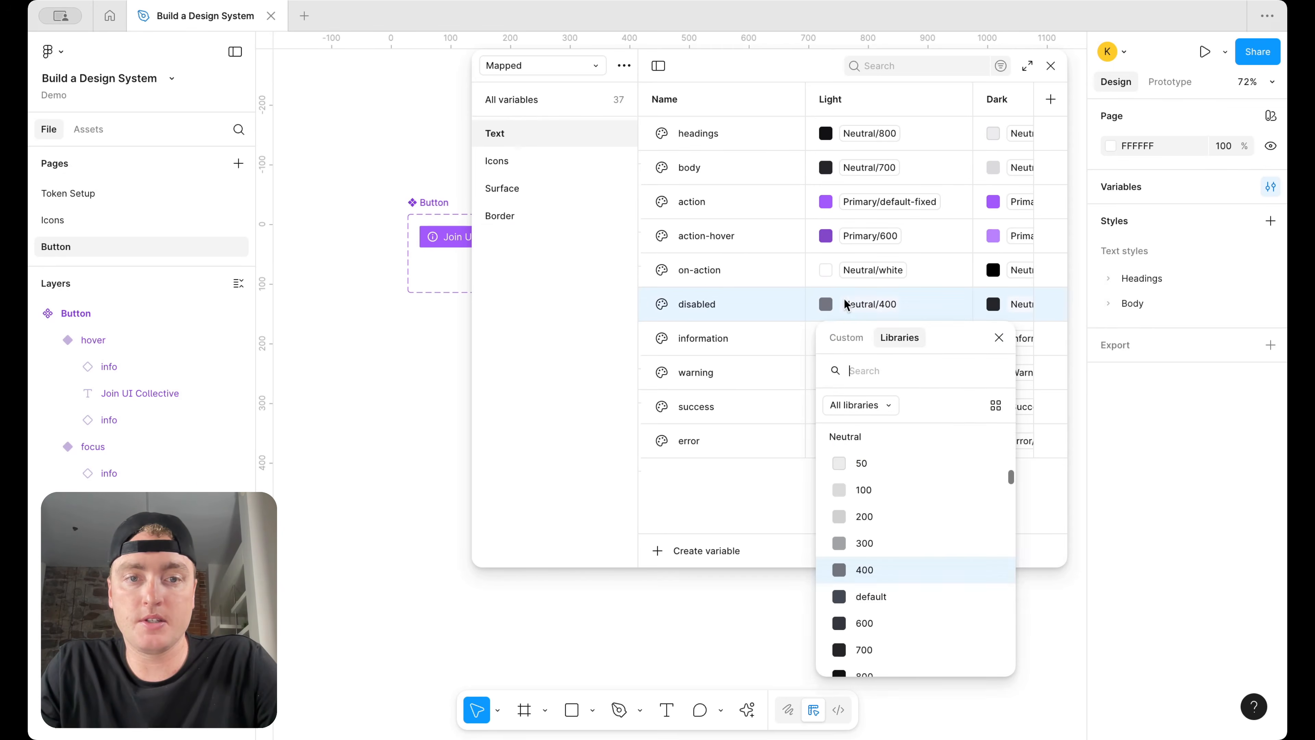
left_click(869, 594)
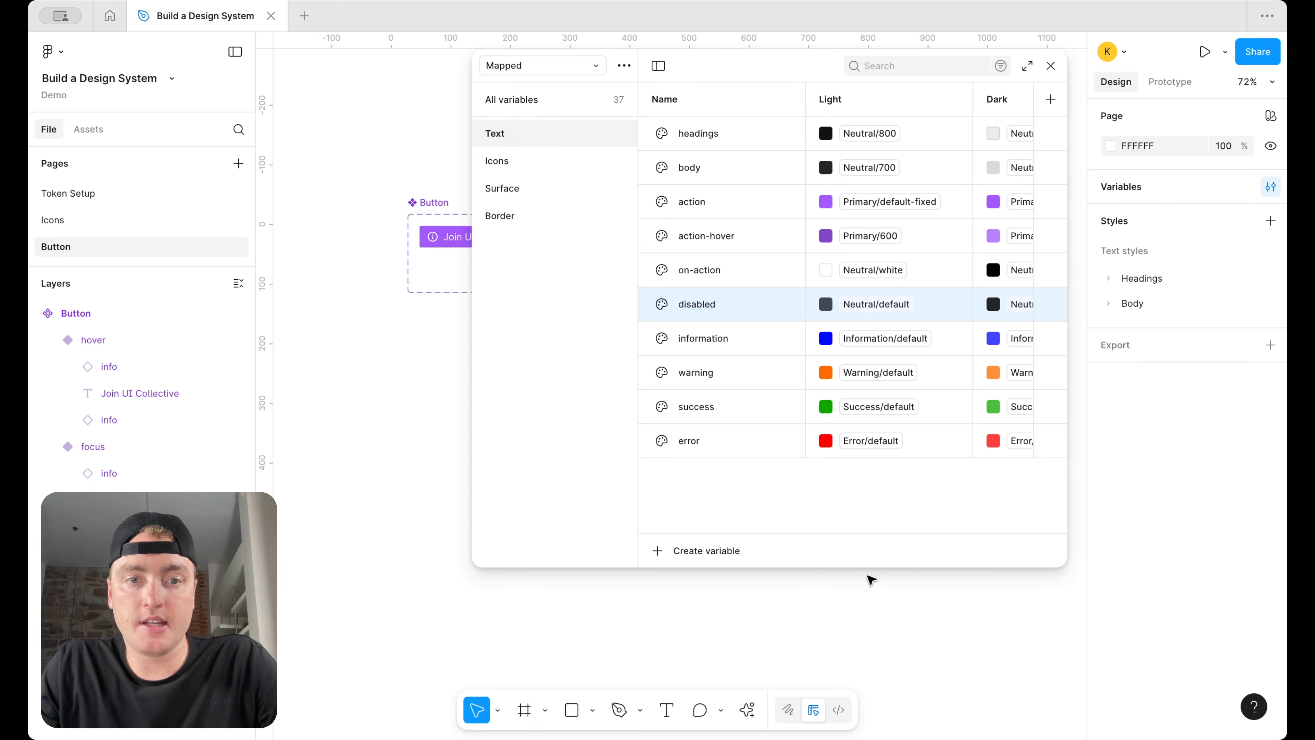
left_click(1050, 66)
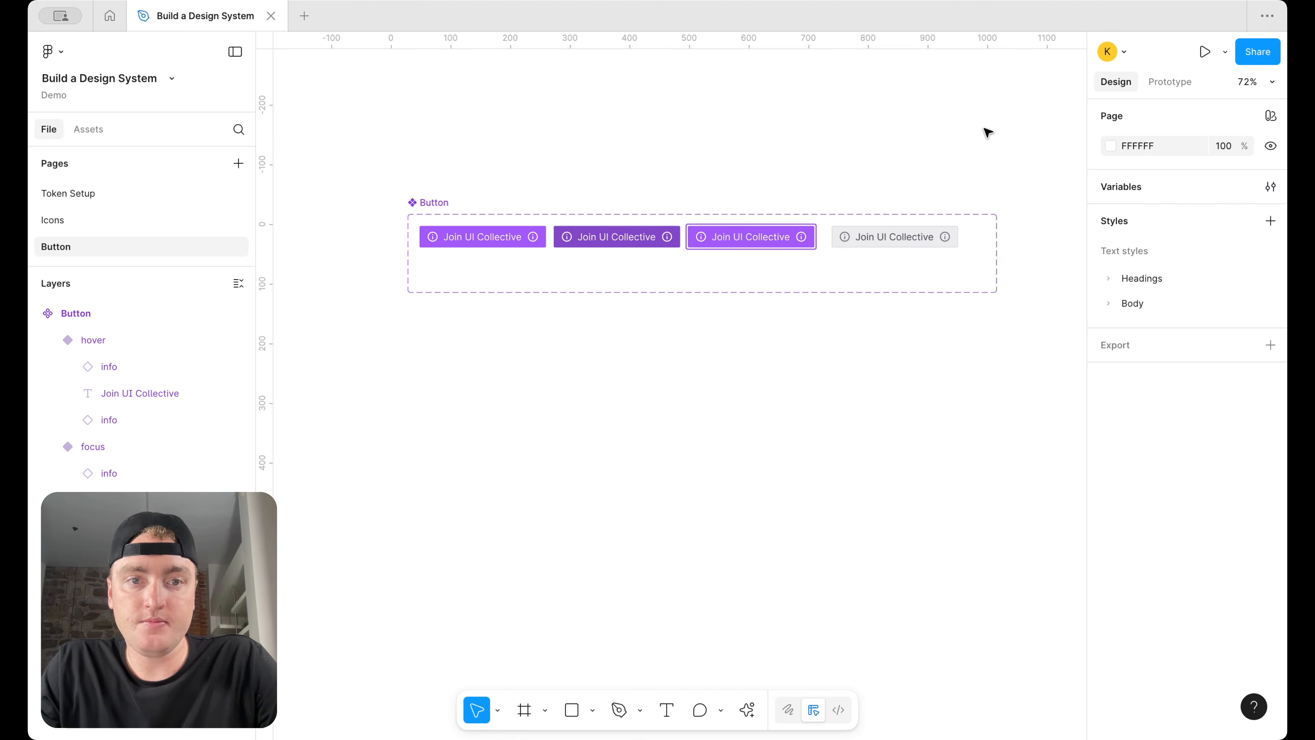
Set the Light value of the Icons disabled variable in the Mapped collection to Neutral/default
scroll(983, 128, "up", 5)
left_click(925, 301)
left_click(1006, 183)
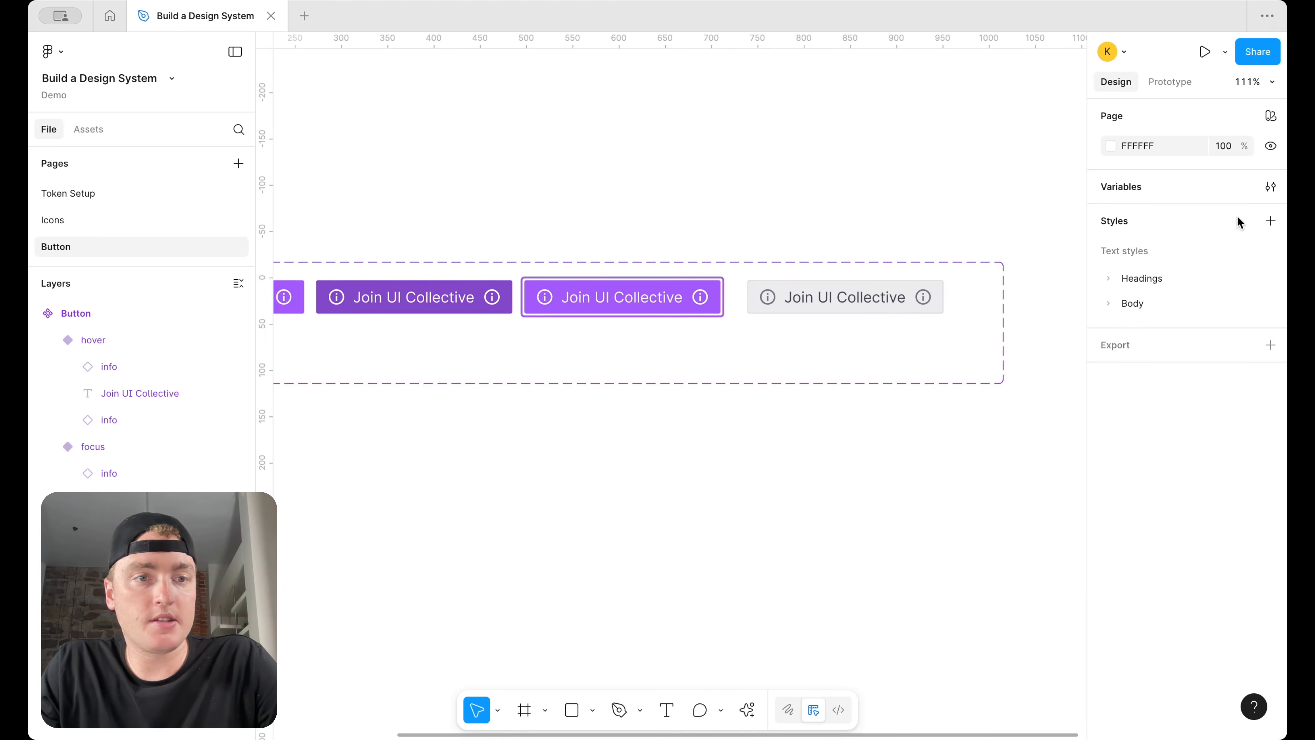
left_click(1269, 187)
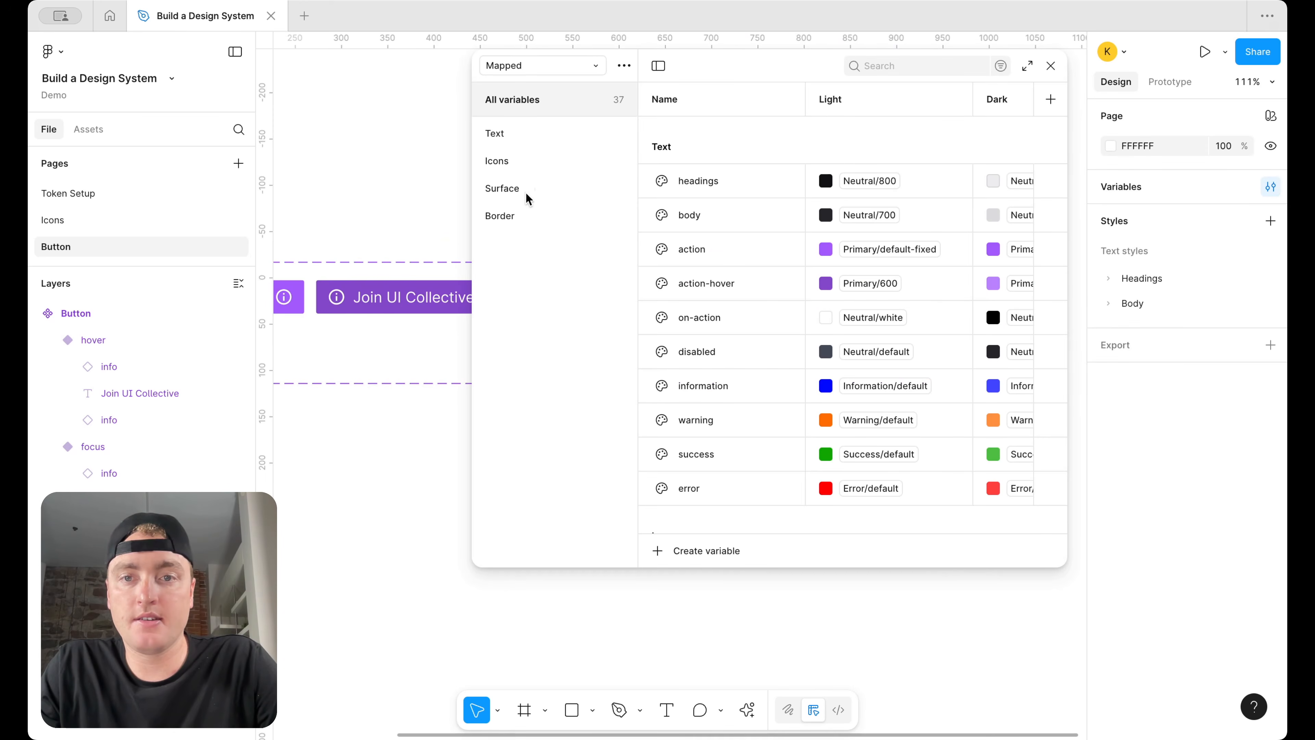
left_click(527, 170)
left_click(825, 269)
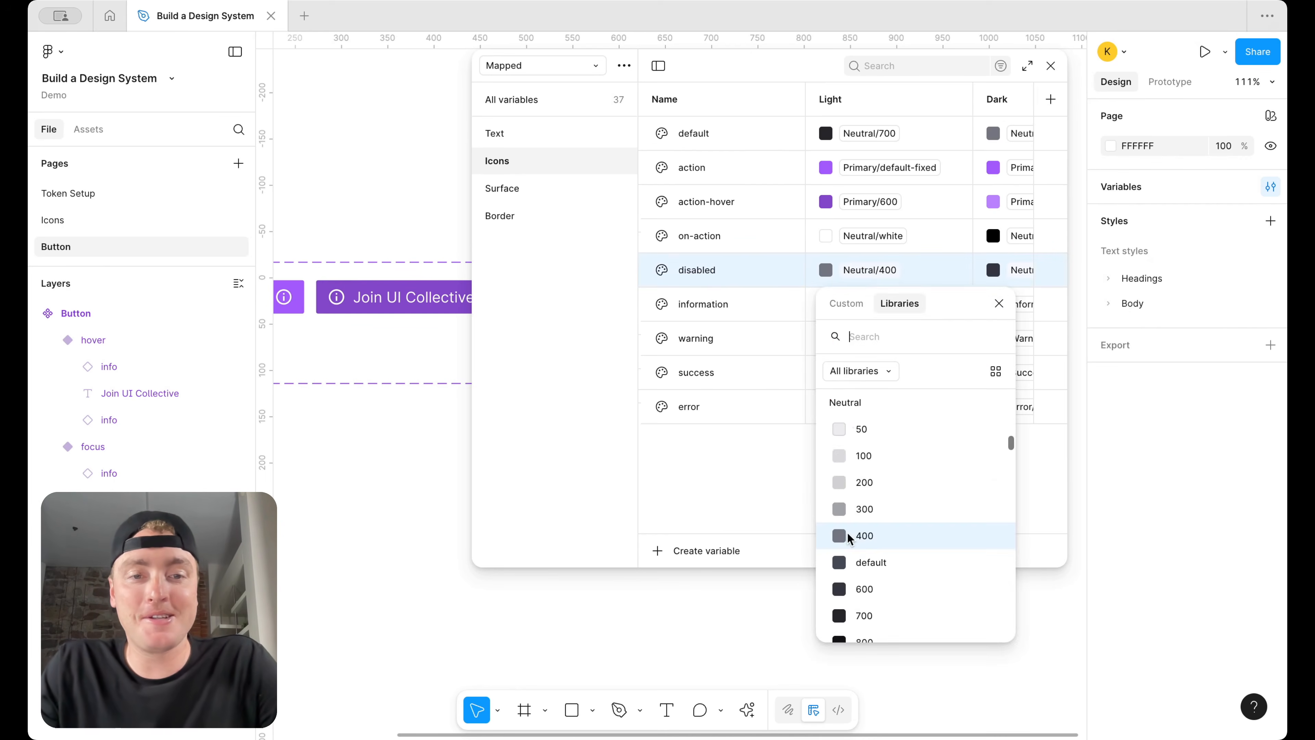
left_click(849, 562)
left_click(1050, 66)
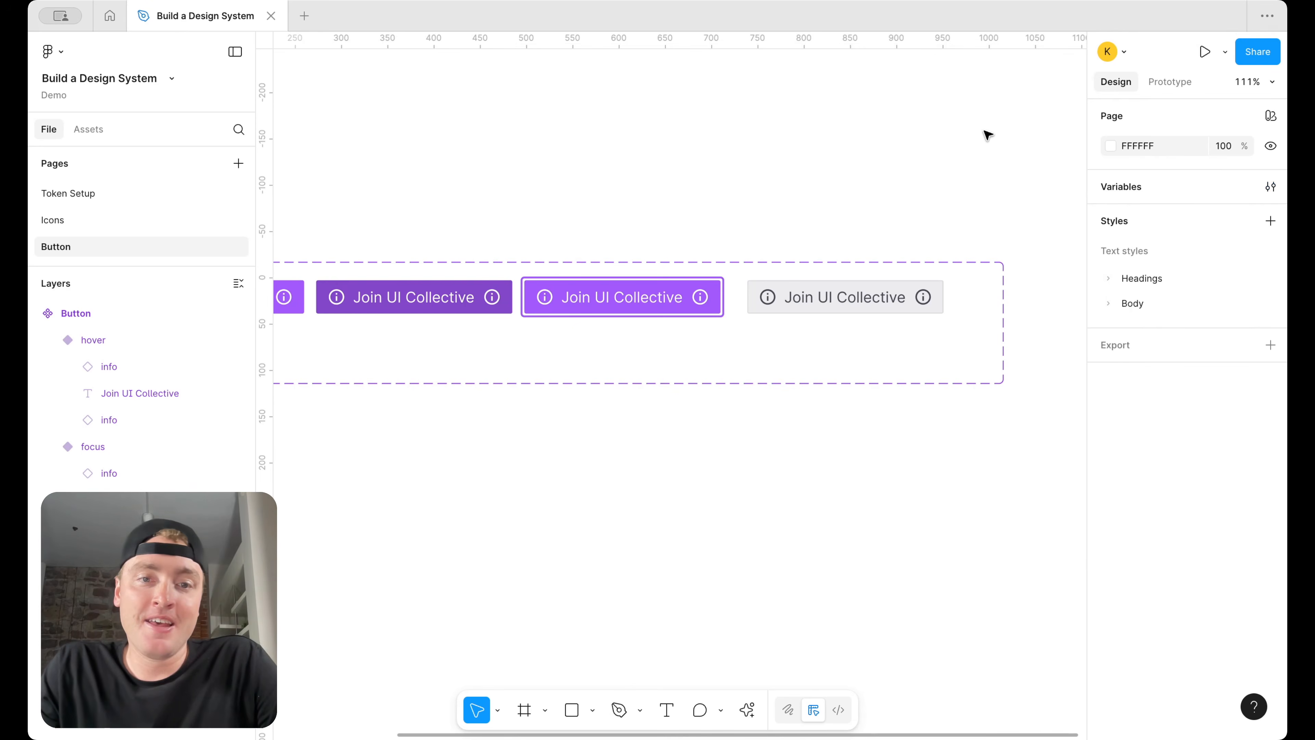
Extend the Button component set's frame downward to a height of 420
scroll(988, 135, "down", 5)
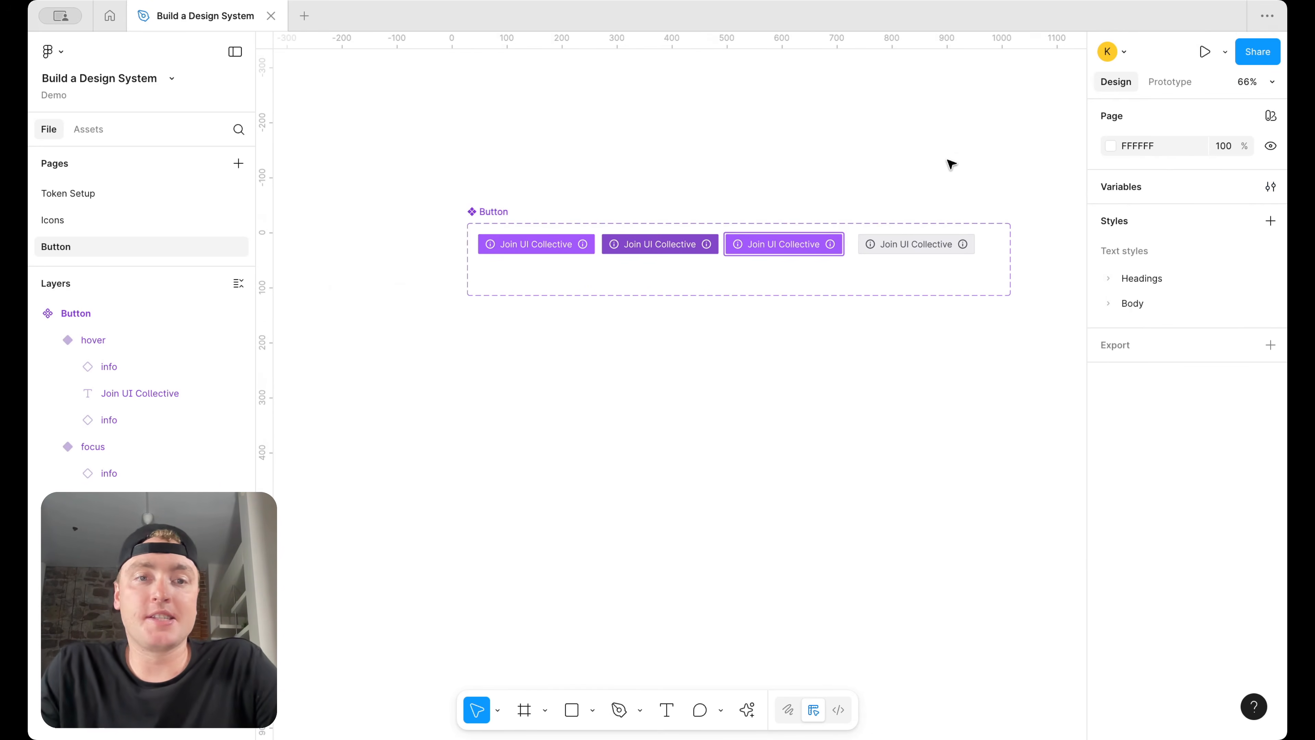
scroll(912, 171, "up", 1)
left_click(469, 216)
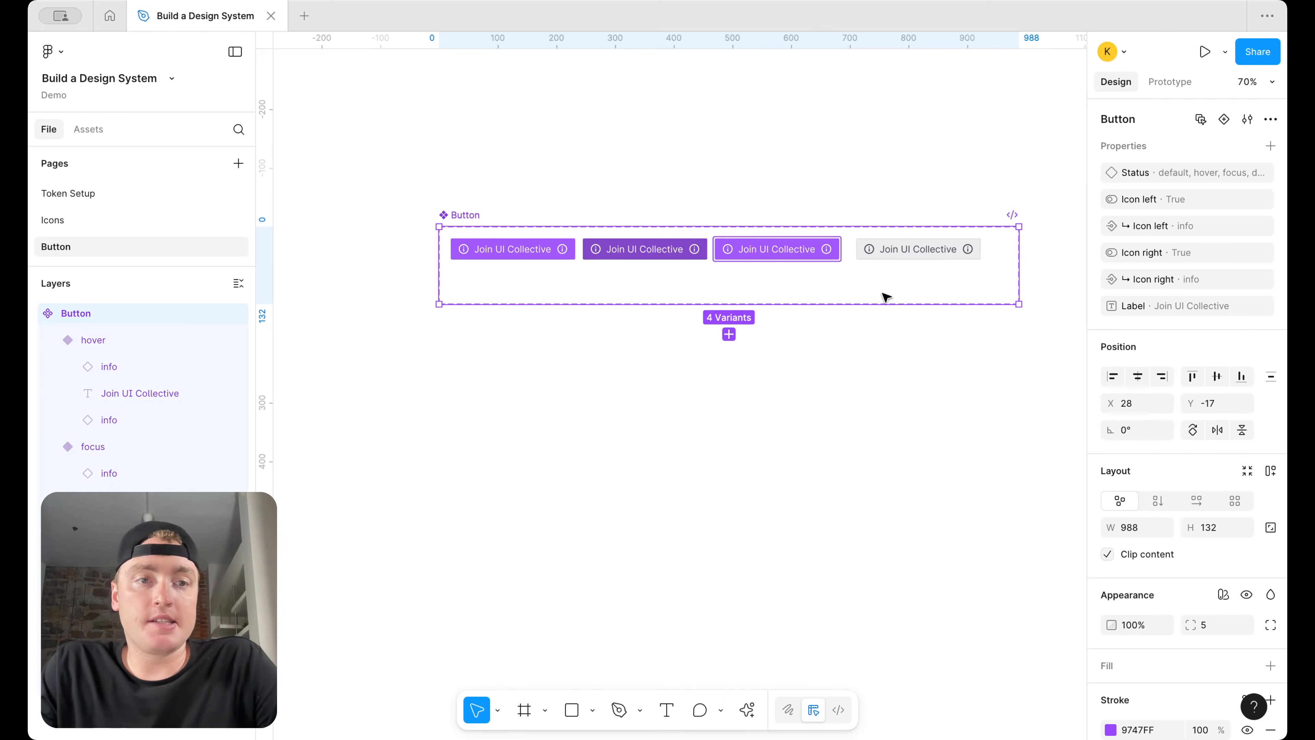
left_click_drag(854, 304, 852, 472)
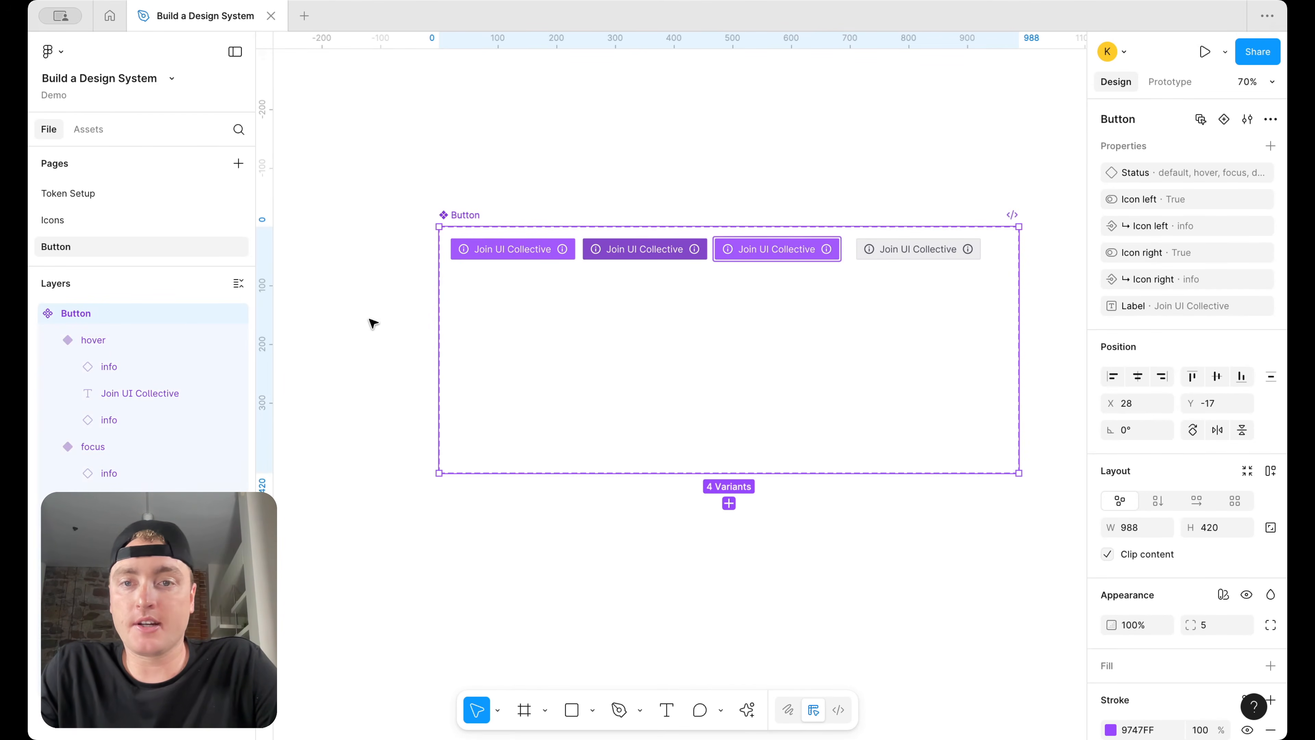
left_click(384, 307)
Add a variant property named Type with the value default to the Button component set
left_click(466, 215)
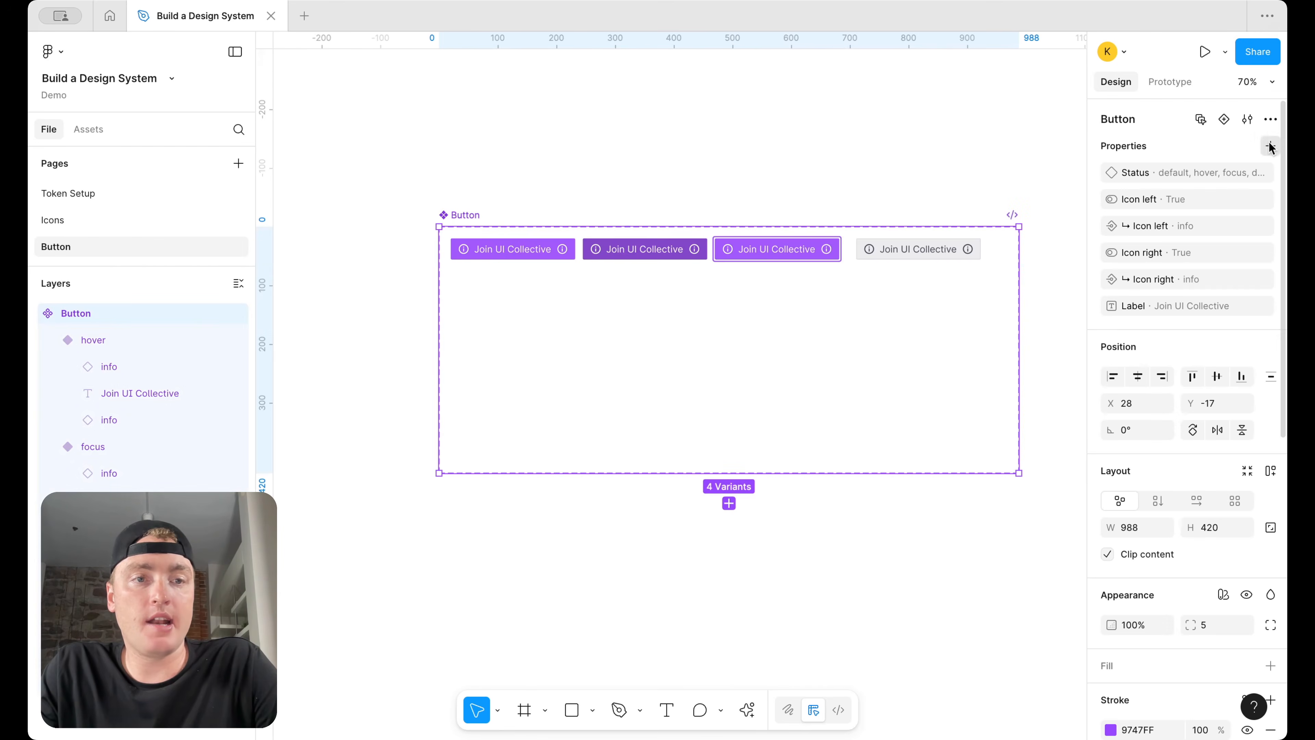
left_click(1270, 146)
left_click(1165, 216)
type("Type")
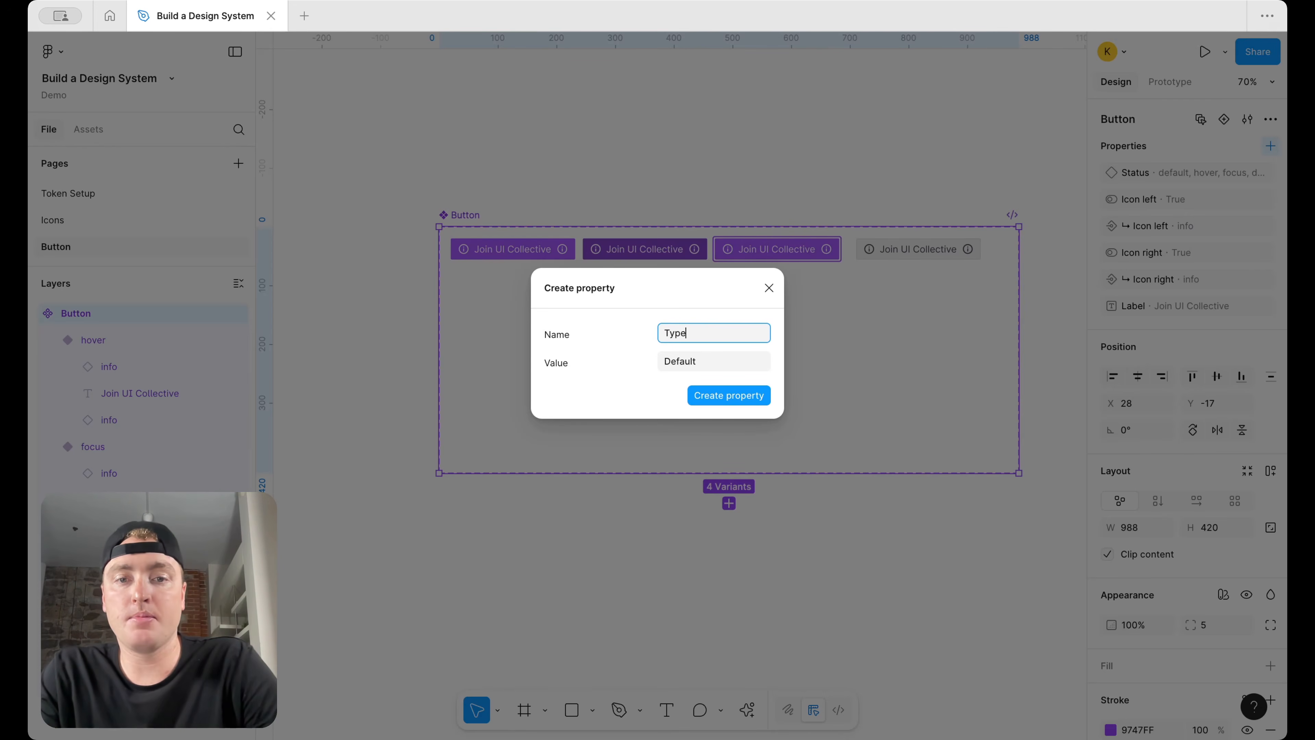
left_click(689, 363)
type("defau")
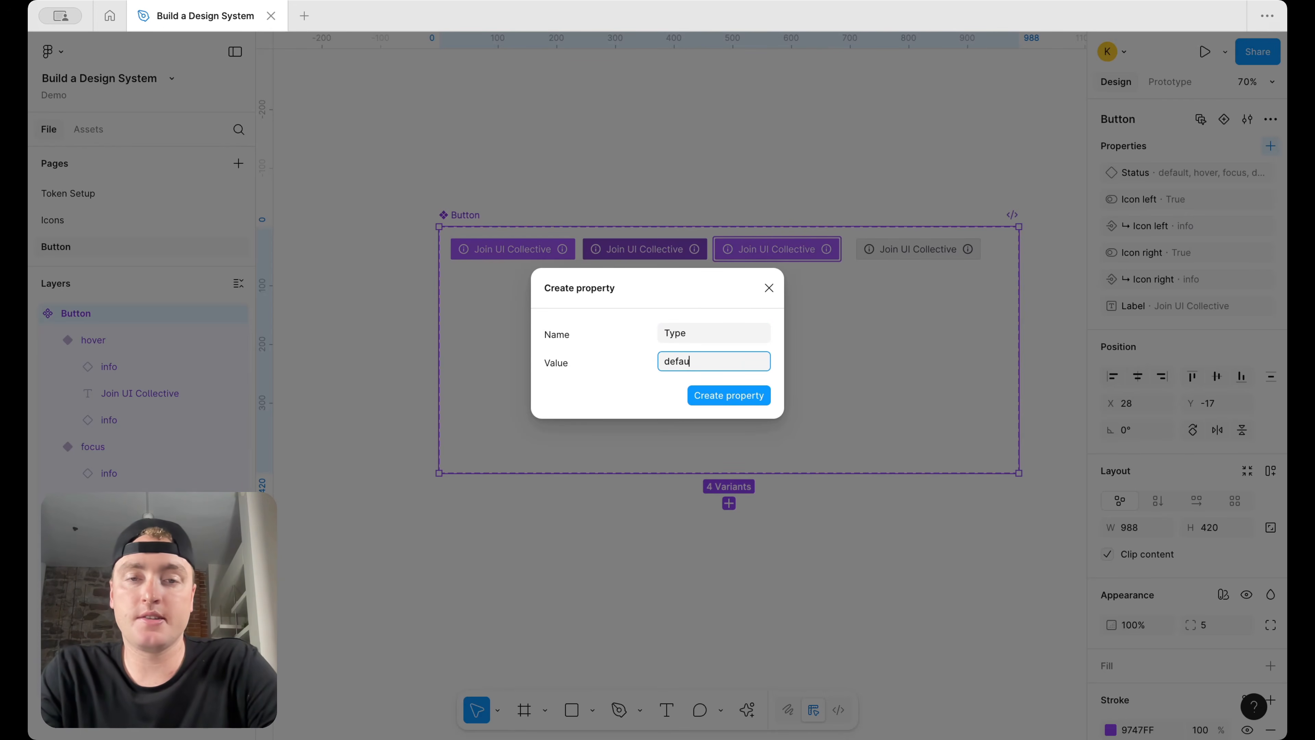
type("lt")
key("Return")
Duplicate the four button variants into a second row at Y 98 and set the copies' Type to outline
left_click(287, 318)
left_click_drag(365, 279, 1054, 253)
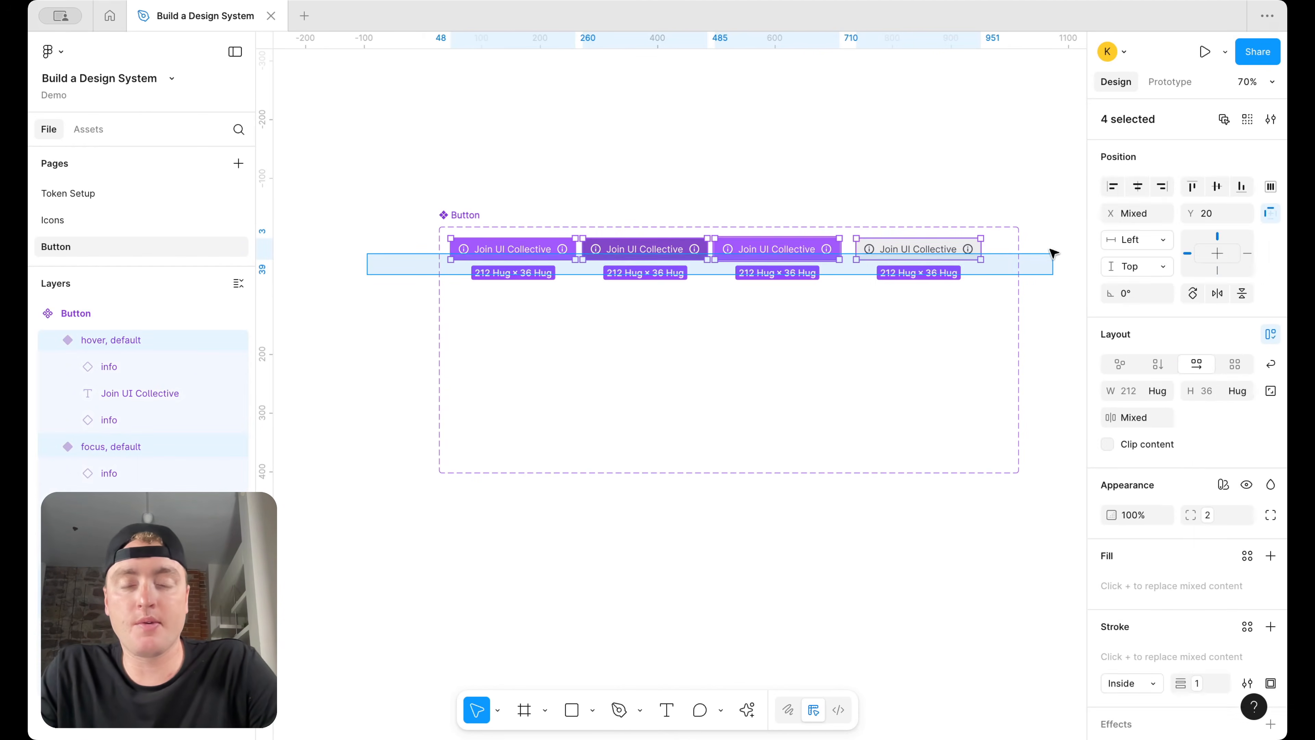
left_click_drag(791, 254, 790, 297)
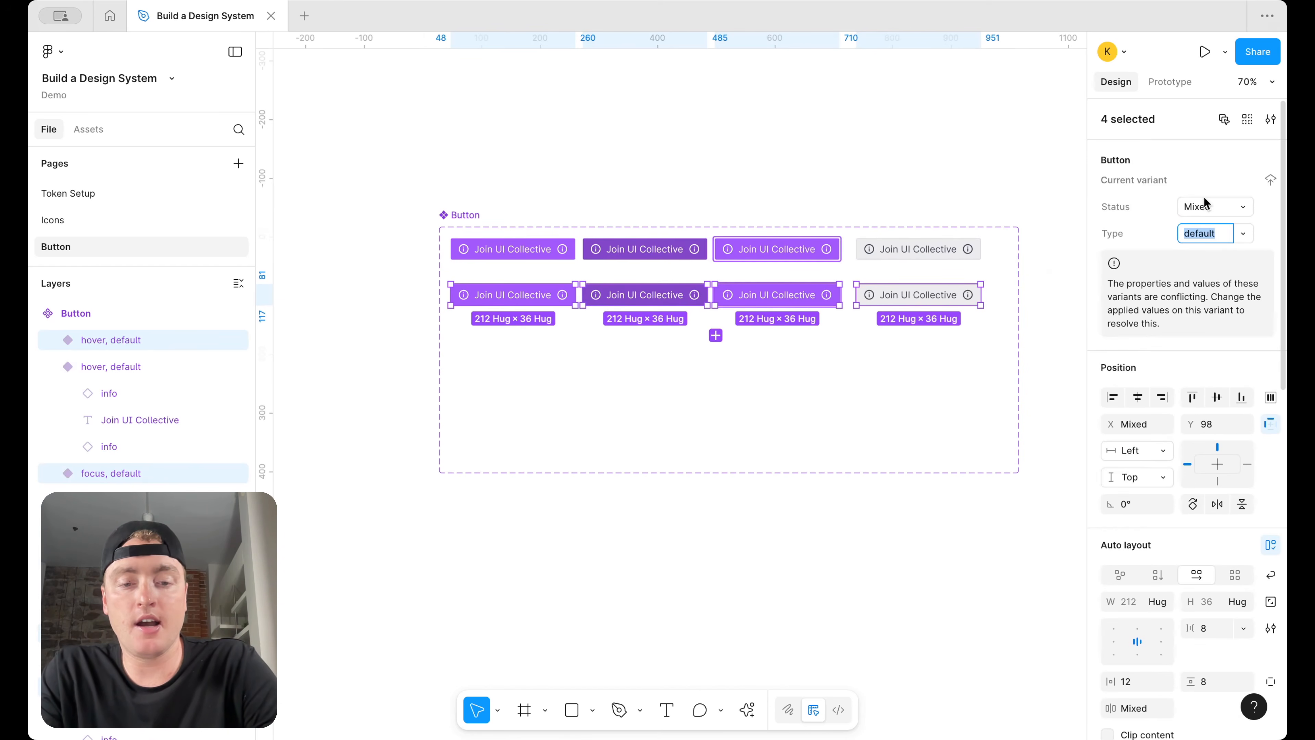
key("Return")
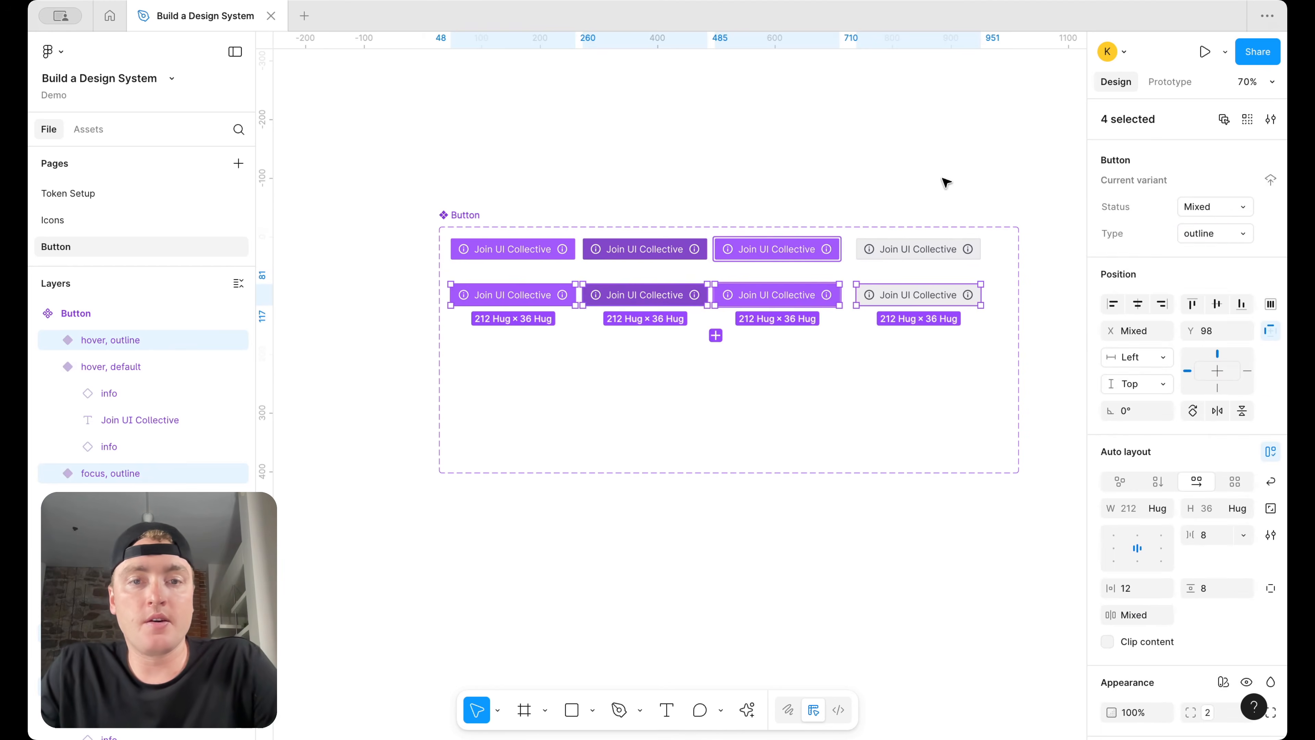
left_click(952, 181)
left_click(539, 303)
left_click(670, 303, "shift")
left_click(807, 303, "shift")
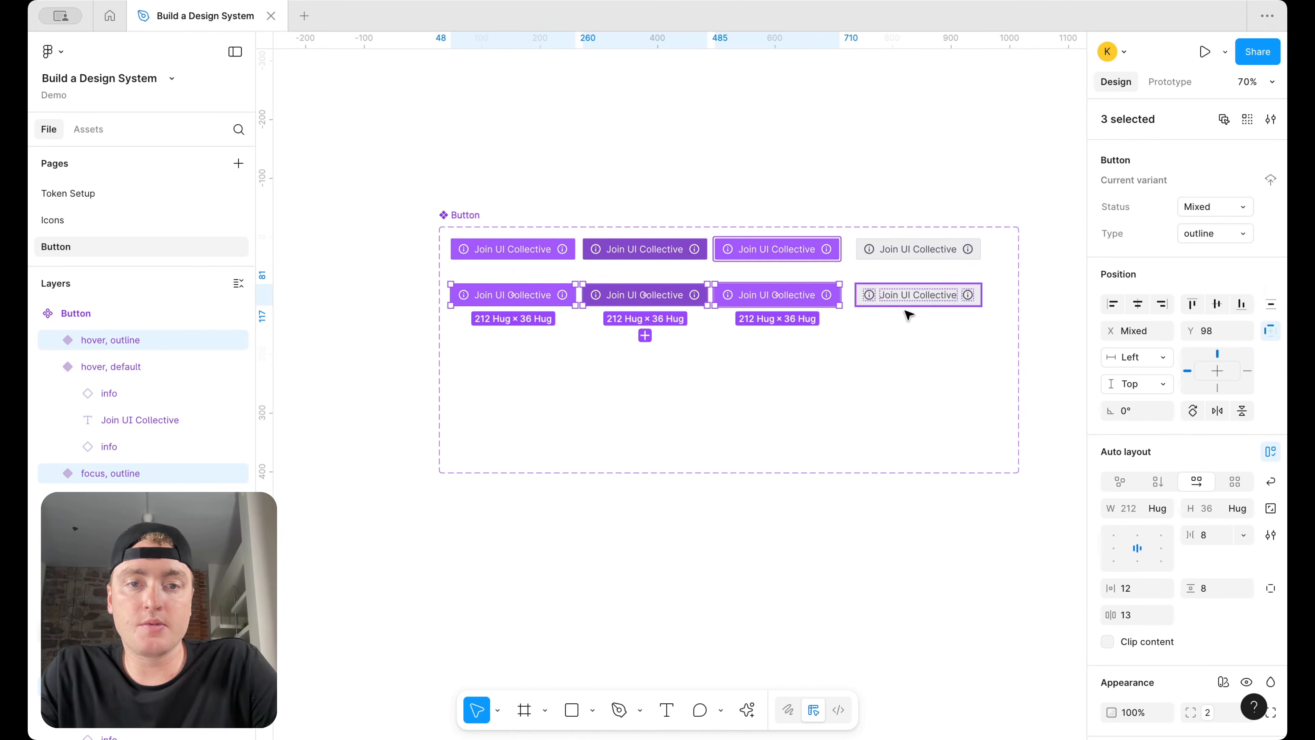
scroll(1232, 580, "down", 7)
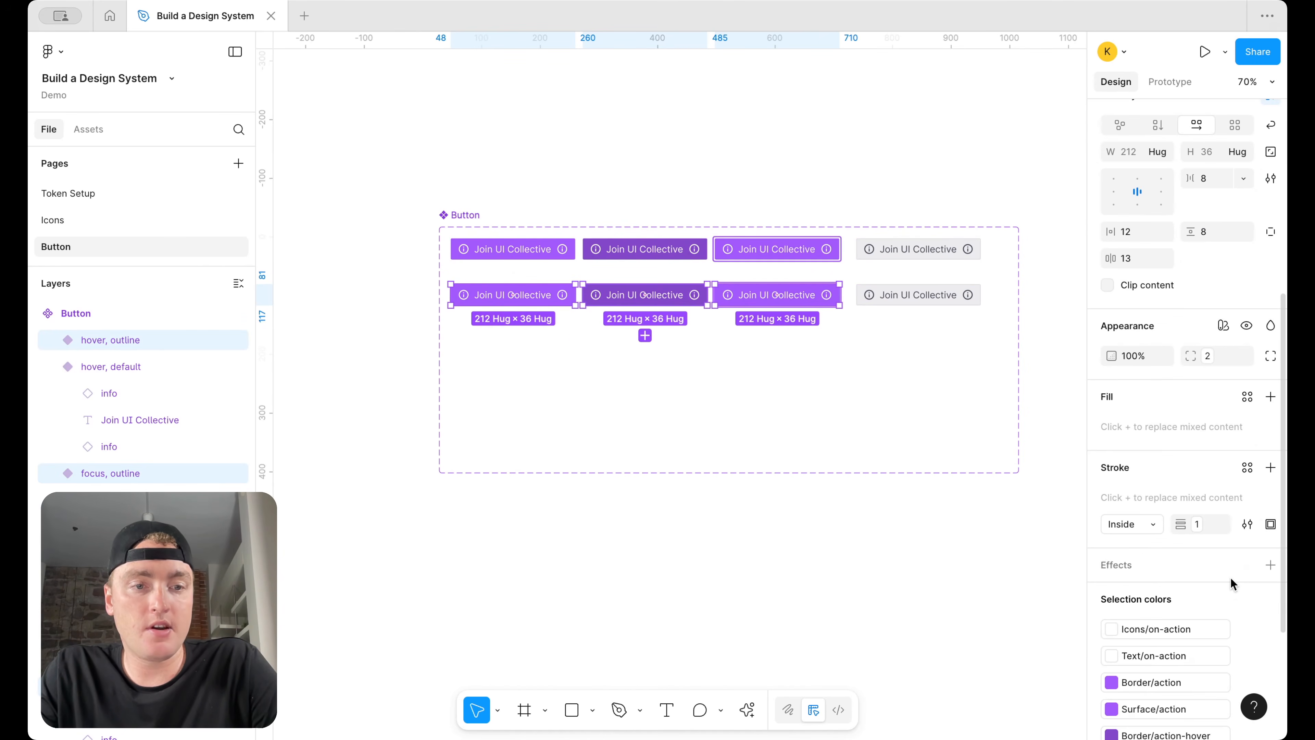
scroll(1252, 521, "down", 3)
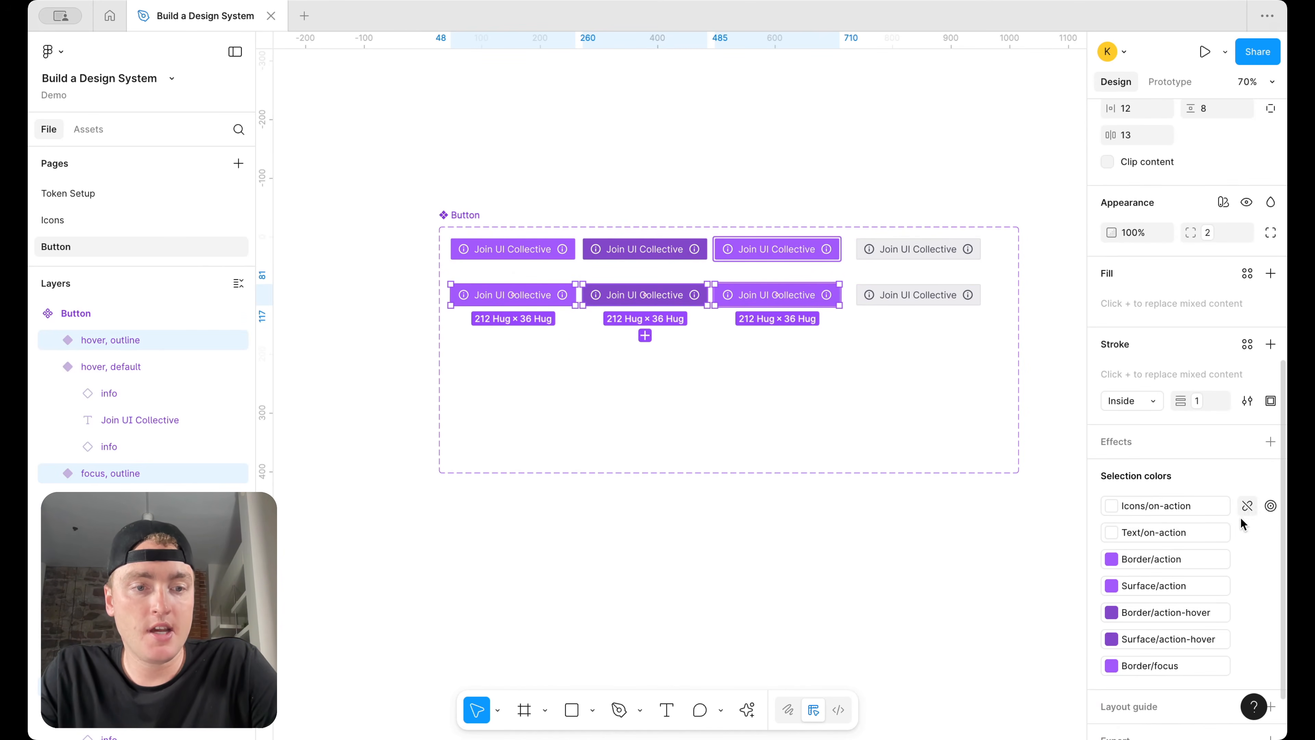
left_click(1174, 508)
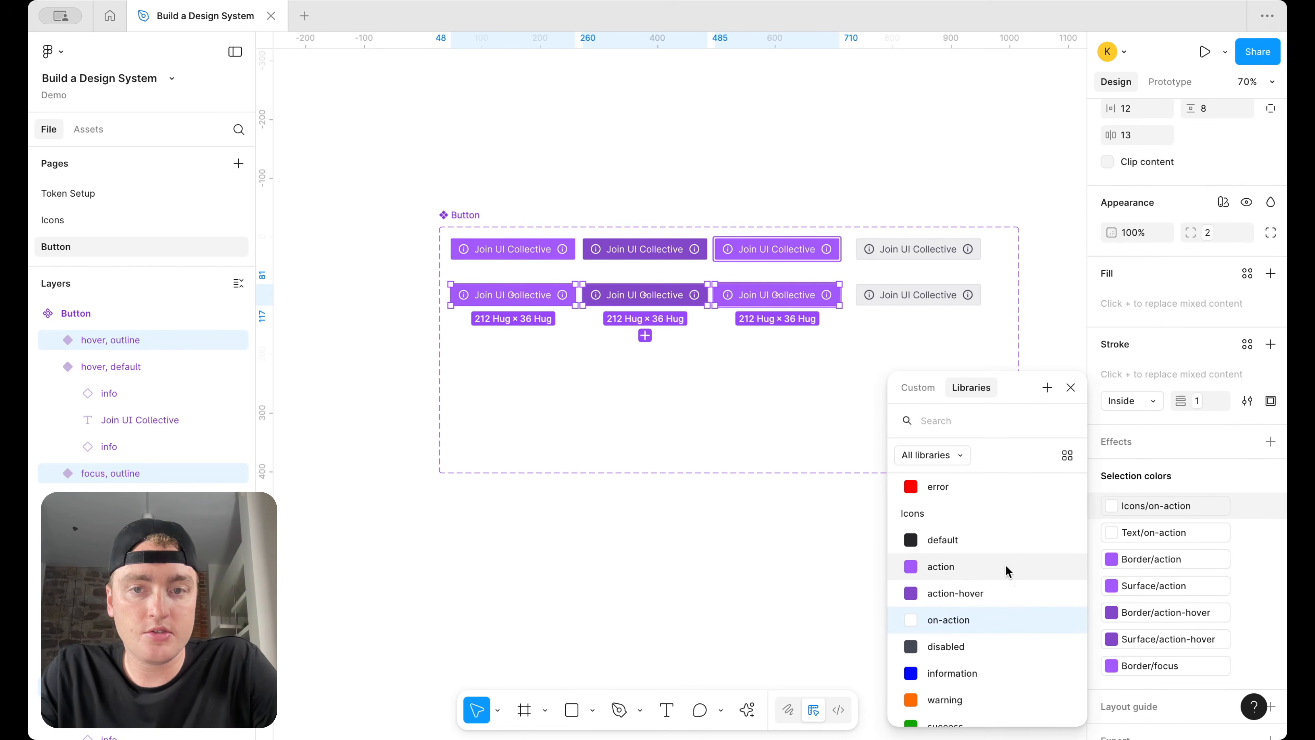
left_click(607, 613)
Remove the Surface/action fill from the outline variant with default status
left_click(511, 296)
scroll(828, 313, "up", 5)
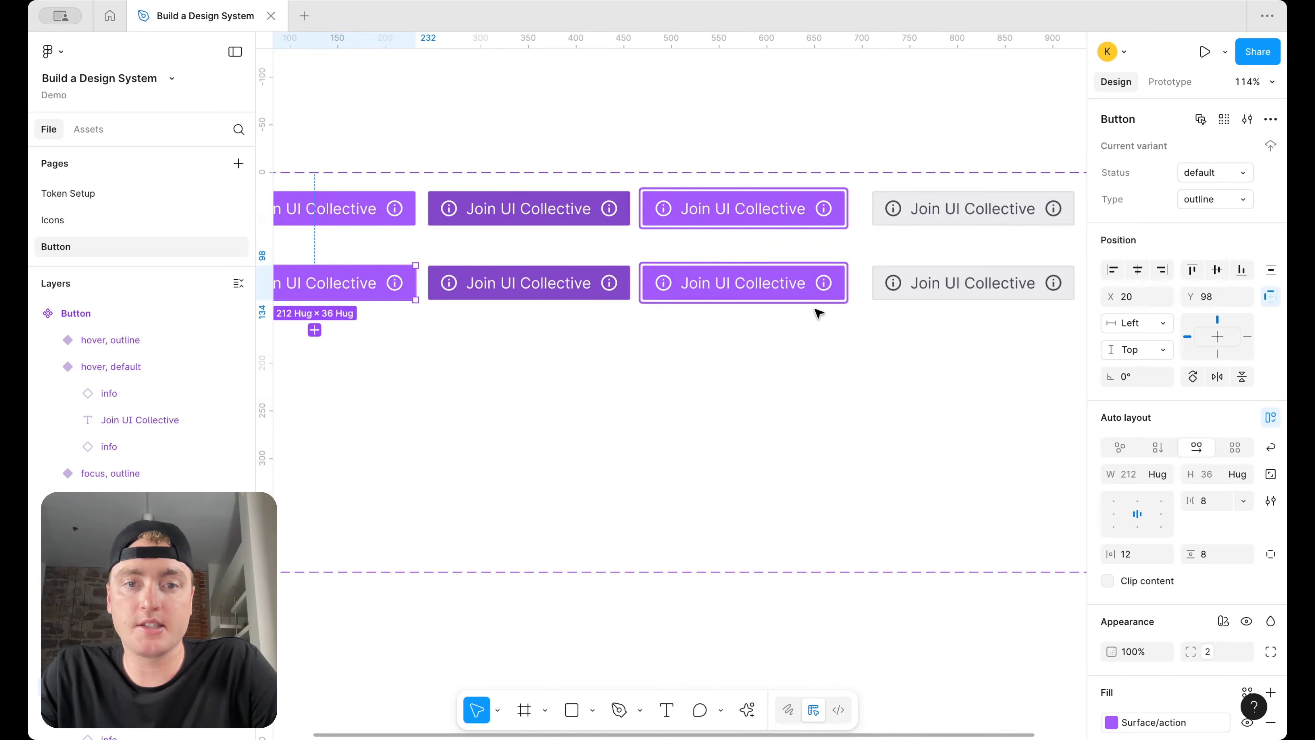
scroll(921, 378, "left", 3)
scroll(1185, 544, "down", 7)
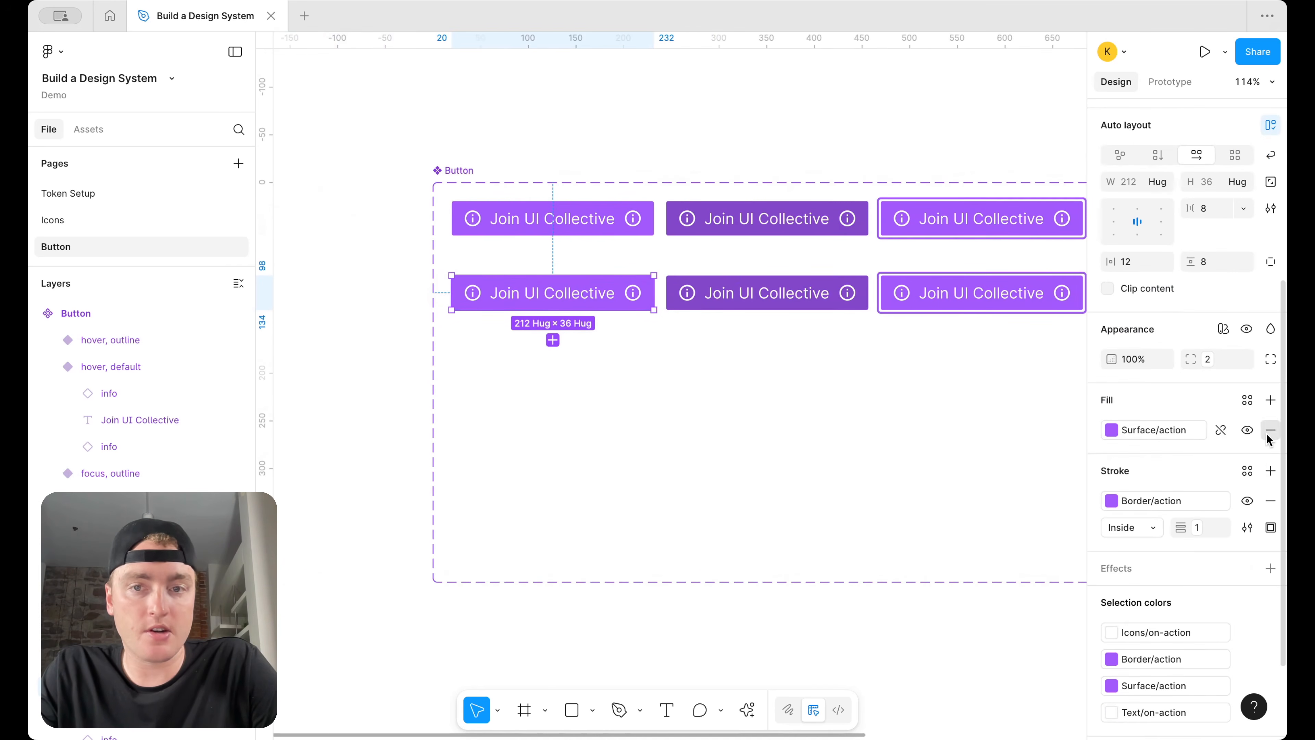
left_click(1270, 430)
left_click(645, 178)
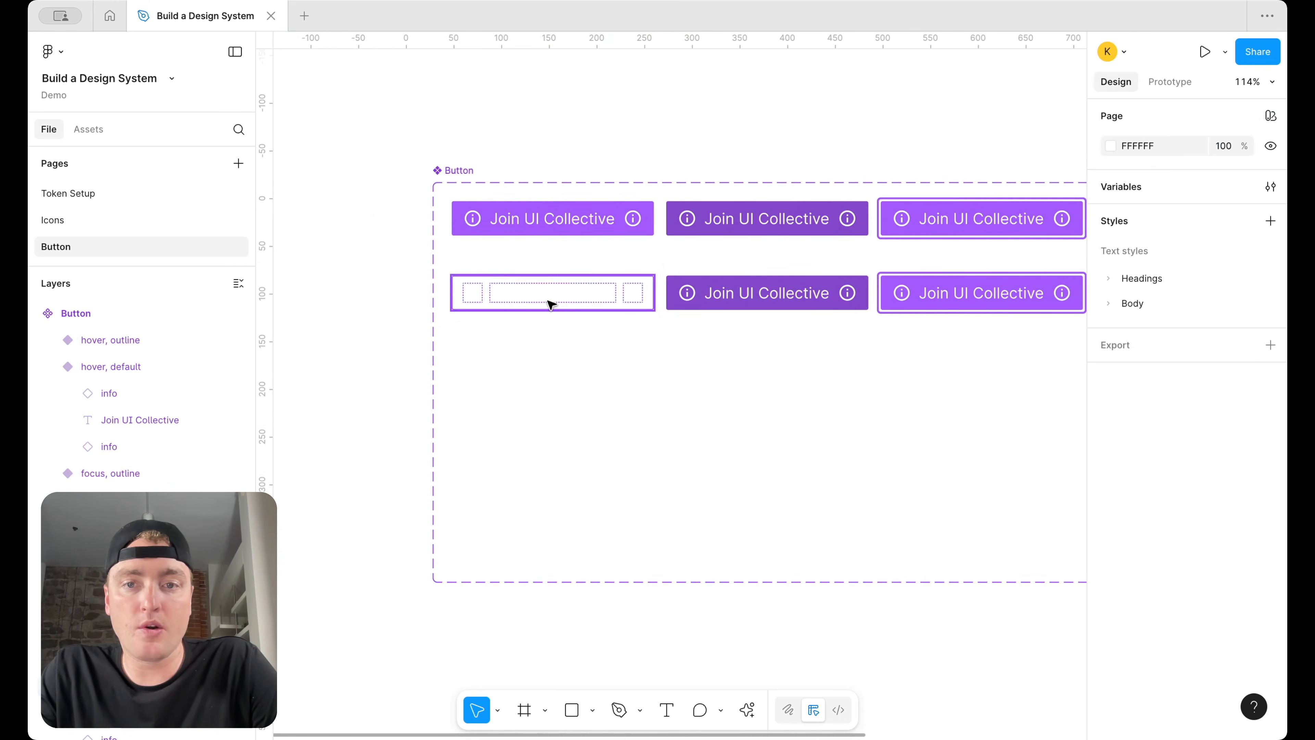
Set the default outline variant's icon color to Icons/action and its text color to Text/action
left_click(550, 304)
scroll(1139, 538, "down", 10)
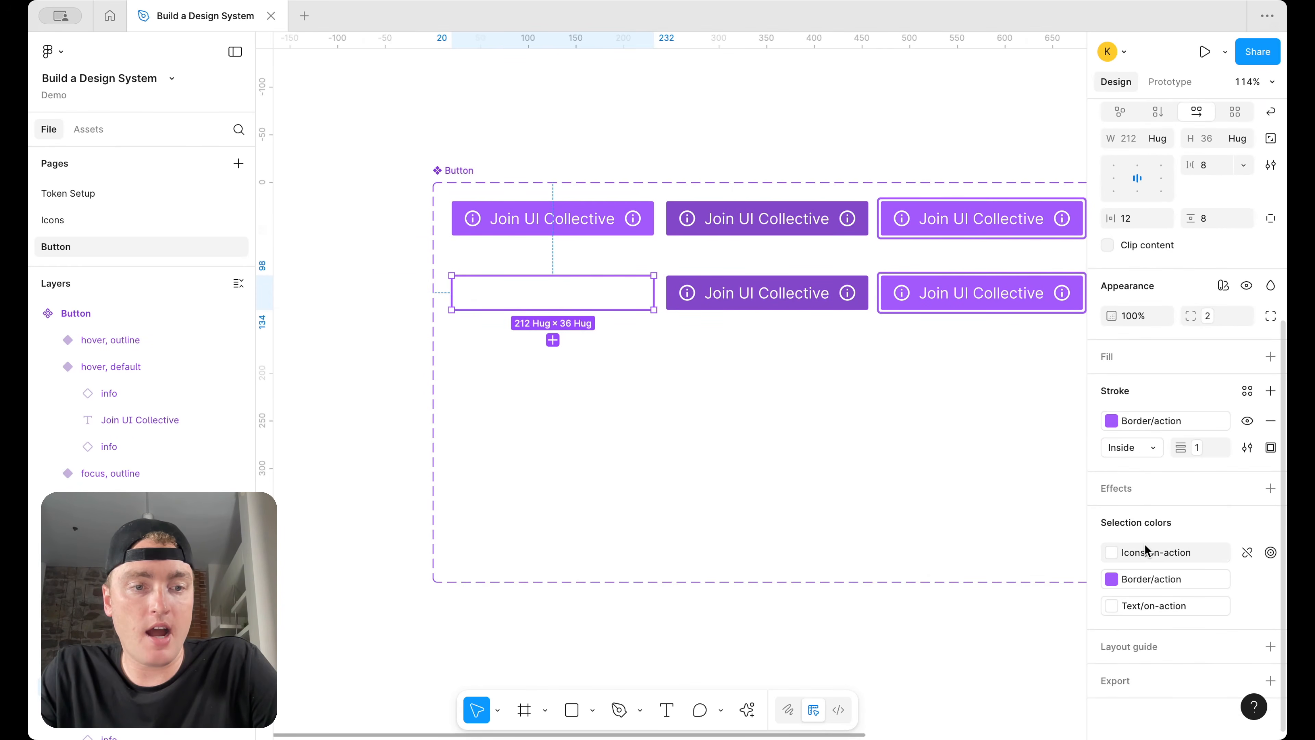
left_click(1145, 551)
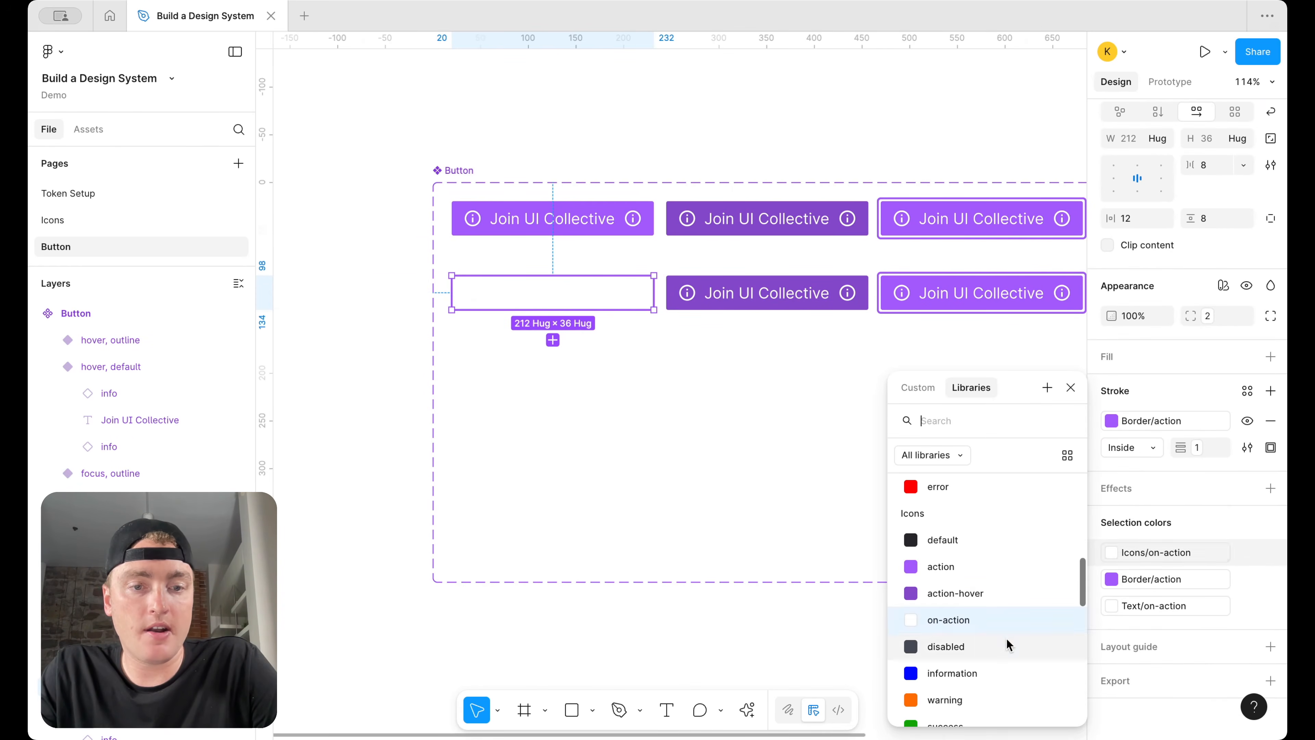
left_click(1004, 572)
left_click(1112, 605)
left_click(975, 568)
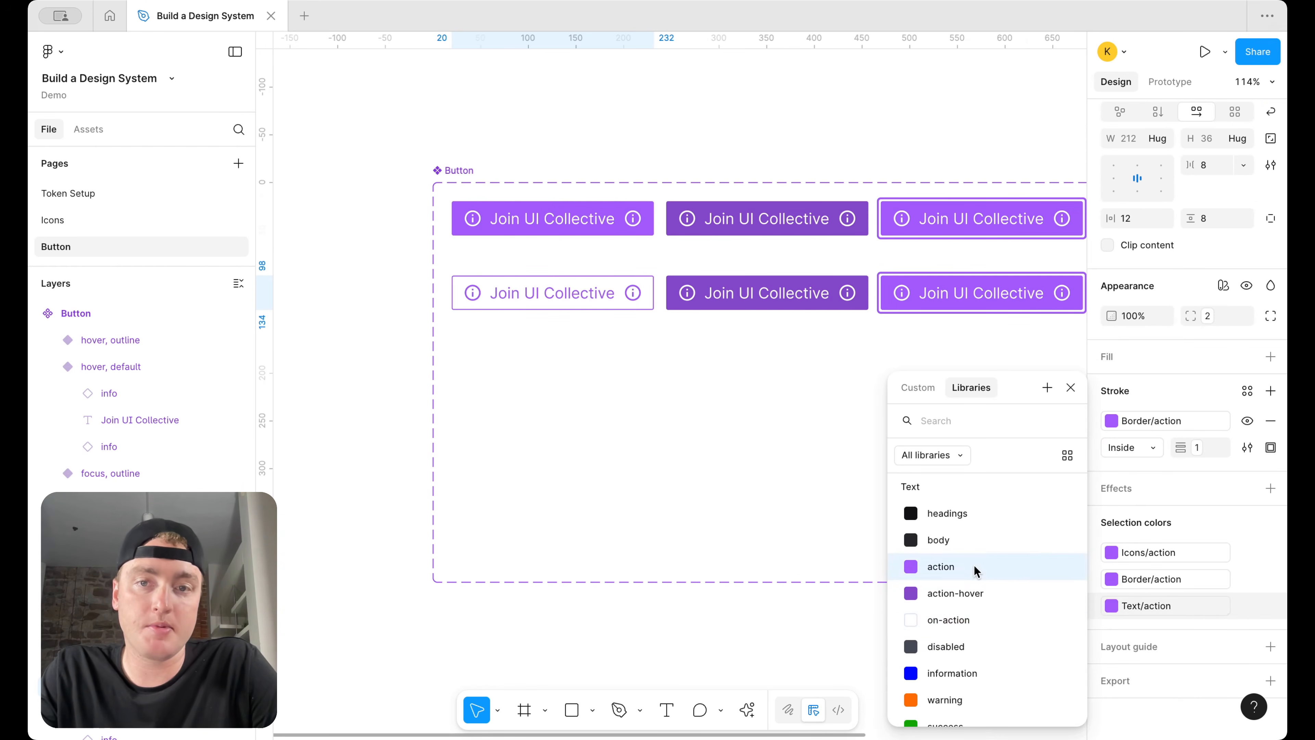
left_click(797, 482)
Remove the Surface/action-hover fill from the hover outline variant
scroll(792, 394, "right", 2)
left_click(787, 303)
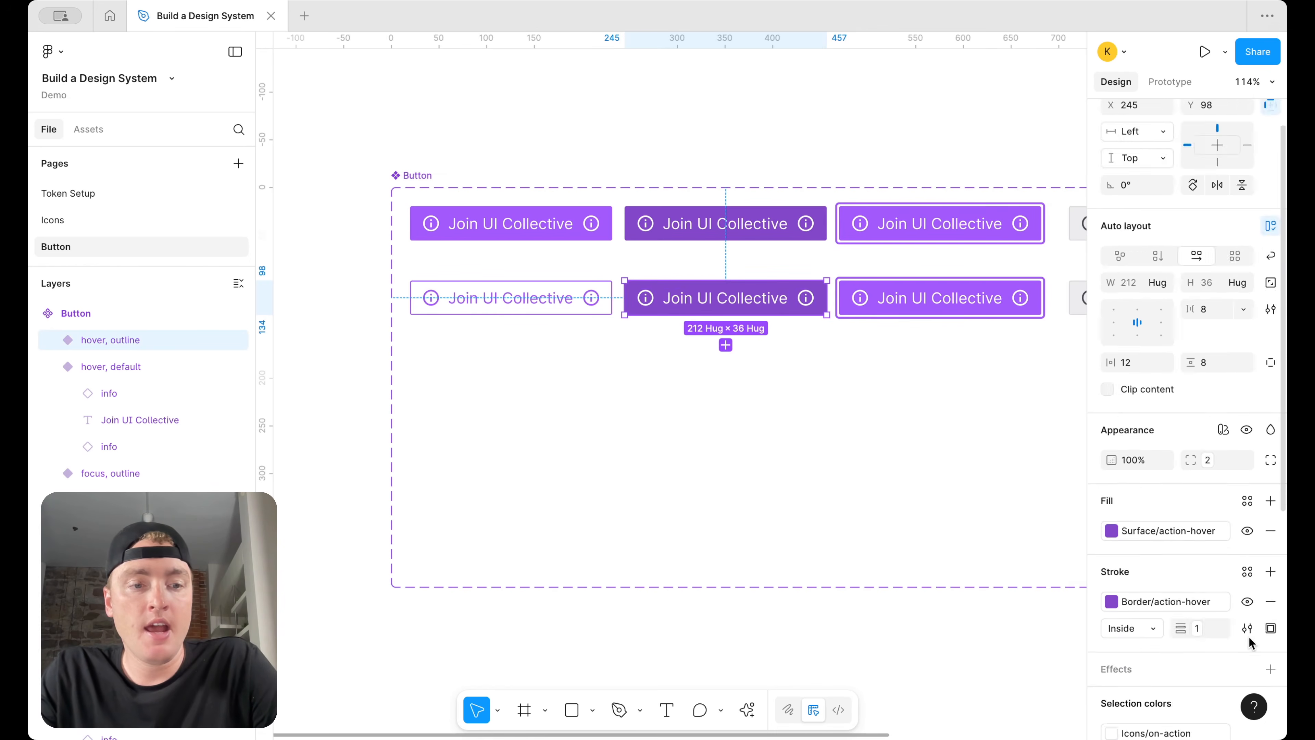
scroll(1247, 560, "down", 3)
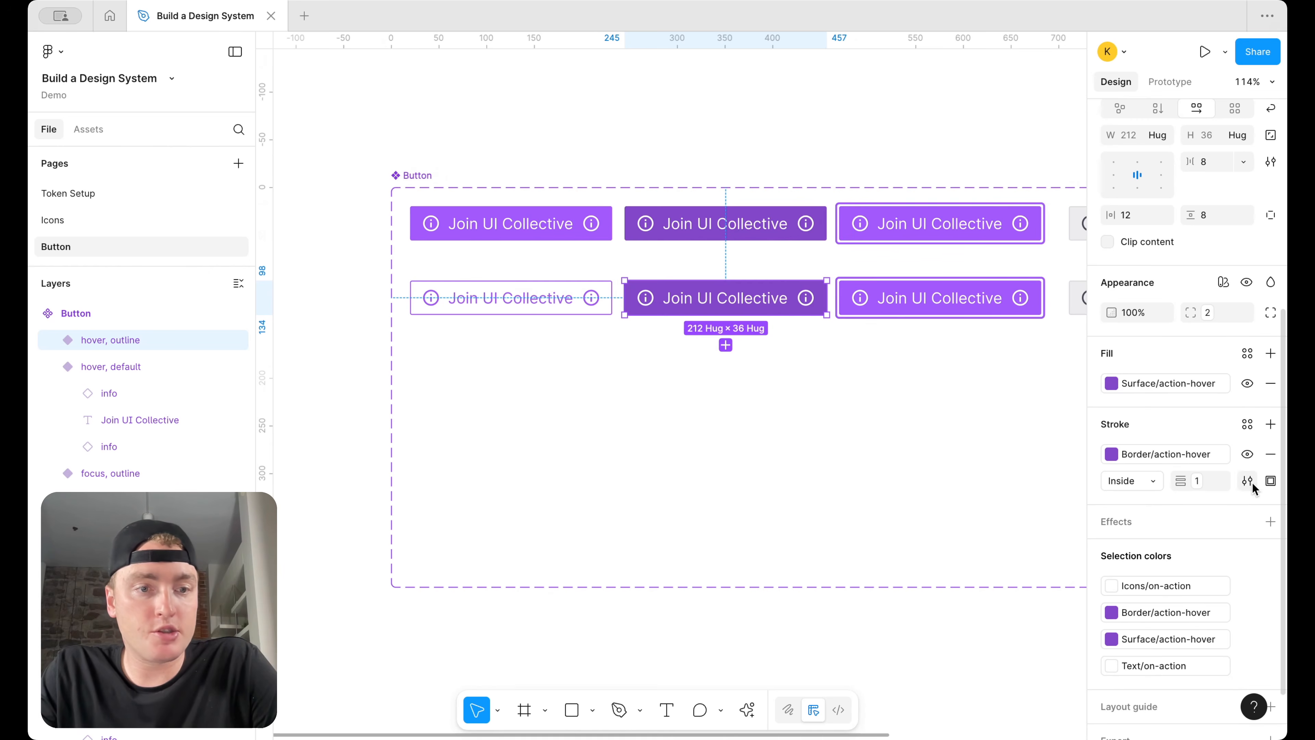
left_click(1272, 383)
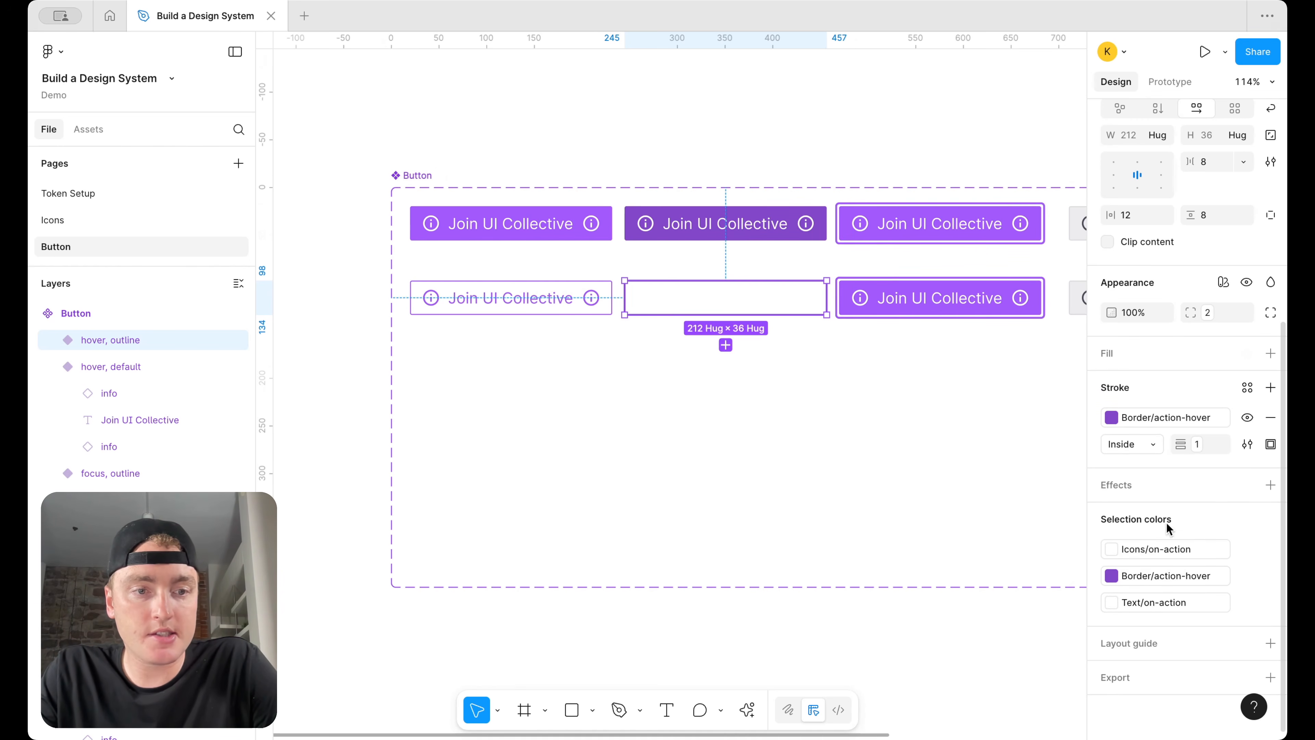
Set the hover outline variant's icon color to Icons/action-hover and its text color to Text/action-hover
left_click(1164, 549)
scroll(1014, 645, "down", 1)
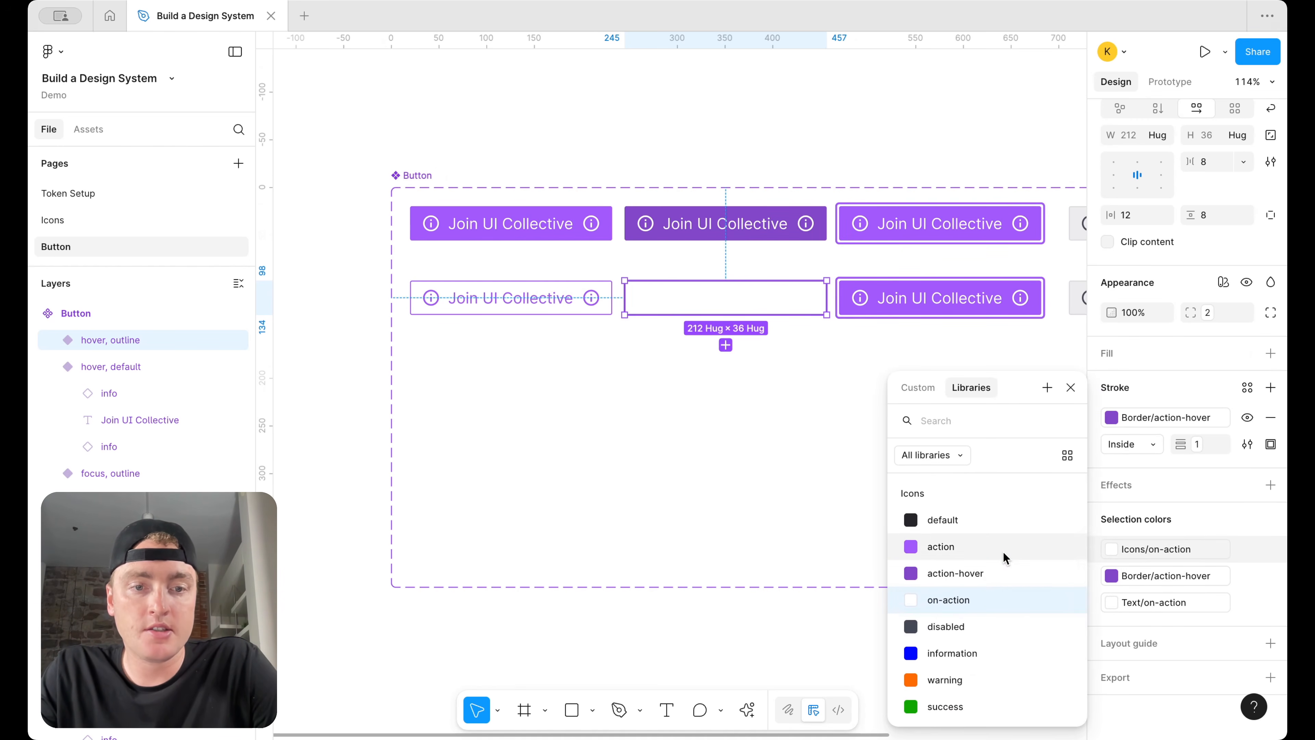
left_click(1001, 574)
left_click(1167, 602)
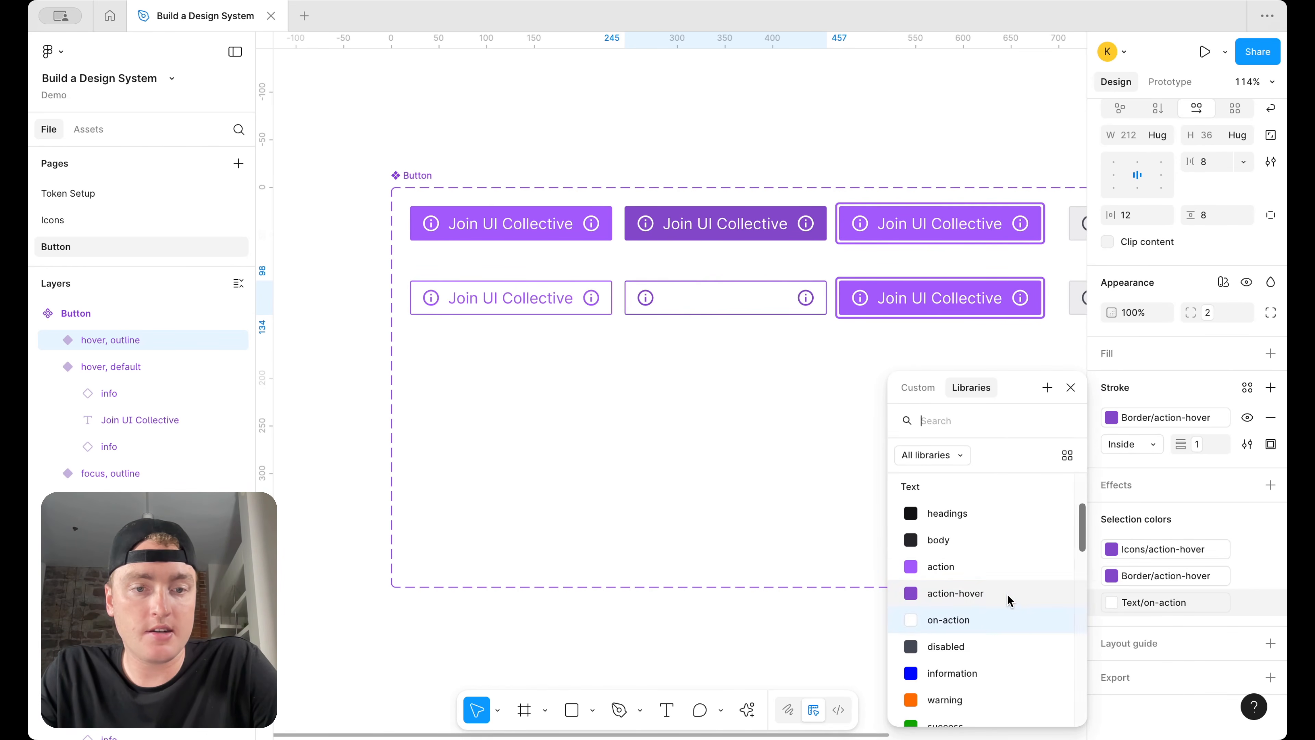
left_click(1007, 594)
left_click(704, 461)
Remove the Surface/action fill from the focus outline variant
scroll(704, 461, "right", 4)
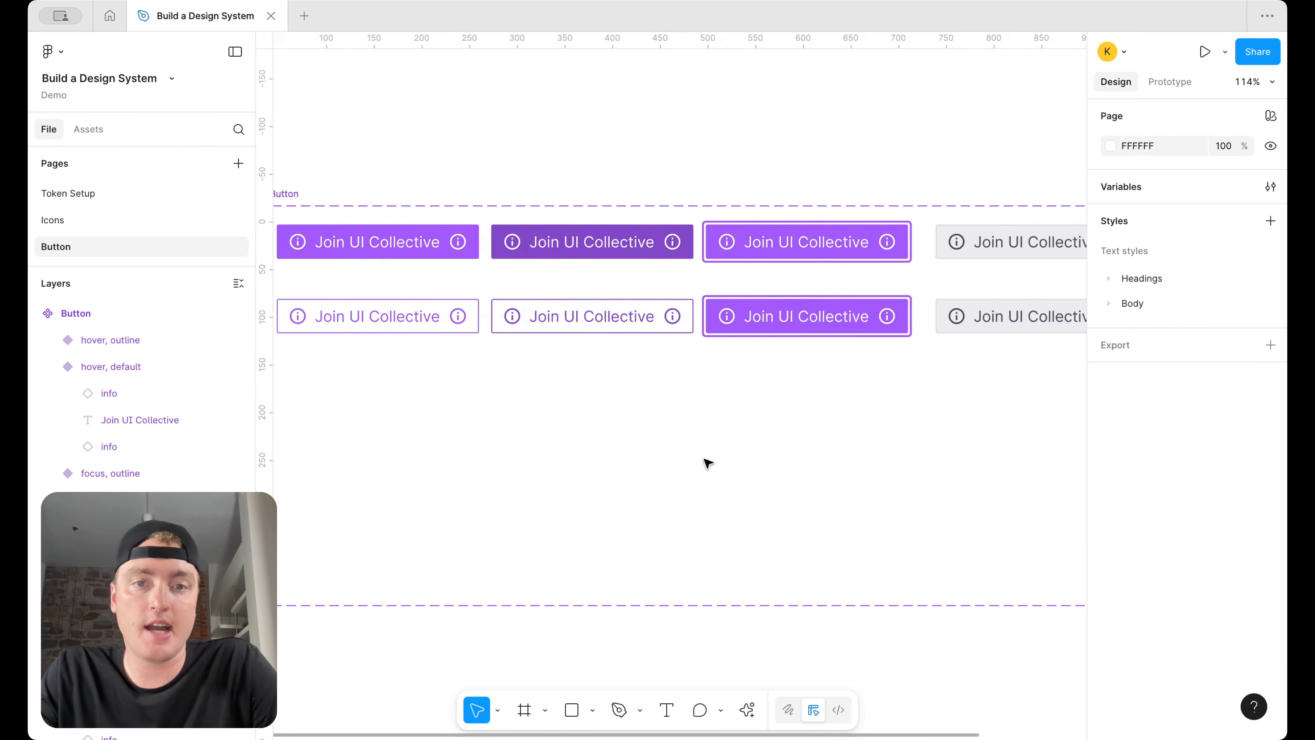
left_click(791, 321)
scroll(769, 359, "left", 5)
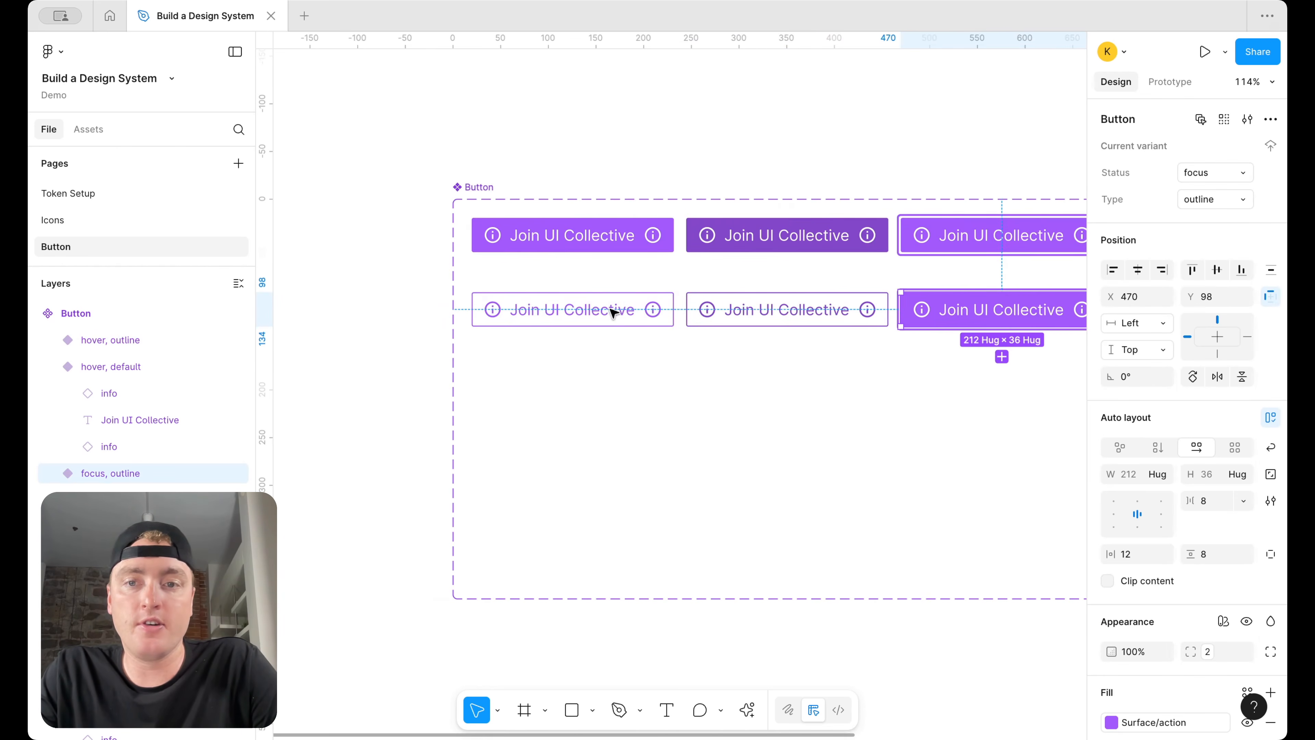
scroll(1195, 536, "down", 3)
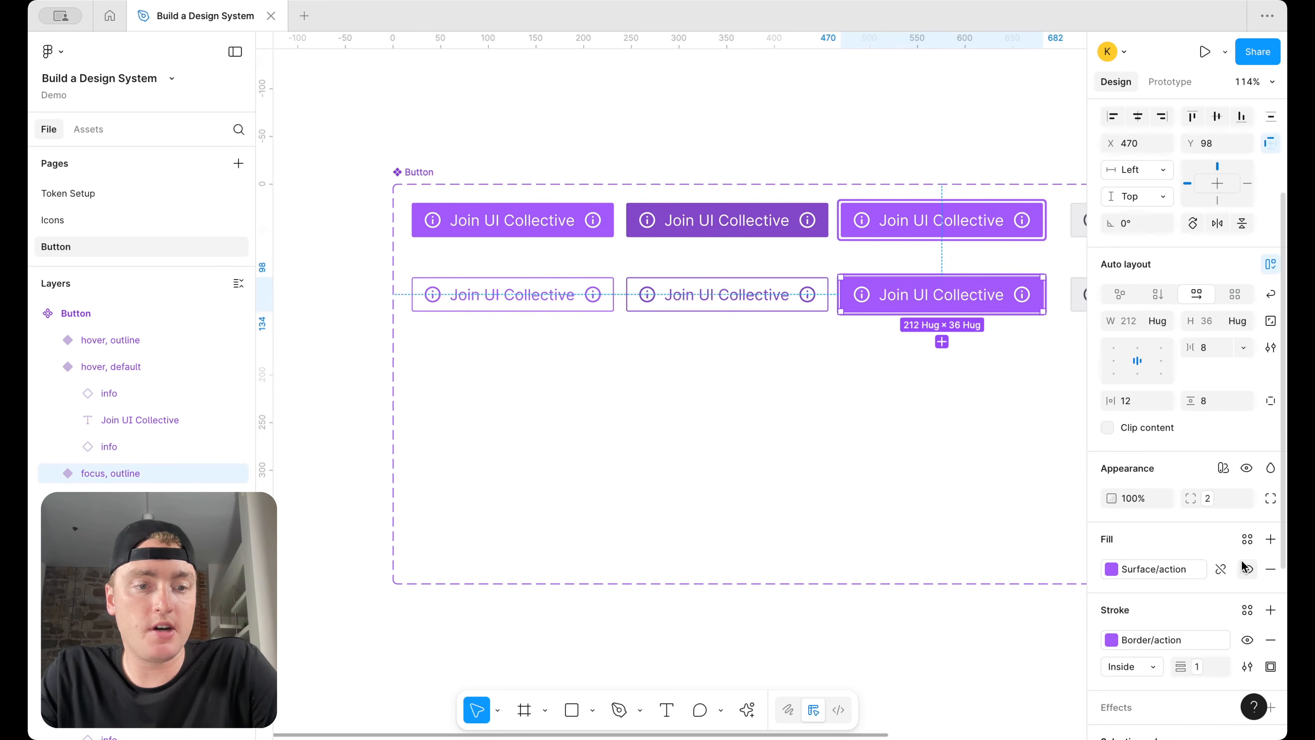
left_click(1271, 568)
Set the focus outline variant's icon color to Icons/action and its text color to Text/action
scroll(1263, 579, "down", 4)
left_click(1150, 525)
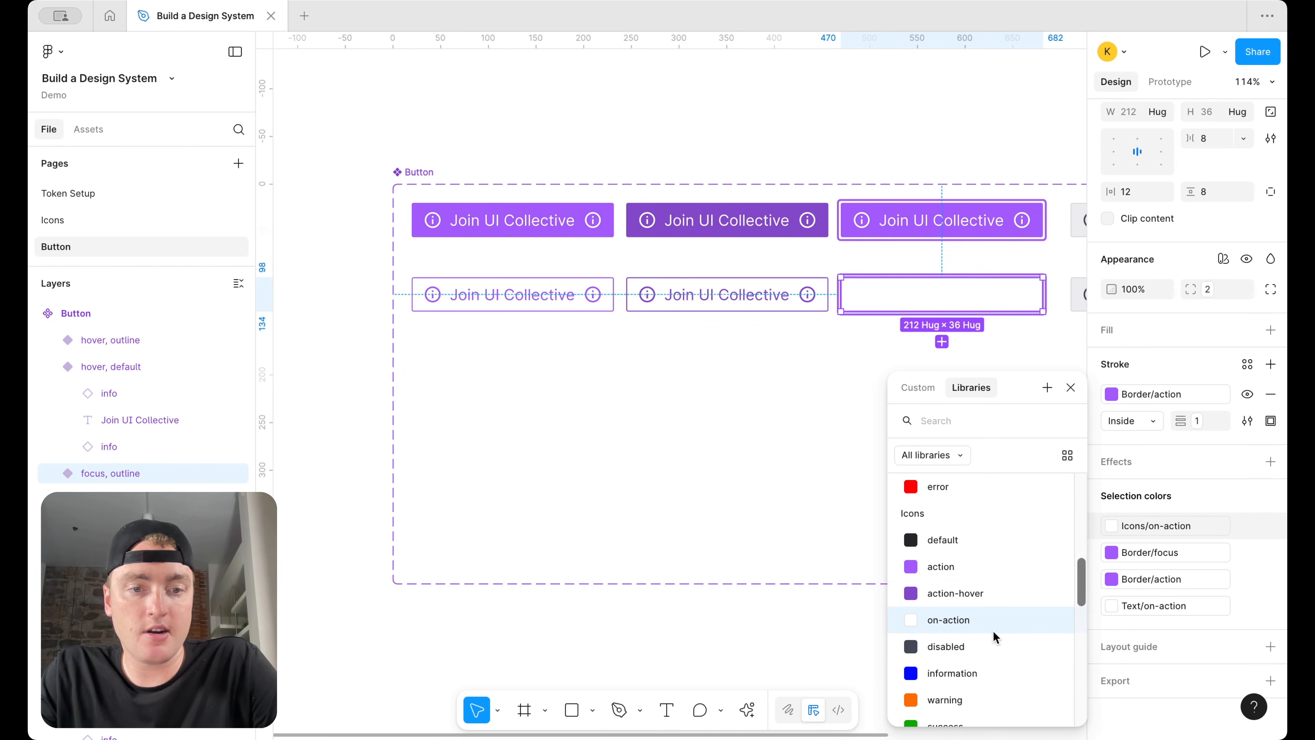
left_click(997, 568)
left_click(1185, 605)
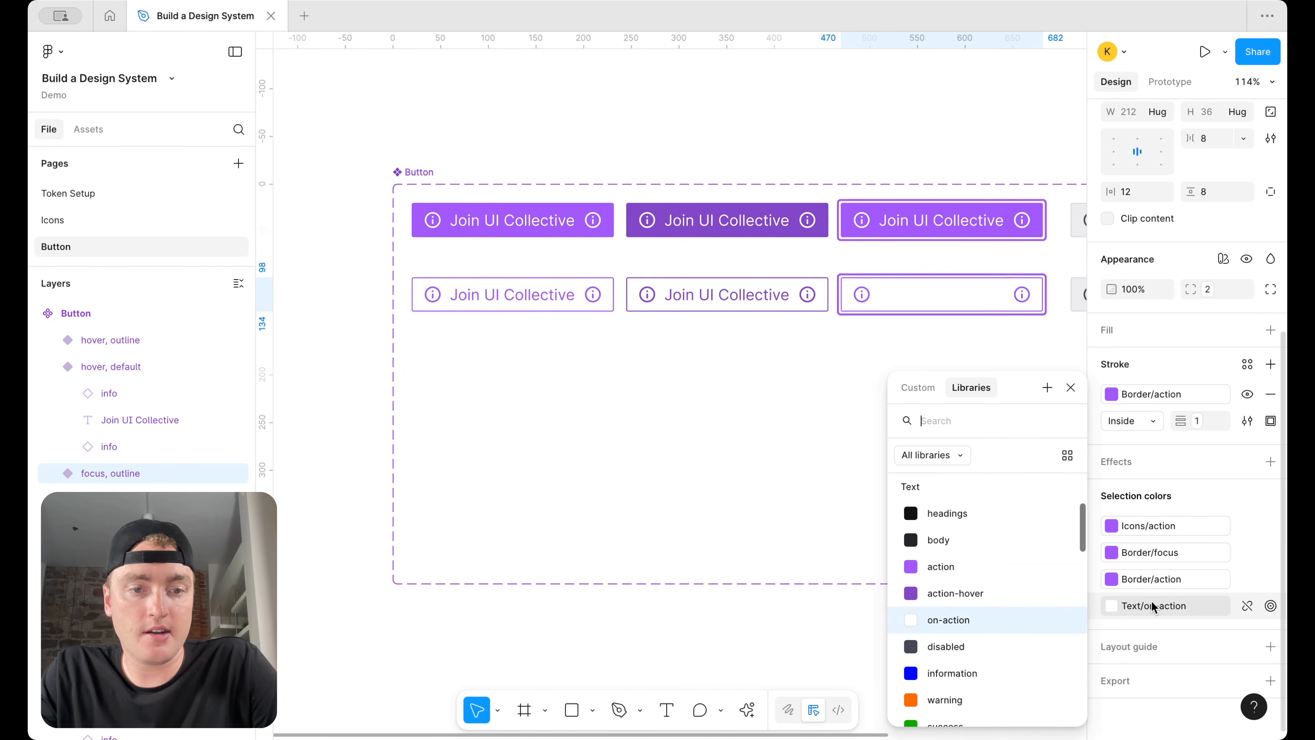
left_click(1008, 577)
left_click(739, 503)
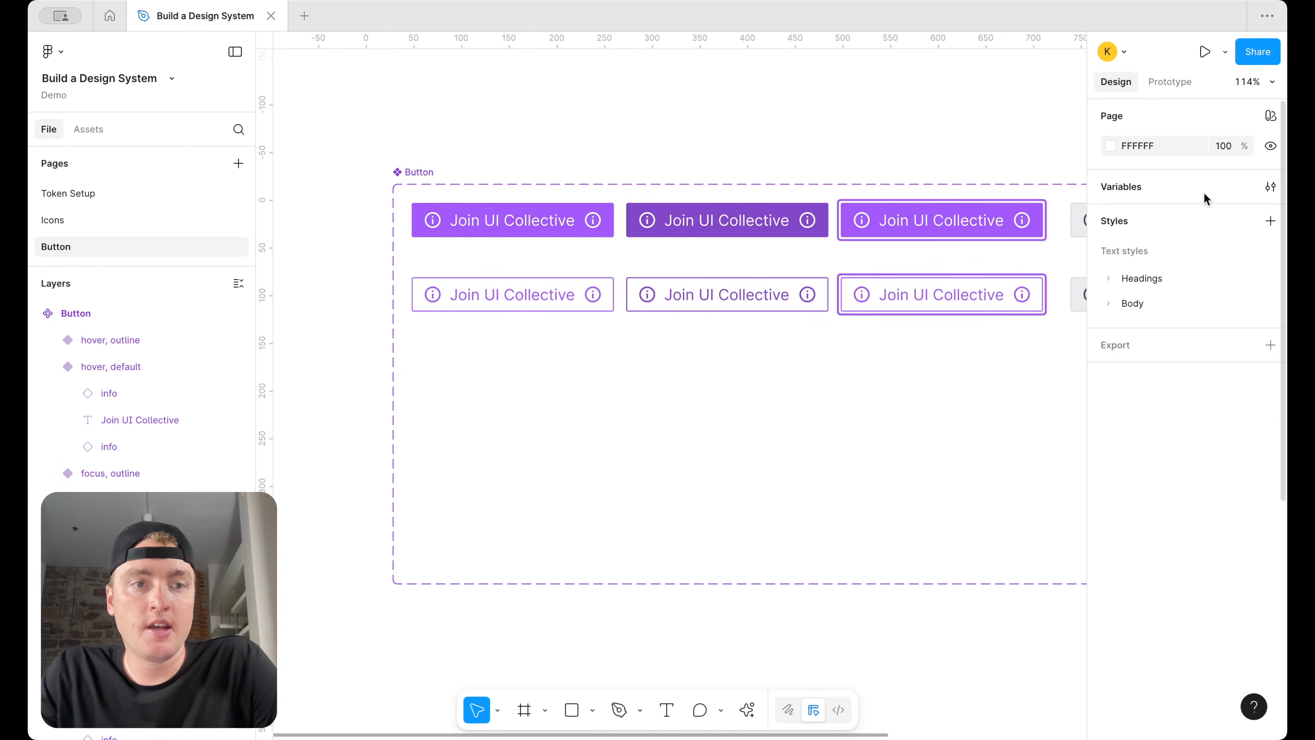
Rename the Icons variable group in the Mapped collection to Icon
left_click(1270, 186)
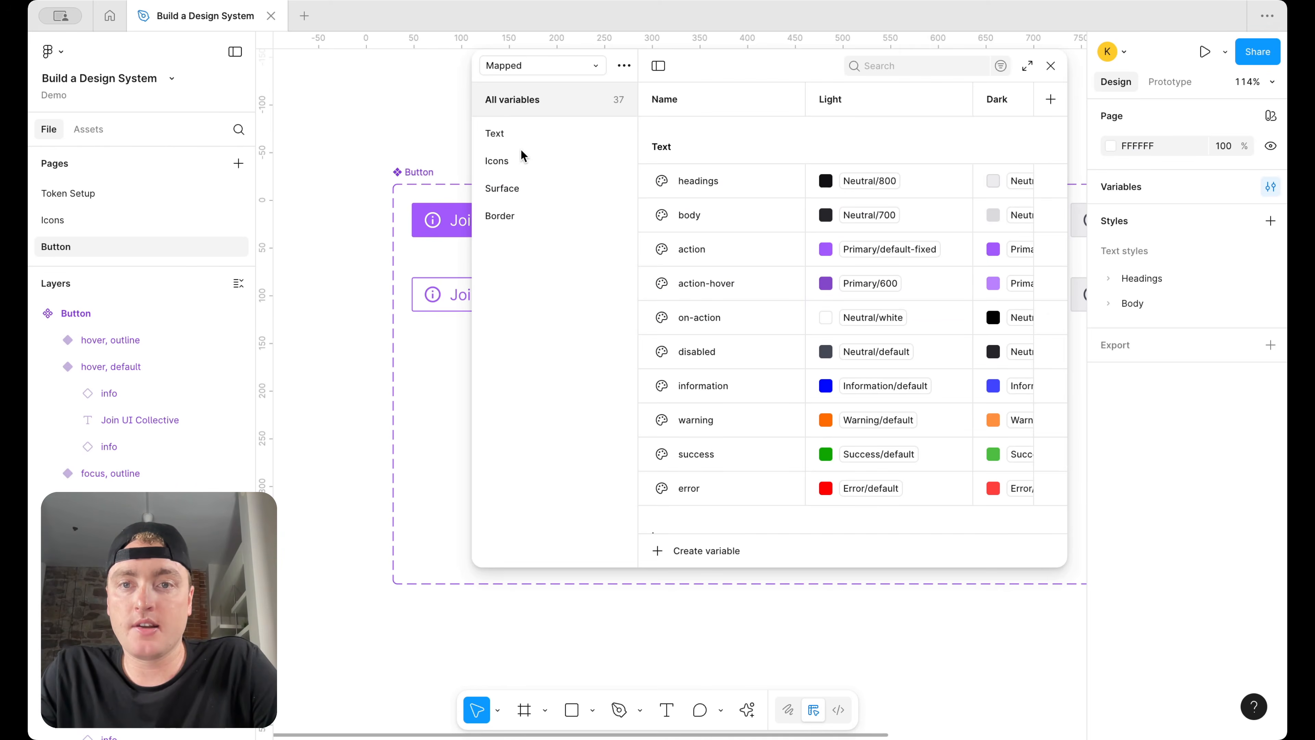
double_click(507, 162)
key("Return")
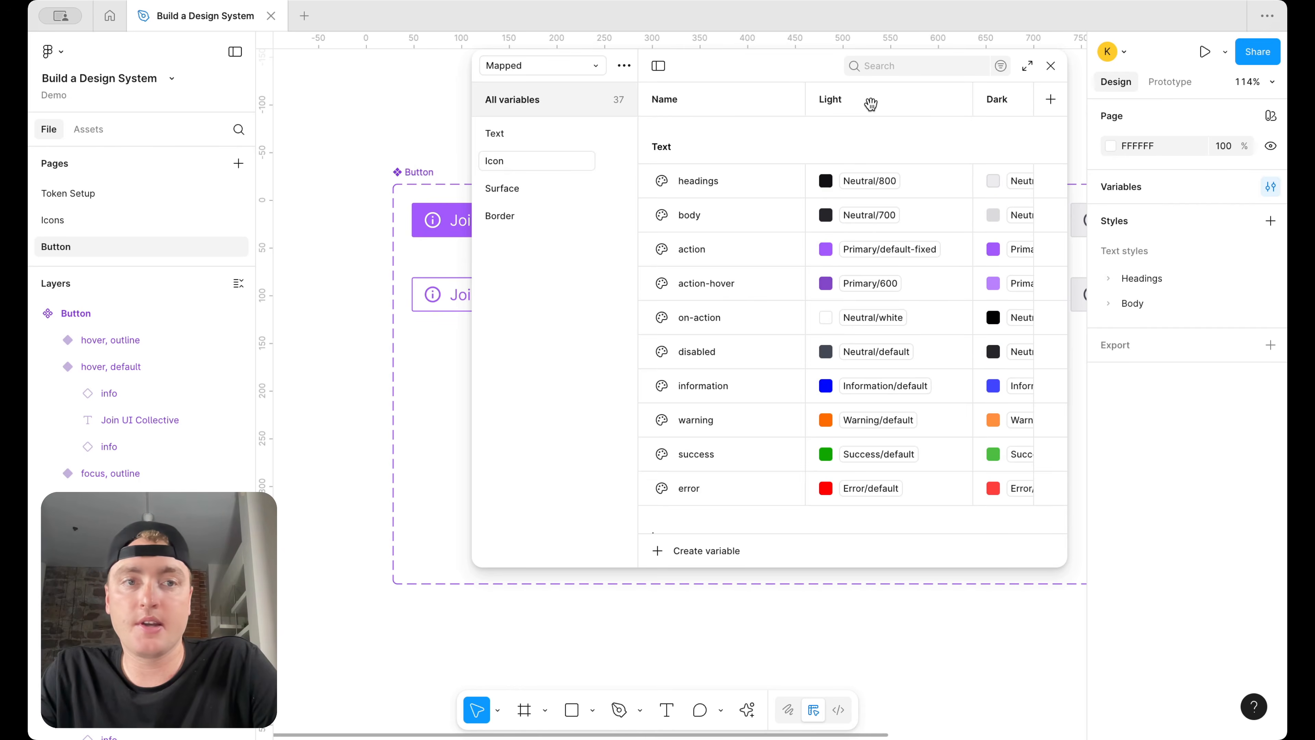
left_click(1051, 65)
scroll(867, 240, "right", 5)
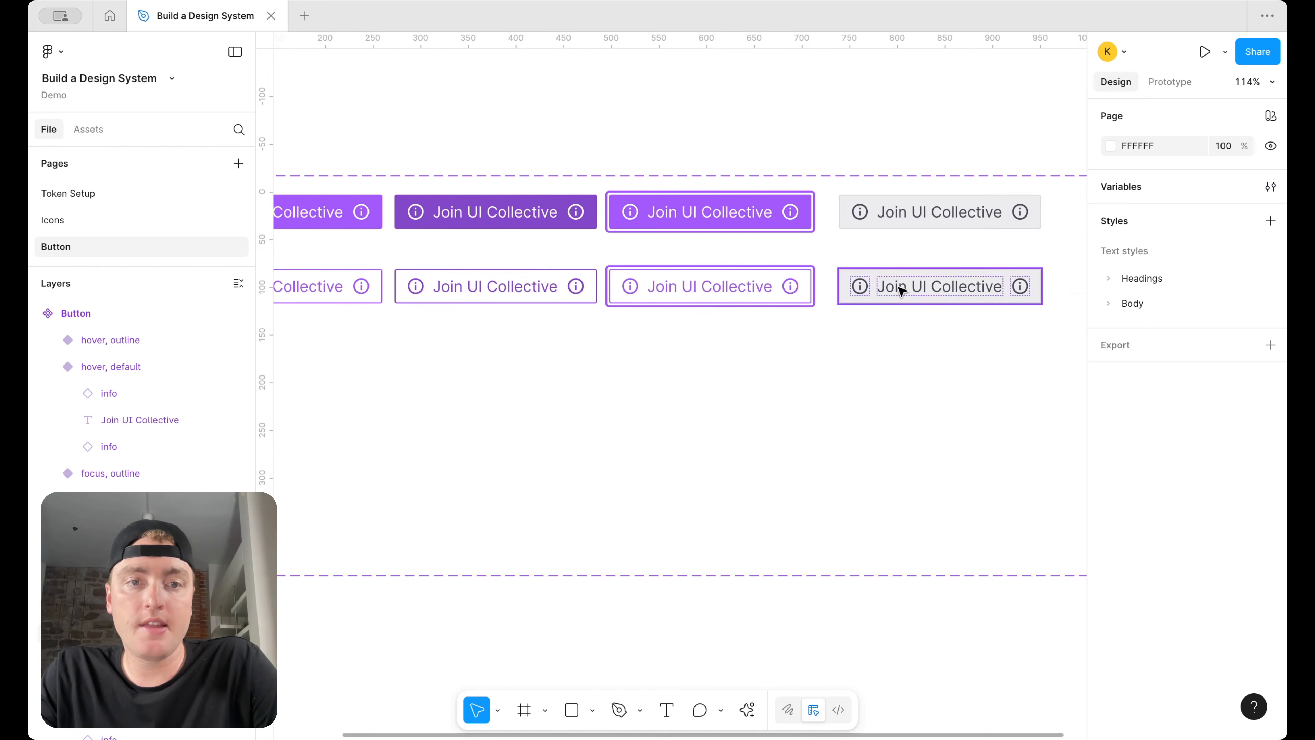
left_click(901, 286)
left_click(919, 403)
scroll(919, 402, "down", 3)
scroll(929, 348, "left", 3)
scroll(929, 348, "up", 2)
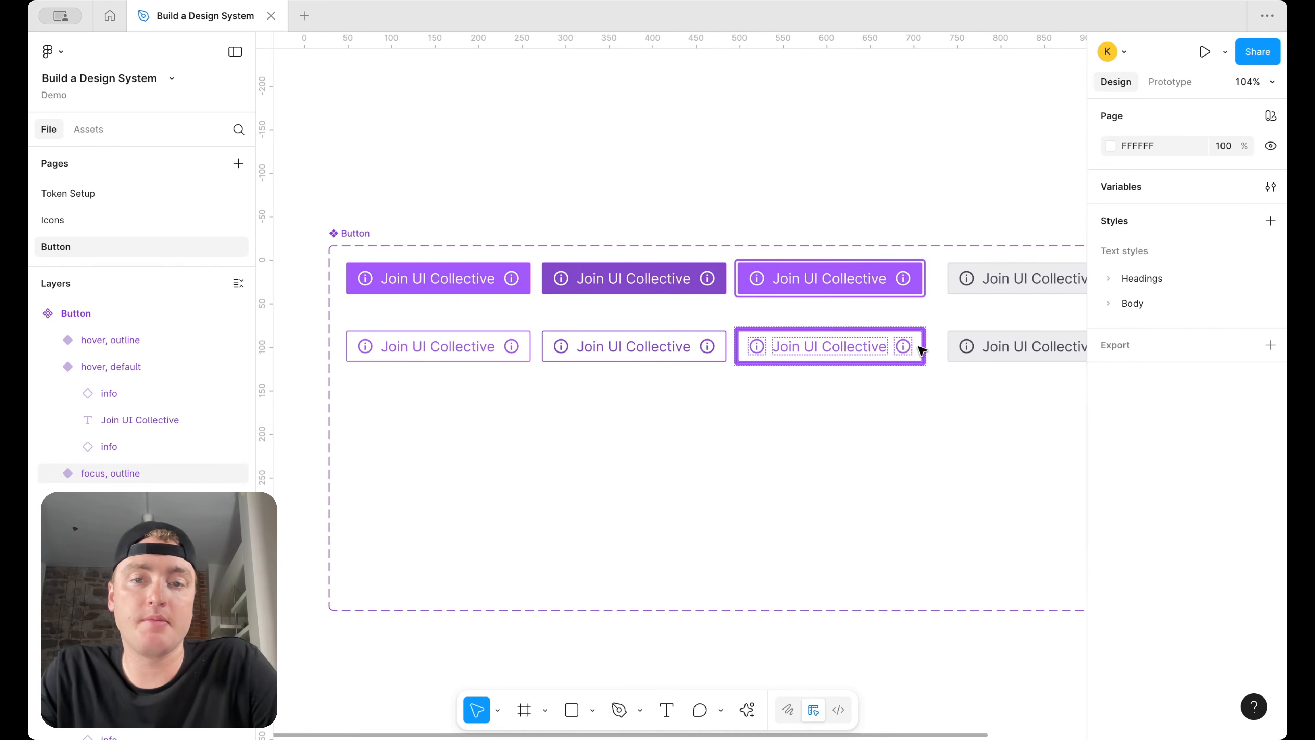
scroll(918, 357, "down", 4)
left_click(928, 369)
left_click(937, 407)
Duplicate the four outline variants into a third row below, at Y 169
left_click_drag(980, 392, 378, 364)
scroll(584, 357, "up", 3)
left_click_drag(584, 364, 581, 447)
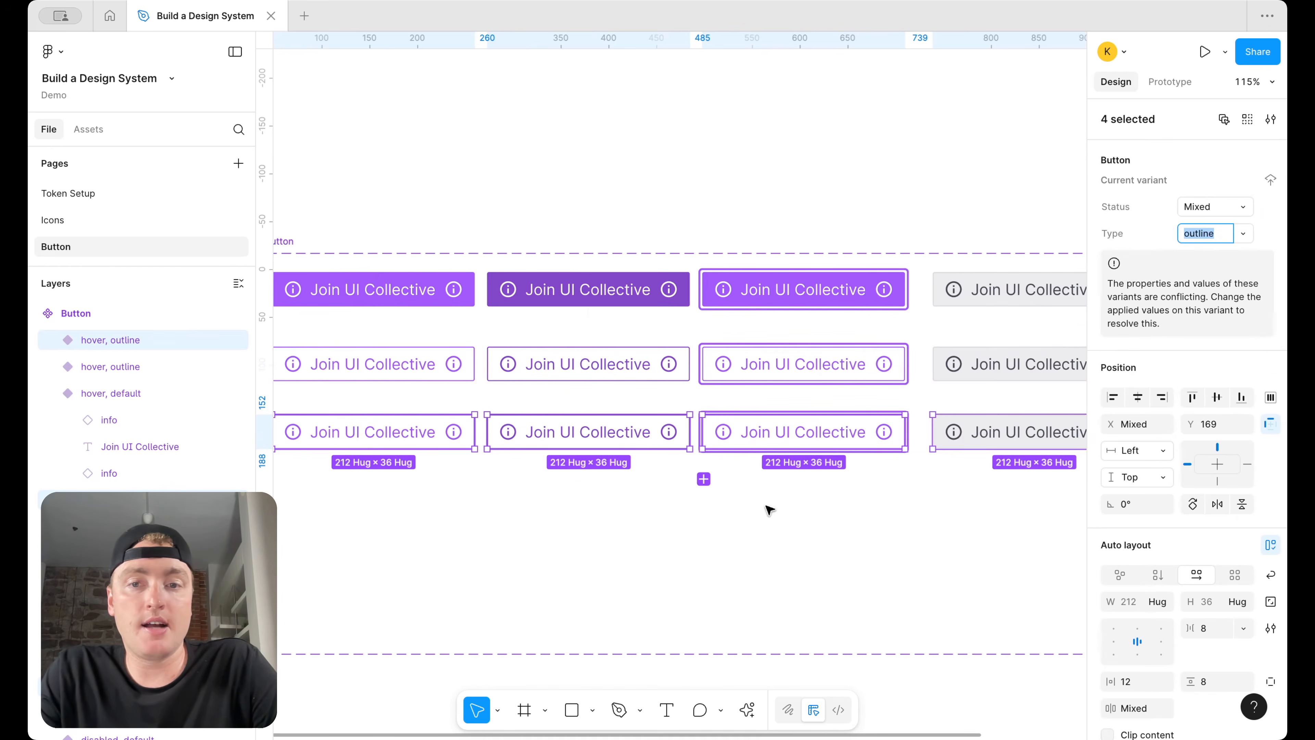
left_click(769, 510)
Apply a Surface/default fill to the default, hover and focus outline variants in the second row
left_click(398, 357)
left_click(632, 357, "shift")
left_click(838, 360, "shift")
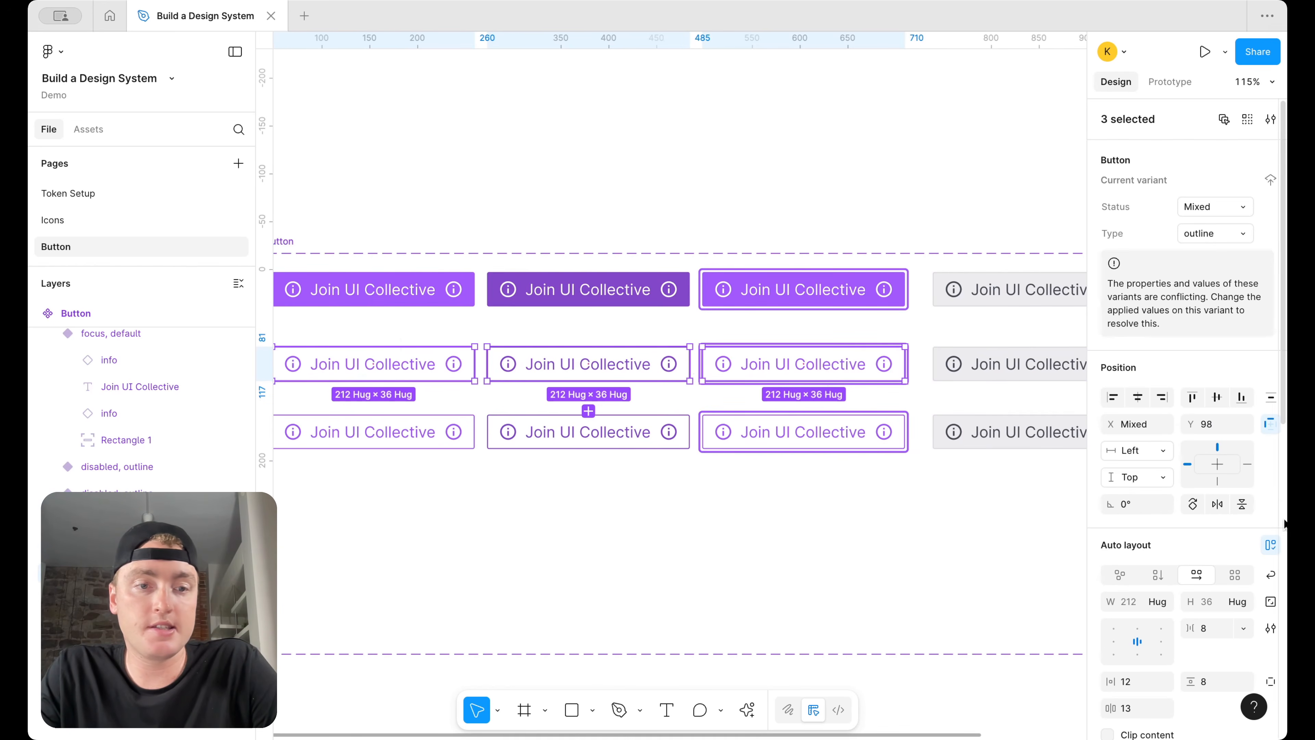
scroll(1268, 565, "down", 9)
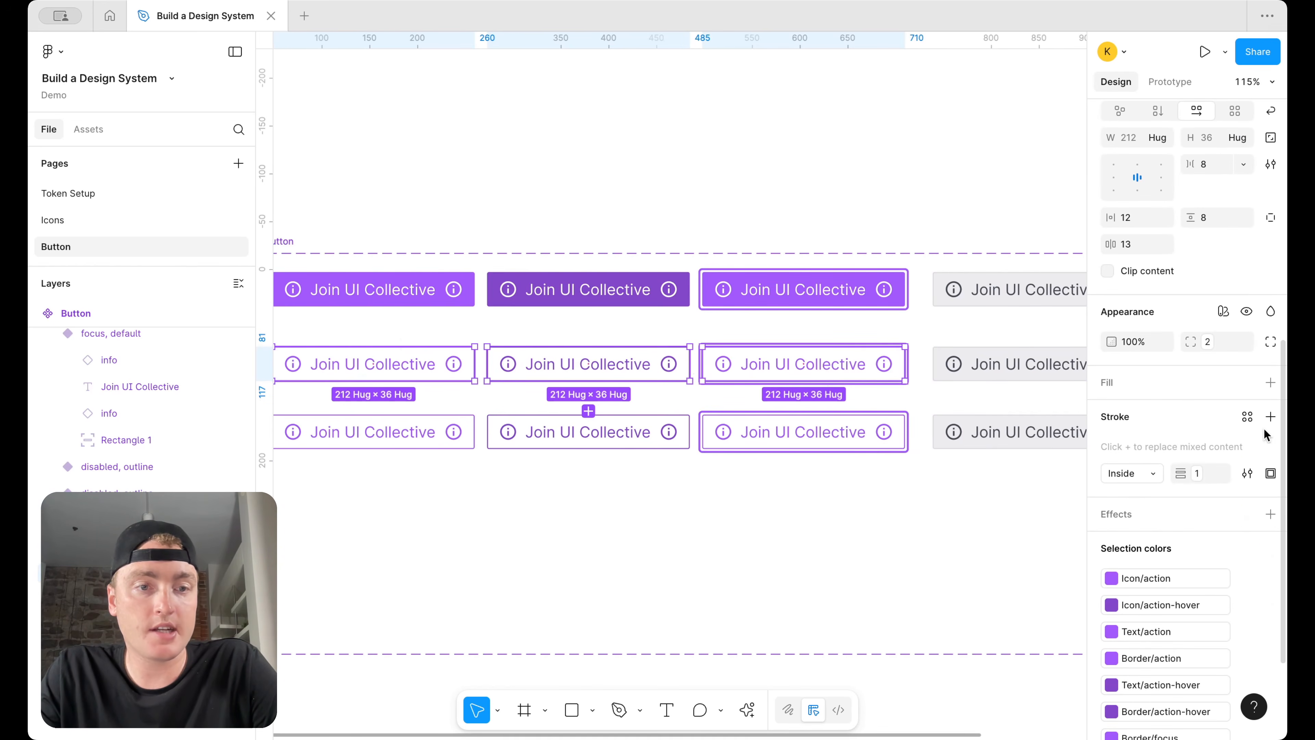
left_click(1270, 386)
left_click(1247, 382)
type("sur")
left_click(1009, 540)
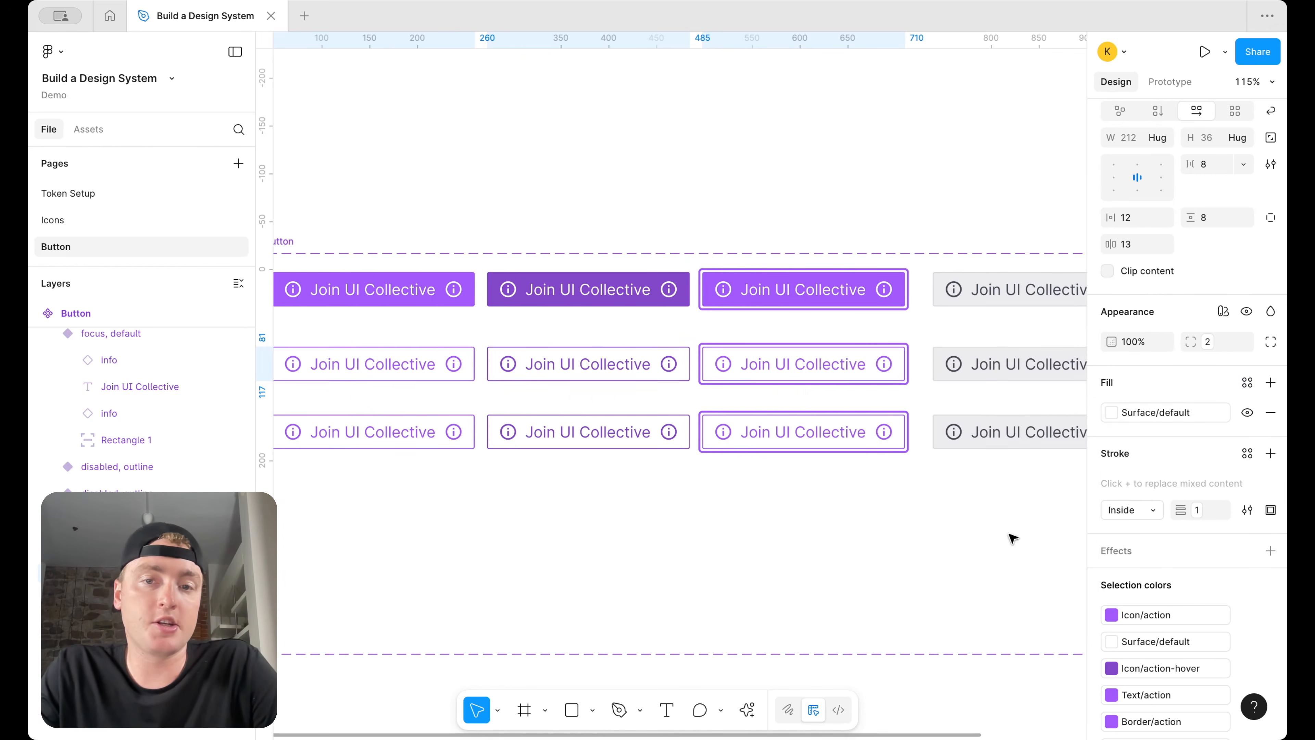
left_click(947, 205)
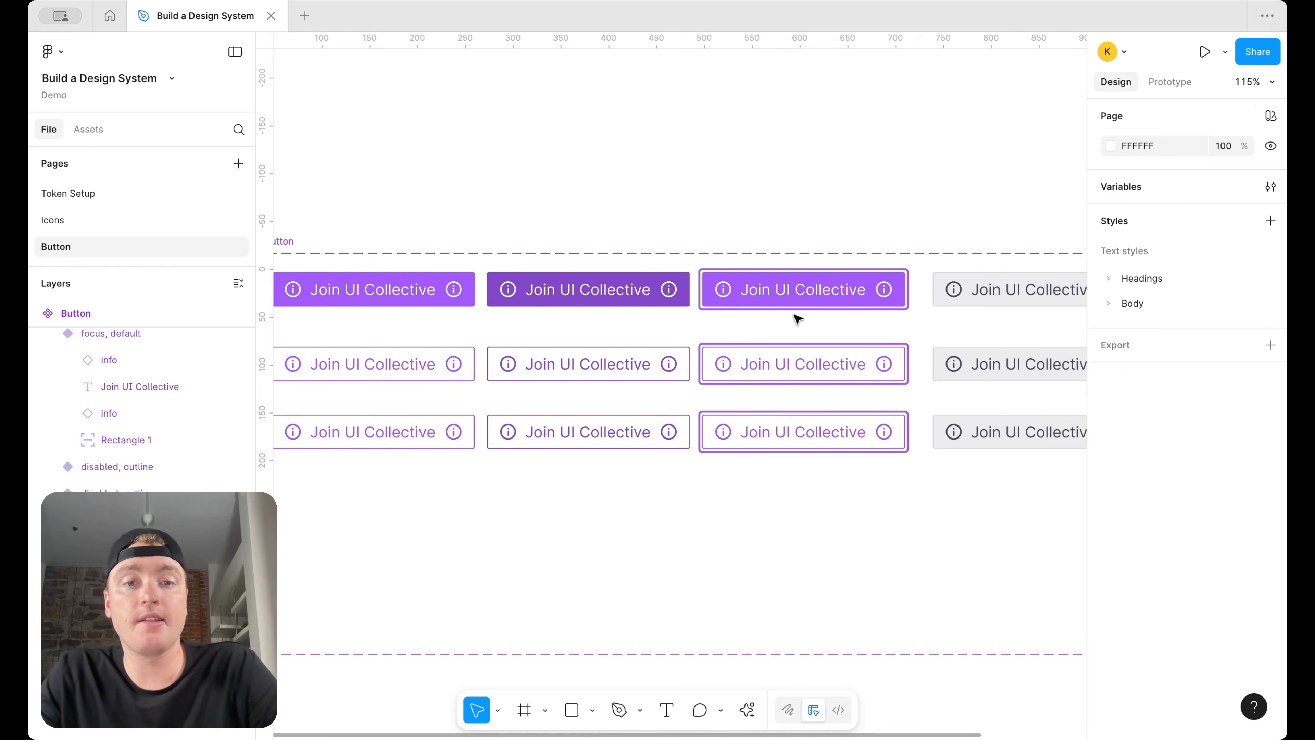
scroll(799, 317, "down", 2)
left_click(447, 365)
left_click(641, 367)
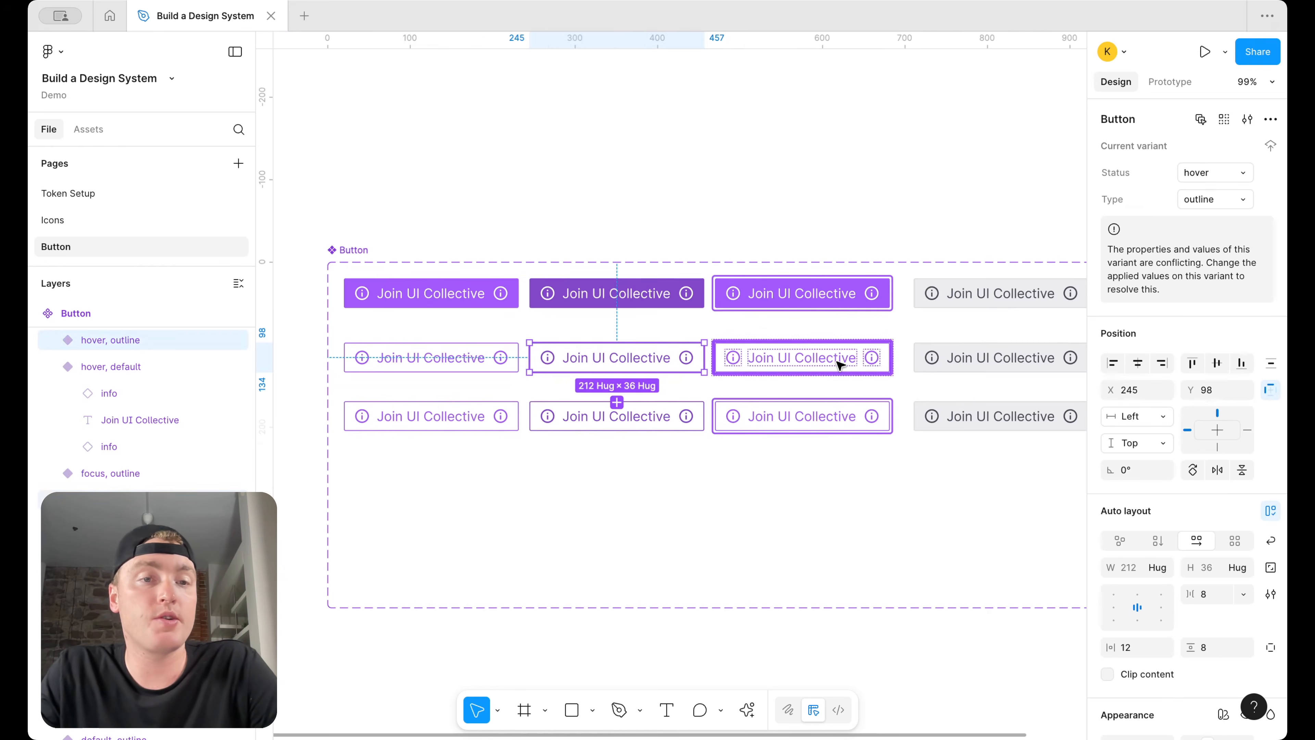
left_click(838, 364)
left_click(656, 359)
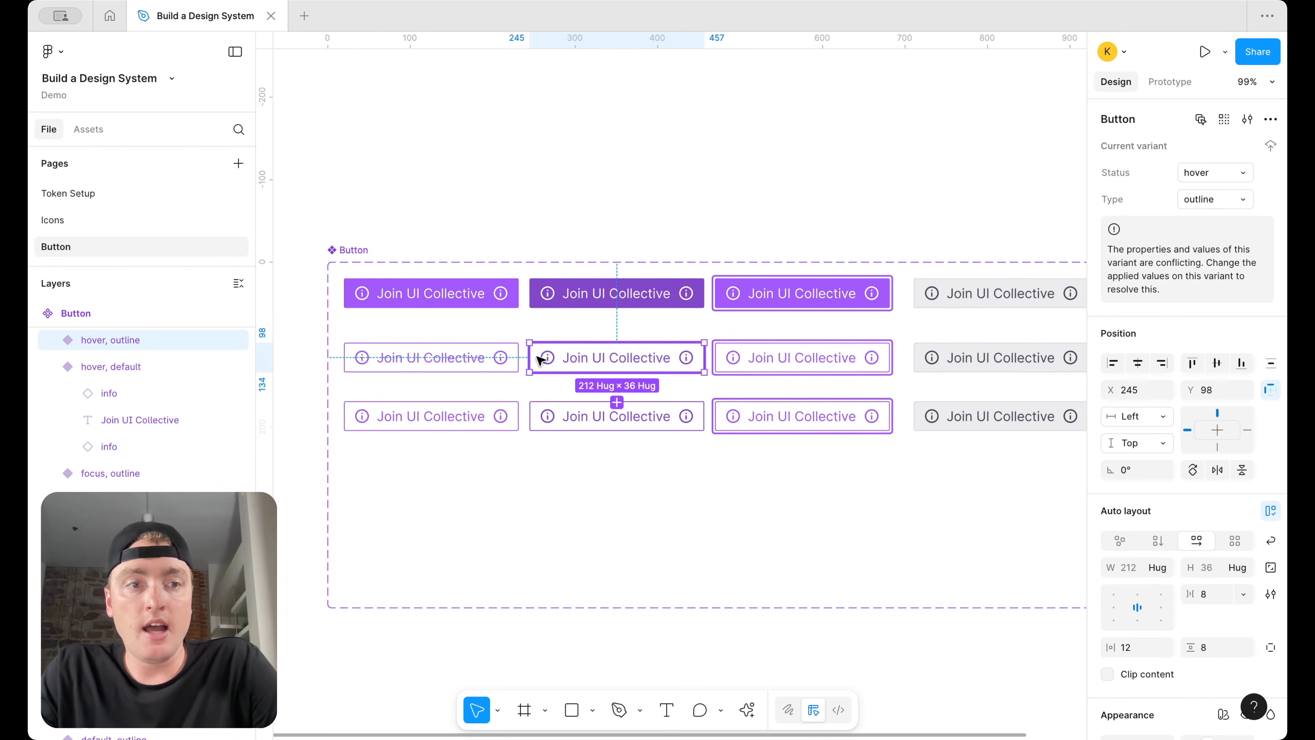
left_click(445, 358)
Set the Type of the default, hover and focus variants in the third row to transparent and remove their Surface/default fill
left_click(473, 417)
left_click(683, 414, "shift")
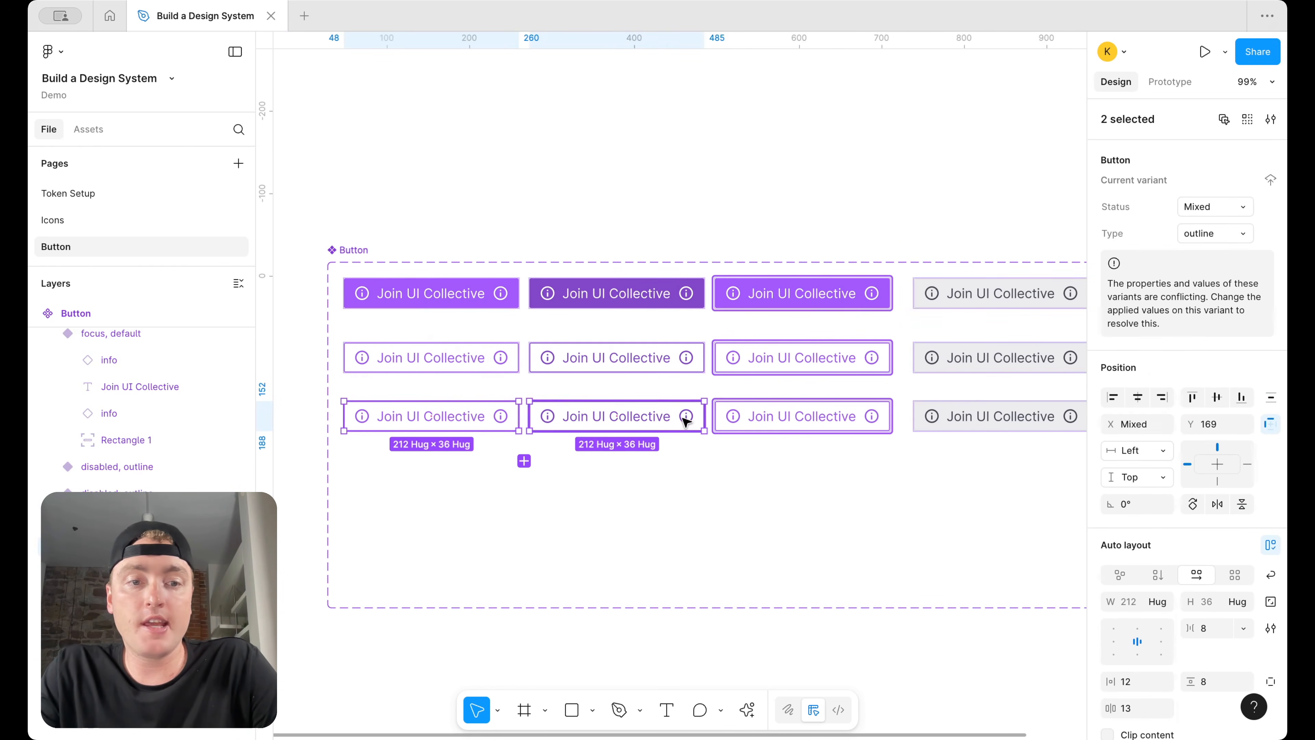
left_click(798, 420, "shift")
scroll(1199, 554, "up", 2)
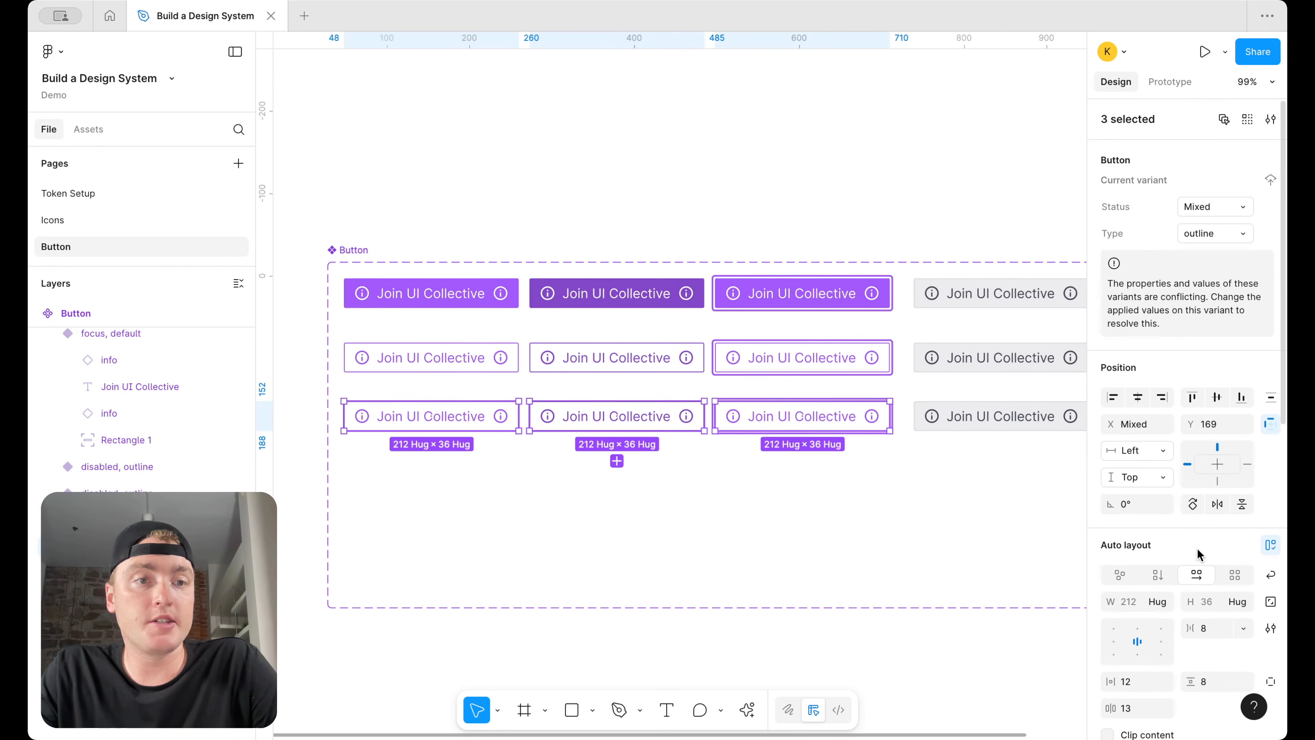
left_click(1214, 234)
type("t")
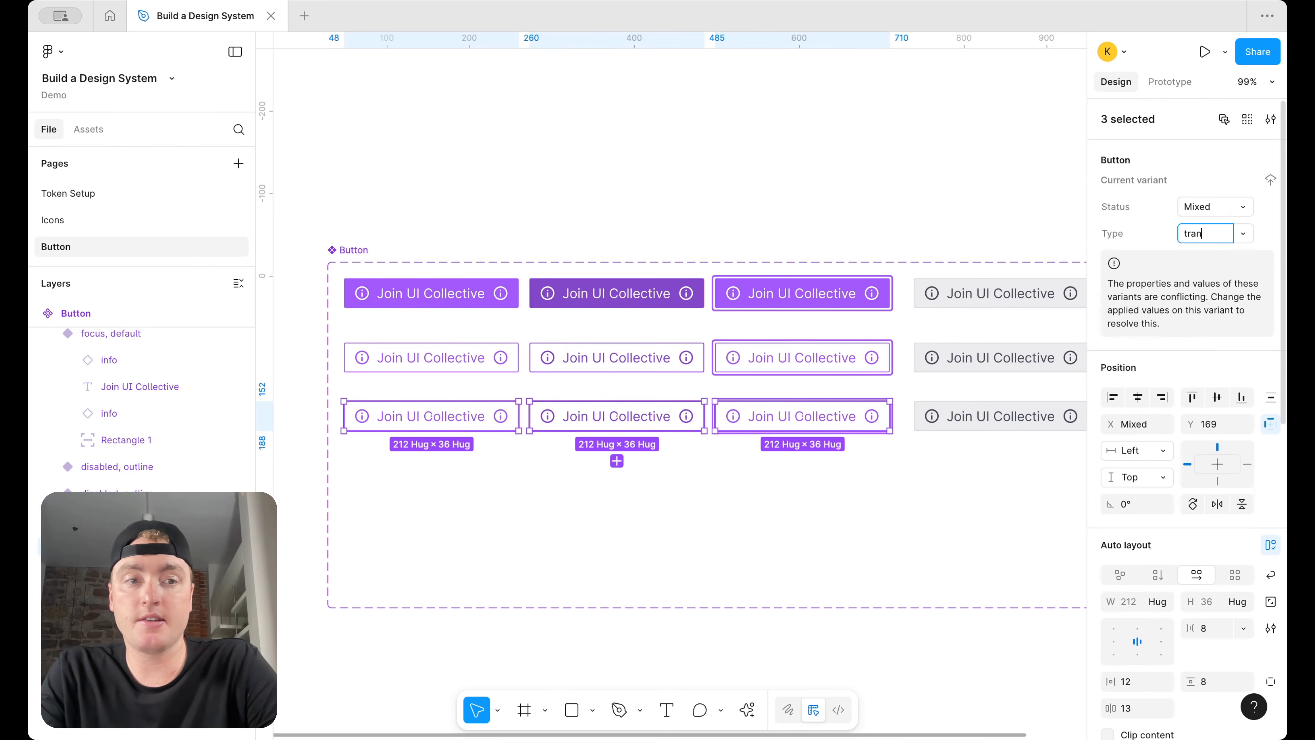
key("Return")
scroll(1232, 566, "down", 5)
scroll(1232, 566, "down", 1)
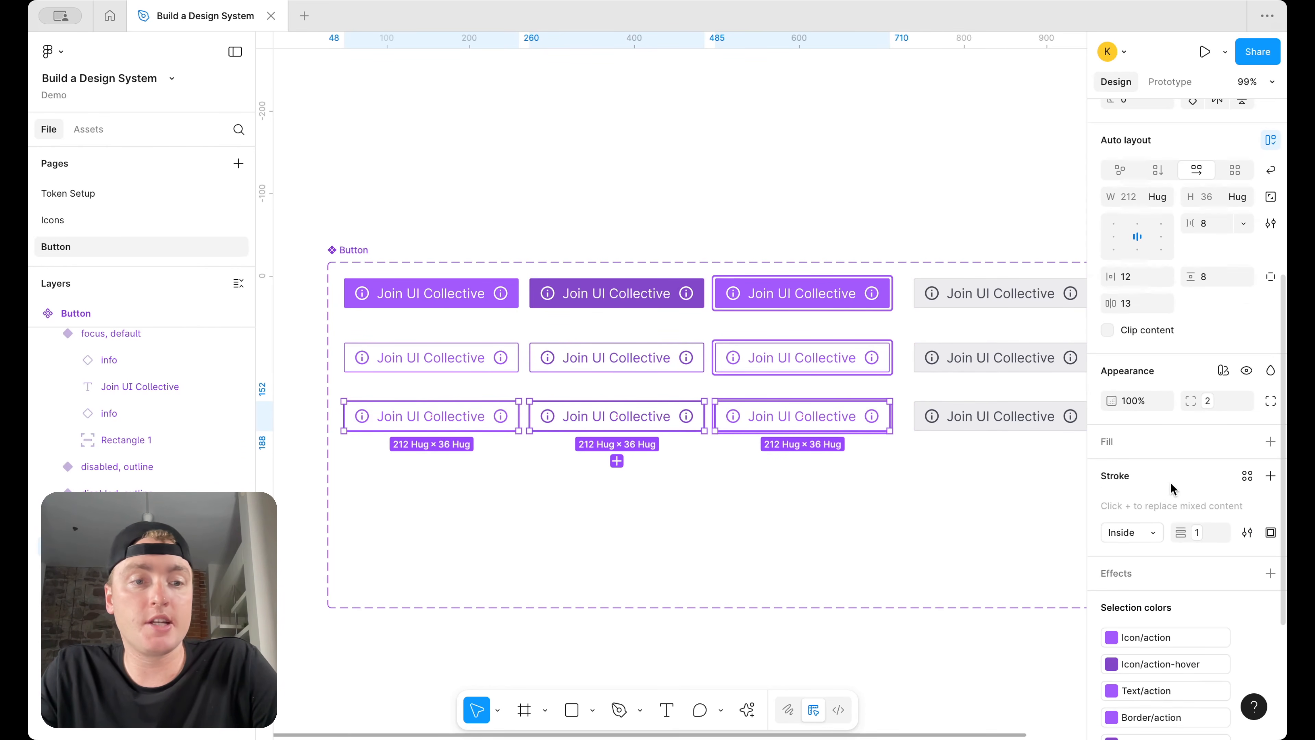
left_click(880, 499)
Remove the border stroke from the default, hover and focus transparent variants in the third row
left_click(490, 423)
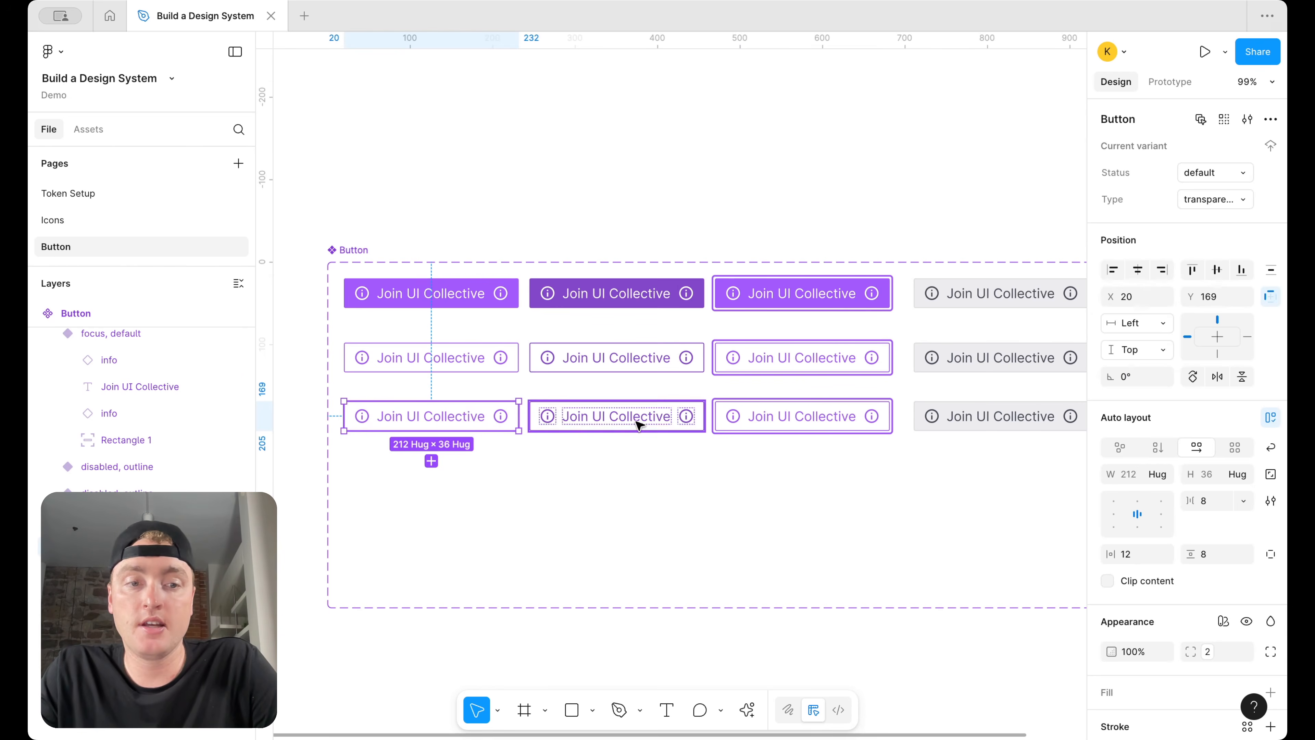
scroll(1113, 613, "down", 2)
left_click(1270, 580)
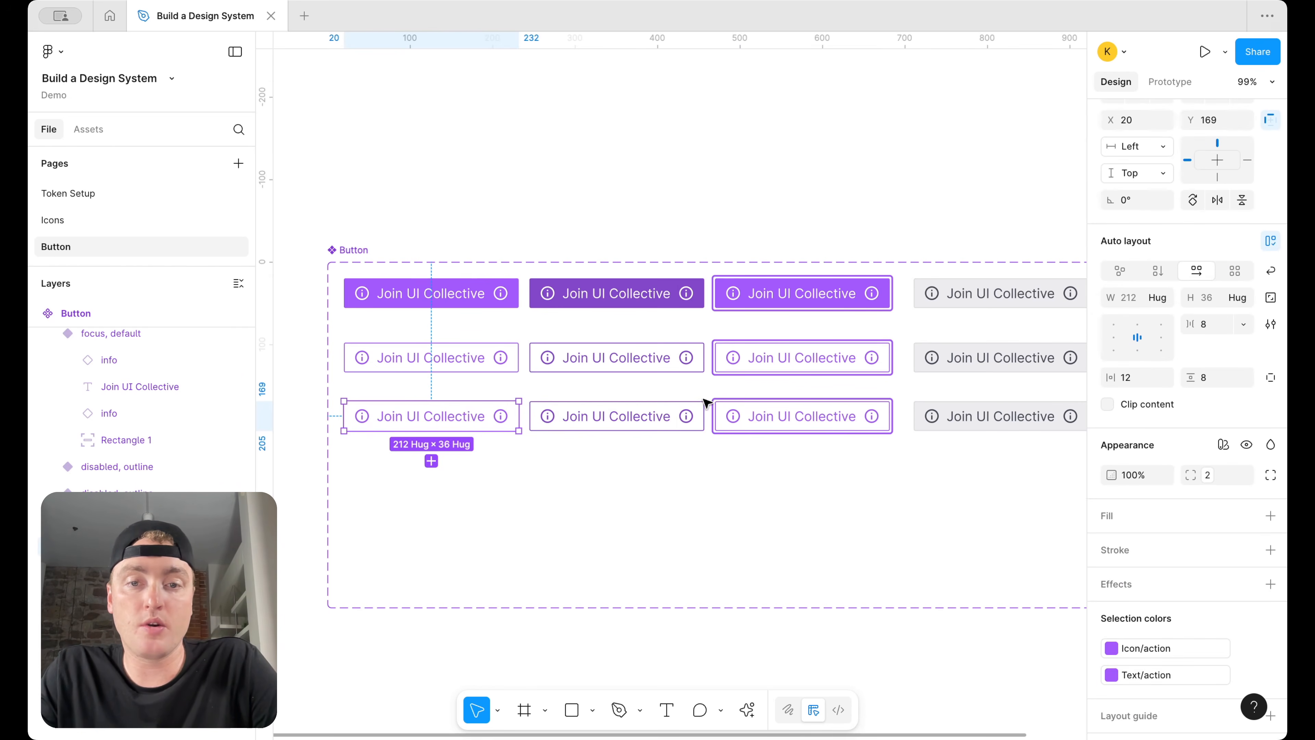
left_click(687, 415)
left_click(1265, 580)
left_click(848, 402)
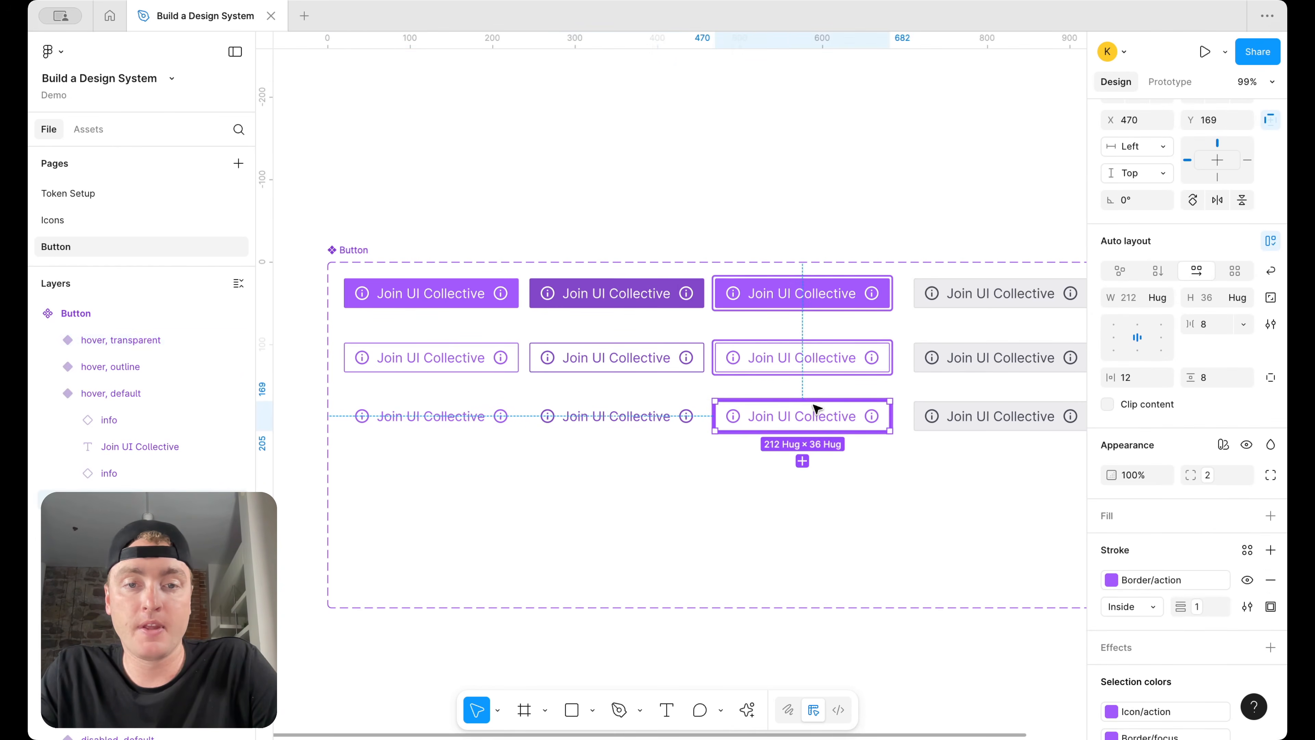
left_click(1265, 580)
left_click(640, 464)
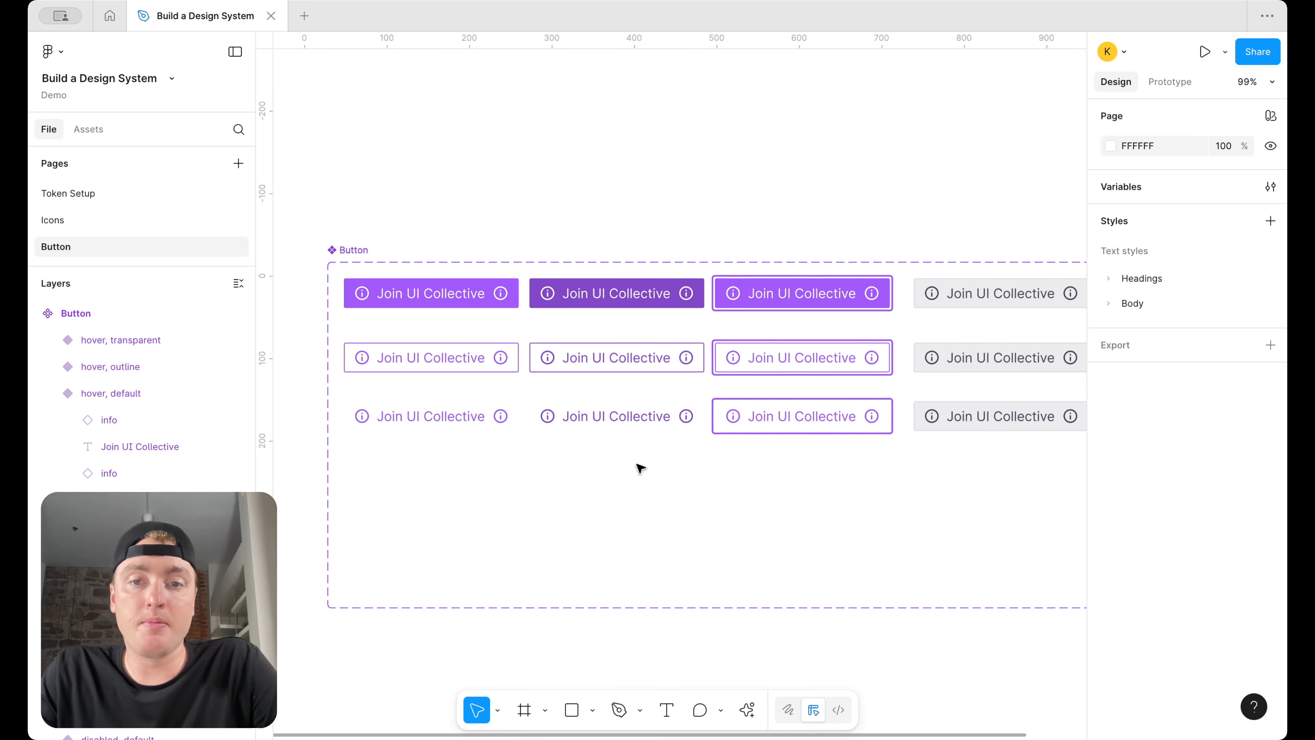
Compare the outline and transparent variants' fills by temporarily changing the page background to 7D7D7D and returning it to FFFFFF
left_click(461, 296)
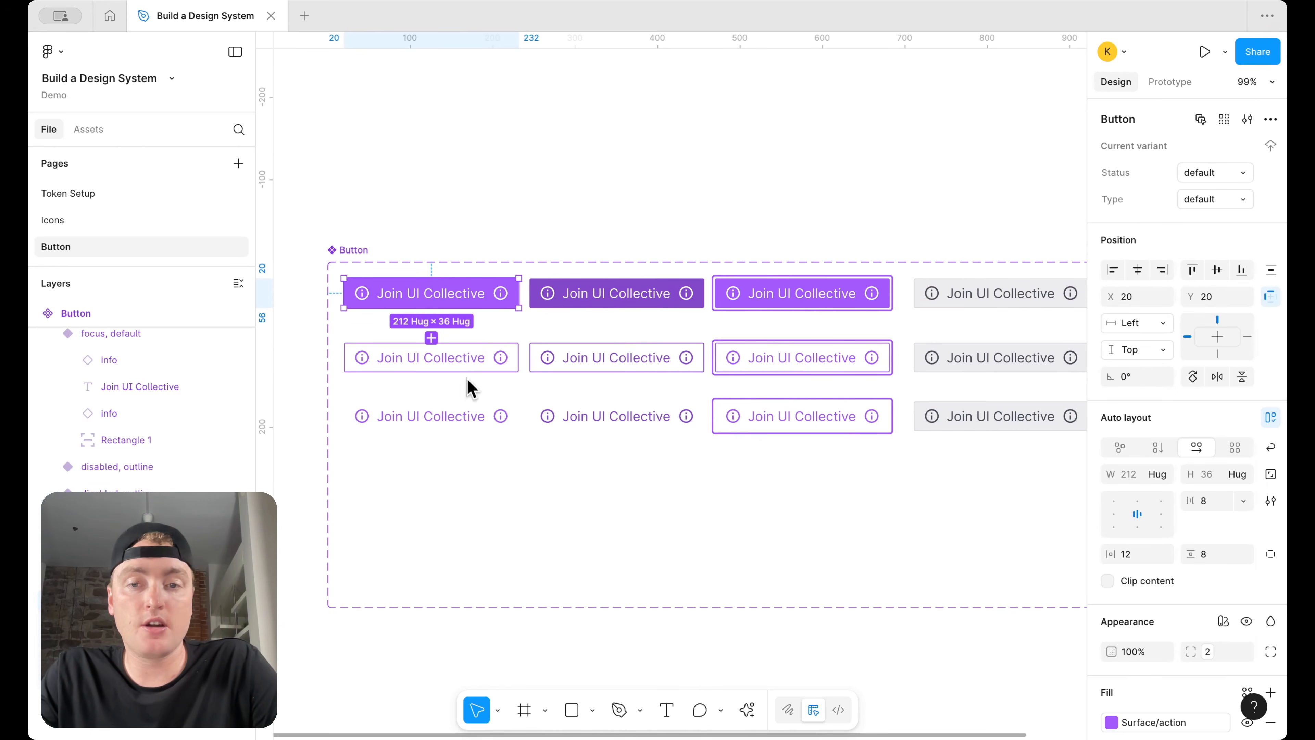
left_click(489, 365)
scroll(1188, 576, "down", 4)
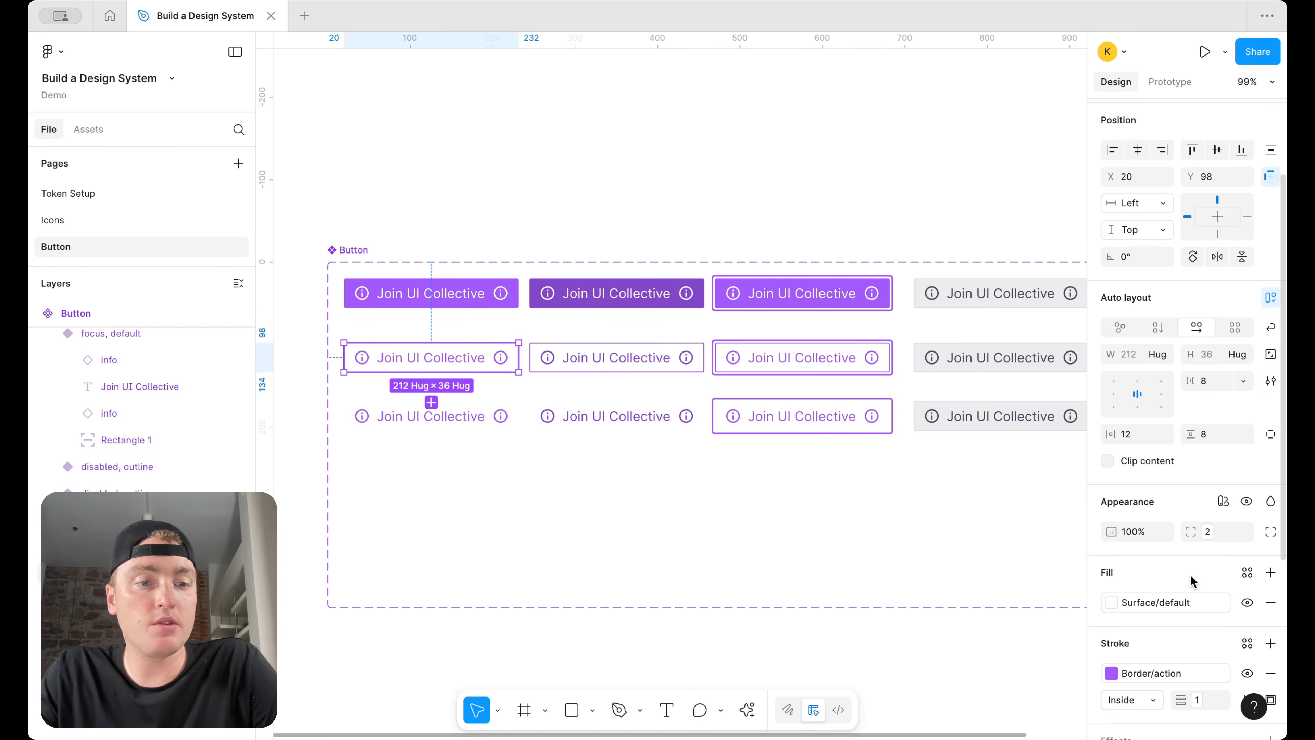
left_click(595, 367)
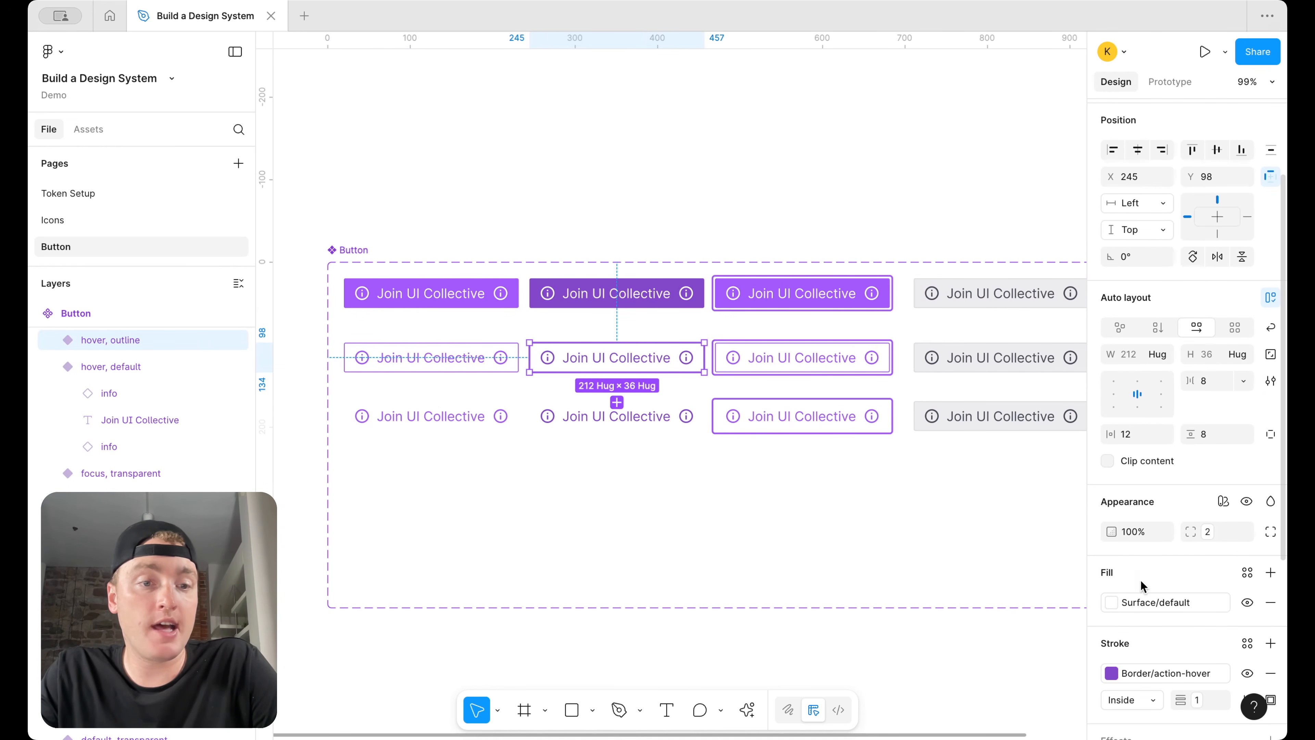
left_click(953, 168)
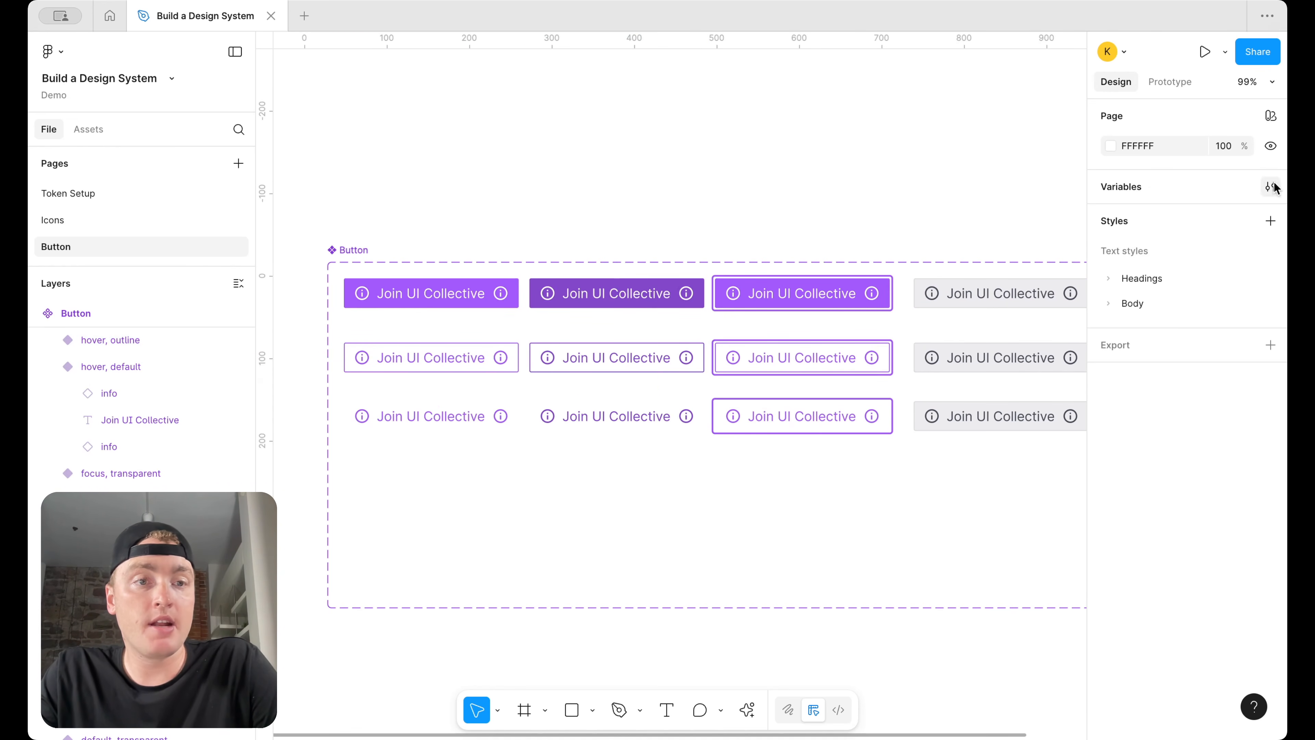
left_click(1107, 146)
left_click_drag(1038, 206, 791, 290)
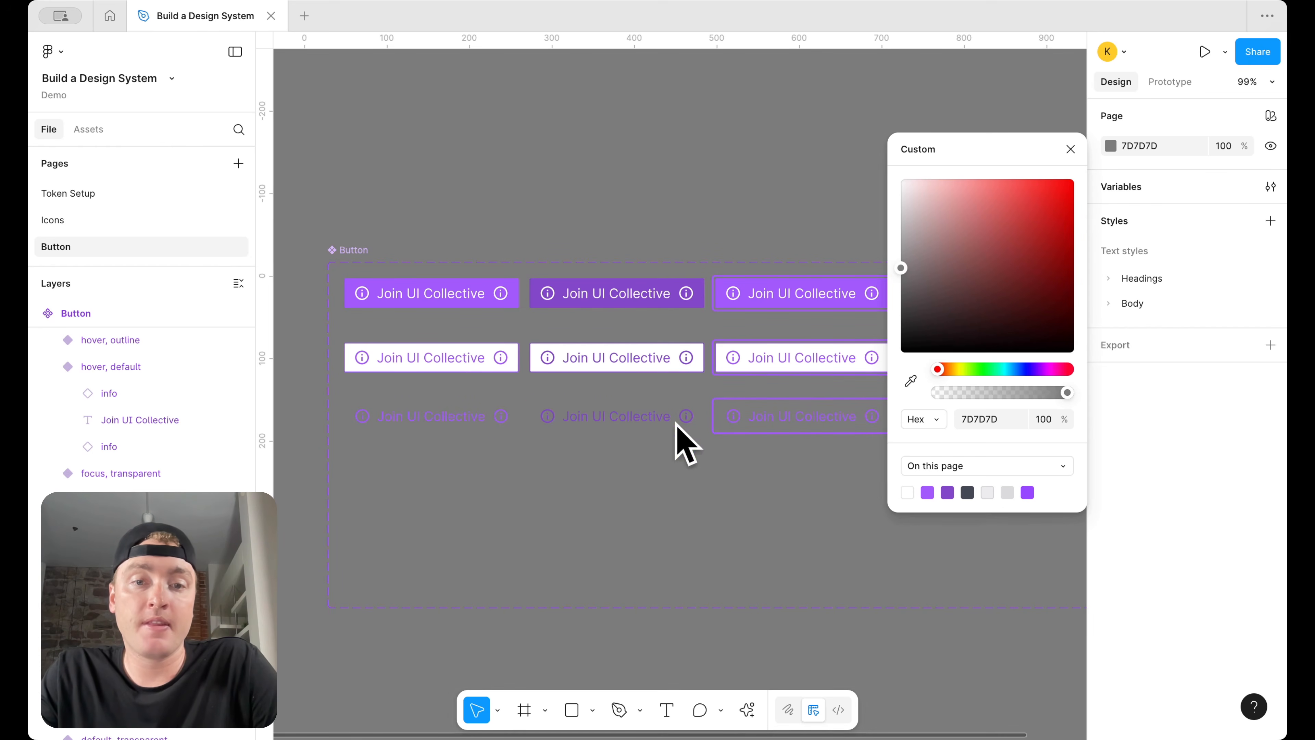
left_click_drag(988, 306, 880, 176)
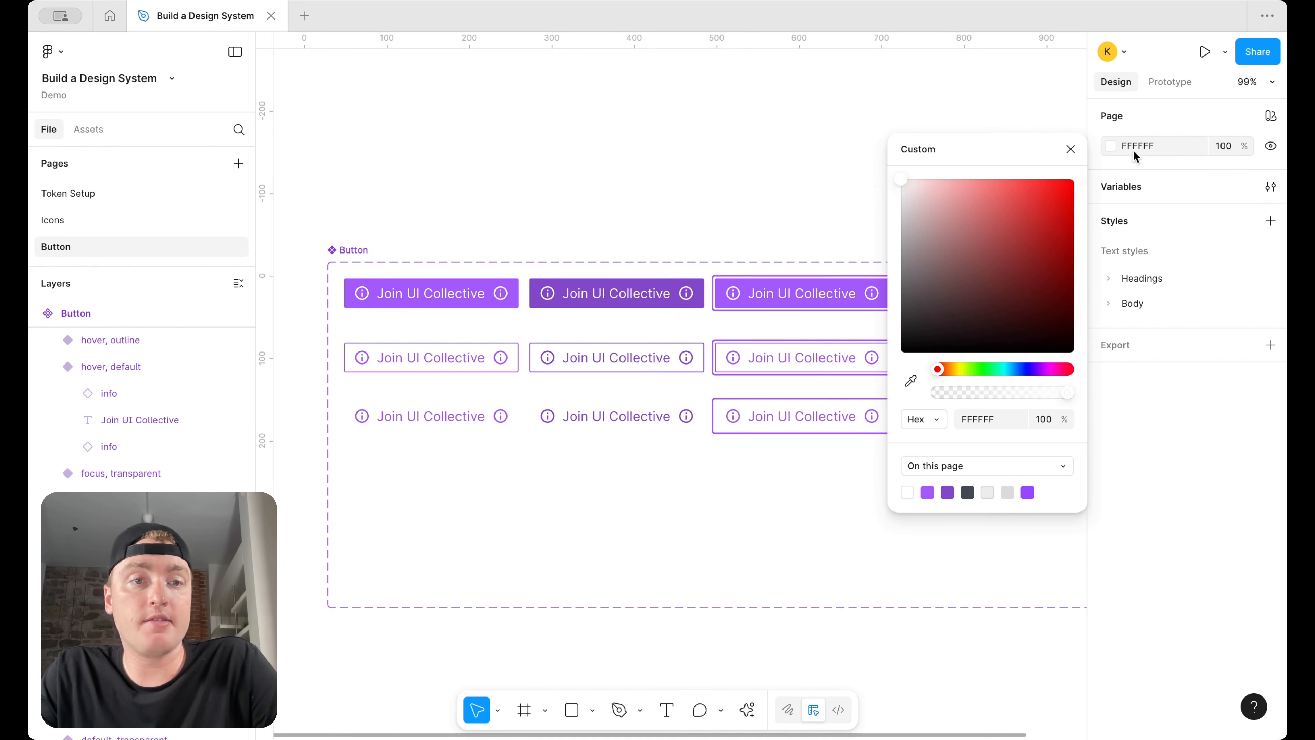
left_click(1070, 150)
Shrink the Button component set's height to about 254 so its lower edge sits just below the third row
left_click(343, 513)
left_click_drag(671, 605, 693, 470)
left_click(604, 567)
Set the Type of the disabled variant in the third row to transparent
left_click(425, 410)
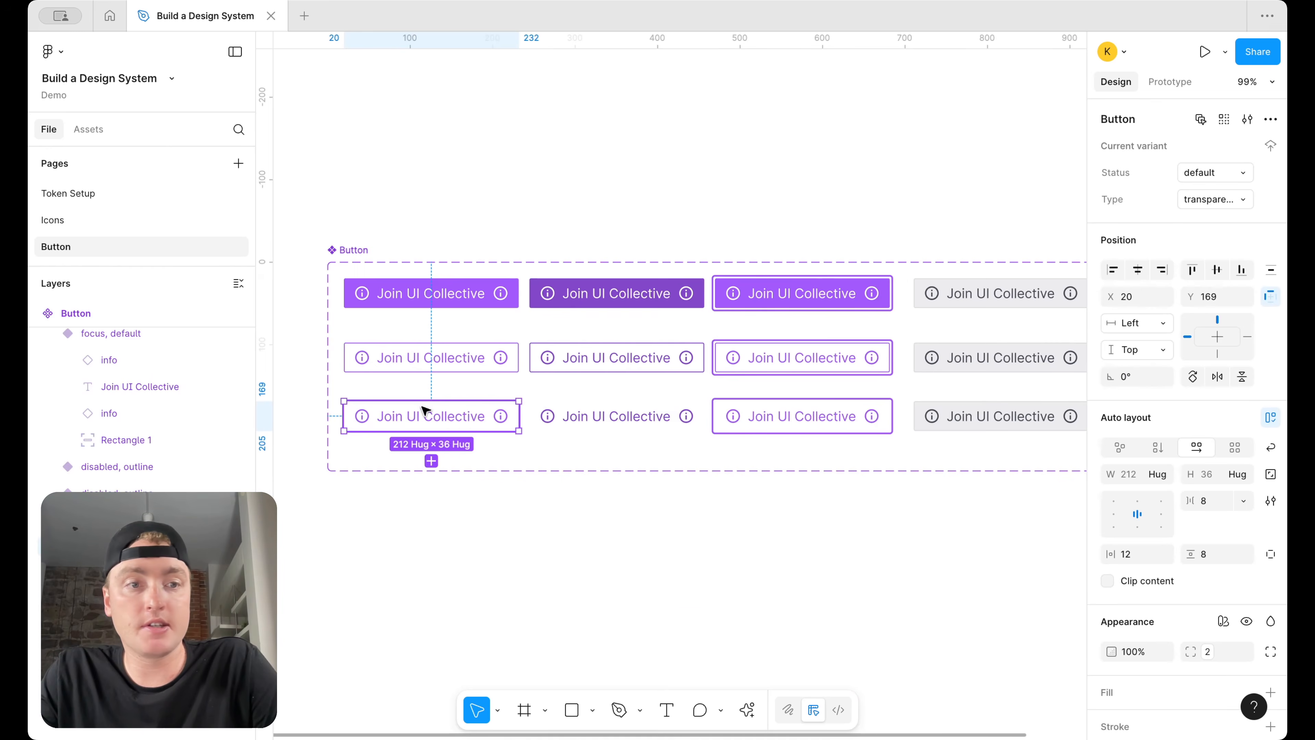
left_click(649, 412)
left_click(816, 419)
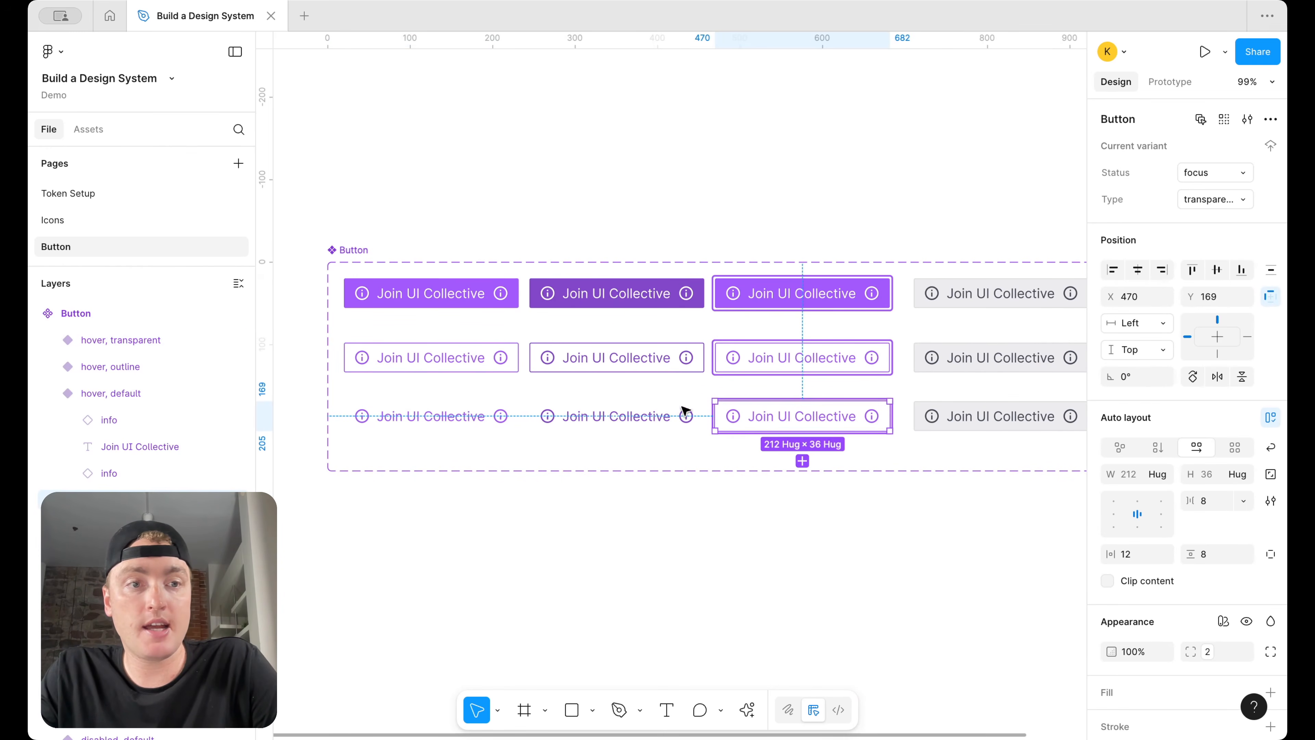
scroll(684, 410, "right", 3)
left_click(906, 423)
left_click(1199, 200)
type("t")
key("Return")
left_click(914, 106)
scroll(473, 260, "left", 4)
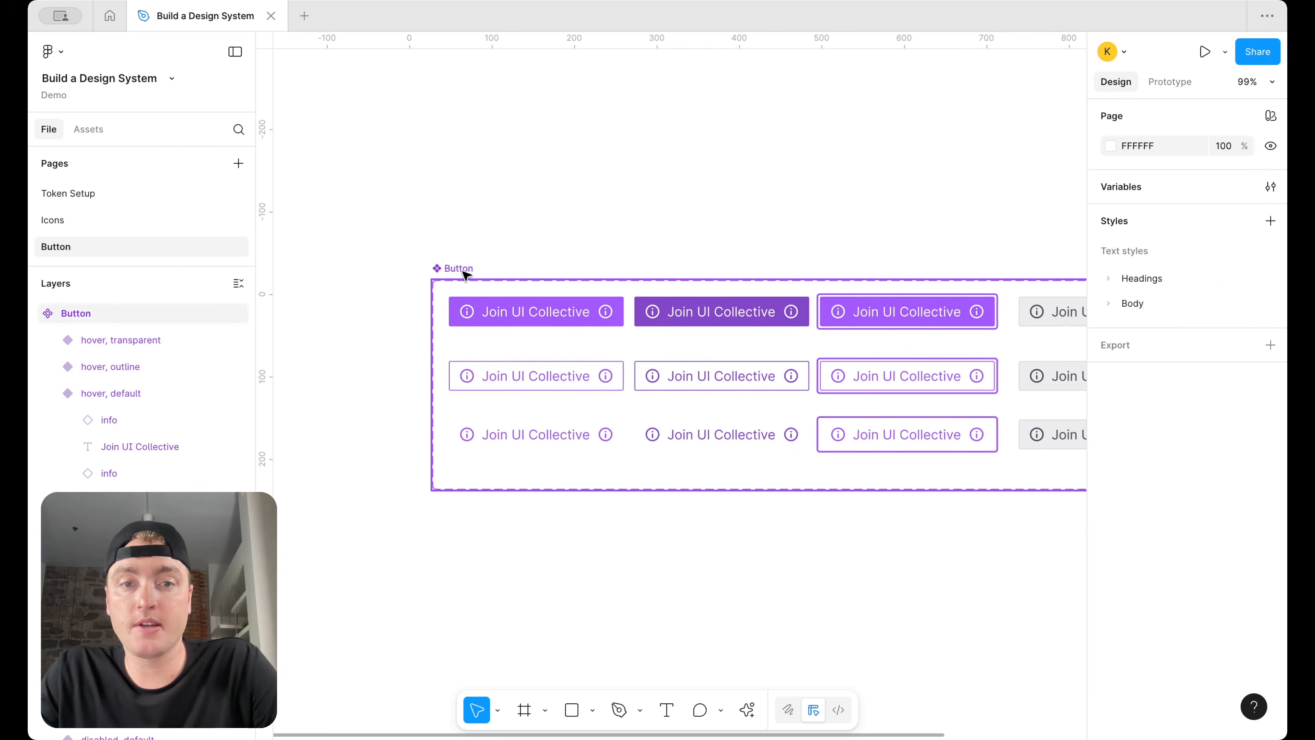
Place a test instance of the default button above the Button component set
left_click(464, 272)
scroll(745, 275, "down", 2)
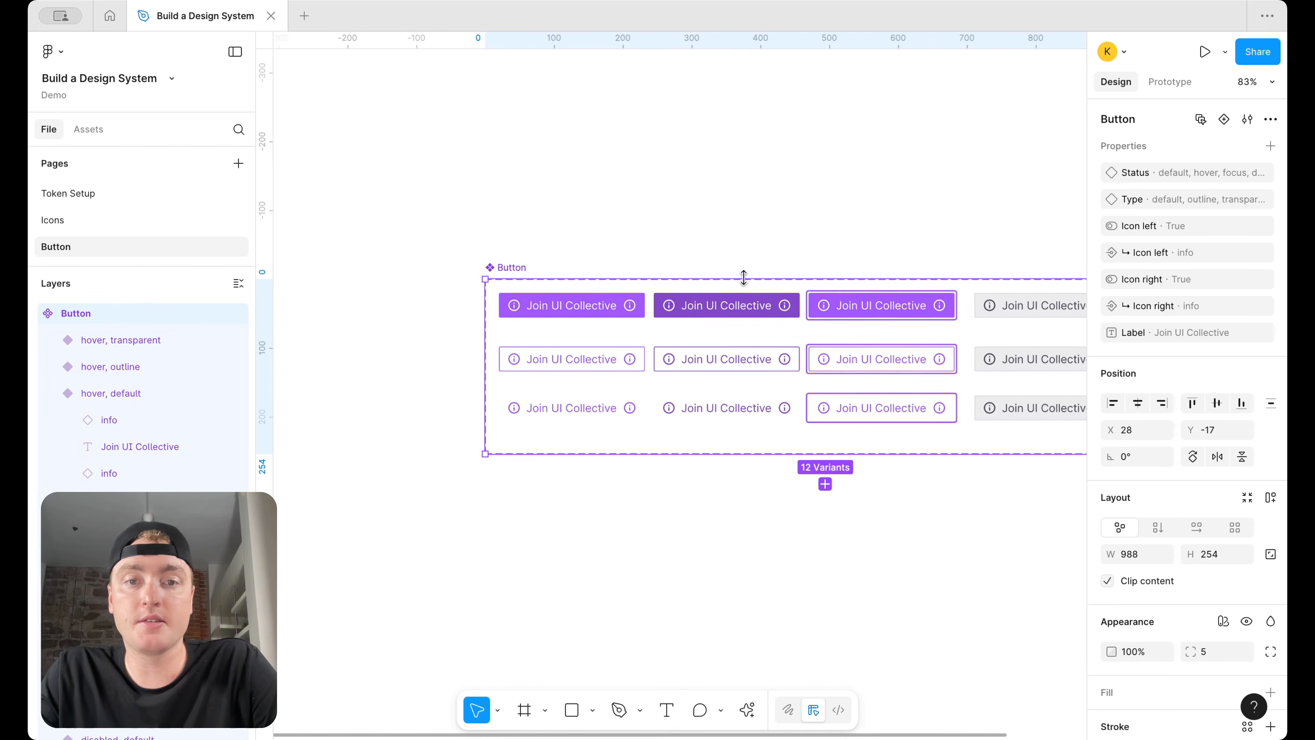
left_click(743, 284)
left_click_drag(596, 317, 596, 244)
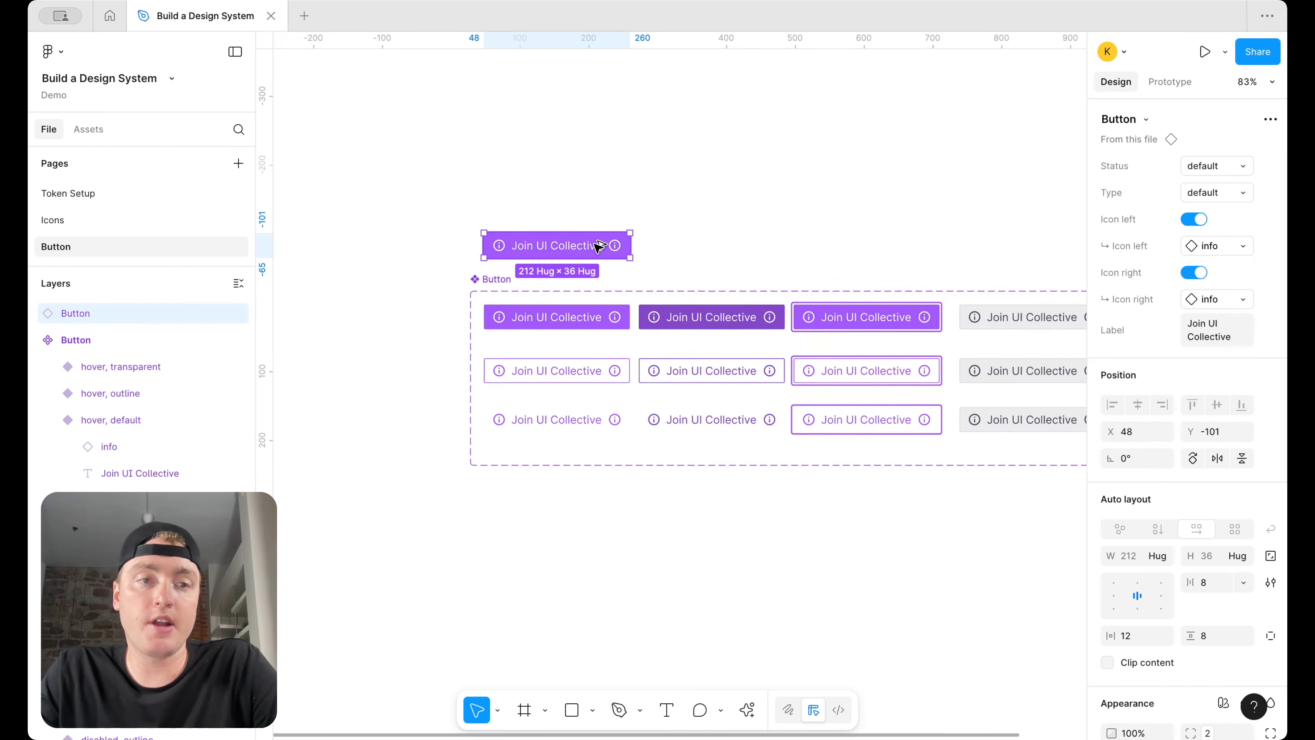
left_click(1232, 167)
left_click(866, 191)
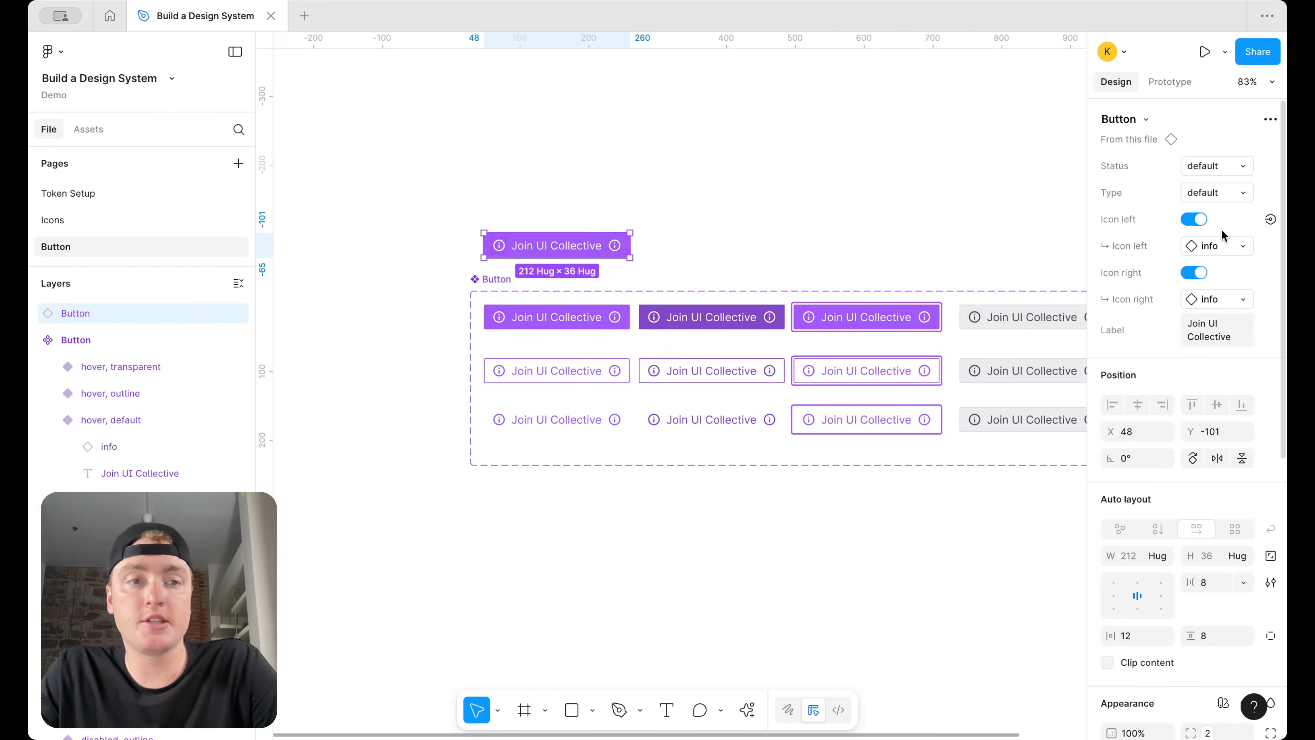
Switch the test instance's Type to outline and to transparent, and delete the instance
left_click(1218, 193)
left_click(1226, 212)
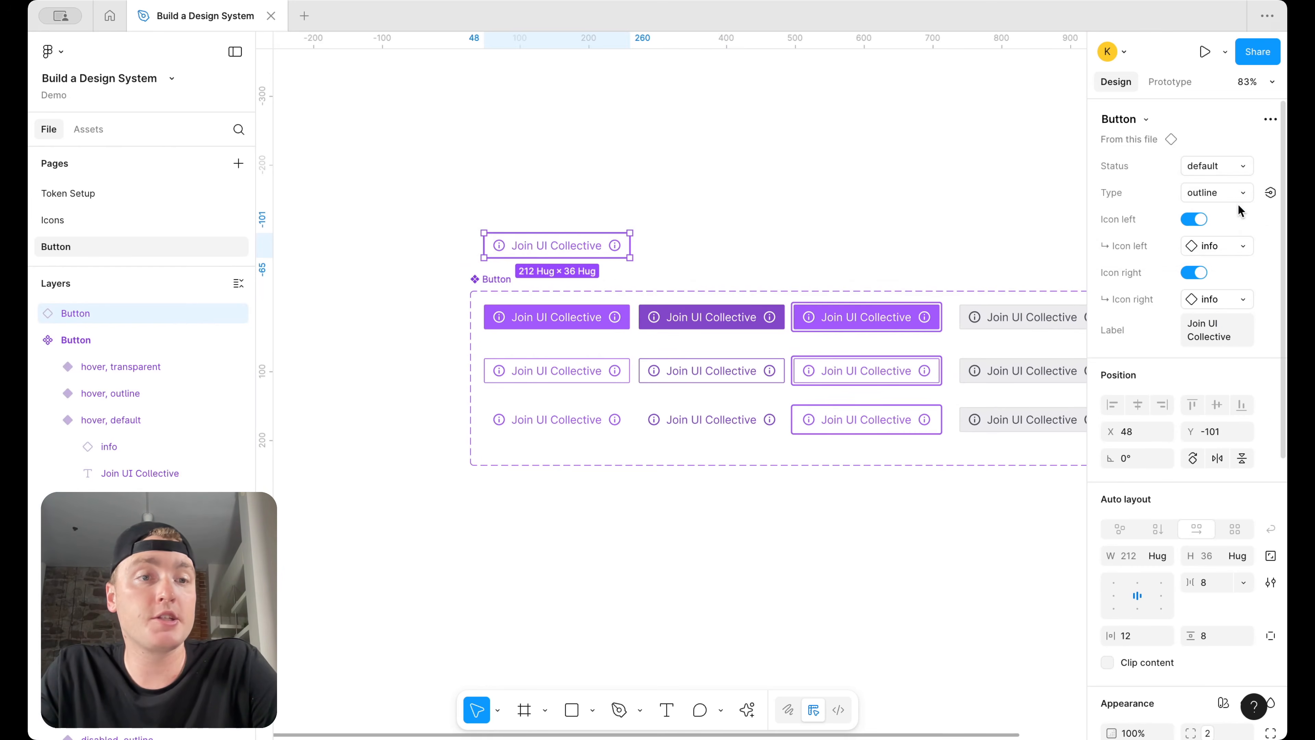
left_click(1237, 194)
left_click(1232, 206)
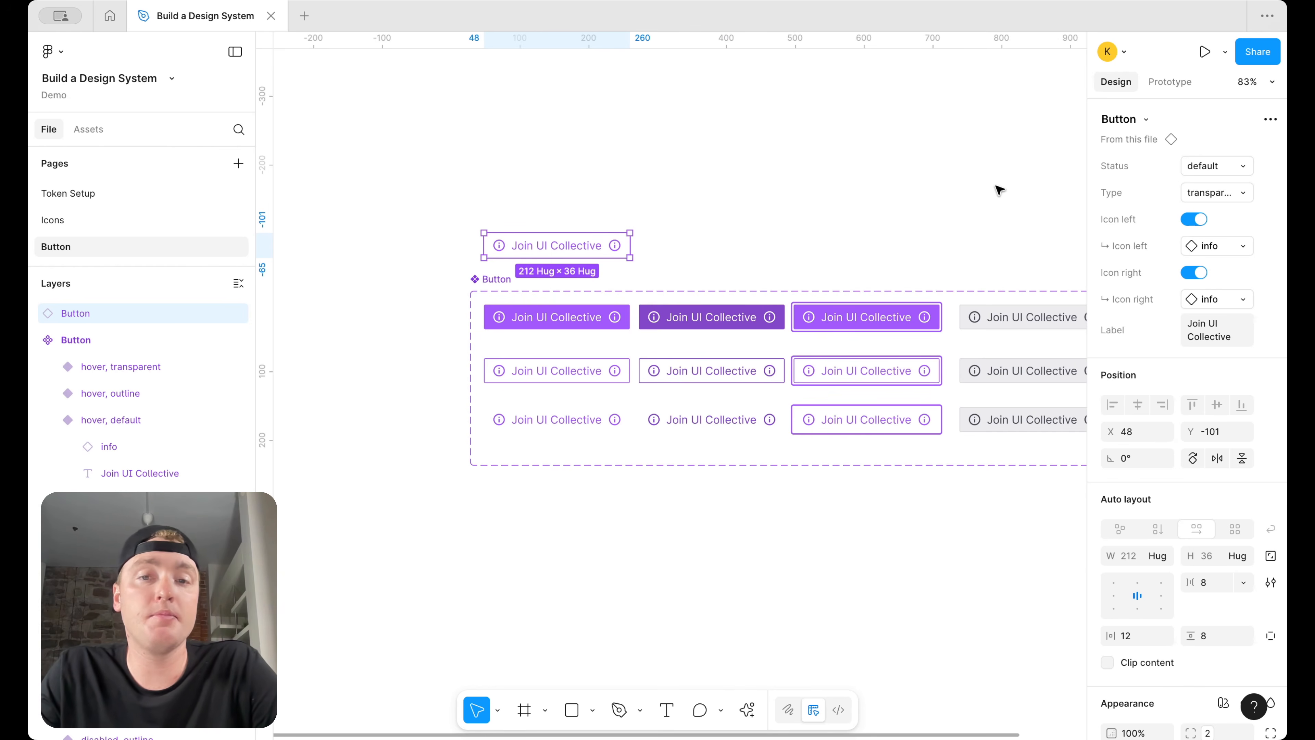
left_click(870, 198)
left_click(608, 237)
key("Delete")
scroll(609, 238, "down", 2)
scroll(609, 240, "left", 1)
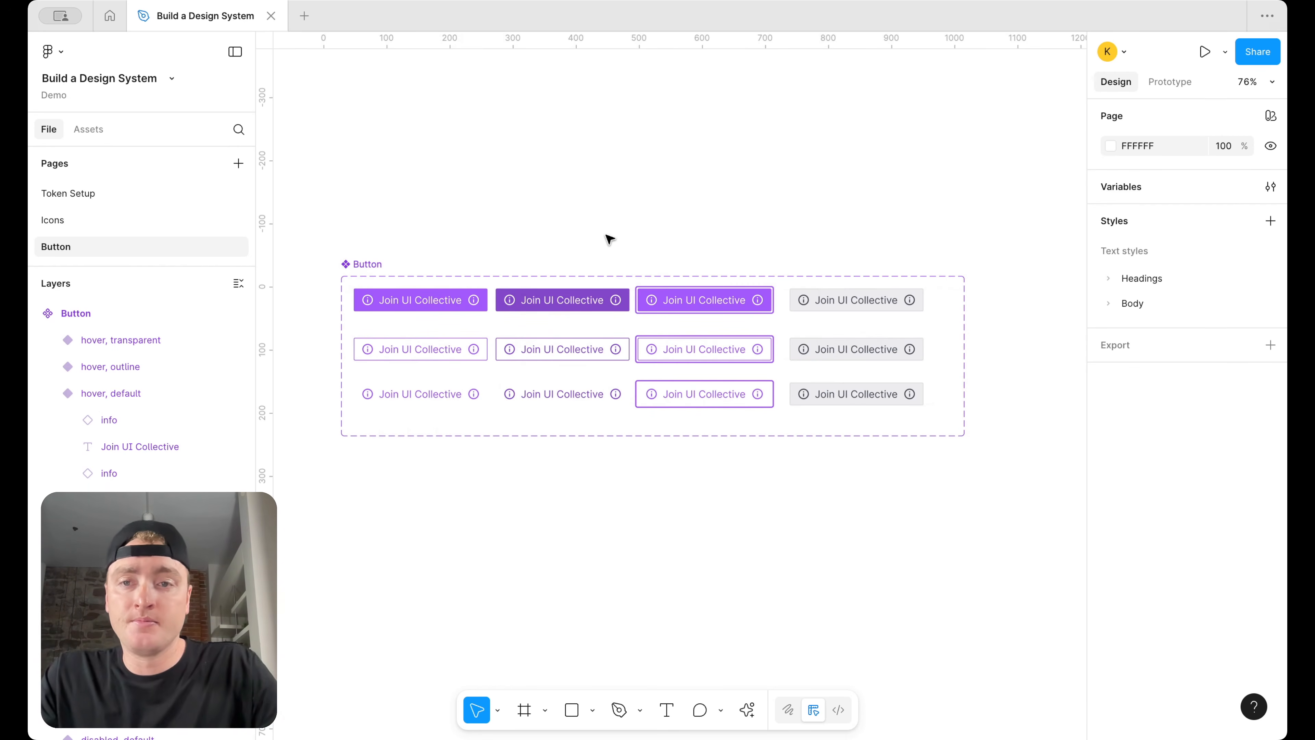
Draw a text box about 55 by 20 on the Label page and enter the text "Label"
key("t")
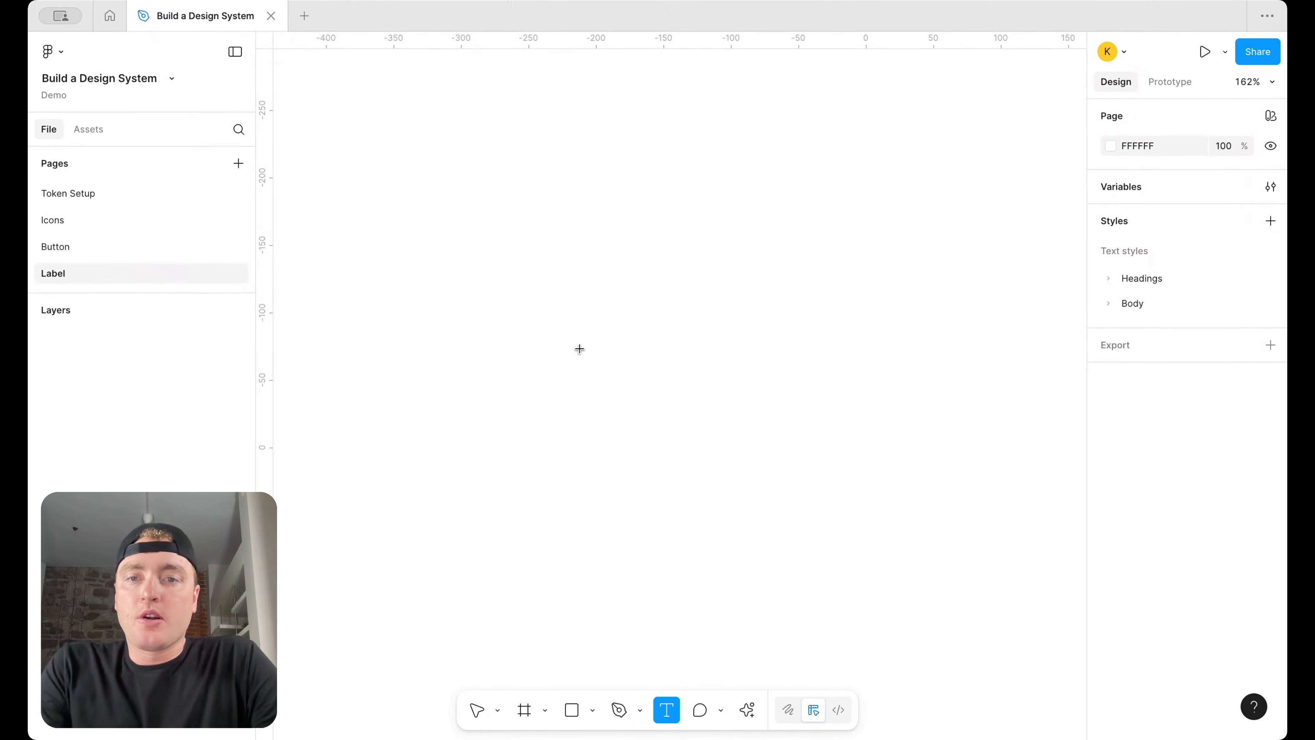
left_click_drag(536, 333, 646, 373)
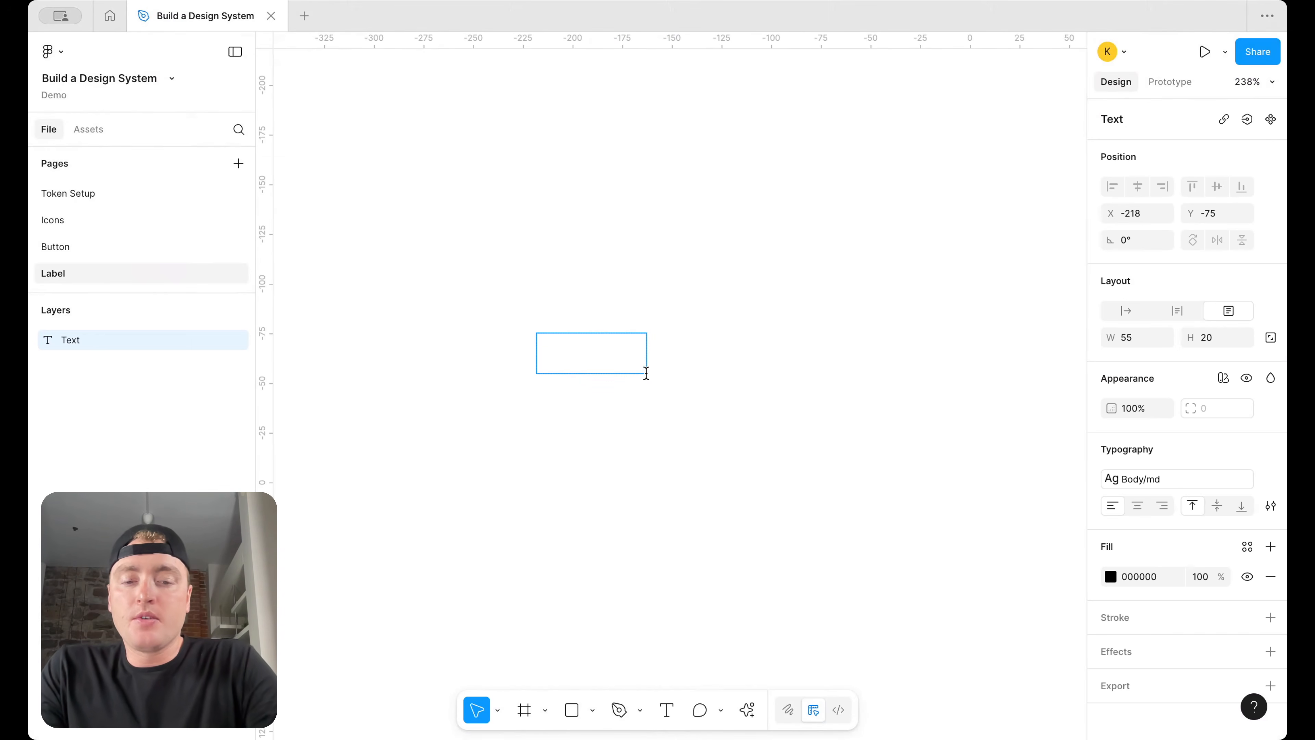
key("Escape")
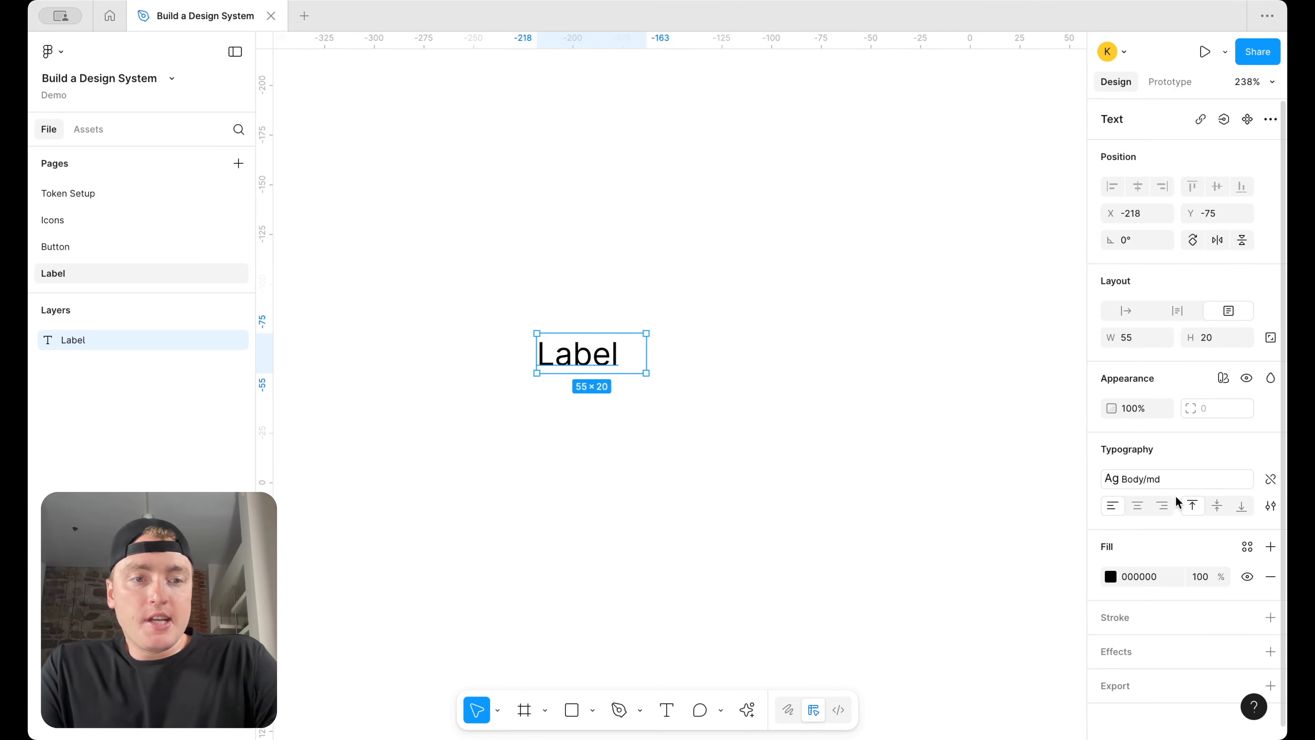
Apply the Text/body color variable to the Label text's fill
left_click(1247, 548)
type("text")
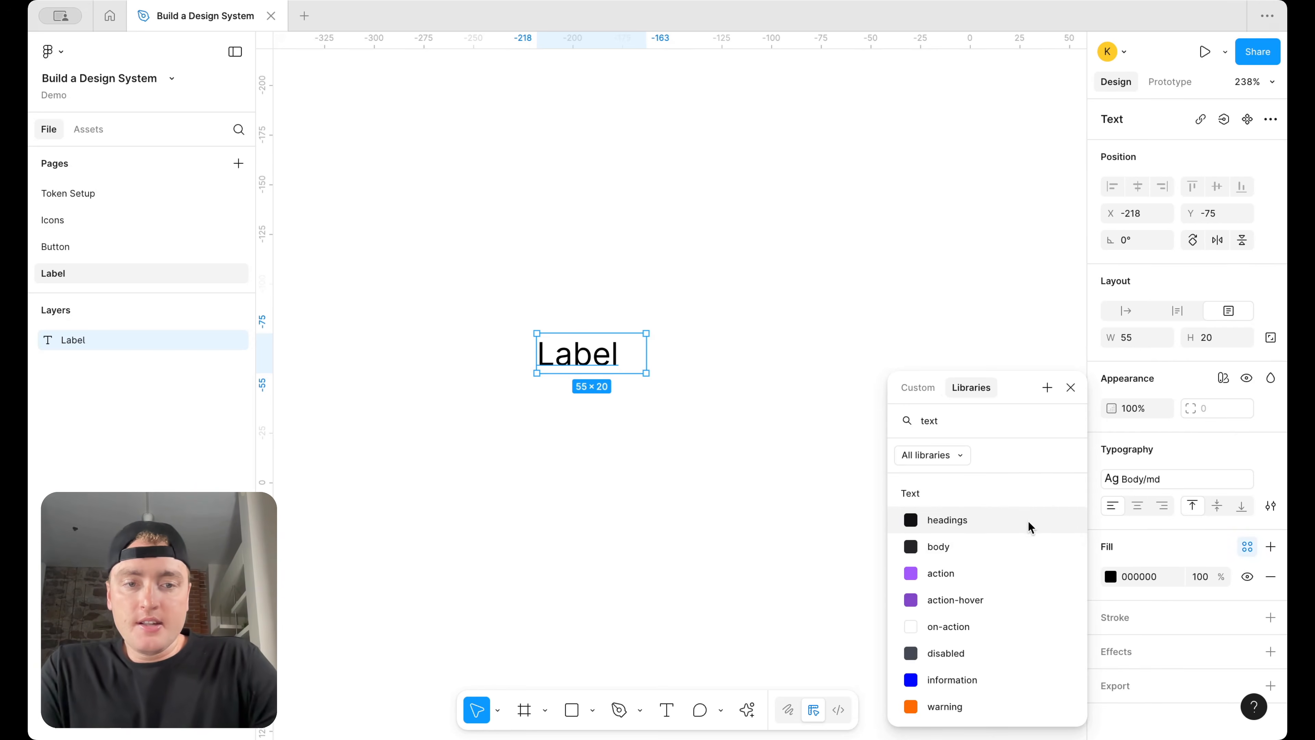
left_click(1007, 547)
left_click(717, 420)
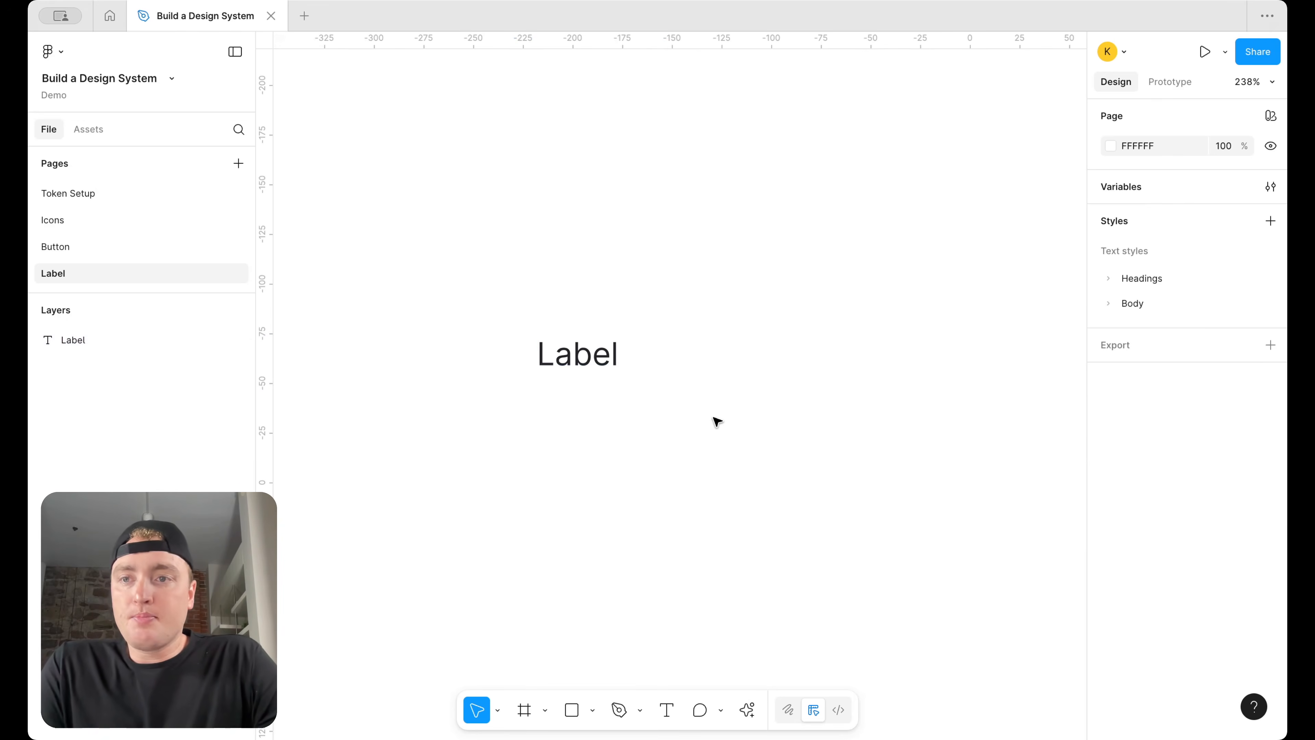
Find the help_outline icon among the file's assets with the search "help" and place it beside the Label text
left_click(84, 140)
type("help")
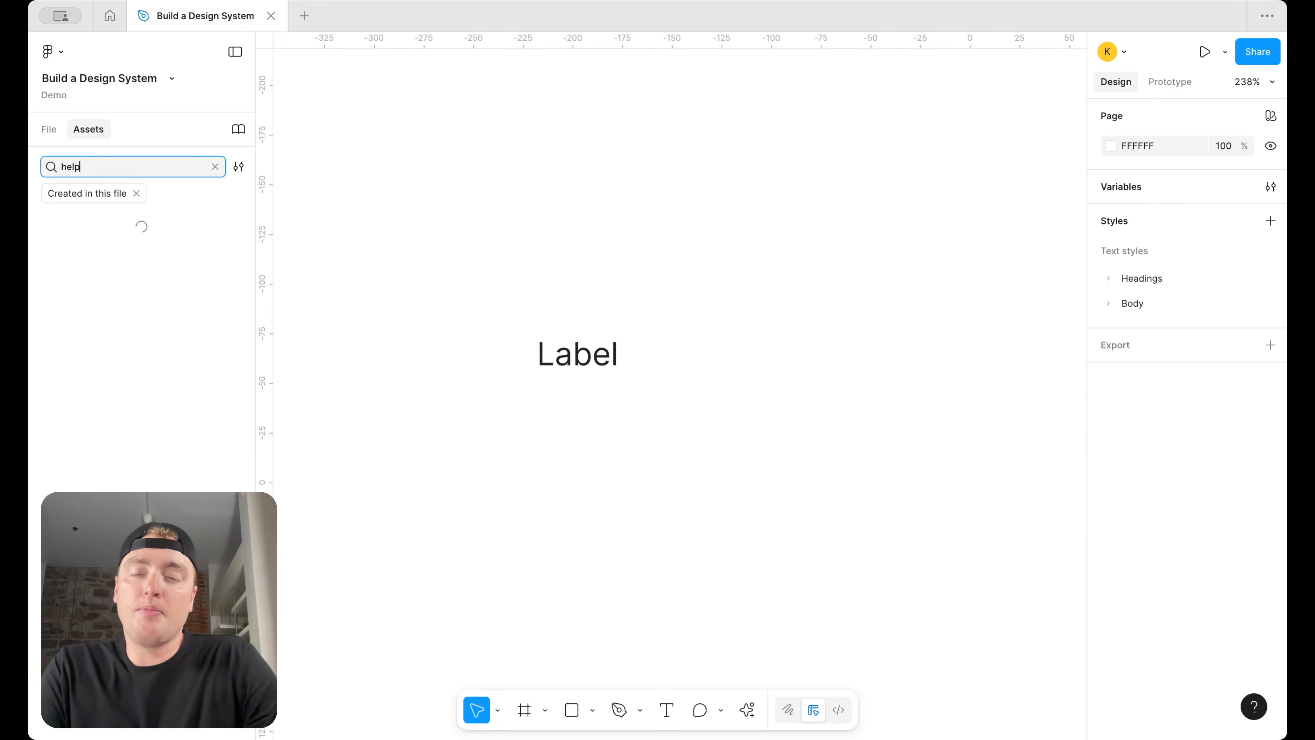
left_click_drag(164, 255, 674, 358)
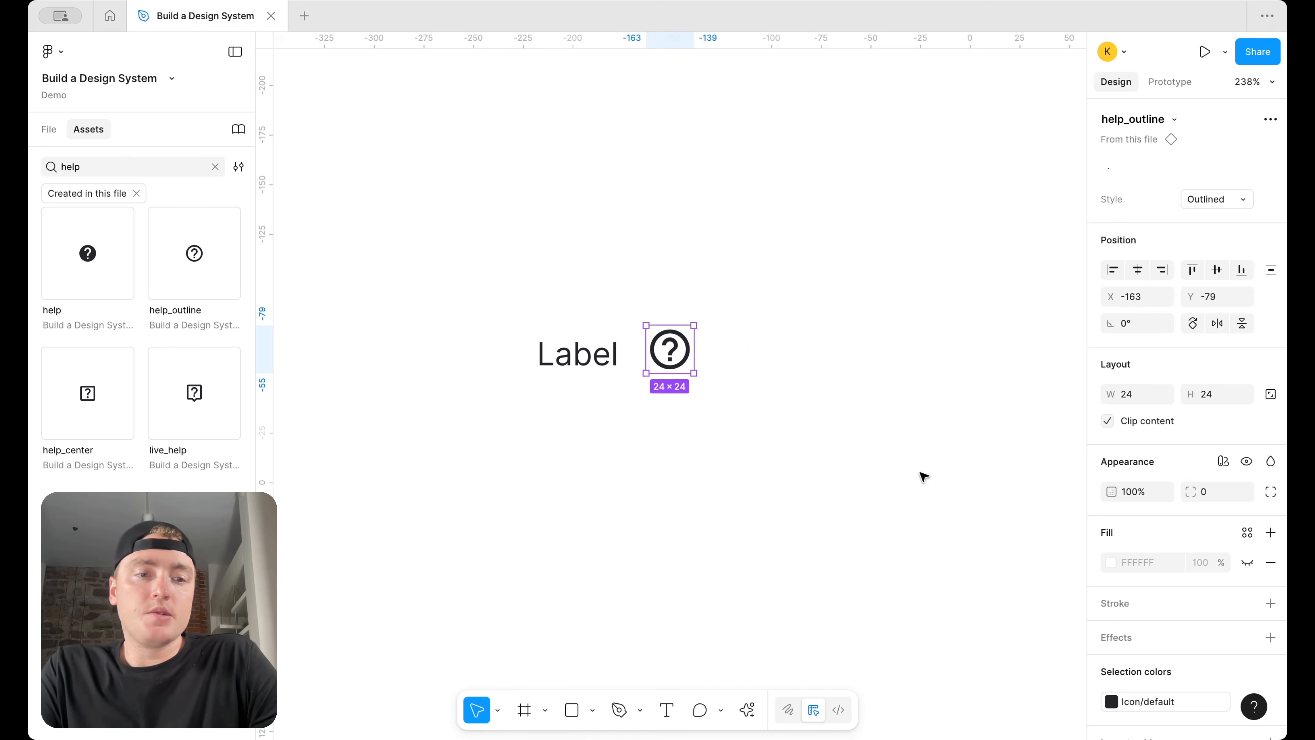
Apply the Icon/action color variable to the help_outline icon
scroll(1179, 654, "down", 2)
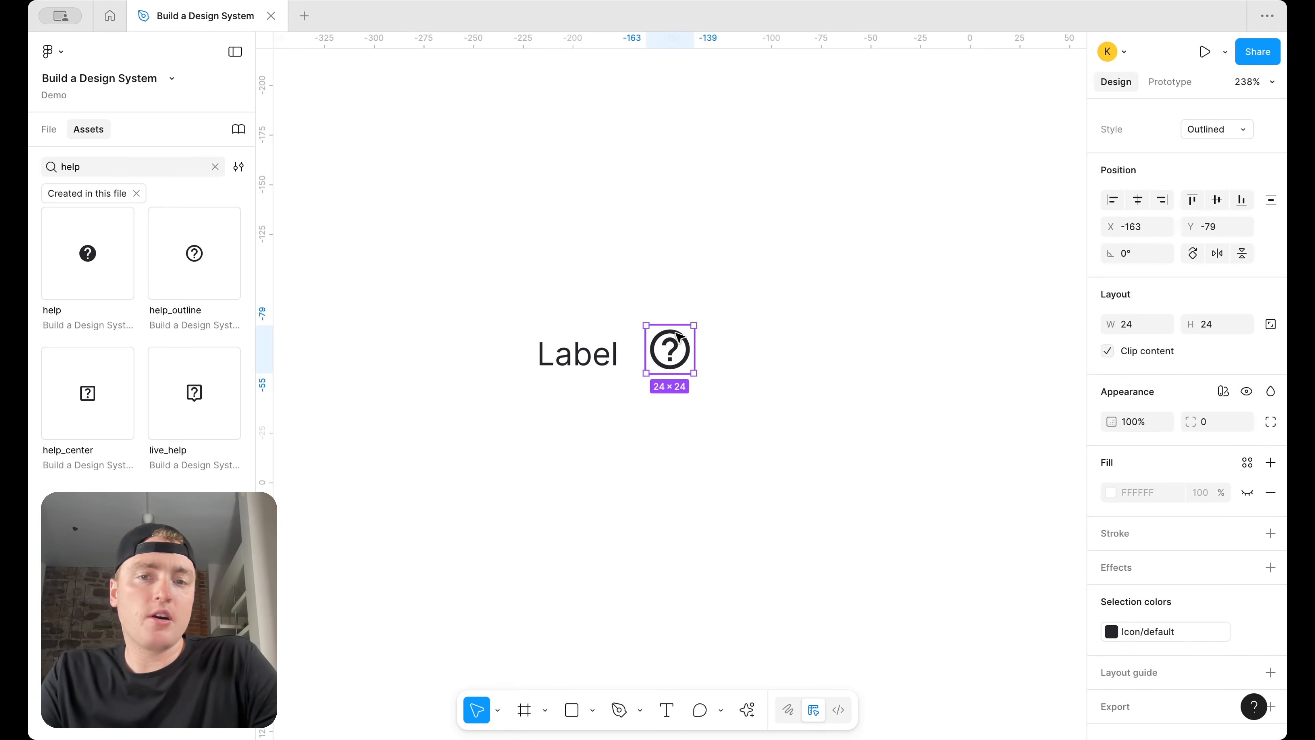
left_click(1139, 634)
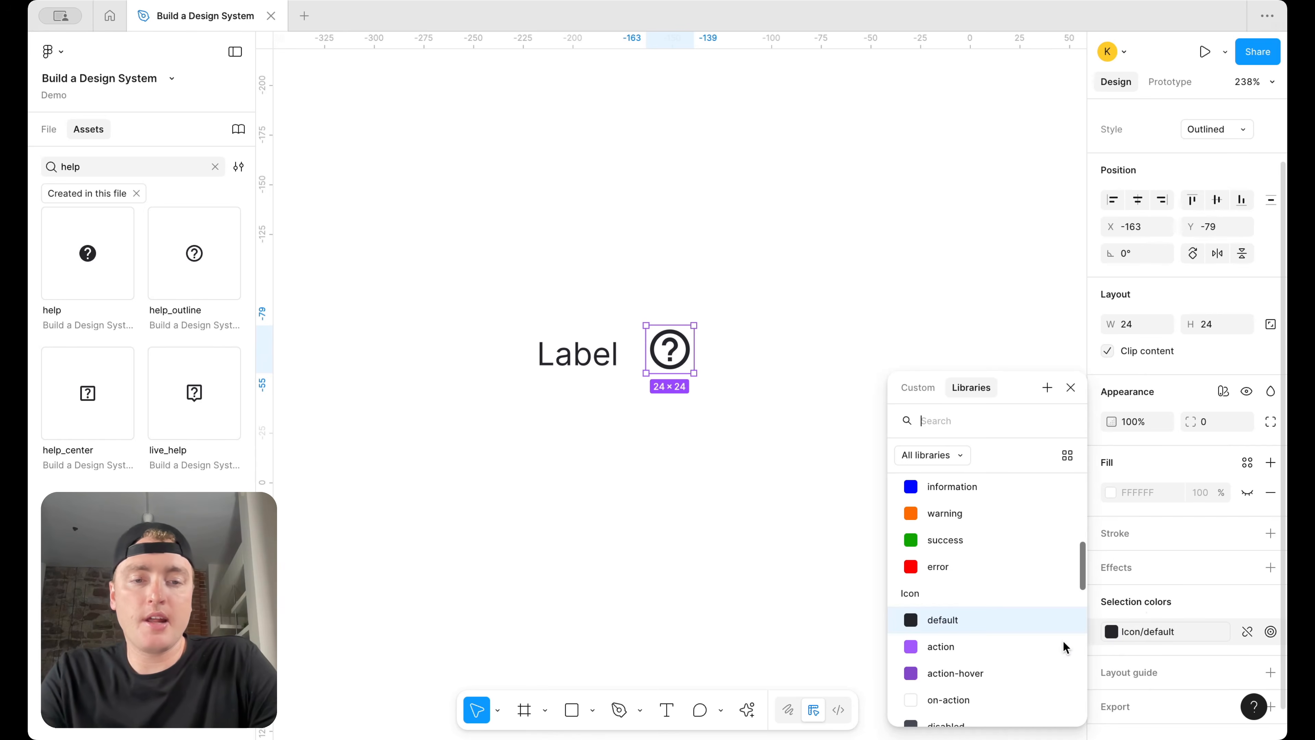
left_click(1021, 648)
left_click(766, 496)
Wrap the Label text and the help_outline icon together in an auto layout frame
left_click_drag(482, 294, 482, 294)
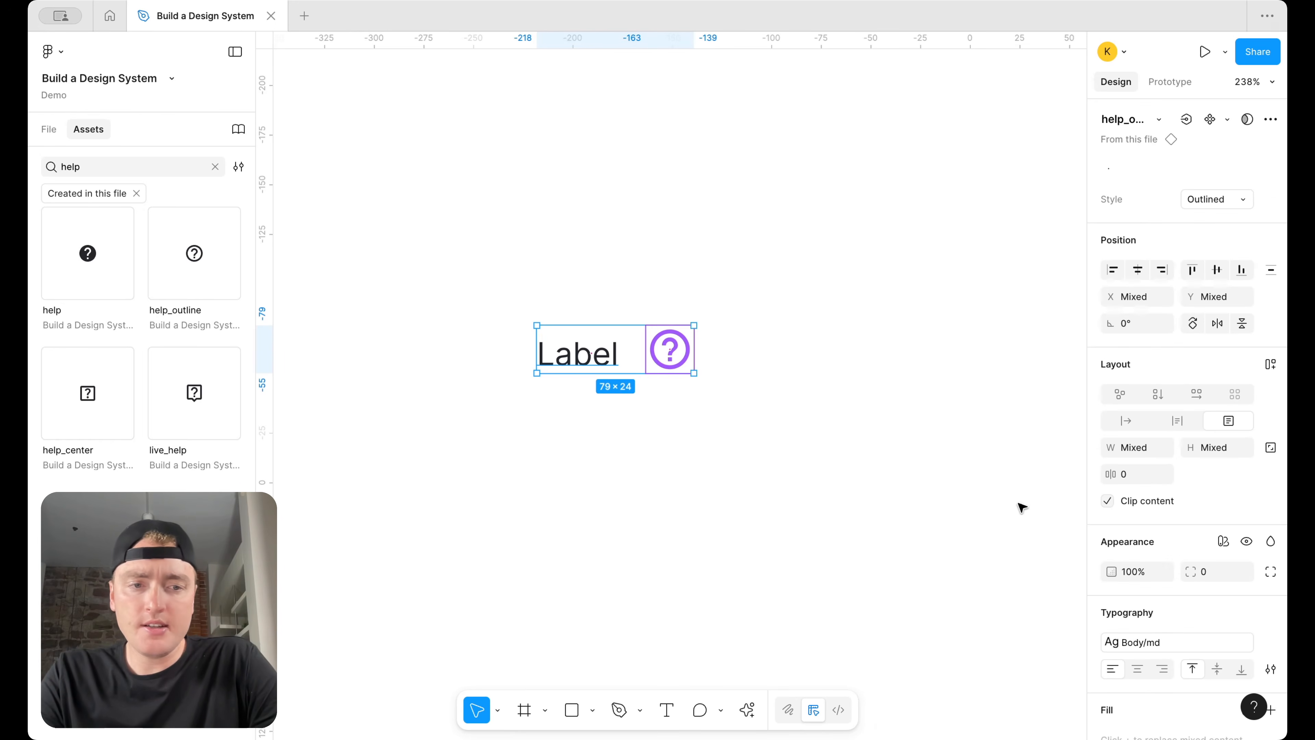
left_click(49, 129)
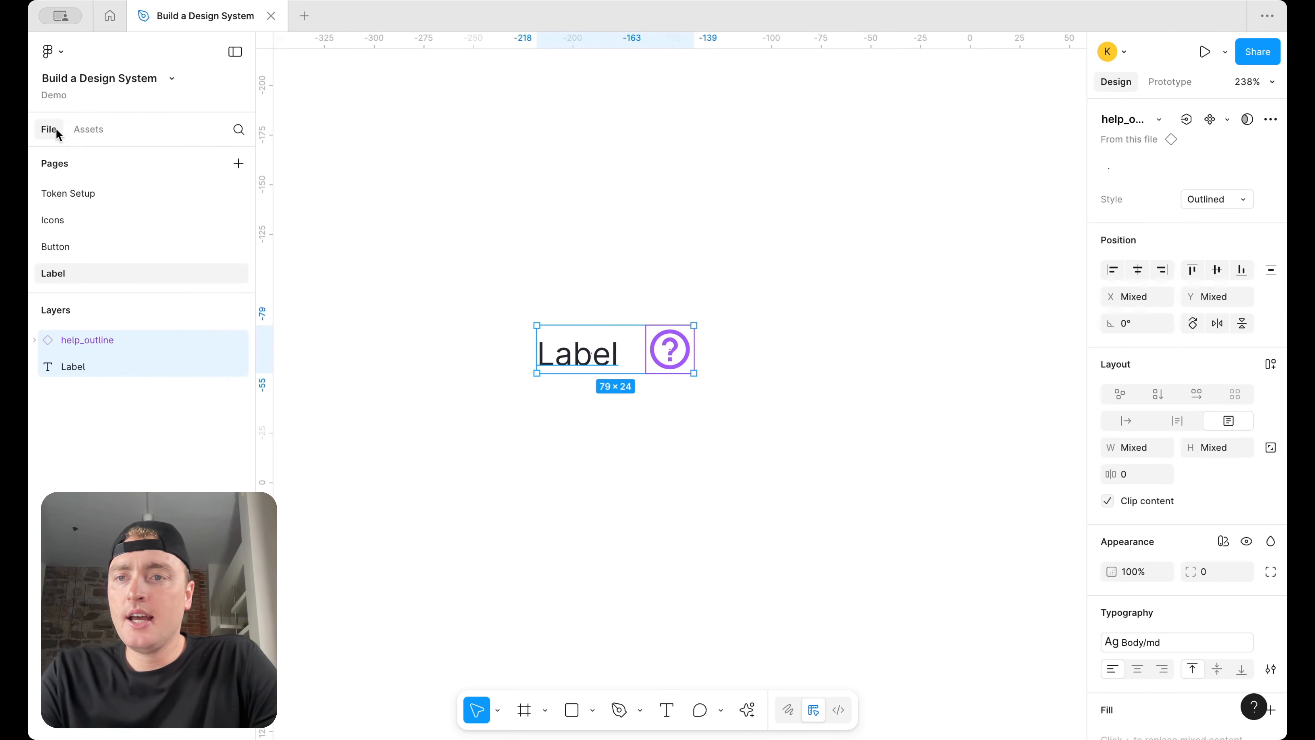
key("shift+a")
left_click(647, 265)
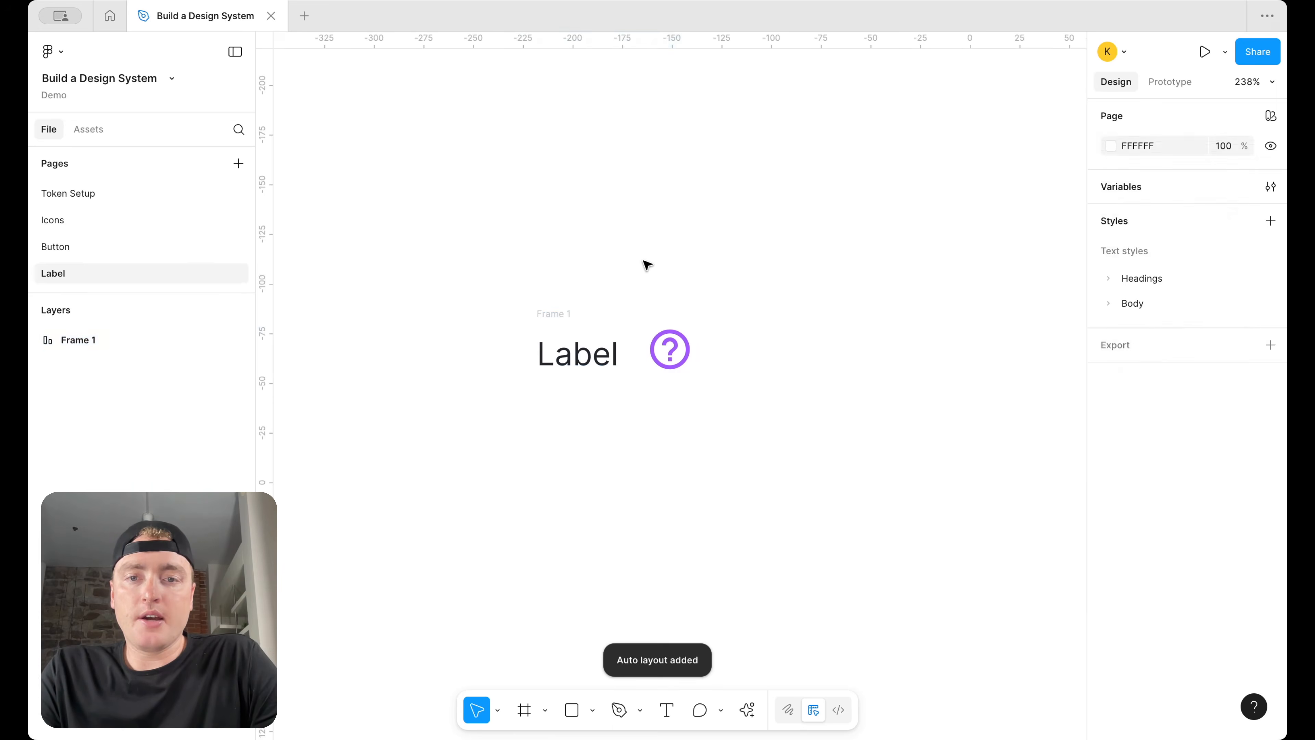
Make the Label text's width hug its contents
left_click(572, 362)
left_click(1163, 339)
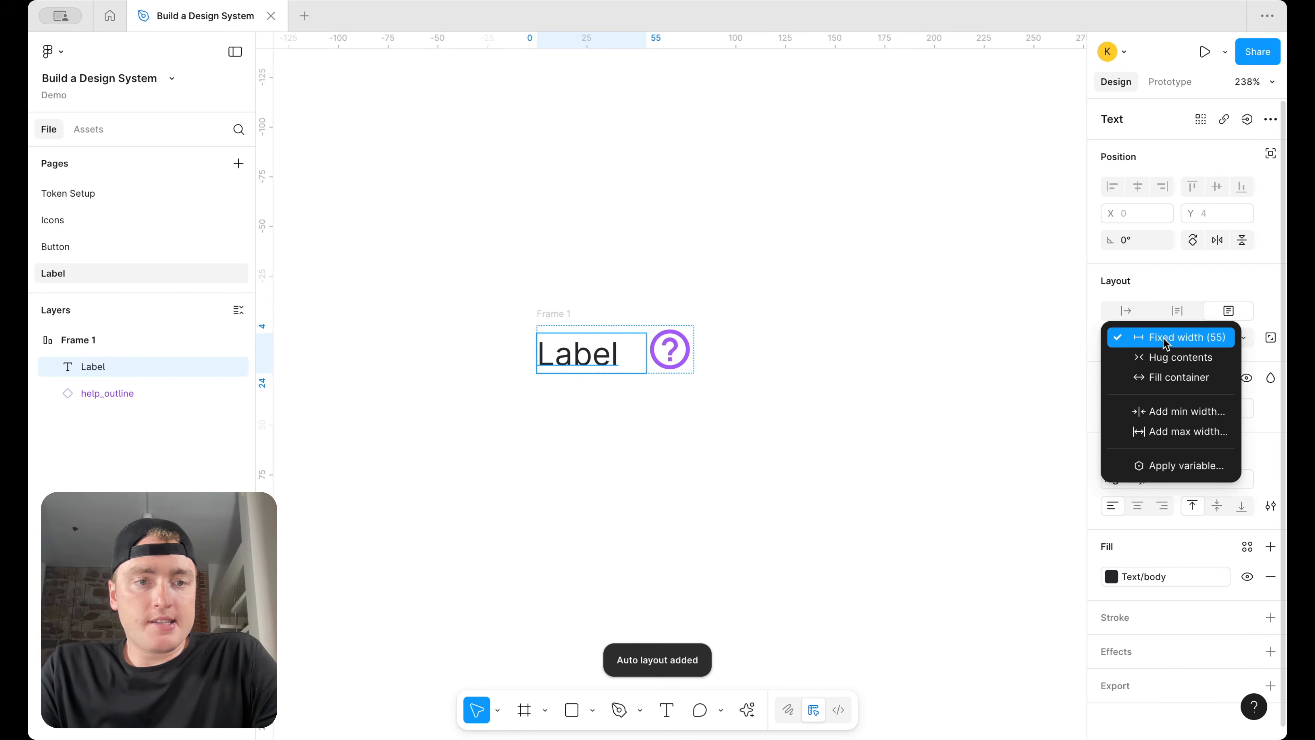
left_click(1166, 358)
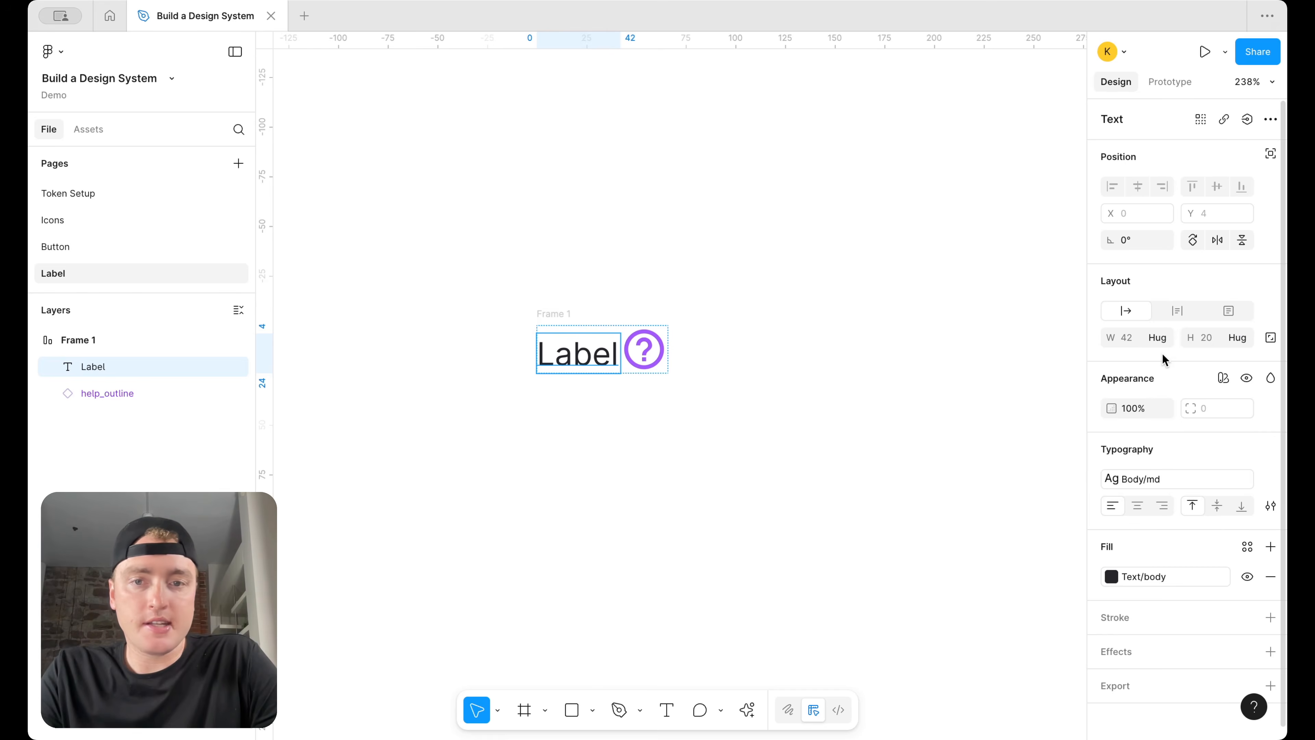
left_click(836, 371)
Align the auto layout frame's items left and vertically centred, and set the gap between them to 8
left_click(567, 360)
left_click(548, 313)
left_click(1114, 377)
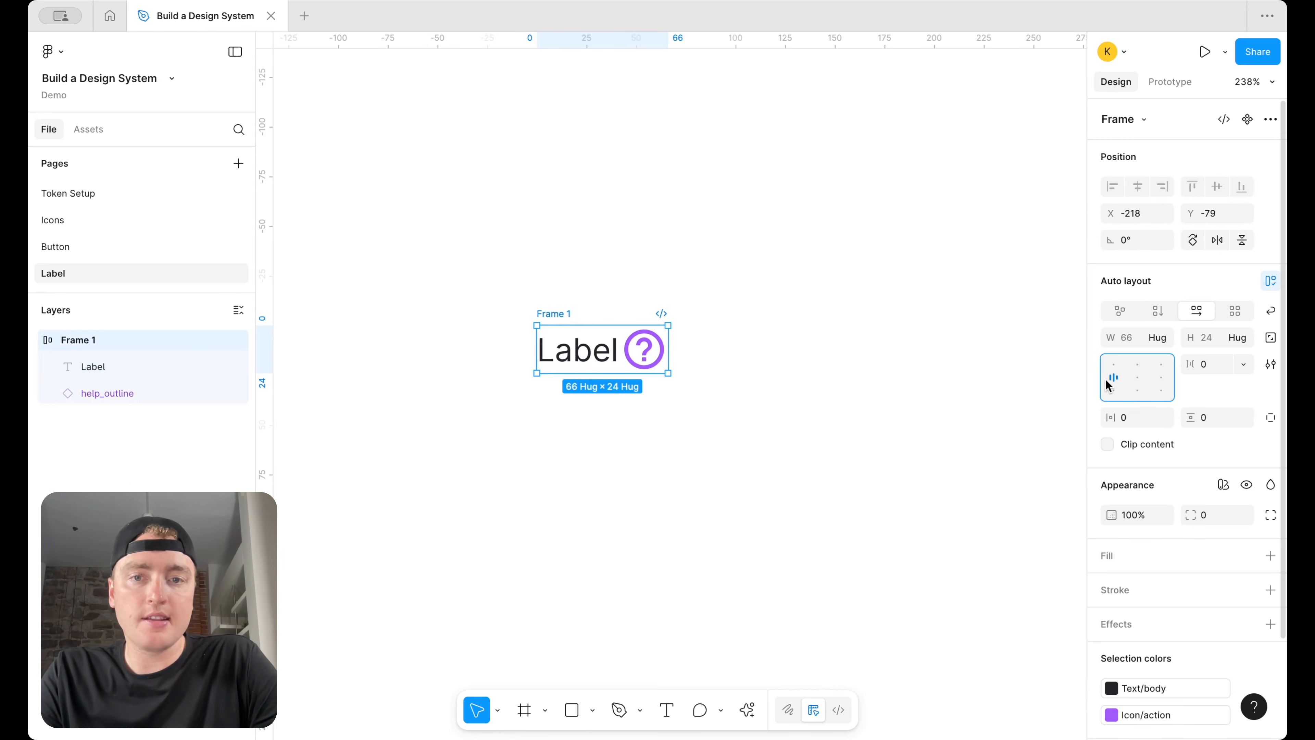
left_click(1212, 364)
type("8")
key("Return")
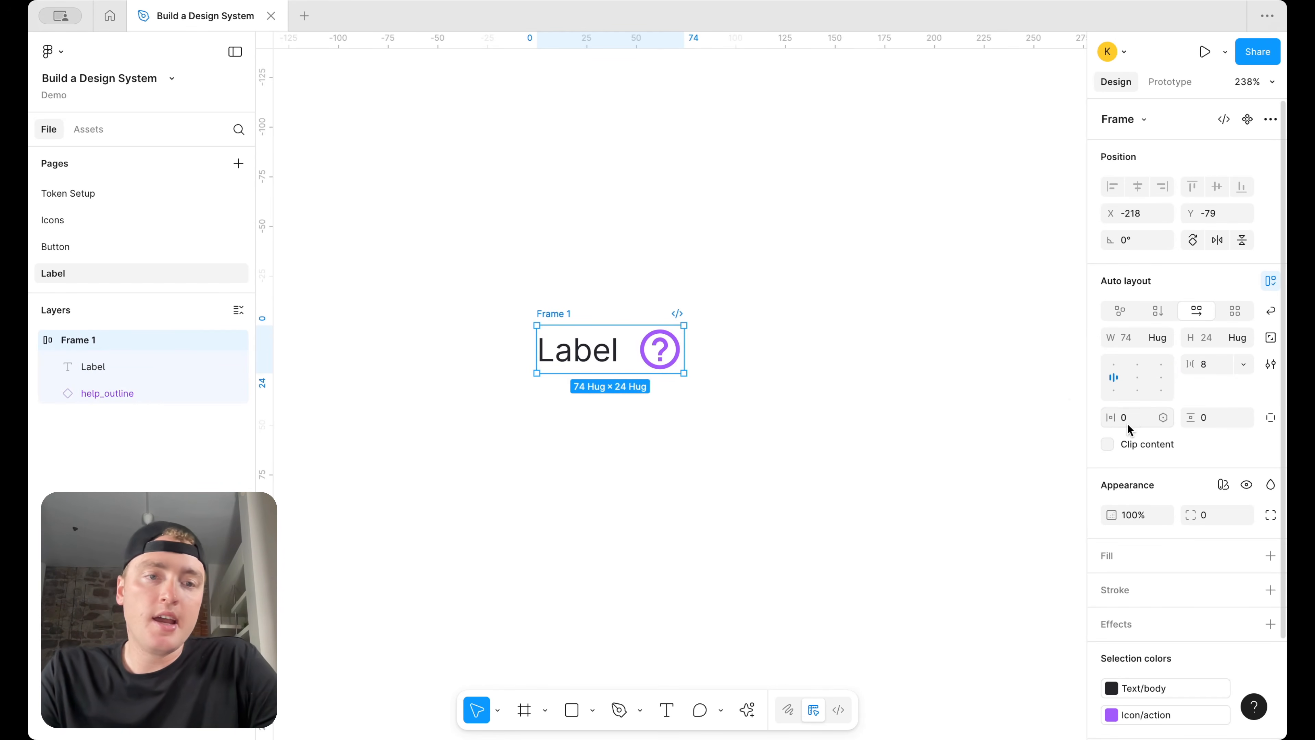
left_click(792, 400)
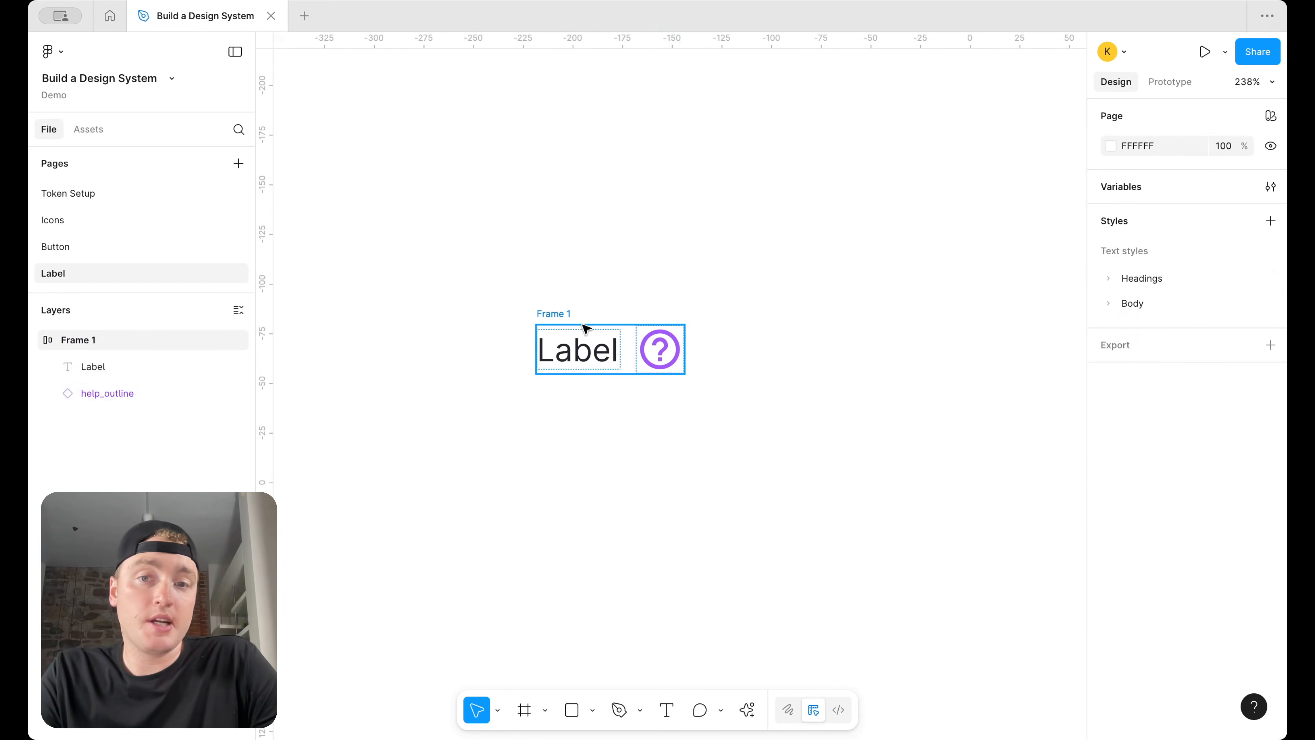
Rename the auto layout frame as Label and turn it into a component
double_click(567, 314)
type("Label")
key("Return")
right_click(552, 331)
left_click(668, 522)
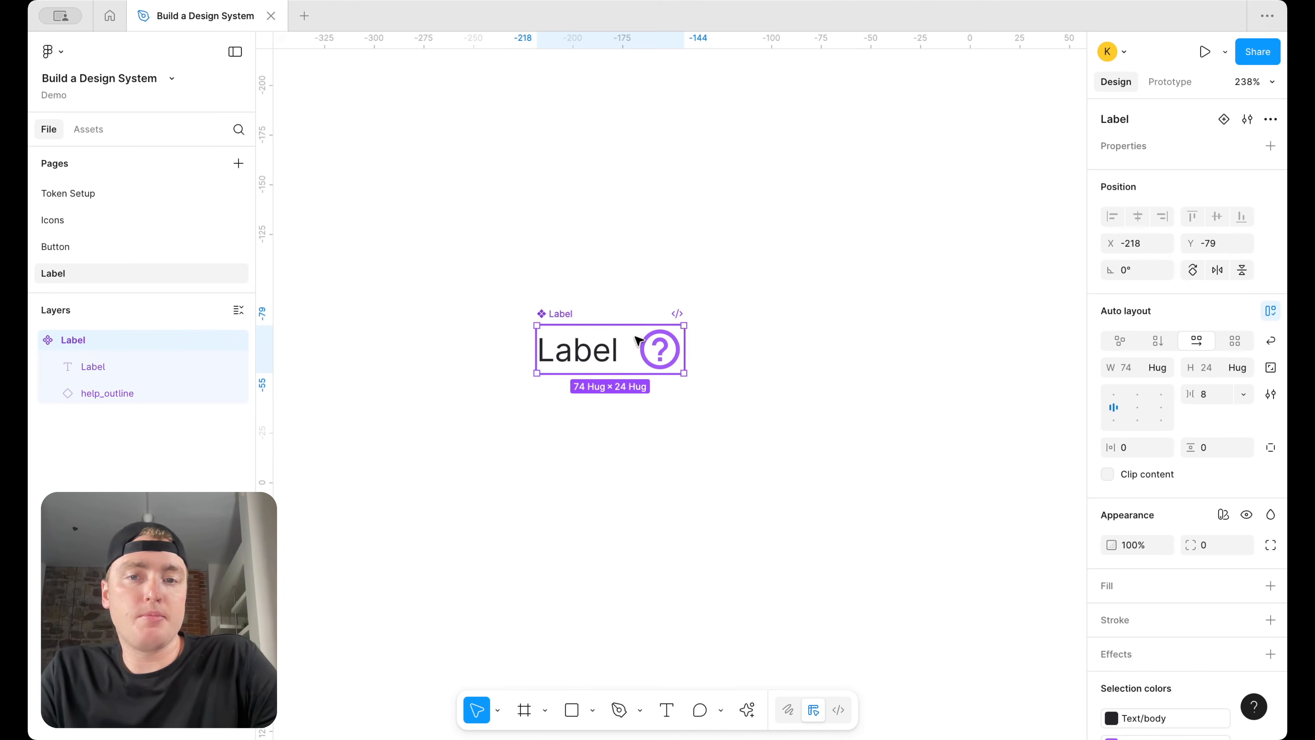
Place an instance below the Label component and create a text property named Label for the main component's text
key("Escape")
left_click_drag(601, 341, 602, 454)
left_click(596, 363)
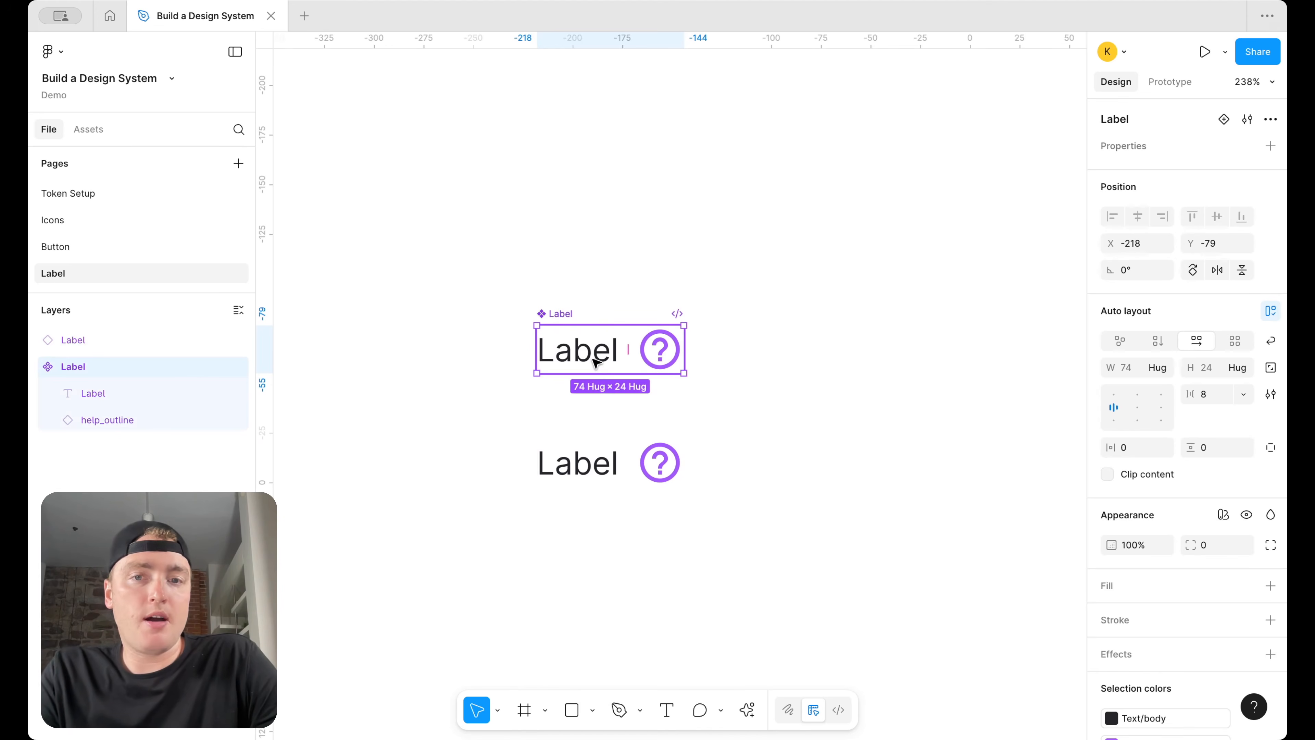
double_click(596, 363)
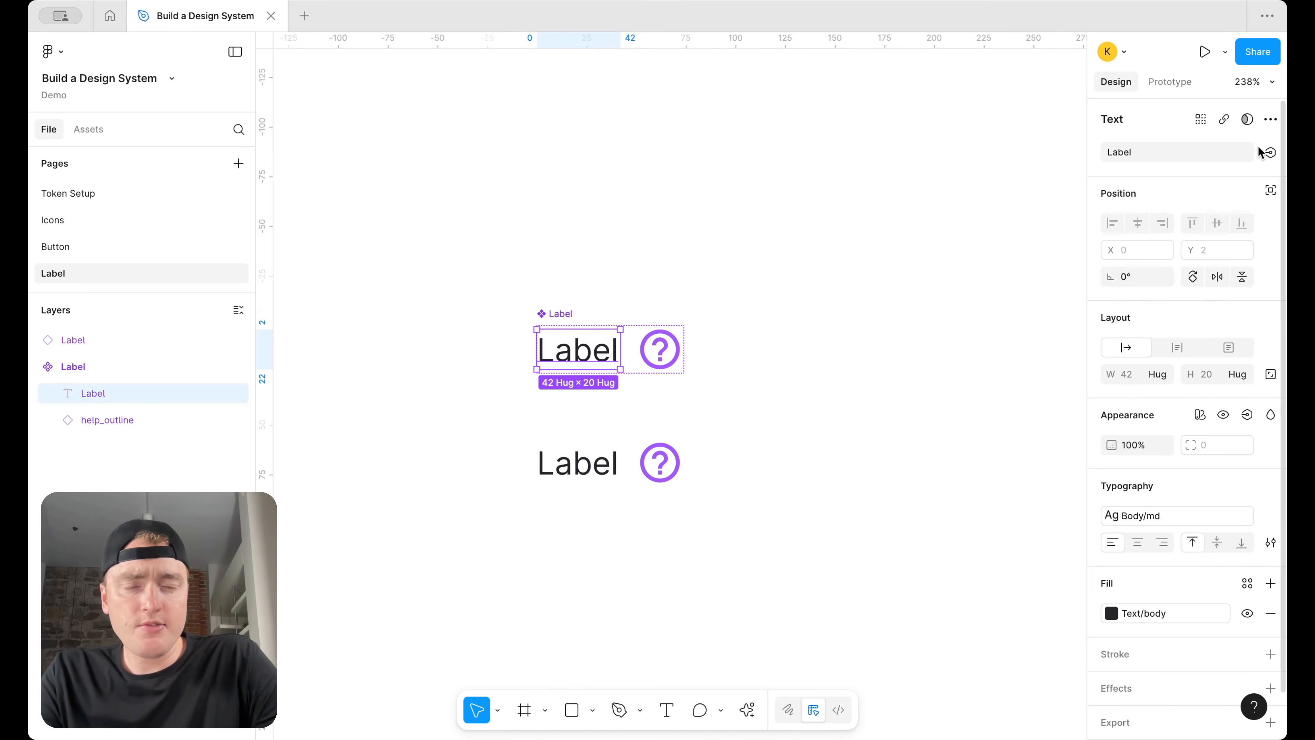
left_click(1271, 153)
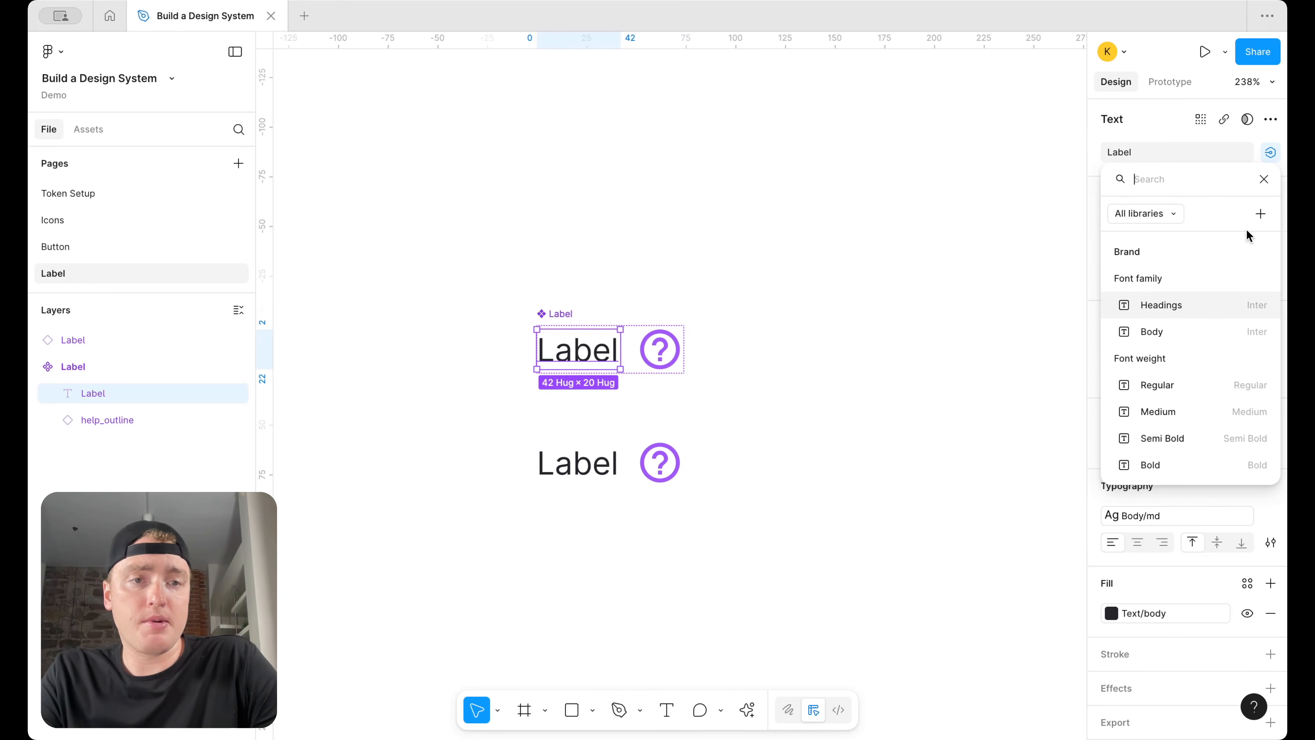
left_click(1261, 215)
type("Label")
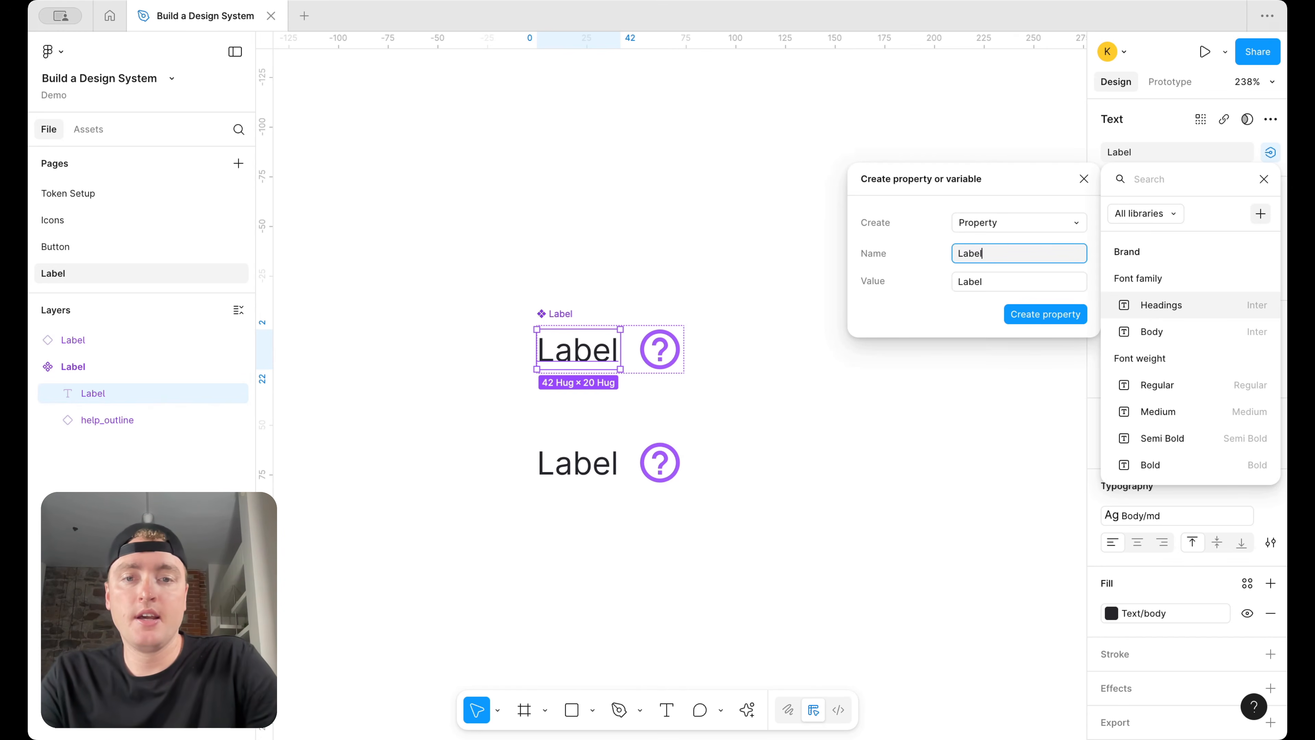
key("Return")
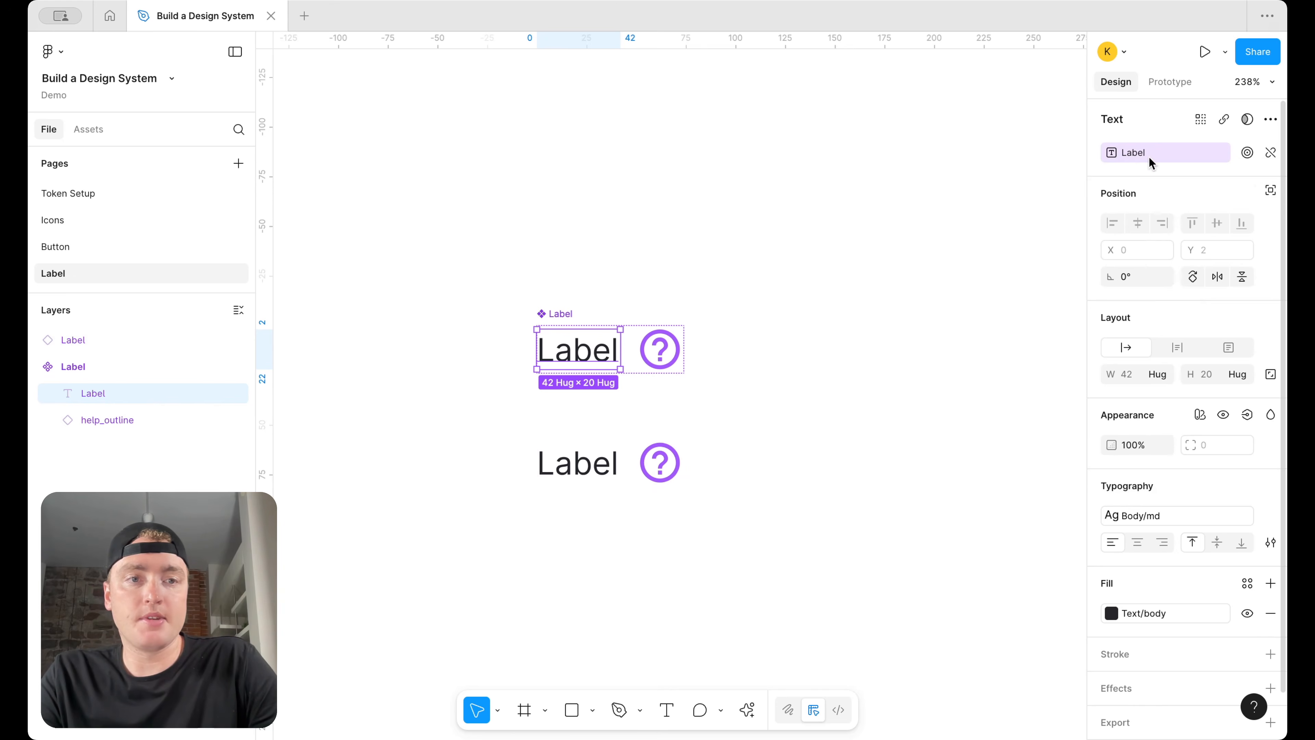
Set the instance's Label property to "First name"
left_click(595, 461)
left_click(1214, 166)
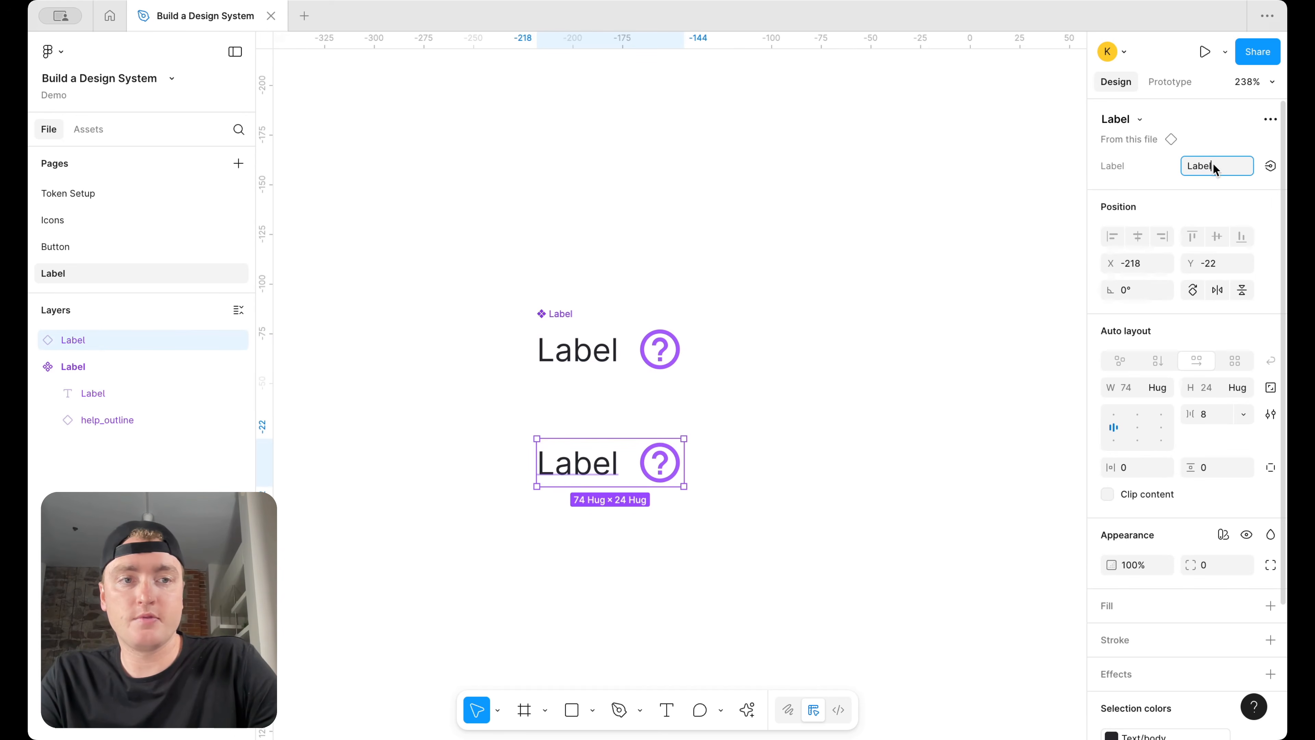
type("First name")
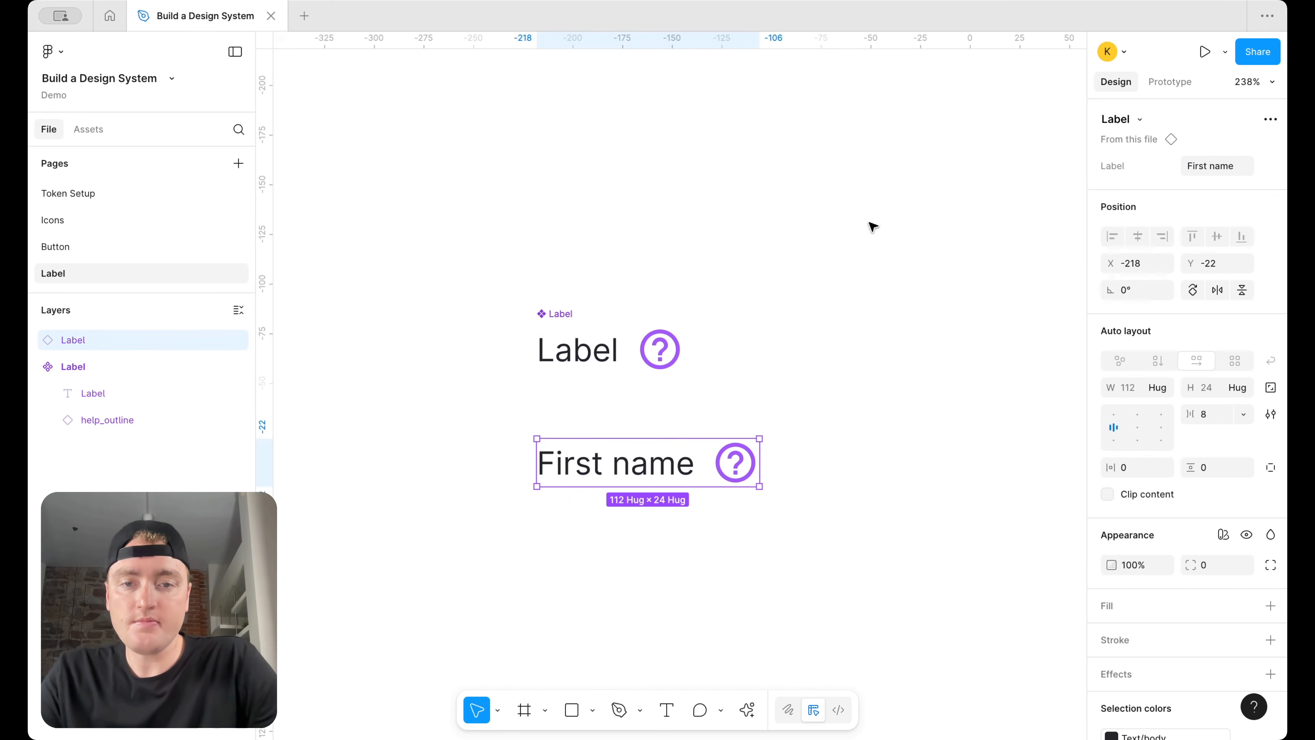
left_click(870, 237)
Create a visibility property named Icon with the value True for the main component's help_outline icon
left_click(659, 349)
left_click(660, 350)
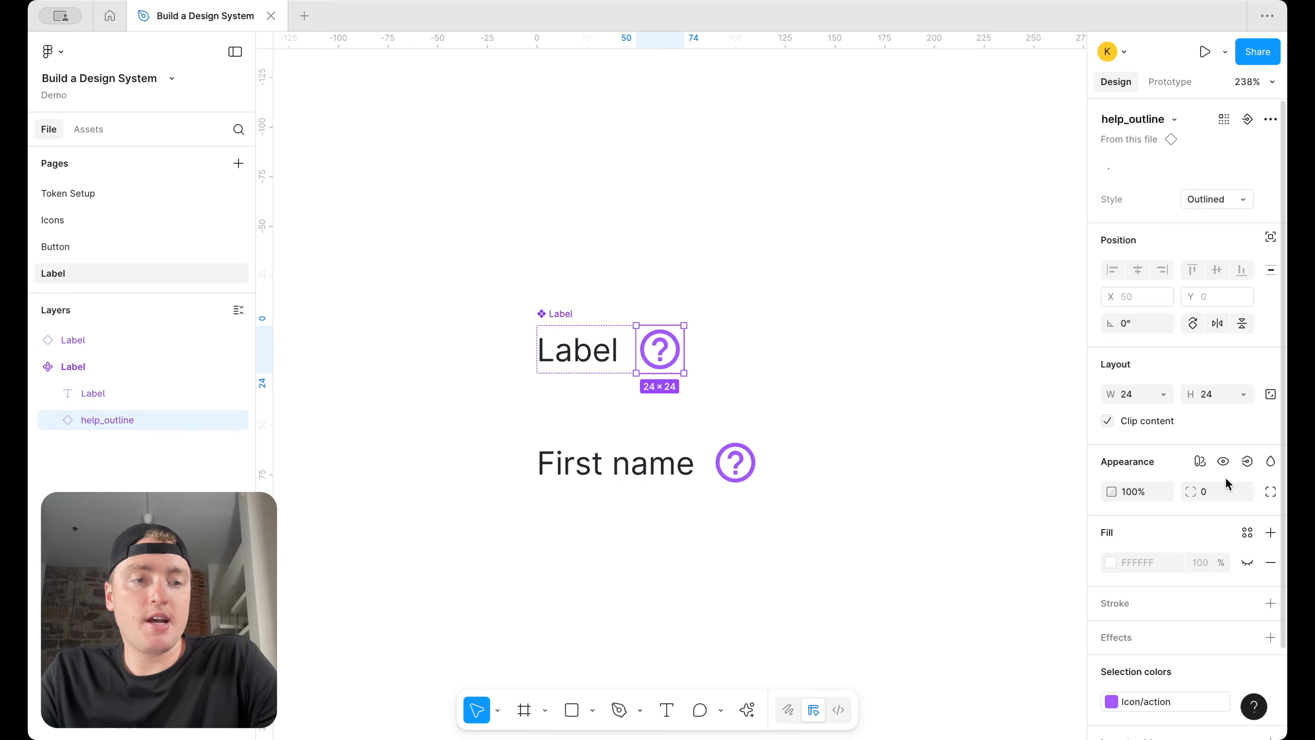
left_click(1246, 462)
left_click(1236, 522)
type("Icon")
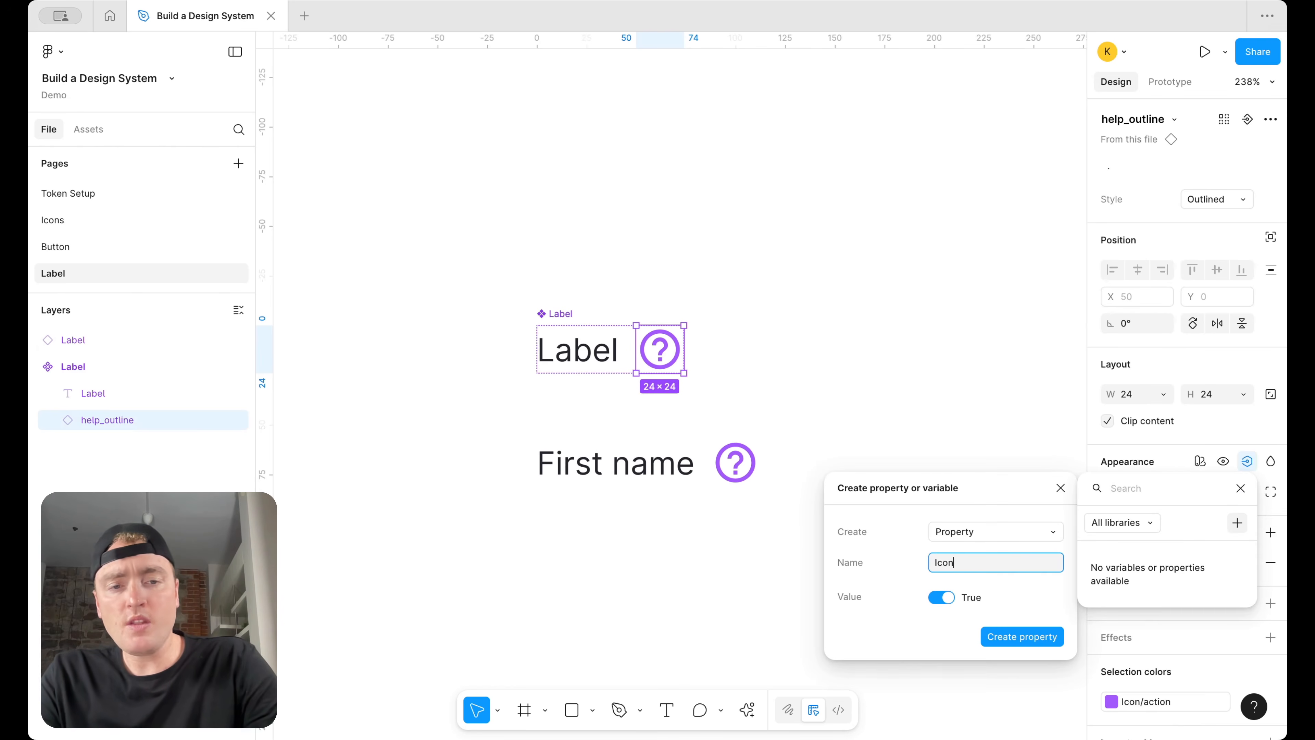
key("Return")
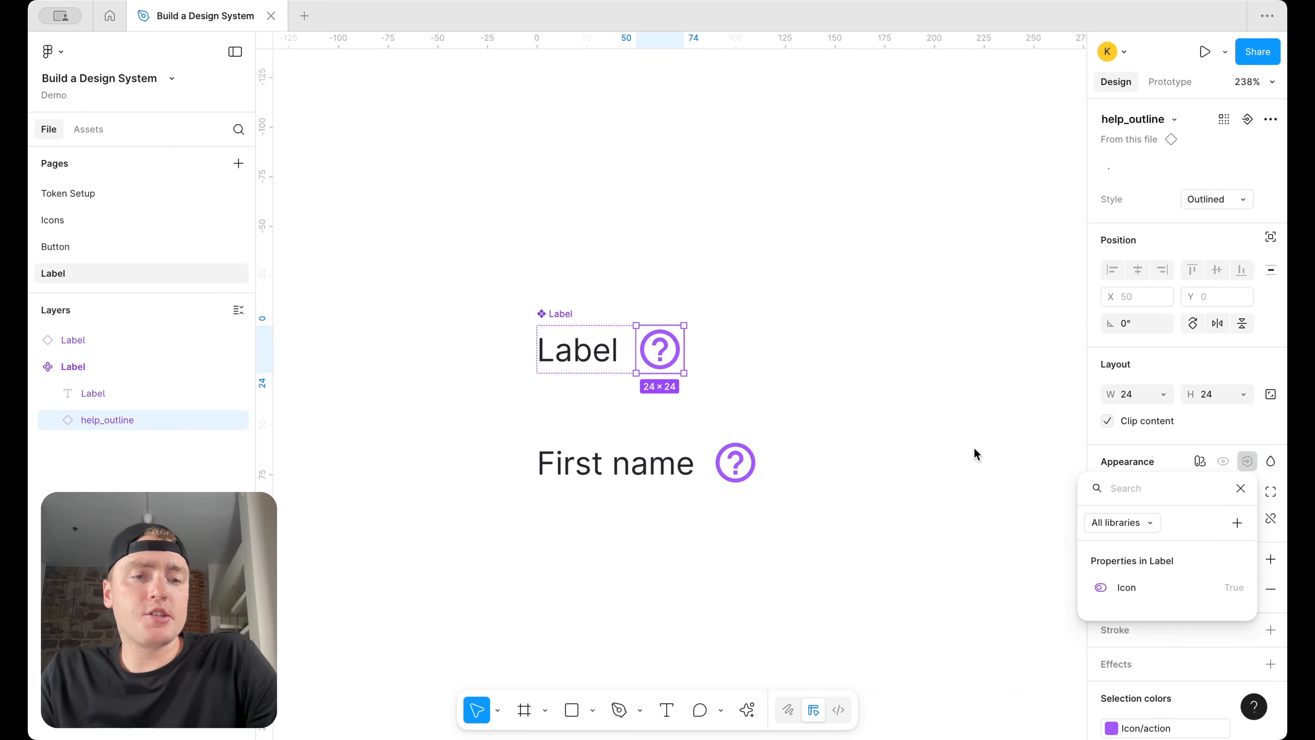
key("Escape")
Test the "First name" instance's Icon property by switching it off and on repeatedly
left_click(706, 466)
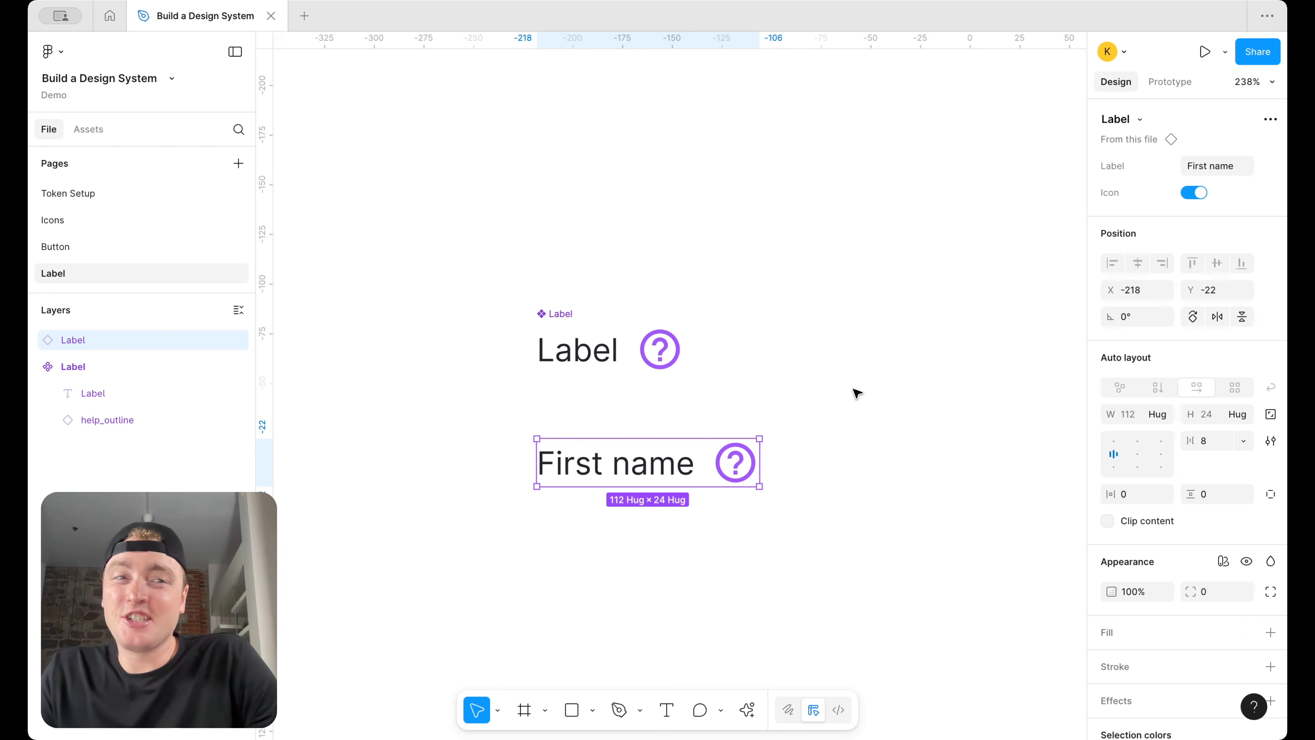
left_click(1194, 193)
left_click(1196, 193)
left_click(1194, 192)
left_click(1194, 193)
left_click(1194, 193)
left_click(1193, 193)
left_click(1193, 193)
left_click(1193, 193)
left_click(1194, 193)
left_click(1193, 193)
left_click(1193, 192)
left_click(1194, 193)
left_click(1194, 193)
left_click(1194, 192)
left_click(1194, 192)
left_click(1194, 193)
left_click(1194, 192)
Resize the main component's help_outline icon to 20 by 20
double_click(642, 354)
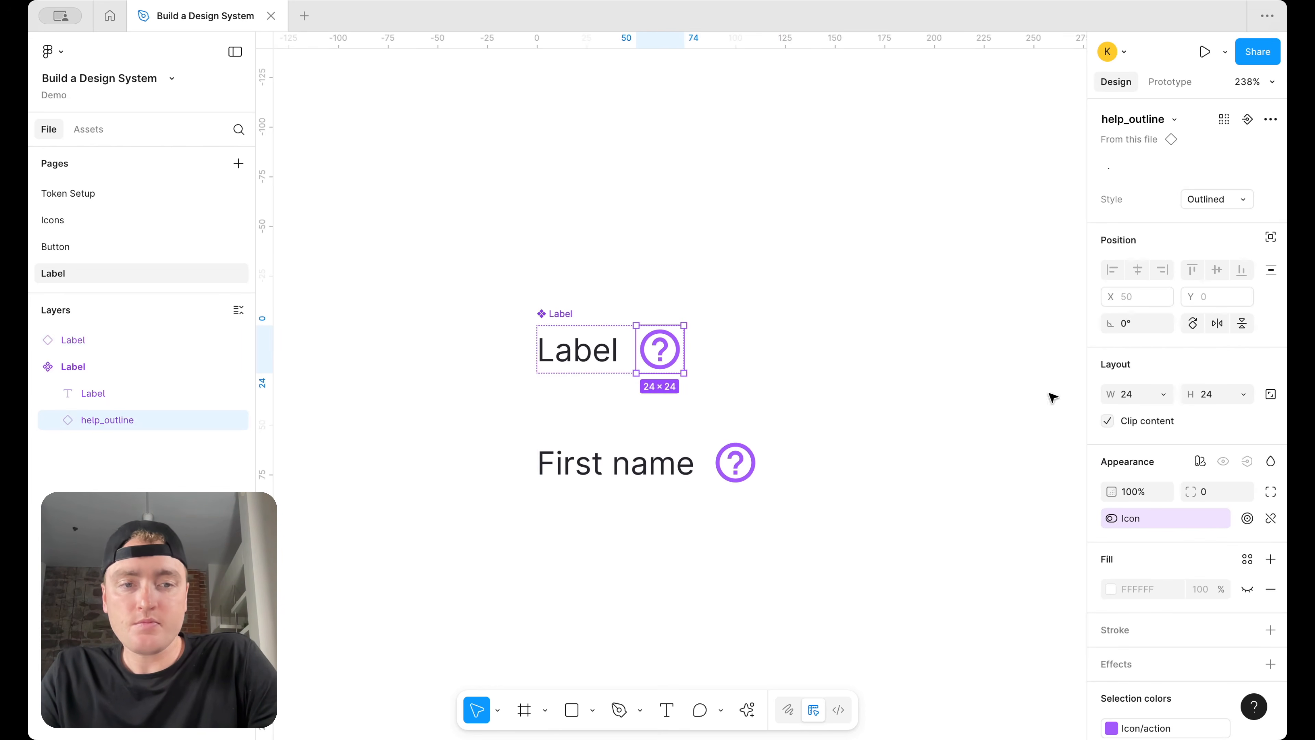
left_click(1128, 395)
type("20")
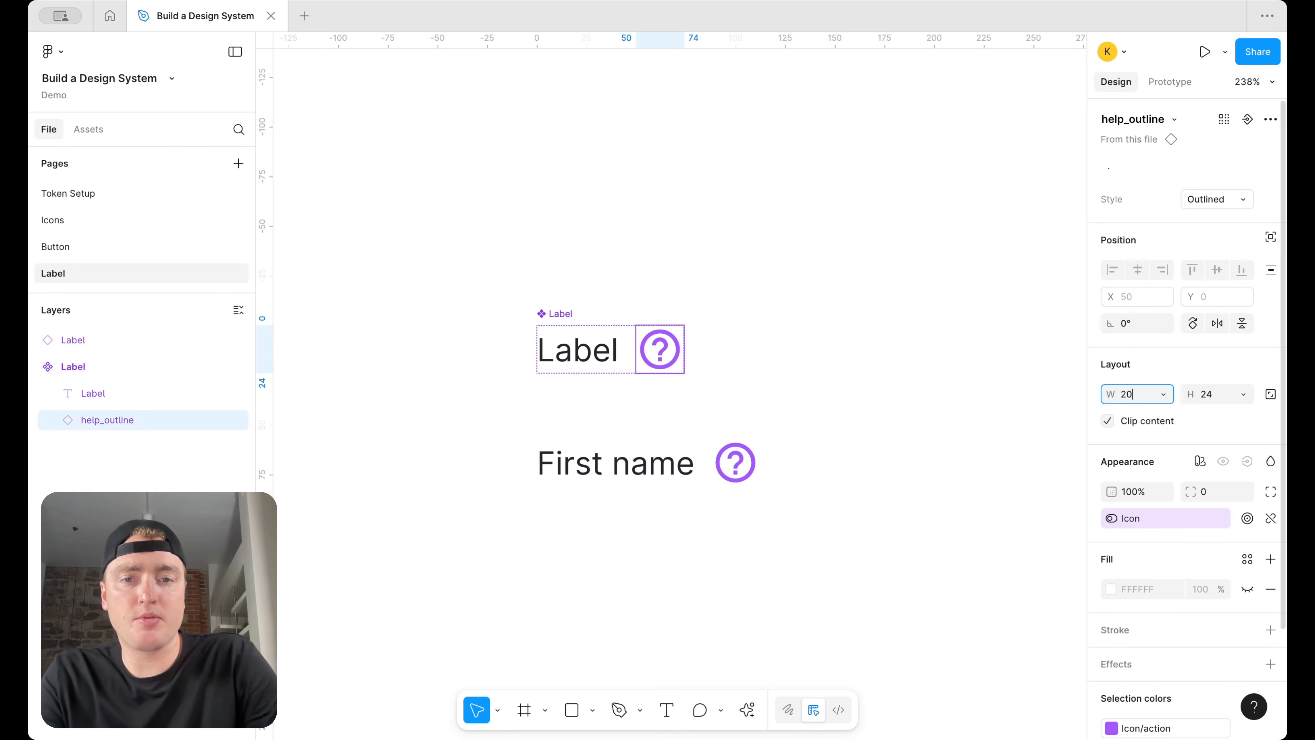
key("Return")
left_click(1210, 394)
type("20")
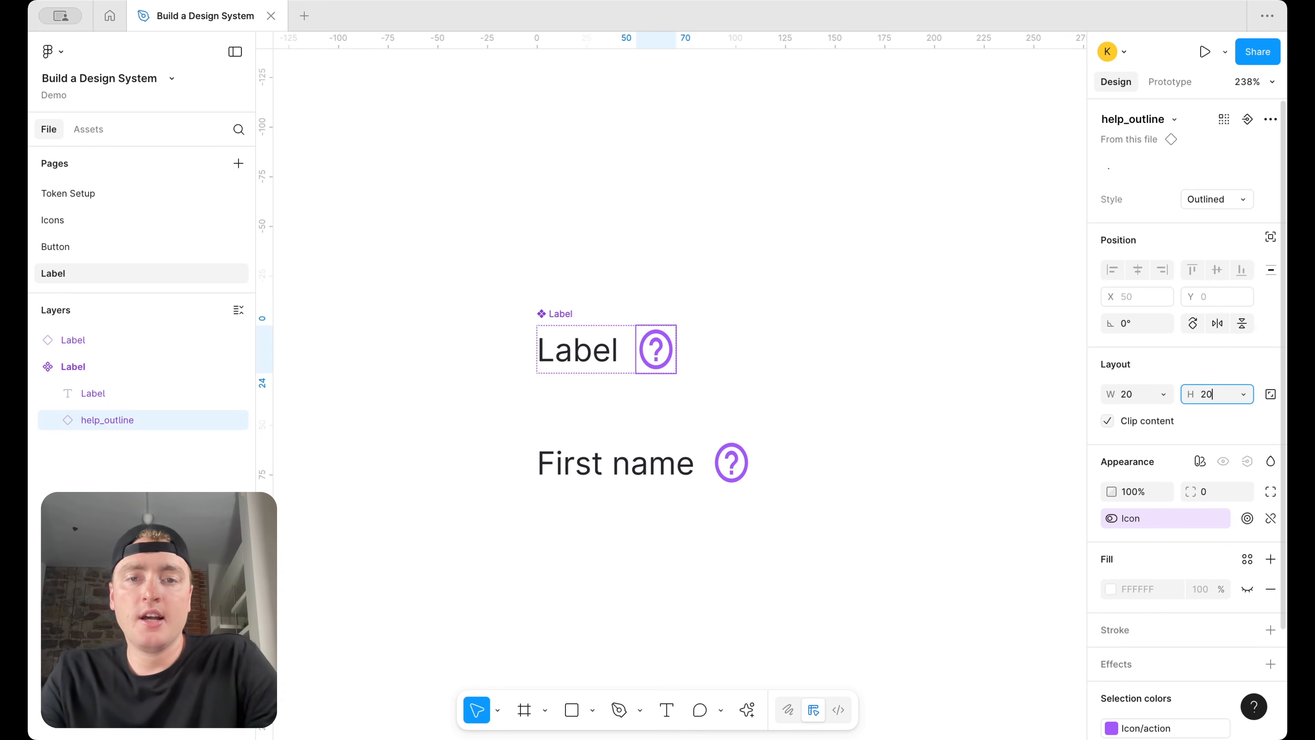
key("Return")
left_click(881, 458)
Switch the test instance's Icon property off and back on, and delete the instance
left_click(640, 461)
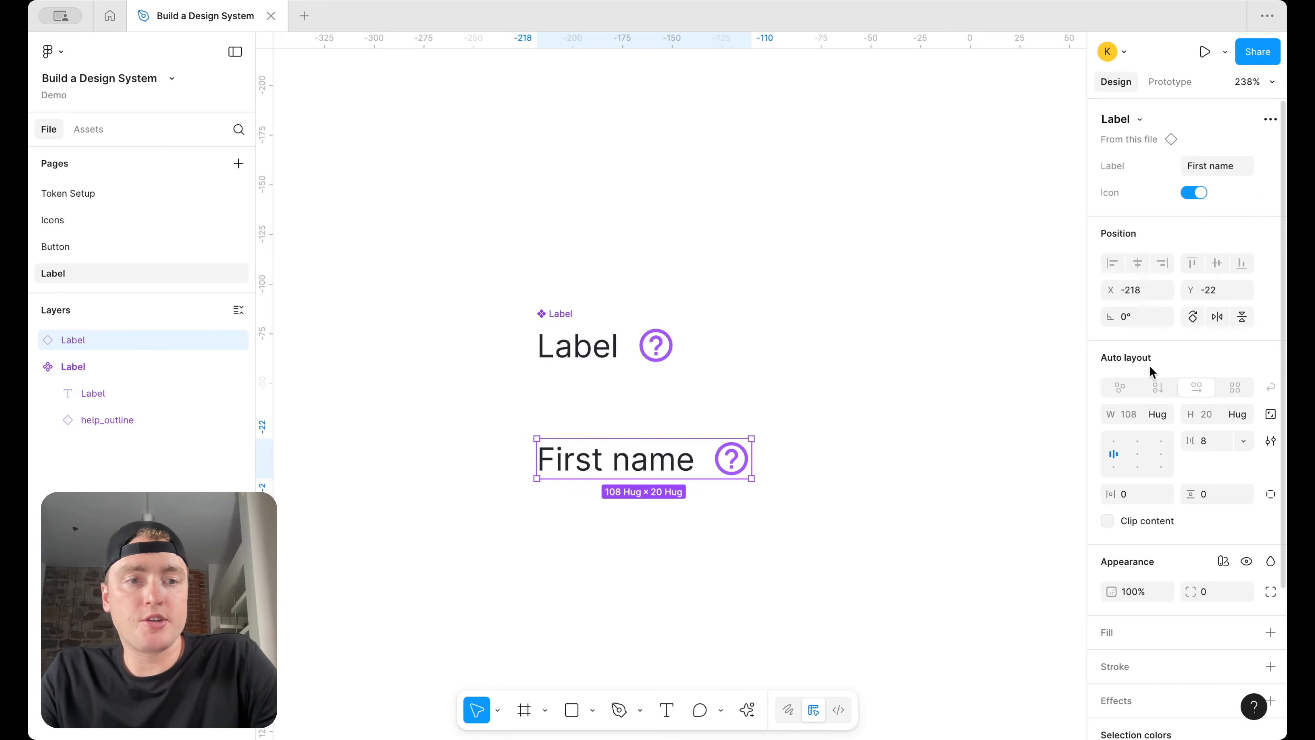
left_click(1193, 192)
left_click(1193, 192)
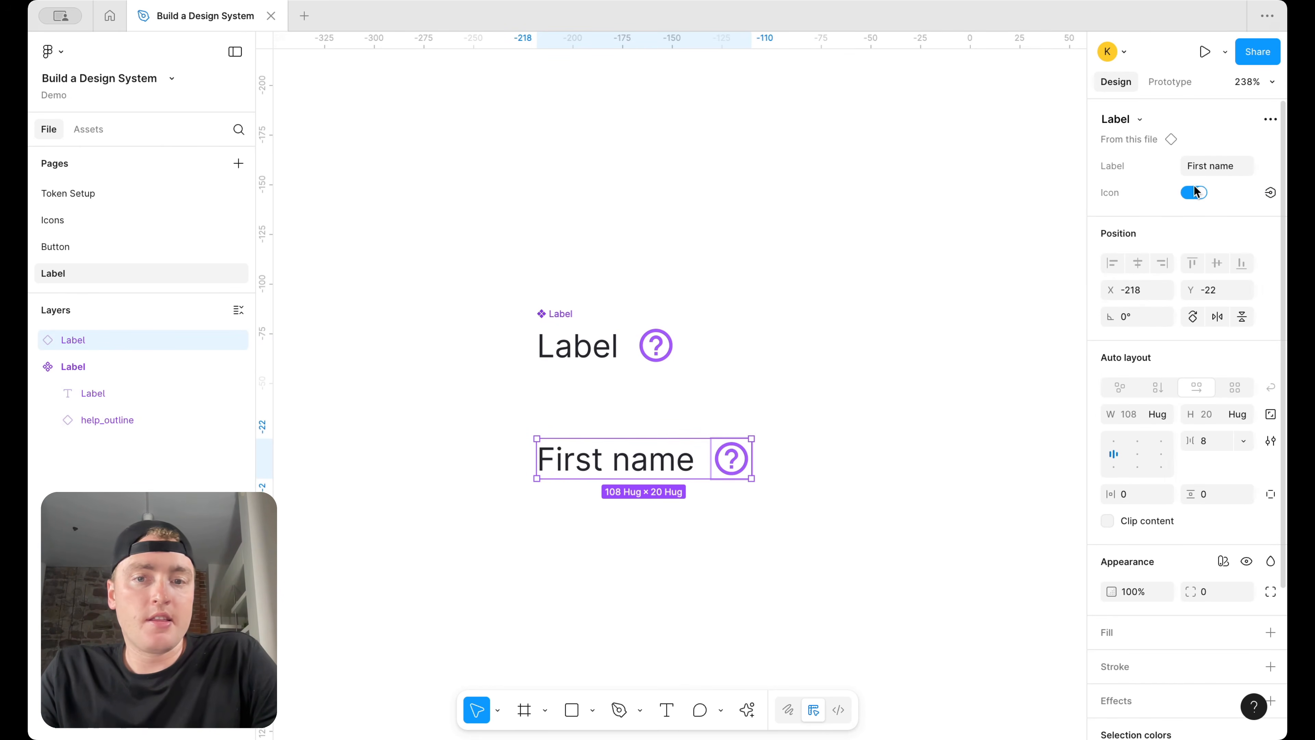
left_click(841, 356)
left_click(656, 455)
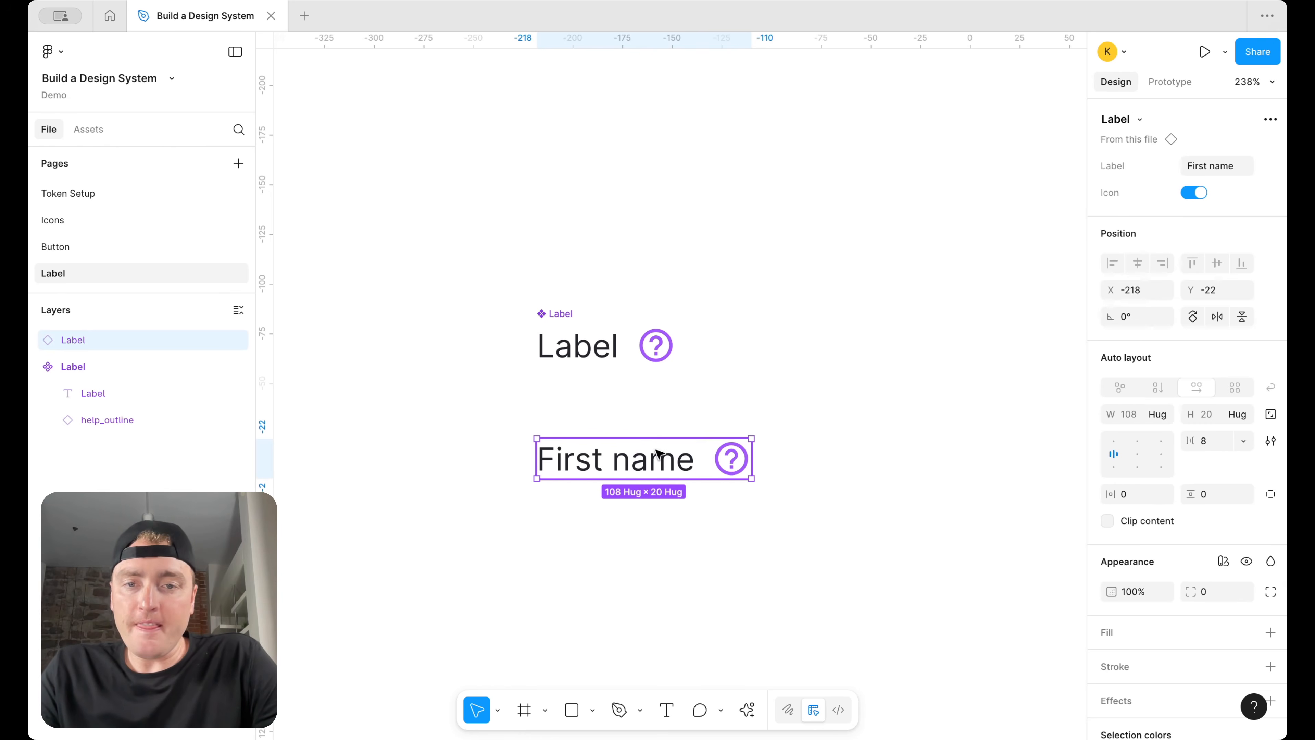
key("Delete")
Add a variant to the Label component and name the variant property Type, with the value default for the first variant
left_click(552, 314)
right_click(553, 315)
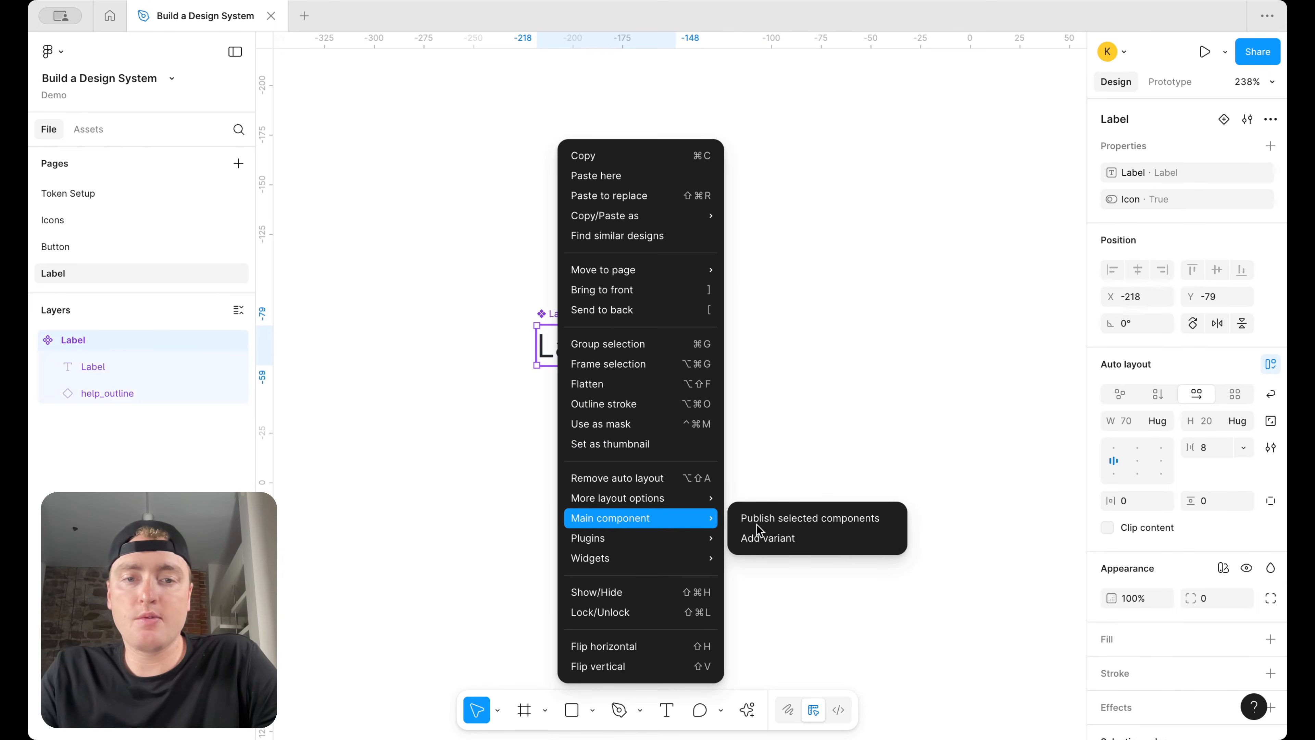
left_click(765, 539)
left_click(606, 345)
left_click(1121, 172)
type("Type")
key("Tab")
type("defa")
Set the second Label variant's Type to required
left_click(606, 425)
left_click(1223, 173)
type("required")
key("Return")
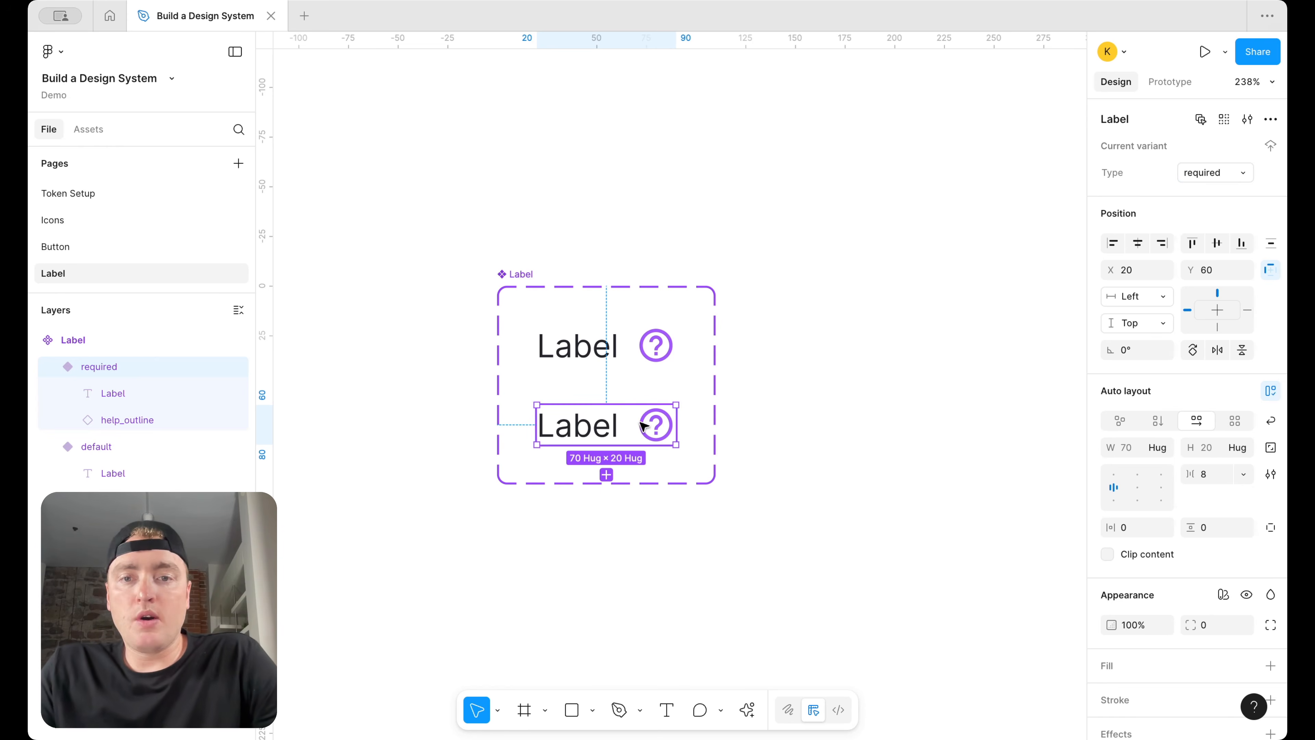
left_click(783, 399)
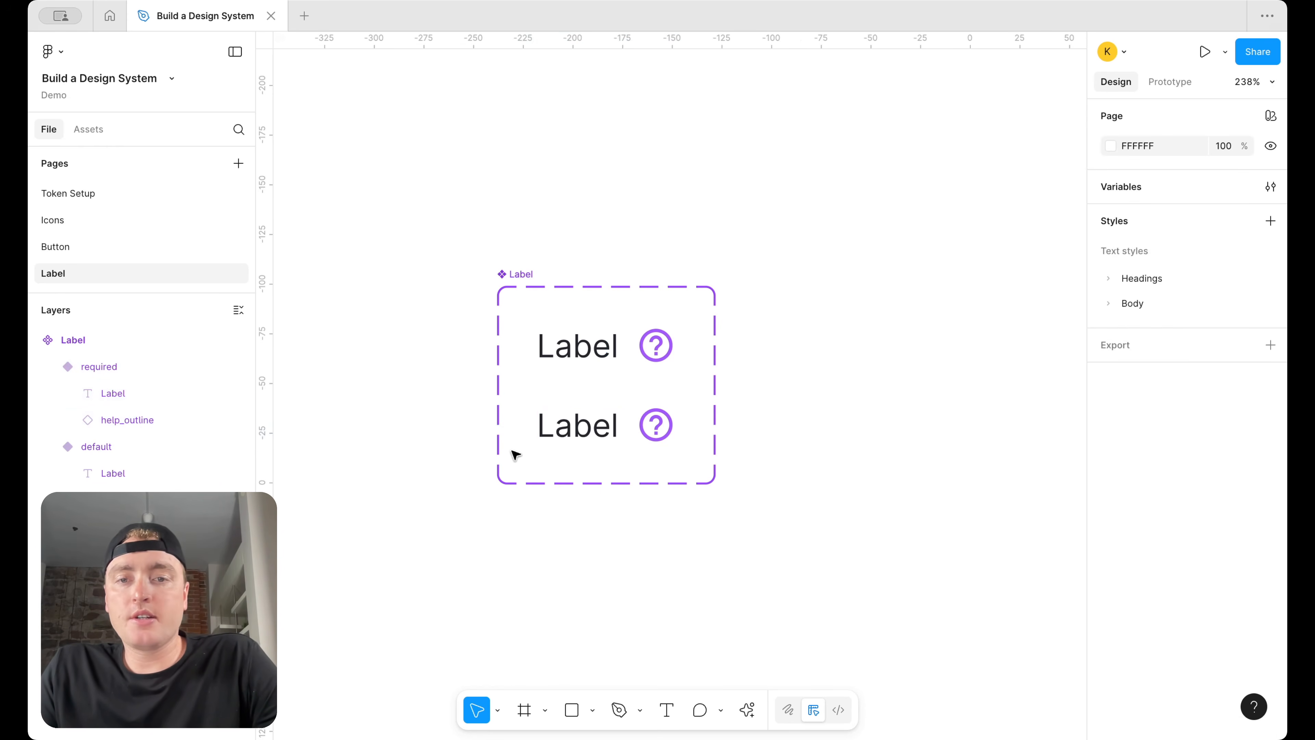
Copy the required variant's Label text below the component set and change the copy's text to "*"
scroll(515, 453, "up", 2)
double_click(566, 433)
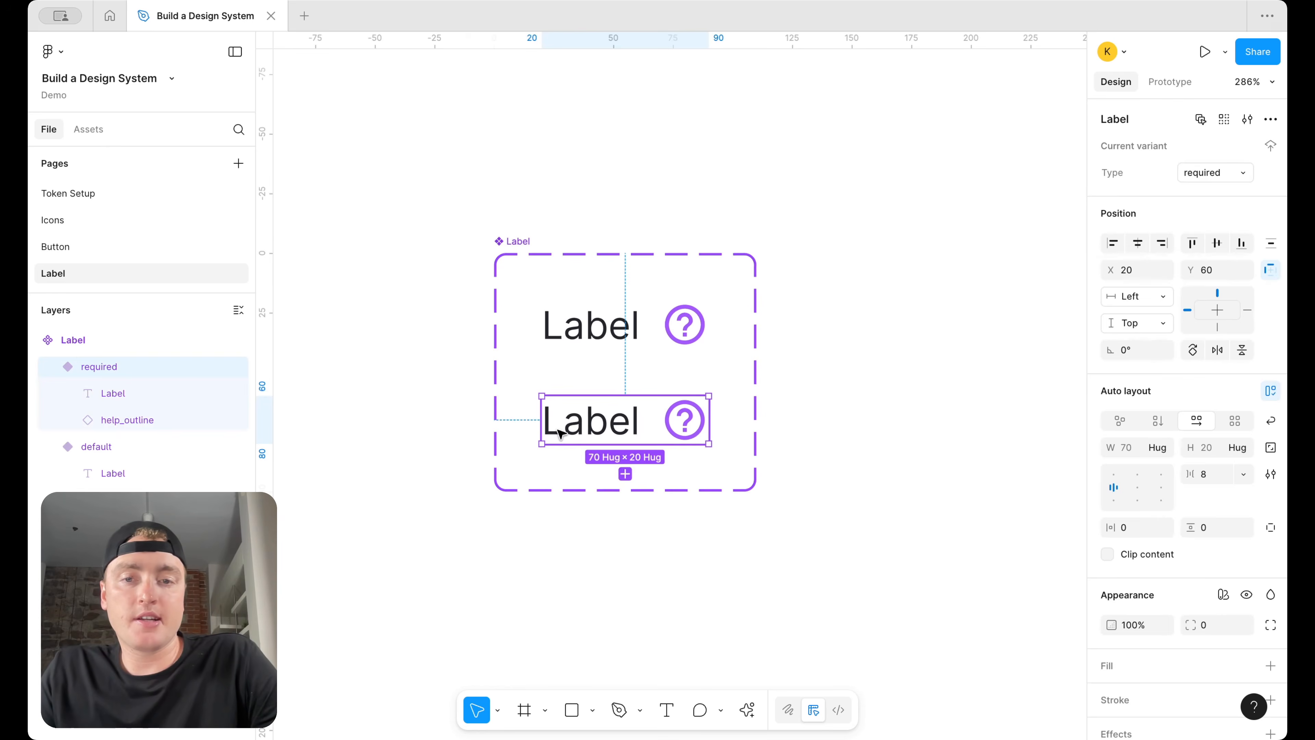
left_click_drag(567, 433, 566, 566)
key("Return")
type("*")
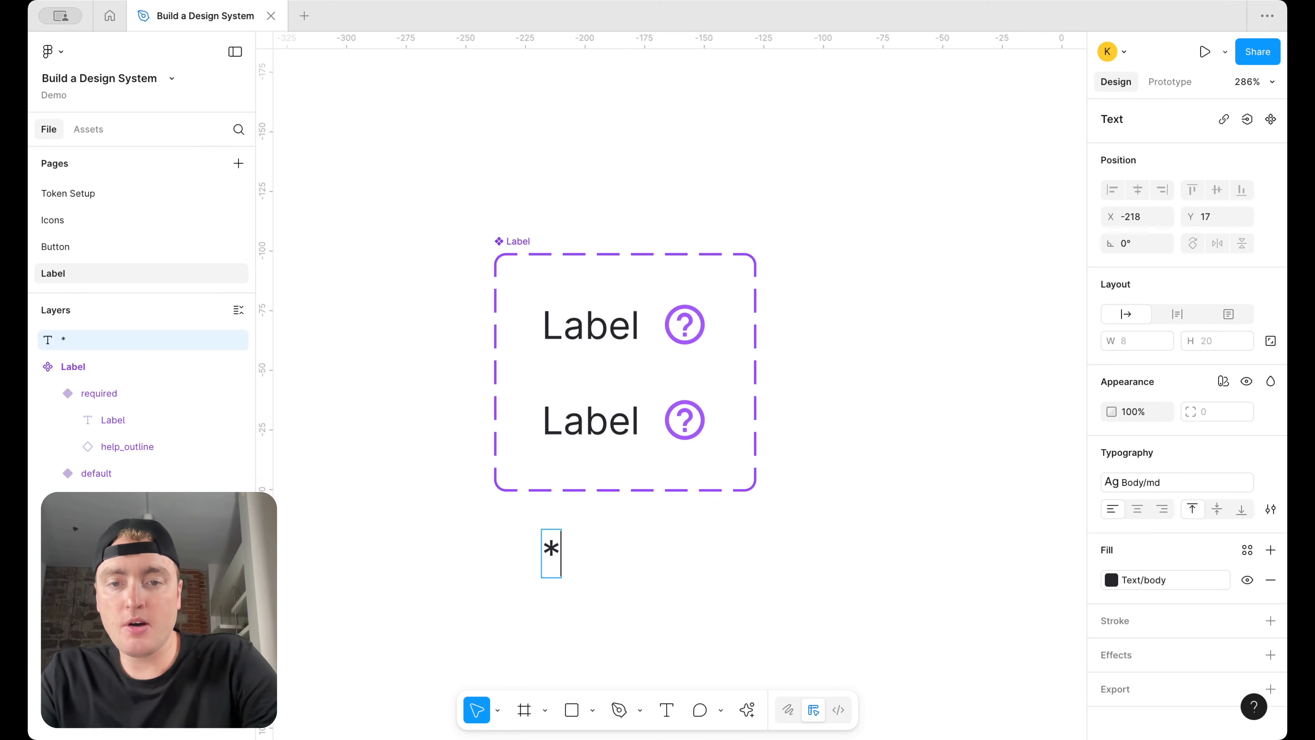
Apply the Text/error color variable to the asterisk's fill
left_click(1166, 588)
scroll(998, 653, "down", 3)
left_click(993, 616)
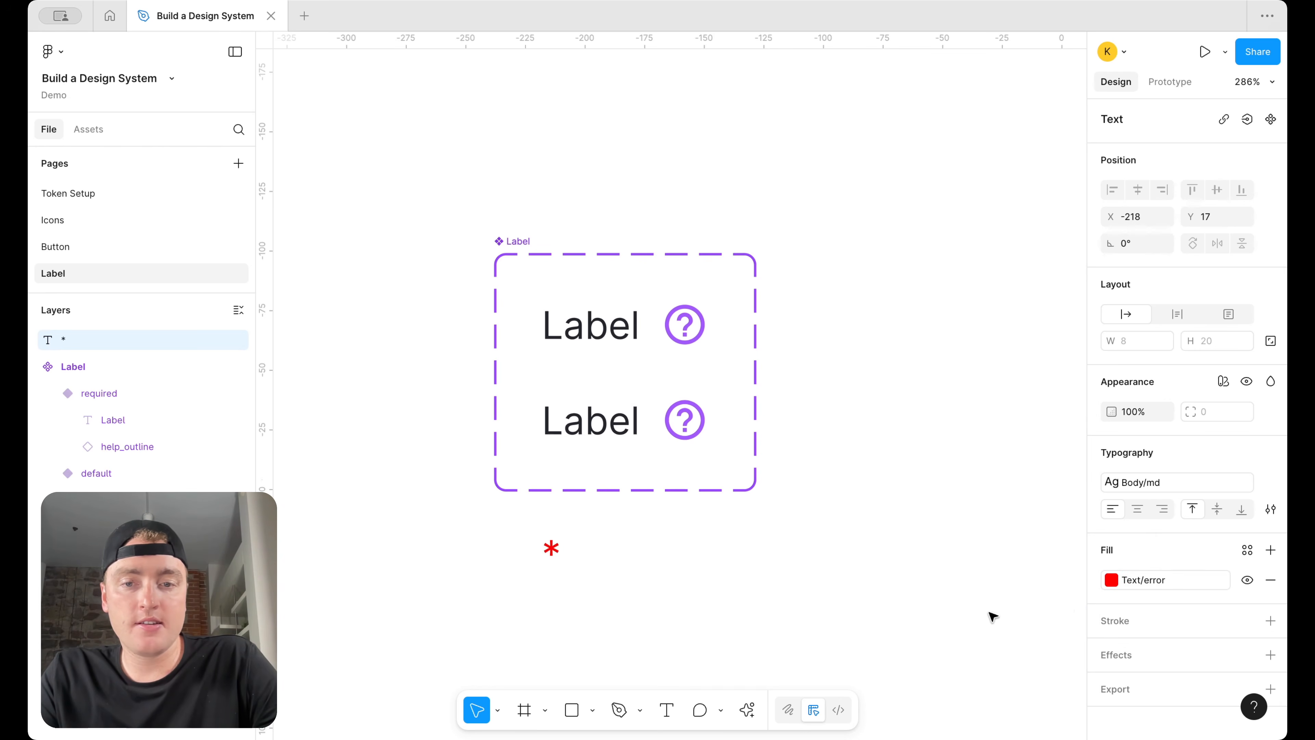
Change the asterisk's fill to the Icon/error color variable
left_click(1151, 581)
type("ico")
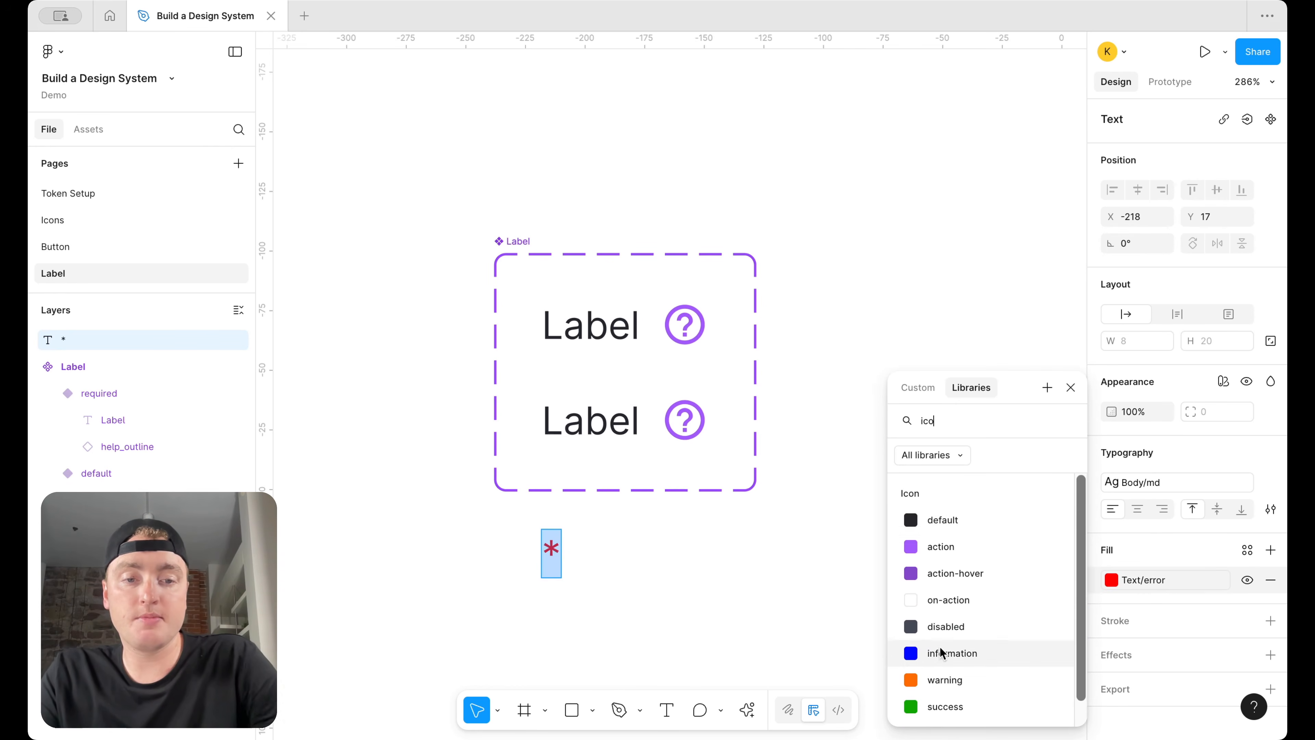
scroll(941, 652, "down", 1)
left_click(939, 705)
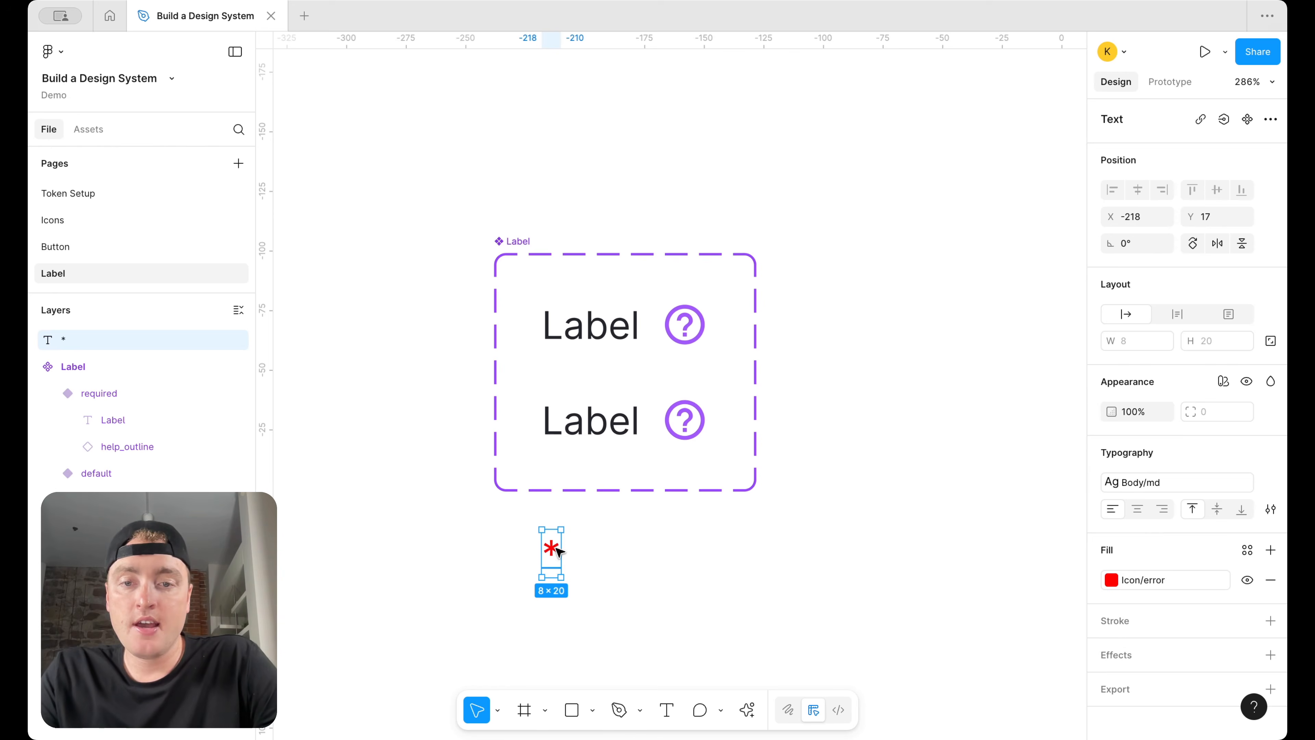
Move the asterisk into the required variant and order it before the Label text
left_click_drag(558, 550, 574, 425)
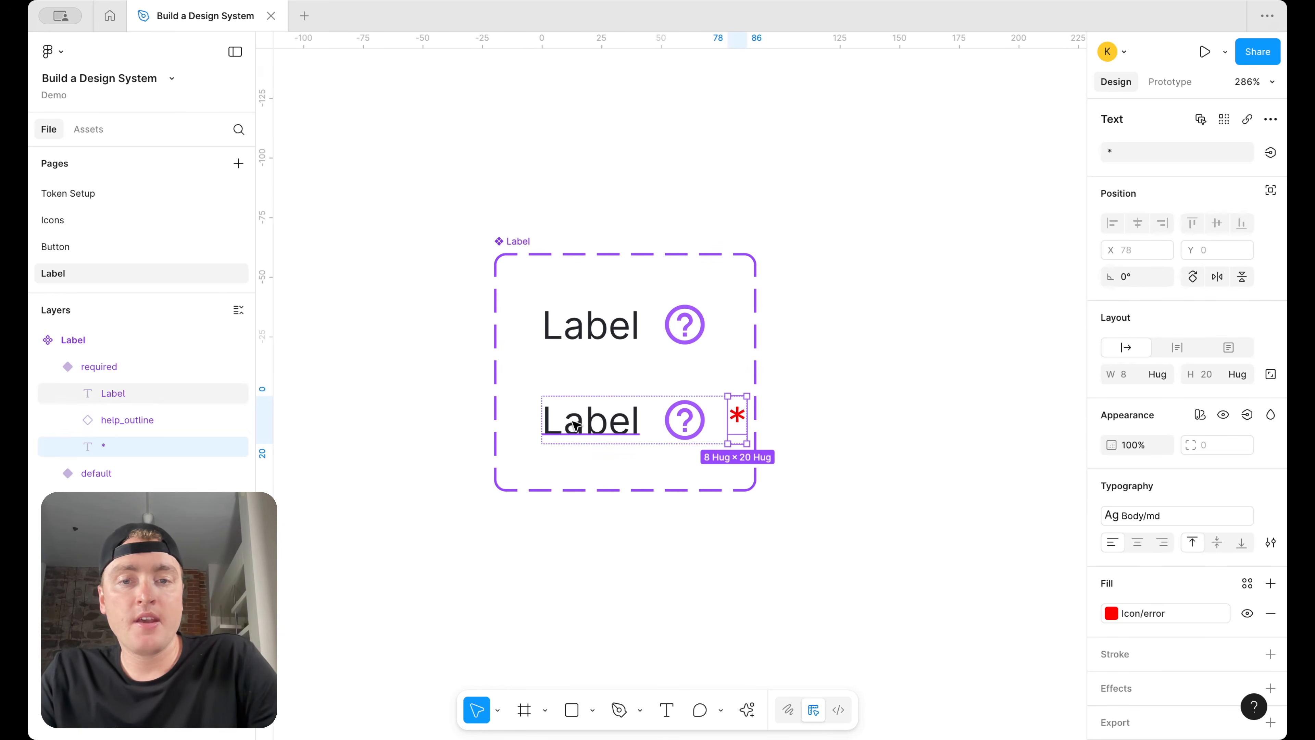
key("Left")
key("Left")
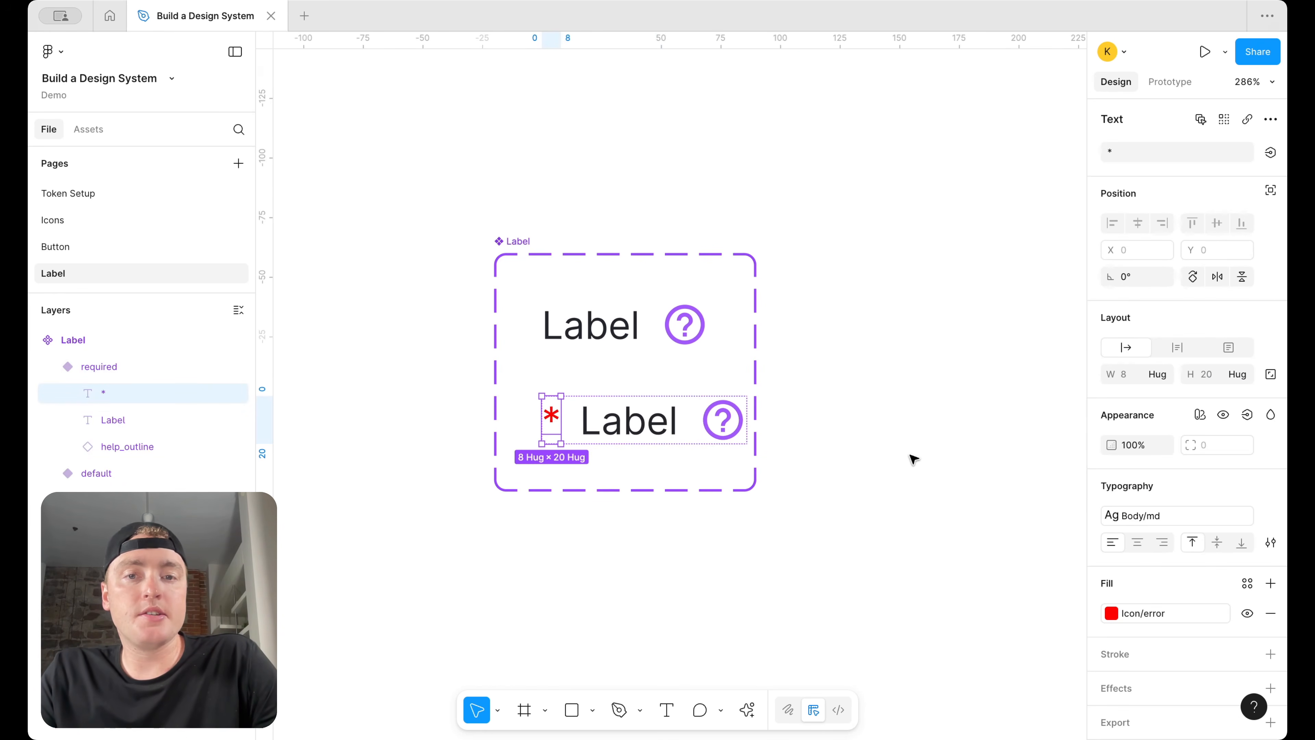
Place an instance of each Label variant to the right of the component set and add a vertical guide along the instances' left edges
left_click(873, 437)
left_click_drag(656, 318, 997, 319)
left_click(653, 428)
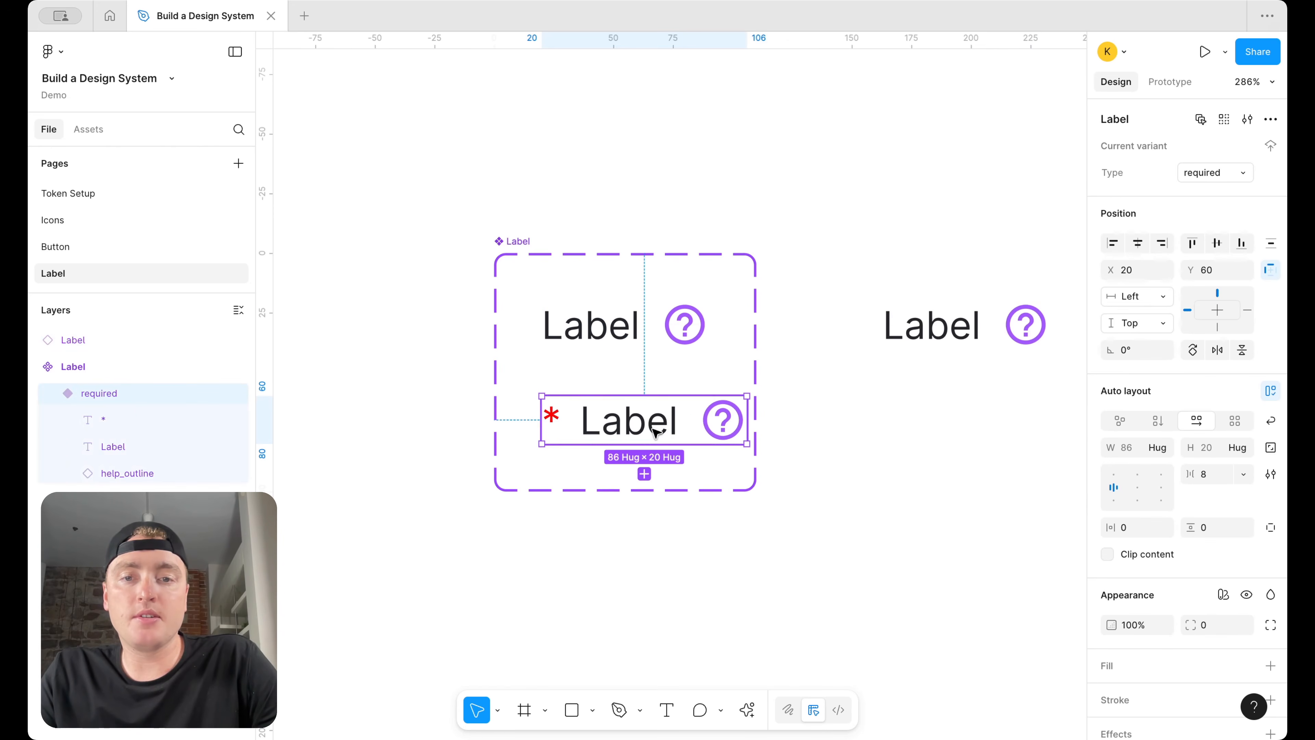
left_click_drag(610, 424, 954, 420)
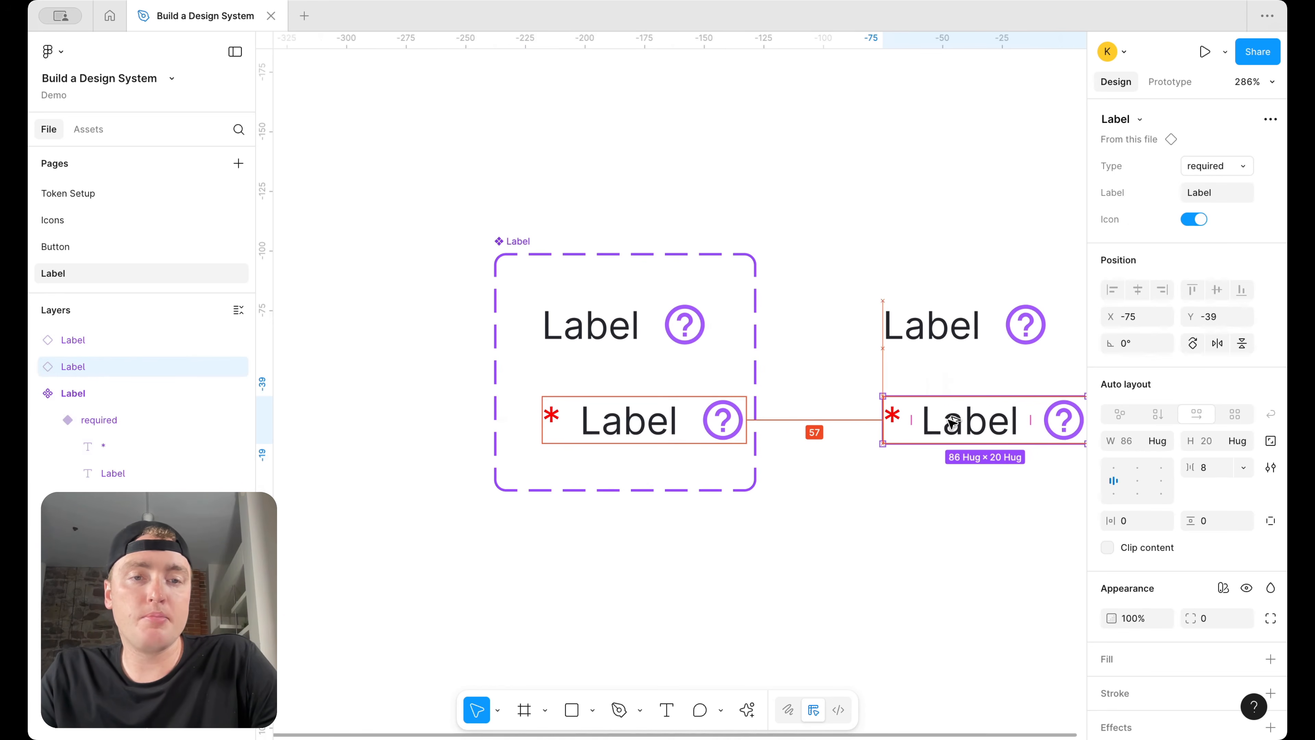
left_click(935, 505)
scroll(937, 506, "right", 2)
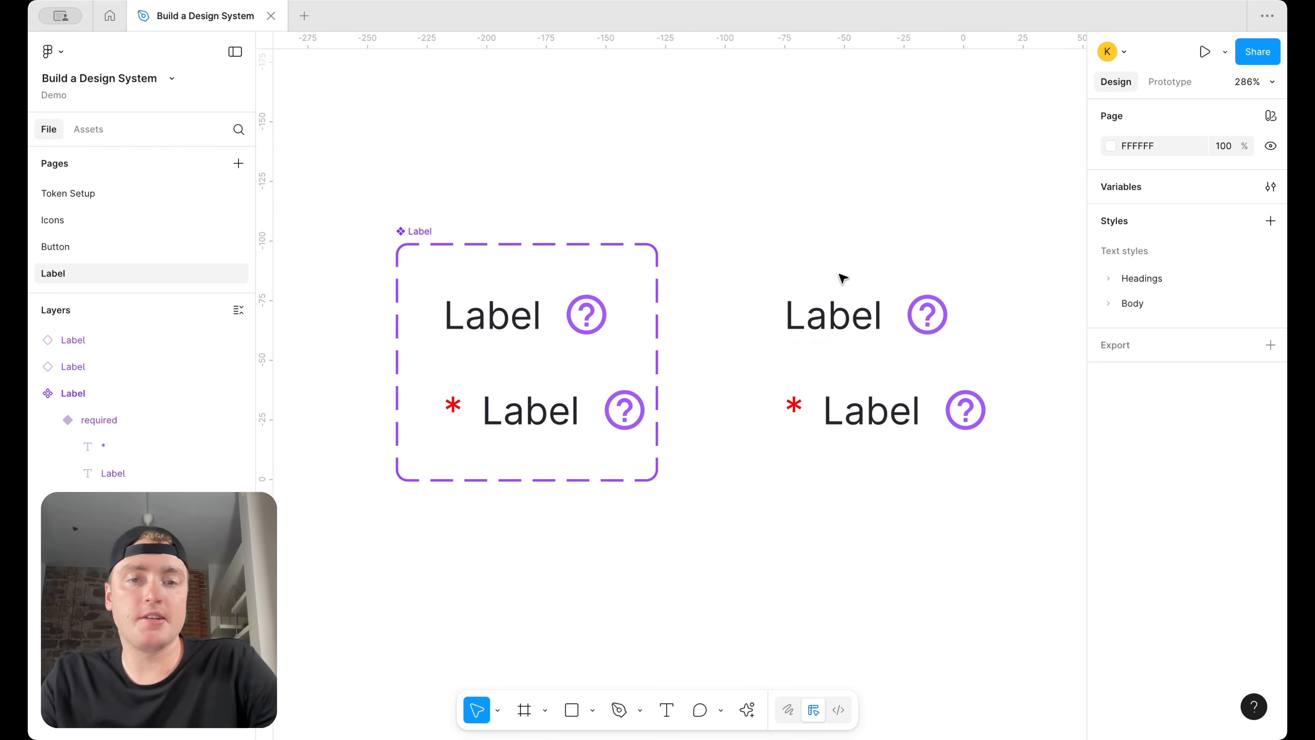
left_click_drag(268, 347, 781, 359)
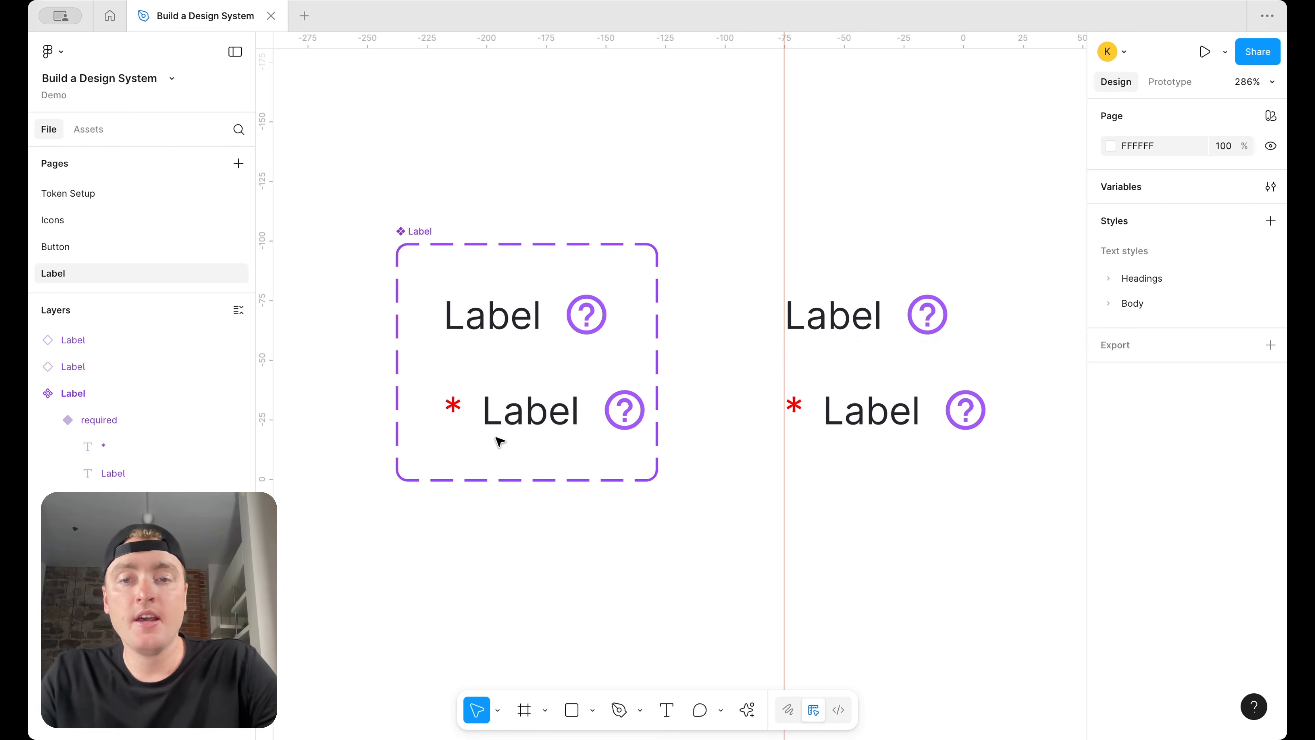
left_click(451, 414)
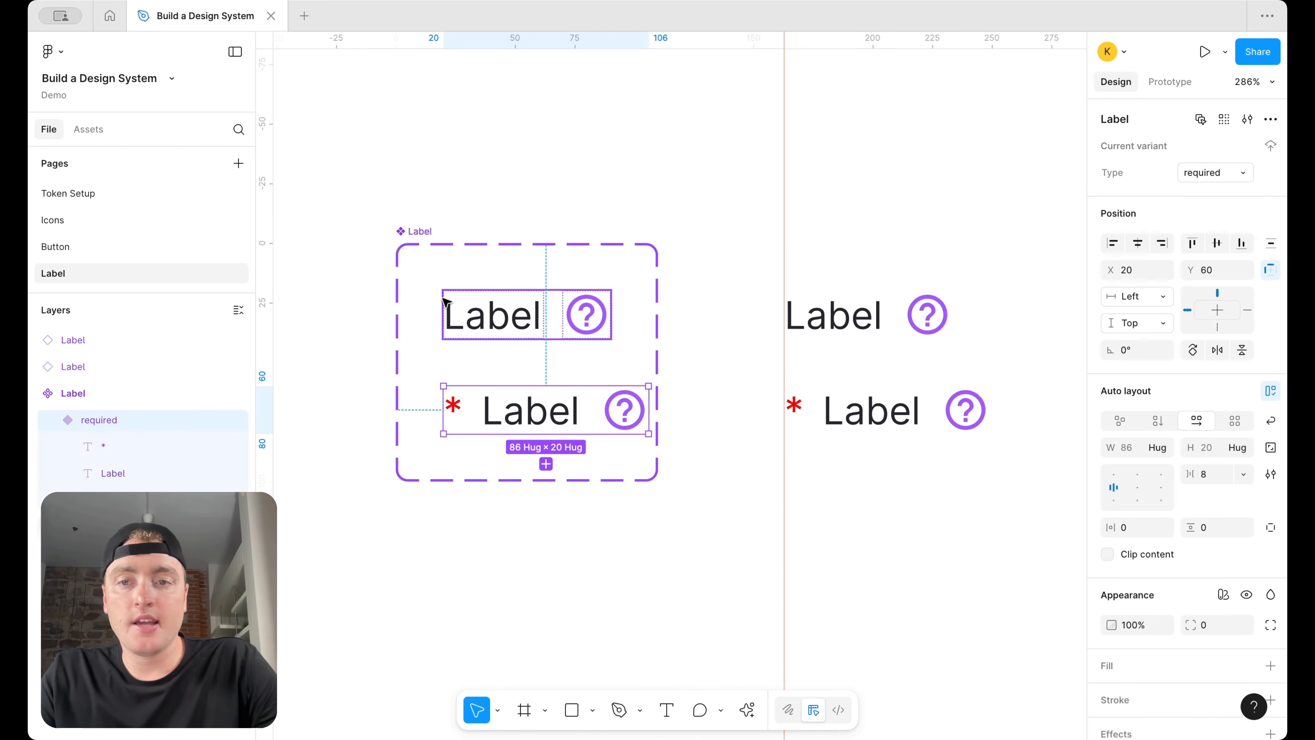
left_click_drag(261, 300, 302, 300)
left_click(302, 299)
key("Delete")
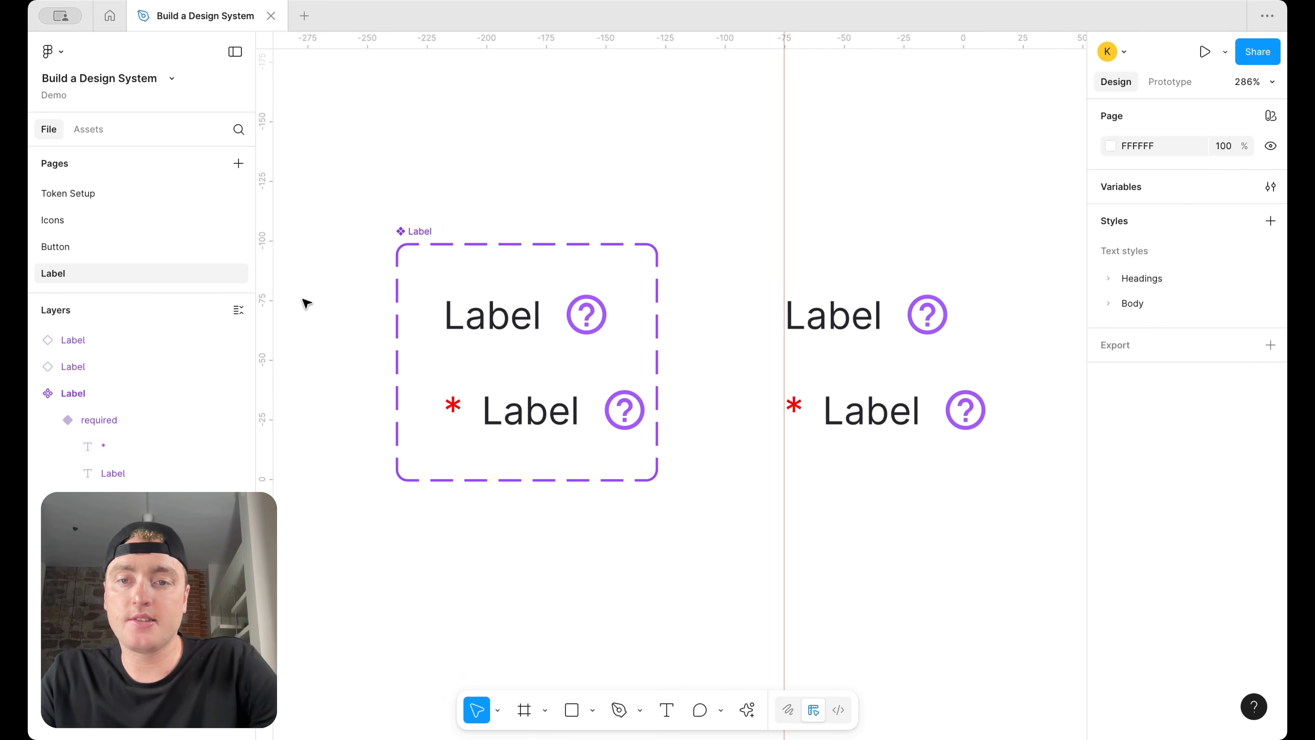
Exclude the required variant's asterisk from auto layout and shift it left of the Label text to X -9
double_click(453, 409)
left_click(1270, 190)
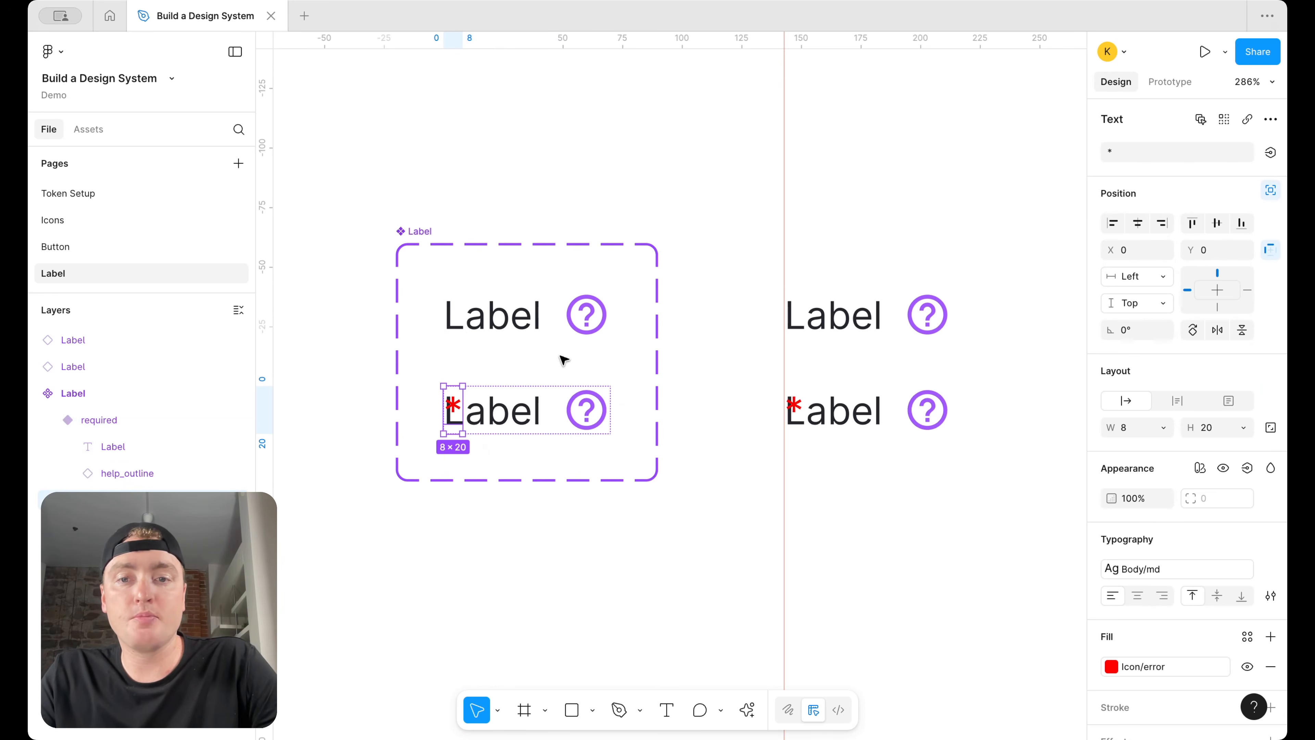
scroll(494, 407, "up", 8)
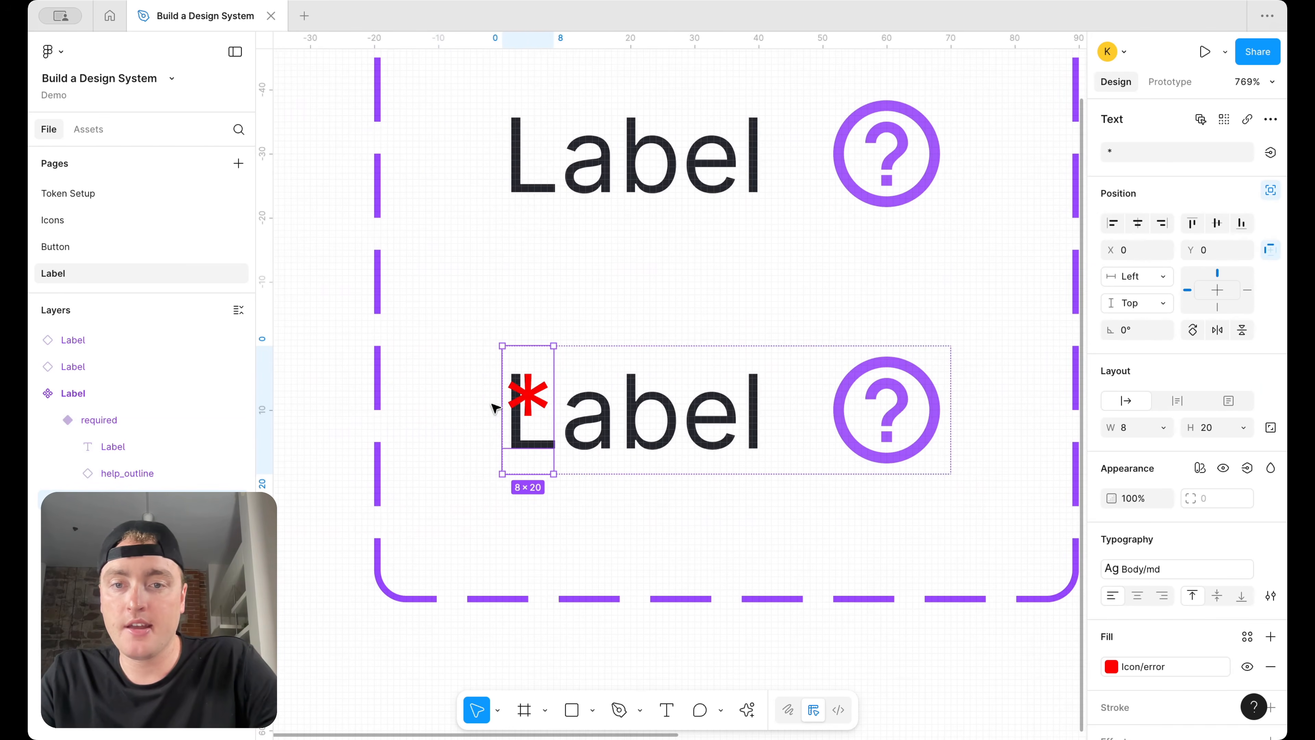
key("Left")
key("Left")
key("Left")
key("Left")
key("Left")
key("Left")
key("Left")
key("Left")
key("Left")
scroll(494, 408, "down", 6)
scroll(592, 580, "down", 3)
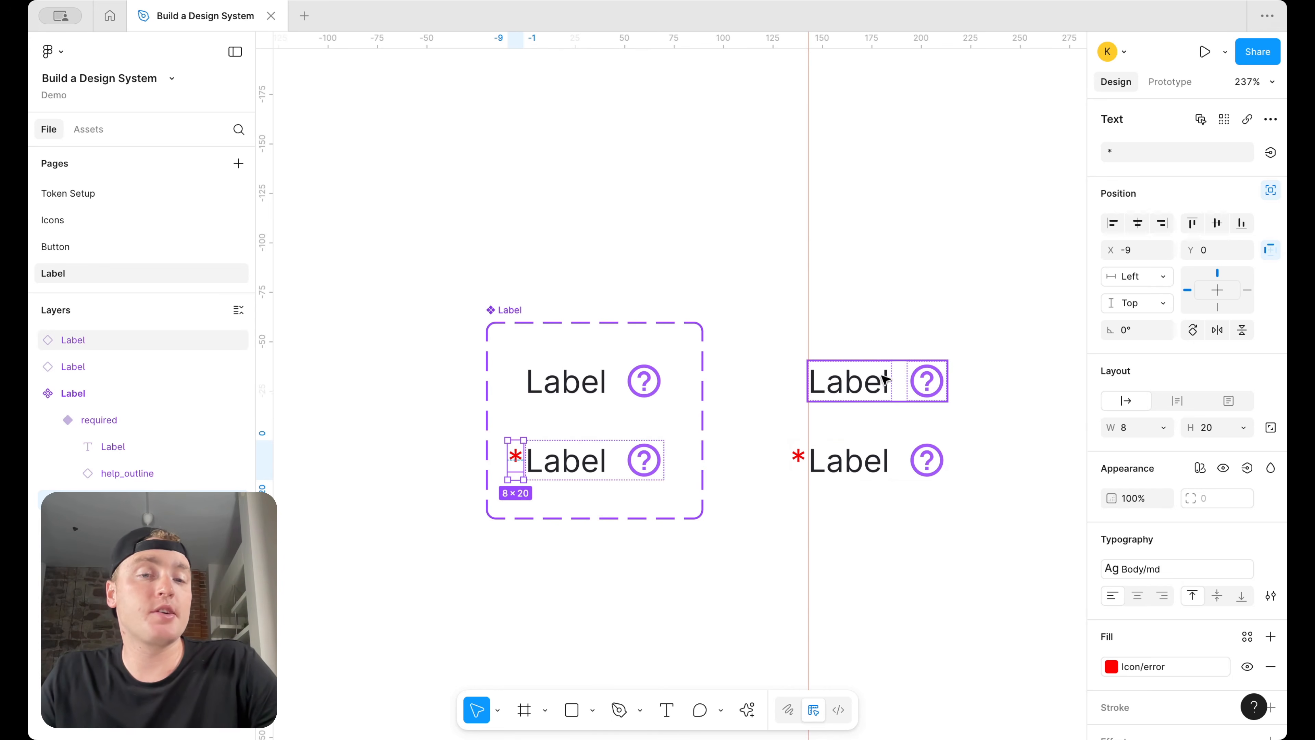
left_click(941, 322)
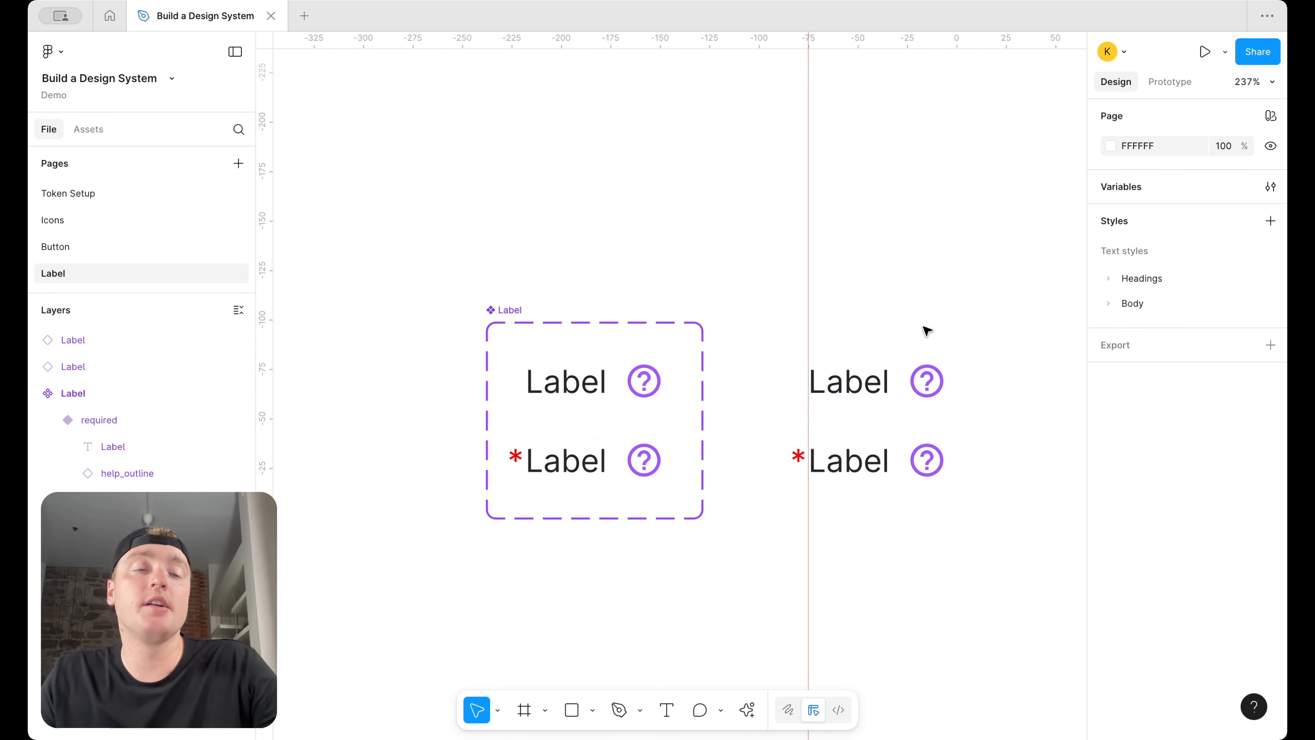
left_click(566, 338)
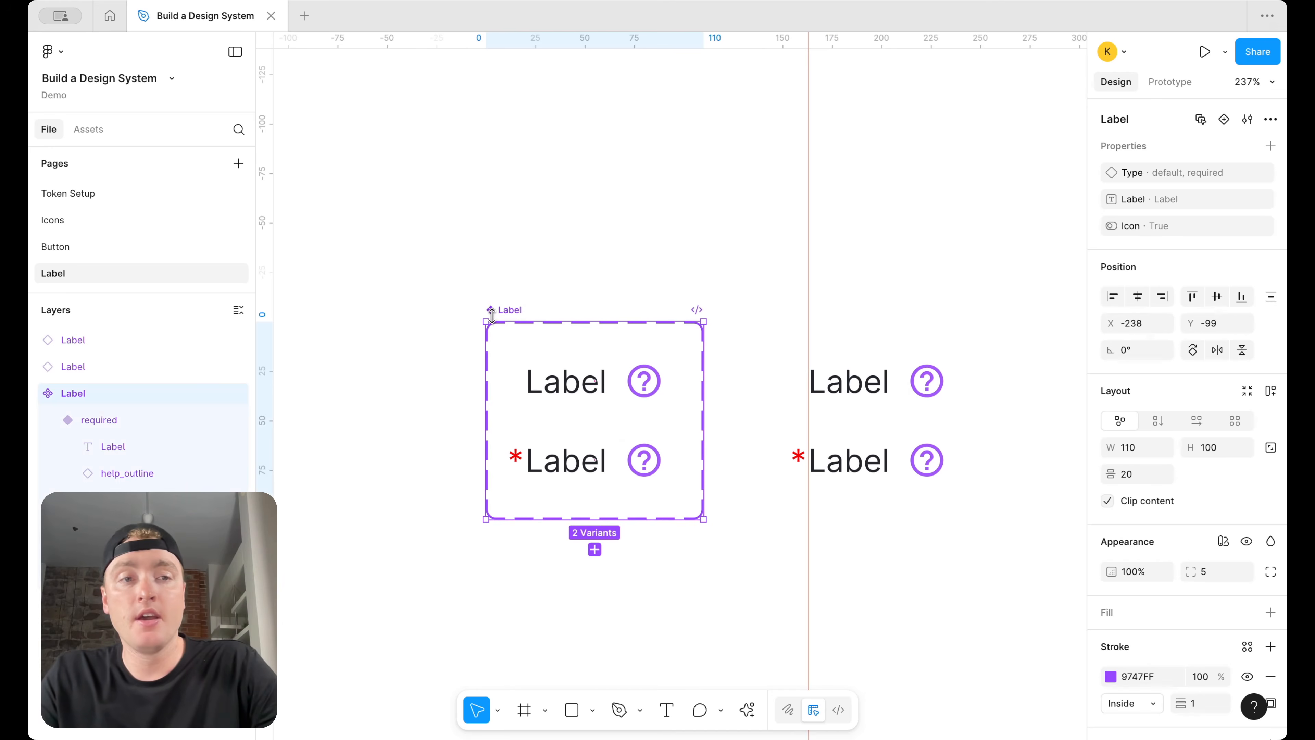
left_click_drag(991, 612, 805, 350)
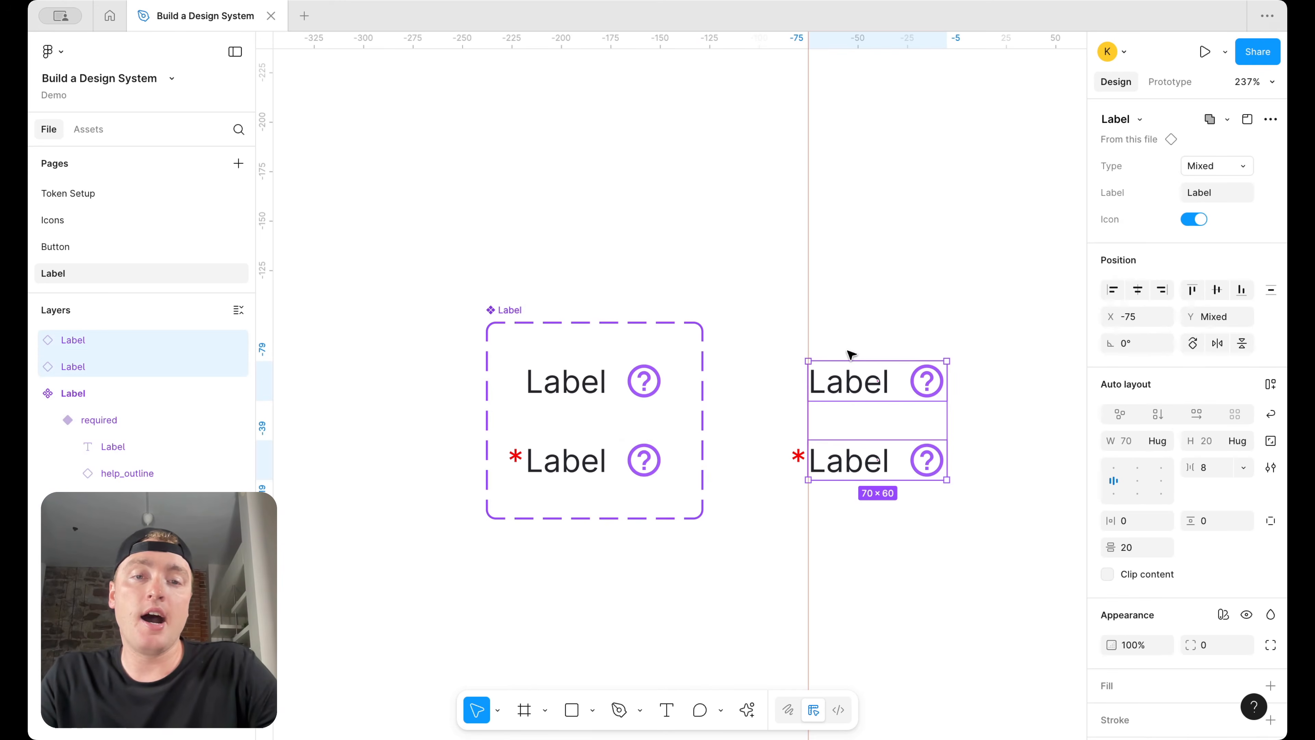
left_click(889, 308)
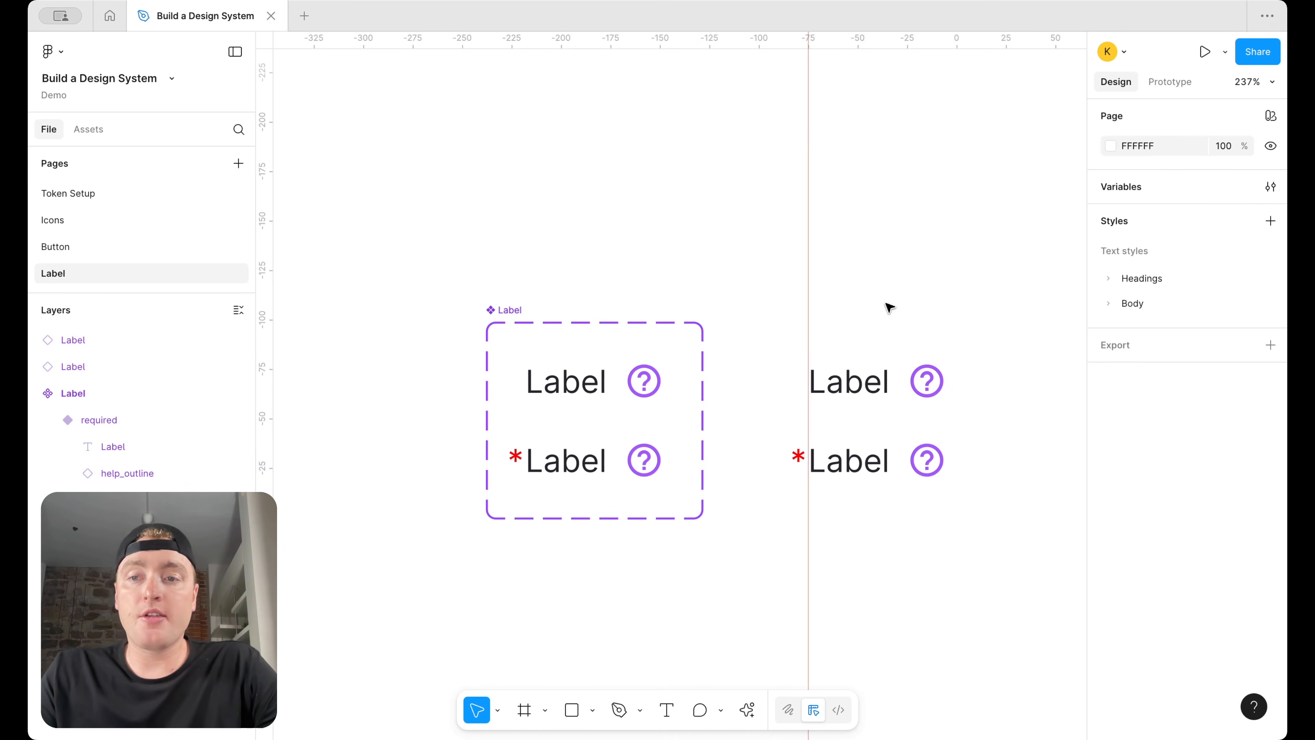
Add a new page named Field
left_click(239, 164)
type("Field")
key("Return")
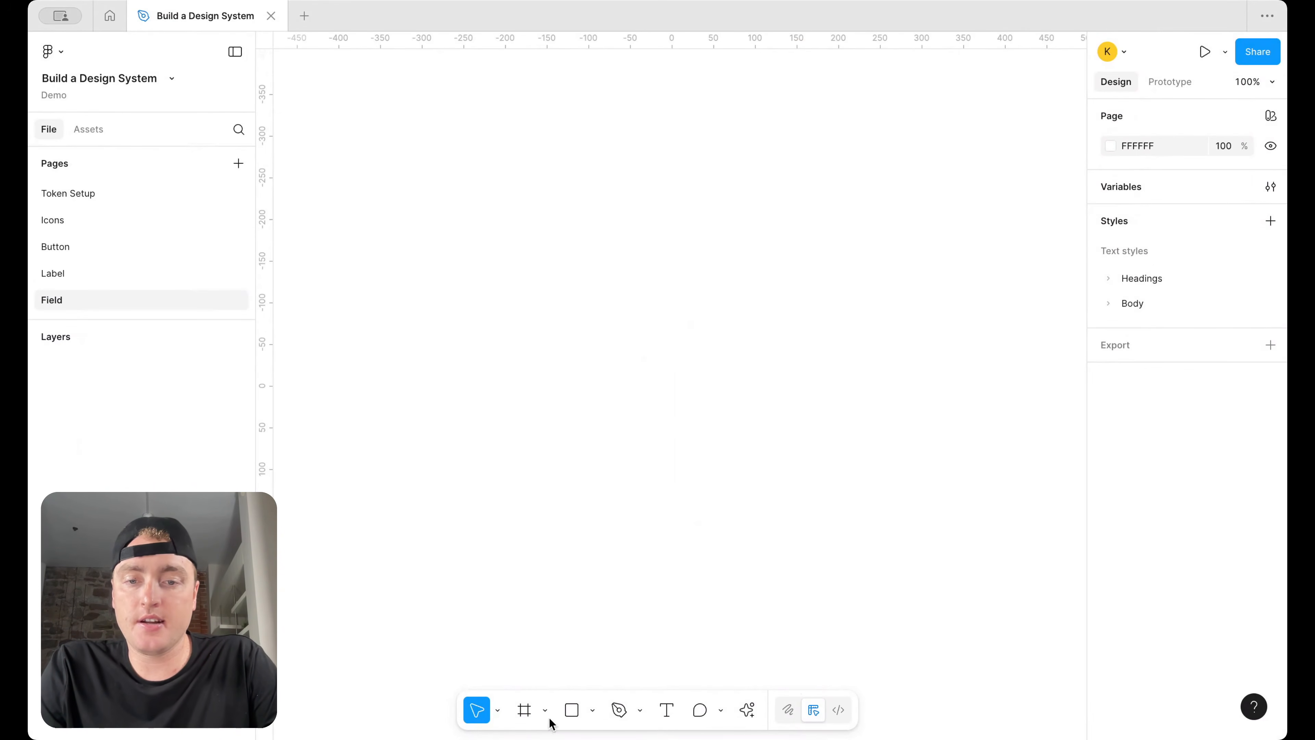
Create a text box about 296 × 56 on the Field page with the text "Placeholder"
left_click(667, 710)
left_click_drag(542, 336, 791, 384)
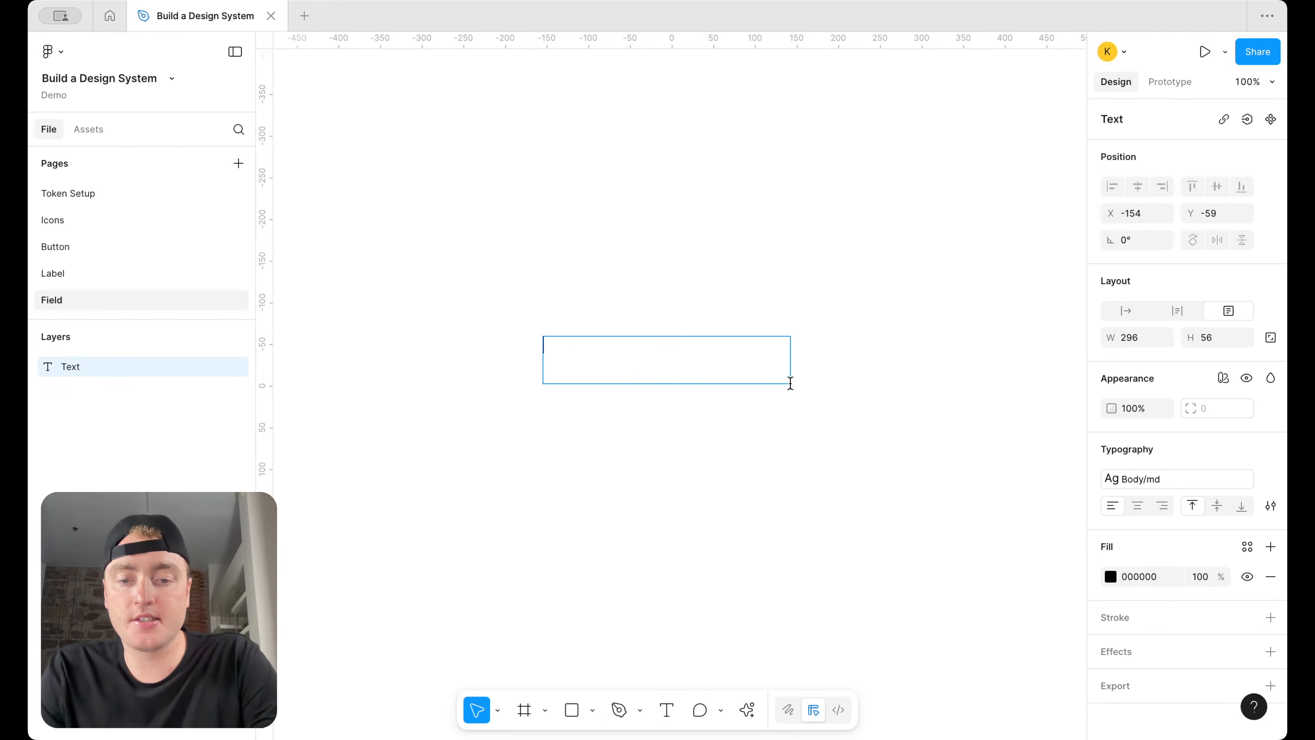
type("Placeholder")
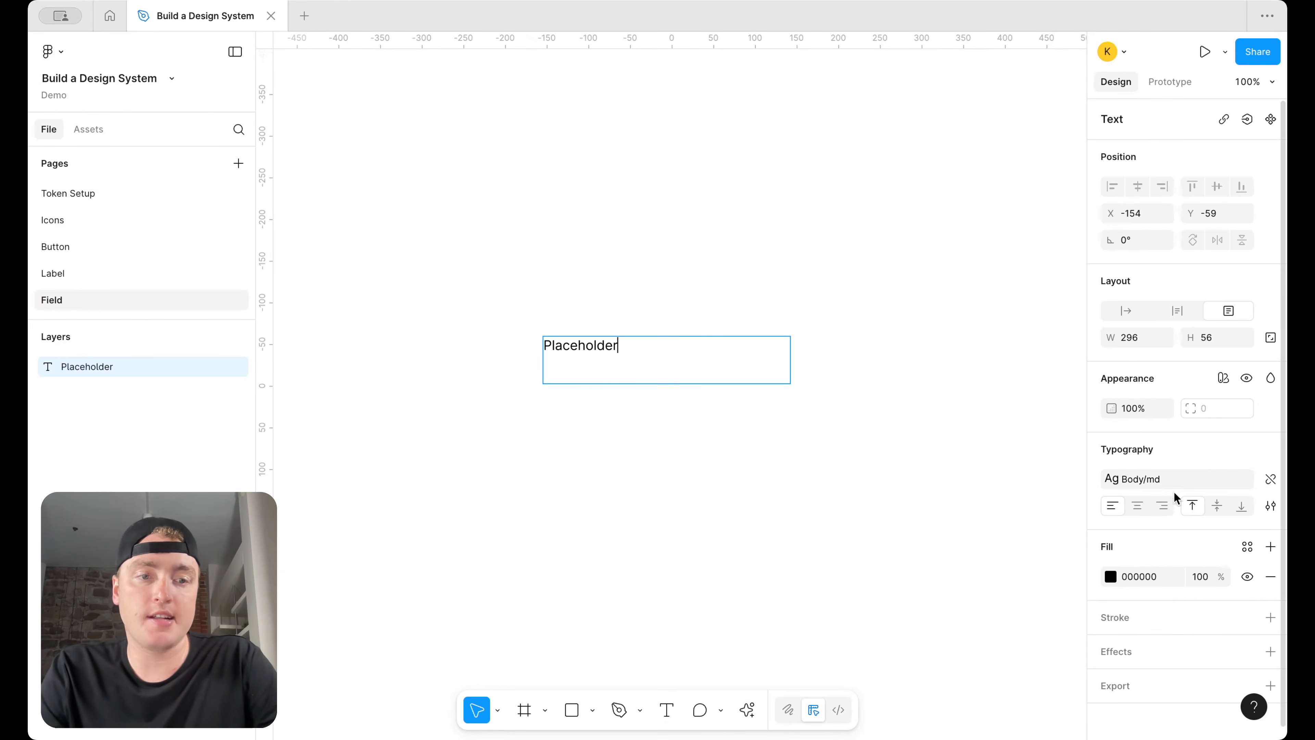
Apply the Text/body color variable to the Placeholder text and shrink its box to about 204 × 28
left_click(1247, 546)
type("text")
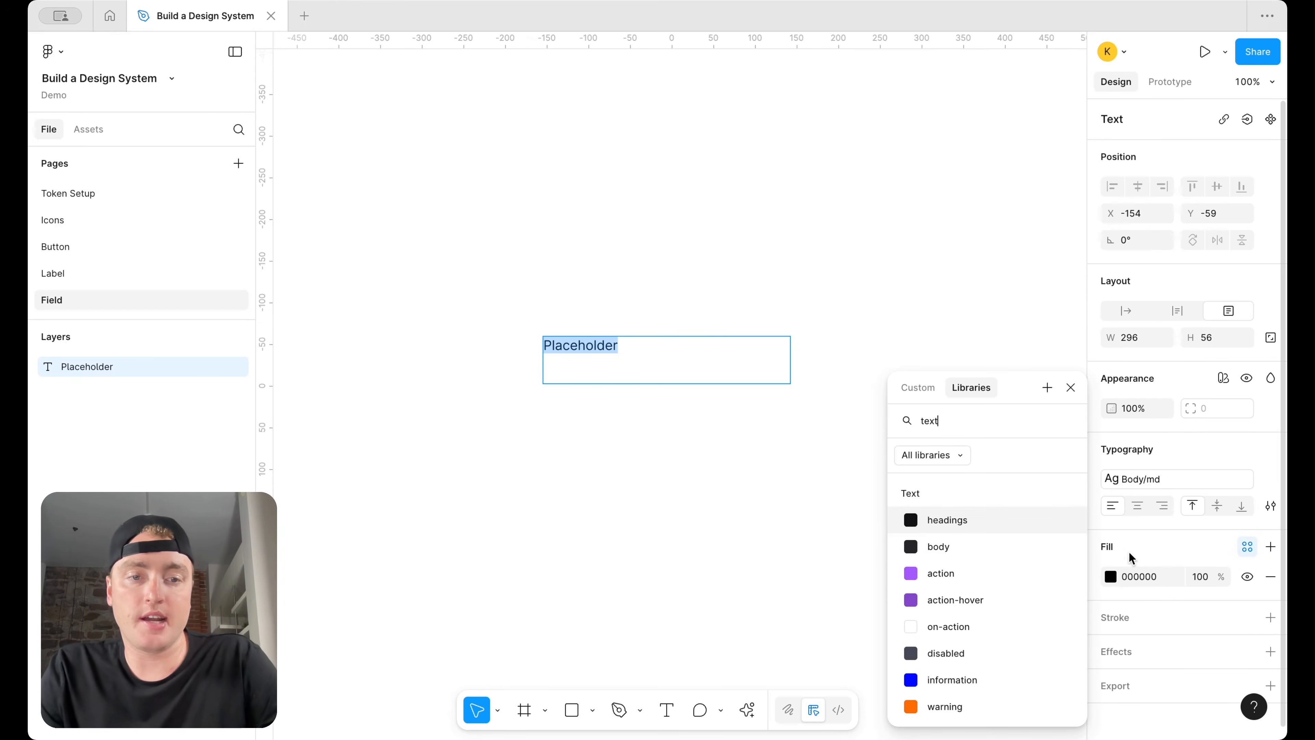
left_click(1039, 548)
left_click_drag(636, 383, 664, 356)
left_click_drag(781, 346, 713, 346)
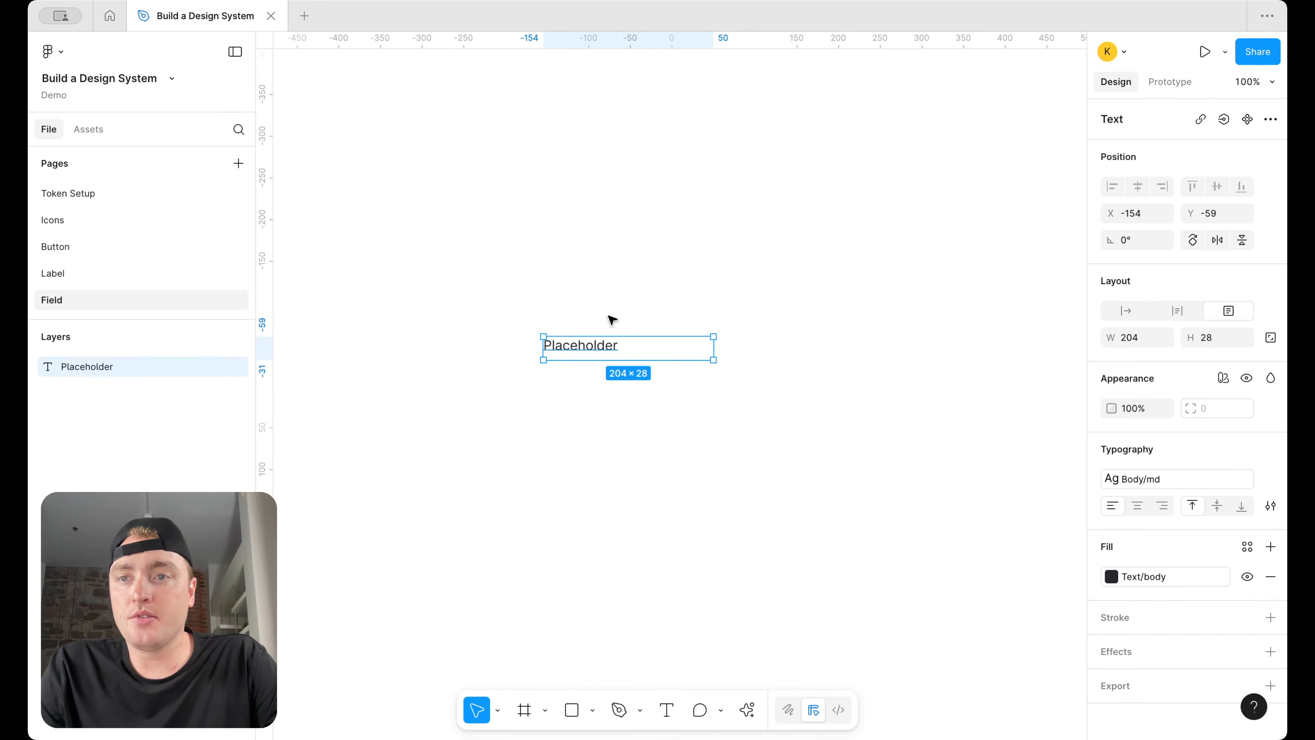
Place a help_outline icon instance to the right of the Placeholder text and an insert_emoticon icon instance to its left
left_click(89, 129)
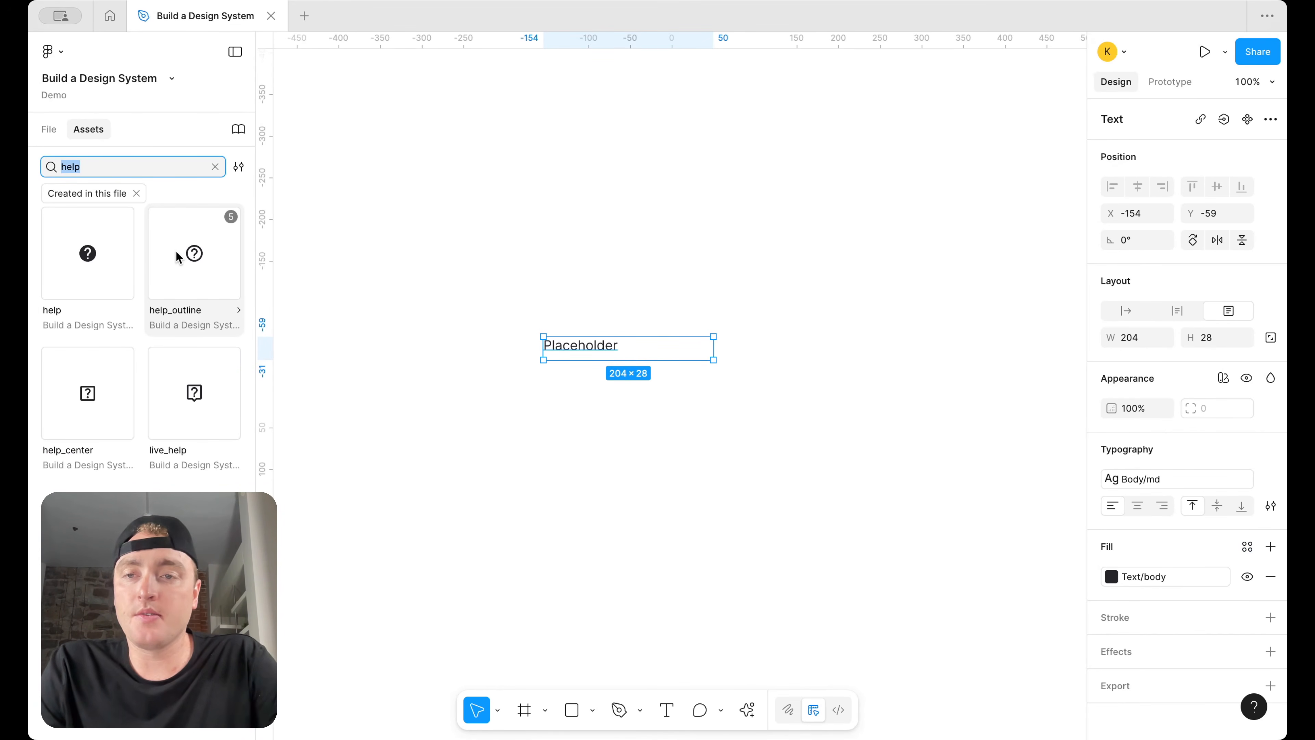
left_click_drag(187, 264, 780, 346)
left_click(145, 164)
type("per")
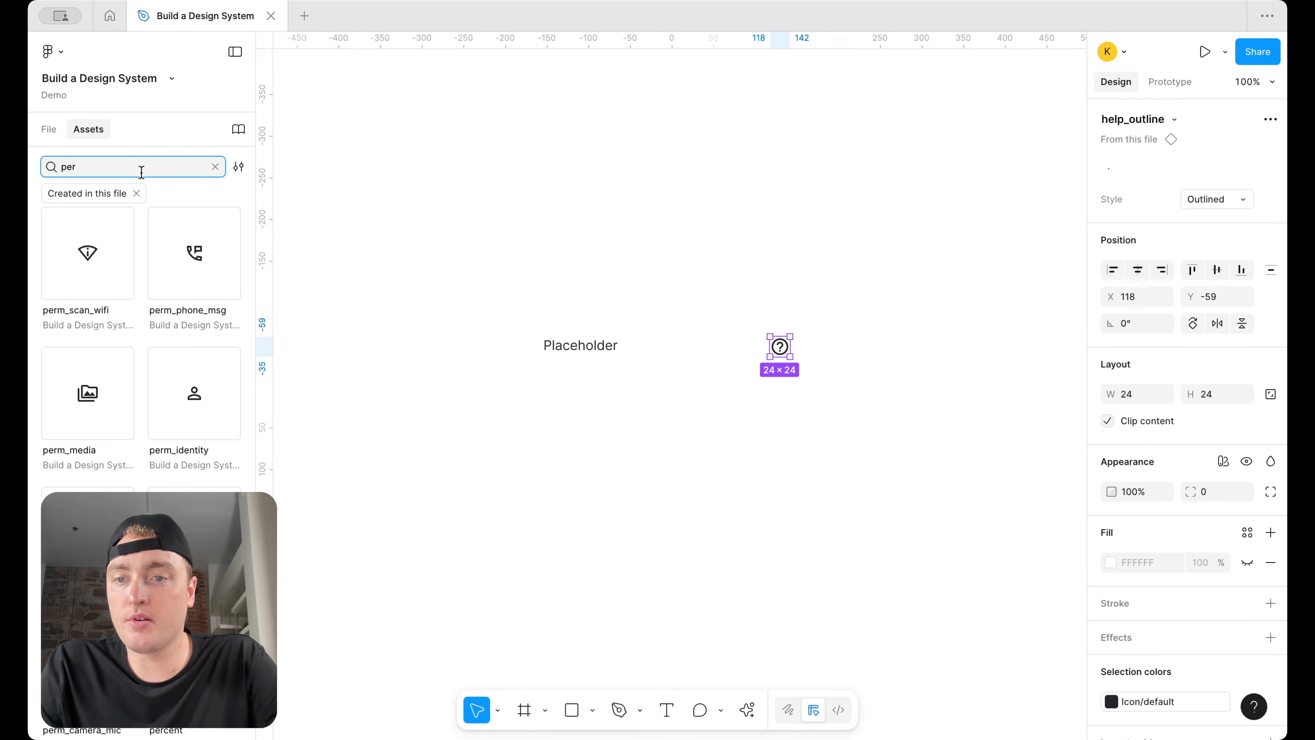
key("BackSpace")
key("BackSpace")
type("ro")
key("BackSpace")
type("user")
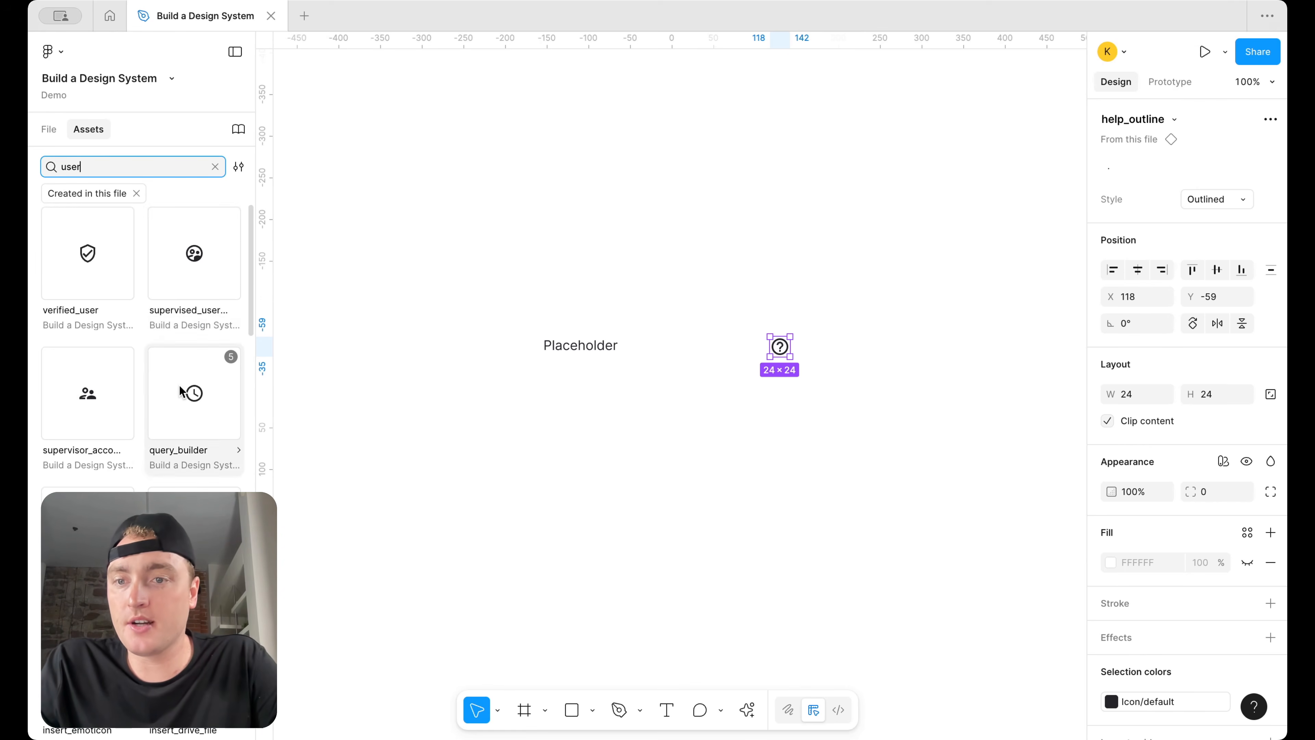
scroll(176, 362, "down", 5)
scroll(182, 391, "down", 2)
left_click_drag(88, 288, 494, 339)
left_click(47, 129)
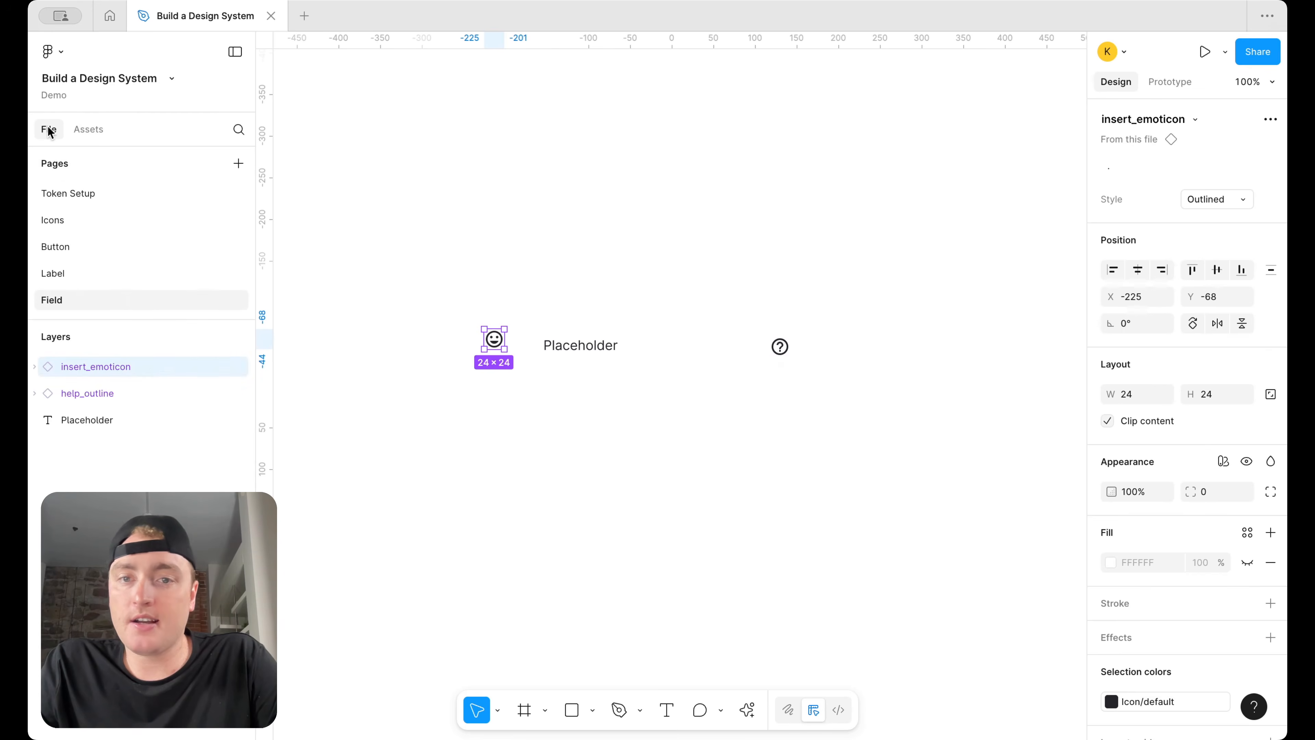
left_click(469, 308)
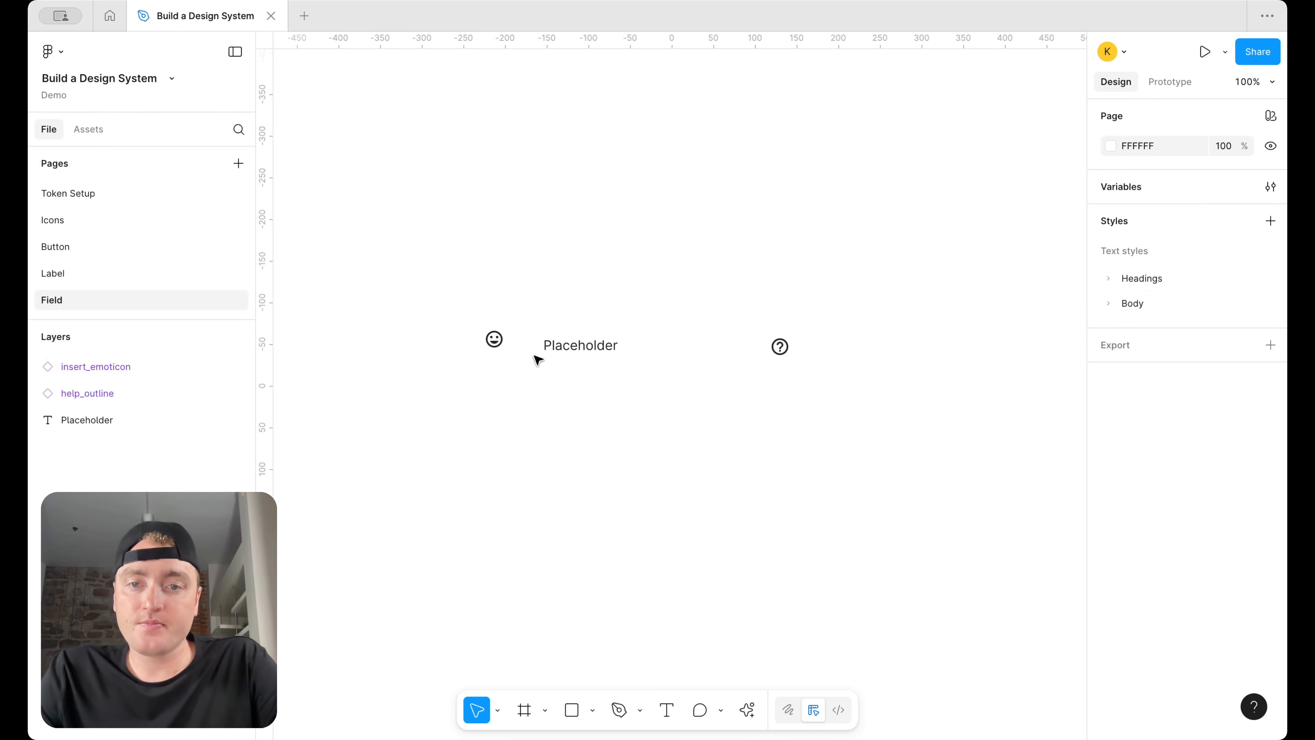
Wrap both icons and the Placeholder text in an auto layout frame and set the text to hug its contents
left_click_drag(809, 388, 411, 275)
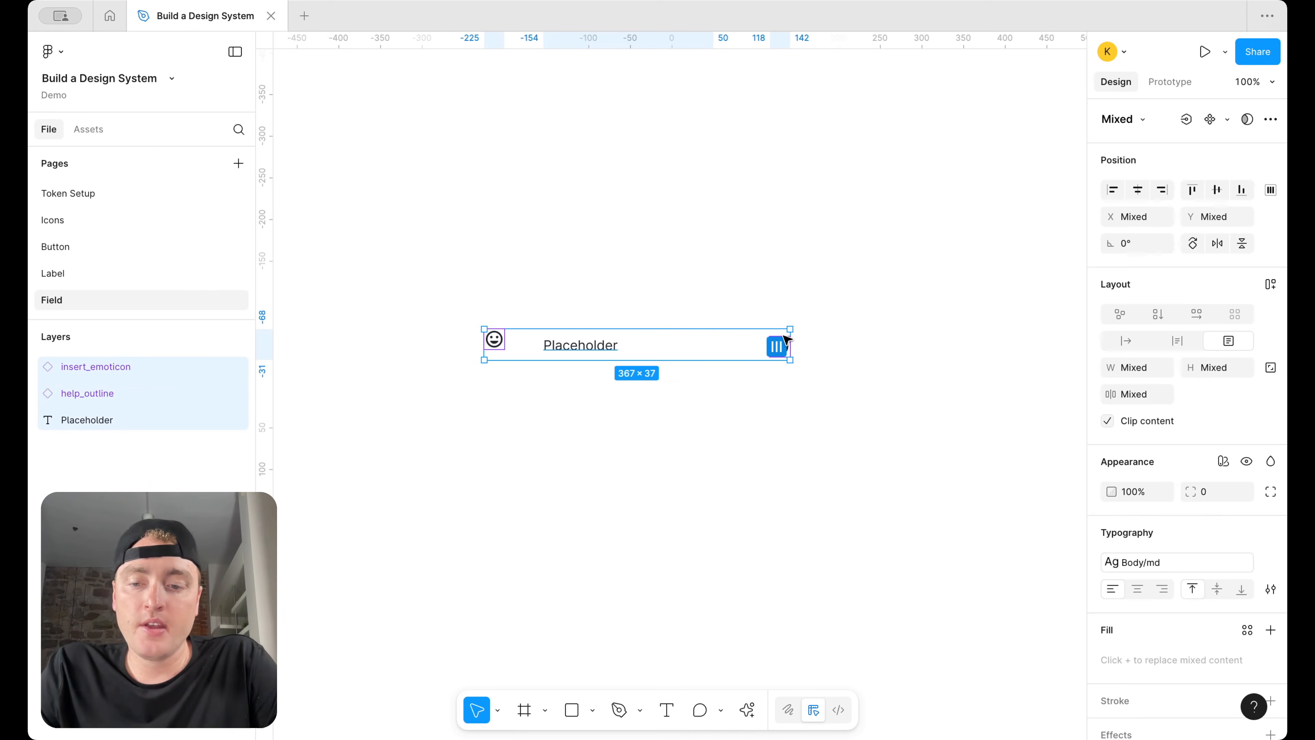
key("shift+a")
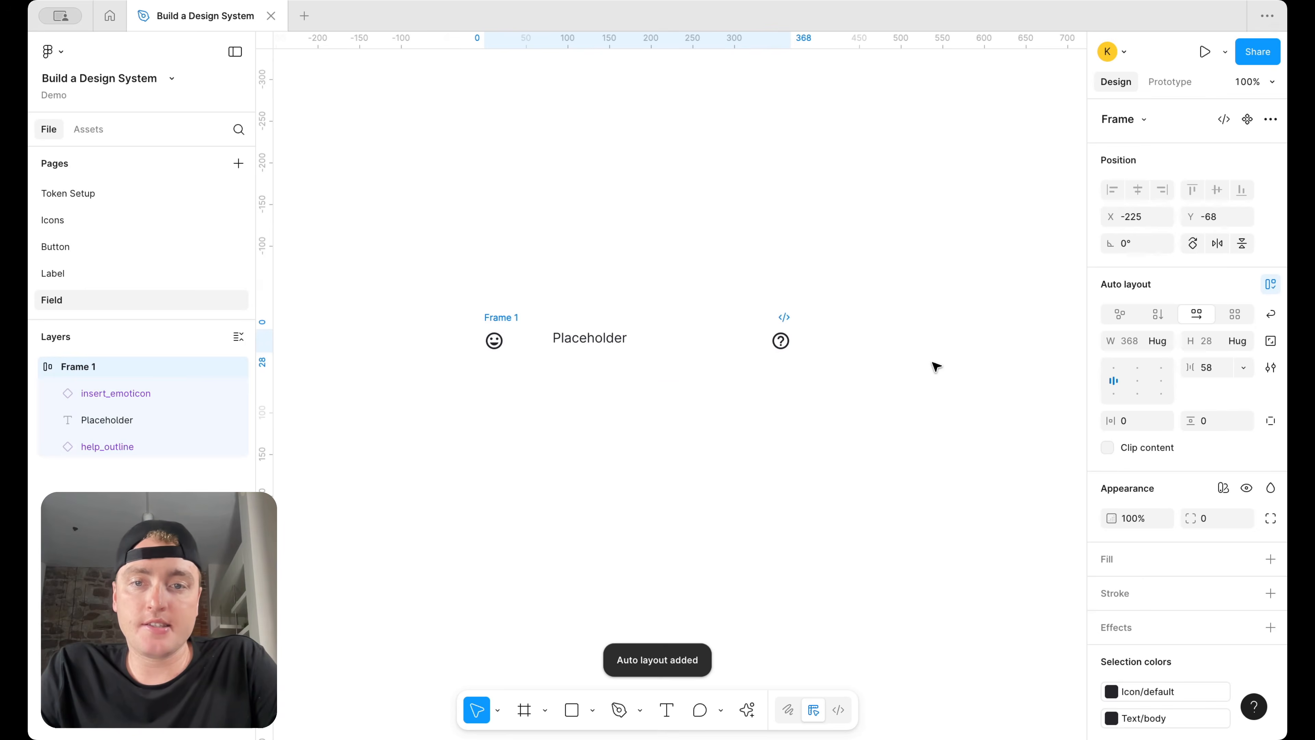
left_click(551, 337)
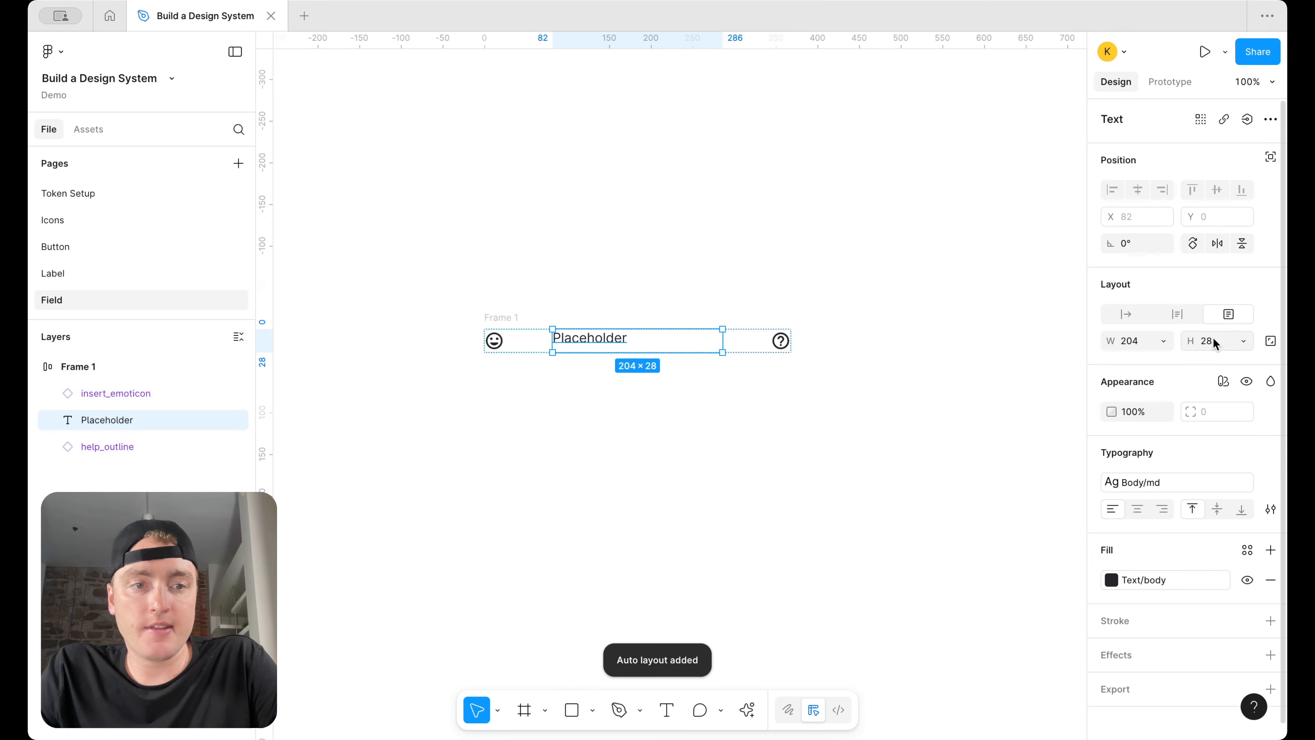
left_click(1165, 341)
left_click(1161, 361)
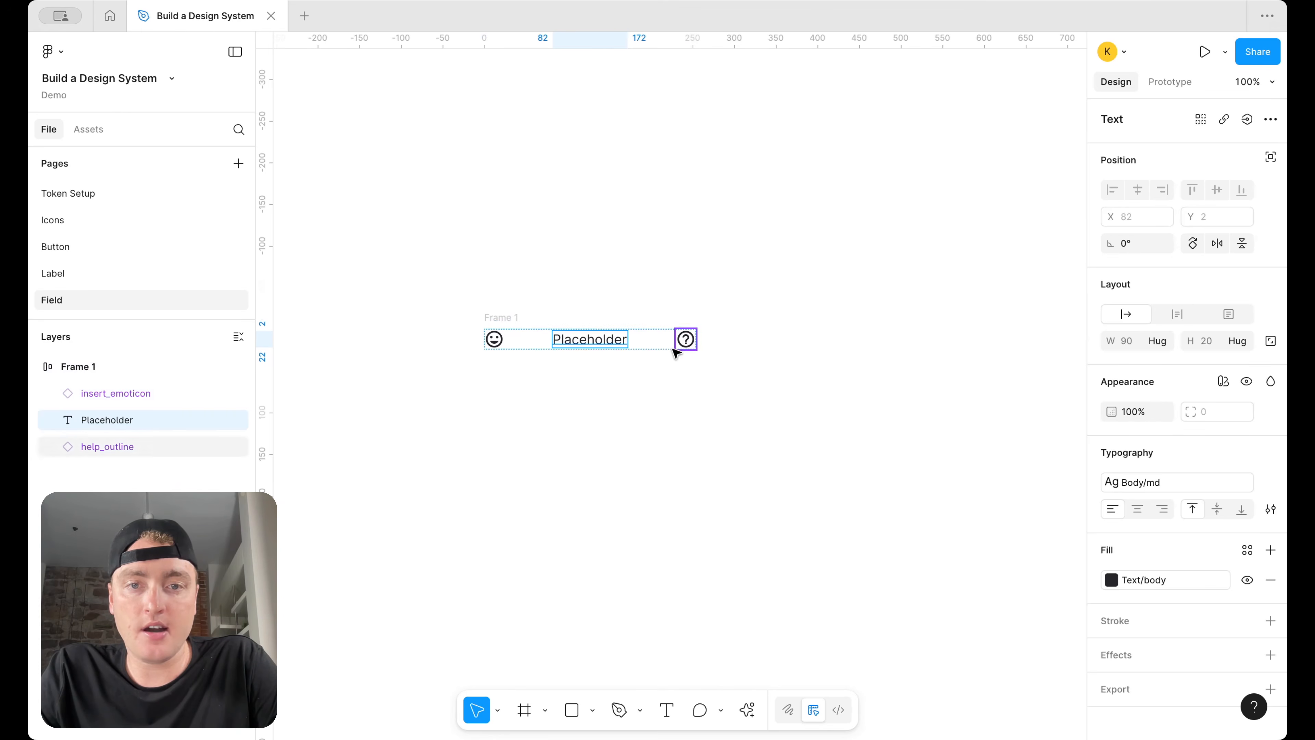
Set the auto layout frame's gap between items to 12
left_click(654, 343)
left_click(1227, 368)
type("12")
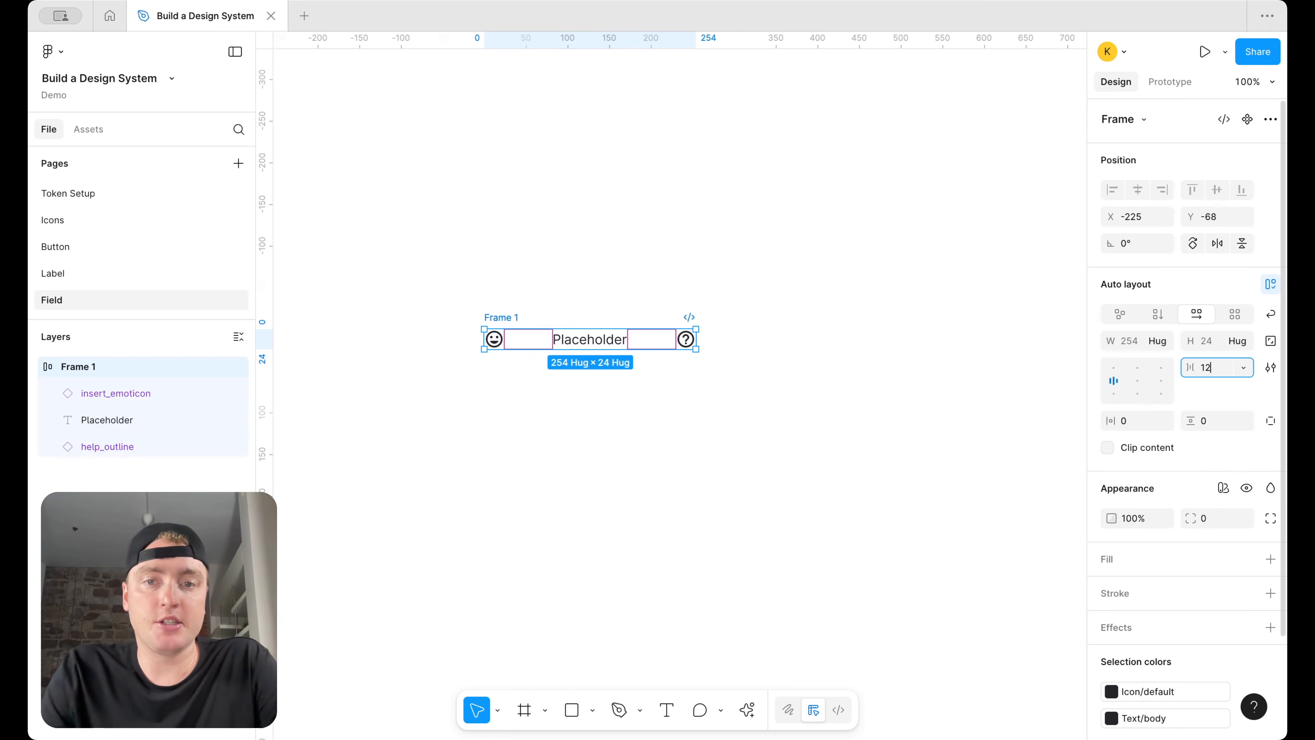
key("Return")
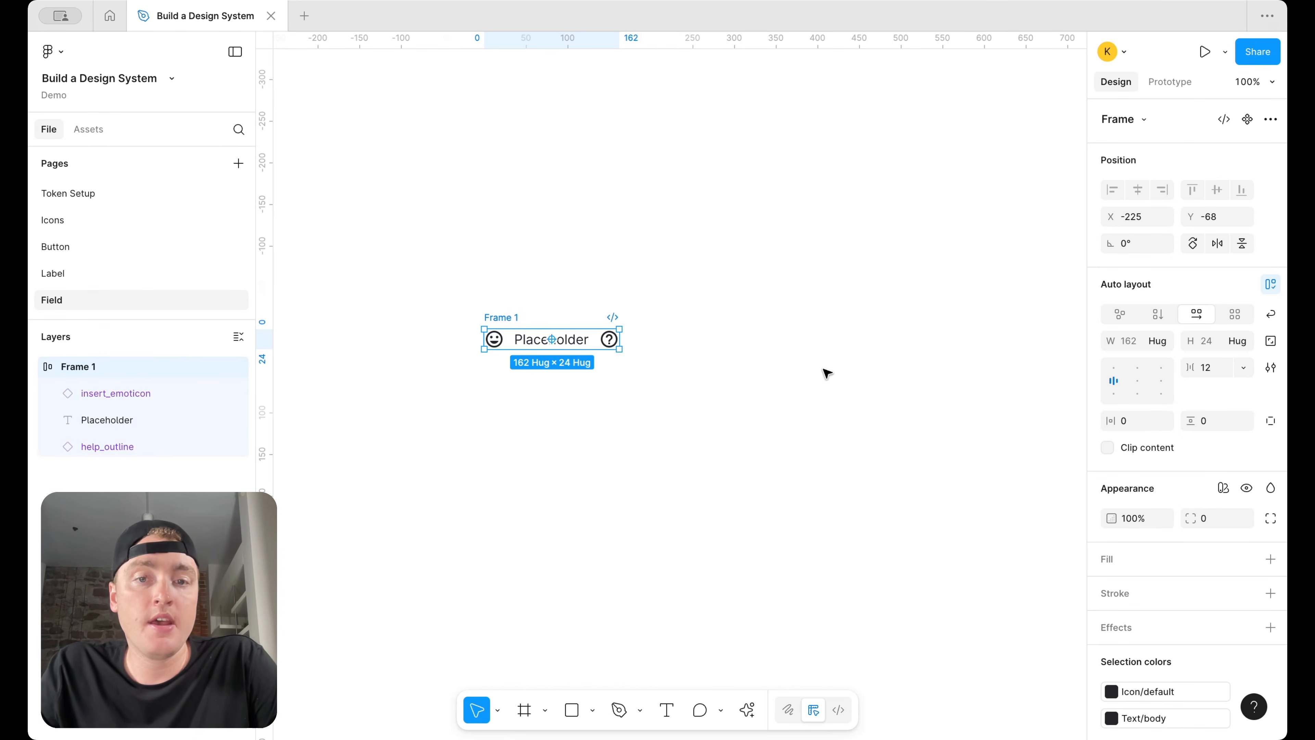
Set the frame's horizontal padding to 12 and vertical padding to 8
left_click(1131, 420)
type("12")
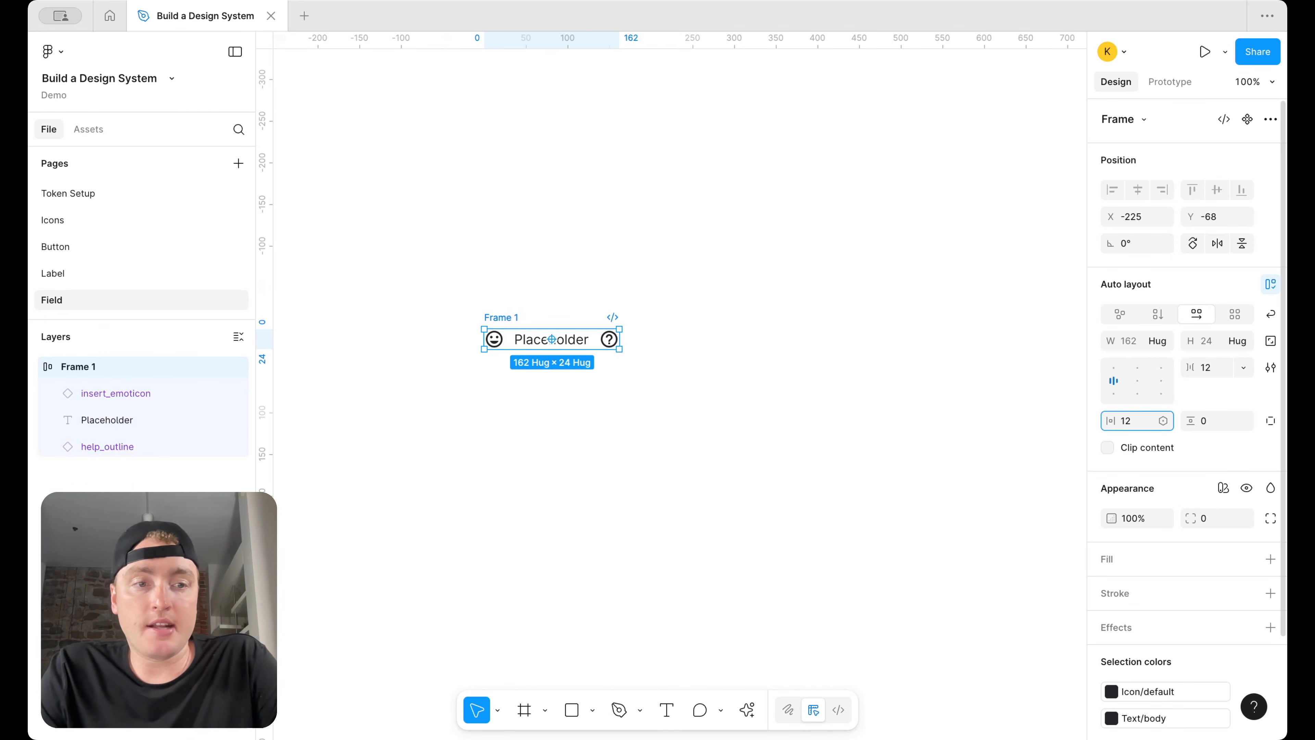
key("Tab")
type("8")
key("Return")
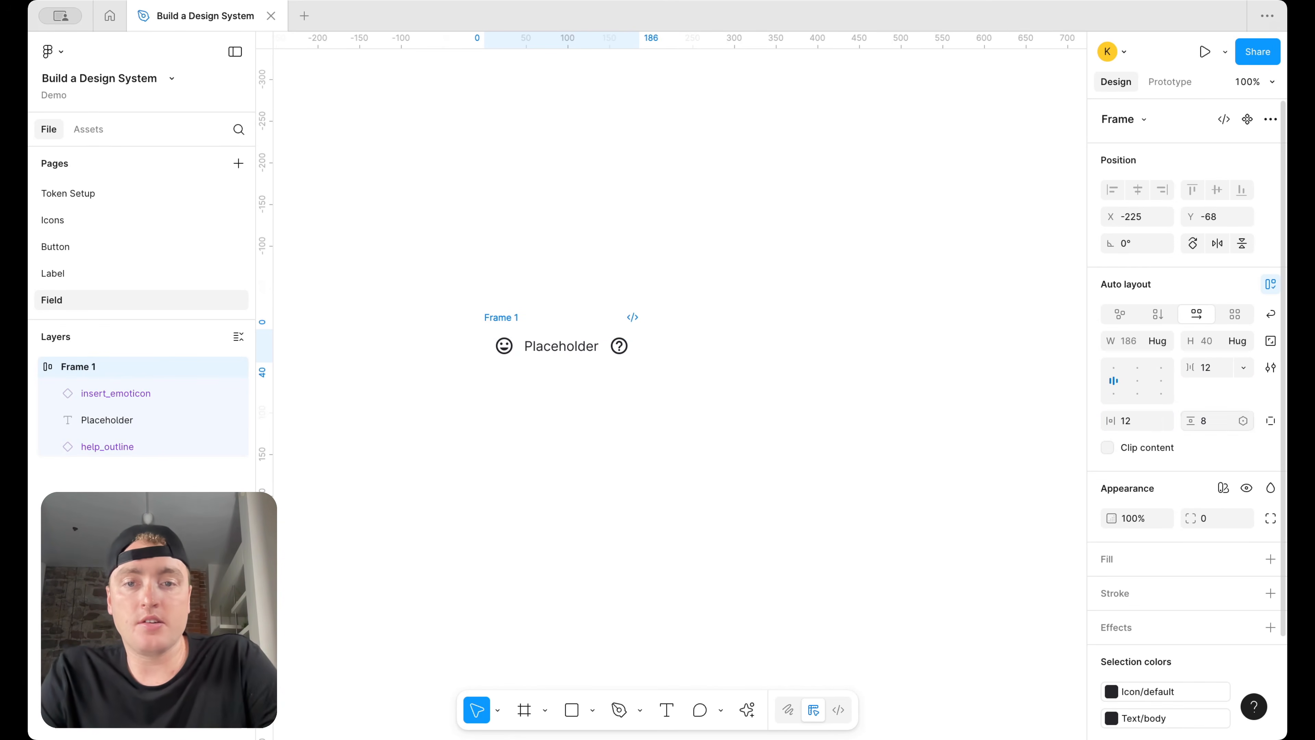
Add a stroke to the placeholder's auto layout frame using the Border/default color variable
left_click(712, 363)
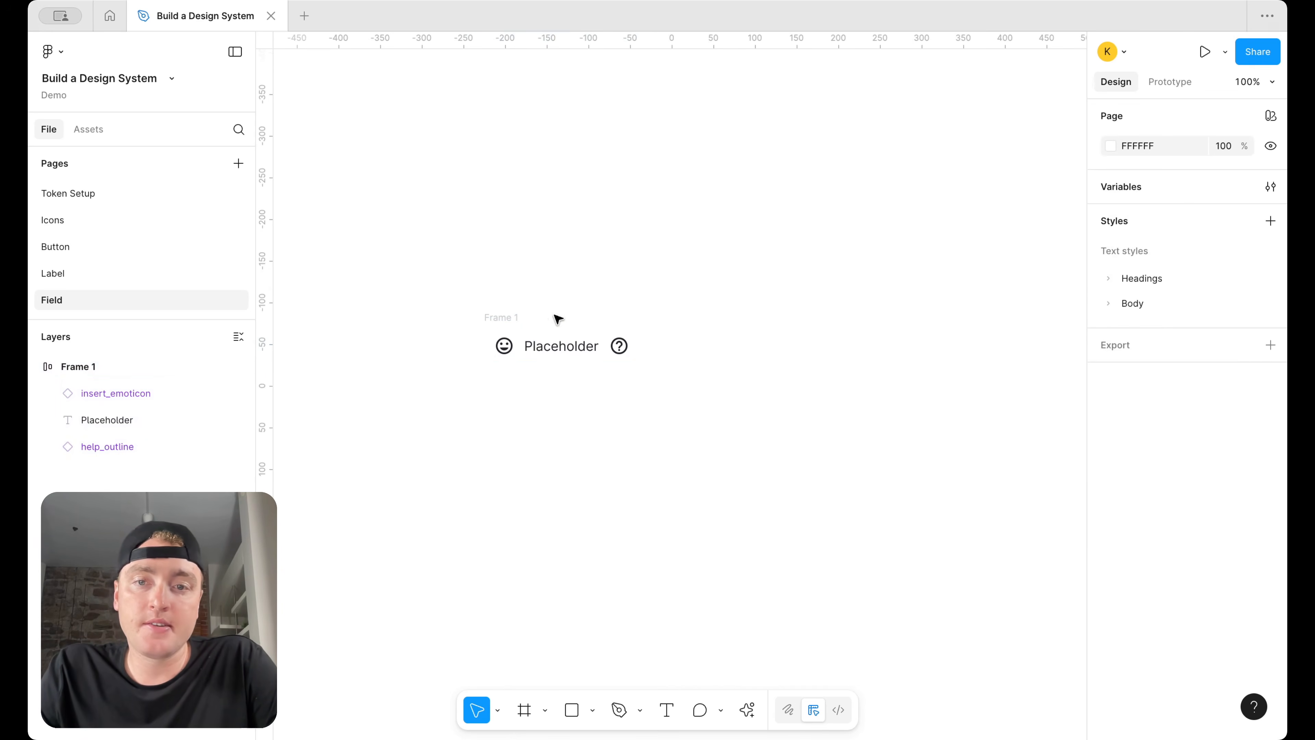
left_click(512, 323)
scroll(596, 329, "up", 3)
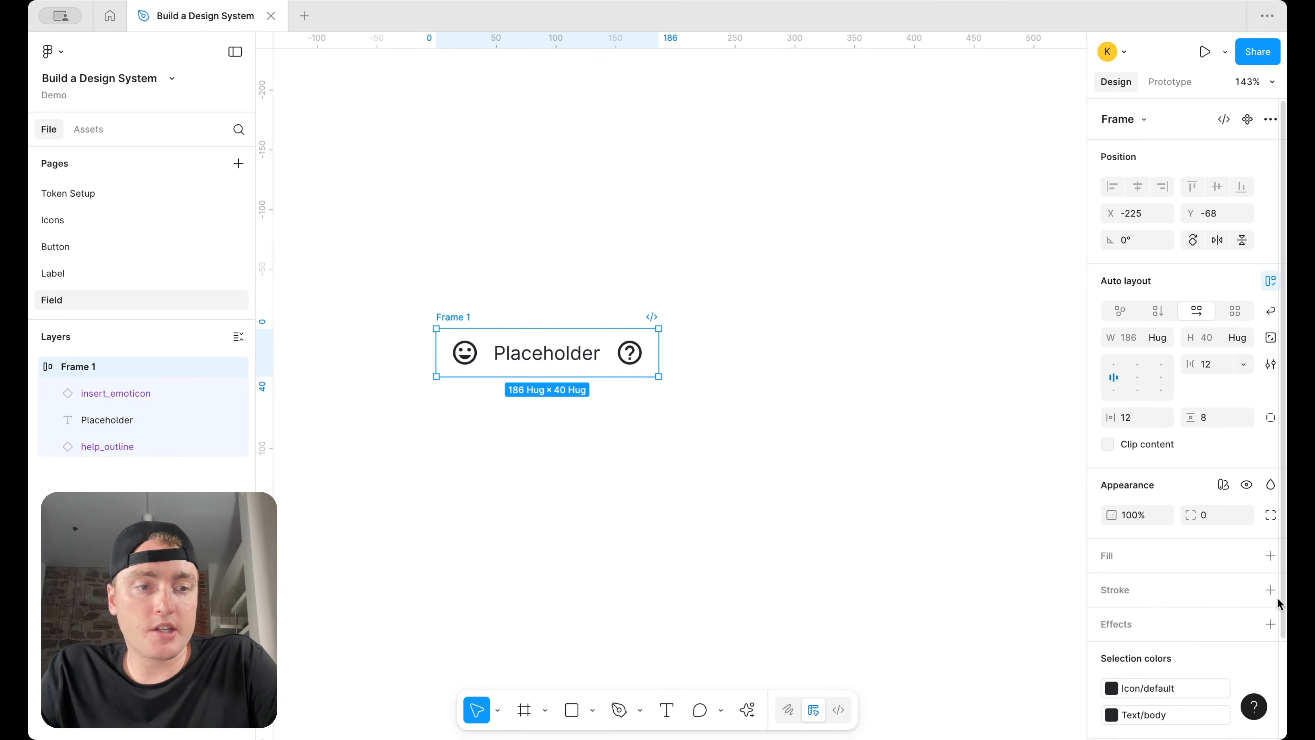
left_click(1271, 590)
left_click(1247, 589)
type("bor")
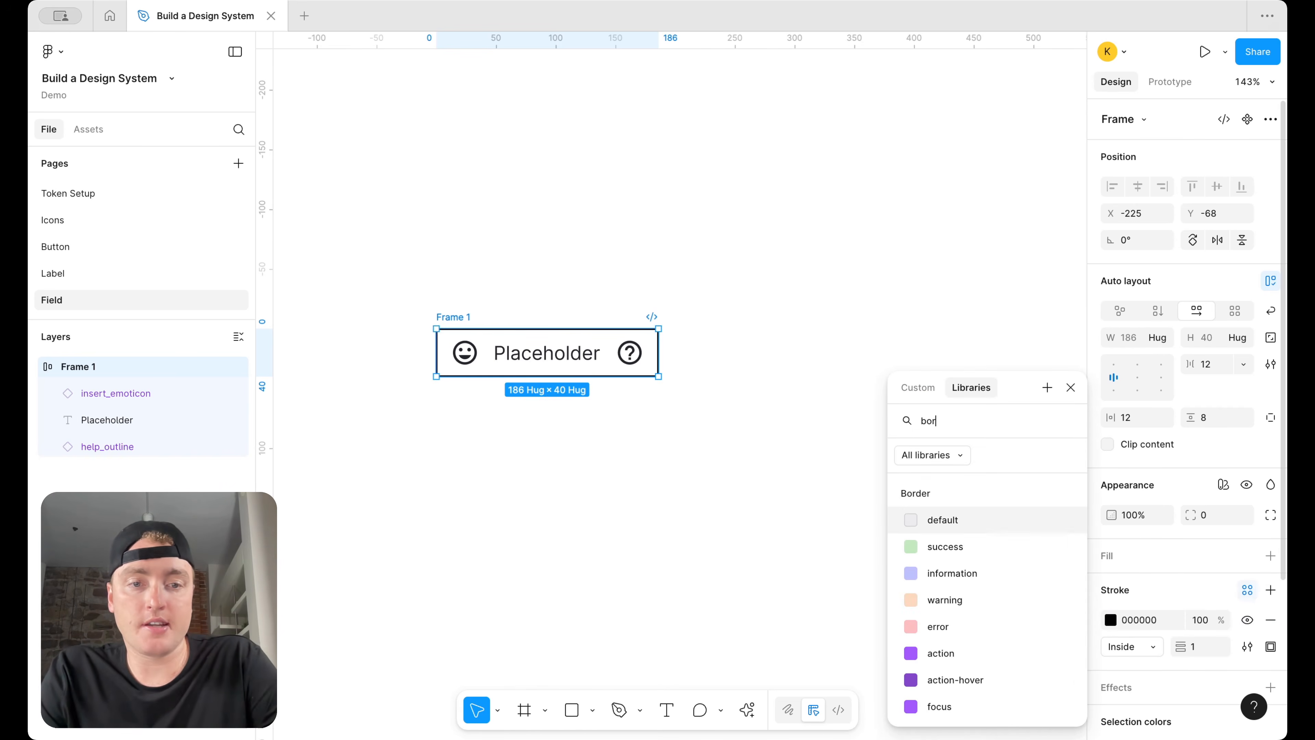
left_click(1014, 518)
key("Escape")
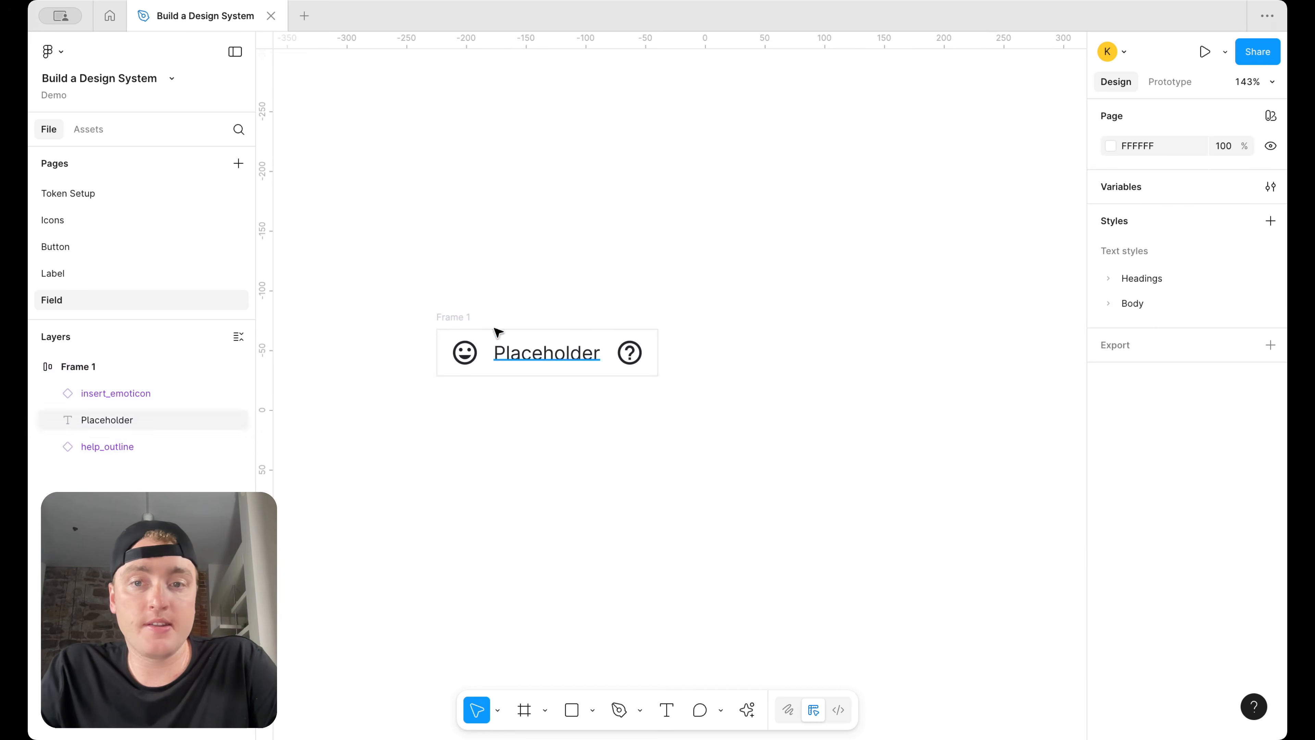
Add a fill to the auto layout frame using the Surface/default color variable
left_click(603, 364)
left_click(1270, 554)
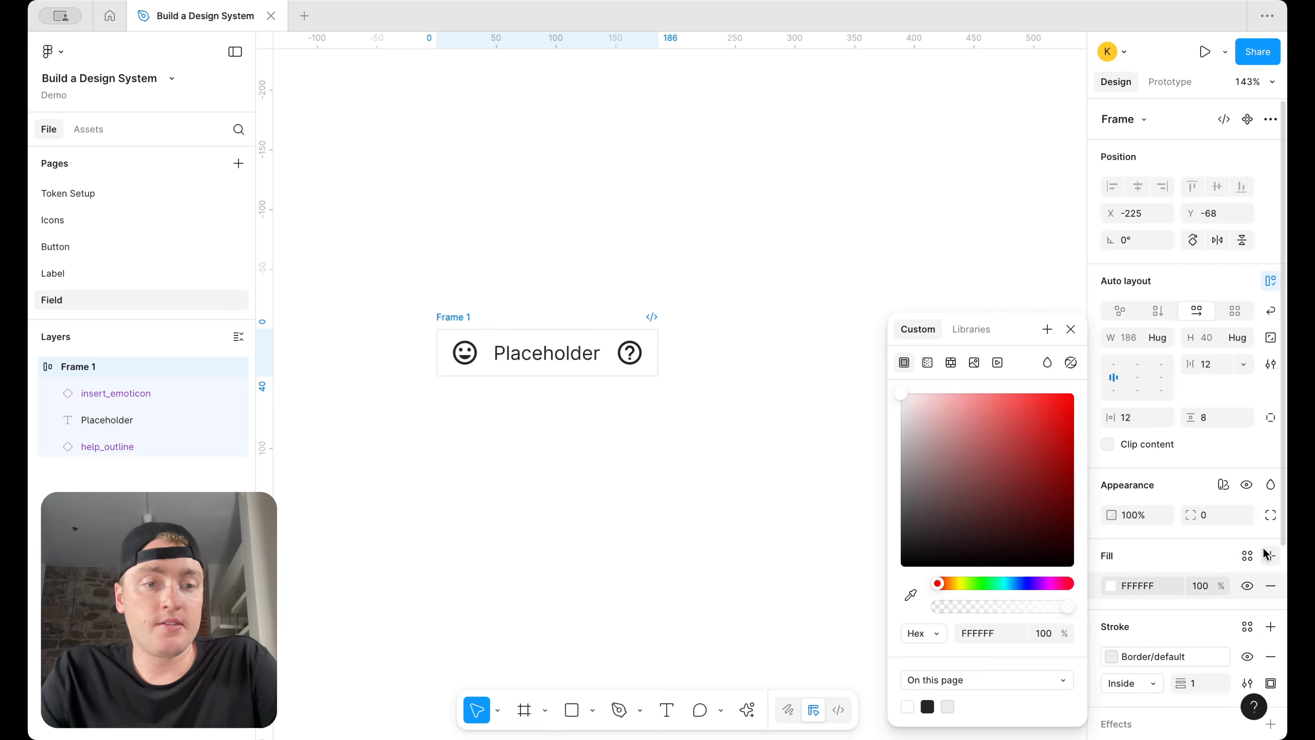
left_click(1247, 554)
type("sur")
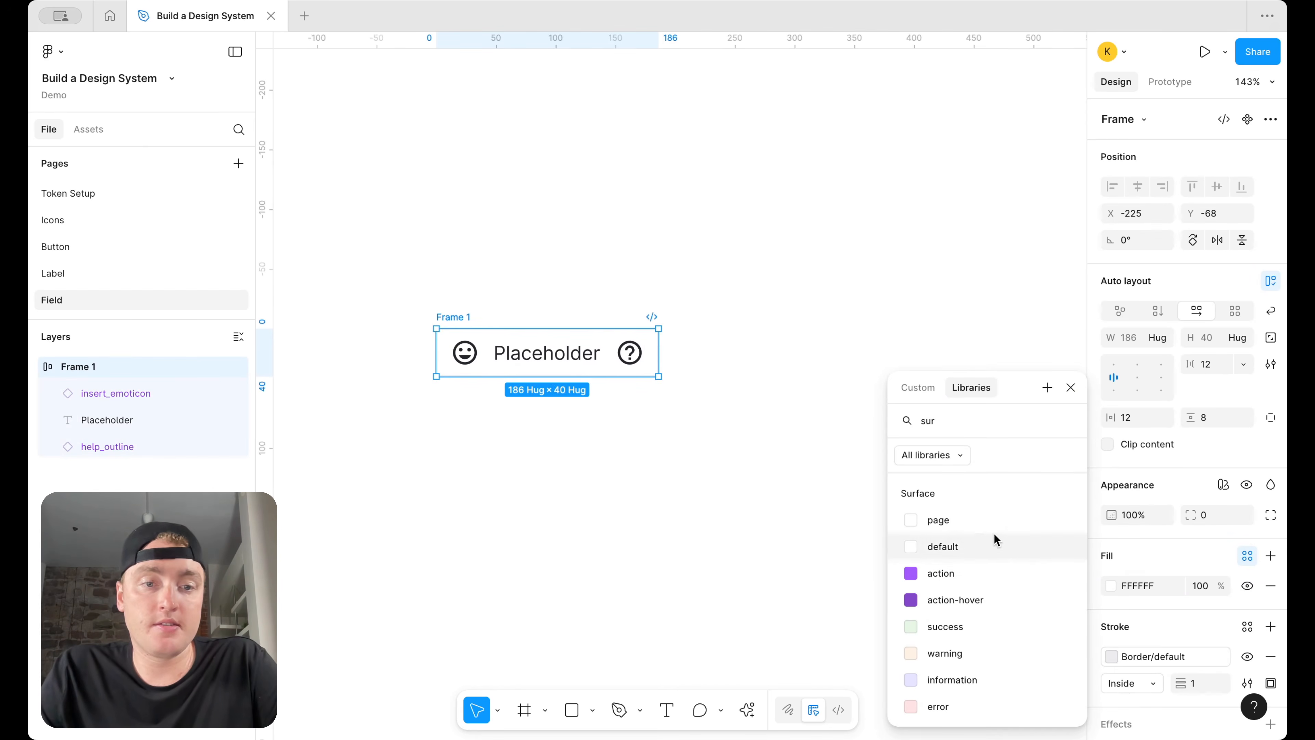
left_click(995, 545)
key("Escape")
Widen the auto layout frame to about 484
left_click(443, 316)
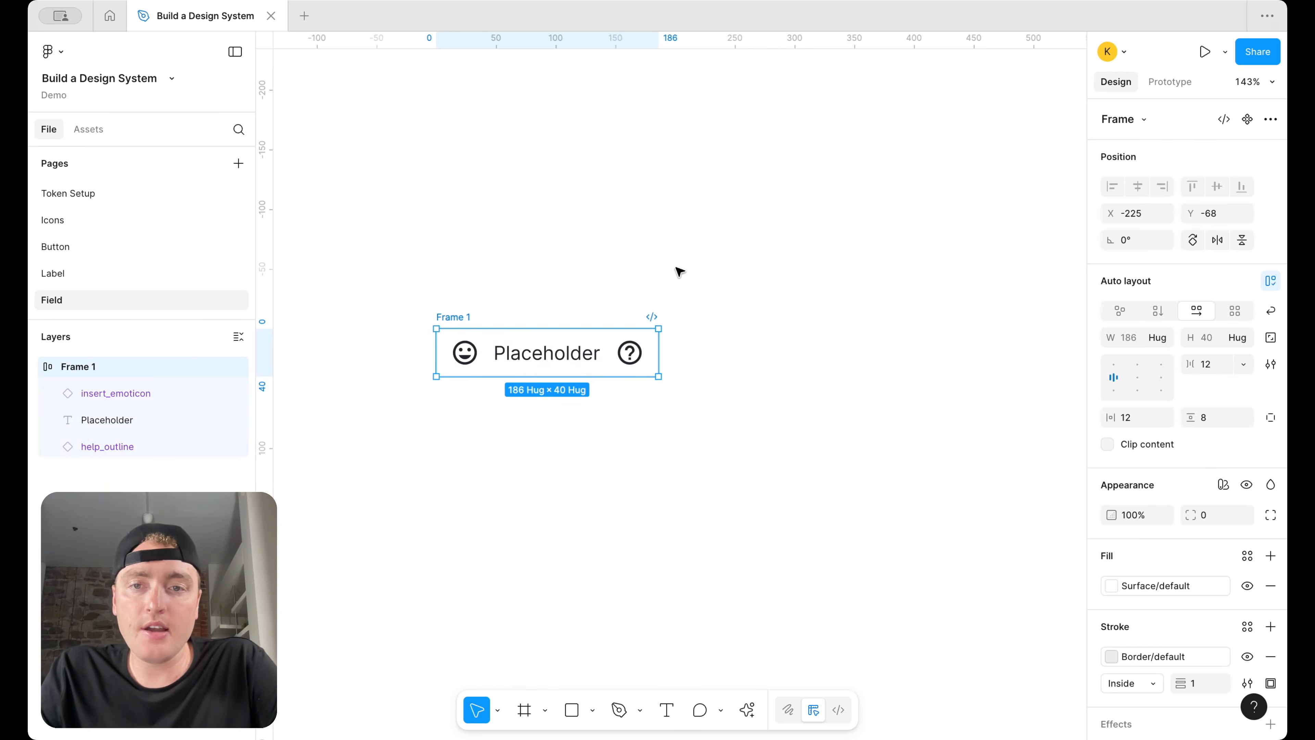
left_click_drag(658, 352, 1014, 353)
left_click(927, 461)
scroll(927, 461, "down", 5)
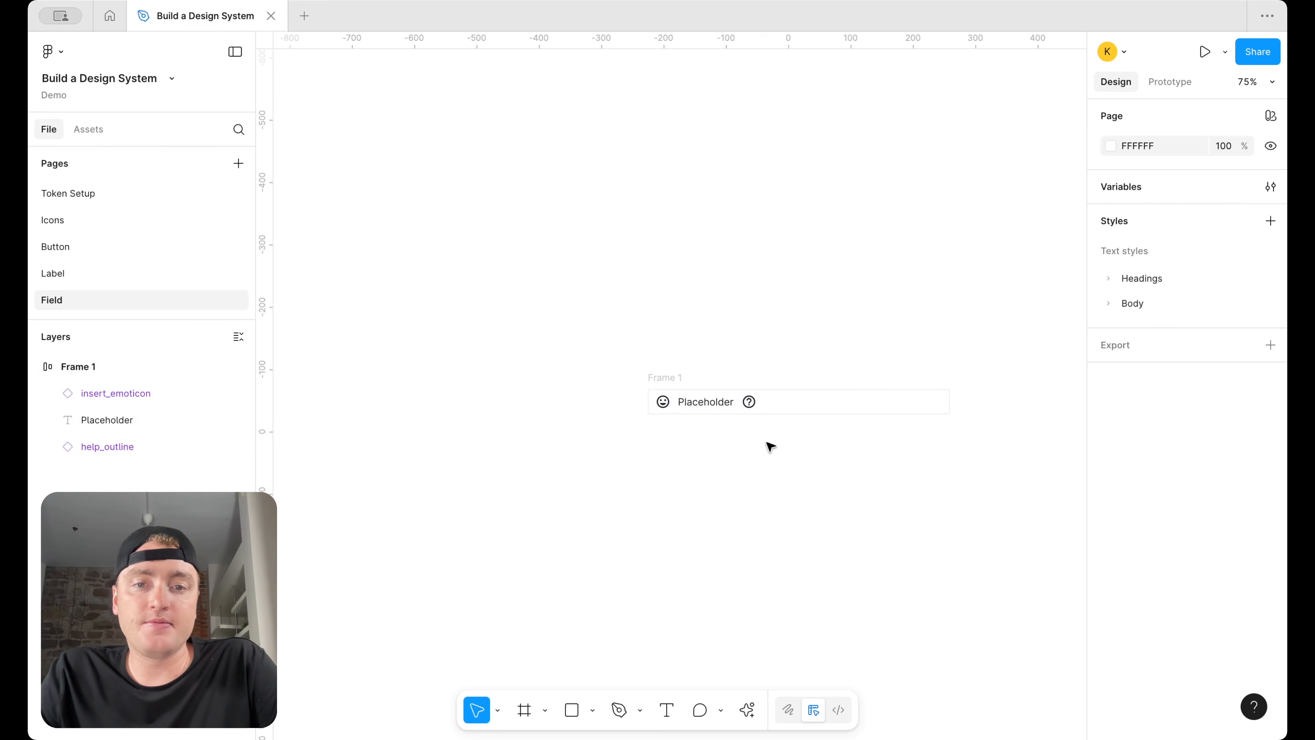
Replace the placeholder text inside the frame with "First name"
double_click(704, 405)
type("Fir")
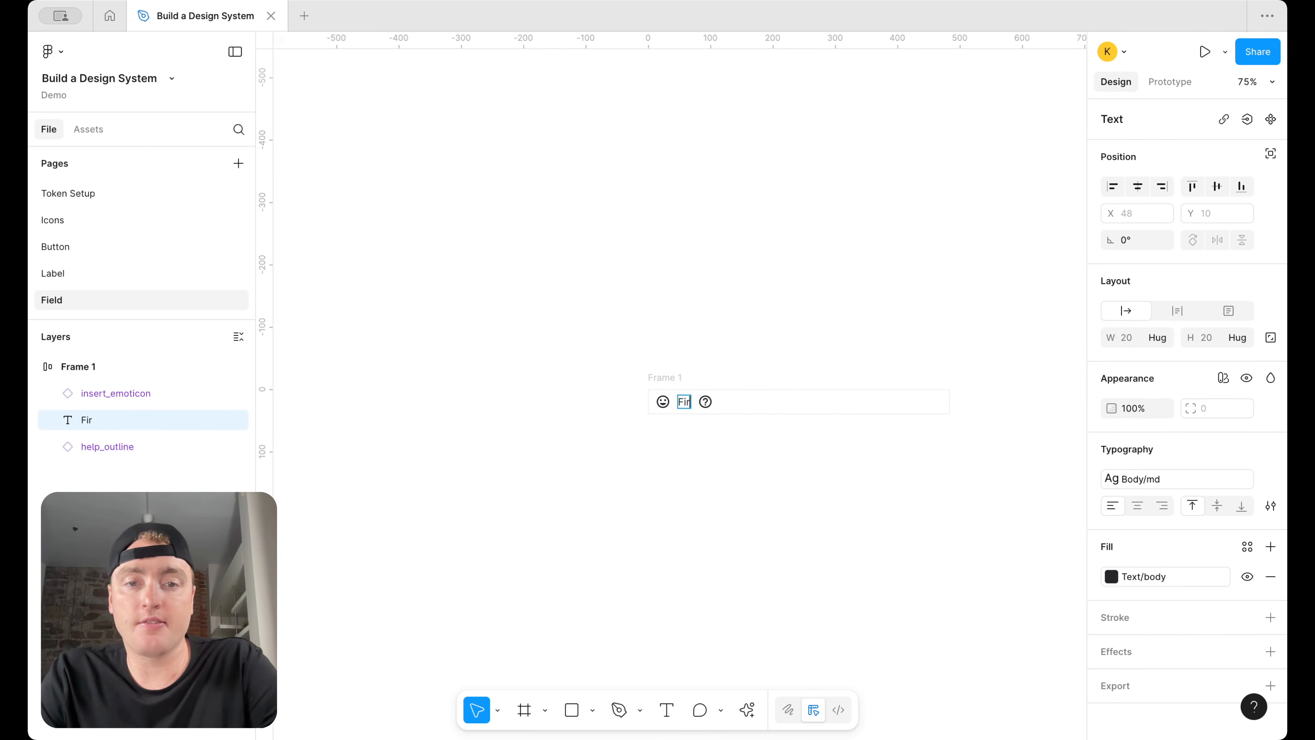
left_click(721, 497)
Duplicate the First name frame directly below the original and change the copy's text to "Email"
left_click(663, 377)
left_click_drag(663, 377, 689, 430)
double_click(695, 444)
type("Nam")
type("Email")
left_click(722, 530)
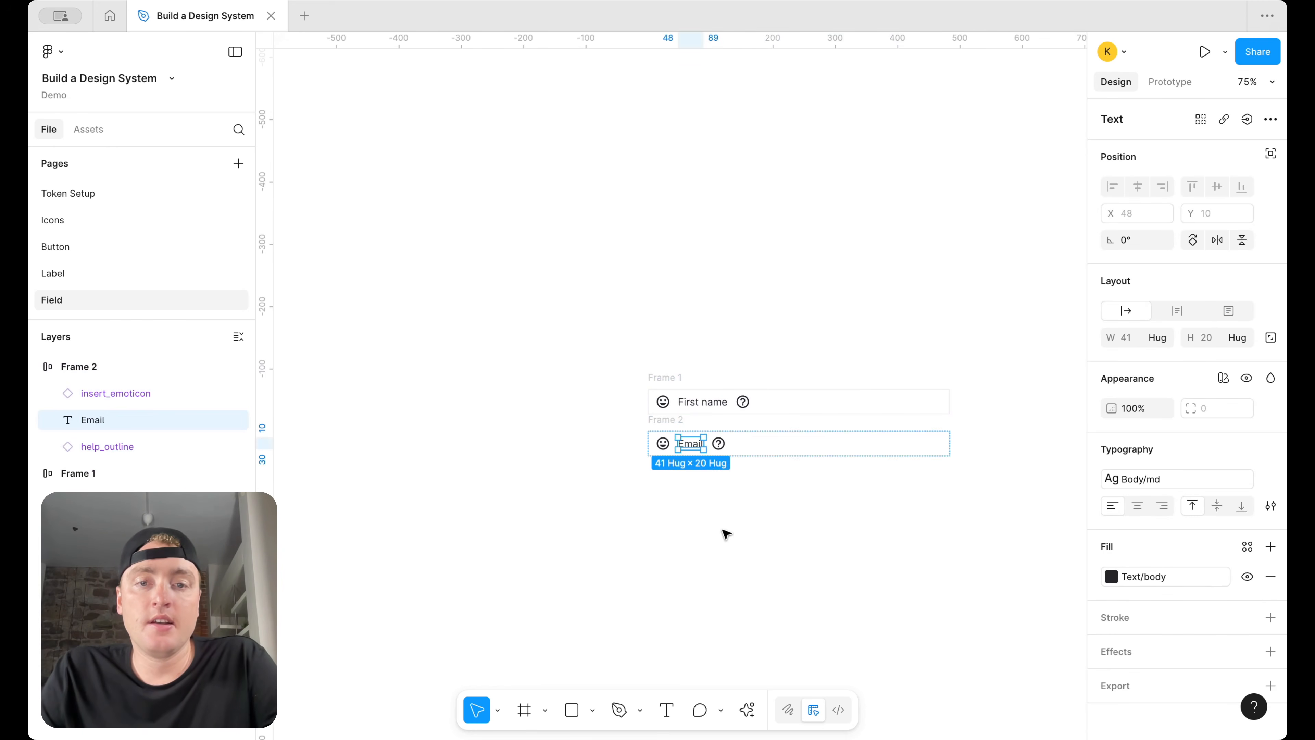
left_click(722, 530)
Set the First name text to fill the container's width
scroll(722, 530, "up", 5)
scroll(723, 530, "right", 2)
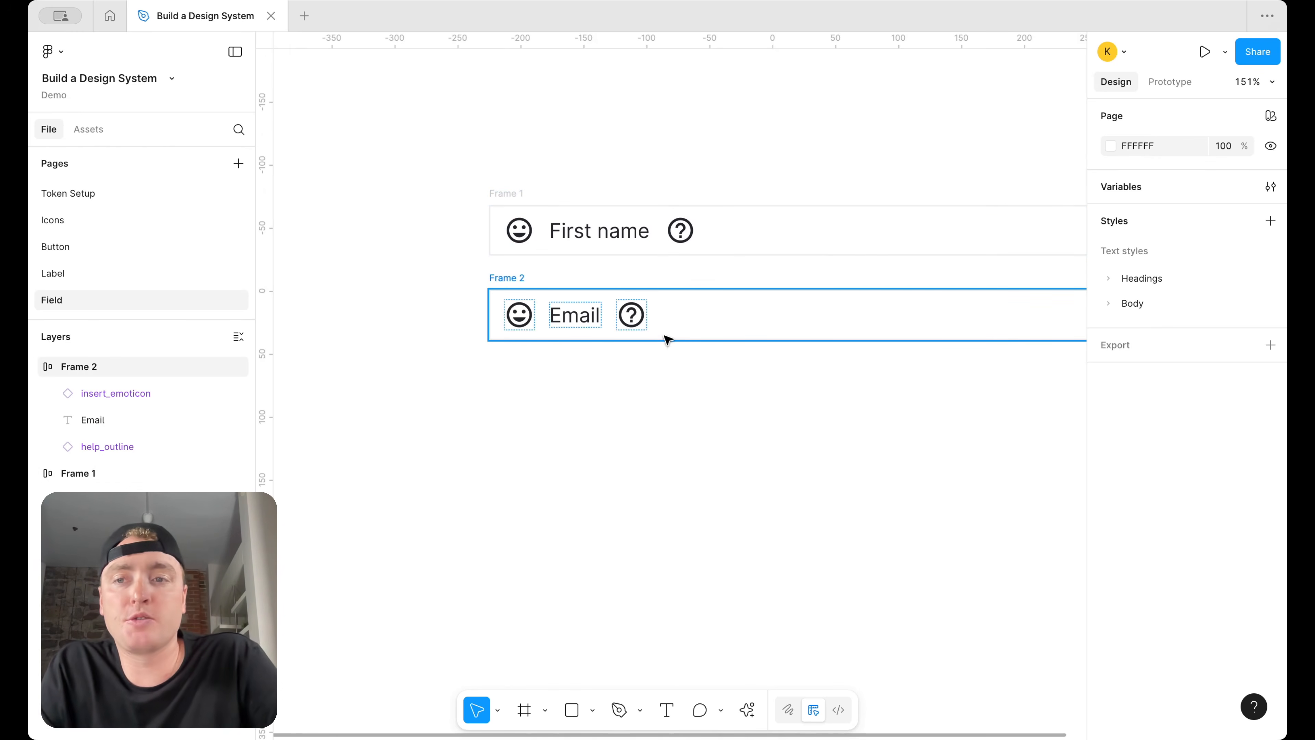
scroll(667, 340, "down", 3)
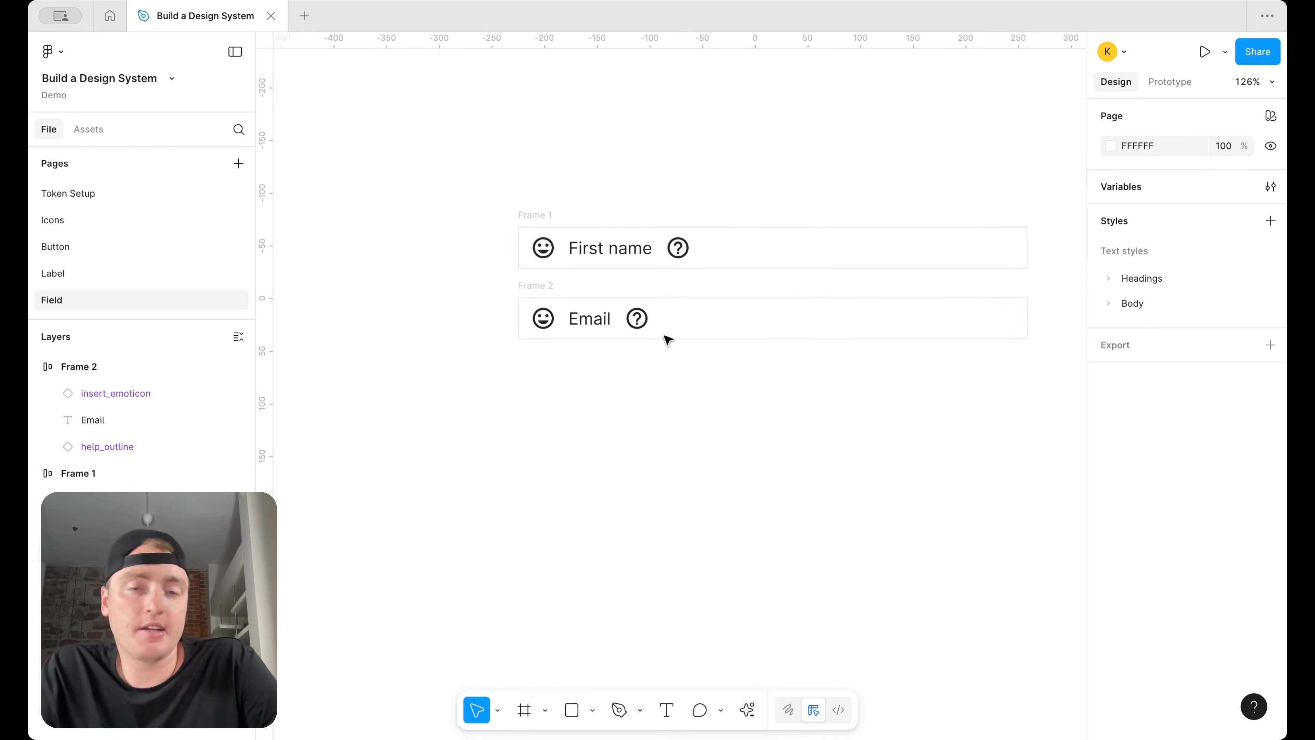
scroll(652, 337, "right", 3)
scroll(652, 337, "up", 2)
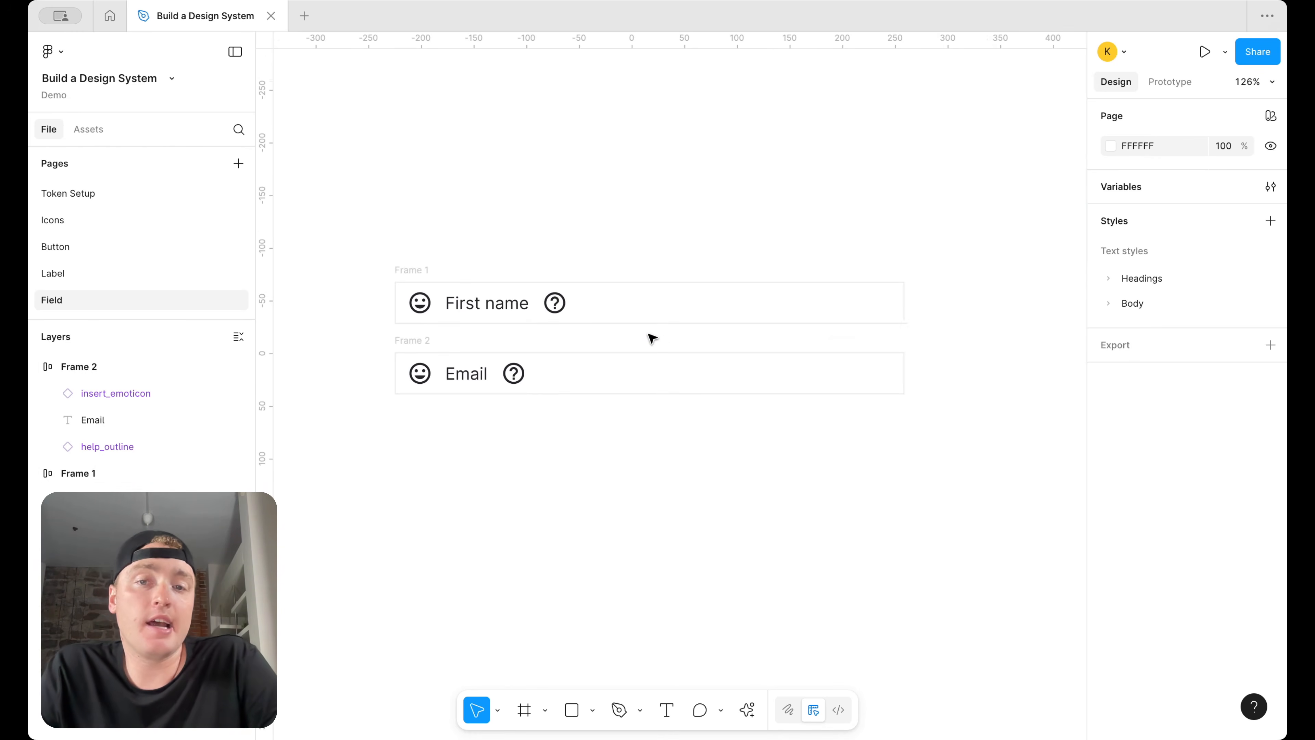
left_click(522, 311)
left_click(1162, 340)
left_click(1161, 357)
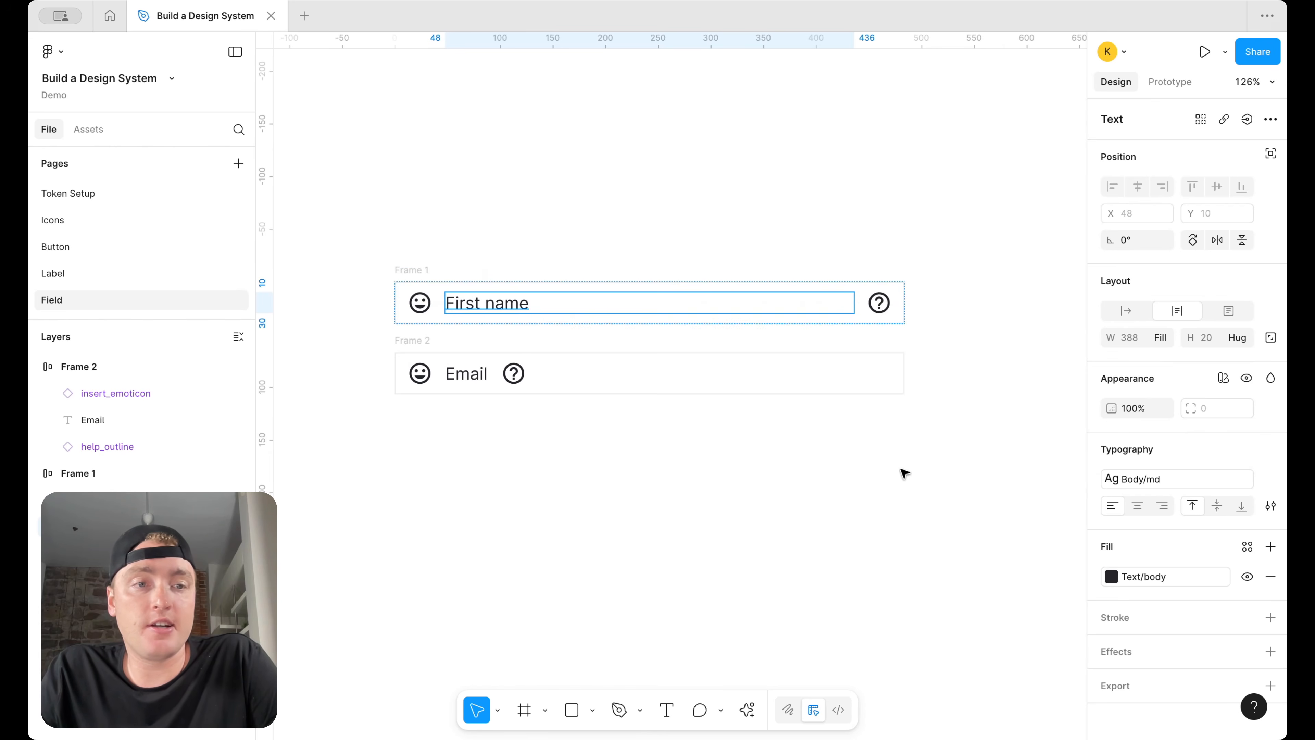
left_click(717, 475)
Delete the duplicate Email frame and rename the remaining First name frame to "Field"
left_click(425, 353)
key("Delete")
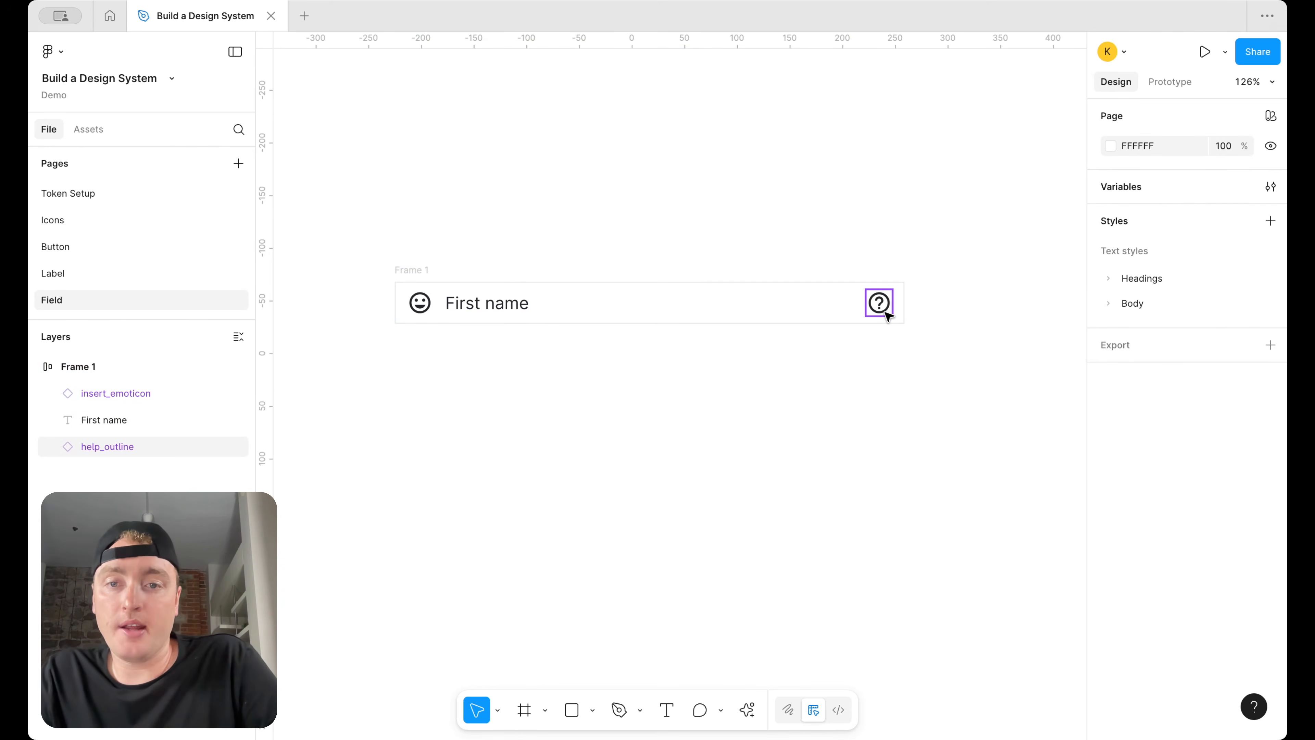
double_click(412, 267)
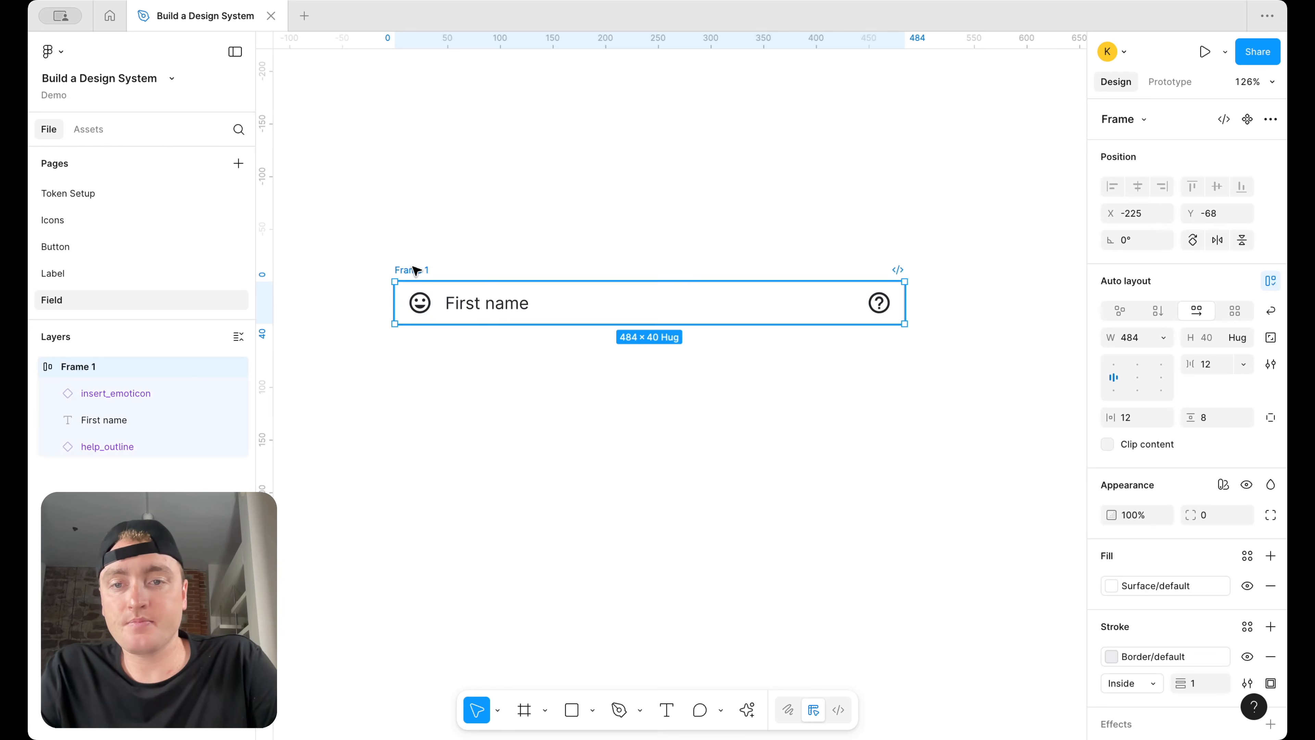
type("Field")
key("Return")
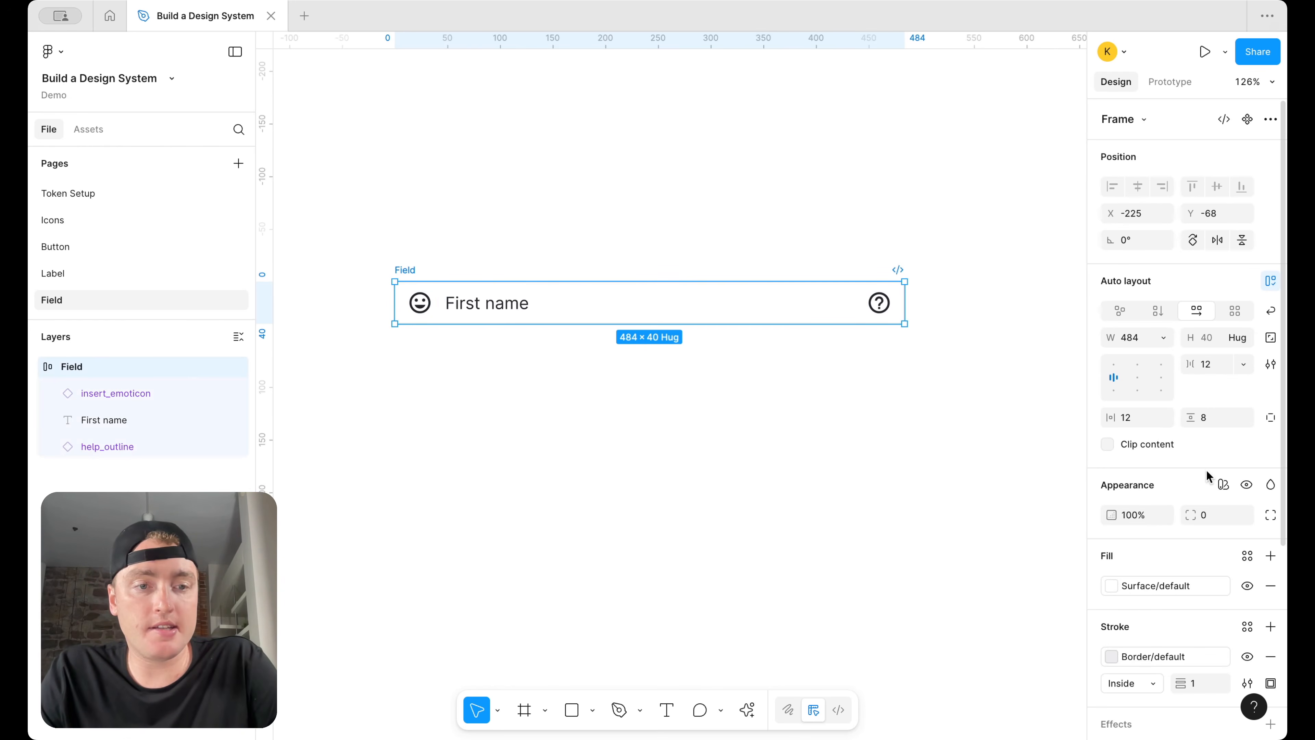
Apply the Border Radius sm variable to the Field frame's corners and the Border Width sm variable to its stroke
left_click(1244, 516)
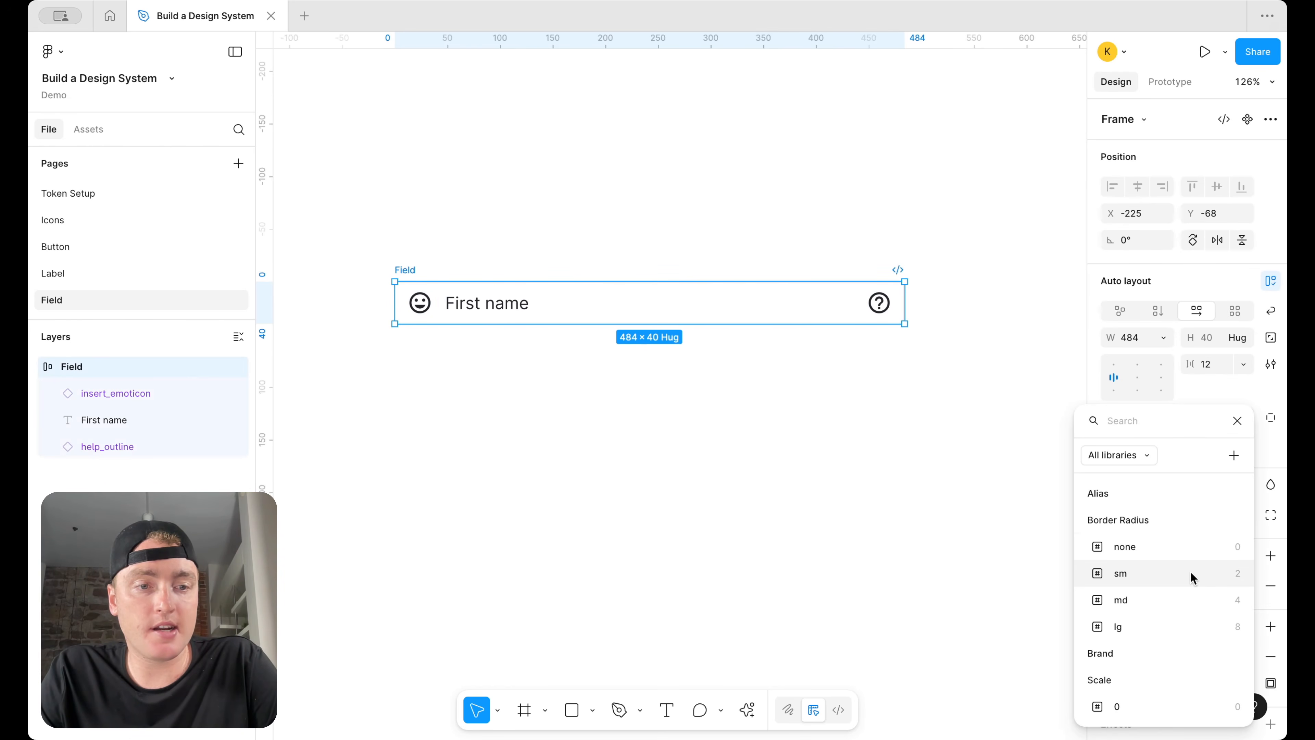
left_click(1191, 573)
scroll(1227, 517, "down", 4)
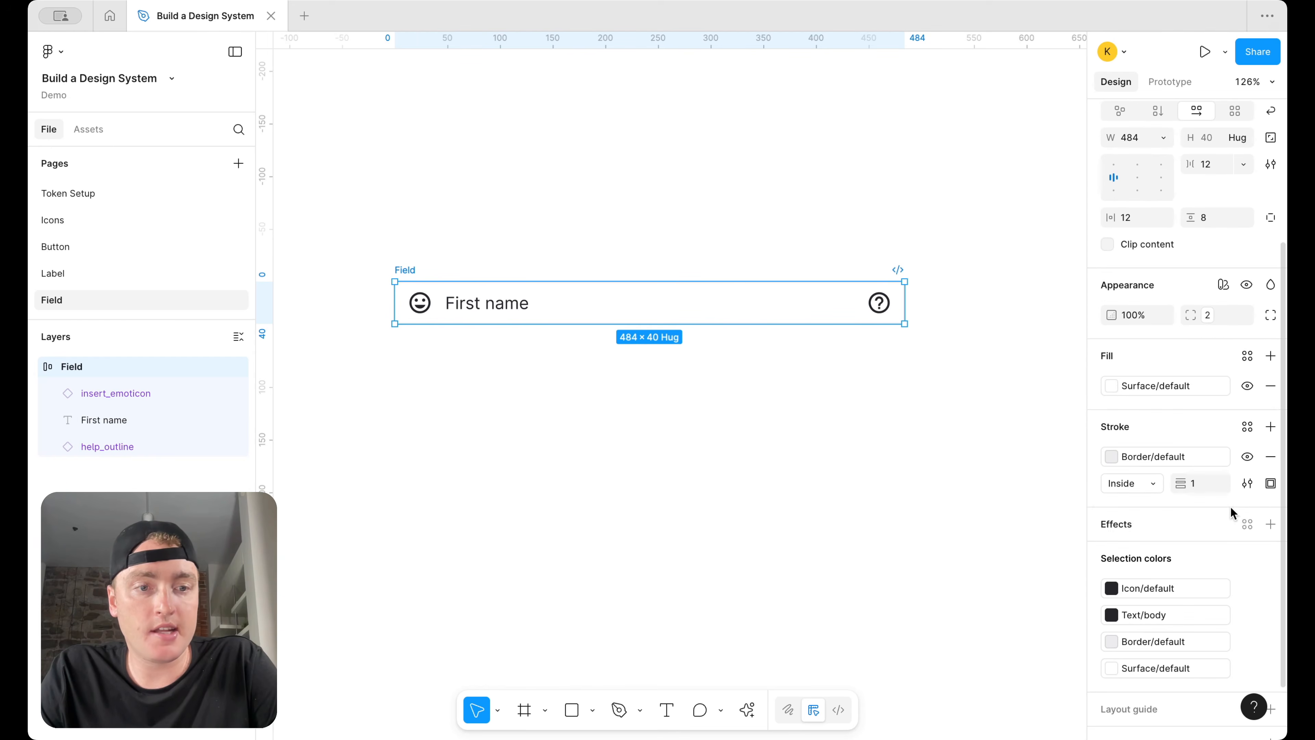
left_click(1218, 483)
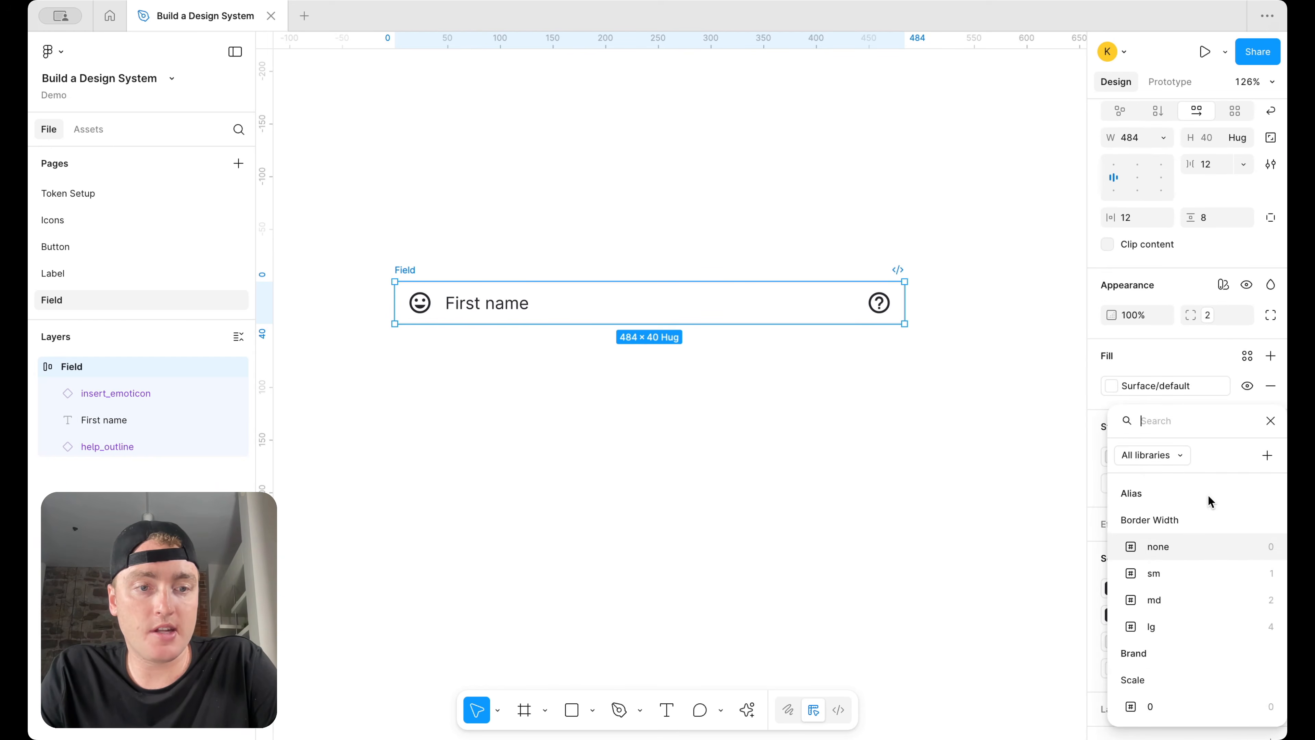
left_click(1181, 571)
left_click(781, 476)
scroll(359, 329, "up", 5)
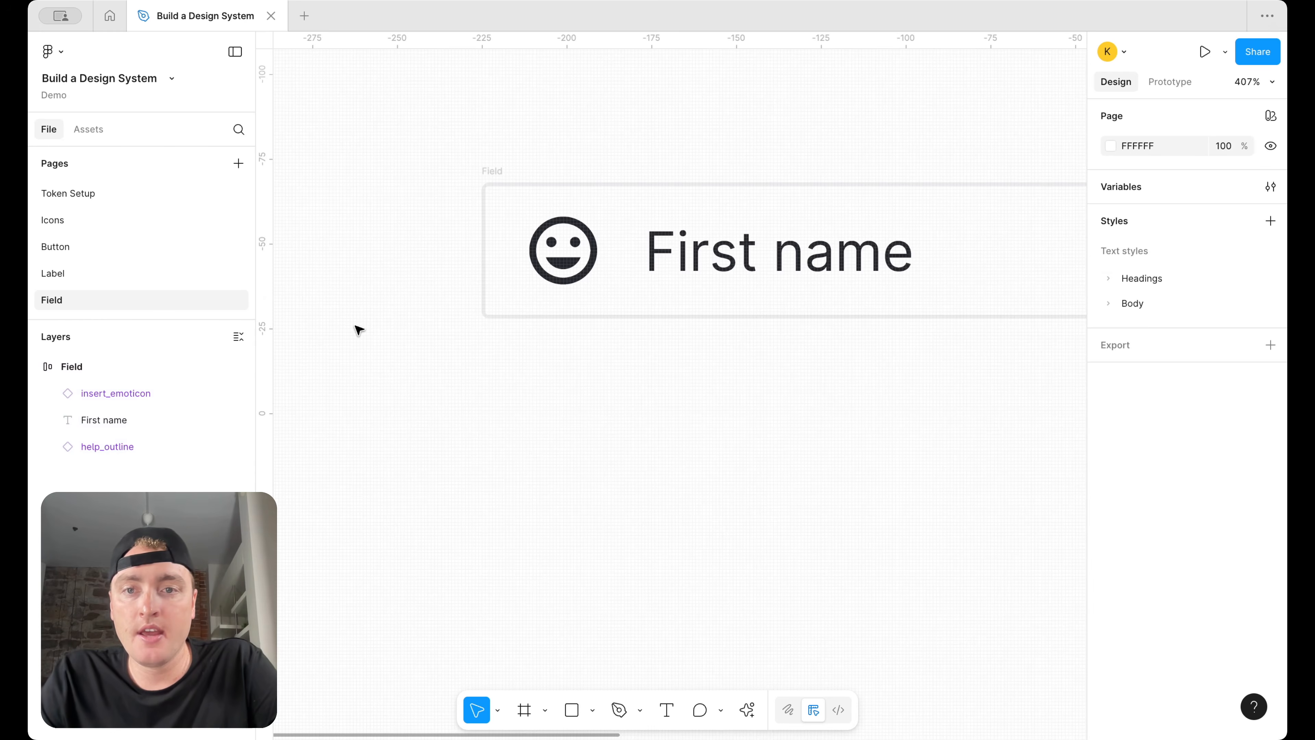
scroll(479, 203, "down", 5)
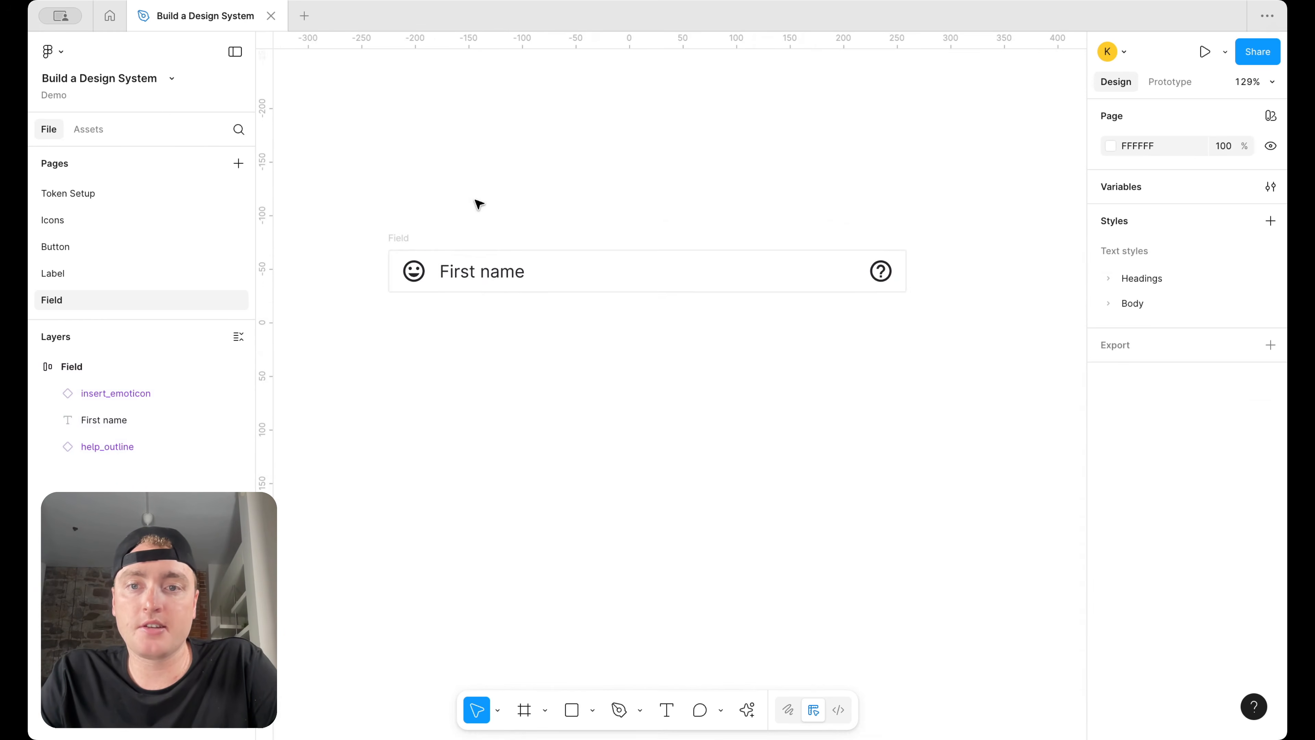
Resize both the insert_emoticon and help_outline icons to a width and height of 20
left_click(406, 273)
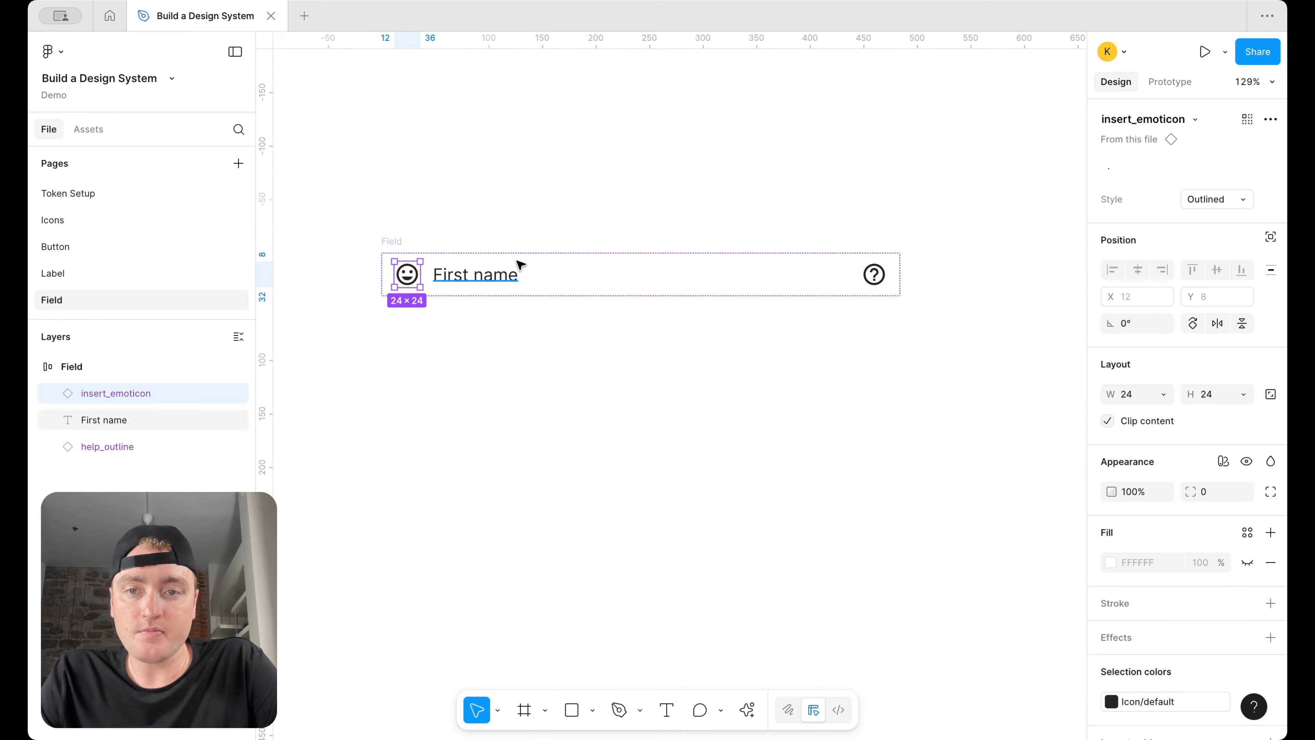
left_click(873, 275, "shift")
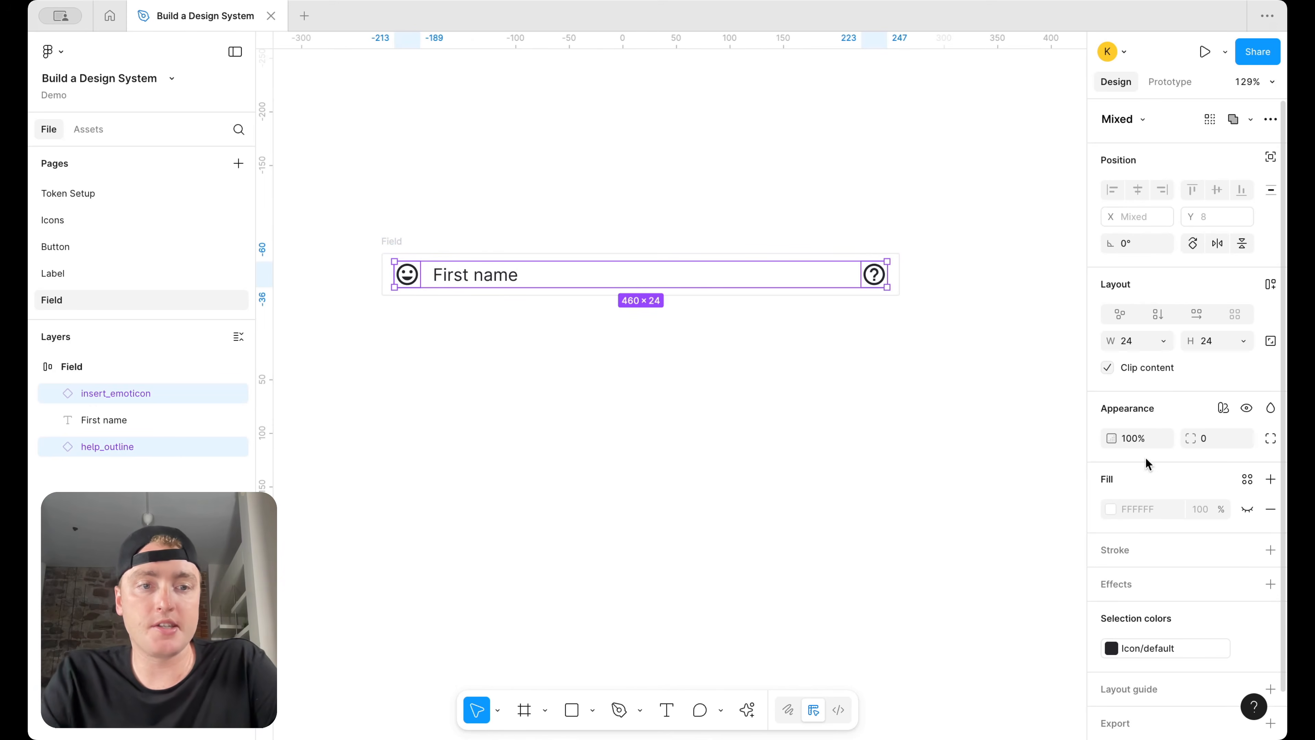
left_click(1130, 342)
type("20")
key("Return")
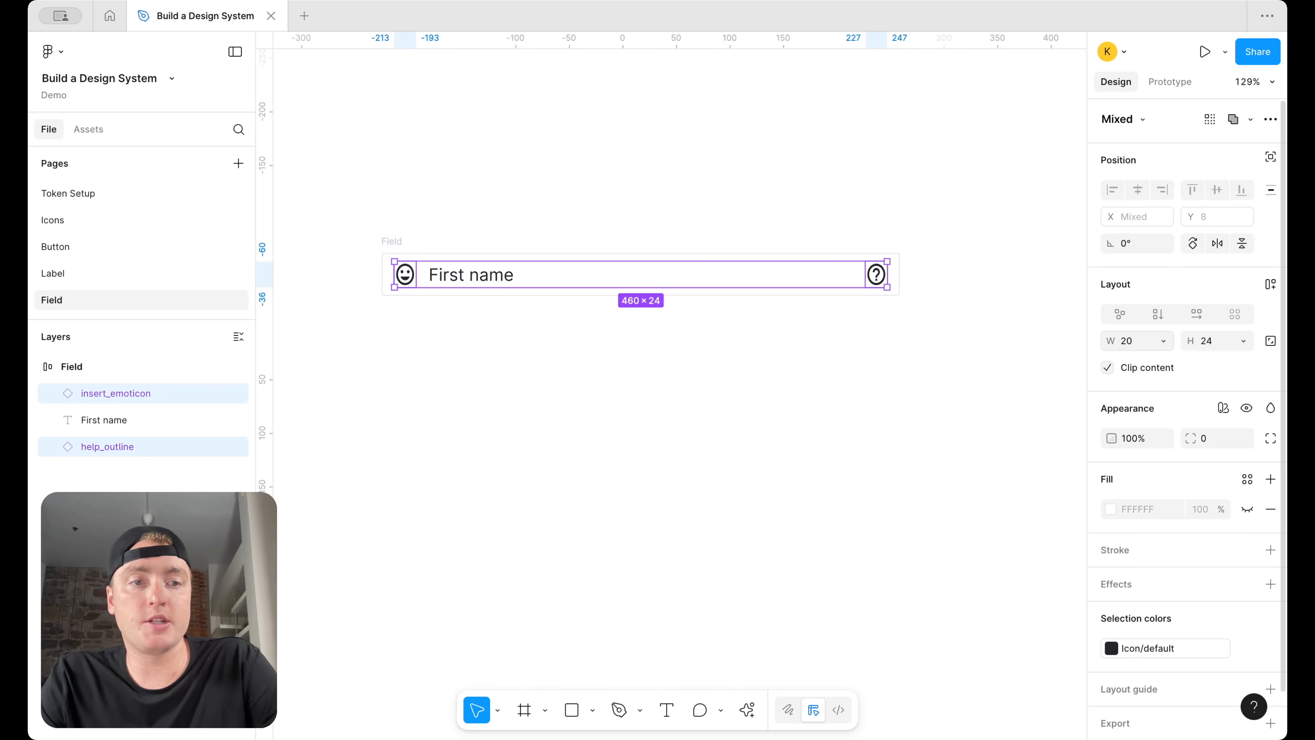
left_click(1240, 340)
type("20")
key("Return")
left_click(901, 417)
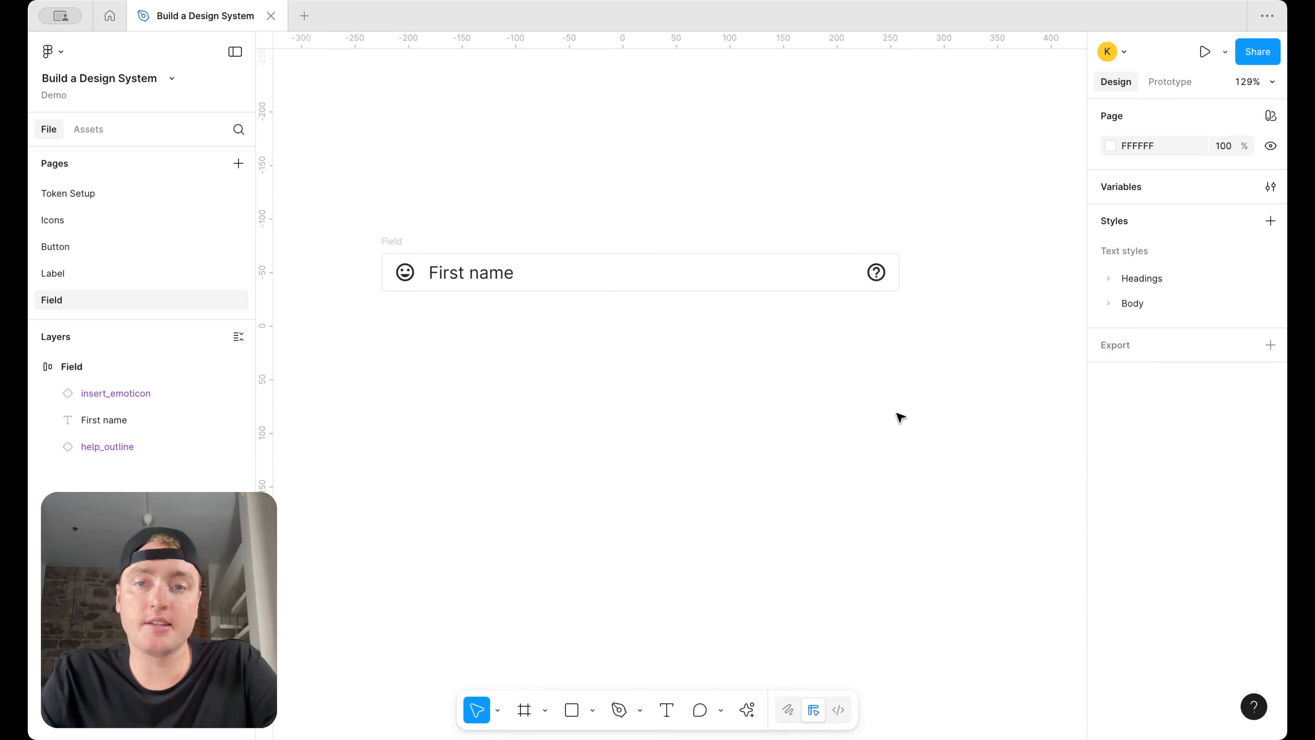
Turn the Field frame into a component and place an instance of it directly below
left_click(396, 243)
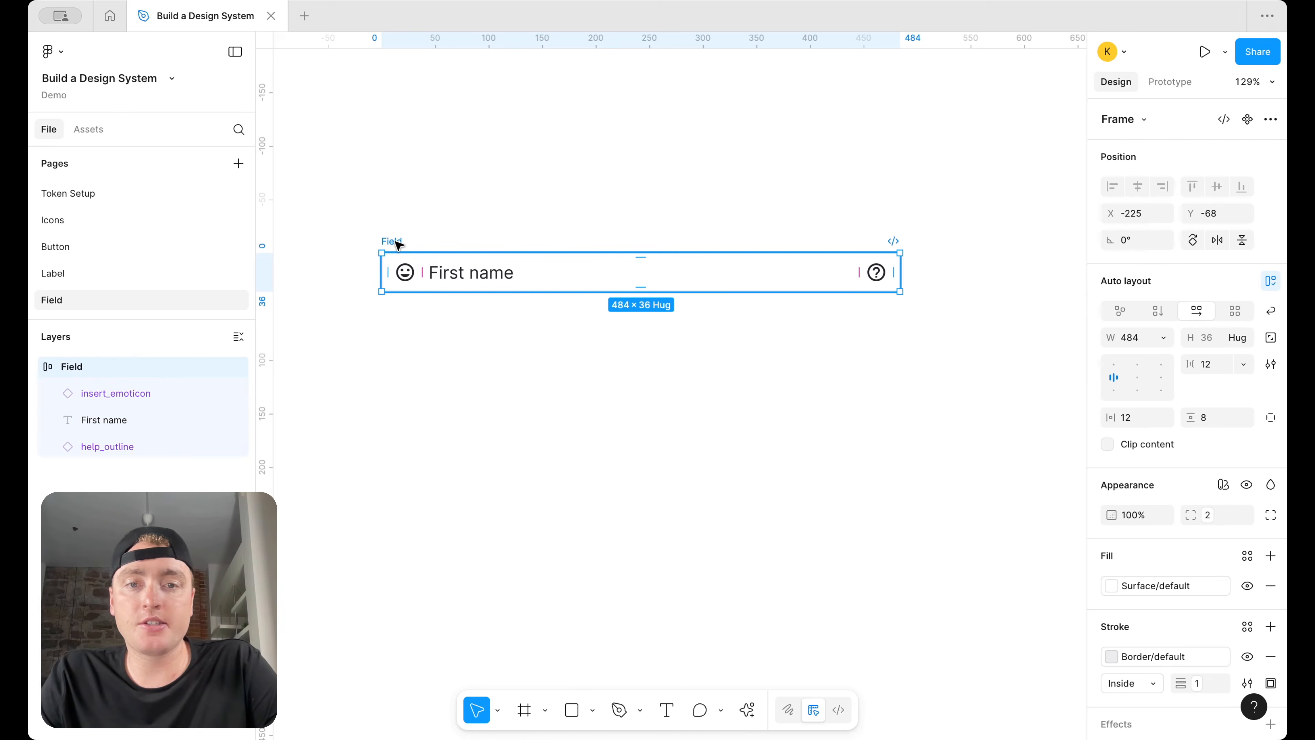
right_click(397, 243)
left_click(487, 522)
left_click_drag(561, 281, 561, 345)
left_click(558, 440)
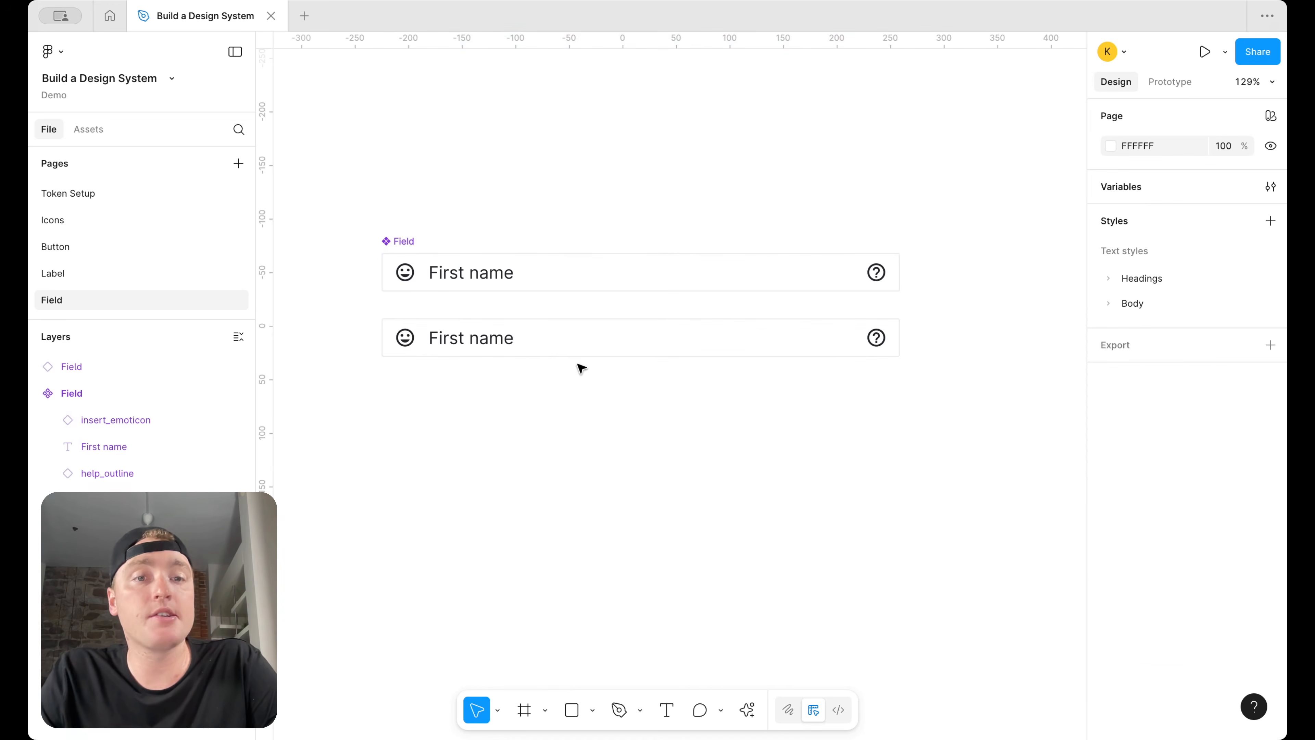
Create a boolean property named "Icon left" that controls the visibility of the component's insert_emoticon icon
left_click(405, 272)
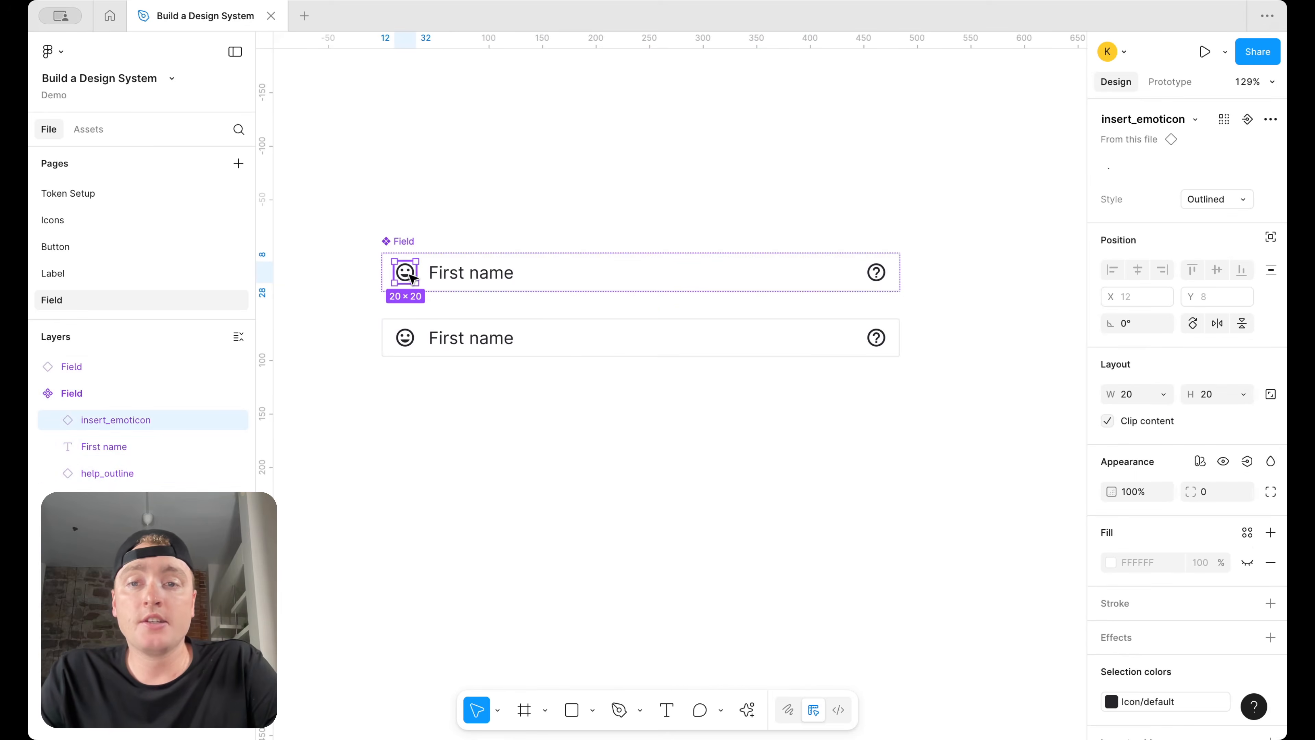
left_click(1247, 459)
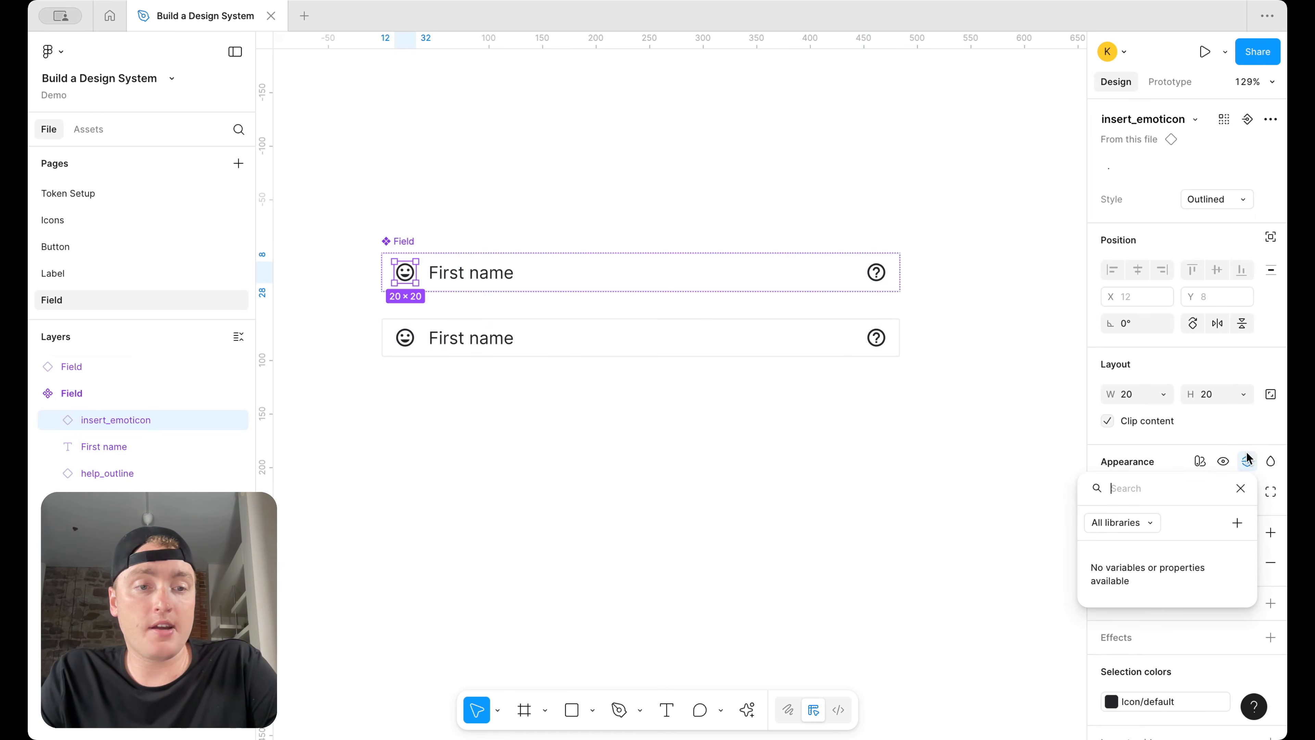
left_click(1237, 522)
type("Icon left")
key("ctrl+a")
key("ctrl+c")
key("Return")
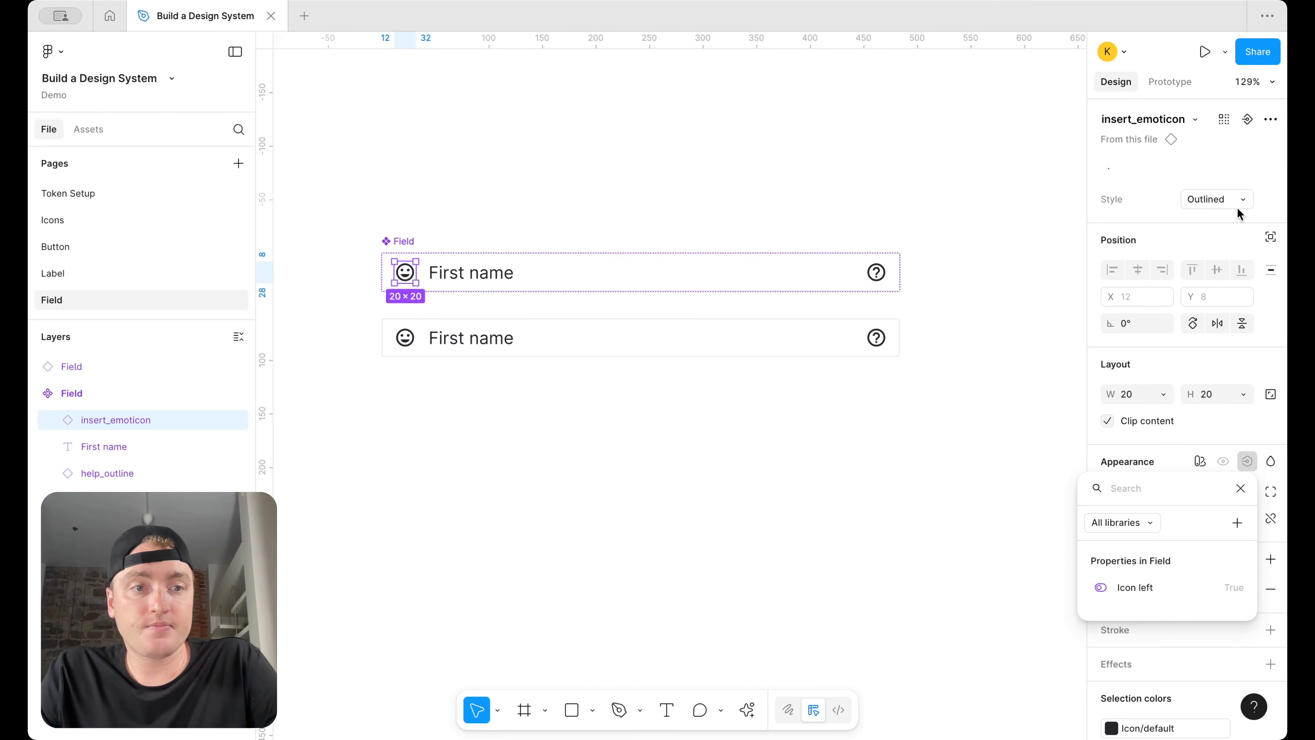
Create an instance swap property named "Icon left" for the insert_emoticon icon, with insert_emoticon as its value
left_click(1247, 119)
key("ctrl+v")
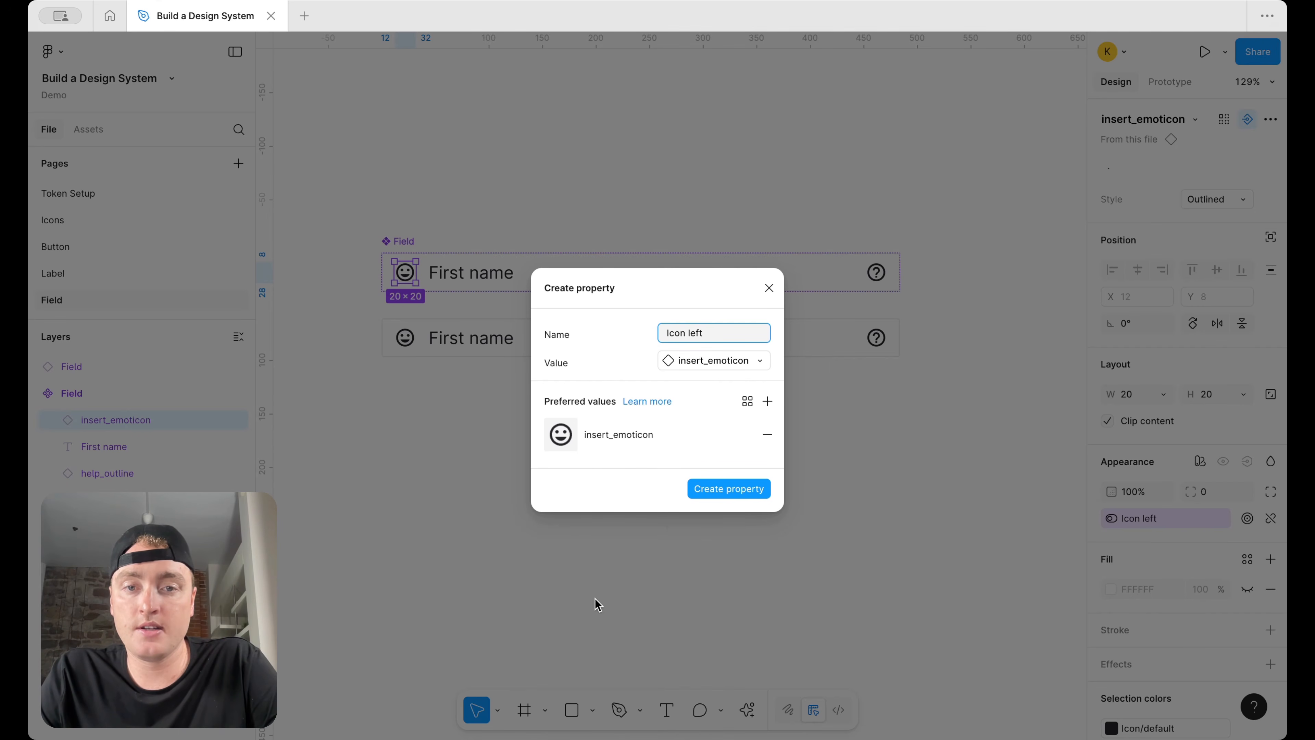
key("super+a")
key("super+c")
left_click(754, 489)
left_click(912, 358)
Delete the Field instance below the main component and select the component's help_outline icon
left_click(882, 277)
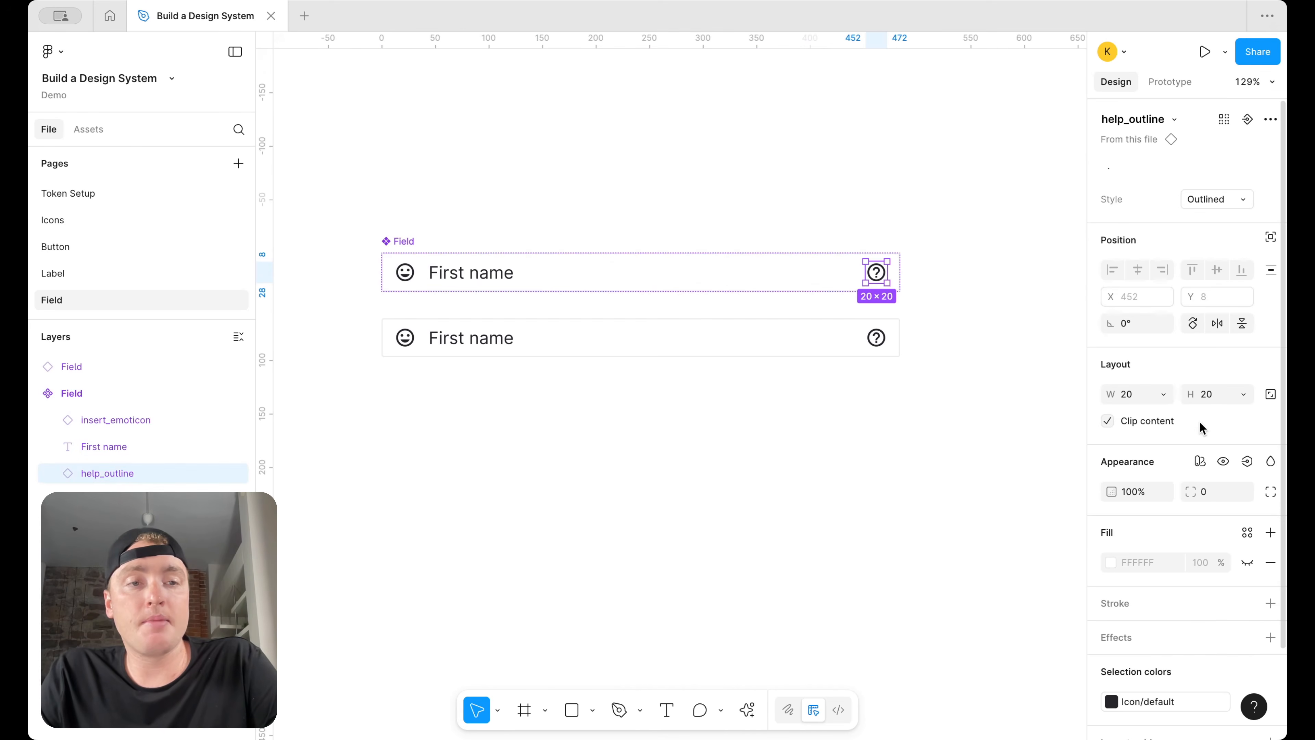
left_click(829, 352)
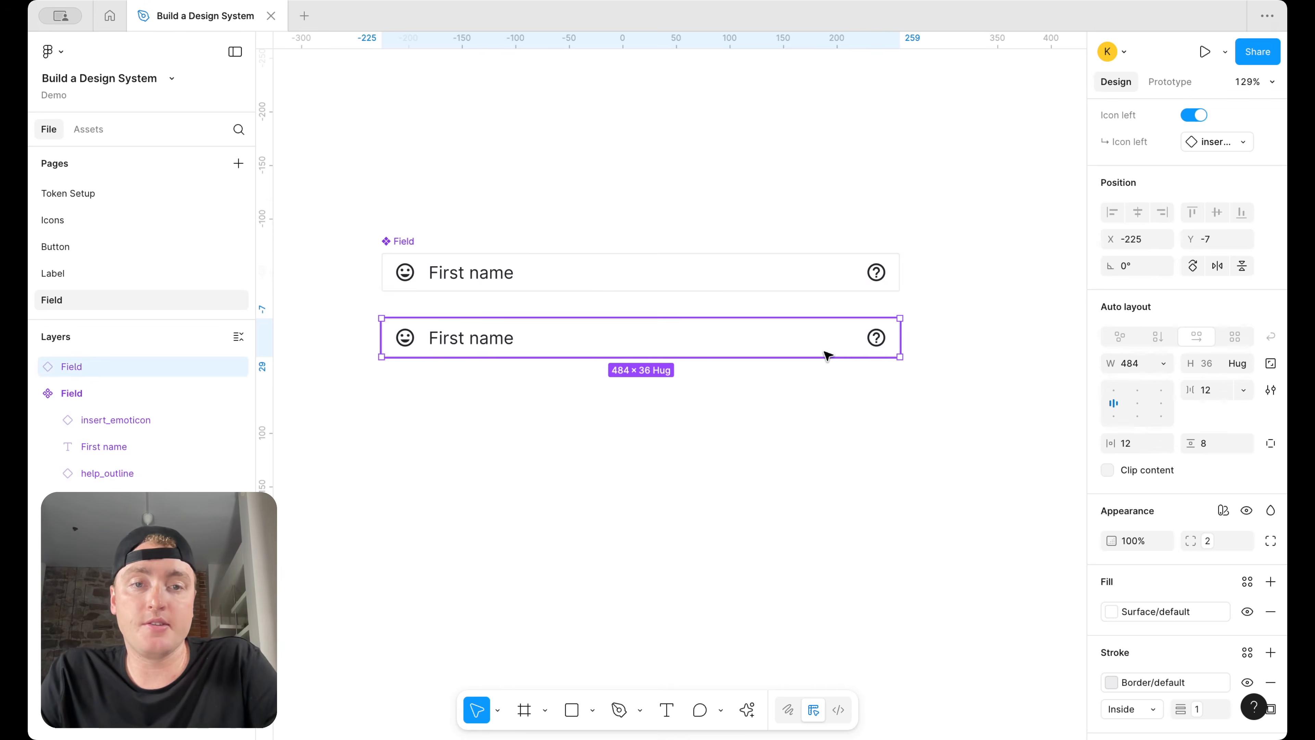
key("BackSpace")
left_click(876, 270)
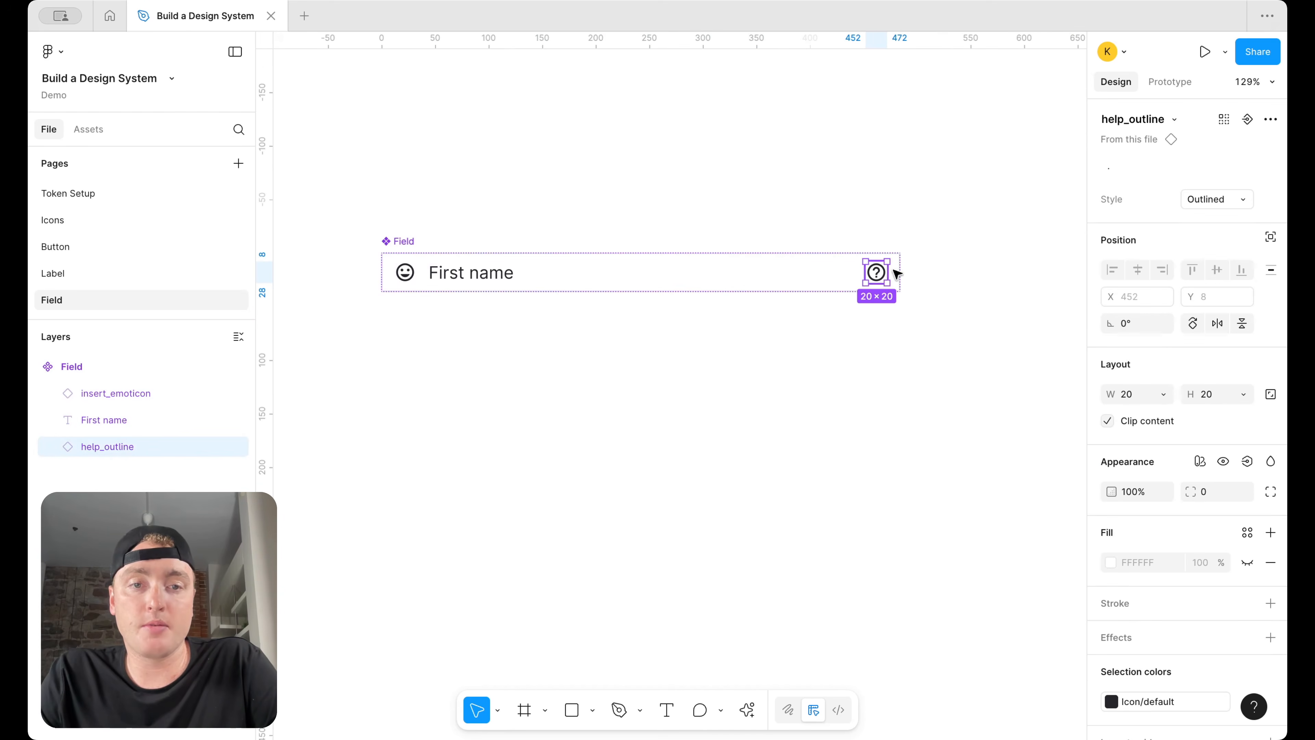
Create a boolean property named "↳ Icon right" that controls the visibility of the component's help_outline icon
left_click(1247, 461)
left_click(1237, 522)
type("Icon left")
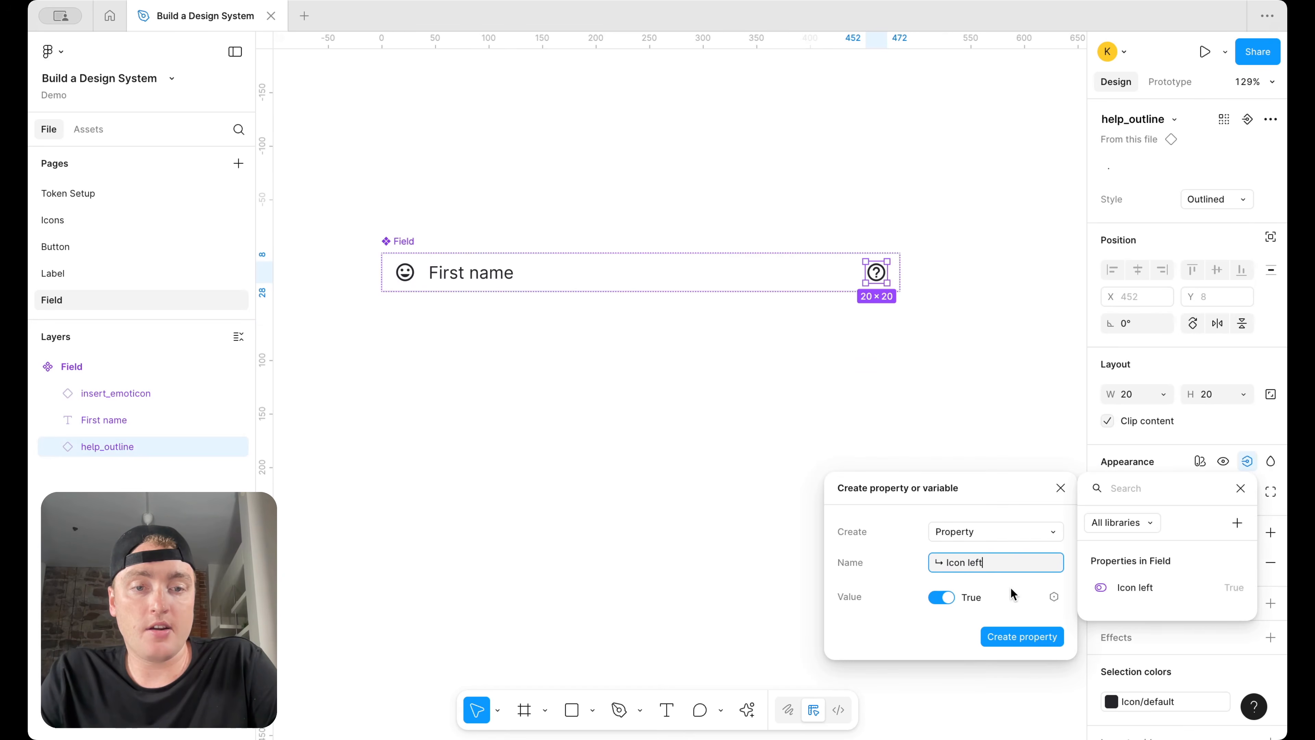
key("BackSpace")
key("BackSpace")
key("BackSpace")
key("BackSpace")
type("right")
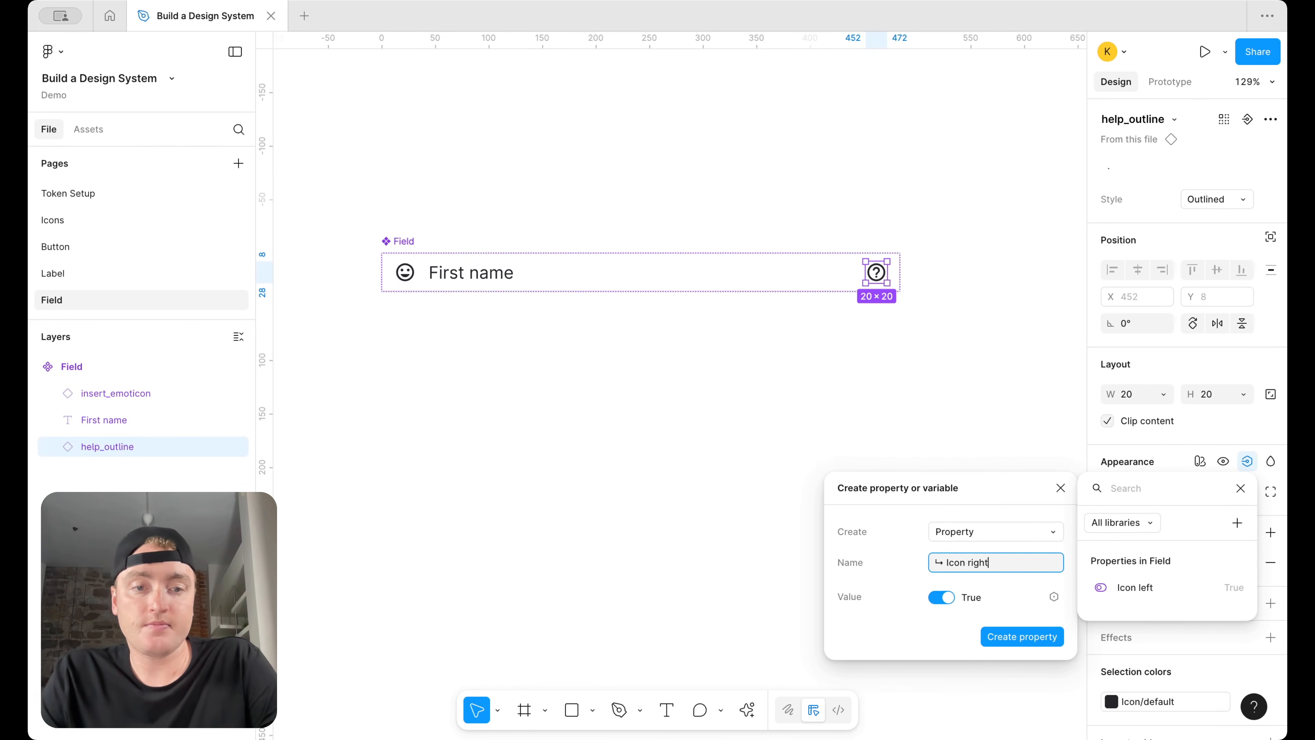
key("Return")
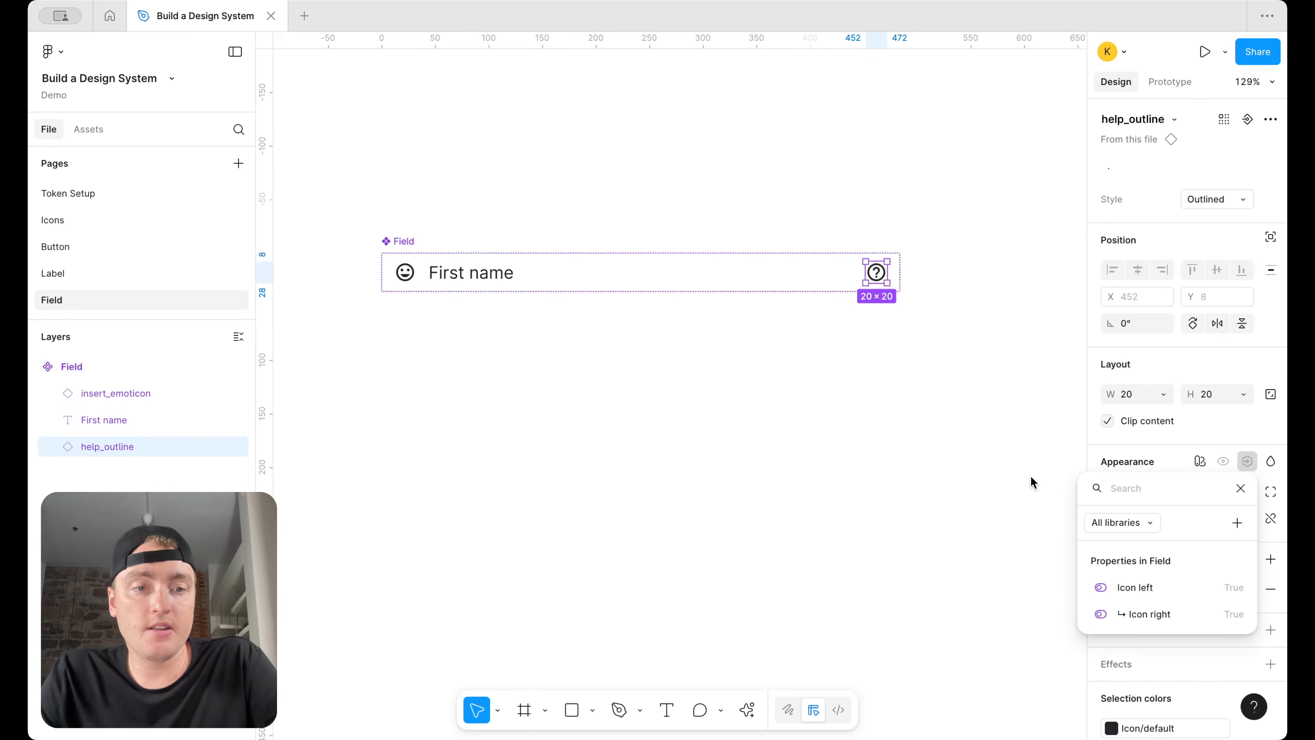
Create an instance swap property named "↳ Icon right" for the help_outline icon, with help_outline as its value
left_click(1245, 120)
left_click(1247, 120)
left_click(1233, 184)
key("super+v")
key("BackSpace")
key("BackSpace")
key("BackSpace")
key("BackSpace")
type("ri")
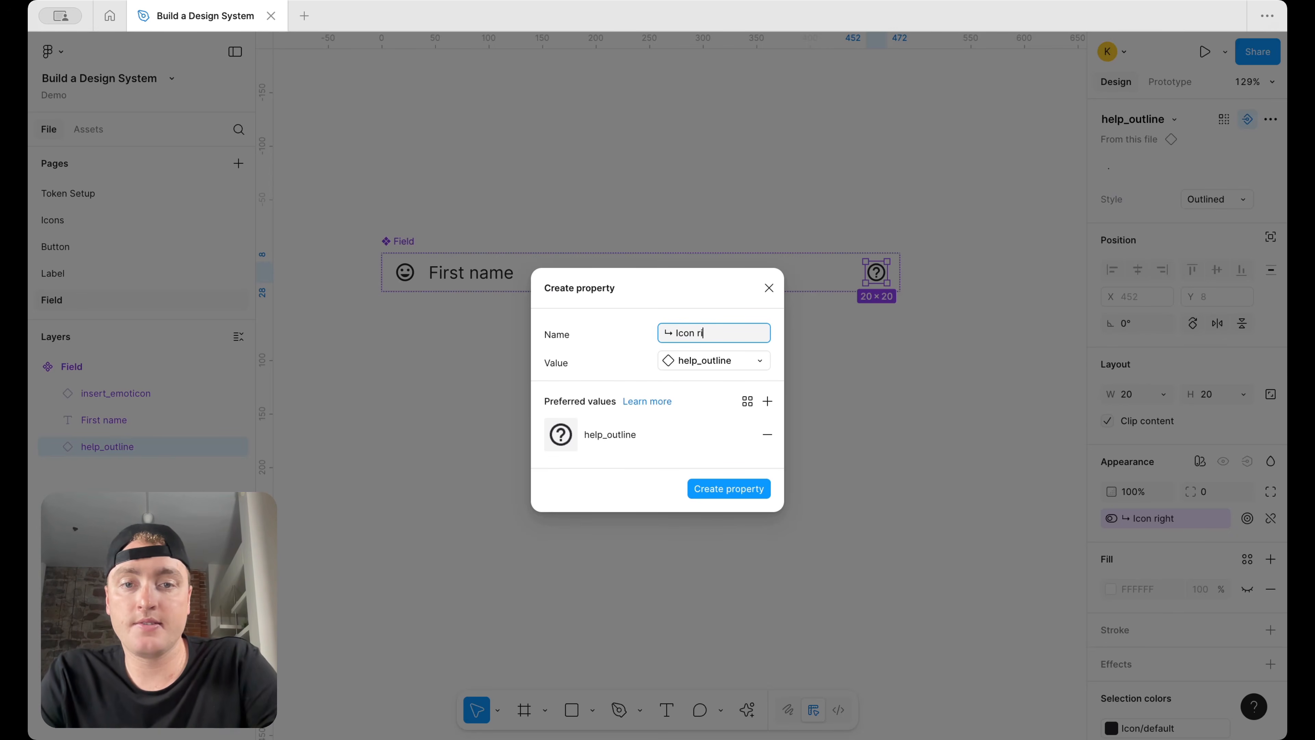
key("Return")
Place an instance of the Field component directly below the main component
left_click(558, 391)
left_click_drag(681, 279, 683, 374)
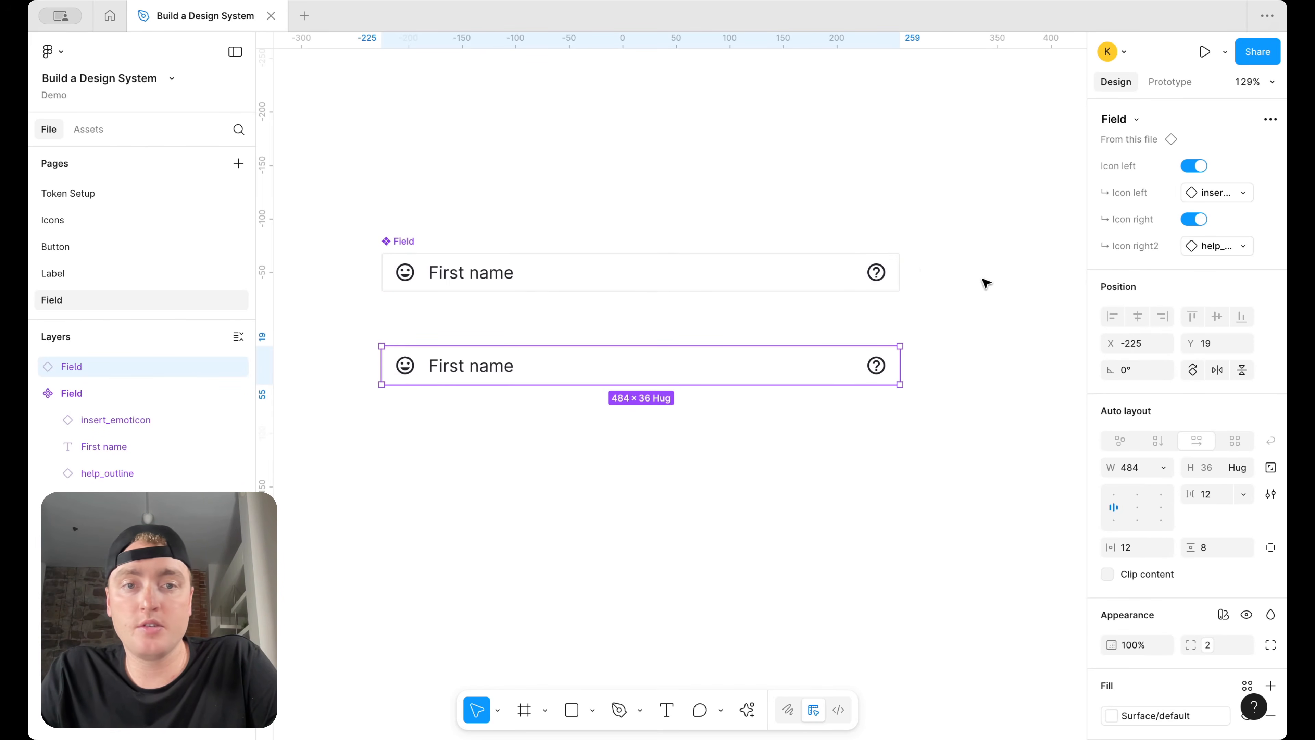
Detach the main component's help_outline visibility from its boolean property and create a new boolean property named "Icon right" for it
left_click(886, 275)
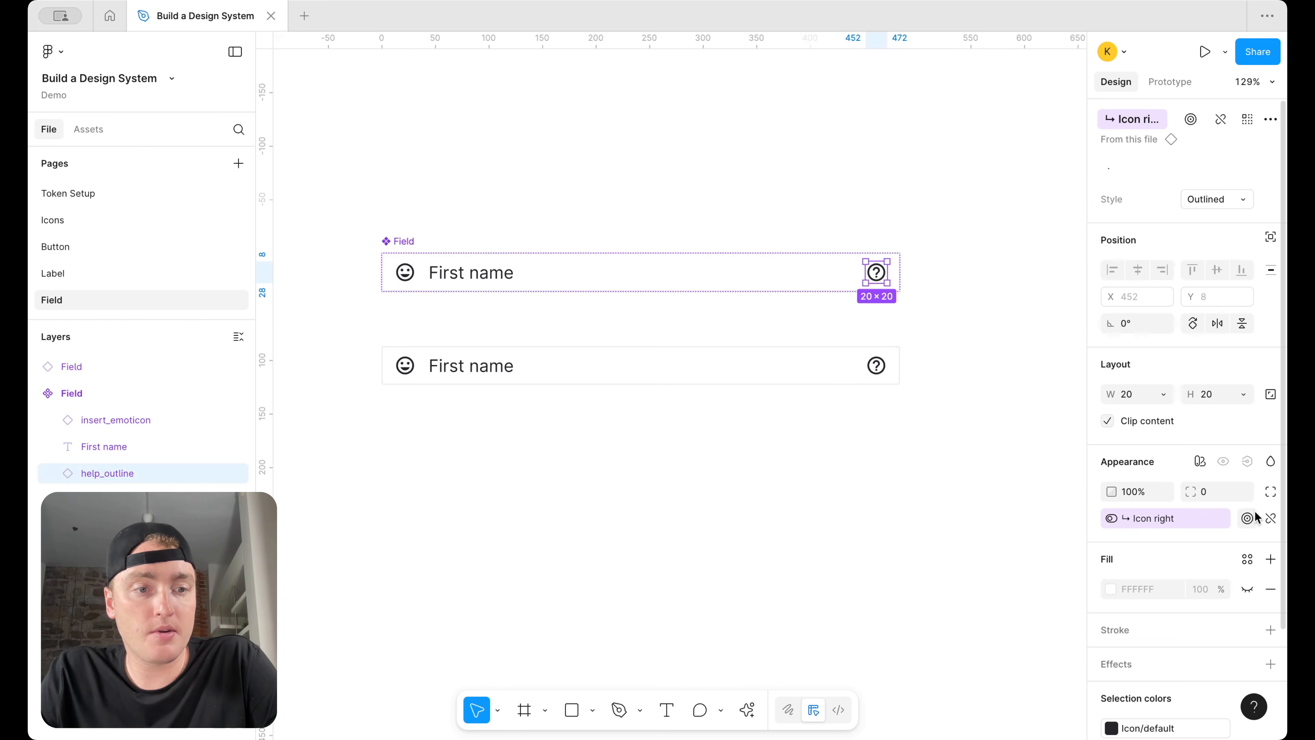
left_click(1269, 517)
left_click(1247, 461)
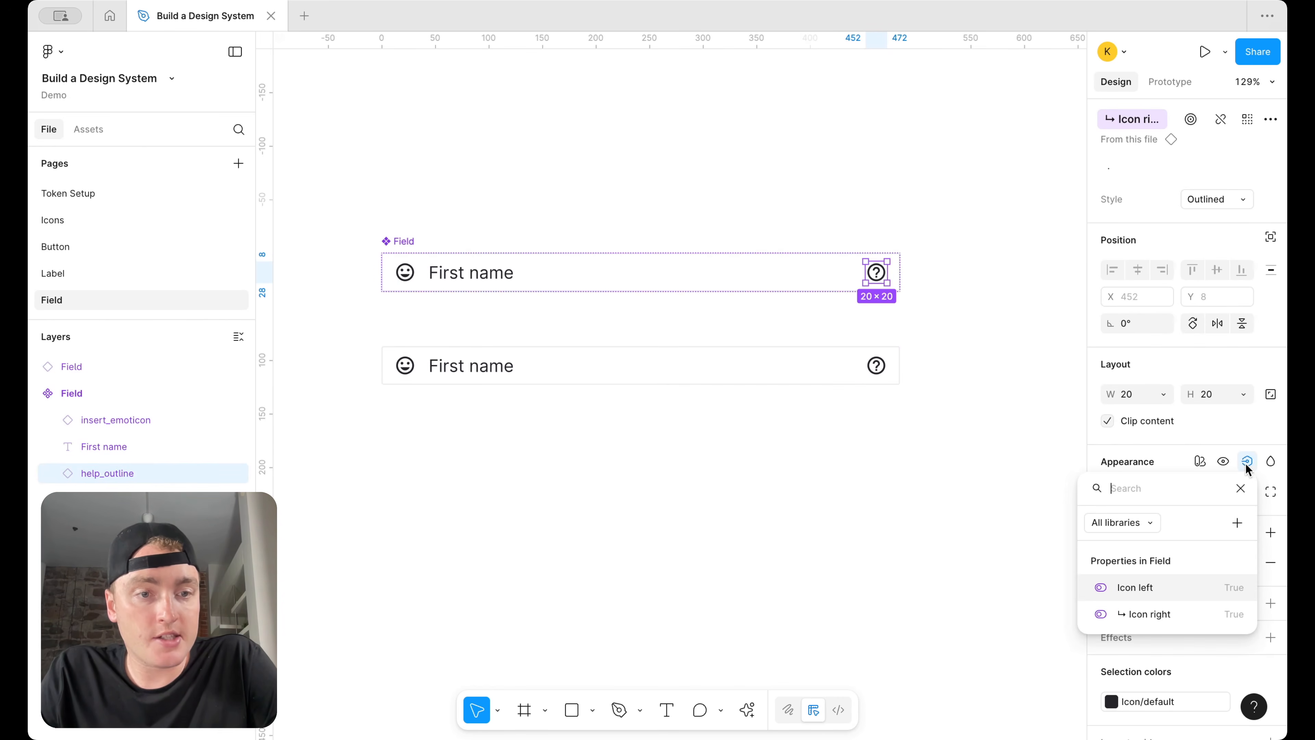
left_click(1236, 523)
type("Icon right")
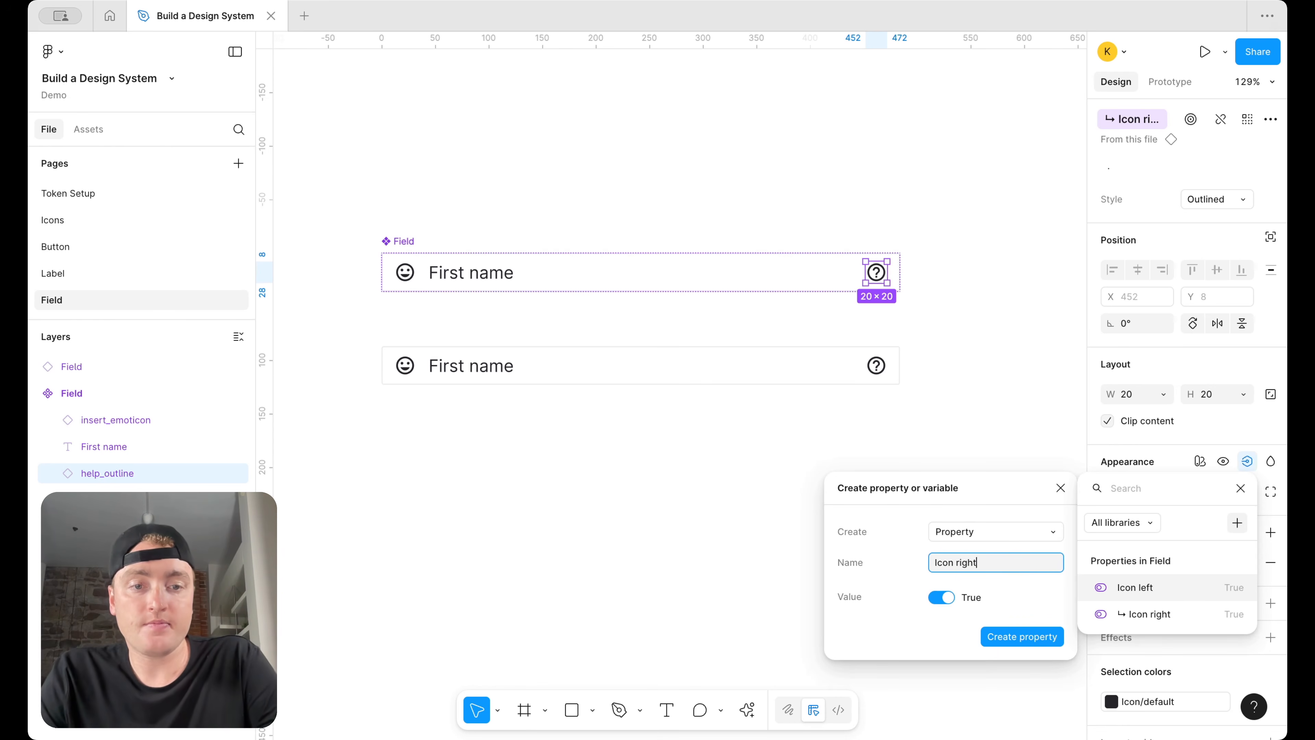
key("Return")
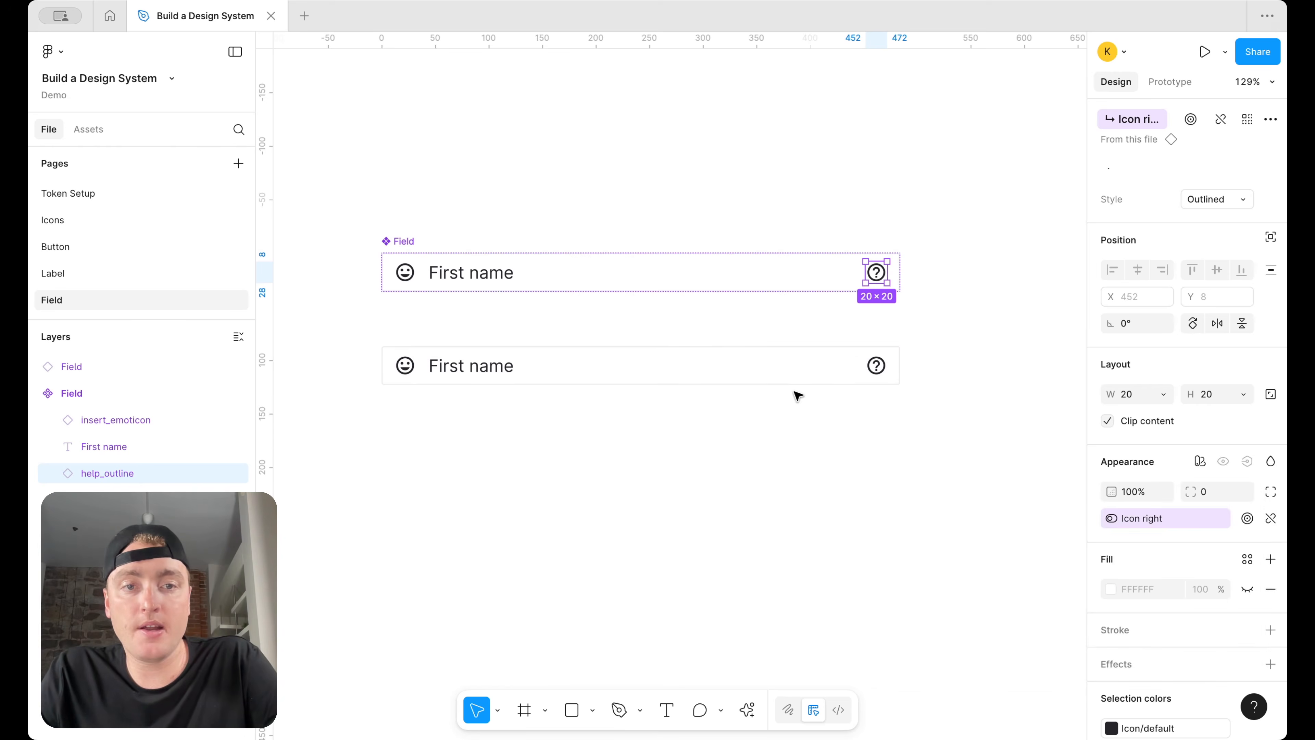
Delete the boolean property "↳ Icon right" and the instance swap property "↳ Icon right2" from the Field component
left_click(410, 241)
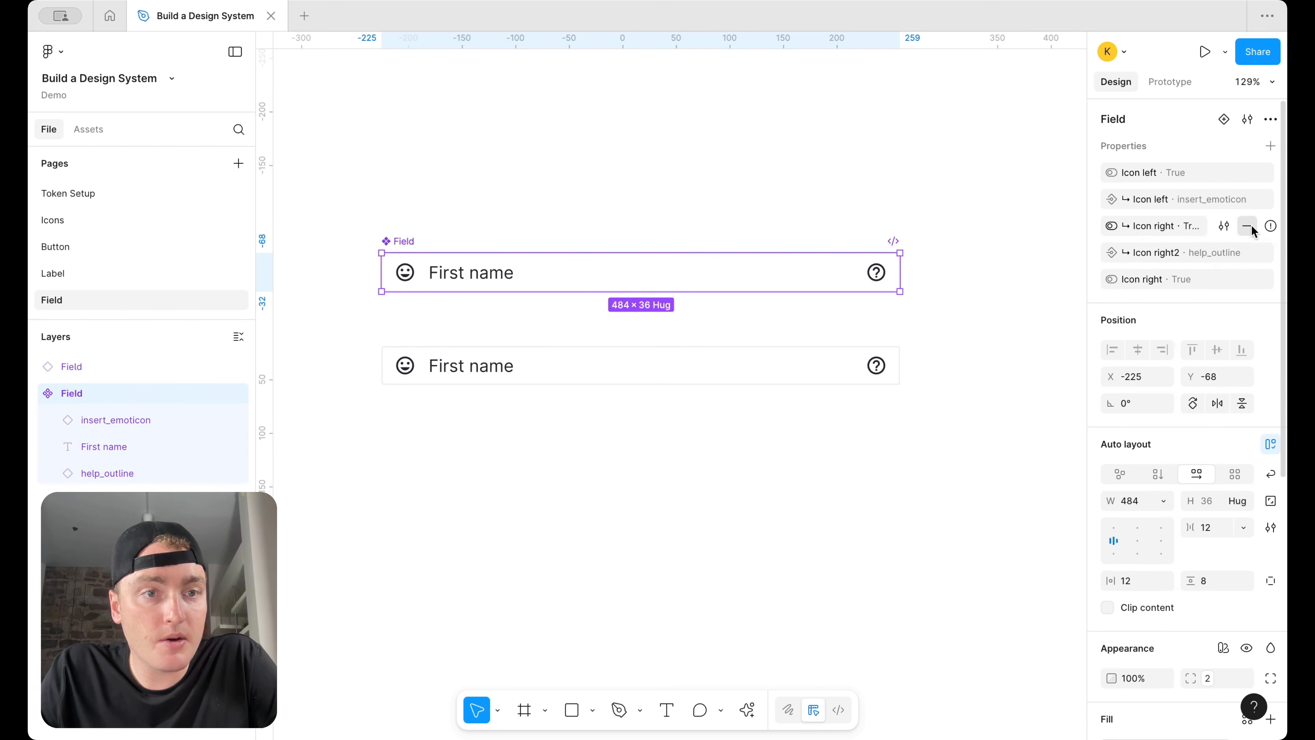
left_click(1253, 226)
left_click(1253, 228)
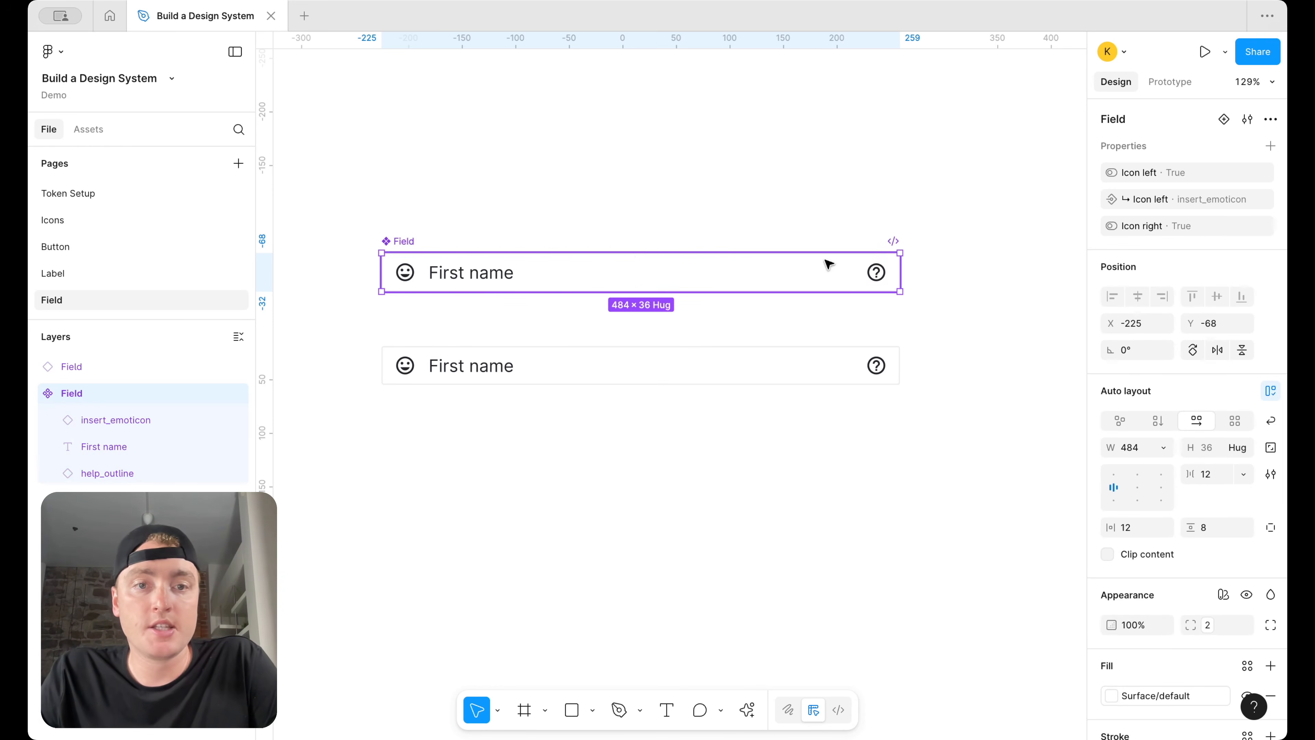
Create an instance swap property named "↳ Icon right" for the help_outline icon and check the properties on the Field instance
left_click(878, 273)
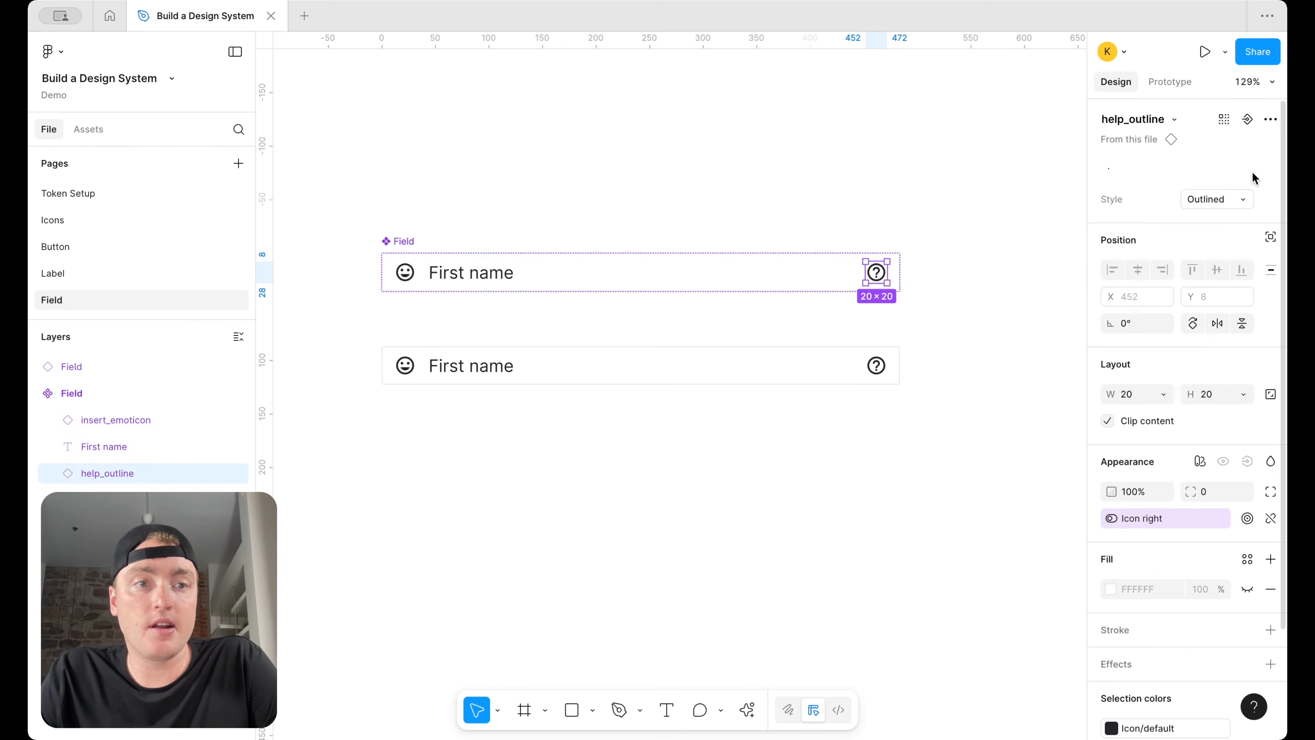
left_click(1248, 120)
left_click(1226, 184)
type("IU")
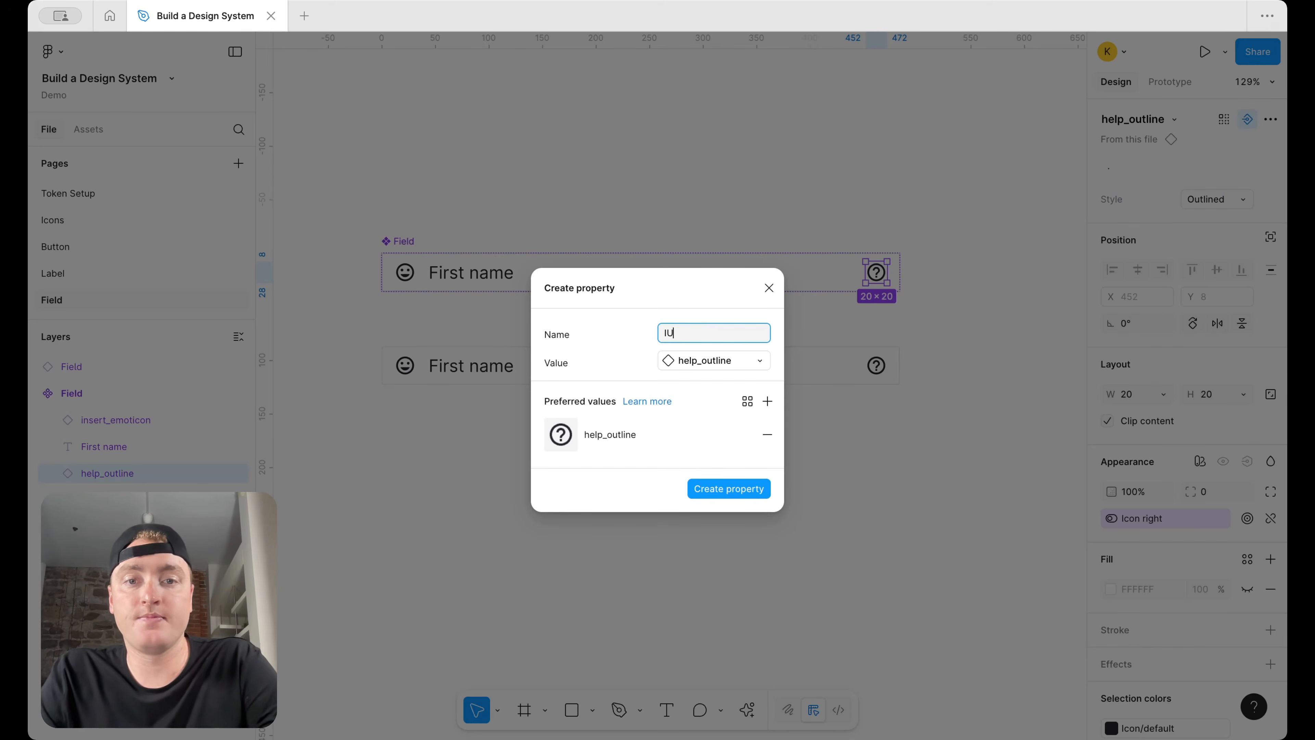
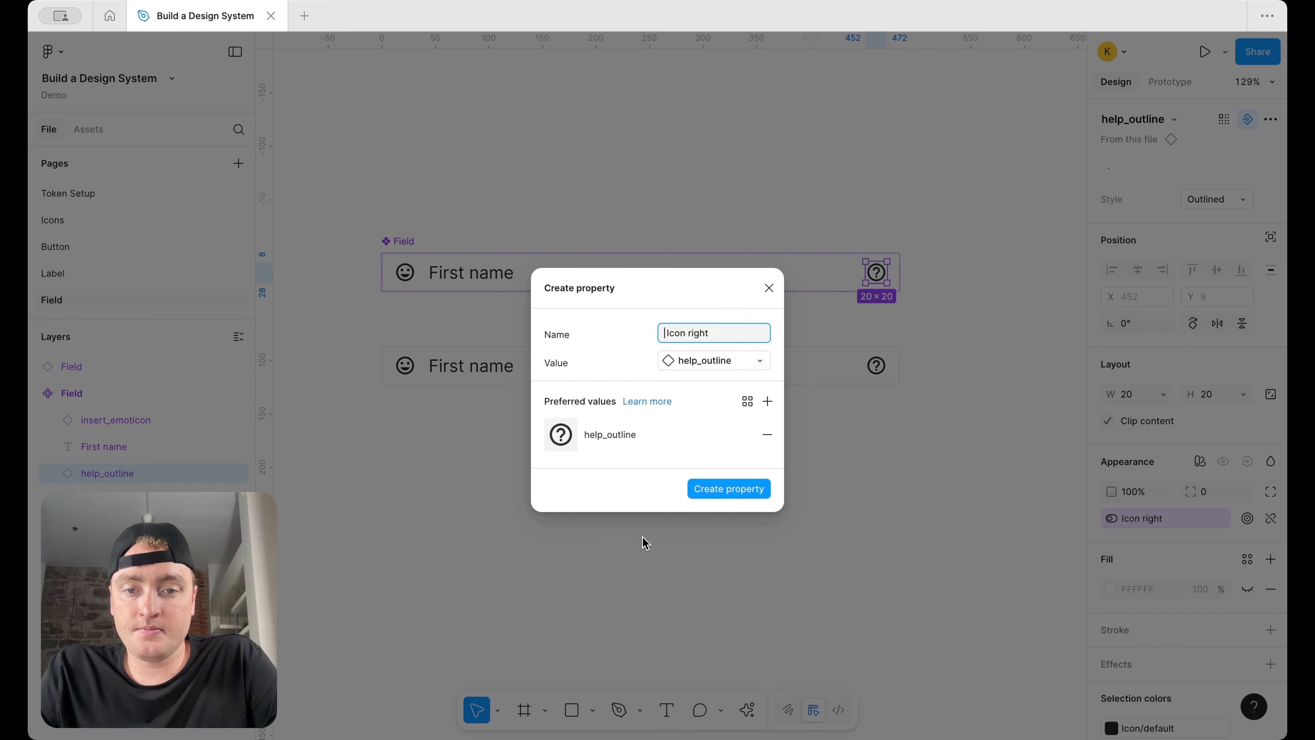
left_click(757, 491)
left_click(828, 400)
left_click(874, 344)
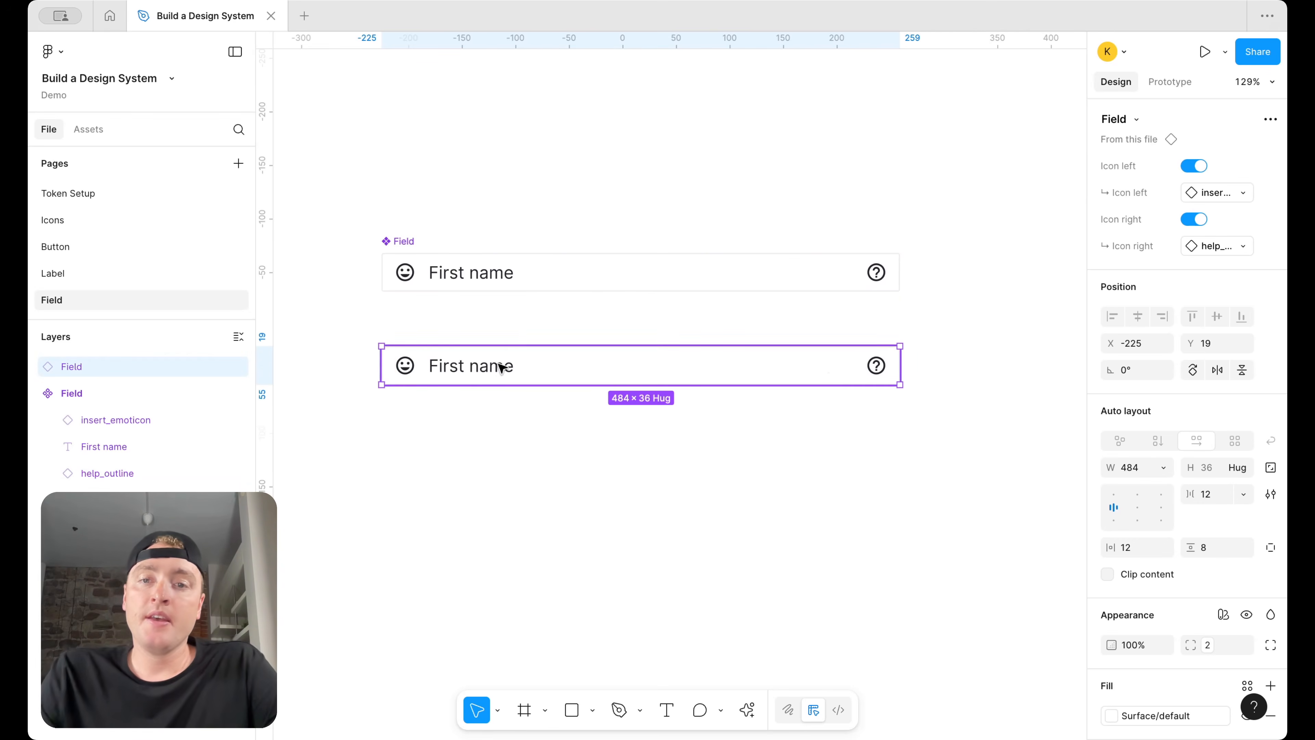
Create a text property named "Label" with the value "First name" for the component's text and check it on the Field instance
double_click(499, 273)
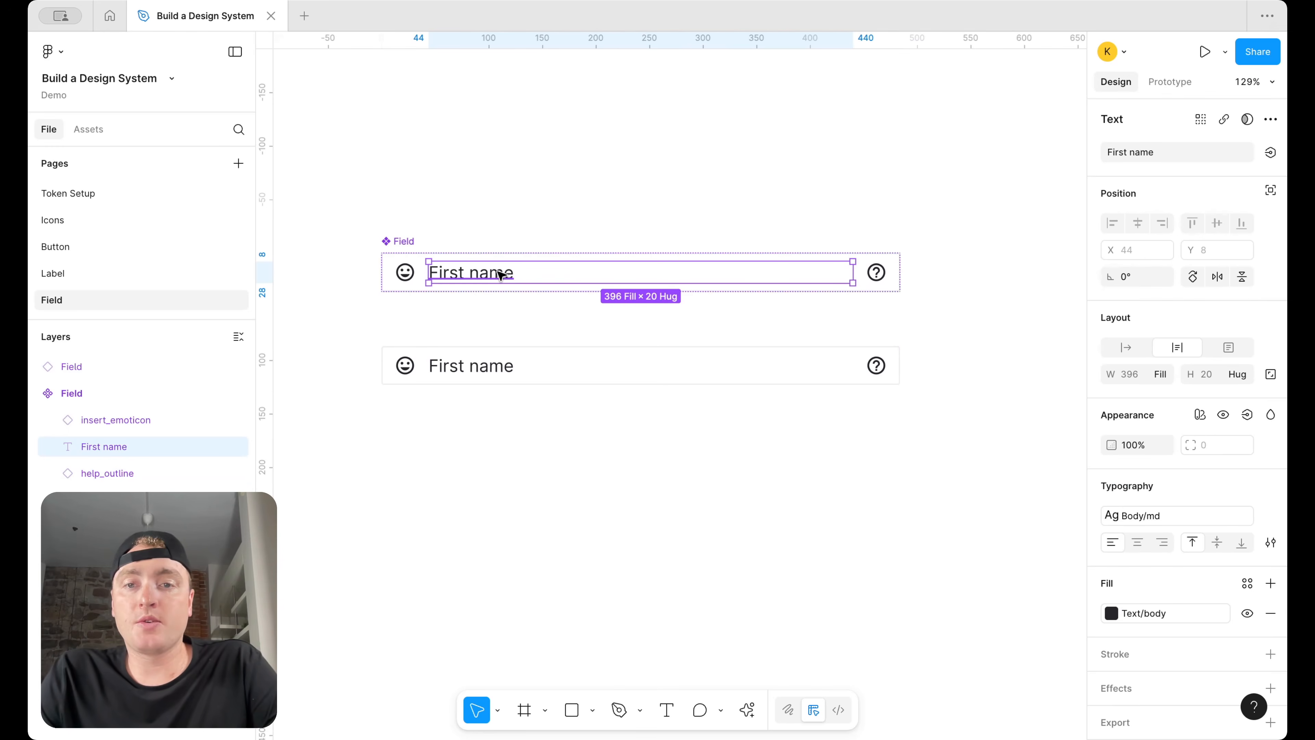
left_click(1270, 152)
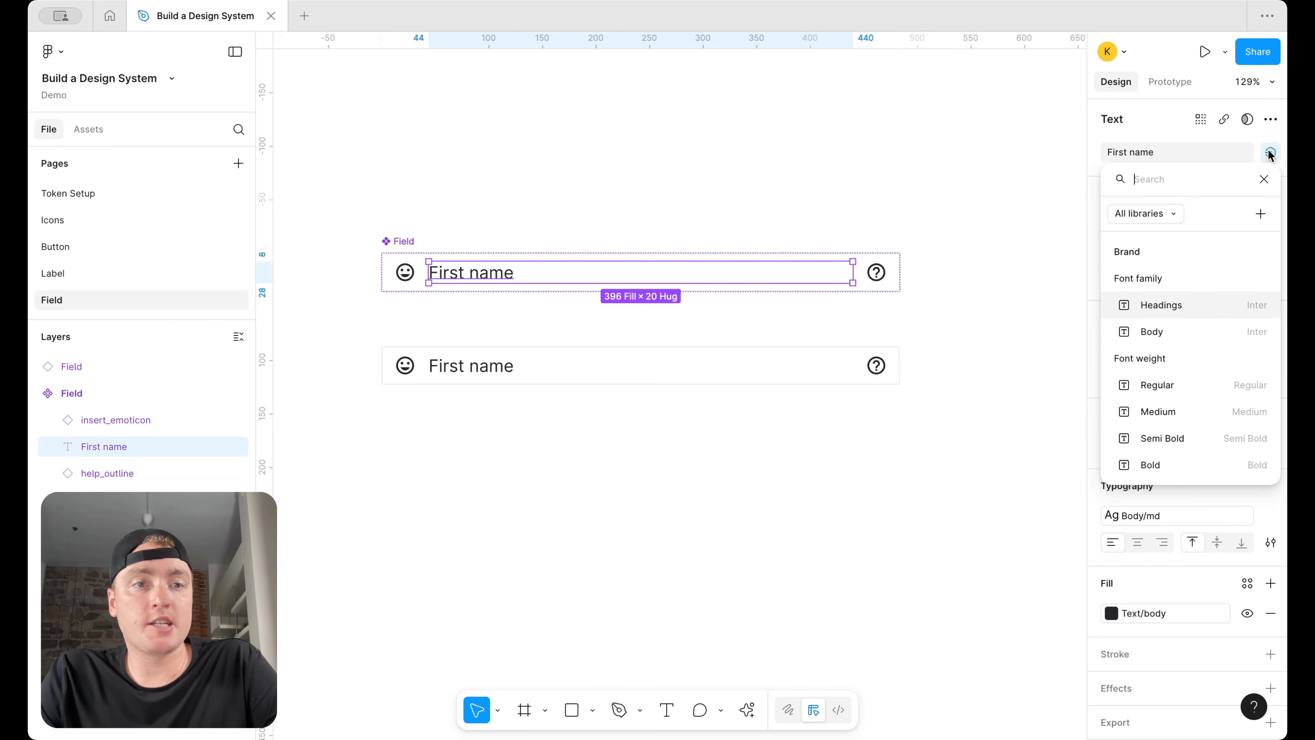
left_click(1260, 214)
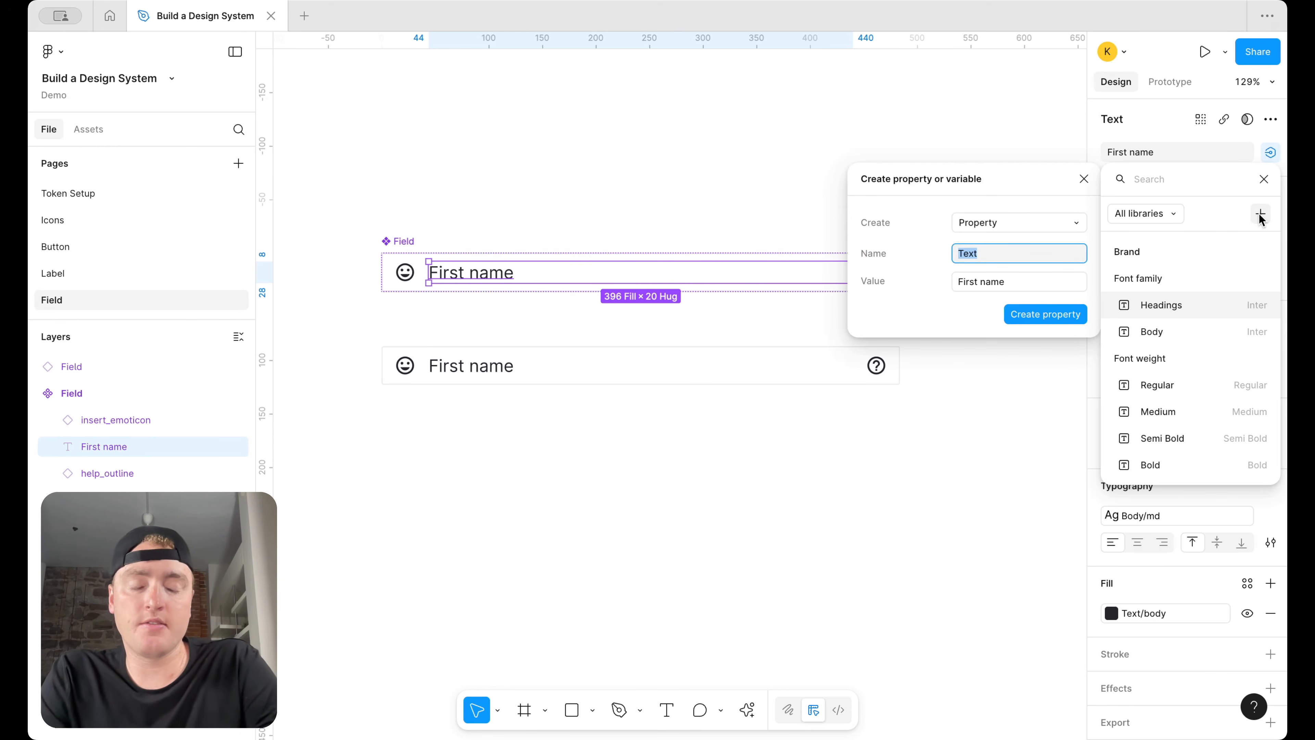
type("Label")
key("Return")
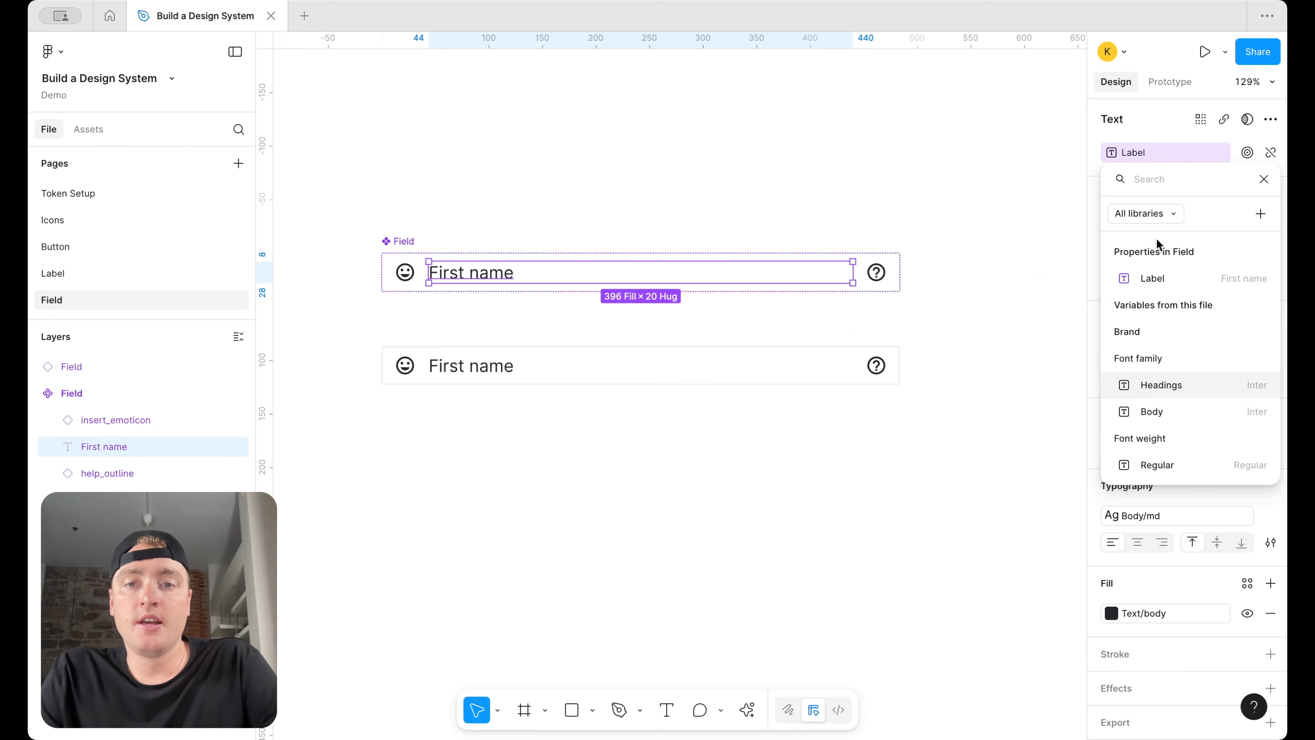
key("Escape")
left_click(675, 376)
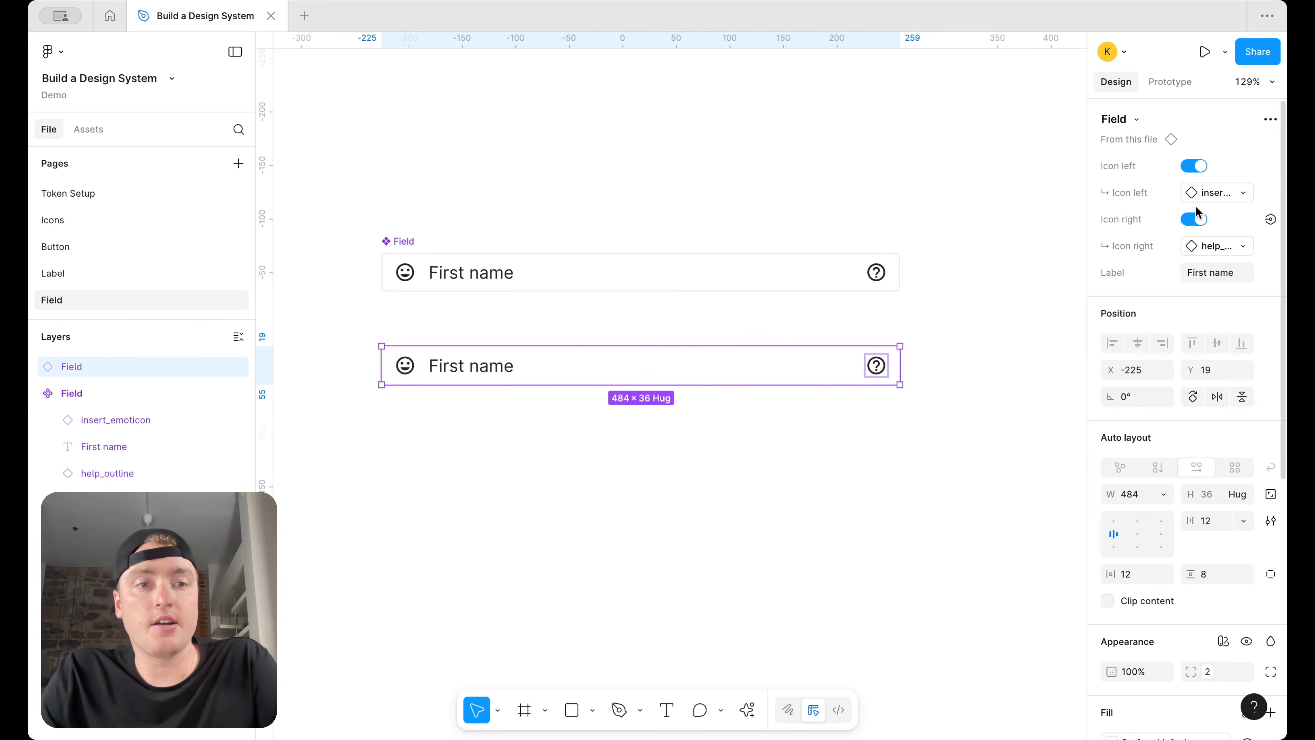
left_click(822, 491)
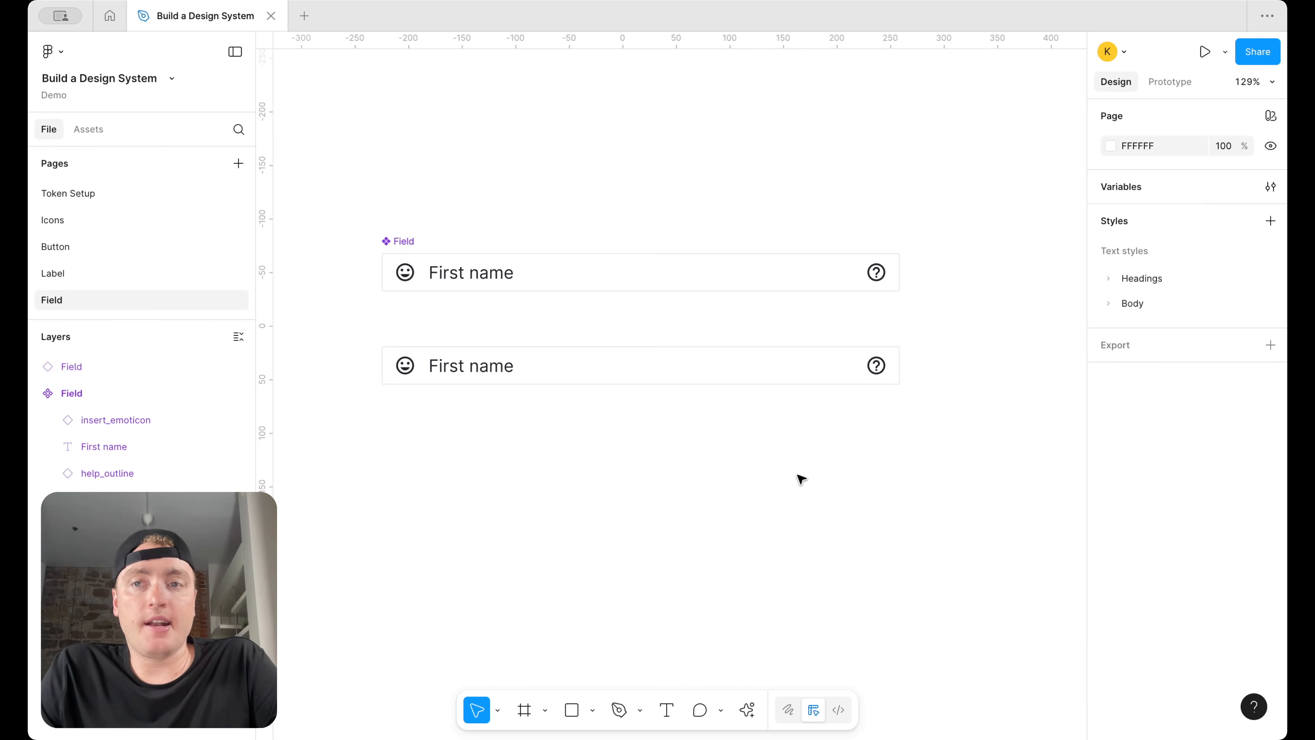
Delete the Field instance and add a second variant to the main Field component
mouse_move(705, 514)
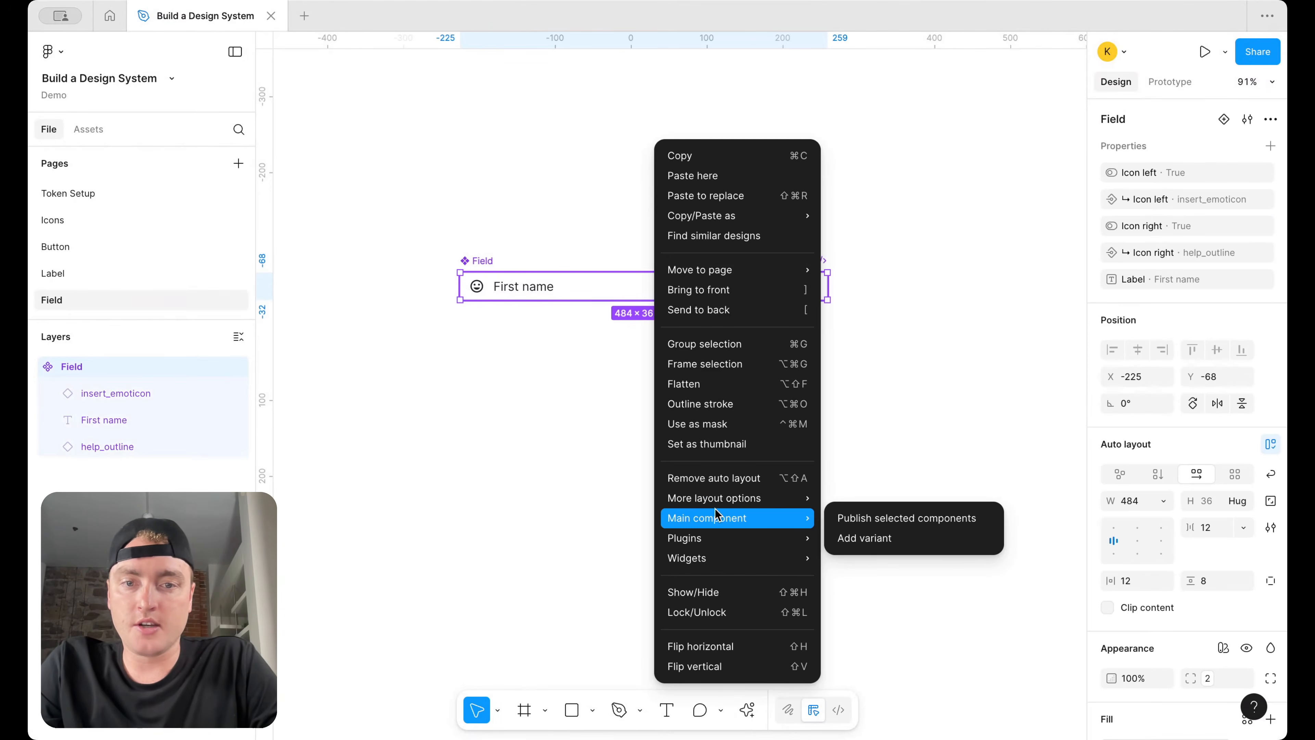
left_click(902, 538)
left_click(447, 247)
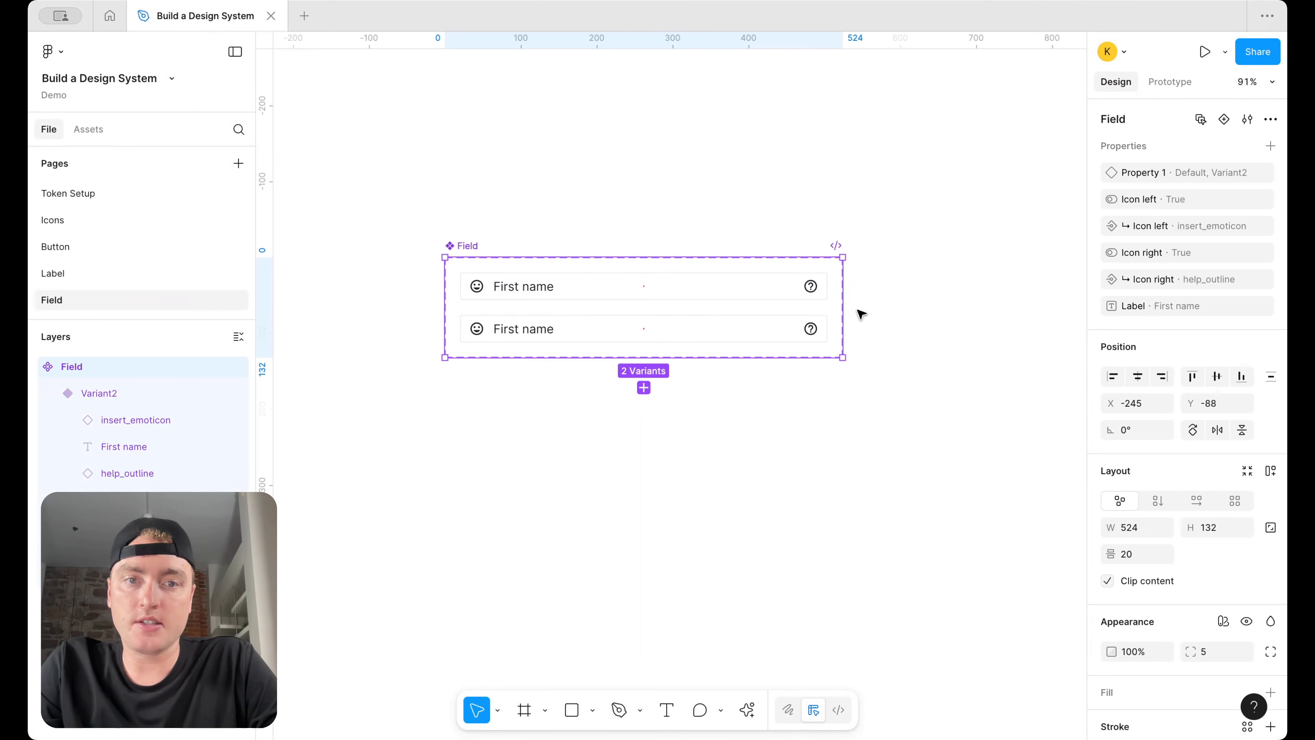
scroll(853, 312, "down", 3)
scroll(762, 317, "up", 2)
left_click_drag(734, 313, 984, 310)
key("ctrl+z")
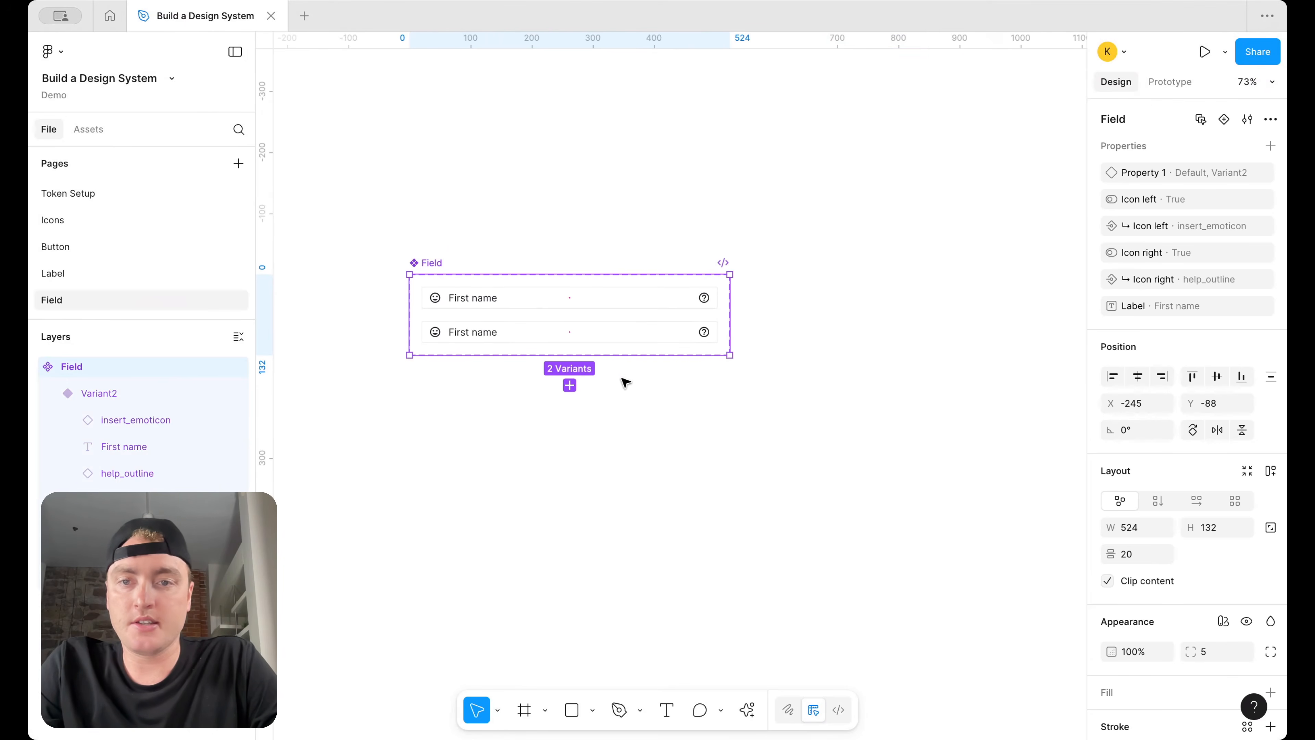
left_click(687, 457)
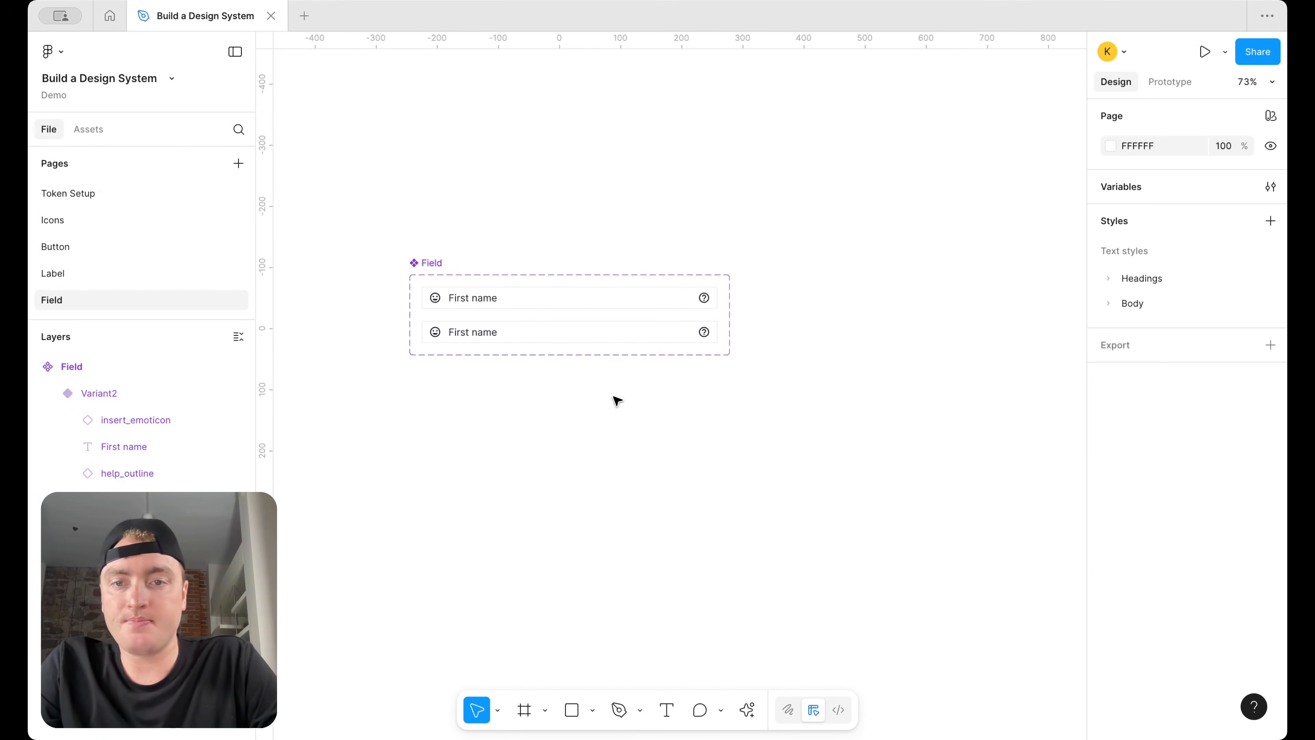
Rename the Field component's variant property as "Status" and name its second variant "hover"
scroll(616, 399, "up", 2)
left_click(584, 386)
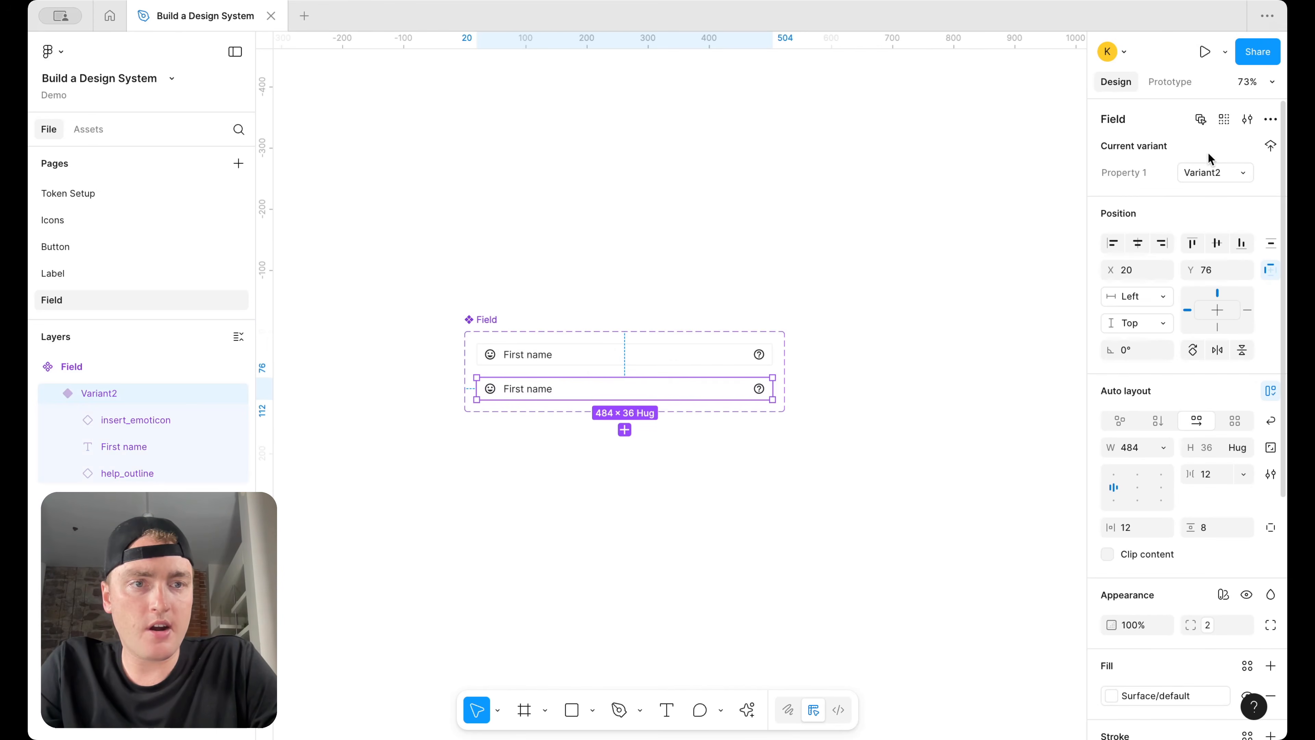
double_click(1150, 173)
type("Stat")
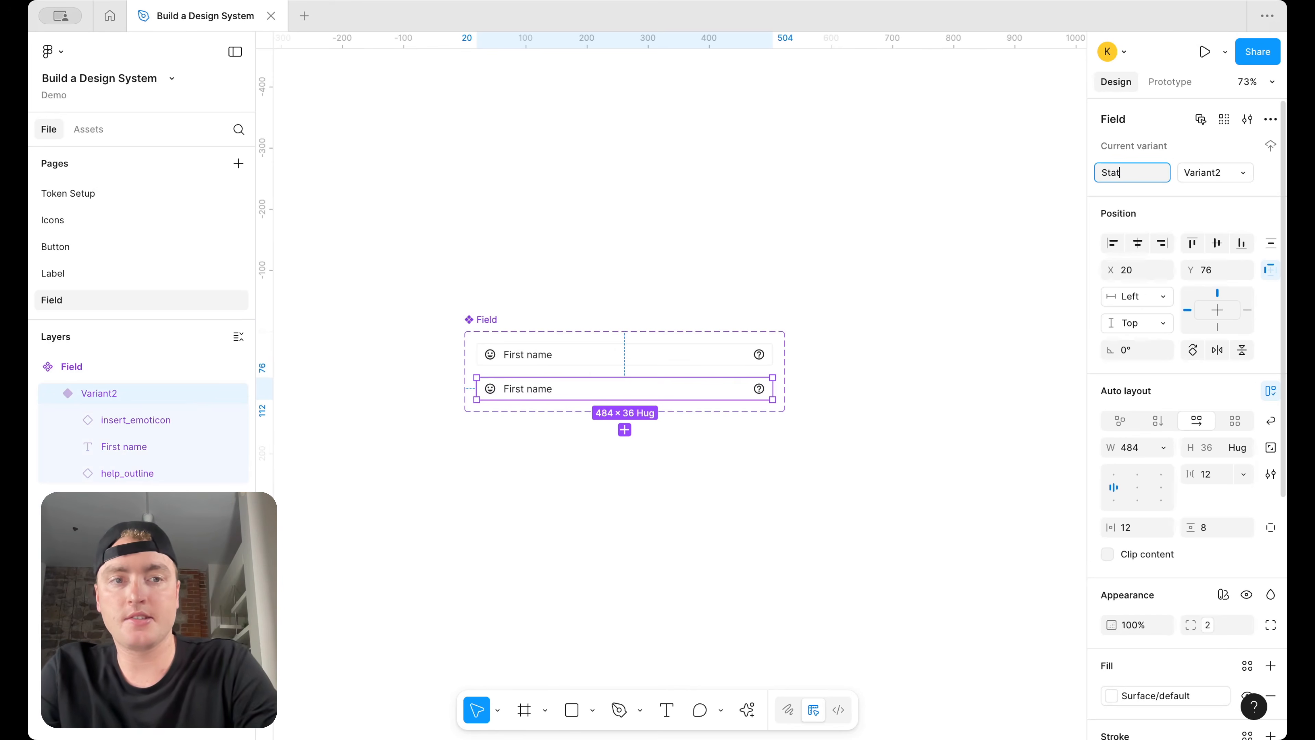
type("us")
key("Return")
left_click(720, 351)
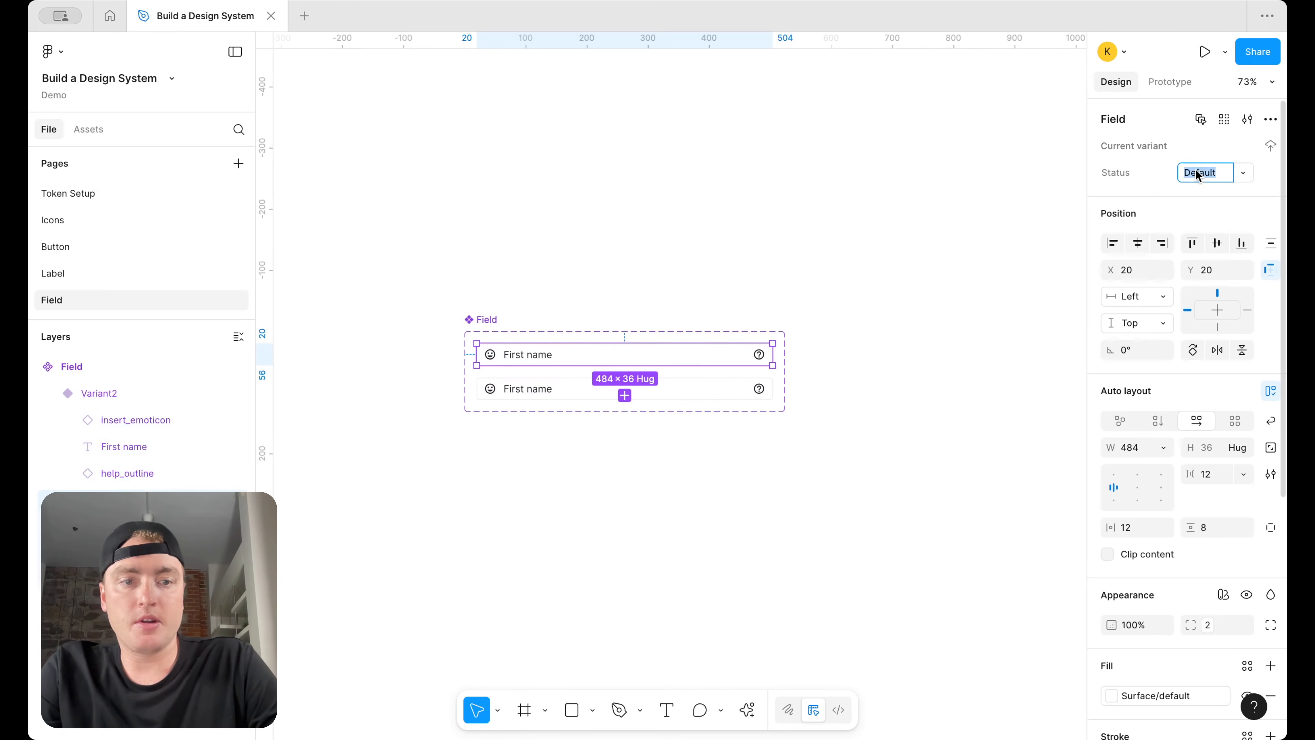
left_click(735, 394)
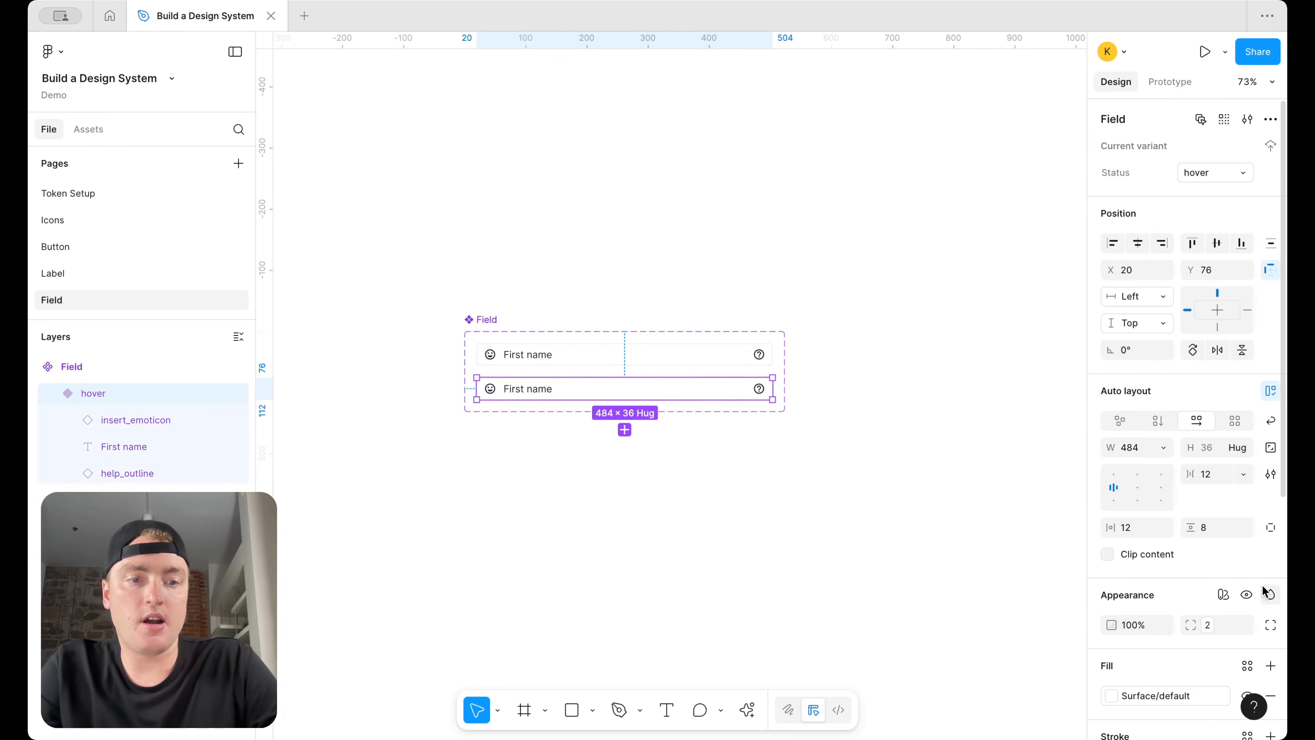
Apply the purple Border variable to the stroke of the hover variant
scroll(1253, 590, "down", 5)
left_click(1154, 583)
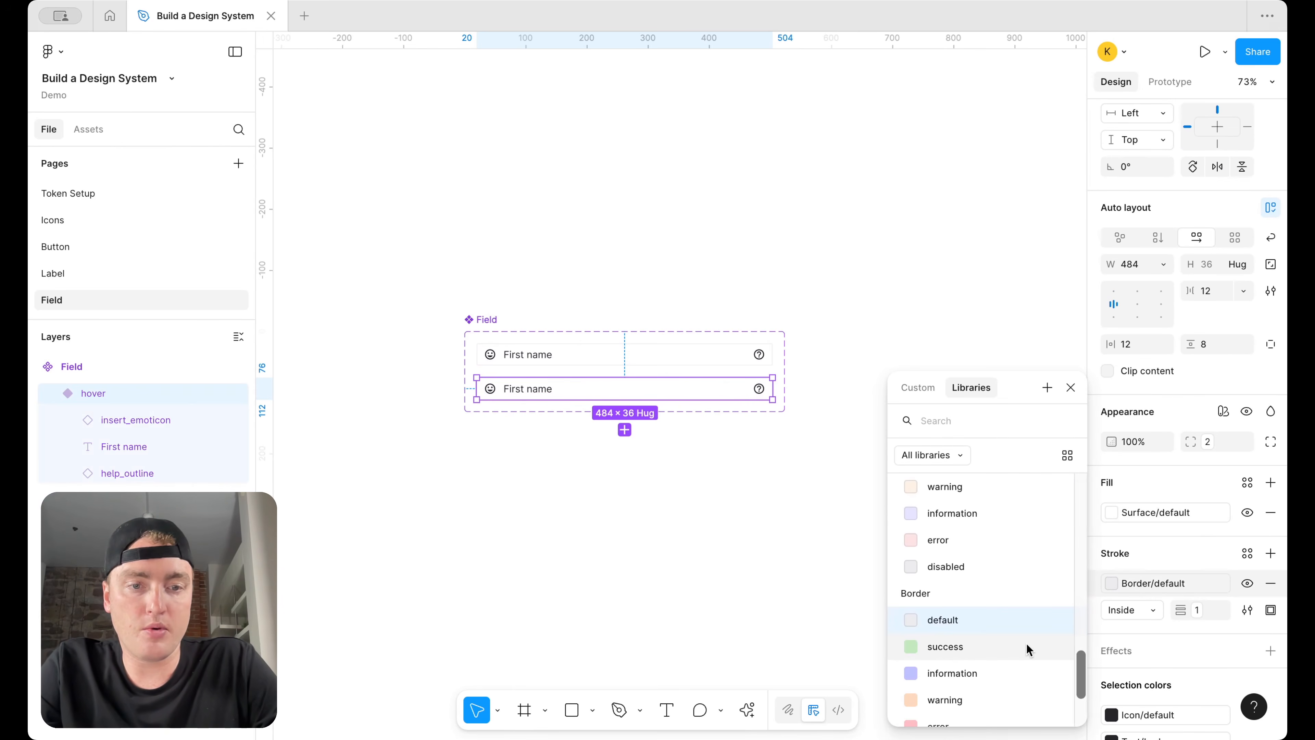
scroll(1026, 643, "down", 3)
left_click(993, 645)
left_click(758, 562)
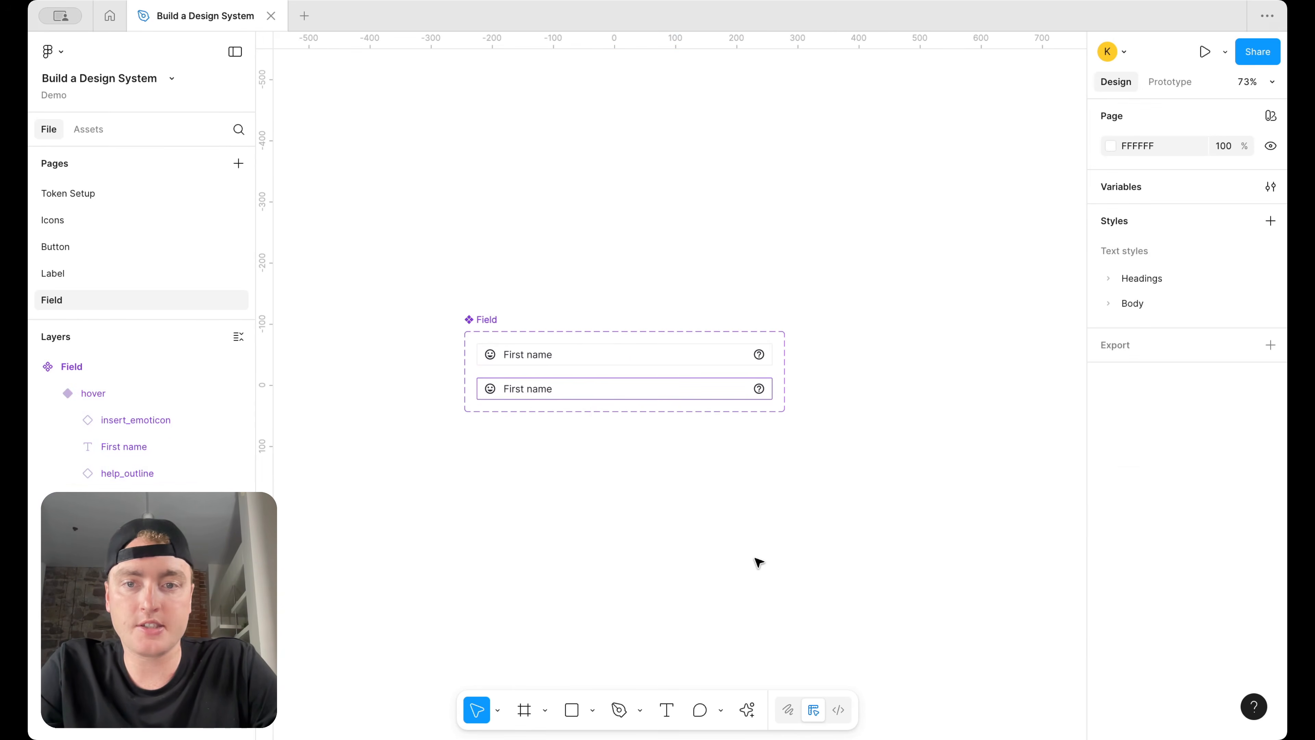
Look through the color variables available for the hover variant's fill
scroll(504, 475, "up", 5)
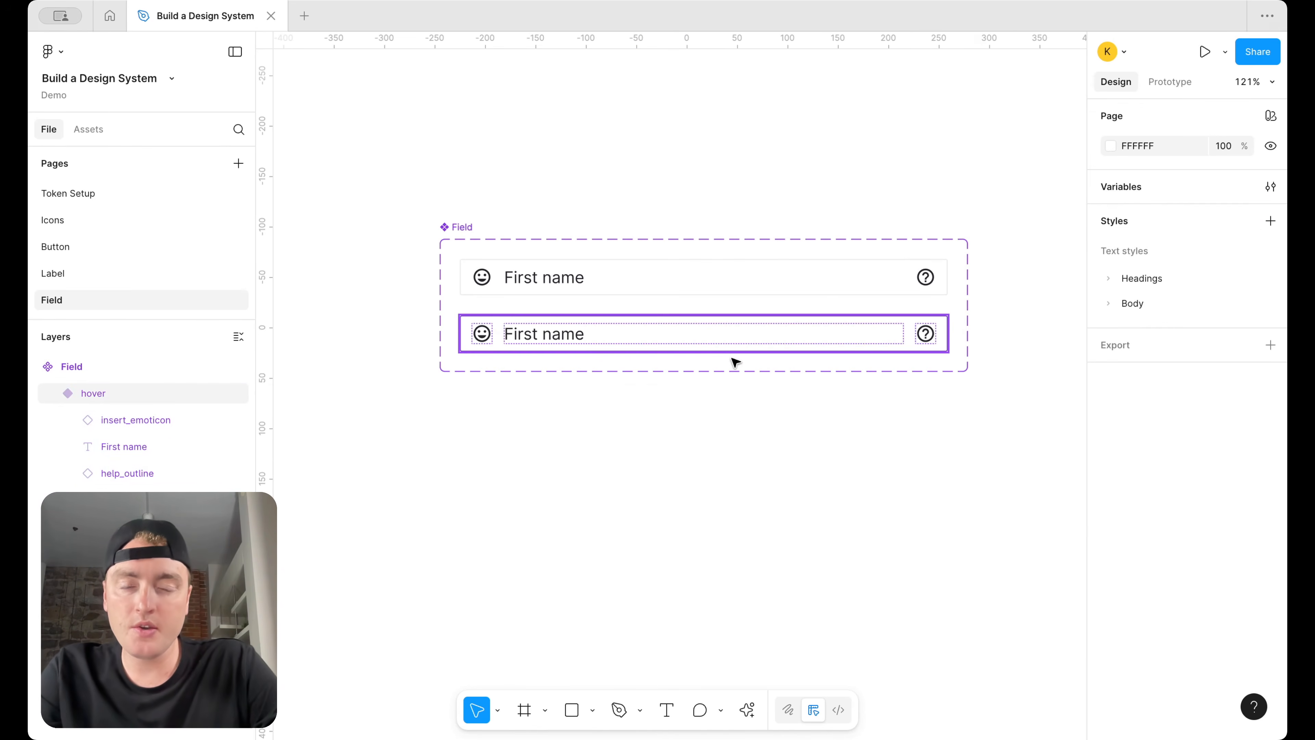
left_click(793, 349)
scroll(1198, 492, "down", 4)
left_click(1183, 502)
scroll(968, 608, "down", 2)
scroll(954, 602, "down", 3)
scroll(954, 602, "up", 3)
left_click(707, 540)
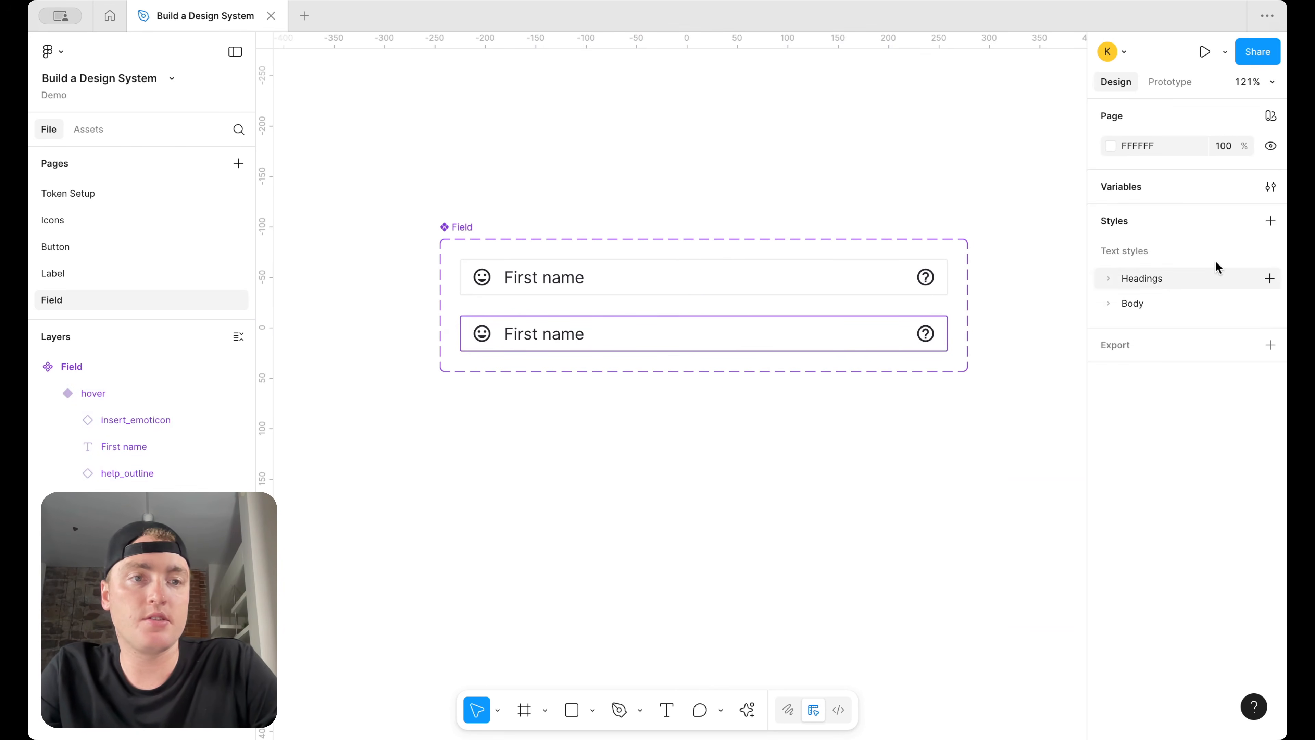
Duplicate the action-hover variable in the Surface group of the Mapped collection and name the copy action-hover-light
left_click(1270, 186)
left_click(533, 190)
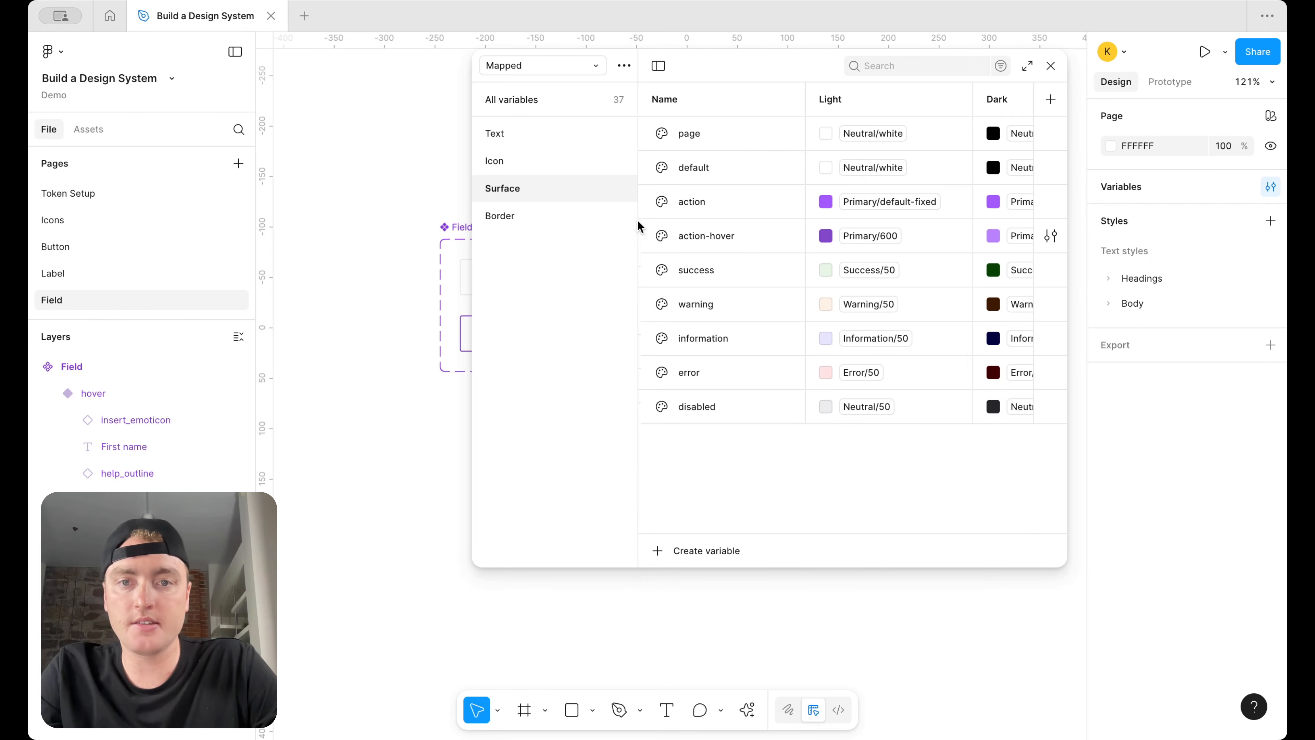
left_click(761, 238)
key("ctrl+d")
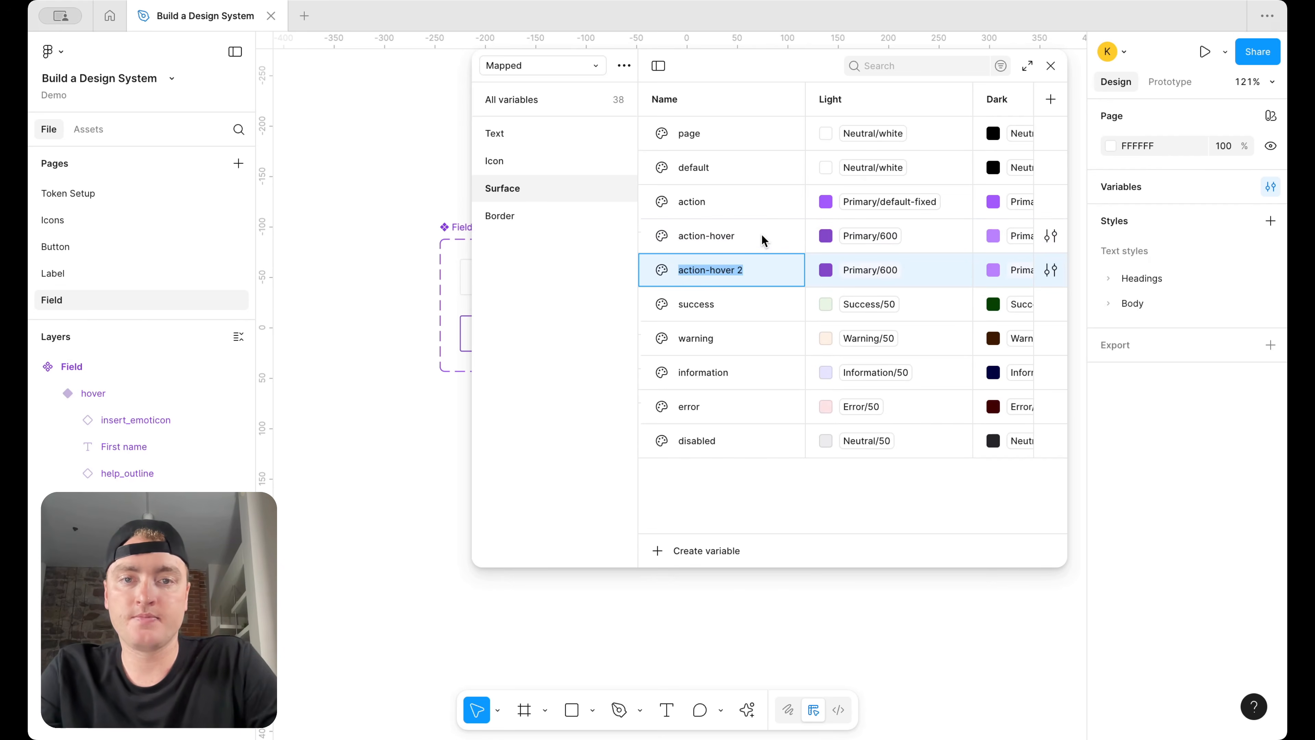
key("Return")
Set action-hover-light to Primary/50 in Light mode and a dark Primary shade in Dark mode
left_click(872, 270)
scroll(886, 409, "up", 2)
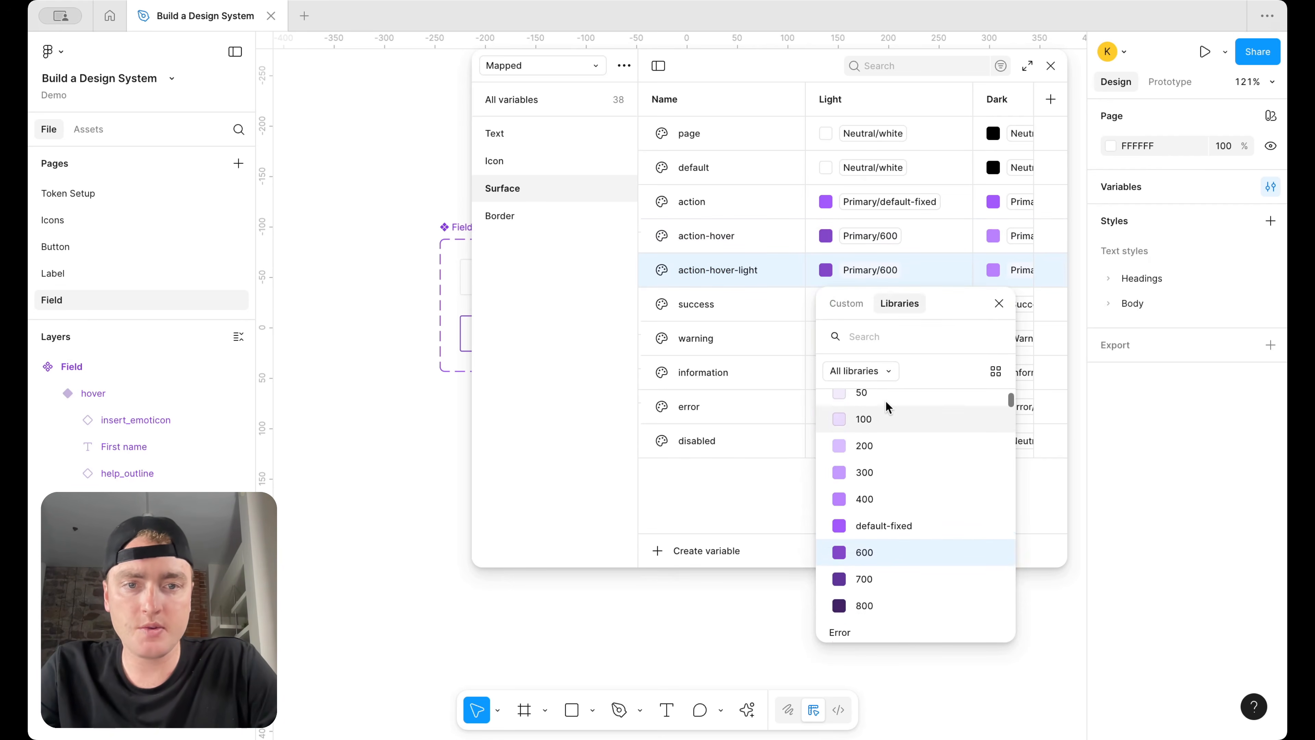
left_click(886, 414)
left_click(1016, 275)
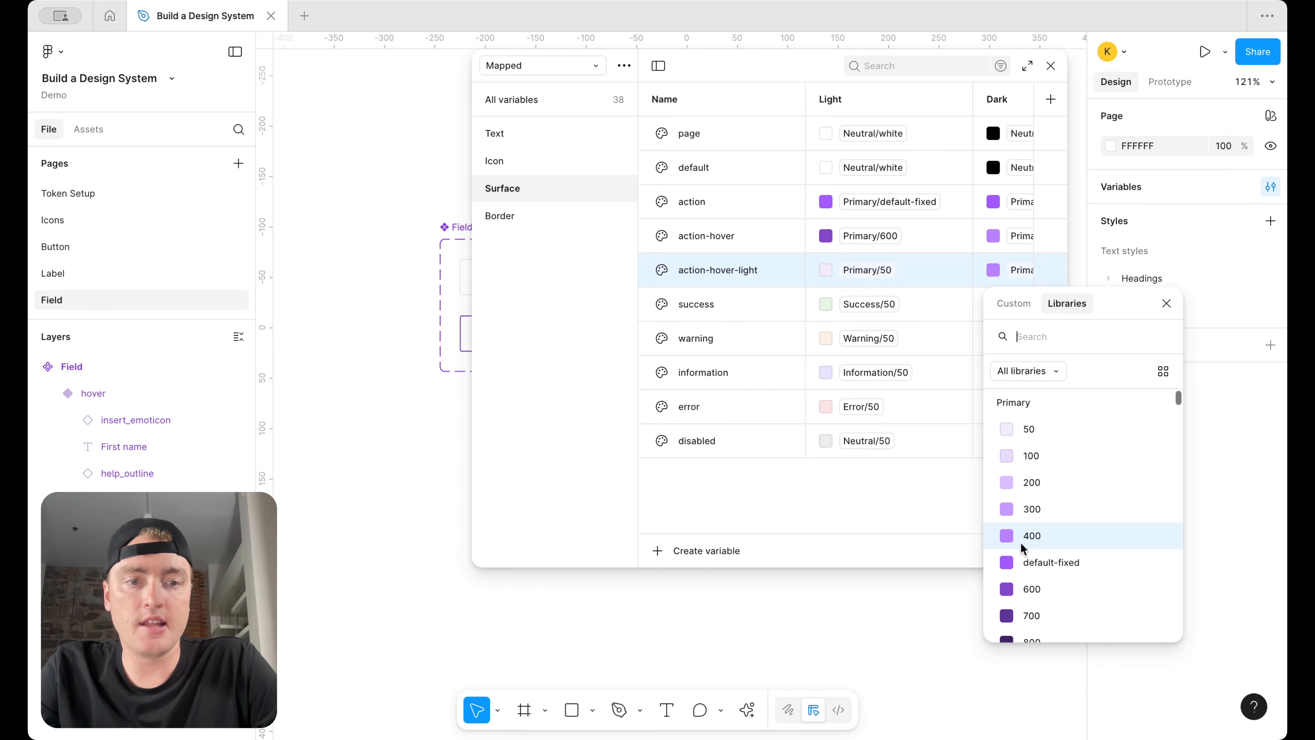
scroll(1031, 537, "down", 2)
left_click(1027, 517)
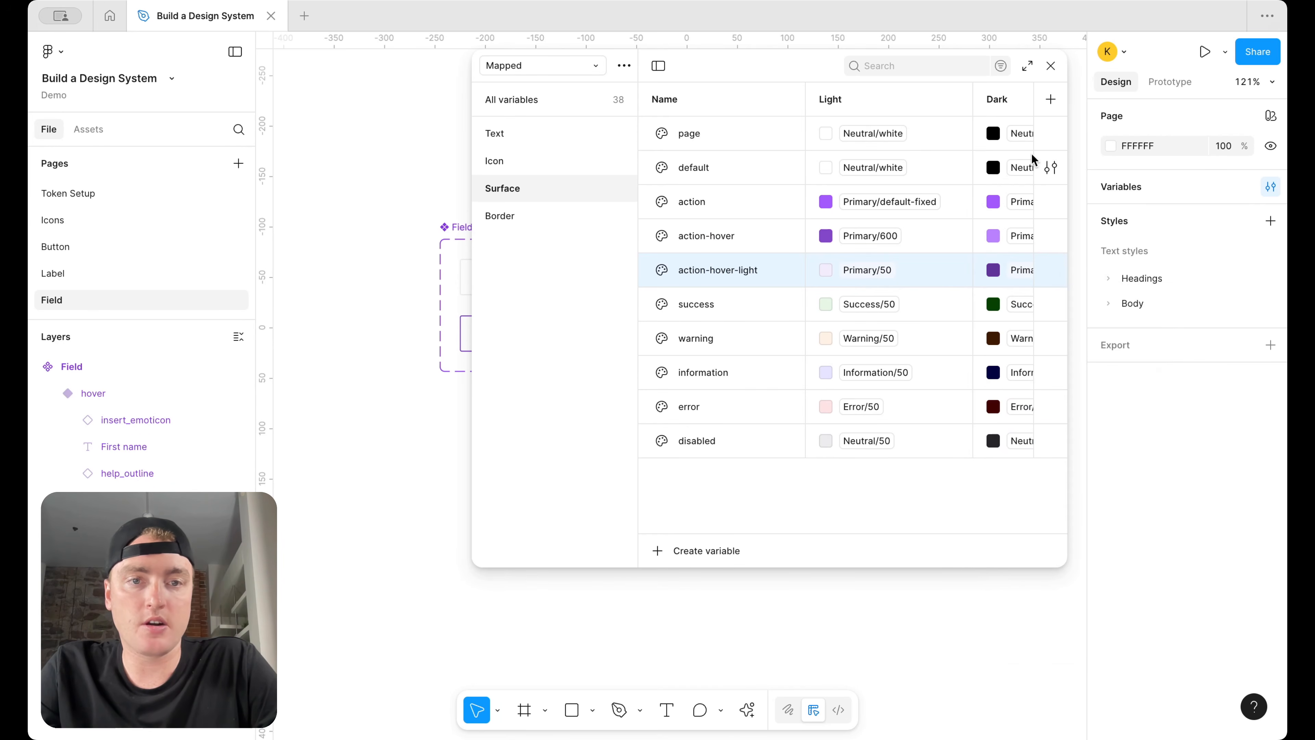
left_click(1051, 70)
Apply the Surface/action-hover-light variable to the fill of the Field component's hover variant
left_click(798, 354)
scroll(1185, 518, "down", 5)
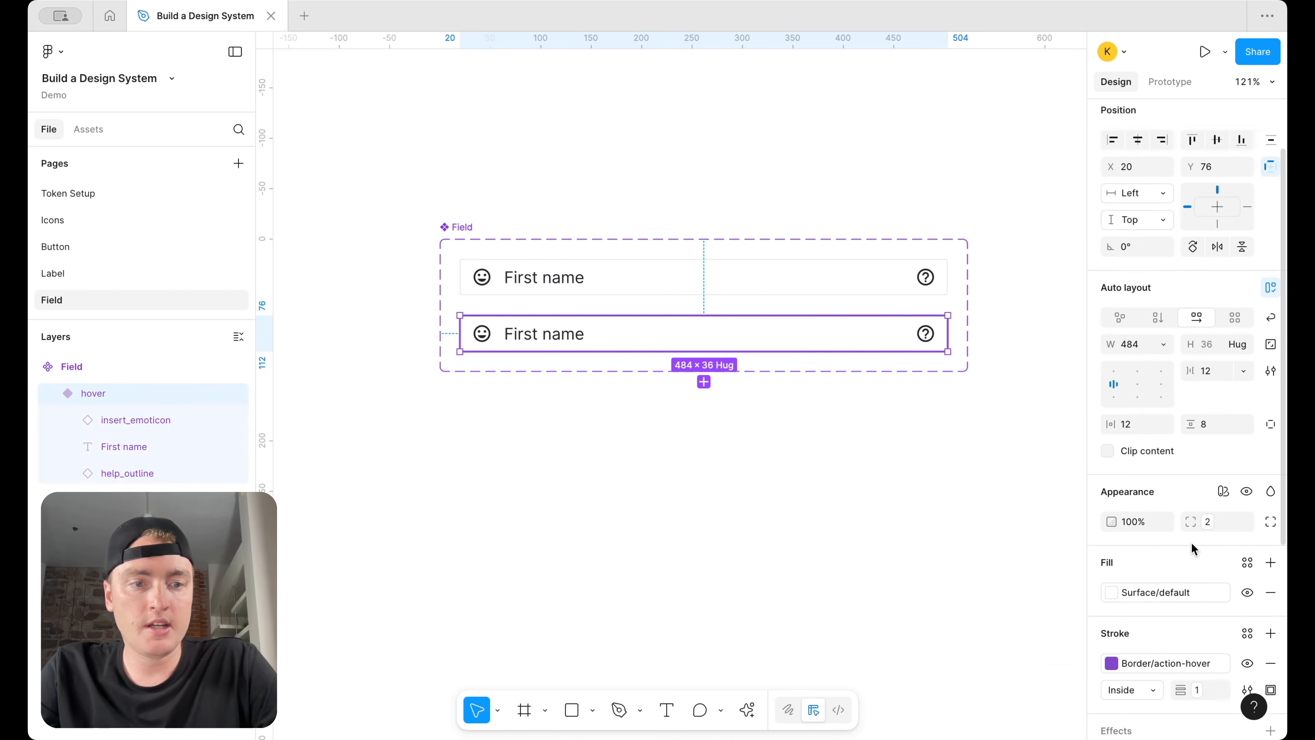
left_click(1169, 553)
scroll(973, 627, "down", 1)
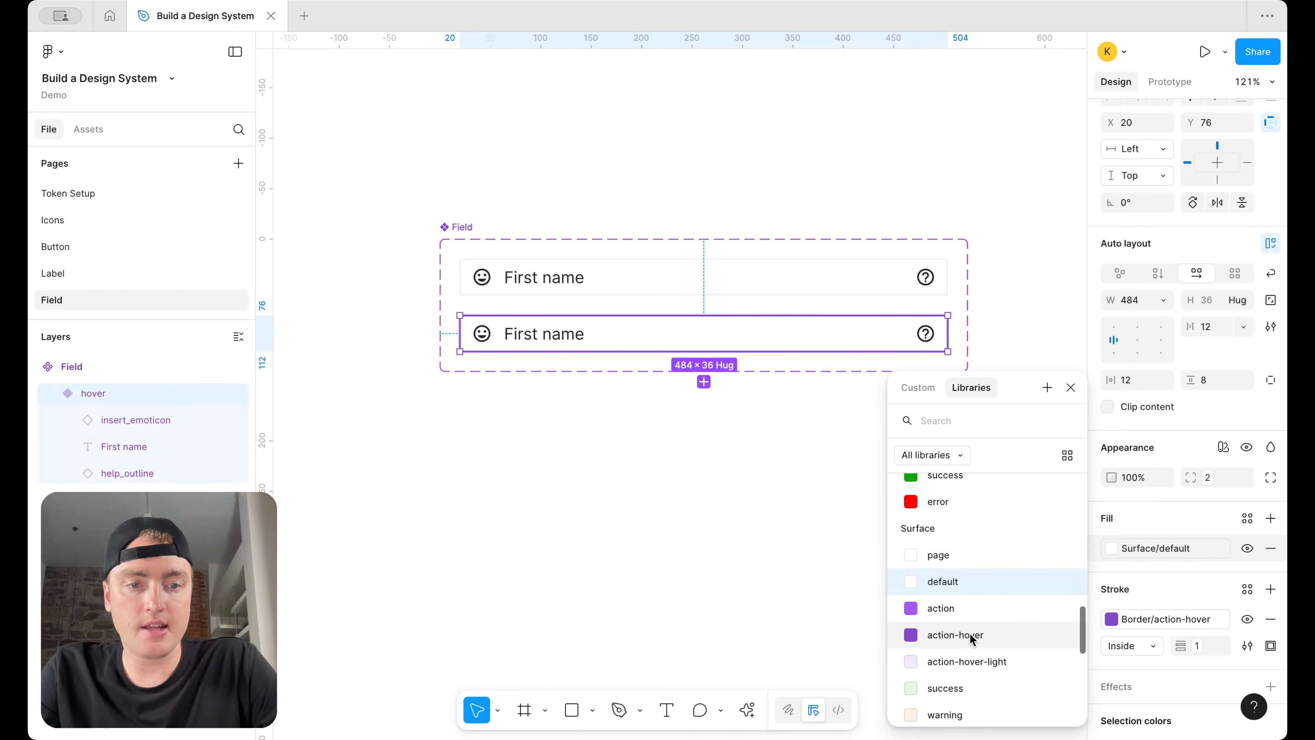
left_click(969, 663)
left_click(756, 570)
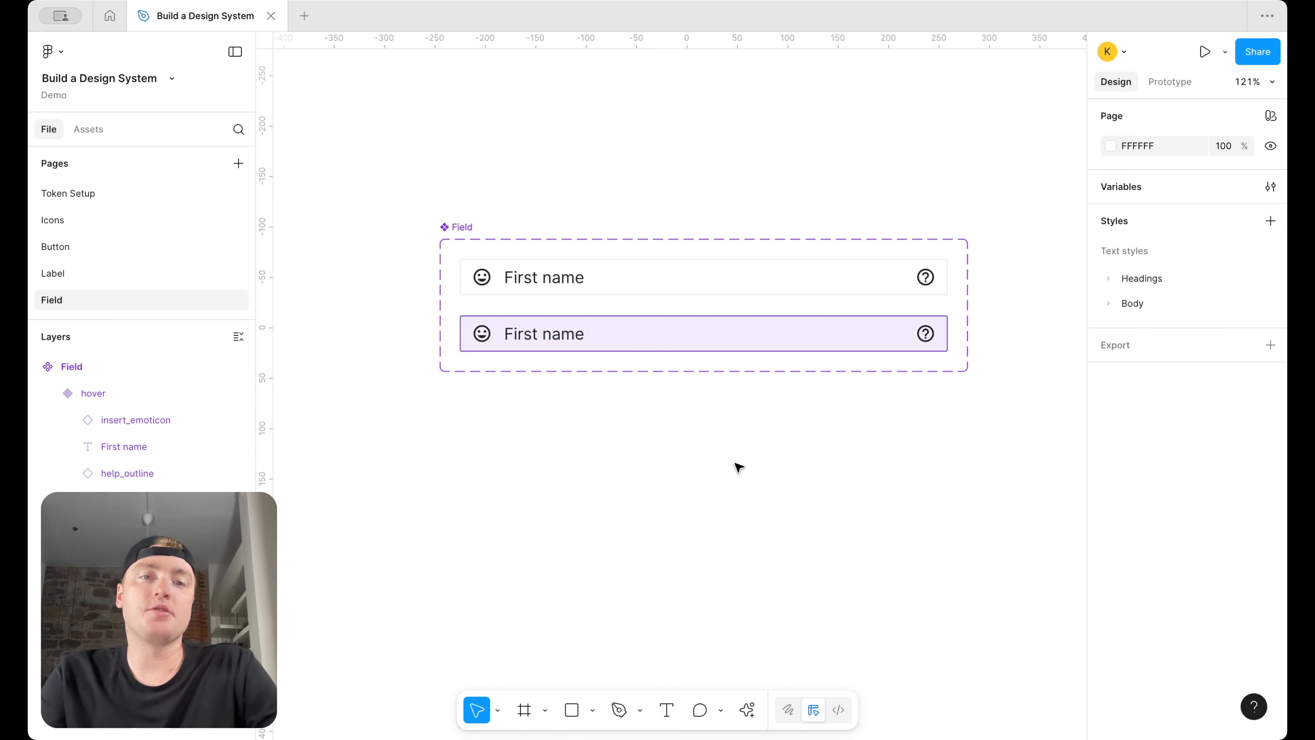
Try the Icon/on-action variable on the icons of the hover variant
scroll(847, 446, "up", 2)
scroll(847, 446, "right", 1)
left_click(555, 374)
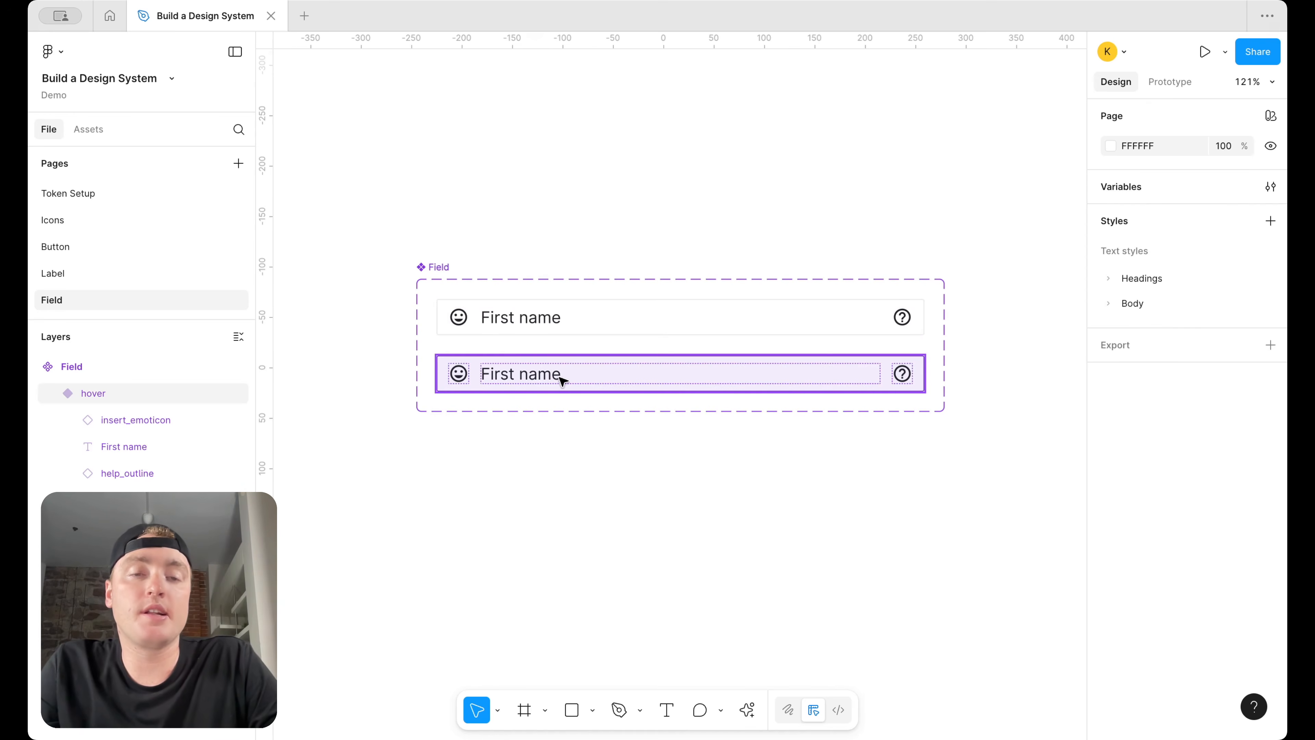
left_click(568, 387)
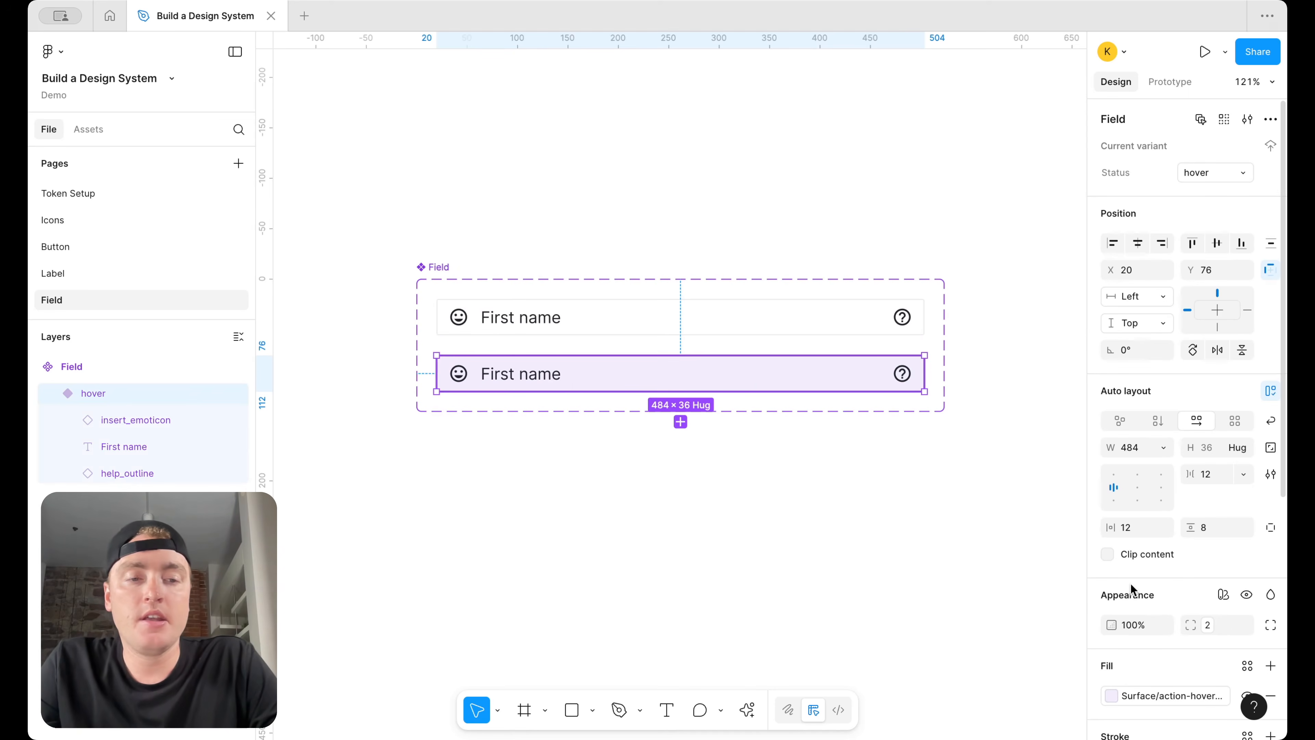
left_click(977, 560)
left_click(749, 363)
scroll(1138, 549, "down", 5)
left_click(1110, 608)
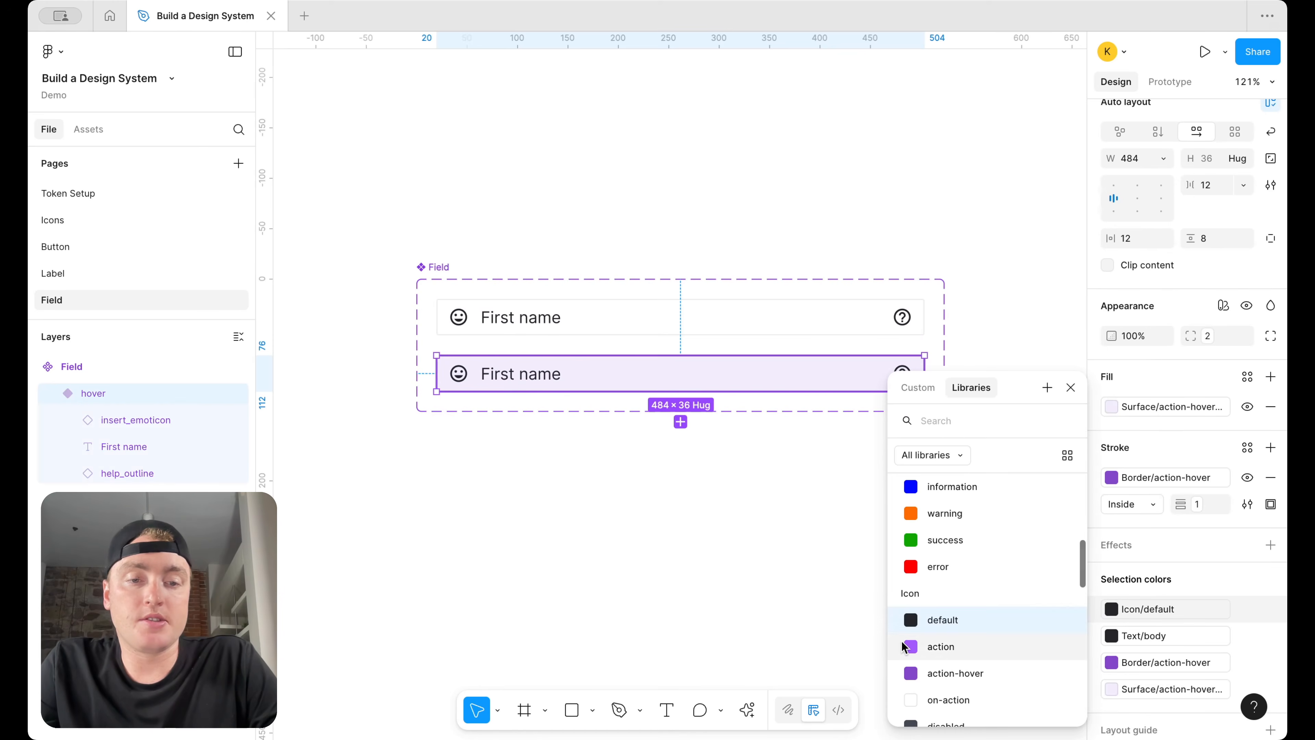
scroll(948, 647, "down", 1)
left_click(948, 665)
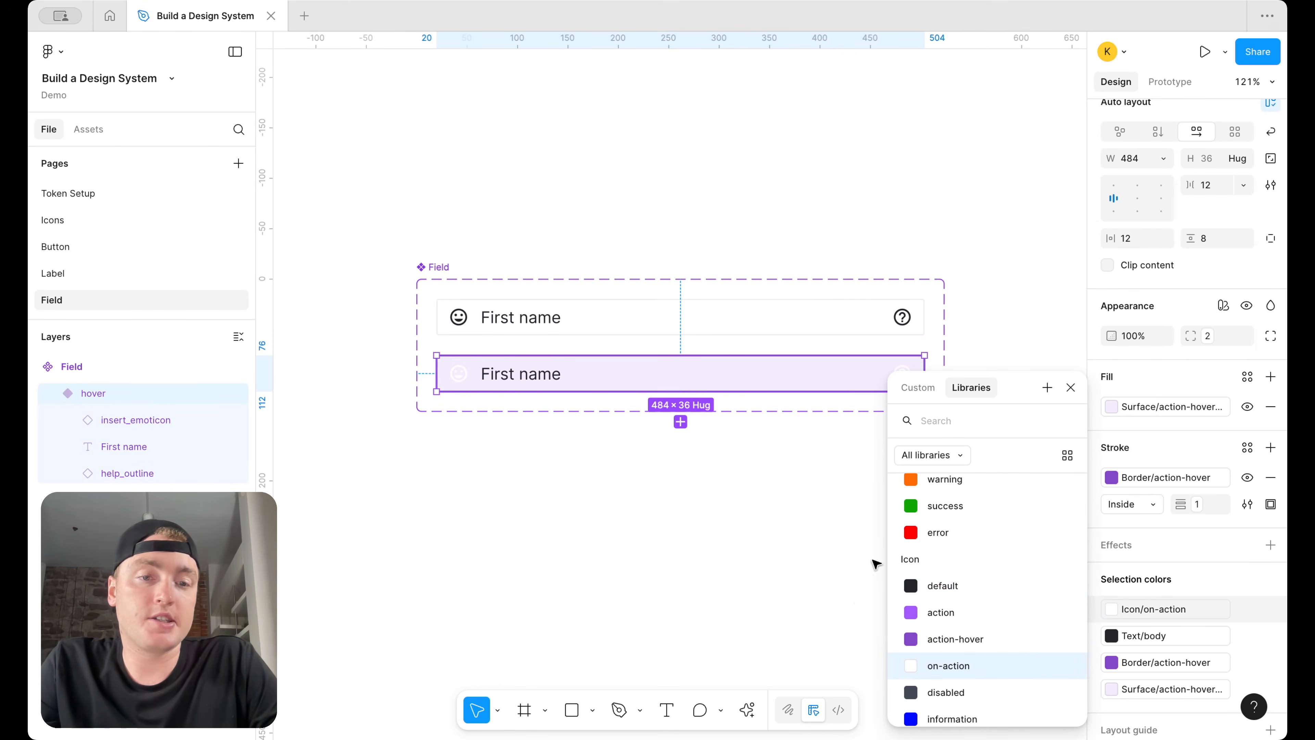
left_click(725, 529)
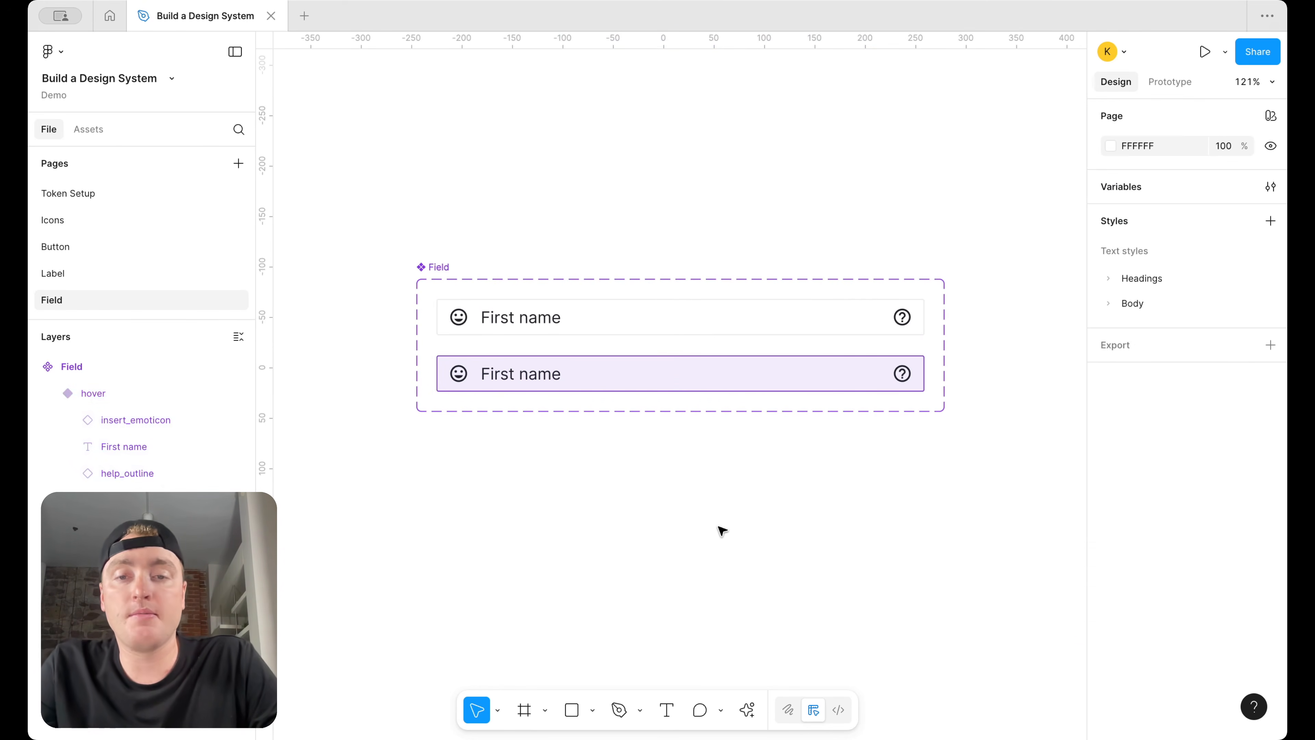
Apply the Icon/action-hover variable to both icons in the hover variant
left_click(463, 377)
scroll(1193, 580, "down", 1)
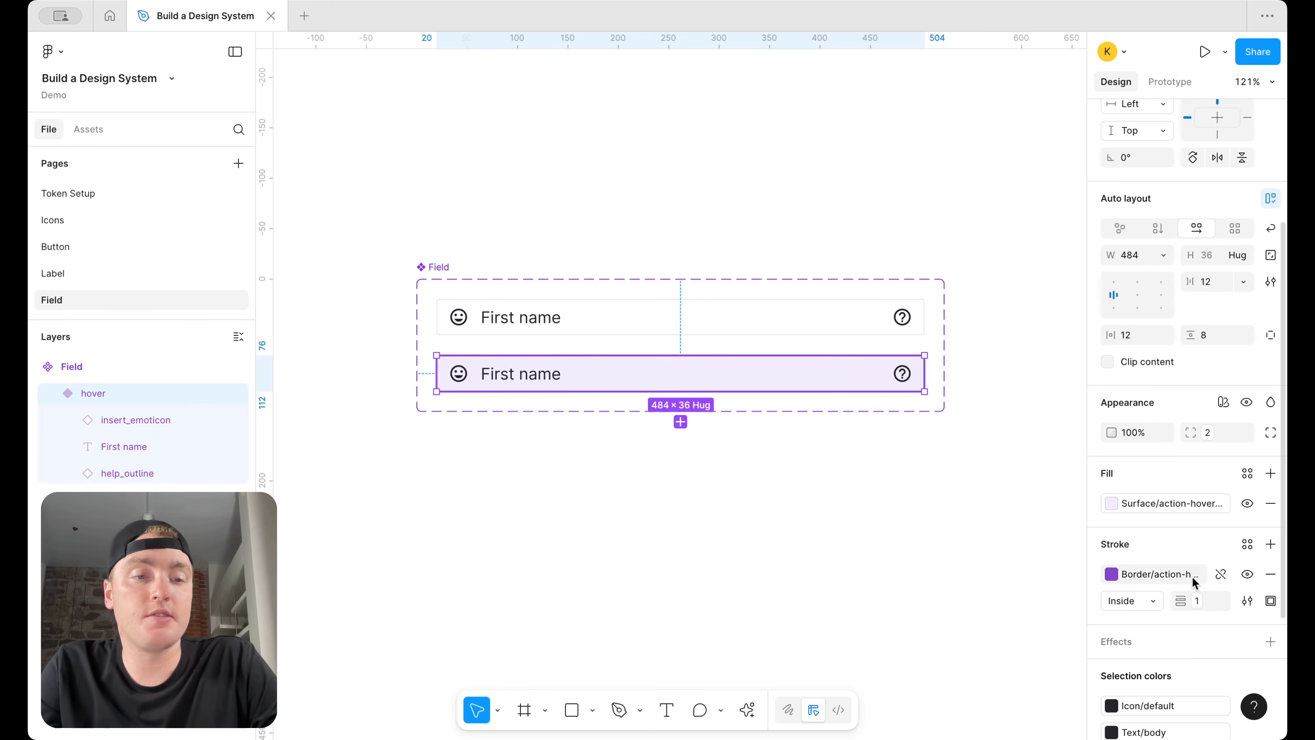
left_click(1111, 706)
left_click(1030, 673)
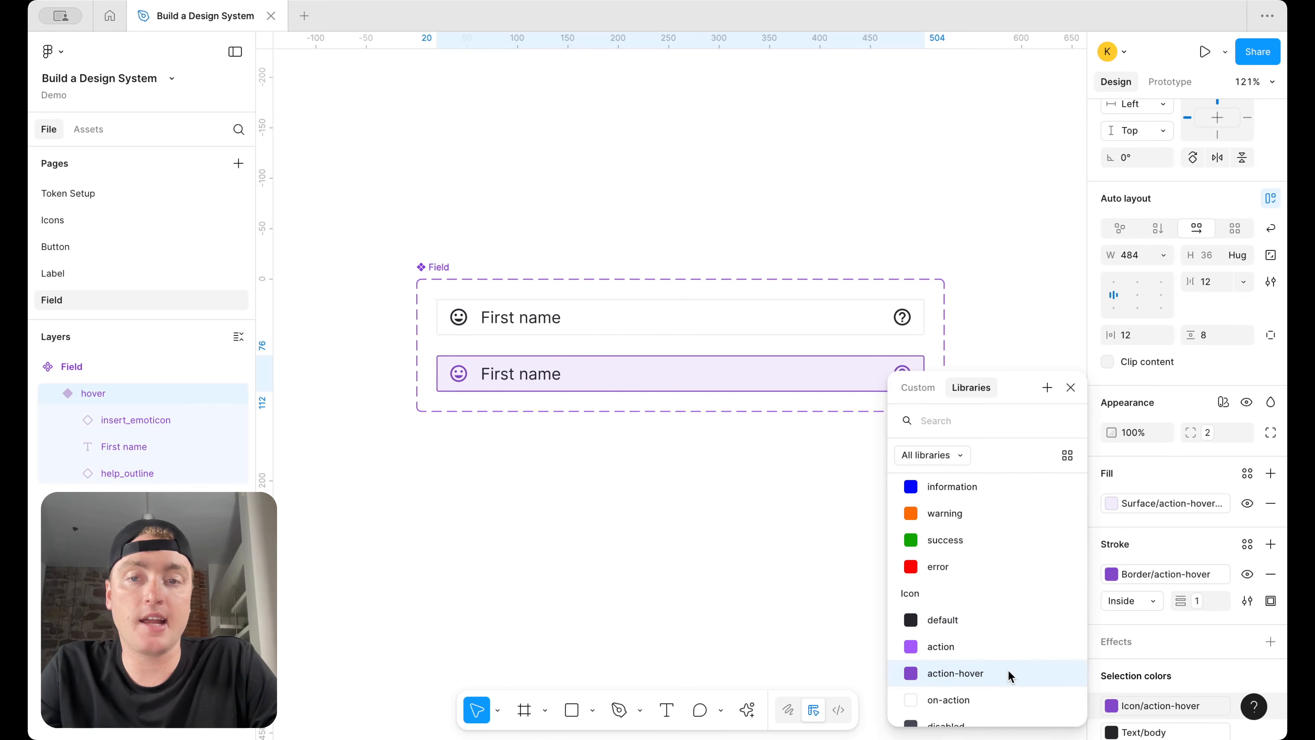
left_click(1084, 566)
Apply the Text/action-hover variable to the hover variant's label text
left_click(743, 376)
scroll(1185, 629, "down", 5)
left_click(1169, 631)
scroll(1007, 643, "down", 1)
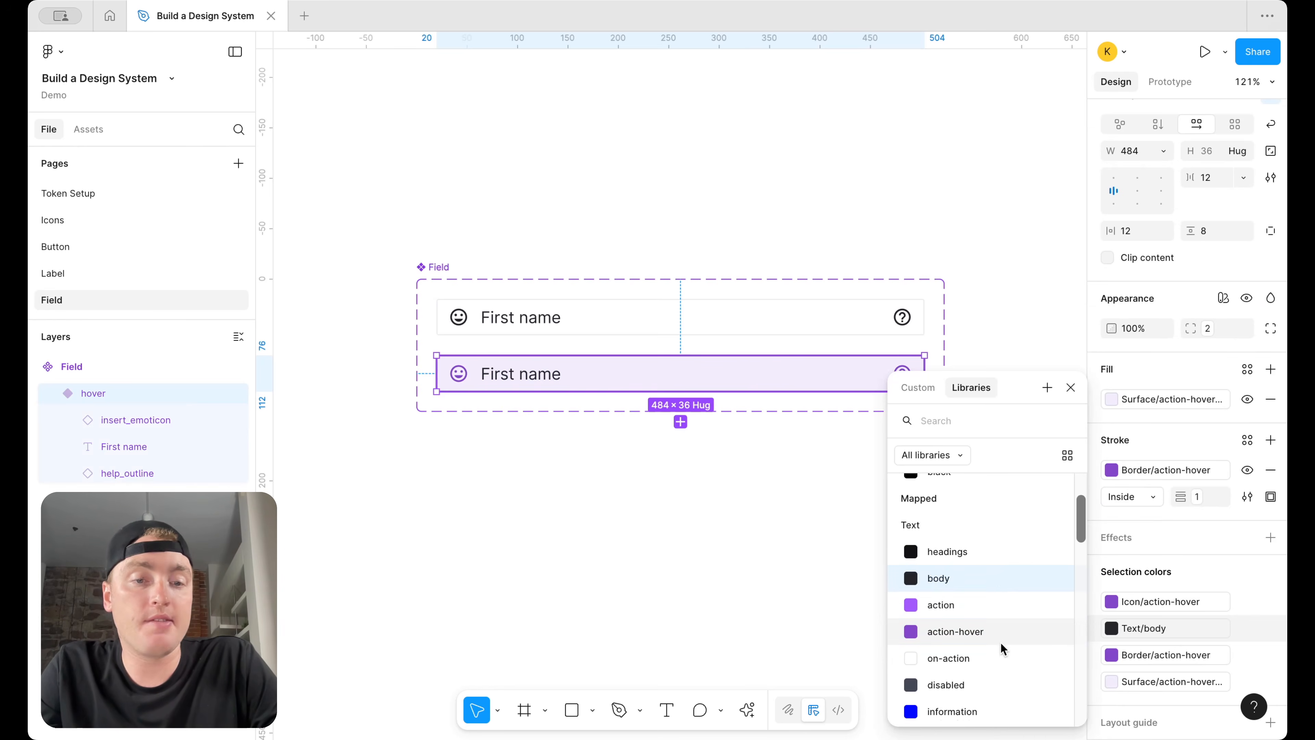
left_click(1004, 637)
left_click(667, 564)
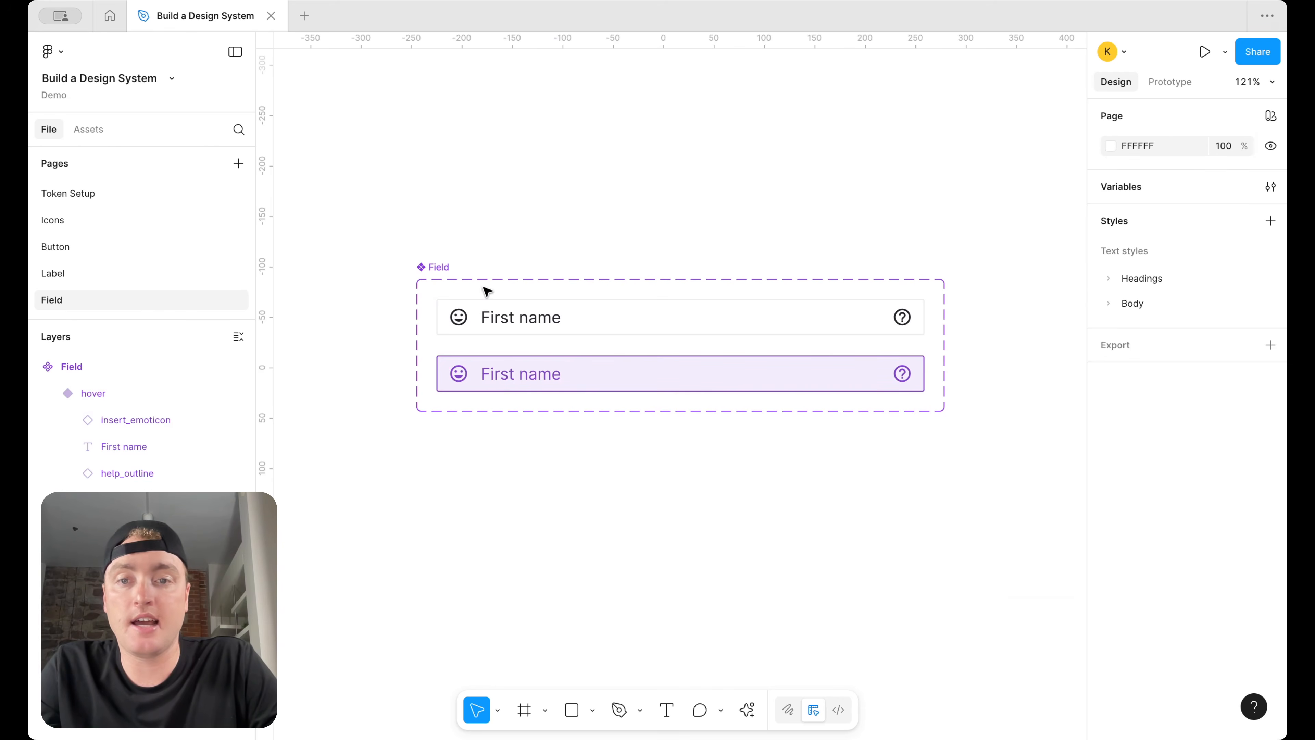
Add a While hovering prototype interaction that changes the default Field variant to the hover variant, with Instant animation
left_click(528, 378)
left_click(757, 456)
left_click(715, 325)
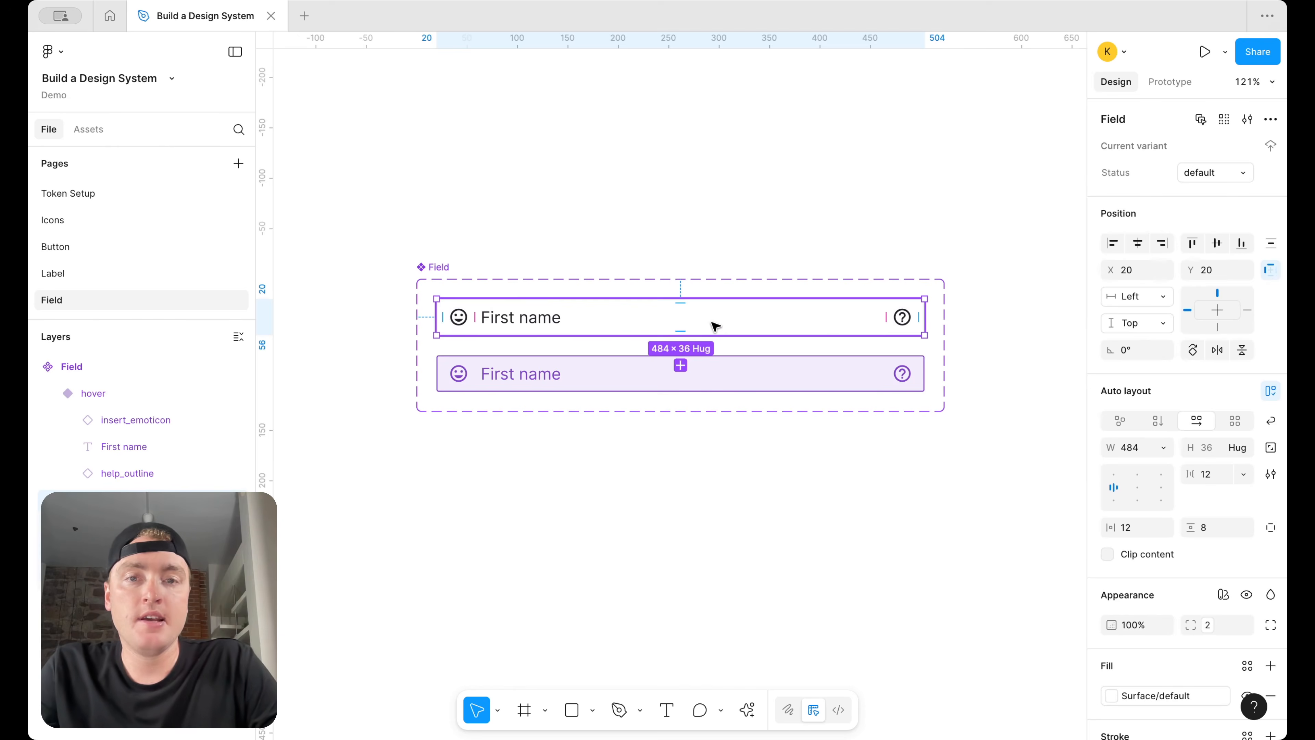
left_click(1171, 88)
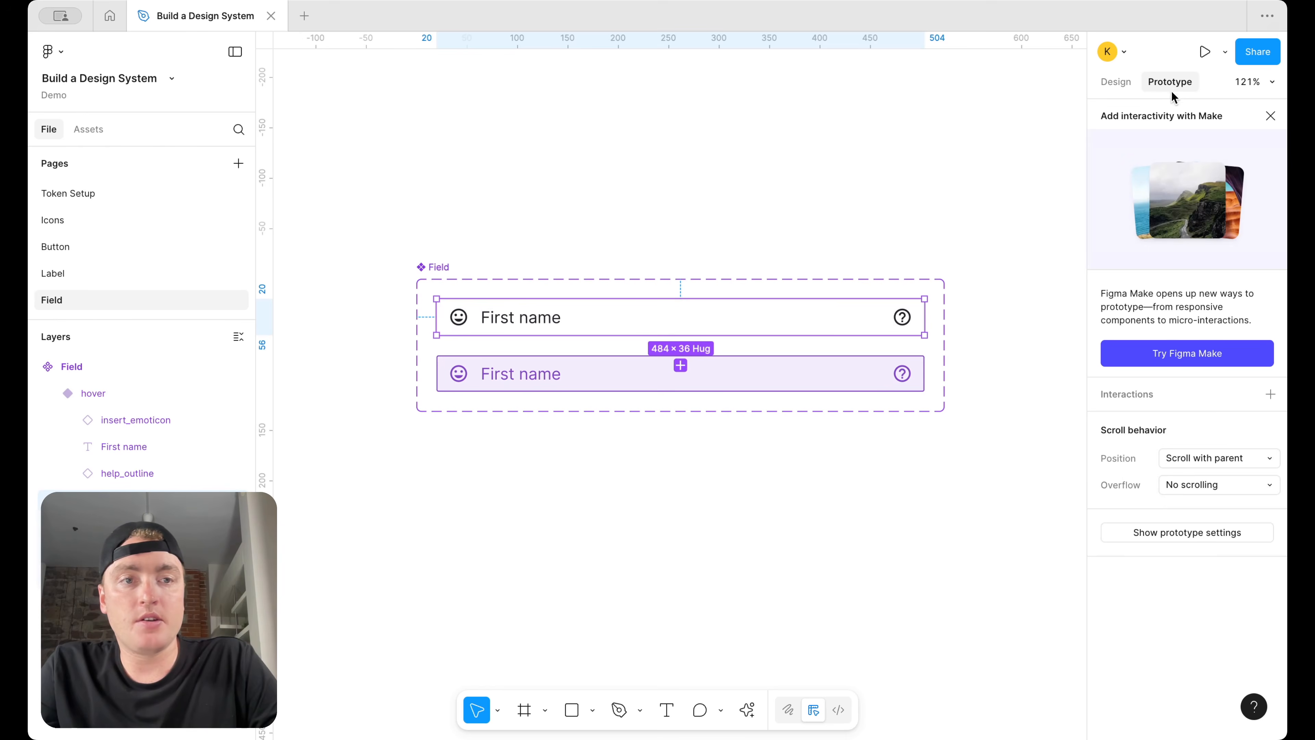
left_click(1270, 115)
scroll(683, 318, "up", 3)
left_click_drag(680, 345, 685, 396)
left_click(699, 454)
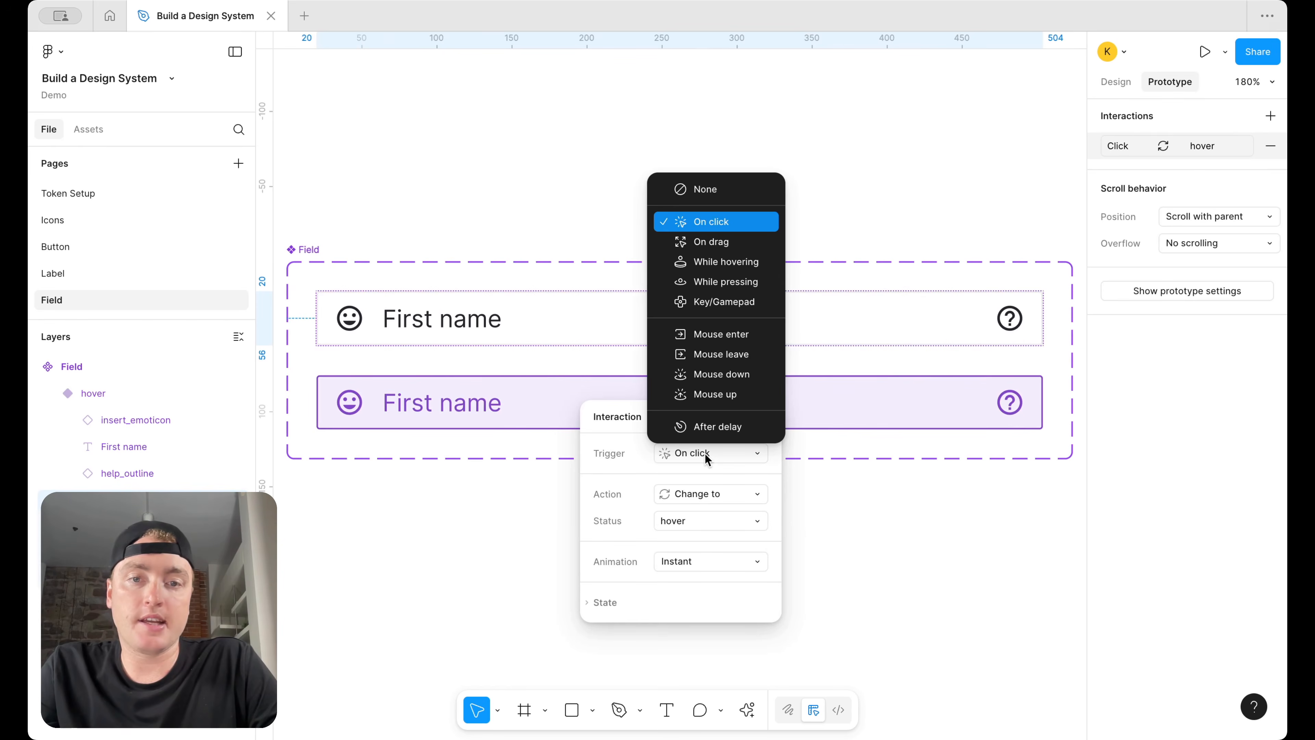
left_click(726, 262)
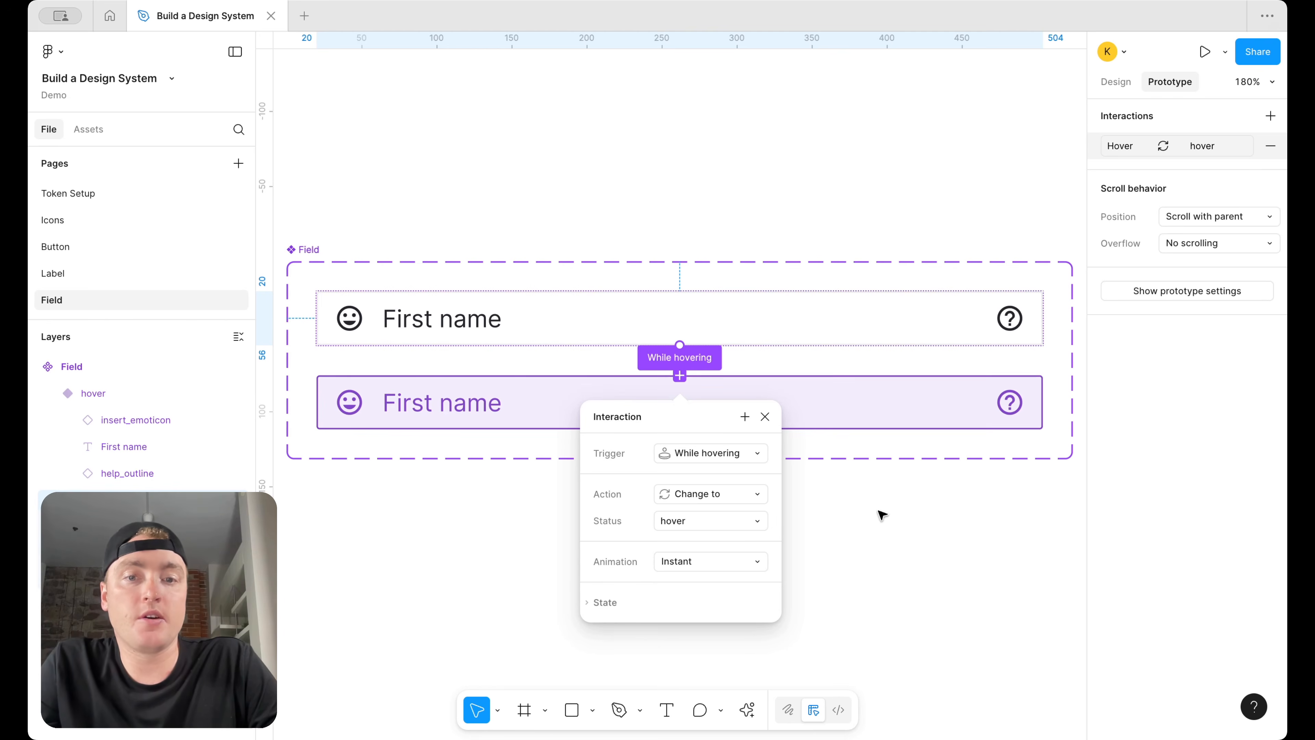
left_click(1115, 81)
left_click(891, 129)
Add a third variant to the Field component from the default one and name its Status focus
scroll(891, 129, "down", 3)
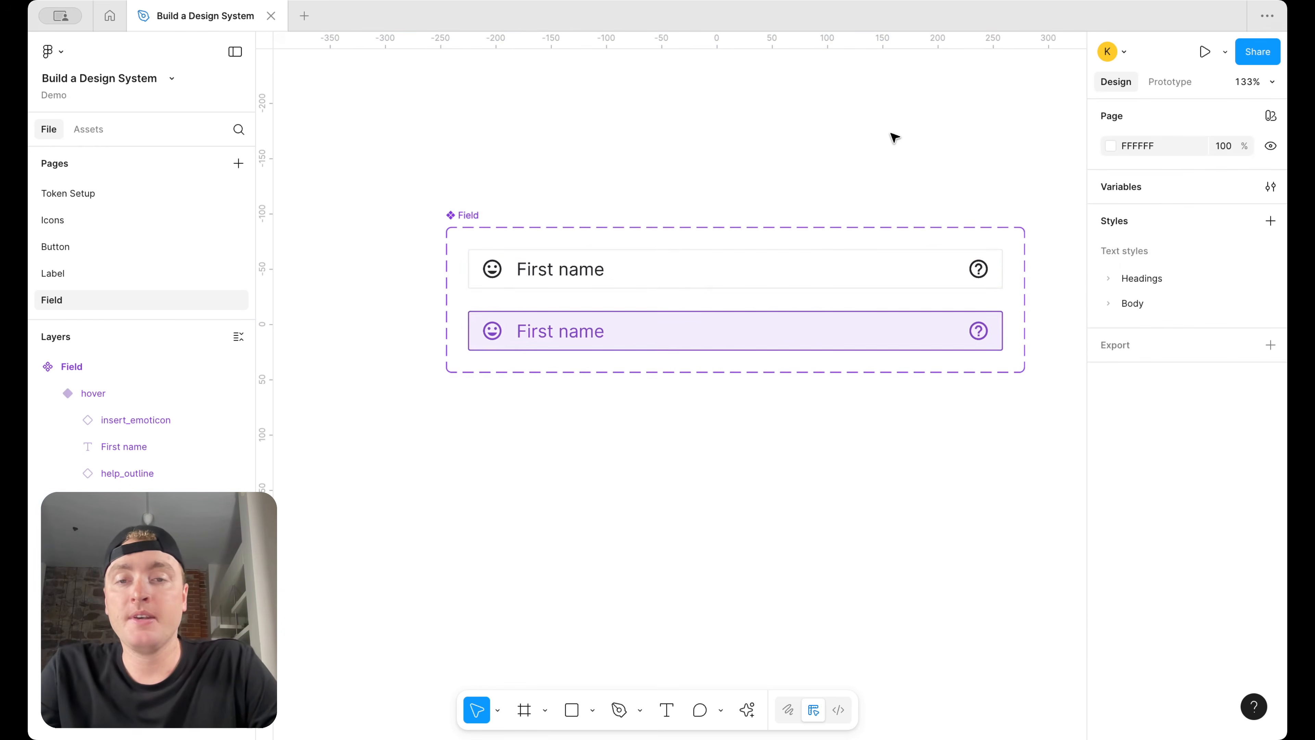
left_click(705, 270)
left_click(734, 317)
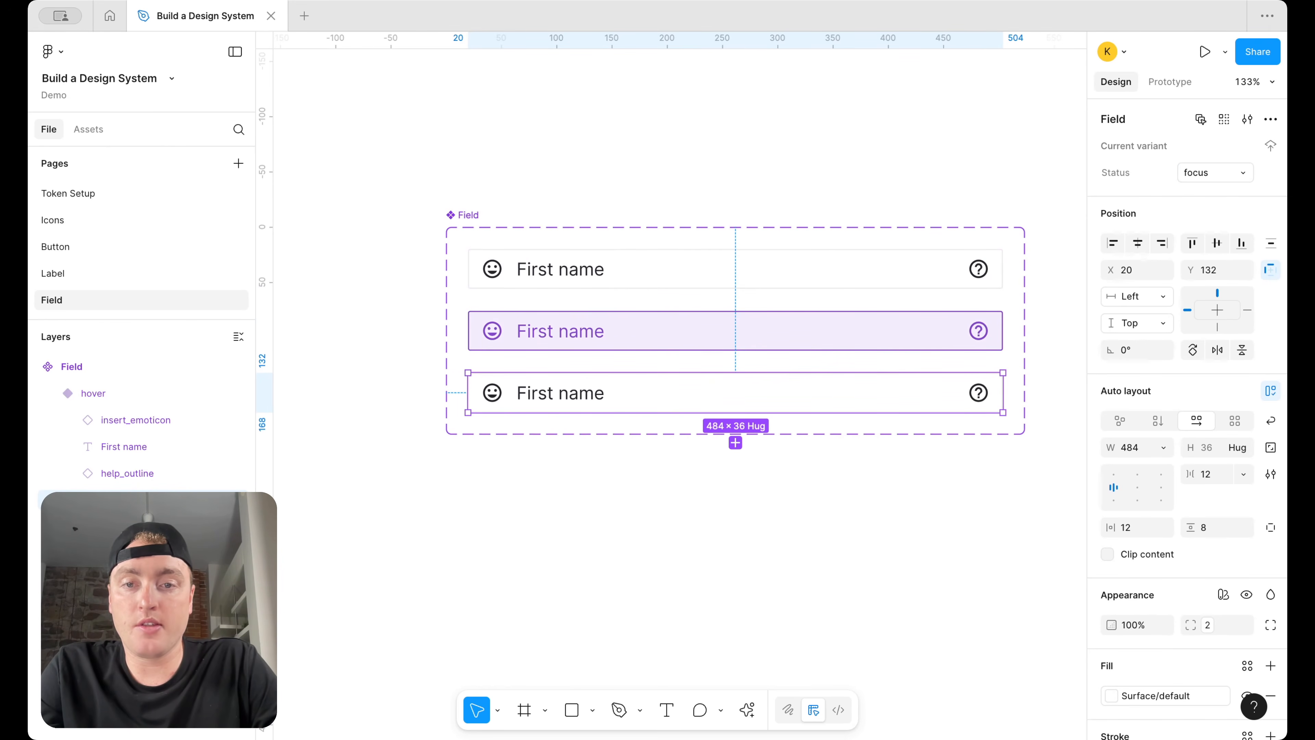
Draw a rectangle about 269 × 56 below the Field component, with a md (2) border-width stroke and no fill
mouse_move(570, 466)
left_mouse_down()
mouse_move(859, 503)
mouse_move(868, 528)
left_mouse_up()
left_click(1270, 498)
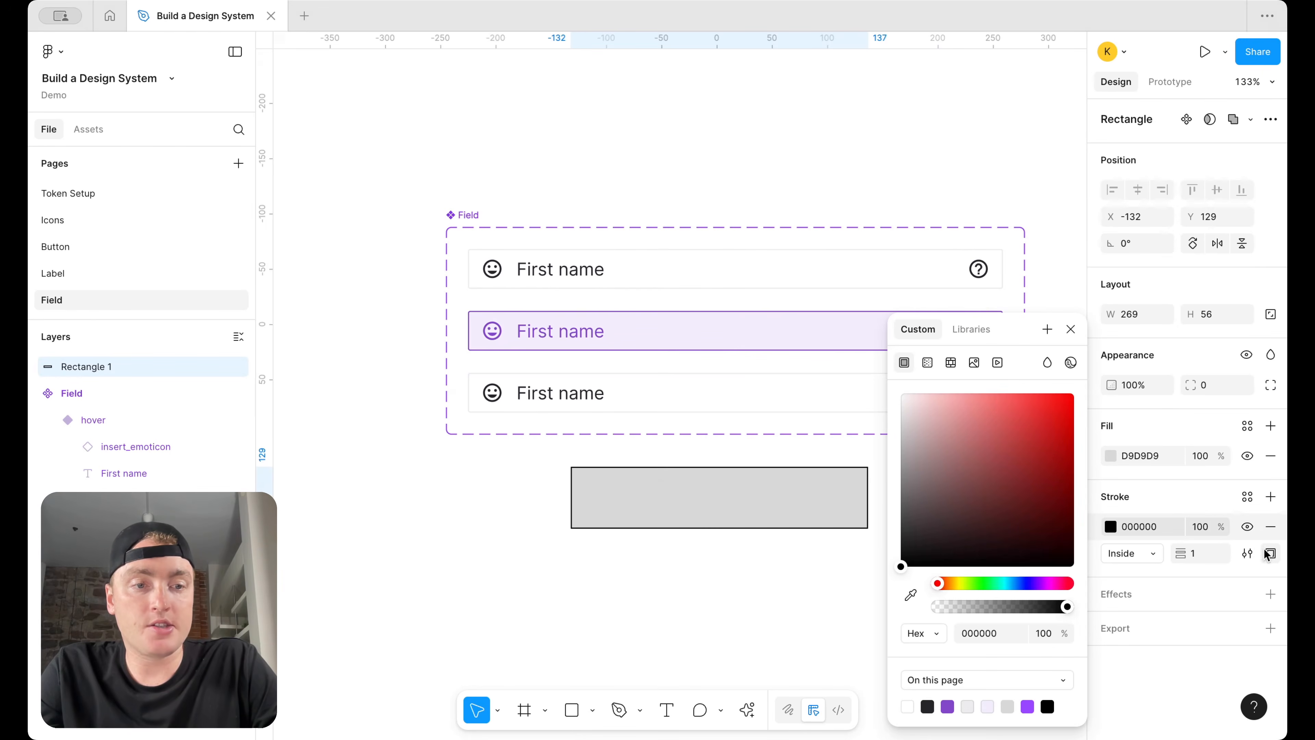
left_click(1218, 554)
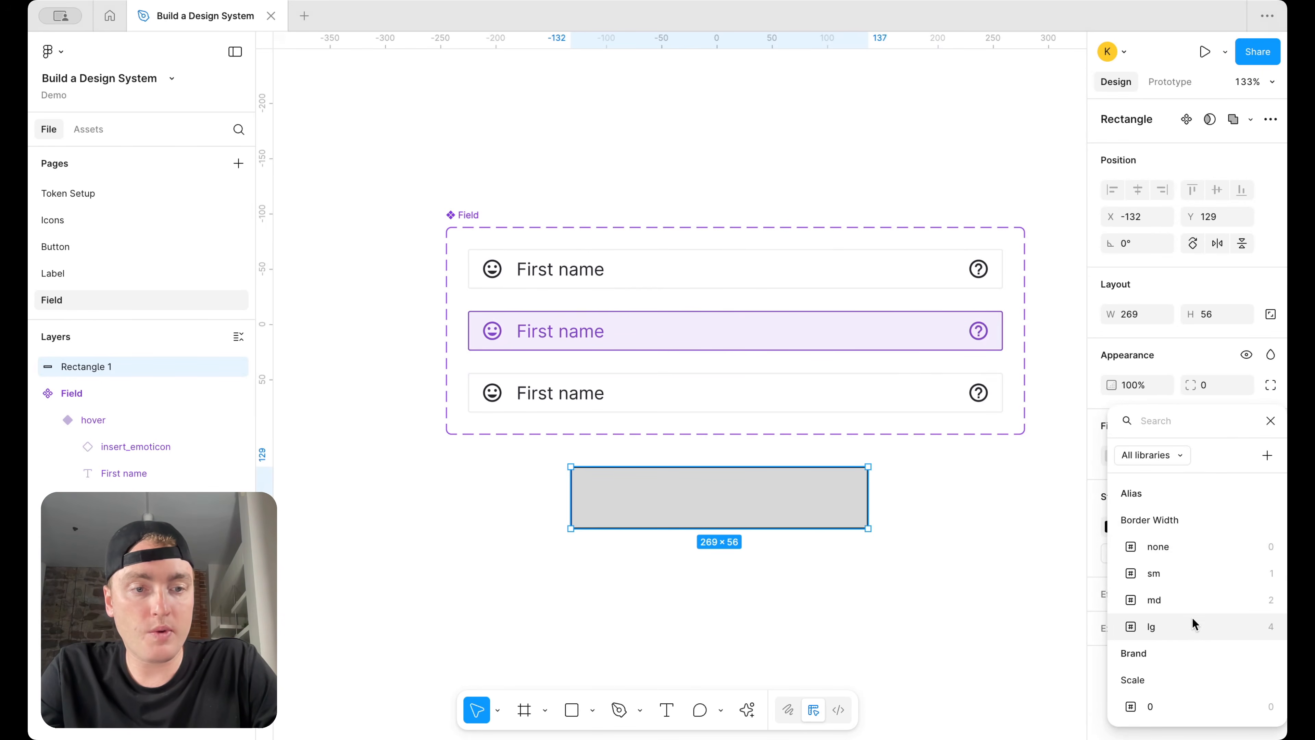
left_click(1193, 605)
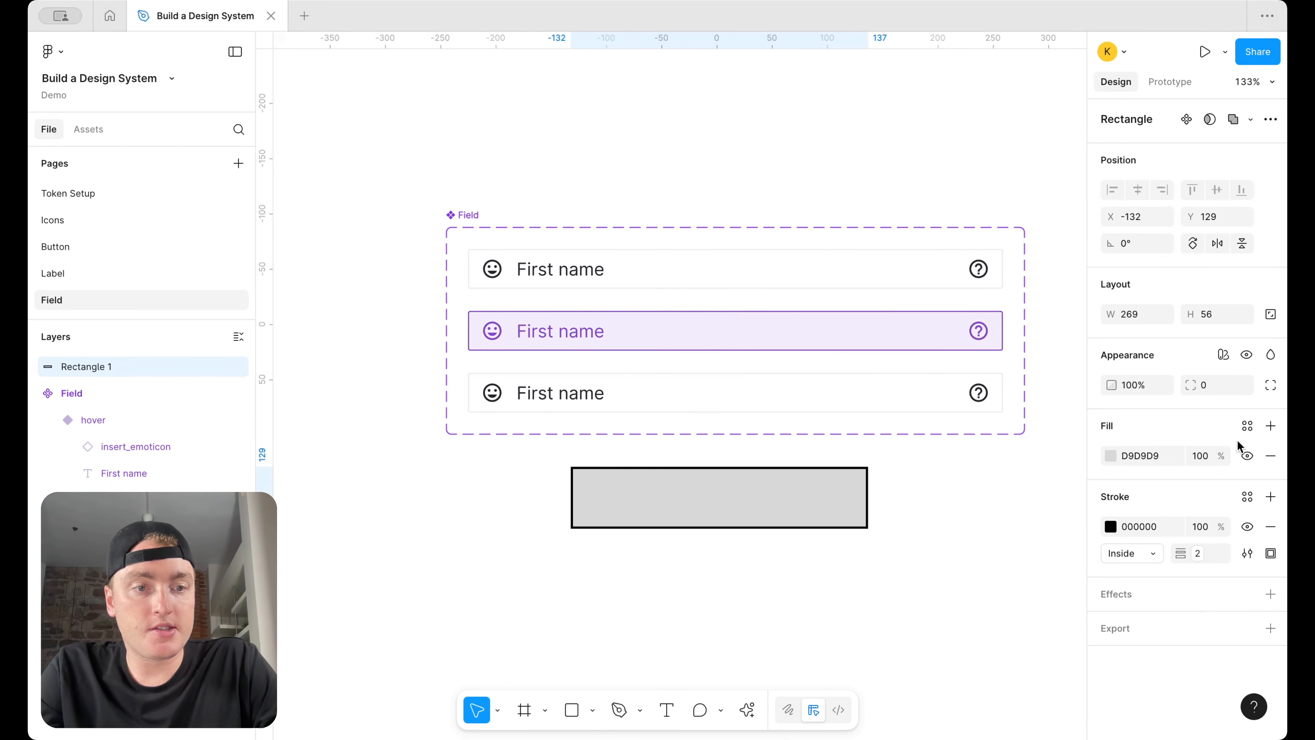
left_click(1271, 455)
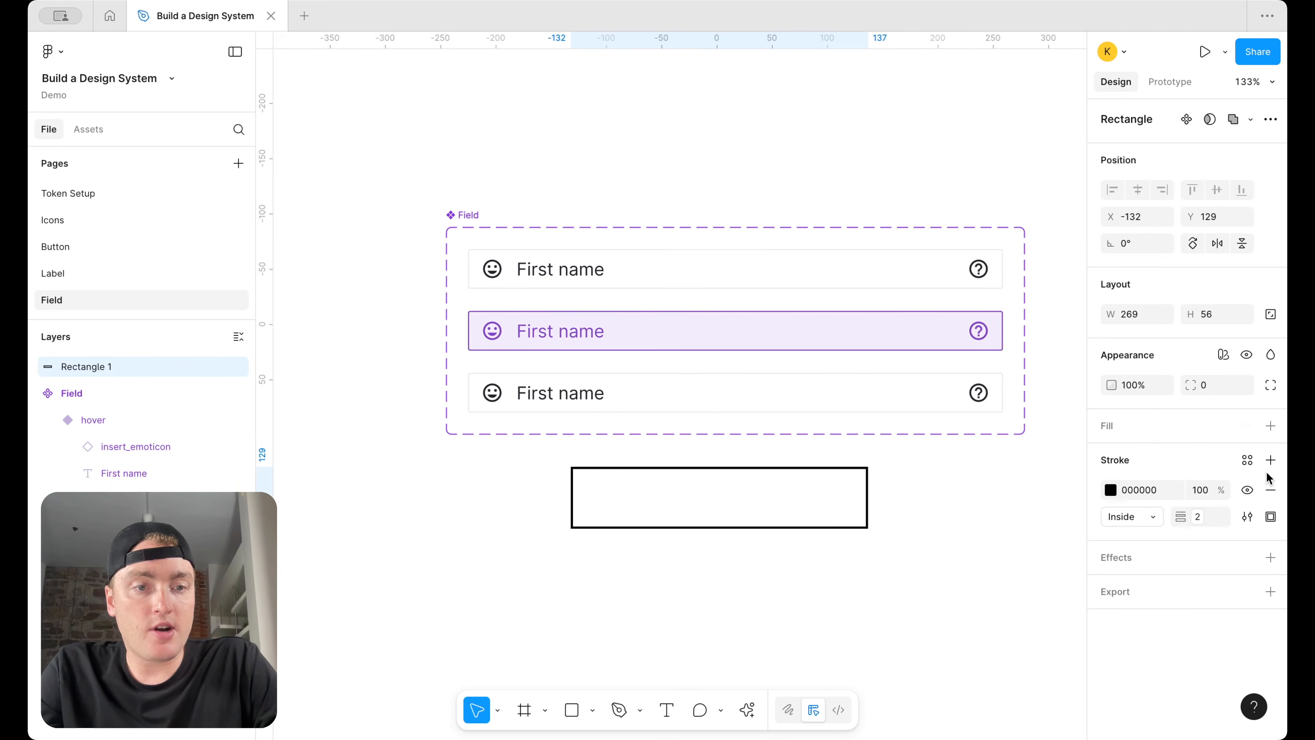
Apply the Border/focus variable to the rectangle's stroke
left_click(1246, 461)
type("bor")
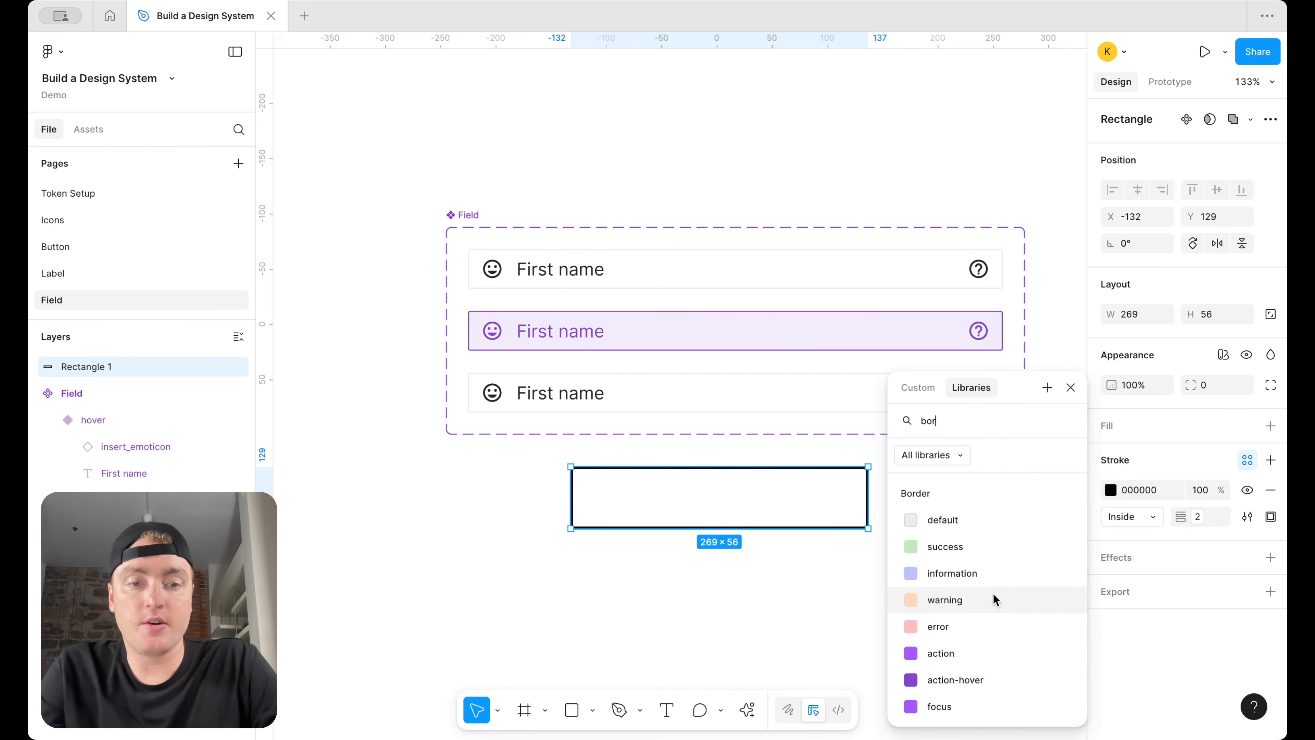
left_click(973, 706)
left_click(860, 619)
Move the rectangle into the focus variant and make it ignore auto layout
left_click(847, 528)
key("super+x")
left_click(690, 391)
key("super+v")
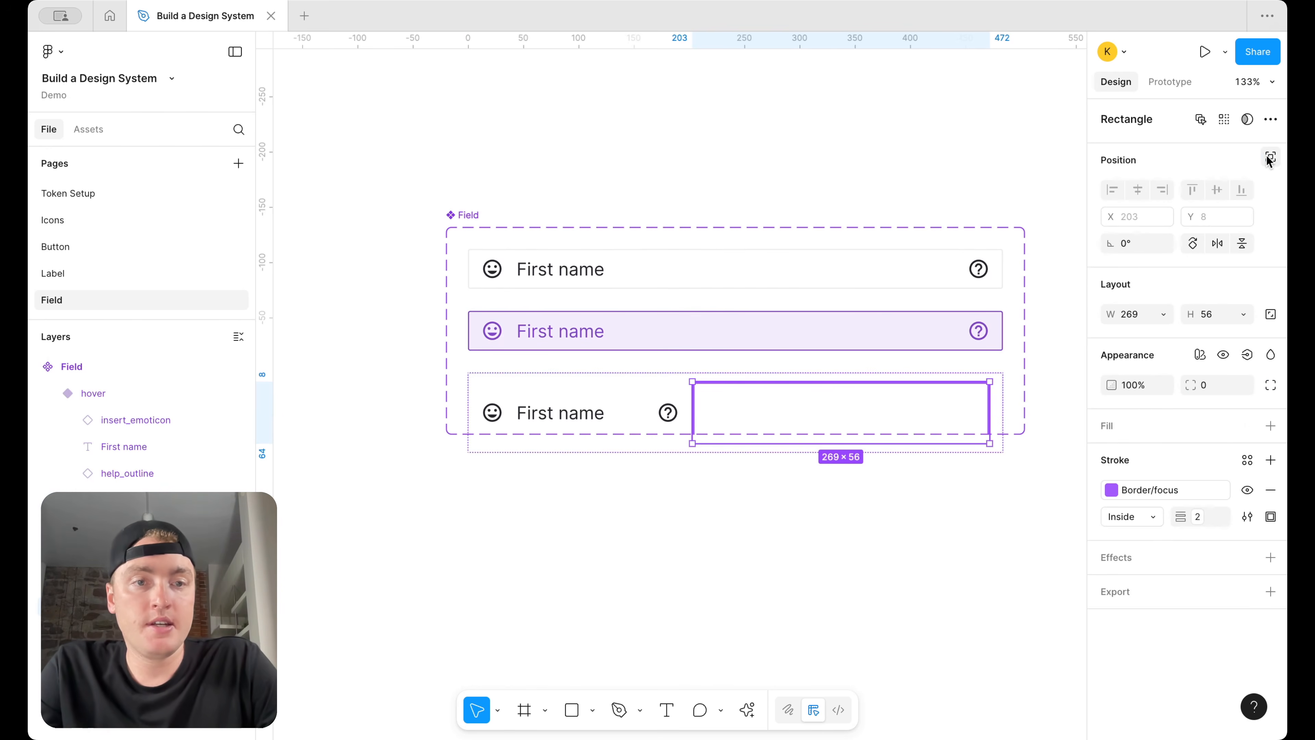
left_click(1269, 157)
Nudge the rectangle to X -7, Y -12 near the focus variant's upper-left corner
key("shift+Left")
key("shift+Left")
key("shift+Left")
key("shift+Left")
key("shift+Left")
key("shift+Left")
key("shift+Left")
key("shift+Left")
key("shift+Left")
key("shift+Left")
key("shift+Left")
key("shift+Left")
key("shift+Left")
key("shift+Left")
key("shift+Left")
key("shift+Left")
key("shift+Left")
key("shift+Left")
key("shift+Left")
key("shift+Left")
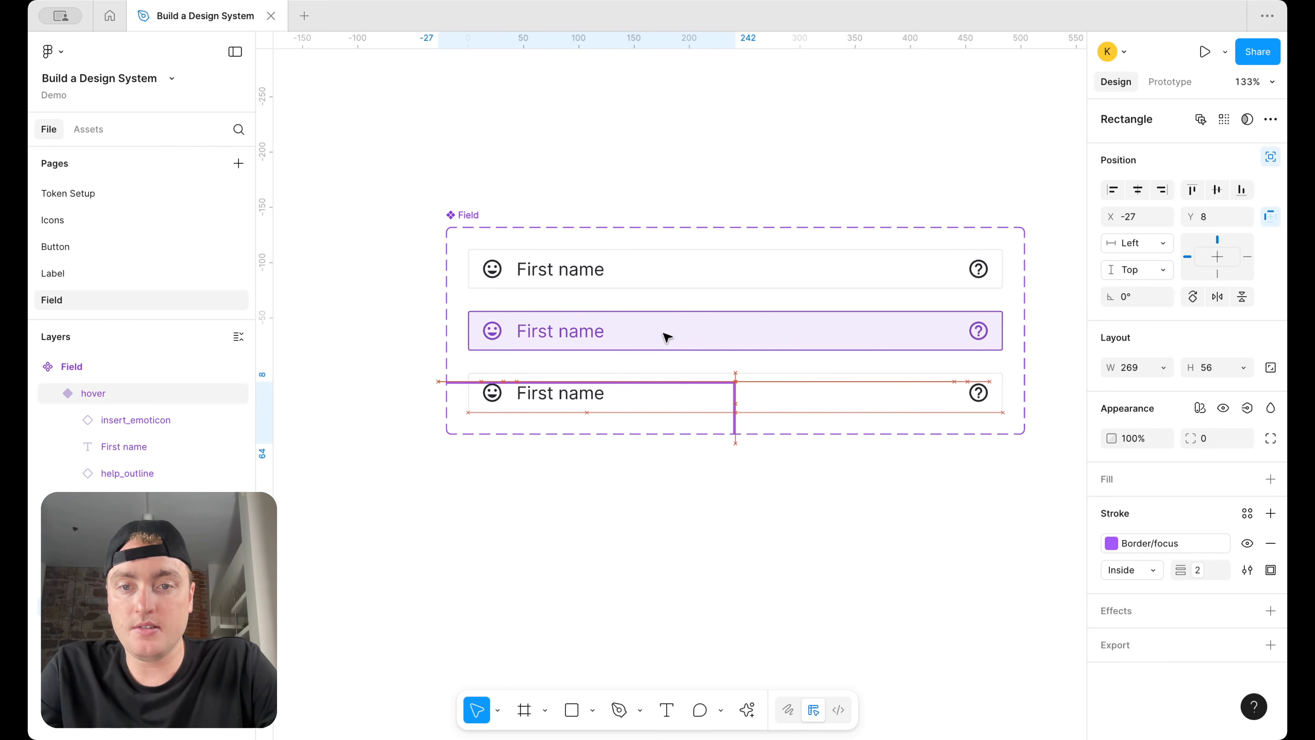
scroll(470, 397, "up", 10)
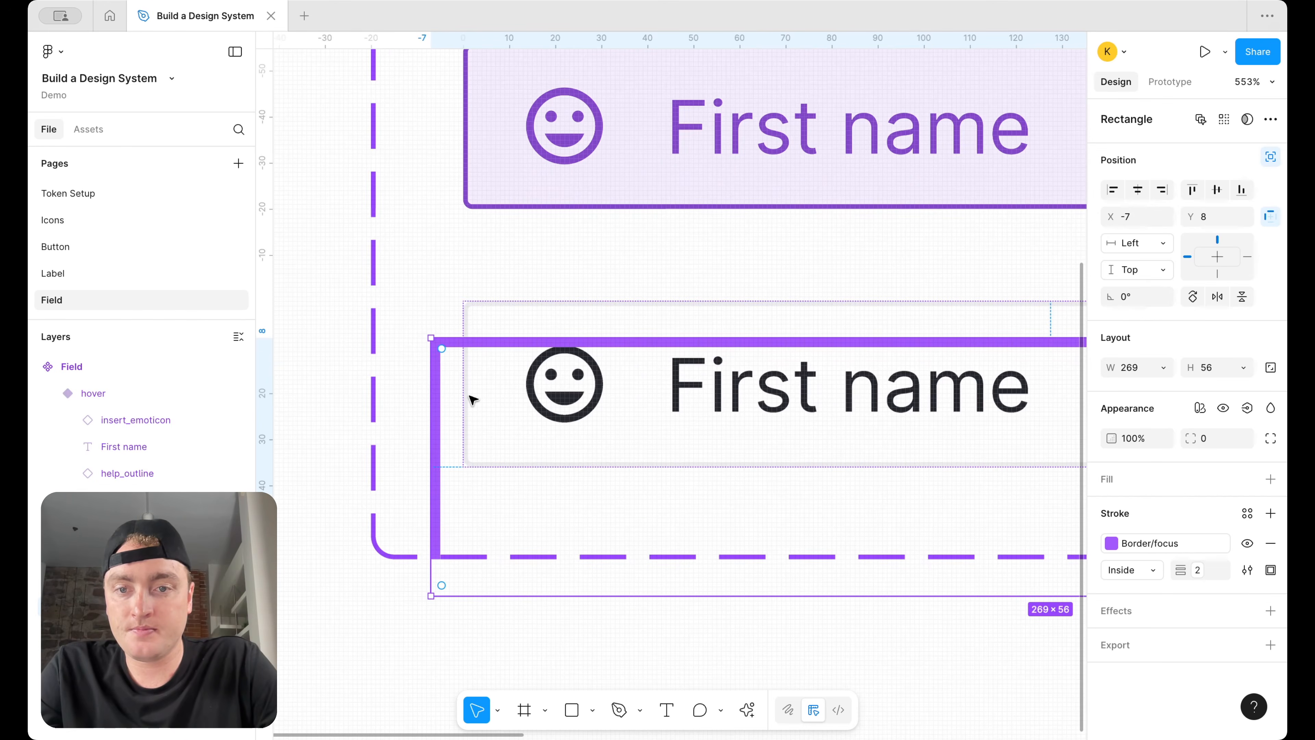
key("shift+Up")
key("shift+Up")
Resize the rectangle to 492 × 44 at X -4, Y -4 so that it surrounds the focus variant evenly
scroll(493, 409, "up", 8)
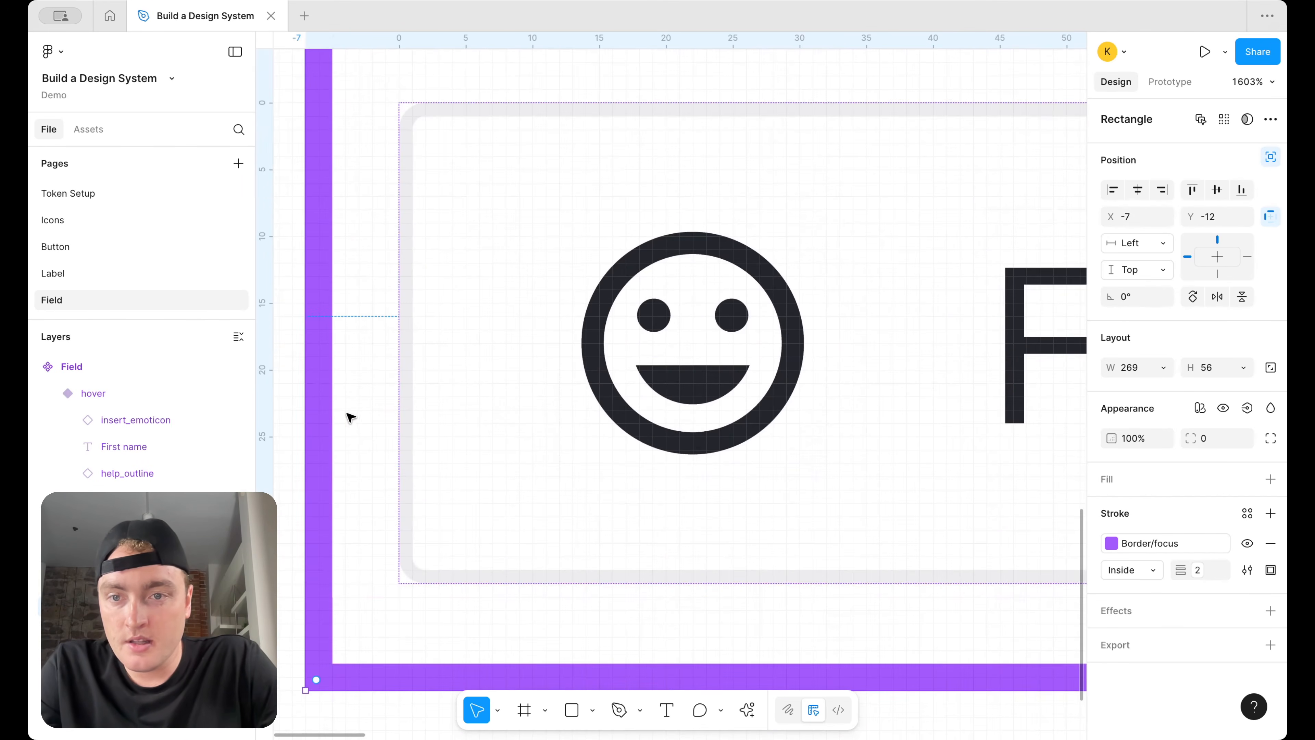
left_click_drag(311, 417, 351, 417)
scroll(481, 510, "down", 3)
left_click_drag(450, 565, 455, 505)
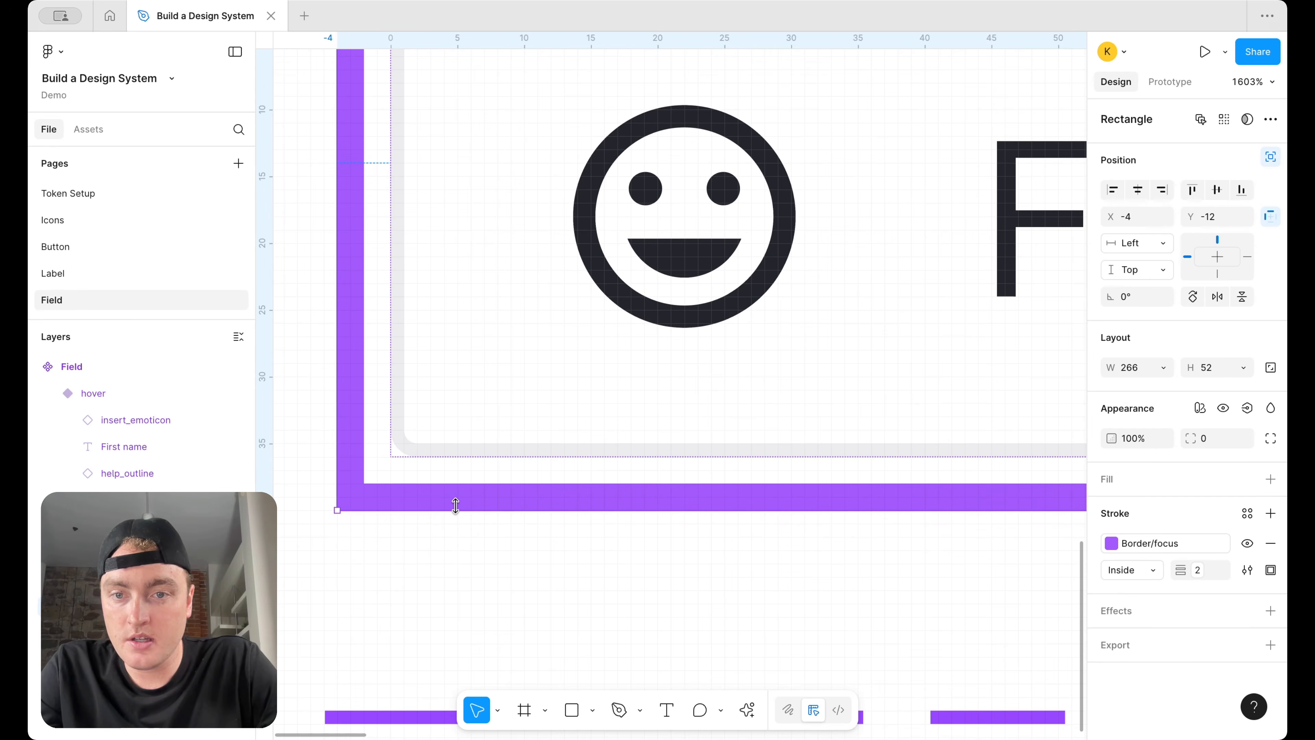
scroll(455, 508, "up", 7)
scroll(456, 509, "right", 2)
left_click_drag(507, 181, 502, 292)
scroll(502, 291, "right", 10)
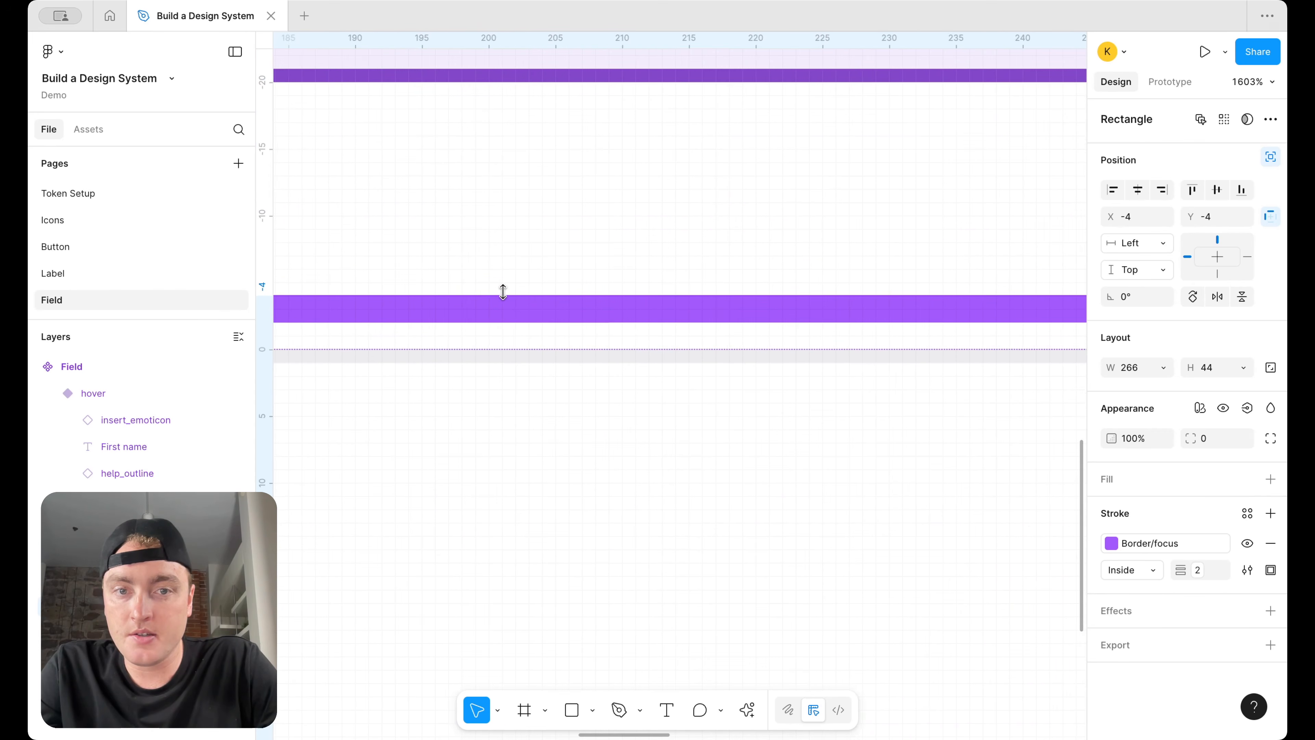
scroll(504, 293, "down", 5)
left_click_drag(411, 341, 882, 323)
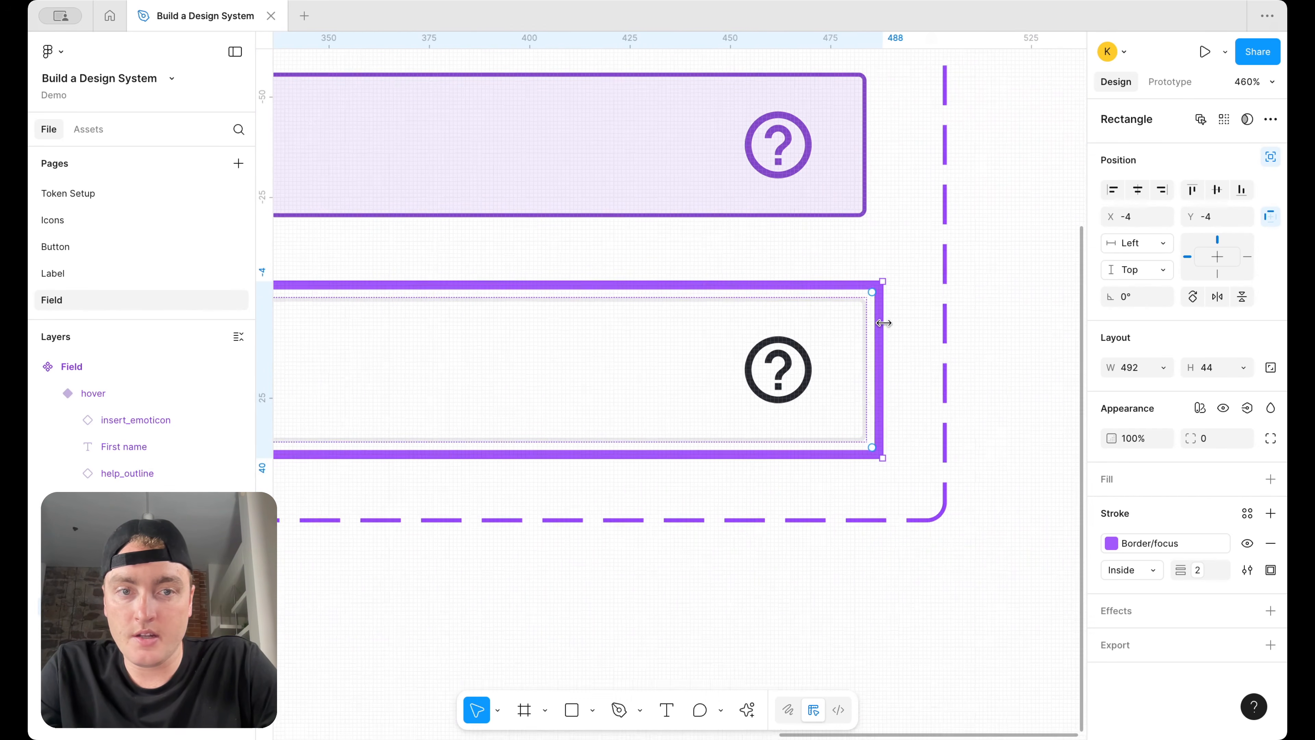
Set the focus rectangle's constraints to Left + Right horizontally and Top + Bottom vertically
scroll(885, 325, "up", 5)
scroll(845, 296, "down", 5)
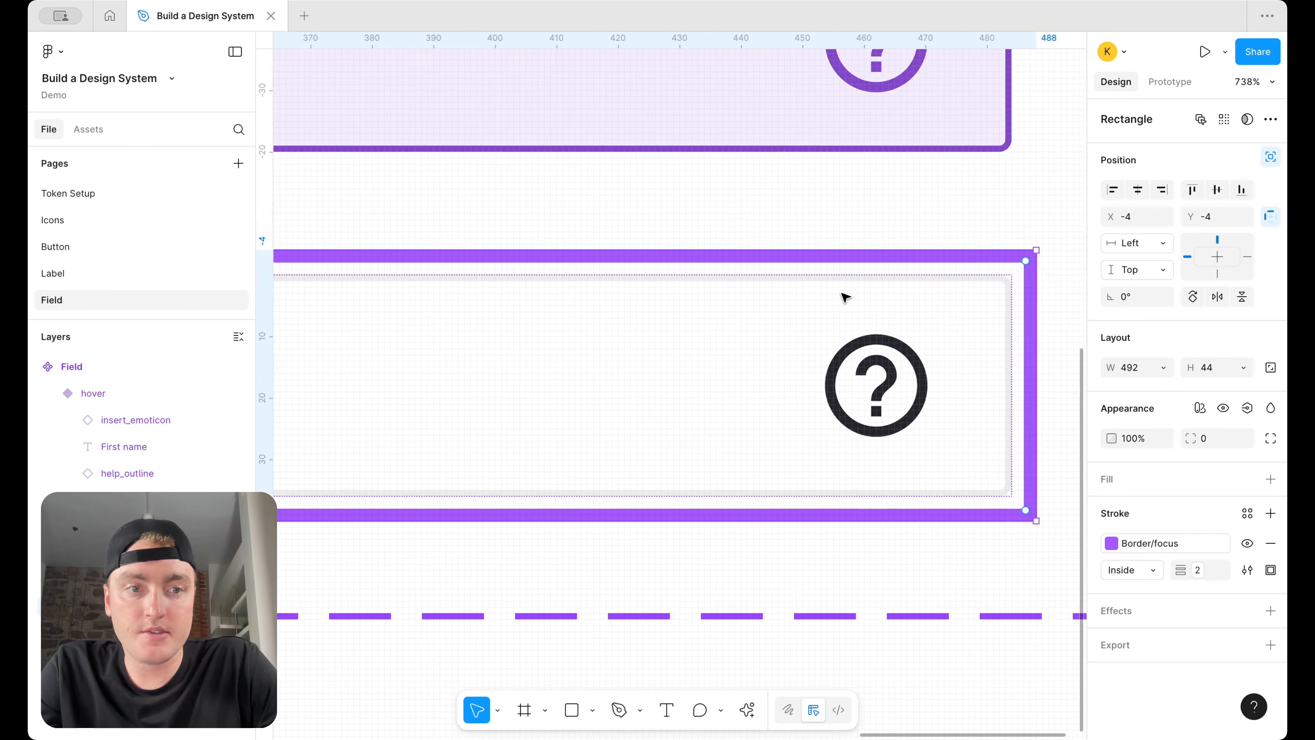
left_click(1151, 242)
left_click(1147, 282)
left_click(1151, 270)
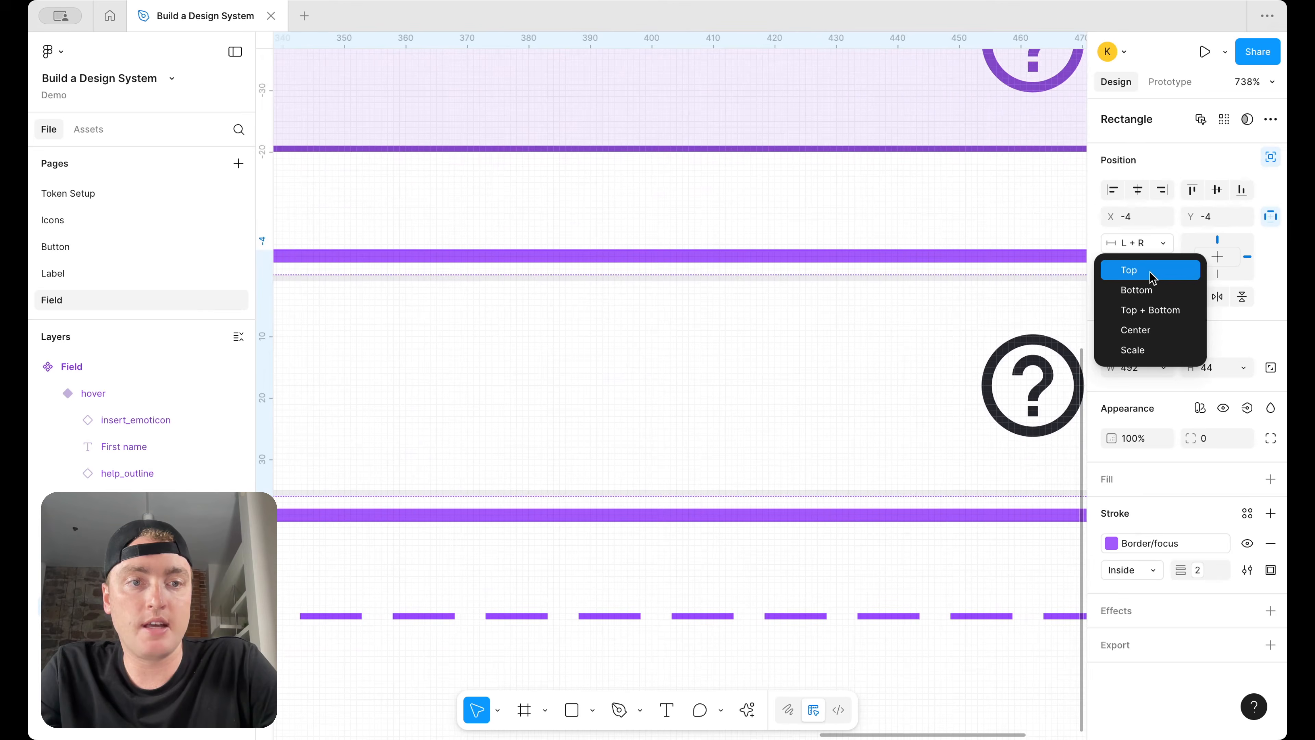
left_click(1153, 304)
Apply the md border radius variable to the focus rectangle's corners
left_click(1241, 440)
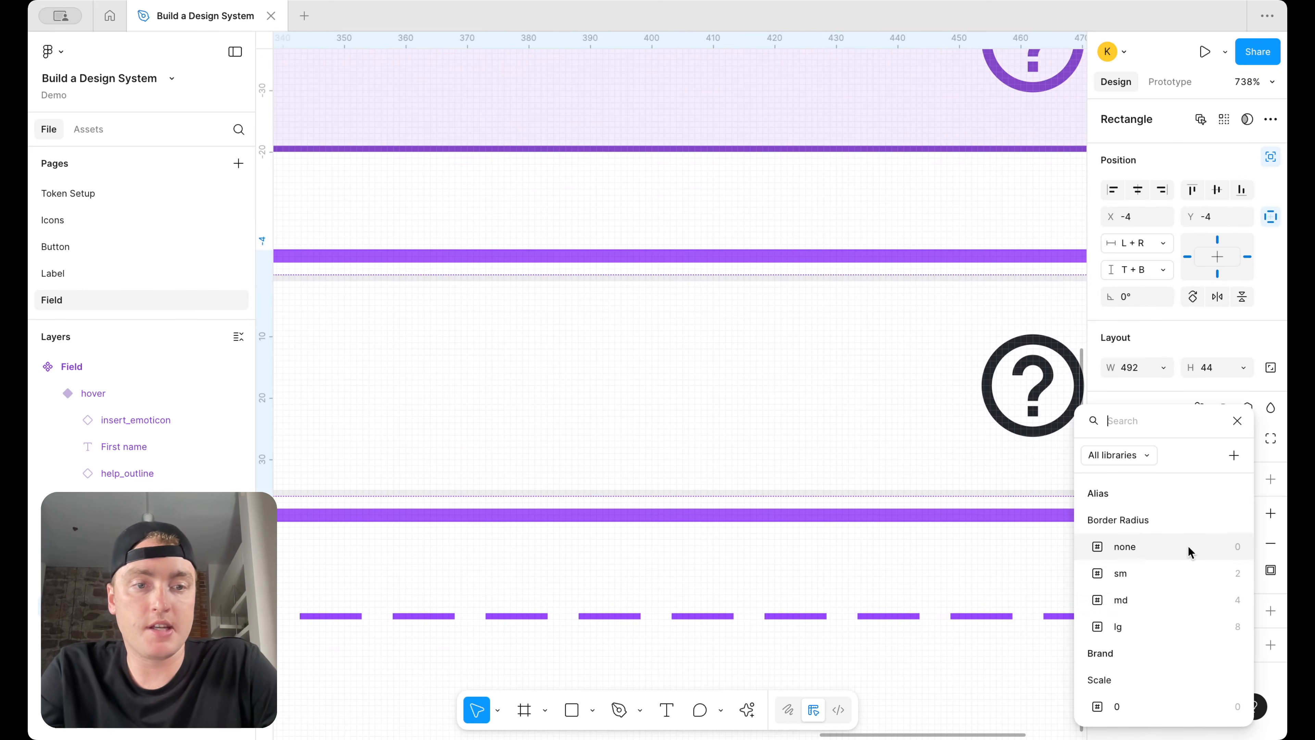
left_click(1168, 597)
scroll(864, 381, "down", 5)
left_click(1036, 361)
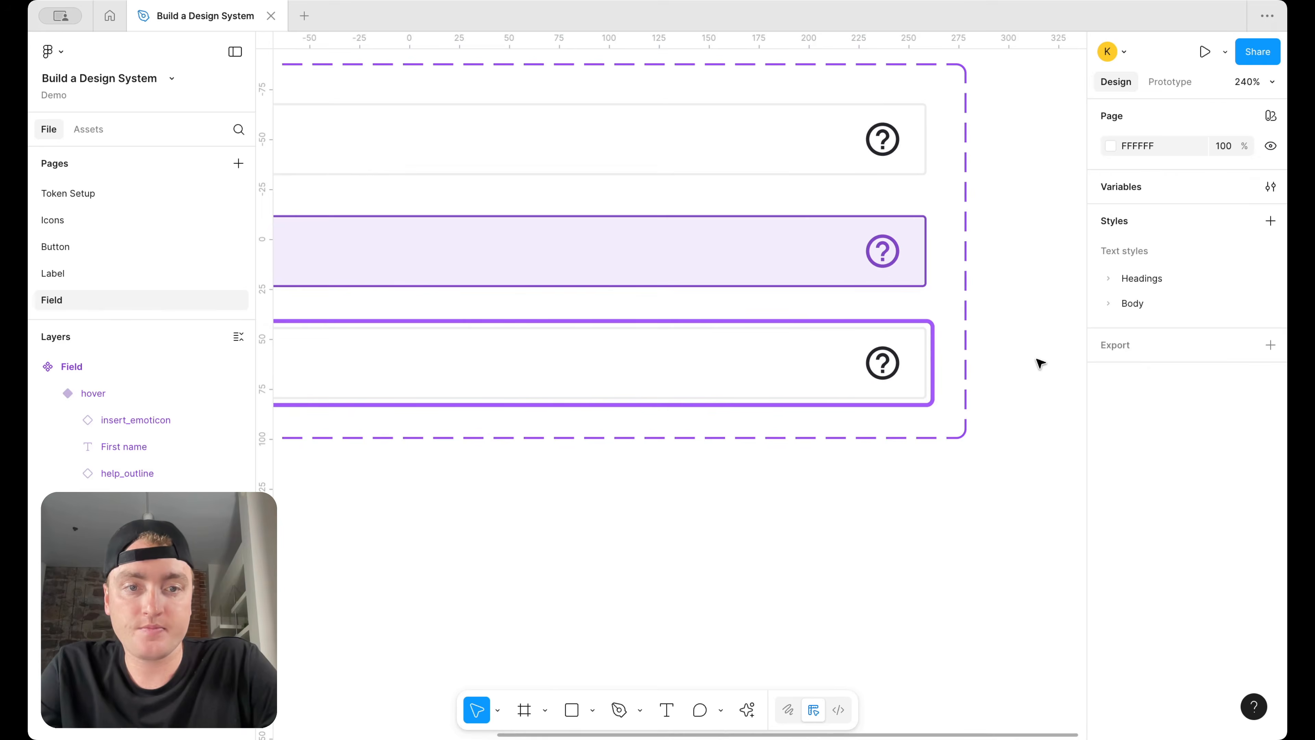
scroll(1036, 361, "down", 3)
Add a new Field variant based on the default one and set its Status to disabled
left_click(823, 359)
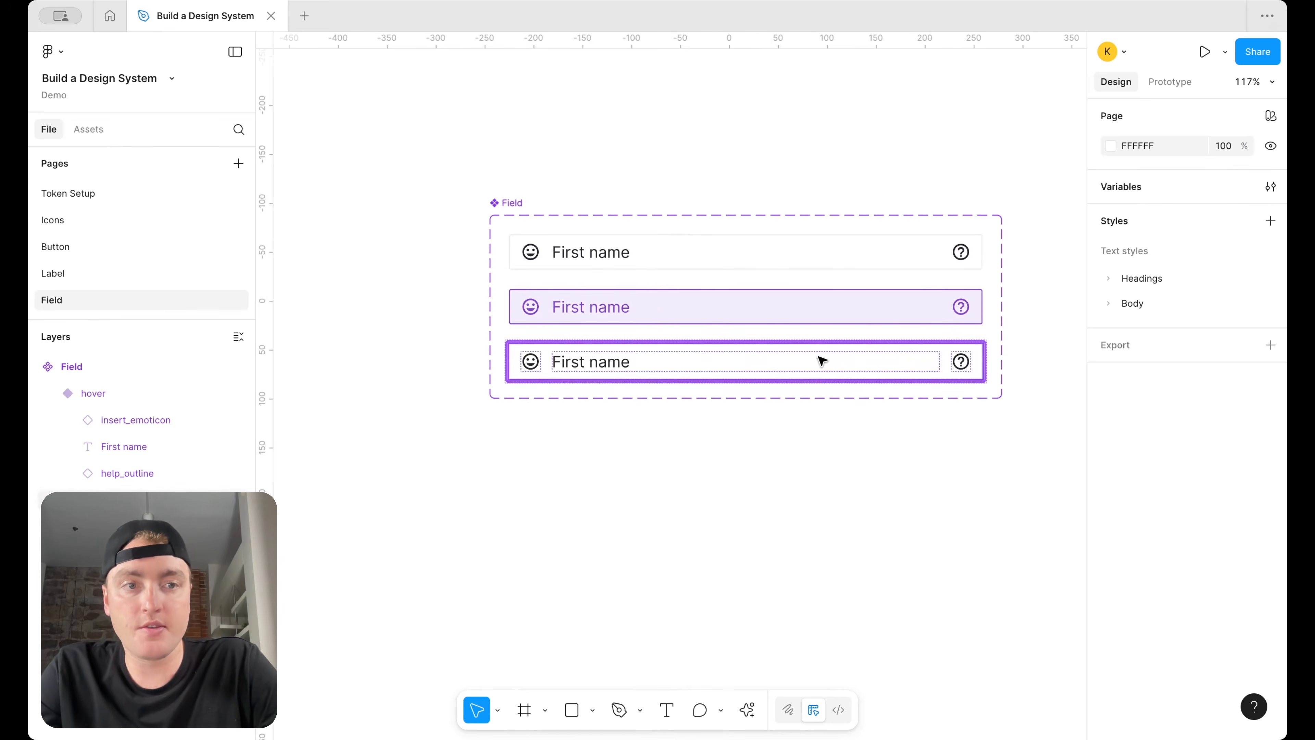
left_click(880, 484)
left_click(801, 256)
left_click(746, 300)
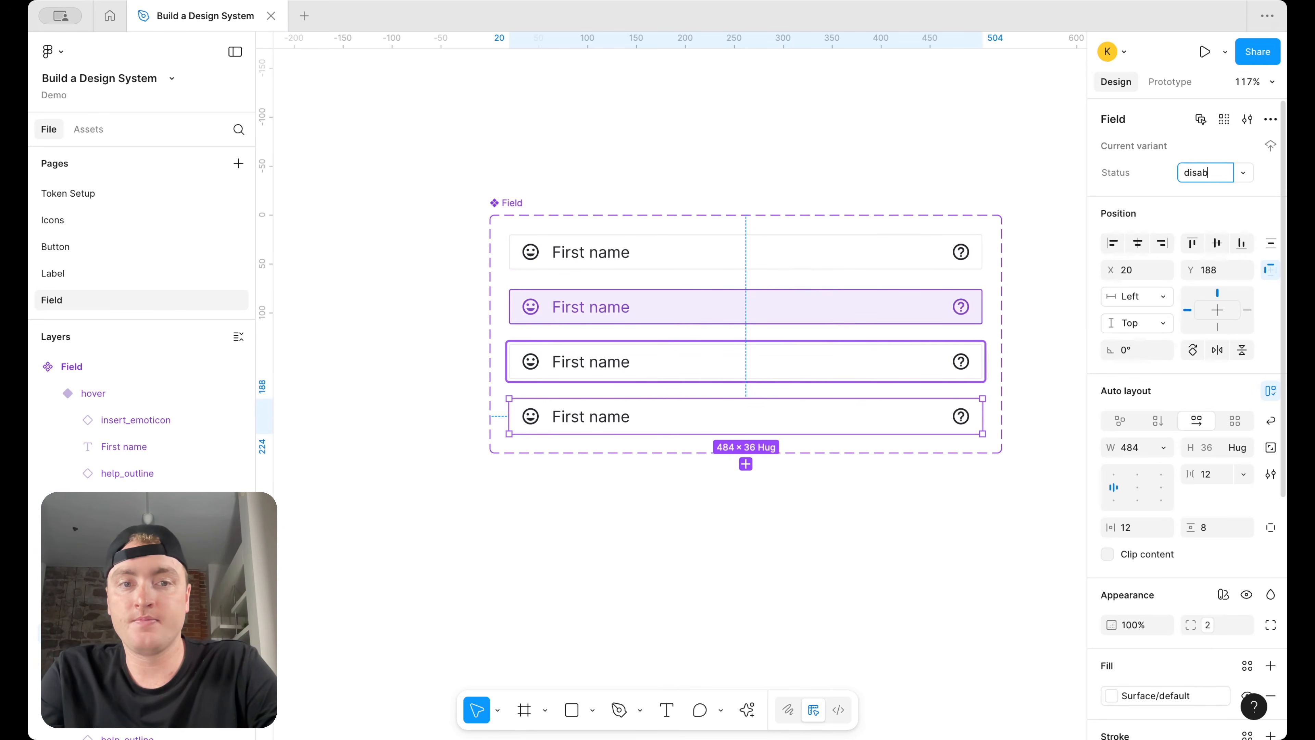
Apply Surface/disabled to the disabled variant's fill and Border/disabled to its stroke
scroll(1226, 546, "down", 3)
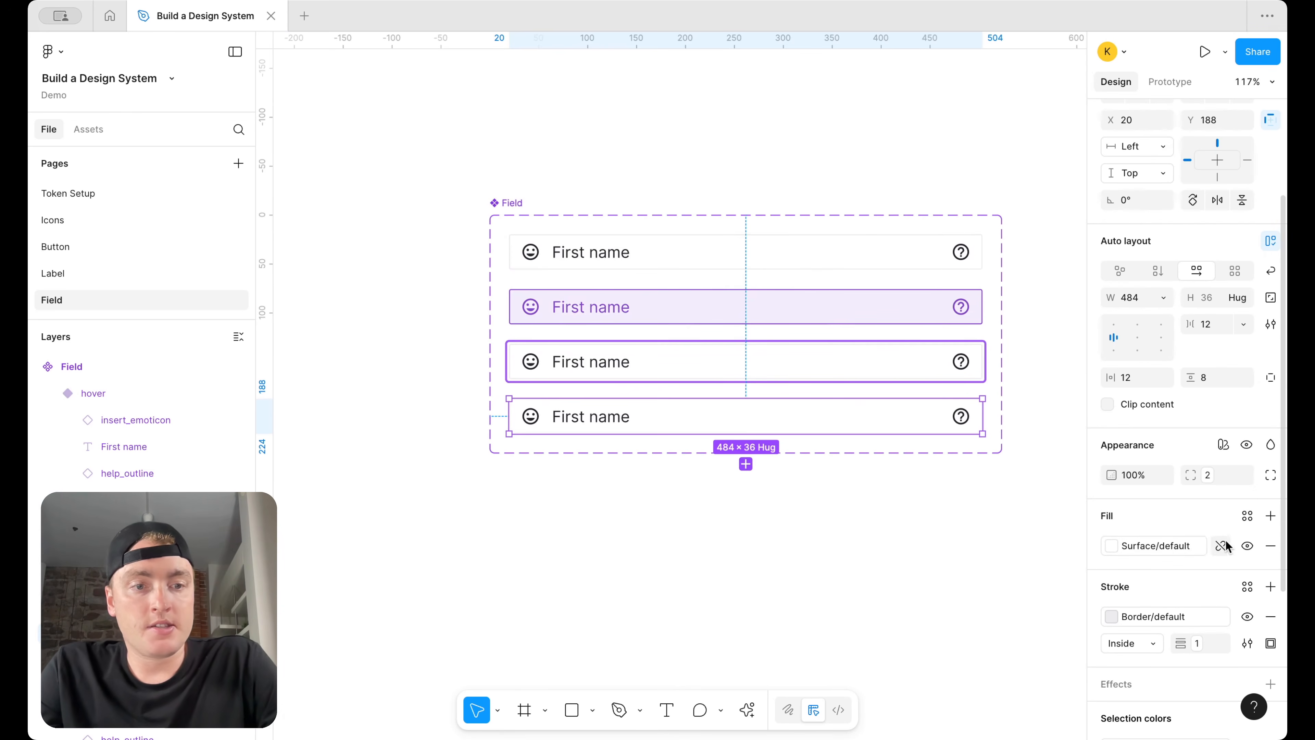
left_click(1166, 545)
scroll(1012, 643, "down", 5)
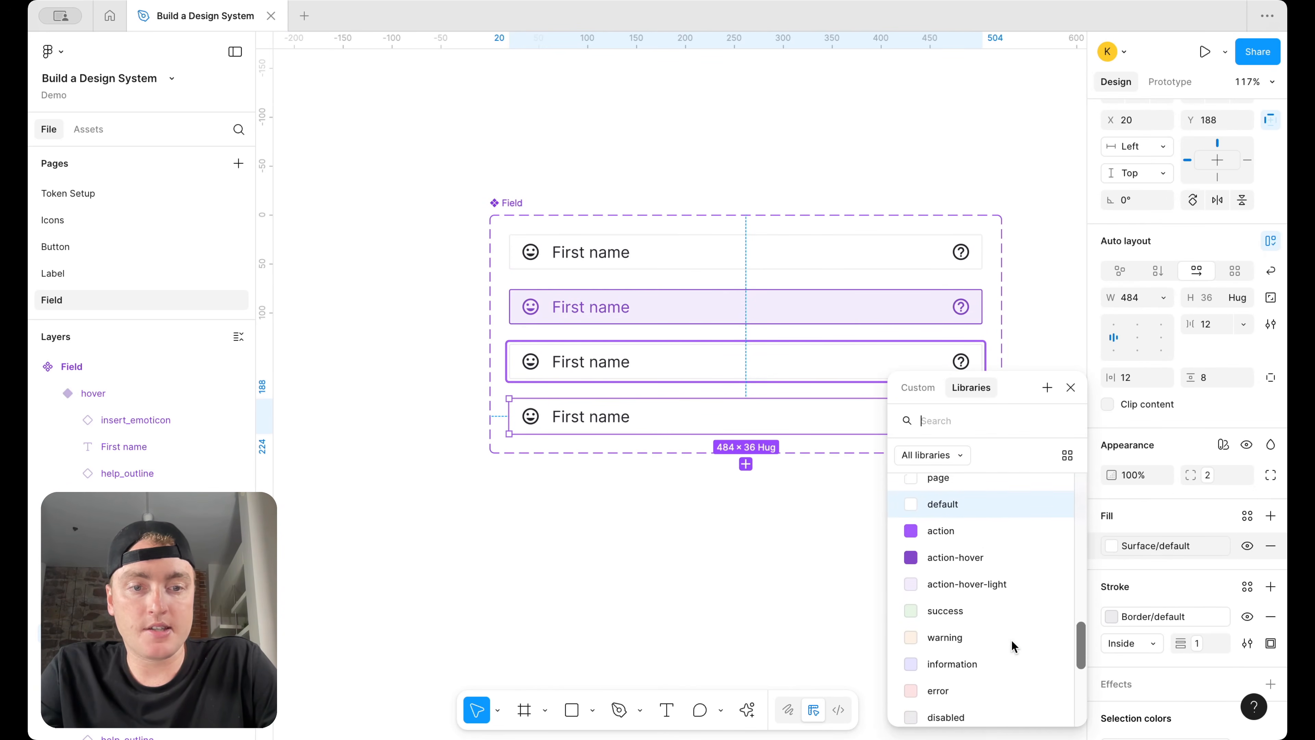
left_click(1005, 651)
left_click(1169, 616)
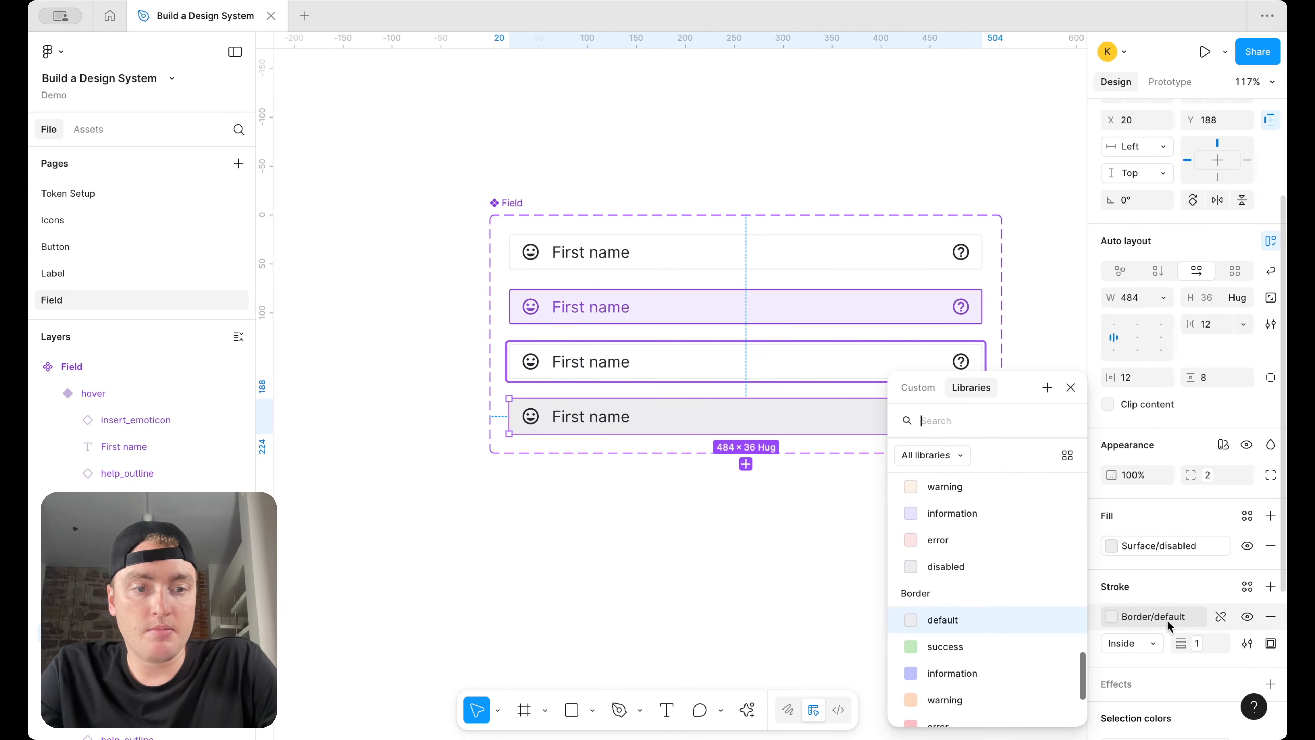
scroll(984, 672, "down", 2)
left_click(973, 704)
Change the disabled variant's icon color to Icon/disabled and its text color to Text/disabled
scroll(1201, 591, "down", 3)
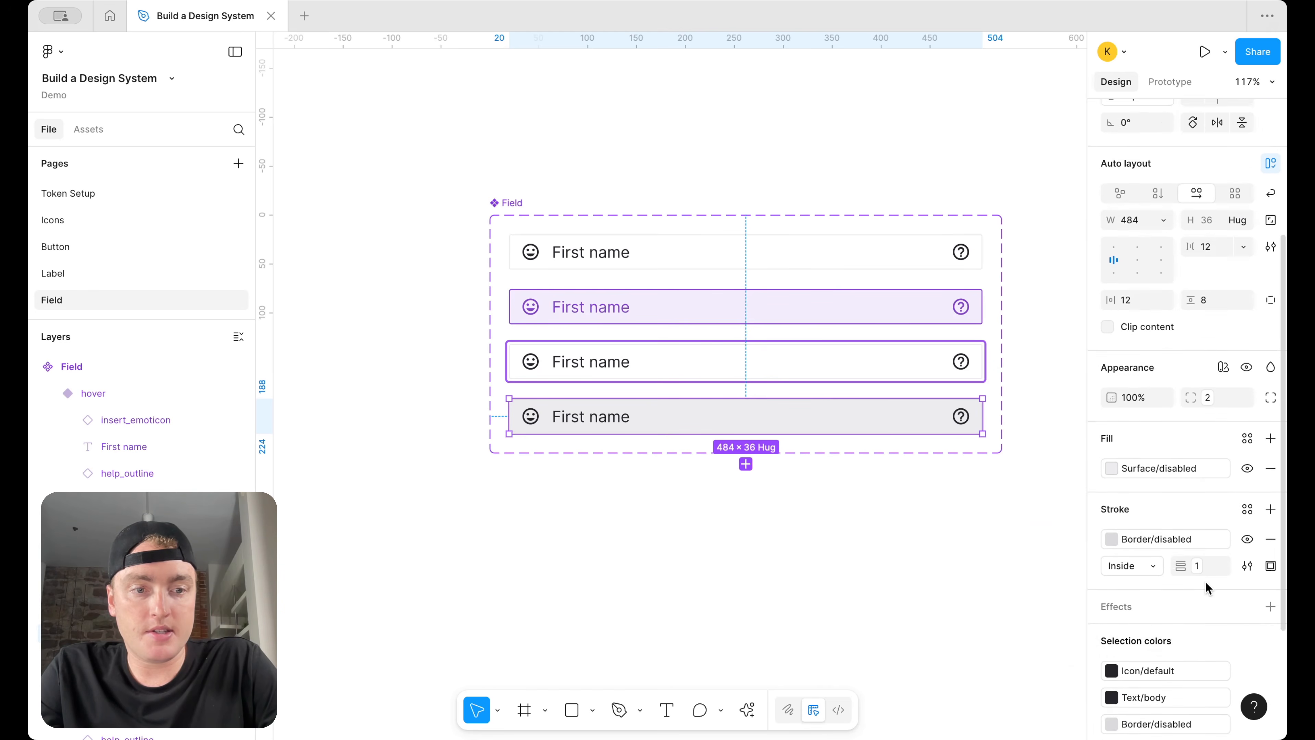
left_click(1176, 618)
scroll(1009, 647, "down", 3)
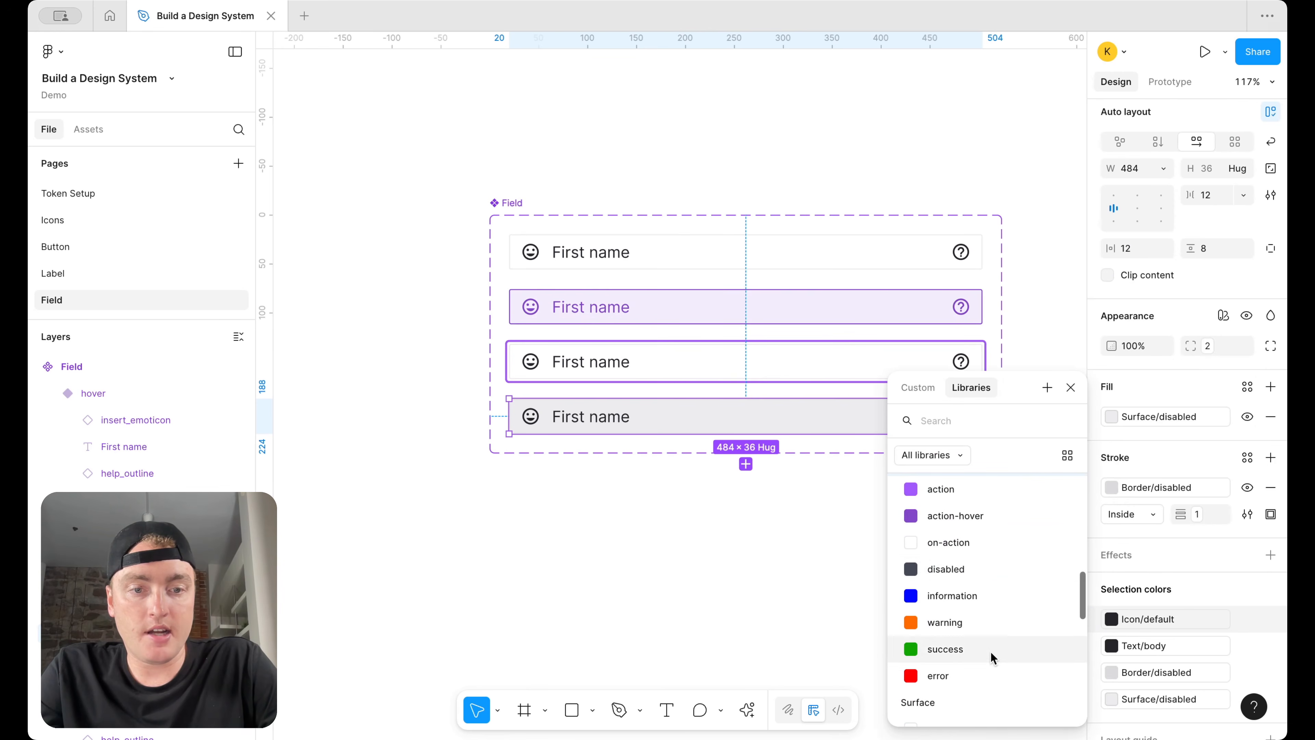
left_click(992, 569)
left_click(1173, 648)
scroll(994, 632, "down", 4)
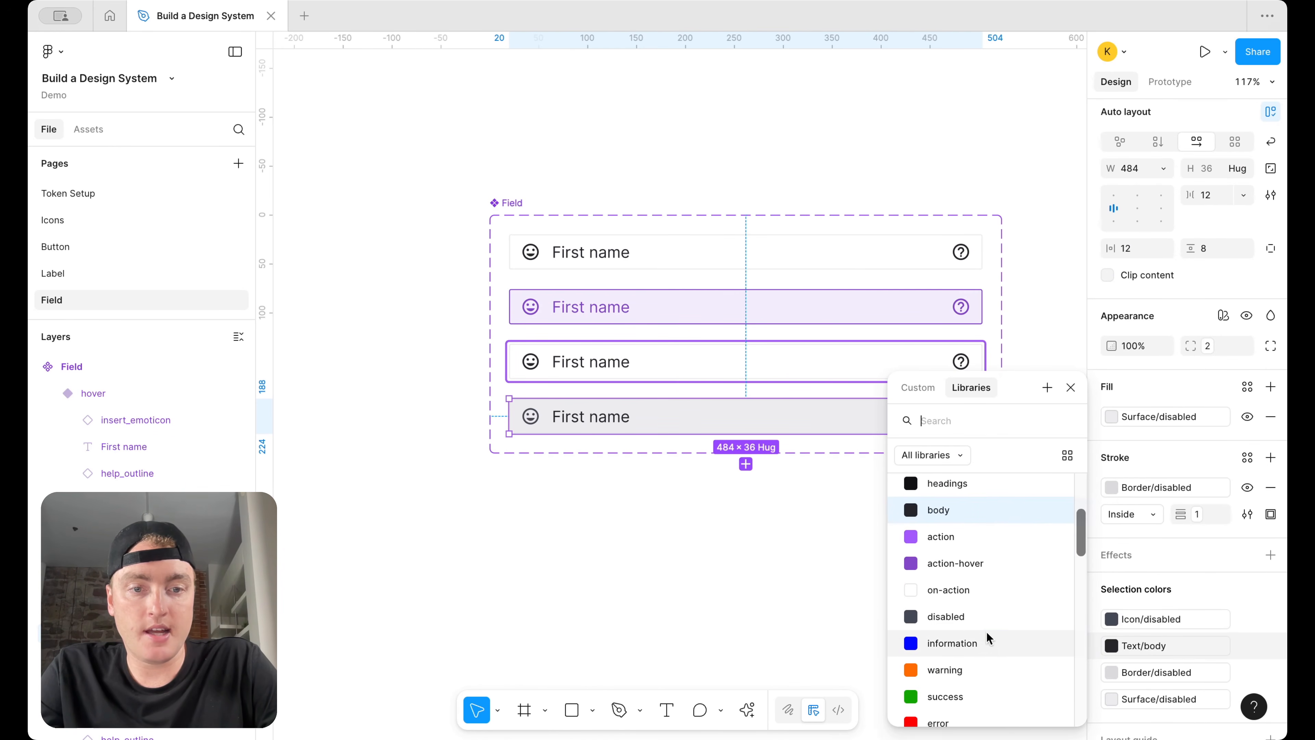
left_click(947, 616)
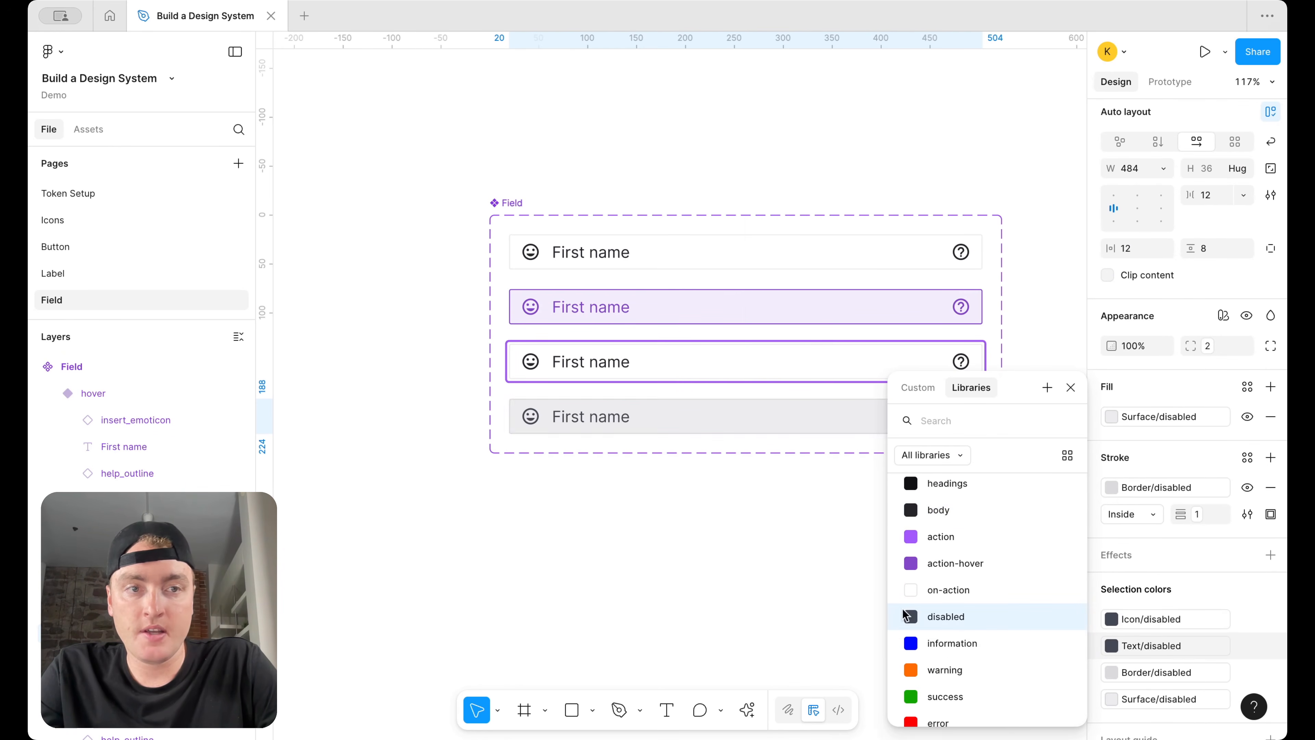
left_click(865, 602)
Check the disabled, default, hover and focus variants of the Field component one by one
left_click(878, 423)
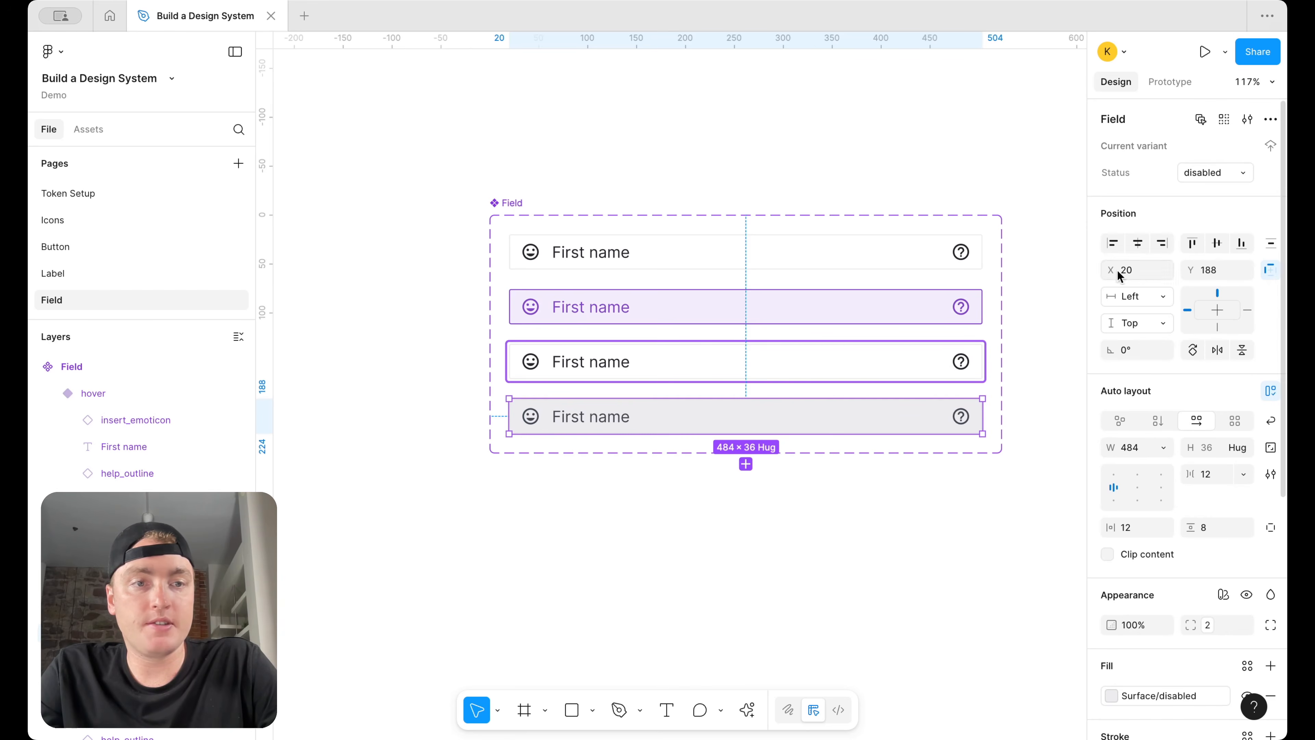
left_click(745, 247)
left_click(733, 313)
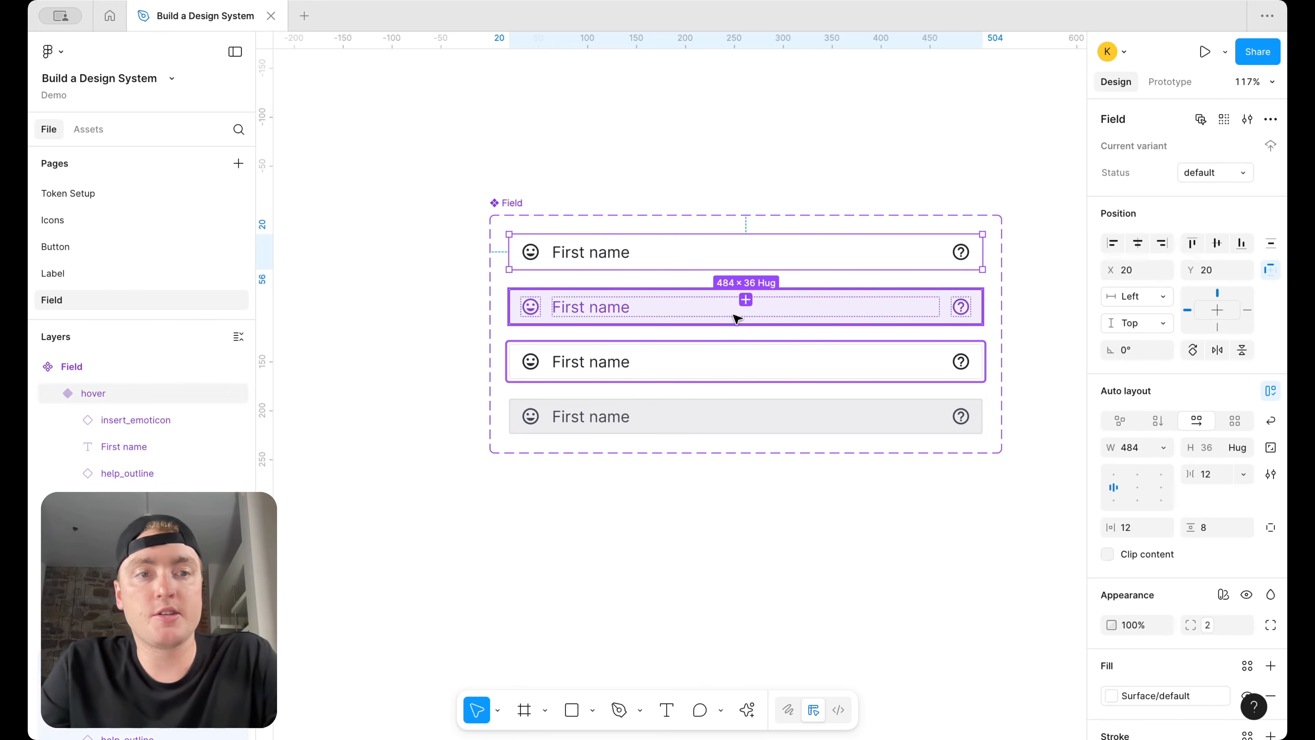
left_click(812, 354)
left_click(814, 413)
left_click(866, 558)
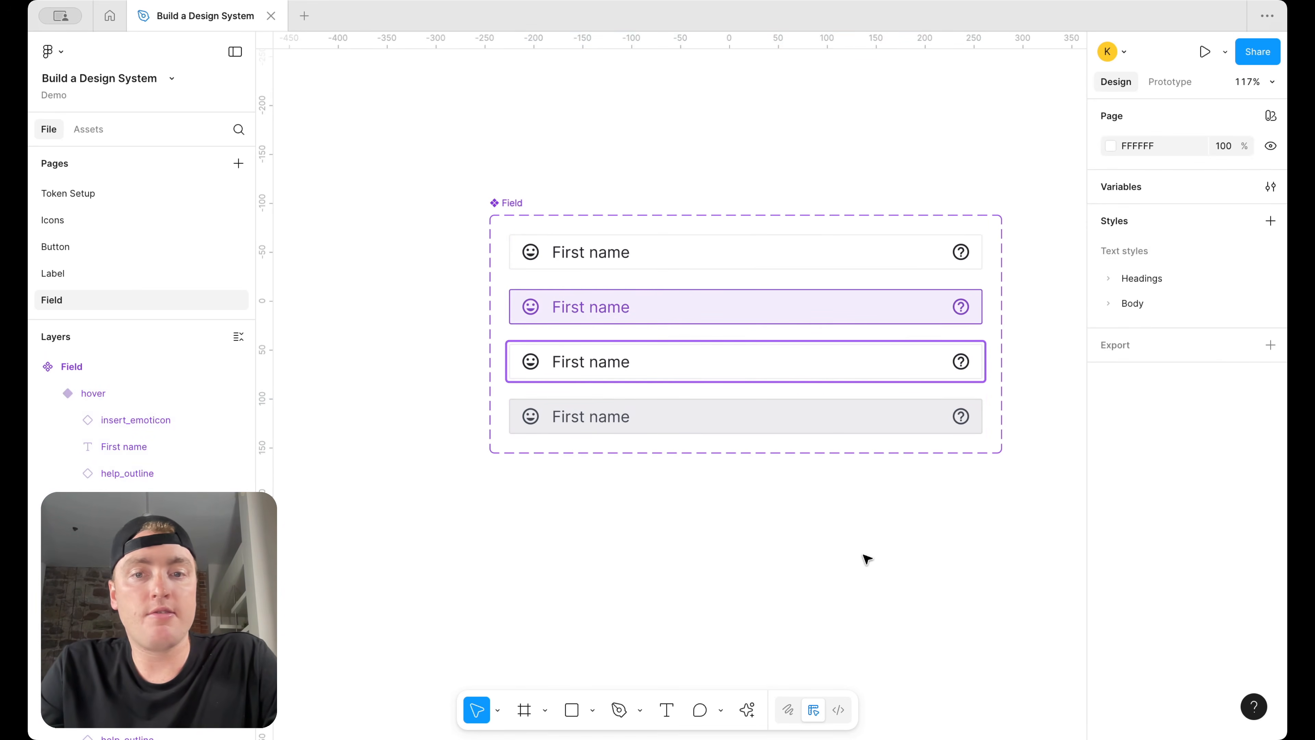
Widen the Field component set to 1117 to make room for a second column of variants
left_click(518, 293)
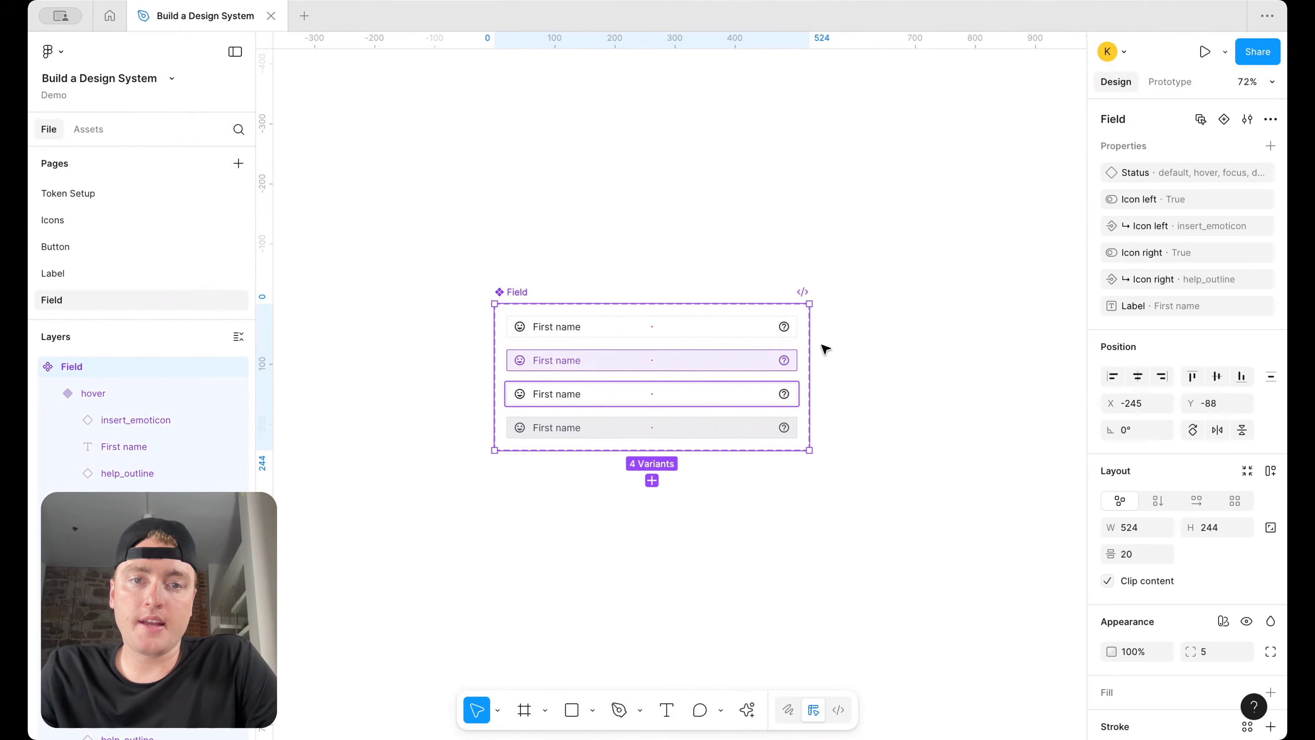
left_click_drag(948, 344, 1013, 344)
left_click(763, 564)
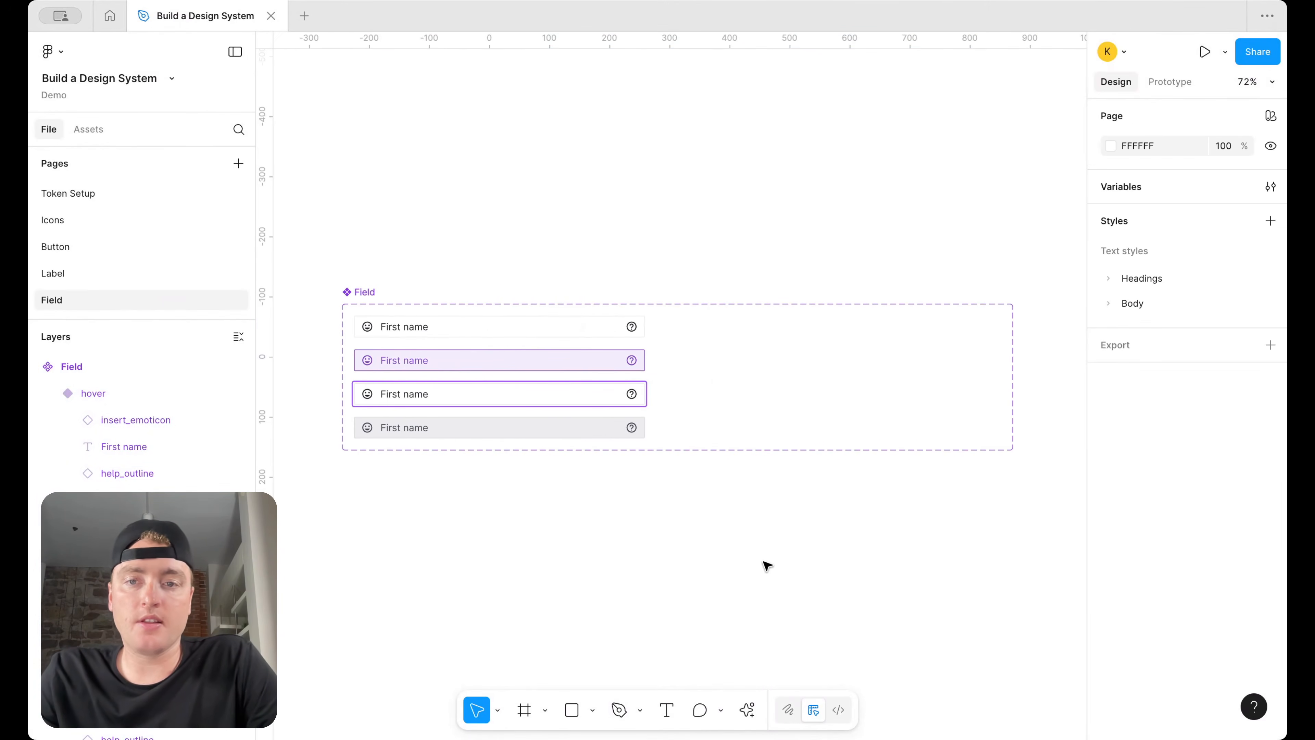
Add a variant property named State with the value "not filled" to the Field component set
left_click(678, 324)
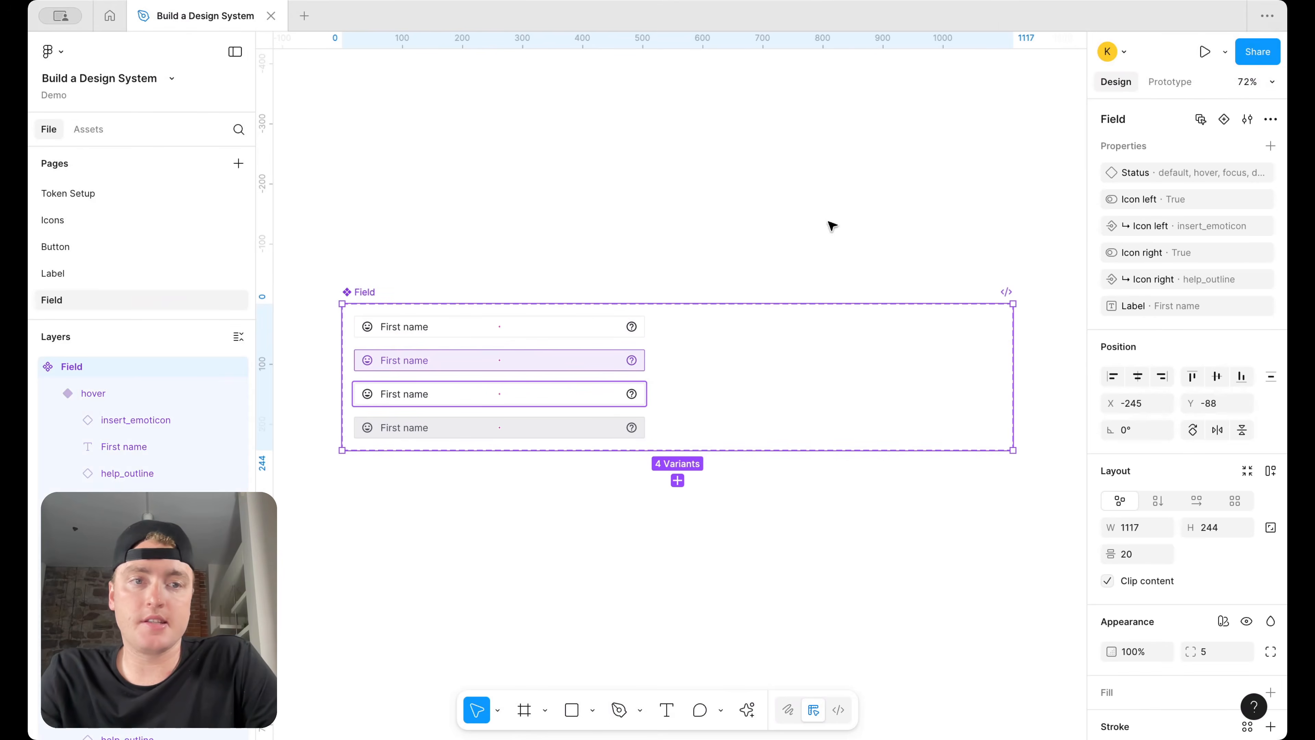
left_click(1269, 145)
left_click(1182, 202)
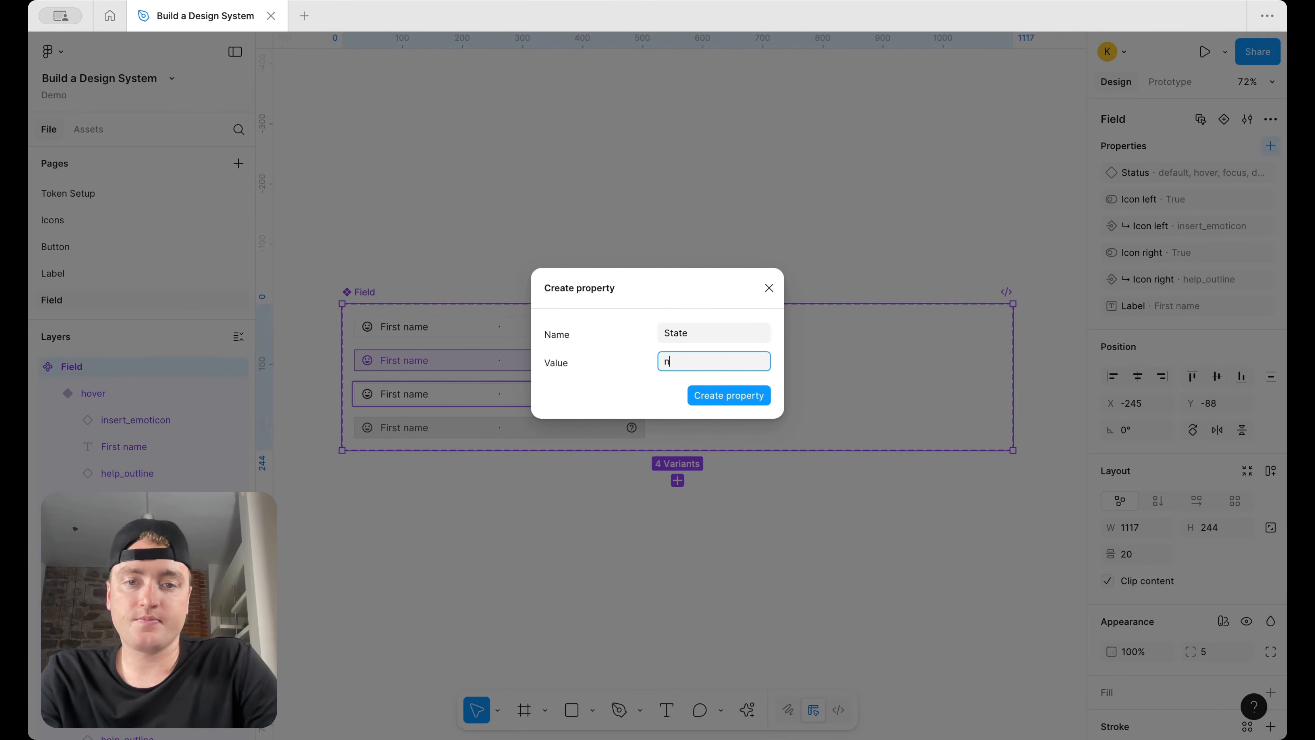
type("d")
key("Return")
Duplicate all four variants into a second column at X 530 and set the copies' State to filled
left_click(604, 490)
left_click_drag(604, 491, 734, 329)
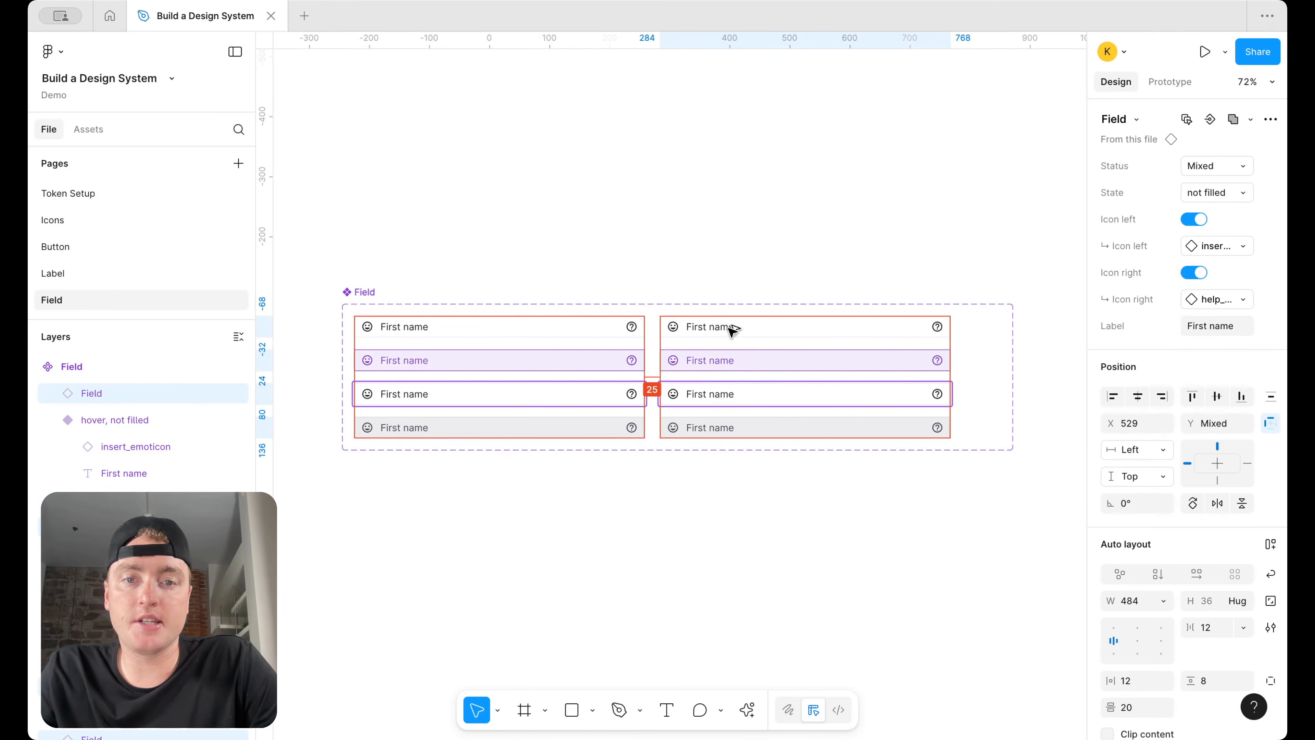
left_click(1207, 234)
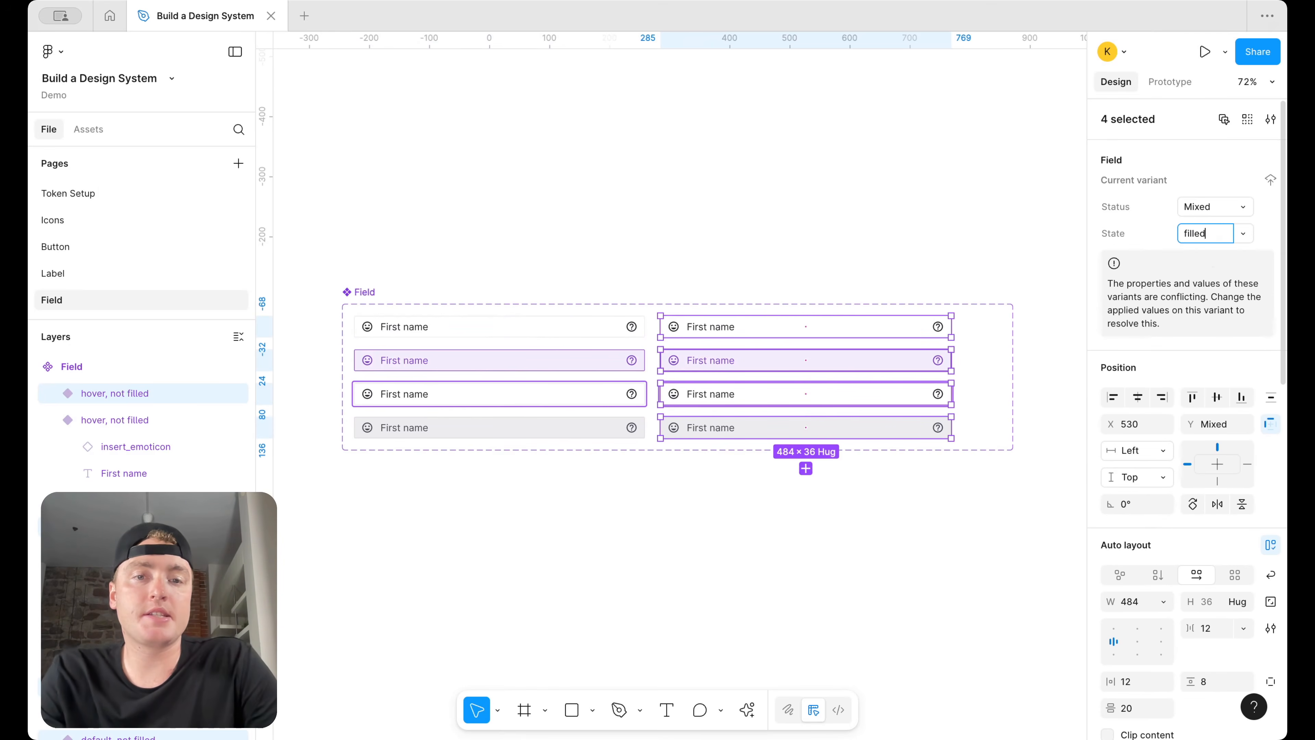
key("Return")
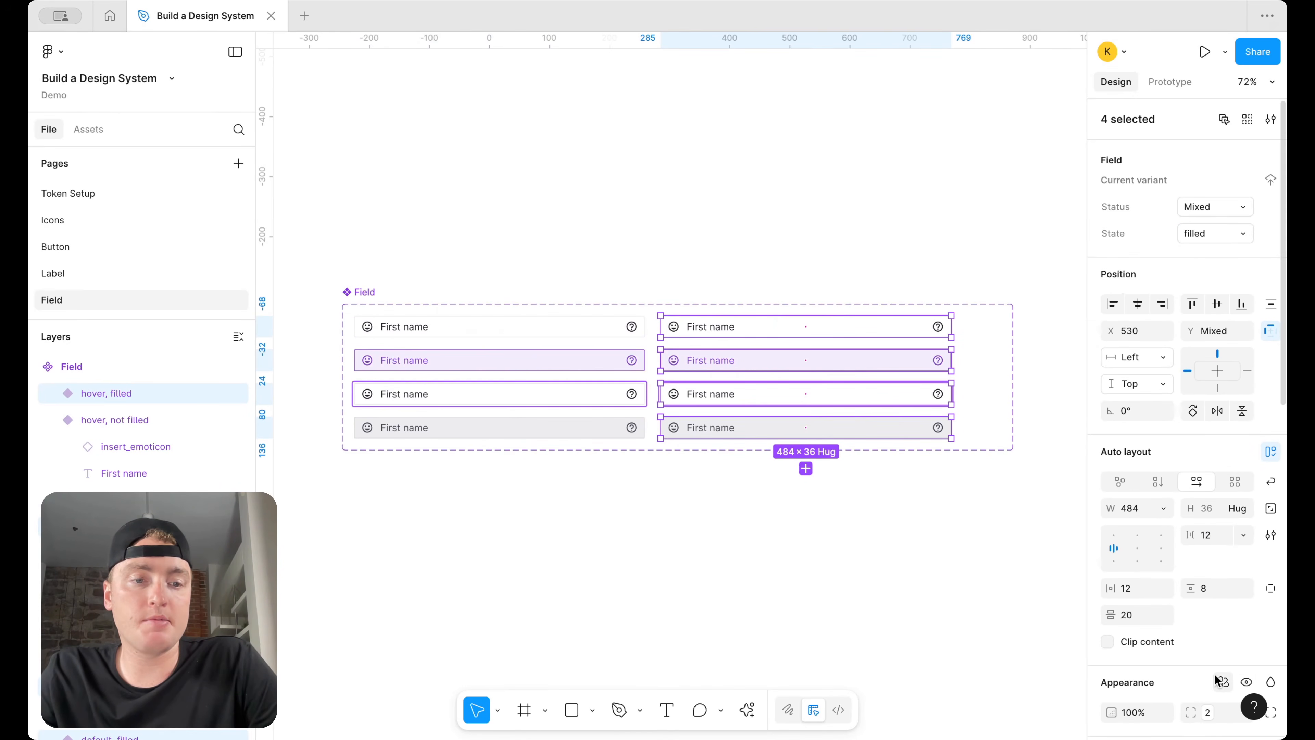
scroll(1190, 648, "down", 10)
left_click(976, 576)
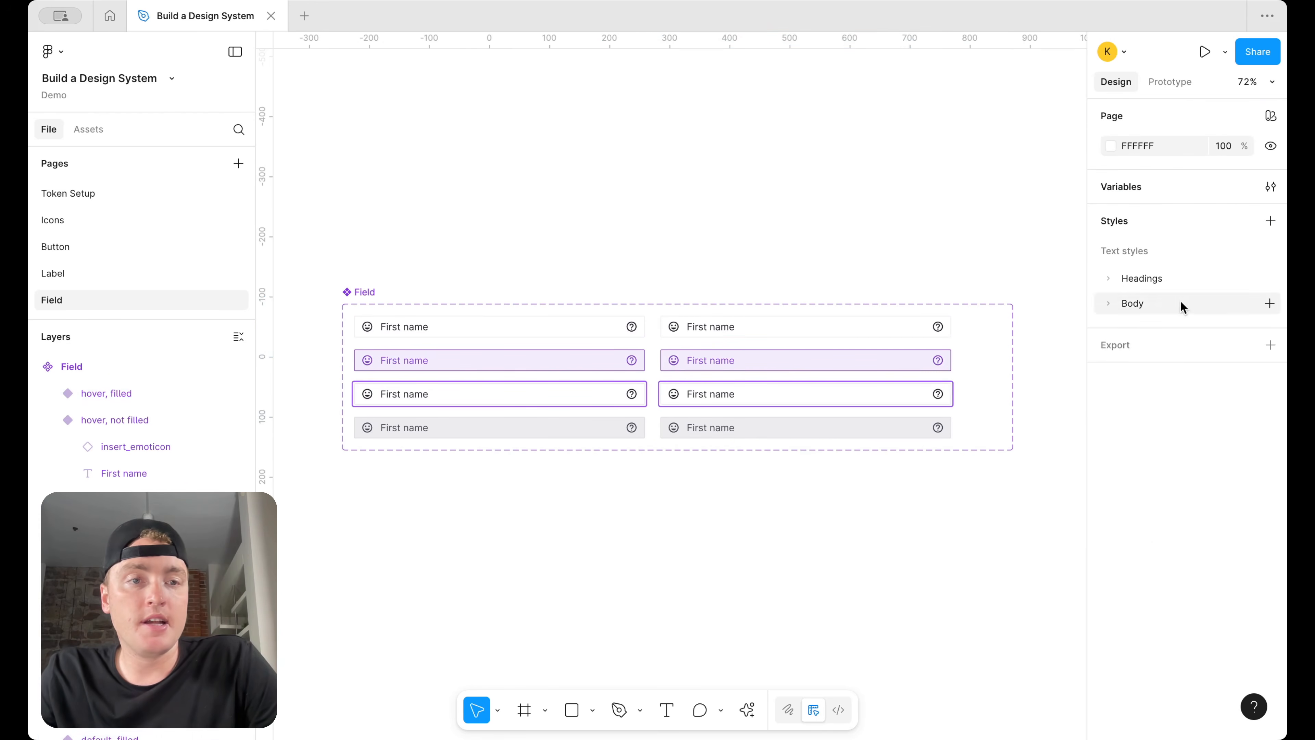
Duplicate the body variable in the Text group of the Mapped collection and name the copy placeholder
left_click(1270, 187)
left_click(548, 138)
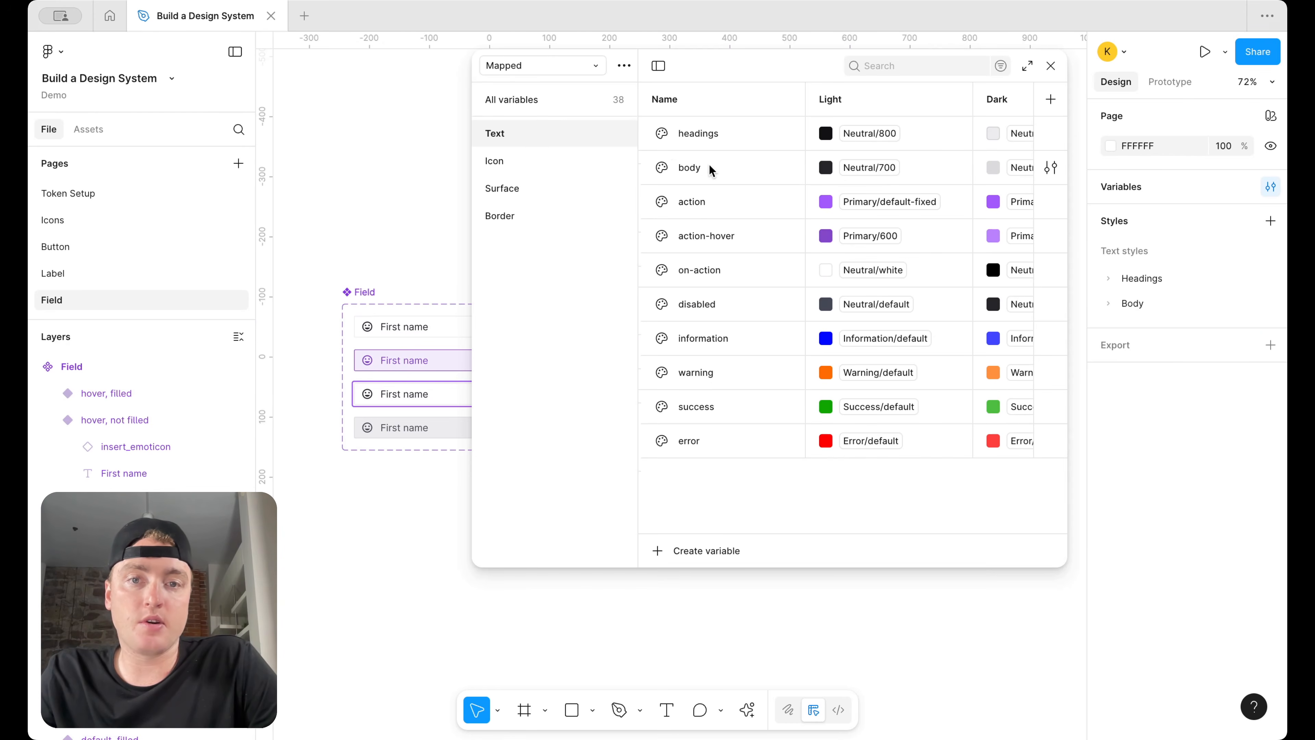
left_click(728, 171)
key("ctrl+d")
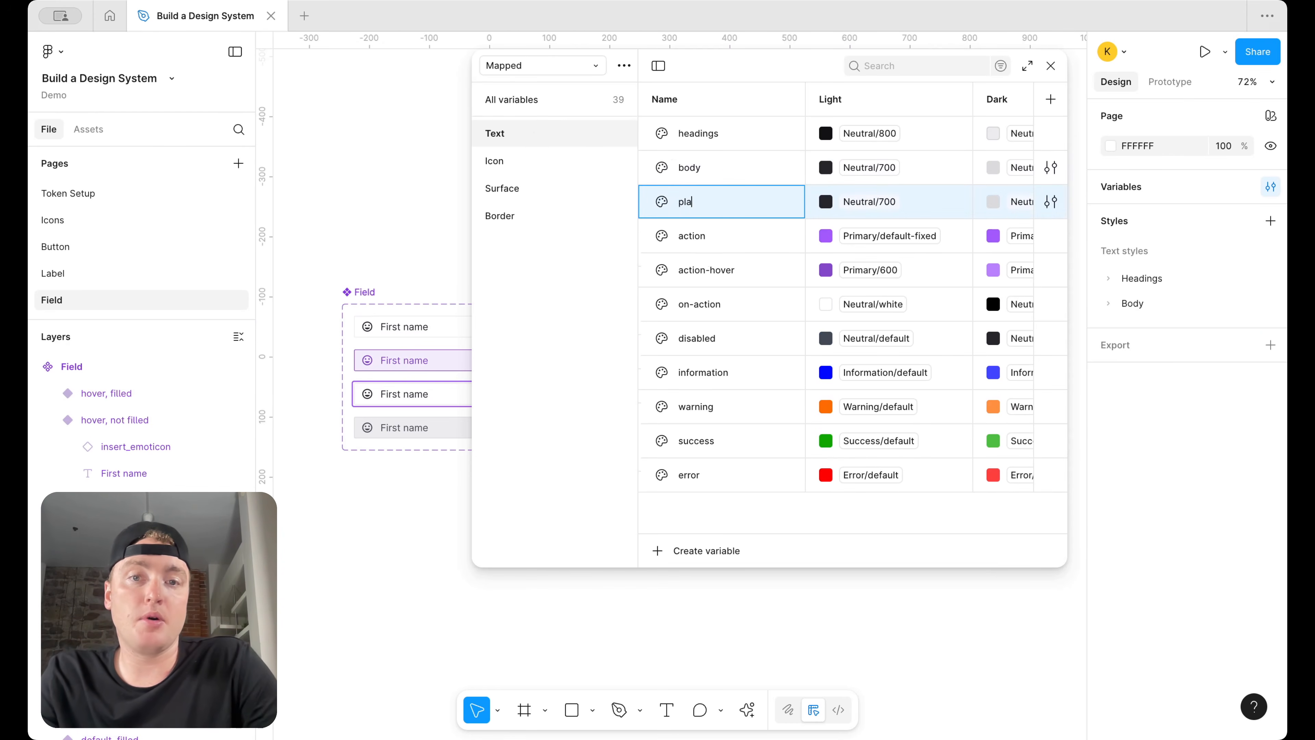
Set the placeholder text variable's Light value to Neutral/400 and close the variables
left_click(855, 198)
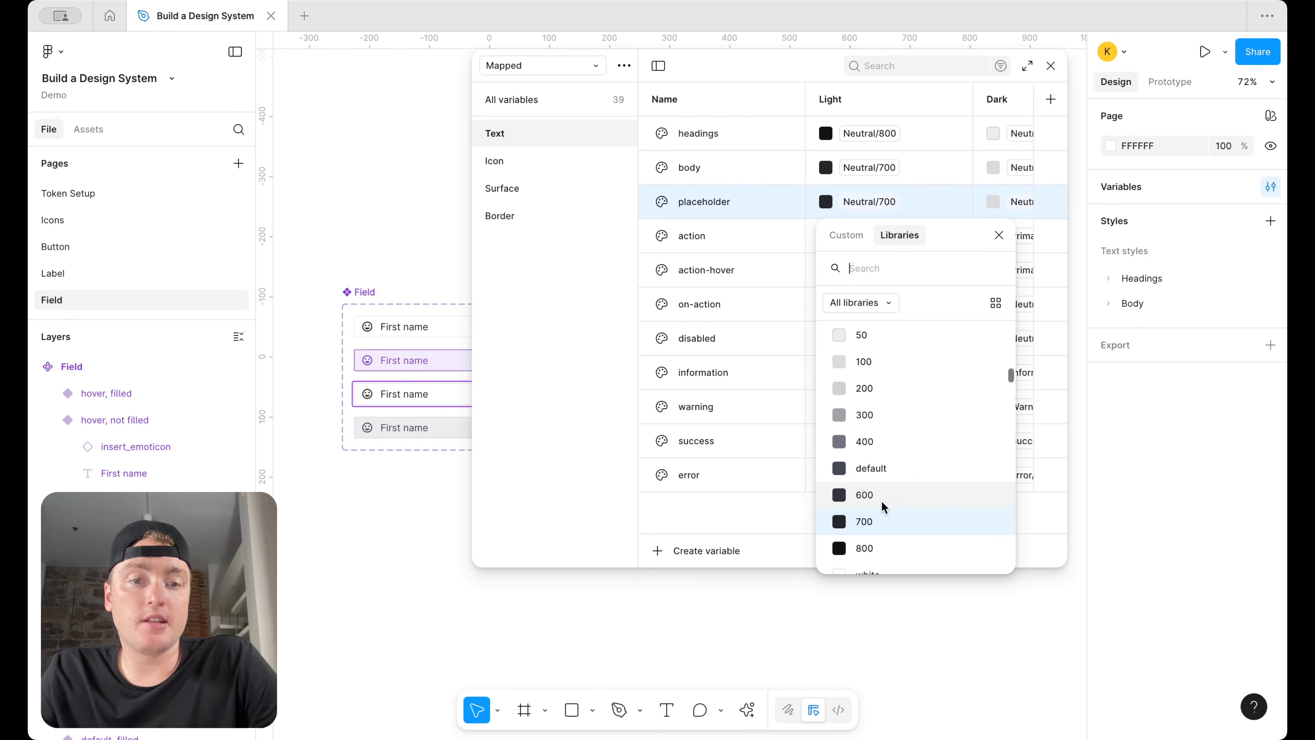
left_click(884, 444)
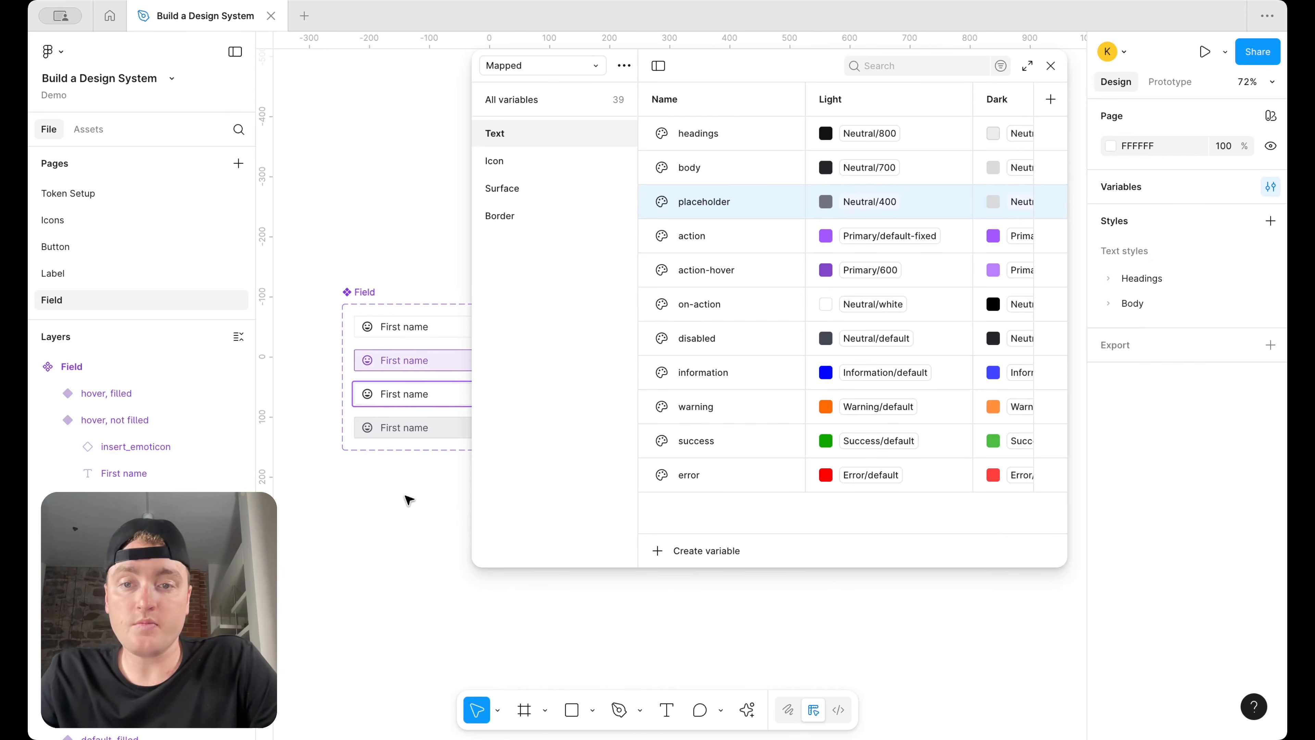
left_click(1050, 65)
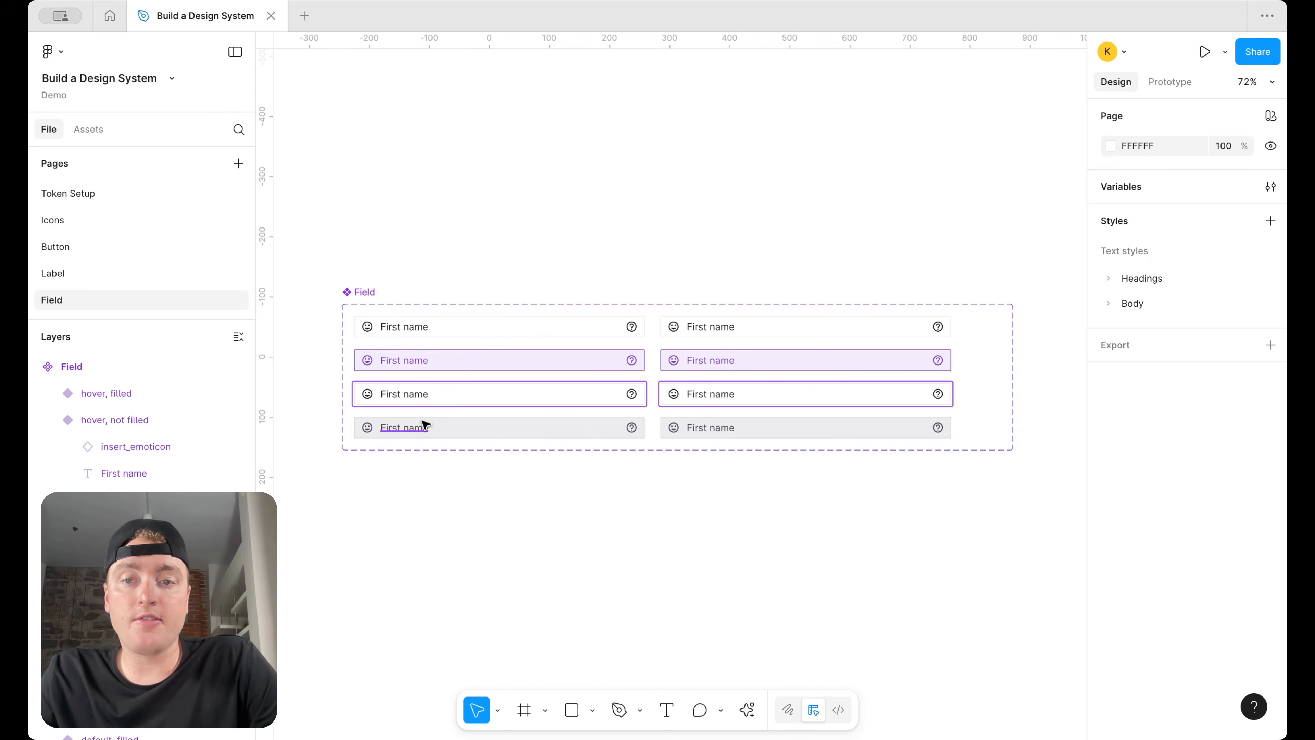
Apply the Text/placeholder color to the First name labels of the not filled default and focus variants
left_click(417, 393, "ctrl")
left_click(416, 326, "ctrl+shift")
left_click(1118, 614)
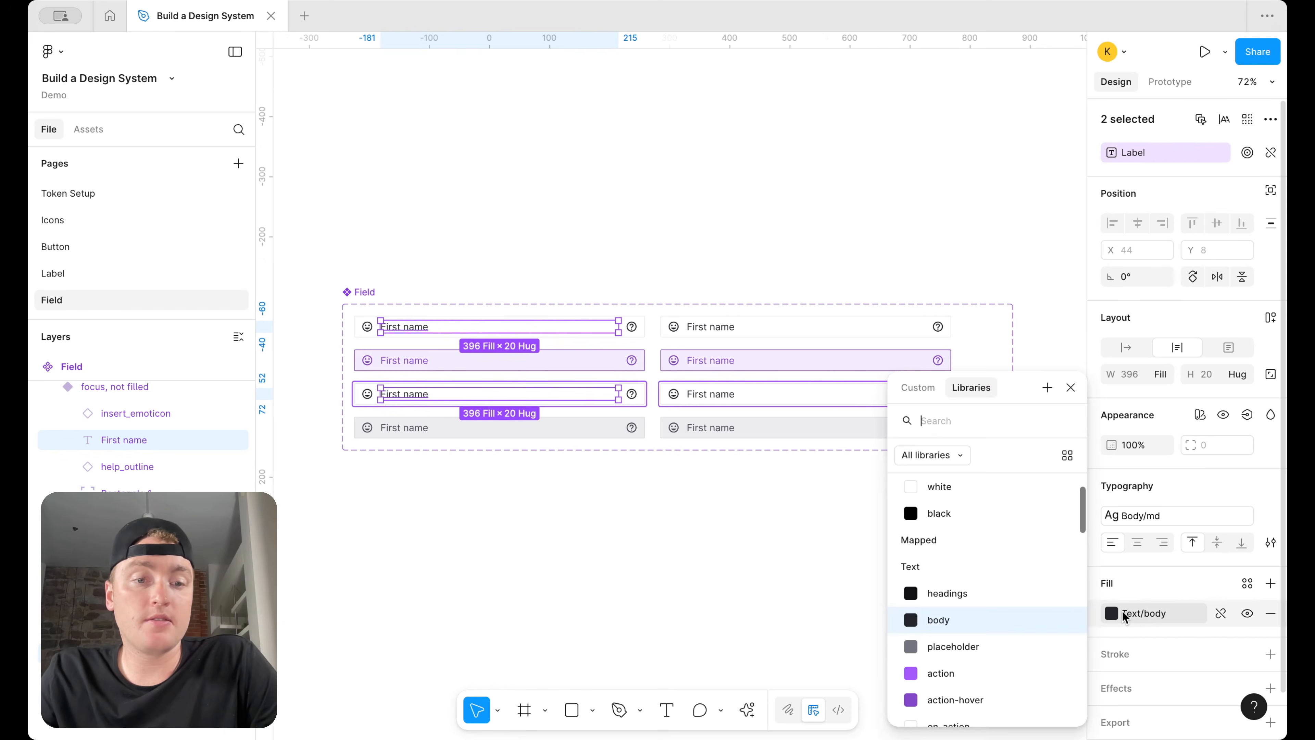
left_click(1002, 652)
left_click(654, 561)
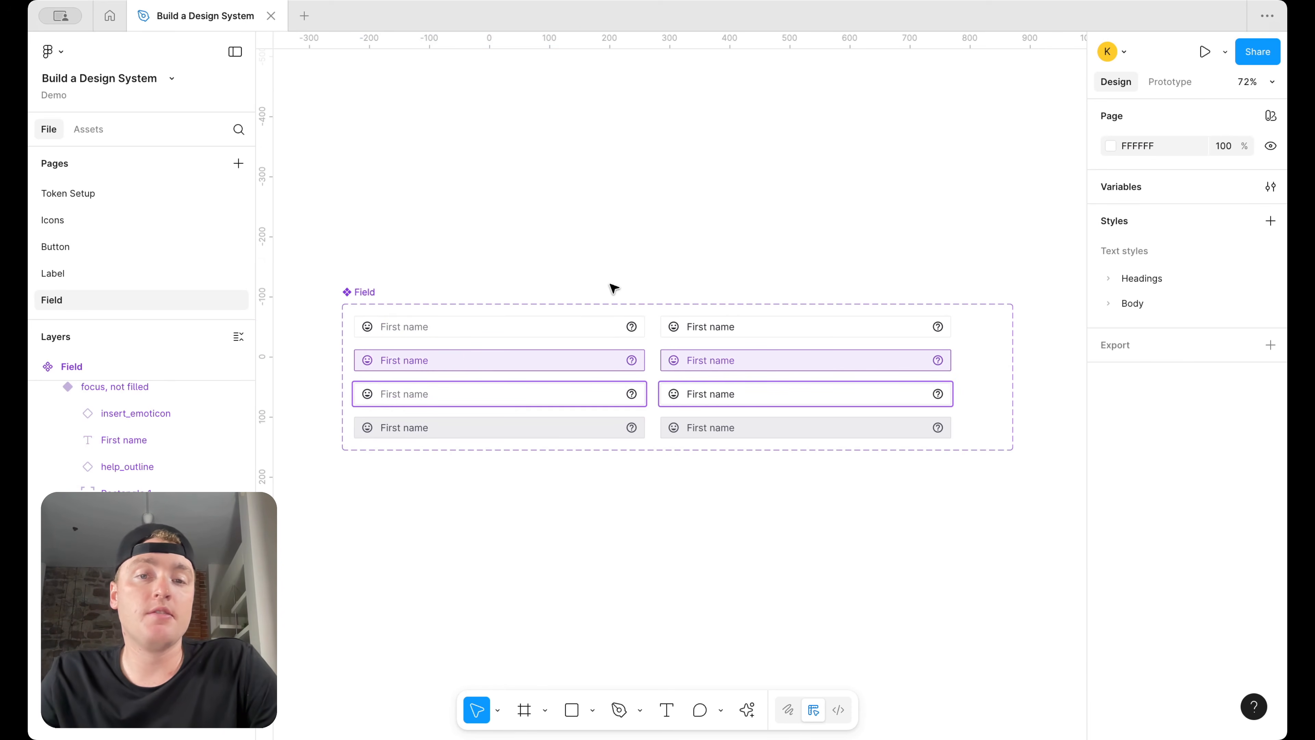
Narrow the Field component set to a width of 1042 so it fits both variant columns
left_click(369, 293)
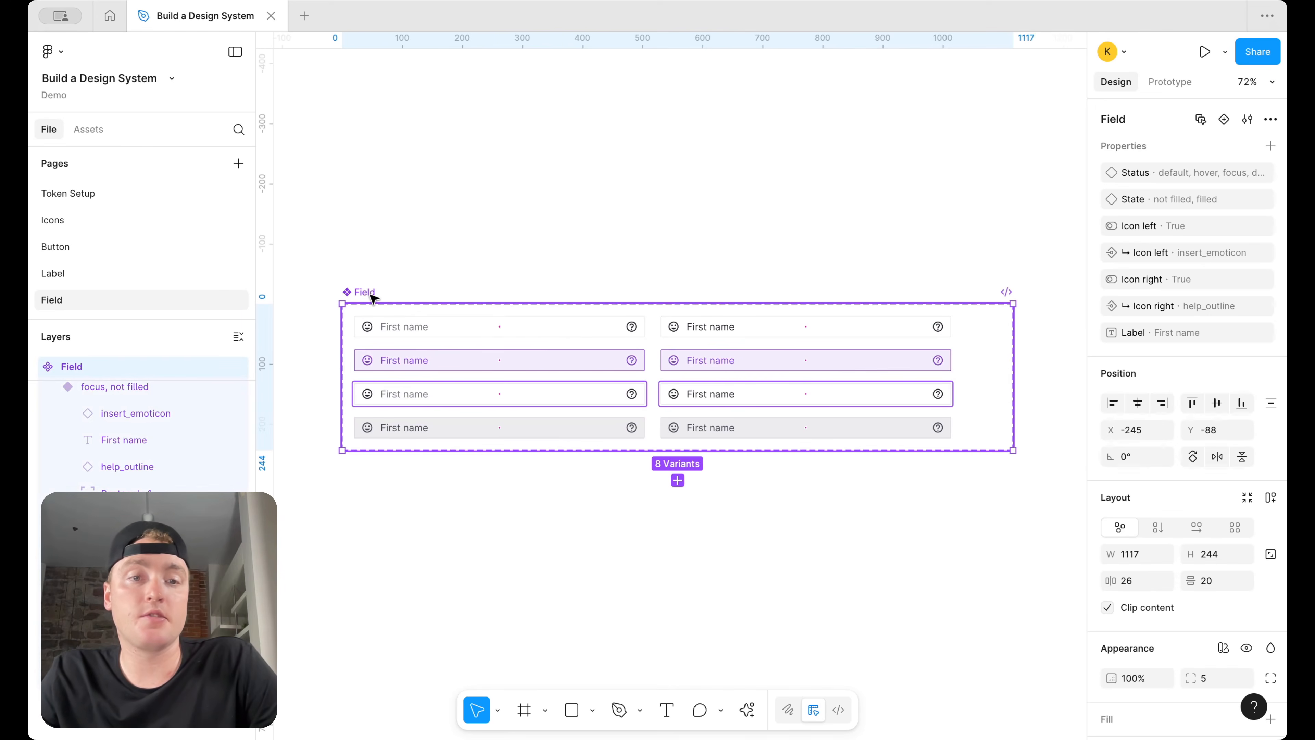
left_click_drag(1012, 366, 968, 365)
left_click(1040, 310)
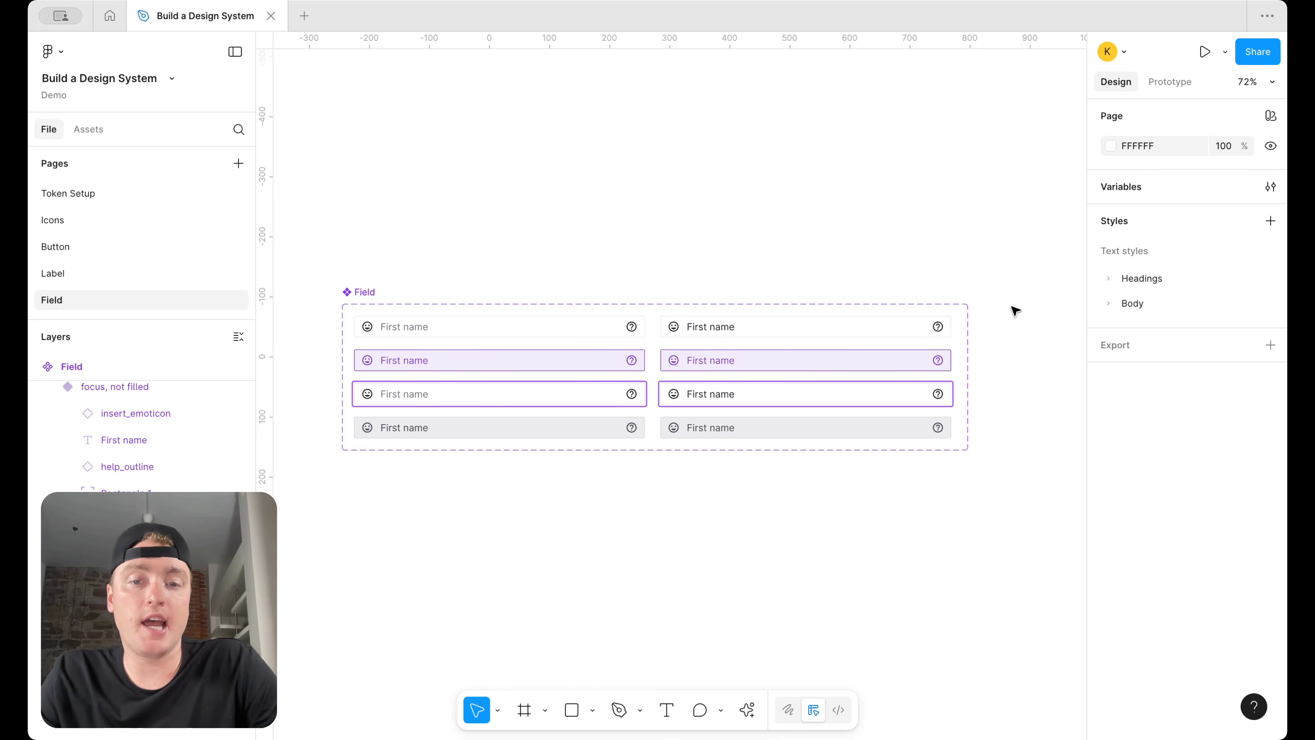
left_click(345, 290)
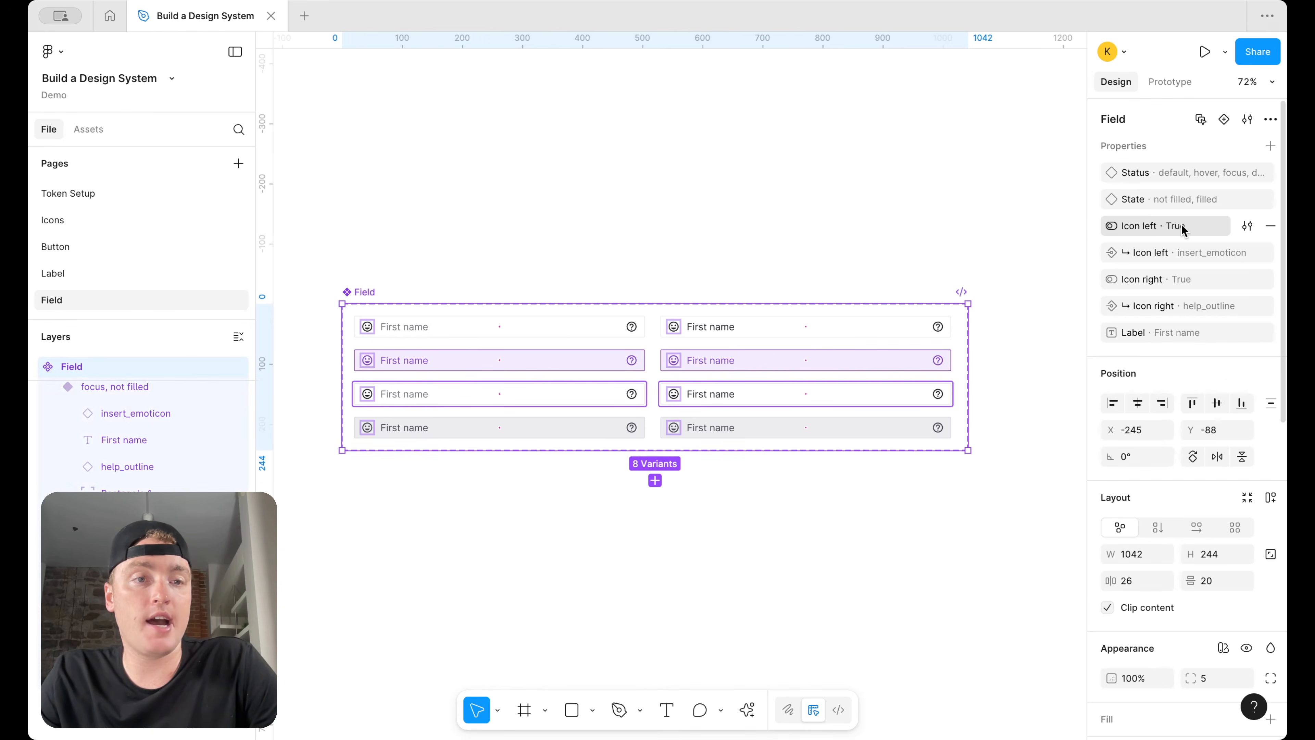
left_click(842, 258)
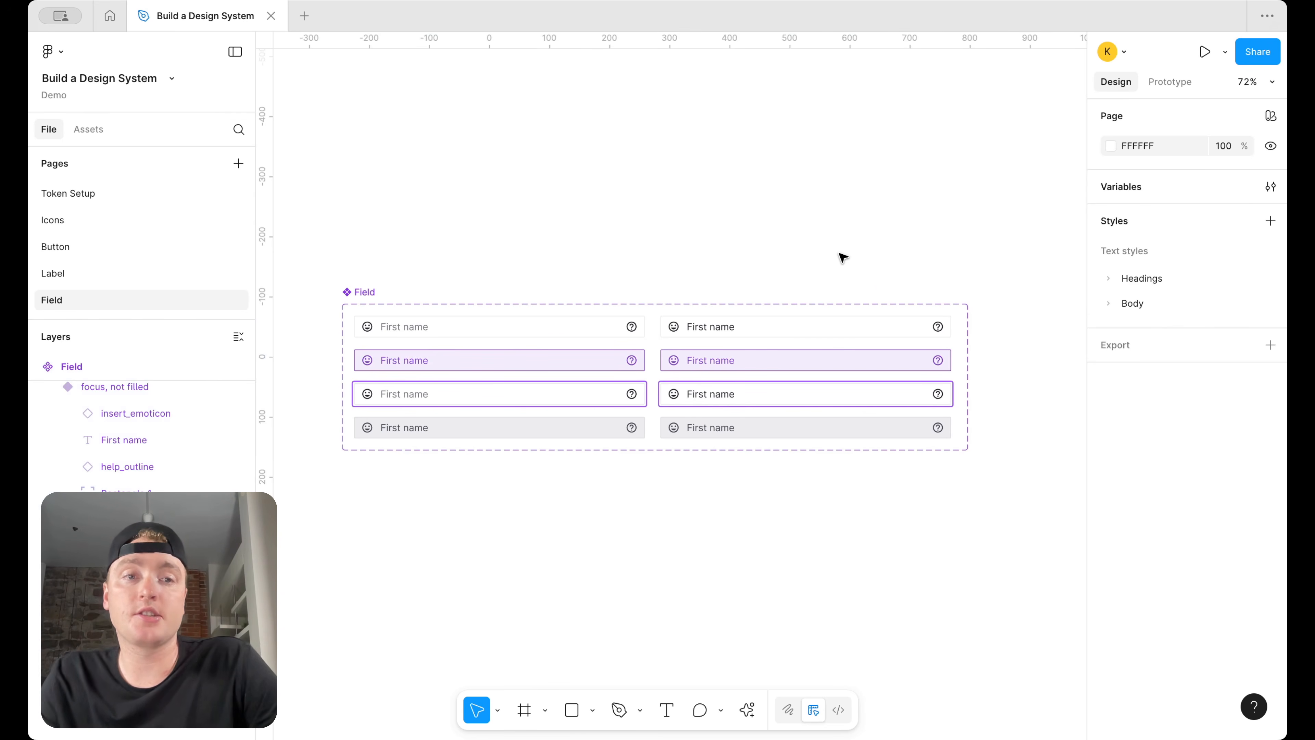
Add a page named Input and place an instance of the default Label component on it
left_click(238, 163)
type("Input")
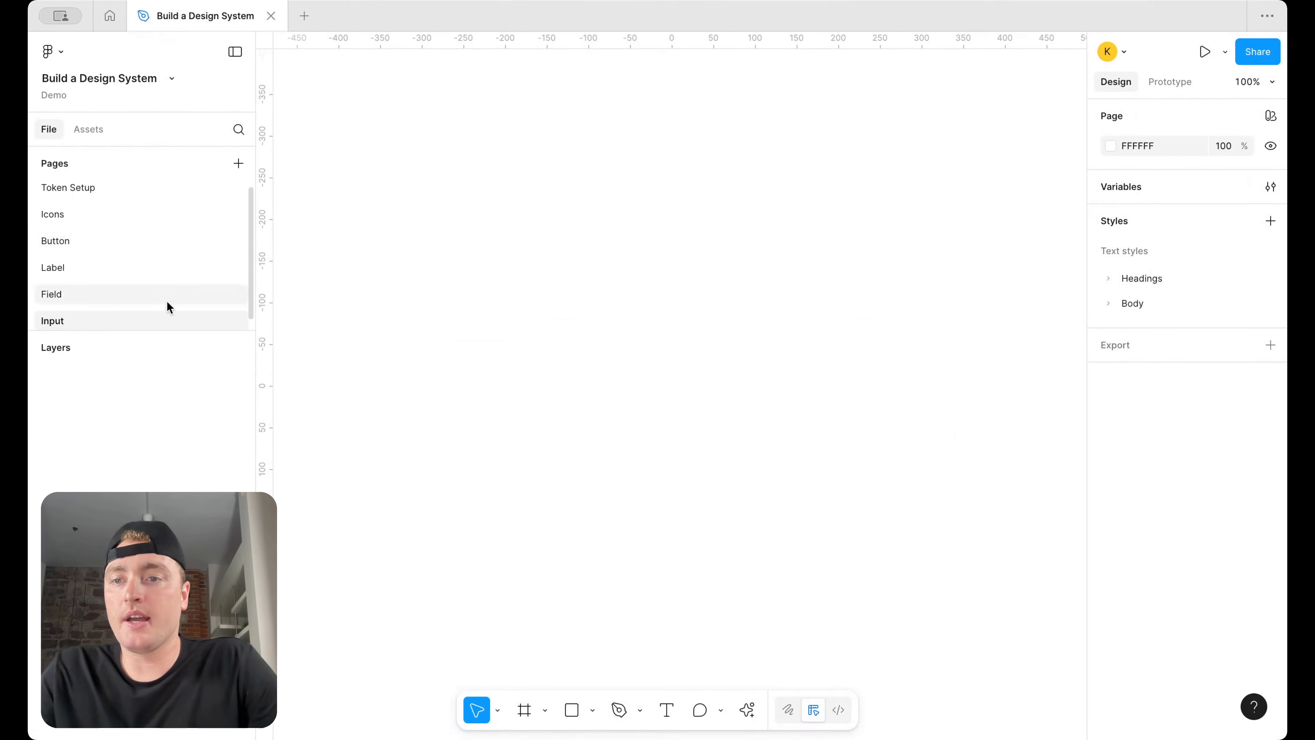
left_click(126, 269)
left_click_drag(555, 377, 563, 219)
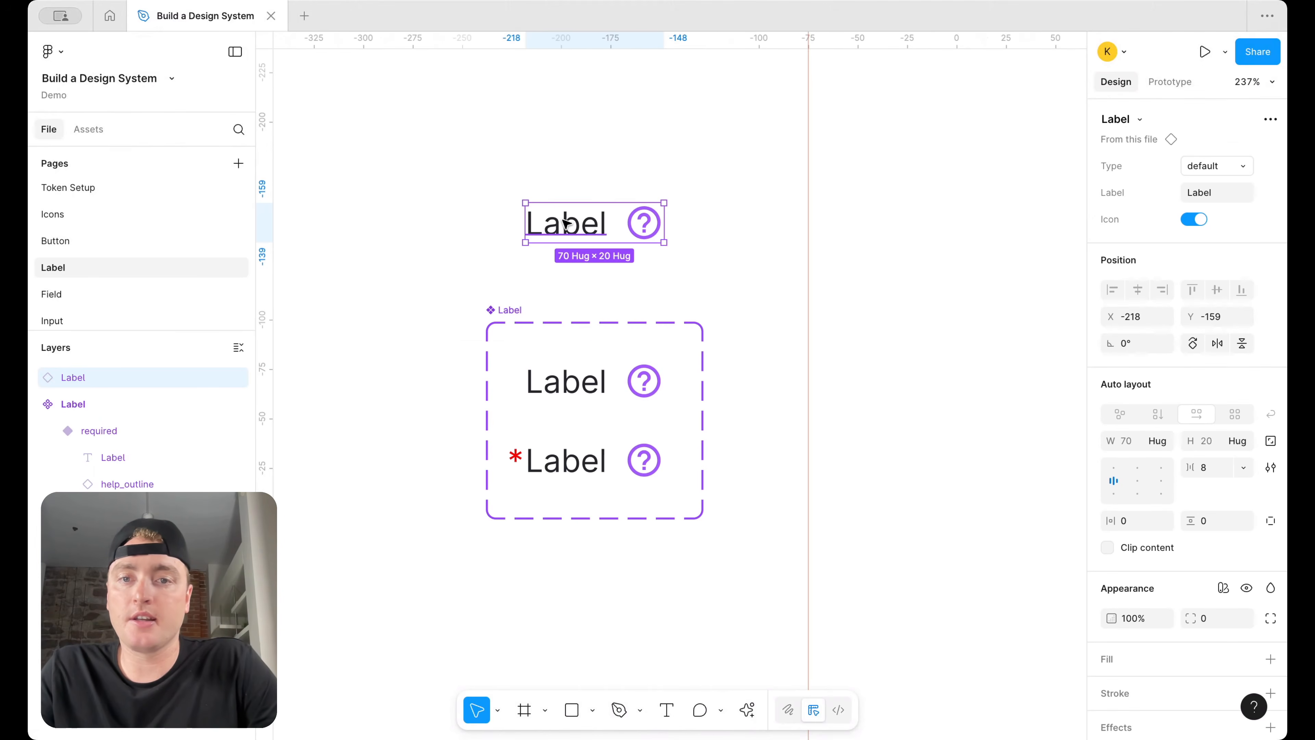
key("Delete")
left_click(170, 318)
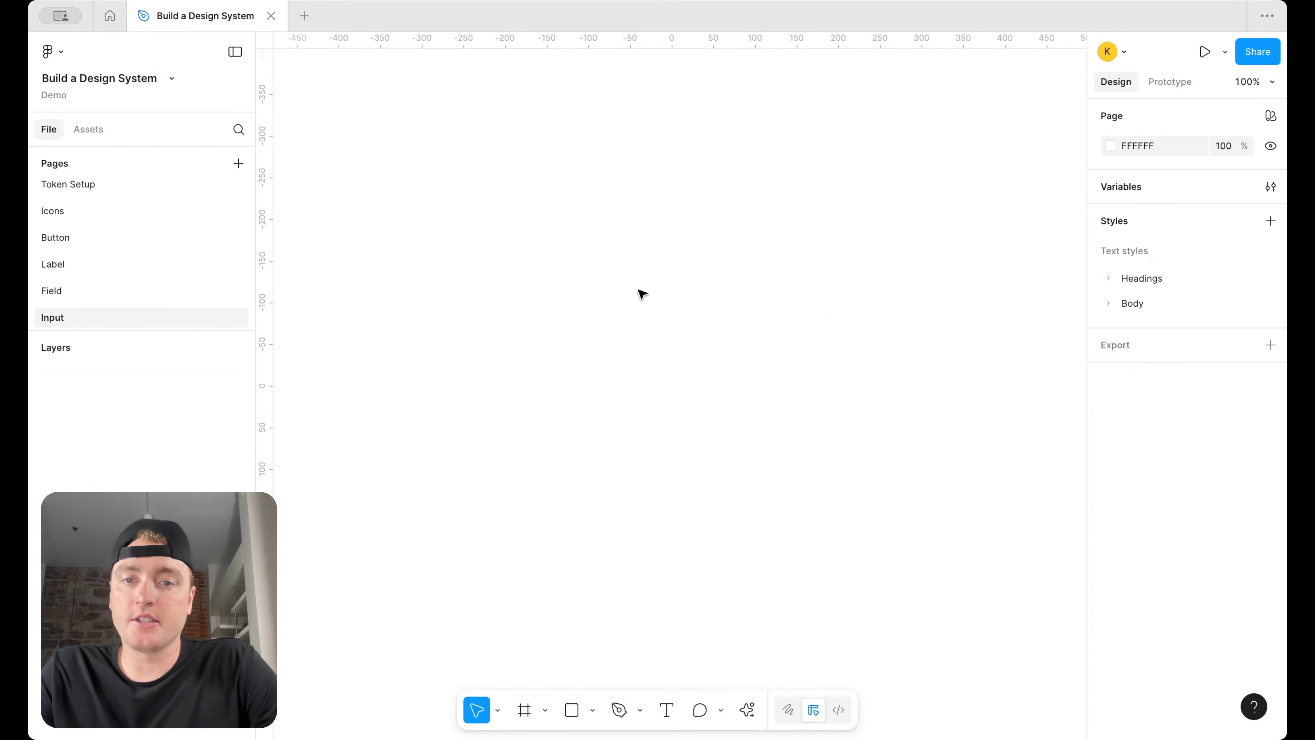
key("ctrl+v")
key("shift+2")
Copy a default, not filled Field instance from the Field page and place it directly below the label on the Input page
left_click(194, 287)
left_click_drag(495, 328, 500, 250)
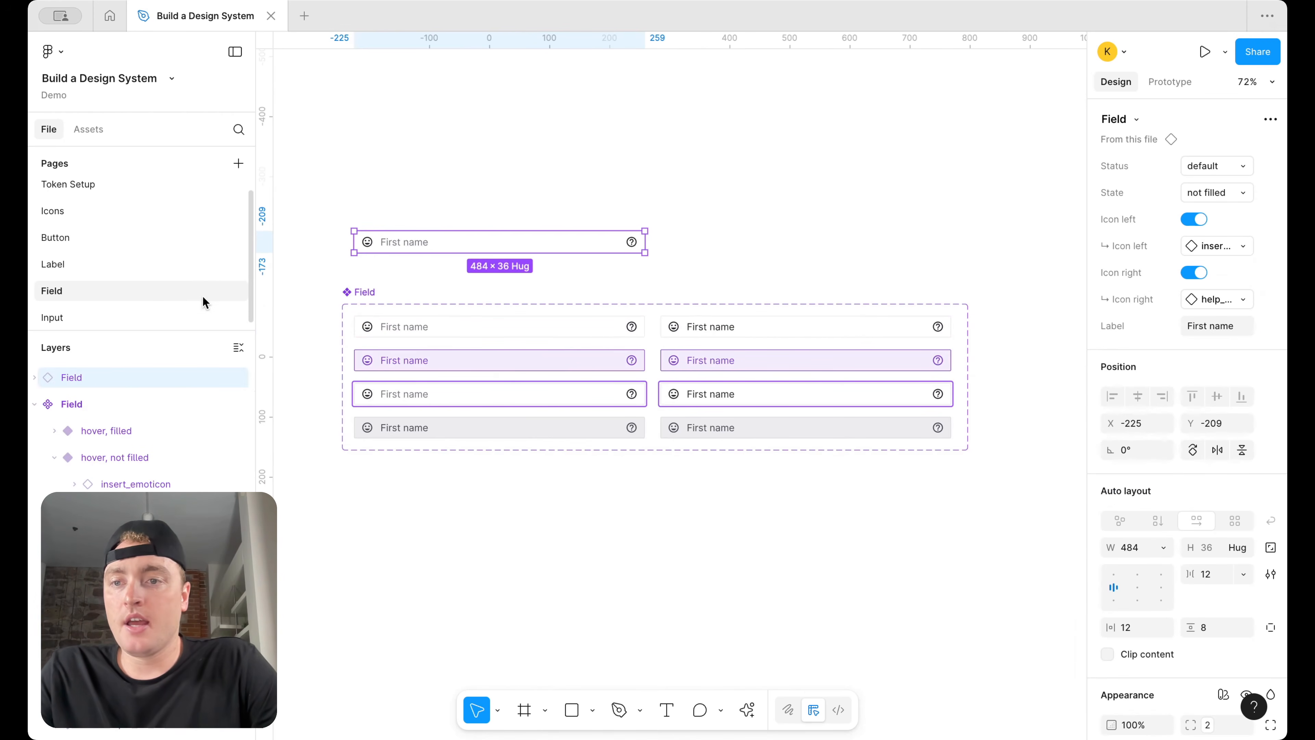
left_click(188, 315)
left_click(696, 563)
scroll(695, 564, "down", 5)
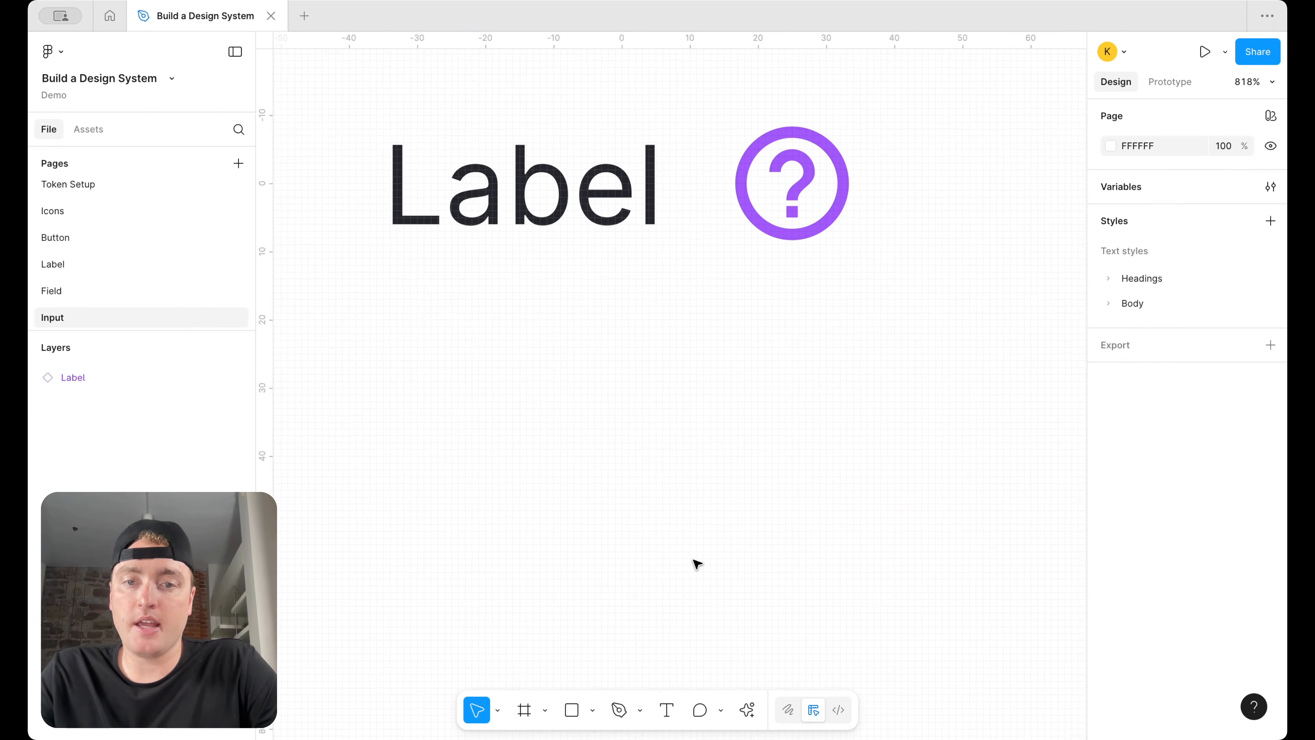
key("ctrl+v")
scroll(739, 393, "down", 5)
scroll(739, 393, "down", 10)
left_click_drag(664, 391, 804, 397)
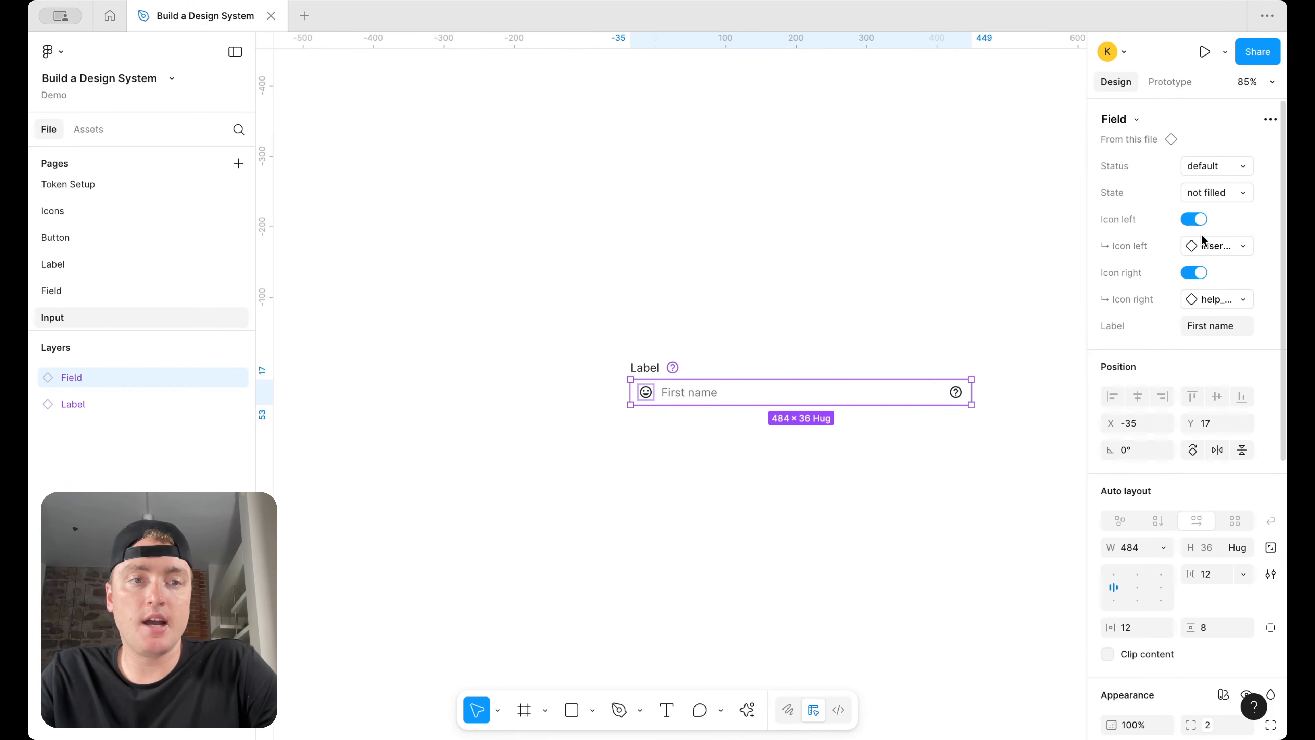
Turn off Icon left and Icon right on the Field instance under the label
left_click(1195, 220)
left_click(1196, 247)
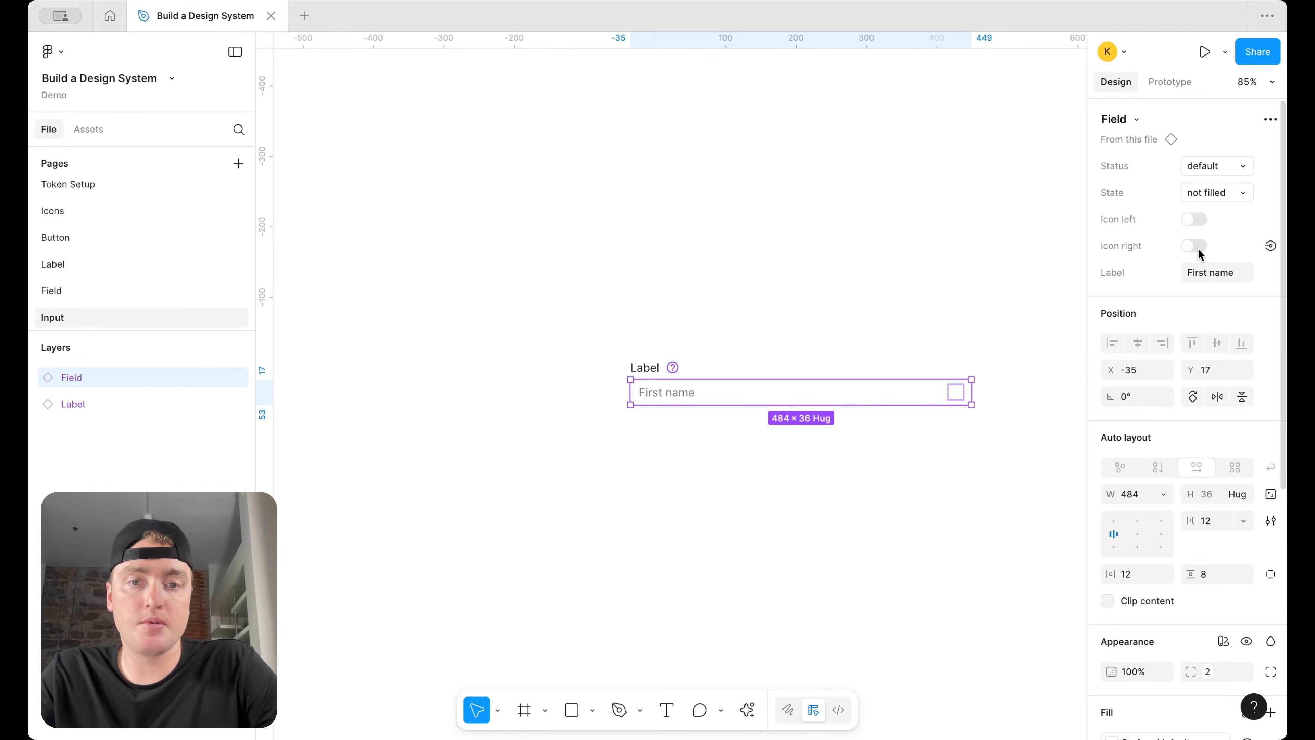
left_click(842, 376)
scroll(780, 440, "up", 3)
mouse_move(776, 370)
left_mouse_down()
mouse_move(779, 385)
mouse_move(777, 373)
left_mouse_up()
Wrap the Label and Field instances in a vertical auto layout frame with a gap of 8
left_click_drag(798, 473, 506, 271)
key("shift+a")
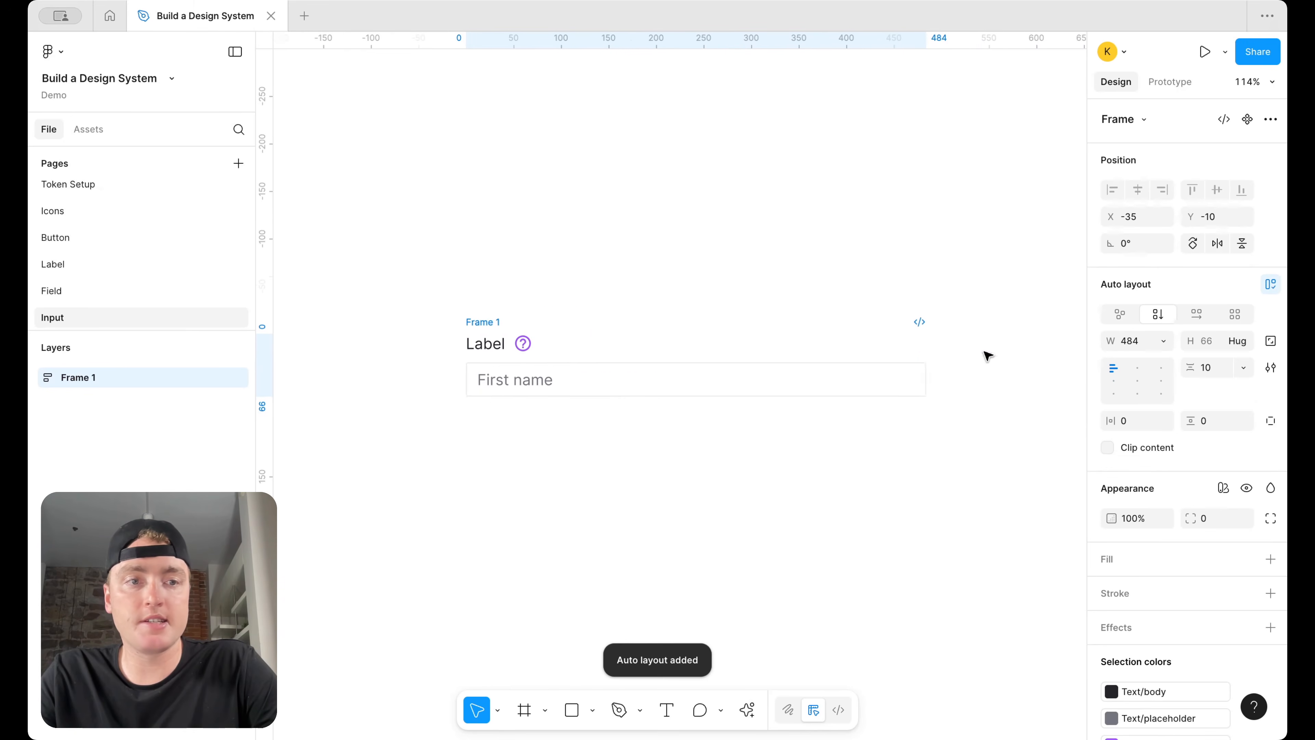
left_click(1212, 371)
type("8")
key("Return")
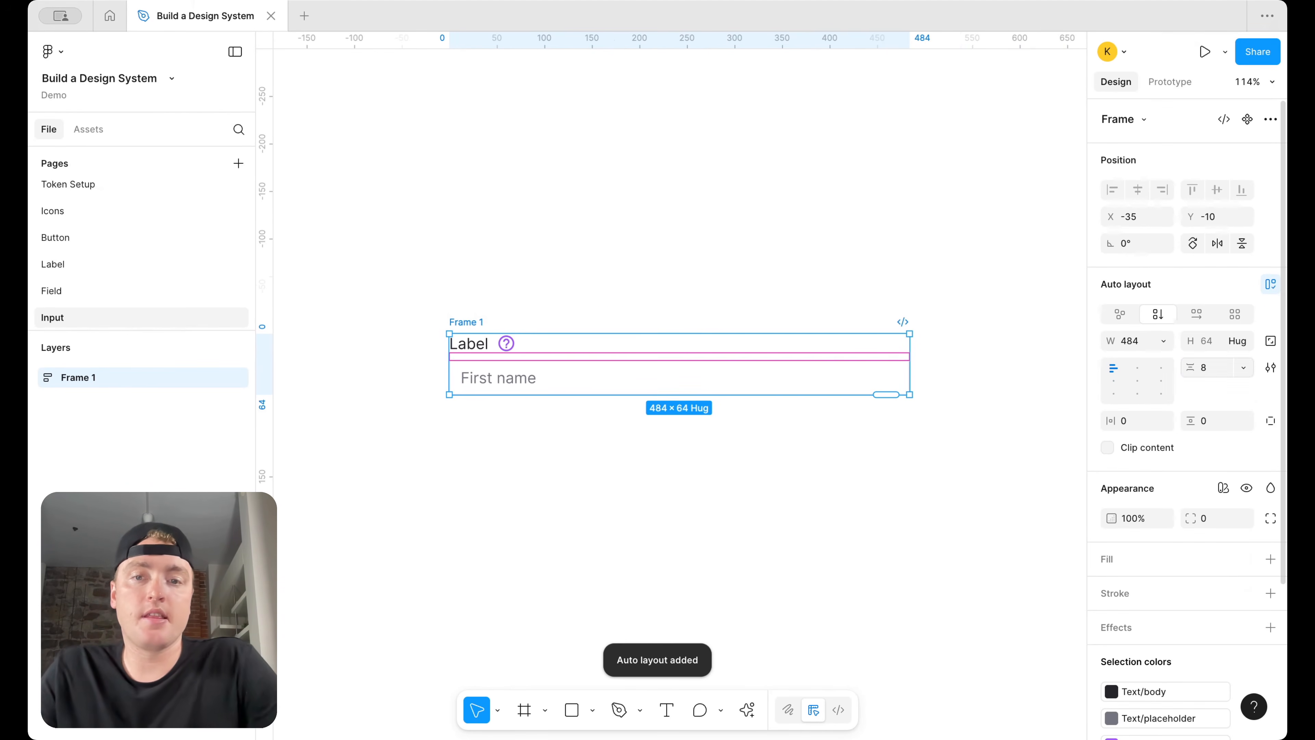
Turn the auto layout frame into a component and name it Input
right_click(473, 322)
left_click(530, 522)
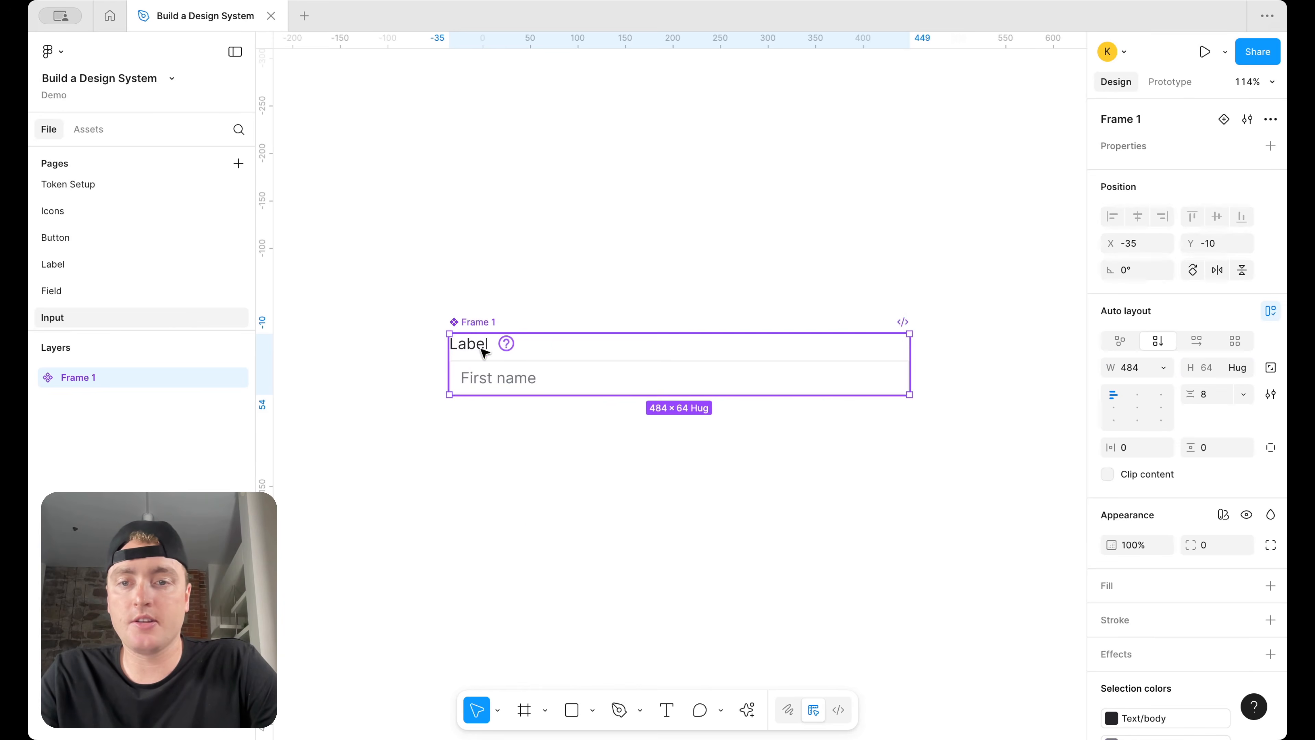
double_click(473, 322)
type("Input")
key("Return")
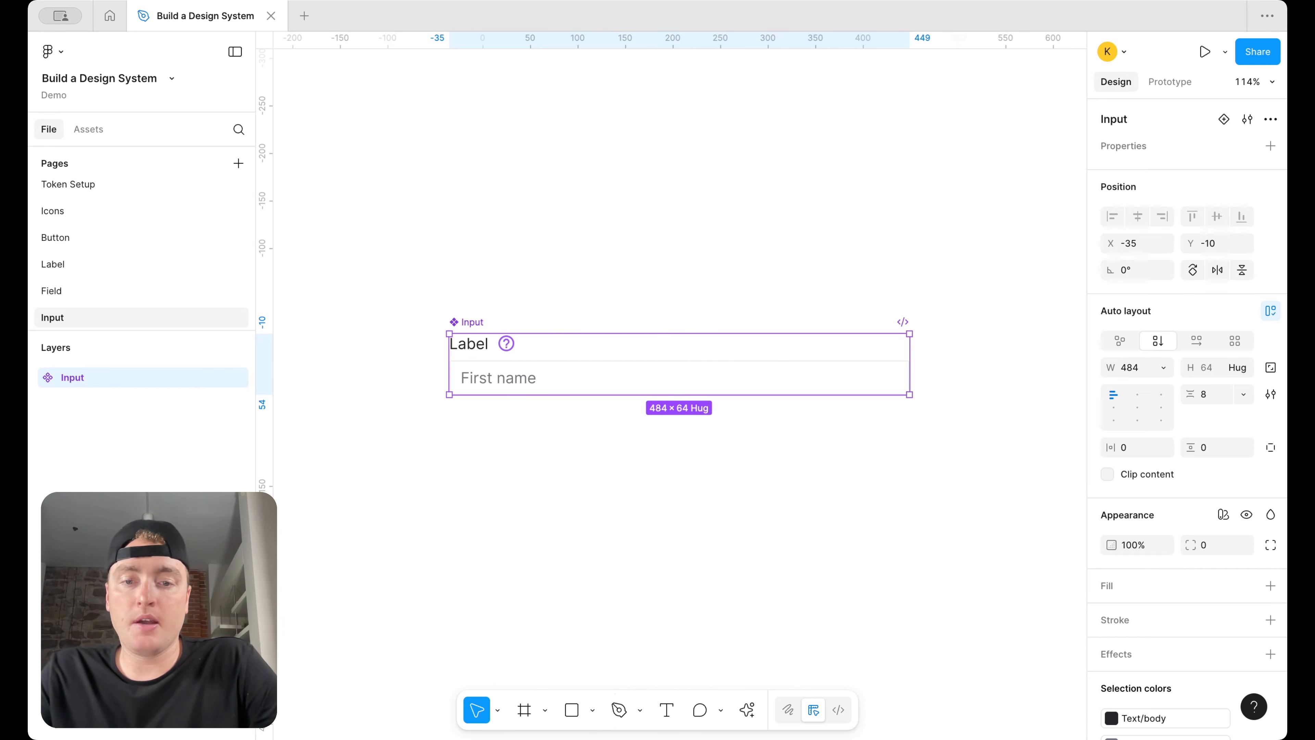
Add a text box about 113 × 28 reading "Placeholder" below the Input component
left_click(668, 715)
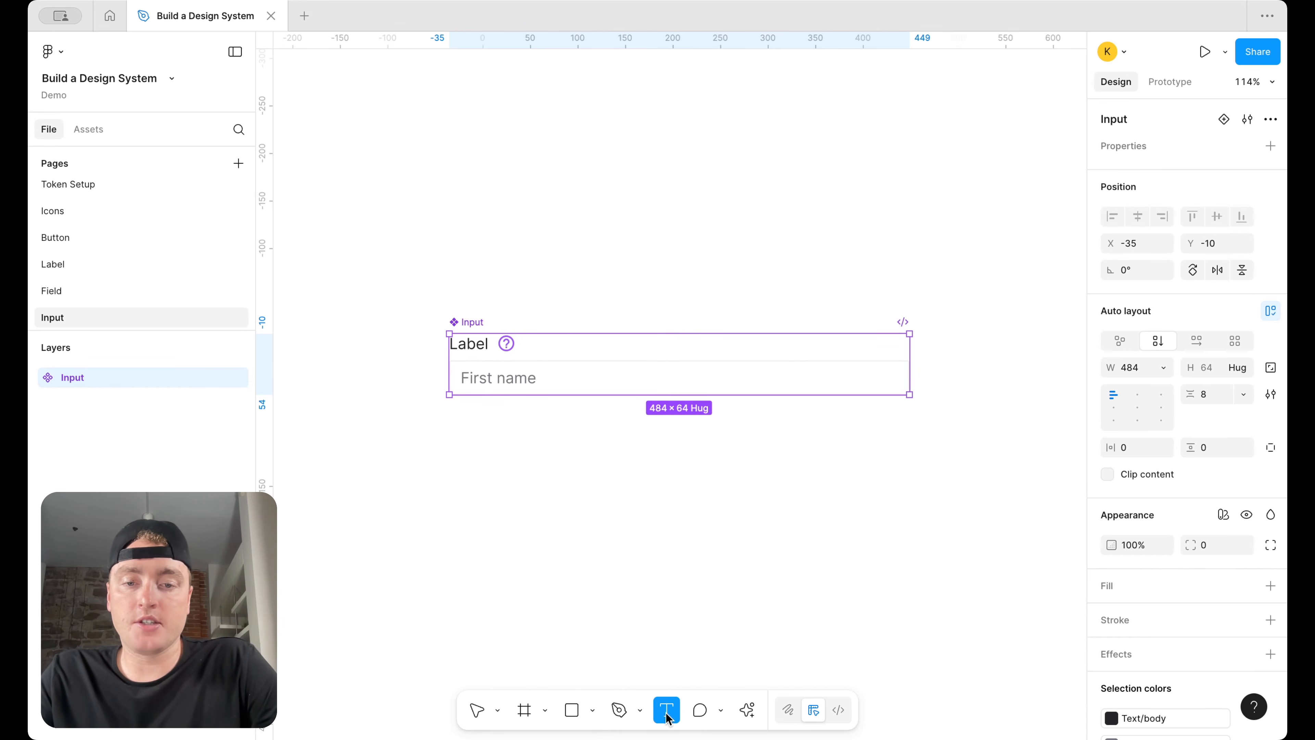
left_click_drag(534, 464, 643, 491)
type("Plac")
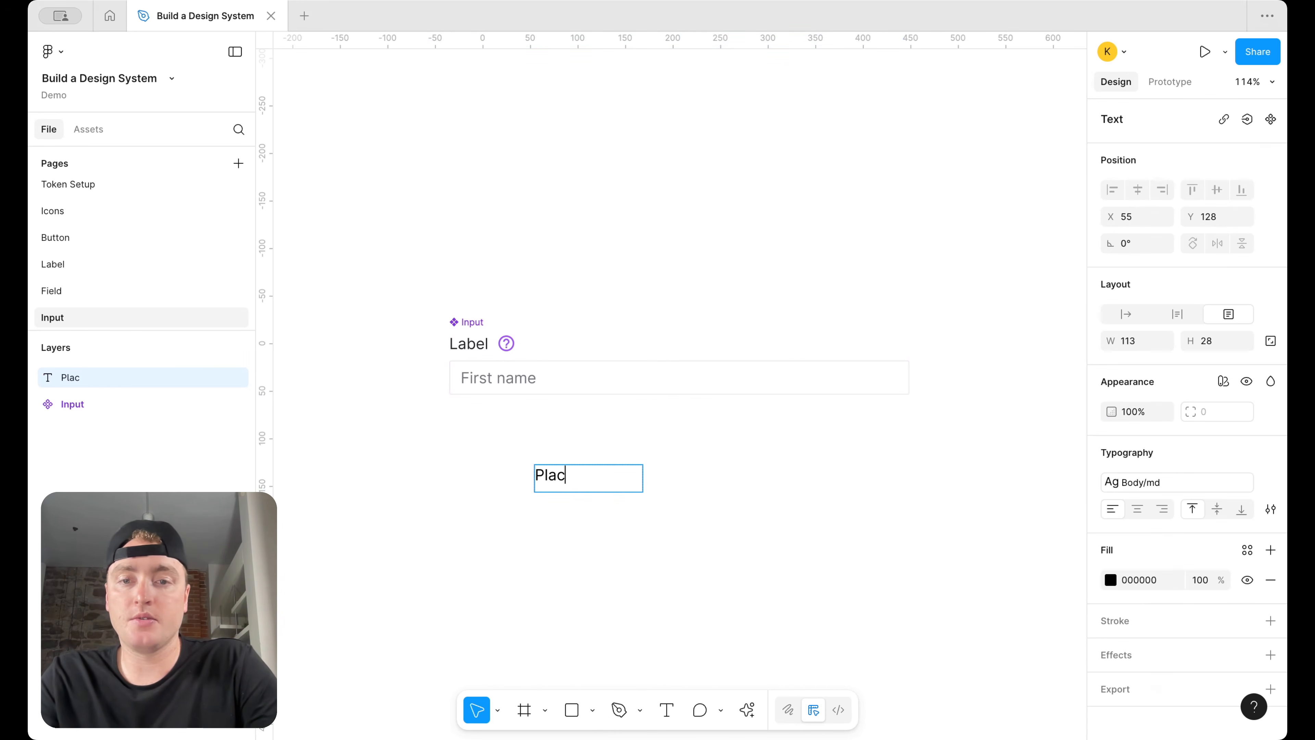
type("eholder")
key("Escape")
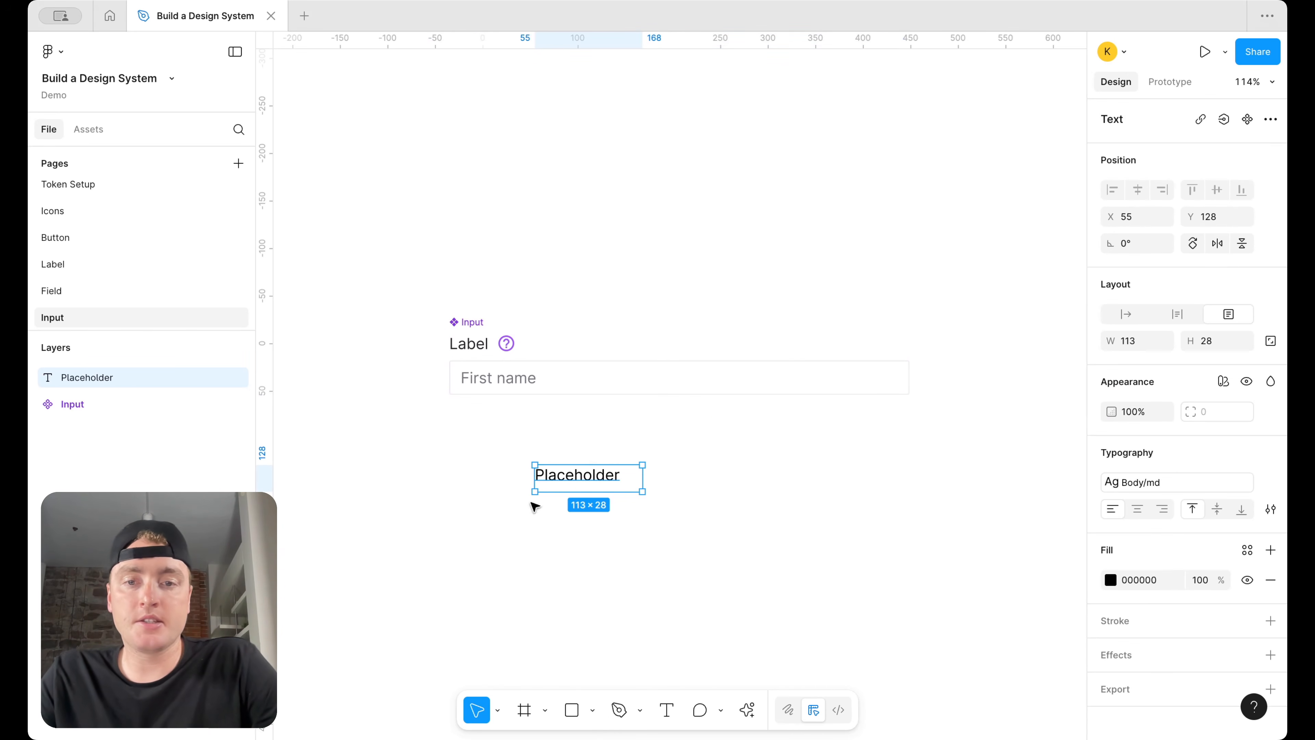
Move the text box above the Input component, extend its wording to "Placeholder text" and widen it to about 238
left_click_drag(571, 475, 473, 202)
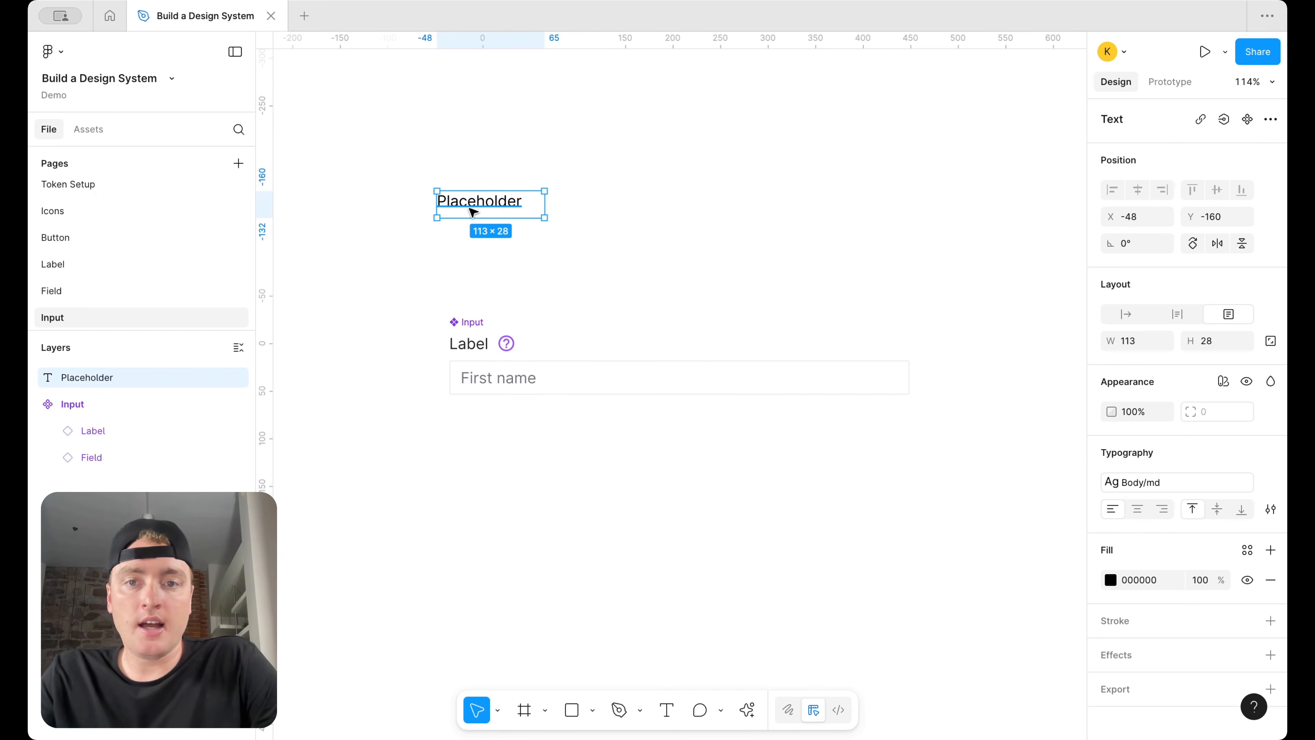
double_click(510, 209)
key("Right")
type("text")
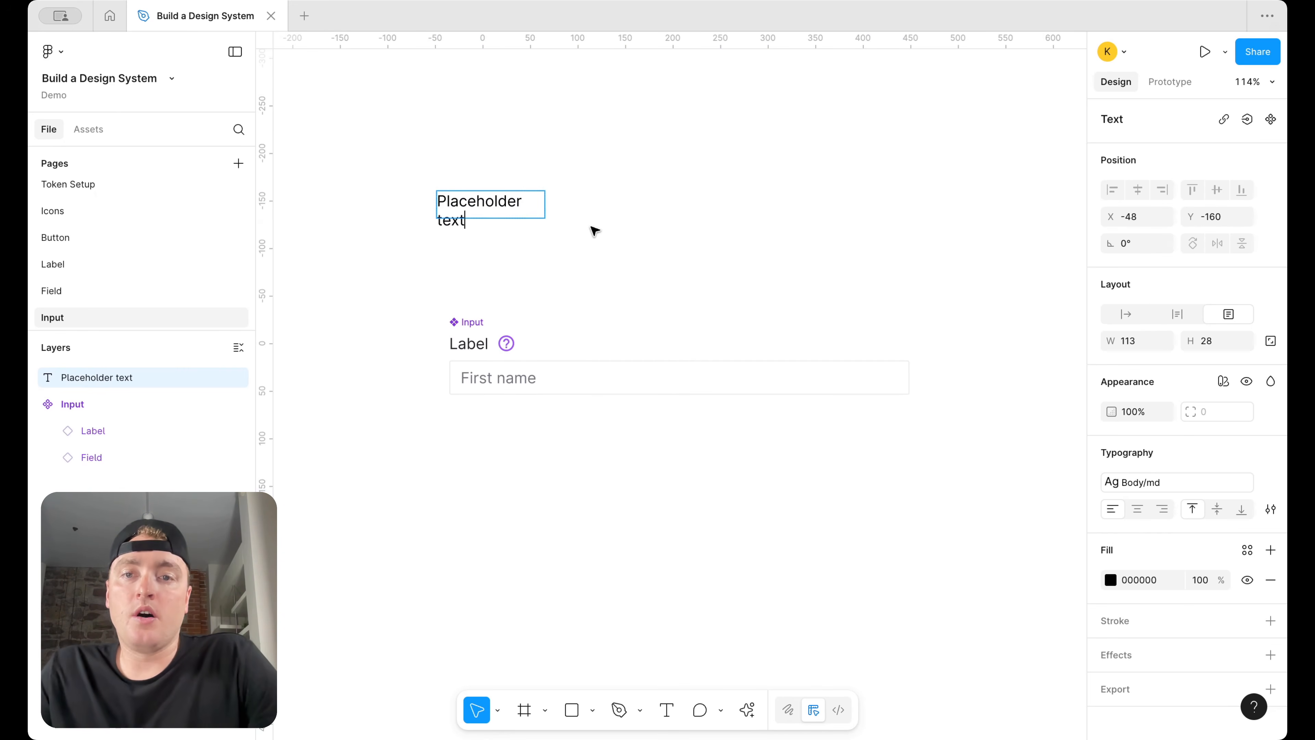
key("Escape")
left_click_drag(544, 203, 664, 203)
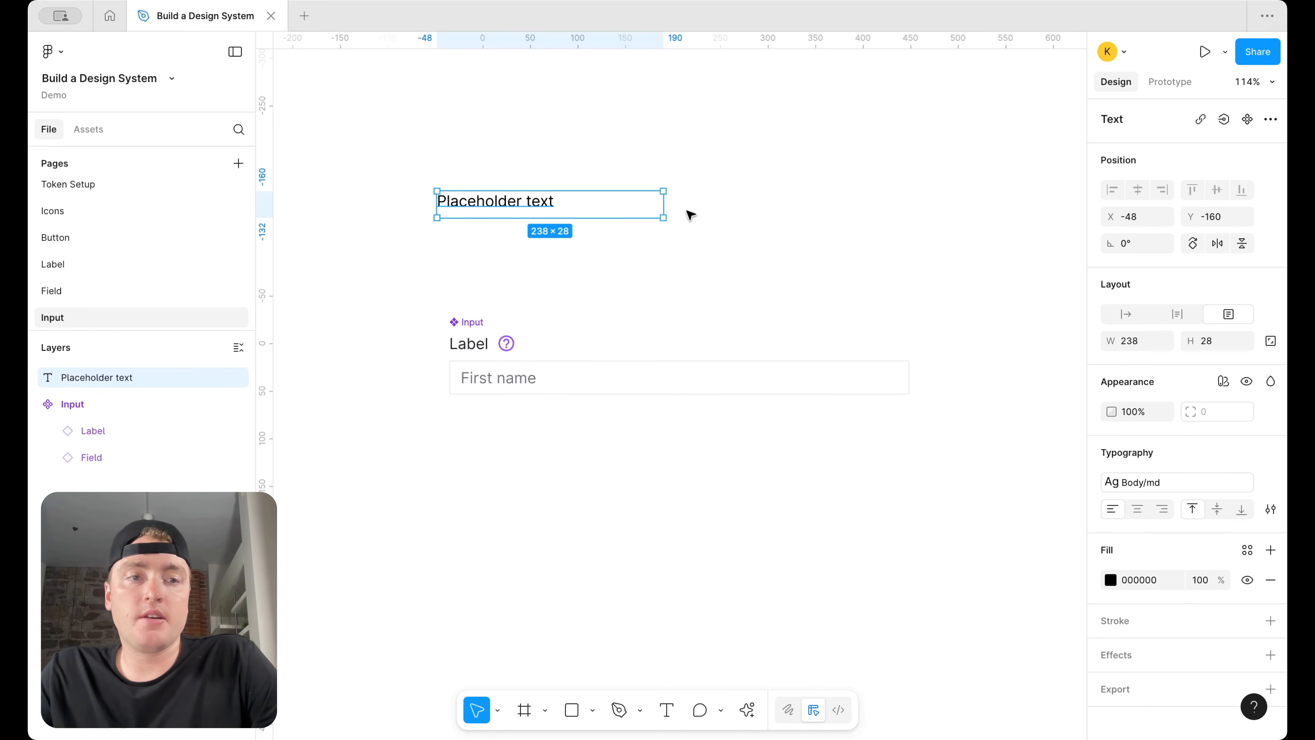
right_click(503, 212)
key("Escape")
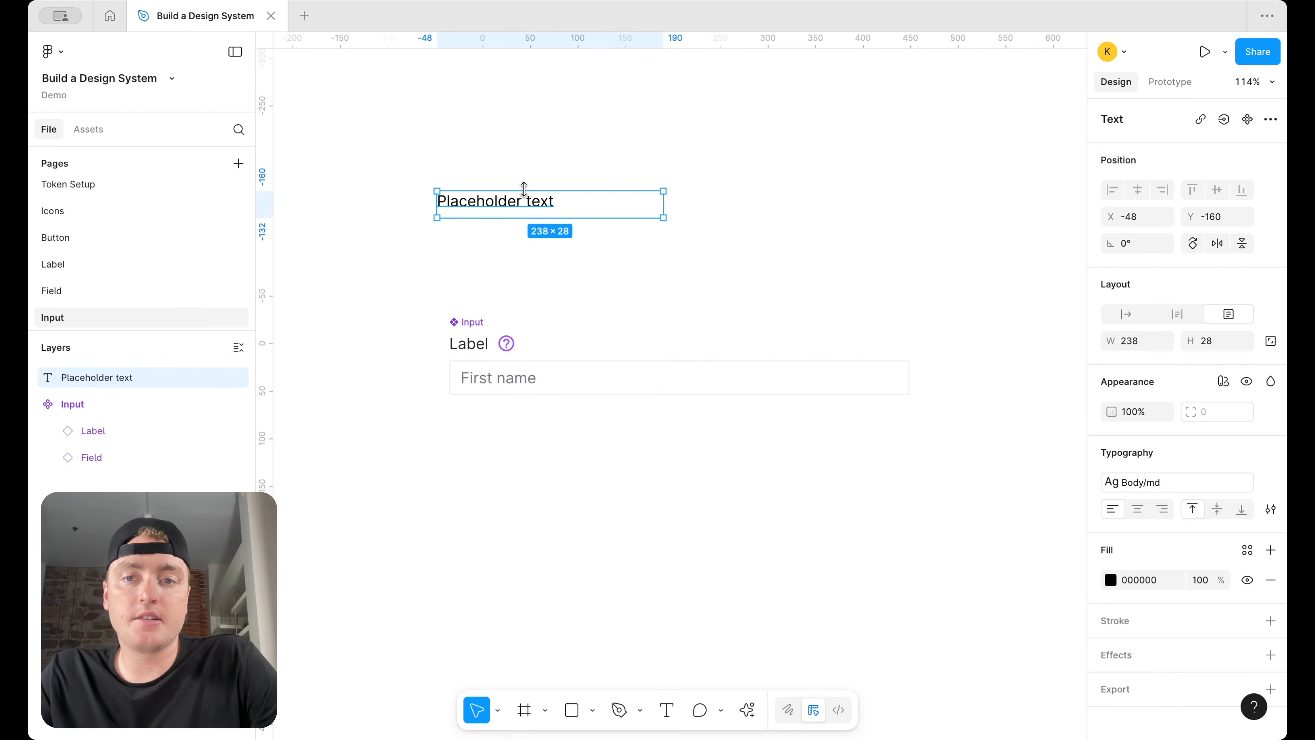
Move the "Placeholder text" layer into the Input component as its last item, beneath the field
left_click_drag(548, 206, 561, 207)
key("ctrl+x")
left_click(468, 321)
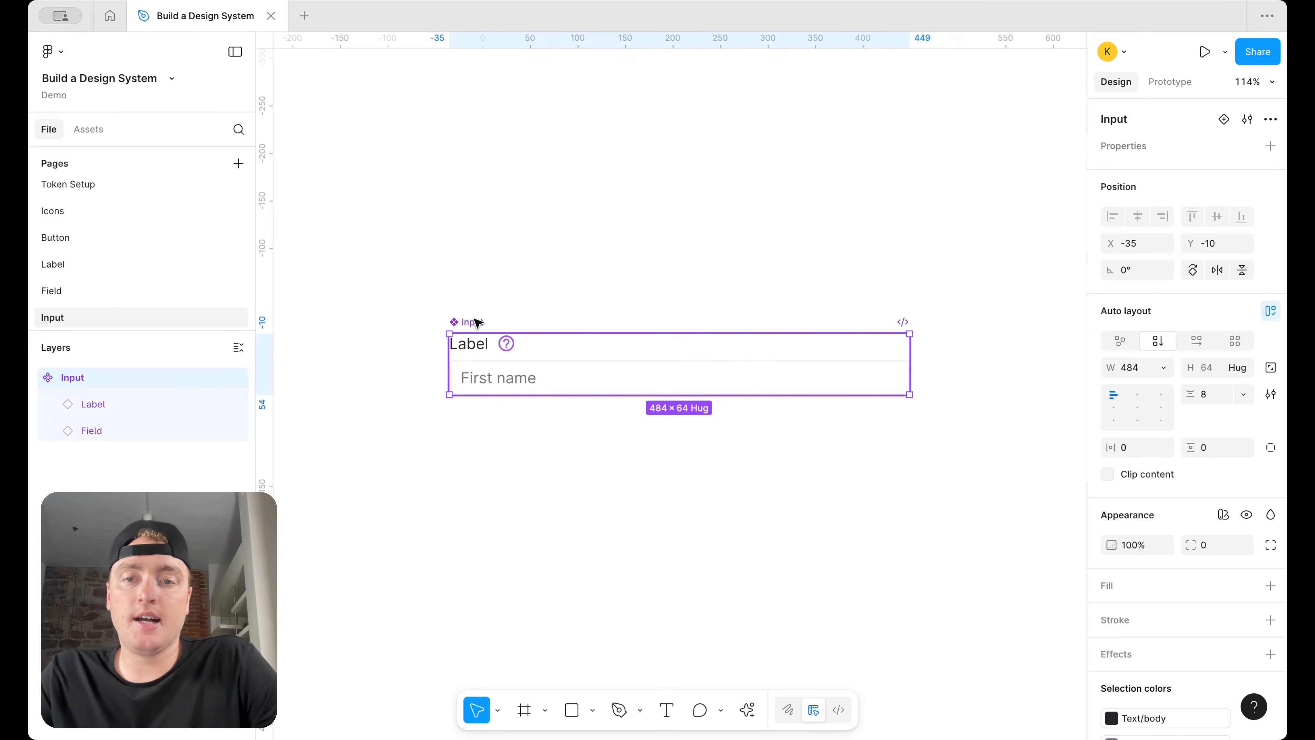
key("ctrl+v")
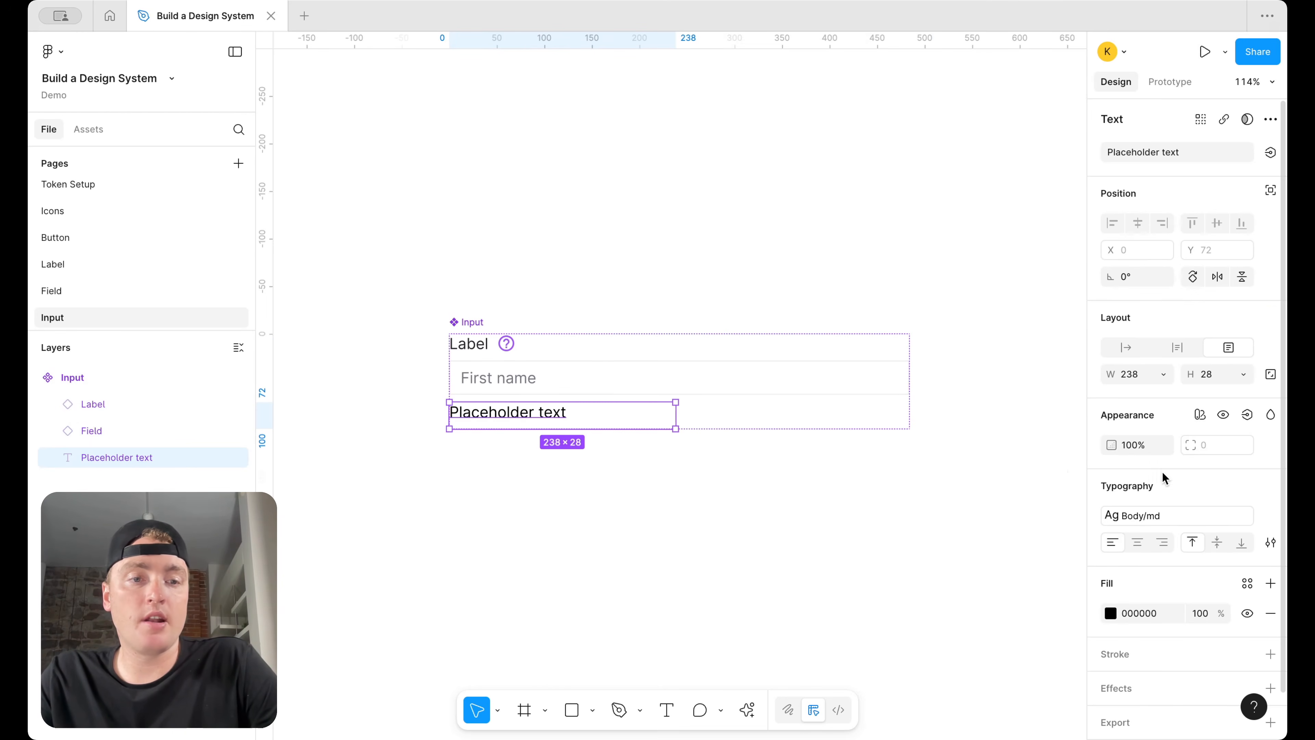
Make the "Placeholder text" layer fill the container's width and hug its contents in height
left_click(1163, 374)
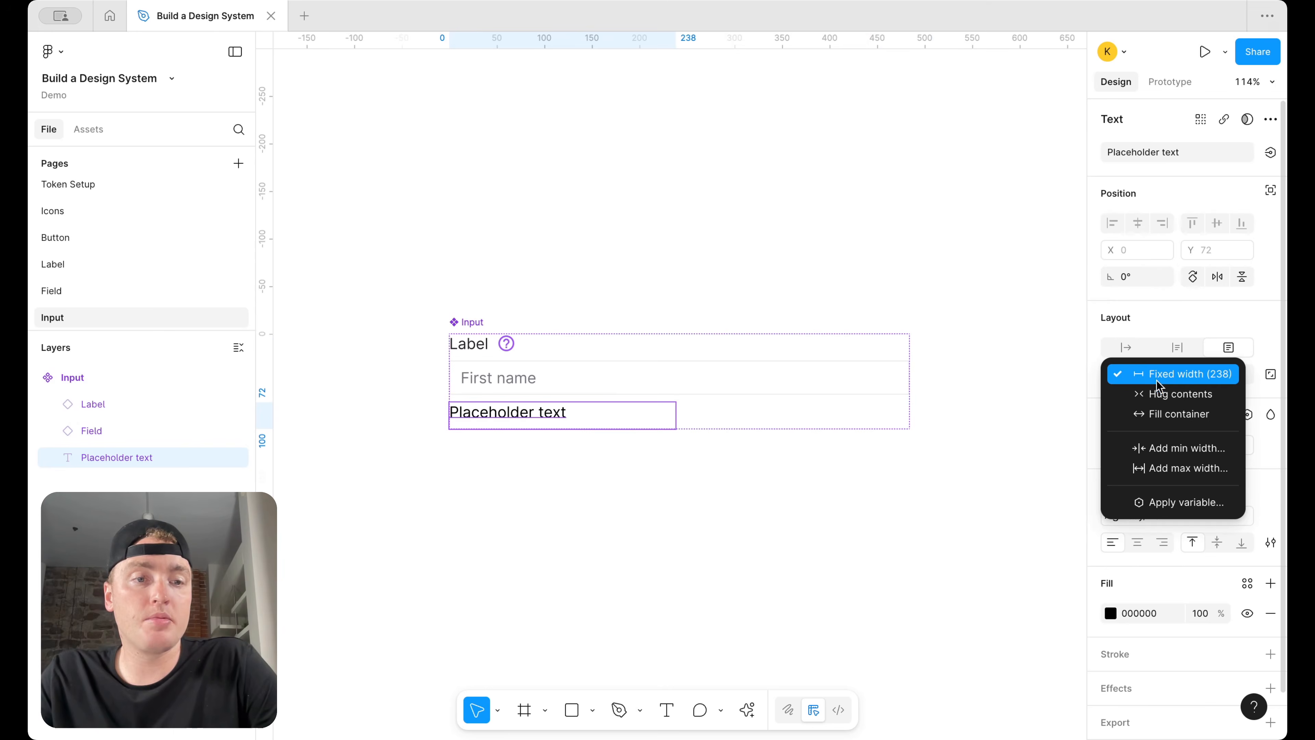
left_click(1159, 414)
left_click(1178, 377)
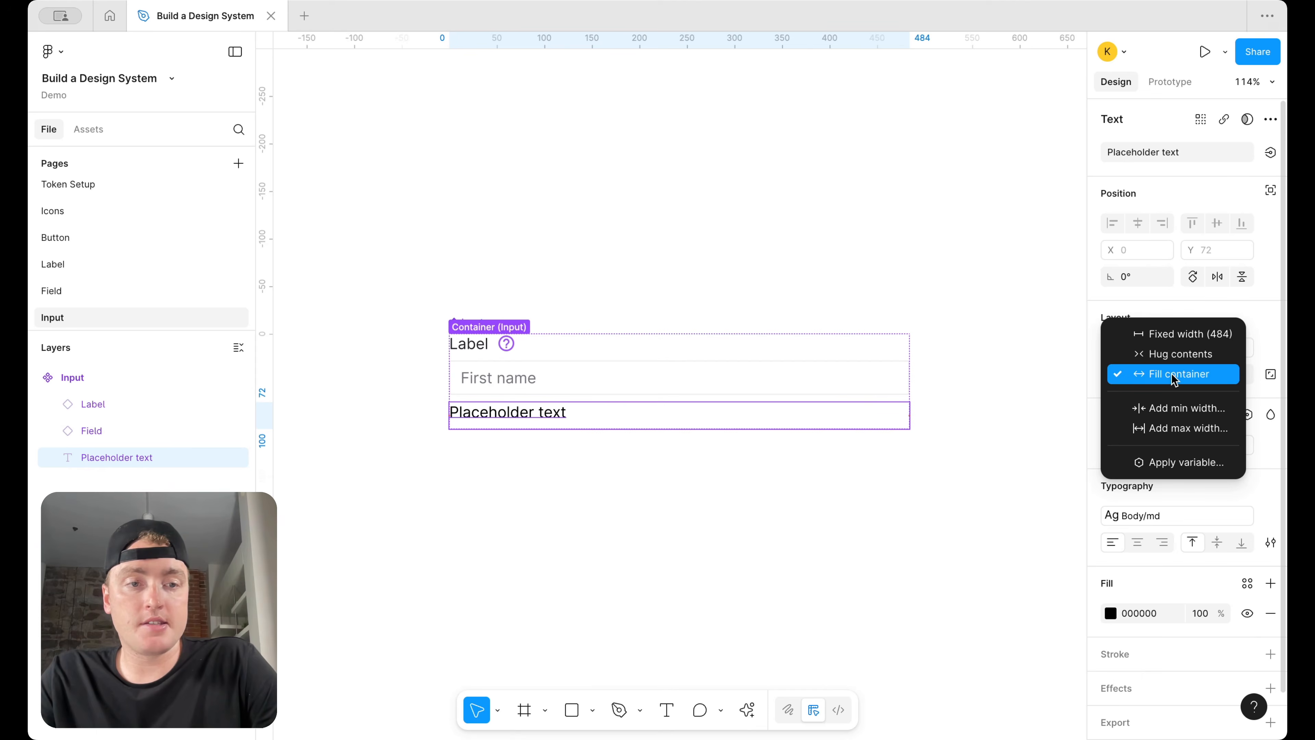
left_click(1176, 352)
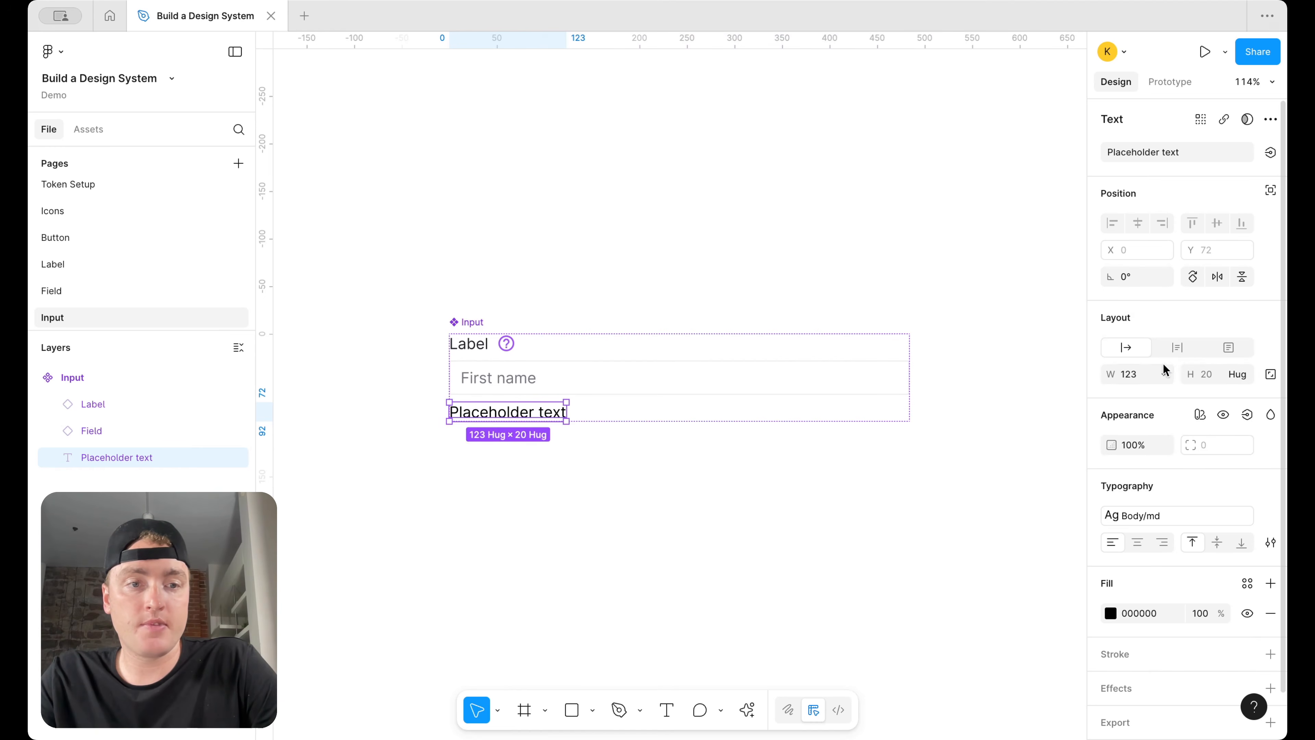
left_click(1159, 375)
left_click(1163, 396)
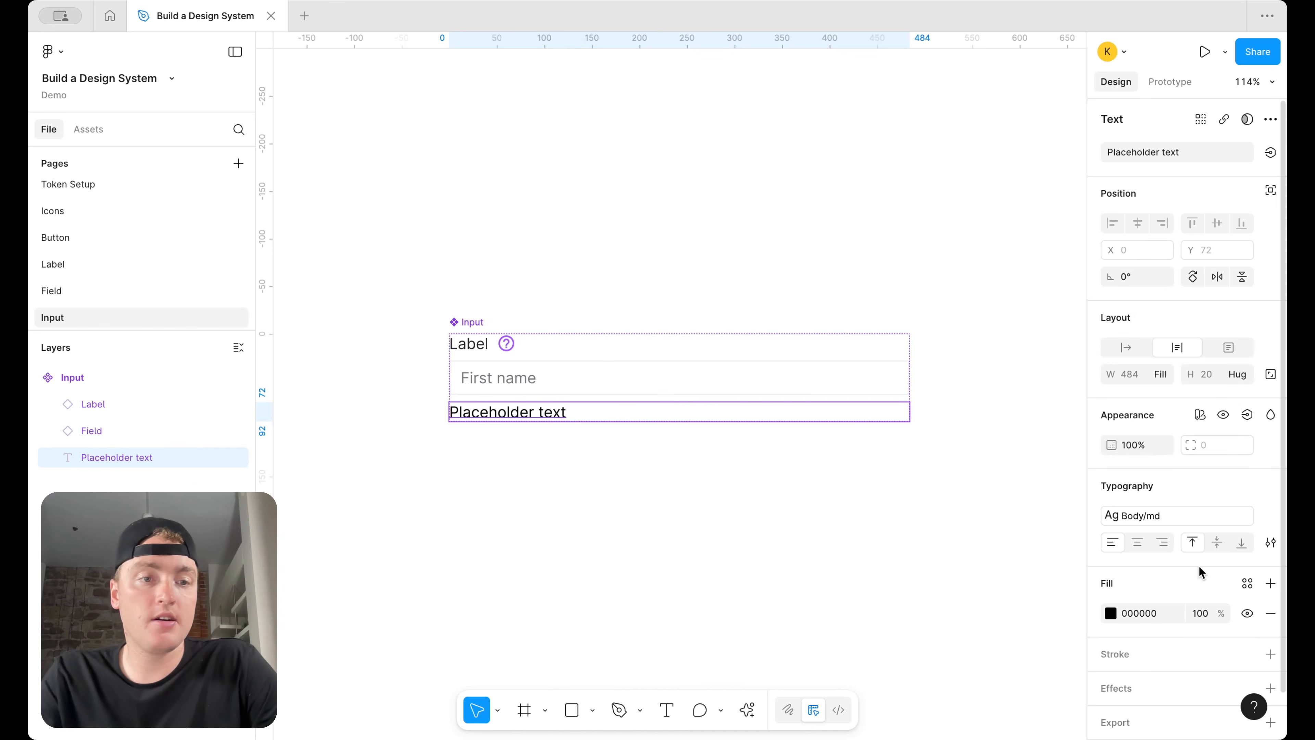
Apply the Text/body color variable to the fill of the "Placeholder text" layer
left_click(1247, 584)
type("text")
left_click(994, 545)
left_click(694, 548)
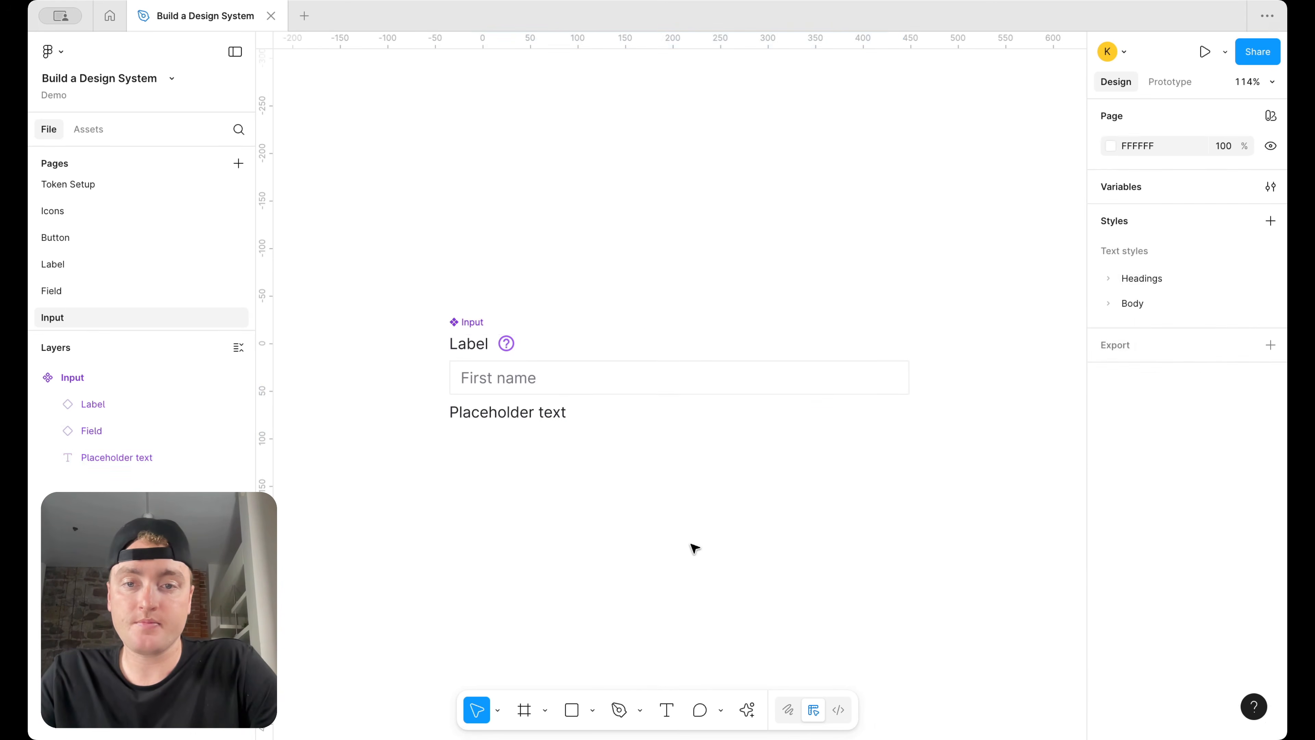
left_click(517, 414)
left_click(643, 224)
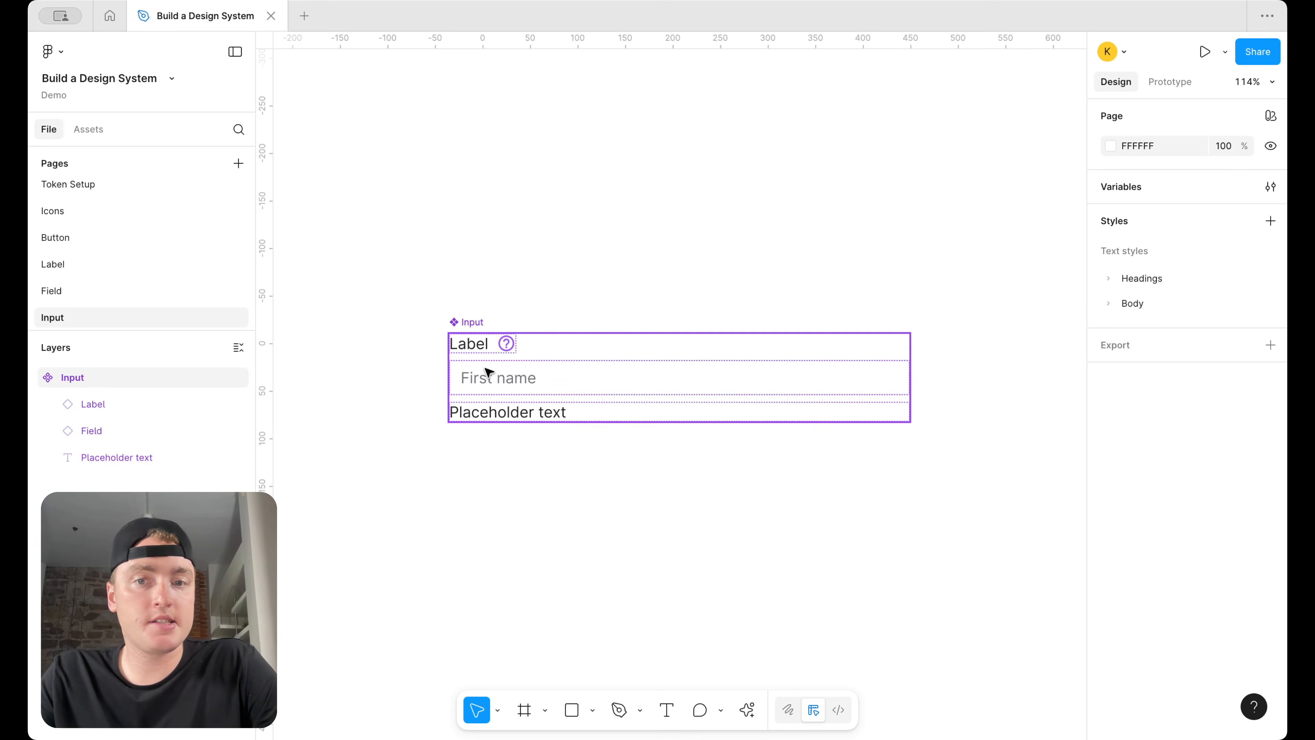
left_click(454, 323)
left_click(1271, 144)
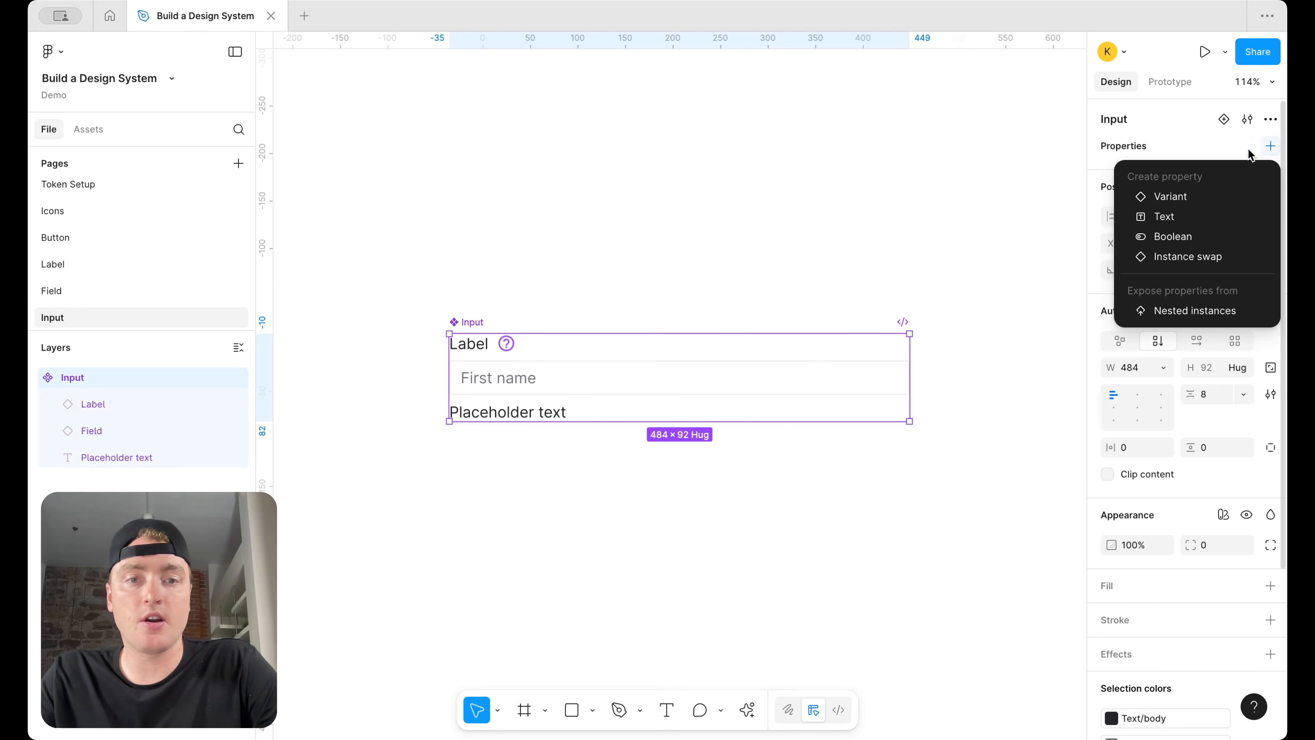
left_click(837, 238)
Place an instance of the Input component below the main component, at about Y 178
left_click_drag(537, 367, 537, 547, "alt")
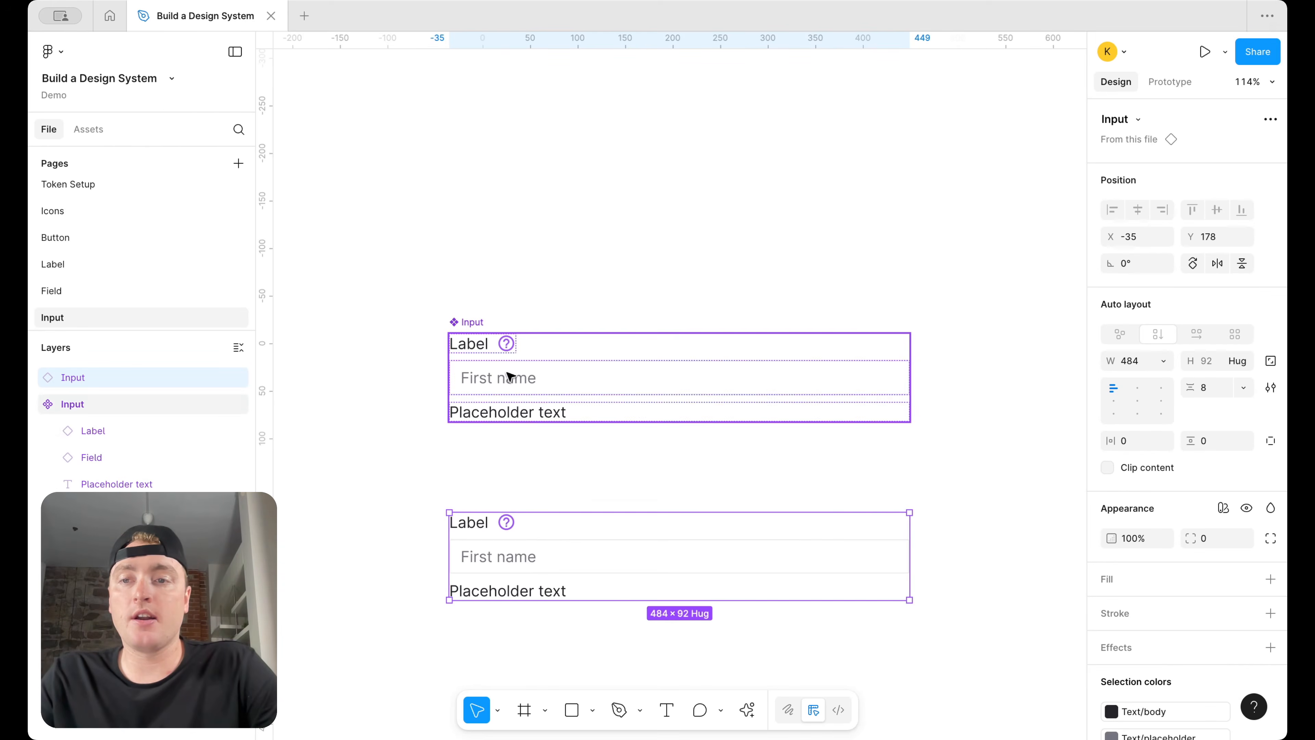
Delete the leftover Field instance above the component set on the Field page and return to the Input page
left_click(144, 303)
left_click(768, 211)
left_click(596, 236)
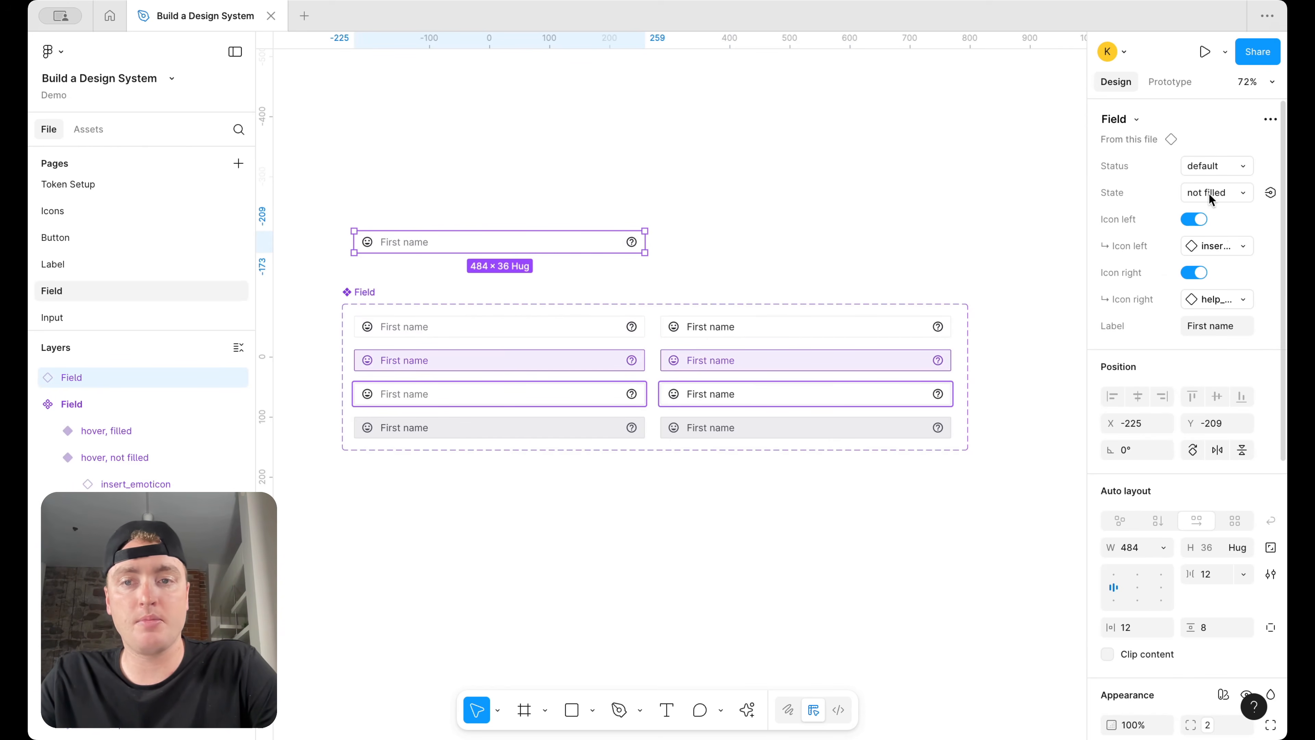
key("Delete")
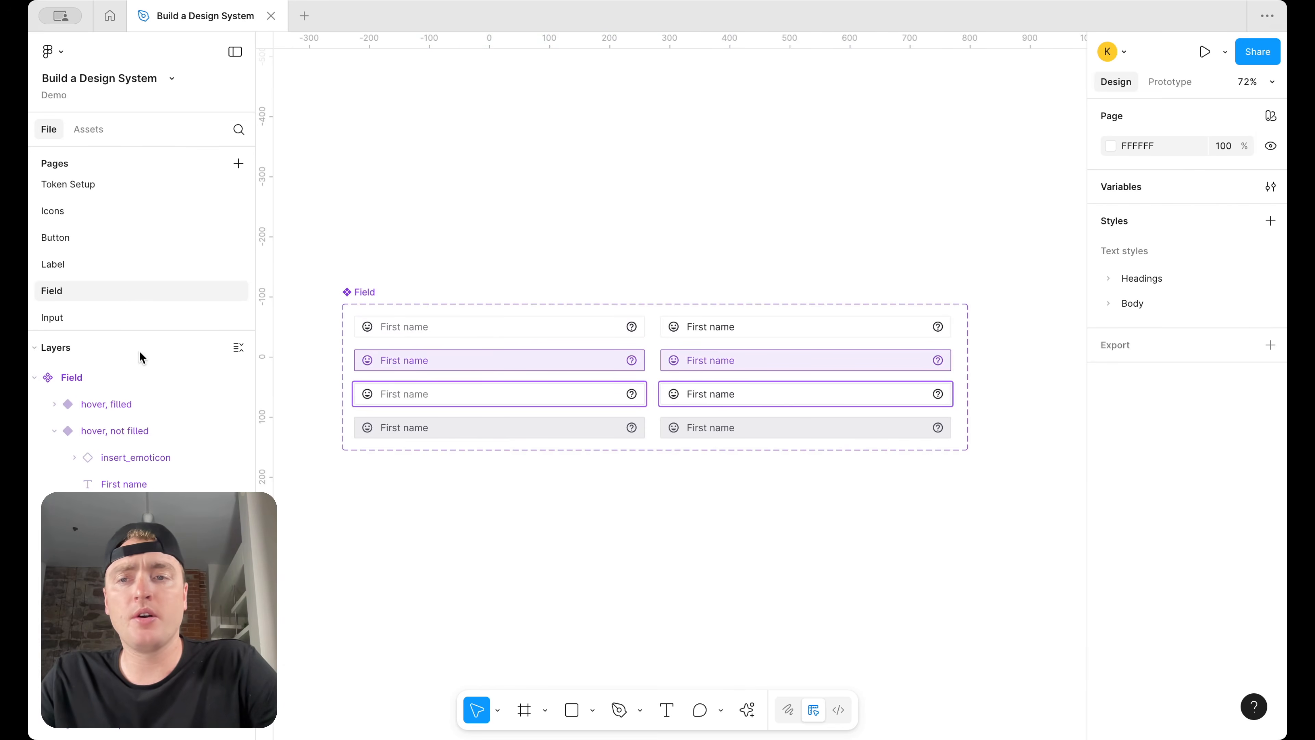
left_click(129, 317)
Expose the properties of the nested Label and Field instances on the main Input component and check them on its instance
scroll(626, 518, "down", 3)
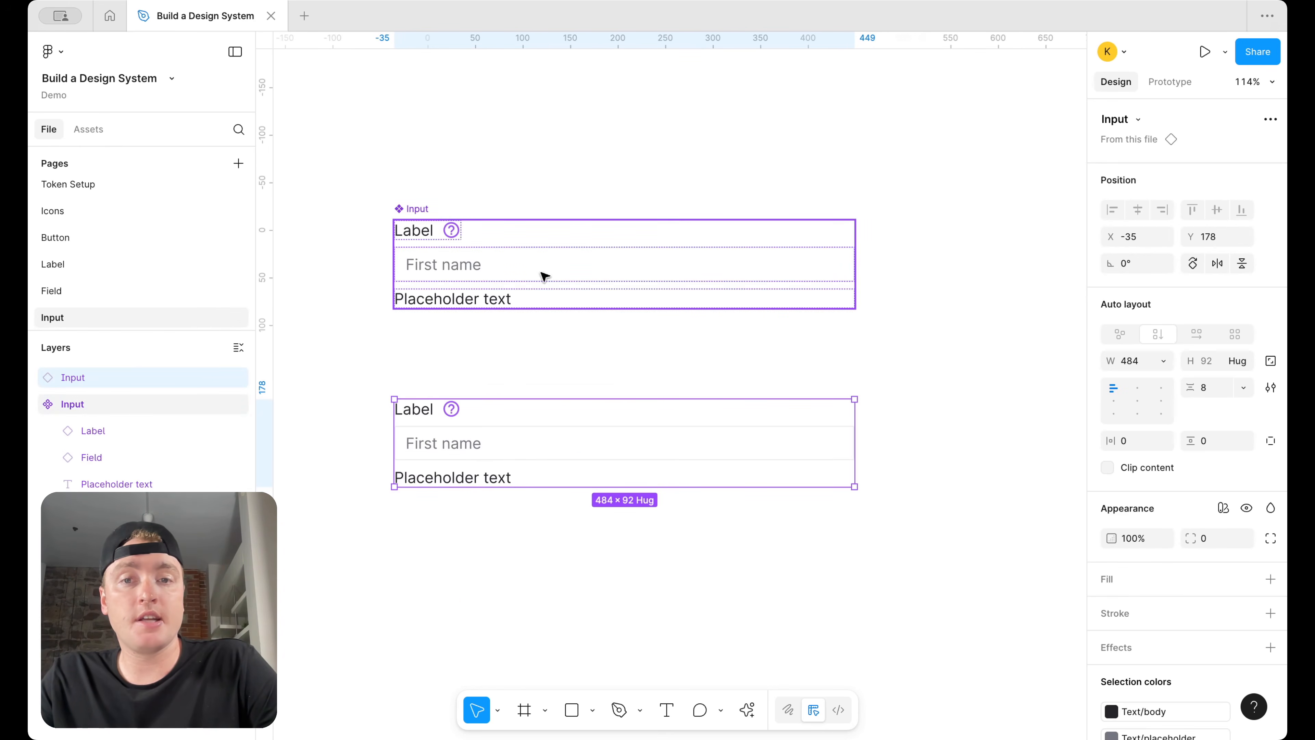
left_click(495, 272)
left_click(1271, 145)
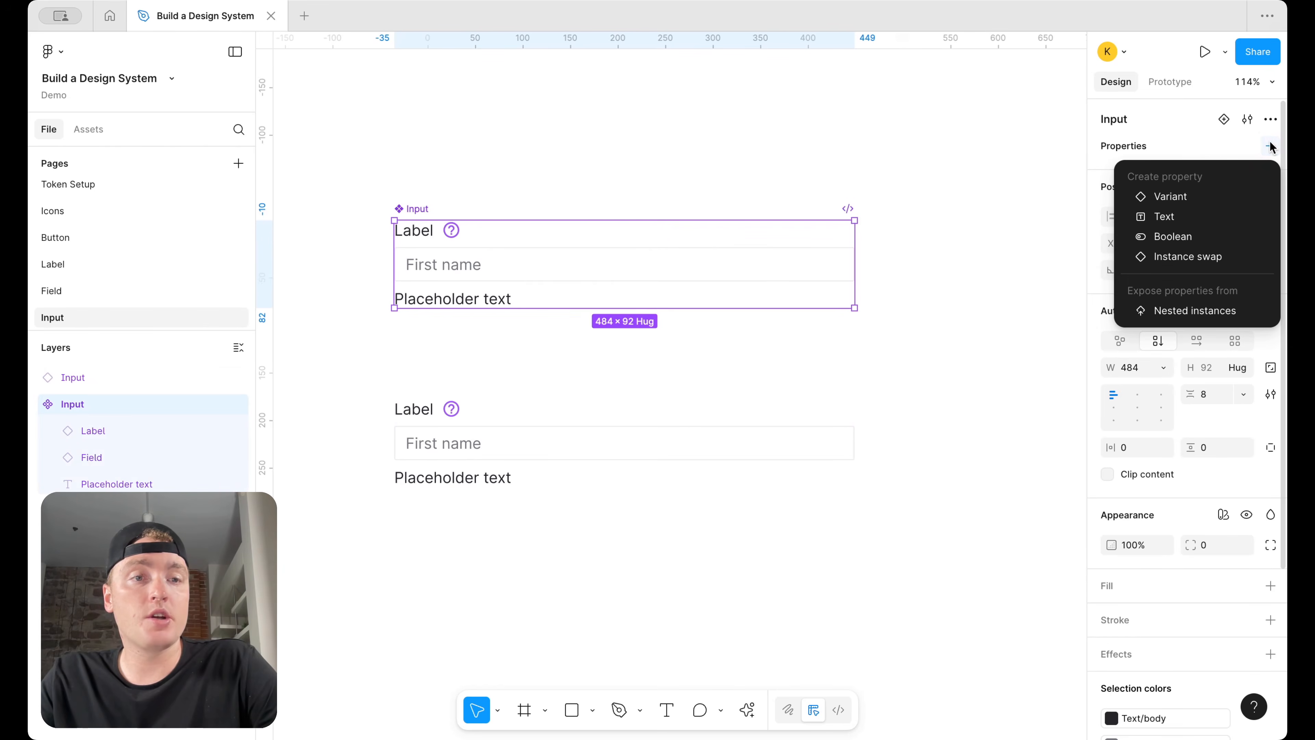
left_click(1188, 311)
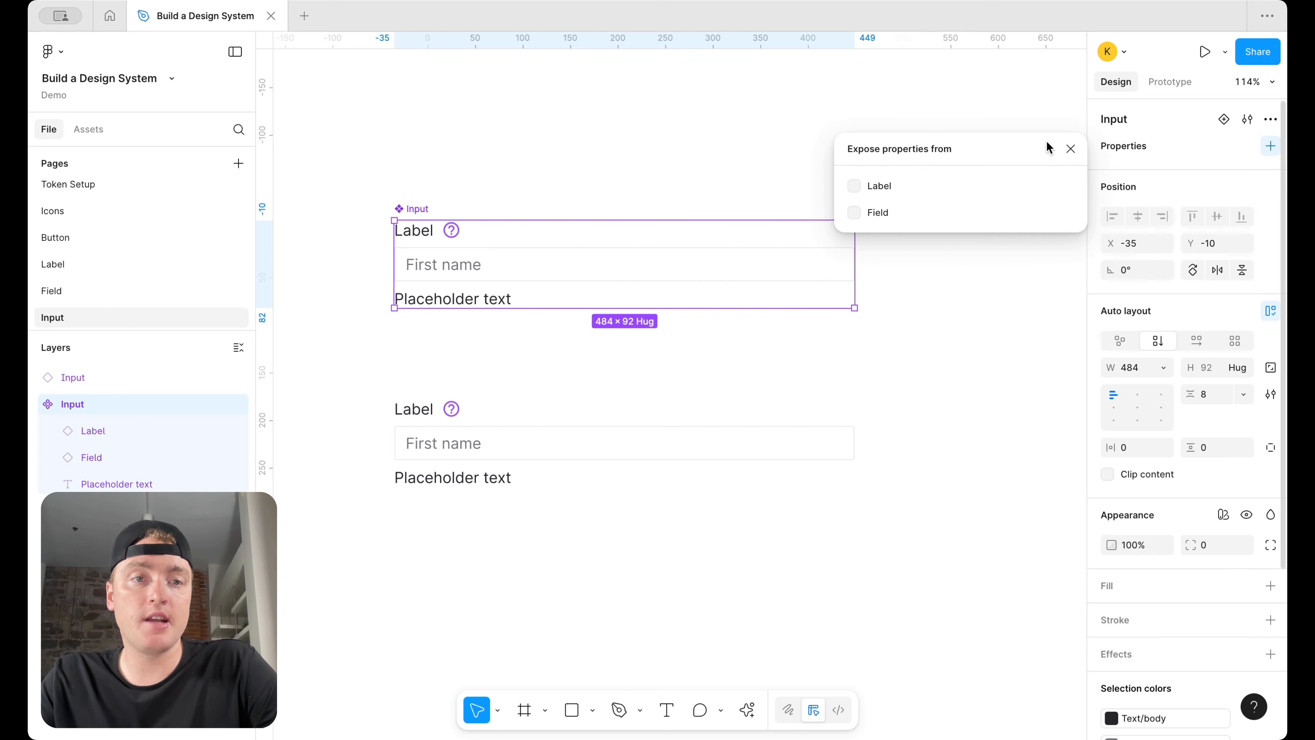
left_click(1070, 149)
left_click(1269, 147)
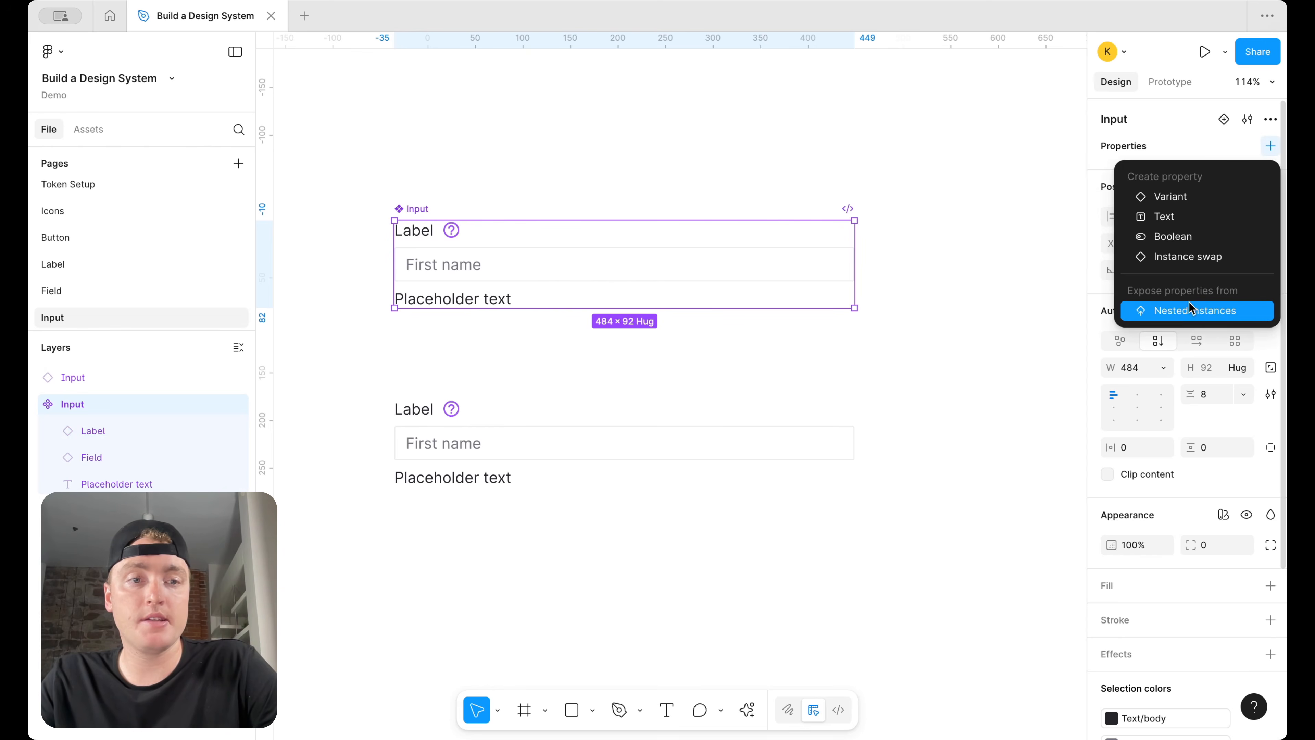
left_click(1189, 311)
left_click(854, 186)
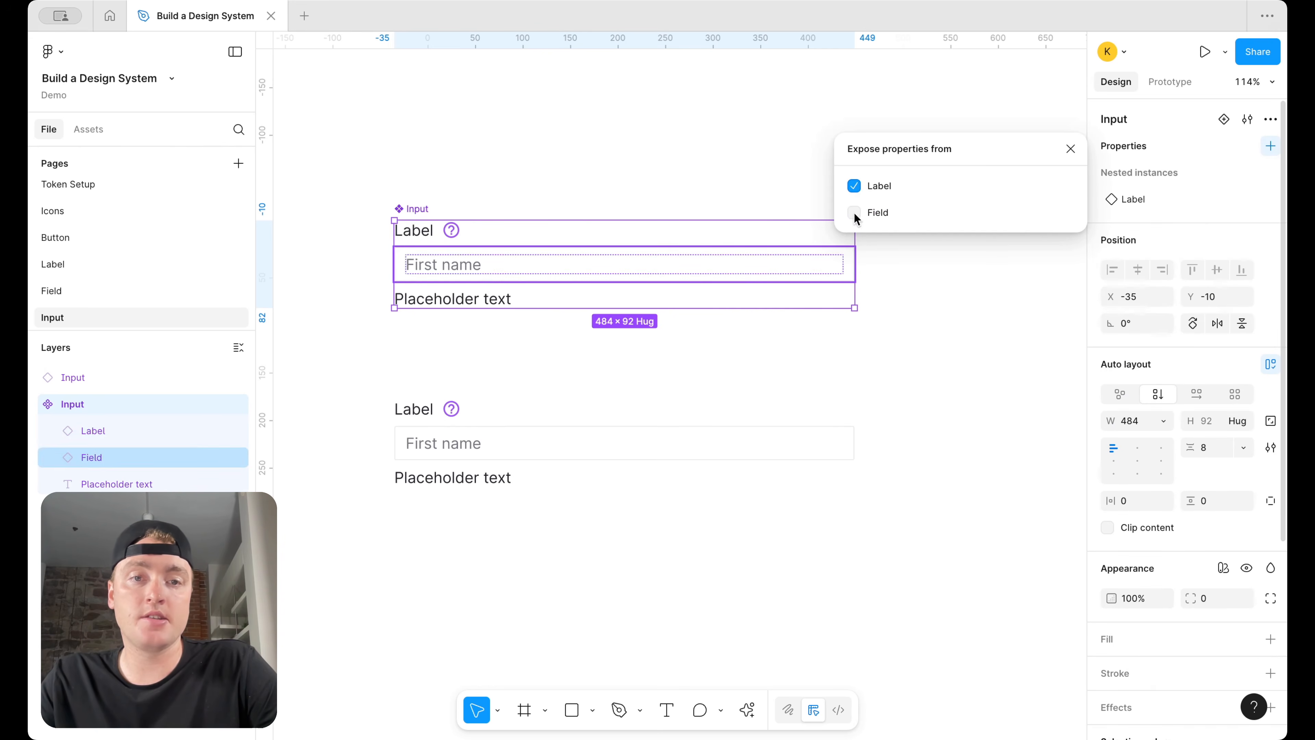
left_click(854, 212)
left_click(1069, 150)
left_click(860, 502)
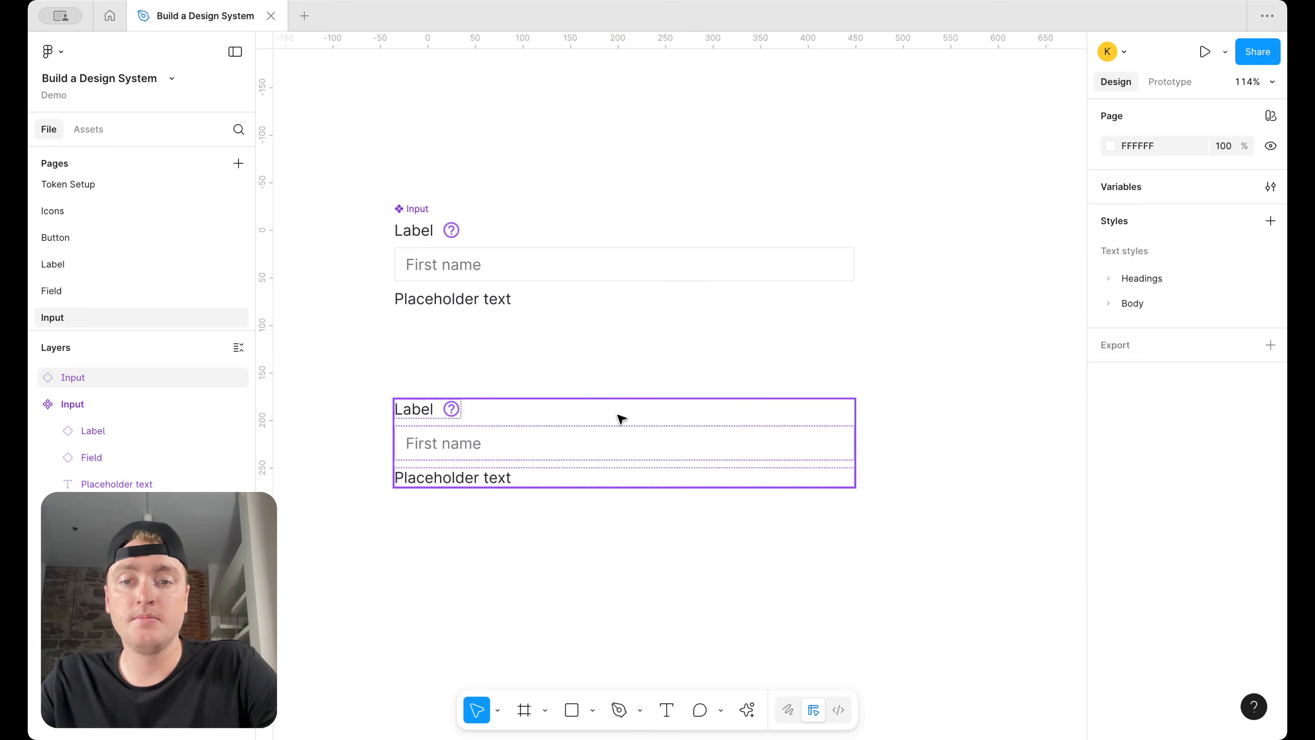
left_click(619, 417)
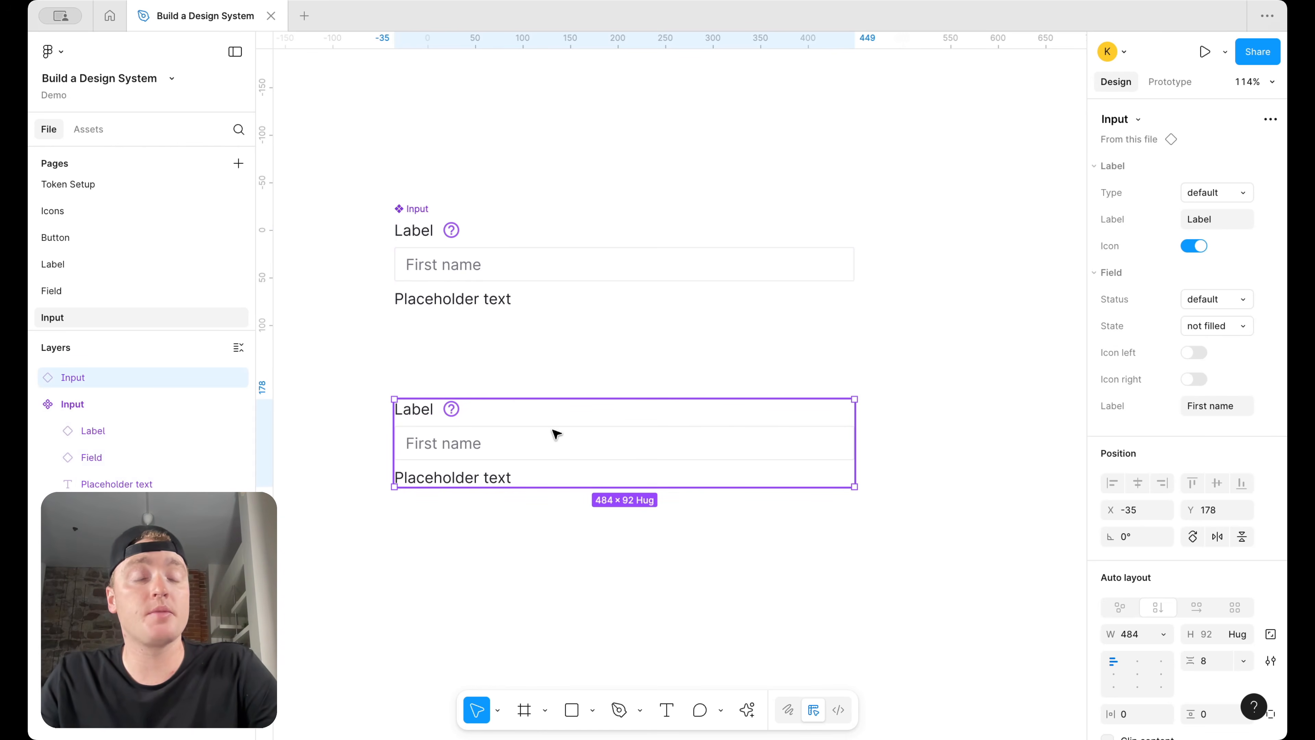
left_click(504, 321)
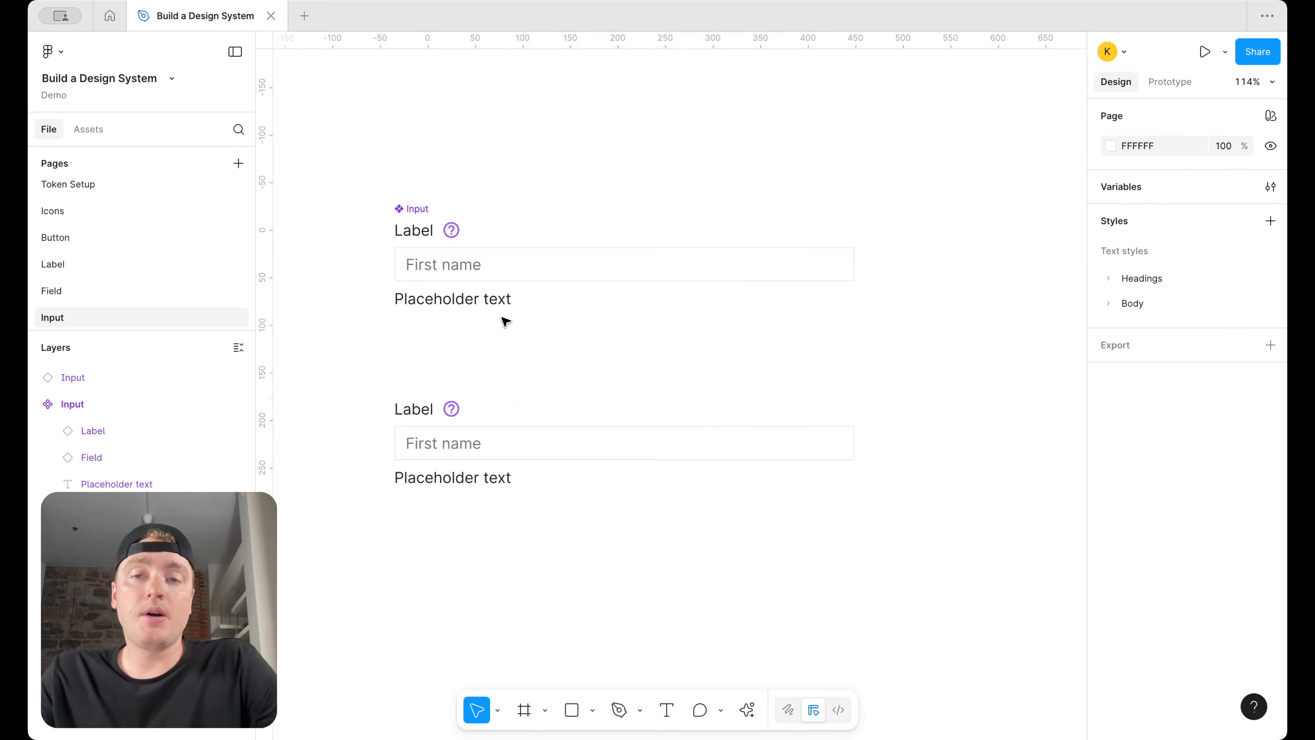
Create a boolean property named "Explainer text" with value True, controlling the visibility of the main component's placeholder text layer
double_click(505, 300)
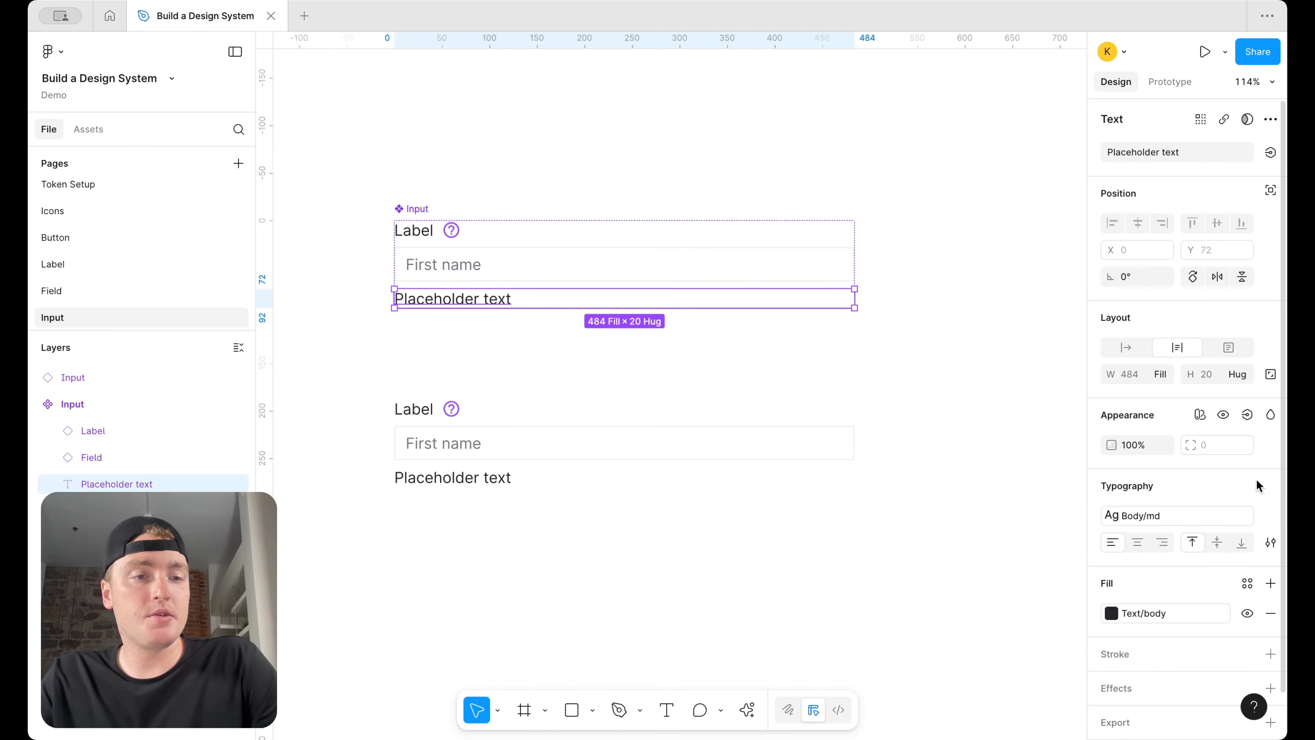
left_click(1248, 418)
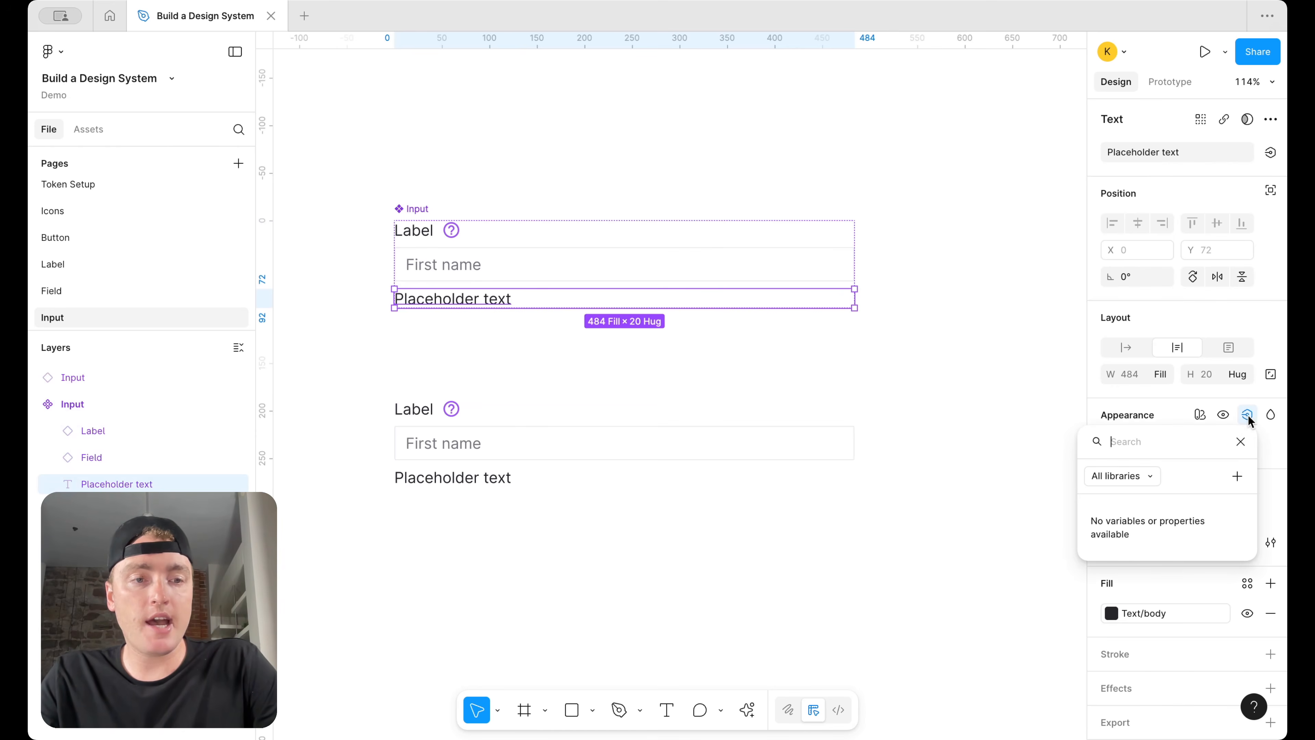
left_click(1241, 475)
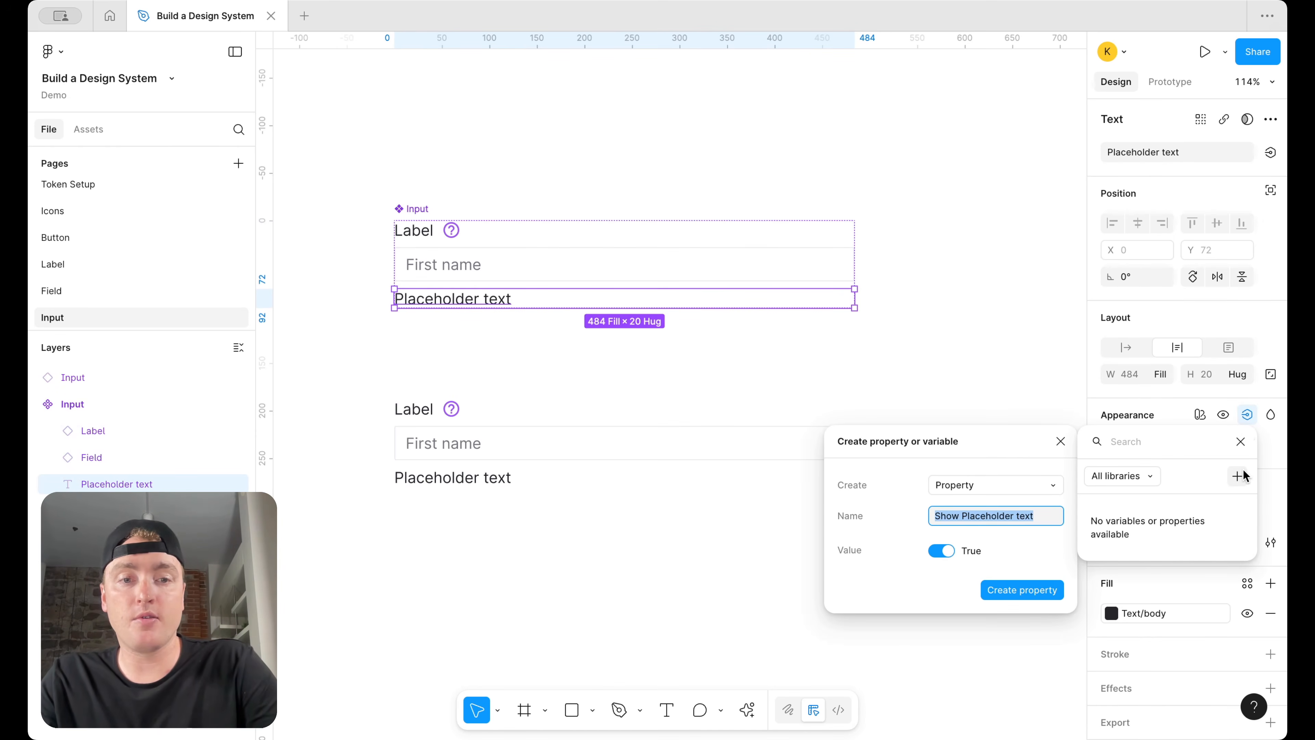
type("Placeh")
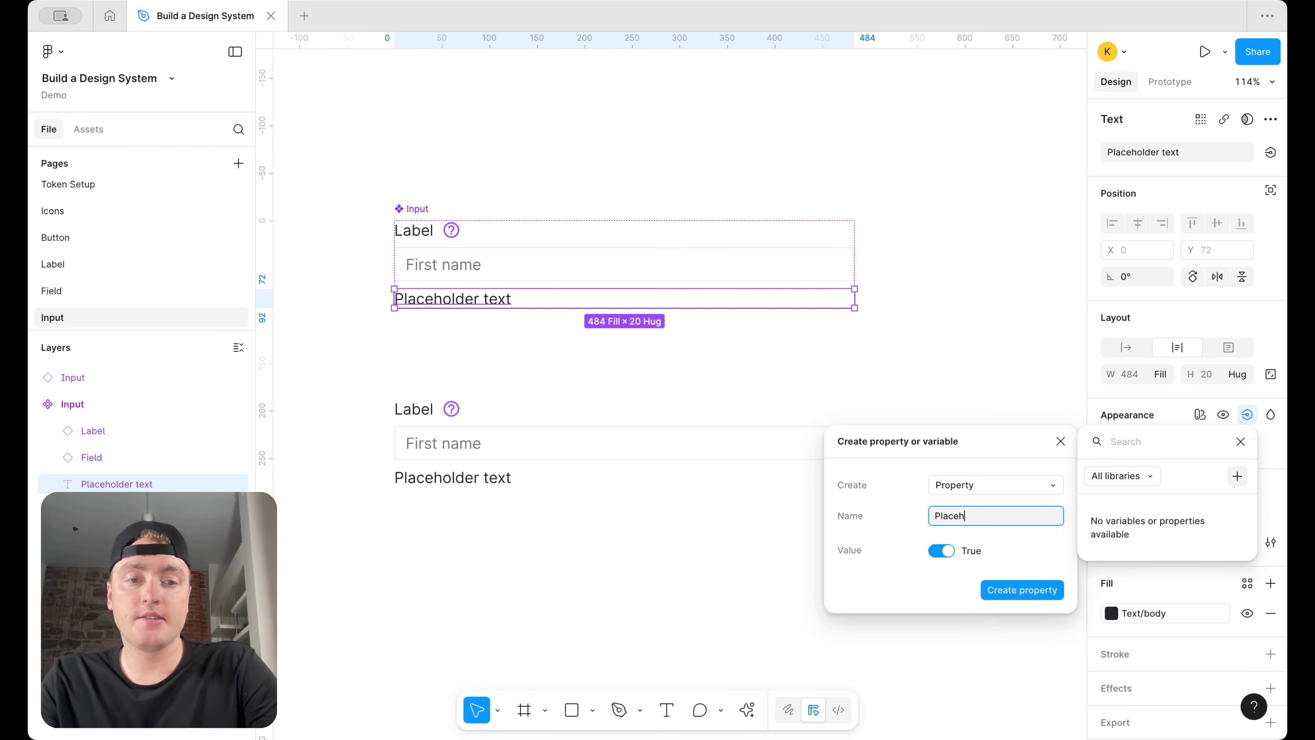
type("older text")
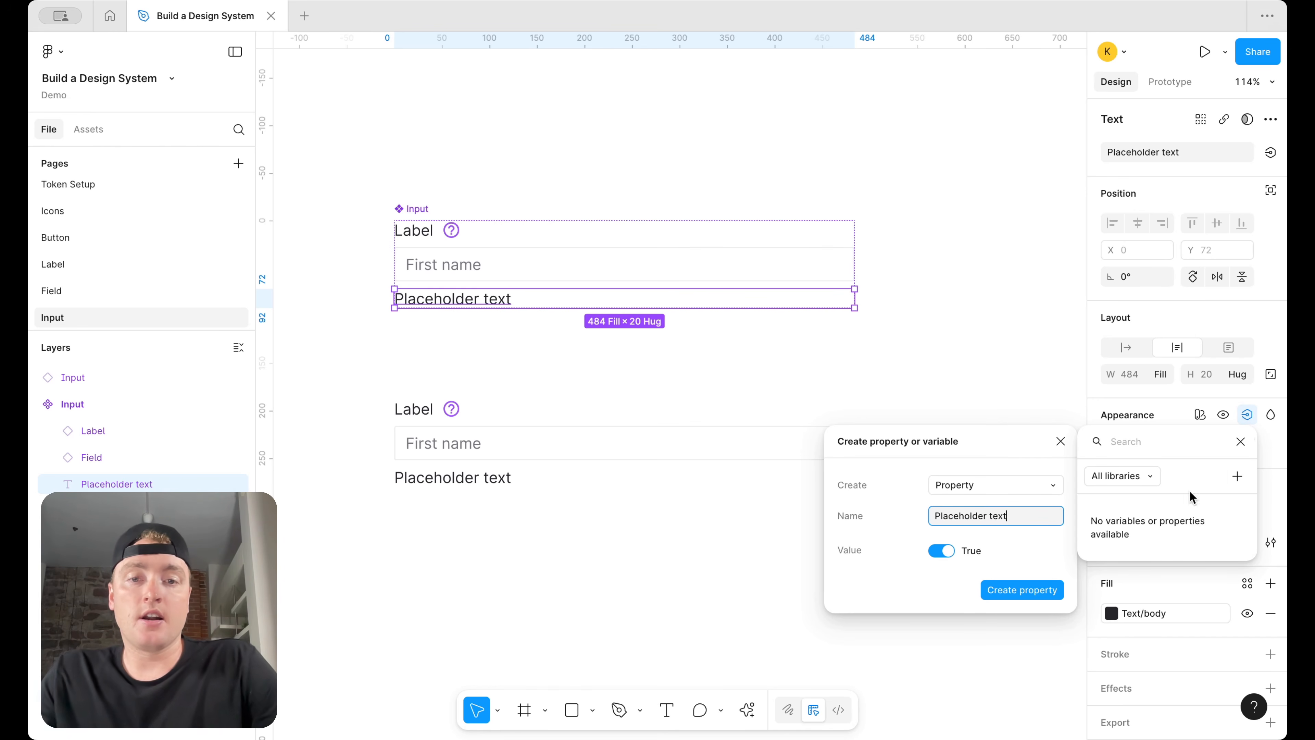
key("ctrl+a")
type("E")
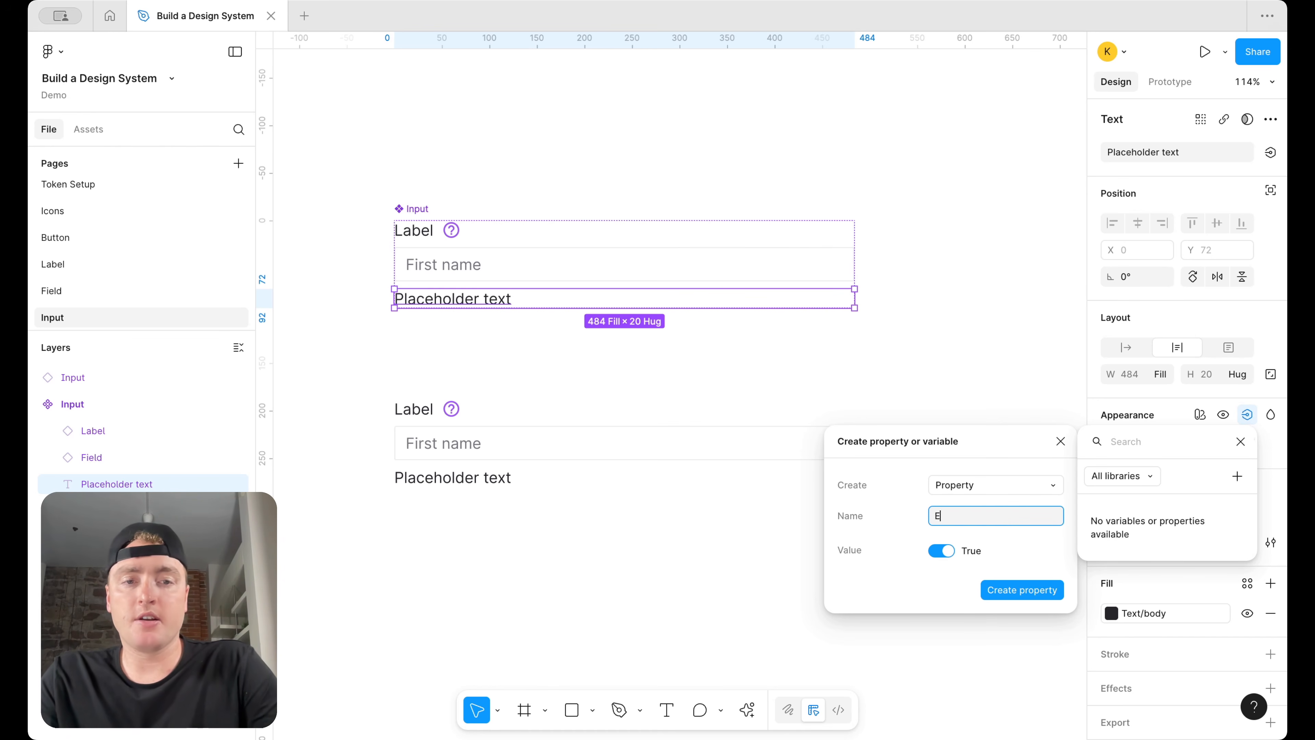
key("Return")
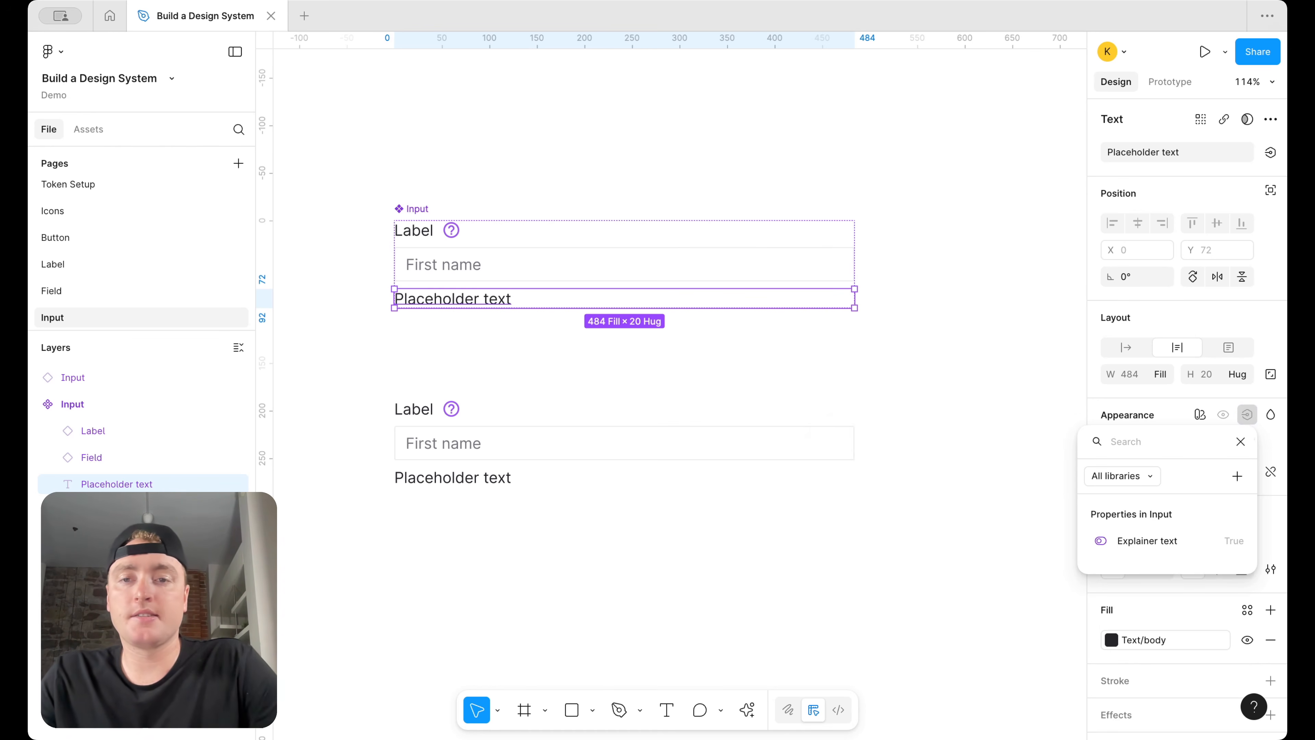
Replace the placeholder text beneath the field in the main Input component with "Hint text"
double_click(440, 300)
double_click(440, 301)
type("Explainer")
key("ctrl+a")
type("Hint text")
key("Escape")
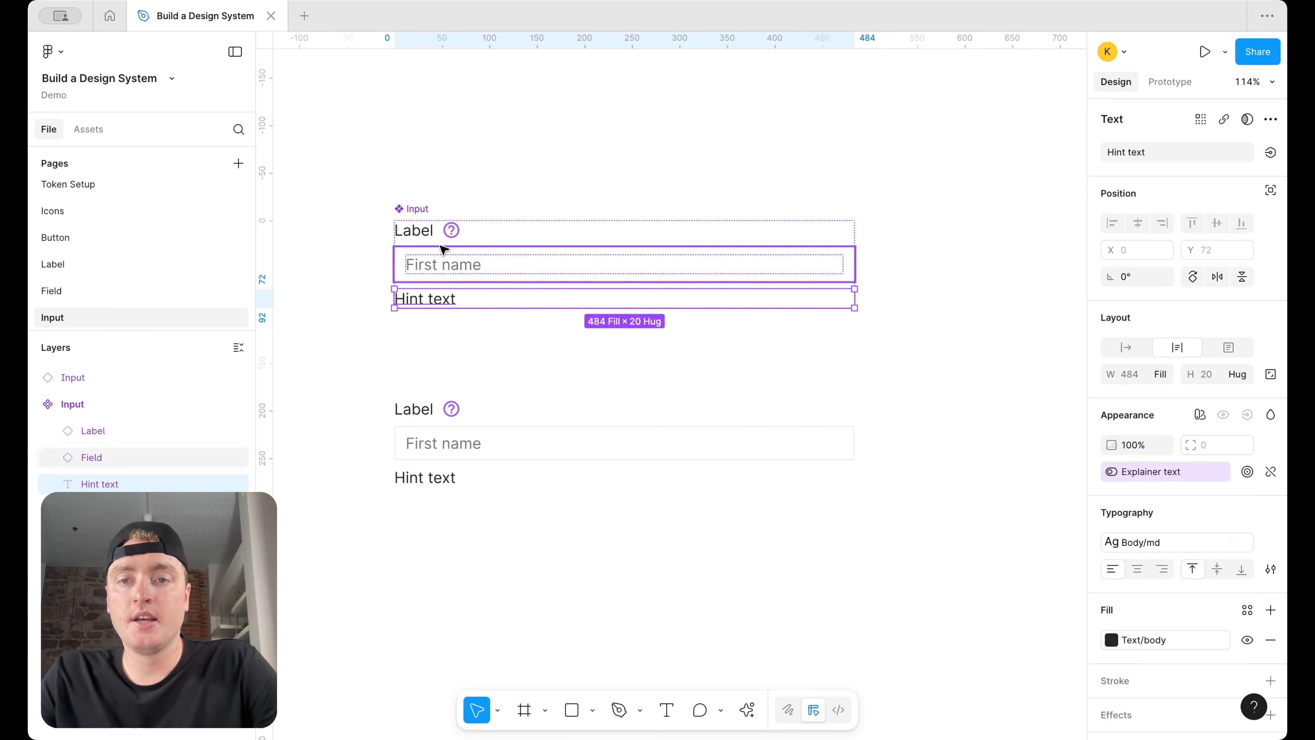
Rename the Input component's "Explainer text" property to "Hint text"
left_click(424, 209)
scroll(1166, 502, "down", 3)
scroll(1190, 466, "up", 3)
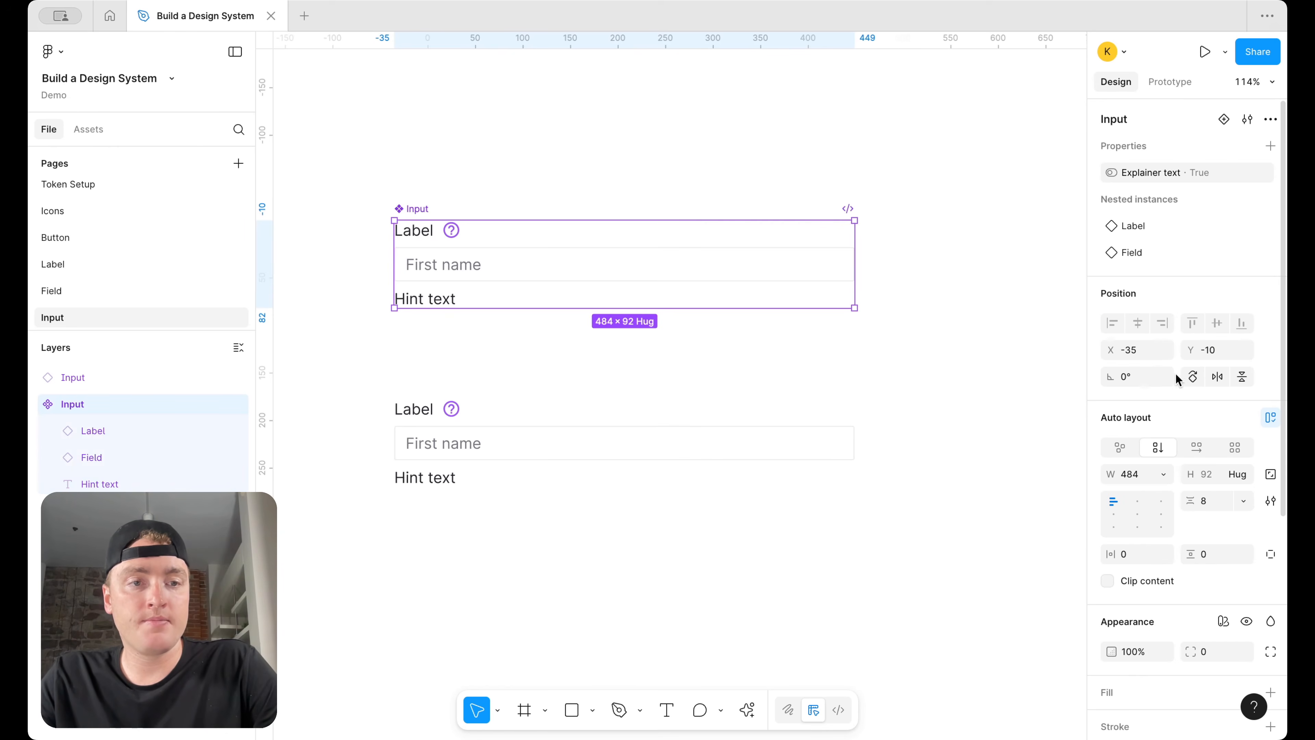
double_click(1150, 173)
type("Huint text")
key("BackSpace")
key("BackSpace")
key("BackSpace")
key("BackSpace")
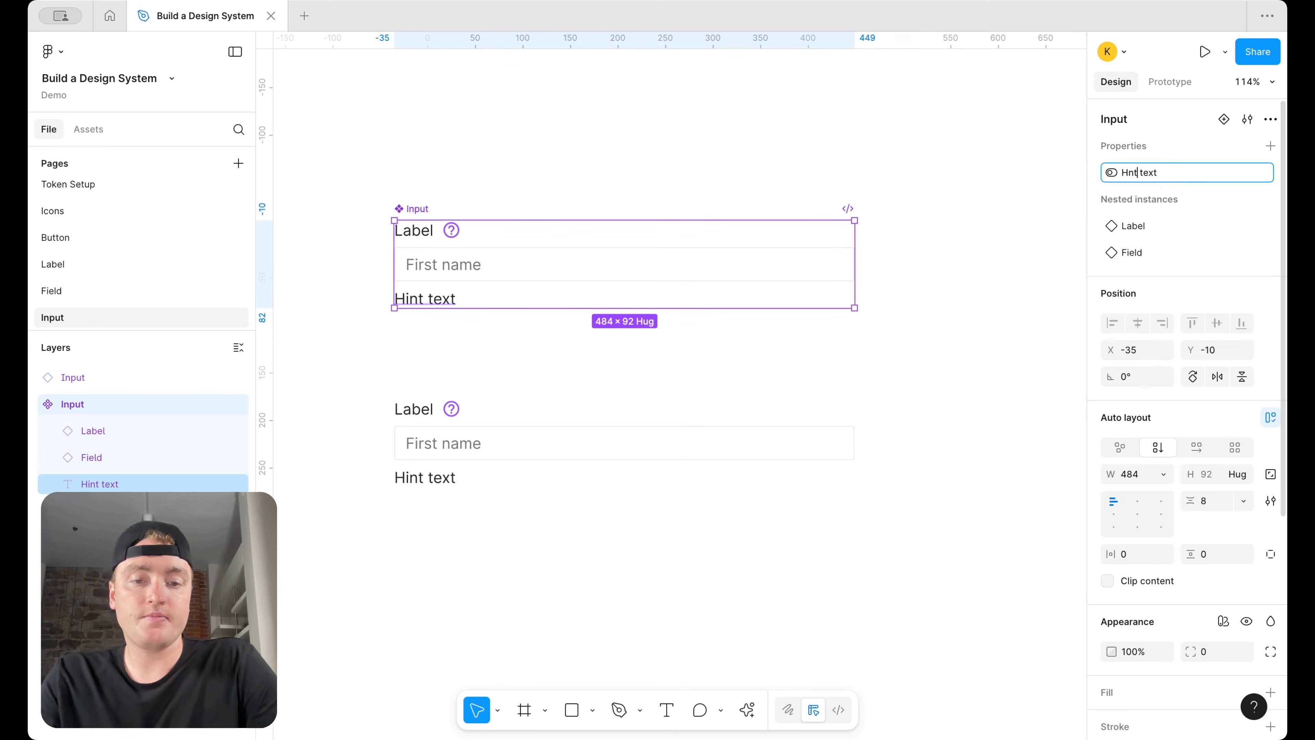
key("Return")
Test the Hint text visibility property on the Input instance by switching it off and on
left_click(680, 464)
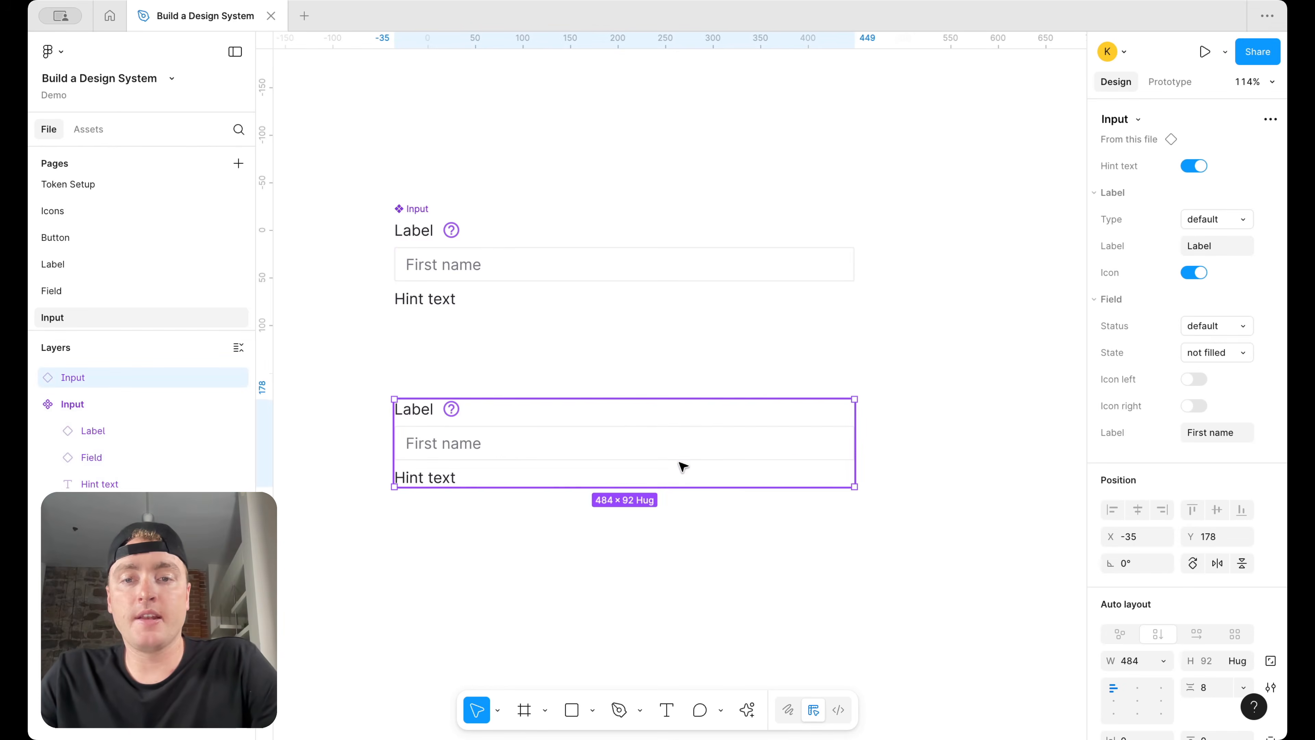
left_click(1192, 166)
left_click(1192, 166)
left_click(1193, 166)
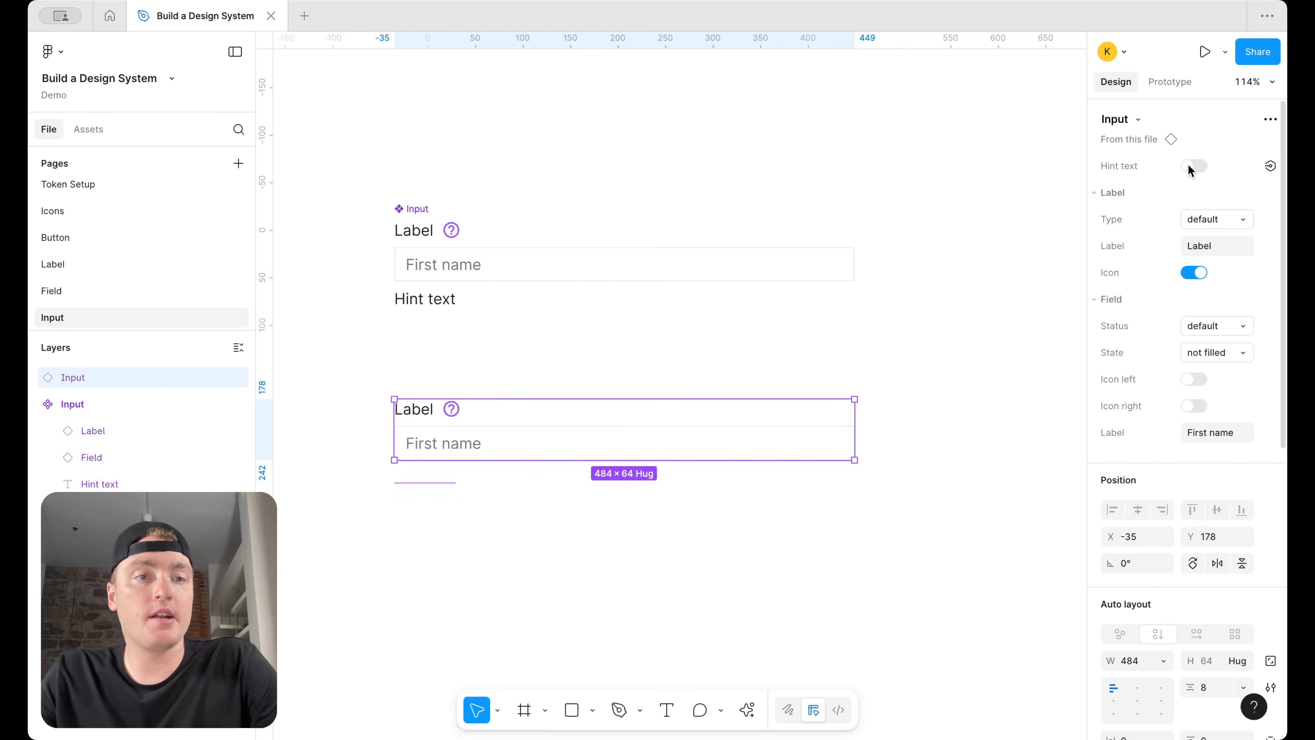
left_click(1192, 166)
left_click(1192, 166)
left_click(1192, 166)
Create a text property named "Hint text" with value "Hint text" for the content of the main component's hint layer
left_click(460, 299)
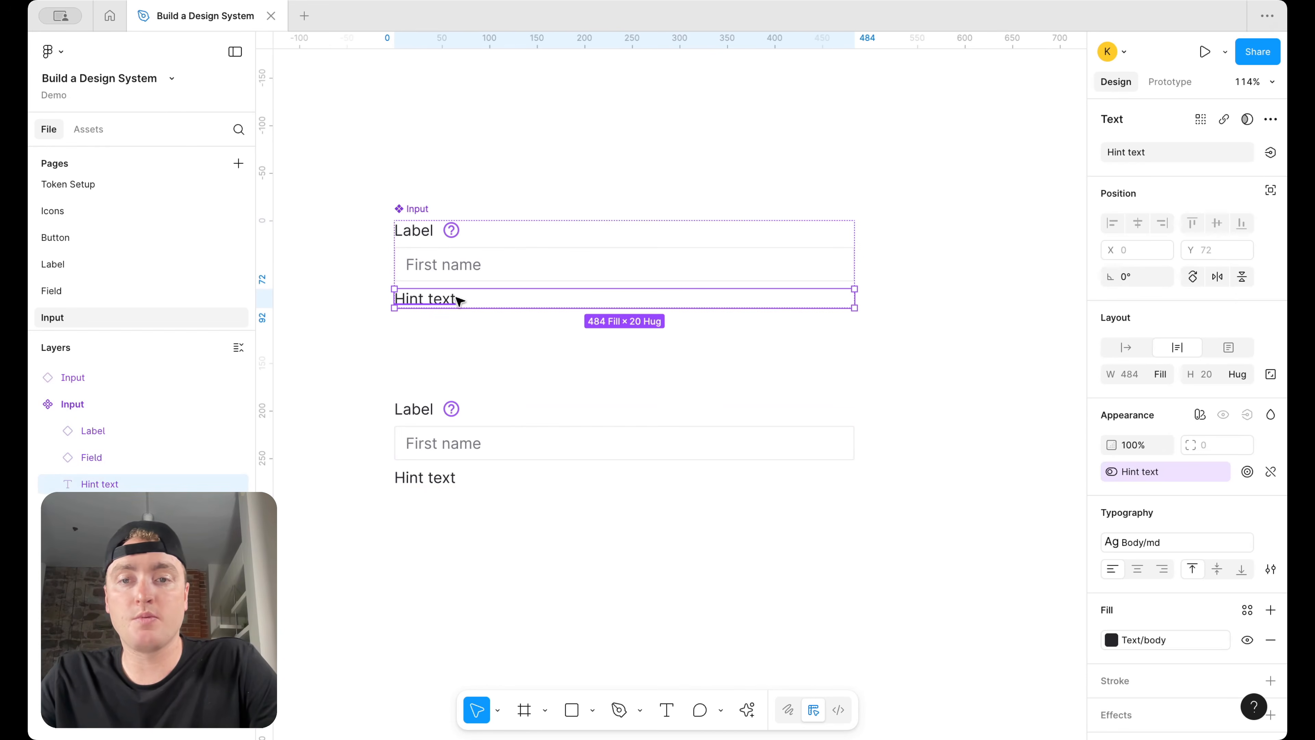
left_click(1270, 152)
left_click(1261, 214)
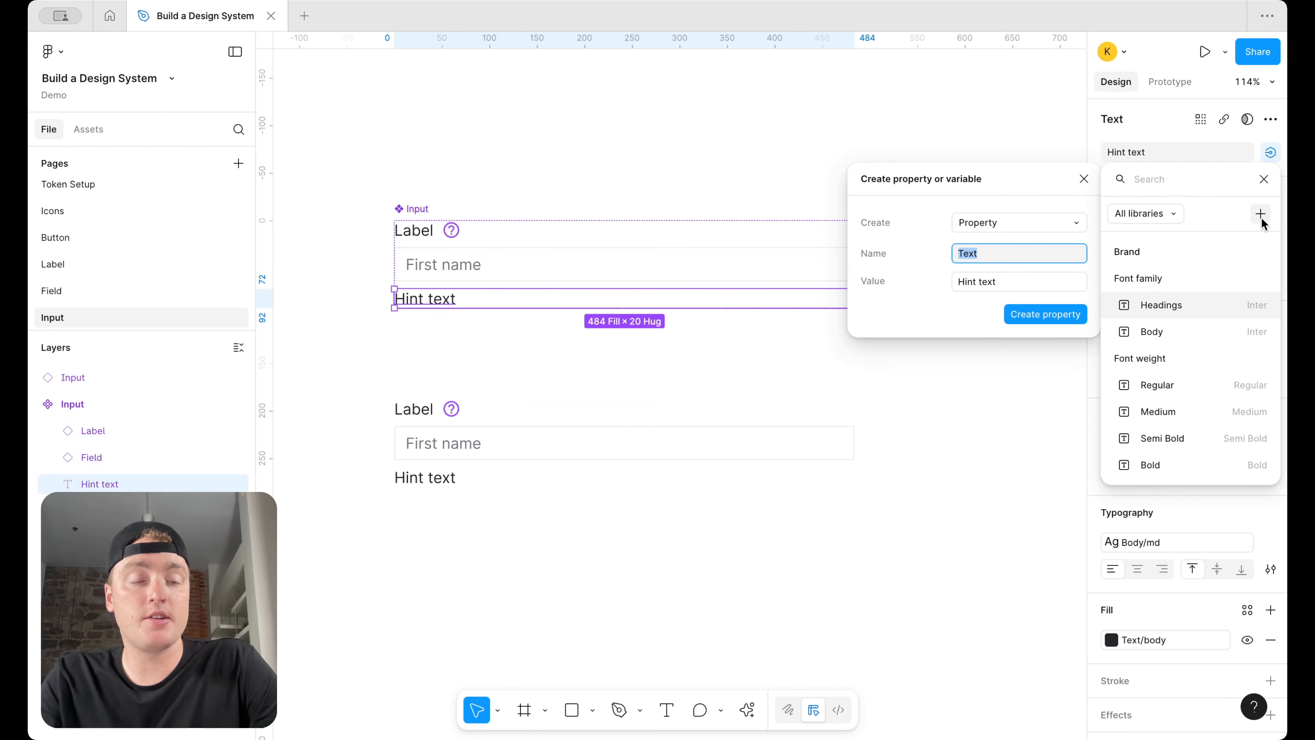
type("Hint text")
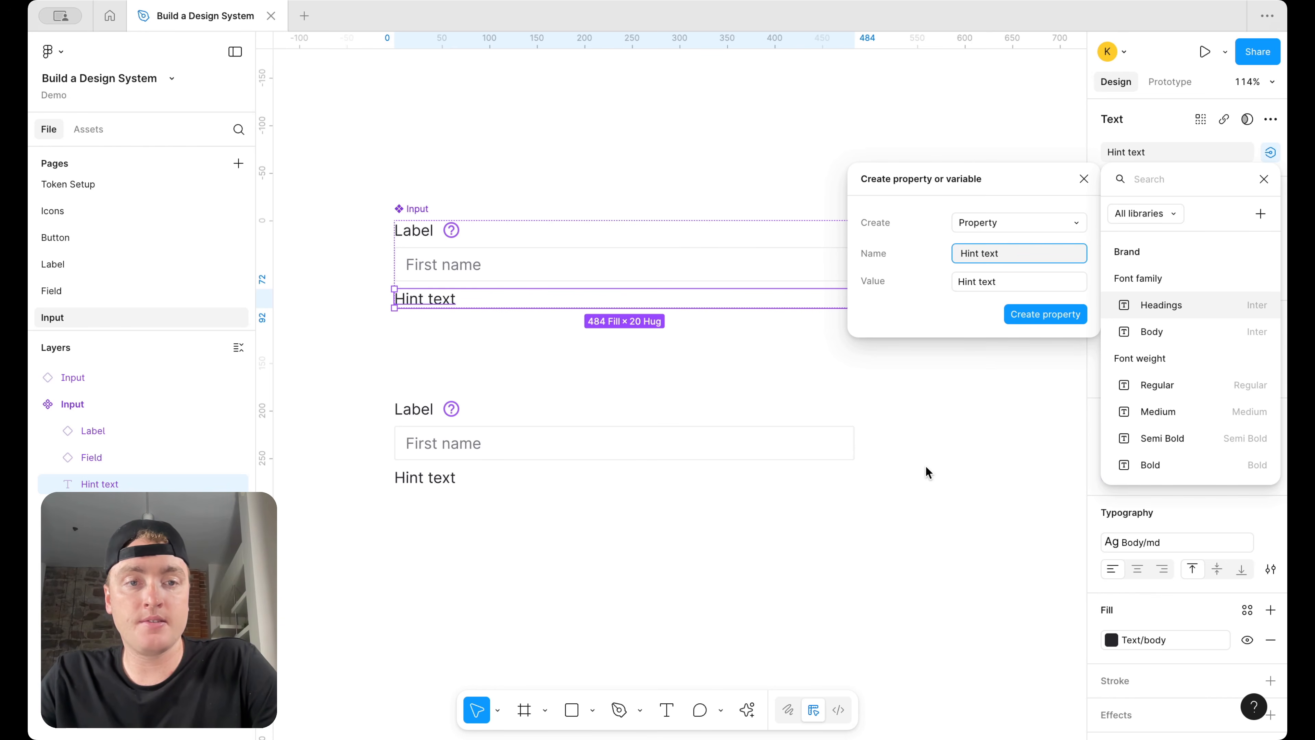
left_click(1054, 314)
Check the new text property on the Input instance while switching its hint visibility off and on again
left_click(621, 433)
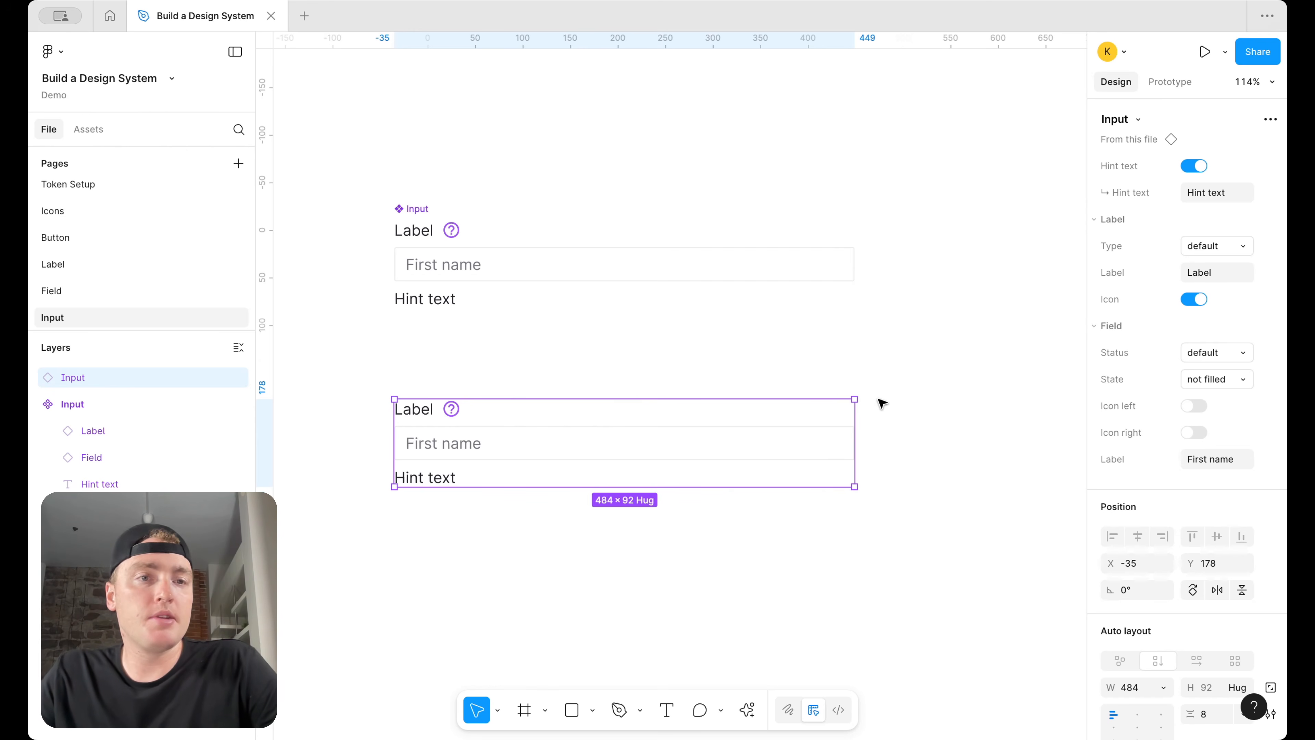
left_click(1194, 166)
left_click(1193, 166)
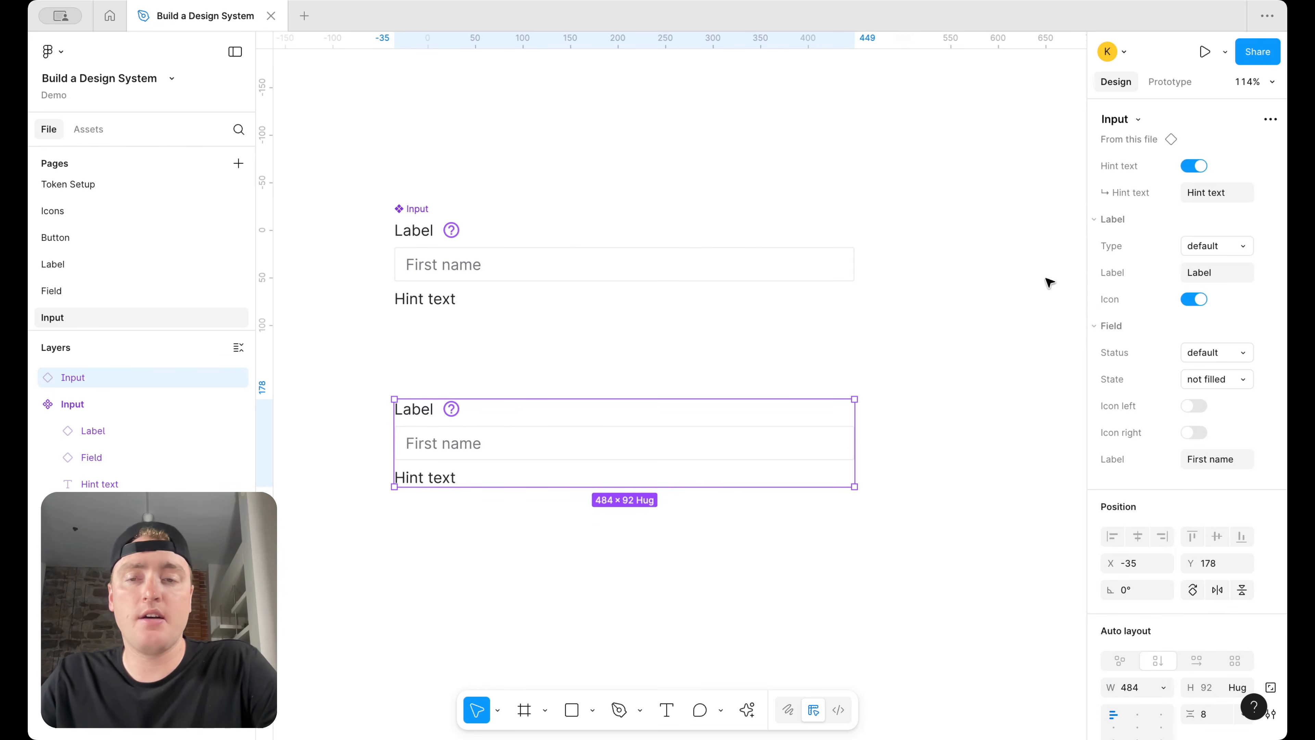
left_click(857, 378)
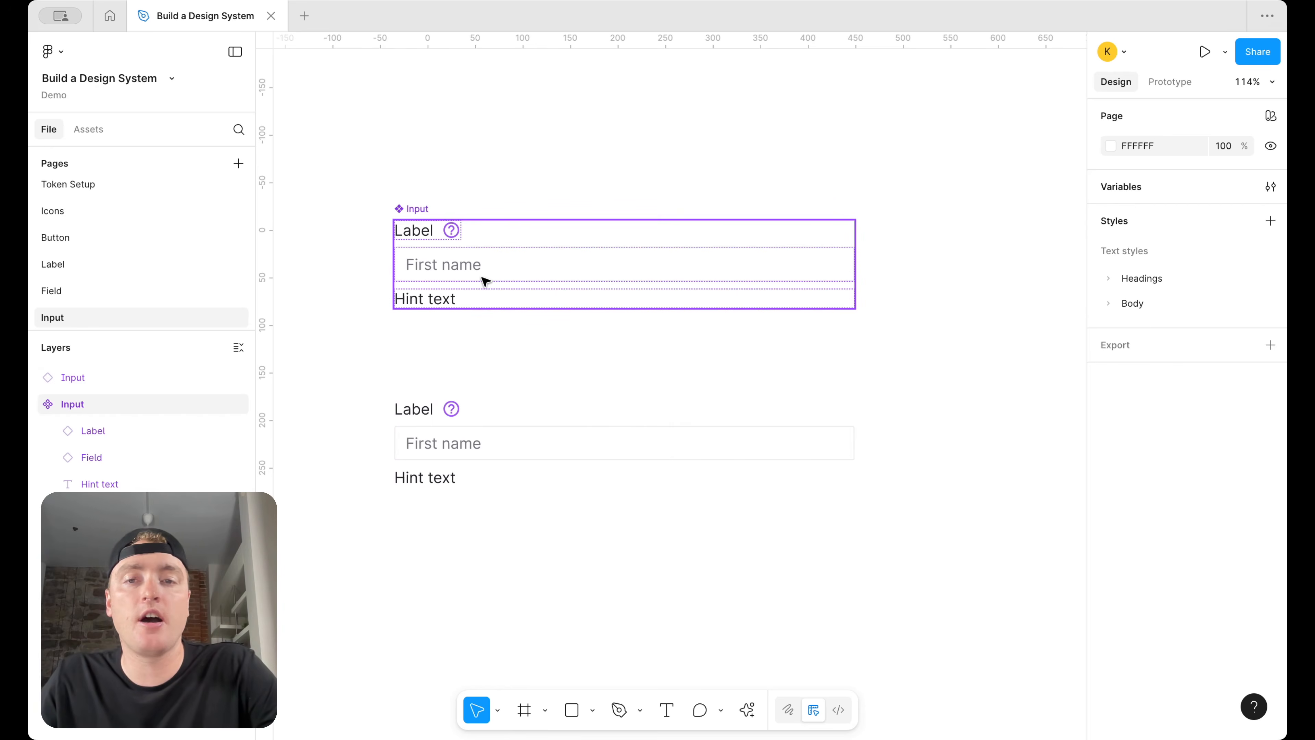
left_click(578, 256)
Set the nested Label's Type to required on the Input instance
left_click(693, 409)
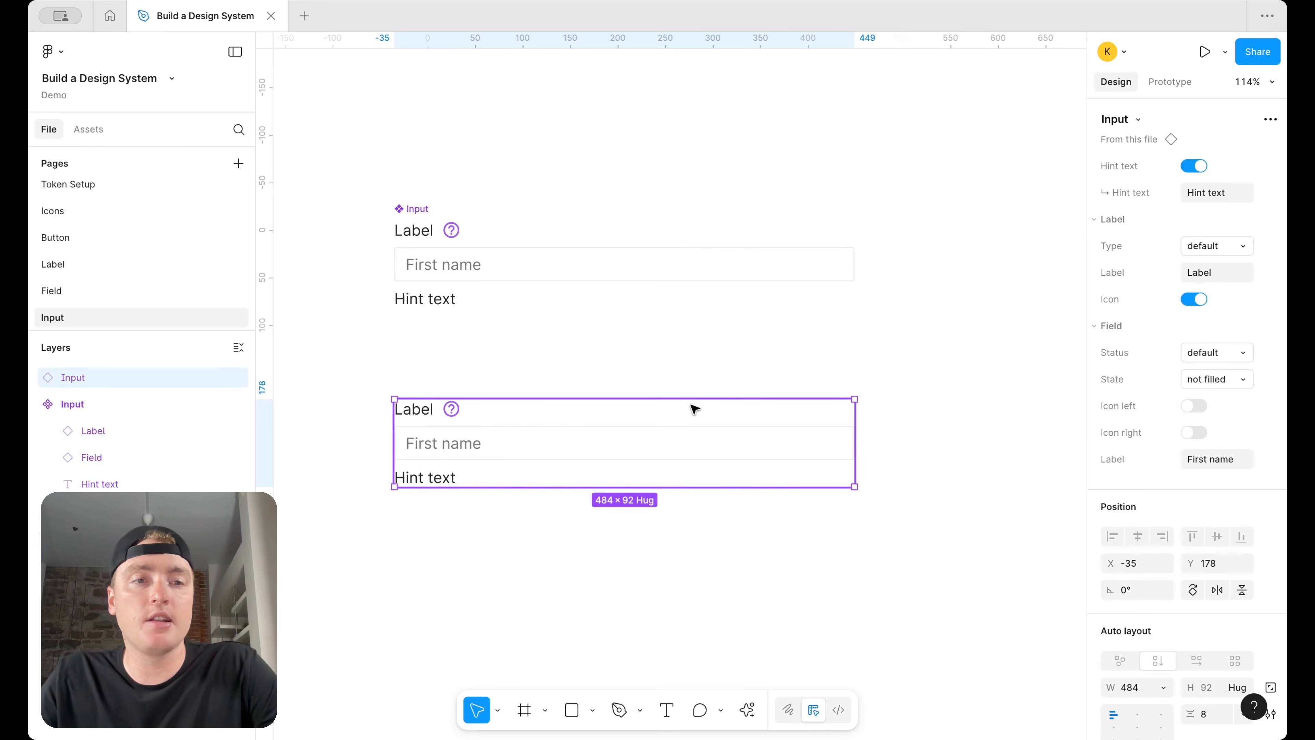
left_click(1235, 252)
left_click(1202, 265)
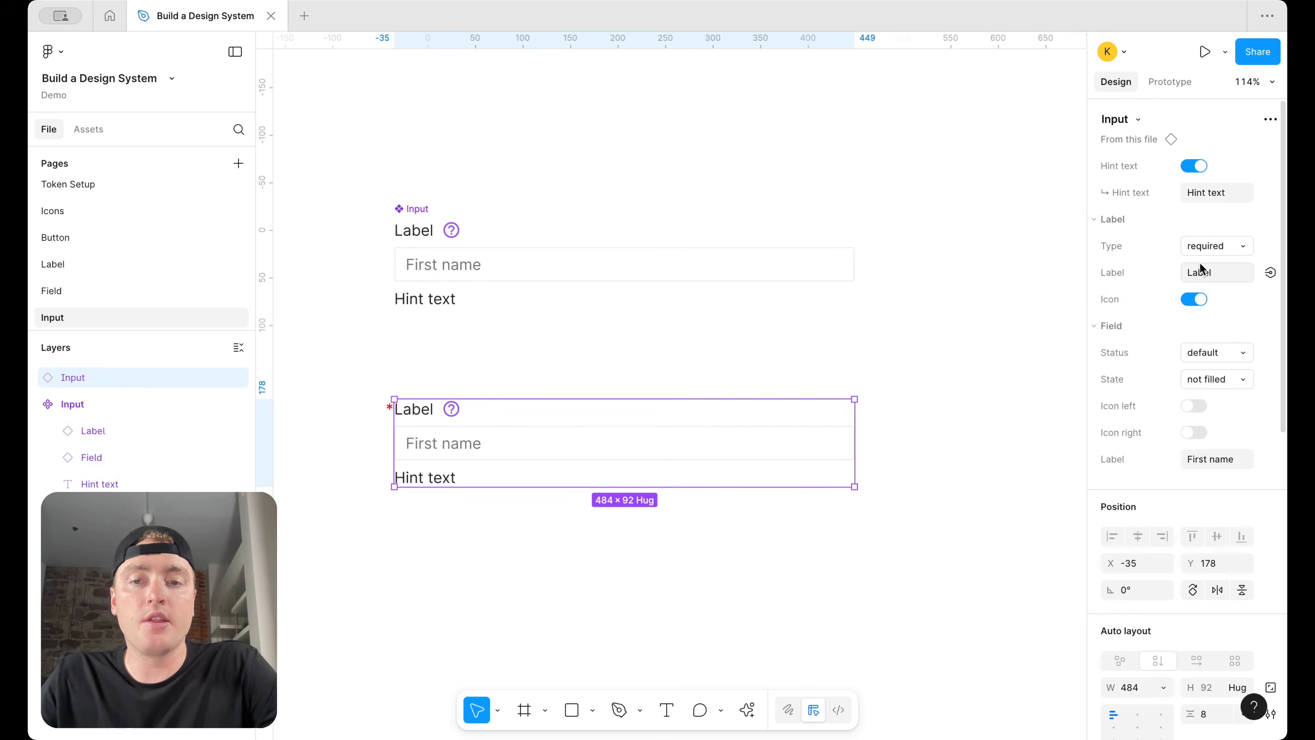
left_click(1045, 359)
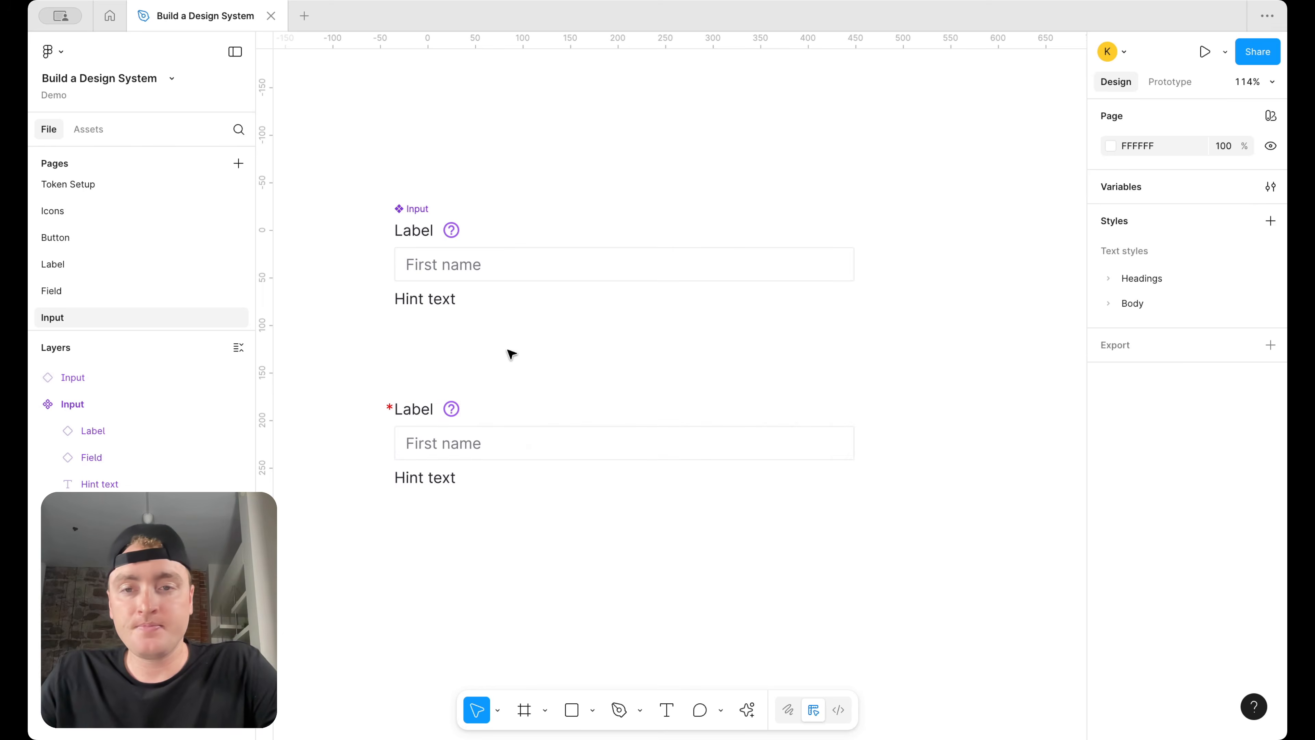
Hide the "Hint text" layer in the main Input component and delete the test instance below it
left_click(429, 297)
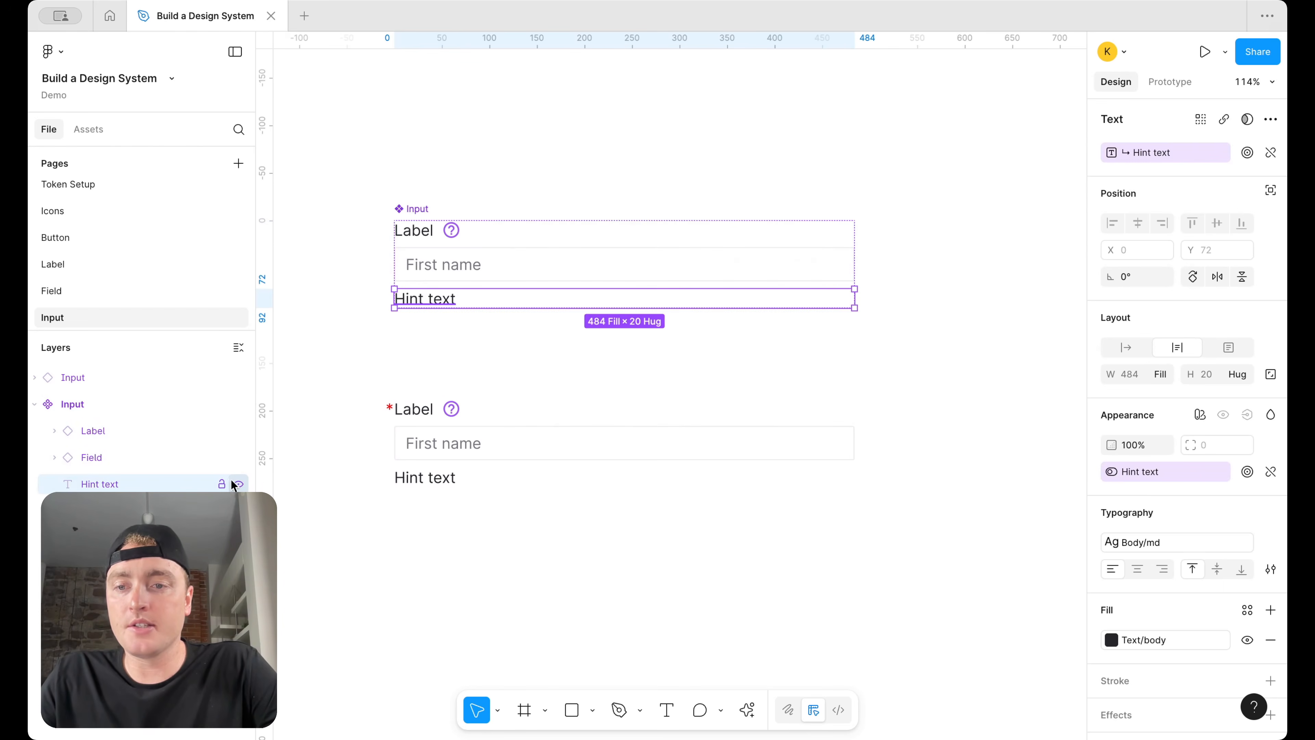
left_click(238, 484)
left_click(499, 352)
left_click(469, 448)
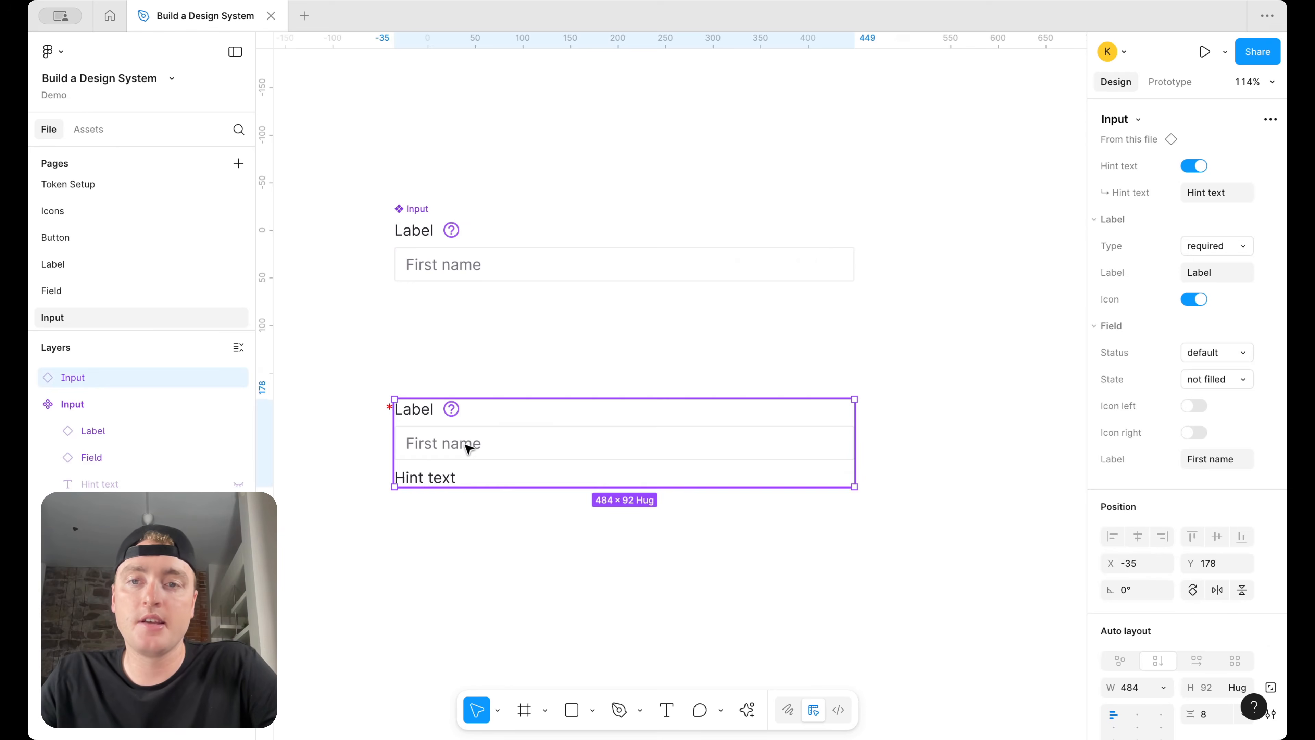
key("Delete")
Add a variant to the main Input component
right_click(541, 253)
mouse_move(672, 518)
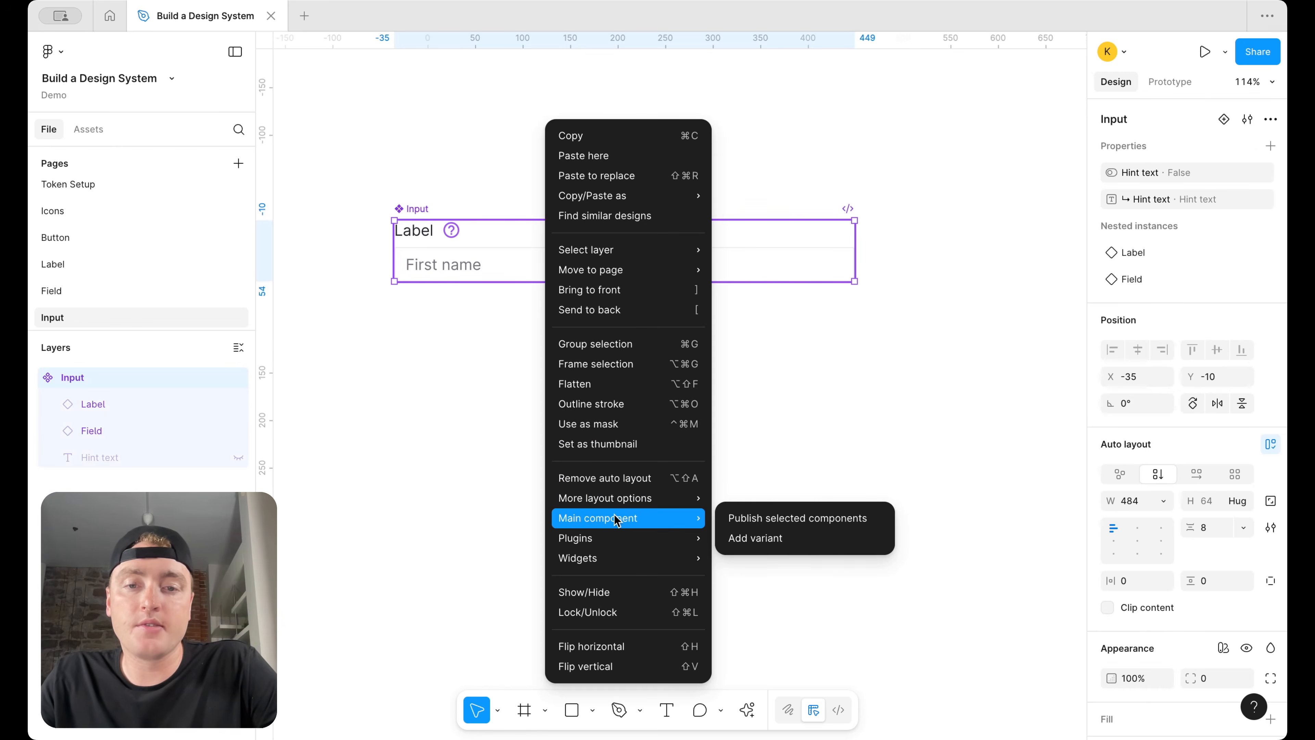
left_click(766, 539)
left_click(751, 528)
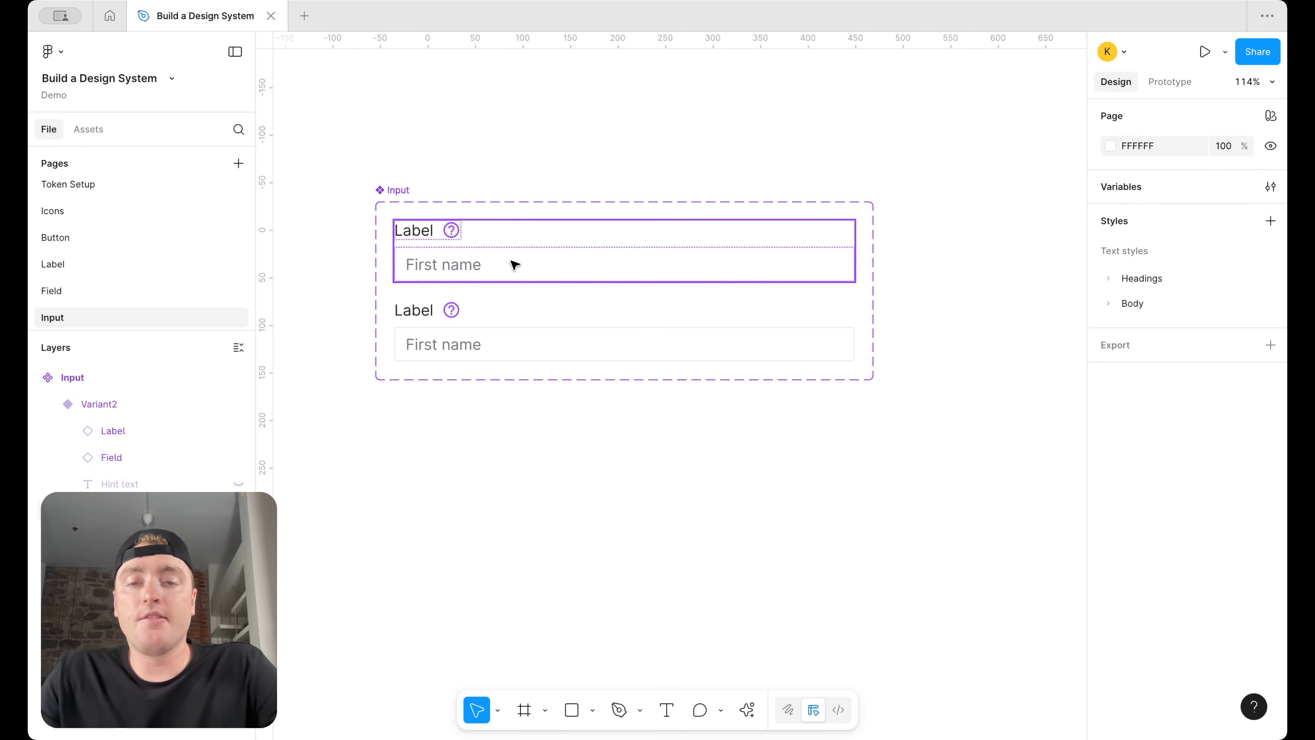
Rename the variant property "Property 1" to "Type" and set the first Input variant's value to "default"
left_click(464, 265)
double_click(1124, 172)
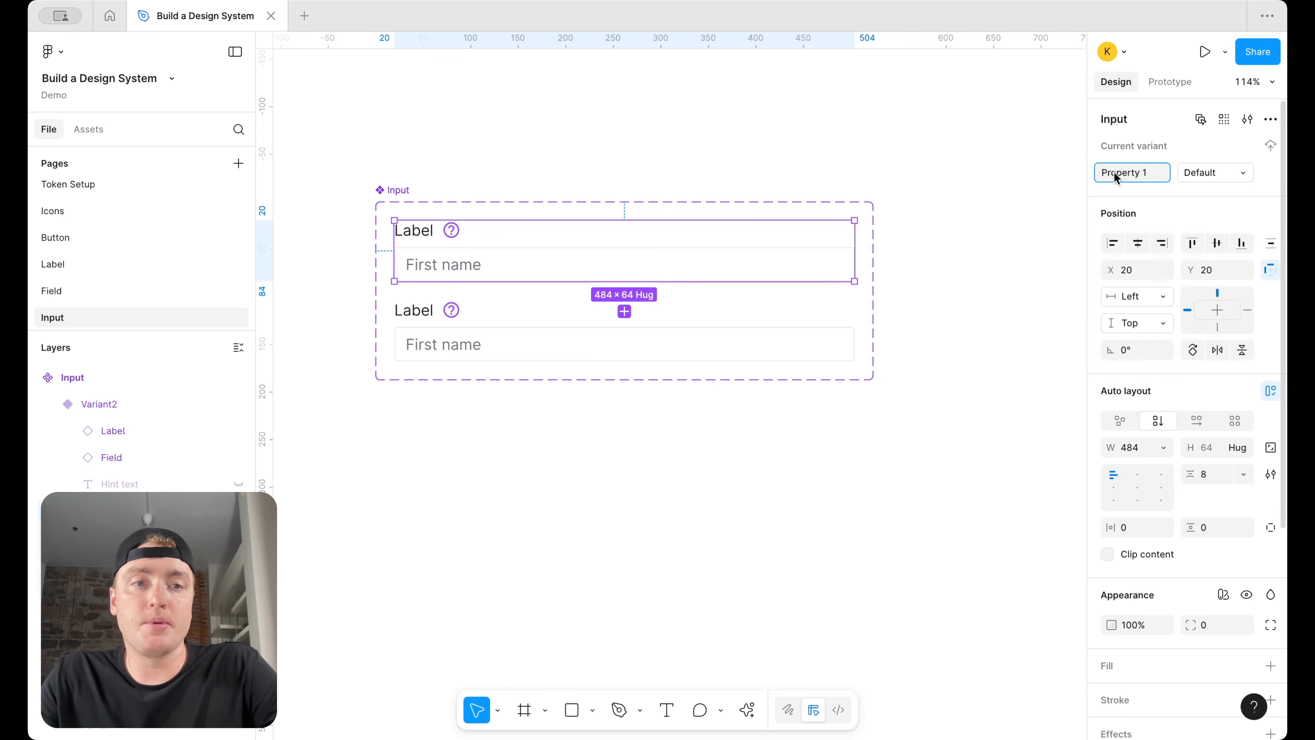
type("Type")
double_click(1211, 173)
type("default")
In the second Input variant, change the label text to "Email" and hide the label's help icon
left_click(590, 341)
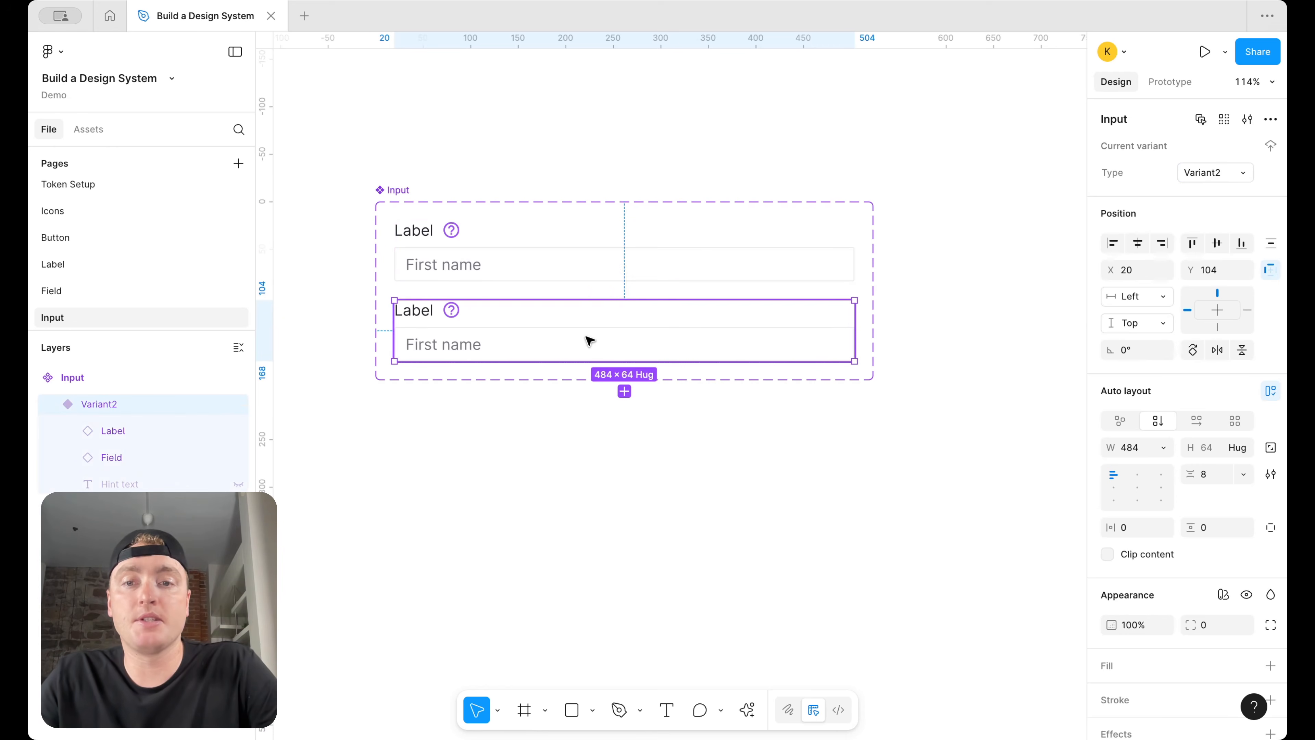
double_click(412, 308)
type("Email")
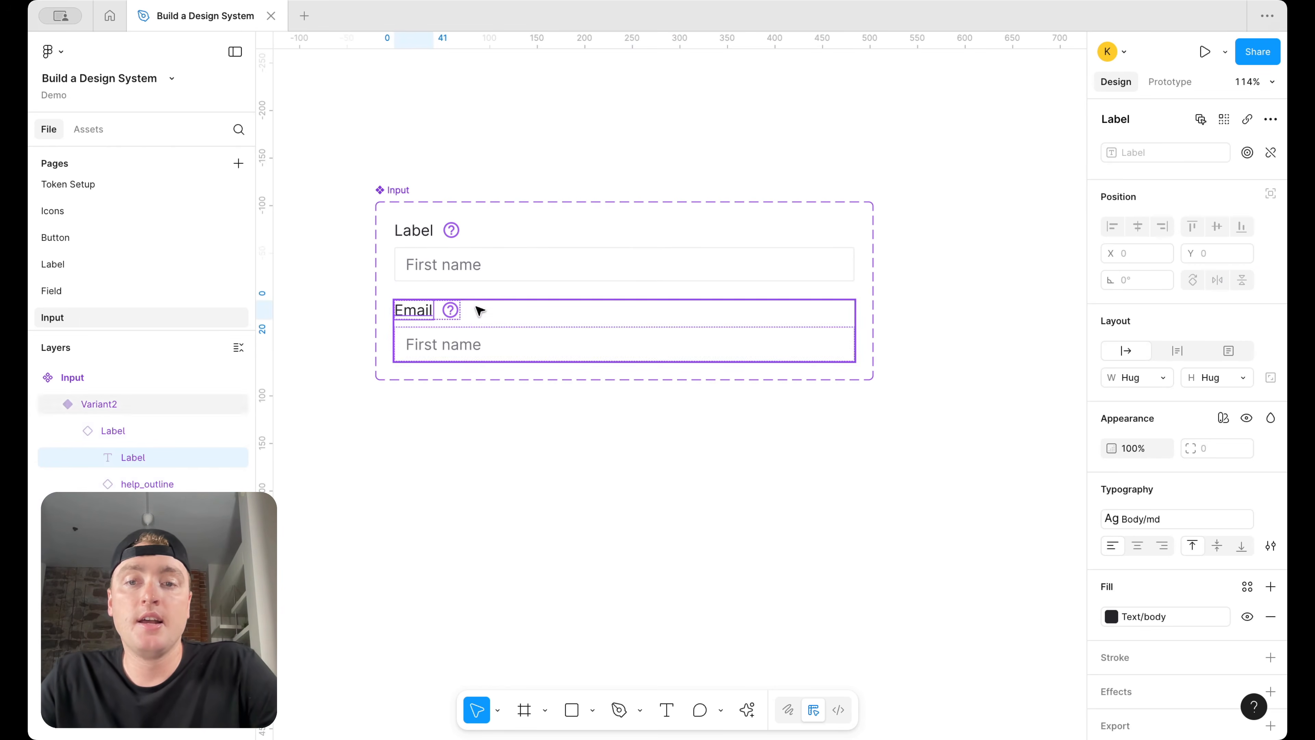
left_click(451, 311)
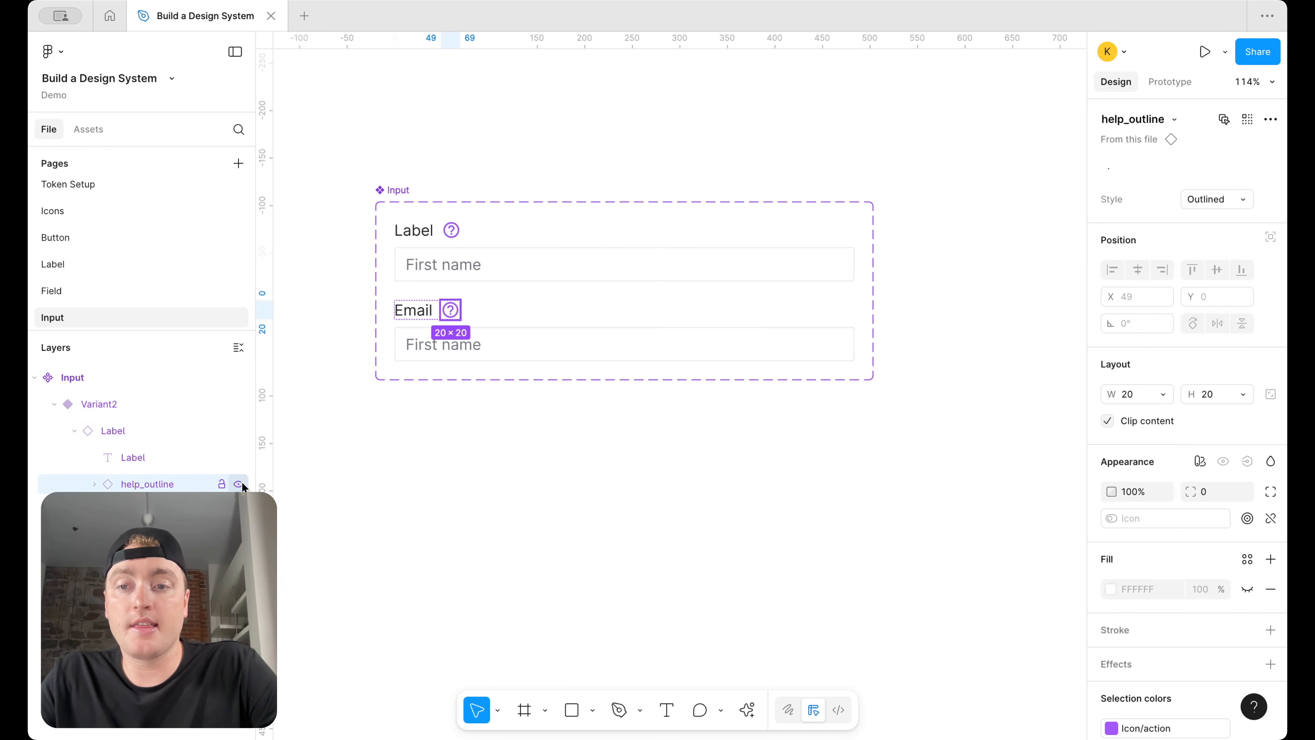
left_click(239, 483)
key("Escape")
Enable the left icon on the second Input variant's Field and swap it for the mail icon
left_click(614, 355)
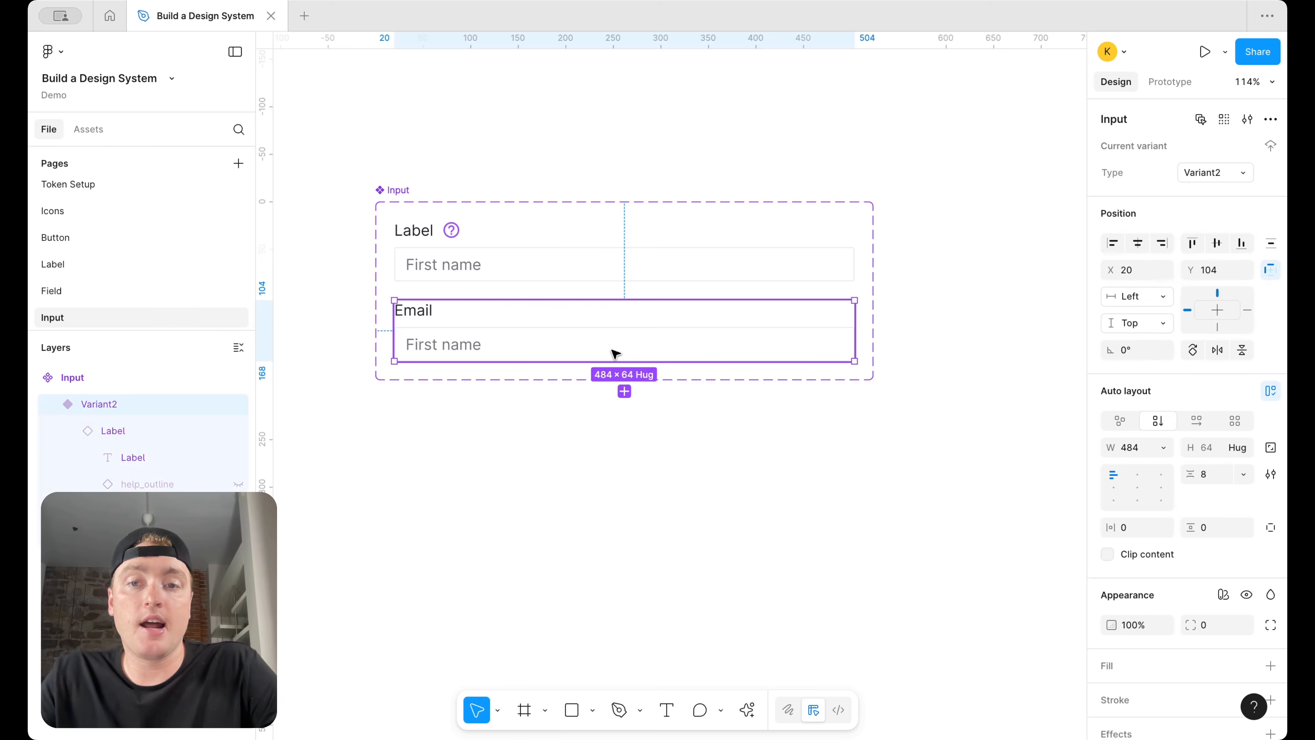
left_click(615, 355)
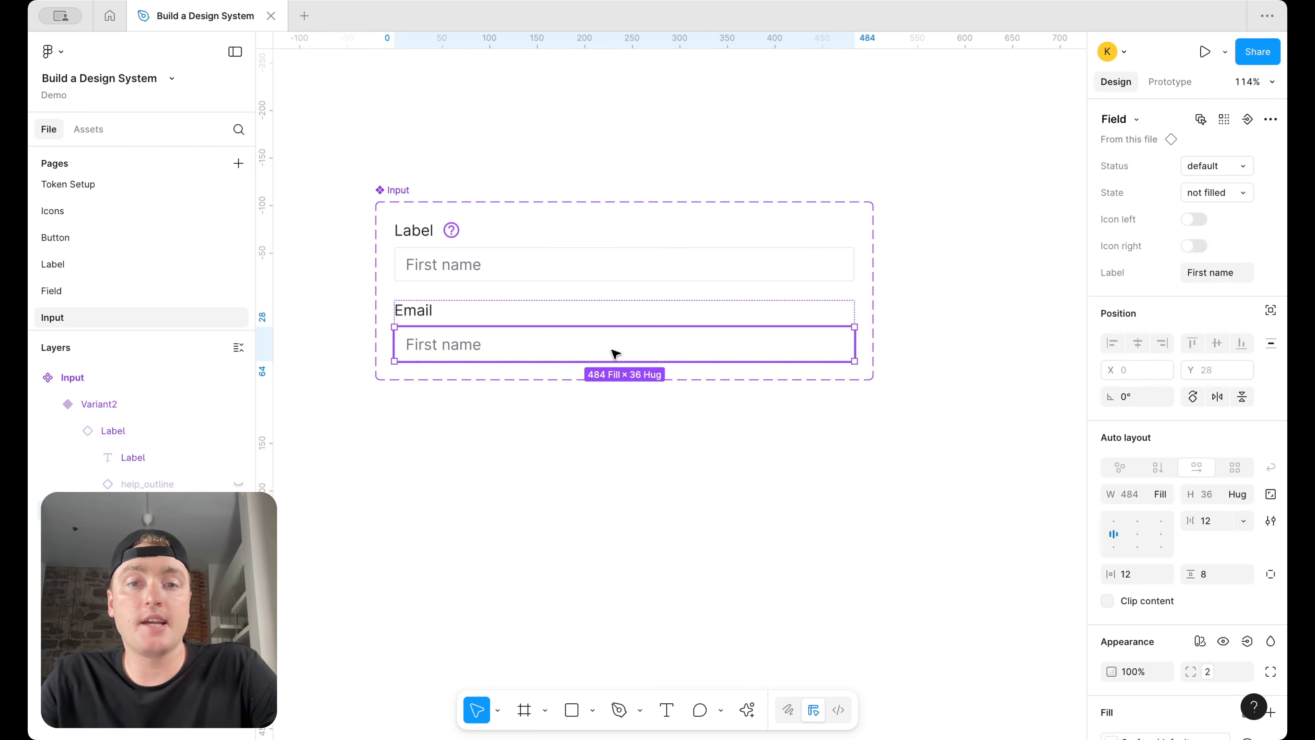
left_click(1193, 219)
left_click(1195, 272)
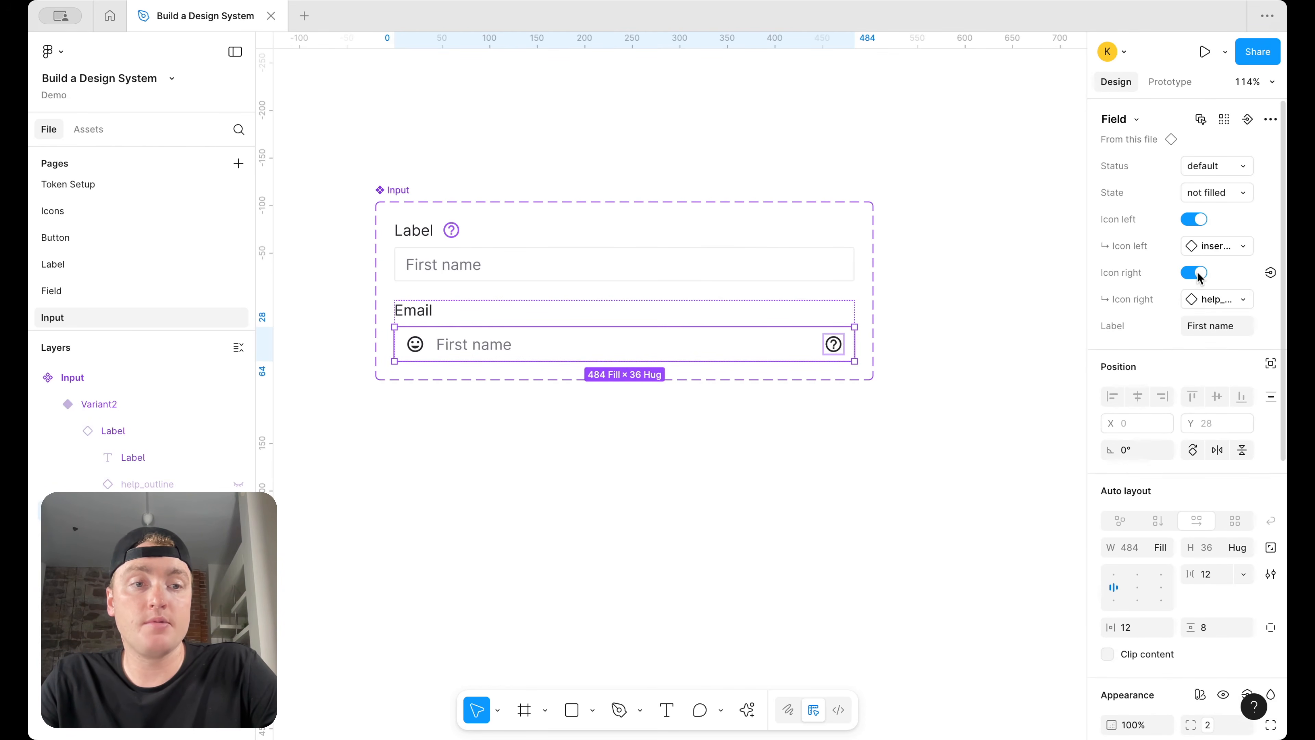
left_click(1196, 274)
left_click(1242, 246)
type("mail")
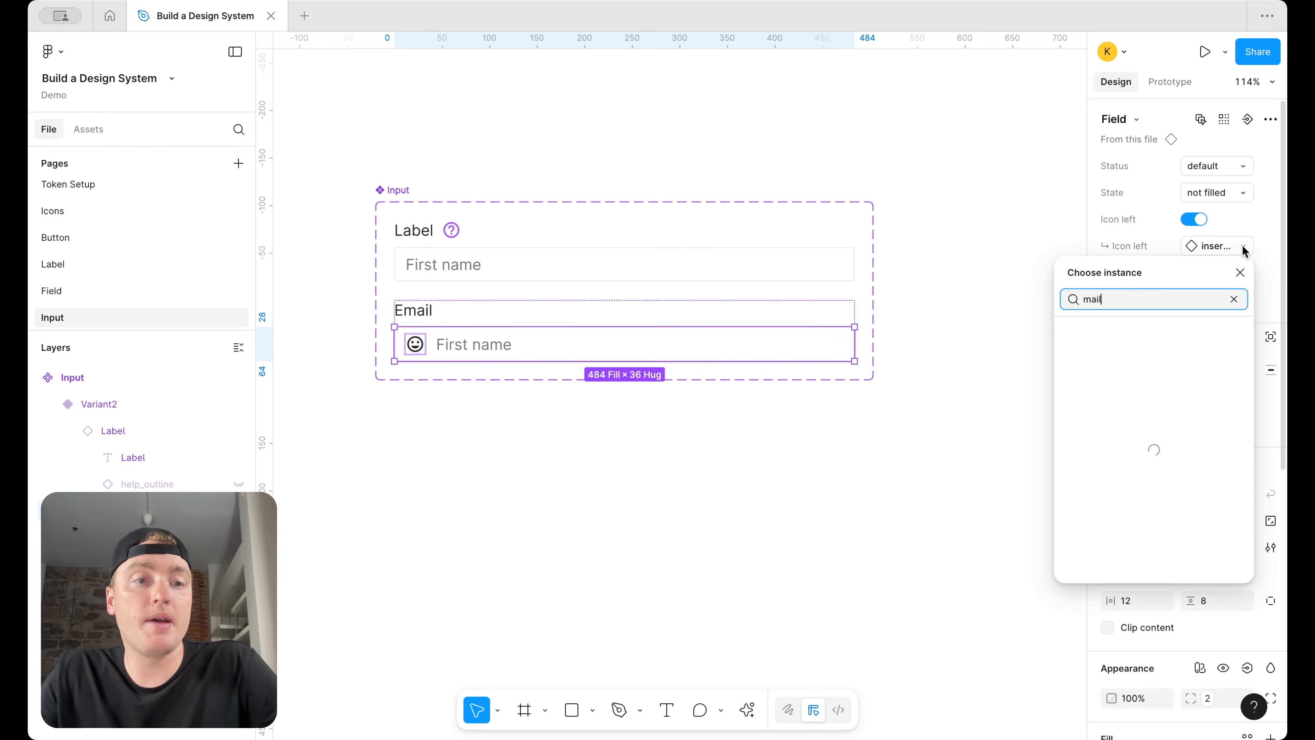
left_click(1080, 409)
left_click(730, 520)
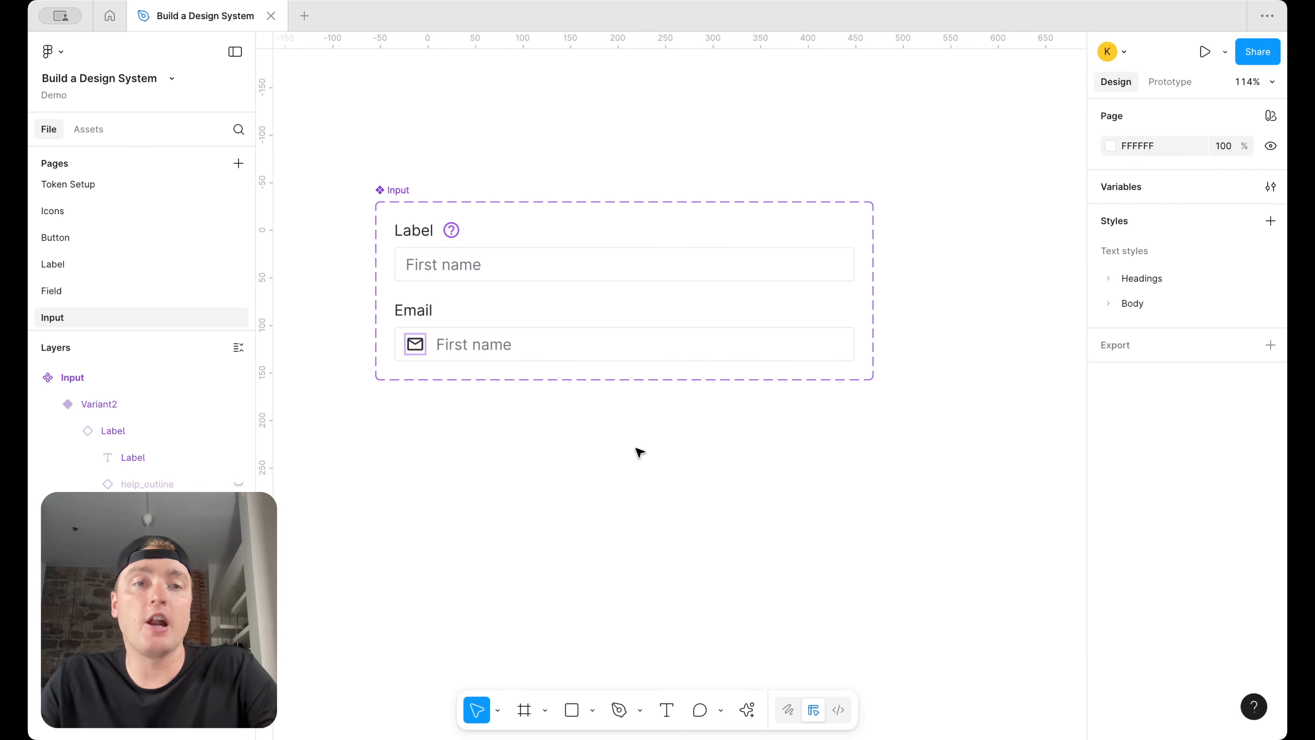
Set the second Input variant's Type value to "email"
left_click(595, 342)
left_click(625, 450)
left_click(644, 345)
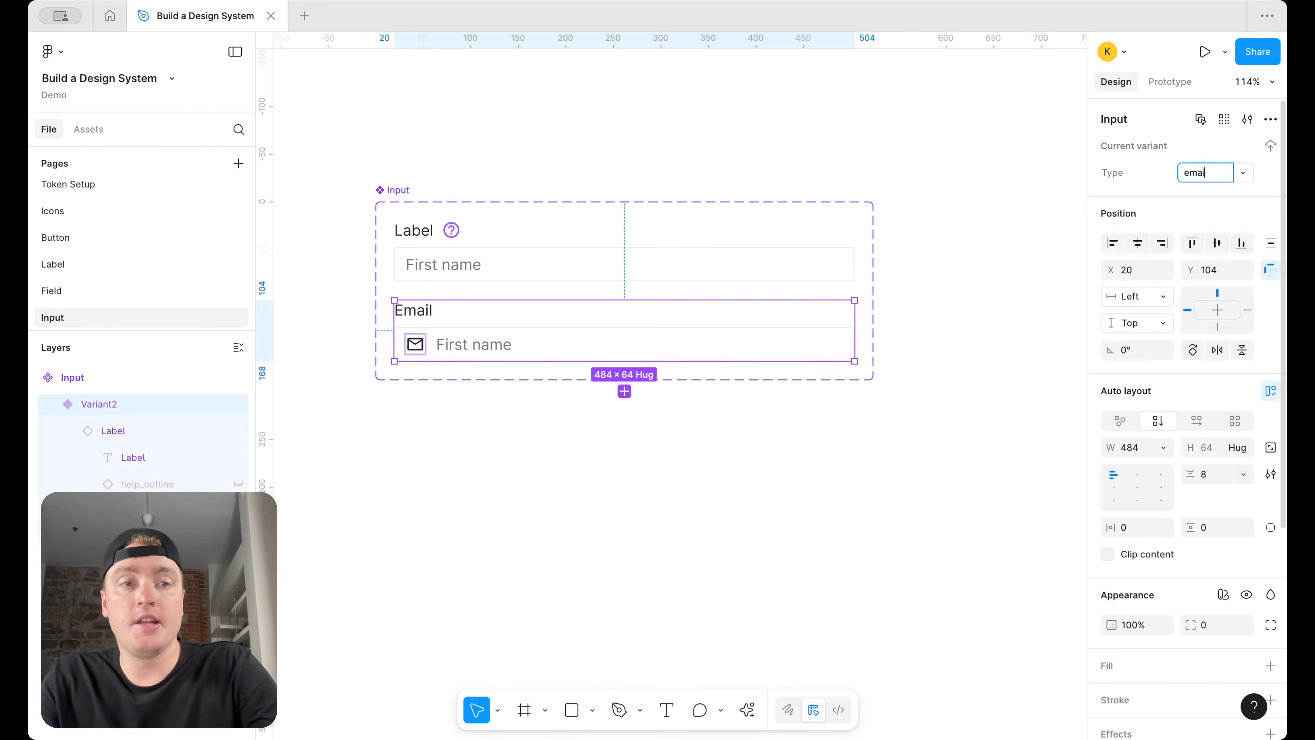
key("Return")
Place an instance of the email Input variant below the component set
left_click(844, 415)
left_click_drag(725, 342, 726, 480)
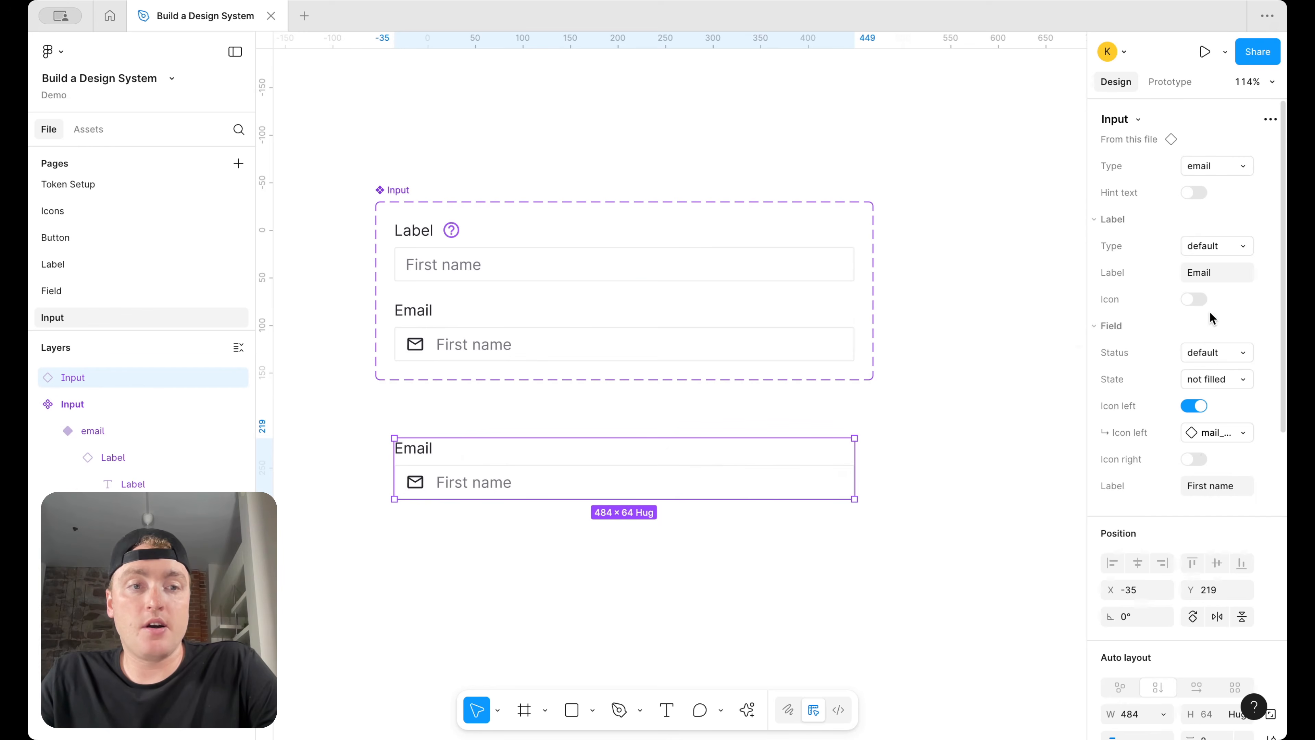
Delete the Email test instance placed below the Input component set
left_click(1194, 300)
left_click(988, 458)
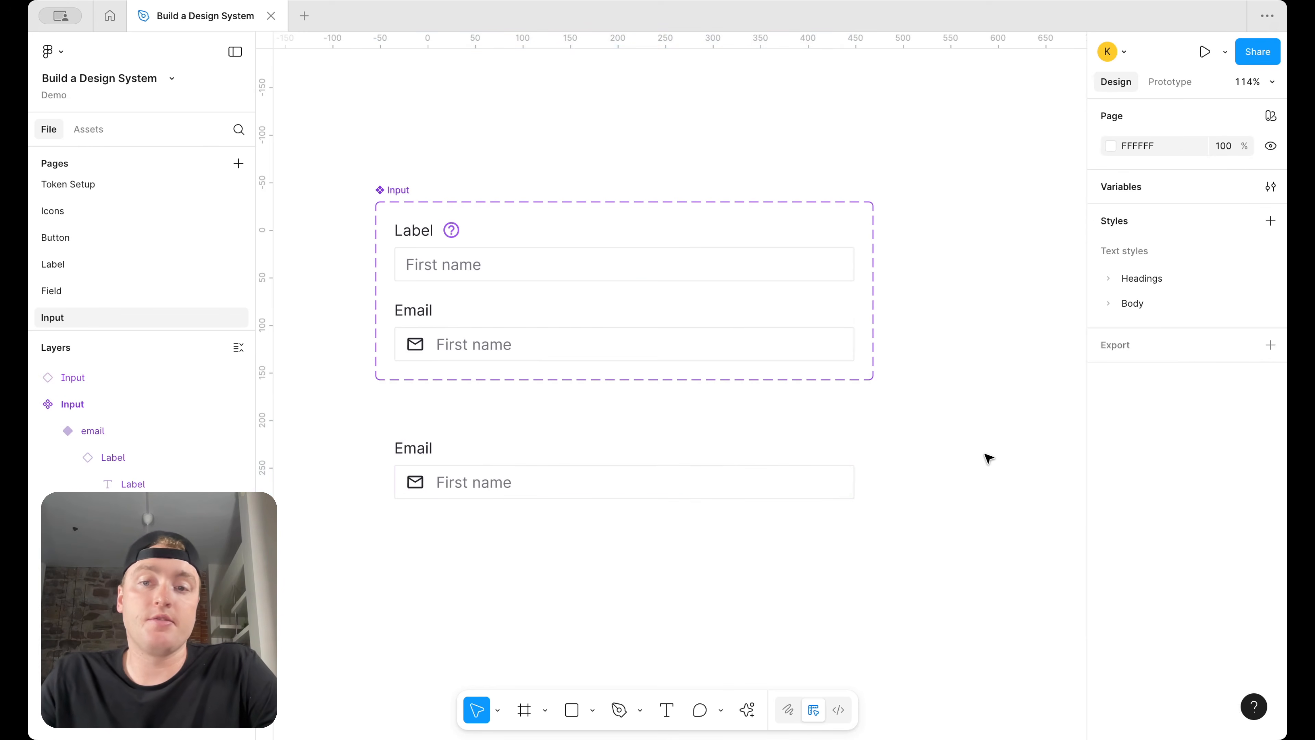
left_click(816, 461)
key("Delete")
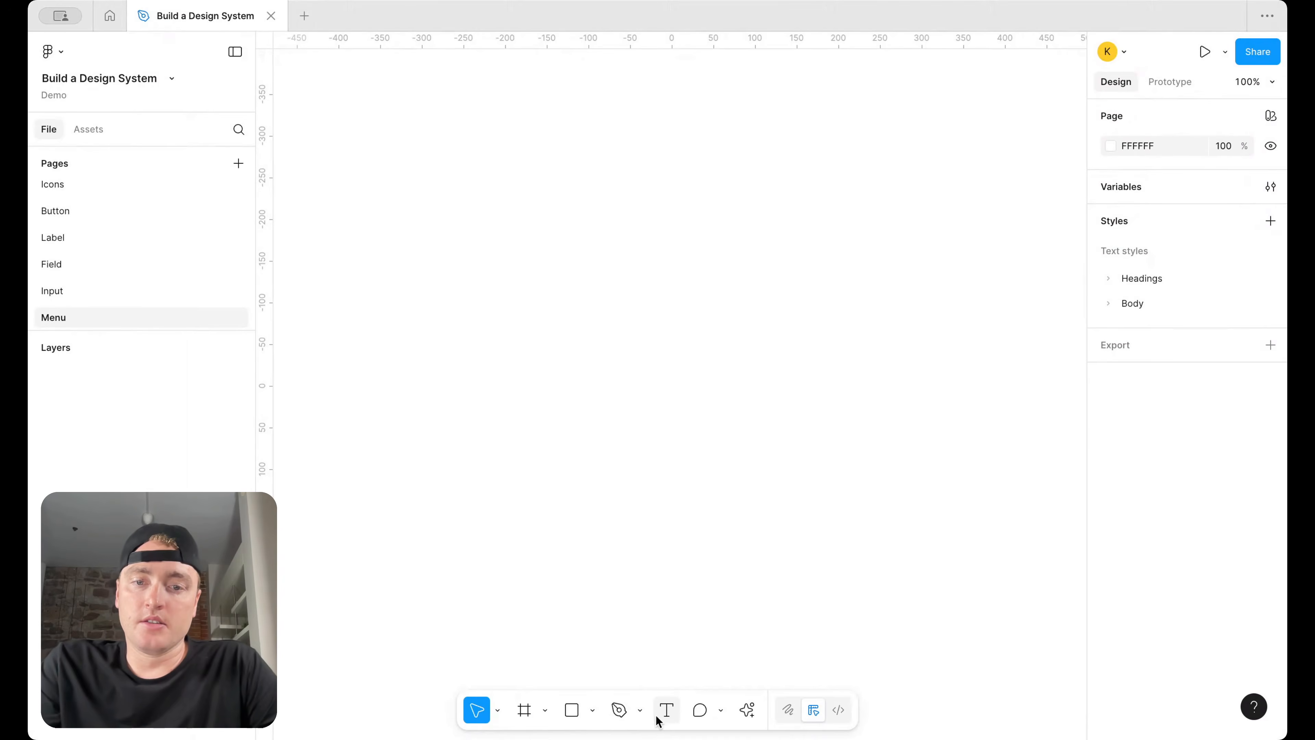
Add a text box about 191 × 32 on the Menu page reading "Menu item"
left_click(665, 710)
left_click_drag(519, 256, 679, 284)
scroll(679, 282, "up", 2)
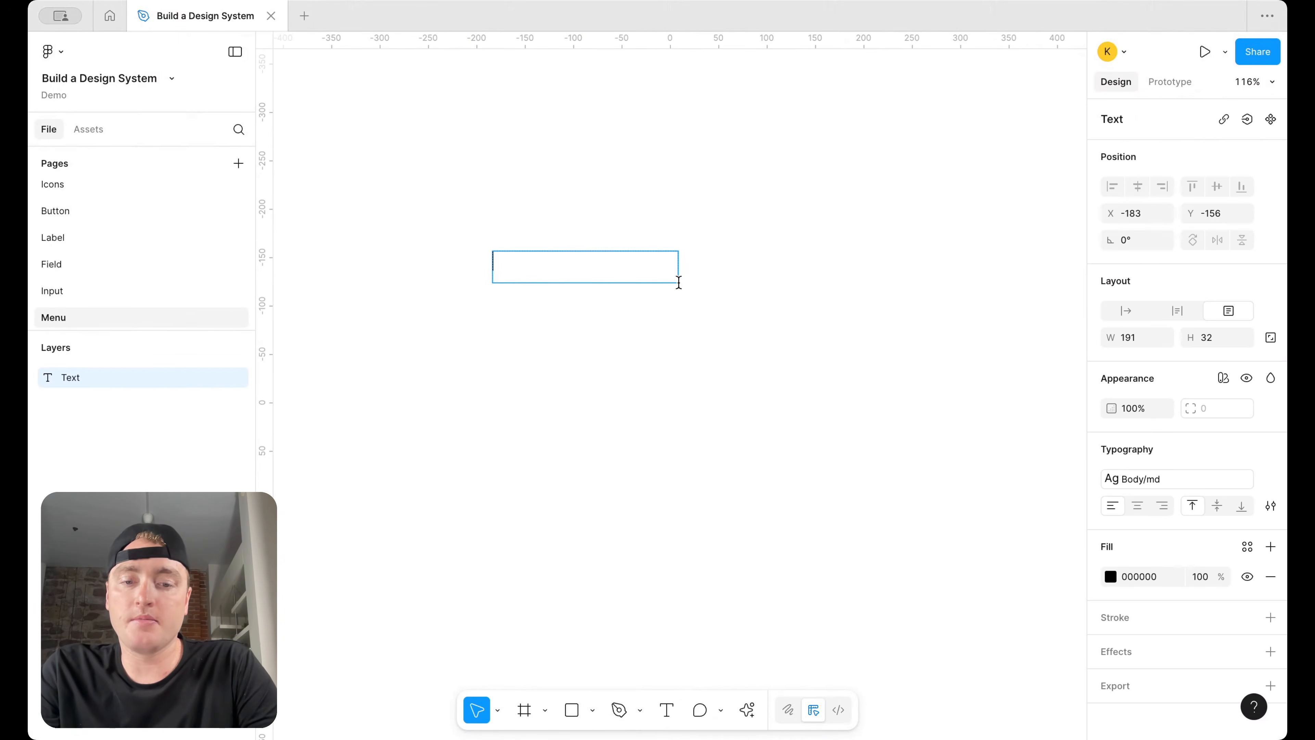
key("Escape")
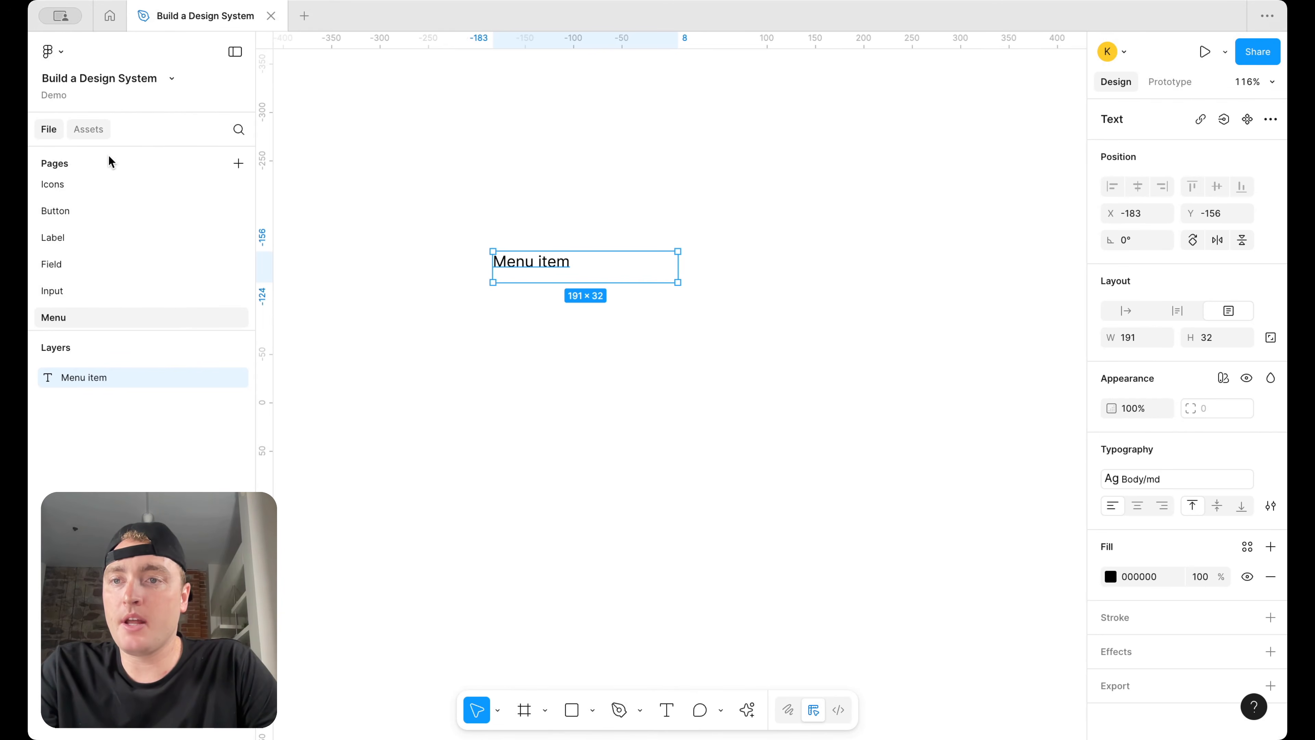
Search the file's component assets for "sett" and "gear" to find a leading icon
left_click(97, 133)
key("BackSpace")
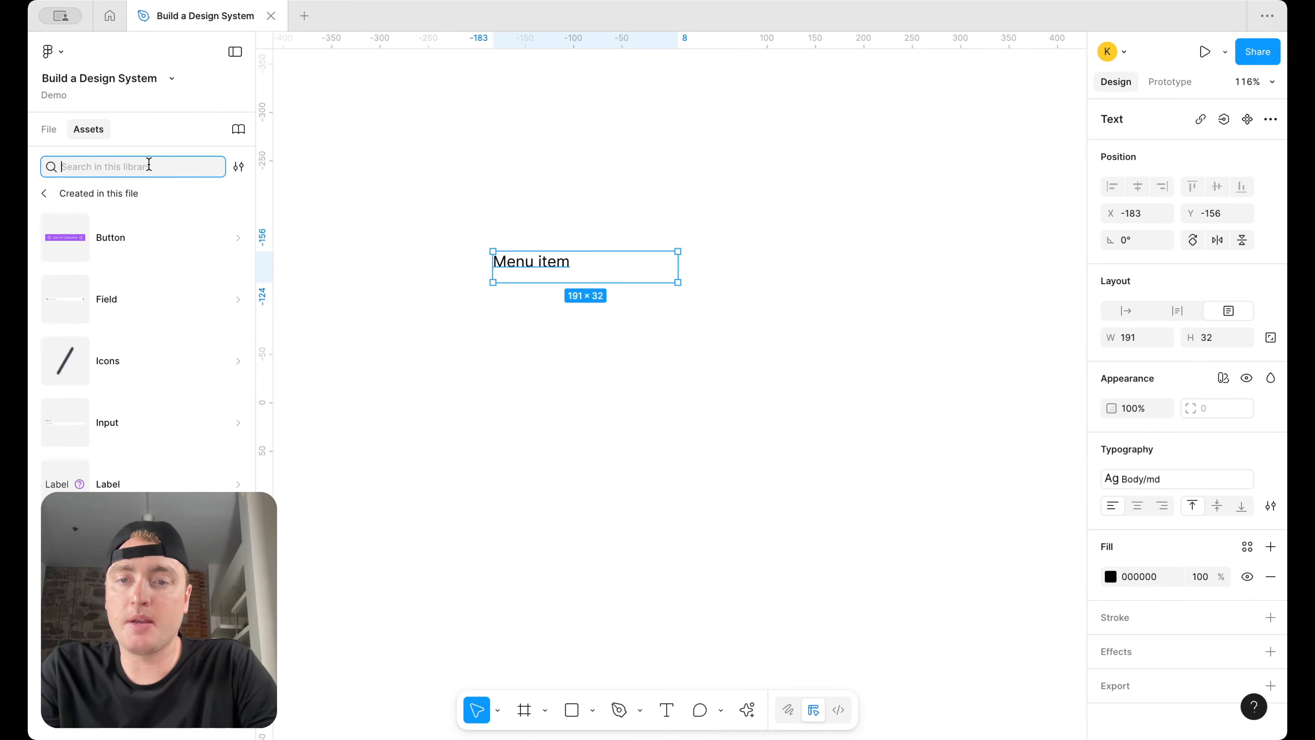
type("s")
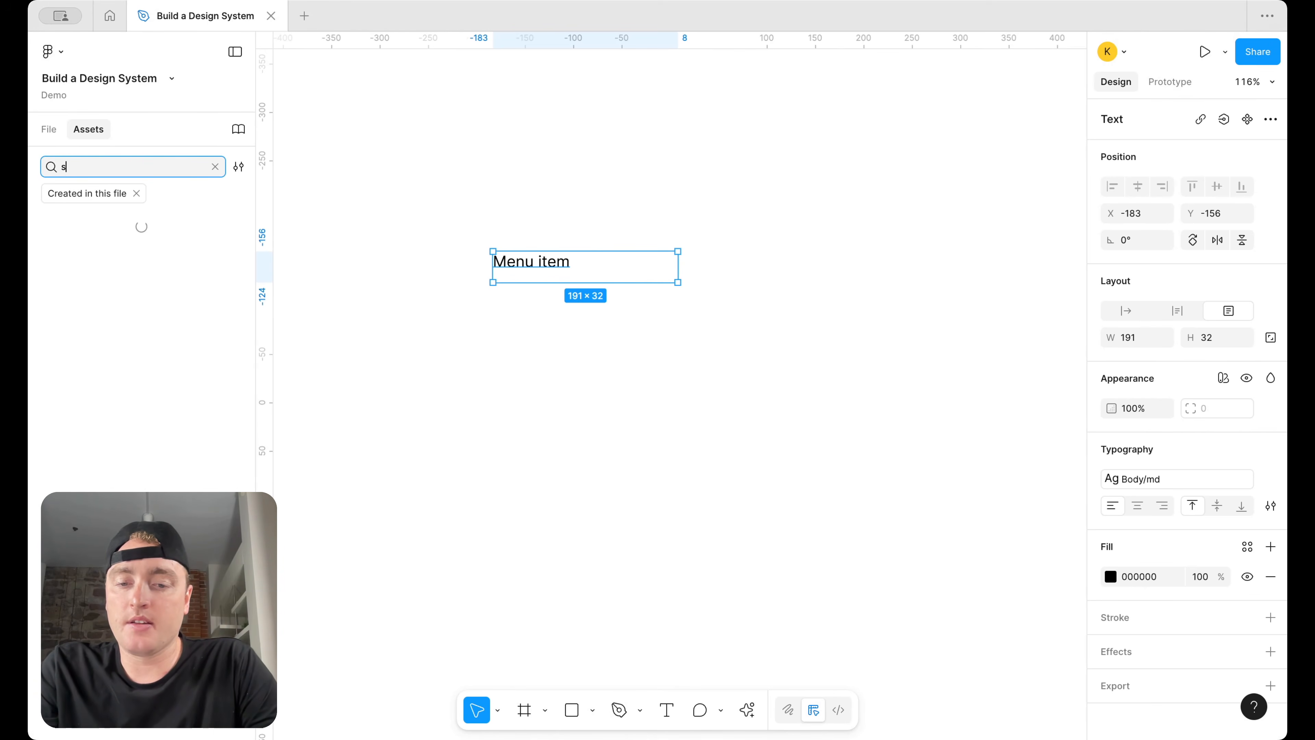
type("ett")
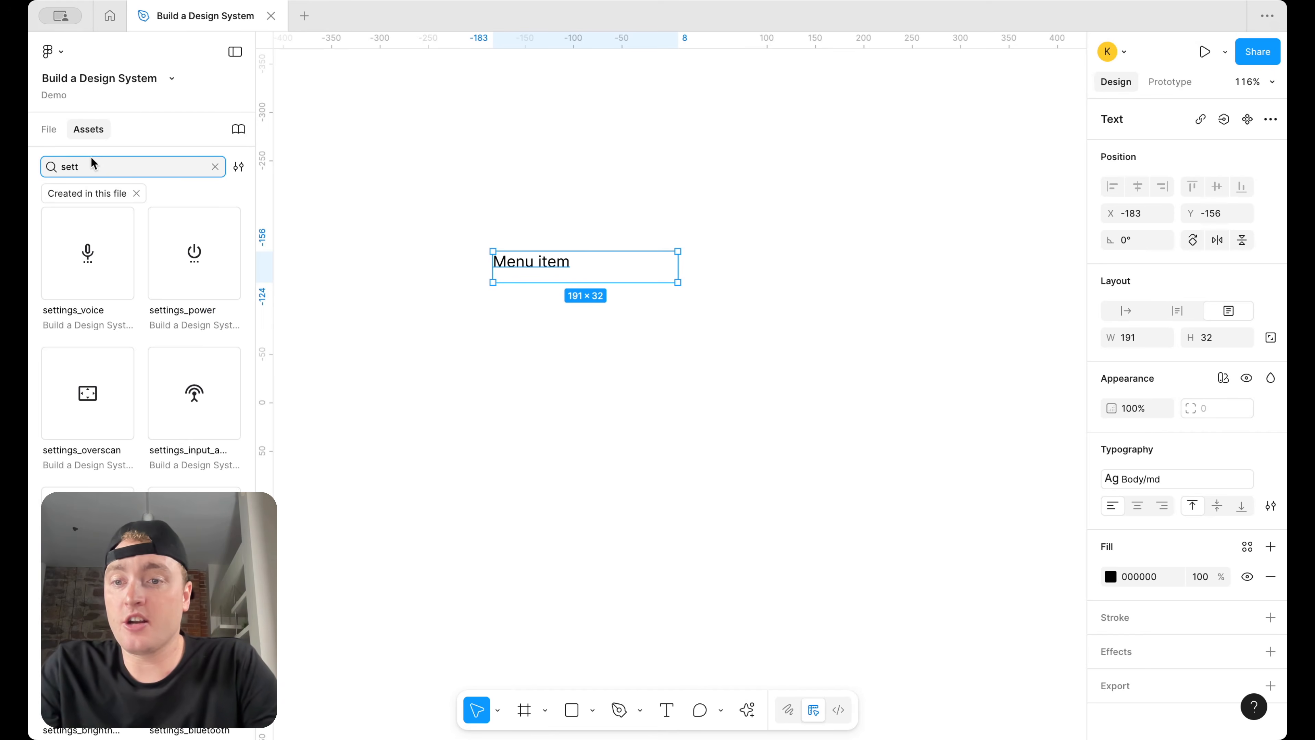
key("BackSpace")
key("BackSpace")
key("BackSpace")
key("BackSpace")
type("gear")
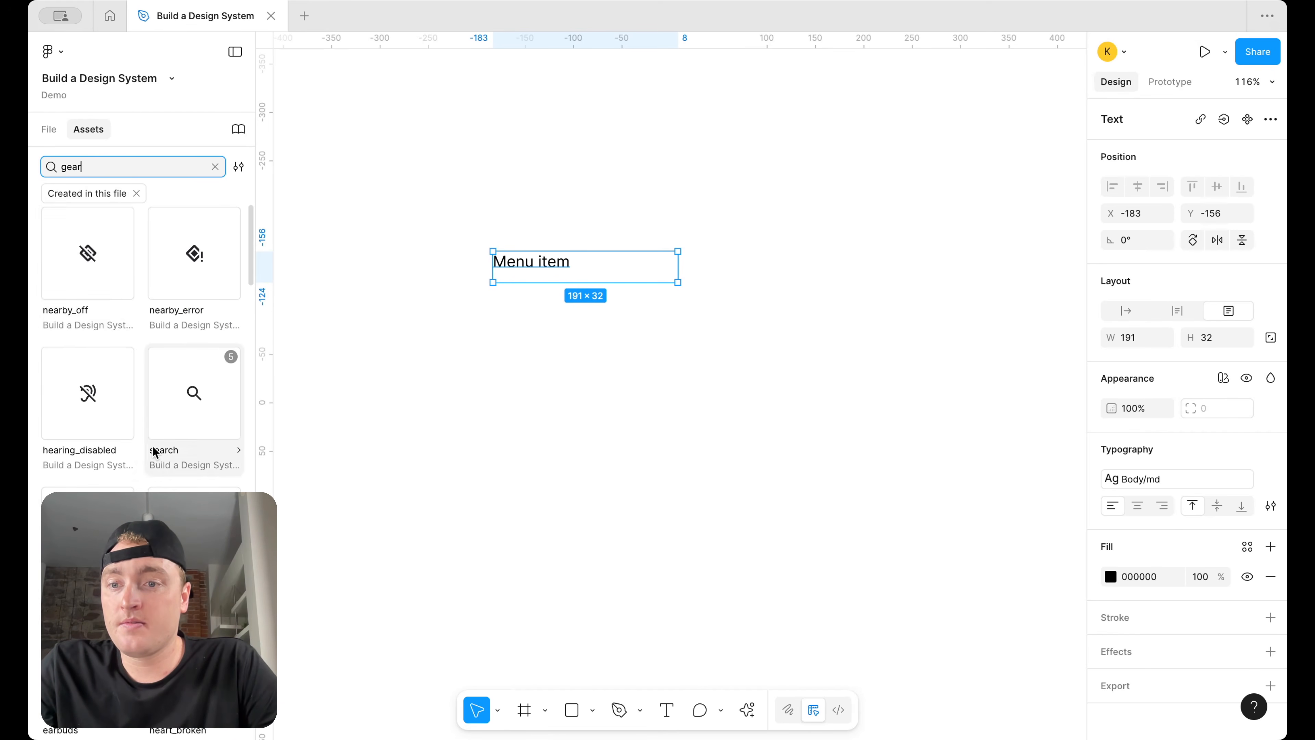
scroll(153, 449, "down", 3)
Search the assets for "per" and place the perm_identity icon to the left of the Menu item text
key("ctrl+a")
type("per")
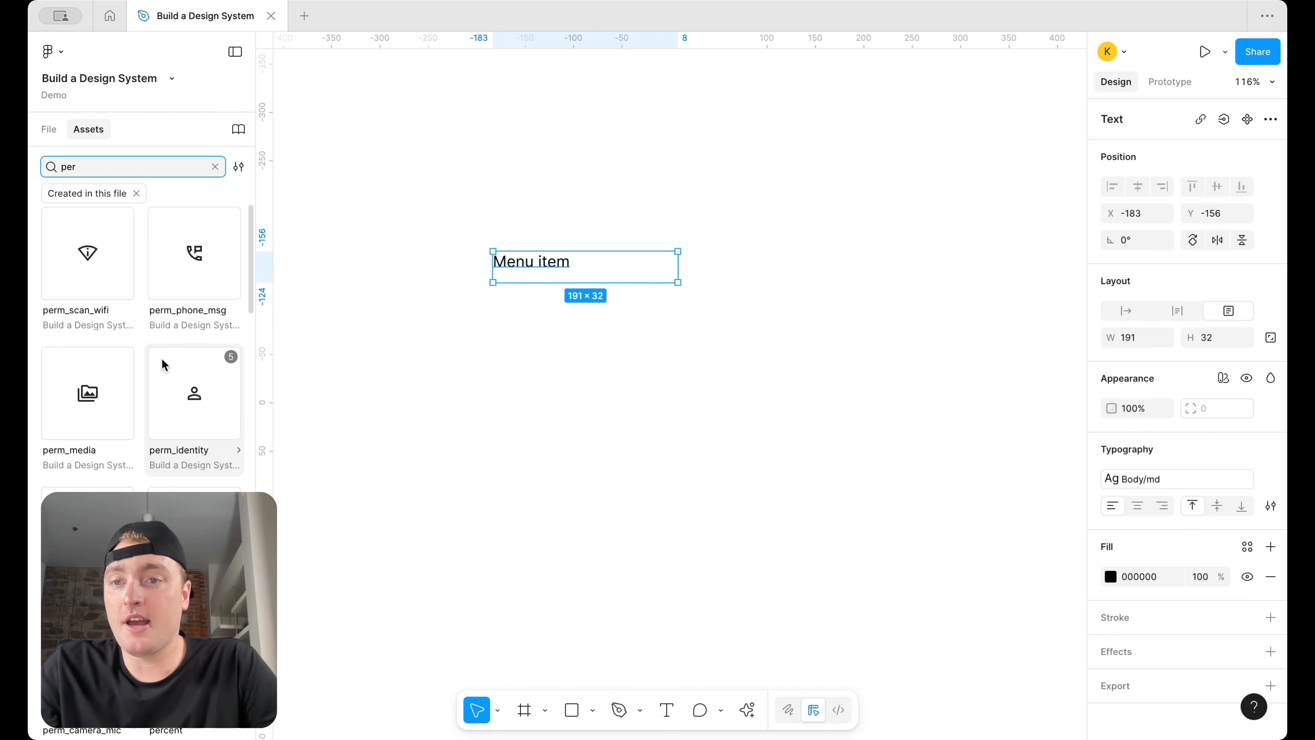
left_click_drag(181, 400, 378, 244)
left_click(391, 233)
Search the assets for "arrow" and place the arrow_circle_right icon to the right of the Menu item text
left_click(188, 172)
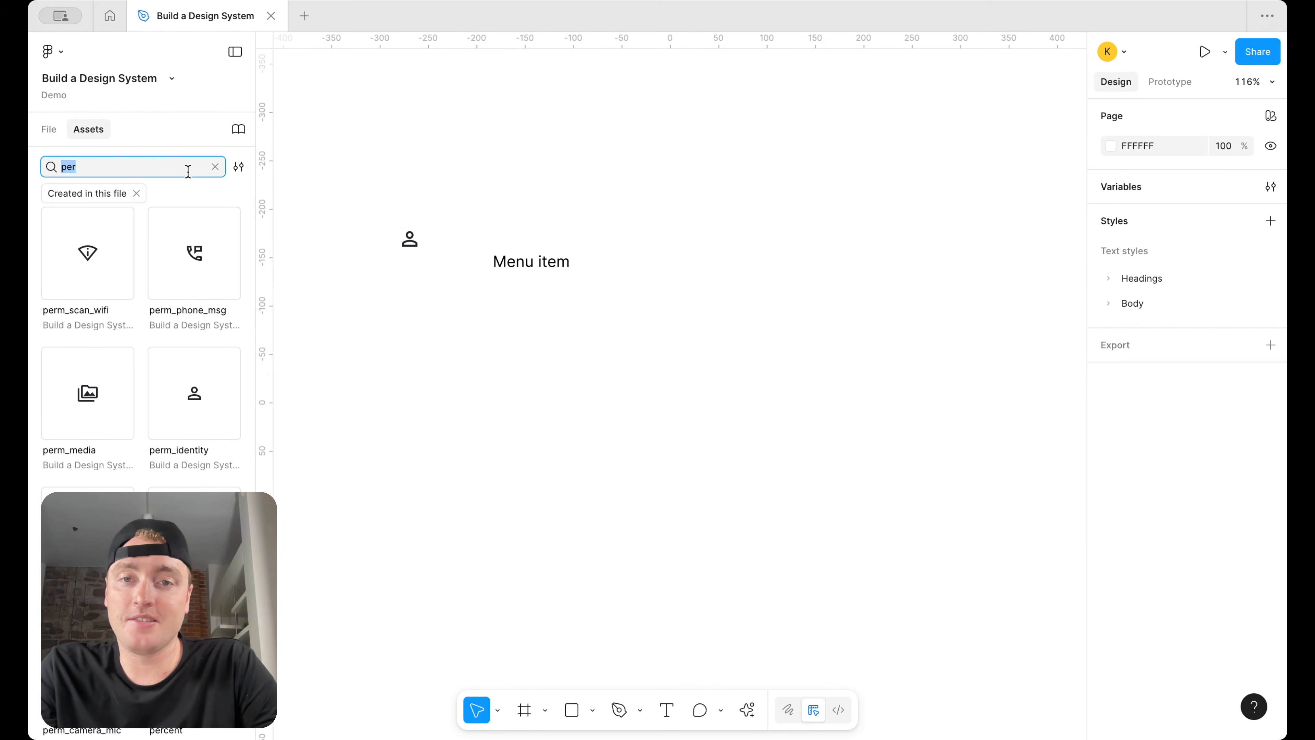
type("arrow")
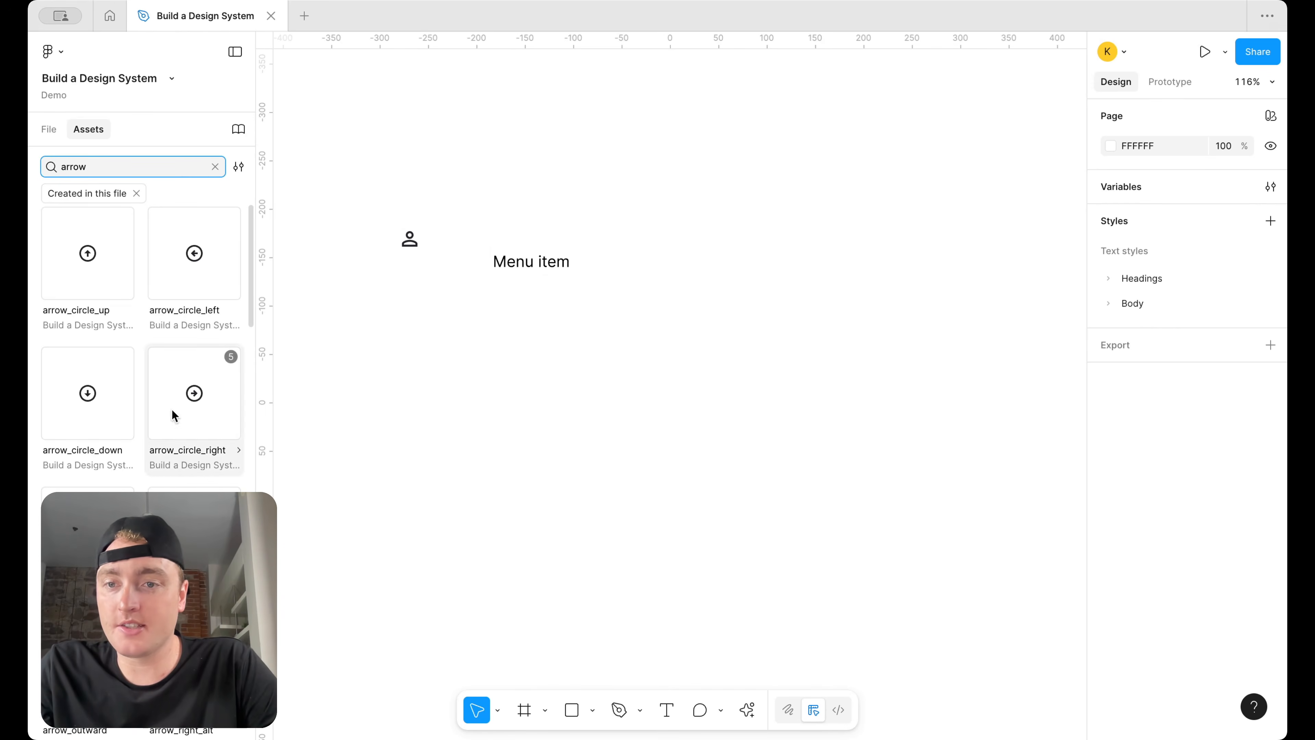
left_click_drag(174, 415, 703, 251)
left_click_drag(737, 366, 352, 154)
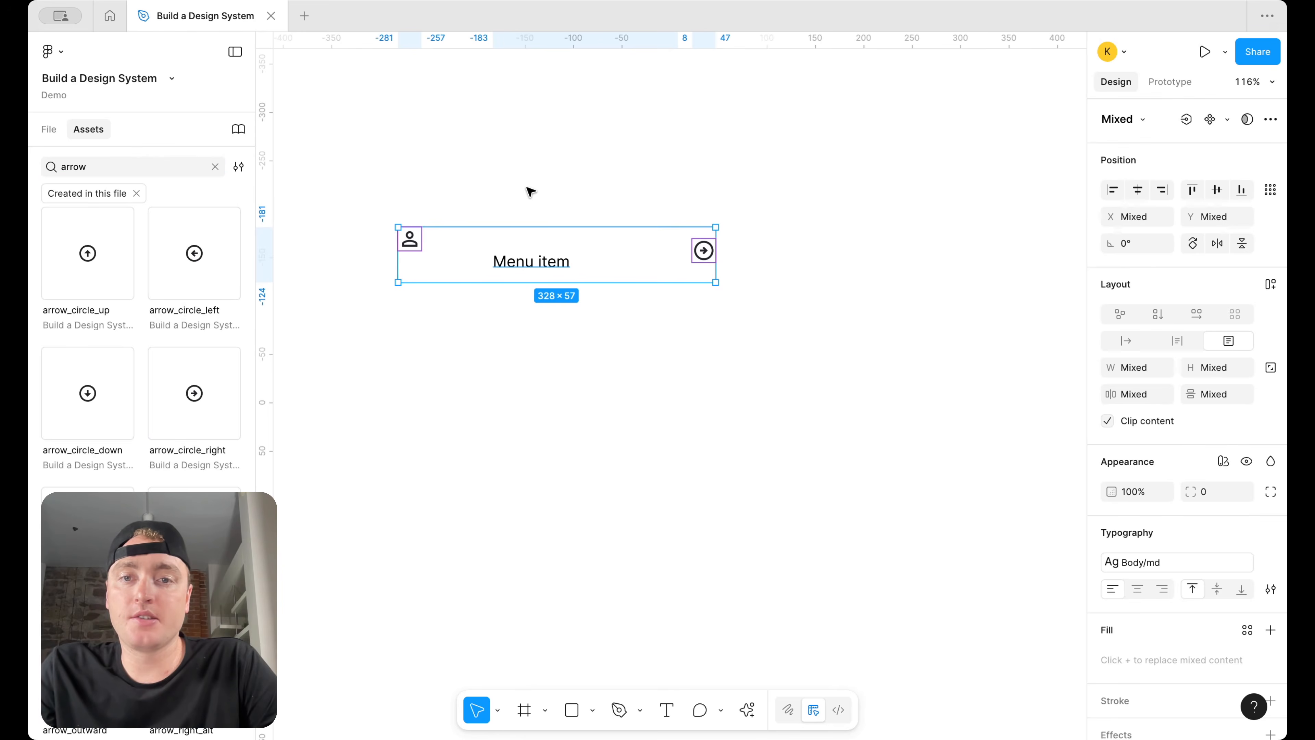
key("shift+a")
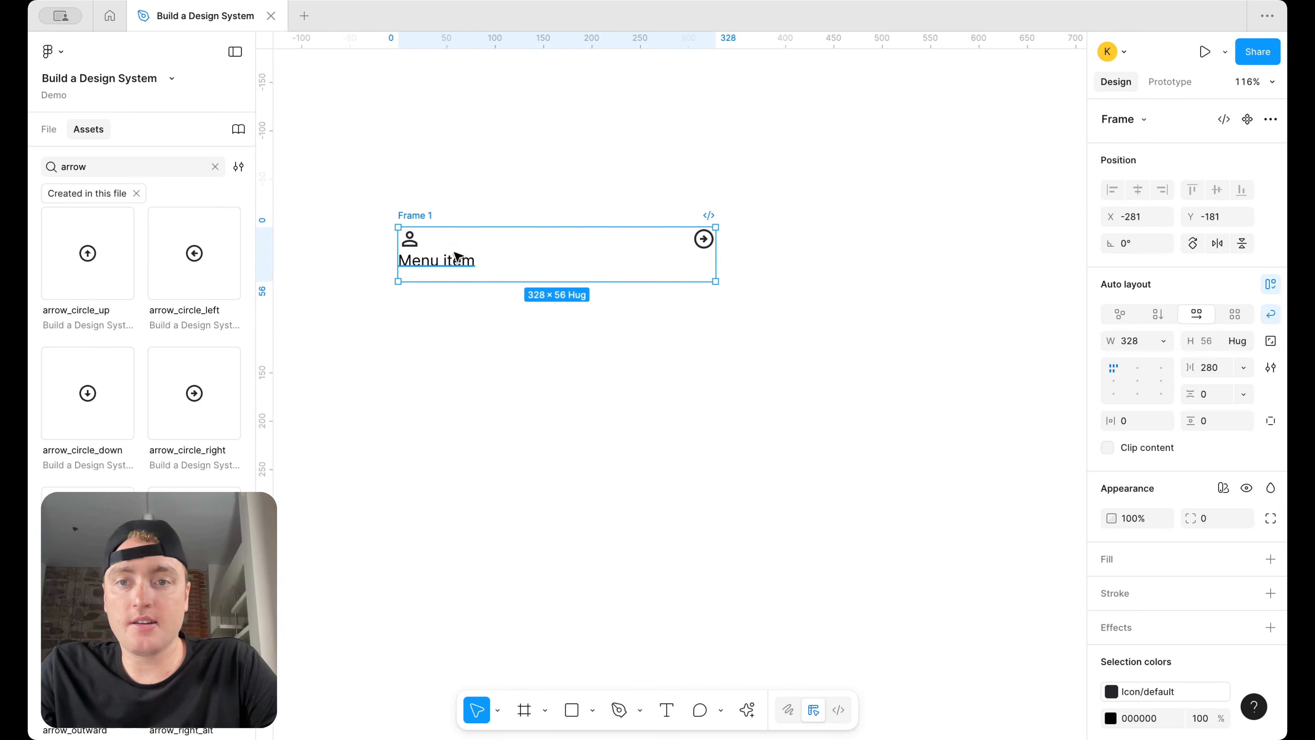
right_click(430, 209)
left_click(456, 367)
left_click(504, 391)
Line the Menu item text up between the two icons and wrap all three in a horizontal auto layout with a gap of 12
left_click_drag(447, 262, 513, 246)
left_click_drag(739, 298, 323, 205)
key("shift+a")
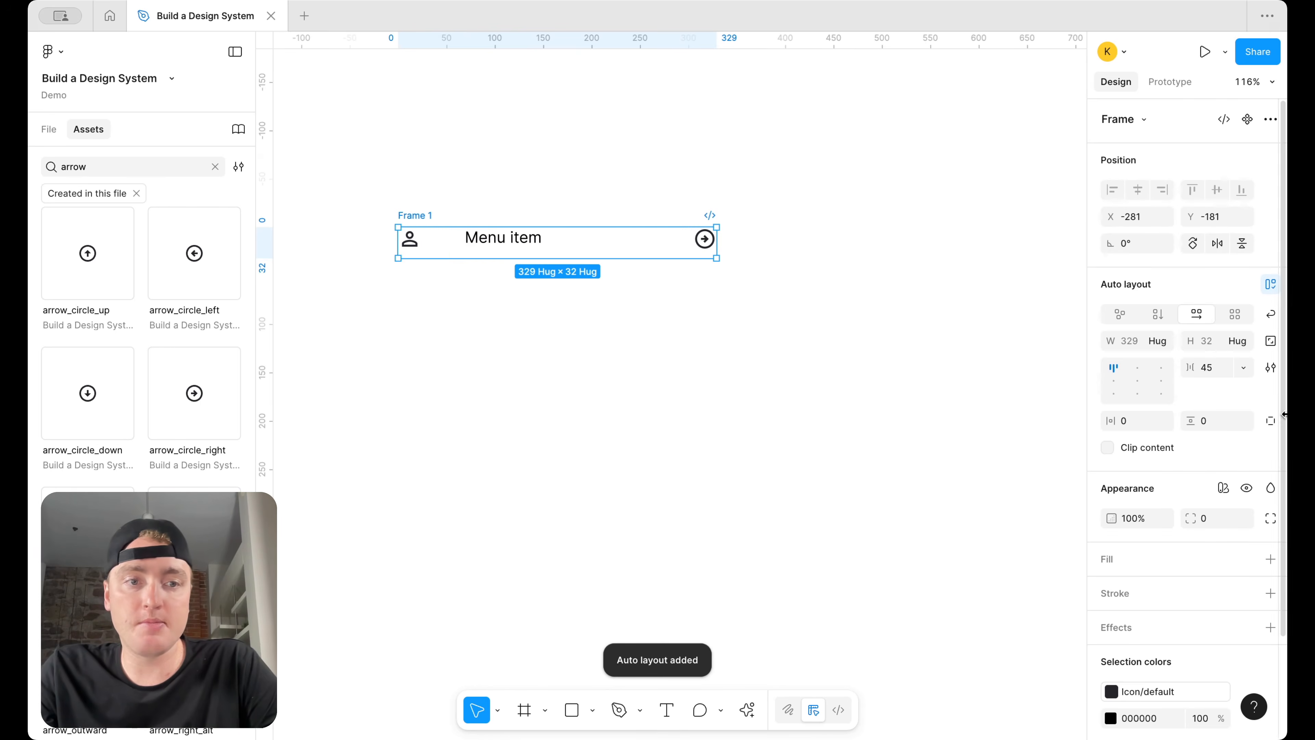
left_click(1209, 367)
type("12")
key("Return")
scroll(443, 194, "up", 3)
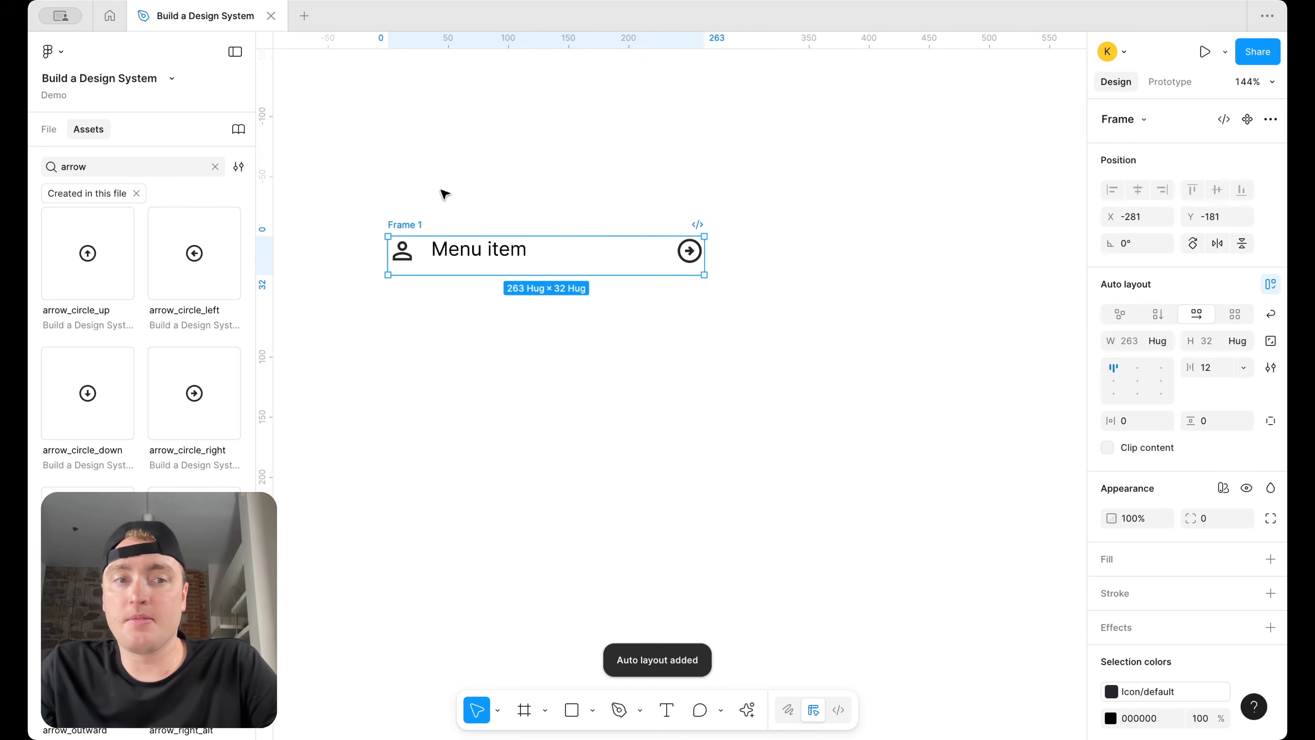
Set the width of the Menu item text to hug its contents
scroll(444, 194, "left", 2)
scroll(444, 193, "up", 1)
scroll(444, 194, "left", 2)
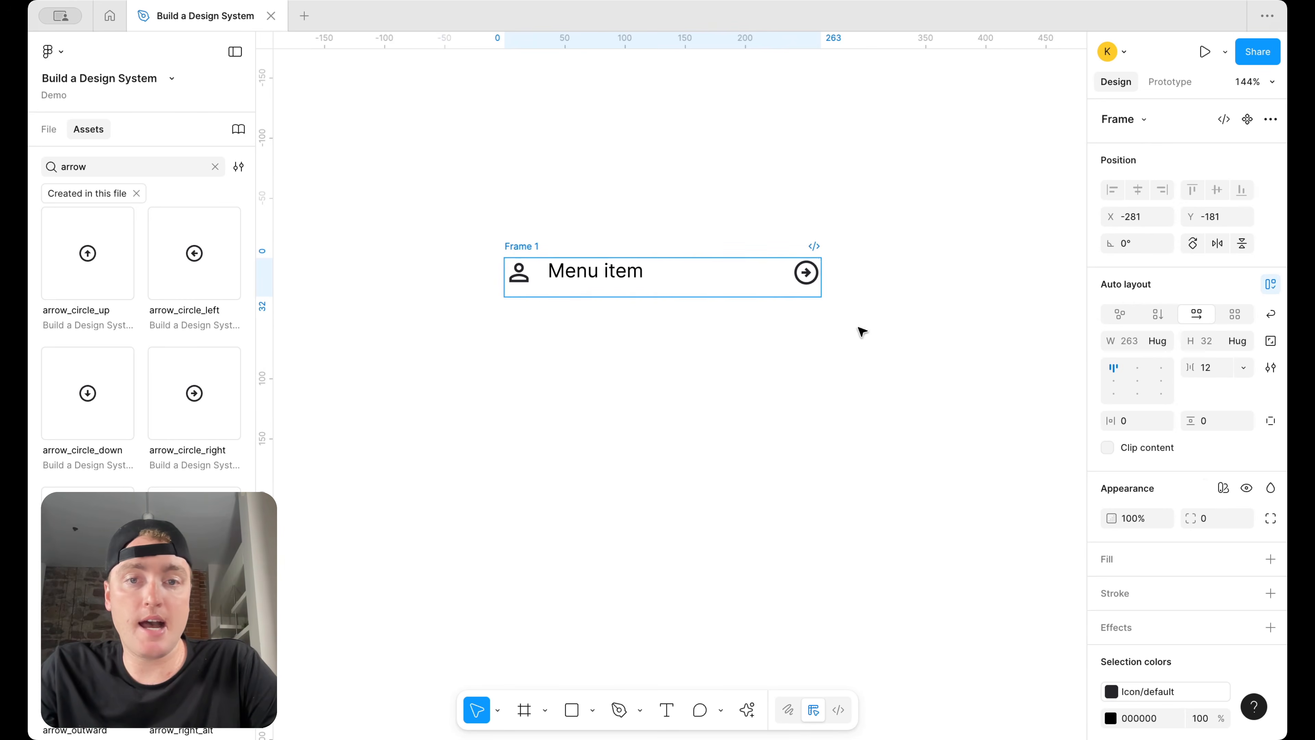
left_click(618, 285)
left_click(1163, 340)
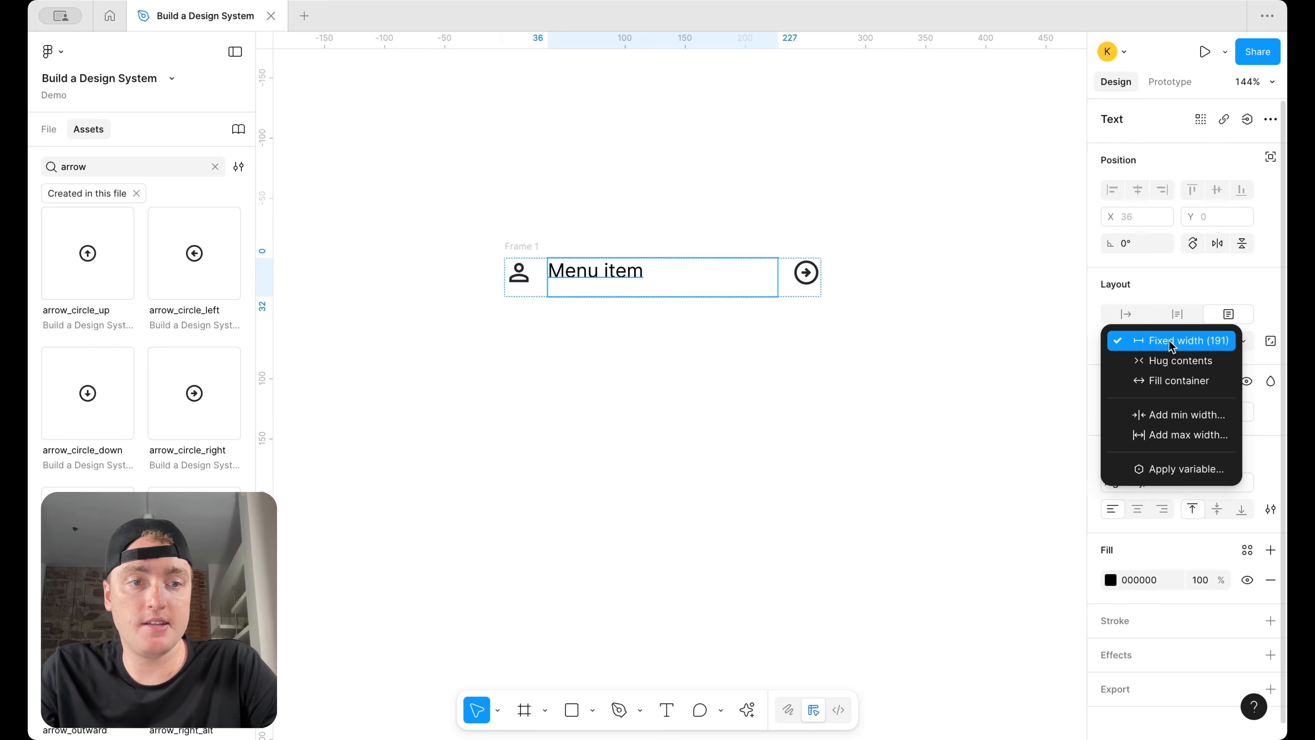
left_click(1157, 361)
left_click(945, 404)
Align the auto layout frame's contents to the left and vertically centred
left_click(518, 247)
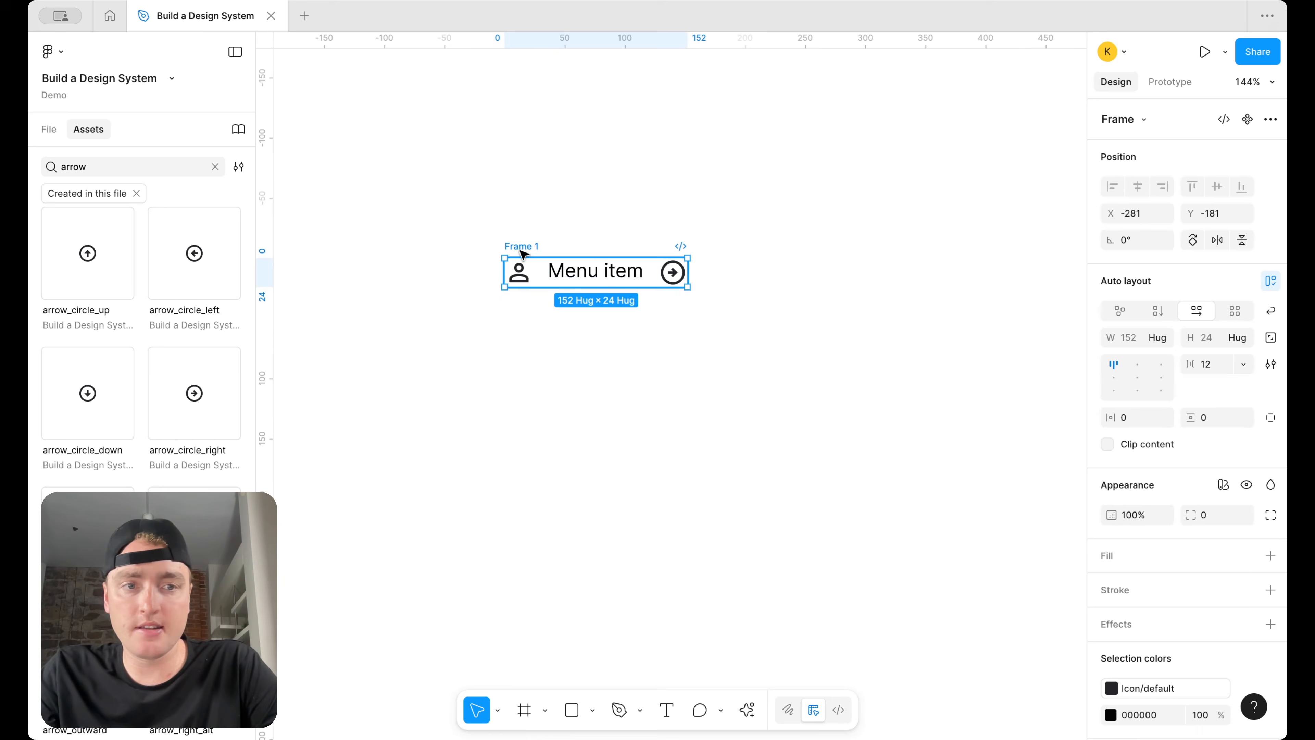
left_click(1115, 377)
left_click(914, 357)
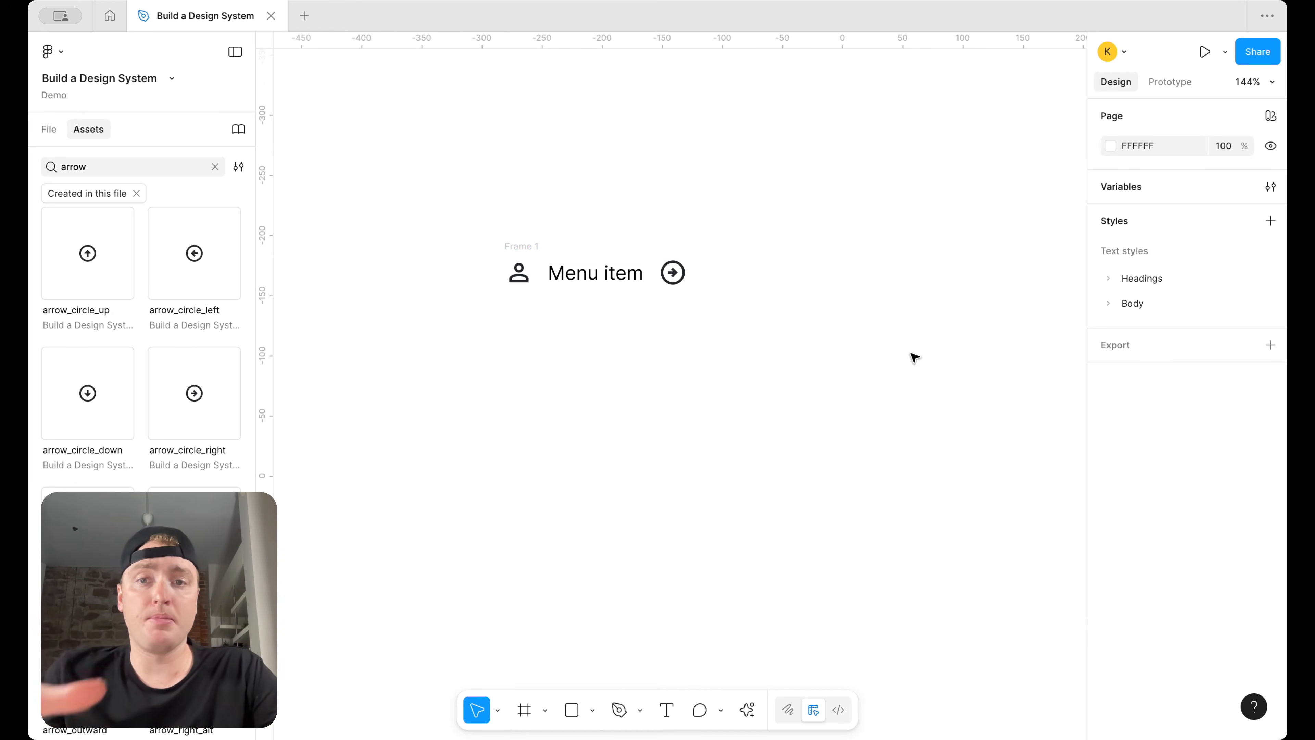
Widen the auto layout frame to about 403 and set the Menu item text's width to Fill container
left_click(595, 273)
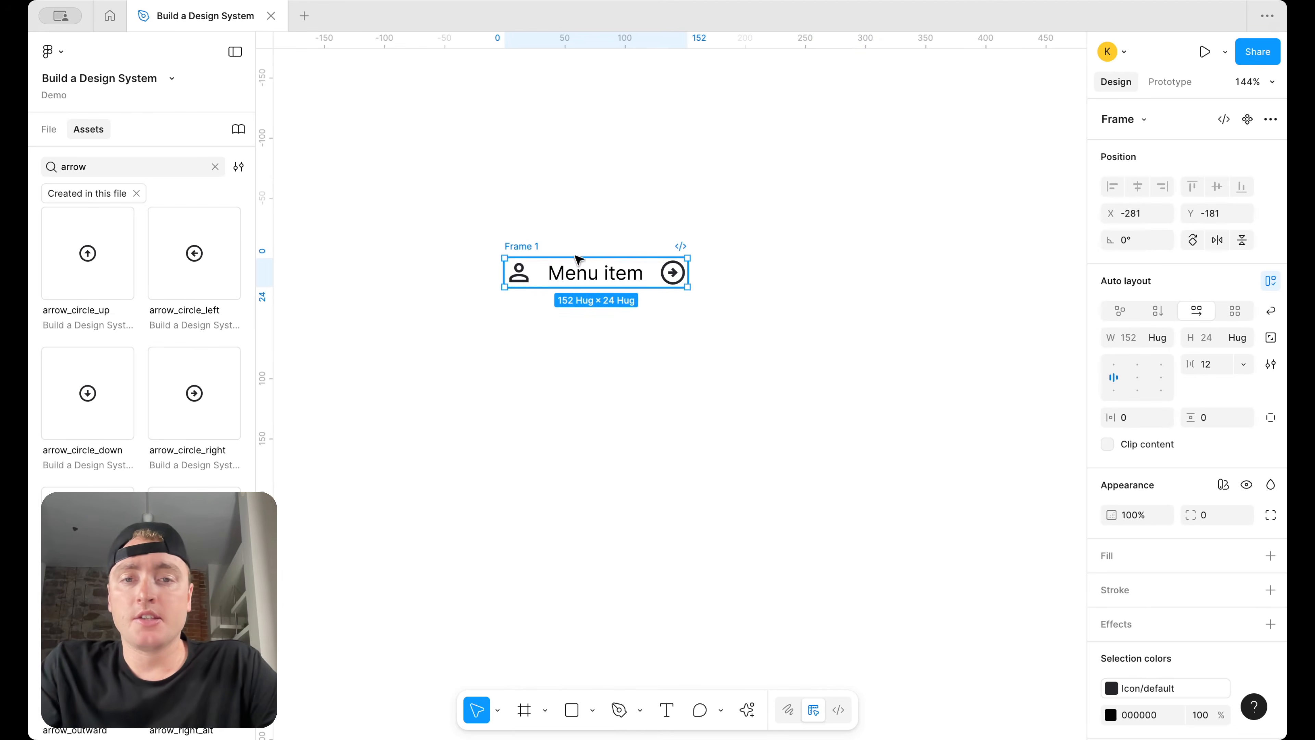
left_click_drag(687, 272, 989, 272)
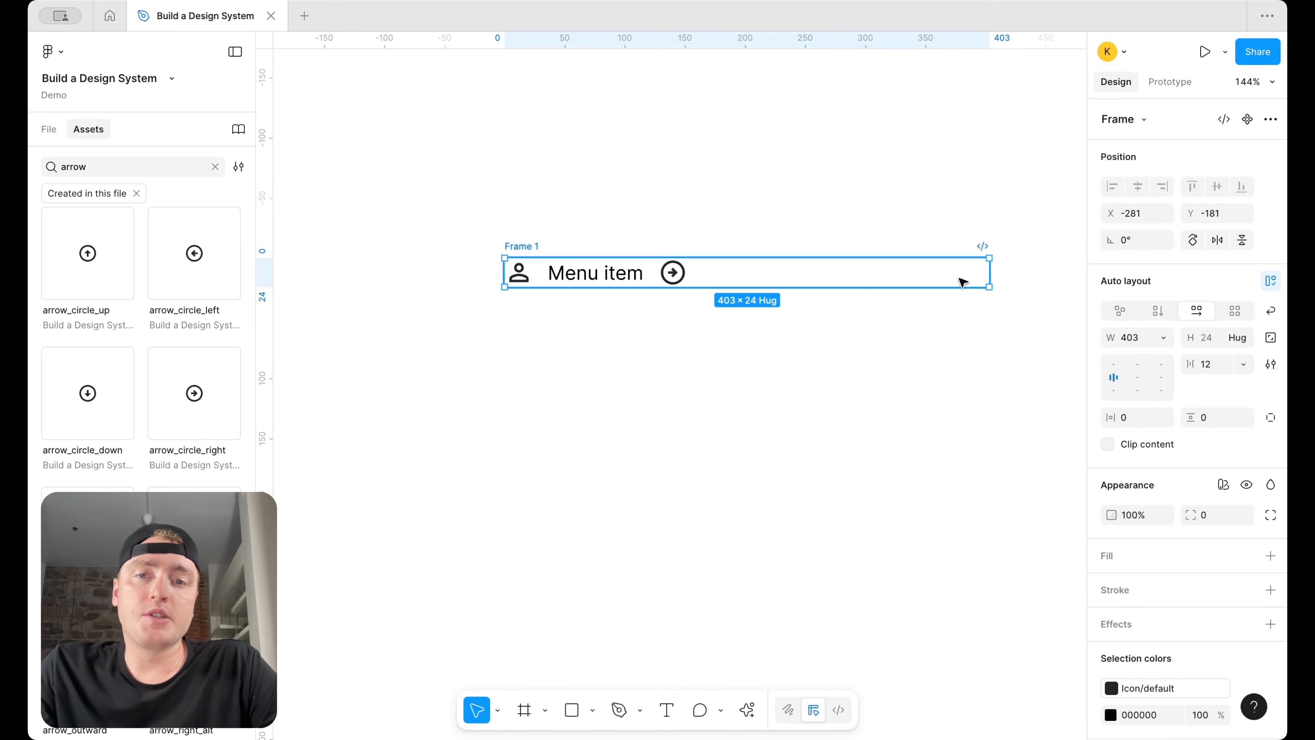
left_click(49, 129)
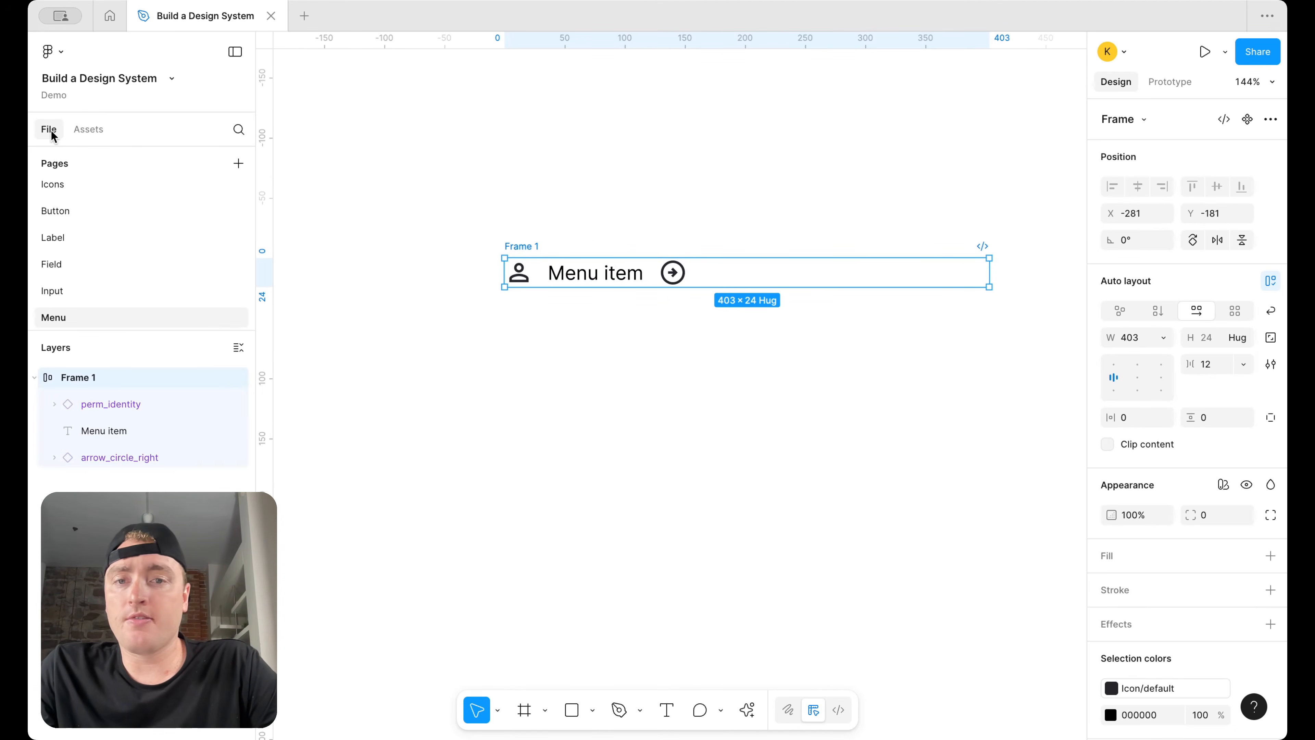
left_click(664, 197)
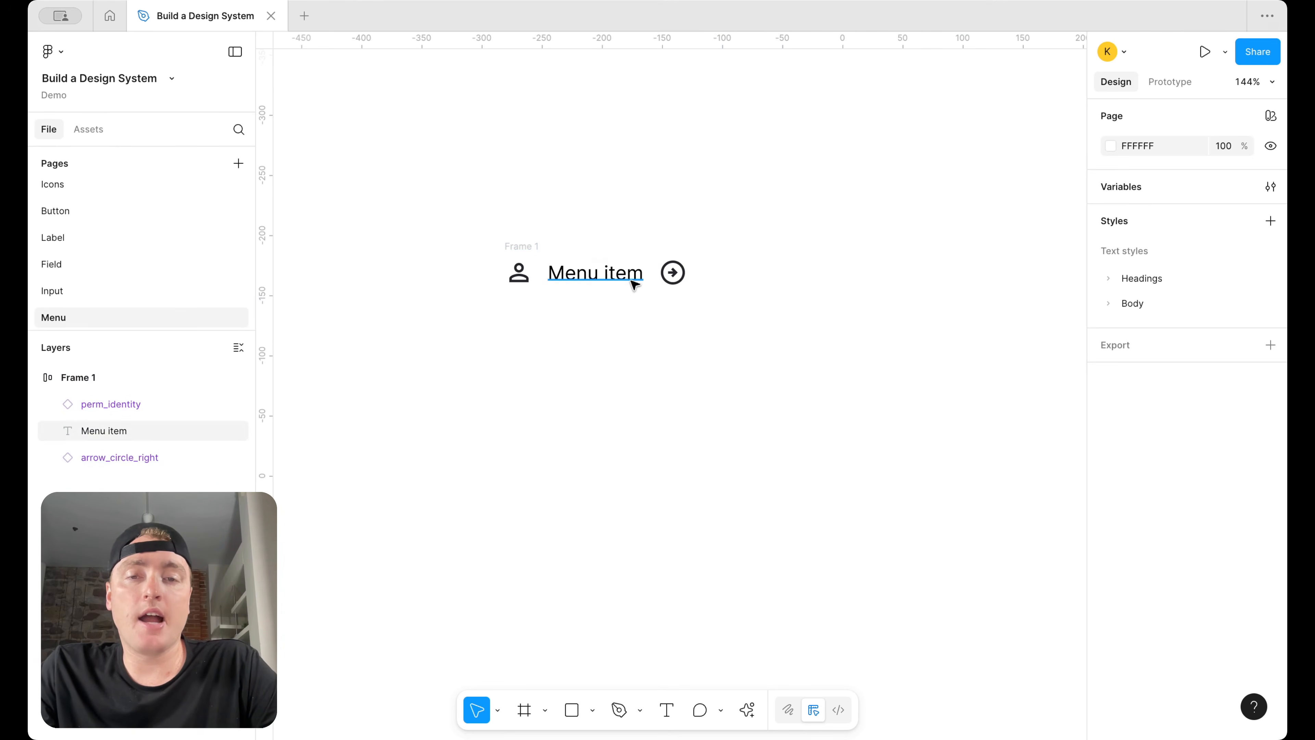
left_click(617, 280)
left_click(1163, 337)
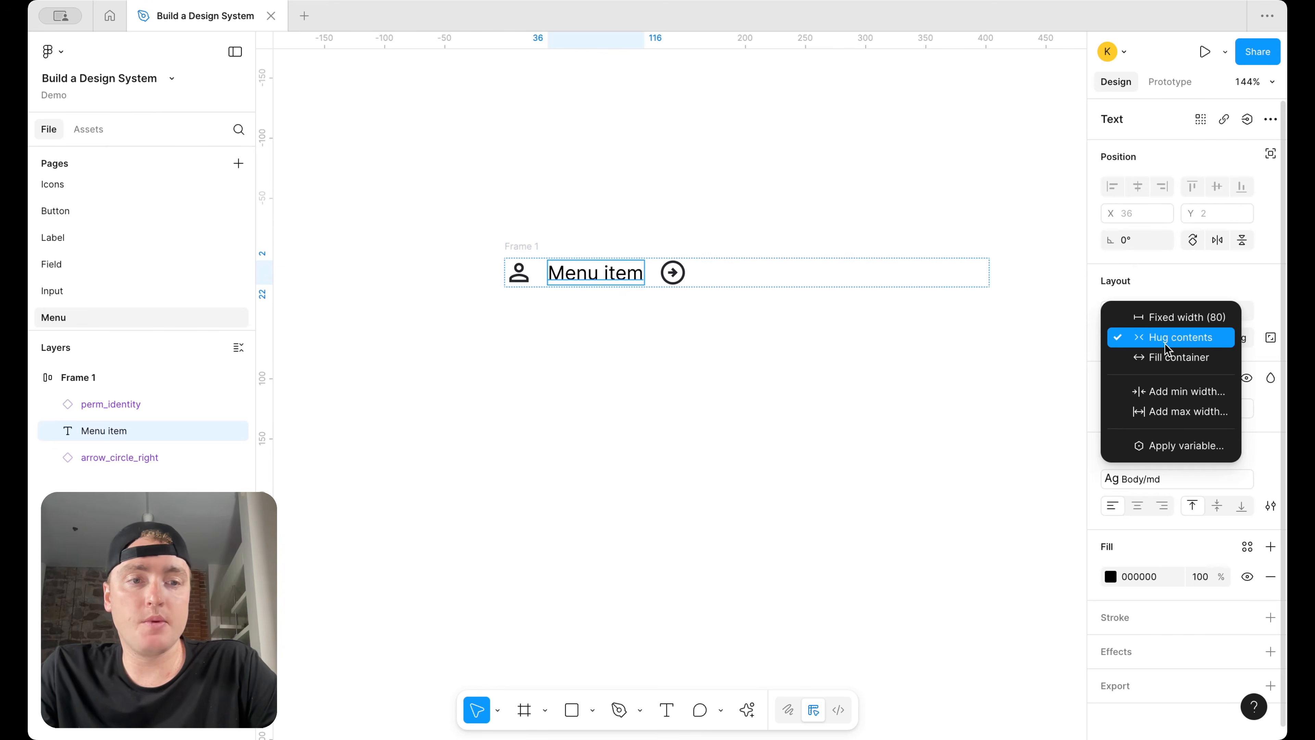
left_click(1171, 358)
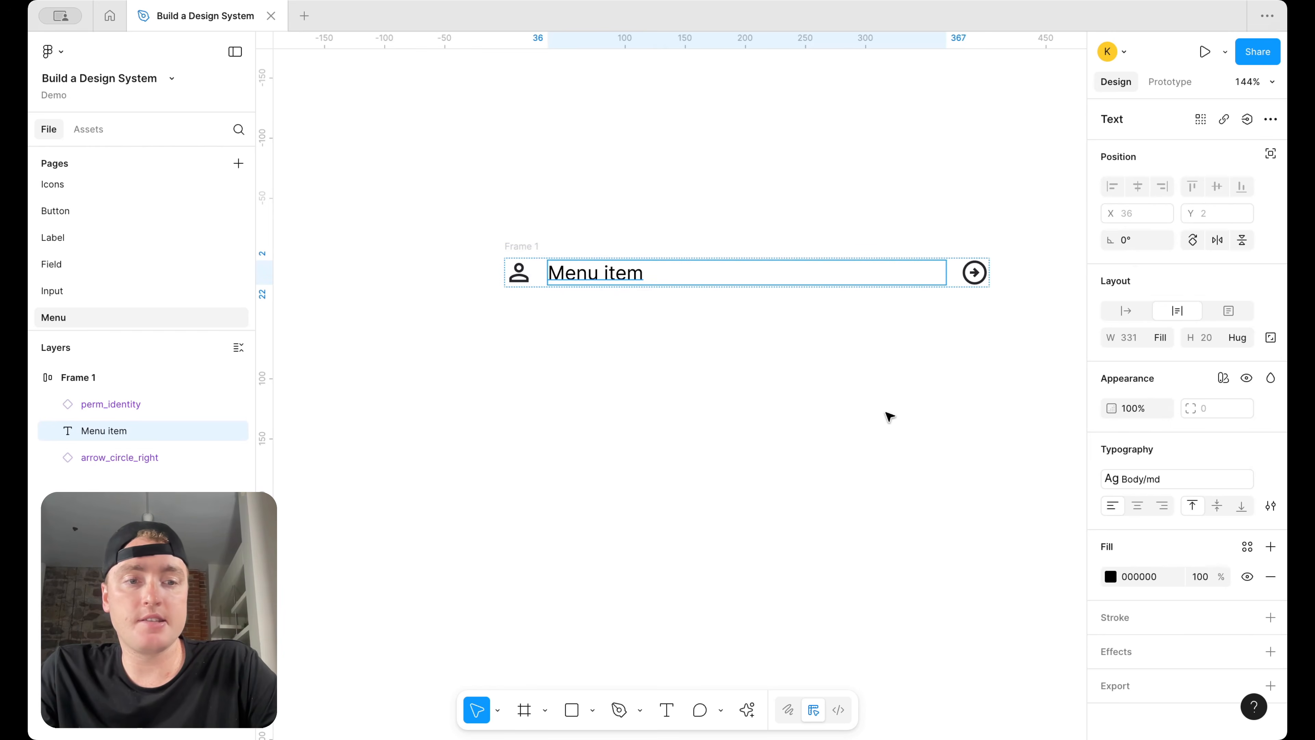
Apply the Text/body colour variable to the Menu item text's fill
left_click(1247, 547)
type("tet")
key("BackSpace")
type("t")
key("BackSpace")
left_click(938, 653)
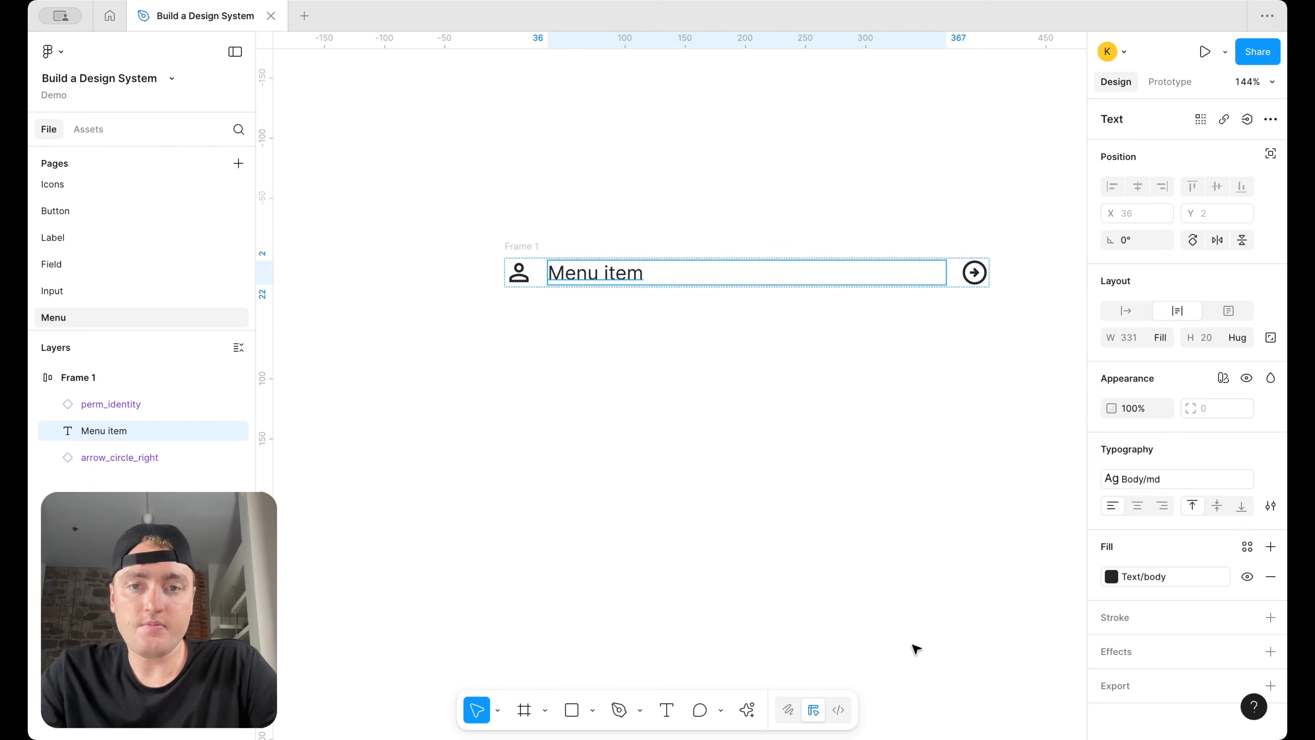
left_click(787, 490)
Set the menu item frame's horizontal padding to 12 and vertical padding to 8
left_click(523, 246)
left_click(1126, 417)
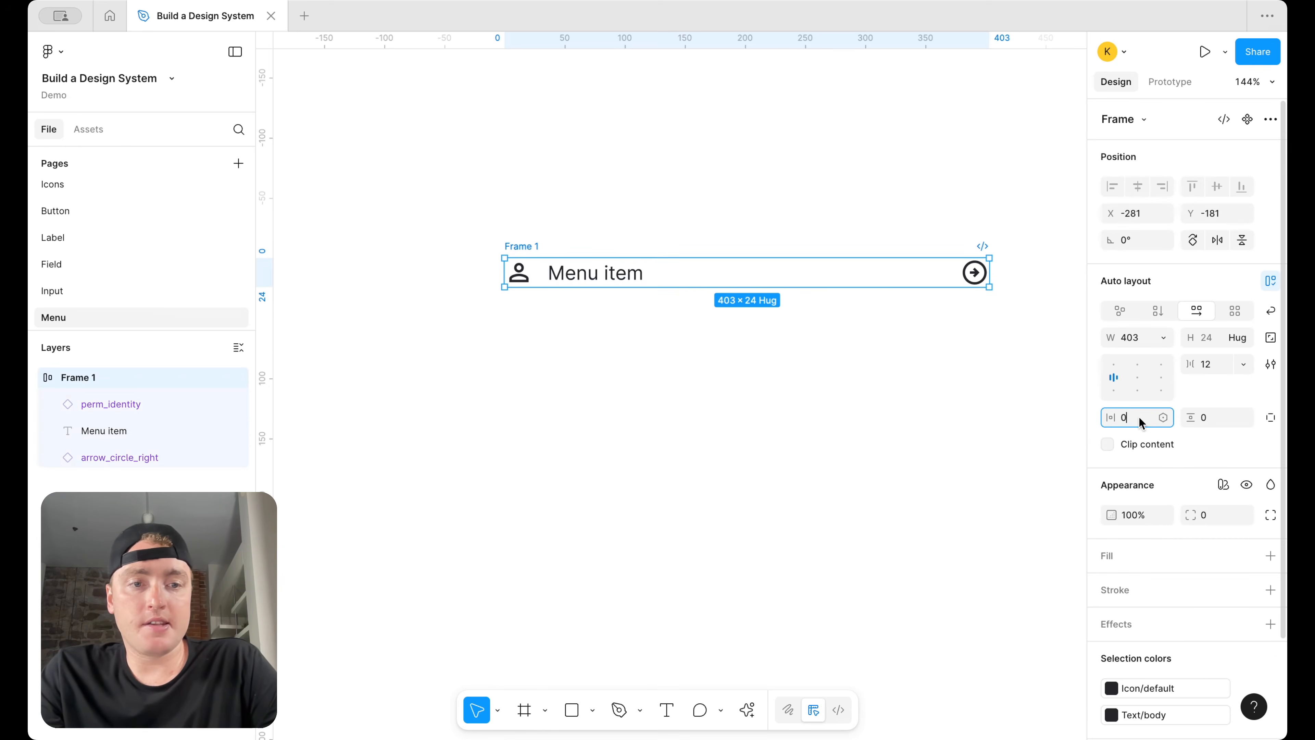
type("12")
key("Return")
left_click(1213, 417)
type("8")
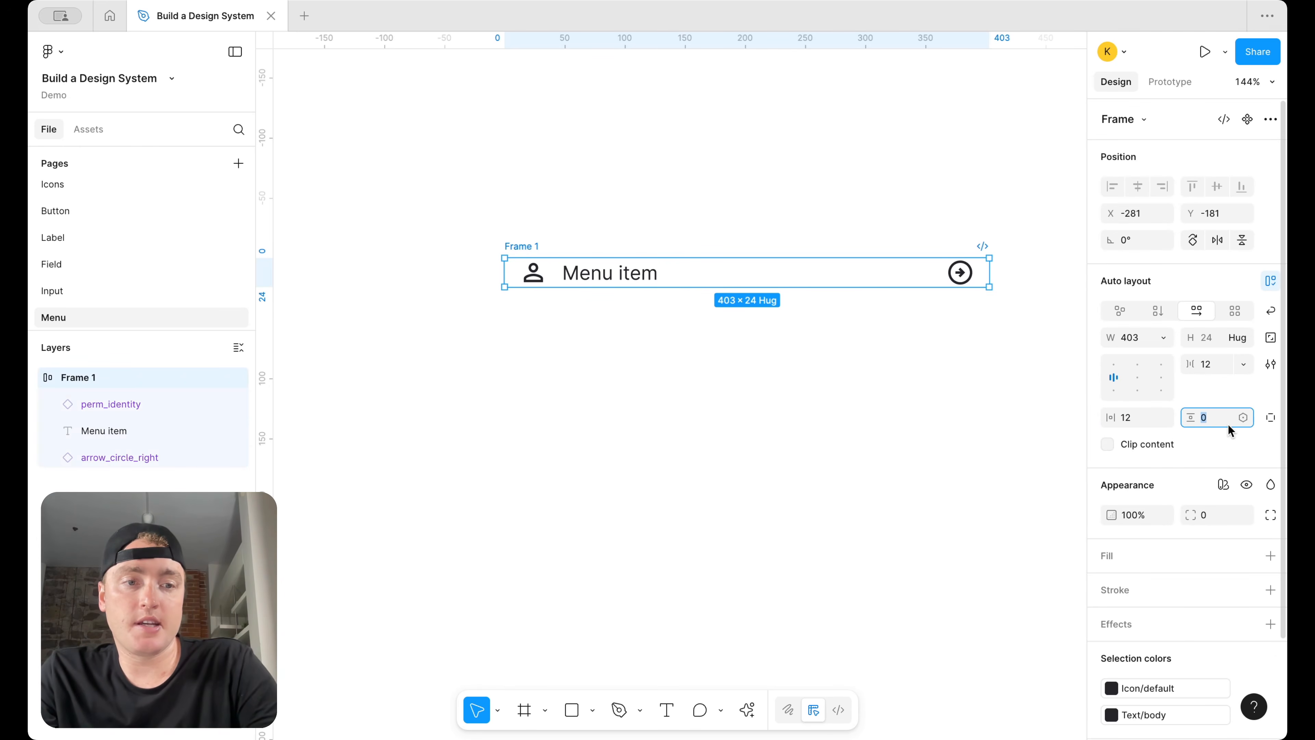
key("Return")
left_click(842, 447)
Give the menu item frame a fill using the Surface/default colour variable
left_click(526, 248)
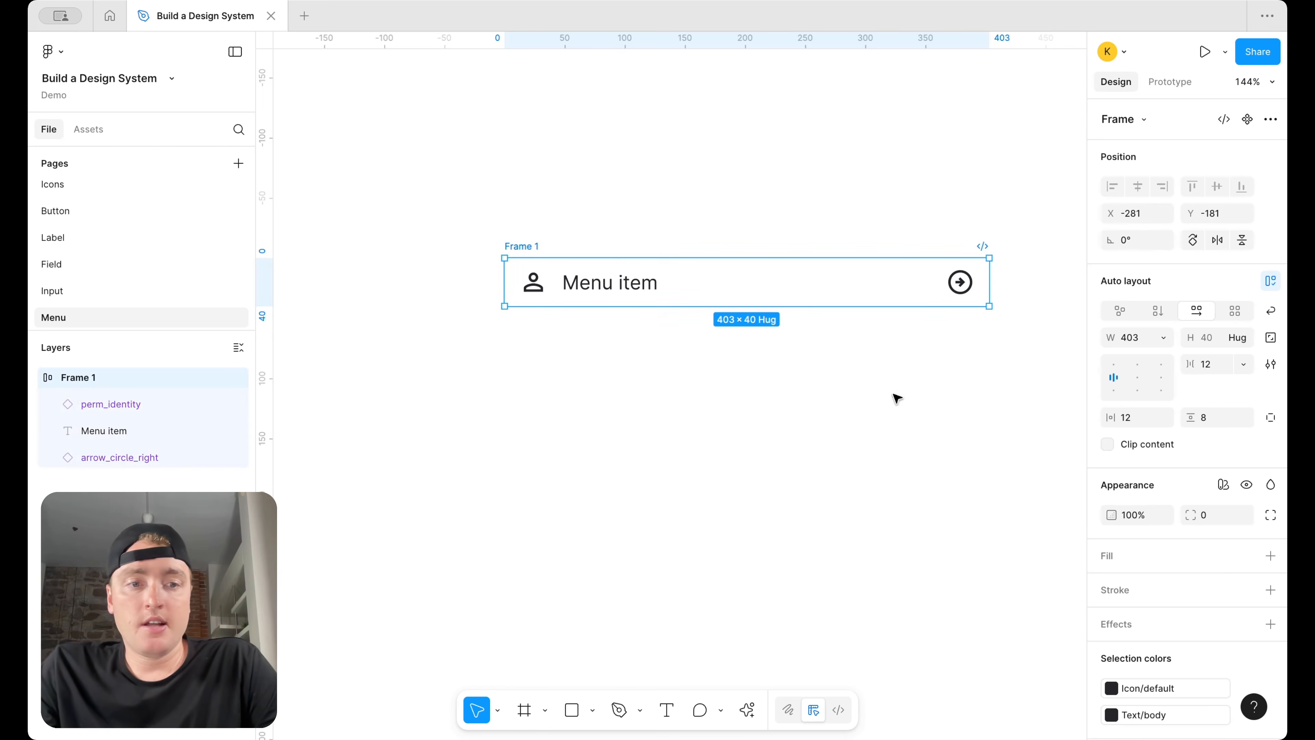
left_click(1264, 556)
left_click(1247, 556)
type("sur")
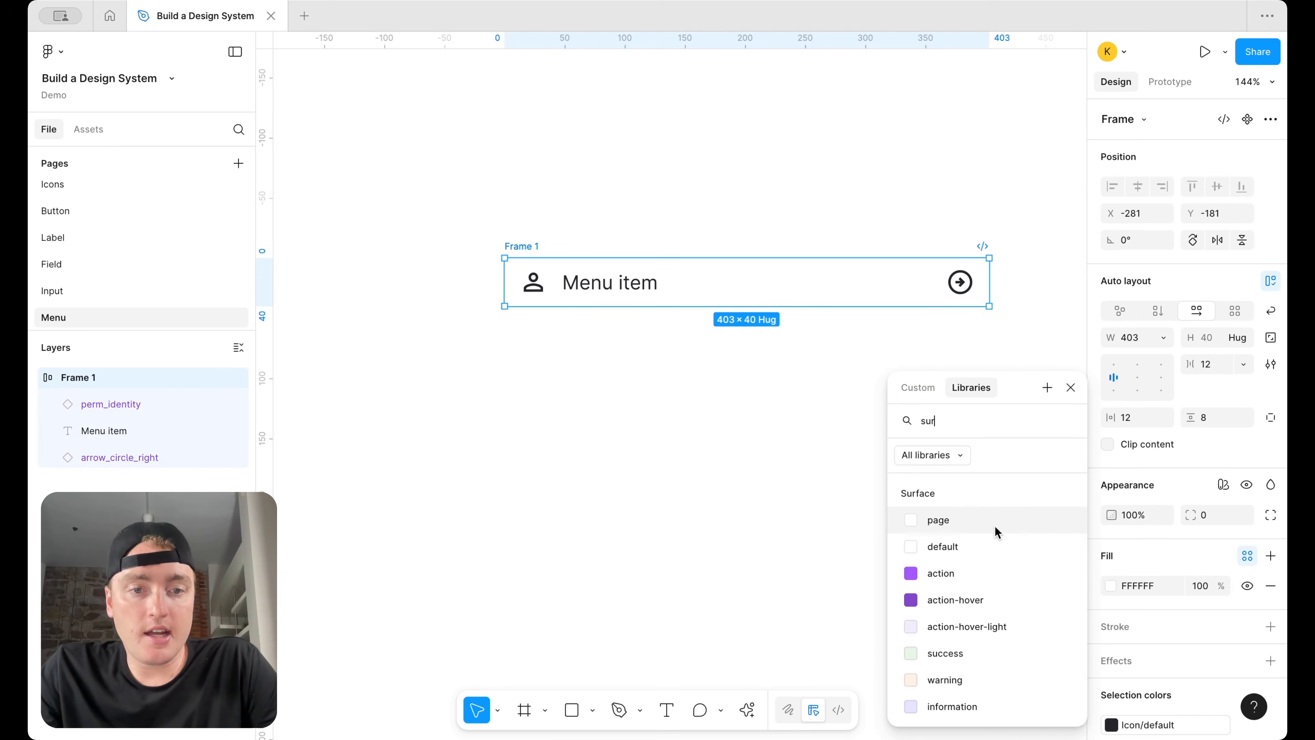
left_click(997, 544)
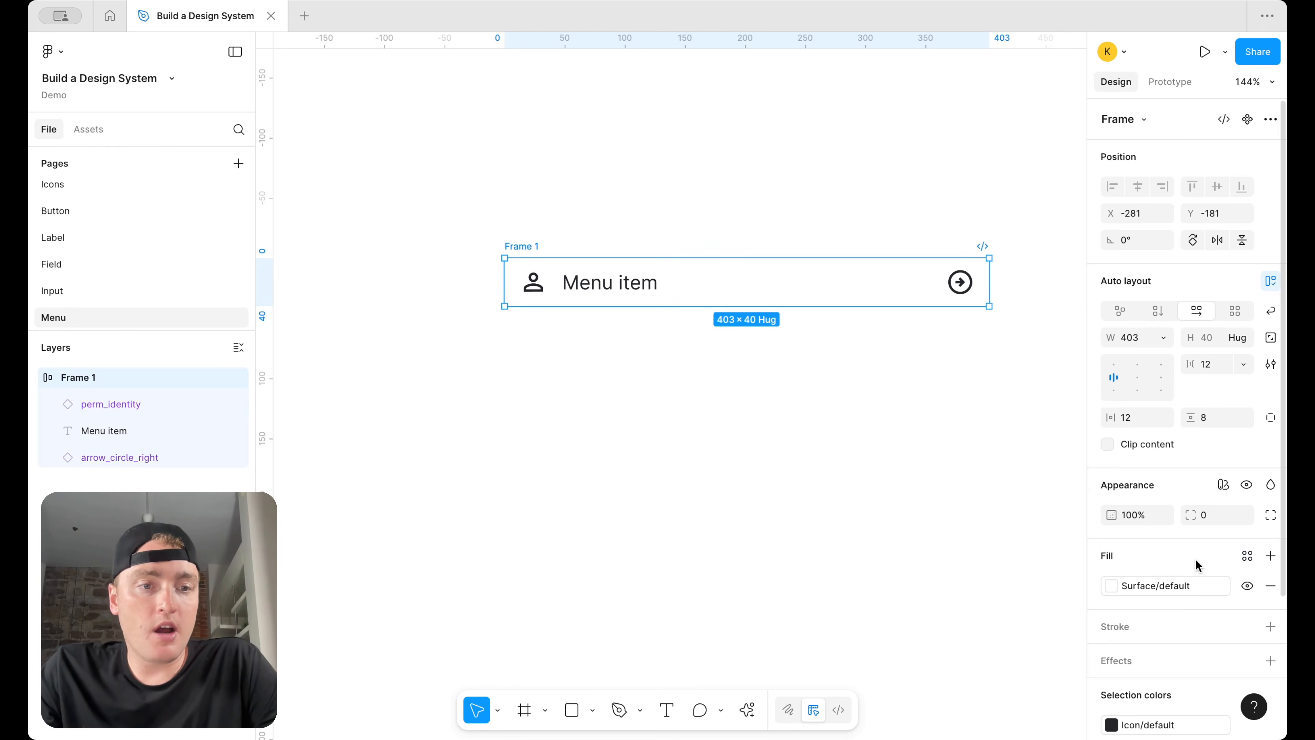
Add a stroke to the menu item frame using the Border/default colour variable
scroll(1224, 517, "down", 3)
left_click(1270, 528)
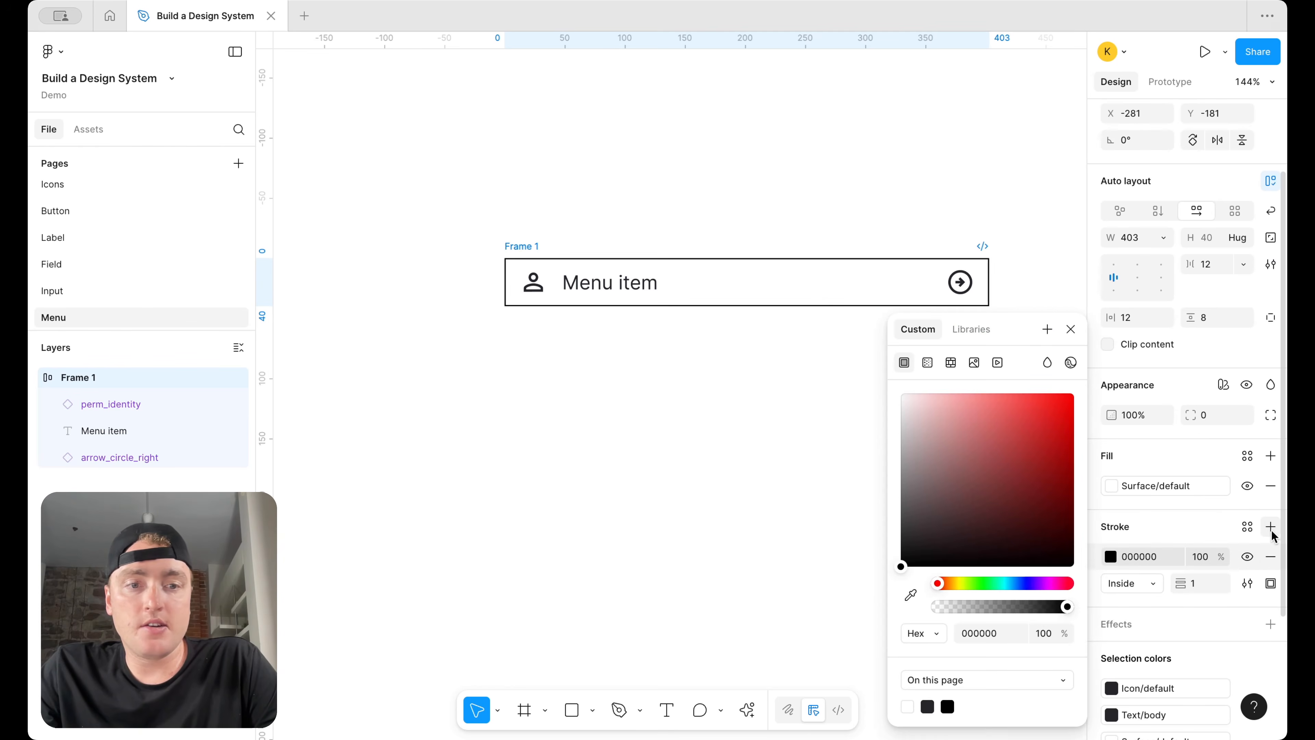
left_click(1247, 526)
type("bor")
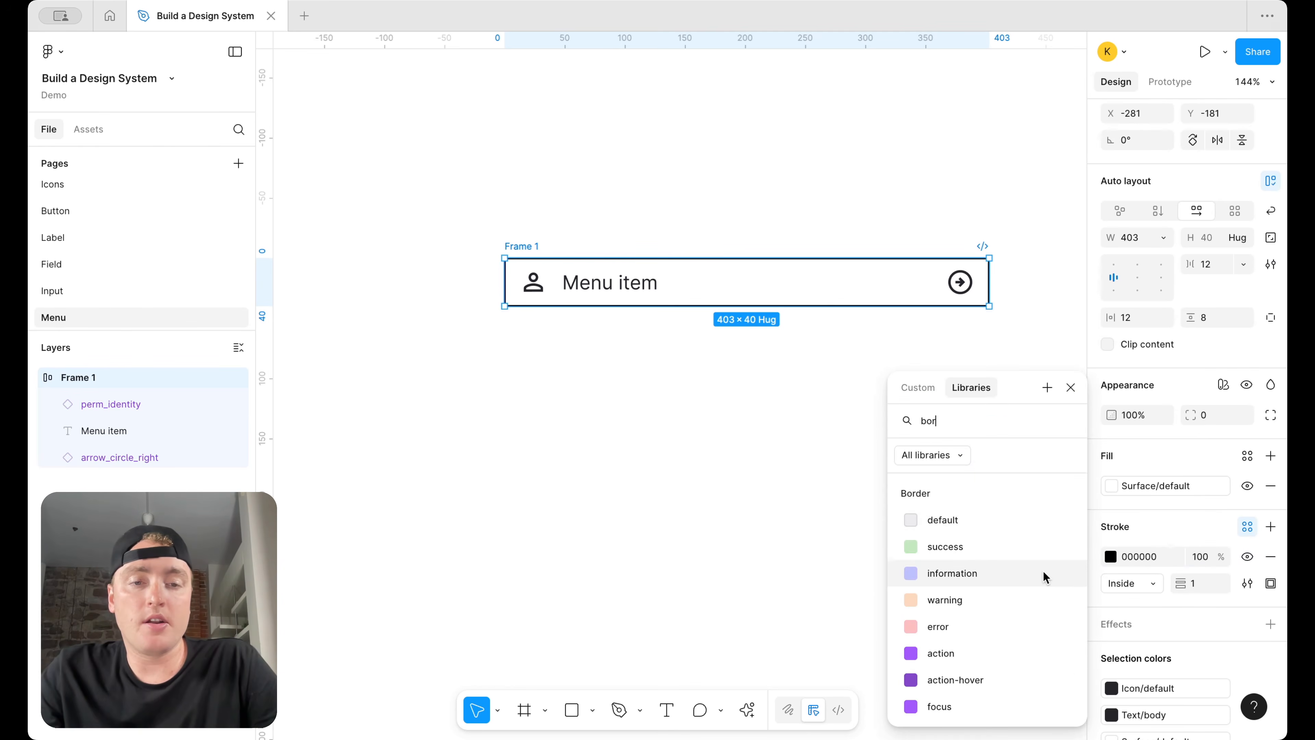
left_click(989, 521)
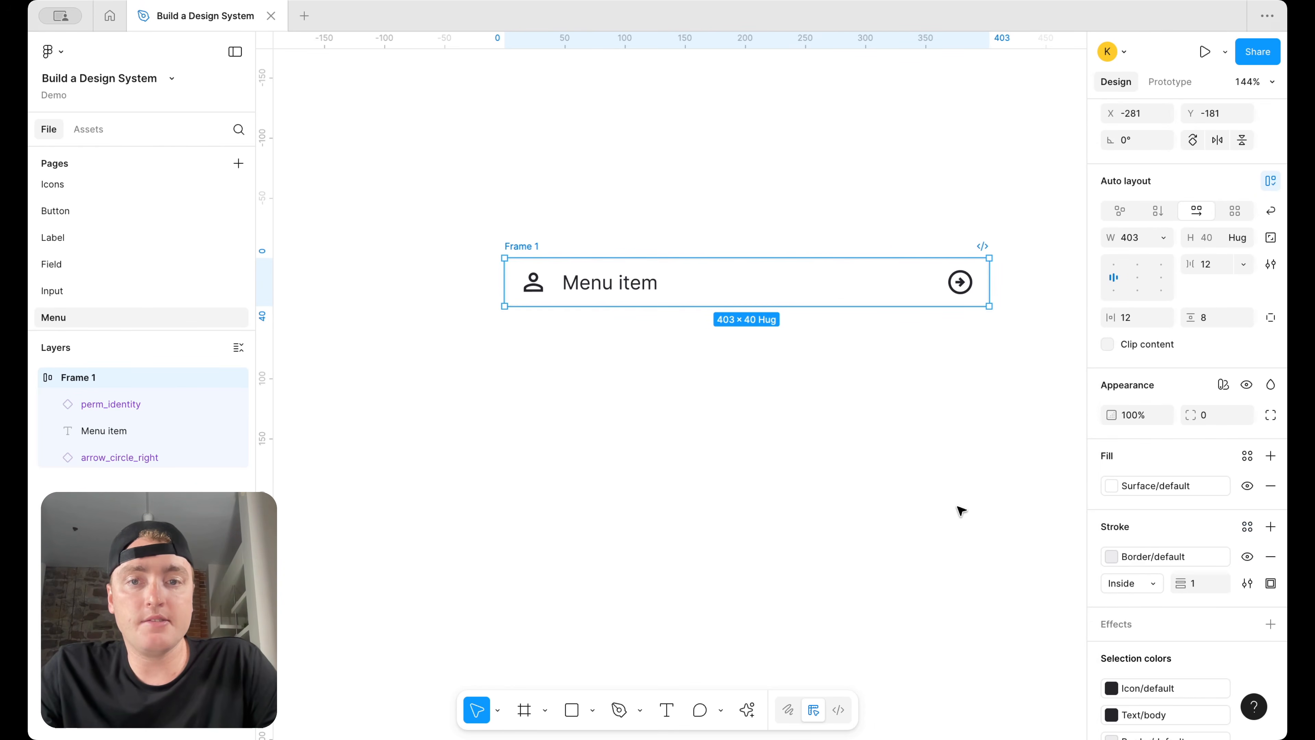
left_click(921, 485)
left_click(561, 254)
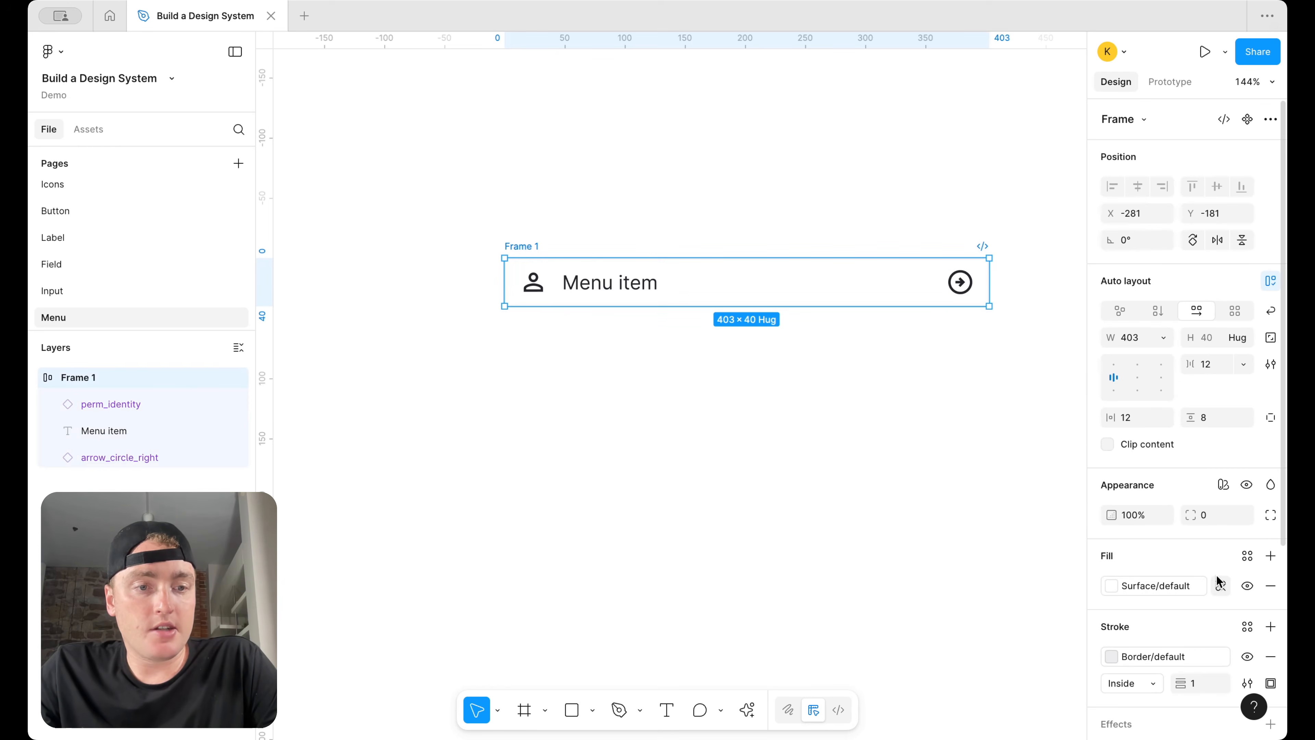
Bind the menu item frame's stroke weight to the Border Width variable sm and limit the stroke to the bottom side
scroll(1226, 604, "down", 3)
left_click(1220, 586)
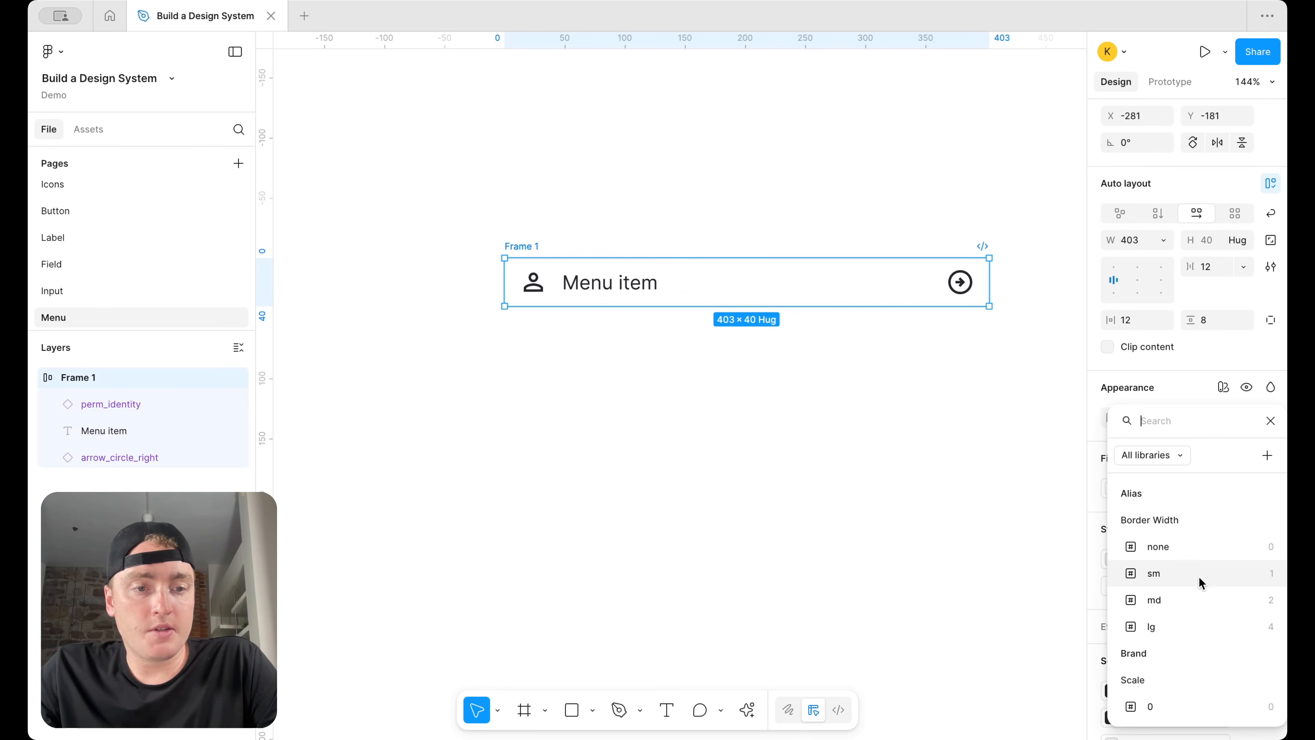
left_click(1203, 573)
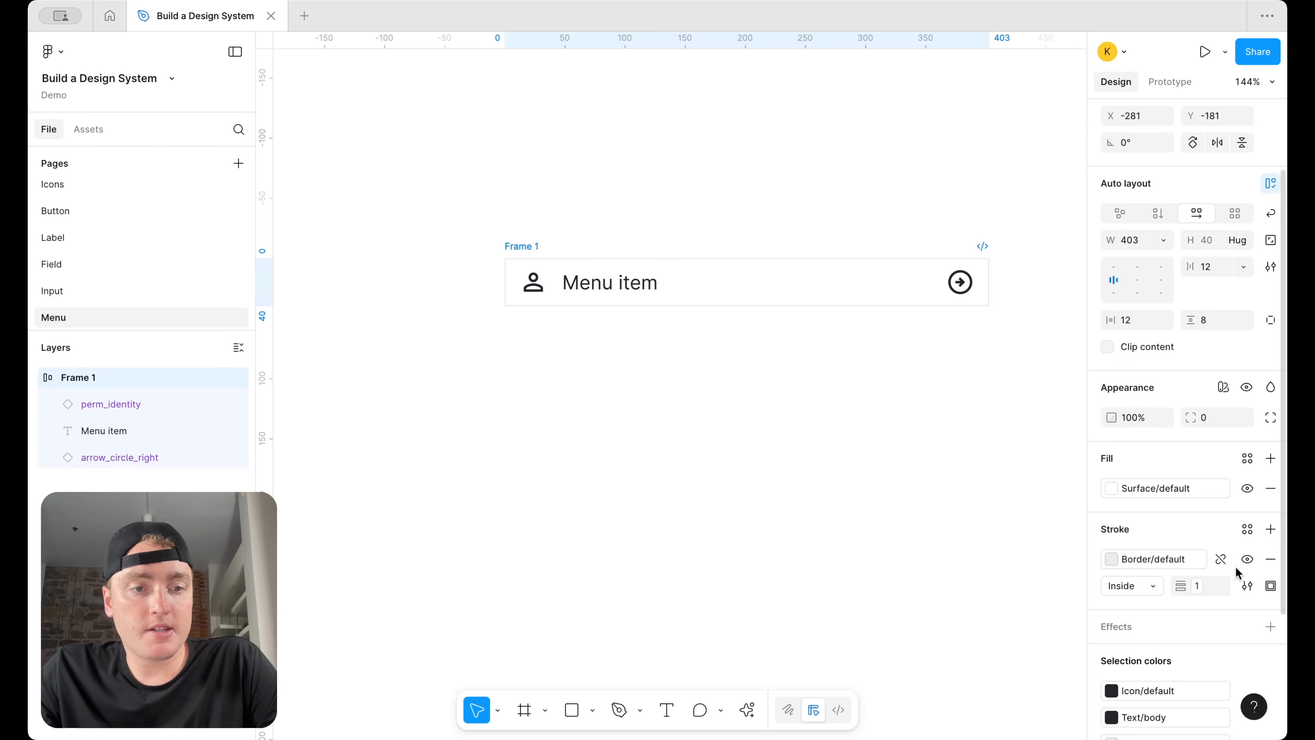
left_click(1269, 584)
left_click(1250, 642)
left_click(860, 456)
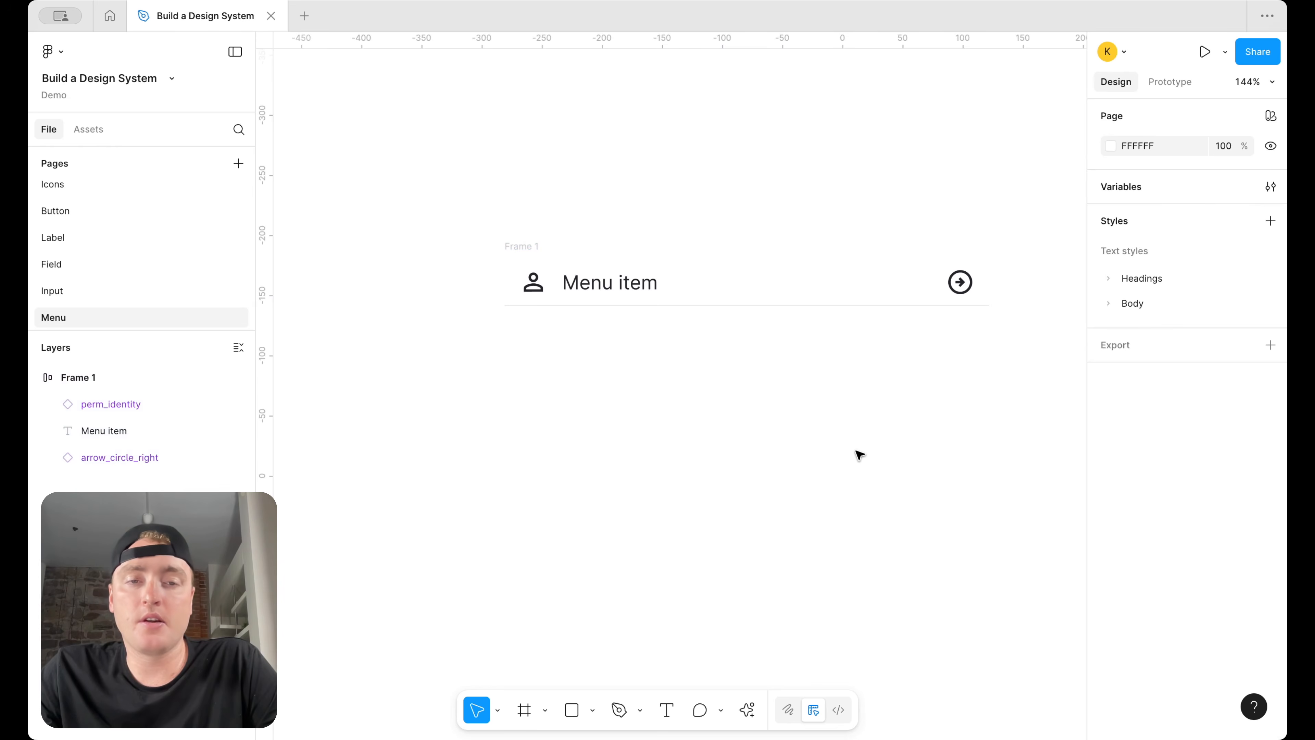
Rename the menu item frame as .menuitem and turn it into a component
scroll(859, 455, "down", 5)
scroll(570, 272, "right", 3)
left_click(570, 275)
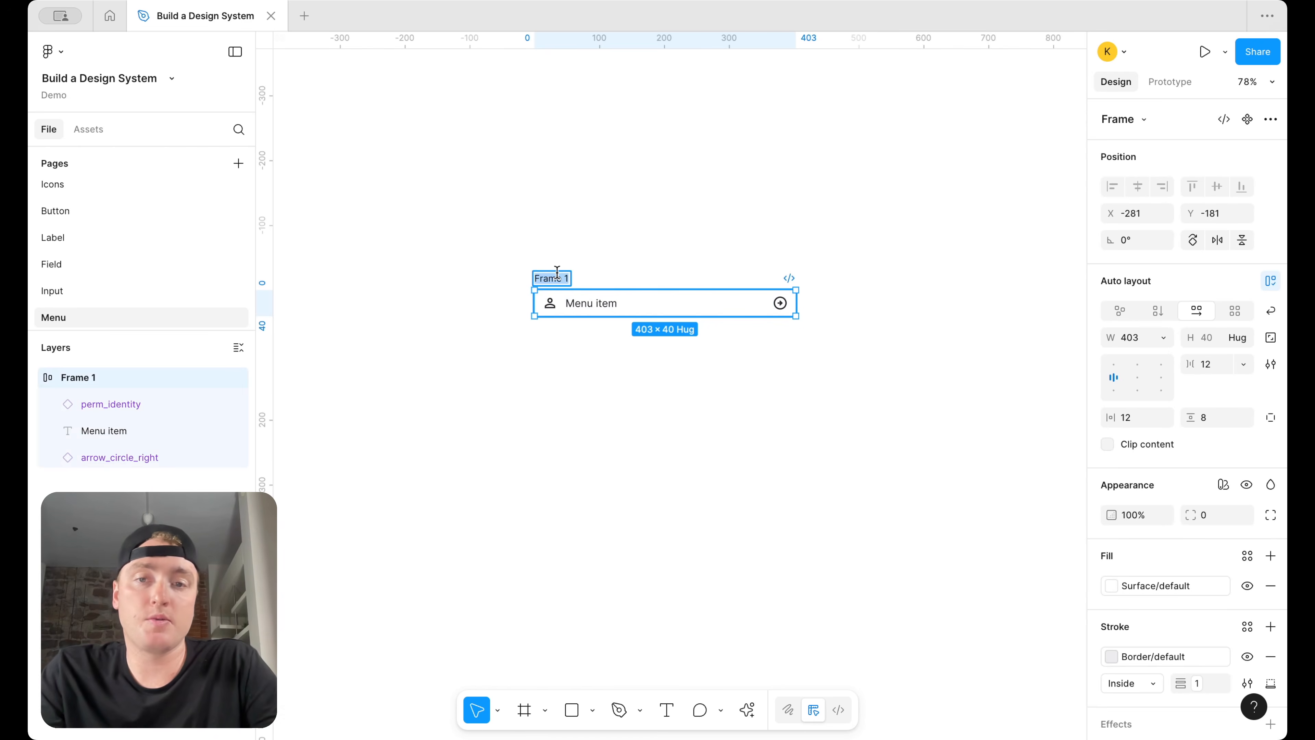
double_click(570, 275)
key("BackSpace")
type(".menuitem")
key("Return")
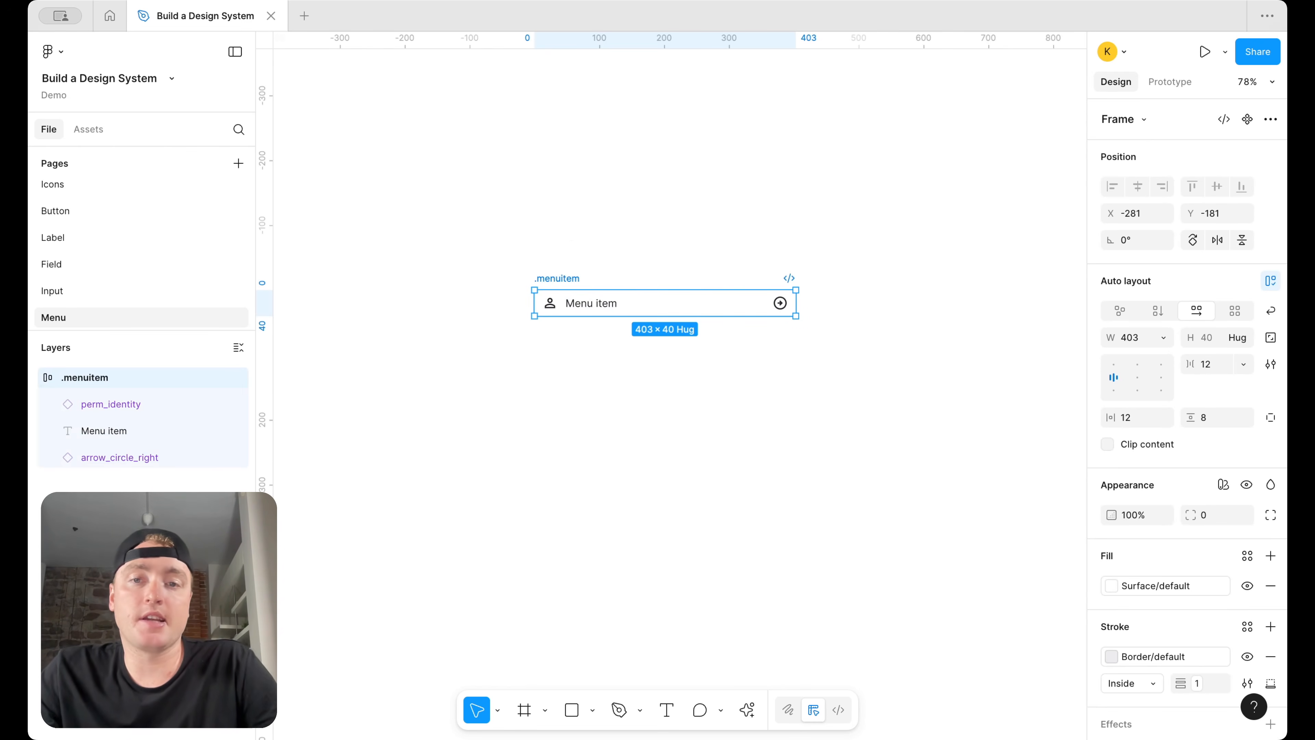
right_click(563, 278)
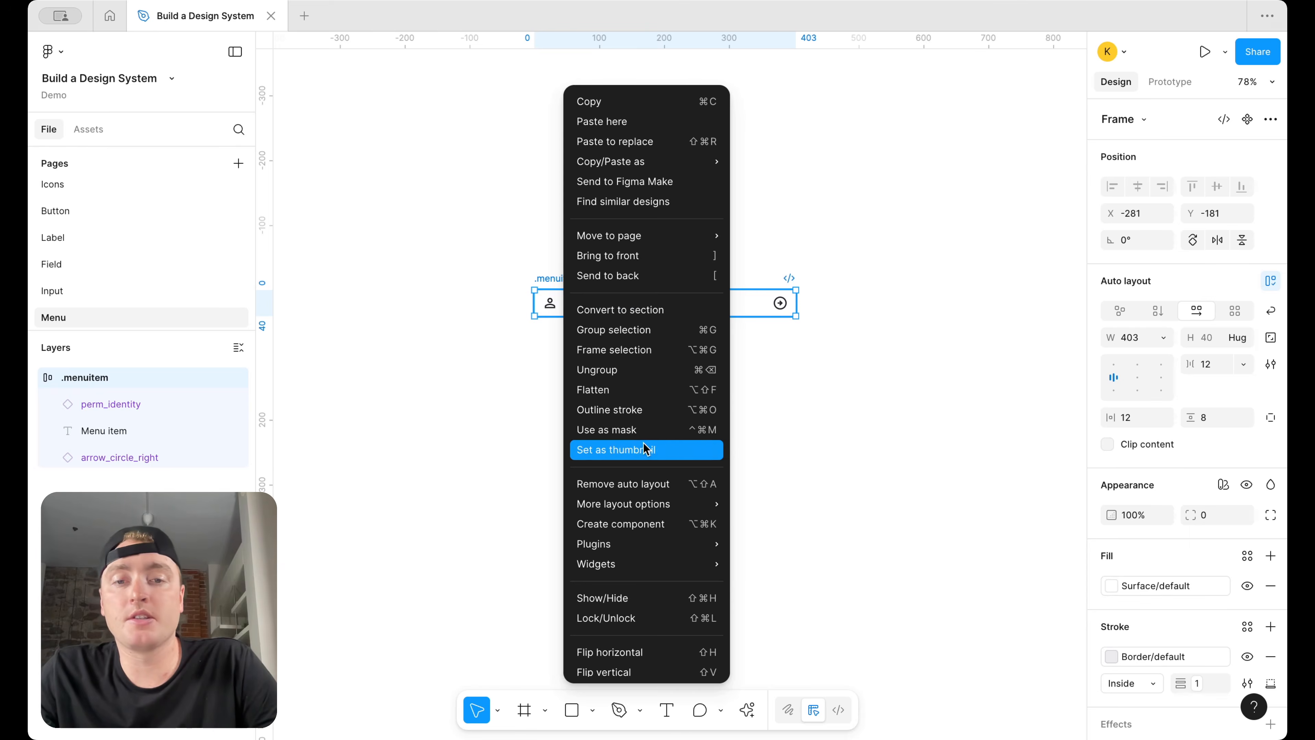
left_click(637, 521)
Place an instance of the .menuitem component directly below the main component
scroll(663, 363, "up", 3)
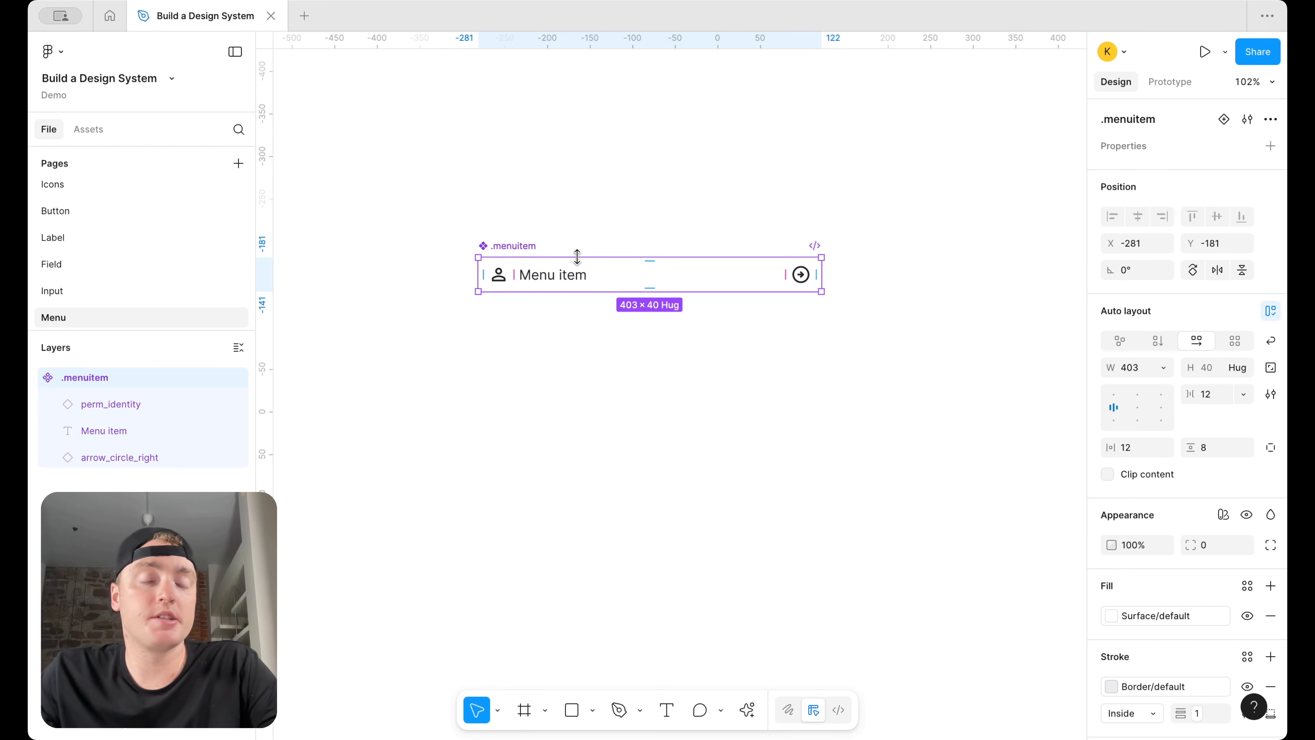
left_click(685, 386)
left_click_drag(680, 288, 681, 360)
left_click(680, 431)
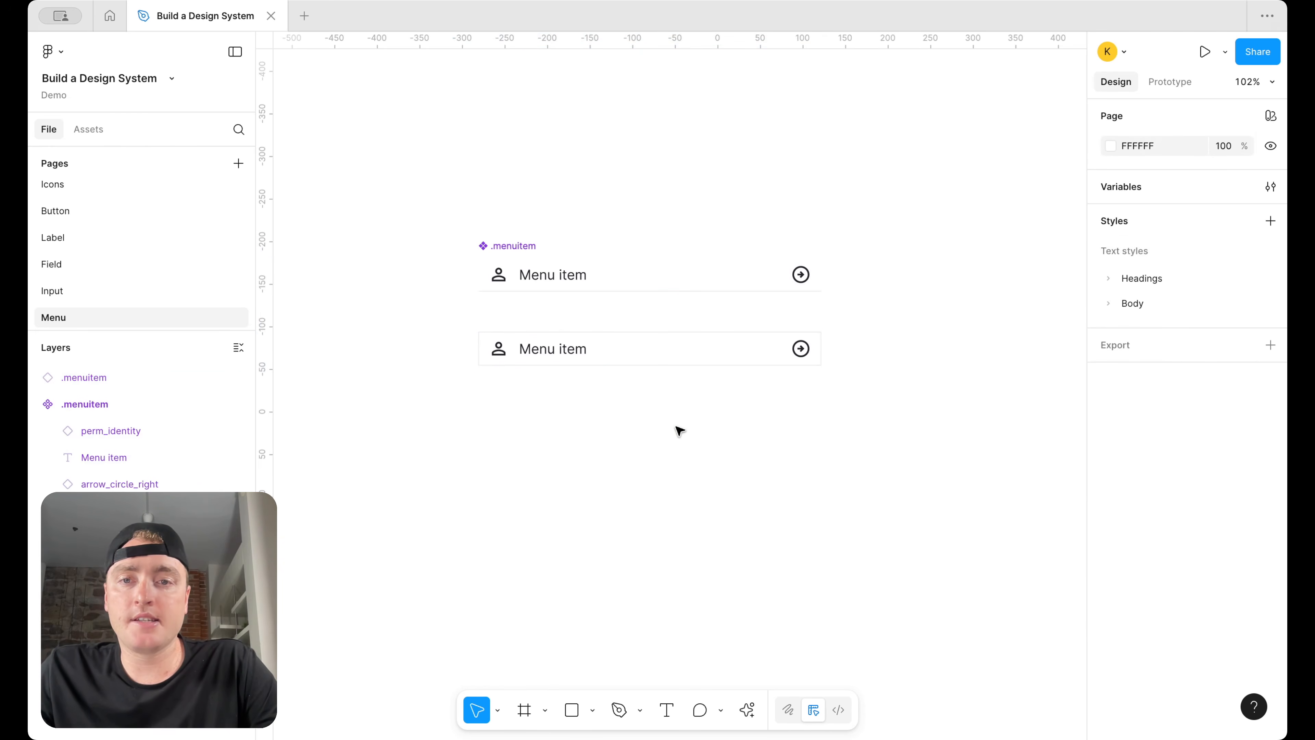
Create a boolean property named "Icon left", set to True, for the visibility of the main component's leading perm_identity icon
left_click(557, 275)
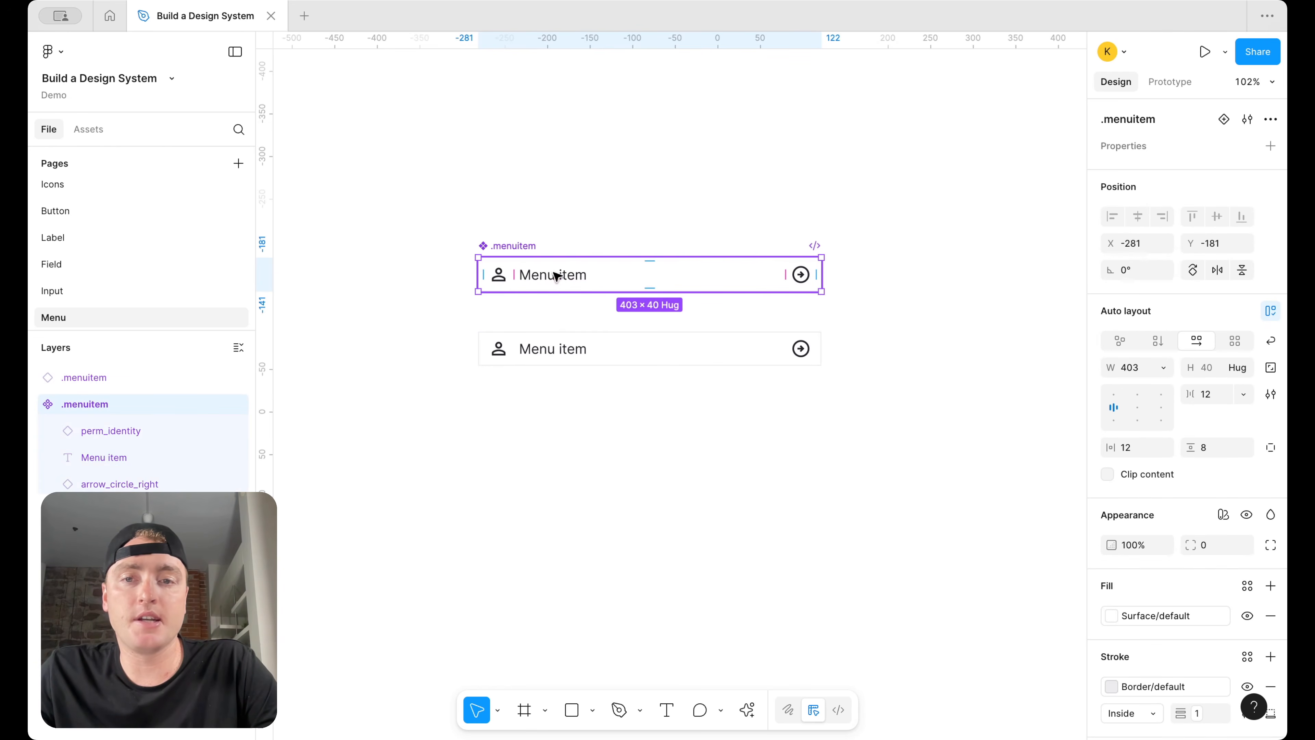
left_click(499, 276)
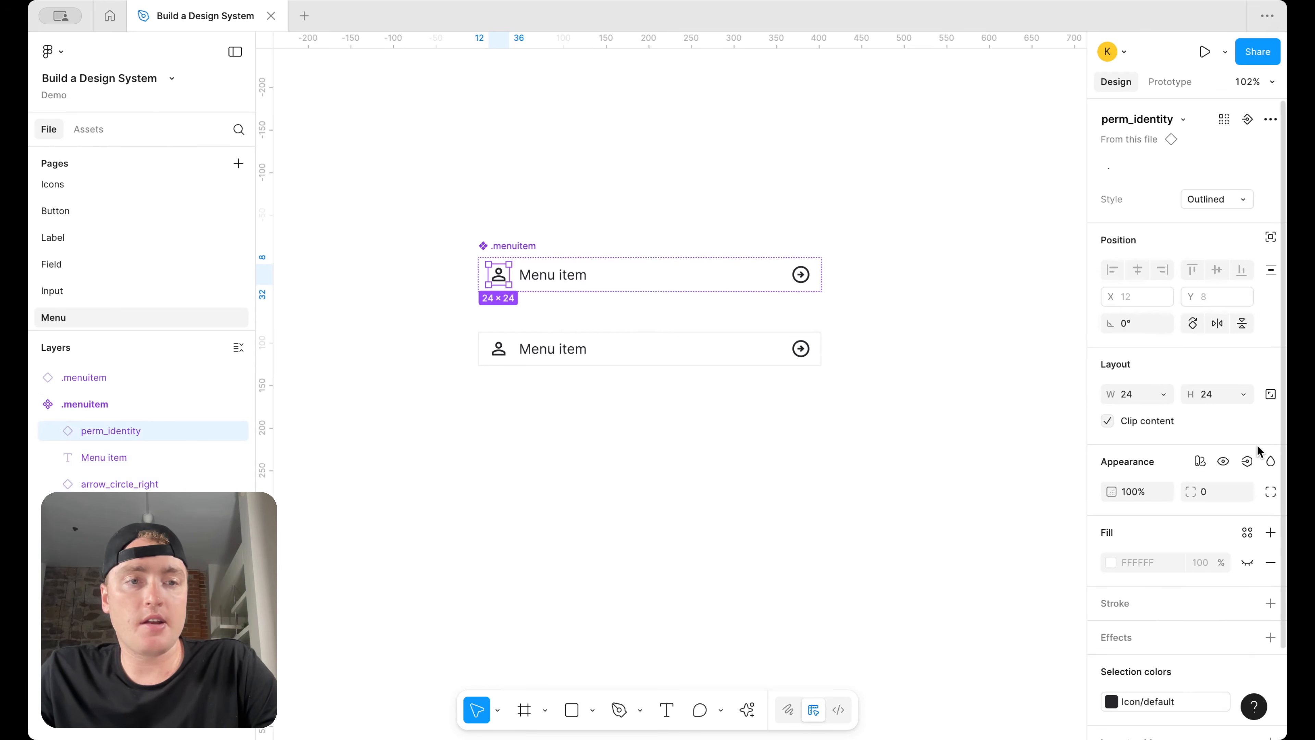
scroll(1256, 455, "down", 2)
left_click(1247, 366)
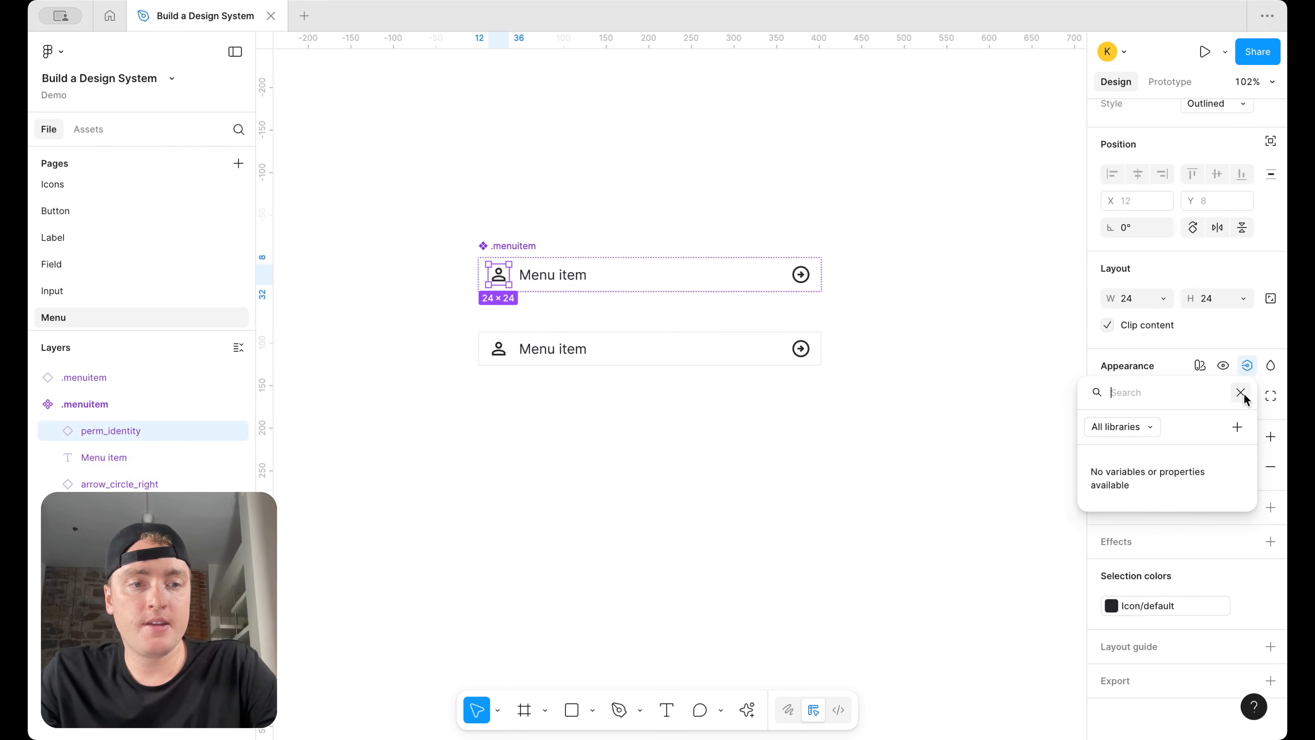
left_click(1238, 427)
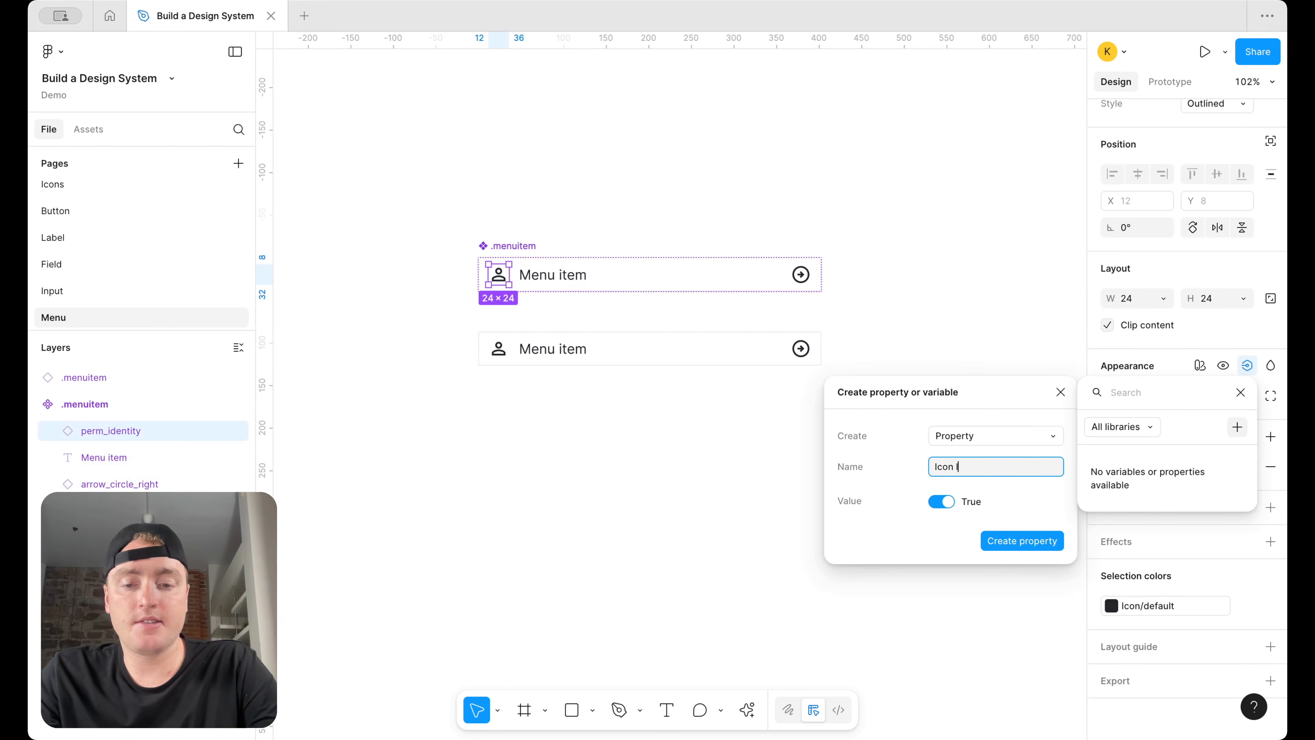
type("Icon left")
left_click(1053, 541)
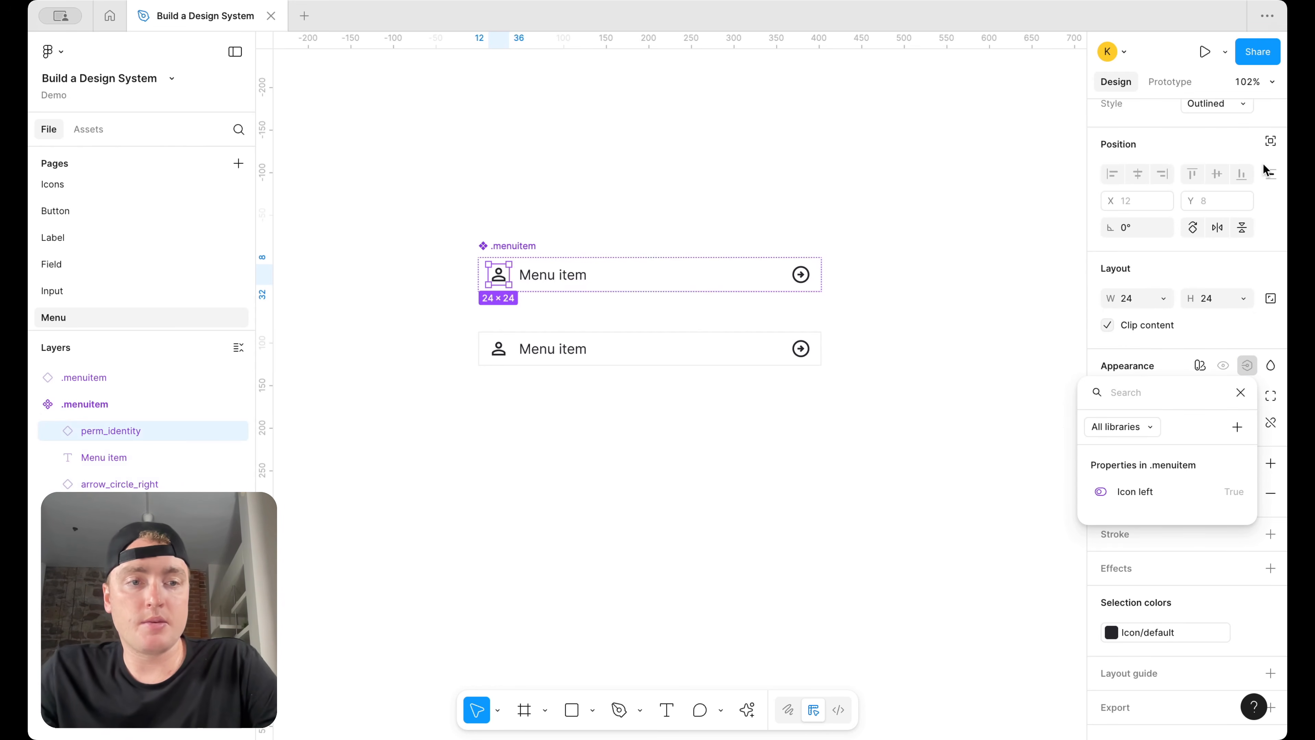
Create an instance swap property named "↳ Icon left" for the leading icon, with perm_identity as its value
scroll(1261, 142, "up", 4)
left_click(1247, 119)
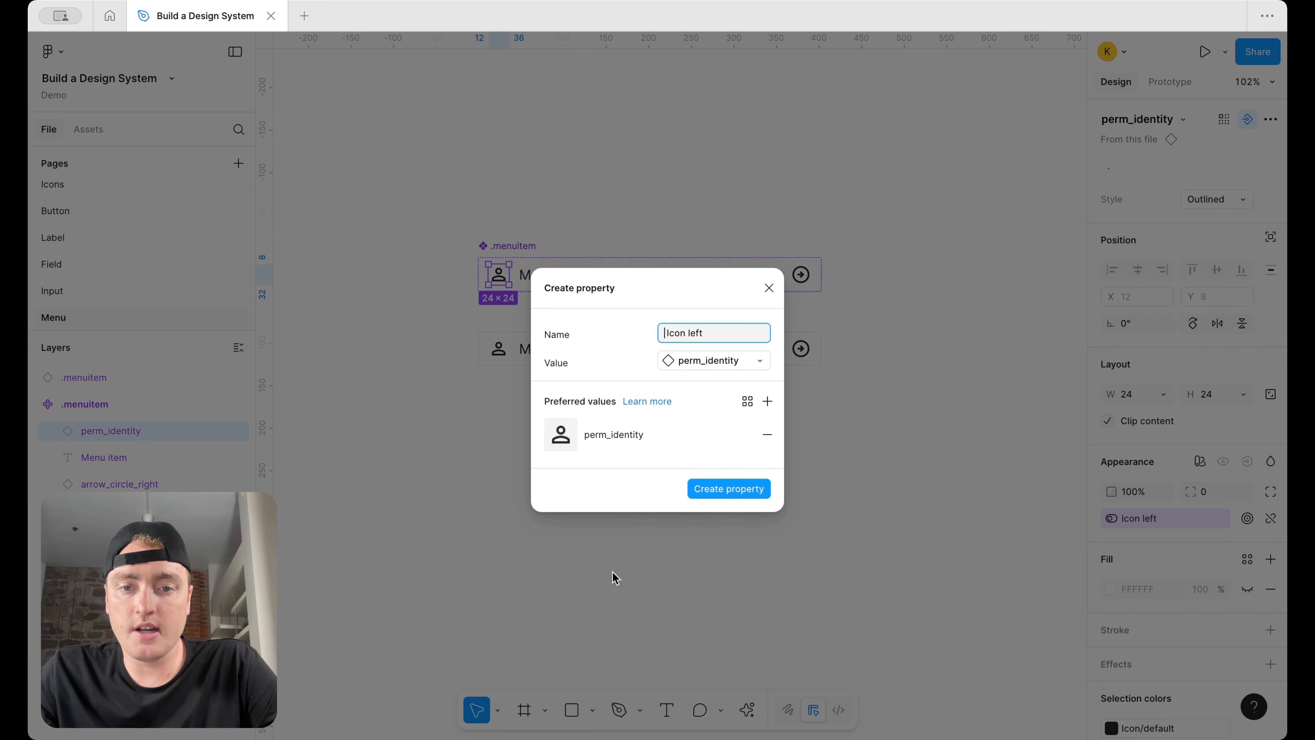
key("super+a")
key("super+c")
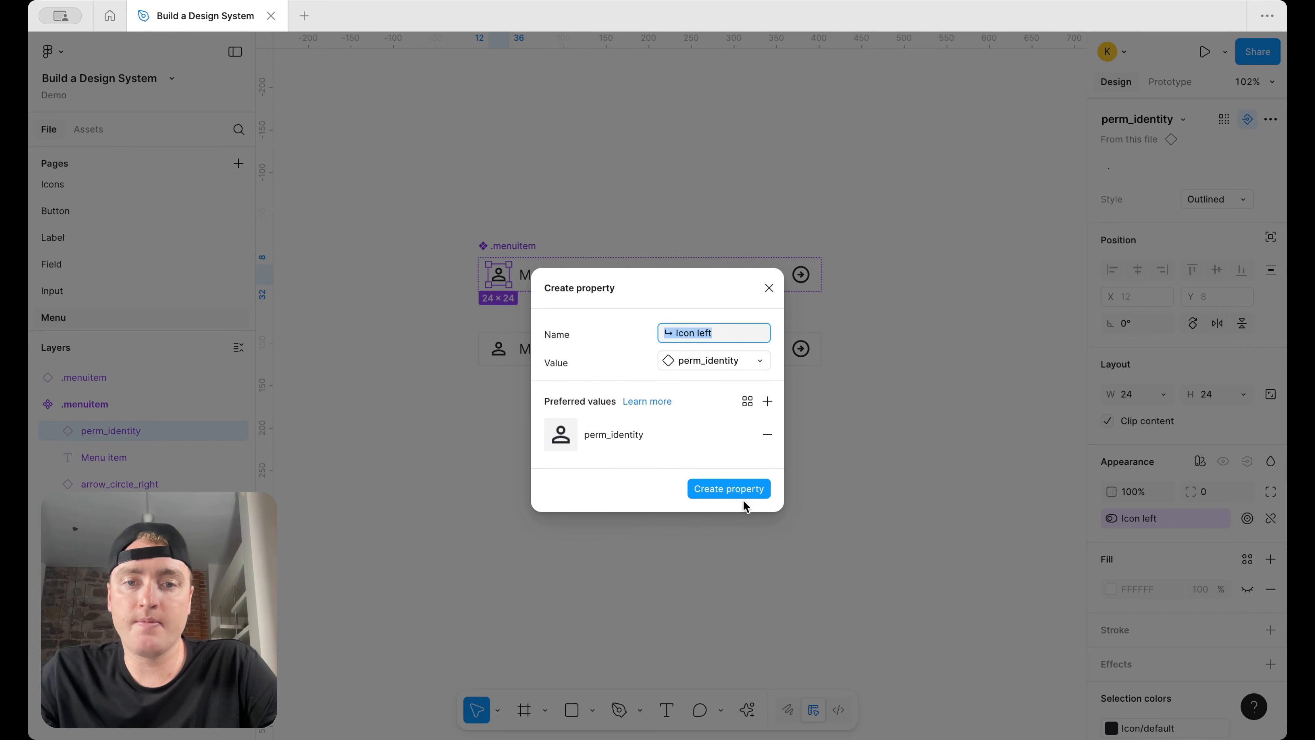
left_click(748, 493)
Inspect the component properties on the .menuitem instance and the settings of its trailing arrow icon
left_click(795, 360)
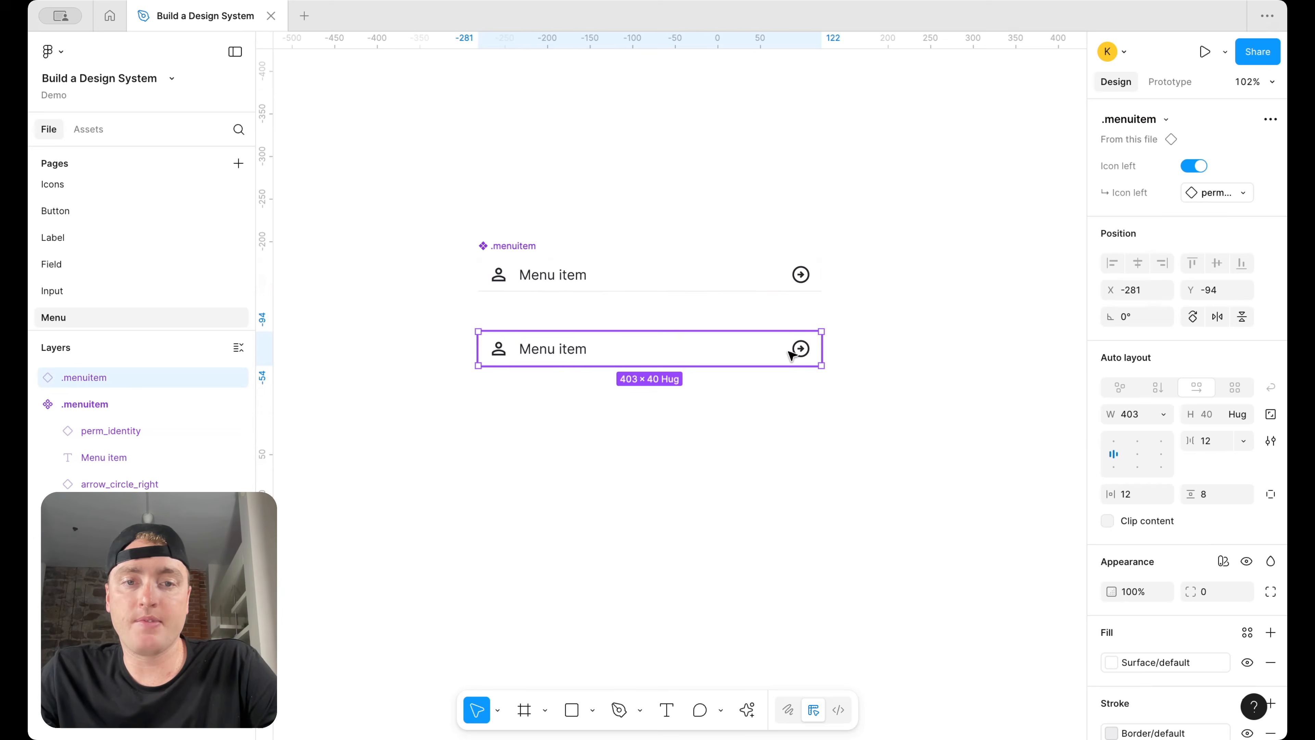
scroll(1213, 539, "down", 3)
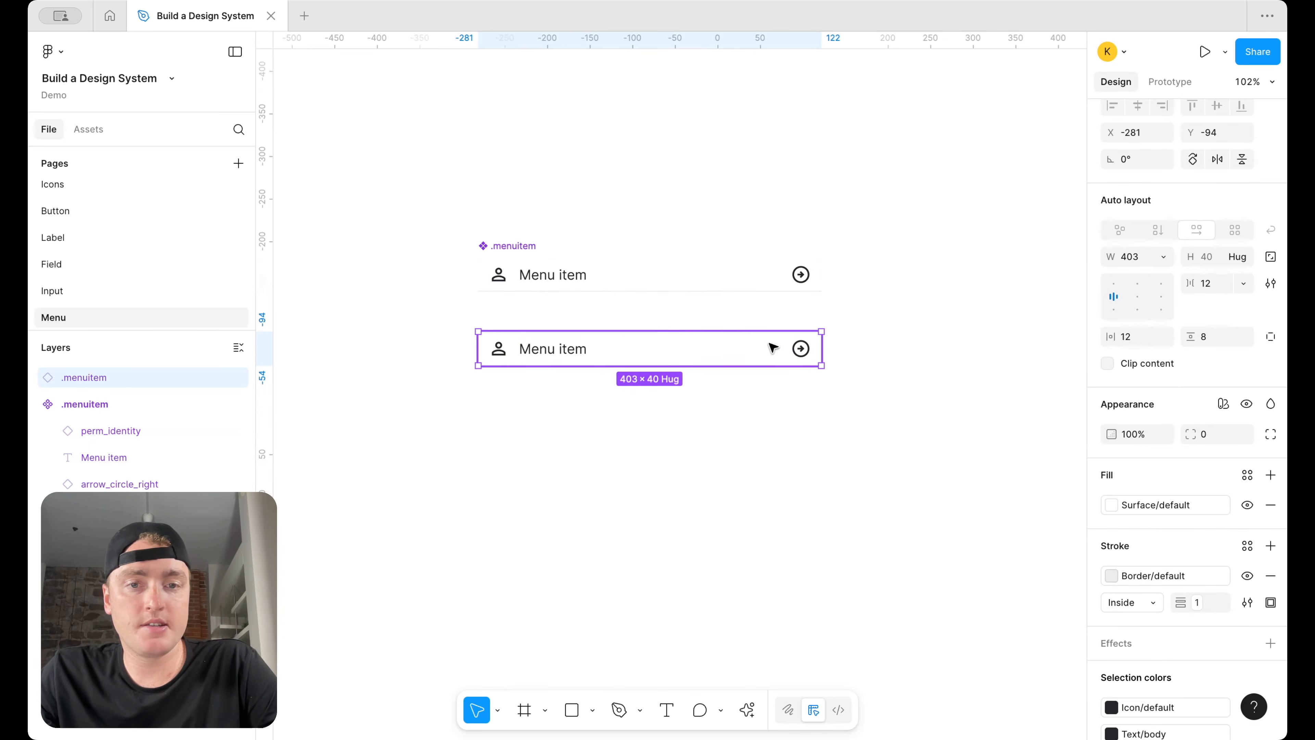
left_click(801, 350)
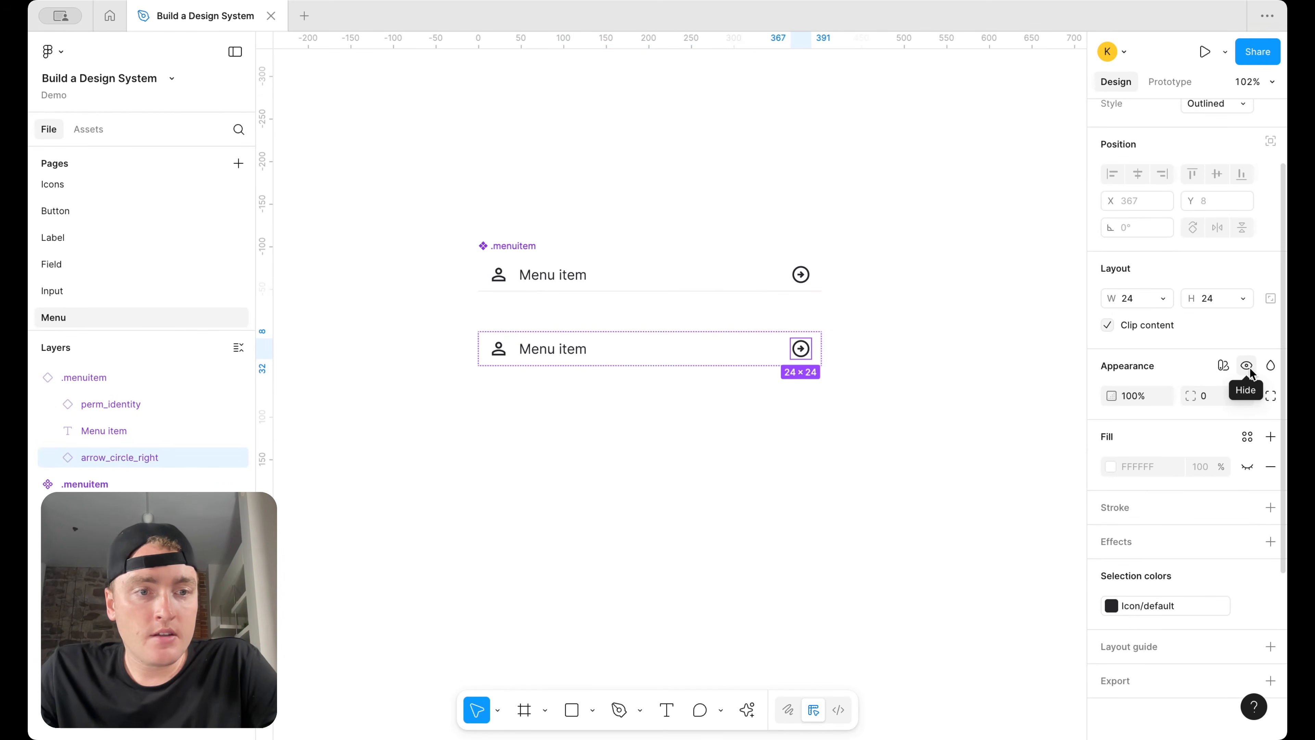
left_click(875, 373)
Create a boolean property named "Icon right", set to True, for the visibility of the main component's trailing arrow icon
left_click(800, 273)
left_click(800, 274)
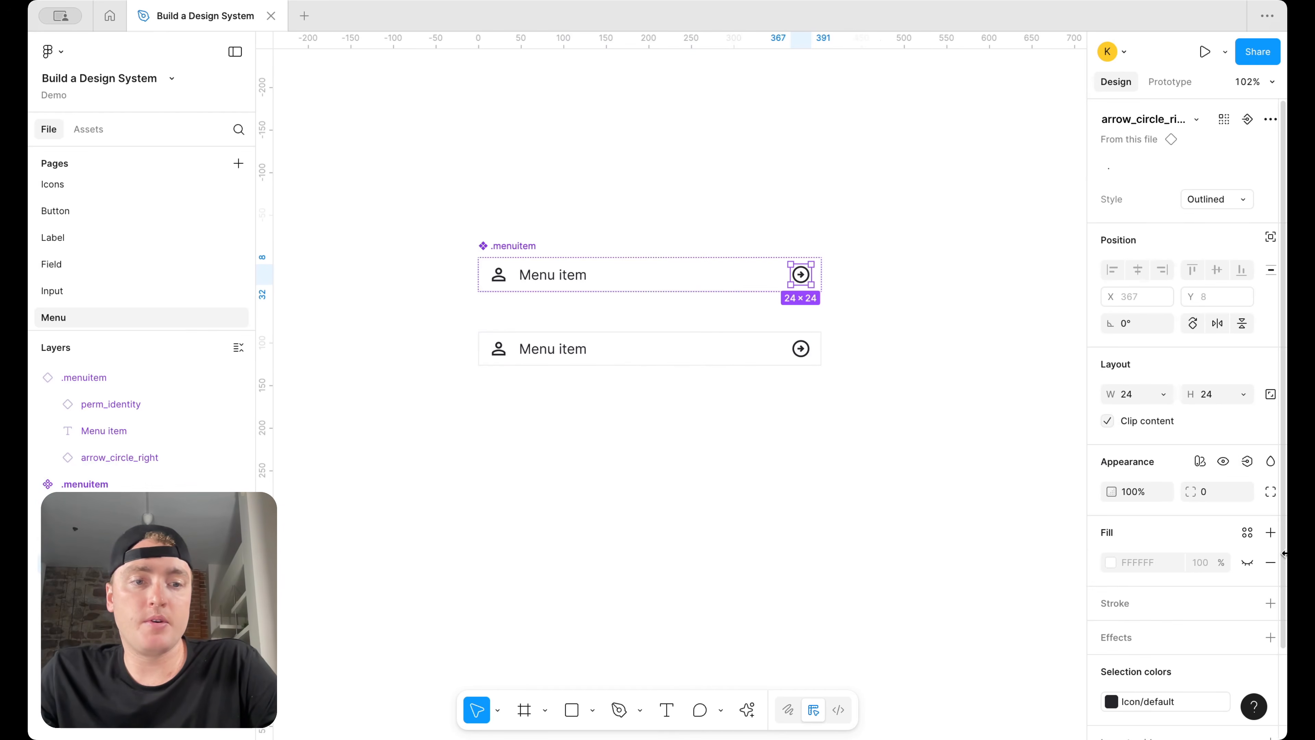
left_click(1246, 461)
left_click(1235, 524)
key("super+v")
key("BackSpace")
key("BackSpace")
key("BackSpace")
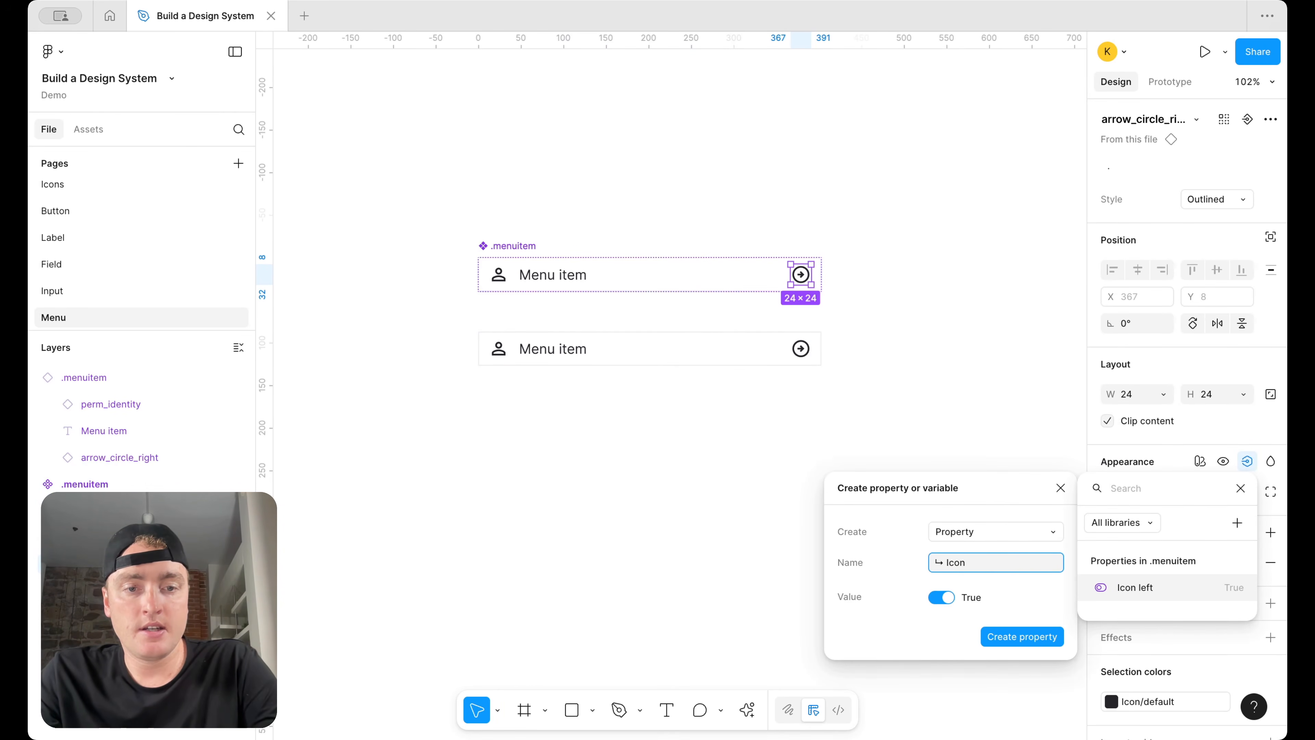
type("right")
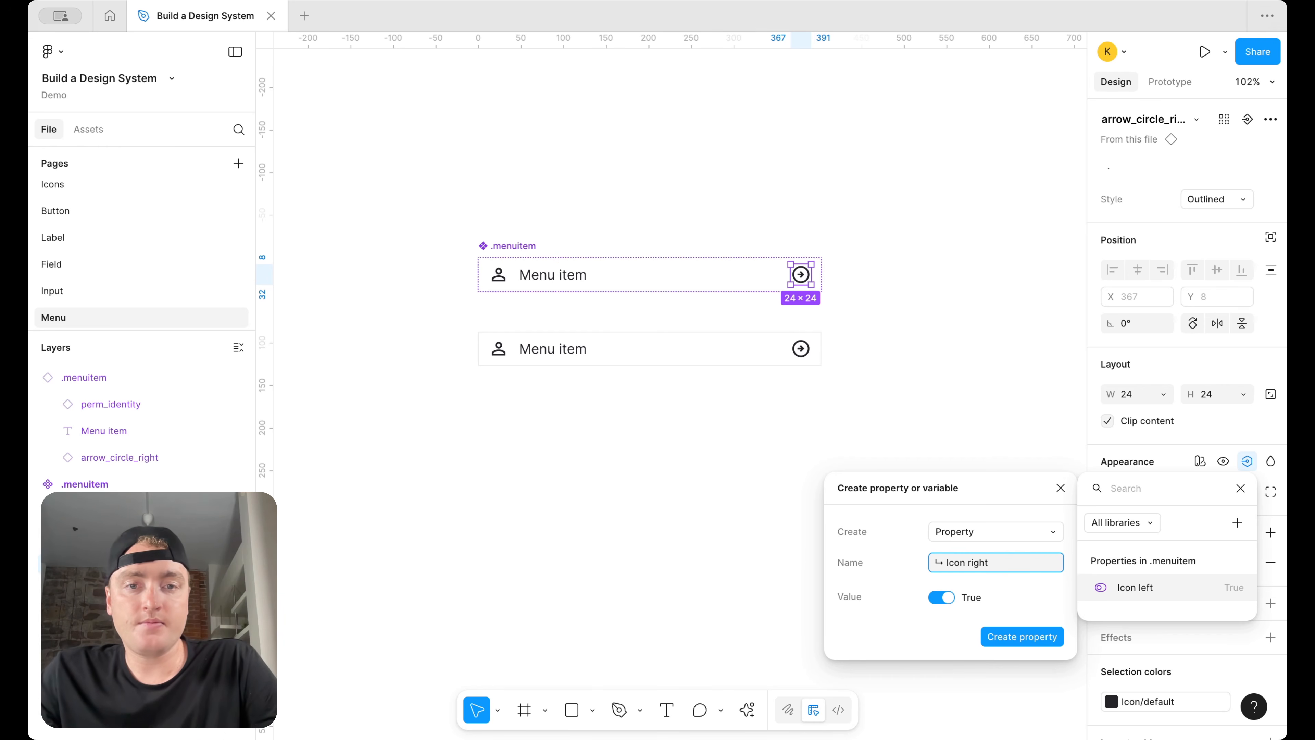
key("BackSpace")
key("BackSpace")
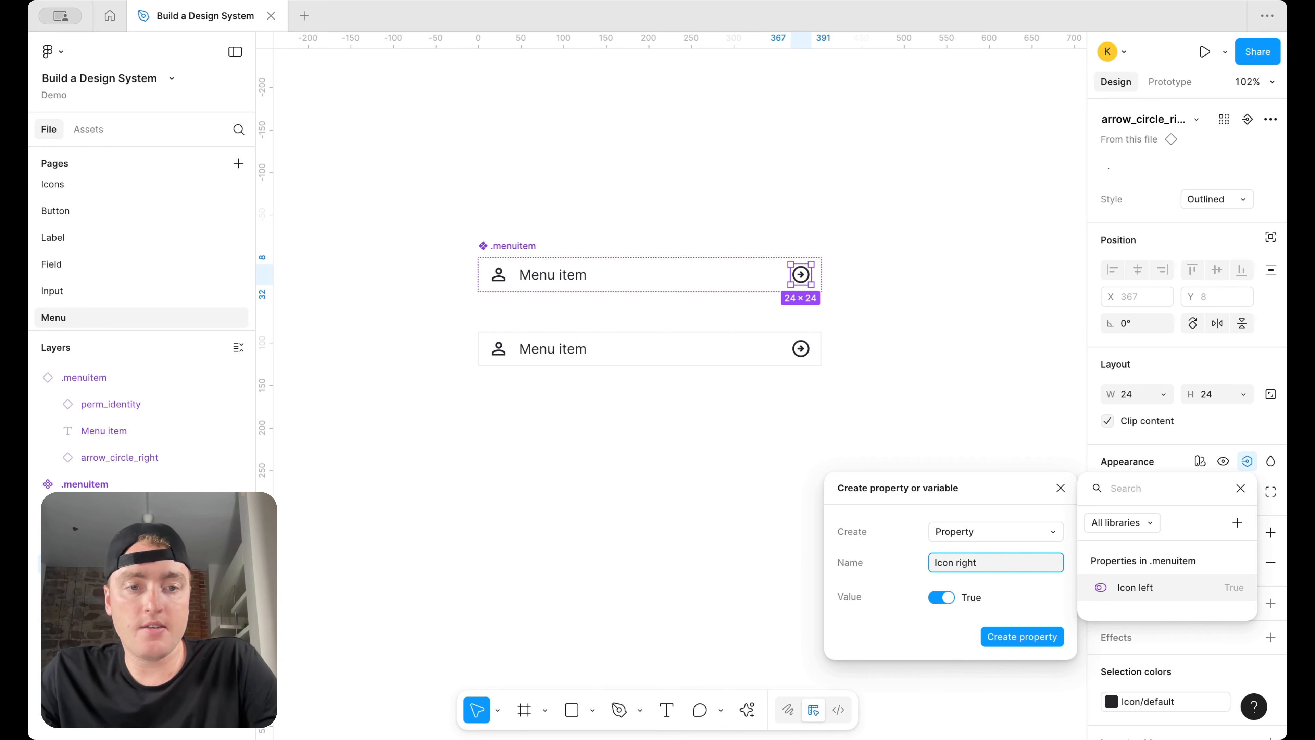
left_click(985, 643)
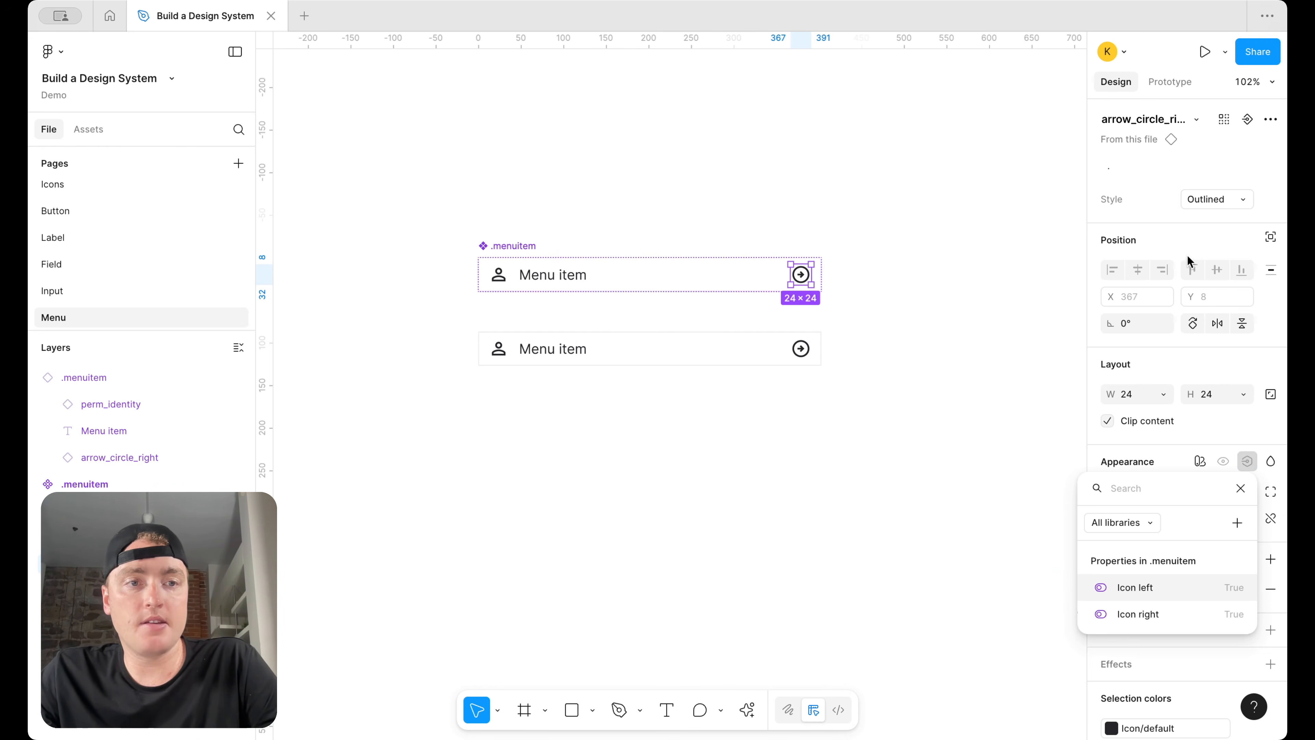
Create an instance swap property named "↳ Icon right" for the trailing icon, with arrow_circle_right as its value, and check the instance's properties
left_click(1247, 120)
left_click(1247, 119)
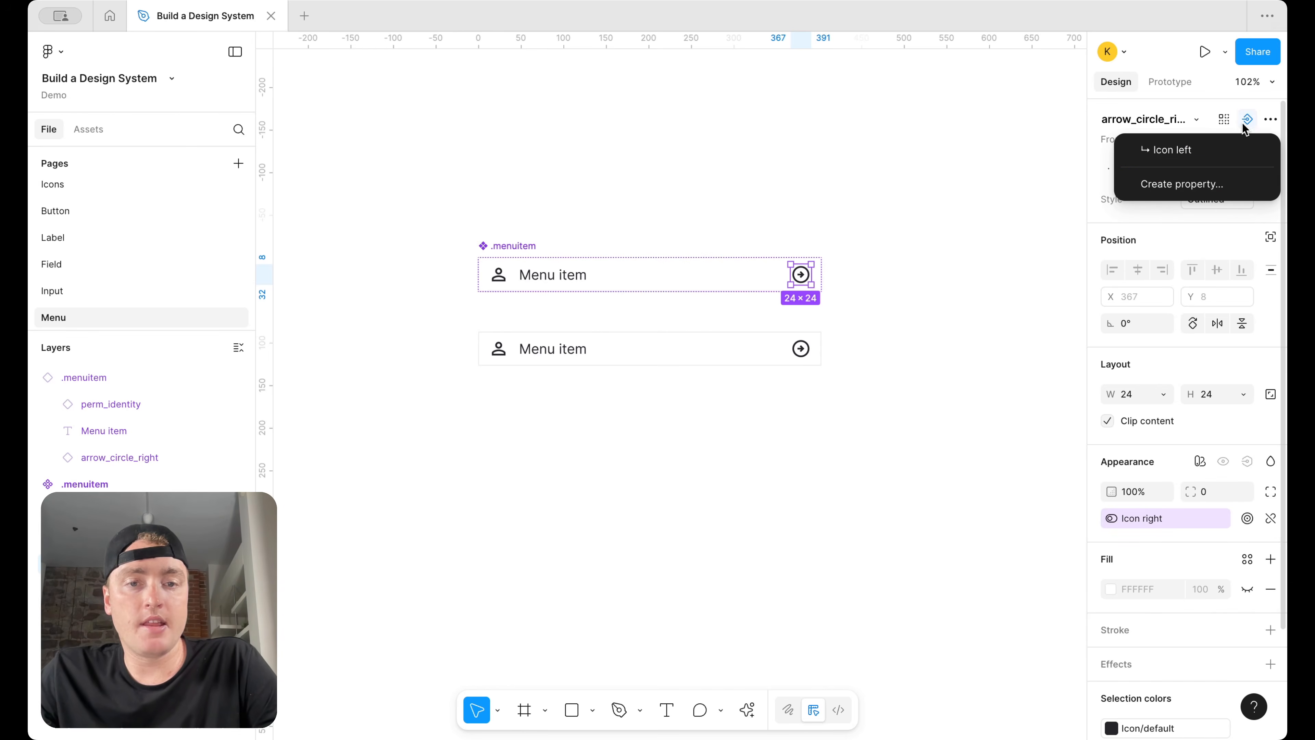
left_click(1168, 192)
type("↳ Icon le")
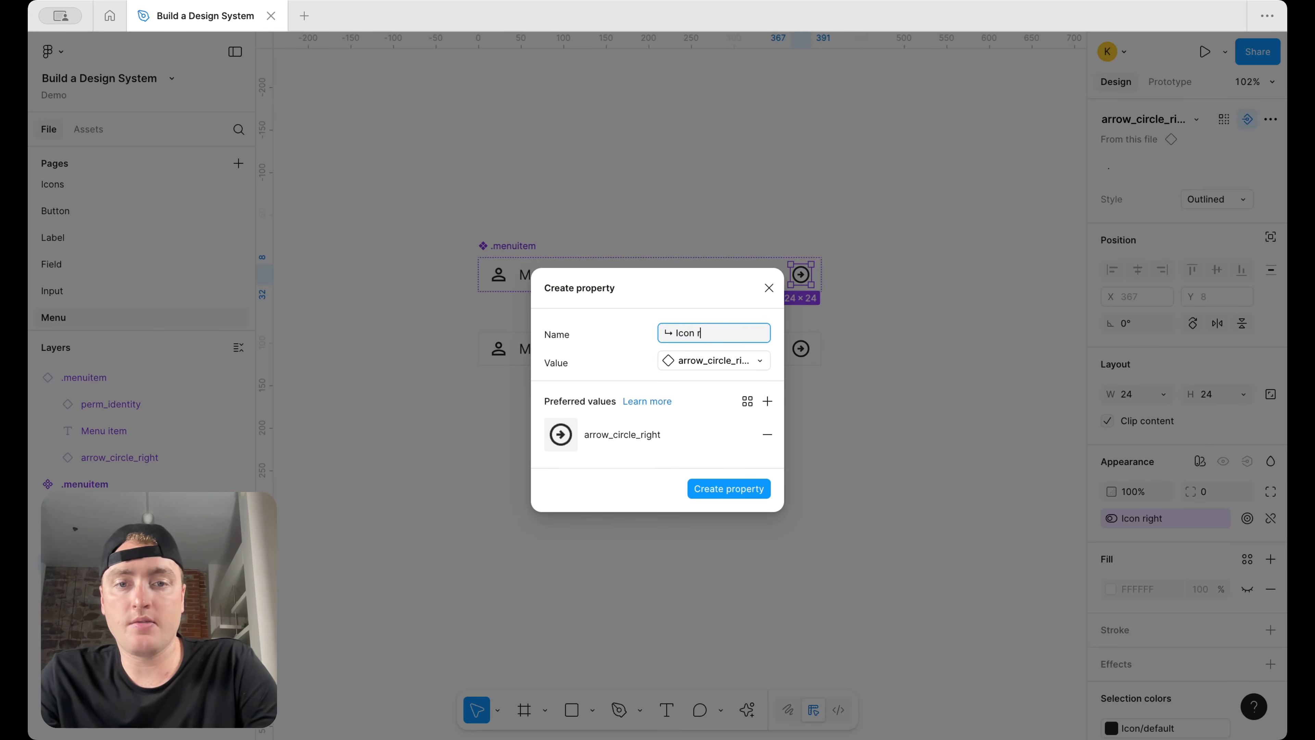
left_click(729, 488)
left_click(728, 426)
left_click(760, 352)
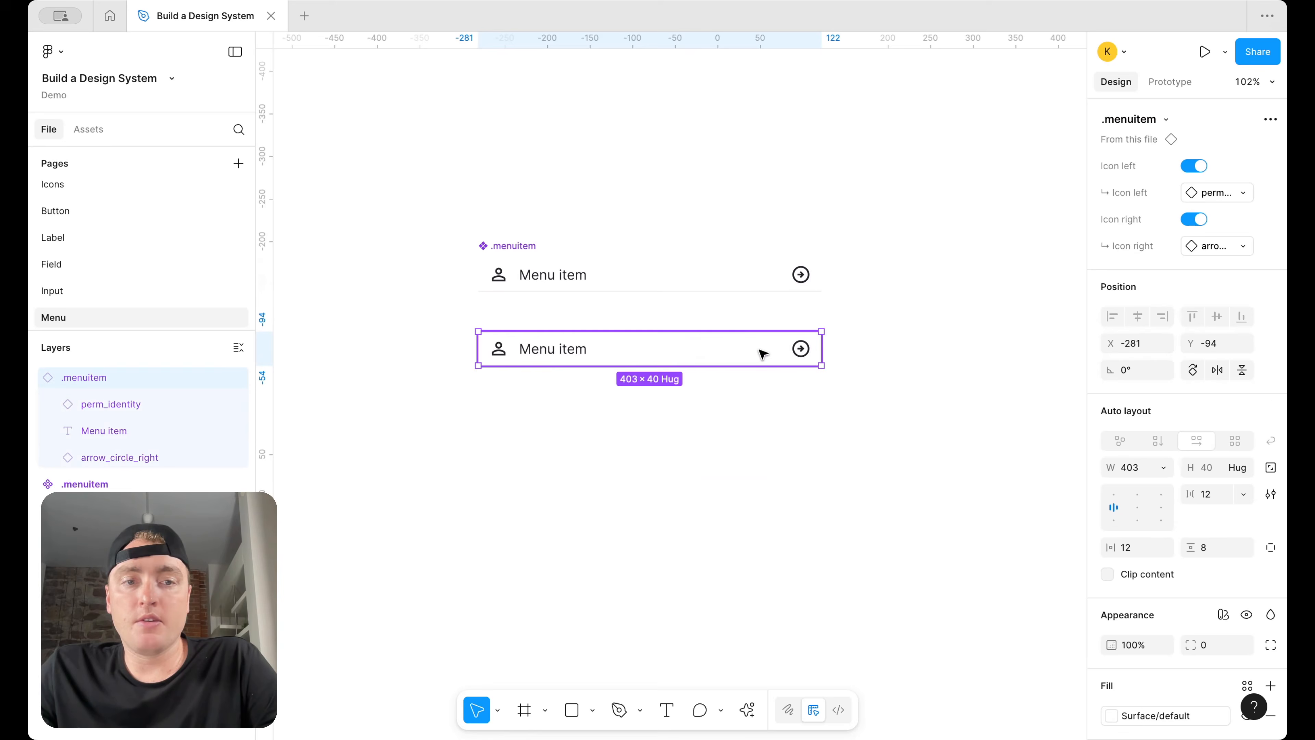
Create a text property named "Label" for the main component's "Menu item" text
left_click(572, 276)
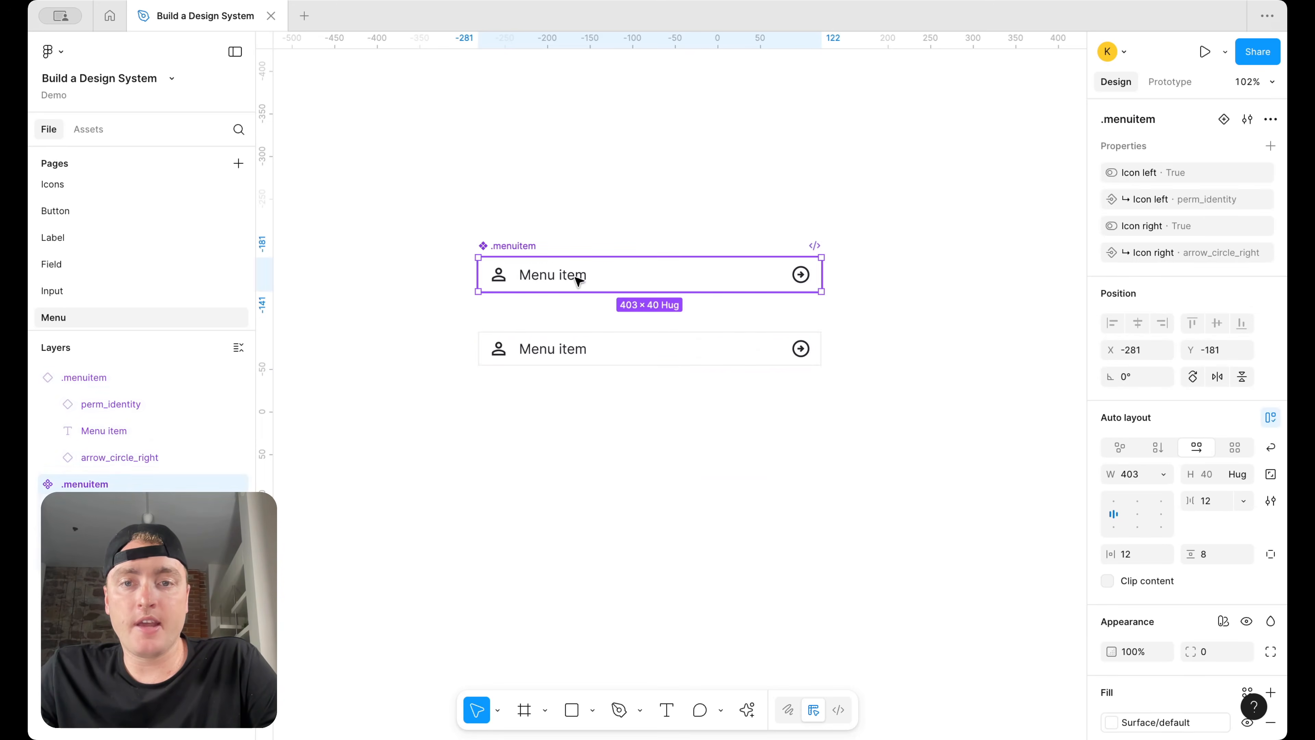
left_click(572, 276)
left_click(1271, 153)
left_click(1260, 213)
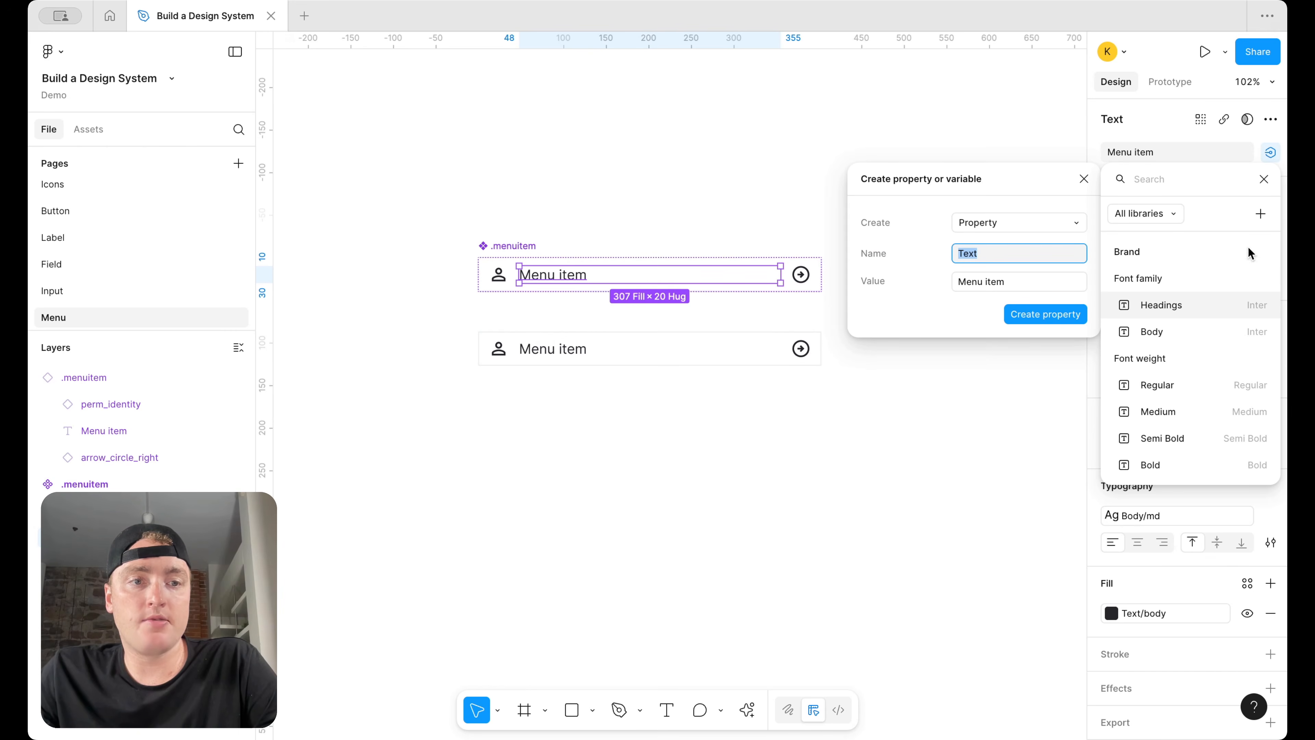
type("Label")
key("Return")
Delete the .menuitem instance below the main component
left_click(810, 389)
left_click(786, 392)
left_click(749, 362)
key("Delete")
Add a variant to the .menuitem component
left_click(569, 247)
scroll(1188, 492, "down", 5)
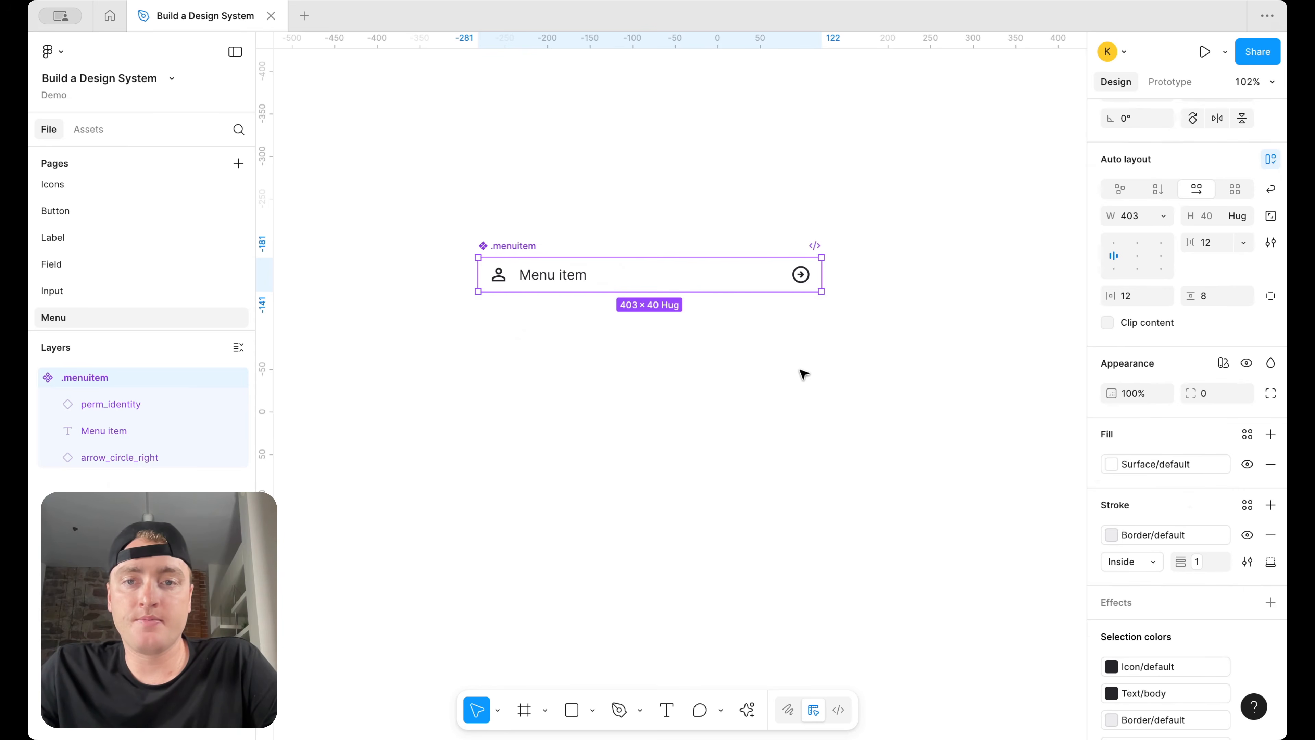
left_click(663, 279)
right_click(663, 279)
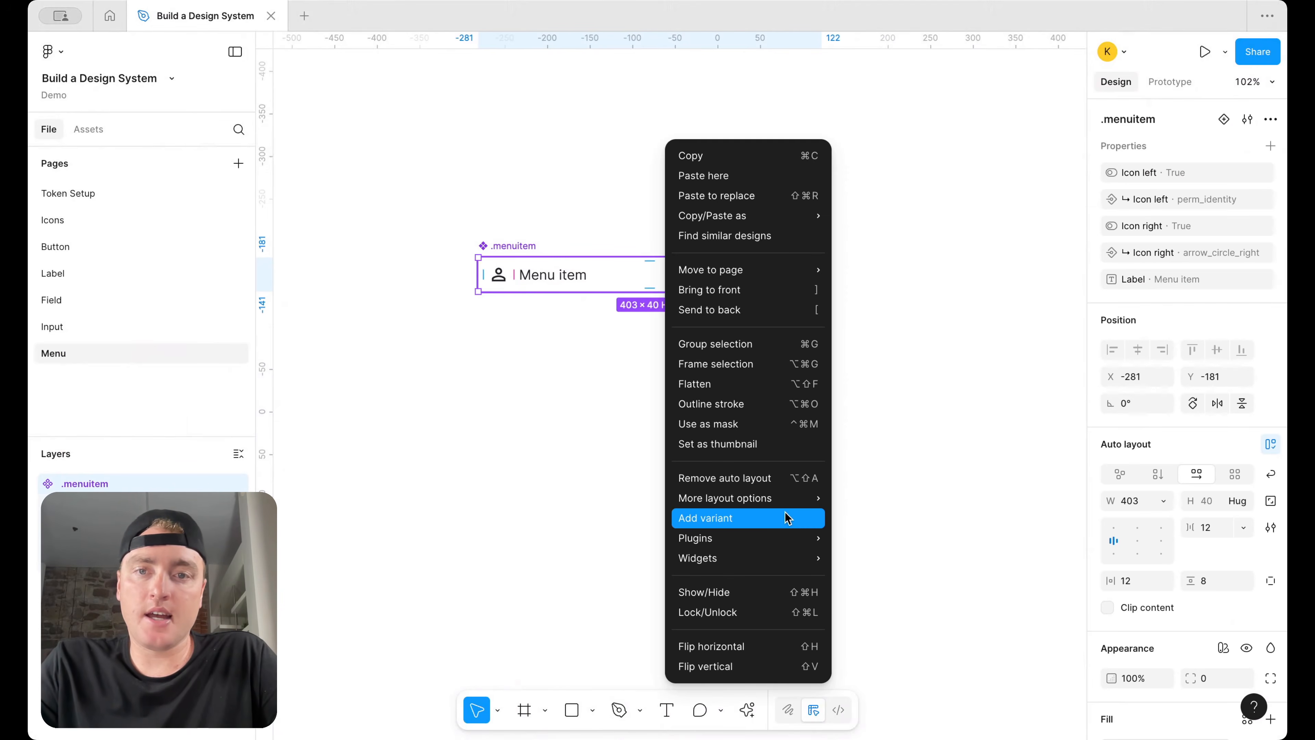
left_click(705, 518)
left_click(853, 431)
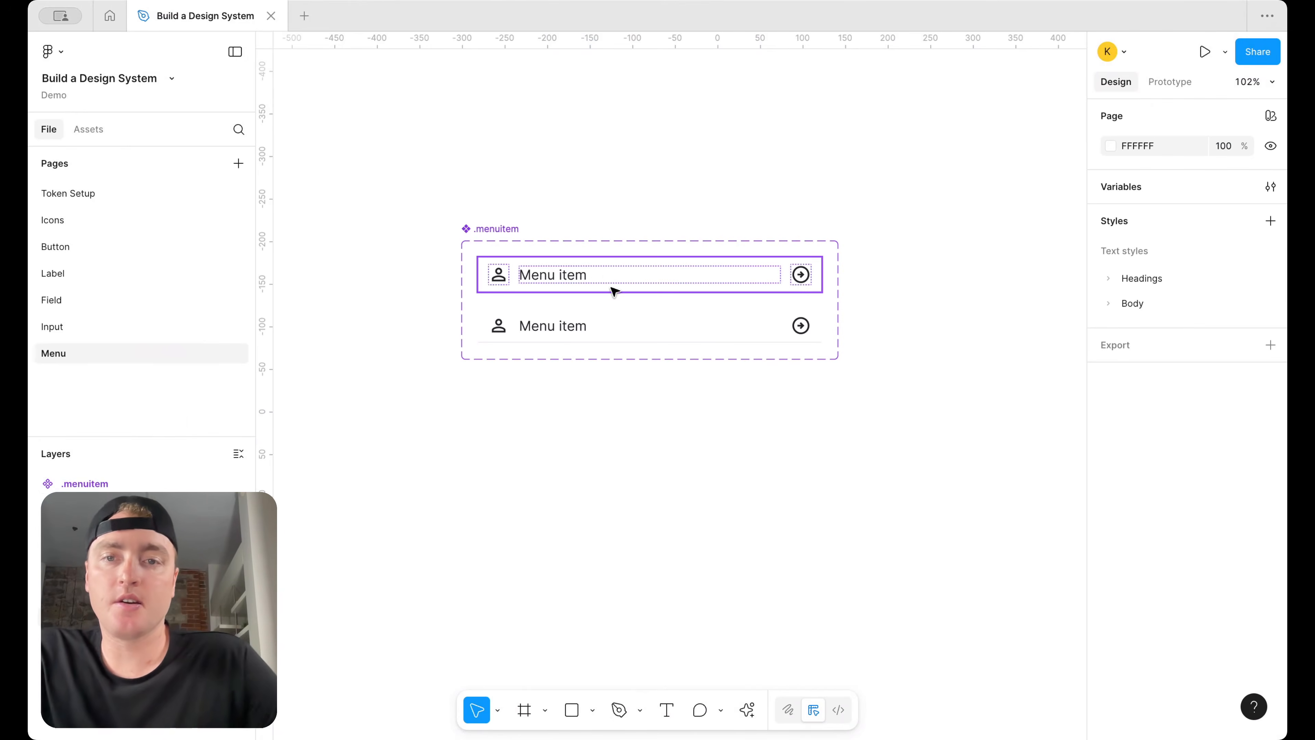
Set the second variant's value to "hover" and rename its variant property as "Status"
left_click(657, 322)
left_click(1203, 172)
type("hover")
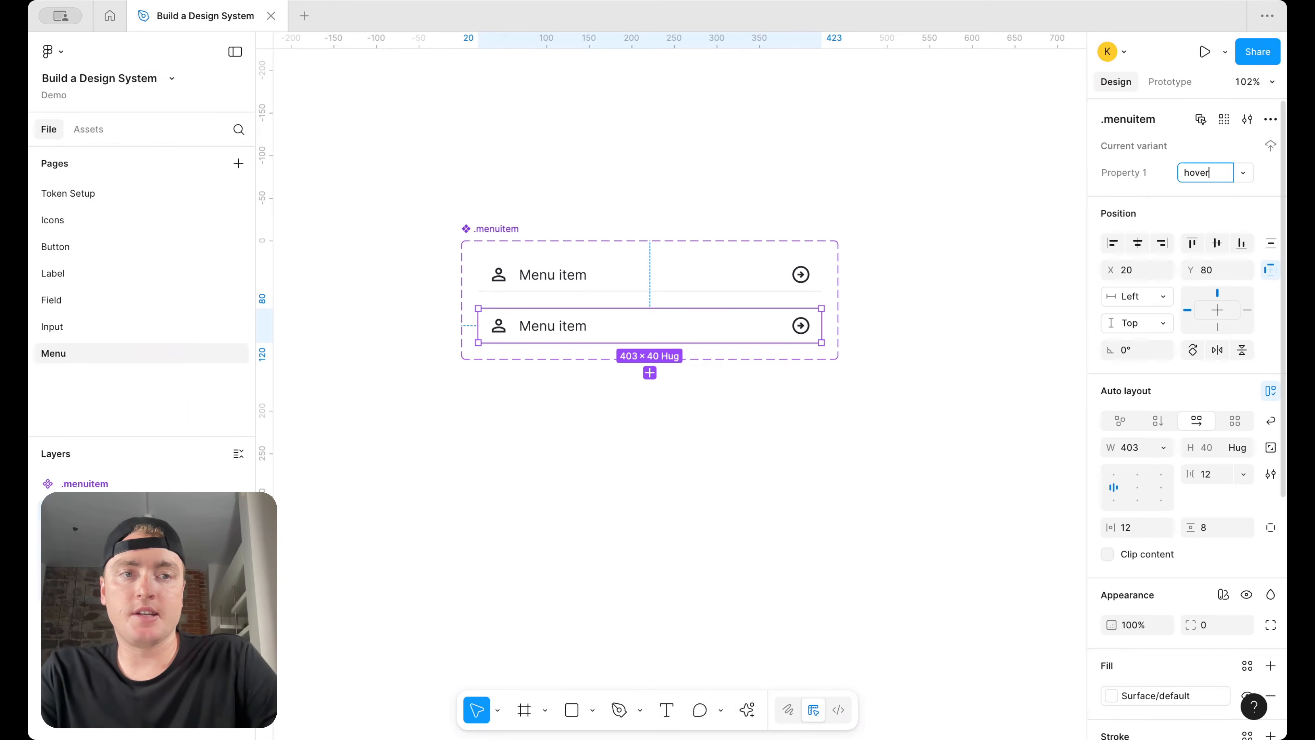
double_click(1146, 174)
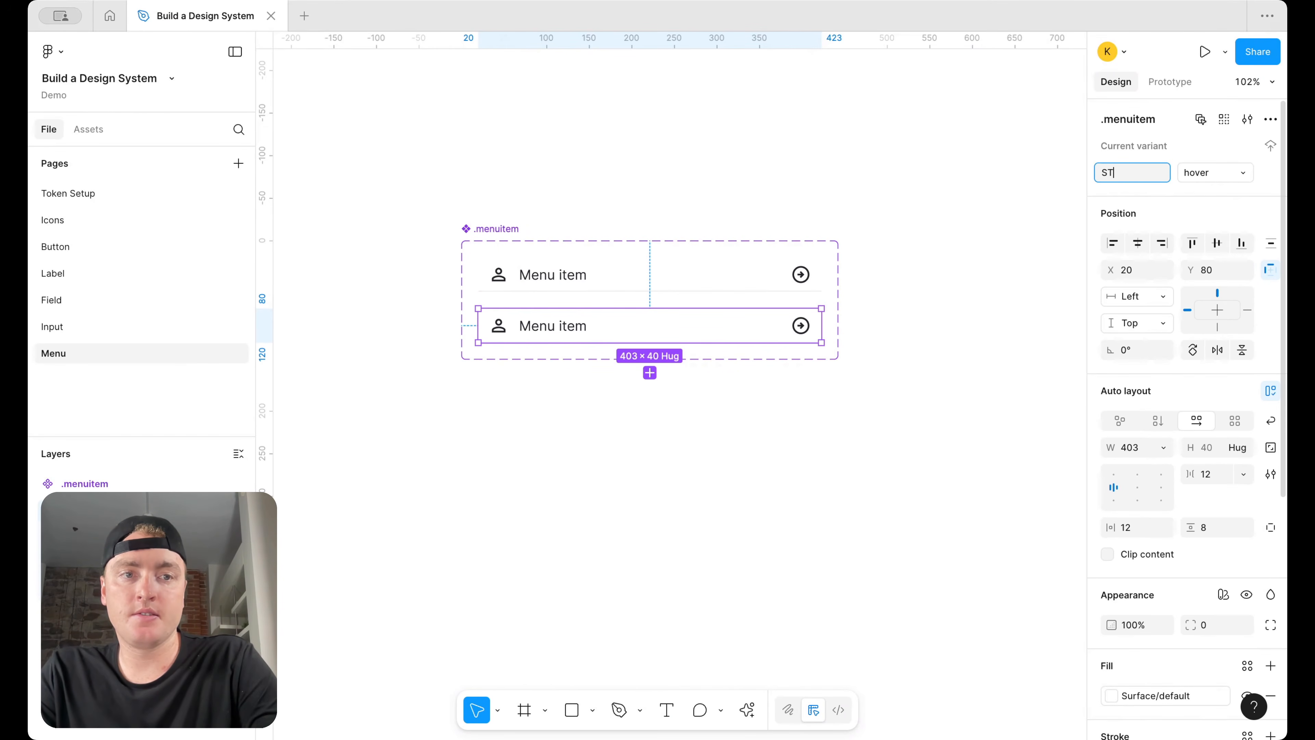
type("Status")
key("Return")
Set the Status value of the first menu item variant to "default"
left_click(769, 282)
left_click(1218, 176)
type("default")
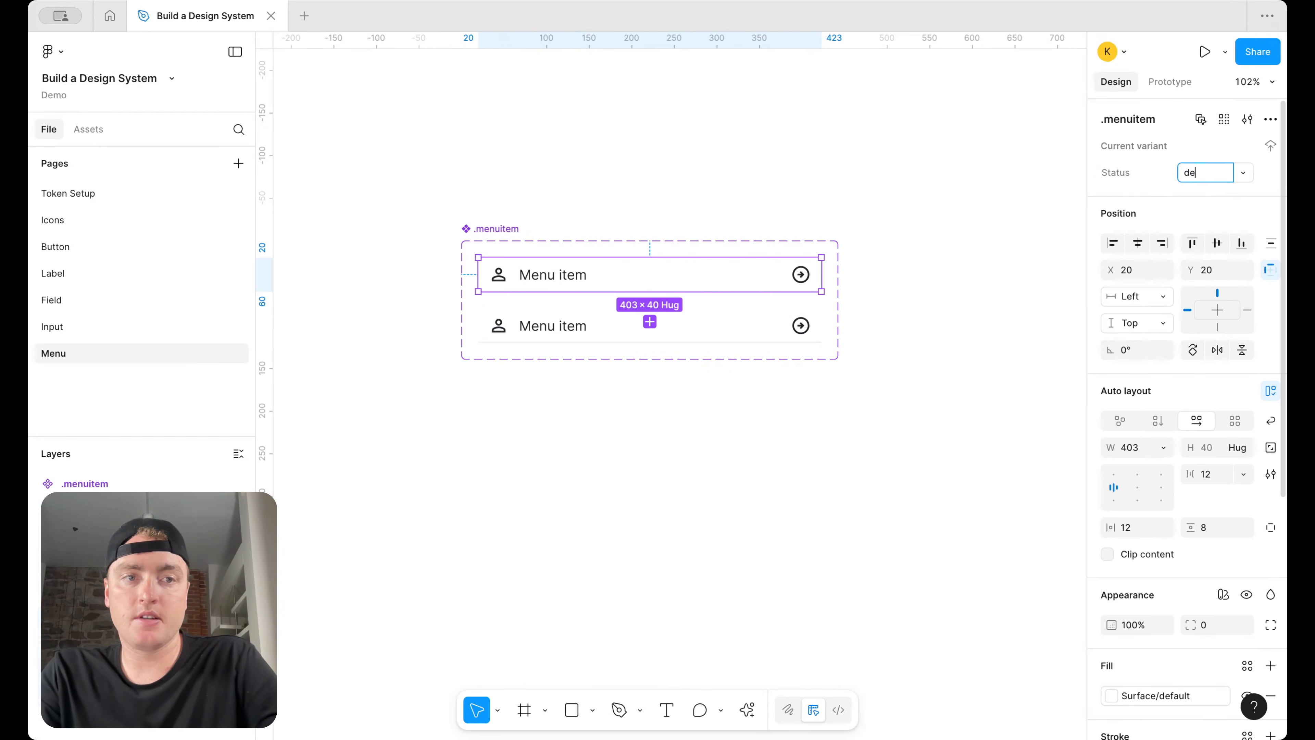
key("Return")
Set the hover variant's stroke color to the Border/action variable
left_click(771, 339)
scroll(1212, 543, "down", 5)
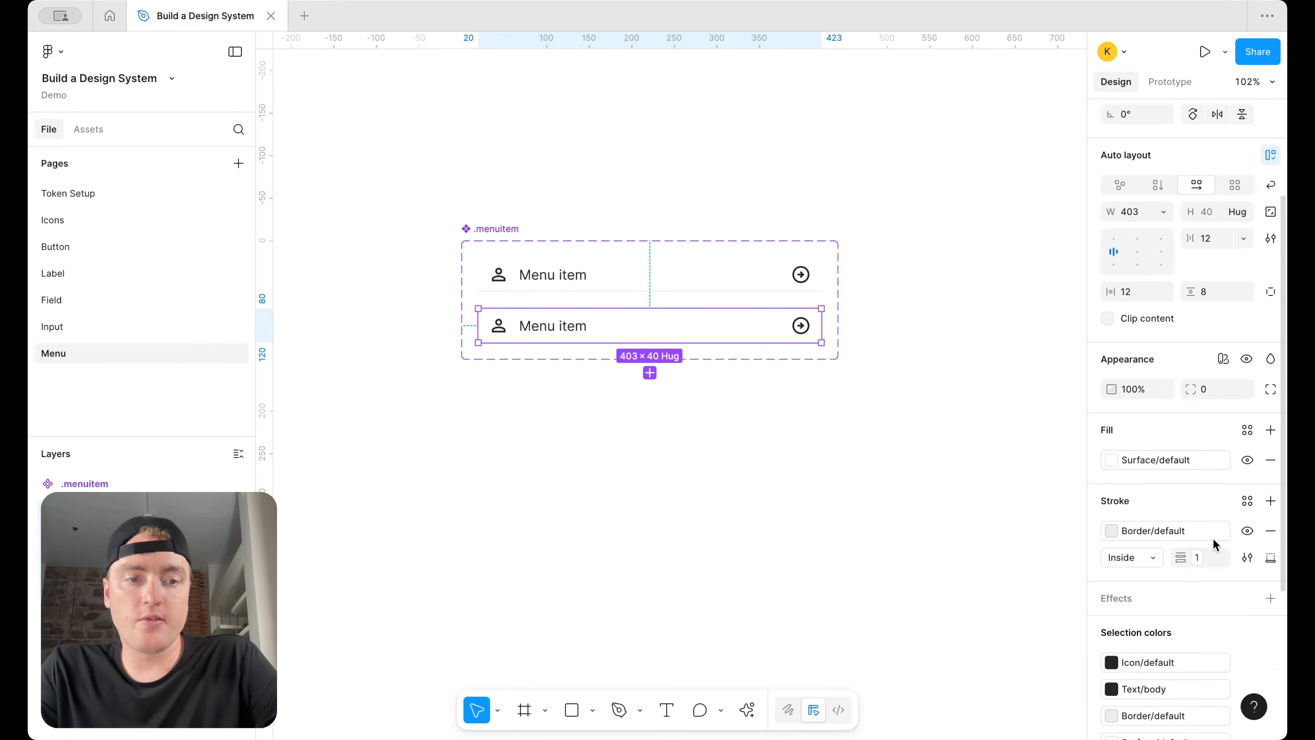
left_click(1165, 495)
scroll(962, 627, "down", 2)
scroll(964, 634, "down", 1)
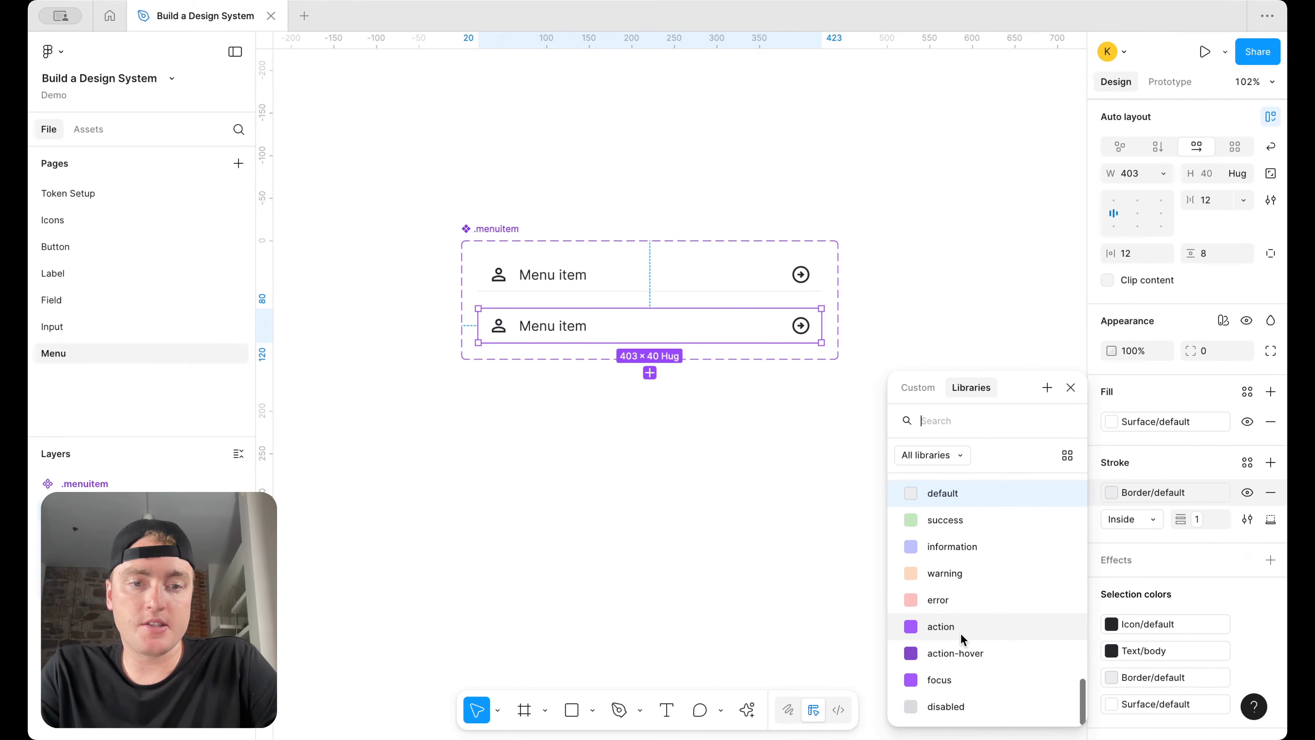
left_click(964, 628)
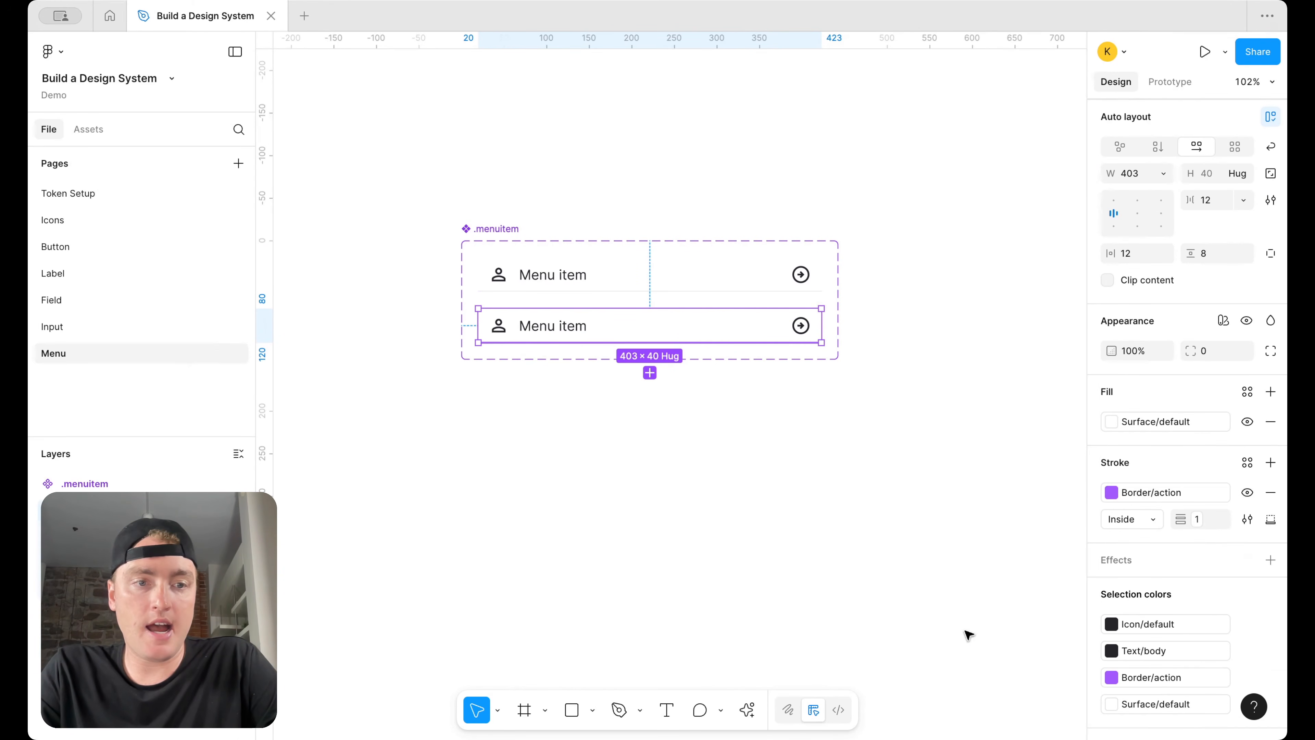
Set the hover variant's fill to the Surface/action-hover-light variable
left_click(1172, 431)
scroll(1001, 657, "down", 2)
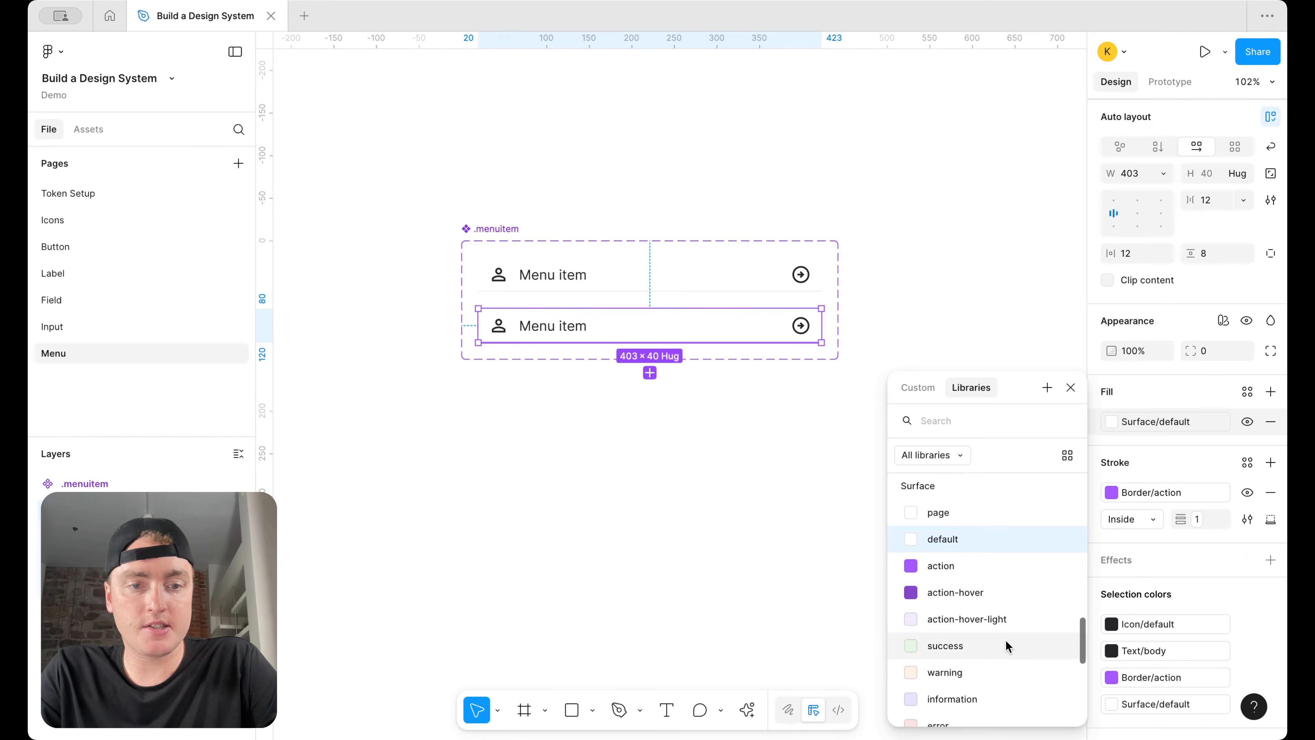
left_click(1013, 620)
left_click(866, 517)
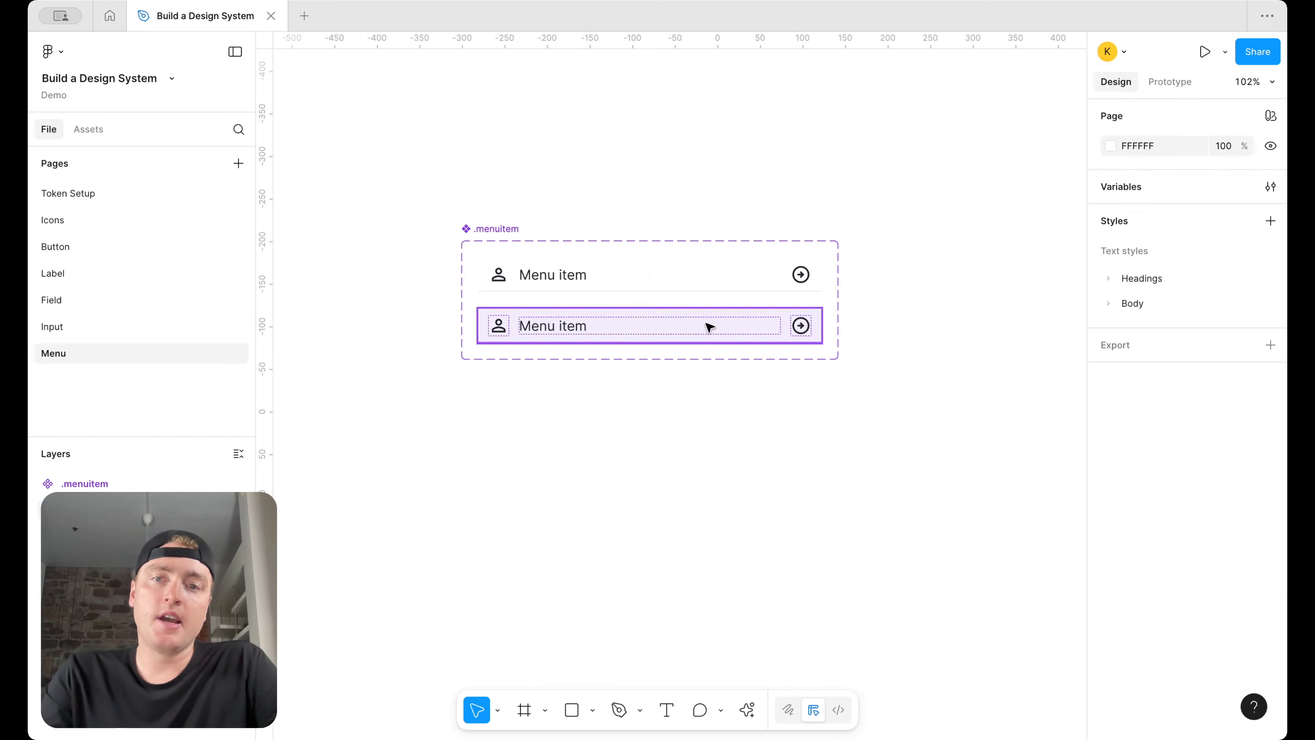
Set the hover variant's icon color to Icon/action-hover and its text color to Text/action-hover
left_click(741, 342)
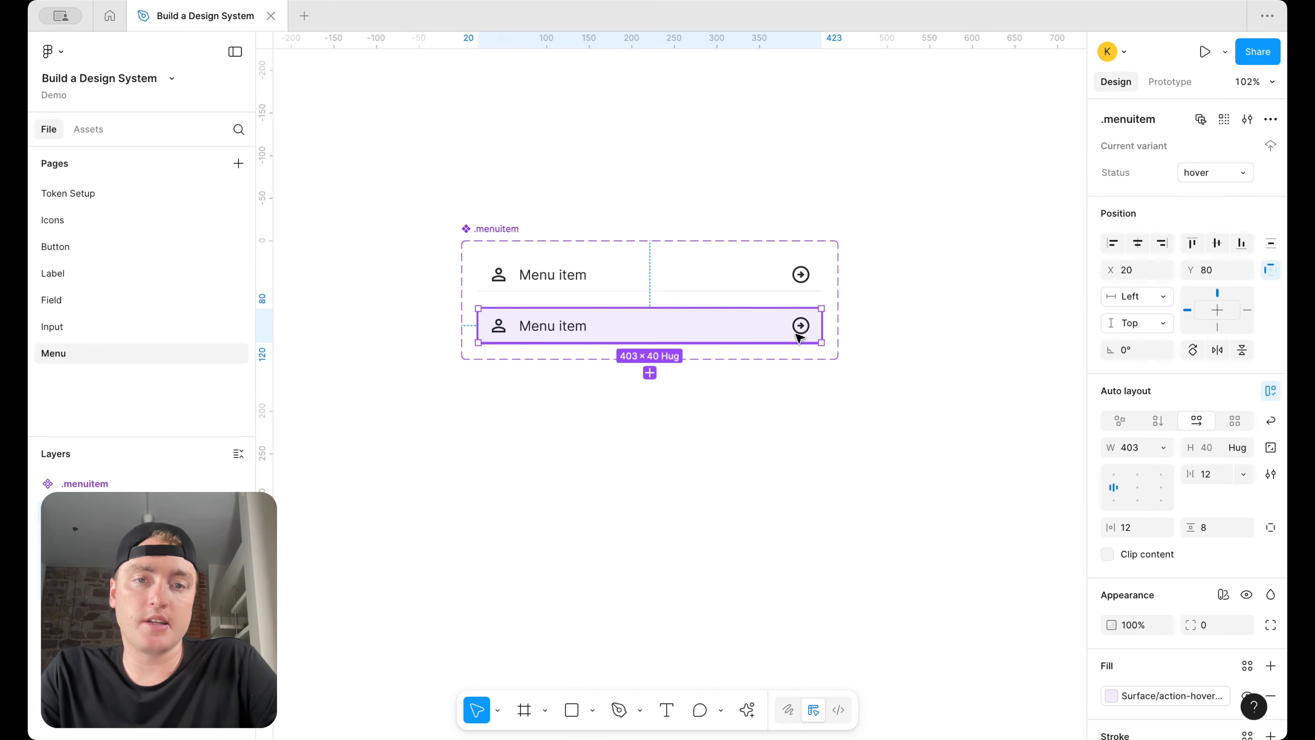
left_click(860, 381)
left_click(737, 323)
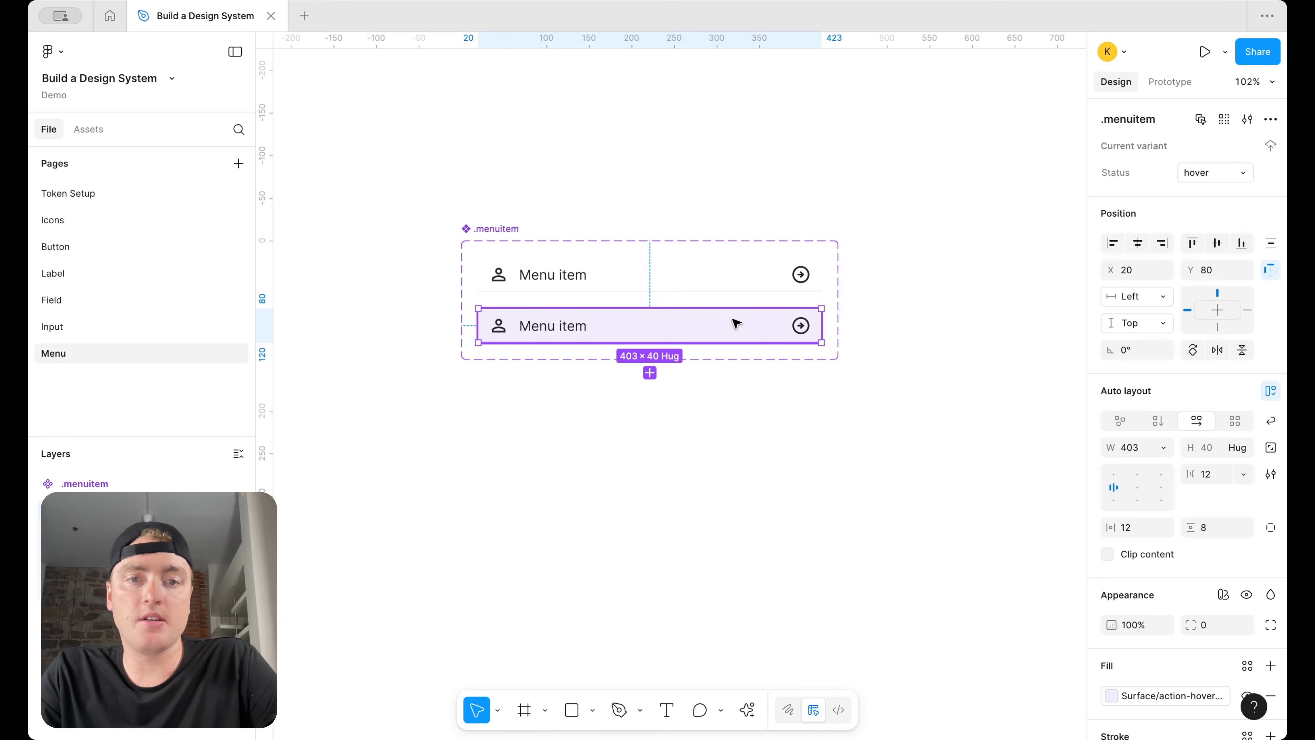
scroll(1186, 570, "down", 6)
left_click(1181, 595)
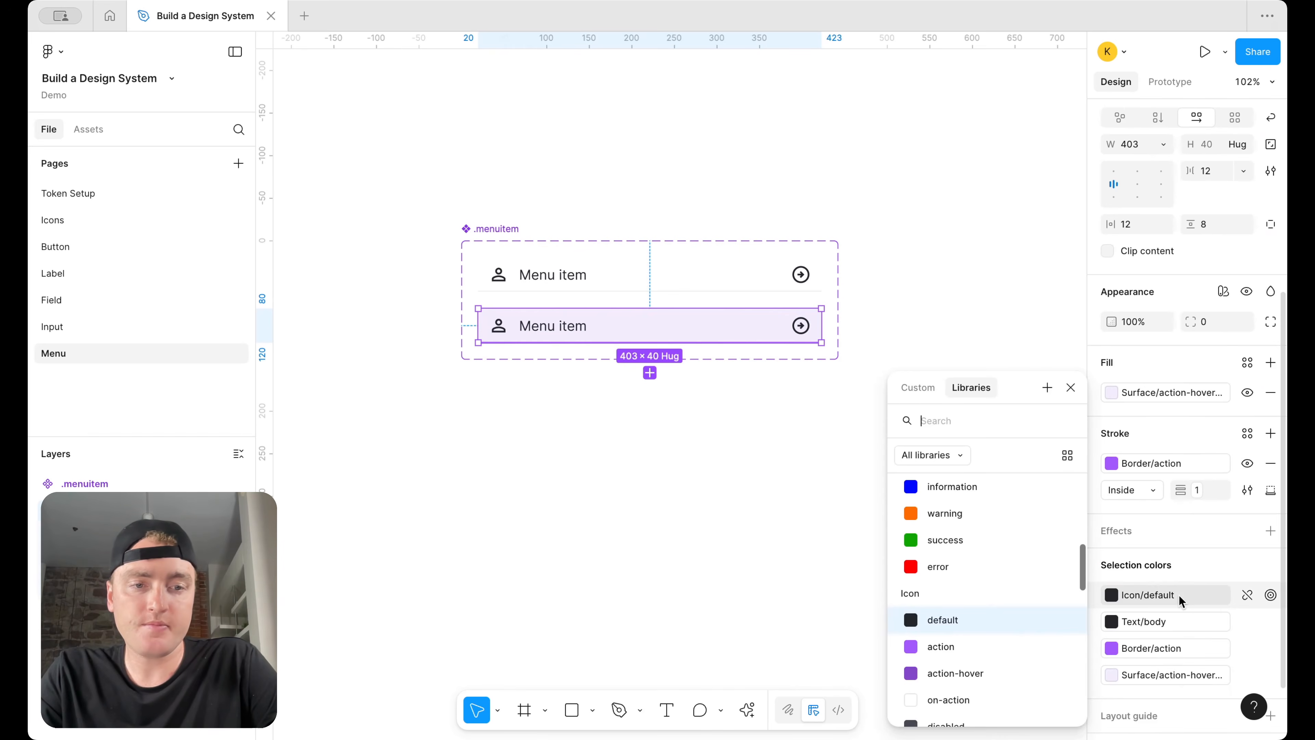
left_click(1006, 672)
left_click(1159, 620)
scroll(975, 687, "down", 1)
left_click(975, 687)
left_click(801, 487)
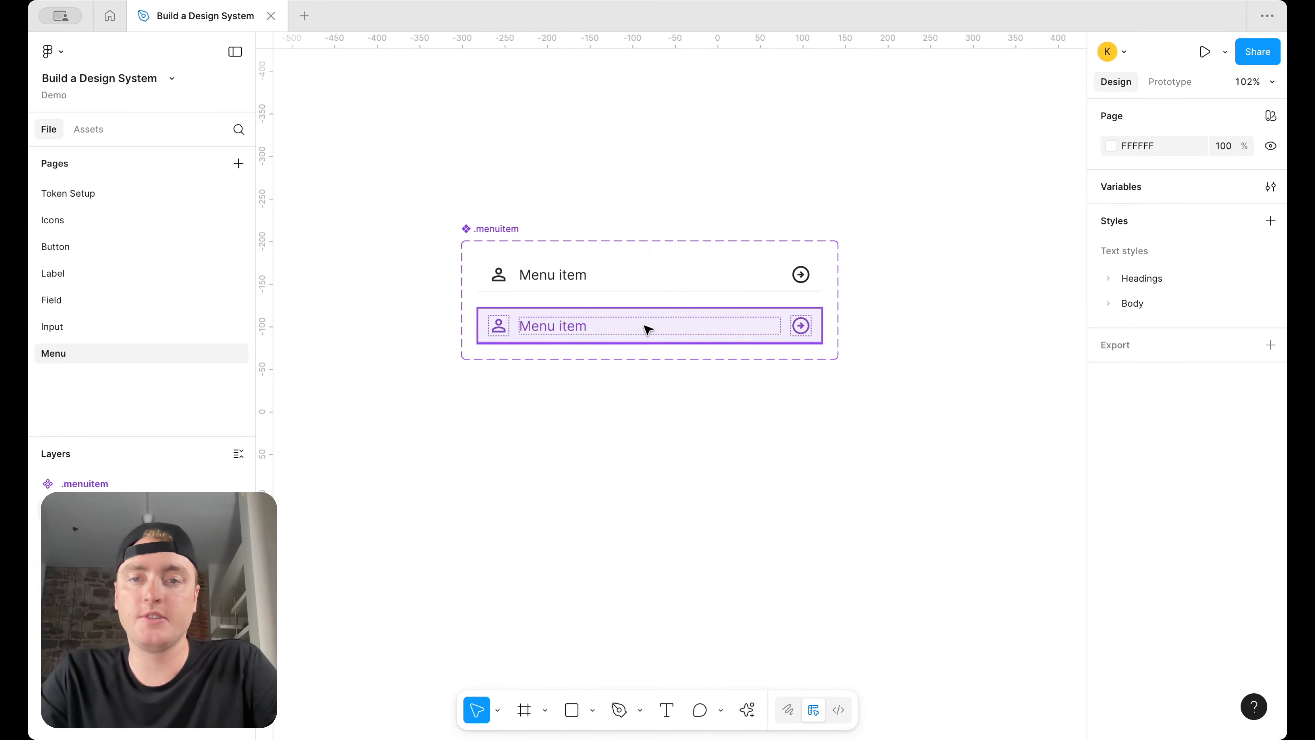
Add a third variant to the .menuitem component and set its Status value to "disabled"
left_click(630, 295)
left_click(649, 321)
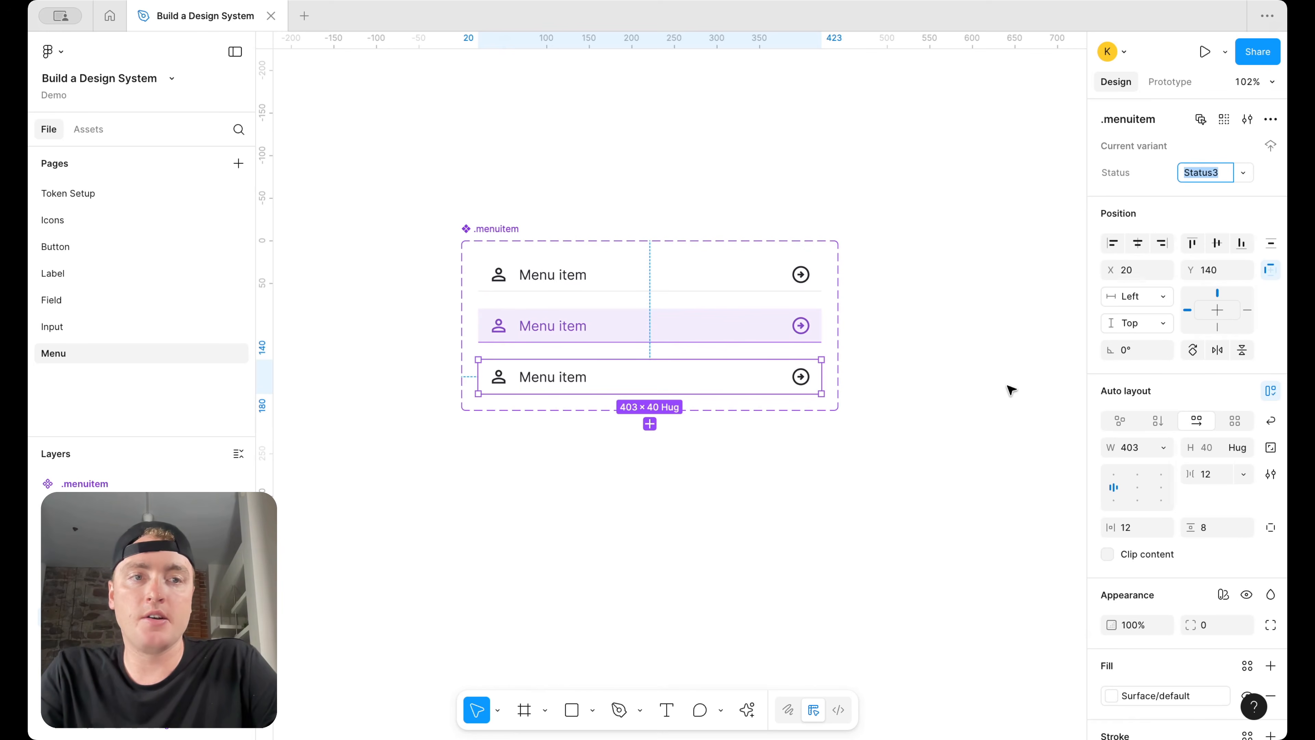
key("Return")
Set the disabled variant's fill to Surface/disabled and its stroke to Border/disabled
scroll(1153, 561, "down", 5)
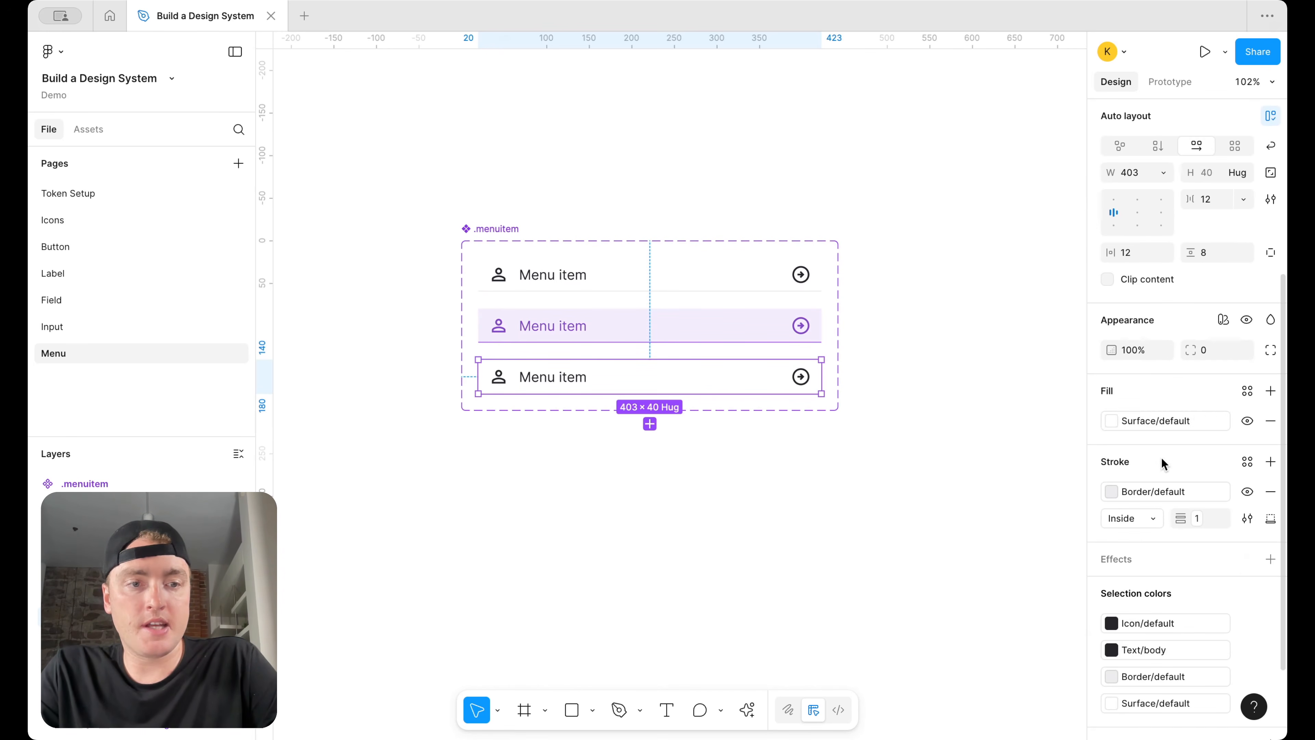
left_click(1155, 421)
scroll(981, 595, "down", 4)
scroll(976, 621, "down", 2)
left_click(975, 603)
left_click(1165, 491)
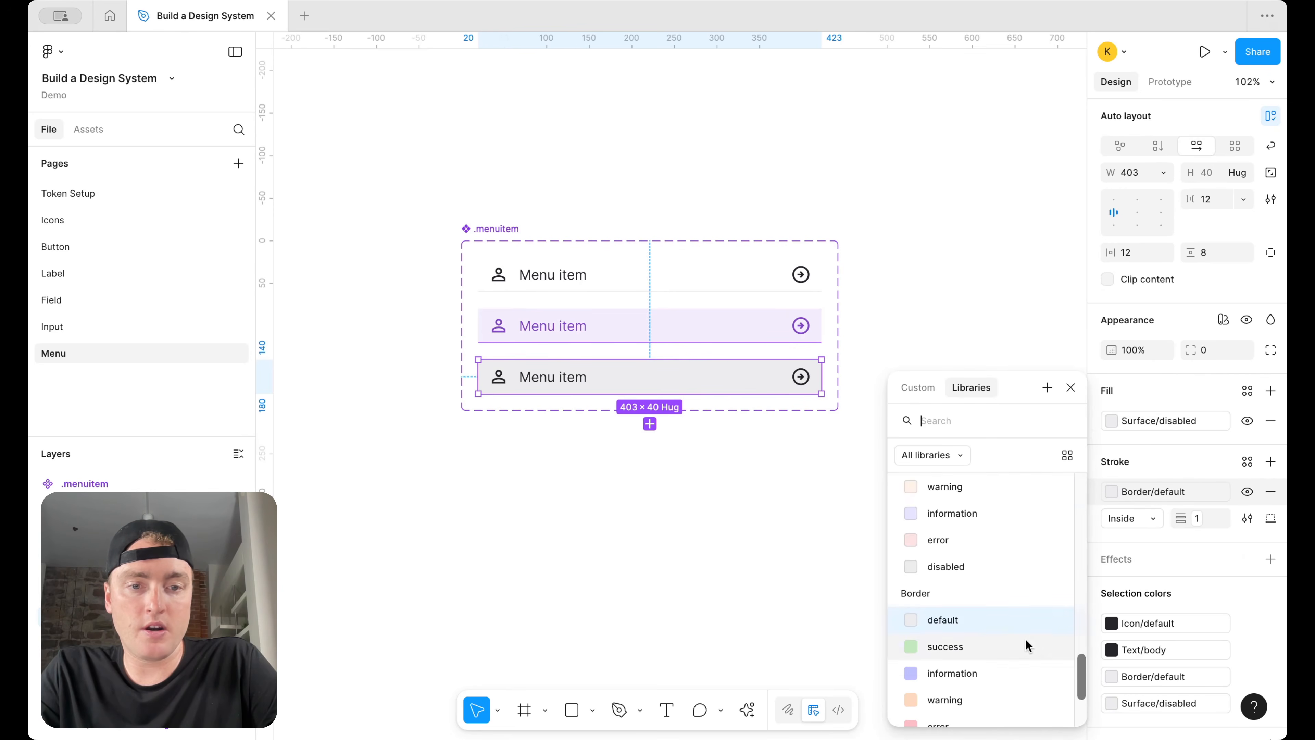
scroll(1028, 645, "down", 3)
left_click(958, 707)
Set the disabled variant's icon color to Icon/disabled and its text color to Text/disabled
left_click(1155, 621)
scroll(992, 673, "down", 2)
left_click(992, 649)
left_click(1144, 650)
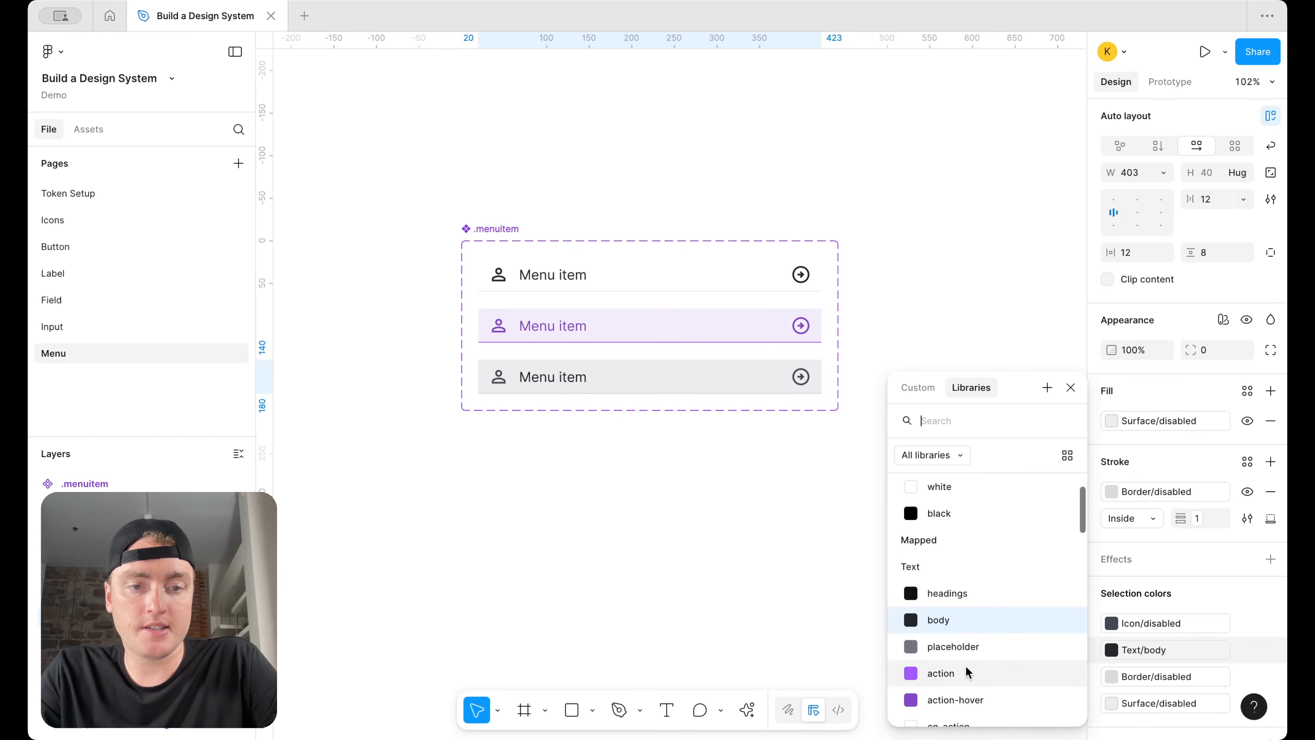
scroll(977, 632, "down", 2)
left_click(957, 656)
left_click(849, 455)
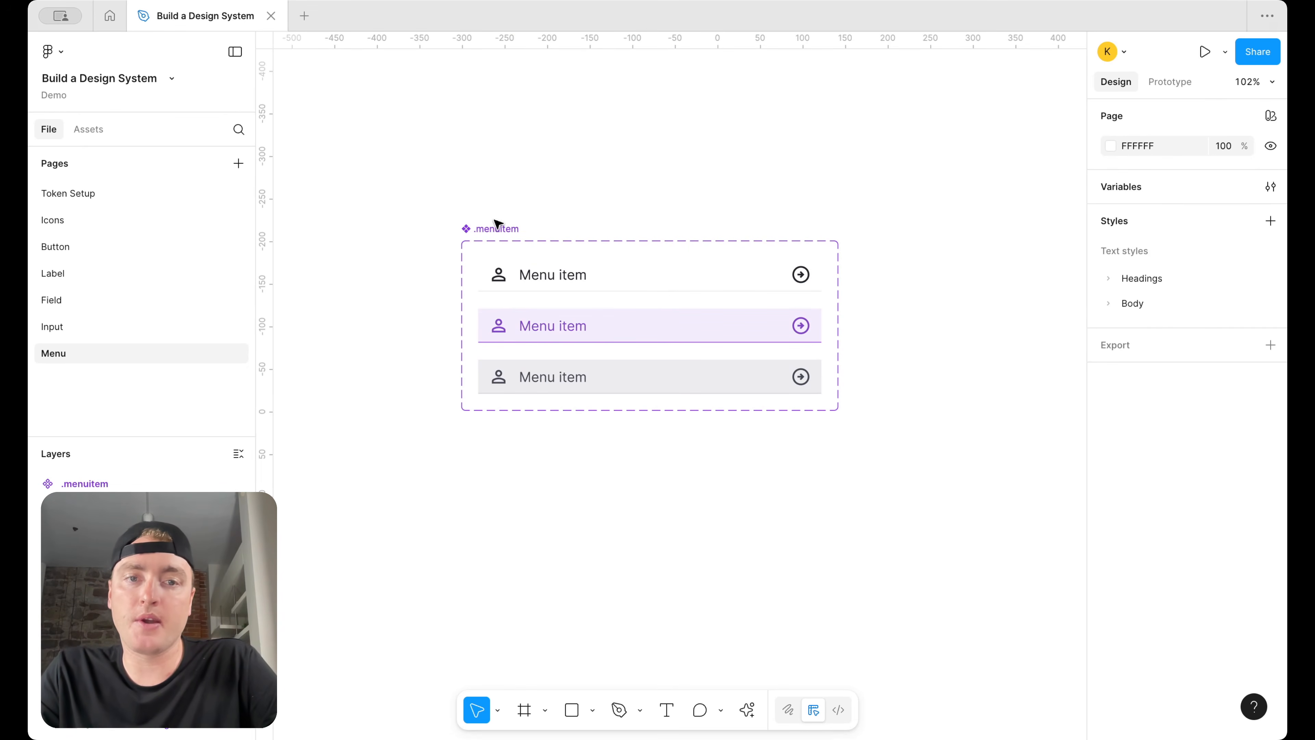
Widen the .menuitem component set to about 1018 px to make room for a second column
scroll(854, 304, "down", 5)
left_click(660, 247)
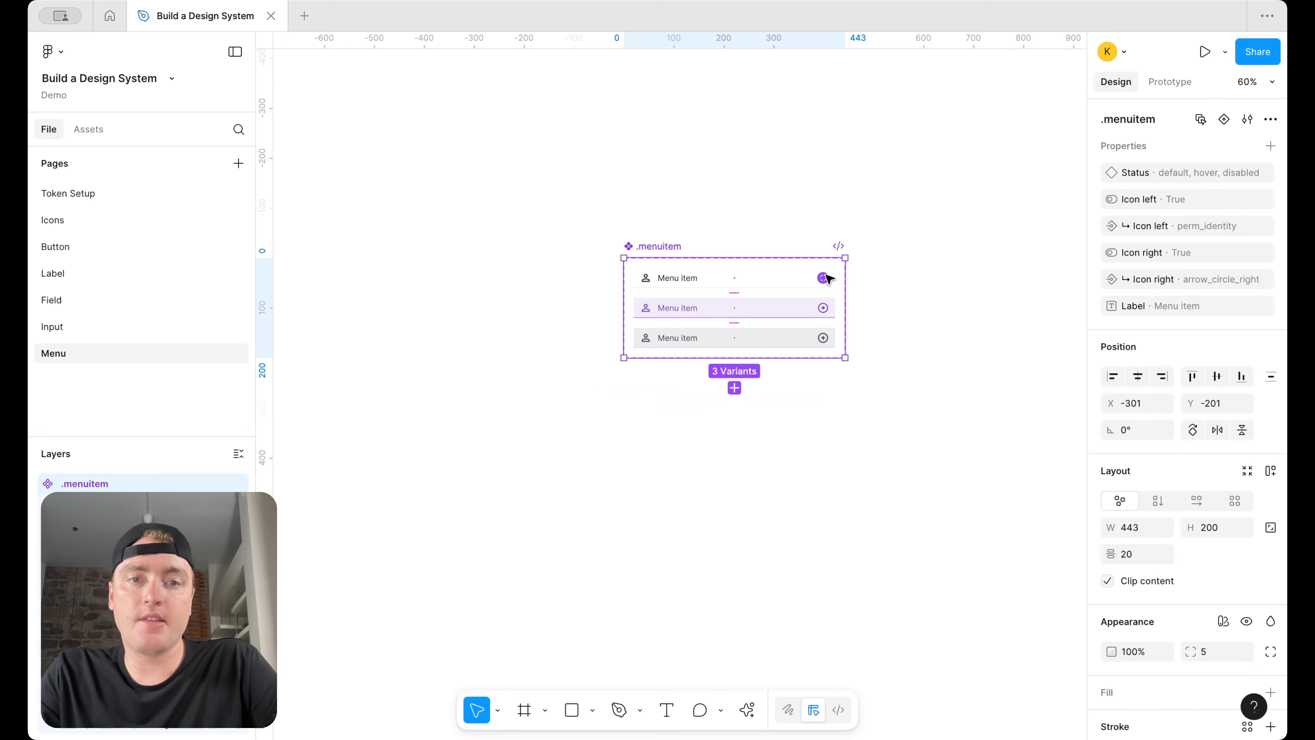
left_click_drag(847, 278, 1079, 278)
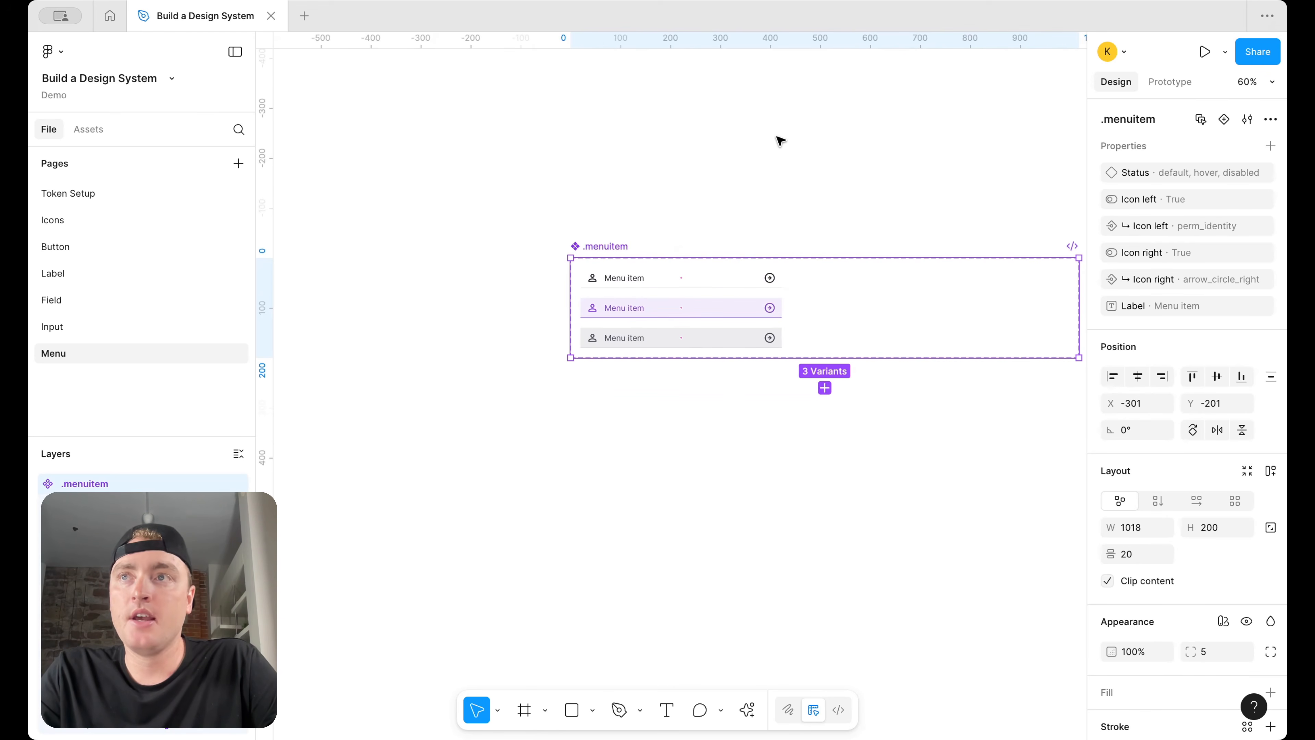
scroll(769, 151, "right", 5)
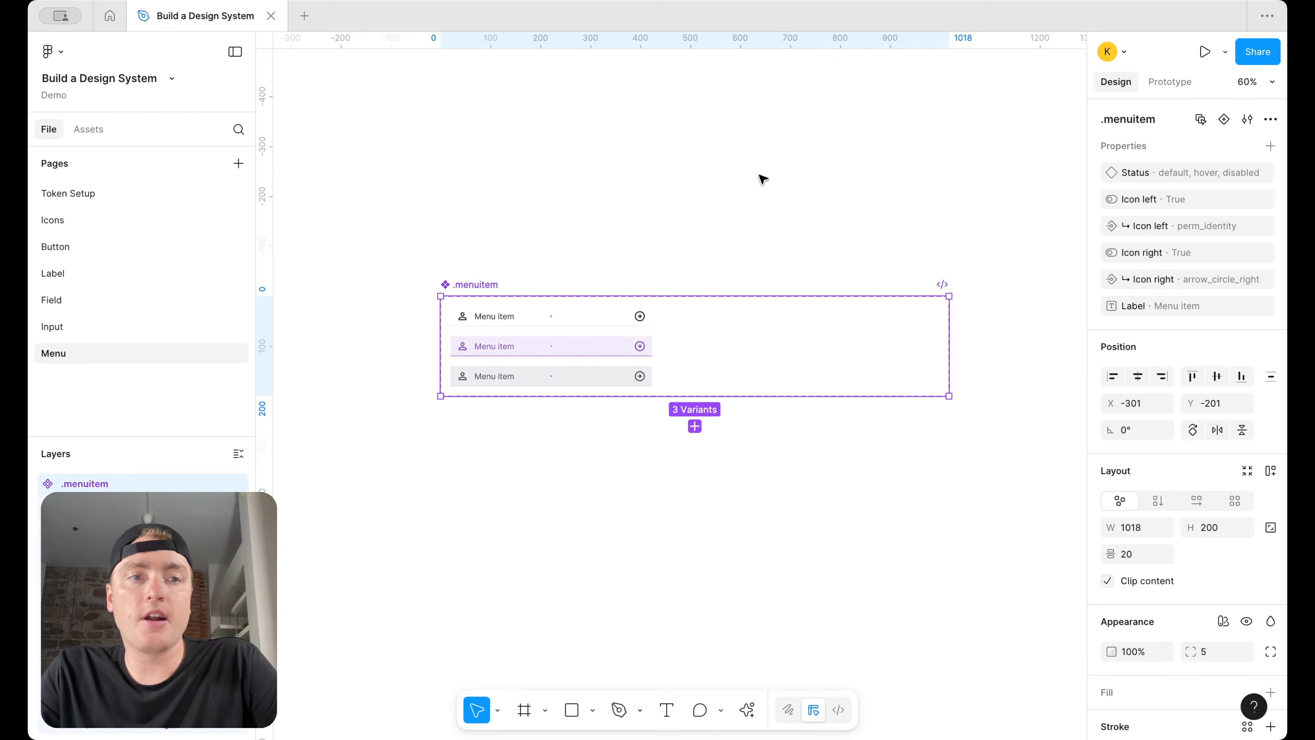
Create a variant property named "Type" with the value "unselected" on the .menuitem component set
left_click(1270, 146)
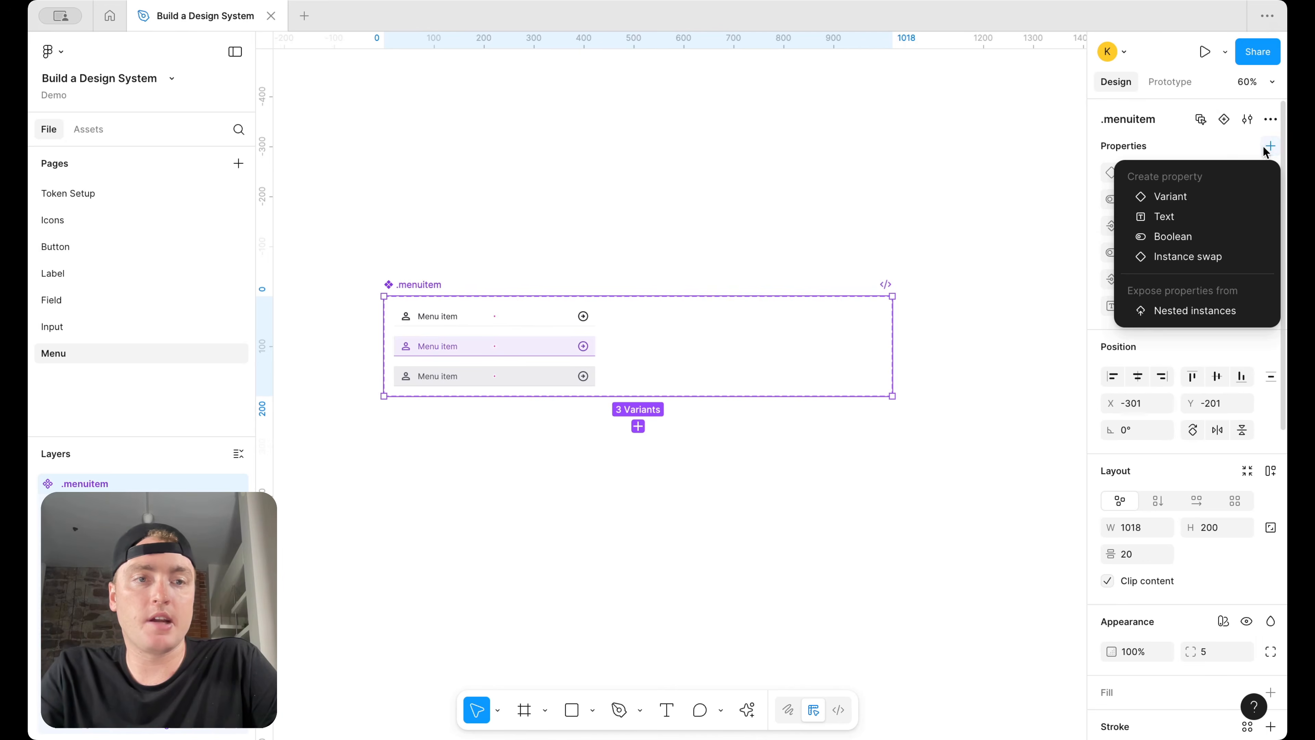
left_click(1198, 197)
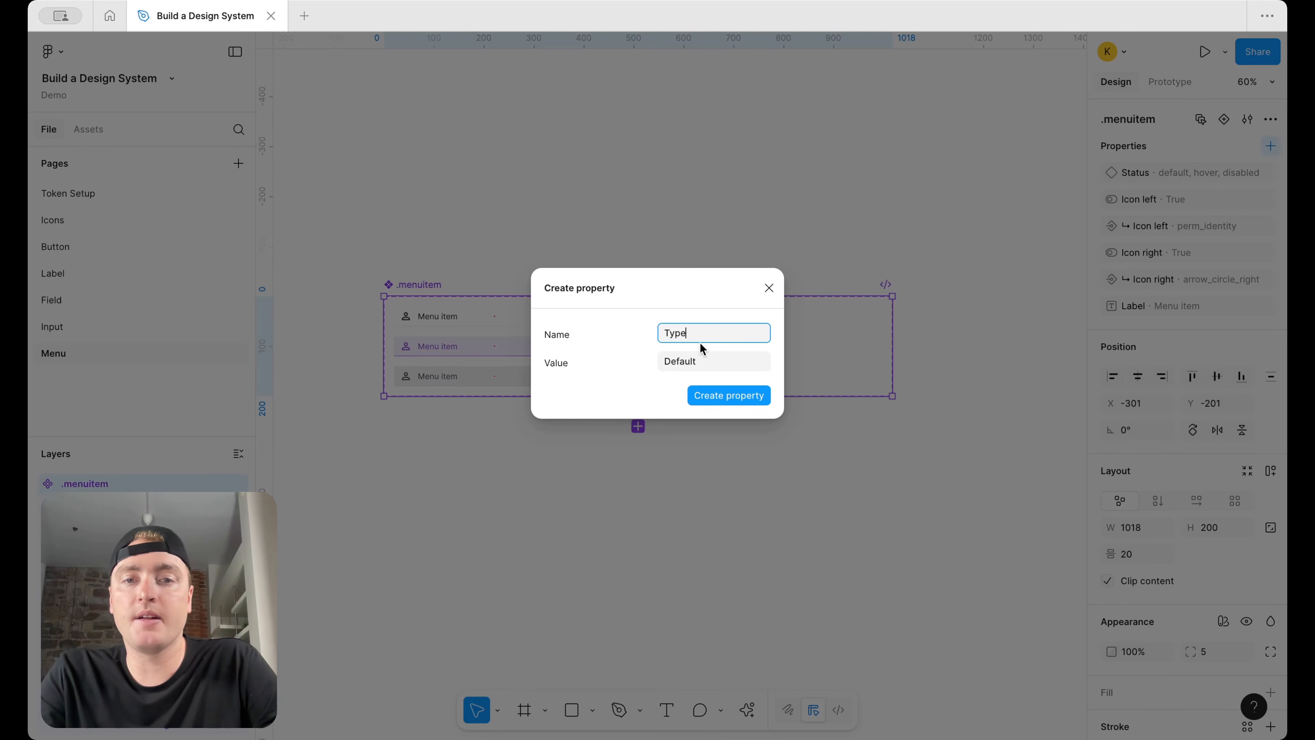
left_click(699, 358)
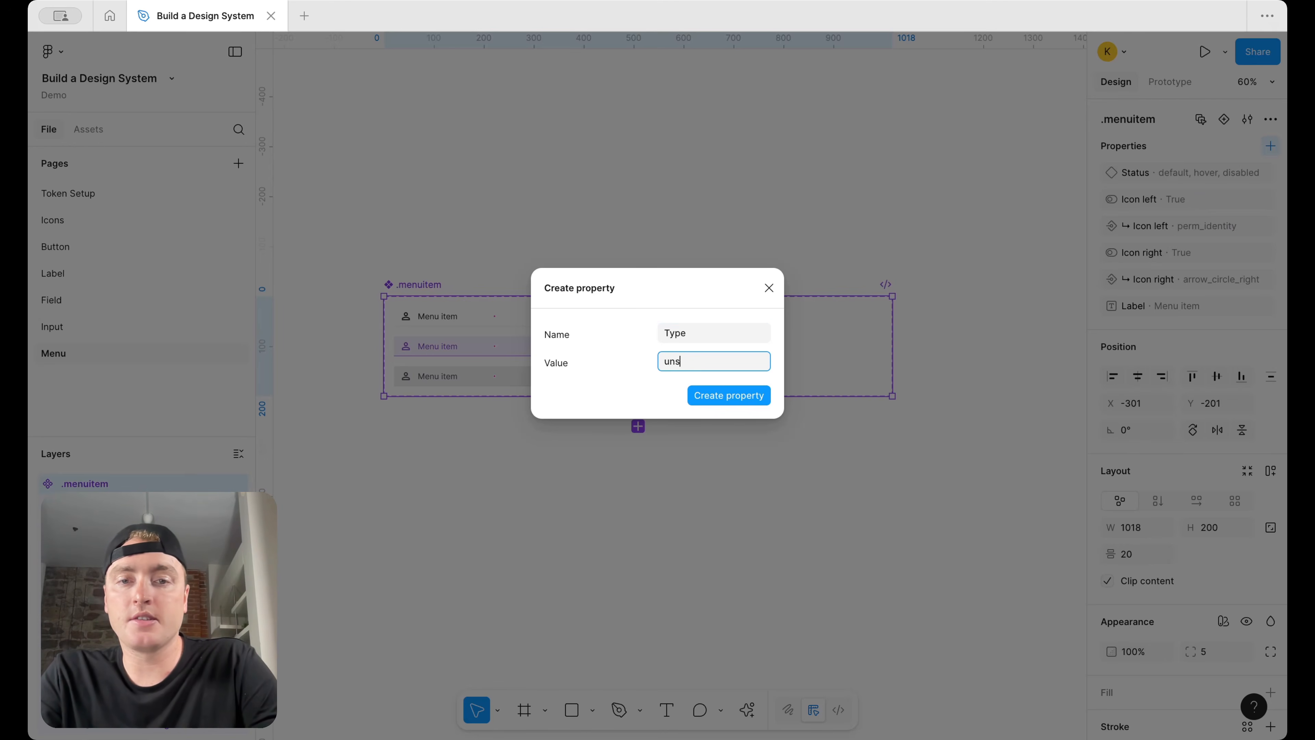
type("unselected")
key("Return")
Duplicate the three variants into a second column inside the component set and set the copies' Type to "selected"
left_click(476, 478)
left_click_drag(583, 495, 676, 326)
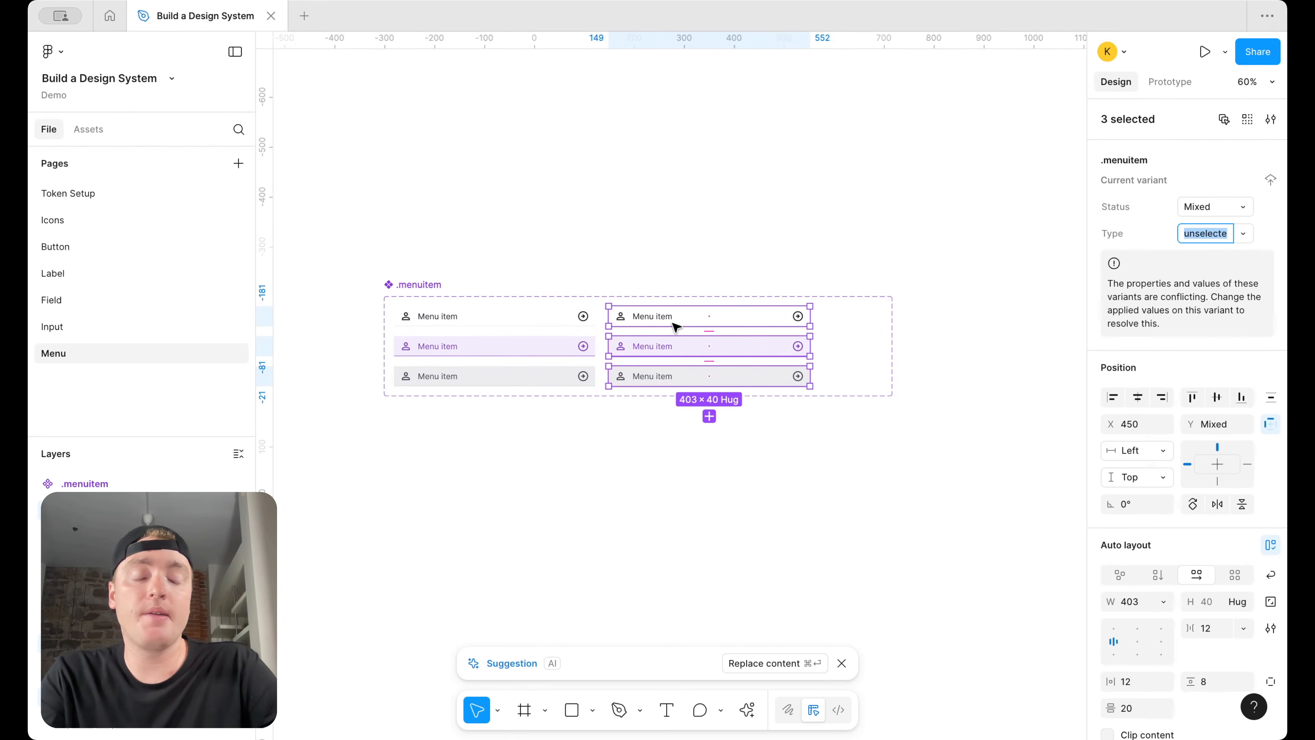
type("s")
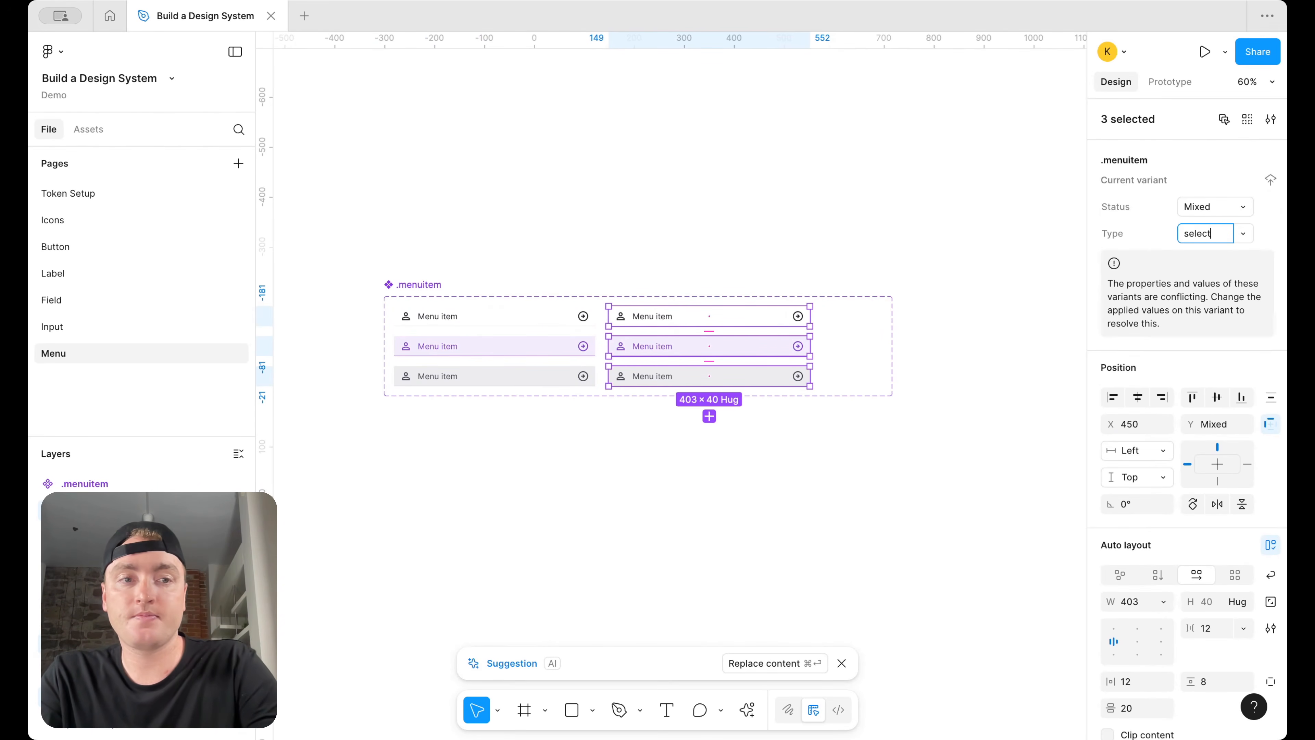
key("Return")
left_click(394, 541)
left_click(725, 320)
scroll(1189, 541, "down", 2)
scroll(1189, 541, "down", 4)
left_click(1167, 468)
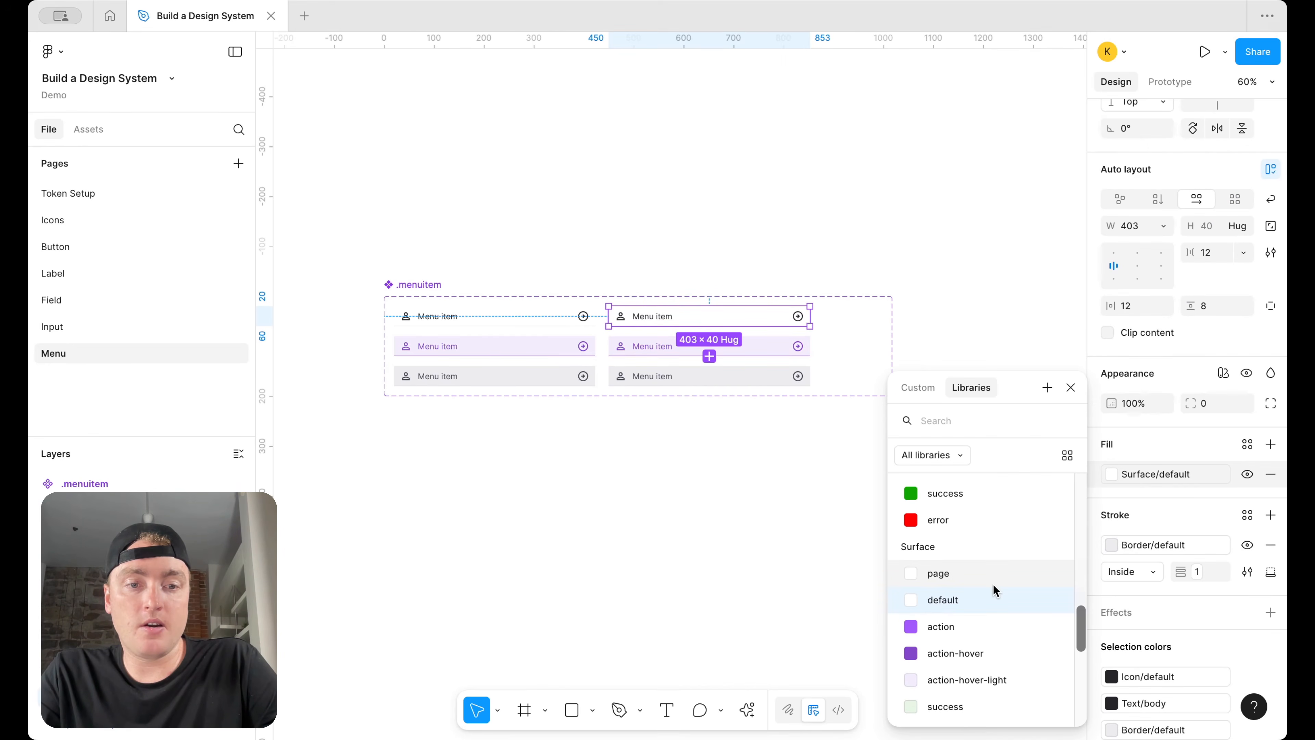
left_click(660, 517)
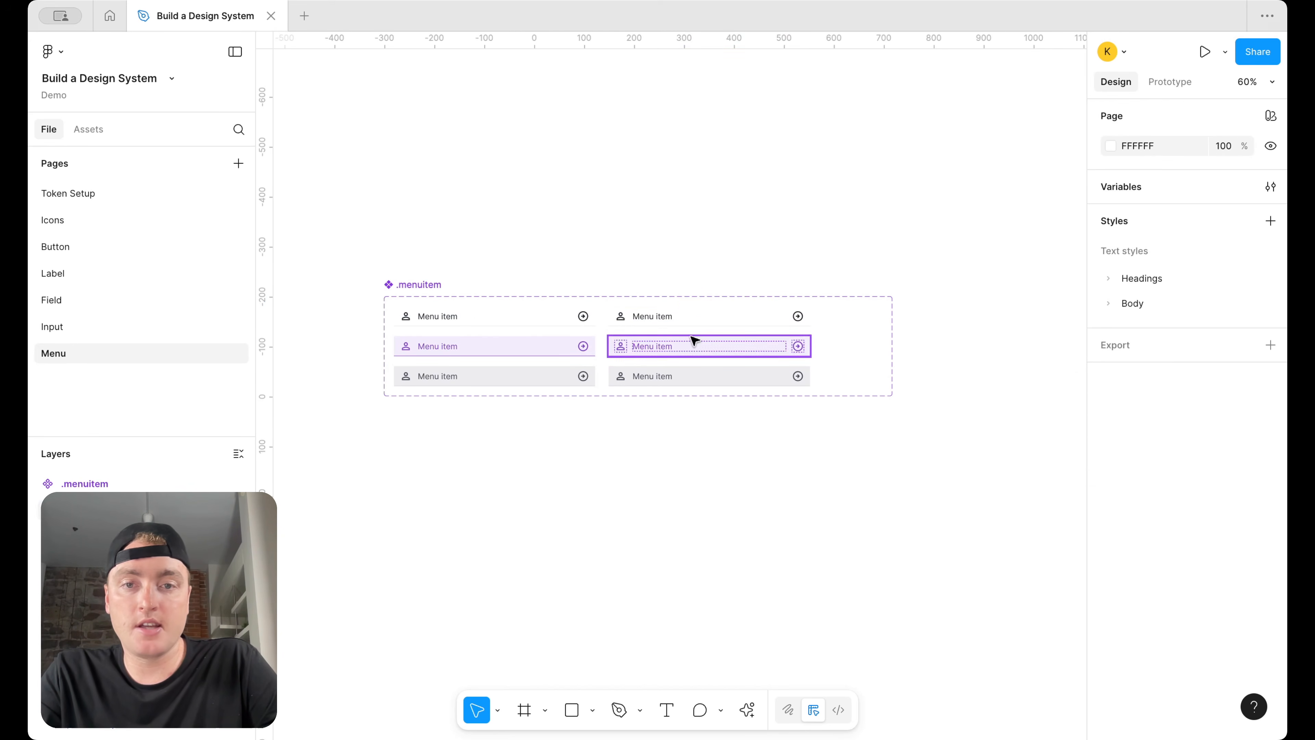
Set the selected default variant's fill to Surface/action and its stroke to Border/action
left_click(693, 312)
scroll(1222, 636, "down", 3)
left_click(1171, 515)
left_click(999, 643)
scroll(834, 382, "up", 5)
left_click(1178, 583)
scroll(955, 637, "down", 3)
scroll(955, 637, "down", 2)
left_click(955, 637)
Set the selected default variant's icon color to Icon/on-action and its text color to Text/on-action
scroll(1163, 604, "down", 3)
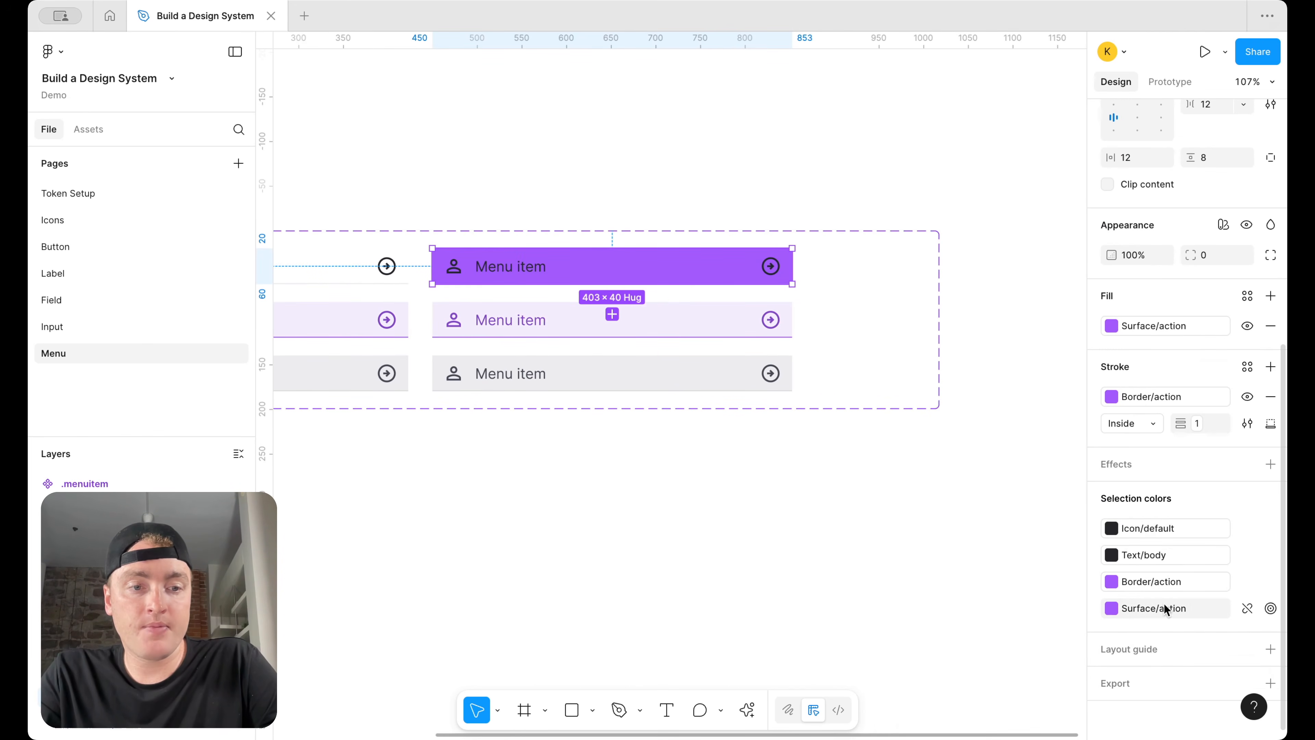
left_click(1165, 531)
scroll(983, 627, "down", 3)
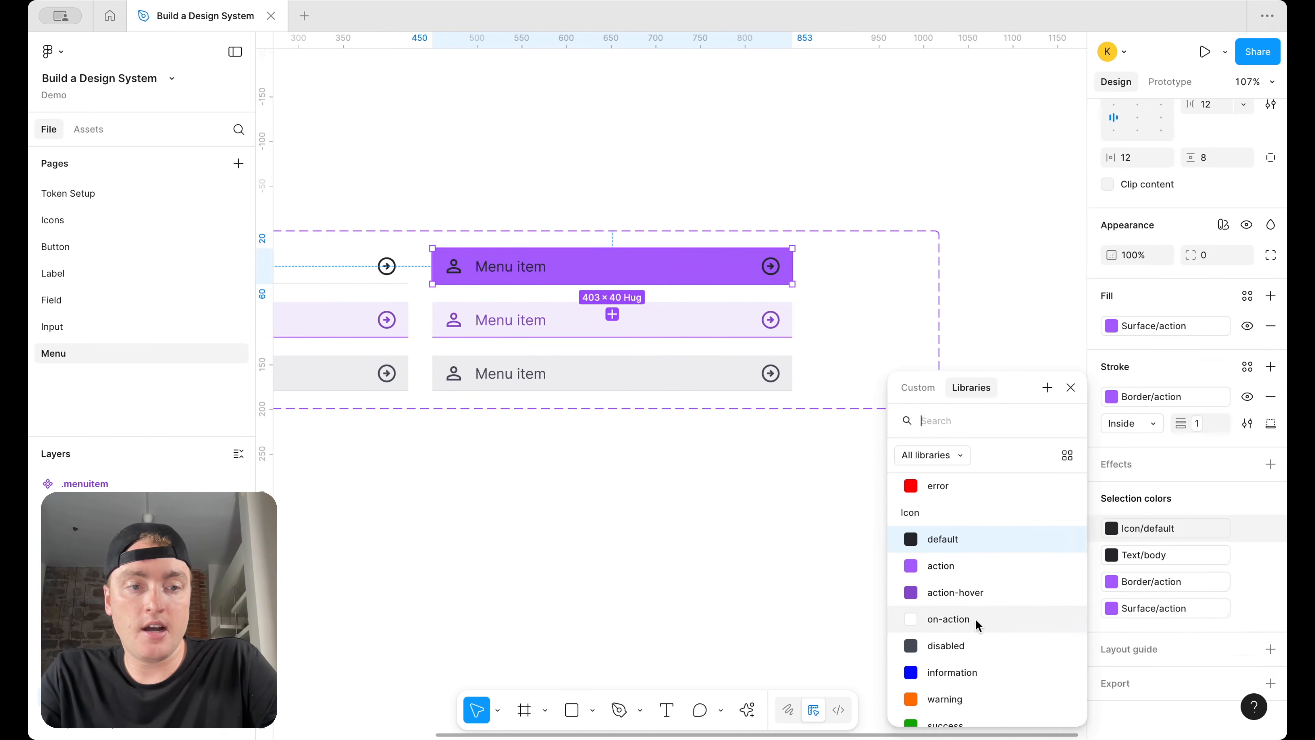
left_click(975, 620)
left_click(1179, 553)
scroll(967, 665, "down", 2)
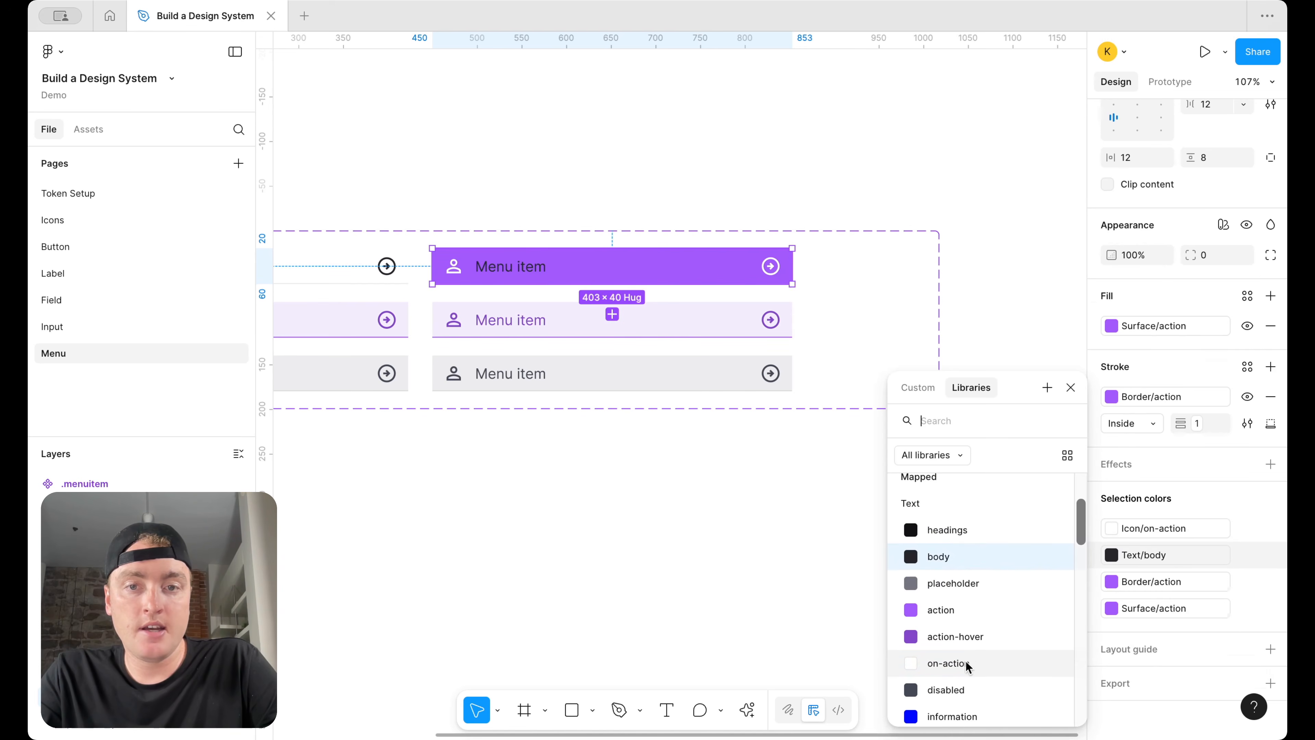
left_click(965, 663)
left_click(709, 475)
Set the selected hover variant's fill to Surface/action-hover and its stroke to Border/action-hover
left_click(671, 318)
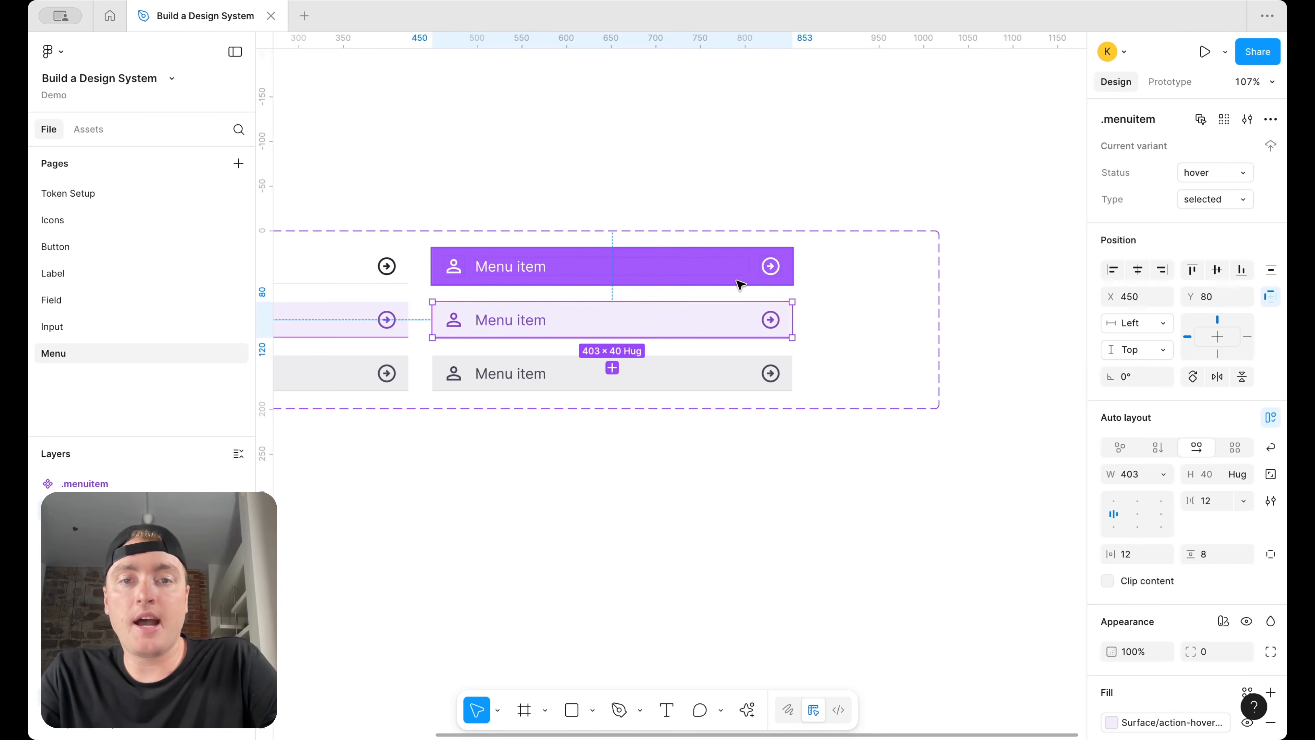
scroll(811, 278, "left", 3)
scroll(828, 270, "down", 2)
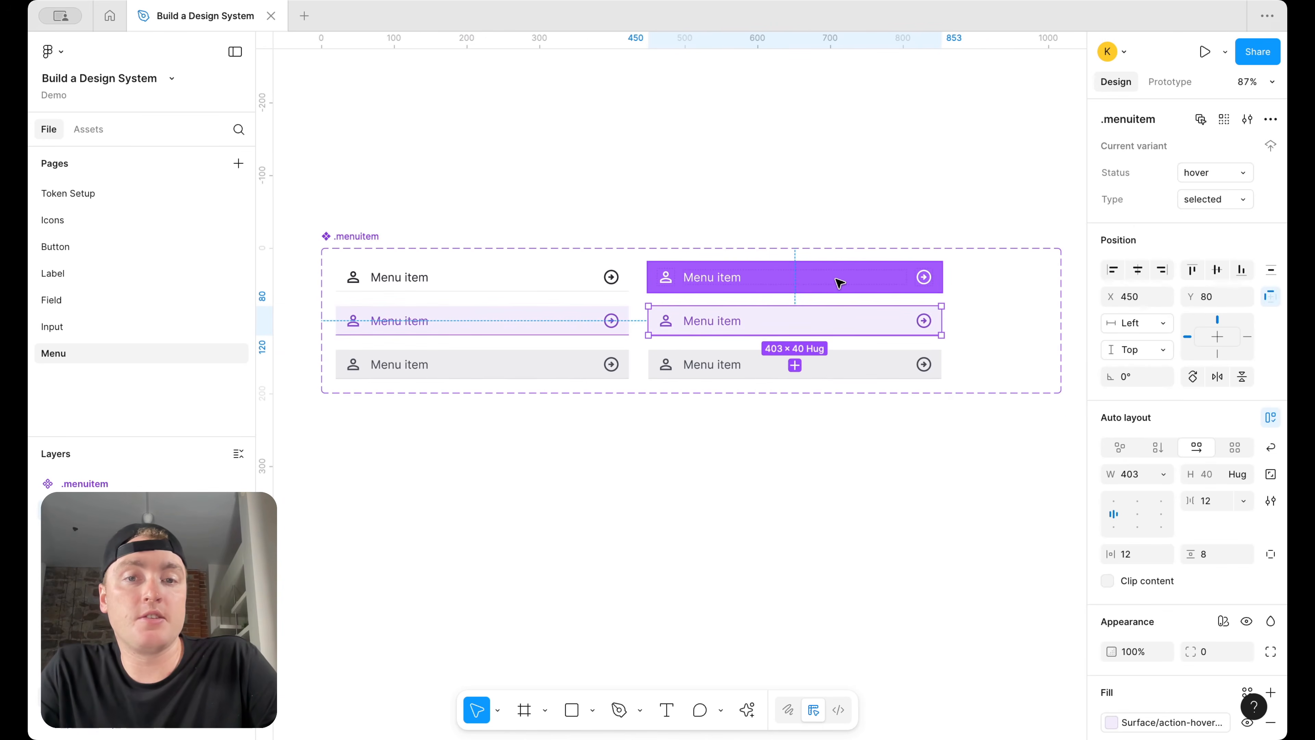
scroll(1172, 539, "down", 3)
left_click(1169, 544)
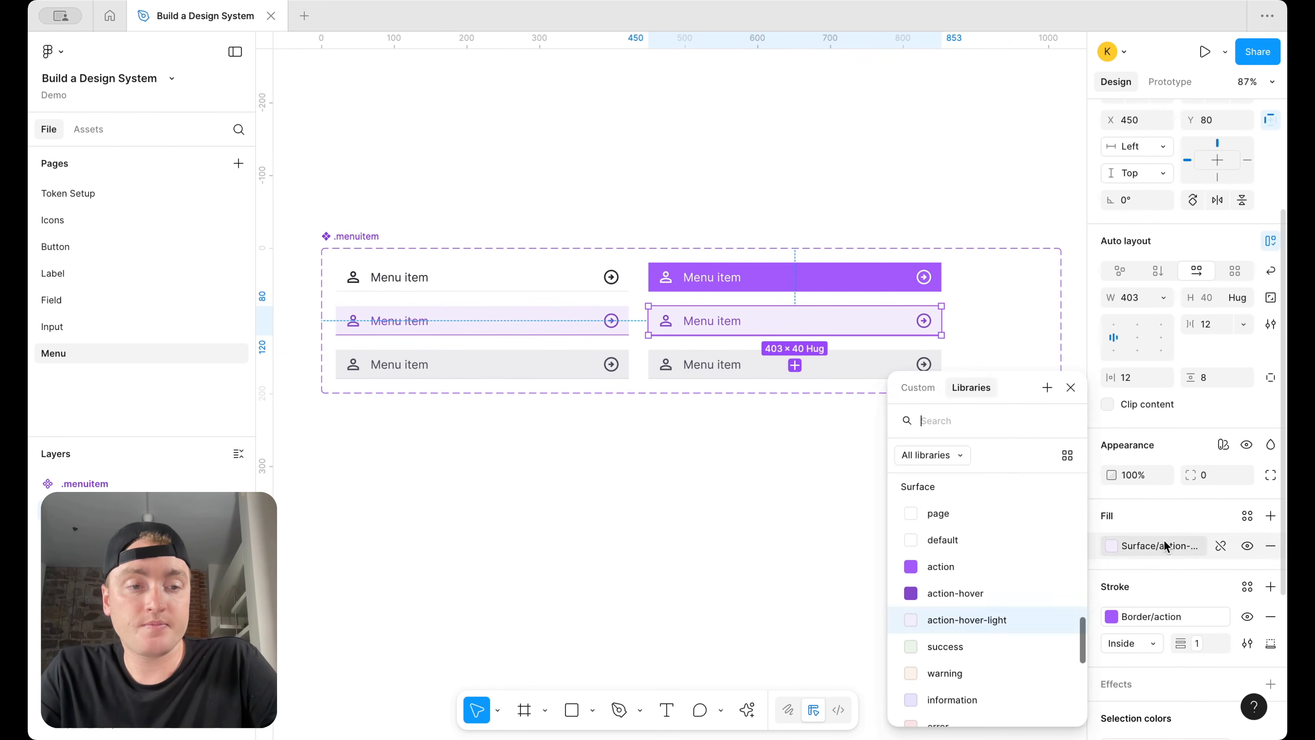
left_click(998, 592)
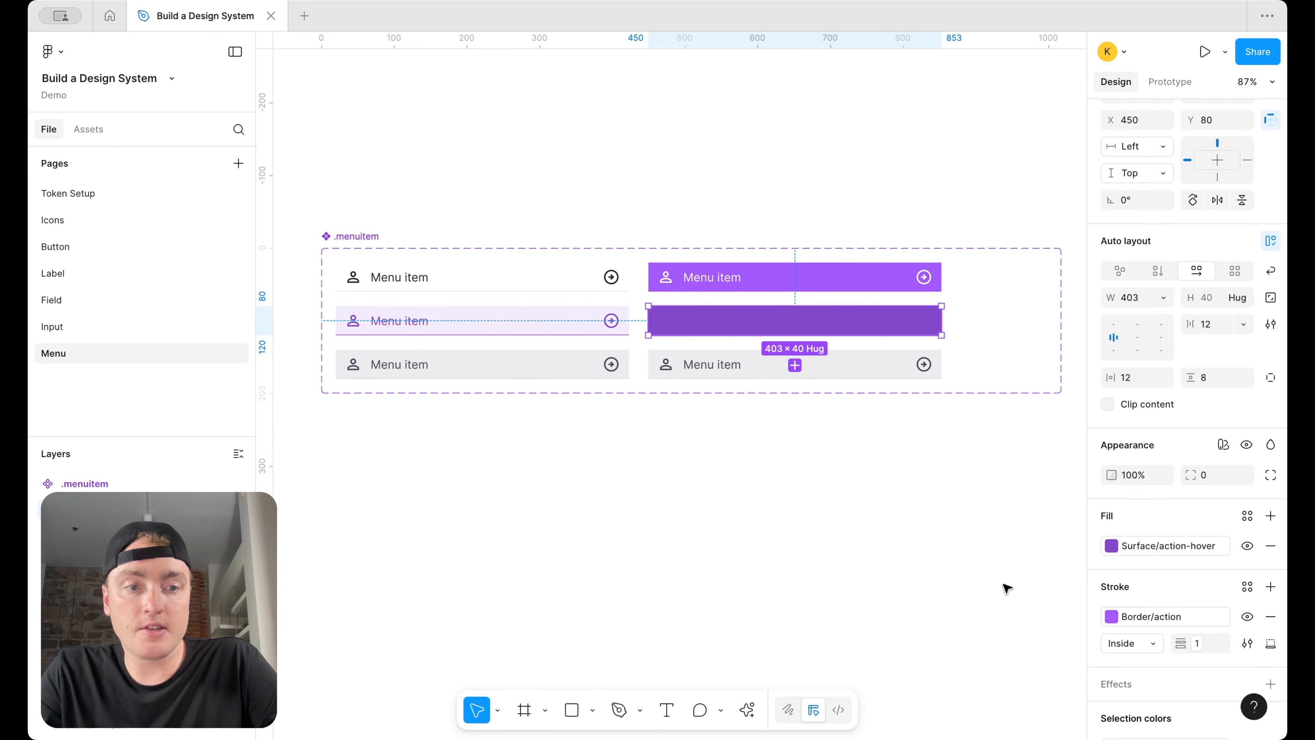
left_click(1156, 624)
left_click(1009, 654)
Set the selected hover variant's icon and text colors to on-action
scroll(1186, 624, "down", 3)
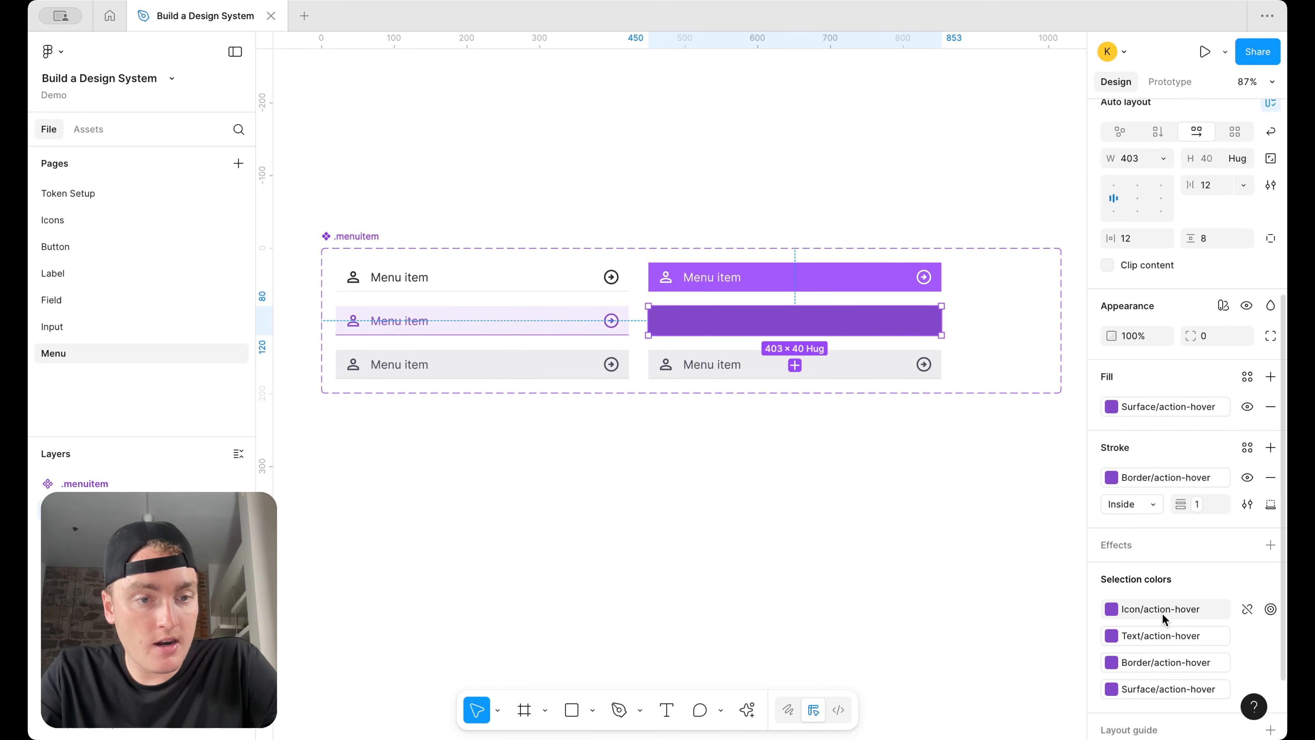
left_click(1148, 613)
scroll(1015, 655, "down", 2)
left_click(984, 556)
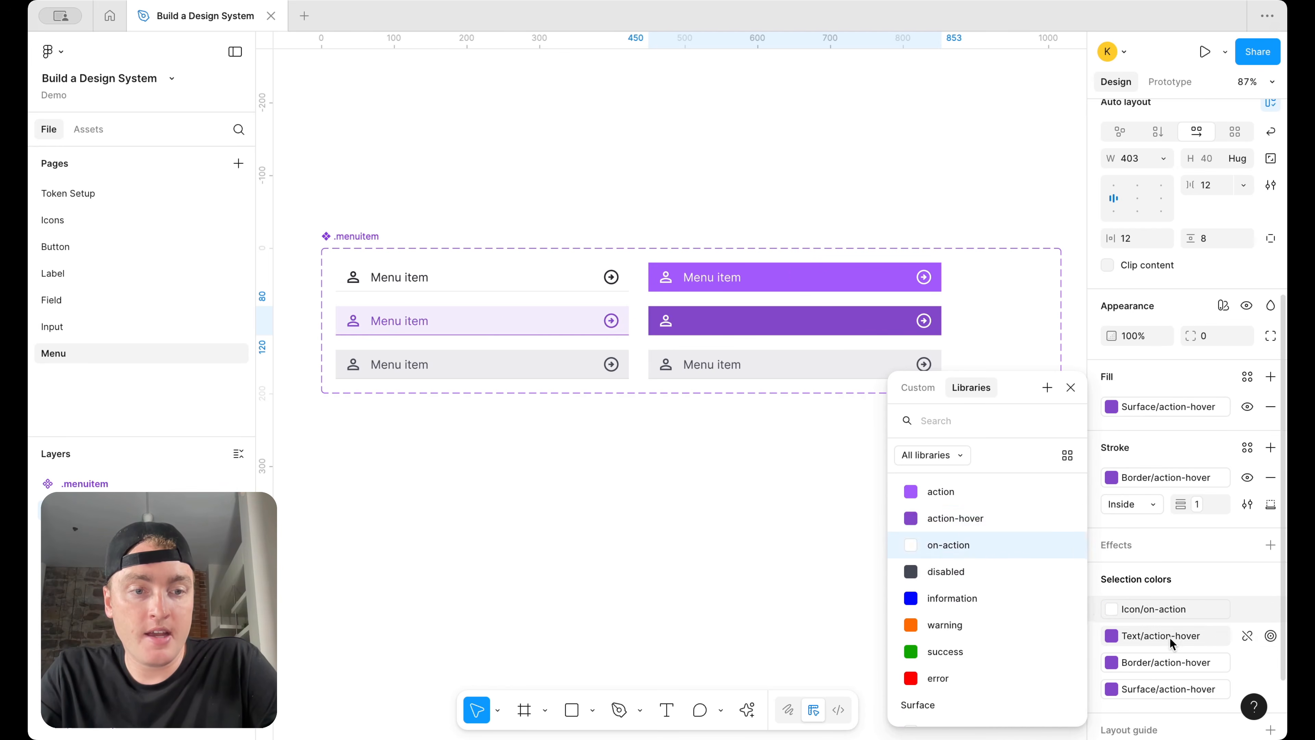
left_click(1028, 647)
left_click(695, 508)
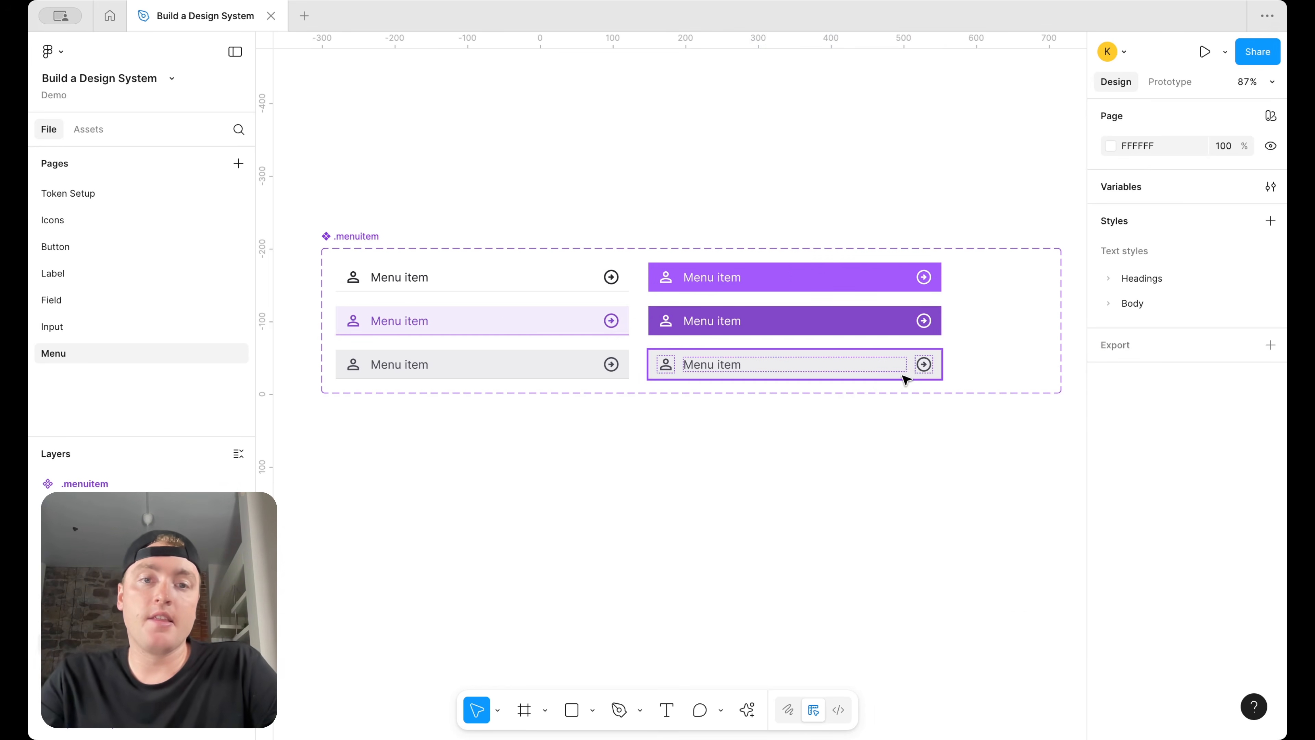
Select the whole .menuitem component set to review its properties
scroll(885, 350, "down", 3)
left_click(769, 358)
left_click(725, 259)
left_click(495, 255)
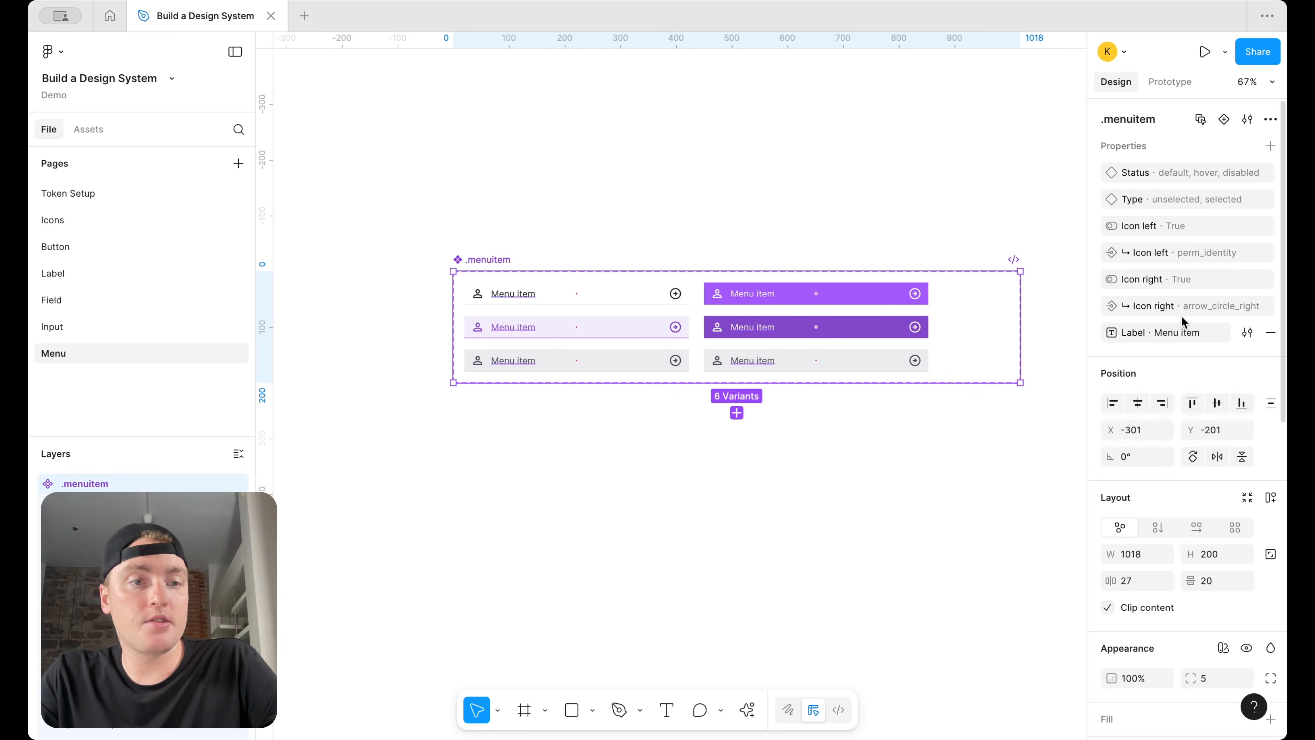
Narrow the .menuitem component set frame to a width of 895
left_click_drag(1024, 320, 953, 321)
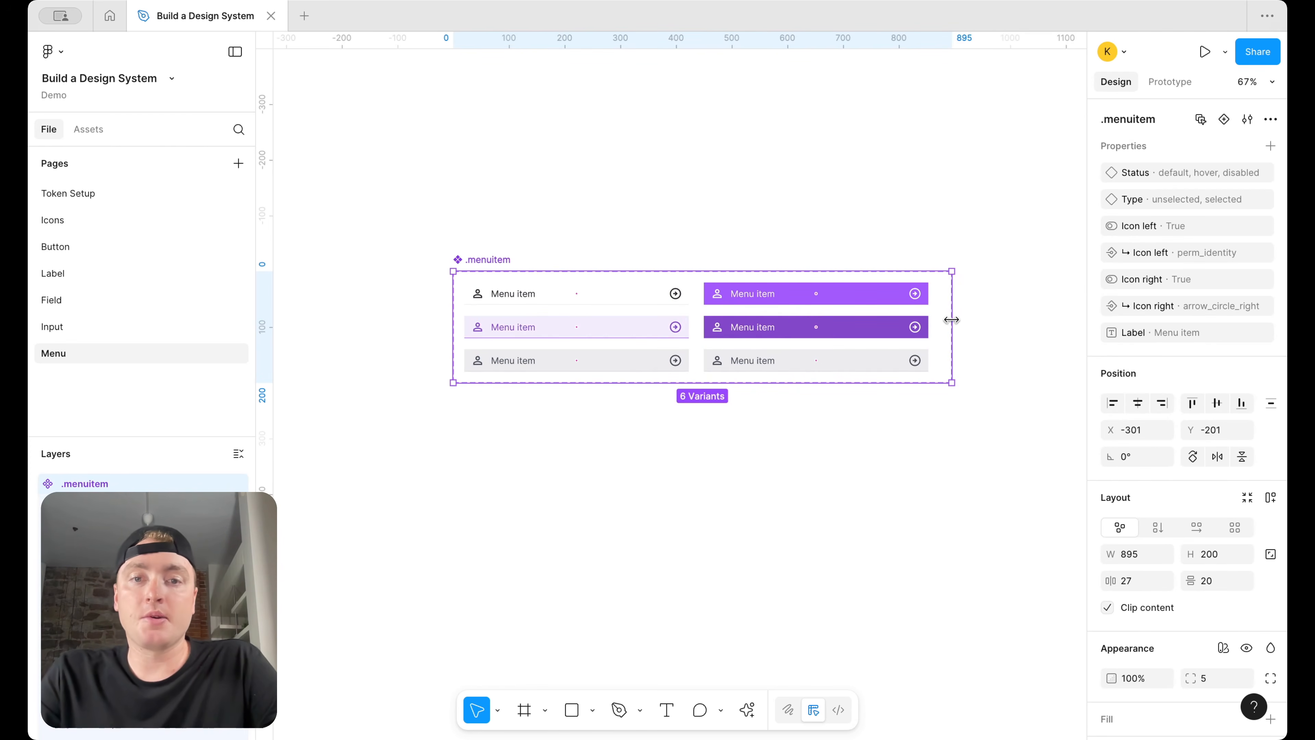
left_click(930, 226)
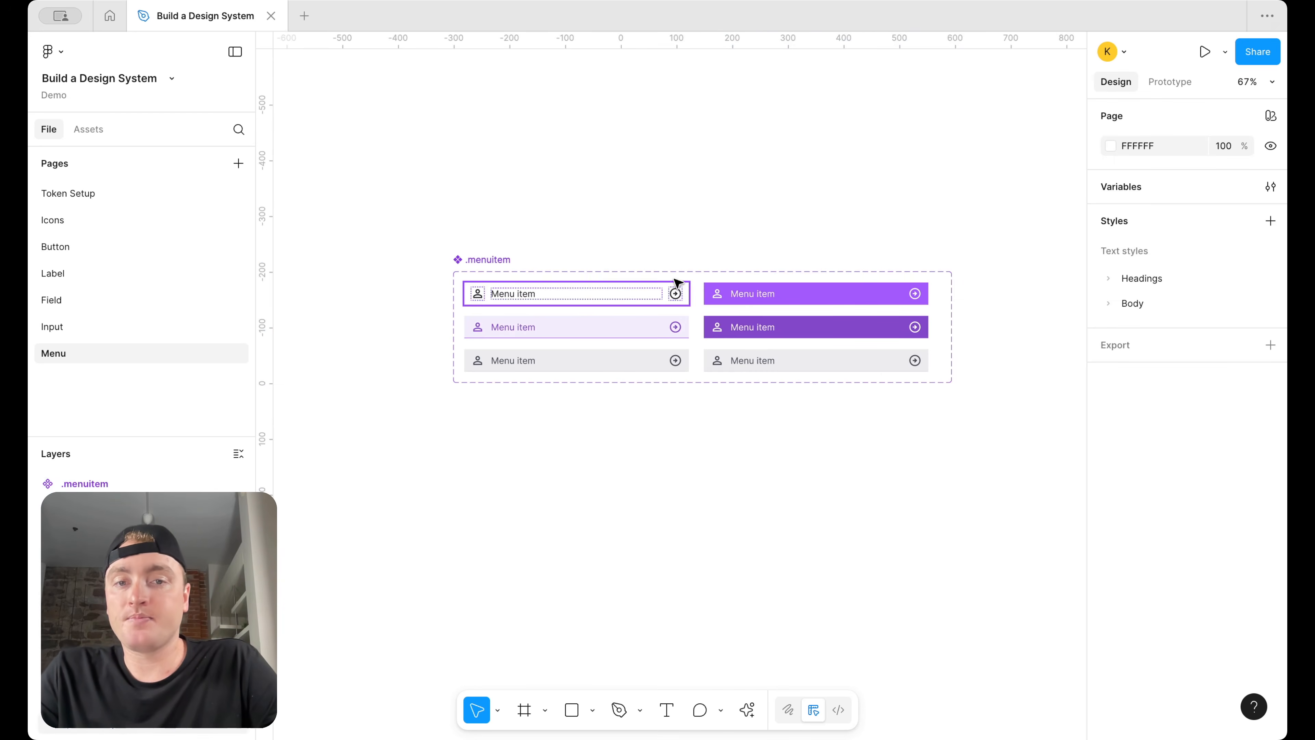
left_click(626, 294)
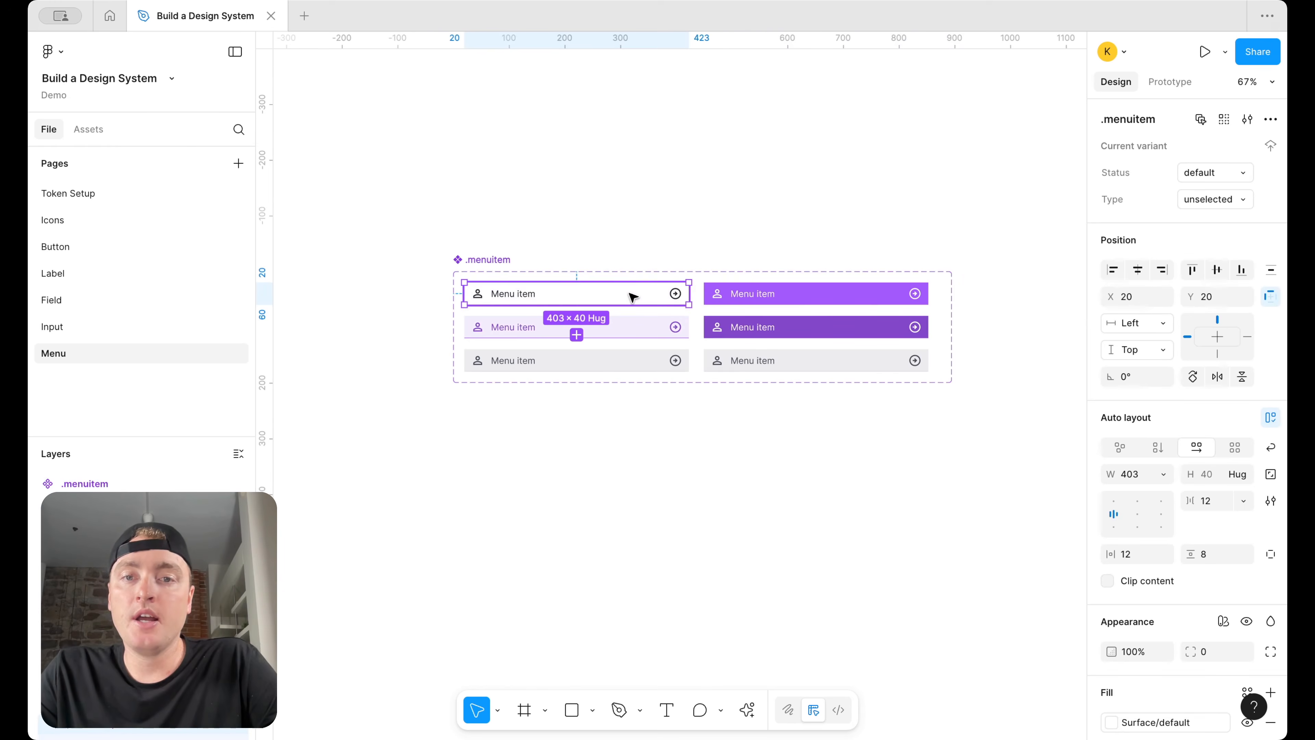
left_click(685, 226)
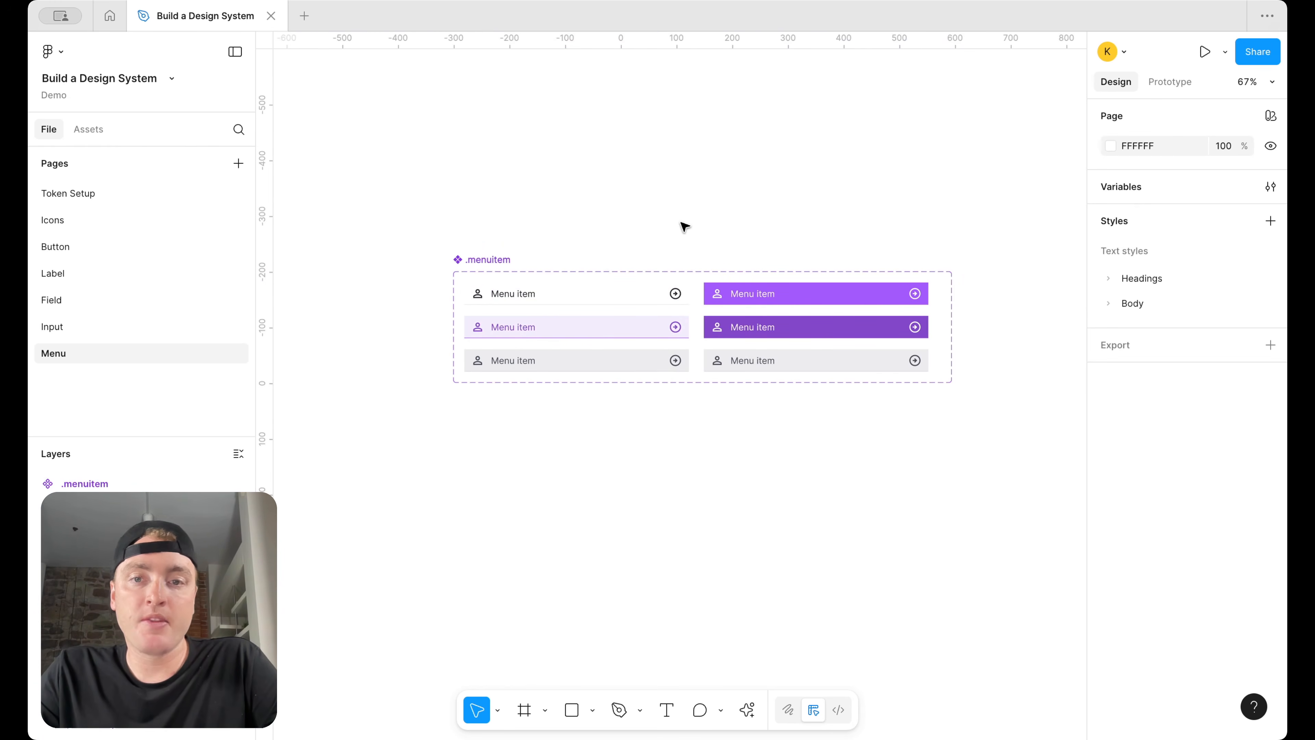
Place an instance of the unselected default variant below the .menuitem component set
scroll(685, 226, "up", 3)
left_click_drag(607, 182, 616, 372)
left_click(777, 580)
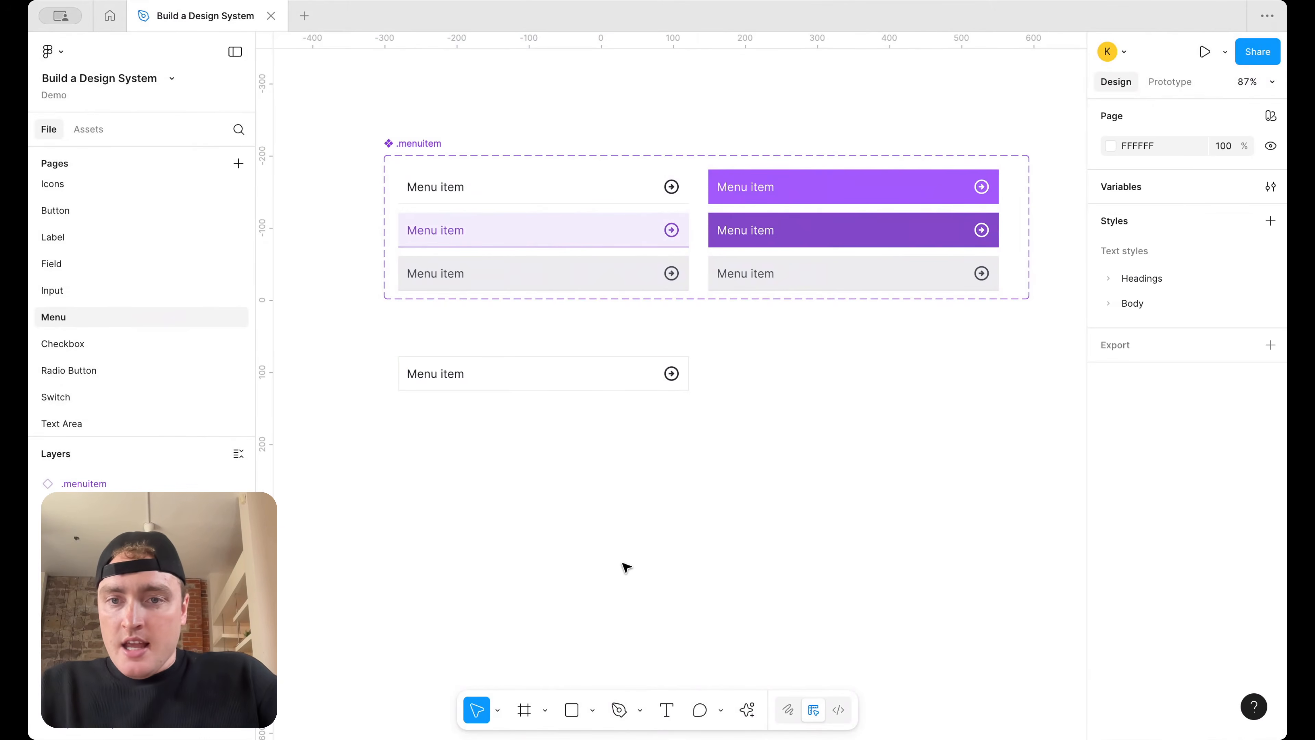
Examine the padding, fill and stroke settings of the placed instance and of the unselected default variant
scroll(625, 566, "up", 3, "ctrl")
scroll(625, 566, "up", 1)
scroll(646, 510, "up", 2)
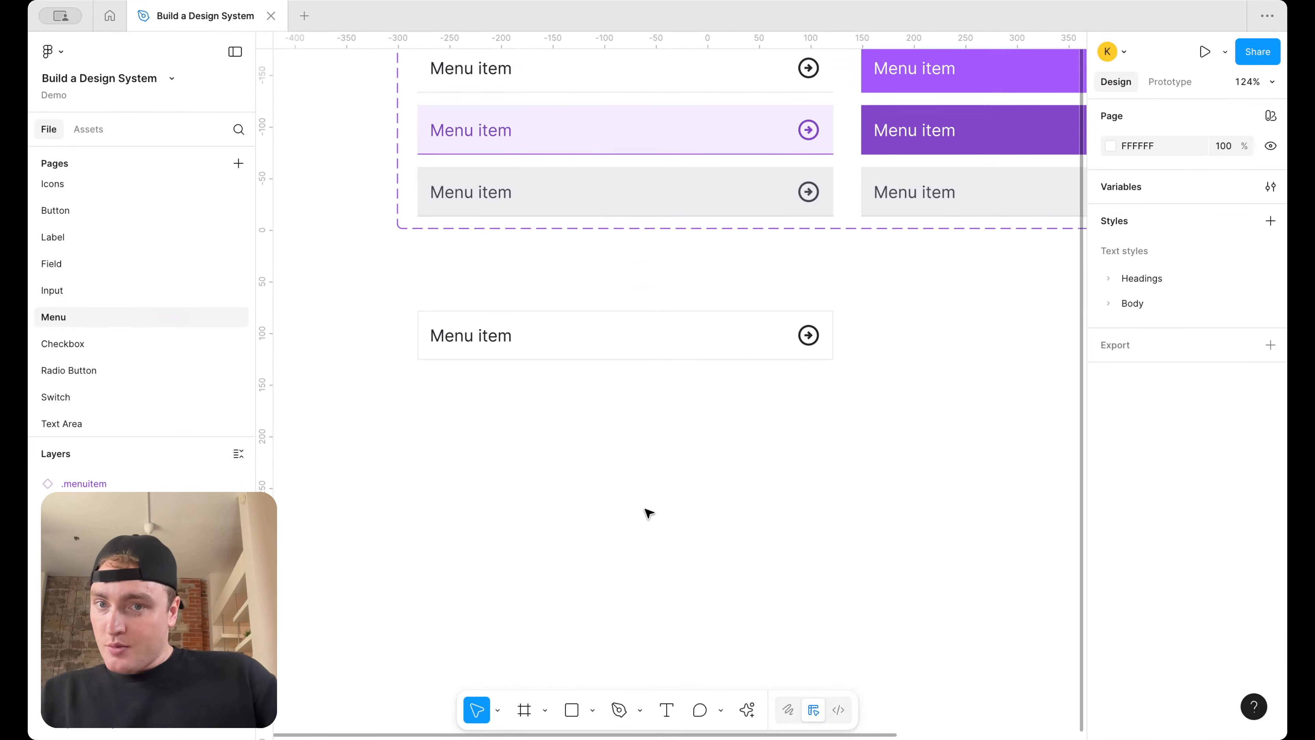
scroll(655, 497, "up", 5)
left_click(634, 359)
scroll(1255, 609, "down", 6)
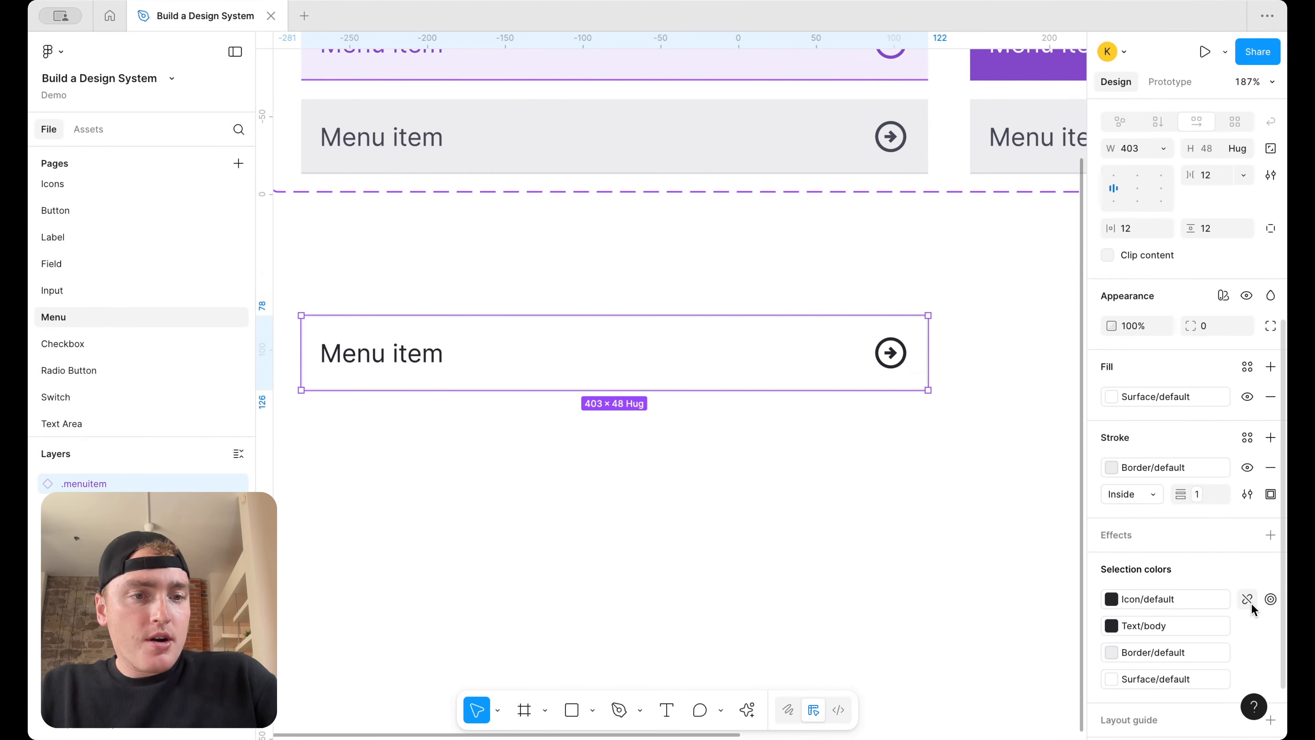
scroll(1271, 505, "up", 1)
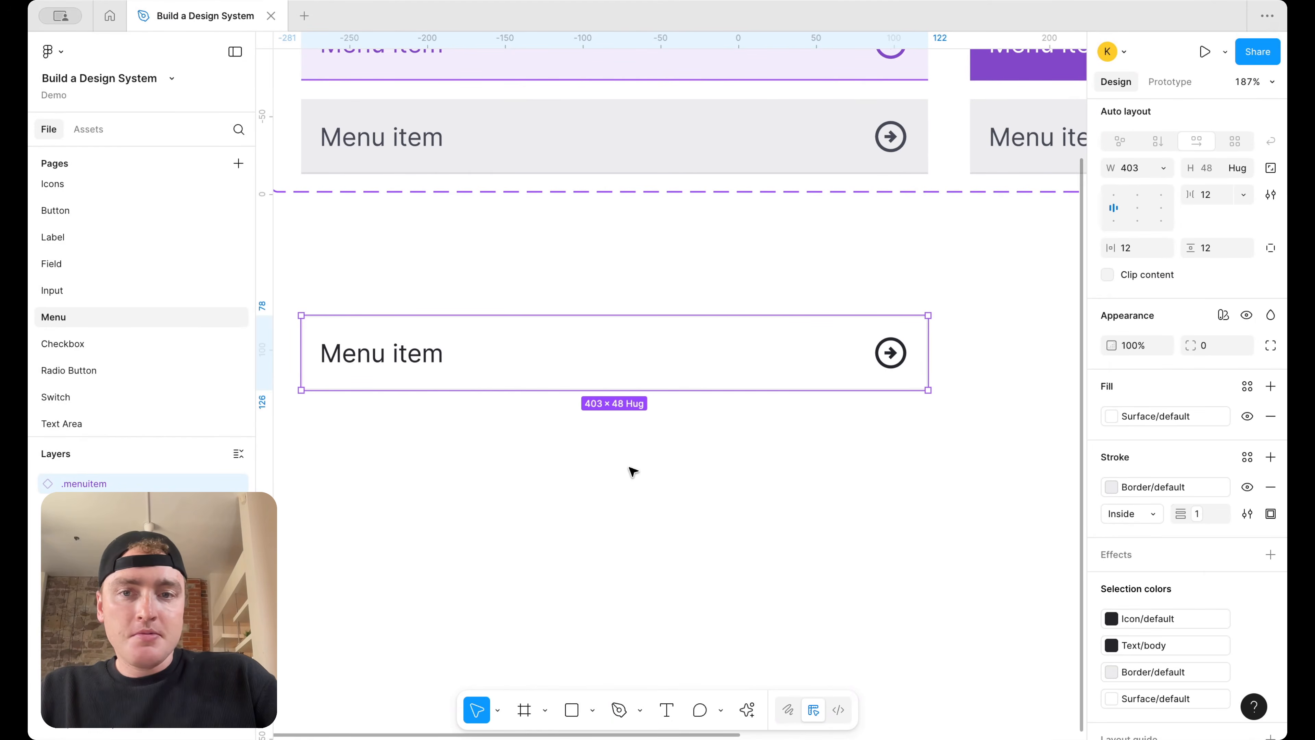
scroll(631, 470, "up", 5)
left_click(572, 229)
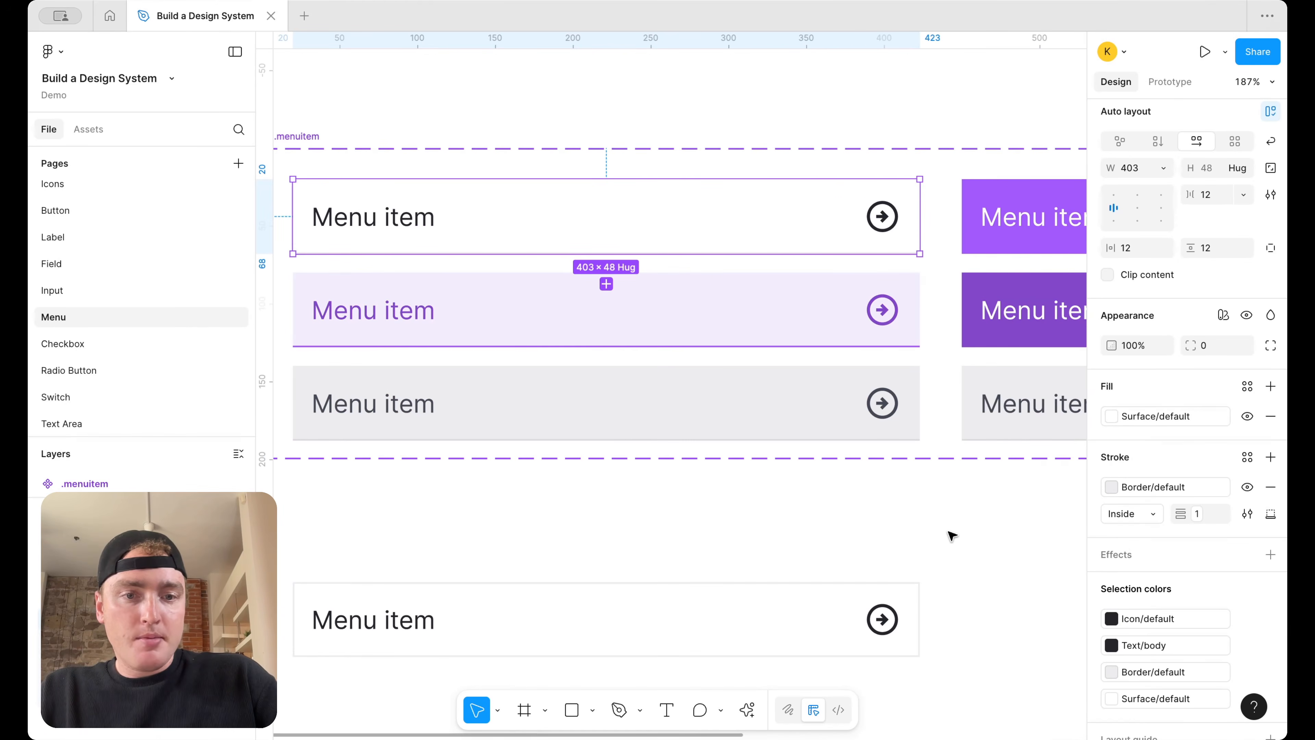
Delete the placed instance and put a fresh instance of the unselected default variant below the component set
scroll(951, 537, "down", 5)
left_click(957, 558)
scroll(880, 539, "down", 2)
scroll(880, 539, "right", 2)
left_click(841, 513)
key("Delete")
left_click_drag(809, 339, 817, 595)
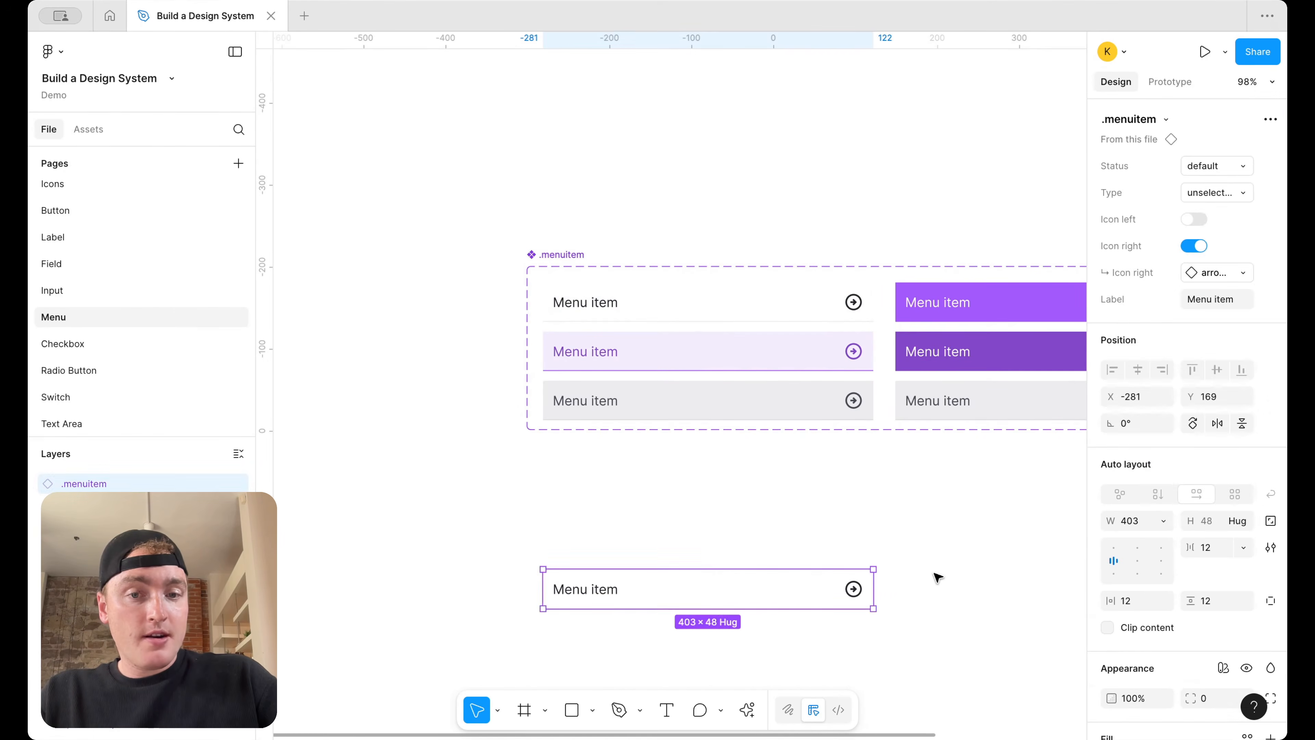
left_click(937, 576)
scroll(937, 576, "down", 2)
scroll(936, 576, "up", 1)
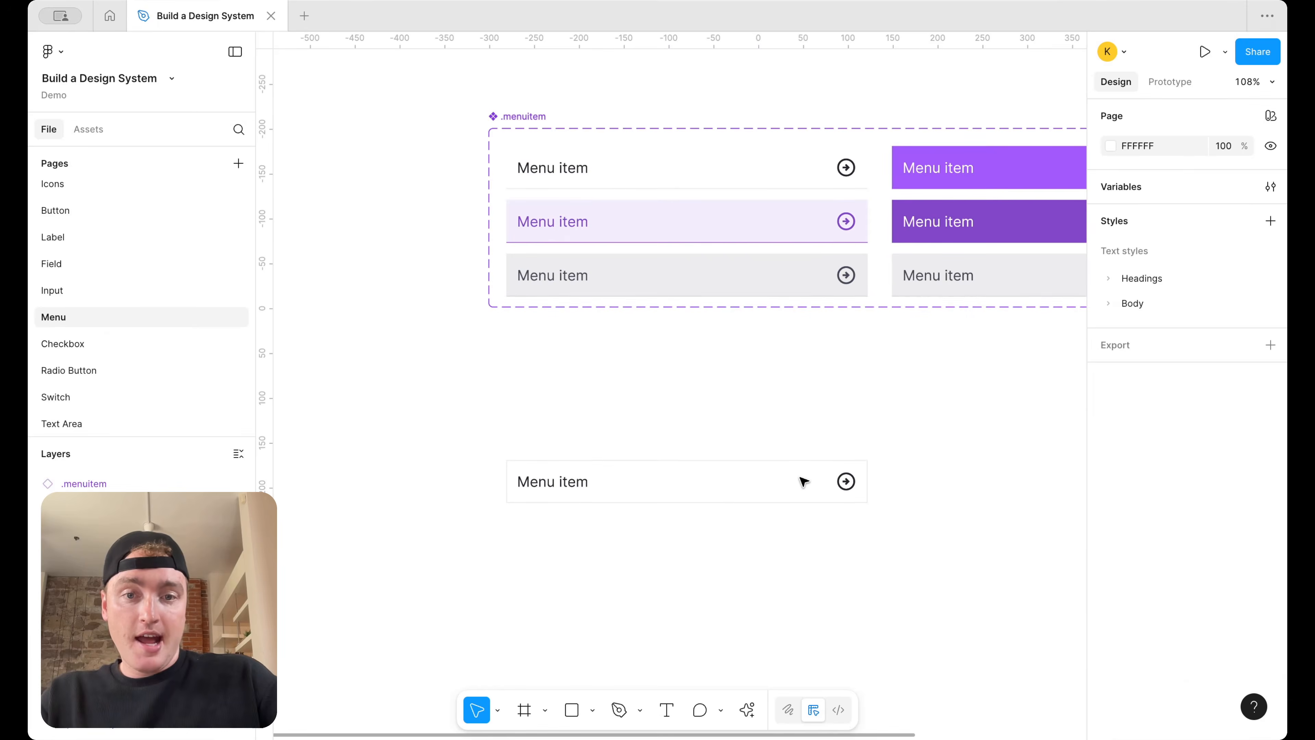
Duplicate the menu item instance directly beneath itself and wrap both instances in a vertical auto layout frame
left_click(788, 487)
left_click_drag(786, 487, 778, 531)
left_click(959, 558)
left_click_drag(959, 558, 728, 440)
key("shift+a")
left_click(748, 513)
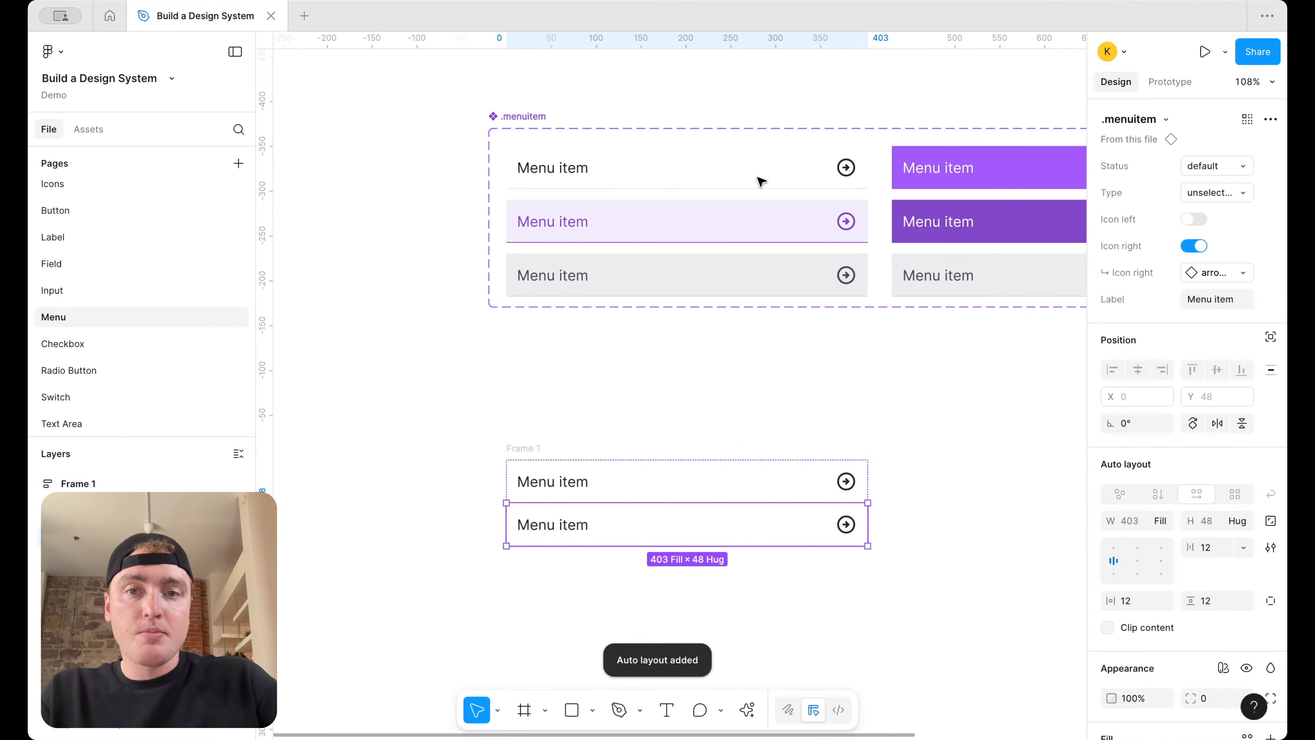
left_click(768, 167)
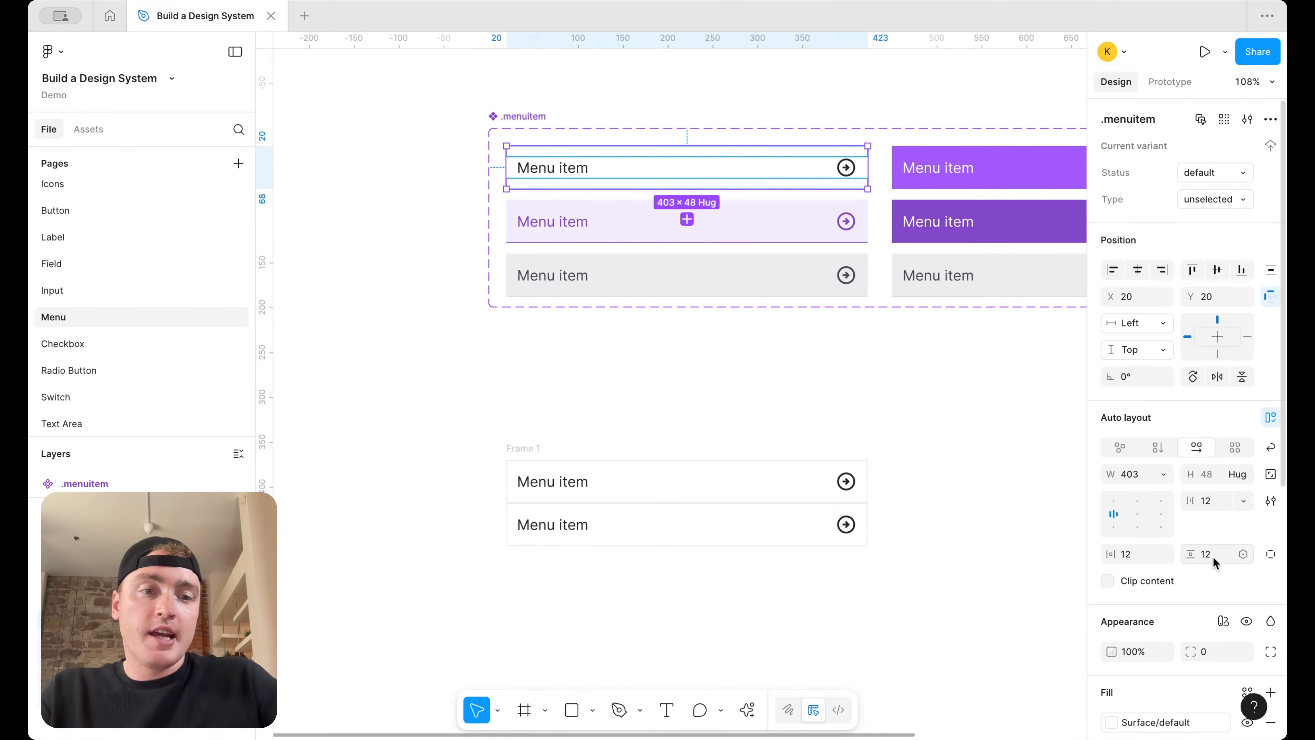
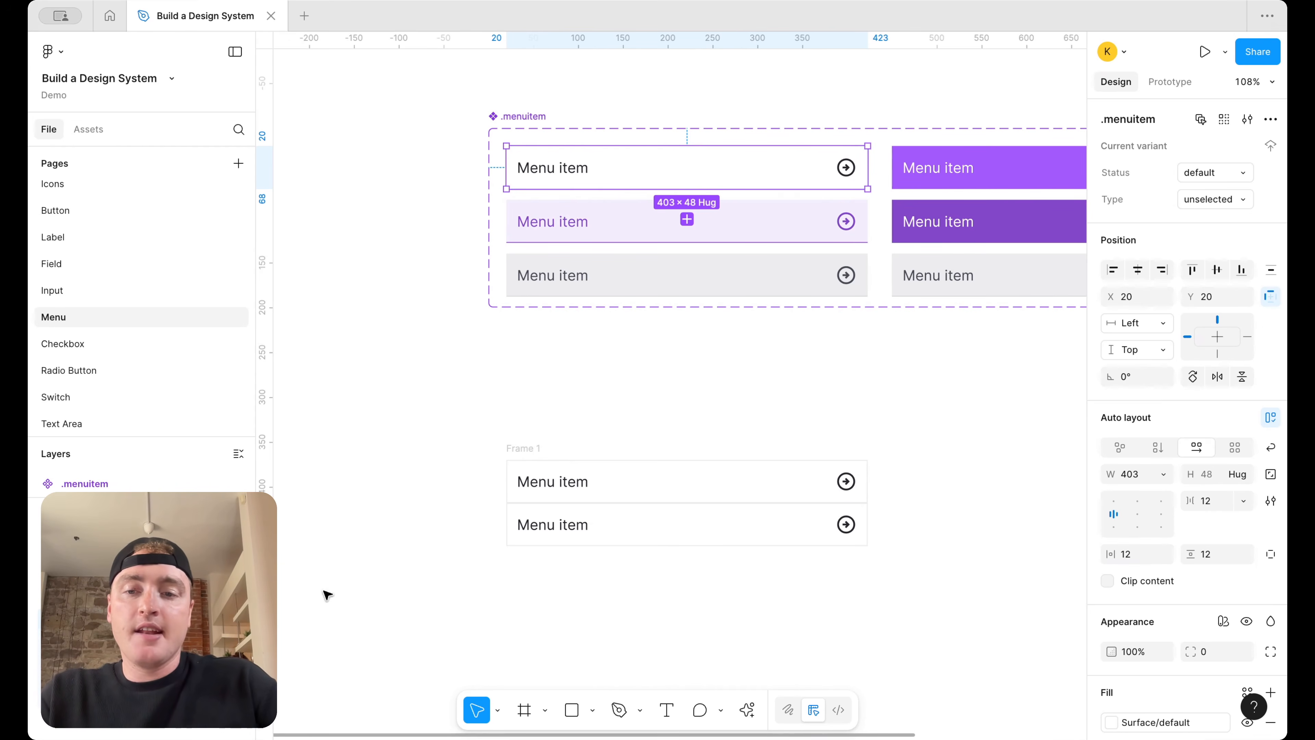
left_click_drag(528, 168, 528, 168)
key("ctrl+z")
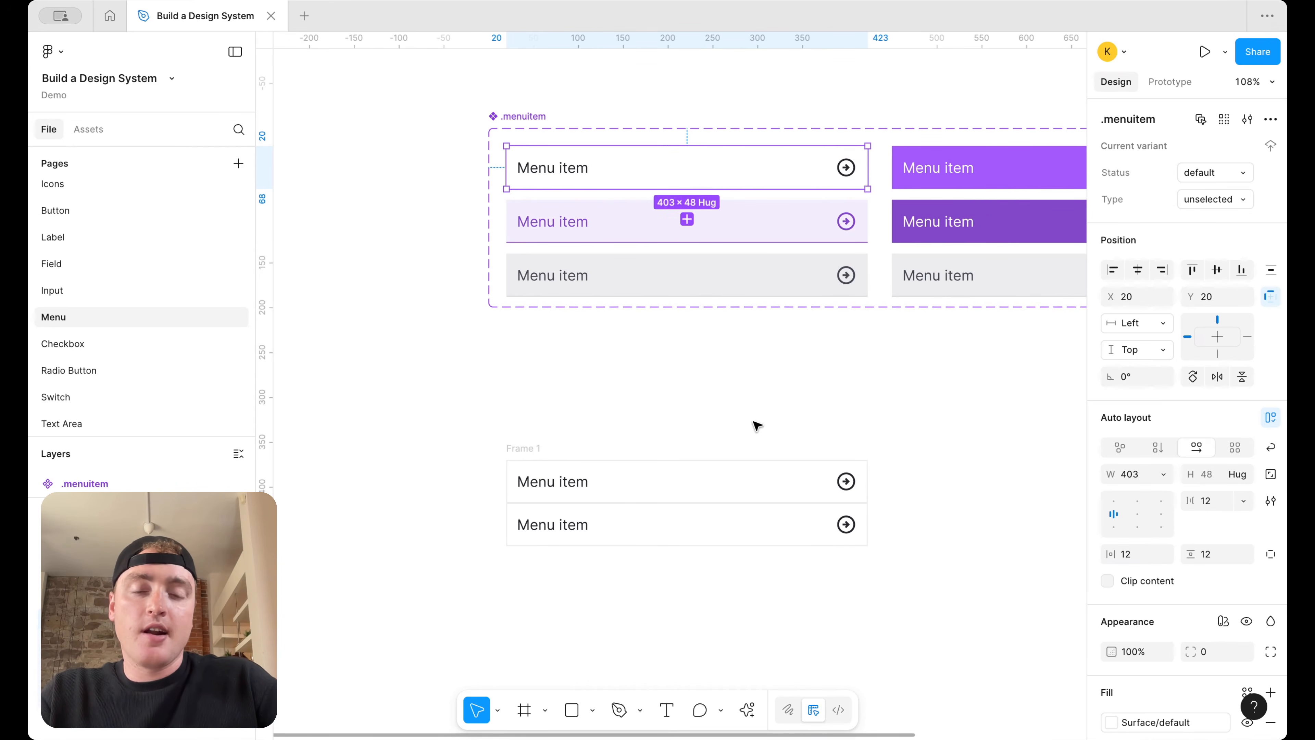
Duplicate the second menu item inside the auto layout frame until it holds six items
left_click(759, 424)
left_click(695, 508)
key("ctrl+d")
key("ctrl+d")
key("ctrl+d")
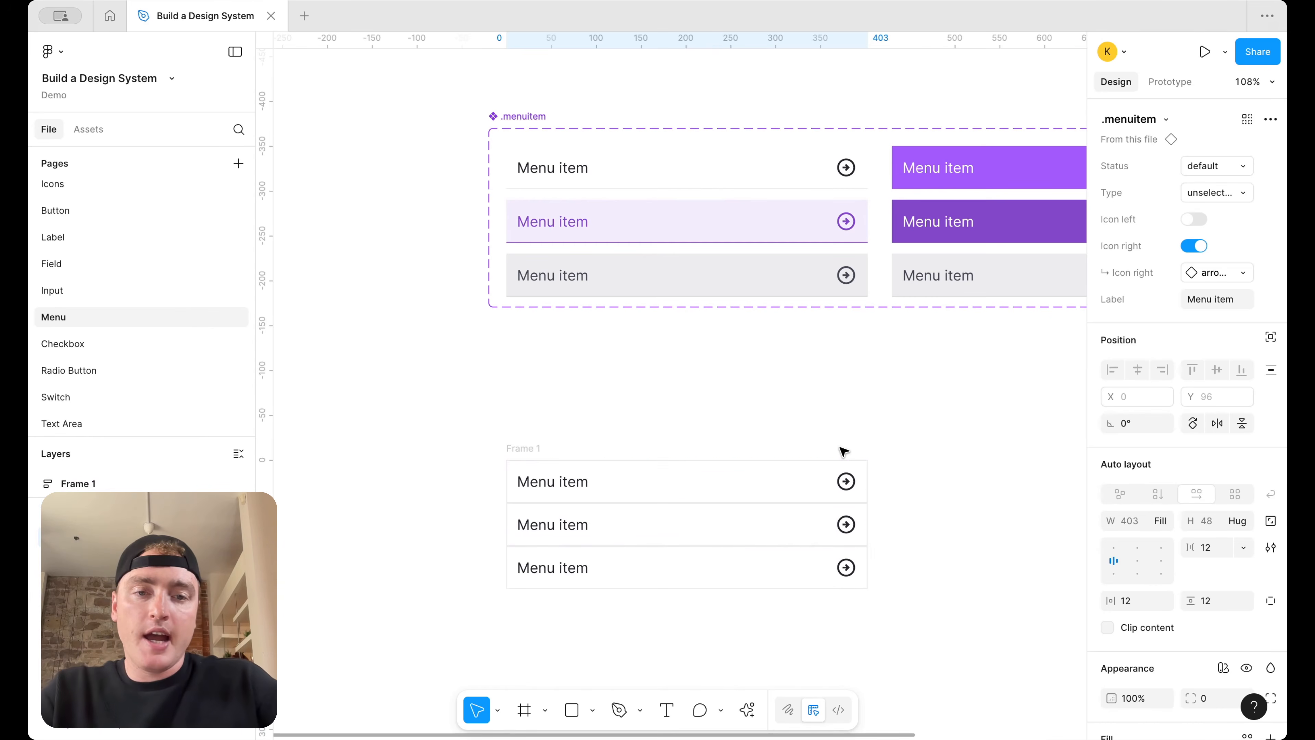
scroll(932, 409, "down", 3)
key("ctrl+d")
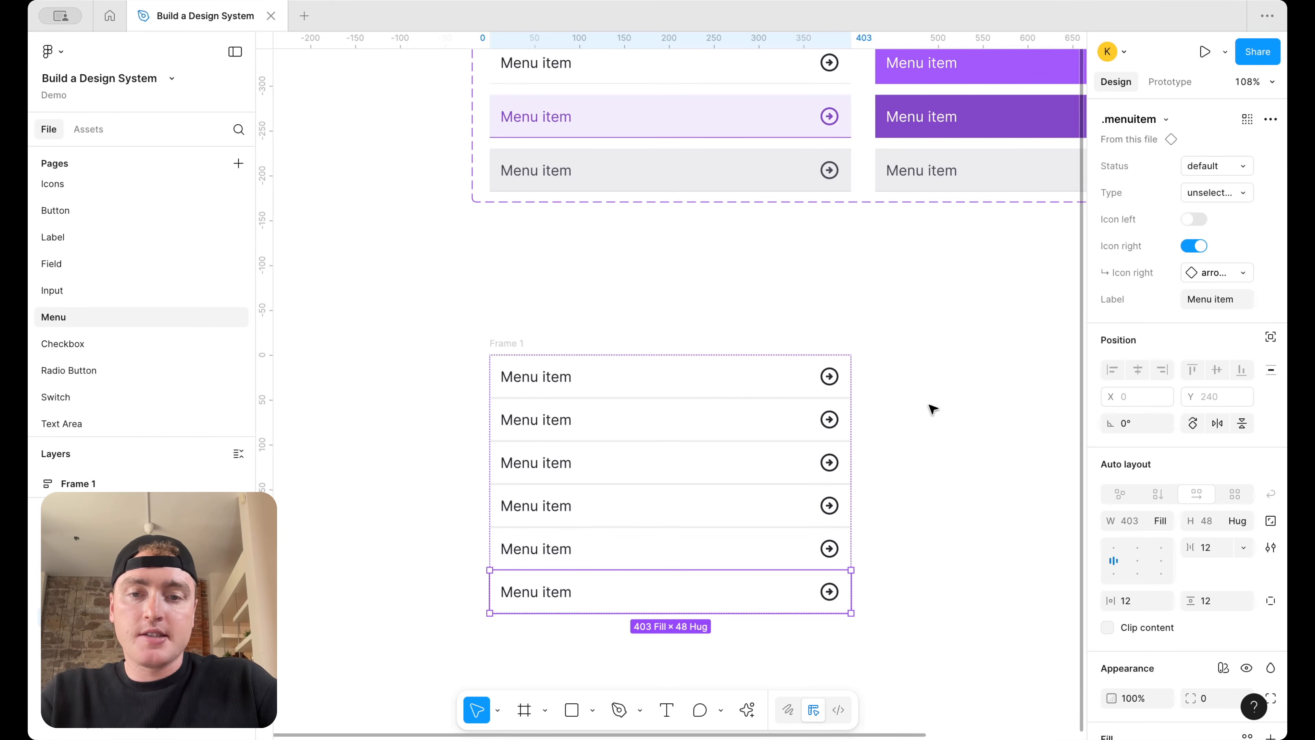
key("ctrl+d")
key("ctrl+d")
scroll(932, 409, "down", 3)
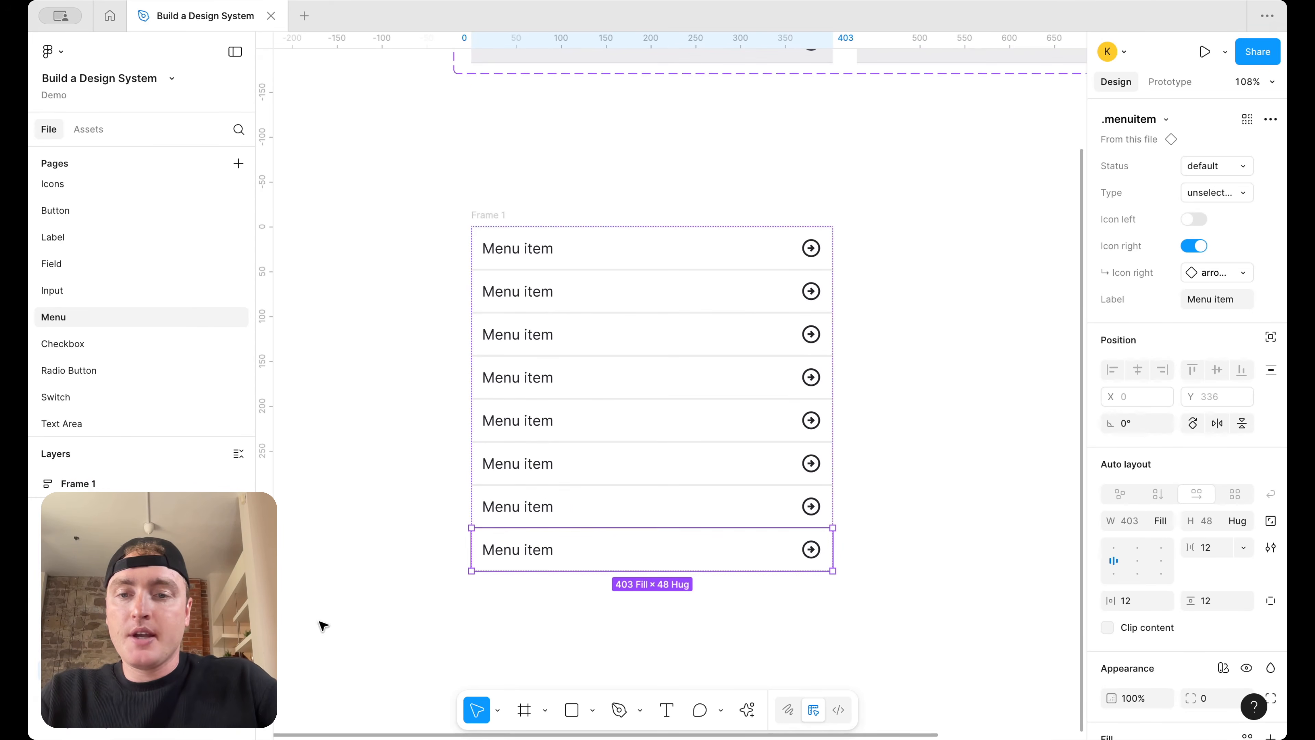
key("ctrl+z")
key("ctrl+z")
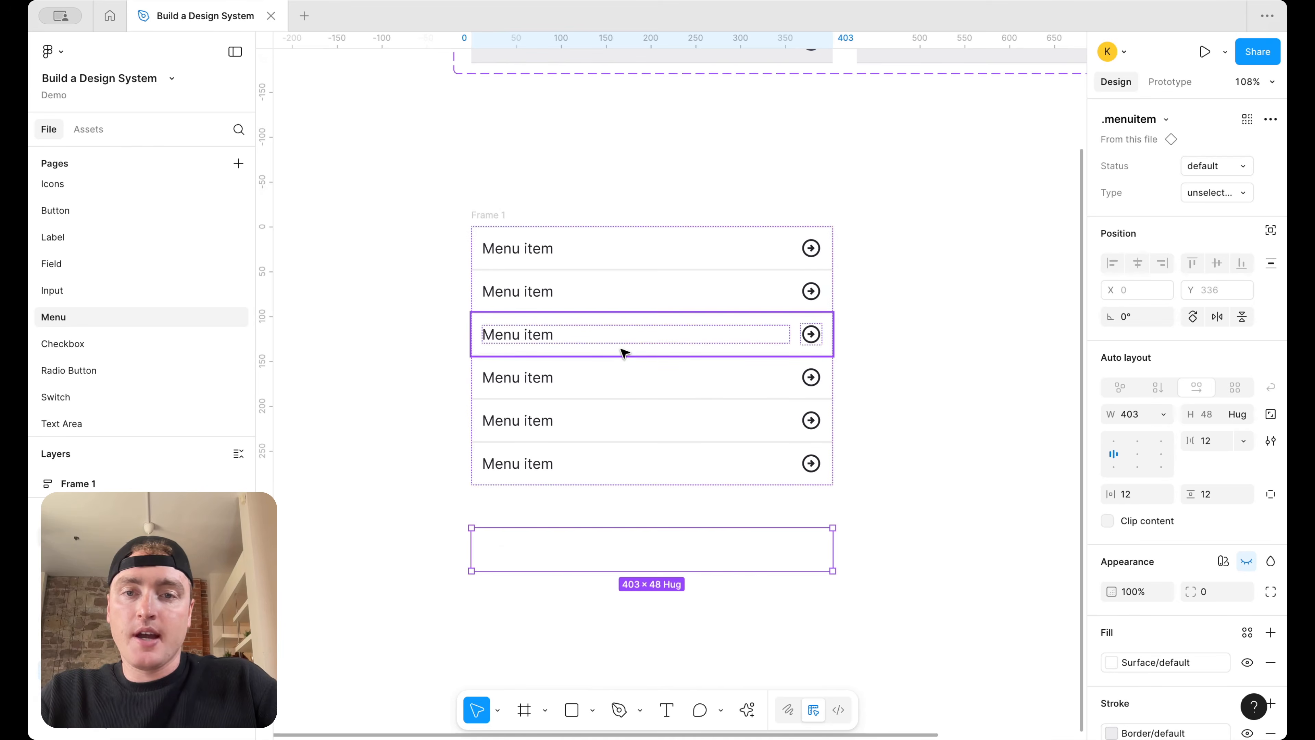
Set the Type of the second menu item in the frame to selected
left_click(640, 294)
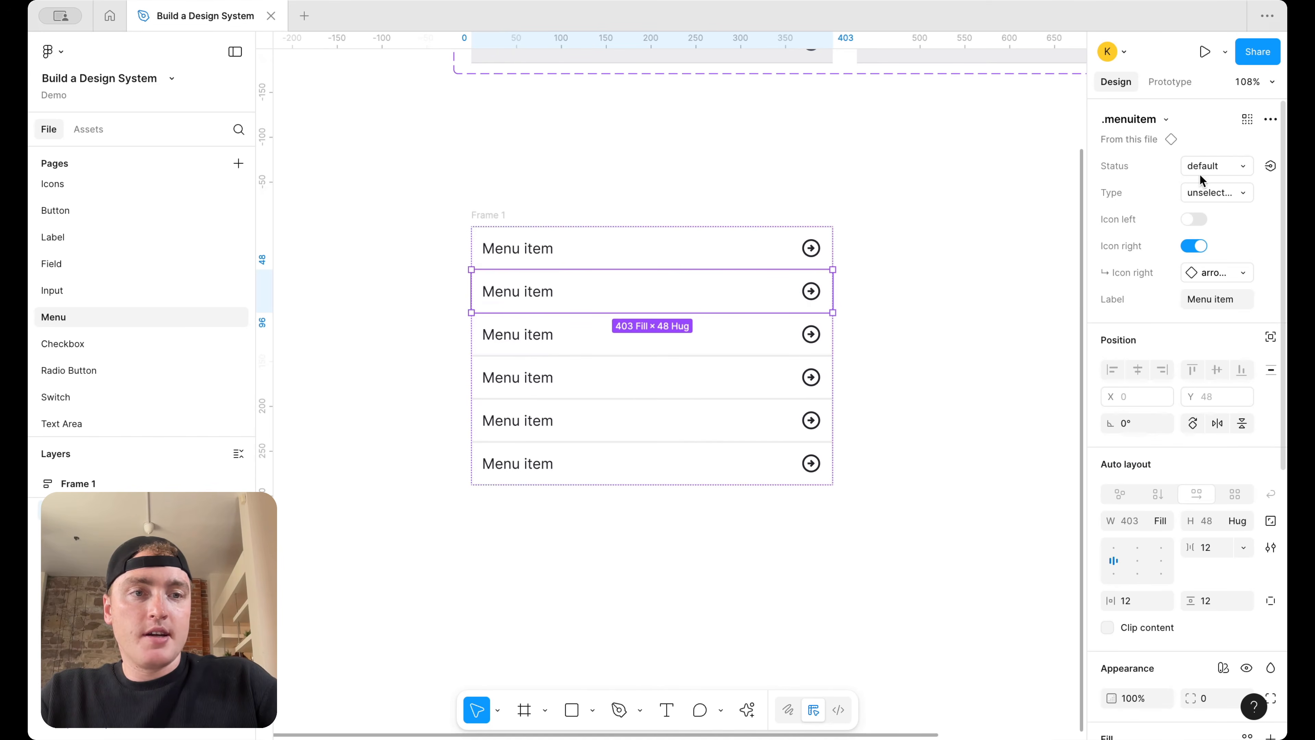
left_click(1200, 190)
left_click(1186, 212)
left_click(930, 214)
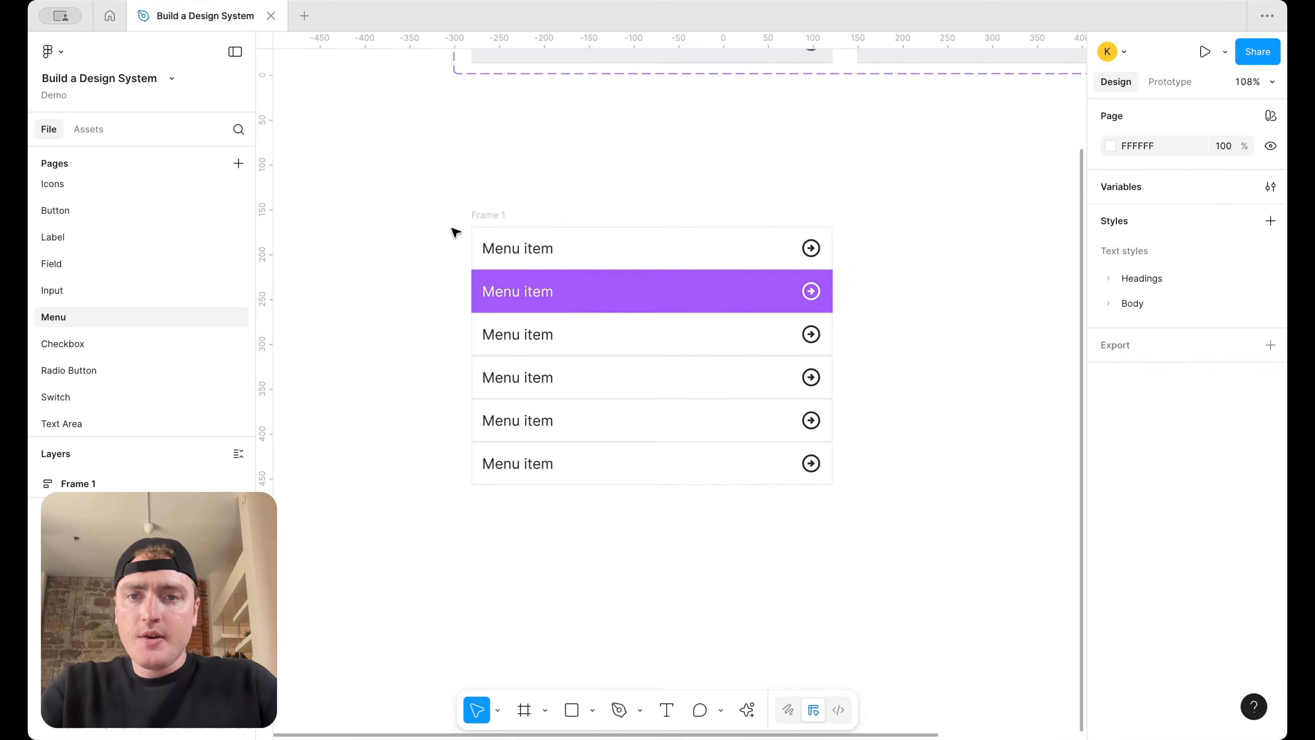
Rename the auto layout frame holding the six items as Menu
double_click(487, 215)
type("Menu")
key("Return")
left_click(901, 196)
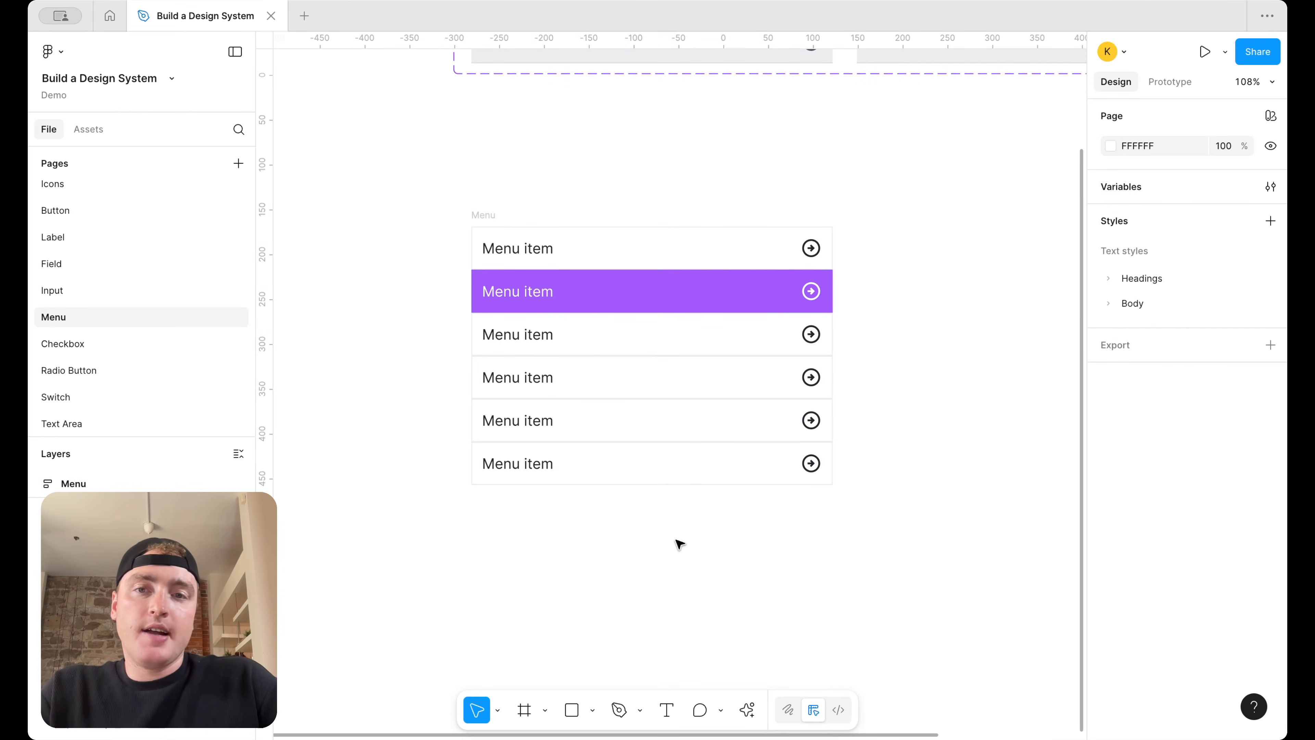
Add a stroke to the Menu frame and assign it the Border/default color variable
scroll(799, 520, "down", 3)
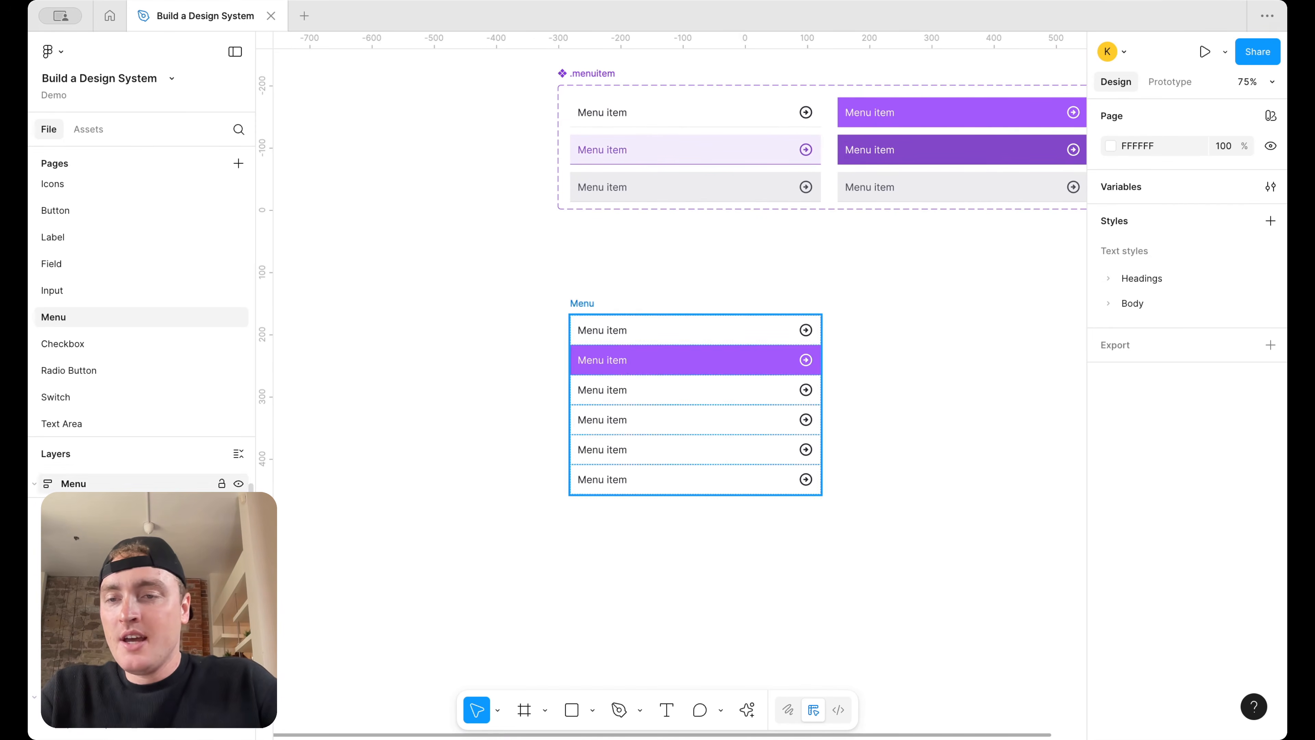
left_click(596, 304)
scroll(1226, 455, "down", 2)
left_click(1270, 530)
left_click(1249, 530)
left_click(1248, 529)
type("bord")
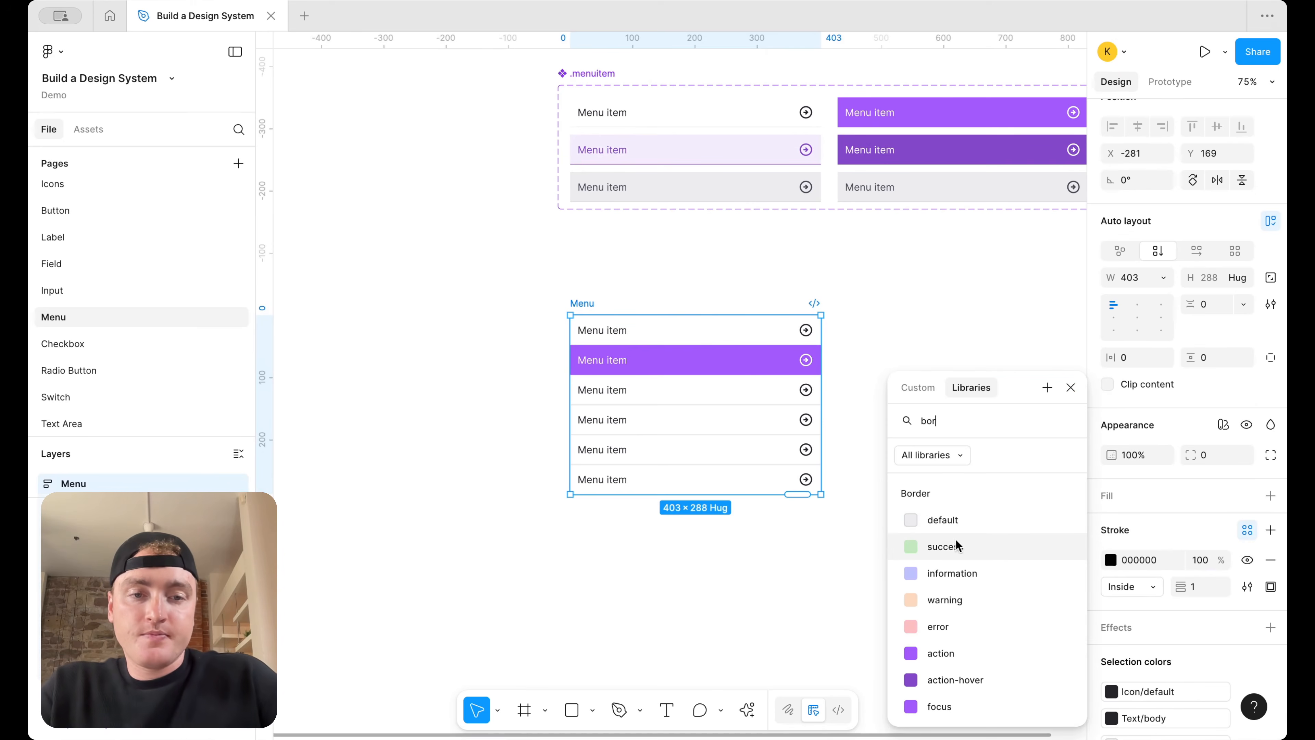
left_click(961, 528)
left_click(862, 356)
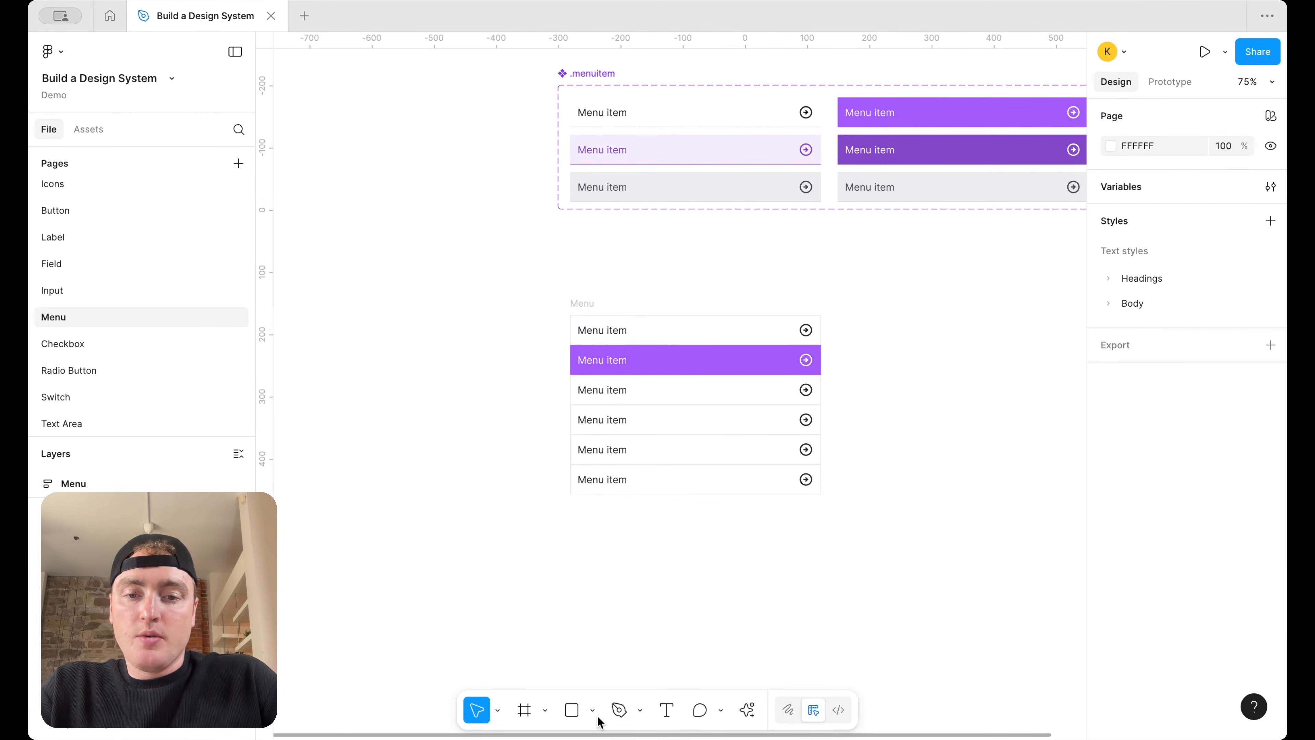
Draw a narrow upright rectangle about 11 × 77 beside the Menu frame and fill it with Border/default
left_click(573, 711)
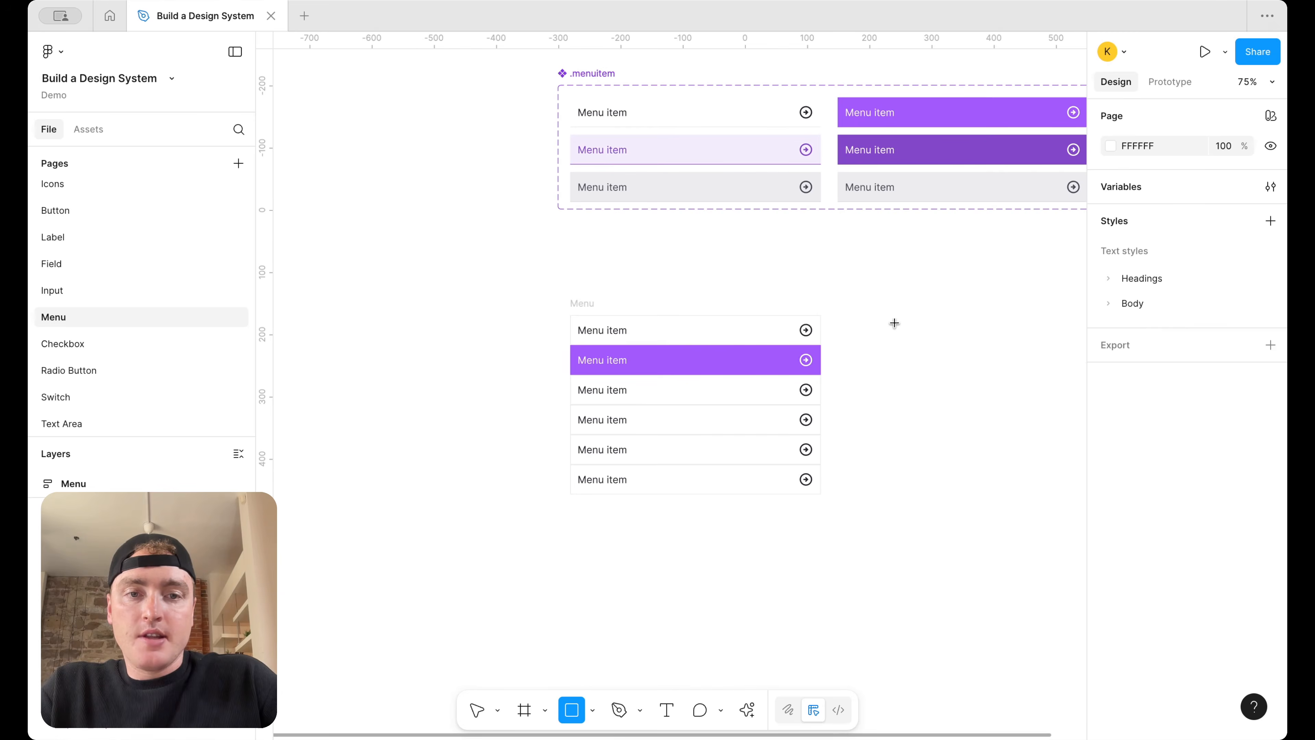
scroll(894, 324, "up", 5)
mouse_move(885, 278)
left_mouse_down()
mouse_move(911, 377)
mouse_move(900, 375)
left_mouse_up()
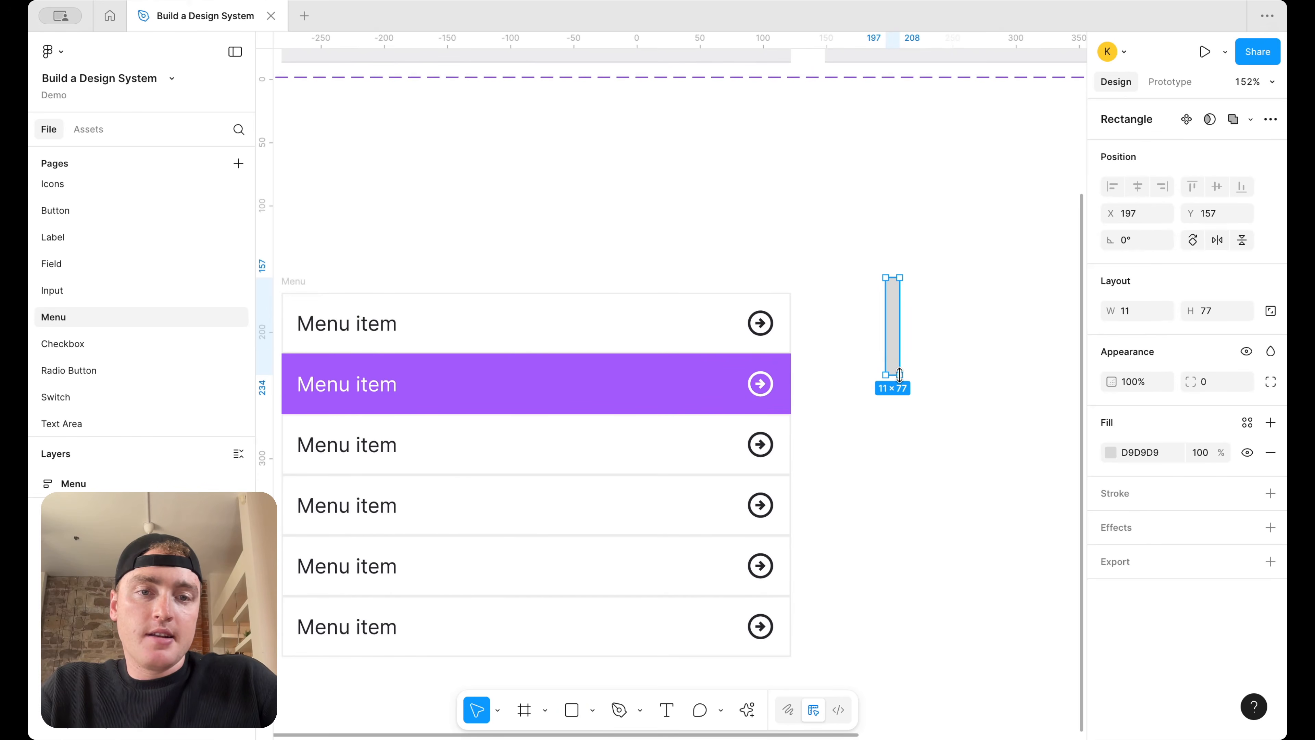
left_click(1247, 423)
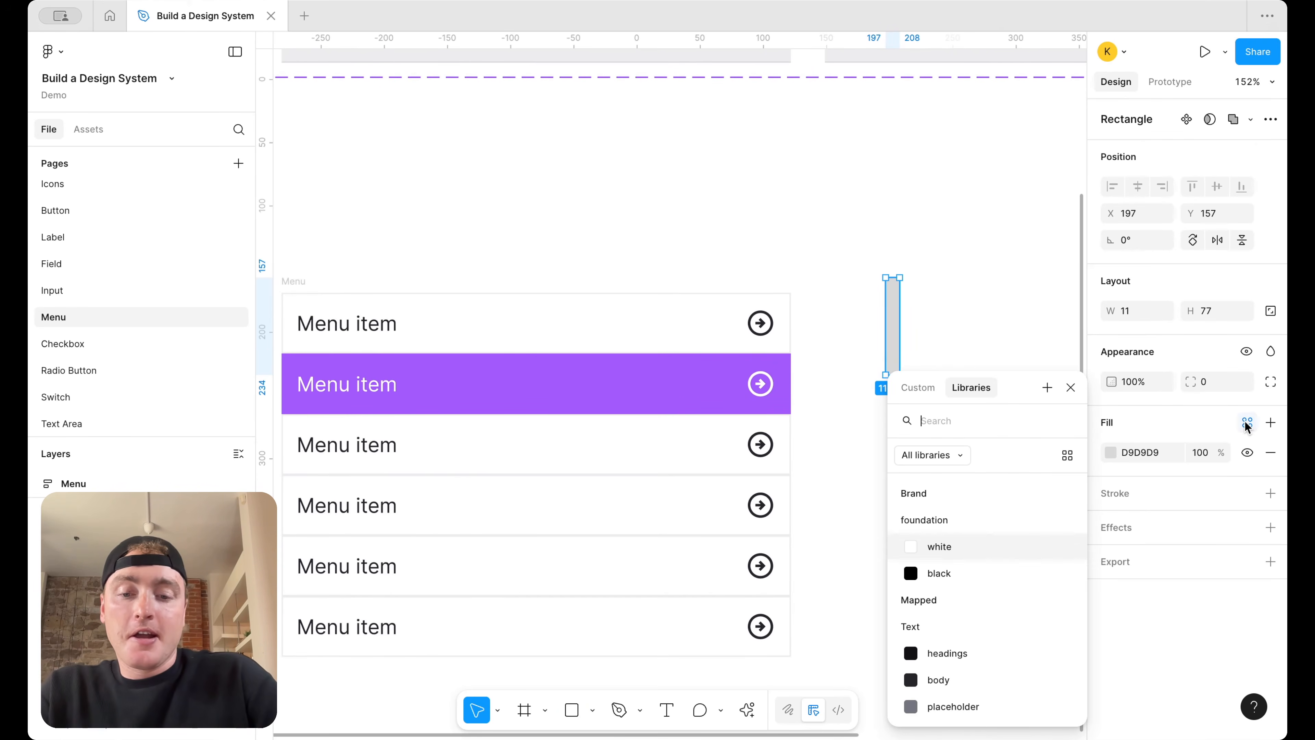
type("bor")
left_click(1042, 525)
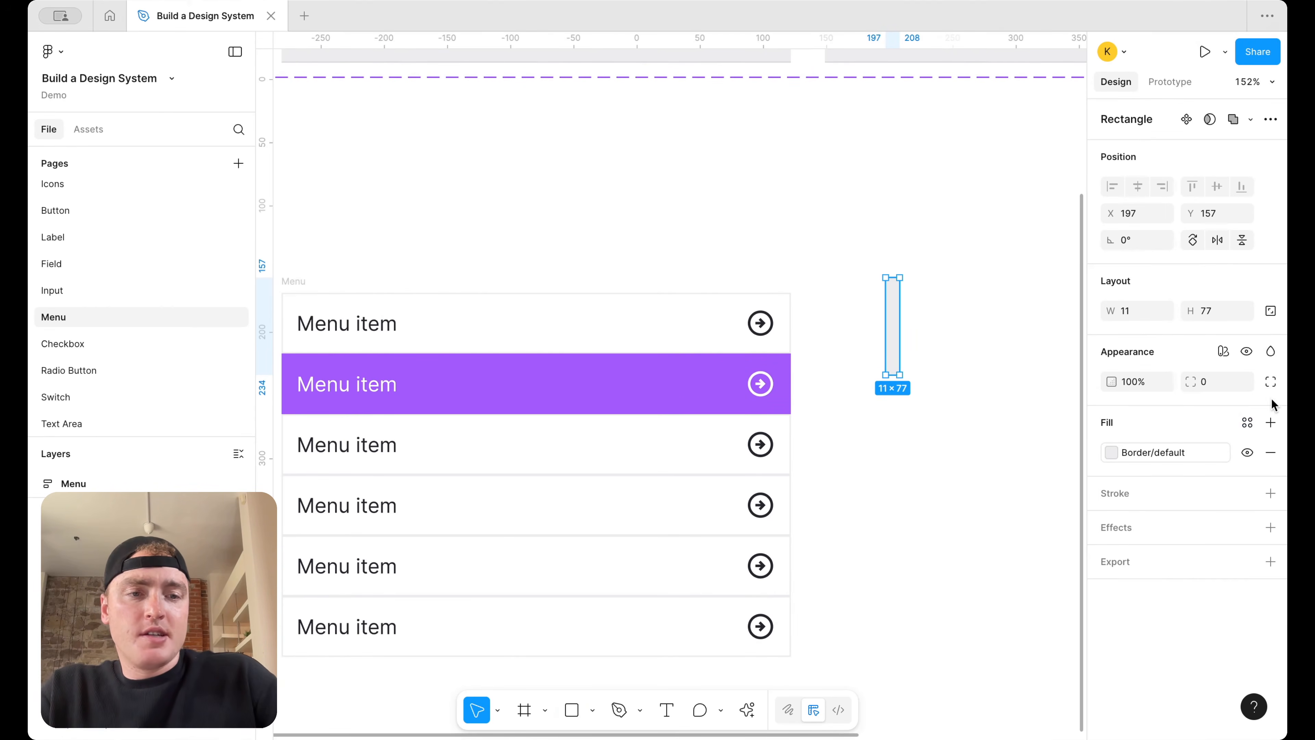
Apply the round border radius variable to the narrow rectangle and move it to about X 192, Y 179
left_click(1244, 382)
type("rad")
scroll(1160, 570, "down", 1)
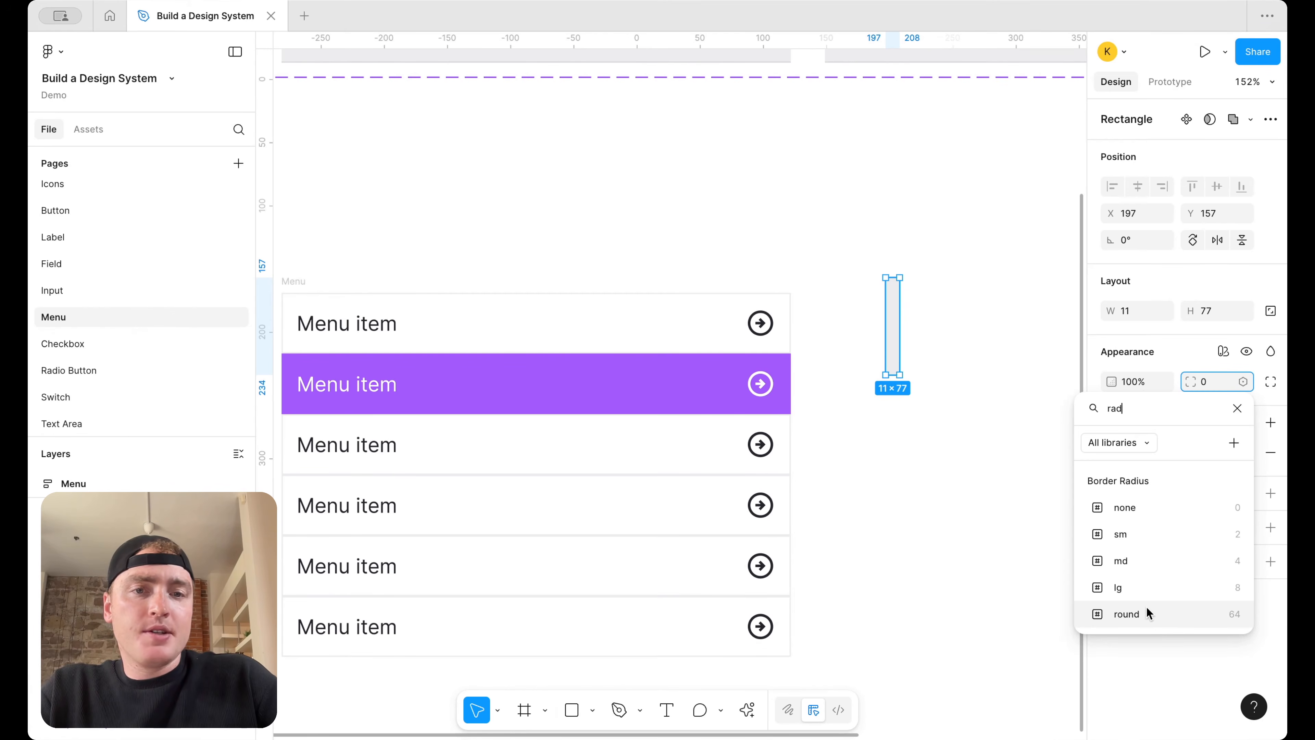
left_click(1147, 612)
left_click(974, 478)
left_click_drag(884, 318, 877, 346)
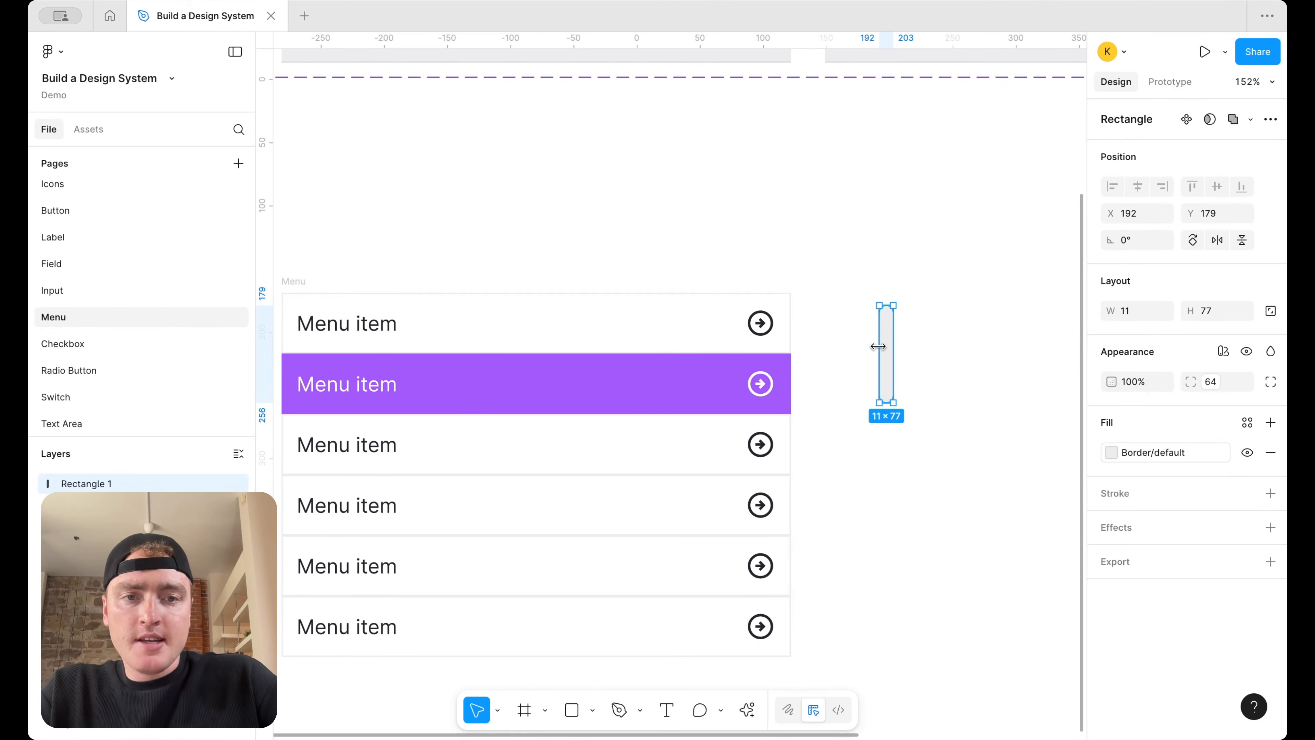
Wrap the narrow rectangle in an auto layout frame named Scrollbar and cut that frame to the clipboard
key("shift+a")
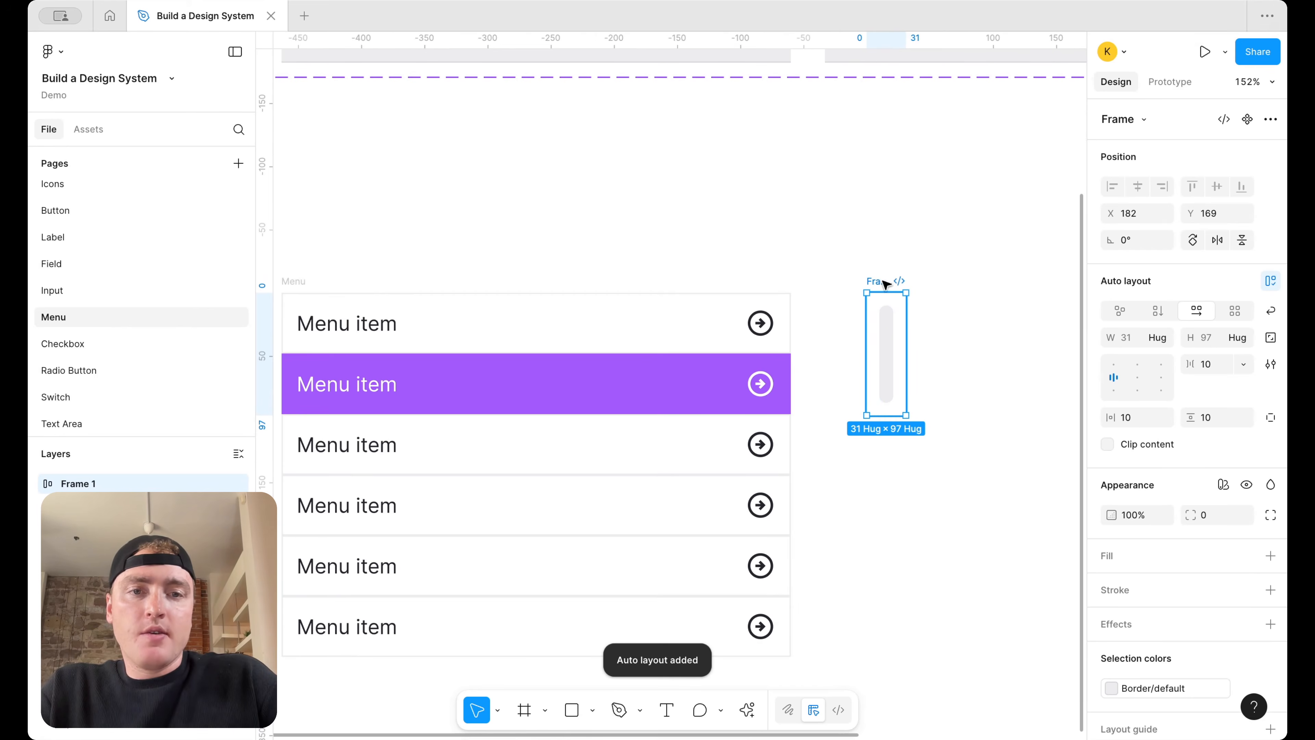
key("Return")
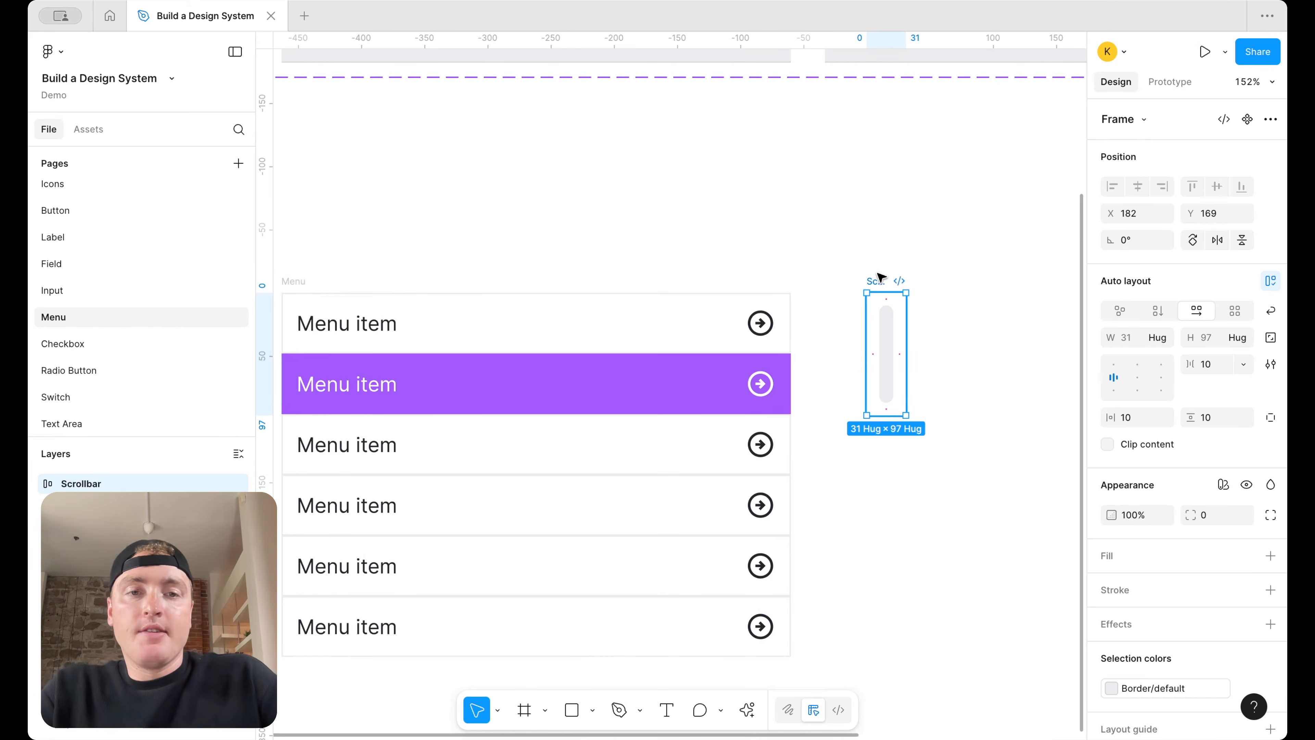
key("super+x")
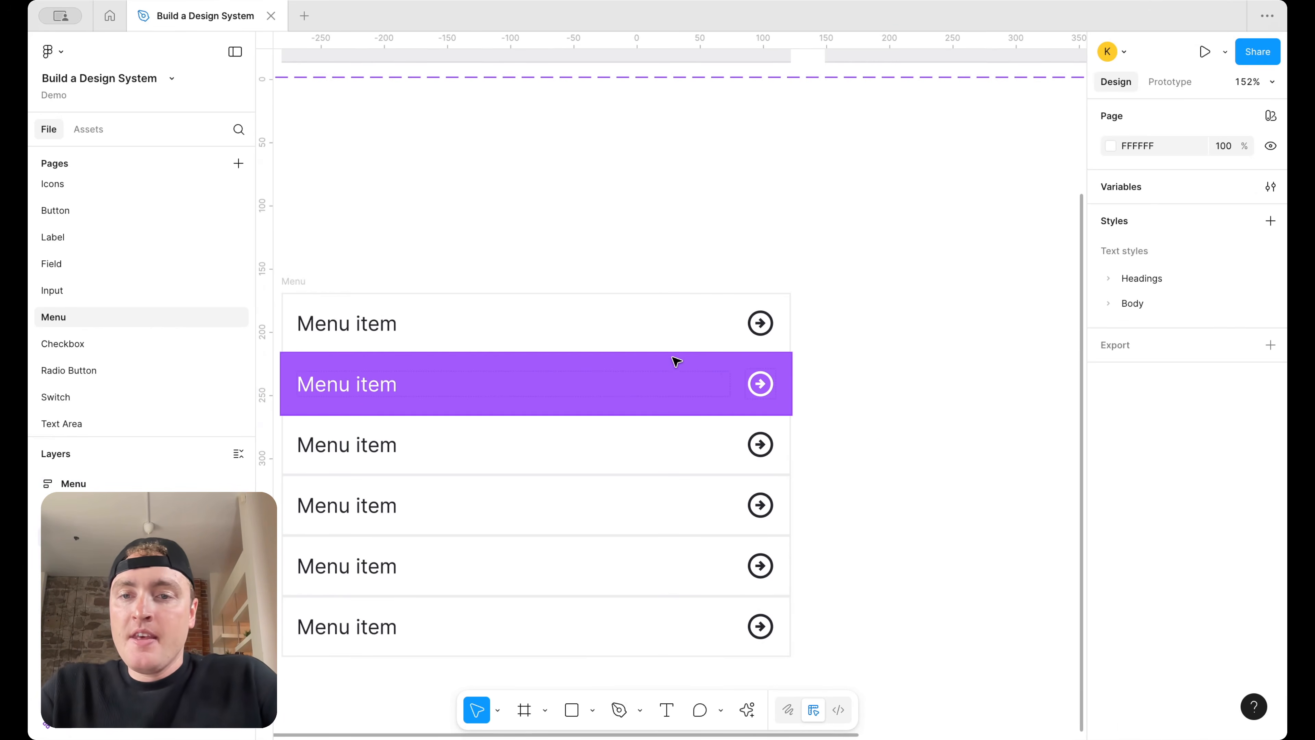
Group the six menu items inside the Menu frame into their own auto layout frame
scroll(673, 358, "down", 5)
left_click(642, 284)
left_click(600, 355, "shift")
left_click(587, 384, "shift")
left_click(575, 422, "shift")
left_click(577, 459, "shift")
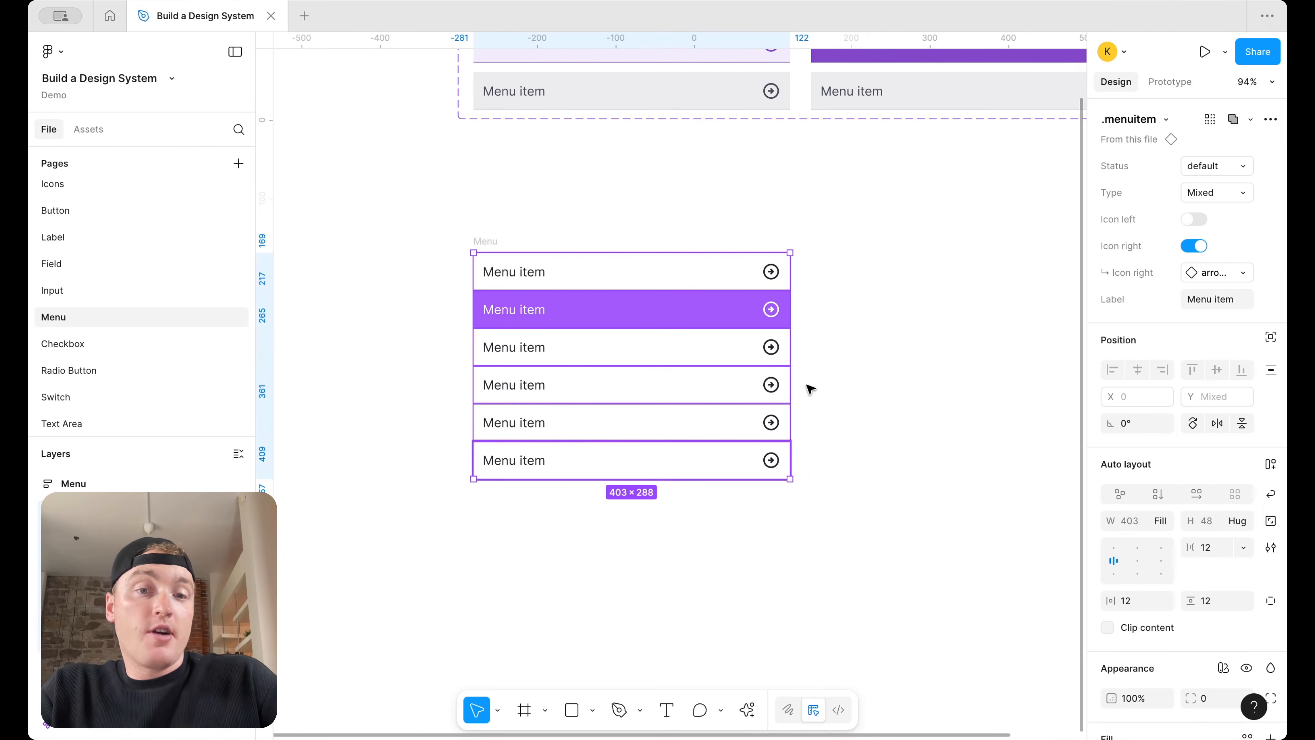
key("shift+a")
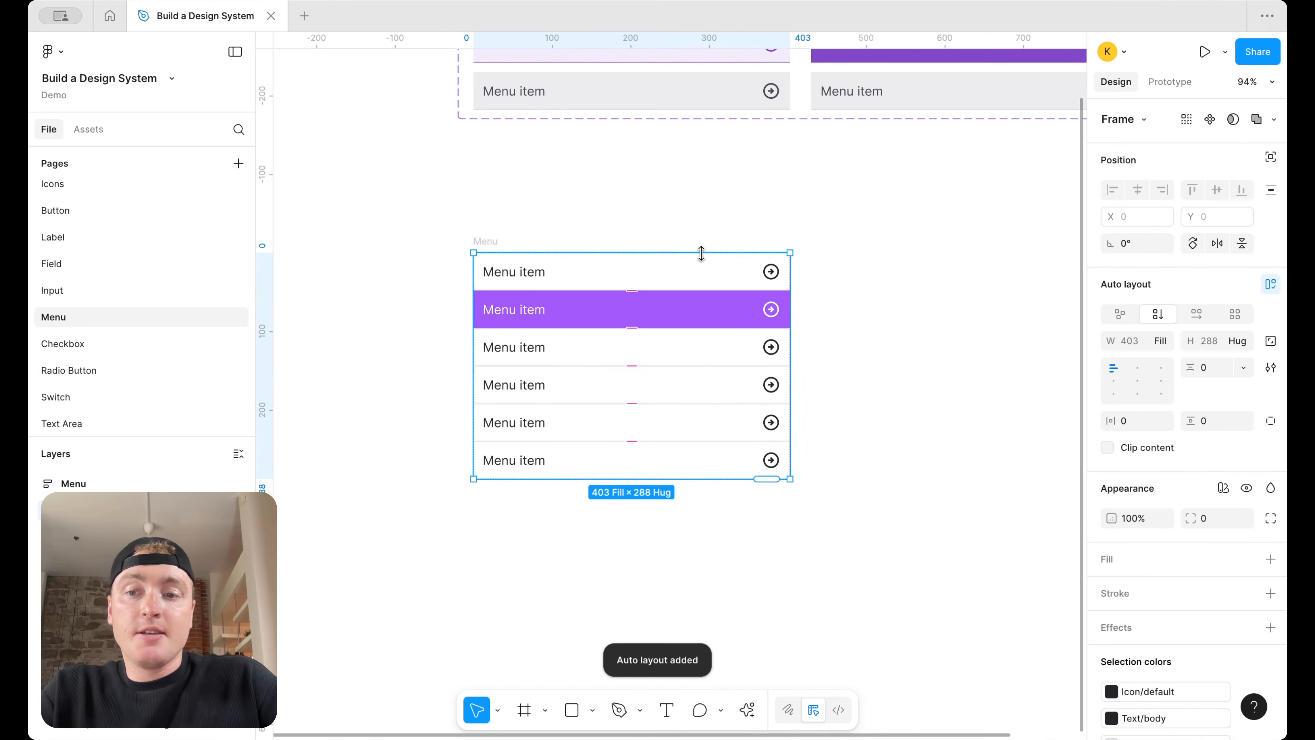
Paste the Scrollbar frame into the Menu frame and set the Menu's auto layout direction to horizontal
left_click(469, 222)
left_click(501, 246)
key("super+v")
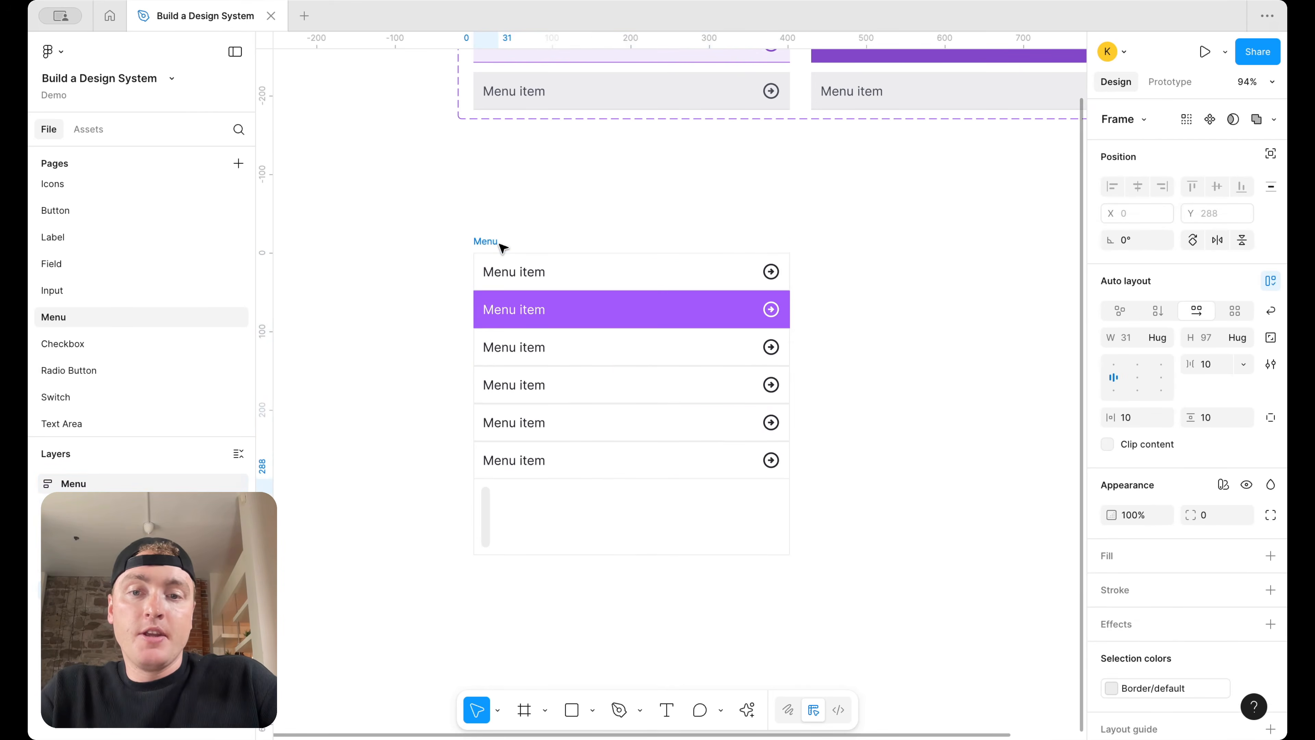
left_click(719, 426)
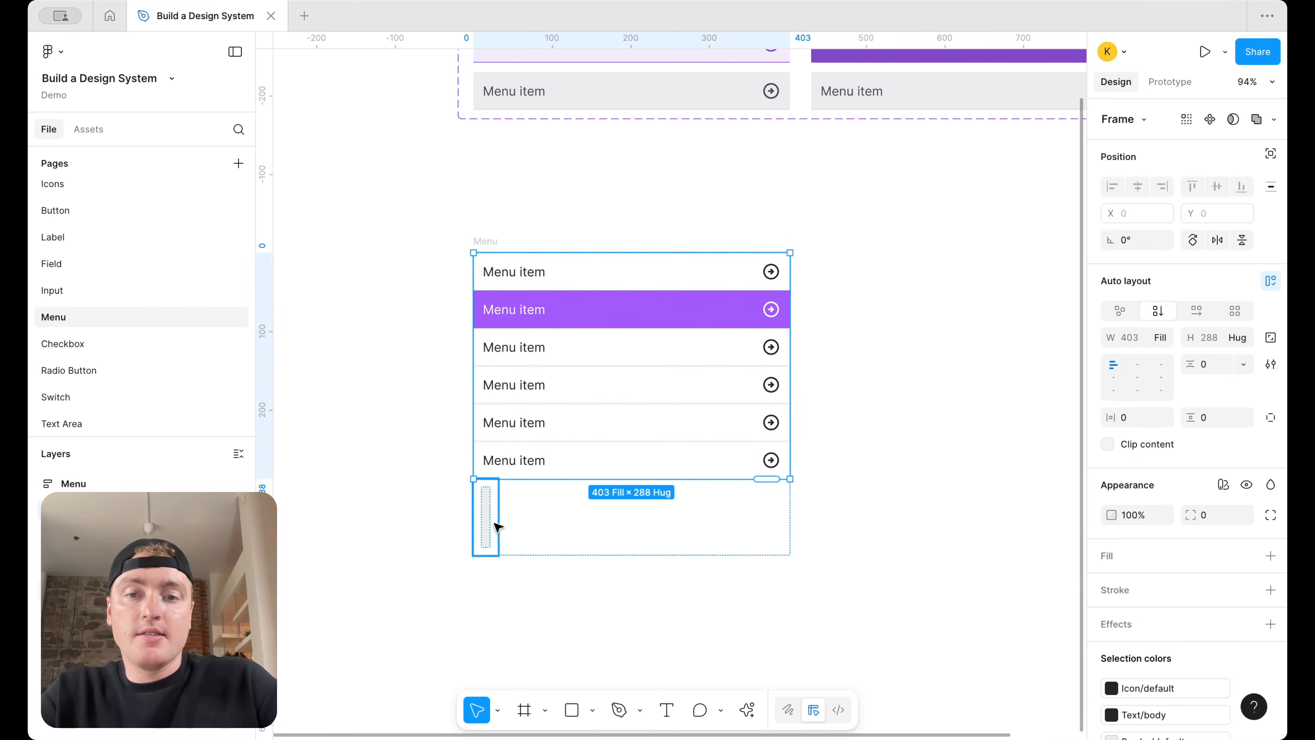
left_click(499, 536)
left_click(657, 529)
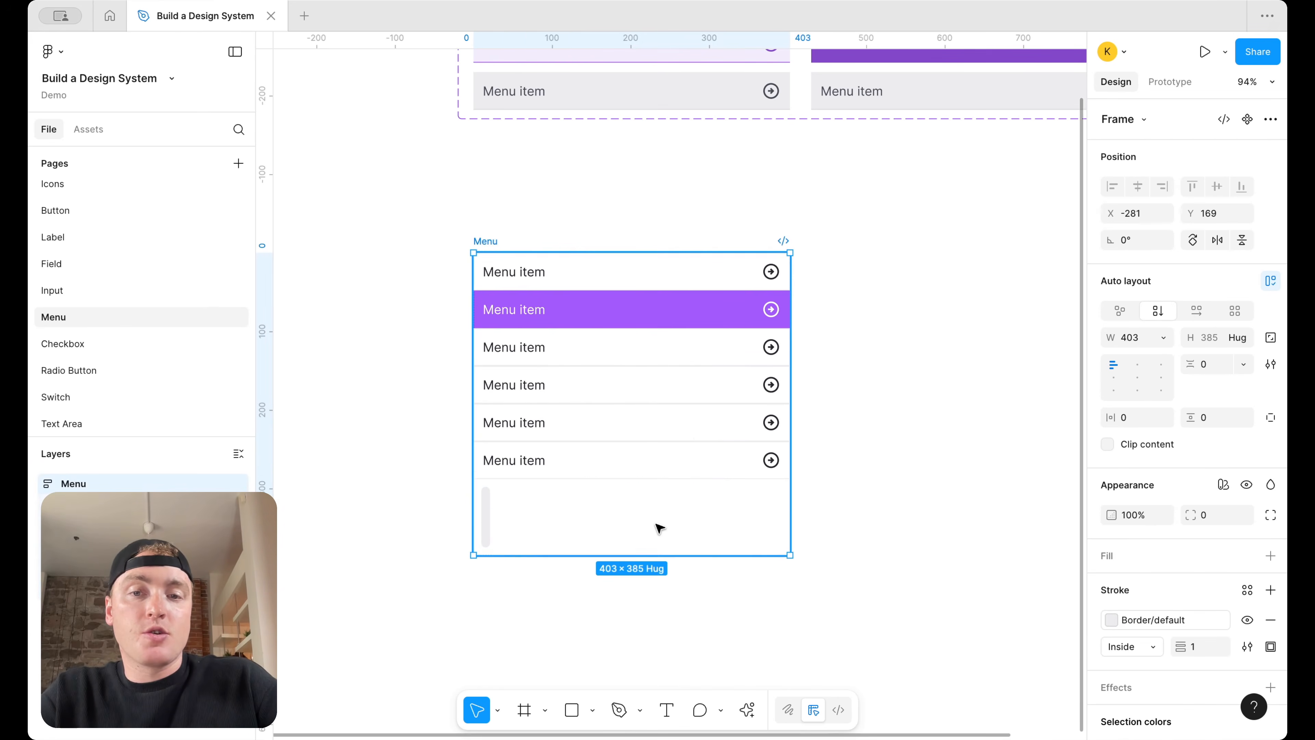
left_click(1196, 312)
left_click(945, 339)
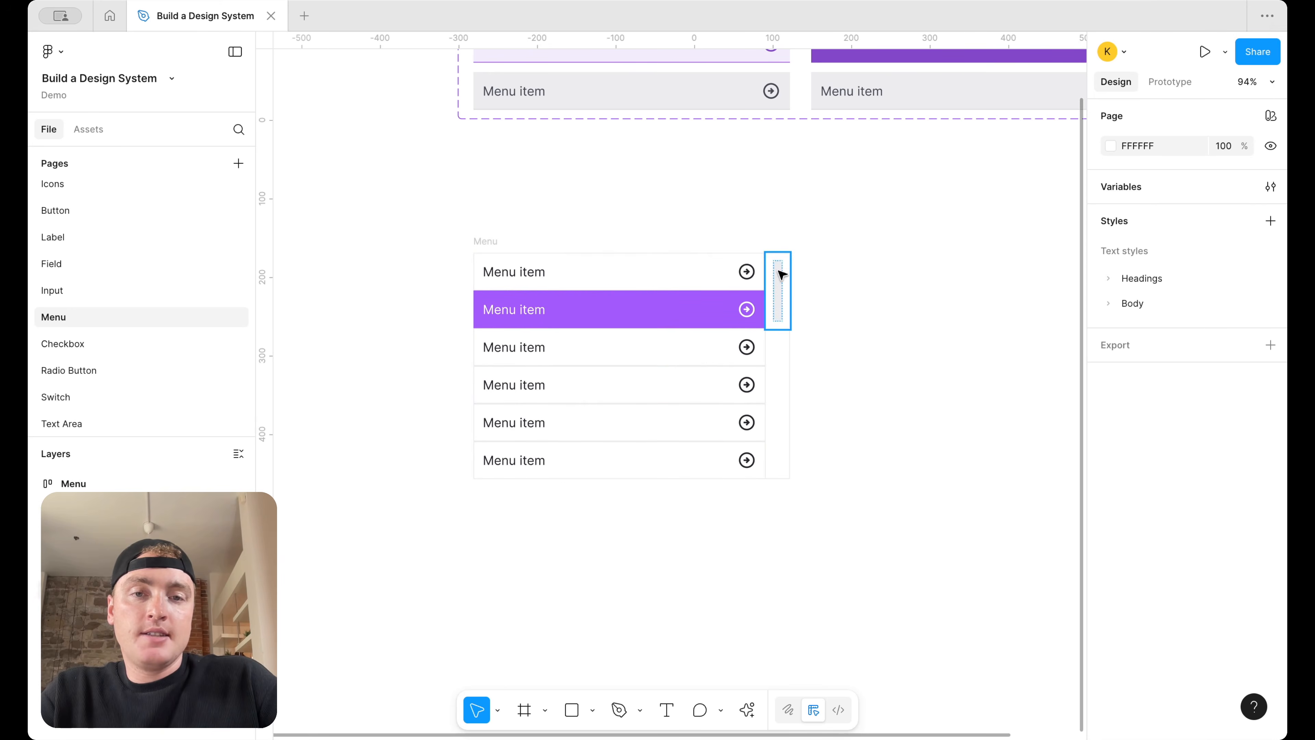
Set the Scrollbar frame's horizontal and vertical padding to 8
left_click(778, 347)
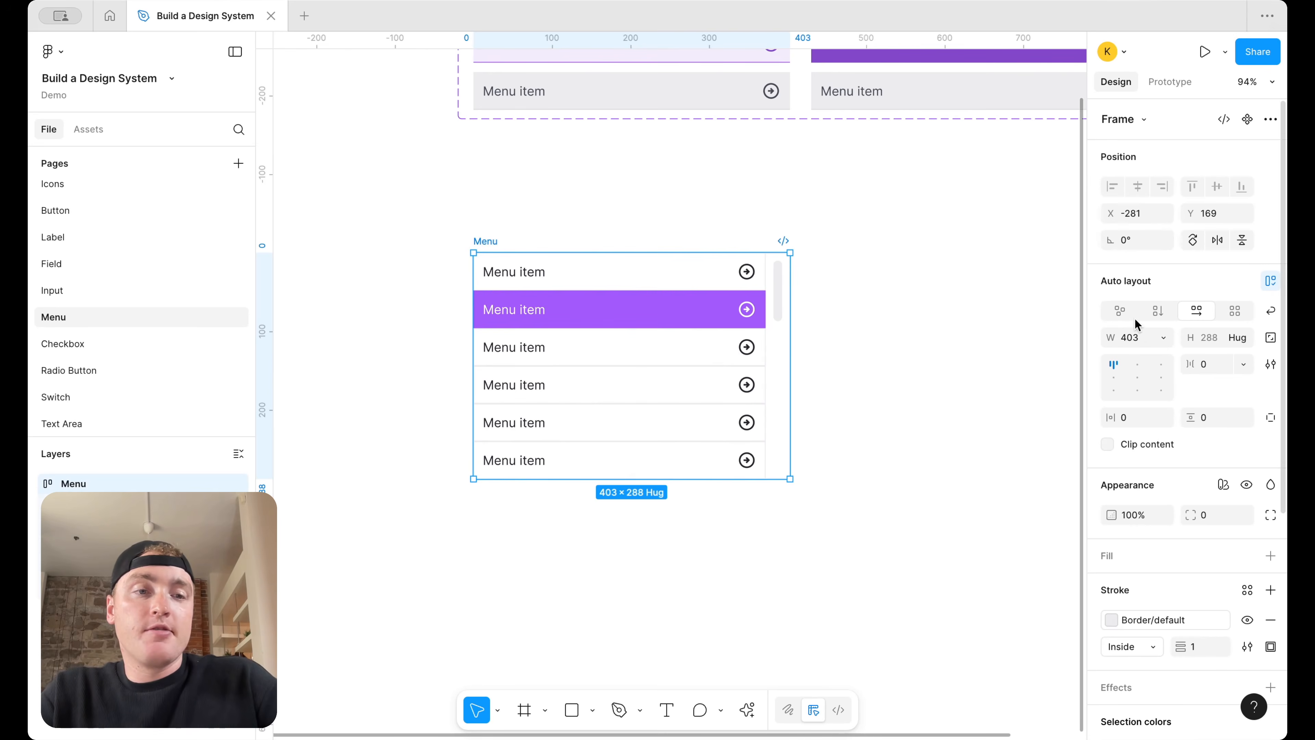
left_click(785, 301)
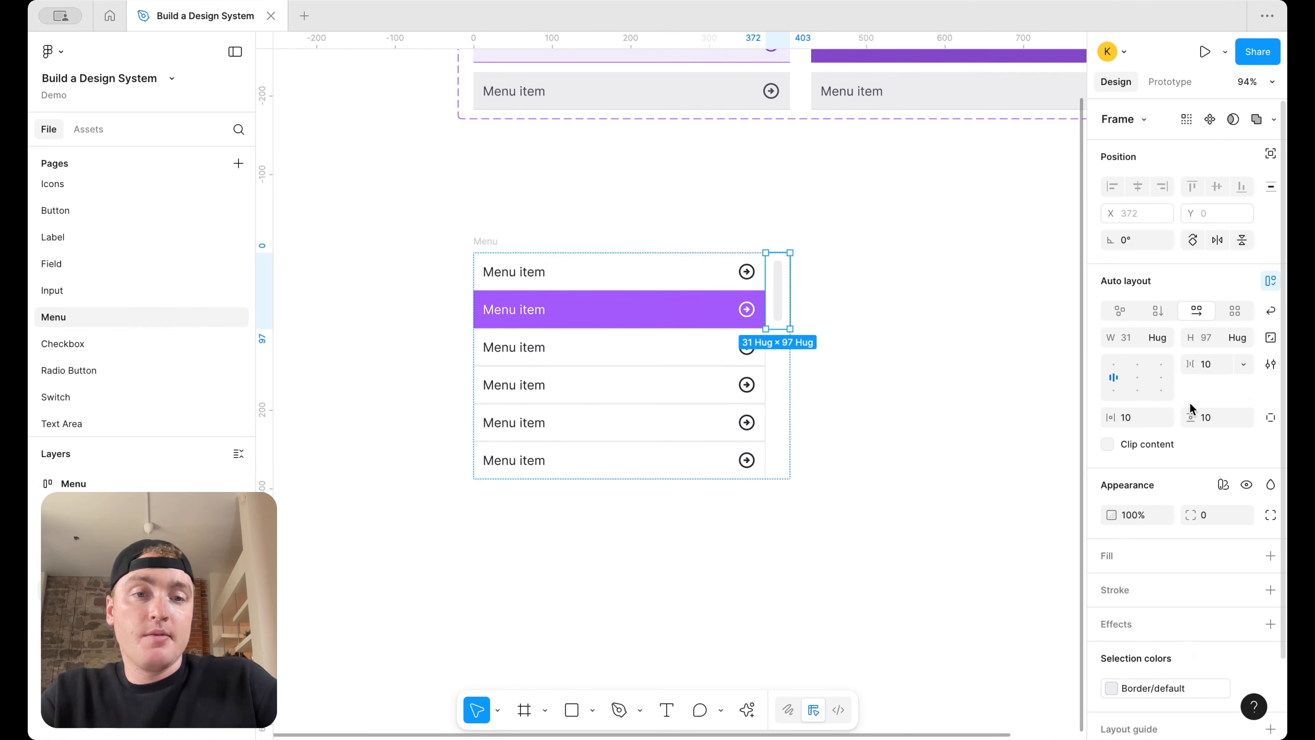
type("8")
key("Return")
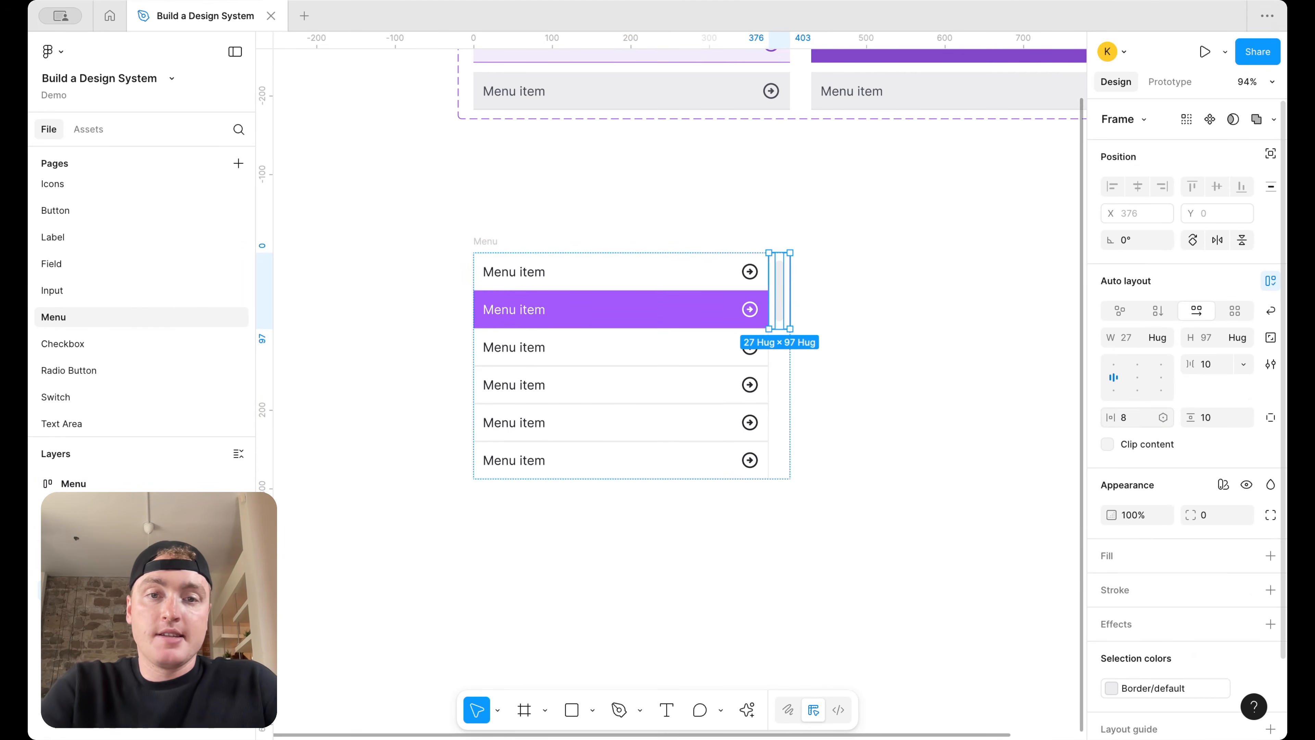
left_click(938, 302)
left_click(502, 242)
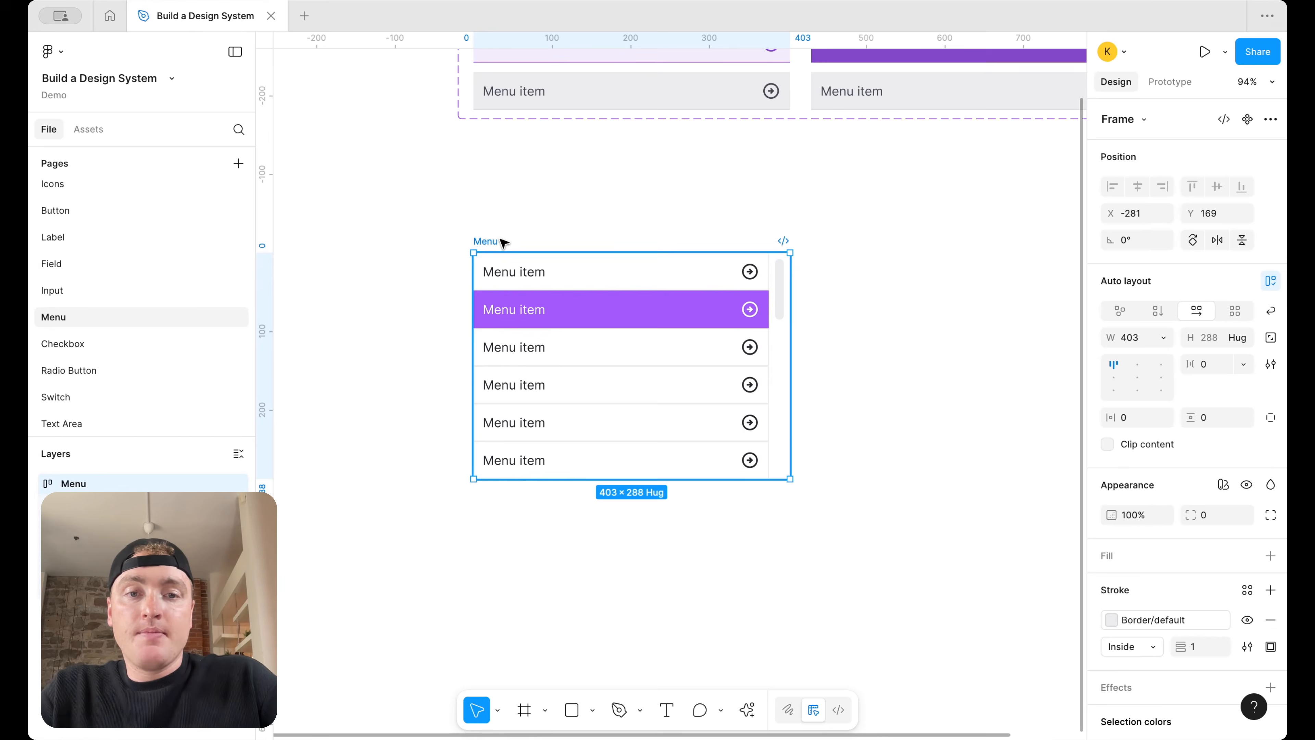
Set the Scrollbar frame's height to Fill container and align its content to the top center
left_click(778, 311)
left_click(1236, 337)
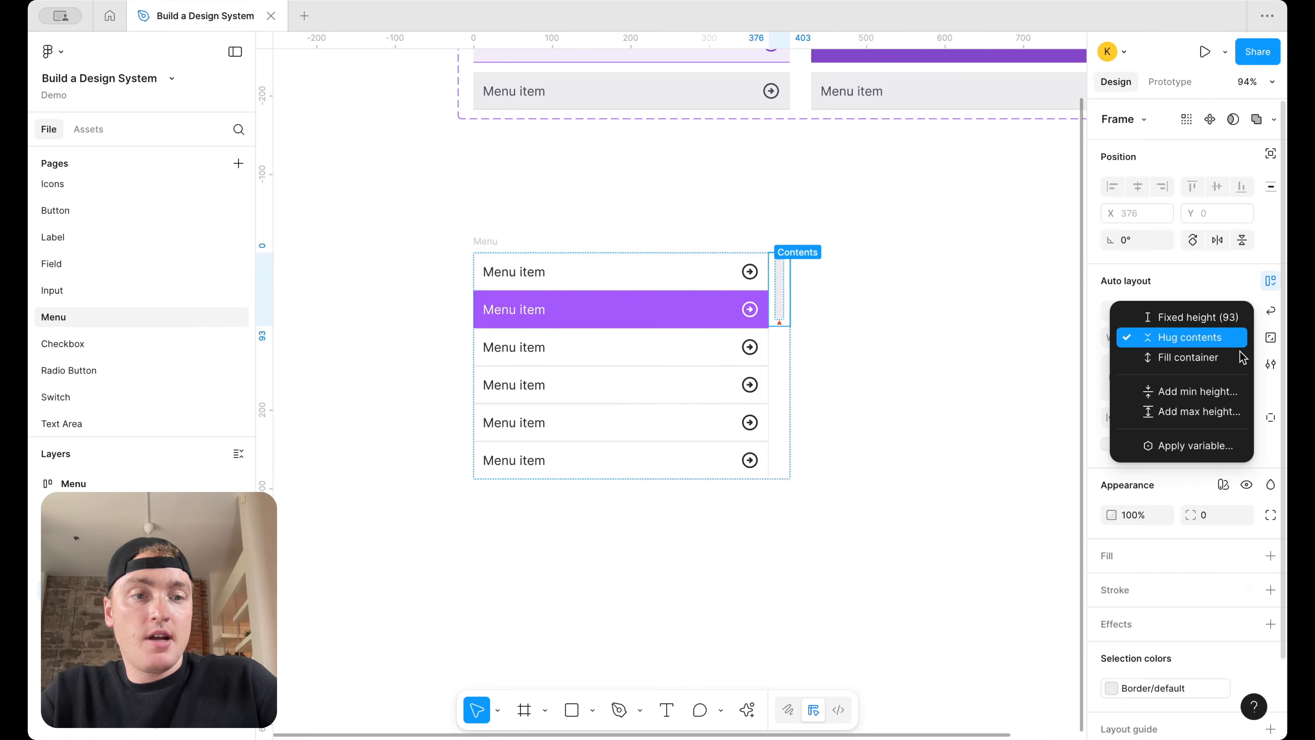
left_click(1235, 355)
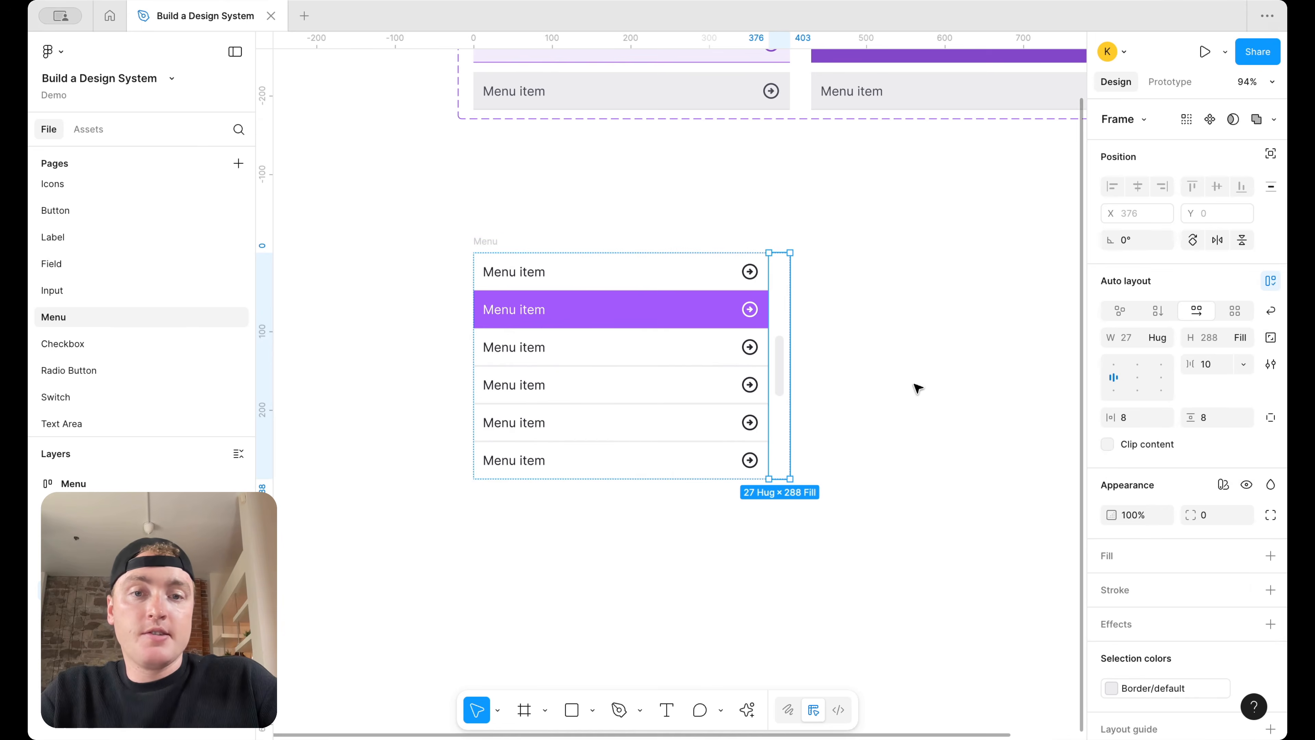
left_click(1136, 364)
left_click(882, 273)
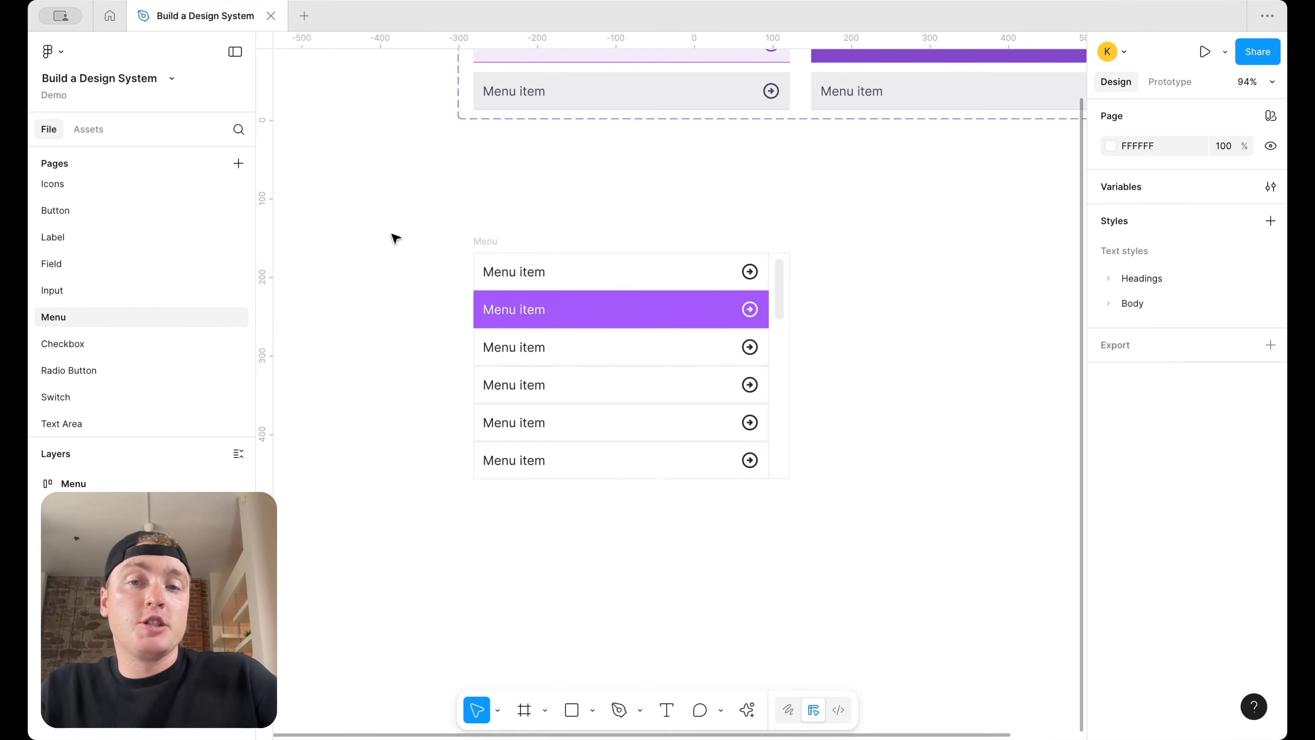
Apply the radius variable with a value of 2 to the Menu frame's corners
left_click(479, 243)
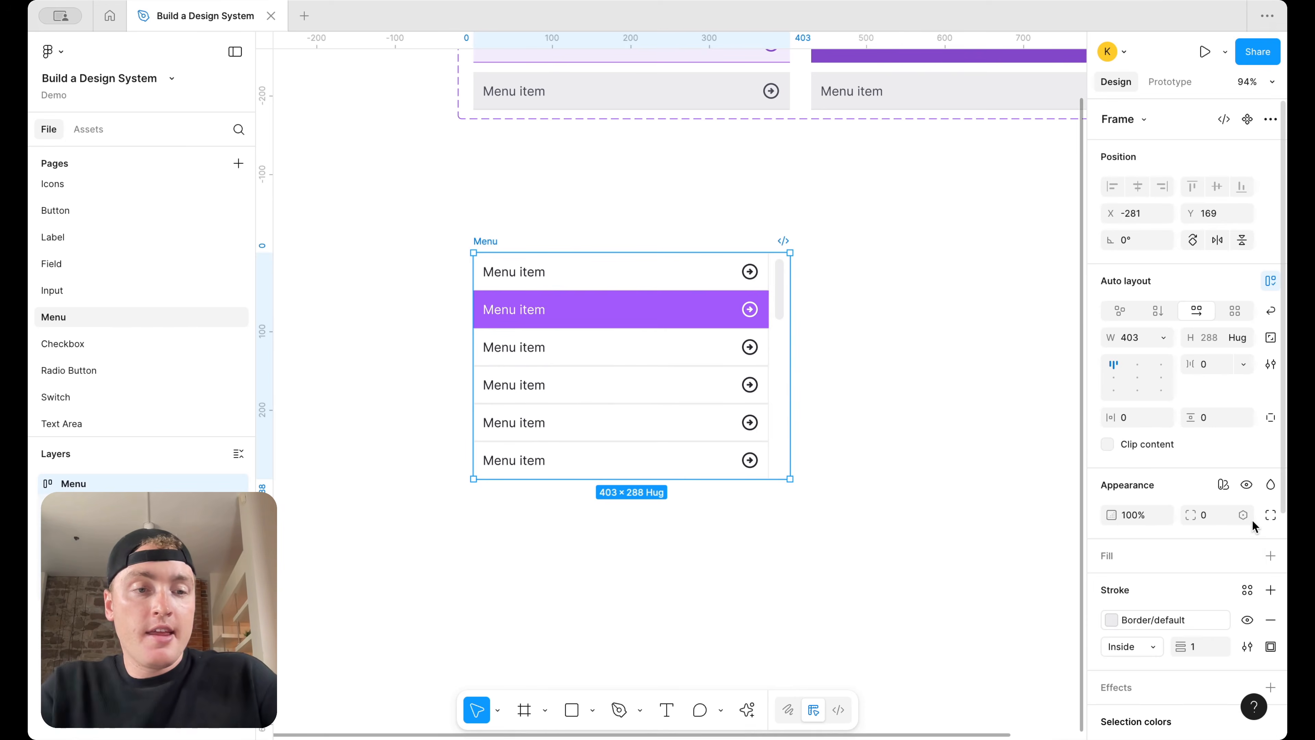
left_click(1243, 515)
type("rad")
left_click(1213, 550)
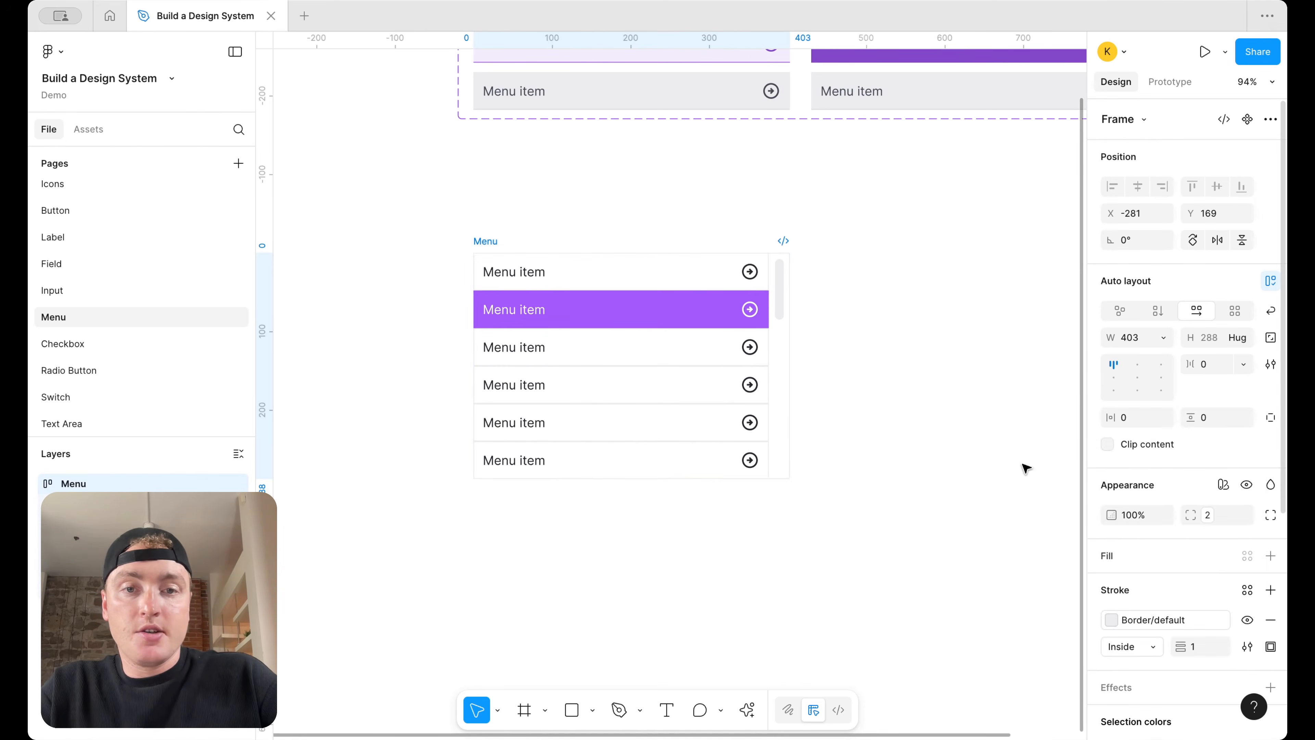
left_click(1025, 468)
scroll(855, 336, "up", 1)
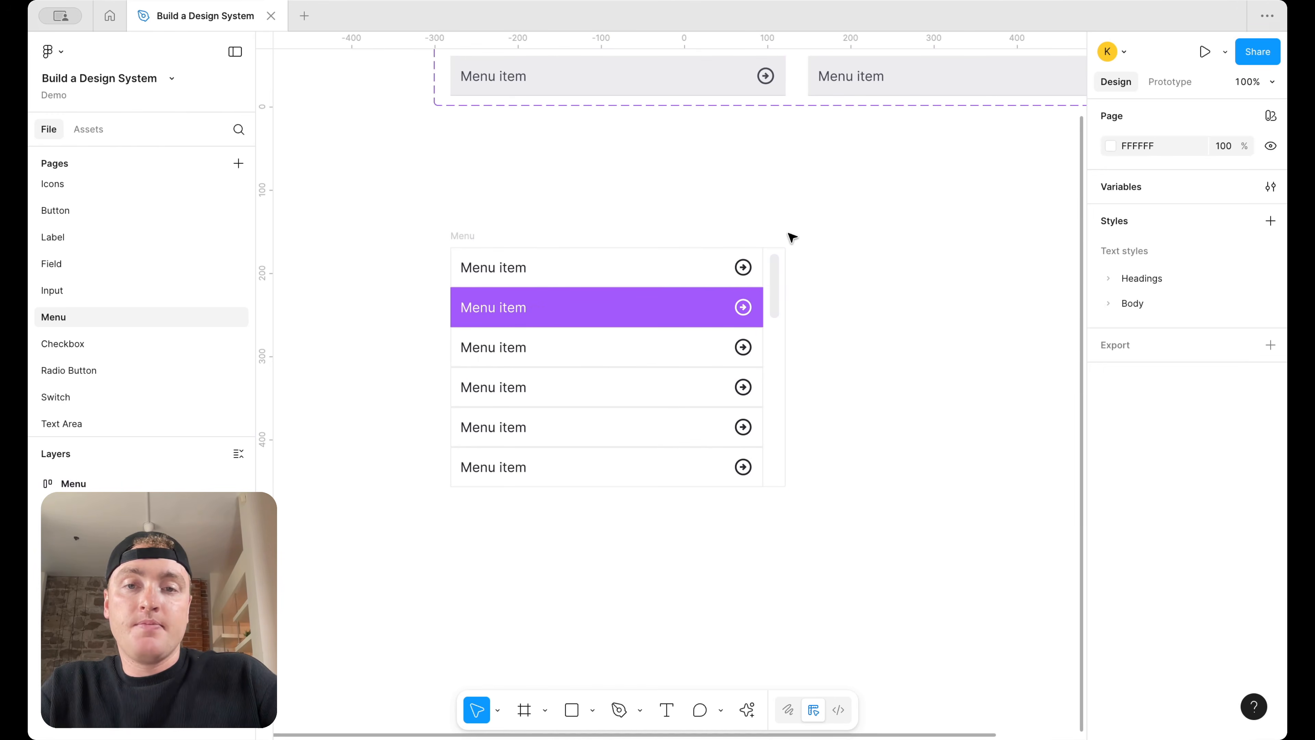
Assign the Border Width sm variable to the Menu frame's stroke weight
left_click(466, 237)
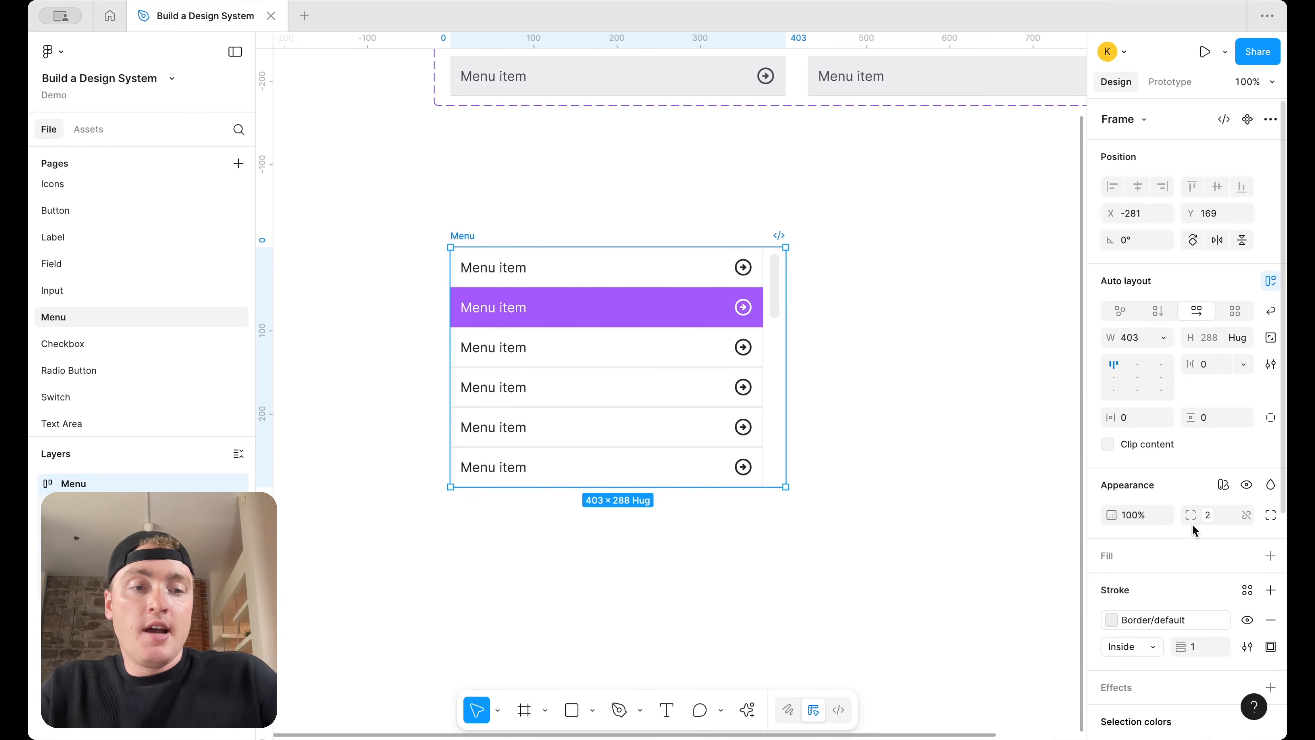
left_click(1213, 645)
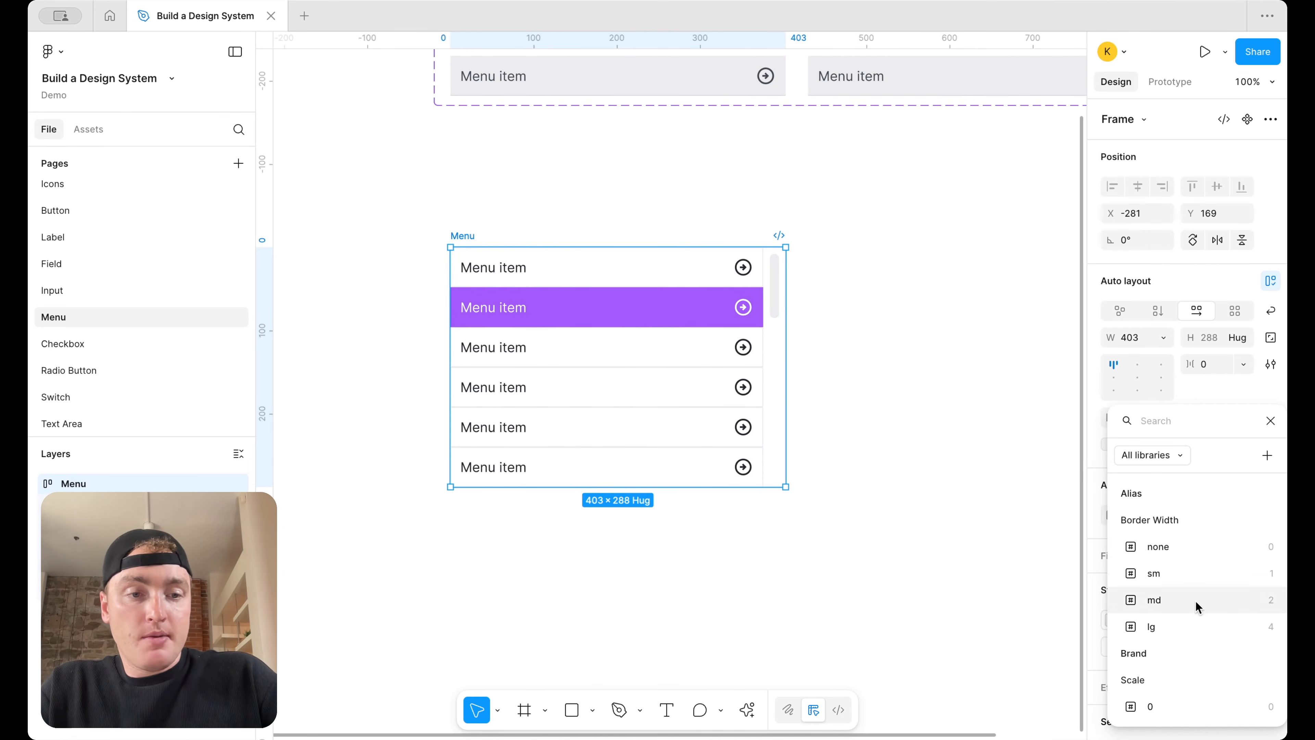
left_click(1196, 579)
left_click(910, 331)
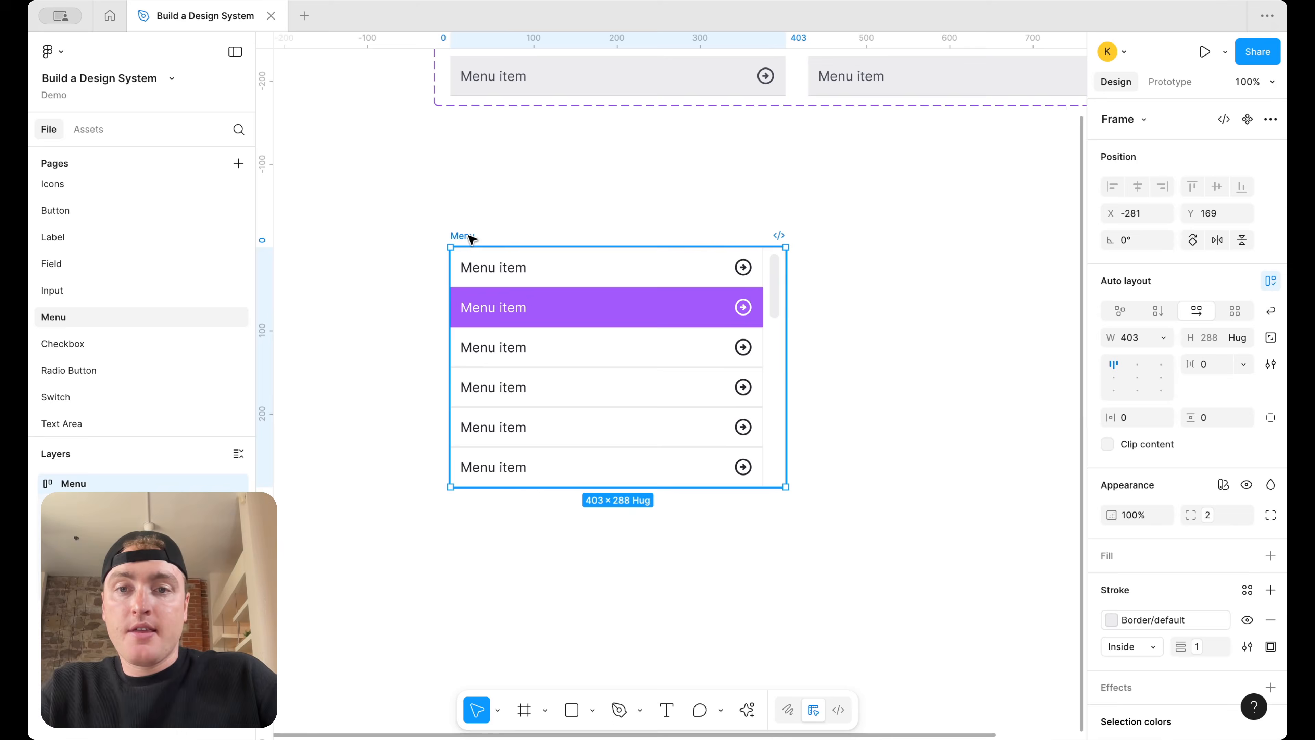
Turn the Menu frame into a component and place an instance of it to its right
right_click(470, 240)
left_click(552, 520)
scroll(811, 326, "down", 5)
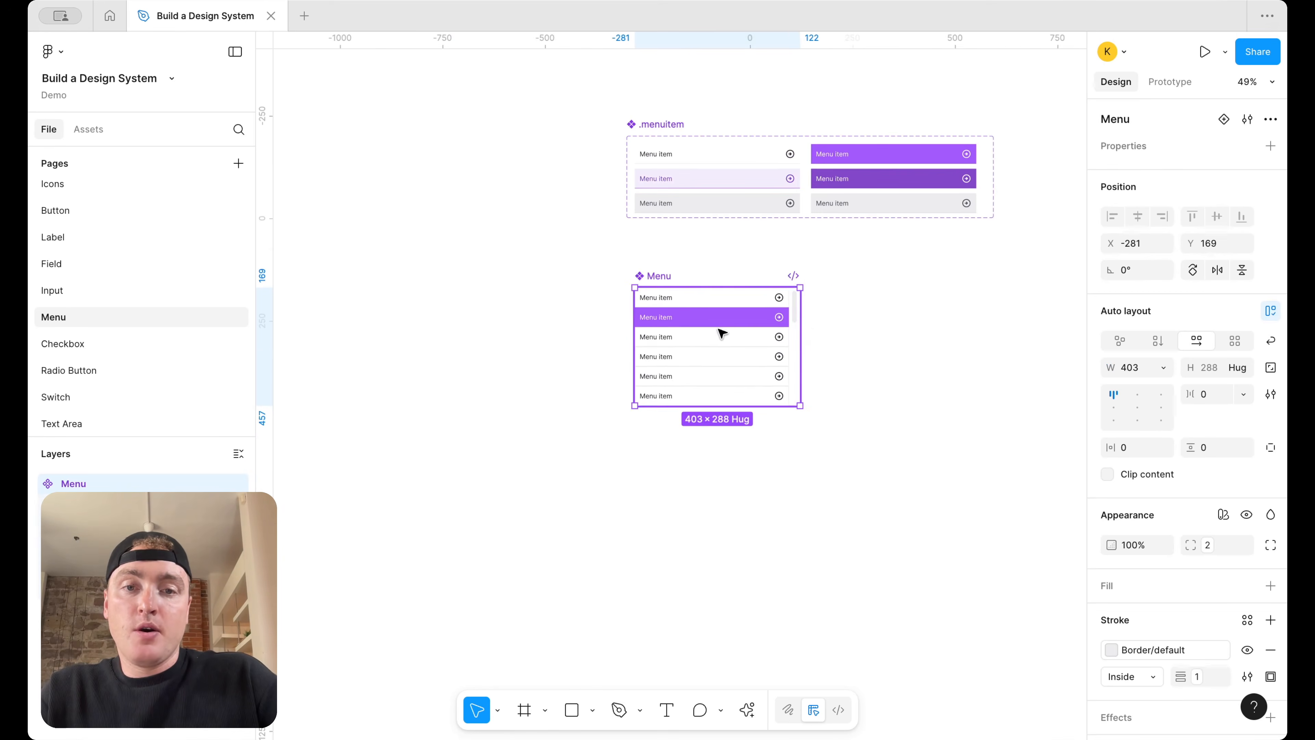
left_click_drag(967, 330, 973, 330)
Create a boolean property named Scrollbar, set to True, for the visibility of the Scrollbar frame in the Menu component
double_click(796, 322)
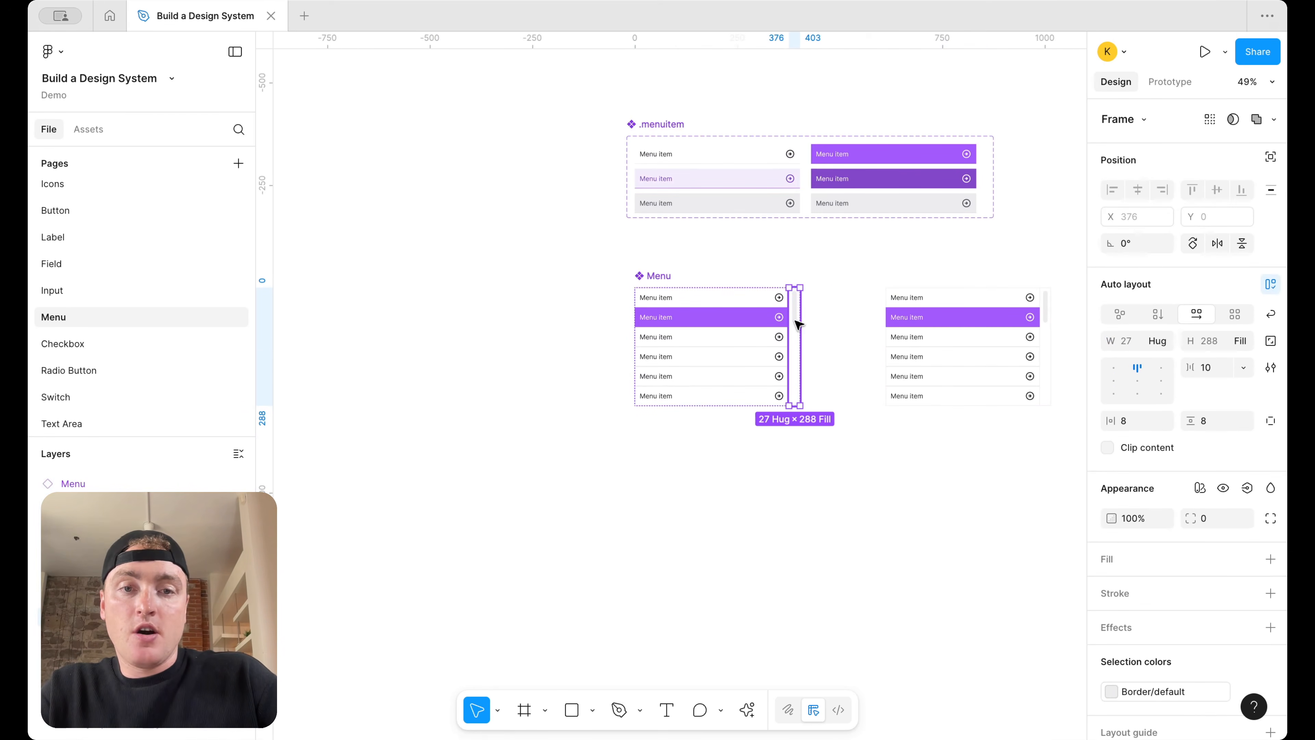
left_click(1223, 488)
left_click(1221, 489)
left_click(1246, 489)
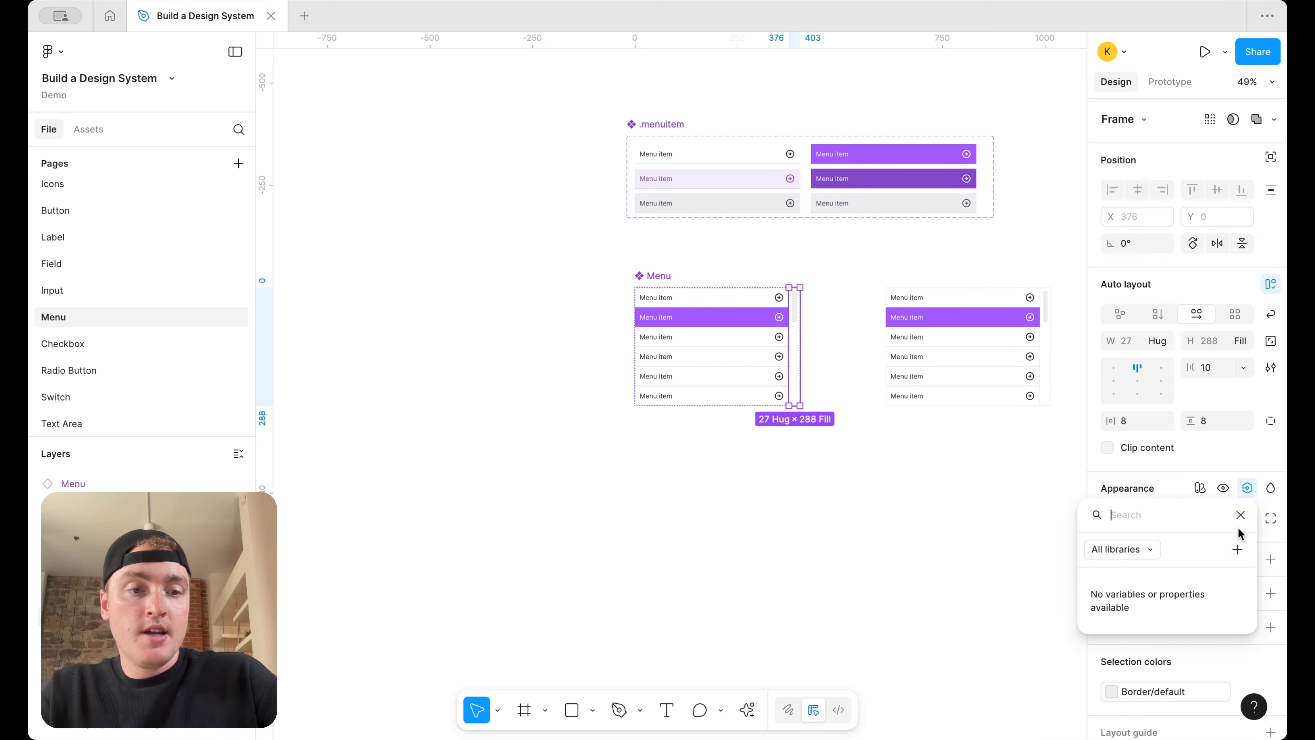
left_click(1236, 549)
type("Sc")
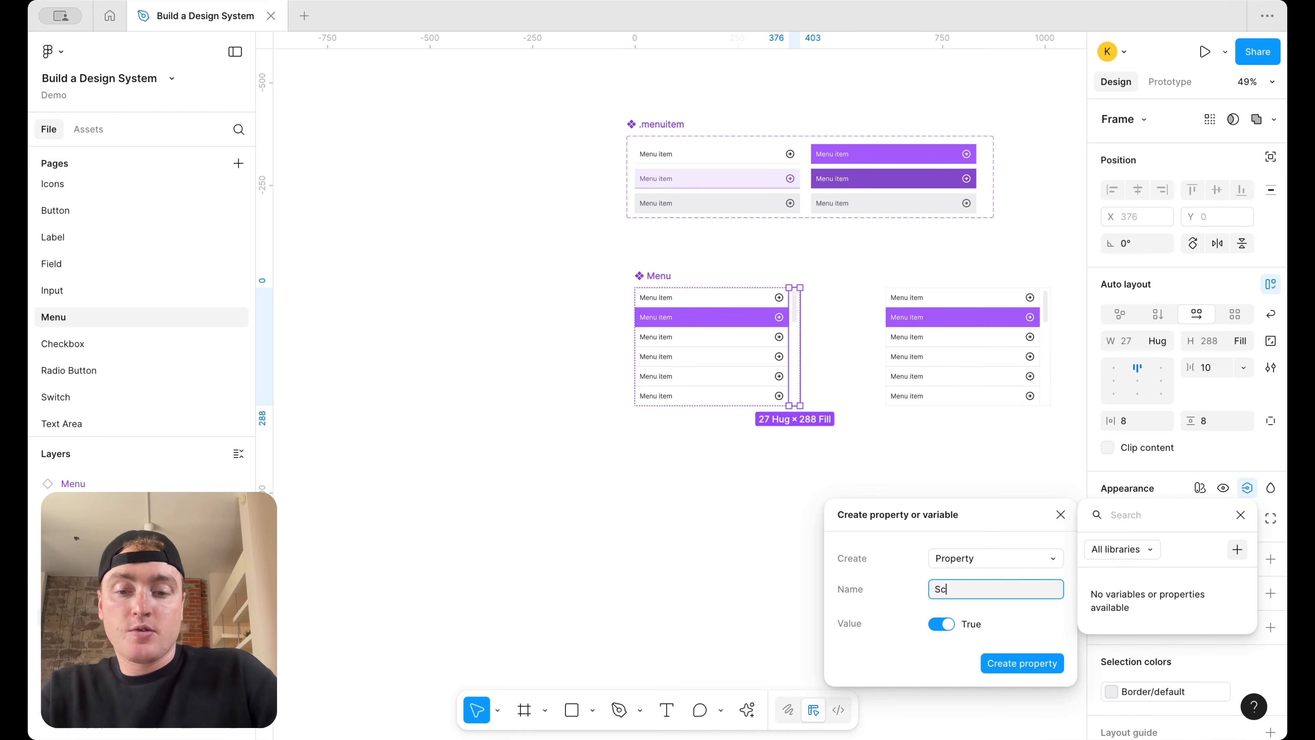
key("Return")
Switch the Menu instance's Scrollbar property off and on repeatedly to test it
left_click(986, 341)
left_click(1193, 165)
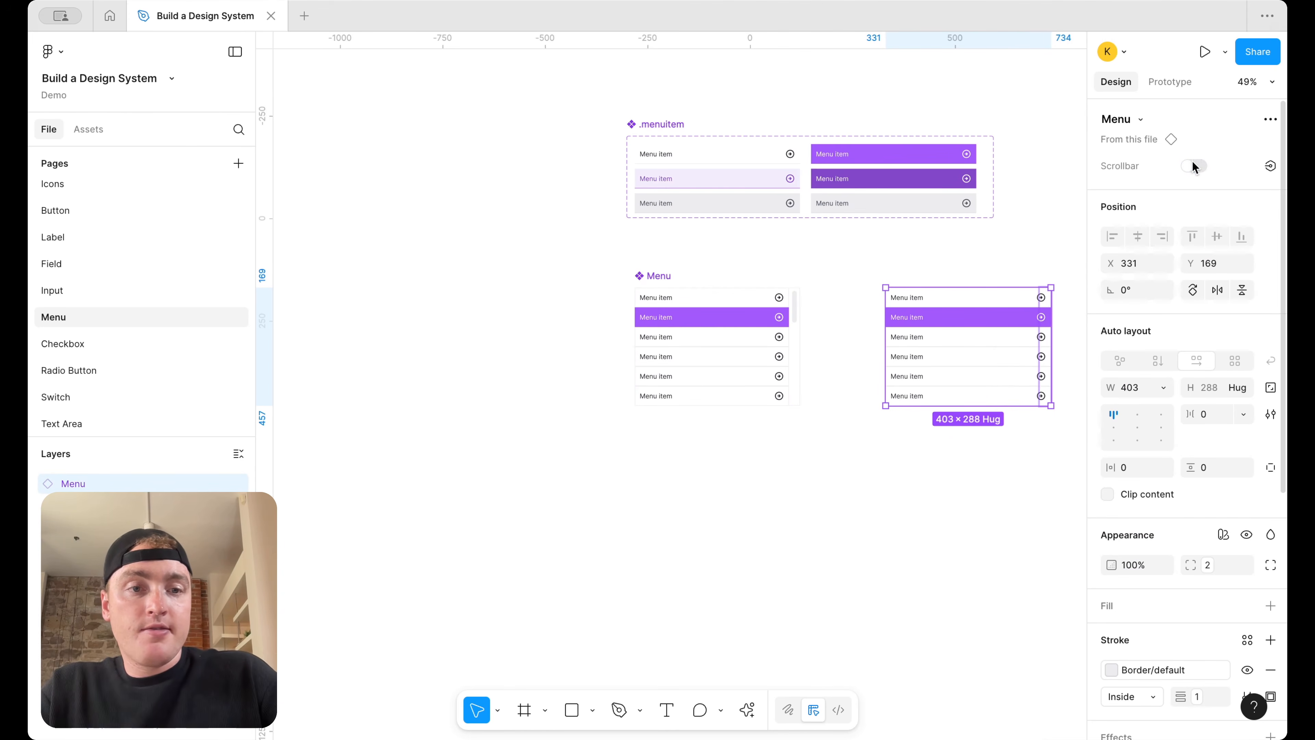
left_click(1193, 166)
left_click(1193, 166)
left_click(1193, 166)
left_click(1194, 166)
left_click(1193, 166)
left_click(1193, 166)
left_click(1194, 166)
Expose the properties of all eight nested .menuitem instances on the Menu component and review them on the Menu instance
left_click(741, 309)
left_click(1269, 147)
left_click(1194, 311)
left_click(853, 187)
left_click(854, 213)
left_click(853, 238)
left_click(853, 266)
left_click(854, 293)
left_click(854, 319)
left_click(853, 345)
left_click(853, 373)
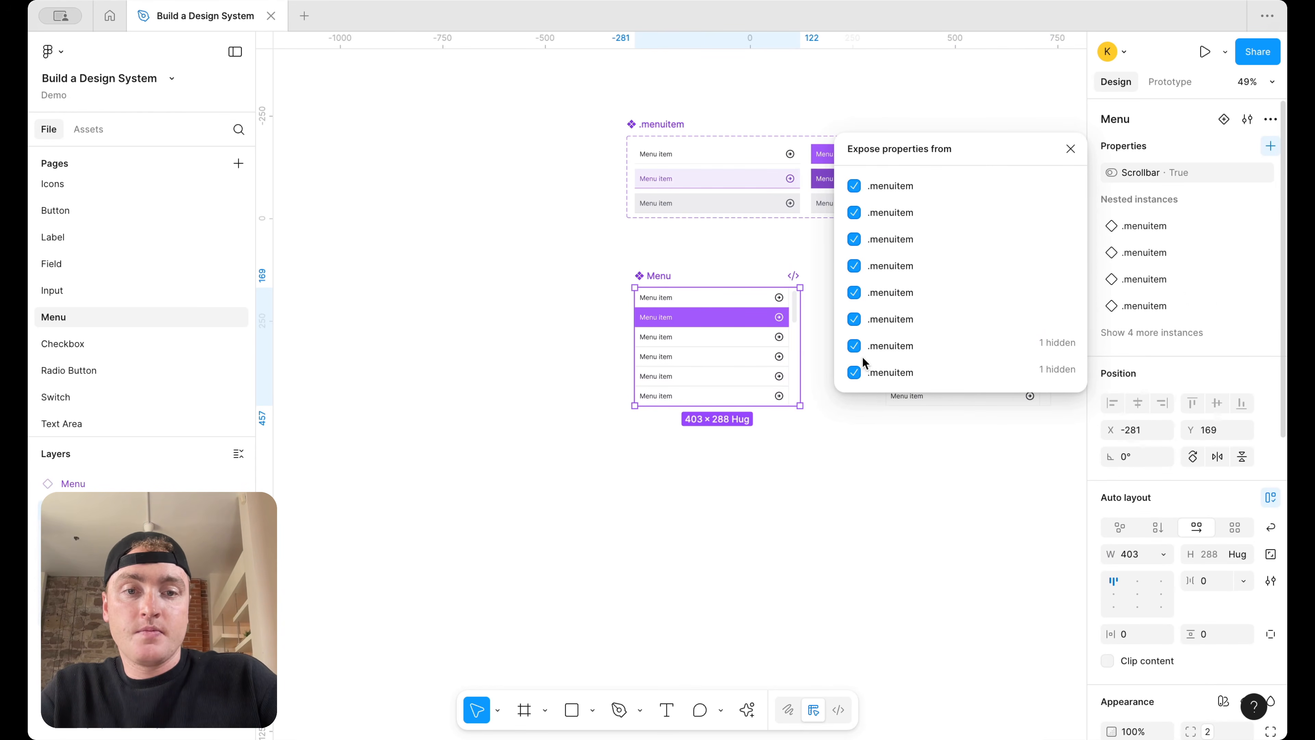
left_click(1070, 149)
key("ctrl+d")
scroll(1172, 389, "down", 10)
scroll(1172, 389, "up", 10)
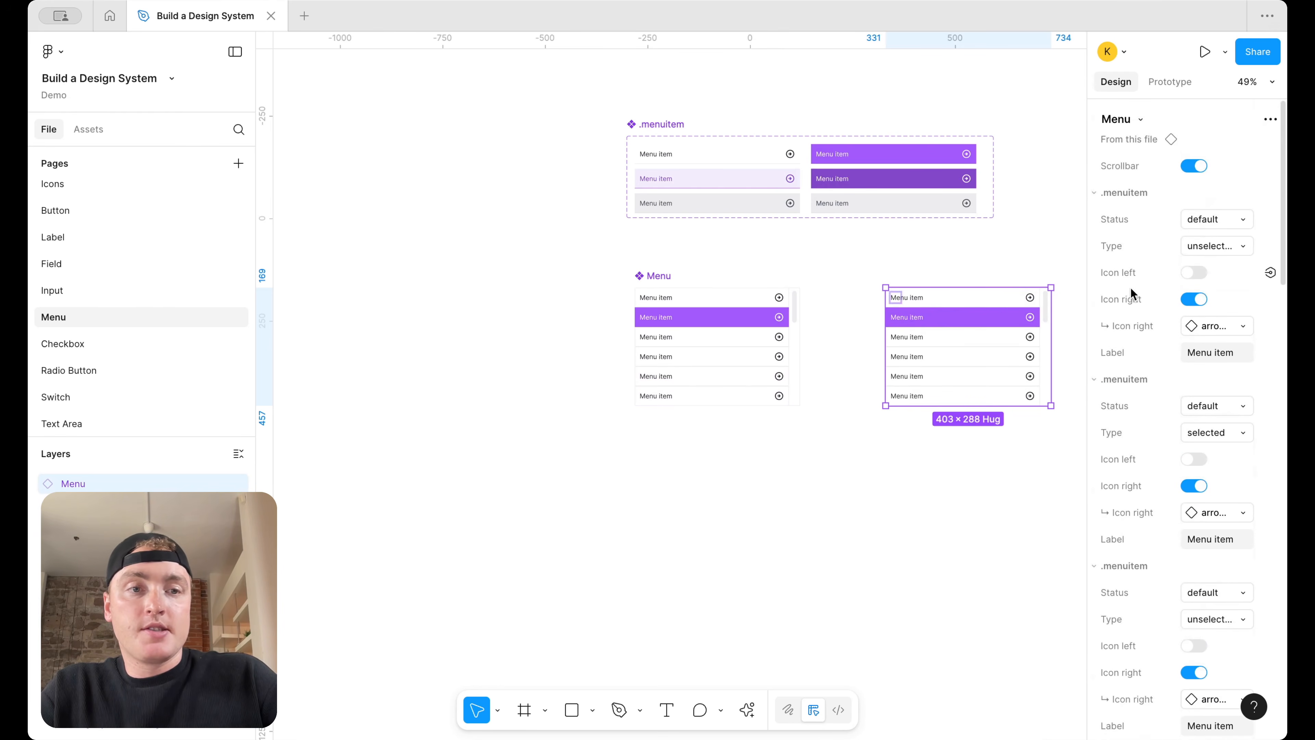
left_click(1018, 257)
scroll(1019, 256, "right", 3)
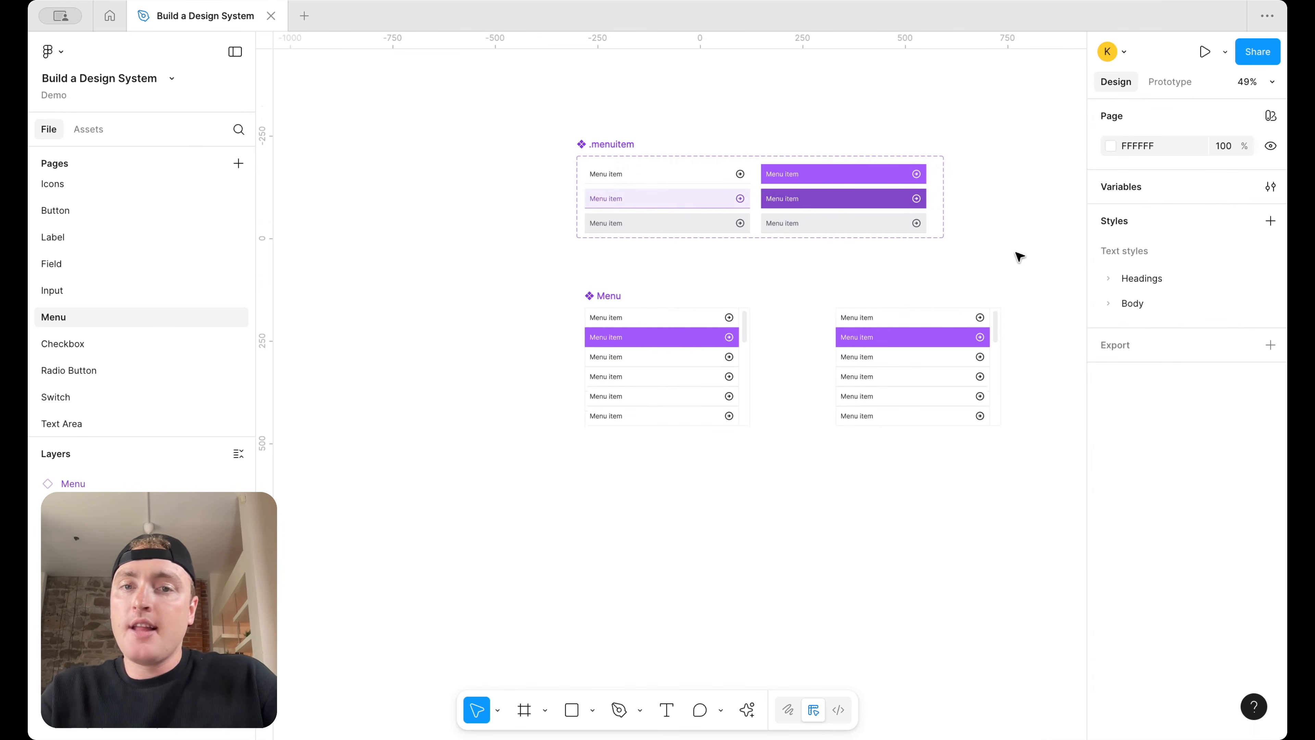
Place an instance of the default unselected .menuitem variant below the component set
scroll(831, 158, "up", 5)
left_click(606, 182)
left_click_drag(608, 182, 617, 369)
left_click(629, 406)
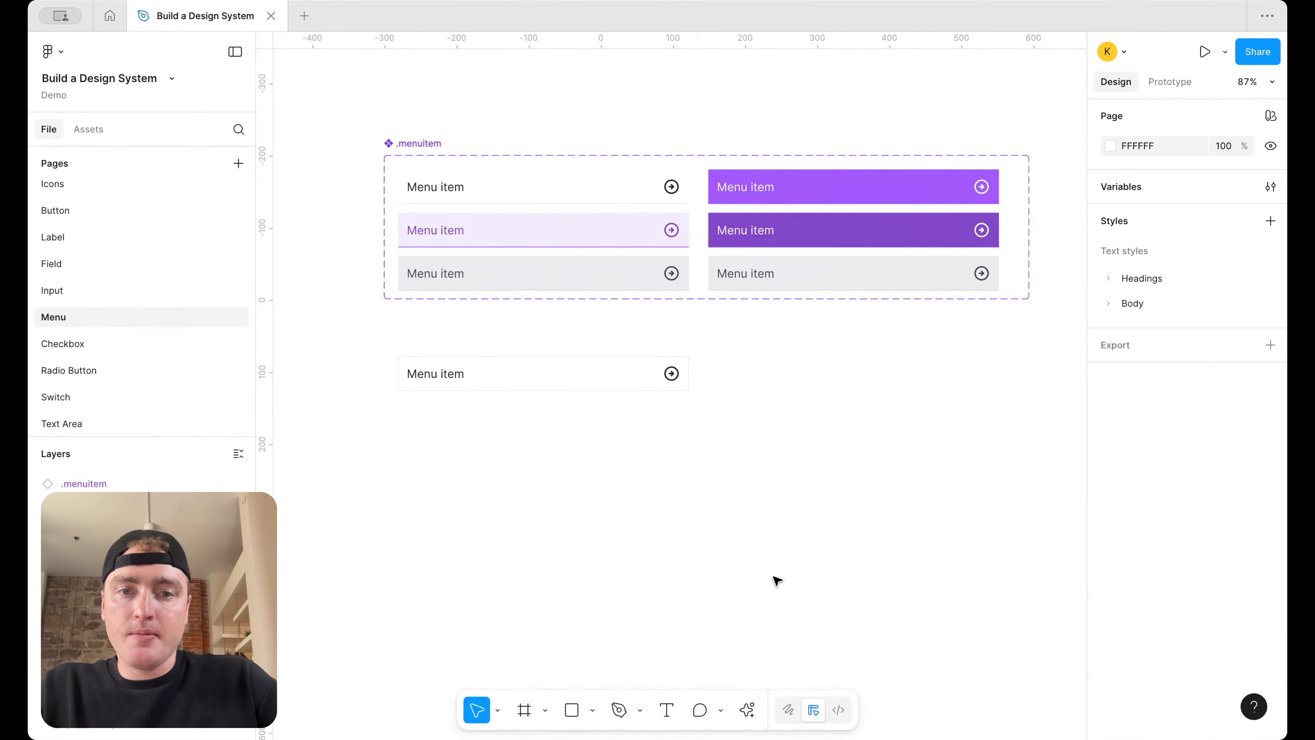
Compare the stroke settings of the placed .menuitem instance with those of the default variant in the component set
scroll(625, 567, "up", 5)
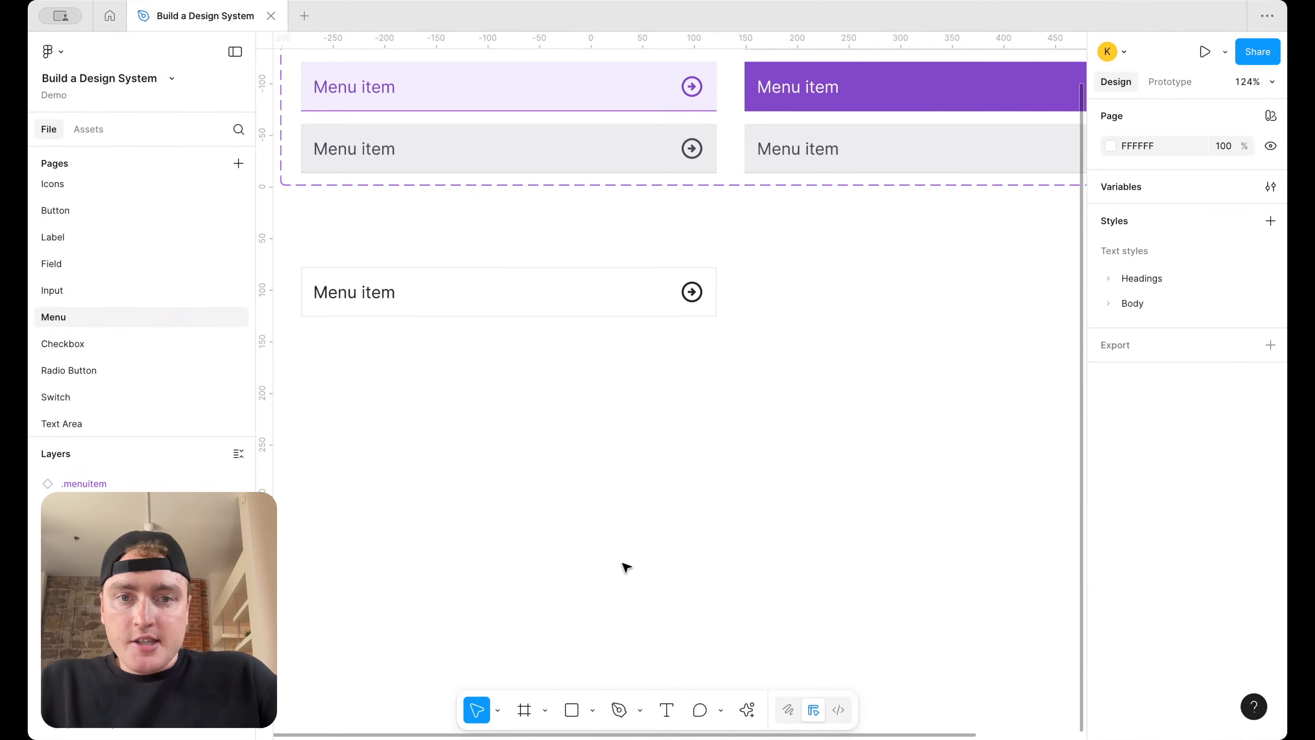
scroll(625, 567, "left", 2)
scroll(643, 519, "up", 1)
scroll(648, 512, "up", 4)
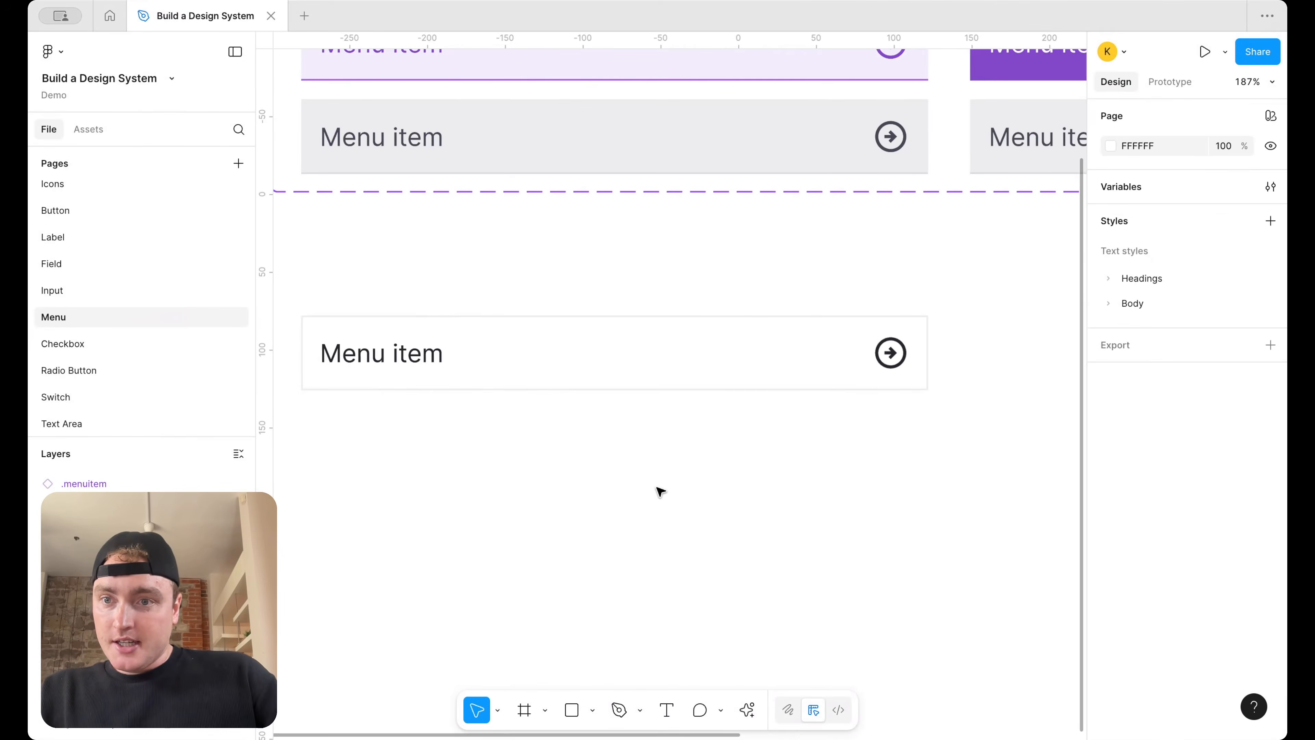
left_click(634, 359)
scroll(1250, 606, "down", 8)
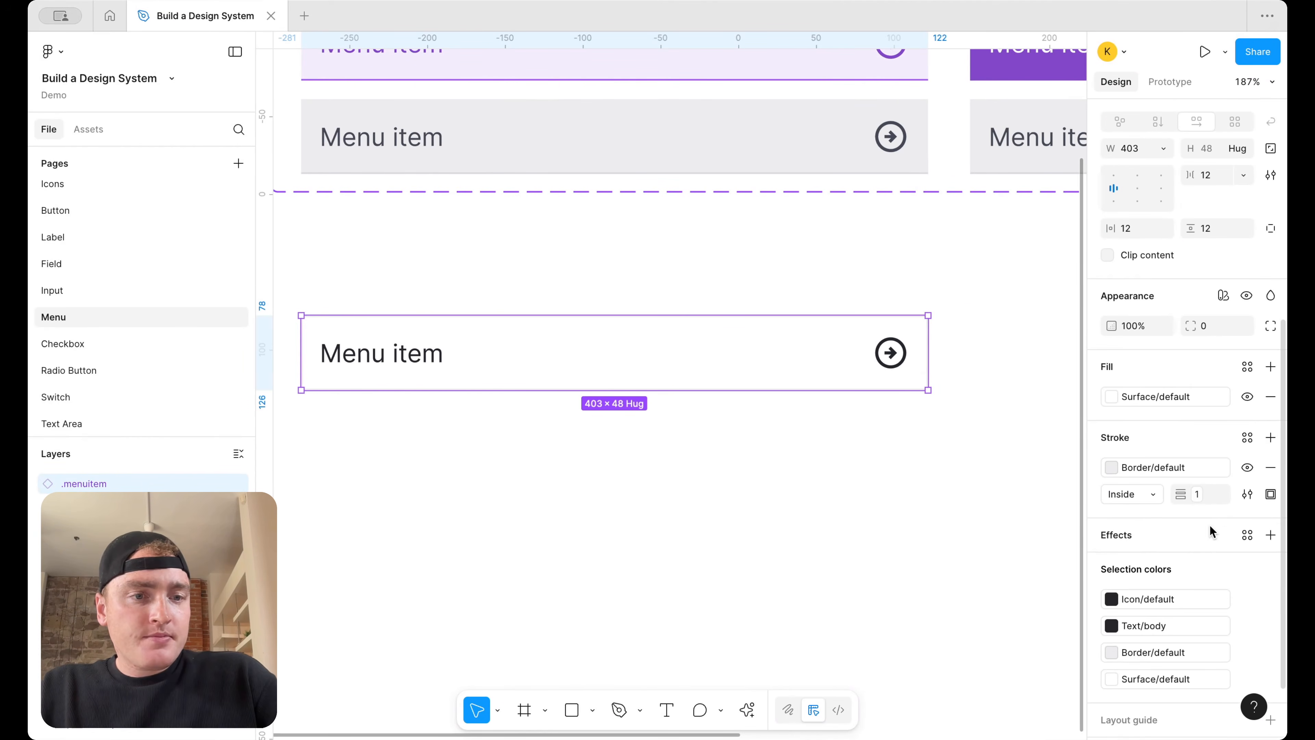
scroll(1269, 502, "up", 1)
scroll(632, 471, "up", 5)
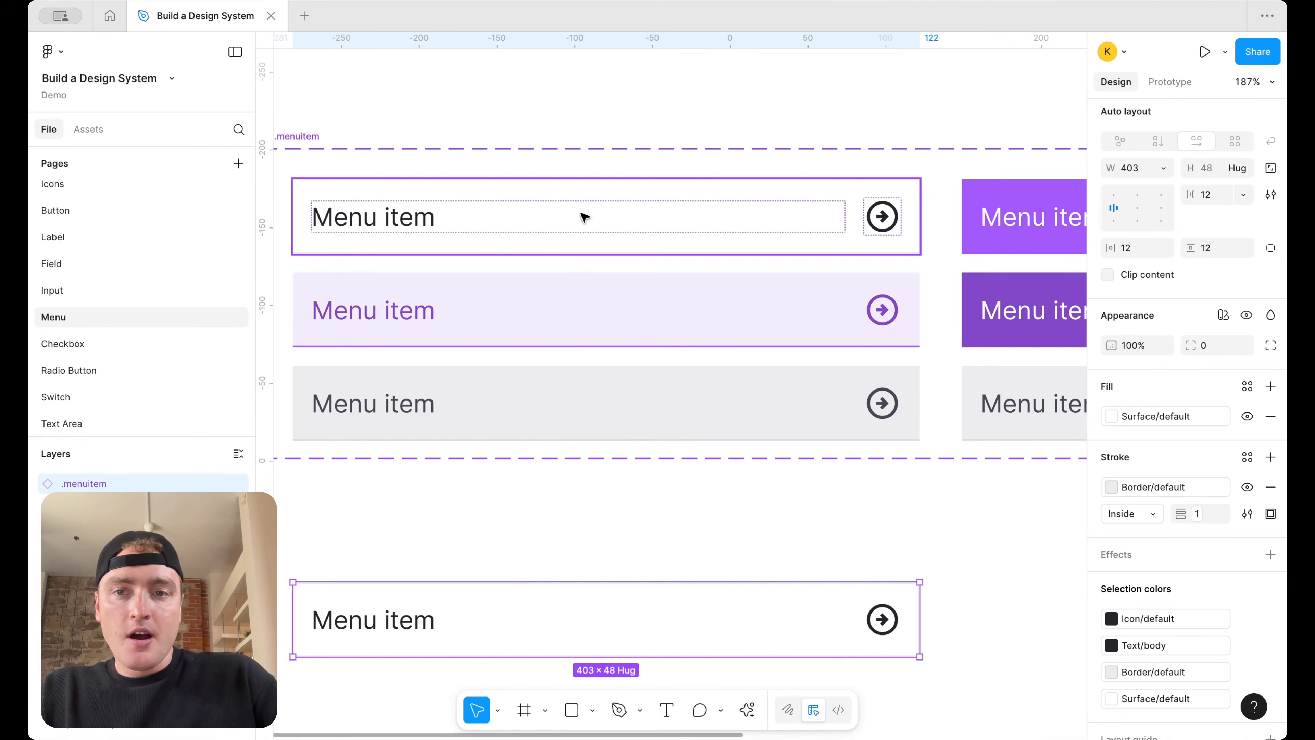
left_click(582, 220)
scroll(952, 535, "down", 5)
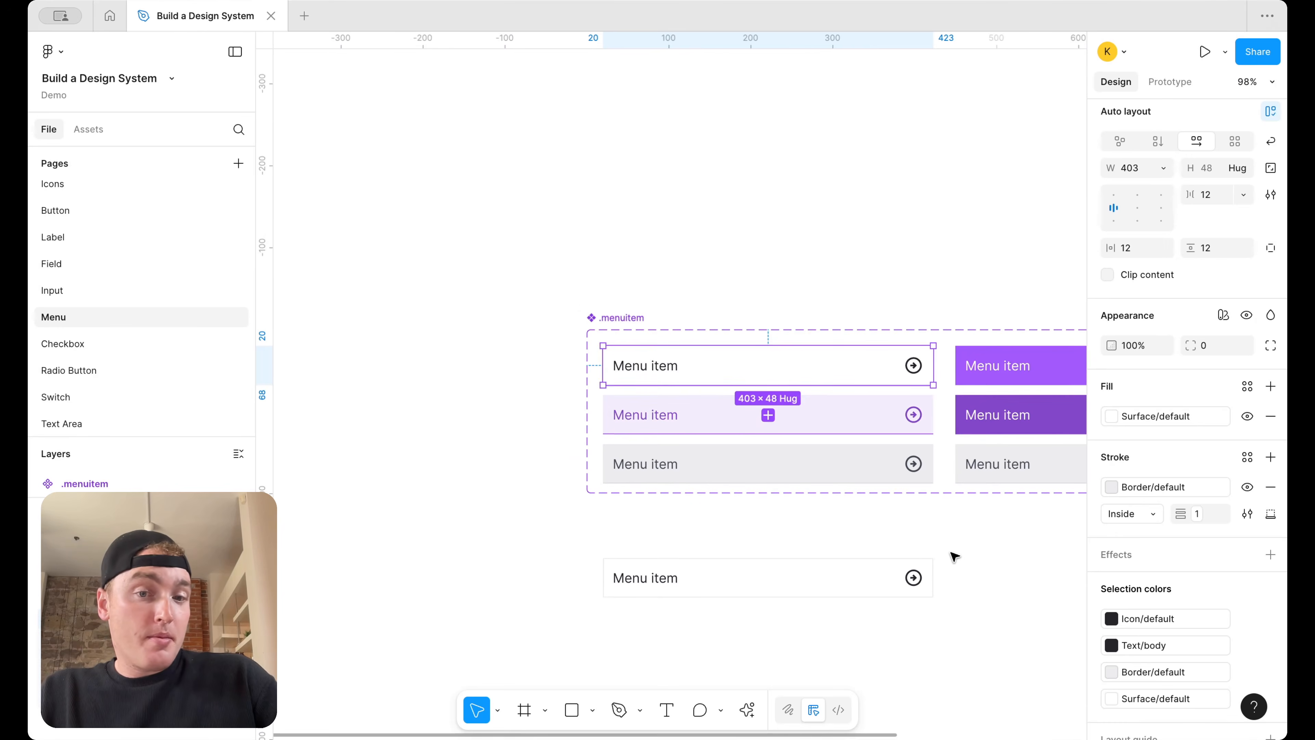
Move the .menuitem instance further down below the component set, to about Y 169
left_click(956, 555)
scroll(924, 567, "down", 2)
scroll(925, 566, "right", 2)
left_click_drag(839, 512, 818, 590)
left_click(937, 577)
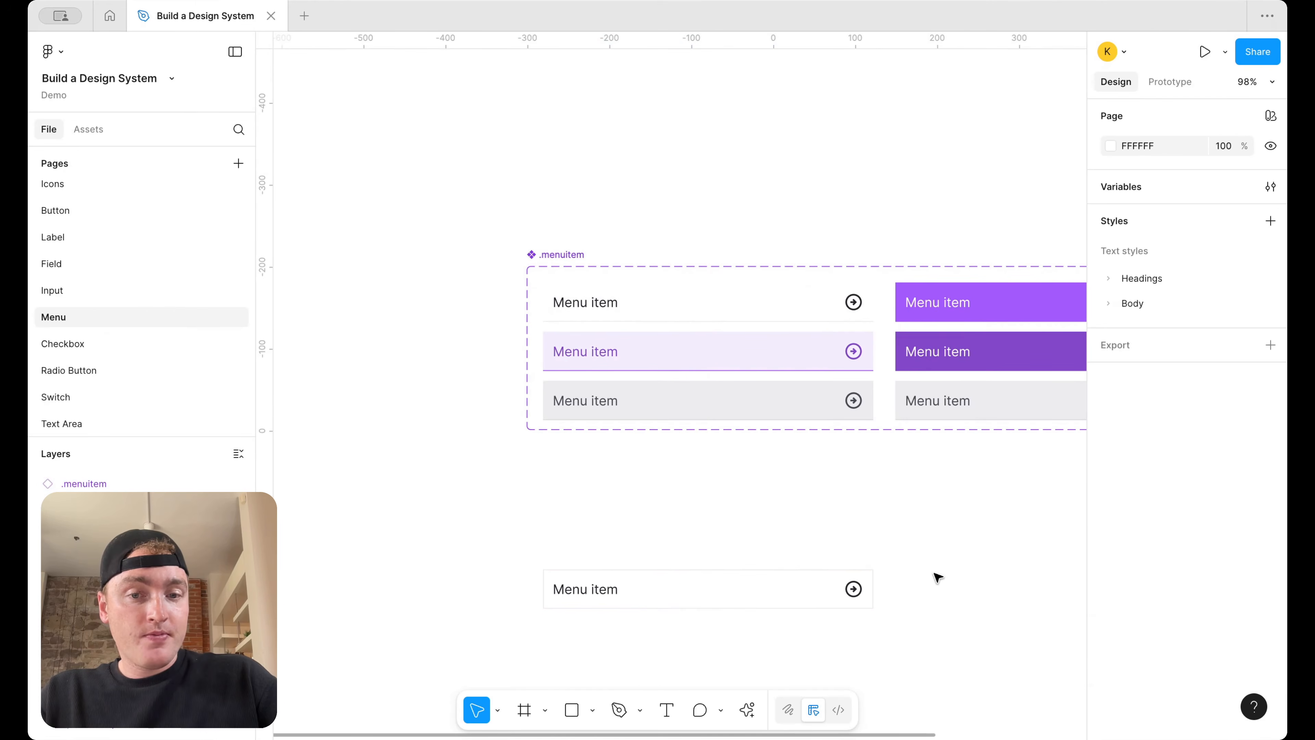
Duplicate the .menuitem instance directly beneath itself with no gap and select both instances
scroll(933, 573, "down", 2)
scroll(801, 479, "up", 1)
left_click(777, 483)
left_click_drag(777, 482, 778, 518)
left_click_drag(890, 537, 728, 441)
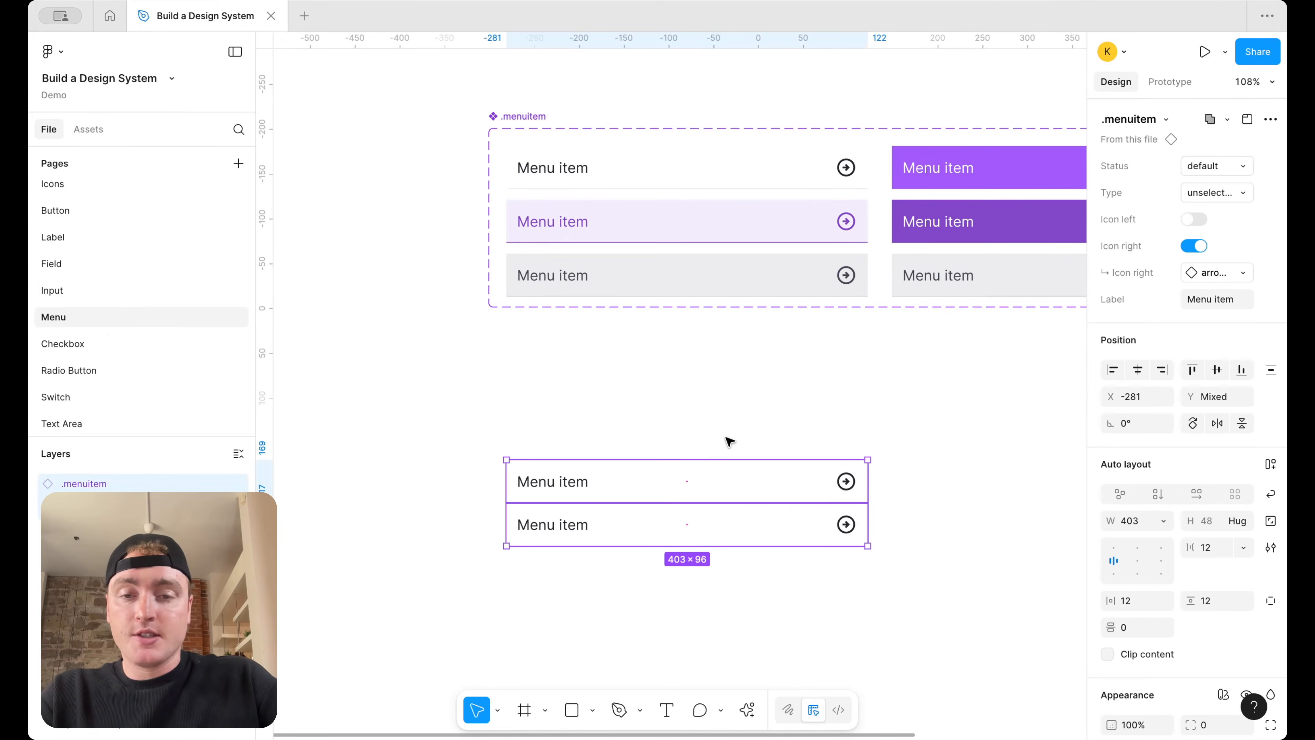
Wrap the two selected .menuitem instances in a vertical auto layout frame
key("shift+a")
left_click(749, 510)
left_click(757, 168)
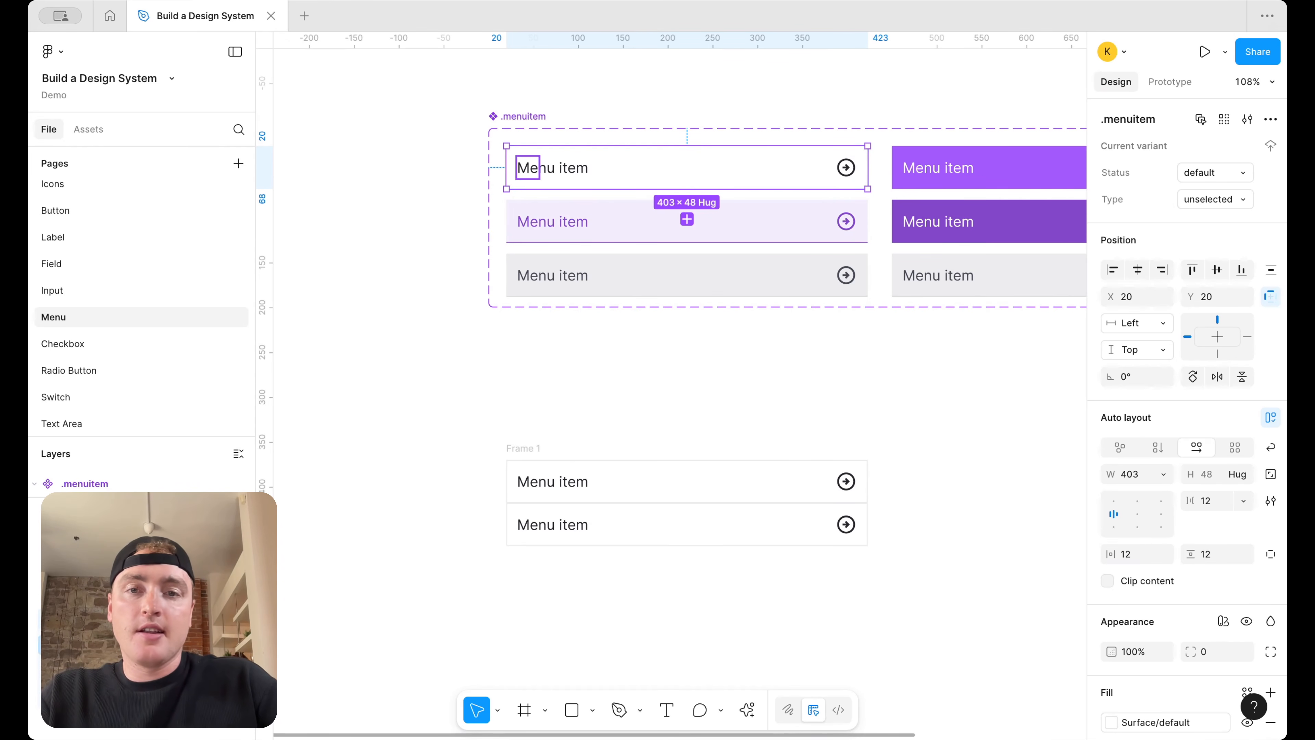
left_click(239, 645)
left_click(239, 645)
left_click(752, 427)
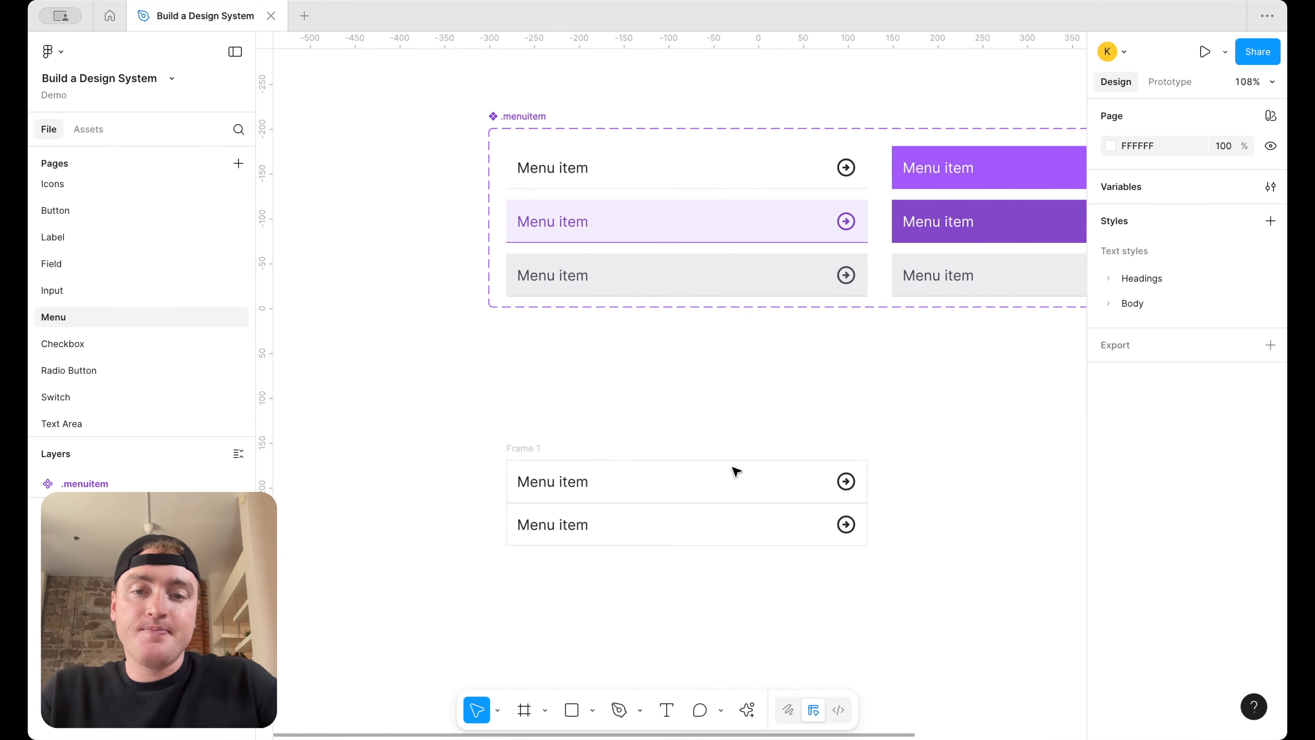
Duplicate the menu item inside the auto layout frame until the frame holds six stacked items
left_click(693, 506)
key("ctrl+d")
key("ctrl+d")
key("ctrl+d")
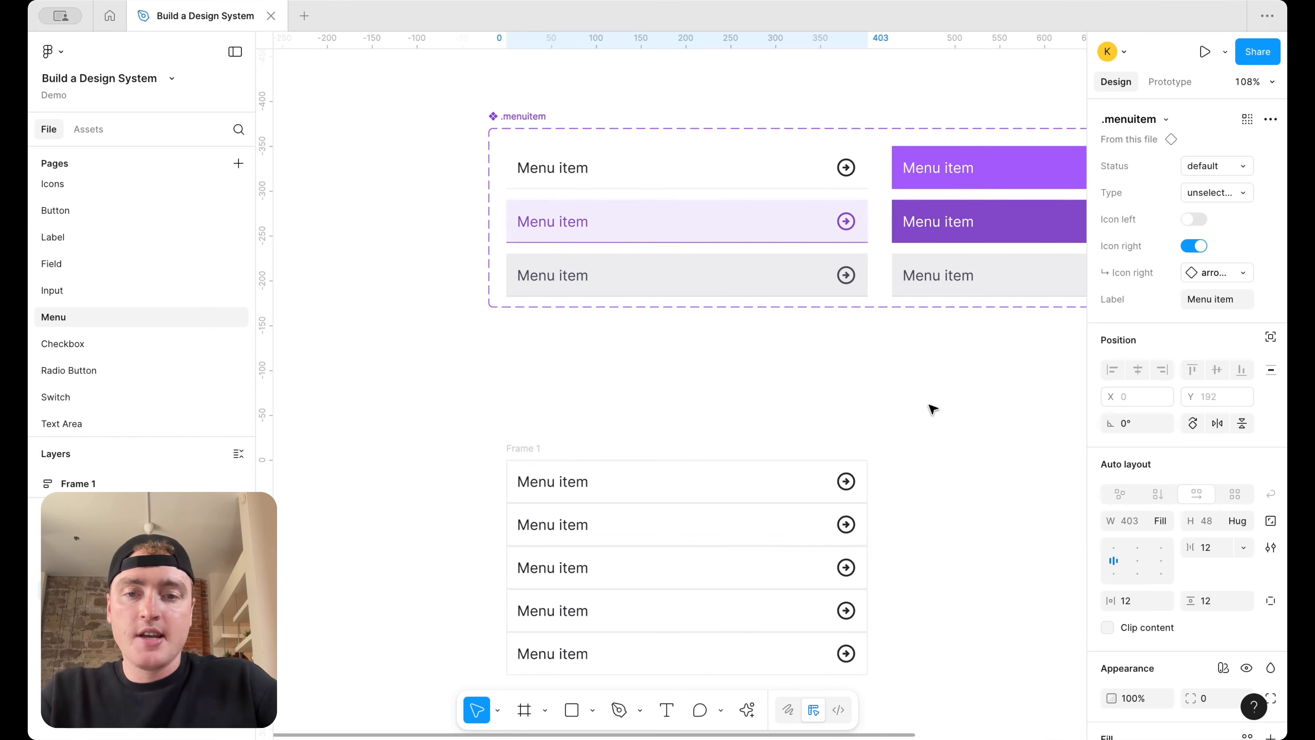
scroll(932, 409, "down", 2)
key("ctrl+d")
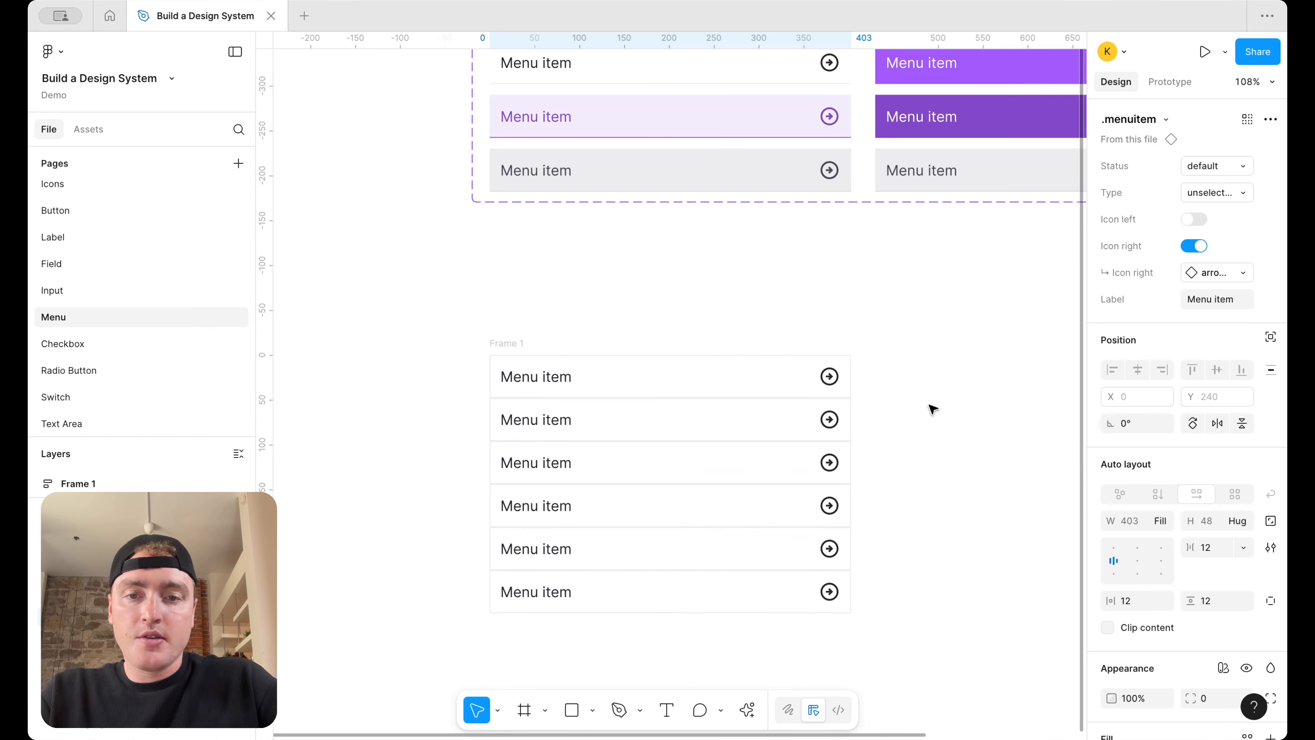
key("ctrl+d")
key("ctrl+d")
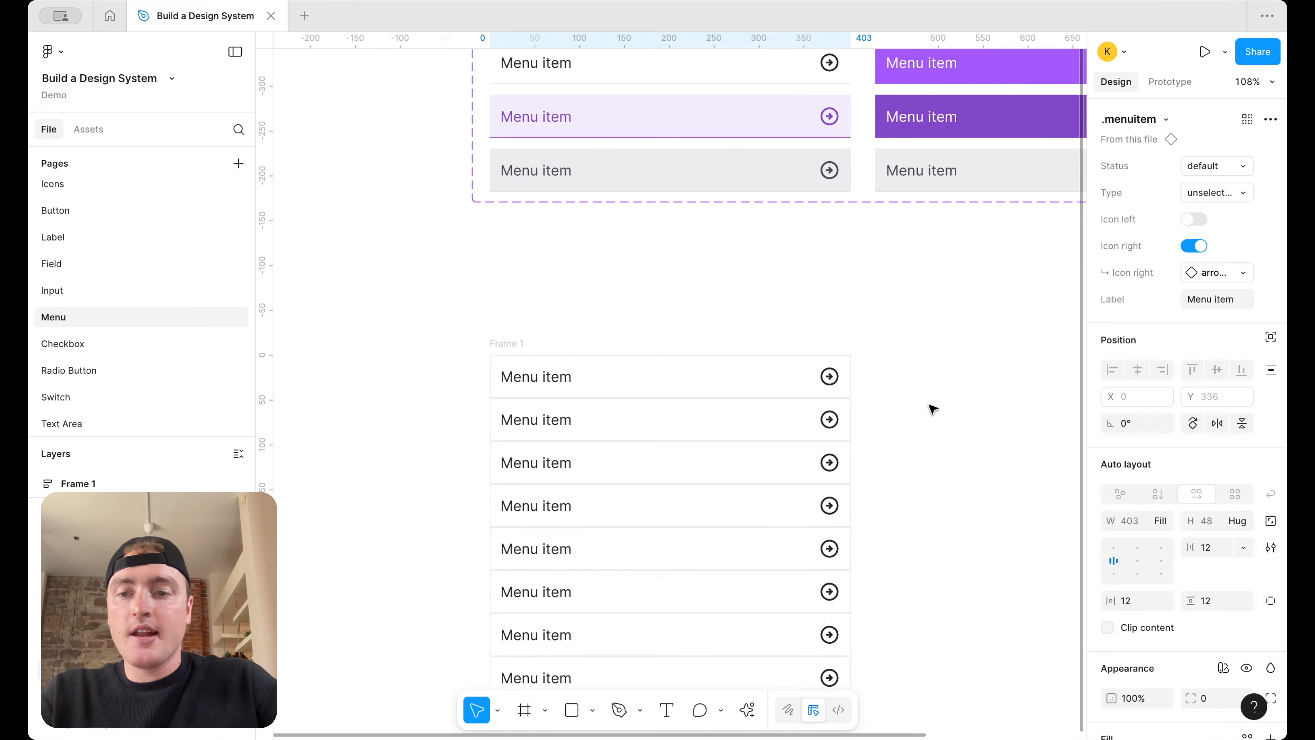
scroll(931, 409, "down", 3)
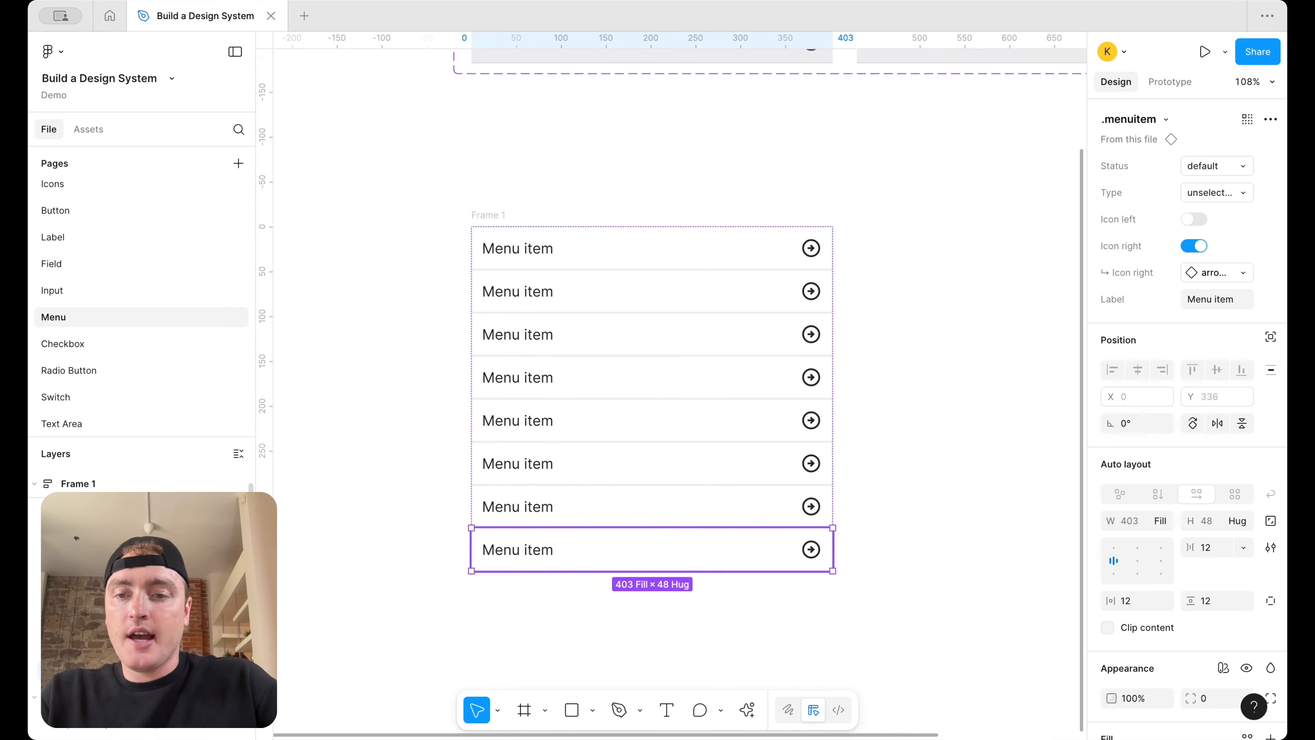
key("ctrl+z")
key("ctrl+z")
Set the second menu item's Type to selected and rename the surrounding frame Menu
left_click(642, 293)
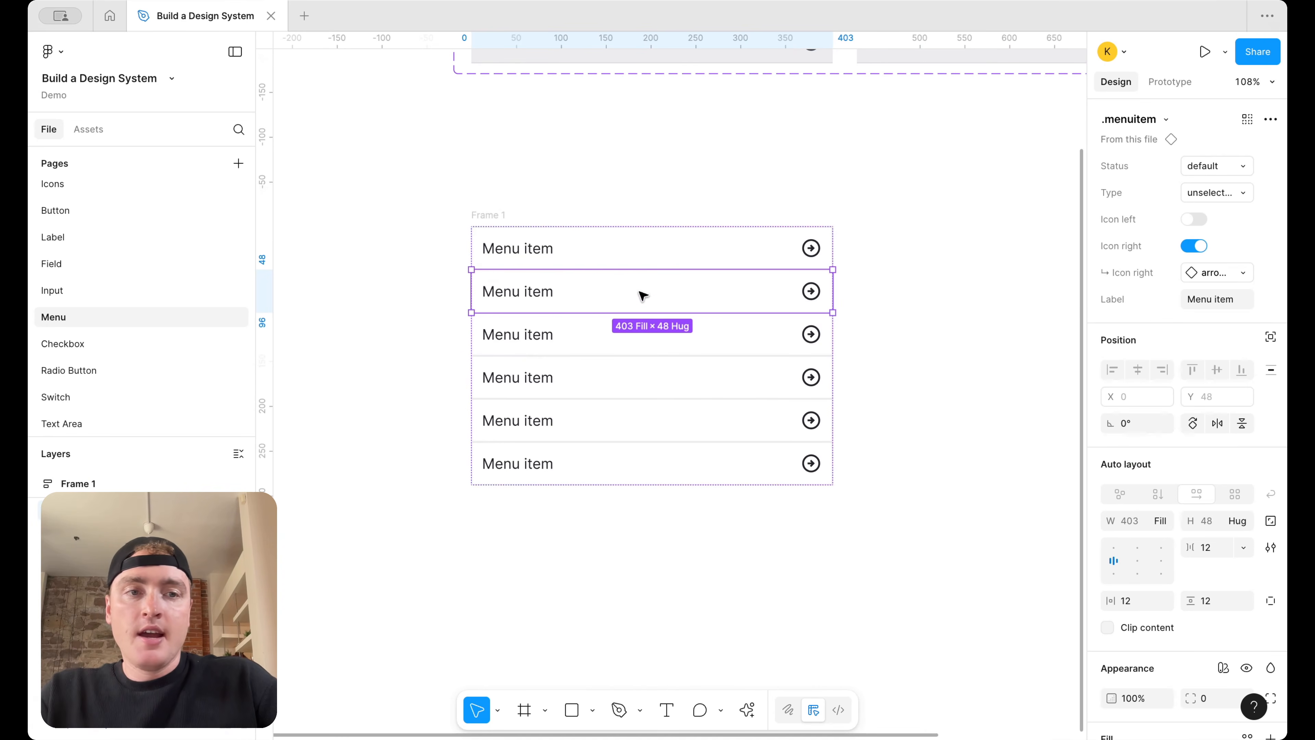
left_click(1211, 192)
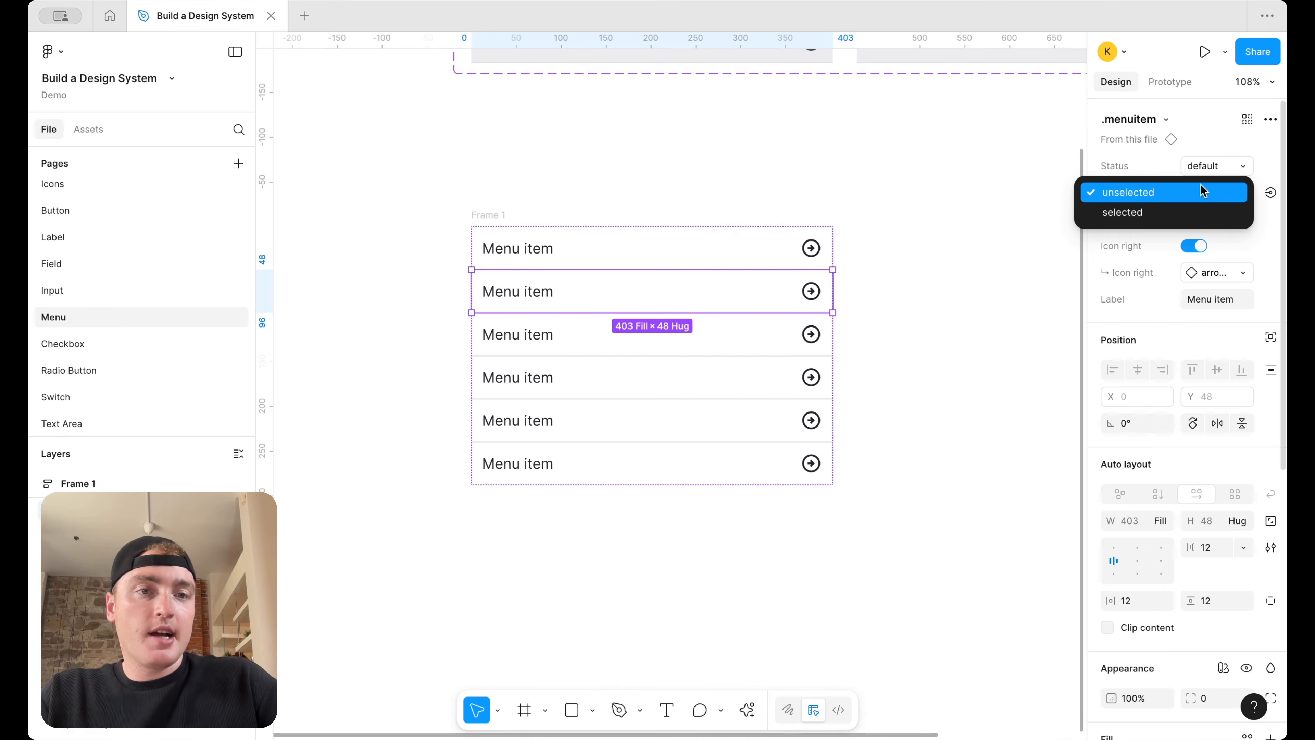
left_click(1184, 214)
left_click(460, 221)
double_click(485, 213)
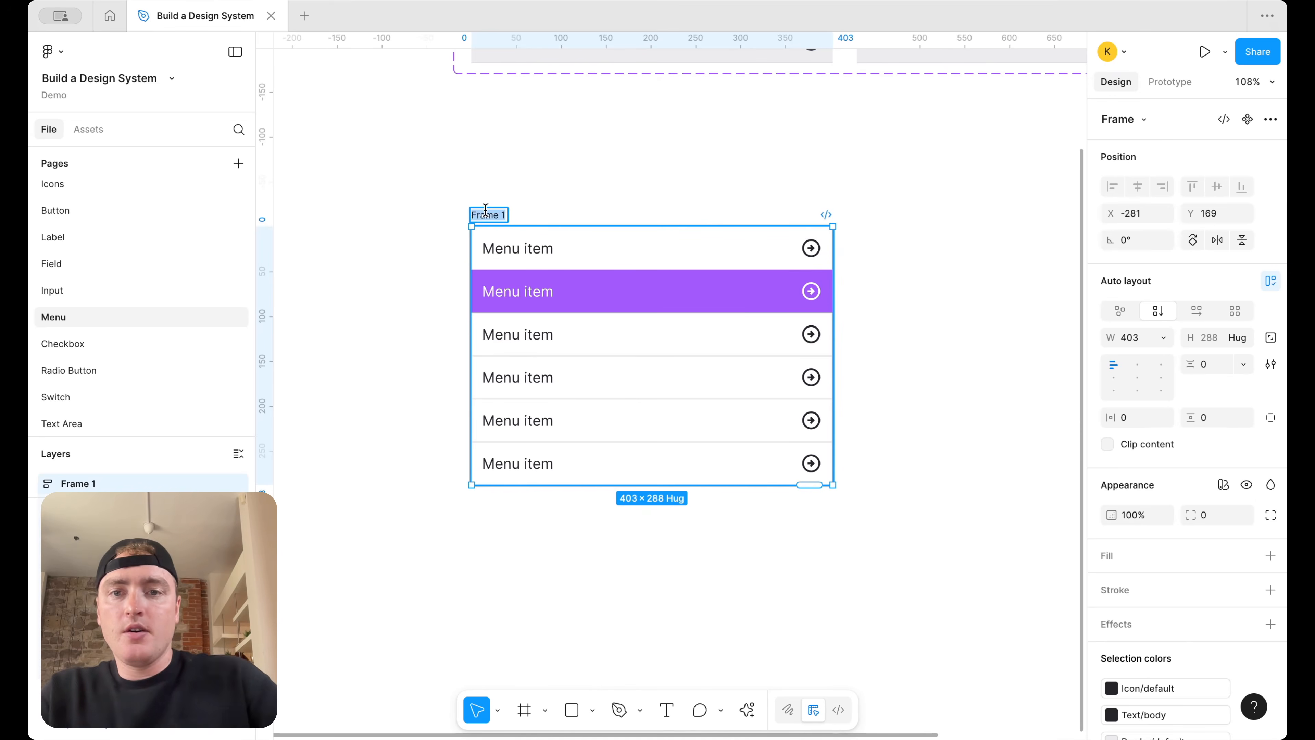
type("Menu")
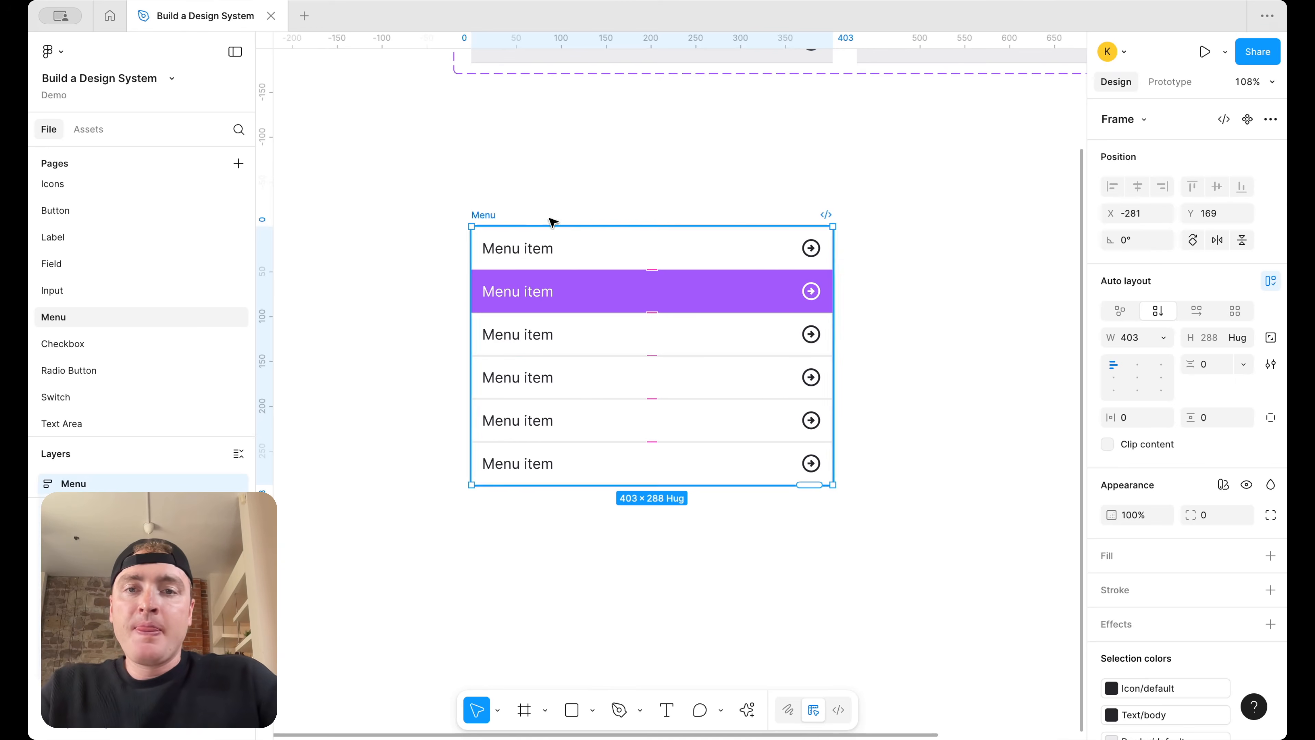
left_click(390, 361)
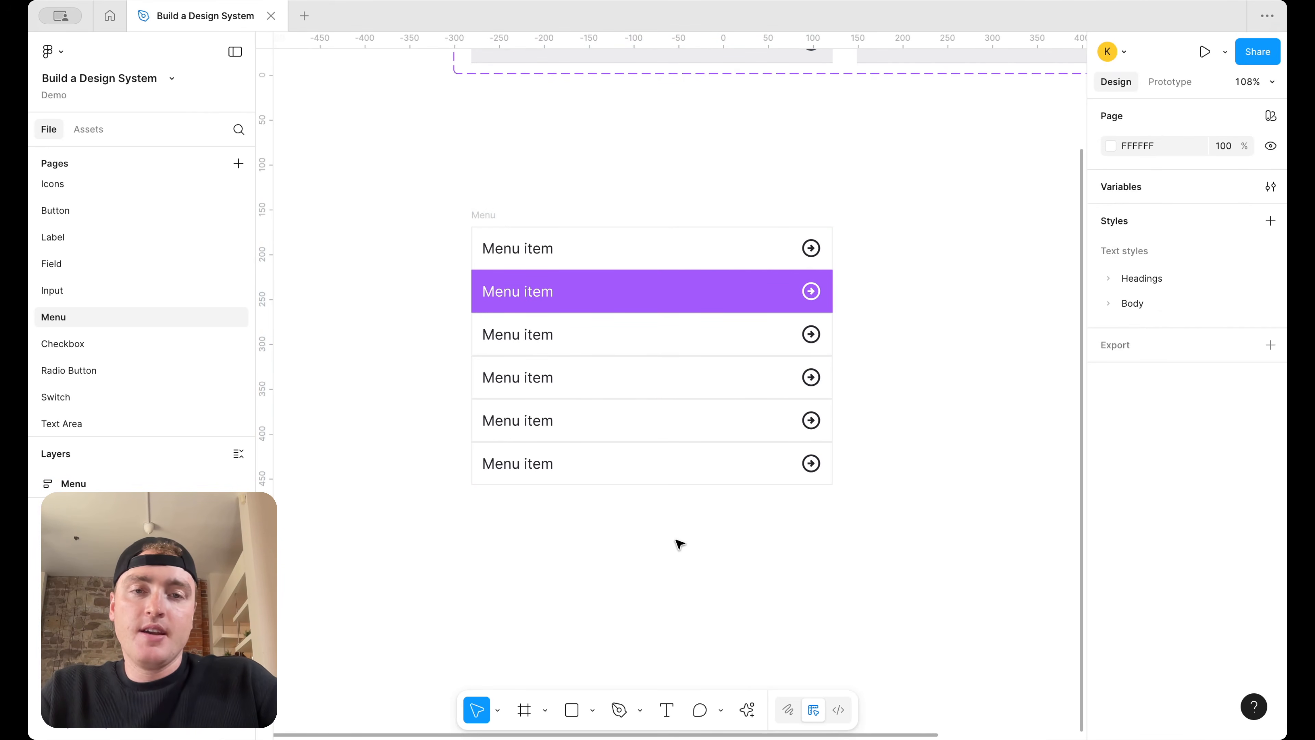
Add an inside stroke of weight 1 to the Menu frame using the Border/default colour variable
scroll(795, 515, "down", 3)
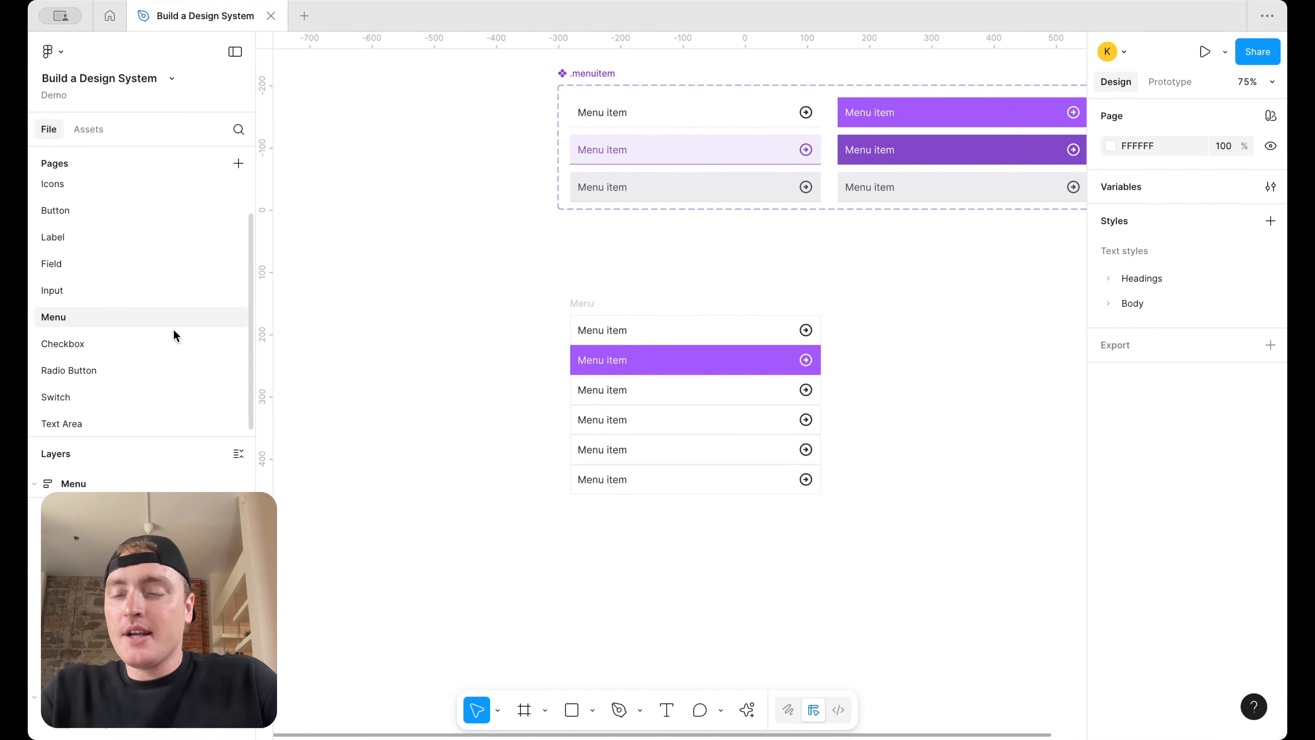
left_click(594, 303)
scroll(1261, 478, "down", 2)
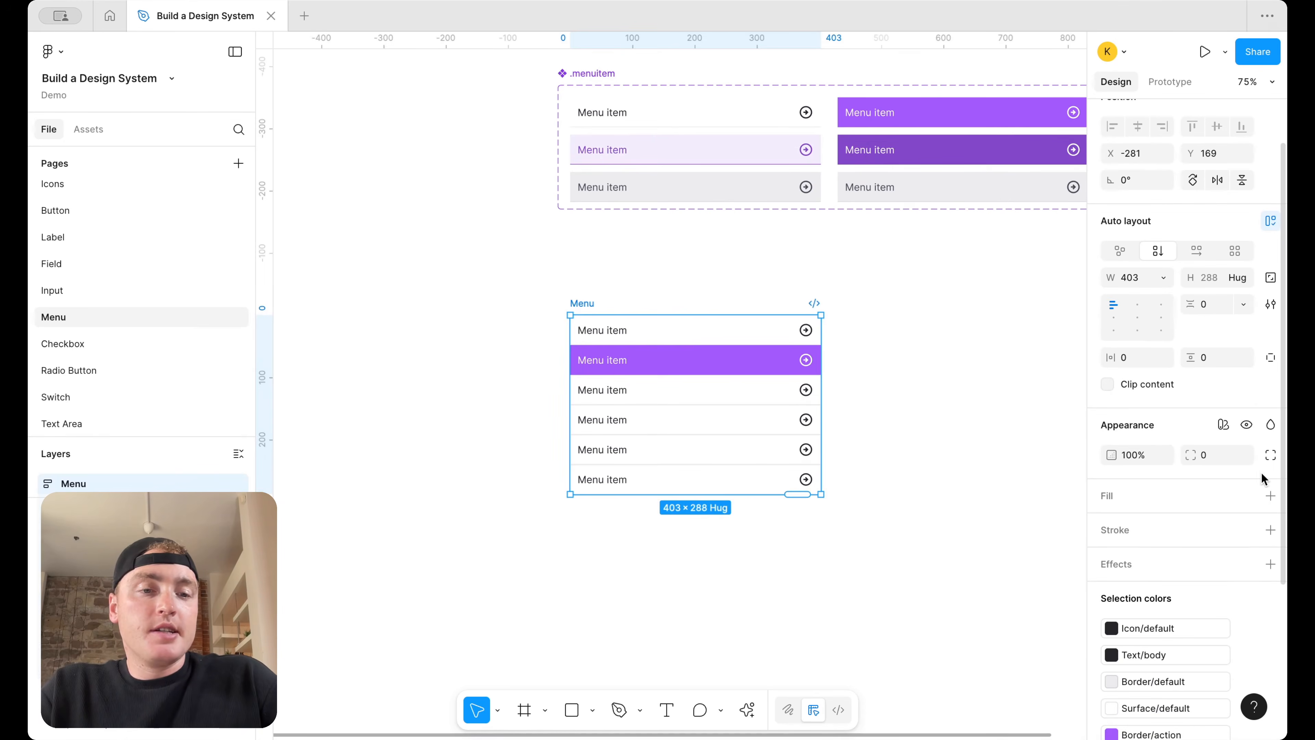
left_click(1270, 530)
left_click(1247, 530)
type("br")
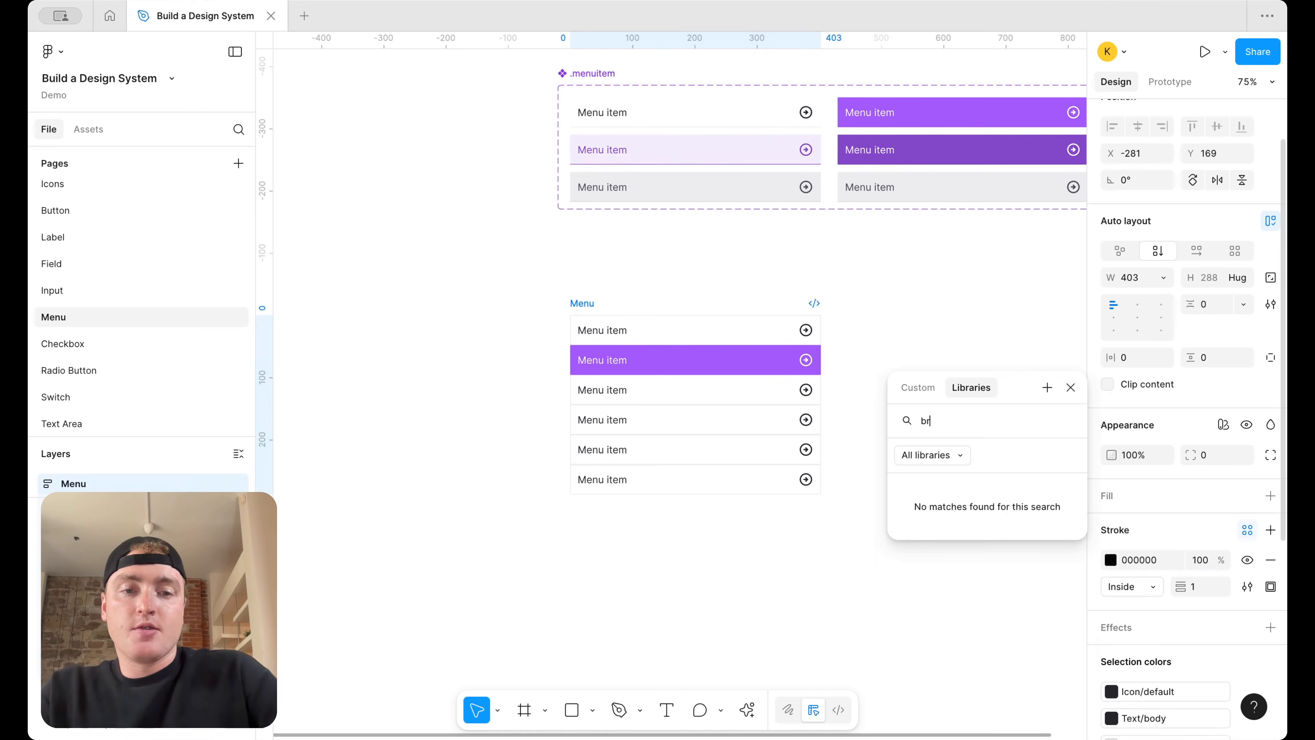
key("BackSpace")
type("ord")
left_click(958, 524)
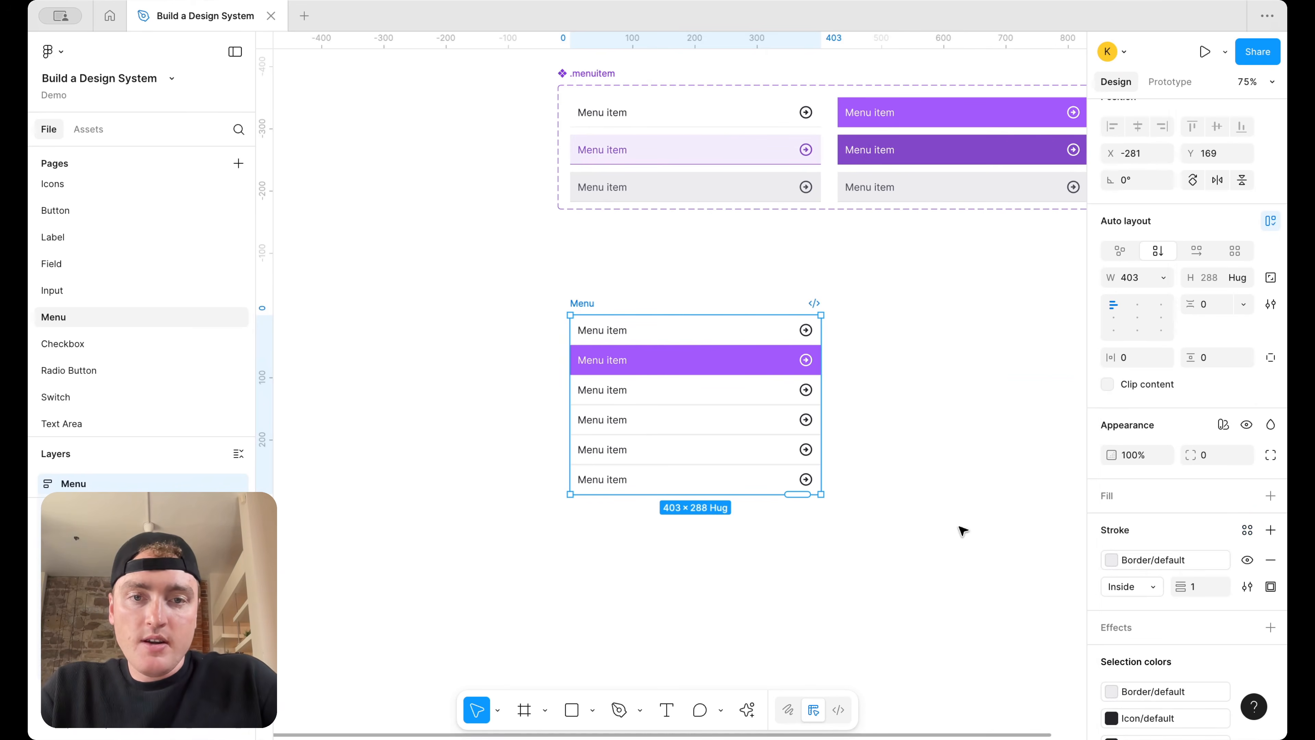
left_click(859, 353)
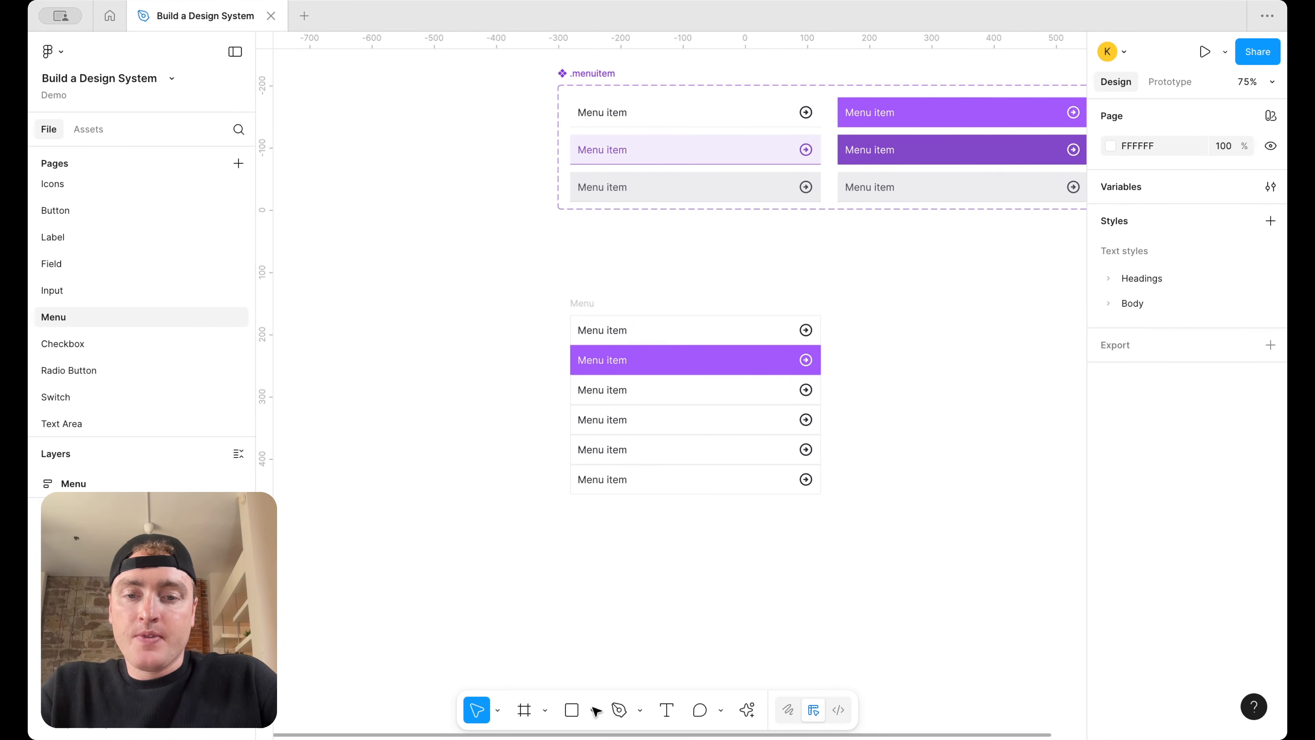
Draw a narrow rectangle about 11 × 77 beside the Menu frame and fill it with the Border/default variable
left_click(572, 709)
scroll(849, 334, "up", 5)
mouse_move(885, 277)
left_mouse_down()
mouse_move(891, 352)
mouse_move(911, 381)
mouse_move(899, 374)
left_mouse_up()
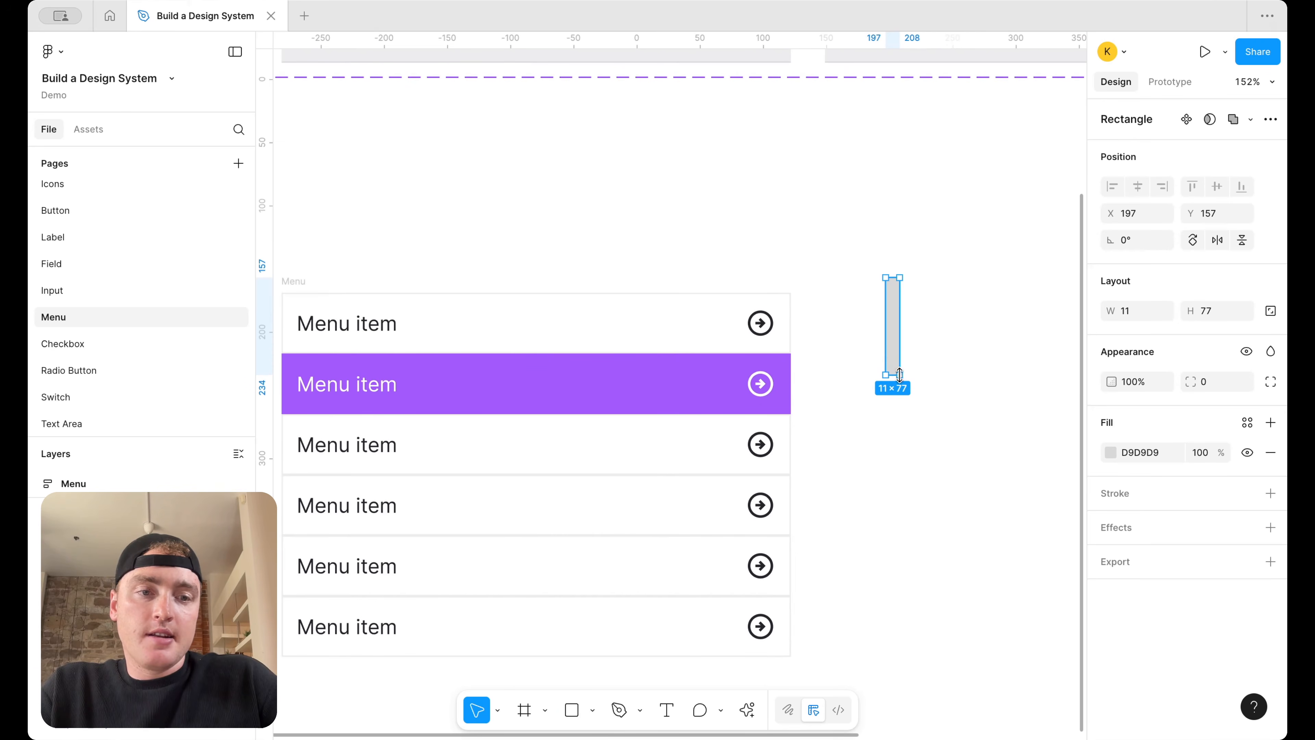
left_click(1247, 422)
type("bor")
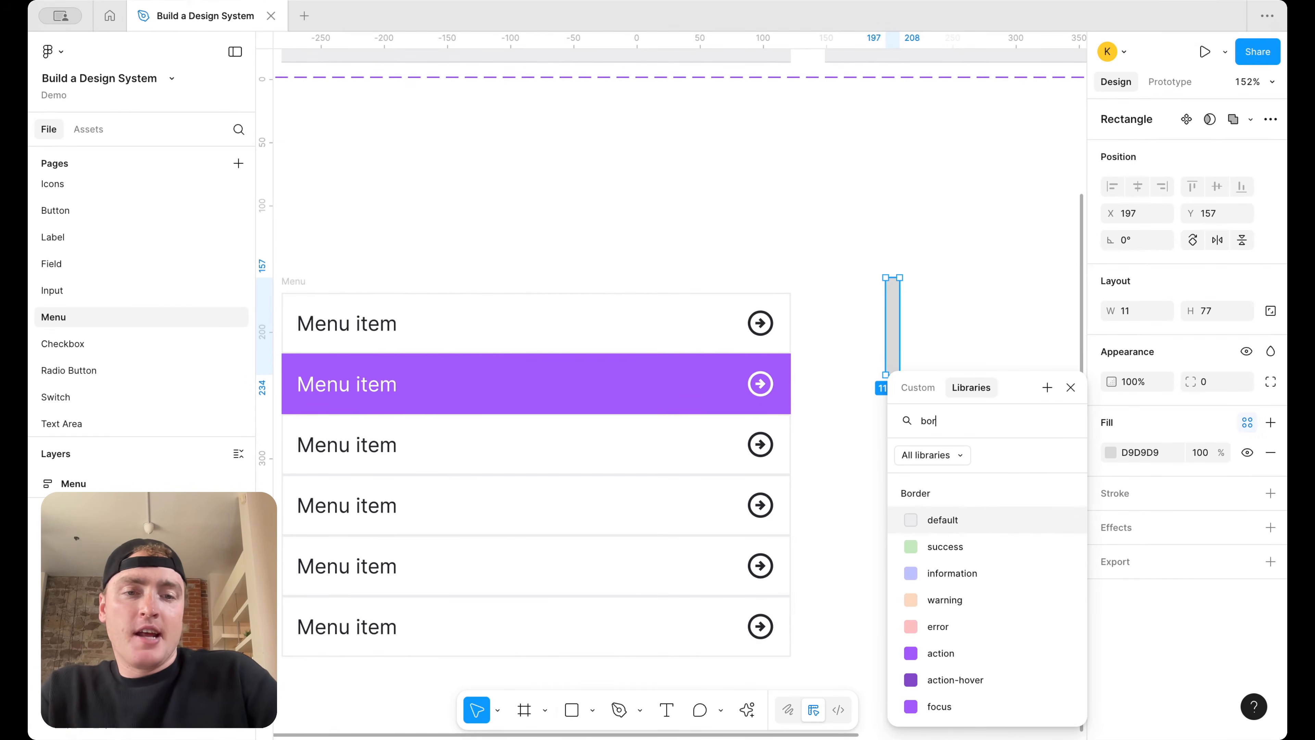
left_click(1039, 527)
Apply the round (64) border radius variable to the narrow rectangle and reposition it at about X 192, Y 179
left_click(1243, 381)
type("rad")
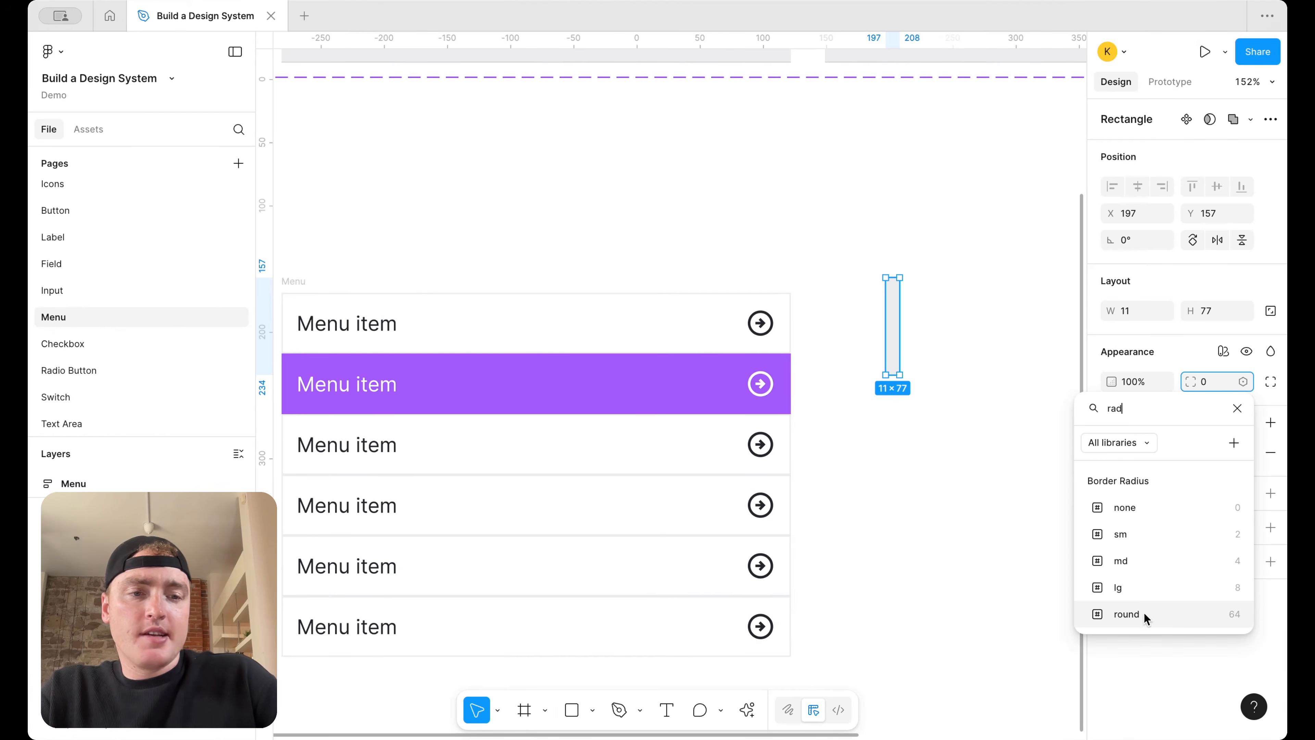
left_click(1147, 614)
left_click(974, 479)
left_click_drag(892, 327, 886, 355)
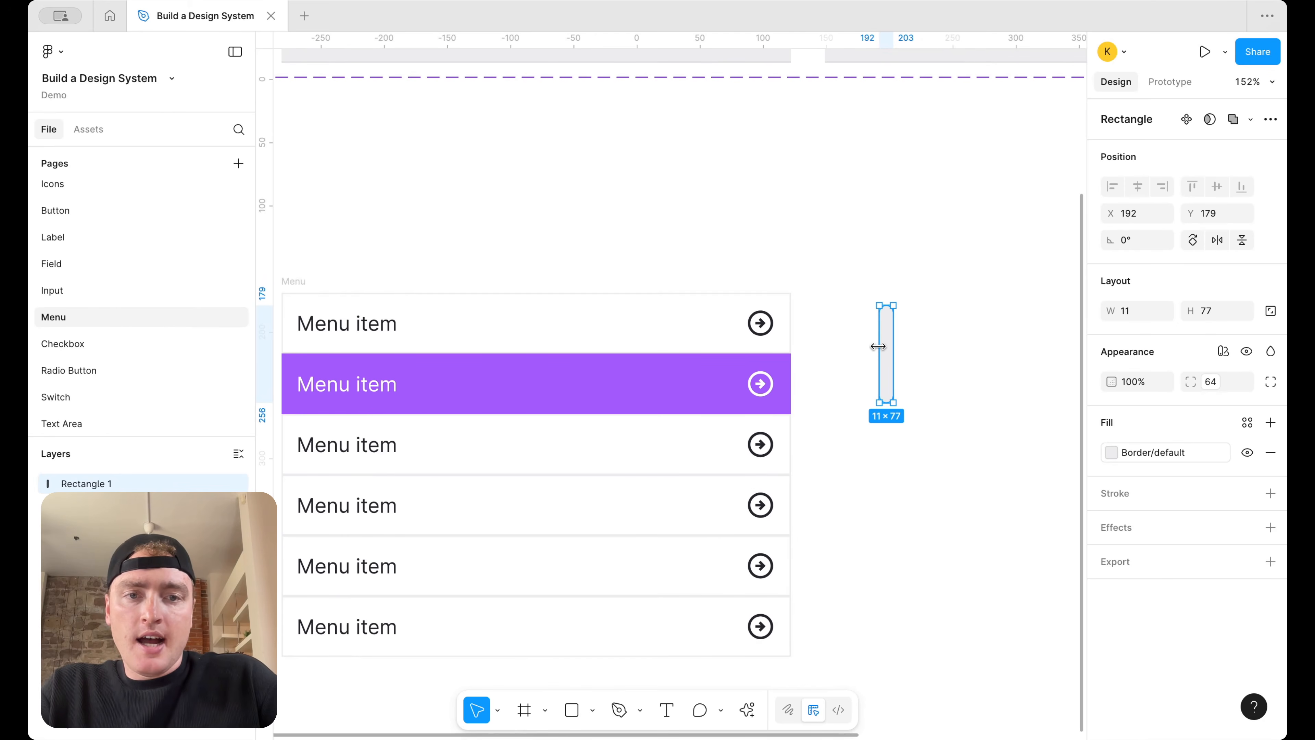
Wrap the rounded rectangle in an auto layout frame named Scrollbar and cut that frame from the canvas
key("shift+a")
key("ctrl+r")
type("Scrollbar")
key("Return")
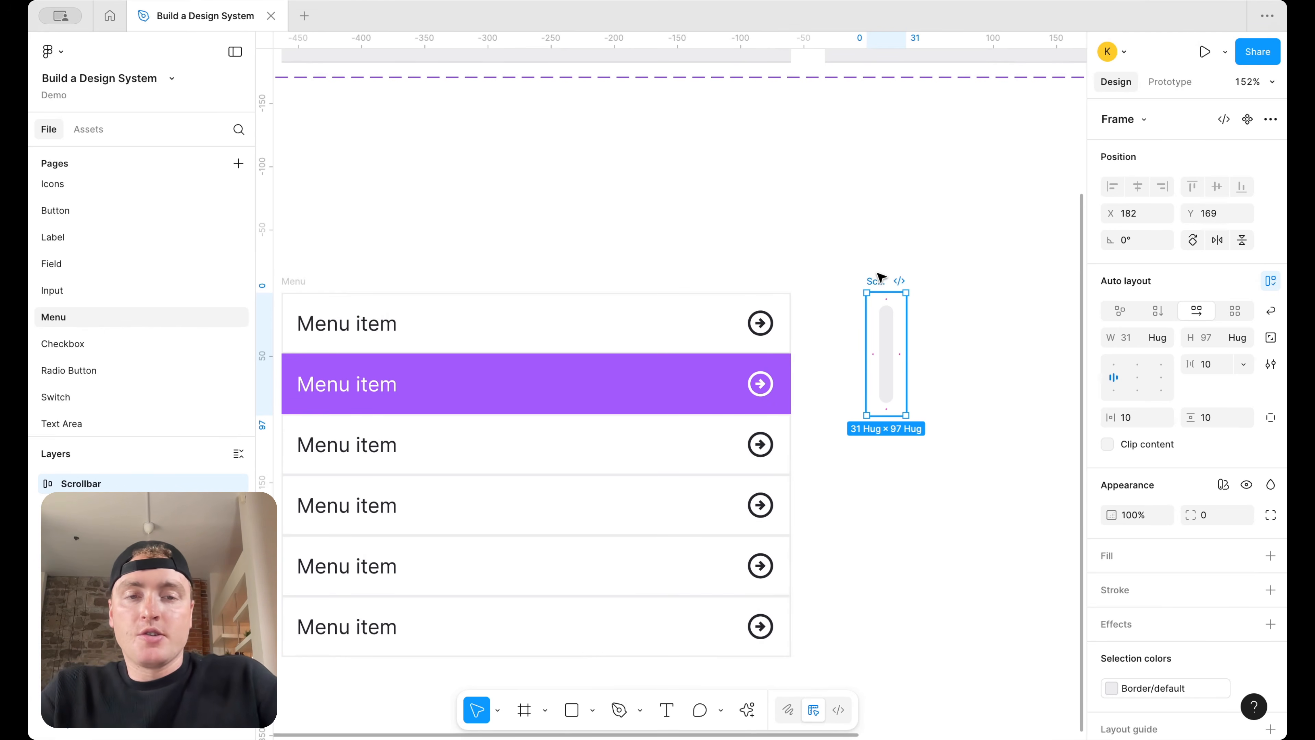
key("Delete")
scroll(677, 361, "down", 5)
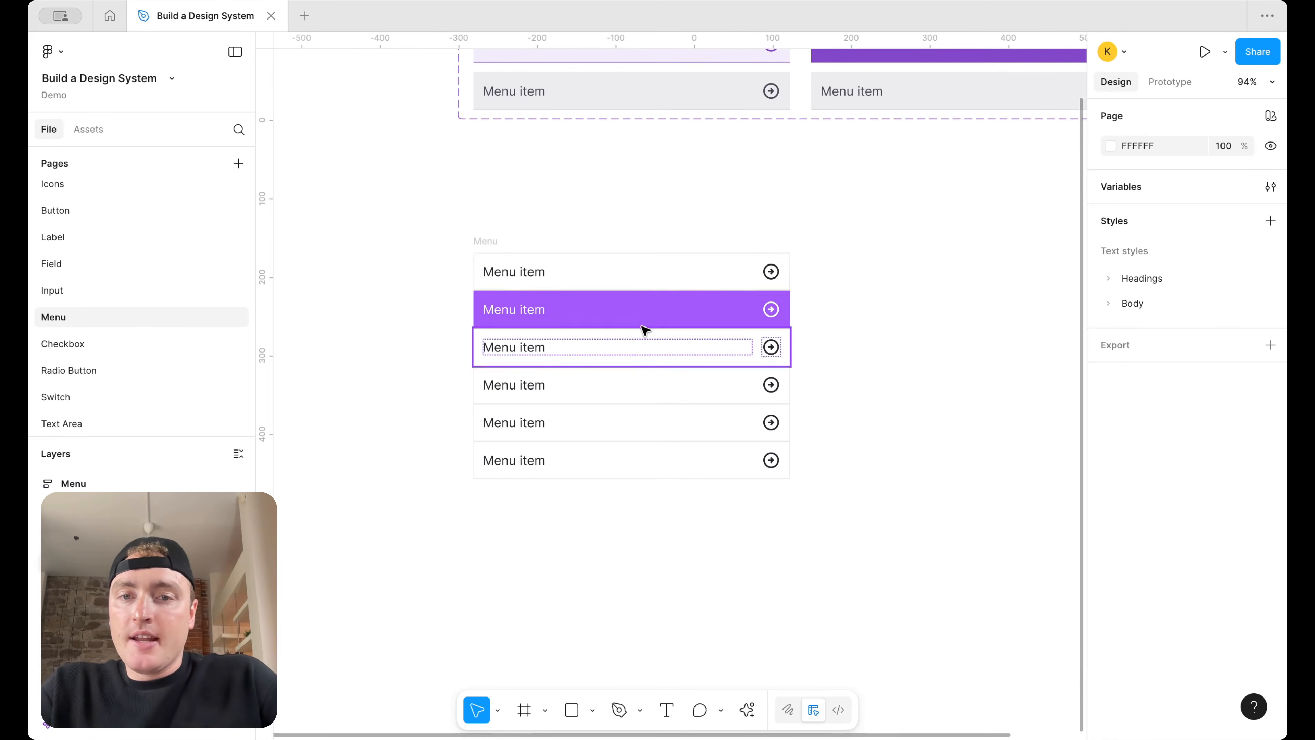
Group all six menu items into a nested vertical auto layout frame inside the Menu frame
left_click(640, 282)
left_click(631, 311, "shift")
left_click(601, 361, "shift")
left_click(582, 392, "shift")
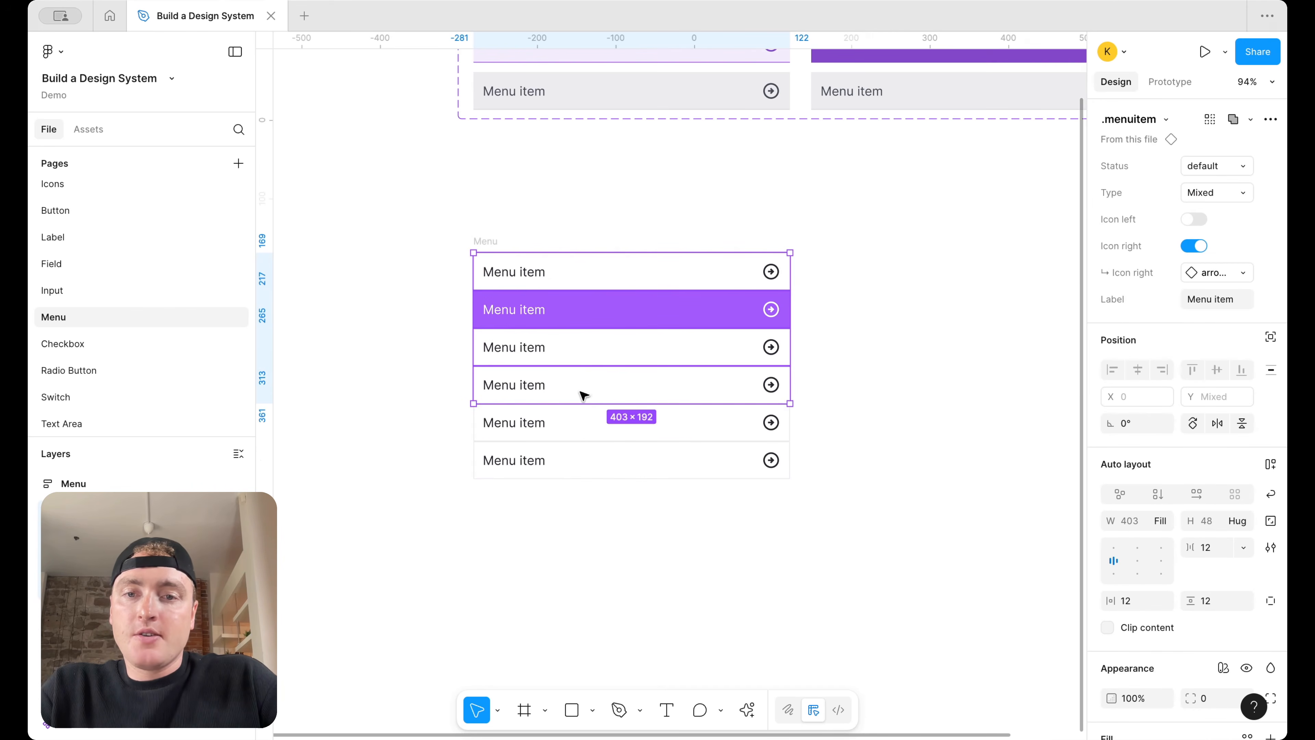
left_click(575, 433, "shift")
left_click(571, 453, "shift")
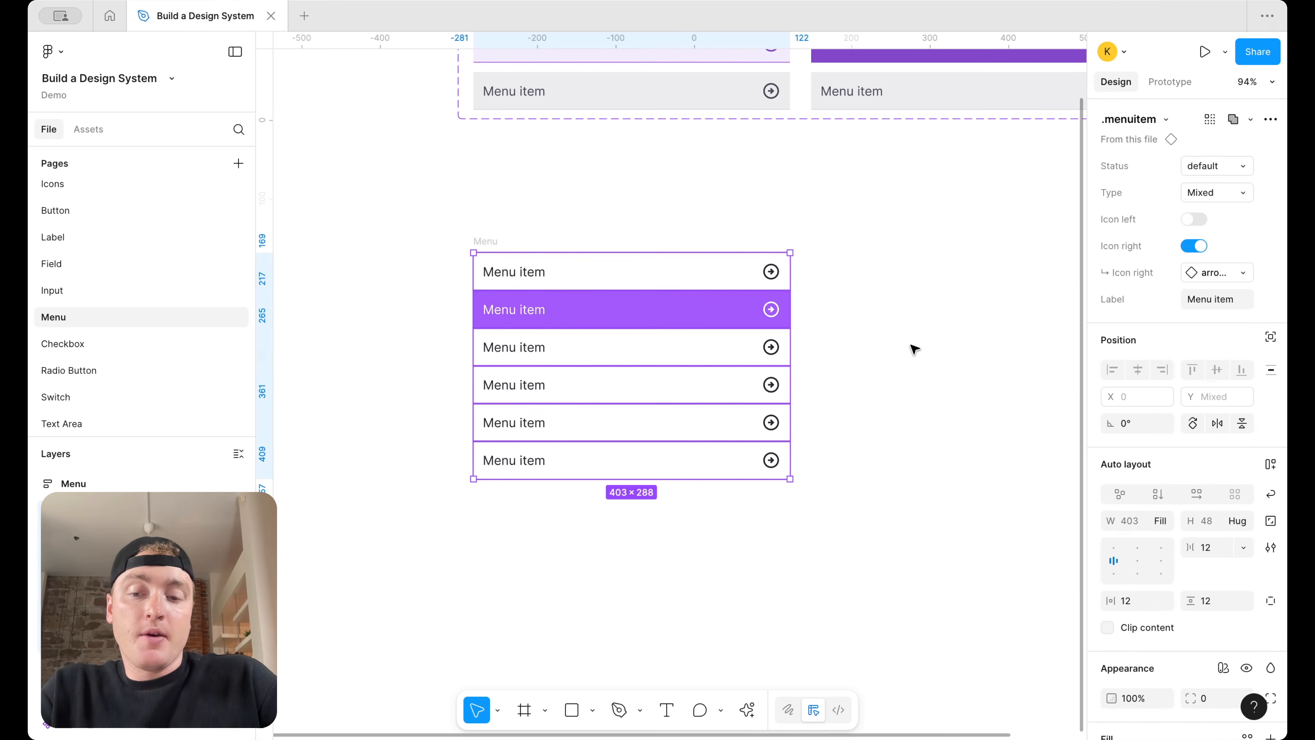
key("shift+a")
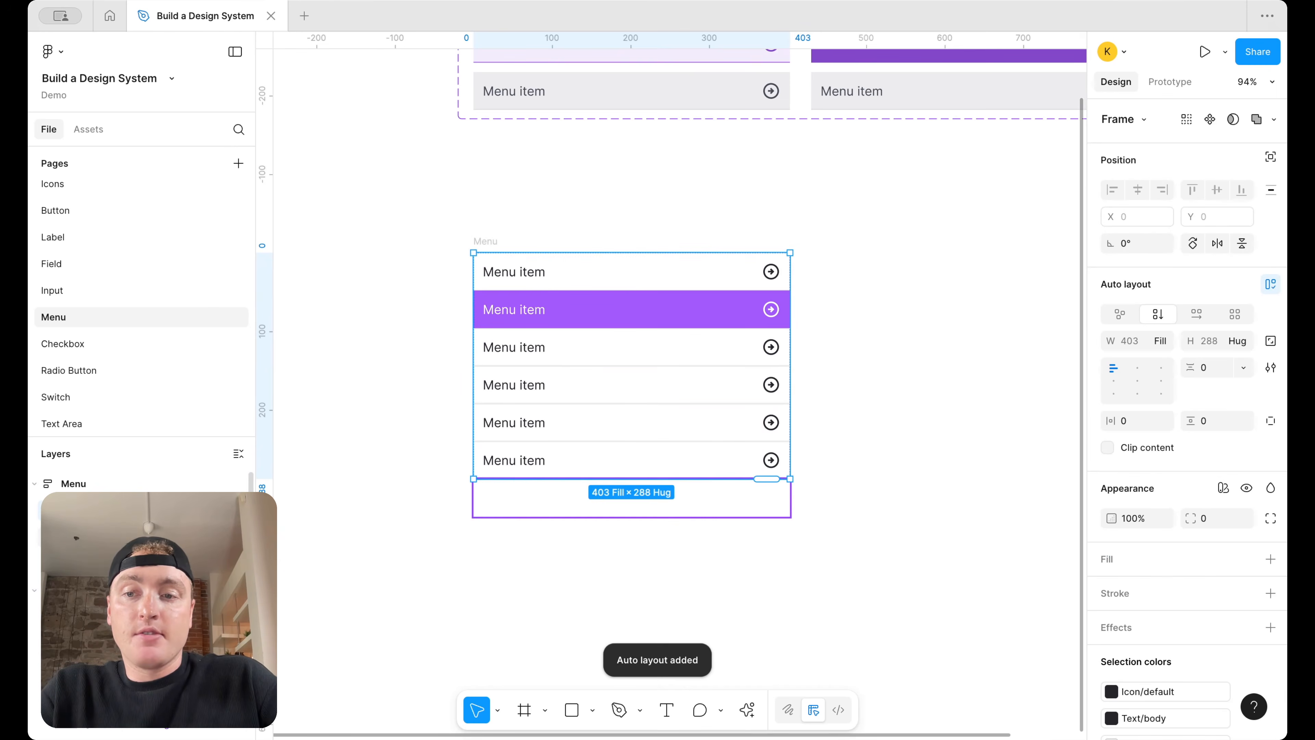
left_click(505, 246)
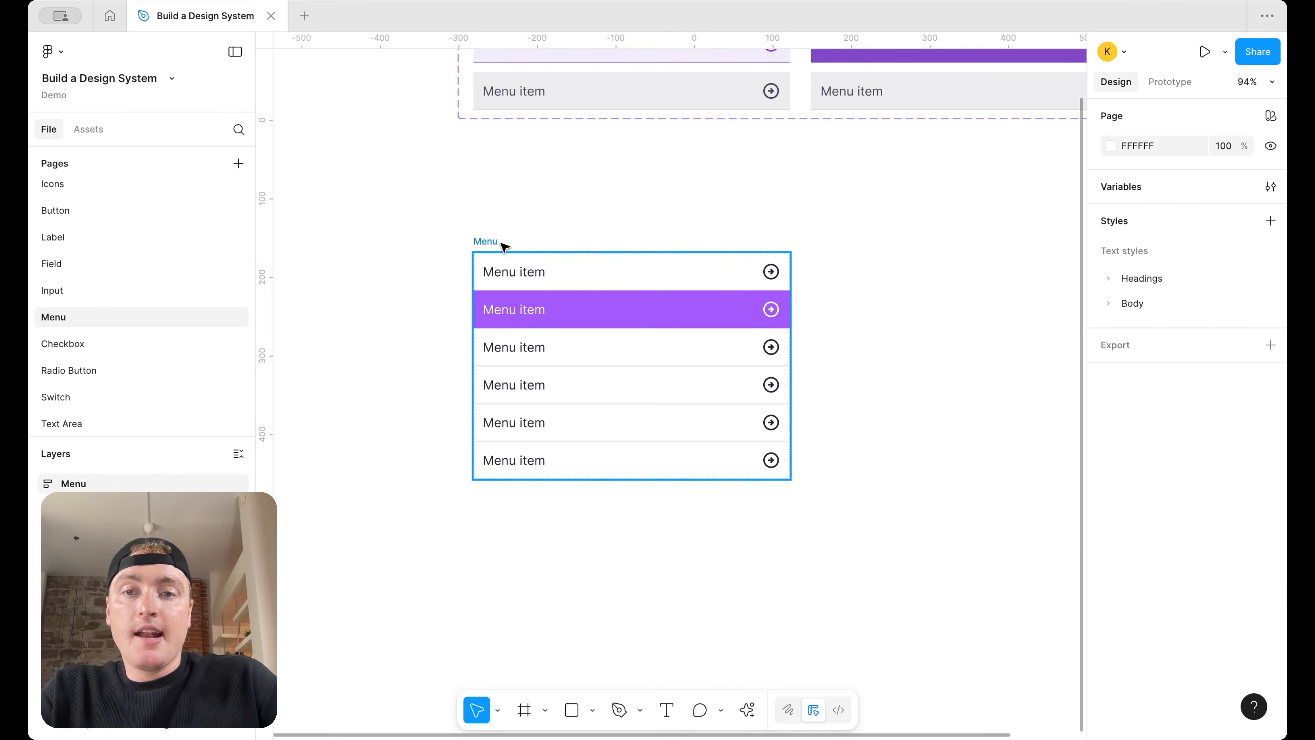
Paste the Scrollbar frame into the Menu frame and switch the Menu's auto layout direction to horizontal
left_click(500, 243)
key("super+v")
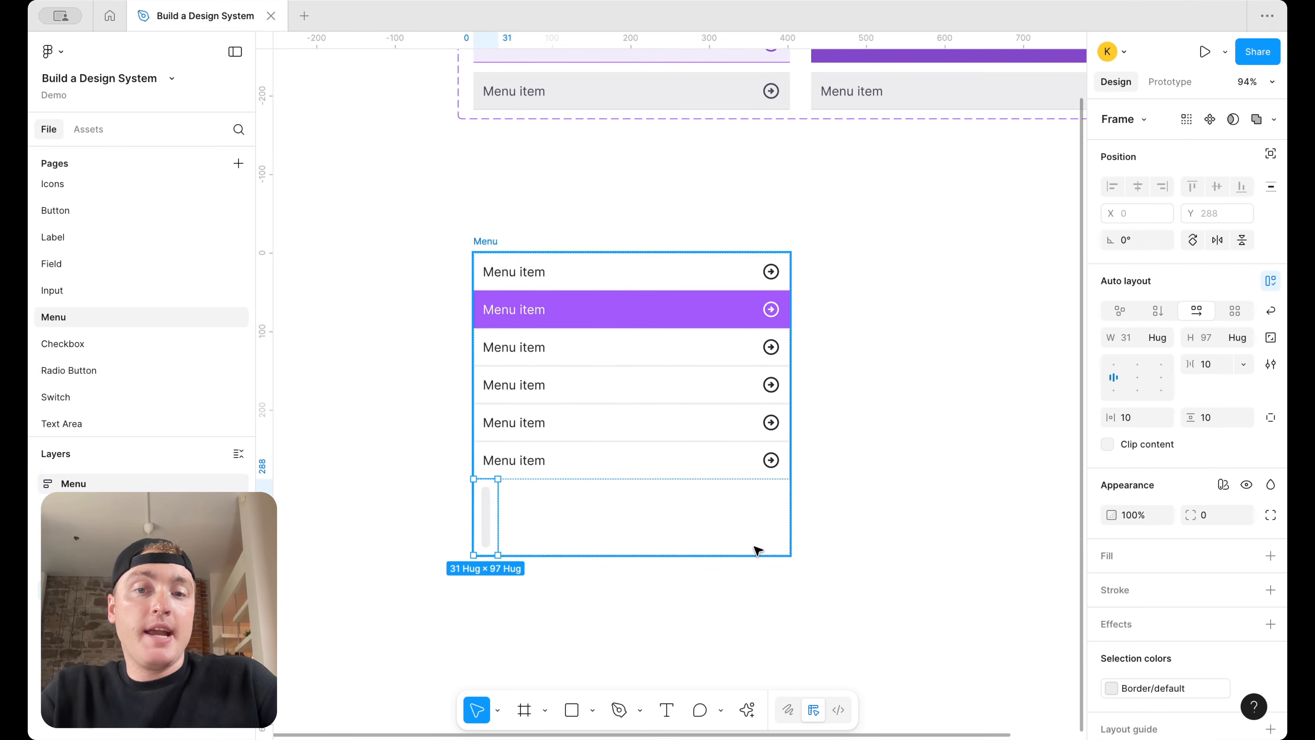
left_click(717, 429)
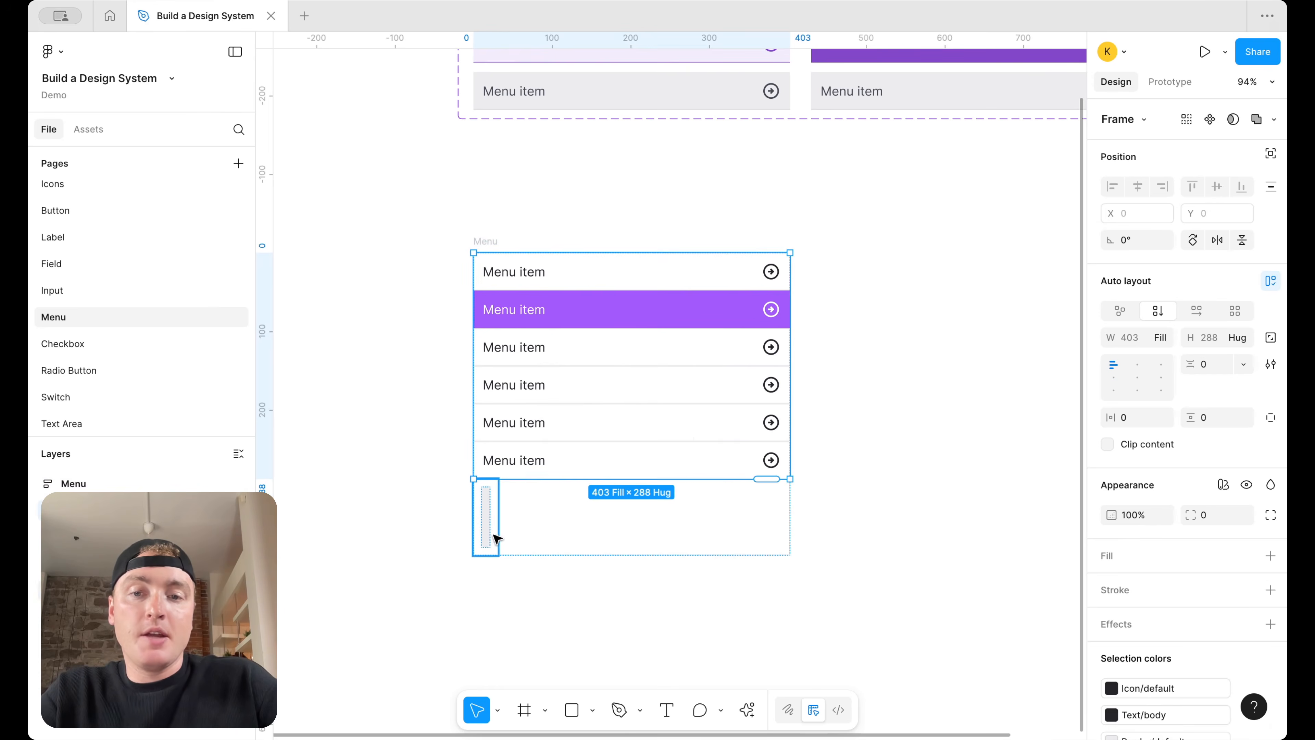
left_click(498, 533)
left_click(658, 526)
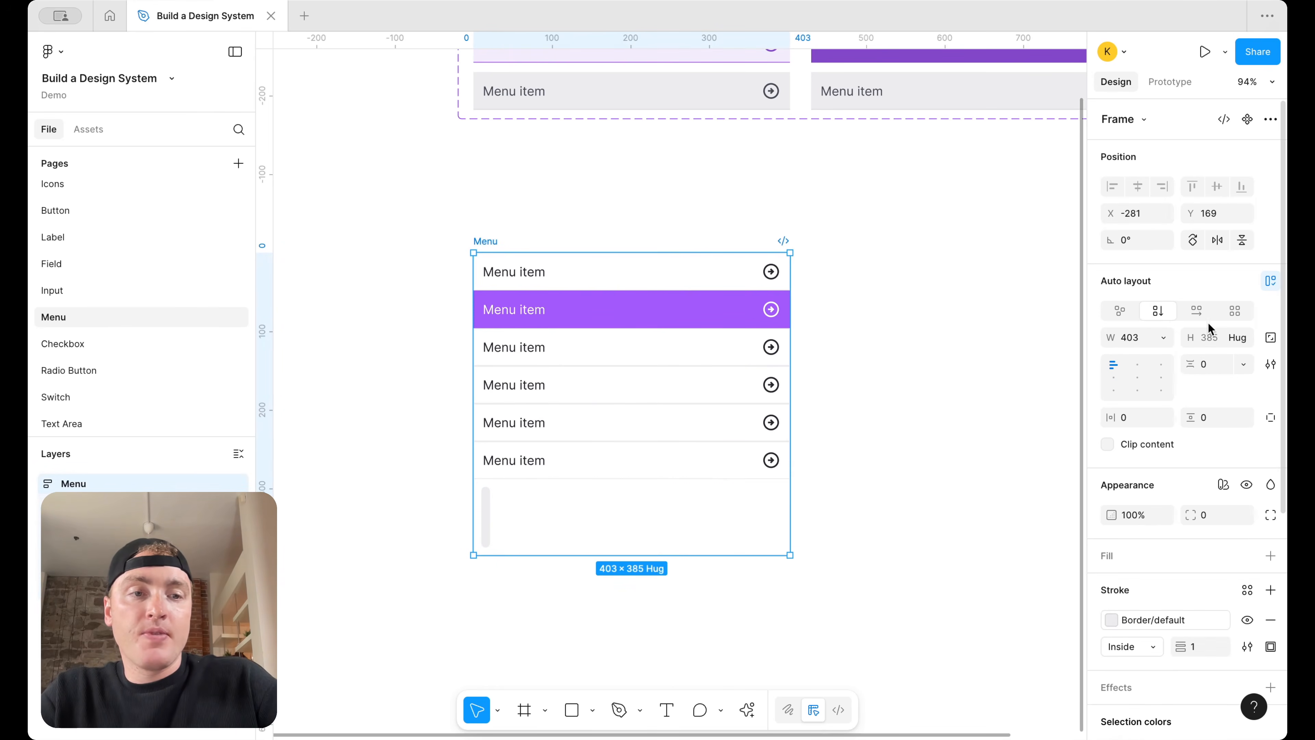
left_click(1196, 311)
left_click(947, 340)
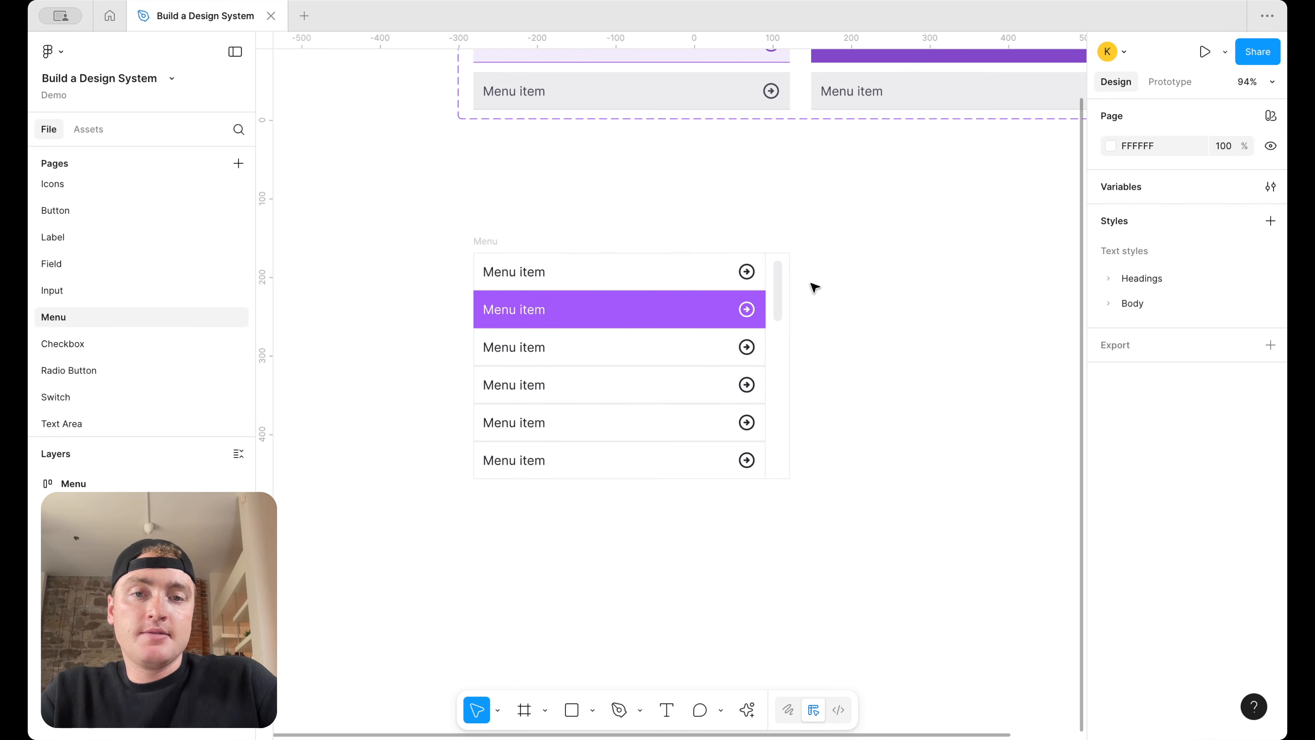
Set the Scrollbar frame's horizontal and vertical padding to 8
left_click(778, 344)
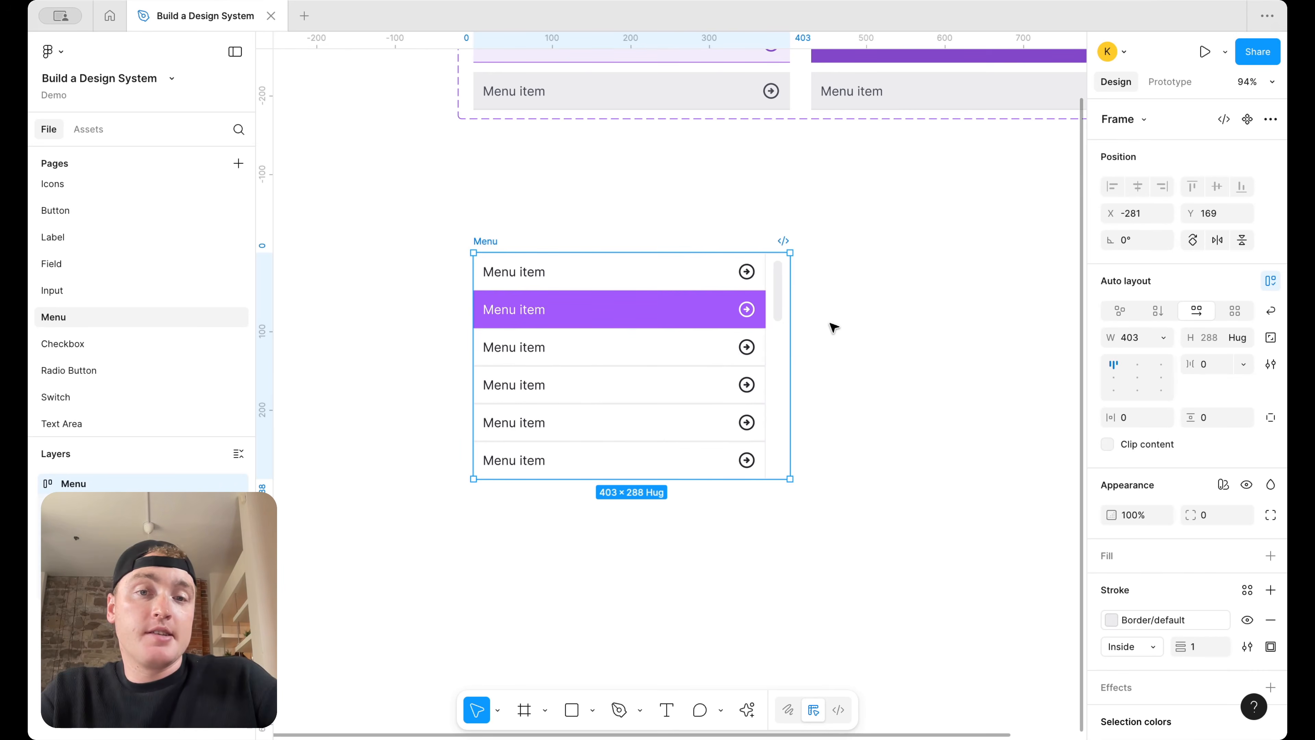
left_click(782, 301)
left_click(1129, 421)
type("8")
key("Return")
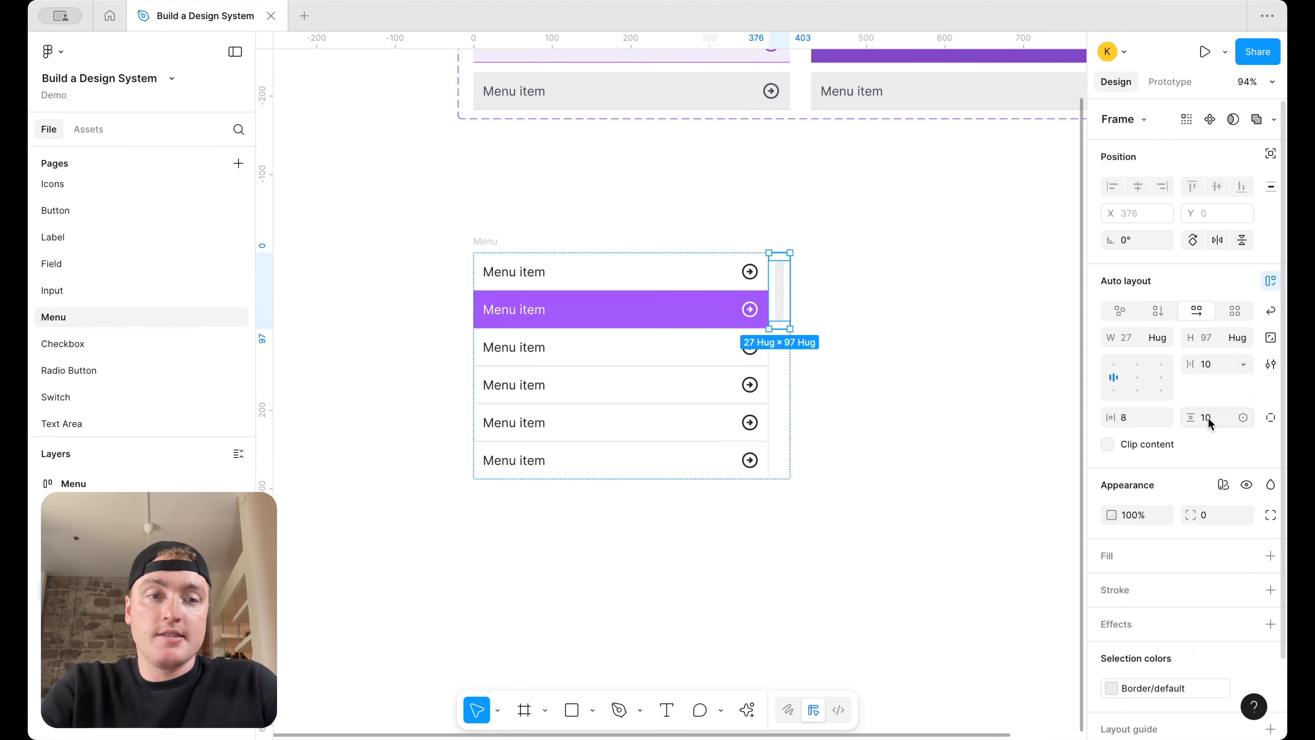
key("Return")
left_click(941, 304)
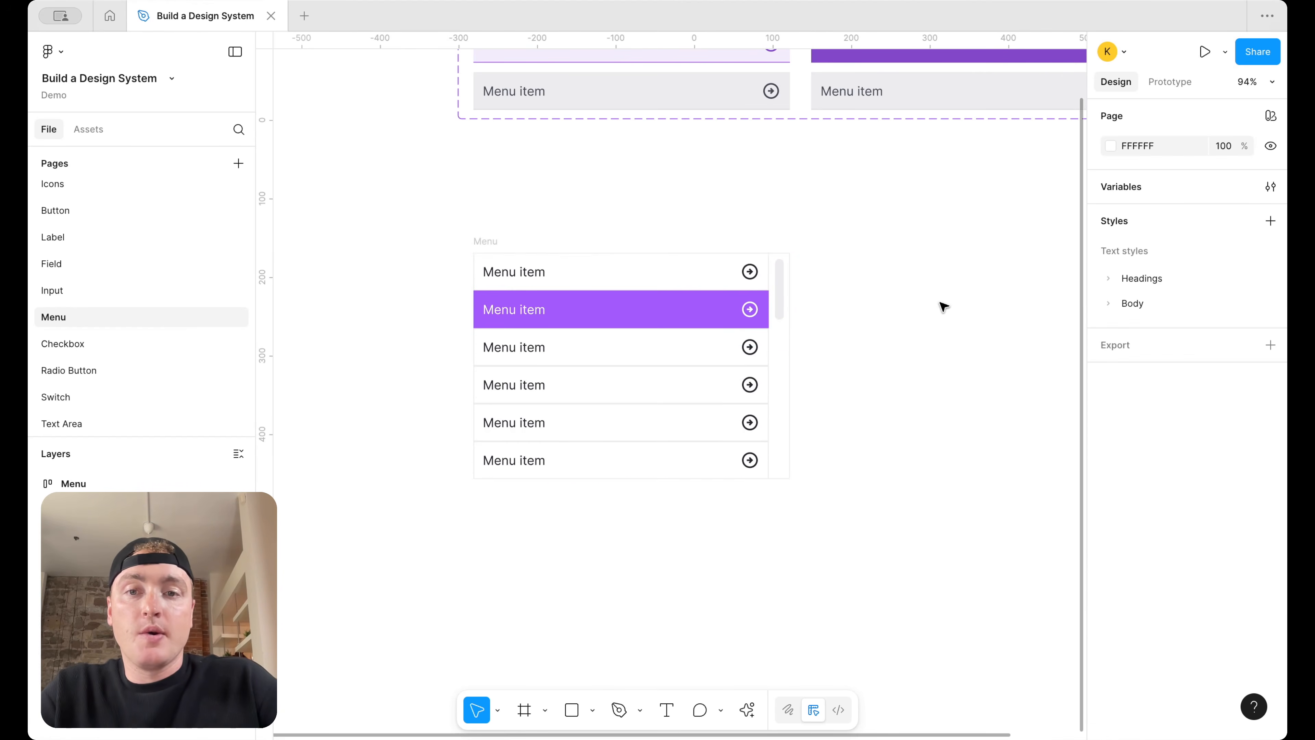
Set the Scrollbar frame's height to Fill container and align its content to the top center
left_click(505, 241)
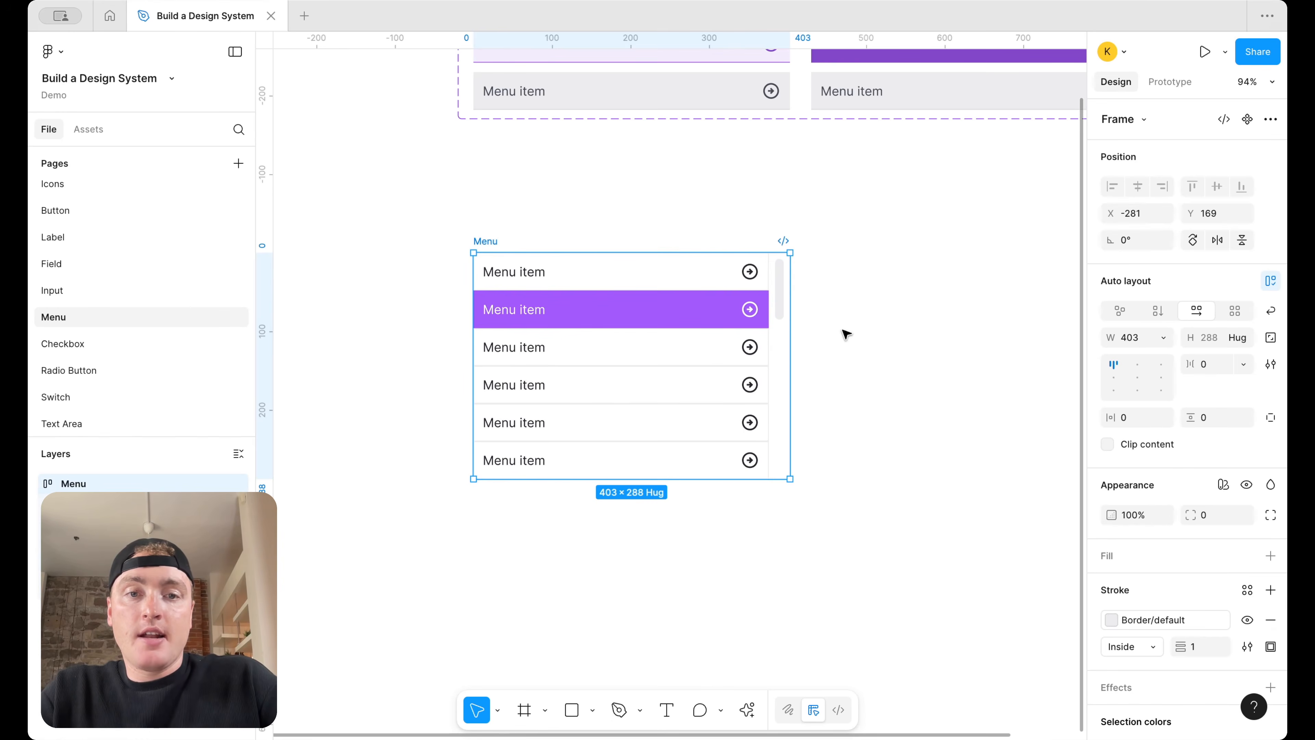
left_click(776, 313)
left_click(1237, 337)
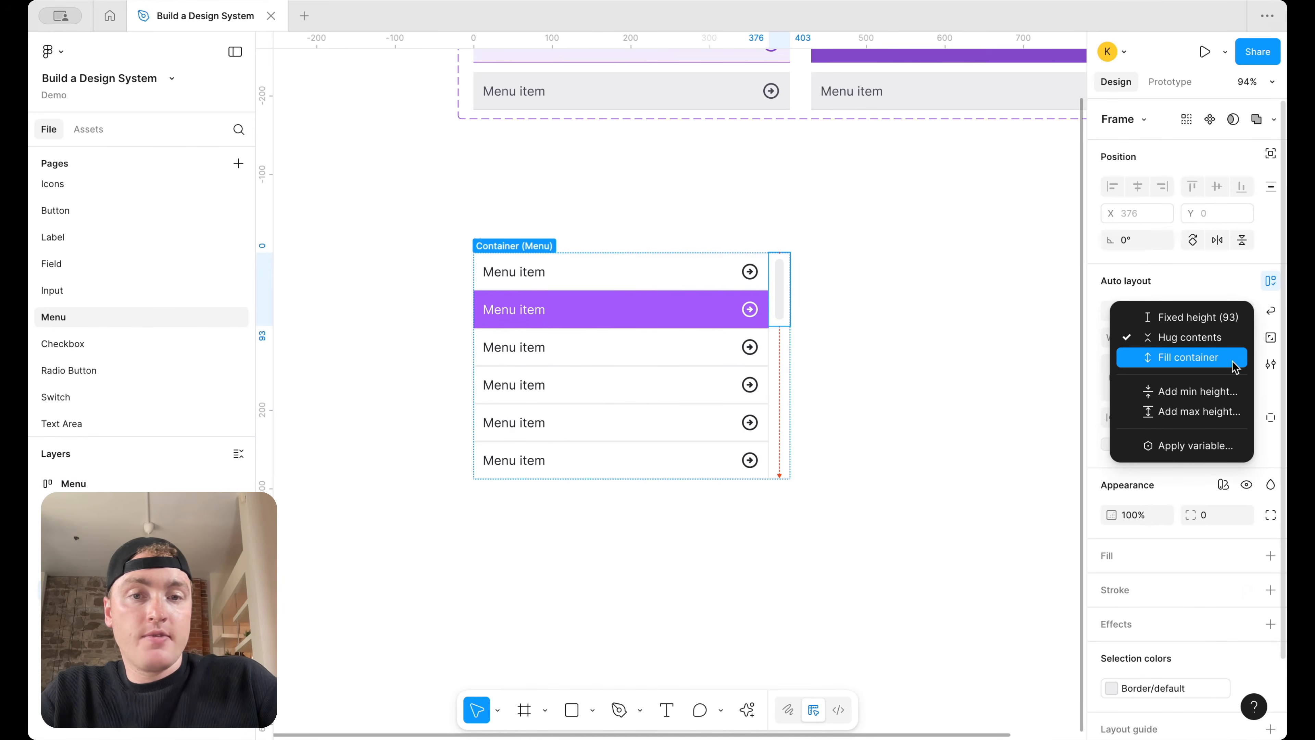
left_click(1191, 356)
left_click(1136, 364)
left_click(884, 274)
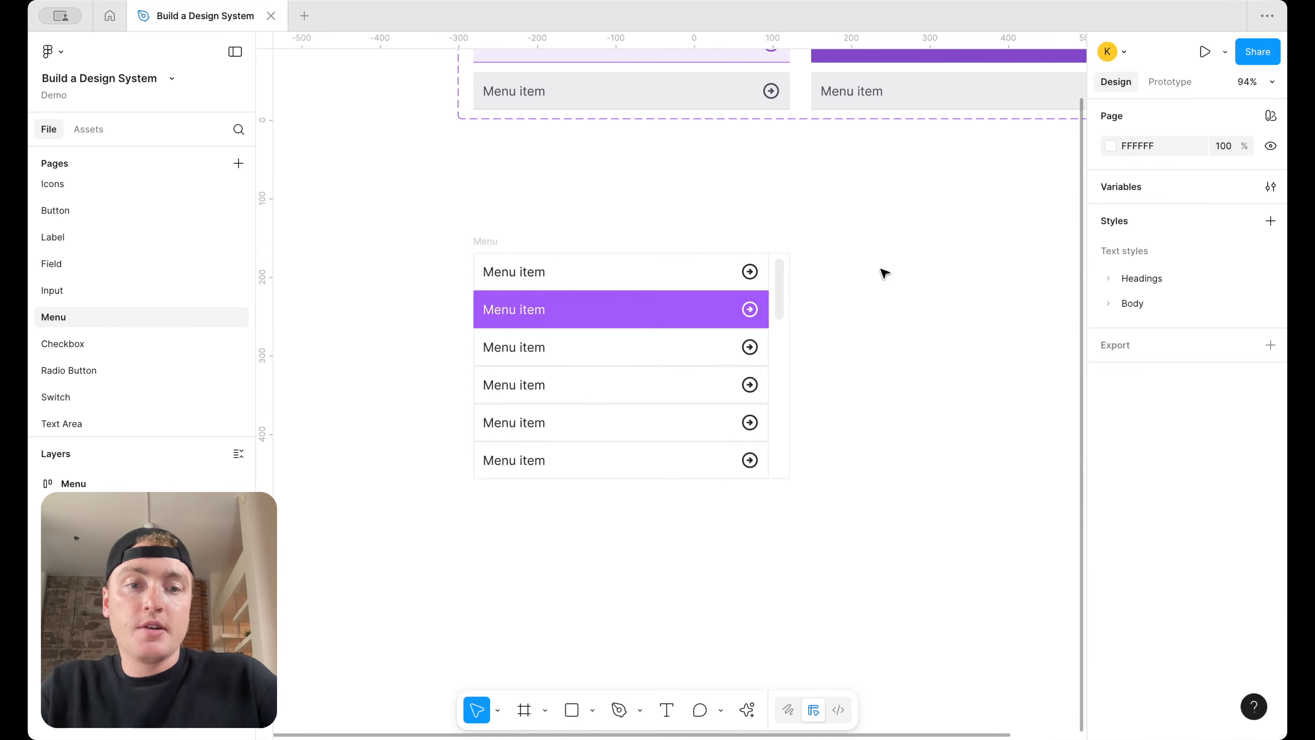
Apply the sm border radius variable to the Menu frame's corners
left_click(479, 242)
left_click(1243, 514)
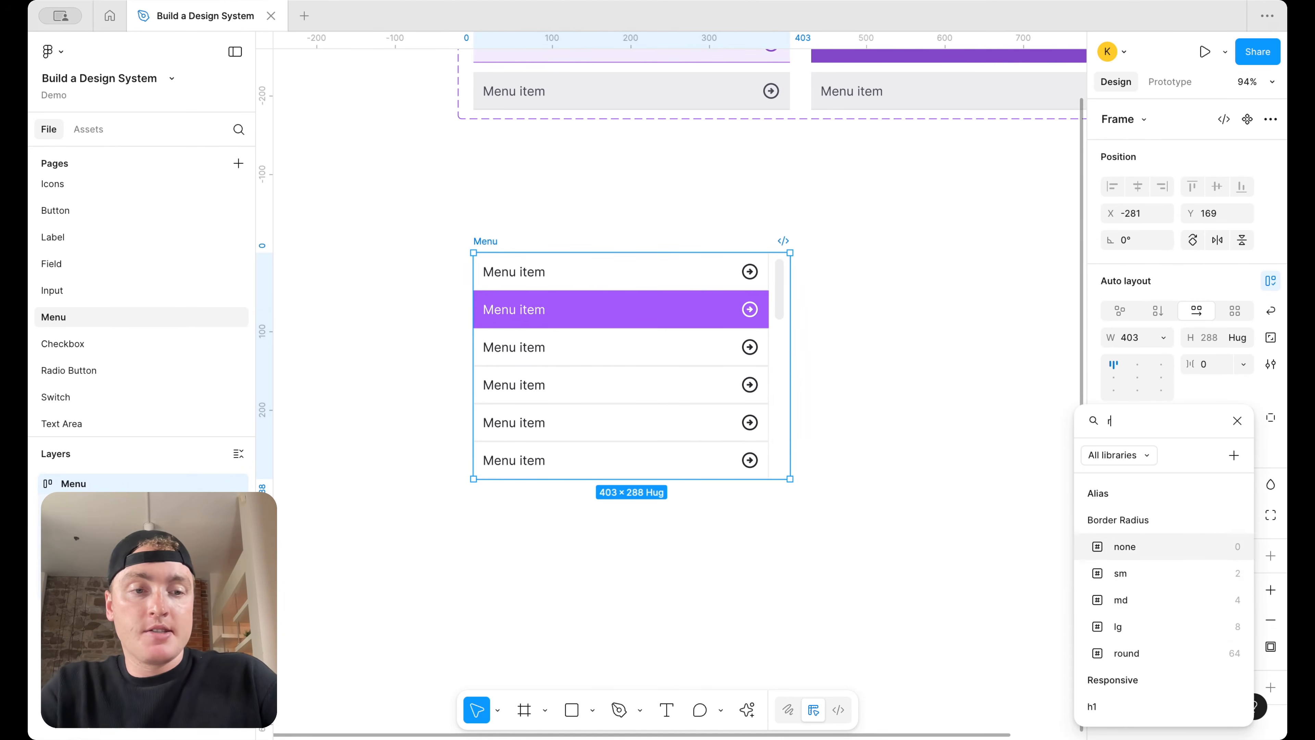
type("rad")
left_click(1215, 546)
left_click(972, 424)
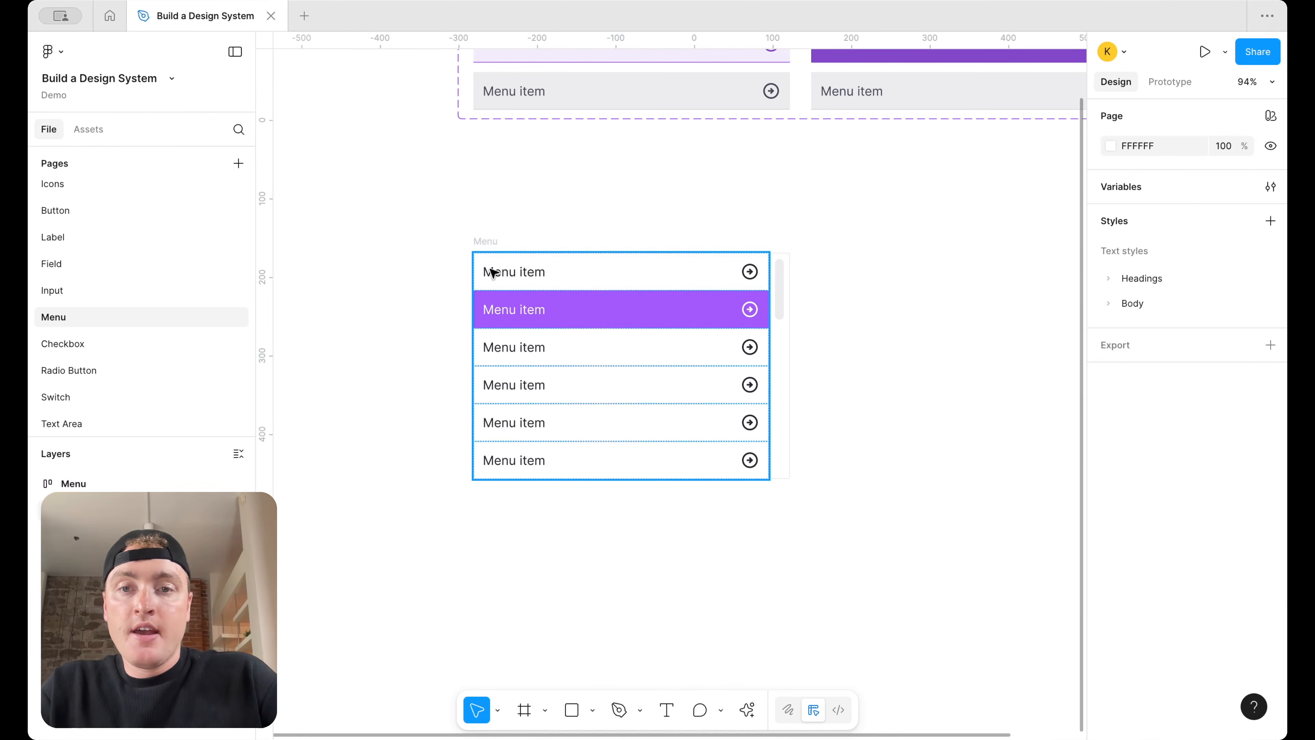
Apply the sm border width variable to the Menu frame's stroke
scroll(853, 335, "up", 1)
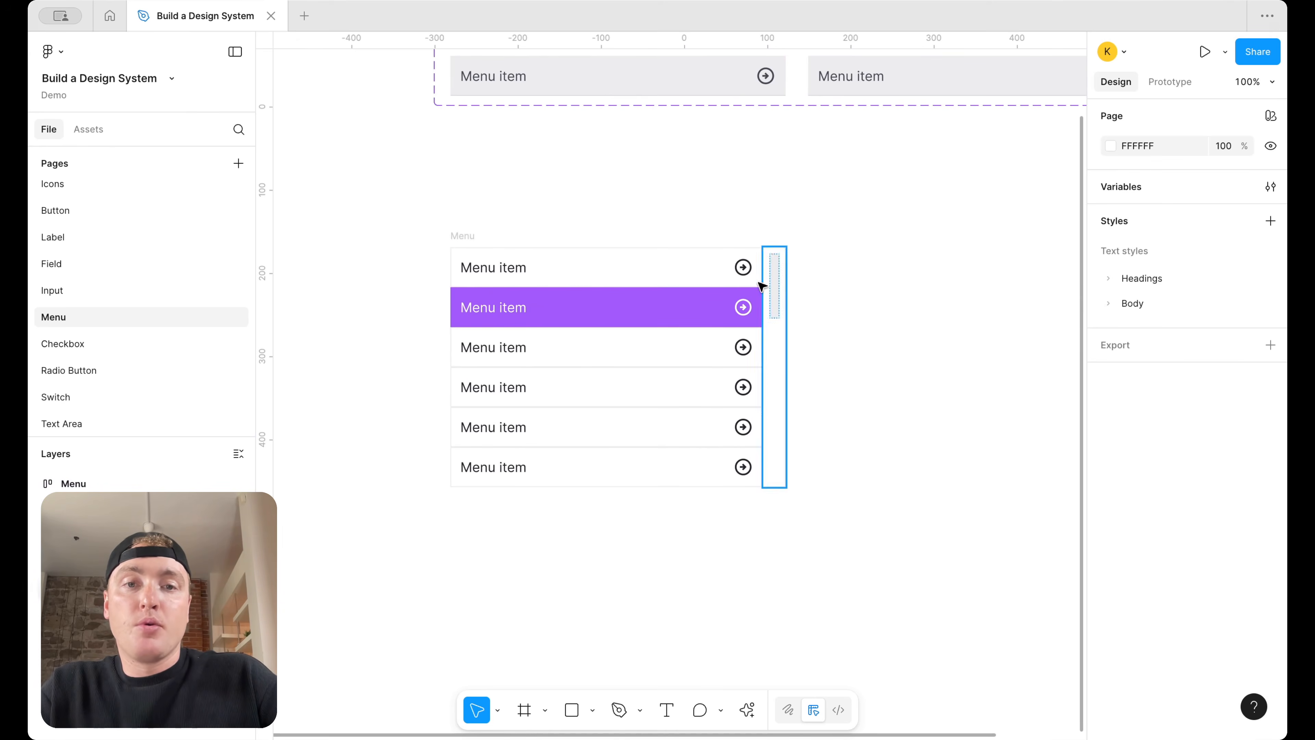
left_click(465, 239)
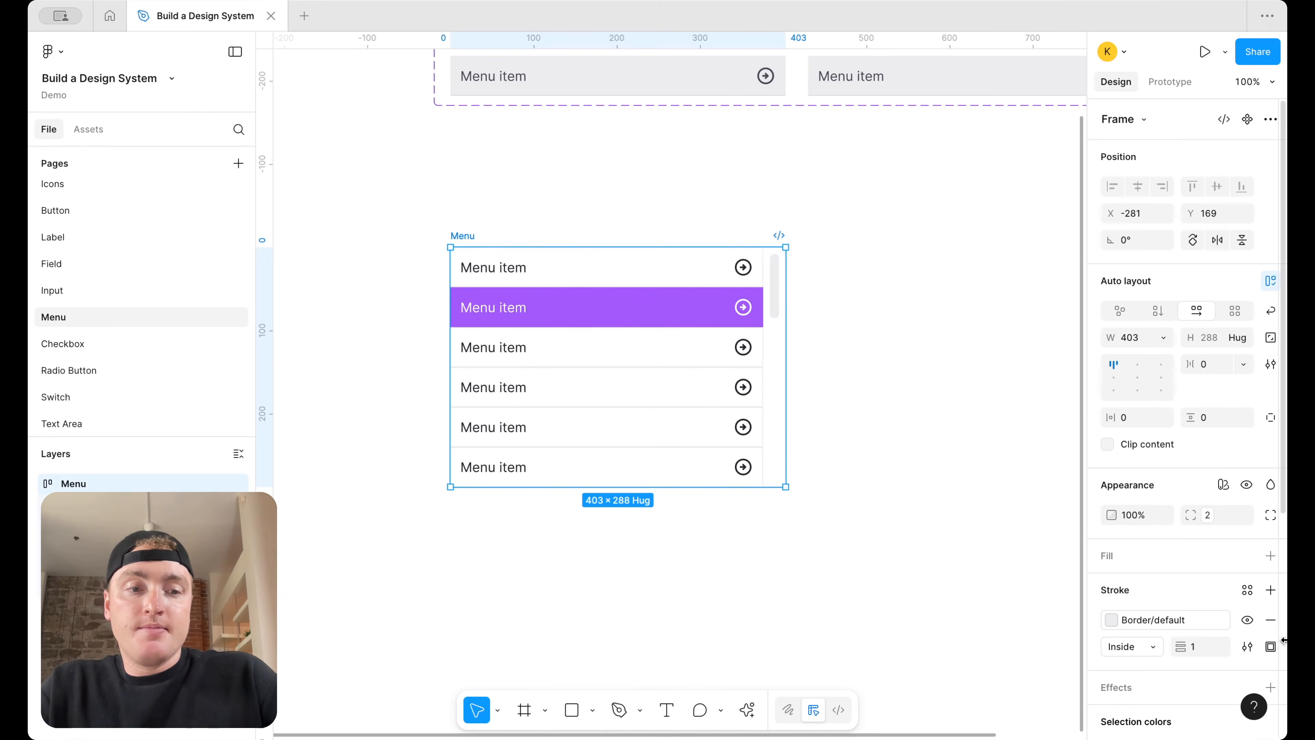
left_click(1214, 646)
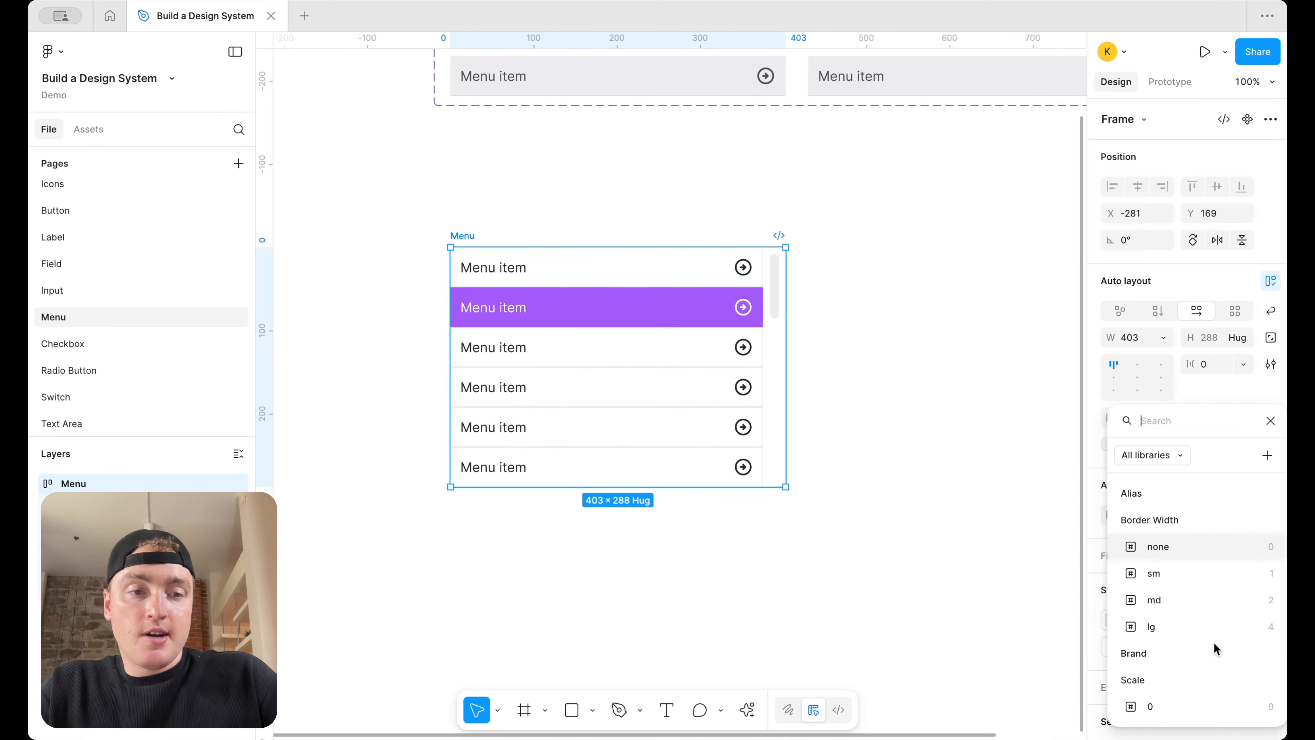
left_click(1197, 577)
left_click(916, 323)
Create a component from the Menu frame and place an instance of it to its right
left_click(470, 238)
right_click(471, 238)
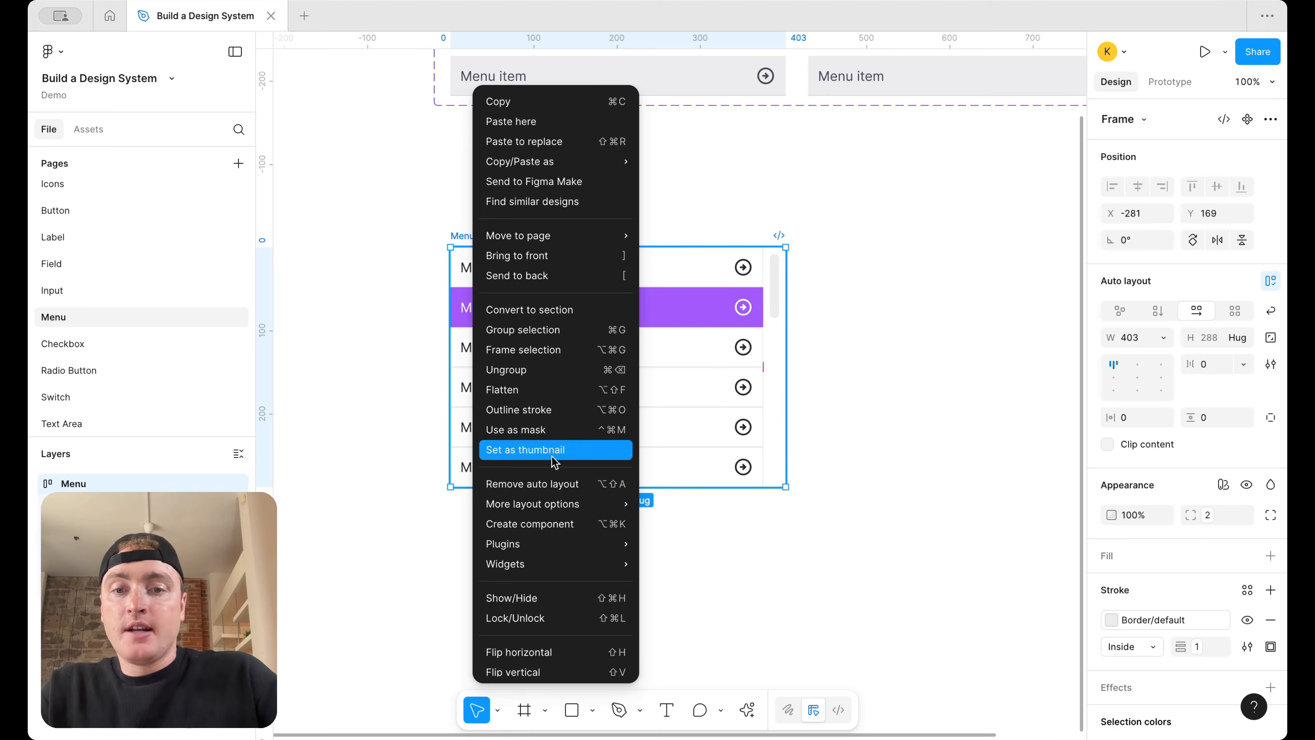
left_click(552, 514)
scroll(813, 327, "down", 5)
left_click_drag(716, 333, 963, 326)
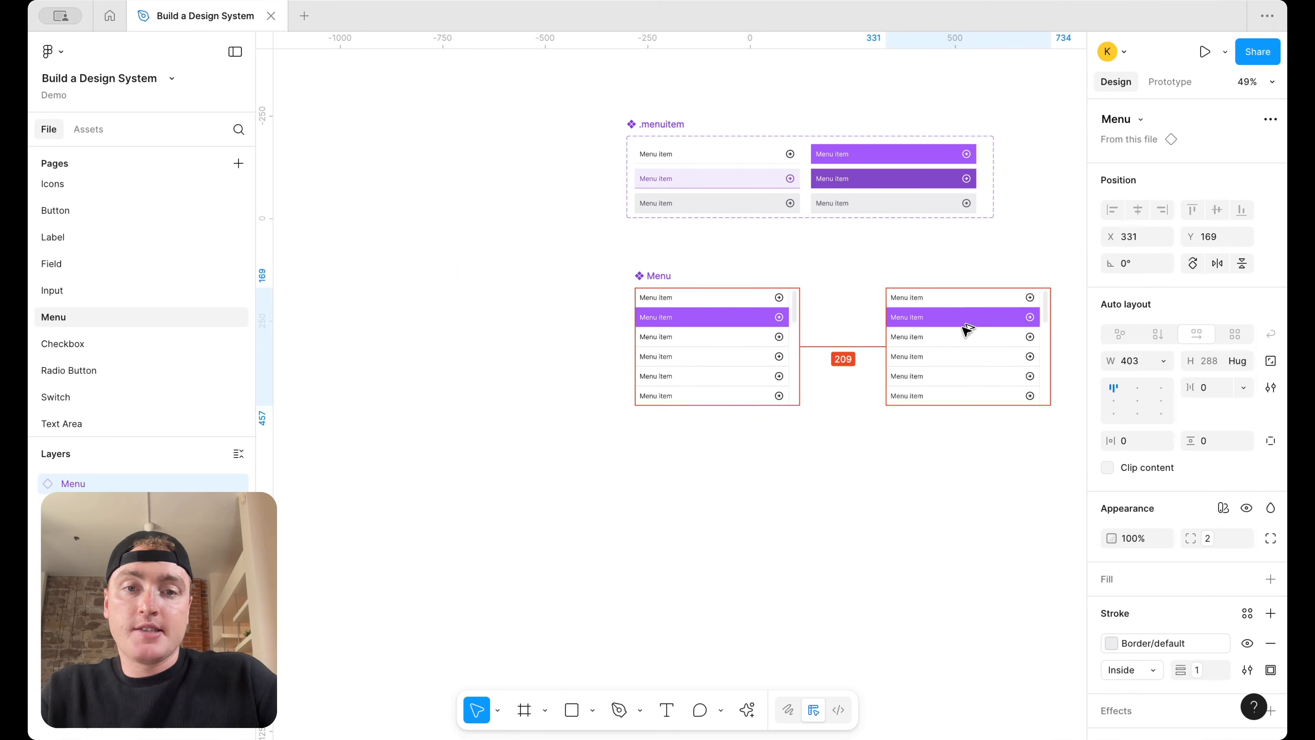
Create a boolean property named Scrollbar, set to True, that controls the visibility of the main component's scrollbar frame
double_click(796, 321)
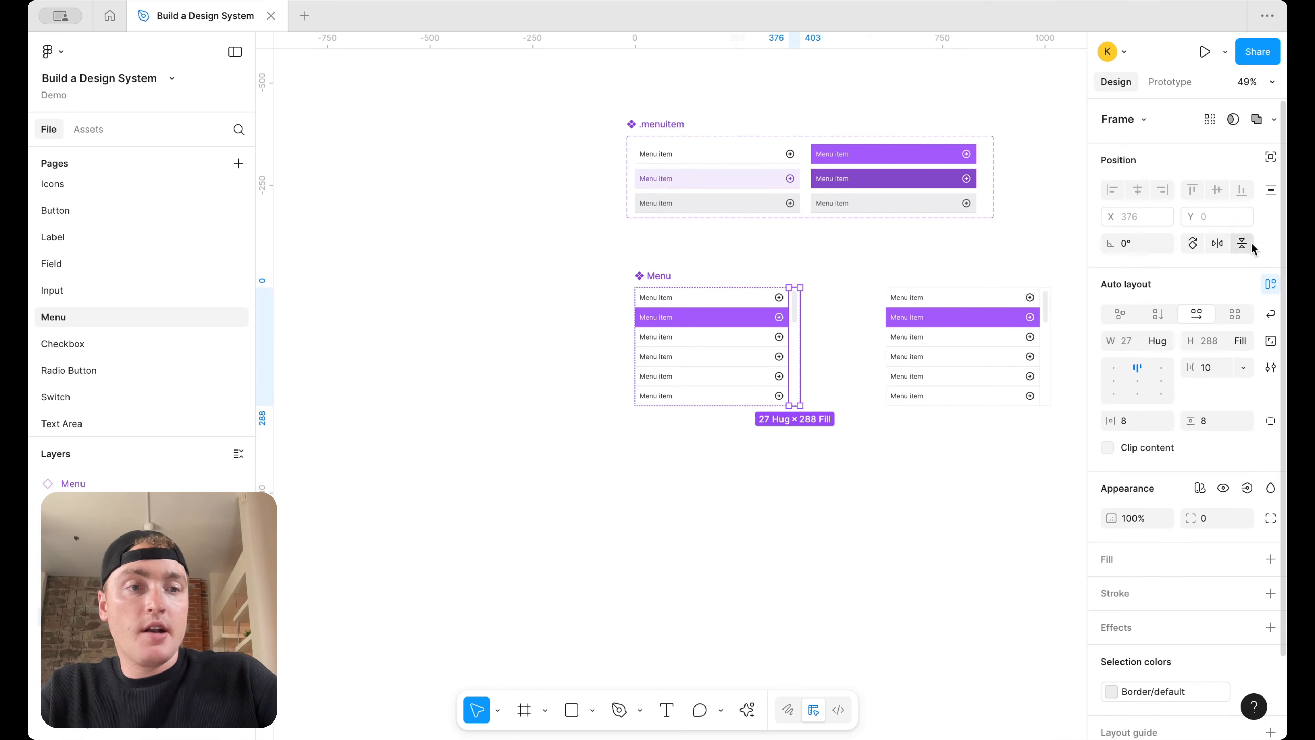
left_click(1224, 489)
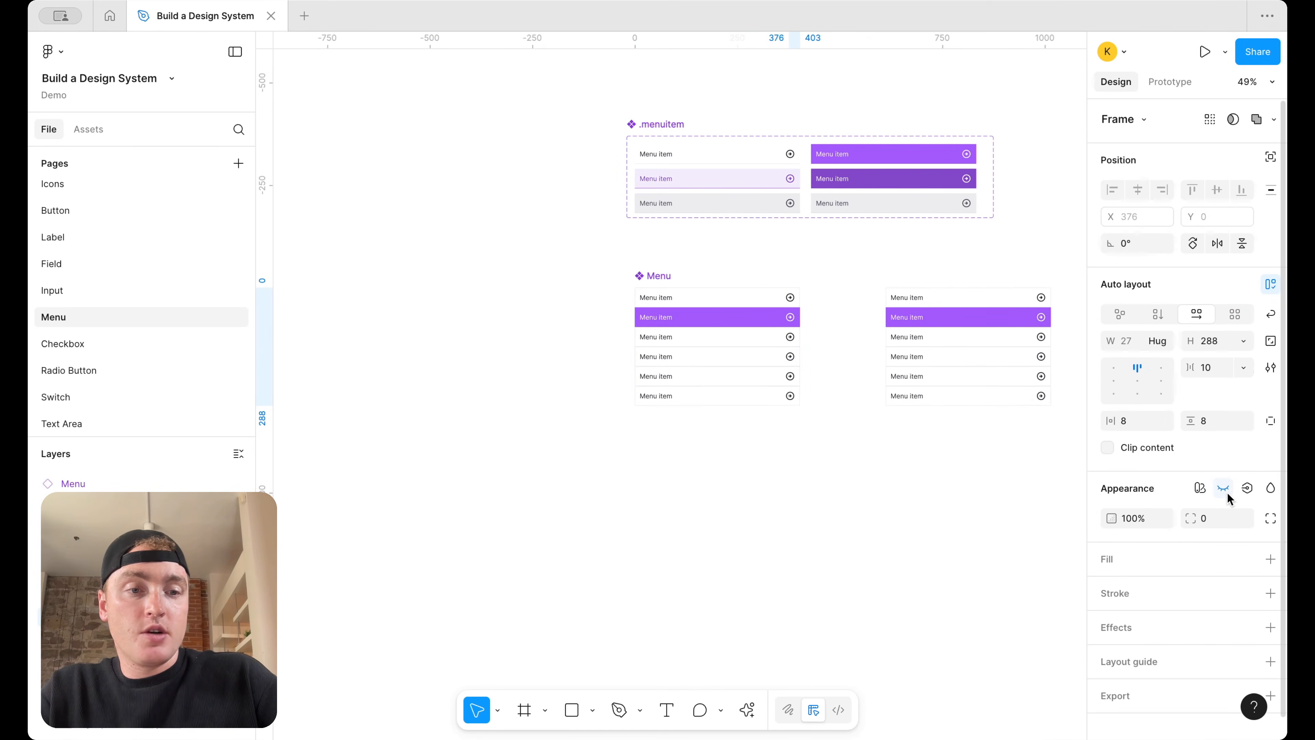
left_click(1222, 488)
left_click(1247, 487)
left_click(1237, 549)
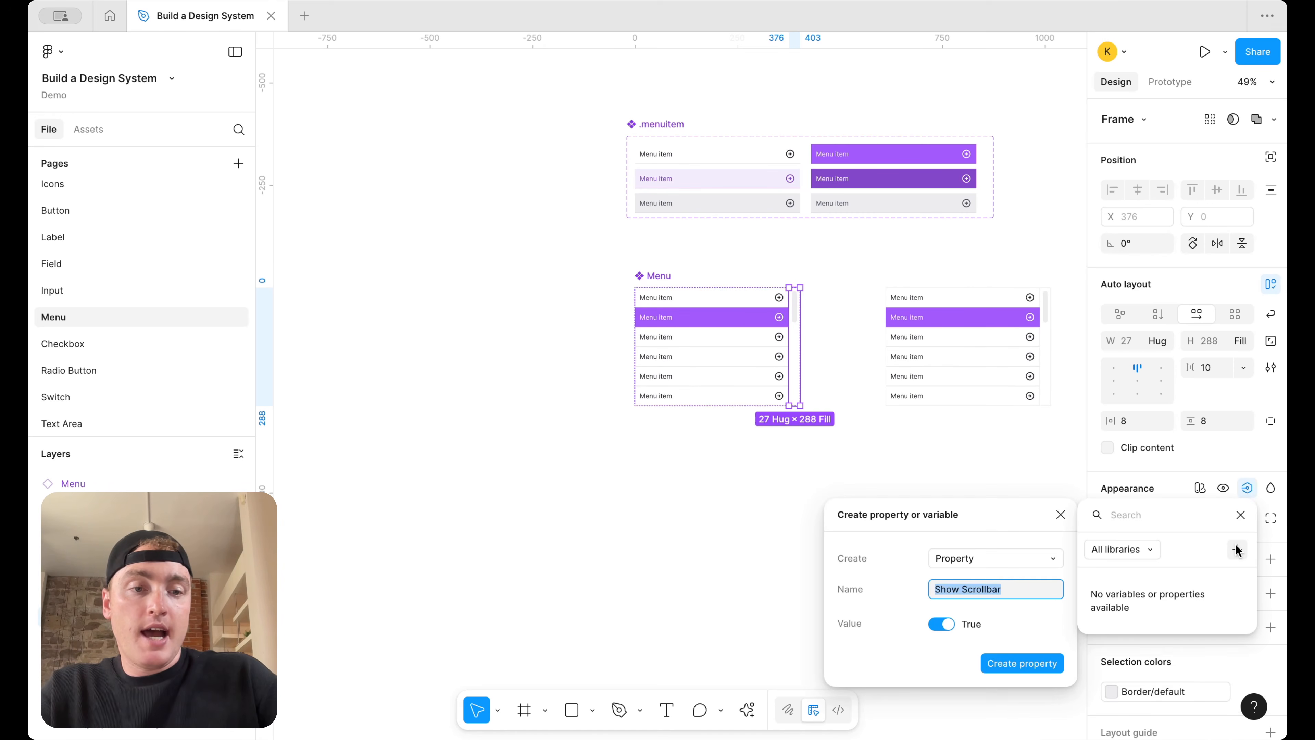
type("Scroll")
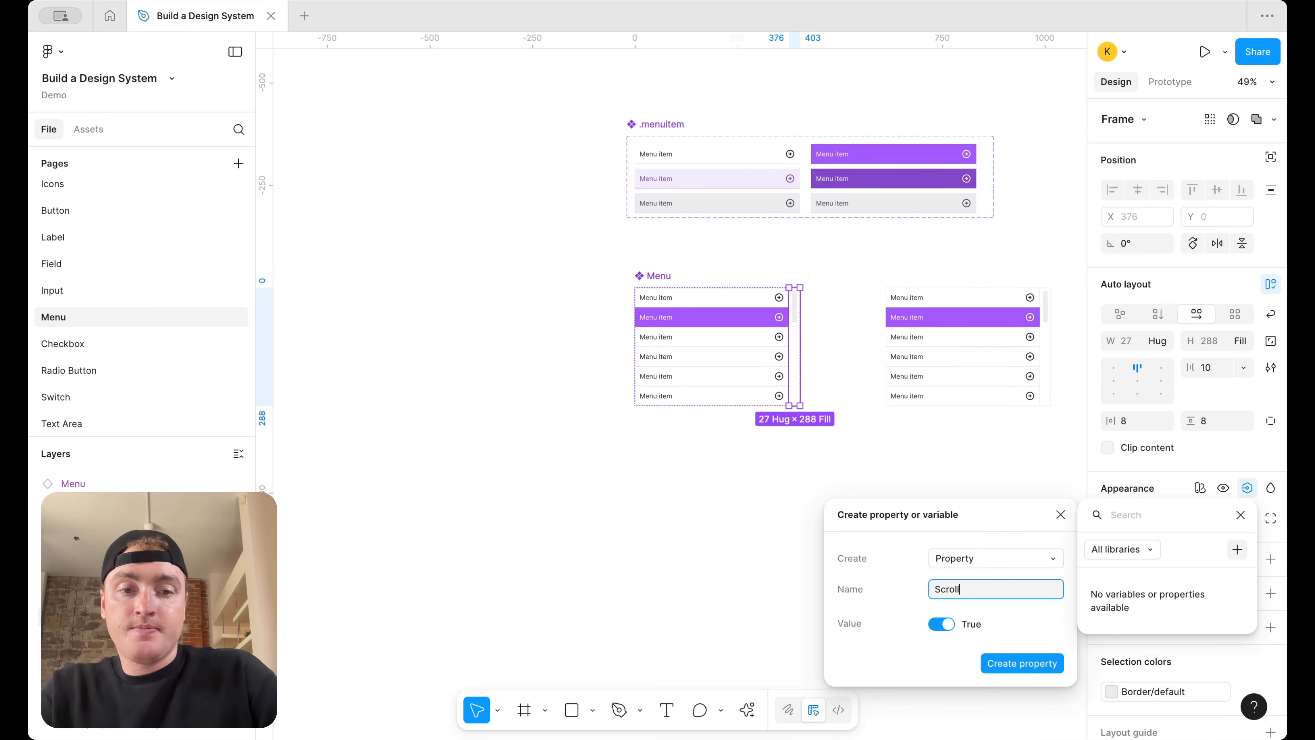
type("bar")
key("Return")
Test the Scrollbar property by switching it off and on repeatedly on the Menu instance
left_click(986, 342)
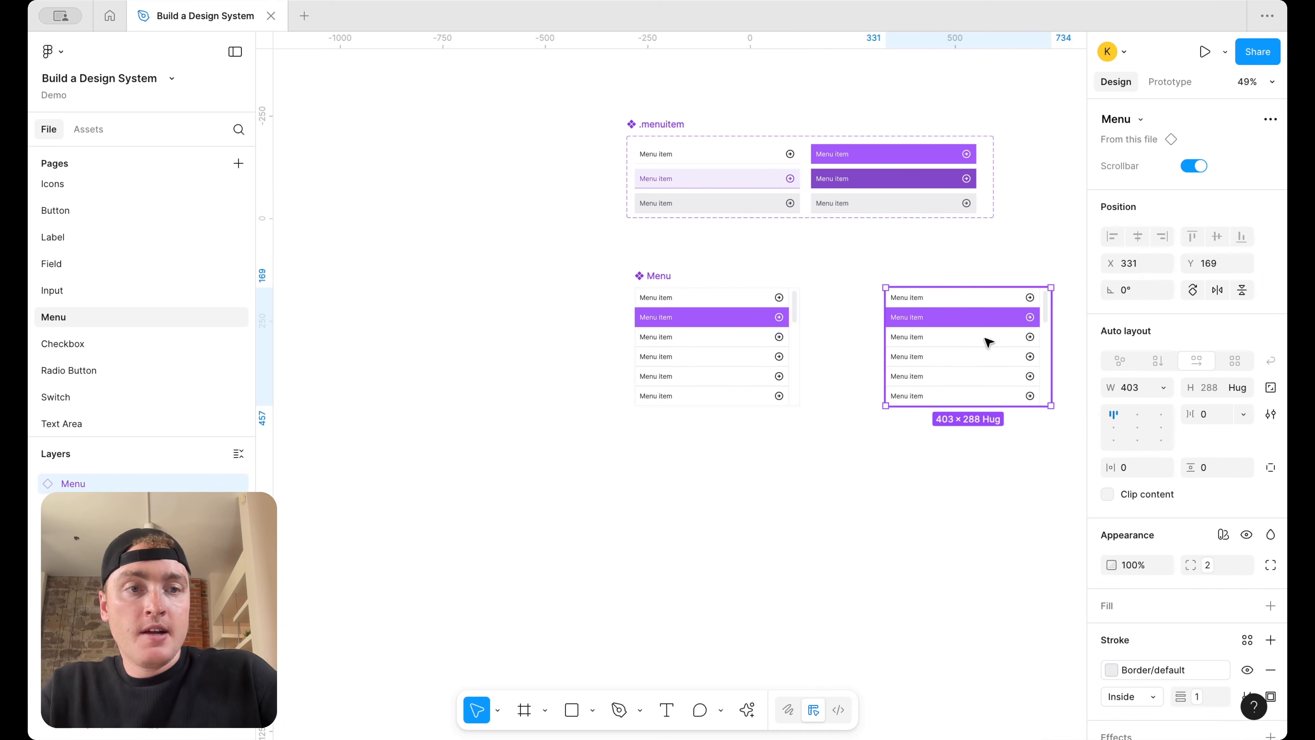
left_click(1192, 166)
left_click(1192, 165)
left_click(1192, 166)
left_click(1193, 166)
left_click(1192, 166)
left_click(1193, 166)
left_click(1171, 139)
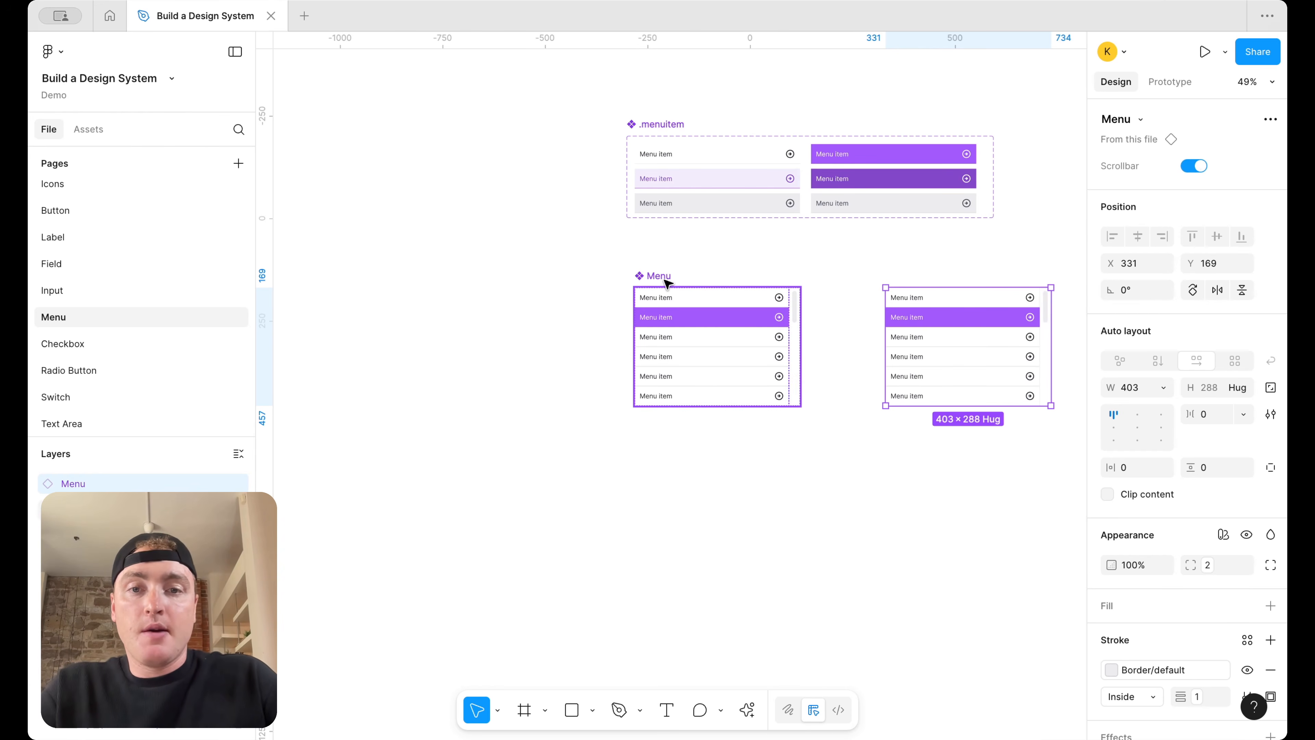
Expose the properties of all eight nested .menuitem instances on the main Menu component
left_click(1269, 146)
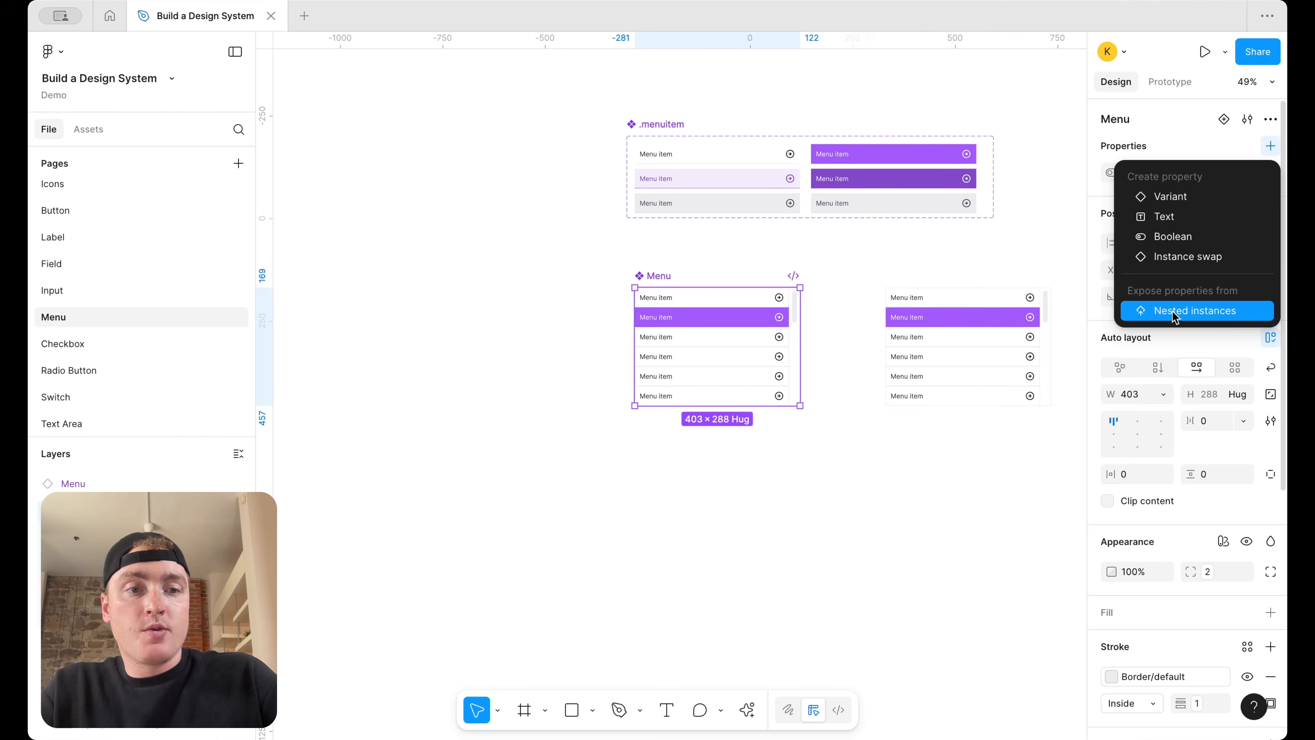
left_click(1191, 313)
left_click(853, 187)
left_click(853, 212)
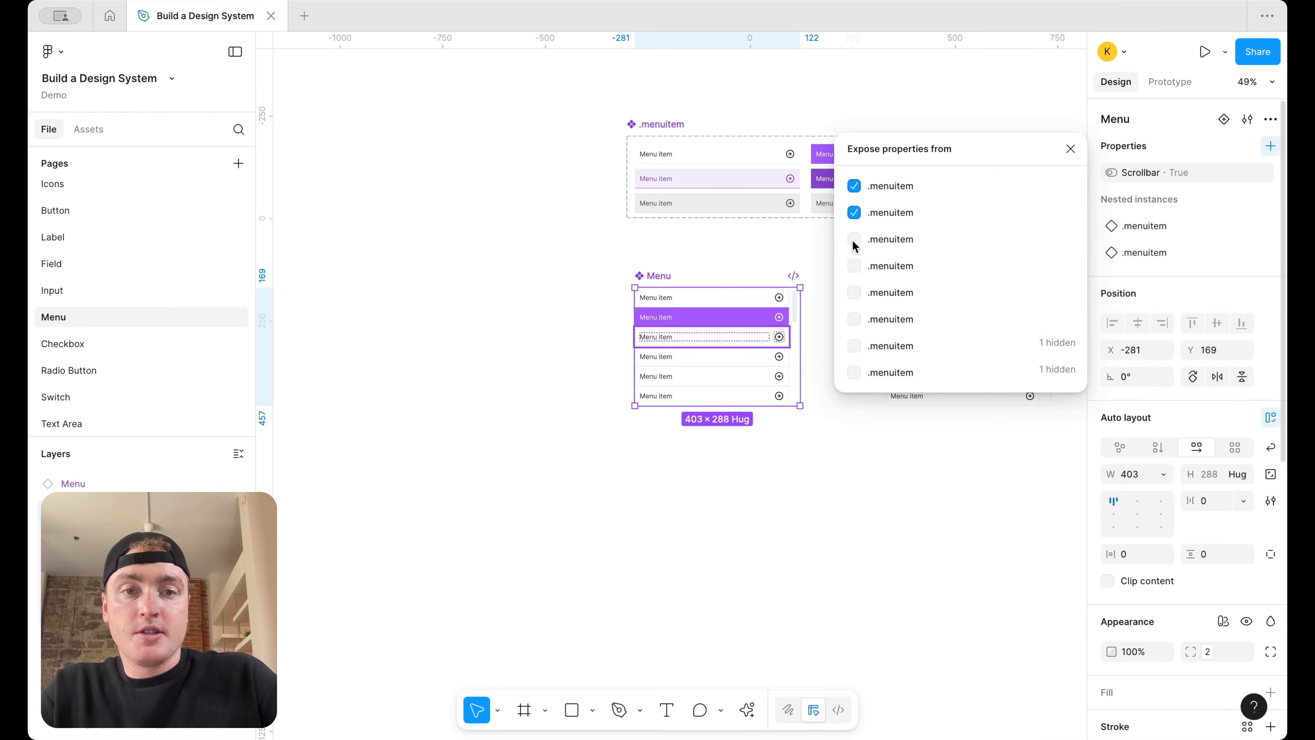
left_click(854, 239)
left_click(853, 265)
left_click(854, 292)
left_click(853, 319)
left_click(853, 345)
left_click(853, 373)
left_click(1070, 149)
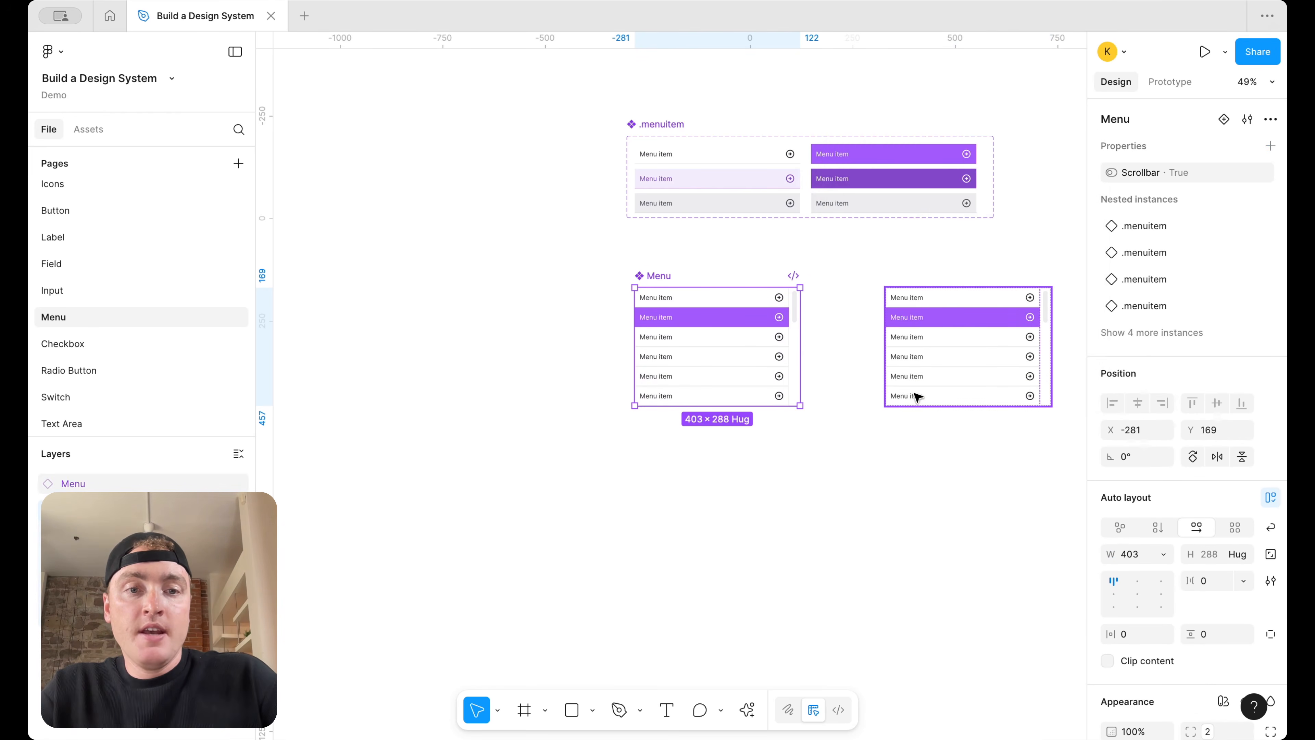
Review the exposed .menuitem properties on the Menu instance
left_click(912, 401)
scroll(1174, 386, "down", 10)
scroll(1172, 389, "up", 10)
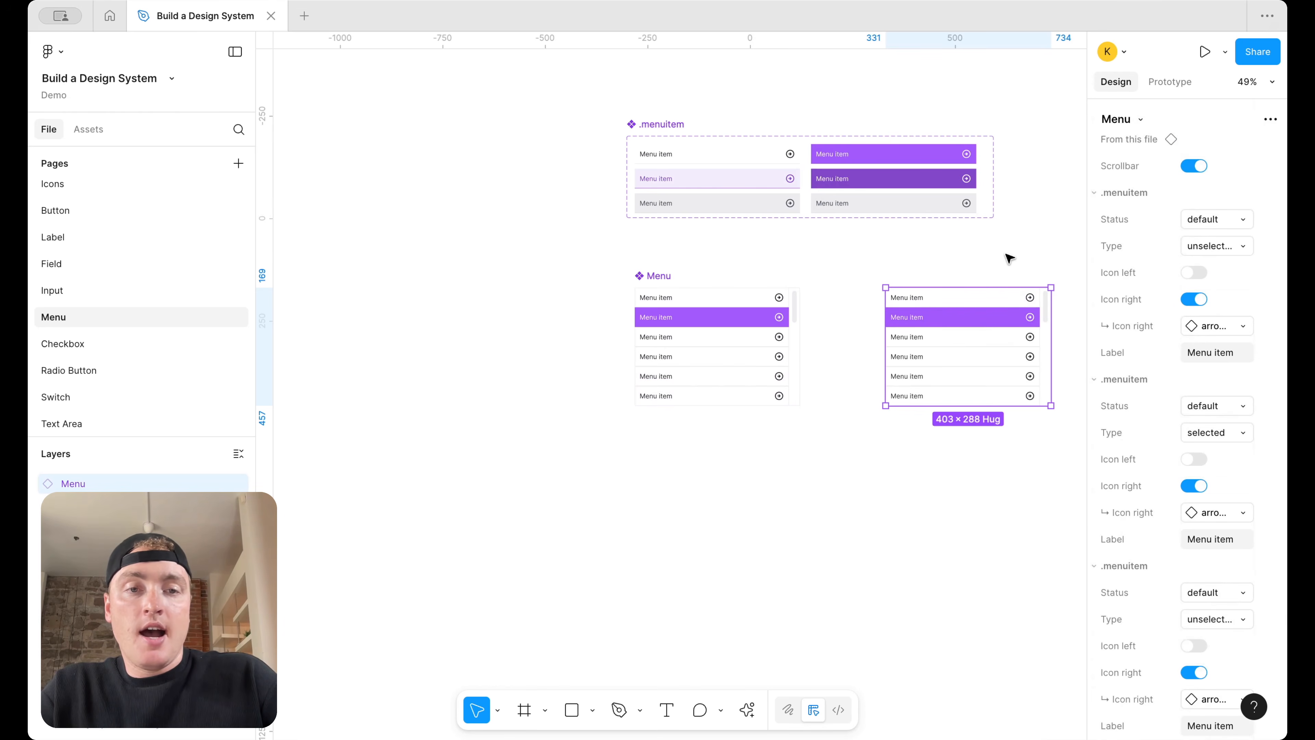
left_click(1018, 257)
scroll(1019, 256, "right", 2)
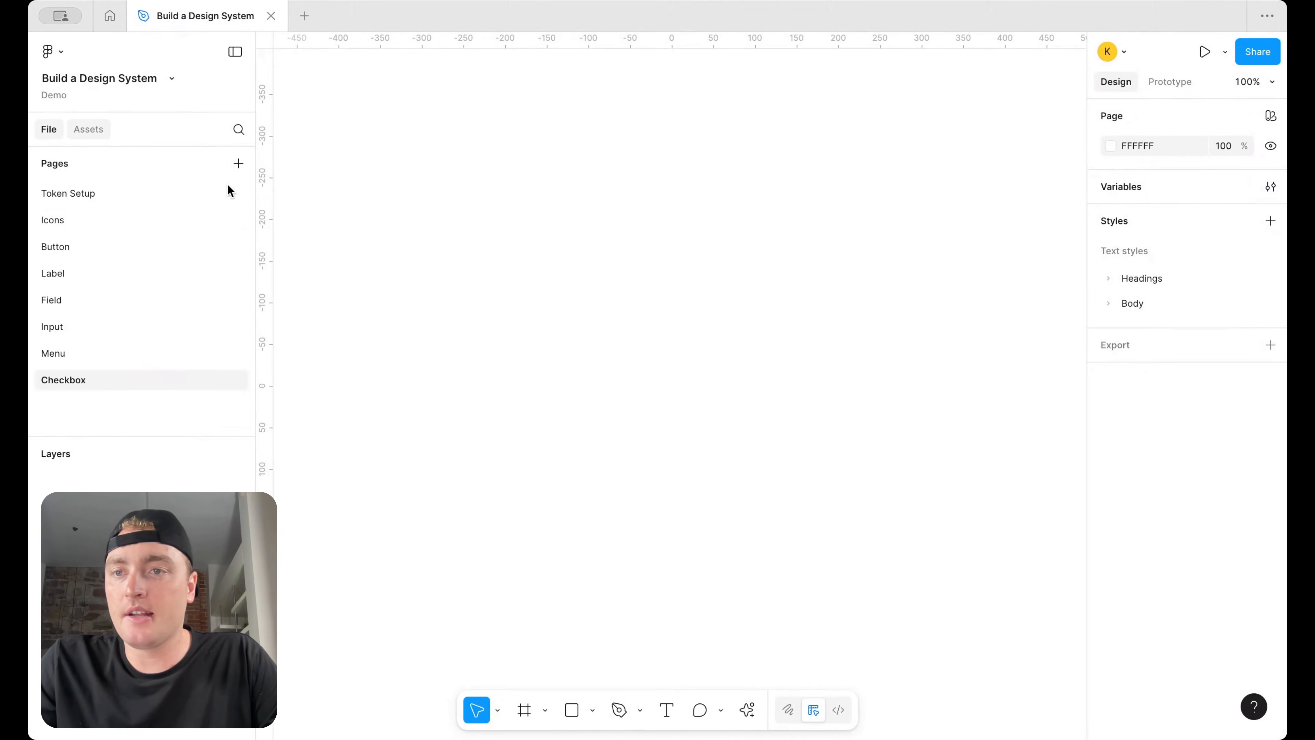
Search the assets for check and place the check icon on the empty Checkbox page
key("alt+2")
type("check")
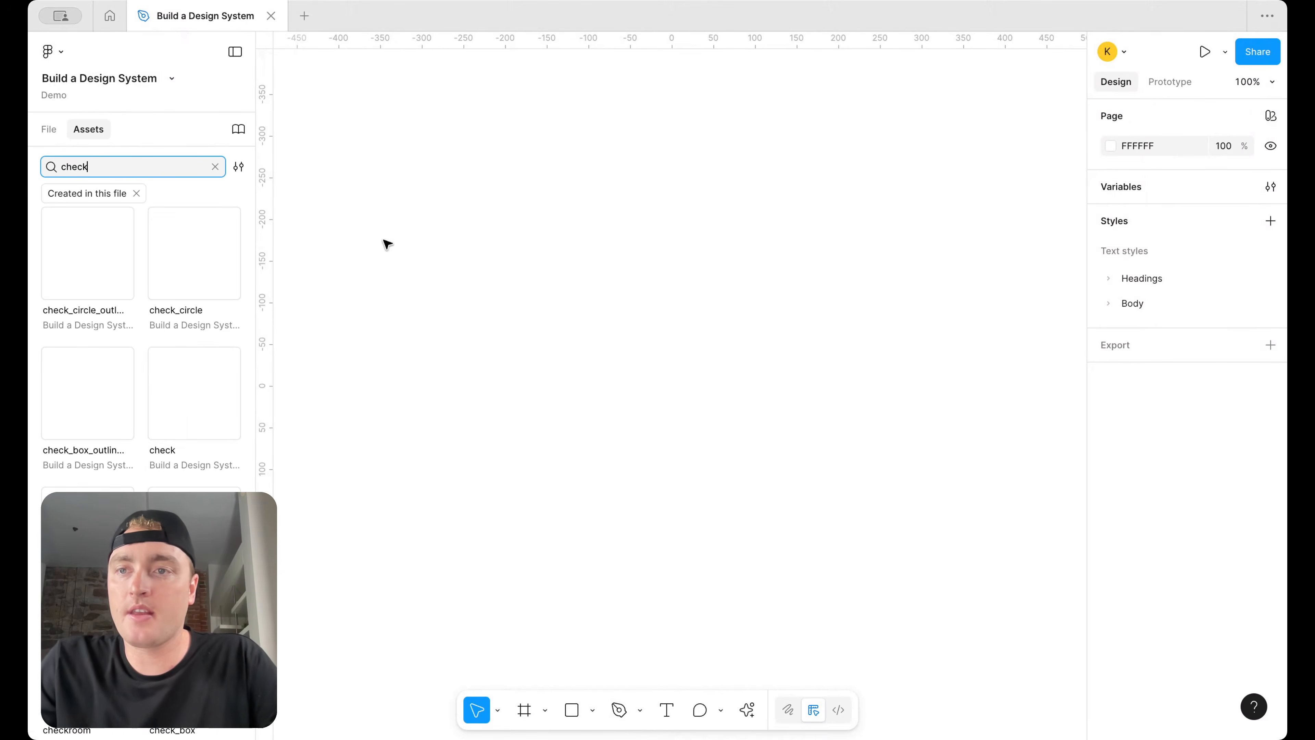
left_click_drag(228, 376, 683, 258)
left_click(665, 262)
left_click(669, 273)
Set the check icon's width and height to 20
left_click(1136, 394)
type("20")
key("Return")
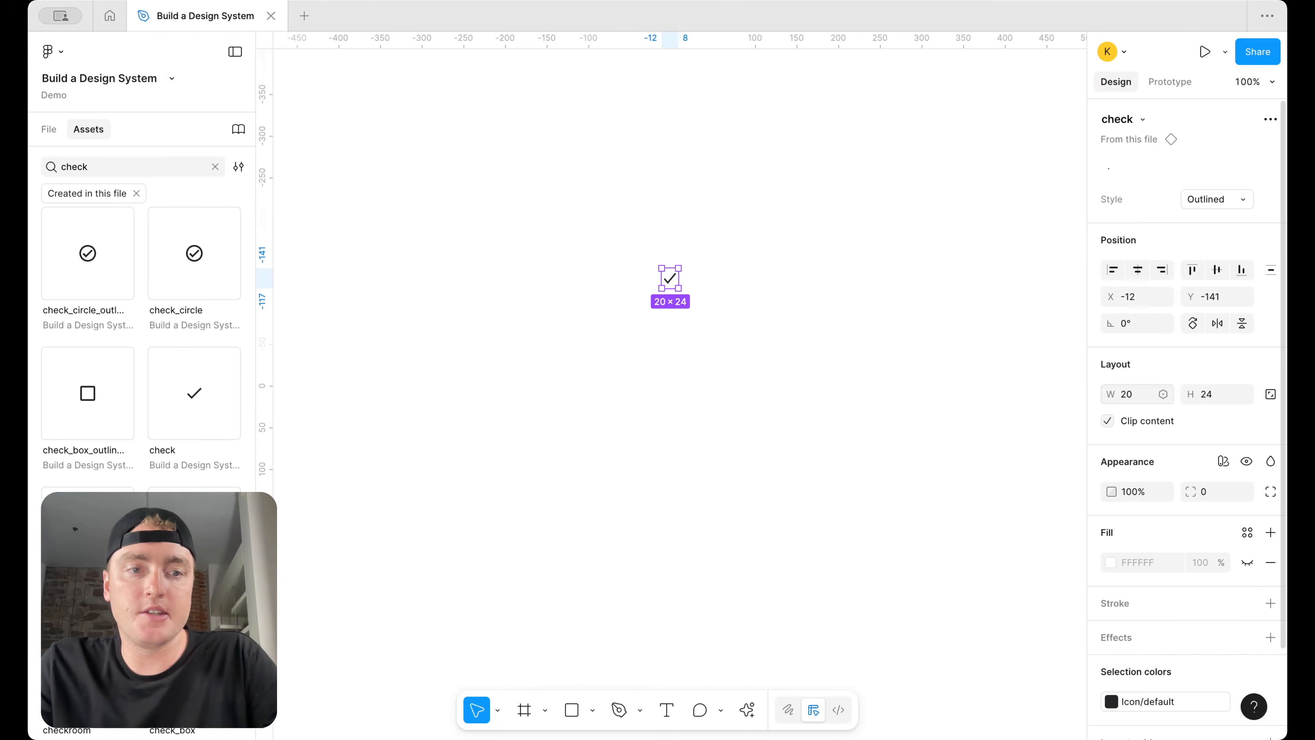
left_click(1211, 394)
type("20")
key("Return")
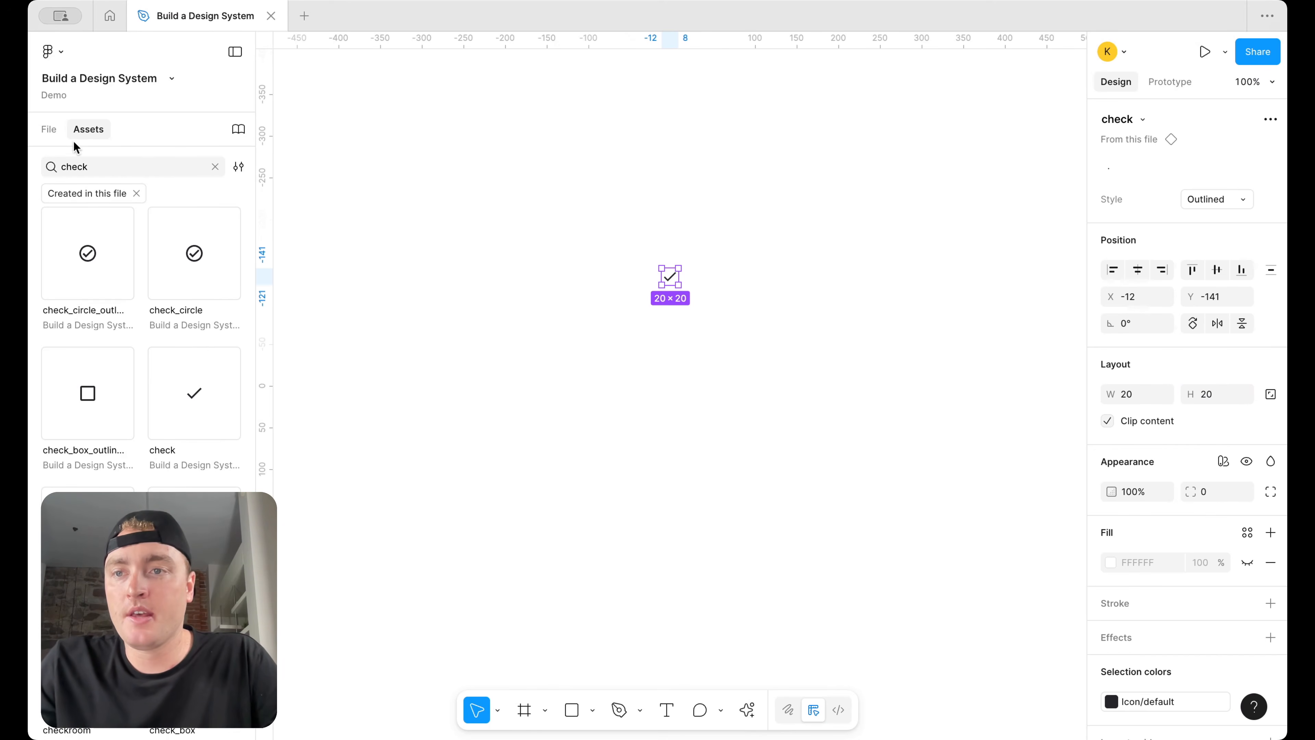
Wrap the check icon in an auto layout frame with horizontal and vertical padding of 8
left_click(48, 129)
left_click(813, 320)
scroll(684, 275, "up", 5)
left_click(636, 272)
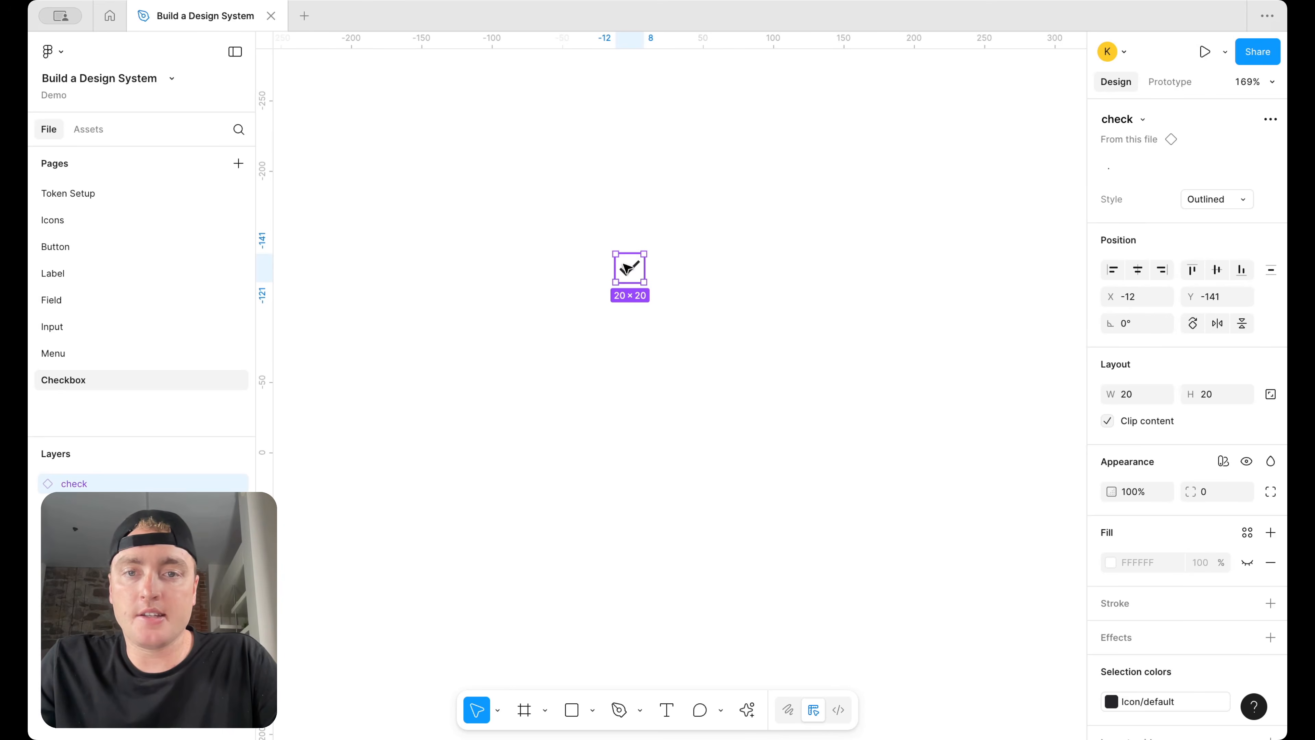
left_click(1232, 199)
left_click(909, 305)
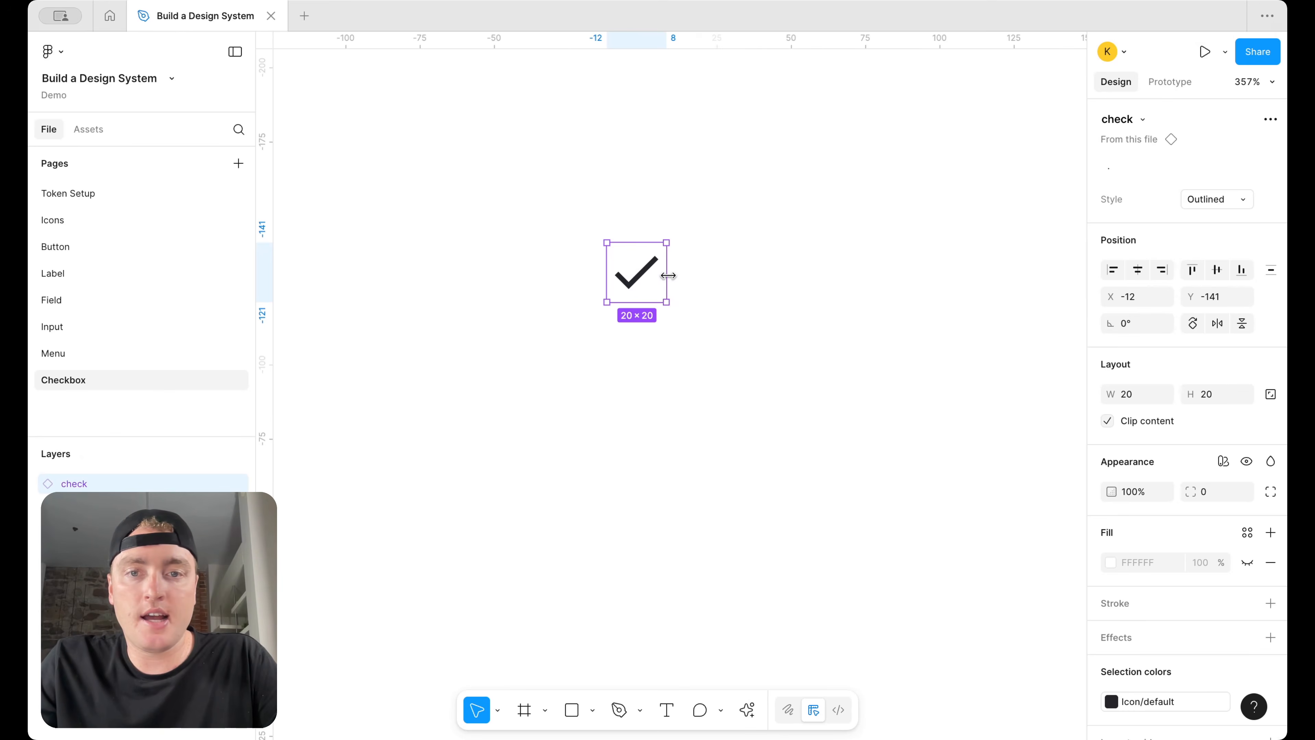
key("shift+a")
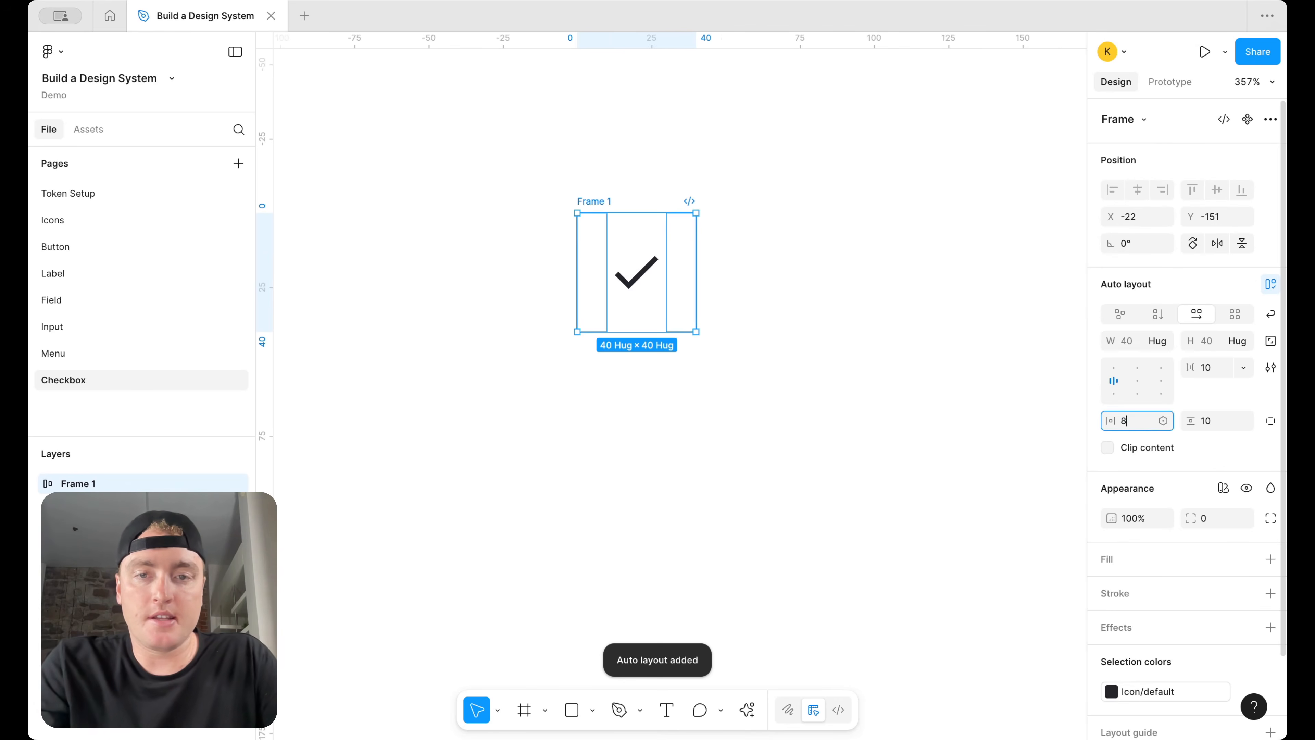
key("Return")
type("8")
key("Return")
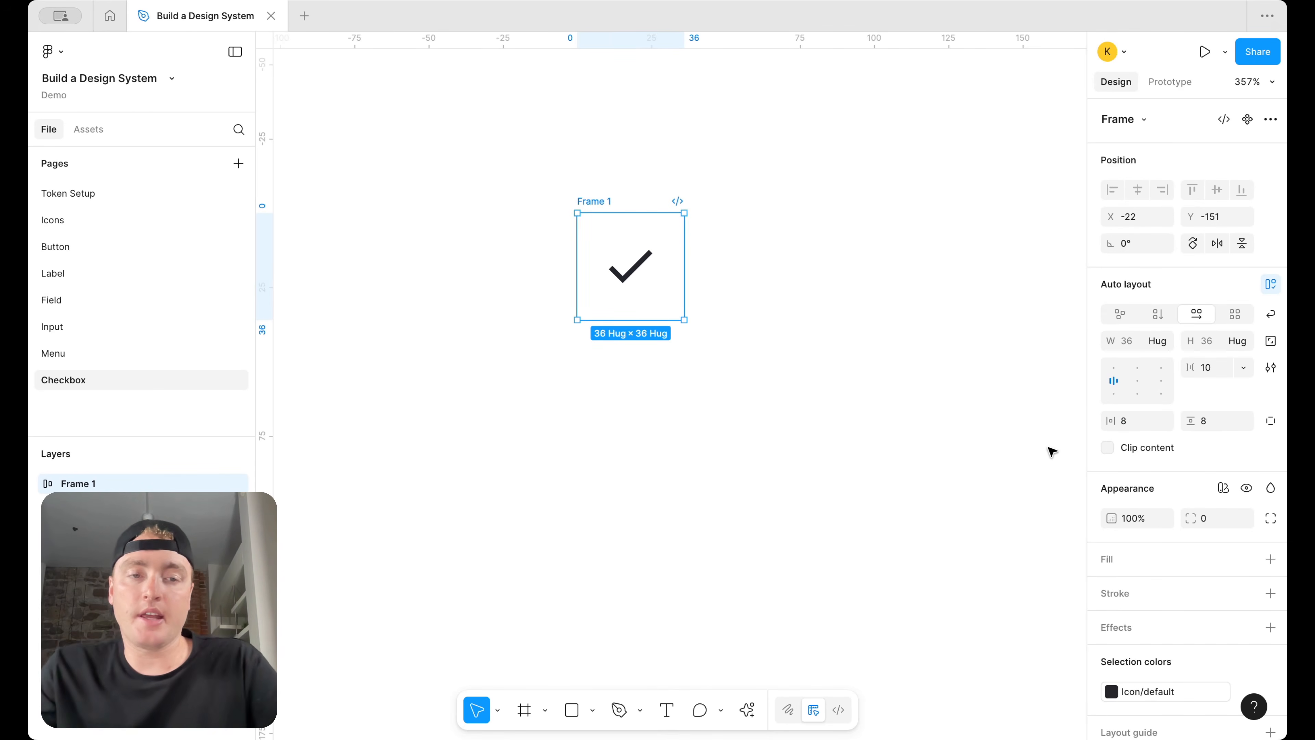
Rename the check icon's auto layout frame as Checkbox
double_click(593, 201)
type("Checkbox")
key("Return")
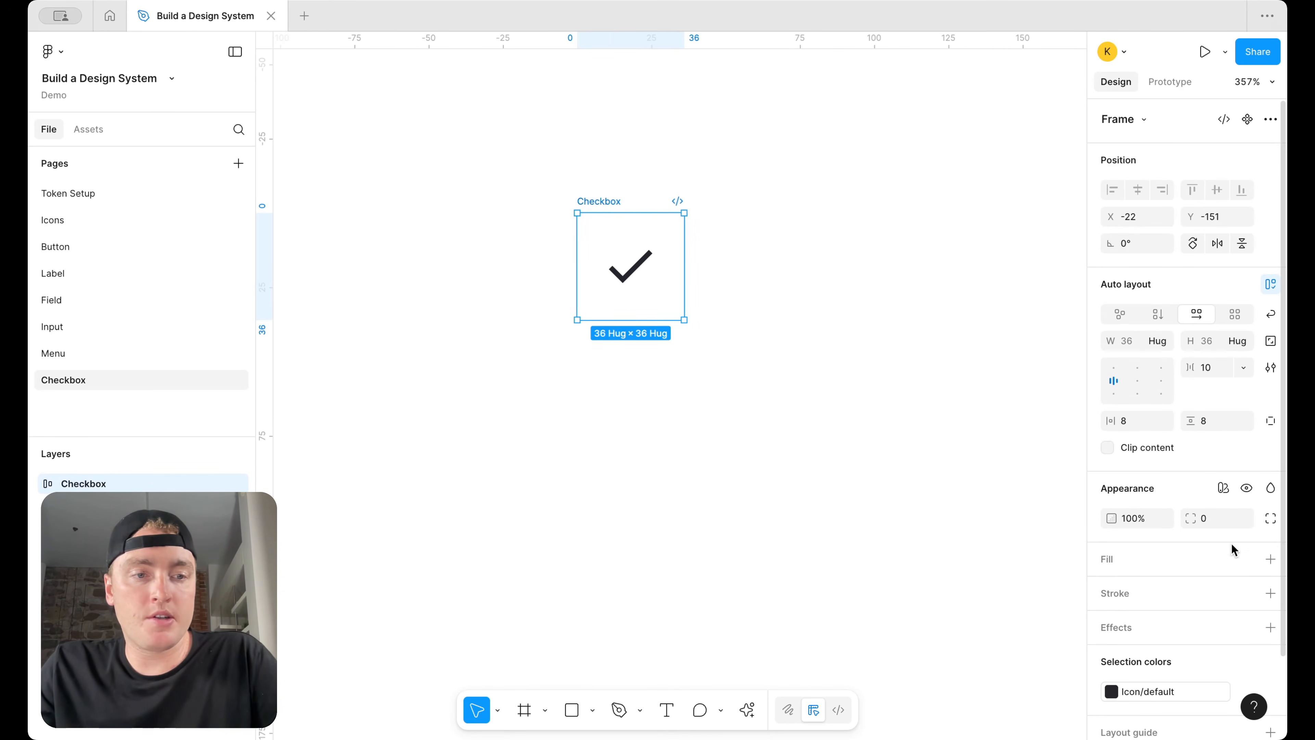
Add a fill to the Checkbox frame using the Surface/action color variable
left_click(1269, 558)
left_click(1246, 558)
type("sur")
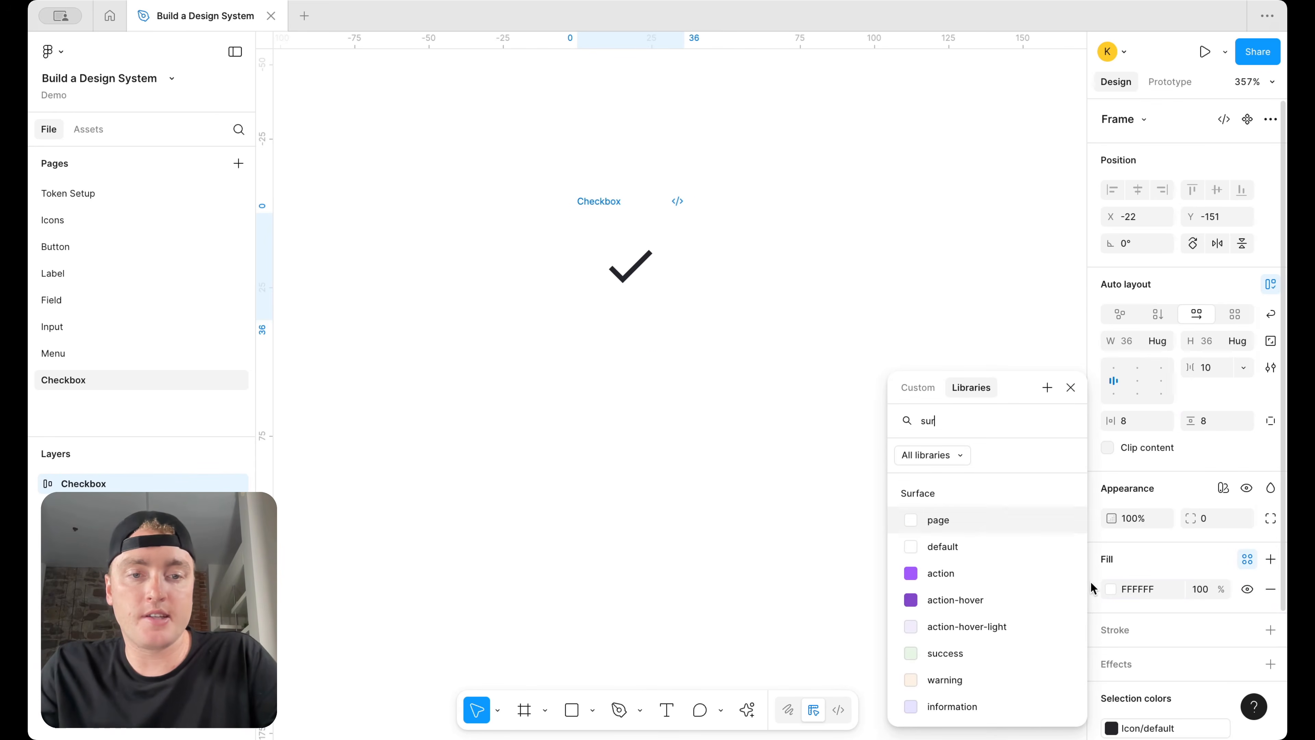
left_click(940, 573)
Add a stroke to the Checkbox frame using the Border/action color variable
left_click(1253, 631)
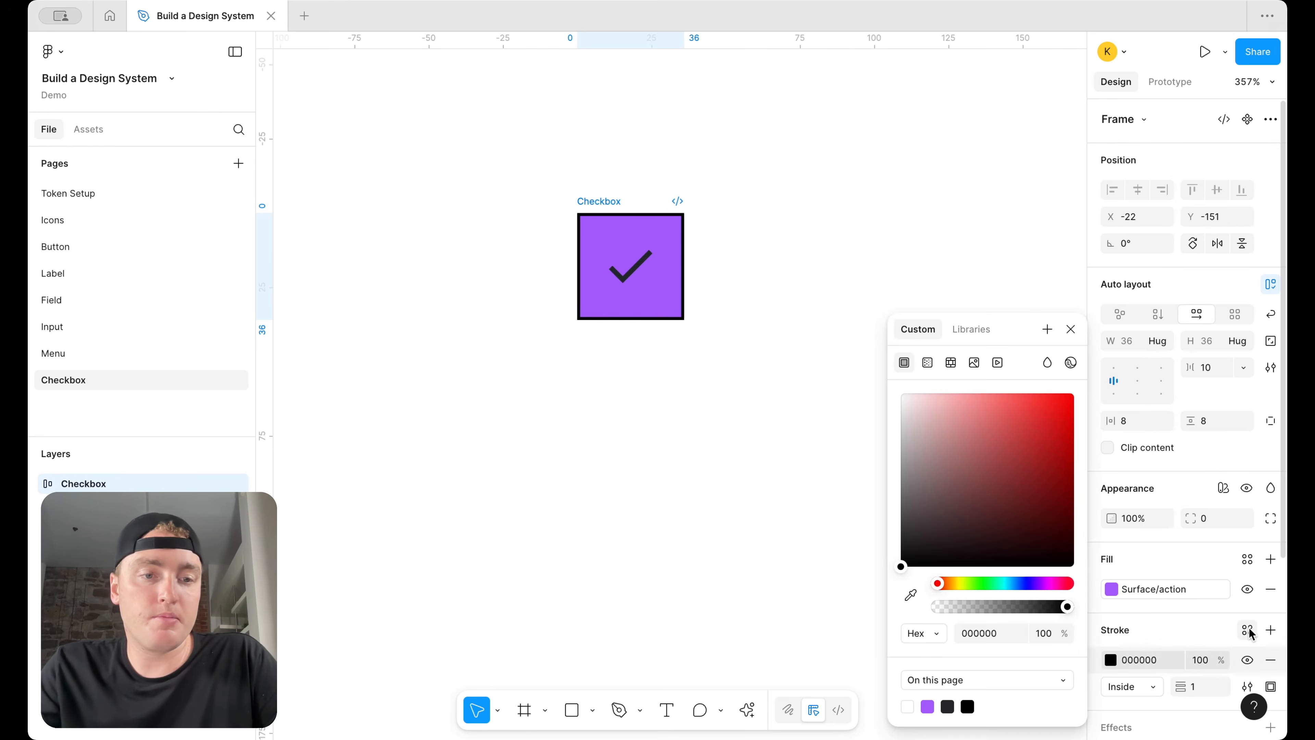
left_click(1246, 630)
type("bo")
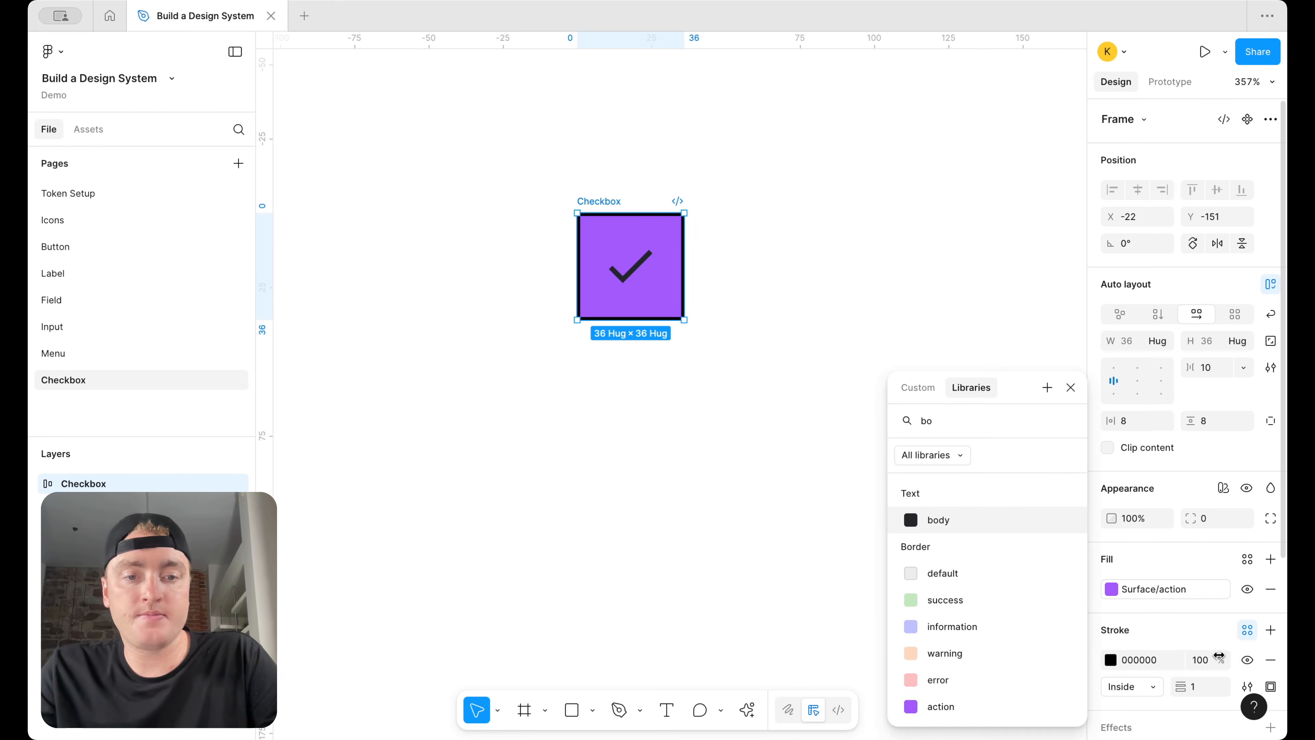
left_click(1026, 704)
scroll(1241, 612, "down", 1)
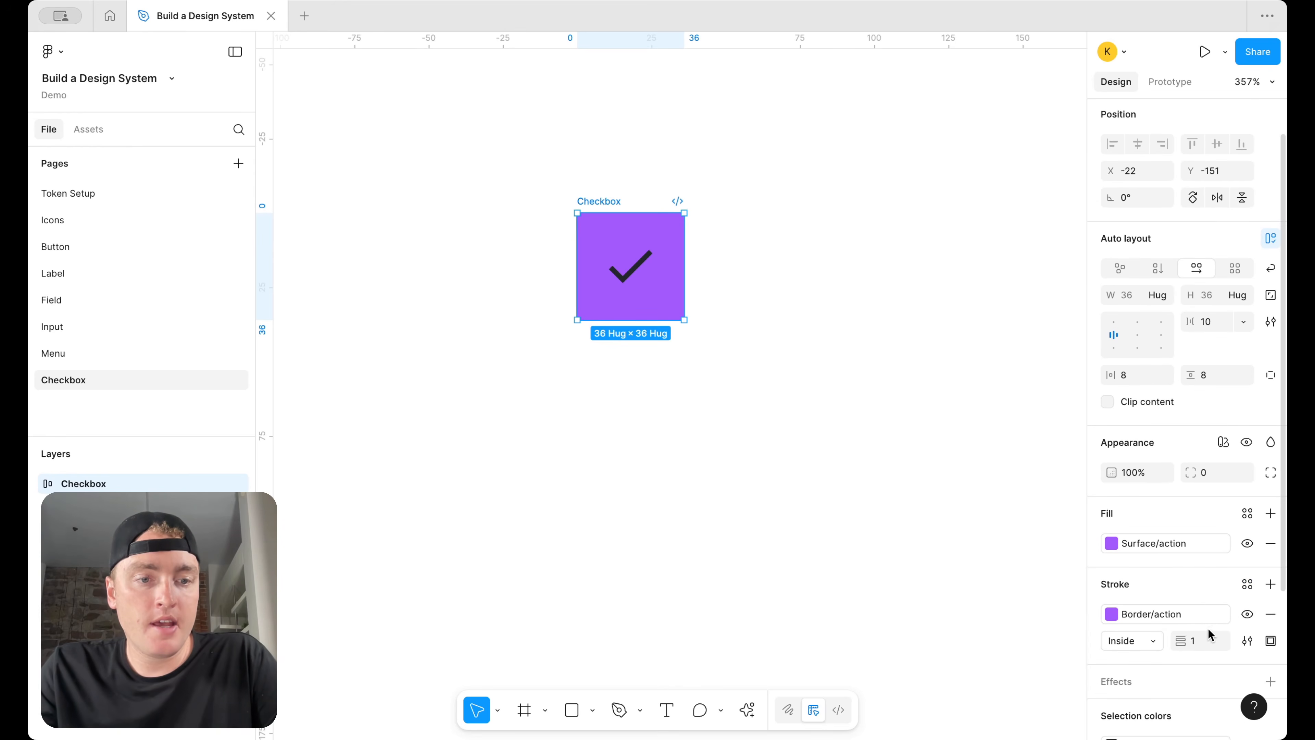
Set the Checkbox frame's stroke position to Outside and its weight to the Border Width sm variable
left_click(1150, 642)
left_click(1148, 665)
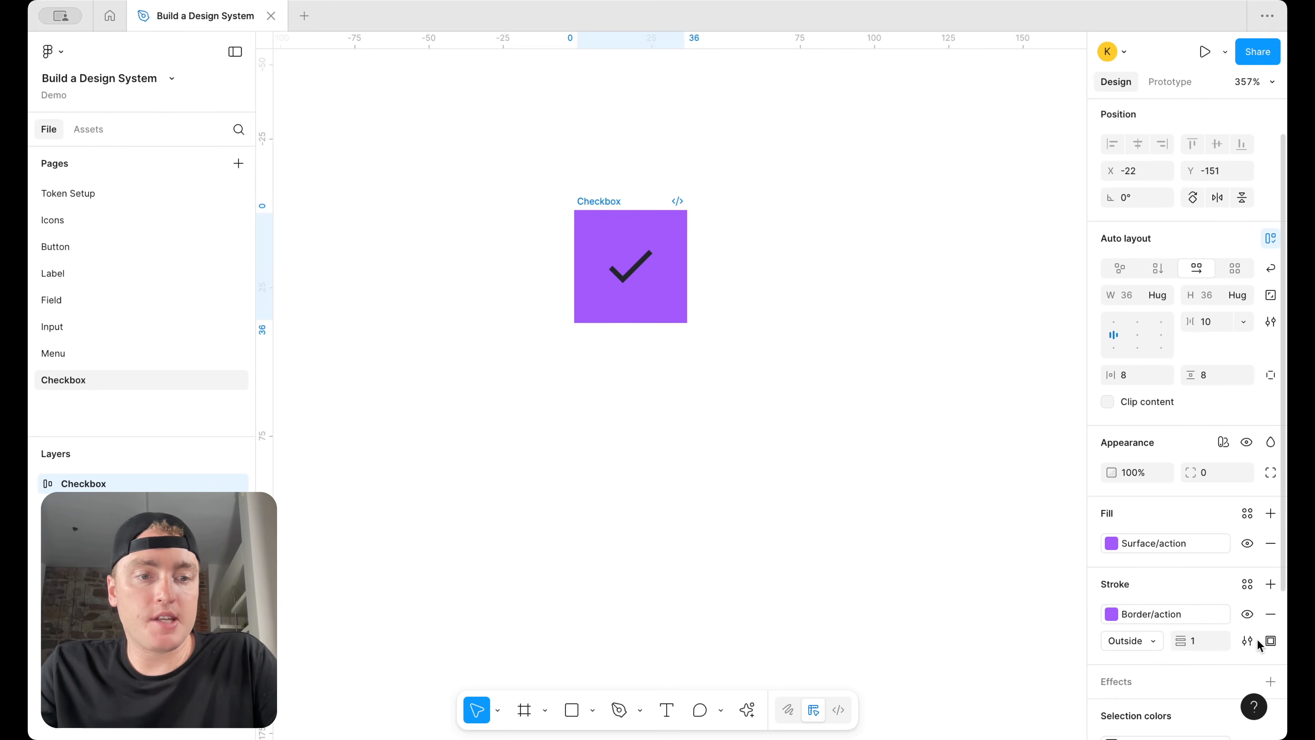
left_click(1219, 641)
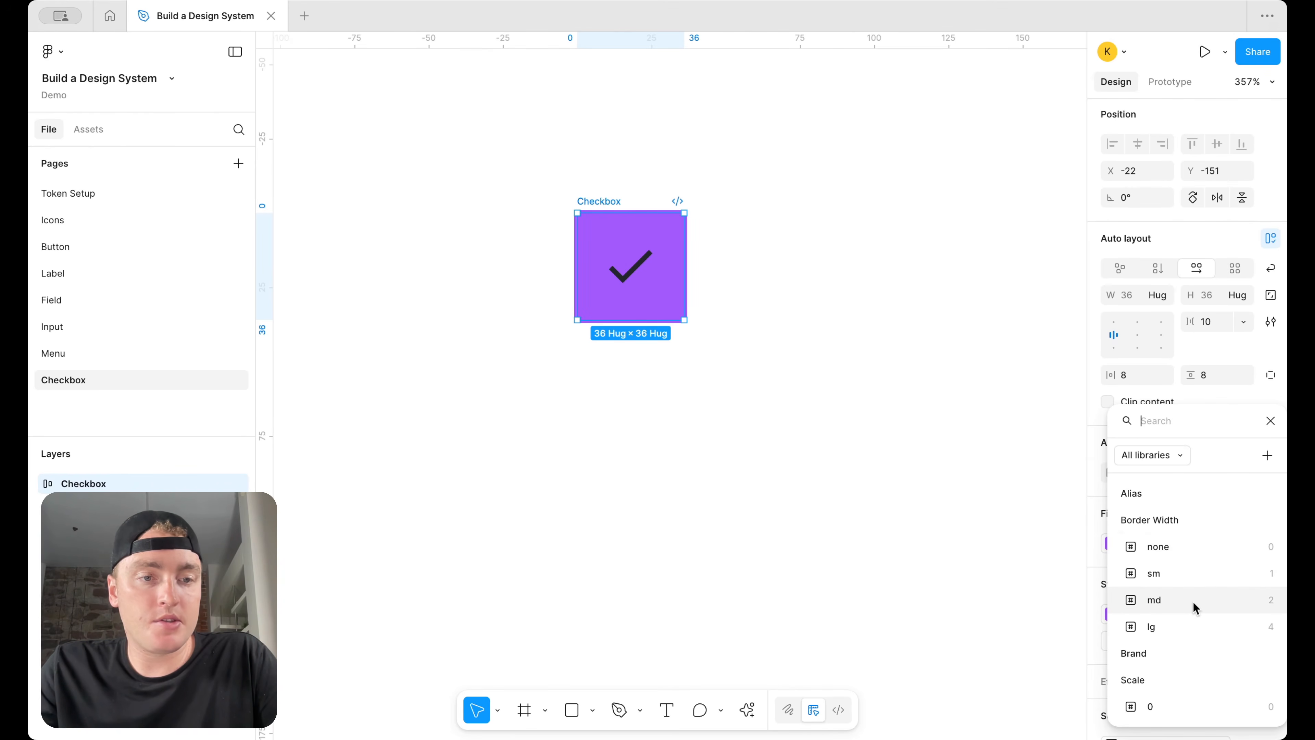
left_click(1190, 575)
left_click(1035, 535)
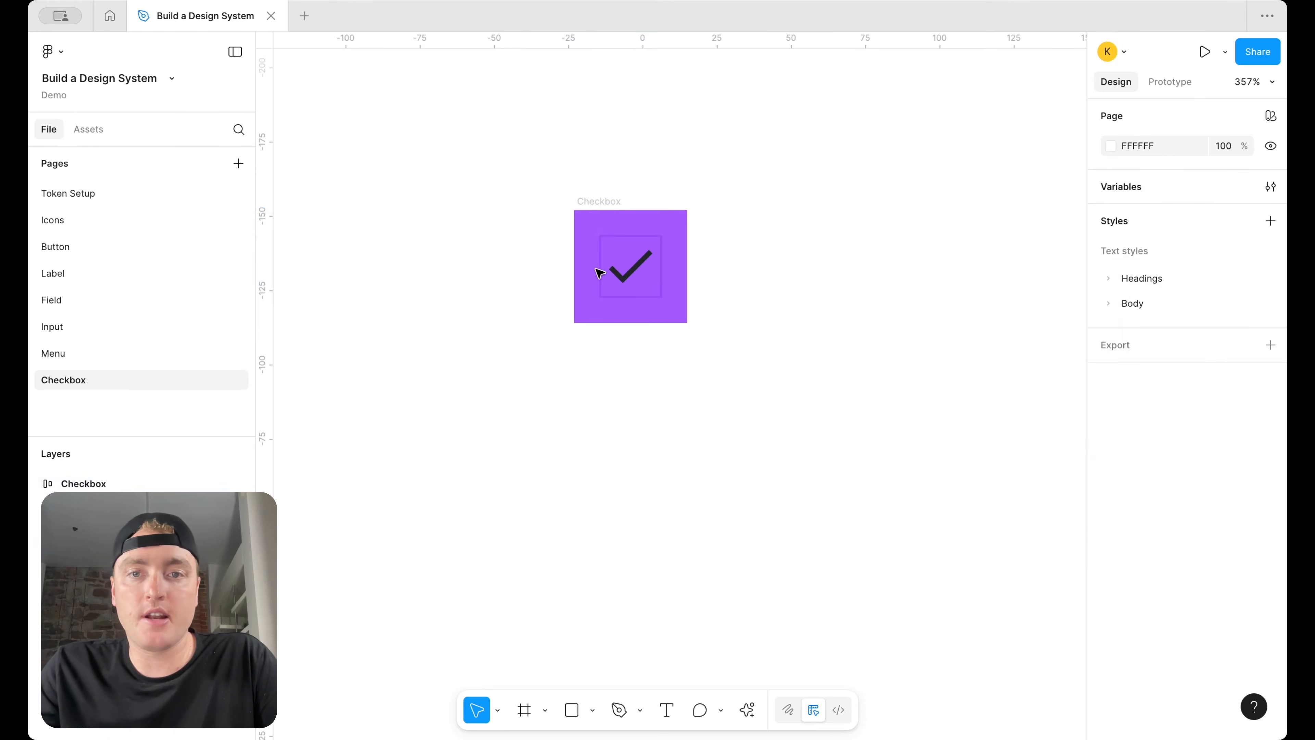
Apply the variable with a value of 4 to the Checkbox frame's corner radius
left_click(598, 228)
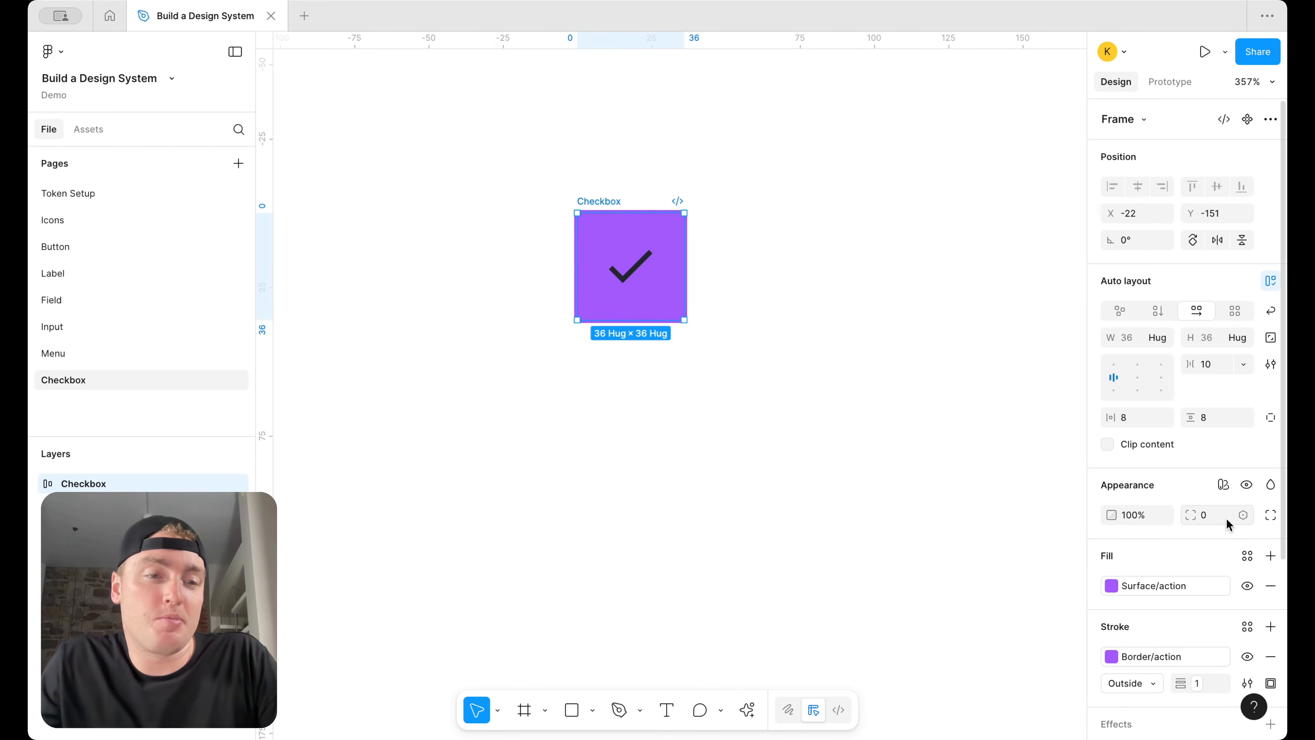
left_click(1240, 515)
left_click(1198, 584)
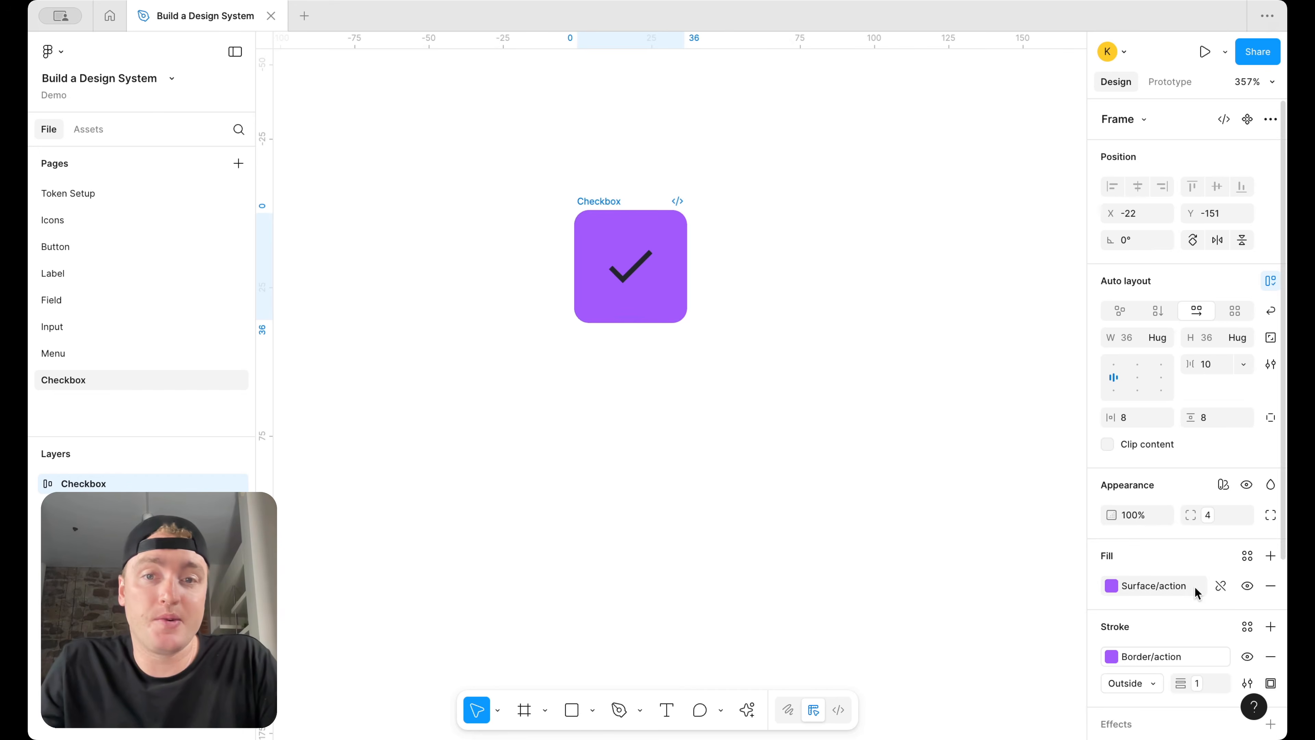
left_click(762, 314)
Change the check icon's color to the Icon/on-action variable
left_click(650, 275)
scroll(1228, 604, "down", 3)
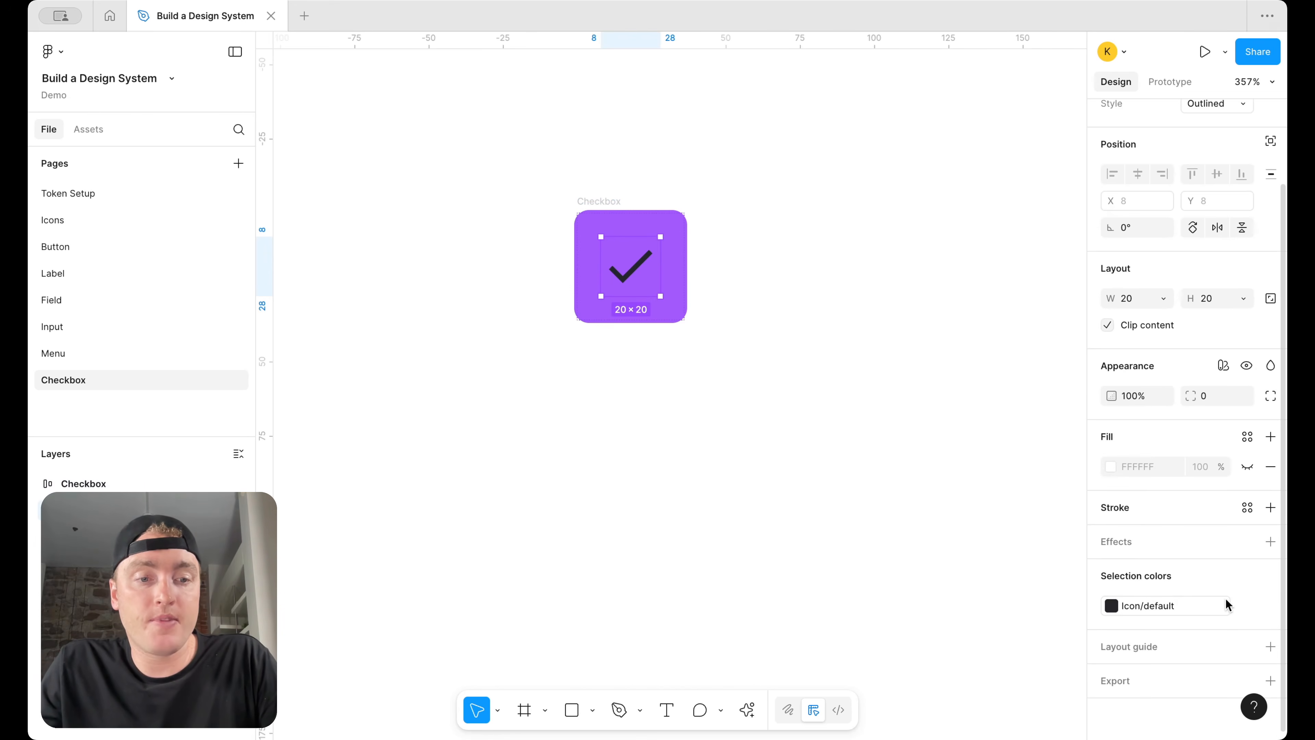
left_click(1176, 599)
scroll(1010, 595, "down", 5)
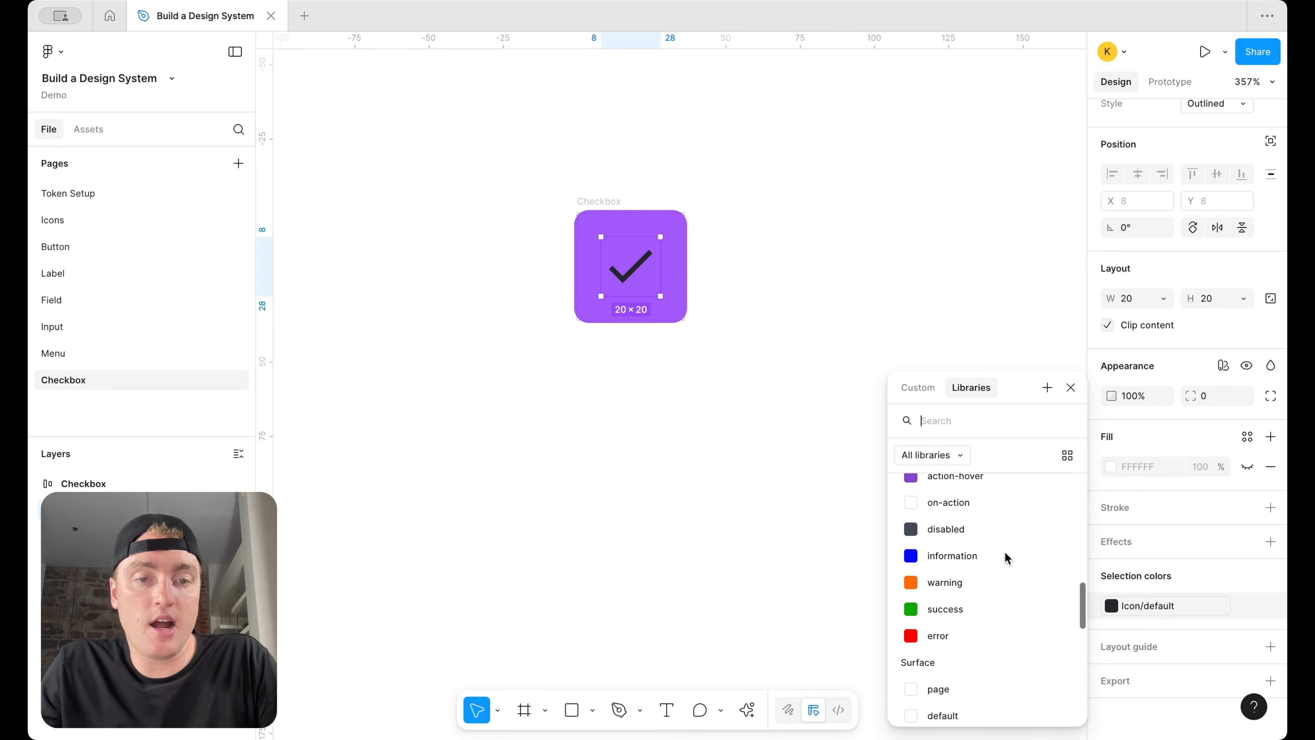
left_click(1004, 503)
left_click(816, 300)
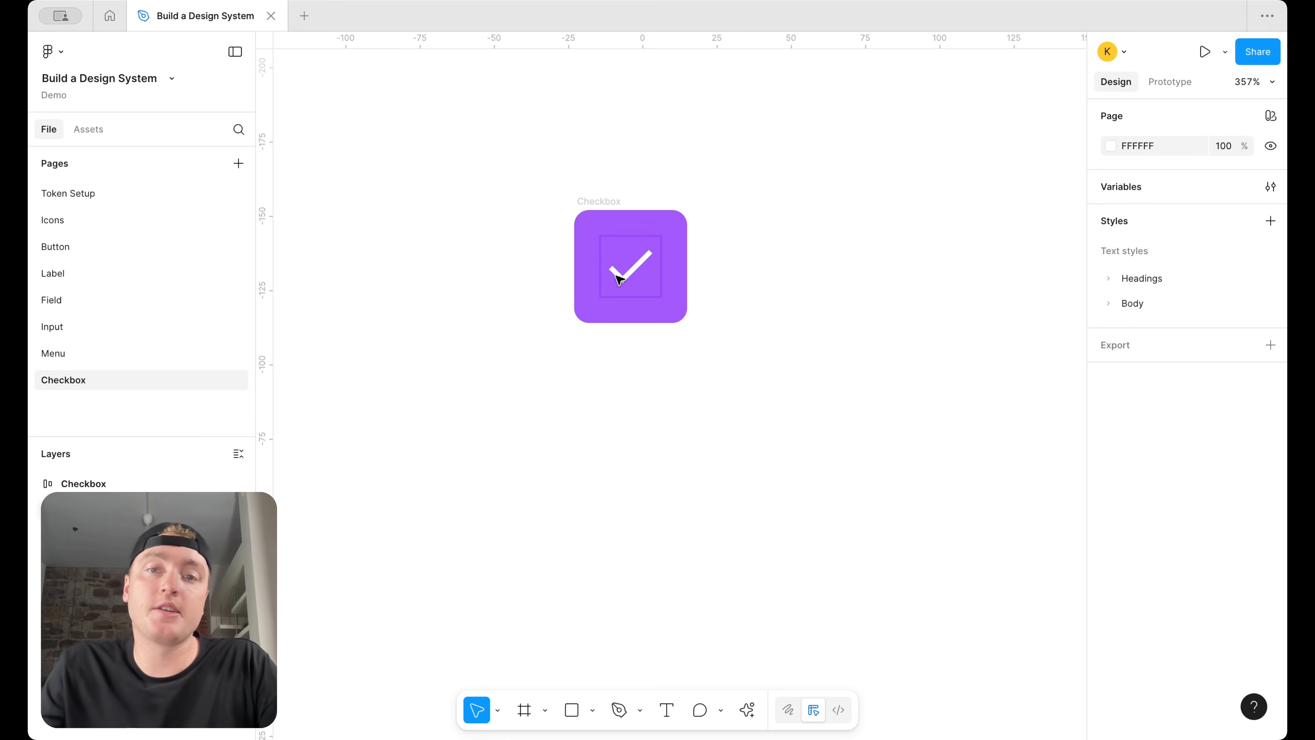
Try horizontal and vertical padding of 4 on the Checkbox frame
scroll(619, 282, "down", 3)
scroll(619, 282, "down", 2)
double_click(603, 371)
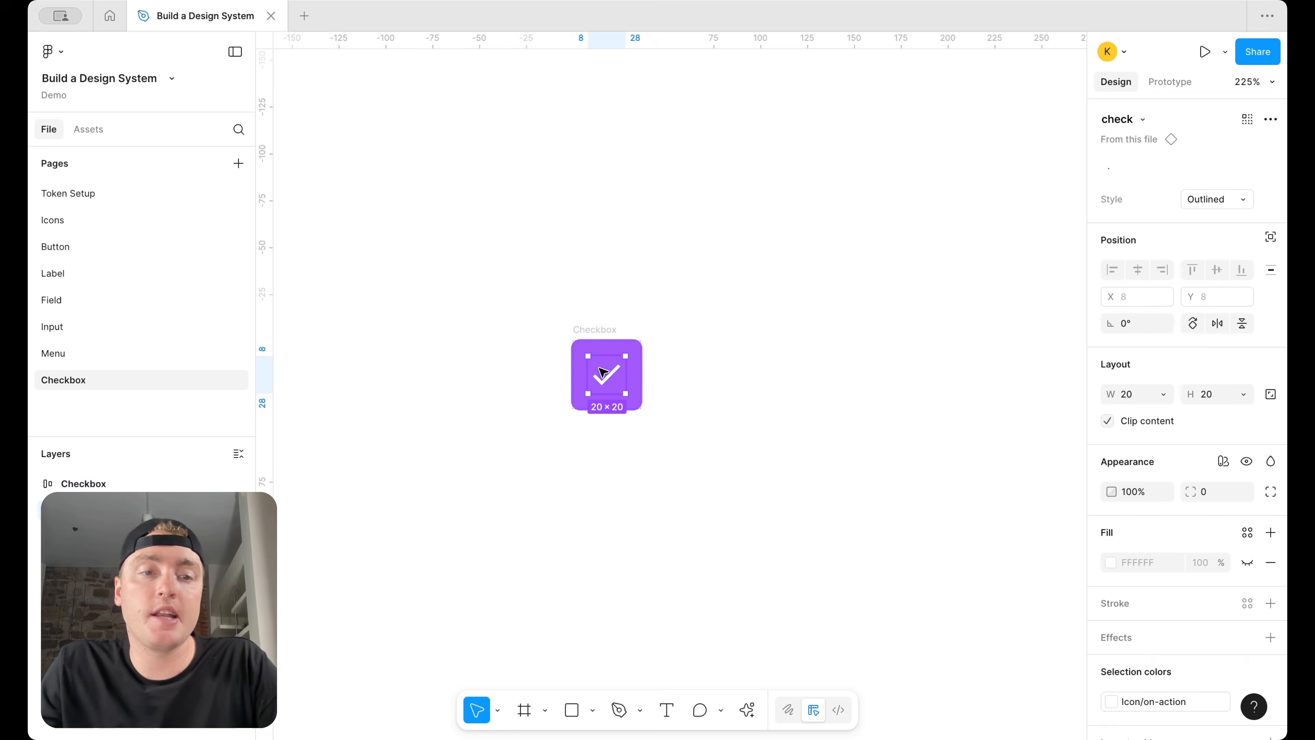
left_click(593, 325)
scroll(693, 420, "up", 5)
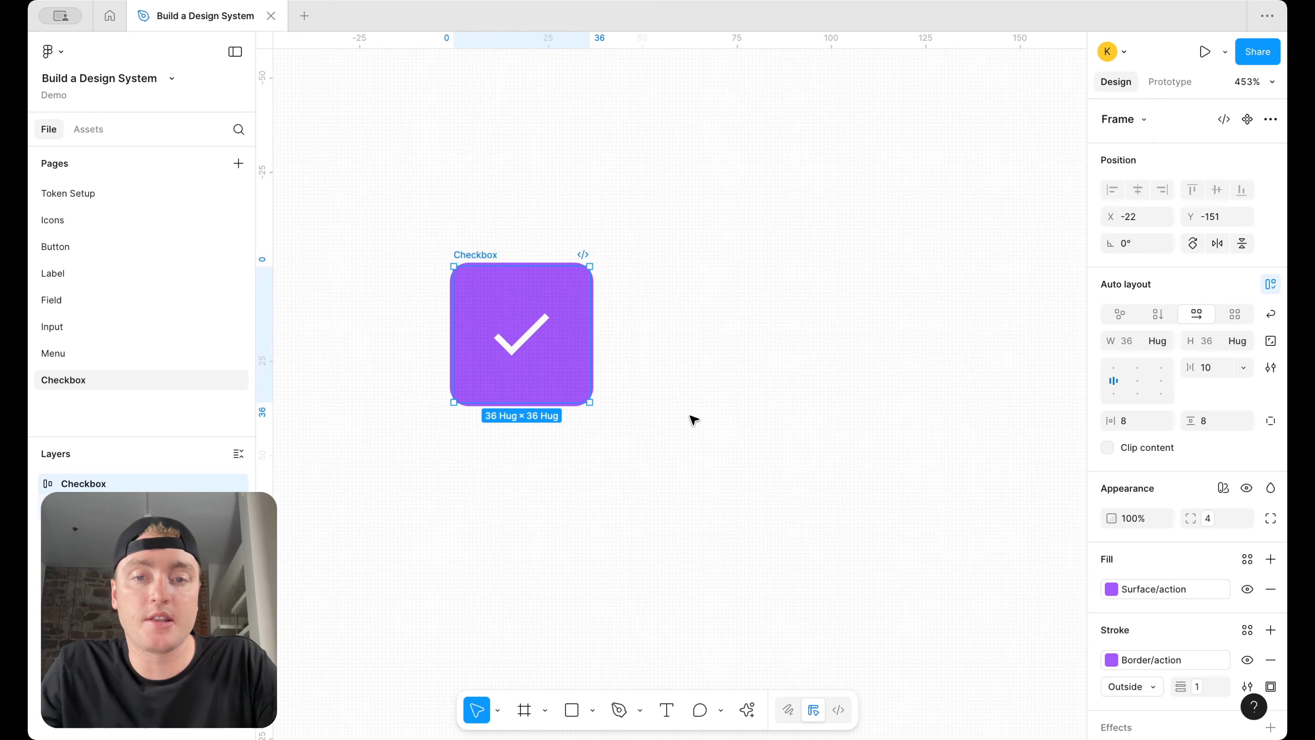
type("4")
key("Return")
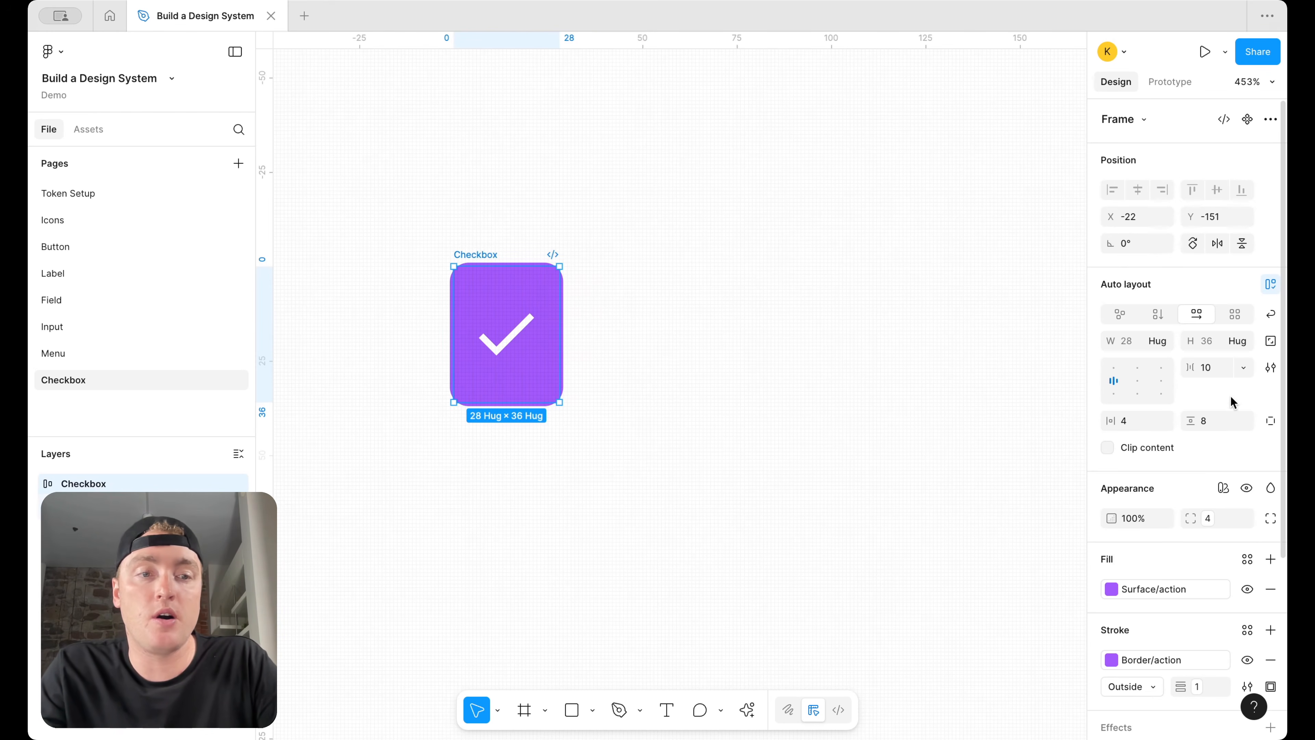
type("4")
key("Return")
left_click(908, 343)
scroll(876, 316, "down", 3)
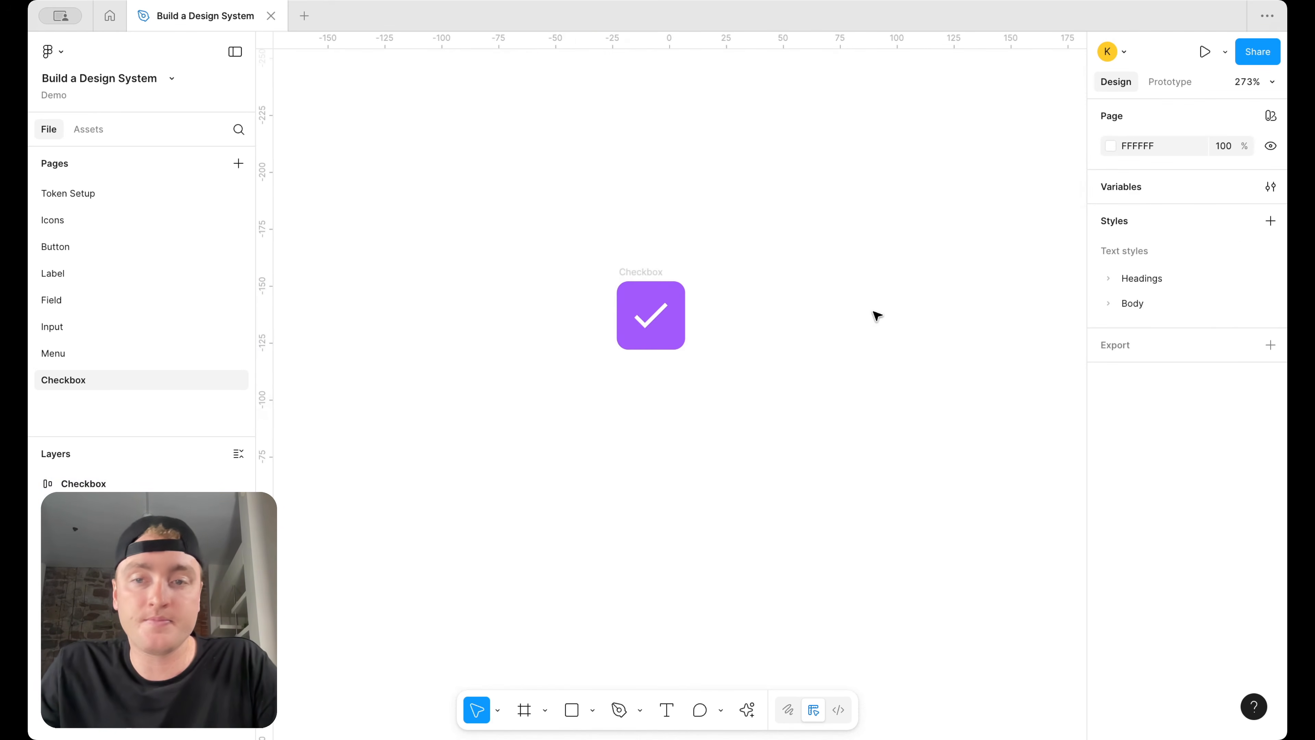
Undo the last padding changes on the Checkbox frame
key("ctrl+z")
key("ctrl+z")
key("ctrl+z")
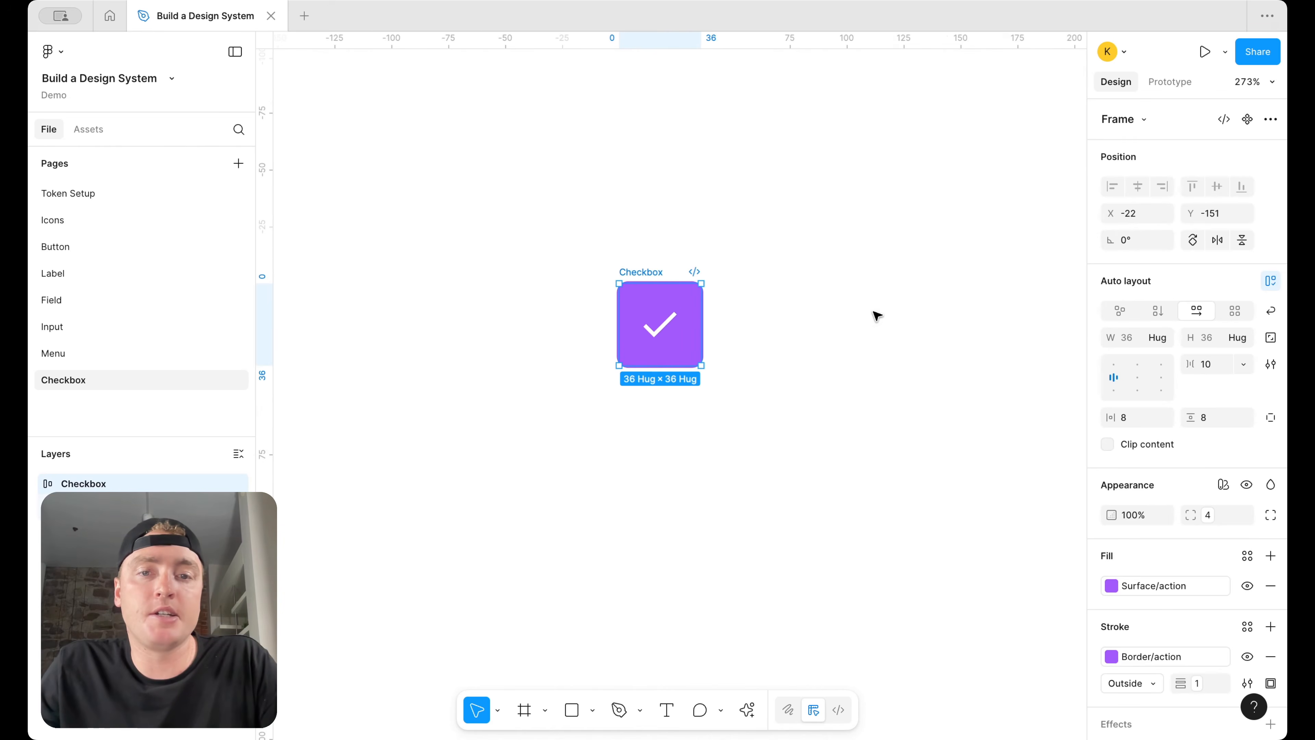
left_click(876, 316)
scroll(876, 316, "down", 4)
scroll(876, 316, "right", 3)
scroll(740, 297, "up", 4)
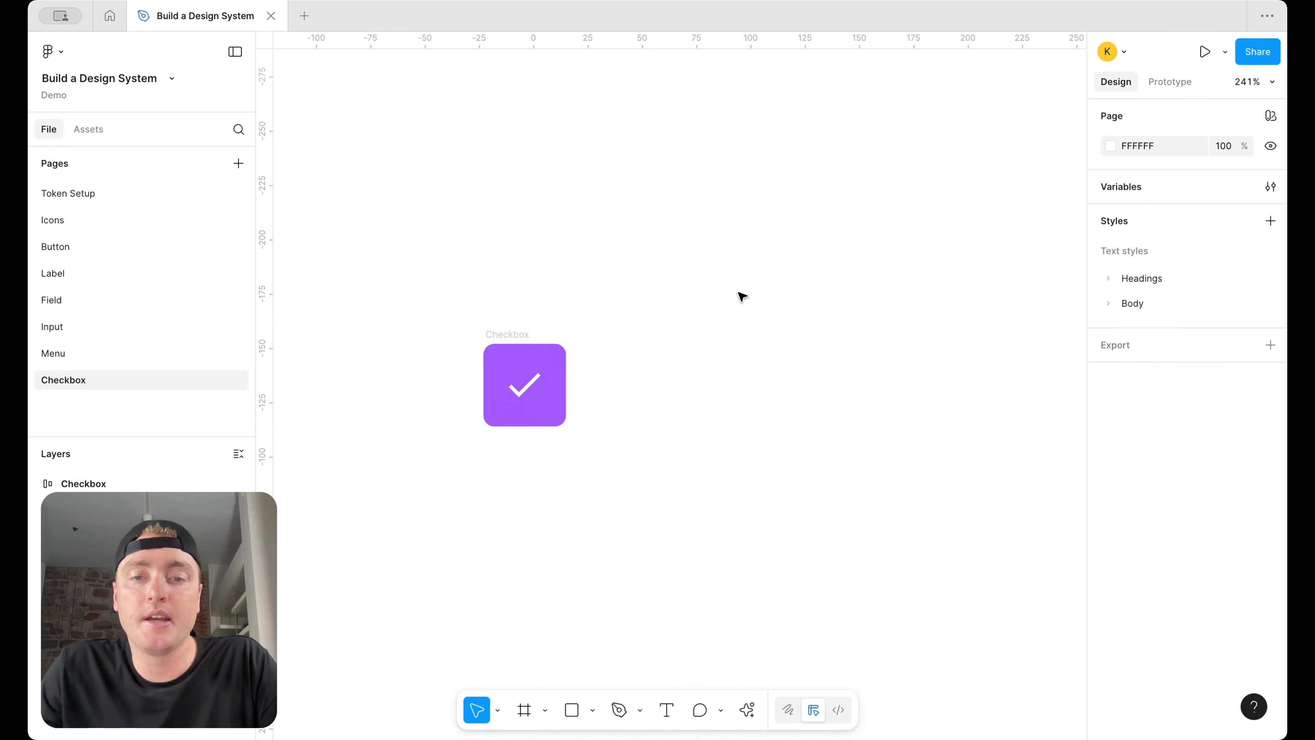
Turn the Checkbox frame into a component
left_click(523, 336)
scroll(623, 373, "down", 2)
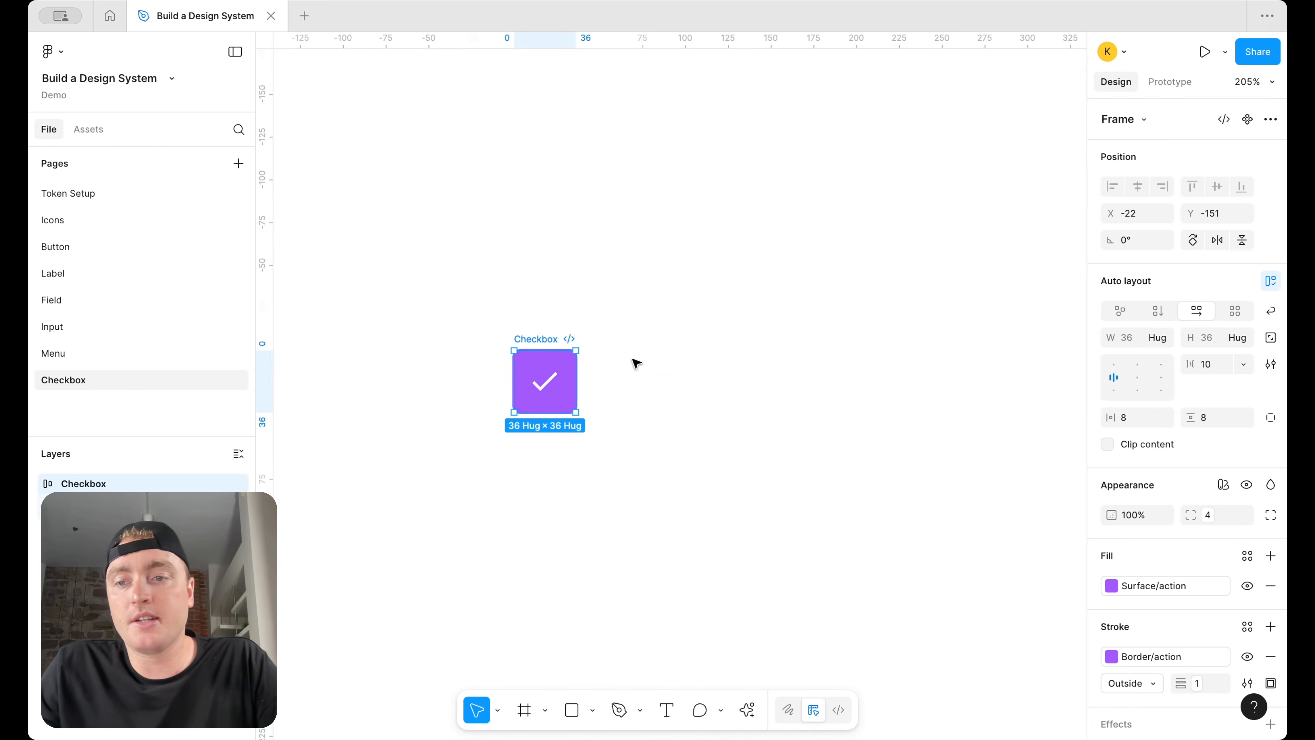
left_click(684, 335)
left_click(529, 339)
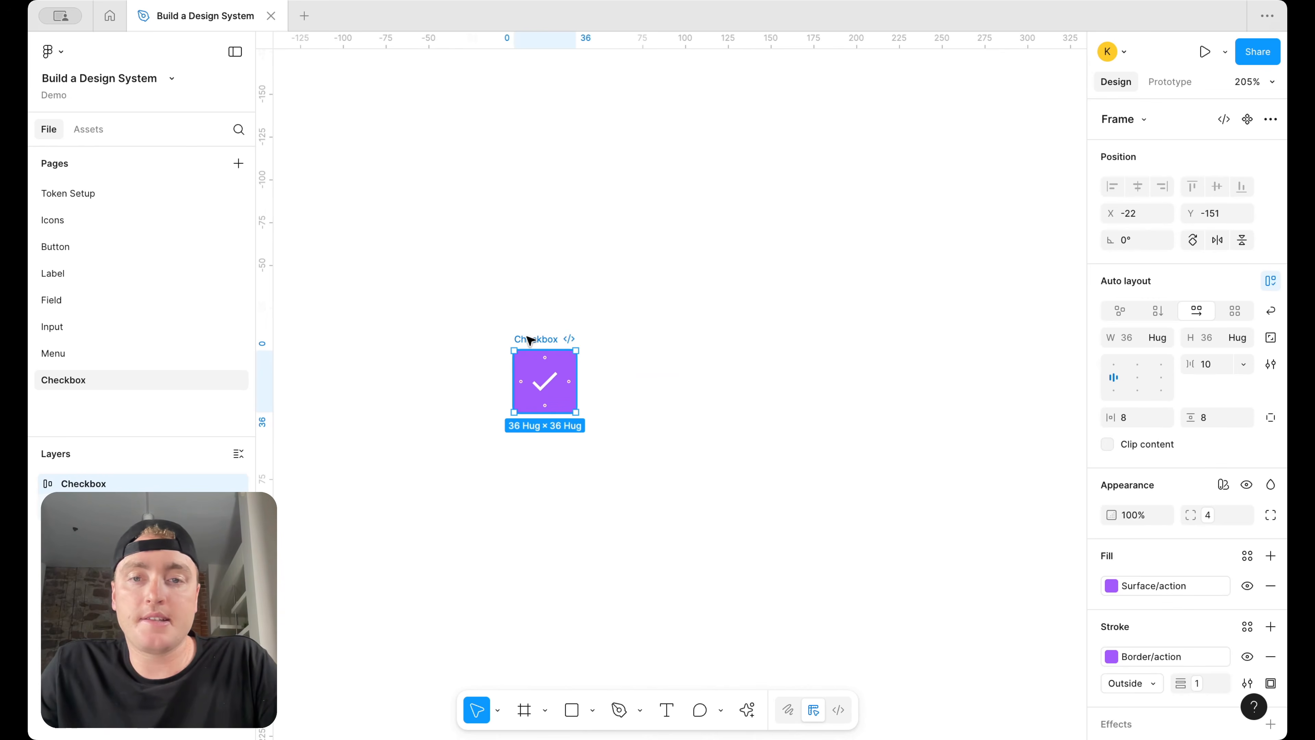
right_click(529, 339)
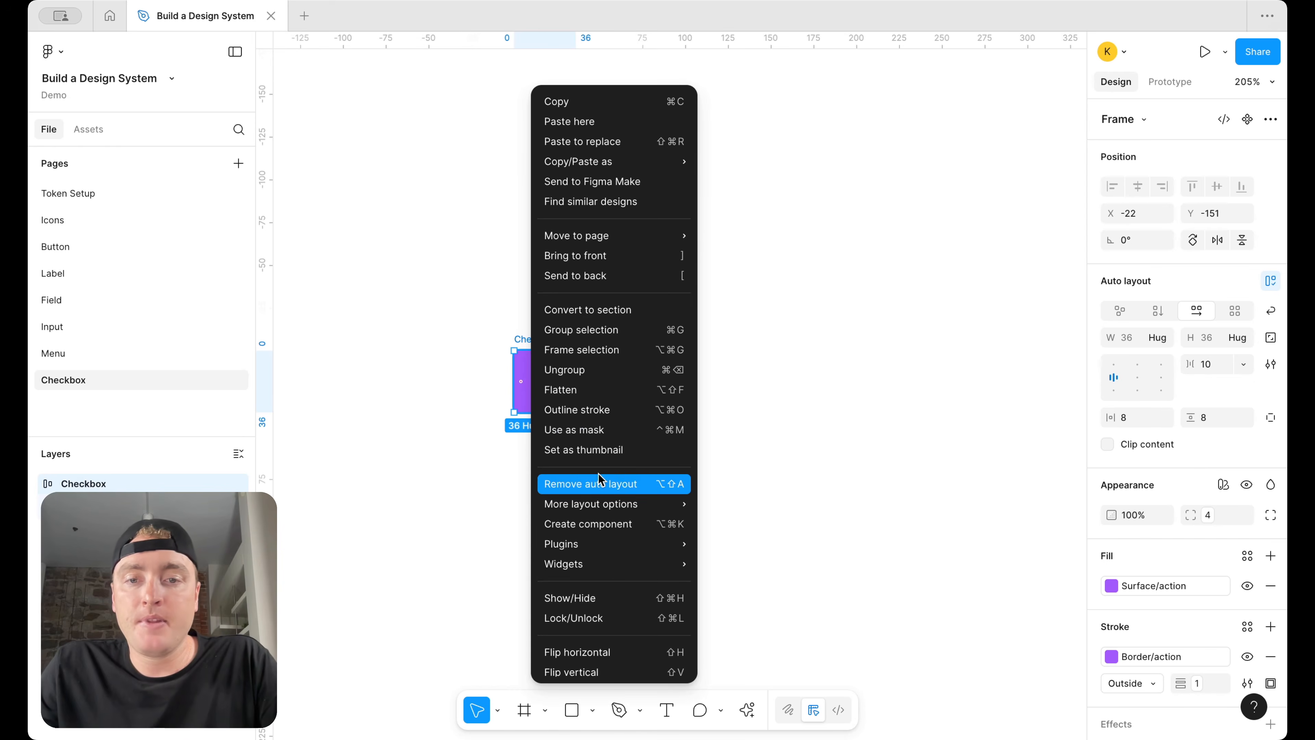
left_click(616, 531)
left_click(671, 464)
Add a second variant to the Checkbox component
left_click(573, 374)
right_click(567, 374)
mouse_move(647, 518)
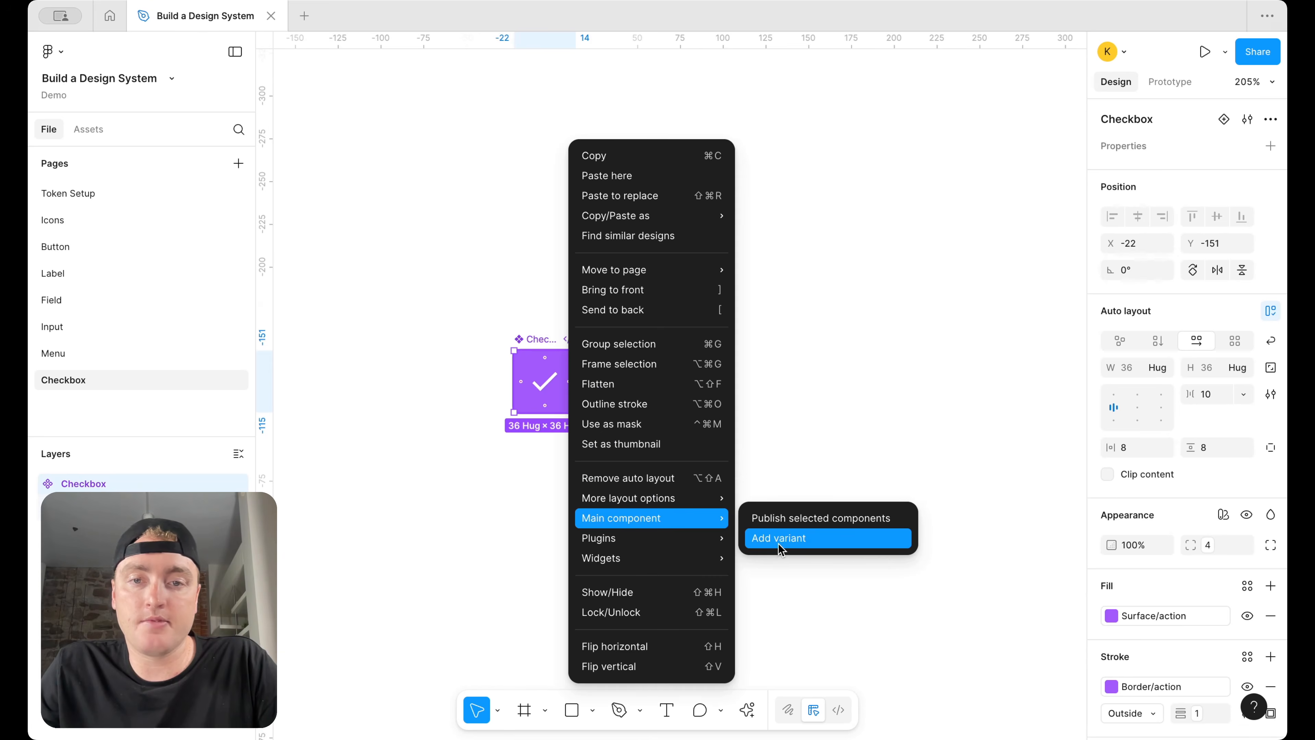
left_click(776, 538)
Widen the Checkbox component set to about 305 and place the second variant beside the first one
left_click(502, 304)
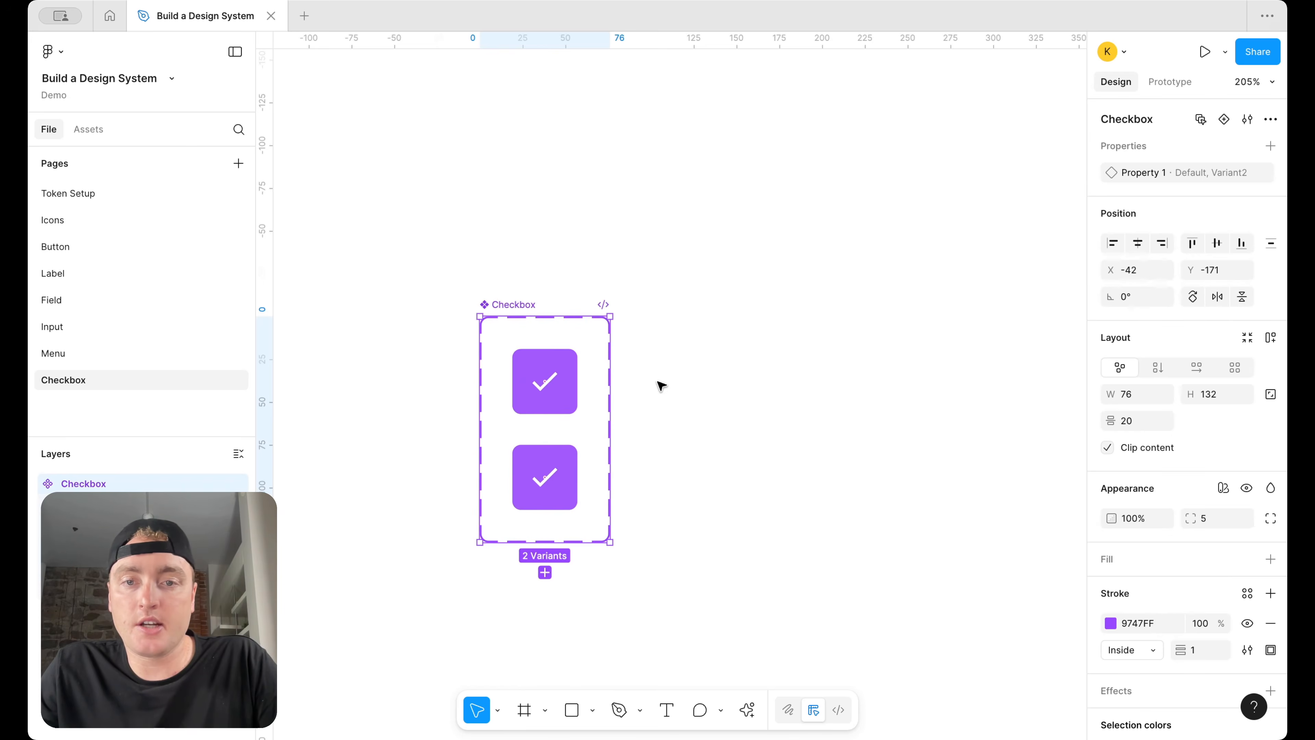
left_click_drag(607, 365, 1002, 358)
left_click_drag(524, 493, 616, 397)
scroll(1191, 565, "down", 3)
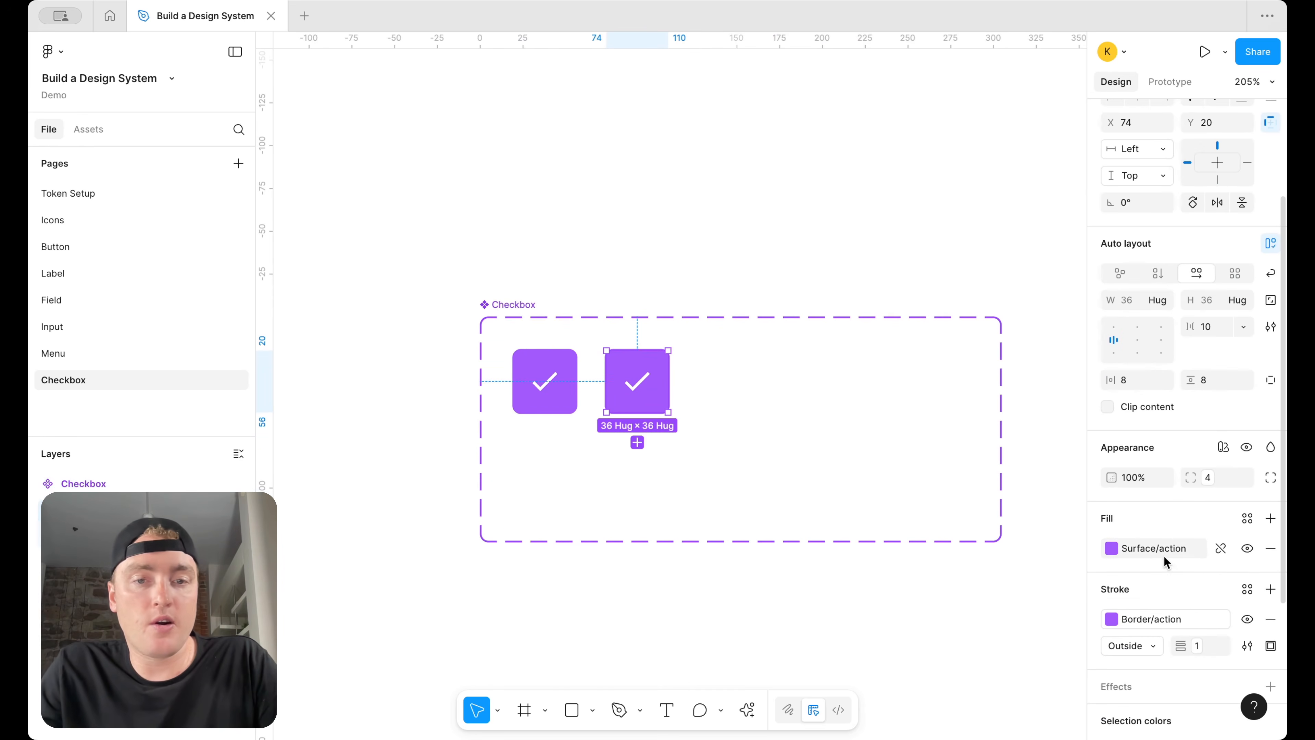
Rename the Checkbox component set's variant property as Status
left_click(584, 359)
double_click(1135, 172)
type("Status")
key("Return")
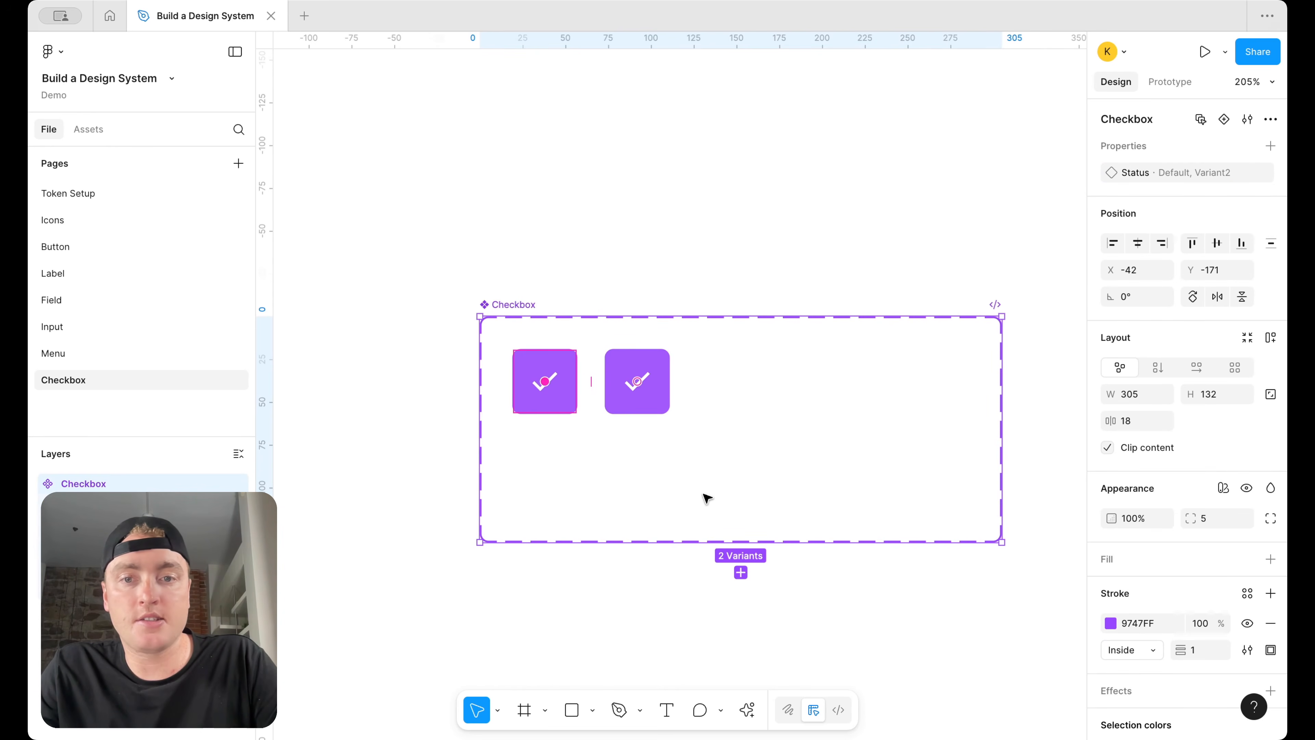
key("Escape")
Set the Status of the first Checkbox variant to default and of the second to hover
left_click(543, 381)
type("default")
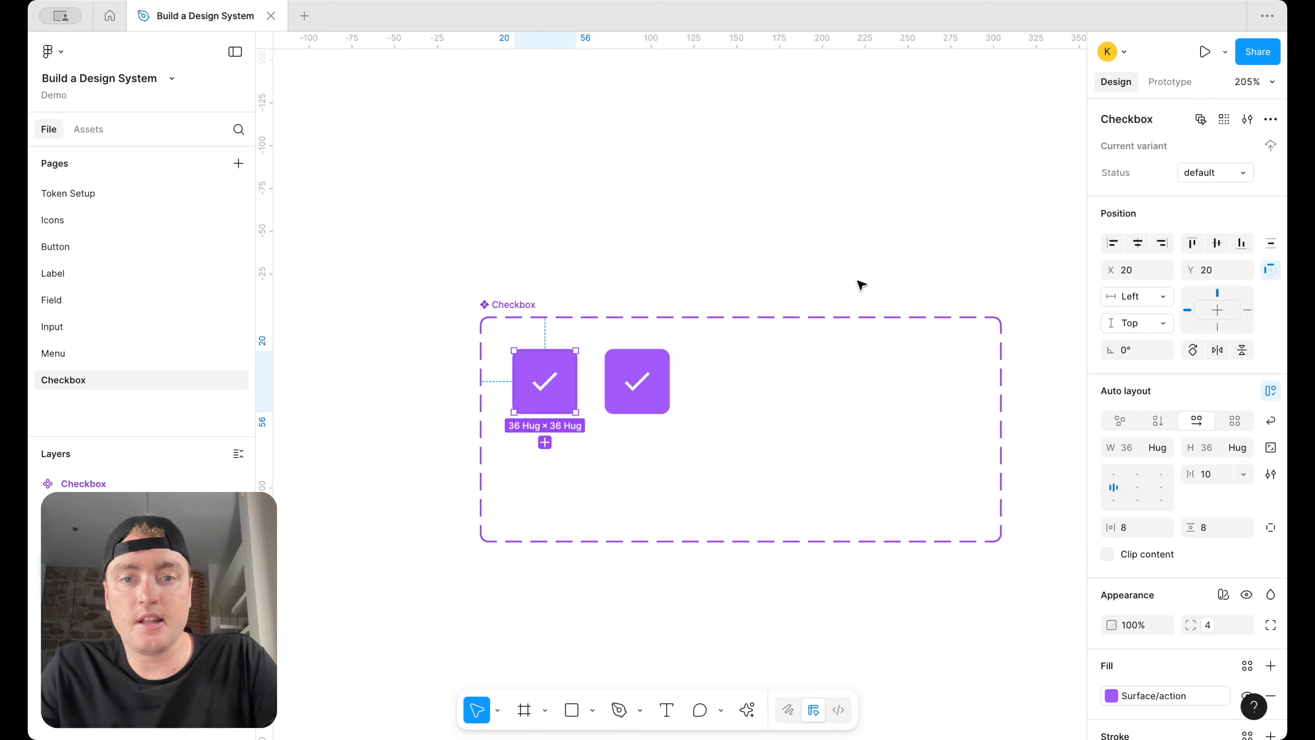
left_click(661, 382)
left_click(1214, 179)
type("hover")
key("Return")
Change the hover variant's fill to Surface/action-hover and its stroke to Border/action-hover
scroll(1204, 501, "down", 5)
left_click(1177, 428)
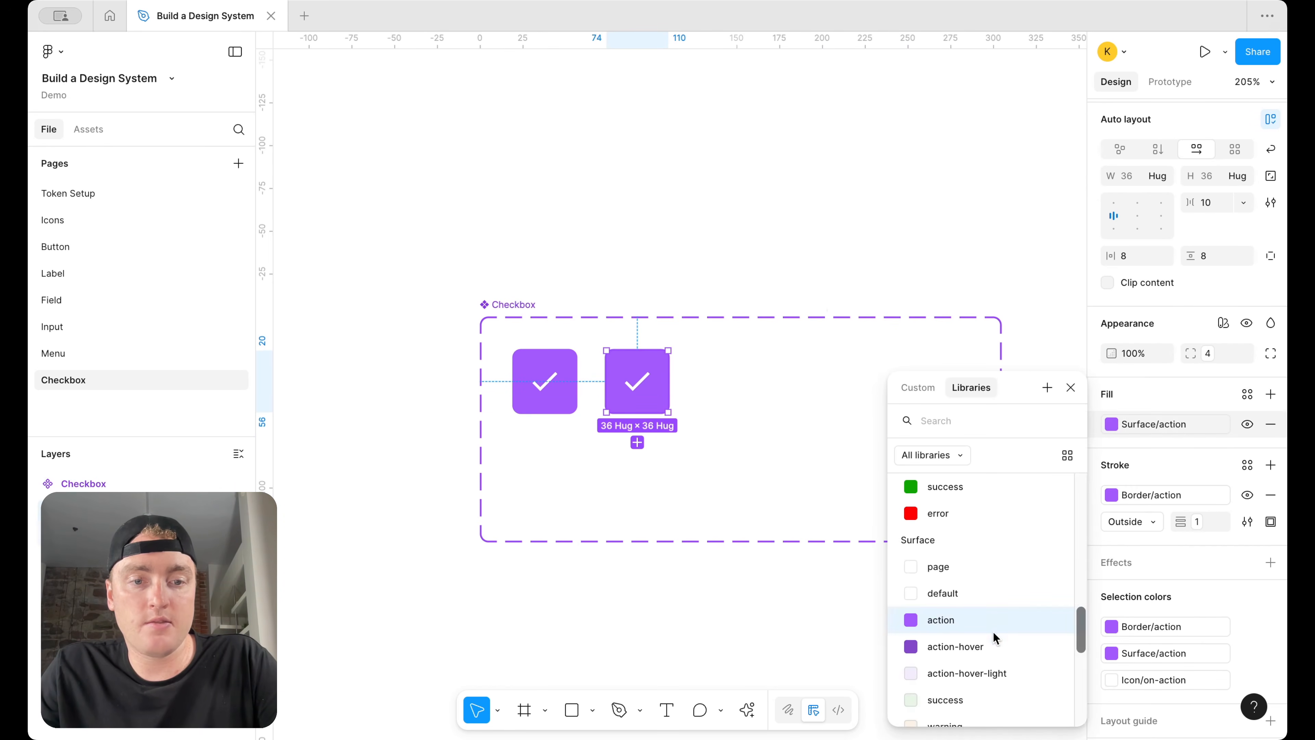
left_click(984, 647)
left_click(1168, 504)
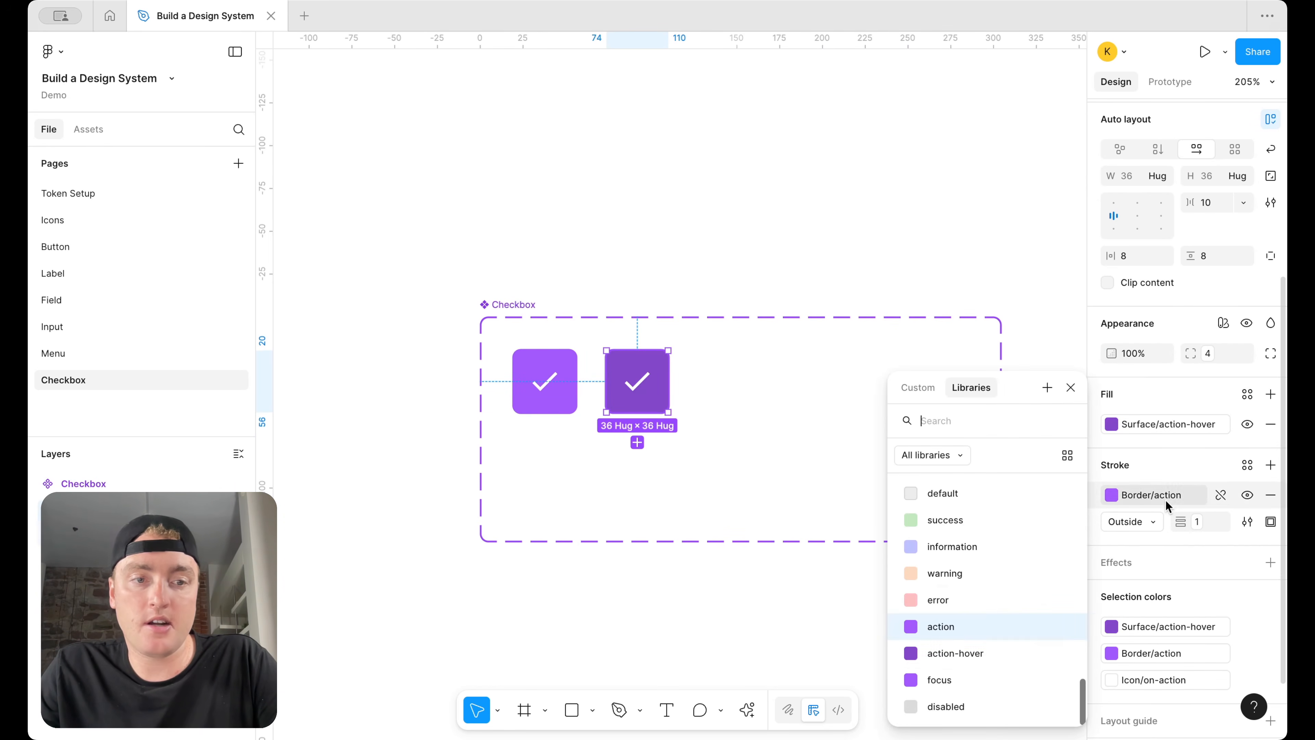
left_click(988, 655)
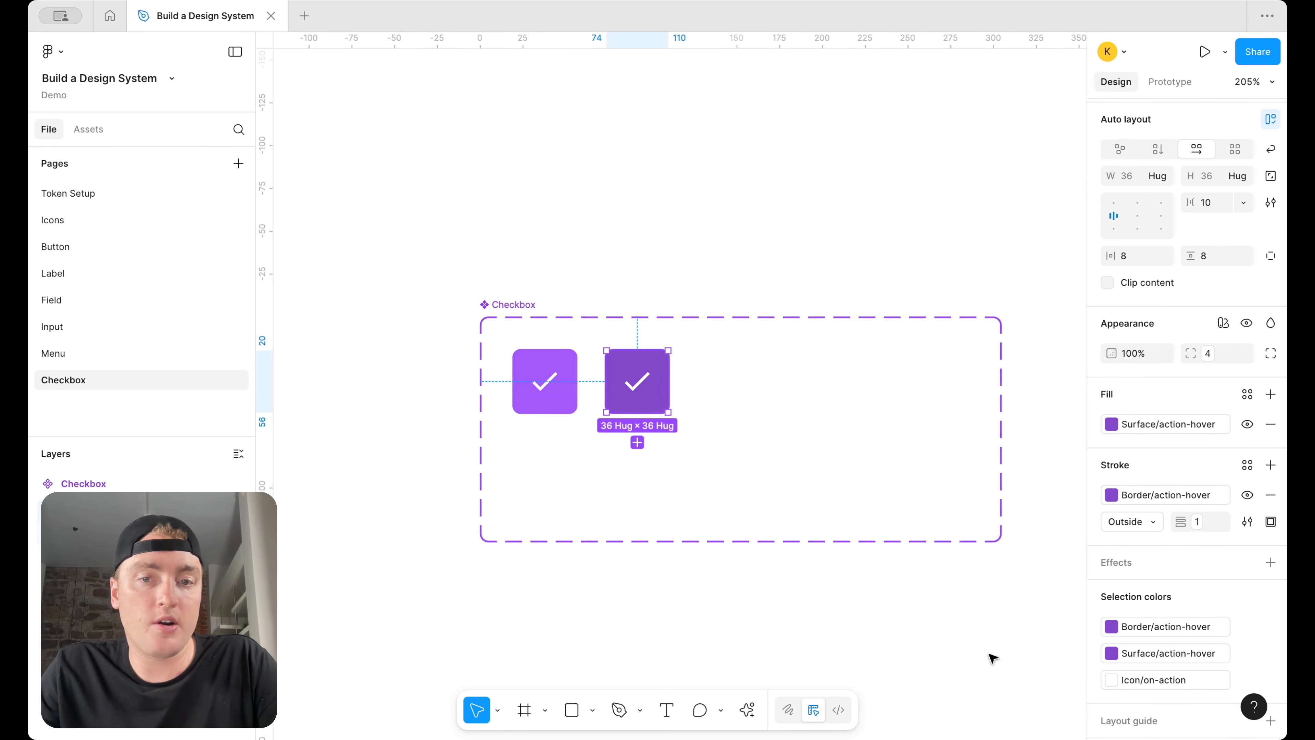
left_click(929, 456)
Duplicate the default Checkbox variant and set the copy's Status to focus
left_click(548, 396)
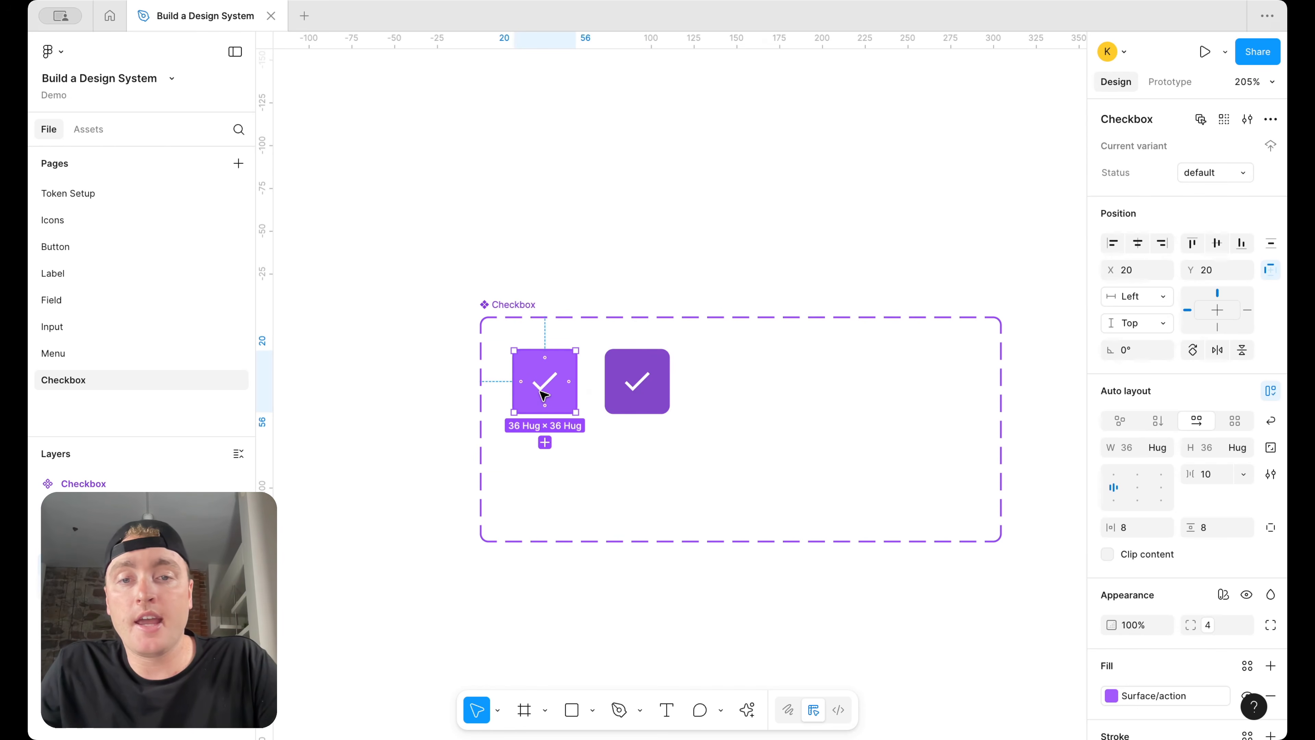
key("ctrl+d")
left_click(1191, 174)
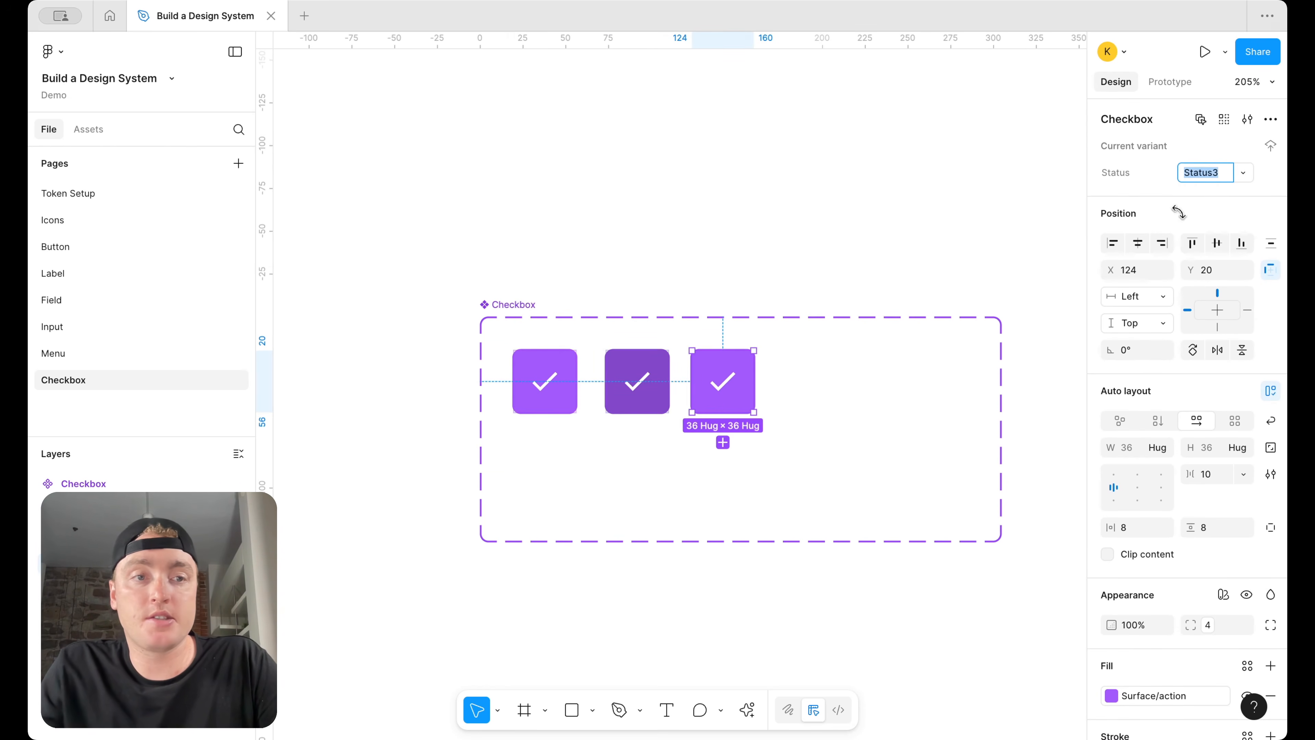
type("focus")
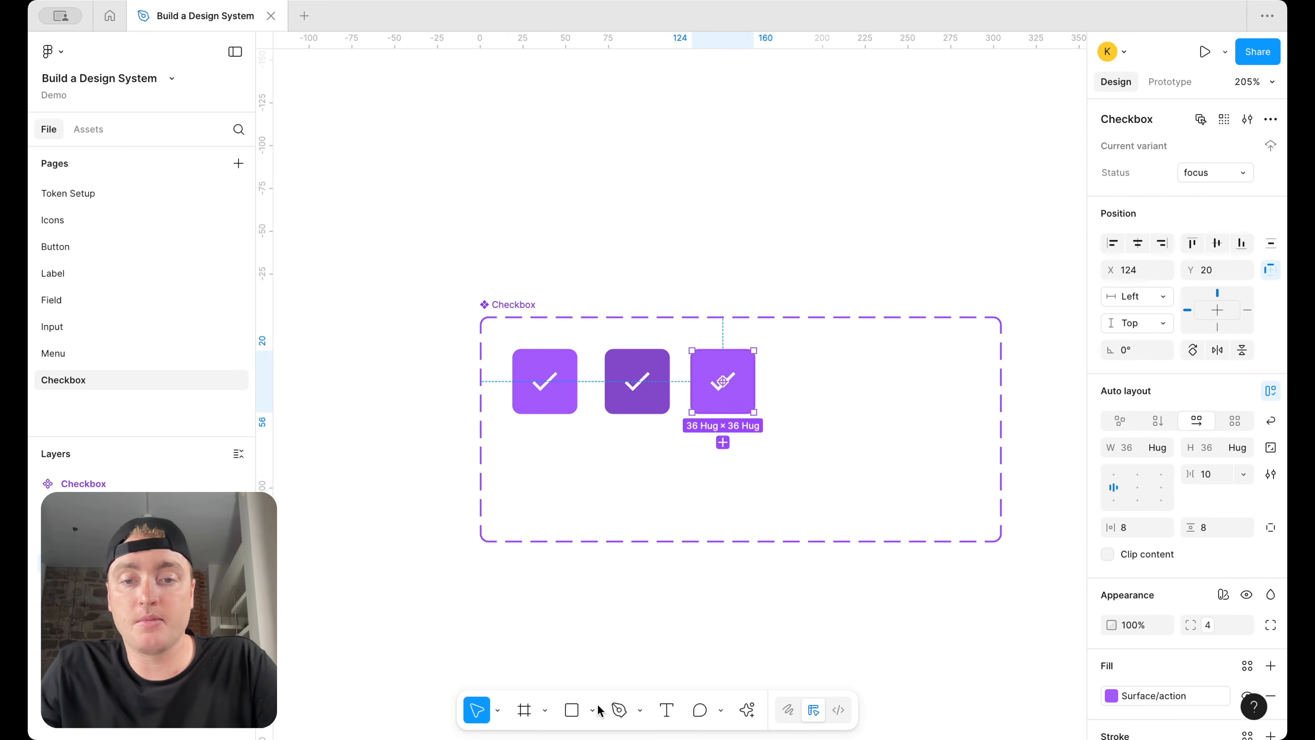
Draw a rectangle about 46 × 44 above the Checkbox component set, add a stroke and remove its fill
left_click(572, 711)
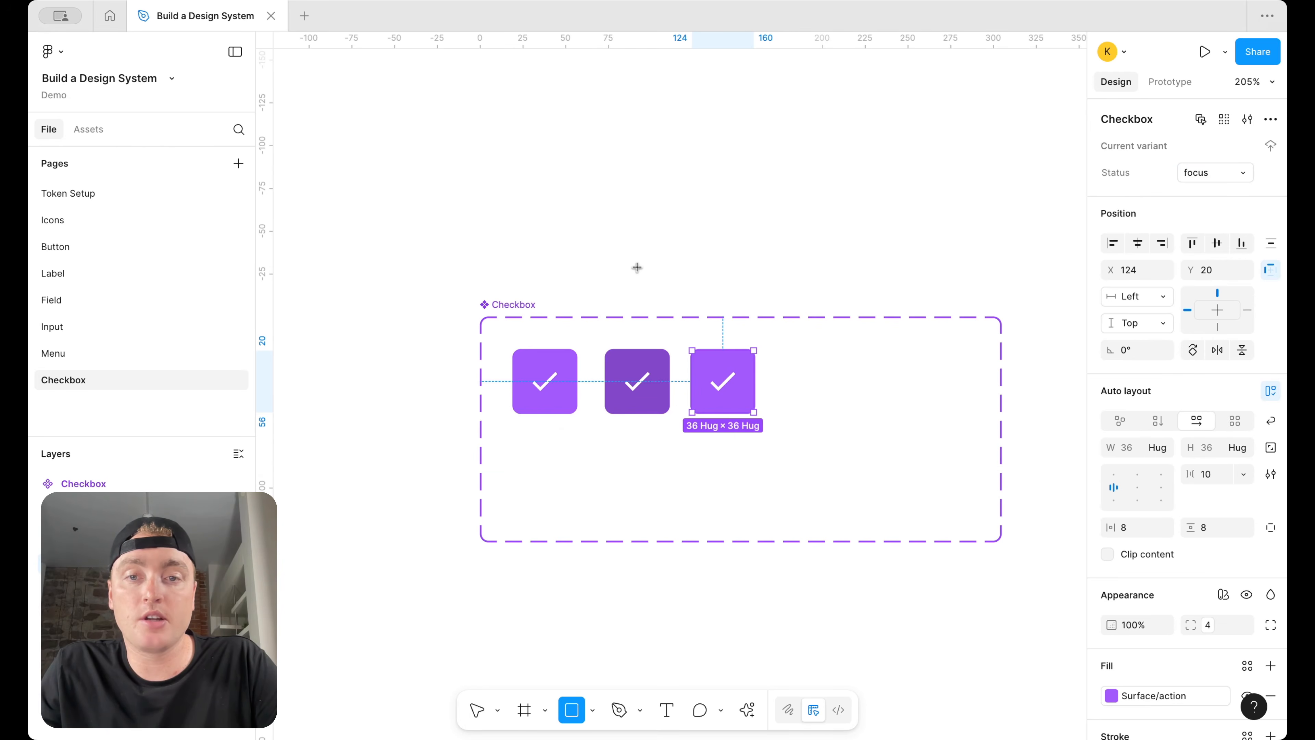
left_click_drag(682, 304, 602, 229)
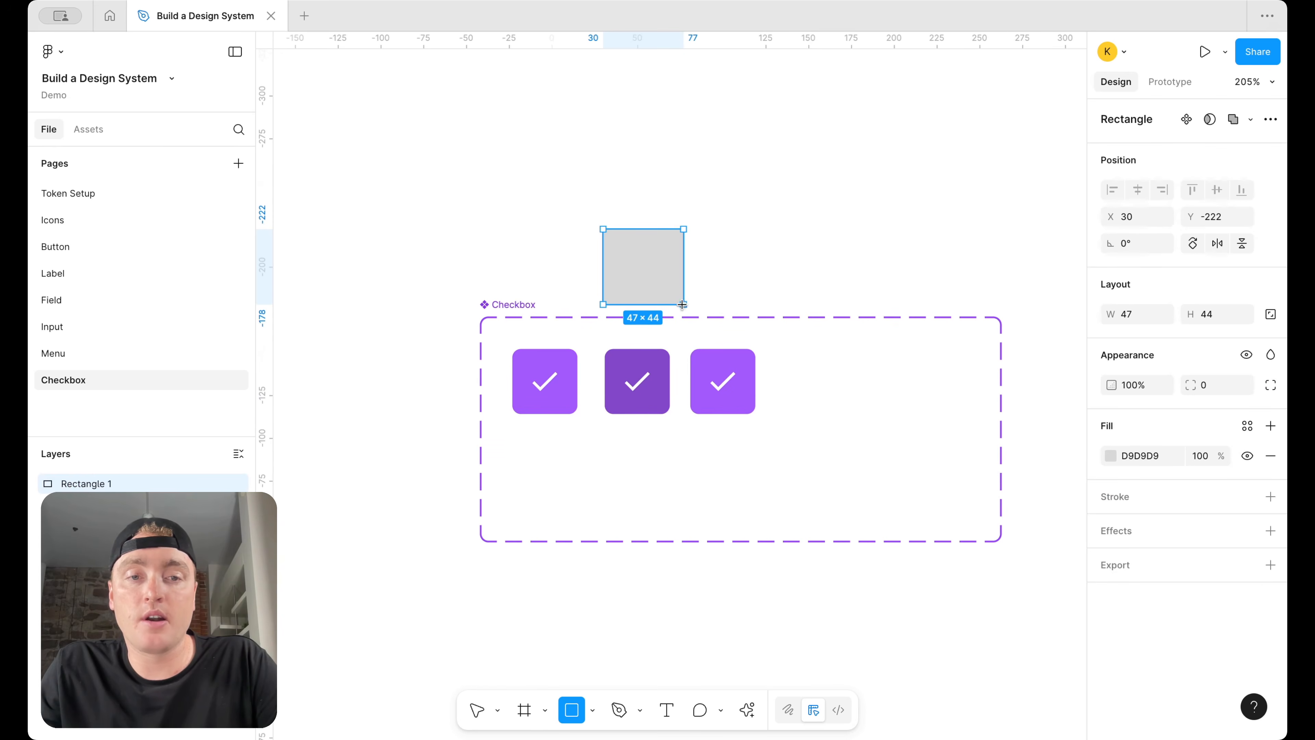
left_click(1271, 497)
left_click(1270, 456)
Apply the Border/focus color variable and the Border Width md variable to the rectangle's stroke
left_click(1247, 459)
type("bor")
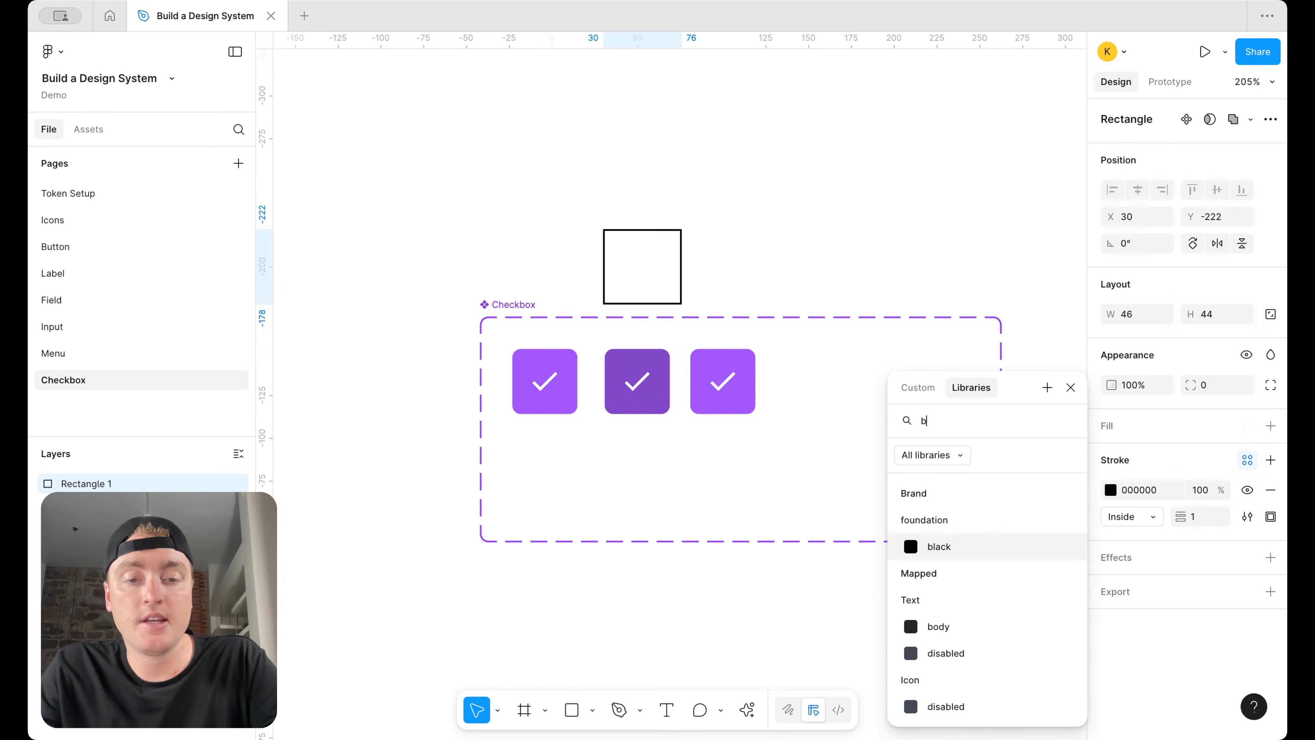
left_click(939, 705)
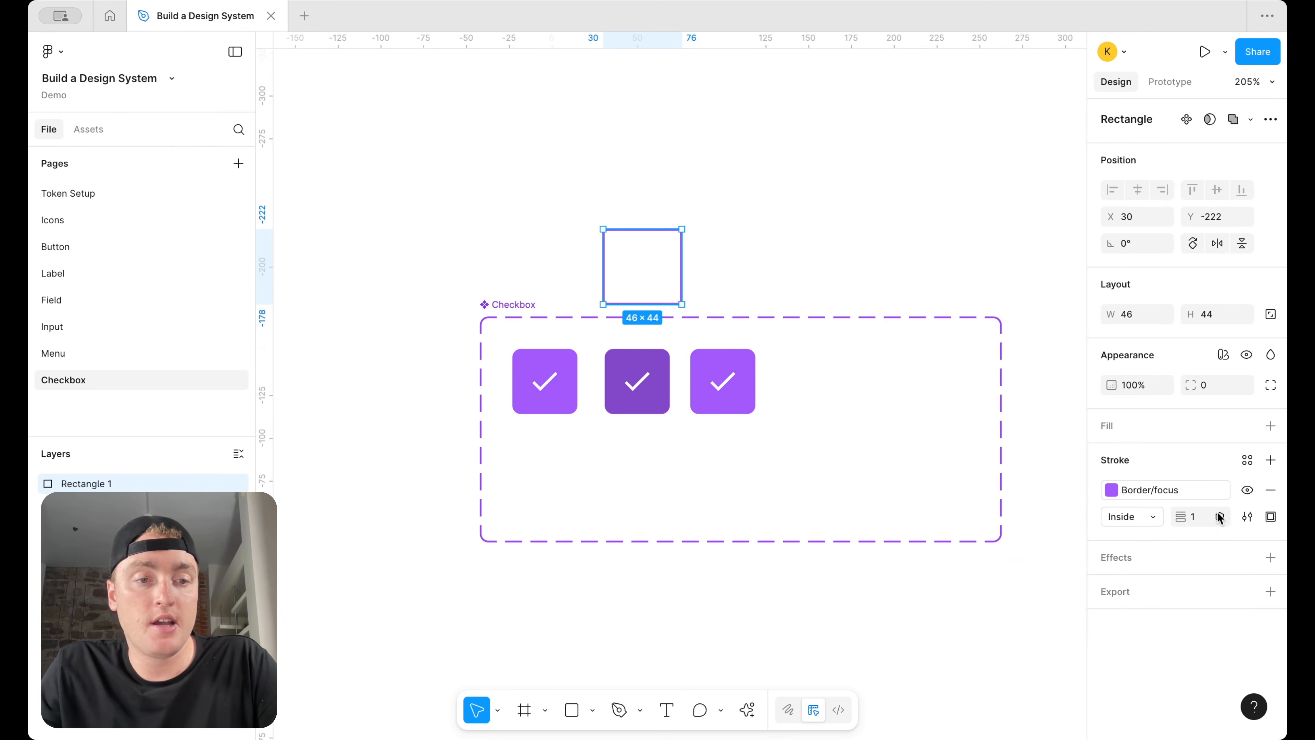
left_click(1219, 516)
scroll(1174, 616, "down", 3)
scroll(1172, 619, "up", 3)
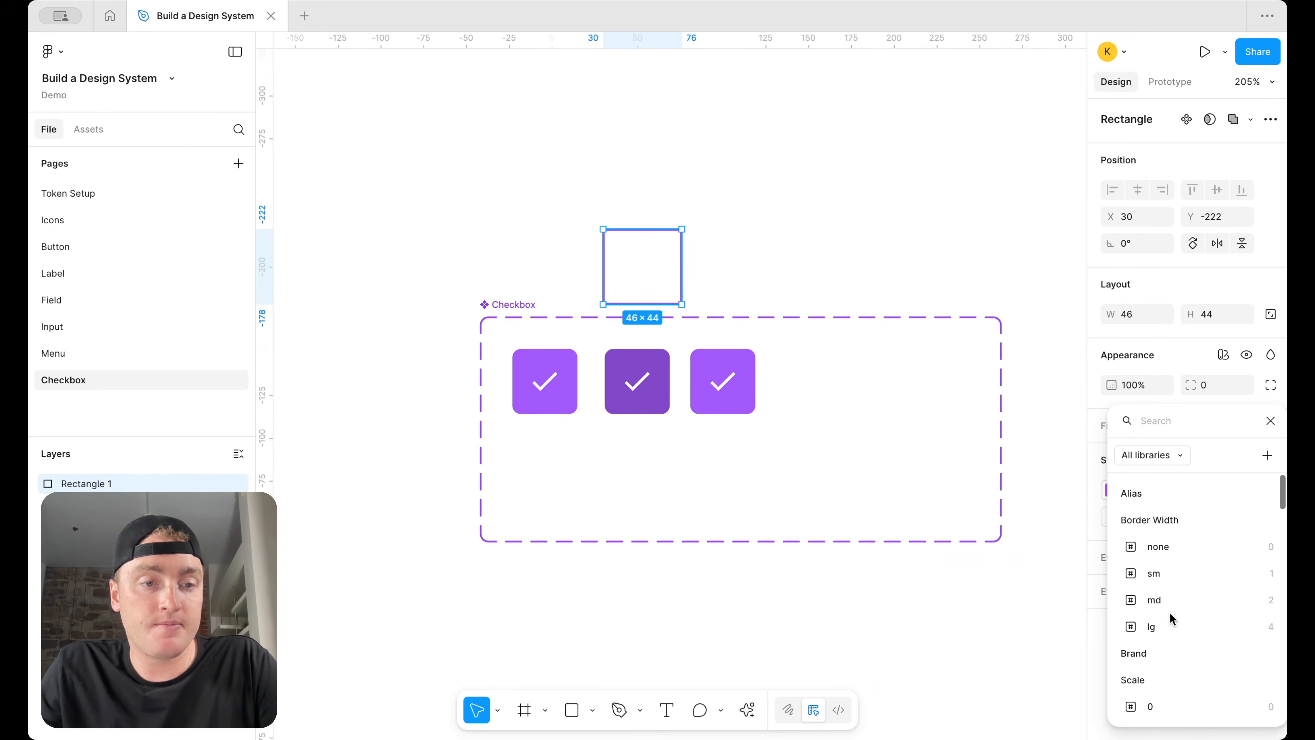
left_click(1186, 599)
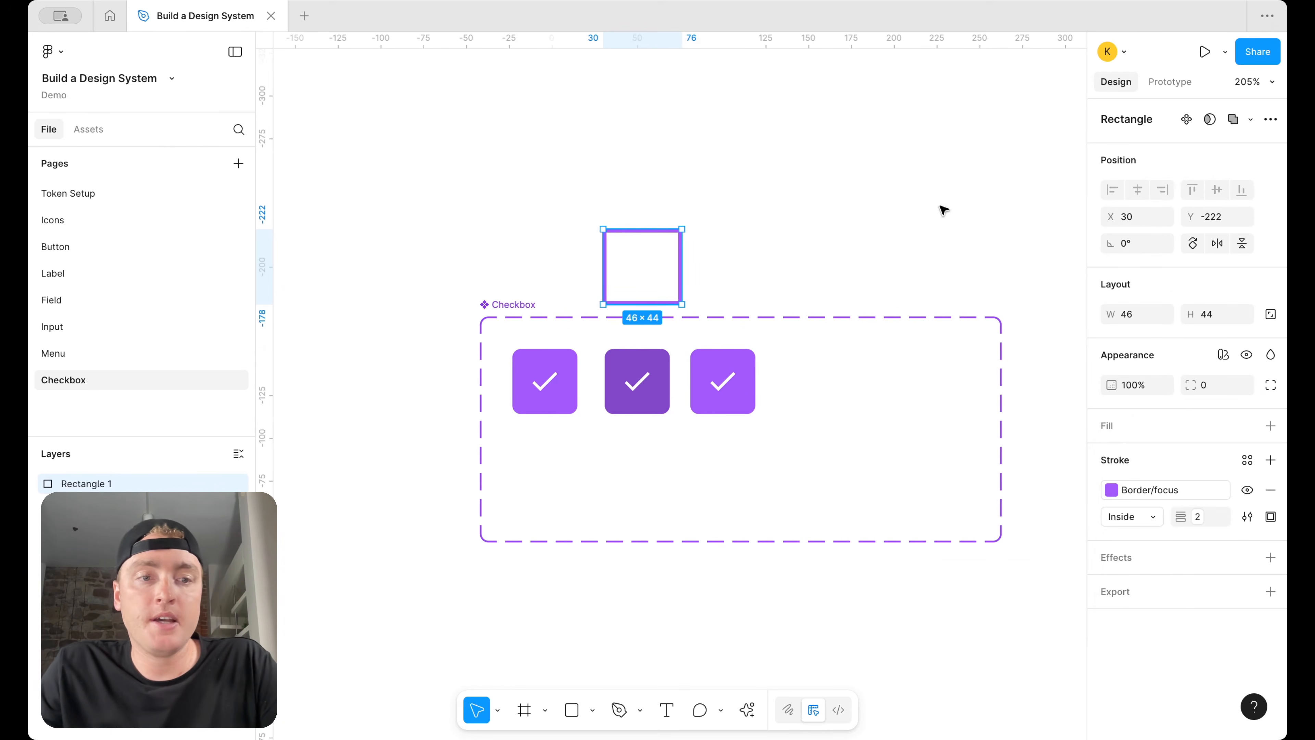
Move the outlined rectangle from the canvas into the focus variant of the Checkbox
left_click(917, 255)
left_click(679, 277)
key("Delete")
left_click(726, 388)
key("ctrl+z")
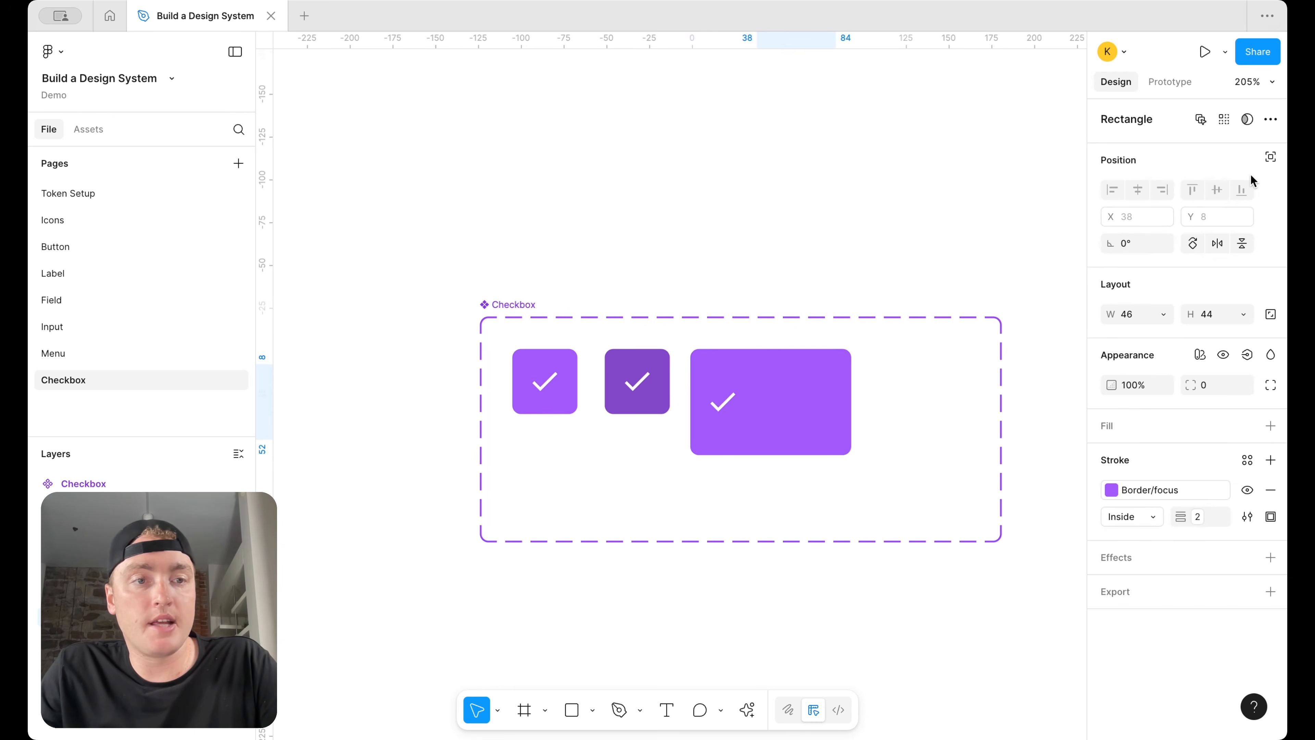
Exclude the rectangle from the focus variant's auto layout and nudge it around the checkbox to X -5, Y -2
left_click(1272, 157)
scroll(889, 363, "up", 5)
key("shift+Left")
key("shift+Left")
key("shift+Left")
key("shift+Left")
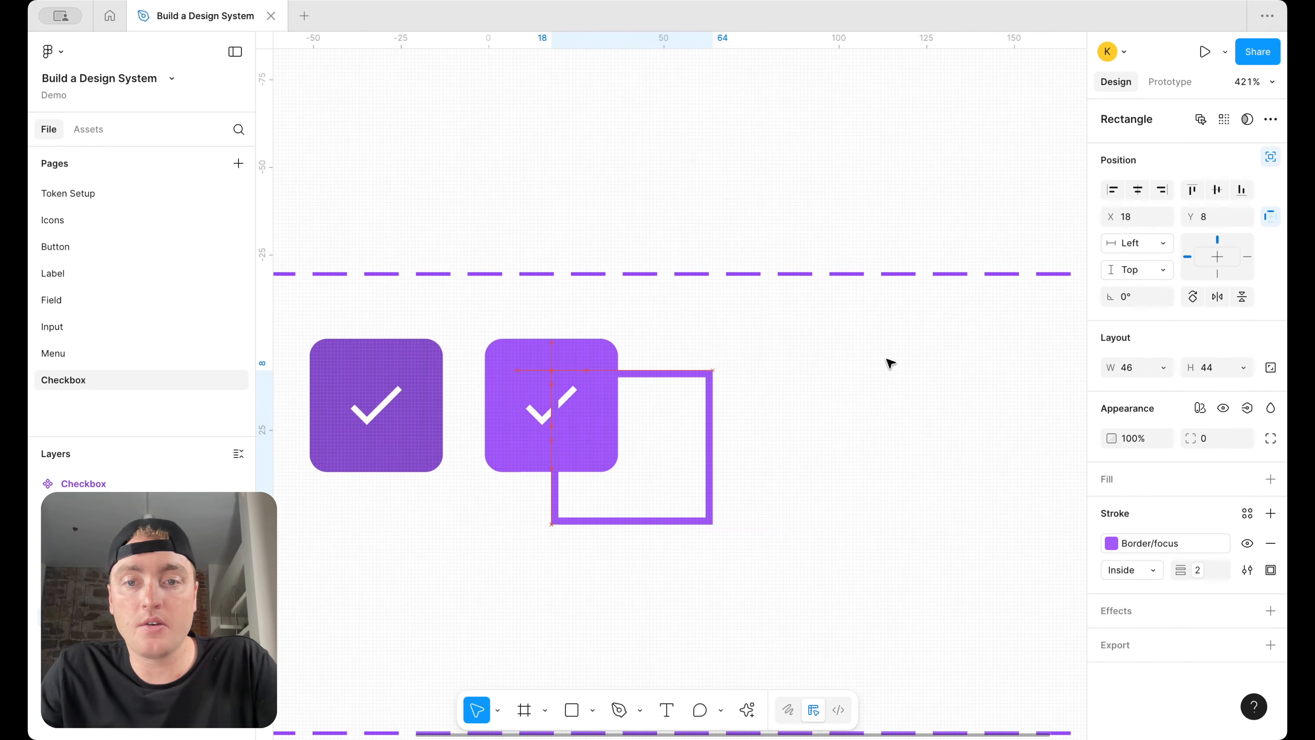
scroll(745, 476, "up", 2)
key("Left")
key("Left")
key("Left")
key("shift+Up")
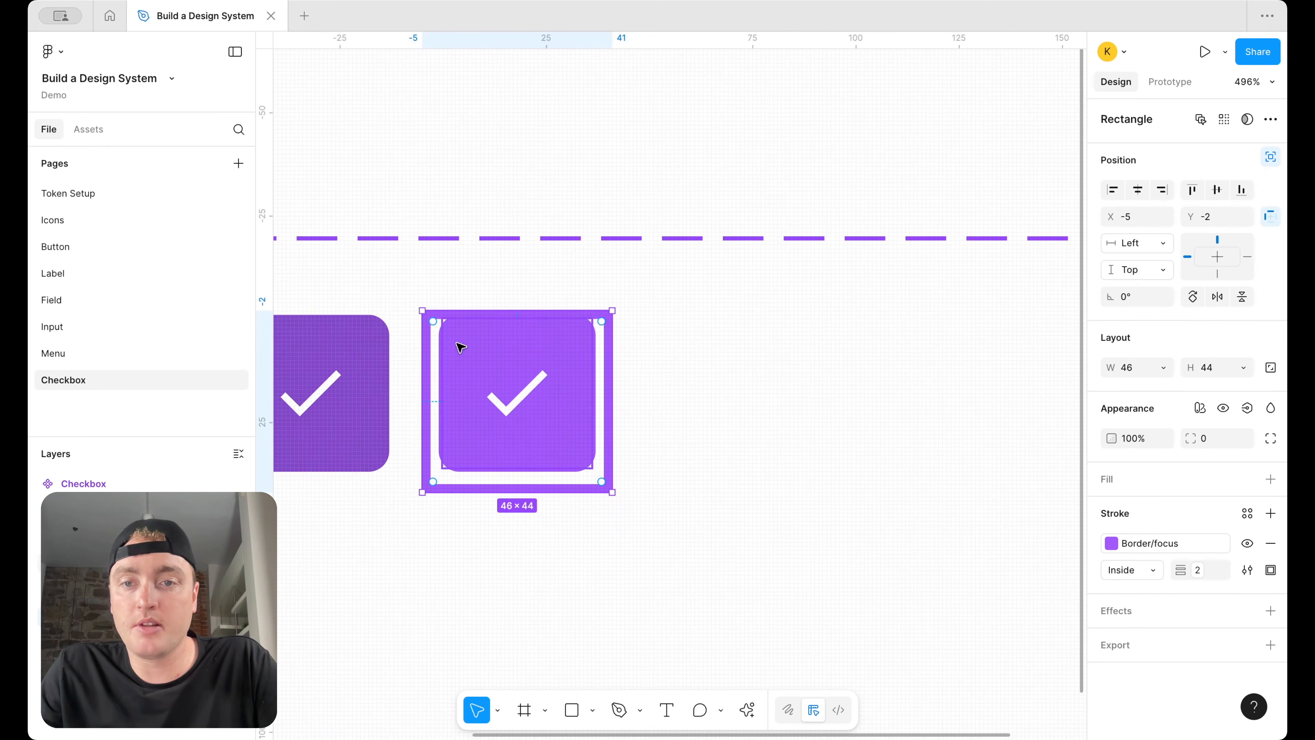
Move the rectangle up and extend its height so it surrounds the checkbox evenly at Y -5, sized 46 × 46
scroll(455, 345, "up", 4)
scroll(510, 334, "left", 2)
key("Up")
key("Up")
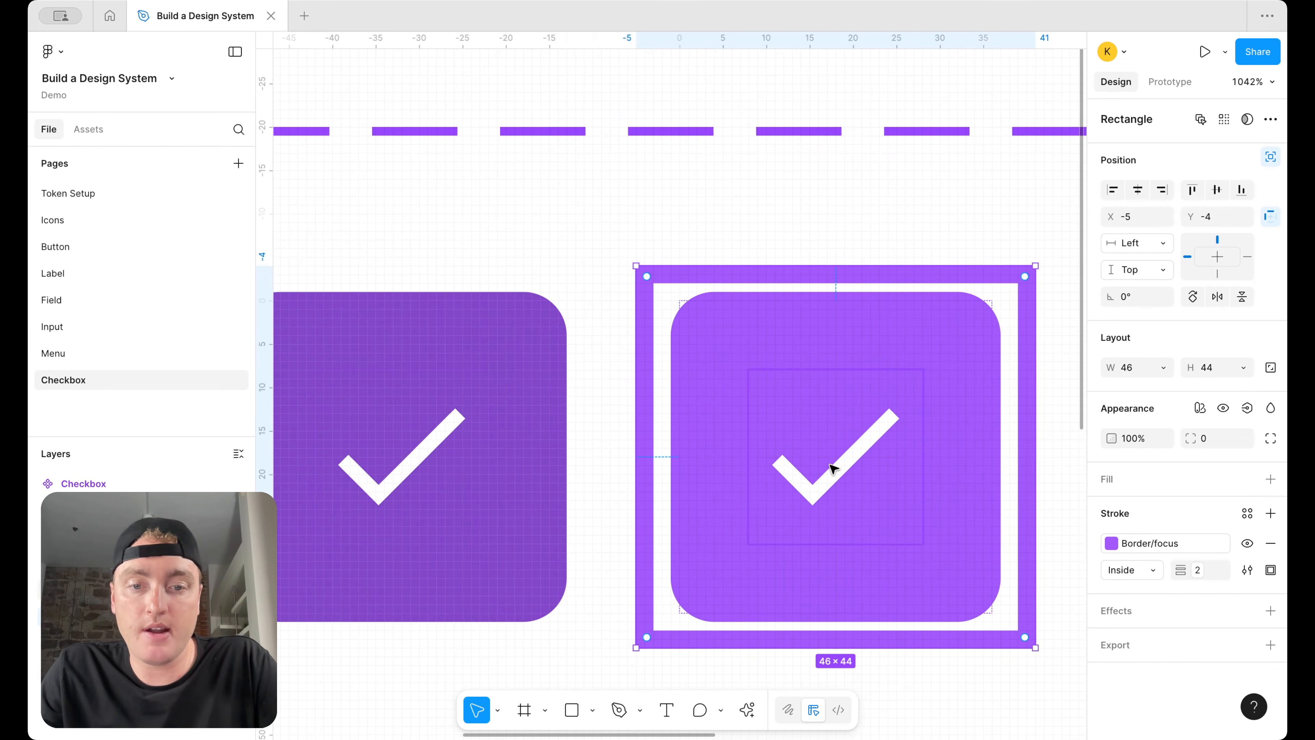
left_click_drag(871, 653, 871, 655)
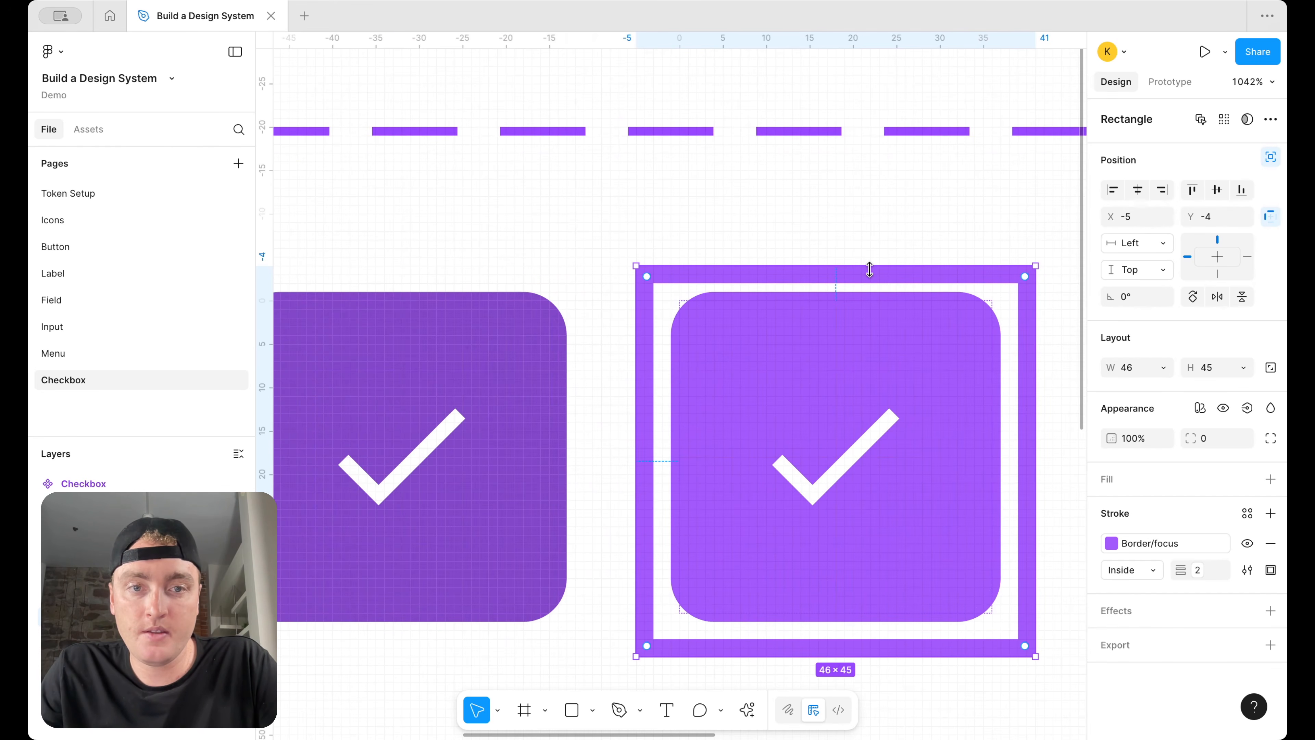
left_click_drag(869, 265, 869, 260)
Set the focus ring's constraints to Left + Right horizontally and Top + Bottom vertically
left_click(1141, 242)
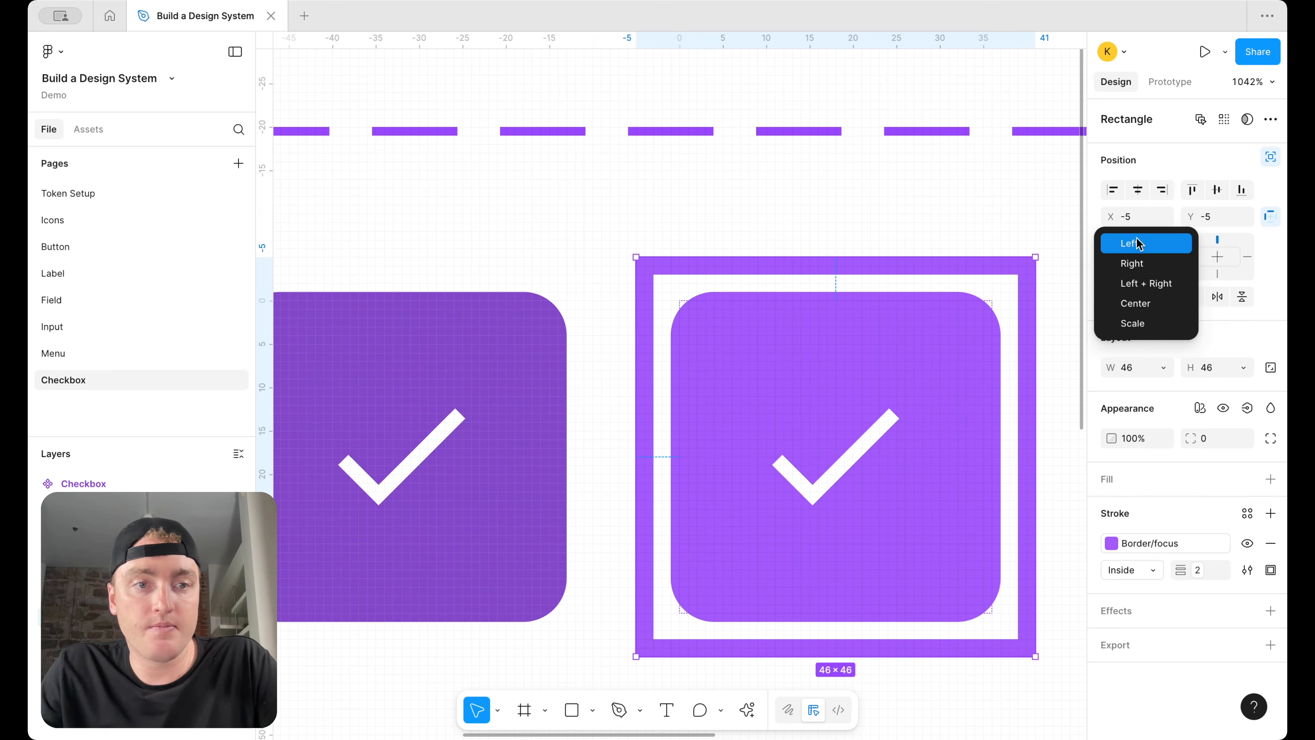
left_click(1152, 283)
left_click(1128, 270)
left_click(1149, 310)
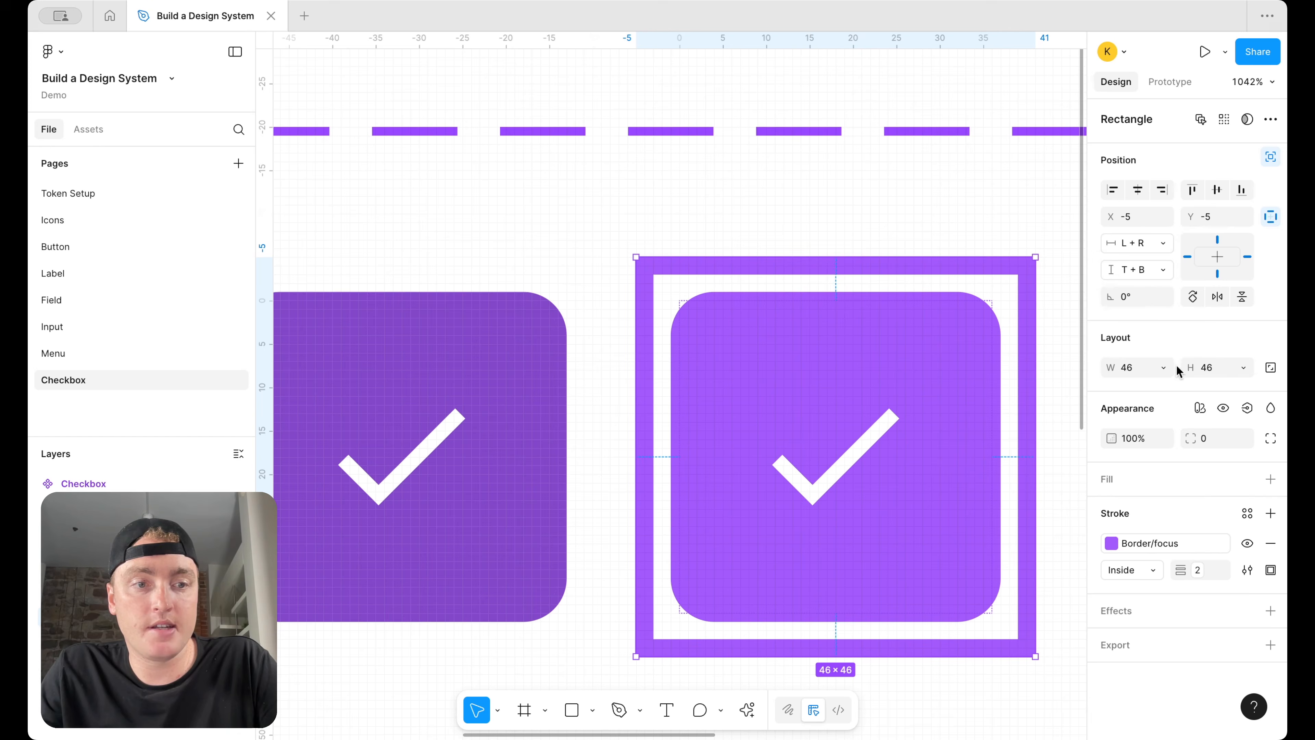
Apply the Border Radius lg variable to the focus ring's corners and inspect the rounding up close
left_click(1247, 438)
type("rad")
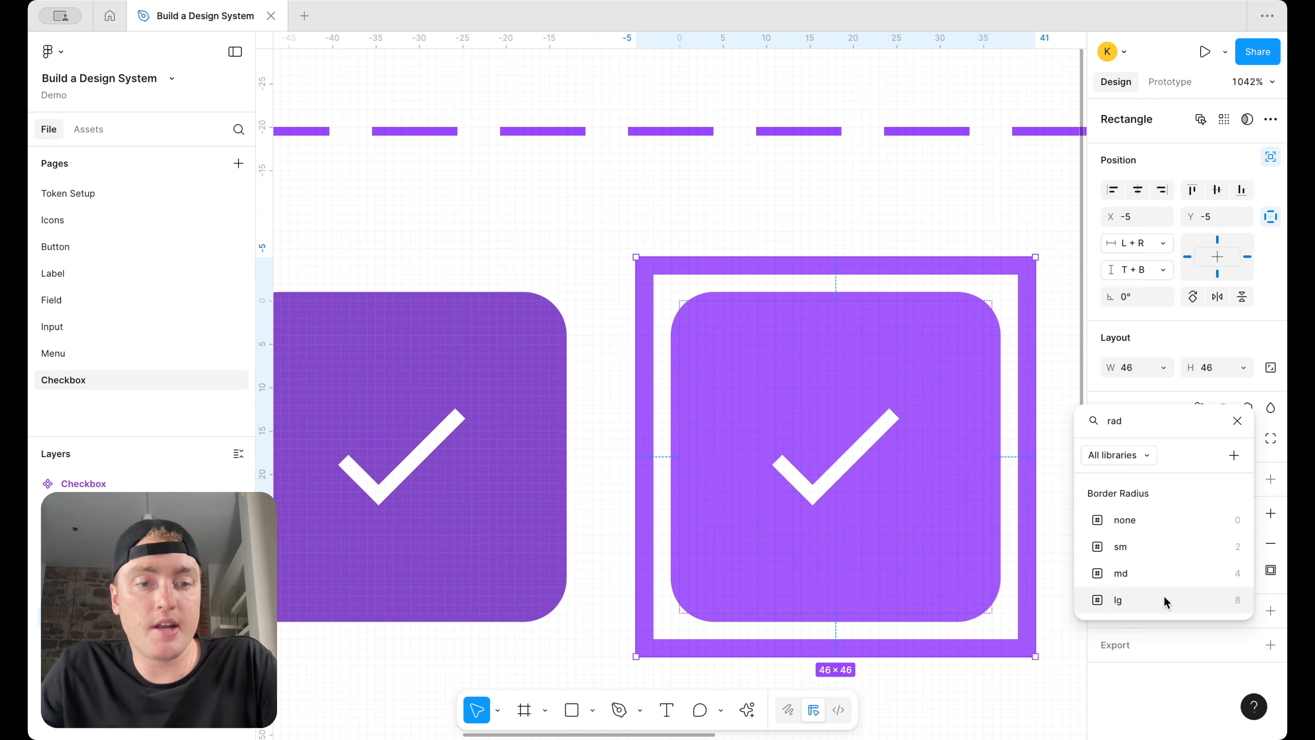
left_click(1164, 601)
scroll(980, 229, "down", 2)
scroll(980, 229, "right", 2)
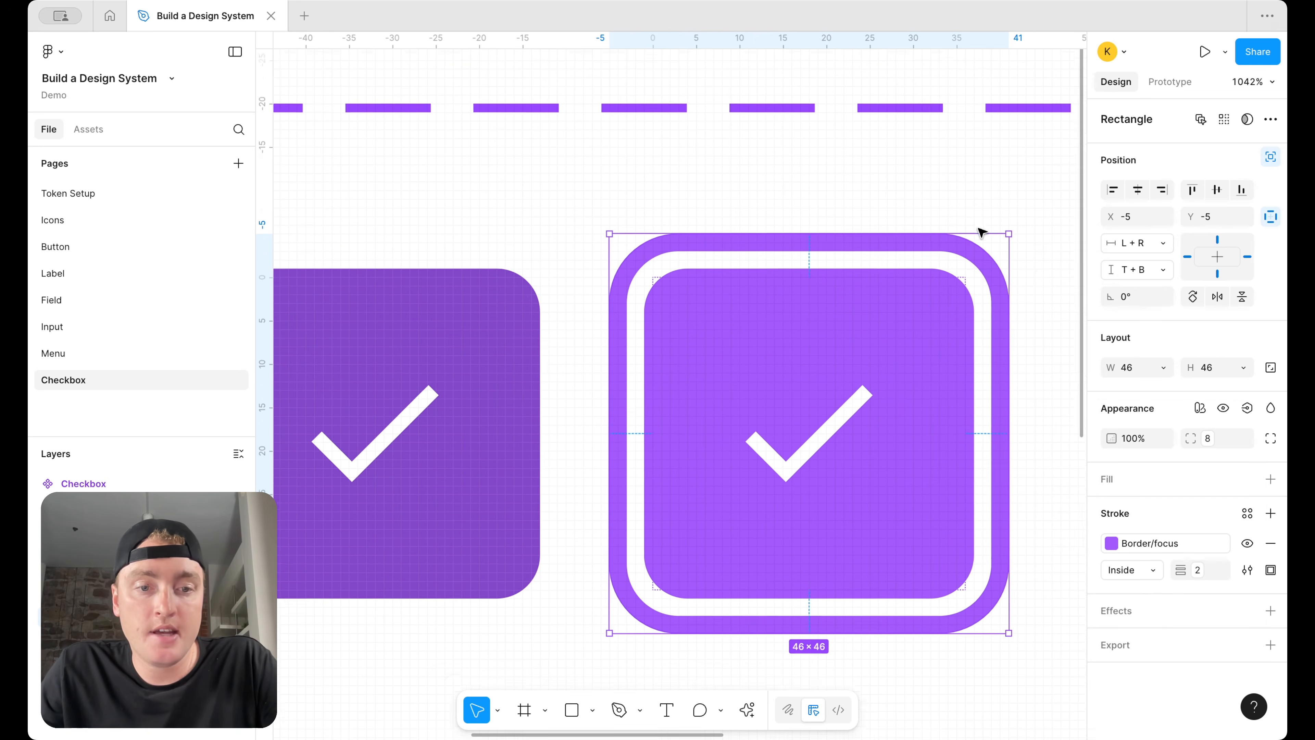
scroll(951, 278, "up", 5)
scroll(926, 336, "left", 5)
scroll(927, 336, "down", 15)
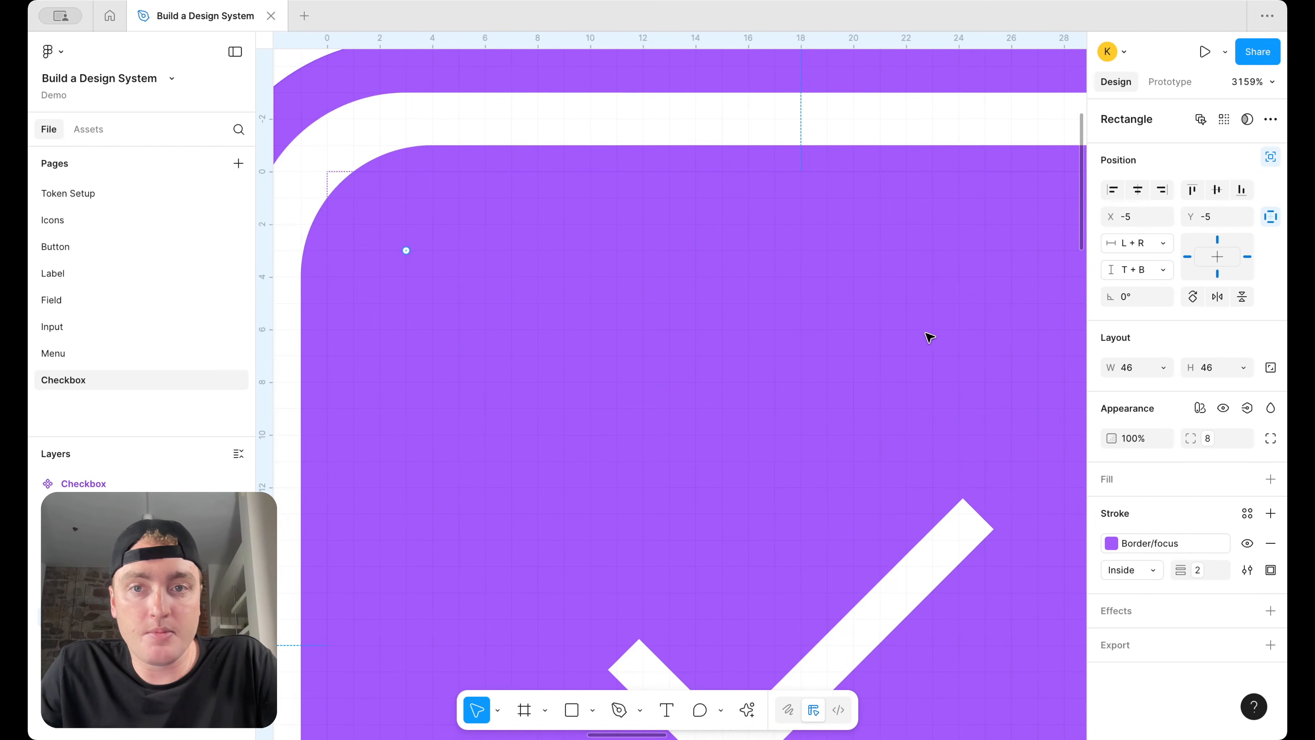
scroll(931, 337, "right", 5)
scroll(930, 337, "down", 10)
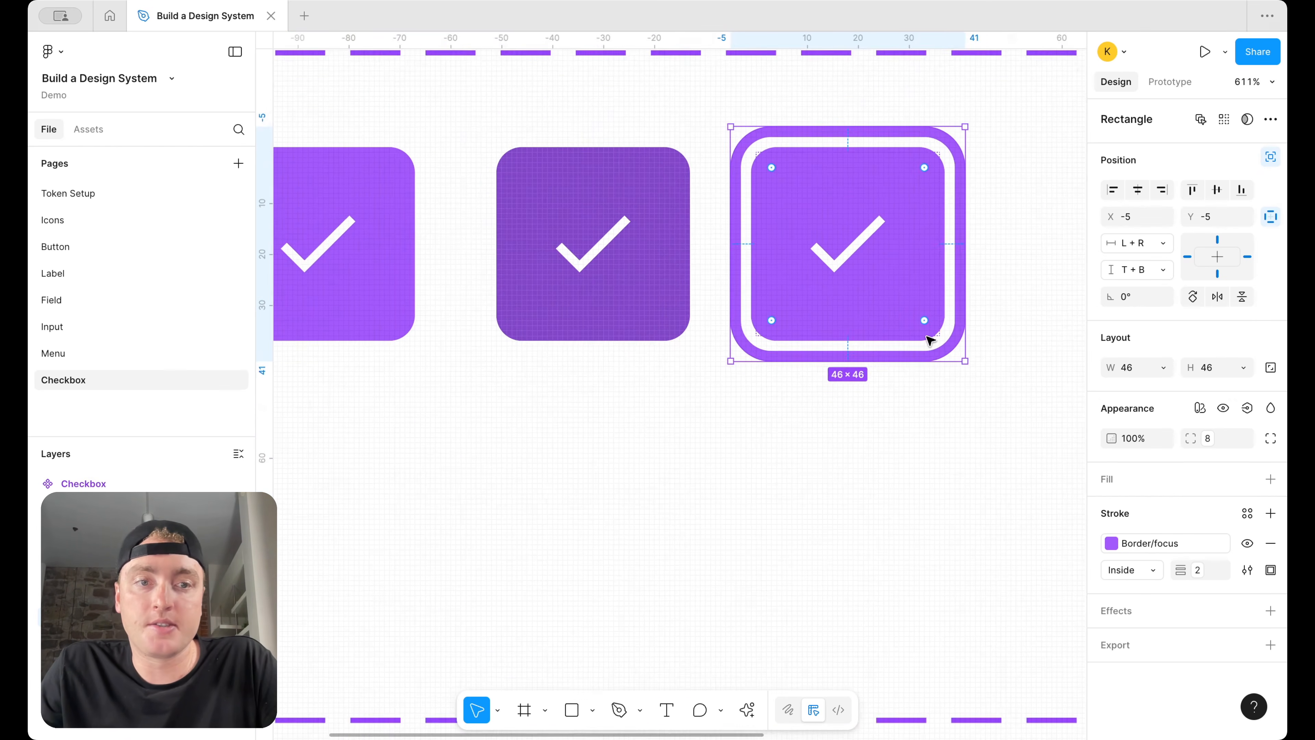
Duplicate the default Checkbox variant beside the focus variant and set the copy's Status to disabled
left_click(971, 340)
left_click(813, 358)
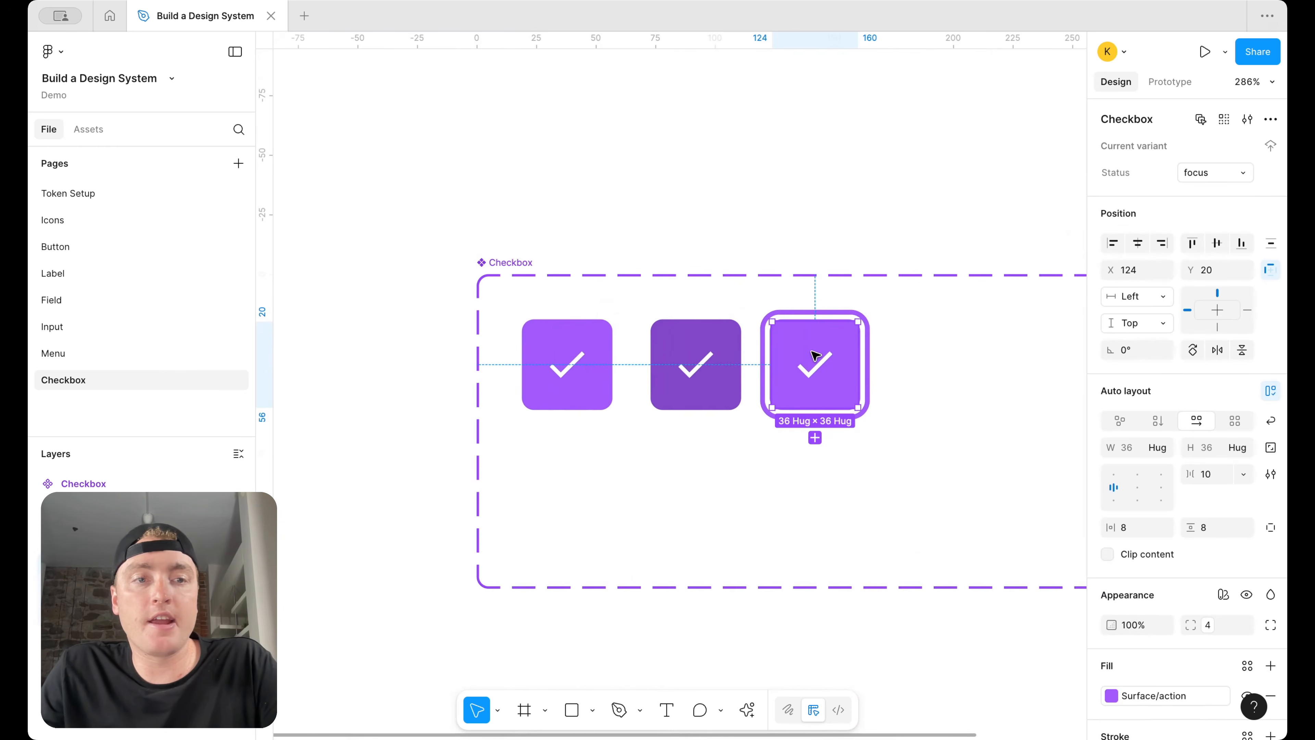
scroll(901, 391, "right", 3)
left_click(419, 366)
left_click_drag(419, 366, 818, 352)
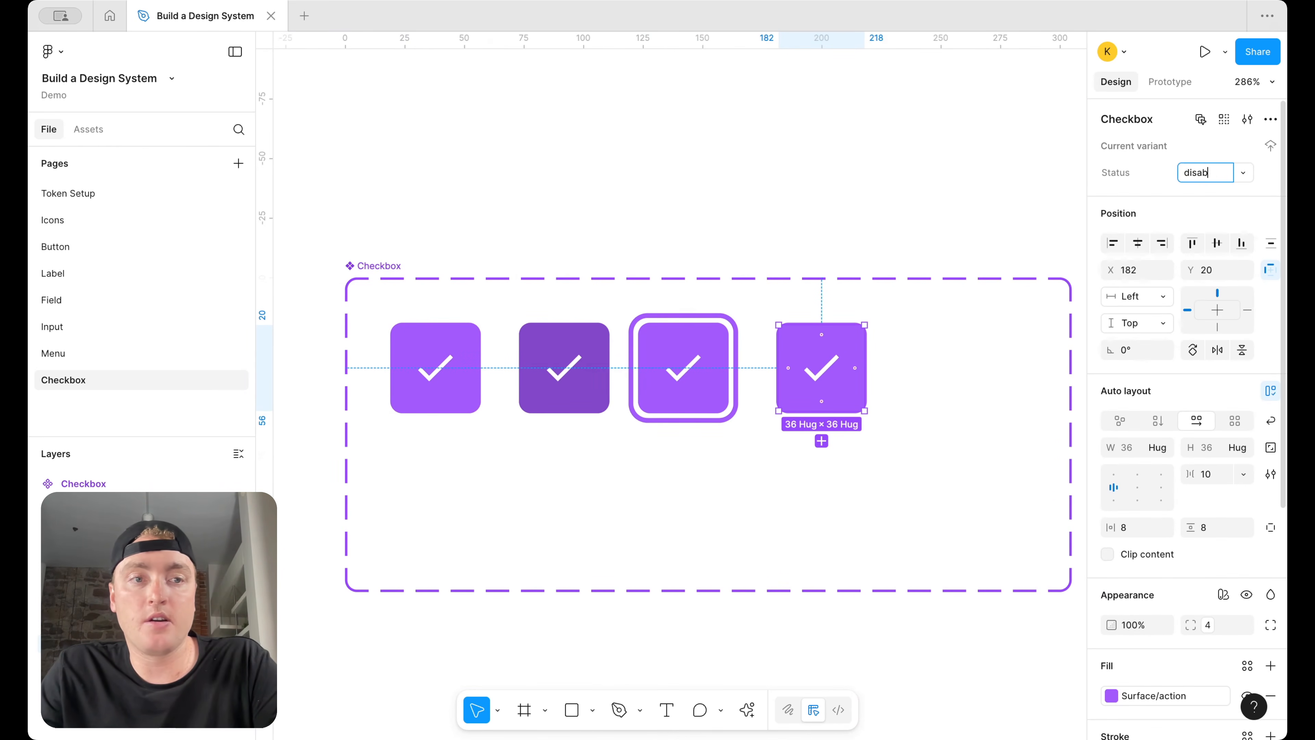
Apply the Surface/disabled variable to the disabled variant's fill and Border/disabled to its stroke
scroll(1159, 595, "down", 2)
left_click(1165, 583)
scroll(963, 627, "down", 3)
left_click(958, 665)
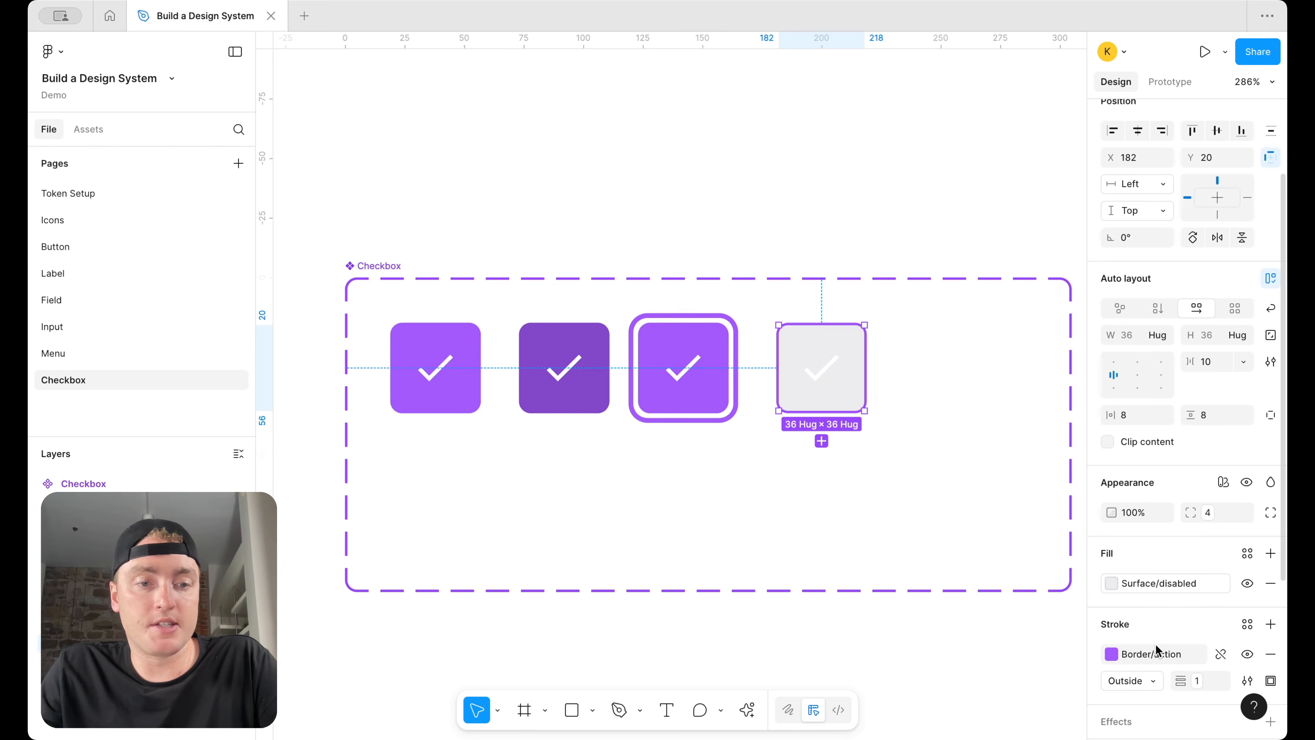
left_click(1156, 649)
left_click(957, 705)
scroll(1211, 578, "down", 2)
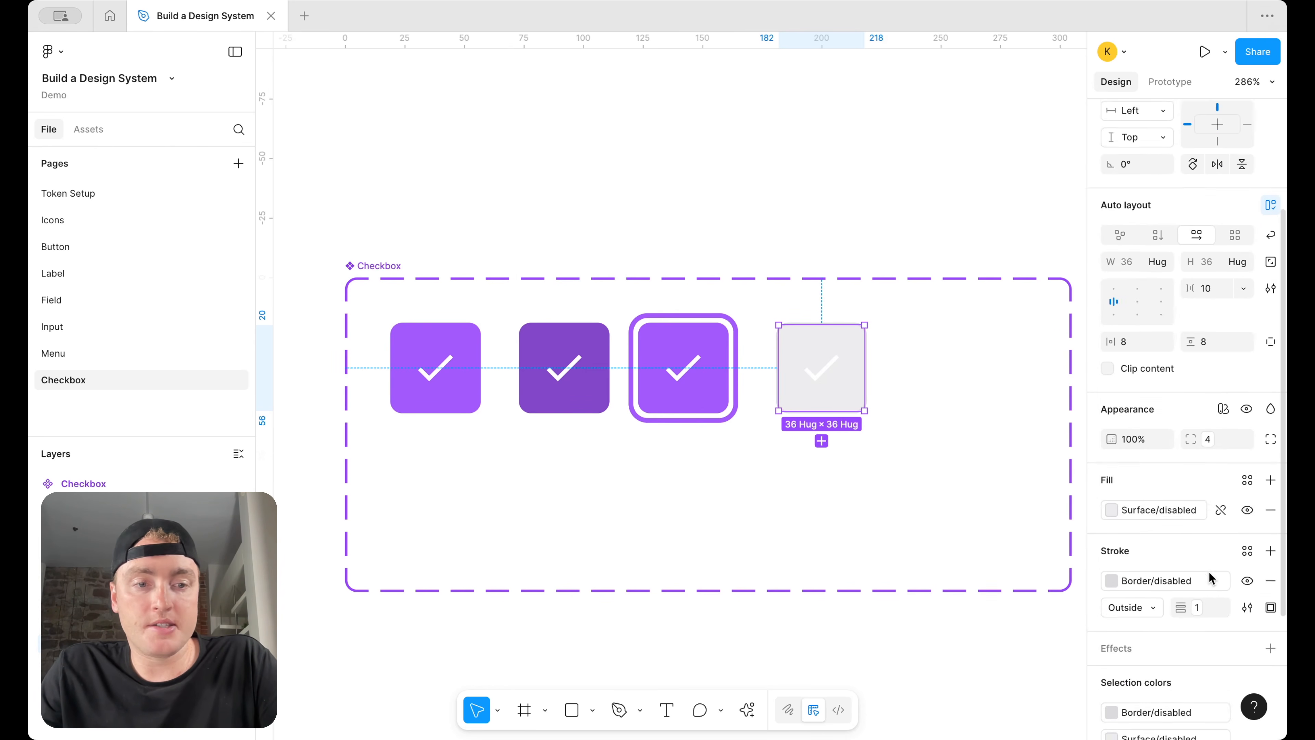
Change the disabled variant's checkmark color to the Icon/disabled variable and deselect it
scroll(1210, 578, "down", 3)
left_click(1159, 605)
left_click(963, 646)
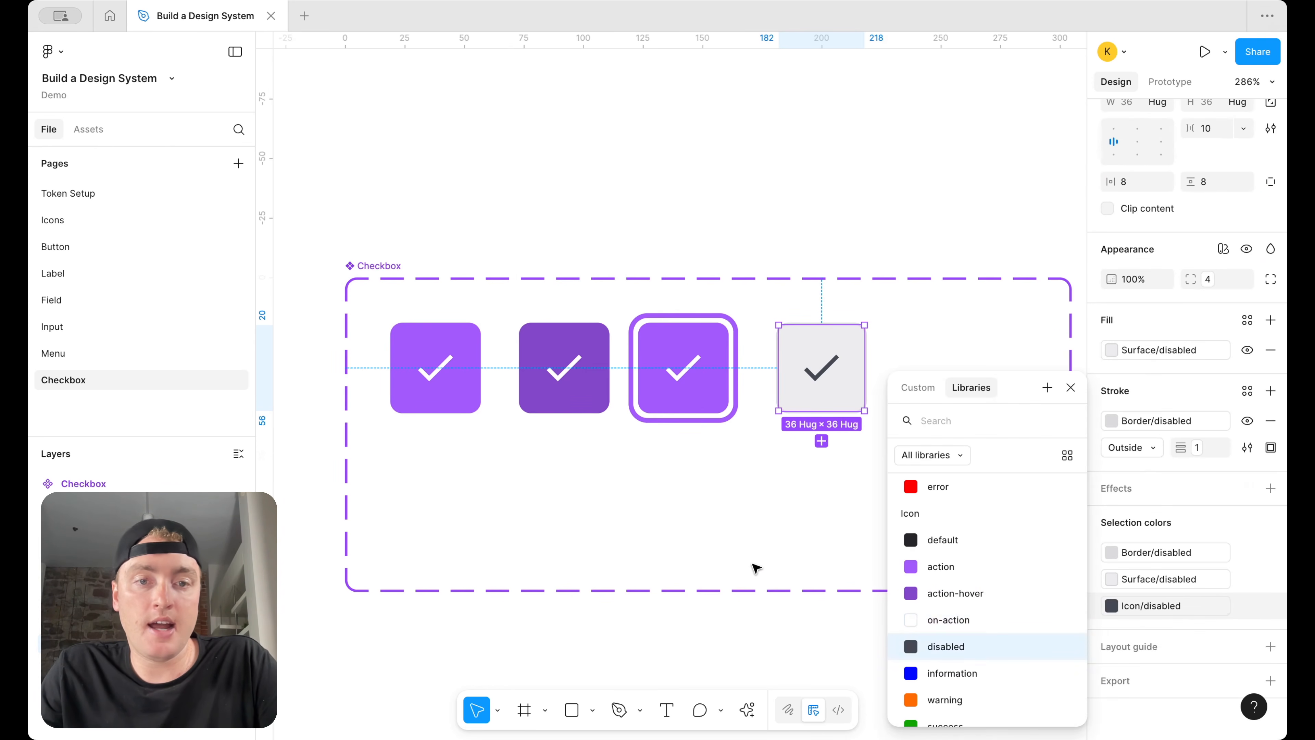
left_click(729, 549)
scroll(768, 505, "left", 2)
scroll(766, 504, "down", 3)
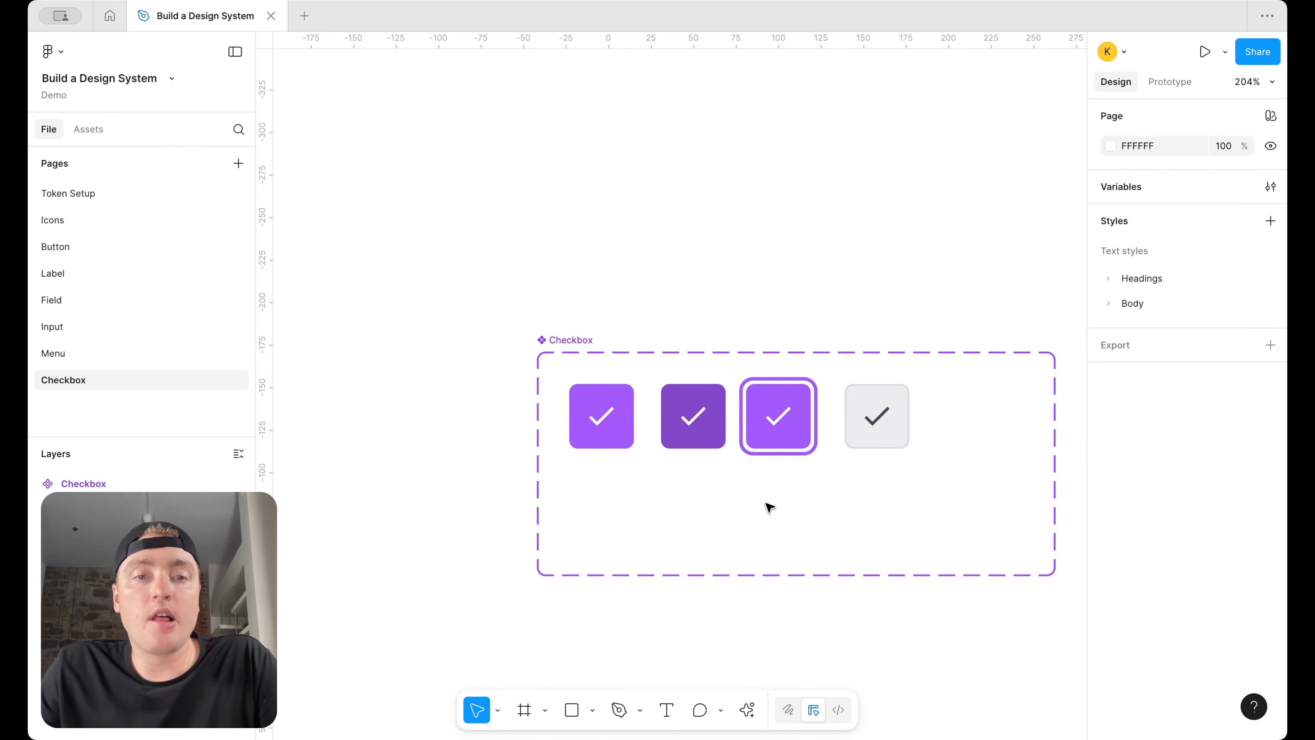
Narrow the Checkbox component set to fit closely around its four variants
left_click(560, 364)
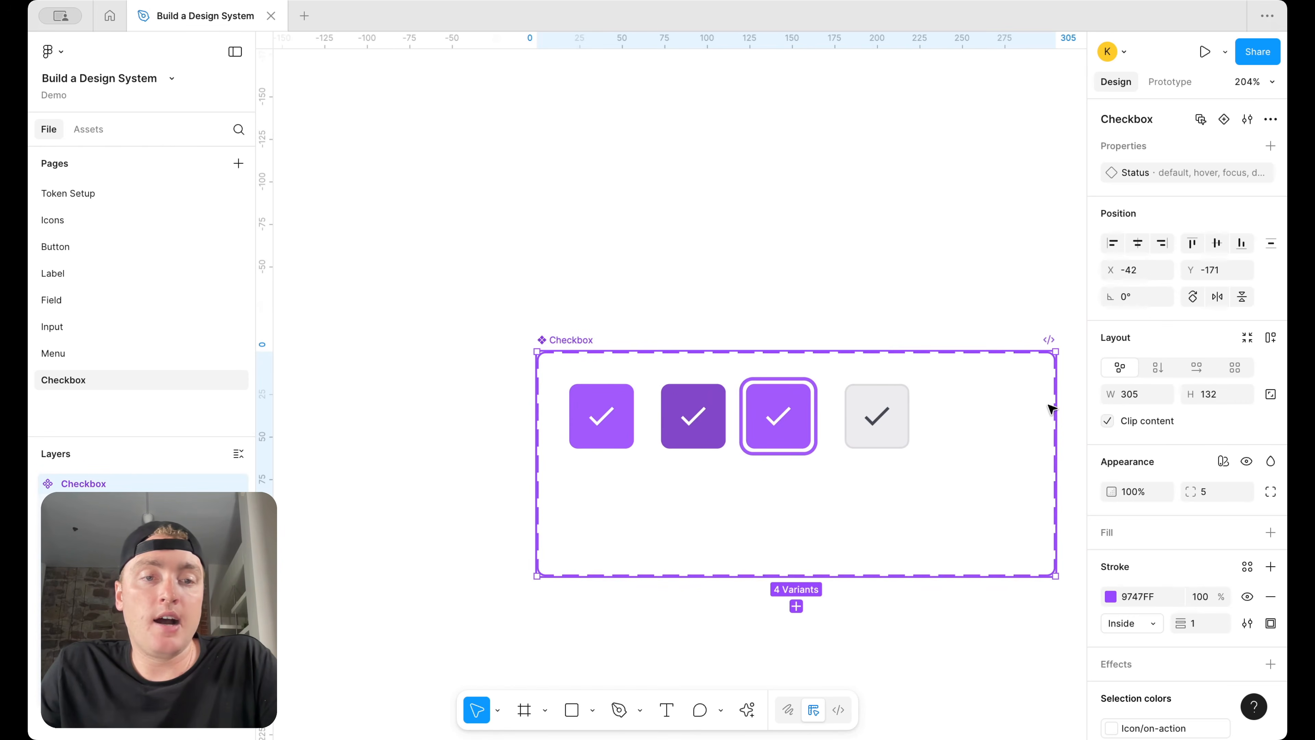
left_click_drag(1055, 406, 940, 403)
left_click(993, 361)
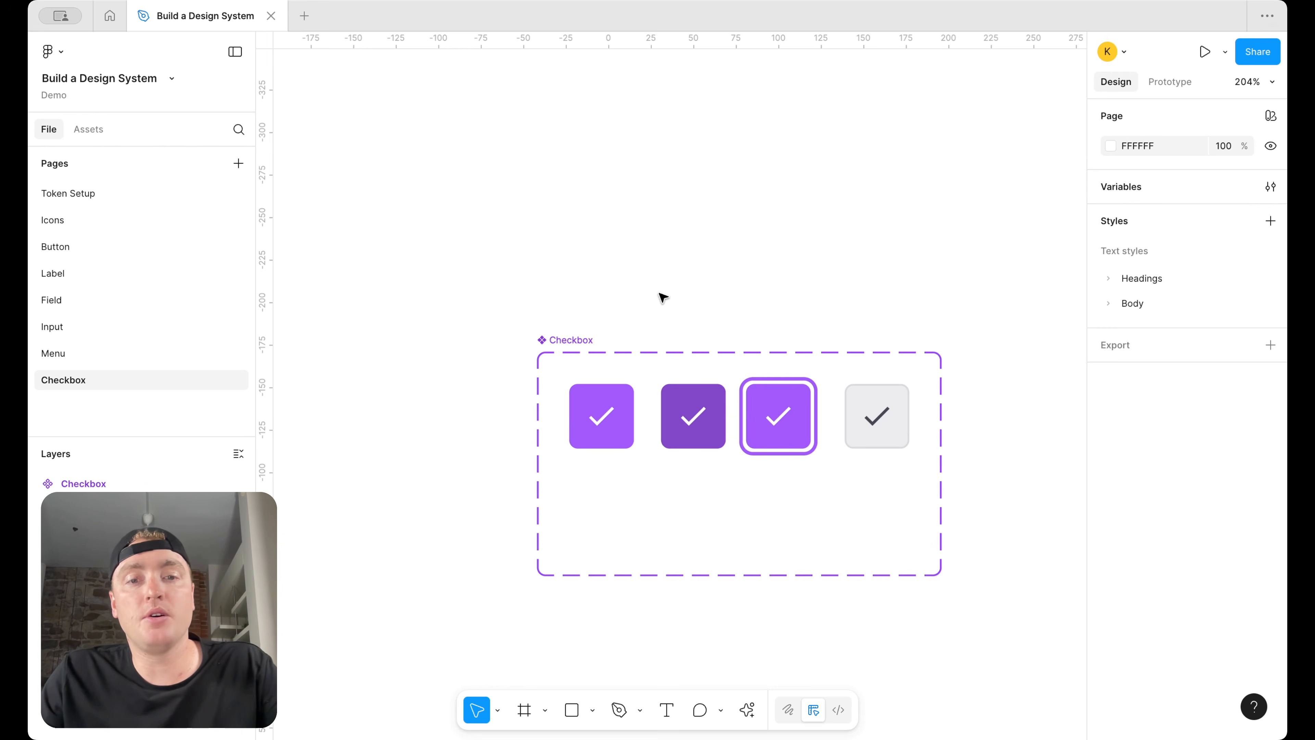
Widen the Checkbox component set to about 406 to make room for another variant
scroll(663, 298, "down", 3)
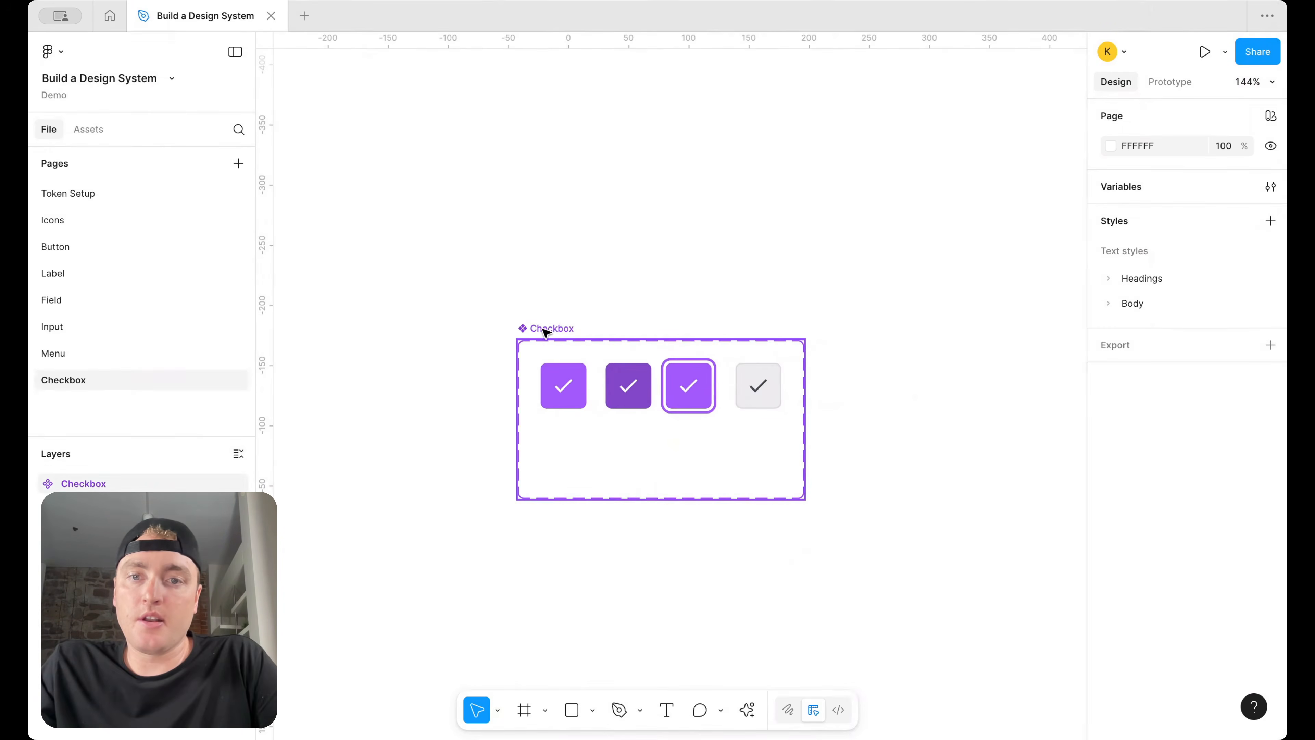
left_click(543, 329)
left_click_drag(802, 366, 1006, 366)
left_click(966, 275)
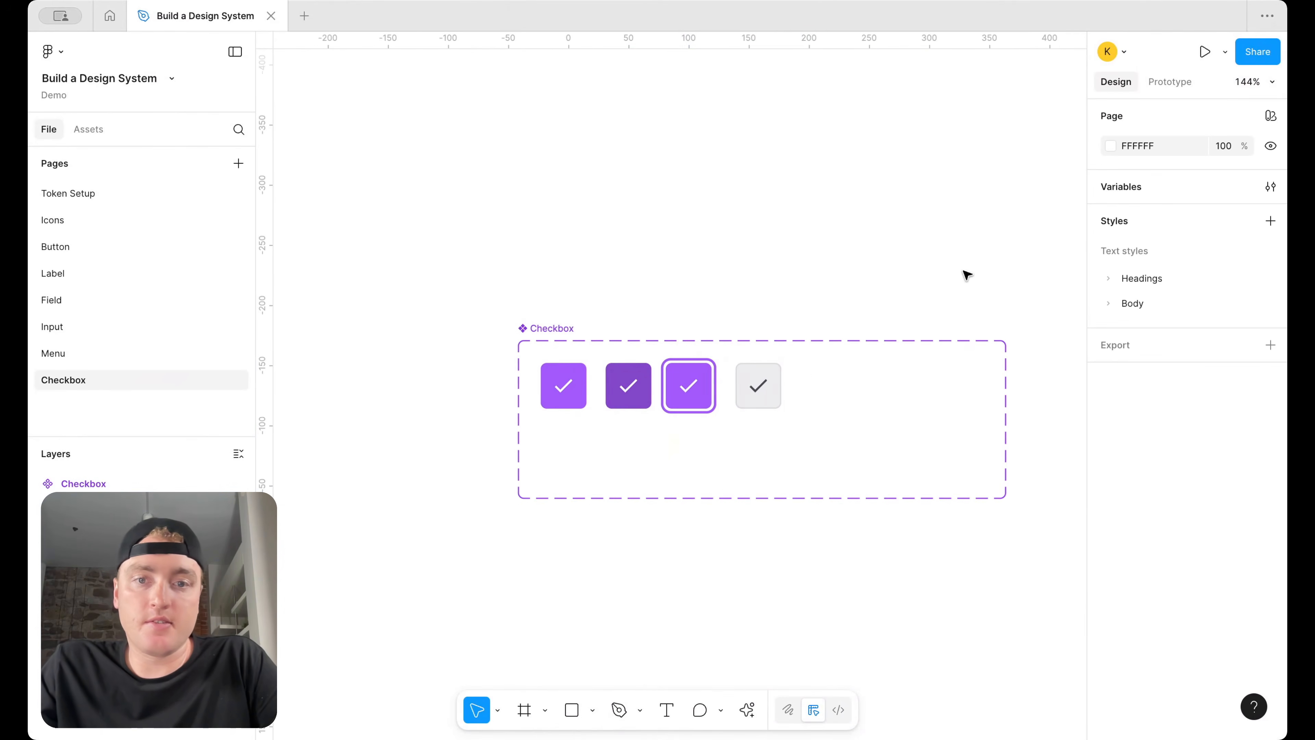
Duplicate the default Checkbox variant and set the copy's Status to error
scroll(887, 338, "up", 1)
left_click(533, 399)
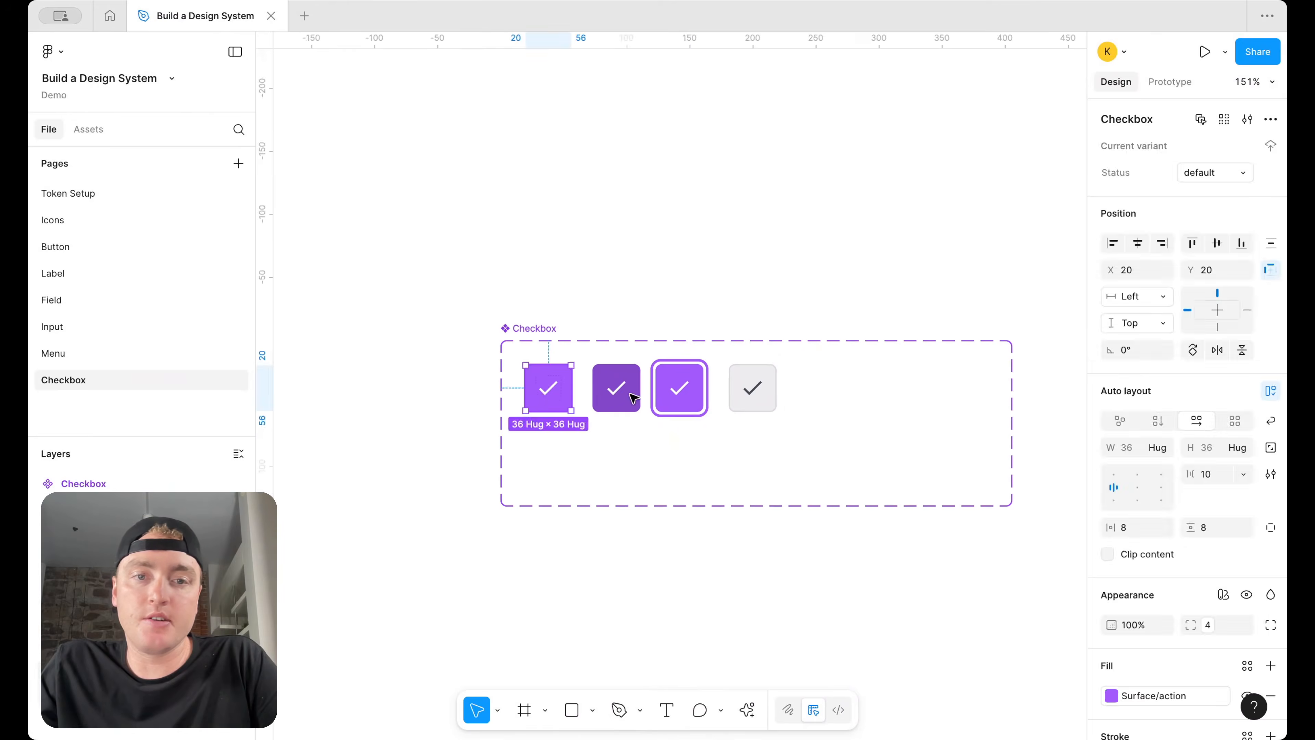
key("ctrl+d")
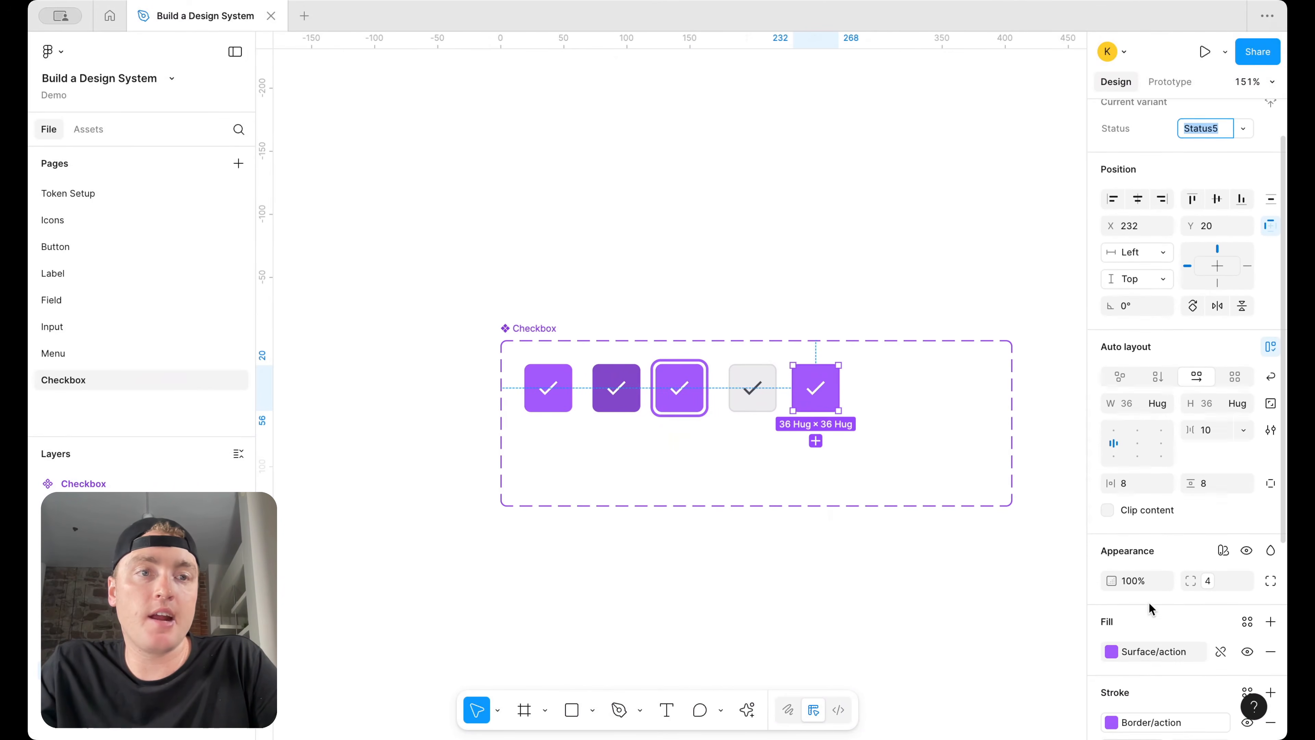
type("error")
Apply the Surface/error variable to the error variant's fill and Border/error to its stroke
scroll(1162, 466, "down", 5)
left_click(1157, 433)
scroll(980, 594, "down", 5)
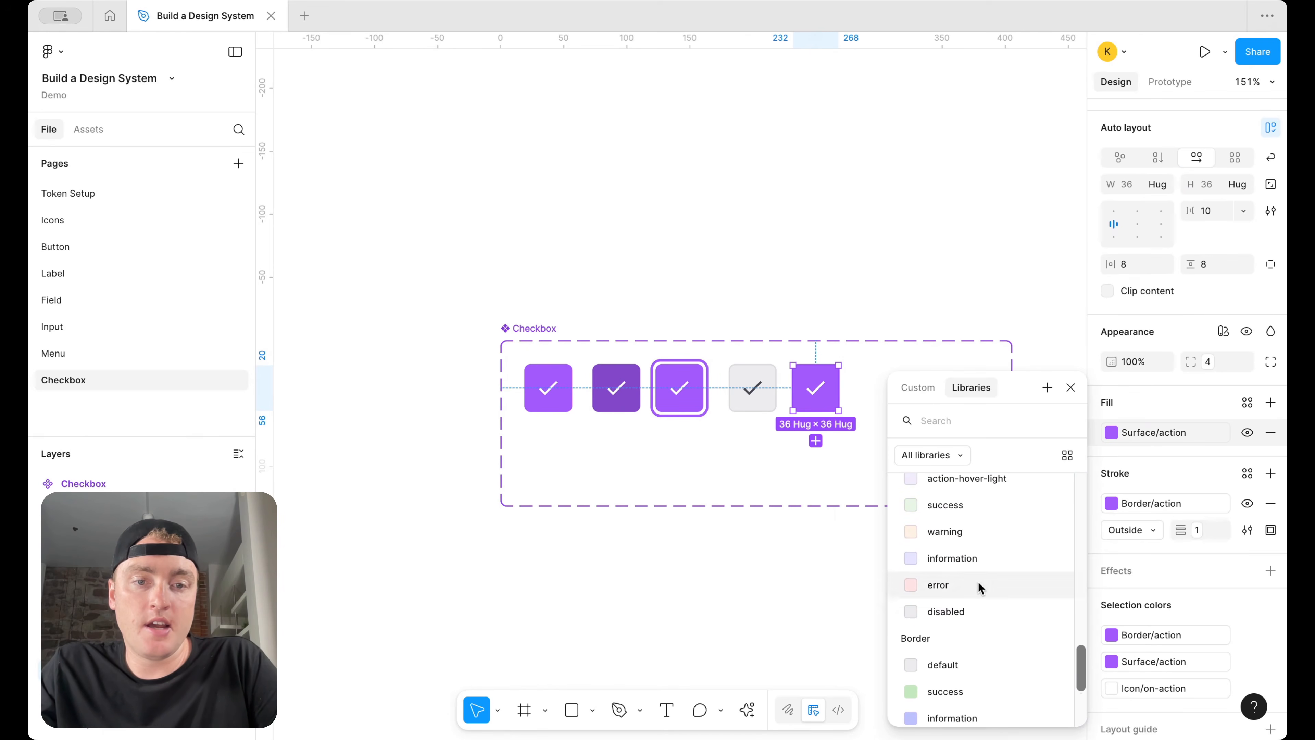
left_click(979, 586)
left_click(1133, 503)
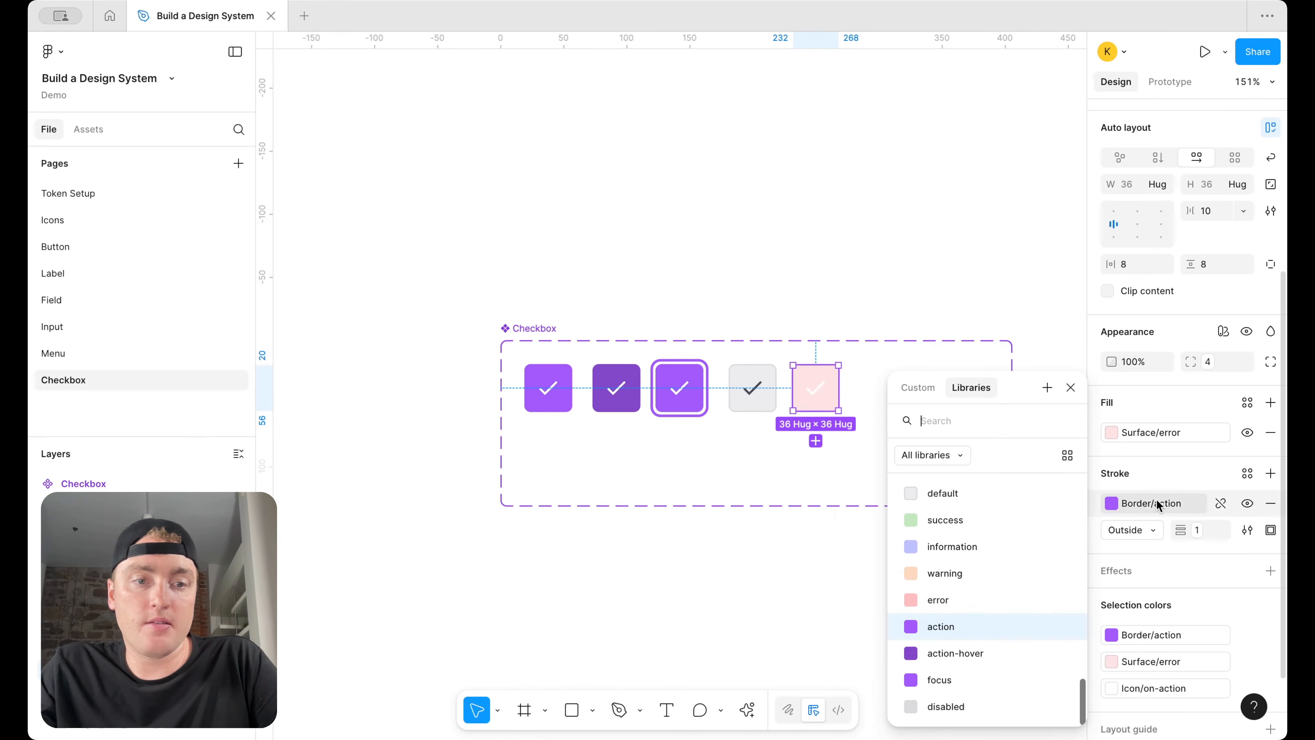
left_click(954, 600)
Change the error variant's checkmark color to the Icon error variable and deselect it
scroll(1181, 529, "down", 1)
left_click(1160, 667)
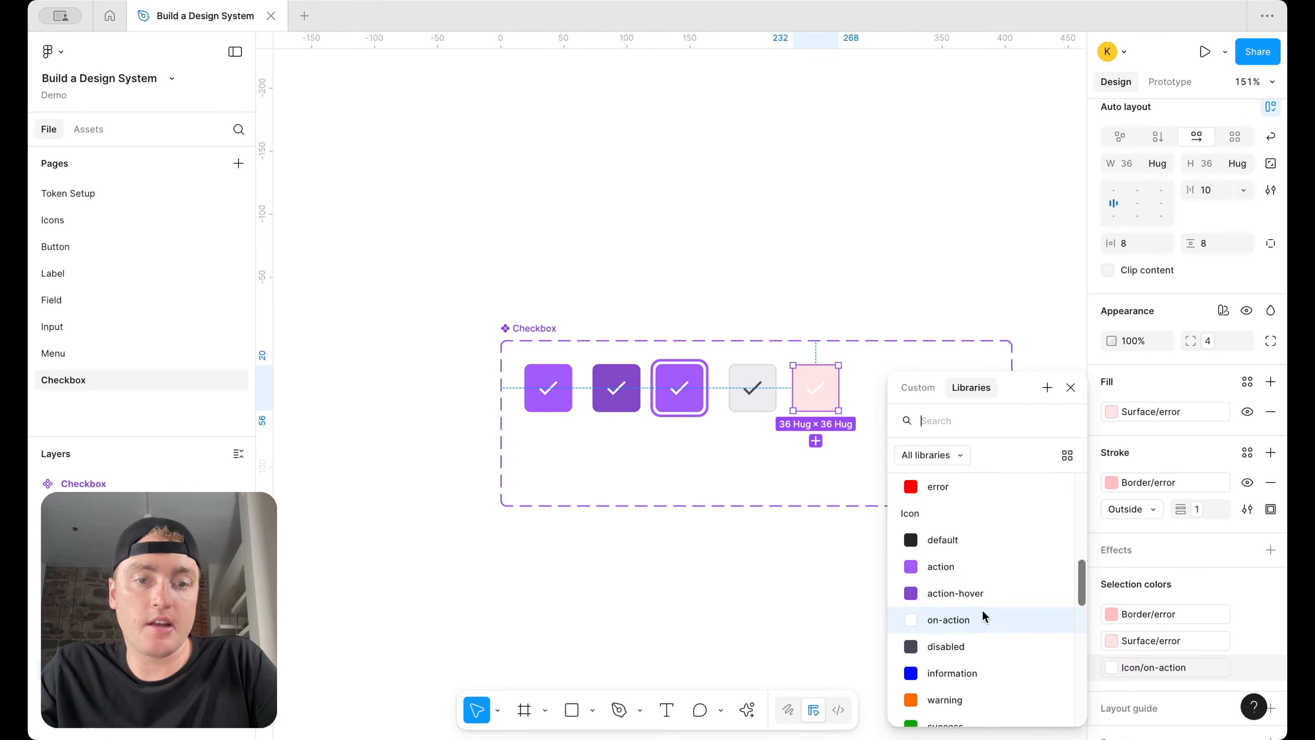
scroll(985, 595, "down", 3)
left_click(939, 658)
left_click(923, 251)
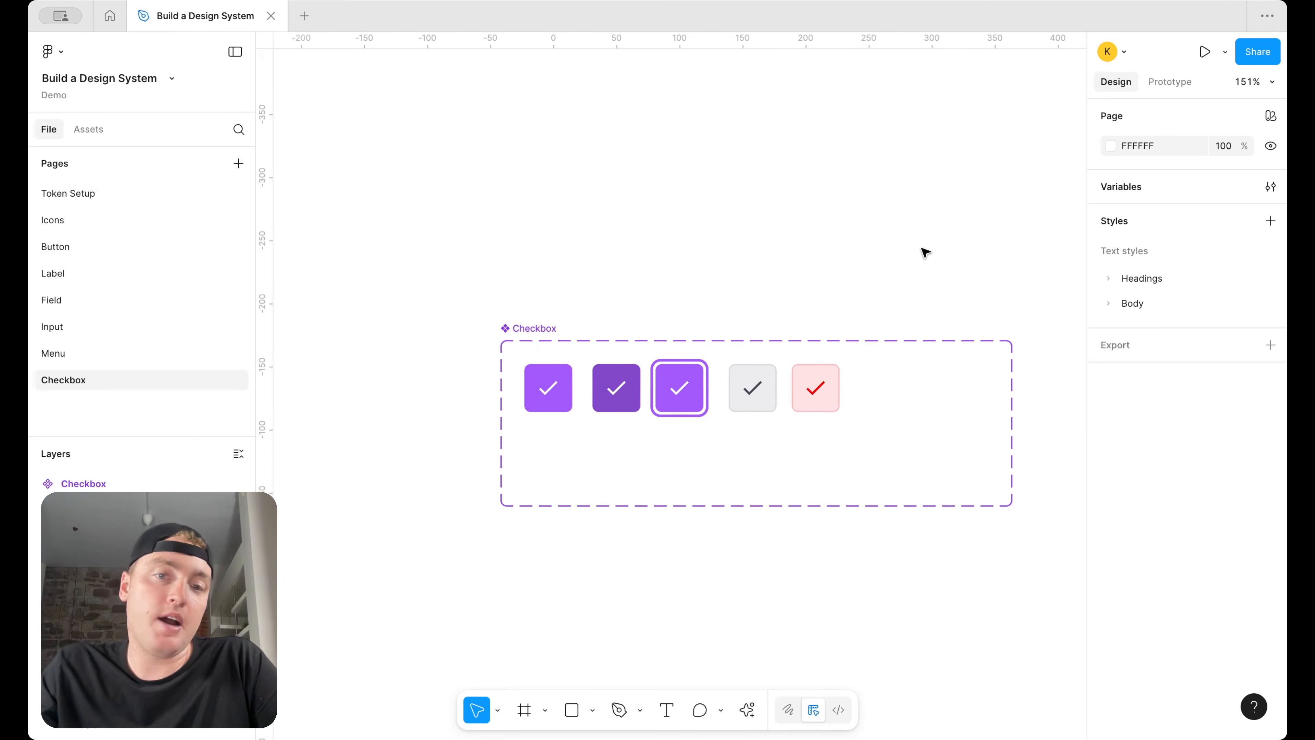
Resize the Checkbox component set to about 296 wide and 218 high
left_click(550, 325)
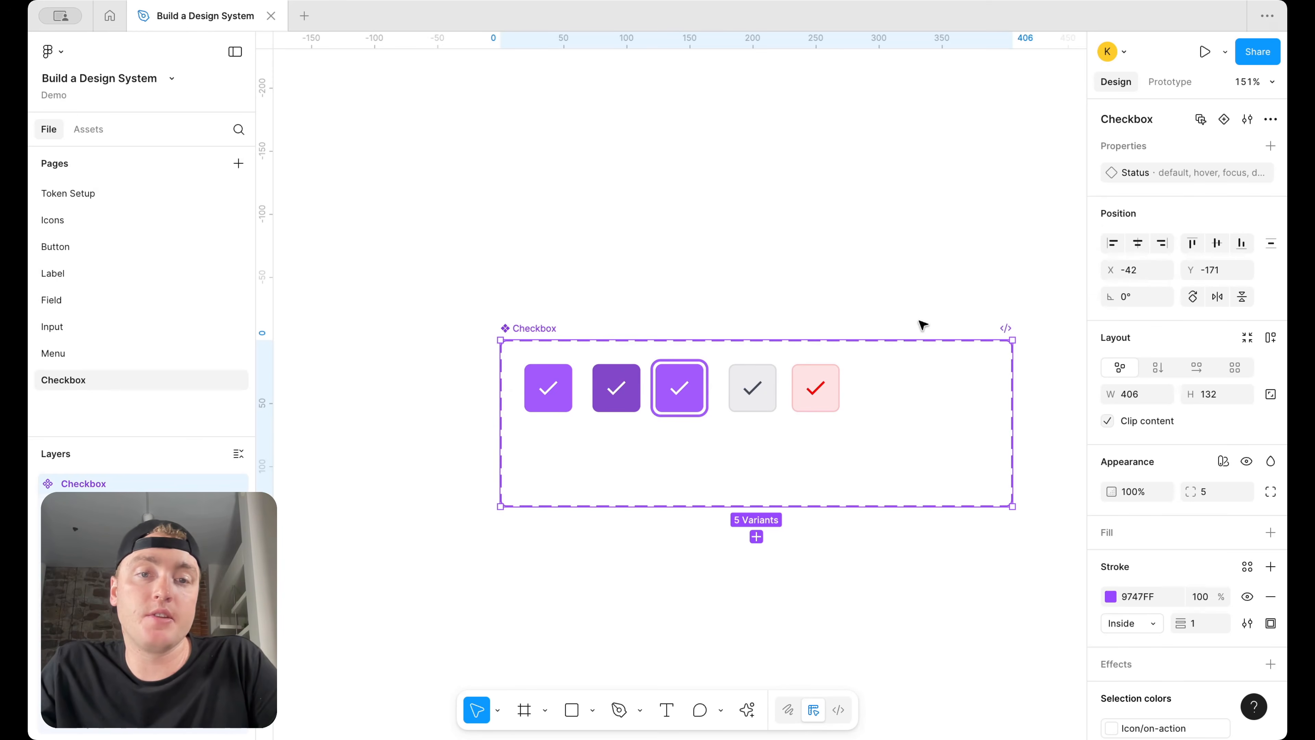
left_click_drag(1012, 369, 873, 371)
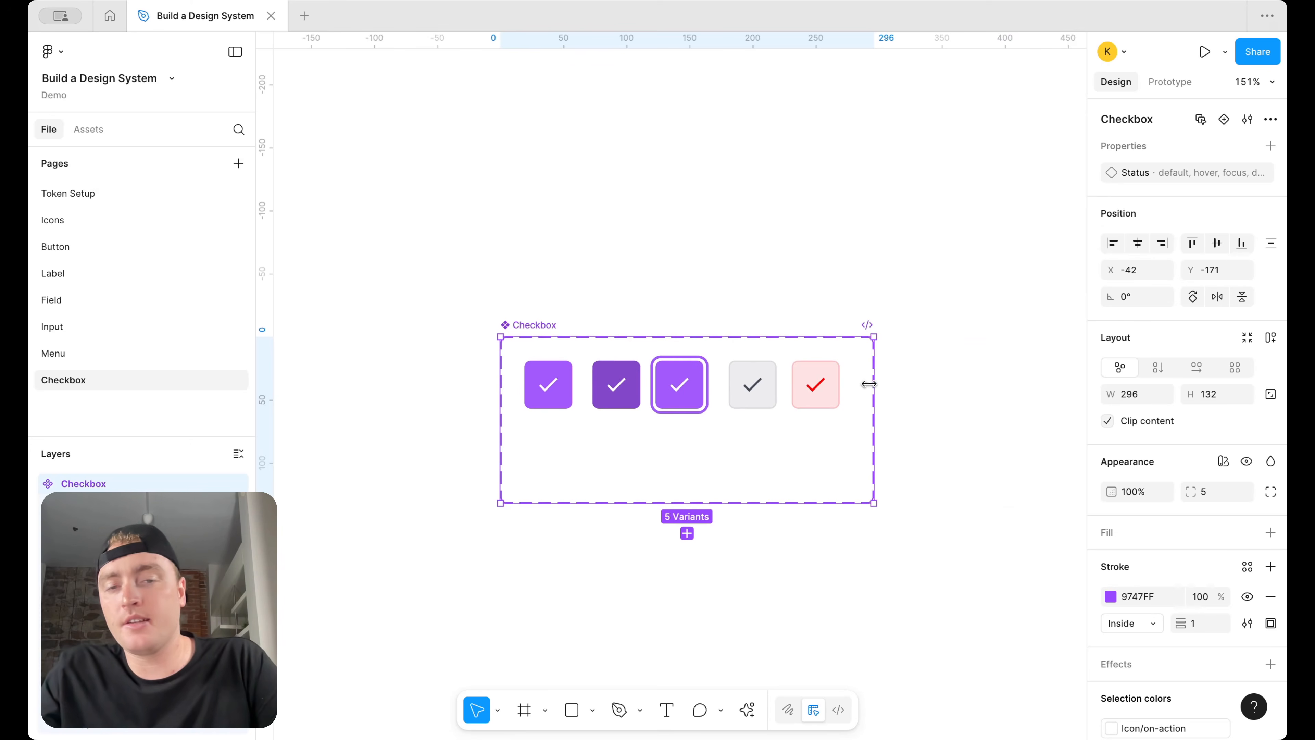
left_click_drag(805, 500, 806, 611)
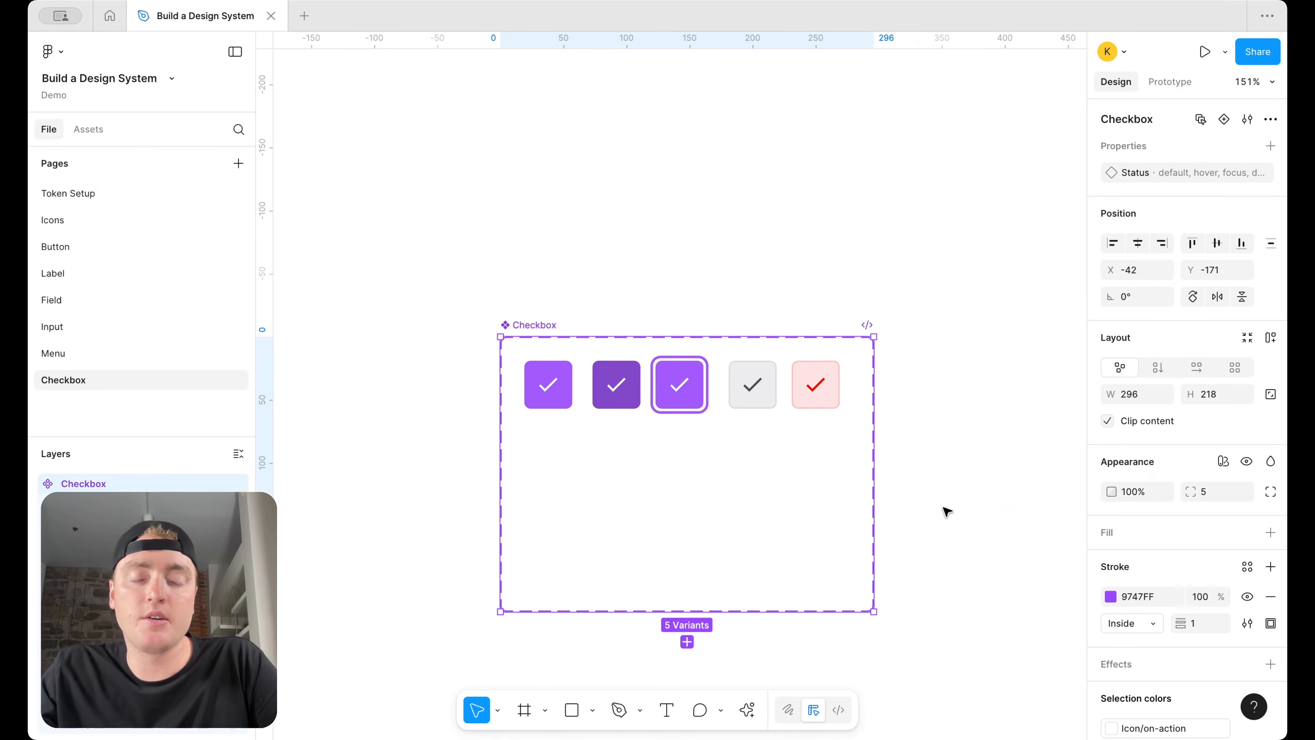
Nudge the focus variant right to X 126 to even out the spacing between variants
left_click(688, 392)
key("Right")
key("Right")
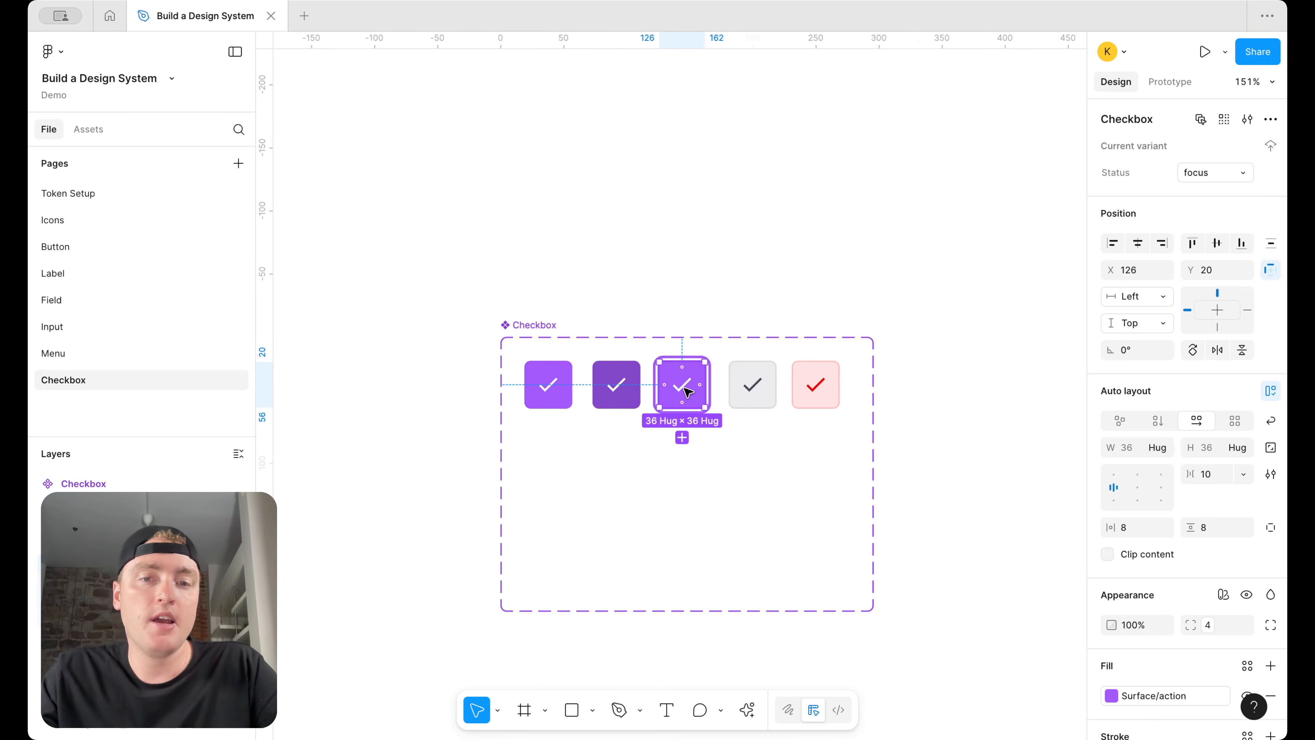
left_click(703, 269)
Duplicate all five Checkbox variants as a second row at Y 77 inside the component set
left_click_drag(437, 435, 884, 359)
left_click_drag(751, 388, 757, 456)
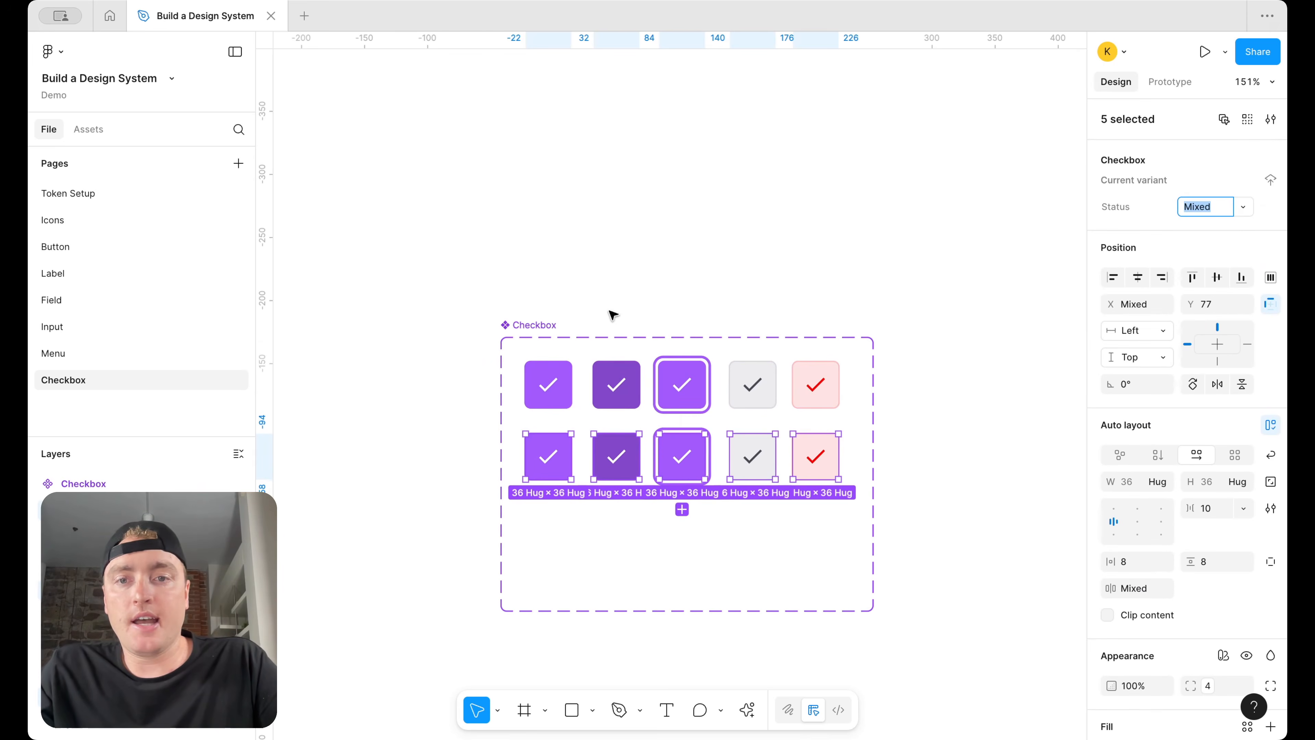
key("Escape")
Add a variant property named Type with the value Defaults to the Checkbox component set
left_click(1271, 145)
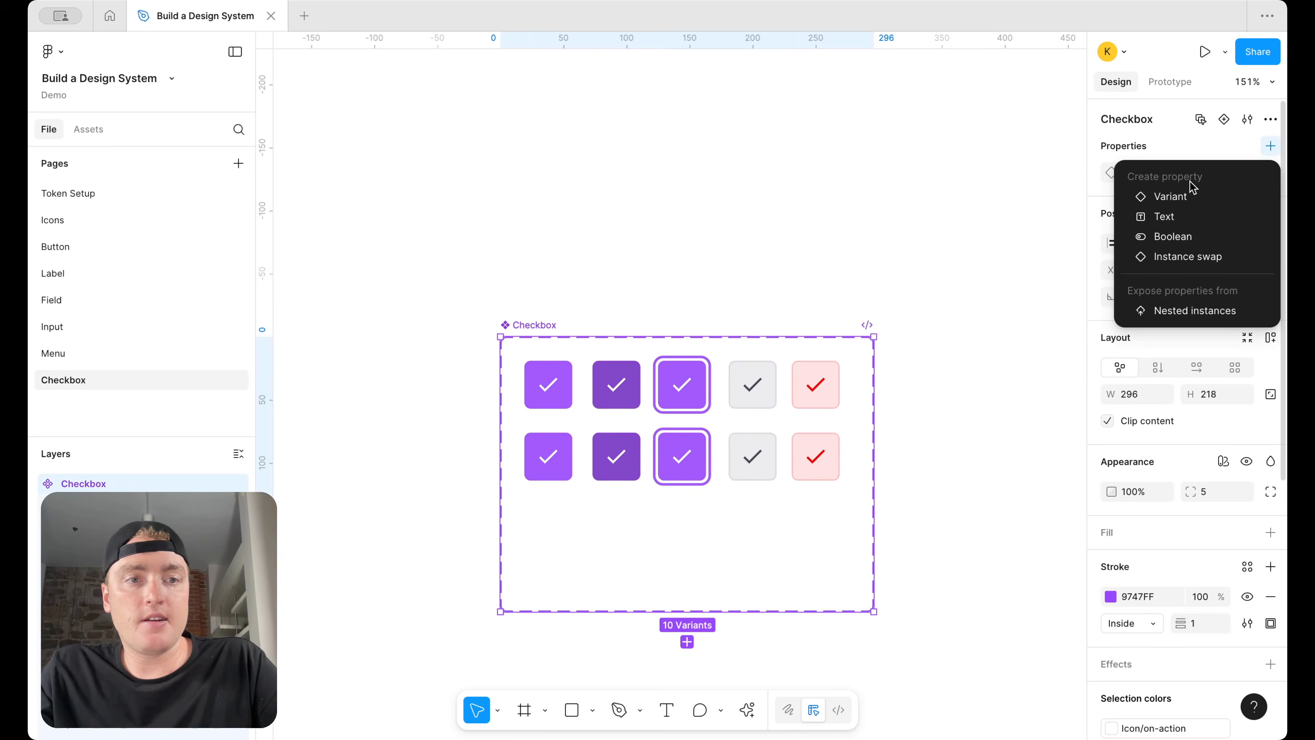
left_click(1187, 195)
type("Y")
key("BackSpace")
type("Type")
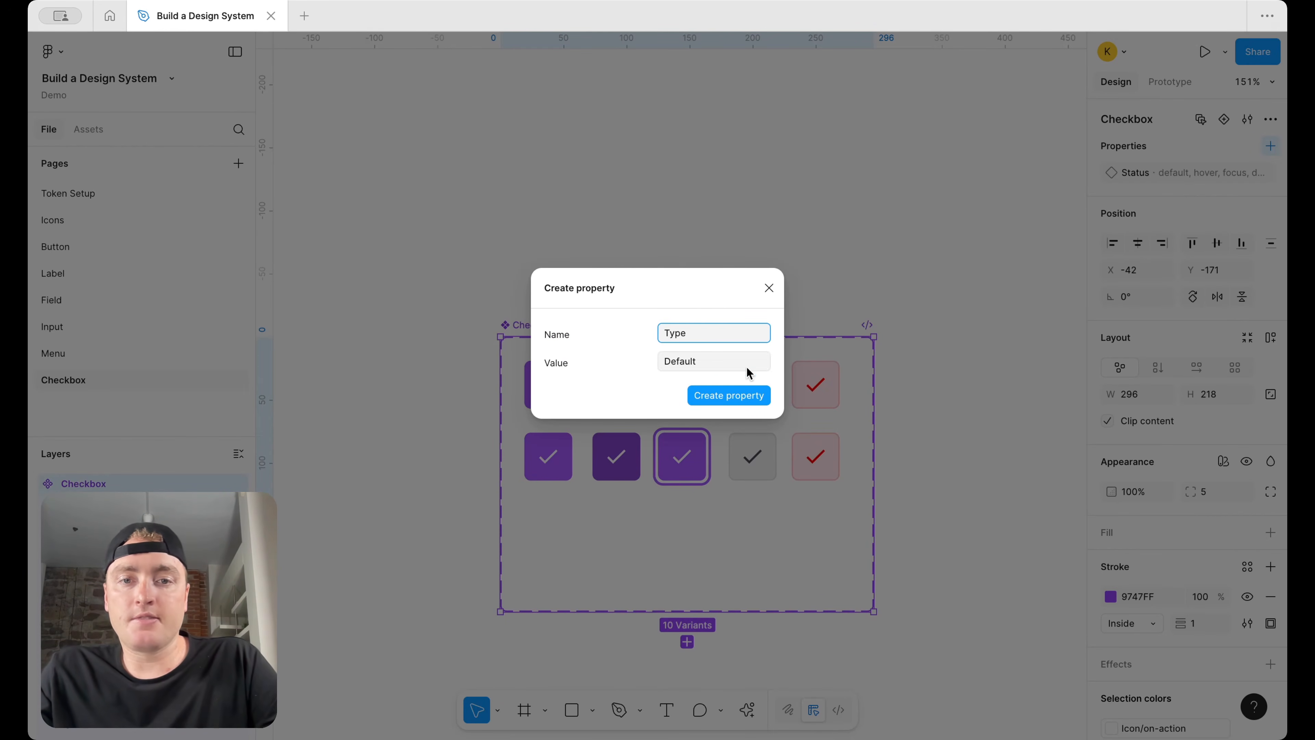
left_click(720, 364)
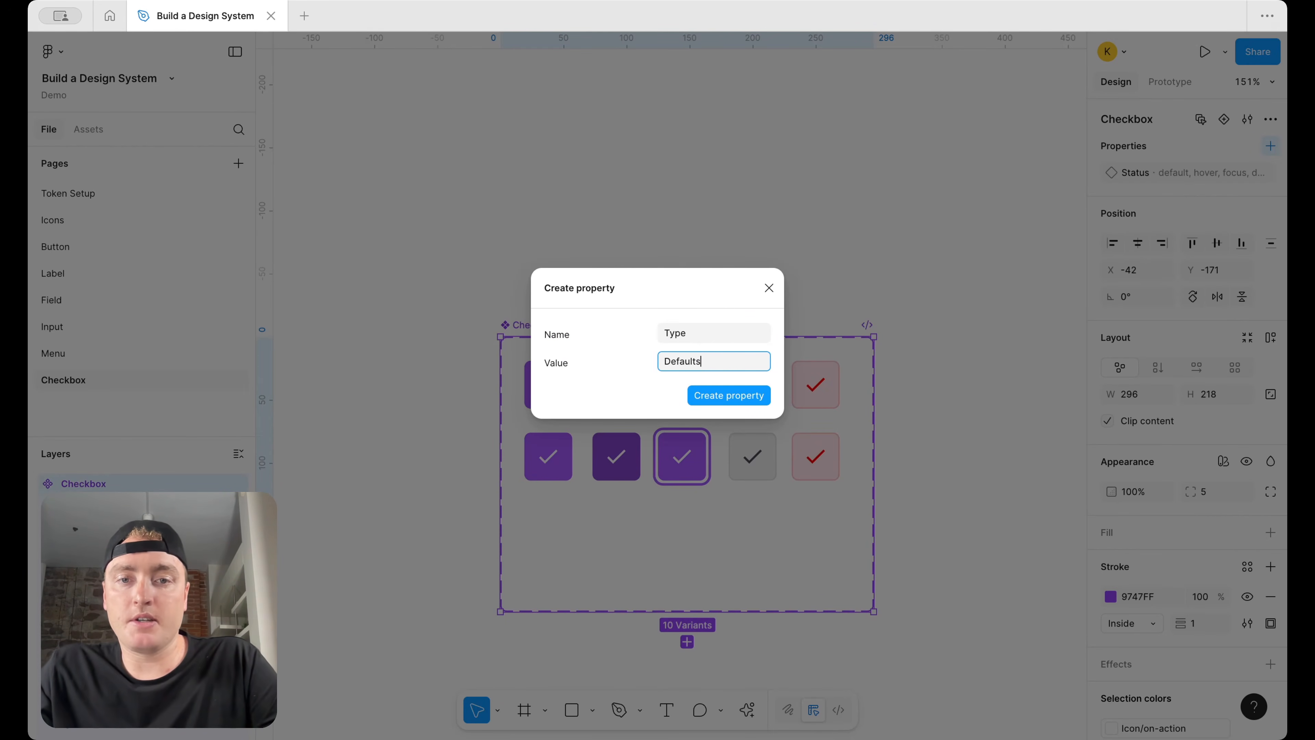
left_click(711, 399)
Set the Type of all five variants in the second row of the Checkbox component set to unselected
left_click_drag(887, 456, 498, 457)
left_click(1212, 235)
type("u")
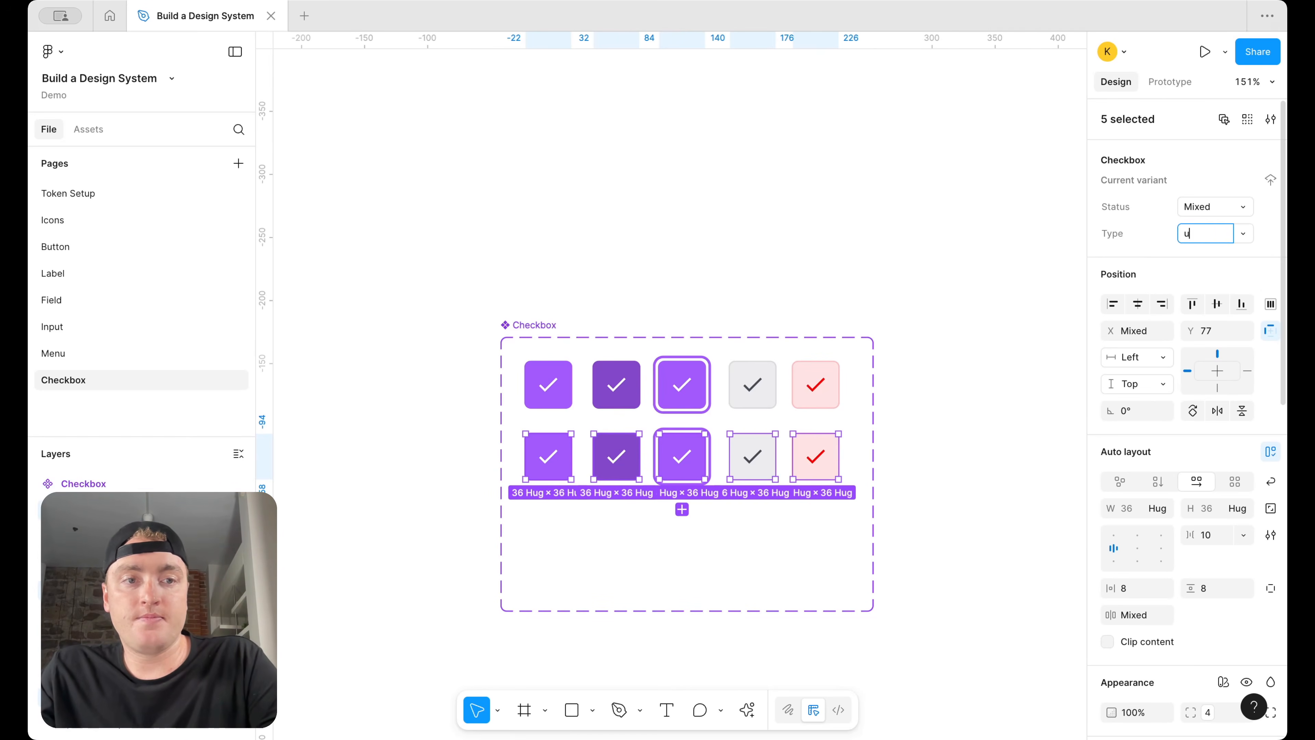
type("nselected")
key("Return")
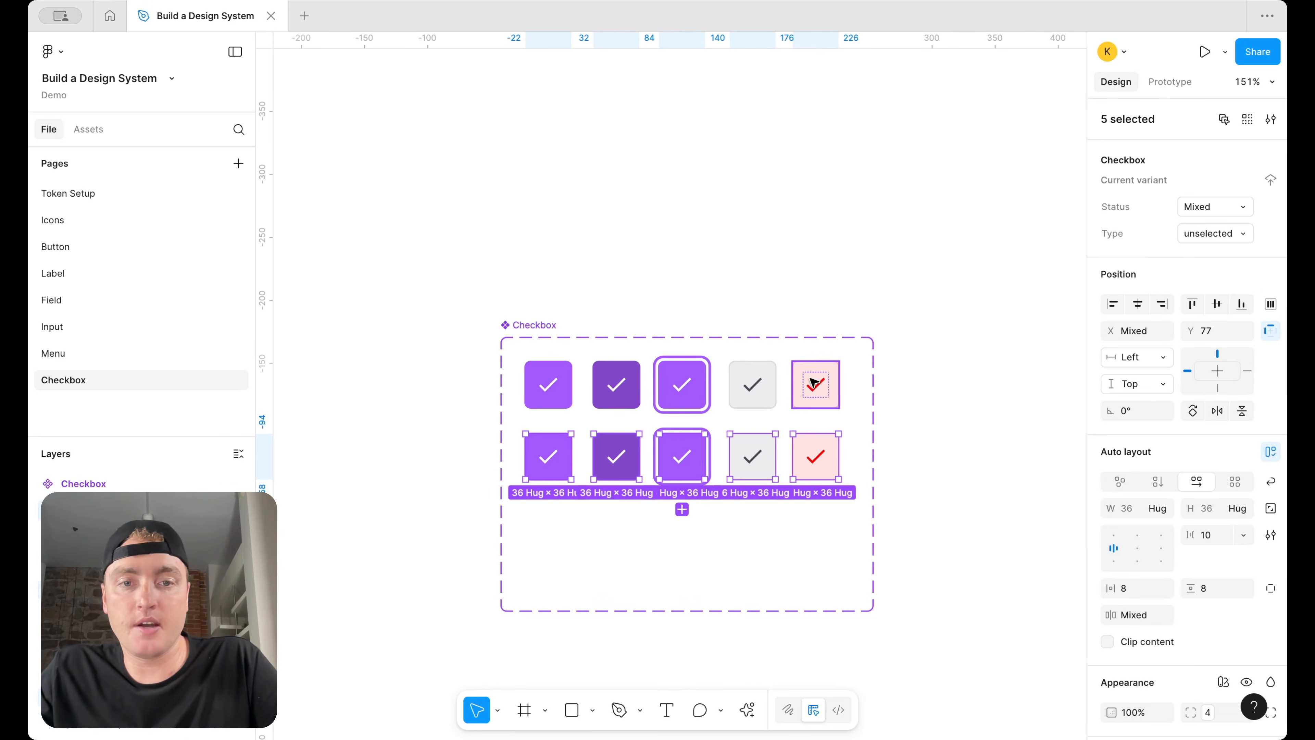
left_click(829, 380)
left_click(942, 475)
Delete the check icons from all five unselected variants in the second row
left_click_drag(939, 471, 554, 474)
left_click(546, 460, "super")
left_click(619, 454, "shift+super")
left_click(682, 456, "shift+super")
left_click(753, 457, "shift+super")
left_click(816, 458, "shift+super")
key("Delete")
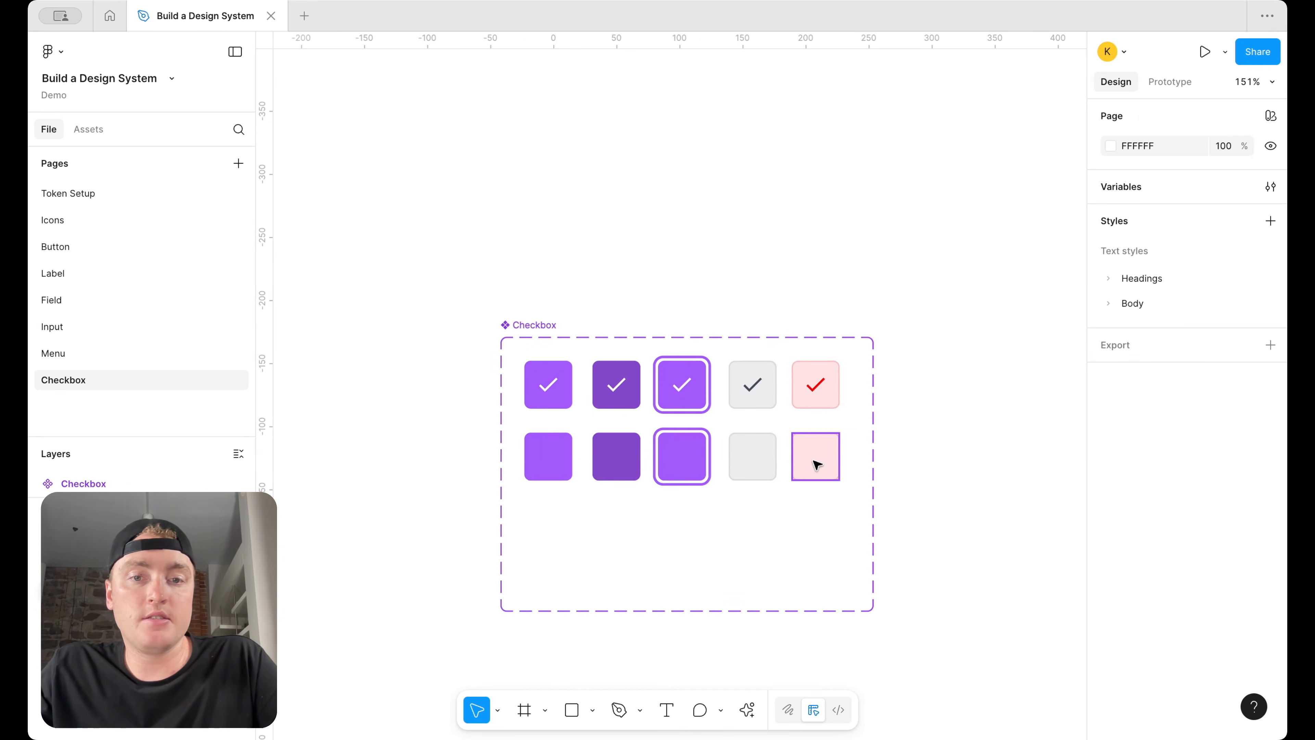
Change the fill of the unselected default and focus variants to the Surface/default variable
left_click(549, 455)
scroll(549, 456, "up", 3)
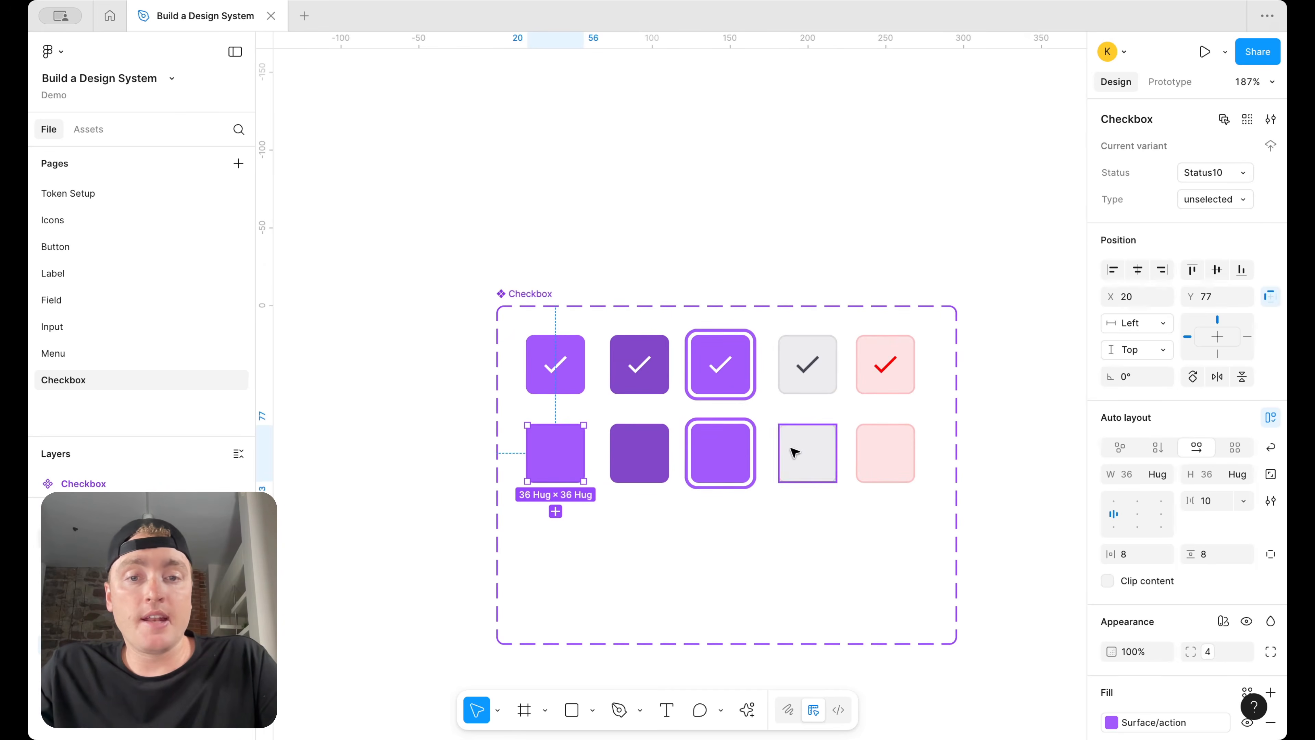
left_click(712, 455, "shift")
scroll(1167, 565, "down", 2)
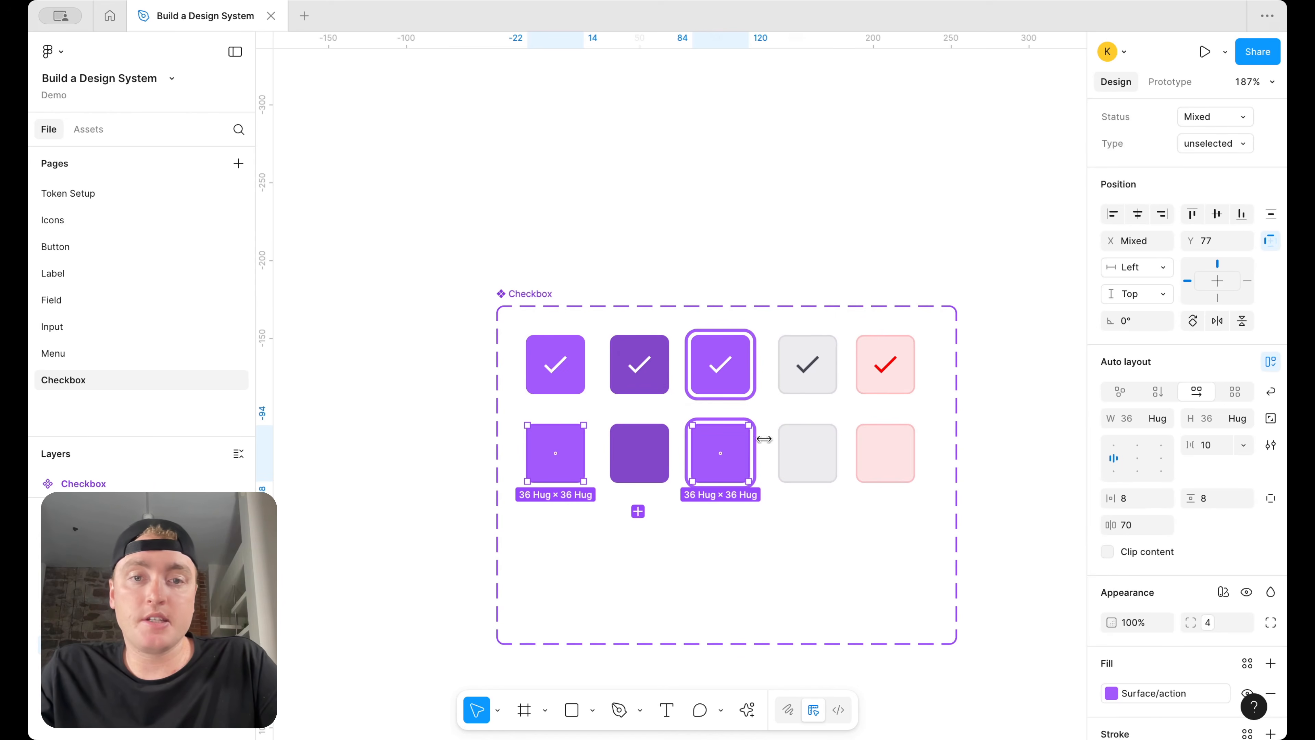
scroll(1174, 552, "down", 3)
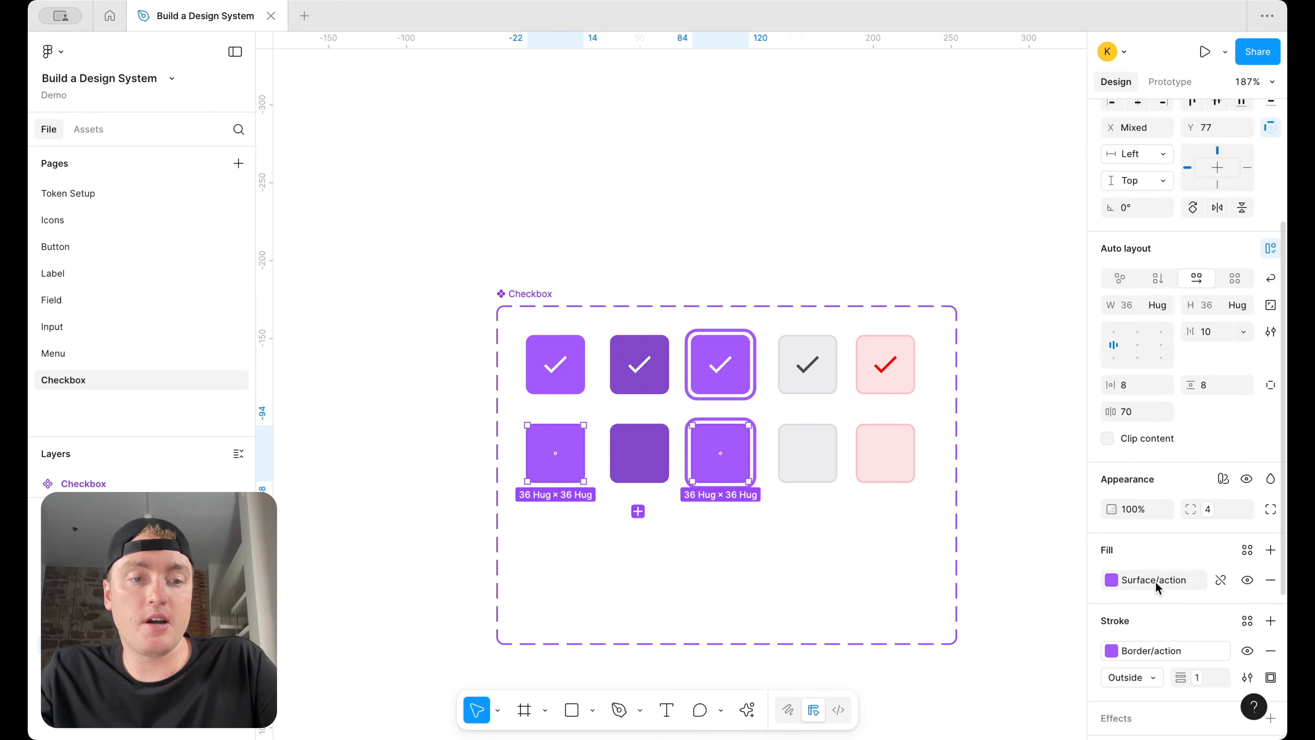
left_click(1155, 579)
scroll(1022, 619, "down", 2)
scroll(1018, 612, "down", 2)
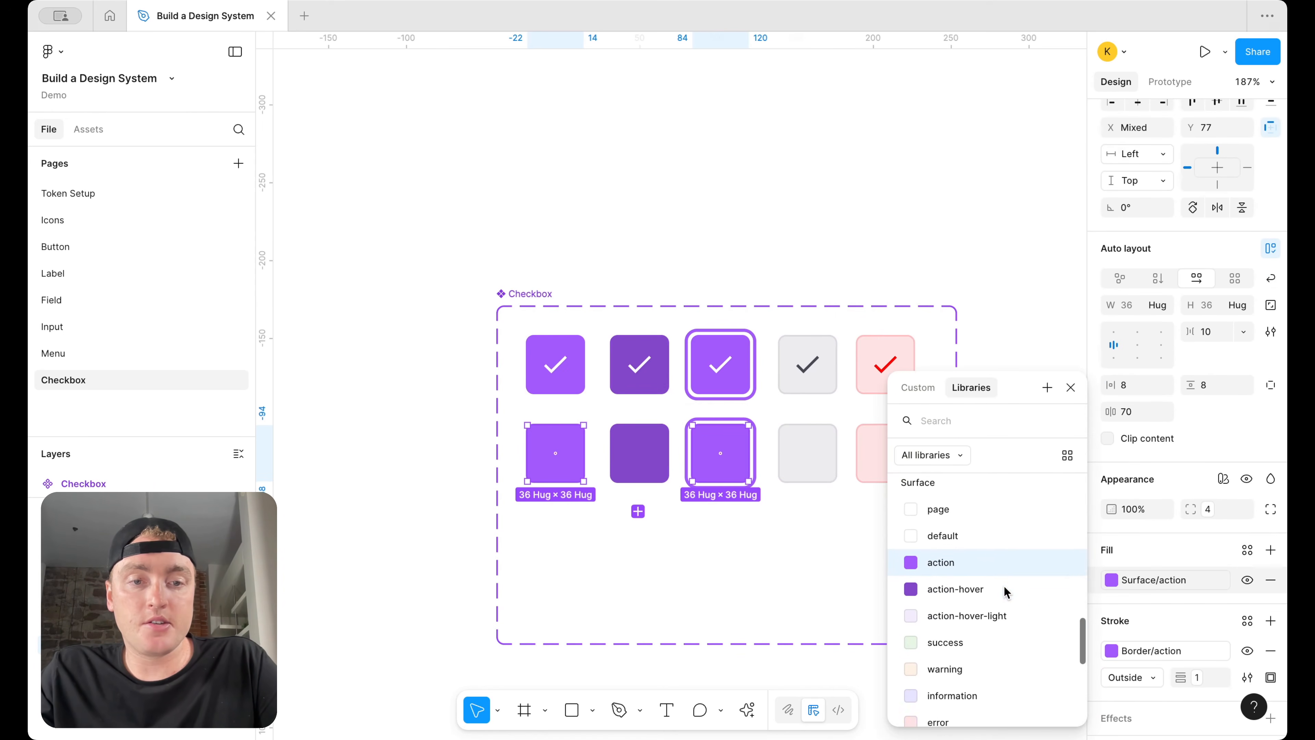
scroll(1004, 586, "up", 1)
left_click(996, 575)
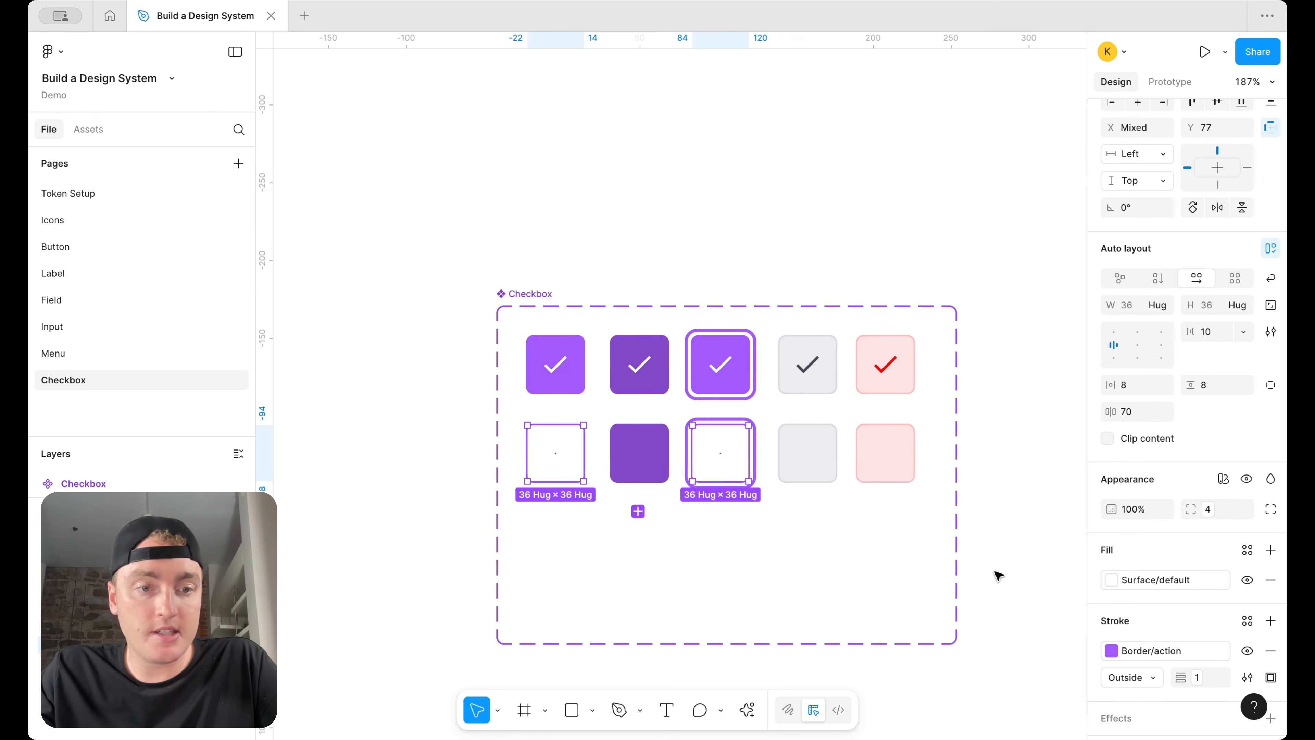
left_click(968, 616)
Change the fill of the unselected hover variant to the Surface/action-hover-light variable
scroll(688, 598, "up", 3)
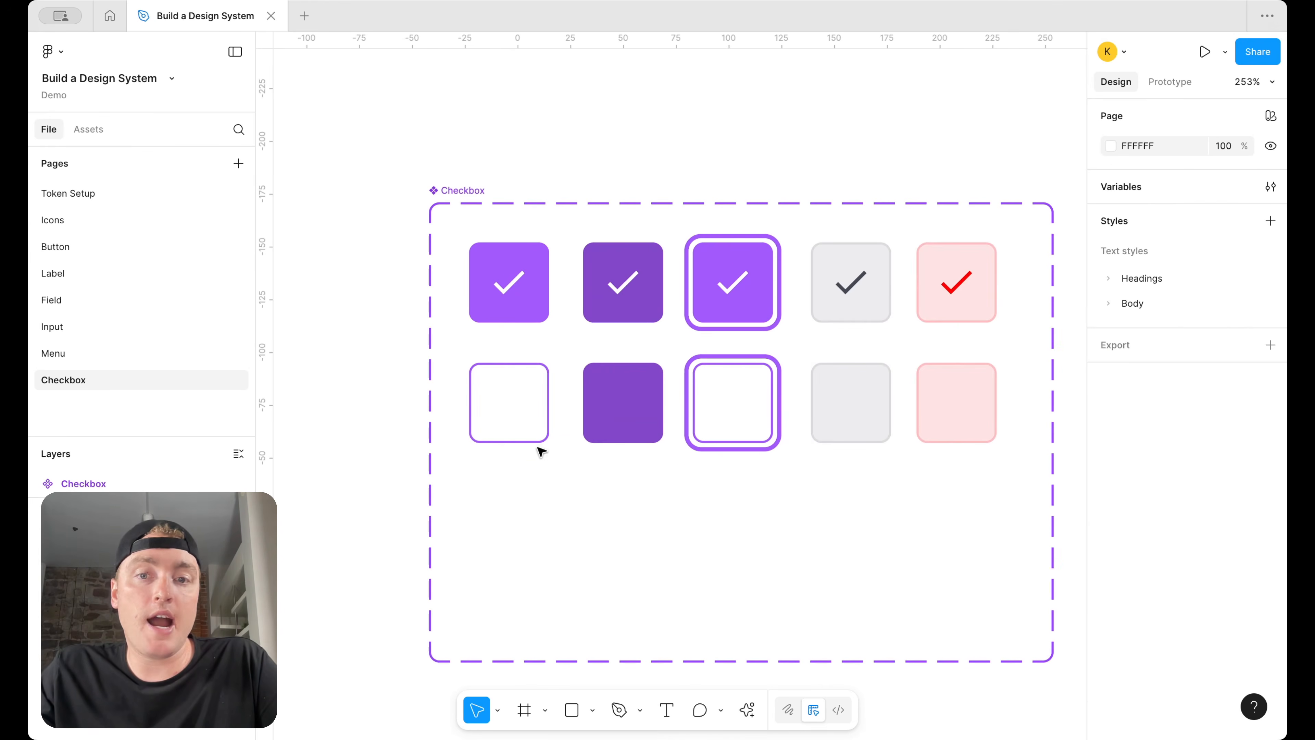
left_click(629, 420)
scroll(1199, 629, "down", 3)
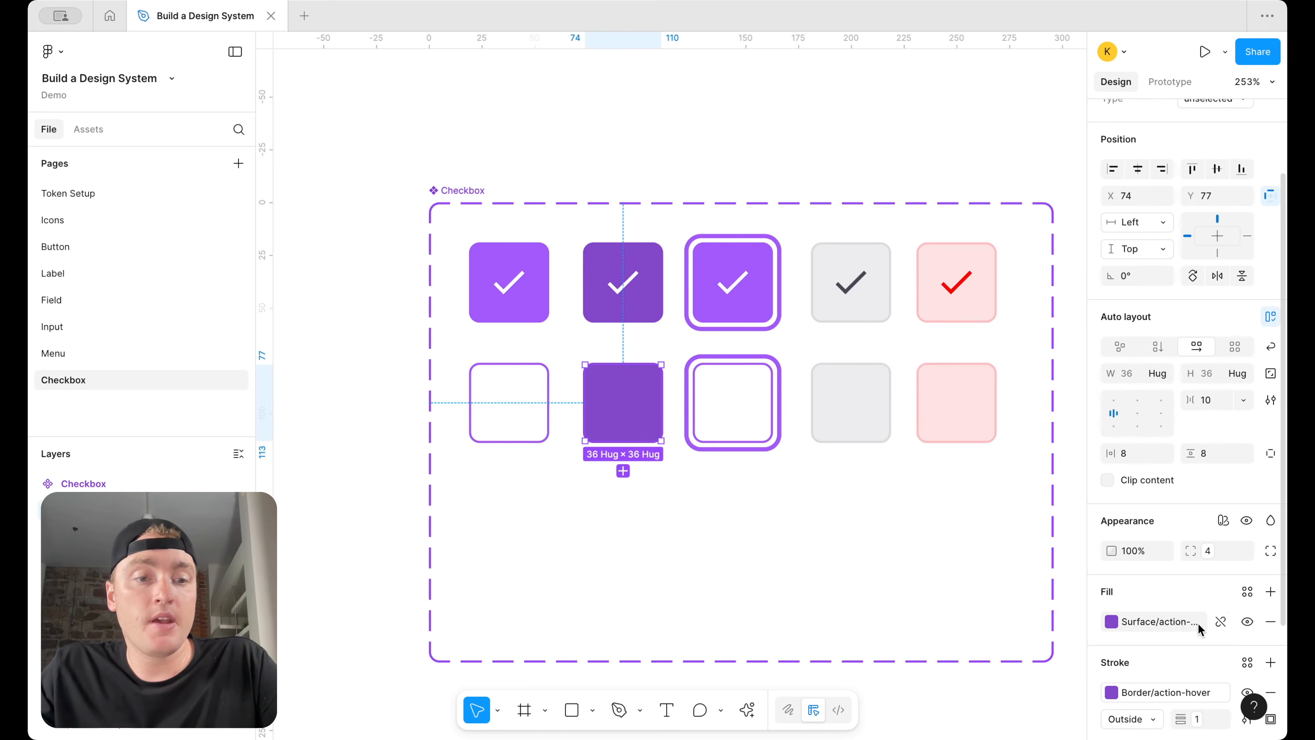
left_click(1177, 624)
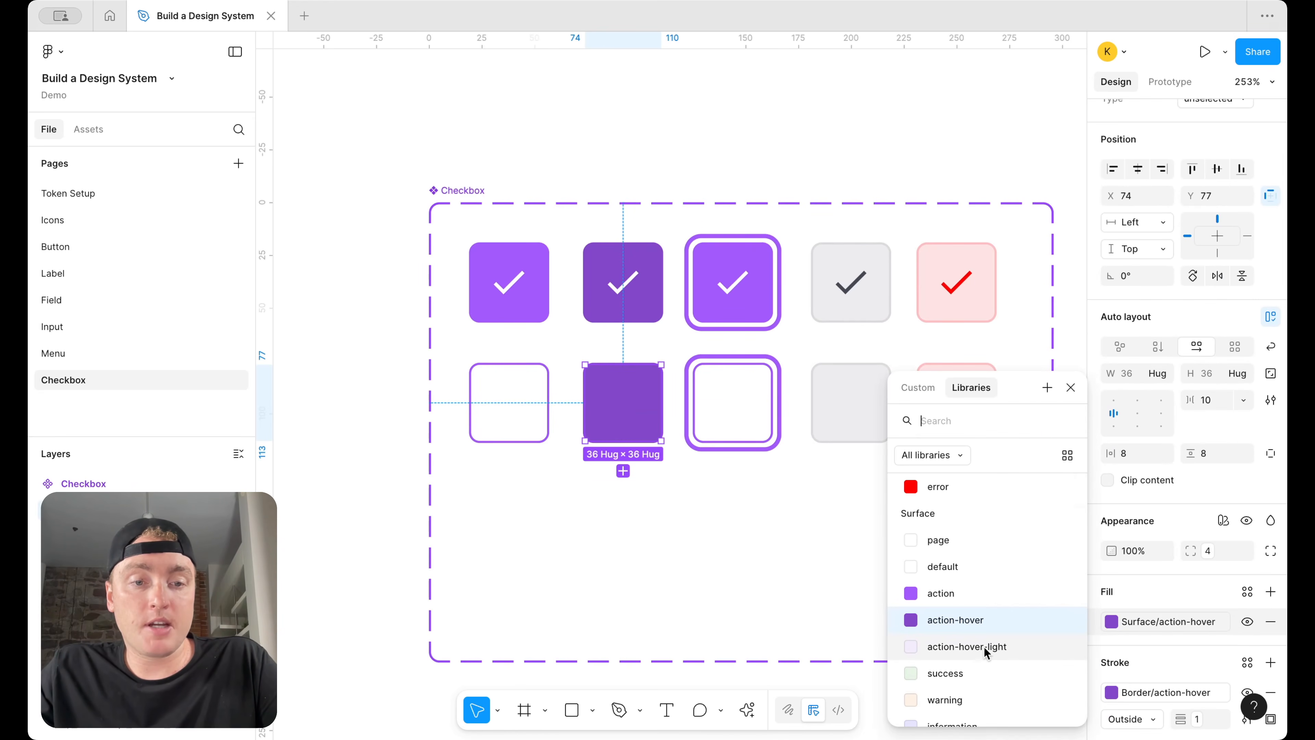
left_click(986, 652)
left_click(825, 554)
left_click(824, 555)
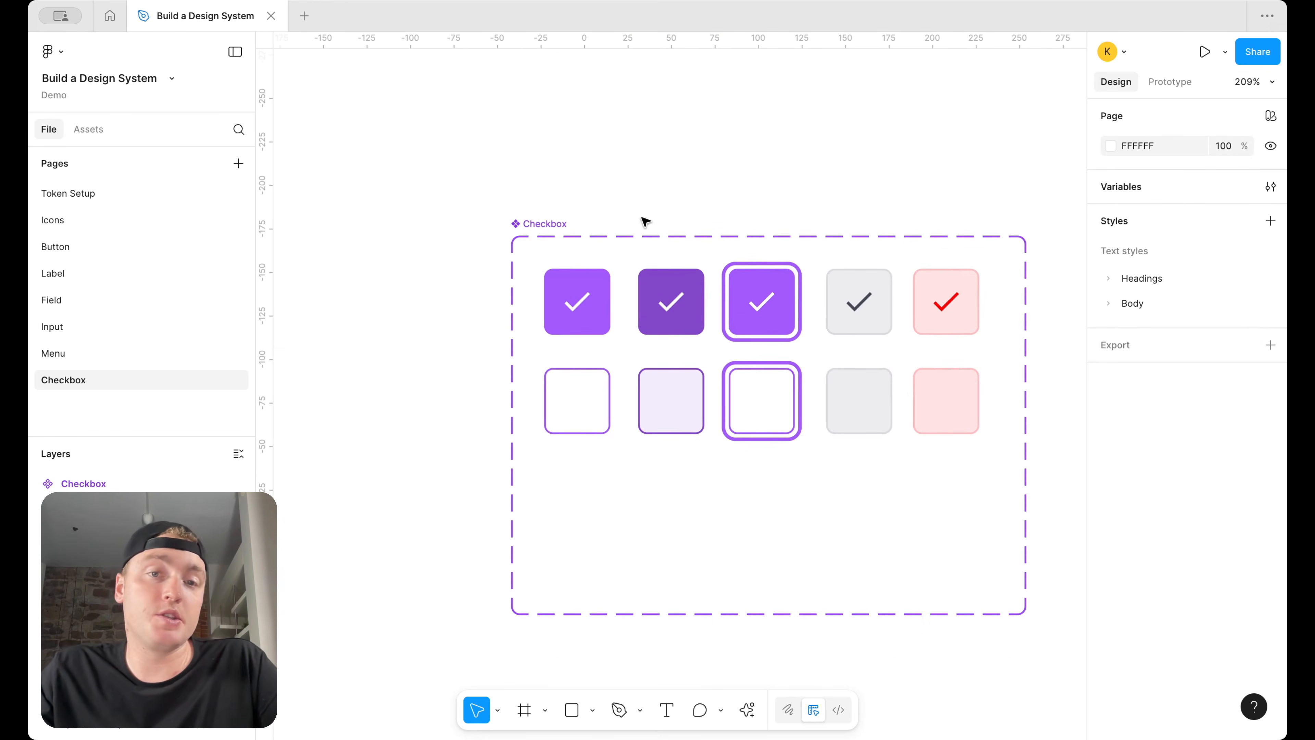
Shrink the Checkbox component set to about 144 high
left_click(518, 223)
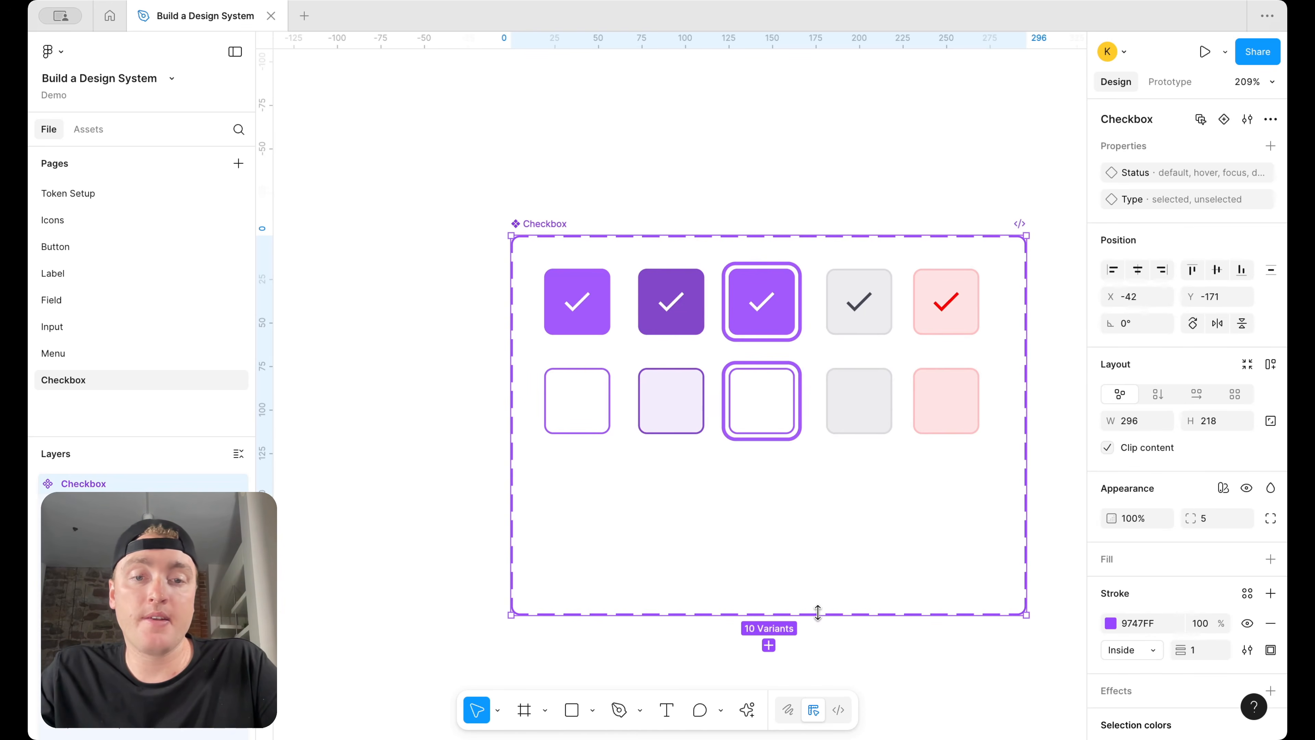
left_click_drag(817, 612, 817, 481)
scroll(750, 65, "down", 3)
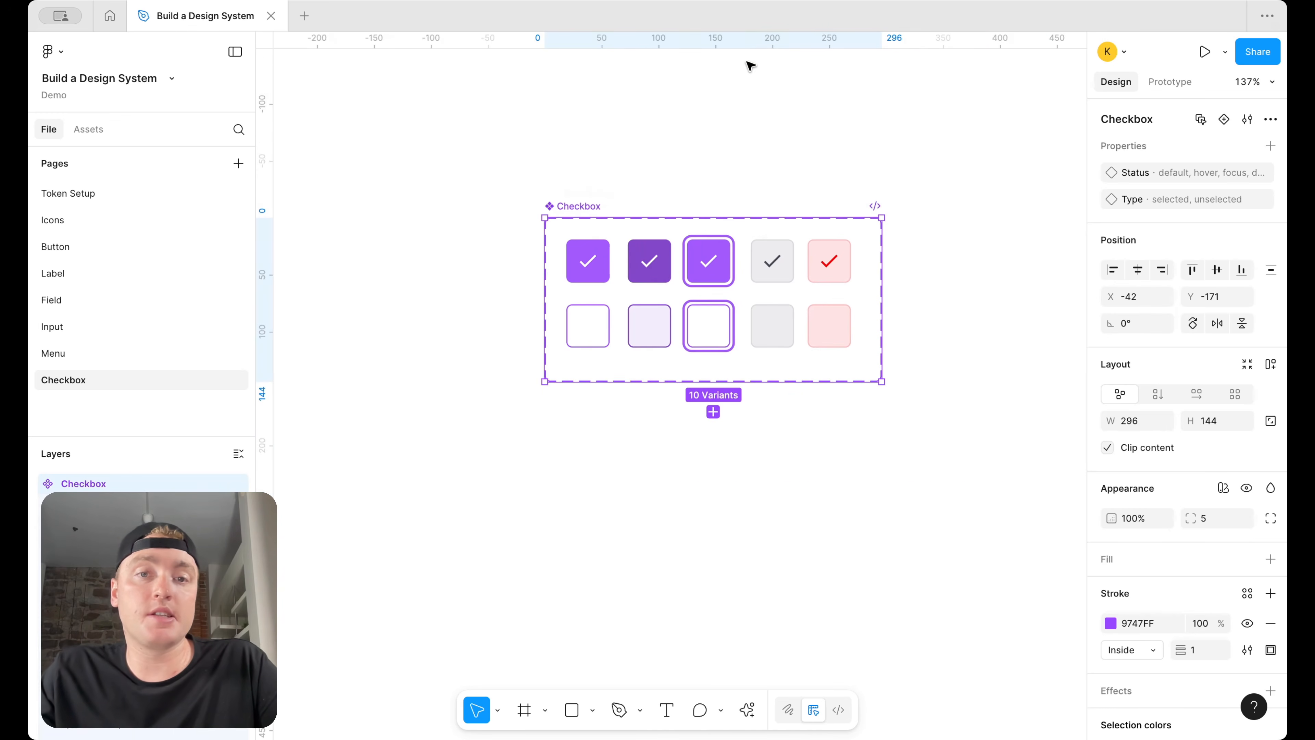
Place an instance of the selected default Checkbox variant beside the component set, at about X 372, Y -151
left_click(734, 109)
scroll(734, 109, "right", 2)
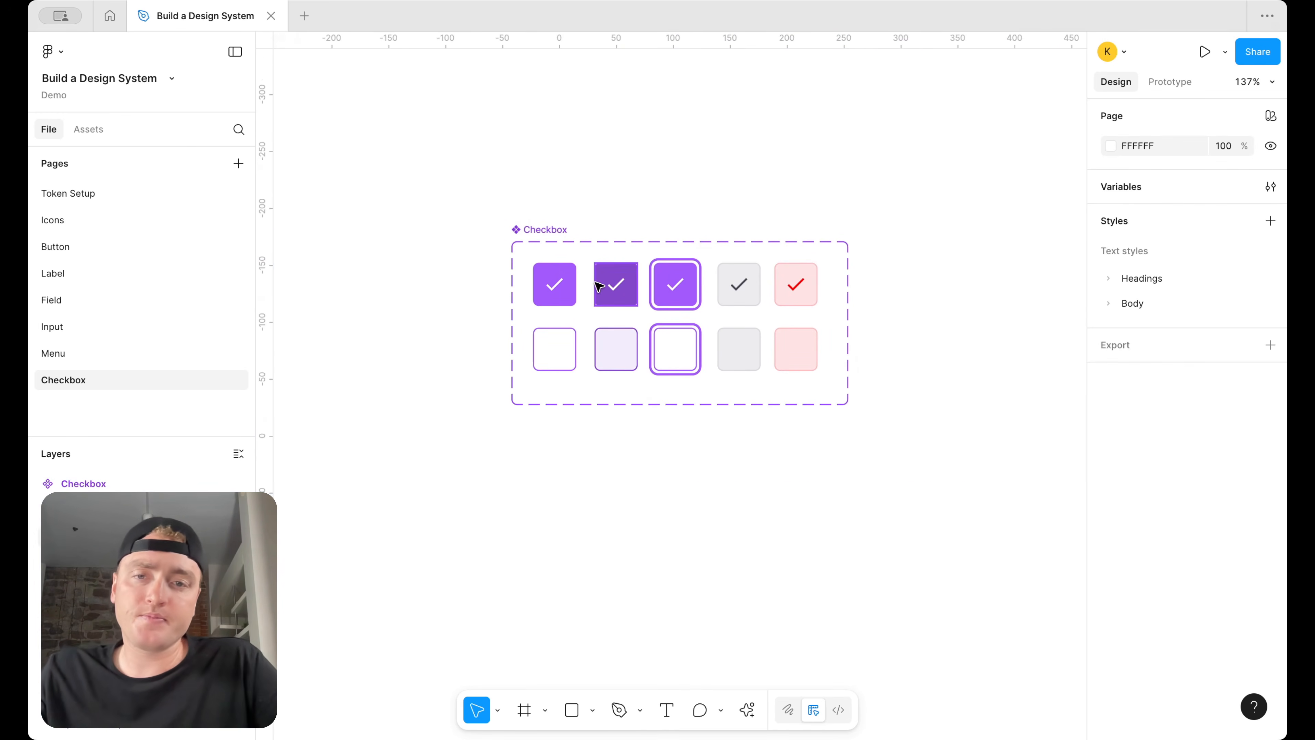
left_click_drag(555, 285, 1001, 285)
scroll(1002, 285, "right", 4)
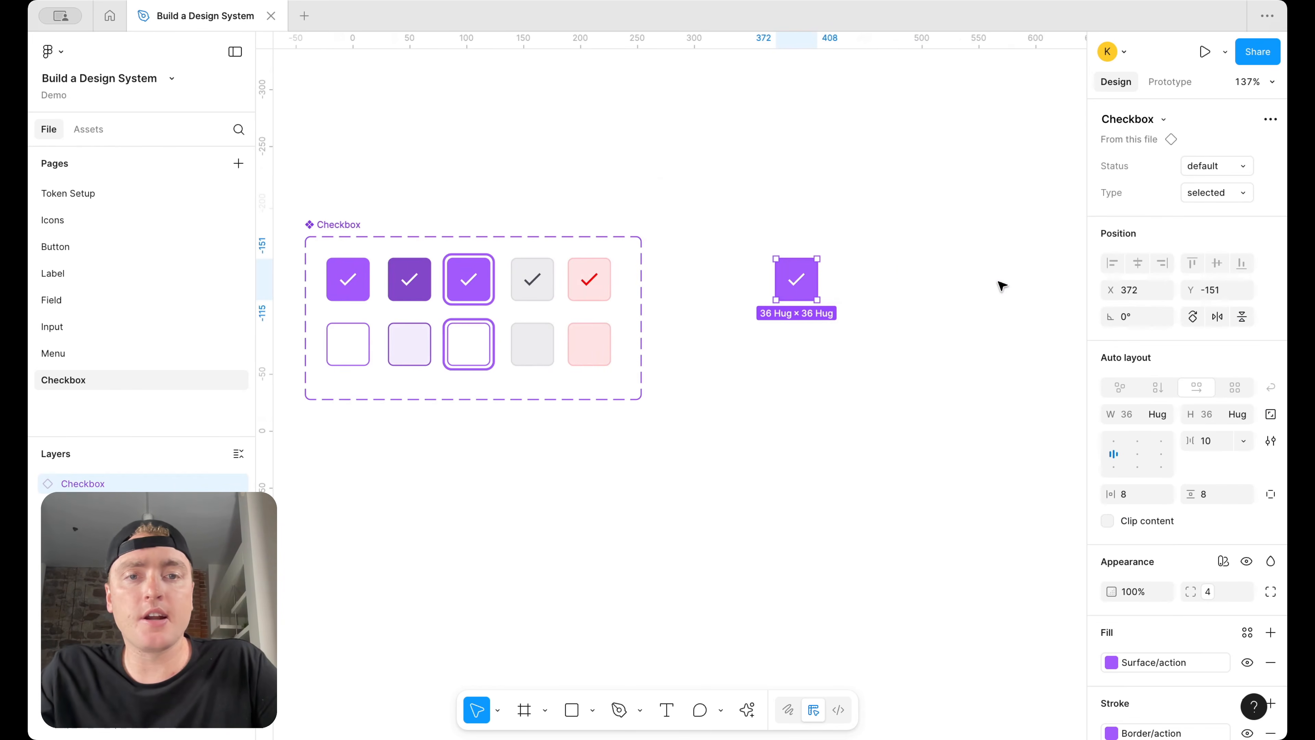
Add a While hovering prototype interaction that changes the unselected default variant to the unselected hover variant
left_click(361, 346)
scroll(361, 346, "up", 3)
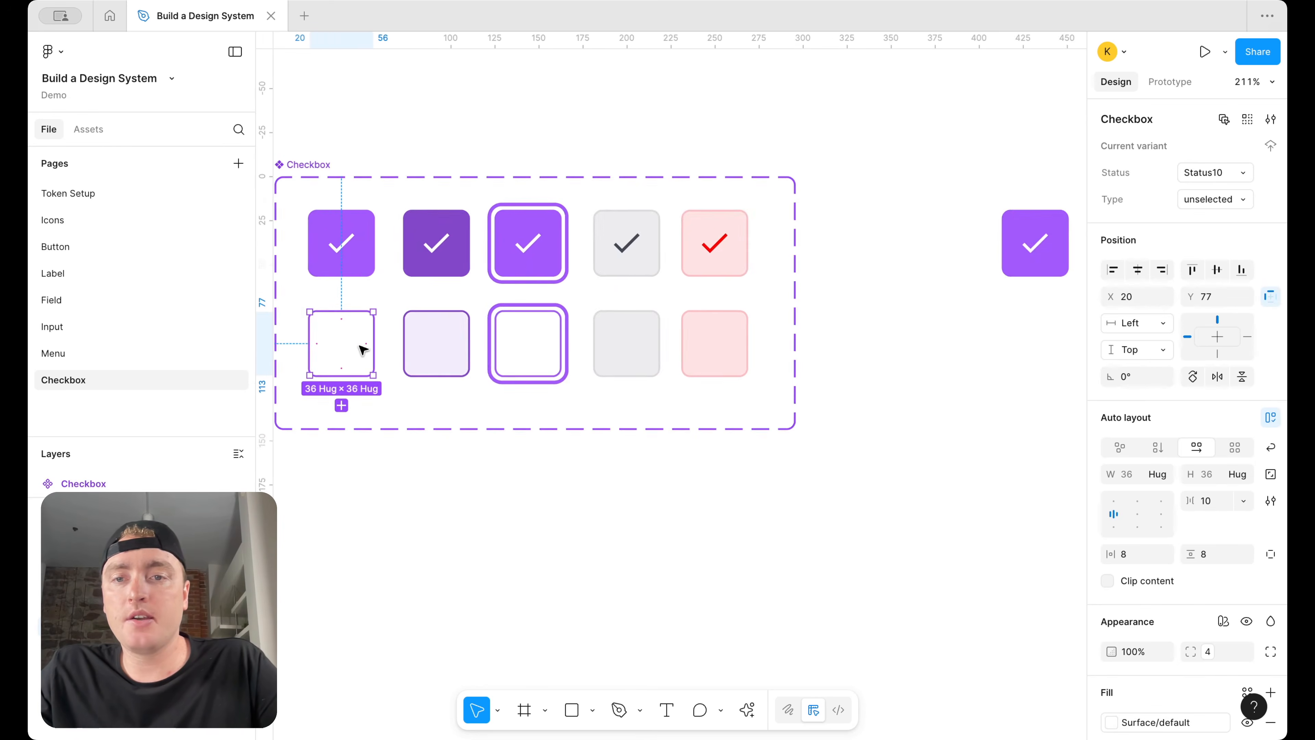
scroll(363, 350, "left", 3)
left_click(1164, 82)
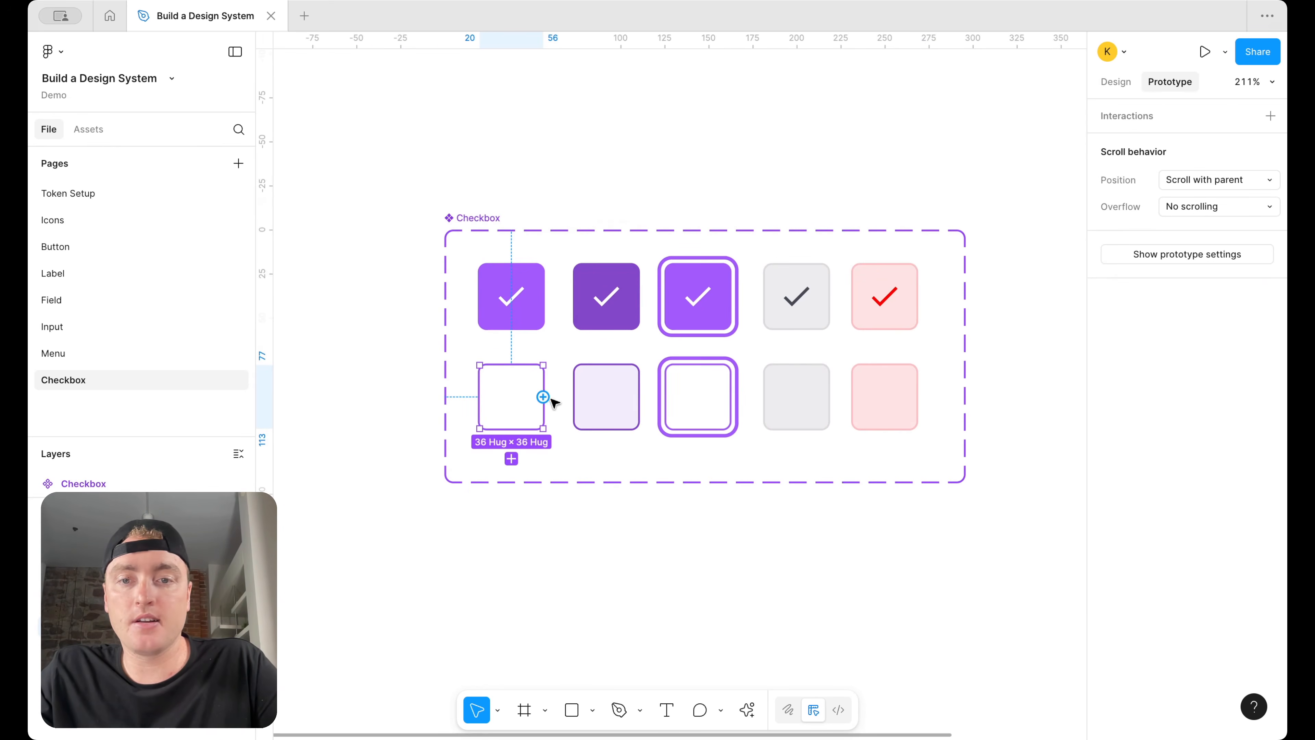
left_click_drag(543, 397, 587, 402)
left_click(615, 475)
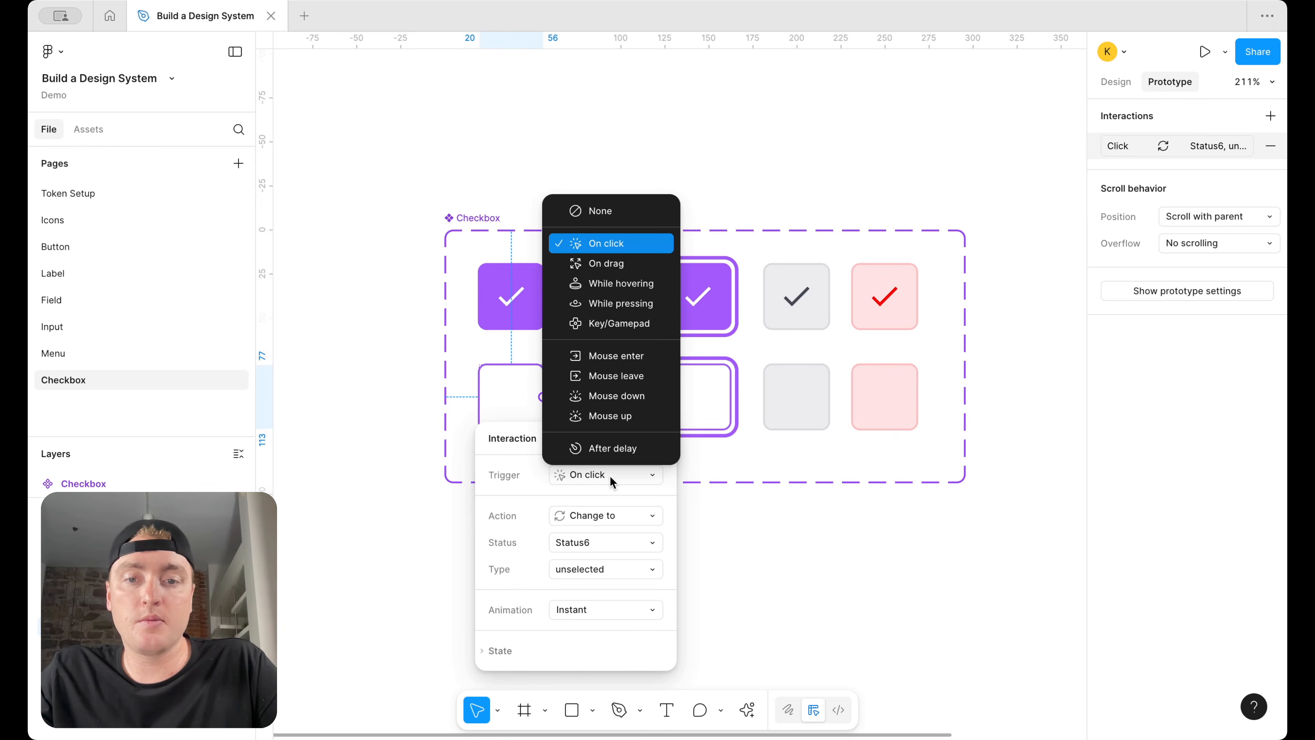
left_click(621, 283)
left_click(660, 439)
Add an On click interaction that changes the unselected hover variant to the selected default variant instantly
left_click(616, 410)
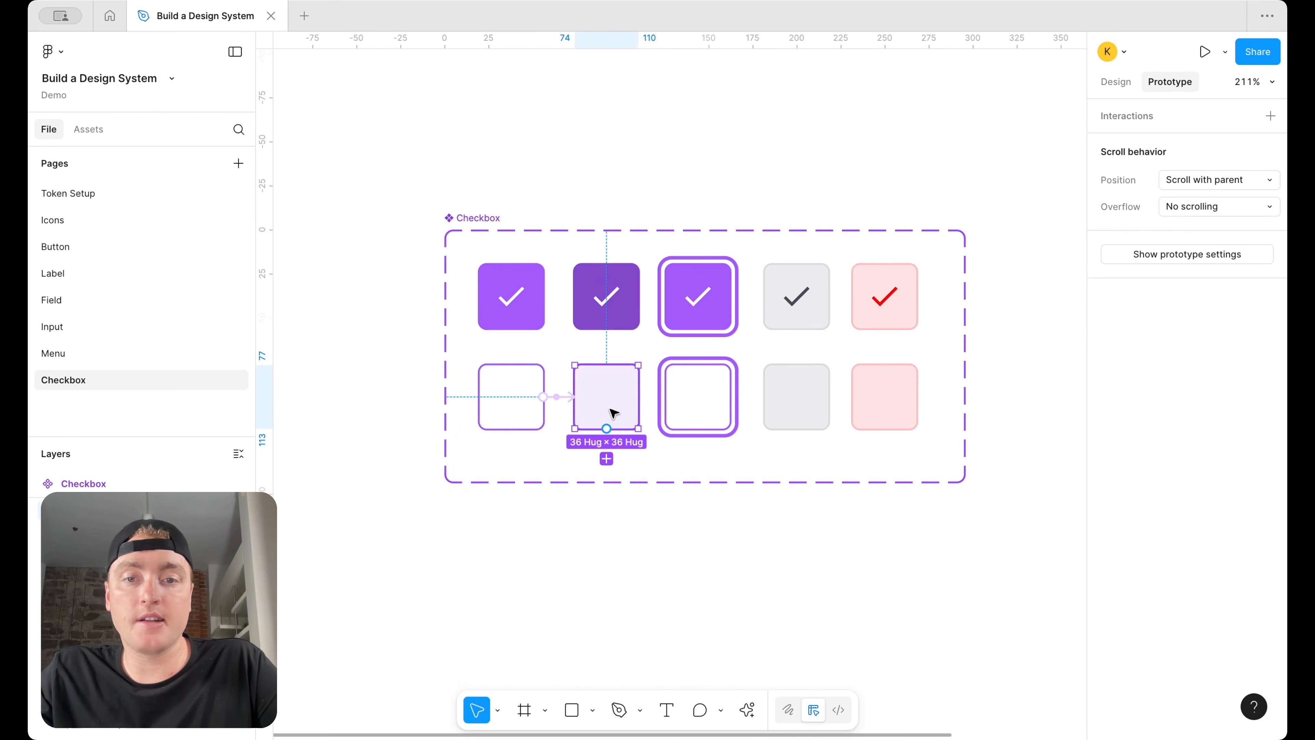
left_click_drag(603, 426, 533, 313)
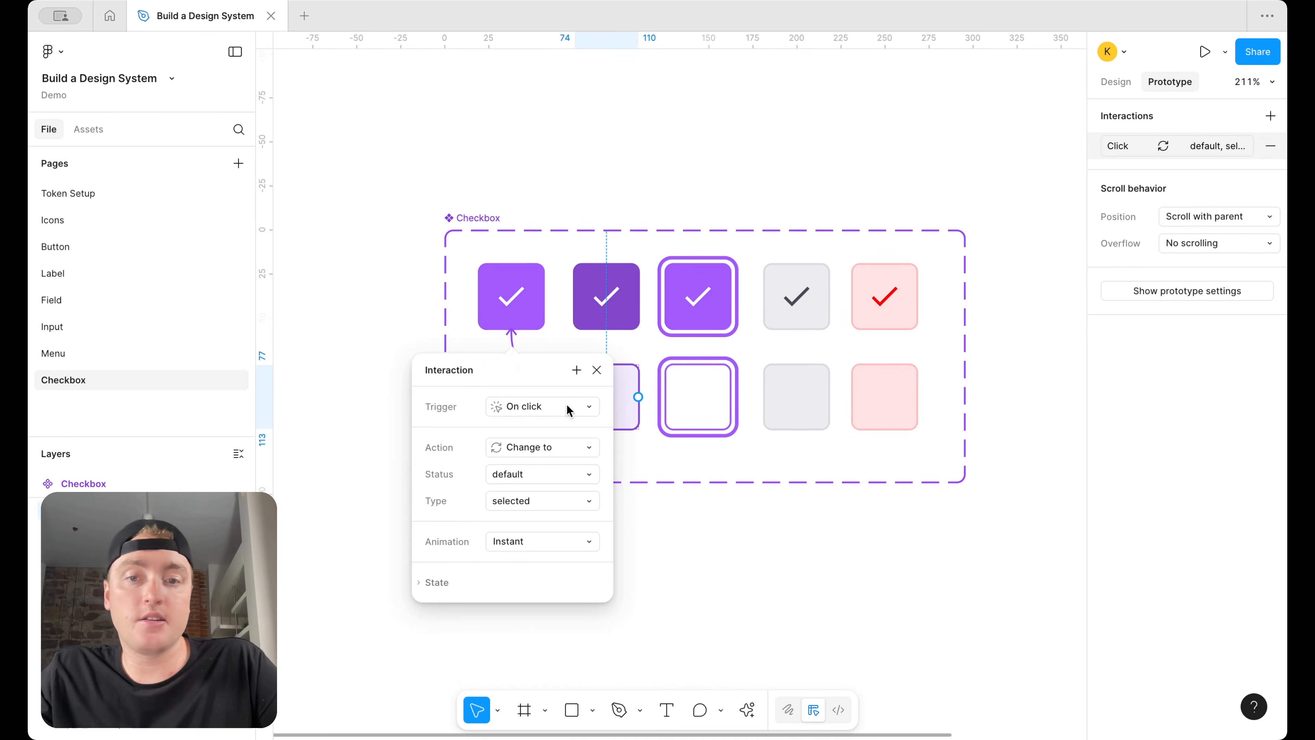
left_click(596, 369)
Add a While hovering interaction that changes the selected default variant to the selected hover variant
left_click(512, 298)
left_click_drag(543, 296, 604, 302)
left_click(613, 376)
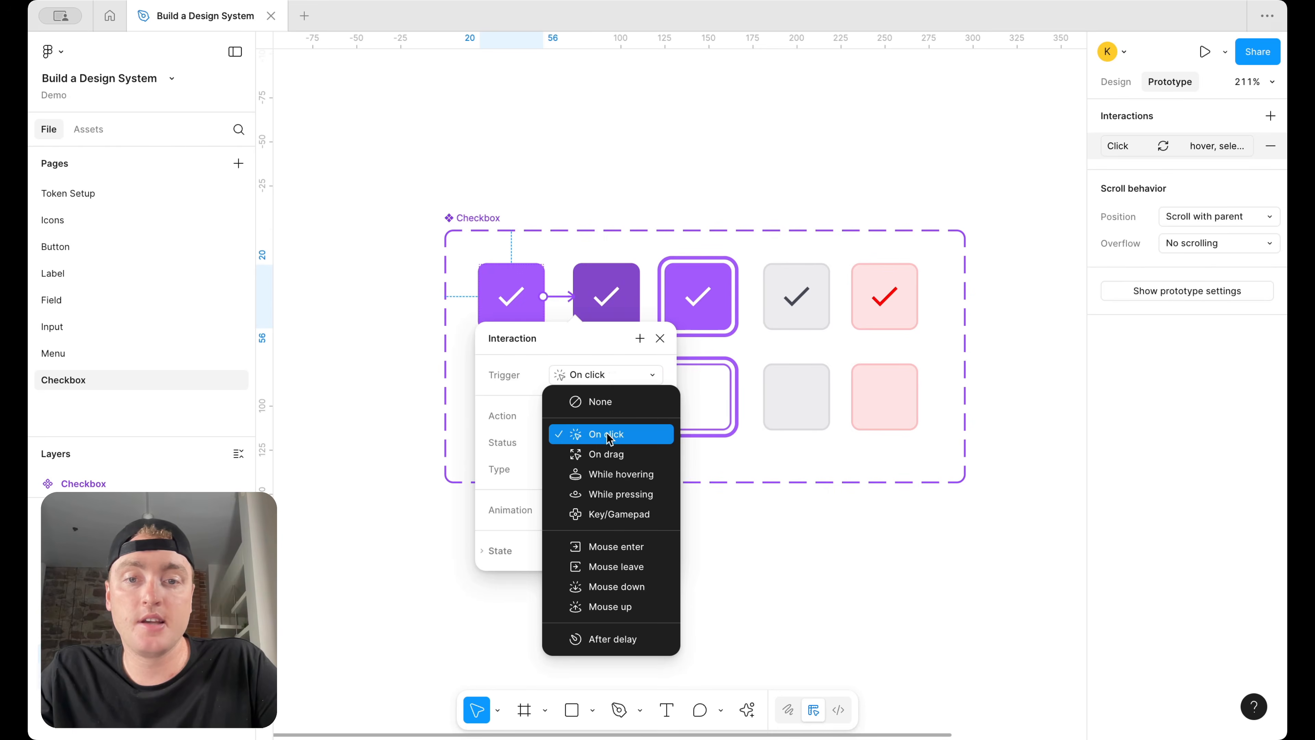
left_click(626, 470)
left_click(660, 338)
Add an On click interaction that changes the selected hover variant to the unselected default variant
left_click(621, 324)
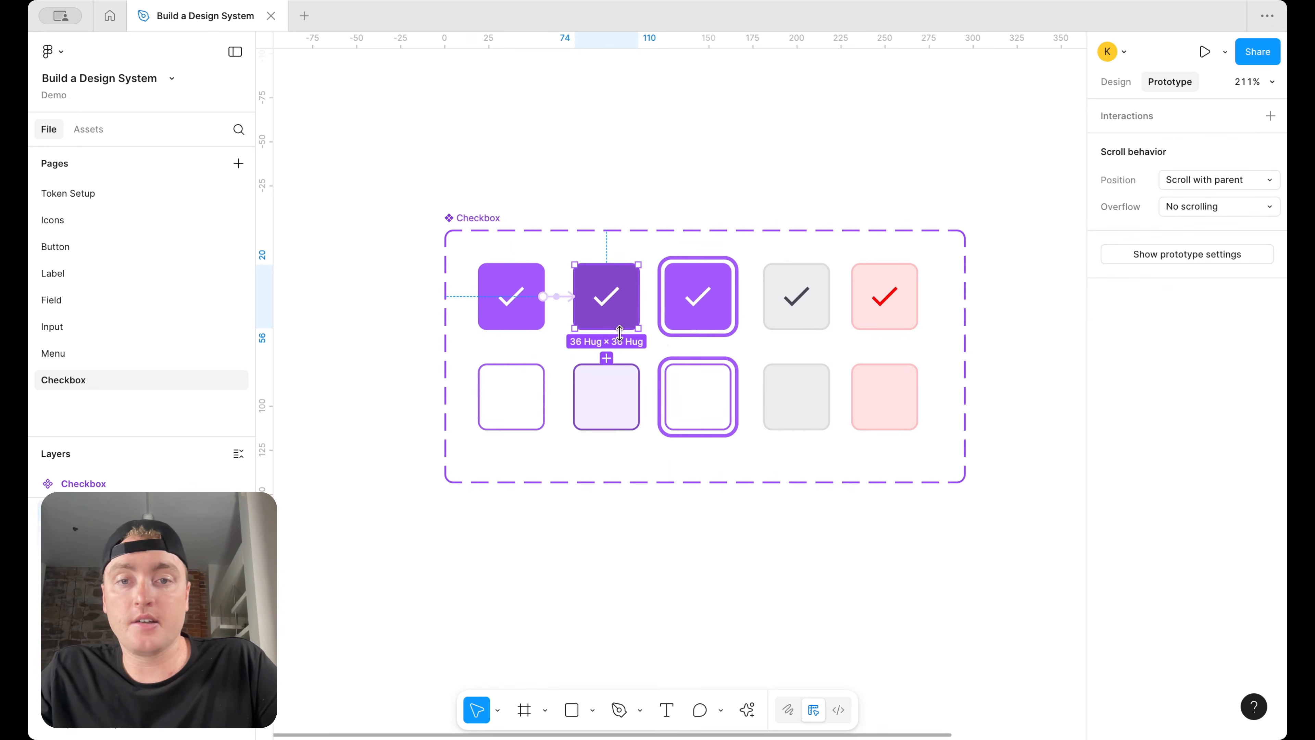
left_click_drag(640, 307, 514, 402)
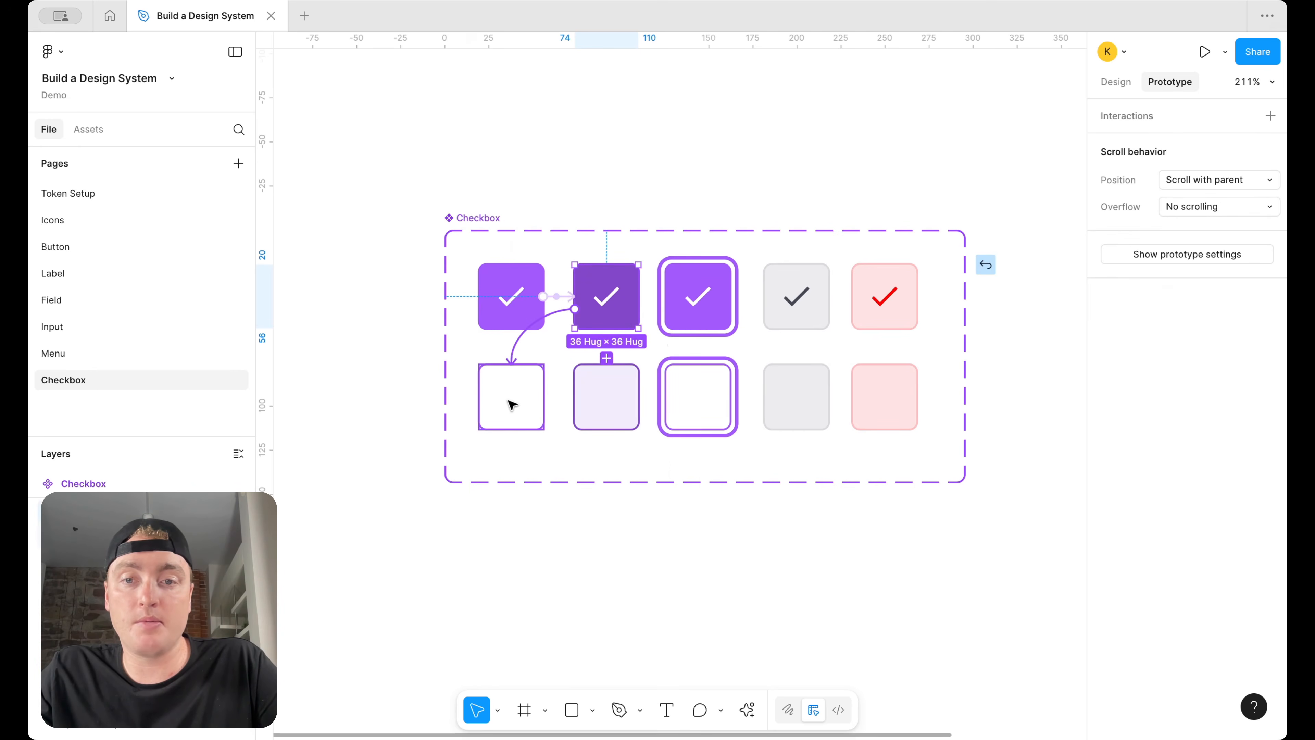
left_click(599, 408)
scroll(773, 370, "down", 2)
scroll(774, 370, "down", 3)
scroll(828, 383, "right", 2)
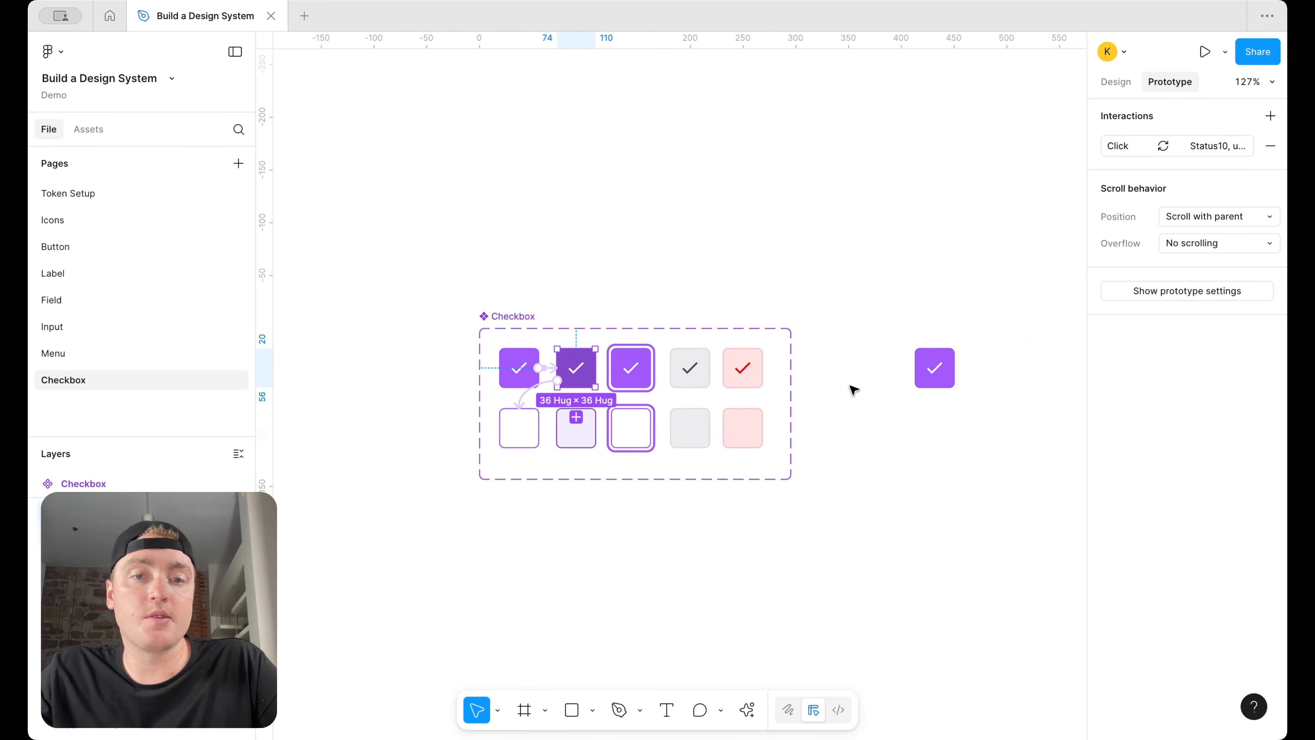
left_click(851, 388)
scroll(860, 393, "right", 3)
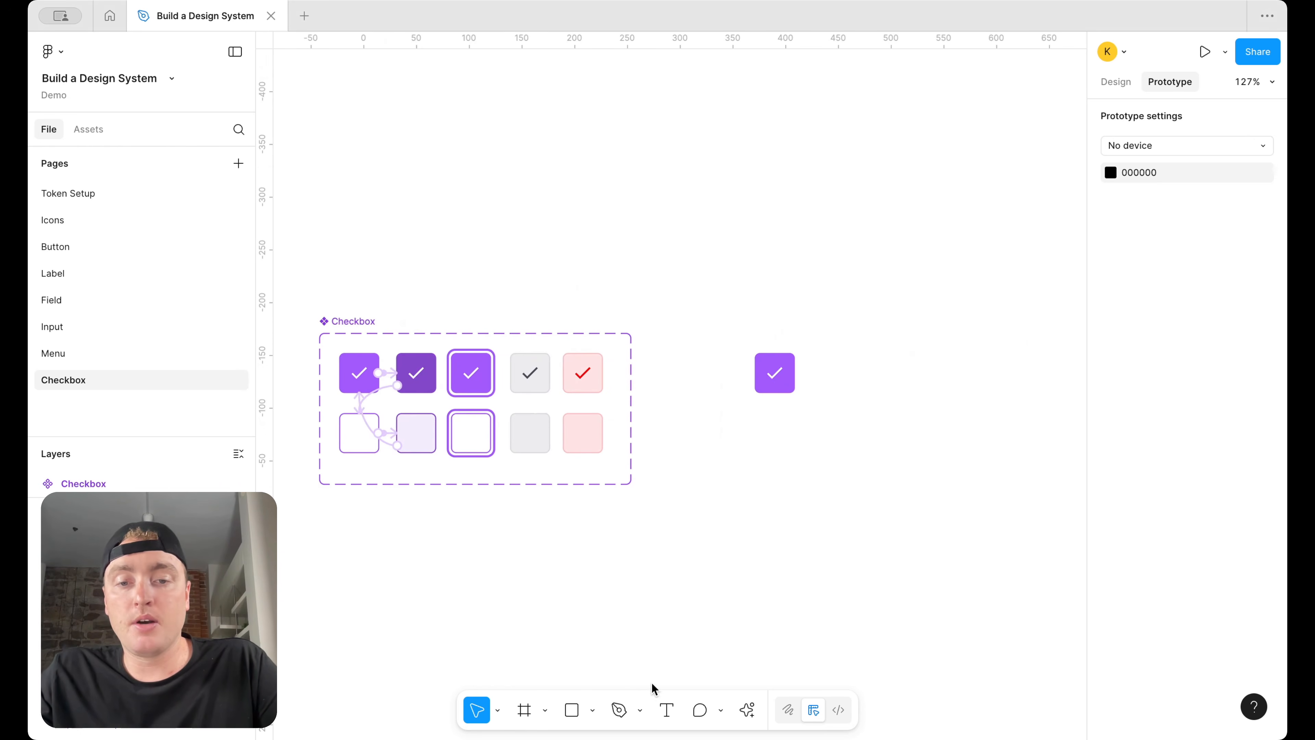
Add the text "Checkbox Label" in a box about 160 × 40 beside the checkbox instance and show its design properties
left_click(666, 710)
left_click_drag(819, 350, 989, 396)
type("Checkbox Label")
key("Escape")
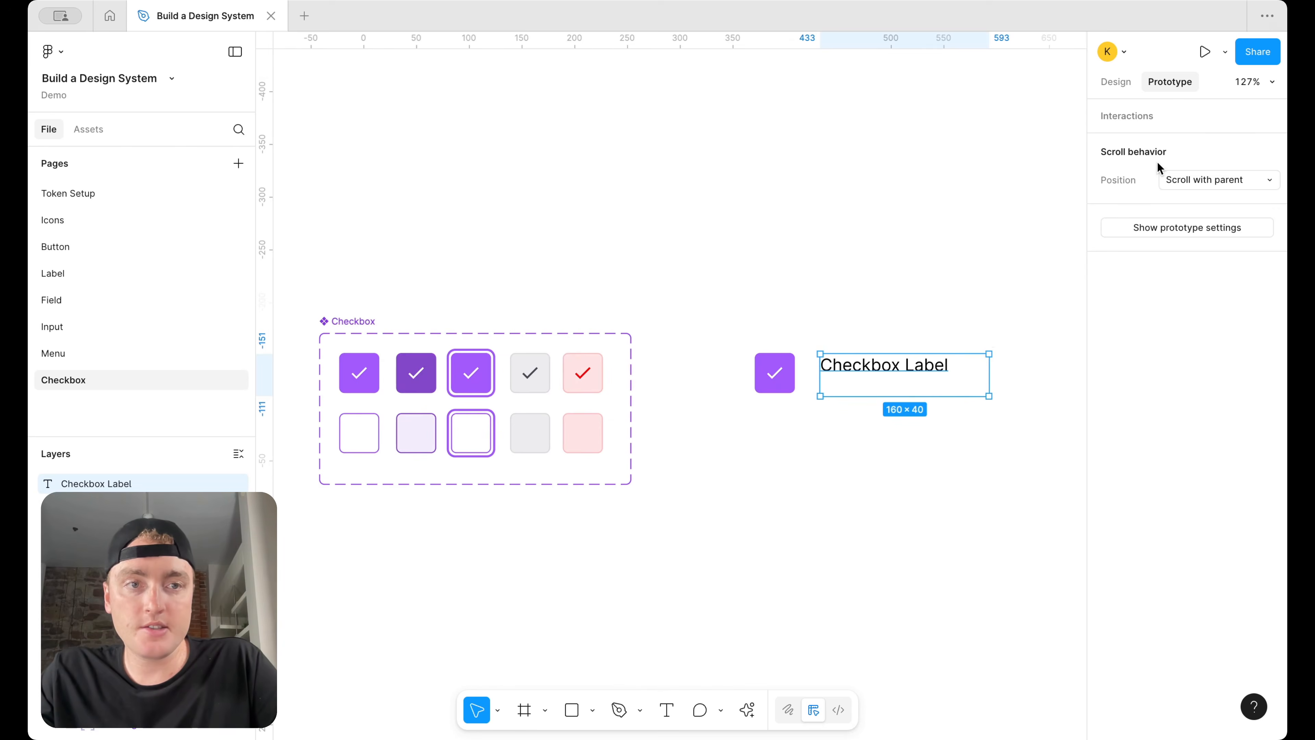
left_click(1118, 83)
key("shift+a")
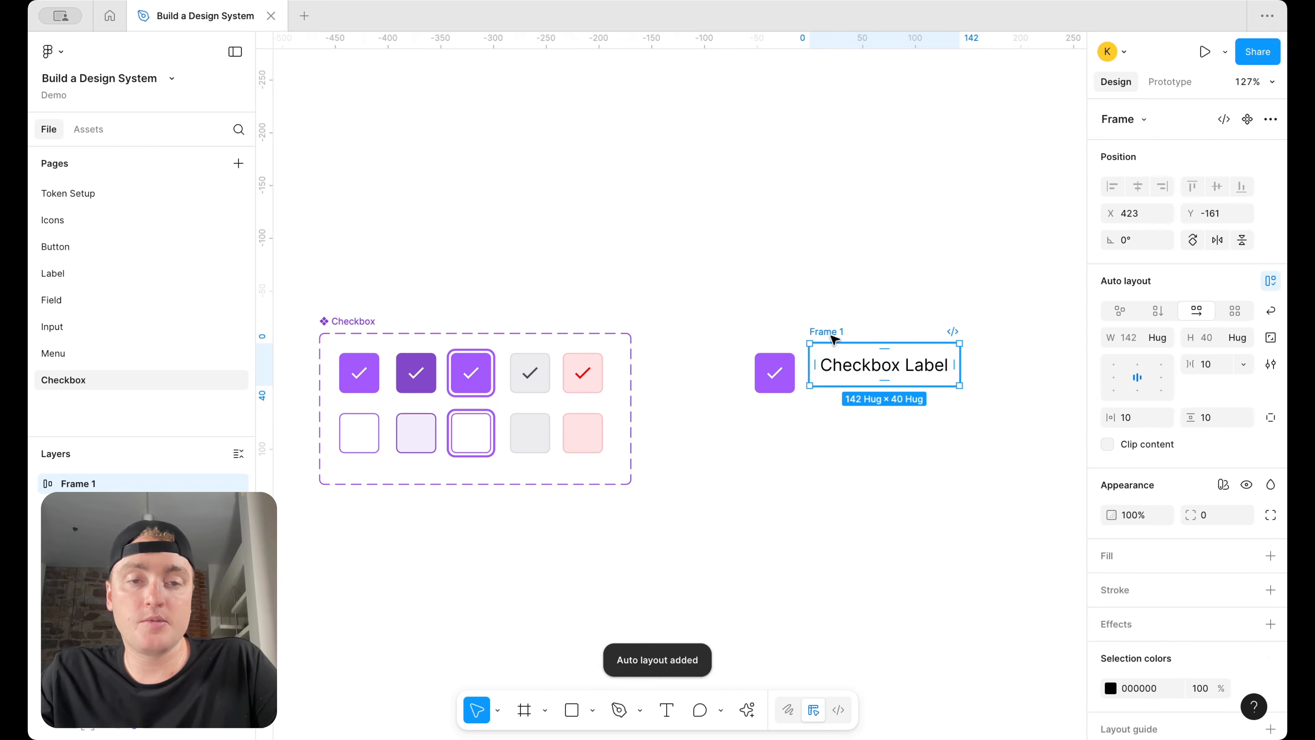
key("ctrl+z")
left_click(928, 295)
Wrap the checkbox instance and its label in a horizontal auto layout frame, and set the label's width to hug its contents
left_click(853, 366)
left_click(766, 382, "shift")
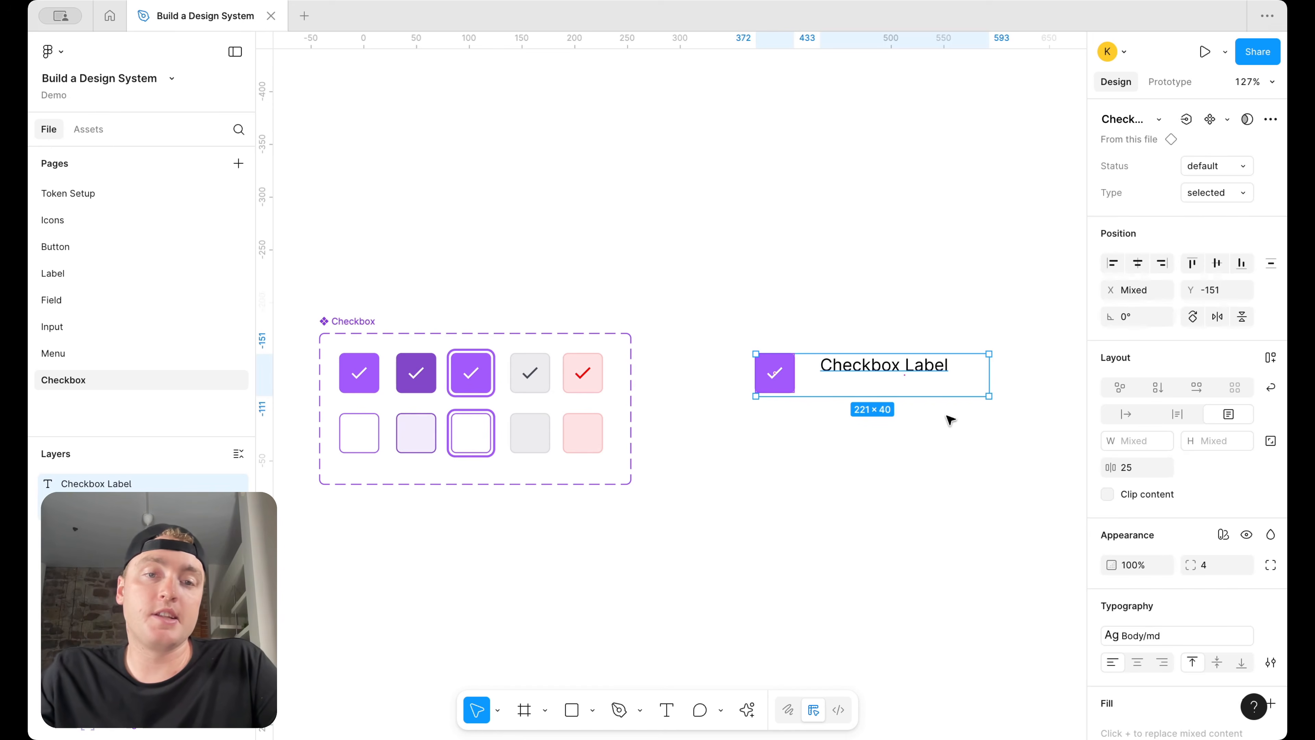
key("shift+a")
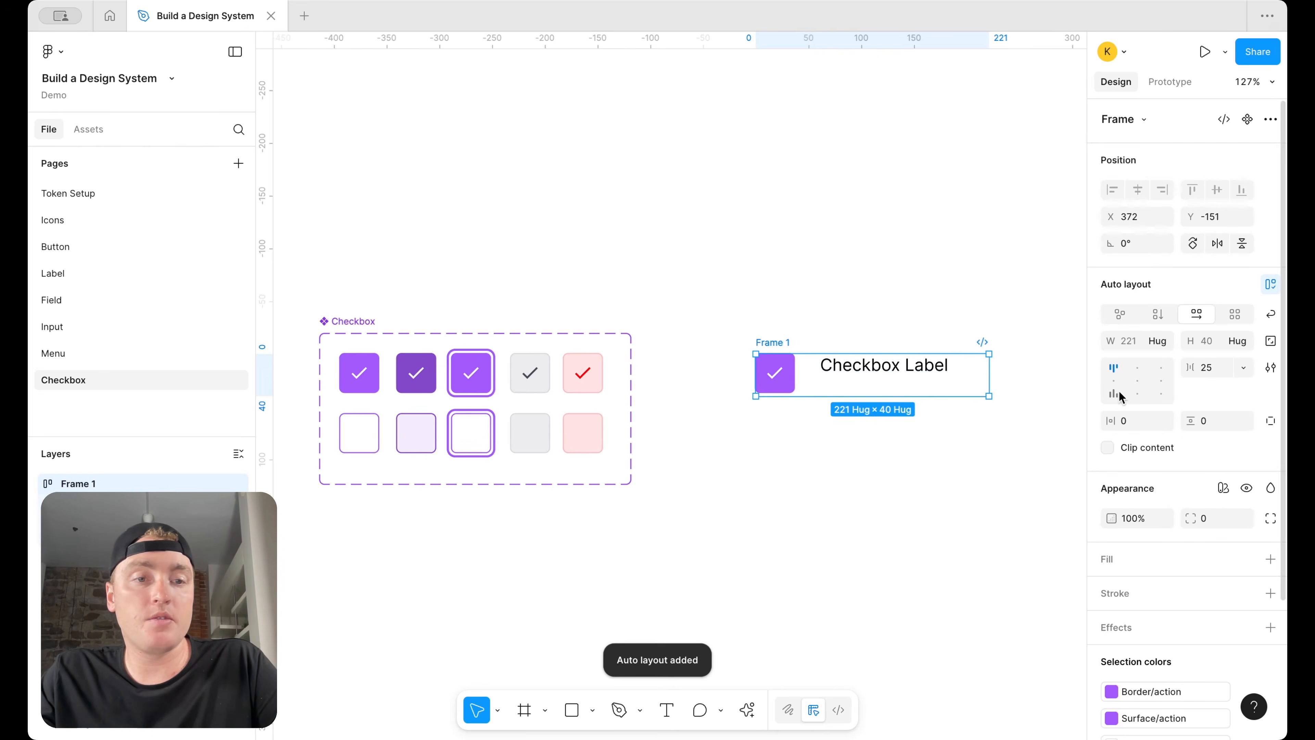
left_click(887, 364)
left_click(1162, 342)
left_click(1156, 362)
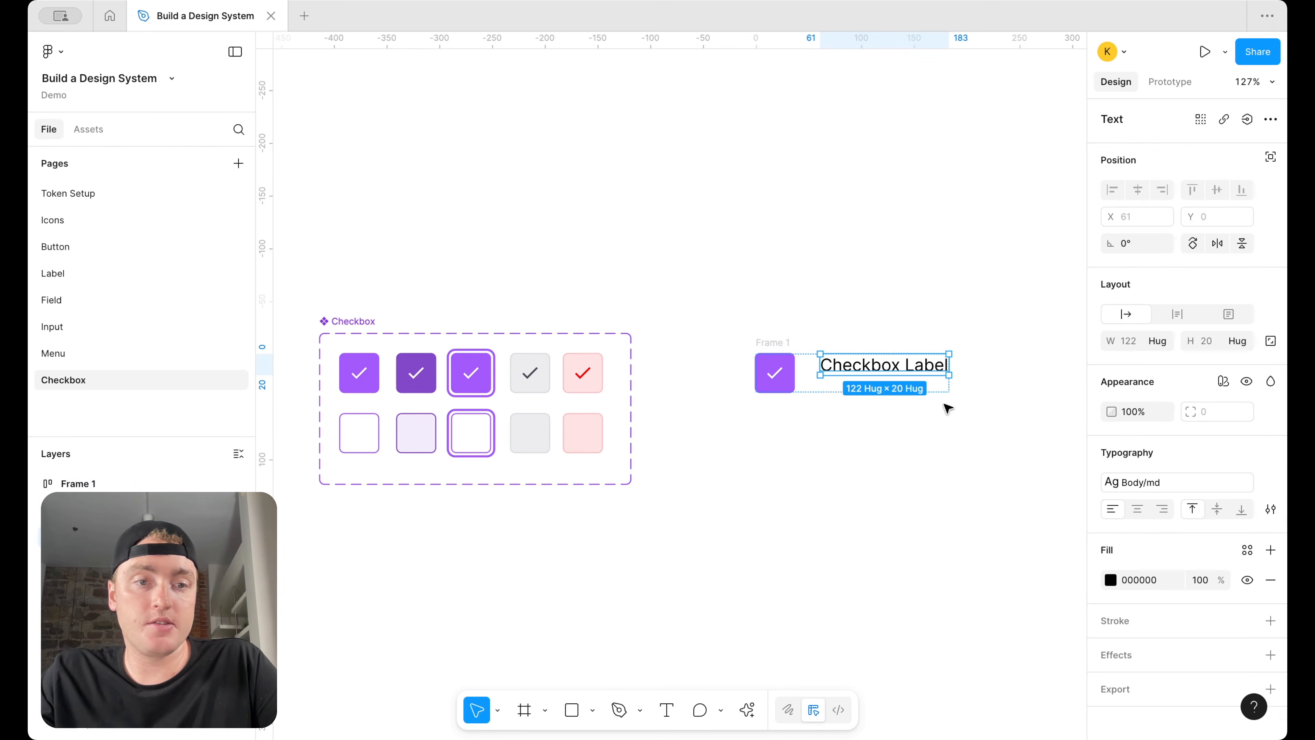
Align the auto layout frame's contents to the left centre and set the gap between items to 12
key("Escape")
left_click(1115, 383)
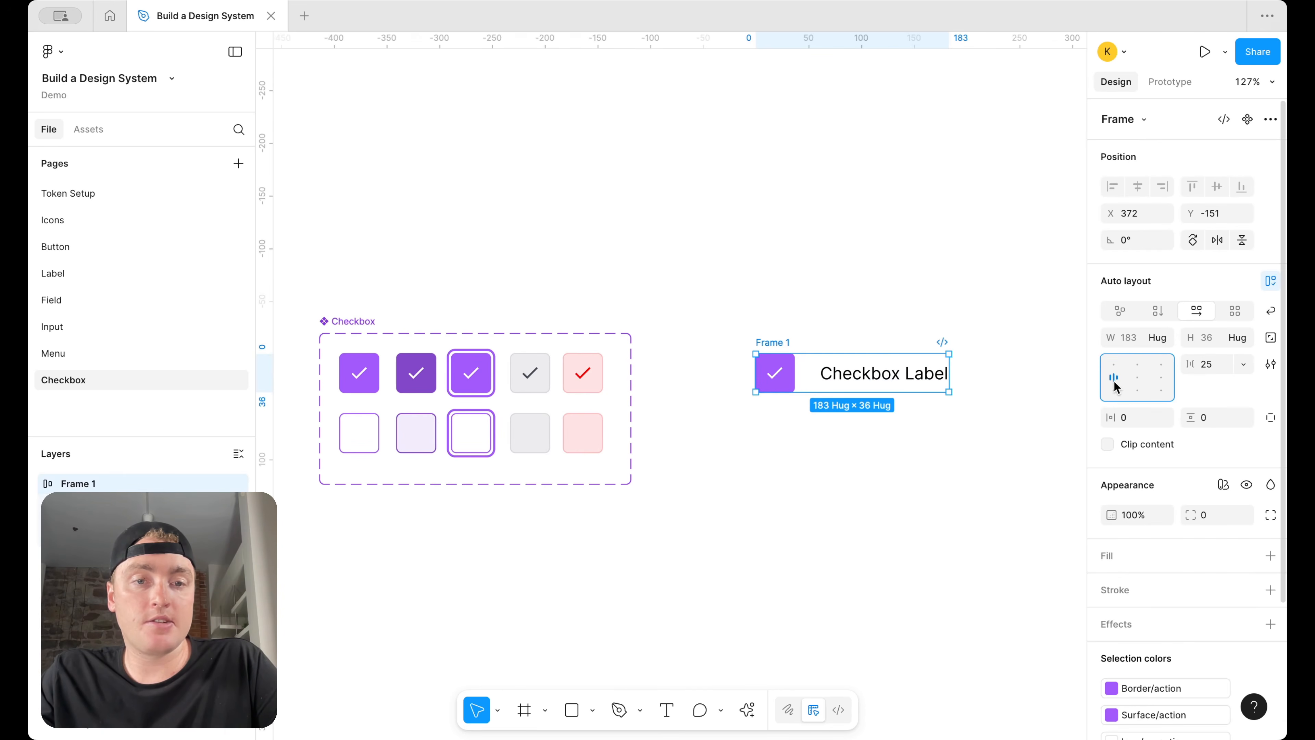
scroll(993, 404, "up", 3)
left_click(1207, 364)
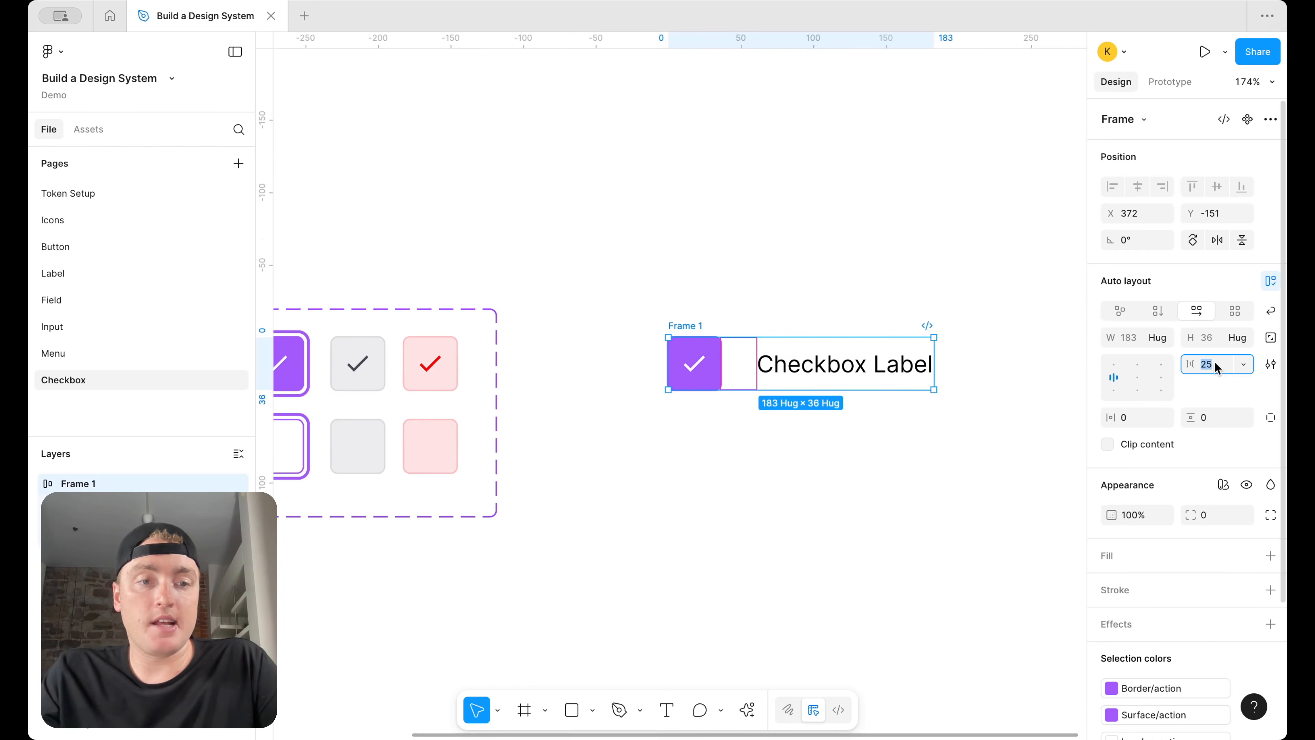
type("12")
key("Return")
Rename the auto layout frame as Checkbox Label and move it slightly closer to the component set
double_click(694, 324)
type("Checkbox Label")
key("Return")
scroll(693, 323, "down", 3)
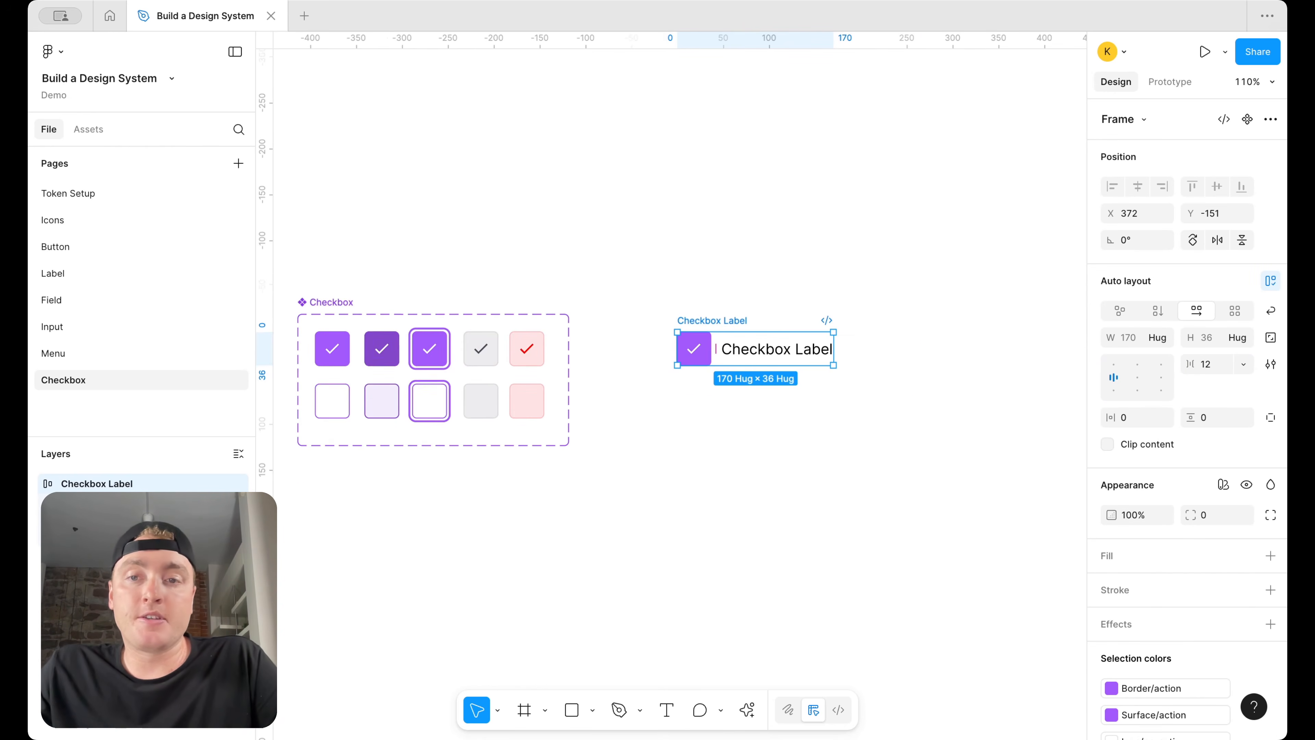
left_click_drag(739, 320, 710, 310)
Rename the Checkbox component set as .Checkbox
double_click(320, 302)
type(".")
key("Return")
left_click(695, 259)
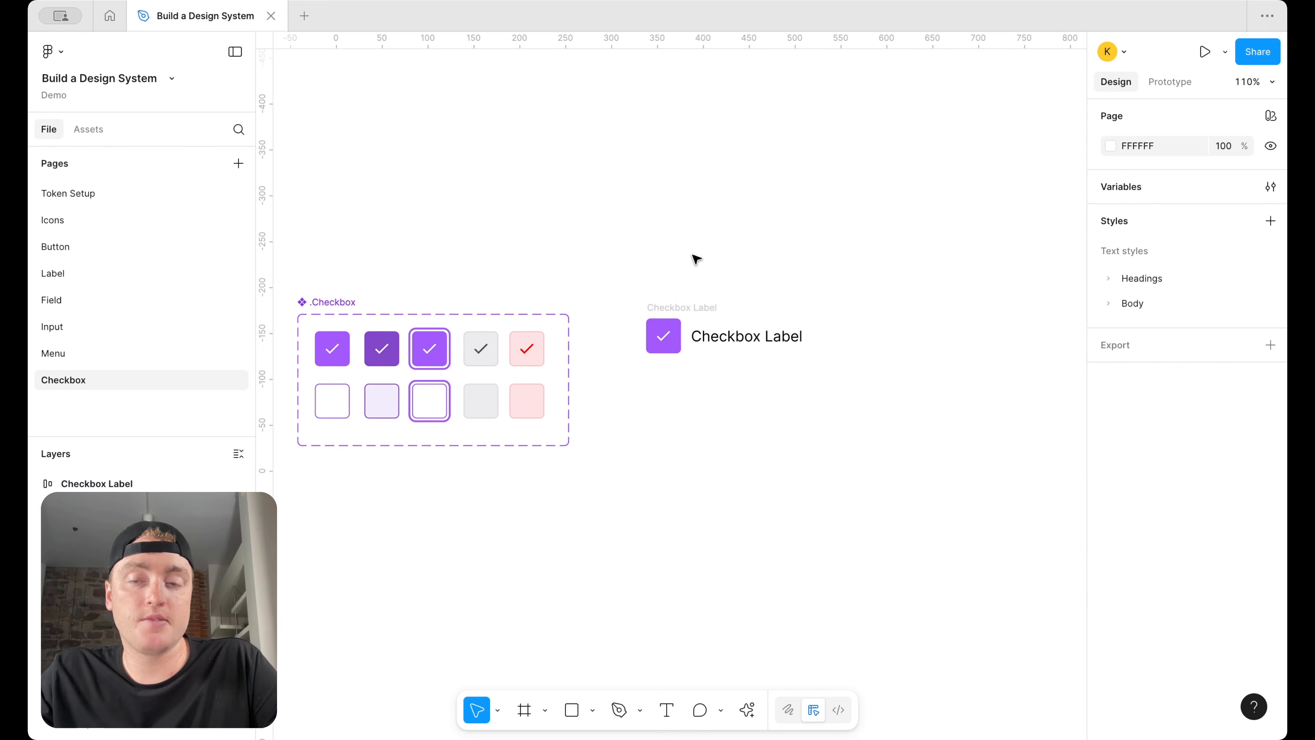
Rename the Checkbox Label frame as Checkbox
scroll(695, 259, "left", 2)
scroll(721, 274, "left", 3)
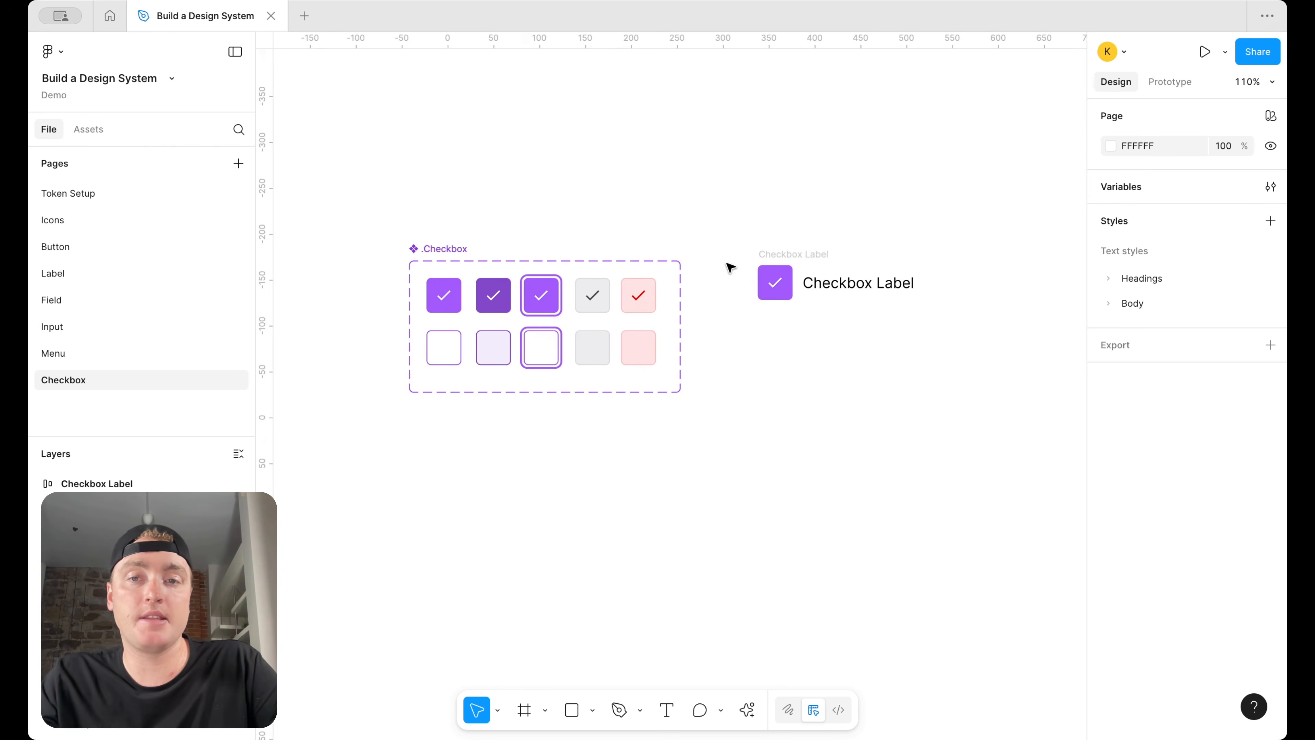
left_click(857, 282)
double_click(766, 257)
double_click(825, 249)
key("BackSpace")
left_click(860, 188)
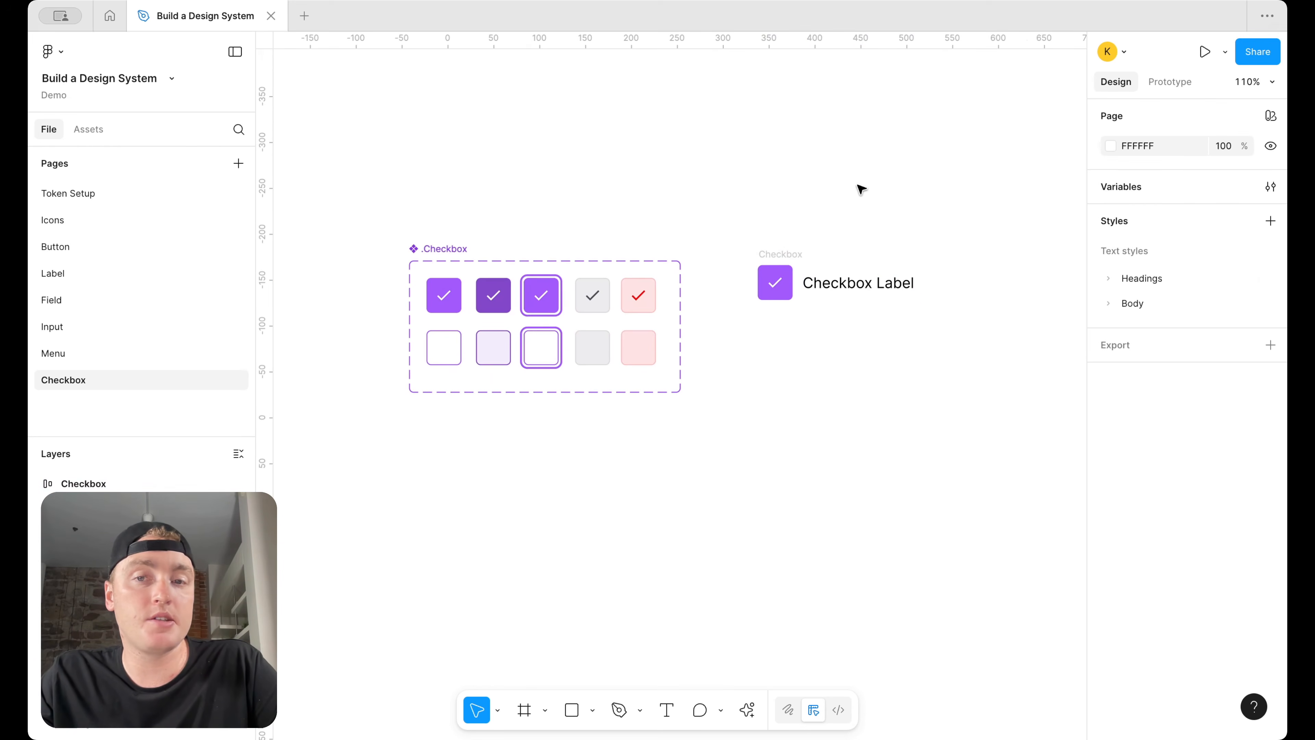
Turn the Checkbox frame into a component and place an instance of it directly below
left_click(805, 261)
right_click(805, 261)
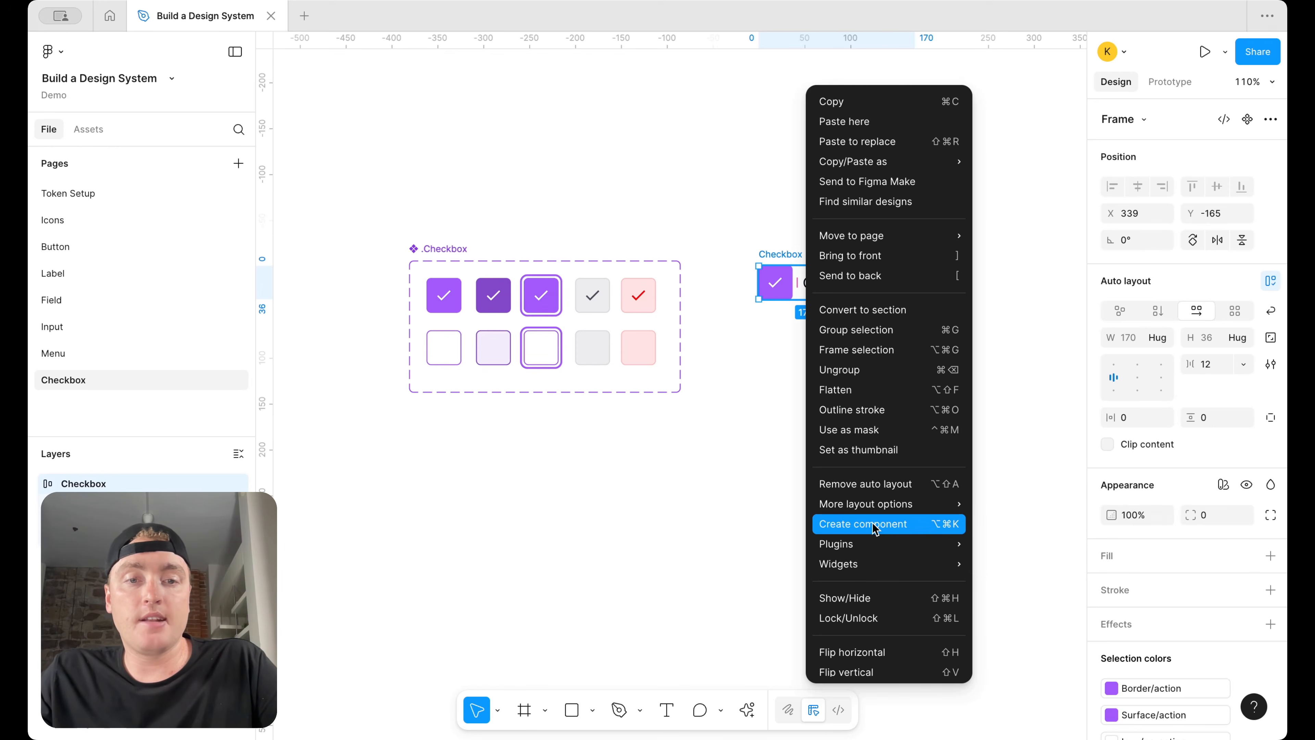
left_click(874, 525)
left_click_drag(879, 290, 879, 389)
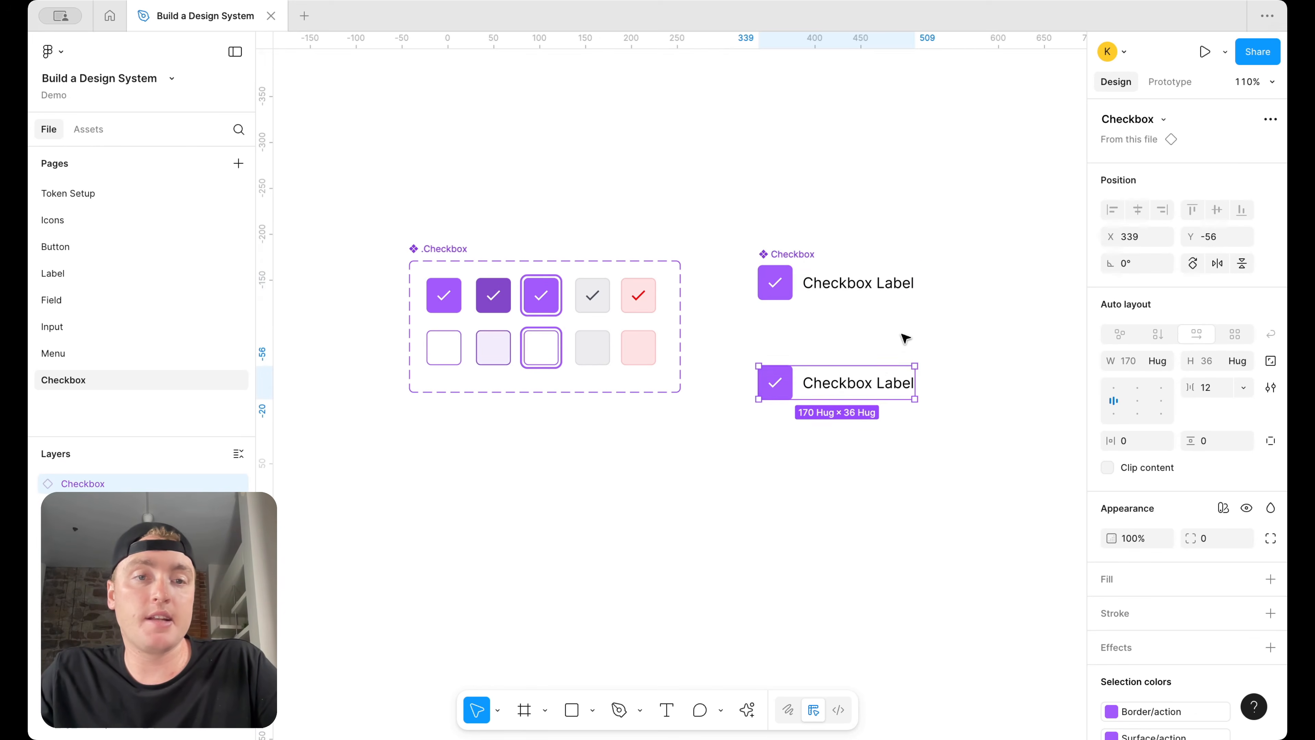
Create a boolean property named Label, set to True, for the visibility of the main component's label text
scroll(928, 314, "right", 3)
scroll(928, 314, "up", 2)
double_click(831, 331)
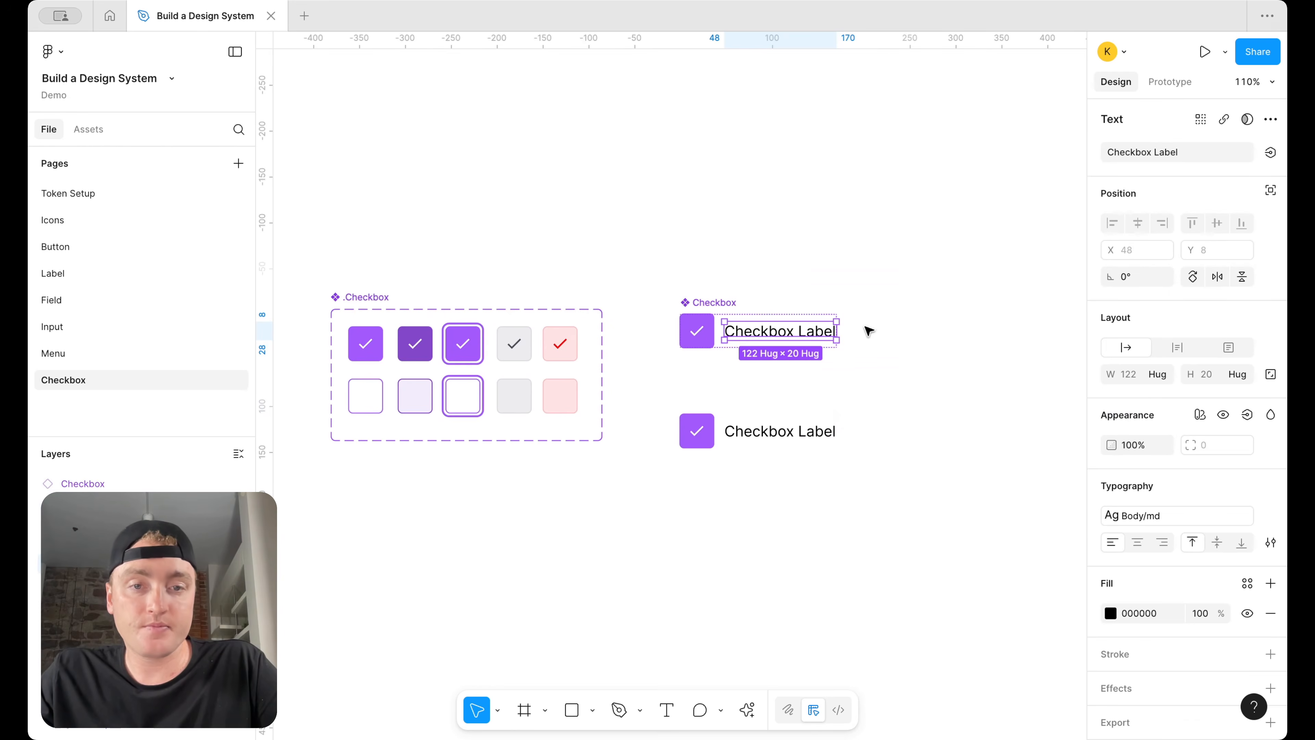
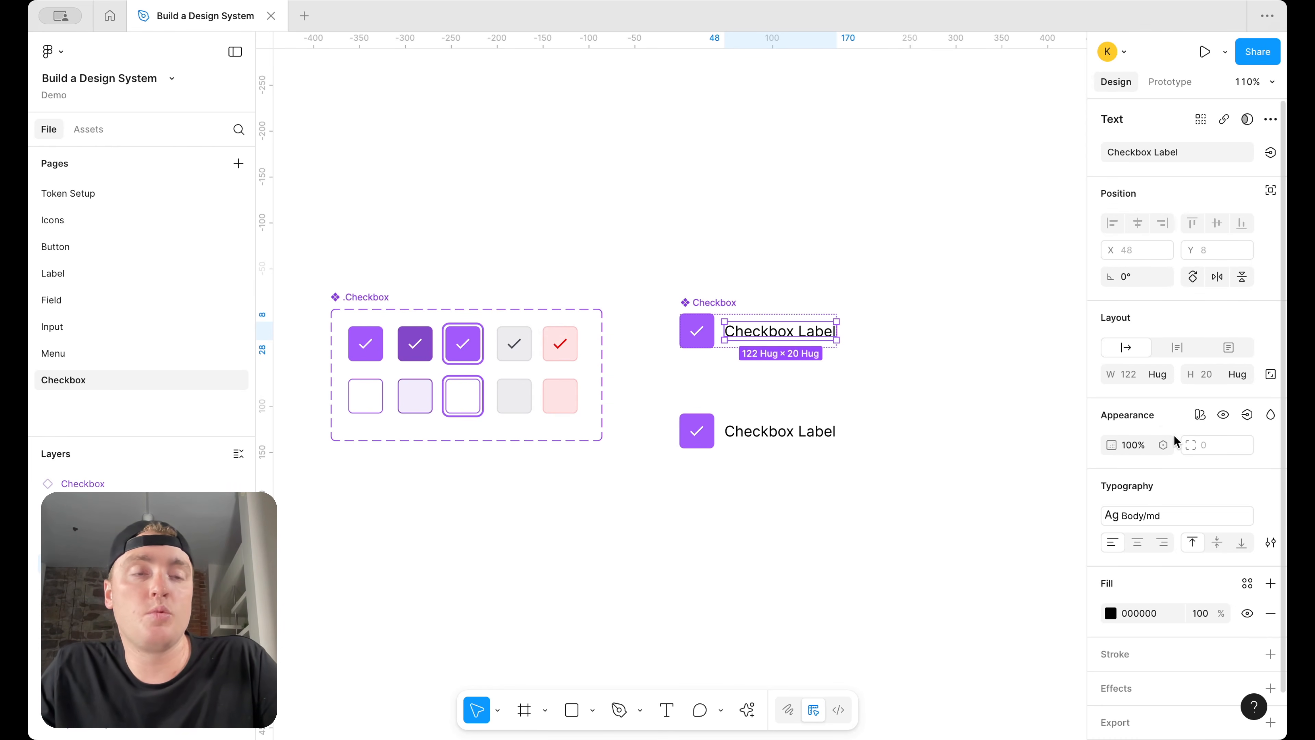
left_click(1247, 415)
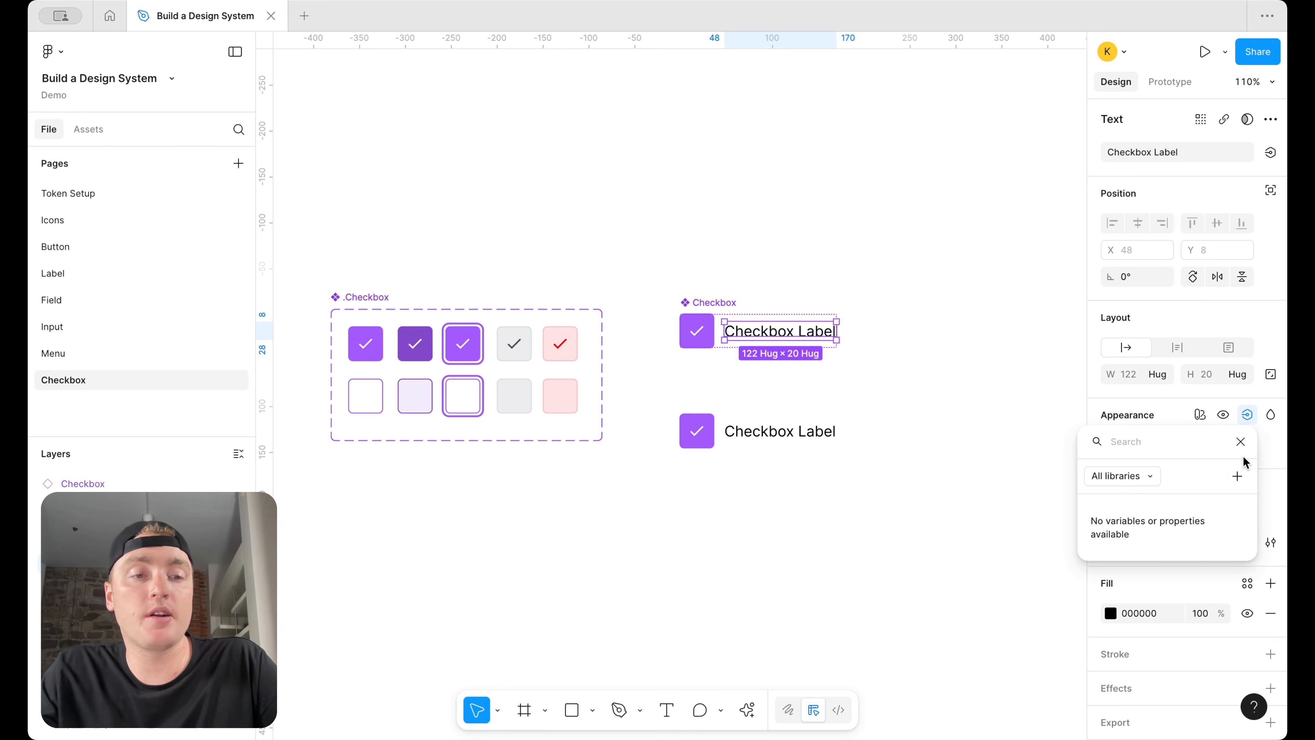
left_click(1237, 476)
type("Label")
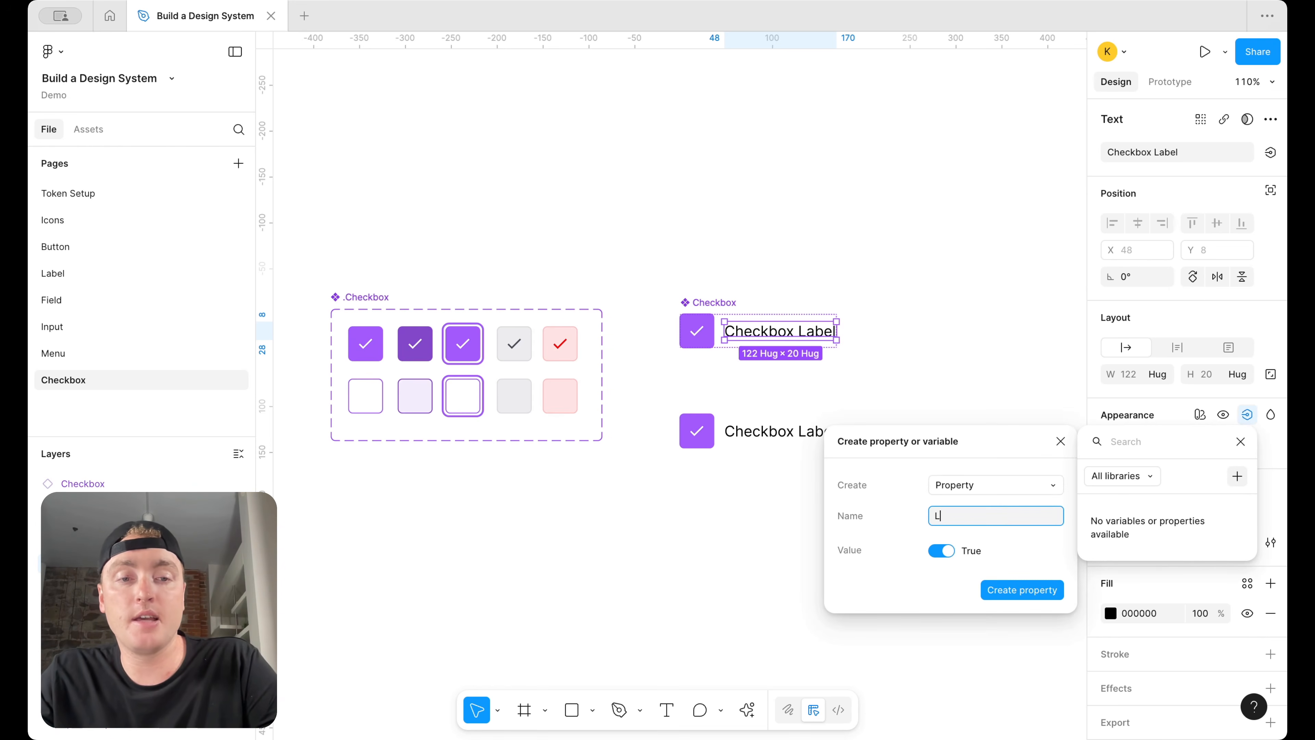
key("Return")
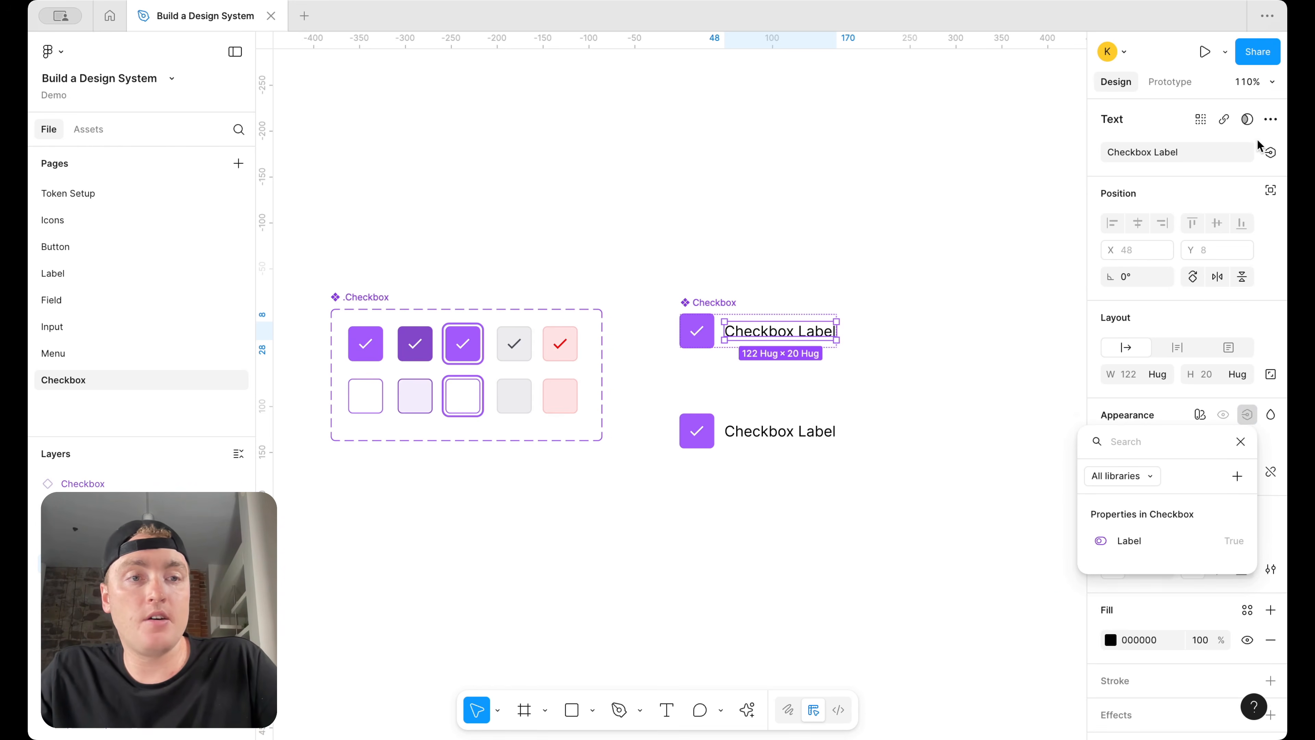
Create a text property named Label with the value Checkbox Label for the label's text content
left_click(1269, 151)
left_click(1269, 153)
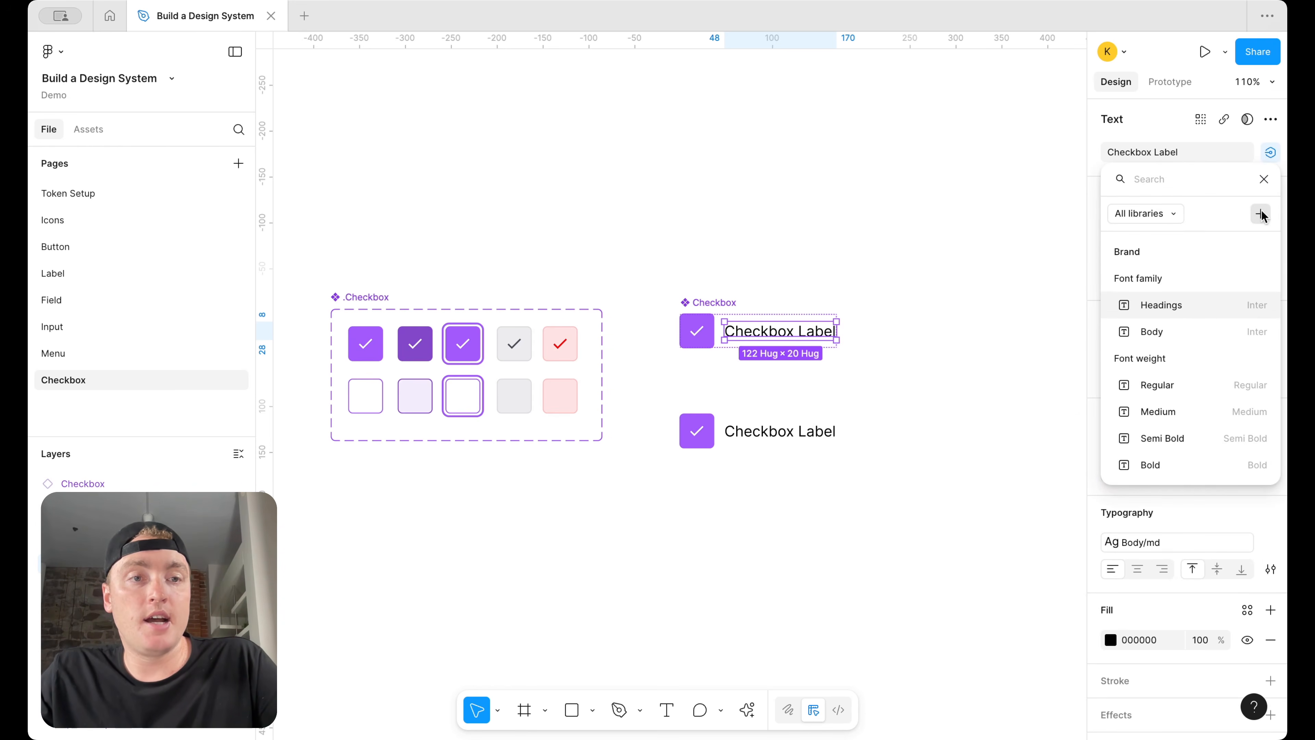
left_click(1260, 214)
type("Label")
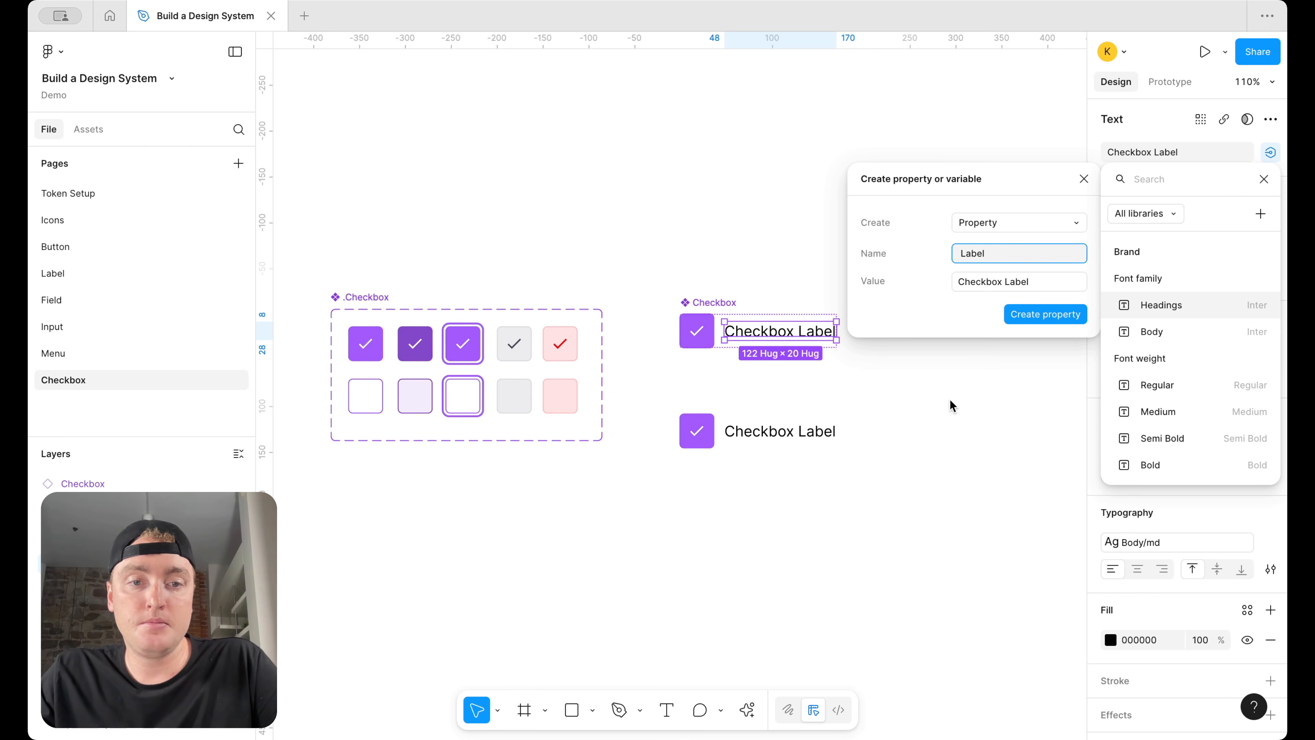
left_click(1050, 317)
Test the Label property on the Checkbox instance by switching it off and on repeatedly
left_click(749, 428)
left_click(1195, 166)
left_click(1195, 167)
left_click(1196, 167)
left_click(1195, 167)
left_click(1196, 167)
left_click(1195, 167)
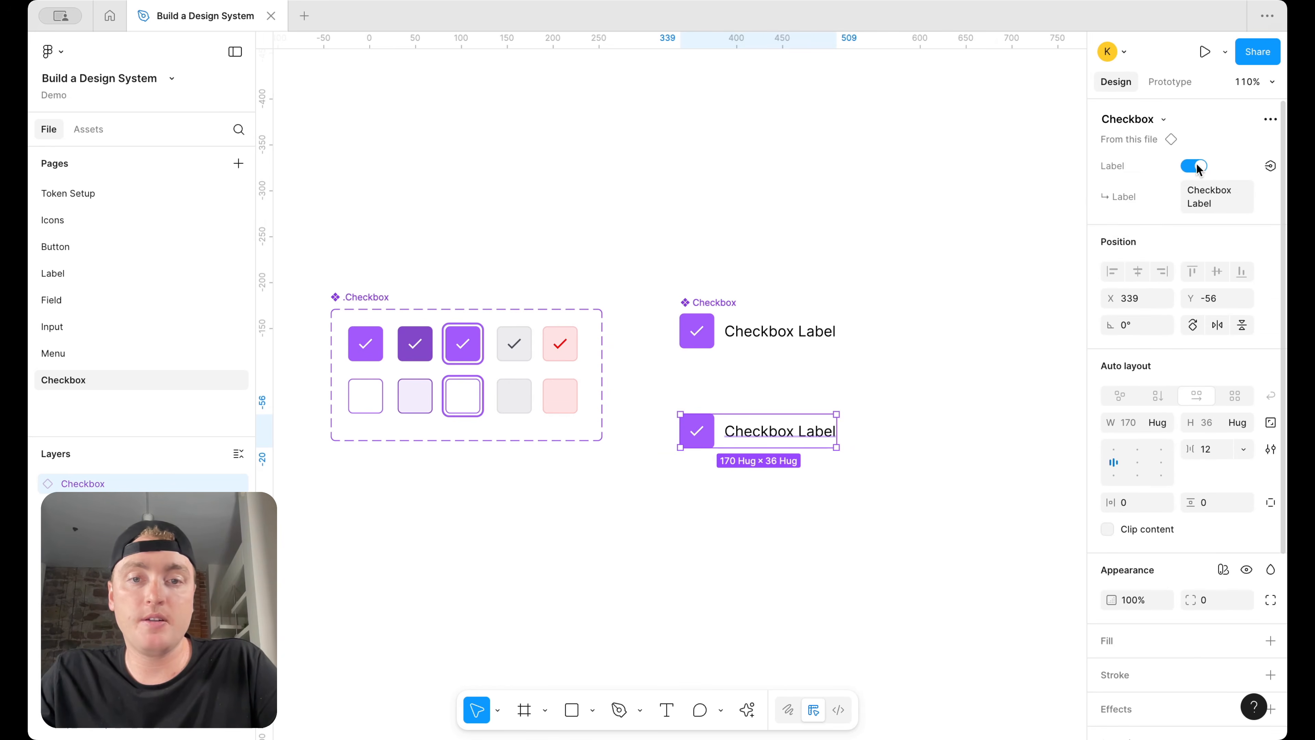
Expose the nested .Checkbox instance's properties on the Checkbox component
left_click(708, 301)
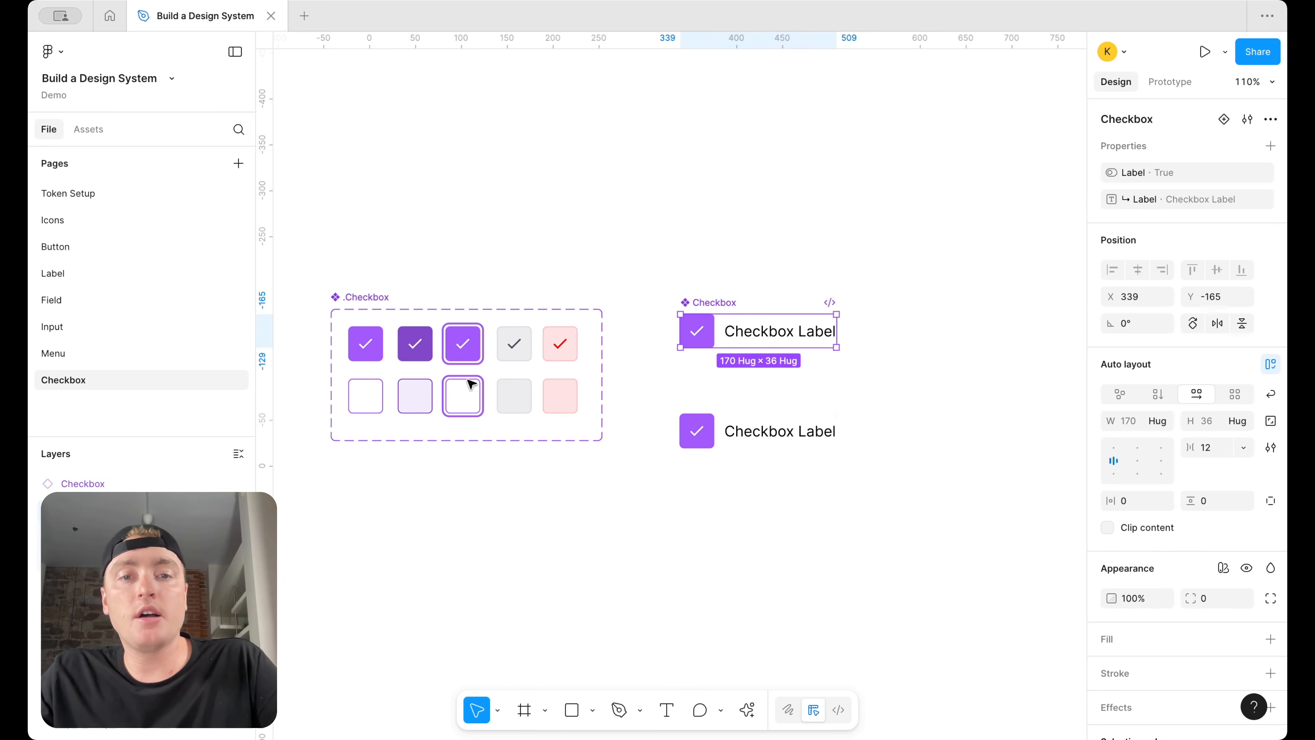
mouse_move(1207, 211)
left_click(1270, 146)
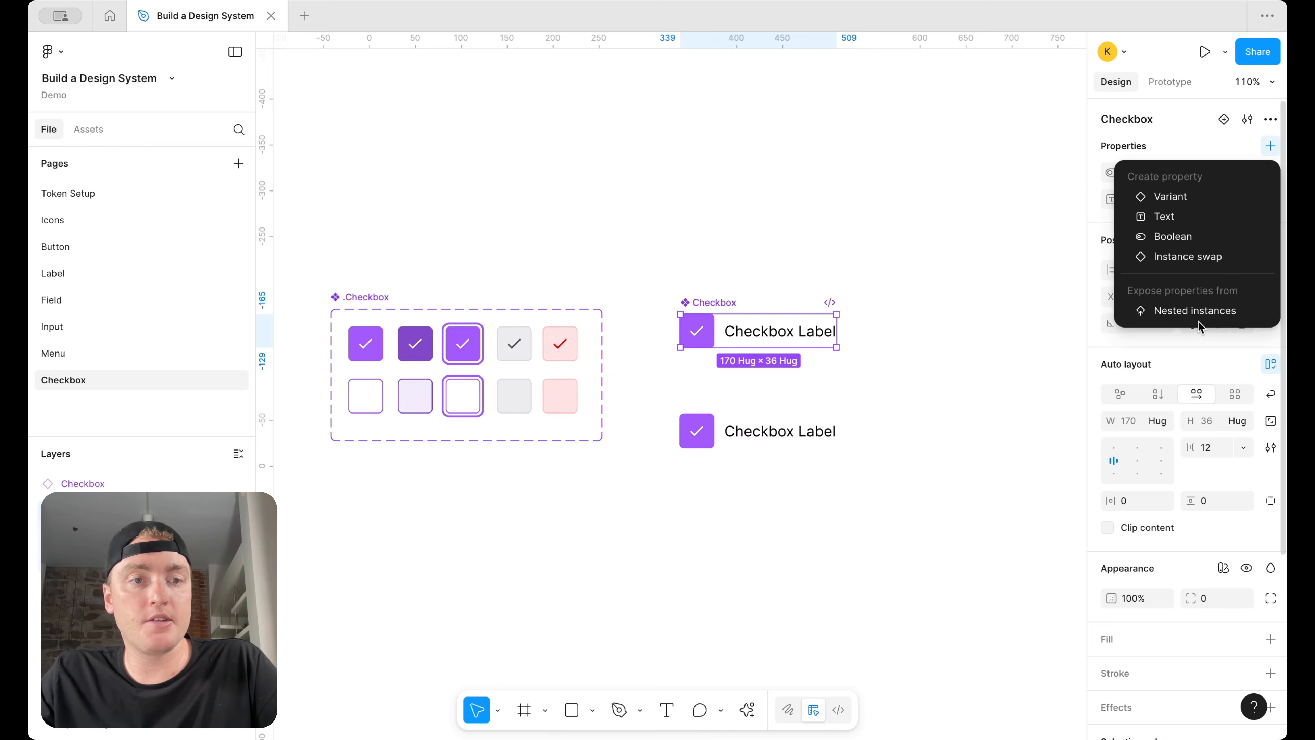
left_click(1199, 307)
left_click(853, 186)
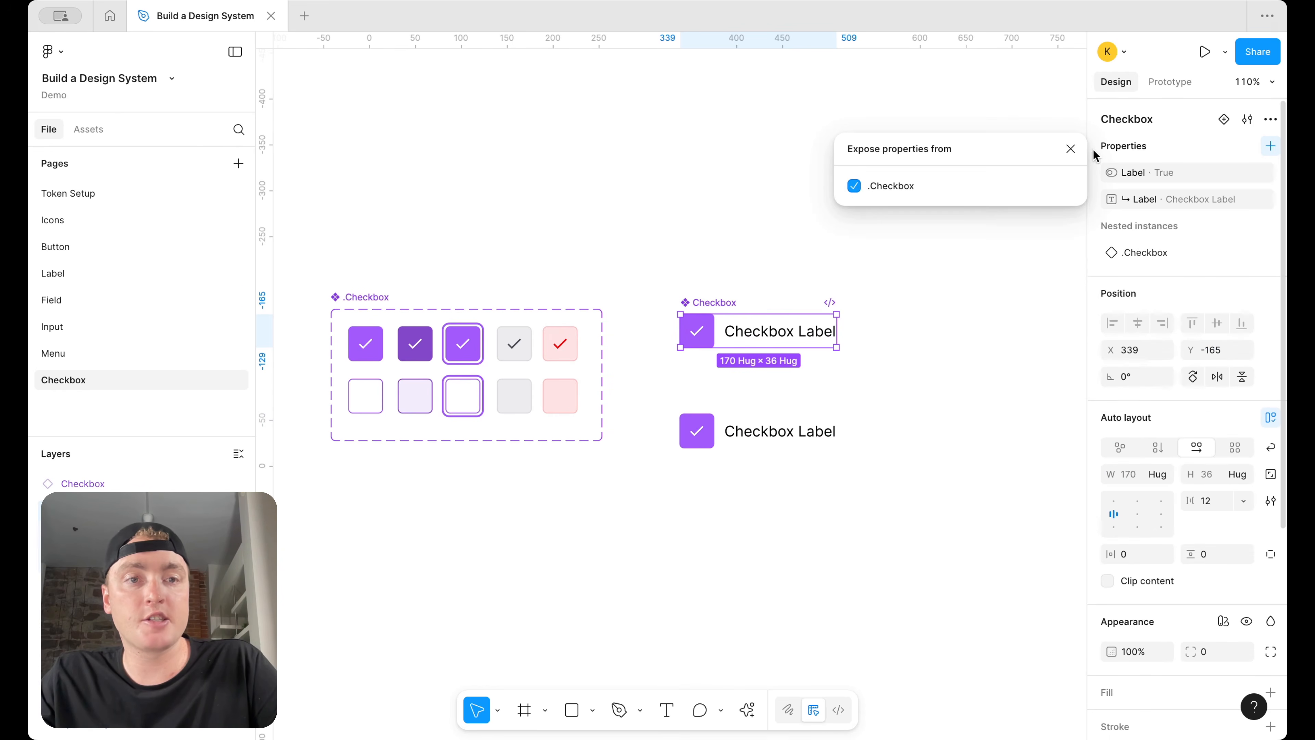
left_click(1070, 148)
left_click(1031, 212)
Move the Checkbox instance to the right of its component and test switching its Label property off and on
left_click_drag(745, 435, 961, 317)
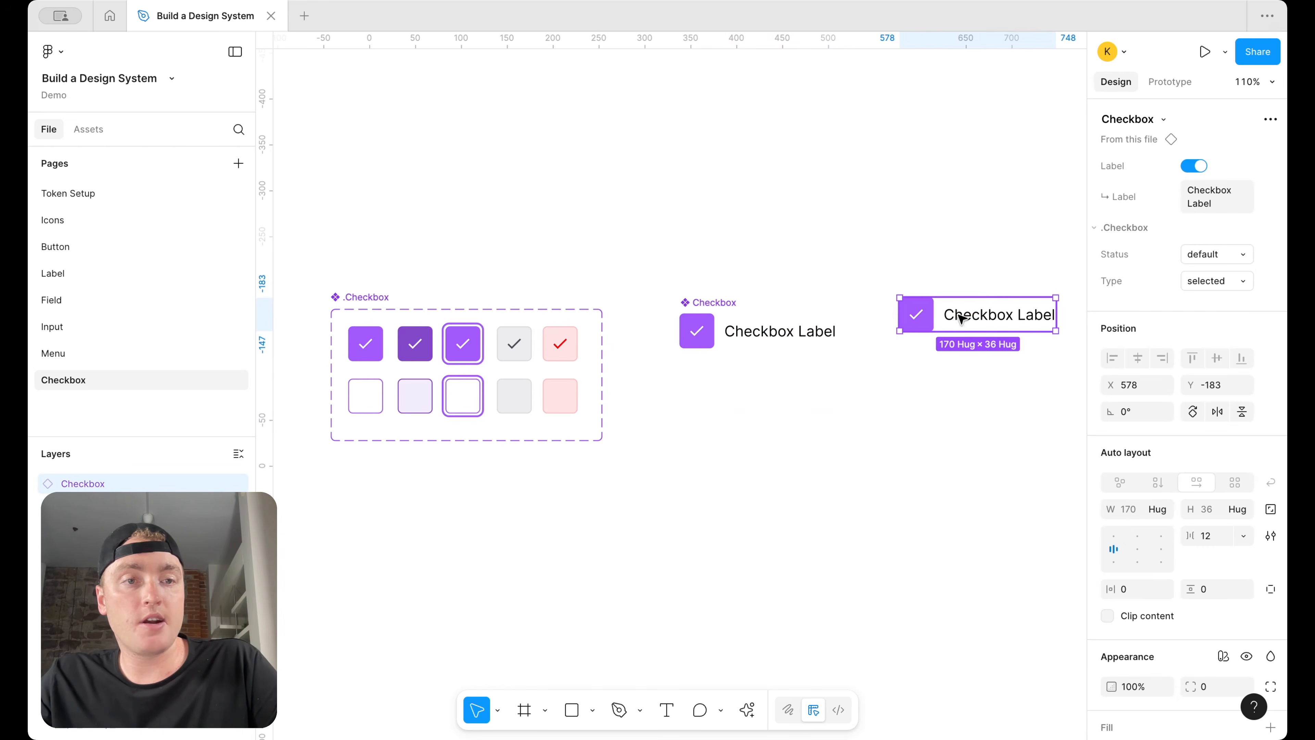
left_click(1195, 165)
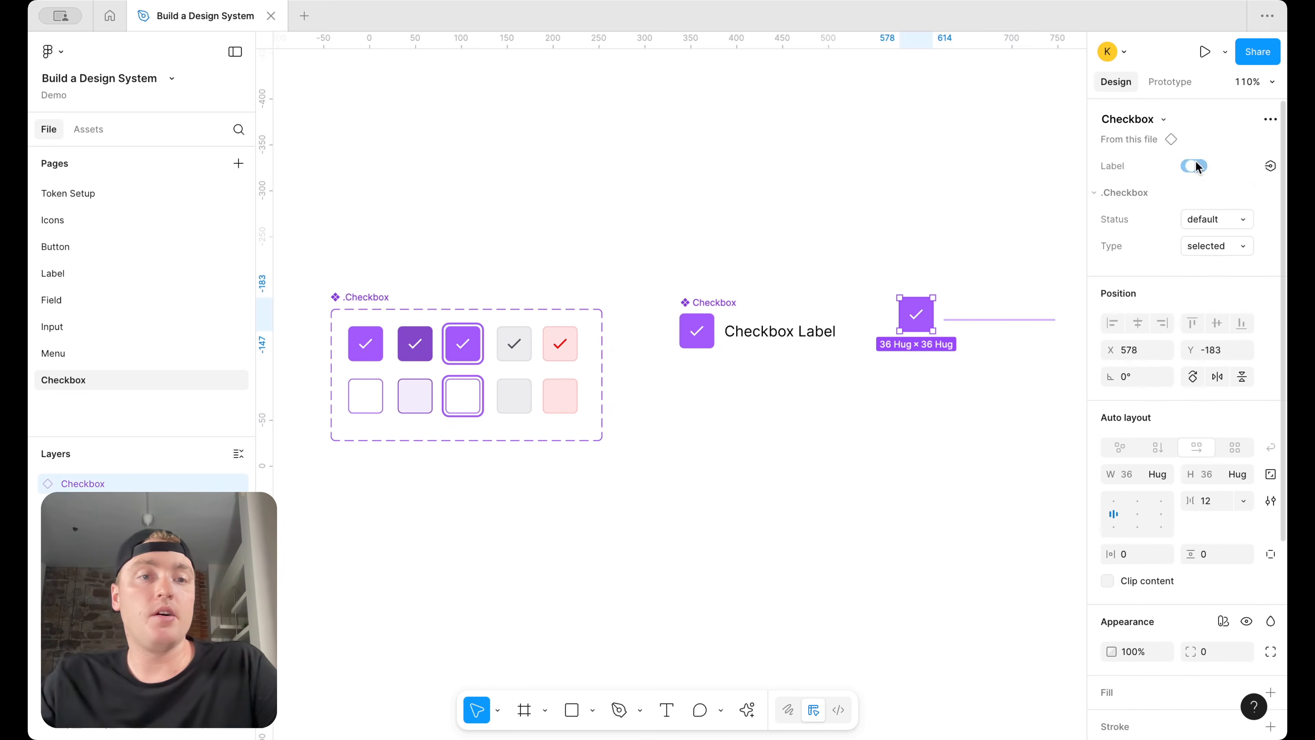
left_click(1195, 166)
left_click(1197, 166)
left_click(1197, 166)
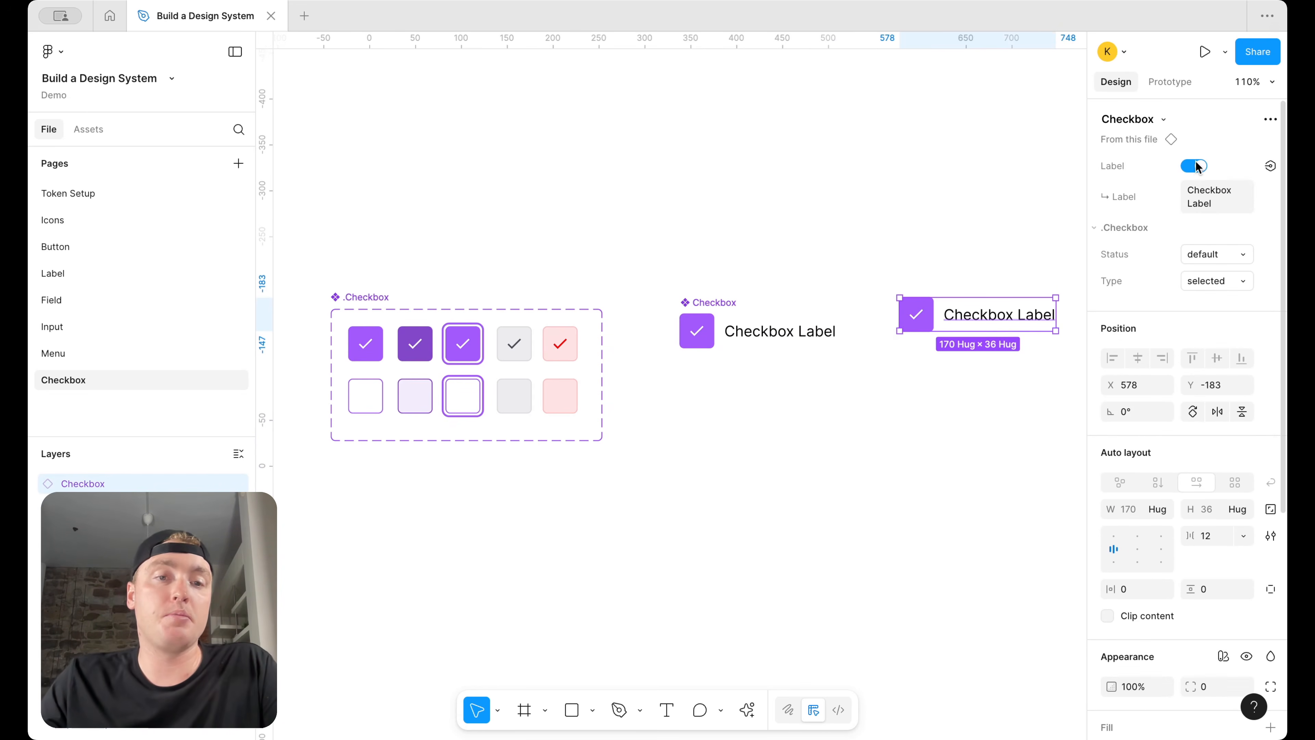
Delete the Checkbox test instance beside the main component
scroll(905, 321, "left", 1)
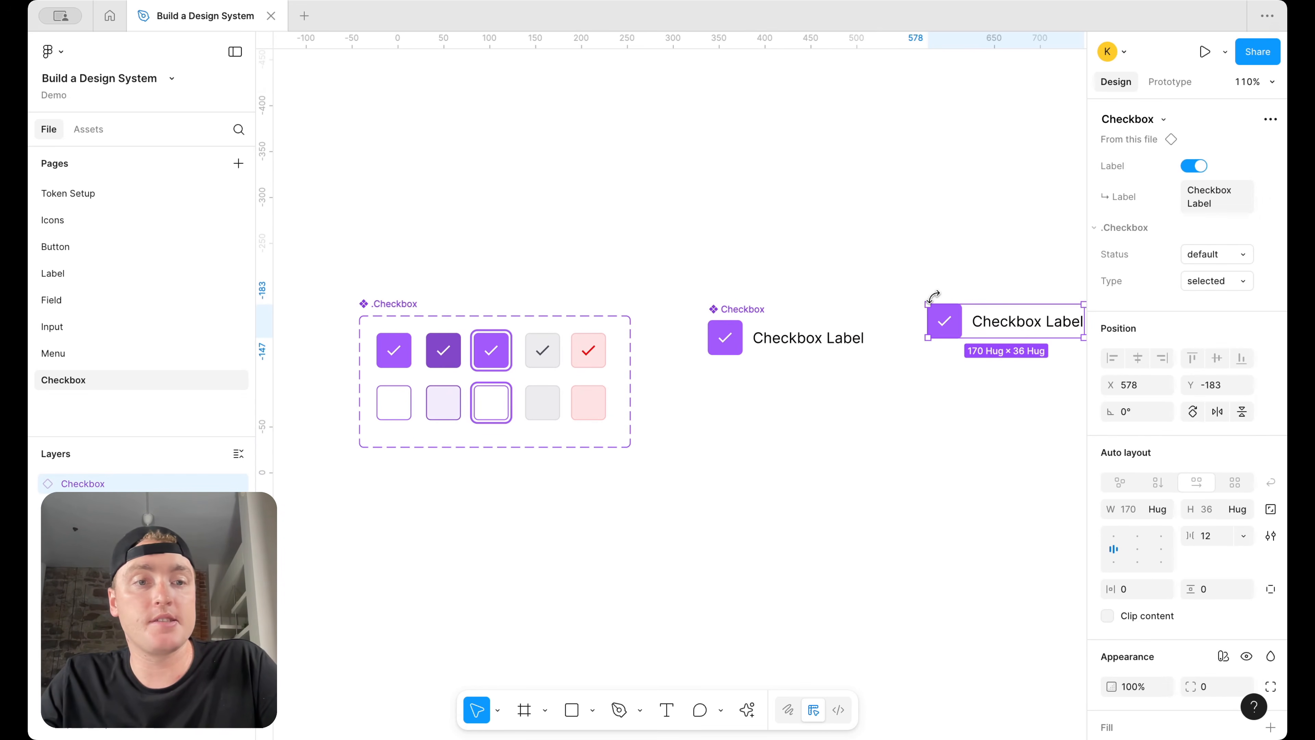
key("Delete")
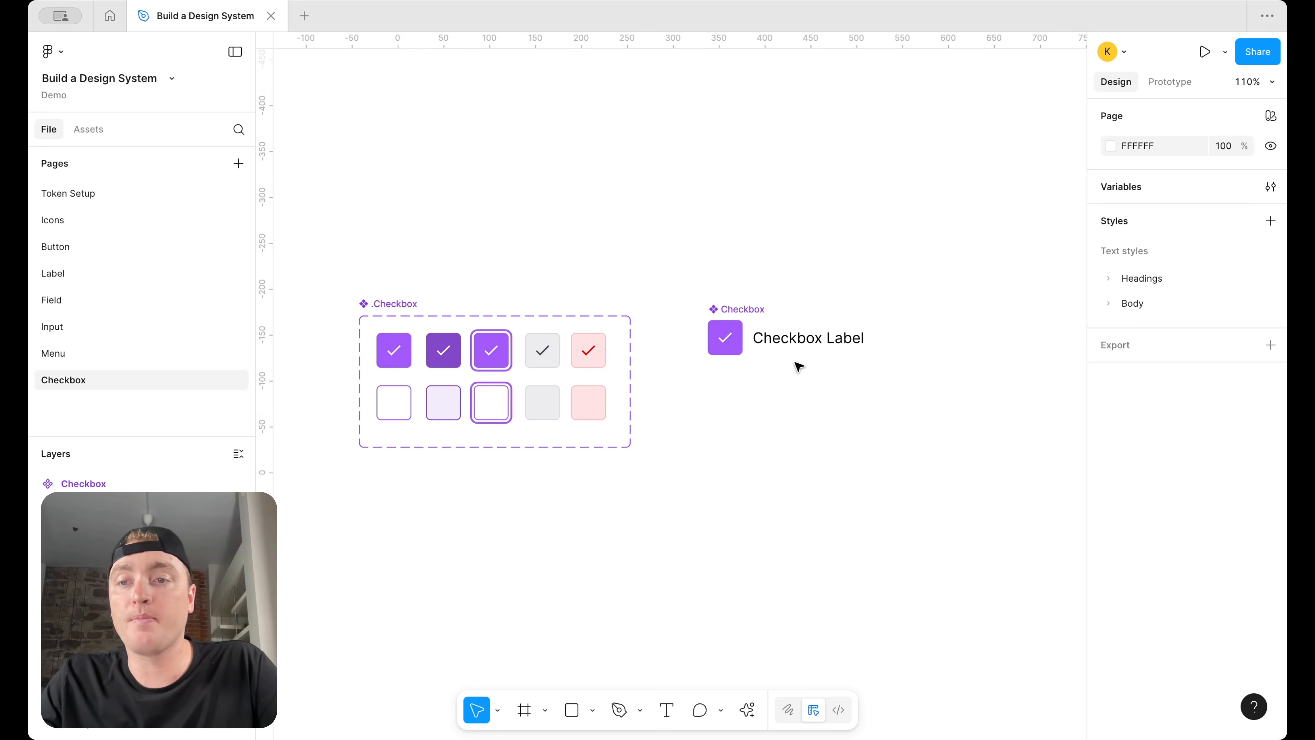
scroll(795, 364, "left", 1)
scroll(795, 364, "down", 1)
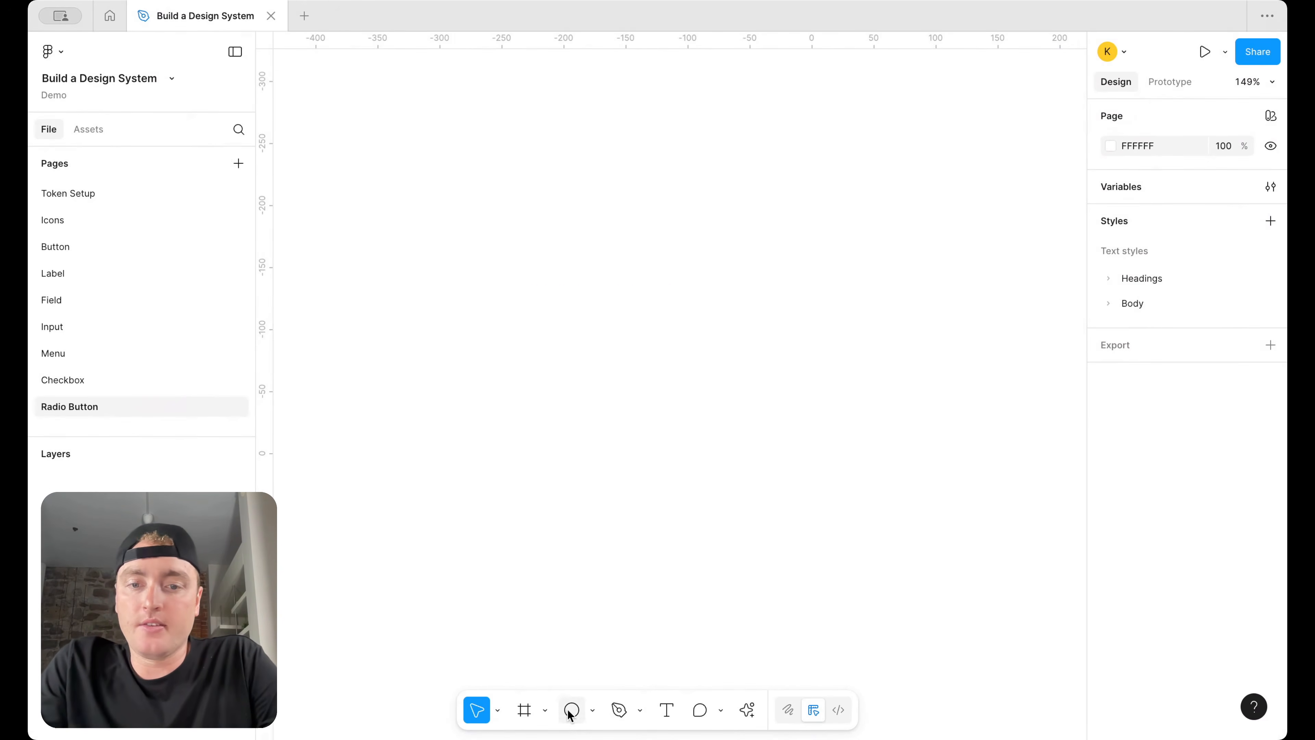
Draw an ellipse on the Radio Button page and set its width and height to 8
left_click(571, 711)
left_click_drag(611, 263, 625, 277)
scroll(620, 267, "up", 5)
scroll(776, 290, "up", 3)
left_click(1140, 313)
type("8")
key("Return")
left_click(1207, 313)
type("8")
key("Return")
left_click(864, 395)
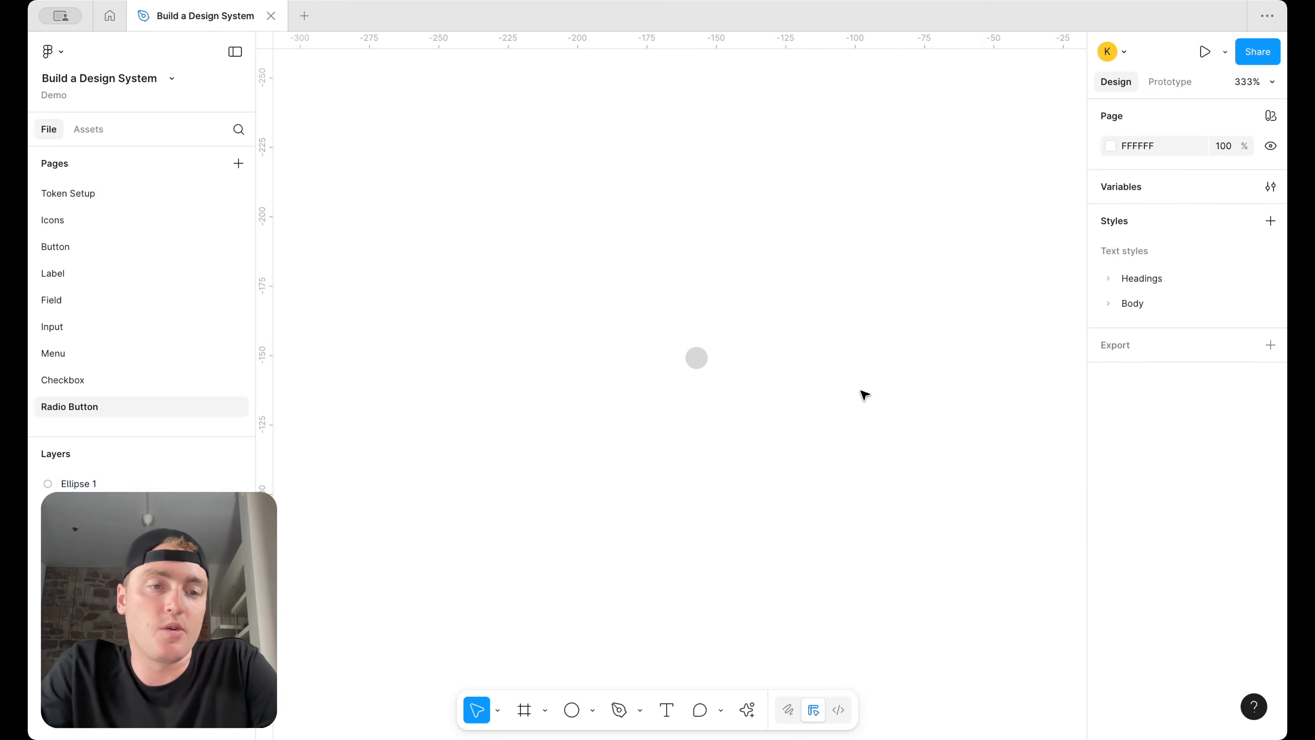
Change the Radio Button page's background colour to grey 7A7A7A
left_click(696, 358)
left_click(859, 362)
left_click(1110, 146)
left_click(1010, 212)
left_click_drag(804, 226, 739, 272)
left_click(738, 274)
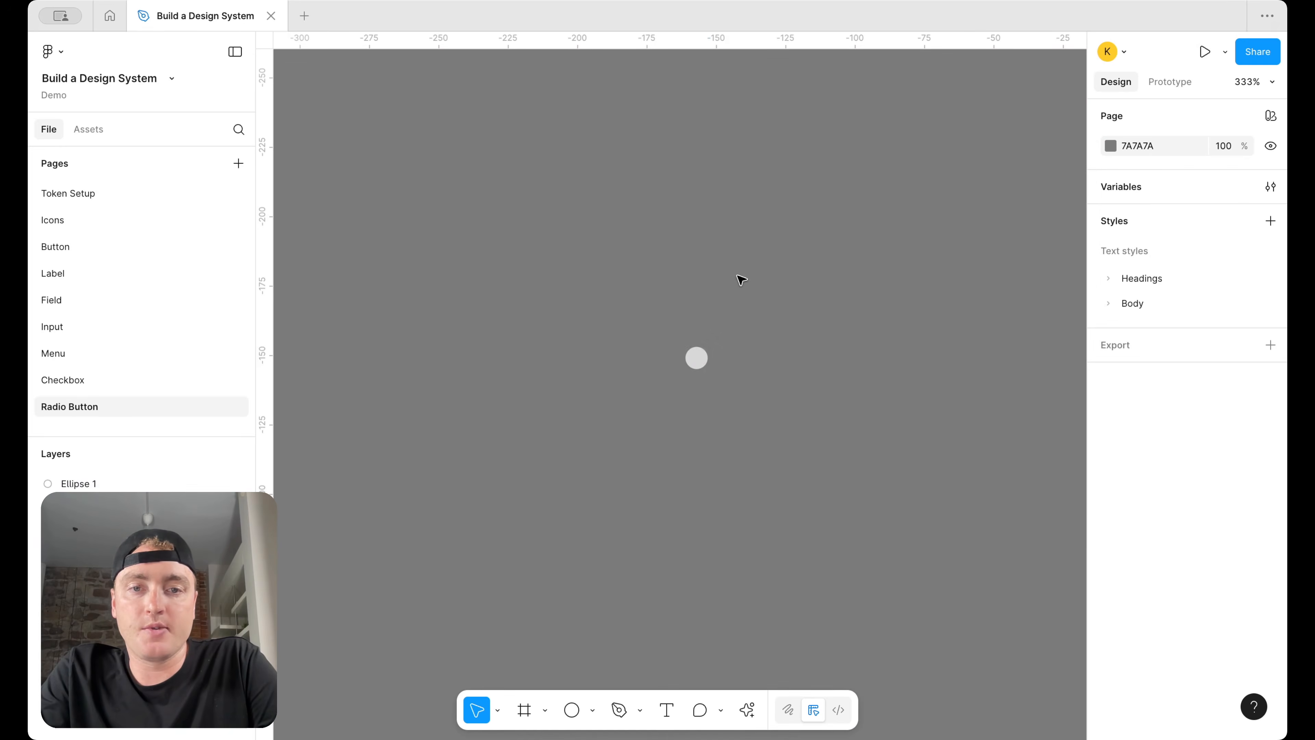
Apply the Surface/default colour variable to the ellipse's fill
left_click(690, 360)
left_click(1247, 422)
type("sur")
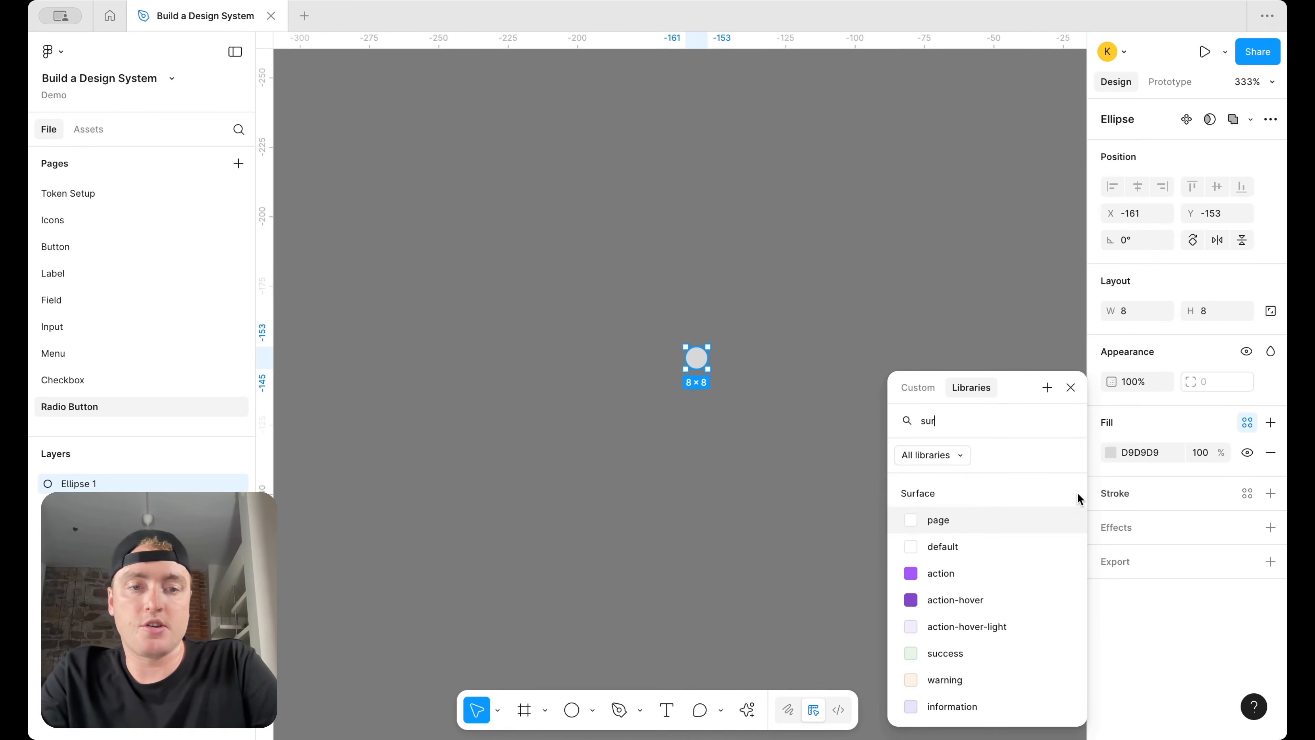
left_click(1028, 539)
left_click(784, 456)
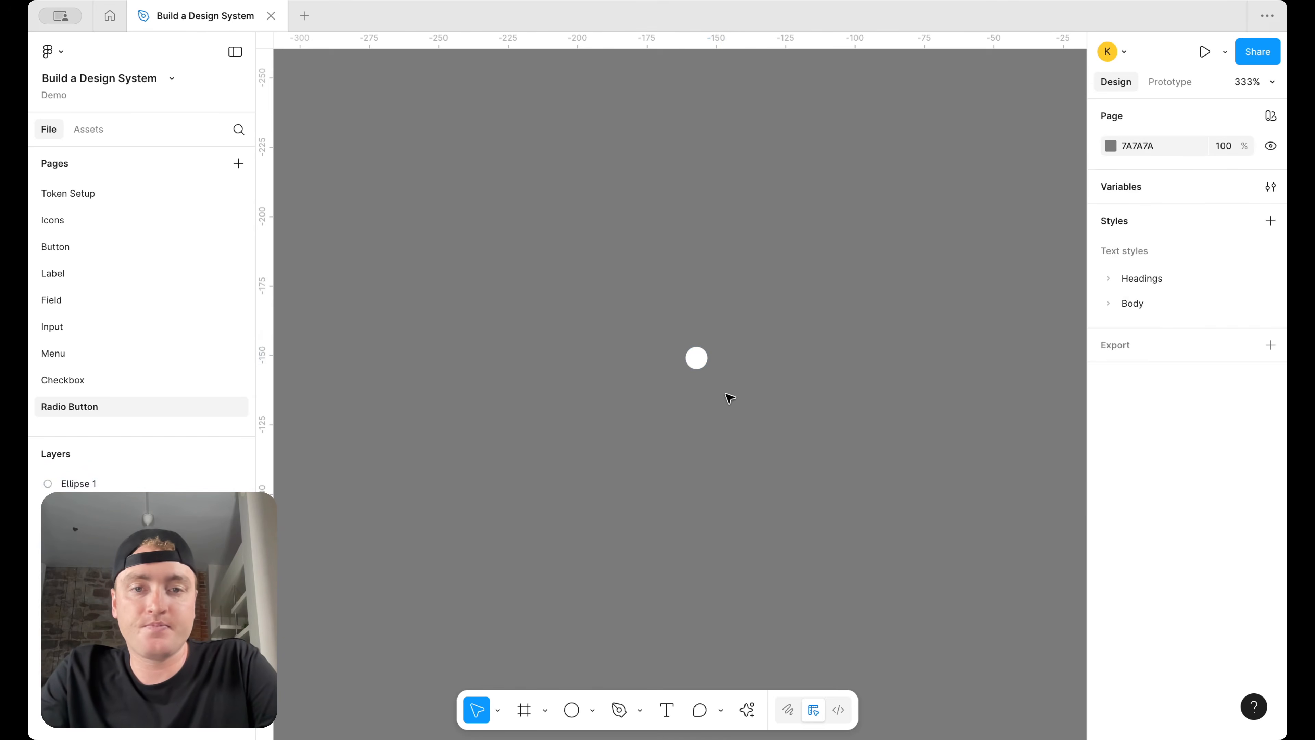
Wrap the ellipse in an auto layout frame and fill the frame with the Surface/action colour variable
left_click(699, 366)
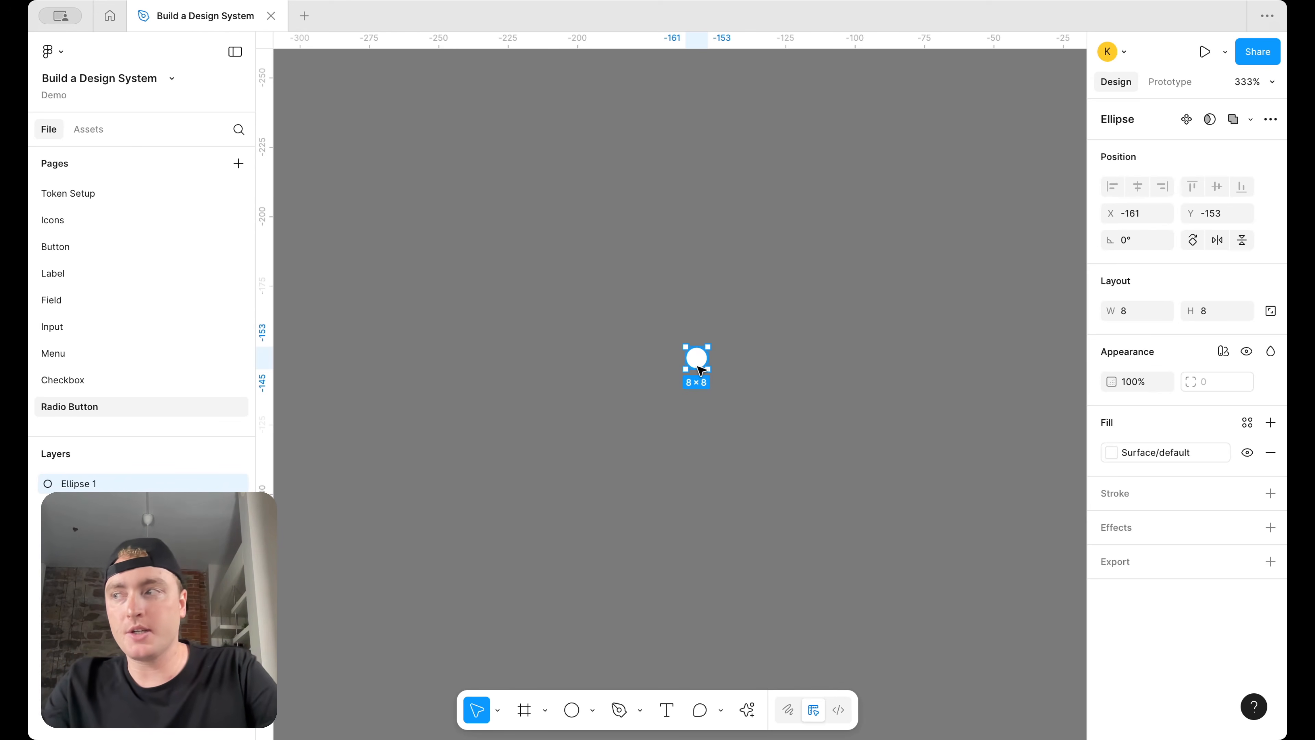
key("shift+a")
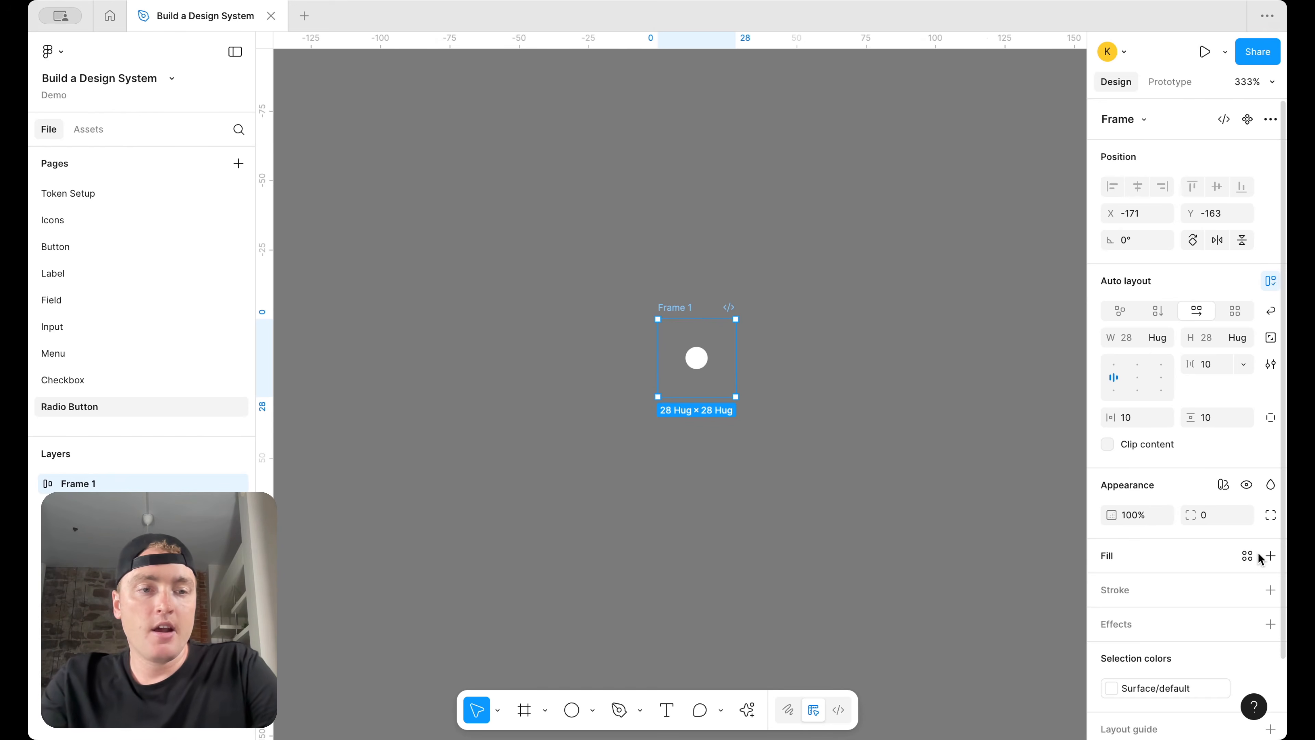
left_click(1270, 555)
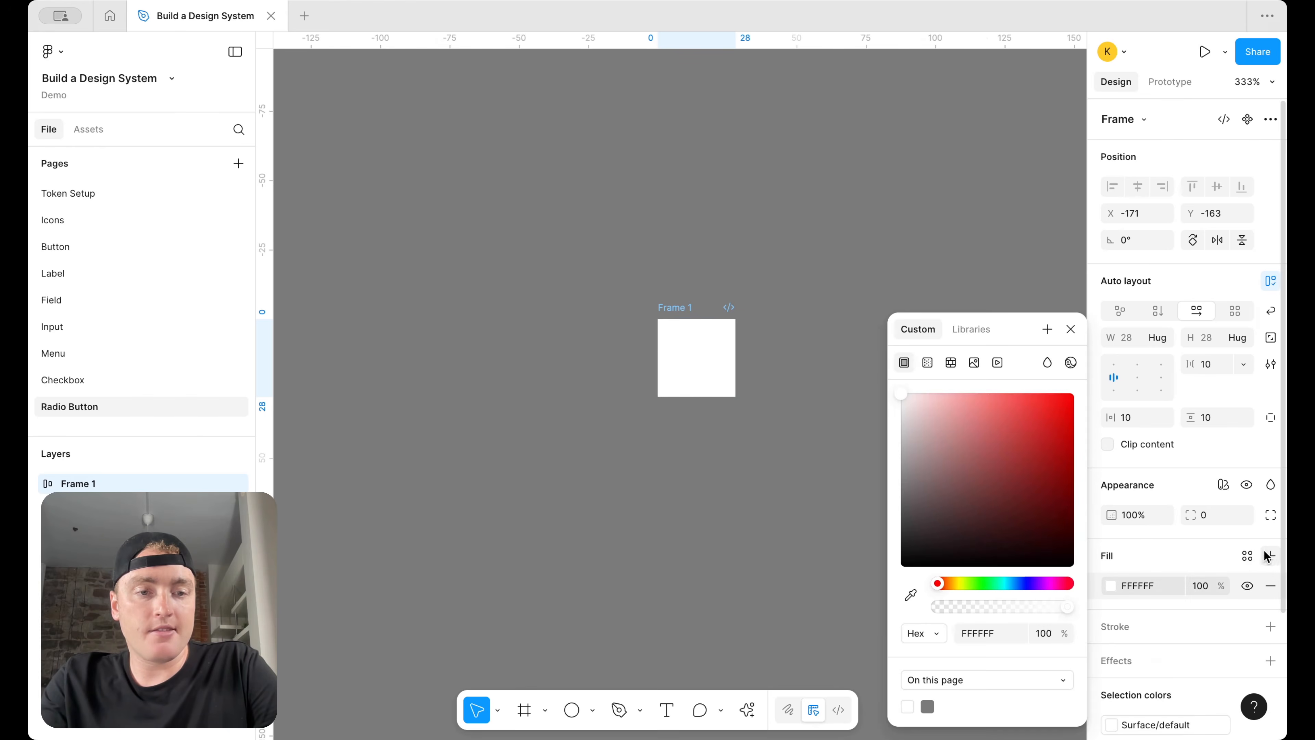
left_click(1246, 556)
type("sur")
left_click(1012, 573)
left_click(838, 444)
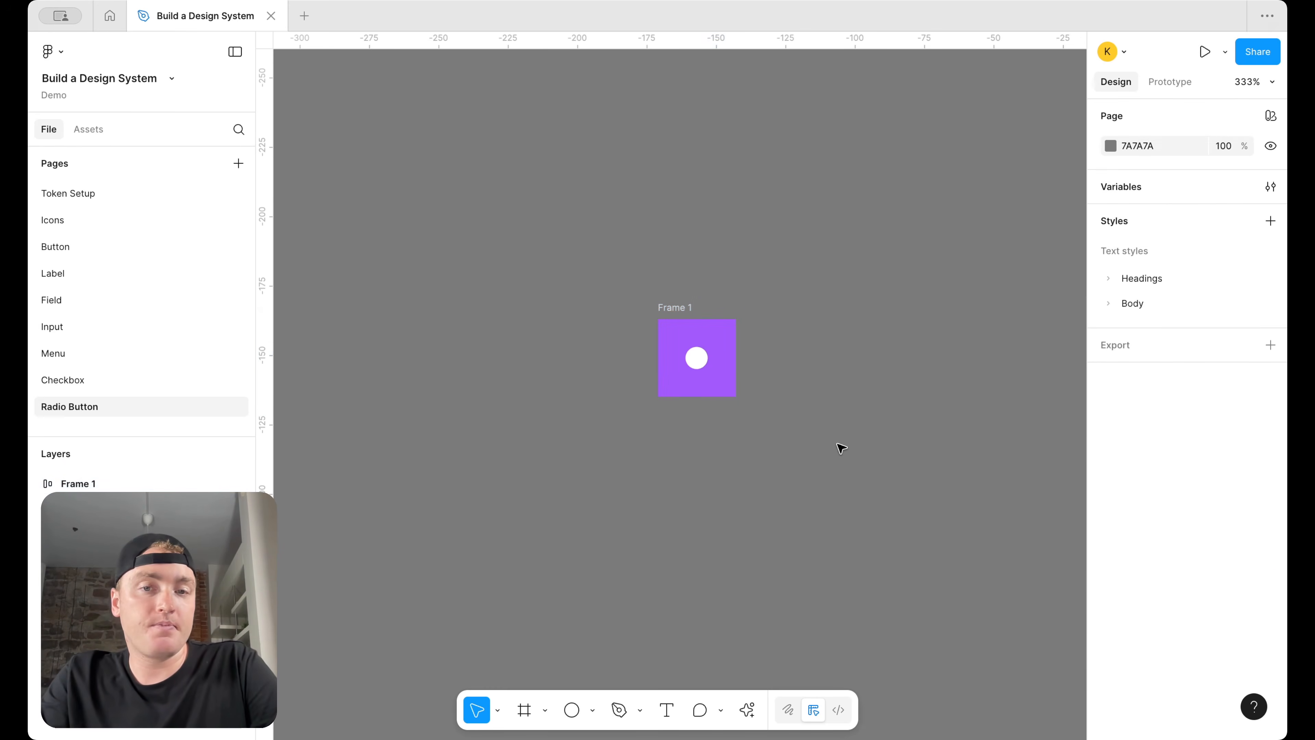
Set the frame's horizontal and vertical padding to 8
left_click(673, 307)
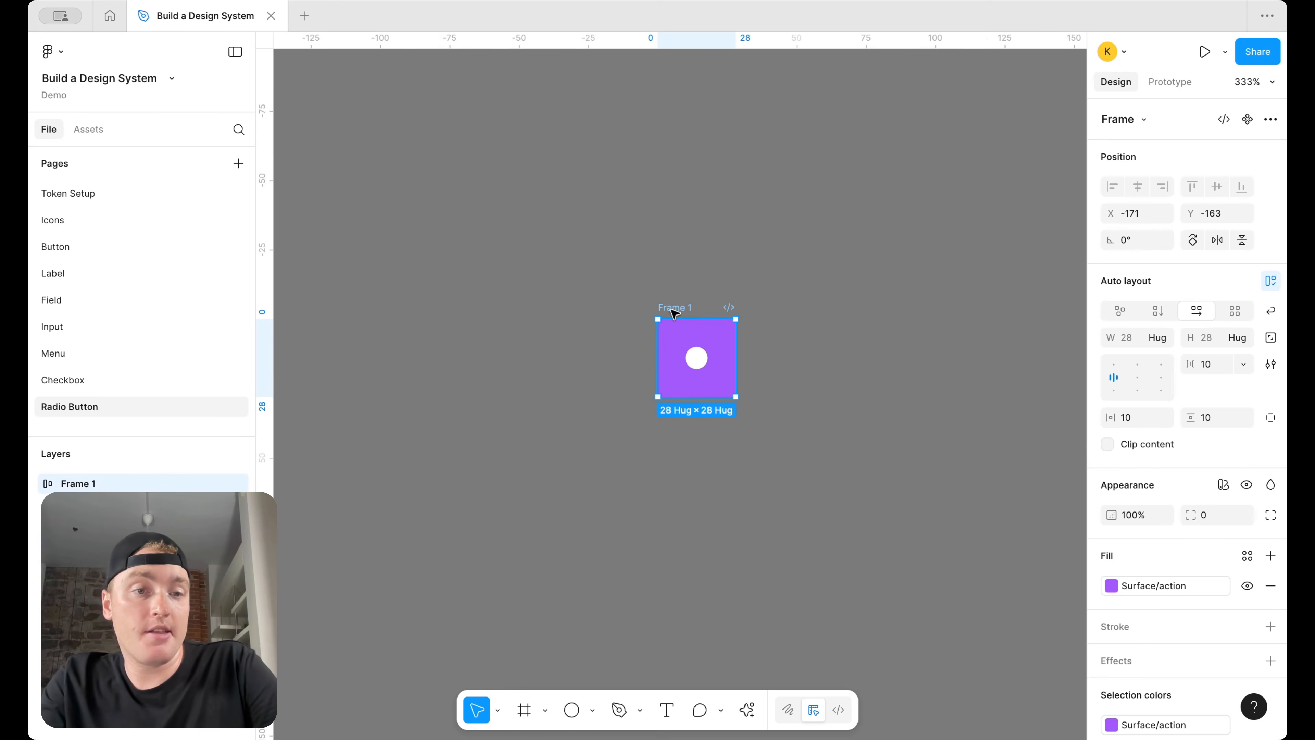
left_click(1131, 418)
type("8")
key("Return")
left_click(1205, 417)
type("8")
key("Return")
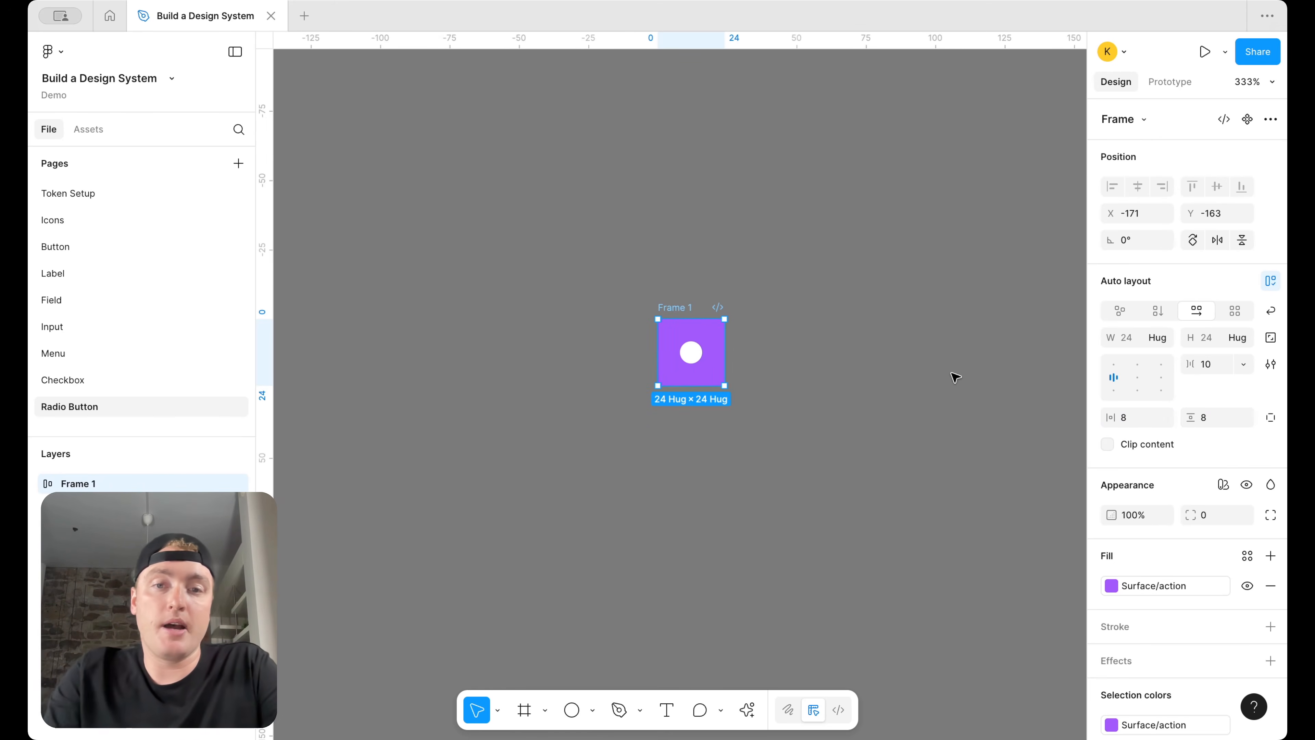
left_click(954, 376)
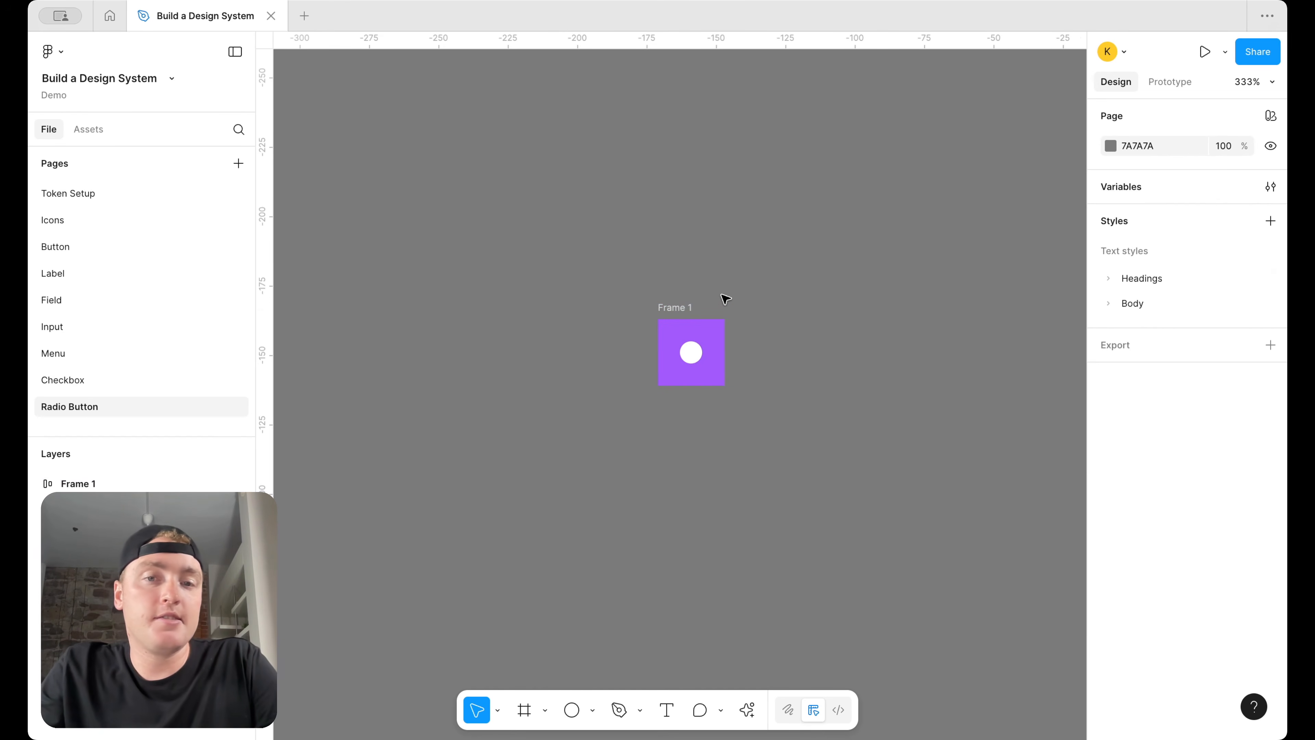
left_click(668, 307)
scroll(1202, 570, "down", 2)
scroll(1202, 570, "down", 1)
left_click(1242, 423)
type("rad")
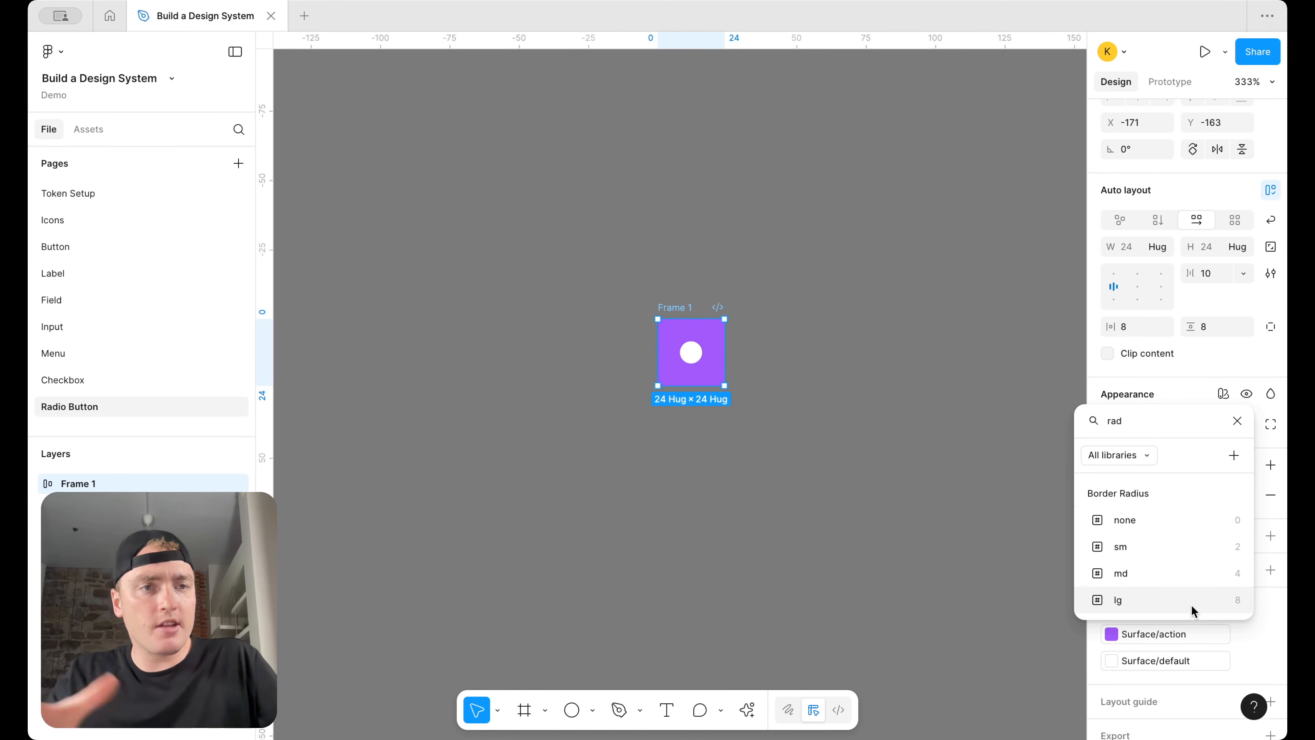
key("Escape")
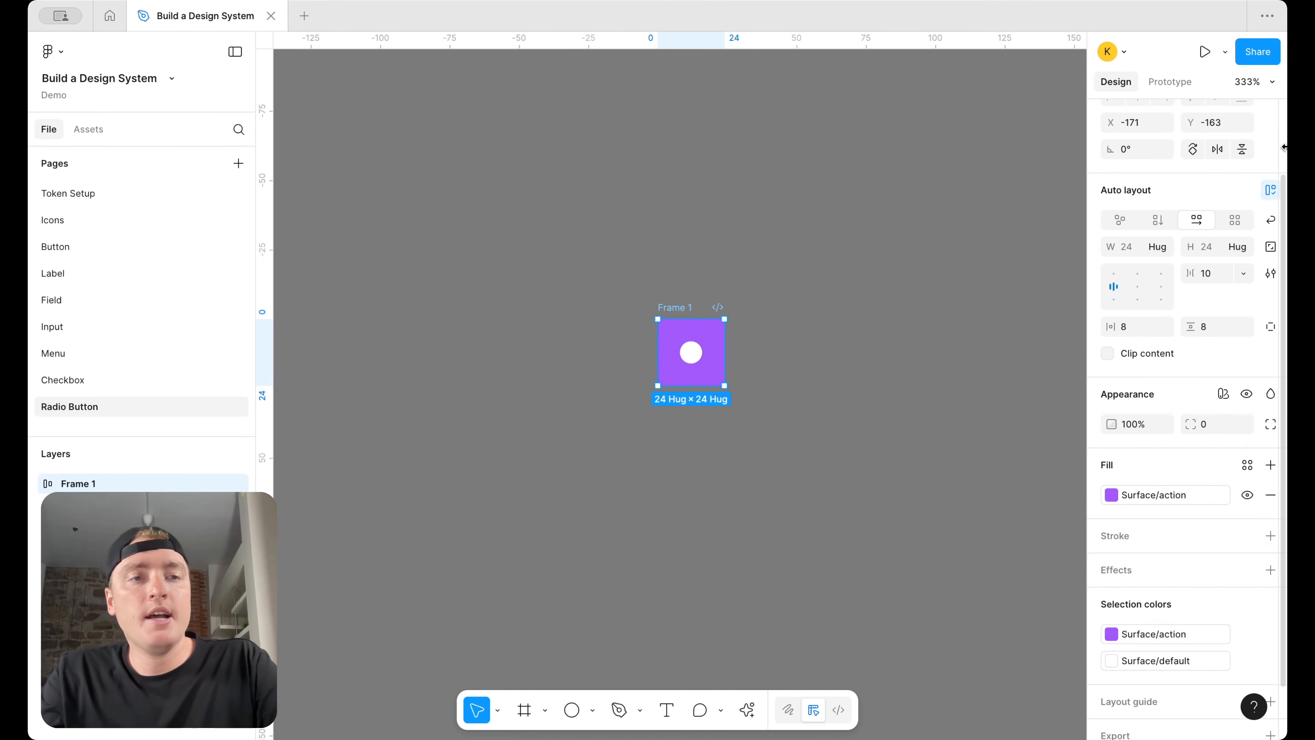
scroll(1282, 147, "up", 2)
Duplicate the lg variable in the Border Radius group of the Alias collection and name the copy round
left_click(974, 252)
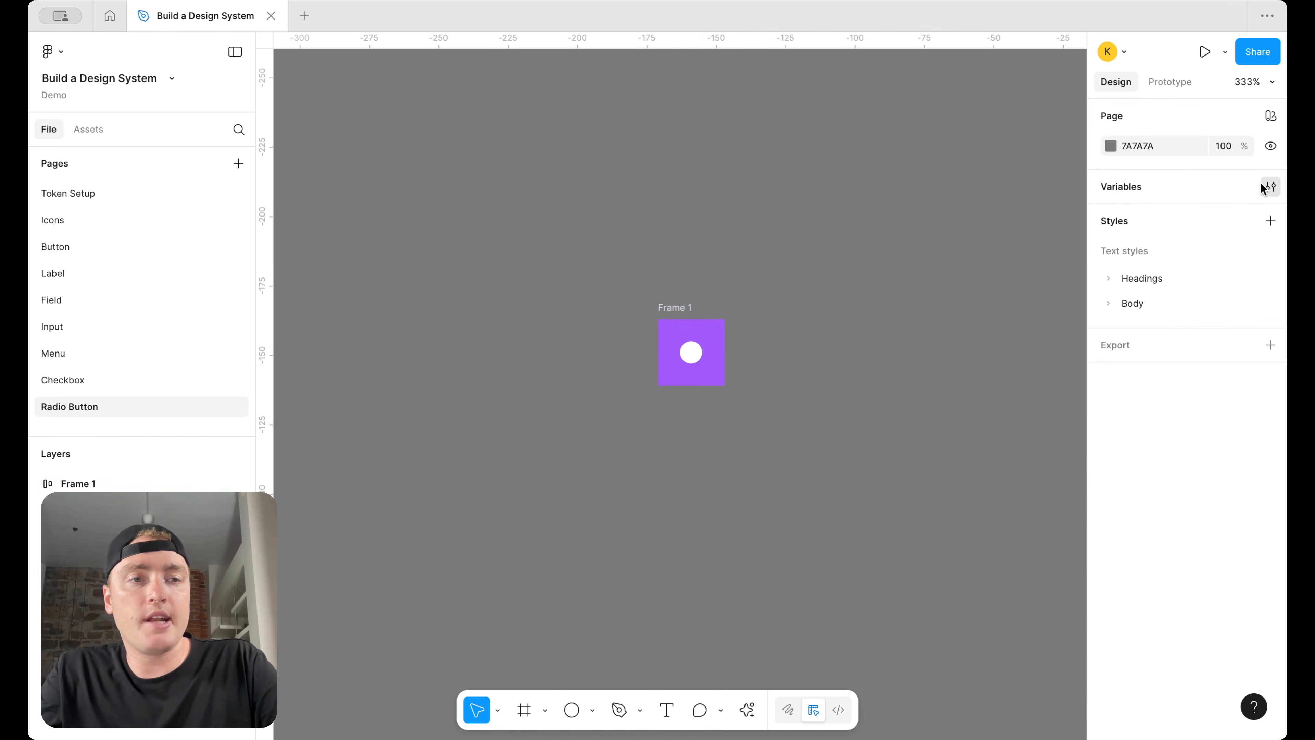
left_click(1269, 186)
left_click(541, 331)
left_click(751, 235)
key("ctrl+d")
type("round")
key("Return")
Alias the round radius variable to Scale/1100 for Brand 1 and set its Brand 2 alias to match
scroll(911, 485, "down", 5)
scroll(913, 429, "up", 1)
left_click(913, 417)
left_click(1010, 268)
scroll(1034, 516, "down", 5)
left_click(1057, 492)
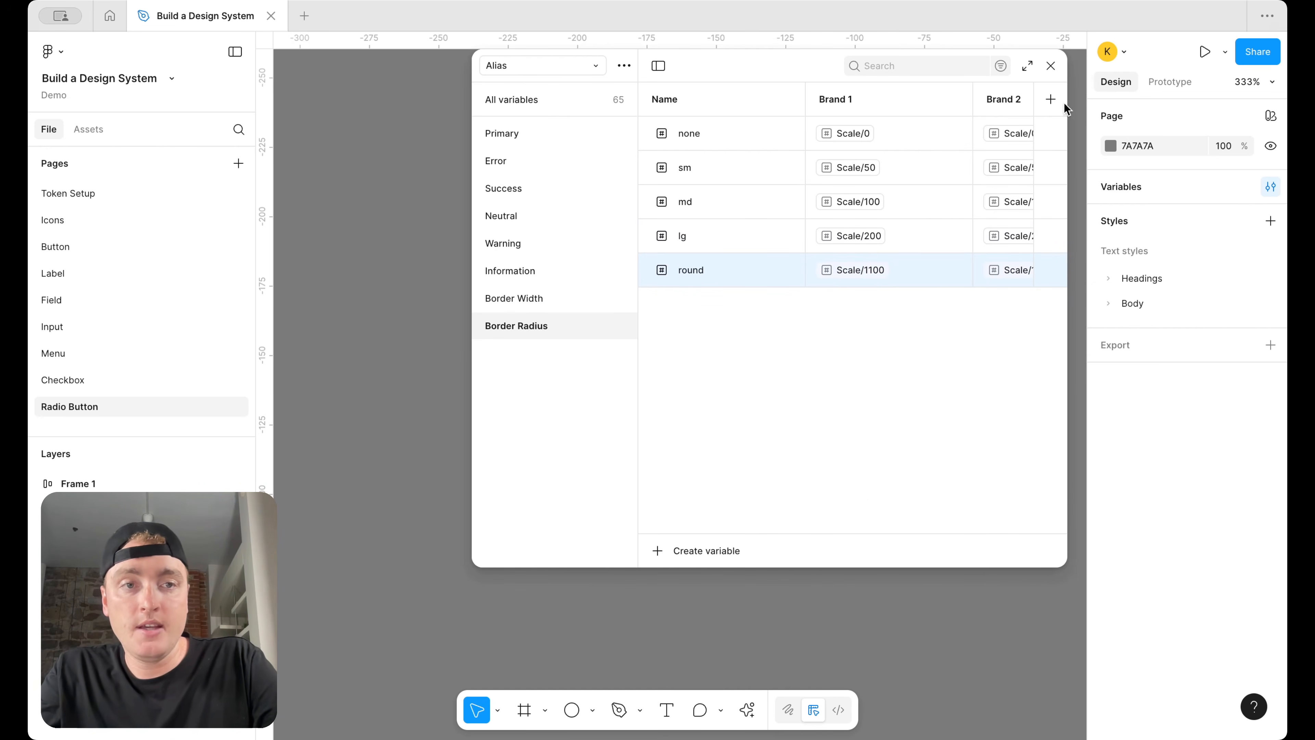
left_click(1050, 65)
Search the variables available for the frame's corner radius for "rad"
left_click(707, 328)
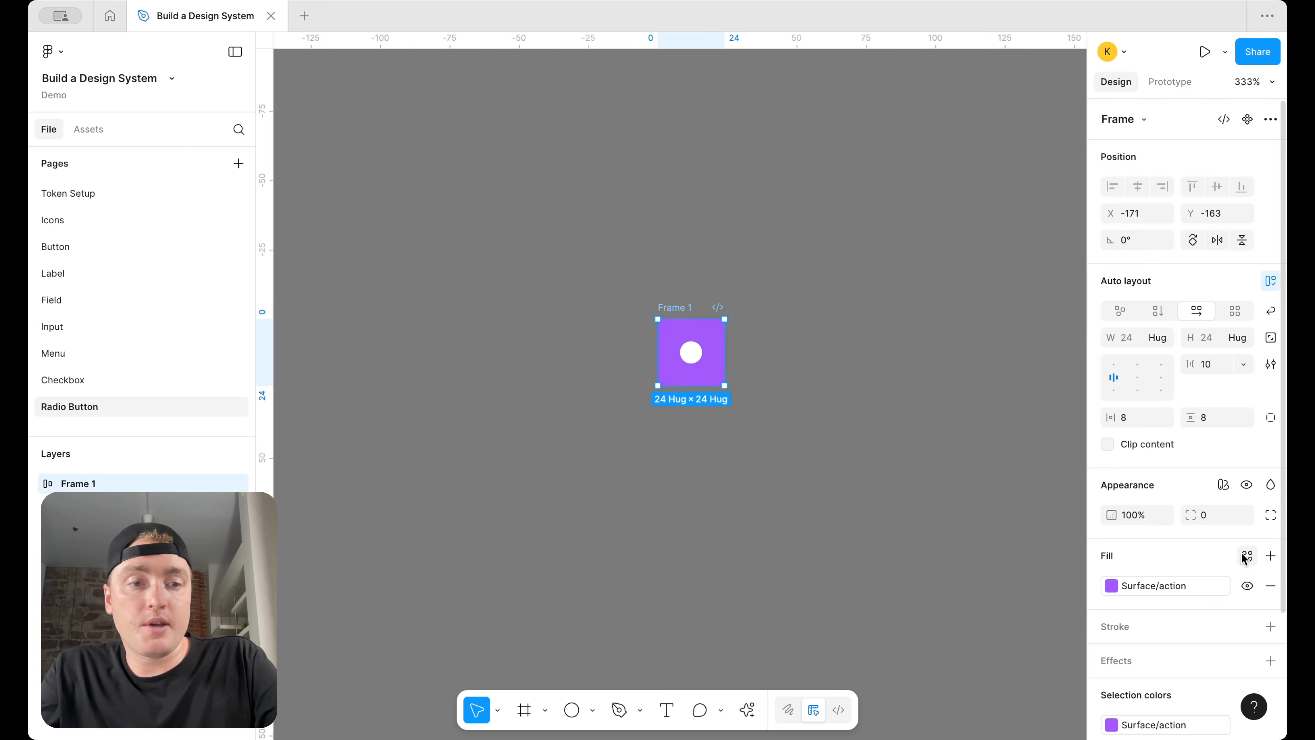
scroll(1243, 554, "down", 2)
left_click(1242, 427)
type("rad")
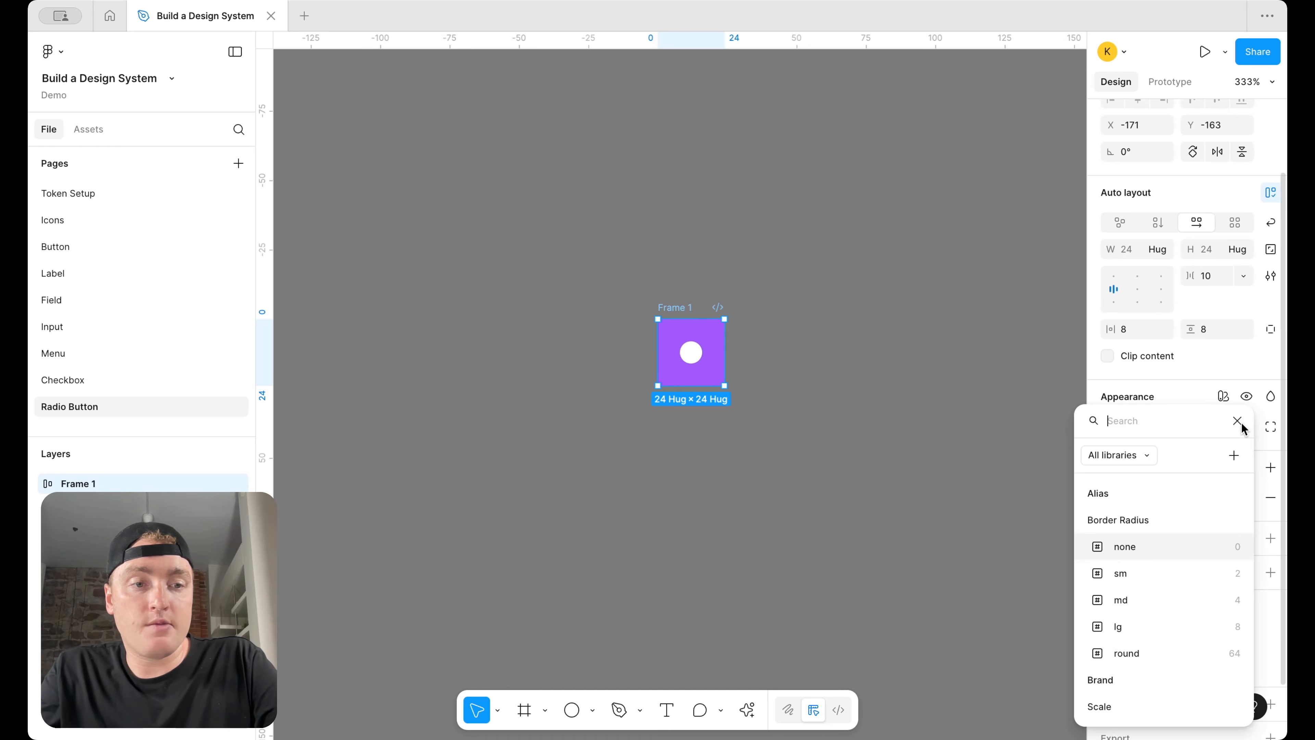
Apply the round border-radius variable to the purple frame's corner radius
left_click(1150, 626)
left_click(894, 496)
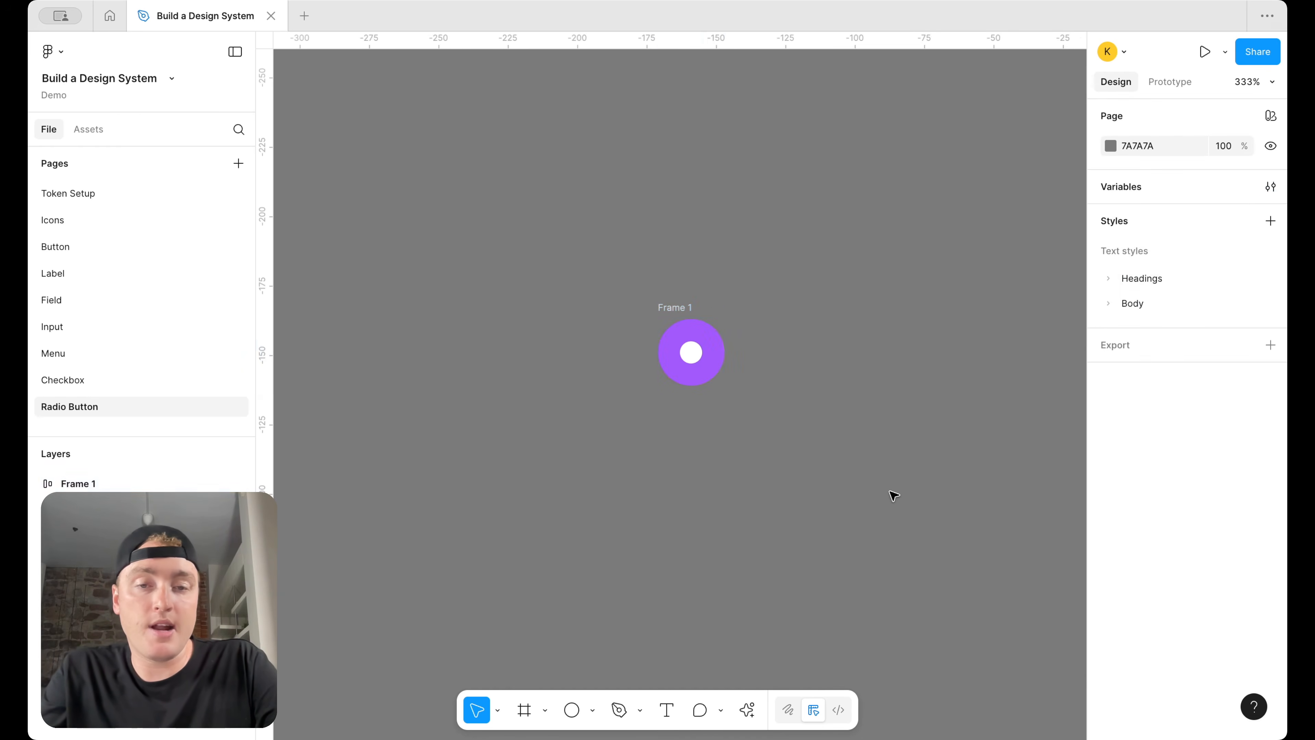
Add an inside stroke to Frame 1 using the Border/action color and the sm border-width variable
double_click(684, 308)
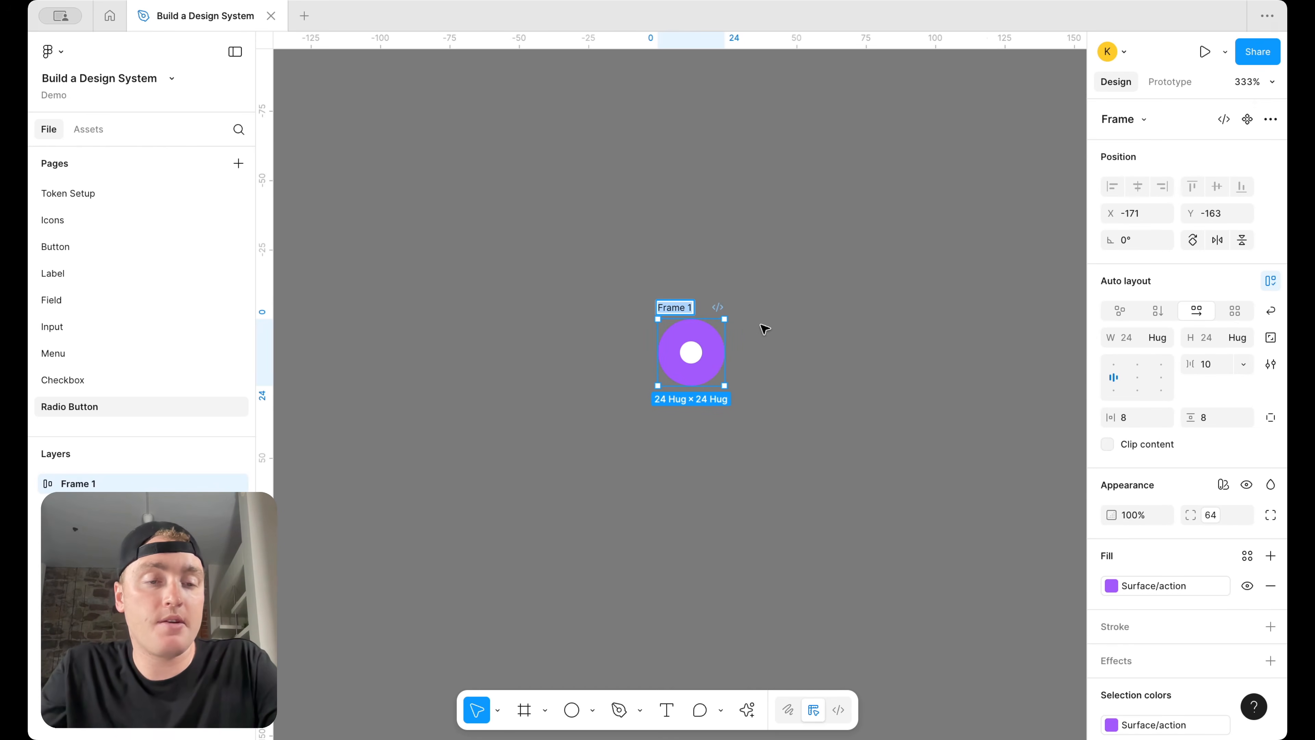
left_click(1272, 628)
left_click(1246, 624)
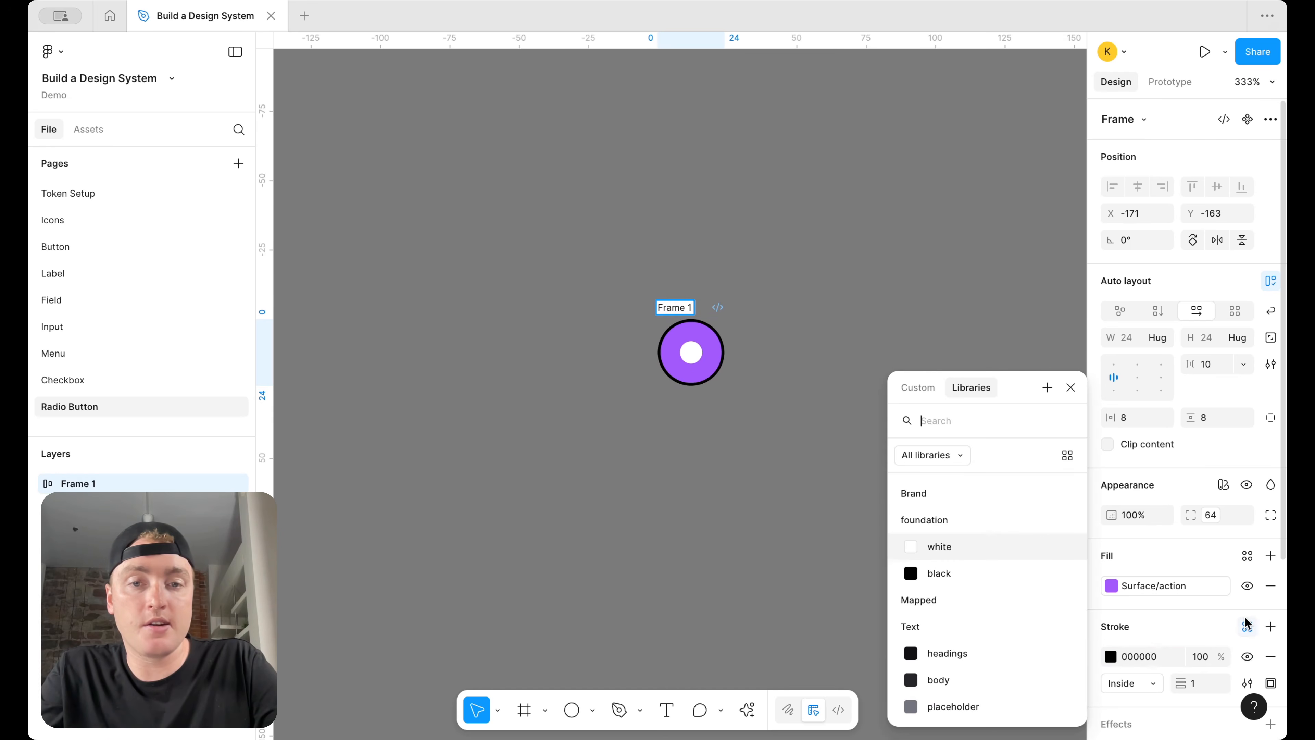
type("bor")
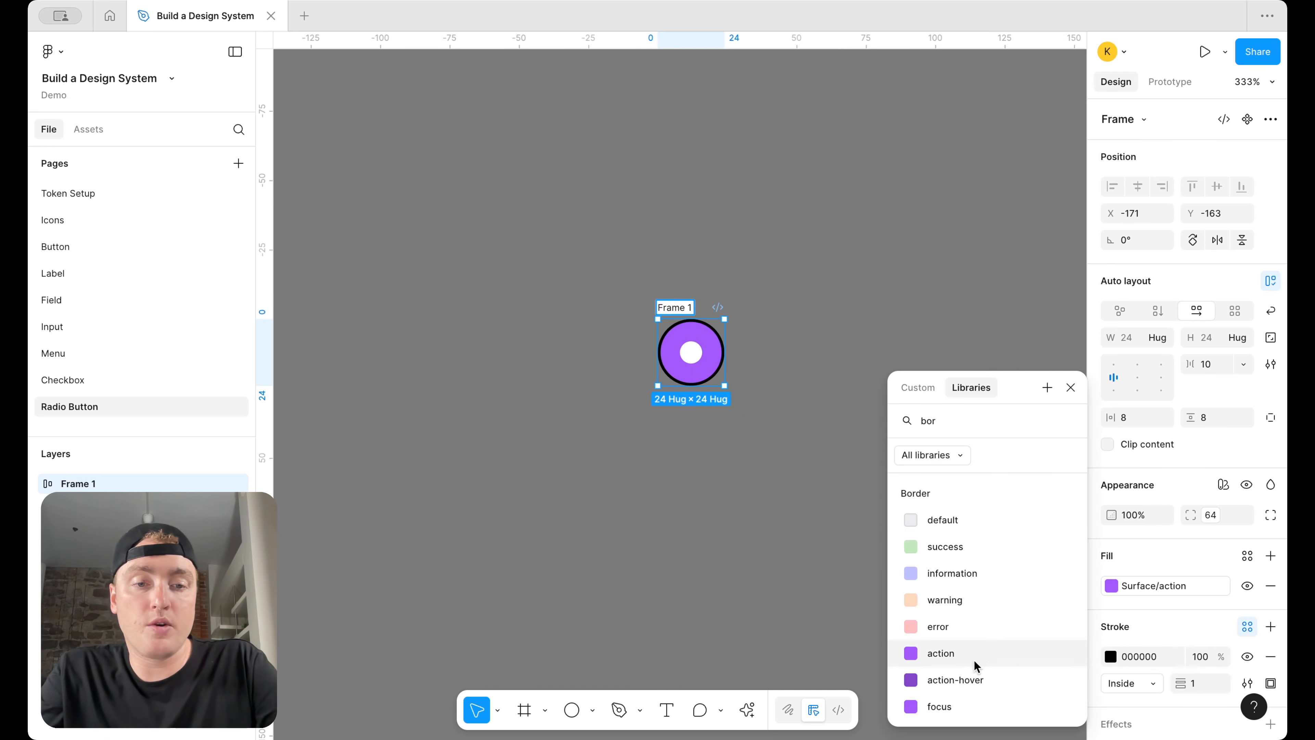
left_click(941, 653)
left_click(746, 378)
left_click(717, 358)
scroll(1185, 609, "down", 2)
left_click(1217, 629)
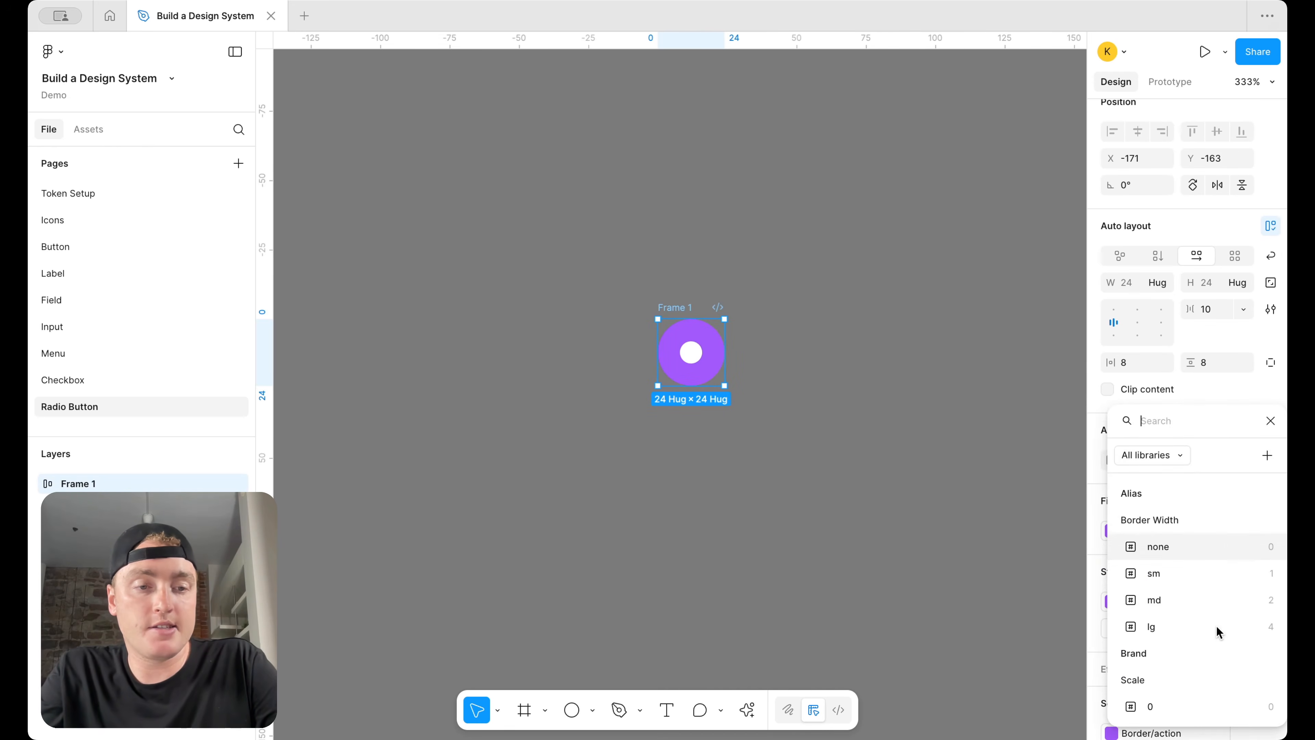
left_click(1206, 580)
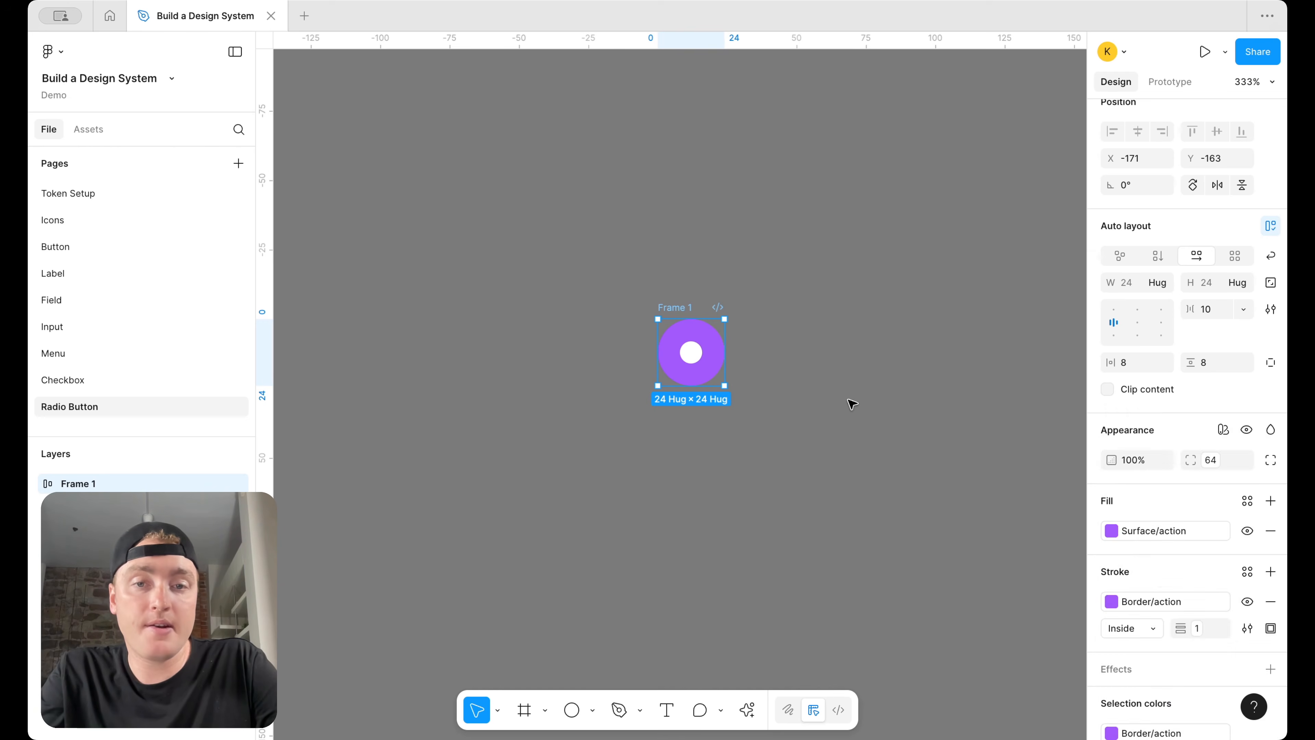
left_click(851, 402)
Rename Frame 1 to ".Radio button"
double_click(676, 307)
key("BackSpace")
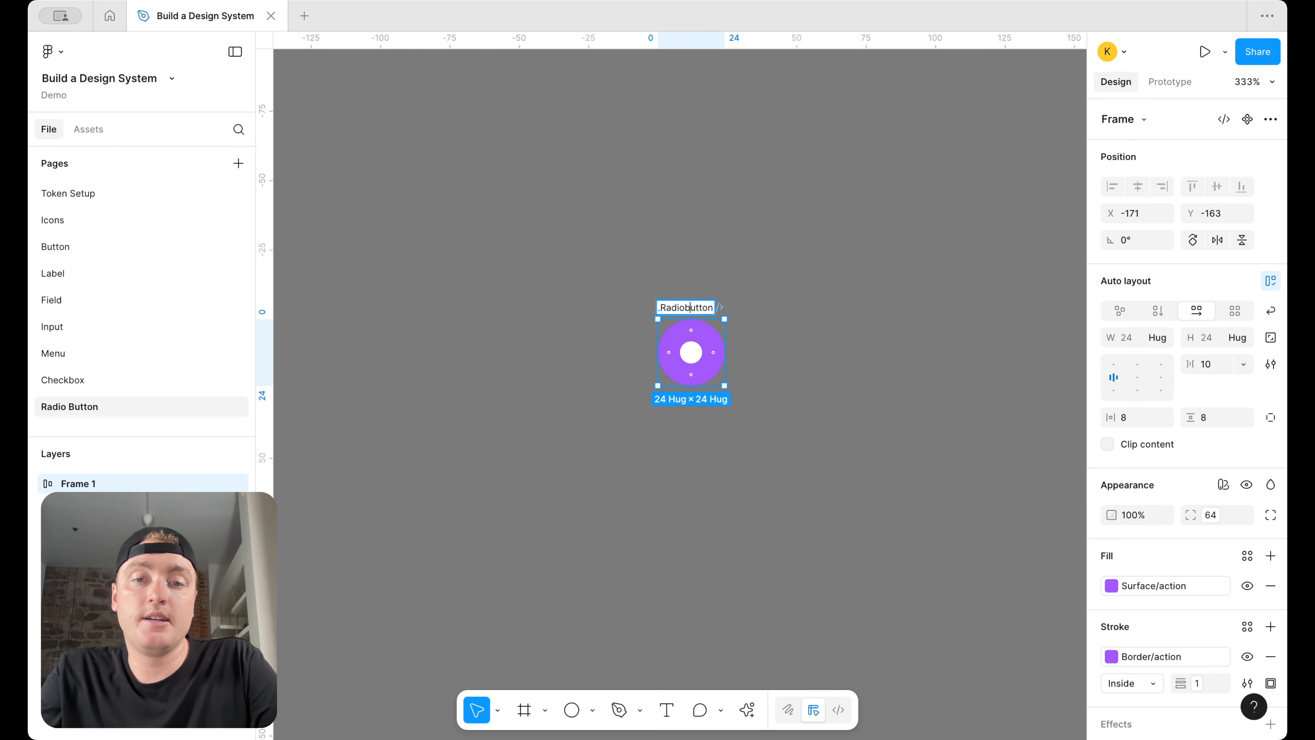
type(".Radio button")
key("Return")
Turn the .Radio button frame into a component
left_click(693, 297)
left_click(693, 309)
right_click(692, 309)
left_click(771, 523)
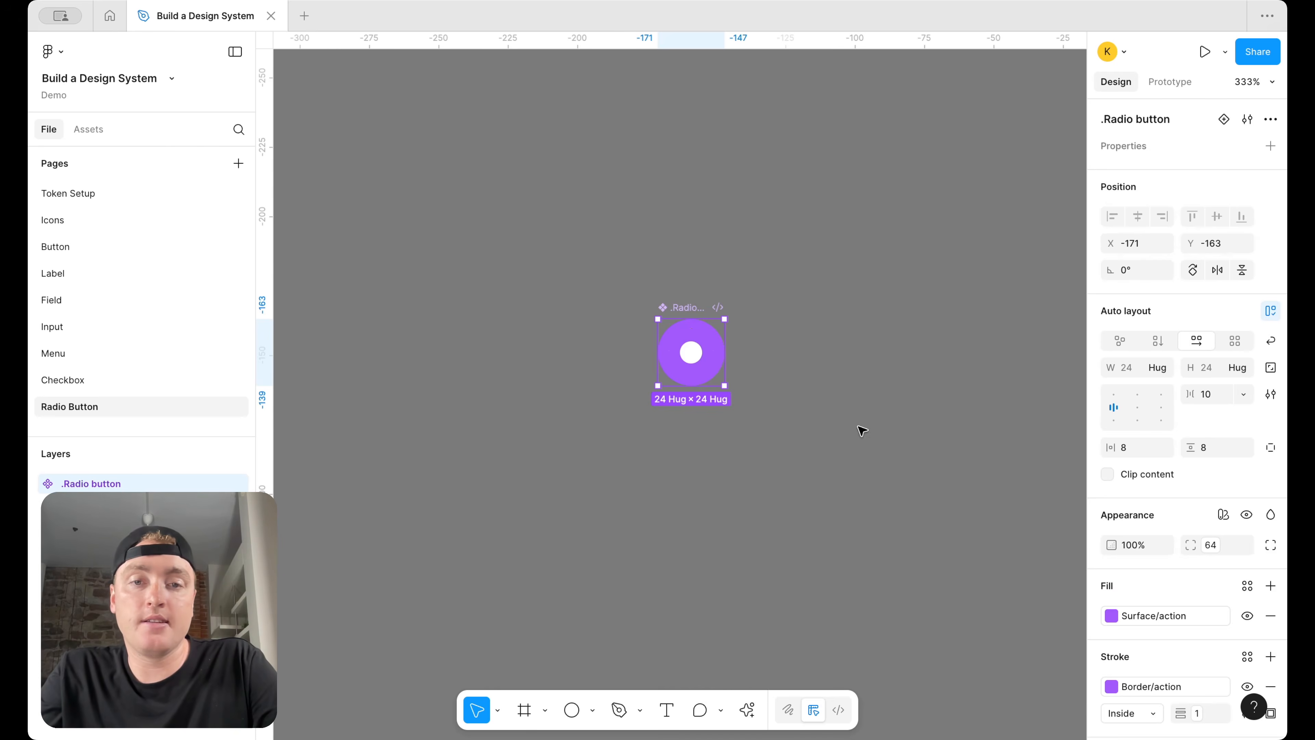
left_click(860, 429)
left_click(710, 309)
Set the page background color to FFFFFF
left_click(823, 271)
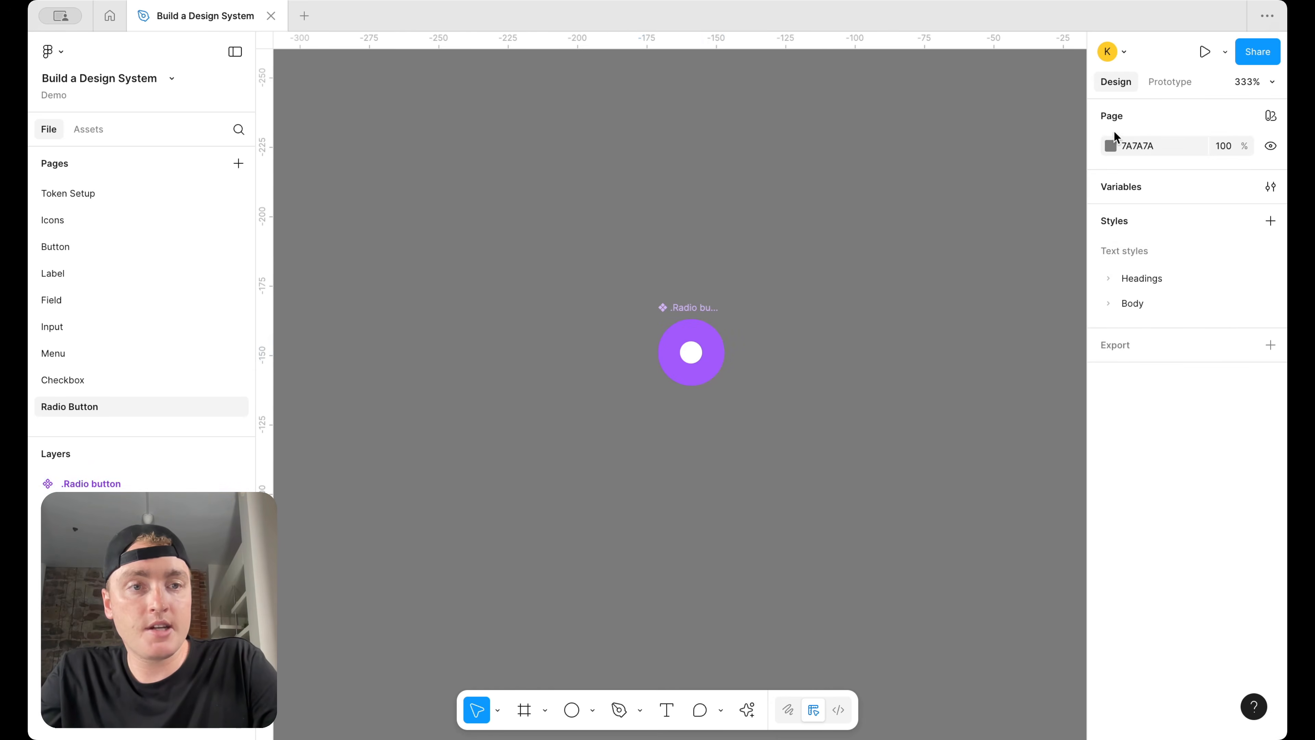
left_click(1110, 144)
left_click_drag(1024, 259, 707, 88)
left_click(709, 272)
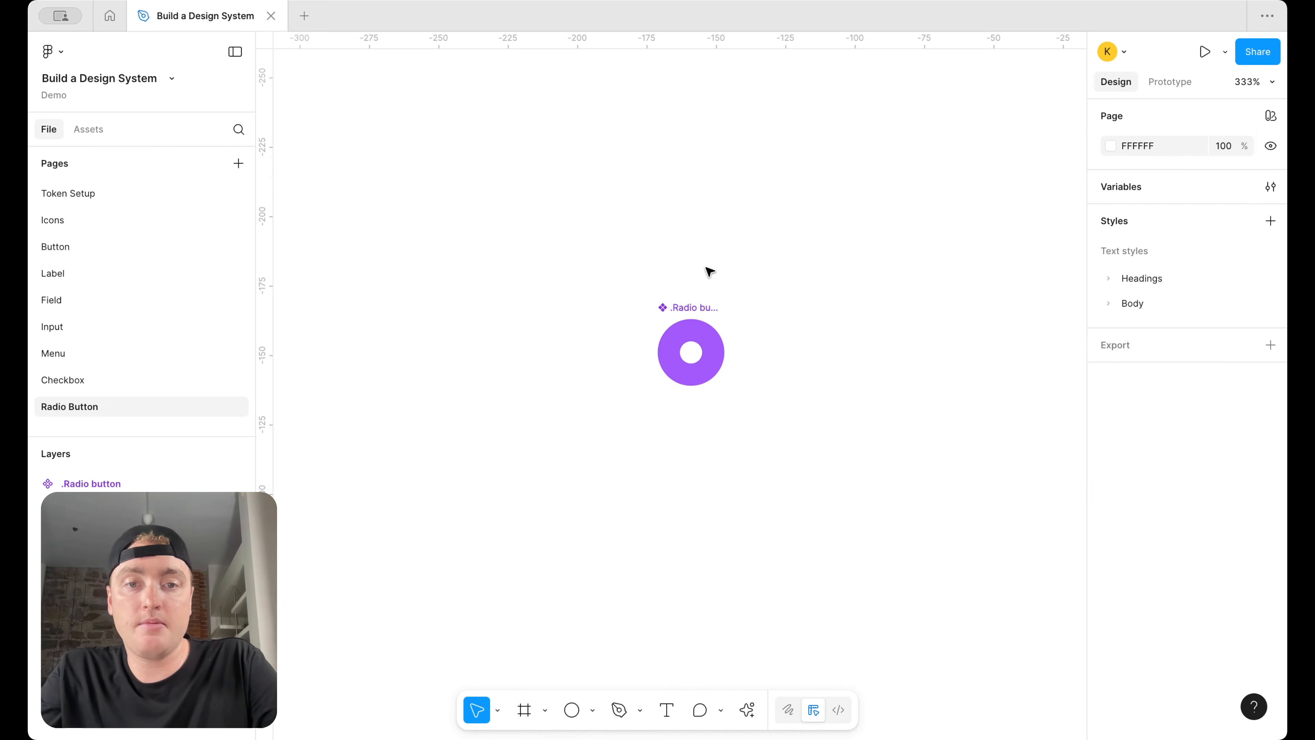
Add a second variant to the .Radio button component
right_click(694, 308)
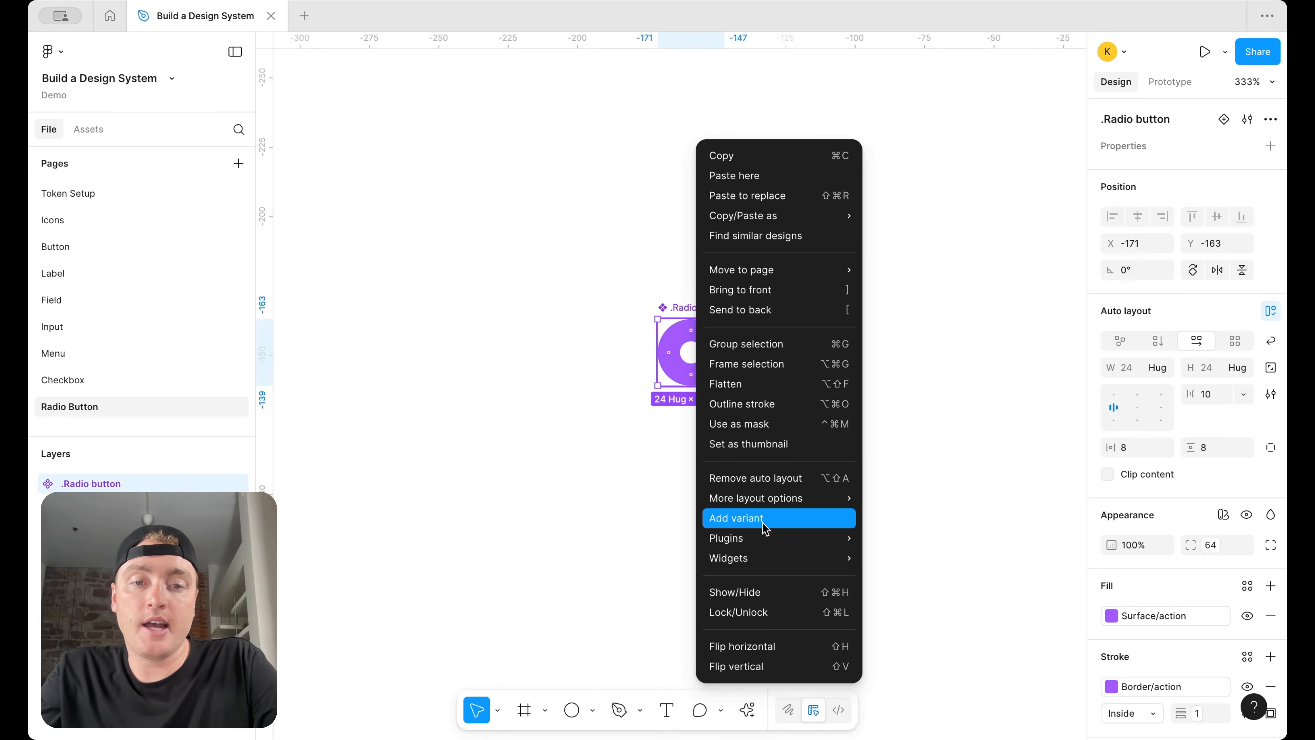
left_click(802, 519)
left_click(856, 410)
left_click(619, 254)
scroll(824, 374, "down", 5)
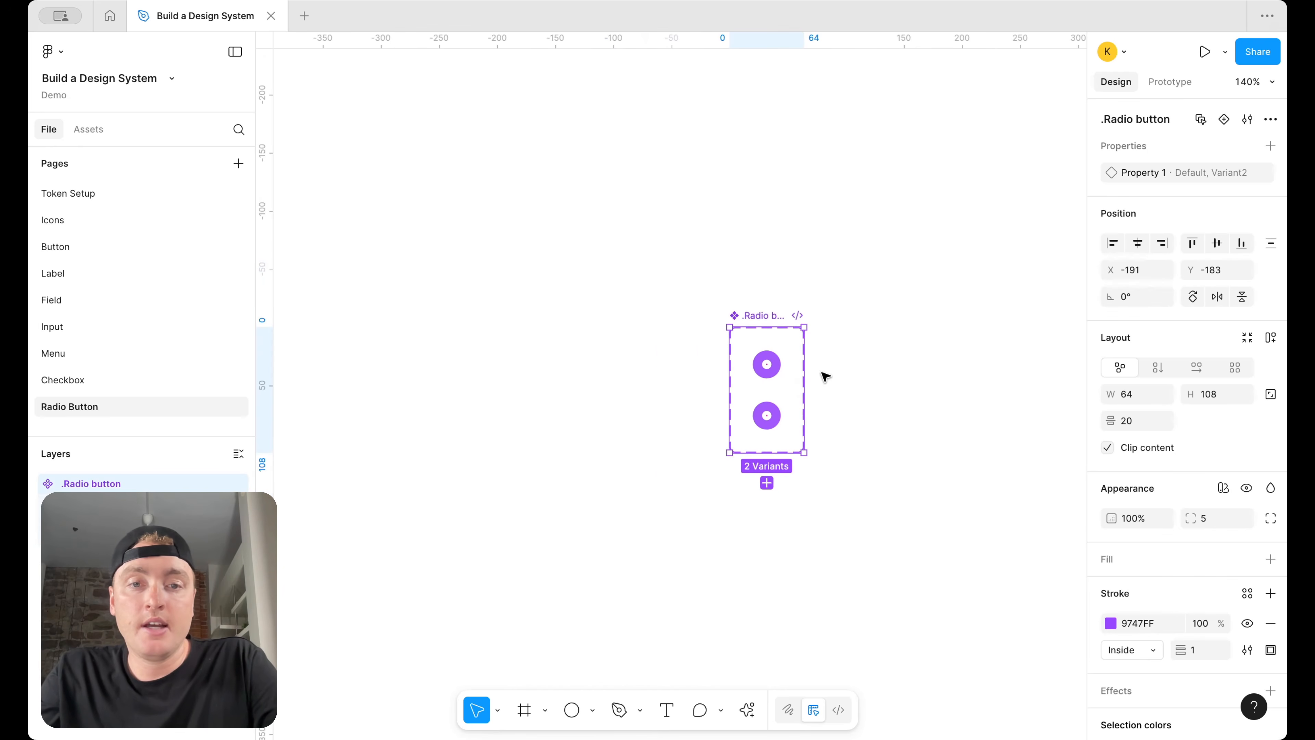
Widen the component set to about 263 and move the second variant beside the first in one row
left_click_drag(799, 364, 1034, 364)
left_click(879, 499)
left_click_drag(783, 427, 831, 373)
Rename the component set's variant property to Status
left_click(766, 315)
double_click(1144, 173)
type("Status")
key("Return")
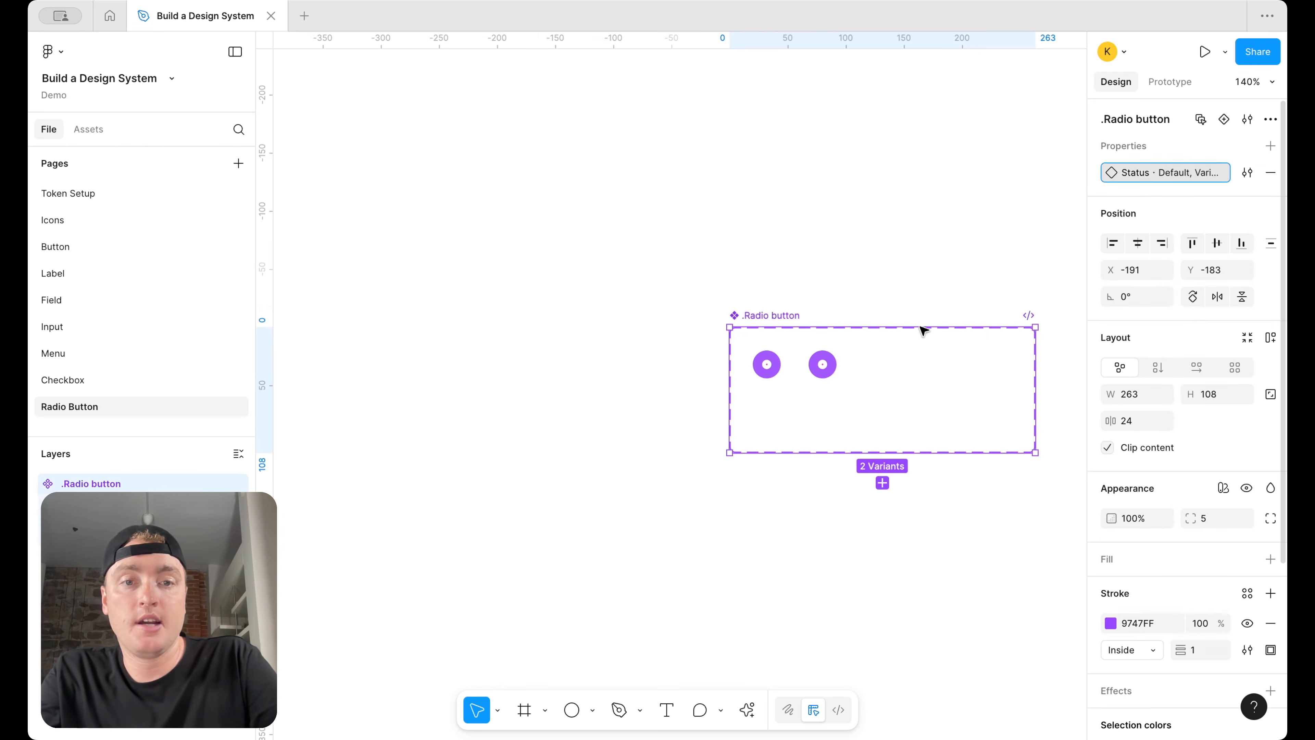
Set the first variant's Status to default and edit the Status value of the second variant
left_click(768, 367)
type("default")
key("Return")
left_click(824, 367)
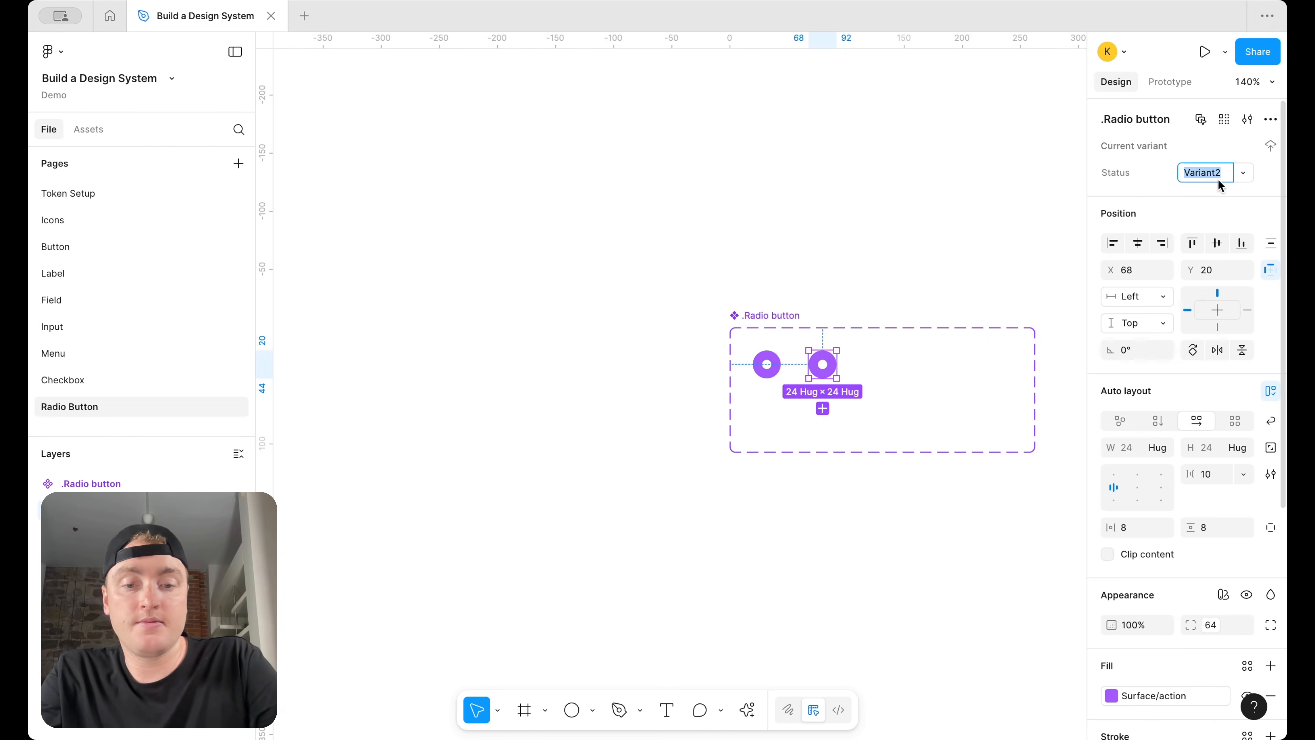
left_click(988, 475)
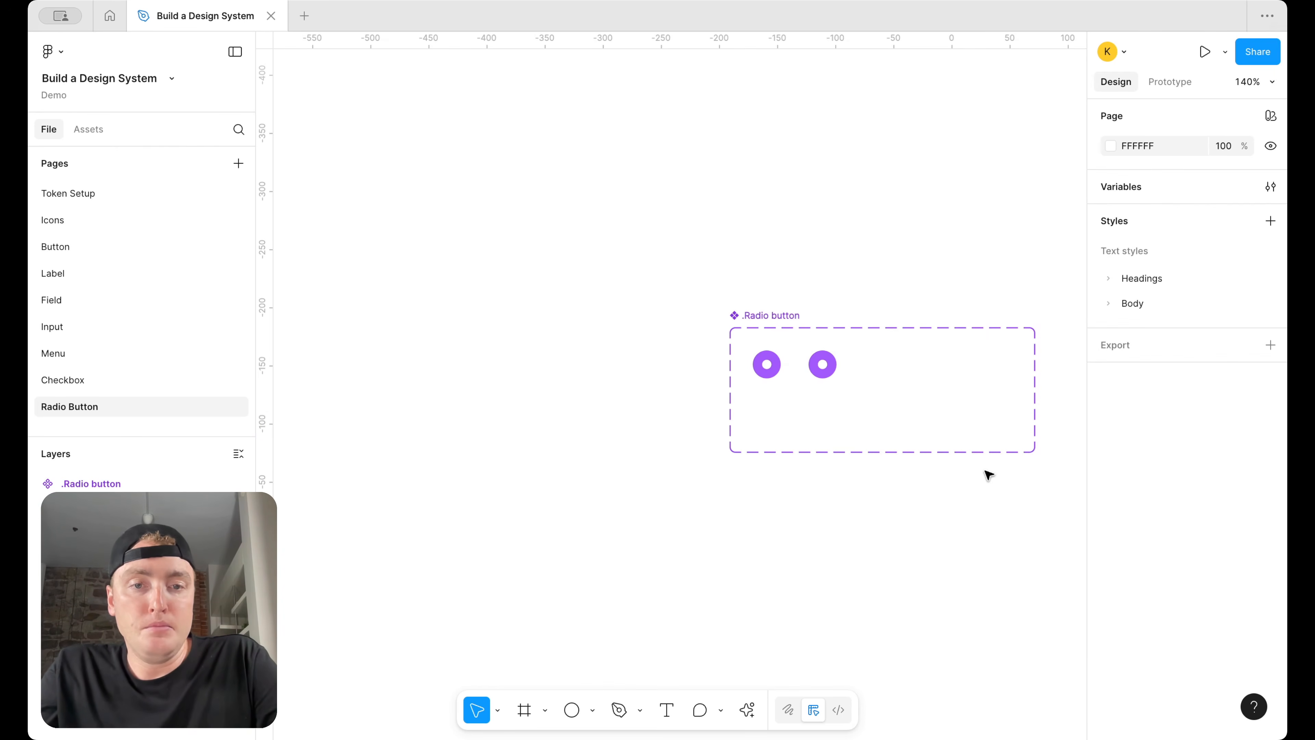
Change the second variant's fill to Surface/action-hover and its stroke to Border/action-hover
left_click(818, 369)
scroll(1195, 605, "down", 3)
left_click(1162, 537)
left_click(977, 645)
left_click(1111, 611)
left_click(989, 653)
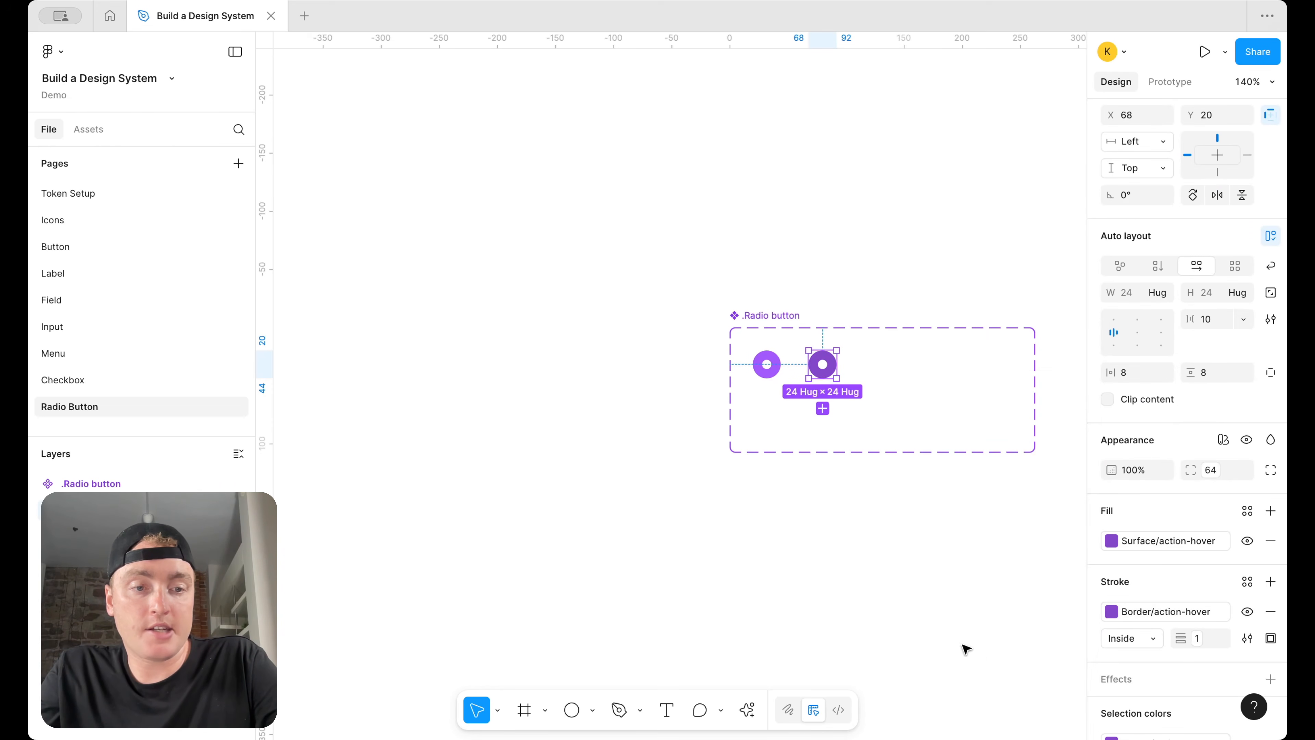
Duplicate the default variant to the right of the second one and set its Status to focus
scroll(852, 414, "up", 5)
scroll(823, 319, "up", 3)
scroll(823, 320, "right", 2)
scroll(823, 319, "up", 1)
left_click(824, 320)
left_click_drag(625, 375, 845, 382)
type("focus")
key("Return")
Draw a circle about 29 × 29 above the component set, add a stroke and remove its fill
left_click(572, 710)
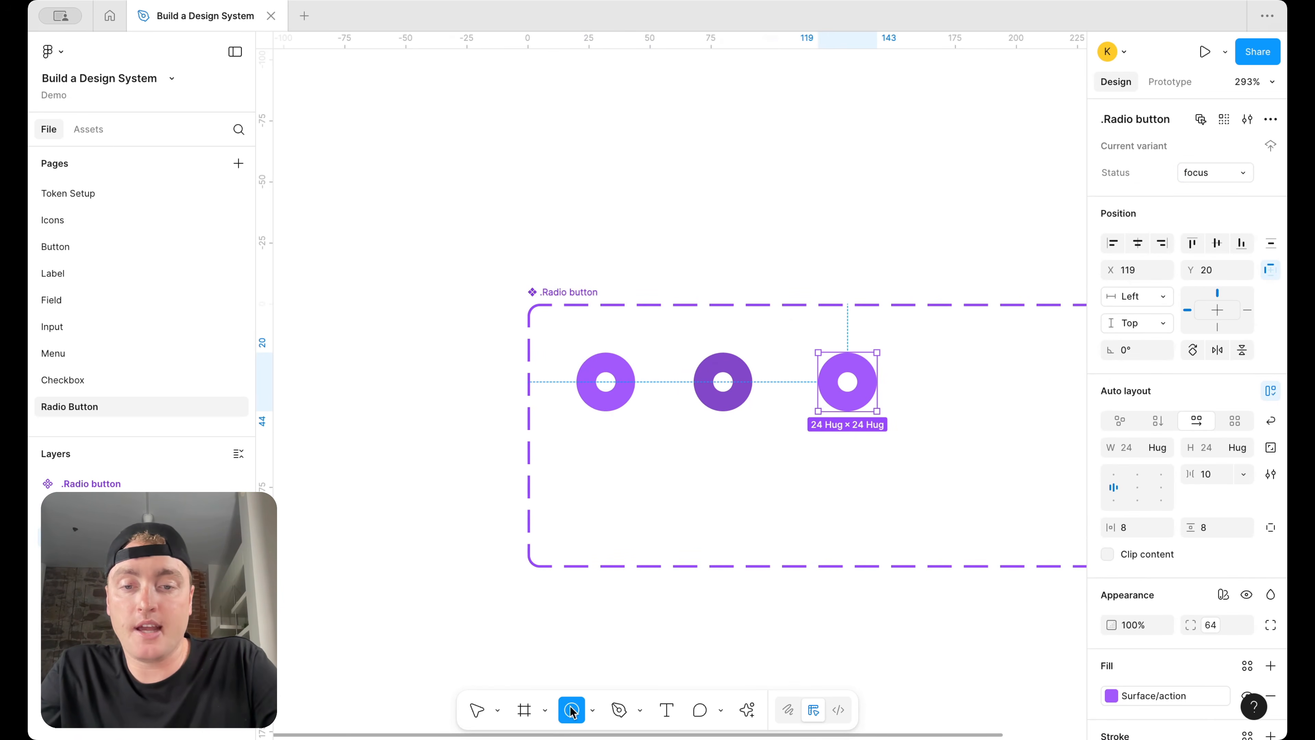
left_click_drag(786, 174, 857, 245)
left_click(1270, 496)
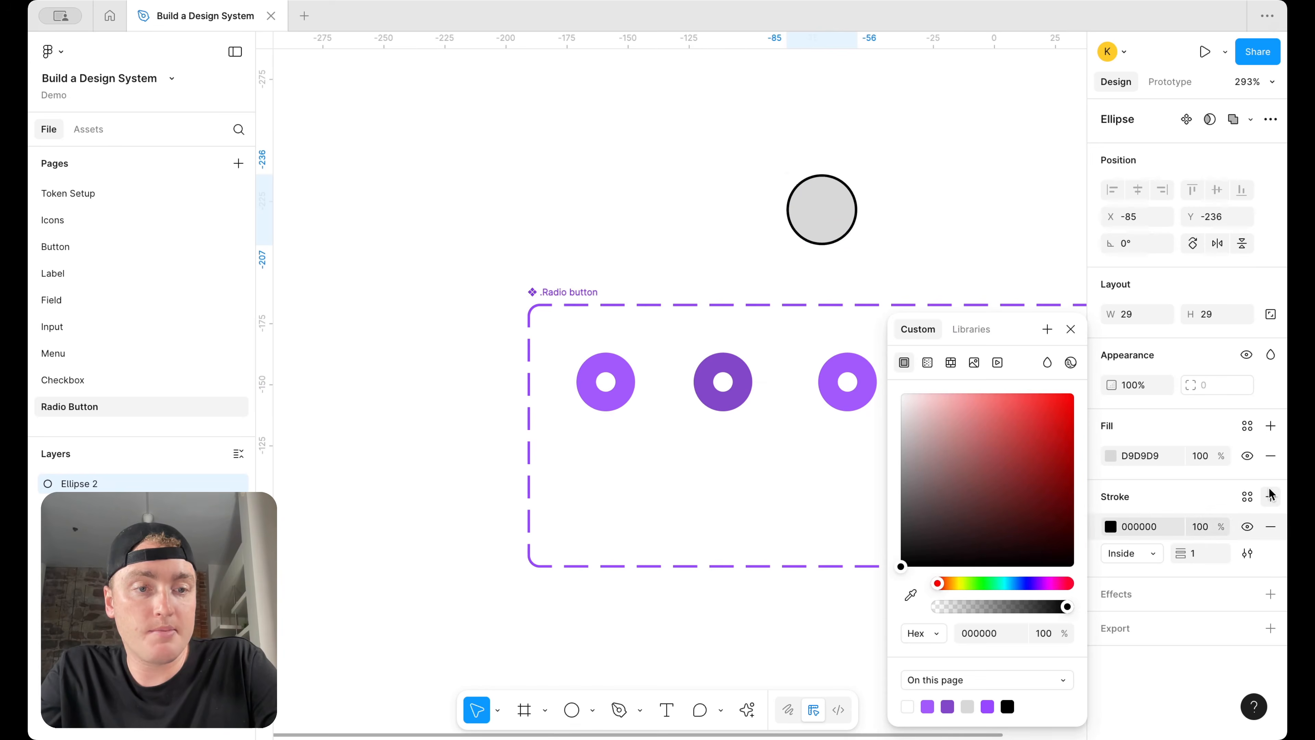
left_click(1271, 455)
Give the new circle's stroke the md border width and the Border/focus color
left_click(1219, 516)
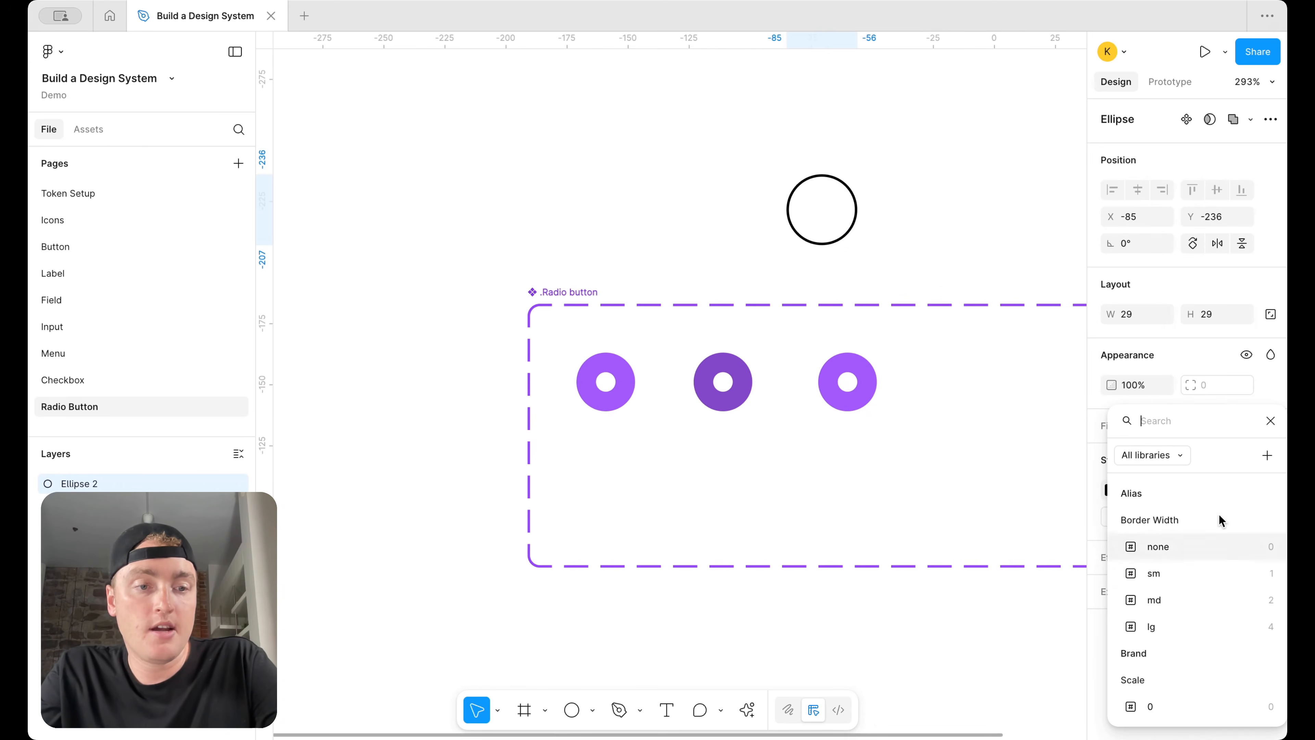
left_click(1202, 594)
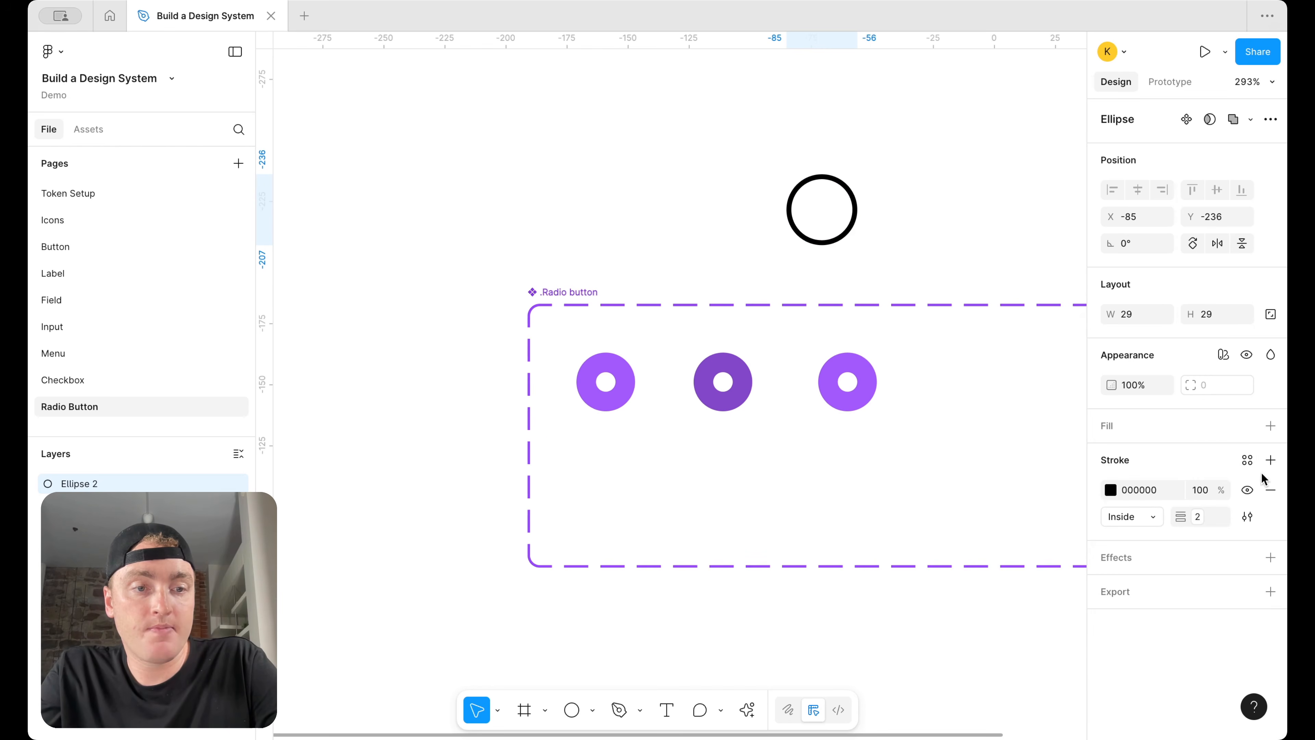
left_click(1247, 460)
type("bor")
left_click(930, 708)
left_click(930, 617)
Move the circle into the focus variant by cutting and pasting it, and exclude it from the auto layout
left_click(851, 234)
key("super+x")
left_click(865, 367)
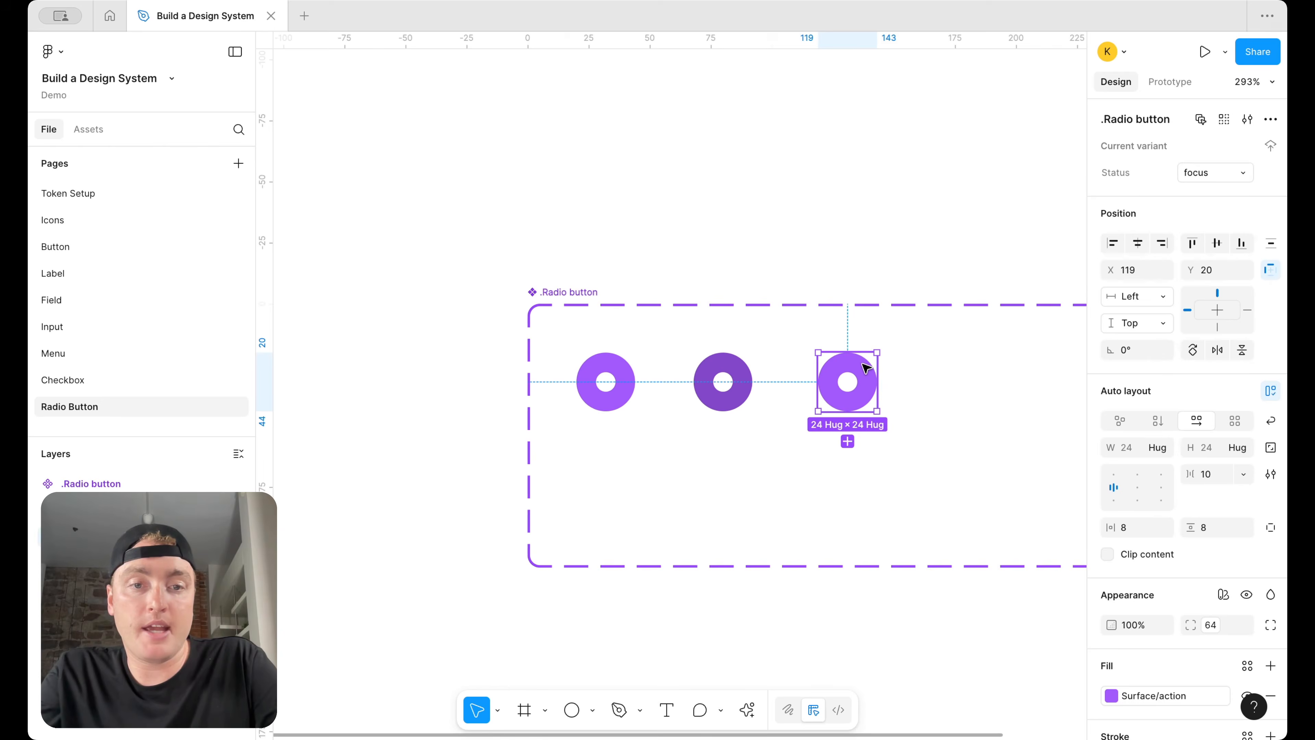
key("super+v")
left_click(1270, 163)
Nudge the focus ring over the focus variant's button to about X -2, Y -1
scroll(904, 400, "up", 5)
key("shift+Left")
key("shift+Left")
key("shift+Left")
key("Right")
key("Right")
key("Up")
key("Up")
key("Up")
key("Up")
key("Up")
key("Up")
key("Up")
key("Up")
key("Up")
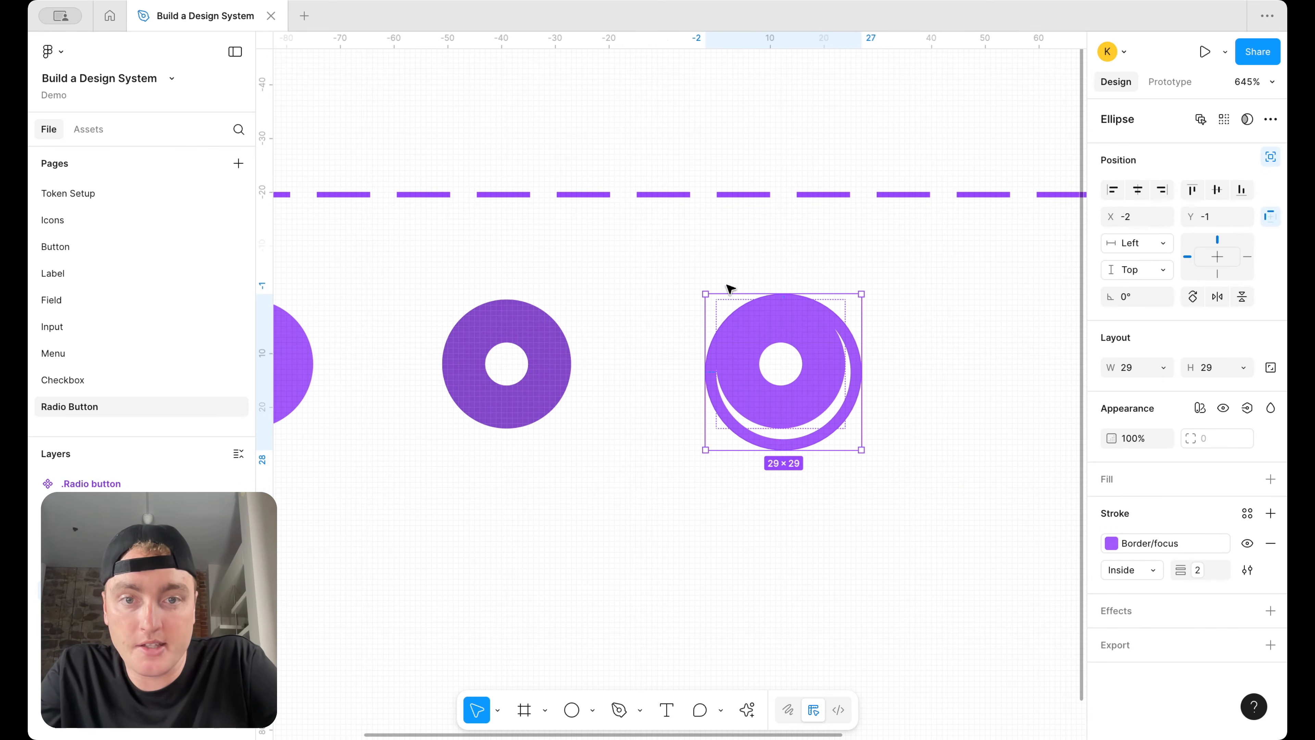
Enlarge the focus ring to 32 × 32 at X -4, Y -4 so it surrounds the button evenly
scroll(722, 293, "up", 4)
left_click_drag(677, 296, 666, 280)
left_click_drag(985, 280, 996, 270)
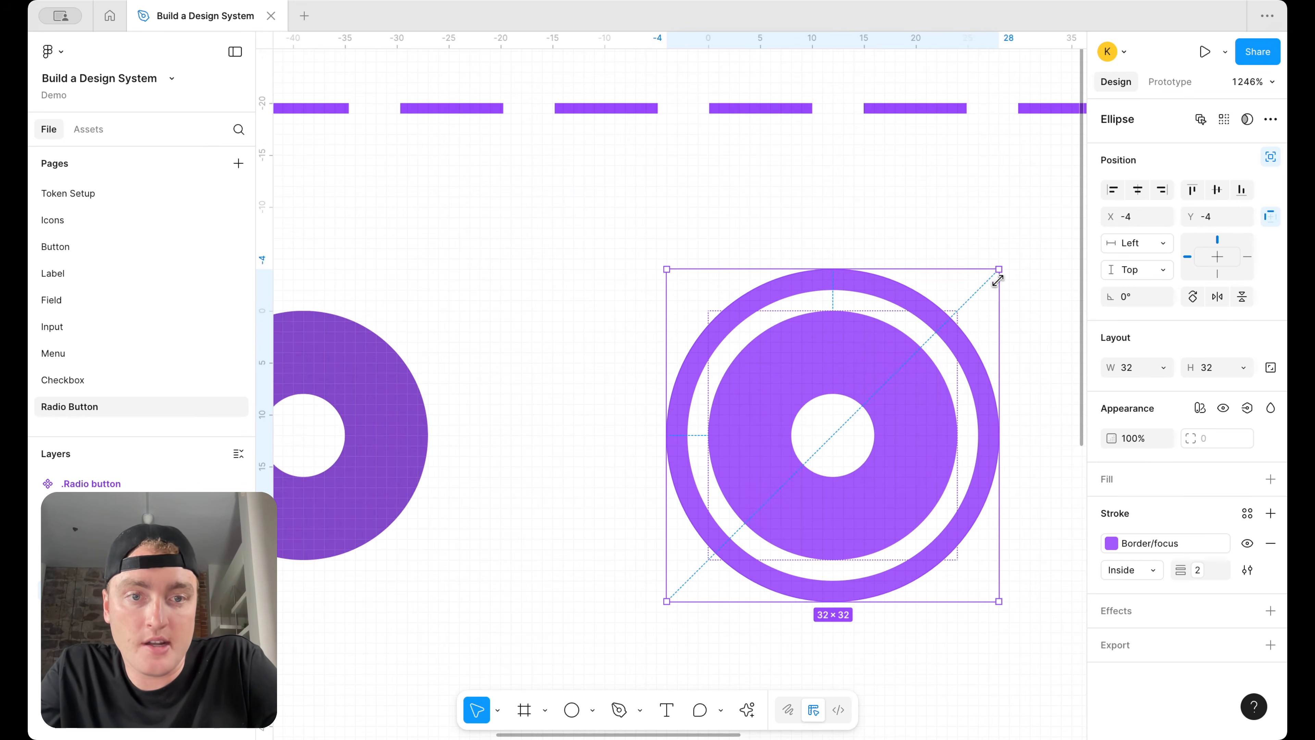
scroll(930, 329, "up", 3)
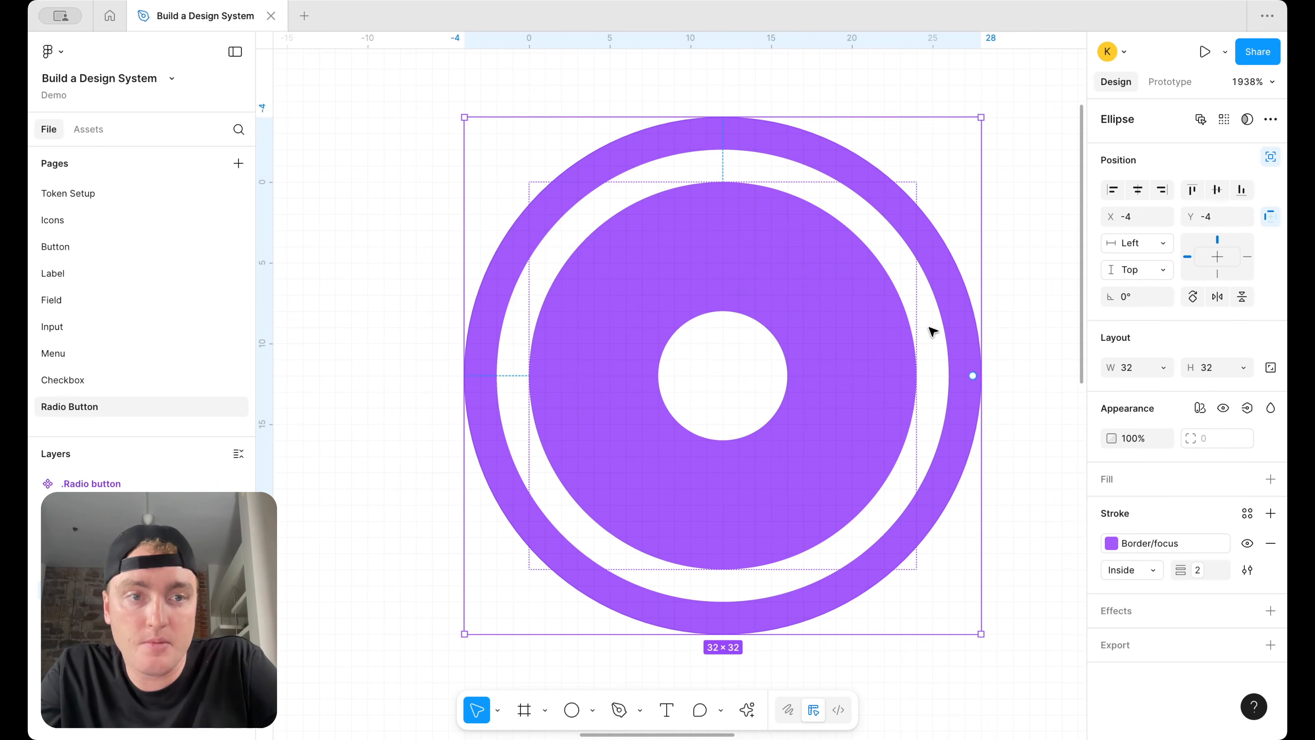
scroll(931, 332, "down", 5)
scroll(885, 326, "down", 2)
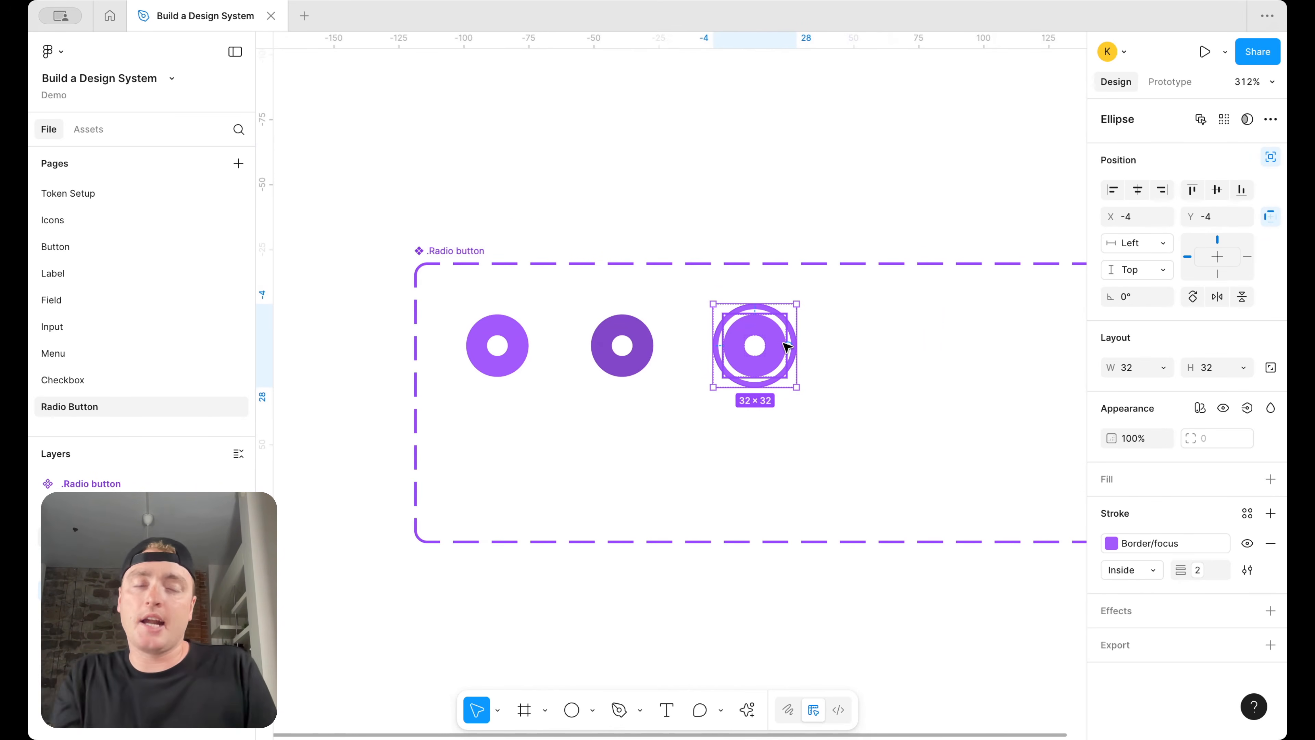
Set the focus ring's constraints to left and right horizontally and top and bottom vertically
left_click(1143, 243)
left_click(1143, 282)
left_click(1142, 269)
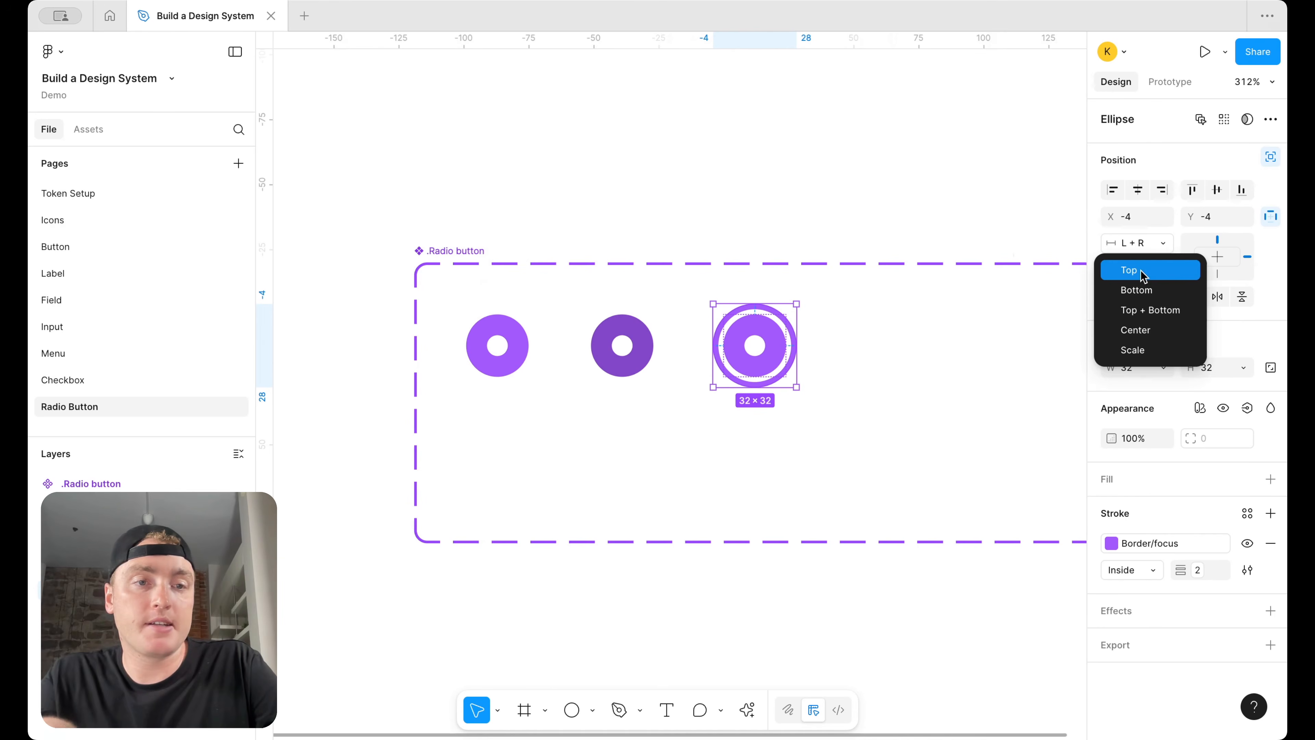
left_click(1138, 310)
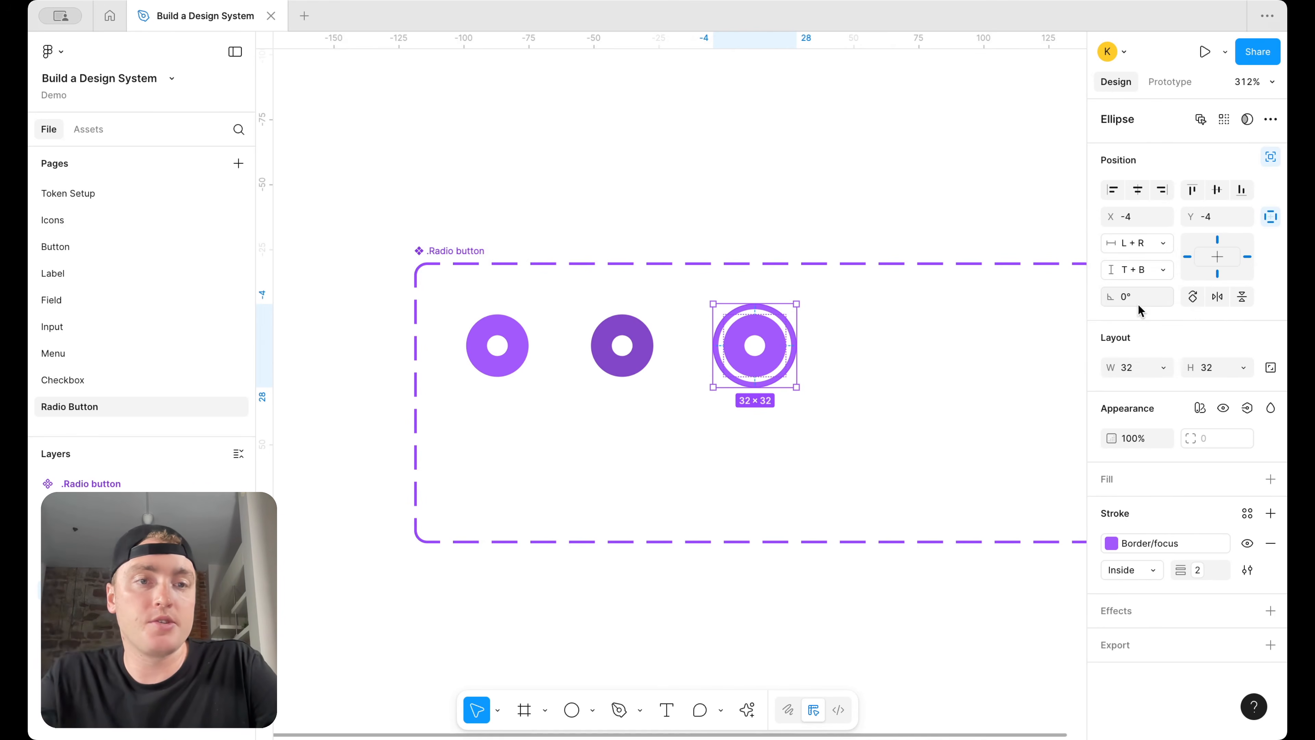
left_click(927, 190)
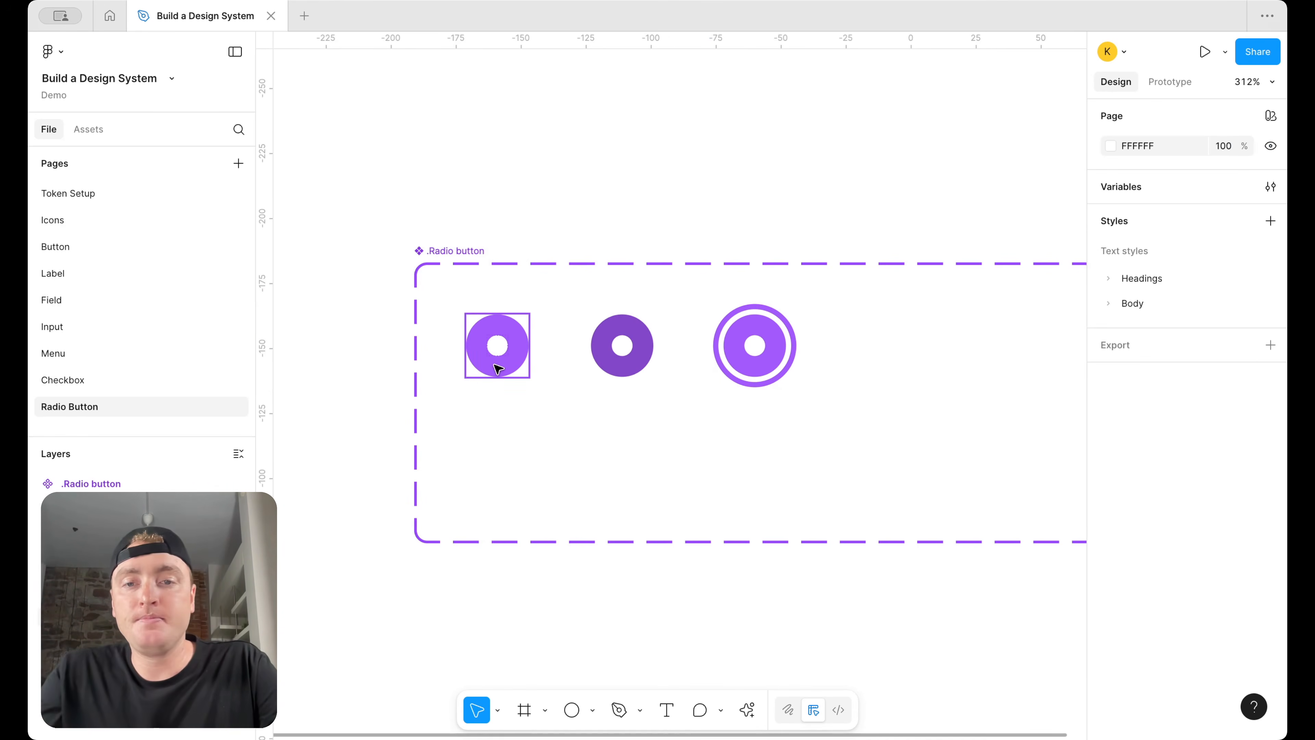
Duplicate the default variant to the right of the focus variant and set its Status to disabled
left_click(497, 350)
left_click(754, 352)
left_click(485, 365)
left_click_drag(486, 365, 862, 365)
left_click(1206, 173)
type("disab")
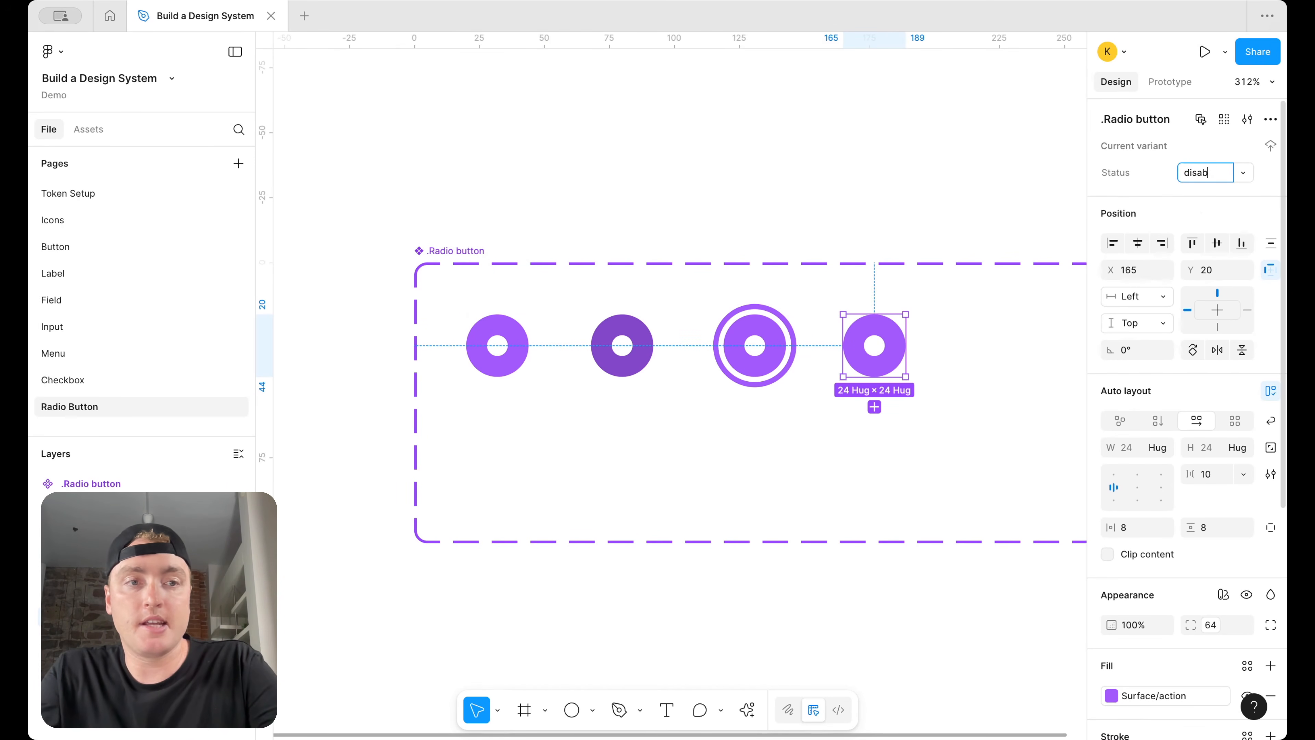
key("Return")
Change the disabled variant's fill to Surface/disabled and its stroke to a light grey border color
scroll(1186, 518, "down", 2)
left_click(1154, 628)
scroll(1001, 672, "down", 2)
scroll(1001, 672, "down", 2)
left_click(983, 671)
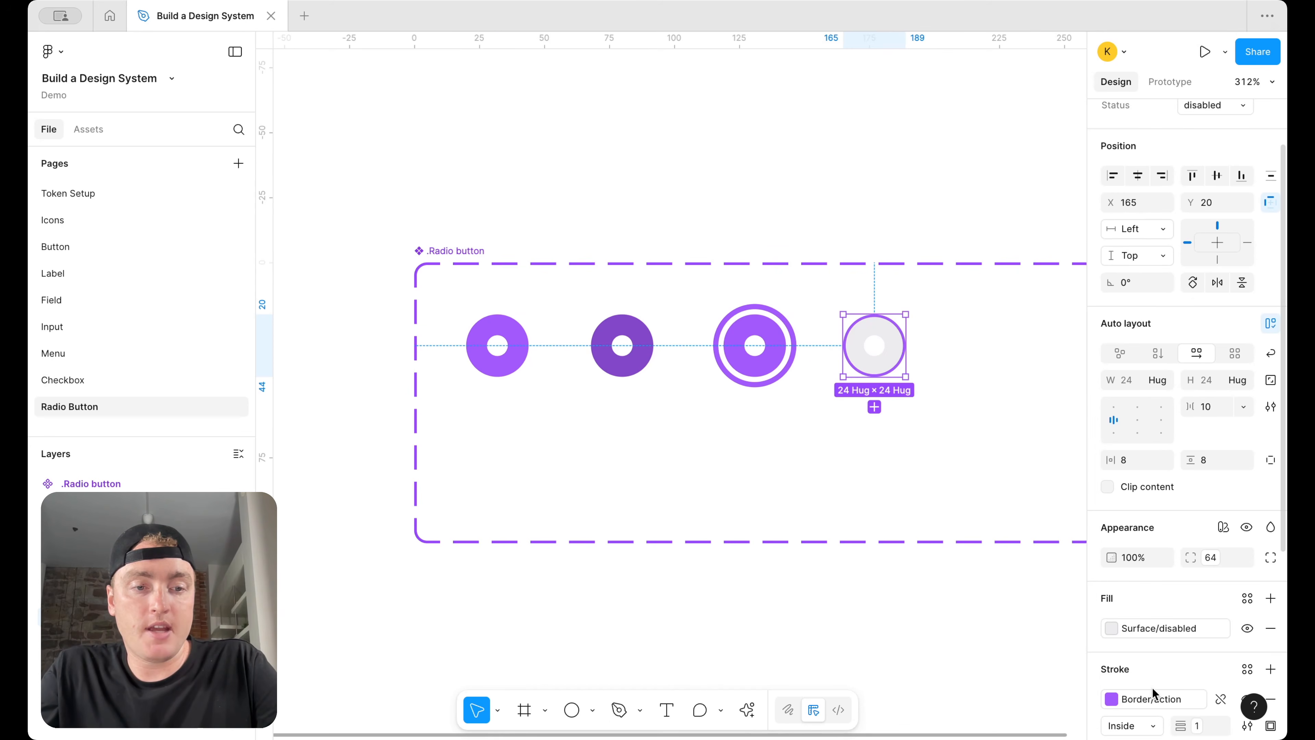
left_click(1148, 699)
left_click(1012, 705)
left_click(986, 343)
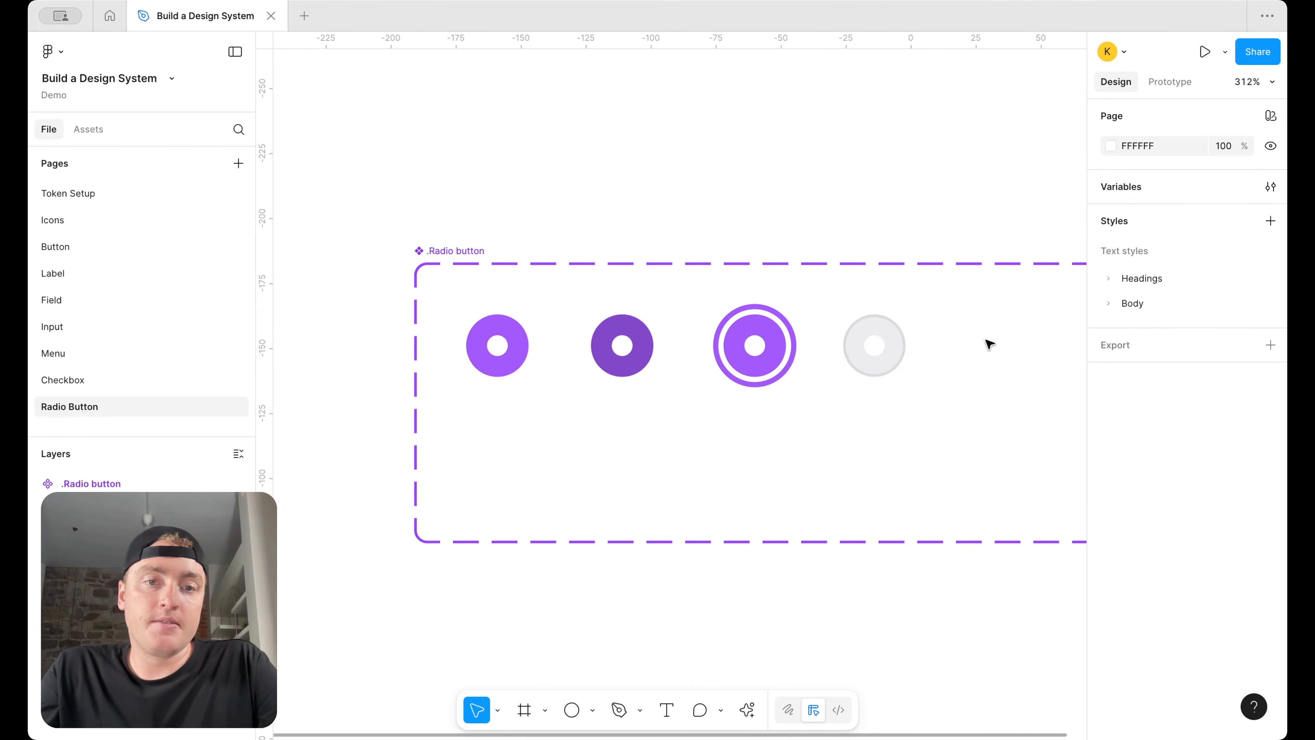
Try filling the disabled variant's inner dot with Surface/disabled
left_click(883, 347)
left_click(1164, 442)
scroll(986, 595, "down", 5)
scroll(986, 589, "up", 2)
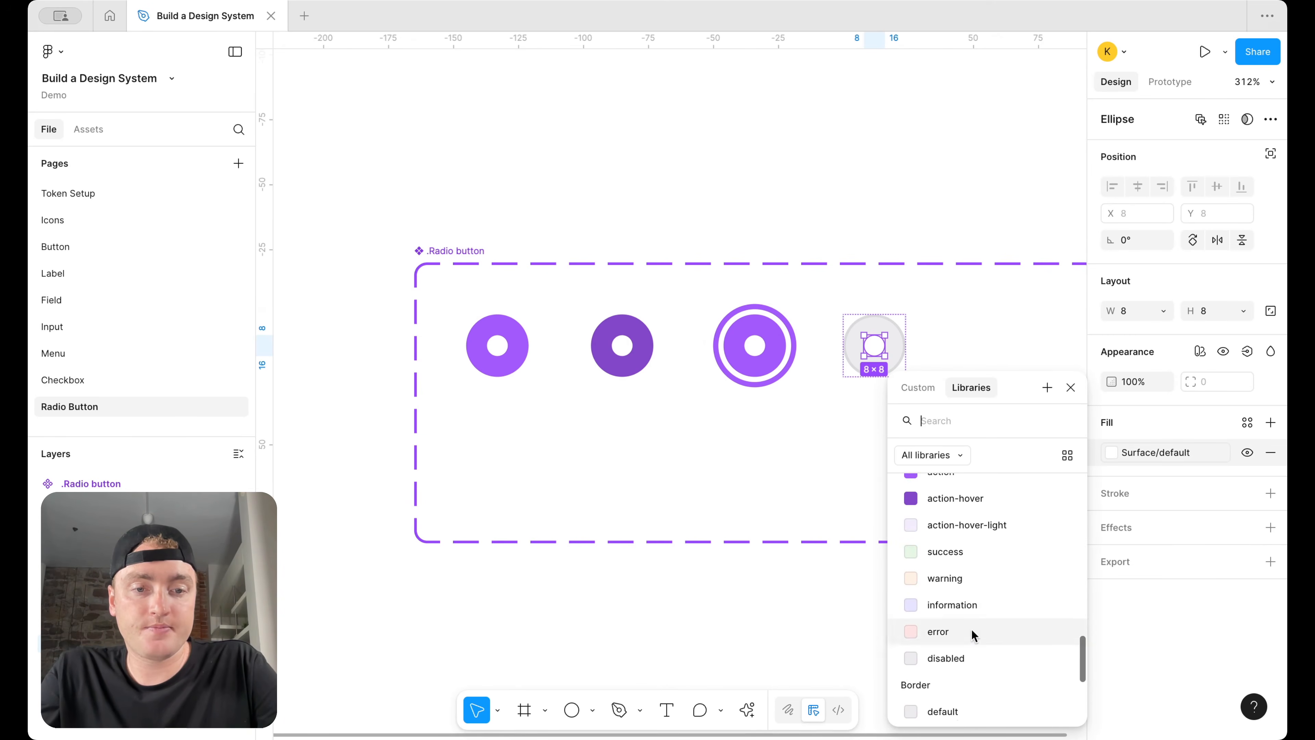
left_click(963, 656)
left_click(955, 476)
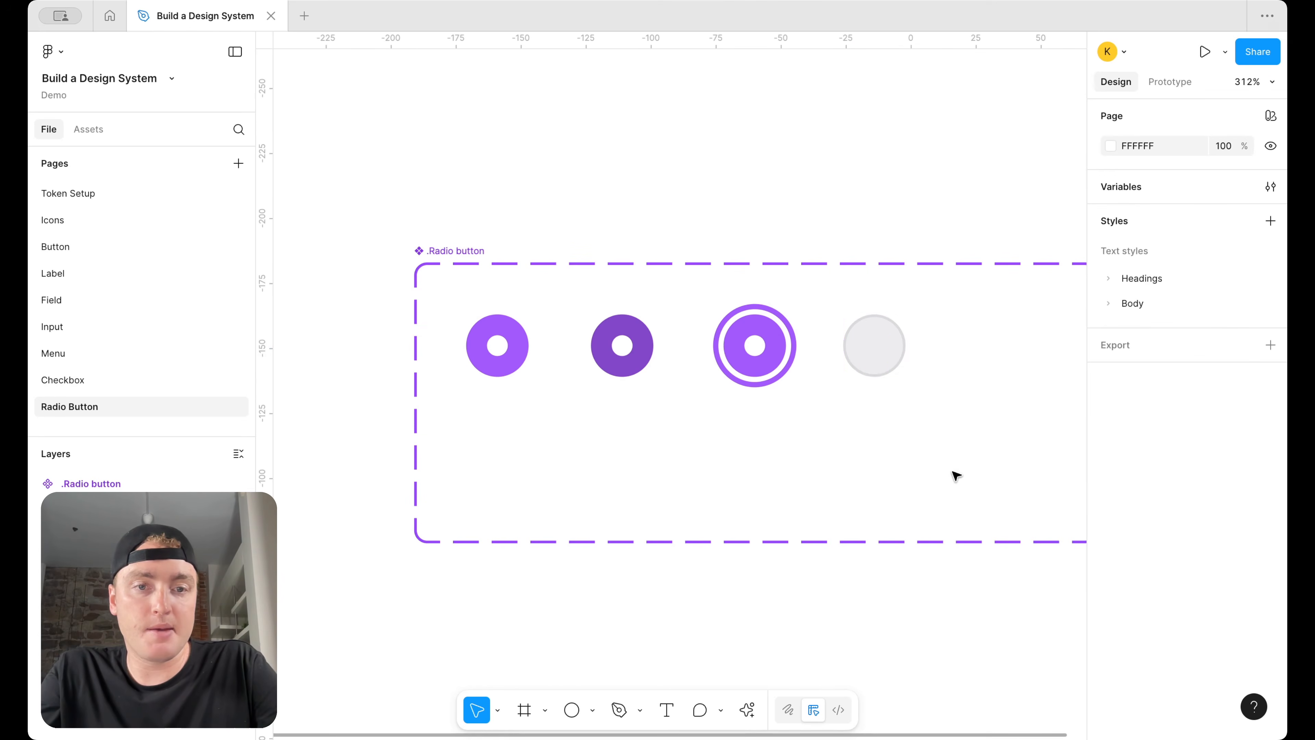
Fill the disabled variant's inner dot with the Icon/disabled color
left_click(886, 350)
left_click(1148, 453)
scroll(1019, 573, "up", 8)
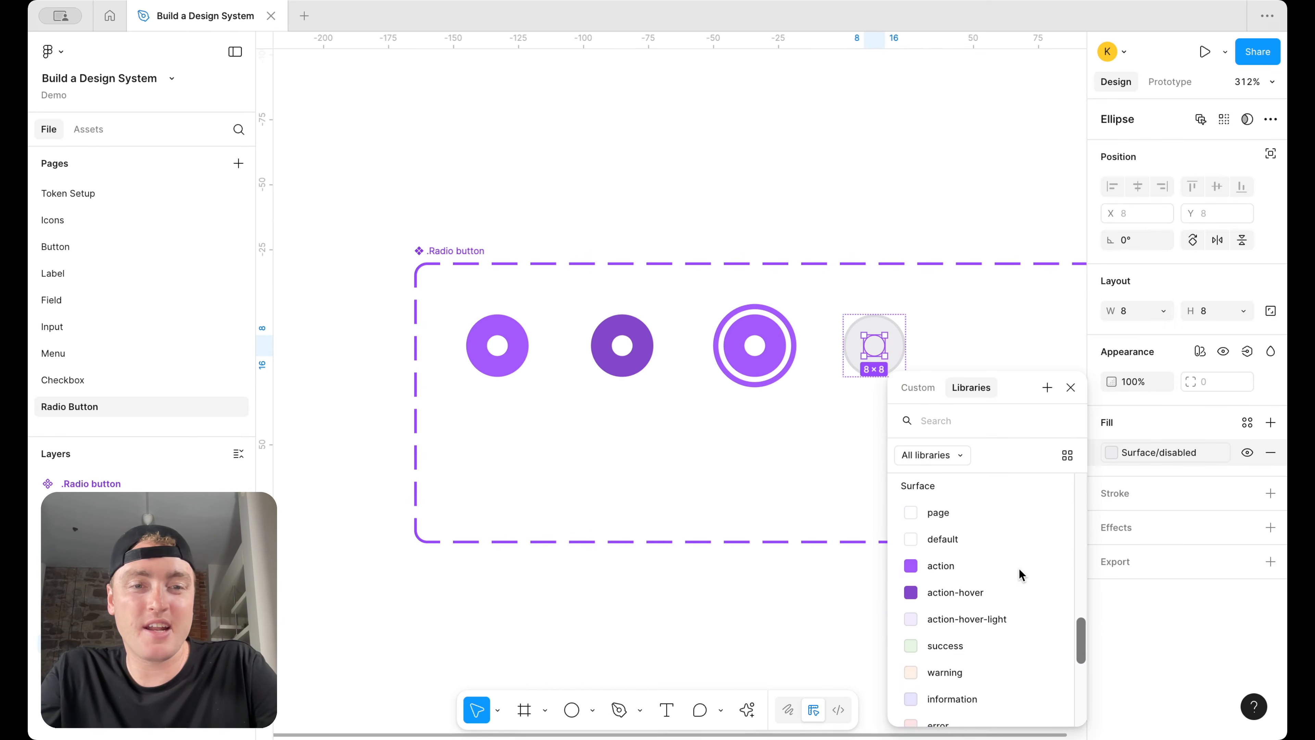
left_click(983, 537)
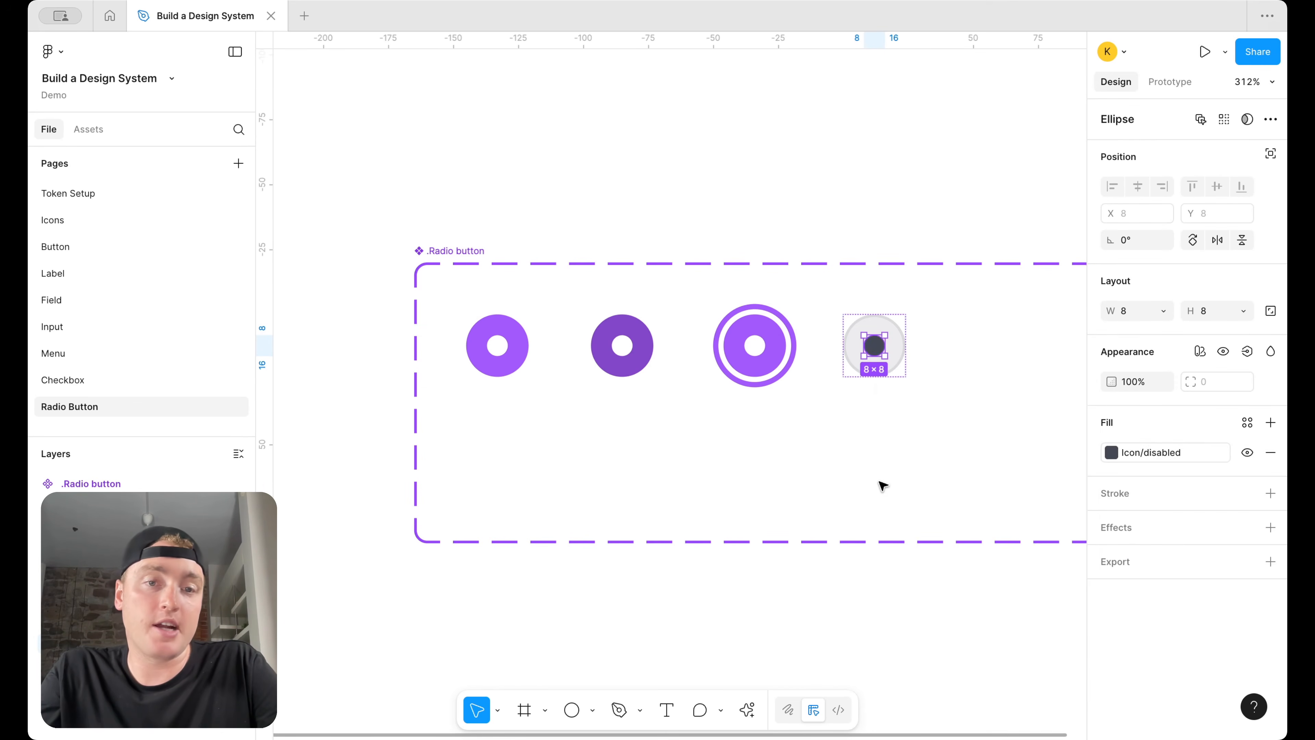
Duplicate the row of four status variants directly beneath the originals inside the .Radio button set, about 12 px apart
left_click(883, 485)
scroll(883, 485, "down", 2)
scroll(901, 469, "right", 2)
left_click_drag(919, 456, 367, 344)
key("ctrl+d")
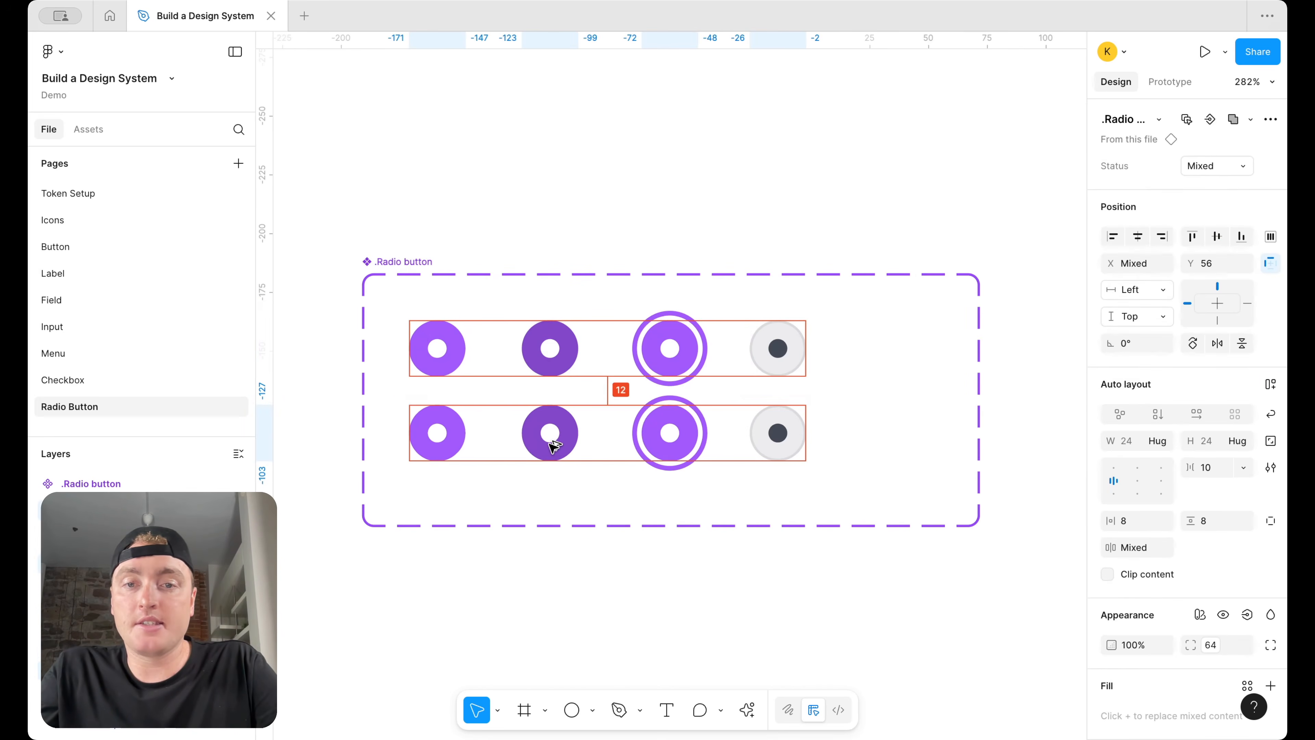
left_click_drag(874, 503, 403, 427)
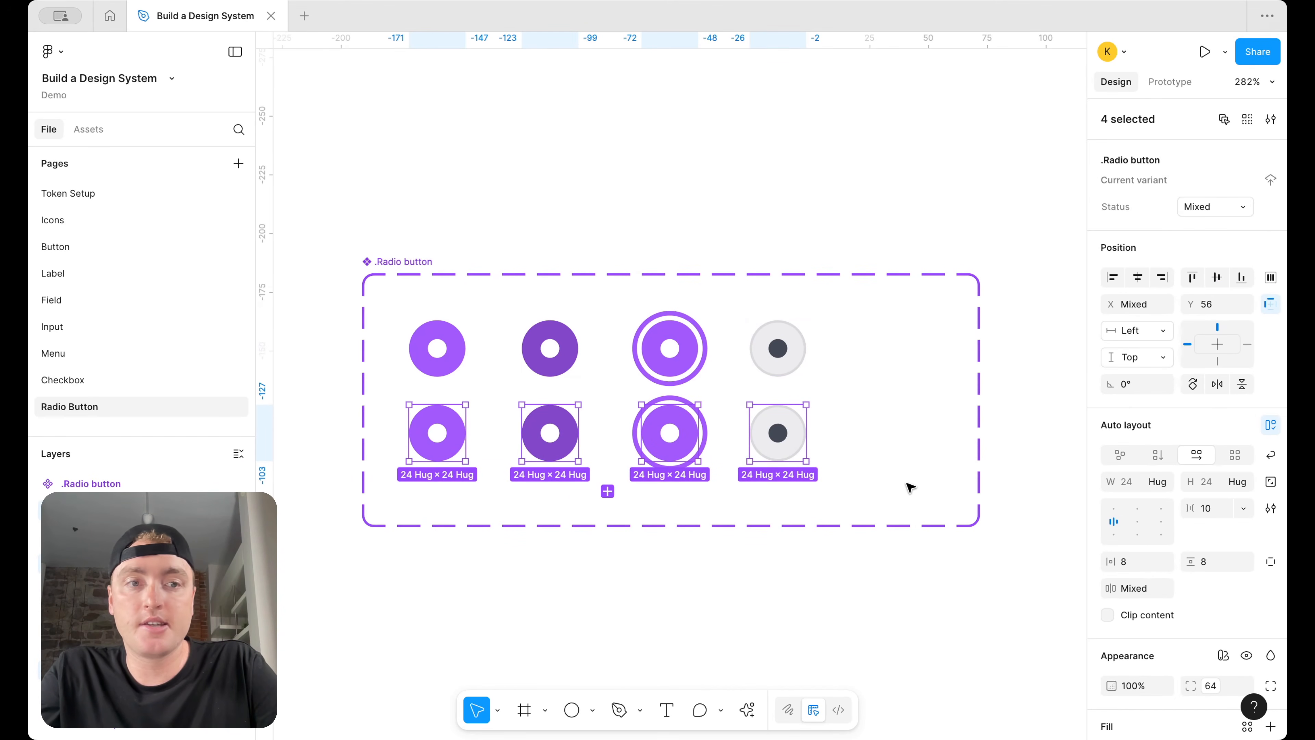
Add a variant property named Type to the .Radio button component set, with the value Default
left_click(399, 261)
left_click(1271, 145)
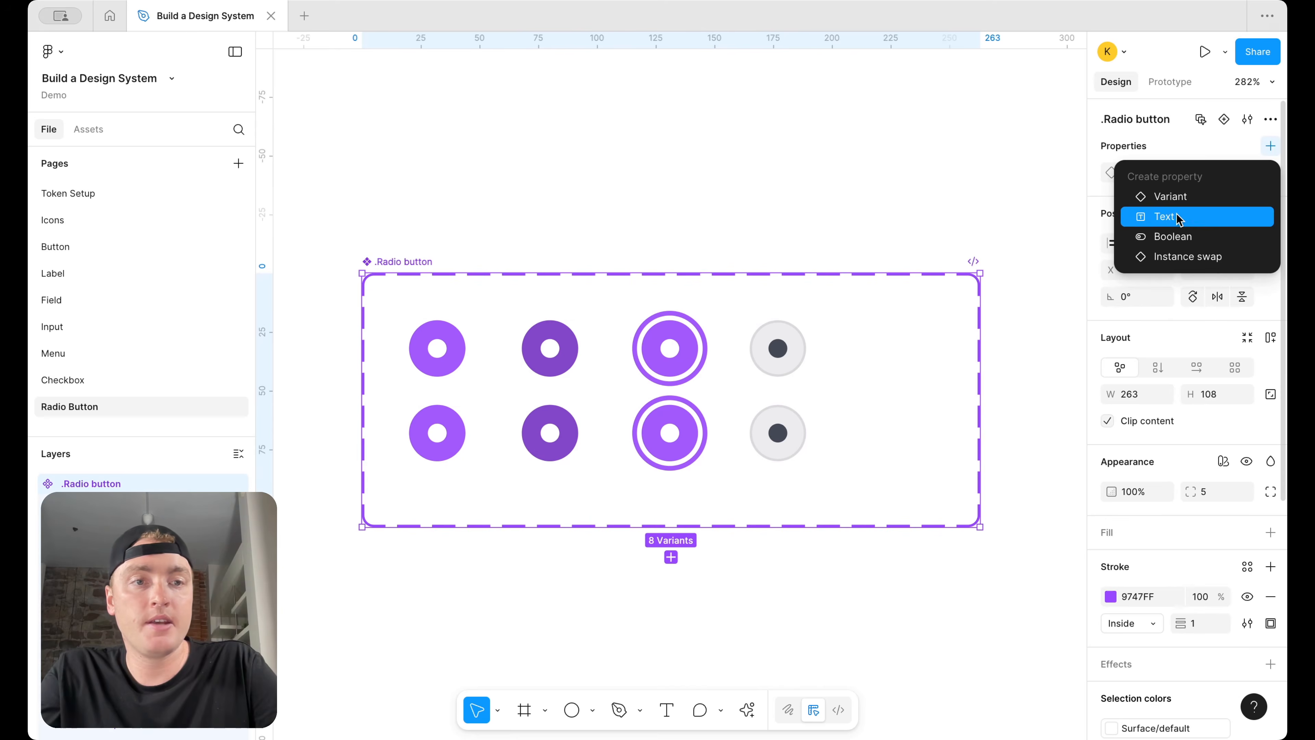
left_click(1186, 202)
type("Typ")
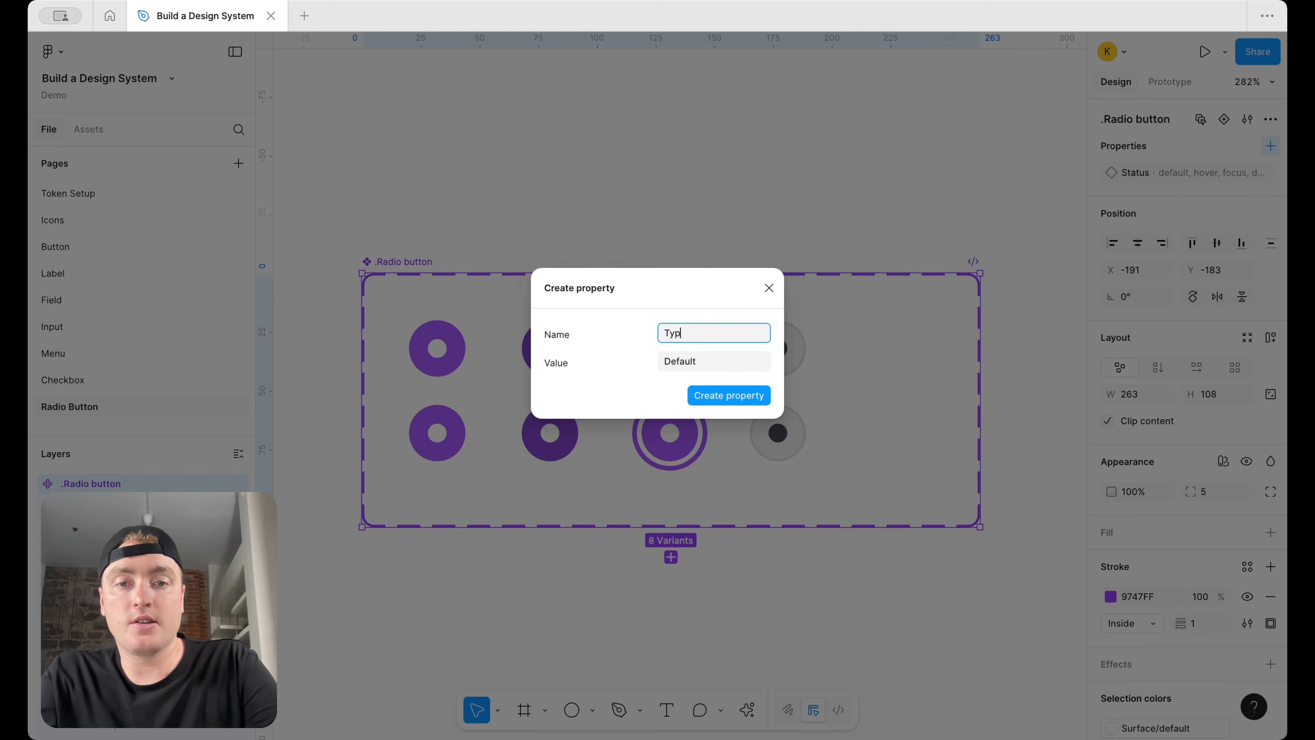
type("e")
key("Return")
Set the Type of the upper row's variants to selected and of the lower row's variants to unselected
left_click_drag(326, 347, 919, 347)
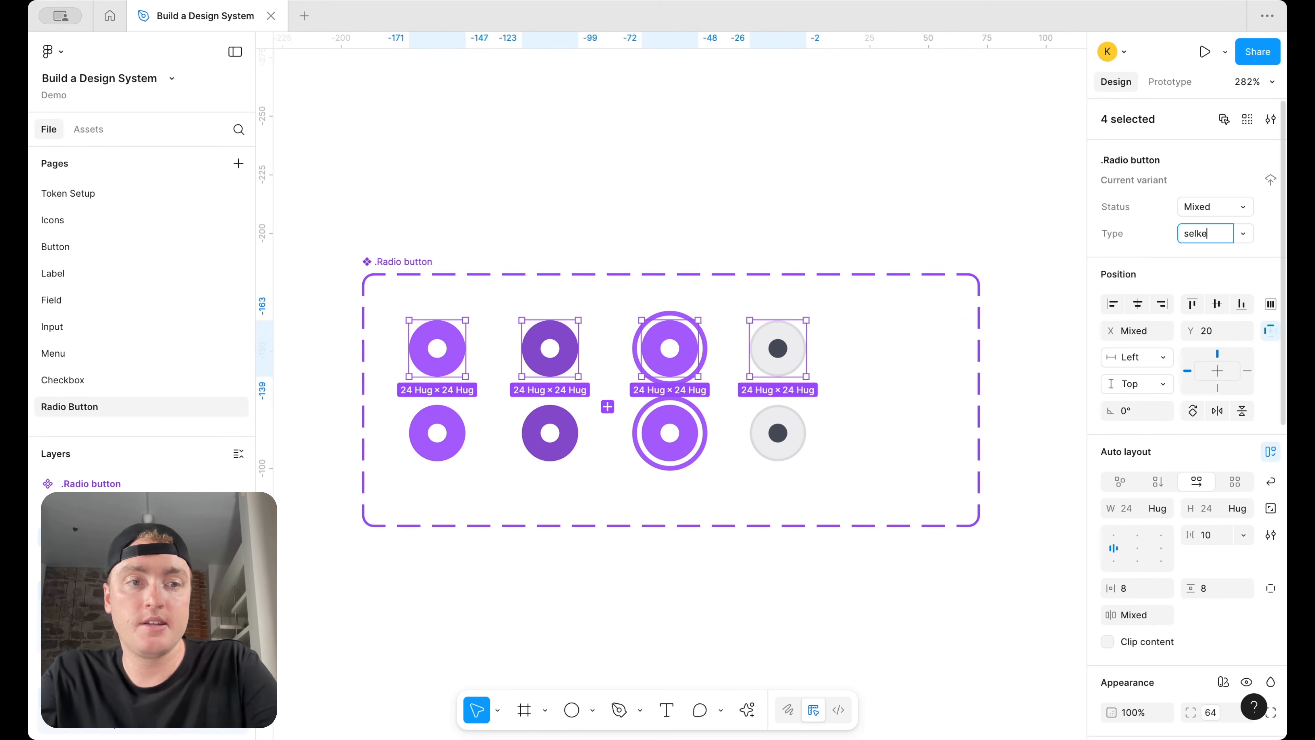
key("Return")
left_click_drag(366, 500, 886, 379)
left_click(879, 530)
left_click_drag(883, 534, 384, 430)
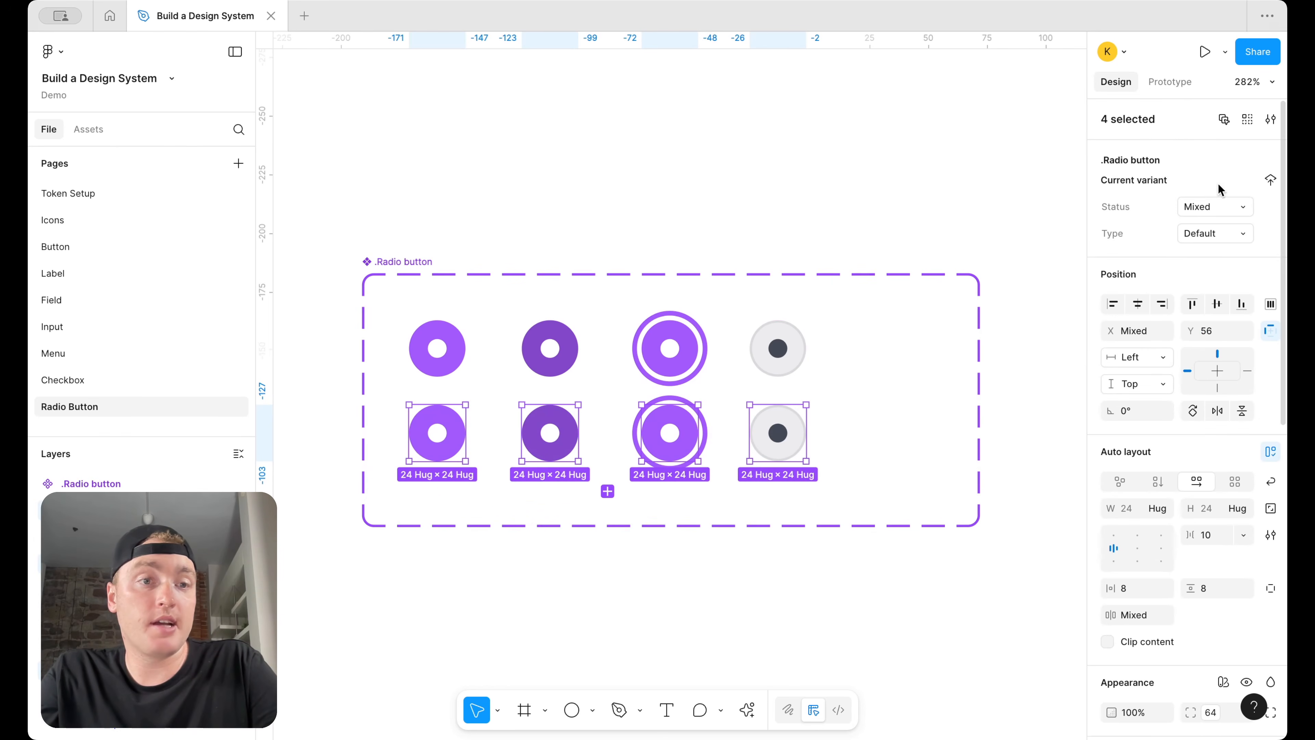
key("Return")
scroll(1218, 587, "down", 10)
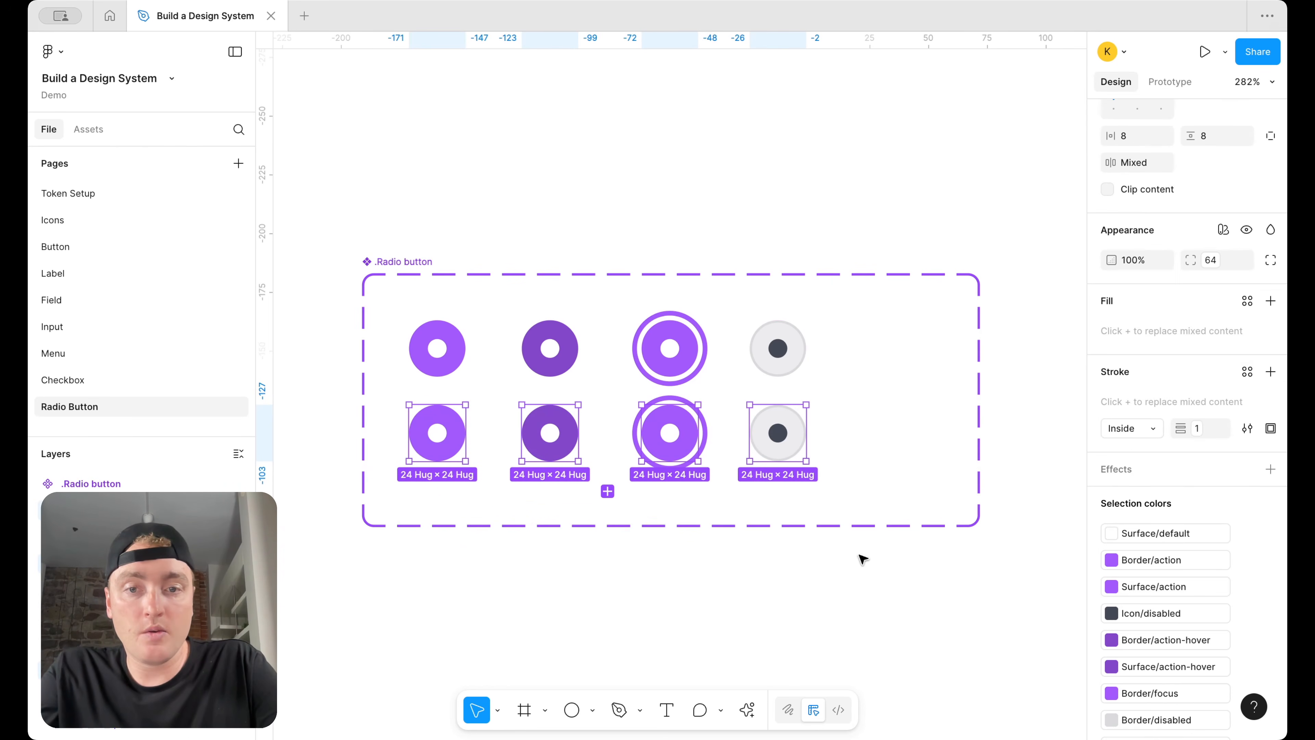
Delete the inner dots from all four unselected variants in the lower row
left_click(976, 459)
left_click(434, 449)
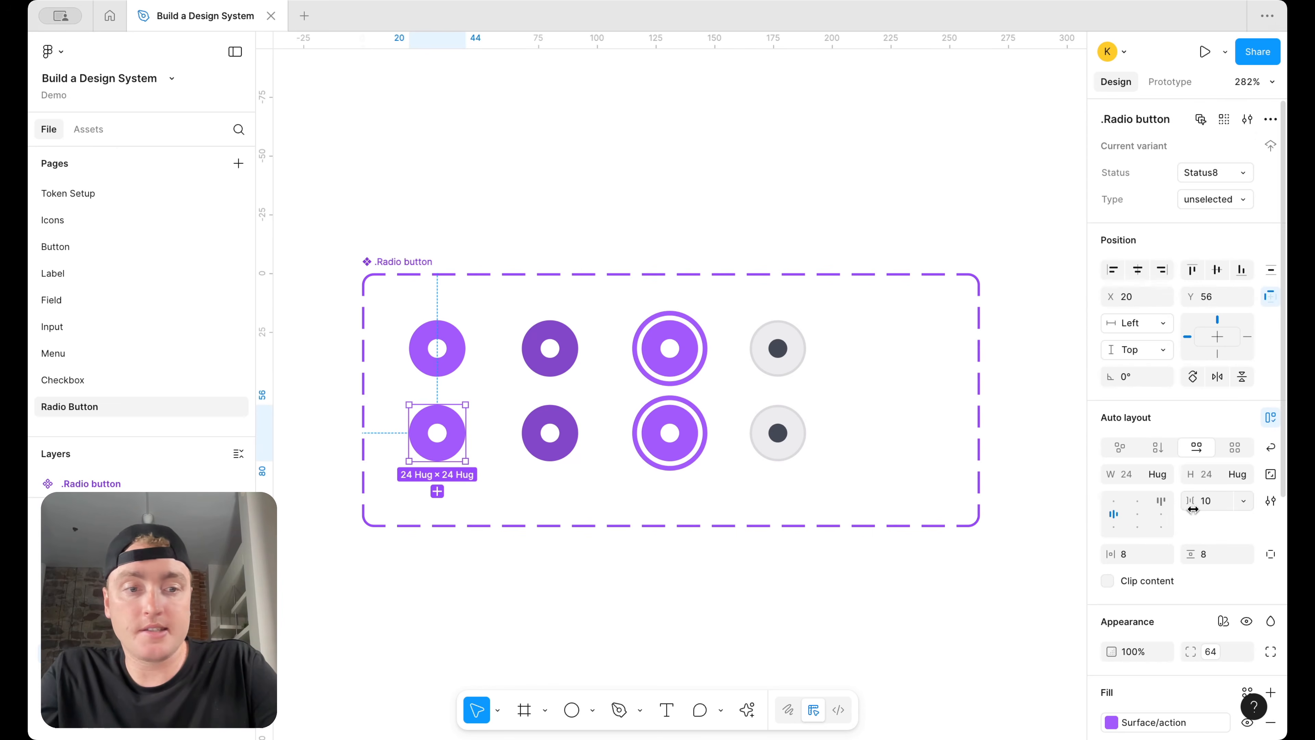
double_click(435, 440)
left_click(554, 441, "shift")
left_click(671, 435, "shift")
left_click(779, 433, "shift")
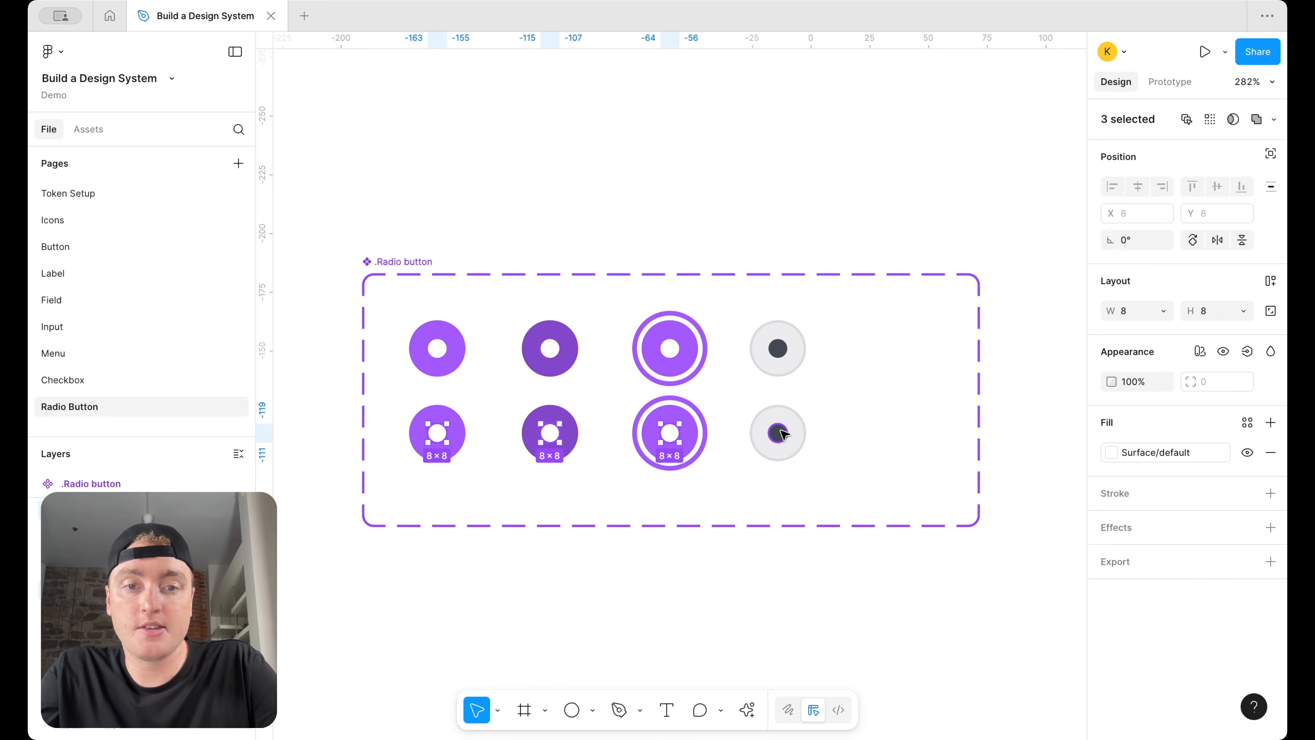
key("Delete")
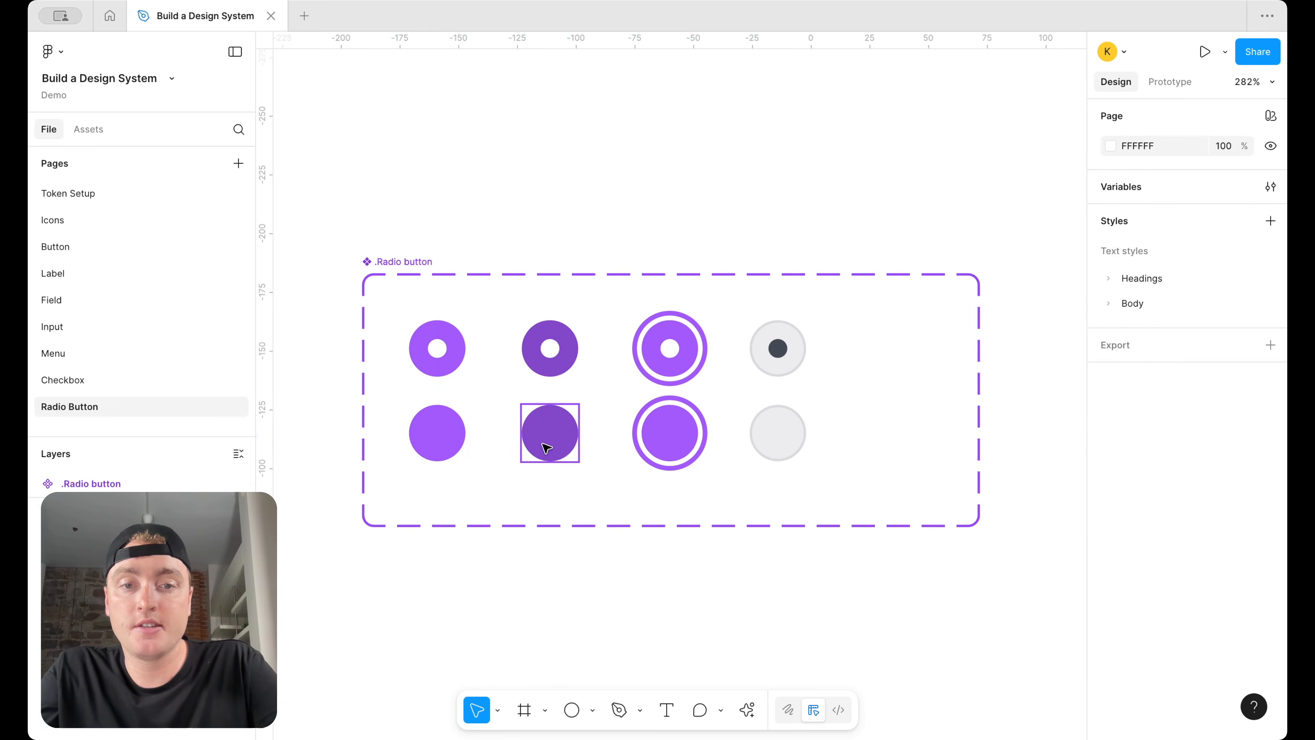
Fill the unselected default variant with Surface/default and the unselected hover variant with Surface/action-hover-light
left_click(450, 436)
scroll(1153, 483, "down", 5)
left_click(1153, 481)
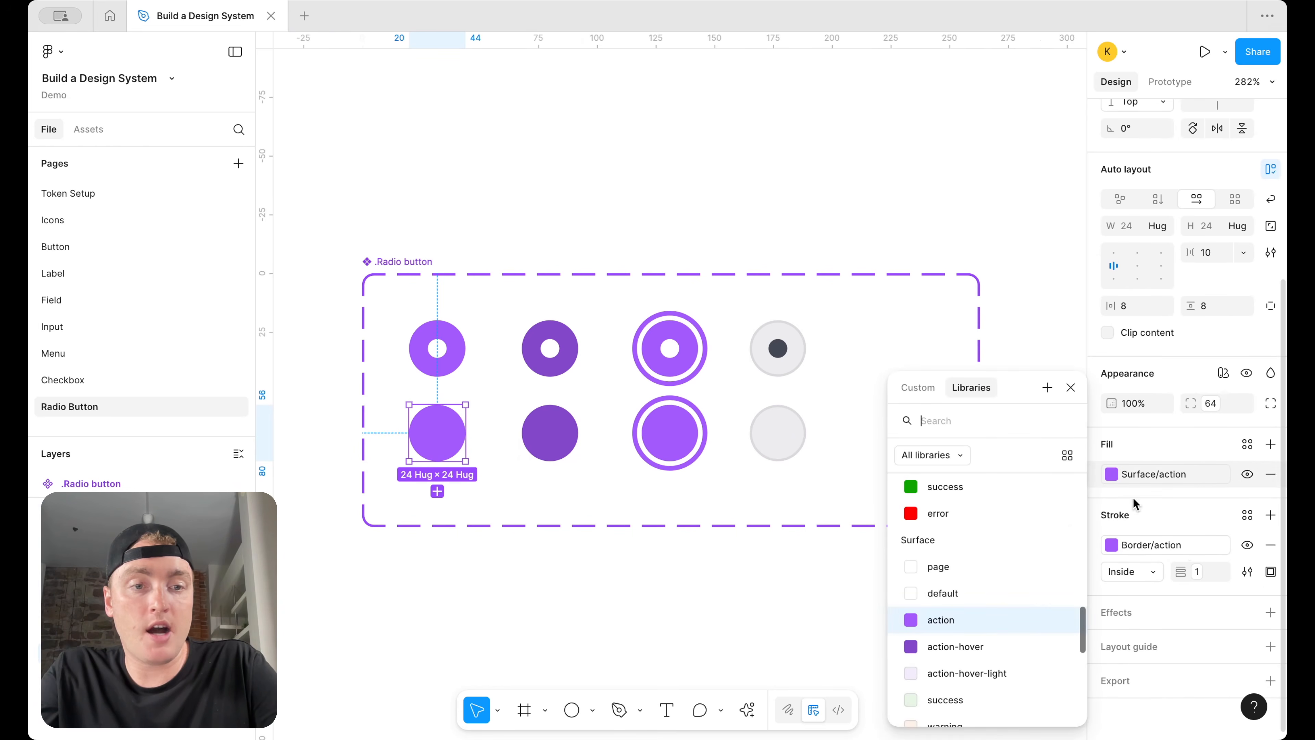
left_click(955, 590)
left_click(574, 445)
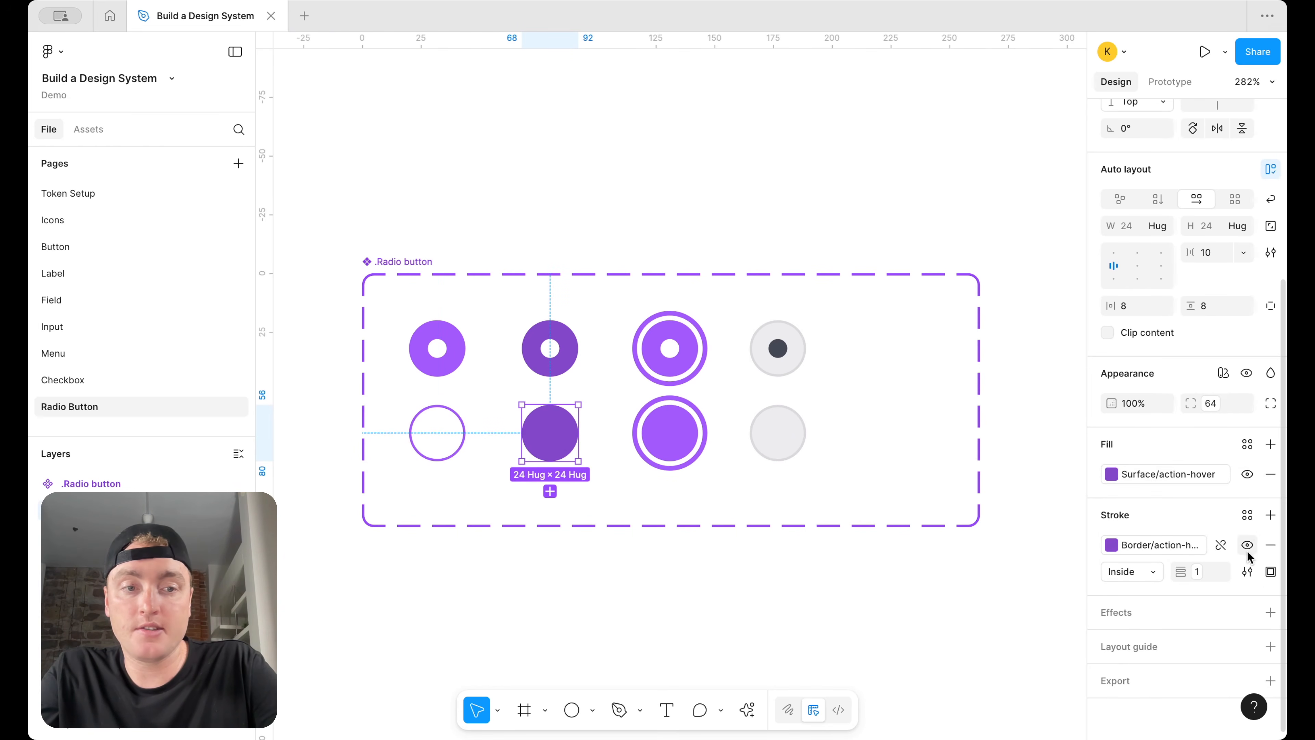
left_click(1111, 474)
left_click(1002, 646)
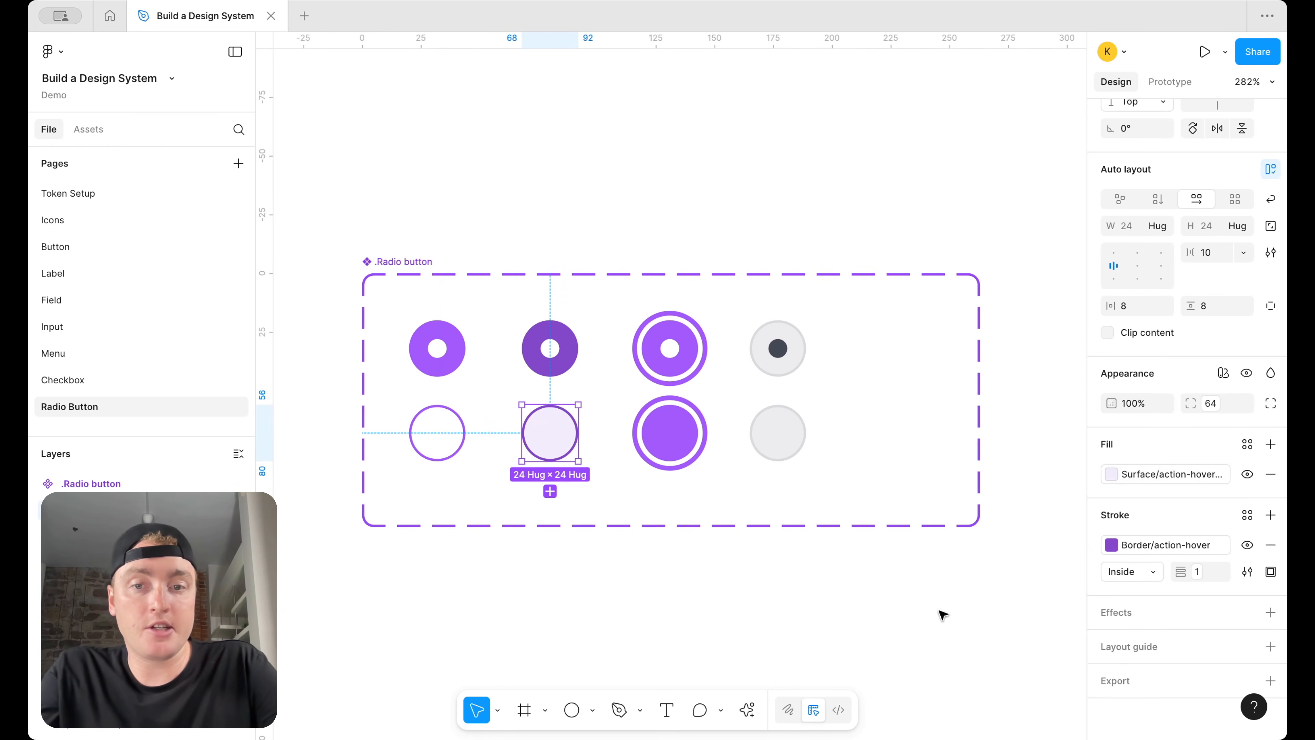
Fill the unselected focus variant with Surface/default
left_click(670, 435)
left_click(1182, 476)
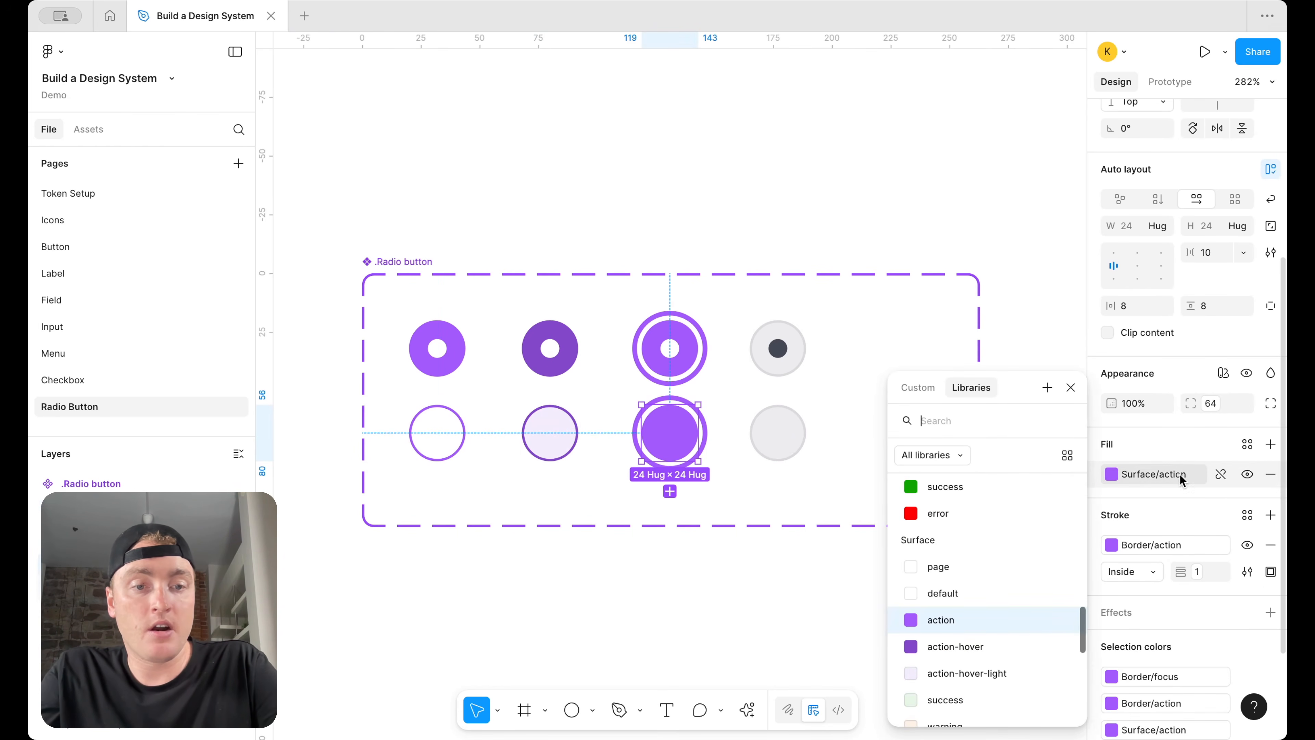
left_click(1022, 593)
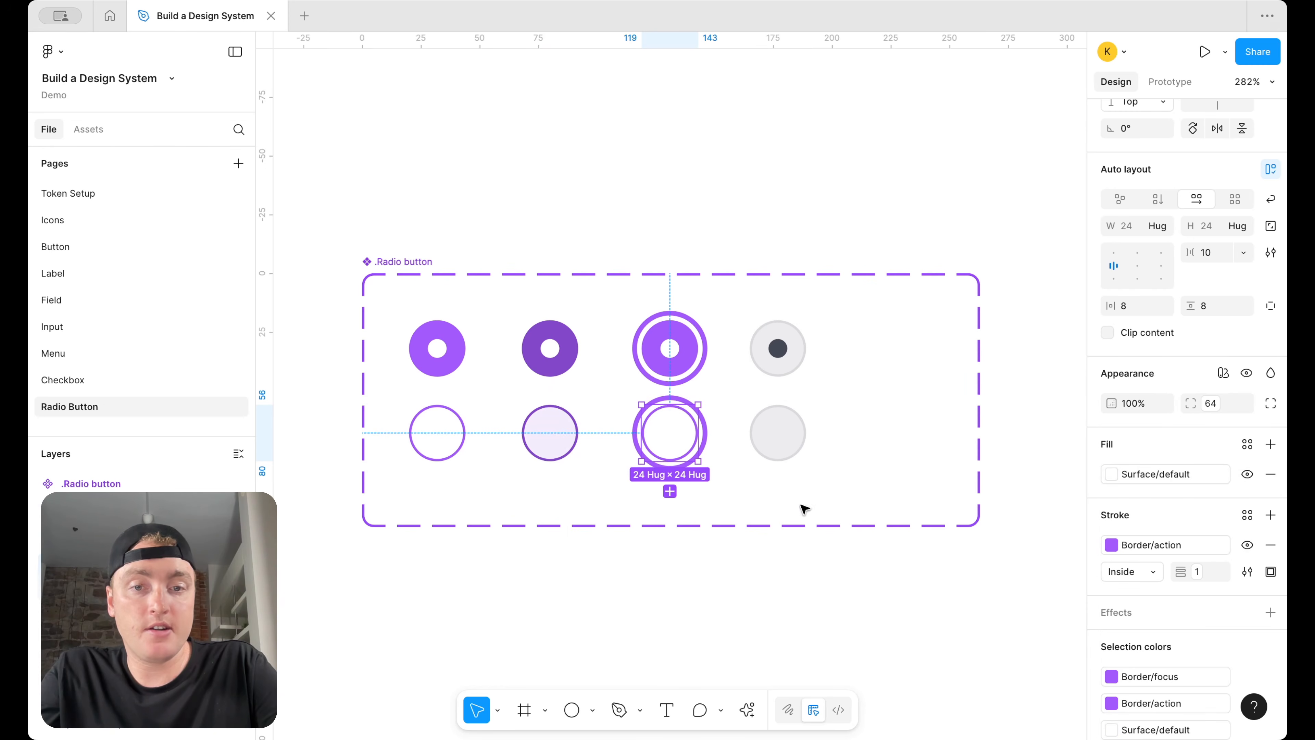
left_click(831, 544)
Narrow the .Radio button component set from its right edge so it fits closely around the variants
scroll(831, 545, "down", 2)
left_click(458, 299)
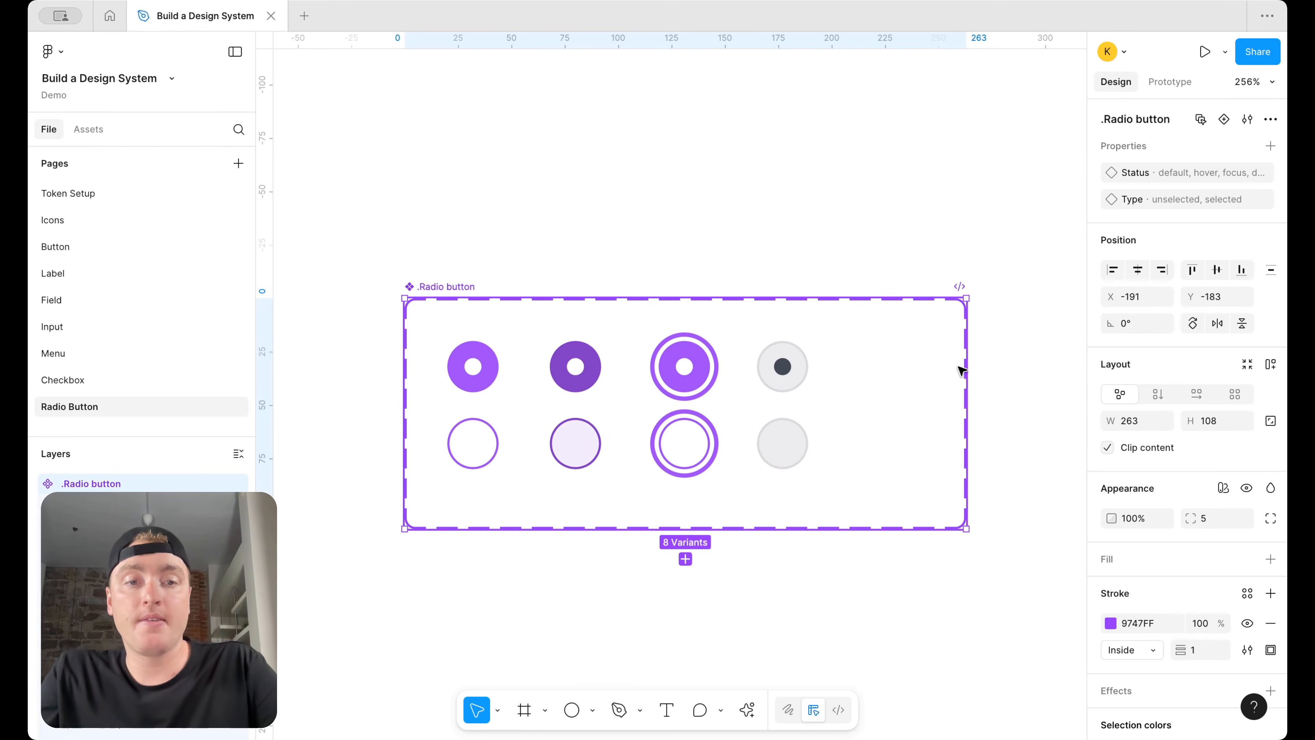
left_click_drag(966, 366, 849, 365)
left_click(916, 332)
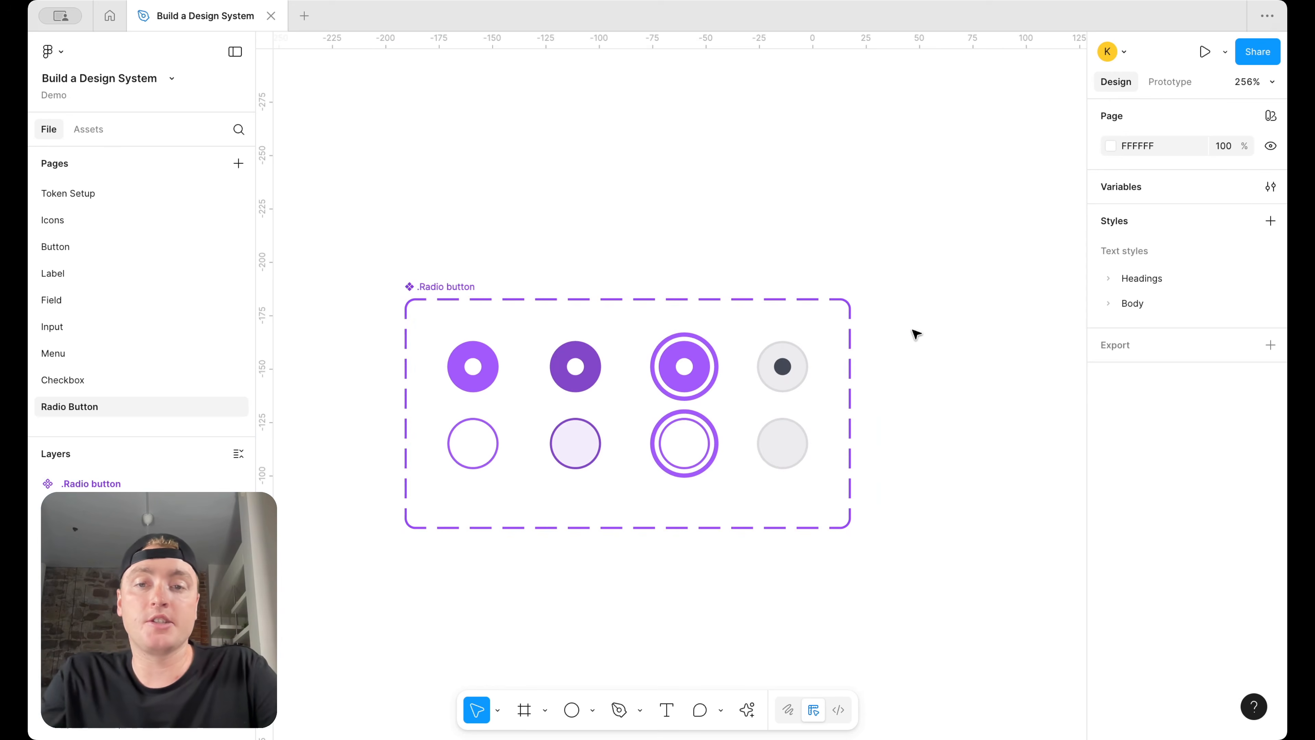
Place an instance of the selected default variant to the right of the component set and add the text "Radio Button Label" beside it
scroll(916, 334, "down", 3)
left_click(527, 358)
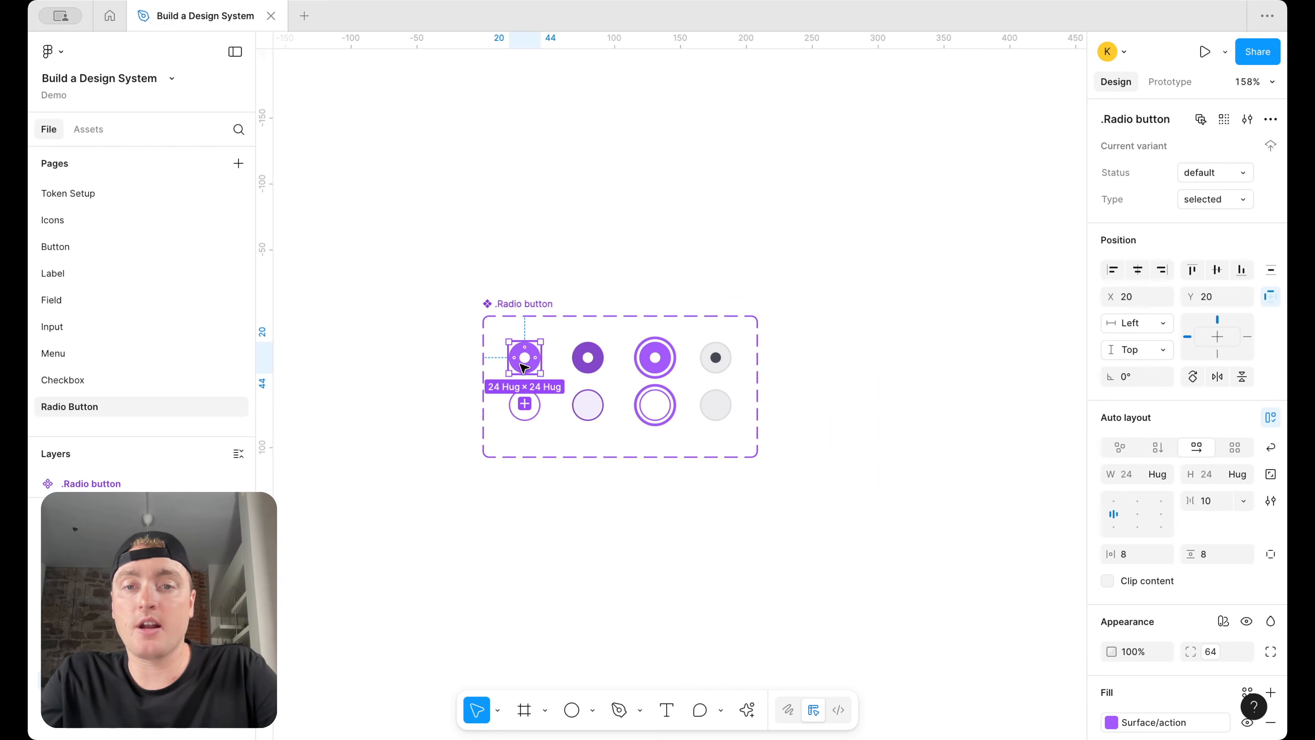
left_click_drag(536, 365, 875, 362)
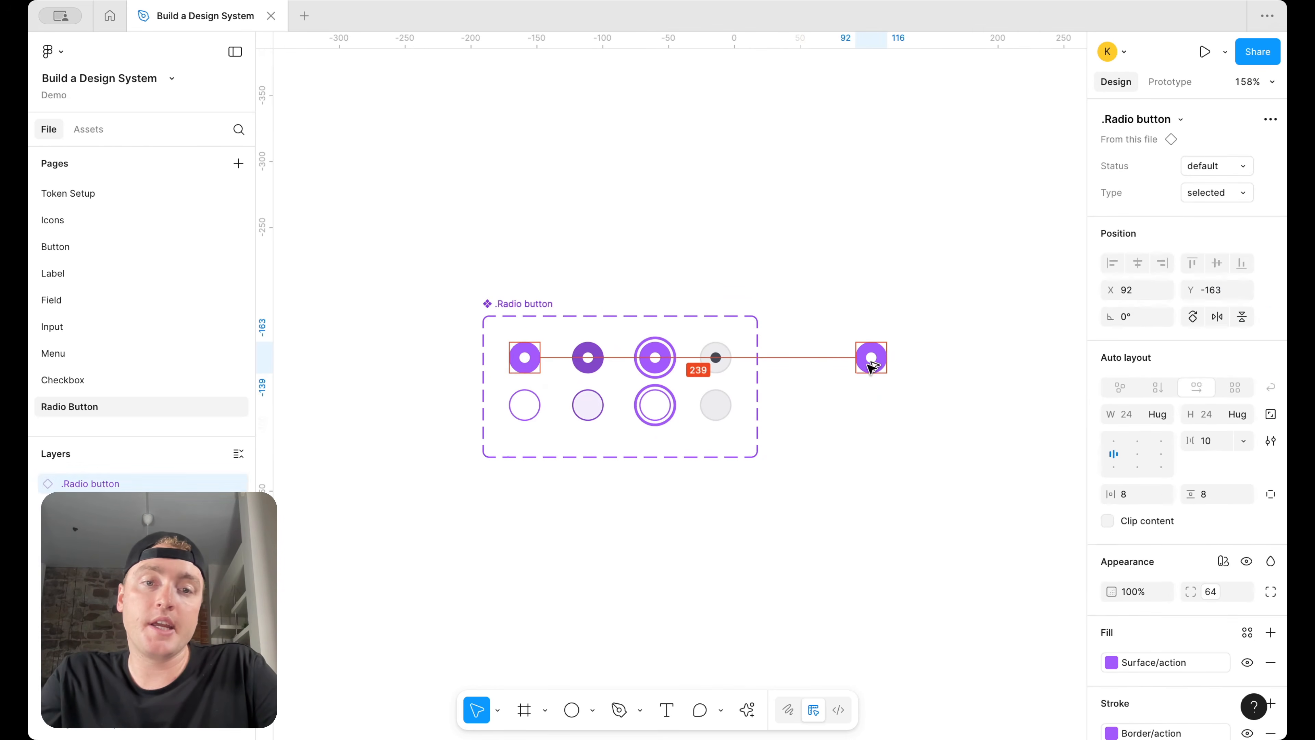
left_click(1010, 337)
left_click(674, 708)
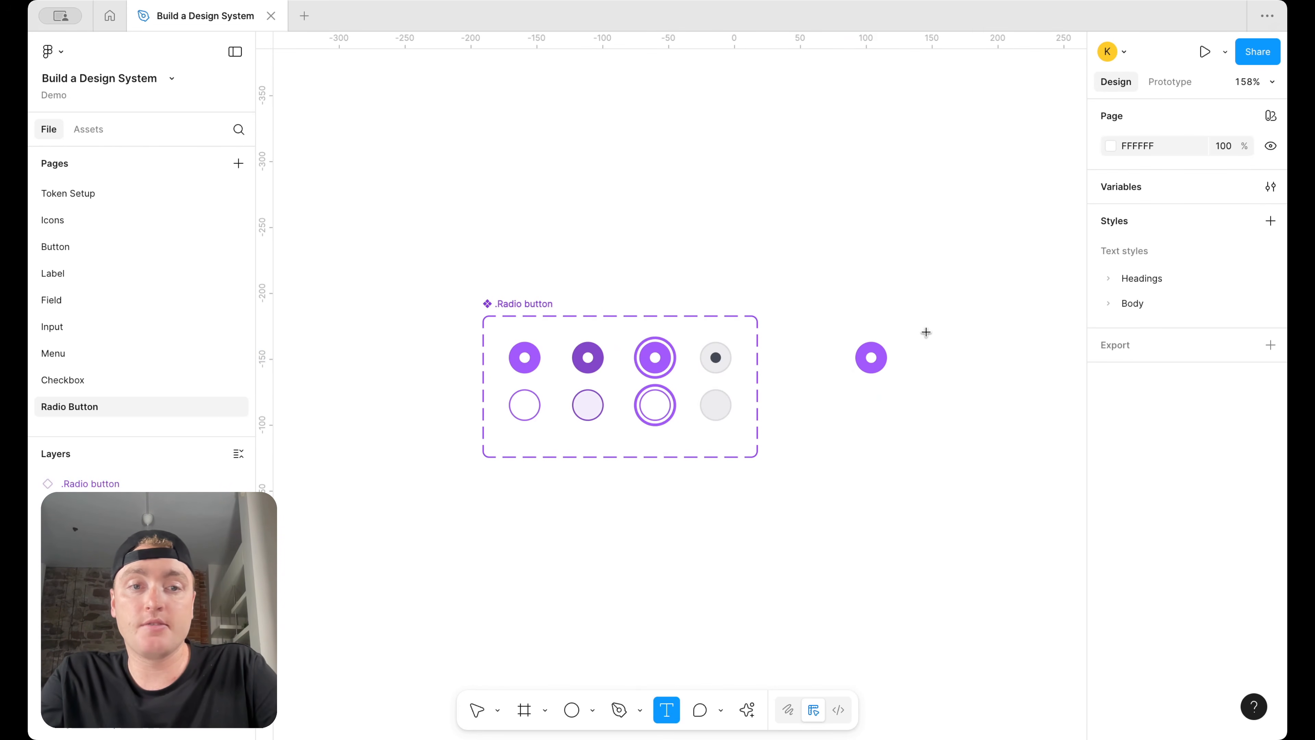
left_click_drag(902, 344, 1041, 369)
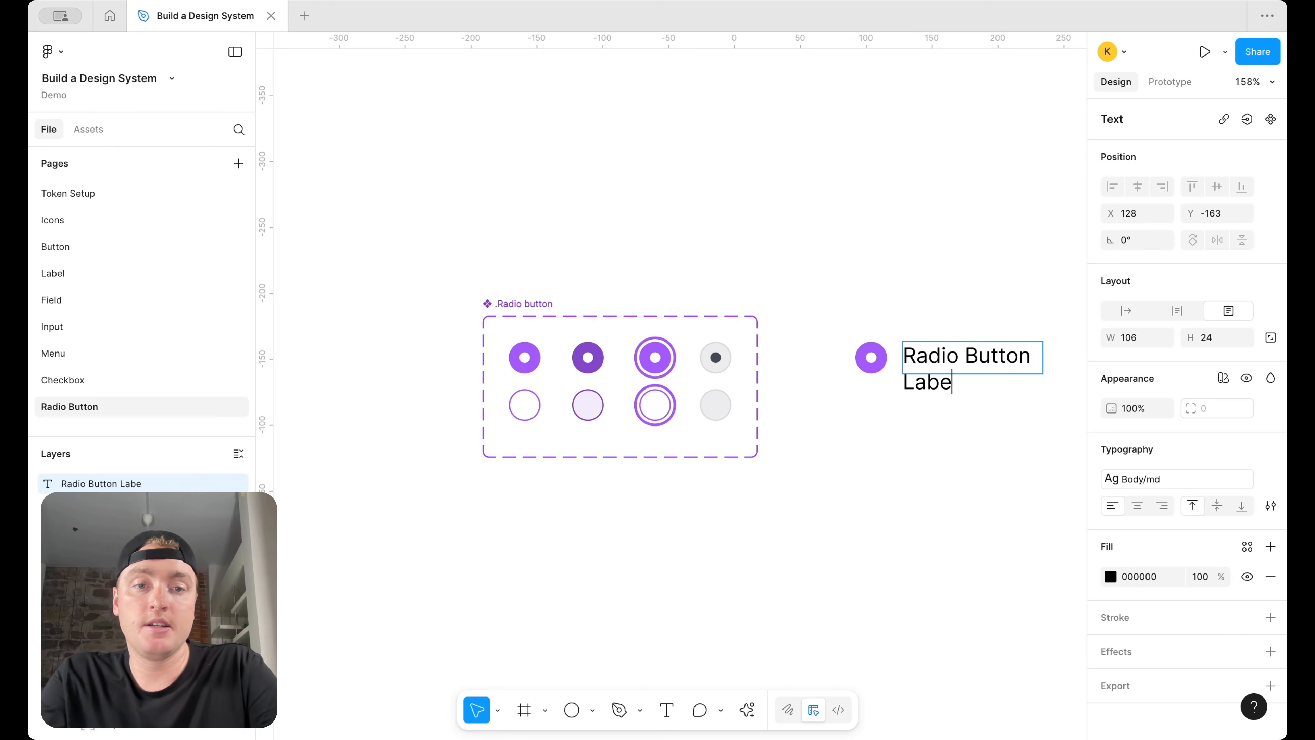
On the Checkbox page, apply the Text/body color to the Checkbox Label text
left_click(108, 383)
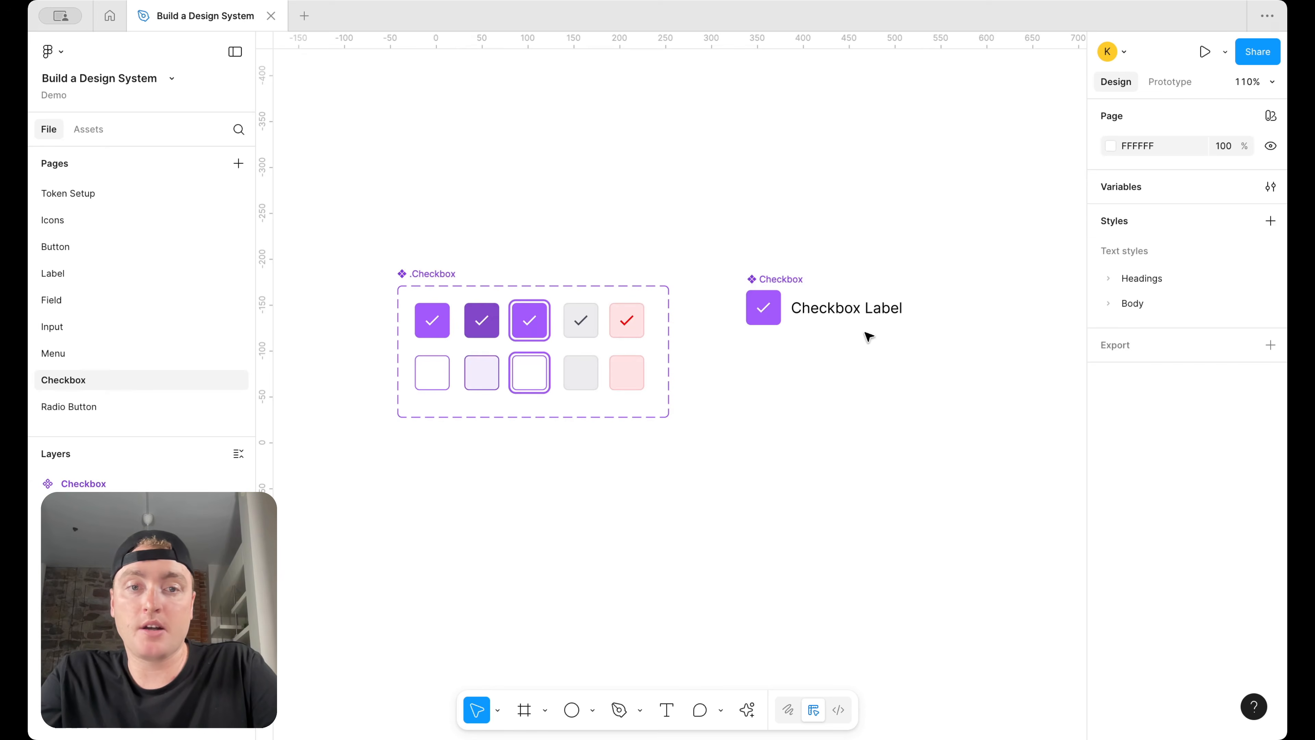
left_click(881, 308)
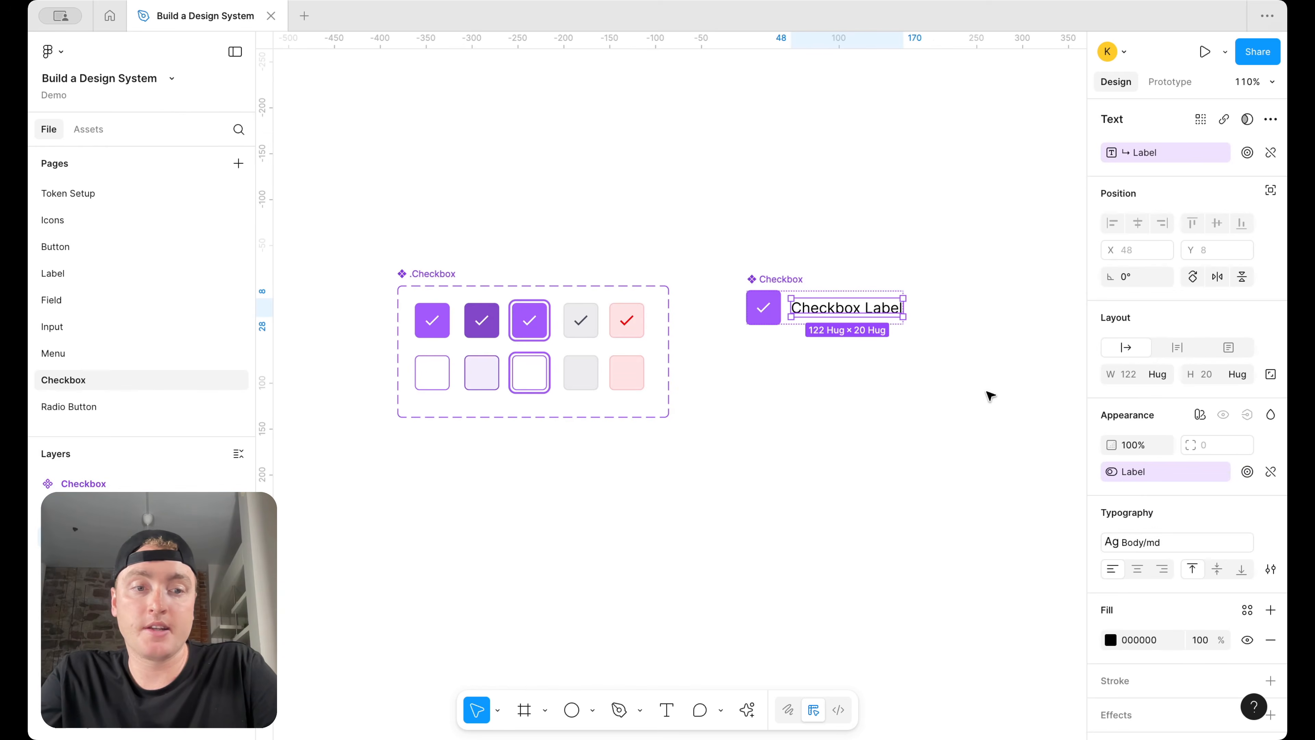
left_click(1245, 608)
type("bod")
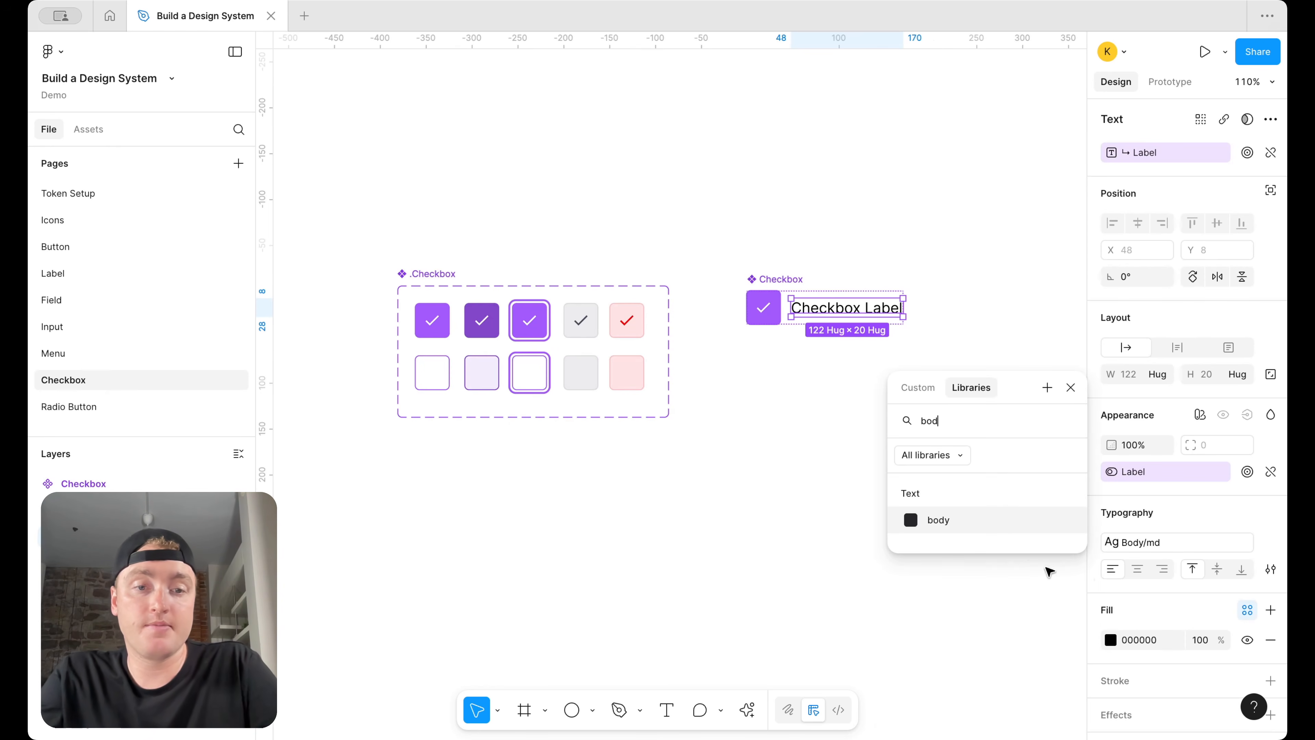
left_click(1016, 526)
left_click(924, 461)
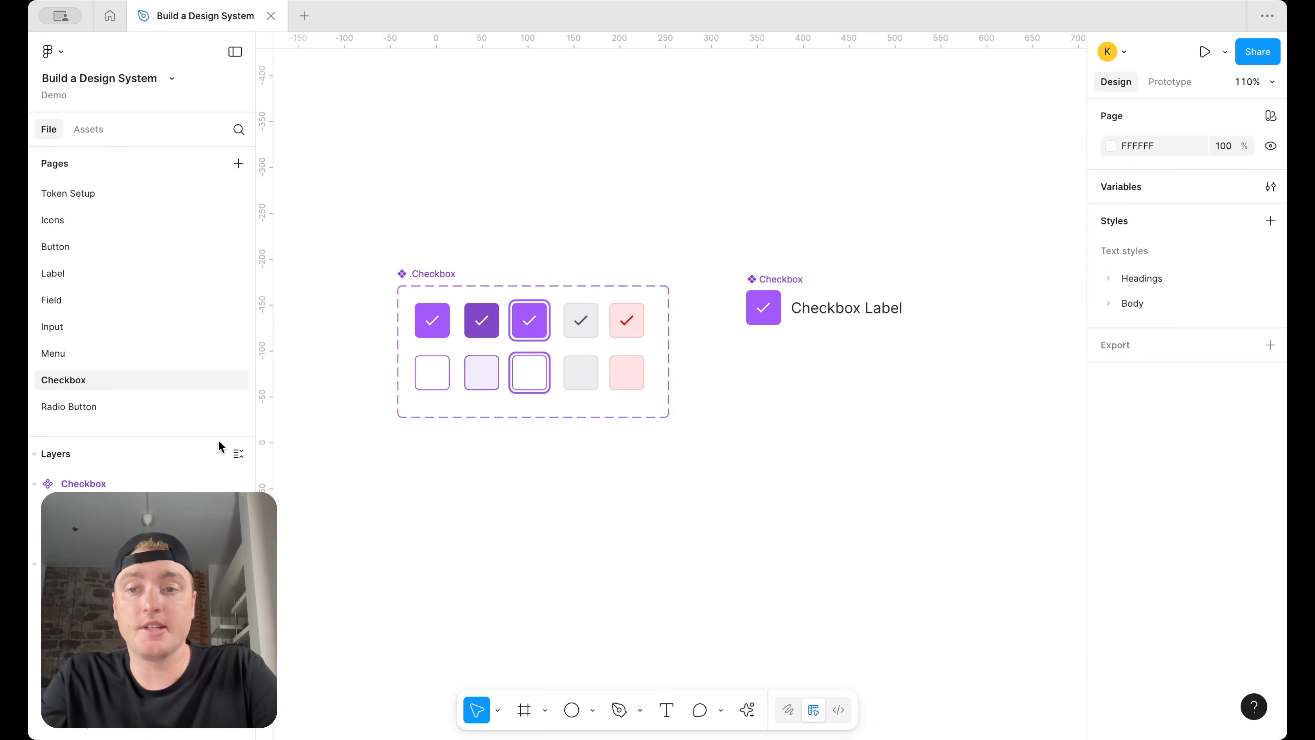
On the Radio Button page, apply the Text/body color to the Radio Button Label text
left_click(87, 400)
left_click(1247, 547)
type("text")
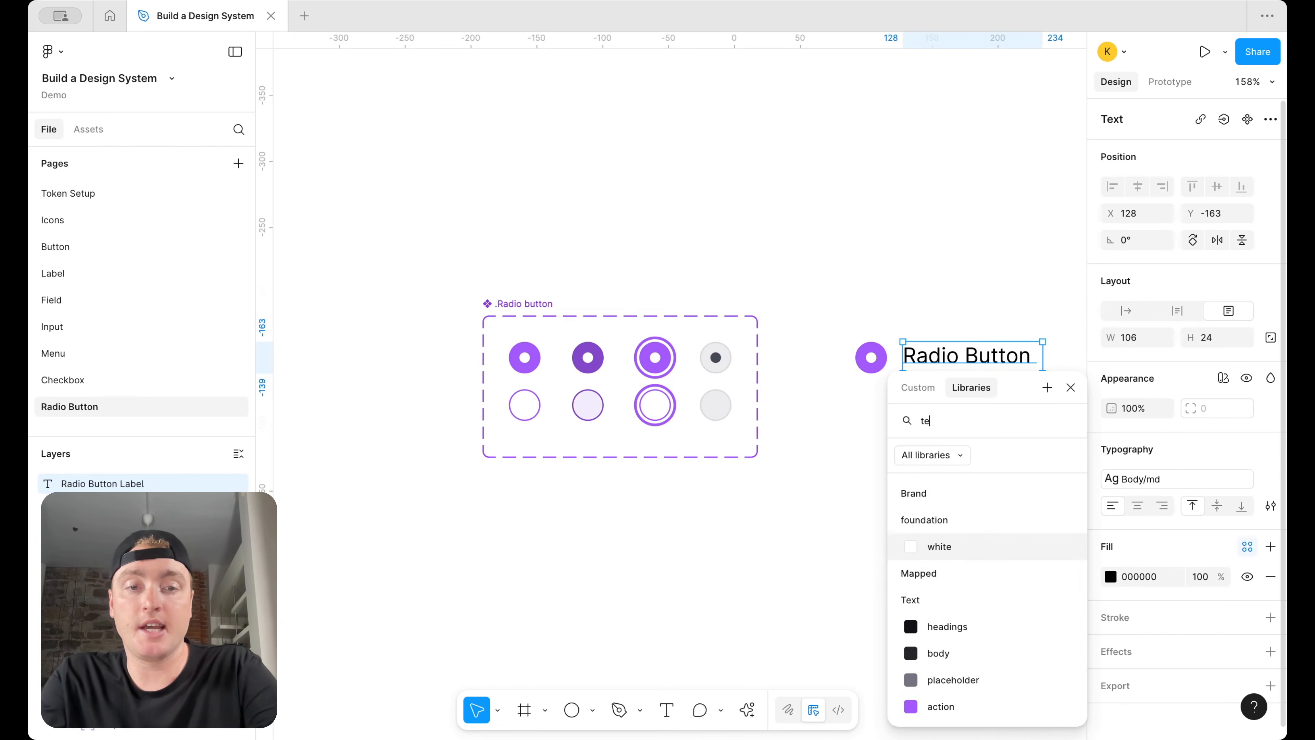
left_click(1006, 547)
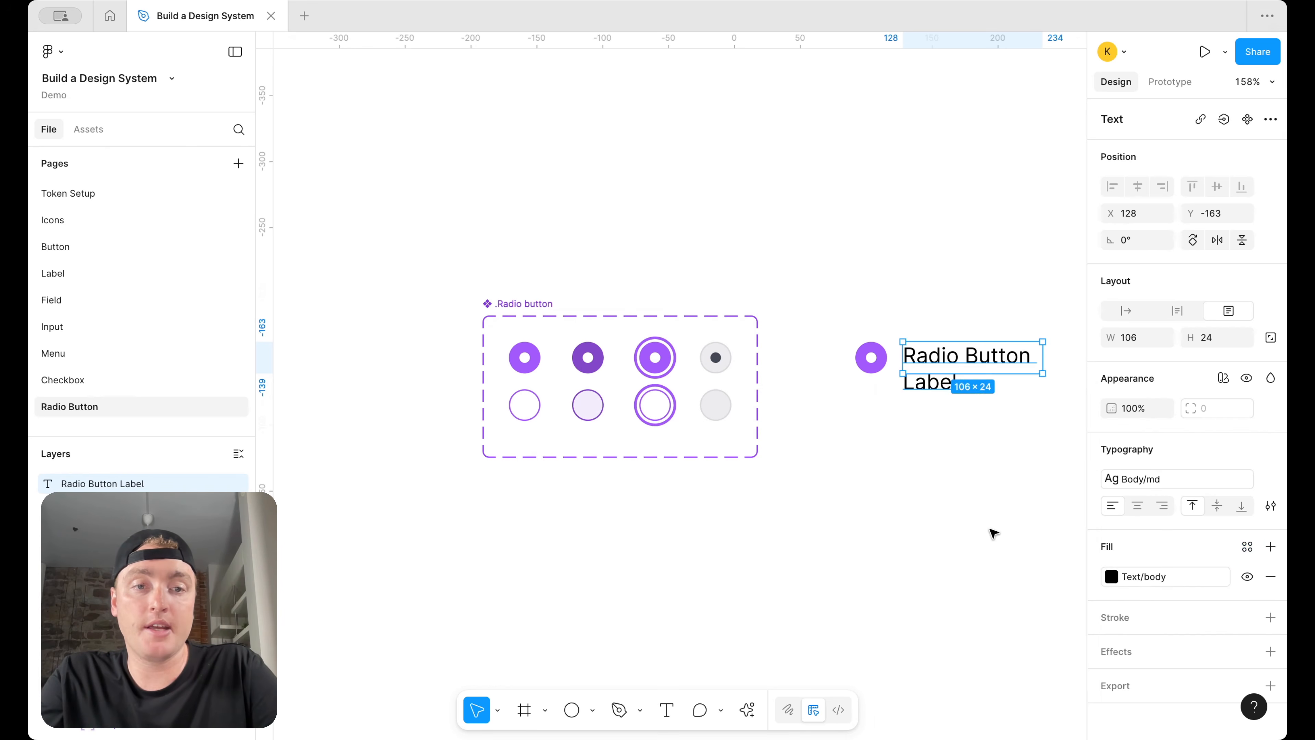
Widen the Radio Button Label text box to 170 so the label fits on one line
left_click(992, 531)
scroll(992, 531, "right", 5)
left_click(797, 365)
left_click_drag(866, 359, 948, 359)
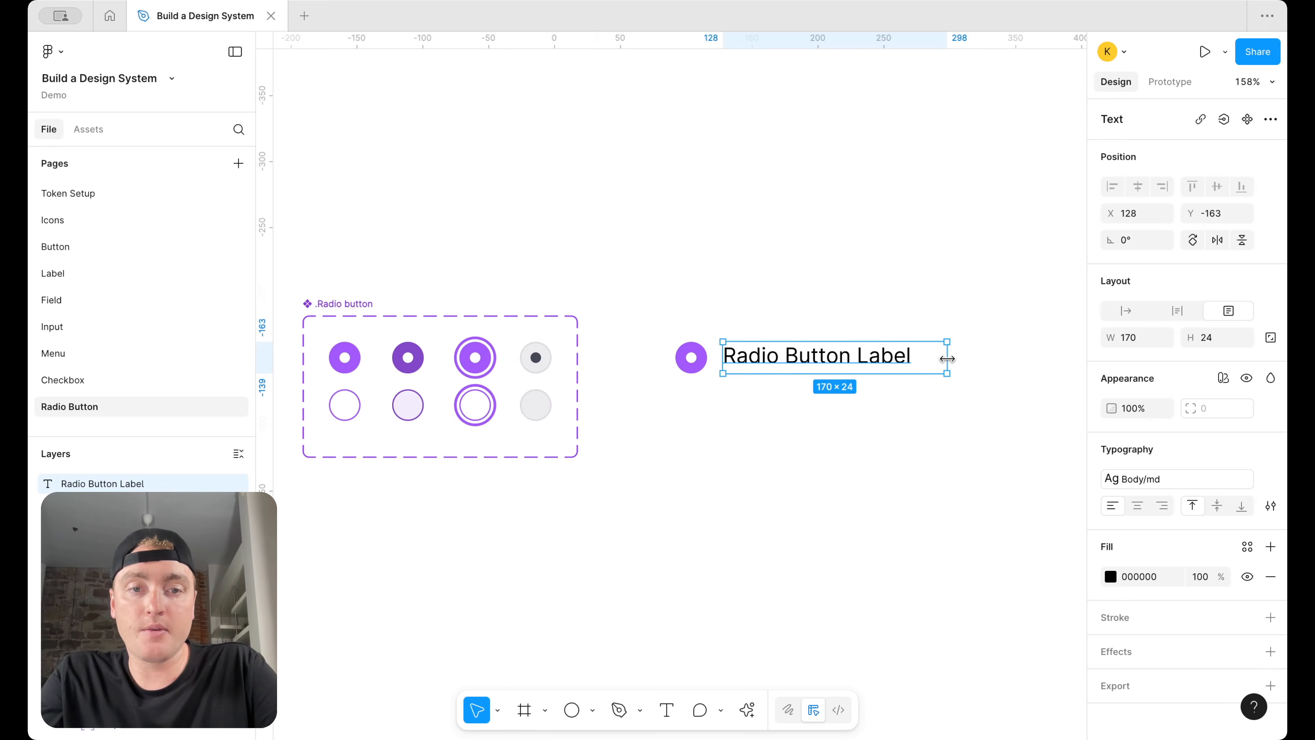
Wrap the radio instance and its label in a horizontal auto layout with a gap of 8
left_click(934, 422)
left_click_drag(934, 434, 631, 302)
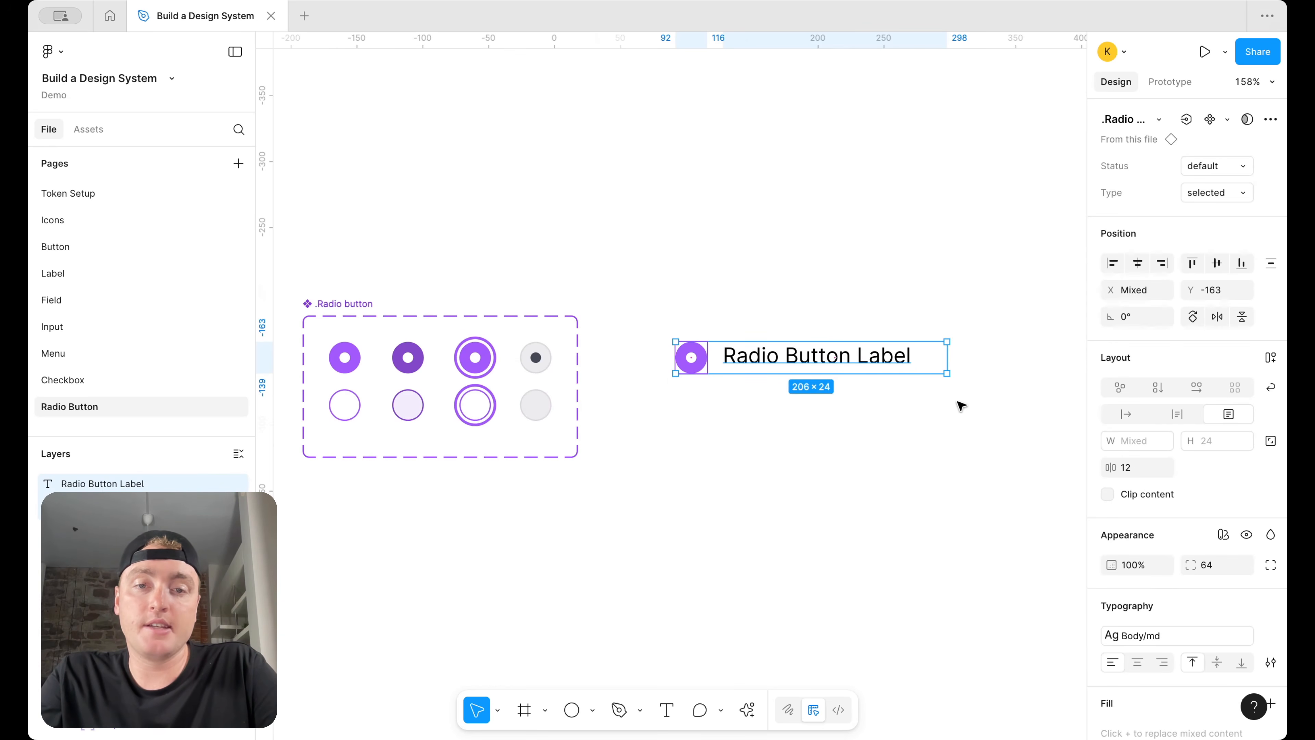
key("shift+a")
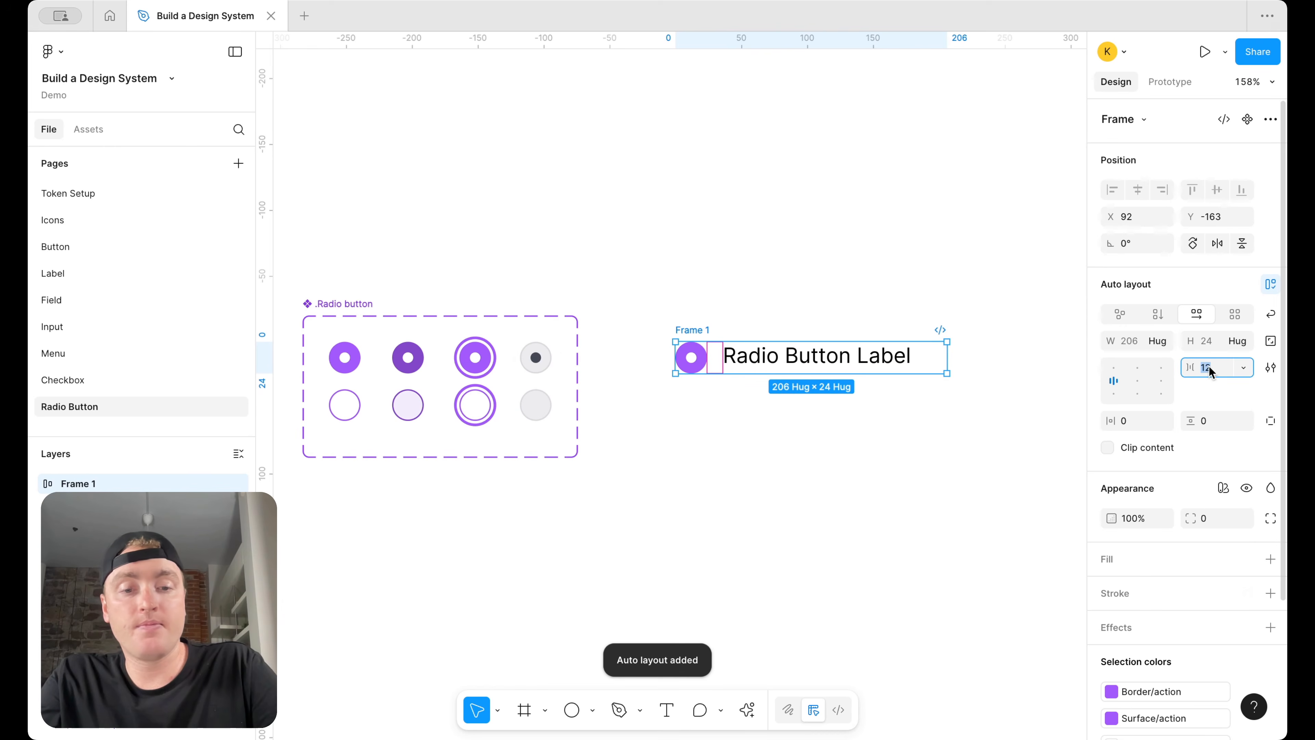
type("8")
key("Return")
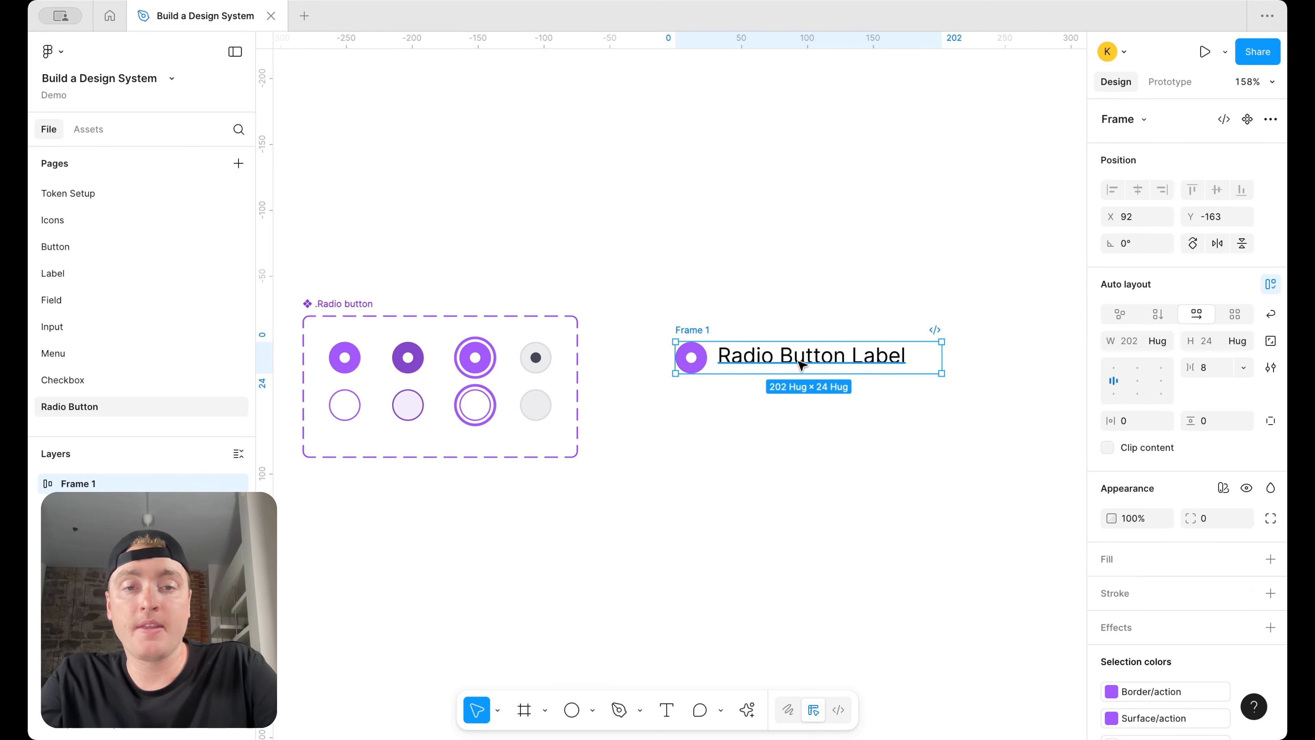
Set the Radio Button Label text to hug its contents in width
left_click(776, 362)
left_click(1162, 341)
left_click(1171, 362)
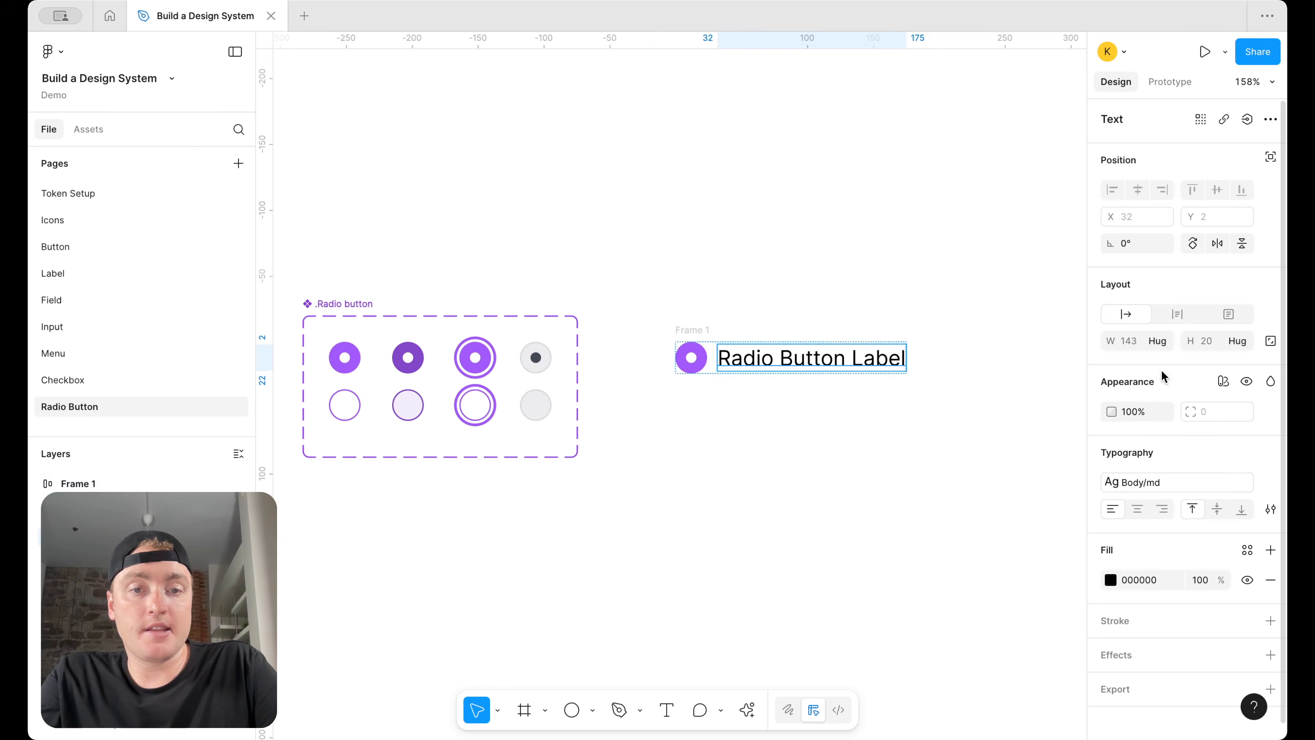
left_click(954, 458)
Rename the auto layout frame as Radio Button
left_click(692, 331)
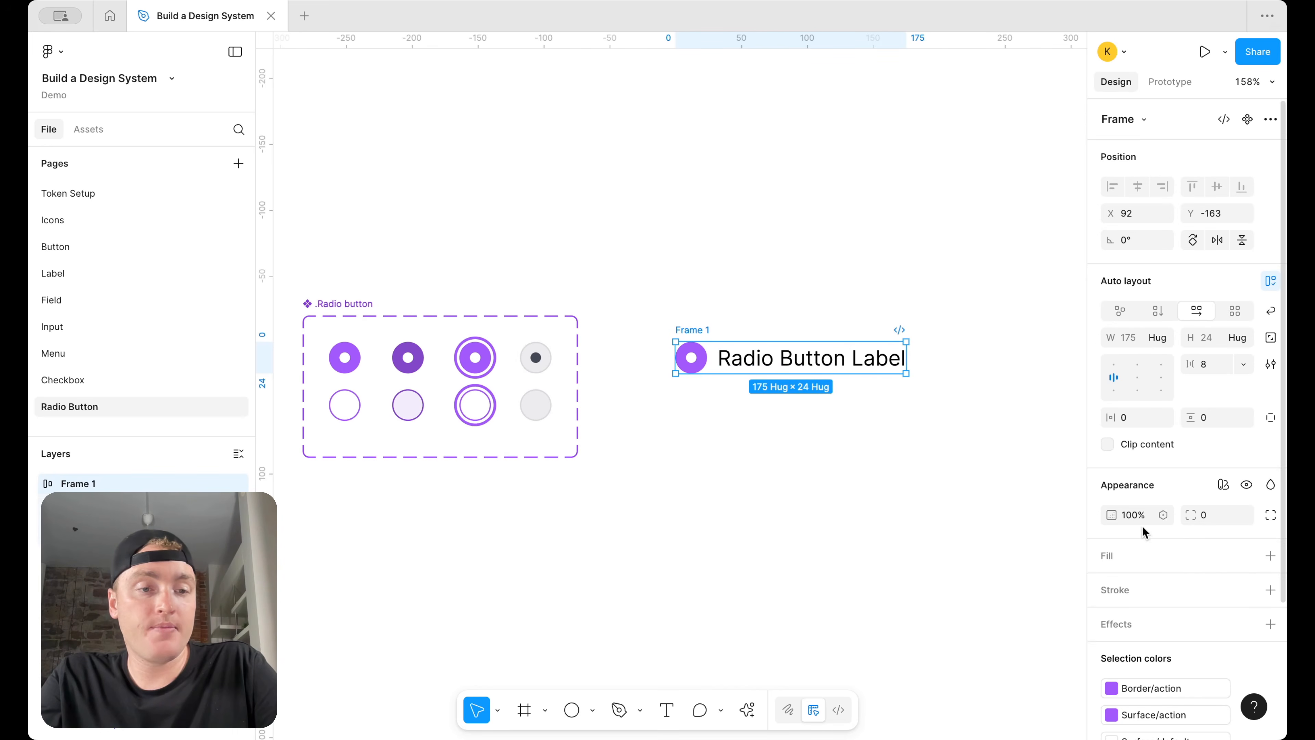
double_click(689, 330)
type("Radio Button")
key("Return")
Convert the Radio Button frame into a component and move it to X 80, Y -183, level with the variant set's top edge
right_click(698, 337)
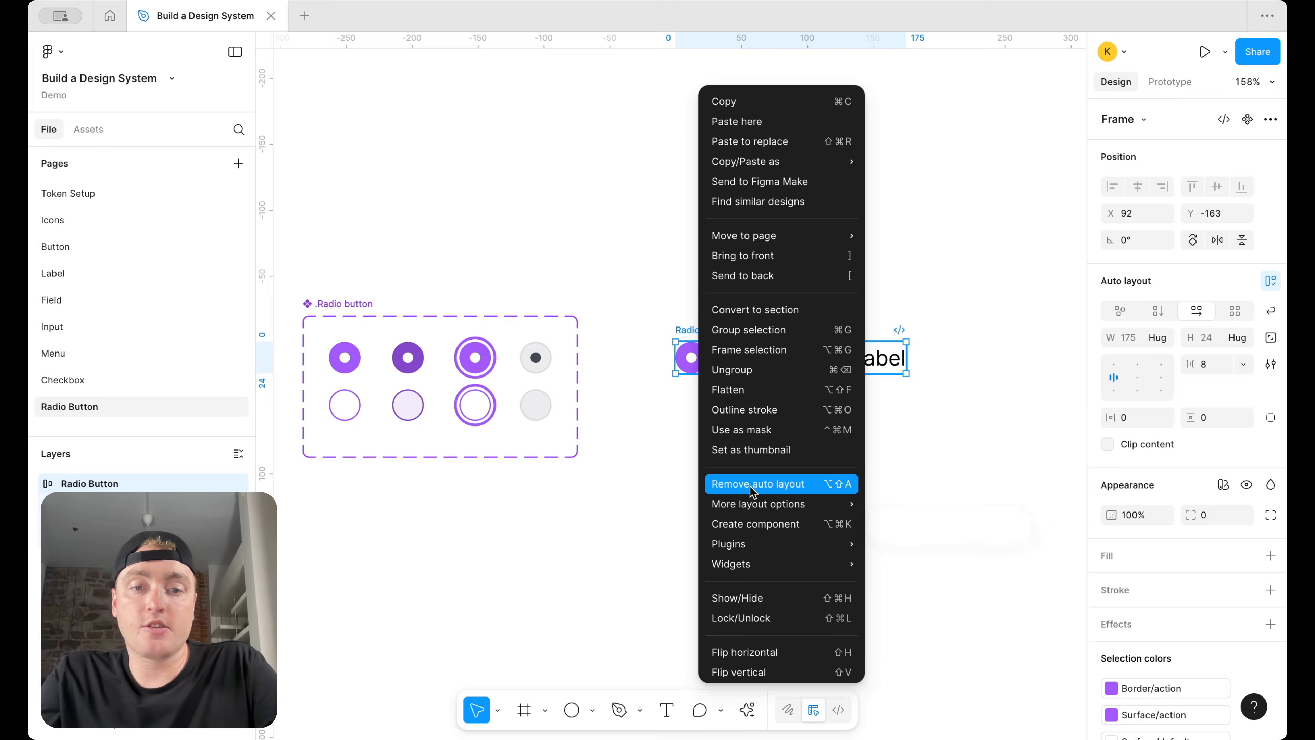
left_click(756, 524)
left_click_drag(697, 332, 681, 305)
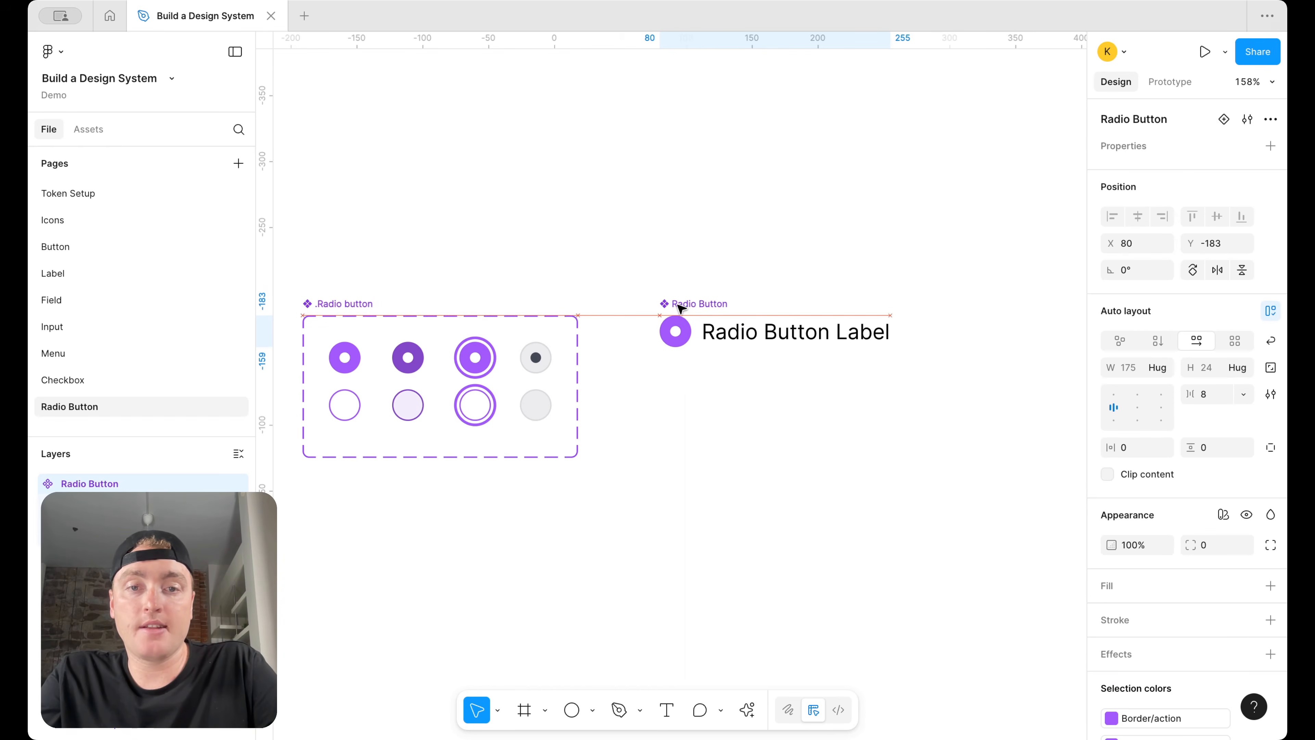
Apply the Text/body color variable to the fill of the Radio Button Label text
left_click(751, 337)
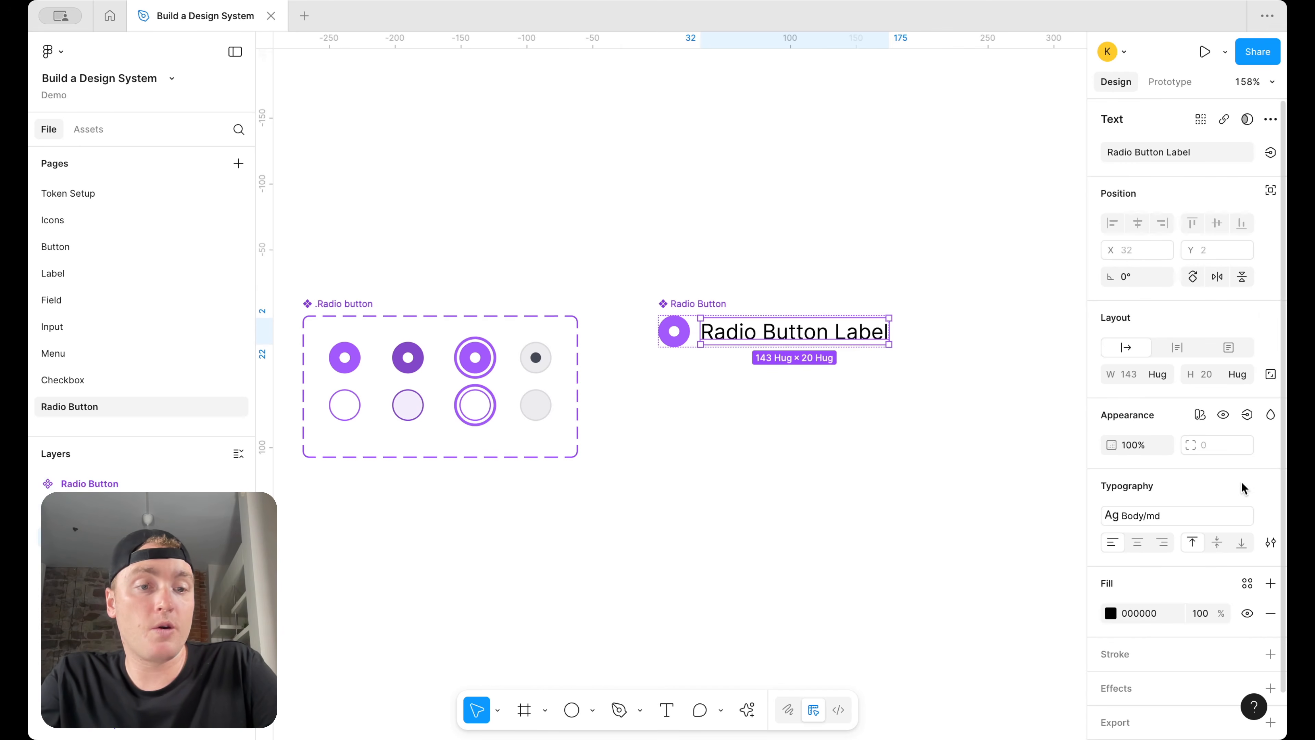
left_click(1247, 583)
type("t")
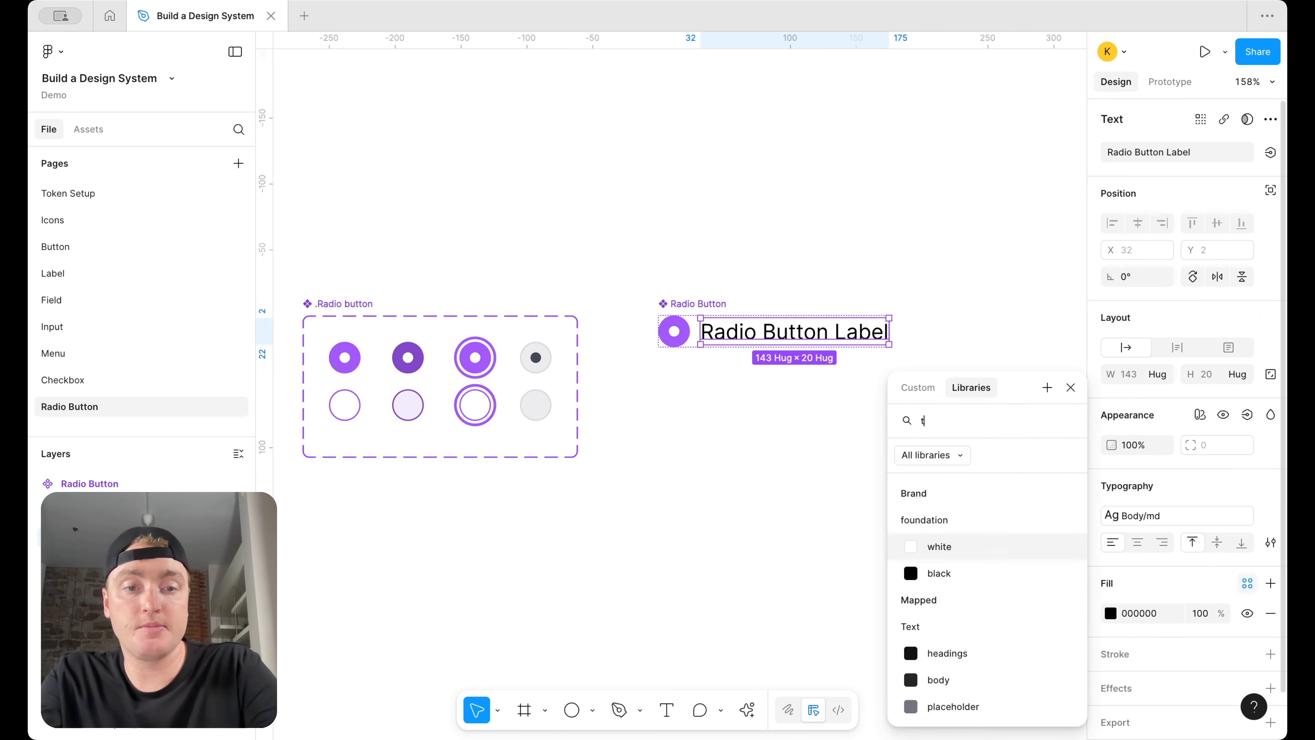
type("ext")
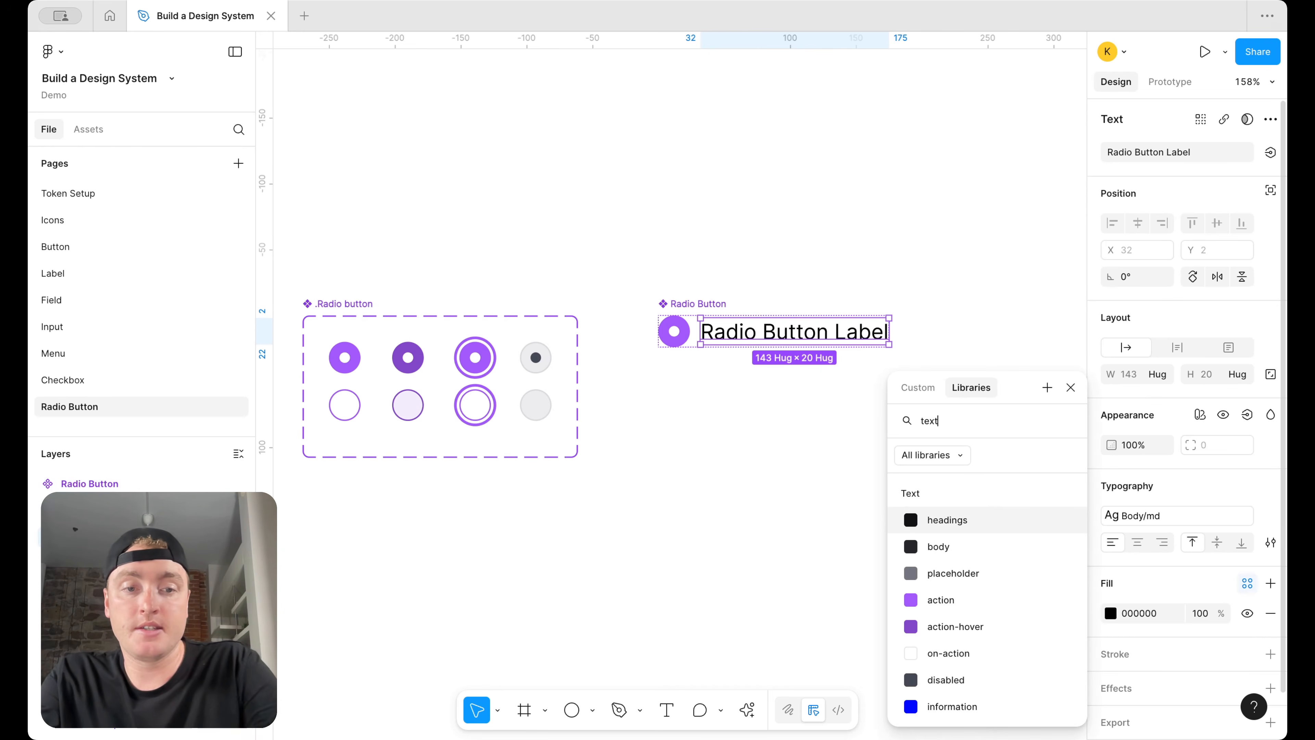
left_click(1010, 549)
left_click(836, 361)
left_click(838, 343)
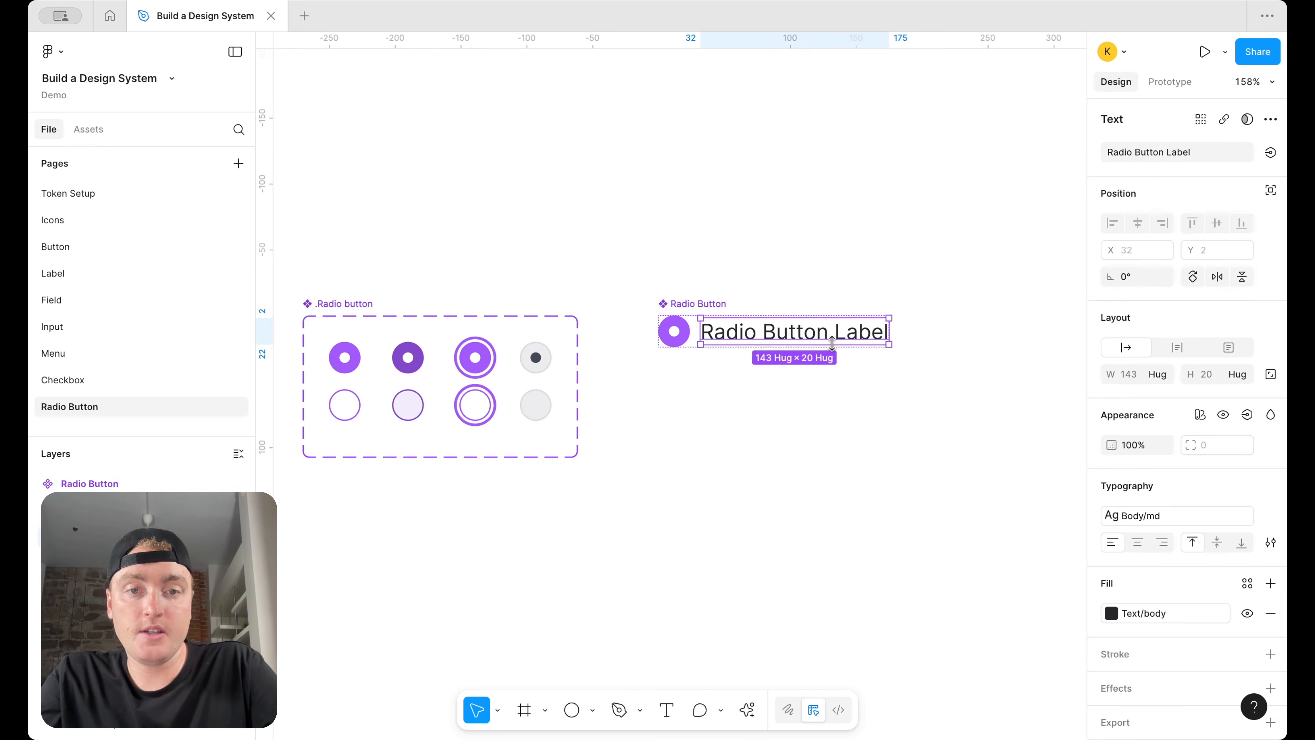
left_click(1002, 486)
Create a boolean property named Label, set to True, controlling the visibility of the Radio Button Label text
left_click(769, 329)
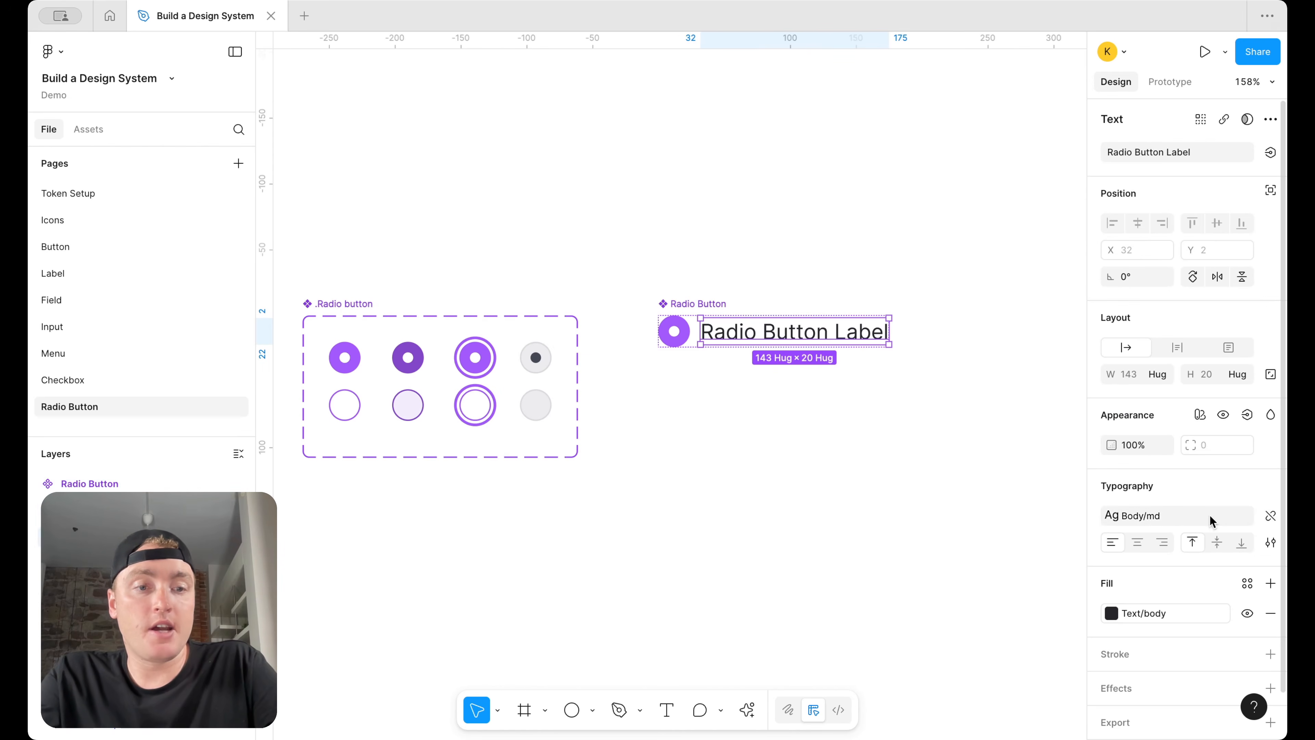
left_click(1247, 415)
left_click(1237, 476)
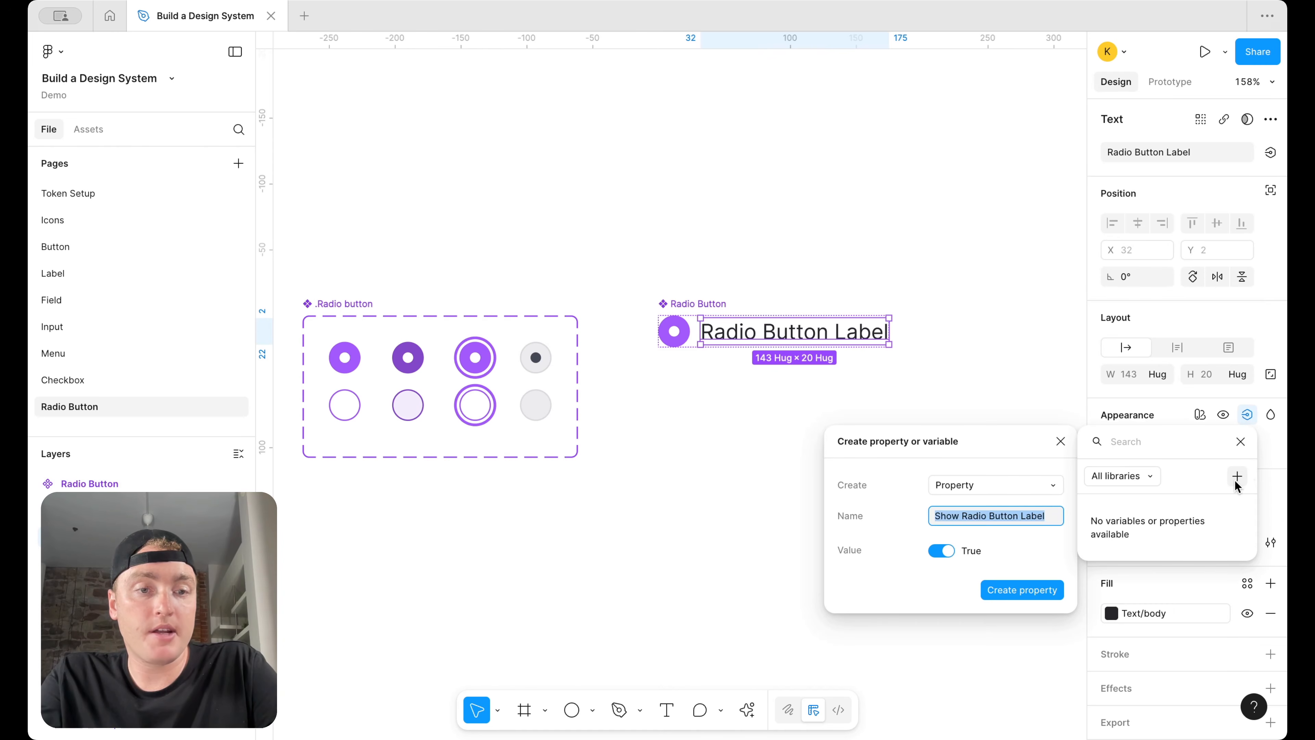
type("Label")
key("Return")
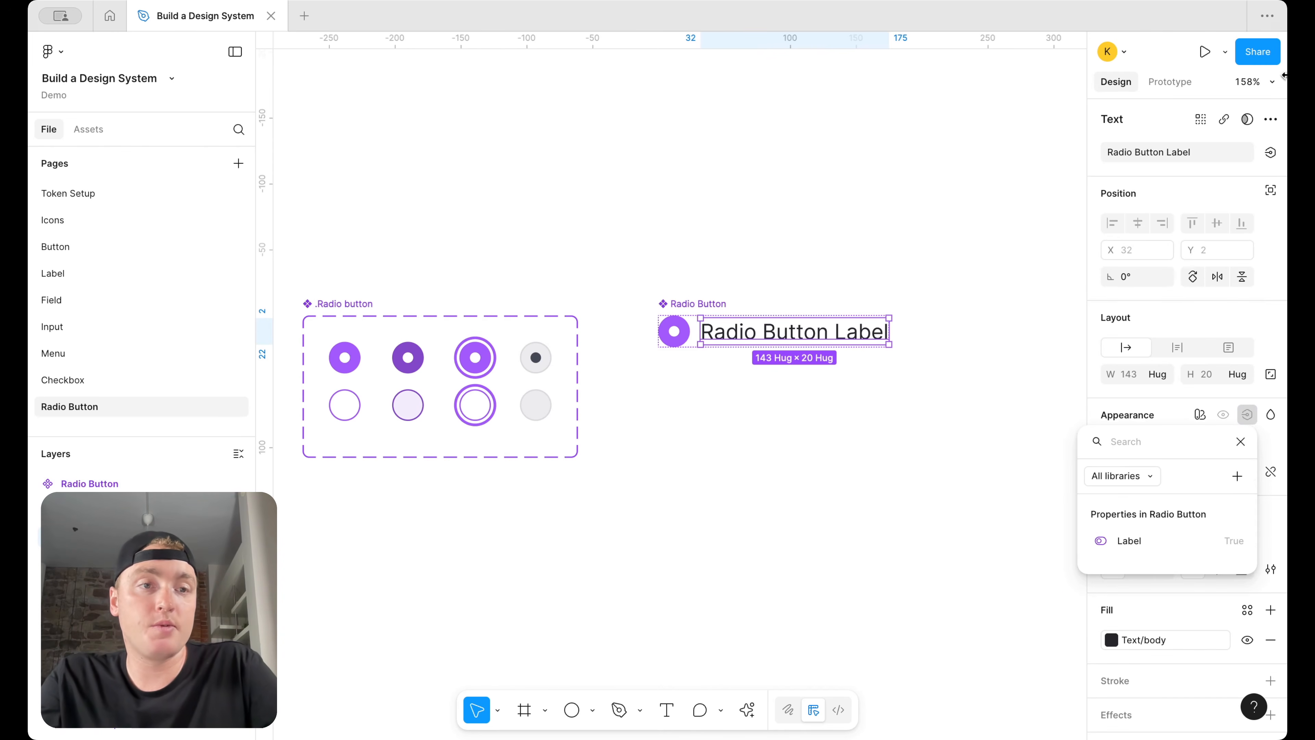
Create a text property named "↳ Label" with the value Radio Button Label for the label's content
left_click(1270, 151)
left_click(1269, 152)
left_click(1260, 213)
type("Label")
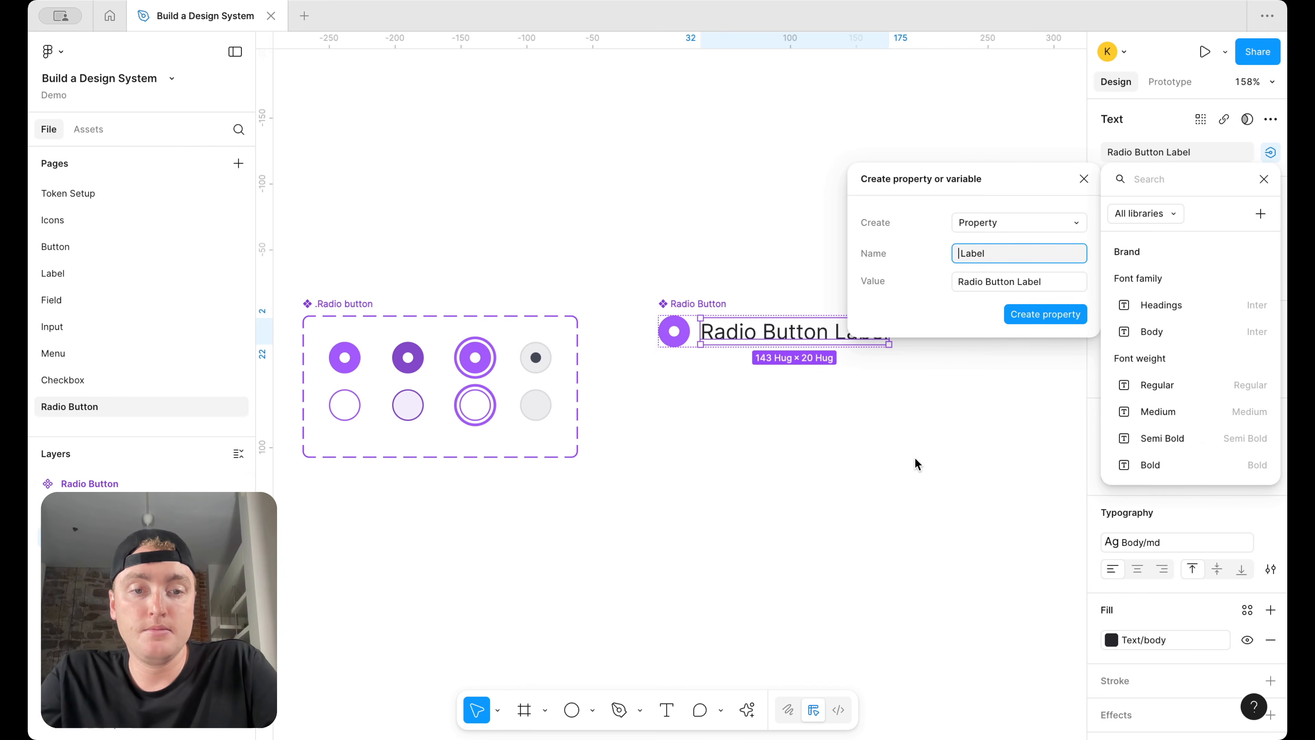
type("↳")
left_click(1065, 319)
left_click(887, 497)
left_click(887, 496)
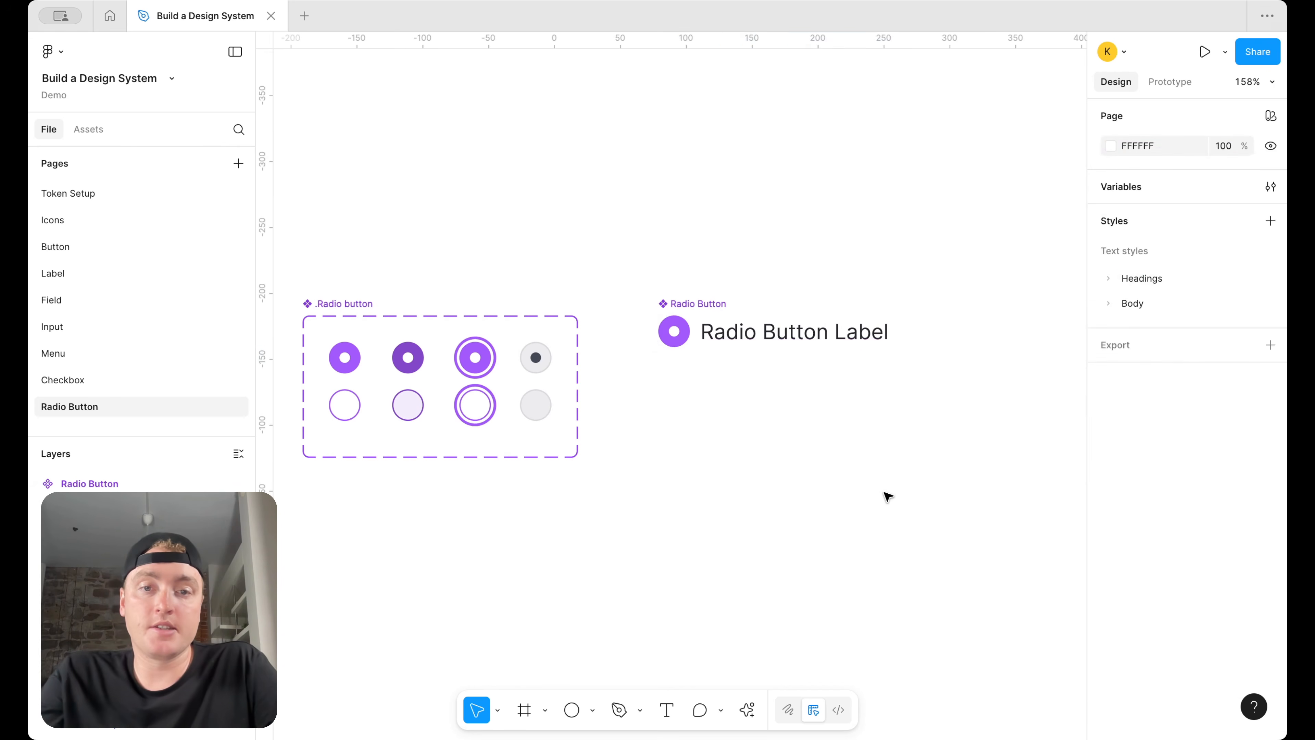
Place a test instance of Radio Button below the component, turn off its Label property, and delete the instance
left_click(755, 330)
left_click_drag(853, 342, 853, 445)
left_click(1200, 167)
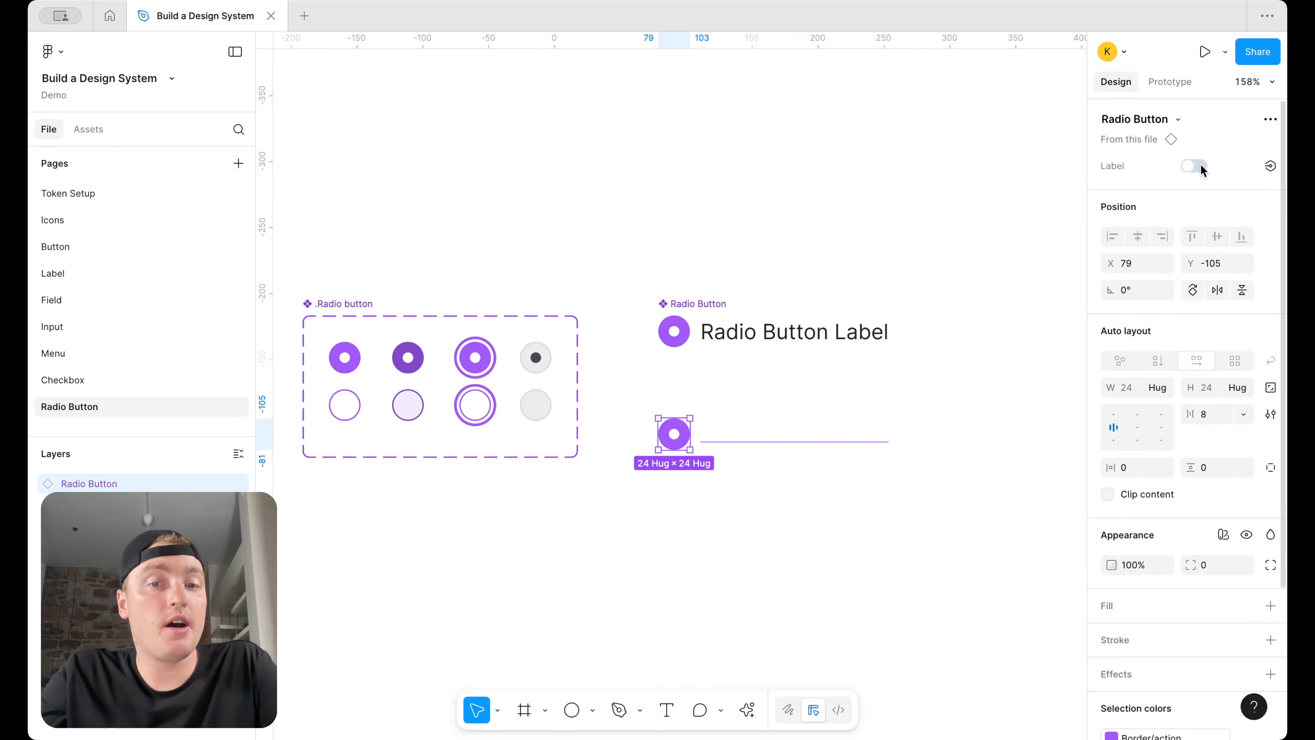
key("Delete")
Expose the nested .Radio button instance's properties on the Radio Button component
left_click(694, 303)
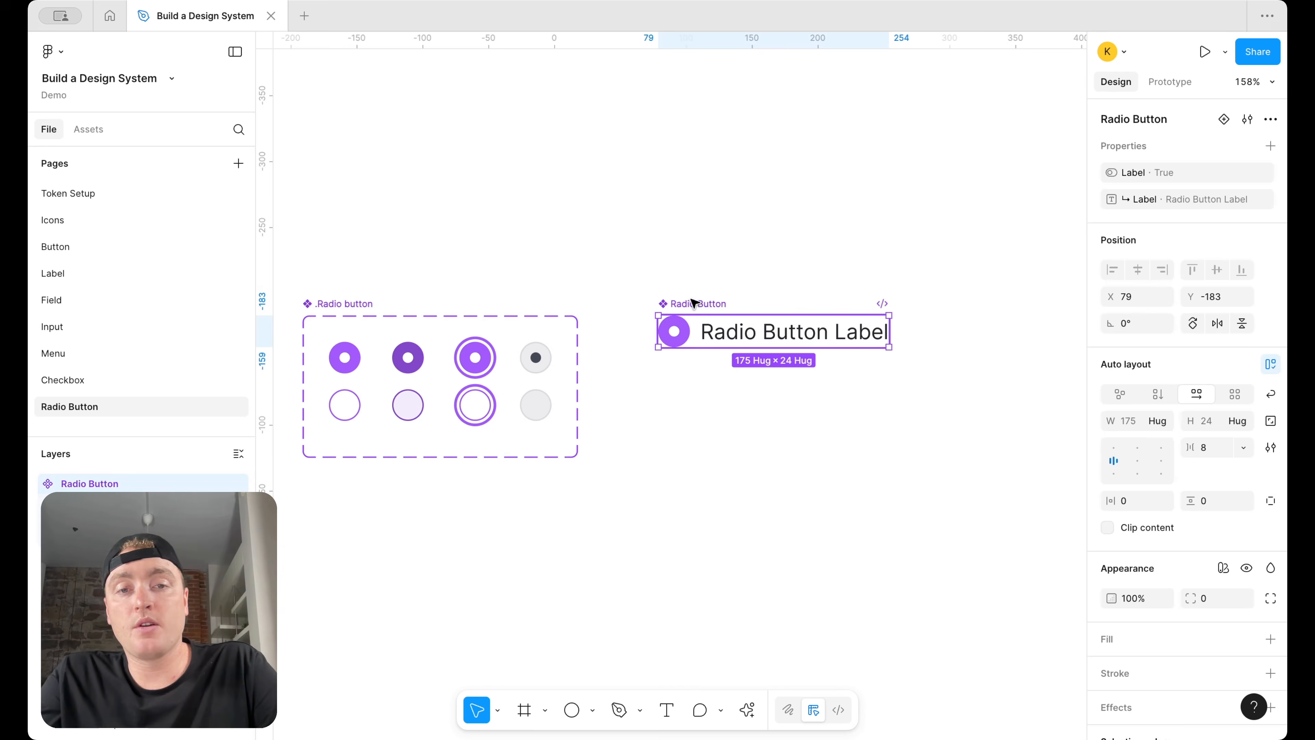
left_click(1270, 145)
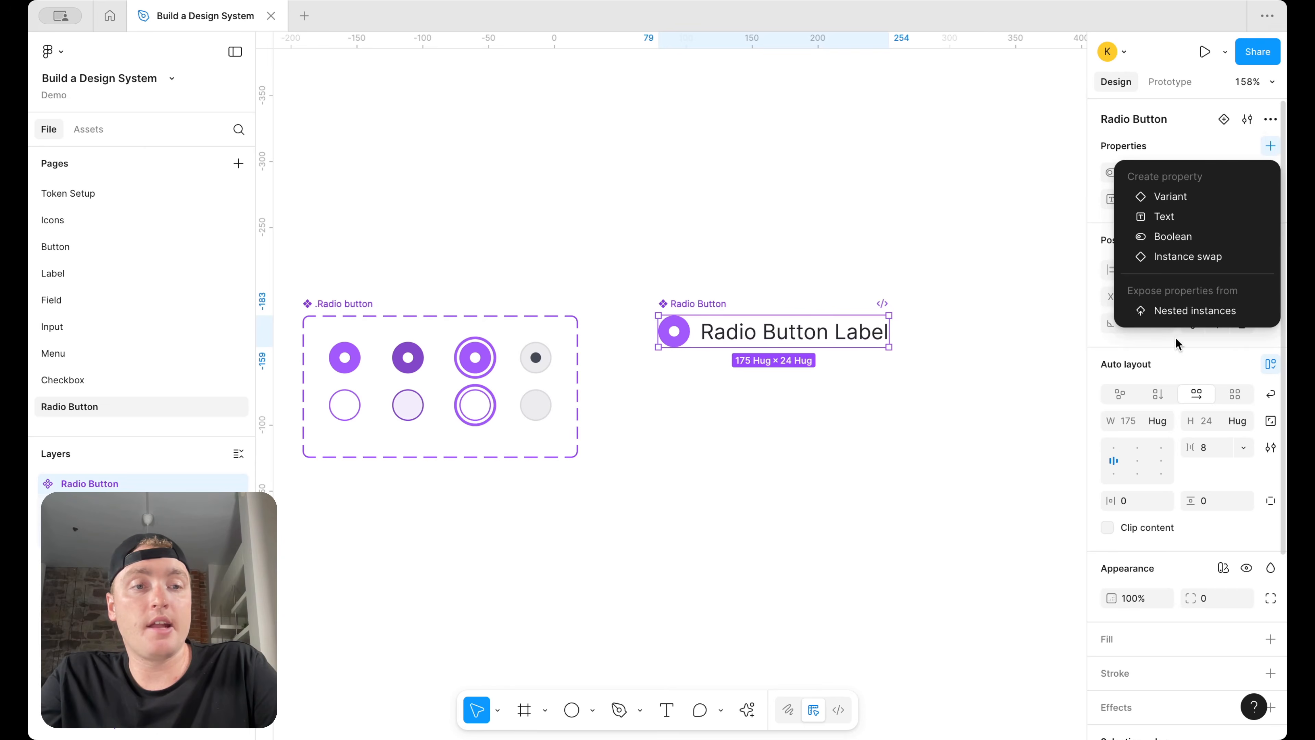
left_click(1185, 317)
left_click(853, 185)
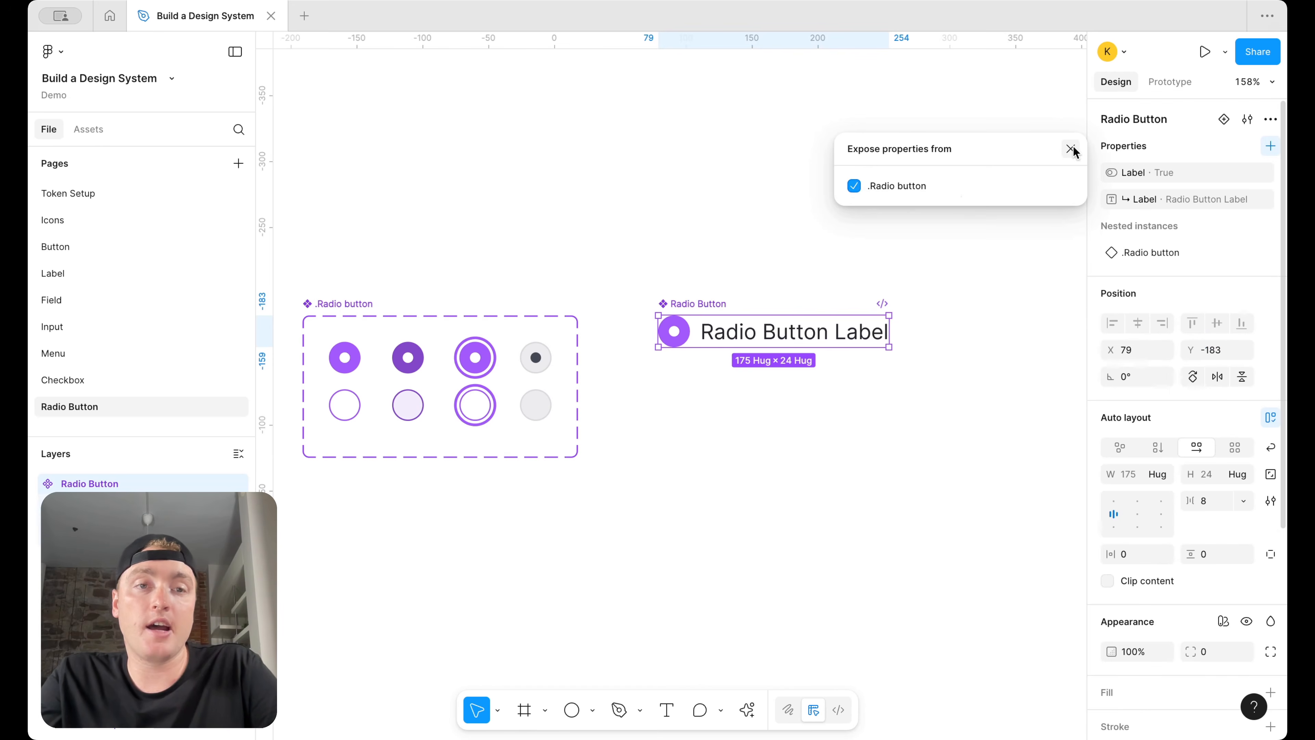
left_click(1071, 149)
left_click(1053, 175)
Place another Radio Button instance below the component to check its exposed Status and Type properties, and delete it
left_click_drag(860, 339, 786, 436)
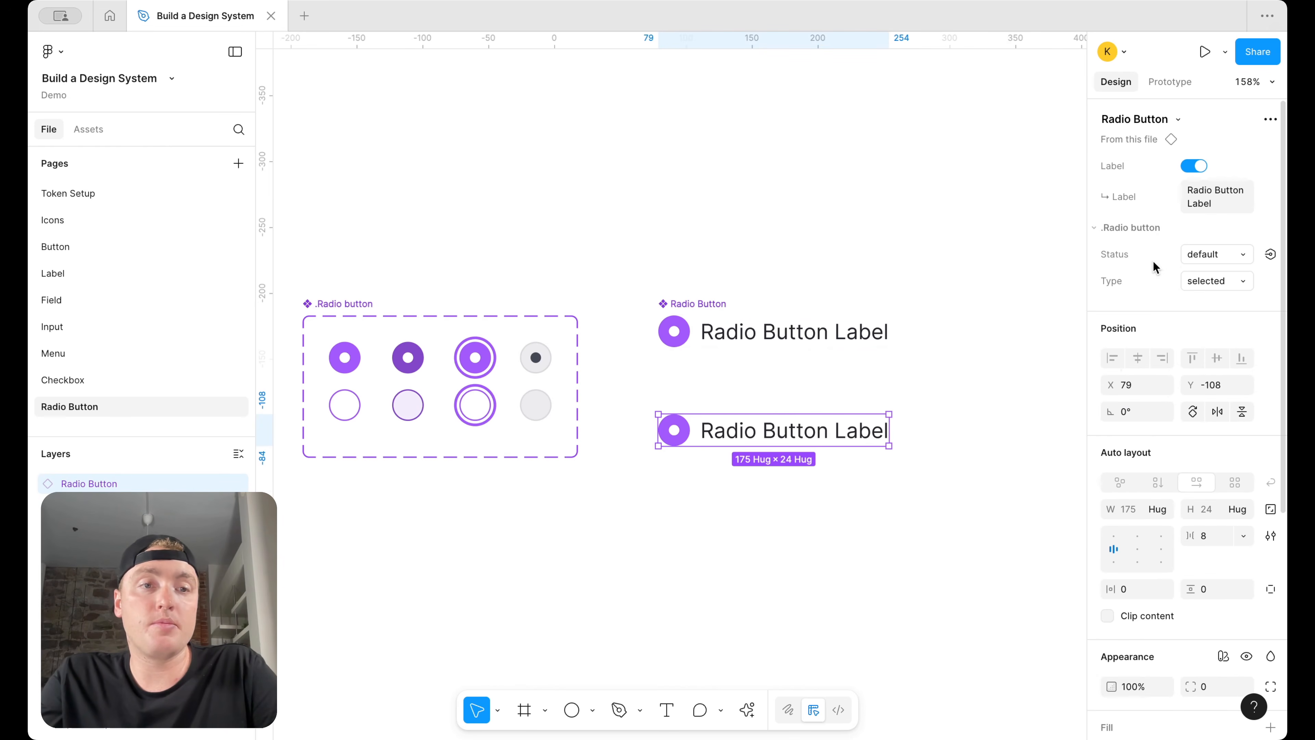
scroll(892, 335, "left", 1)
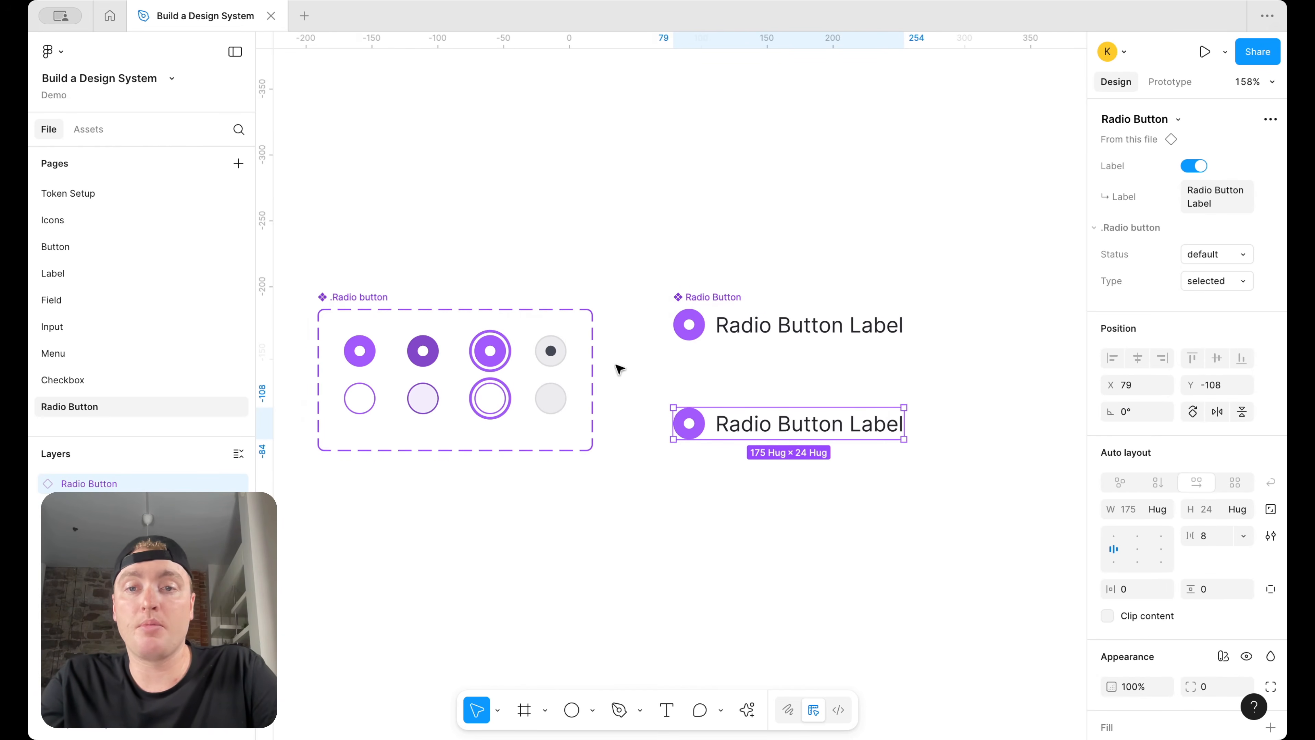
scroll(712, 303, "left", 2)
scroll(712, 303, "up", 1)
left_click(829, 405)
left_click(755, 445)
key("Delete")
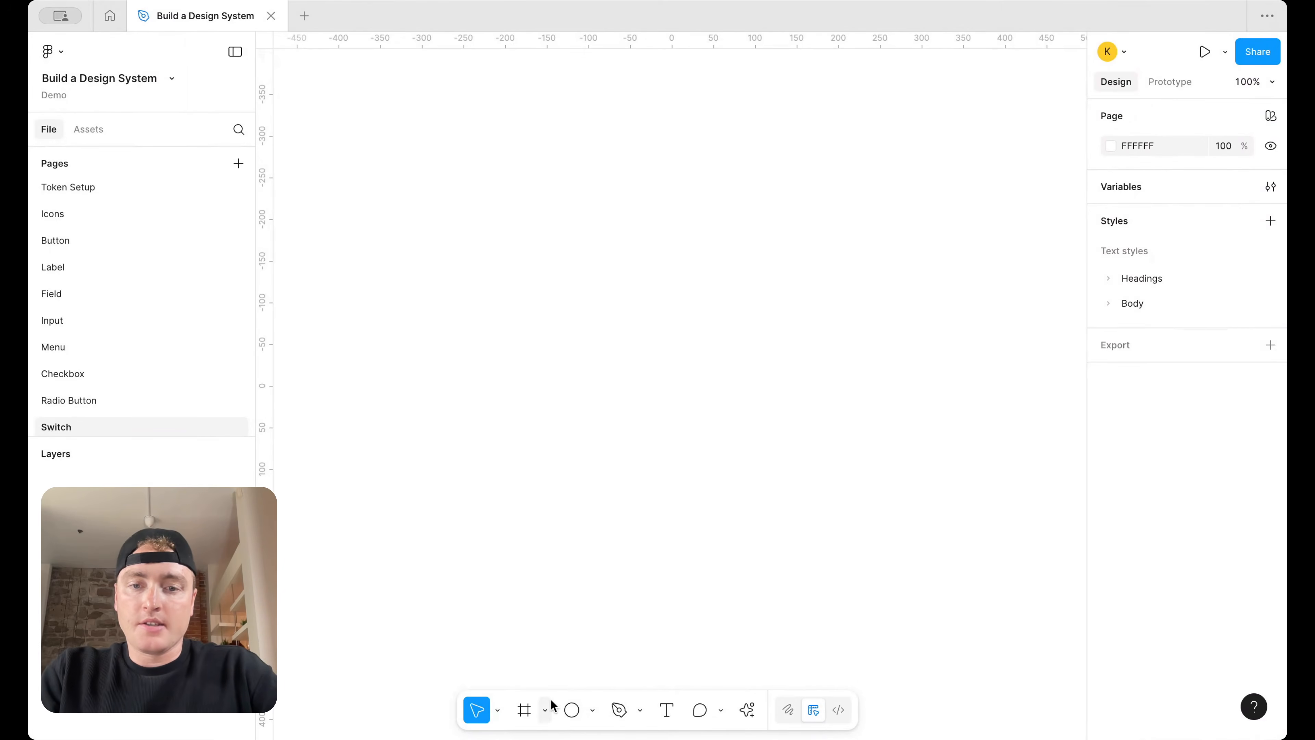
Draw a circle about 34 × 34 on the empty Switch page
left_click(573, 710)
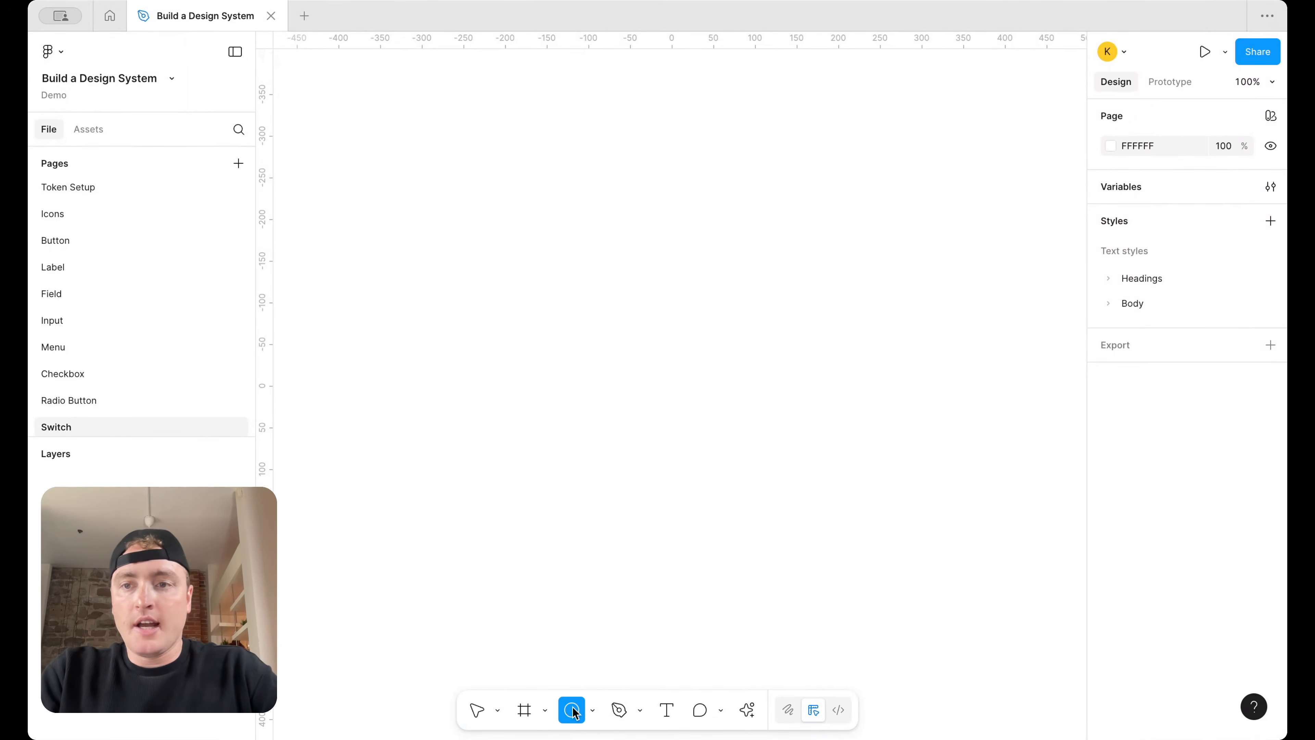
mouse_move(599, 270)
left_mouse_down()
mouse_move(630, 293)
mouse_move(695, 306)
left_mouse_up()
scroll(630, 294, "up", 3)
scroll(630, 294, "left", 3)
scroll(630, 294, "up", 2)
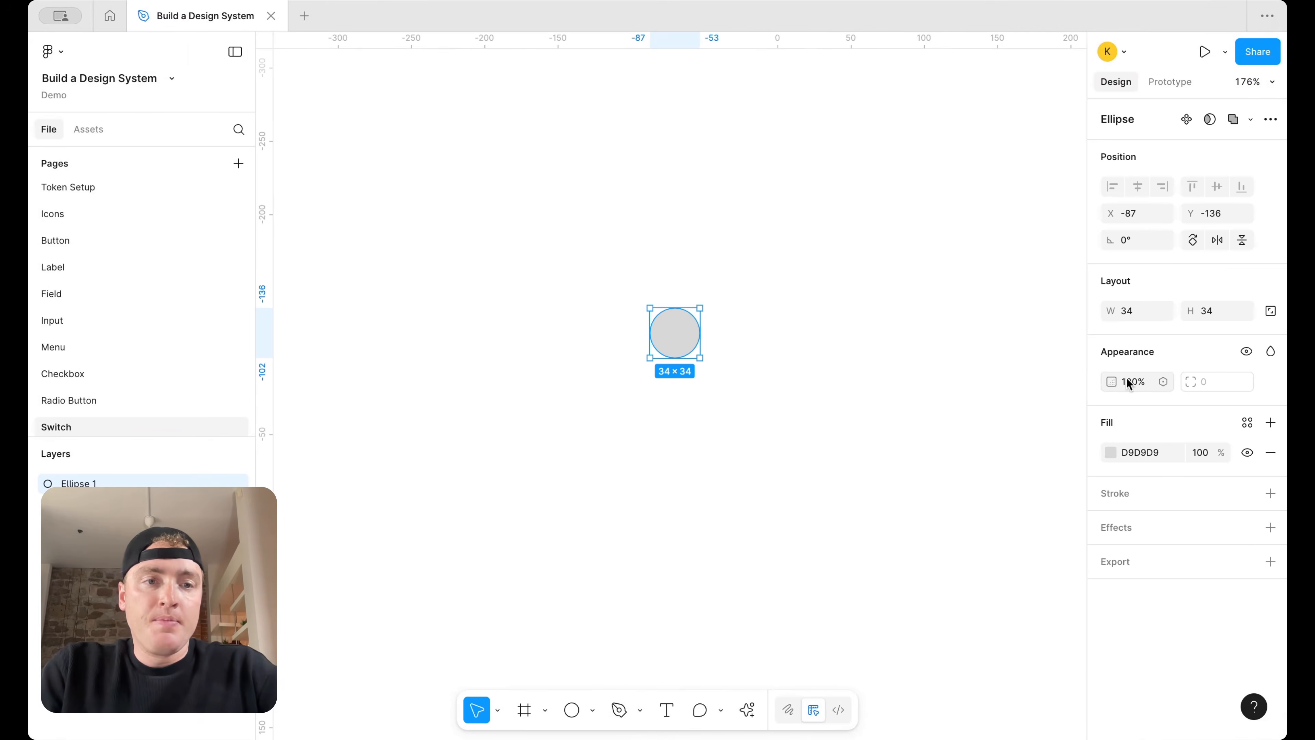
Set the circle's width and height to 24
left_click(1132, 311)
type("24")
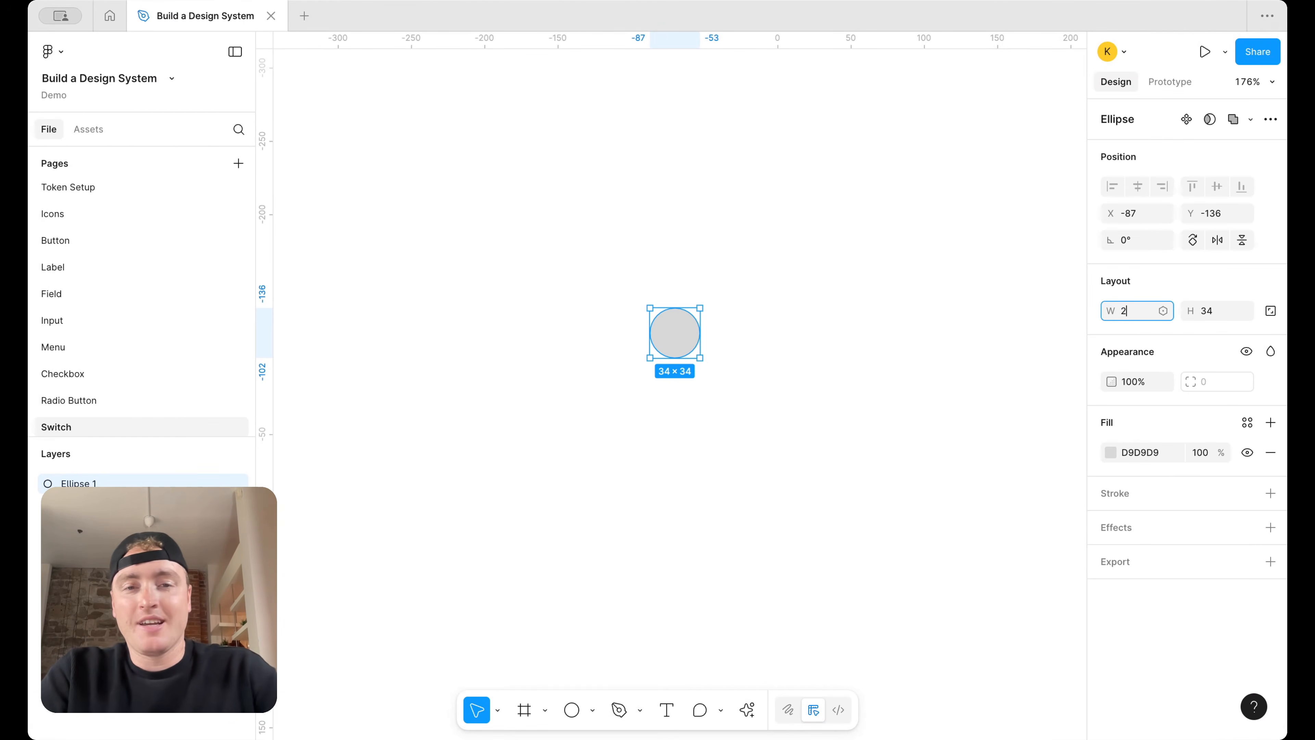
key("Return")
left_click(1223, 311)
type("24")
key("Return")
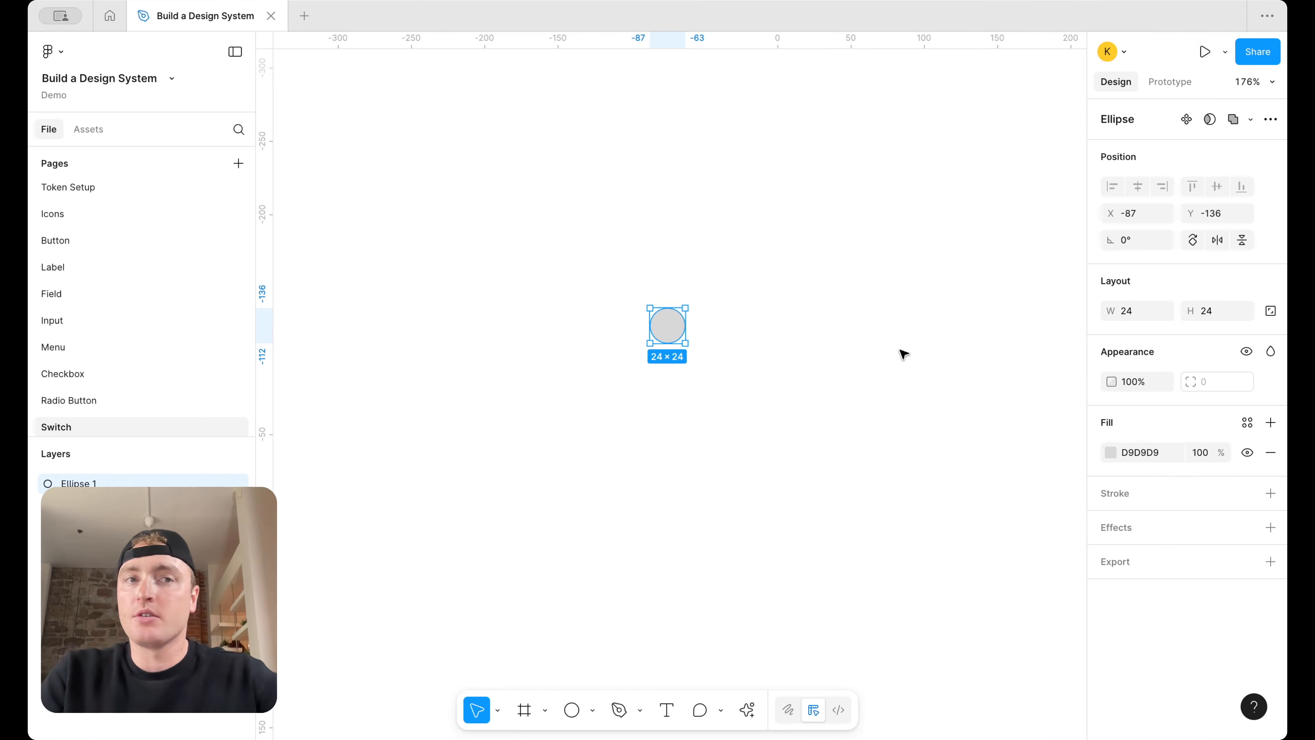
Wrap the circle in an auto layout frame
left_click(890, 355)
left_click(665, 332)
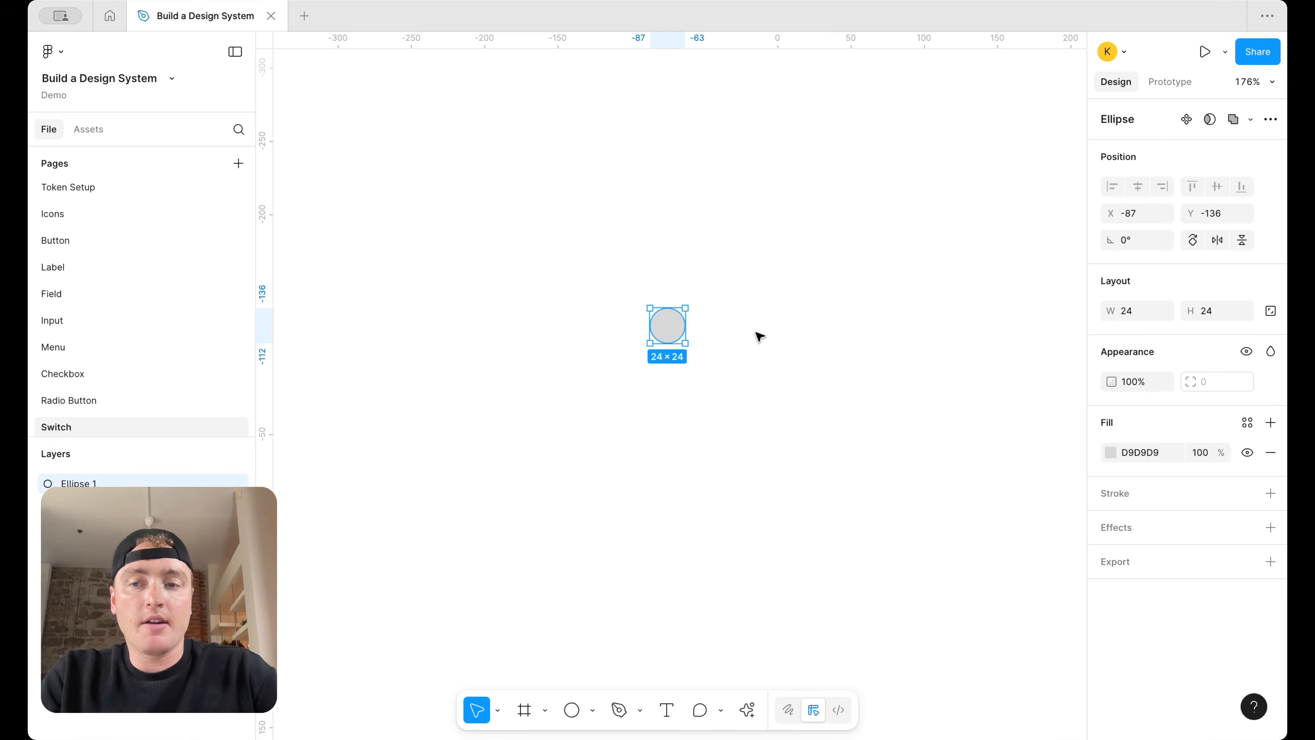
key("shift+a")
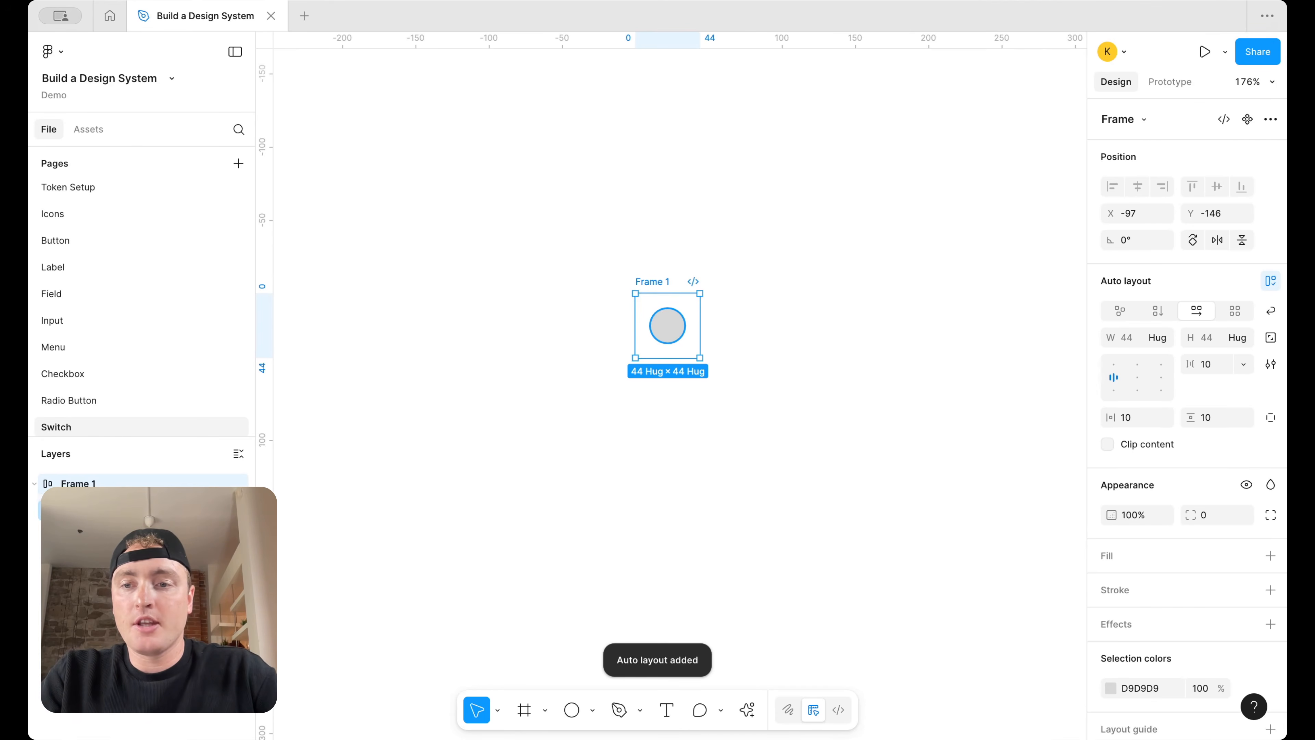
left_click(667, 326)
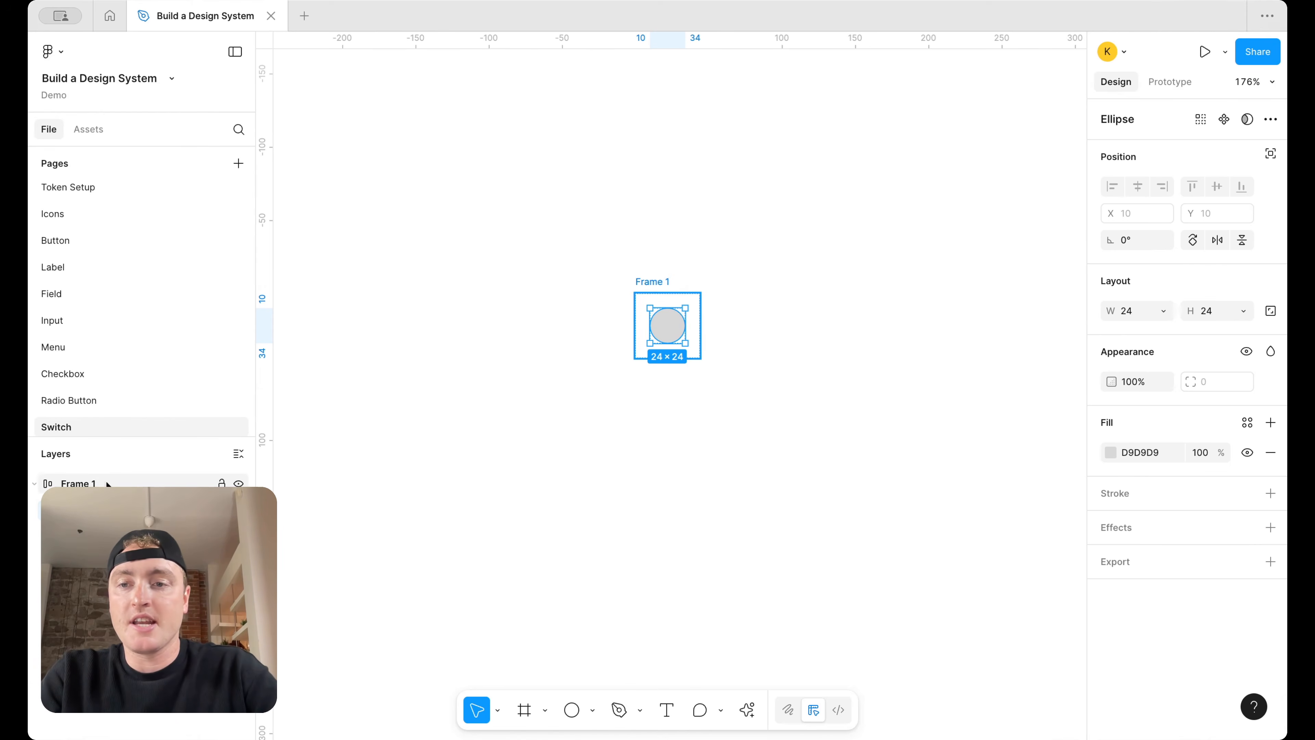
double_click(90, 483)
left_click(90, 510)
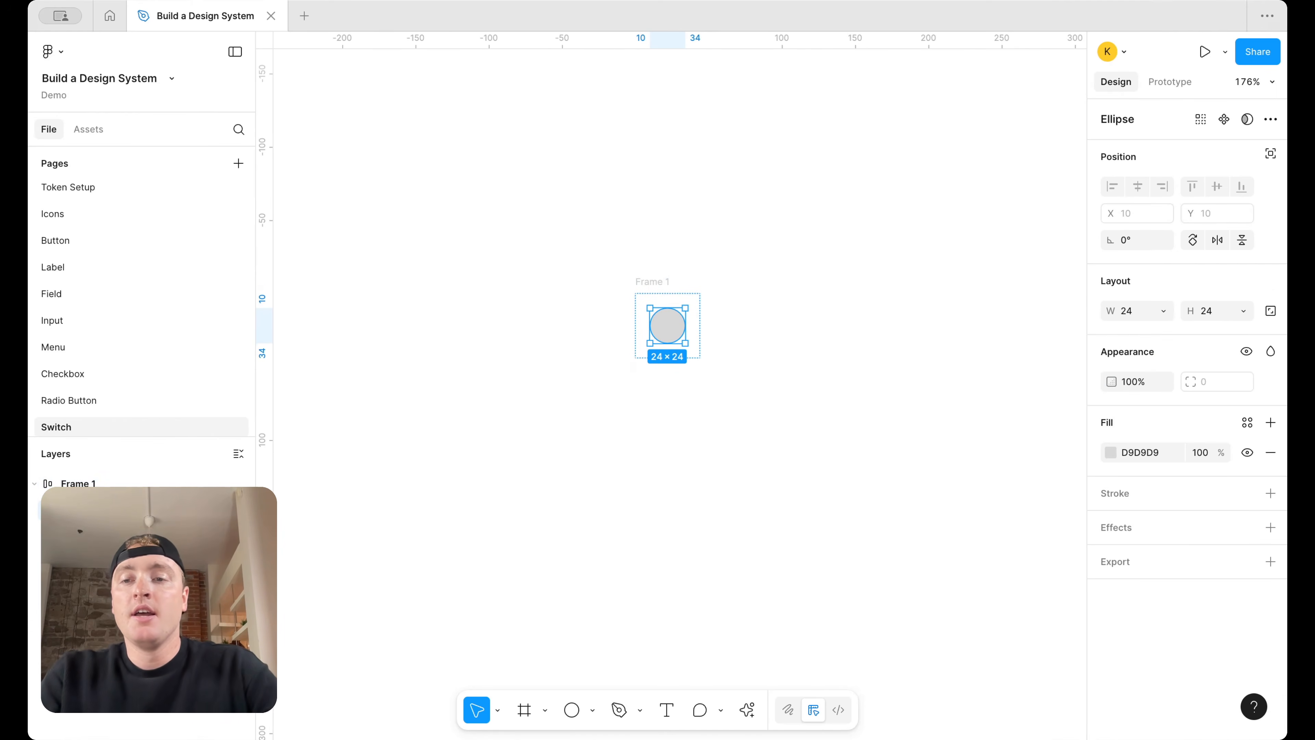
left_click(575, 505)
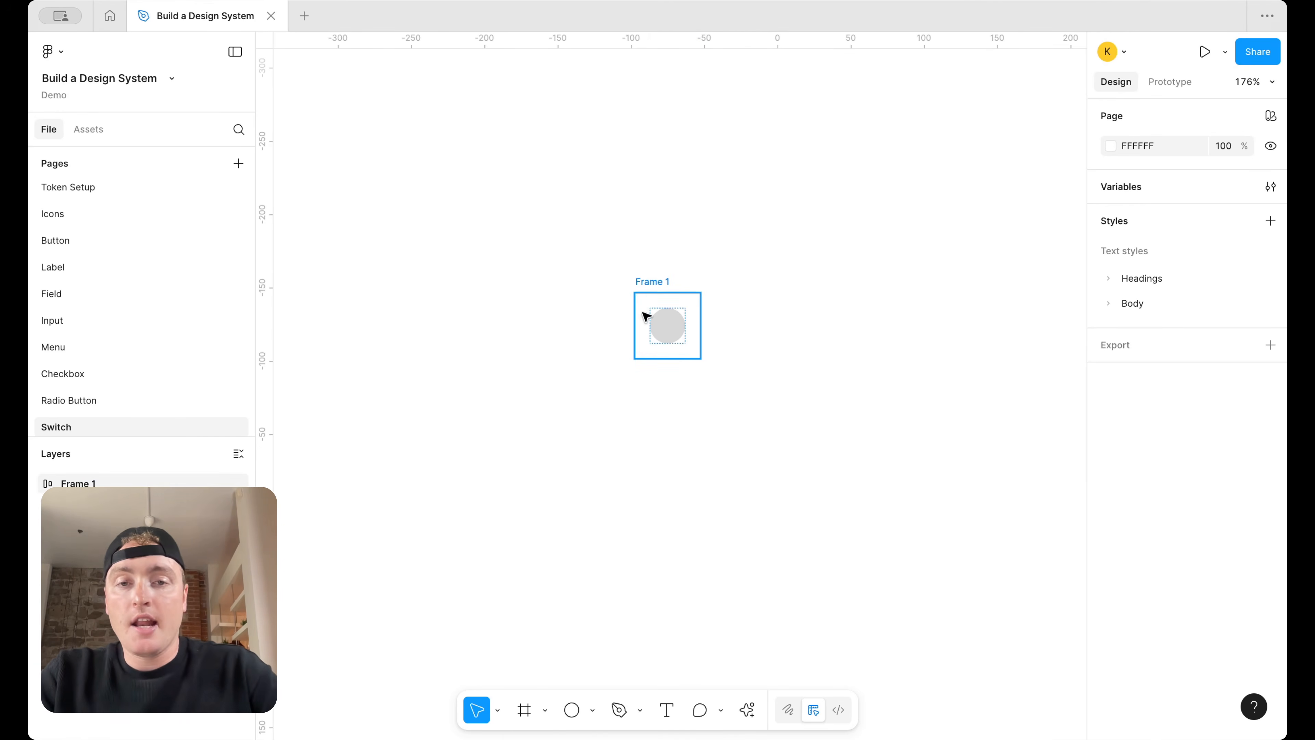
Widen the auto layout frame leftward to about 93 and align the circle to its right center
left_click(646, 285)
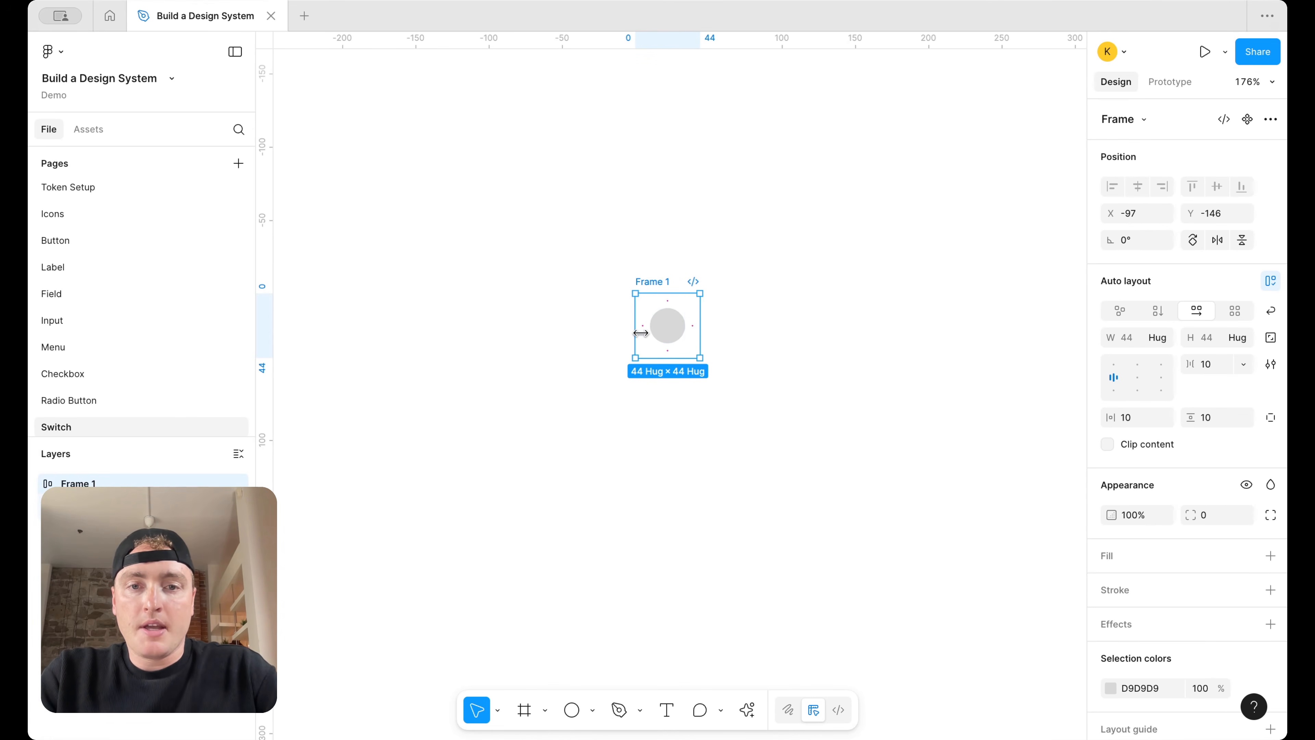
left_click_drag(635, 333, 563, 333)
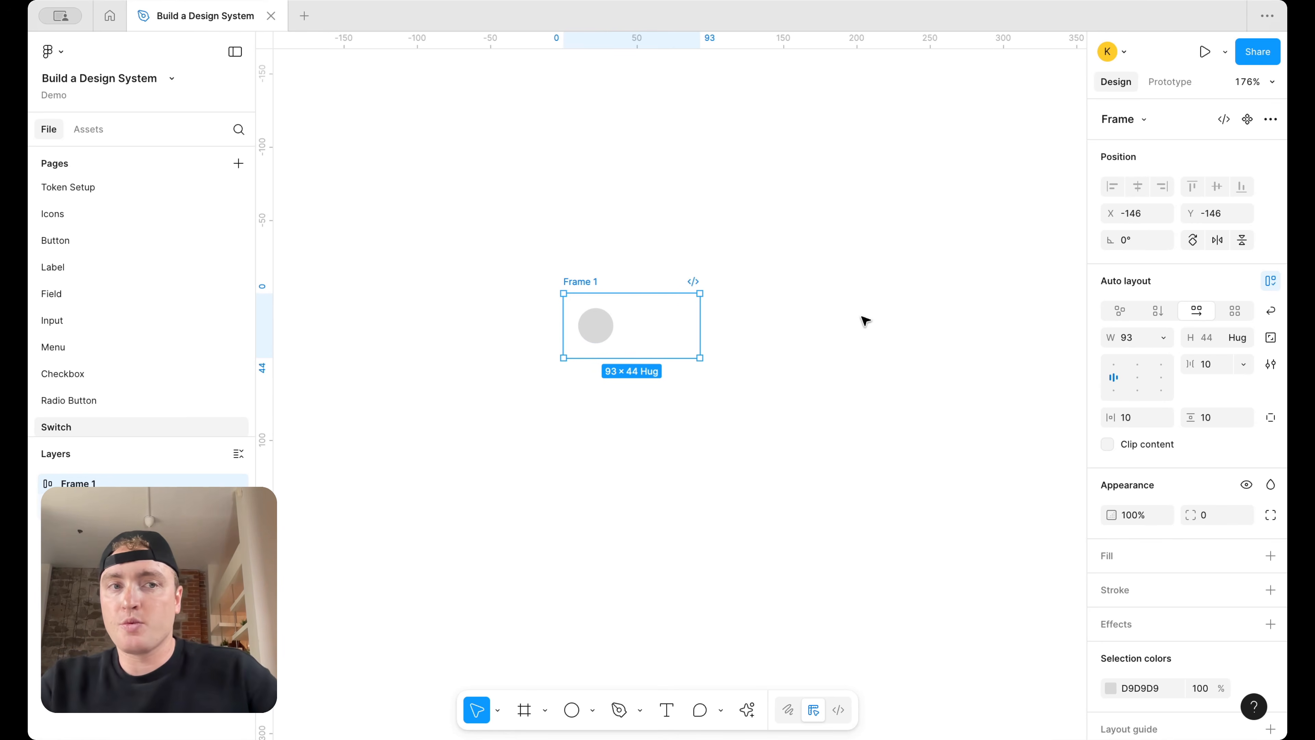
left_click(1161, 377)
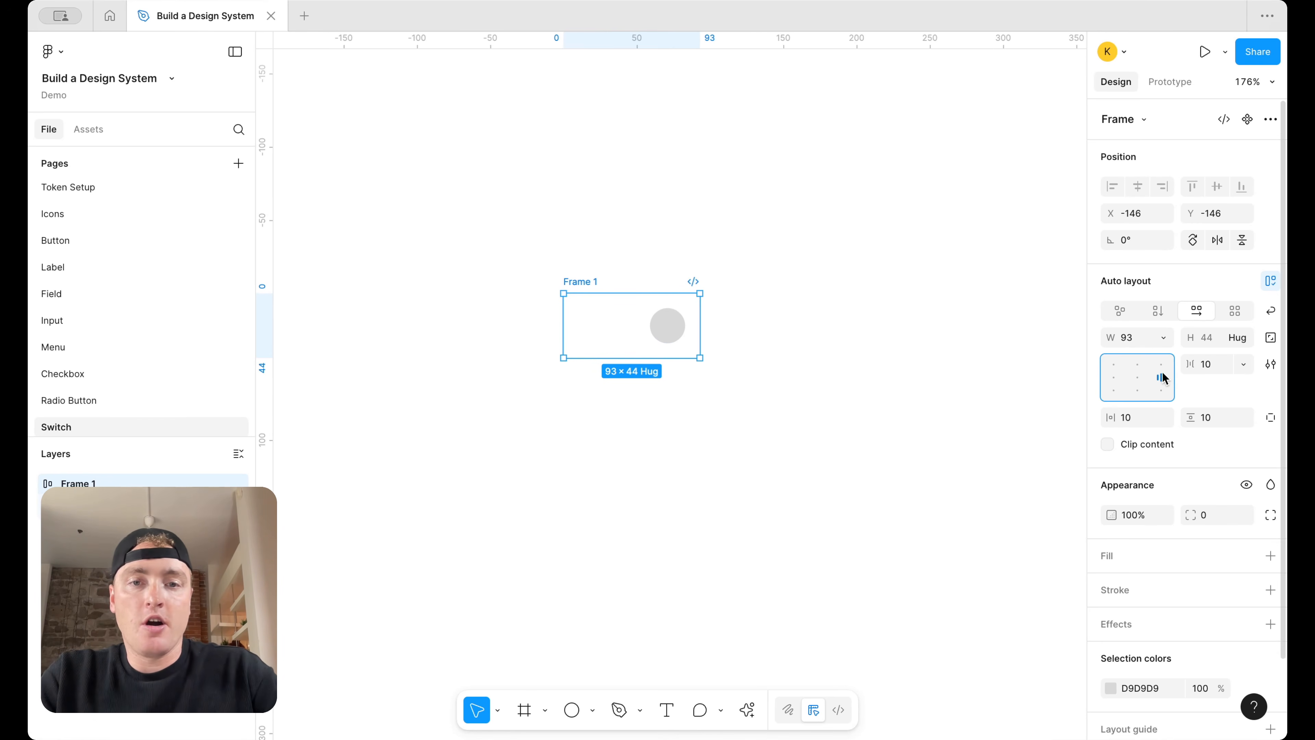
left_click(900, 265)
left_click(567, 287)
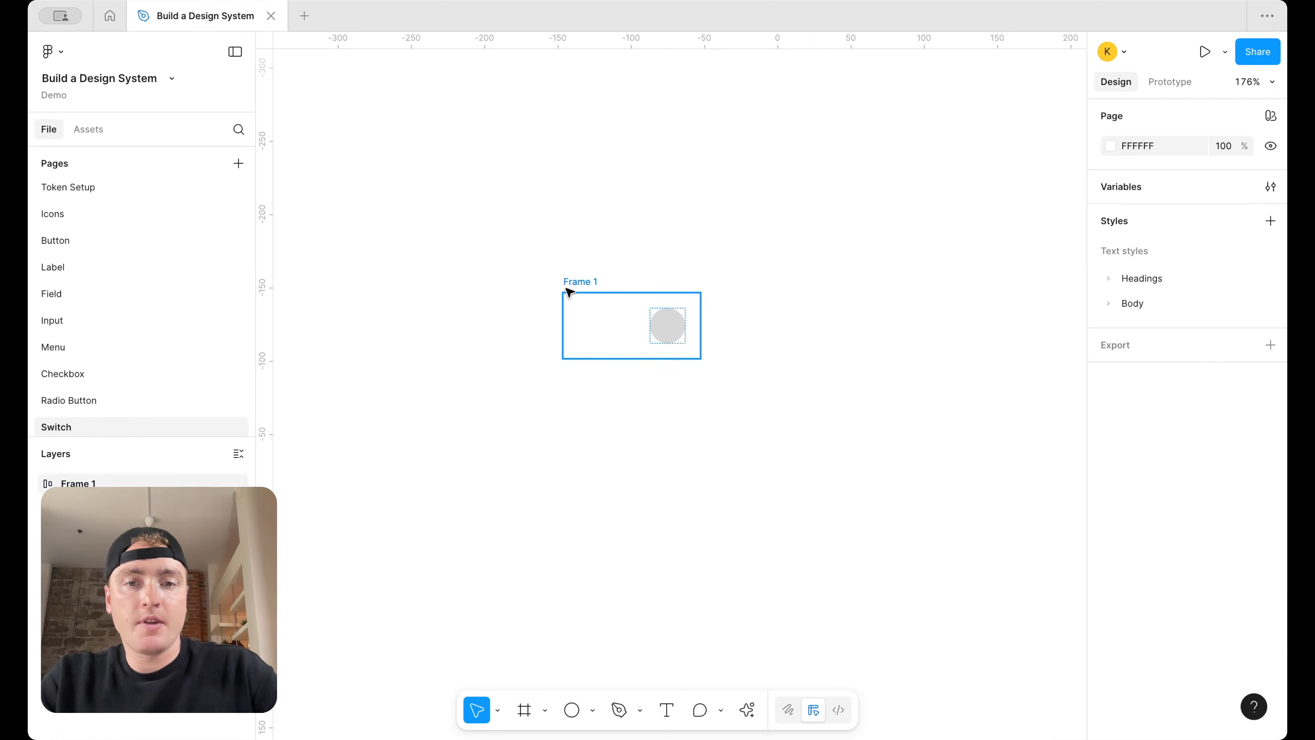
left_click(983, 297)
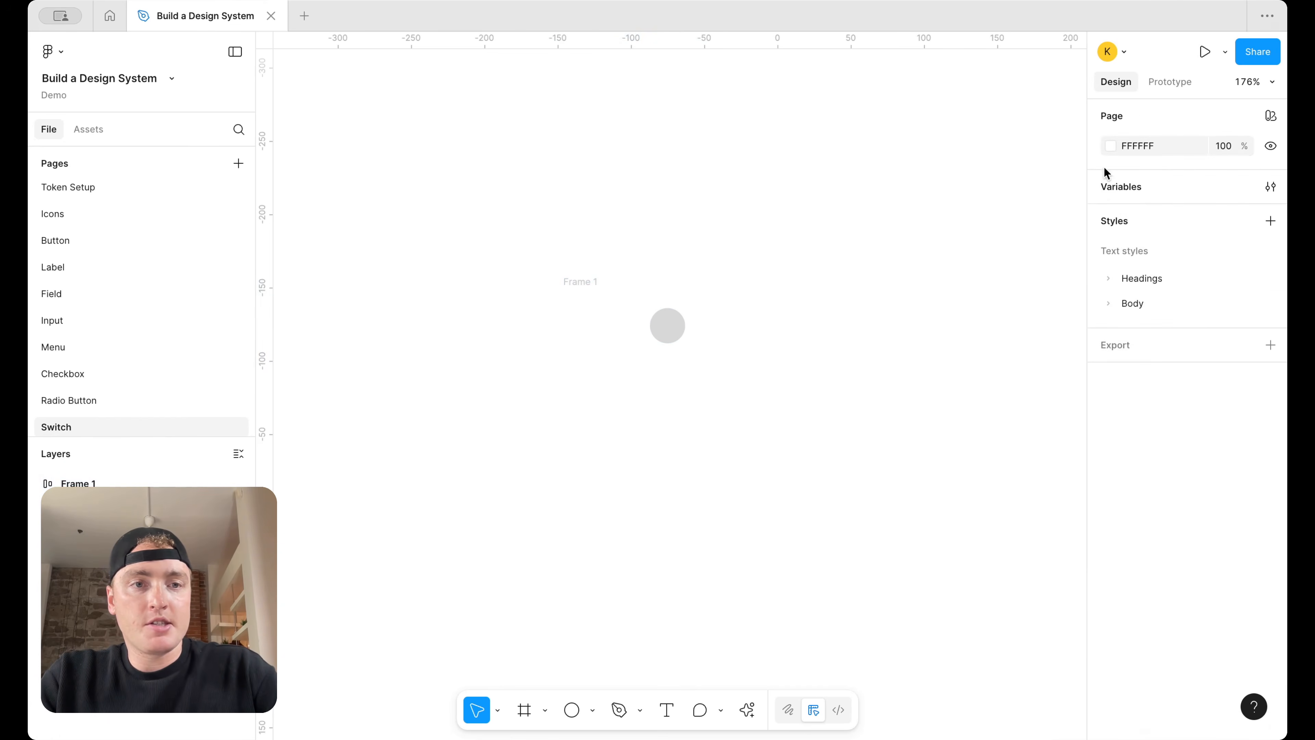
Change the page background to gray 6F6F6F and give the circle's auto layout frame a white FFFFFF fill
left_click(1110, 147)
left_click_drag(1030, 223, 869, 278)
left_click(577, 281)
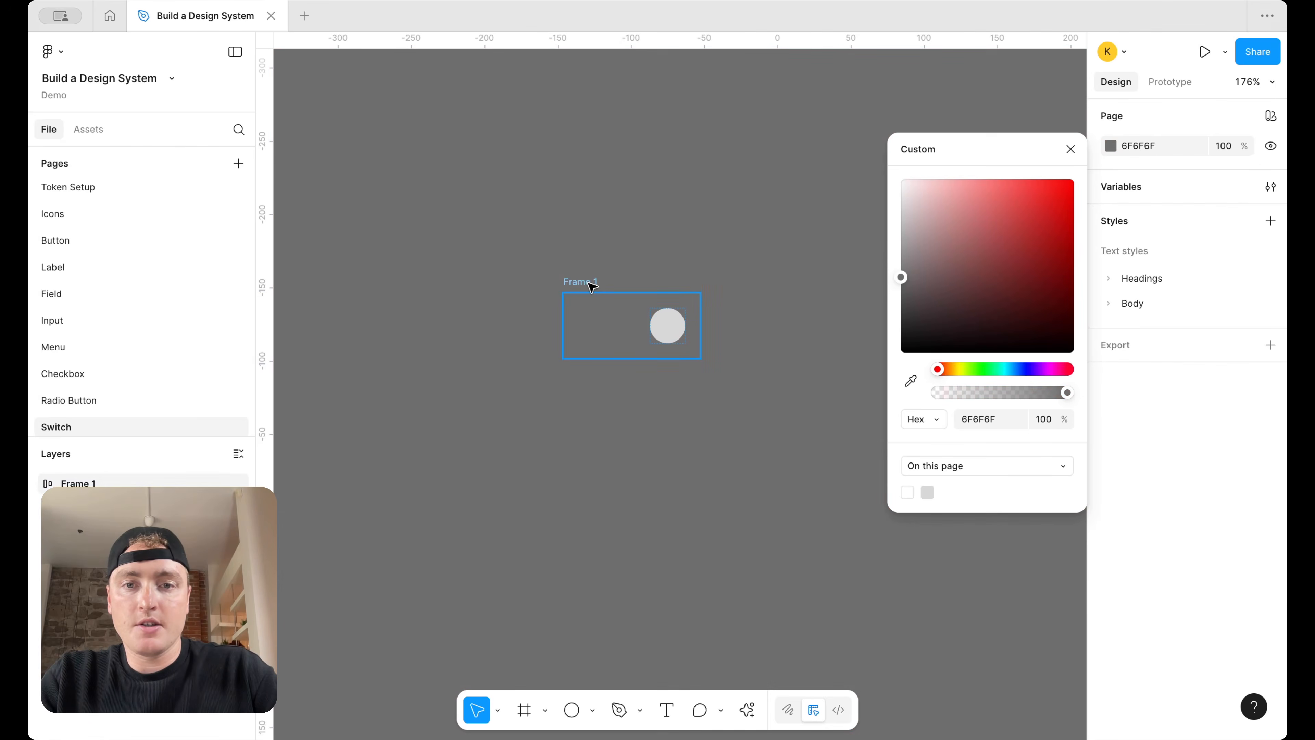
left_click(1270, 556)
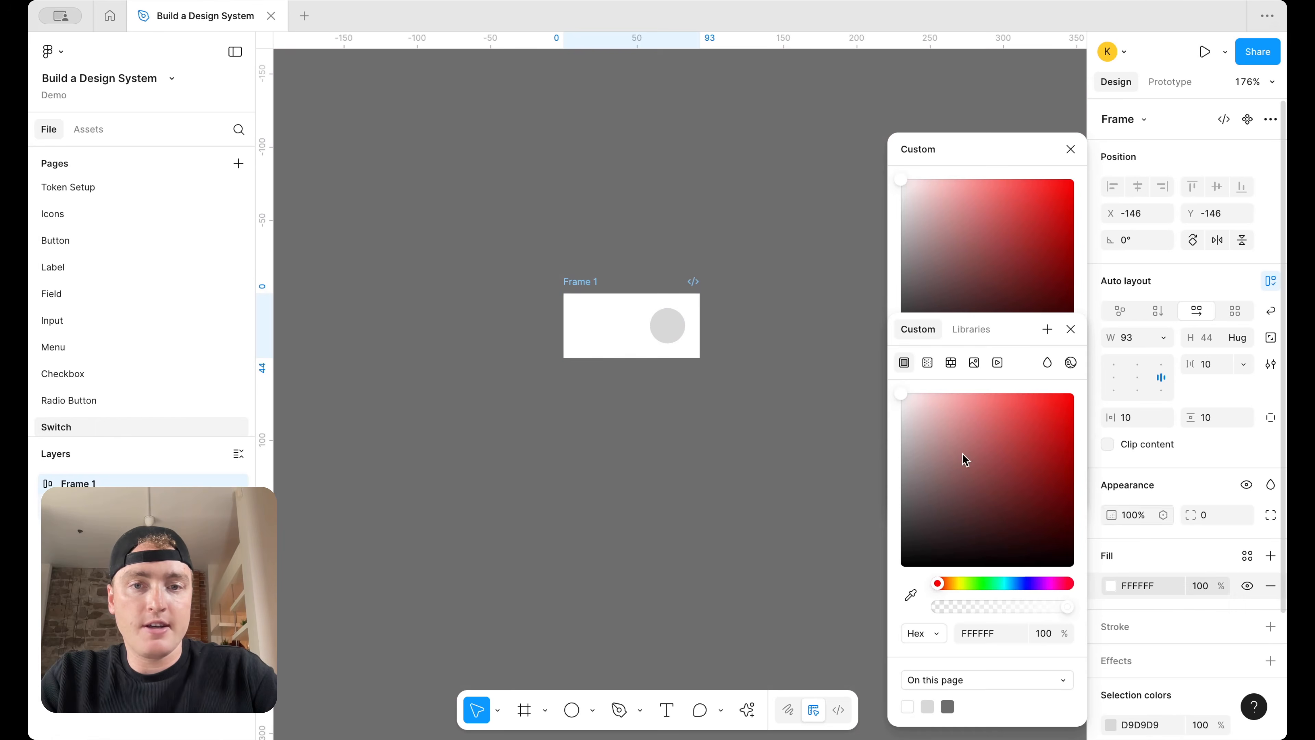
left_click(794, 362)
scroll(758, 315, "up", 3)
scroll(758, 314, "left", 1)
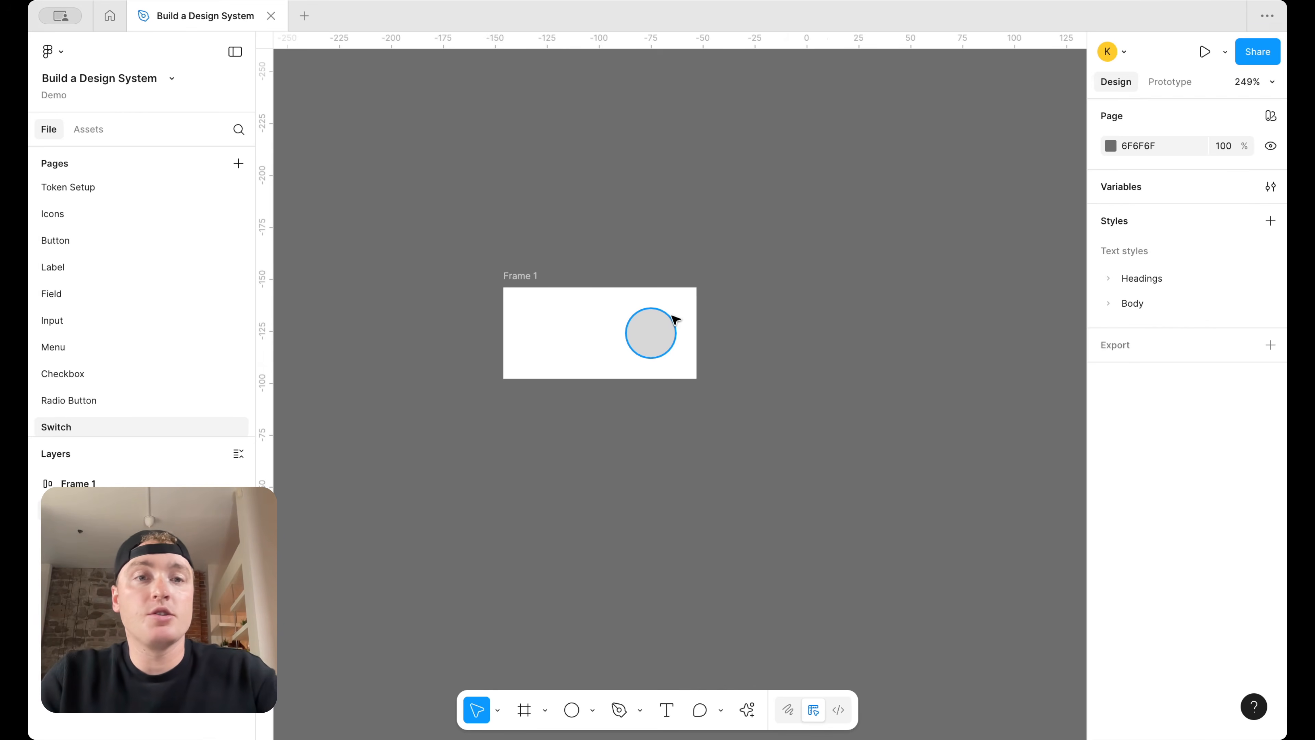
left_click(508, 278)
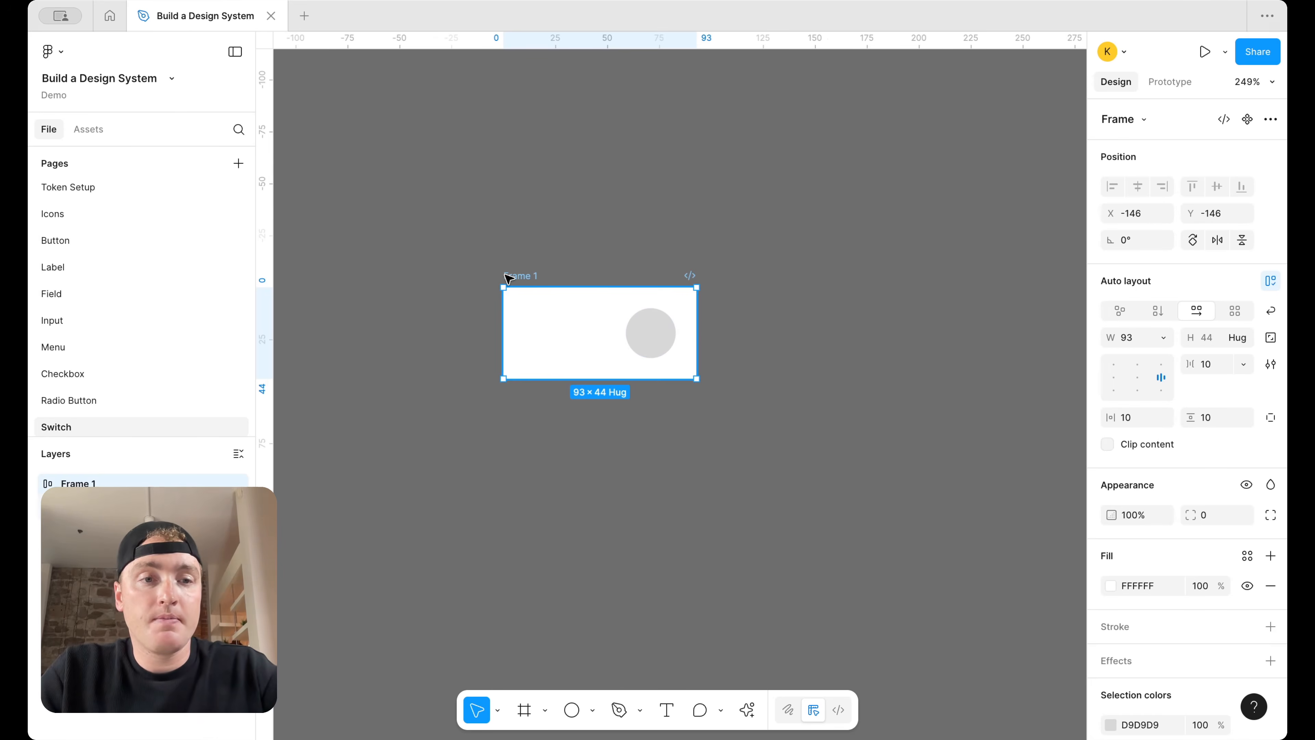
left_click(642, 206)
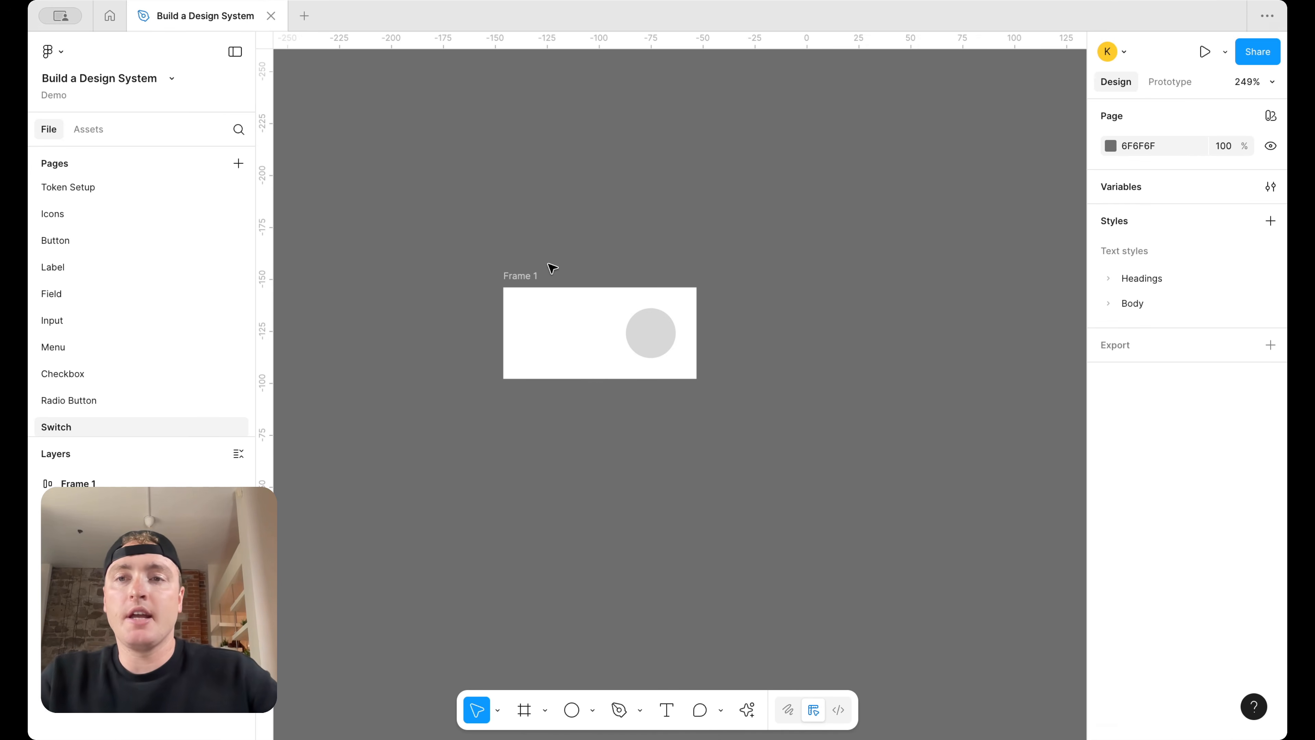
Set the auto layout frame's vertical padding to 4 and its horizontal padding to 8
left_click(527, 275)
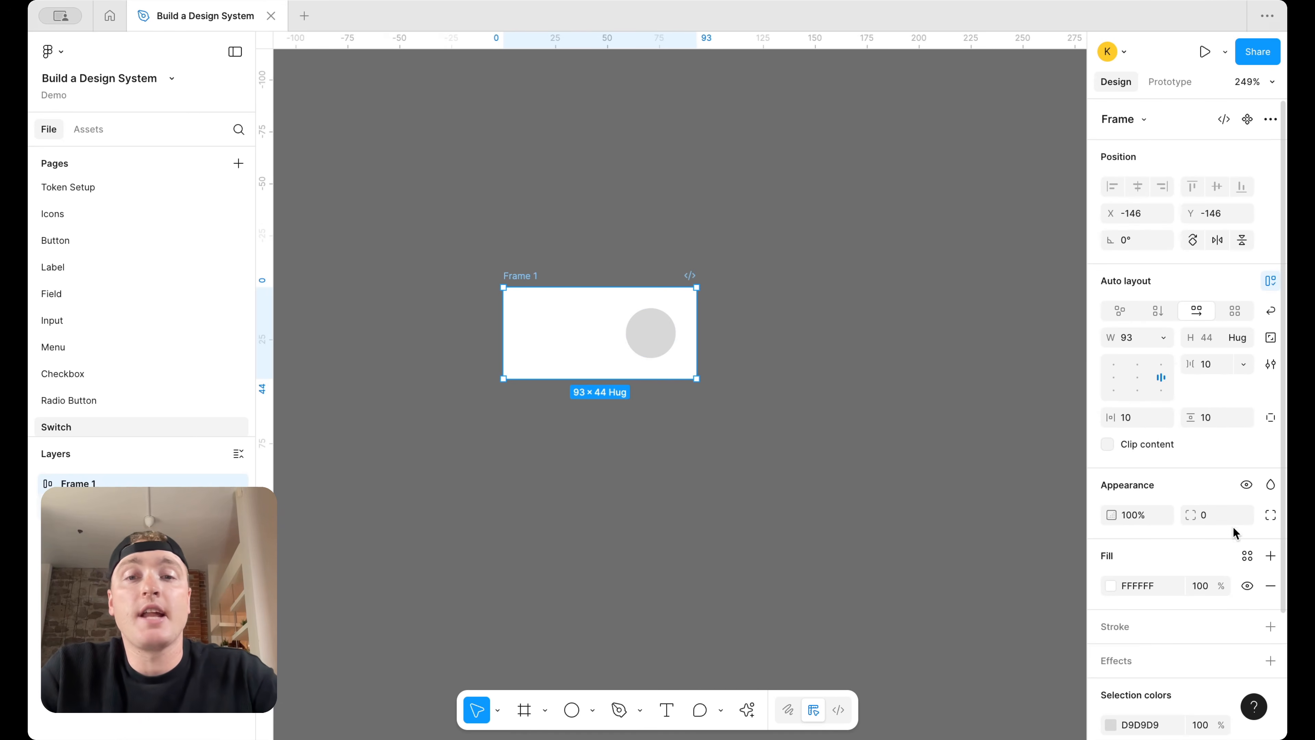
left_click(1210, 424)
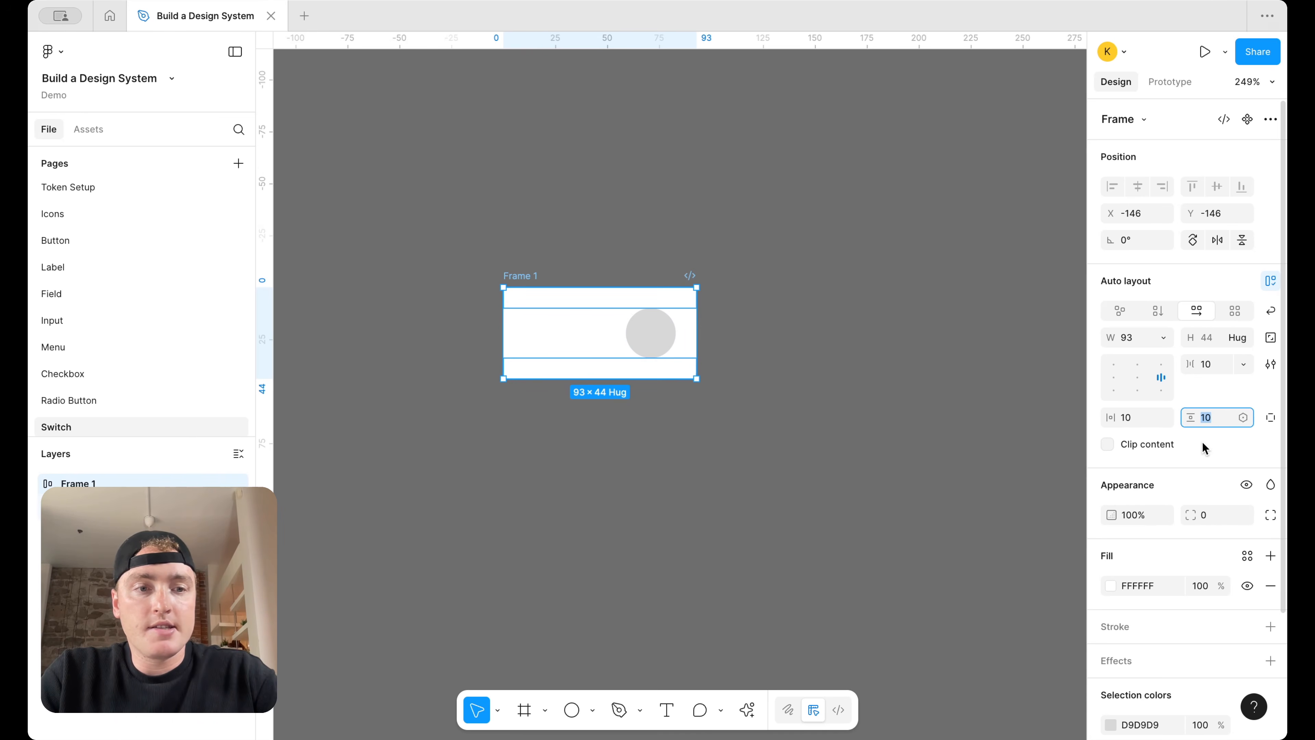
type("4")
key("Return")
left_click(816, 290)
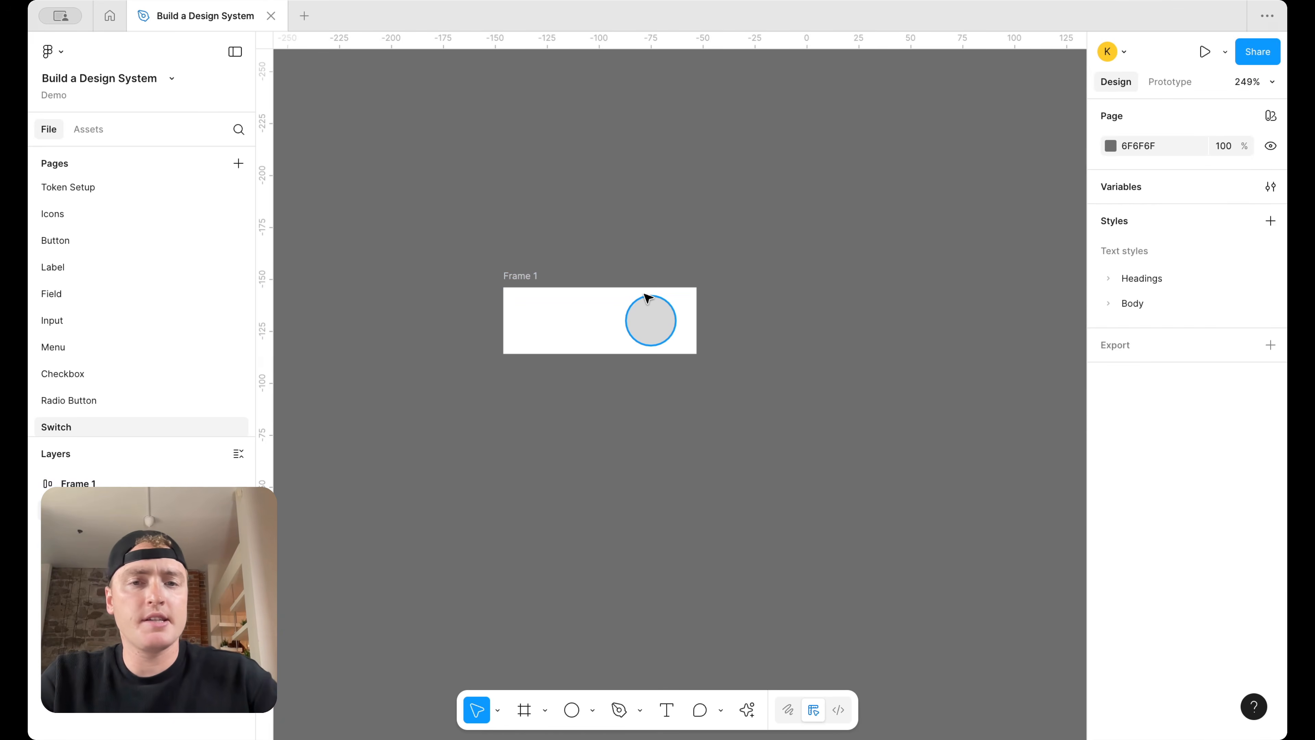
left_click(512, 276)
left_click(1132, 419)
type("8")
key("Return")
left_click(843, 306)
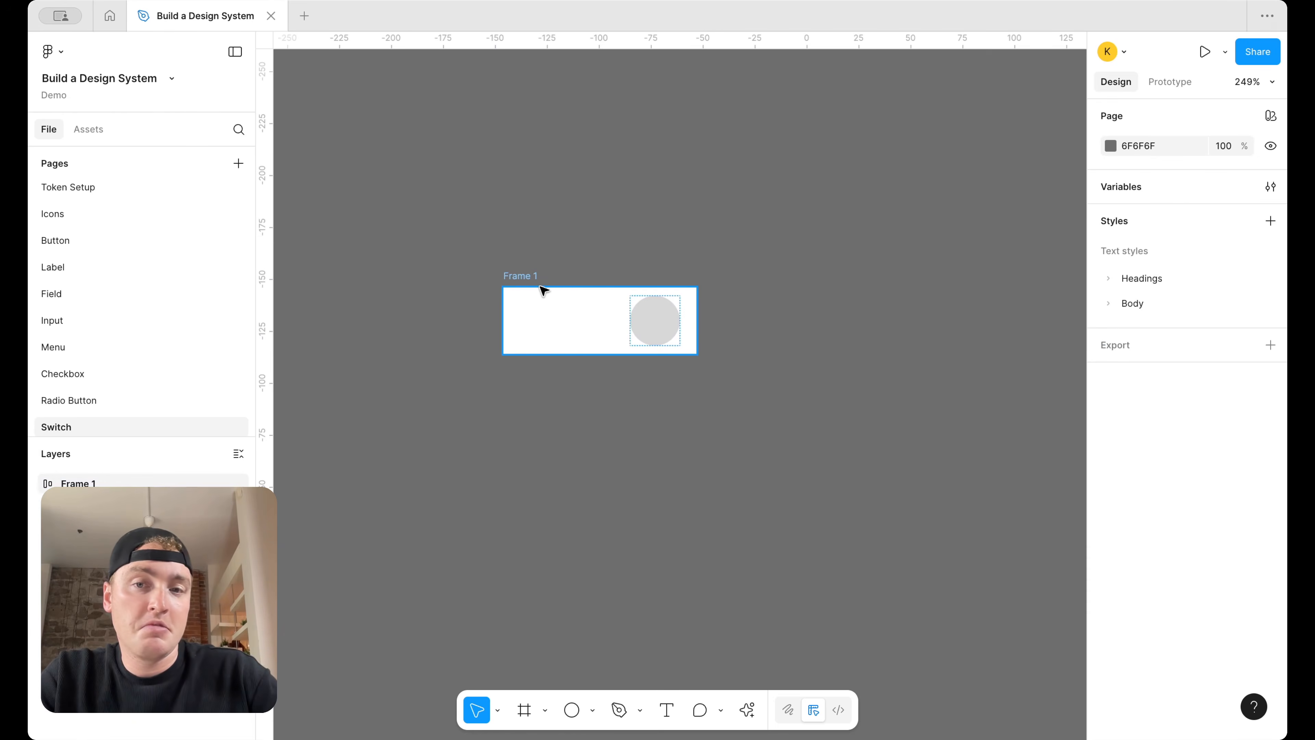
Apply the round Border Radius variable to the auto layout frame's corners
left_click(547, 296)
scroll(1186, 596, "down", 3)
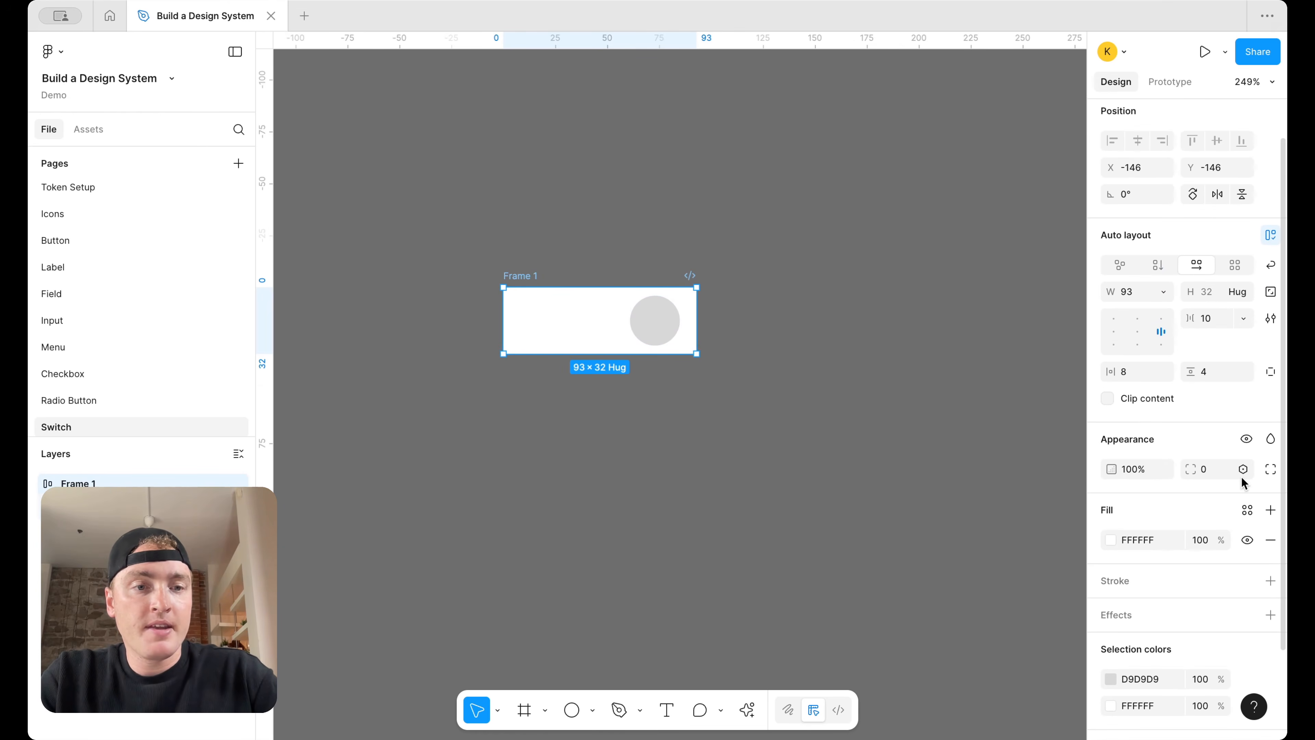
left_click(1248, 469)
type("rad")
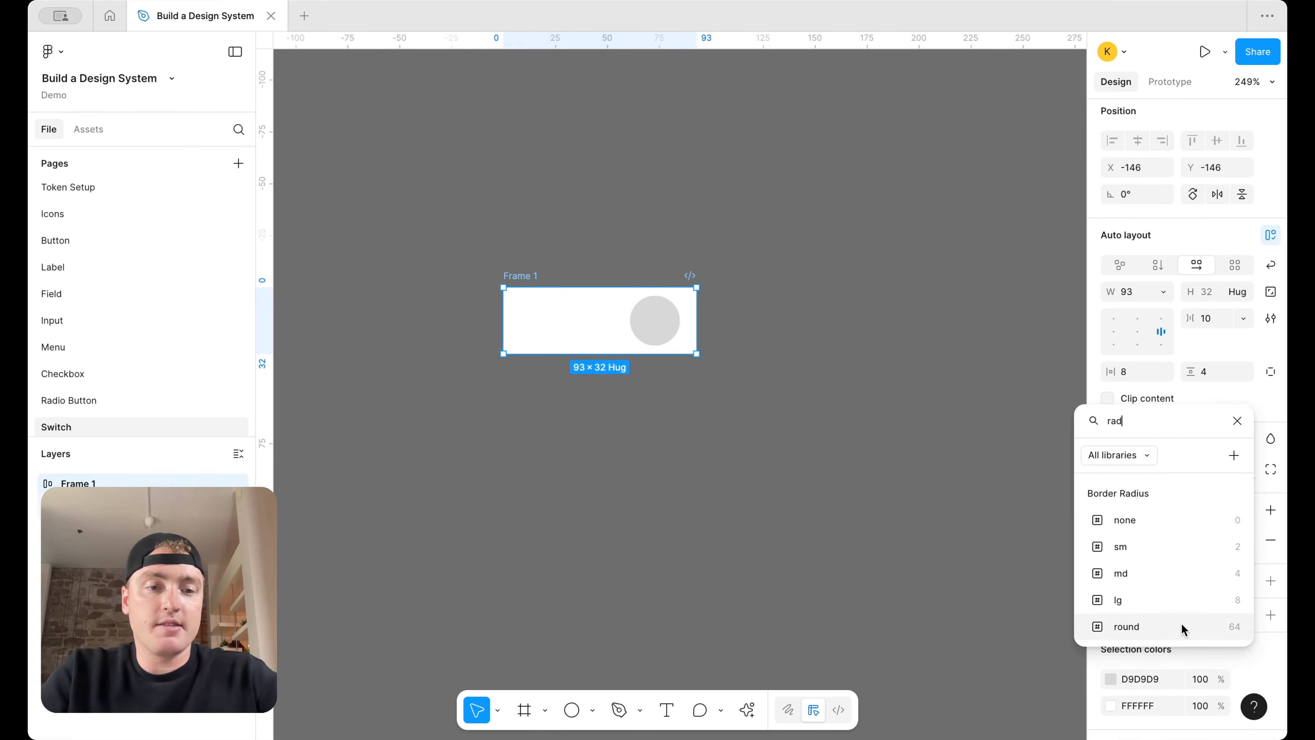
left_click(1178, 627)
left_click(890, 516)
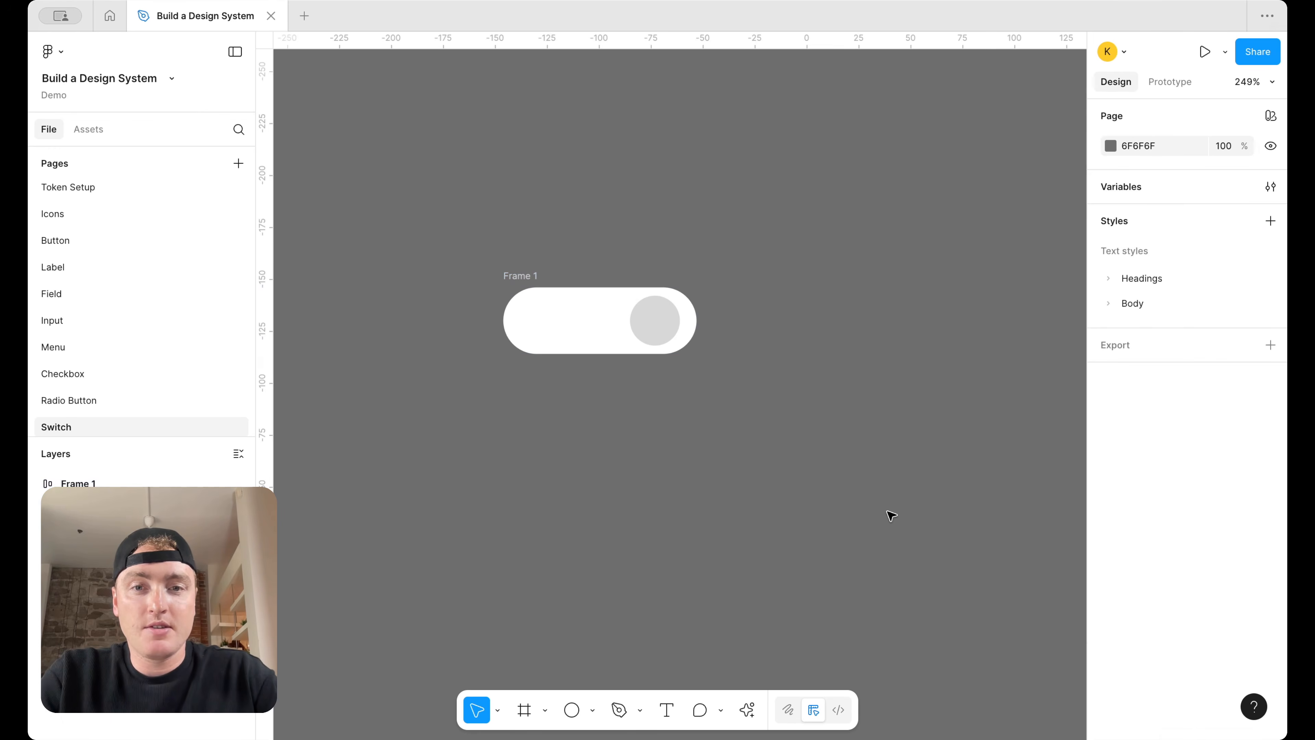
Narrow the pill-shaped frame and set its width to 64
left_click(520, 276)
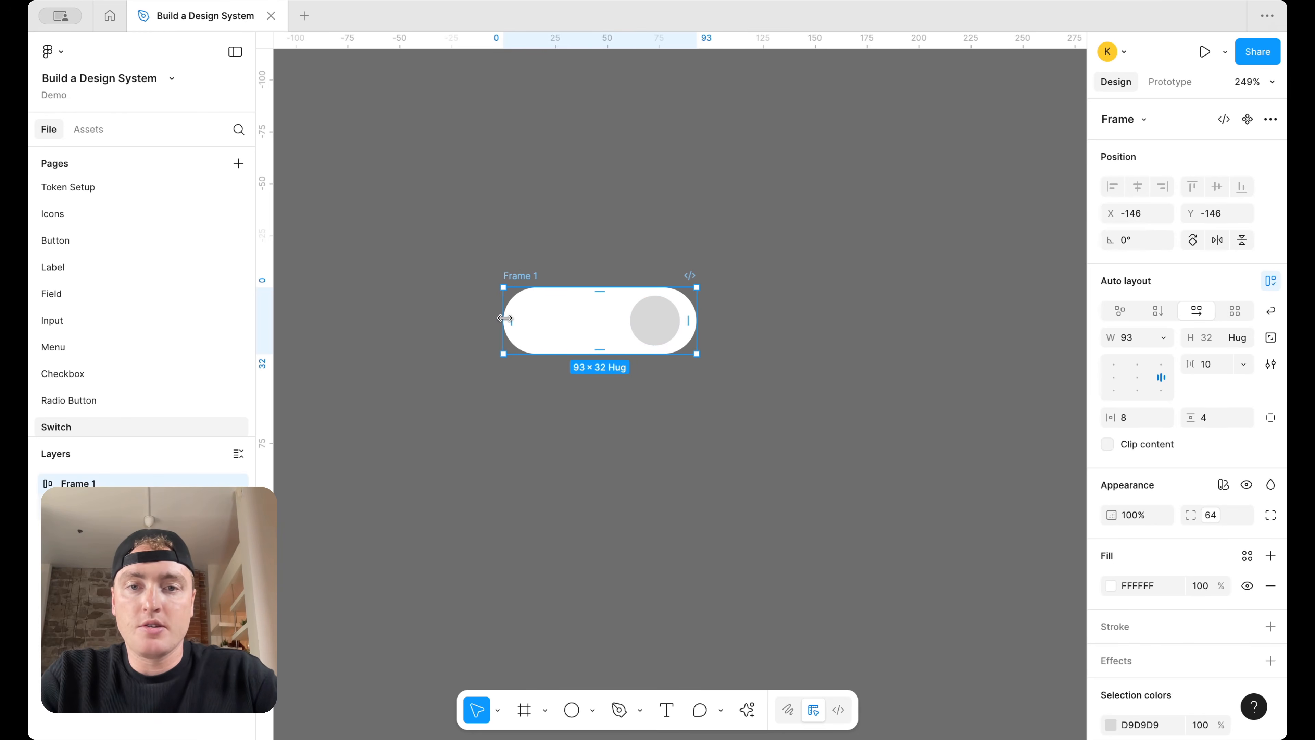
left_click_drag(505, 316, 536, 318)
left_click(1129, 339)
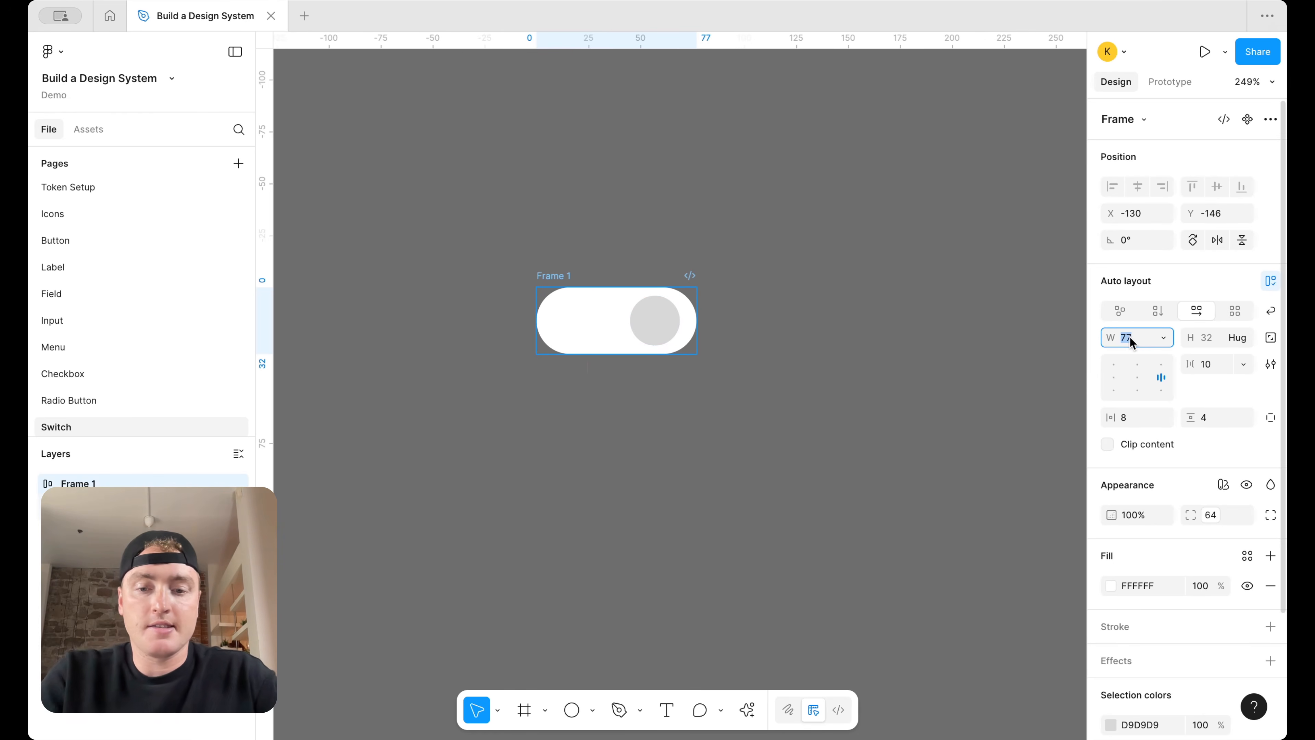
type("64")
key("Return")
left_click(757, 332)
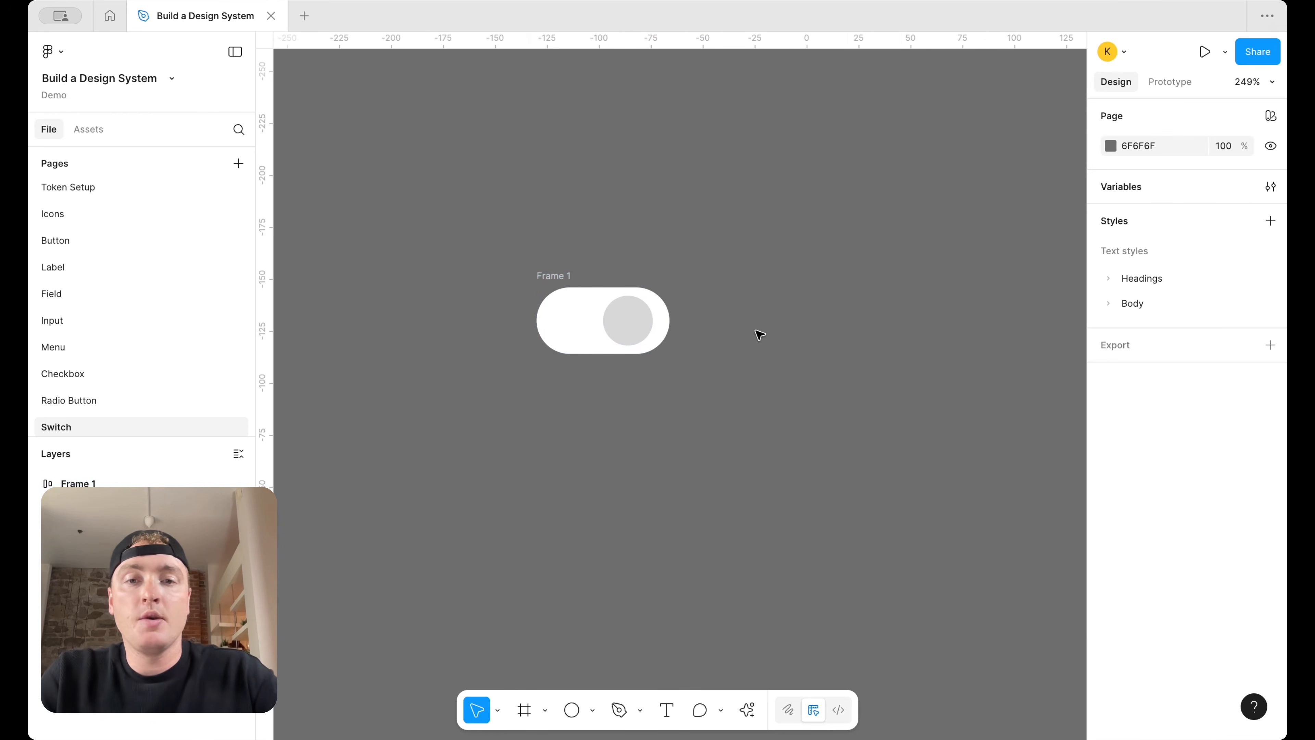
Try a vertical padding of 2 on the pill-shaped frame and undo it
scroll(717, 325, "up", 2)
scroll(717, 325, "up", 1)
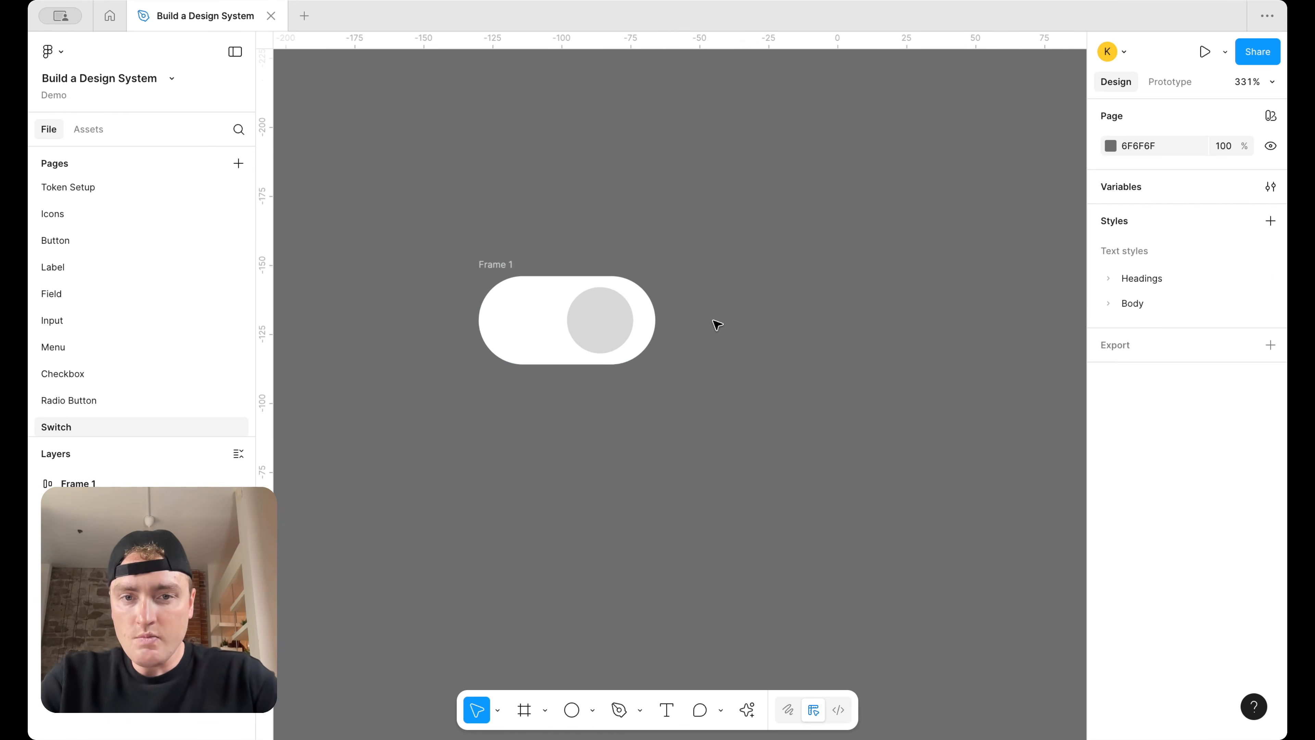
left_click(502, 277)
scroll(632, 346, "up", 2)
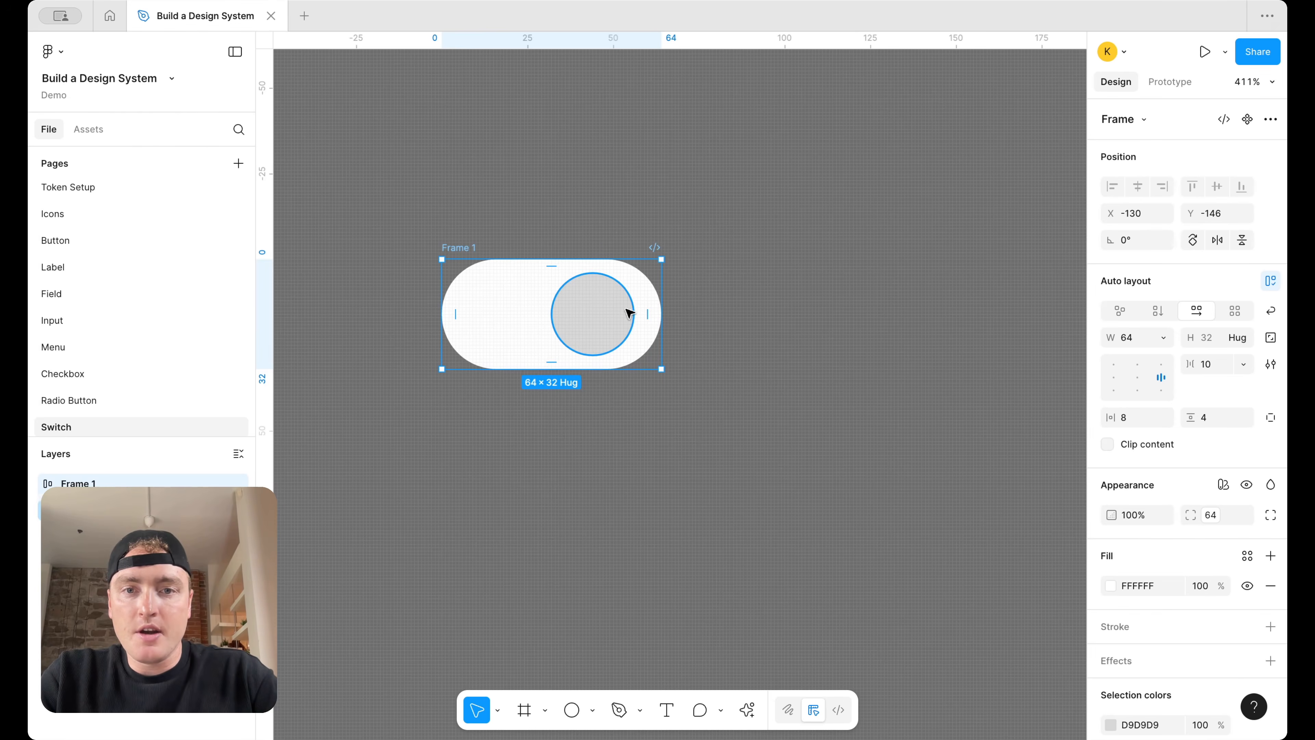
scroll(630, 312, "up", 3)
scroll(725, 322, "left", 1)
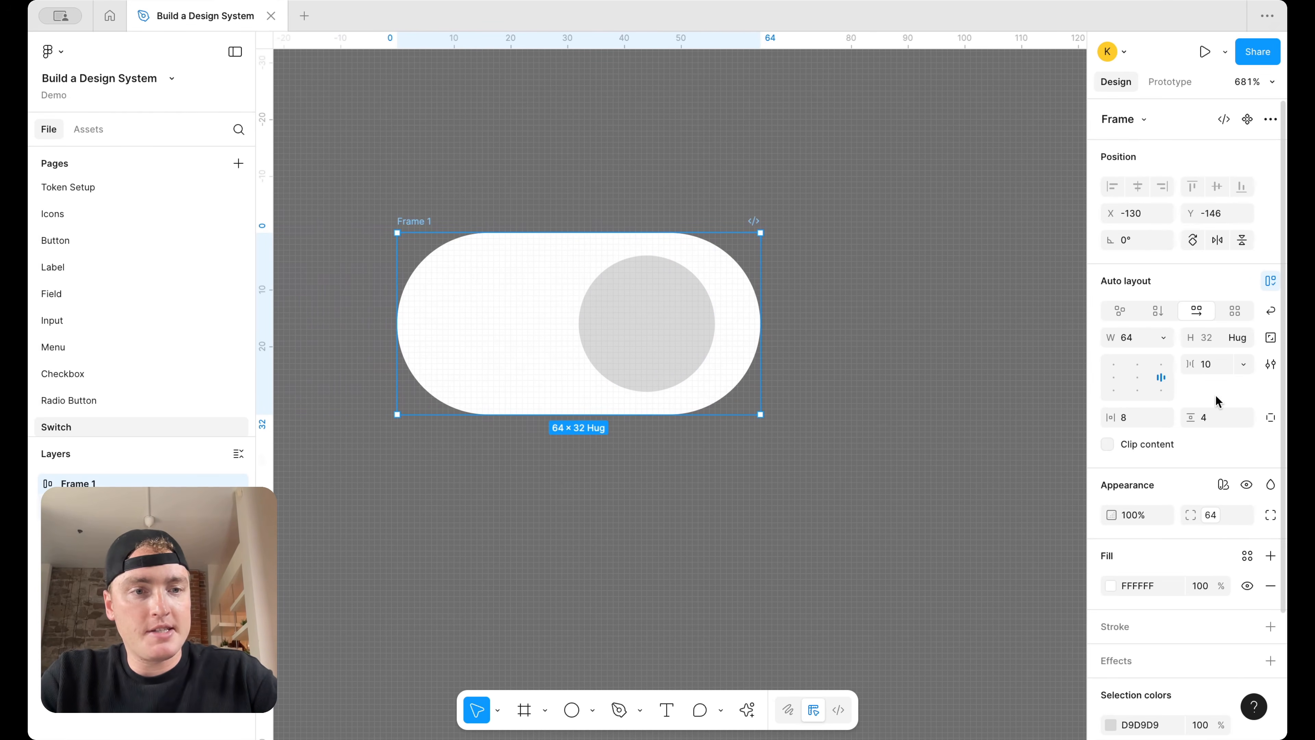
left_click(1215, 417)
type("2")
key("Return")
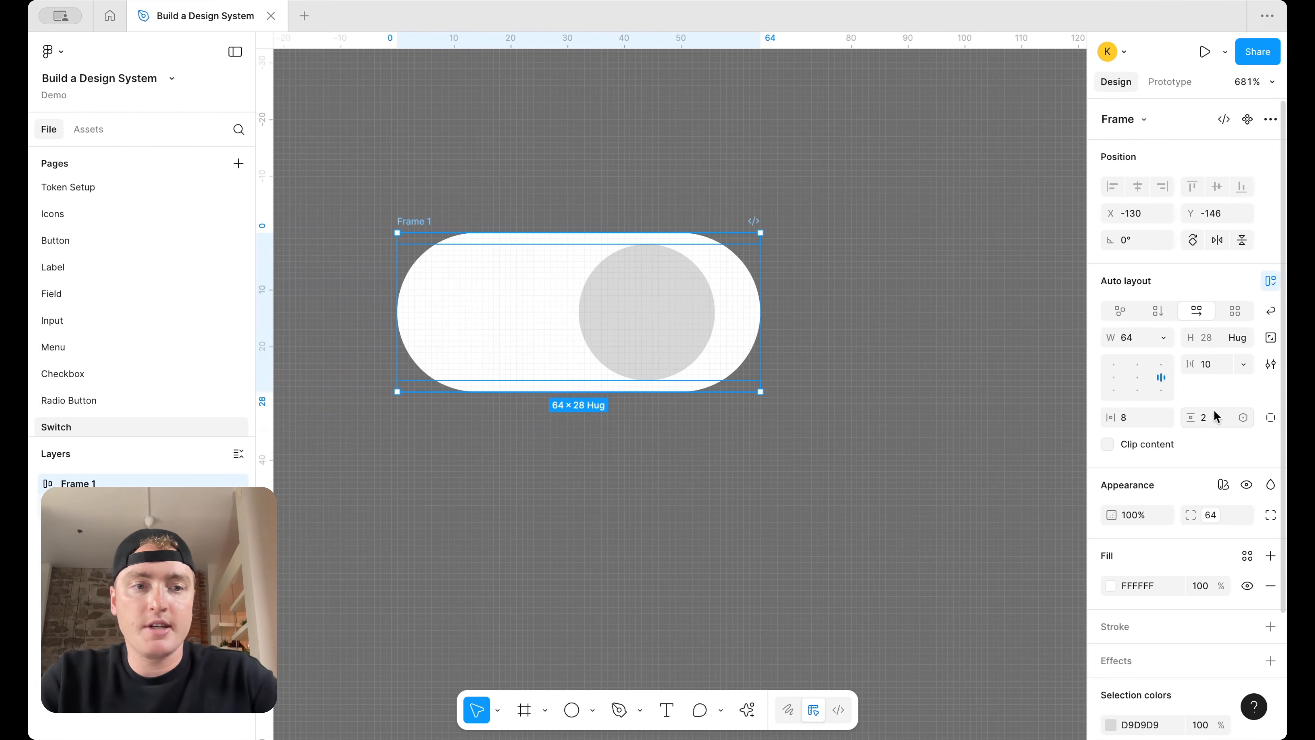
key("ctrl+z")
Set the pill-shaped frame's horizontal padding to 4
left_click(1132, 420)
type("6")
key("Return")
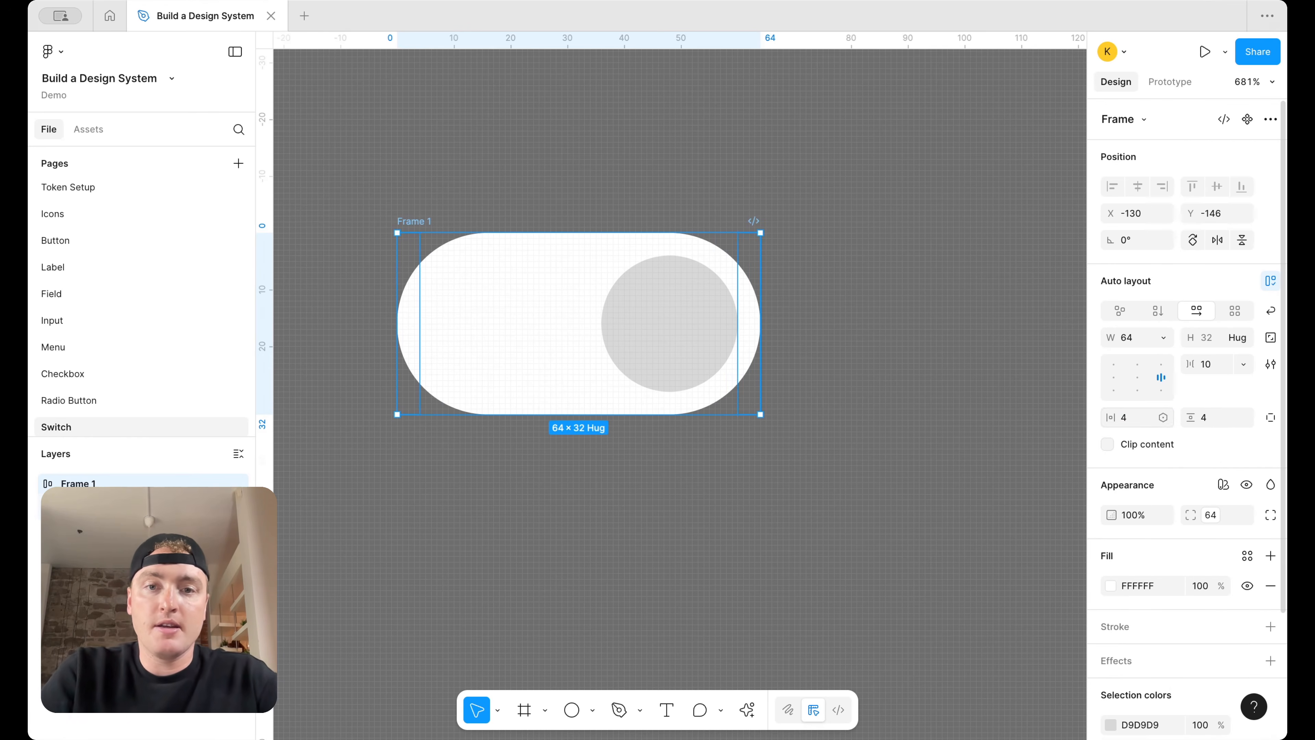
left_click(948, 277)
Apply the Surface/action color variable to the pill-shaped frame's fill
scroll(948, 277, "down", 5)
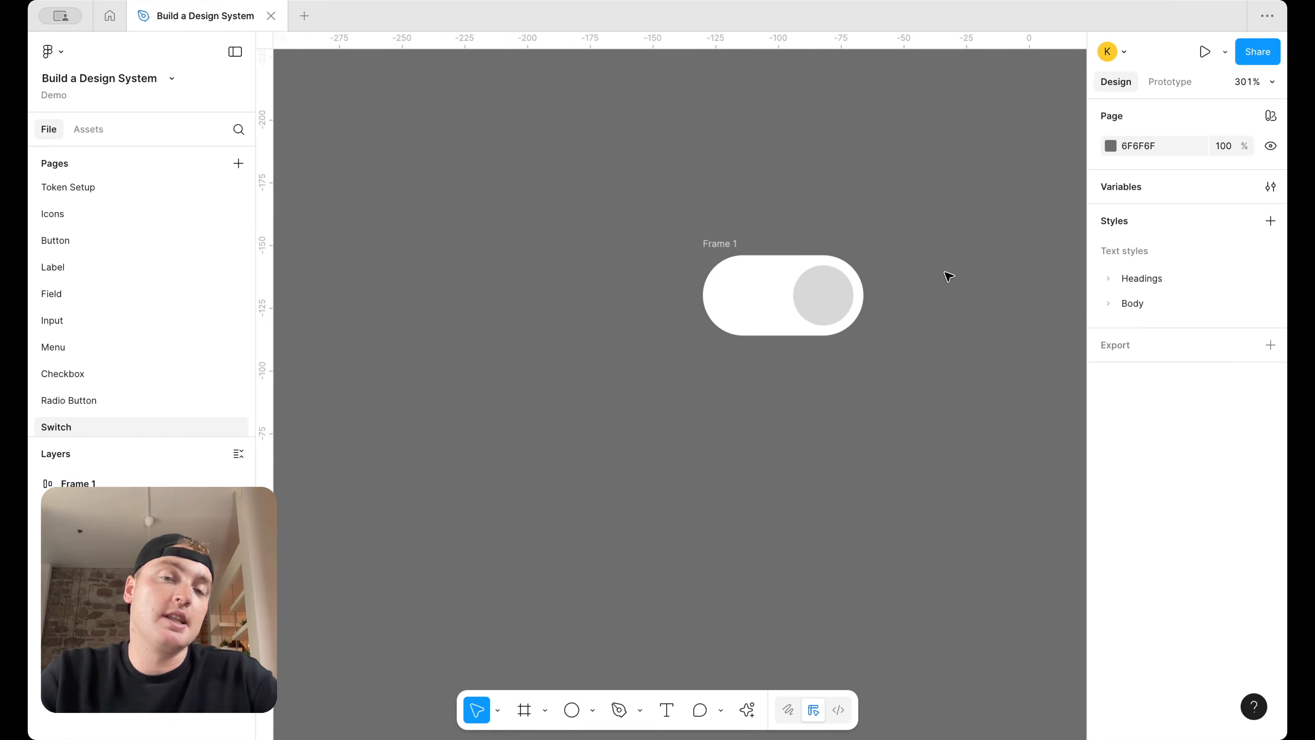
scroll(948, 277, "right", 5)
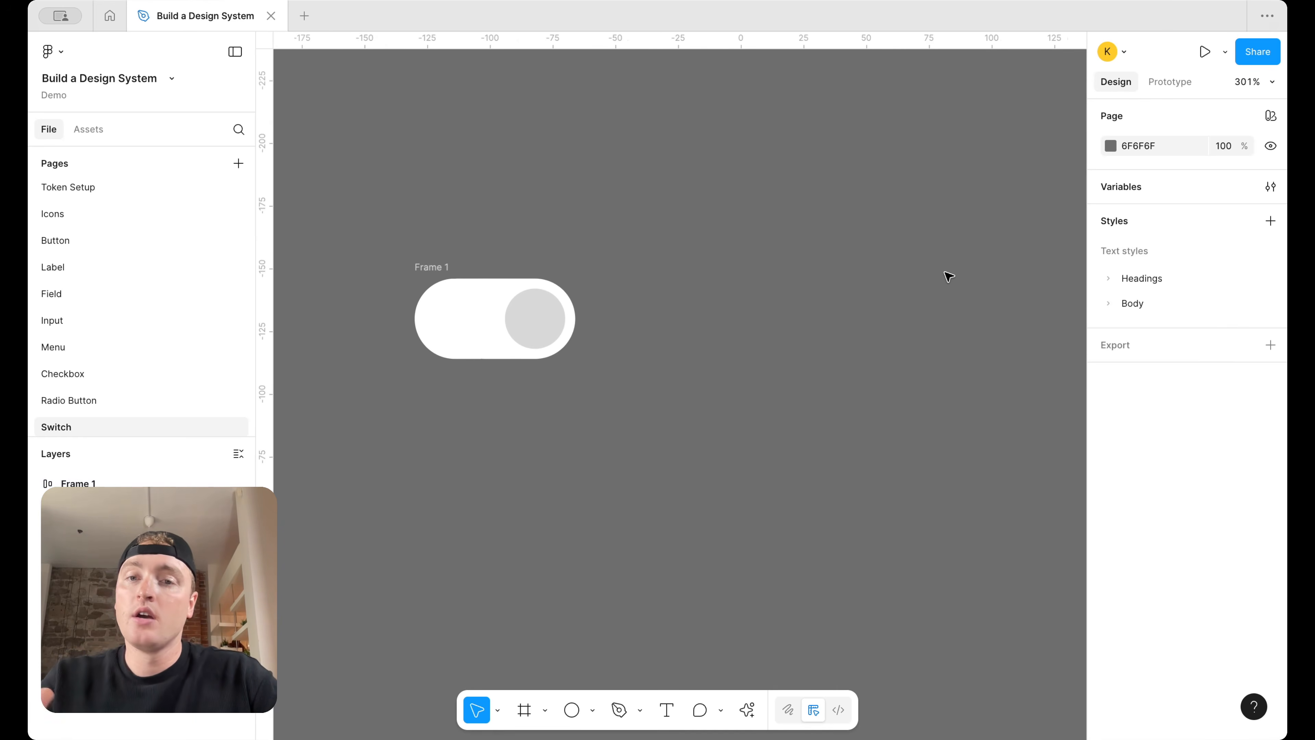
left_click(573, 284)
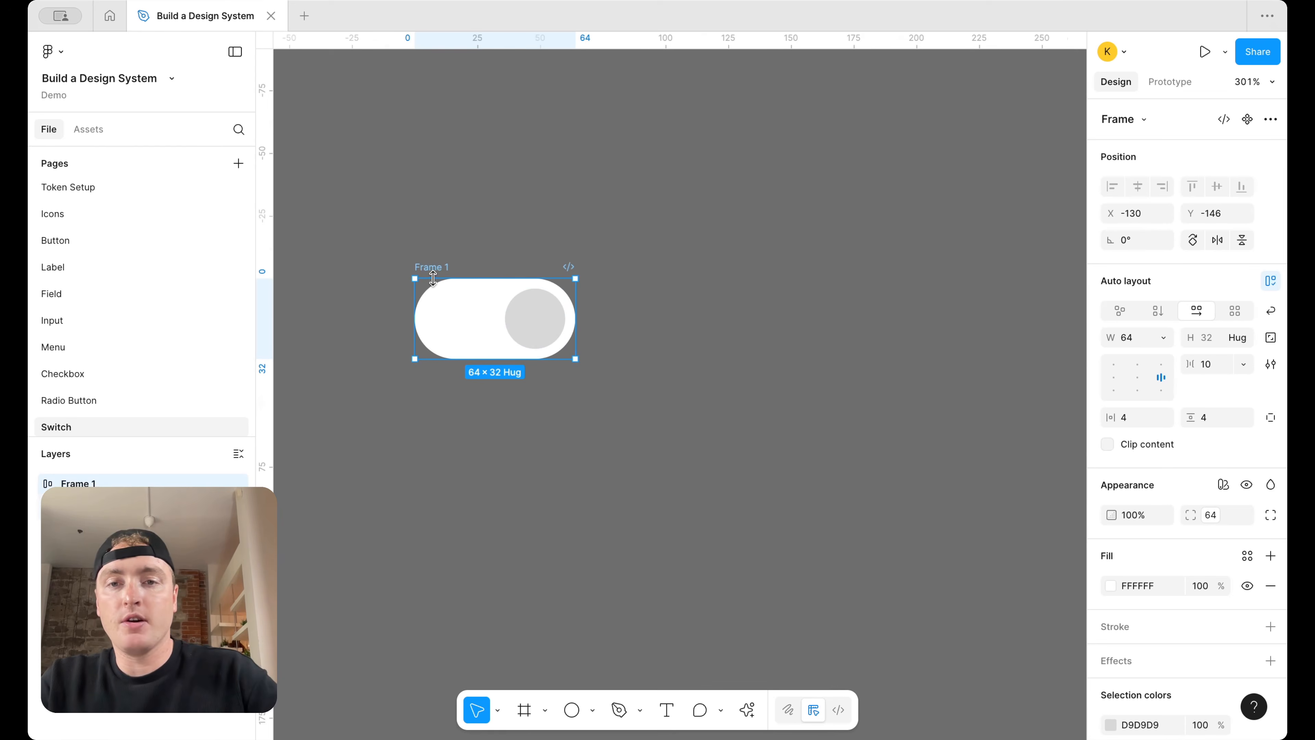
left_click(1245, 557)
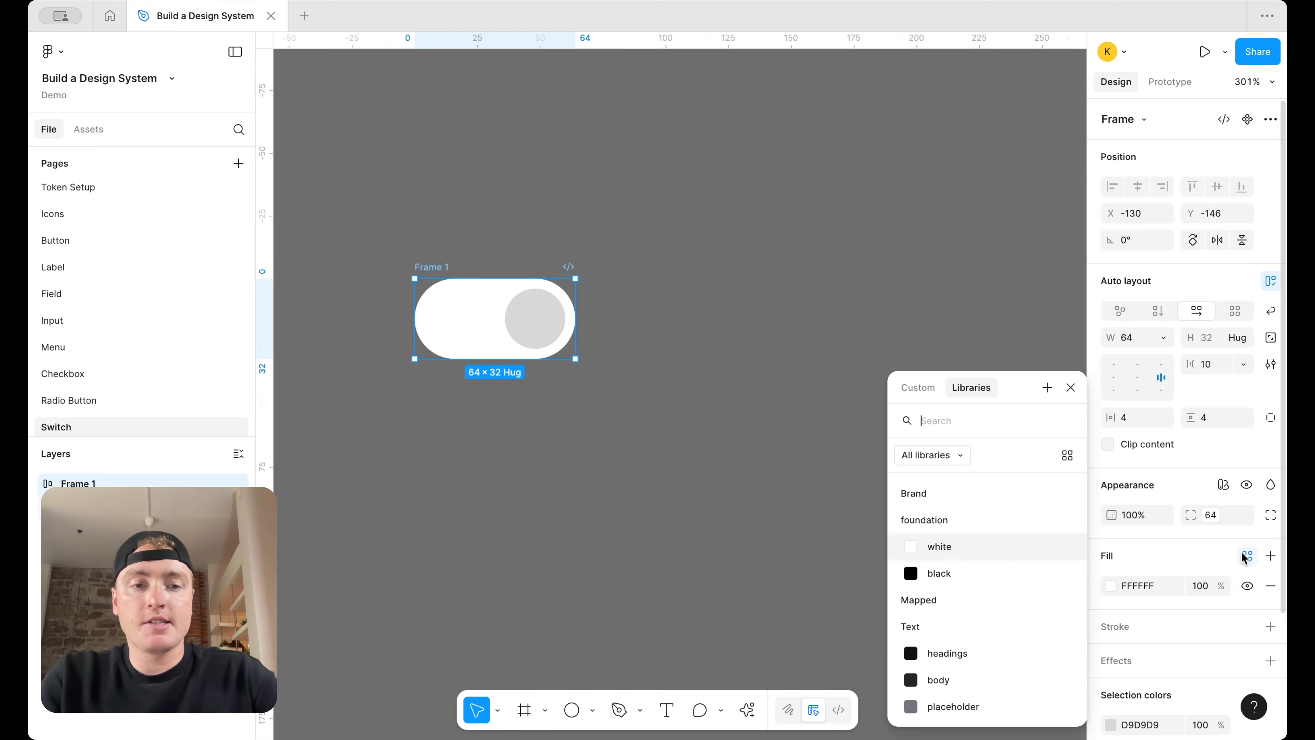
type("sur")
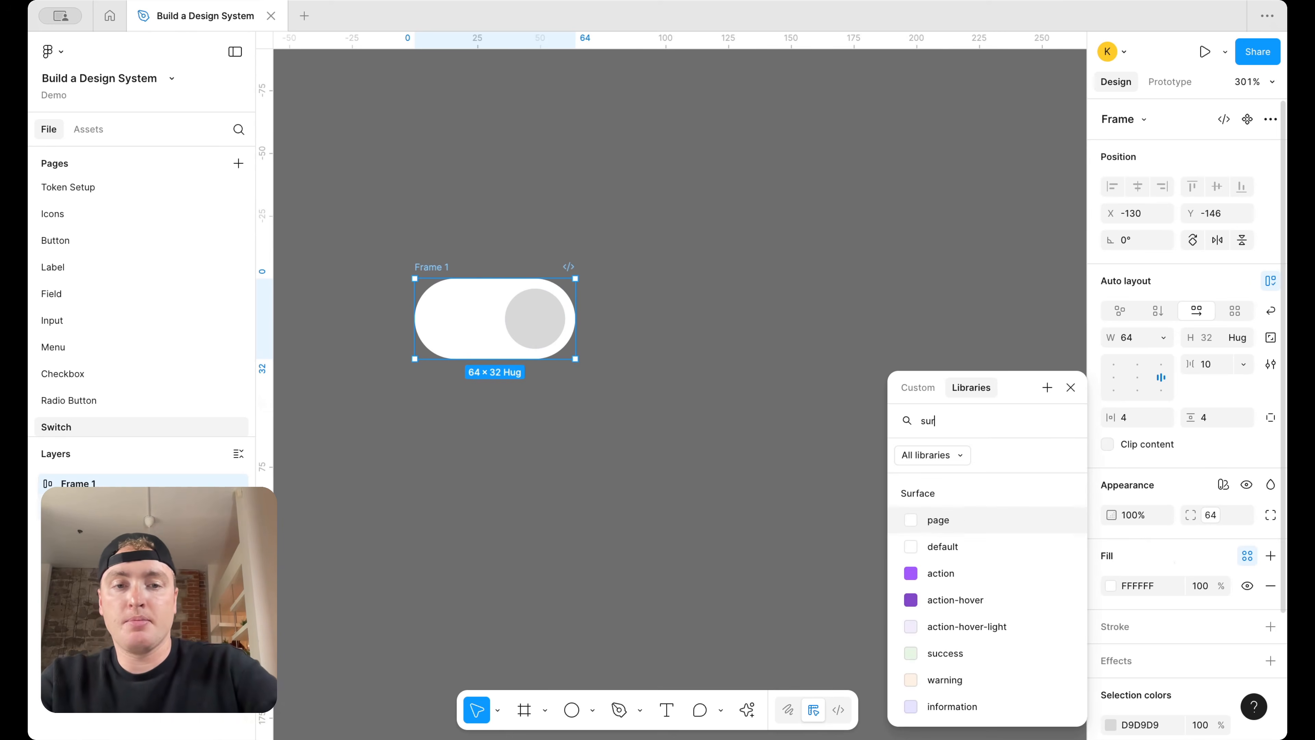
left_click(968, 575)
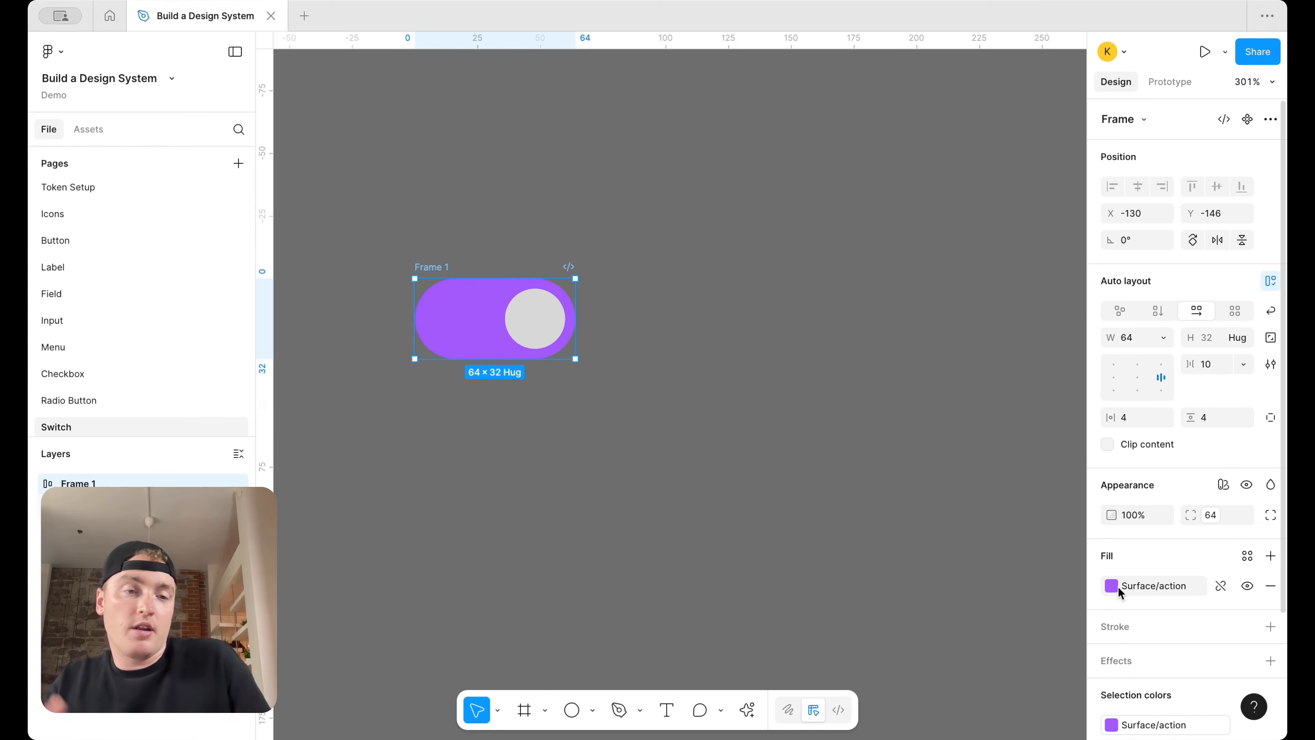
Replace the circle's D9D9D9 color with the Surface/default variable
scroll(1231, 630, "down", 3)
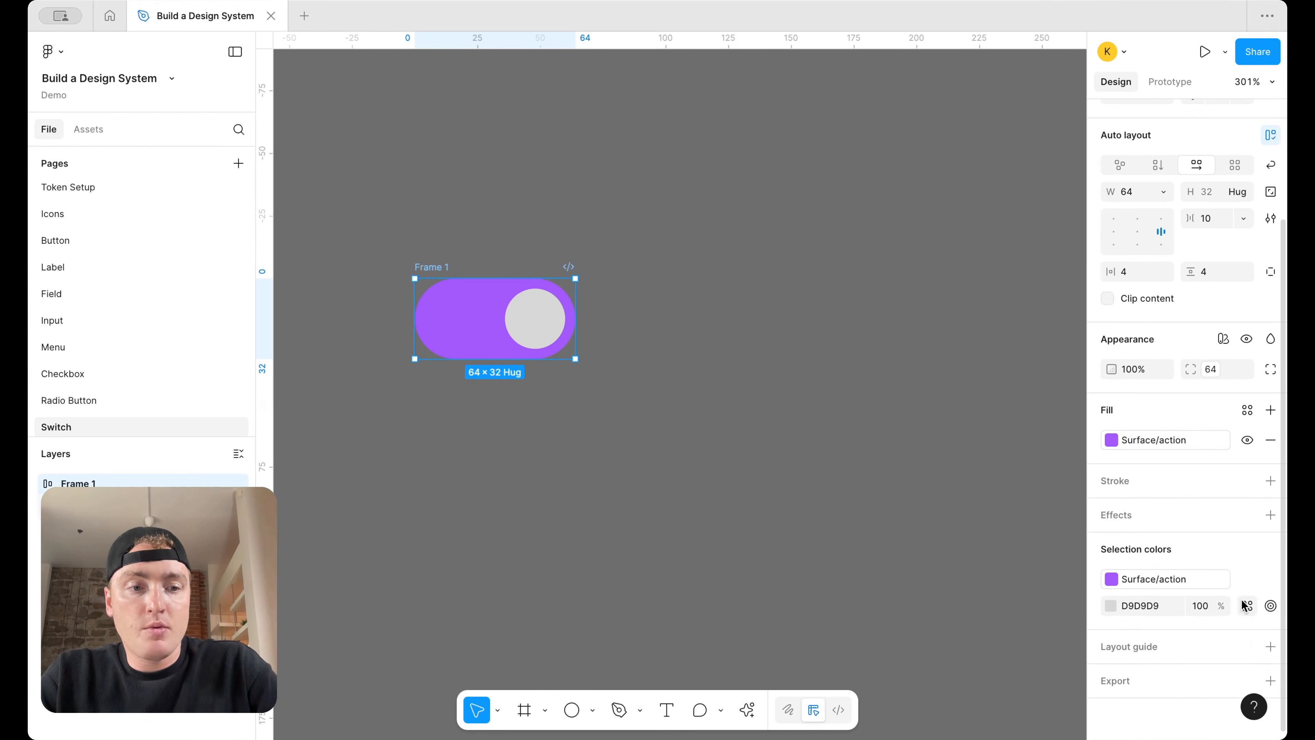
left_click(1246, 605)
type("surf")
left_click(1018, 545)
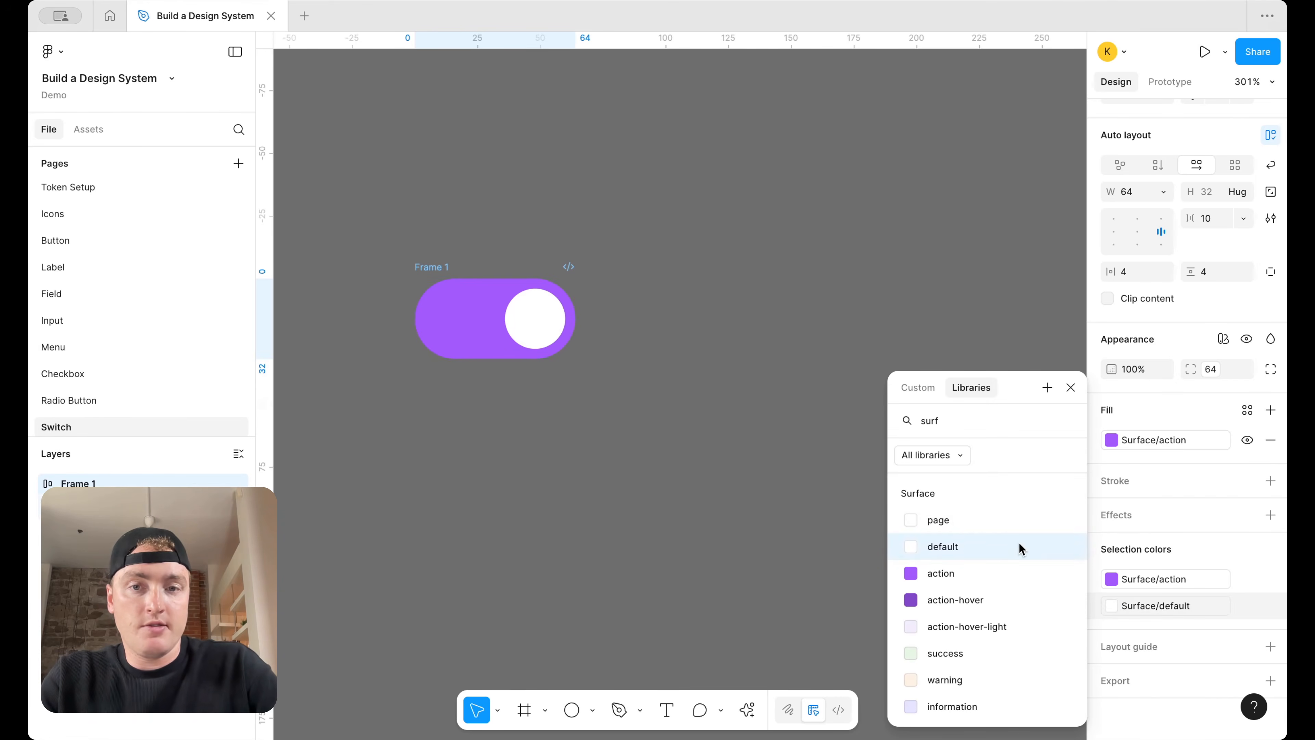
left_click(794, 455)
Add an inside stroke to the pill-shaped frame and apply the Border/action color variable to it
left_click(431, 268)
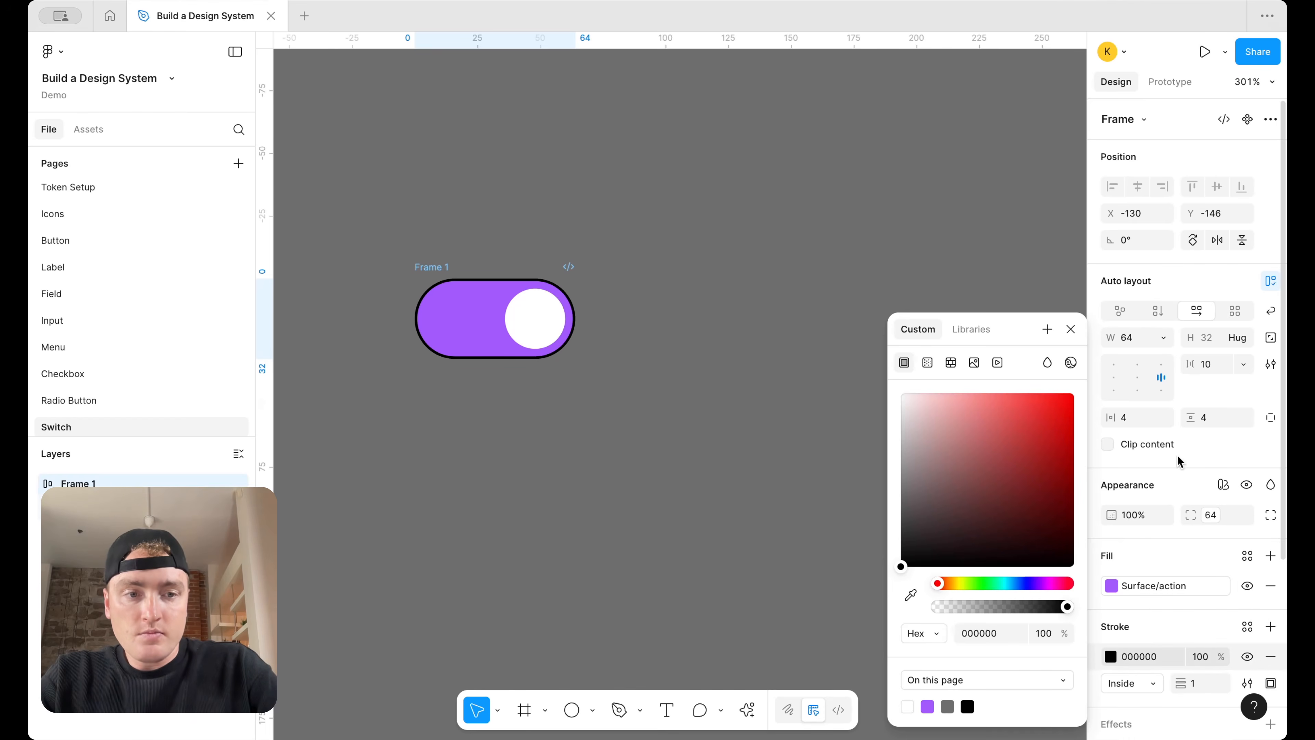
left_click(1247, 626)
type("bor")
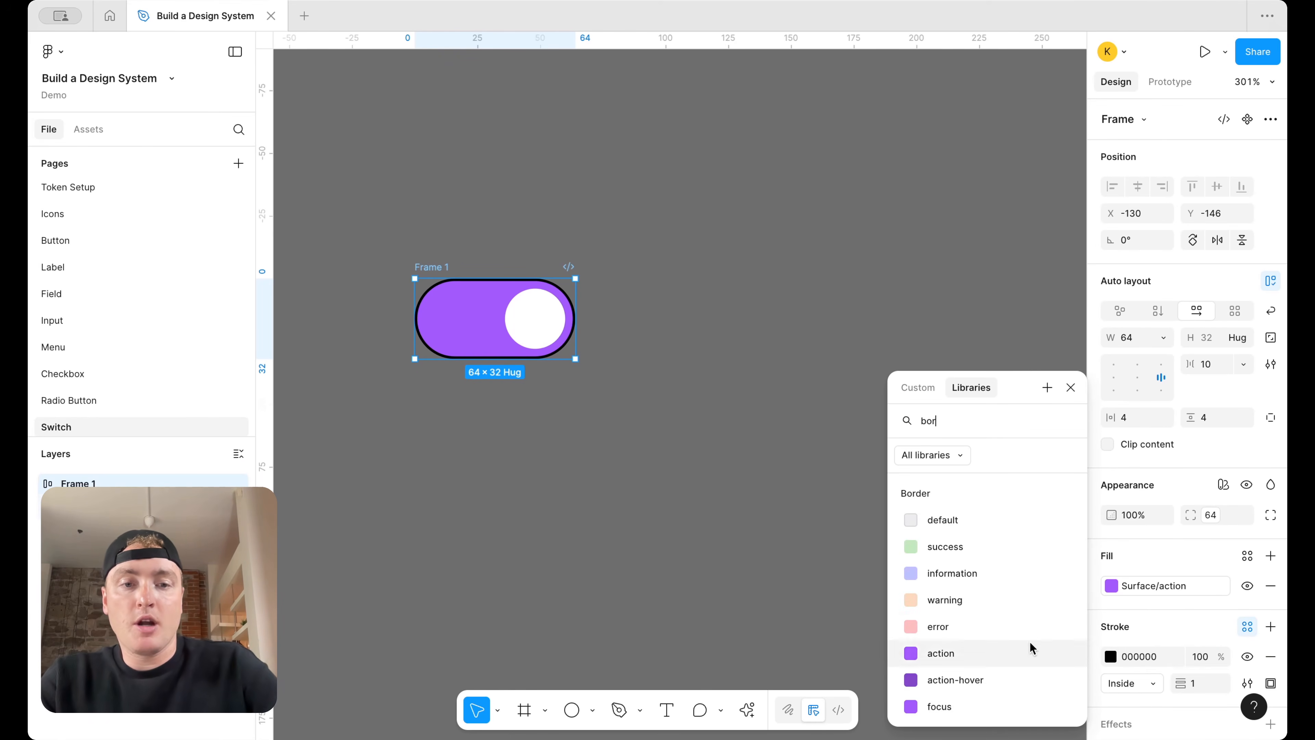
left_click(963, 654)
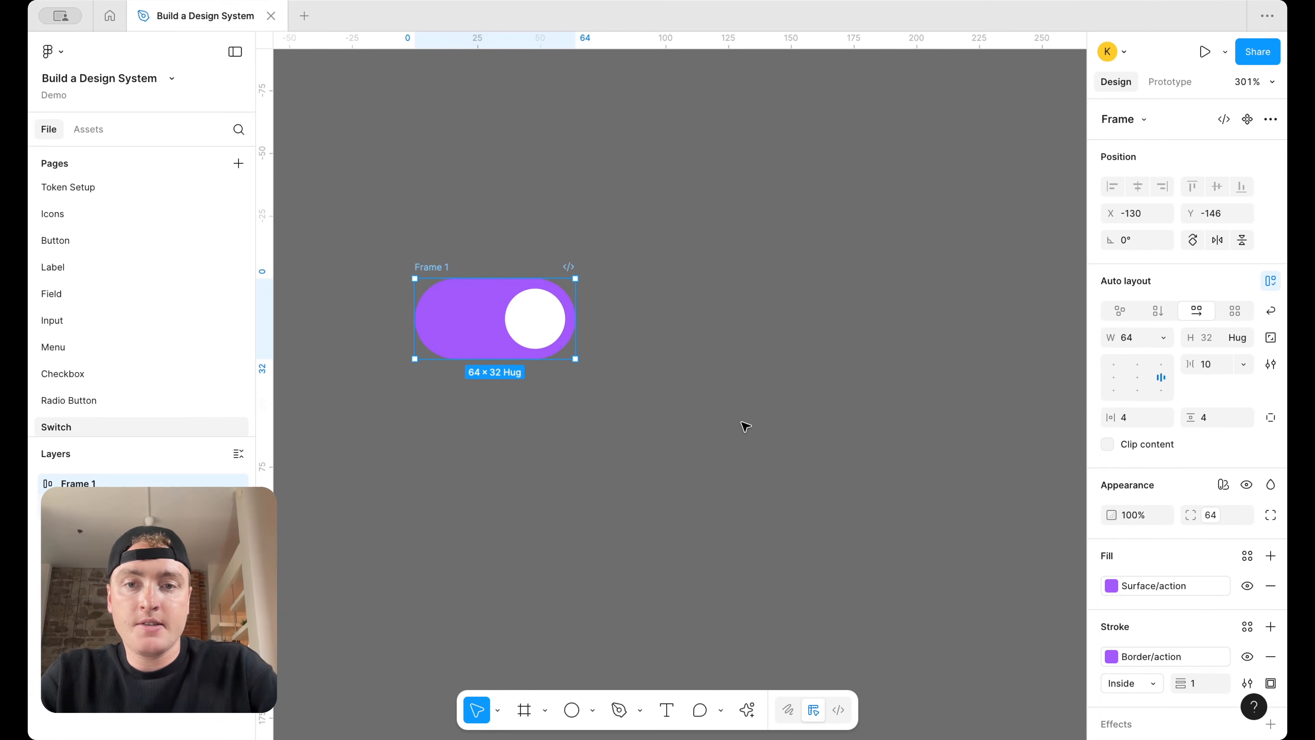
left_click(744, 426)
Bind the frame's stroke weight to the sm Border Width variable
scroll(746, 426, "left", 3)
left_click(561, 278)
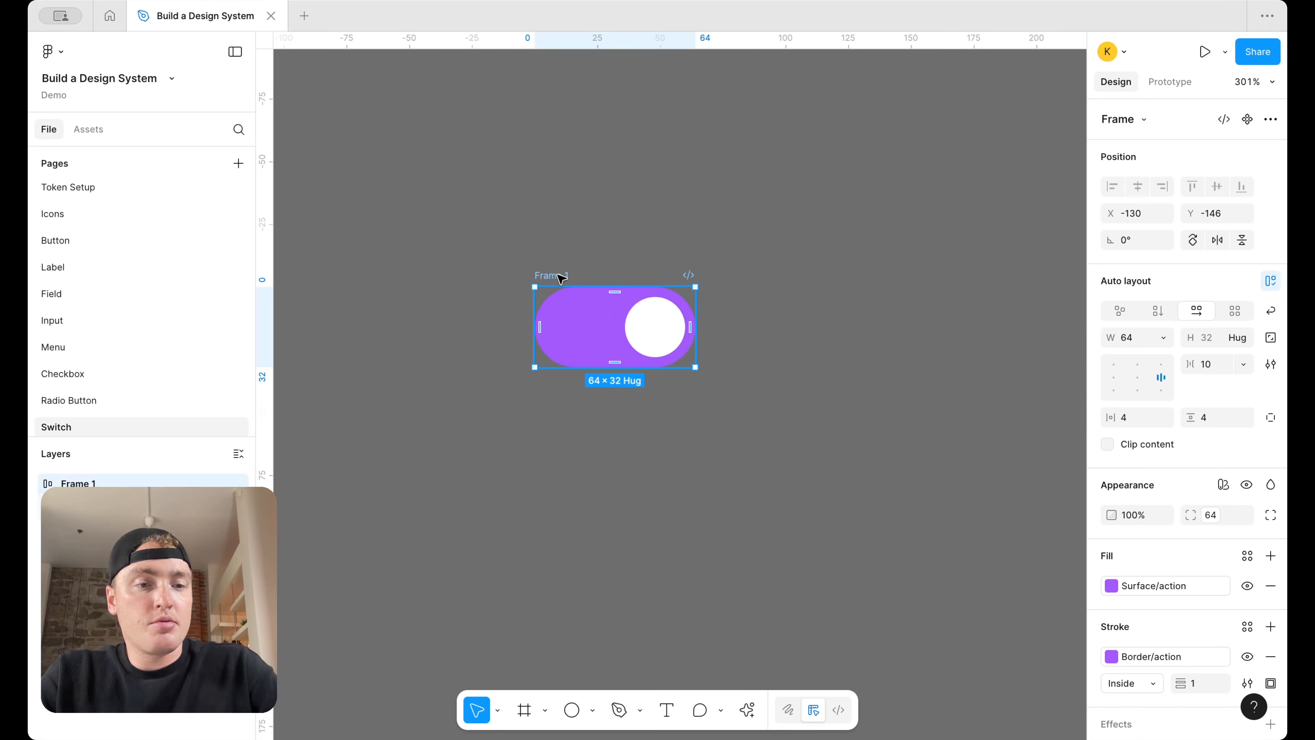
scroll(1185, 622, "down", 3)
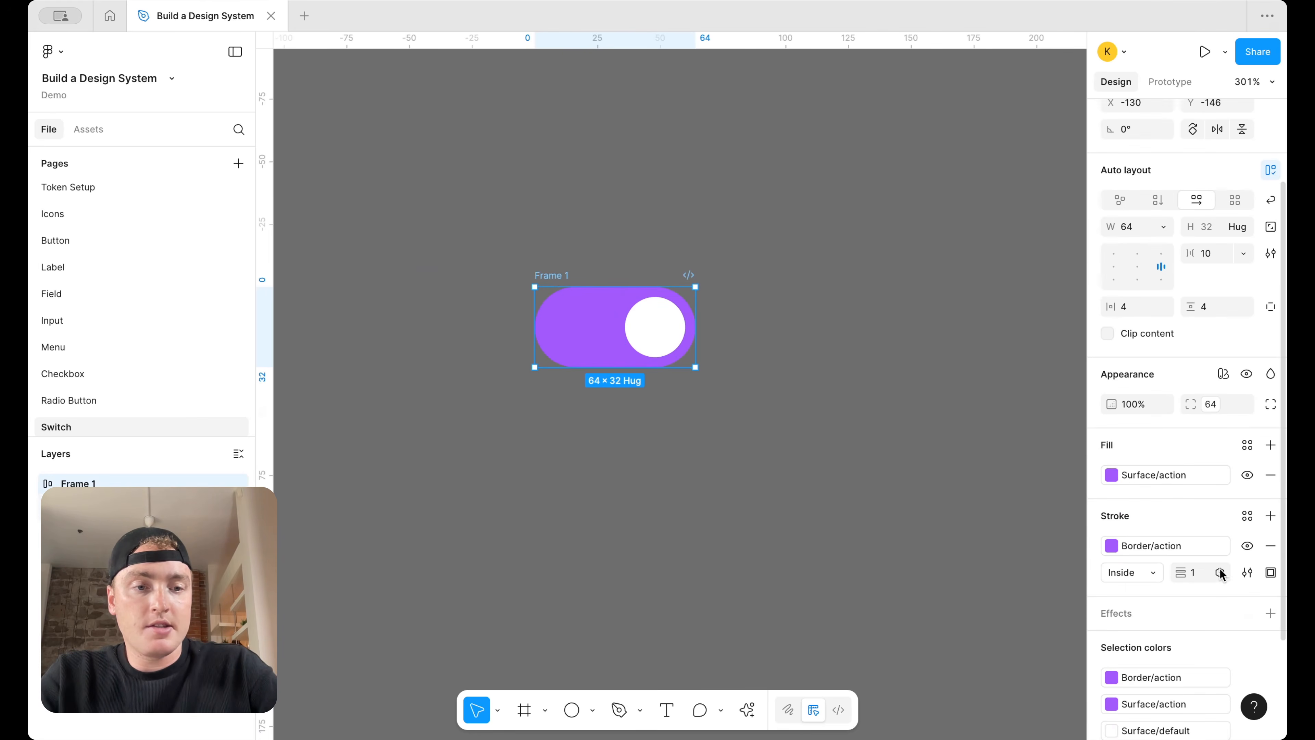
left_click(1219, 573)
scroll(1201, 673, "down", 1)
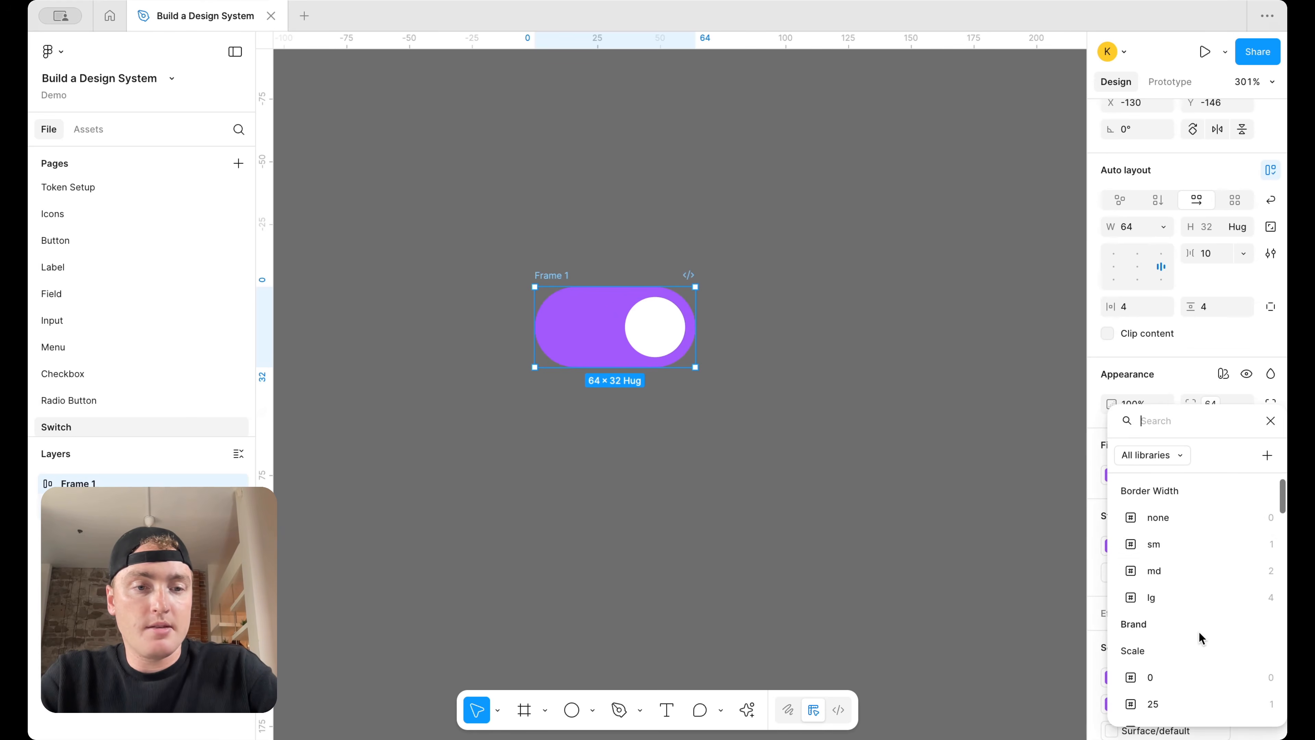
left_click(1206, 549)
left_click(912, 442)
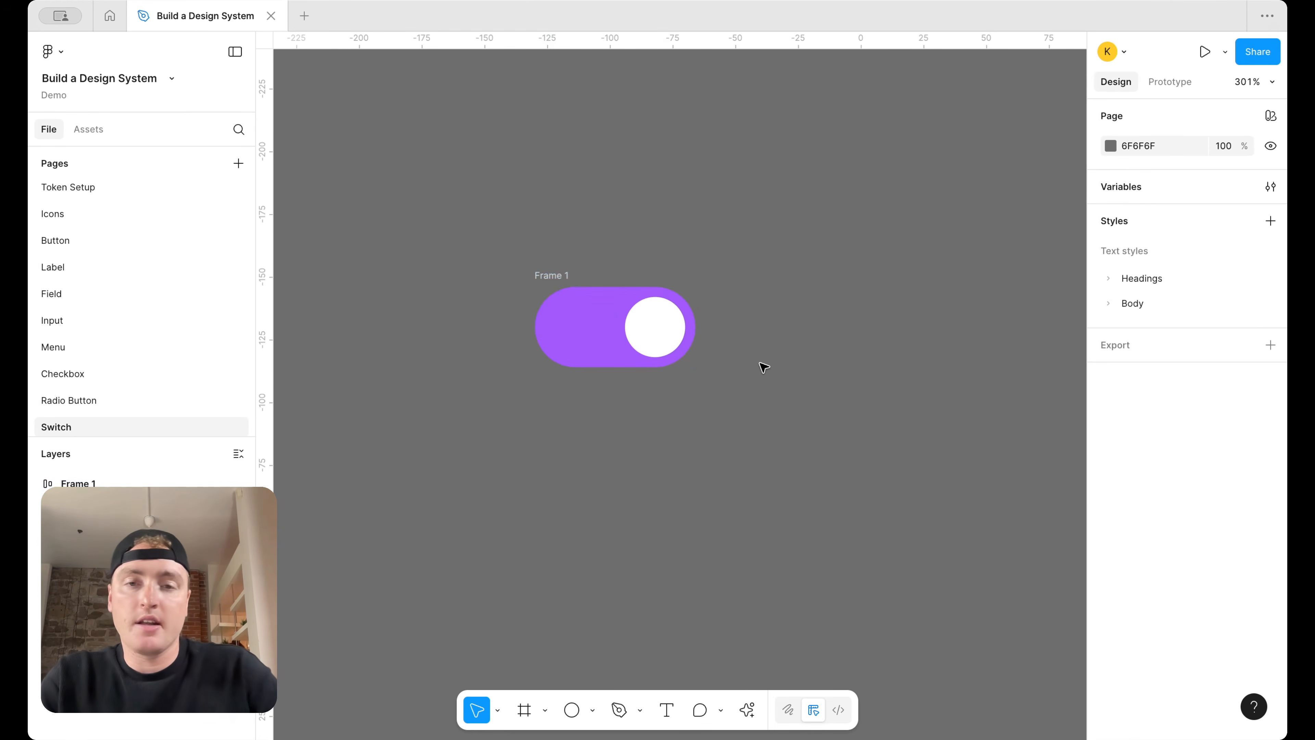
Change the page background to white FFFFFF
left_click(567, 274)
left_click(849, 207)
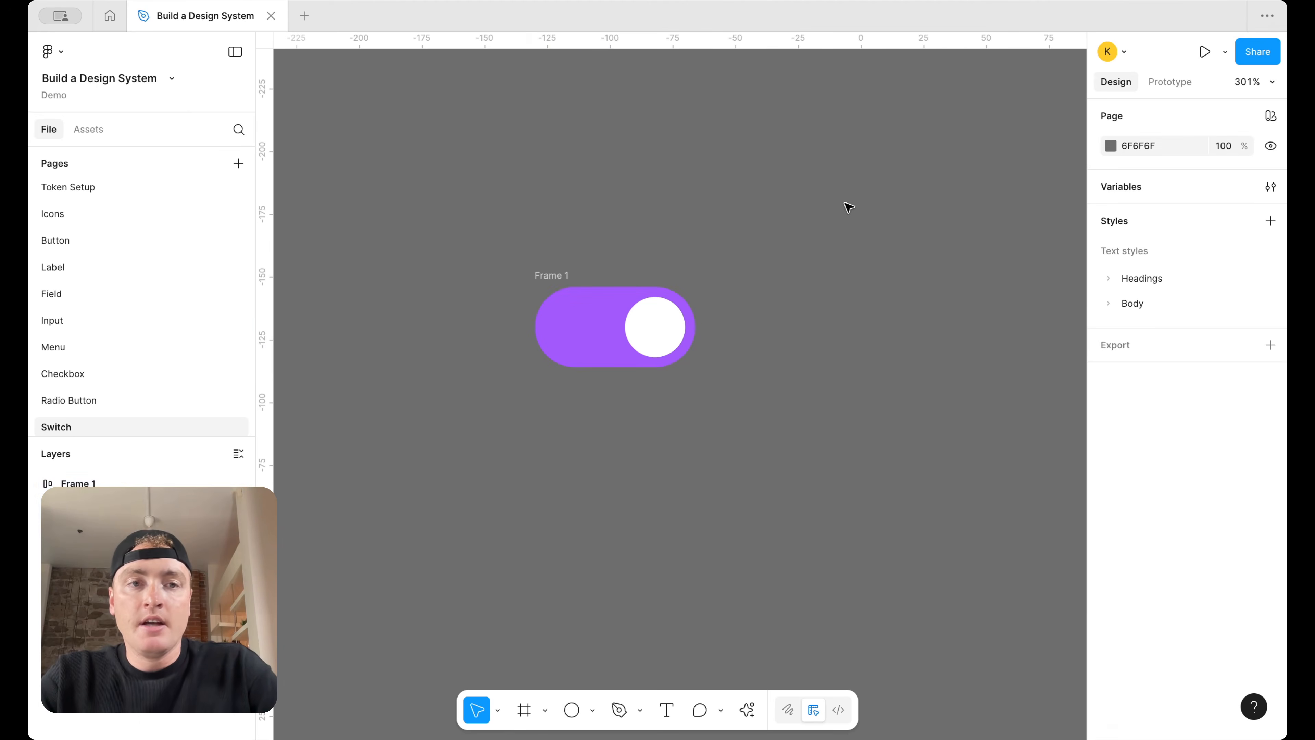
left_click(1110, 146)
left_click_drag(1005, 262, 664, 53)
Rename the pill-shaped frame as .Switchitem
left_click(561, 271)
double_click(561, 270)
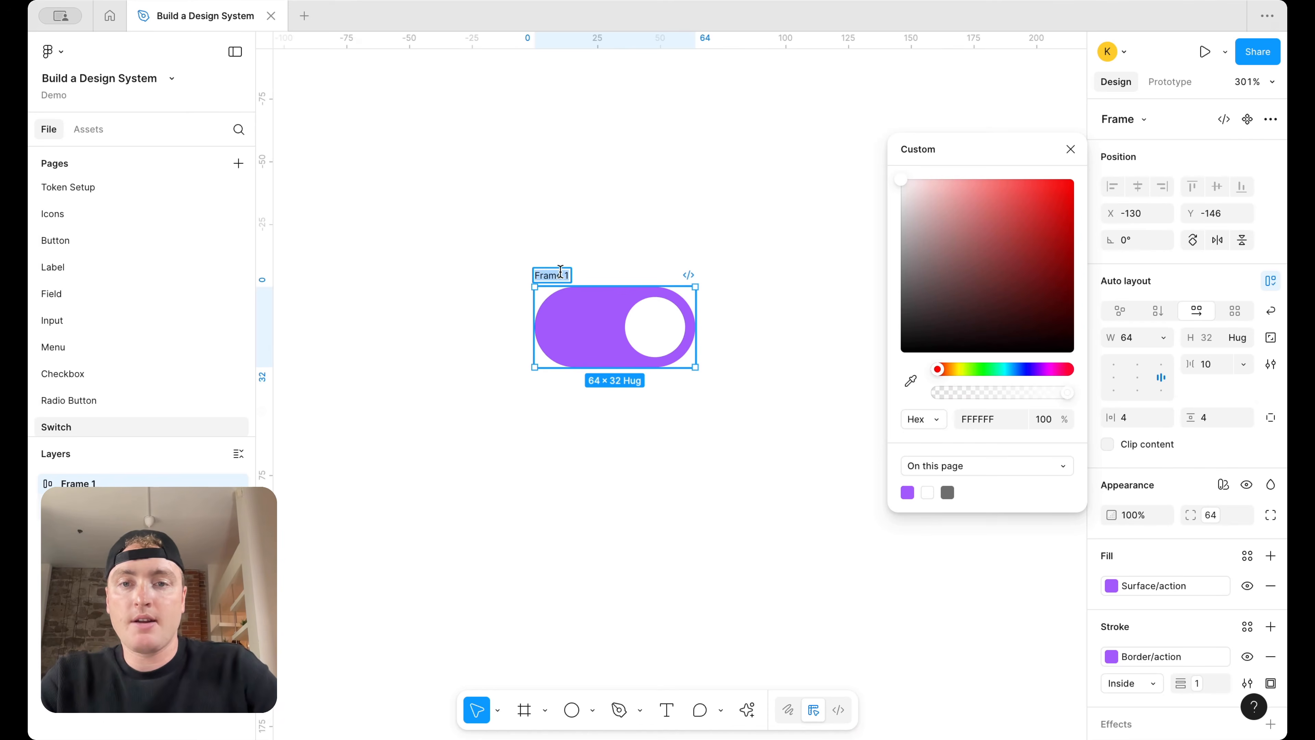
type("Switch")
key("Return")
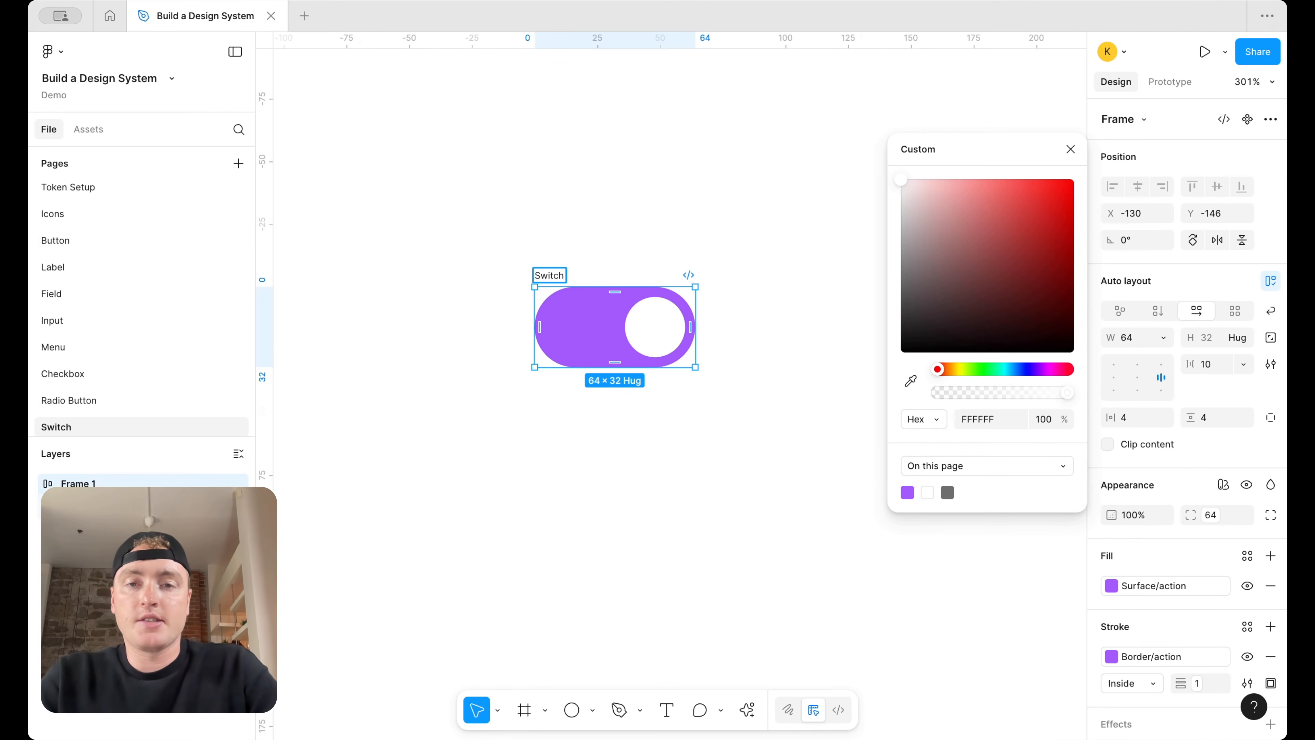
type("ite")
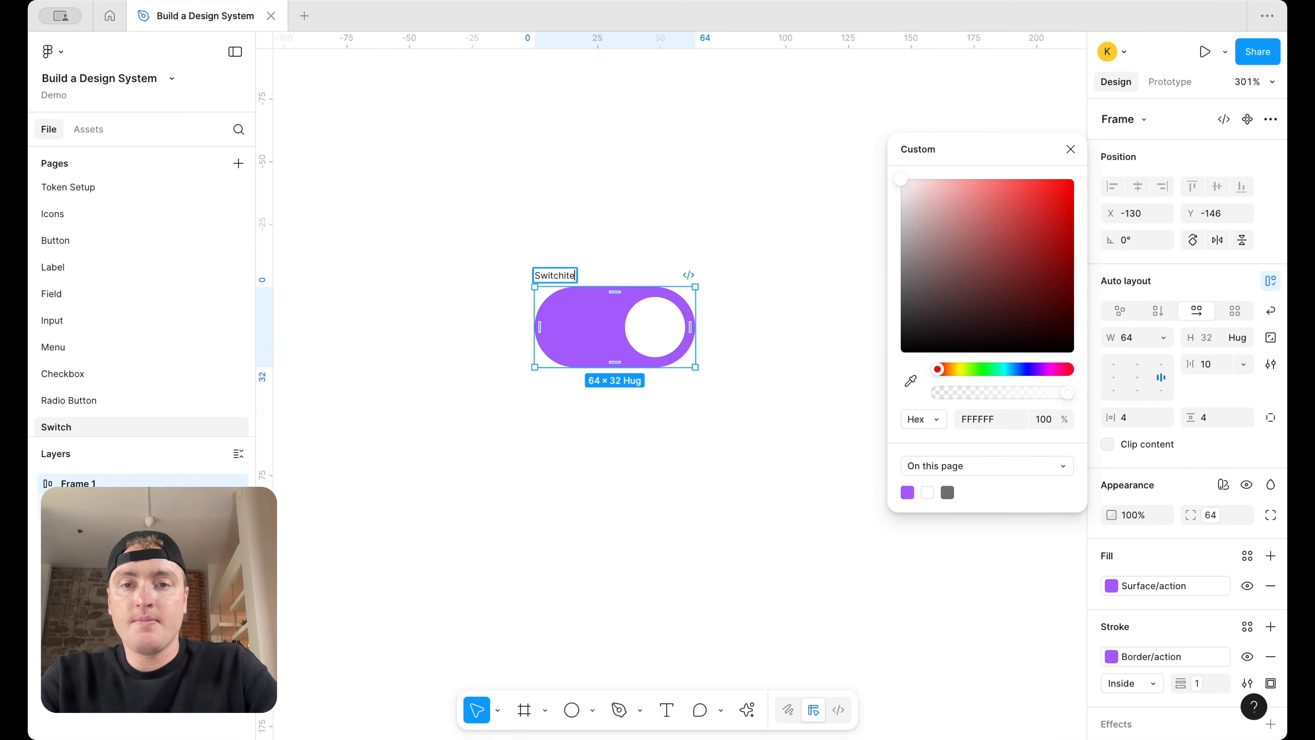
type("m.")
key("Return")
Turn the .Switchitem frame into a component
right_click(560, 270)
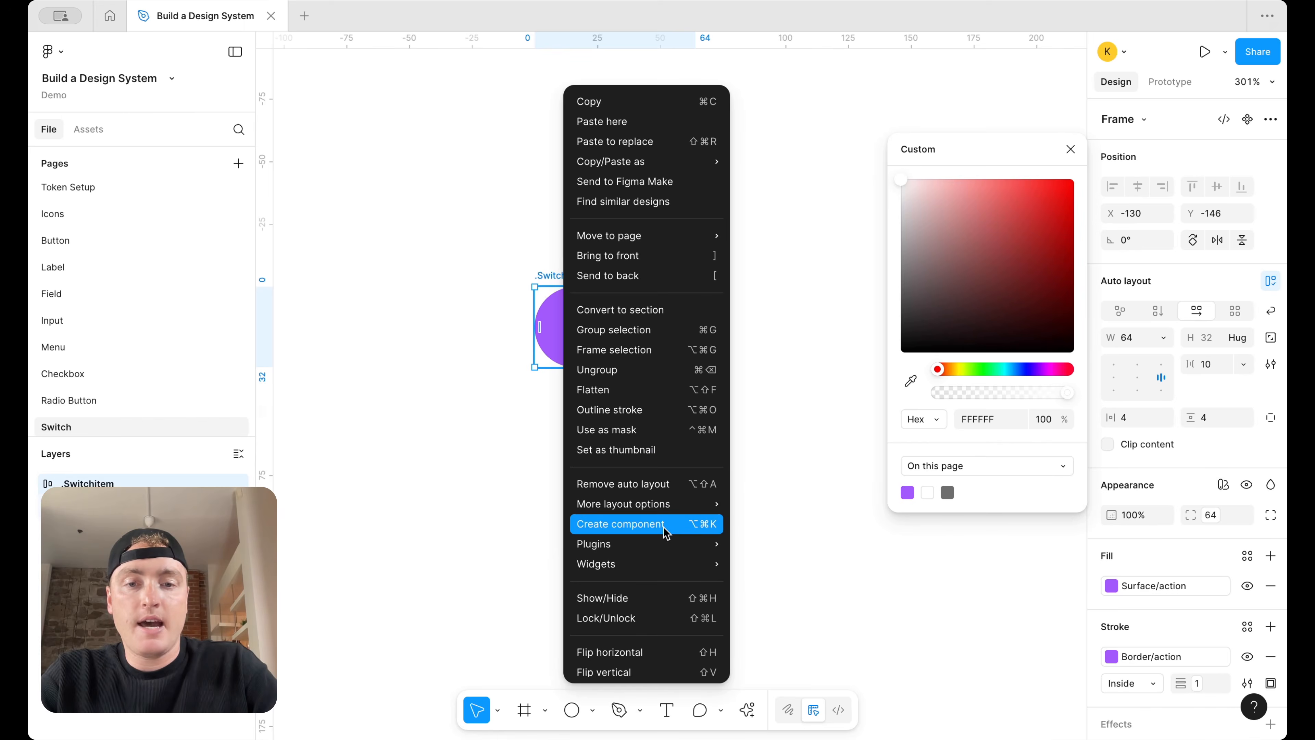
left_click(664, 525)
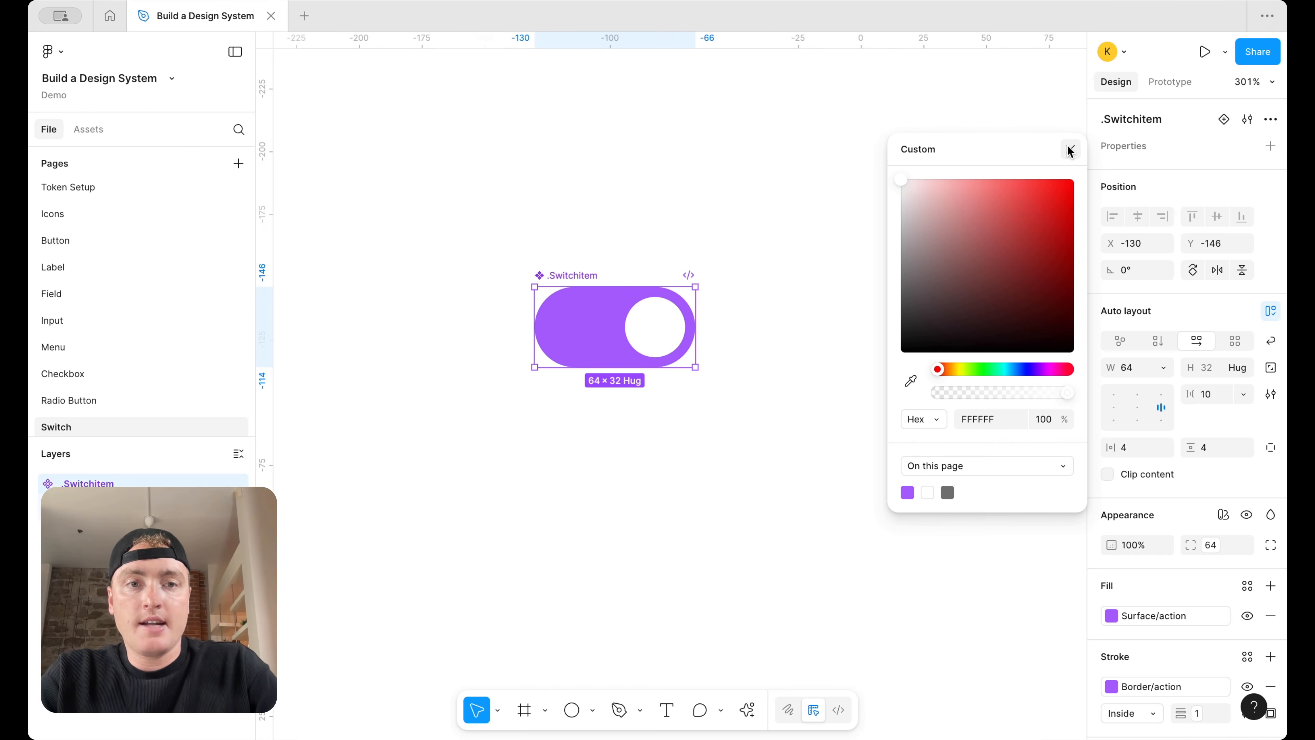
left_click(939, 106)
Add a second variant to the .Switchitem component
left_click(622, 315)
right_click(622, 314)
mouse_move(709, 550)
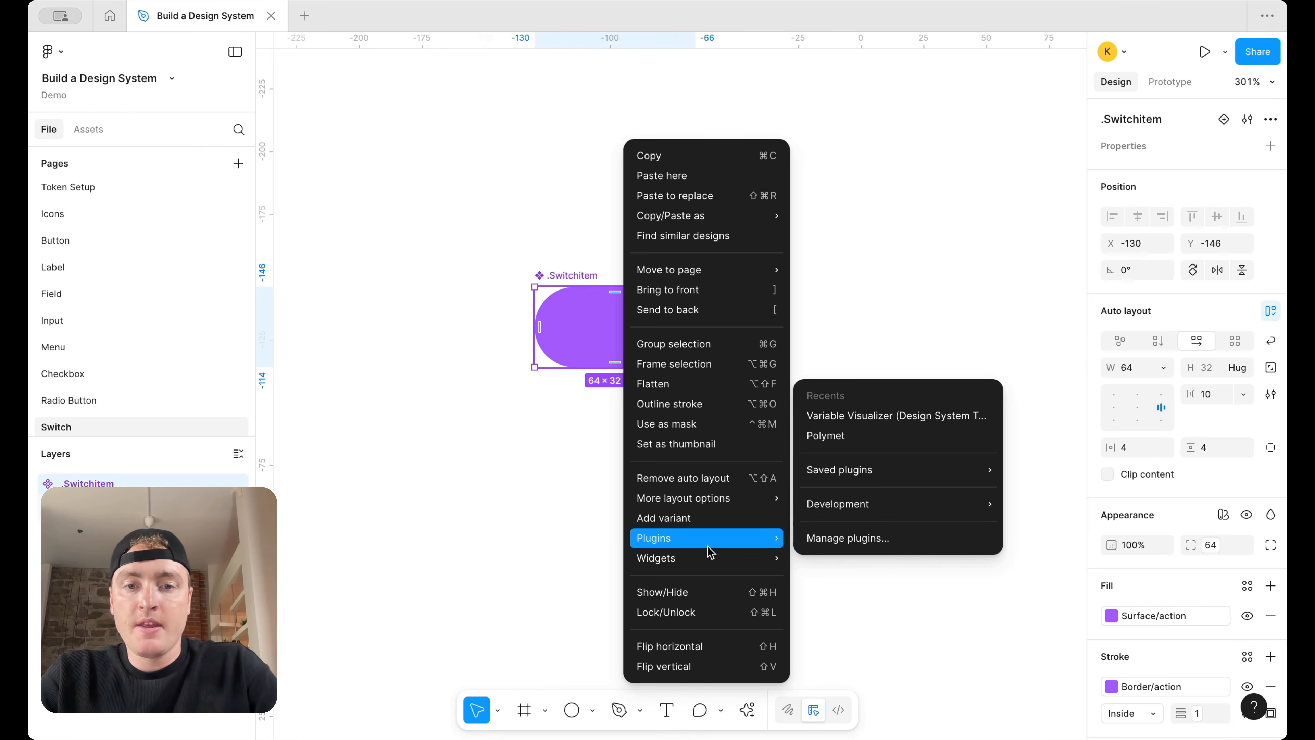
left_click(663, 518)
left_click(840, 331)
scroll(839, 332, "down", 5)
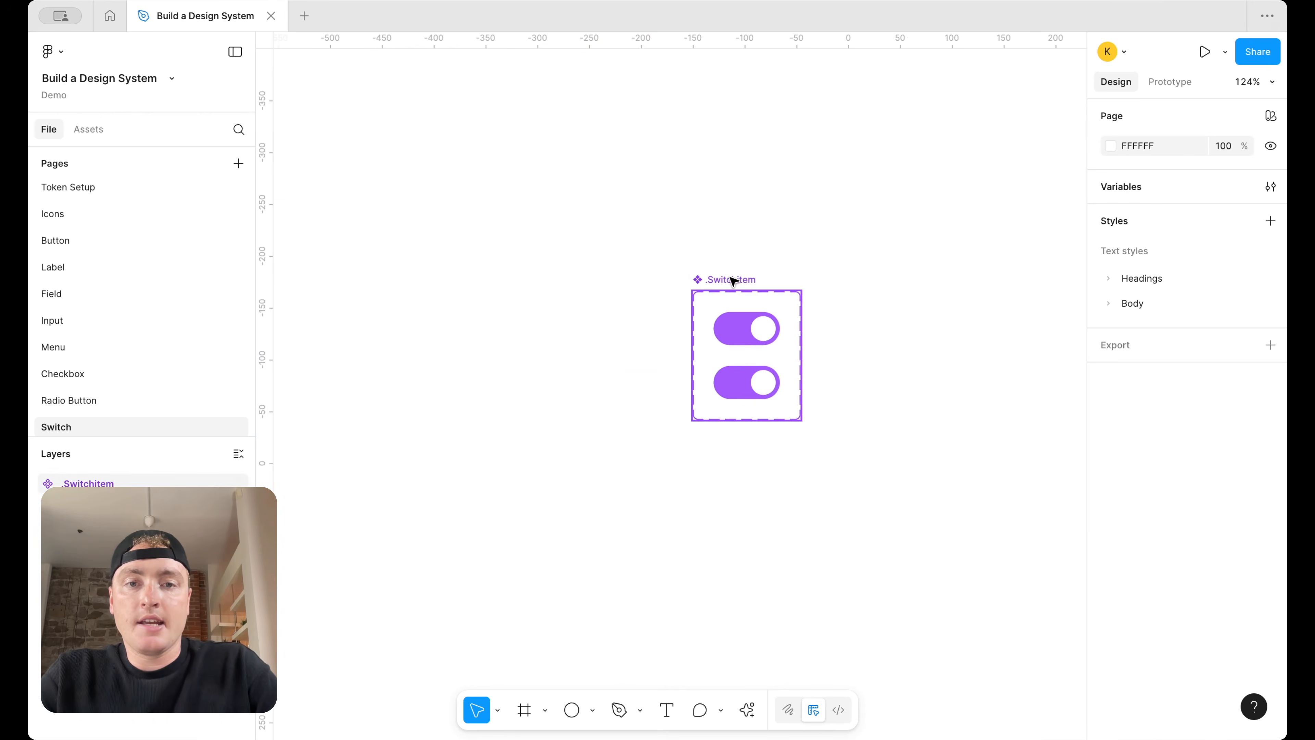
Widen the .Switchitem component set to about 331 px and move the second variant beside the first
left_click(733, 282)
left_click_drag(800, 329, 1035, 326)
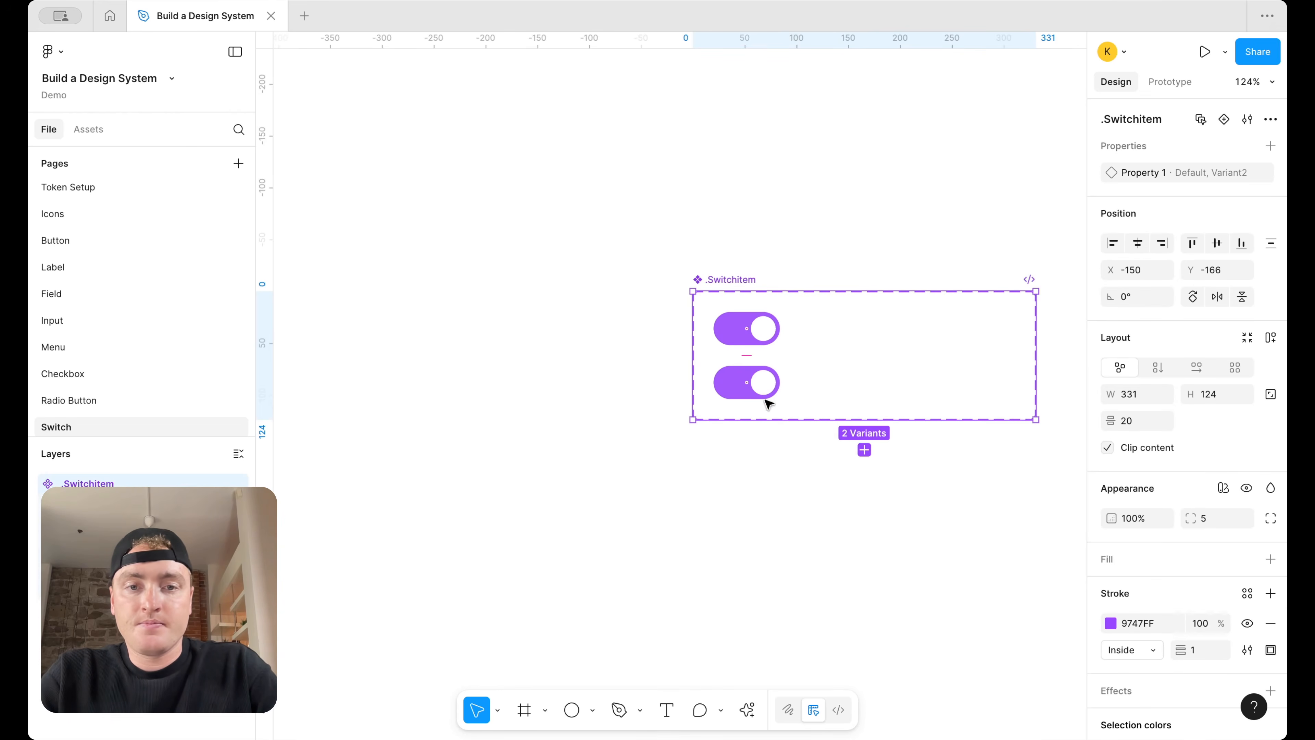
left_click(769, 403)
left_click_drag(761, 393, 854, 332)
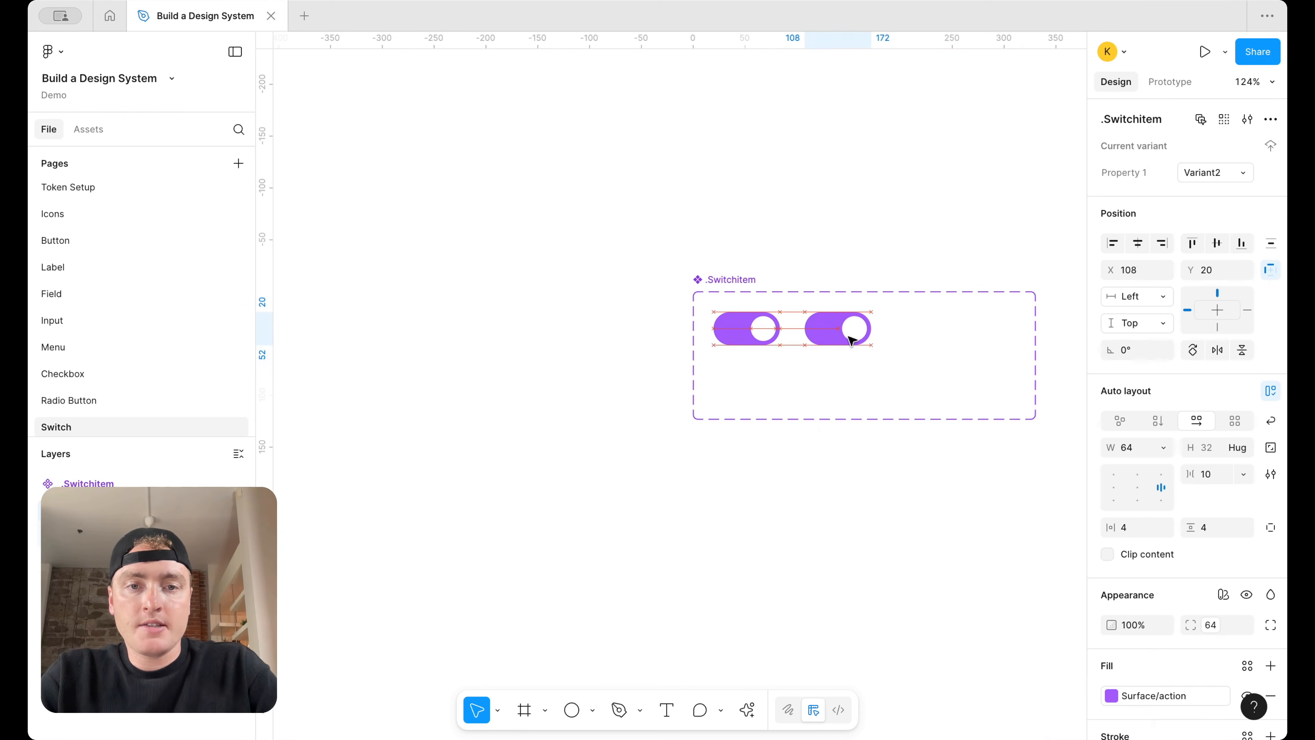
Rename the component set's variant property as Status
left_click(764, 300)
double_click(1153, 176)
type("Status")
key("Return")
Set the Status value of the first switch variant to default
left_click(758, 326)
left_click(1203, 173)
type("default")
key("Return")
Set the Status value of the second switch variant to hover
scroll(816, 276, "right", 5)
scroll(816, 276, "down", 2)
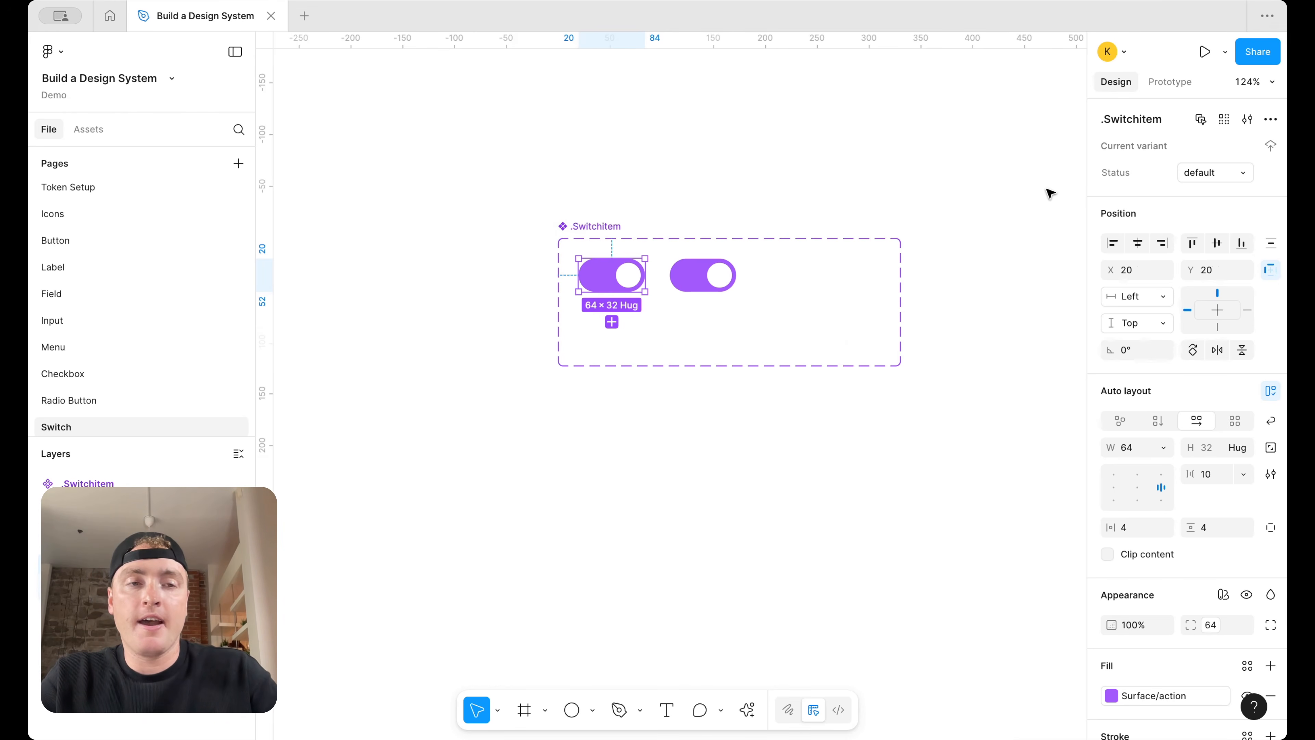
left_click(710, 275)
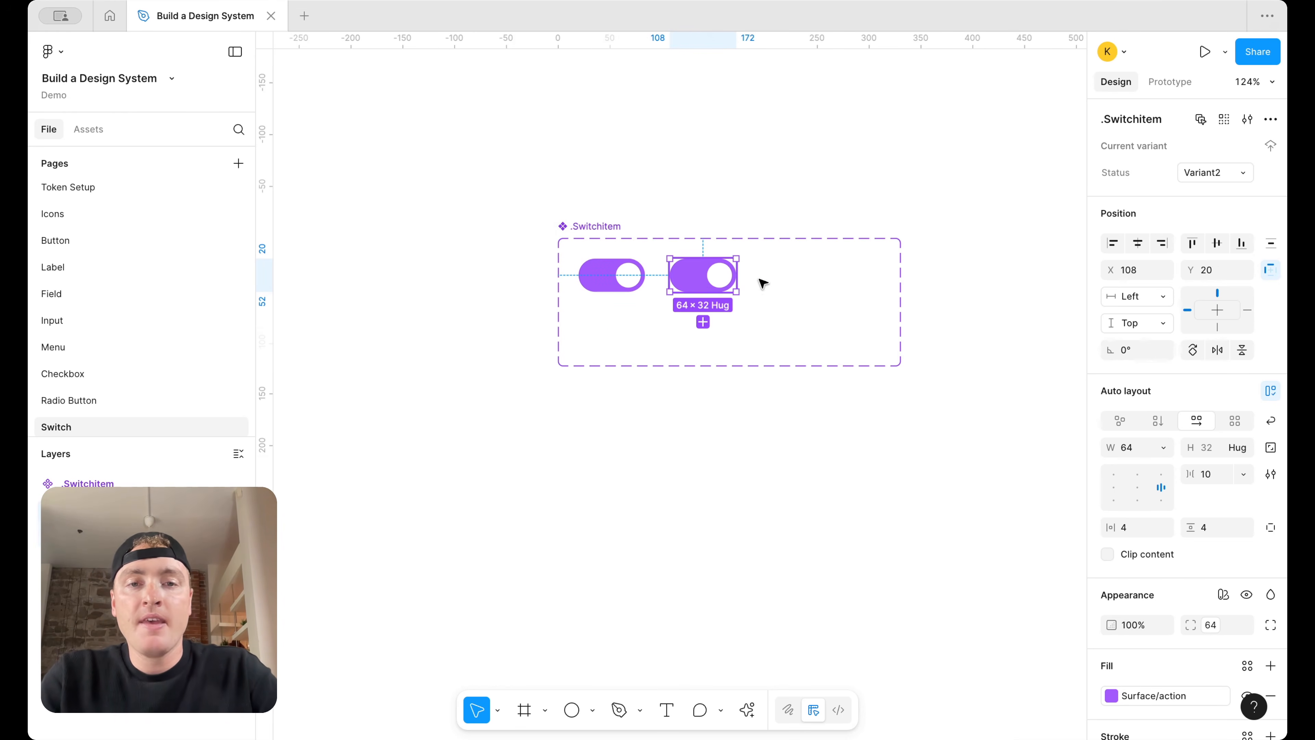
scroll(1253, 625, "down", 3)
scroll(1220, 447, "up", 3)
left_click(1209, 171)
type("hover")
key("Return")
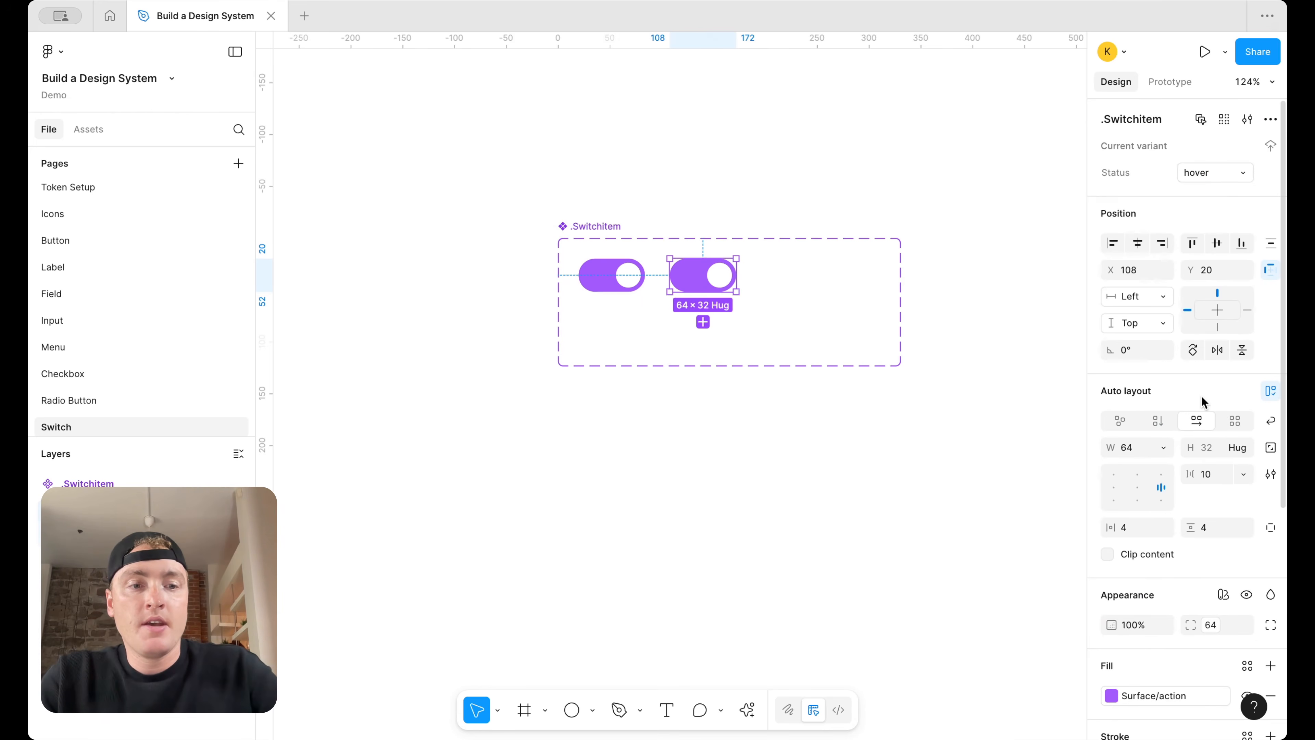
Apply the Surface/action-hover variable to the hover variant's fill and Border/action-hover to its stroke
scroll(1191, 414, "down", 5)
left_click(1150, 438)
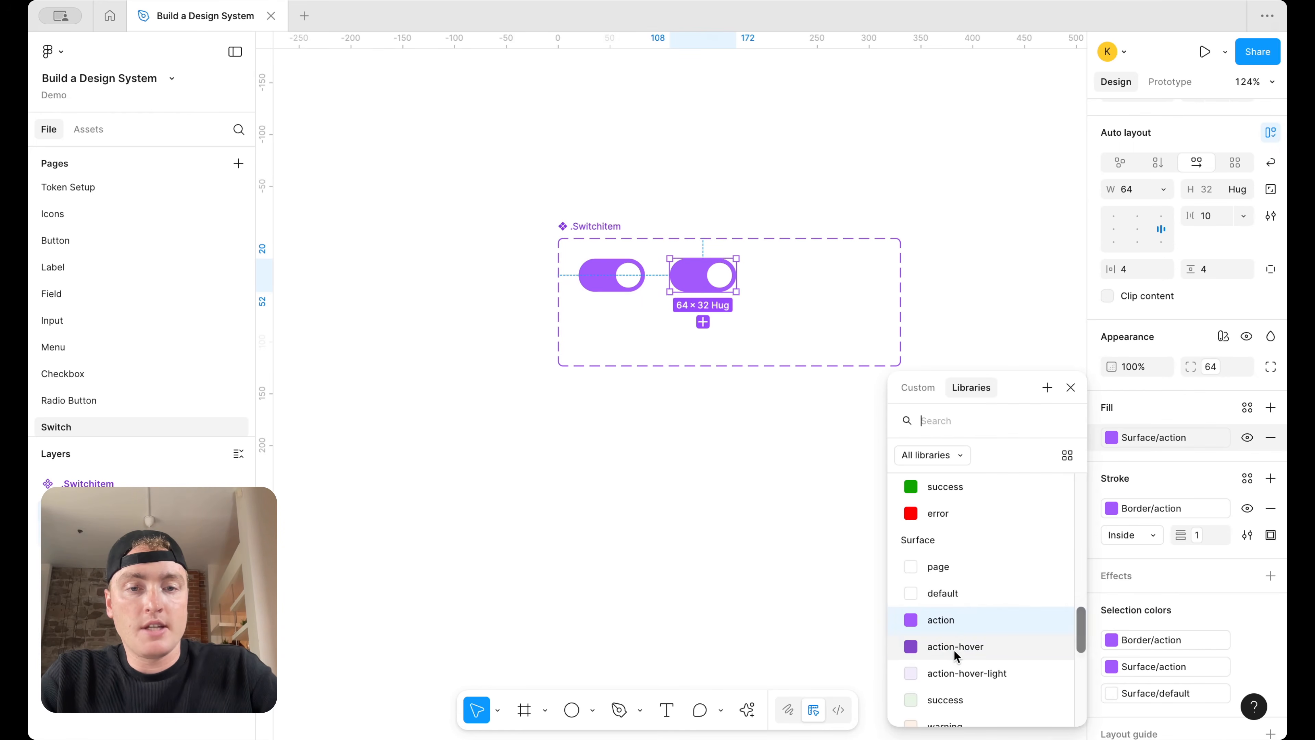
left_click(926, 647)
left_click(1166, 509)
left_click(955, 653)
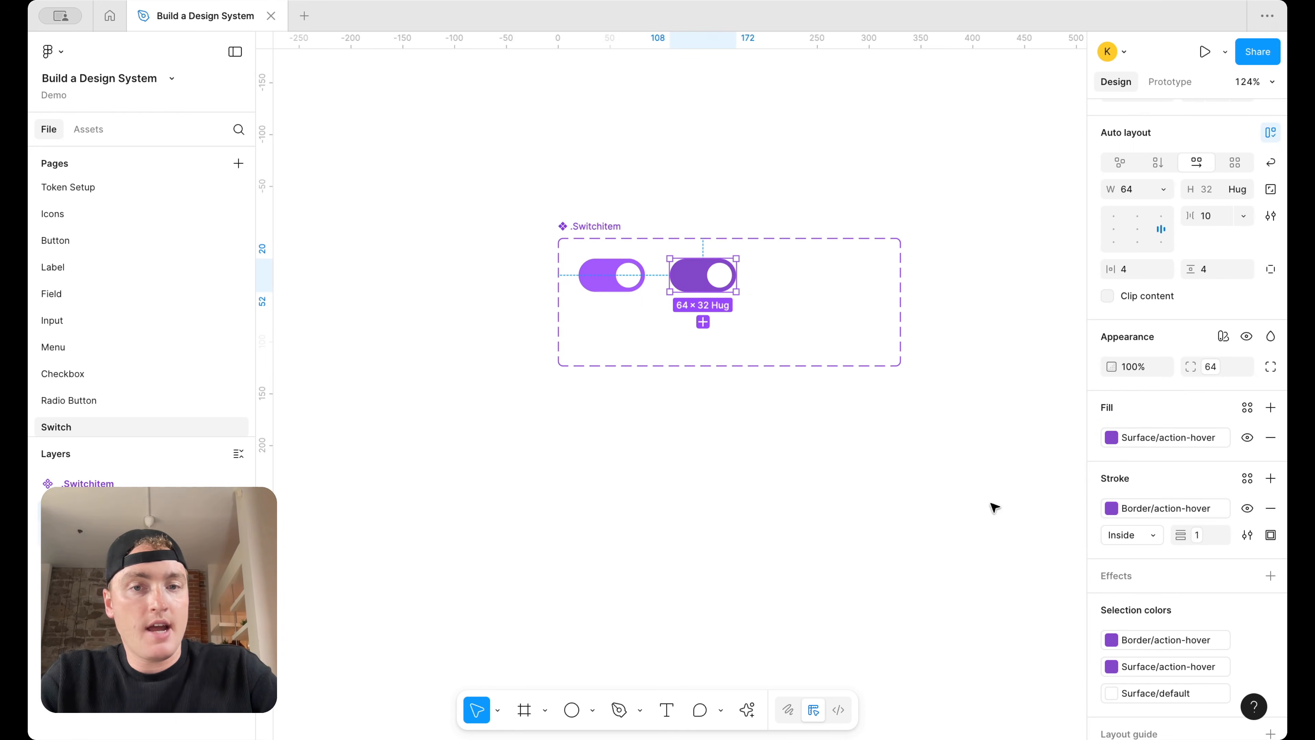
left_click(992, 361)
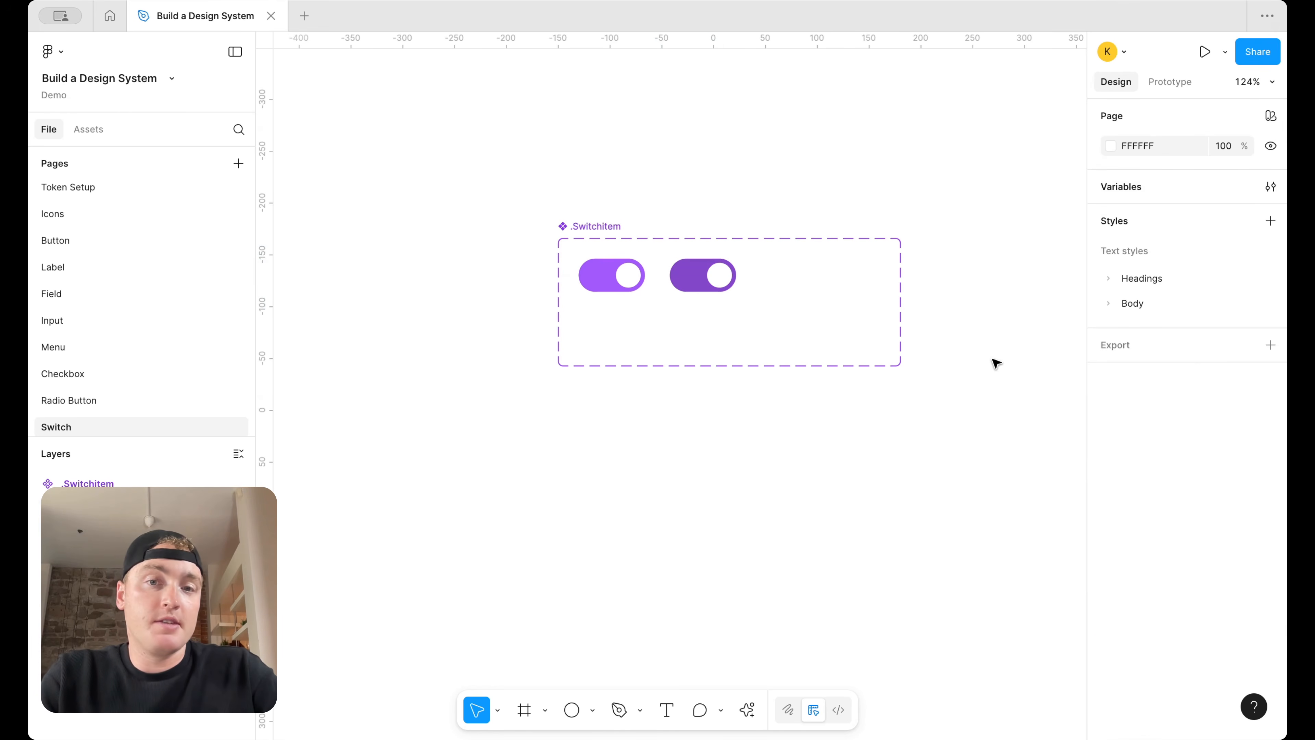
Duplicate the default variant beside the hover variant and set the copy's Status to focus
left_click(640, 278)
left_click_drag(611, 284, 782, 283)
type("focus")
key("Return")
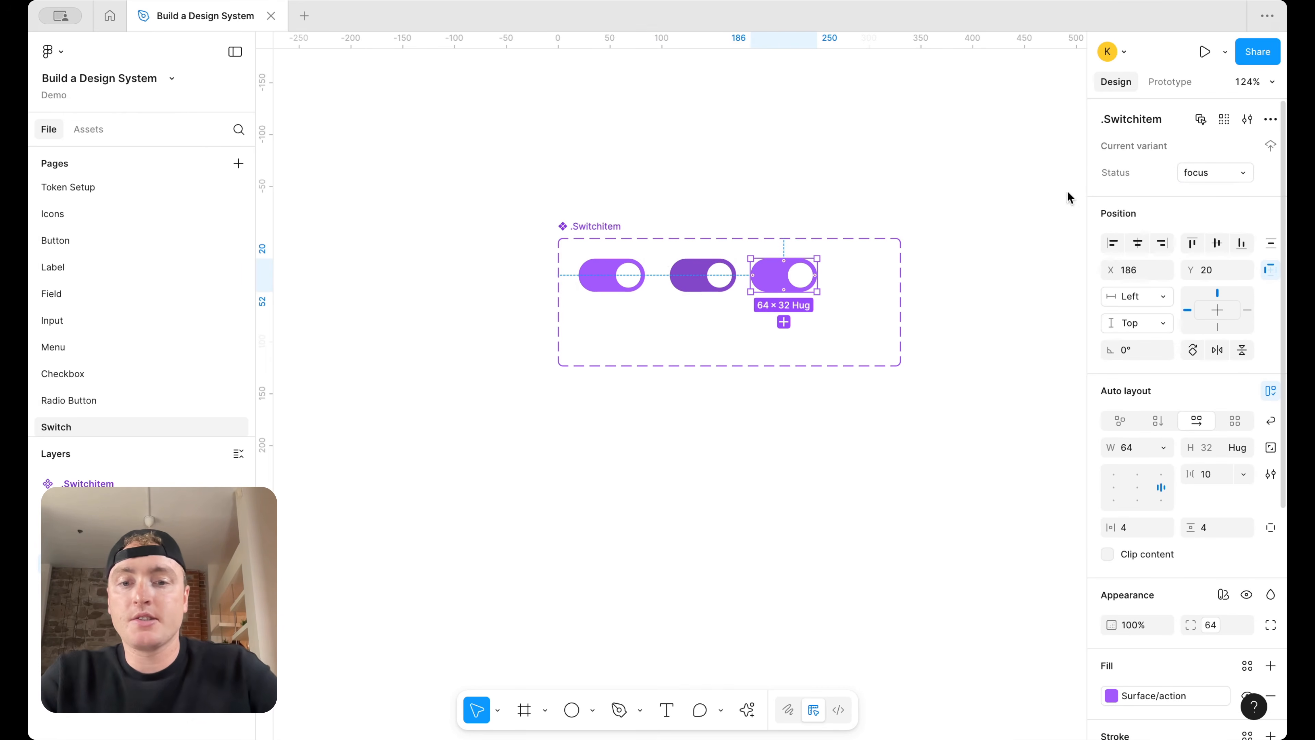
Draw a rectangle about 83 × 37 above the component set and move it inside the focus variant
left_click(592, 709)
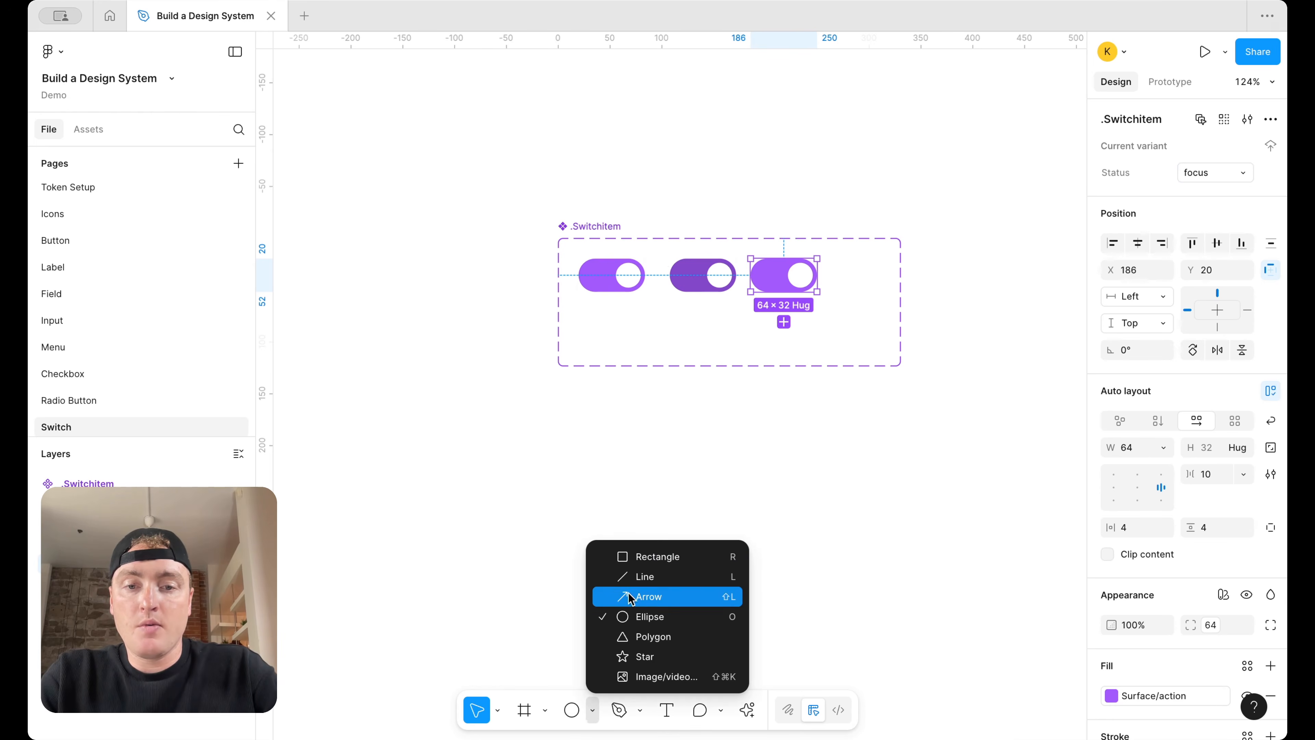
left_click(640, 555)
left_click_drag(748, 187, 834, 225)
scroll(834, 225, "up", 5)
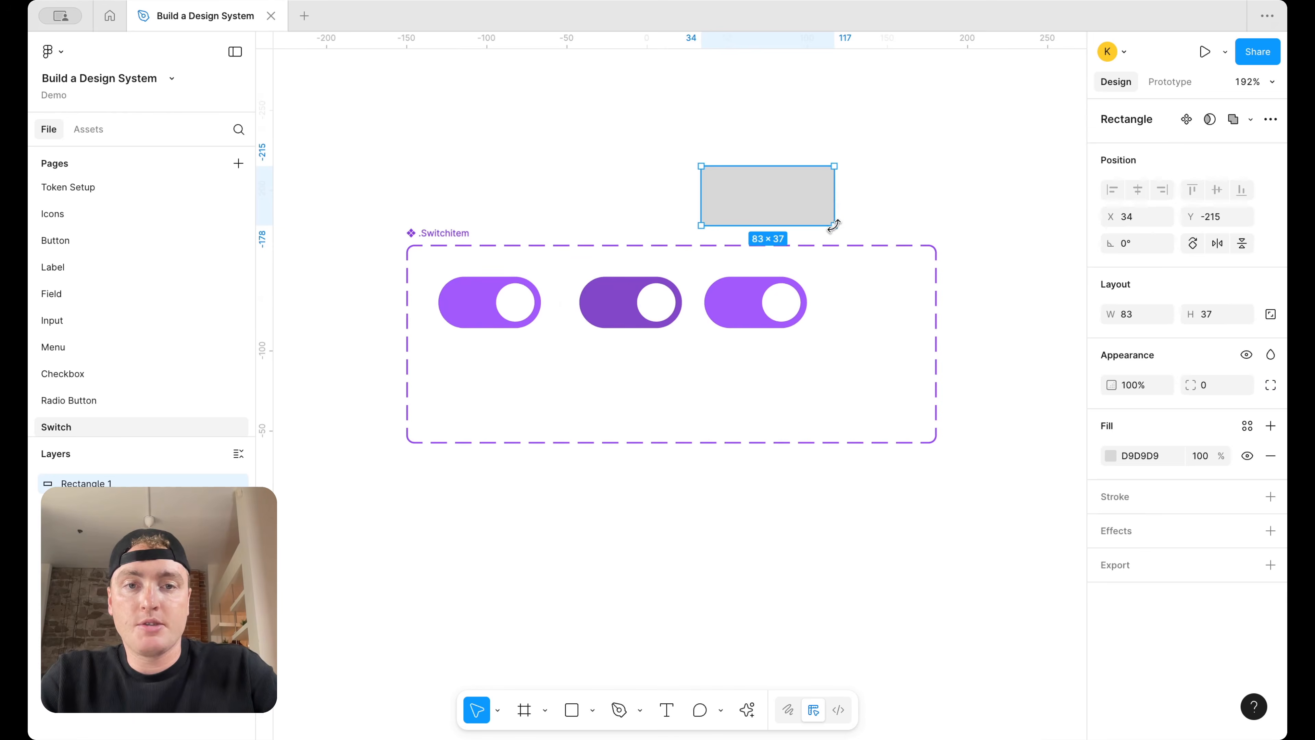
key("Delete")
left_click(774, 310)
key("ctrl+z")
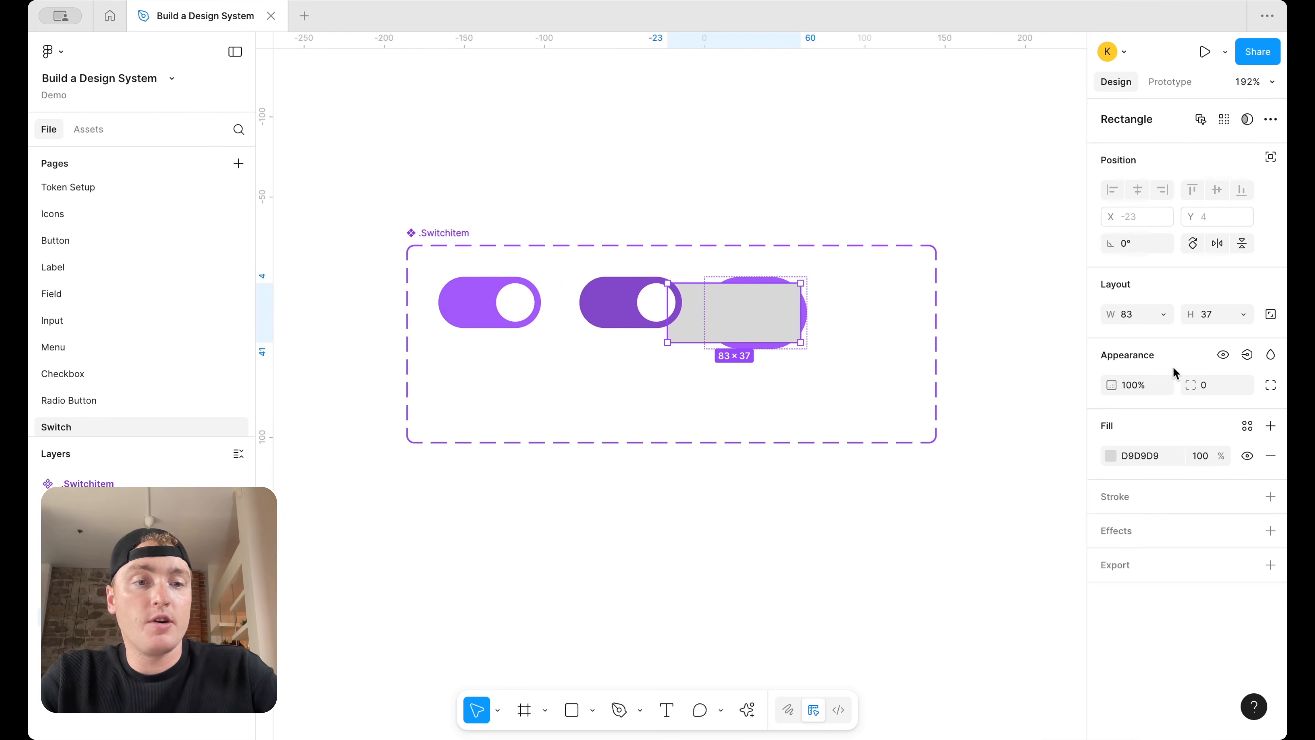
Replace the rectangle's fill with a stroke and make it ignore the focus variant's auto layout
left_click(1271, 456)
left_click(1271, 459)
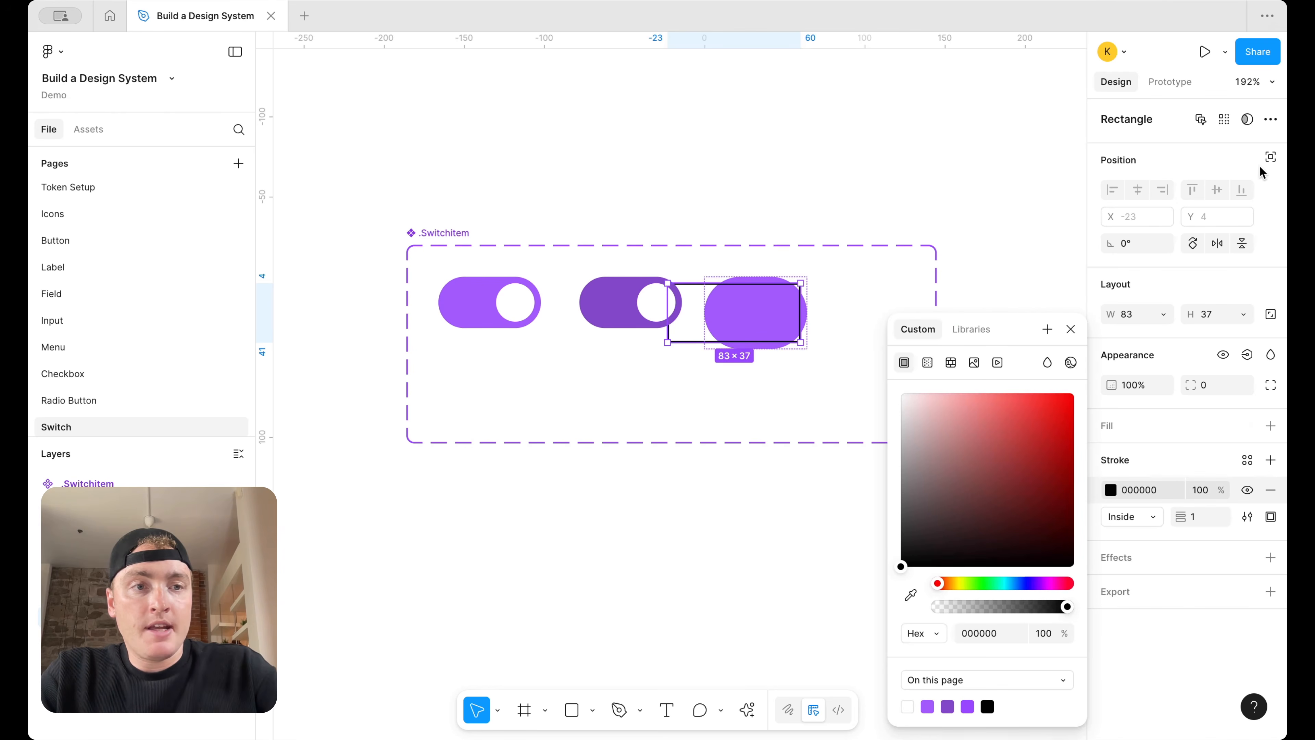
left_click(1271, 157)
Shift the rectangle over the focus switch to about X -3 and narrow it to about 70 px
scroll(936, 296, "up", 5)
key("shift+Right")
key("shift+Right")
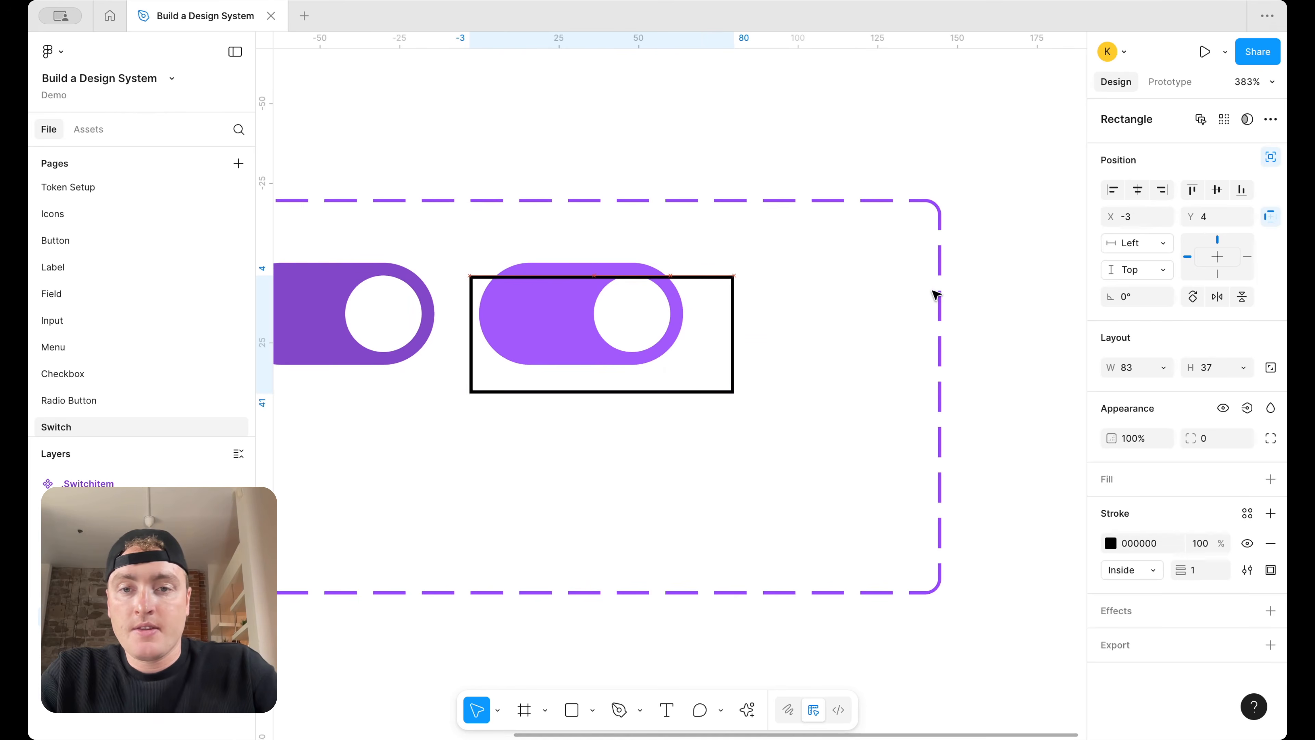
scroll(738, 321, "up", 2)
left_click_drag(737, 321, 679, 320)
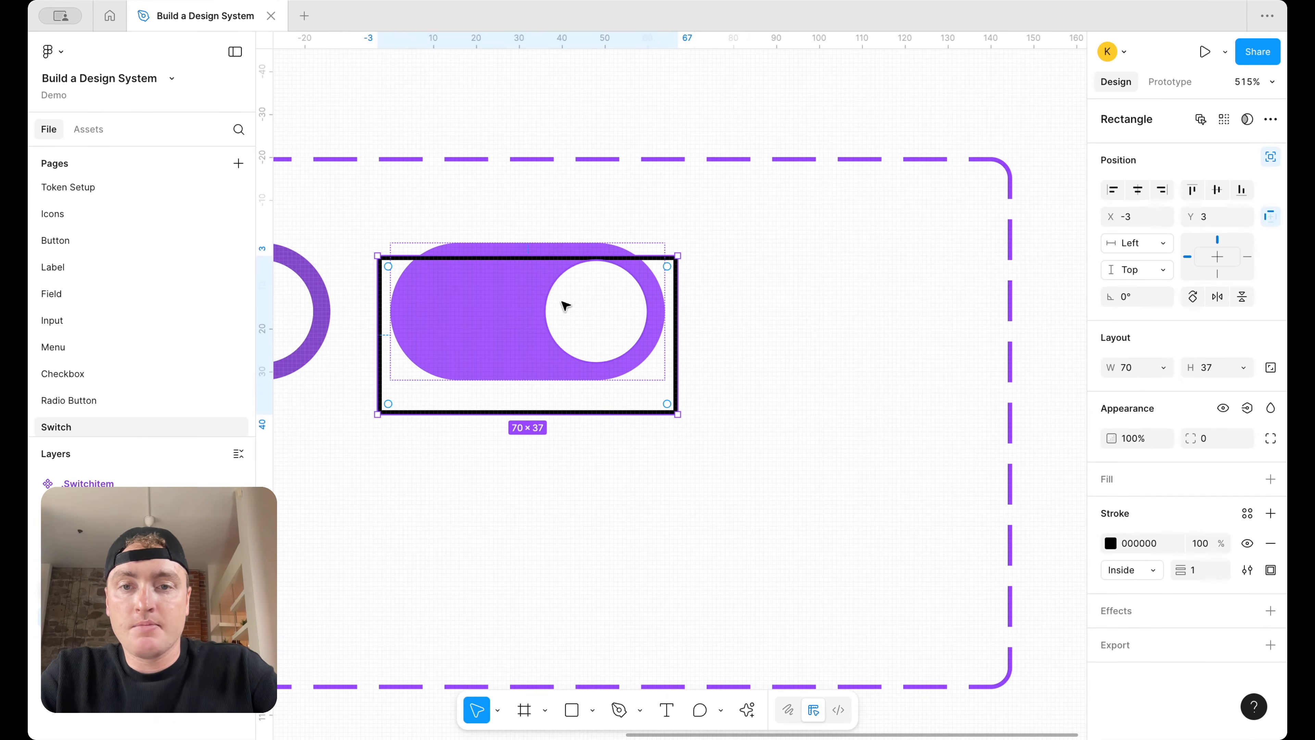
scroll(610, 320, "up", 5)
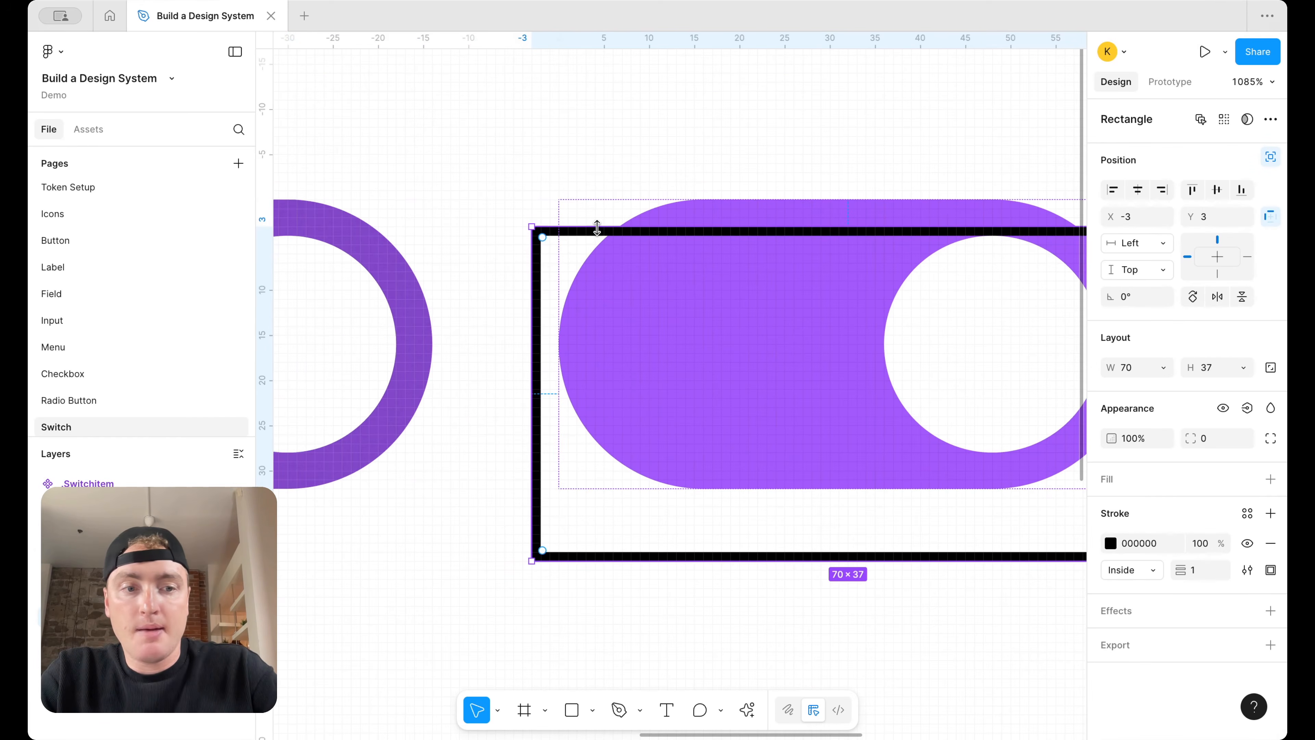
Apply the Border/focus color variable to the rectangle's stroke, aligned outside with a weight of 2
left_click(1247, 512)
type("bor")
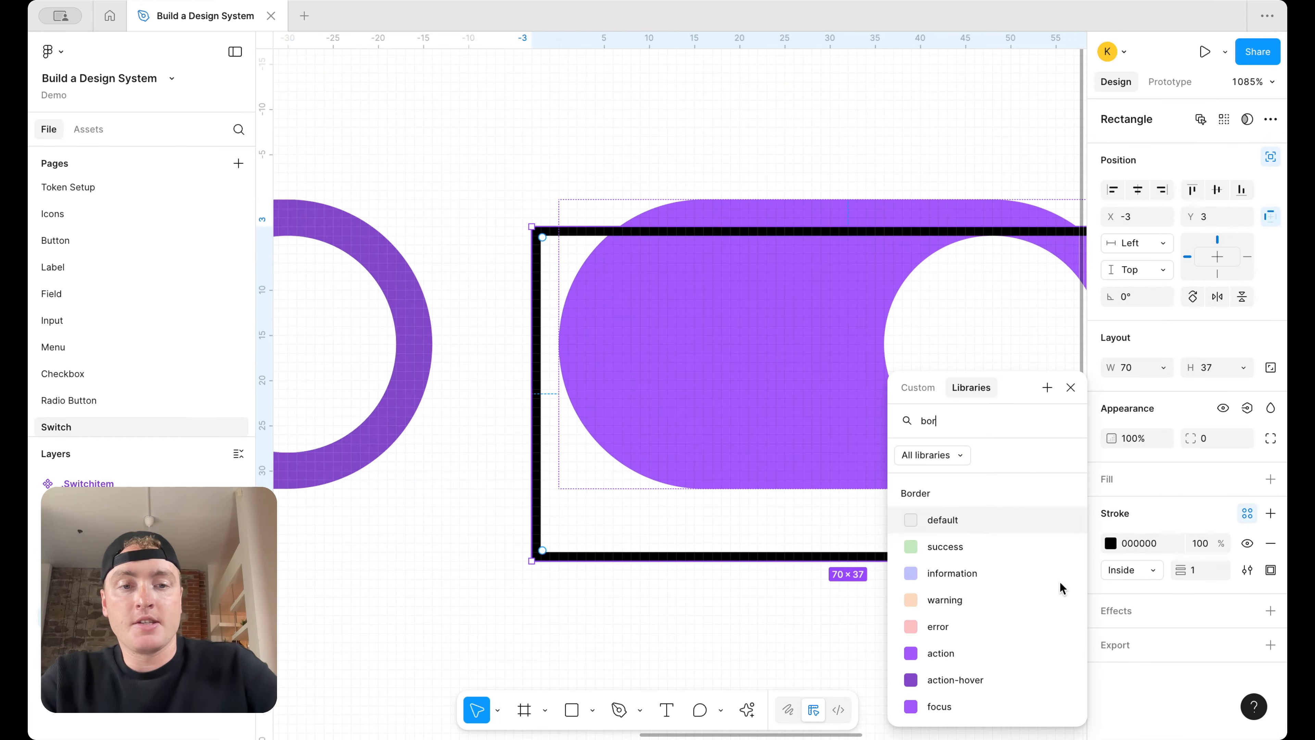
left_click(990, 705)
left_click(1157, 569)
left_click(1174, 586)
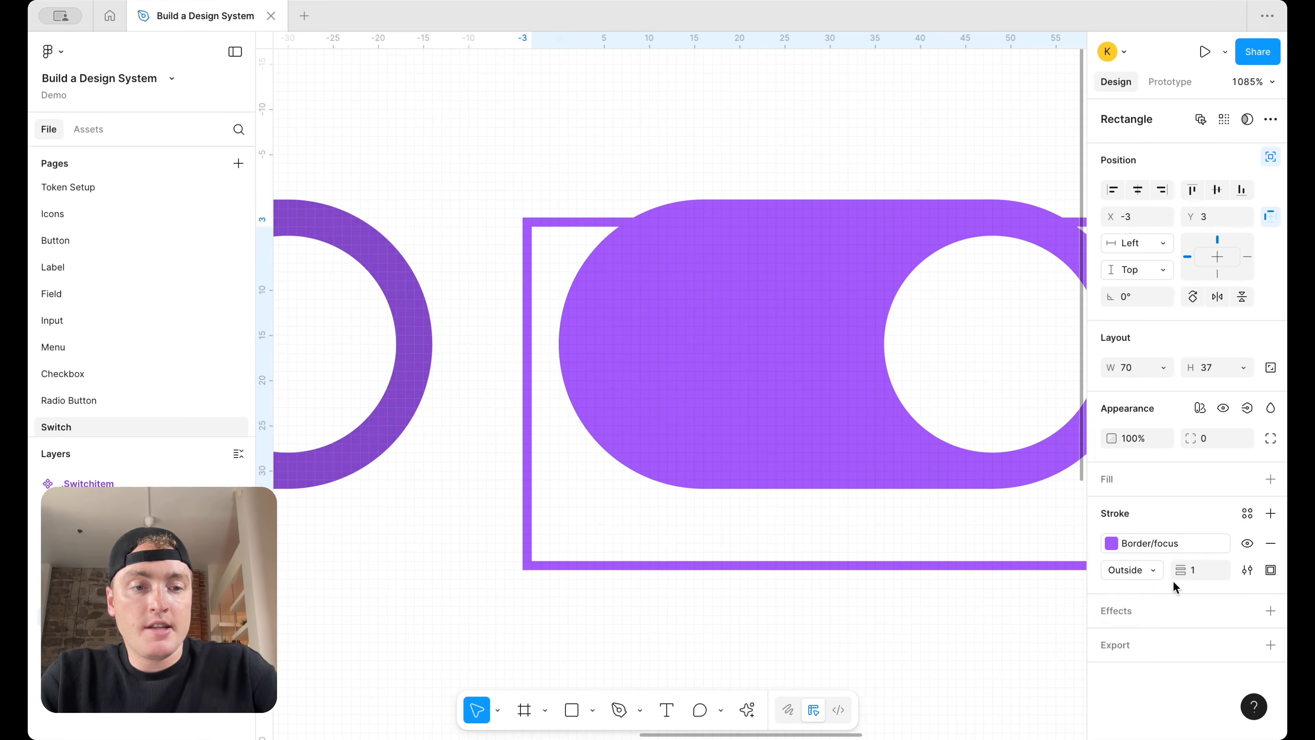
left_click(1221, 570)
left_click(1203, 605)
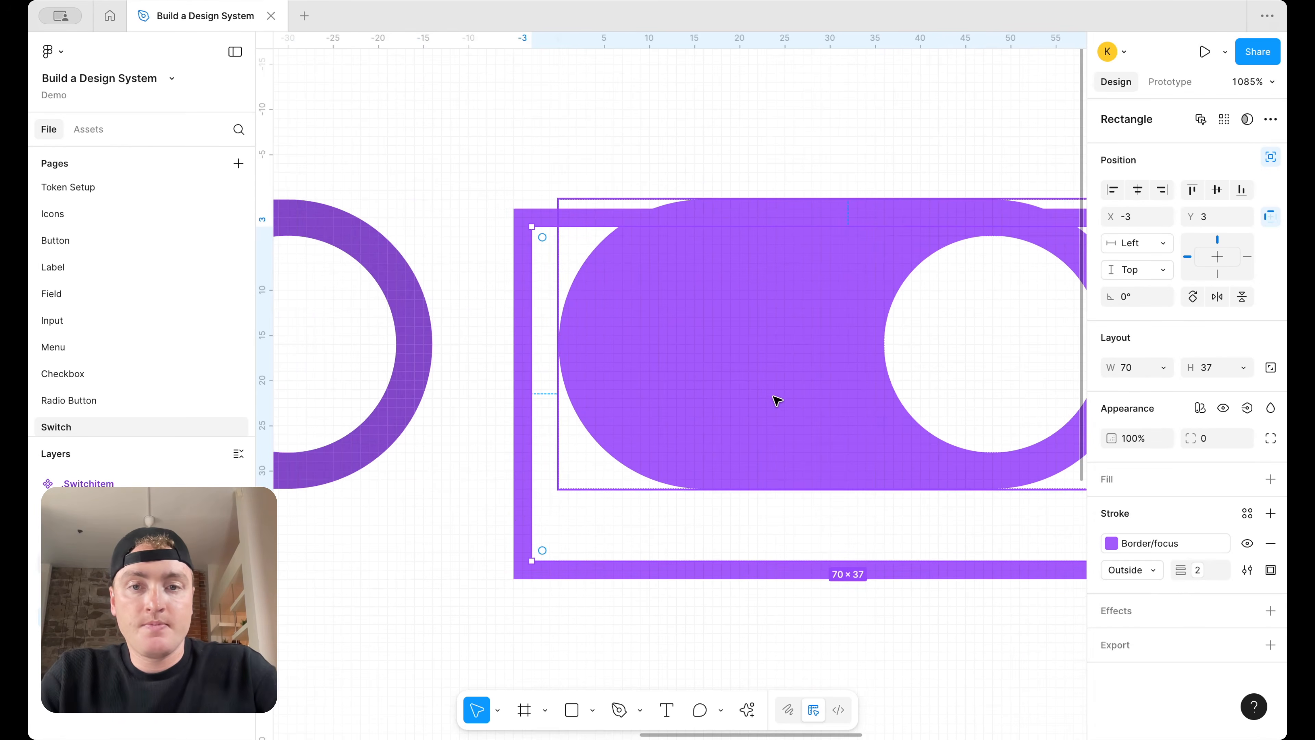
Move the rectangle up around the focus switch to Y -2
scroll(790, 407, "right", 3)
key("shift+Up")
key("Down")
key("Down")
key("Down")
key("Down")
key("Down")
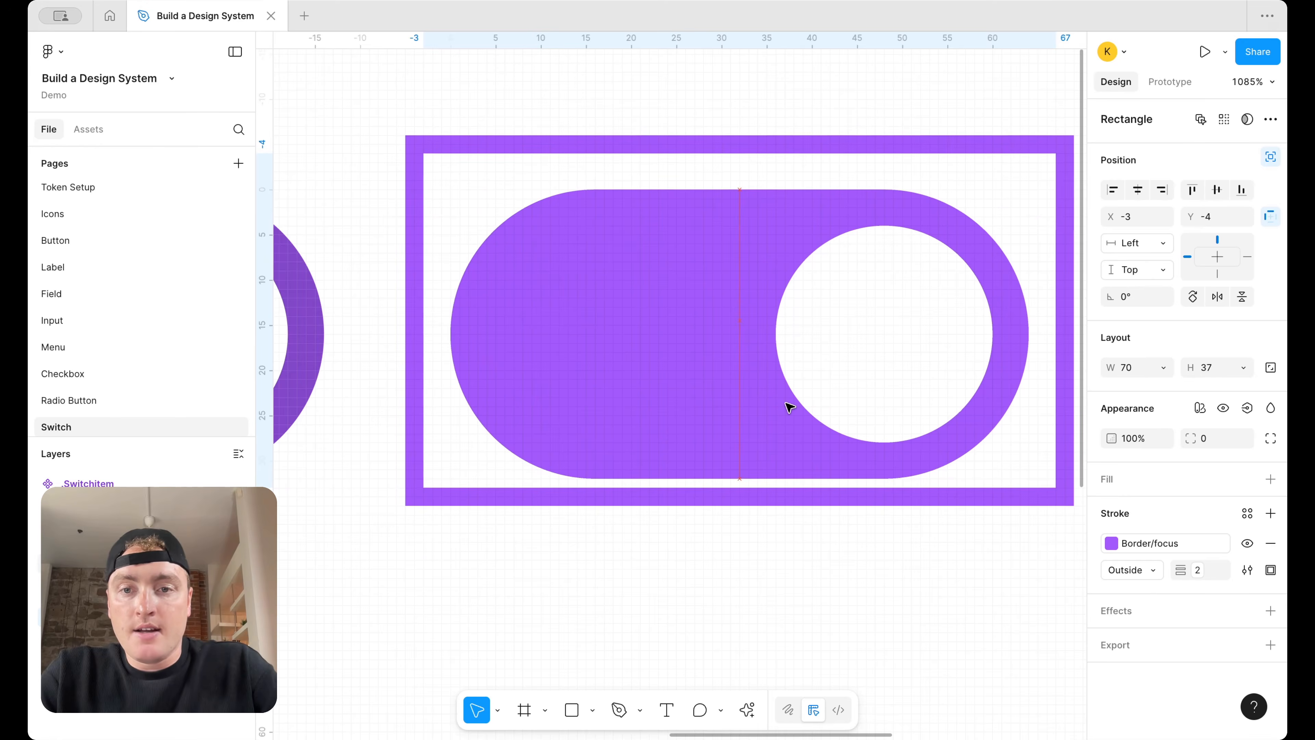
Resize the rectangle to 68 × 36 at X -2 so it sits 2 px outside the focus switch on every side
scroll(414, 280, "up", 5)
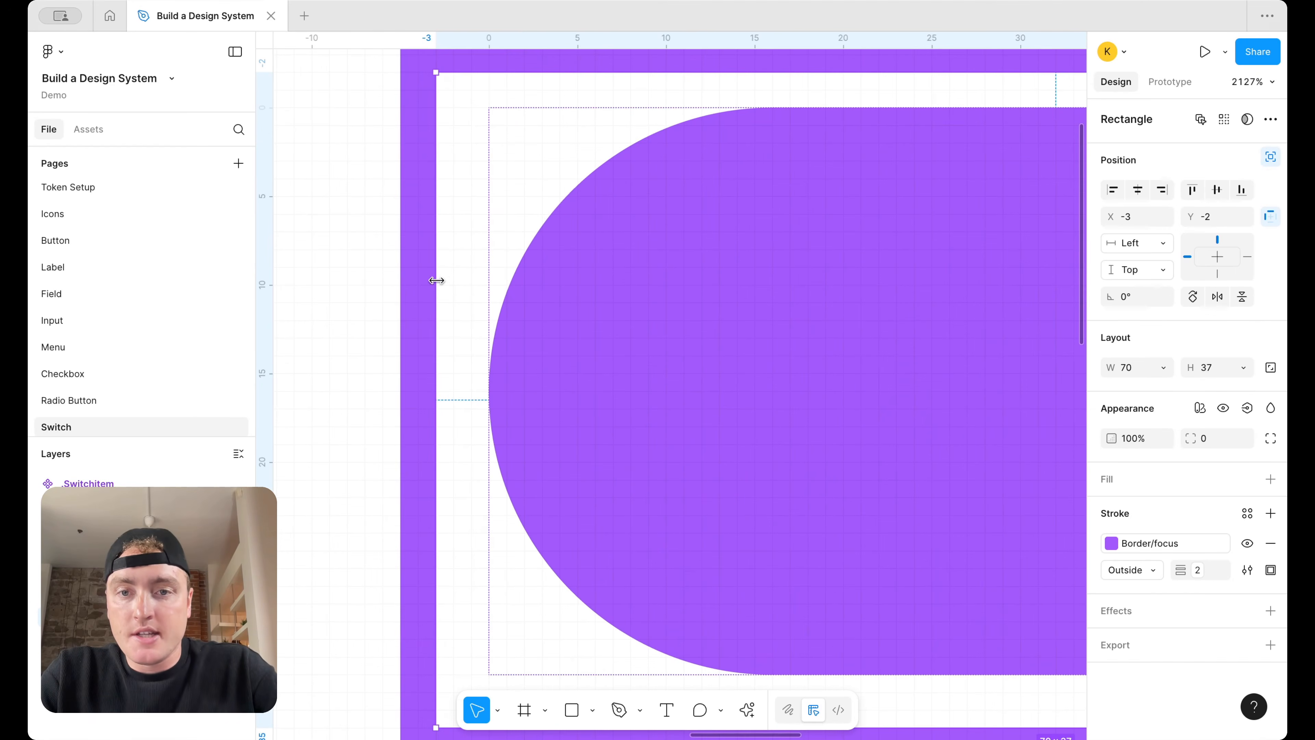
left_click_drag(440, 282, 458, 282)
scroll(507, 429, "down", 5)
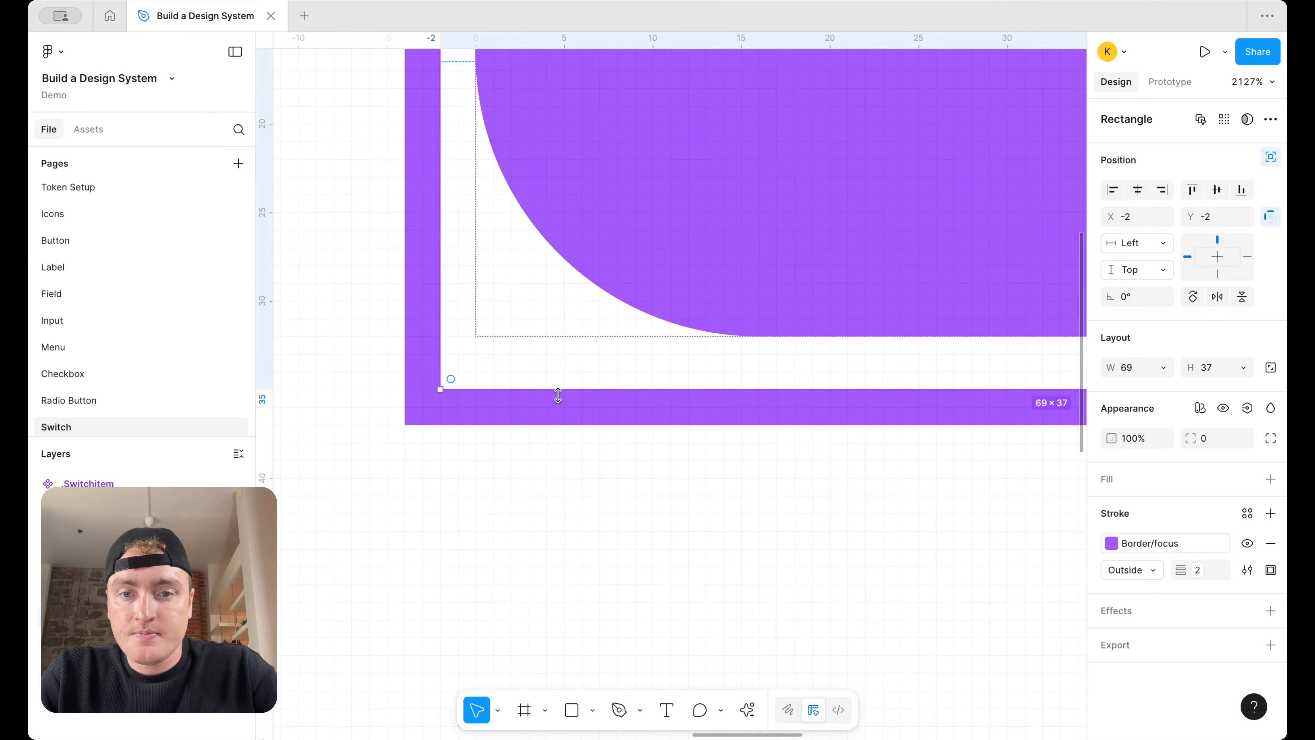
left_click_drag(557, 379, 558, 362)
scroll(558, 379, "right", 10)
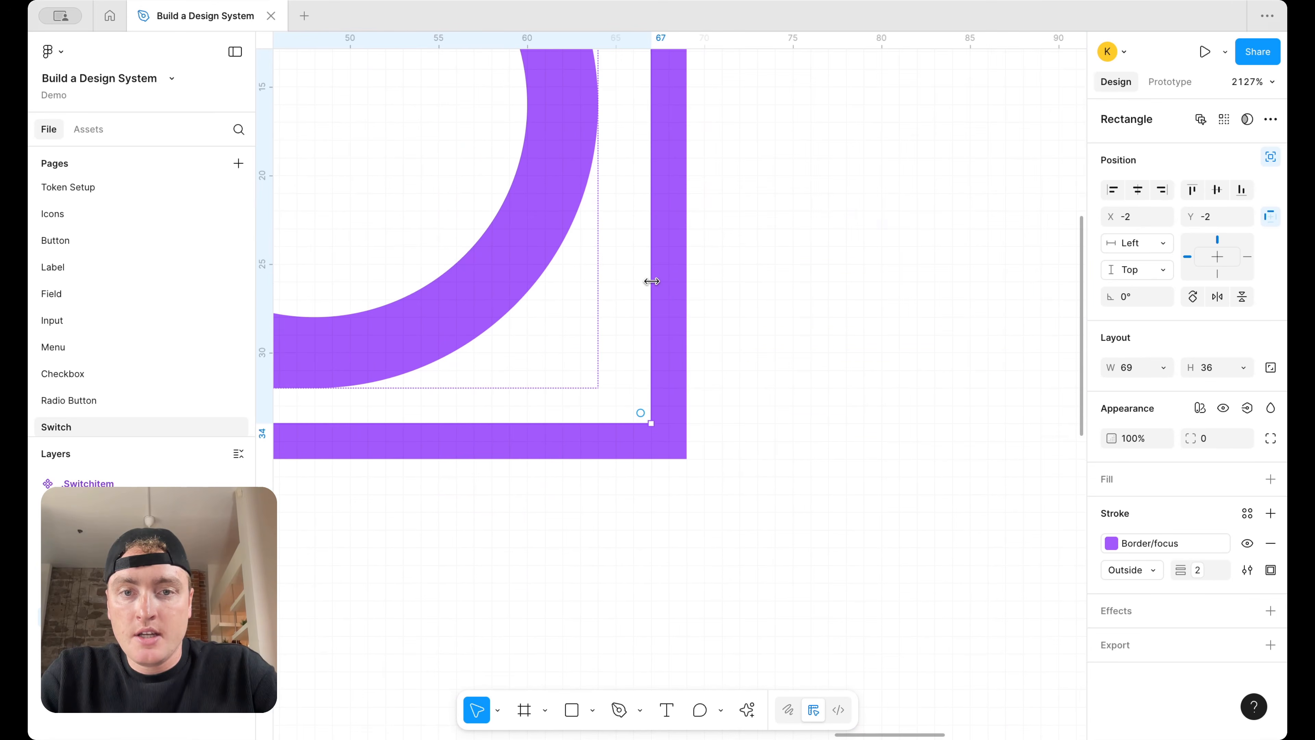
left_click_drag(648, 281, 631, 280)
scroll(634, 279, "up", 10)
scroll(634, 280, "left", 10)
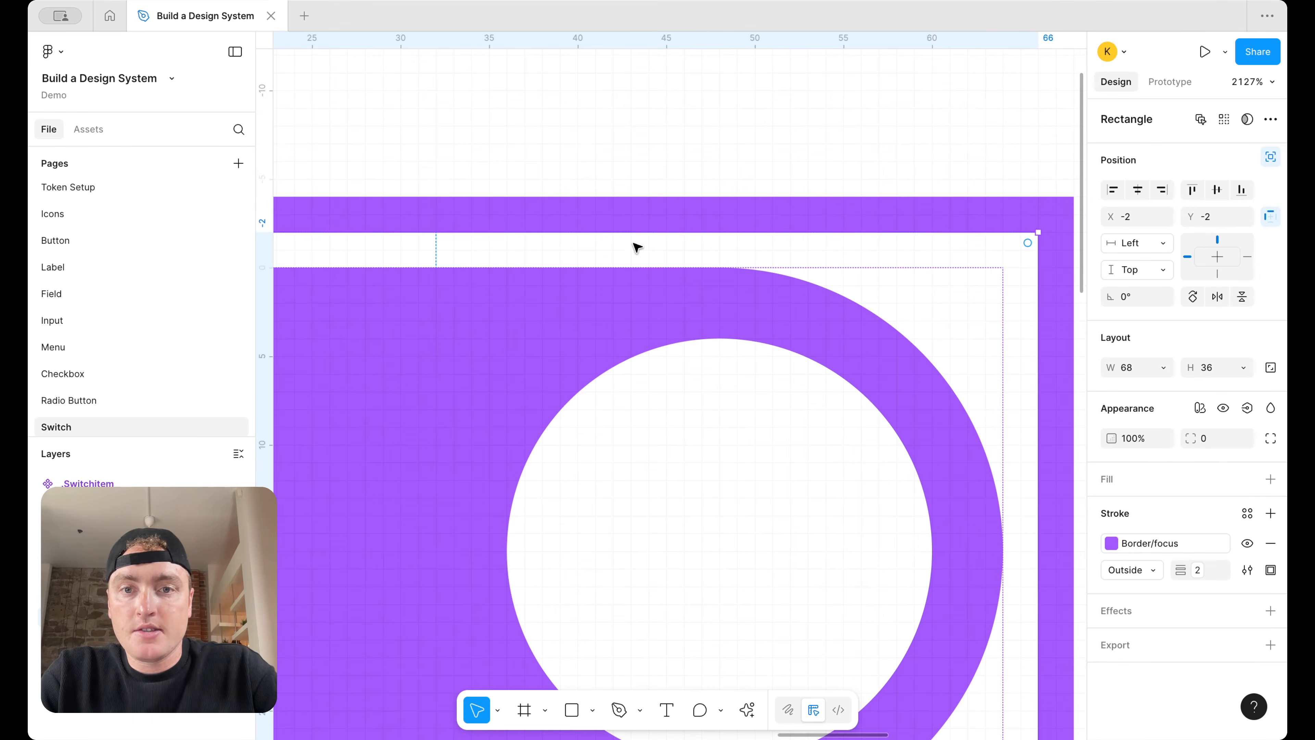
scroll(686, 217, "down", 5)
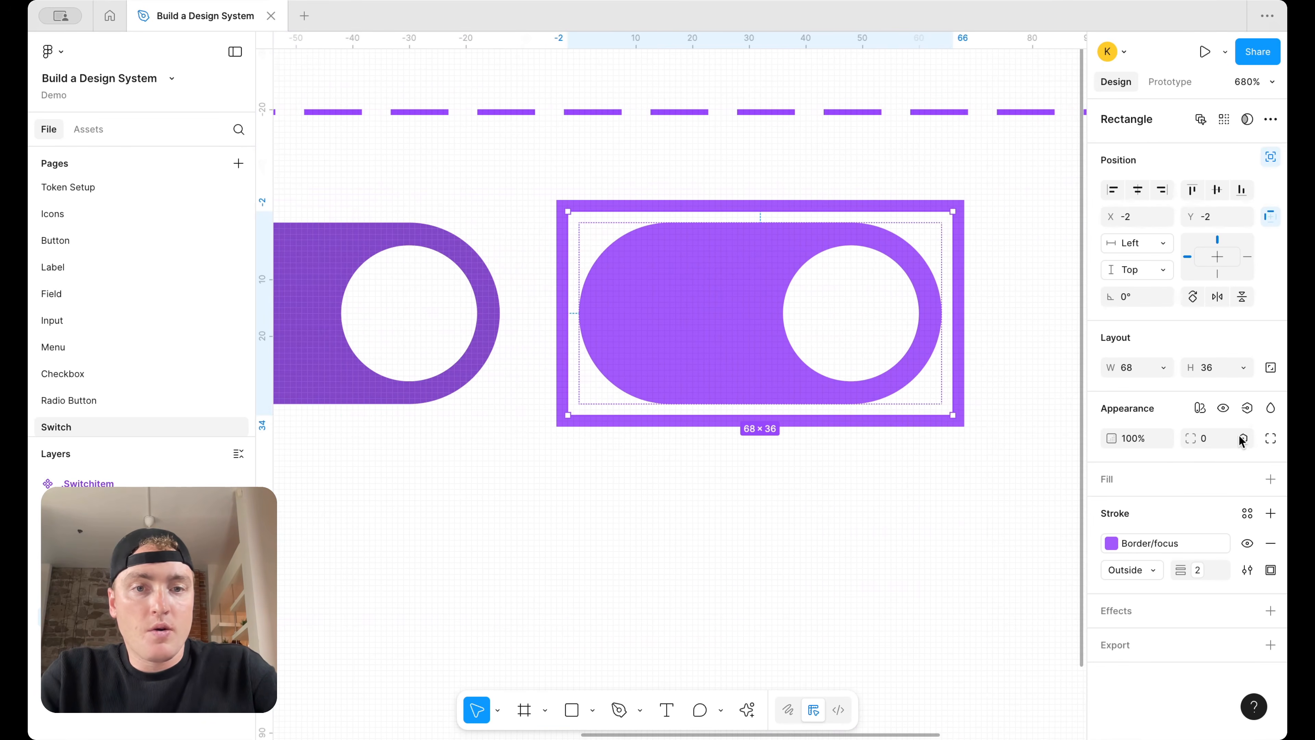
Bind the focus ring rectangle's corner radius to the round Border Radius variable
left_click(1242, 438)
left_click(1160, 651)
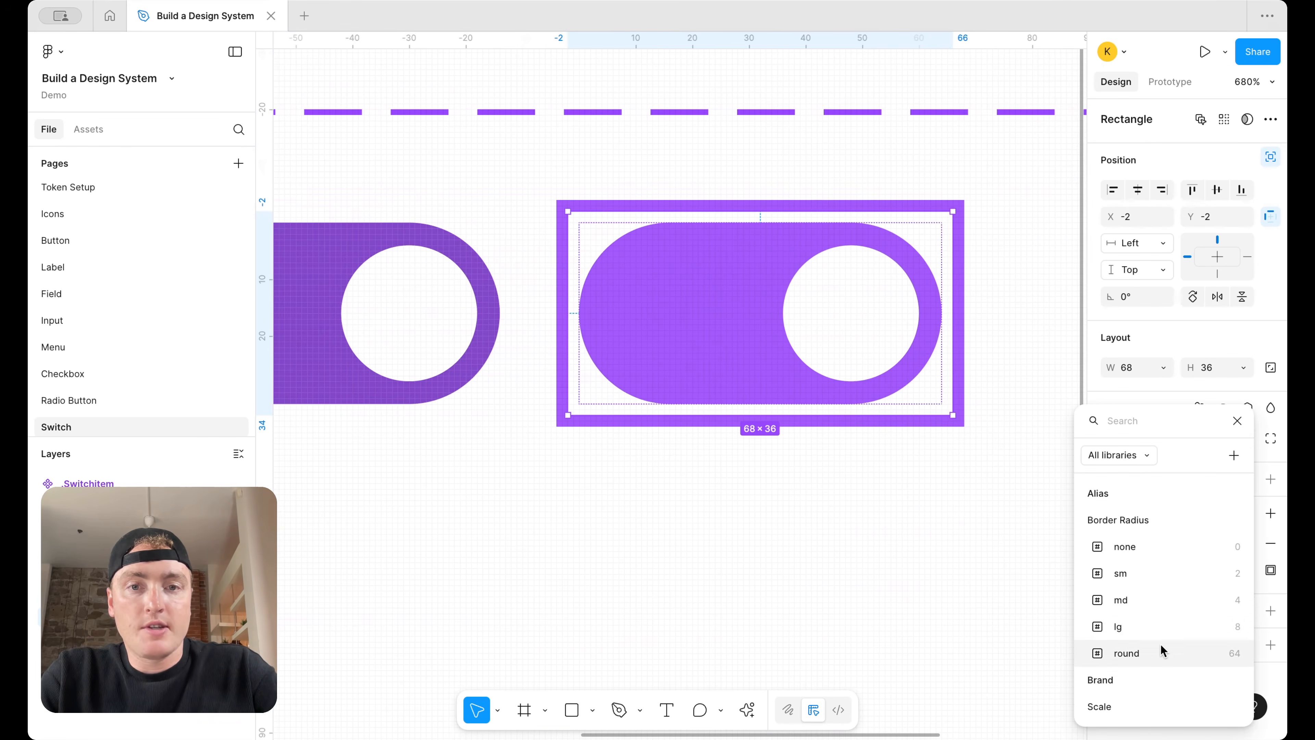
left_click(1001, 317)
scroll(963, 254, "down", 3)
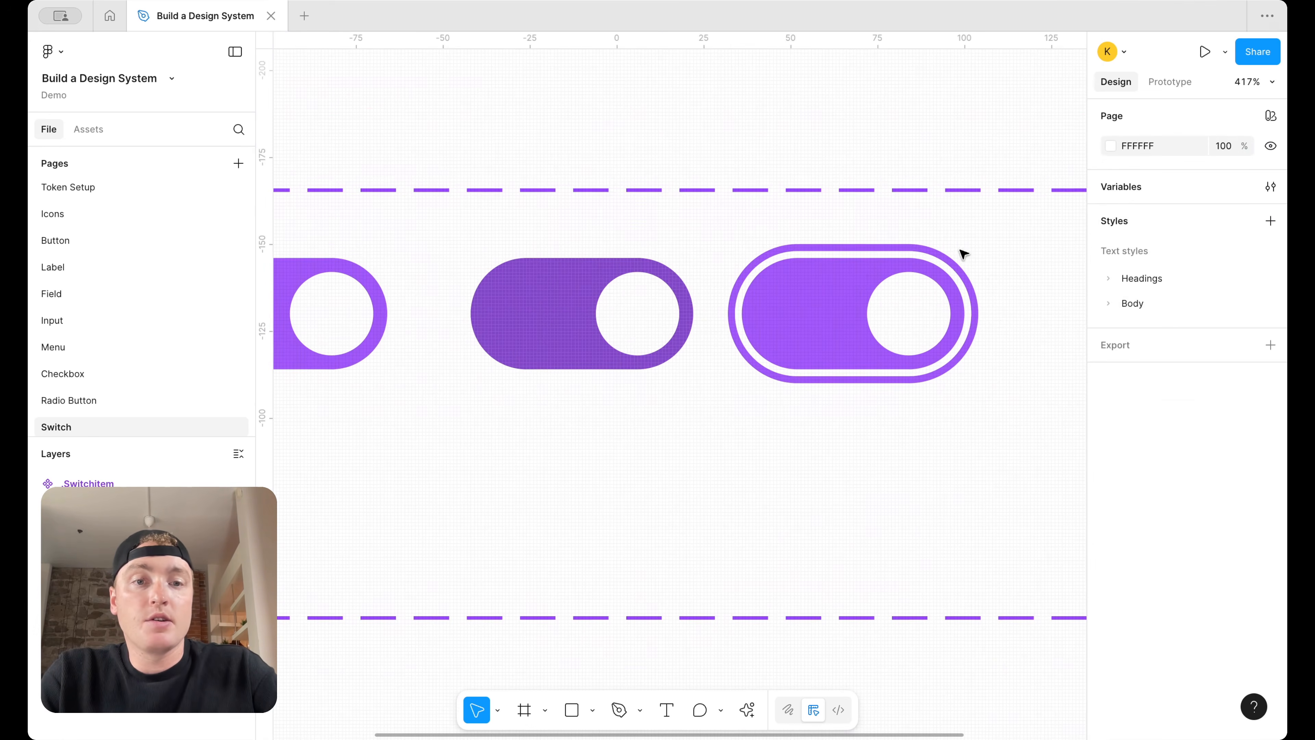
Set the focus ring's constraints to left and right horizontally and top and bottom vertically
left_click(930, 252)
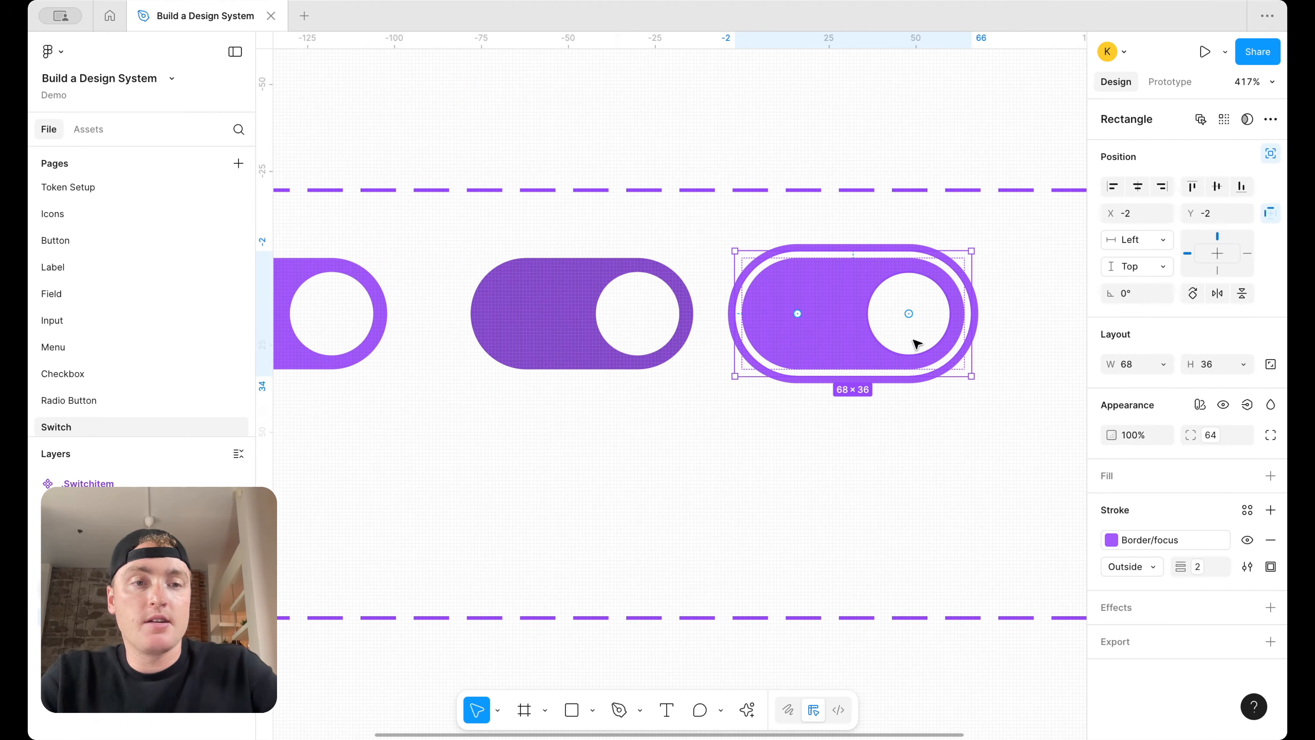
left_click(1158, 244)
left_click(1159, 280)
left_click(1160, 266)
left_click(1139, 305)
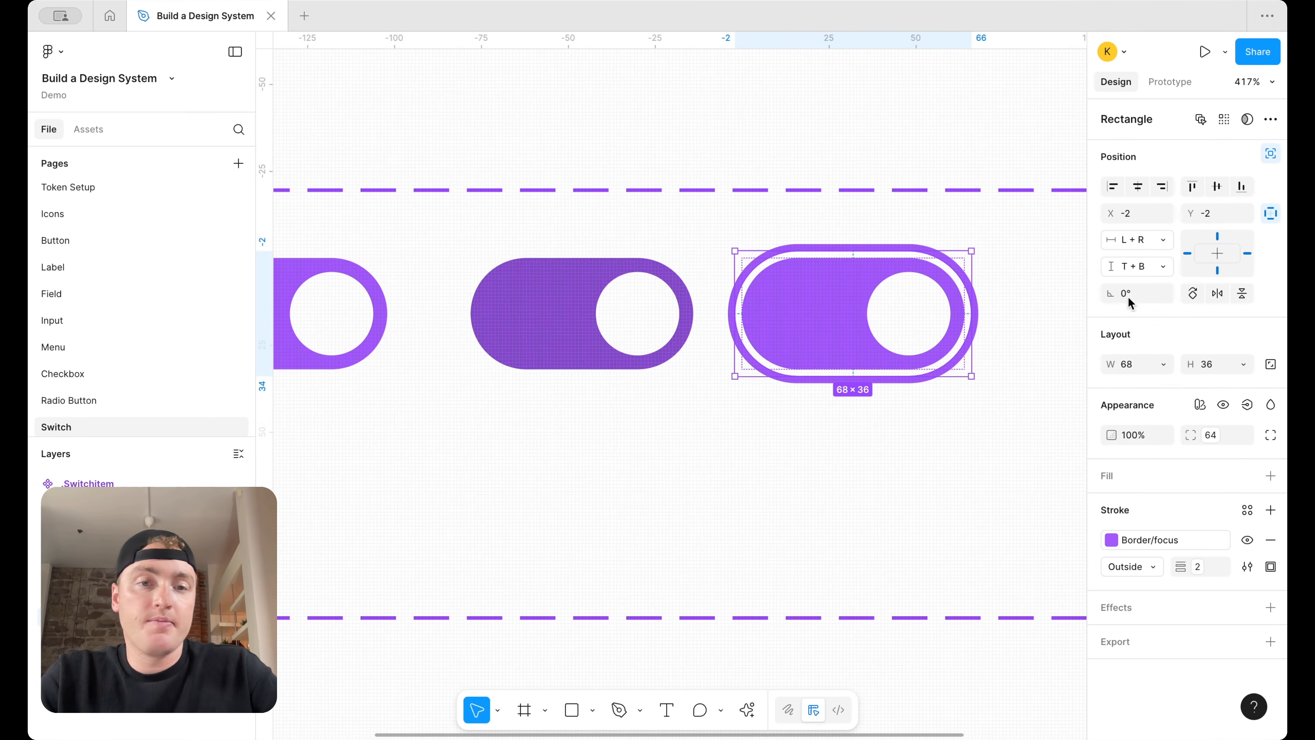
left_click(913, 129)
Duplicate the default variant beside the focus variant and set the copy's Status to disabled
scroll(913, 129, "down", 5)
scroll(913, 130, "right", 3)
scroll(914, 130, "up", 1)
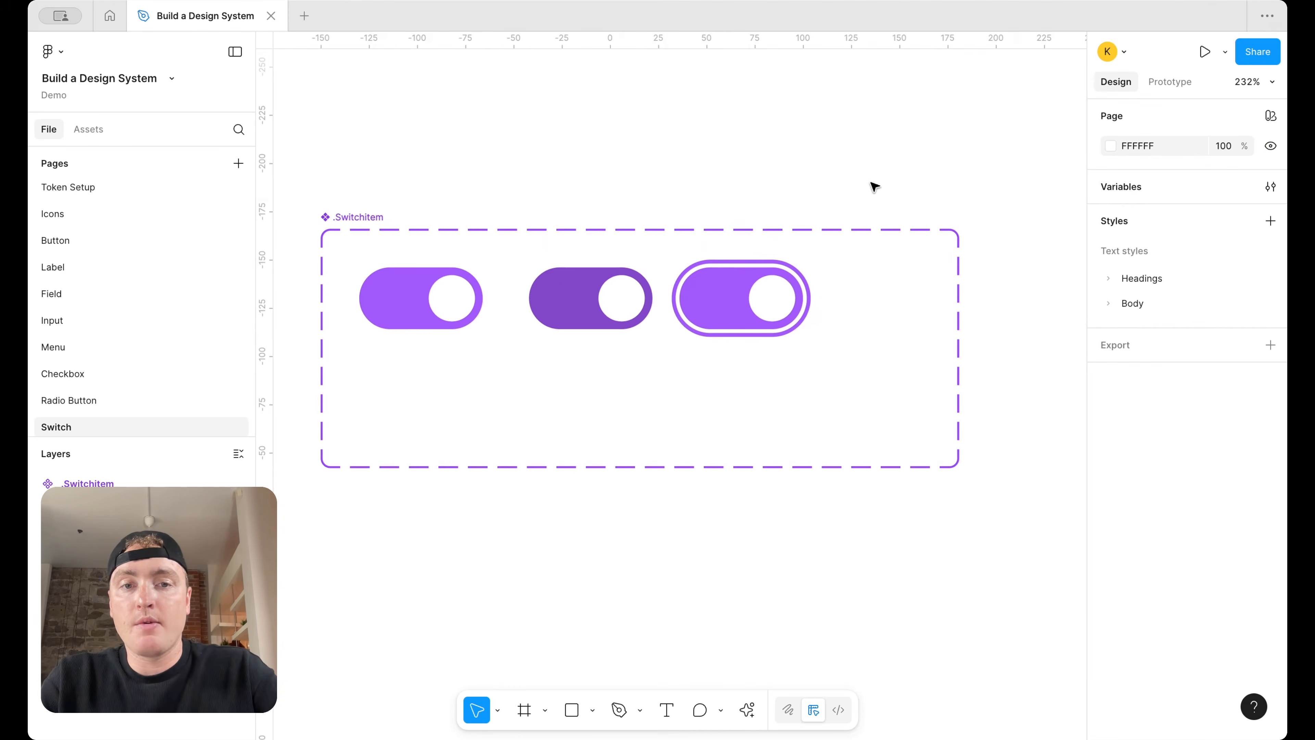
left_click(430, 312)
left_click_drag(418, 311, 890, 306)
left_click(1198, 175)
type("disabled")
key("Return")
key("Escape")
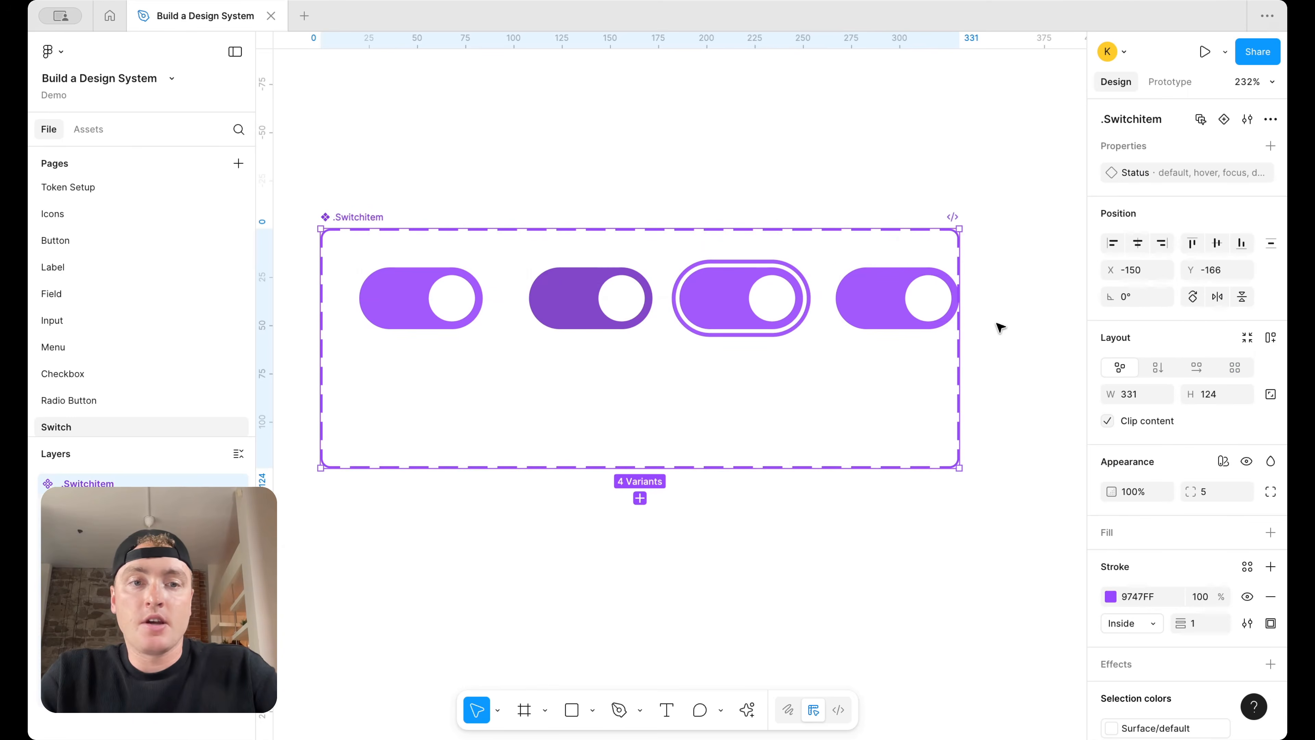
Widen the .Switchitem component set to 356 px and bind the disabled variant's fill to Surface/disabled
left_click_drag(956, 330, 1006, 330)
left_click(933, 308)
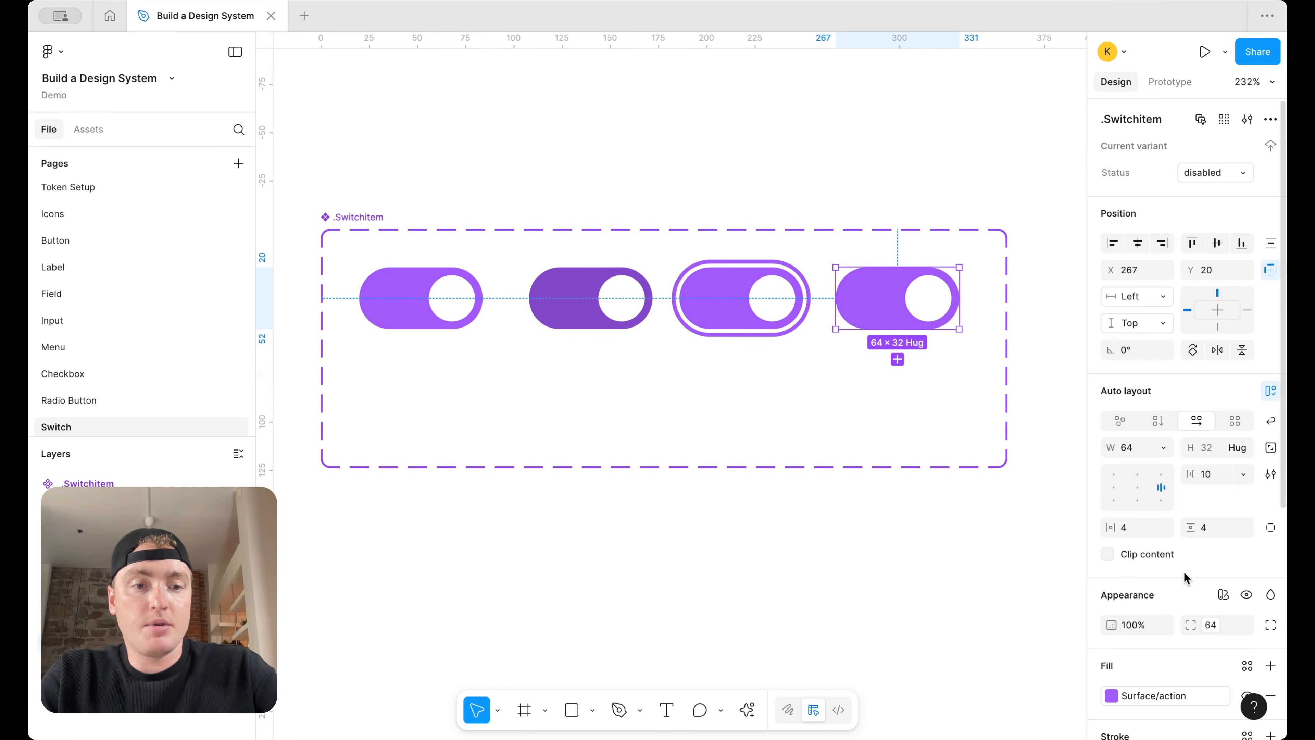
left_click(1147, 580)
scroll(968, 672, "down", 5)
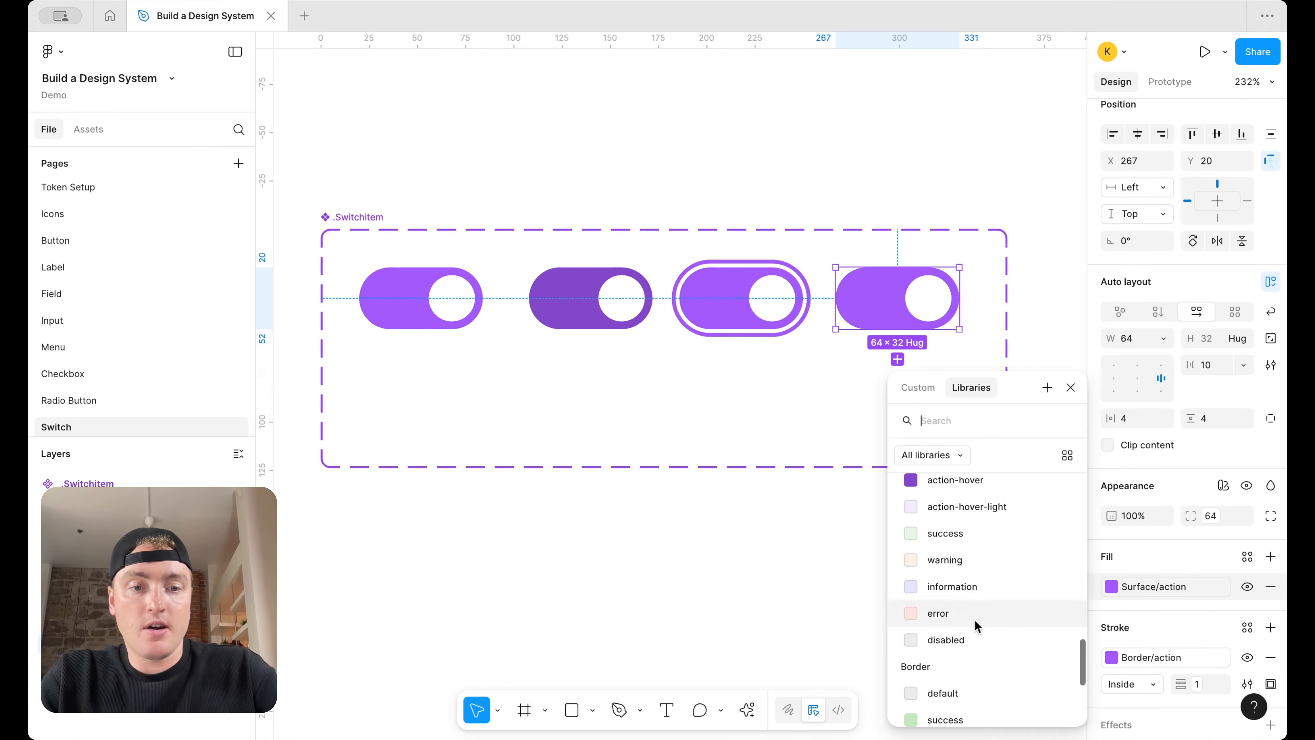
left_click(976, 639)
Bind the disabled variant's stroke to the Border/disabled variable
scroll(1153, 601, "down", 2)
left_click(1152, 611)
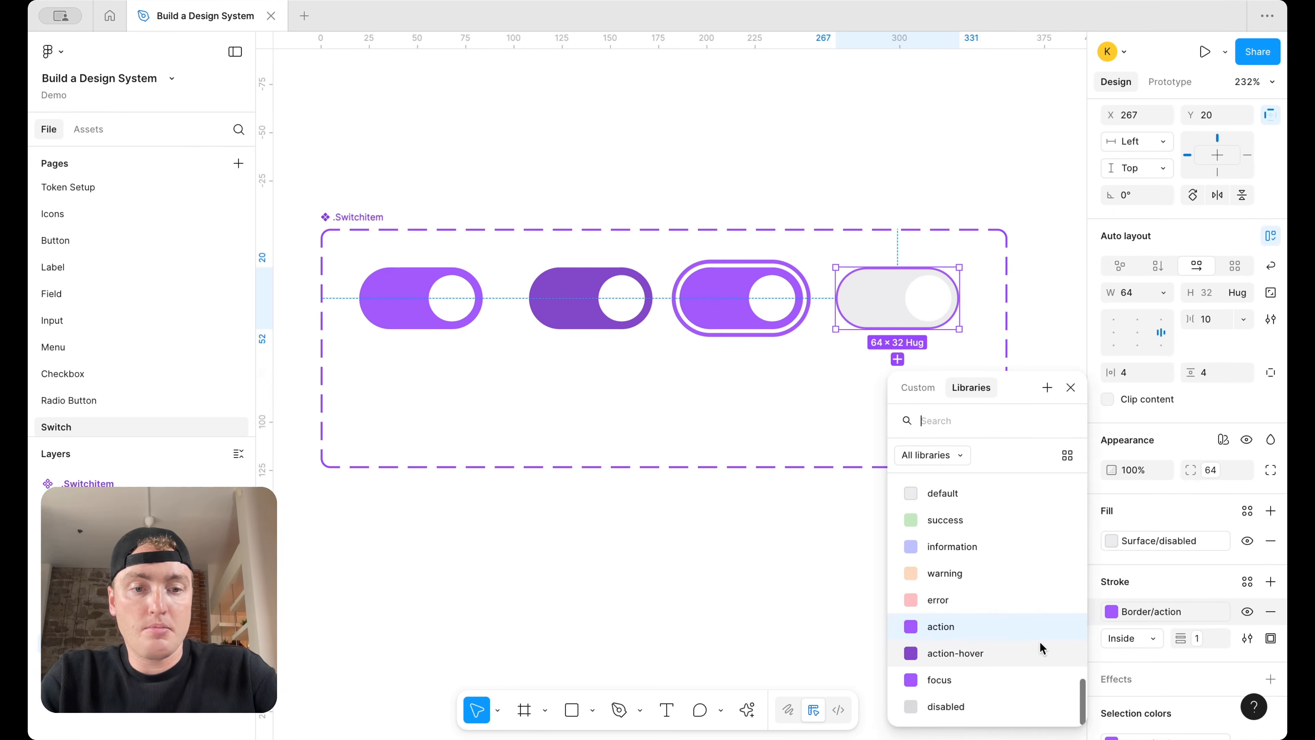
left_click(946, 706)
Change the disabled variant's knob color to the Icon/disabled variable
scroll(1171, 564, "down", 4)
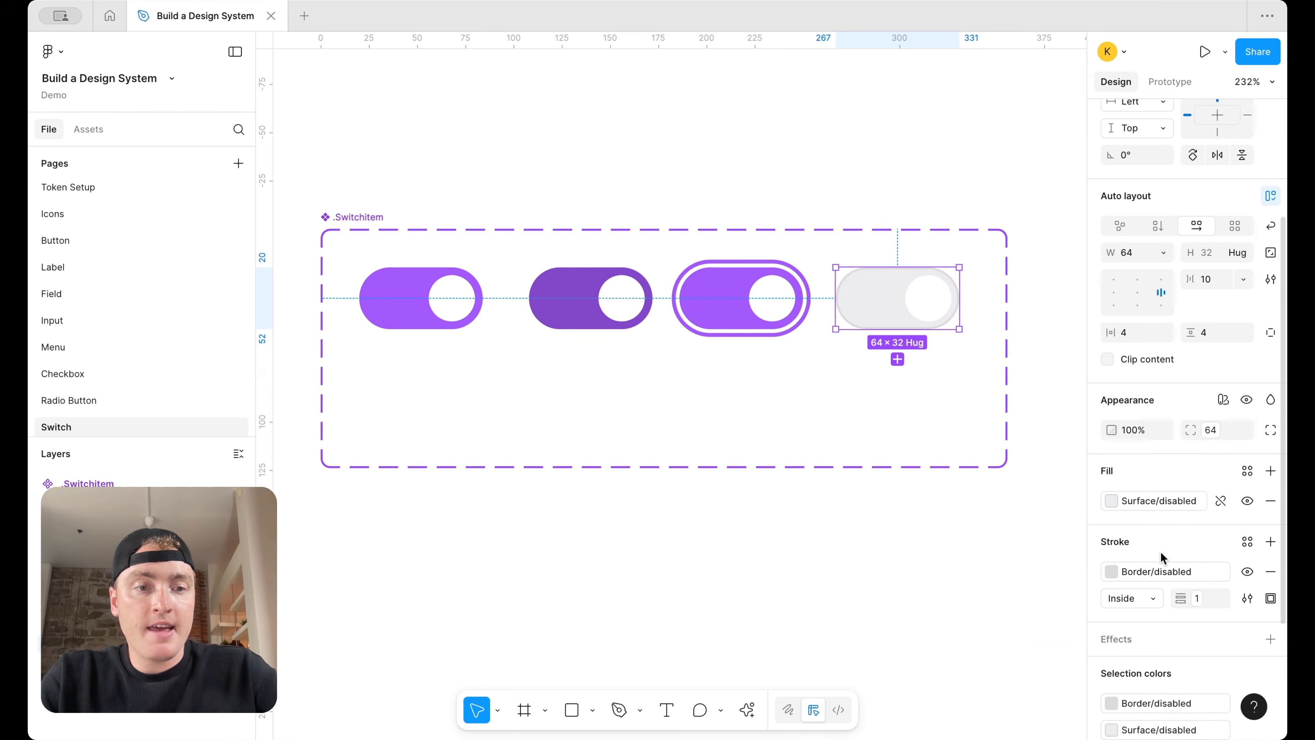
left_click(1150, 609)
scroll(1006, 640, "down", 4)
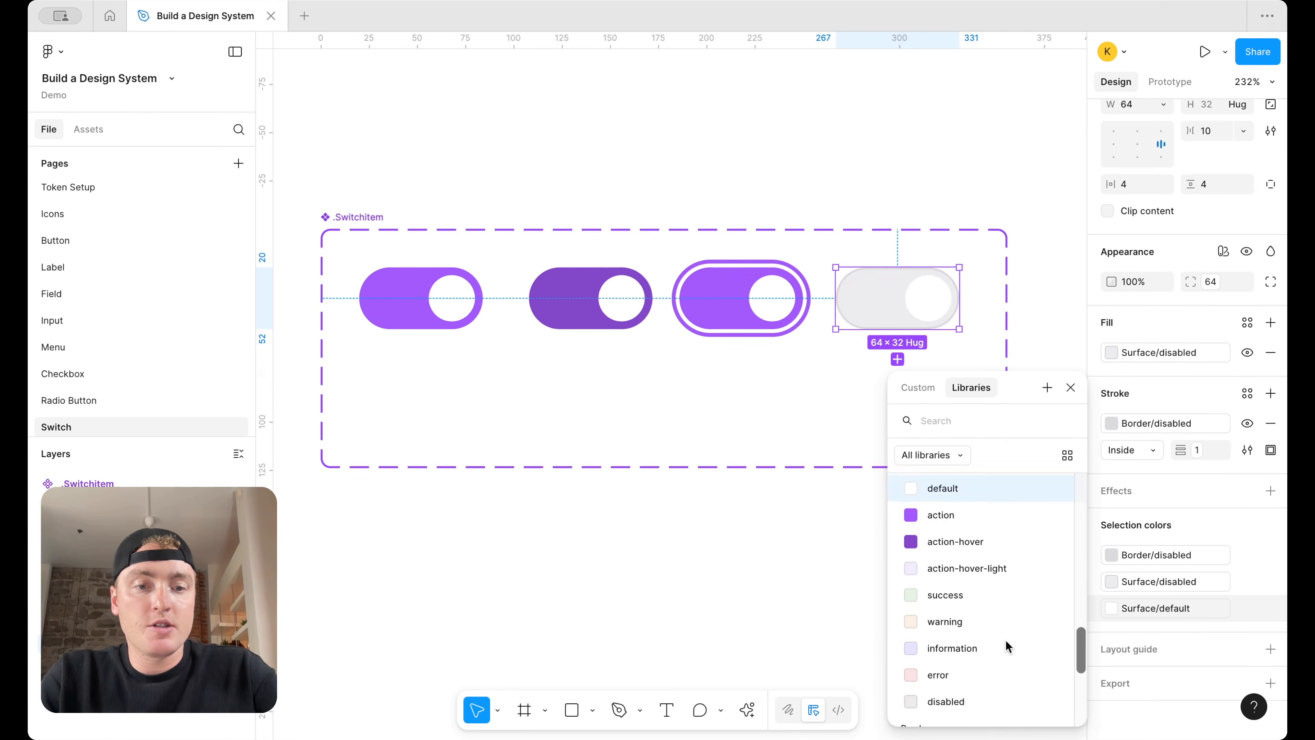
left_click(1006, 641)
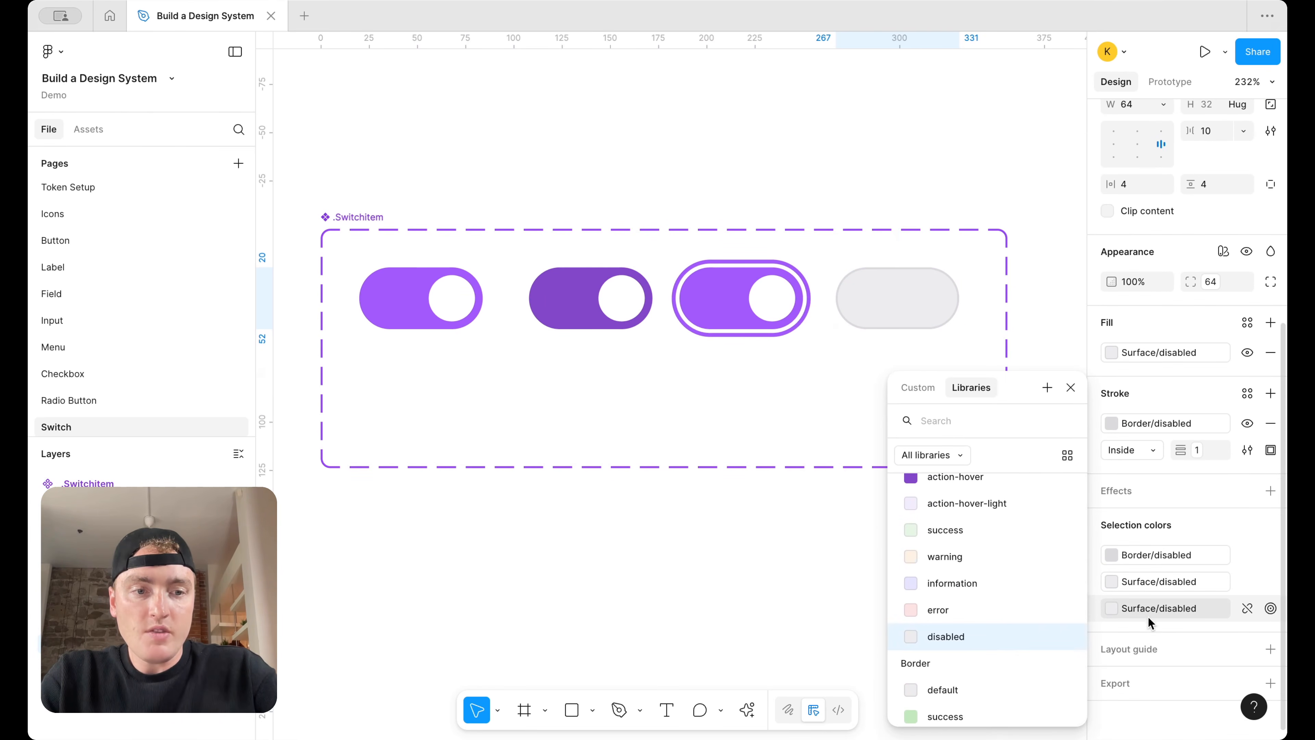
scroll(987, 591, "up", 6)
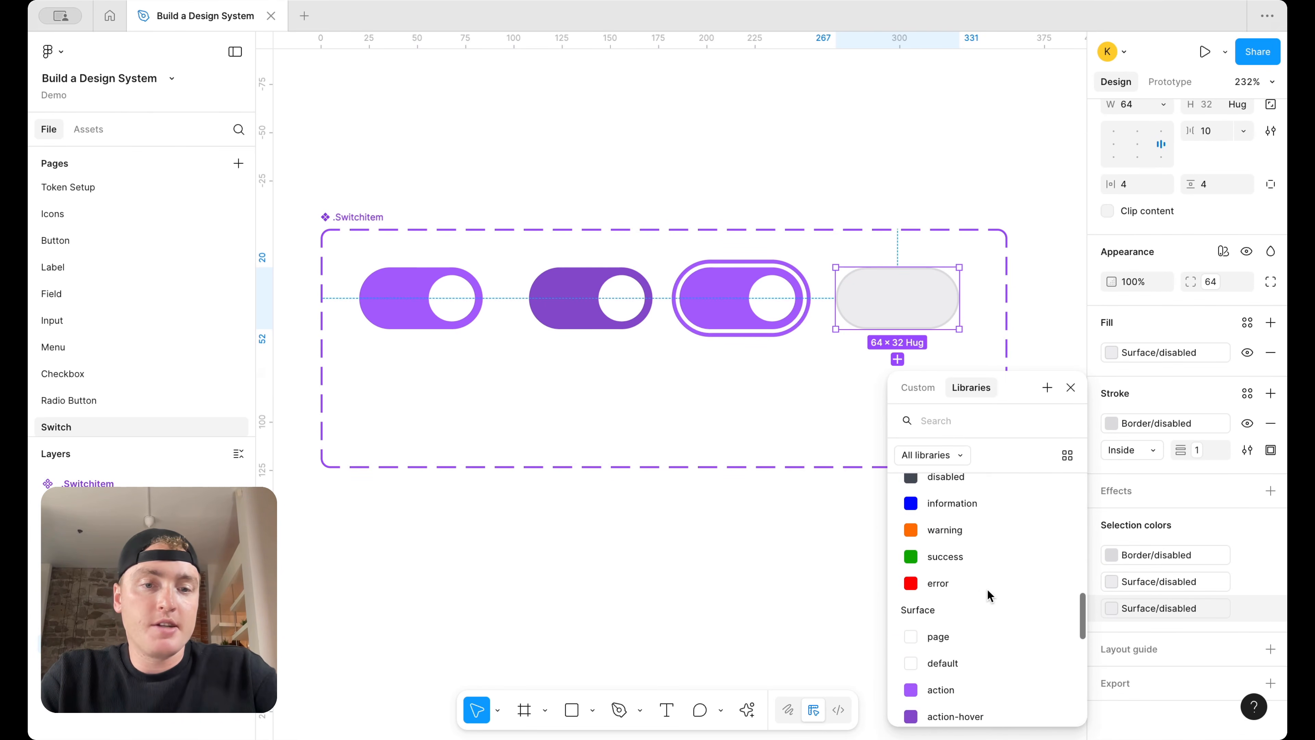
left_click(983, 551)
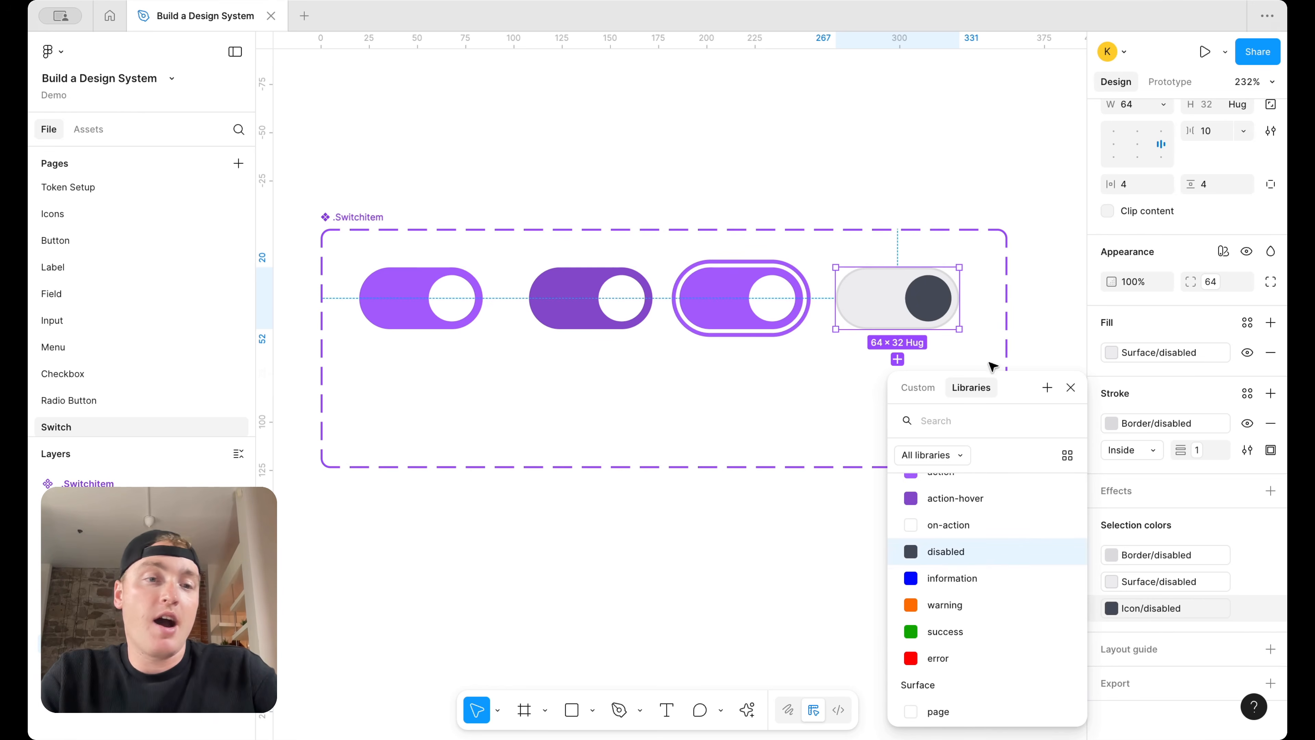
Nudge the disabled variant about 4 px farther away from the focus variant
left_click(991, 158)
left_click(896, 320)
left_click_drag(896, 321, 903, 320)
left_click(933, 153)
Widen the .Switchitem component set on both sides to 377 px and shift all four variants to even out the margins
scroll(934, 150, "down", 4)
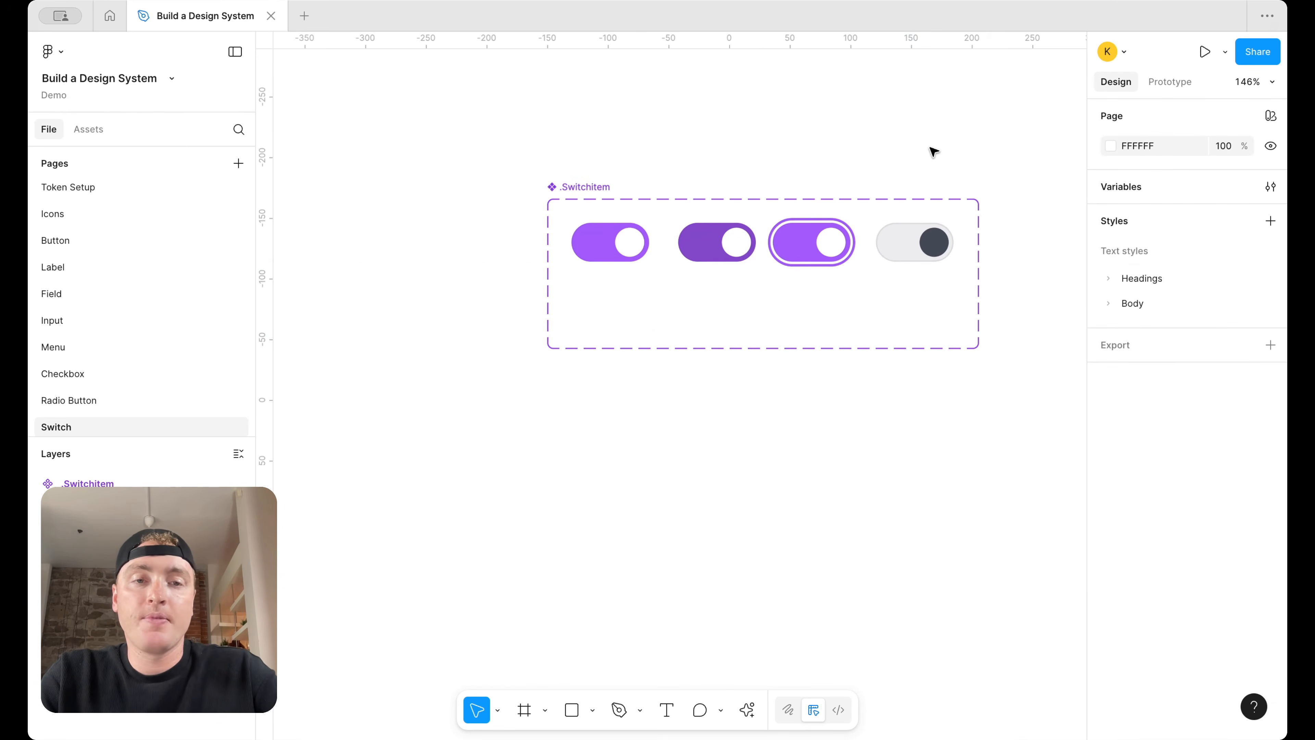
scroll(768, 165, "right", 3)
left_click(453, 197)
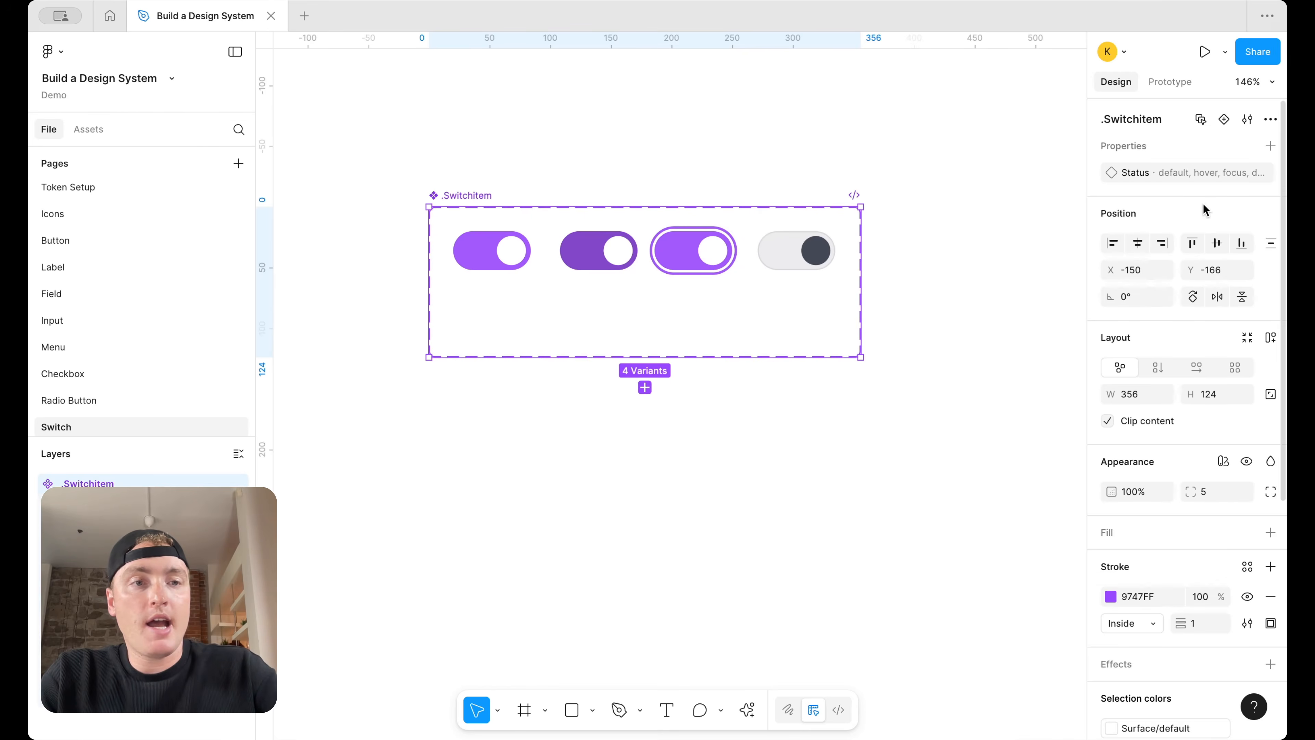
left_click(771, 239)
left_click(586, 185)
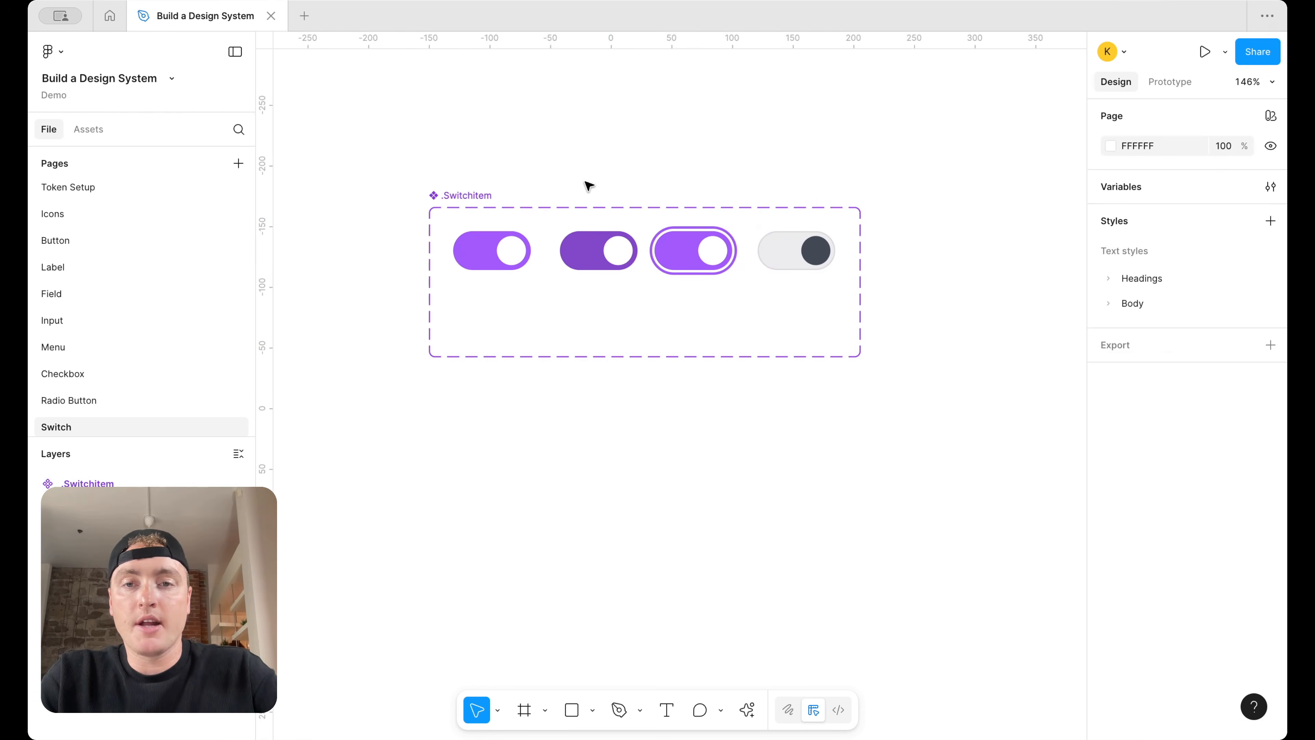
left_click(459, 197)
left_click_drag(863, 280, 875, 280)
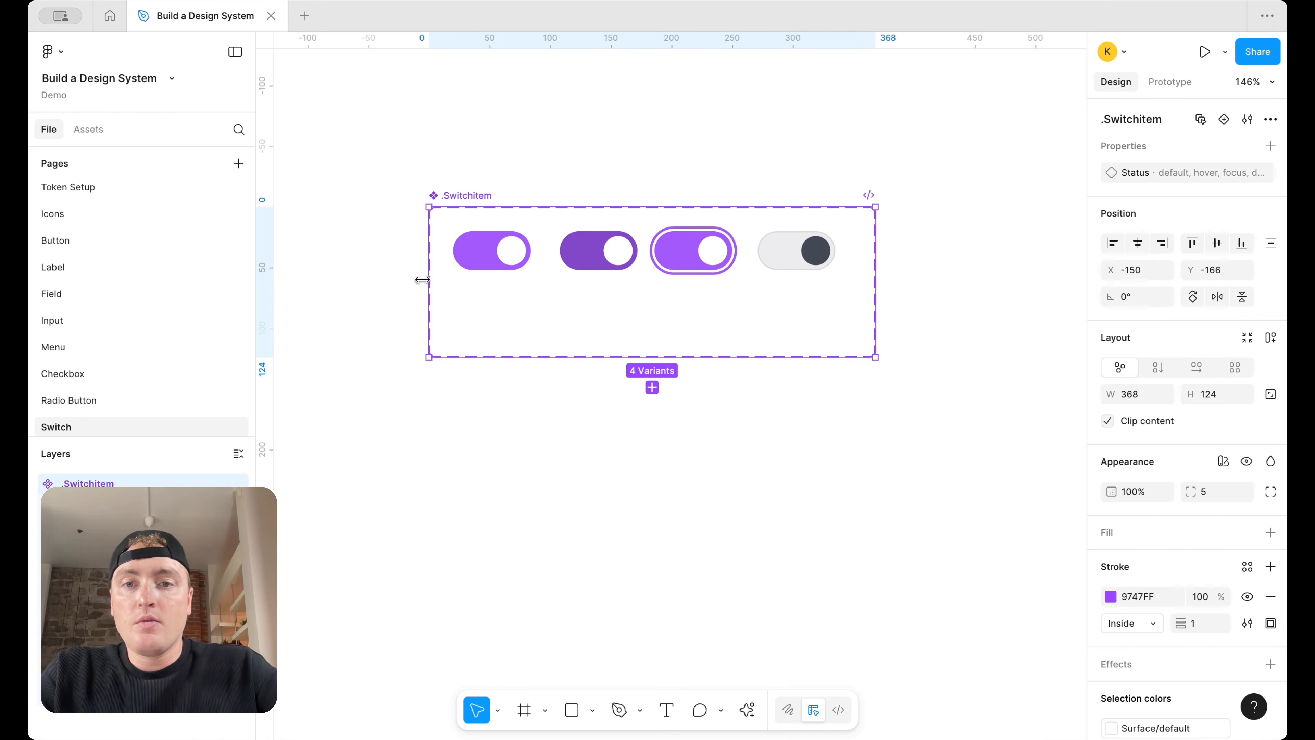
left_click_drag(422, 272, 418, 272)
left_click_drag(899, 271, 456, 228)
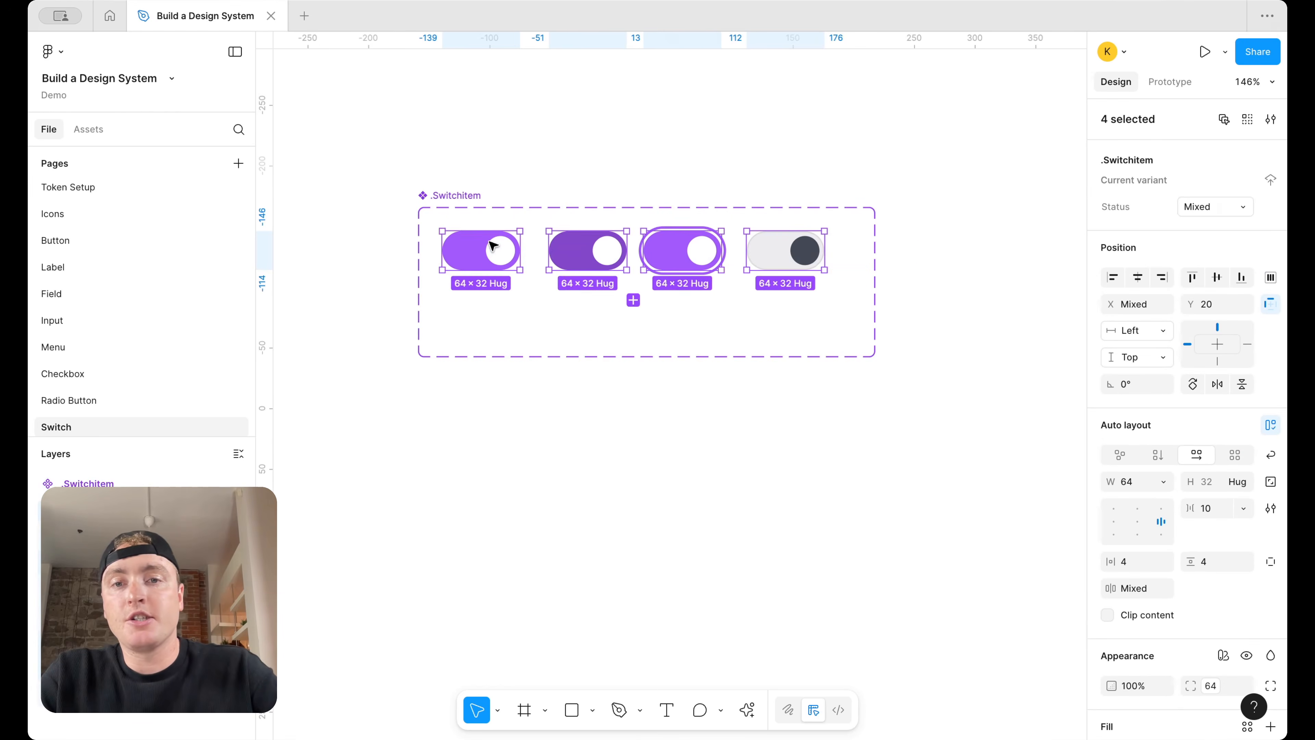
left_click(676, 164)
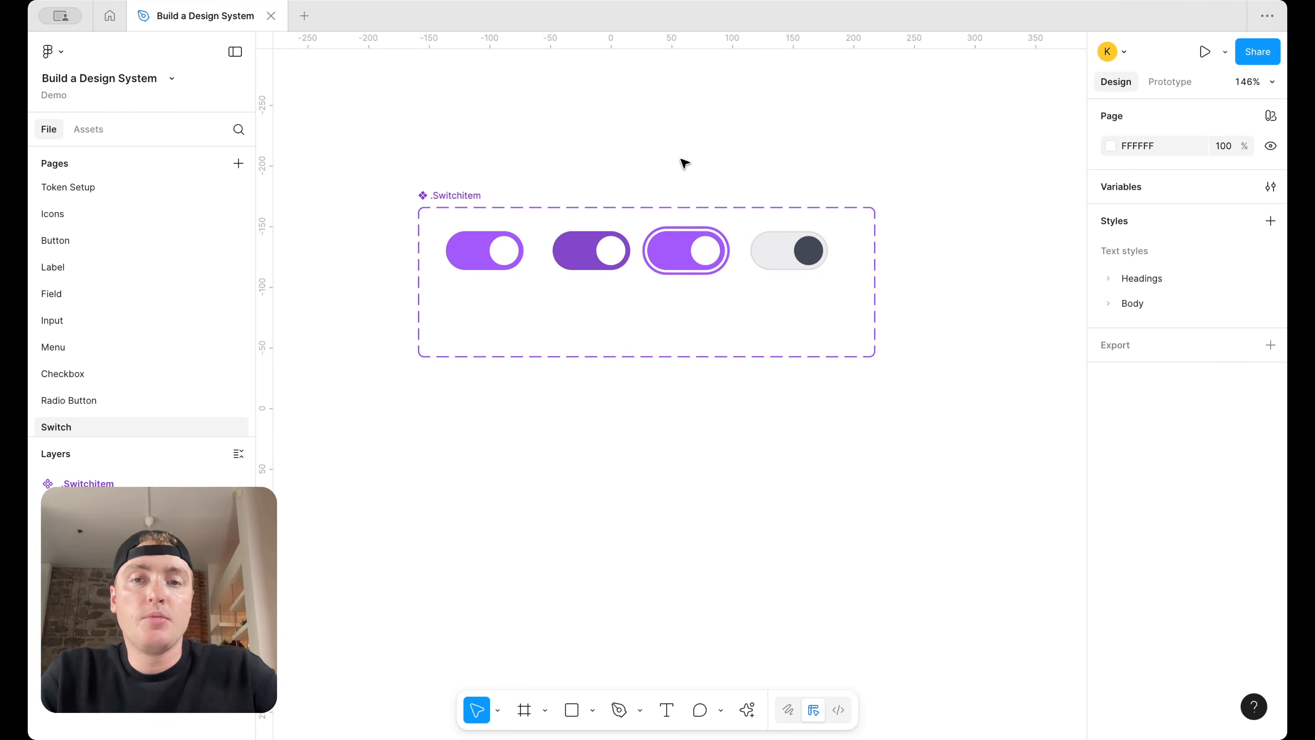
Add a variant property named Type with the value selected to the .Switchitem component set
left_click(478, 198)
left_click(1271, 146)
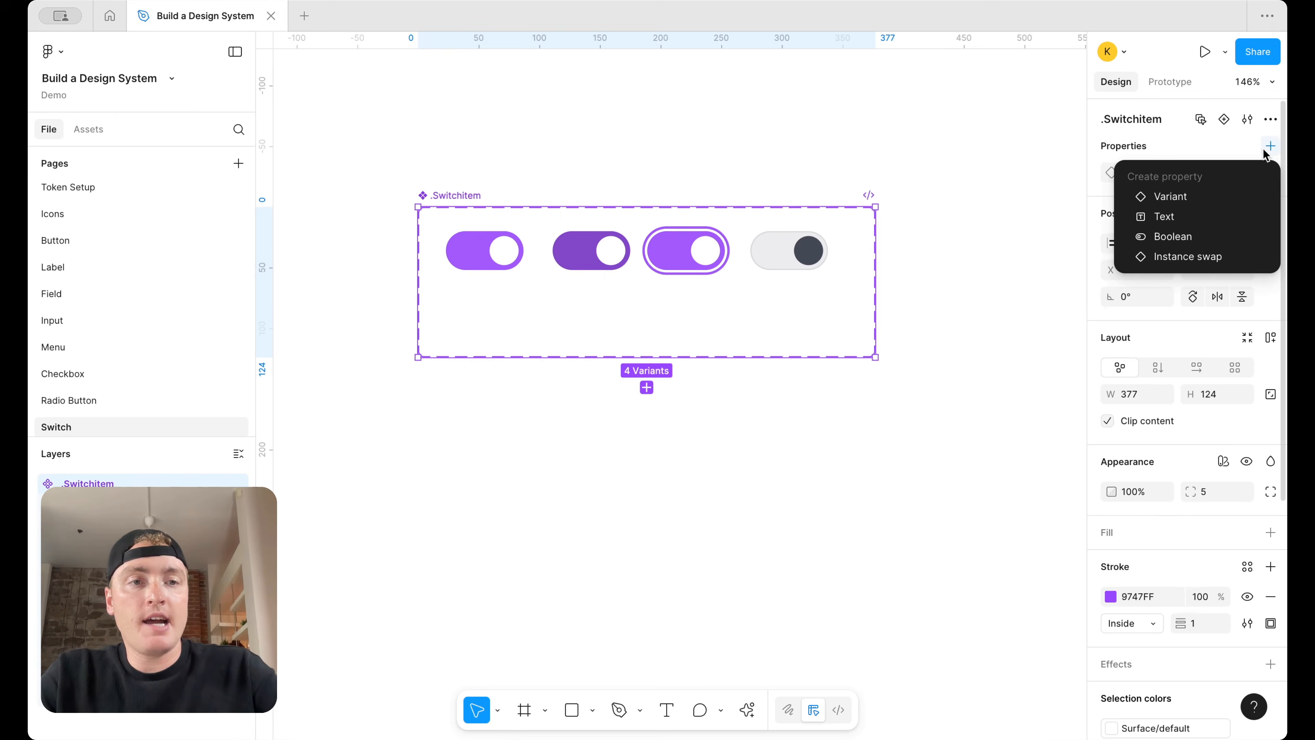
left_click(1200, 196)
type("Tye")
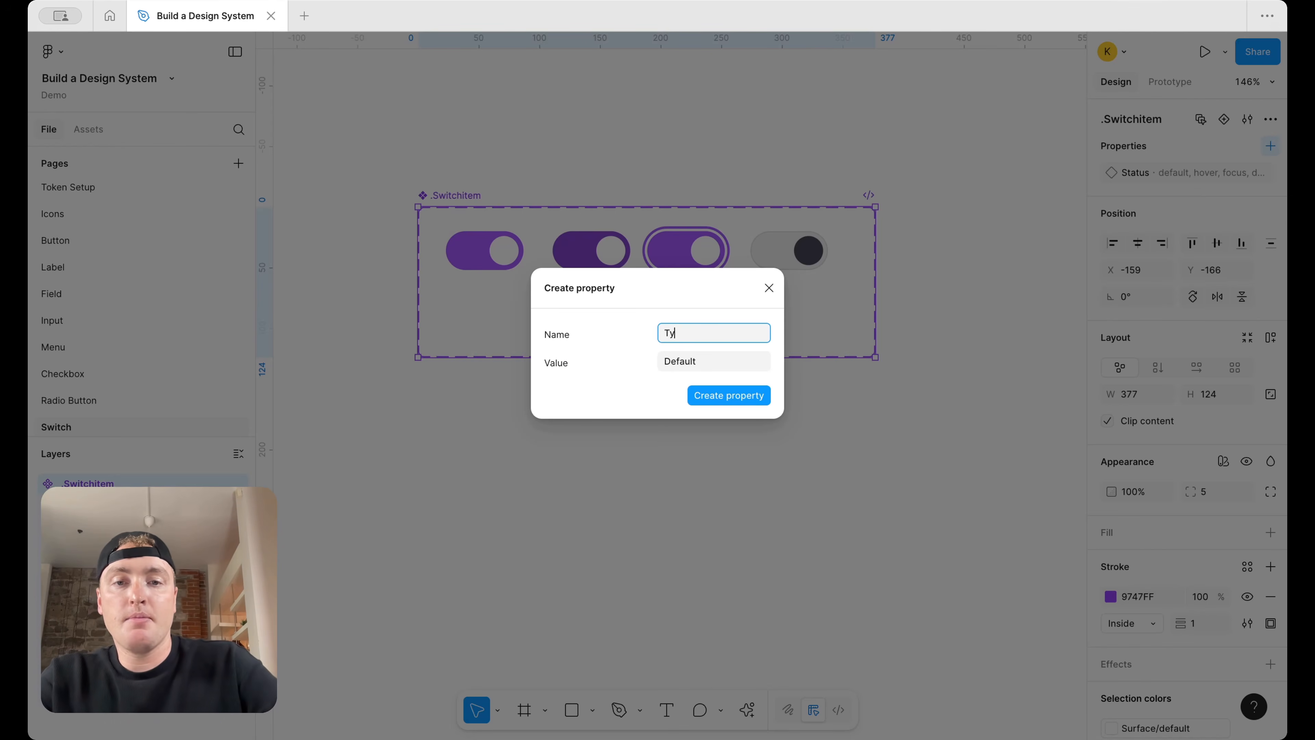
left_click(708, 361)
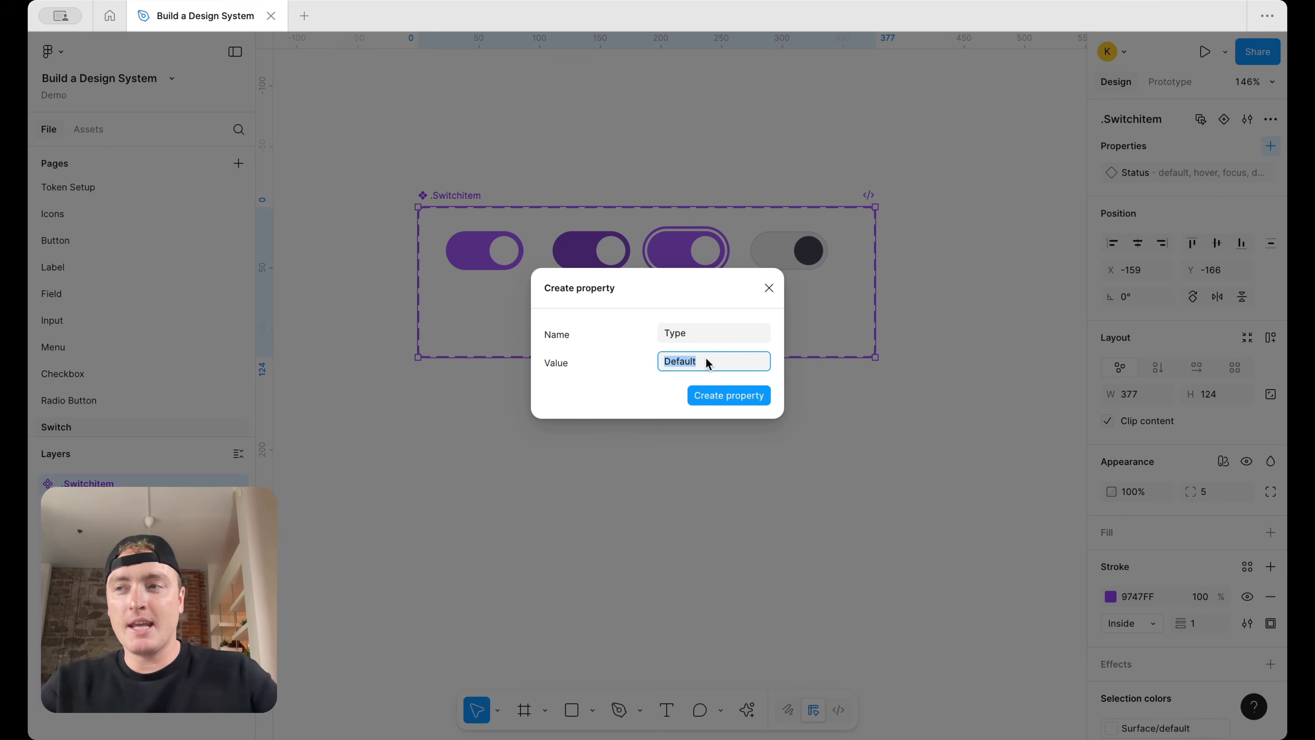
type("selected")
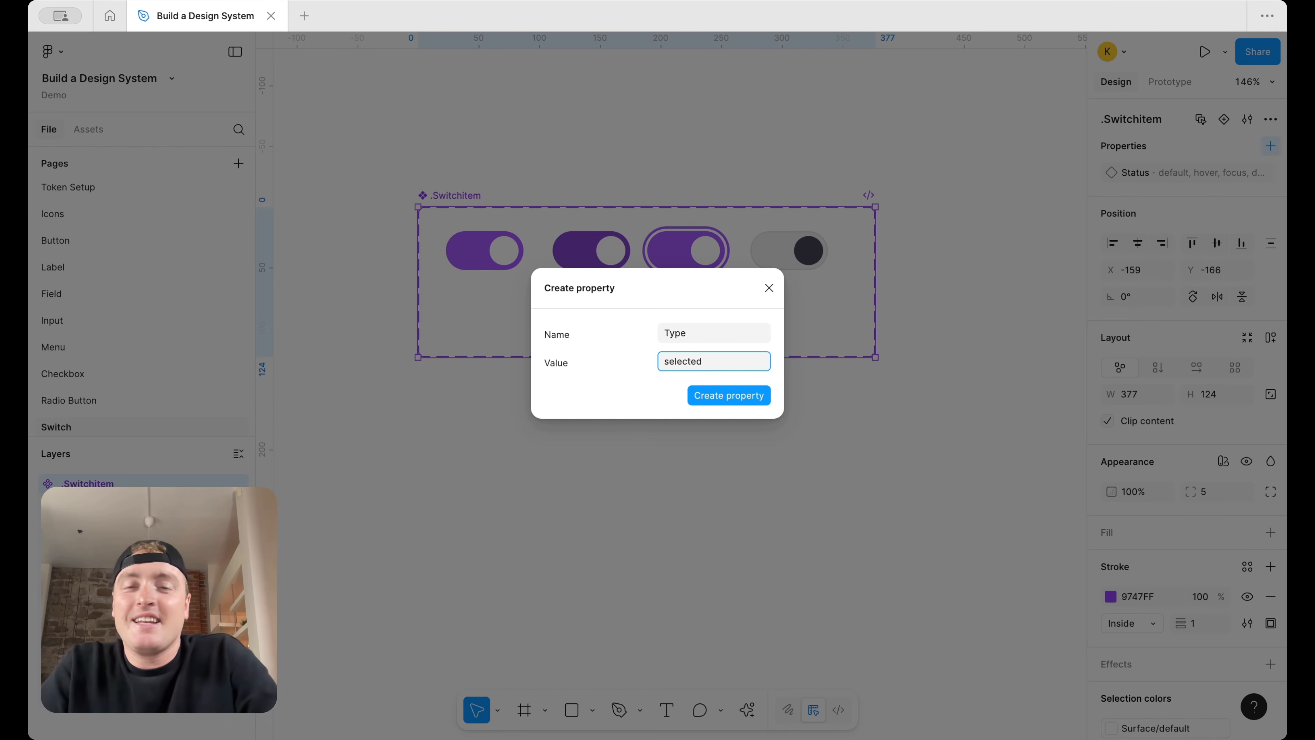
key("Return")
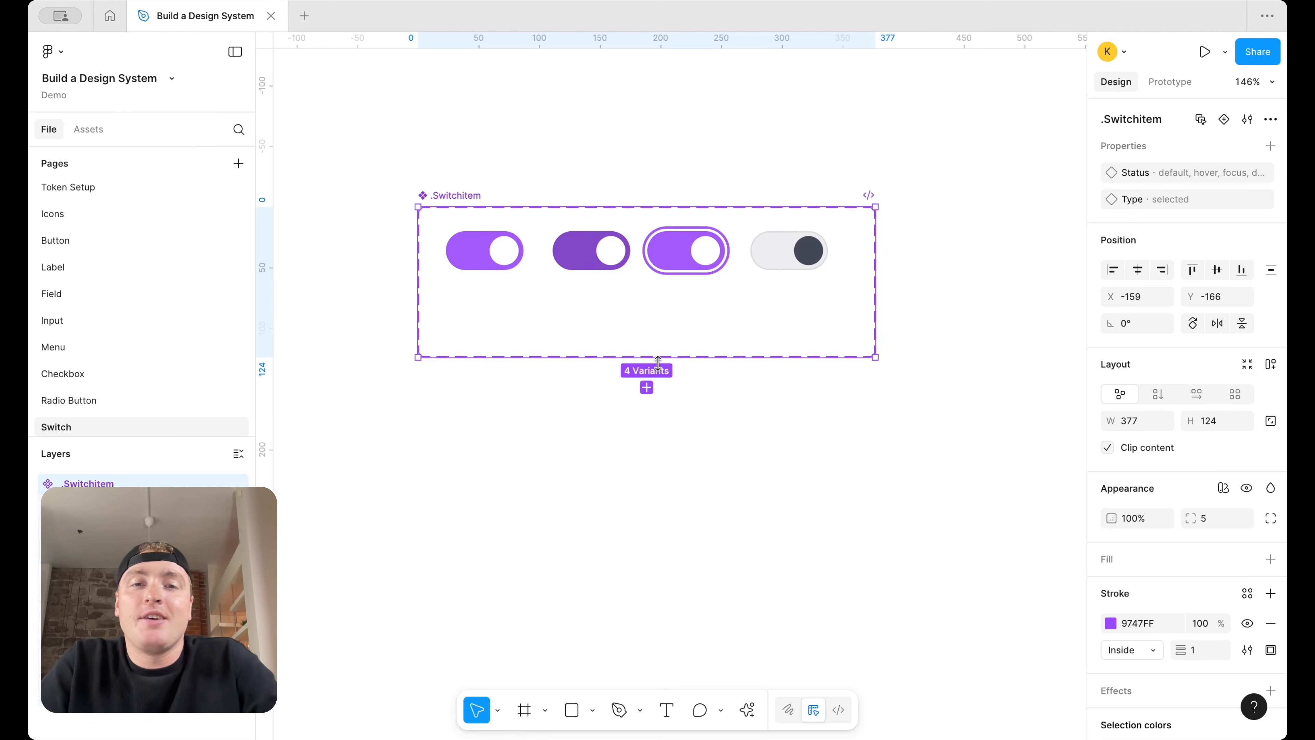
Duplicate the four variants into a second row below and set the copies' Type to unselected
left_click(966, 277)
left_click_drag(968, 294, 444, 229)
left_click_drag(582, 261, 584, 313, "alt")
left_click(1202, 232)
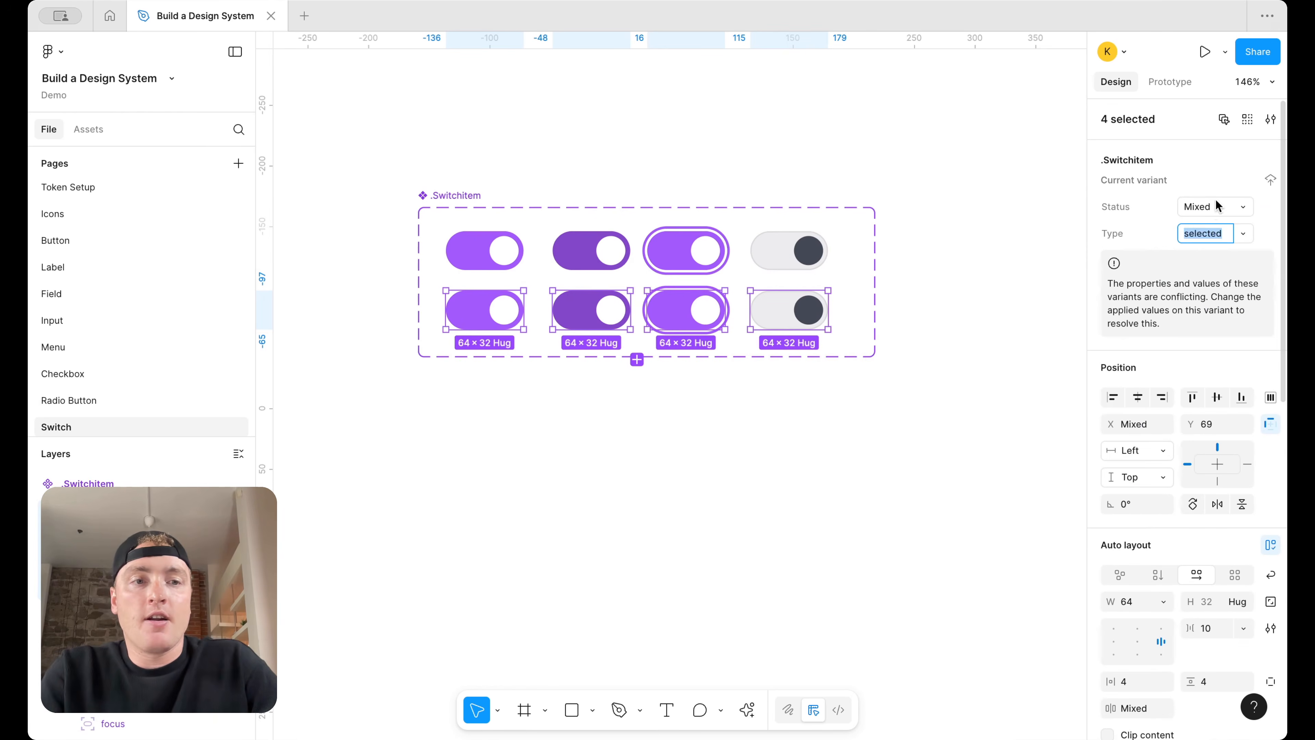
type("uns")
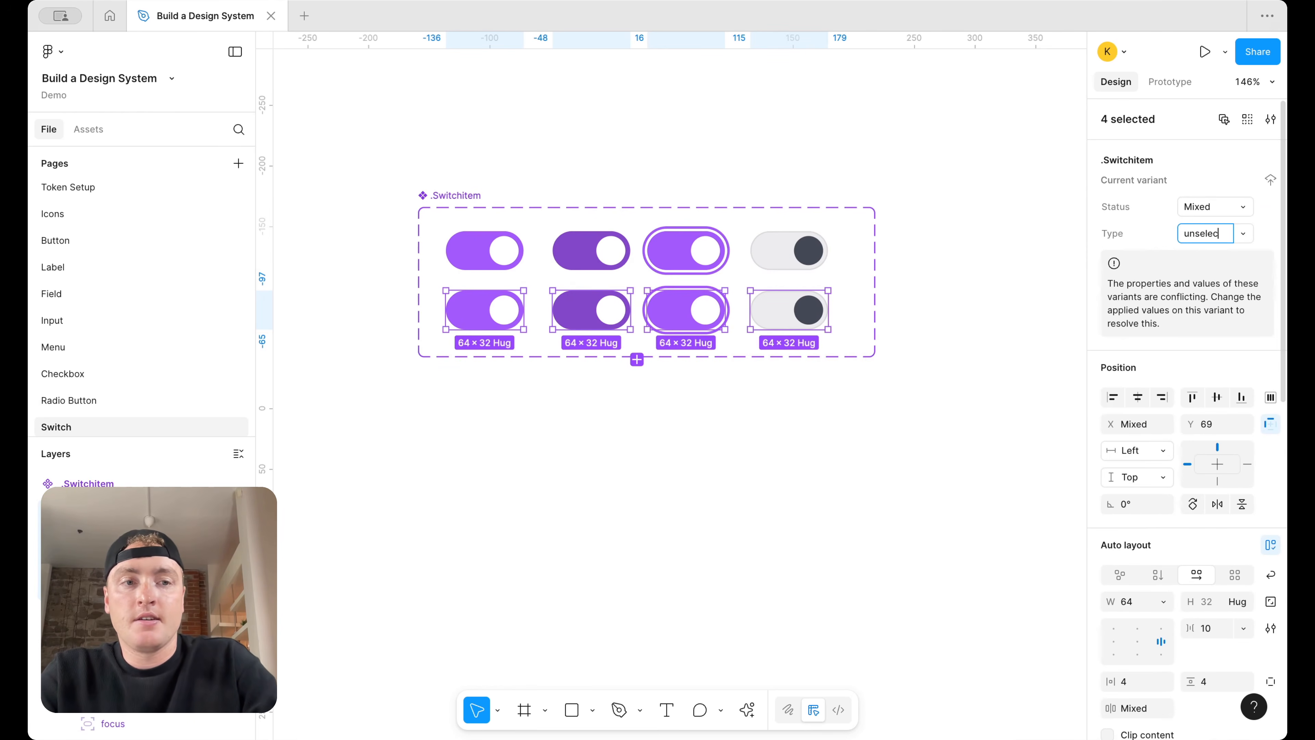
key("Return")
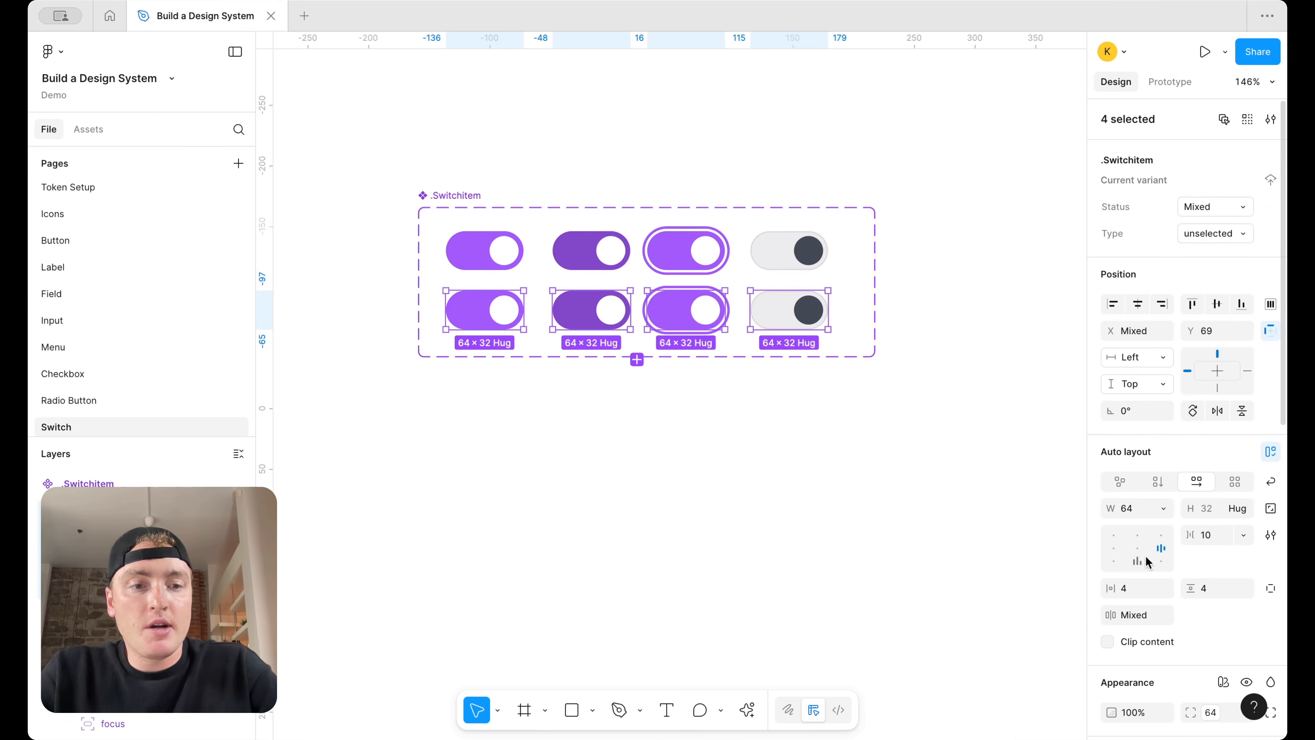
Set the auto layout alignment of the four unselected variants to left center so their knobs sit on the left
left_click(1112, 551)
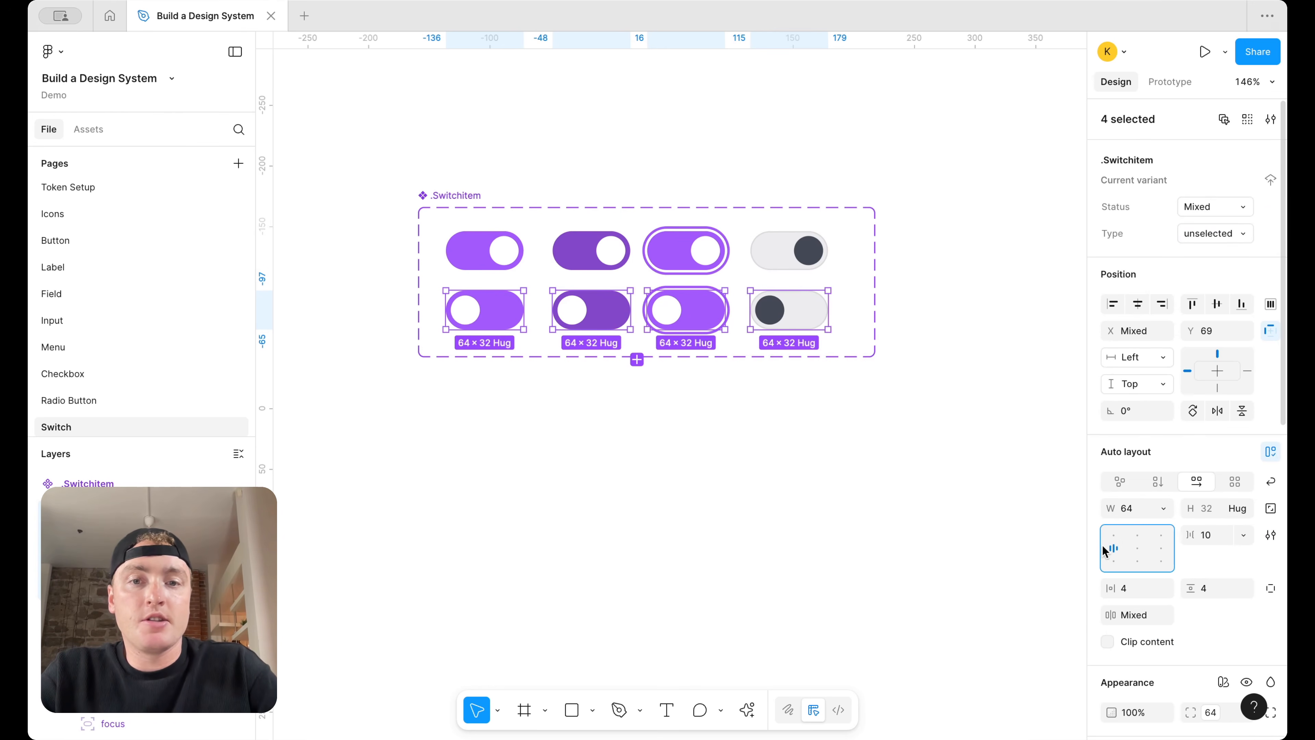
left_click(771, 547)
scroll(520, 330, "up", 3)
left_click_drag(883, 384, 382, 271)
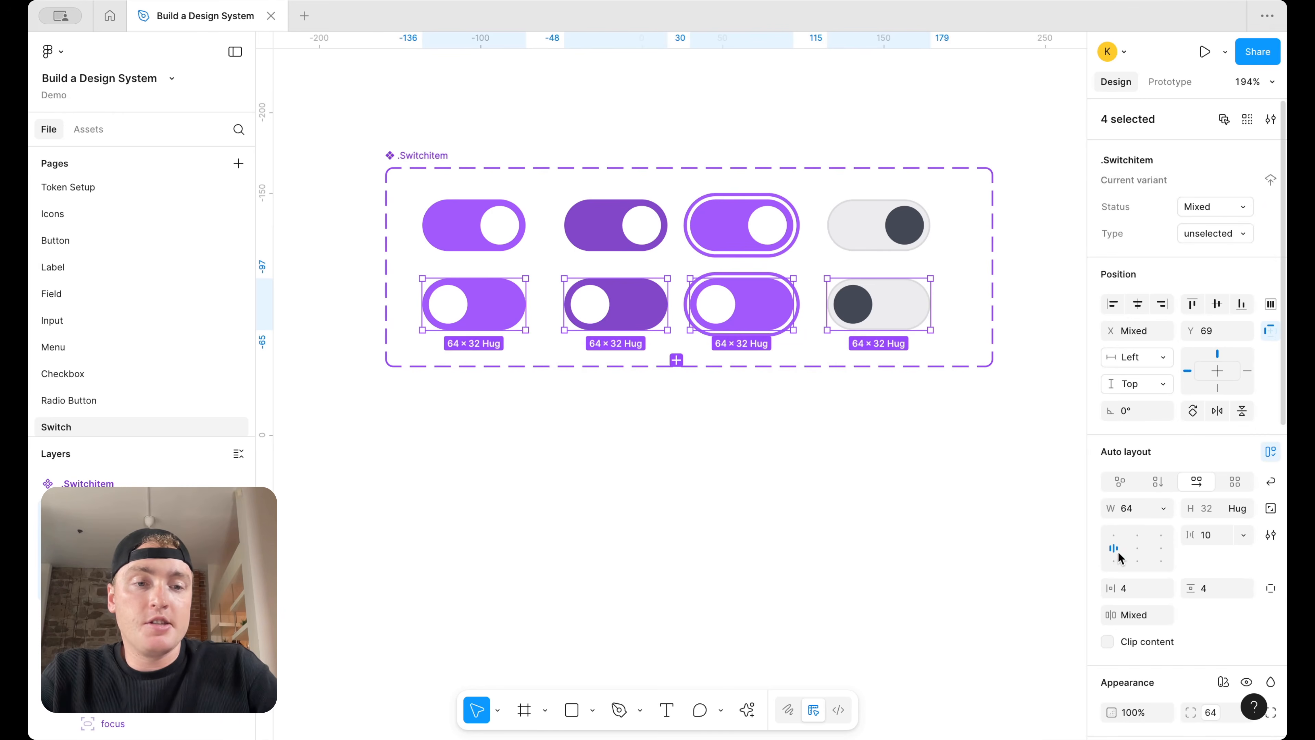
left_click(834, 456)
Bind the fill of the unselected default and focus variants to Surface/default
left_click(498, 312)
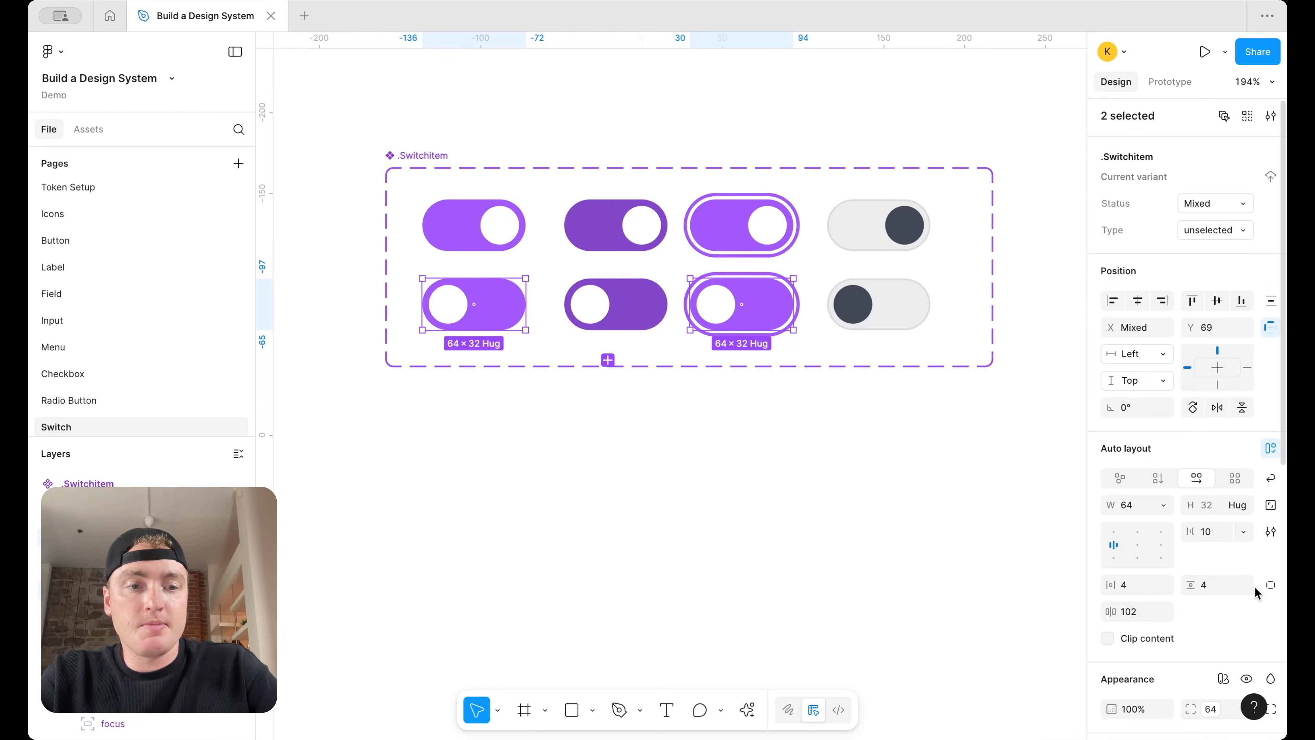
scroll(1253, 580, "down", 5)
left_click(1165, 536)
scroll(1012, 609, "down", 2)
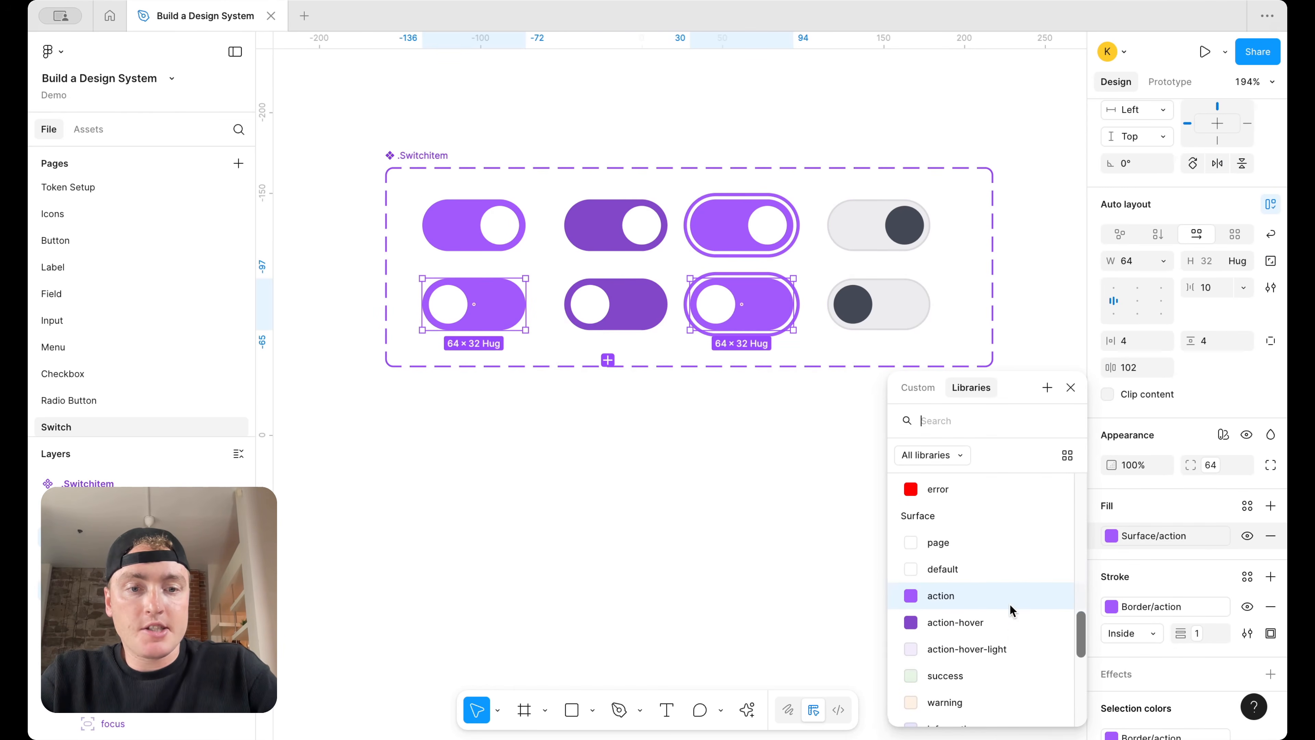
left_click(1002, 549)
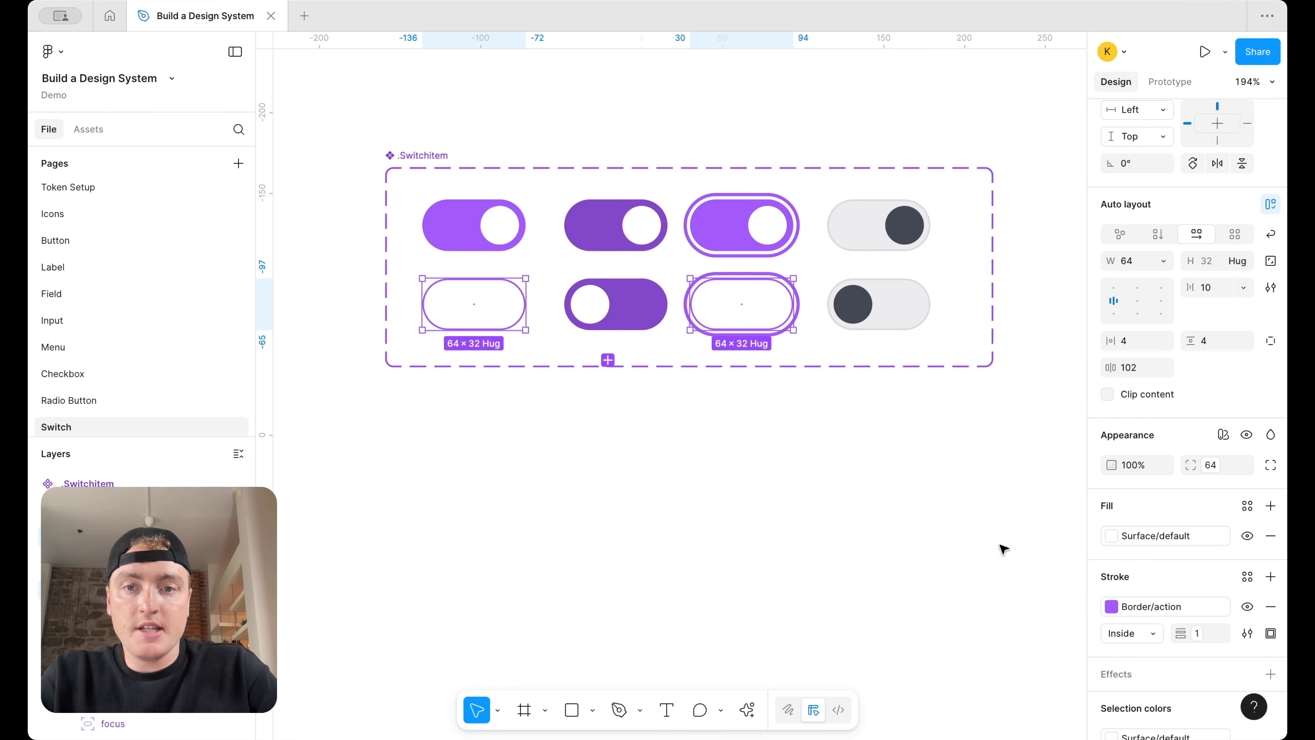
Bind the stroke of the unselected default and focus variants to Border/default
scroll(1199, 586, "down", 3)
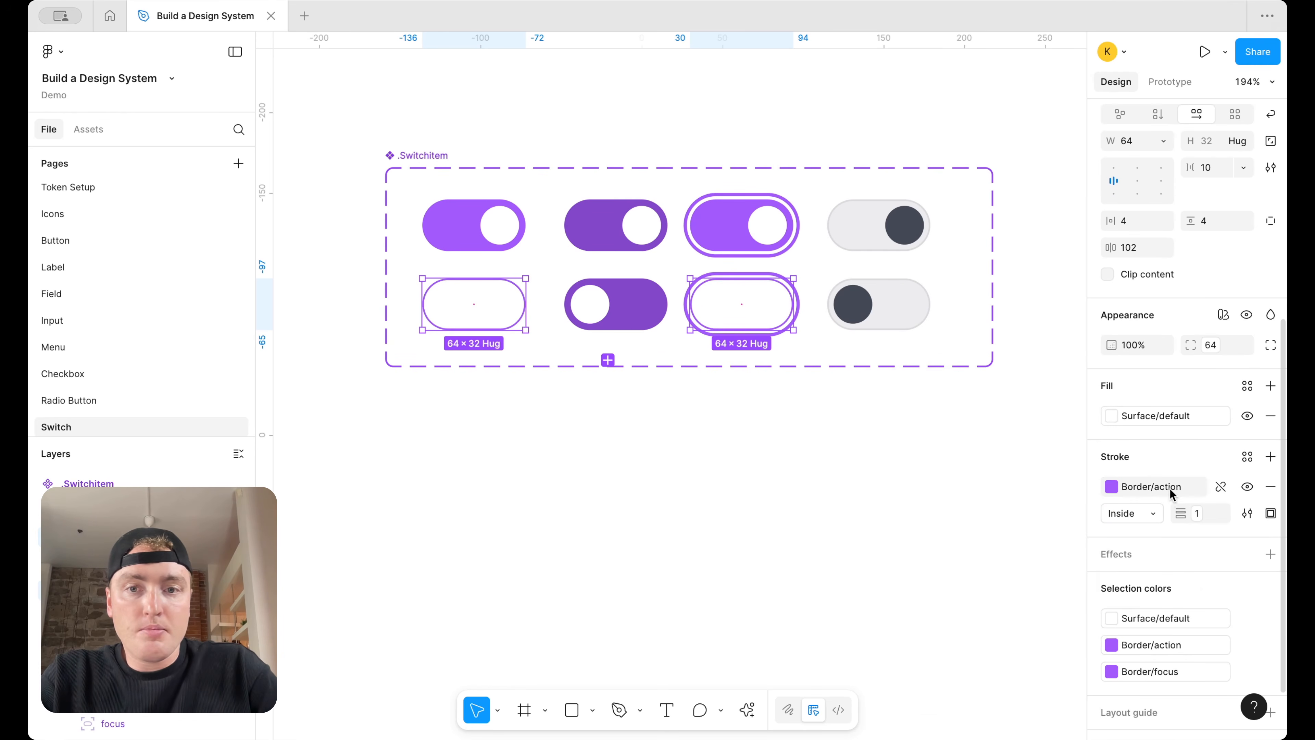
left_click(1168, 490)
scroll(1023, 594, "up", 1)
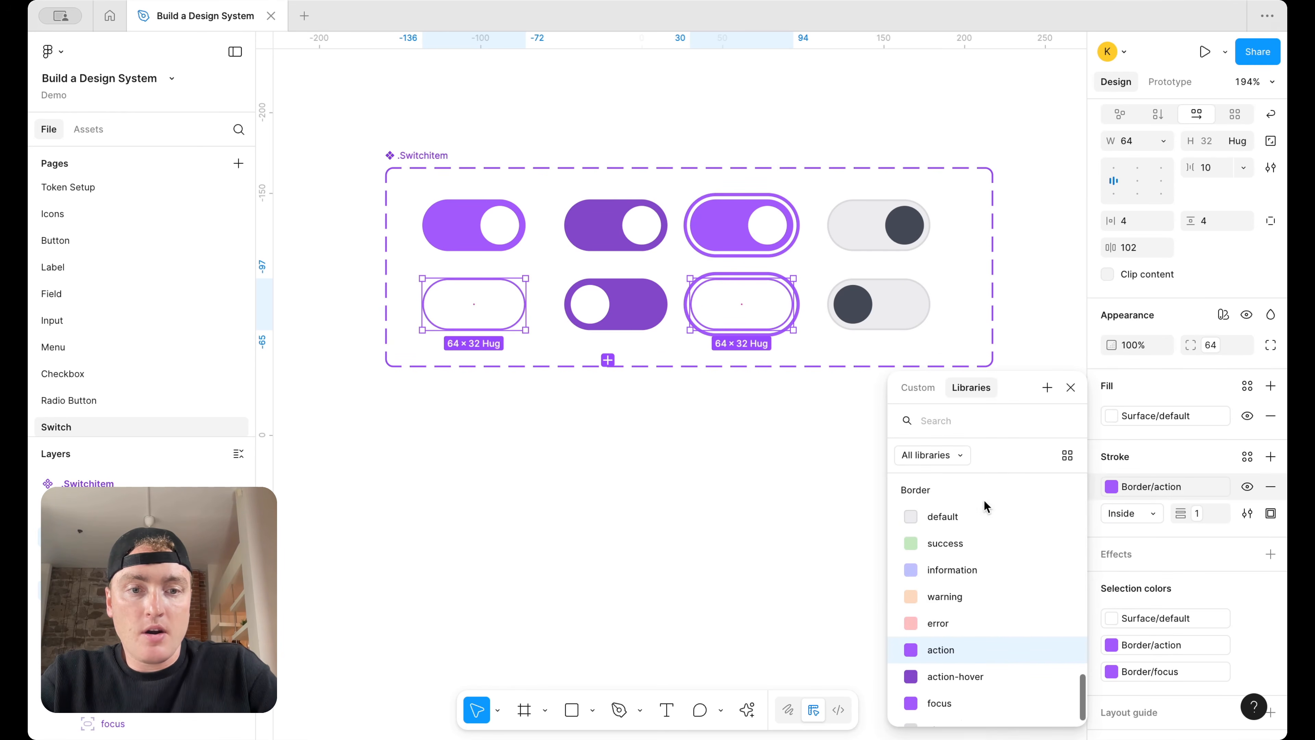
left_click(987, 511)
left_click(772, 535)
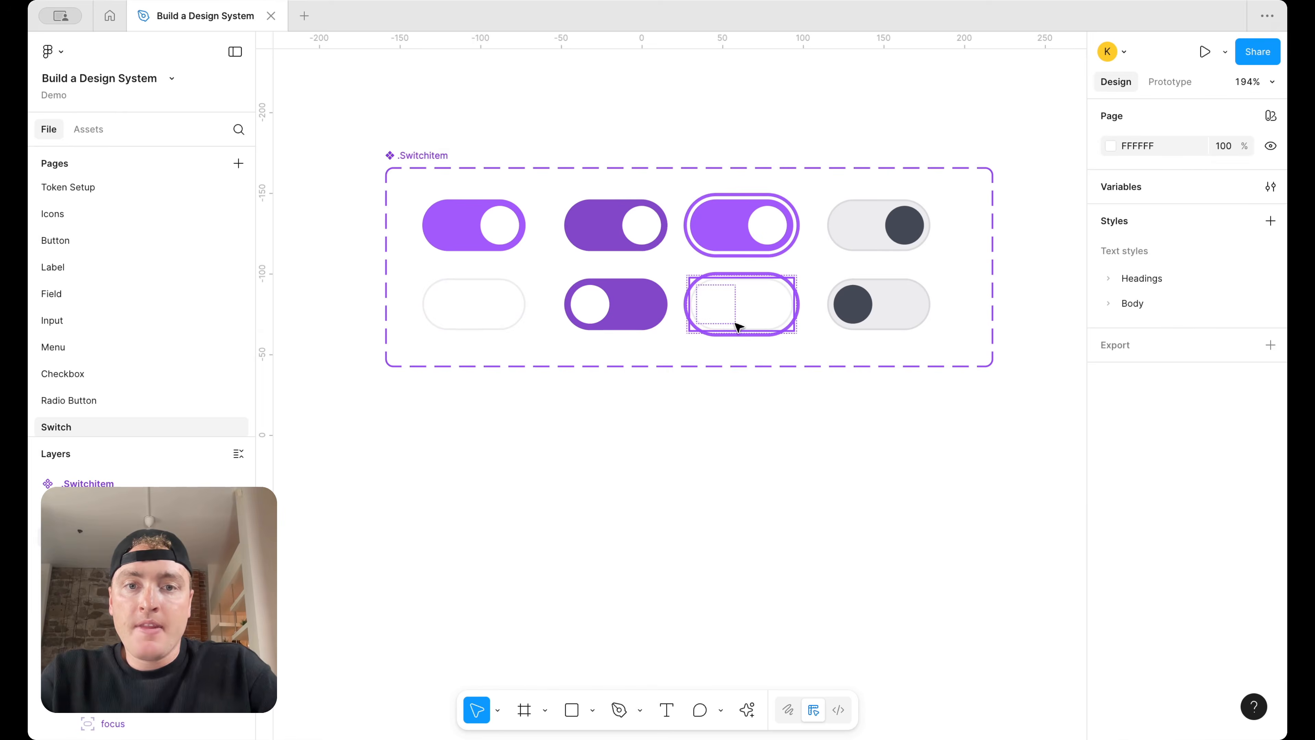
Bind the knob fill in the unselected default and focus variants to Surface/action
left_click(741, 311)
left_click(499, 318, "shift")
scroll(1249, 594, "down", 3)
scroll(1249, 595, "down", 5)
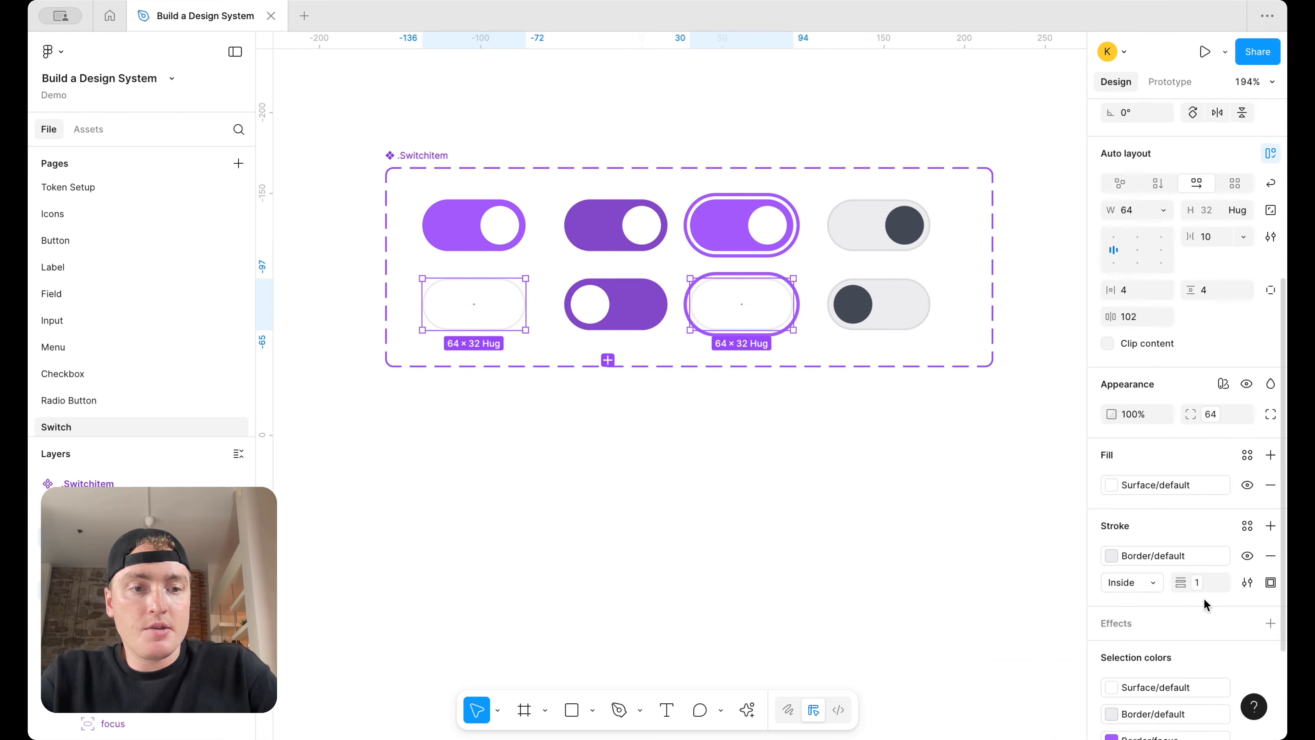
double_click(448, 309)
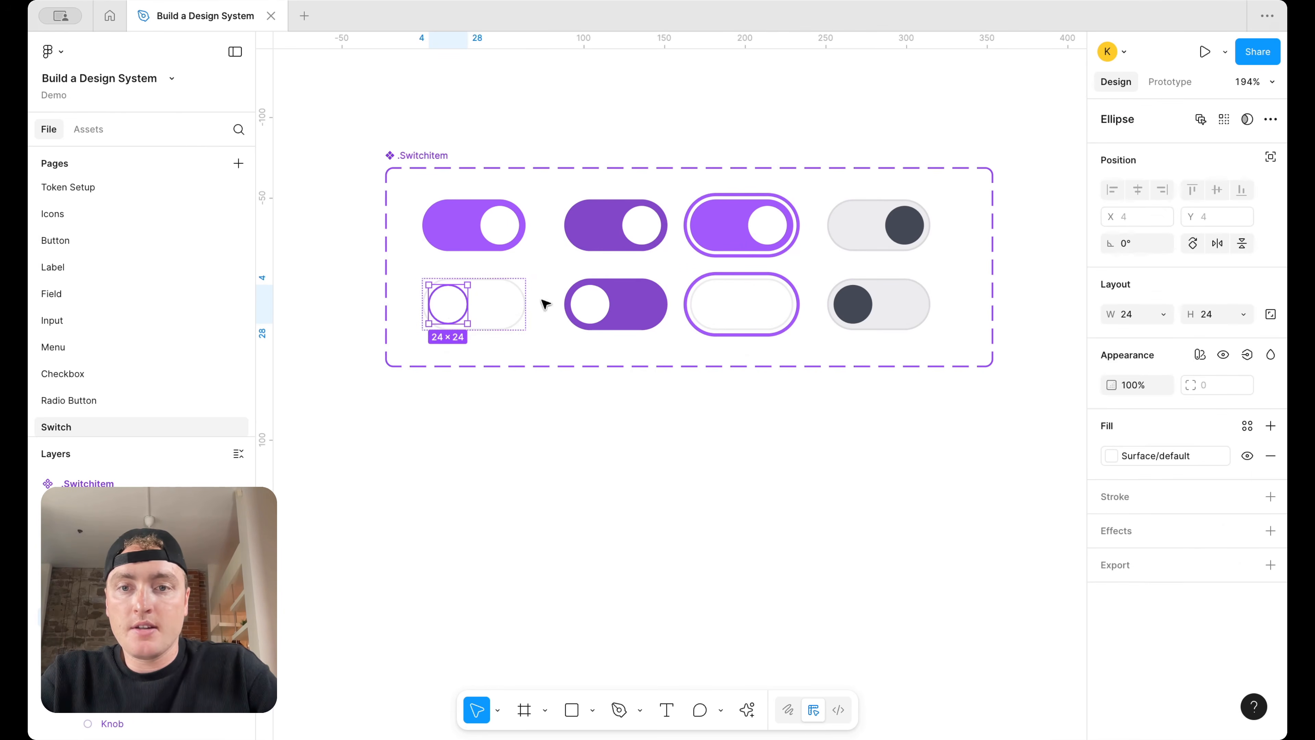
left_click(714, 304, "shift")
left_click(1129, 448)
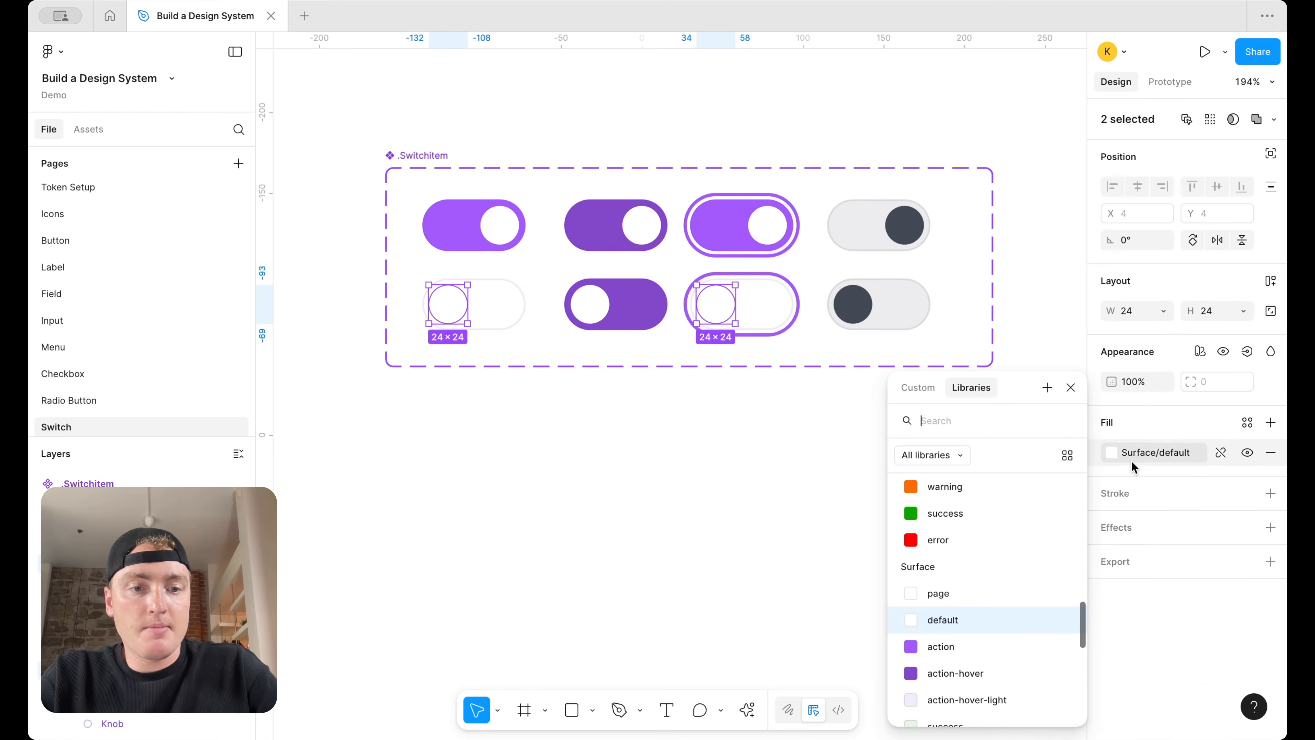
scroll(1003, 620, "down", 1)
left_click(979, 615)
left_click(756, 560)
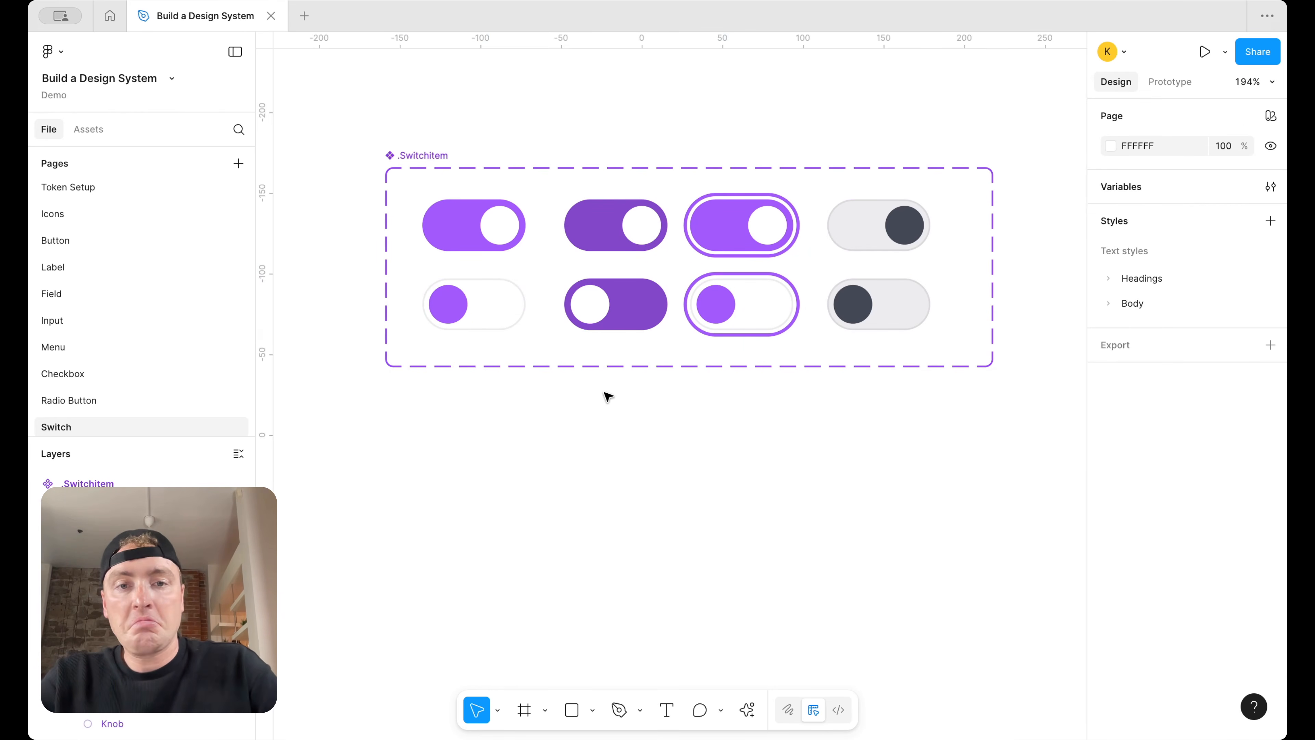
Try binding the knob fill in the unselected default and focus variants to Icon/disabled
double_click(453, 304)
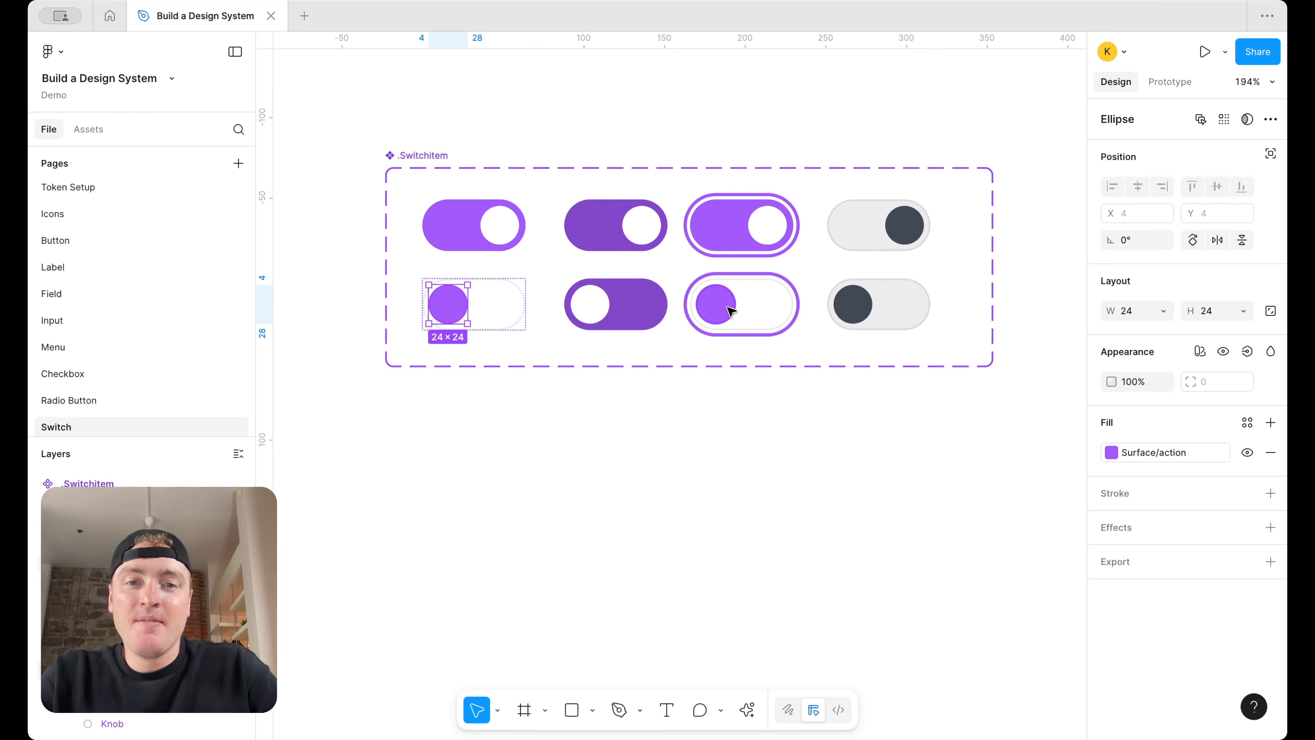
left_click(724, 311, "shift")
left_click(1160, 453)
scroll(958, 616, "down", 3)
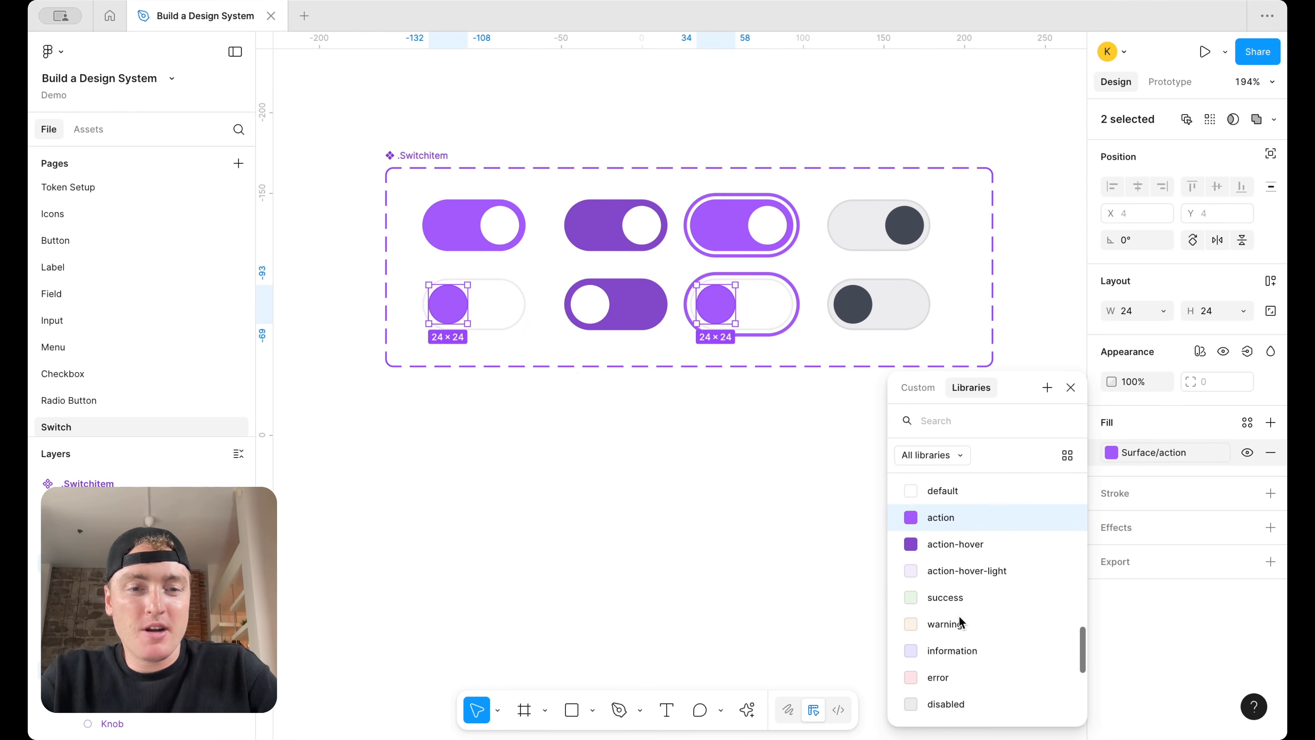
scroll(958, 623, "down", 2)
scroll(949, 598, "up", 10)
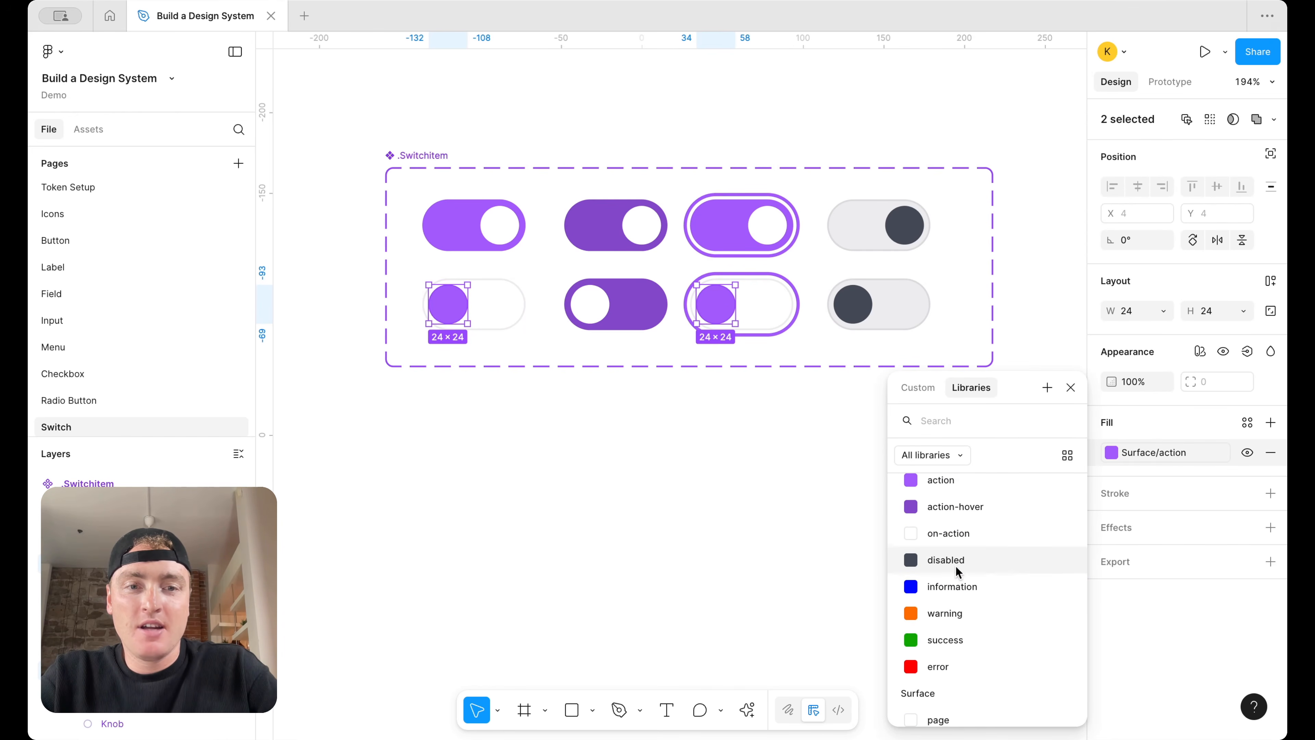
left_click(955, 562)
left_click(762, 528)
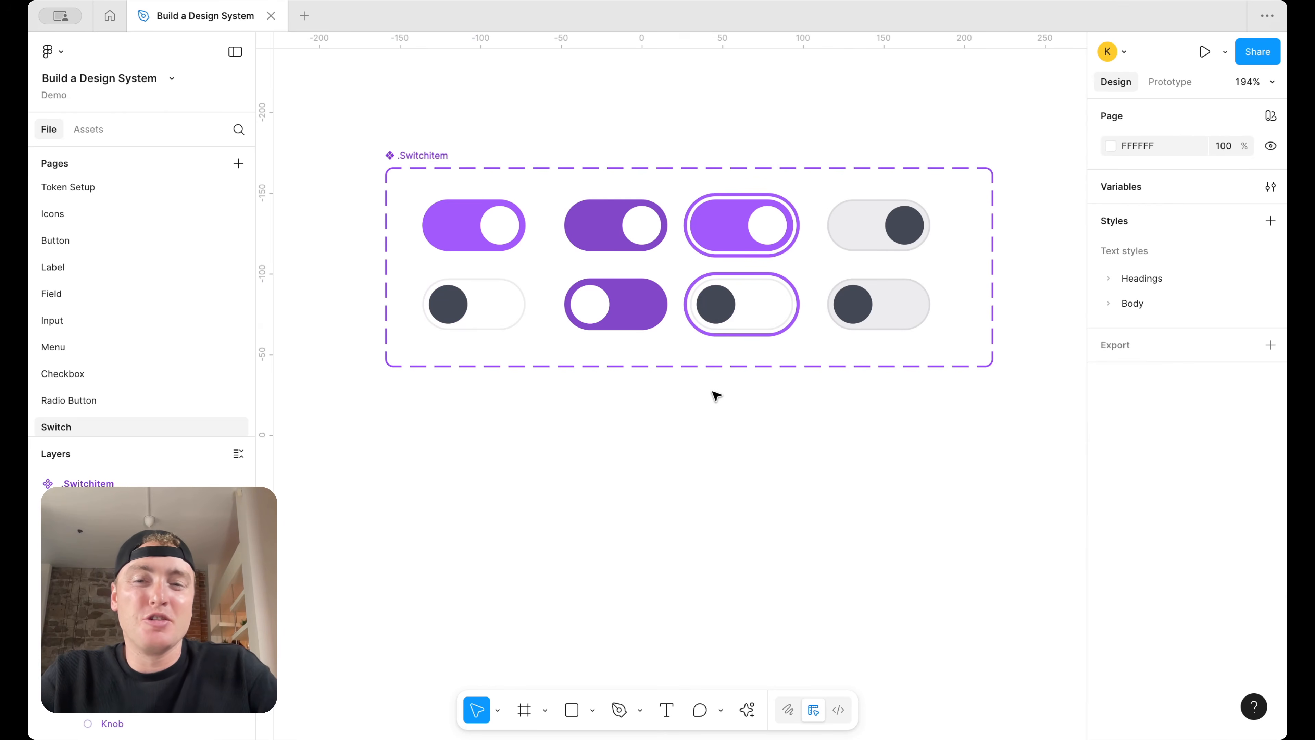
Compare with the unselected disabled knob and undo the Icon/disabled fill on the unselected default and focus knobs
double_click(852, 304)
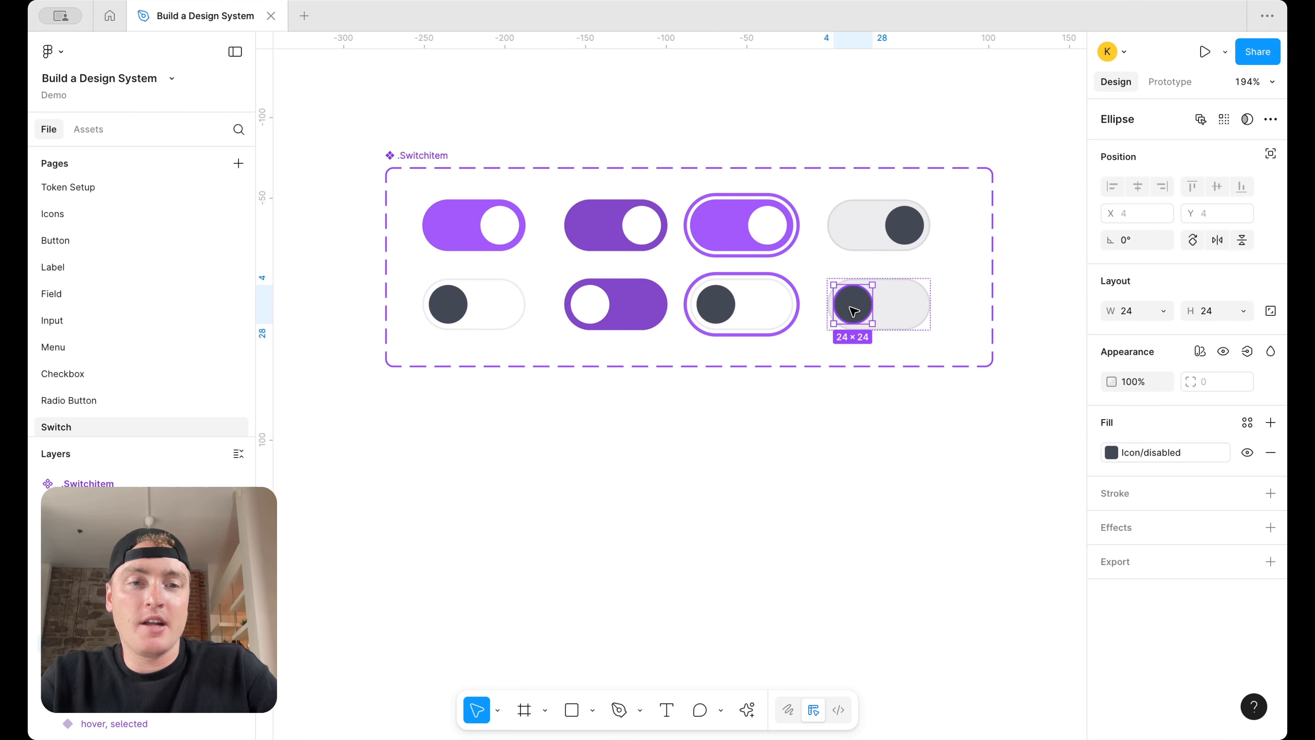
left_click(818, 404)
key("ctrl+z")
key("ctrl+z")
key("ctrl+z")
key("ctrl+z")
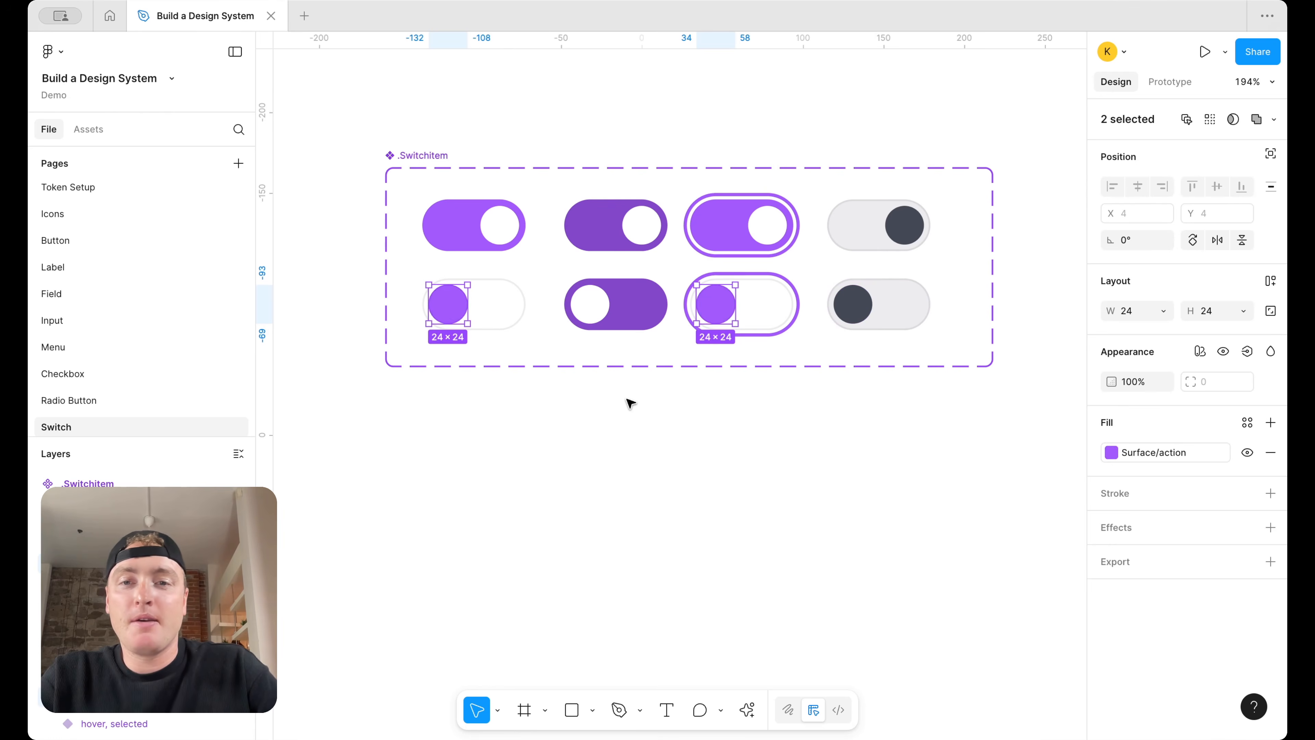
left_click(630, 403)
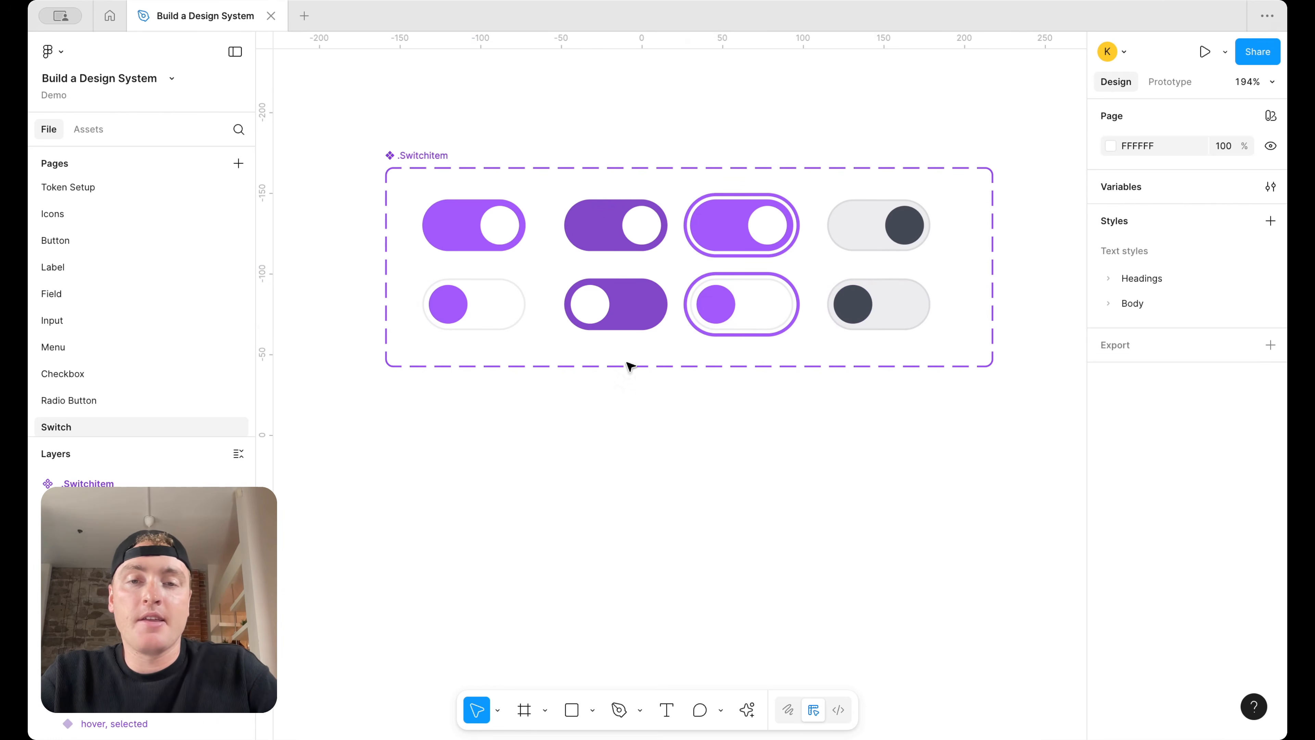
Bind the fill of the unselected hover variant to Surface/action-hover-light
left_click(630, 305)
scroll(1139, 528, "down", 3)
left_click(1153, 582)
left_click(1005, 645)
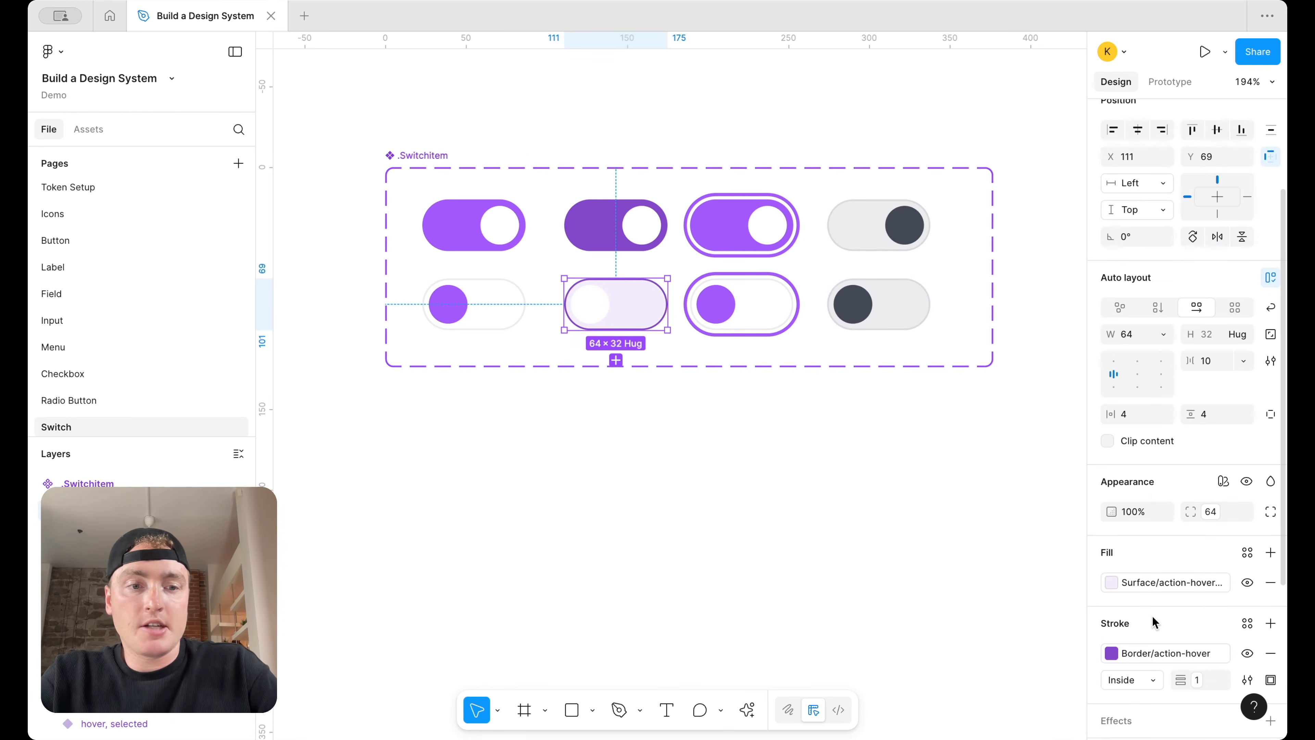
scroll(1160, 652, "down", 4)
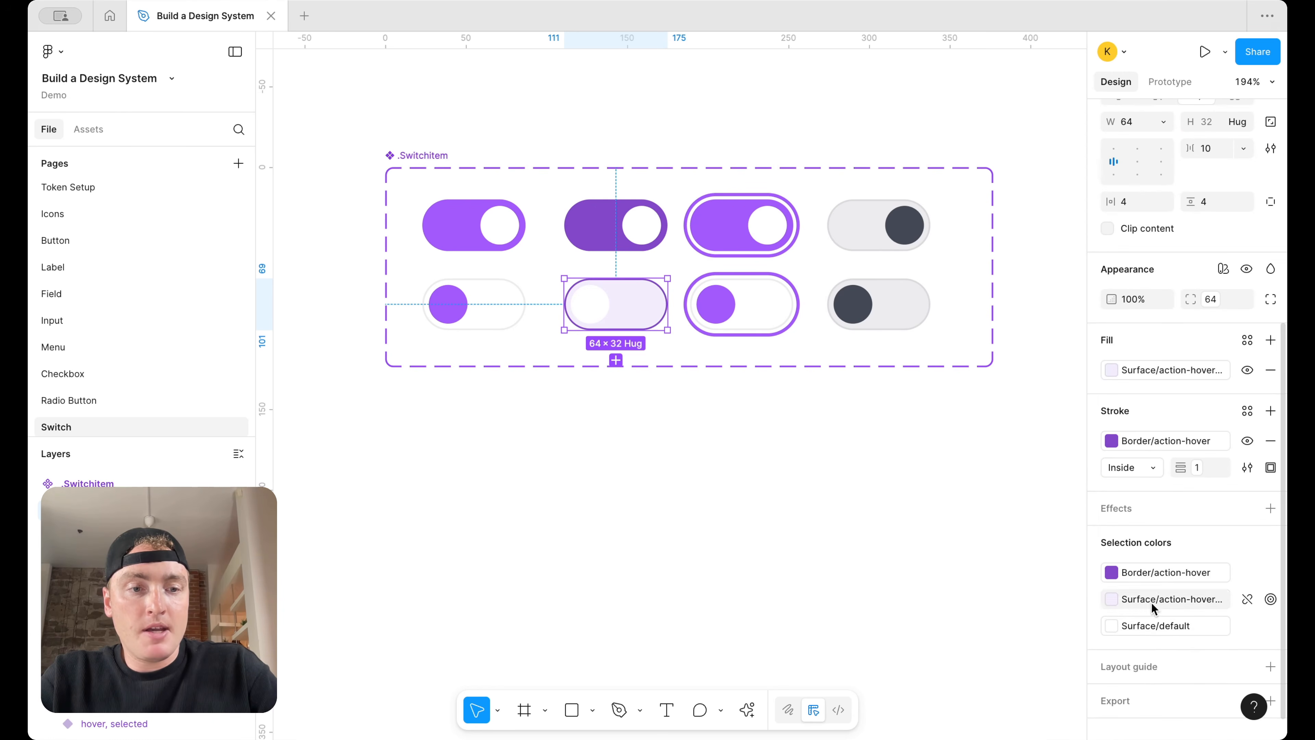
Bind the knob fill in the unselected hover variant to Surface/action-hover and check the variant's colors
left_click(1102, 626)
left_click(589, 305)
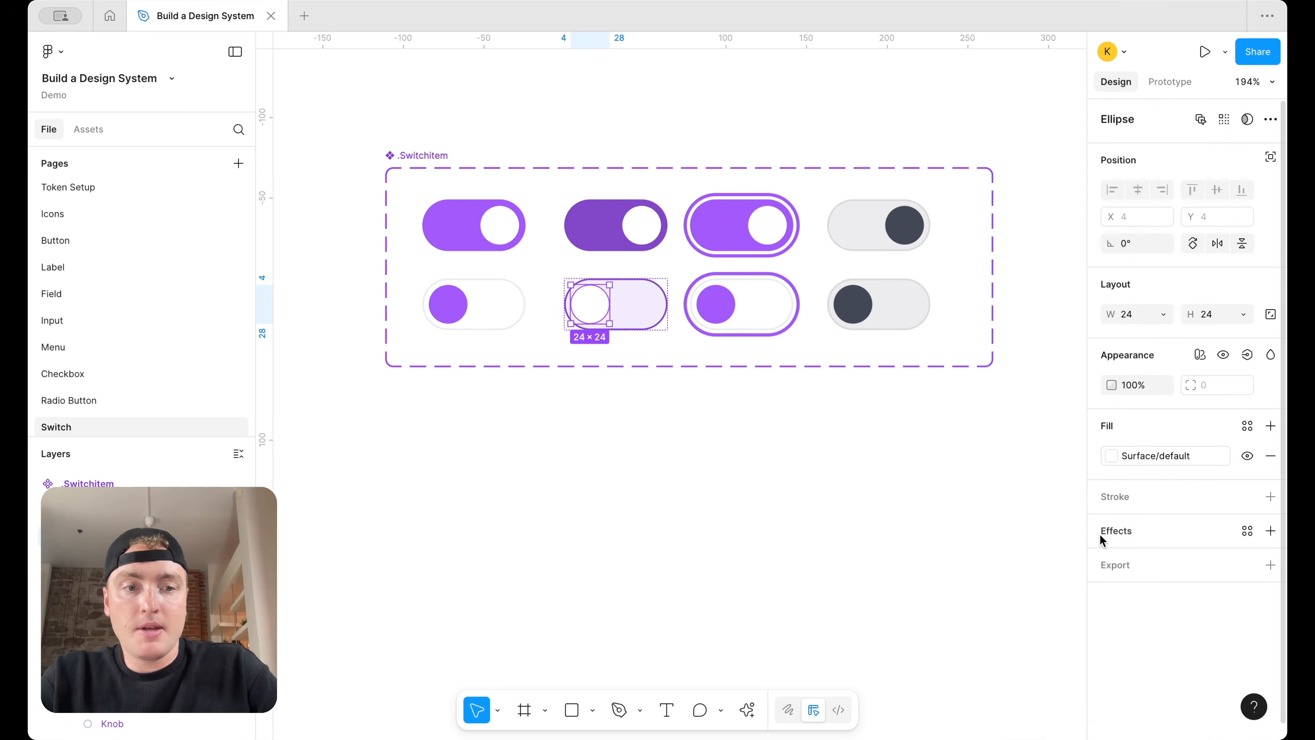
scroll(1015, 629, "down", 3)
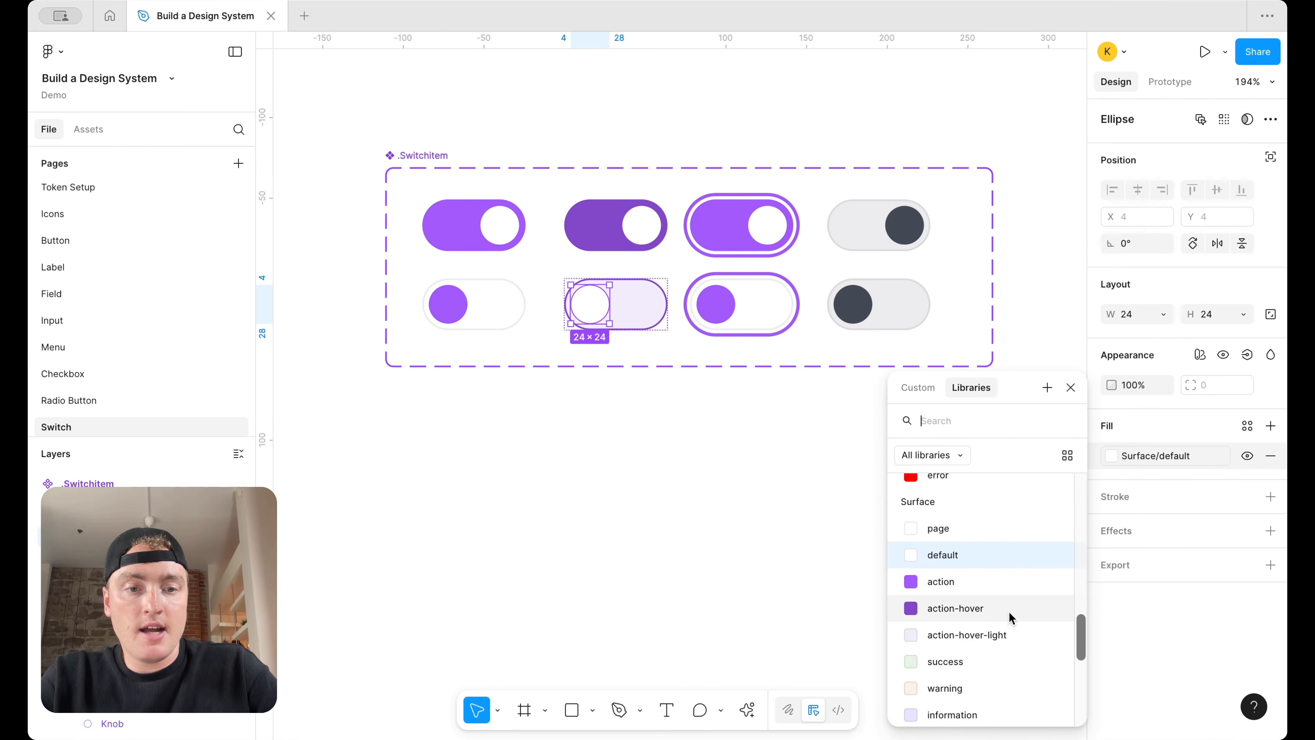
left_click(1012, 617)
left_click(767, 503)
left_click(590, 306)
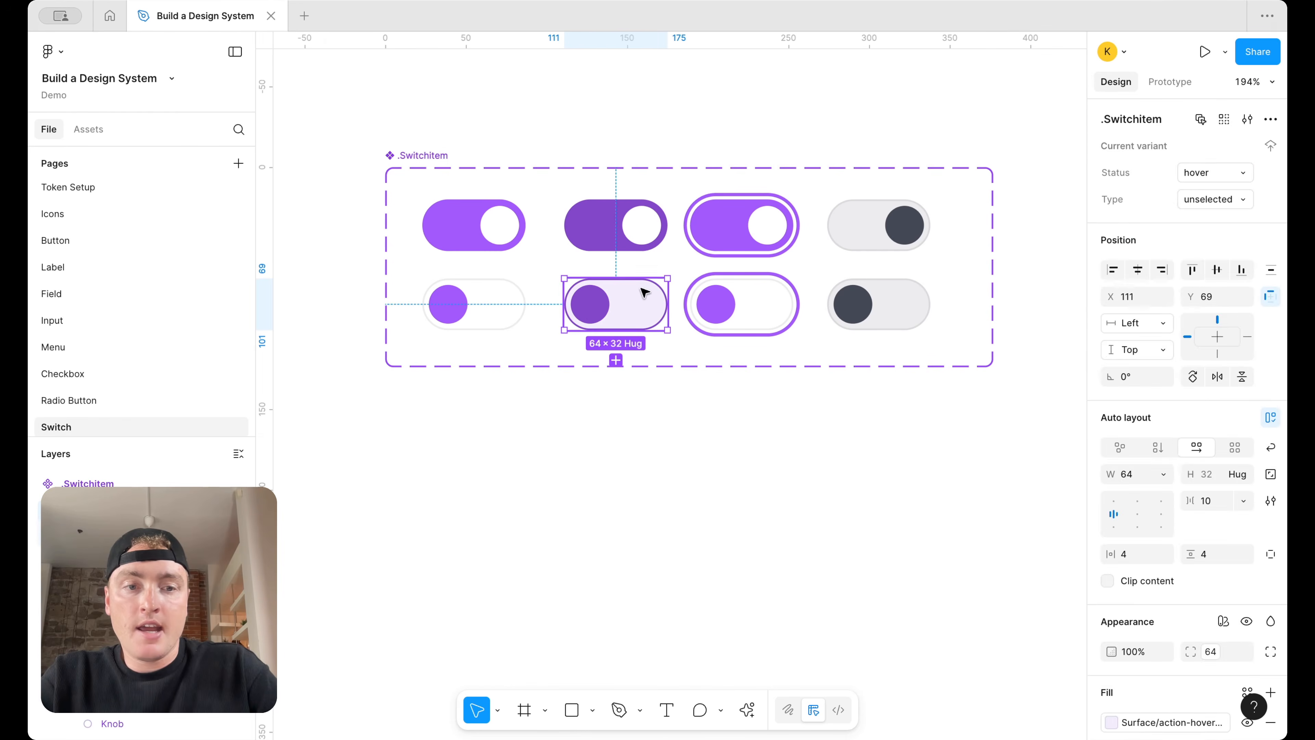
scroll(1167, 502, "down", 5)
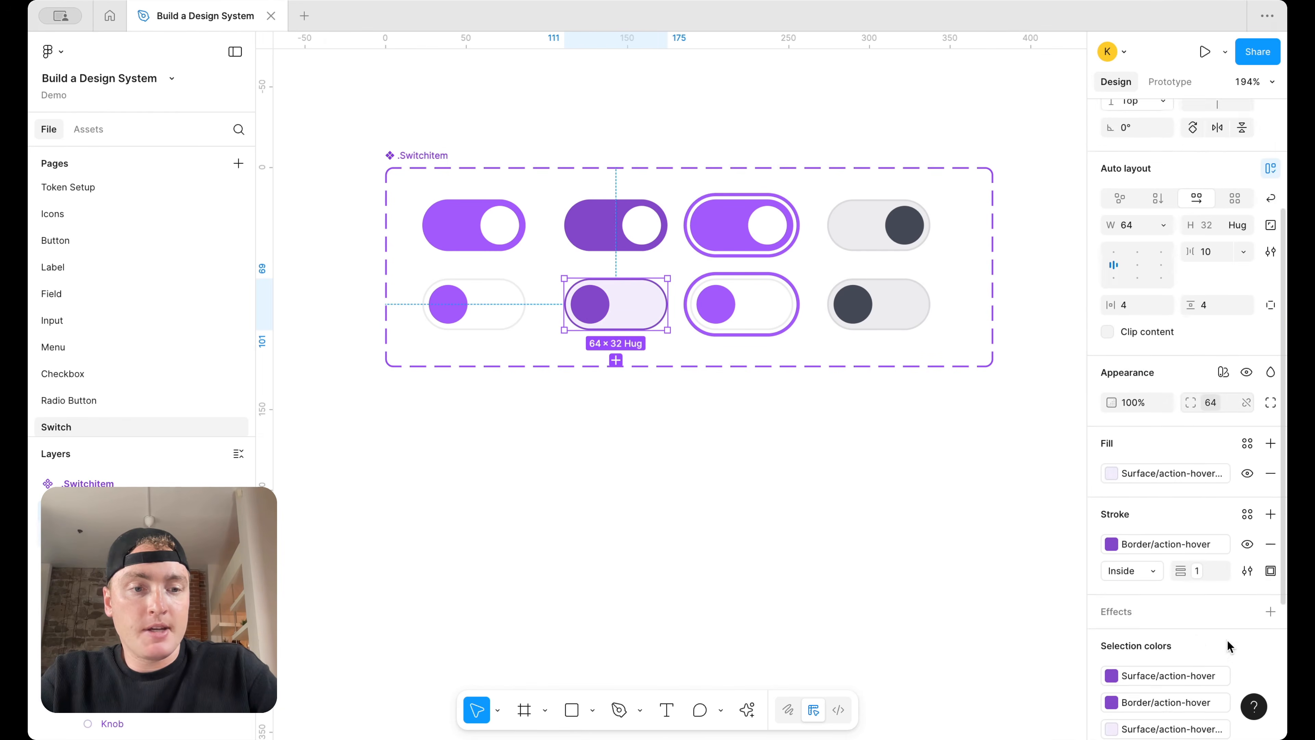
left_click(914, 490)
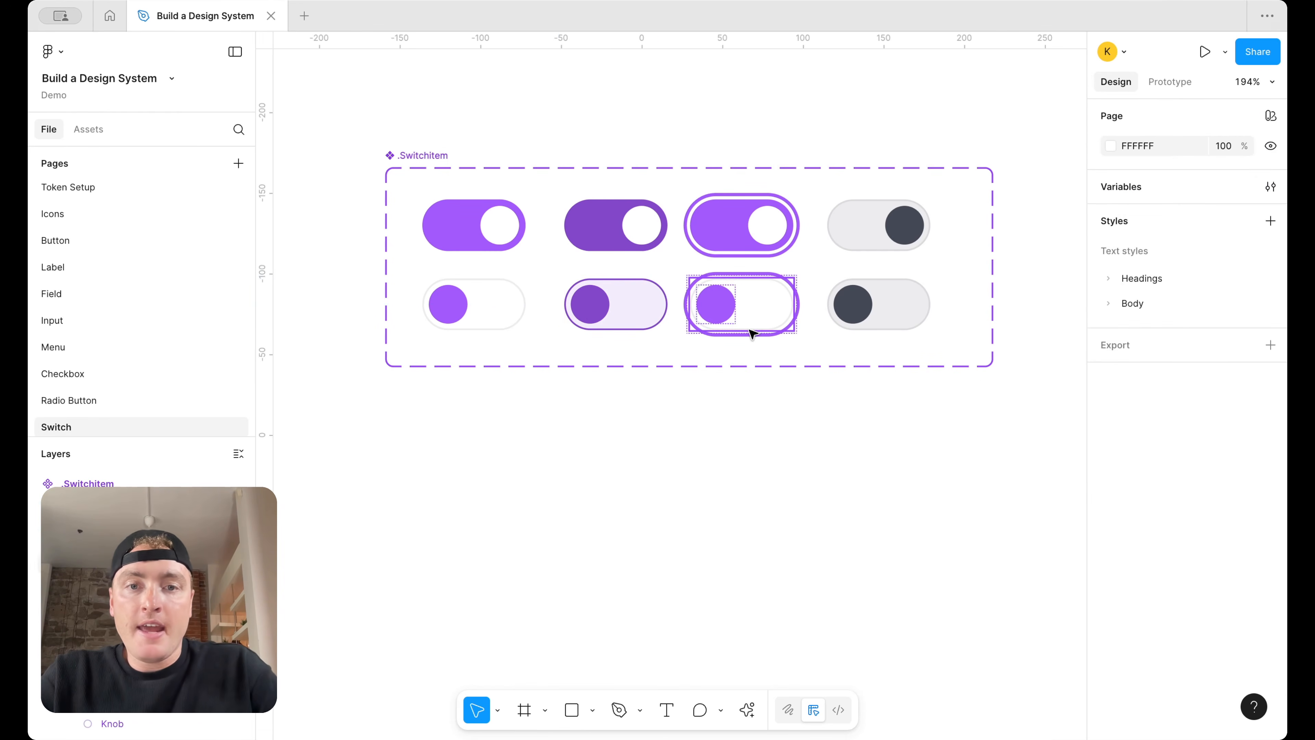
Place a test instance of the selected default variant above the set and cycle it through to Status disabled, Type unselected
scroll(737, 536, "down", 2)
scroll(738, 537, "down", 1)
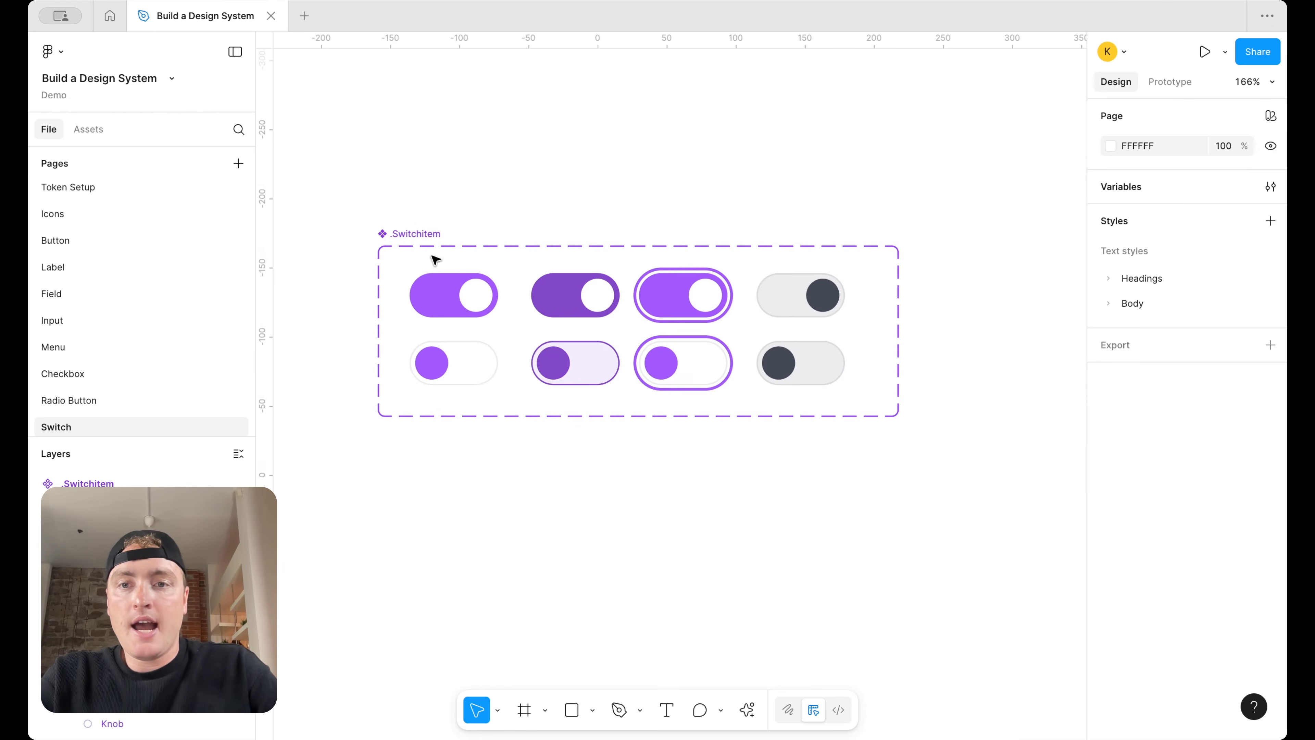
left_click(426, 247)
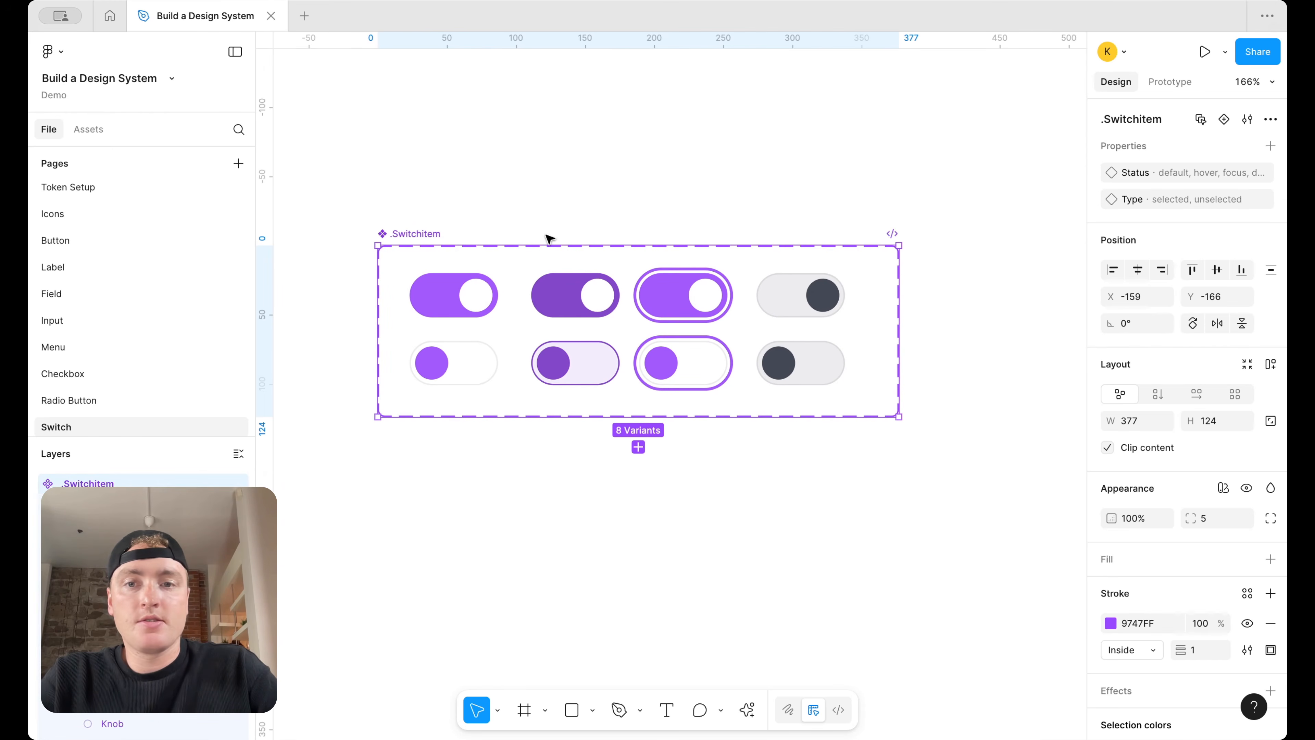
left_click_drag(475, 298, 476, 170)
left_click(1232, 165)
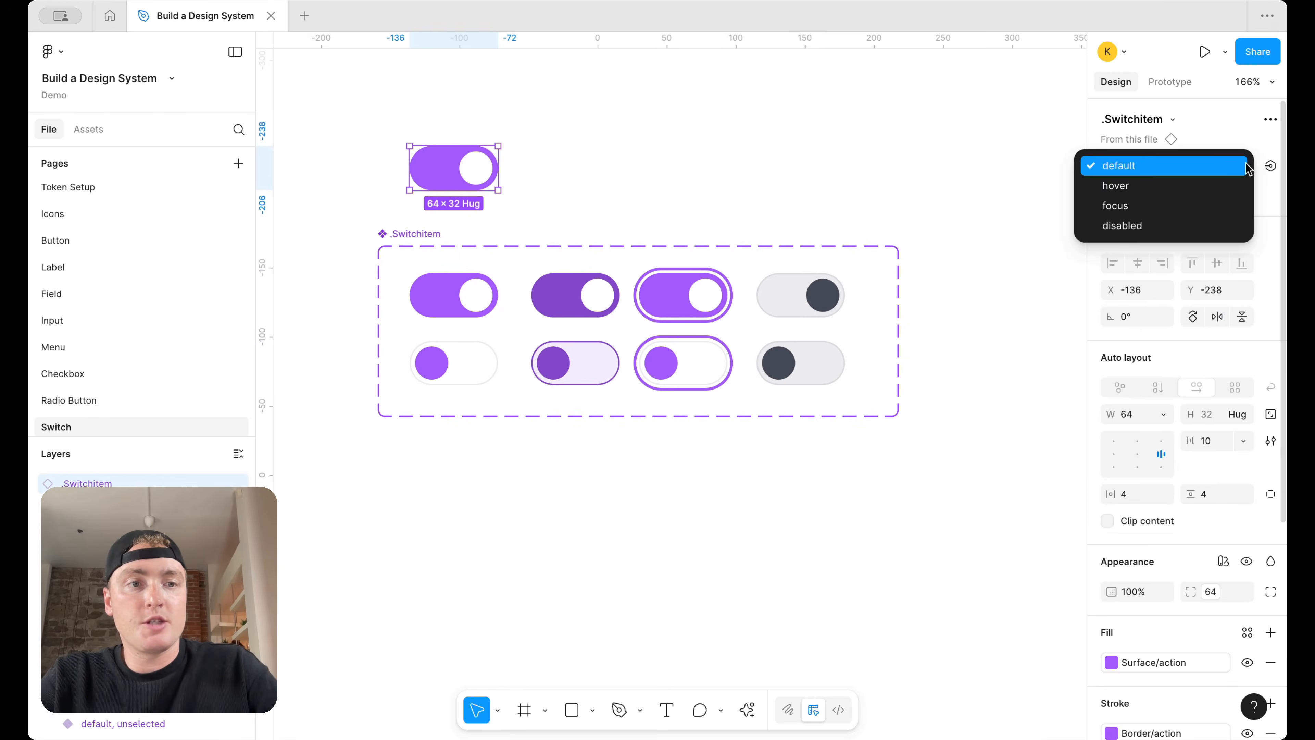
left_click(1229, 185)
left_click(1231, 166)
left_click(1228, 186)
left_click(1231, 166)
left_click(1231, 184)
left_click(1228, 193)
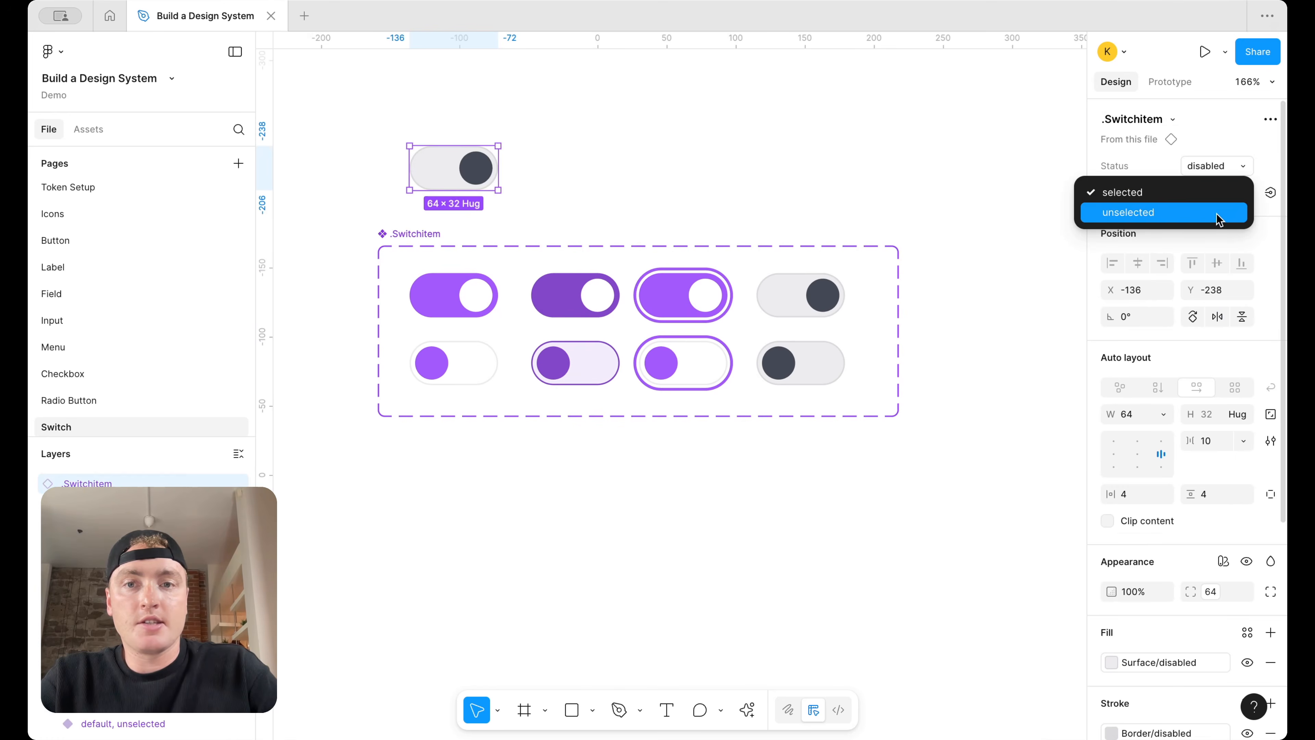
left_click(1225, 212)
Delete the test .Switchitem instance above the component set
left_click(879, 175)
left_click(423, 169)
key("Delete")
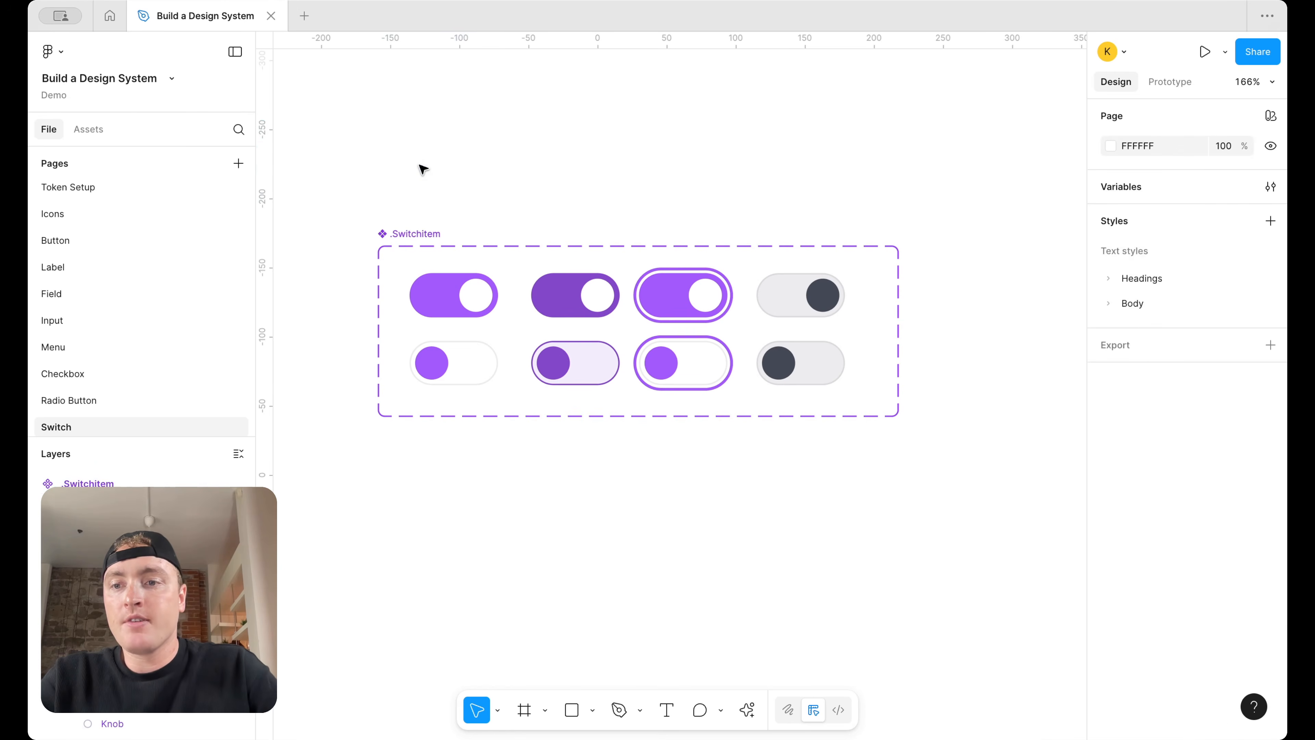
Place an instance of the default selected variant on the empty canvas to the right of the .Switchitem set
scroll(420, 167, "down", 5)
left_click(444, 239)
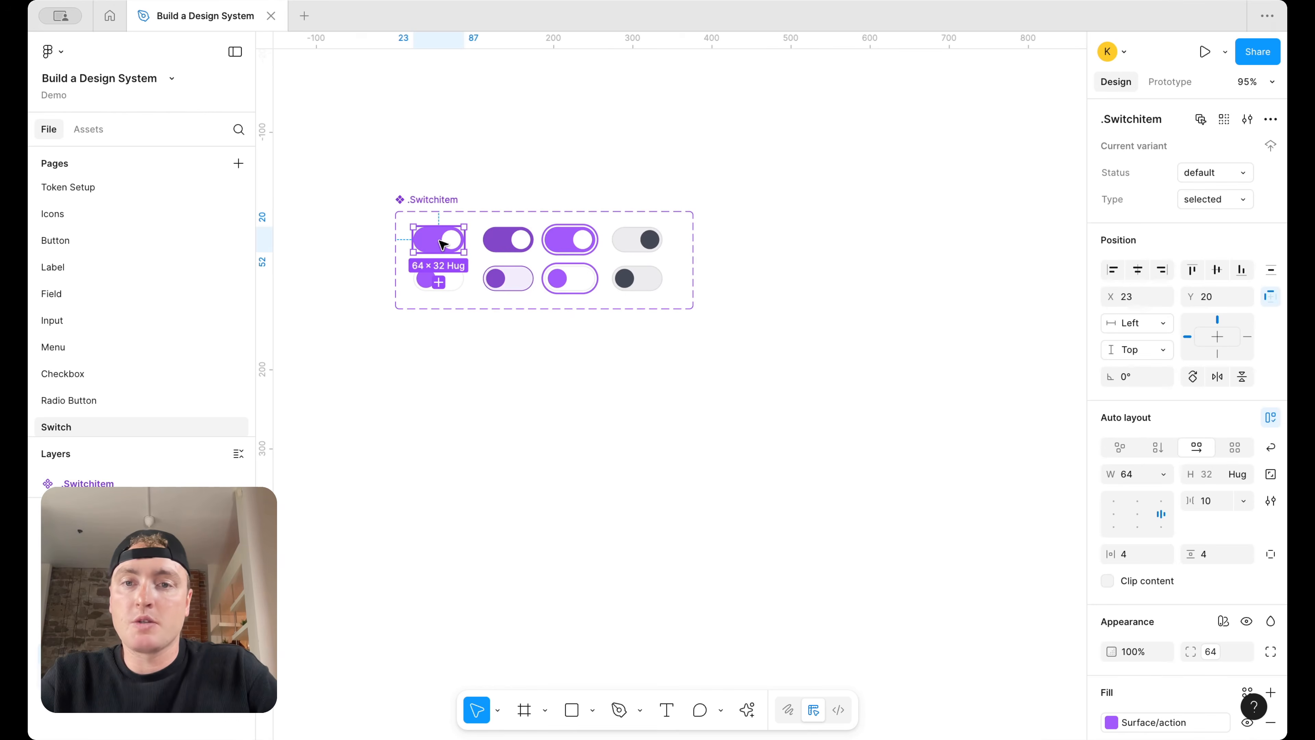
left_click_drag(443, 243, 895, 236)
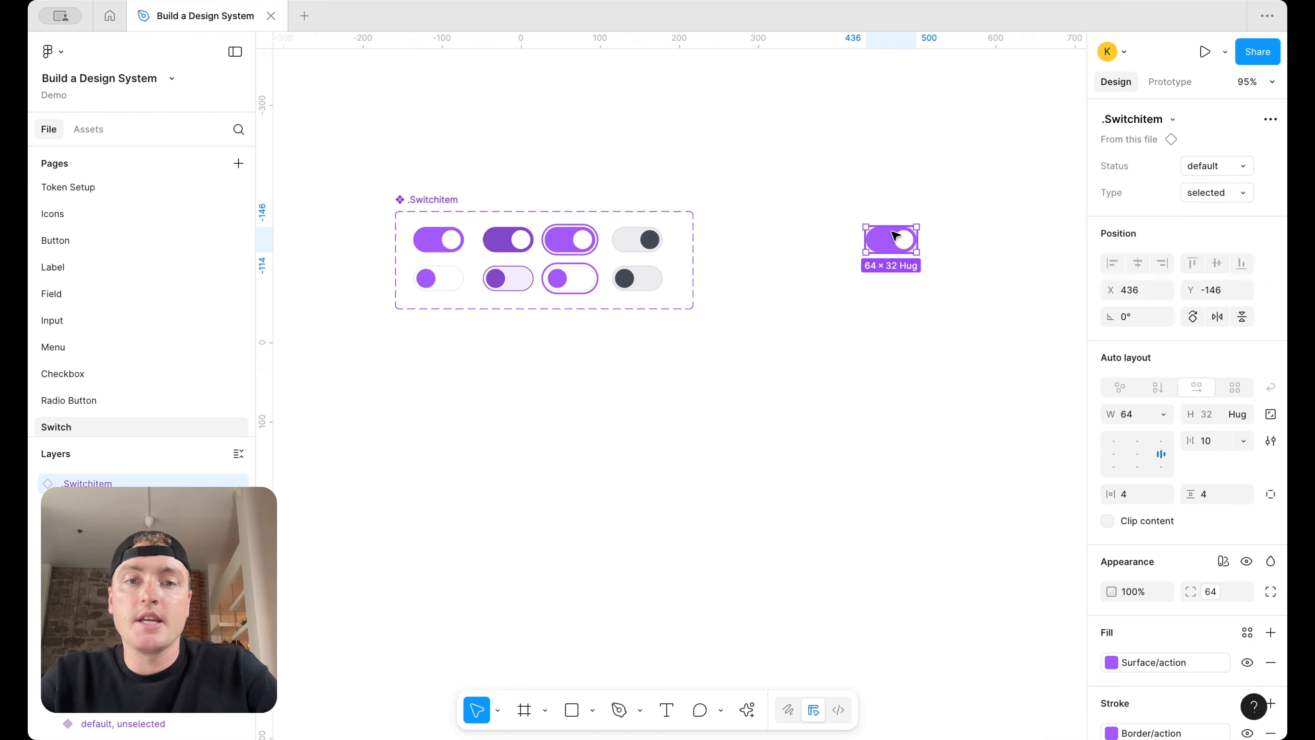
Add a text label reading "Radio Button Label" beside the switch instance and widen its box to about 213 px
left_click(668, 707)
scroll(970, 244, "up", 5)
left_click_drag(924, 218, 1034, 254)
type("ER")
key("BackSpace")
key("BackSpace")
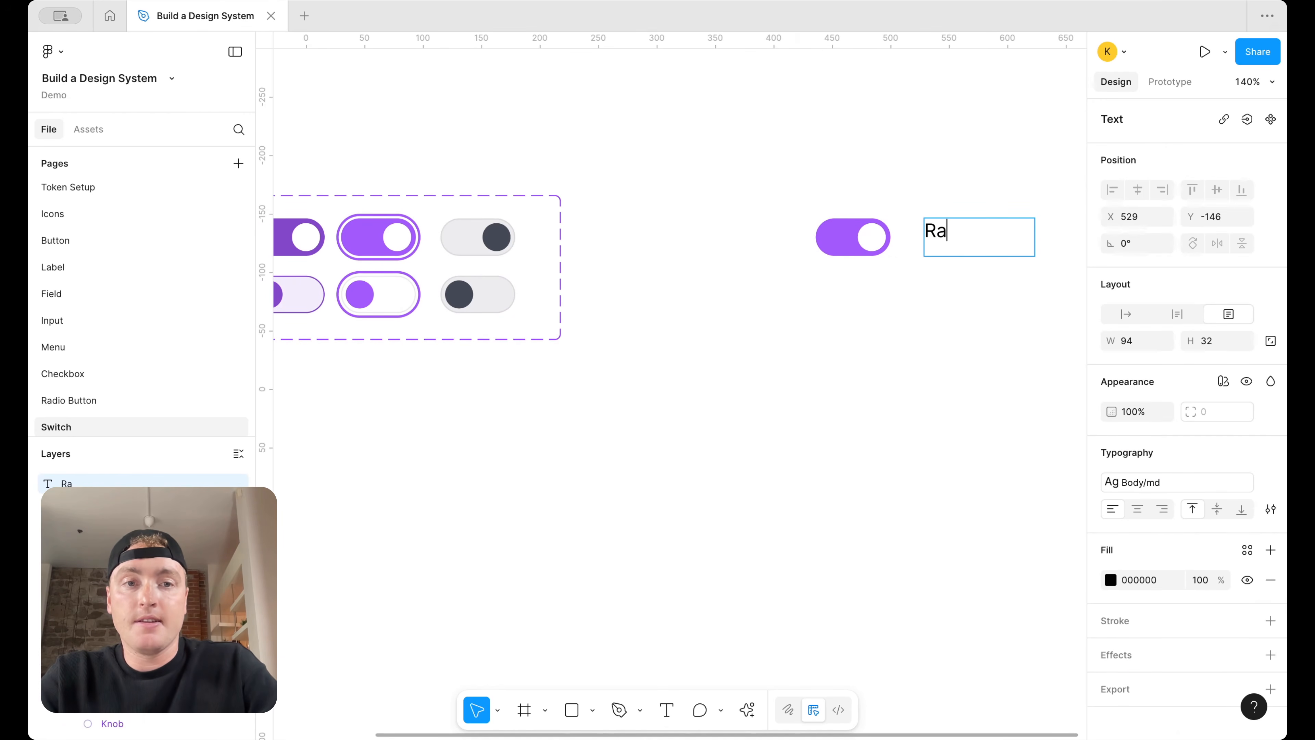
type("Radio Button Label")
key("Escape")
scroll(1051, 315, "right", 4)
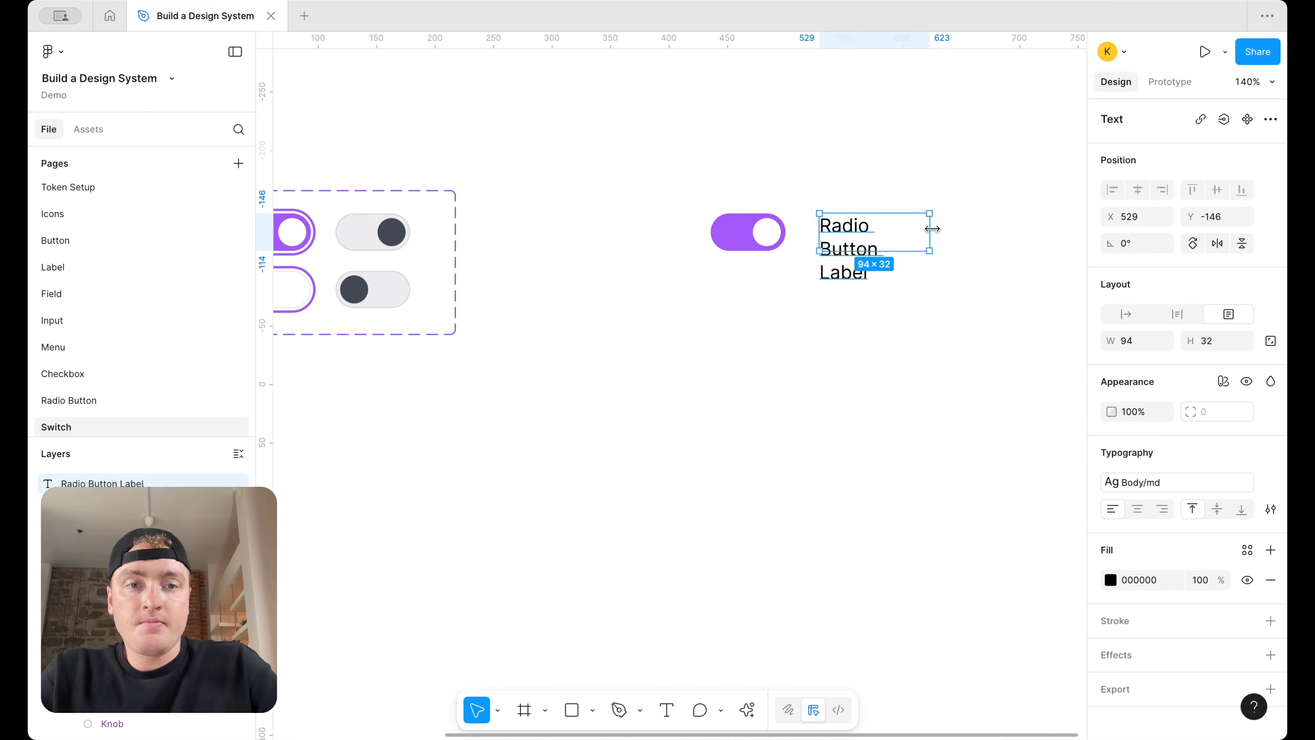
left_click_drag(928, 229, 1068, 228)
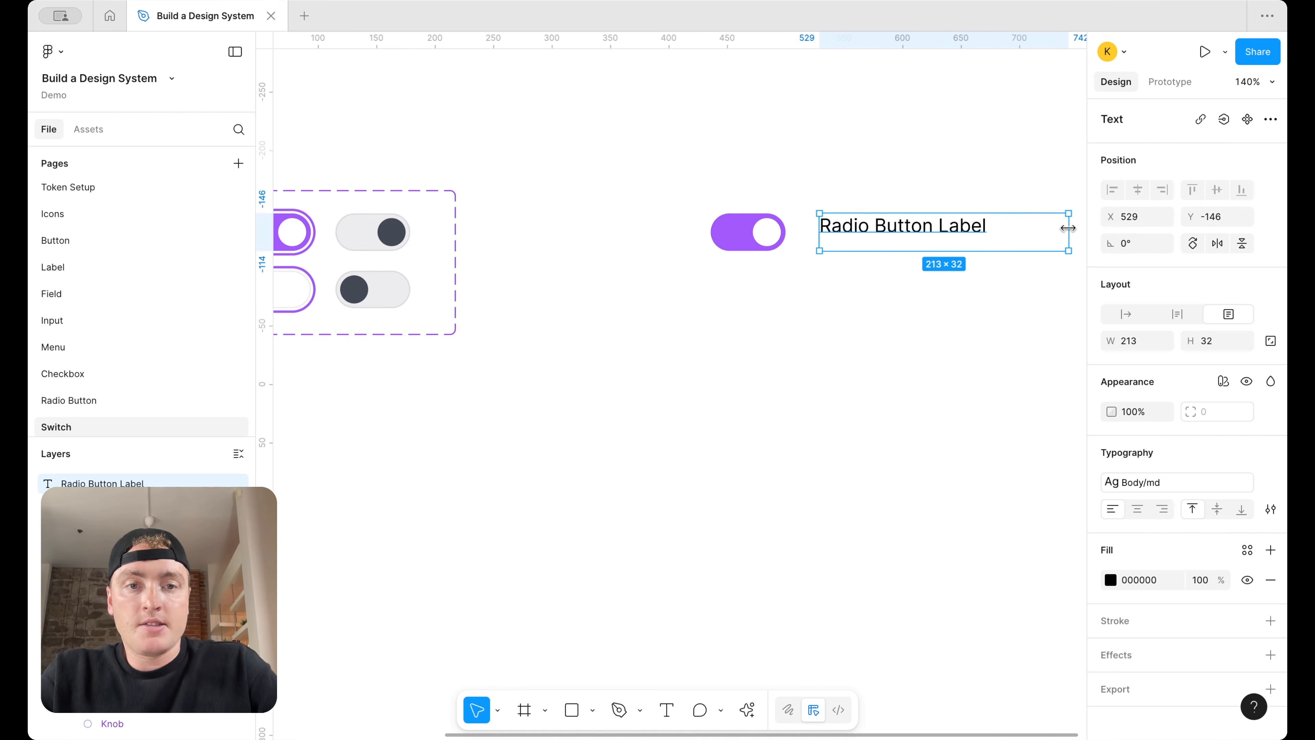
Bind the label text's fill to Text/body
left_click(1247, 552)
type("text")
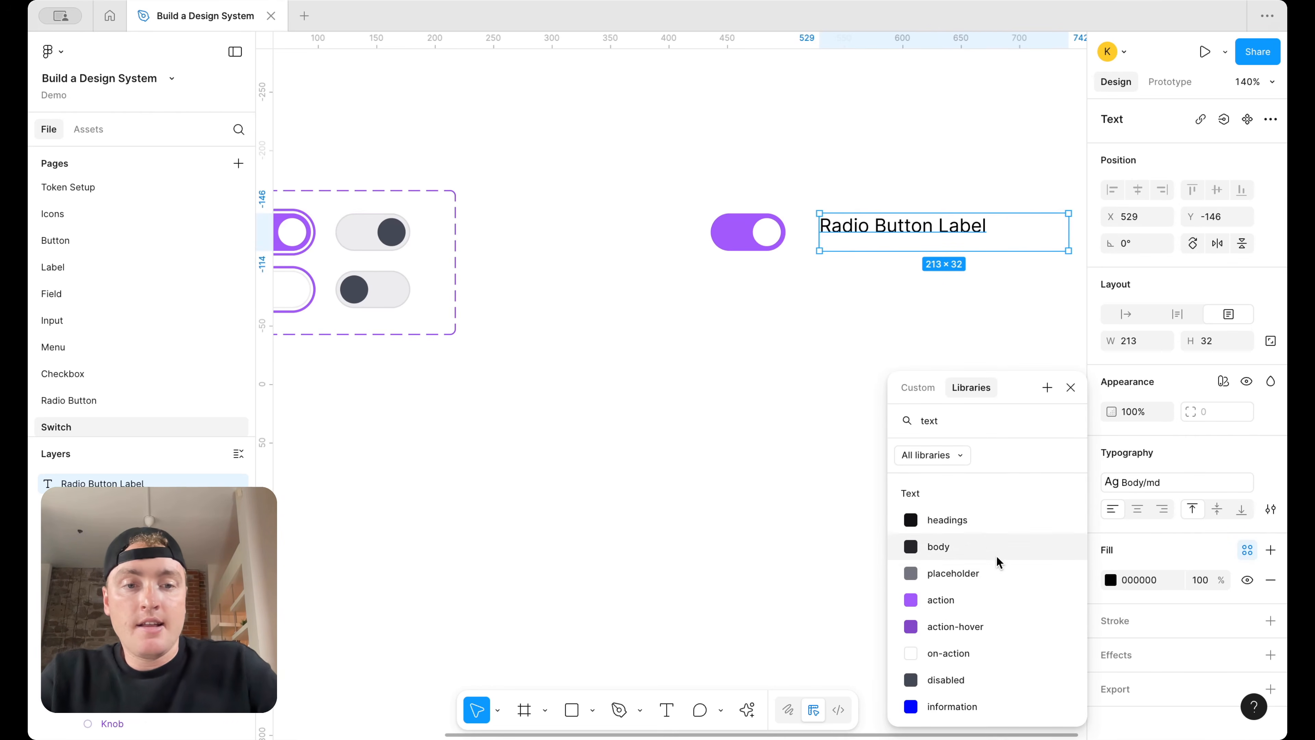
left_click(998, 546)
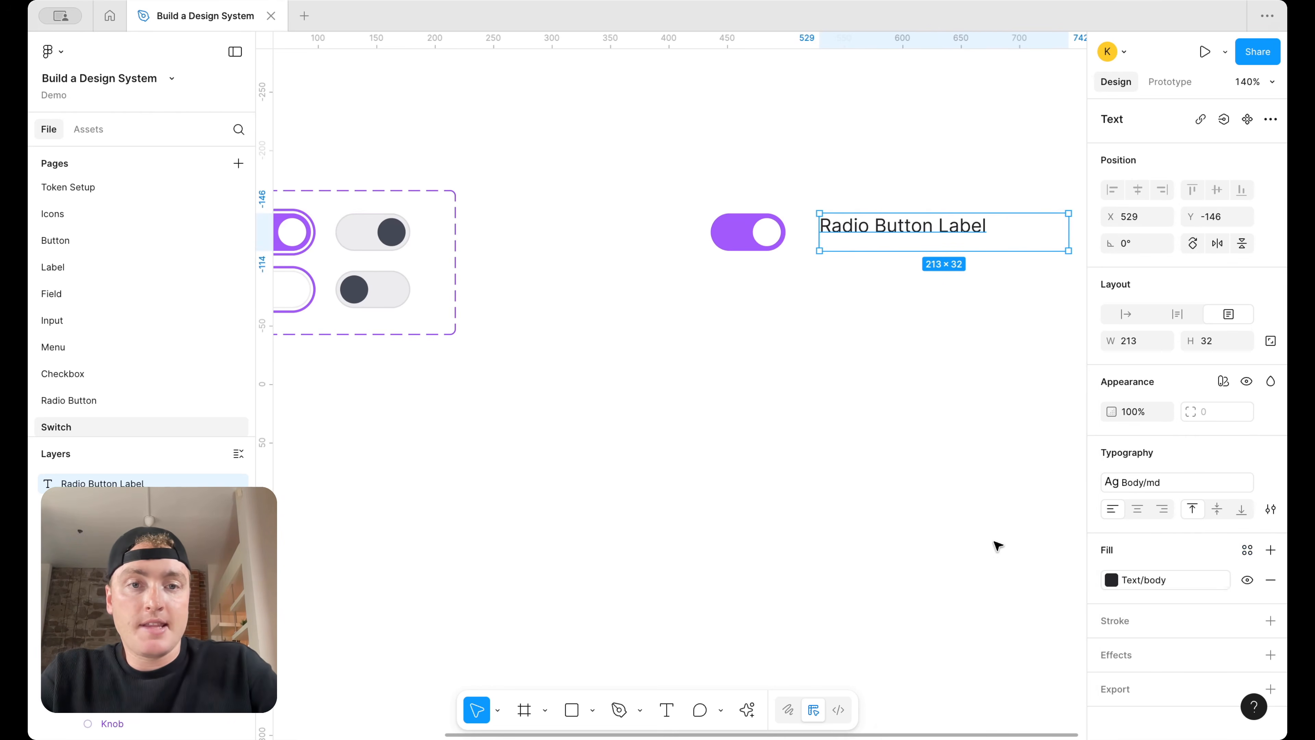
Wrap the switch instance and label in auto layout with a gap of 8, matching the Radio Button component's spacing
left_click(757, 229, "shift")
key("shift+a")
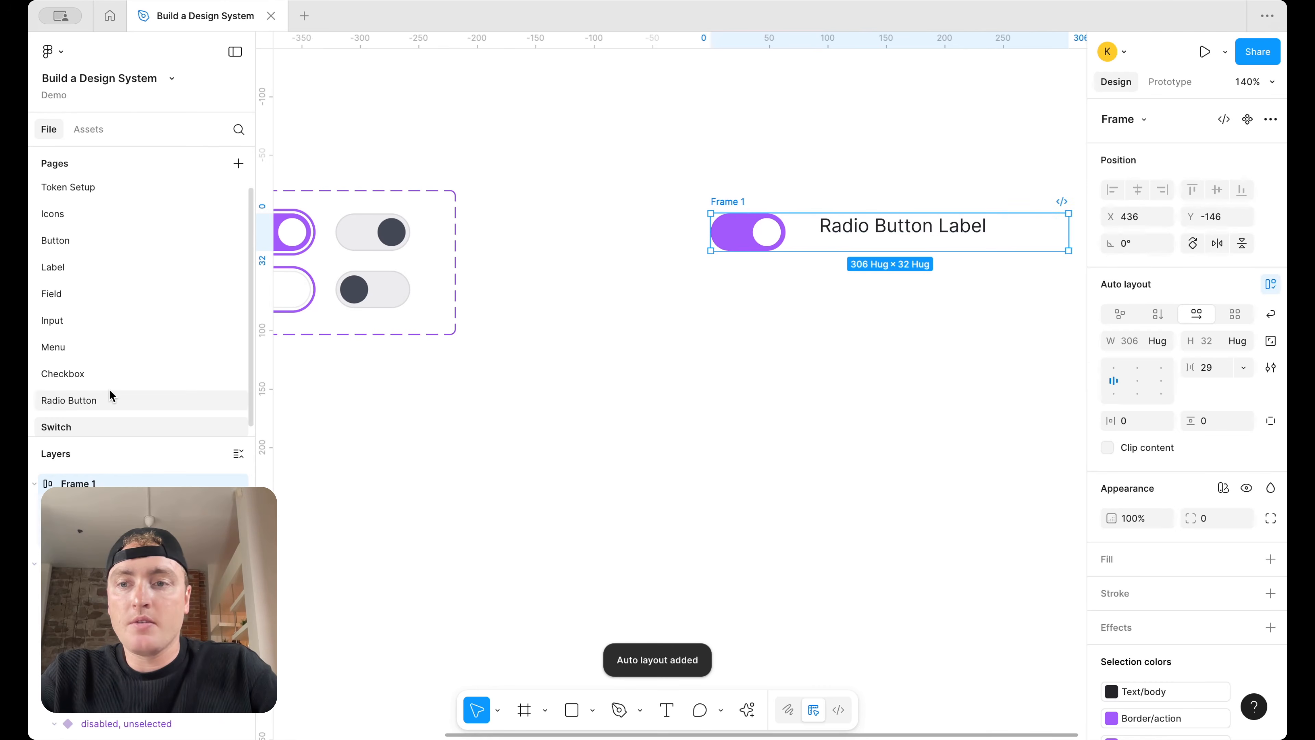
left_click(108, 400)
left_click(730, 321)
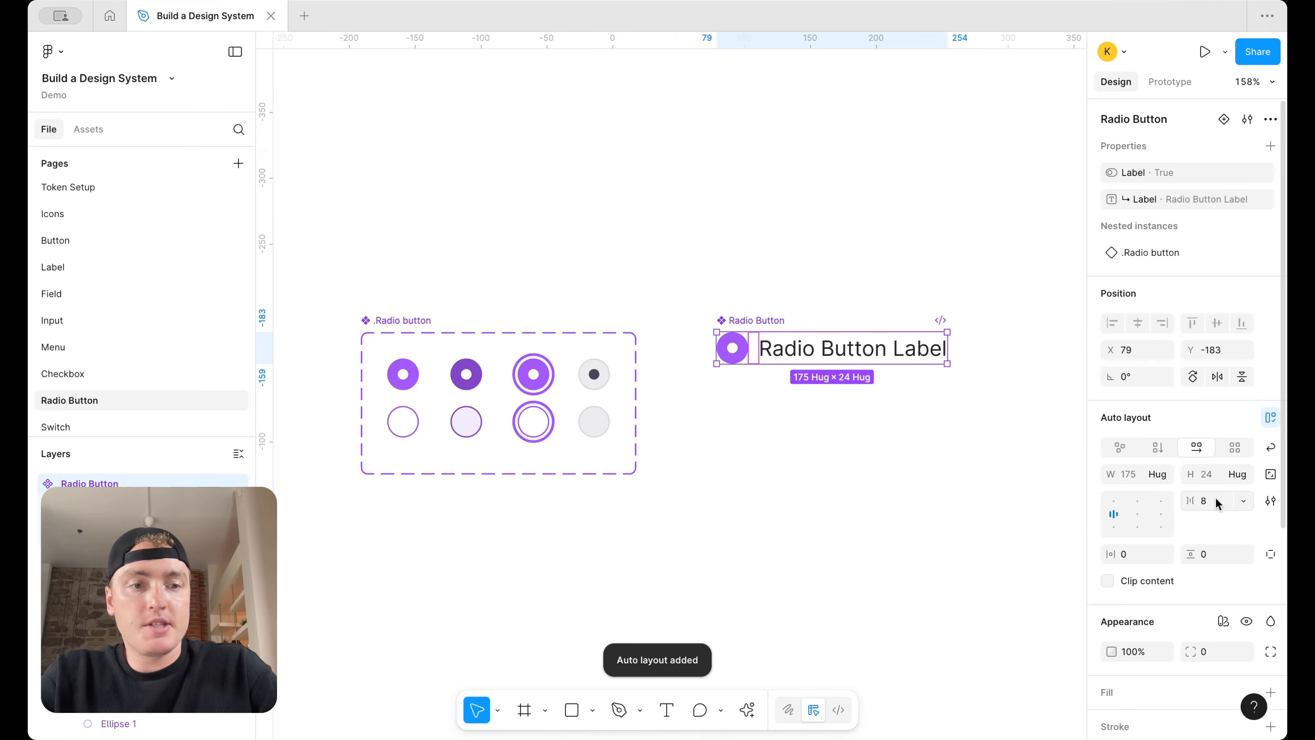
left_click(160, 427)
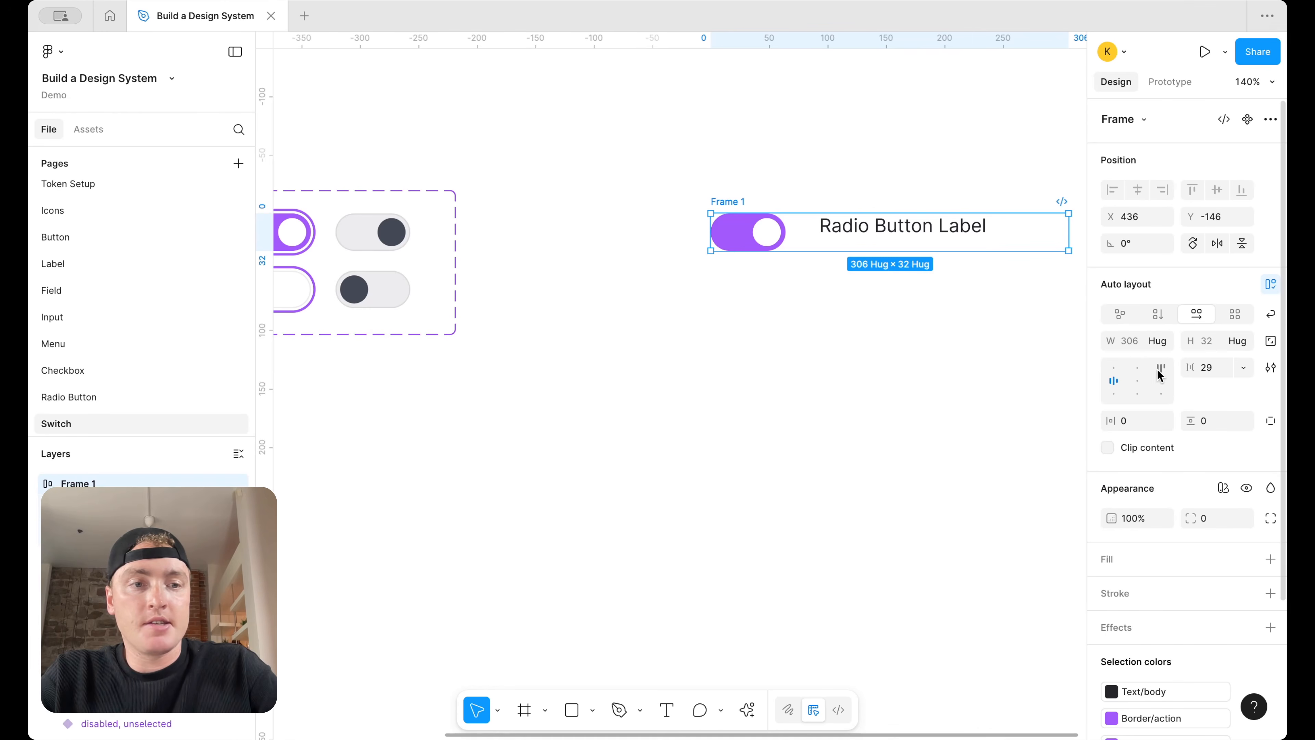
type("8")
key("Return")
Set the label text's width to hug its contents
left_click(911, 228)
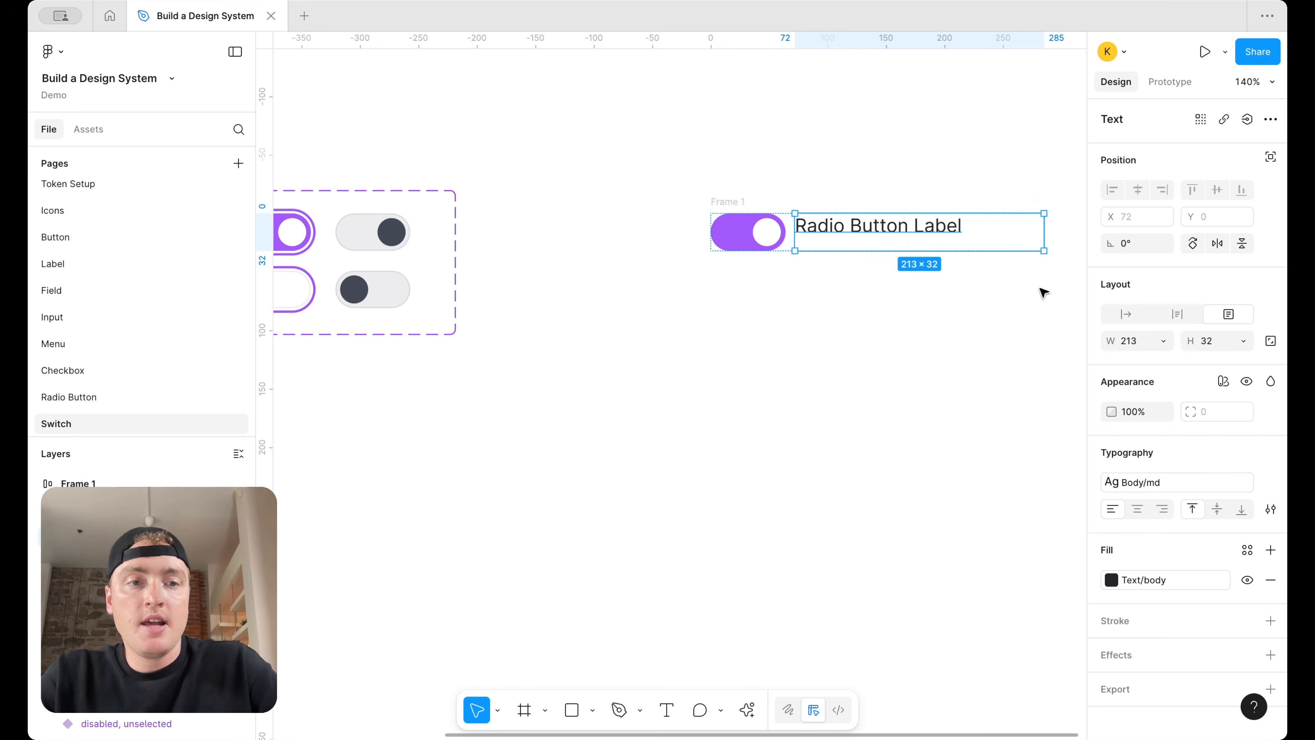
left_click(1163, 341)
left_click(1147, 358)
left_click(988, 363)
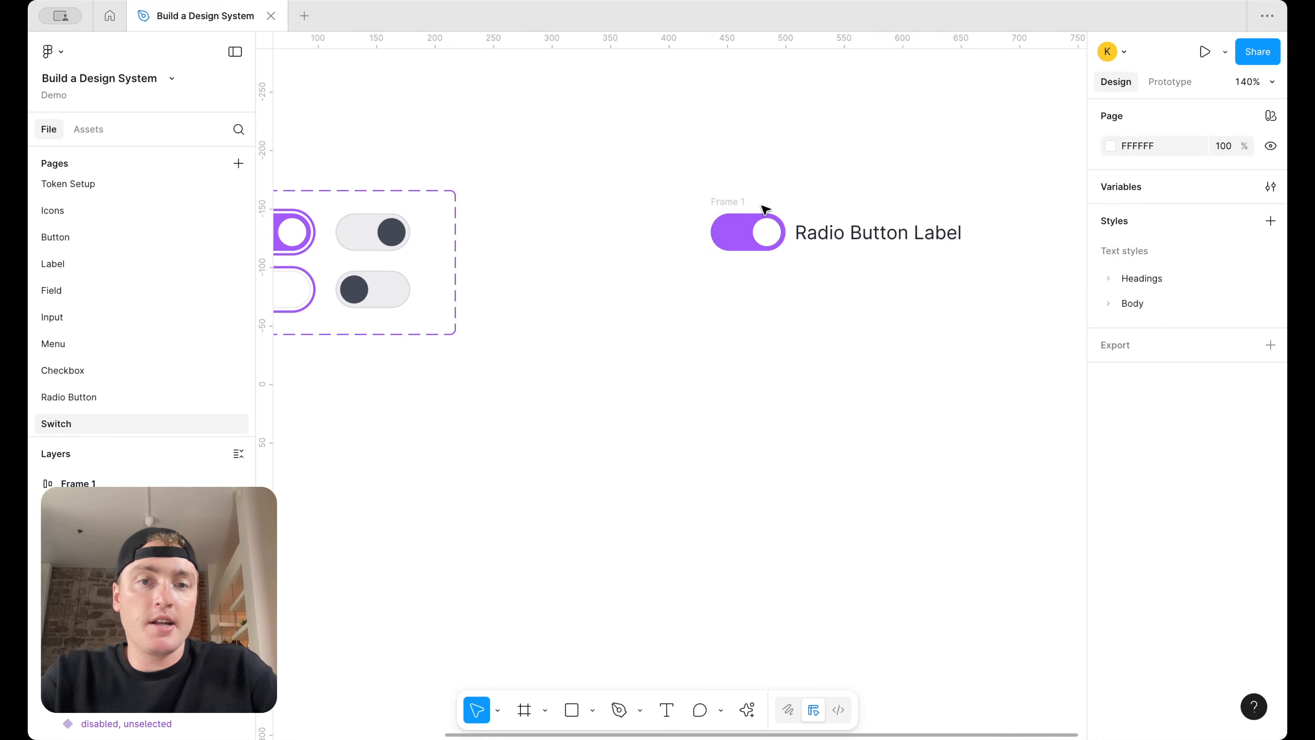
Rename the auto layout frame to "Radio Button" and turn it into a component
left_click(744, 204)
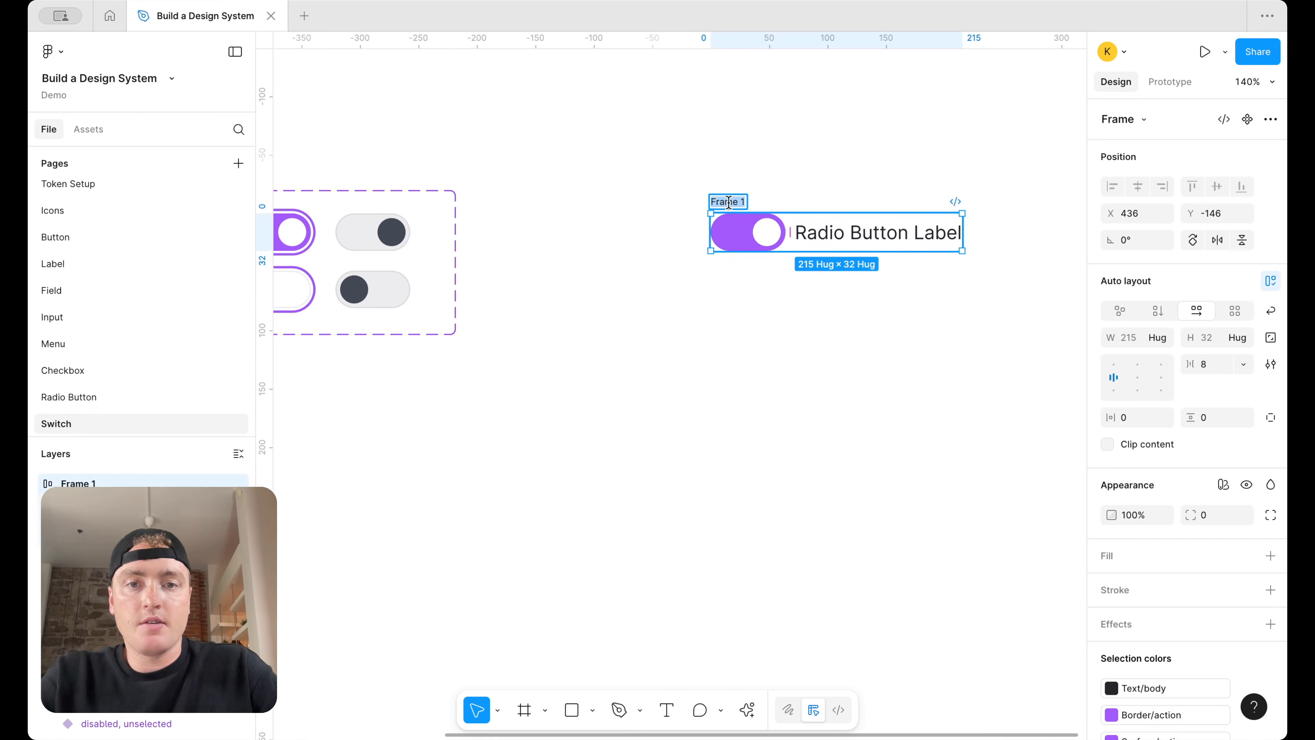
type("Rad")
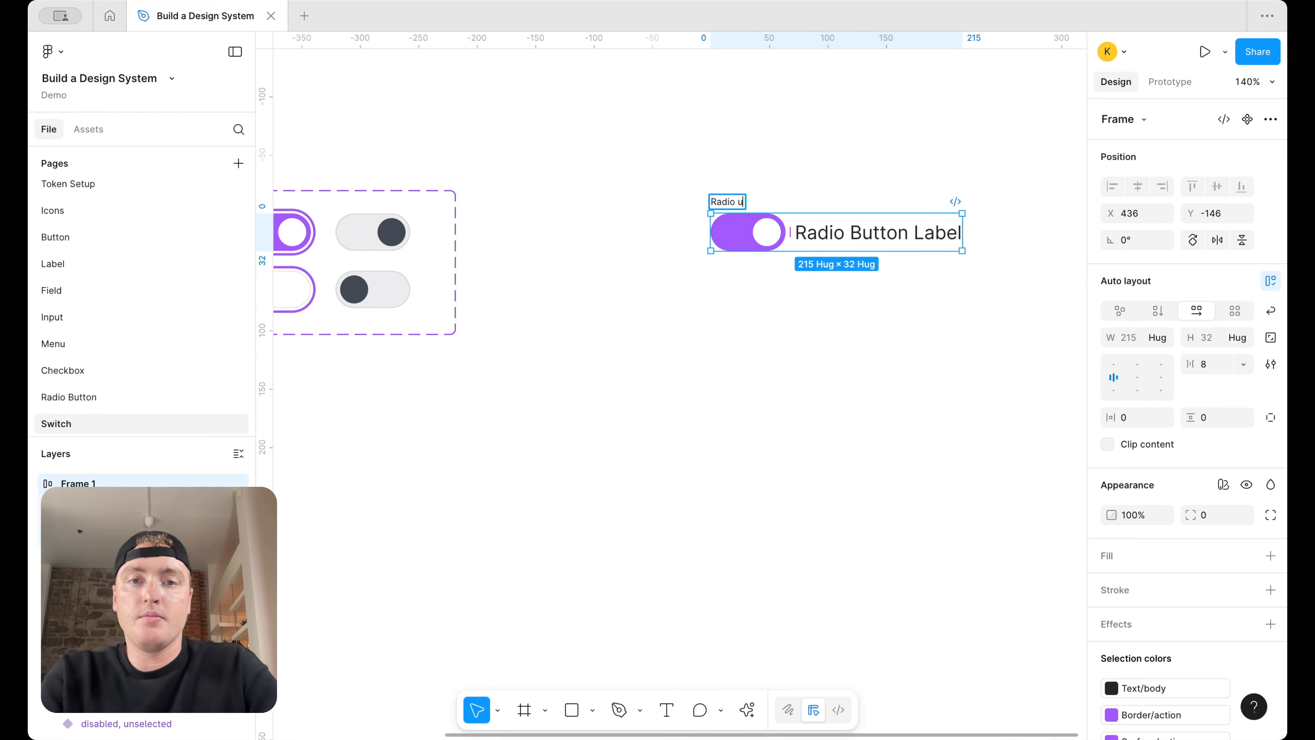
type("io Button")
key("Return")
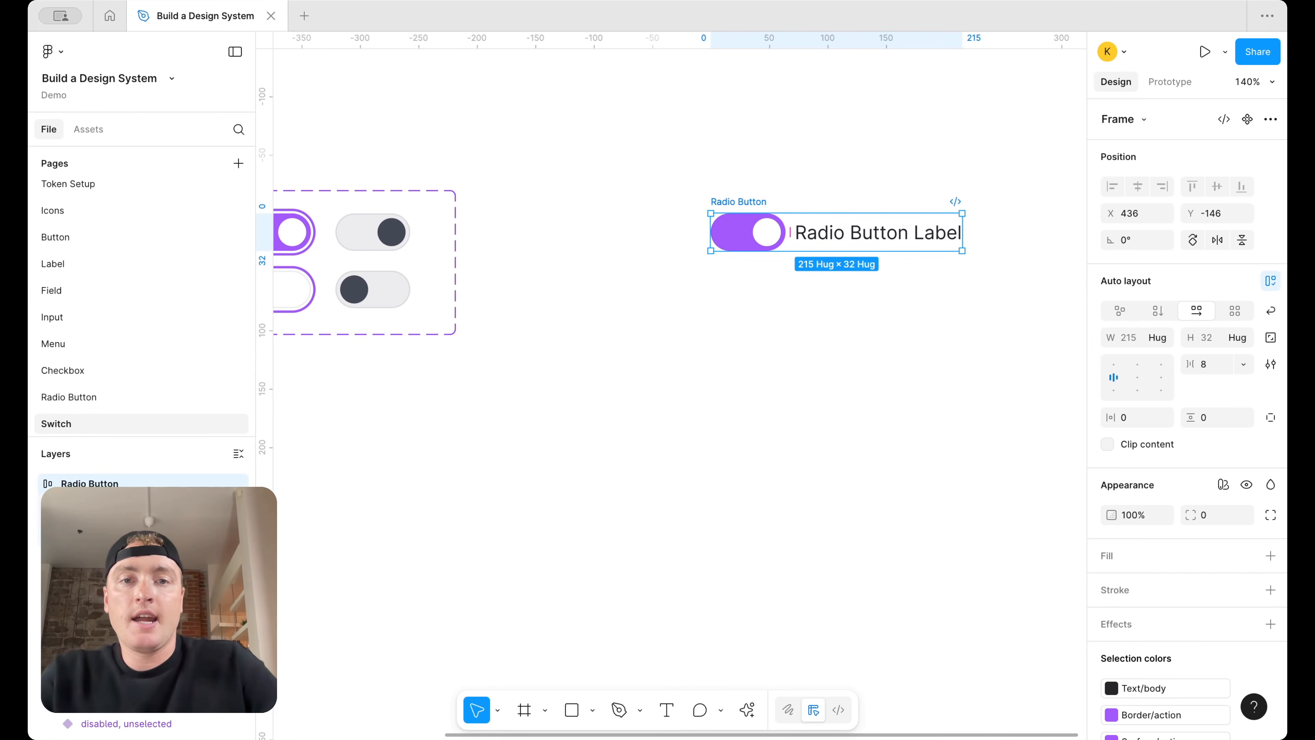
right_click(728, 230)
left_click(800, 530)
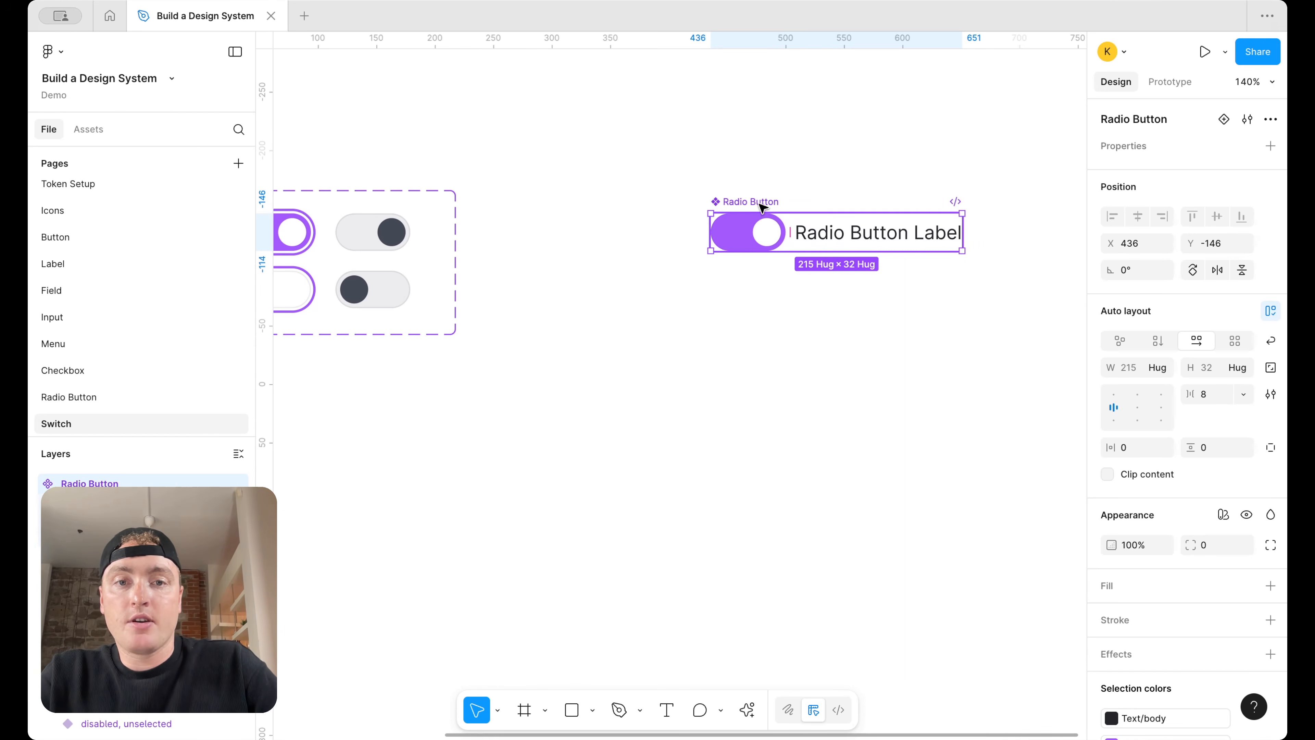
Move the component nearer the .Switchitem set and add a boolean visibility property named "Label", set to True, to its label text
left_click_drag(764, 207, 612, 183)
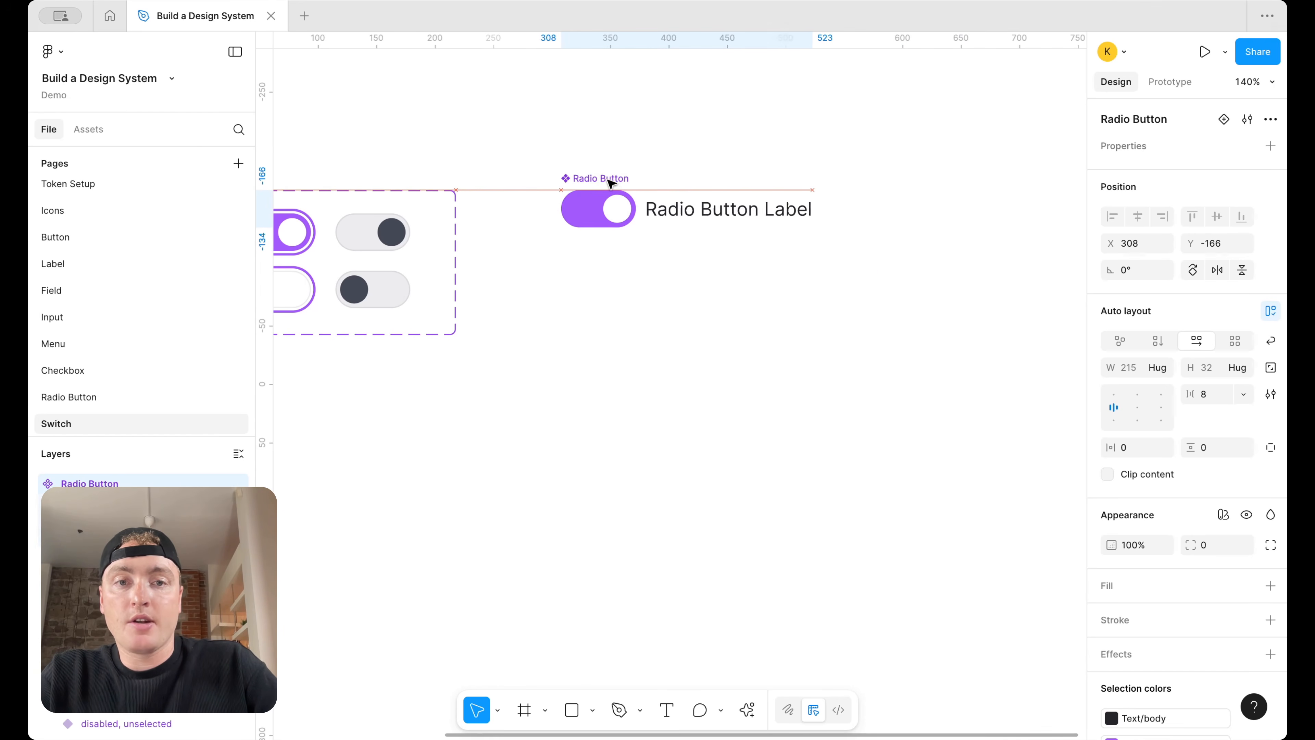
double_click(723, 203)
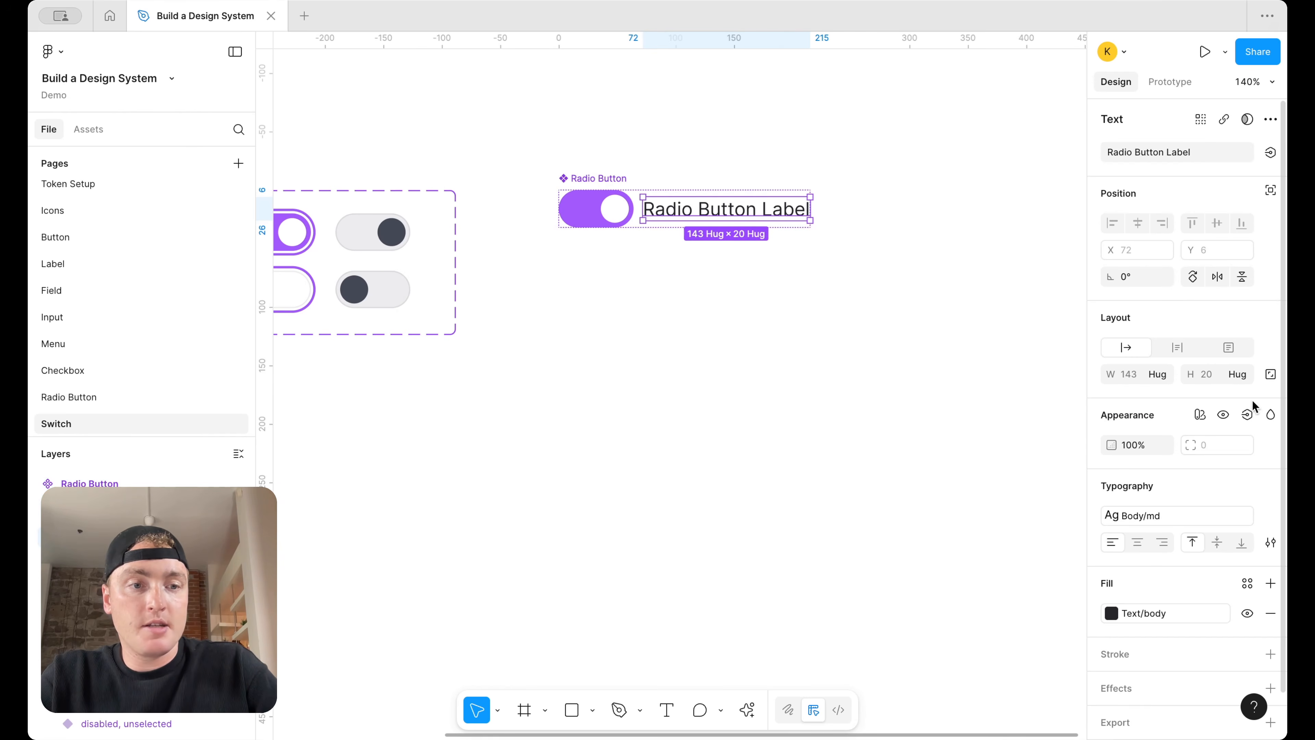
left_click(1246, 414)
left_click(1237, 475)
type("Label")
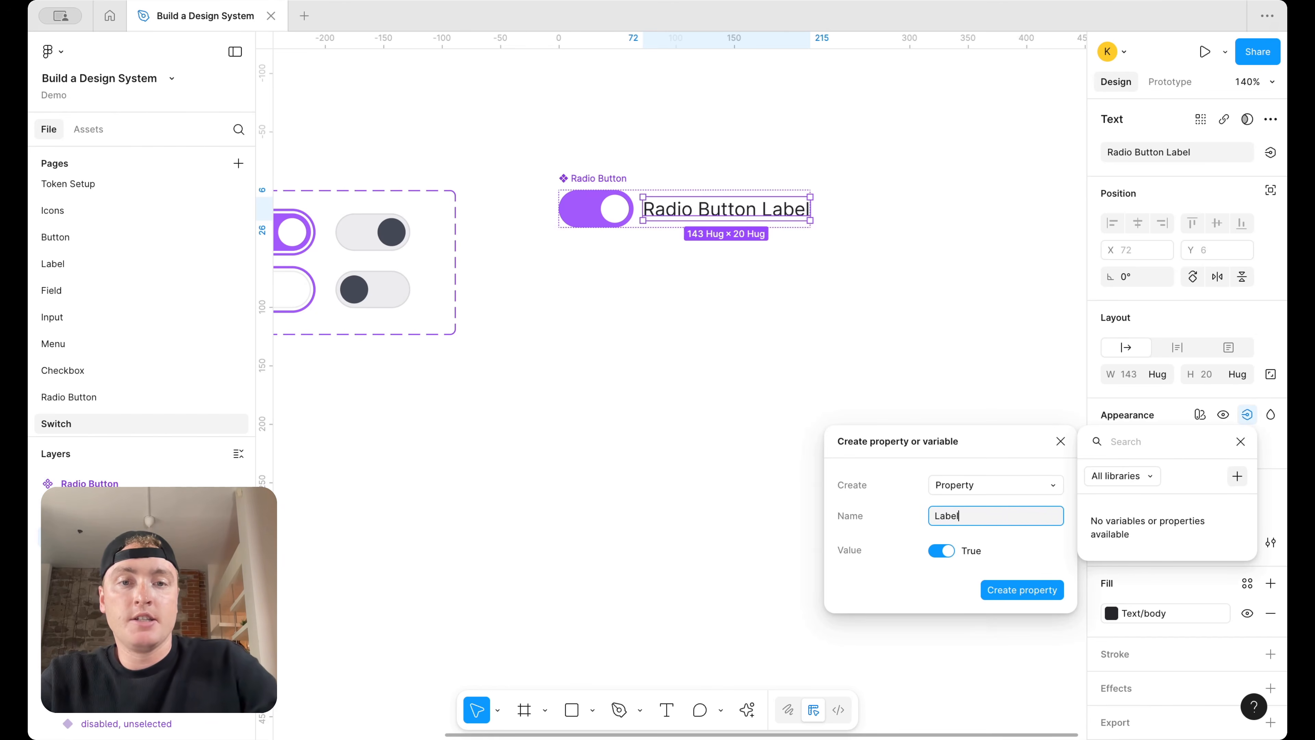
key("Return")
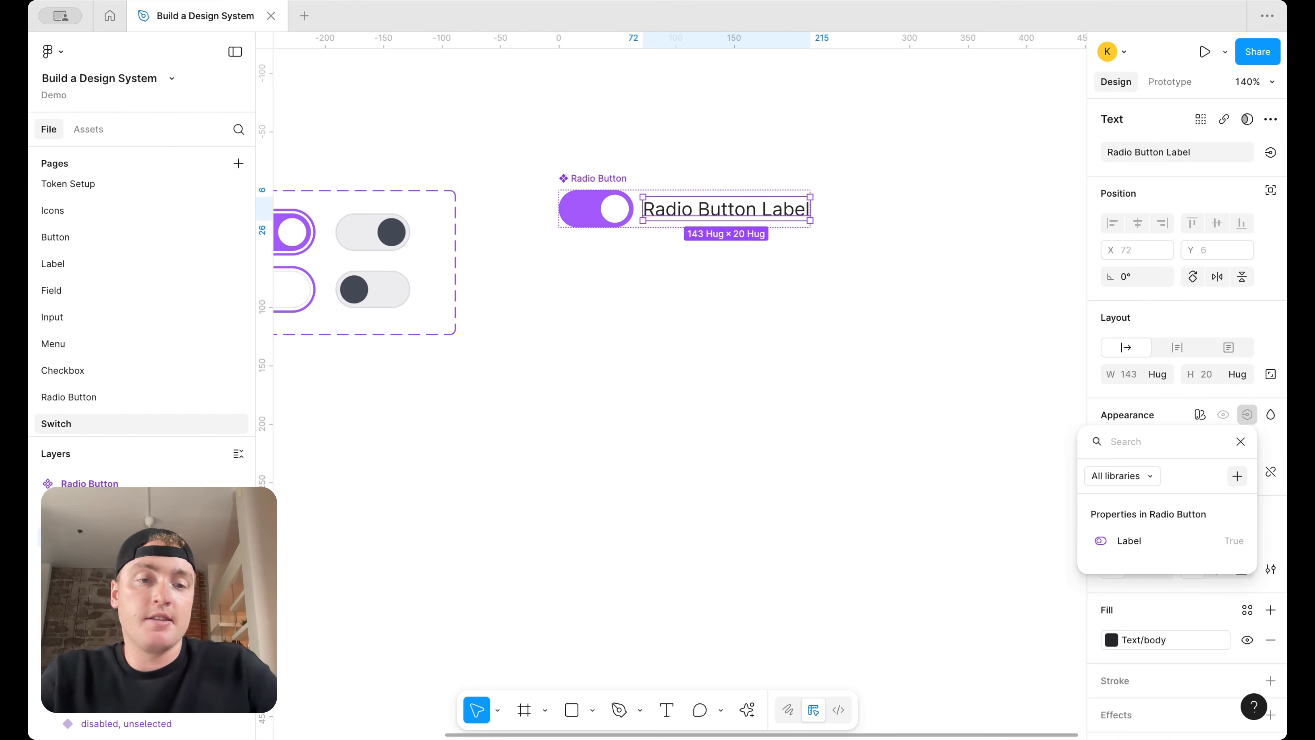
left_click(1239, 441)
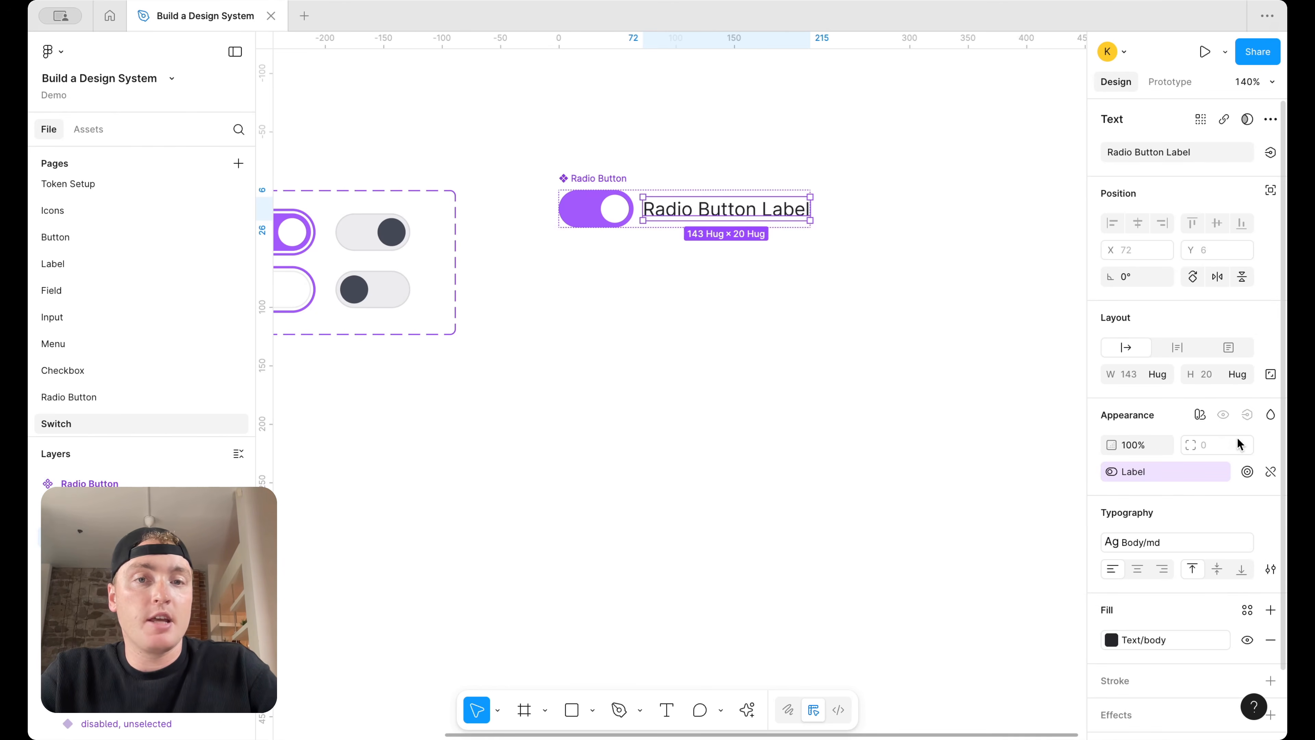
Create a text property named "↳ Label" for the label's content, with the value "Radio Button Label"
left_click(1269, 152)
left_click(1260, 214)
type("Label")
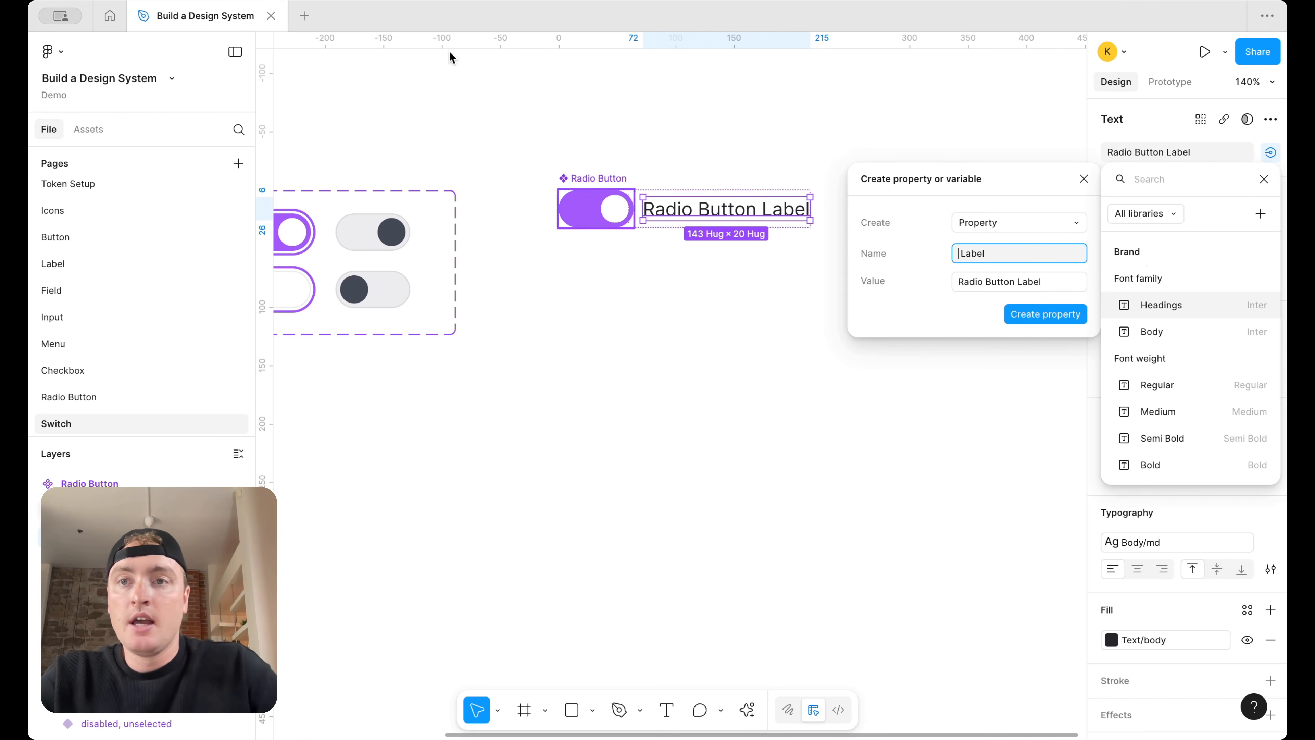
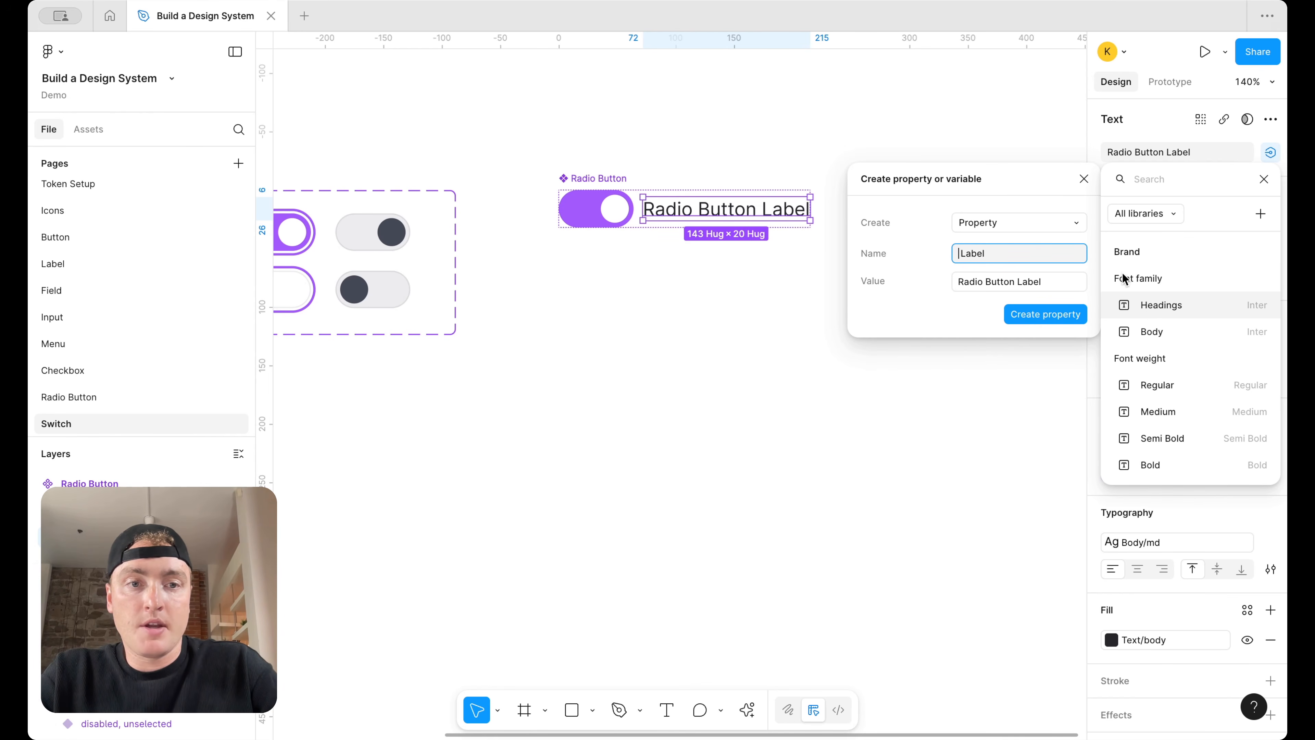
left_click(1064, 320)
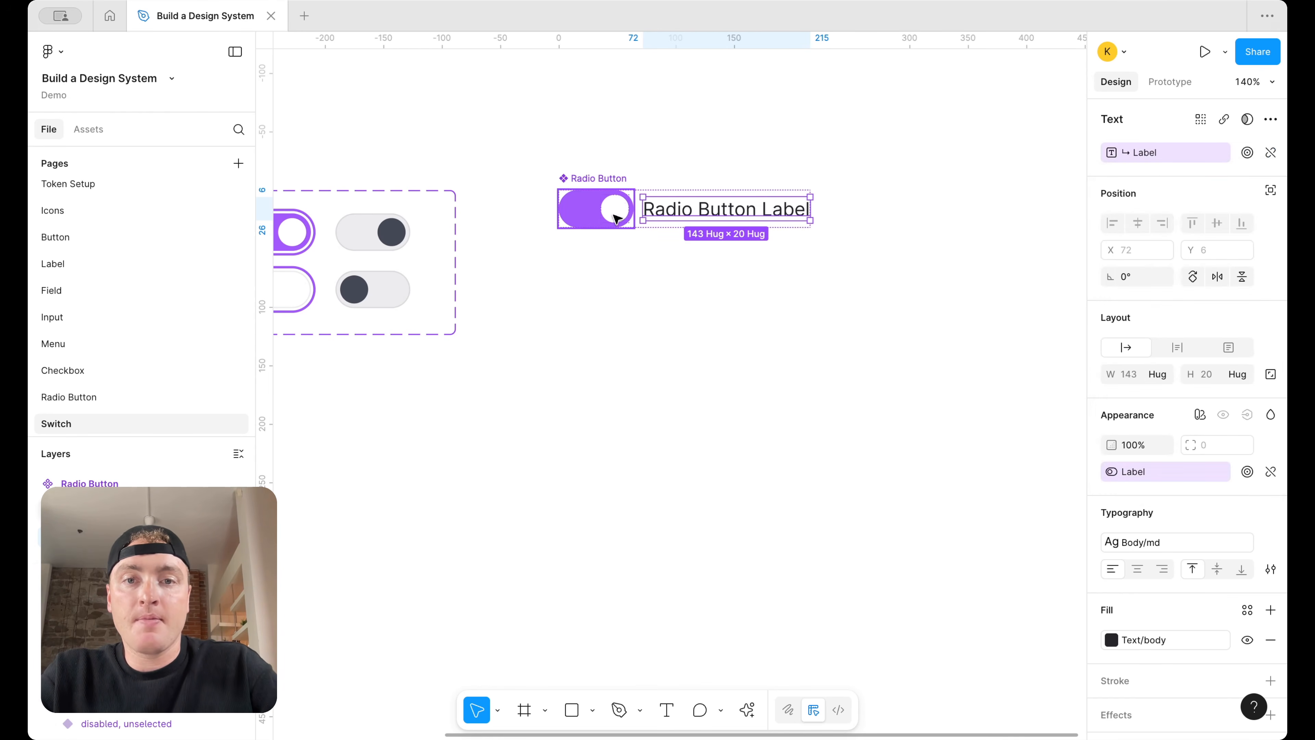
Duplicate the Radio Button component as a test instance and place it directly below the original at Y -95
left_click(608, 154)
left_click(603, 176)
left_click_drag(650, 208, 649, 233)
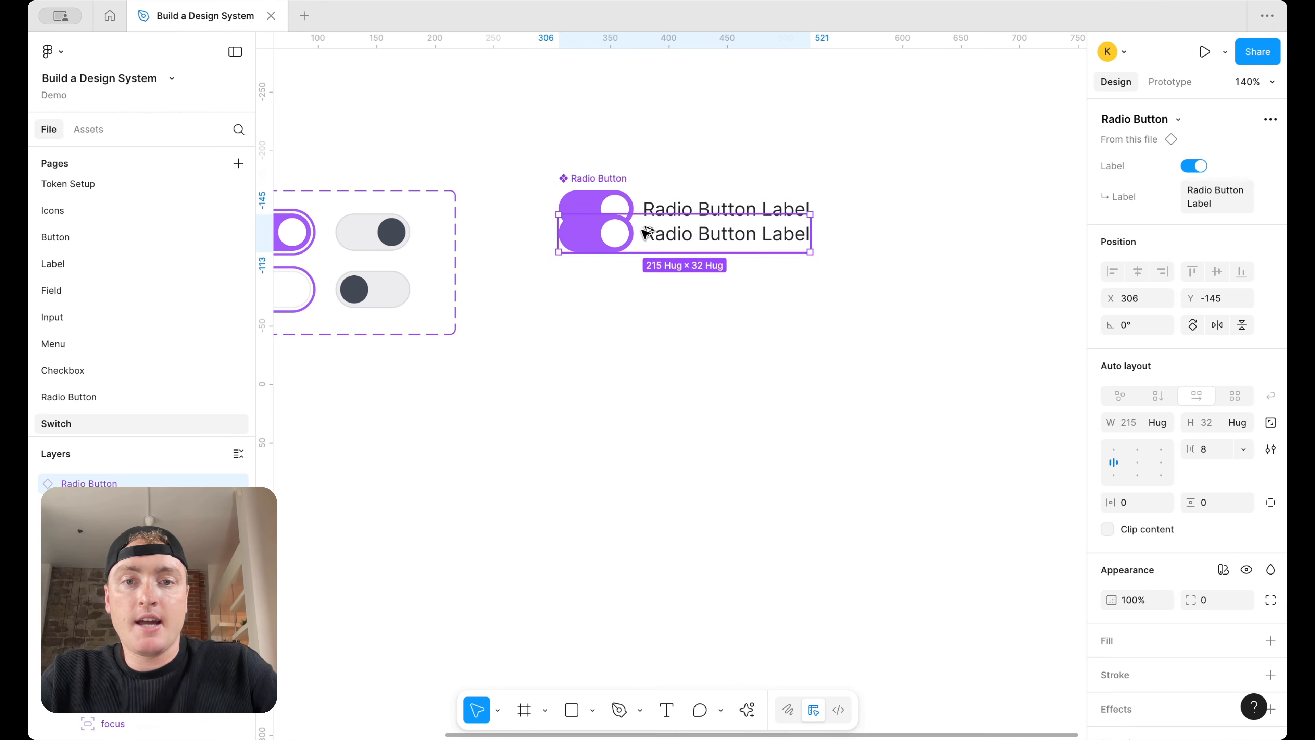
key("shift+Down")
key("shift+Down")
key("shift+Down")
key("shift+Down")
key("shift+Down")
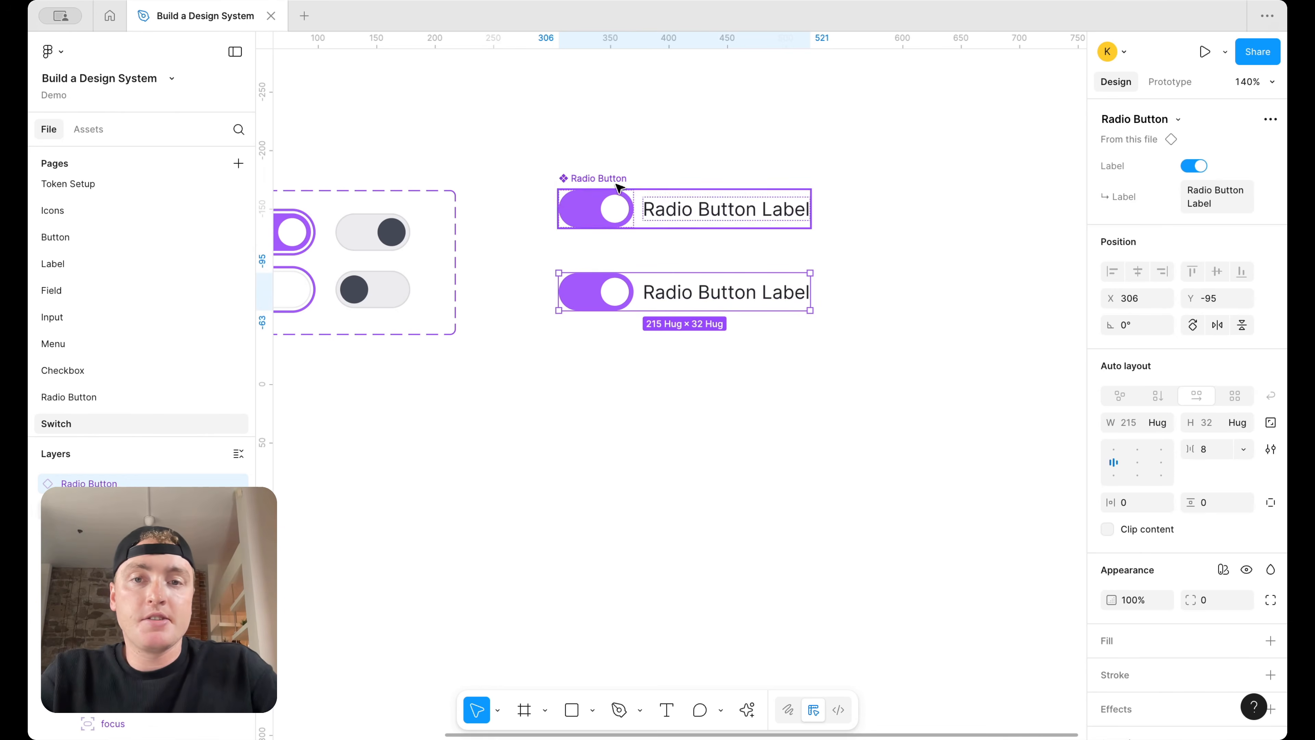
Expose the nested .Switchitem instance's properties on the Radio Button main component
left_click(610, 172)
left_click(610, 176)
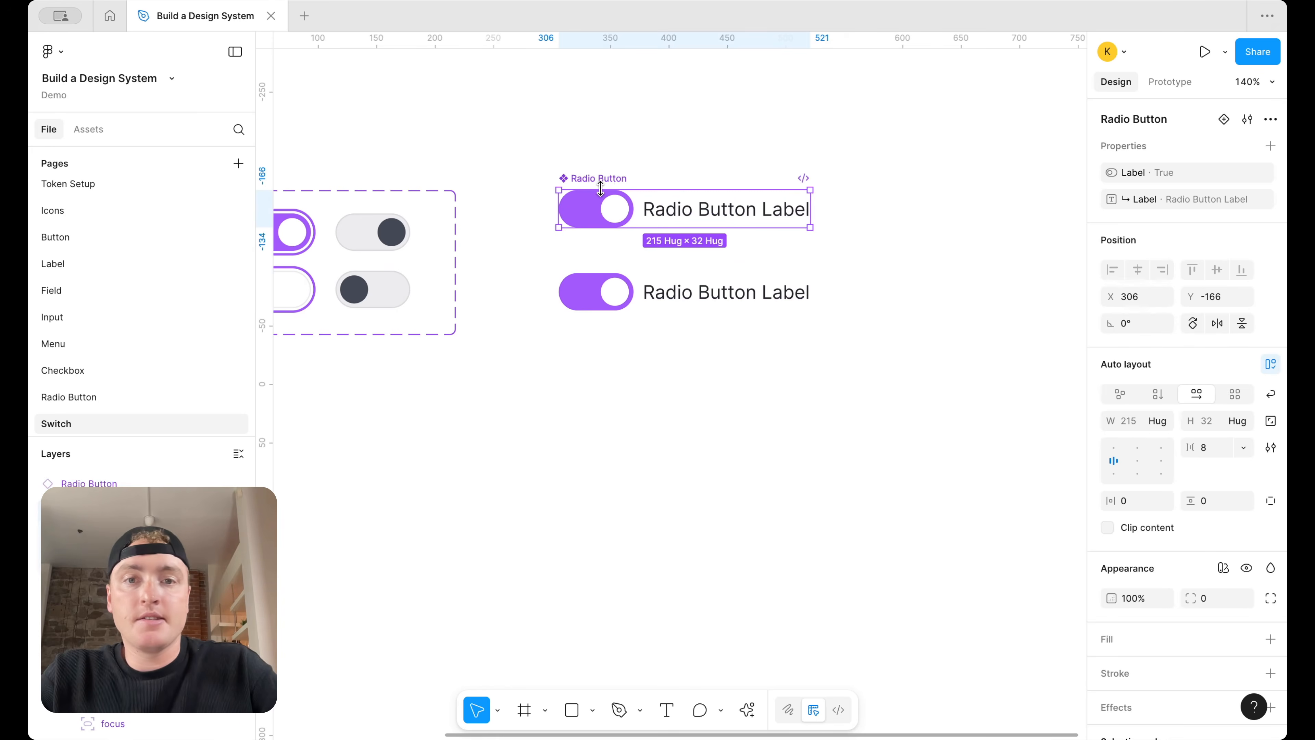
left_click(1270, 146)
left_click(1190, 311)
left_click(854, 185)
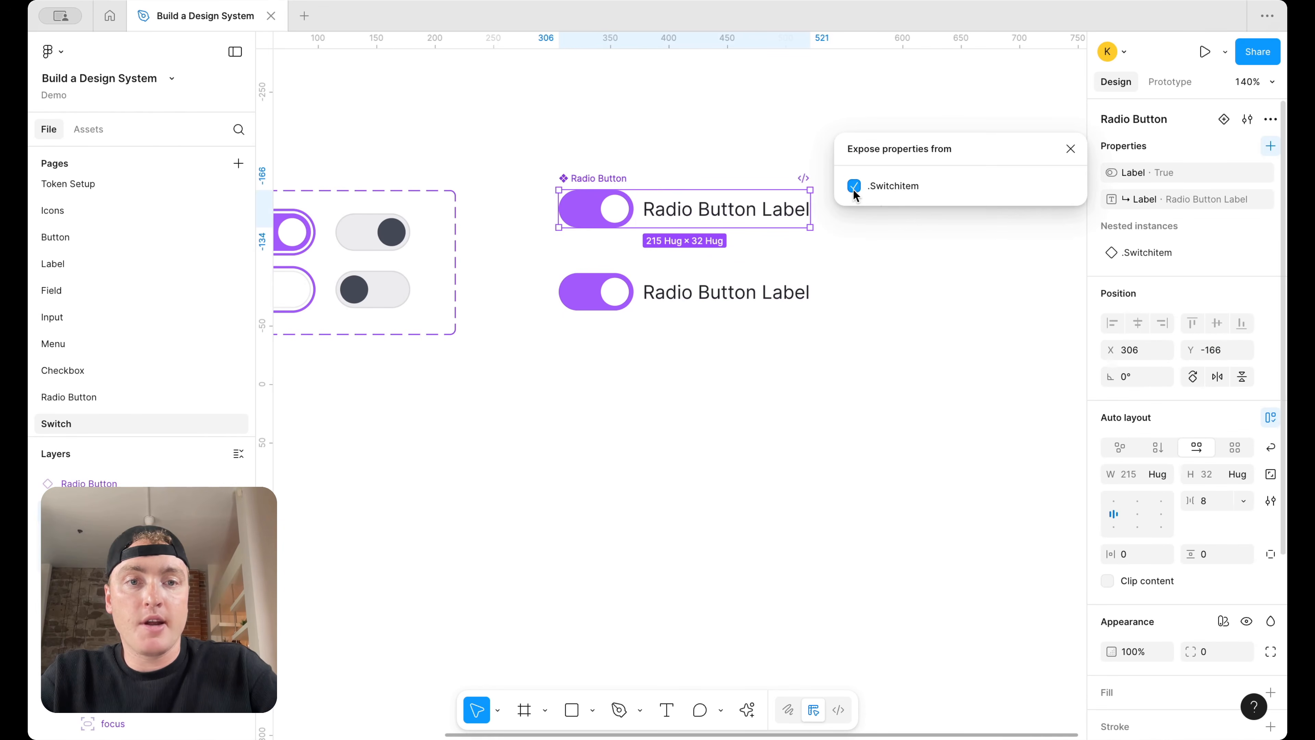
left_click(1070, 148)
Test the instance's exposed properties with Status hover and Type unselected, and delete the test instance
left_click(705, 290)
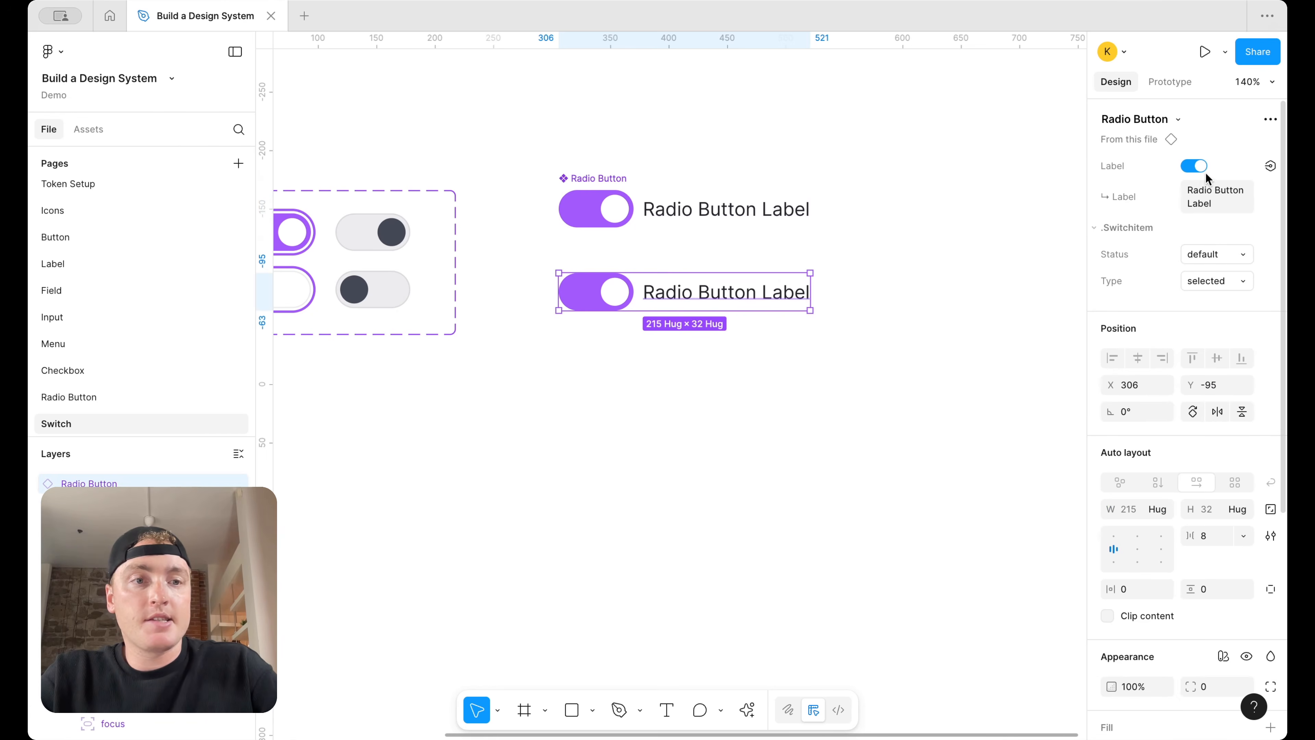
left_click(1216, 254)
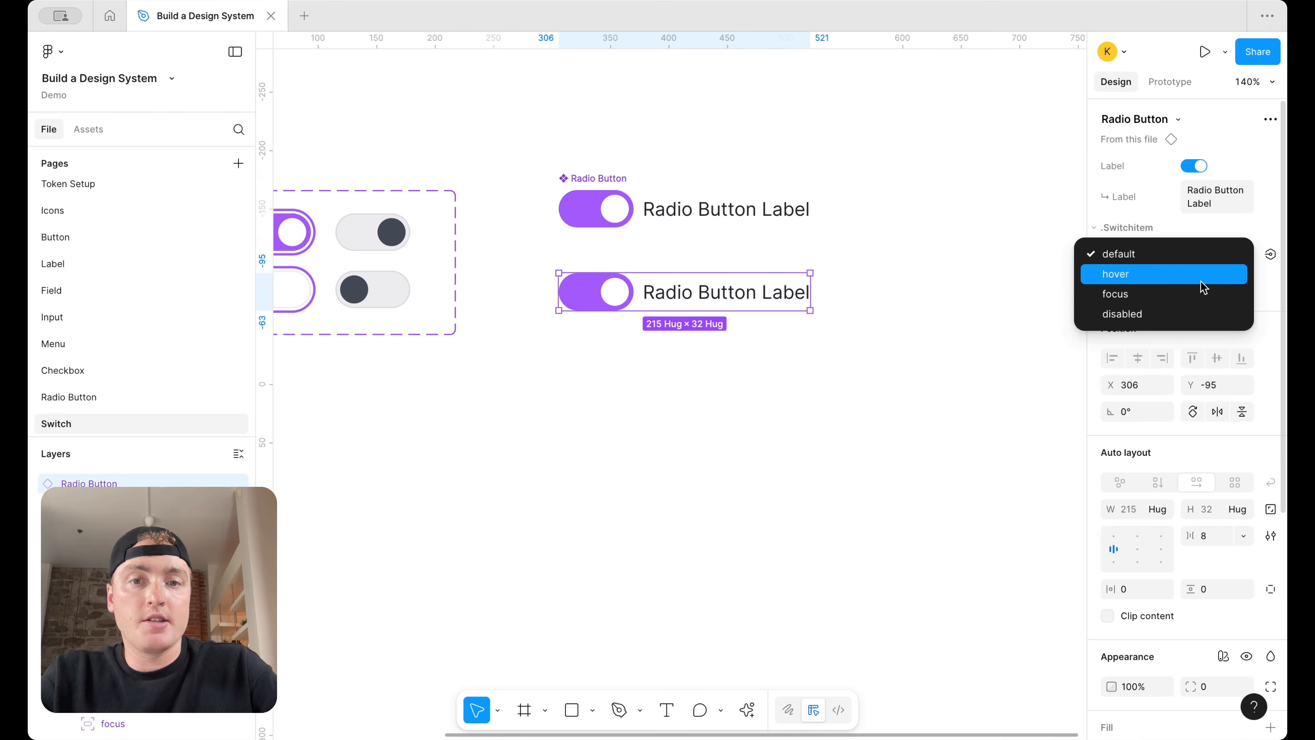
left_click(1202, 285)
left_click(1215, 289)
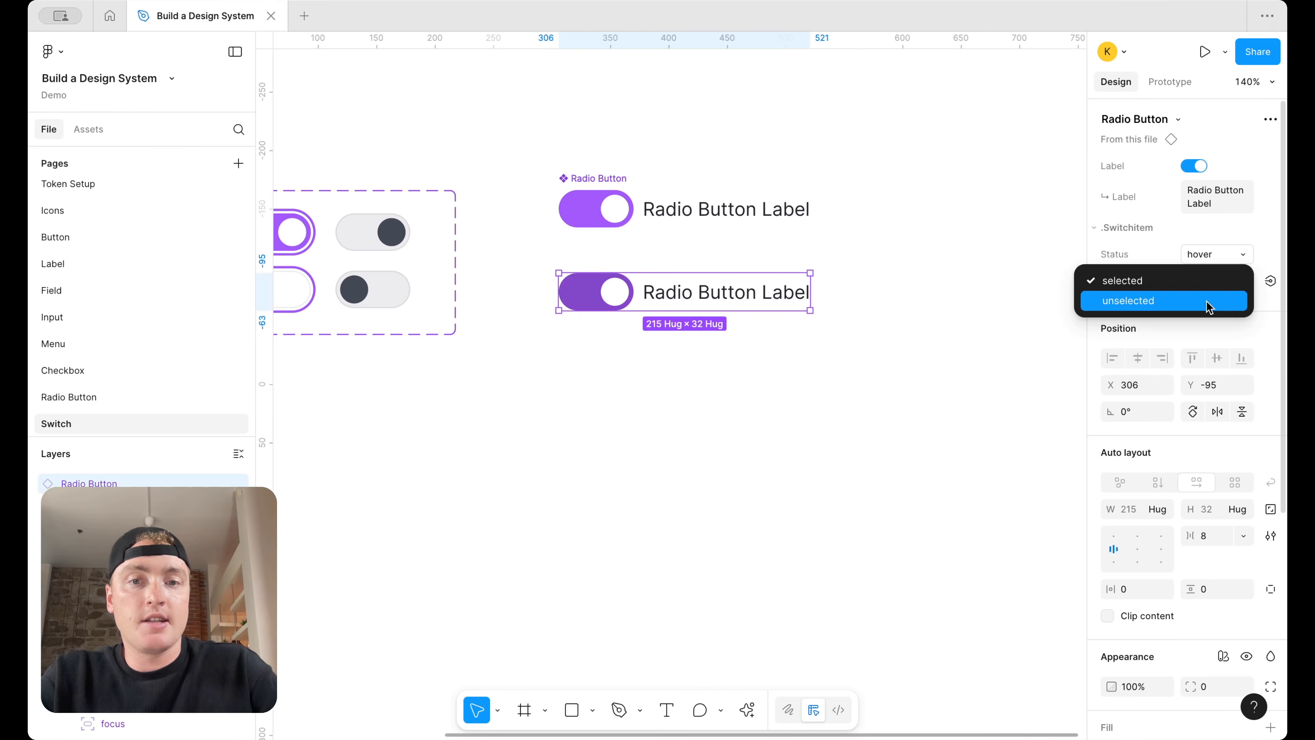
left_click(1206, 304)
left_click(863, 315)
left_click(694, 293)
key("Delete")
Prototype the default selected variant to change to hover selected while hovering, and hover selected to change to default unselected on click
scroll(693, 293, "left", 8)
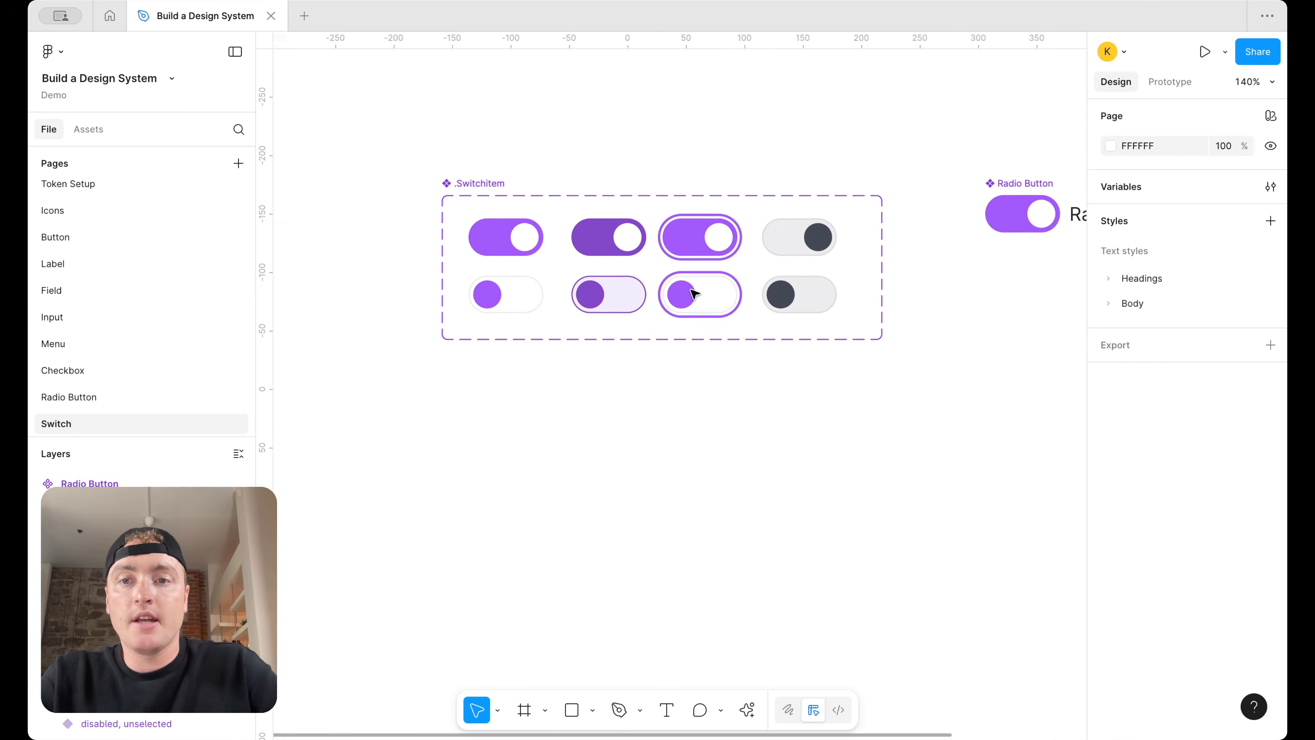
left_click(516, 246)
scroll(719, 235, "up", 3)
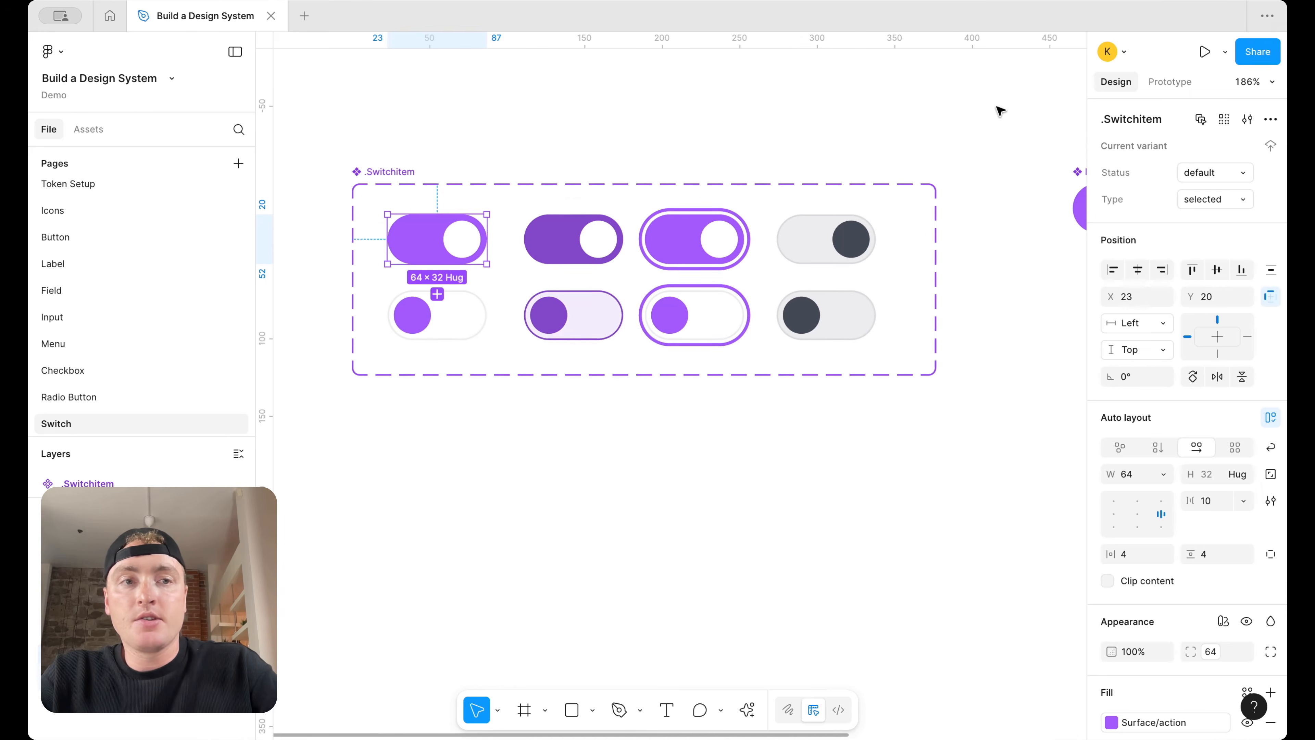
left_click(1157, 84)
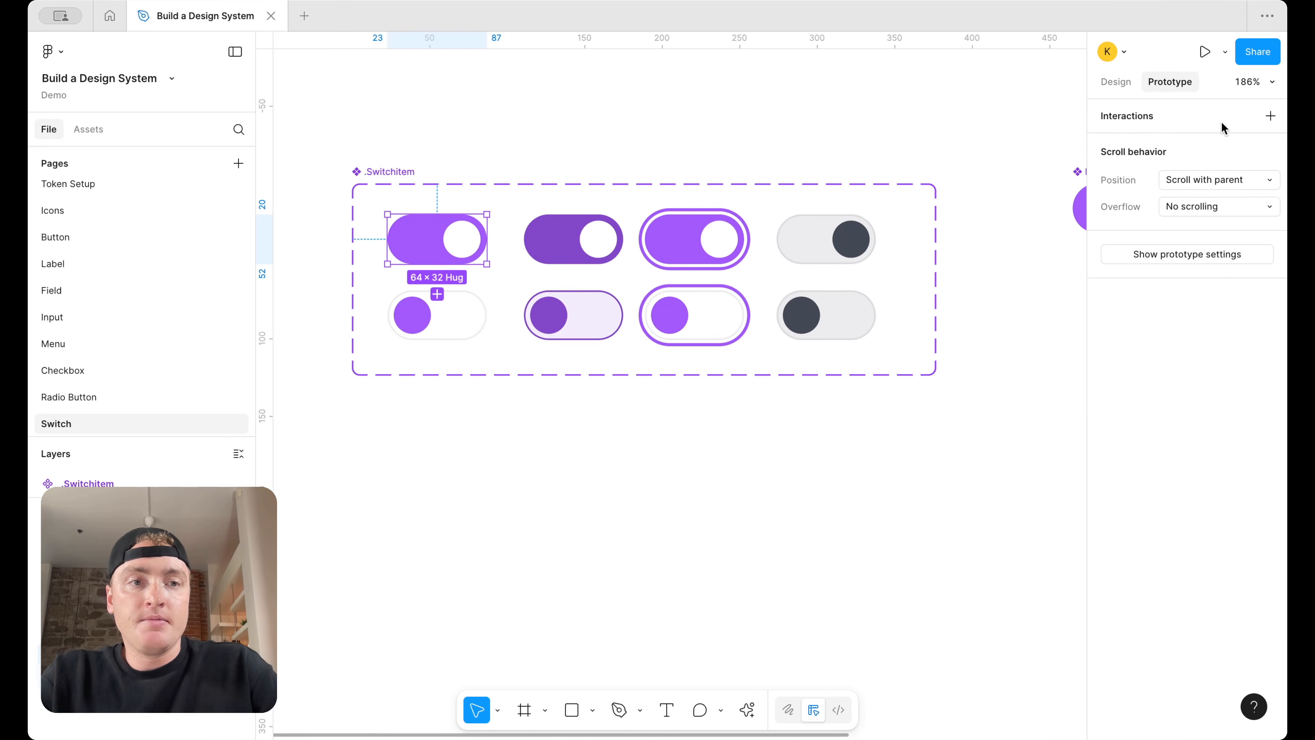
left_click(1270, 116)
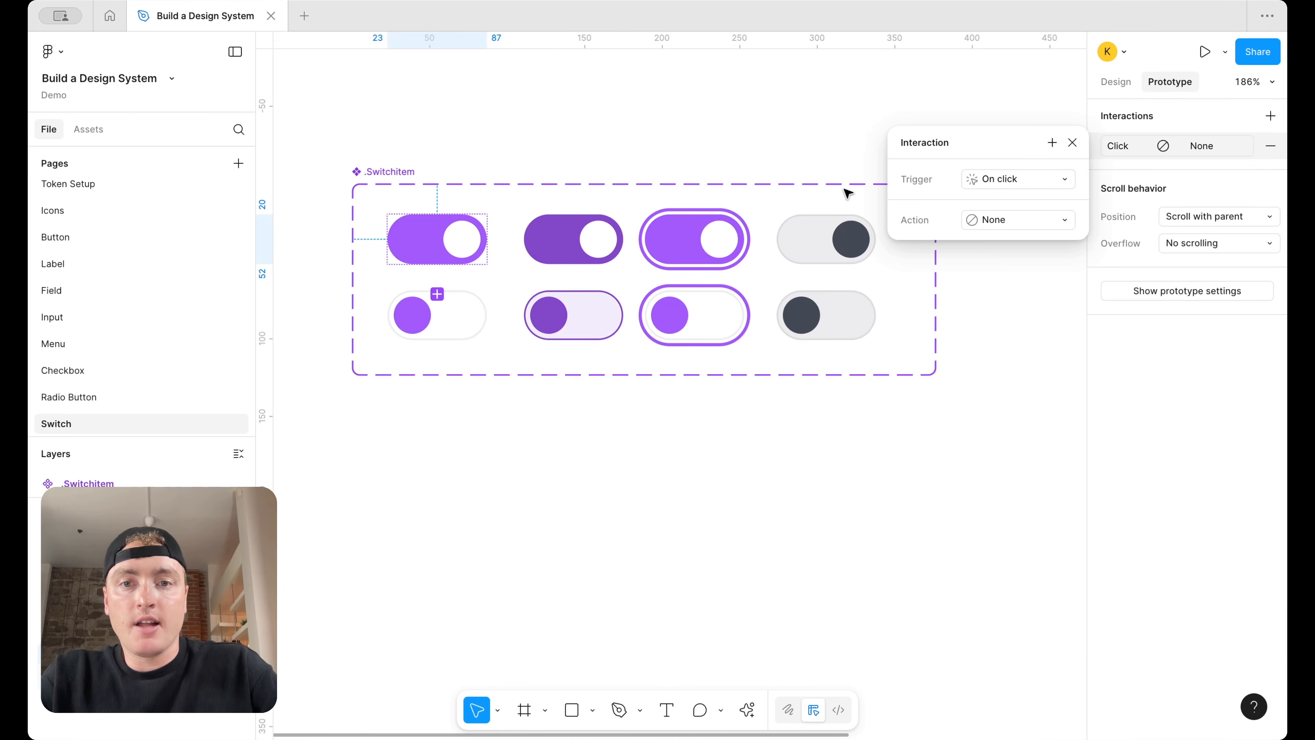
left_click(988, 180)
left_click(1014, 276)
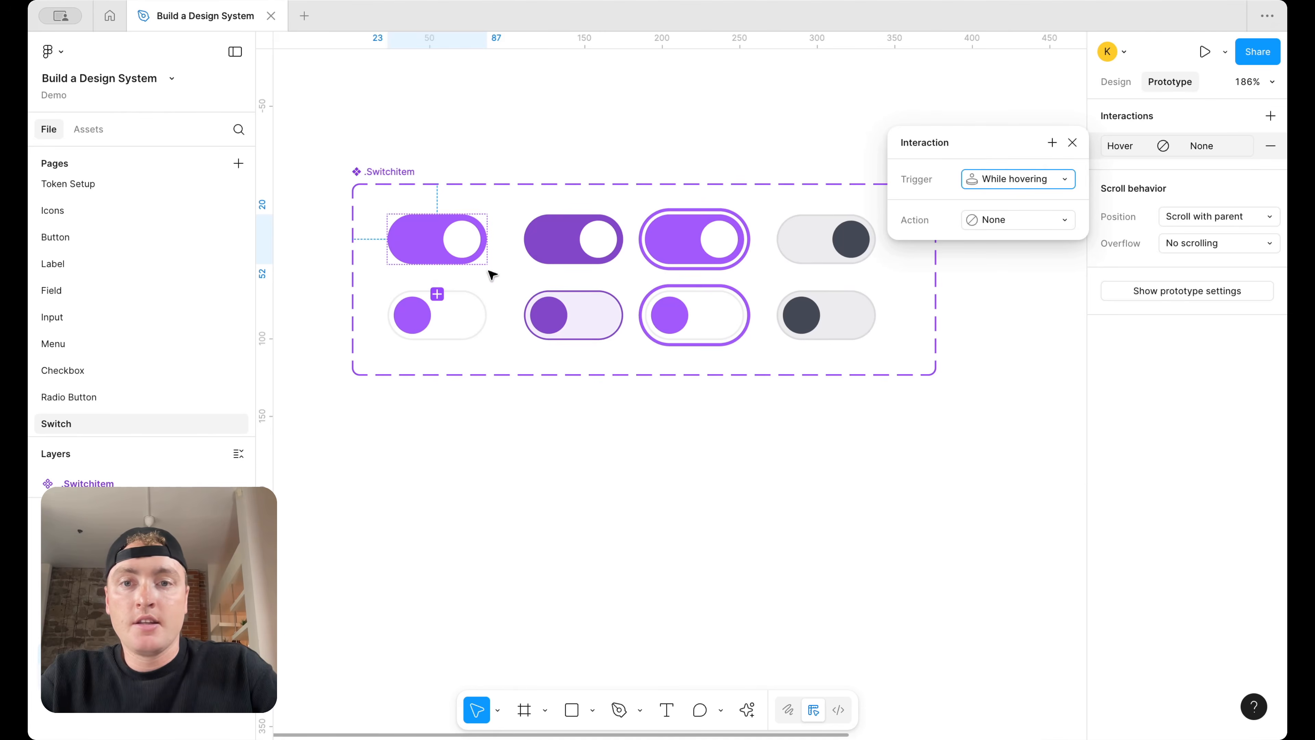
left_click_drag(487, 246, 464, 317)
left_click(619, 247)
left_click(522, 341)
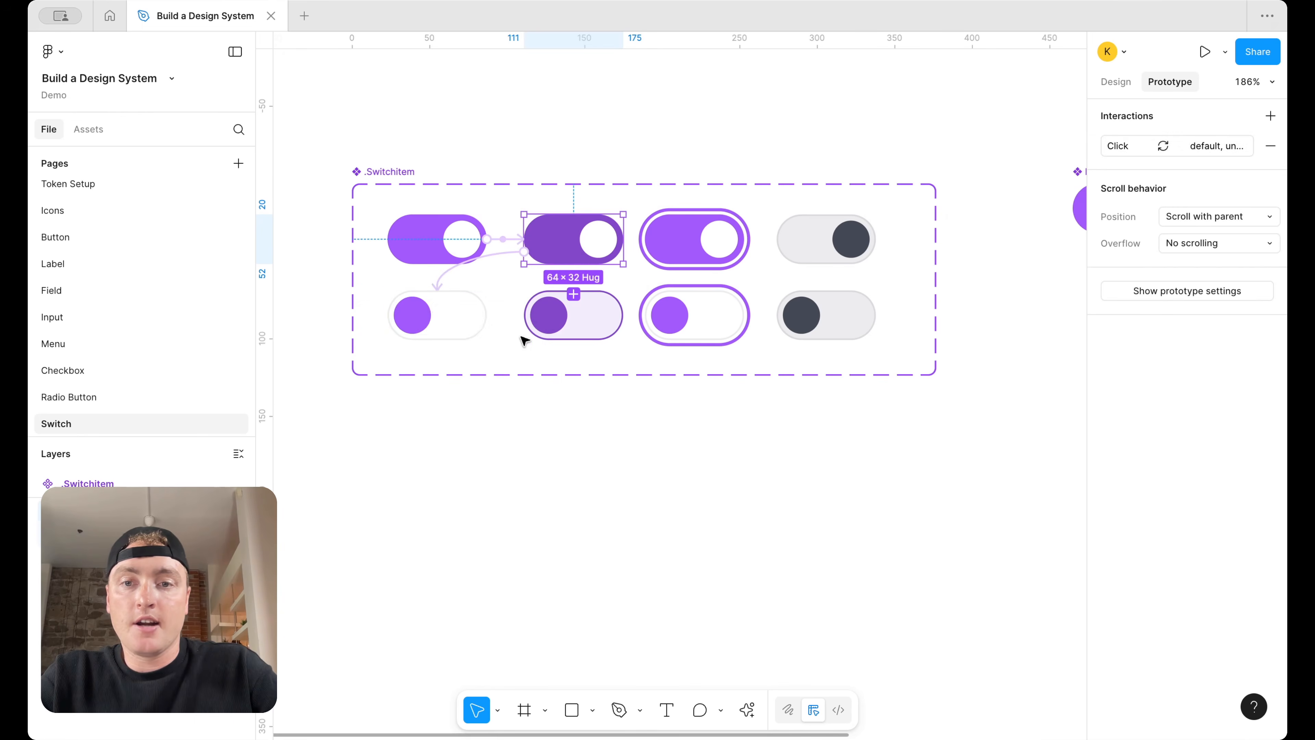
Prototype the default unselected variant to change to hover unselected with the While hovering trigger
left_click(491, 326)
left_click_drag(486, 315, 557, 317)
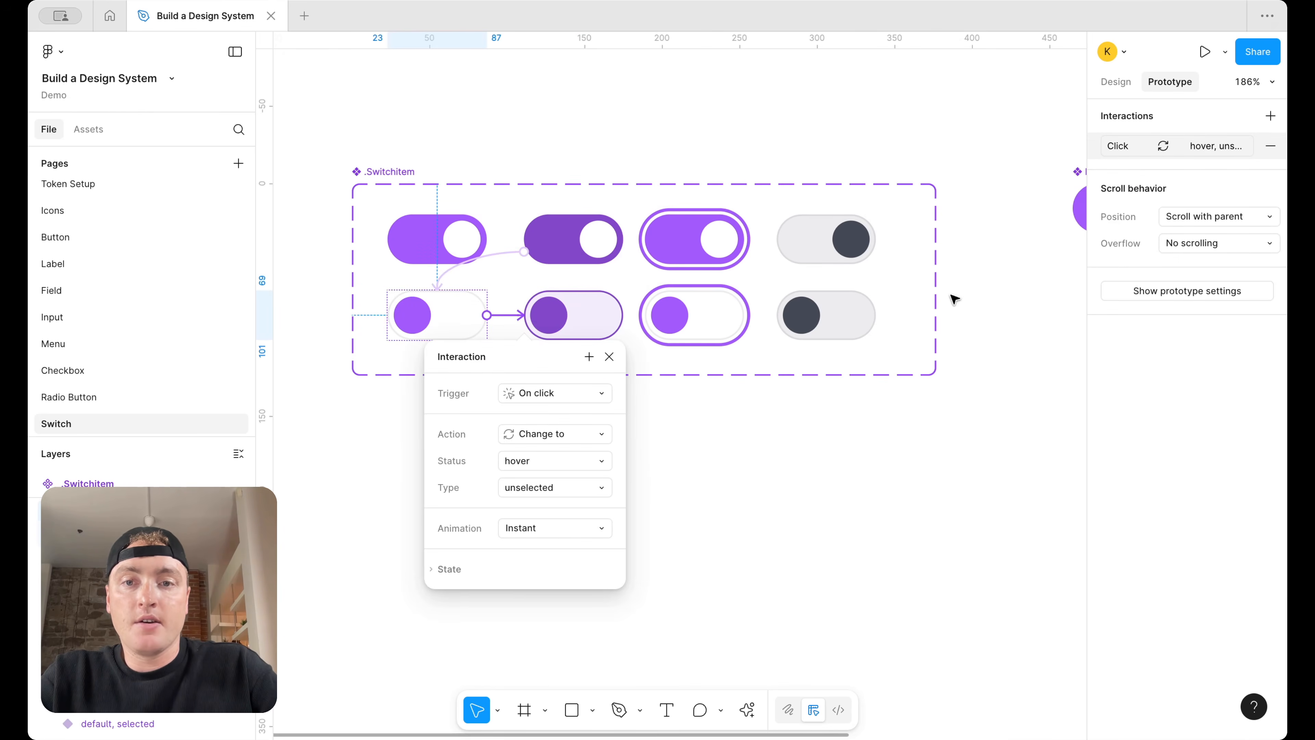
left_click(562, 395)
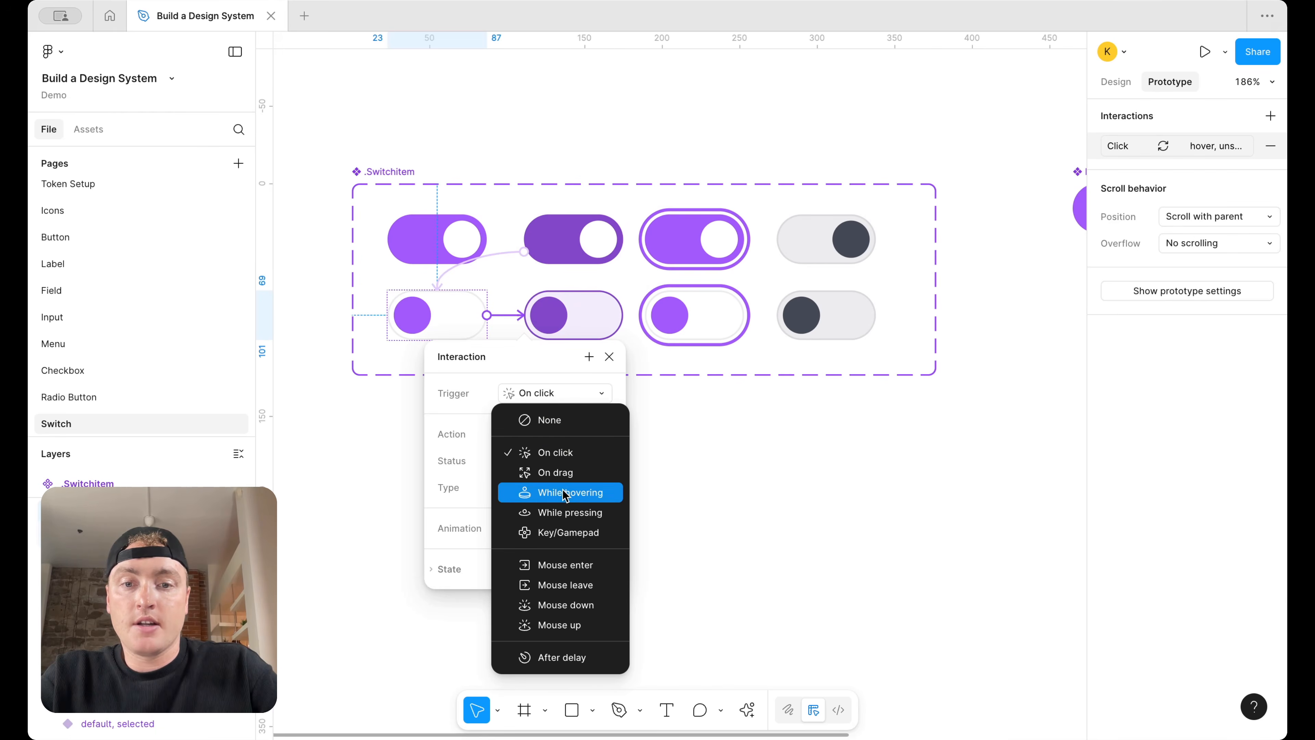
left_click(543, 491)
Prototype the hover unselected variant to change to default selected on click with Instant animation, and return to the design settings
left_click(584, 331)
left_click_drag(625, 315, 476, 261)
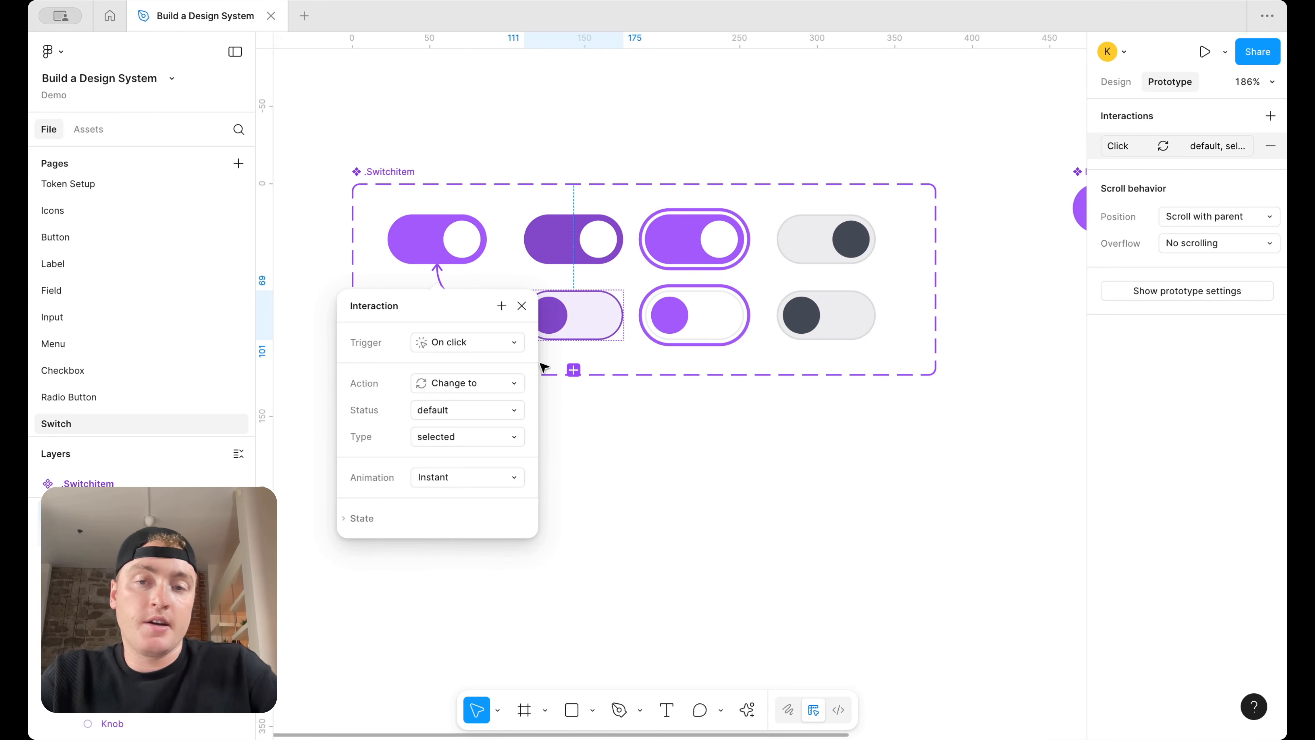
left_click(532, 305)
left_click(1125, 81)
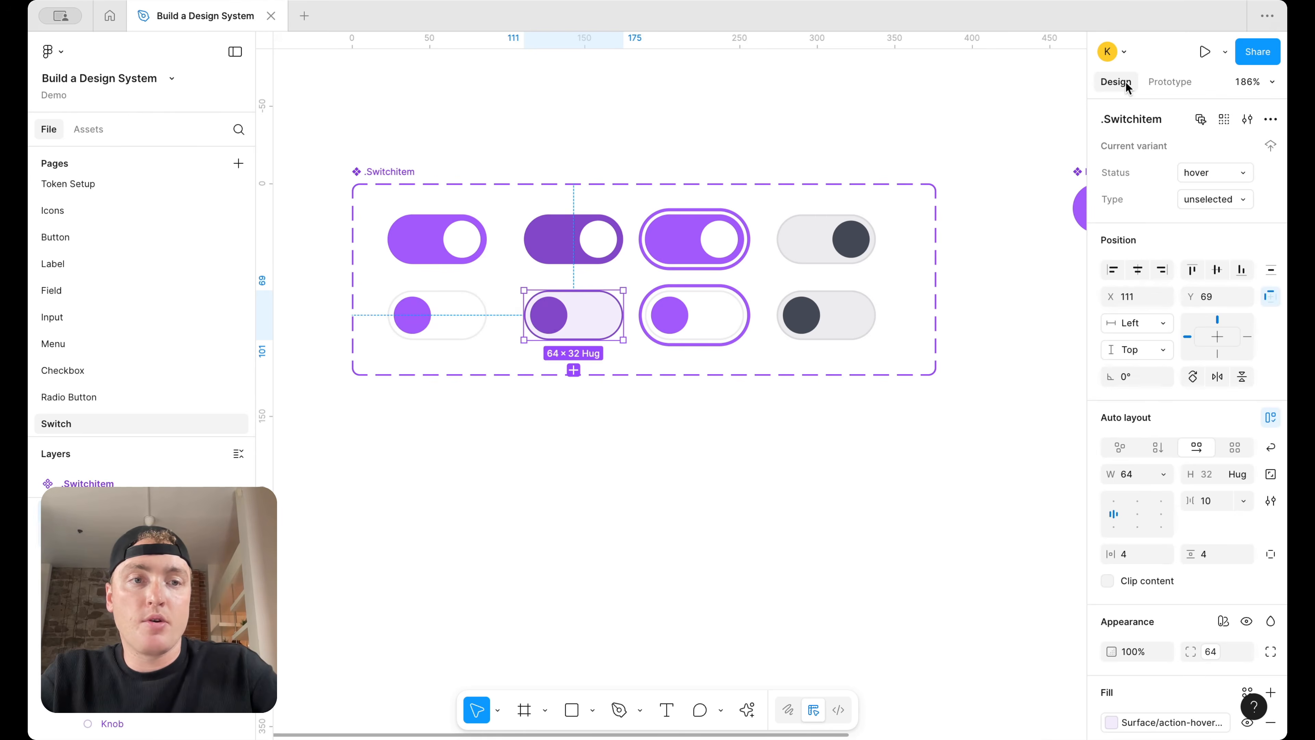
Change the component's label text to "Switch Label"
scroll(939, 182, "down", 5)
scroll(933, 182, "right", 4)
left_click(932, 185)
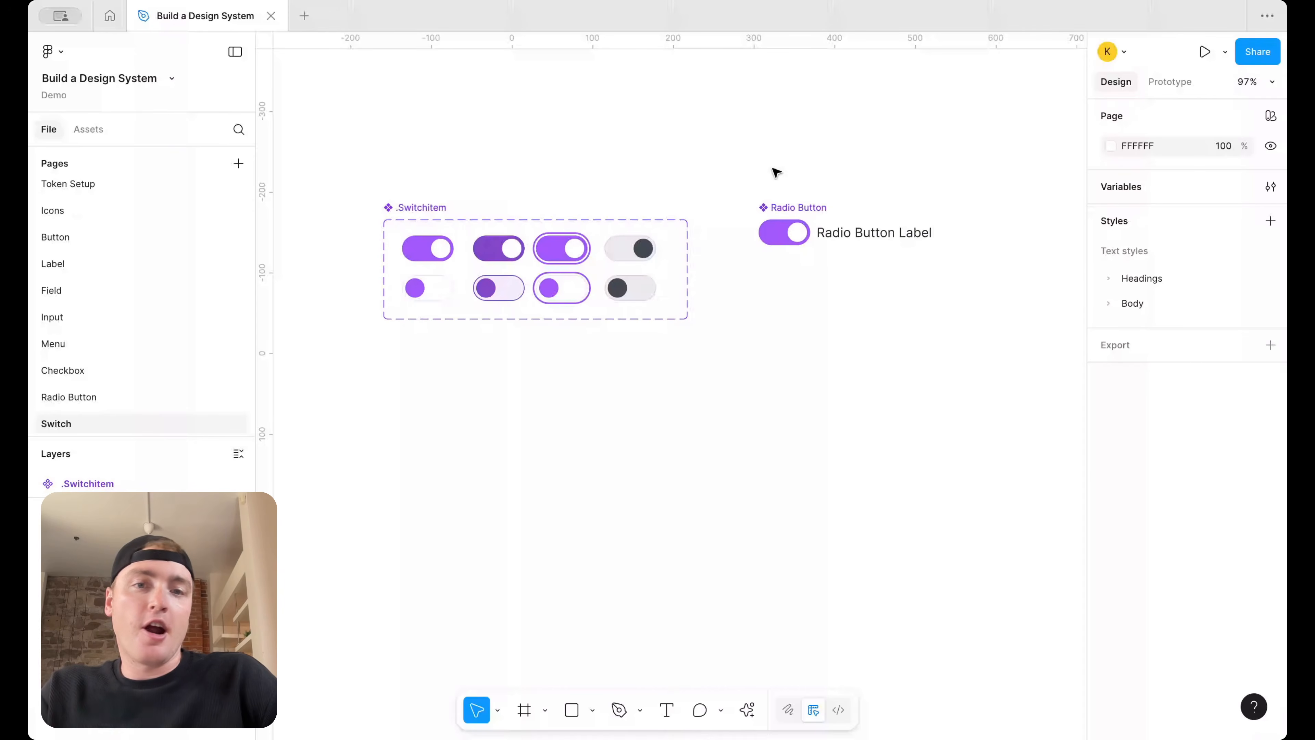
double_click(883, 238)
left_click(893, 233)
type("Switch")
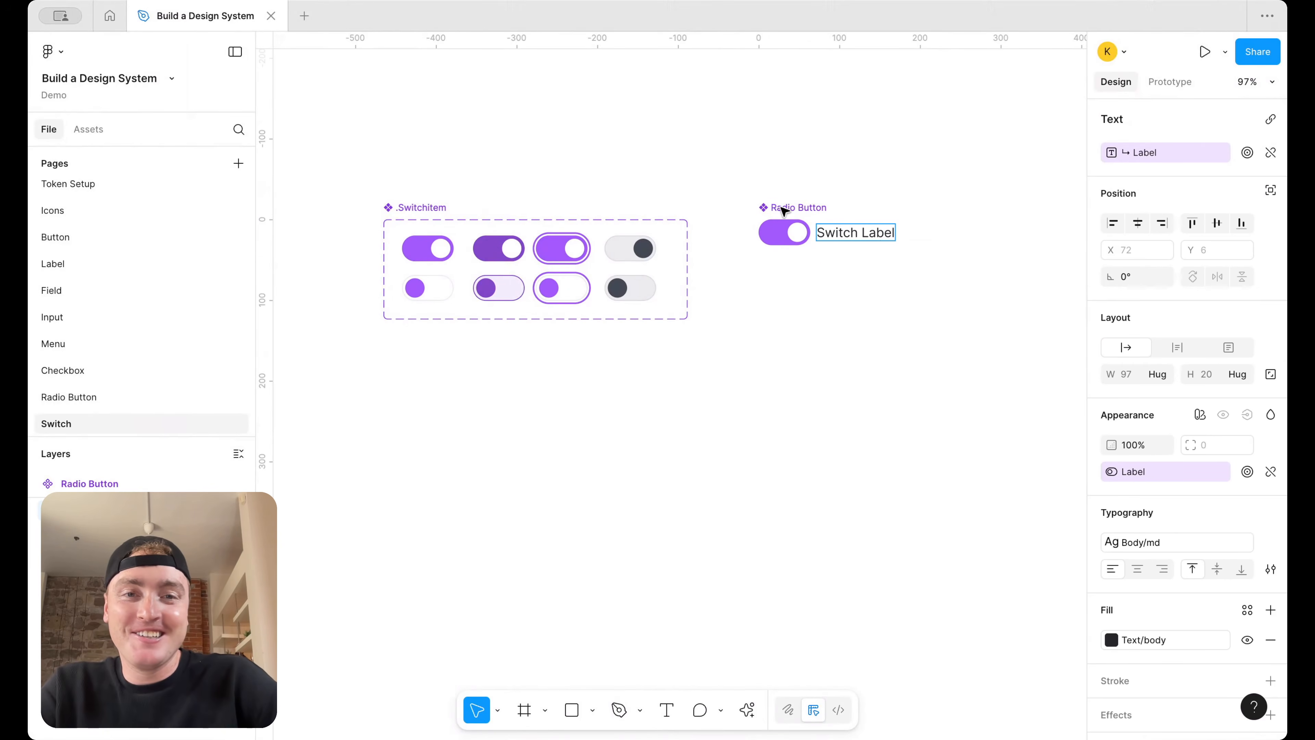
Rename the Radio Button component on the Switch page to "Switch"
double_click(784, 209)
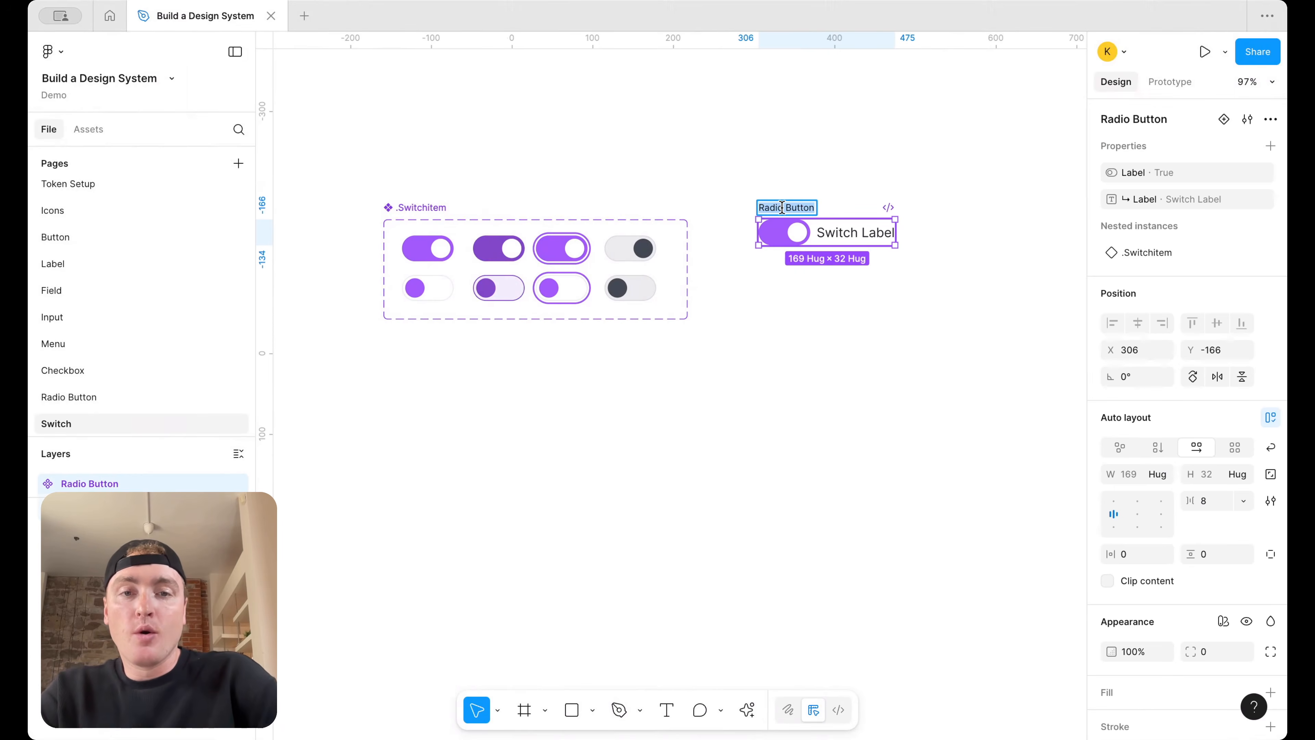
type("Switch")
key("Return")
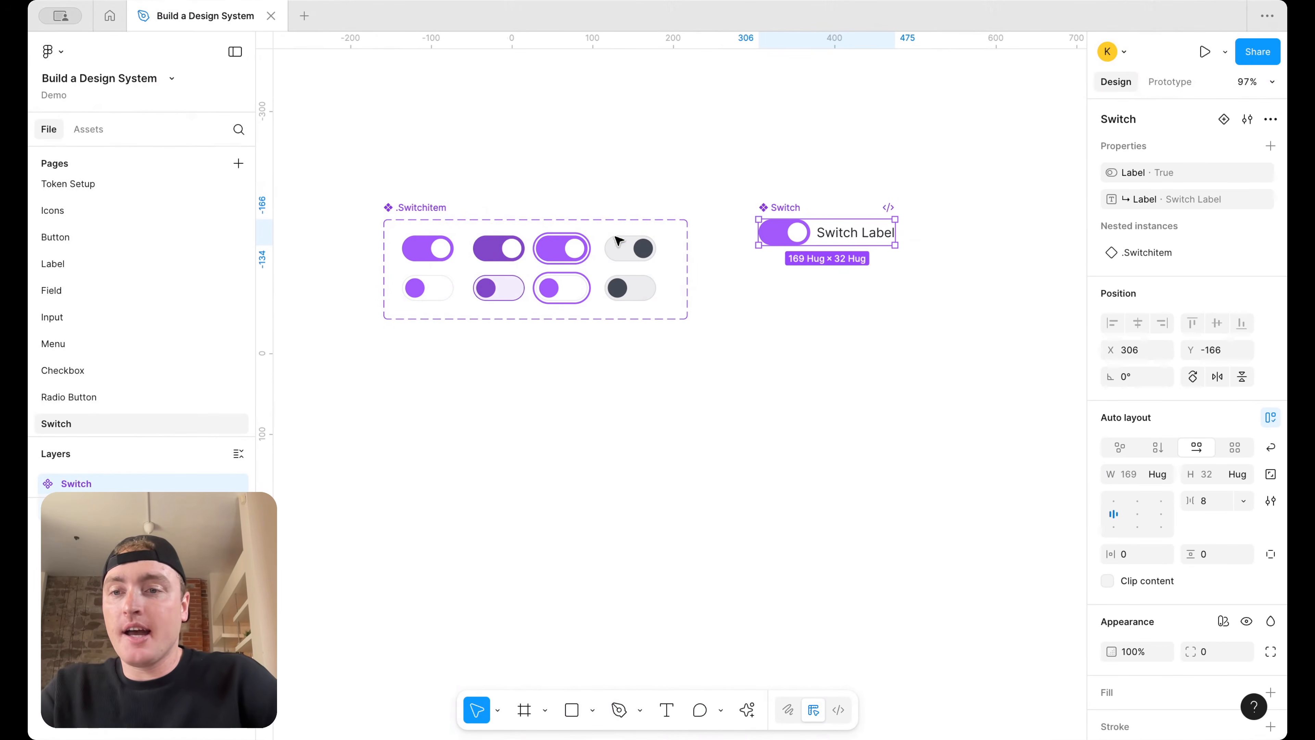
left_click(800, 296)
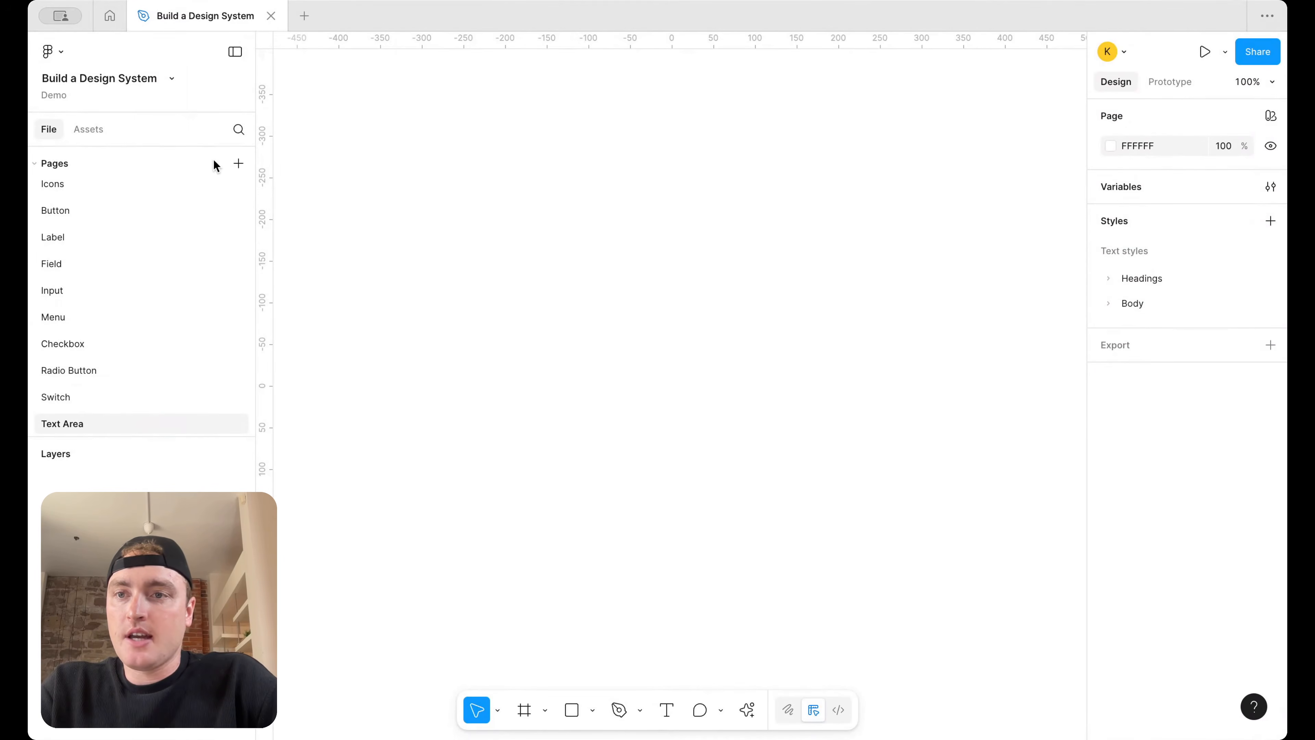
Search the assets for "label", insert a Label instance on the Text Area page and place it near X -47, Y -146
left_click(98, 129)
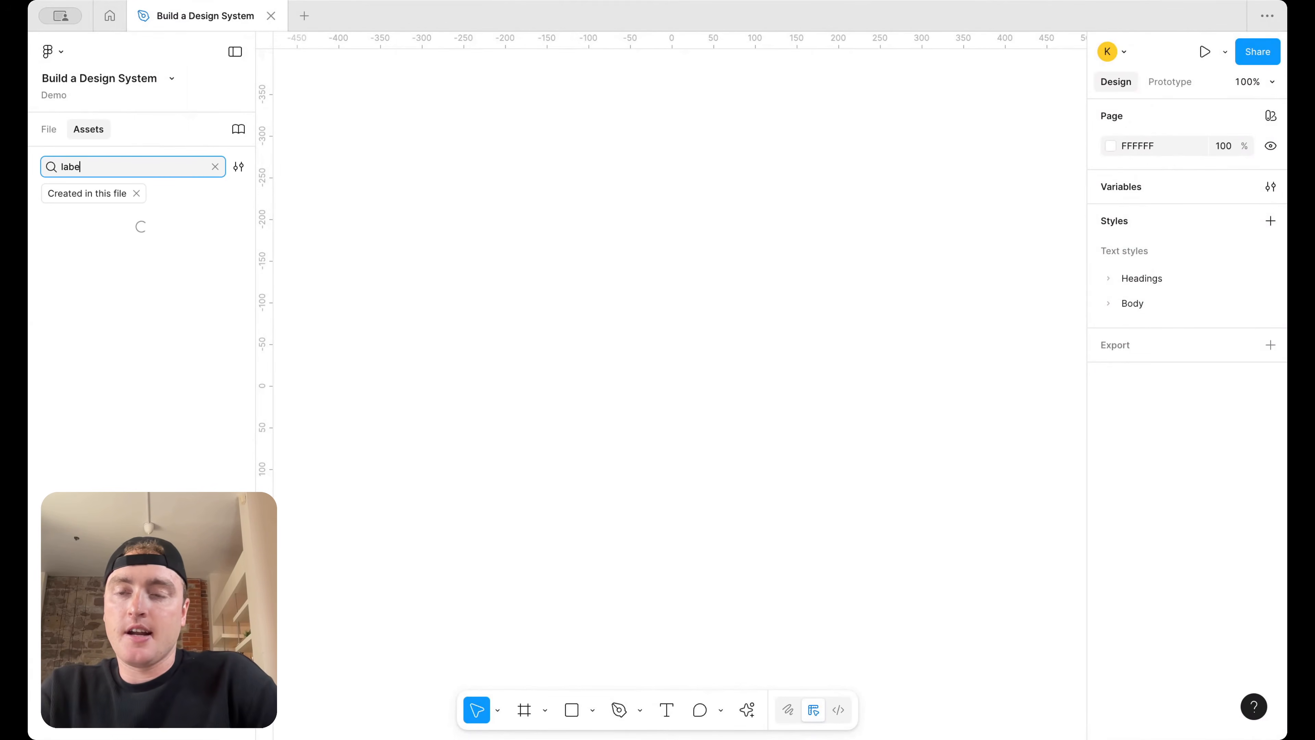
left_click_drag(94, 285, 683, 292)
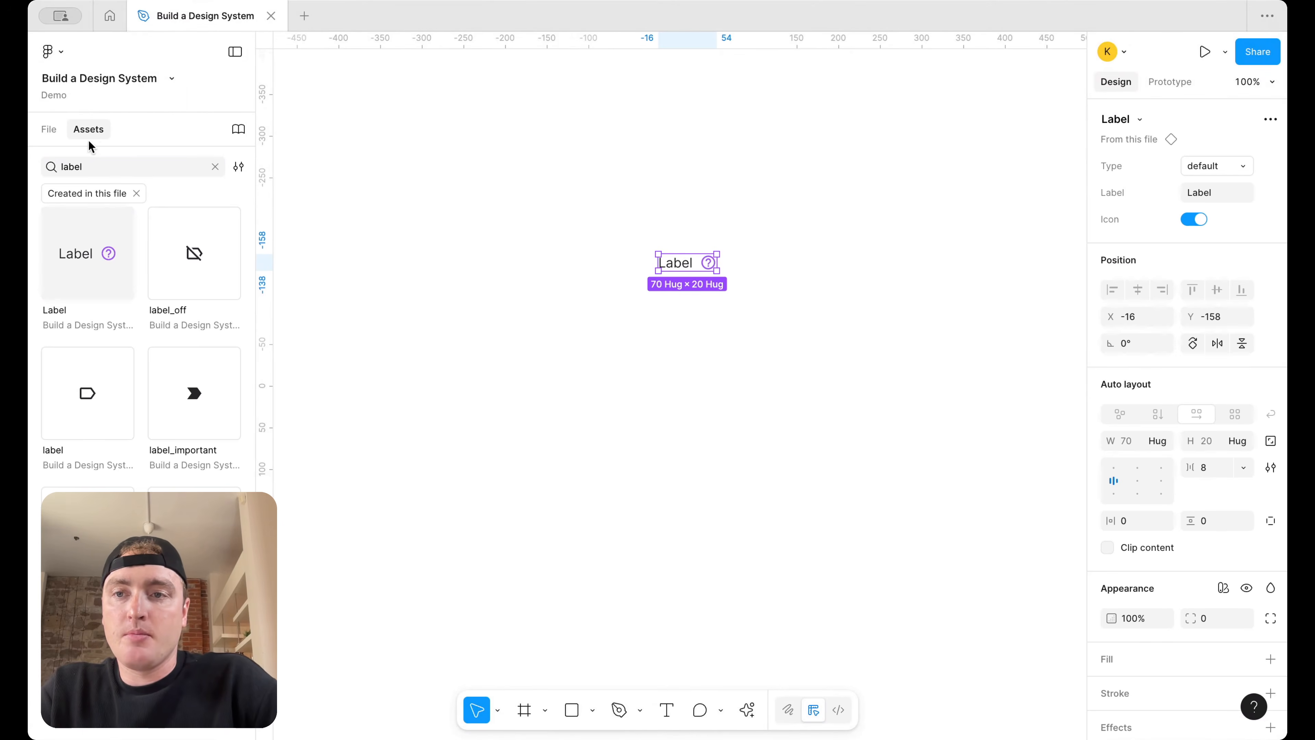
left_click(49, 132)
left_click(694, 352)
left_click(694, 270)
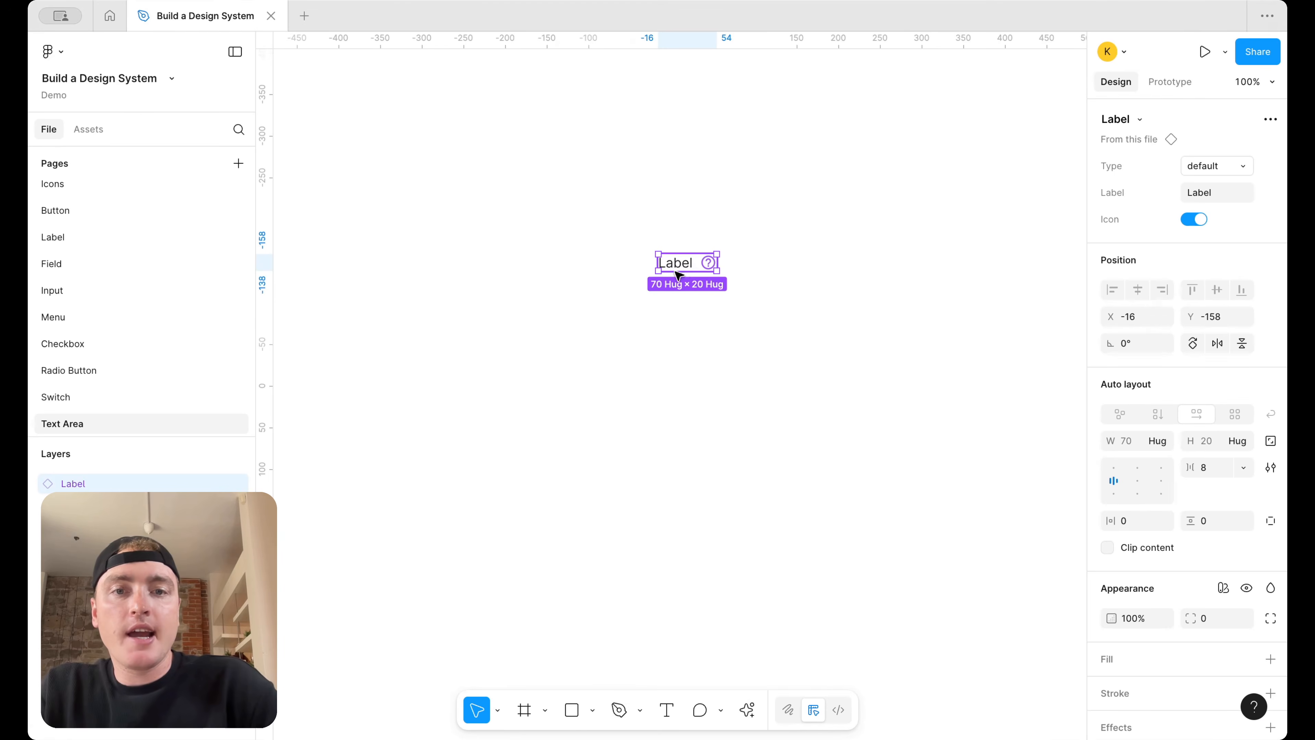
left_click_drag(694, 270, 668, 279)
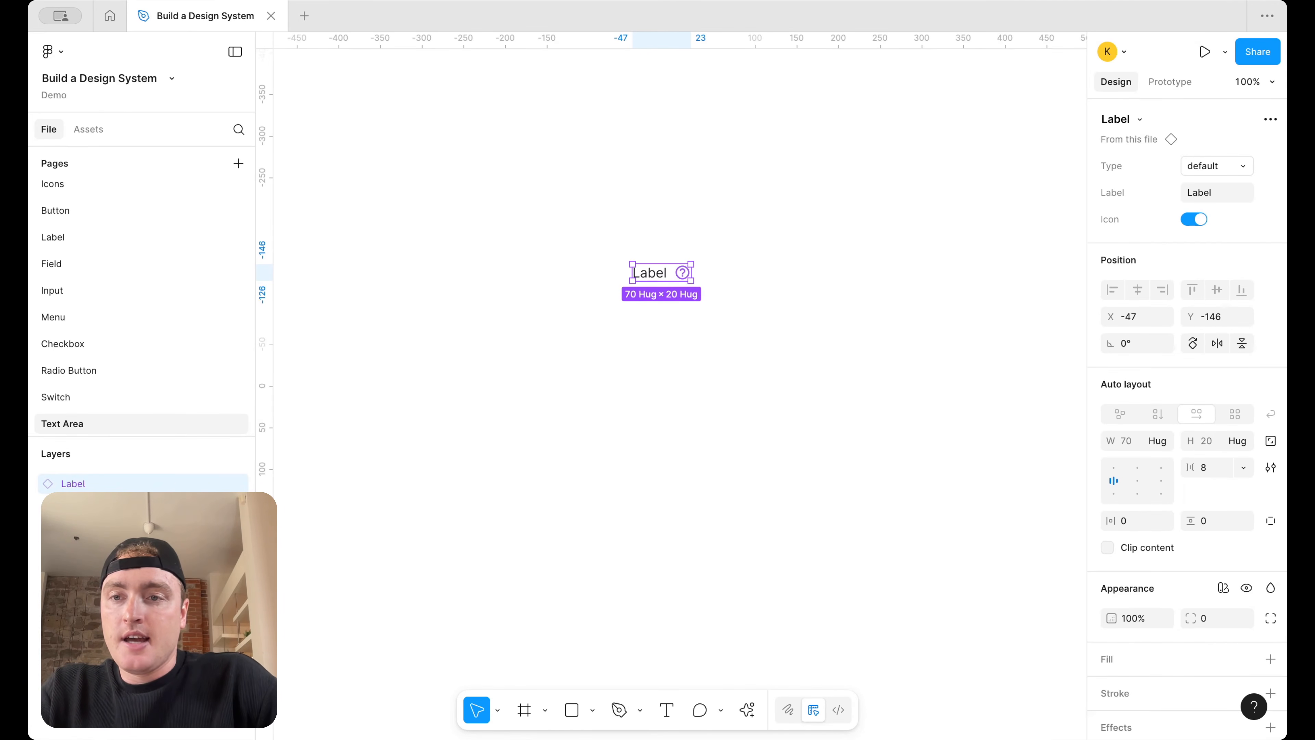
Duplicate the mail-icon Field instance from the Input page and place it on the Text Area page beneath the Label, at X -47, Y -112
left_click(117, 290)
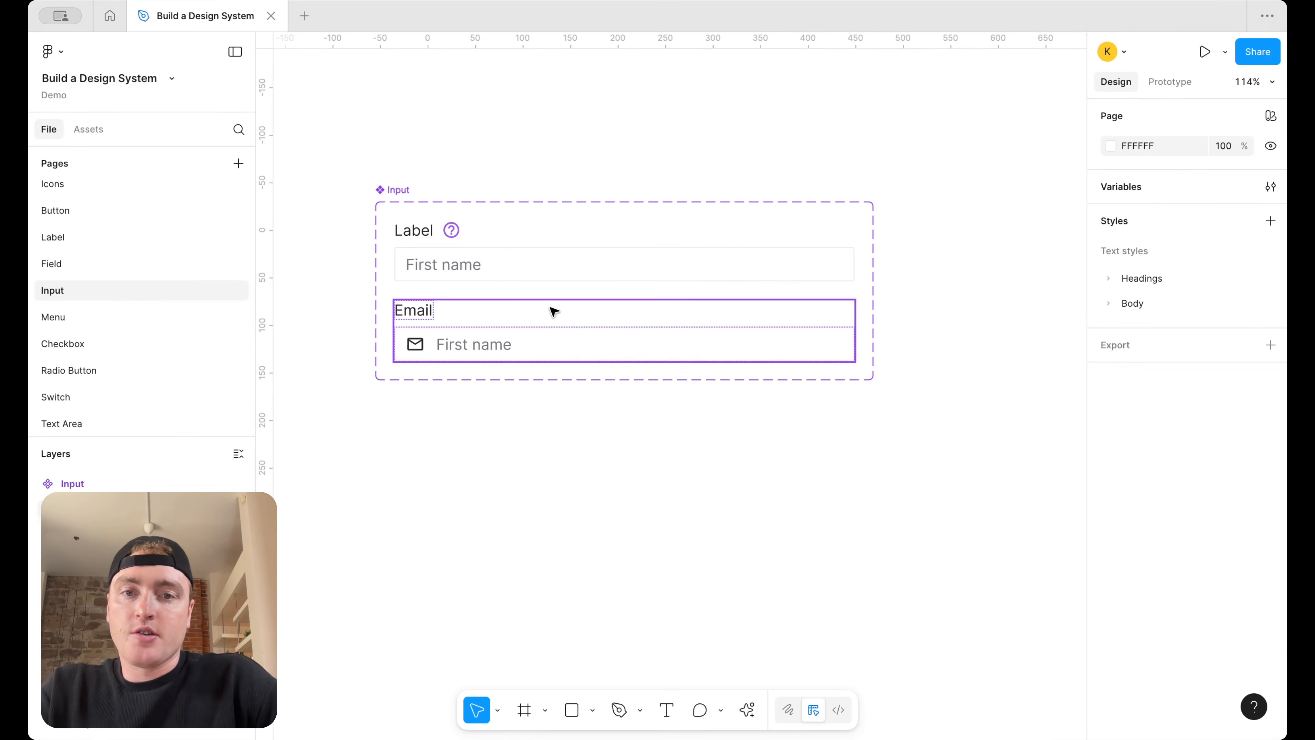
left_click(517, 262)
left_click(547, 350)
left_click(548, 350)
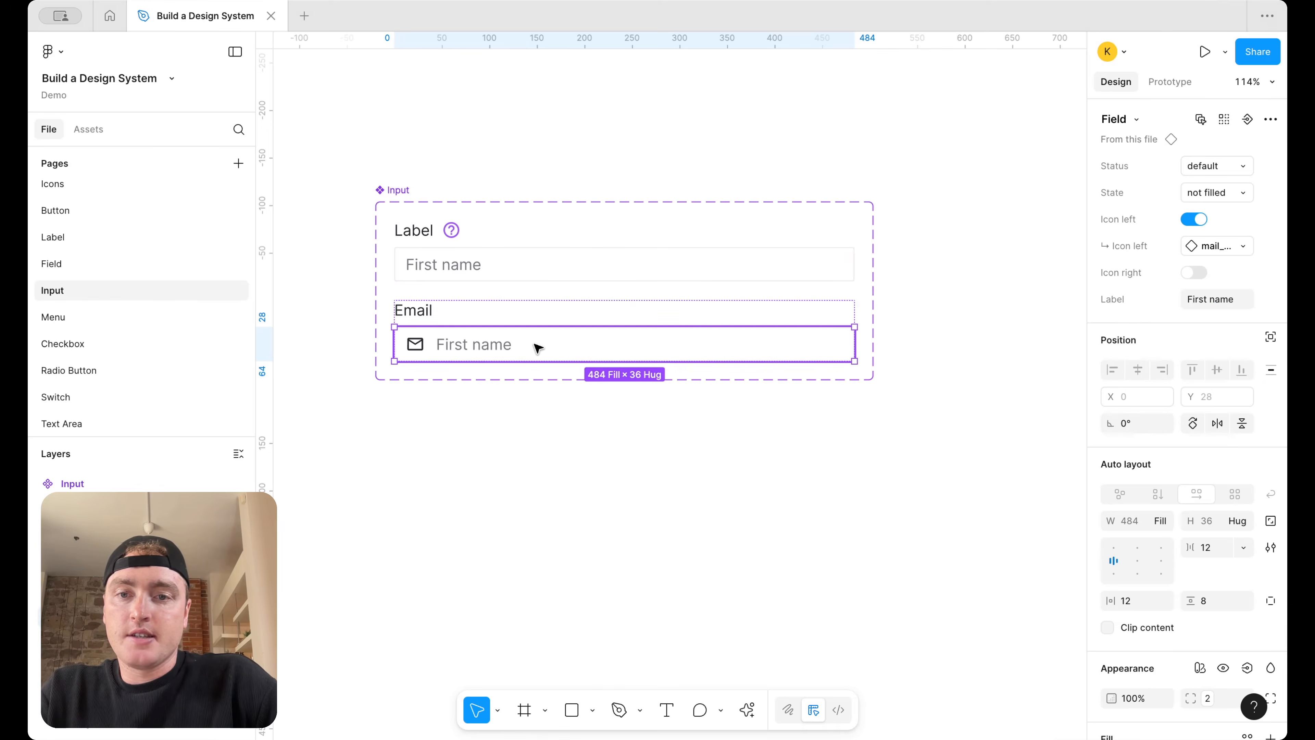
left_click_drag(548, 350, 537, 488)
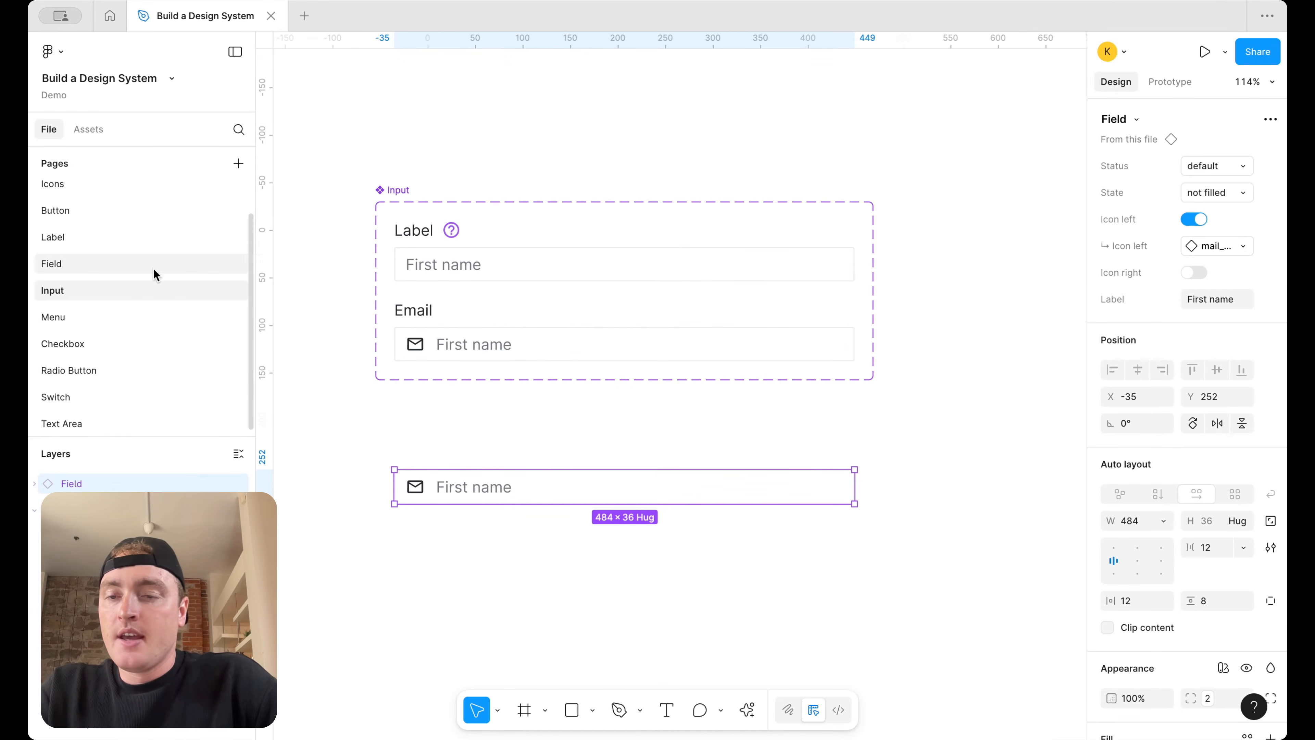
left_click(151, 422)
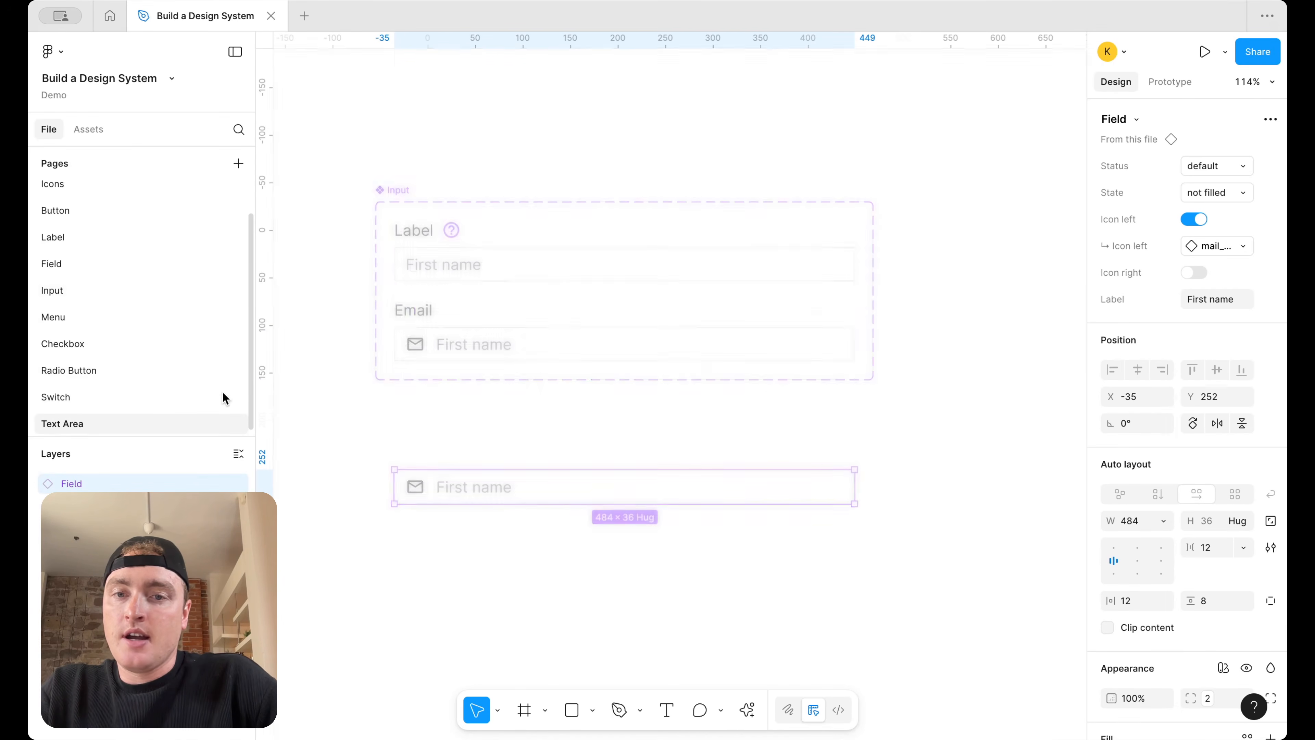
key("ctrl+v")
left_click_drag(579, 380, 722, 309)
scroll(725, 315, "right", 5)
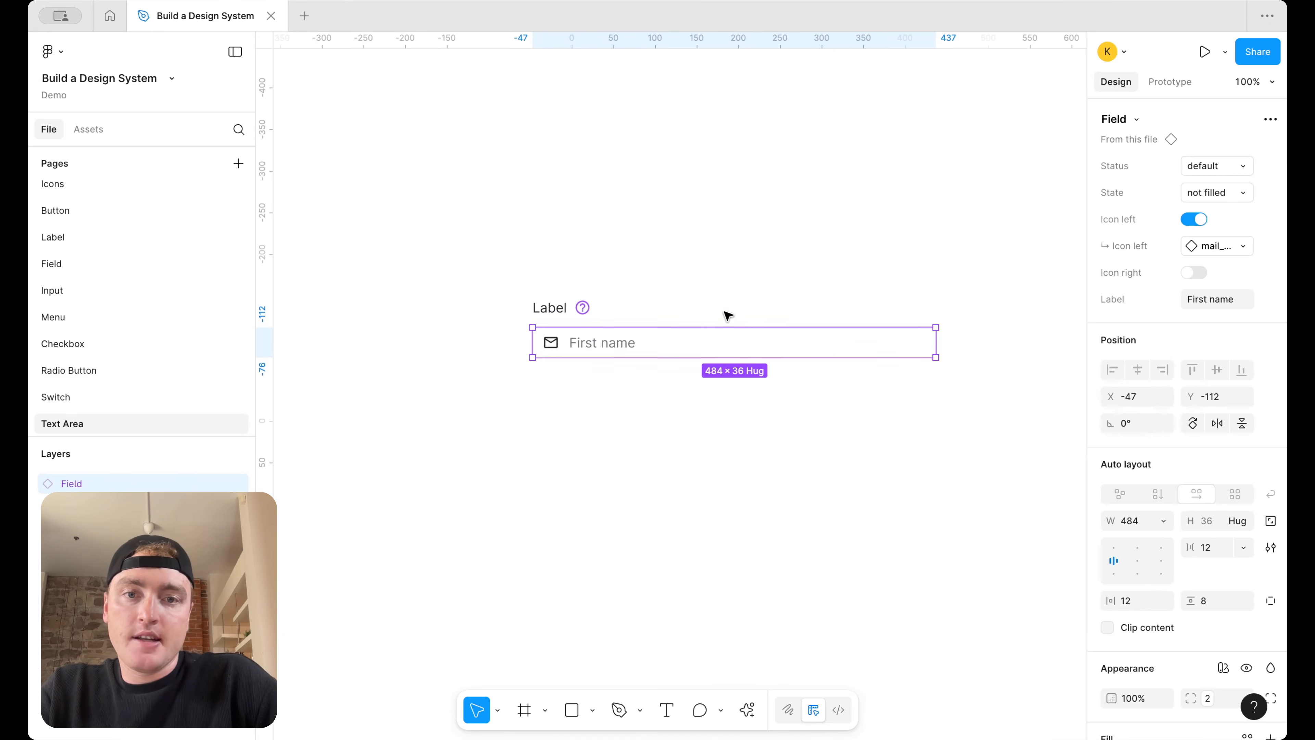
Show the hidden right icon in the pasted Field and detach the instance from its component
left_click(35, 487)
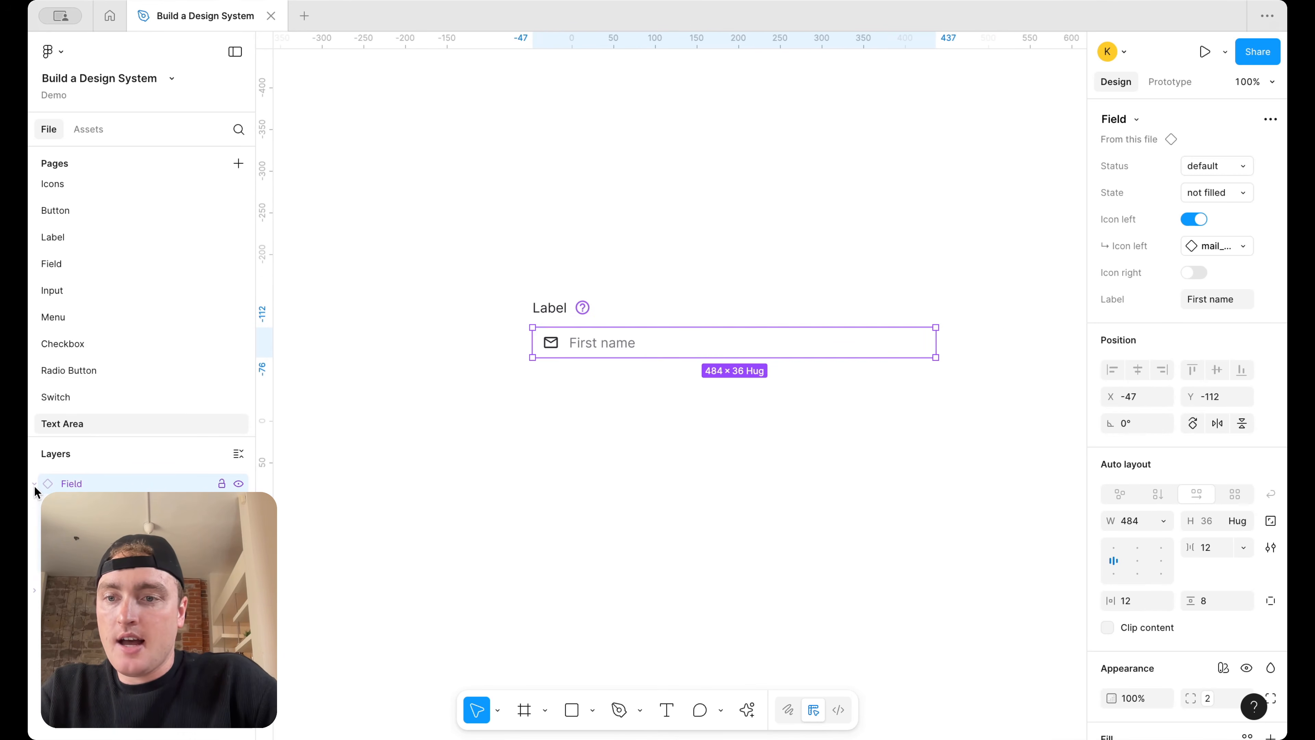
left_click(237, 563)
left_click(350, 499)
right_click(708, 341)
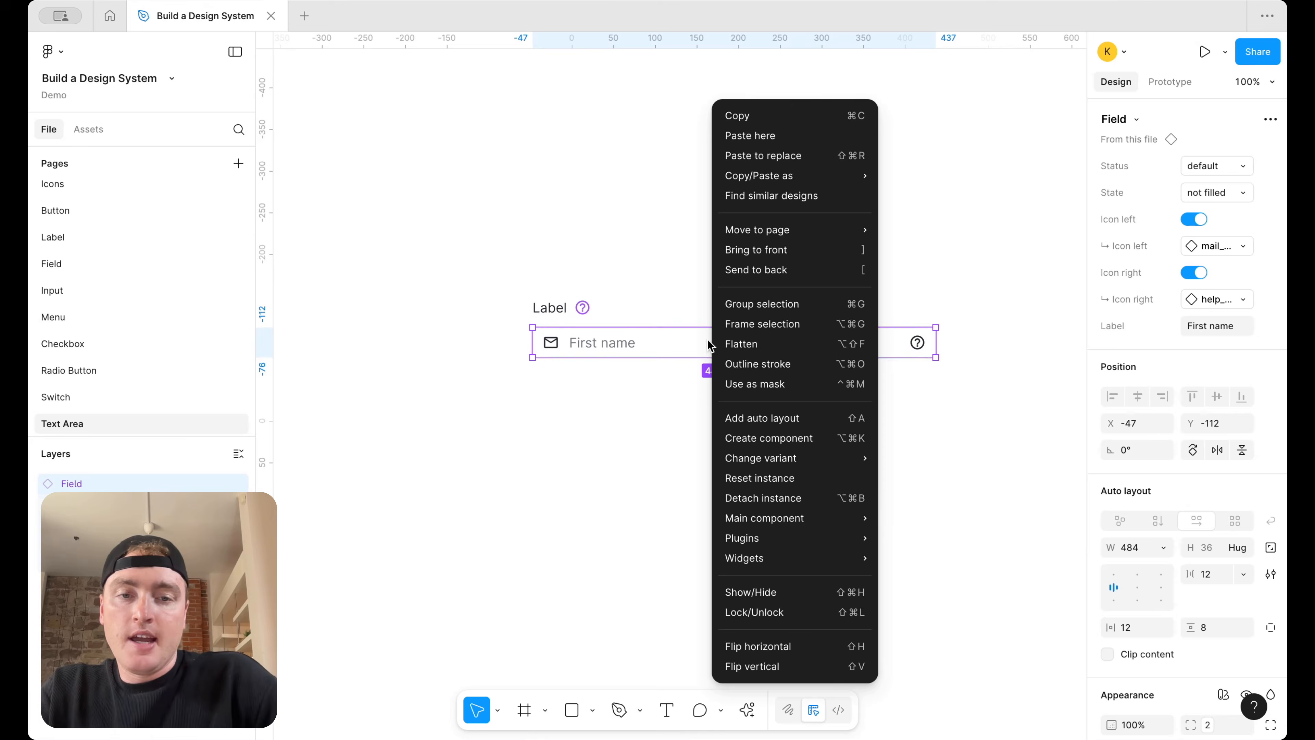
left_click(810, 498)
Stretch the detached Field frame to about 152 tall and align its auto layout contents to the top left
left_click(800, 394)
left_click(779, 355)
left_click_drag(765, 362, 769, 454)
left_click(807, 514)
left_click(555, 335)
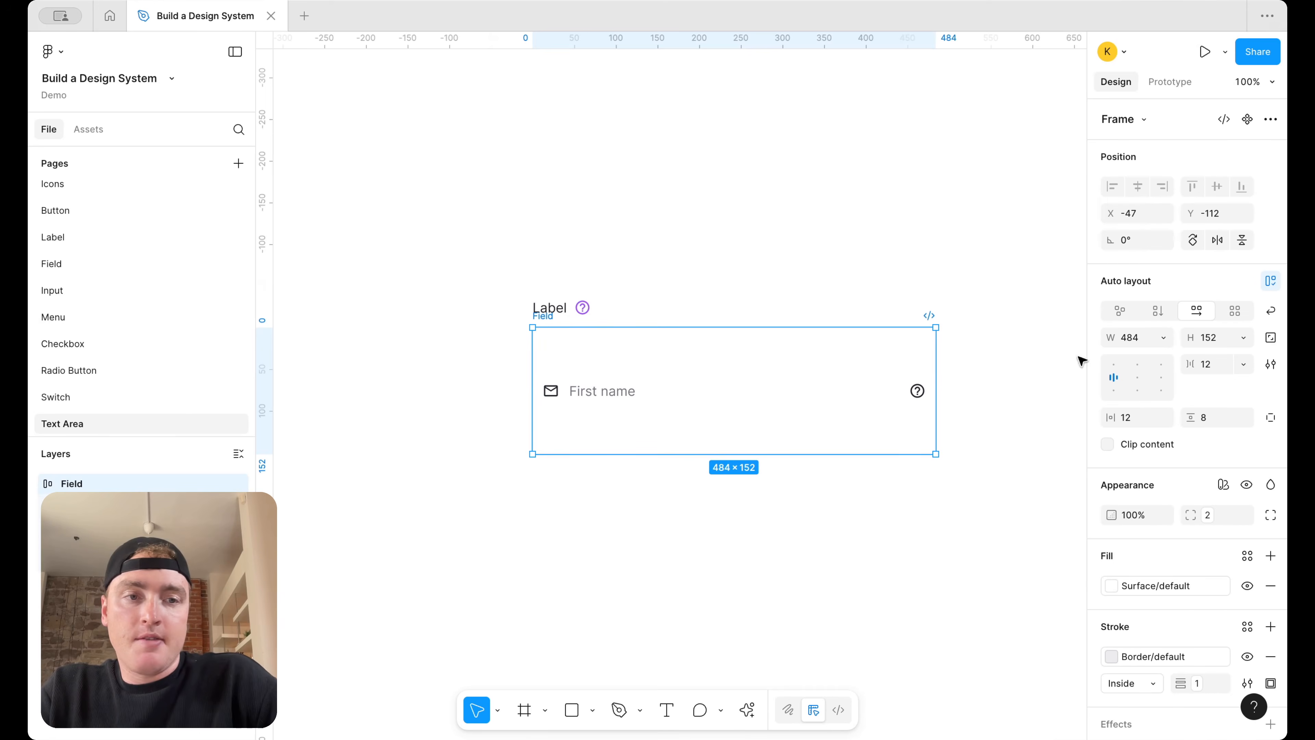
left_click(1113, 365)
left_click(976, 284)
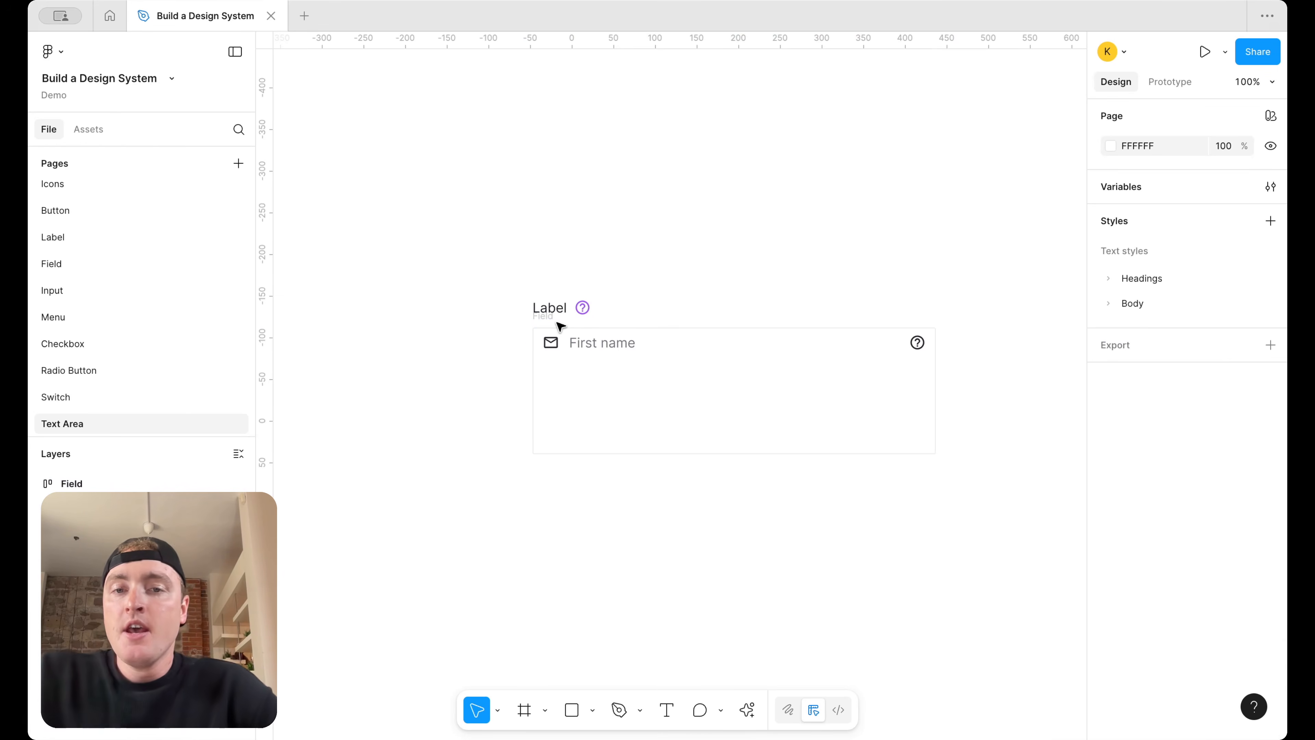
Set the Field frame's height to 150
scroll(558, 325, "up", 3)
left_click(536, 314)
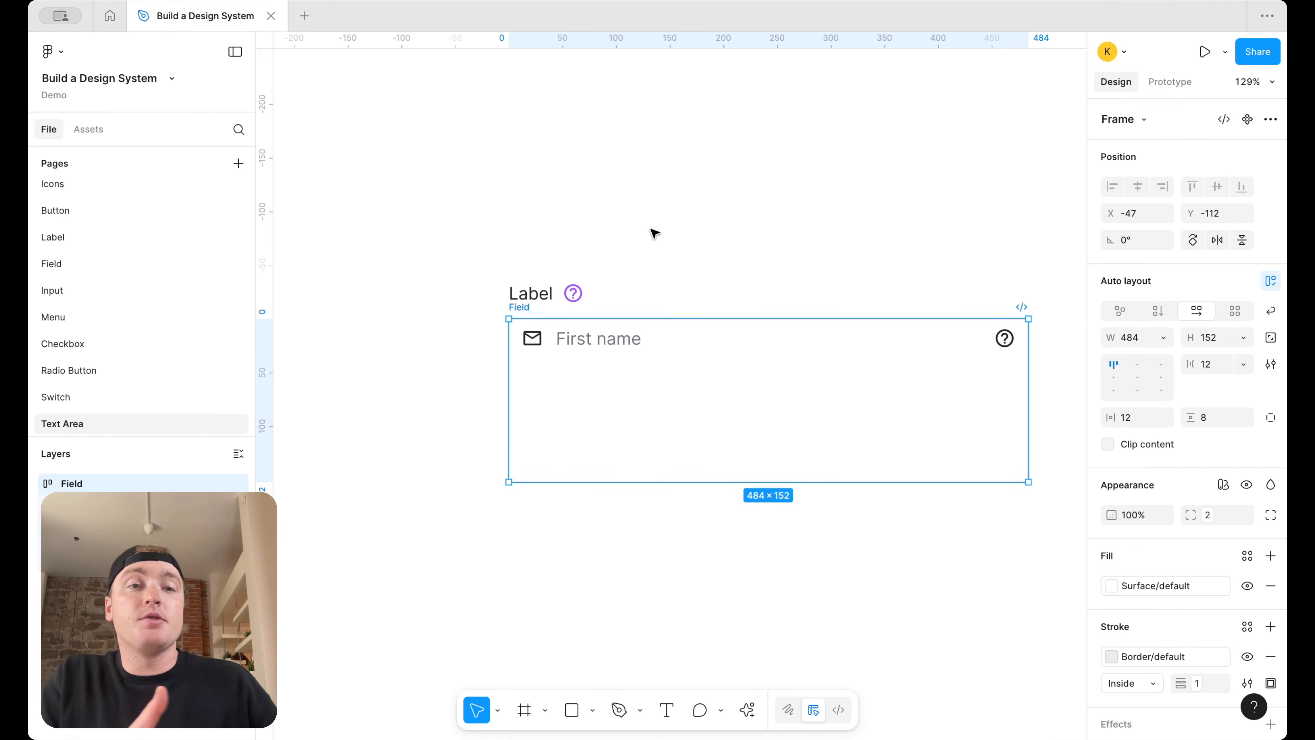
left_click(754, 555)
left_click(753, 381)
left_click(1212, 337)
type("1")
key("Return")
left_click(854, 220)
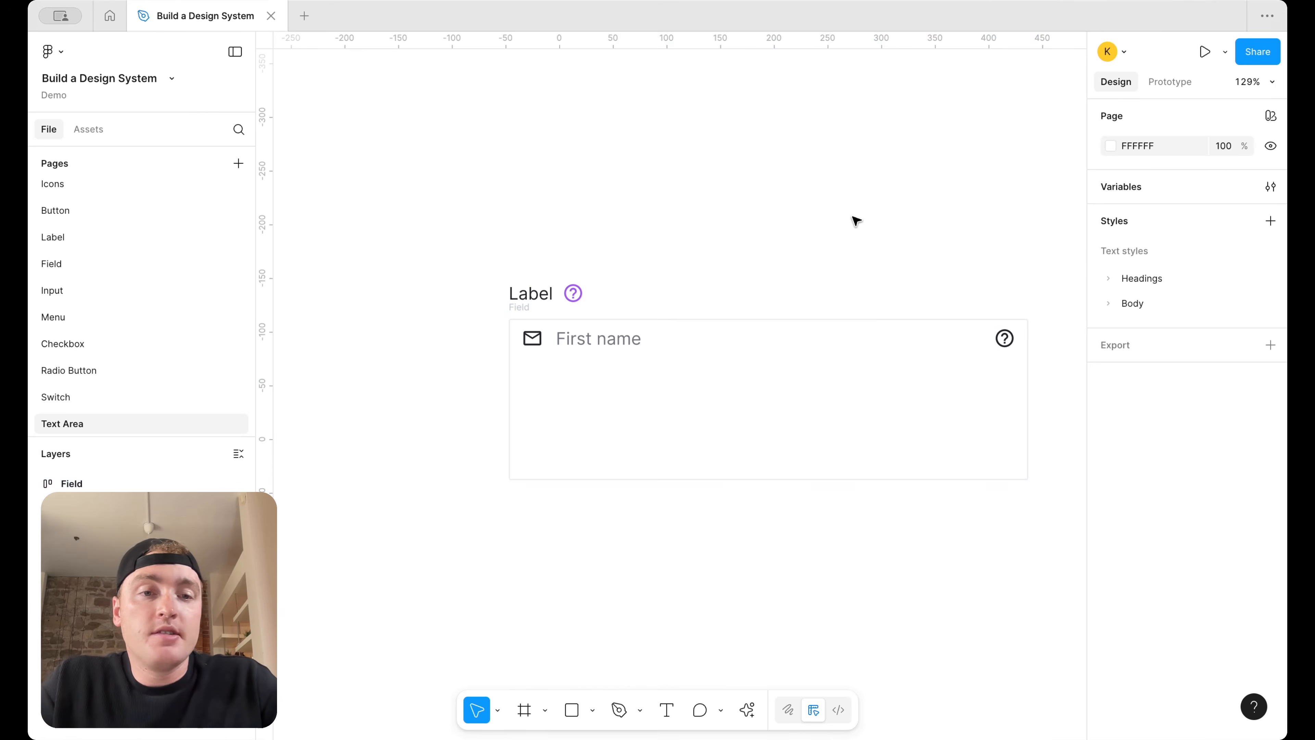
scroll(854, 221, "down", 3, "ctrl")
scroll(828, 327, "right", 2)
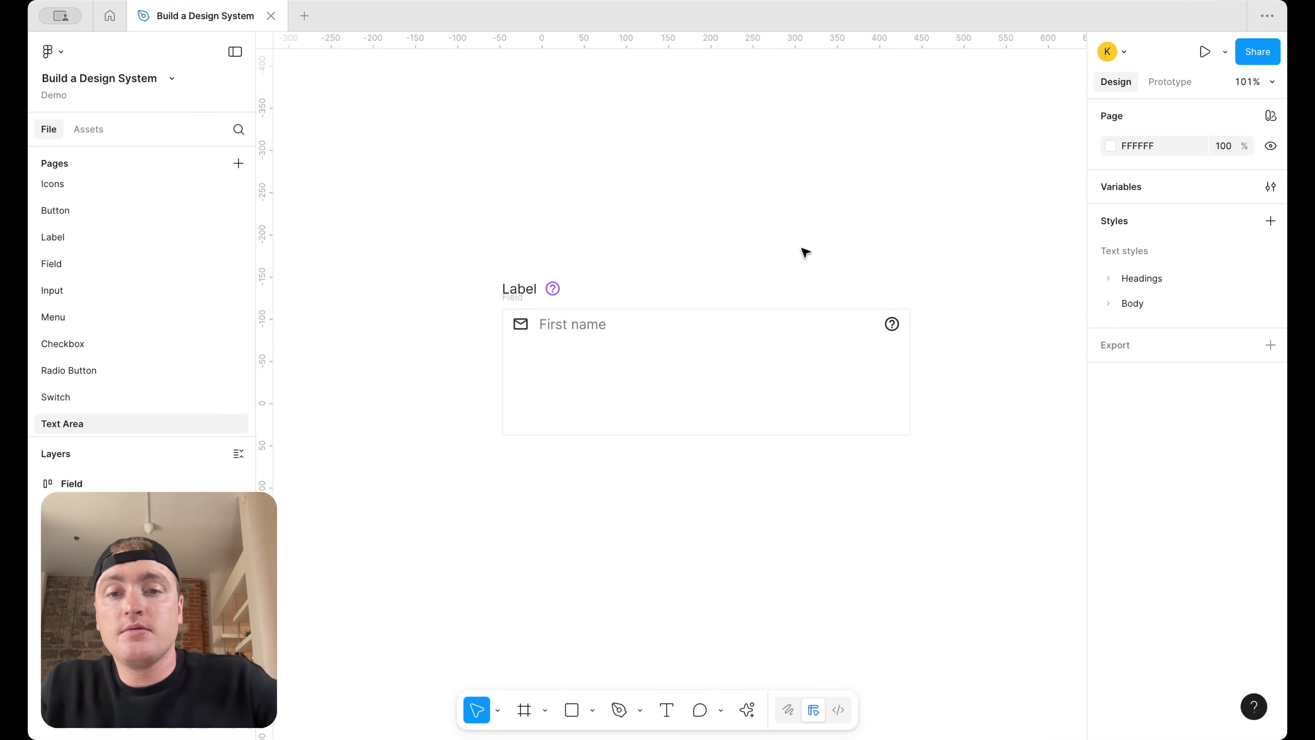
scroll(778, 268, "up", 3, "ctrl")
left_click(760, 439)
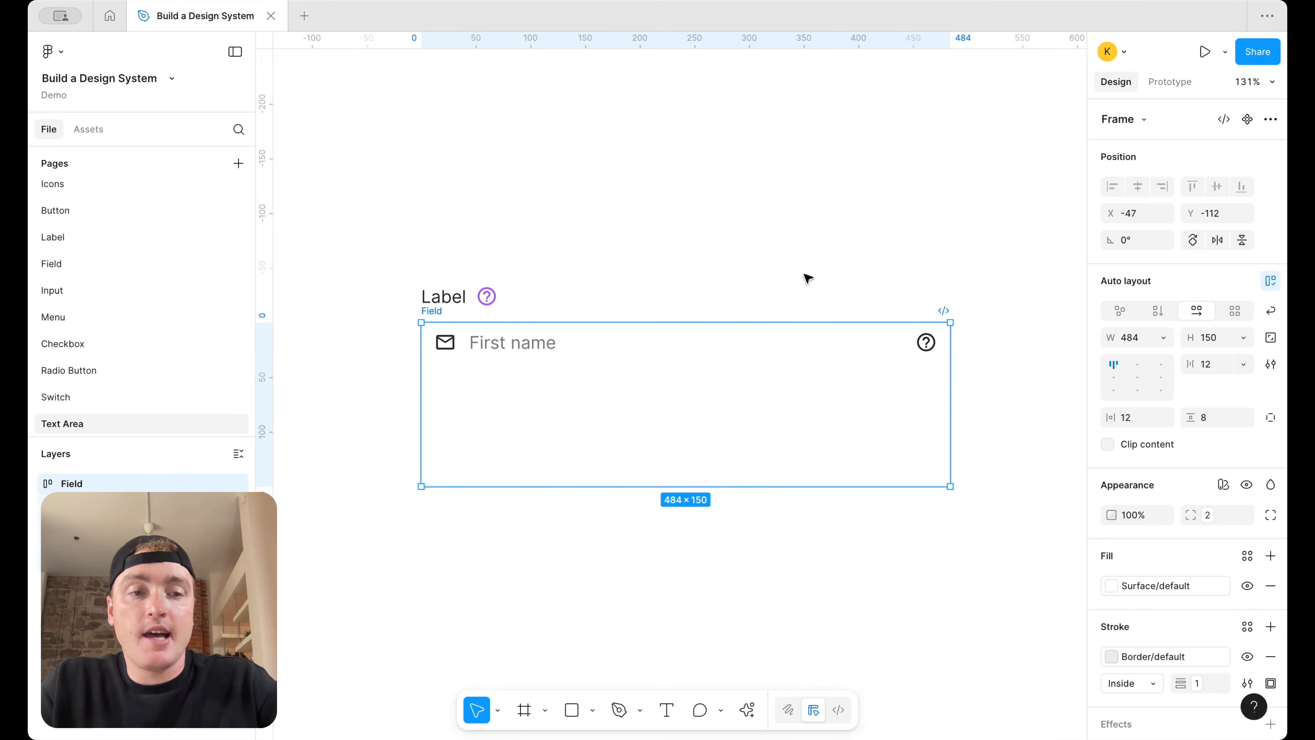
left_click(1026, 323)
scroll(1026, 323, "up", 10, "ctrl")
scroll(901, 318, "down", 12, "ctrl")
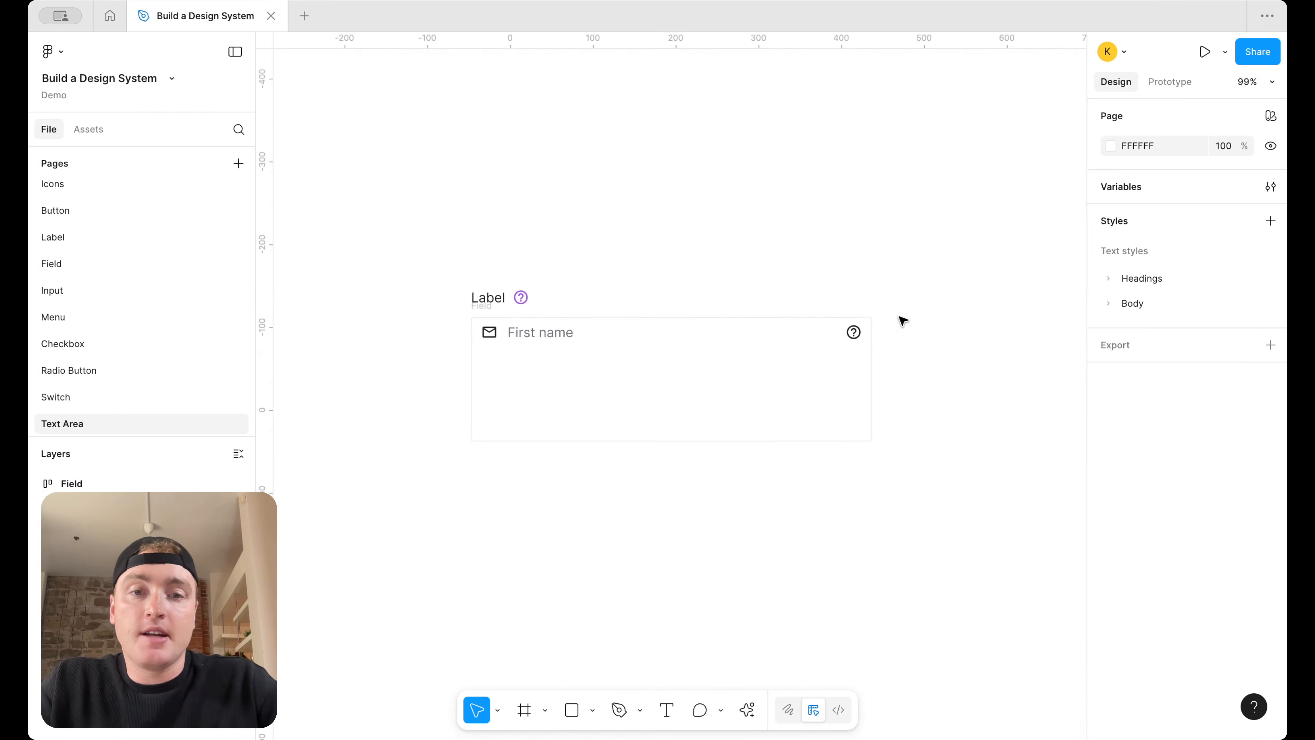
left_click(692, 387)
scroll(690, 385, "up", 3, "ctrl")
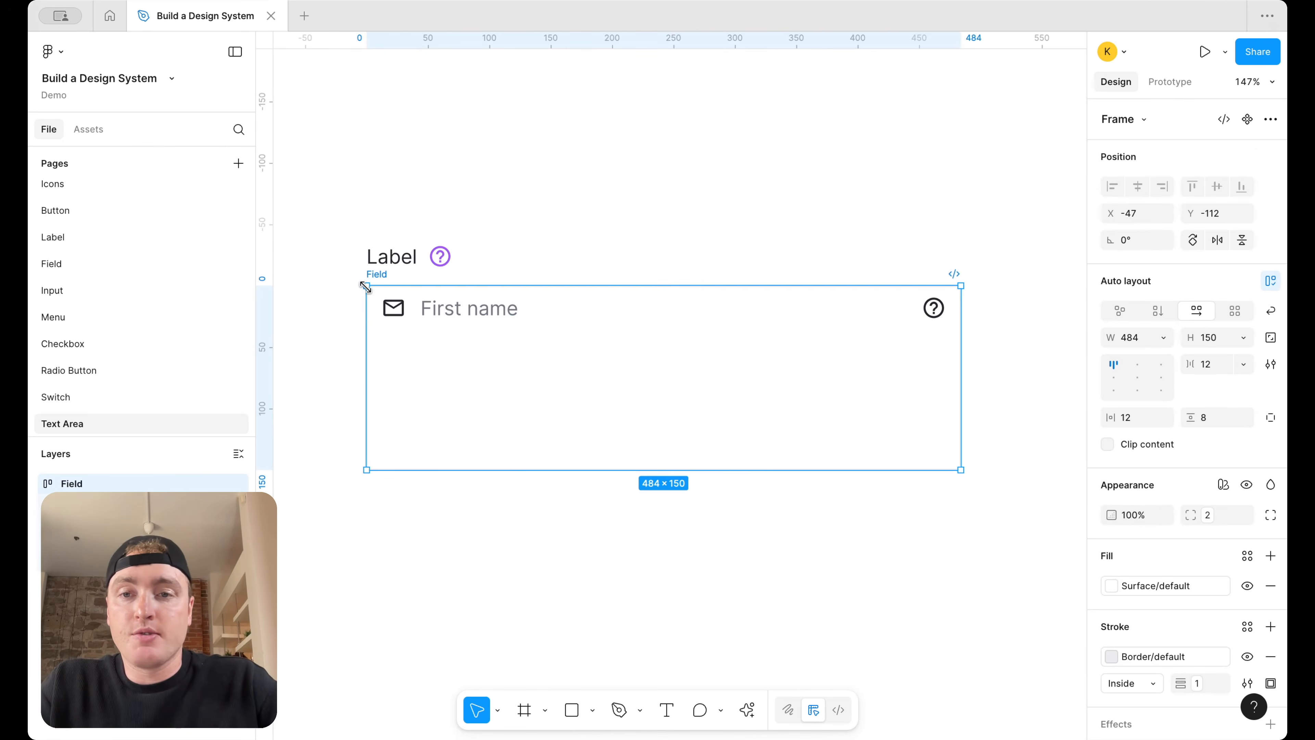
Move the Field frame up above the Label, to about X -47, Y -419
left_click_drag(379, 280, 381, 281)
scroll(381, 280, "down", 7, "ctrl")
scroll(381, 280, "left", 3)
scroll(381, 280, "up", 1)
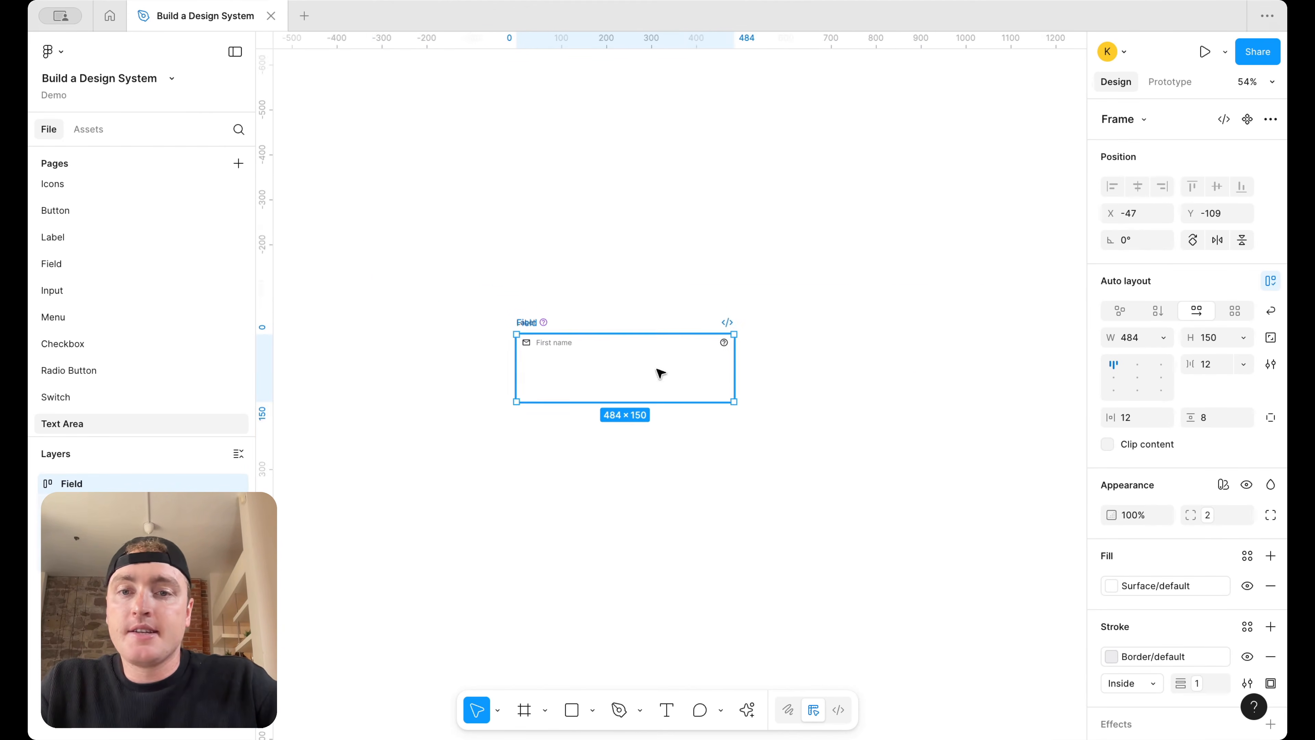
left_click_drag(644, 380, 647, 240)
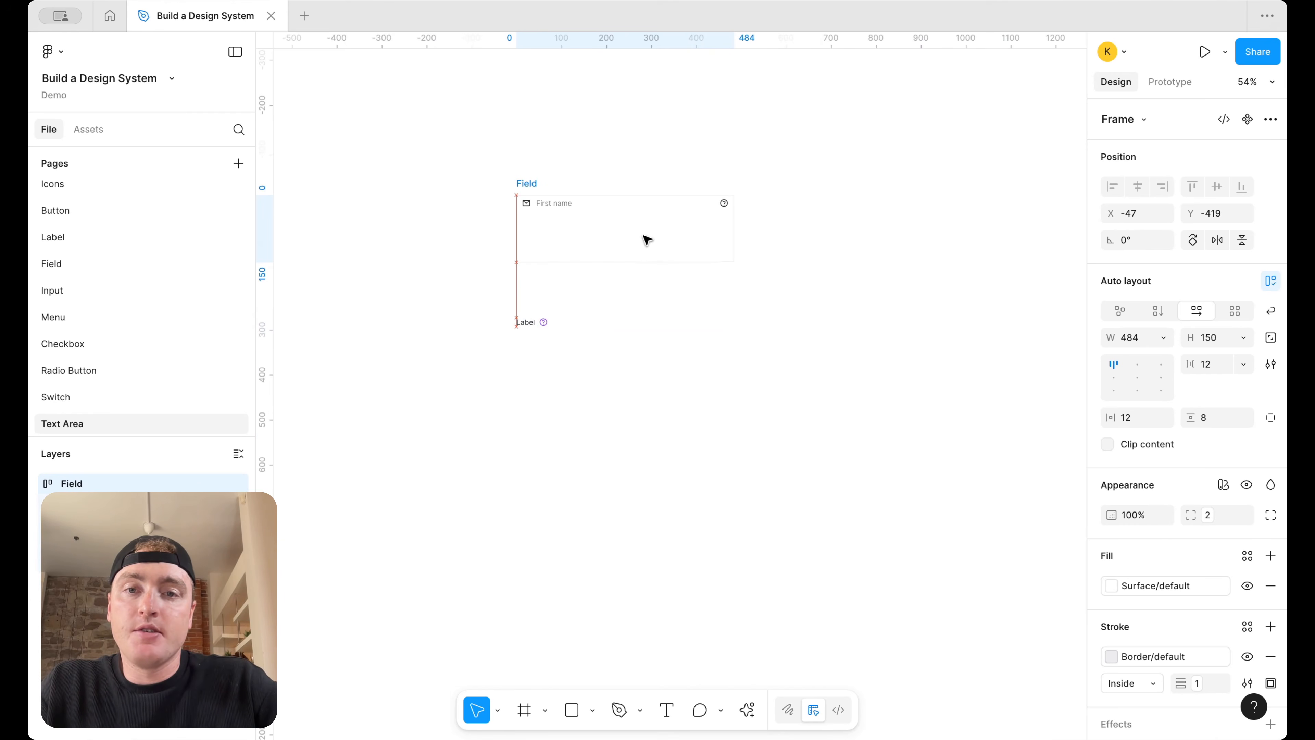
Rename the Field frame to ".textarea" and turn it into a component
double_click(531, 181)
key("BackSpace")
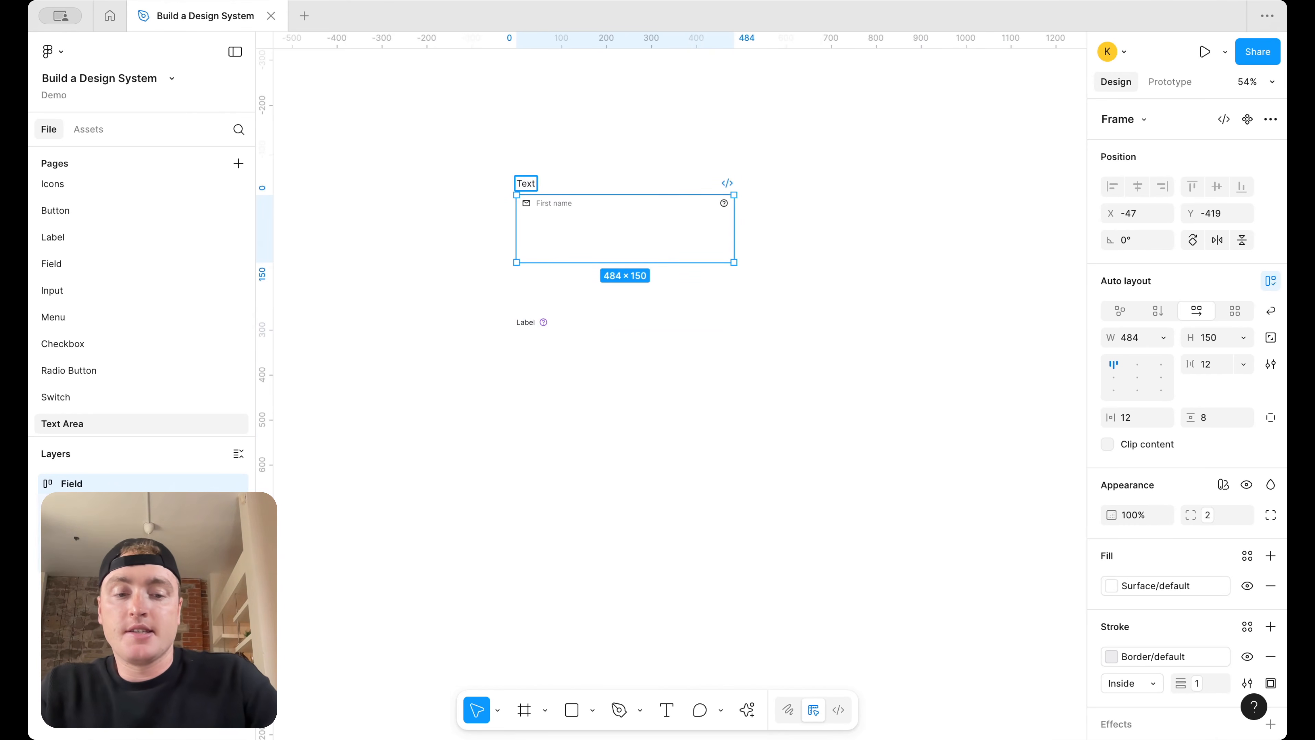
type(".textarea")
key("Return")
right_click(590, 229)
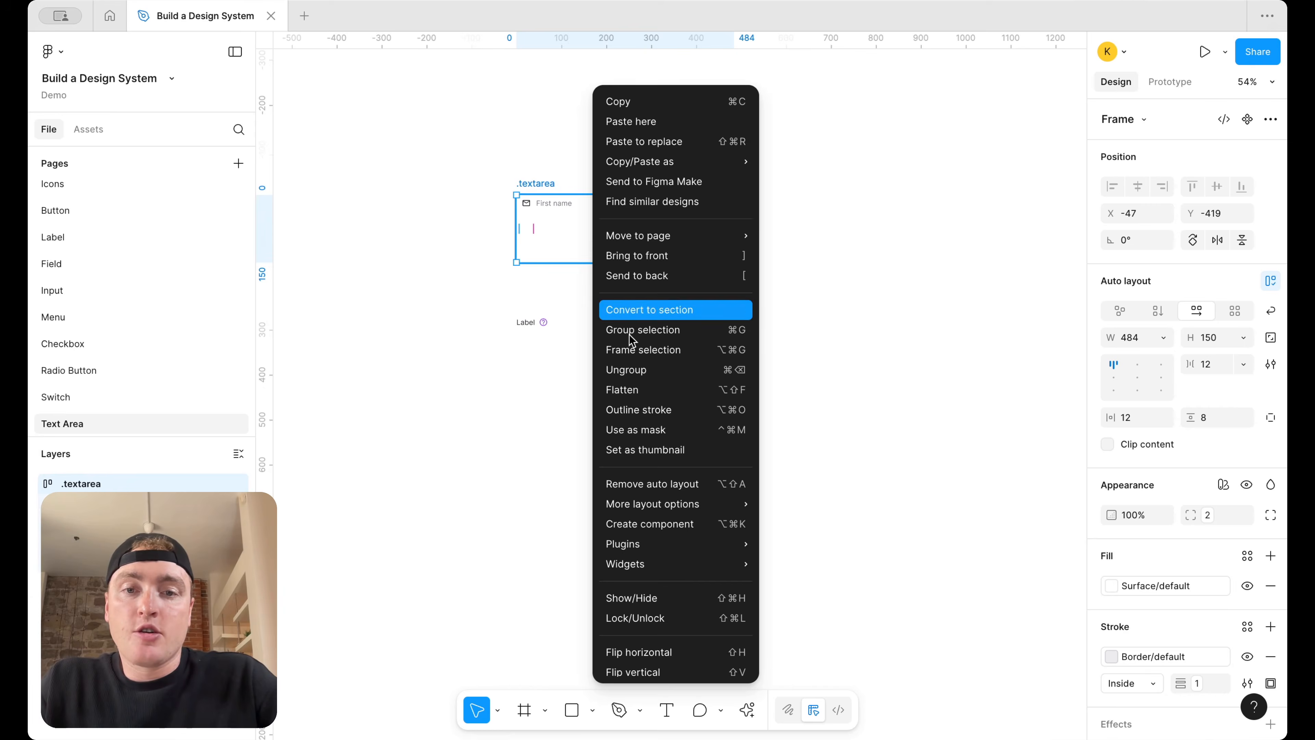
left_click(654, 521)
Place an instance of .textarea under the Label at X -47, Y -113, and wrap both in a vertical auto layout frame
left_click_drag(598, 247, 605, 372, "alt")
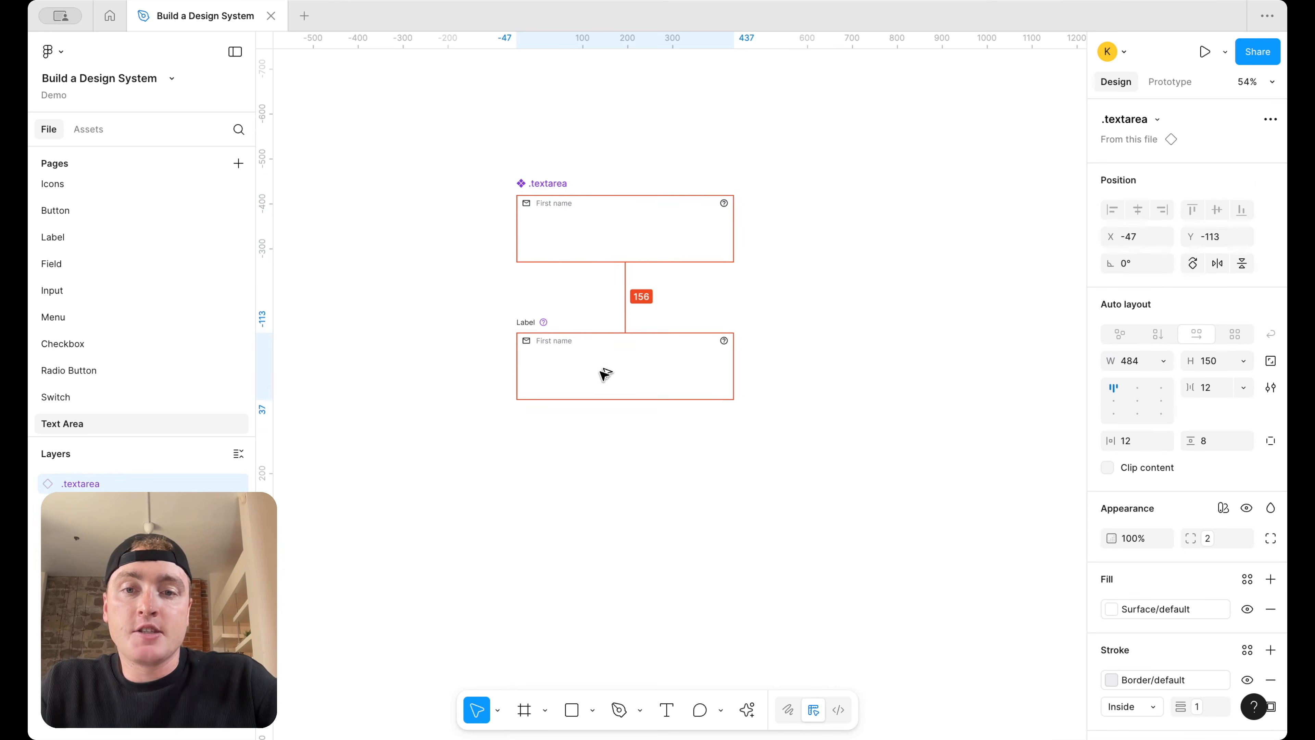
scroll(557, 329, "up", 5)
left_click(518, 317, "shift")
key("shift+a")
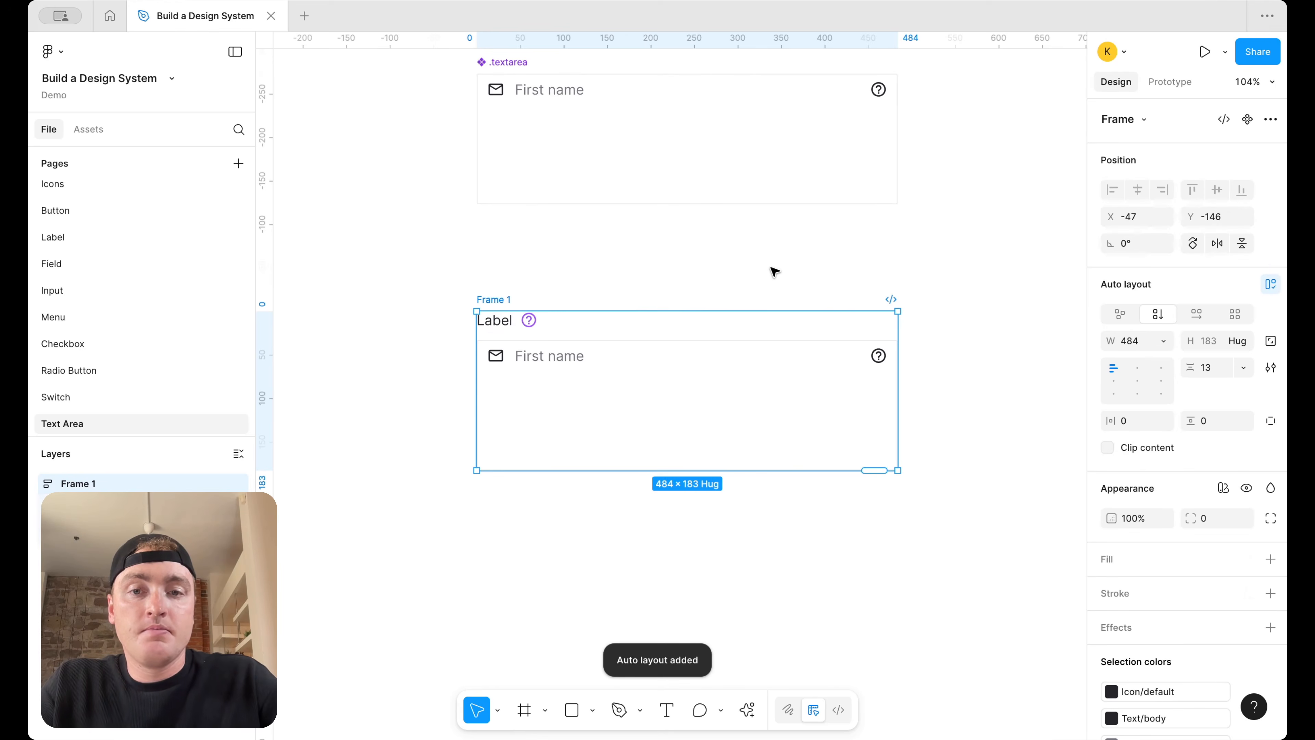
left_click(673, 382)
scroll(650, 376, "down", 3)
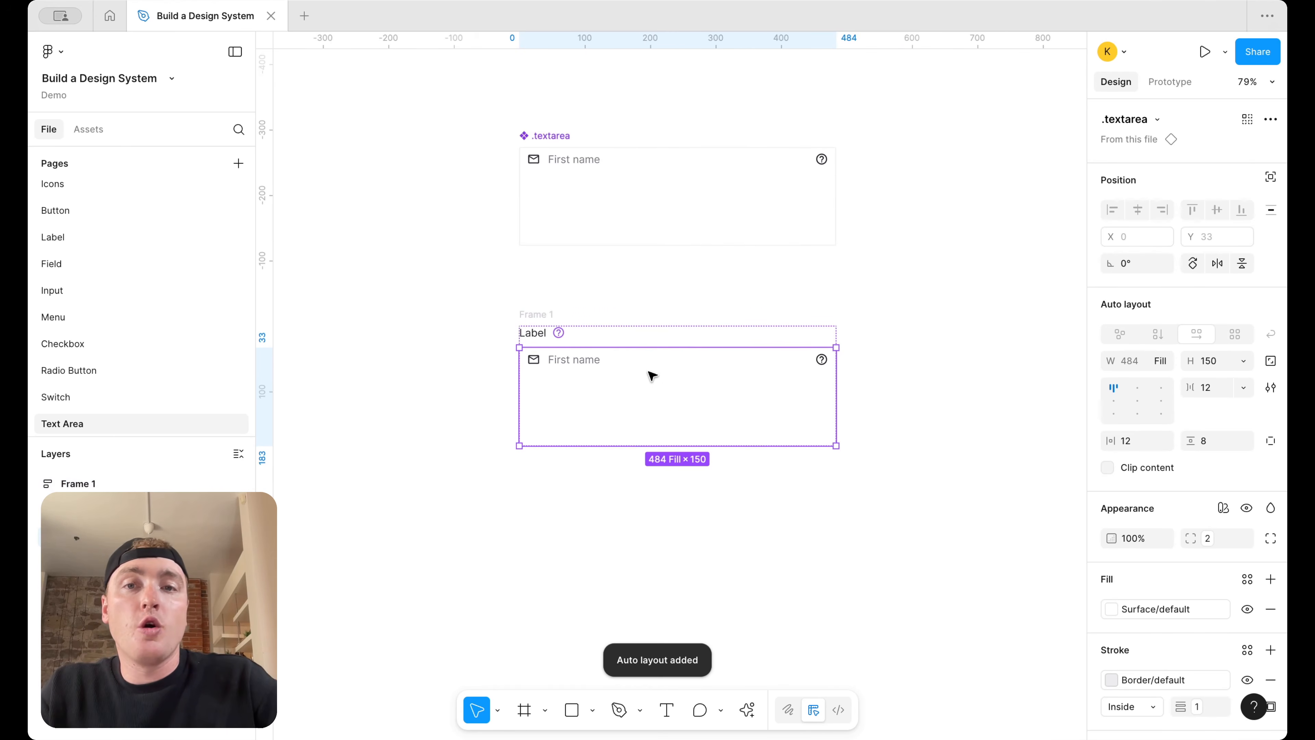
left_click(532, 334)
left_click(626, 290)
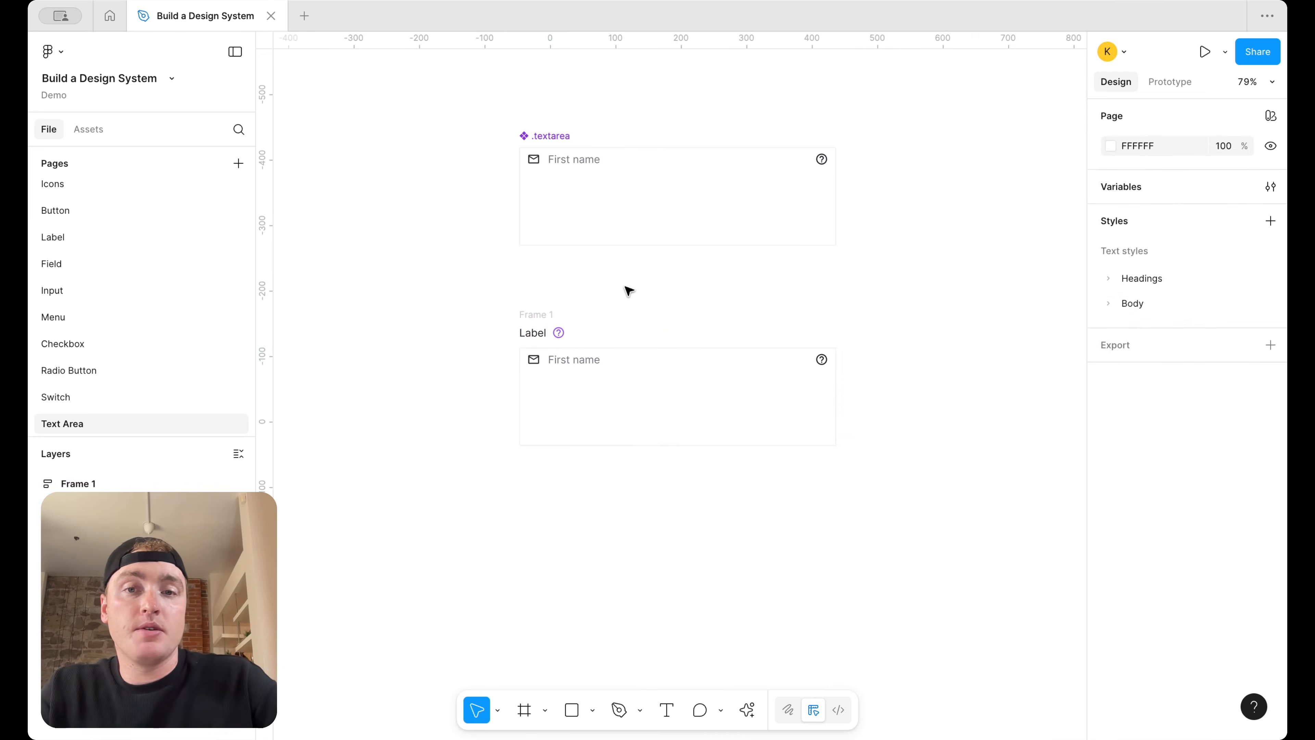
Bind the mail icon's visibility in the main .textarea component to a new boolean property named "Icon left", set to True
left_click(608, 166)
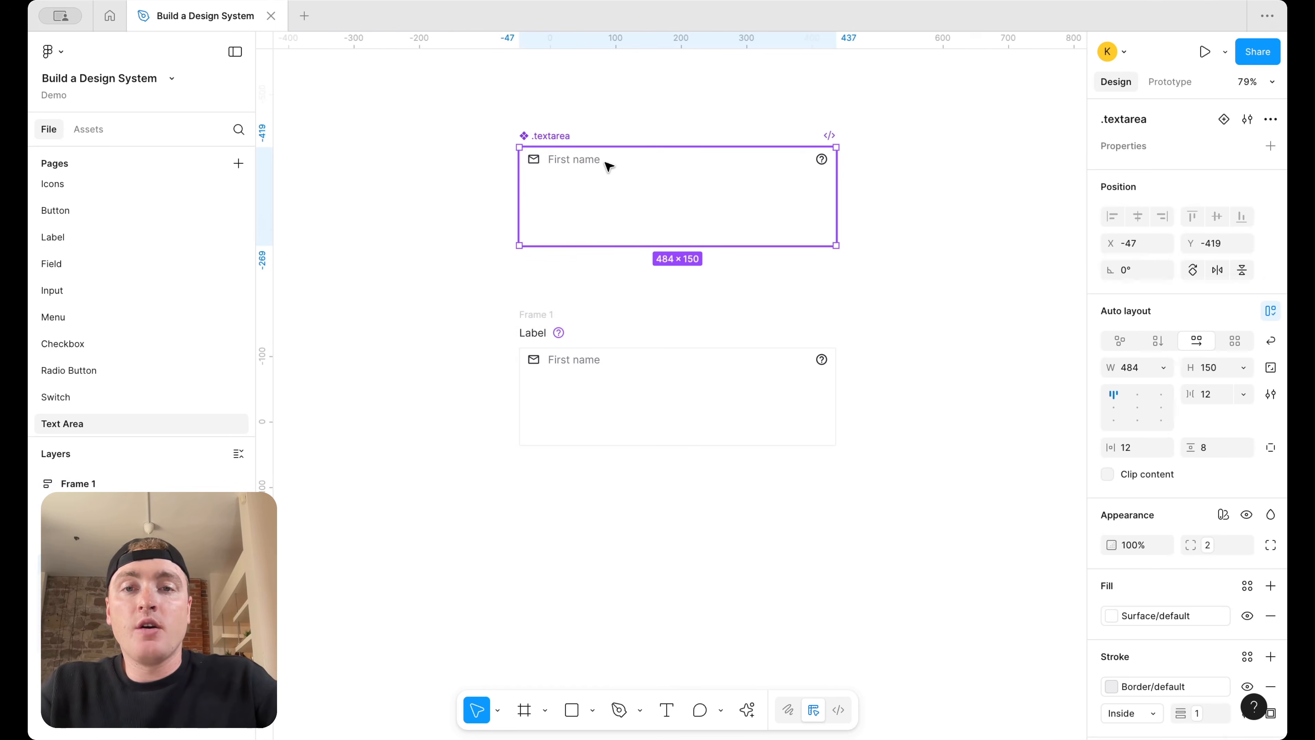
left_click(538, 163)
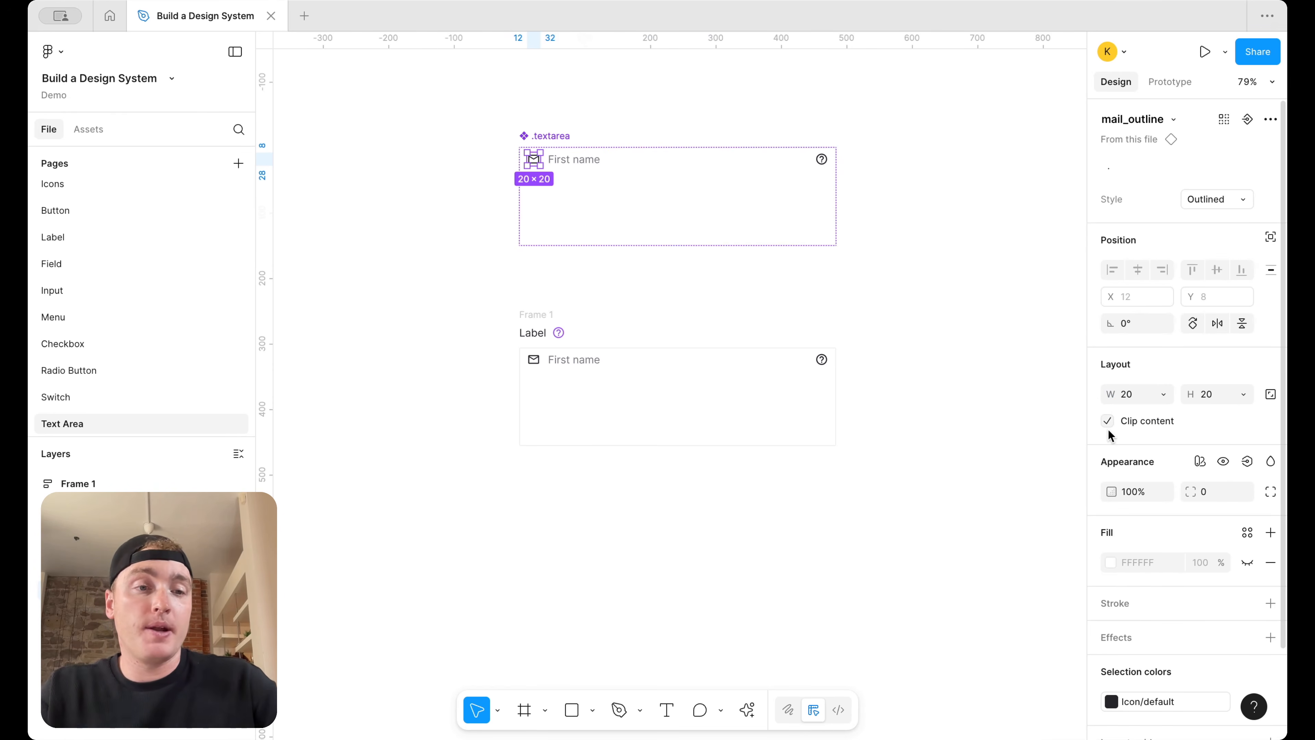
left_click(1246, 463)
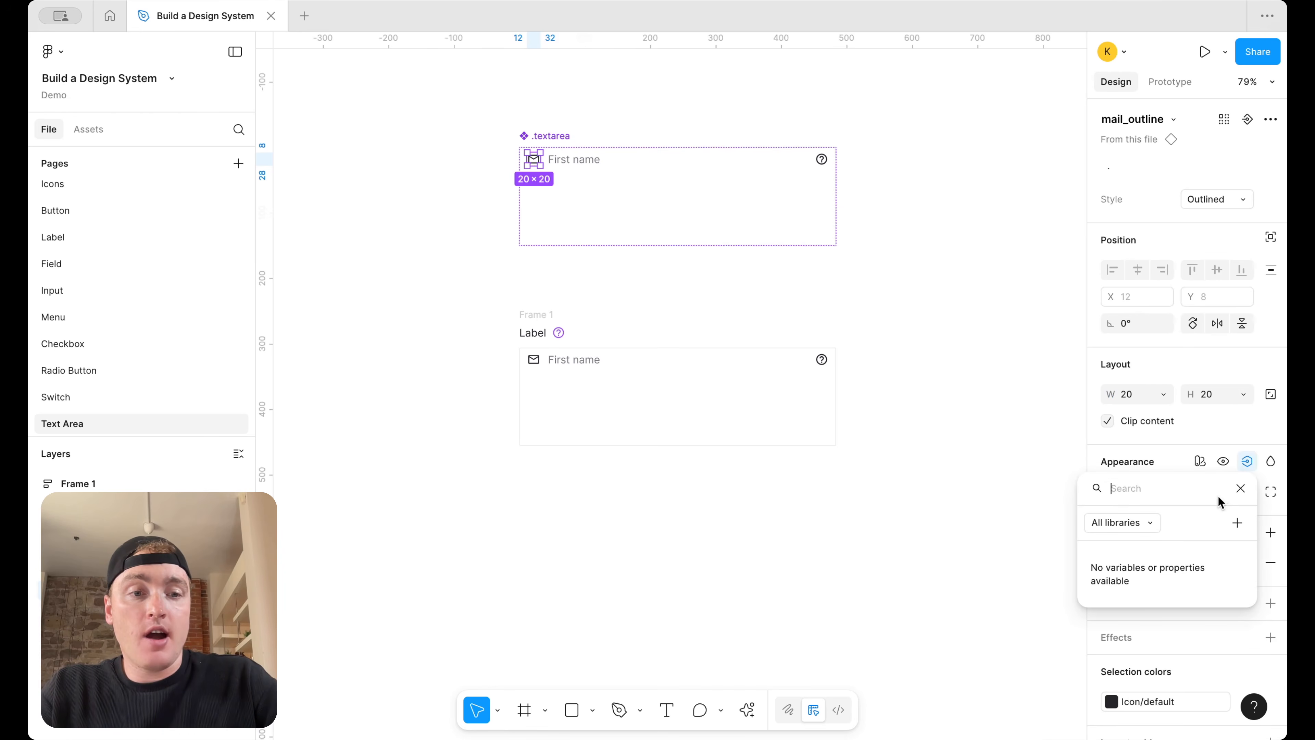
left_click(1237, 522)
type("Icon left")
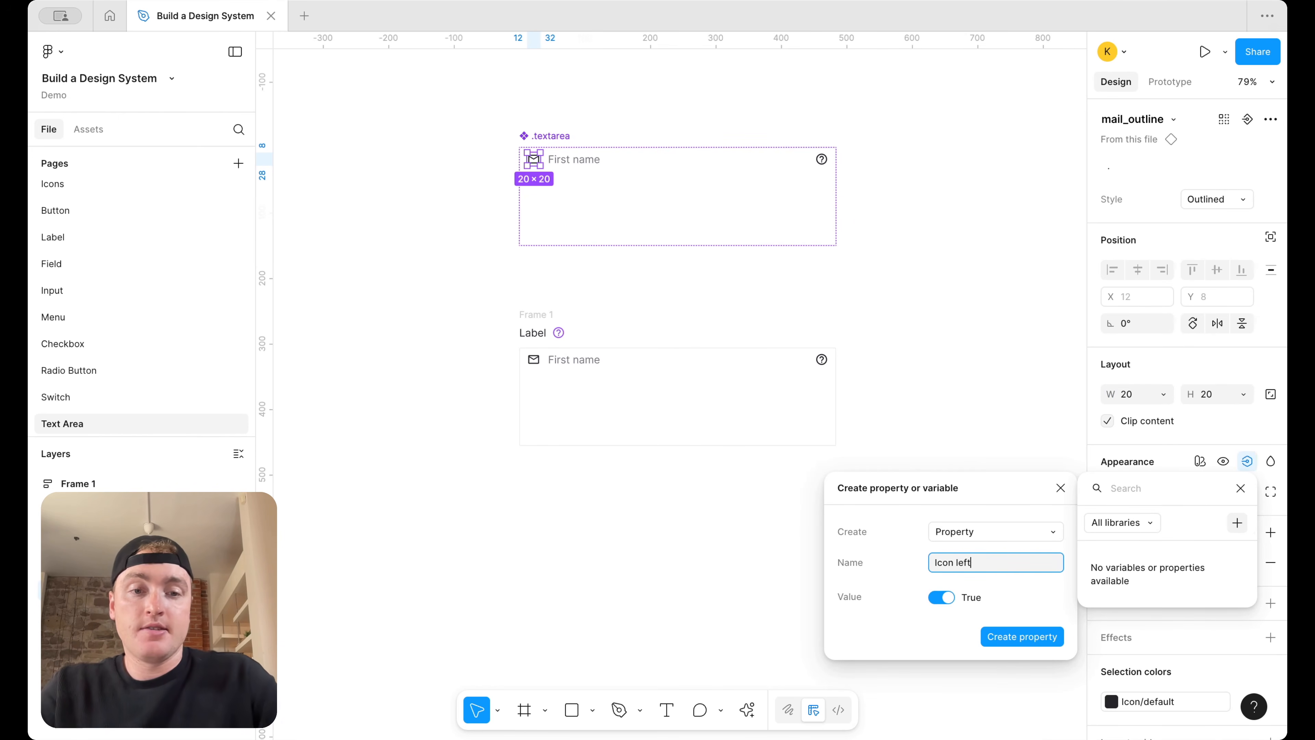
key("Return")
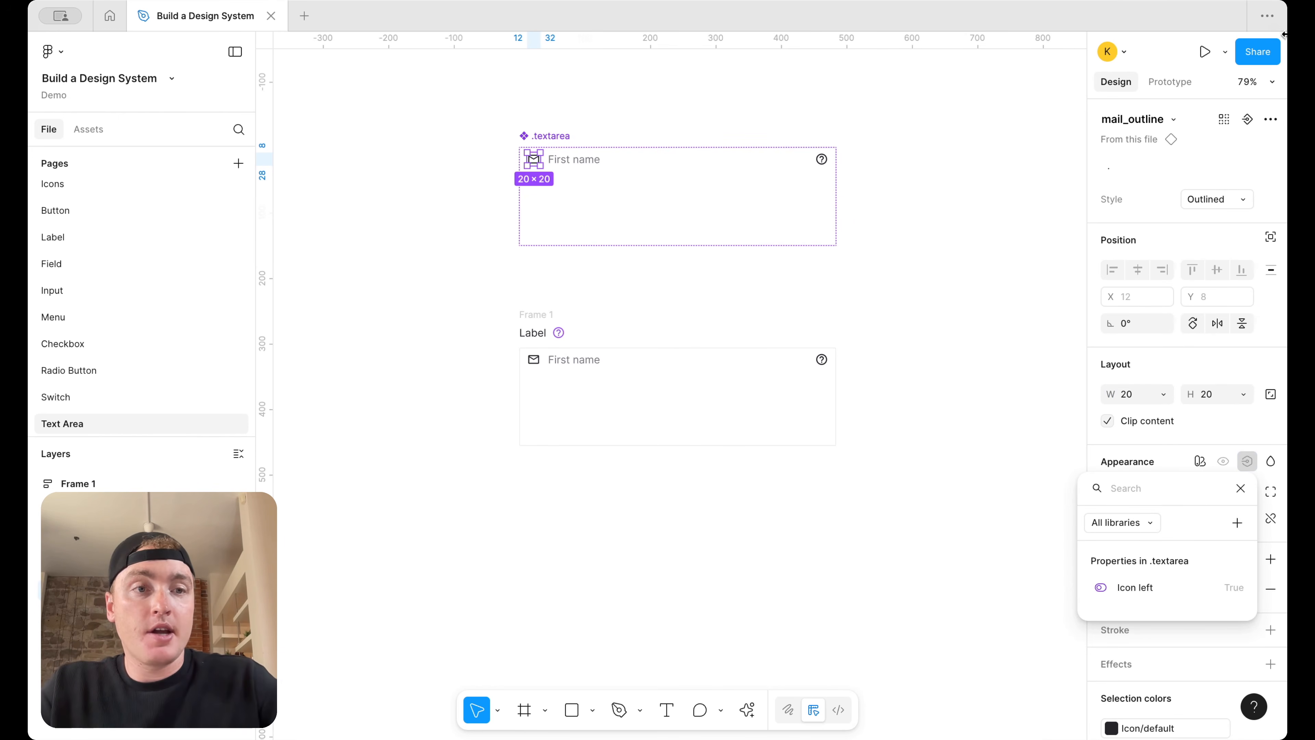
Create an instance swap property named "↳ Icon left" for the mail icon, with mail_outline as its value, and copy that name
left_click(1247, 119)
type("Icon left")
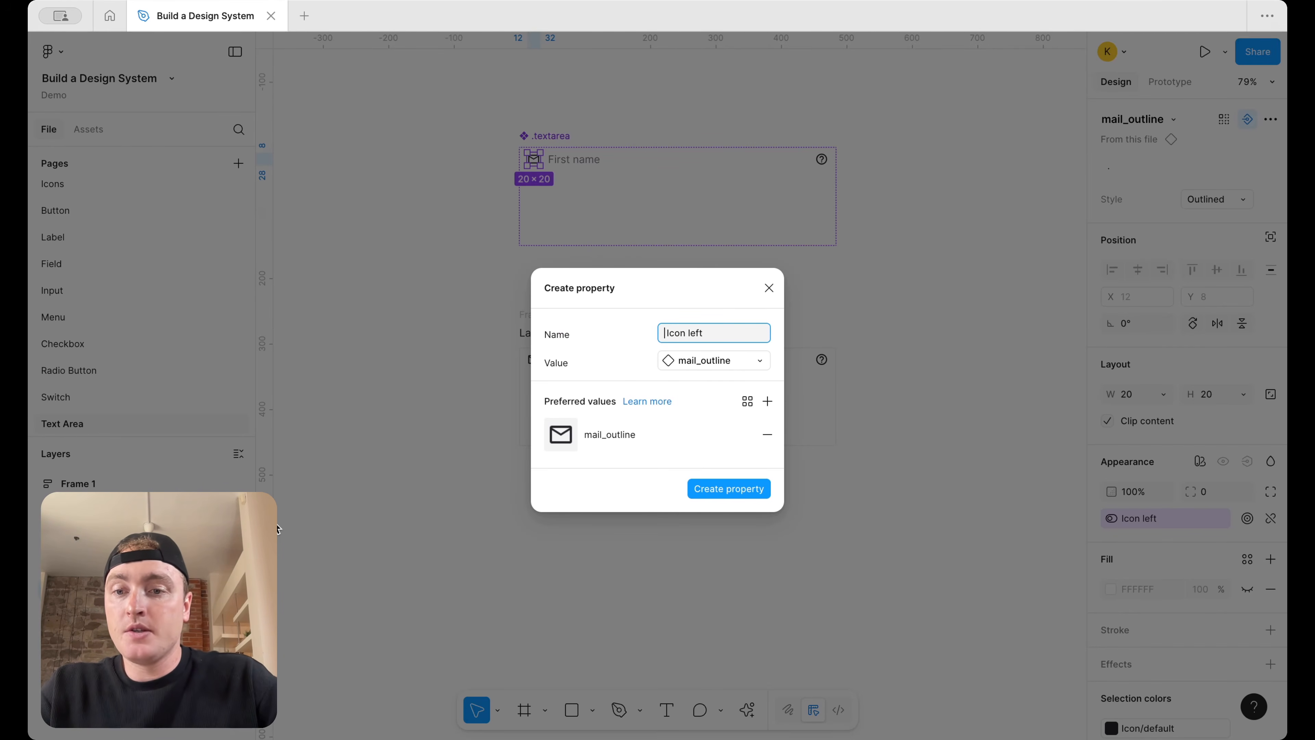
key("super+Left")
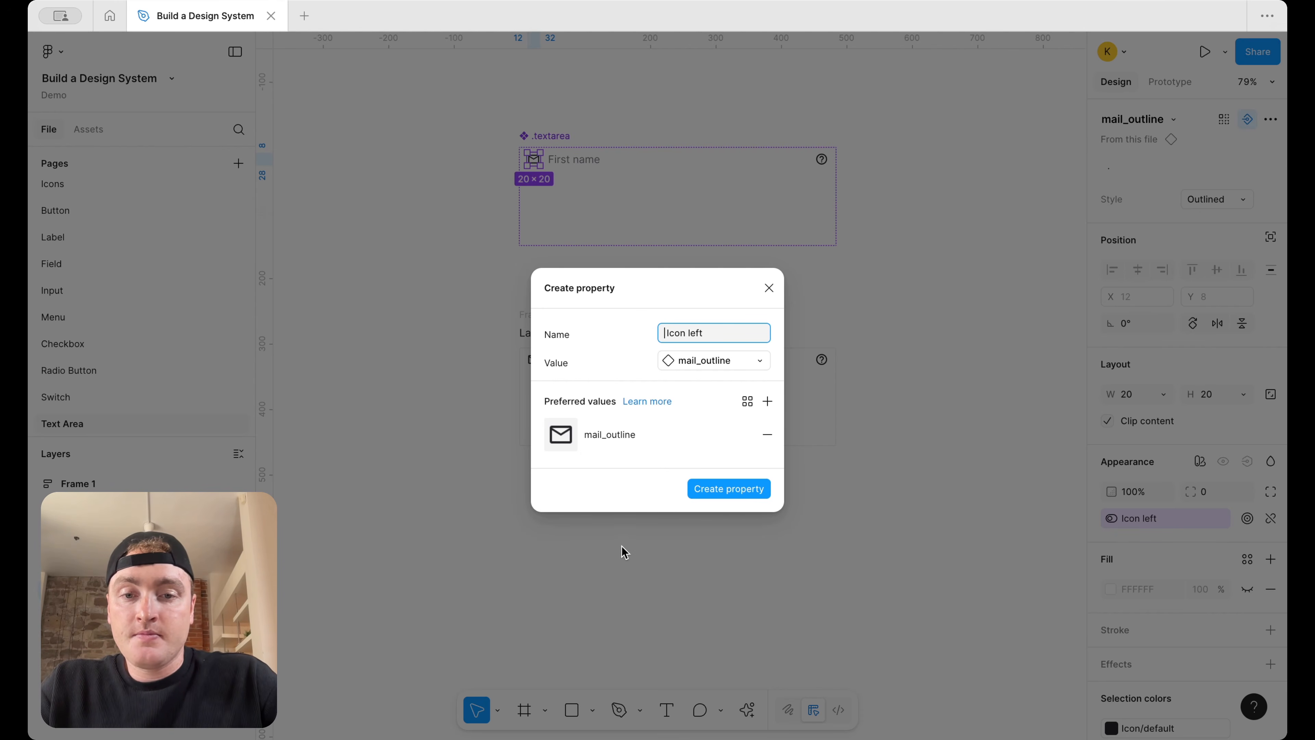
type("↳")
key("super+a")
key("super+c")
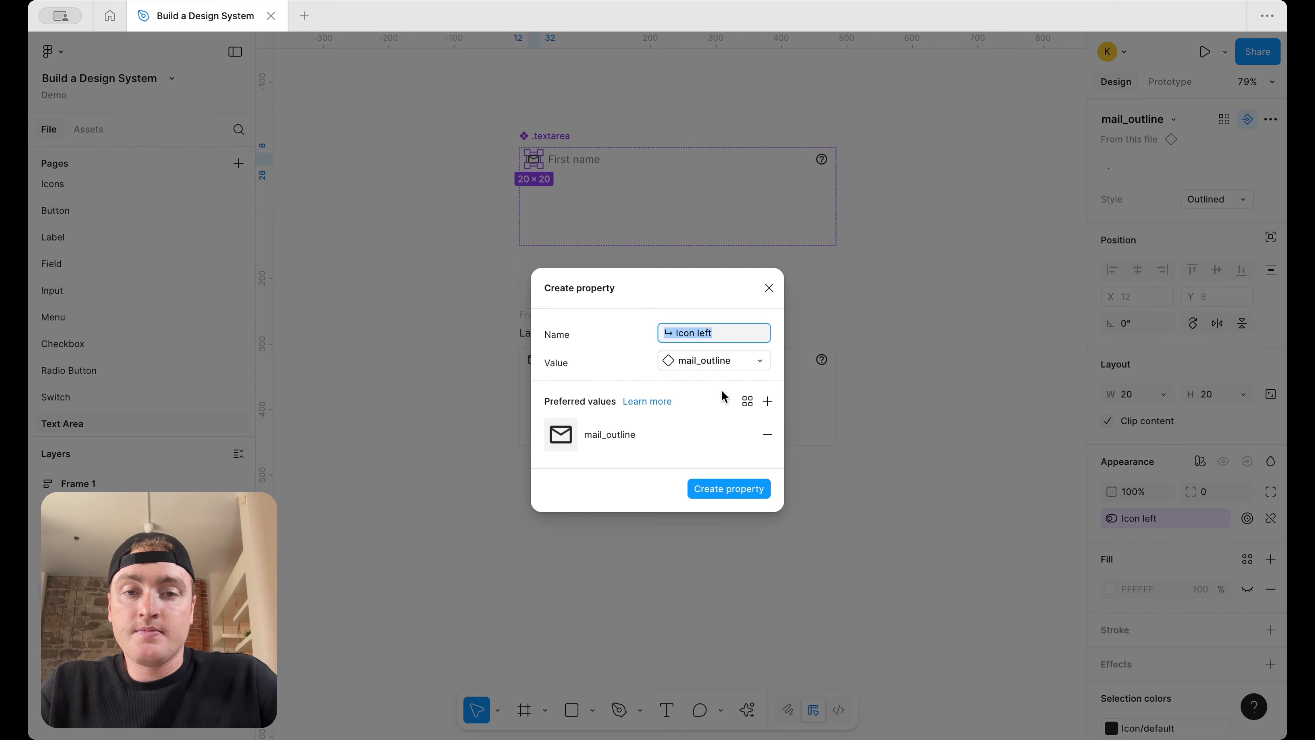
left_click(747, 490)
Bind the help icon's visibility in the main .textarea component to a new boolean property named "↳ Icon right", set to True
left_click(817, 160)
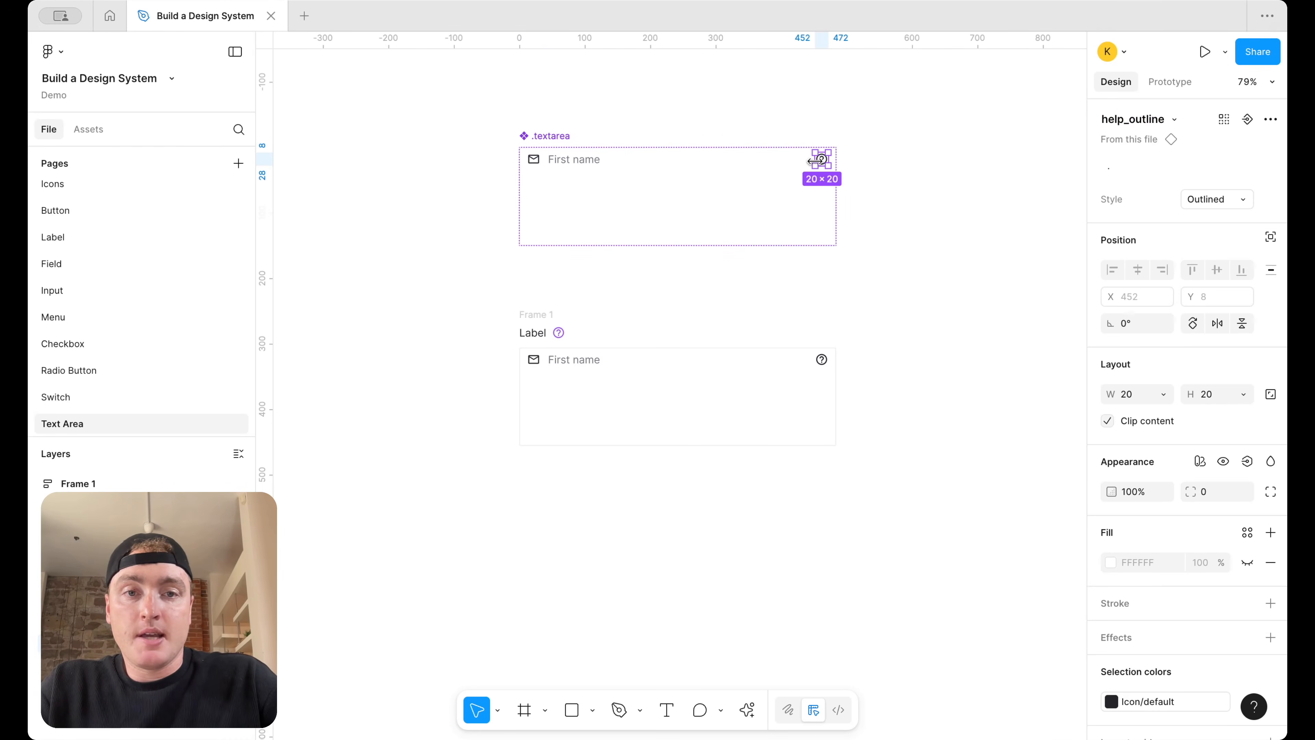
left_click(1247, 460)
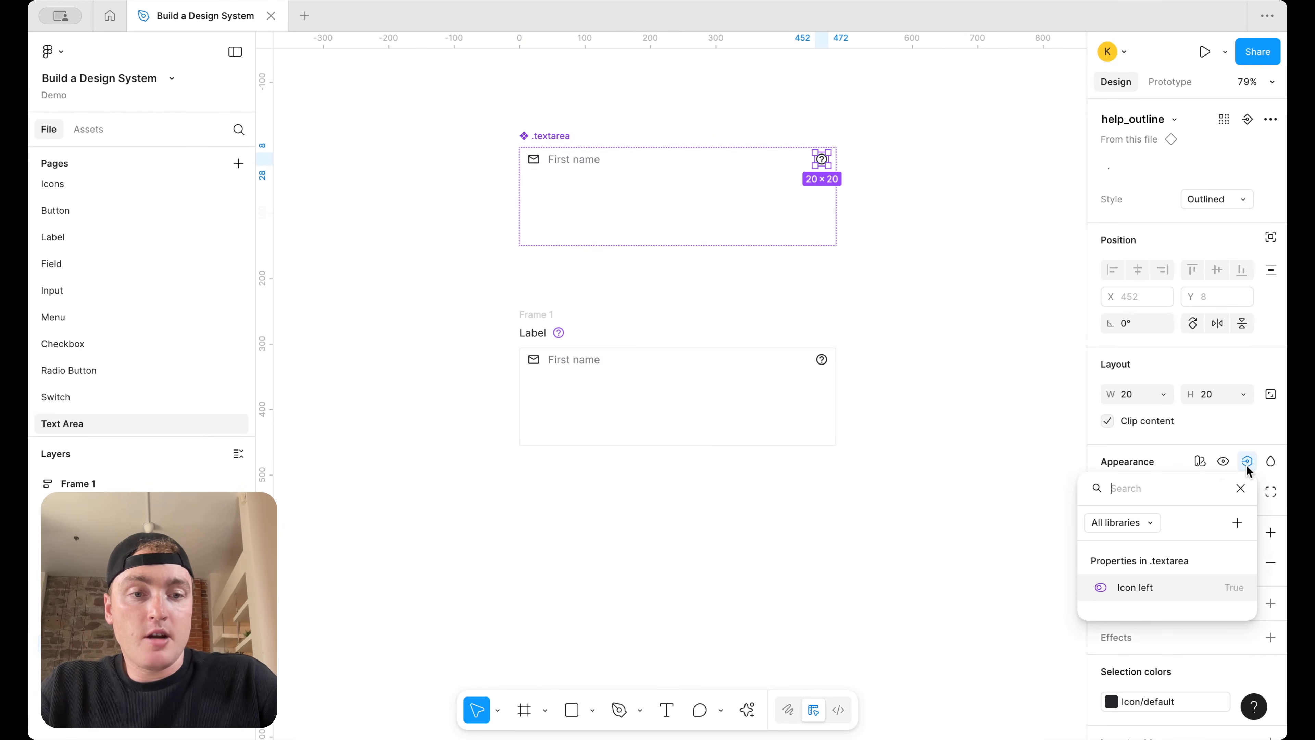
left_click(1235, 523)
key("super+v")
key("BackSpace")
key("BackSpace")
key("BackSpace")
key("BackSpace")
type("ri")
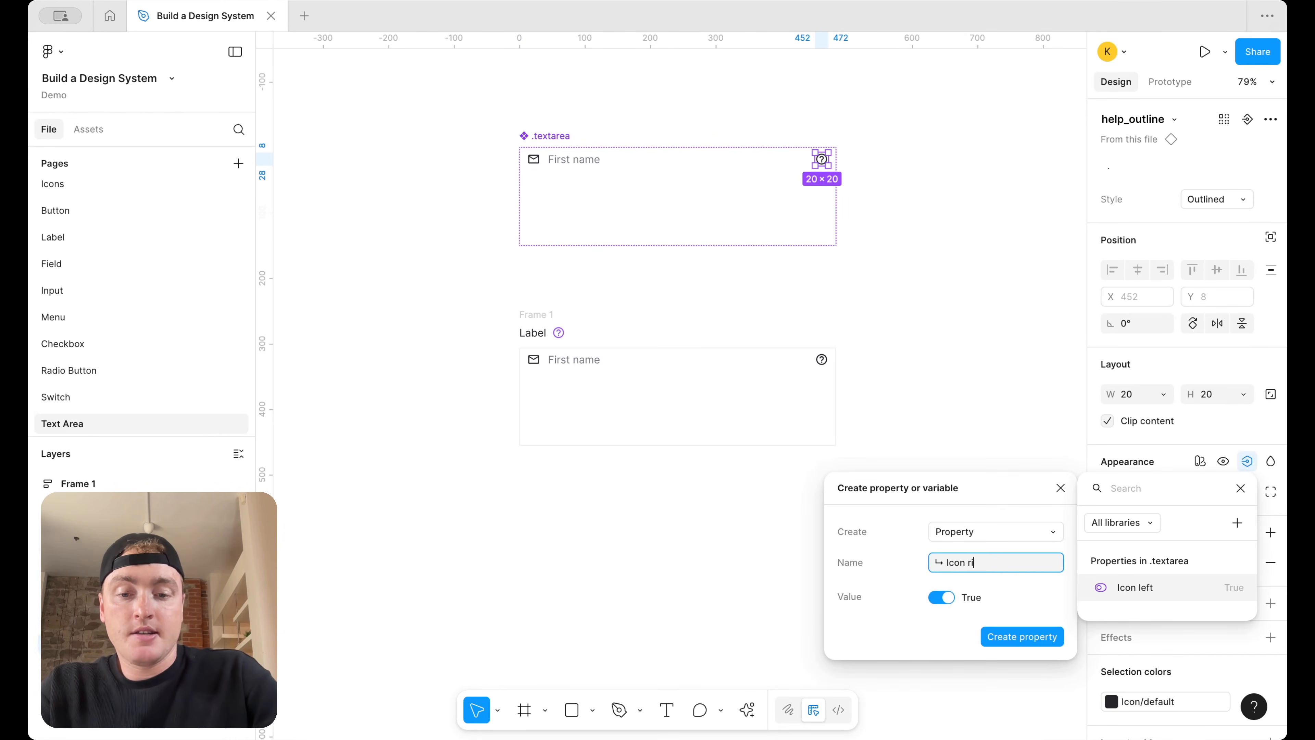
key("Return")
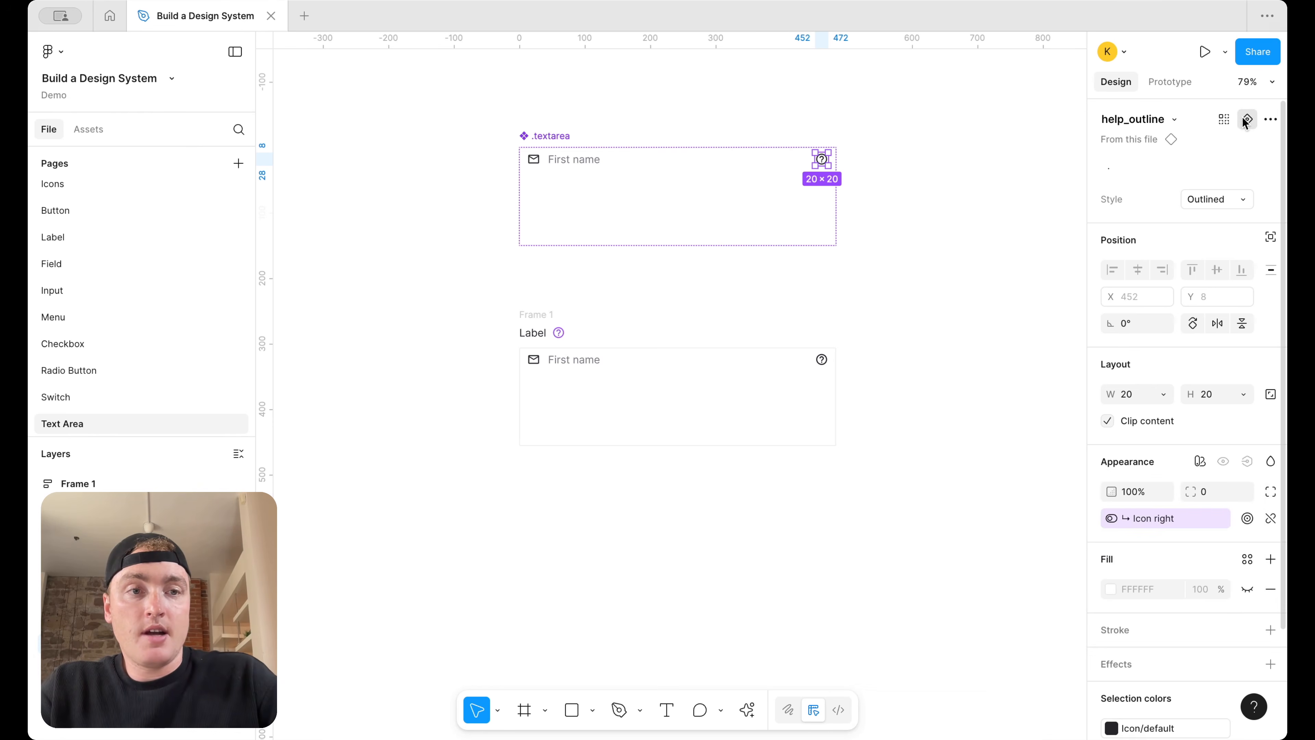
Create an instance swap property named "↳ Icon right" for the help icon in the main .textarea component, with help_outline as its value
left_click(1247, 119)
left_click(1200, 193)
key("super+v")
key("BackSpace")
key("BackSpace")
key("BackSpace")
key("BackSpace")
type("right")
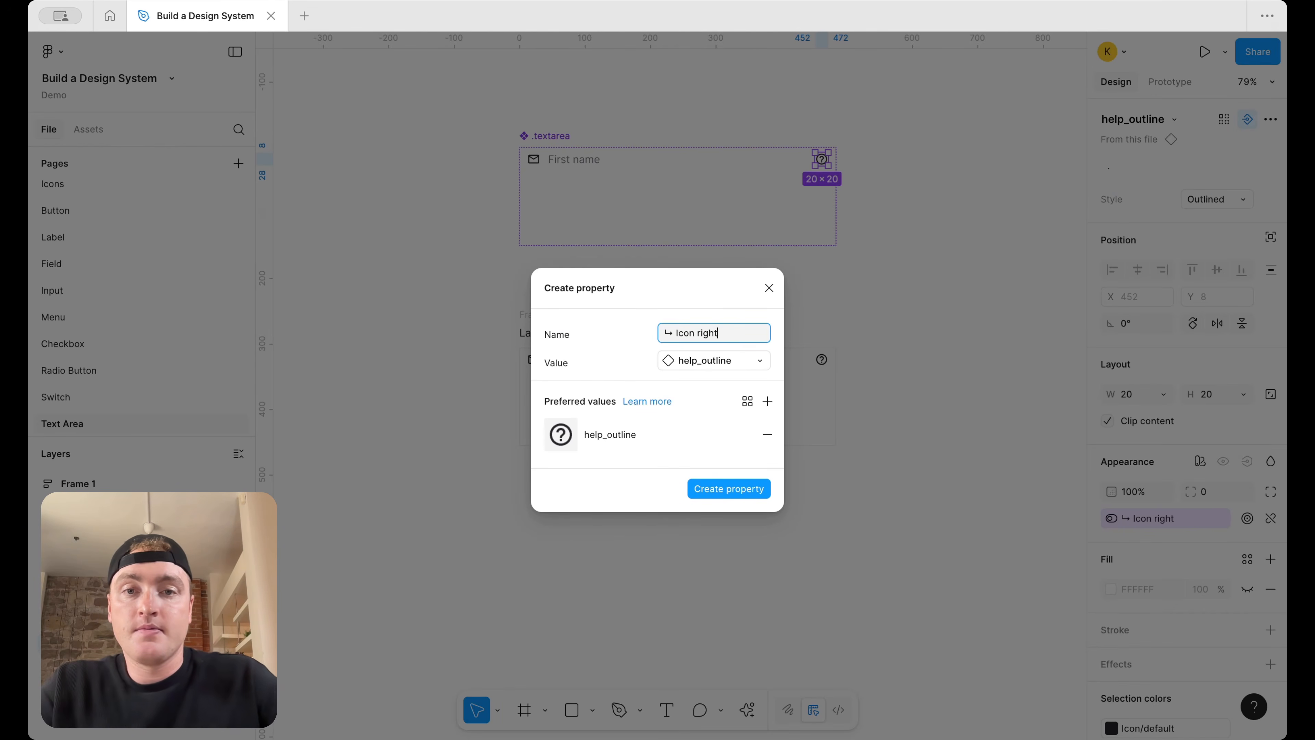
key("Return")
Set the fill of the "First name" text in the main .textarea component to Text/body
left_click(580, 159)
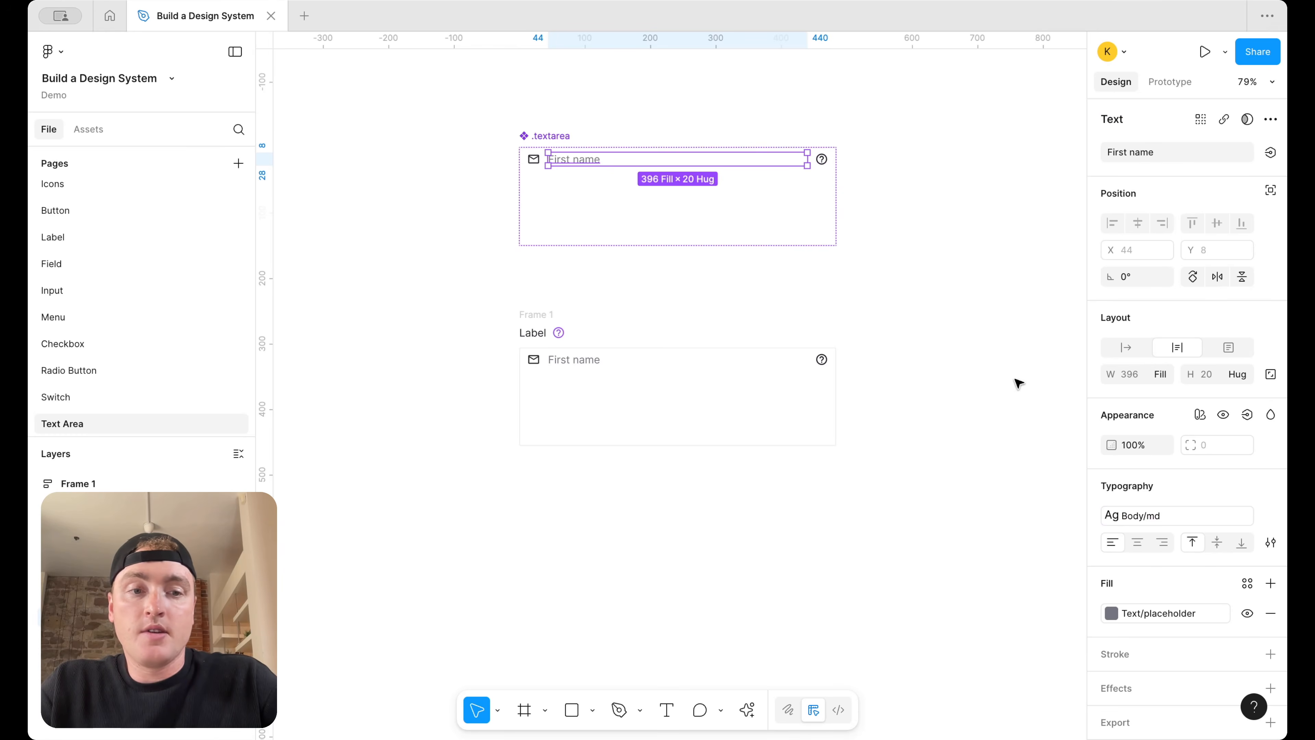
left_click(1178, 613)
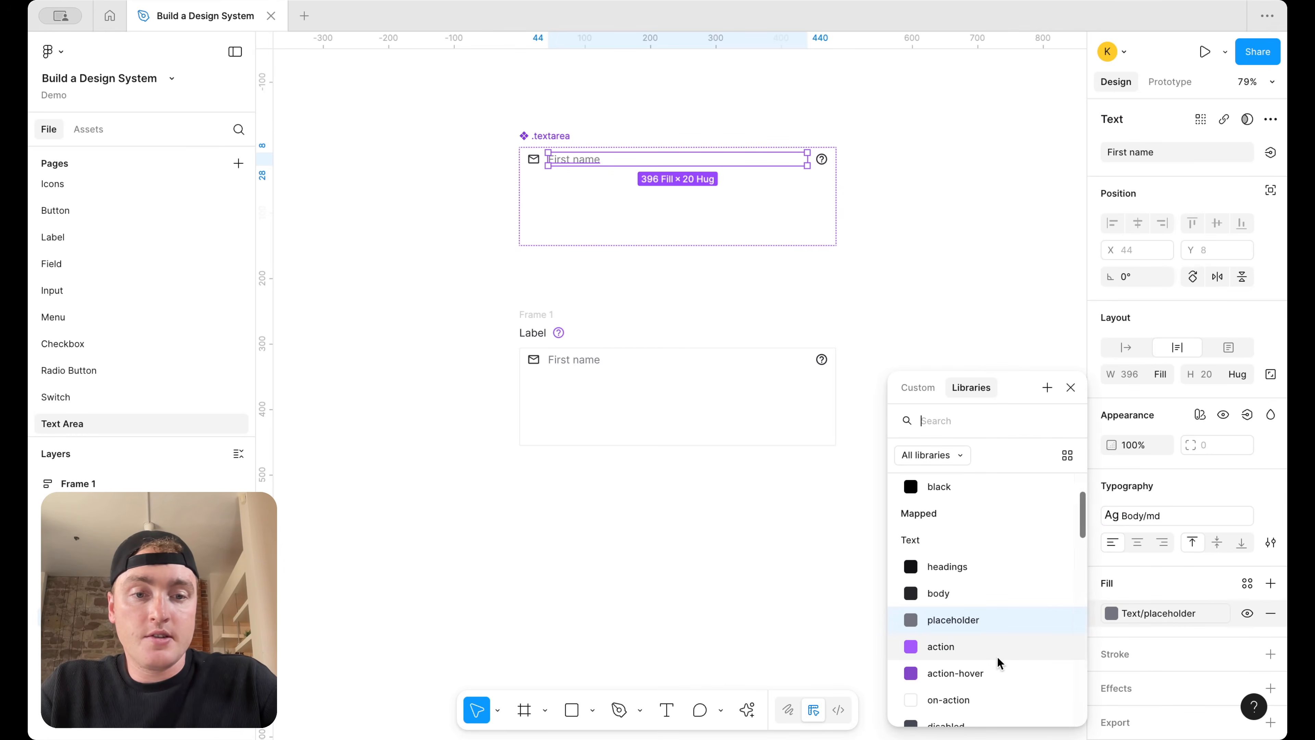
left_click(1002, 598)
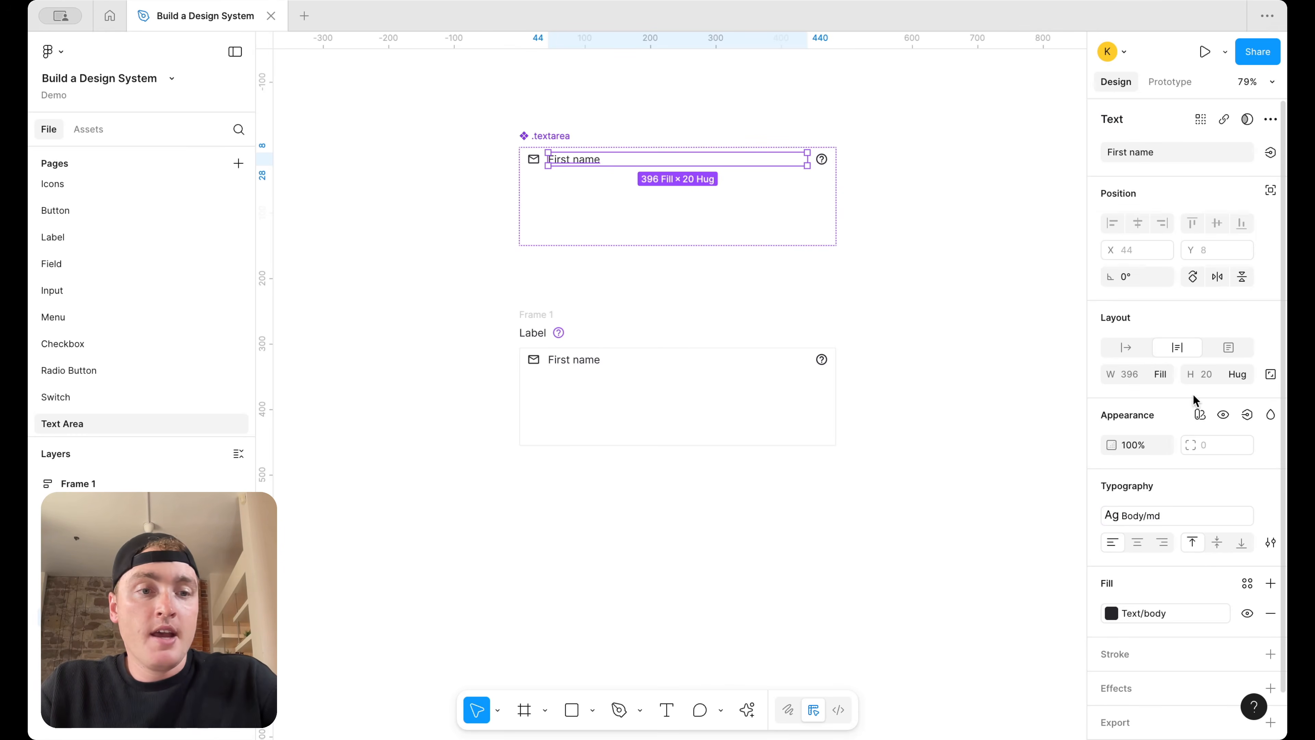
Try binding the "First name" text to a new property named "Text", and detach it
left_click(1269, 153)
left_click(1260, 213)
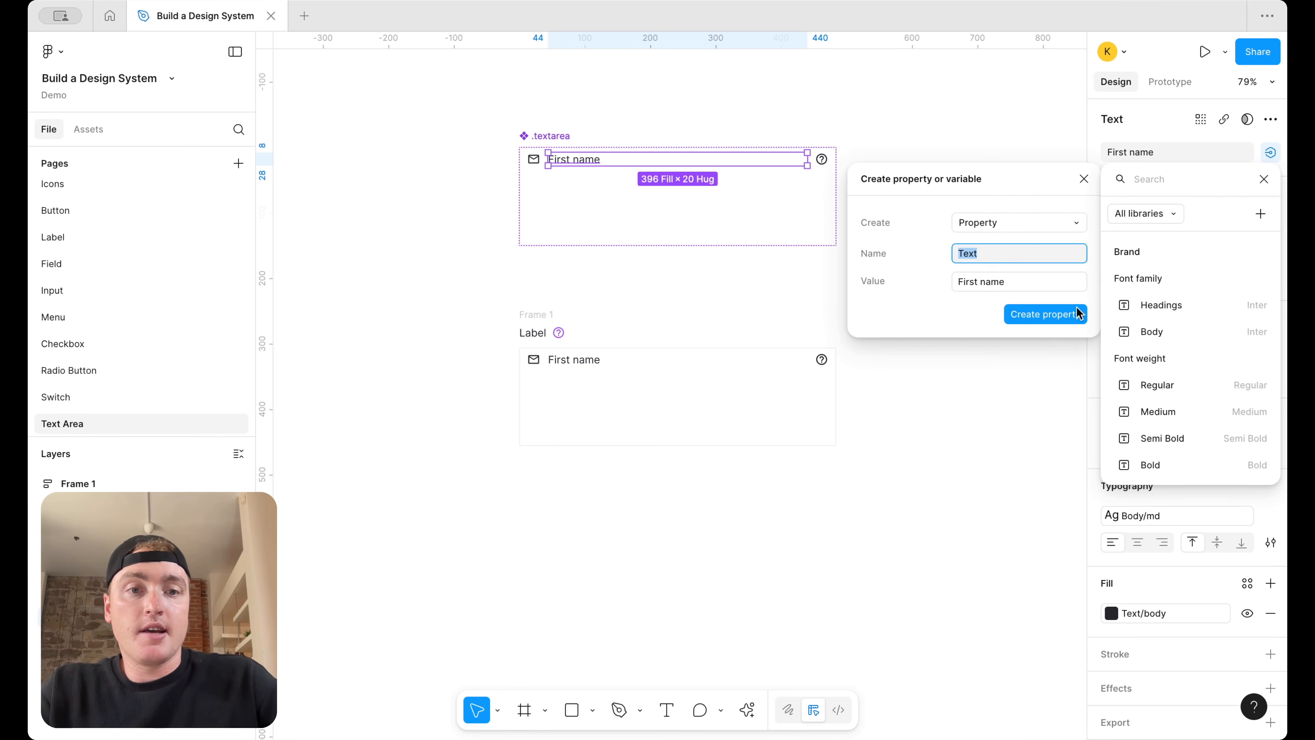
left_click(1068, 317)
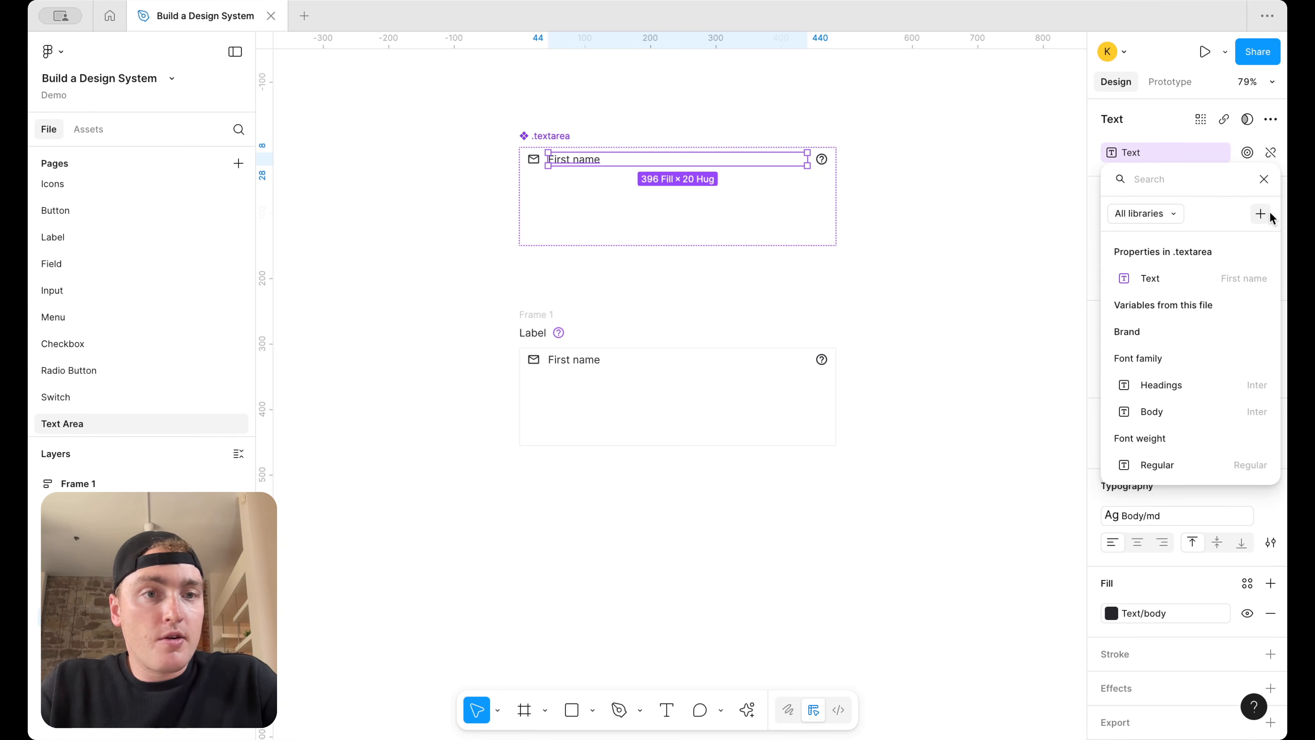
left_click(1270, 155)
left_click(1270, 156)
Bind the "First name" text in the main .textarea component to a new text property named "Label"
left_click(1268, 154)
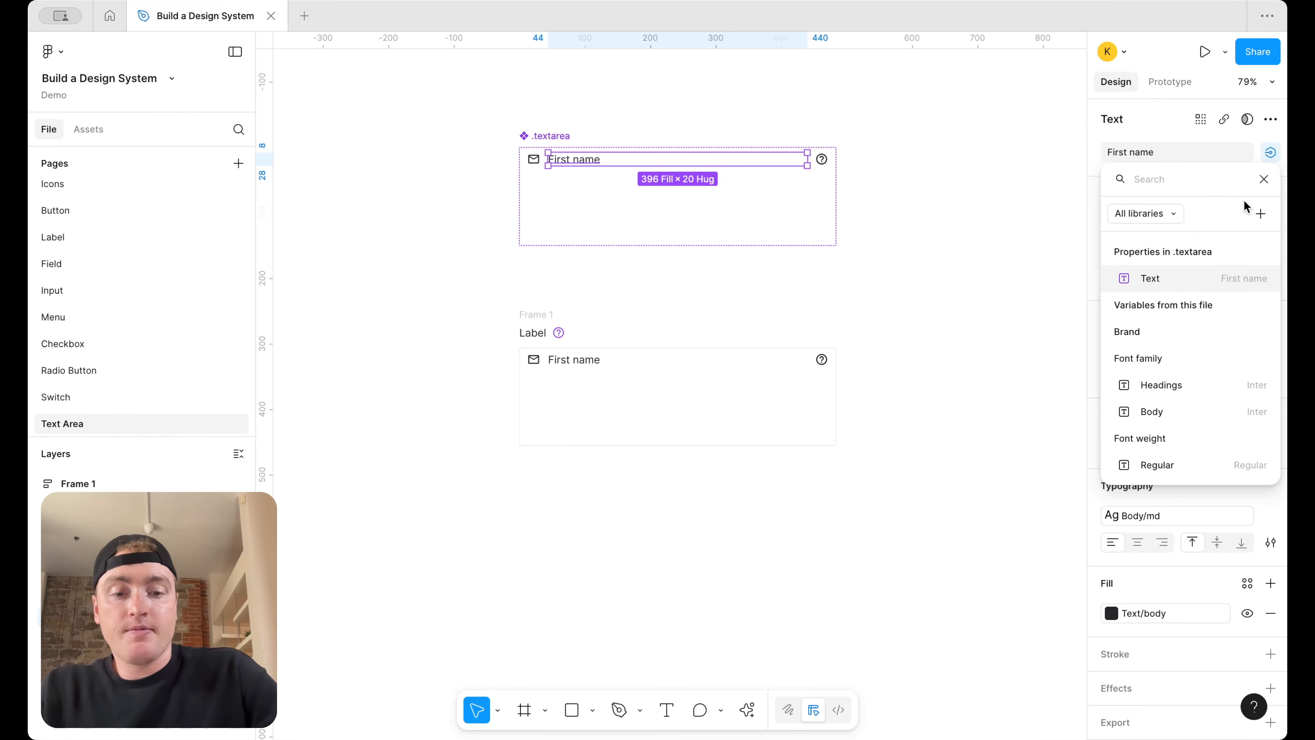
left_click(1261, 214)
type("Label")
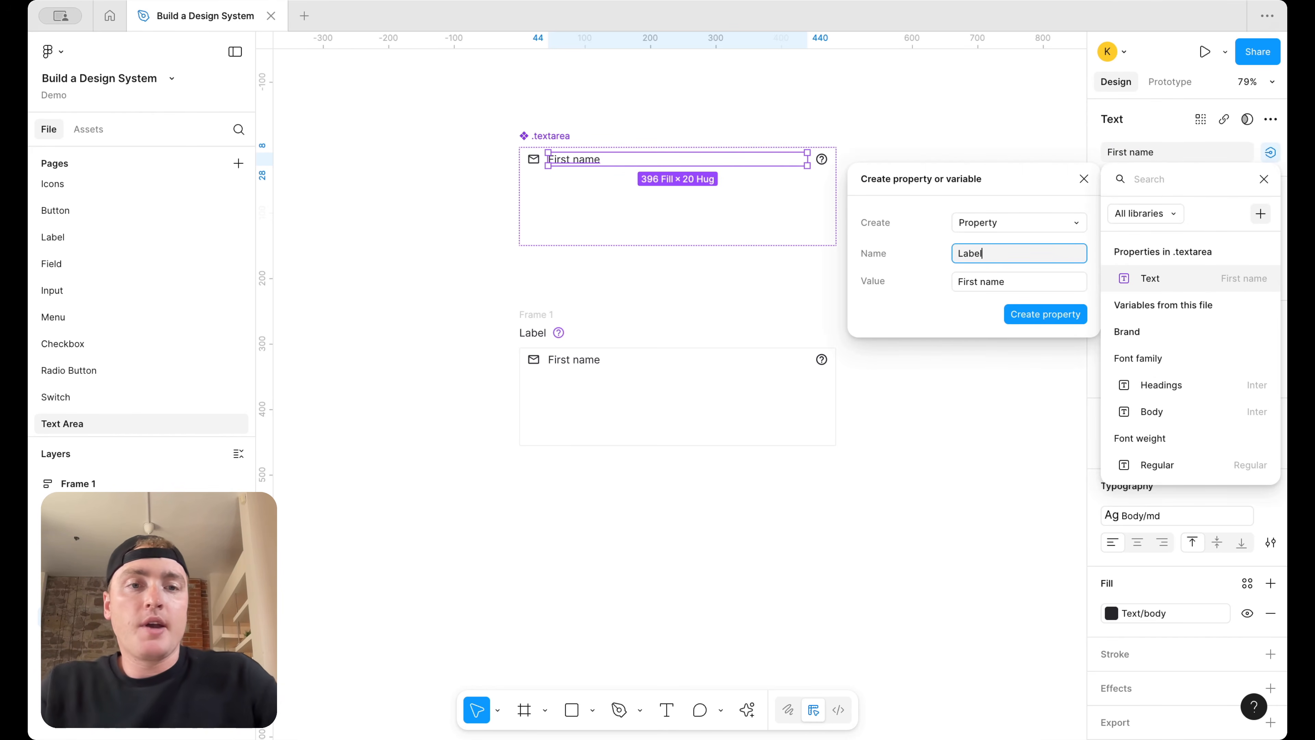
key("Return")
left_click(1047, 357)
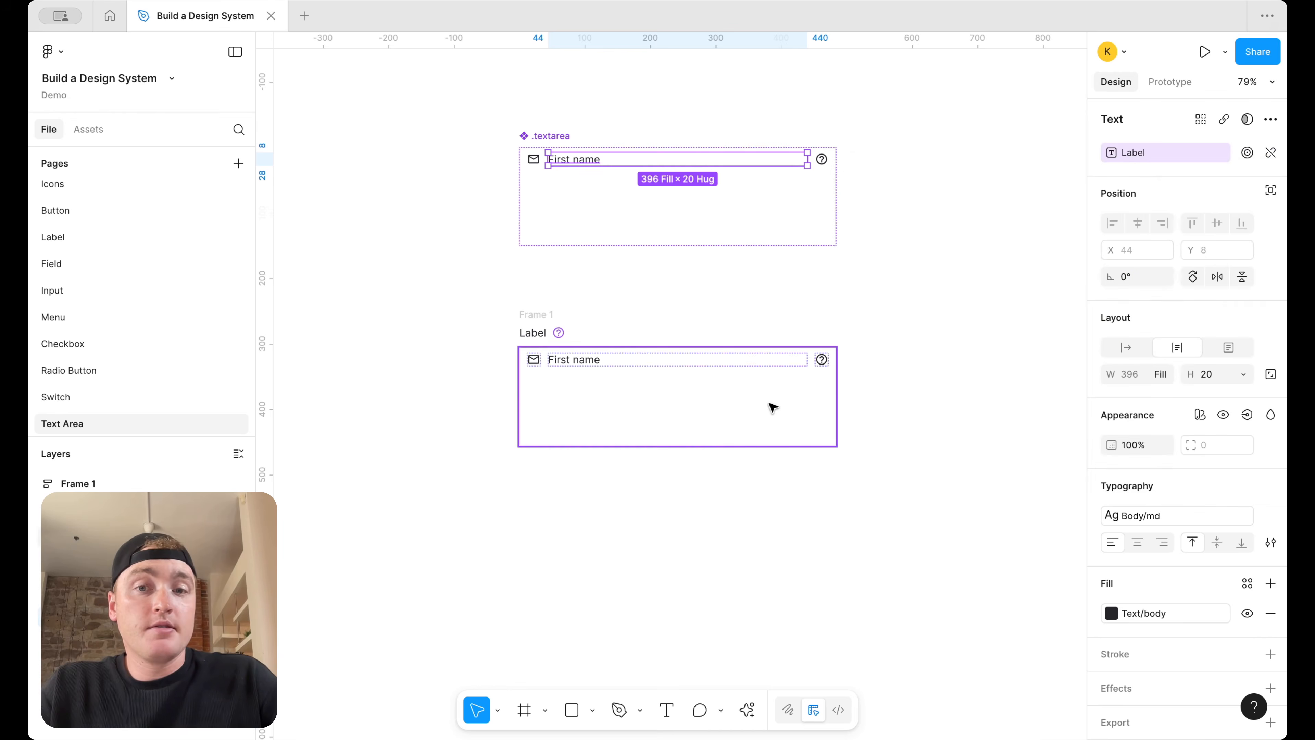
Duplicate the .textarea instance below Frame 1 and test its resizing by setting its height to about 39 and 130
left_click(755, 402)
left_click_drag(753, 394, 757, 528)
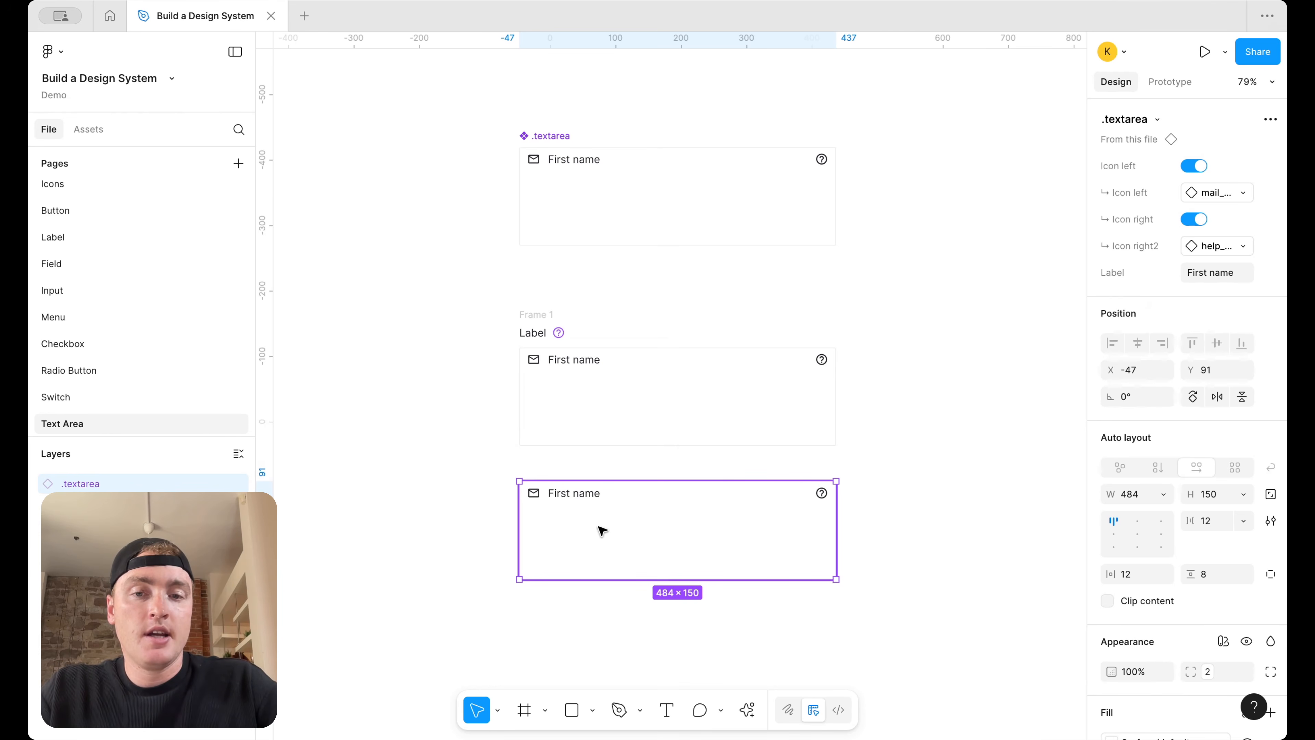
left_click_drag(582, 579, 587, 504)
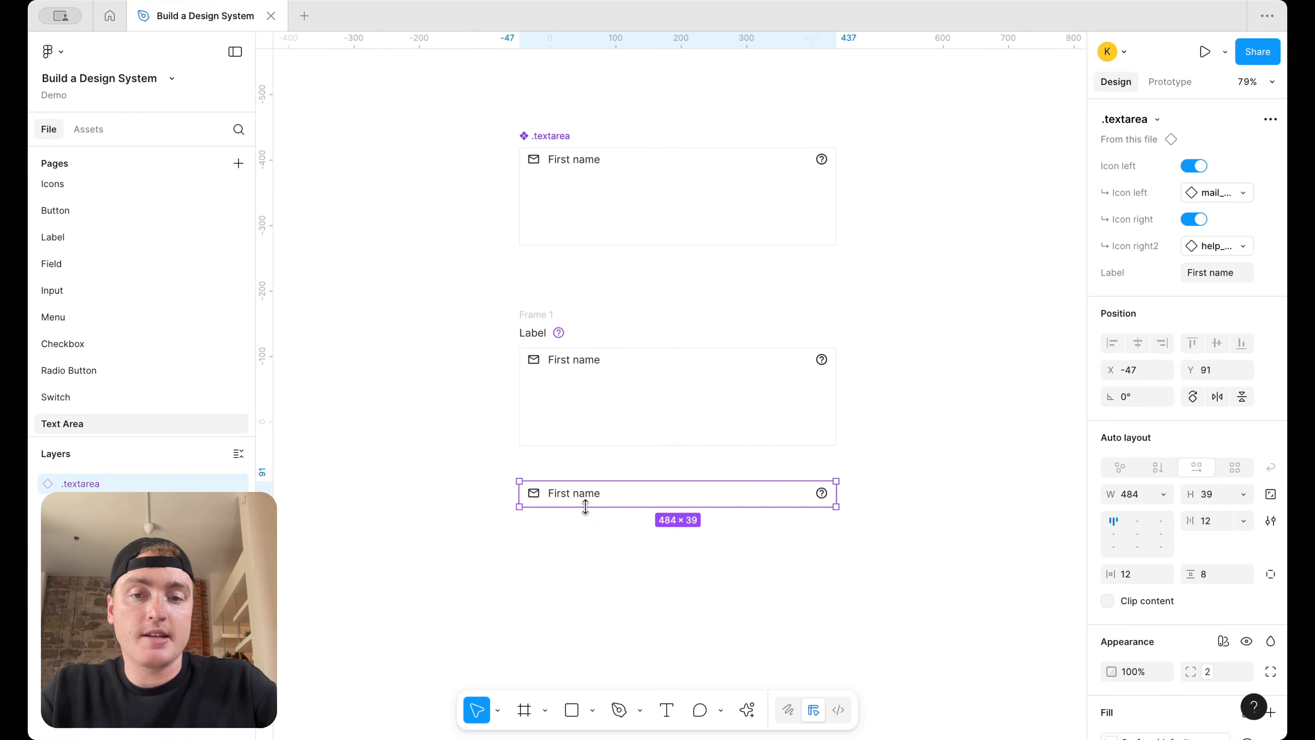
left_click(589, 544)
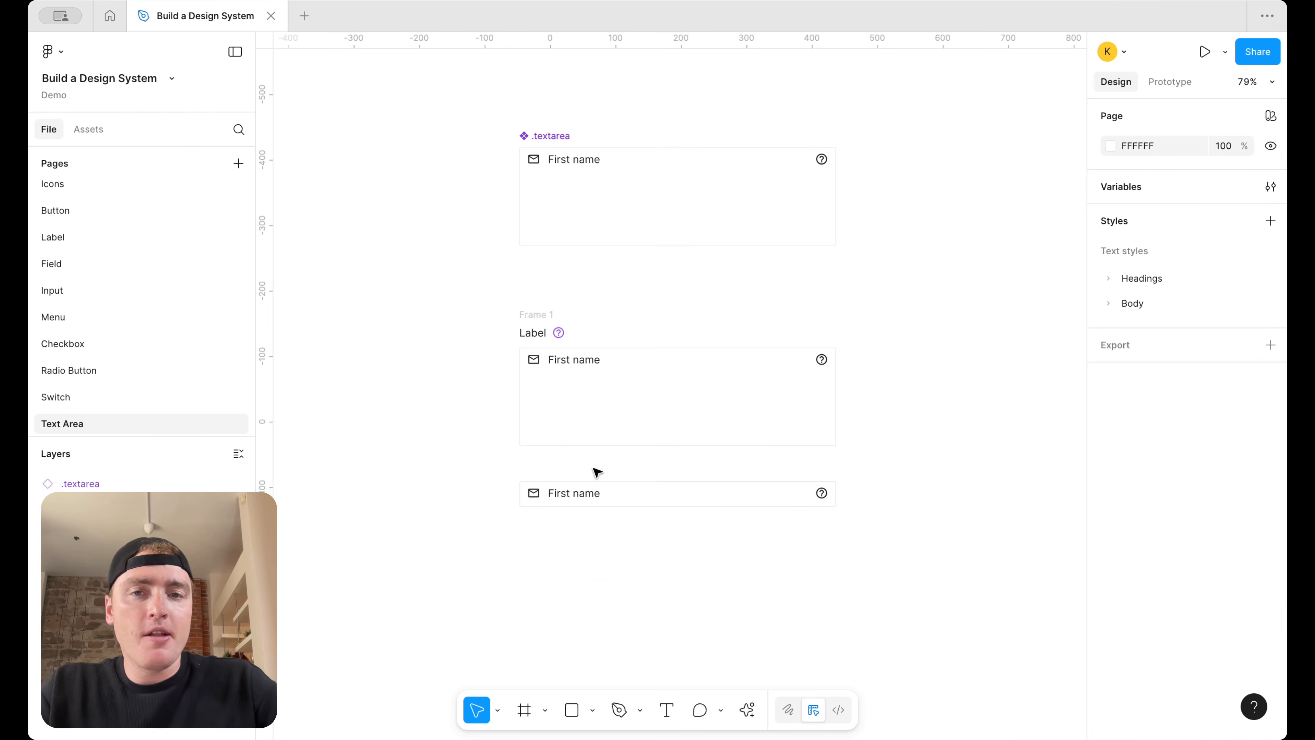
left_click(595, 503)
left_click_drag(599, 508, 600, 566)
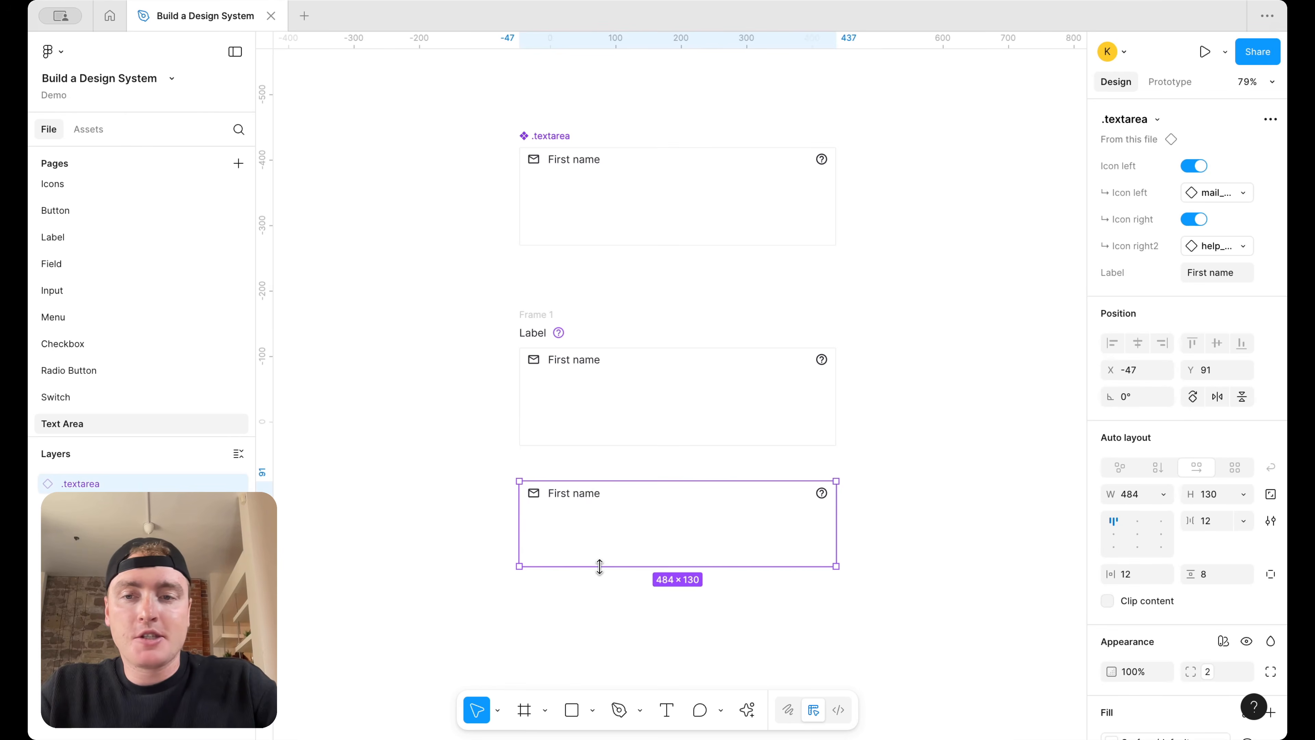
Delete the test copy of .textarea below Frame 1
left_click_drag(330, 451, 549, 447)
scroll(582, 525, "up", 5)
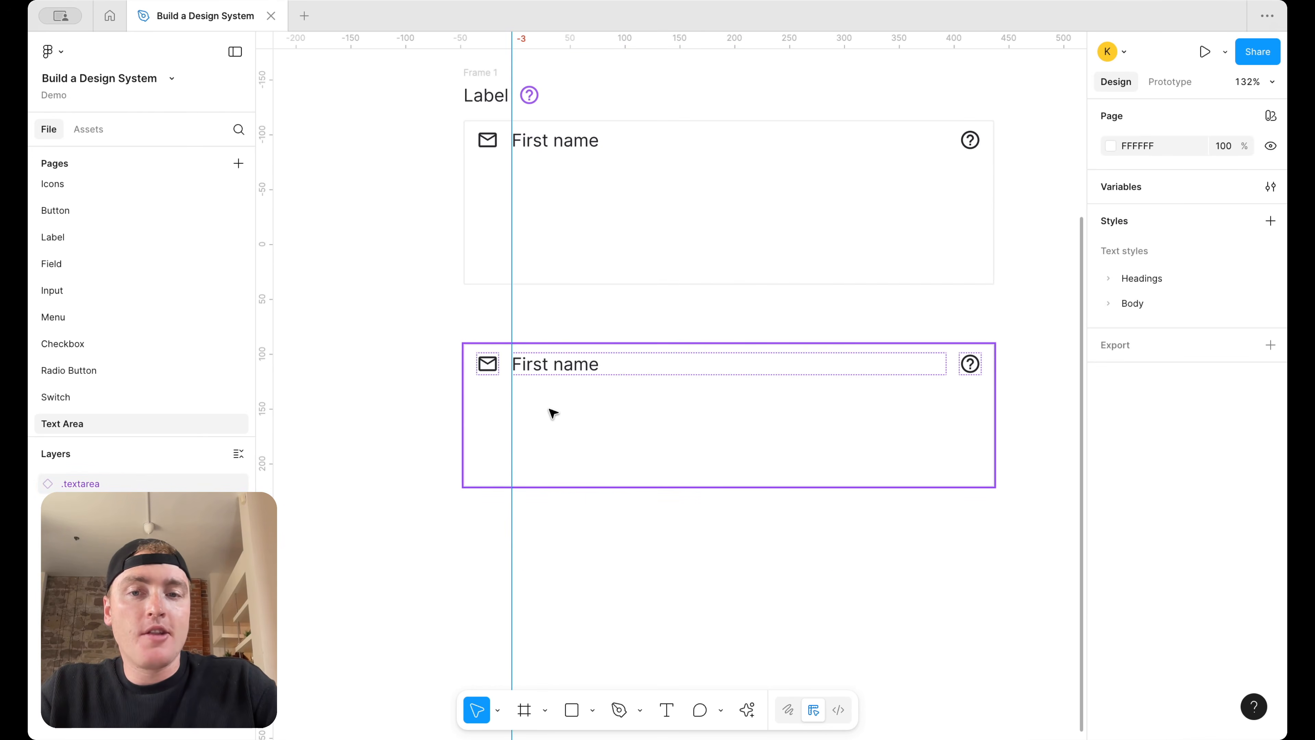
left_click(496, 367)
key("Delete")
Delete the mail icon from the main .textarea component and remove its two unused Icon left properties
scroll(496, 369, "down", 3)
scroll(504, 268, "up", 5)
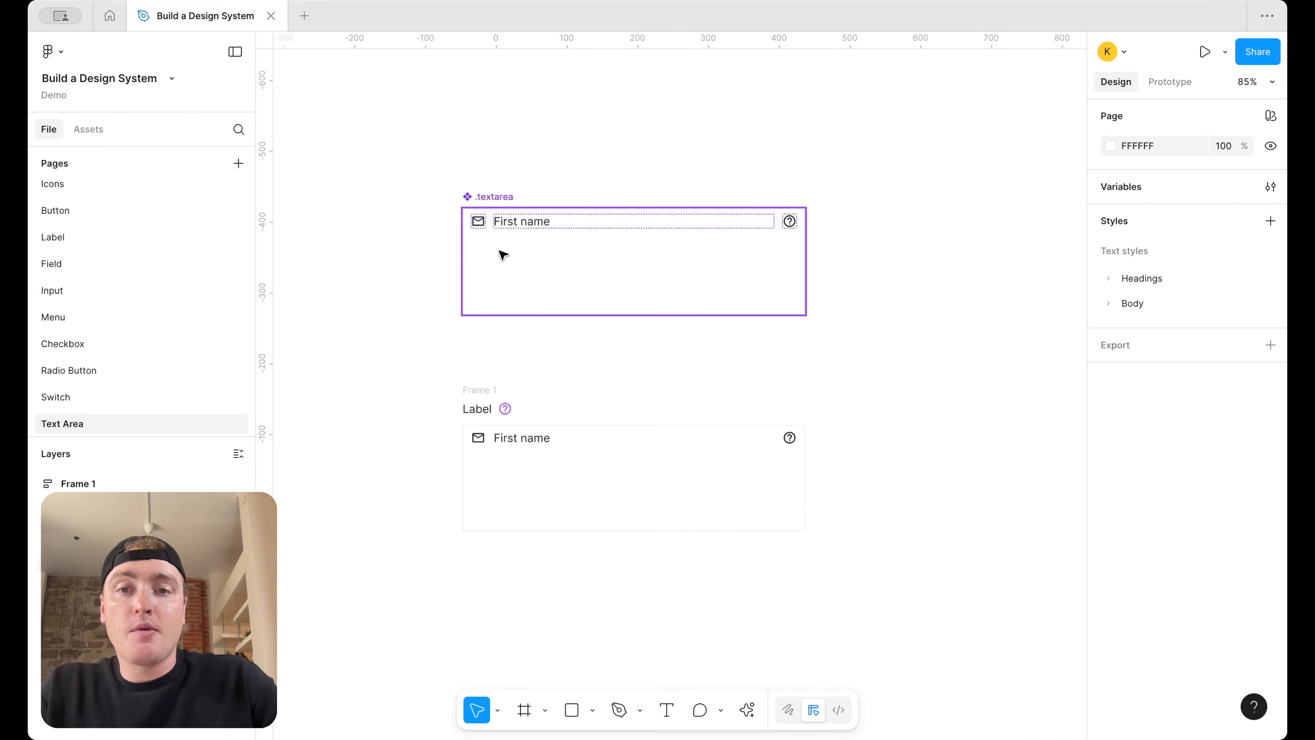
left_click(487, 221)
key("Delete")
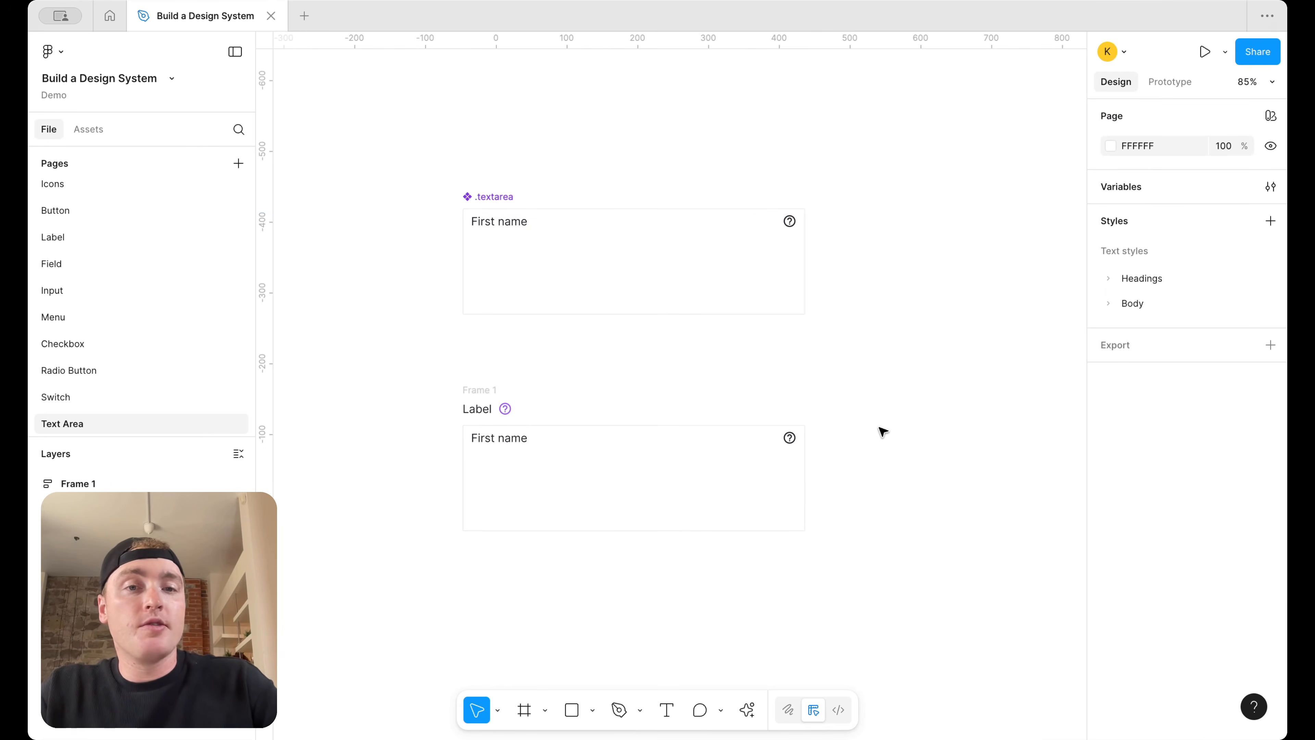
left_click(772, 309)
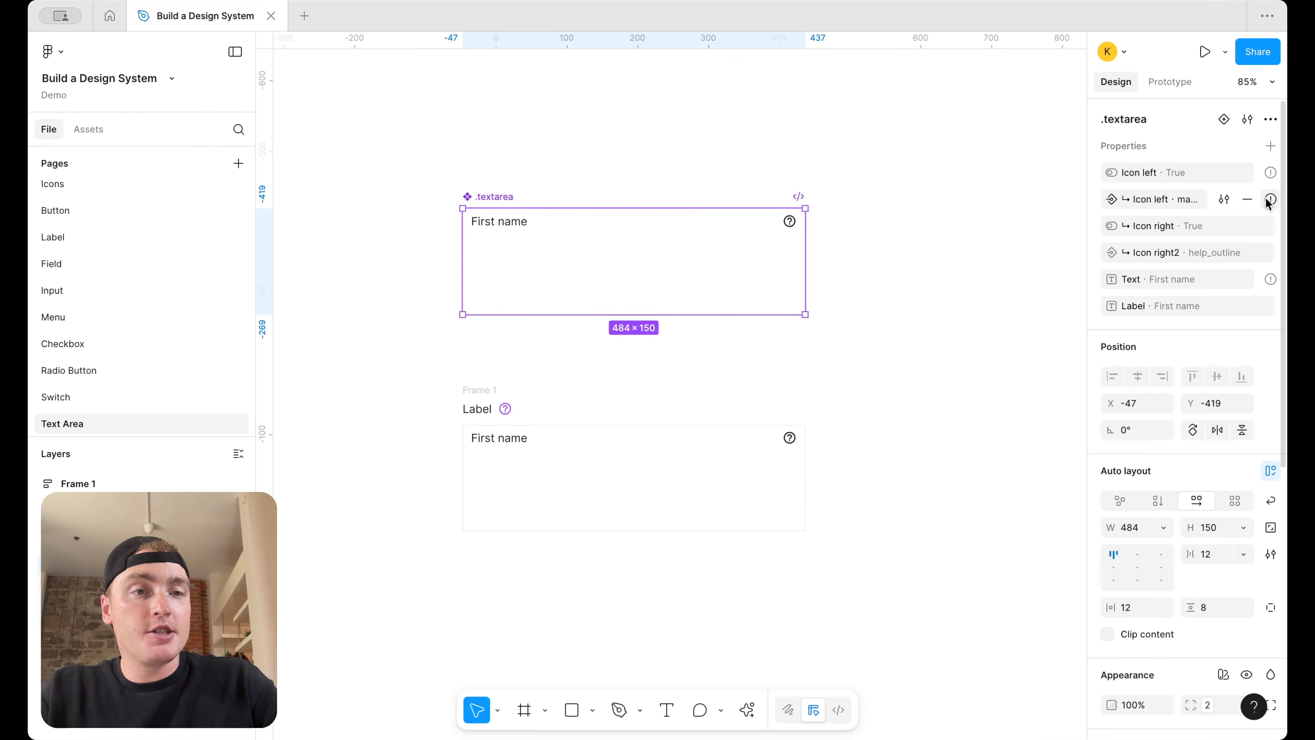
left_click(1270, 173)
left_click(1251, 174)
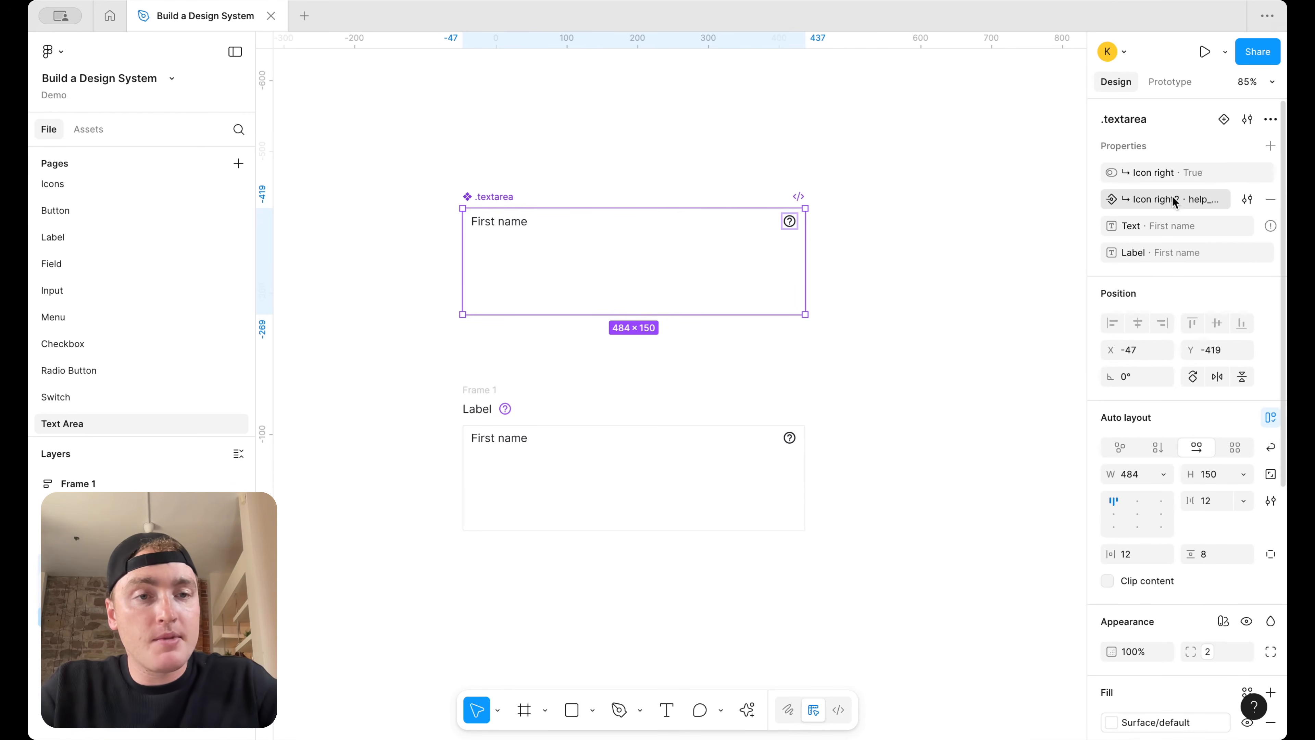
Rename both the boolean and the instance swap property of the right icon in .textarea to "↳ Icon"
double_click(1167, 178)
key("Right")
key("BackSpace")
key("BackSpace")
key("BackSpace")
key("BackSpace")
key("BackSpace")
key("BackSpace")
double_click(1177, 201)
key("Right")
key("BackSpace")
key("Return")
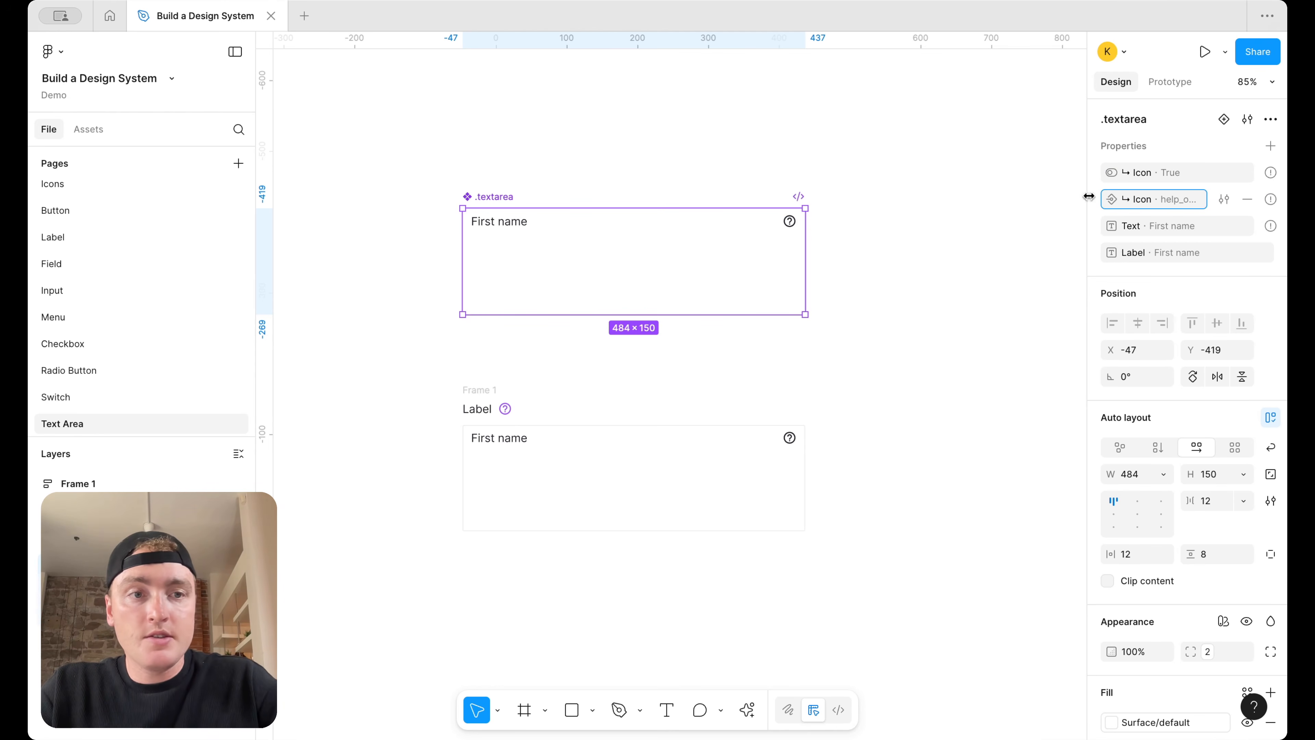
Remove the unused Text property from .textarea and rename the boolean icon property to "Icon"
mouse_move(1268, 200)
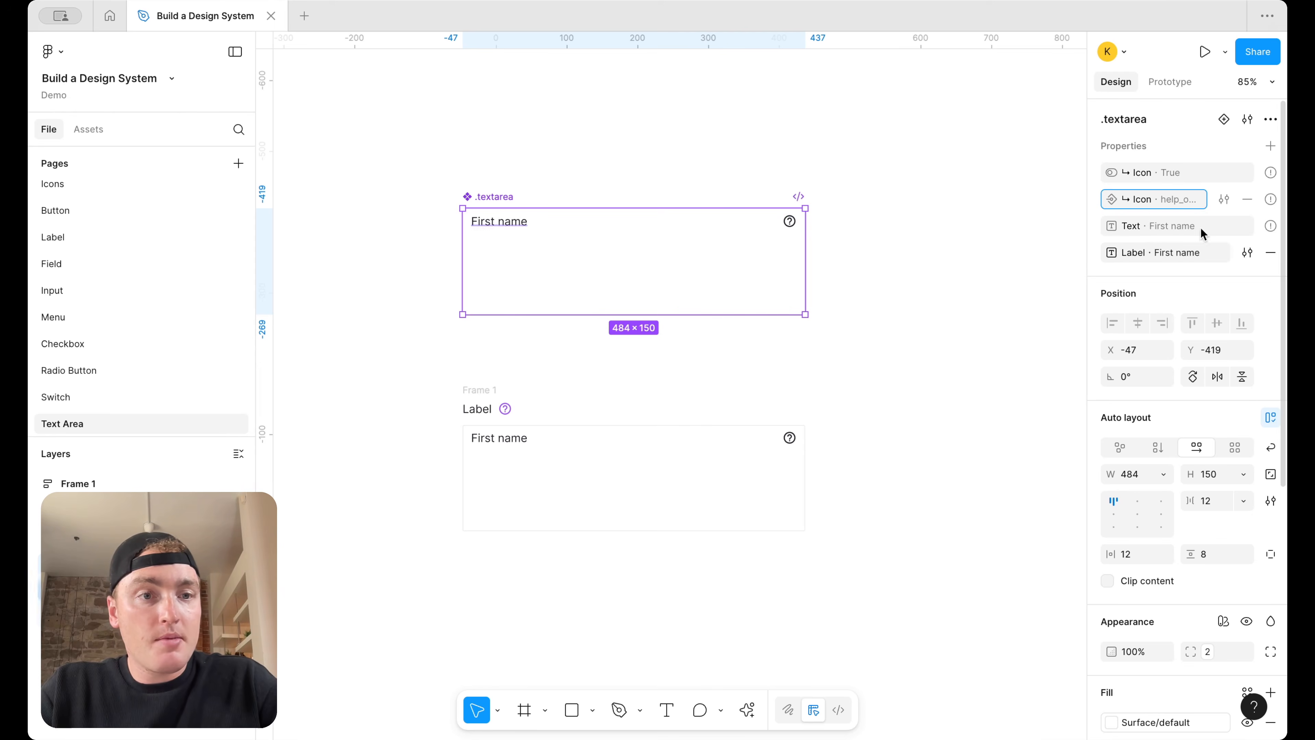
left_click(1247, 226)
double_click(1134, 173)
key("Return")
left_click(907, 342)
Test the Icon property on the .textarea instance in Frame 1 by toggling it, and leave it off
left_click(721, 451)
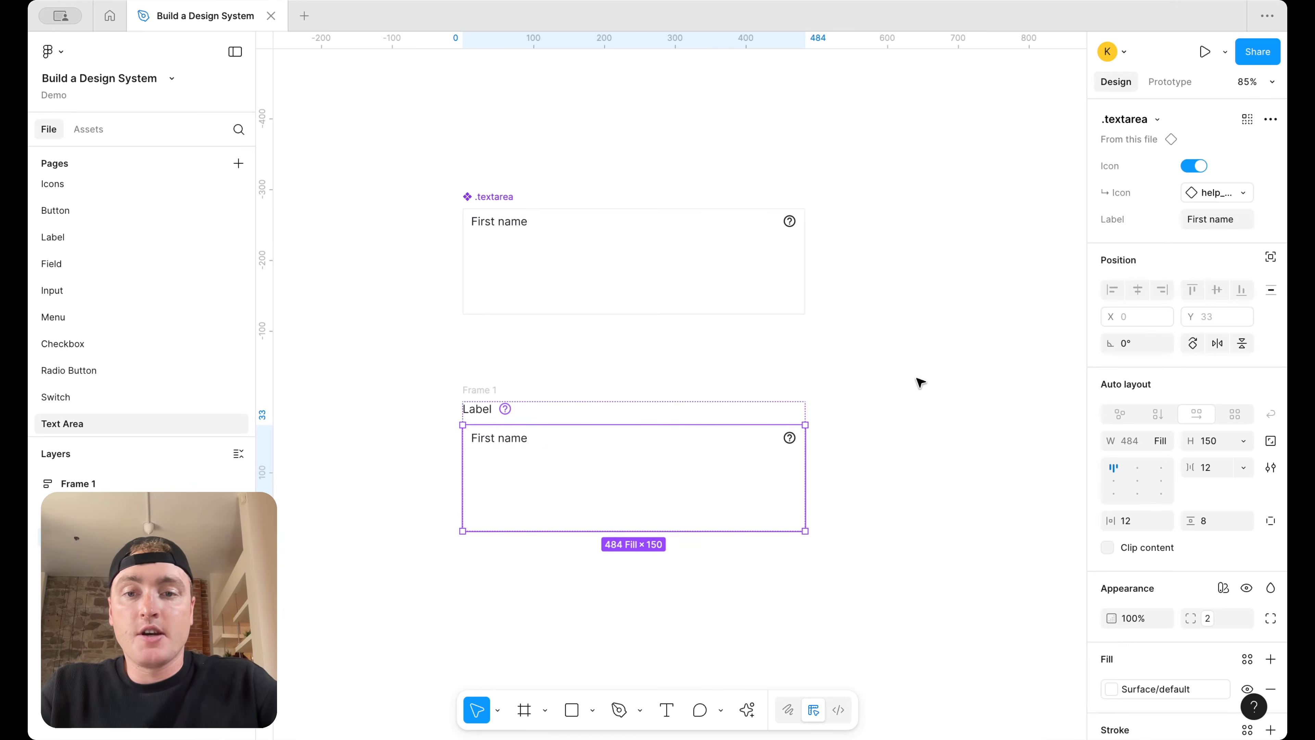
left_click(1194, 166)
left_click(1194, 166)
left_click(1193, 165)
left_click(1194, 165)
left_click(1193, 165)
left_click(1193, 167)
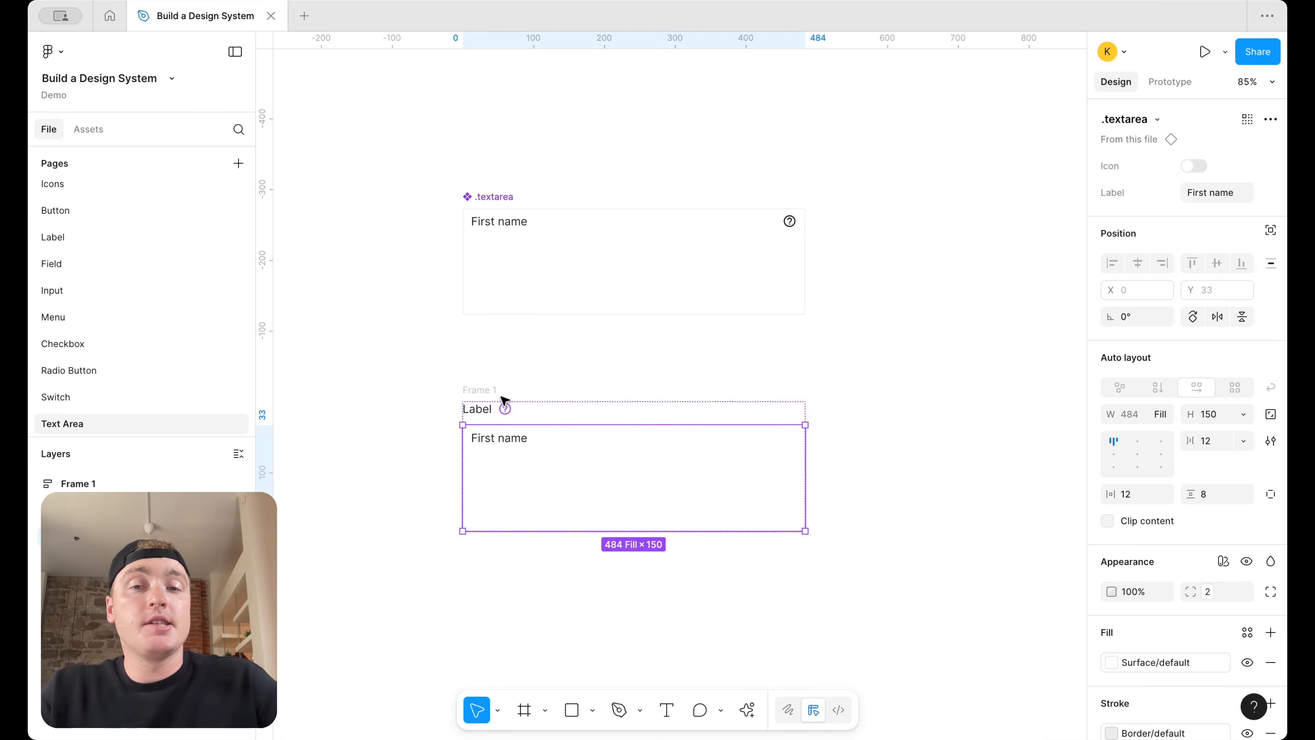
Rename Frame 1 to "Text Area" and turn it into a component
left_click(600, 327)
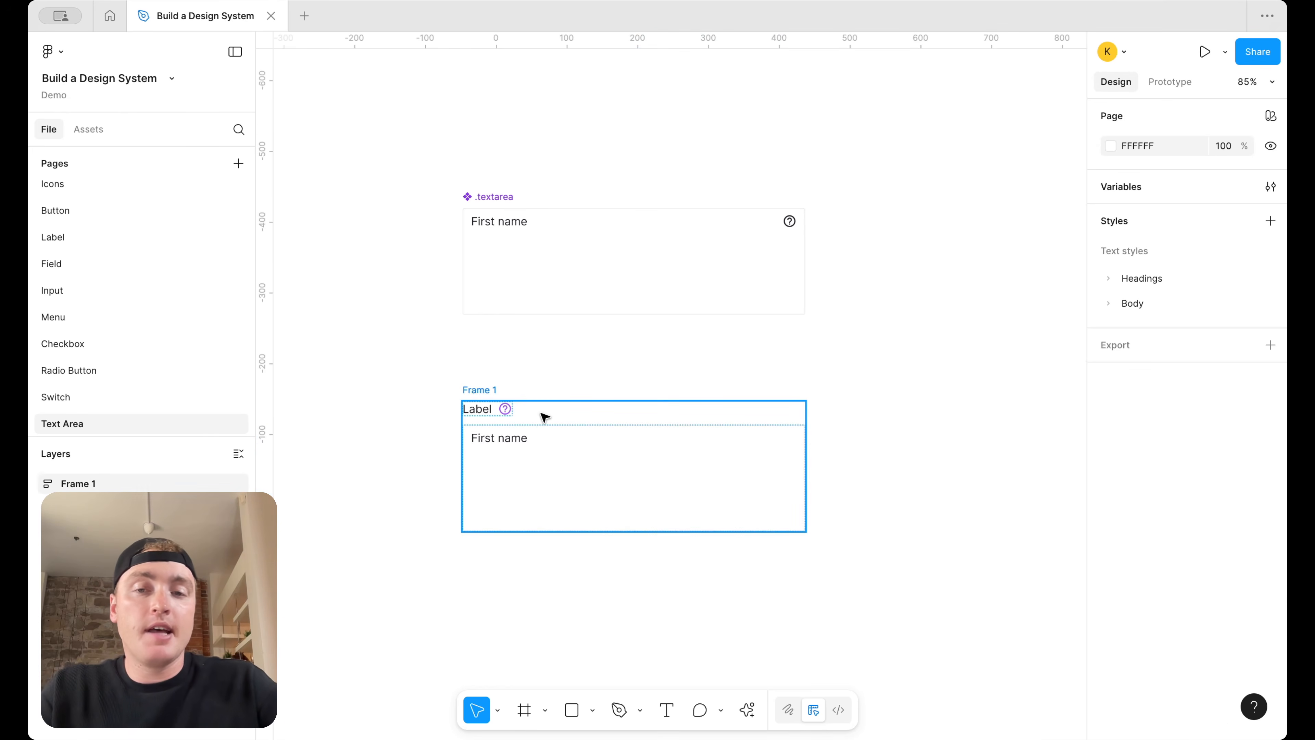
left_click(487, 392)
left_click(610, 382)
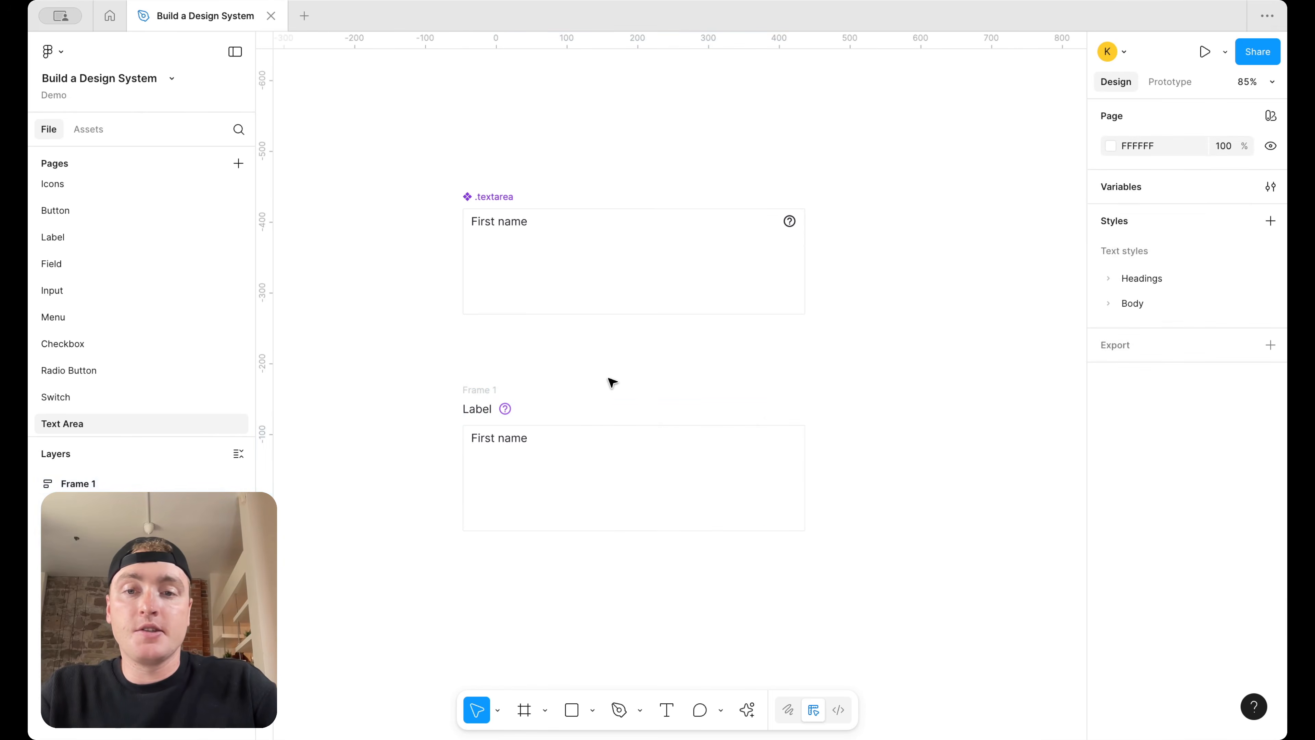
double_click(468, 389)
type("Text Area")
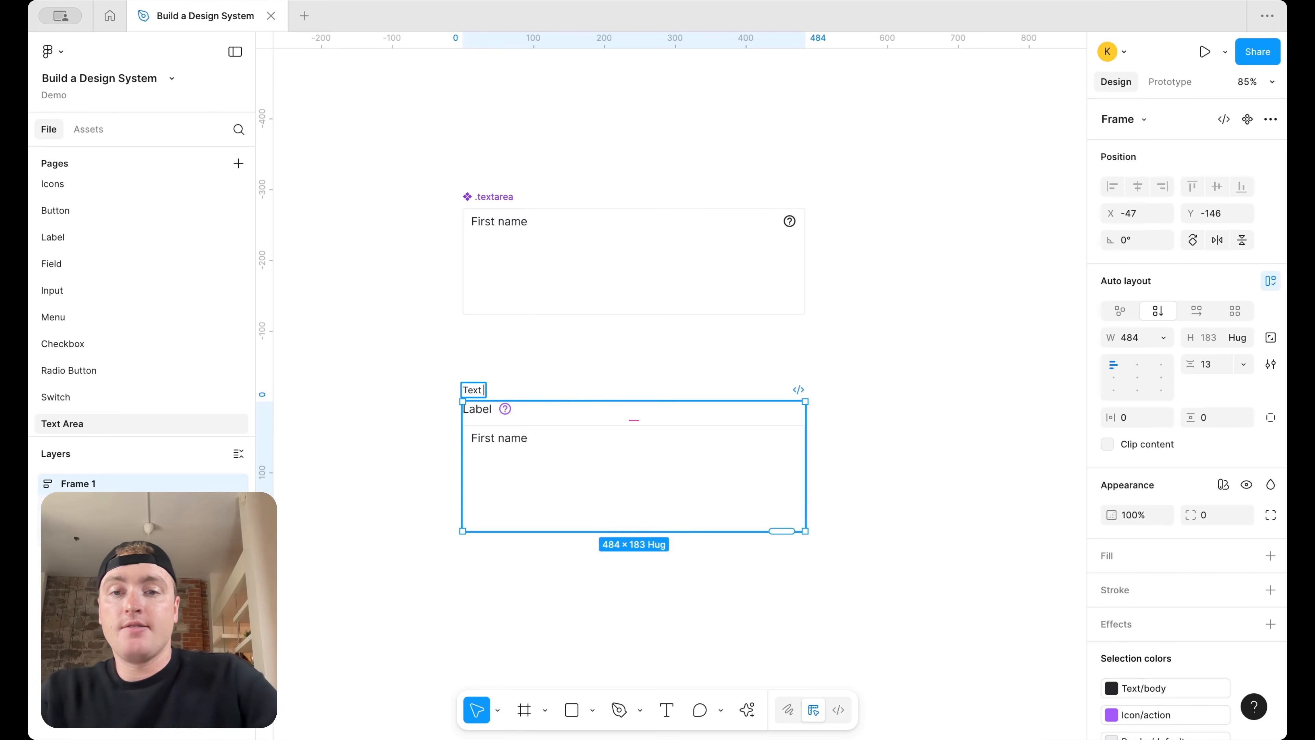
key("Return")
right_click(501, 394)
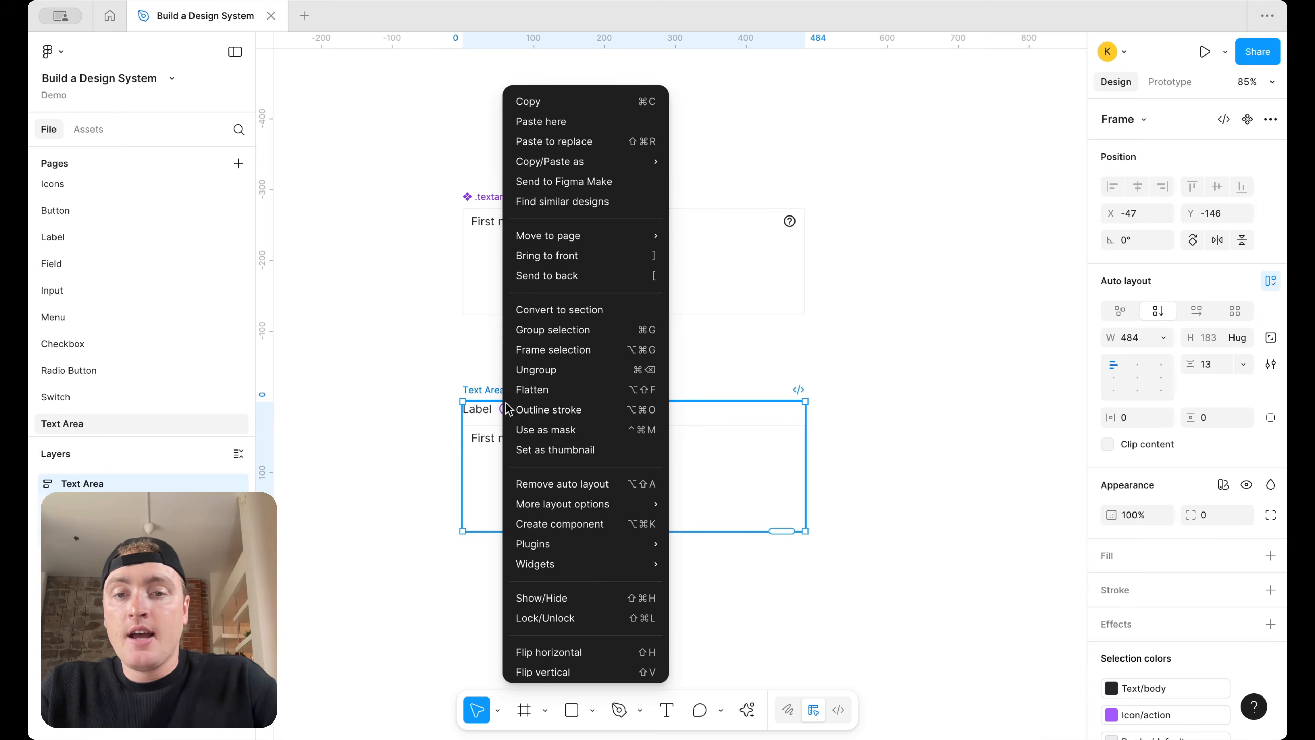
left_click(595, 529)
left_click(857, 367)
Change the width sizing of the Label instance inside the Text Area component
scroll(857, 367, "down", 2)
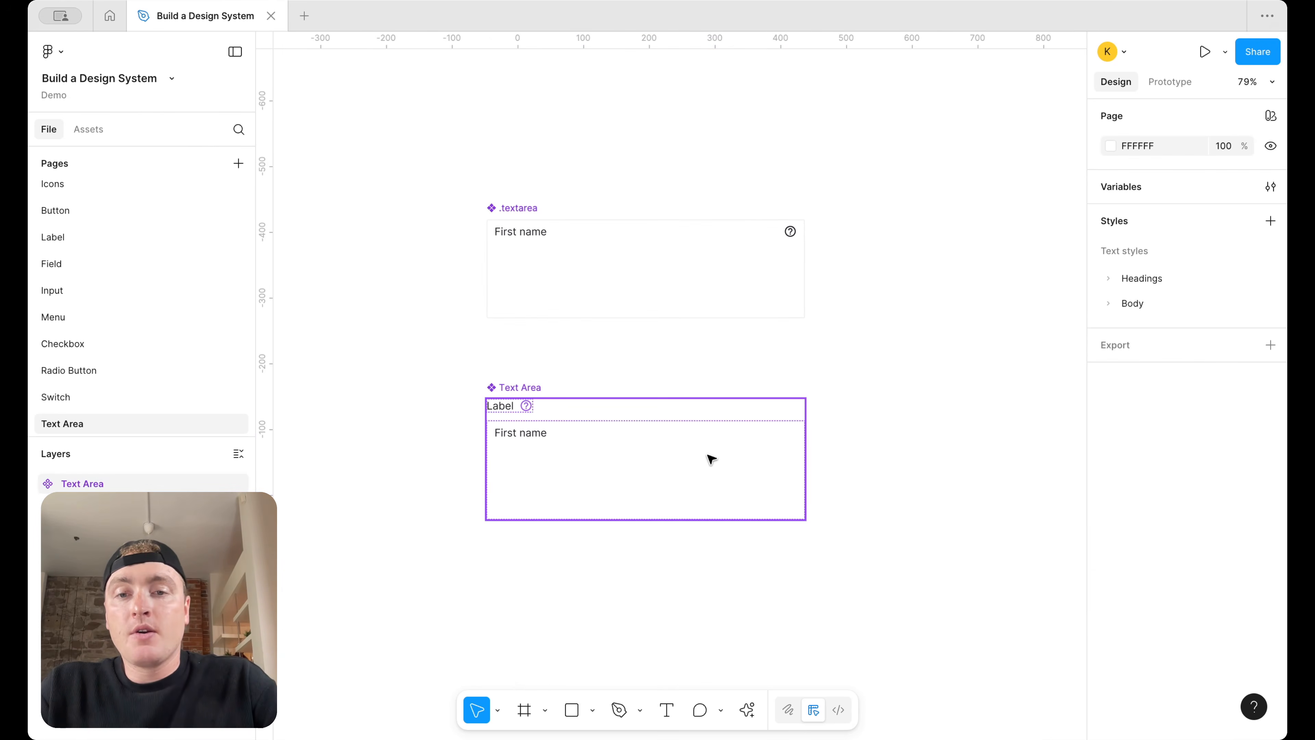
left_click(659, 469)
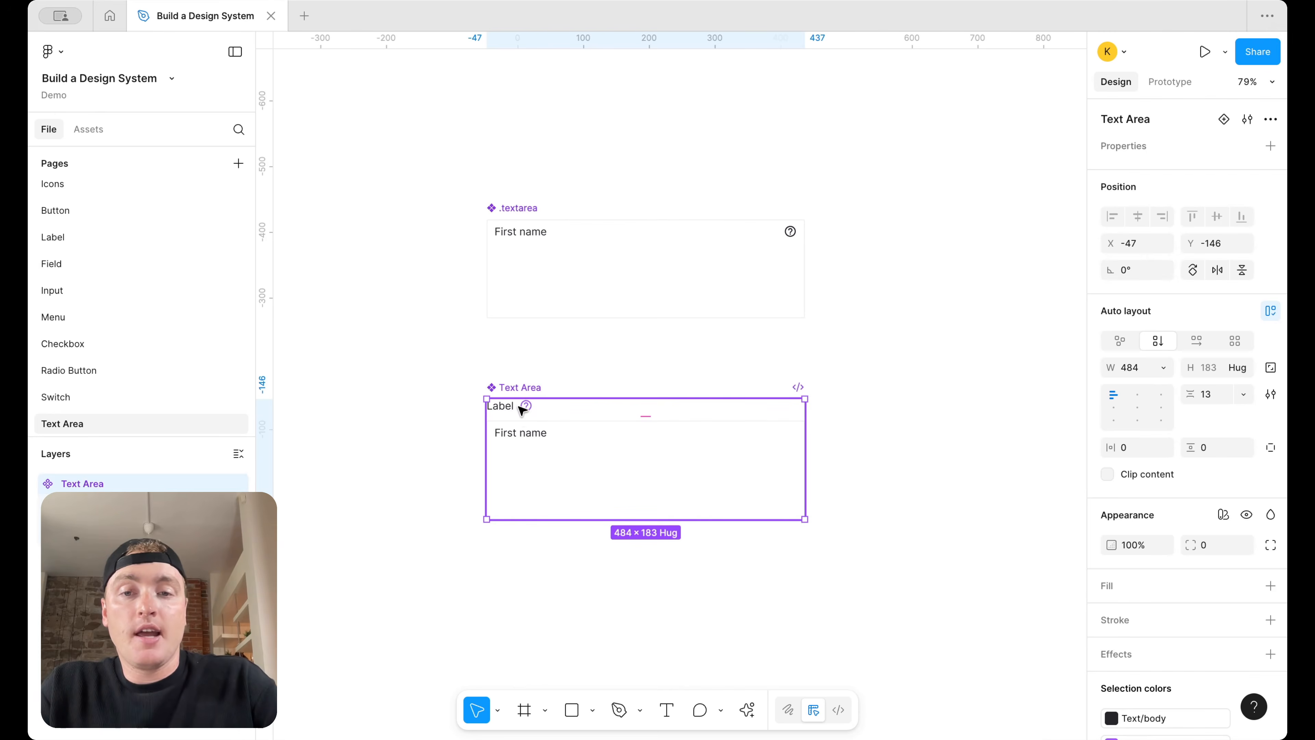
left_click(522, 410)
left_click(1157, 441)
left_click(1162, 458)
left_click(992, 479)
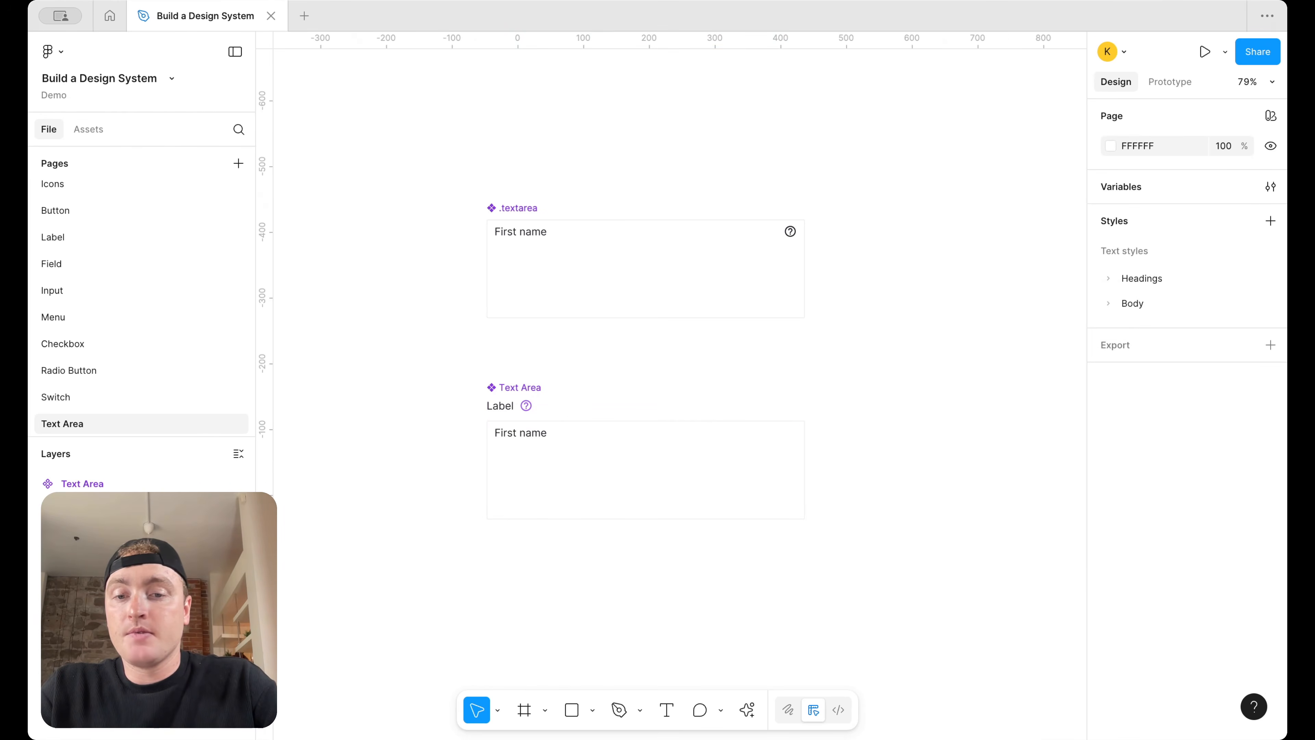
Add a text box about 274 wide reading "Hint copy" and place it between the Label and the field in the Text Area component
left_click(667, 709)
left_click_drag(493, 568, 673, 625)
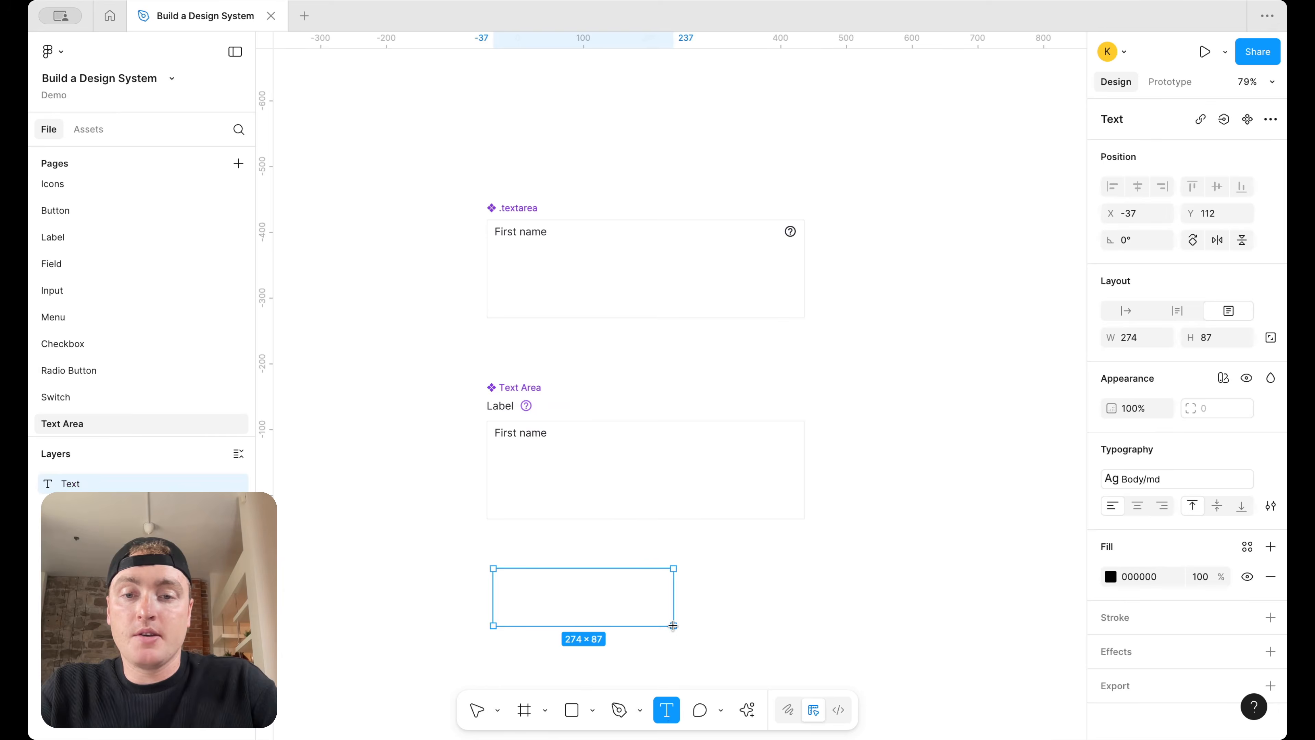
type("Hint copy")
key("Escape")
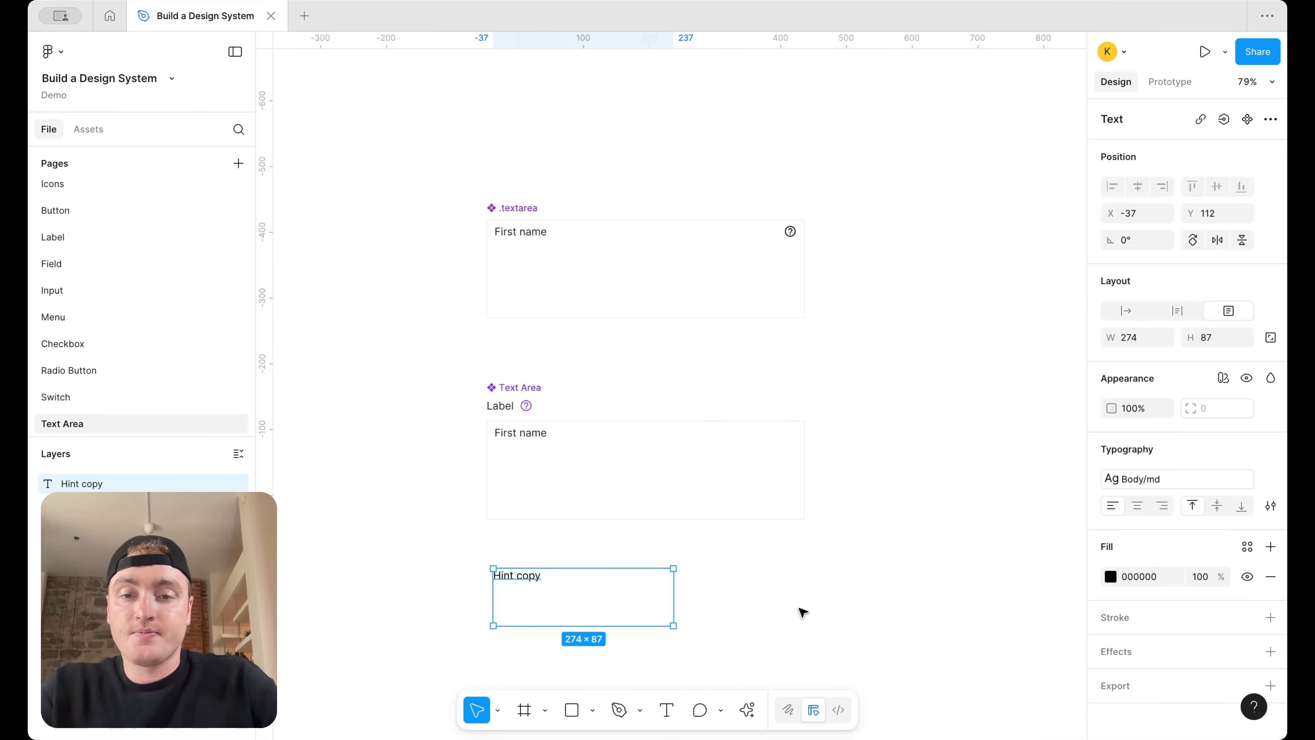
left_click_drag(647, 625, 646, 589)
left_click_drag(524, 577, 622, 431)
Set the "Hint copy" text's width to fill the container and its height to hug contents
left_click(1162, 375)
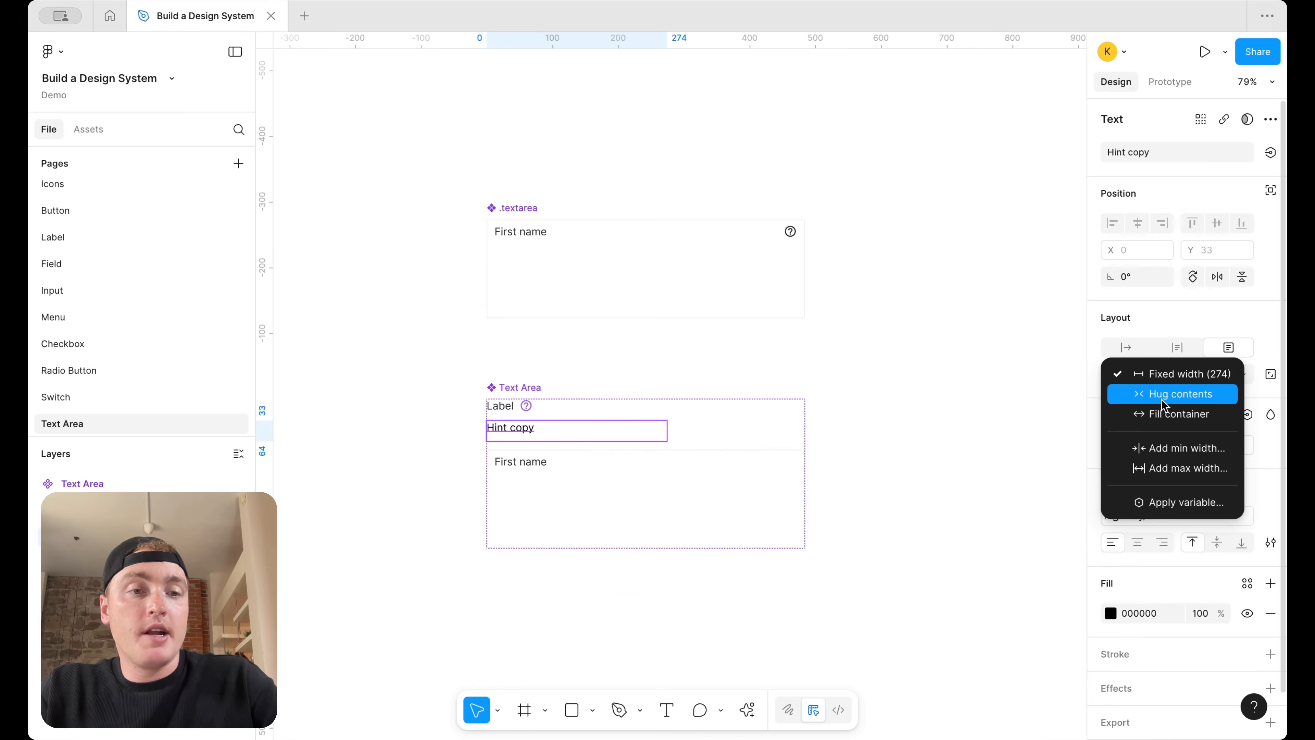
left_click(1178, 413)
left_click(1160, 373)
left_click(1162, 353)
left_click(1158, 374)
left_click(1159, 393)
Set the fill of the "Hint copy" text to the Text/placeholder variable
left_click(1242, 584)
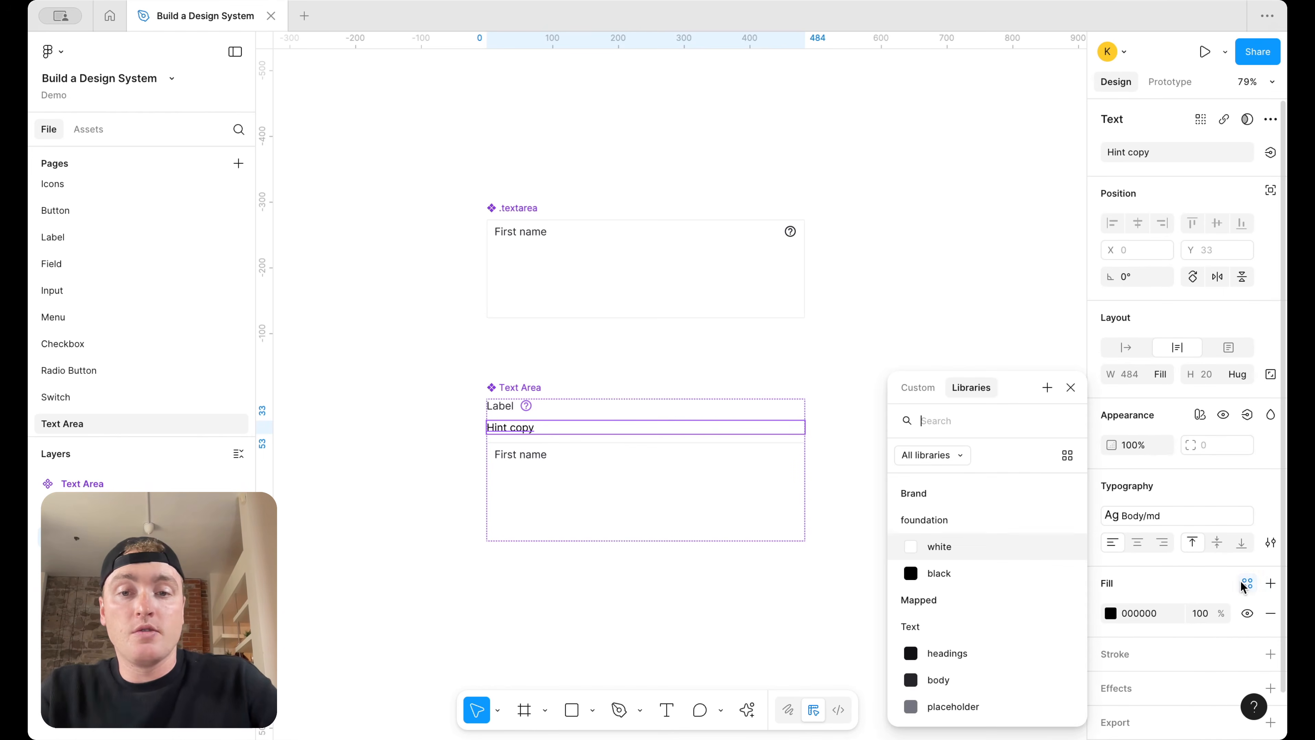
scroll(1013, 646, "down", 2)
left_click(974, 668)
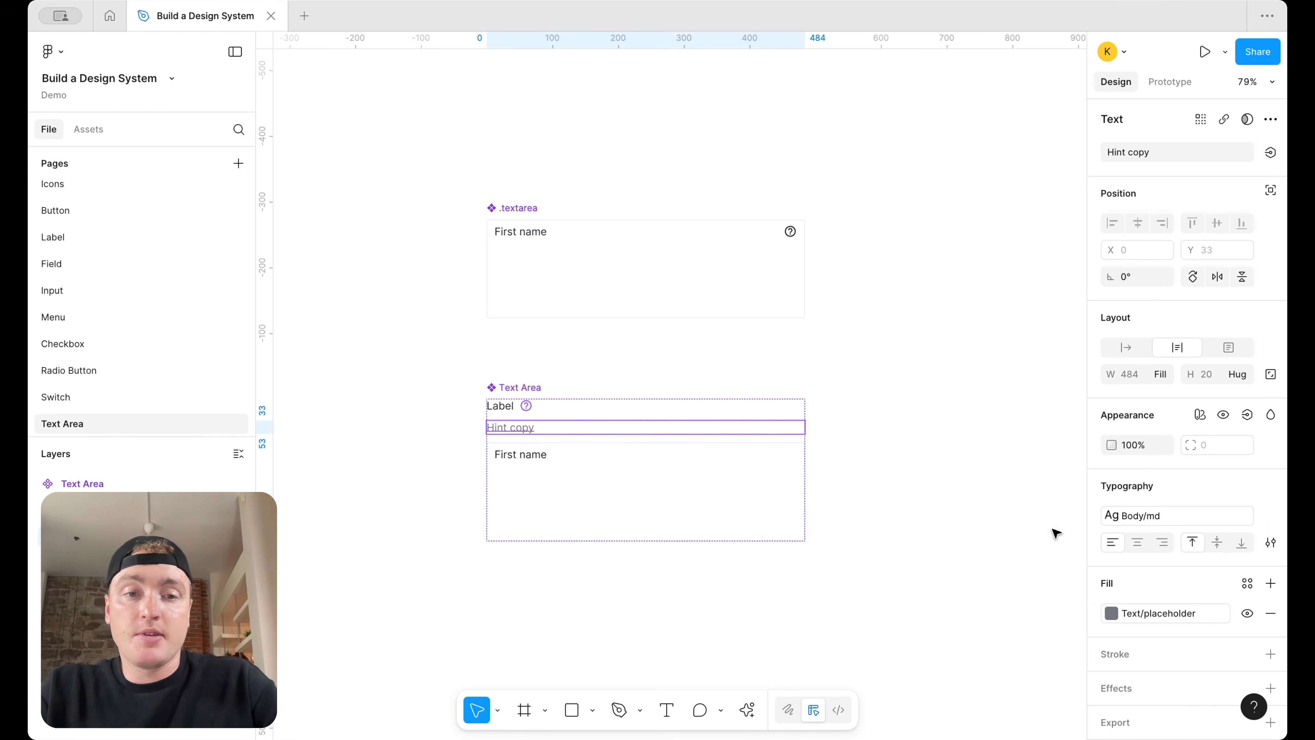
left_click(988, 543)
Create a boolean property named "Hint copy" with value True that controls the visibility of the hint text in Text Area
left_click(512, 430)
left_click(512, 430)
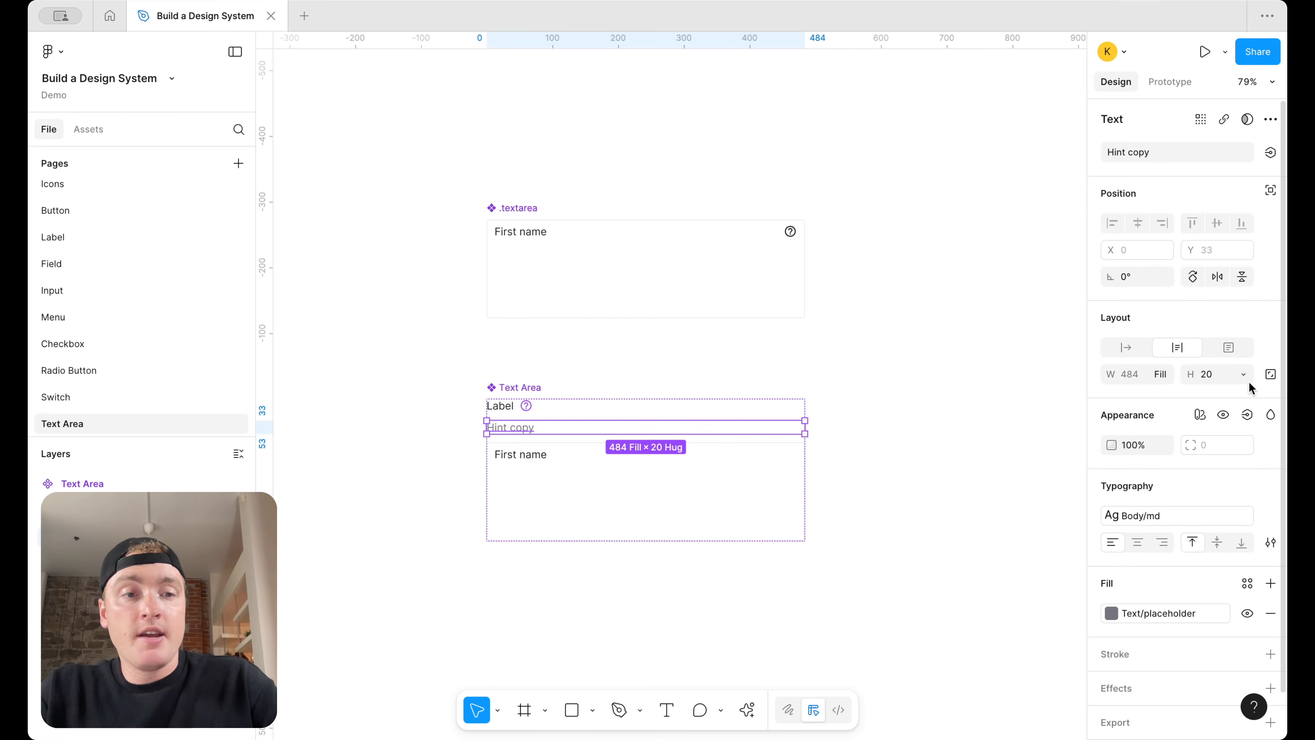
left_click(1246, 415)
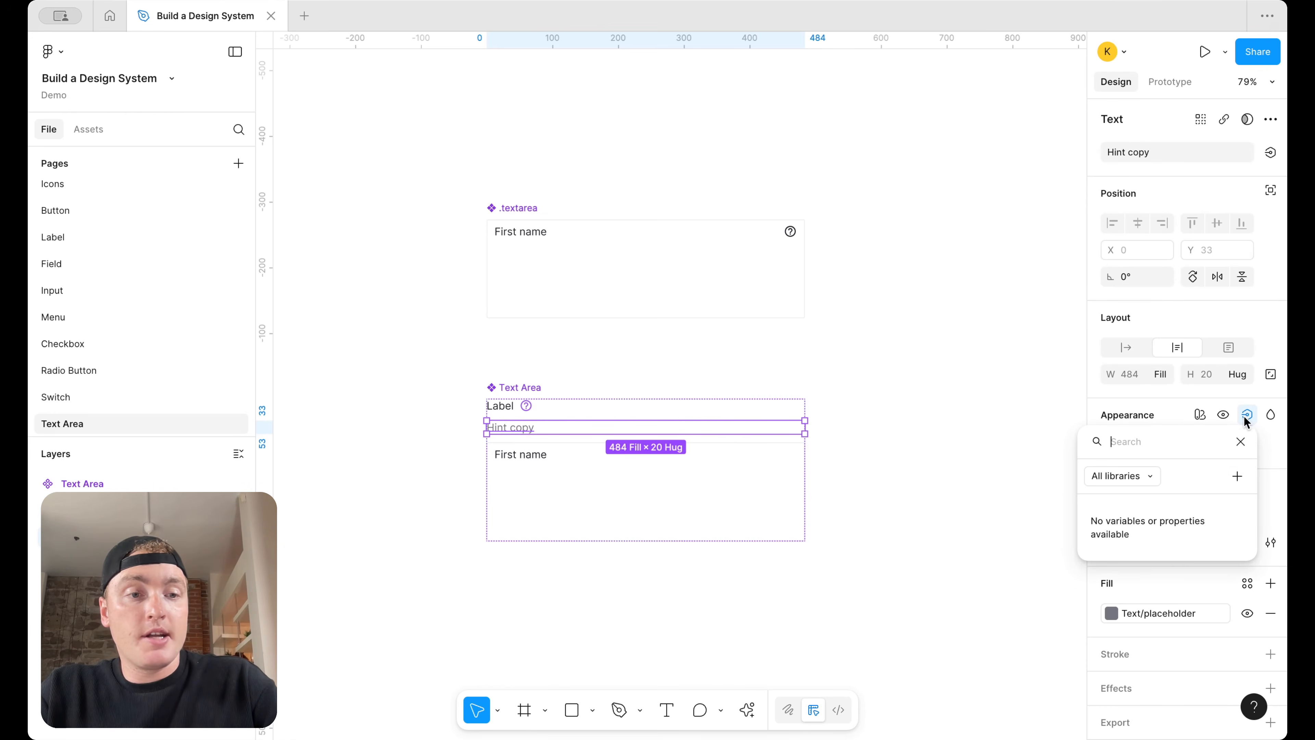
left_click(1237, 476)
type("Hunt ")
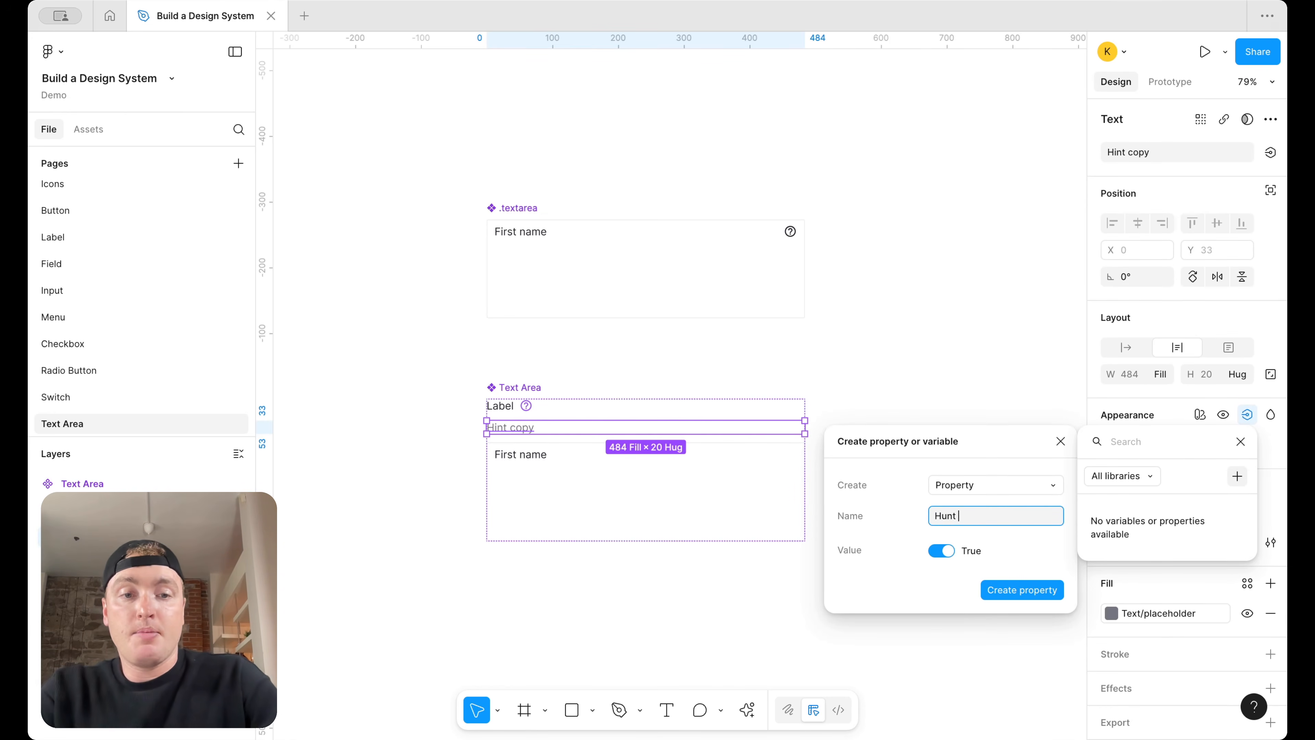
type("copy")
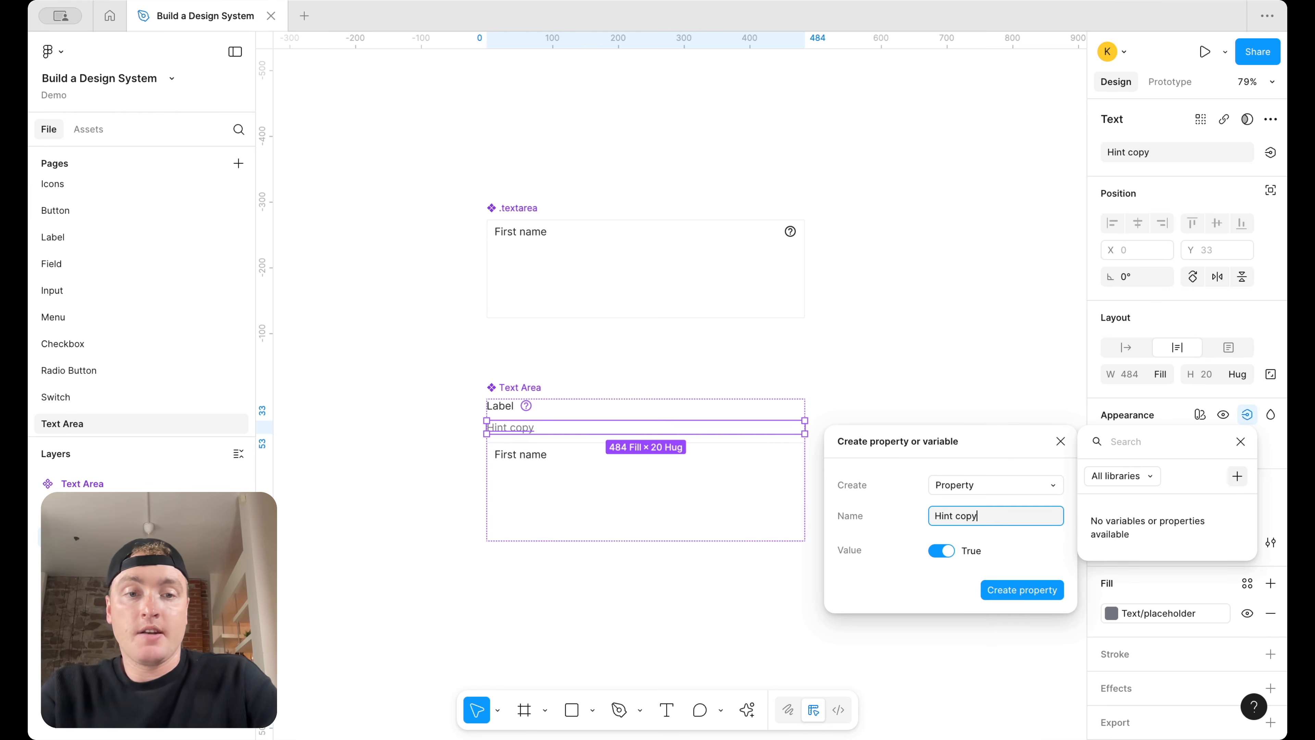
key("Return")
Create a text property named "Hint copy" with value "Hint copy" for the hint text's content
left_click(1269, 151)
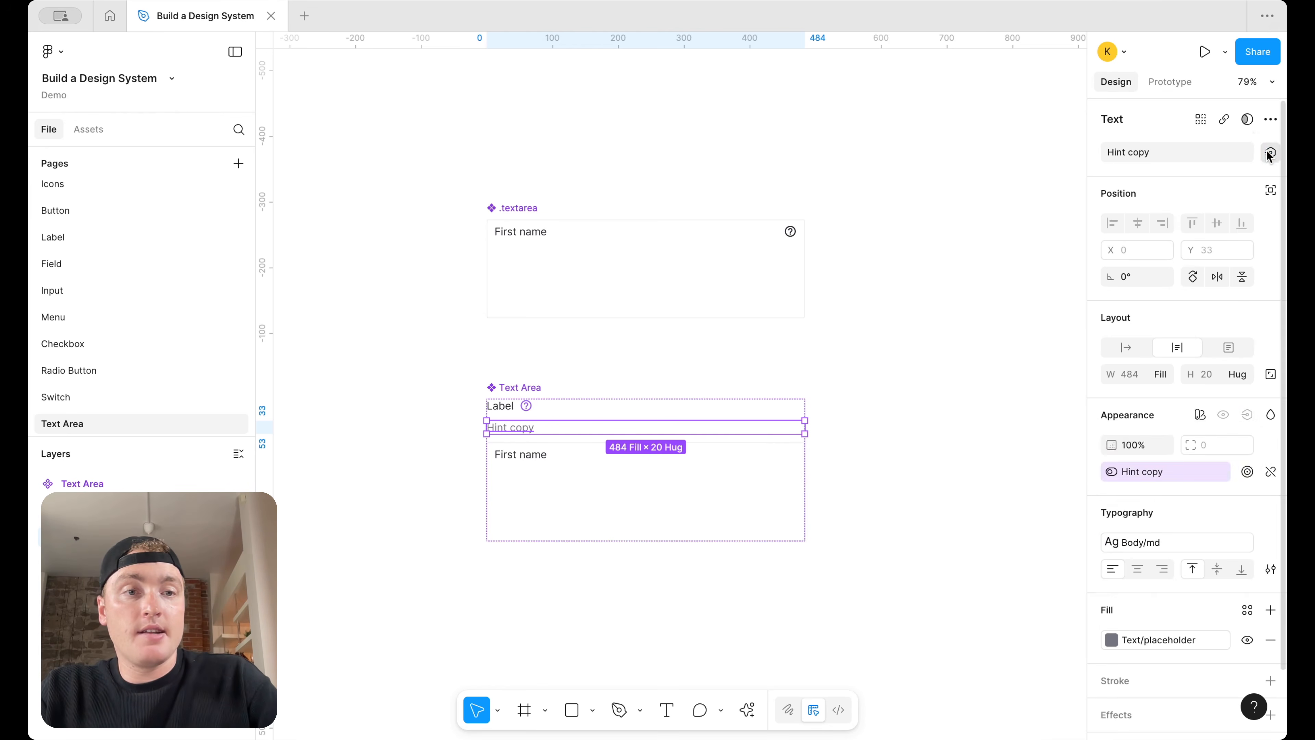
left_click(1270, 152)
left_click(1260, 213)
type("Hui")
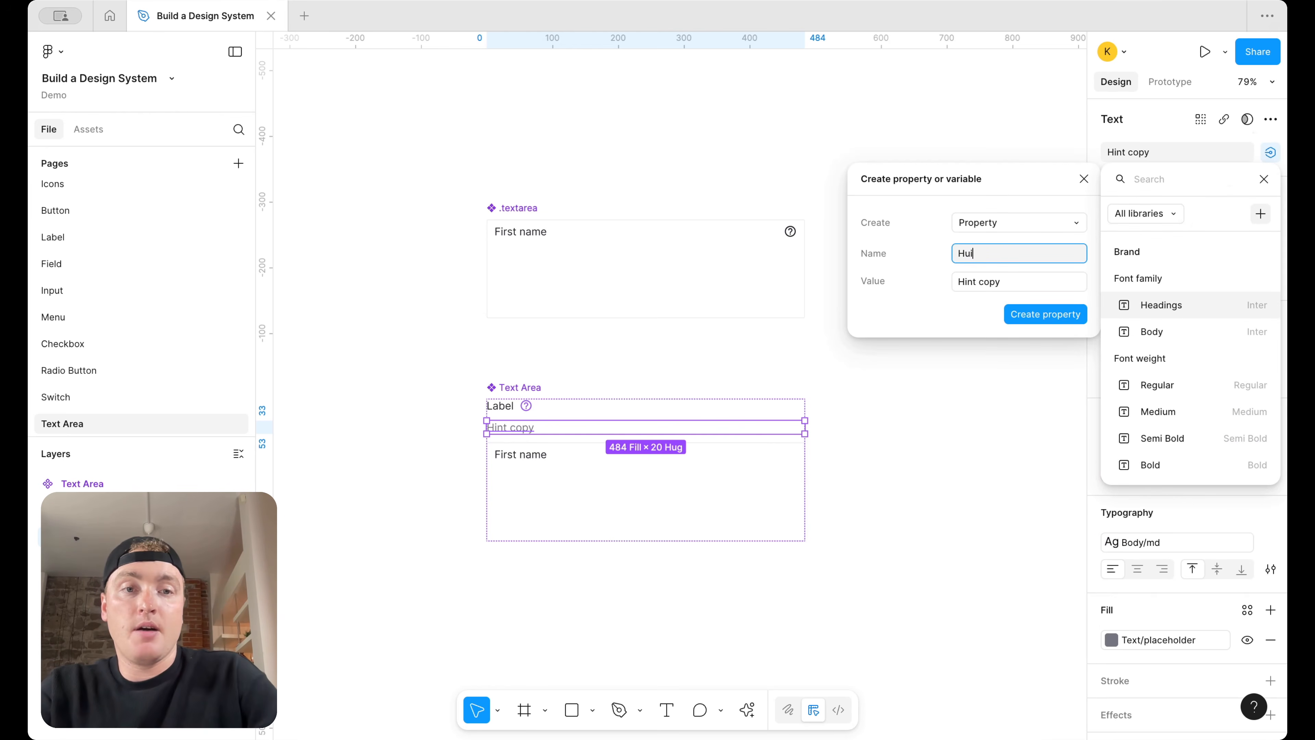
type("t copy")
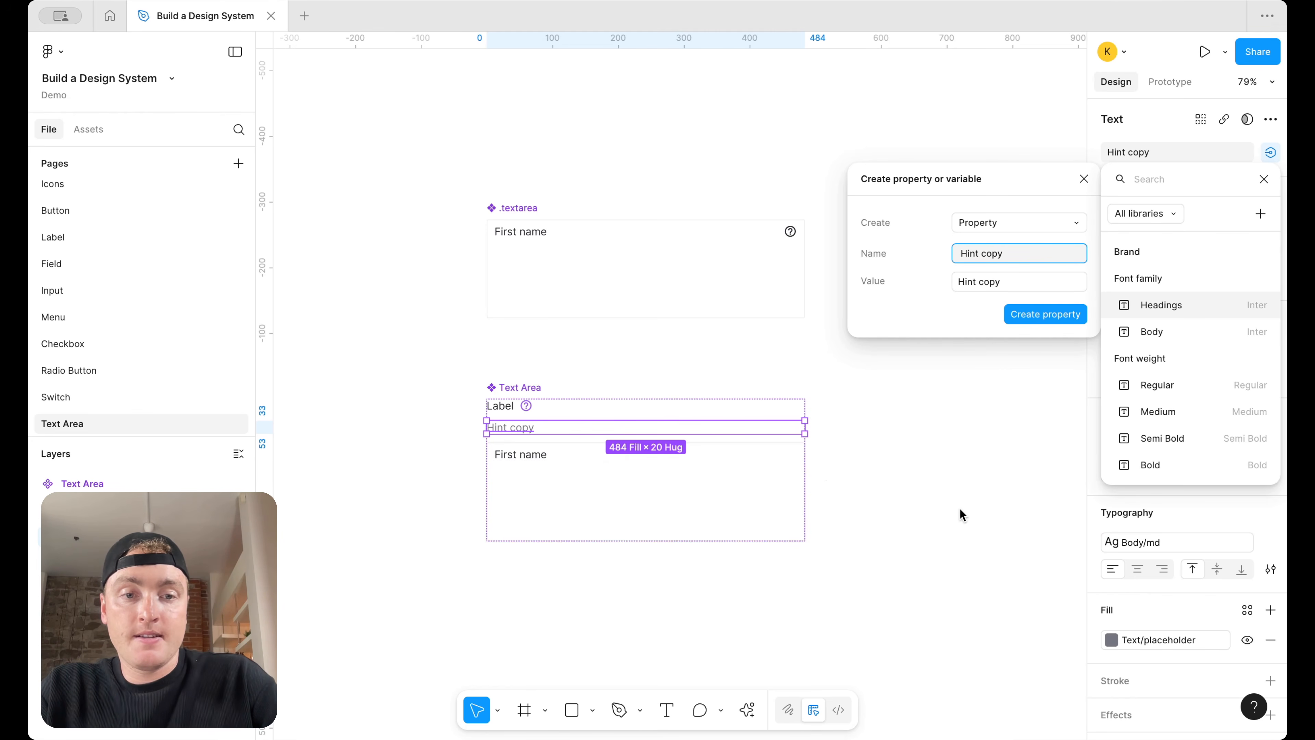
left_click(1060, 316)
left_click(919, 487)
Set the auto layout gap of the Text Area component to 12
left_click(672, 434)
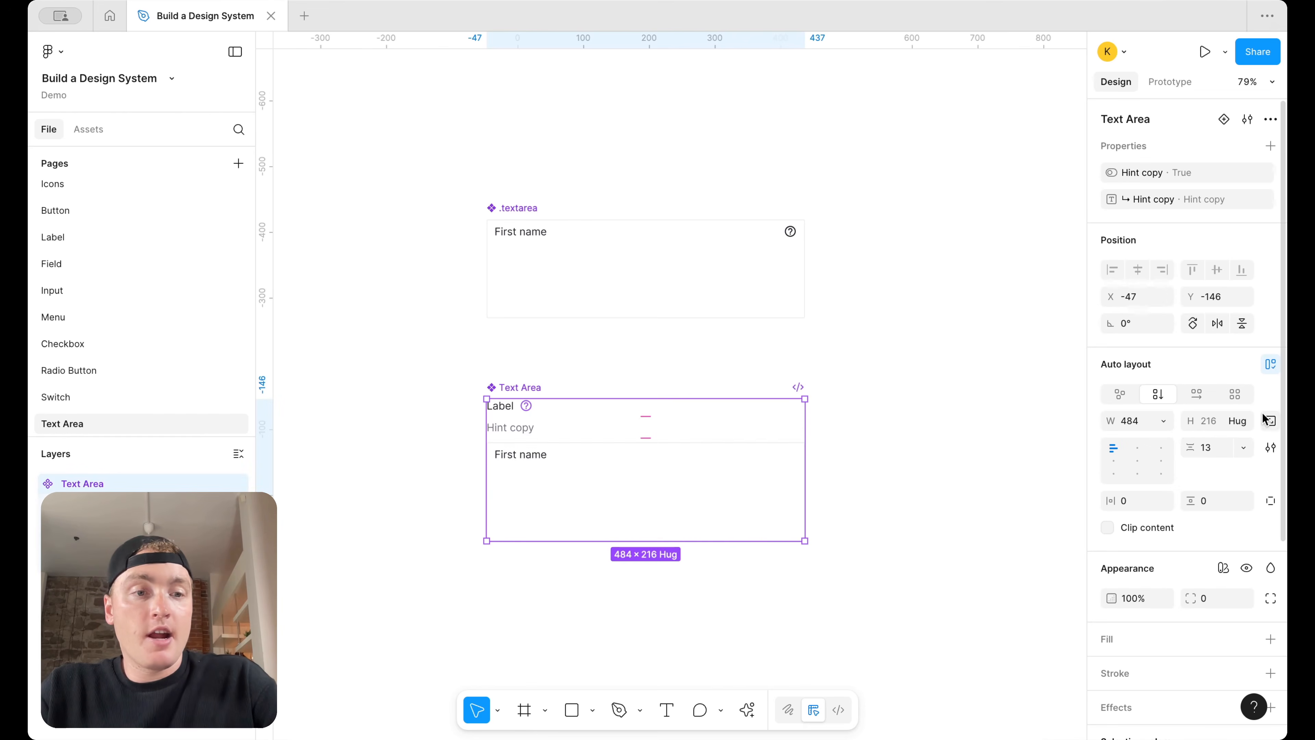
left_click(1220, 451)
type("12")
key("Return")
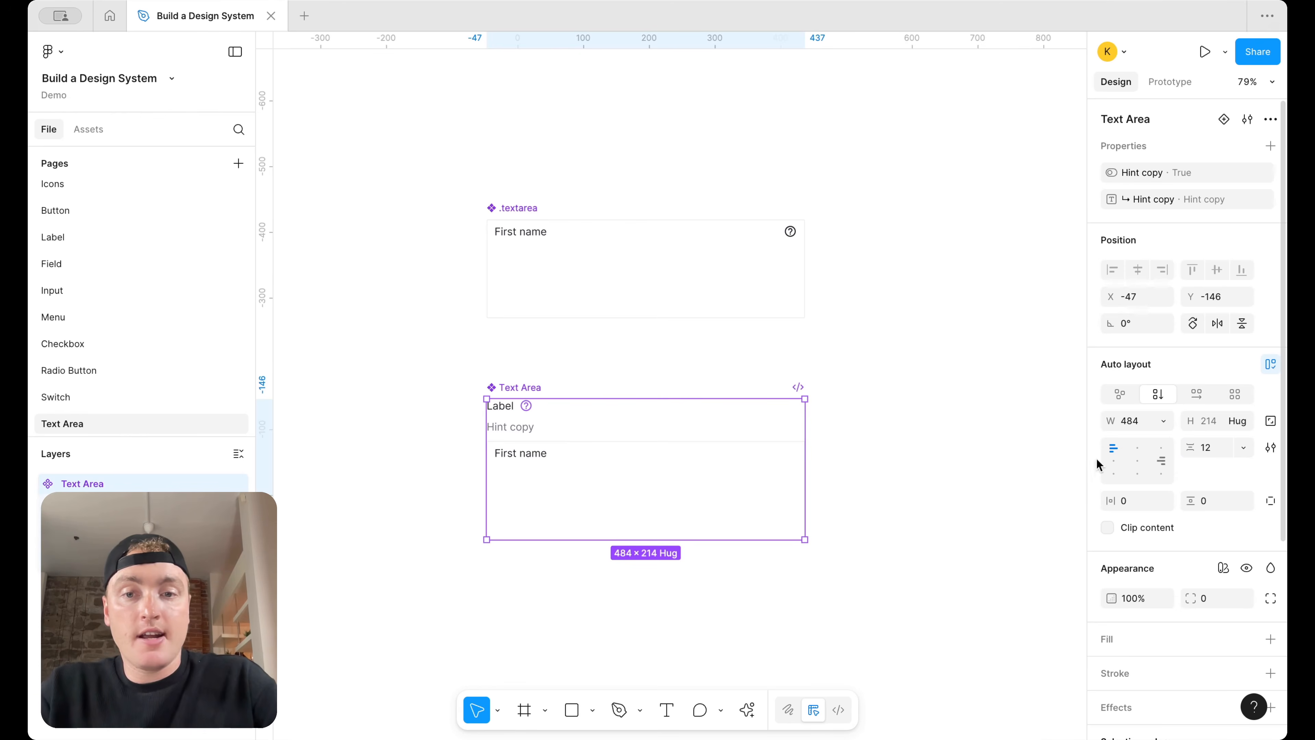
left_click(954, 505)
Place an instance of the Text Area component beside the main component
left_click_drag(736, 468, 999, 469)
scroll(963, 441, "right", 4)
scroll(854, 374, "left", 2)
Expose the properties of the nested Label and .textarea instances on the Text Area main component
left_click(683, 409)
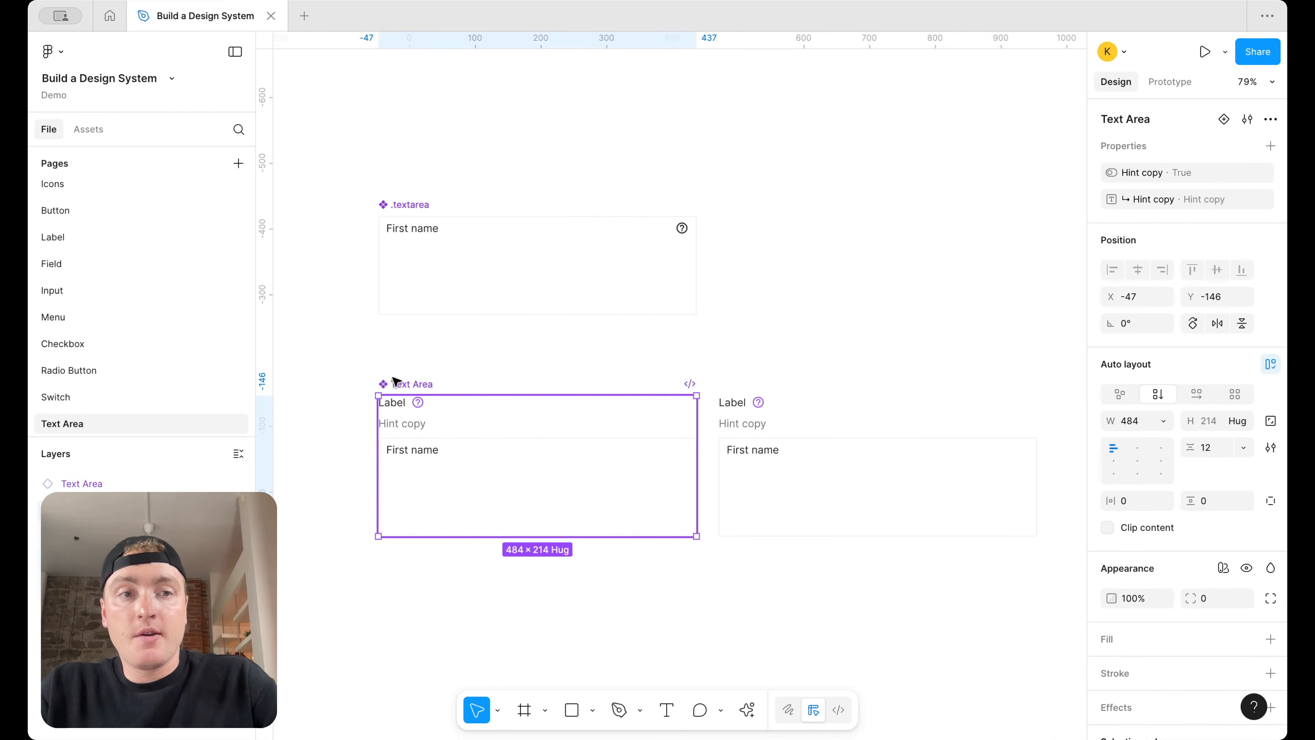
left_click(1270, 145)
left_click(1190, 310)
left_click(854, 186)
left_click(853, 212)
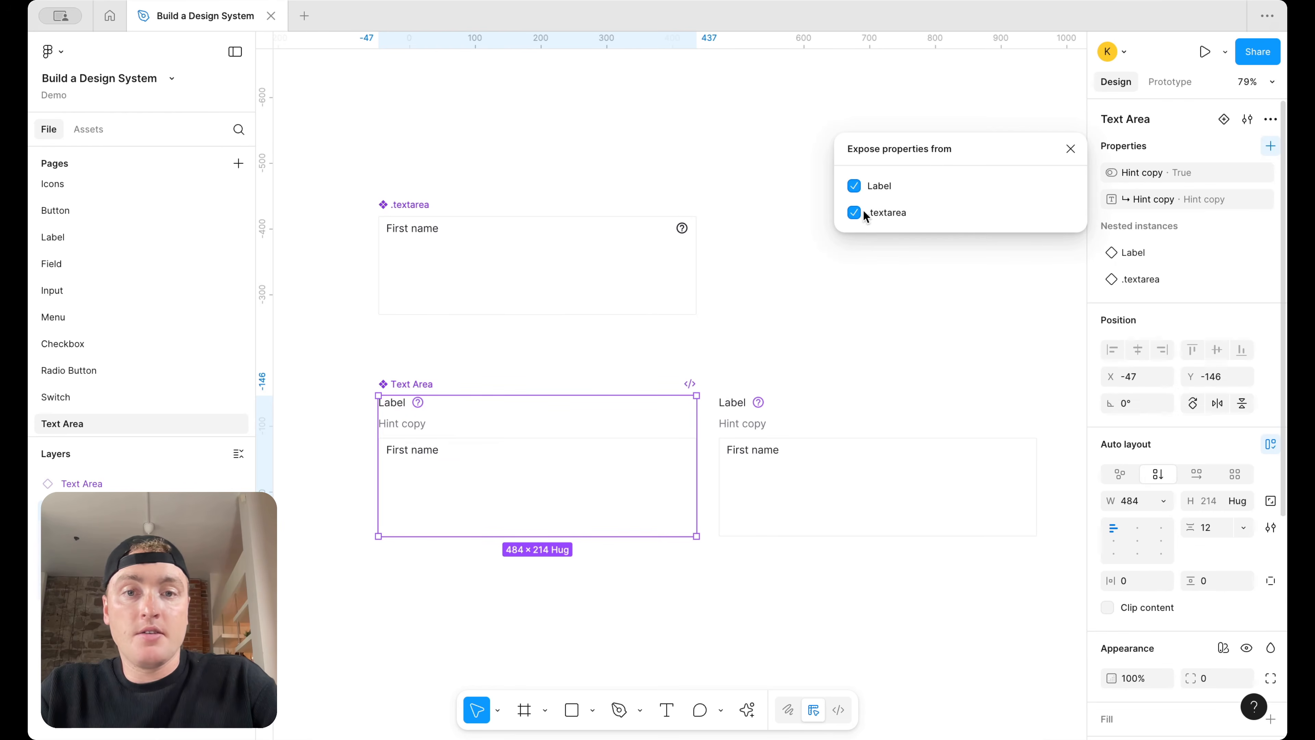
left_click(1070, 150)
Check the exposed properties on the Text Area instance and delete that instance
left_click(819, 449)
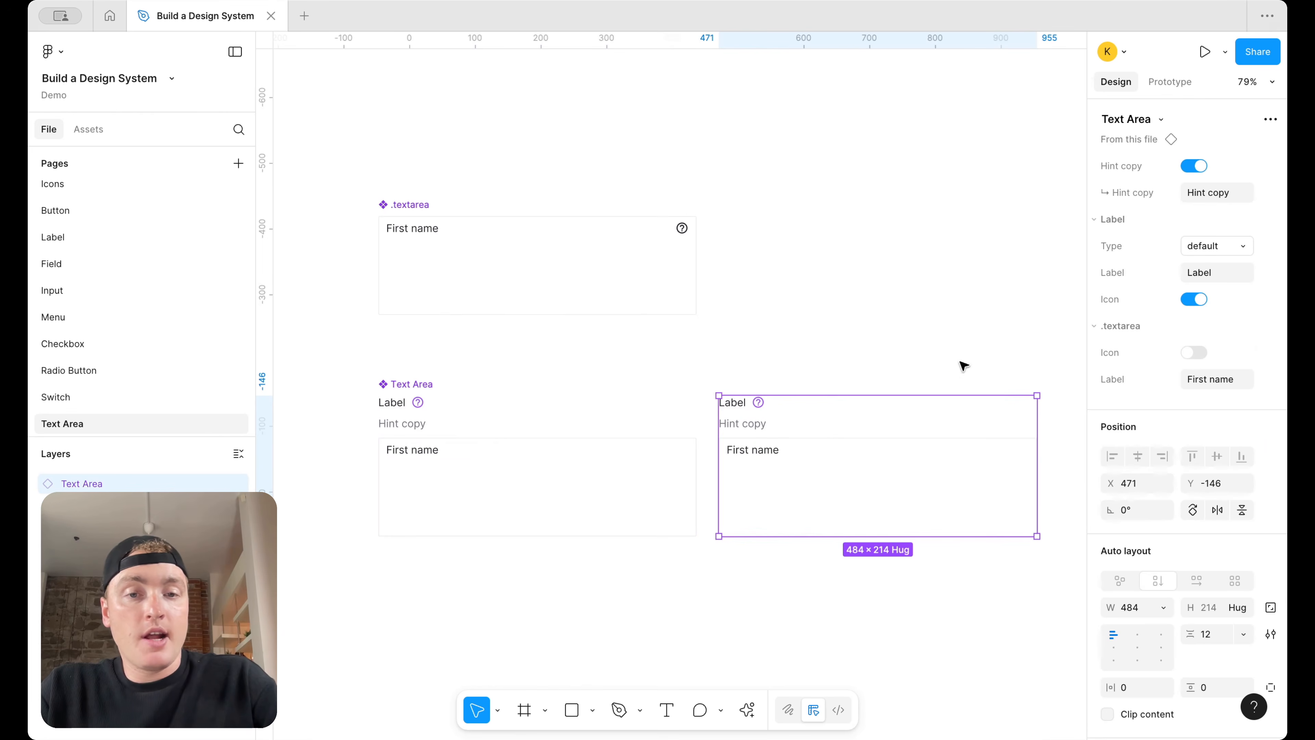
left_click(937, 312)
left_click(869, 423)
key("Delete")
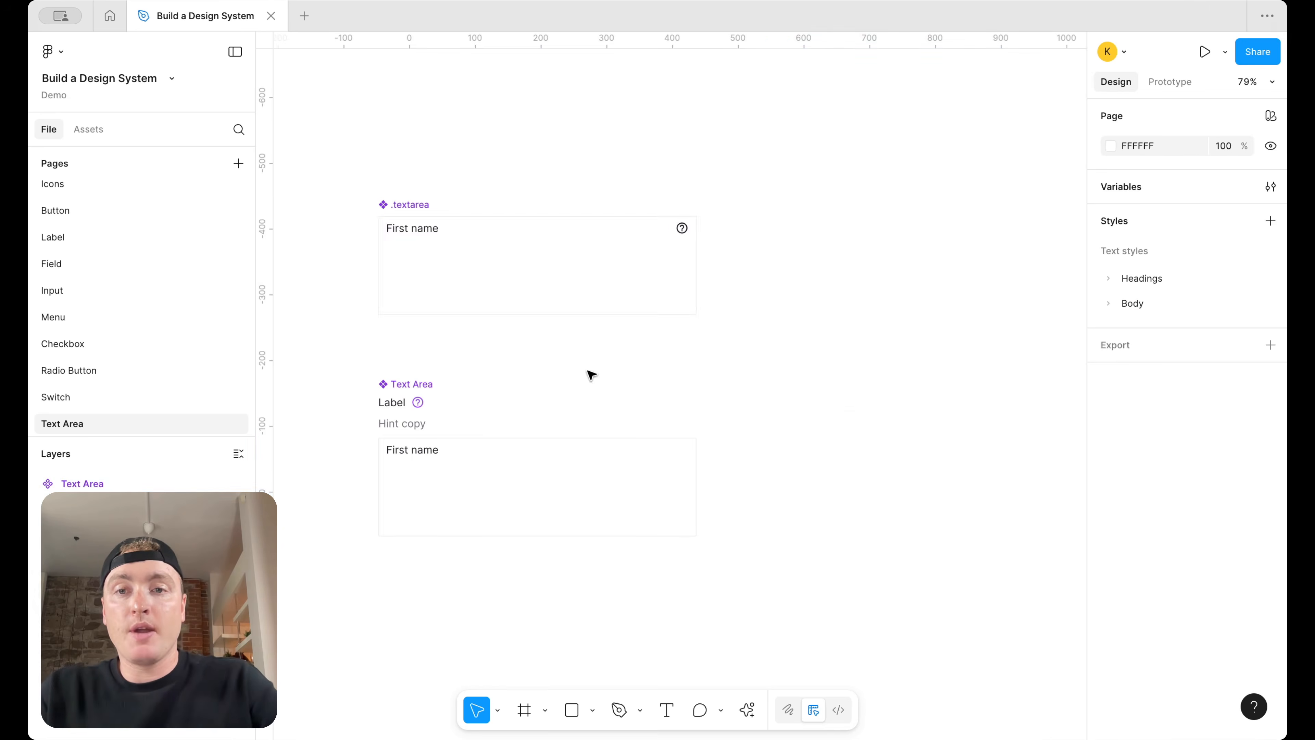
Move the Text Area component beside the .textarea component and review the .textarea component's layout, fill and stroke settings
left_click_drag(547, 450, 937, 200)
left_click(569, 268)
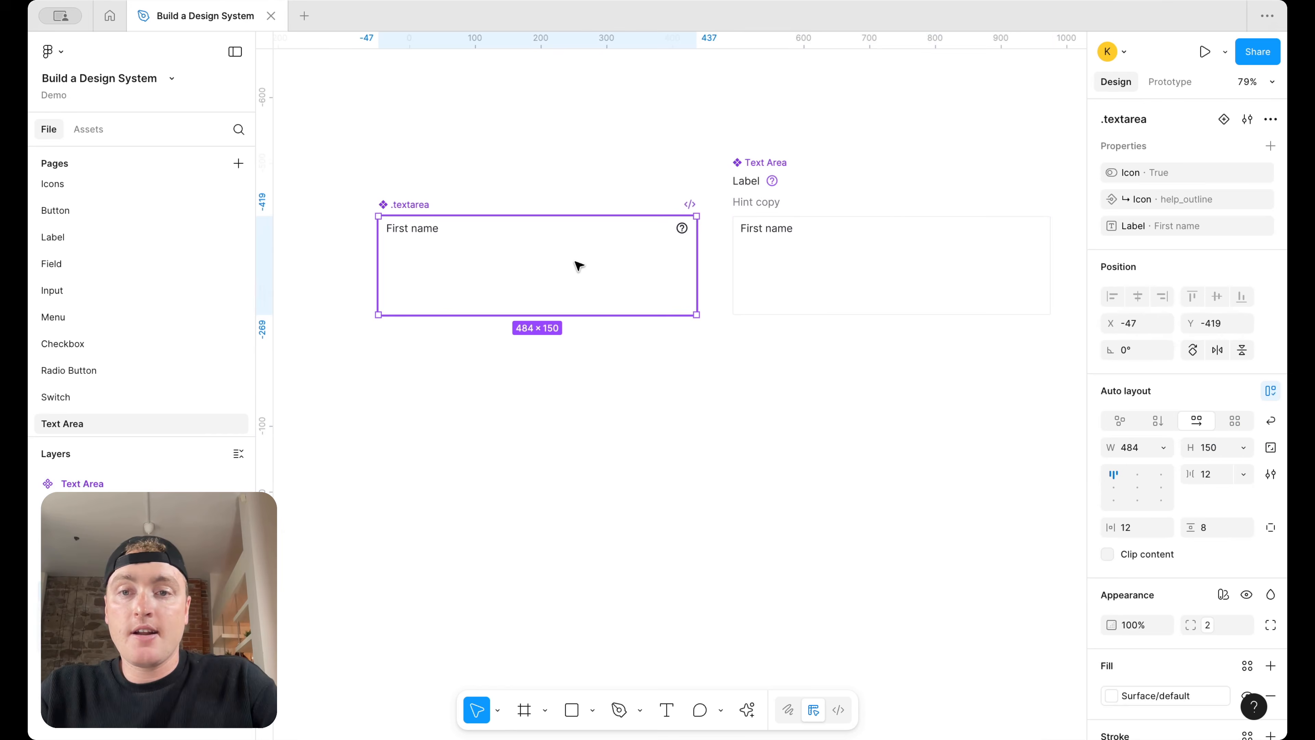
scroll(1159, 580, "down", 3)
scroll(1130, 653, "down", 2)
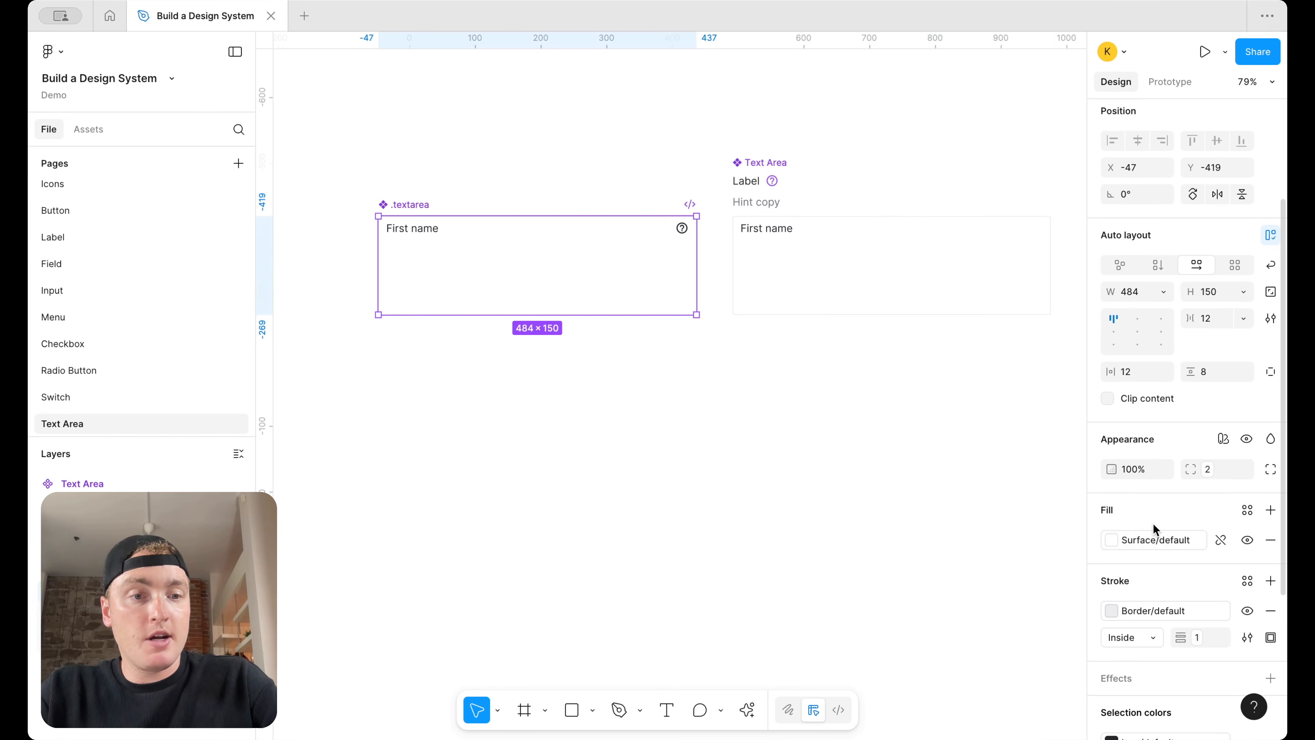
scroll(950, 488, "right", 1)
scroll(950, 488, "up", 1)
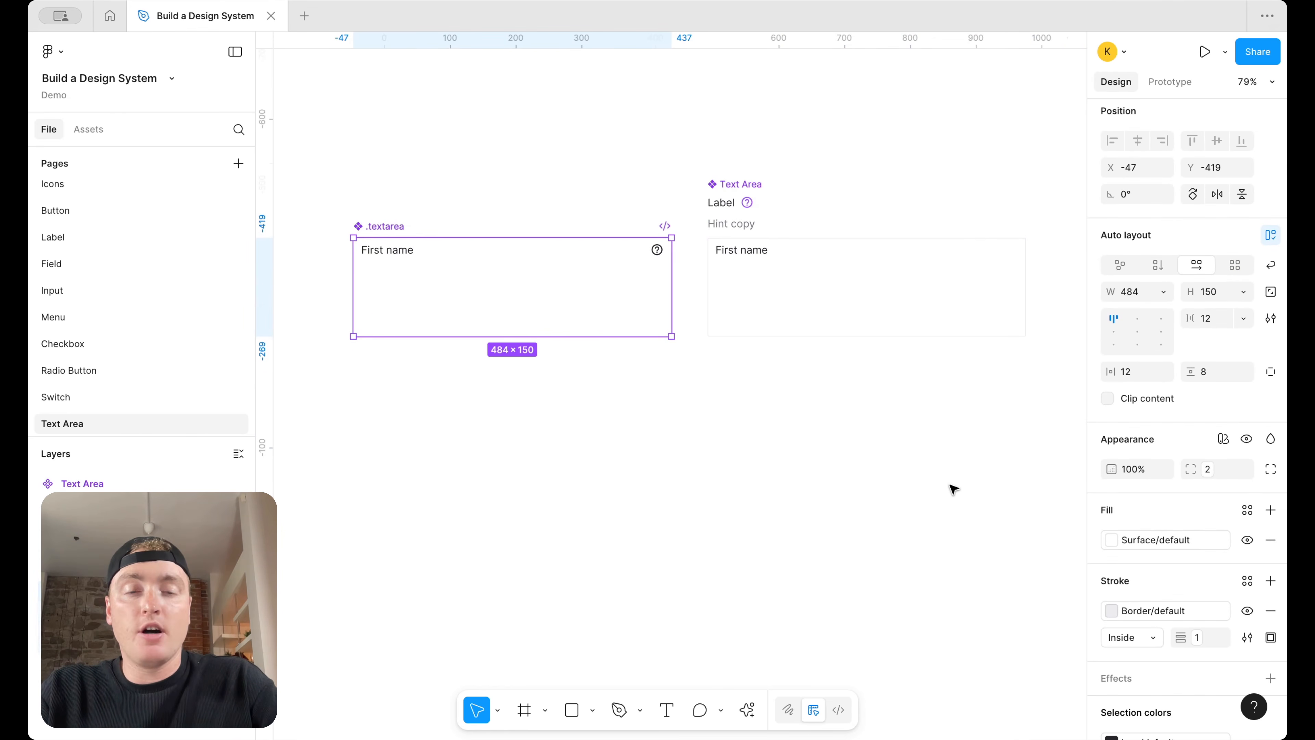
left_click(954, 489)
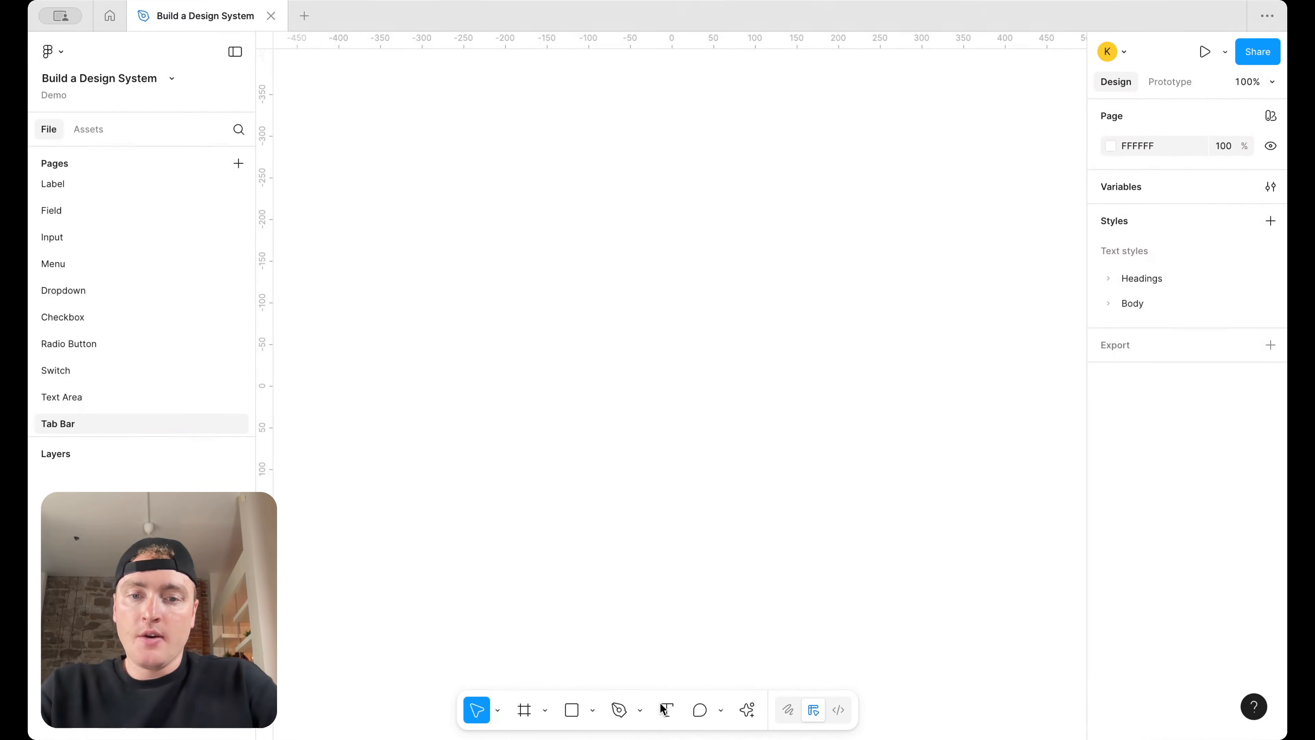
Add a text box reading "UI Collective" on the Tab Bar page and widen it to about 142
left_click(667, 709)
left_click_drag(490, 276, 549, 306)
scroll(549, 305, "up", 2)
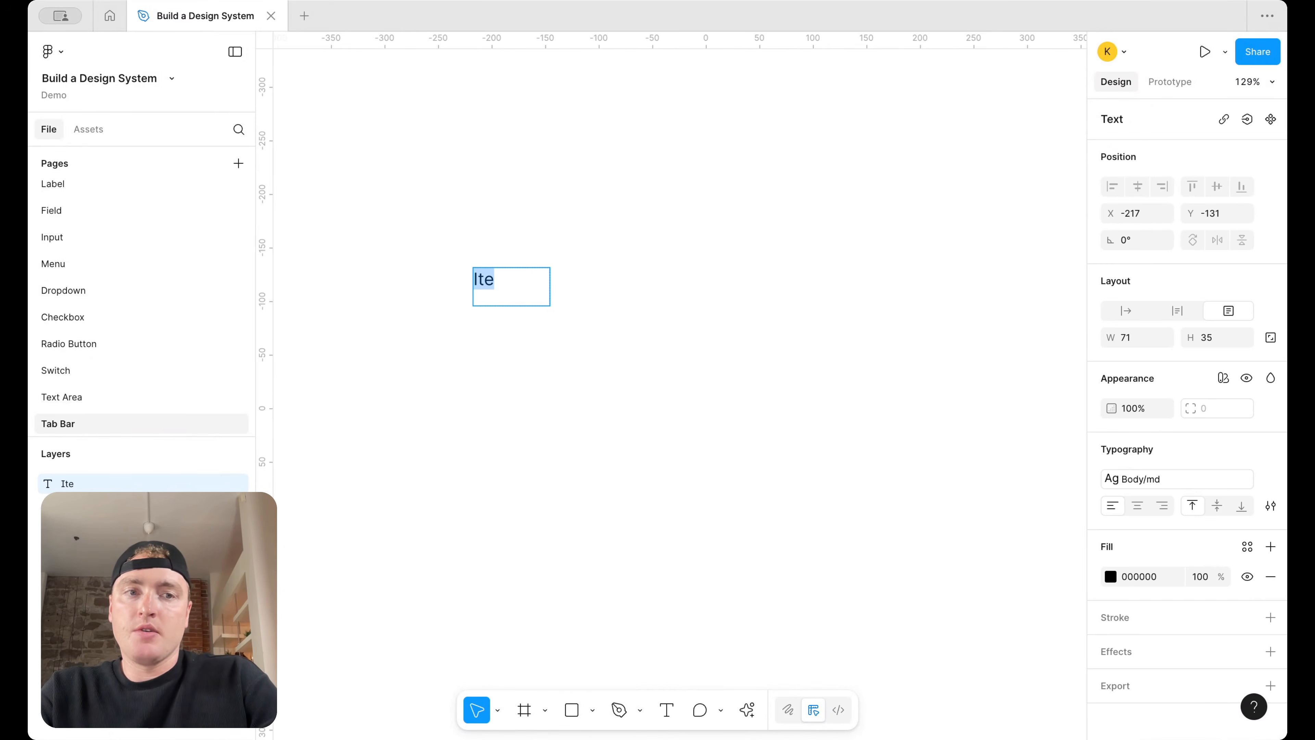
type("UI ")
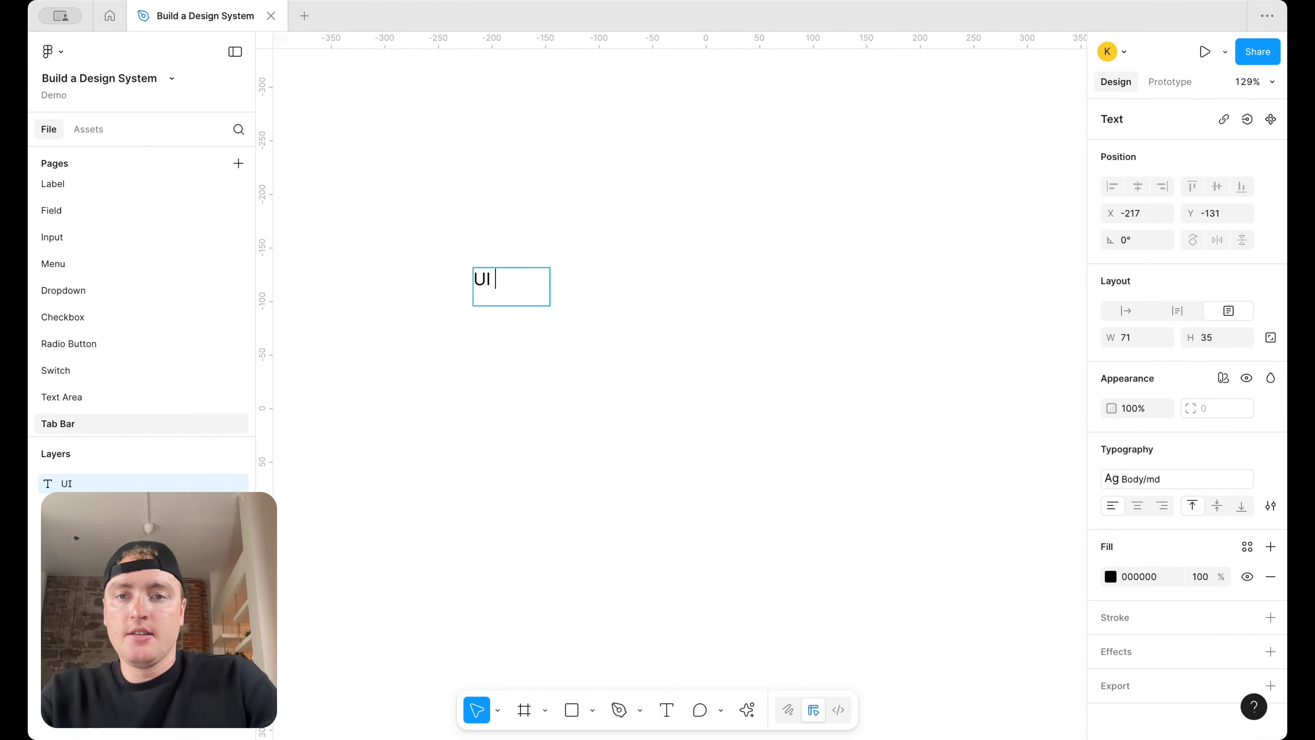
type("Collective")
key("Escape")
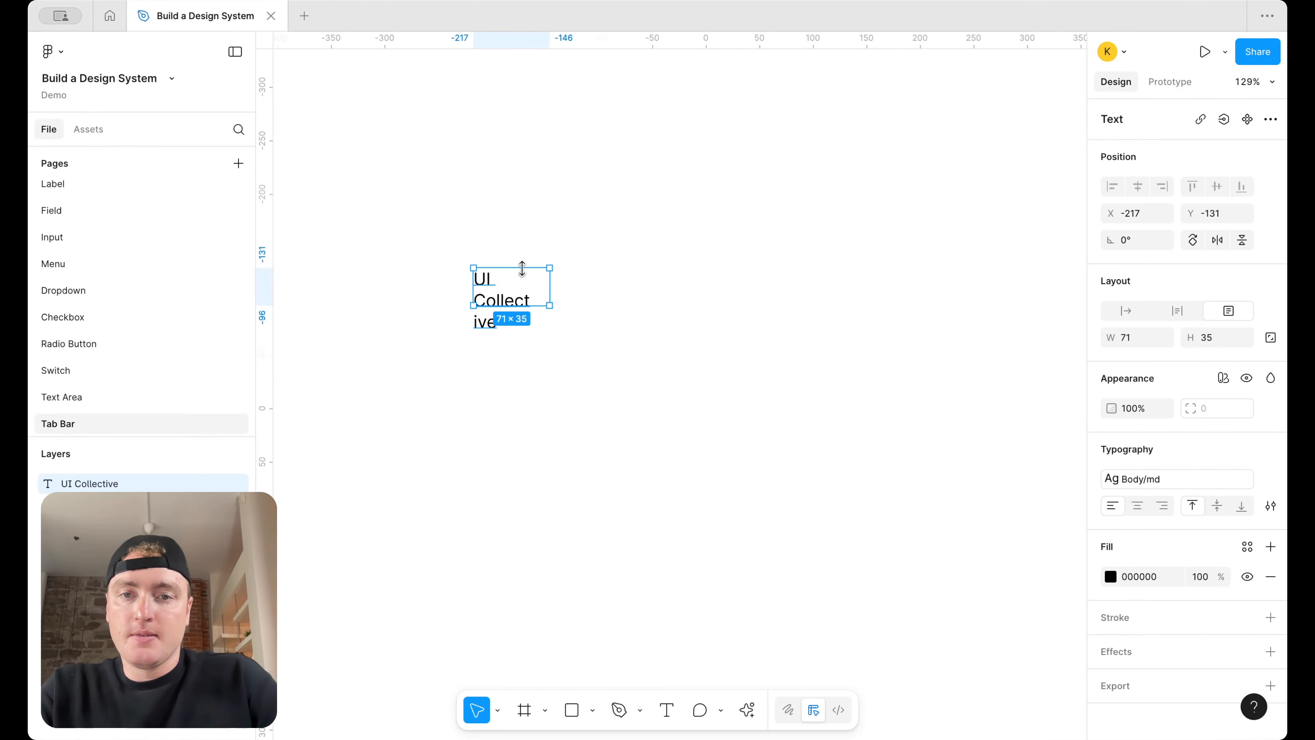
left_click_drag(549, 282, 625, 284)
Set the fill of the "UI Collective" text to the Text/body variable
left_click(1247, 547)
type("bod")
left_click(1046, 520)
left_click(693, 408)
left_click(536, 279)
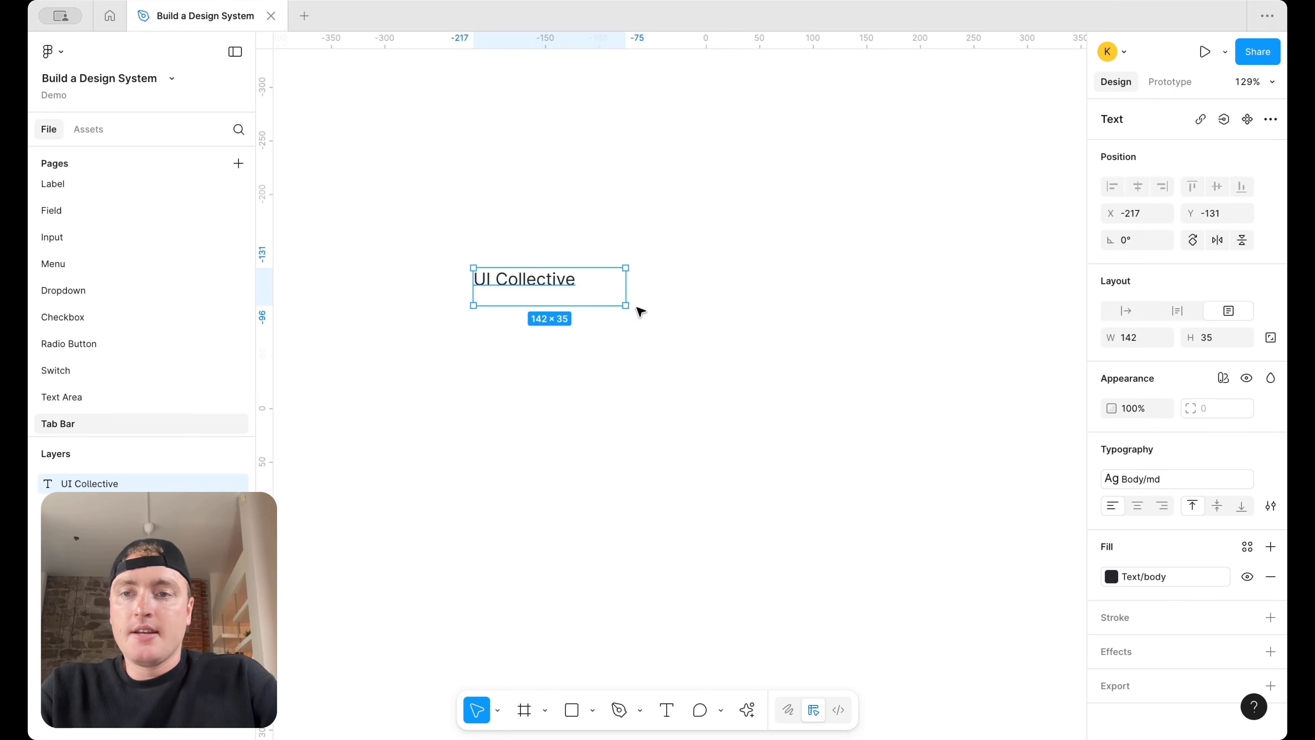
Search the file's components for "heart" and "fav", and place the favorite_border icon in front of the "UI Collective" text
left_click(89, 131)
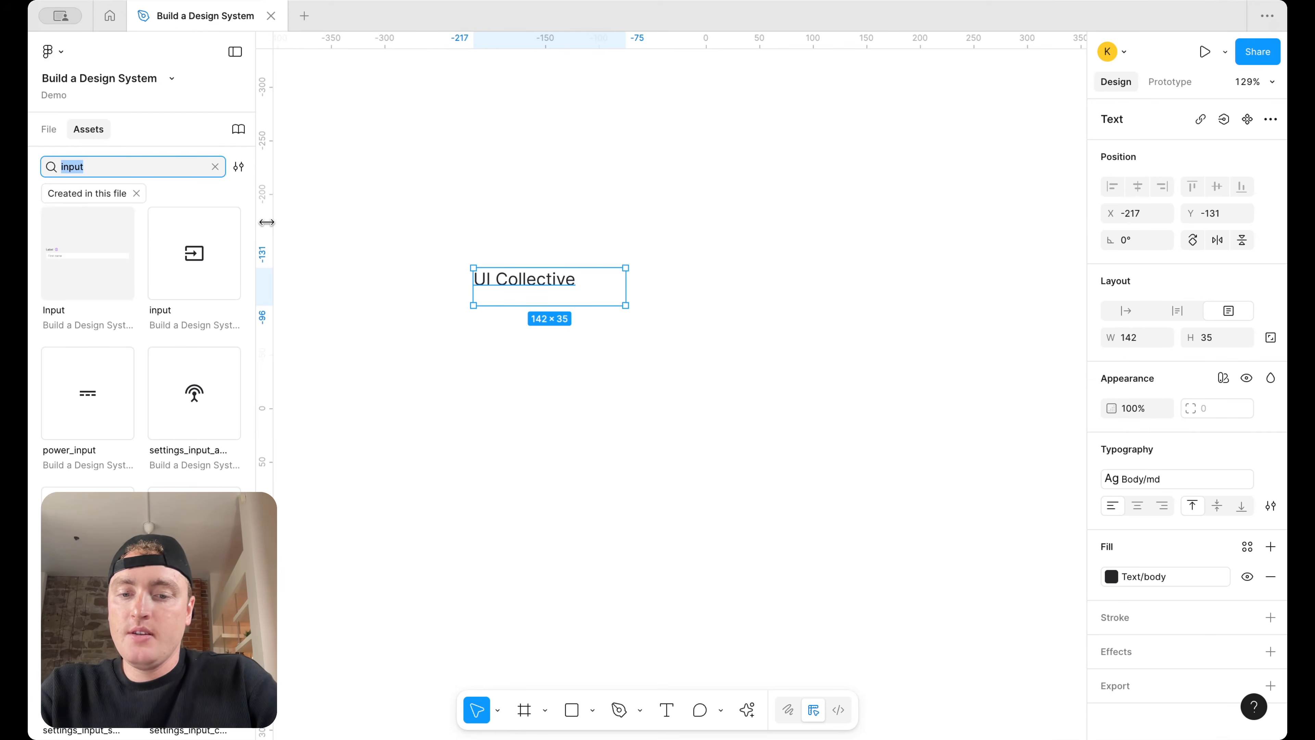
type("heart")
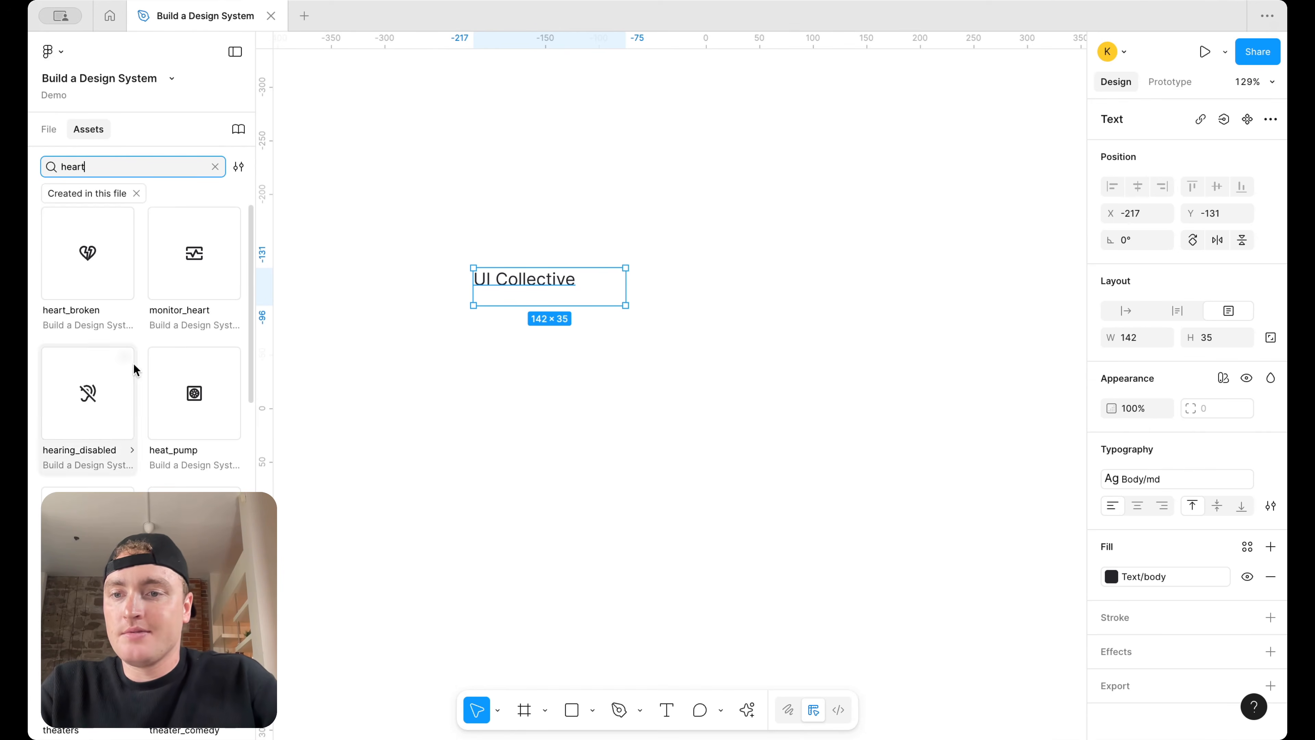
scroll(162, 453, "down", 3)
key("ctrl+a")
type("fav")
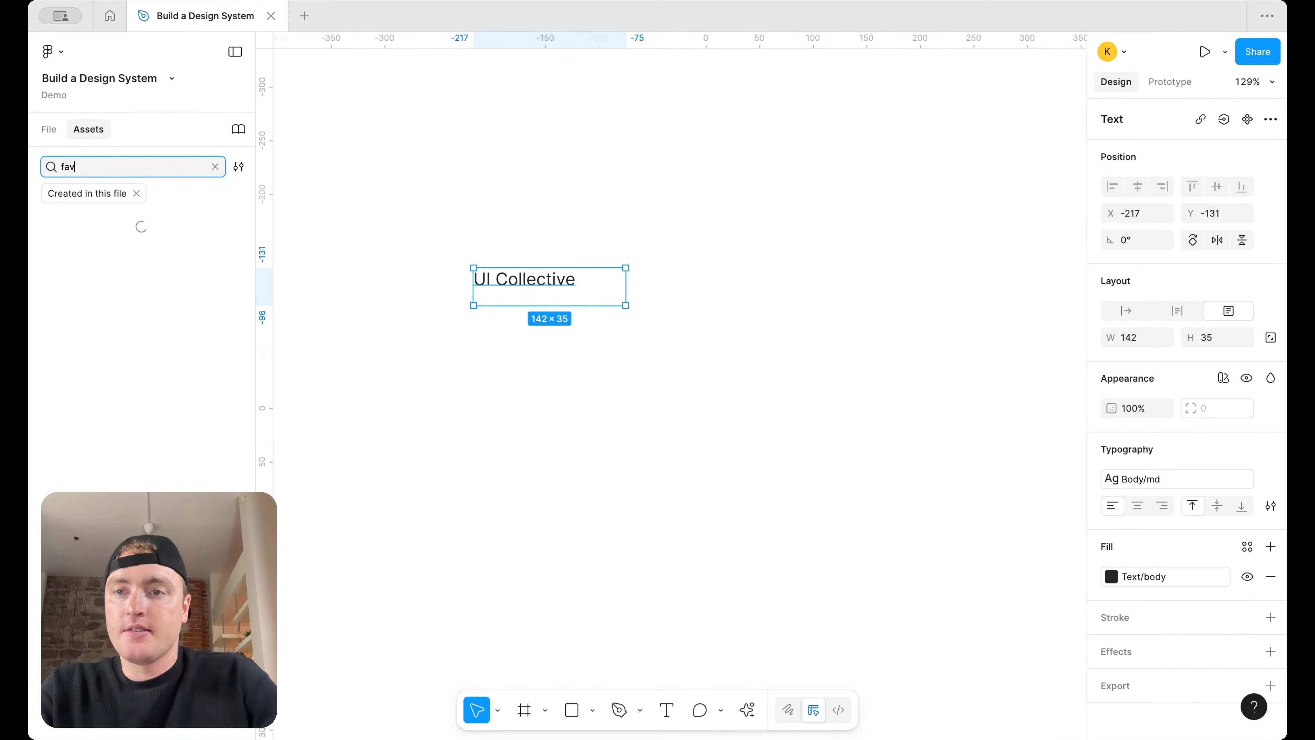
left_click_drag(159, 301, 449, 308)
key("alt+1")
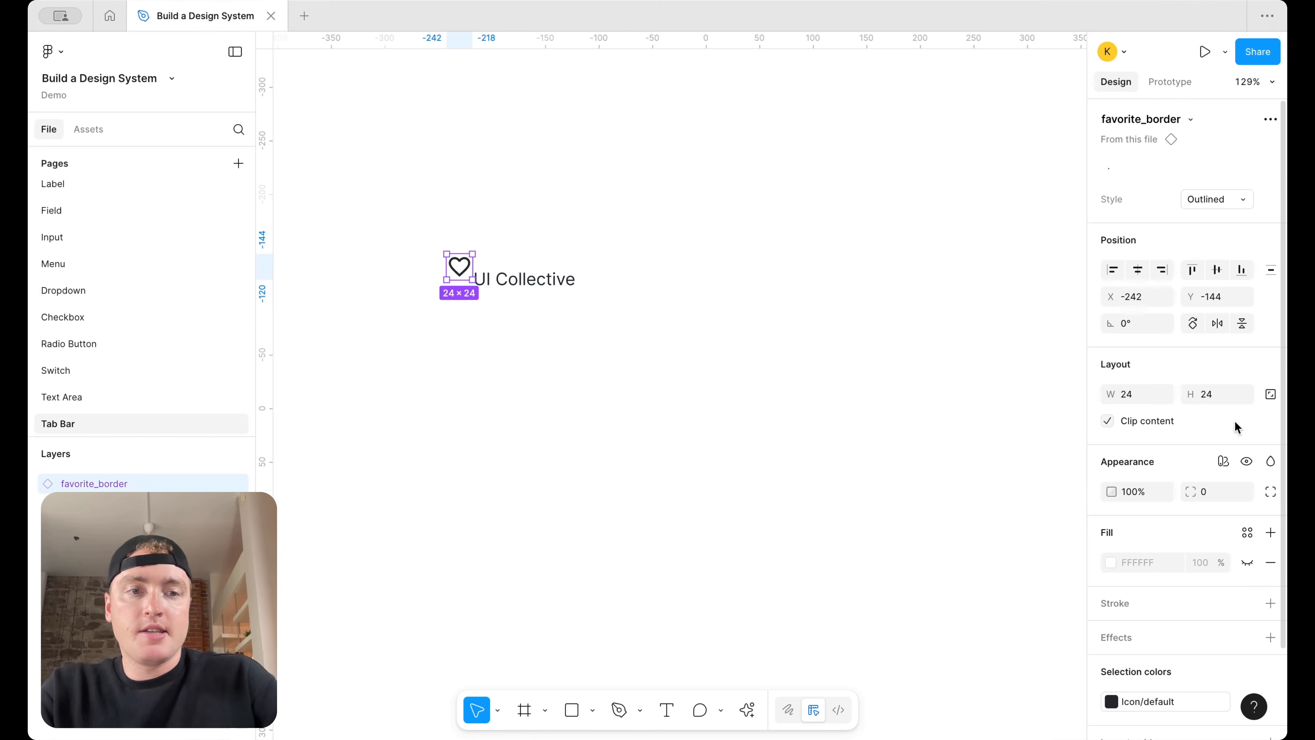
Set the favorite_border icon's width and height to 20
left_click(1133, 397)
type("20")
key("Return")
left_click(1227, 396)
type("20")
key("Return")
Align the "UI Collective" text with the heart icon and wrap both in a horizontal auto layout frame
left_click_drag(526, 287, 532, 275)
key("ctrl+a")
key("shift+a")
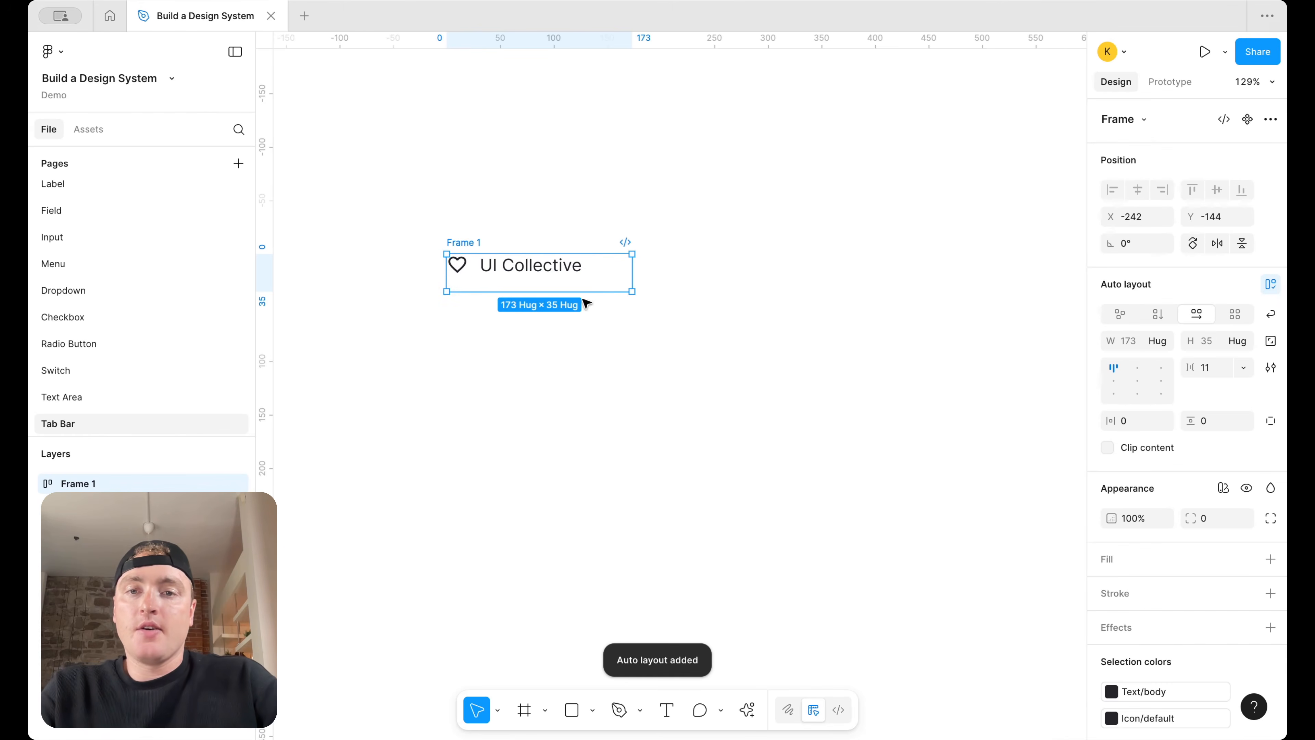
Make the "UI Collective" text box inside the frame hug its contents
left_click(564, 268)
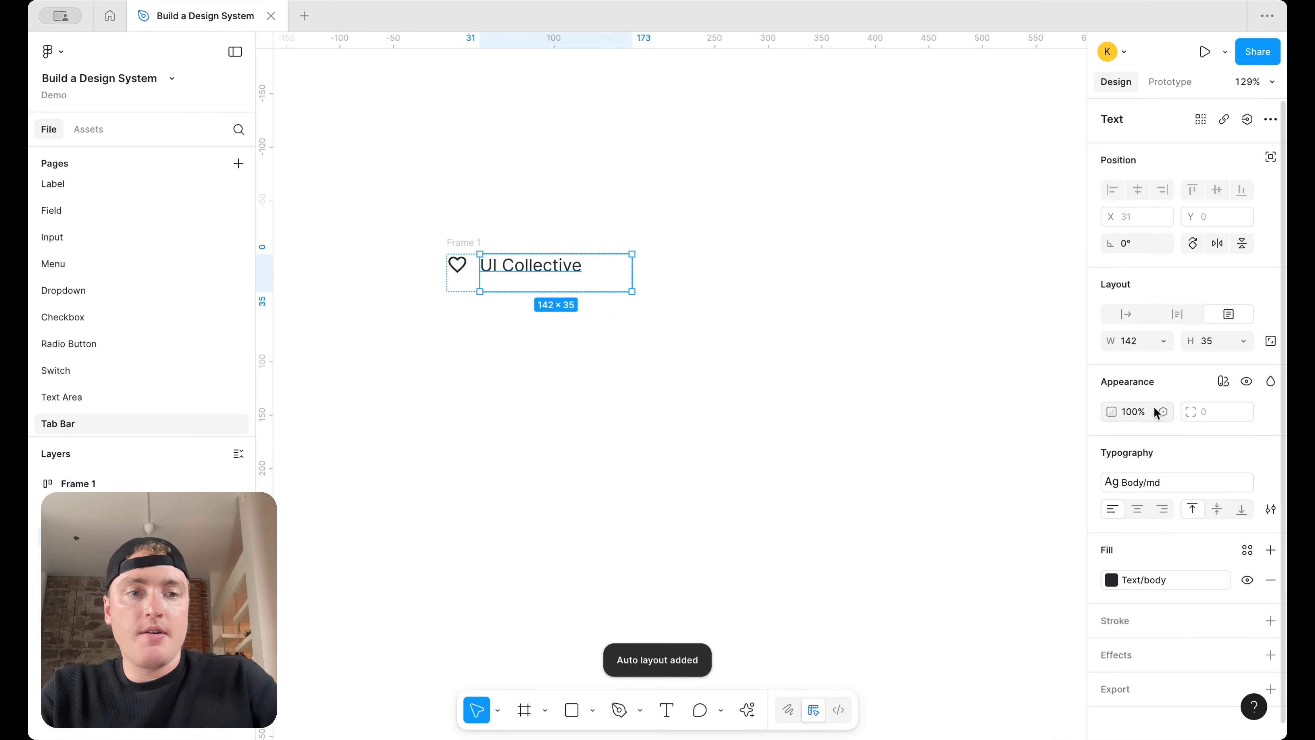
left_click(1159, 343)
left_click(1189, 360)
left_click(631, 352)
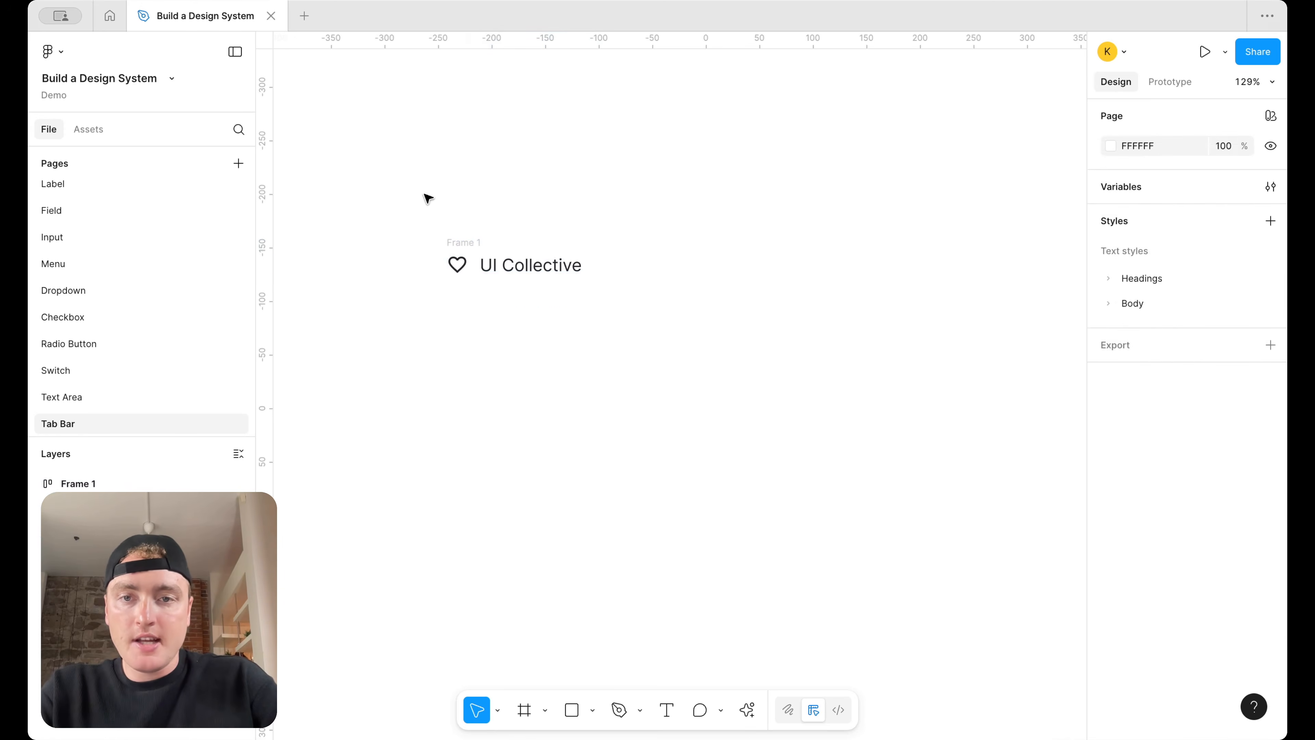
Set the gap between the heart icon and the text in the auto layout frame to 8
left_click(461, 241)
left_click(1215, 366)
type("8")
key("Return")
left_click(616, 377)
Set the icon-and-text frame's horizontal padding to 12 and its vertical padding to 8
left_click(463, 241)
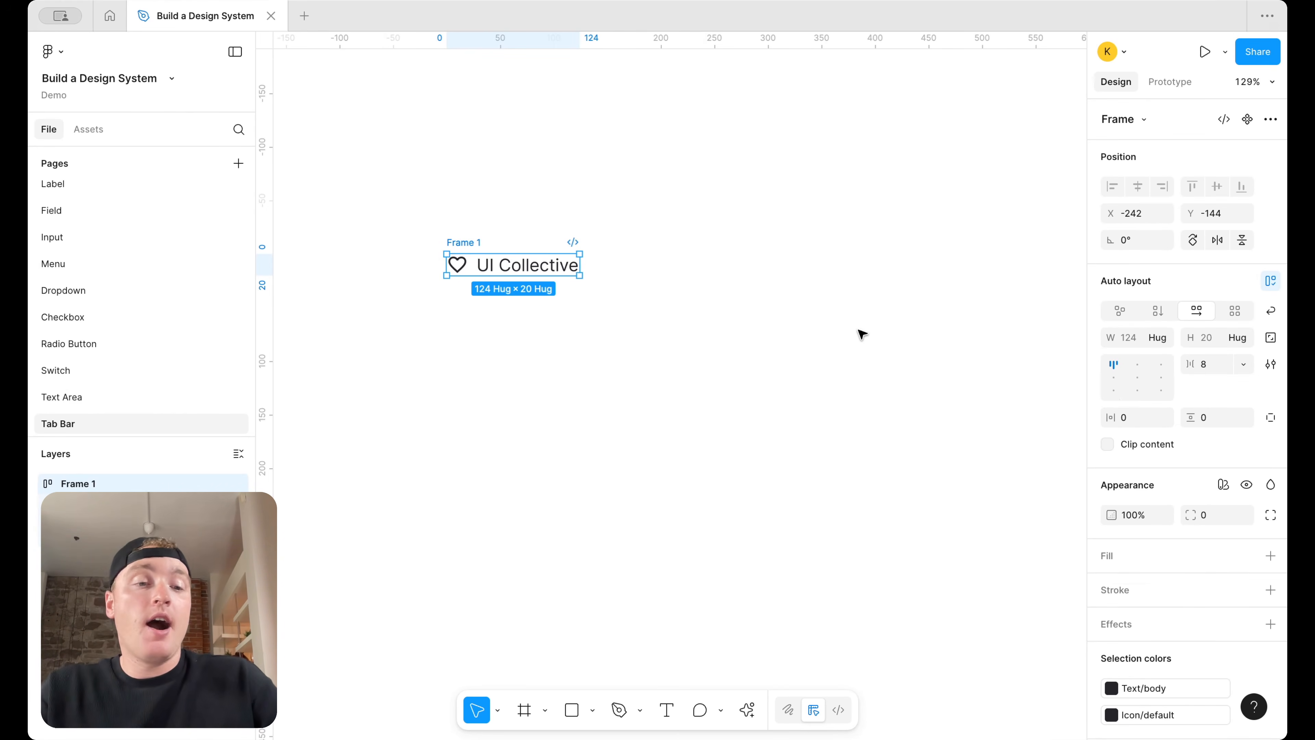
left_click(1138, 422)
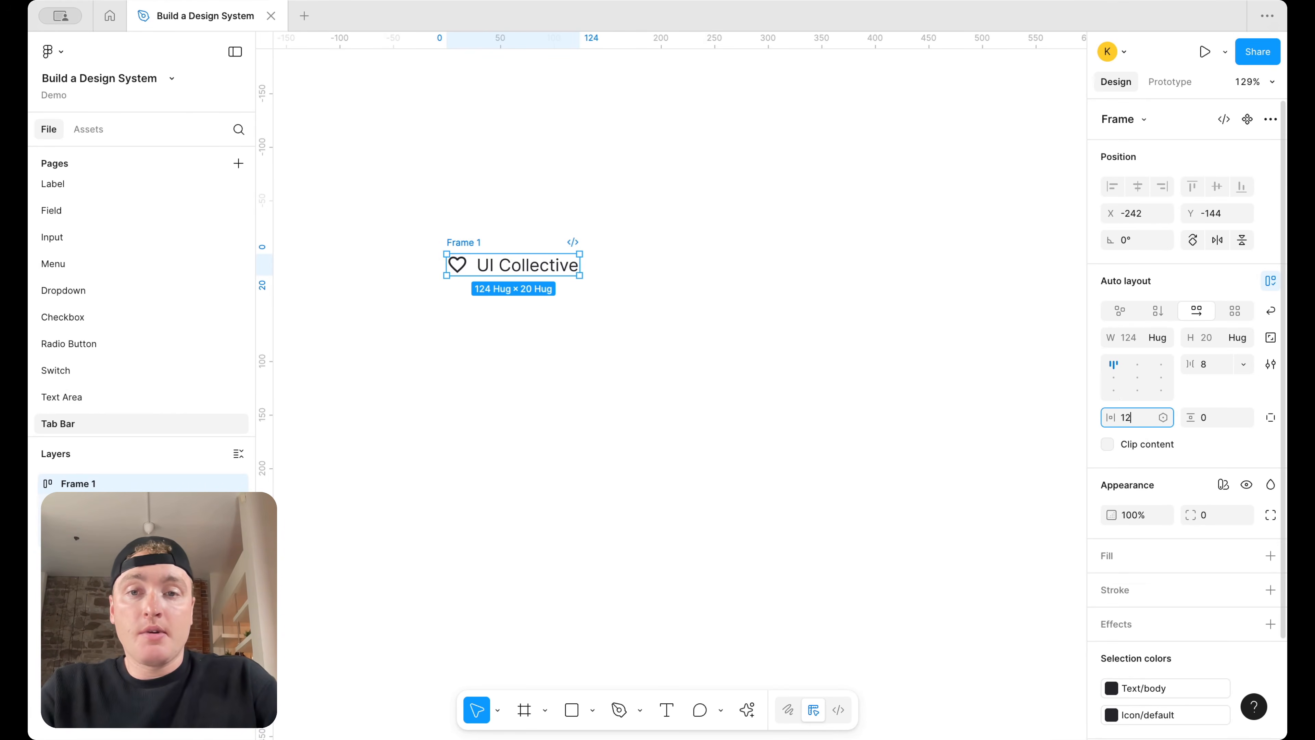
key("Return")
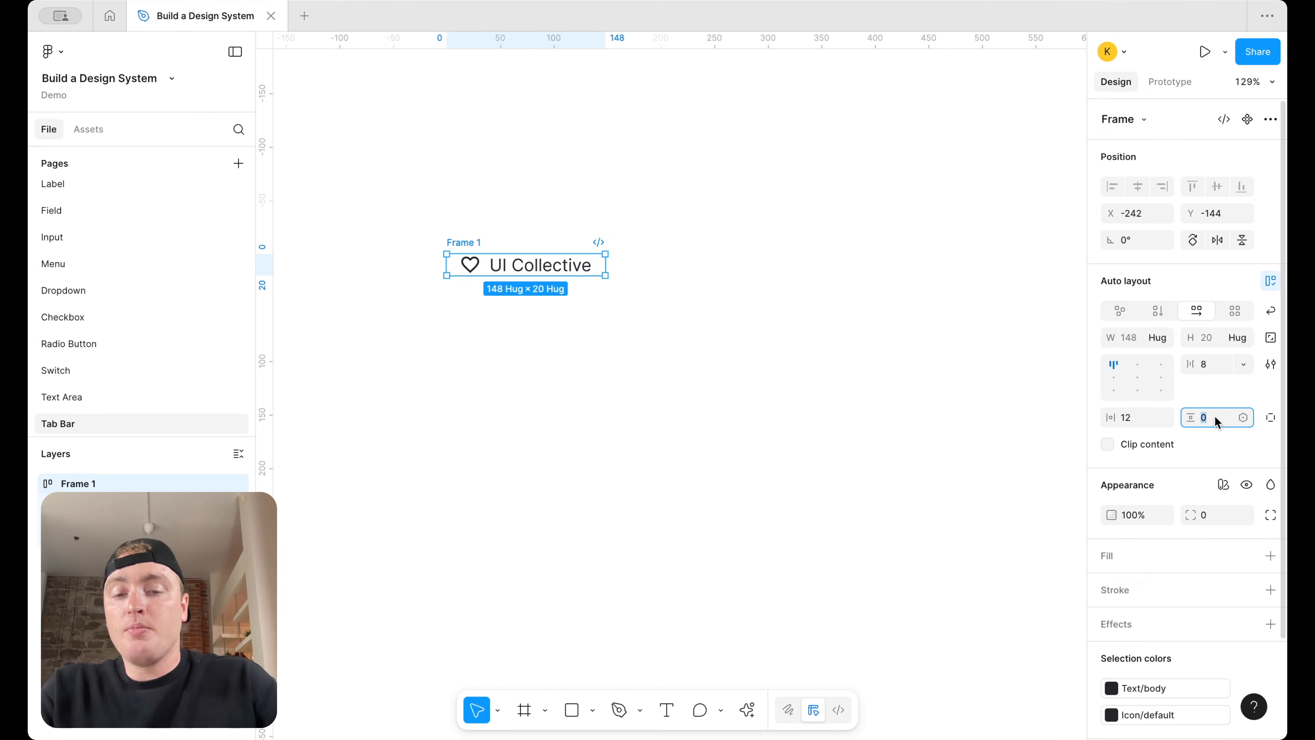
type("12")
key("Return")
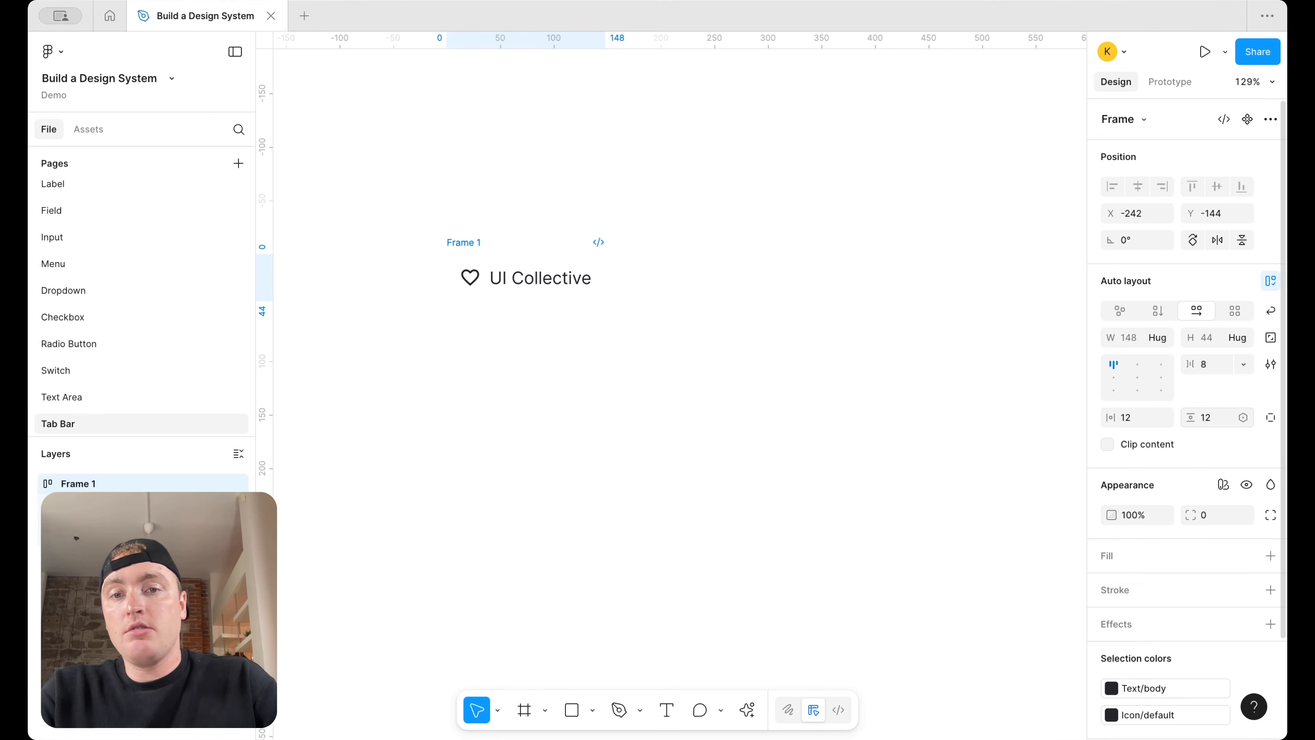
left_click(1206, 417)
type("8")
key("Return")
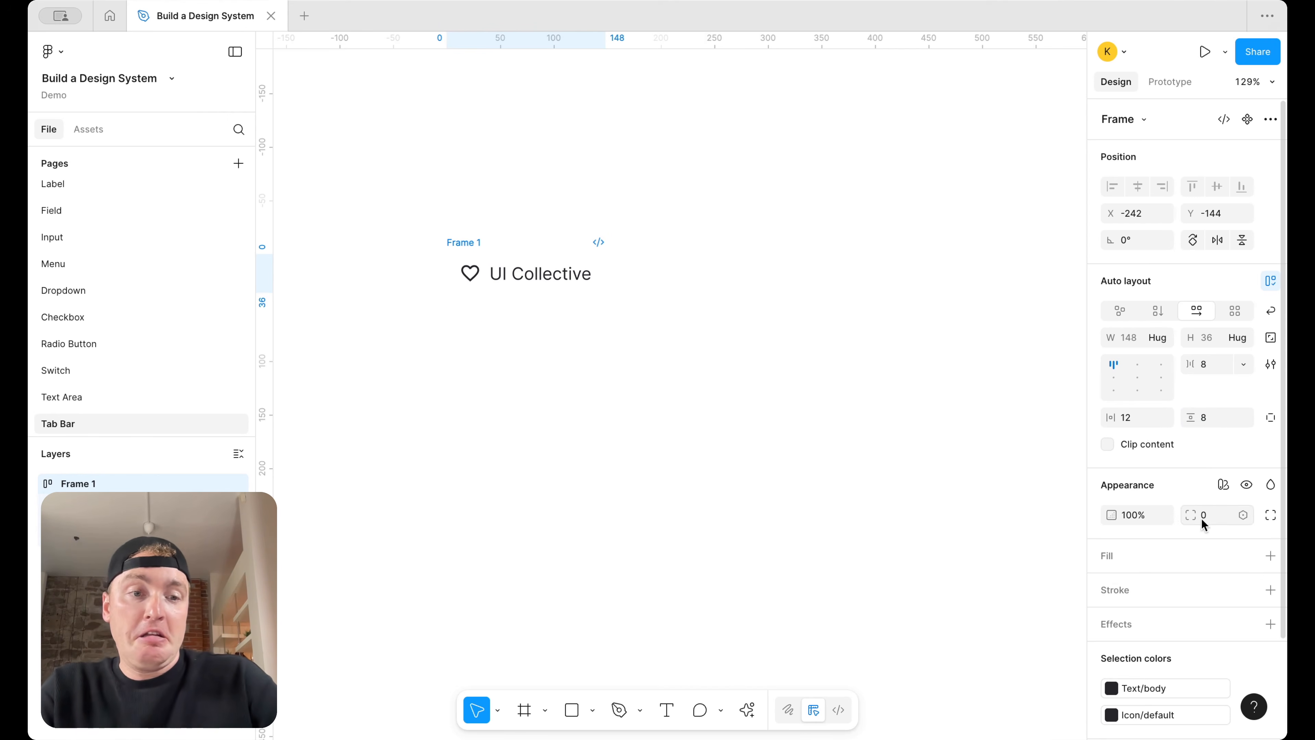
scroll(1201, 518, "down", 1)
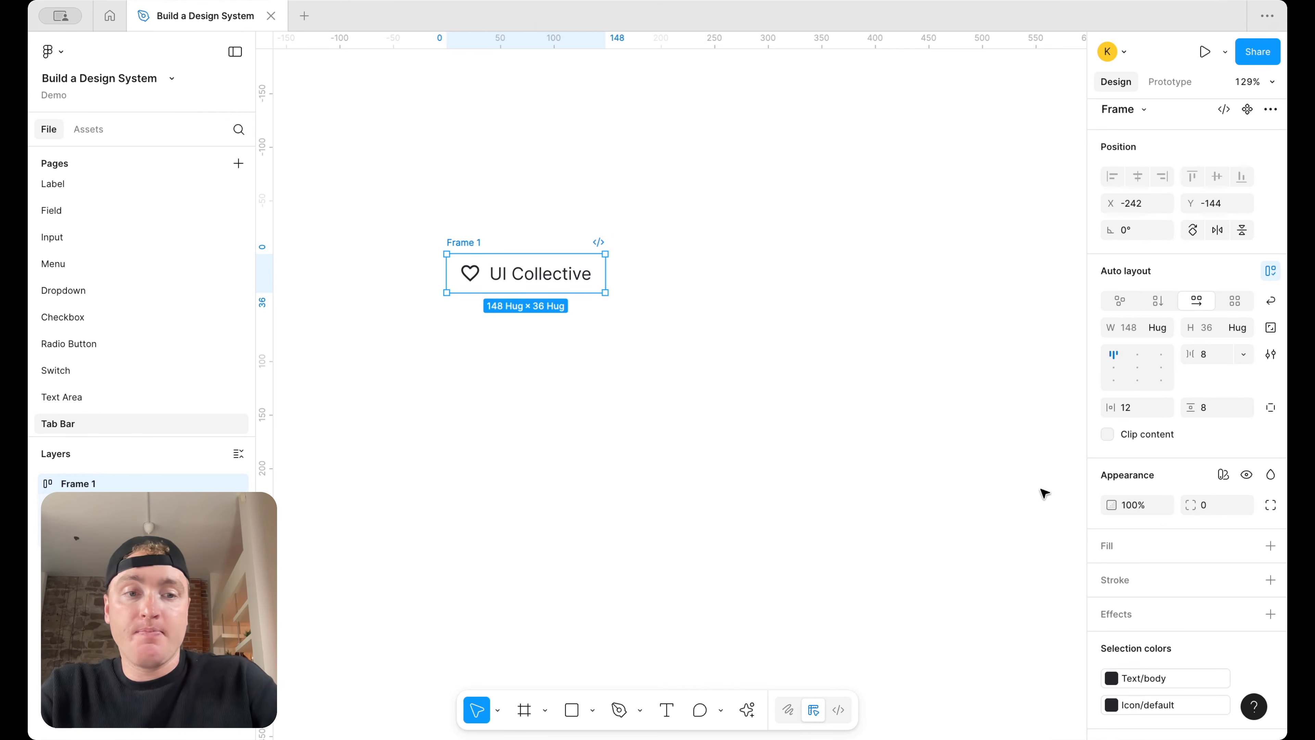
scroll(379, 307, "up", 2)
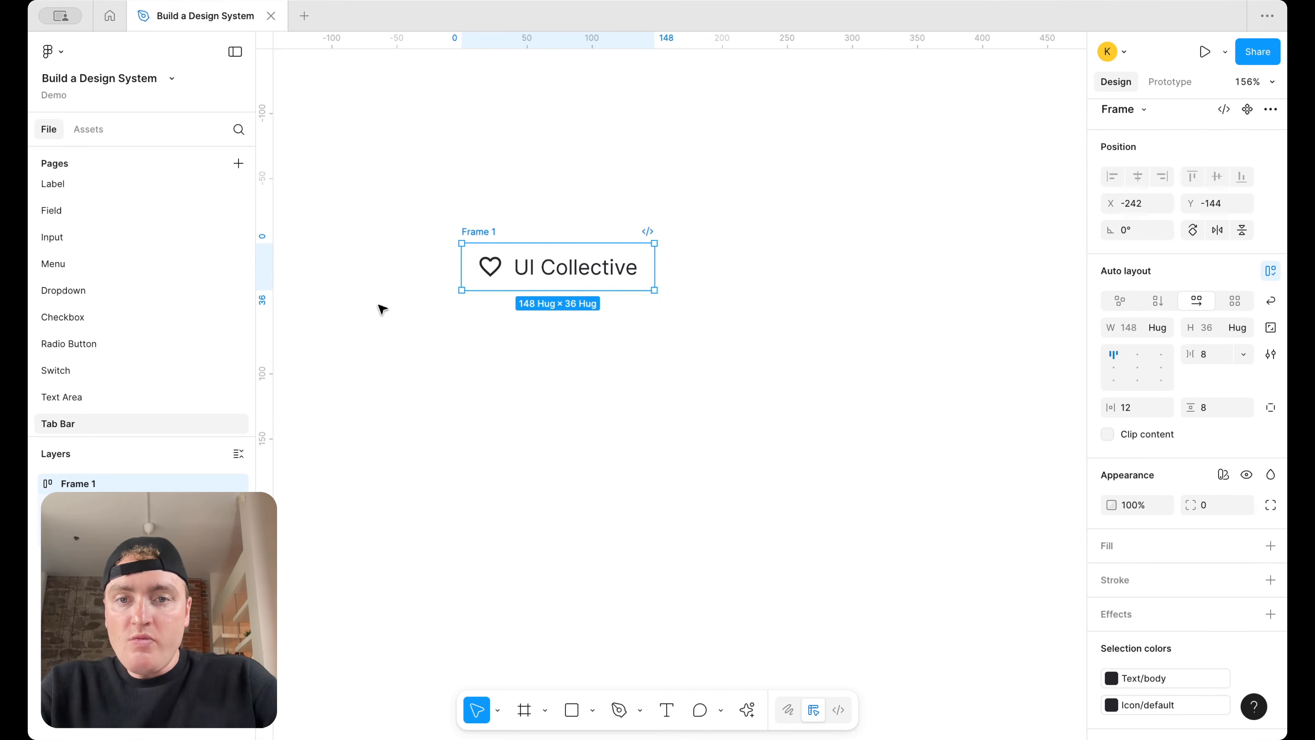
mouse_move(1245, 553)
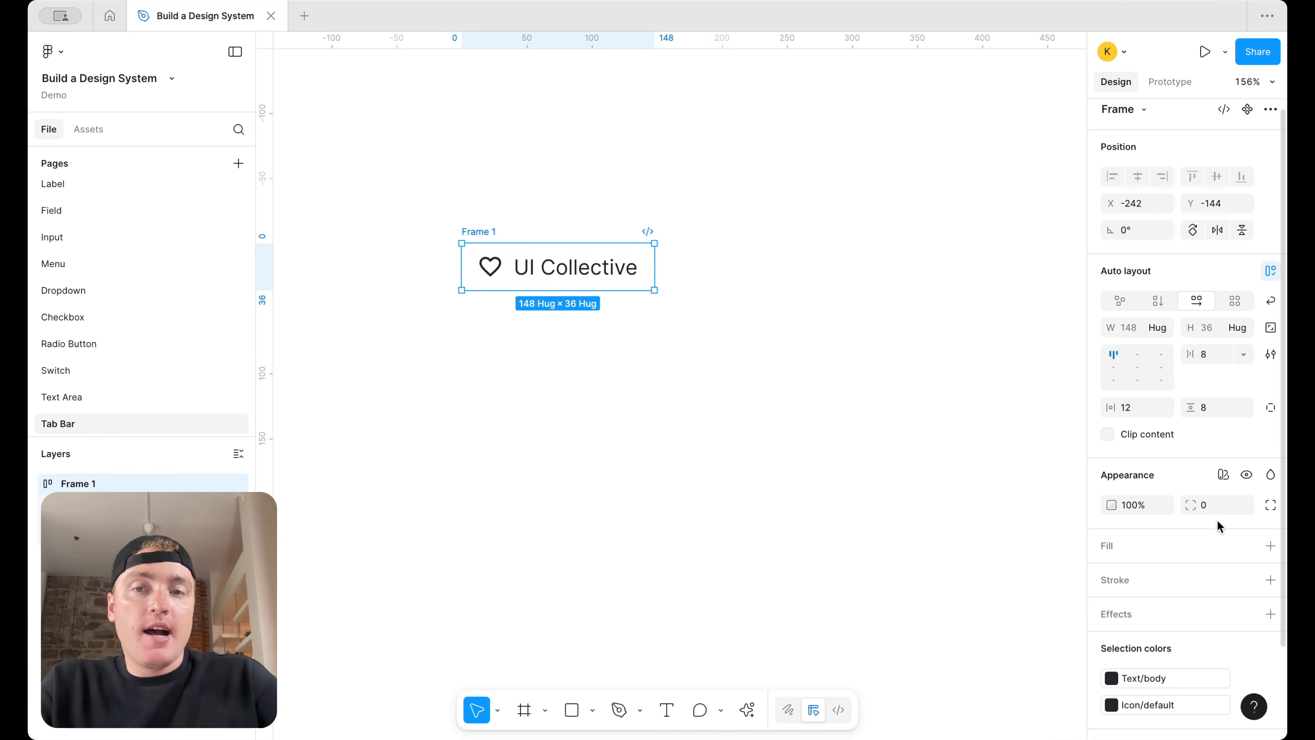
left_click(483, 224)
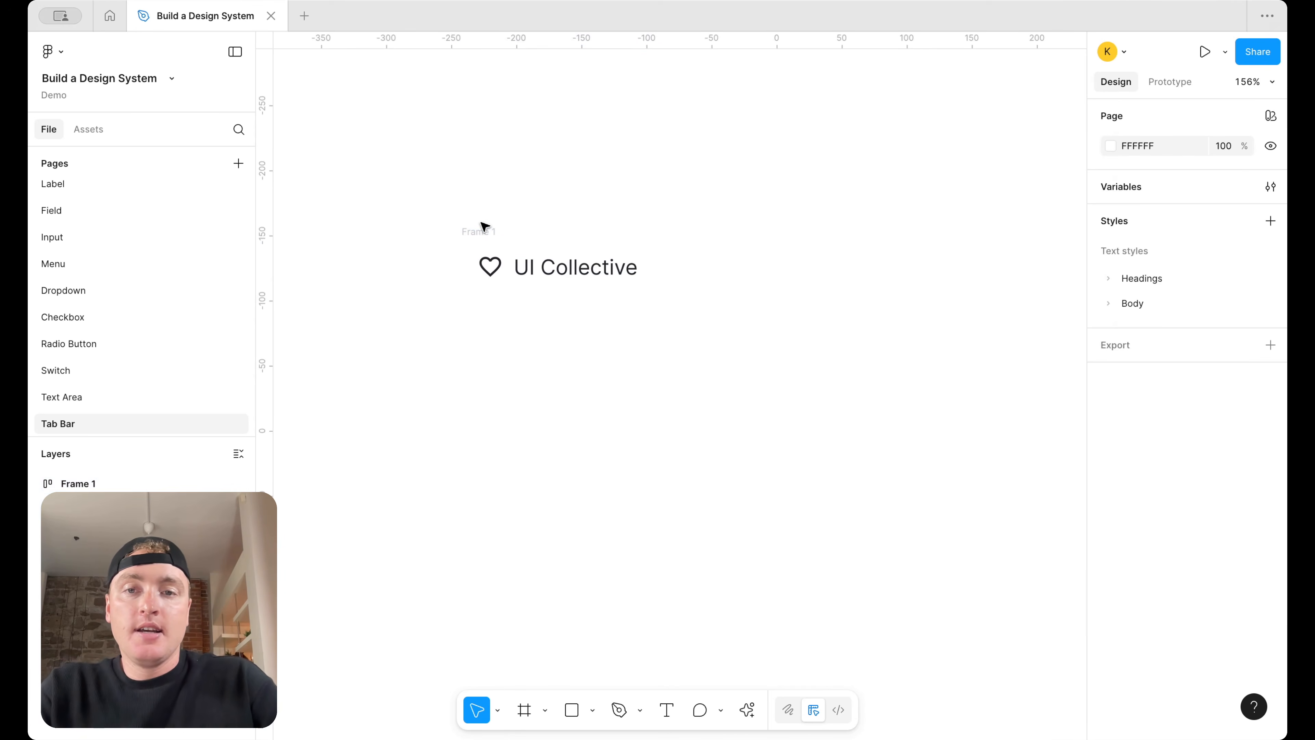
left_click(492, 231)
left_click(1270, 556)
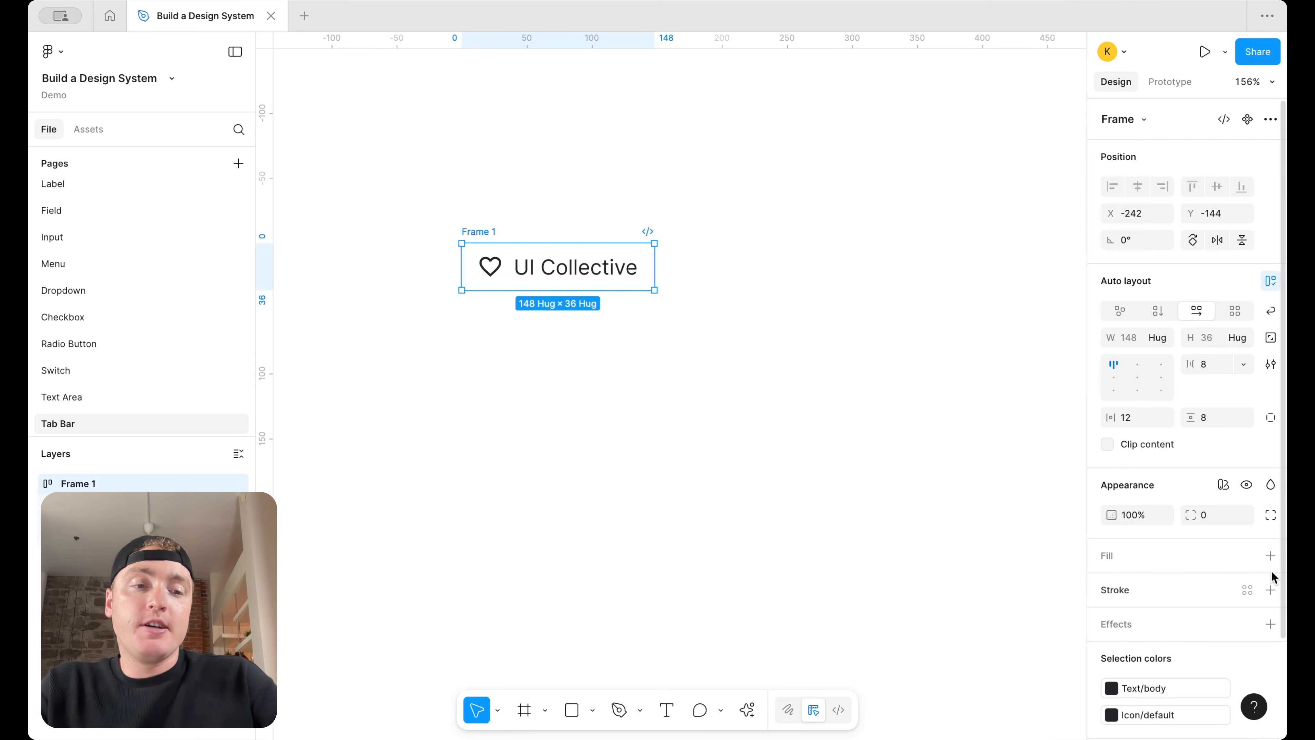
left_click(1247, 556)
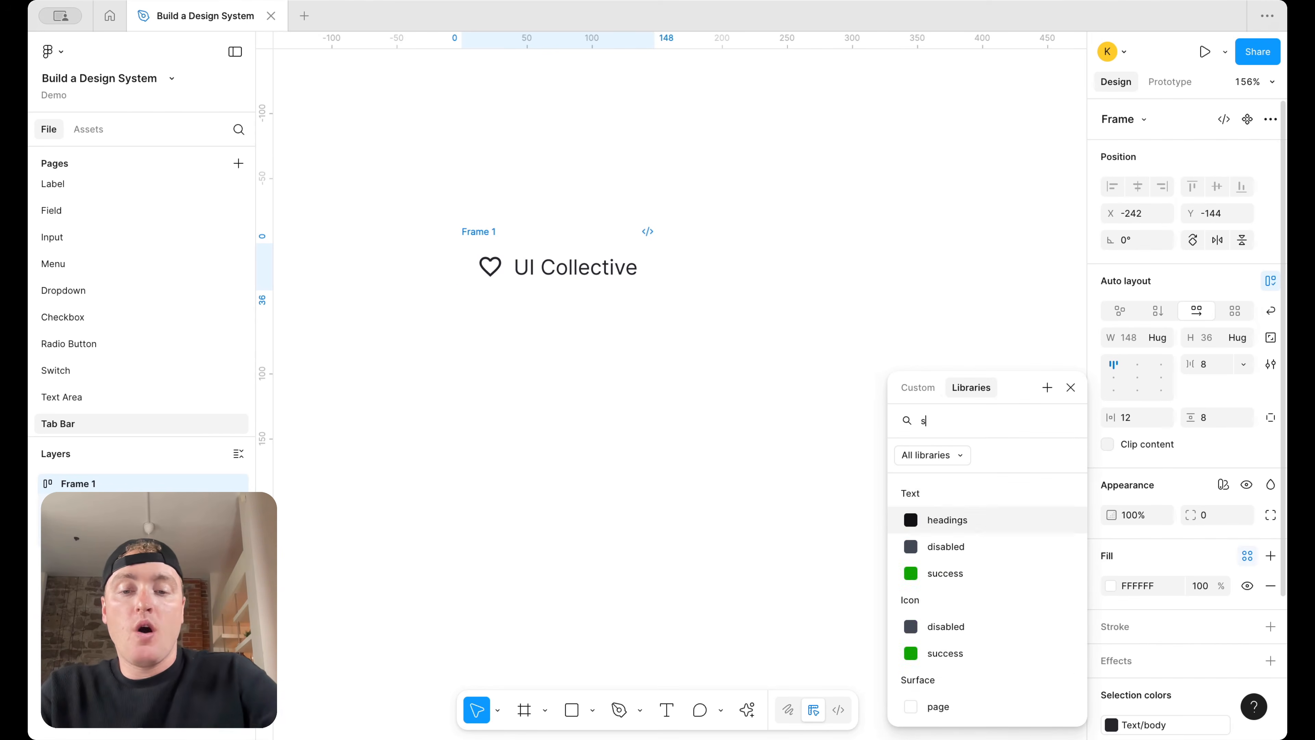
type("surf")
left_click(947, 544)
left_click(890, 462)
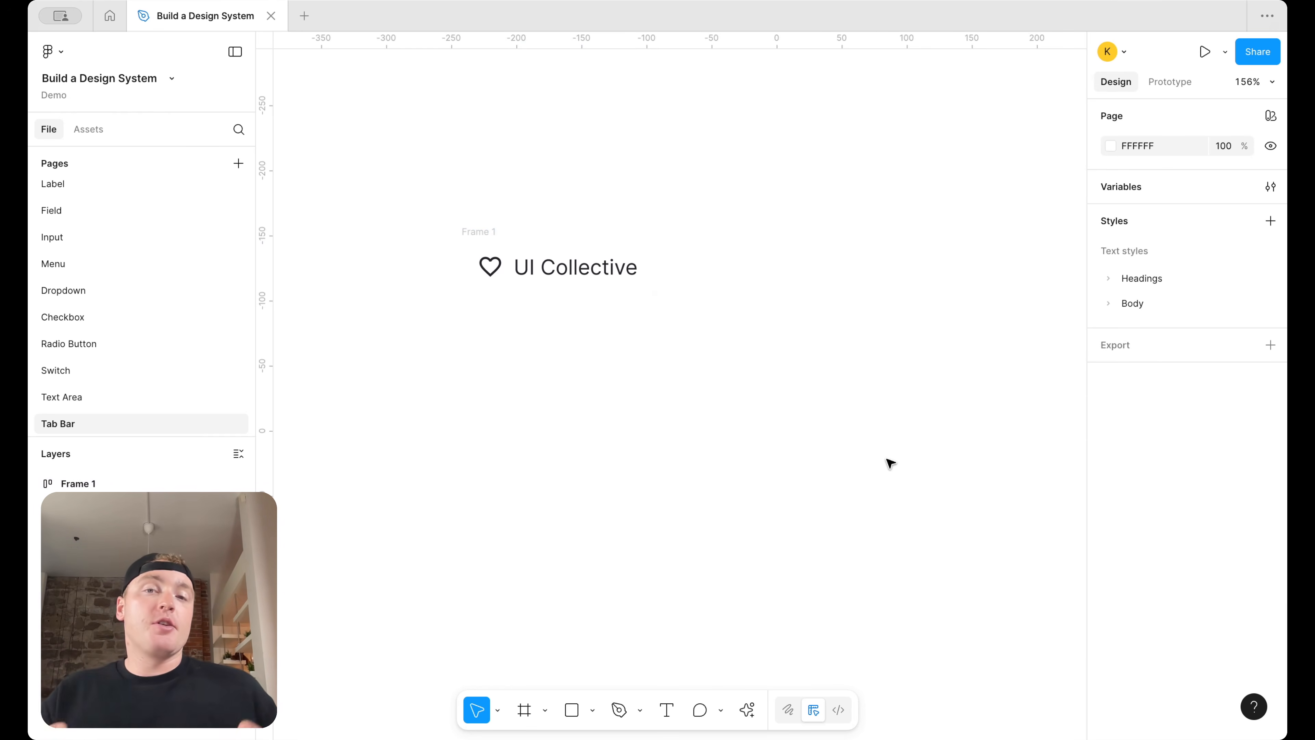
left_click(525, 281)
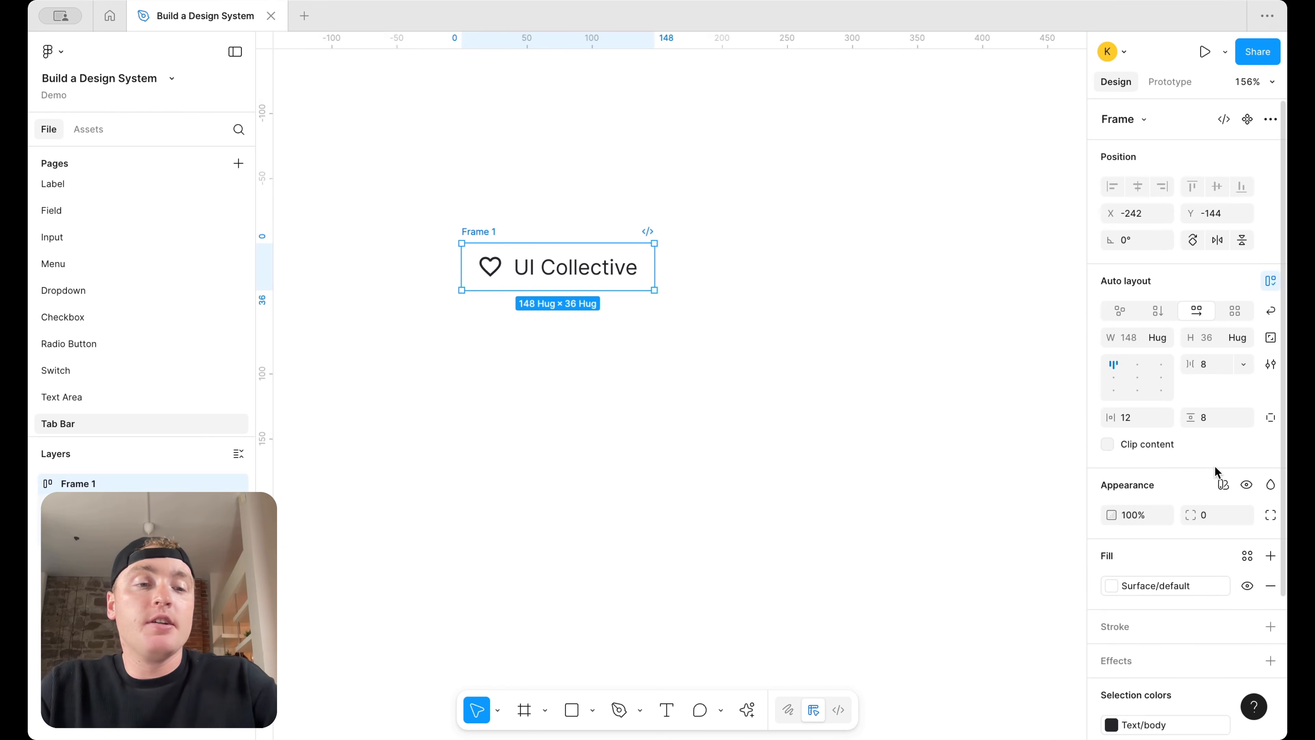
left_click(1271, 587)
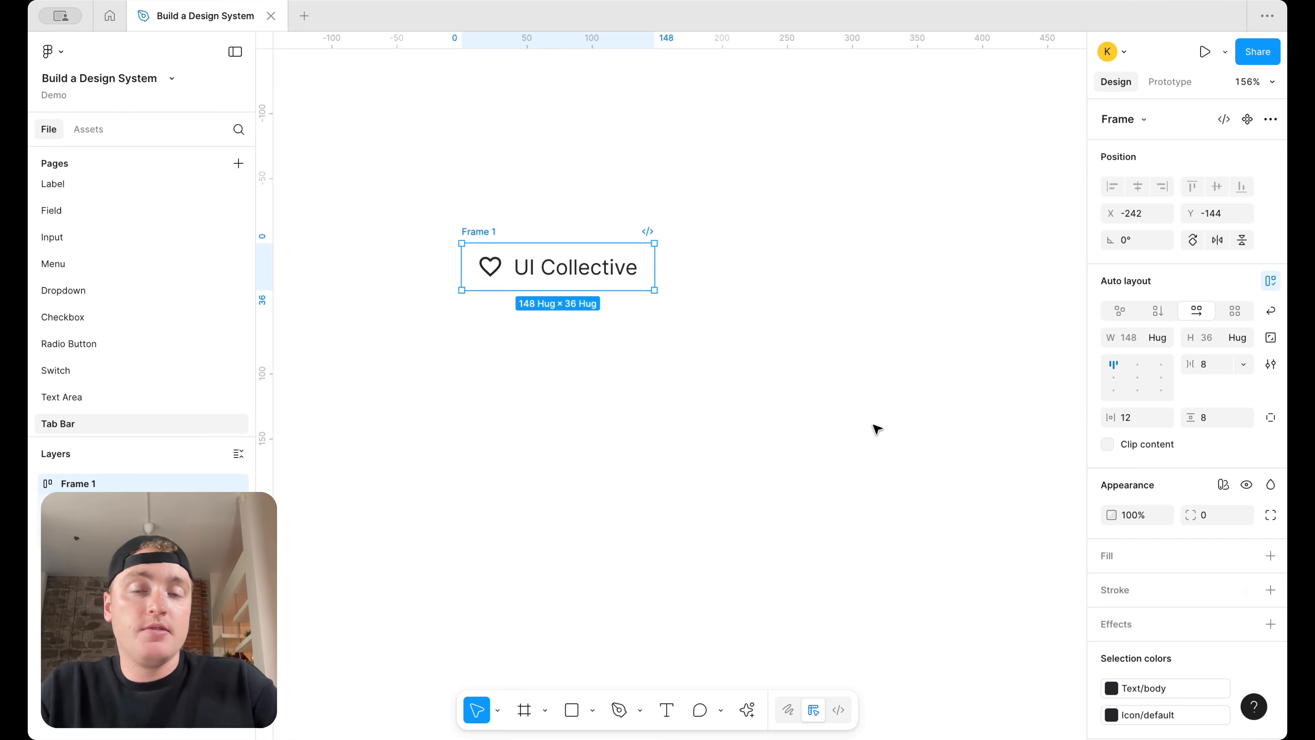
Rename the frame holding the heart icon and UI Collective text to .Tabitem
double_click(482, 232)
type("Tab")
type("it")
type(".")
key("Return")
Turn the .Tabitem frame into a component and place an instance of it below
right_click(496, 263)
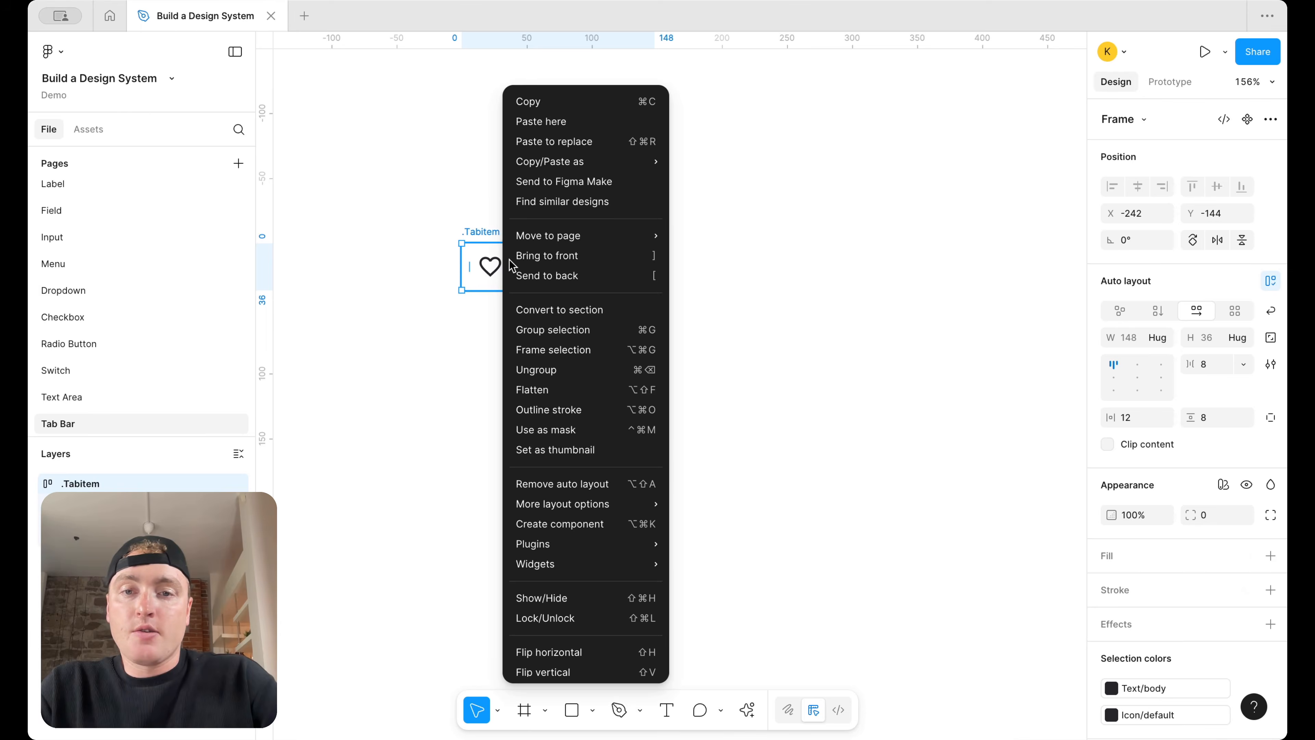
left_click(622, 524)
left_click_drag(616, 273, 620, 420)
left_click(757, 352)
Change the heart icon's colour in the main .Tabitem component to the Icon action variable
left_click(523, 274)
left_click(496, 270)
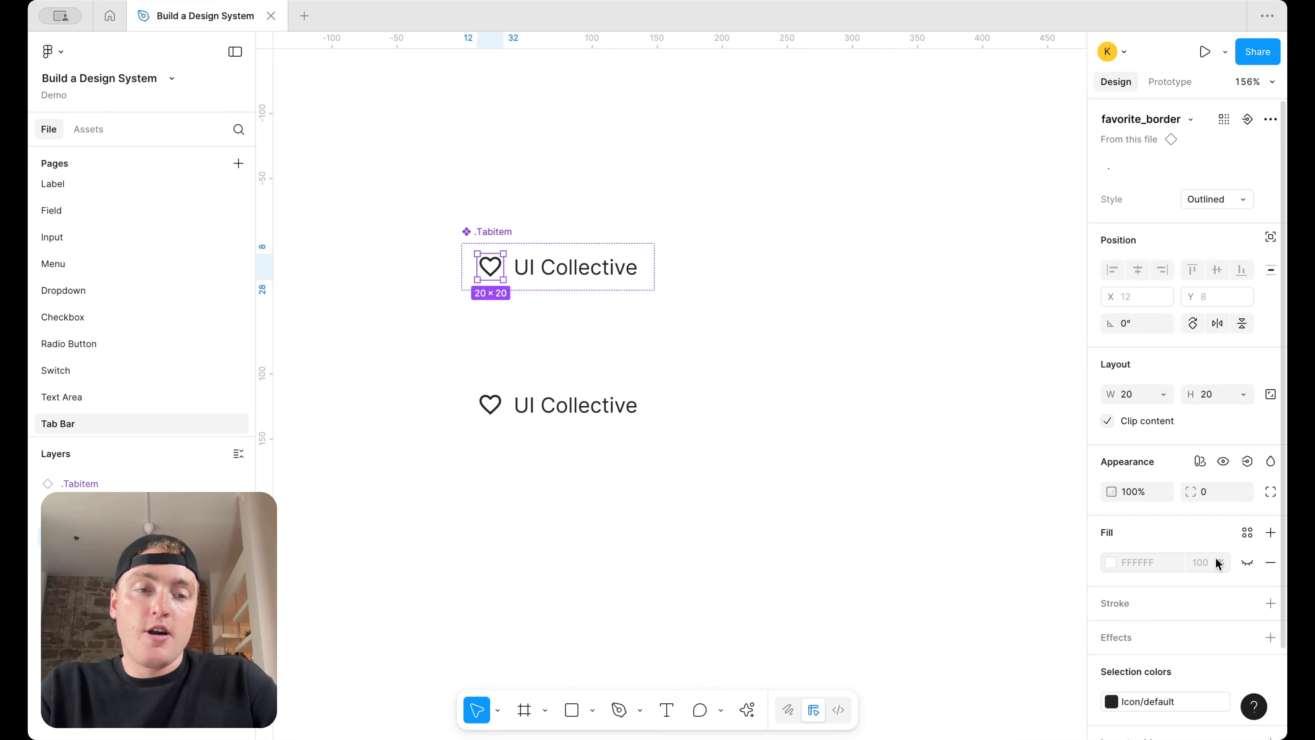
scroll(1213, 562, "down", 3)
left_click(1154, 605)
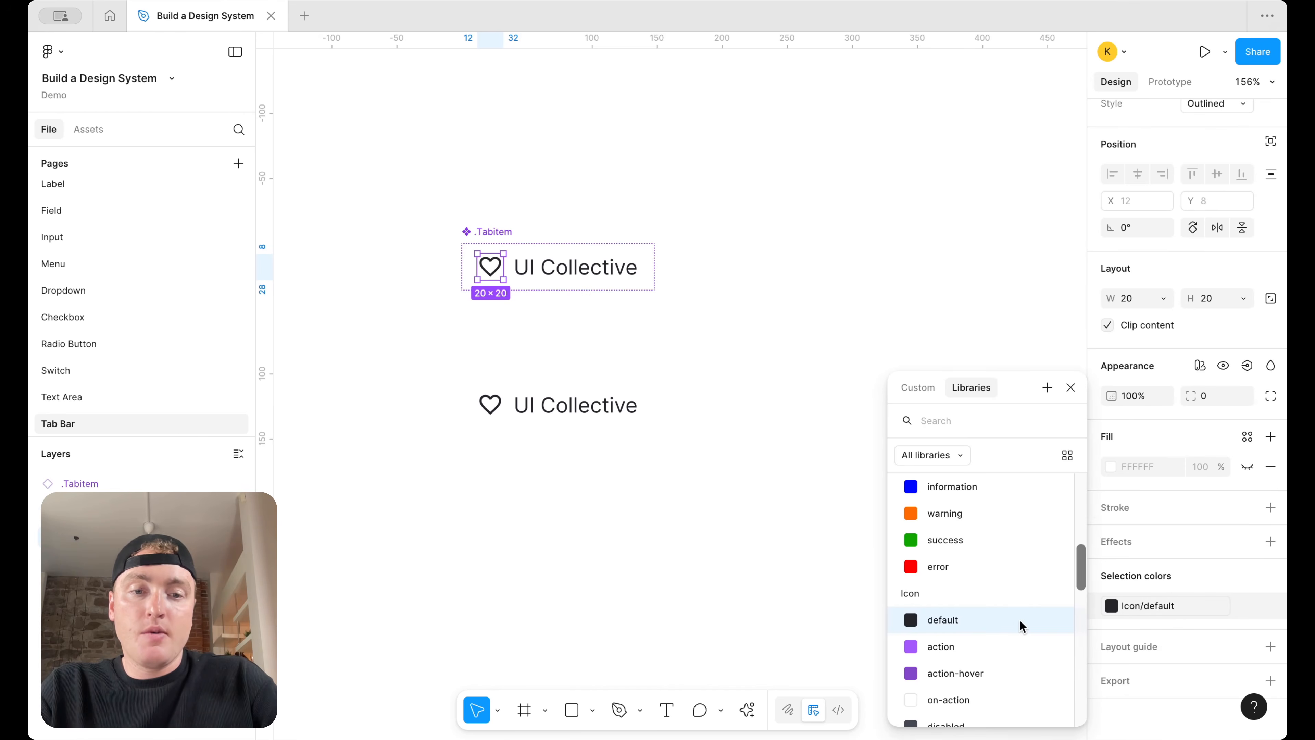
scroll(1015, 613, "down", 2)
left_click(1015, 600)
left_click(823, 464)
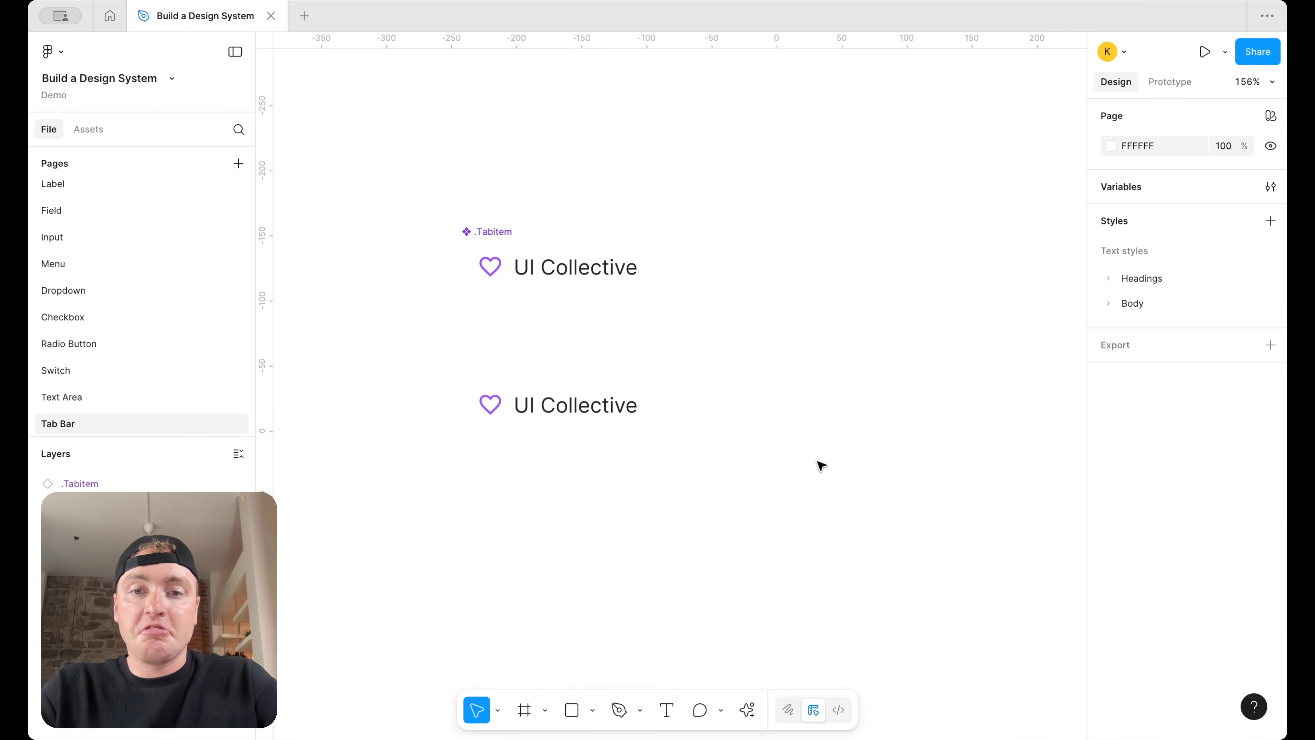
left_click(489, 233)
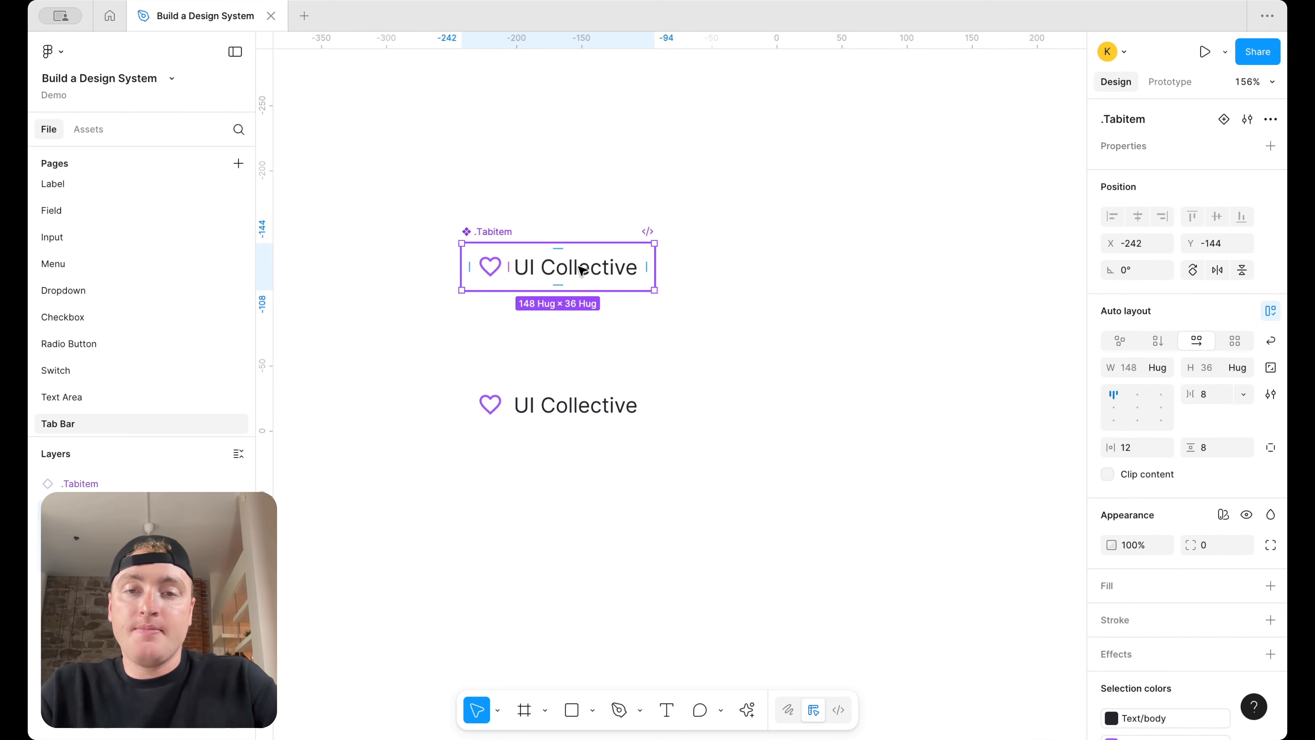
right_click(582, 269)
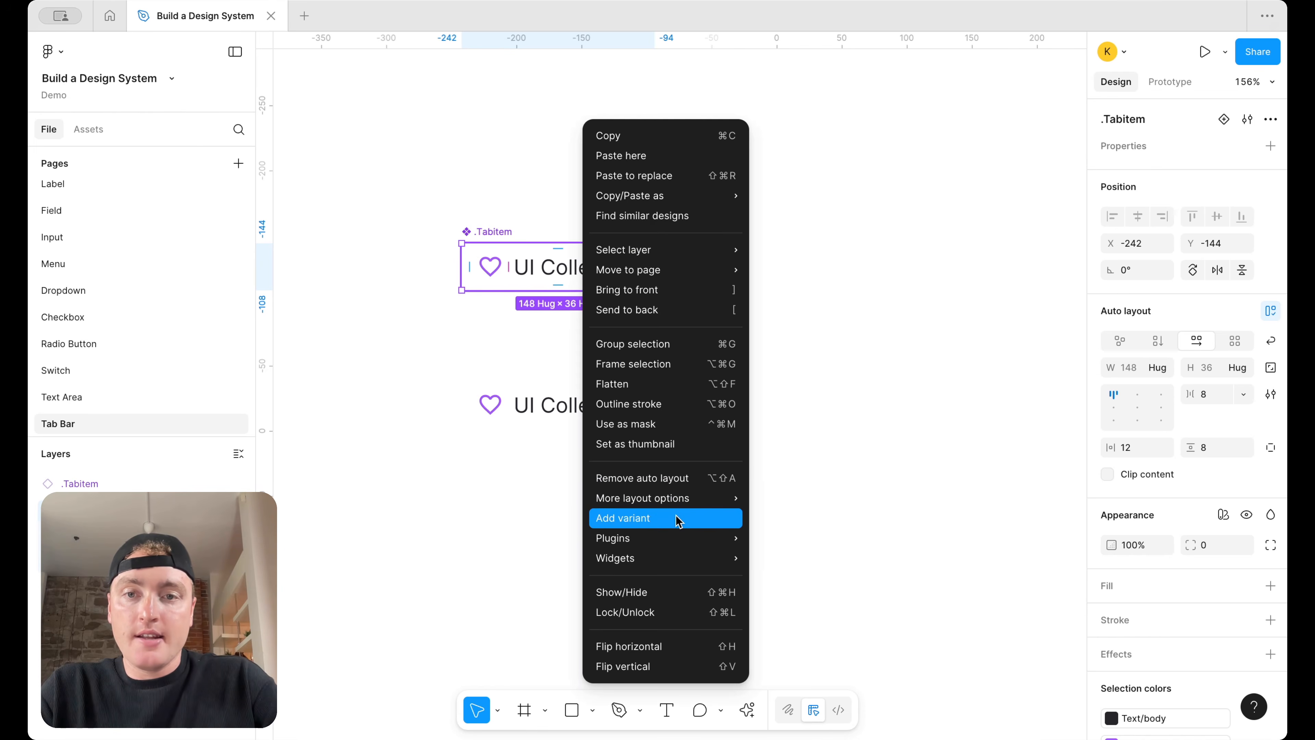
left_click(872, 369)
Create a text property named Label for the UI Collective text in the main component
double_click(590, 267)
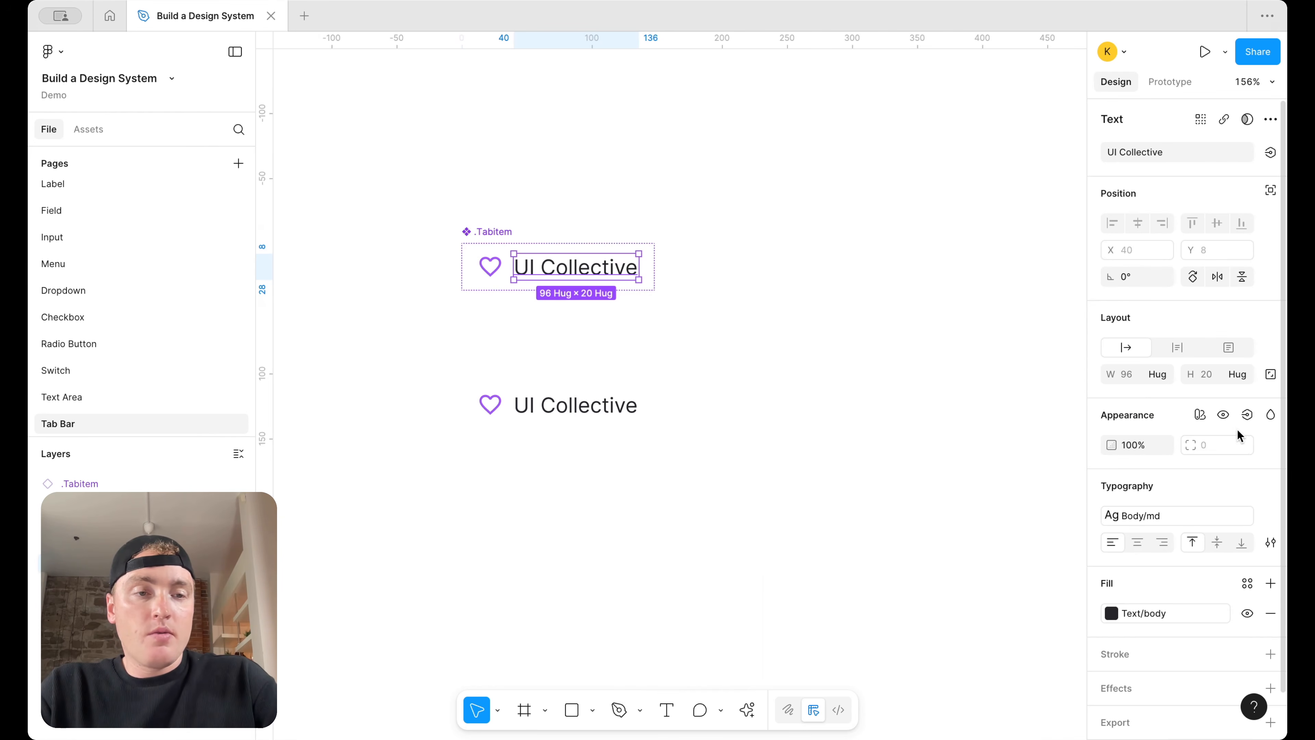
left_click(1268, 152)
left_click(1260, 213)
type("Label")
key("Return")
key("Escape")
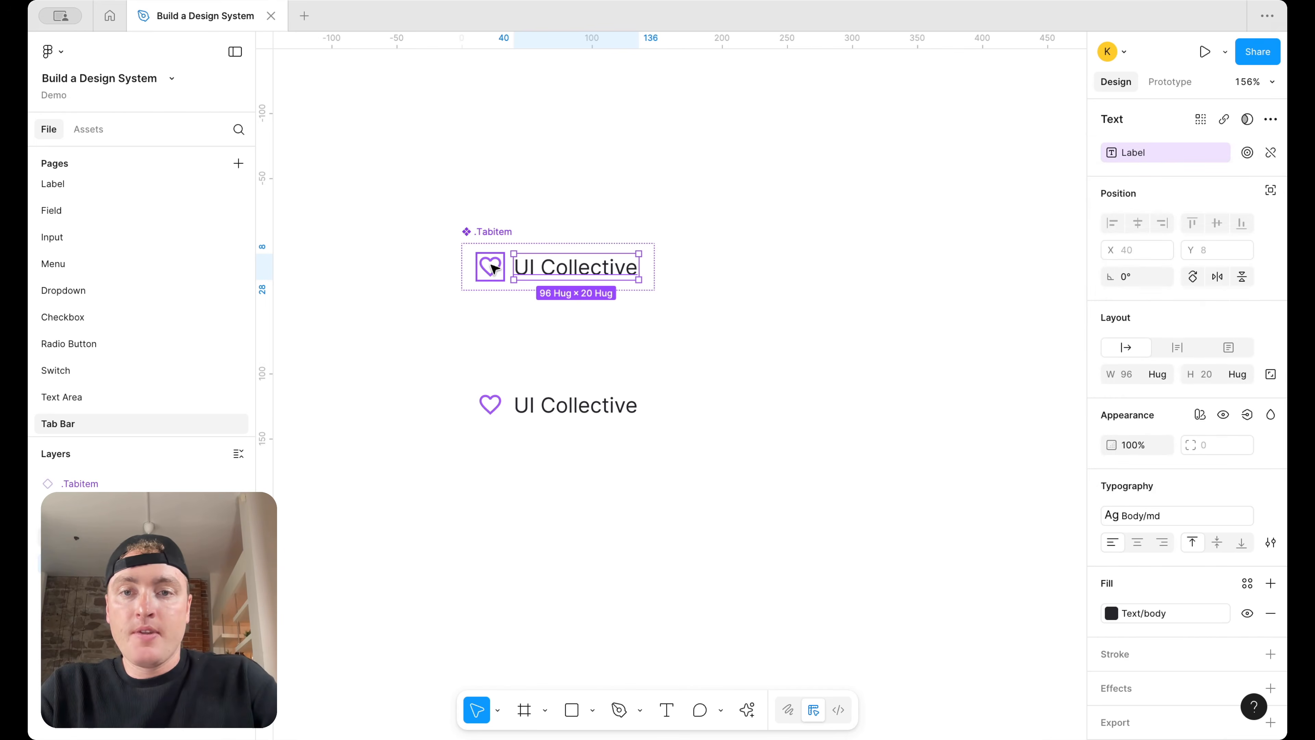
Create a visibility property named Icon, with the value True, for the heart icon
left_click(487, 261)
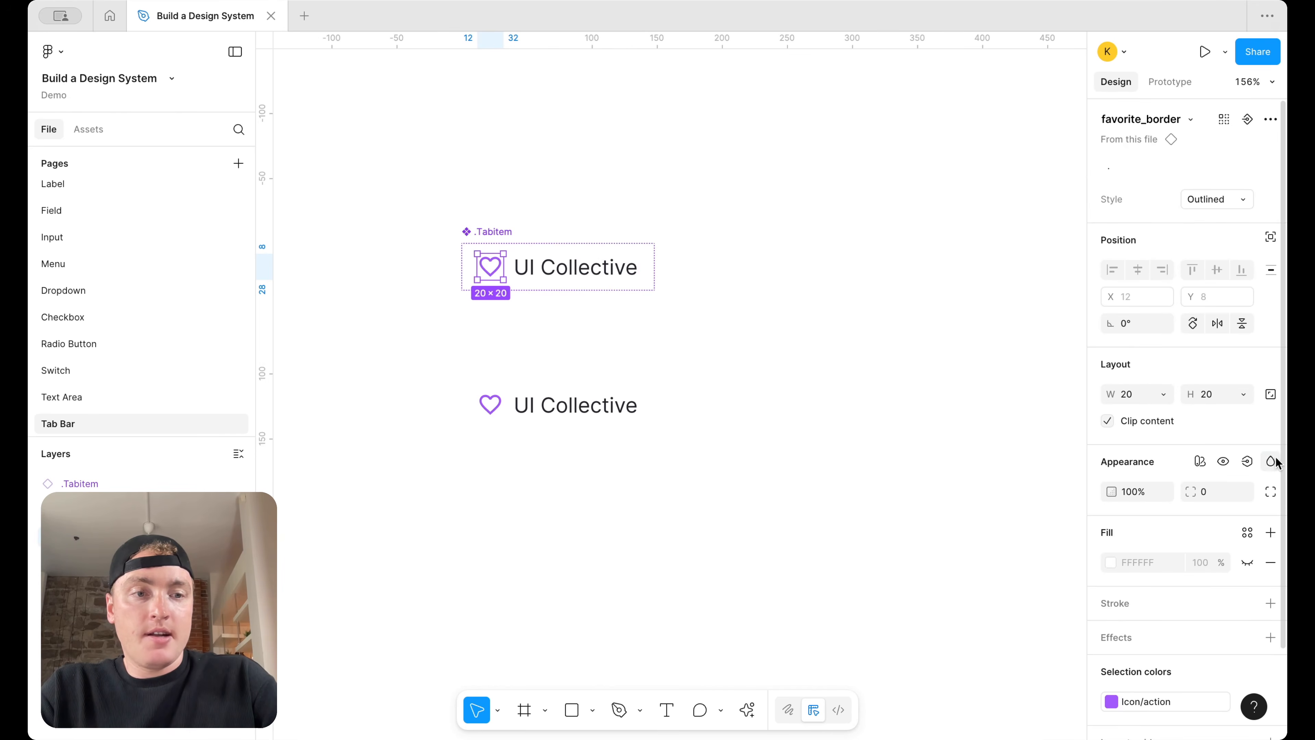
left_click(1247, 461)
left_click(1237, 522)
type("Icon")
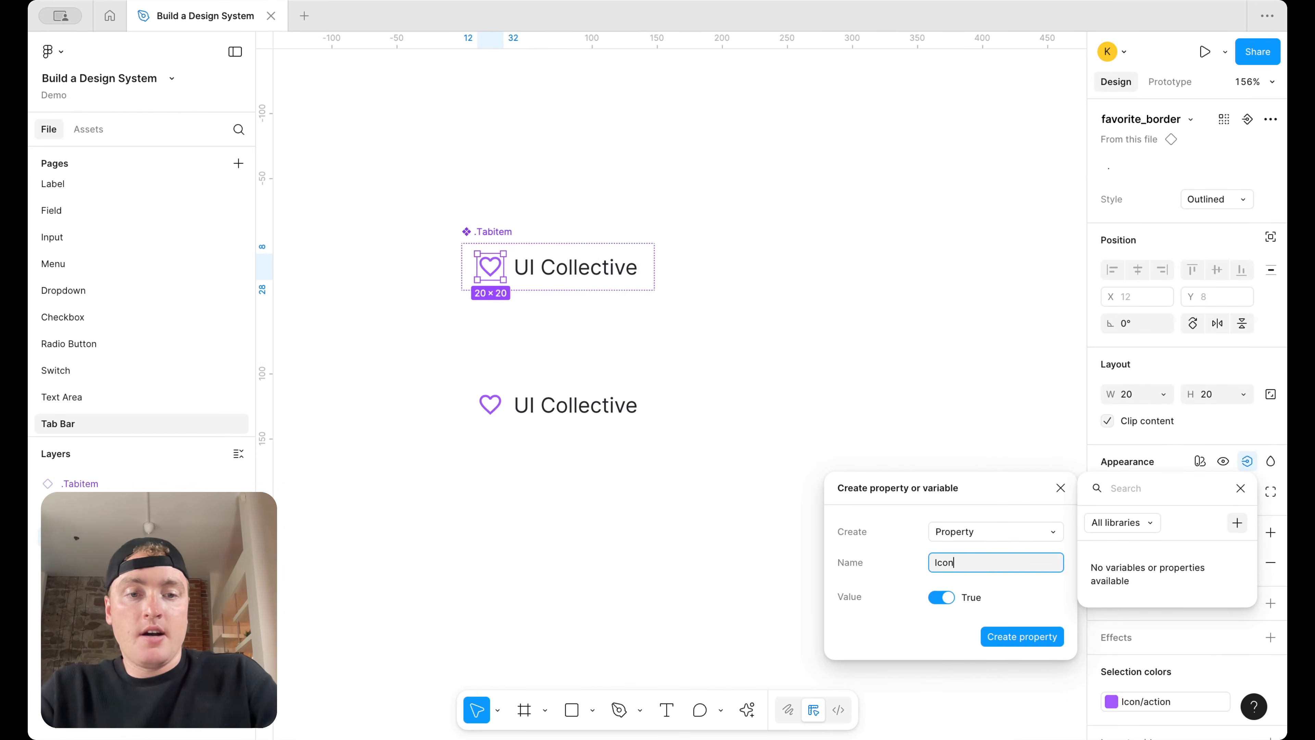
key("Return")
Create an instance swap property named Icon for the heart icon, with favorite_border as its value
left_click(1247, 120)
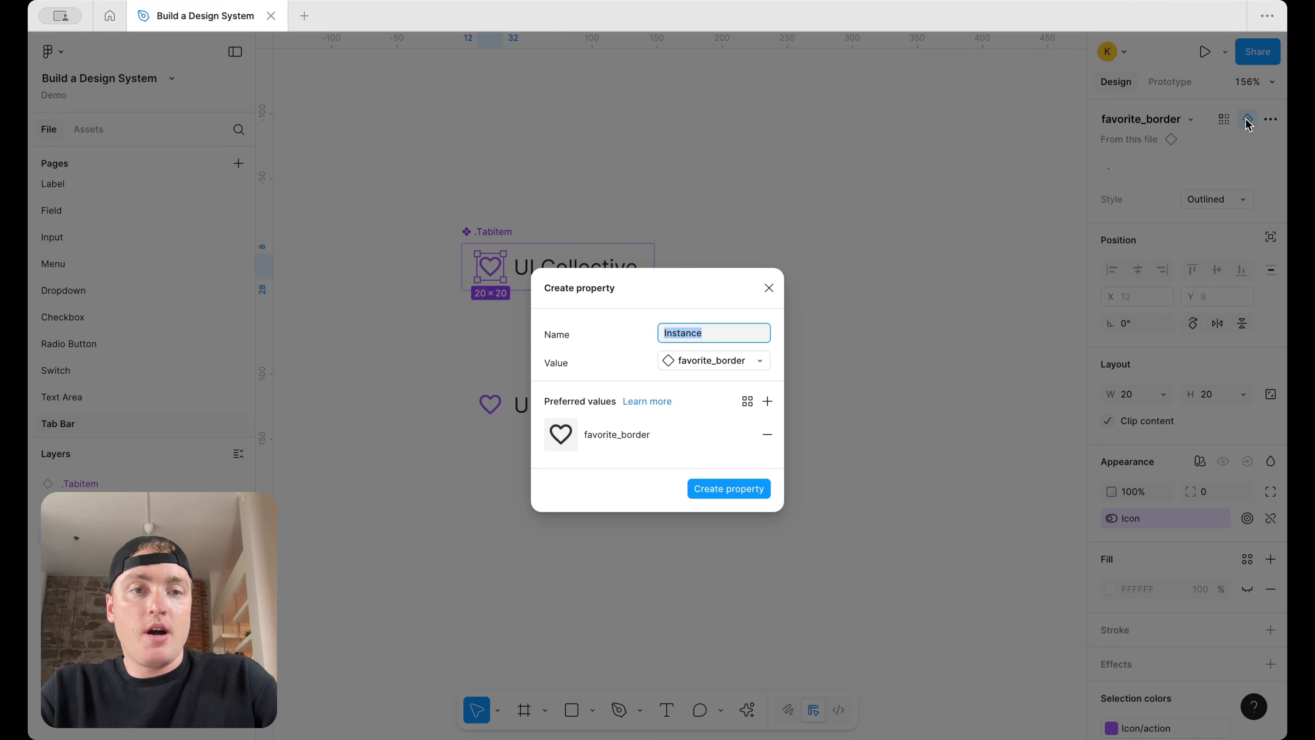
type("Icon")
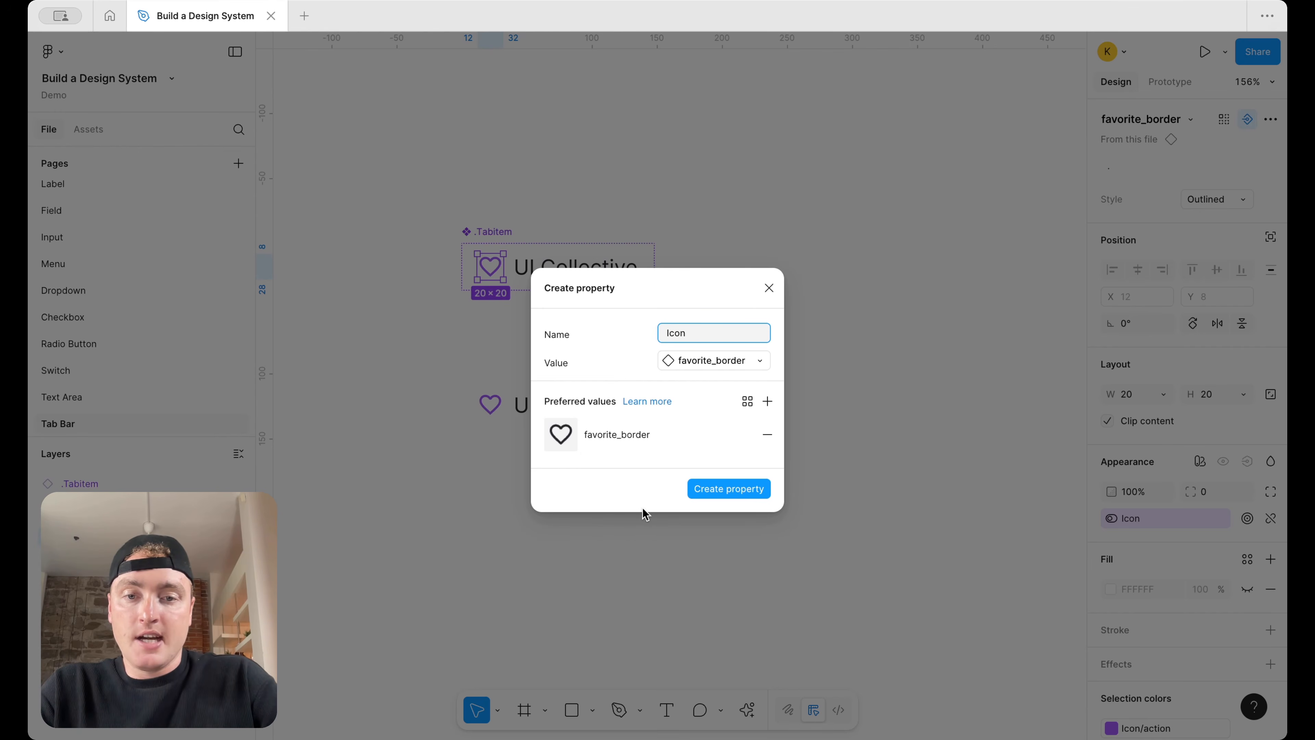
left_click(754, 496)
Test the Icon property on the lower .Tabitem instance by switching it off and on
left_click(602, 415)
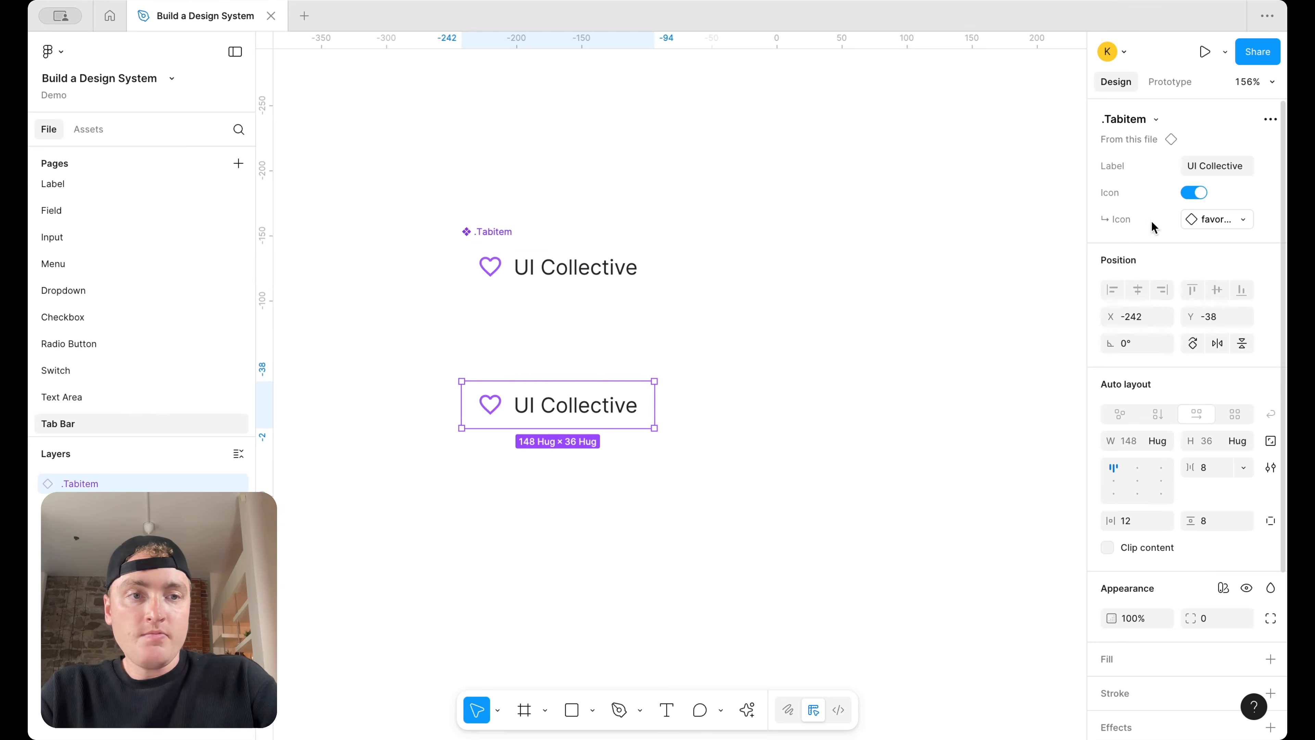
left_click(1194, 192)
left_click(1194, 193)
left_click(1194, 193)
left_click(1193, 193)
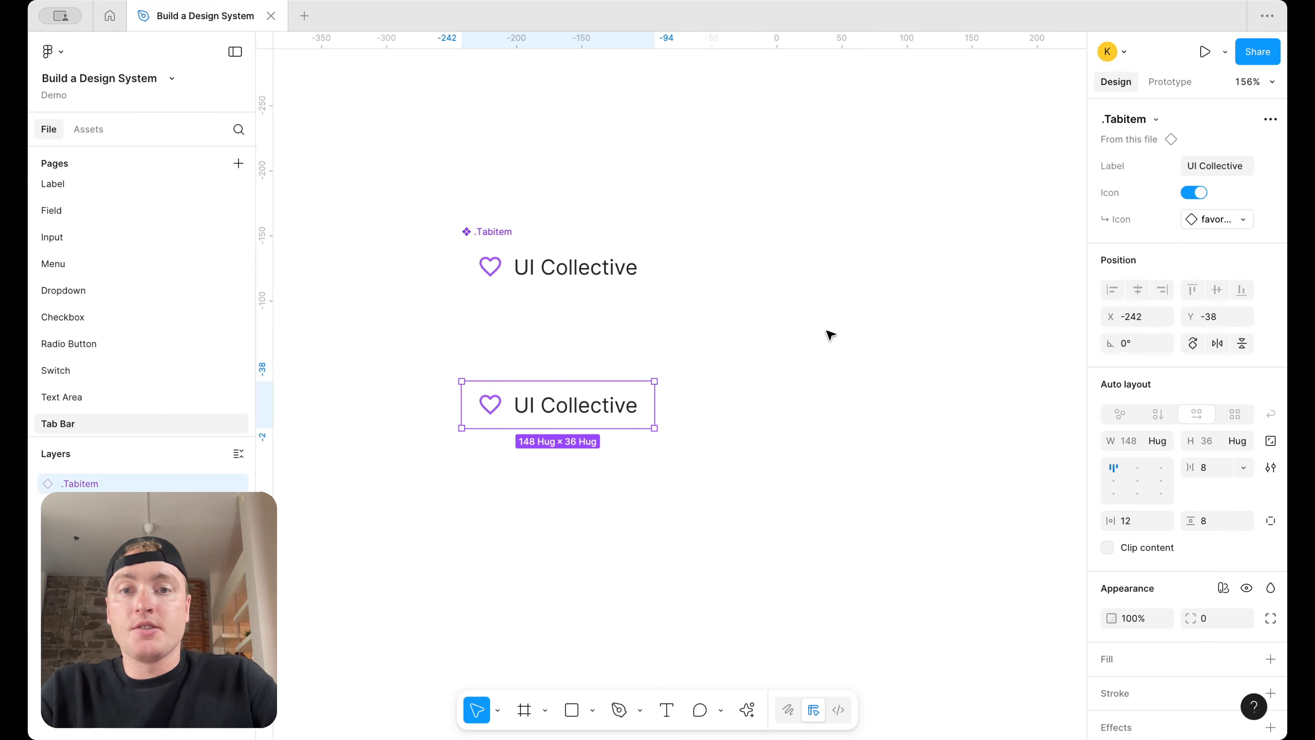
left_click(831, 332)
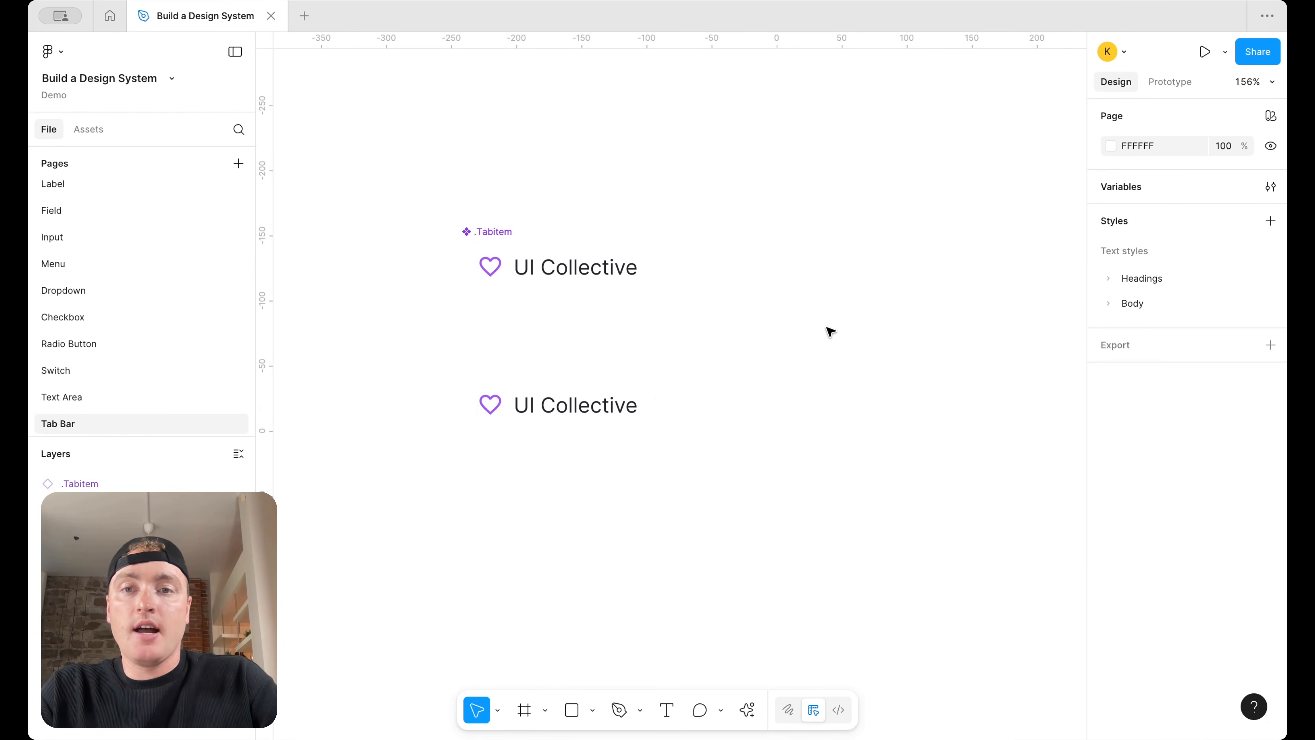
Delete the lower test instance and add a second variant to the .Tabitem component
left_click(587, 408)
key("Delete")
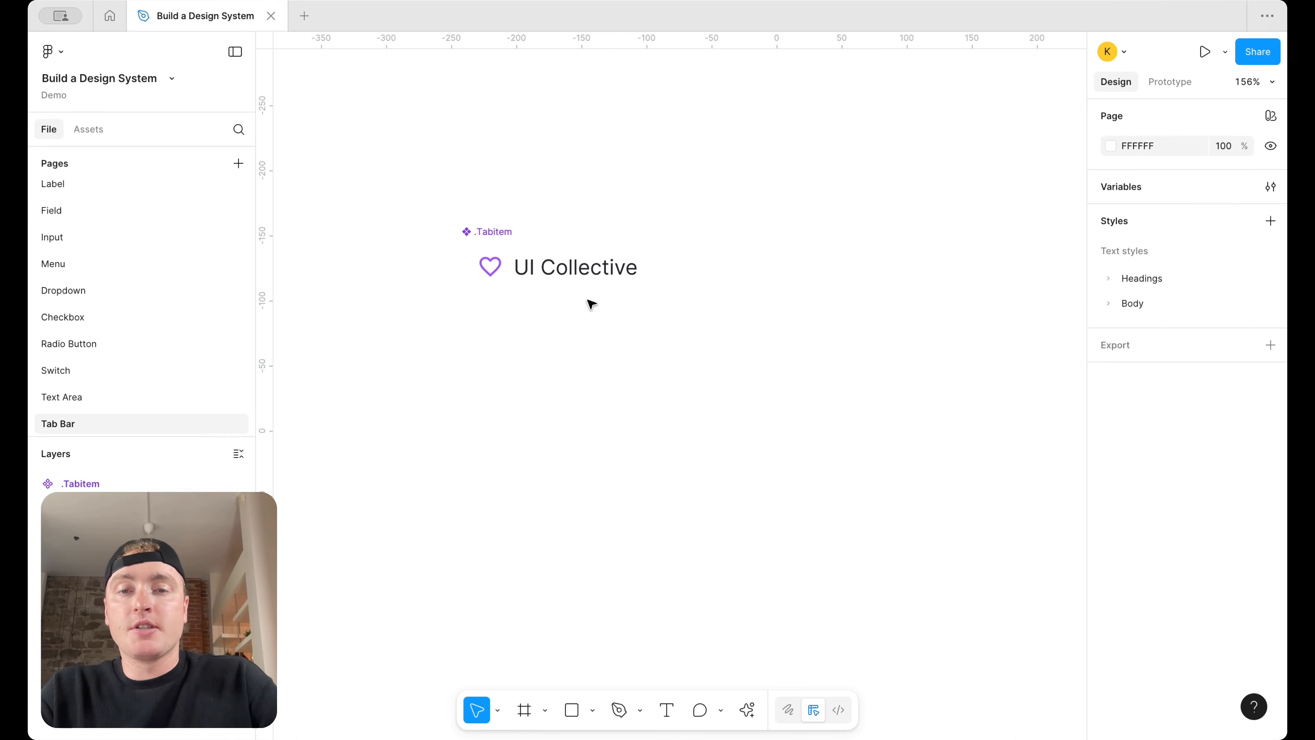
left_click(499, 267)
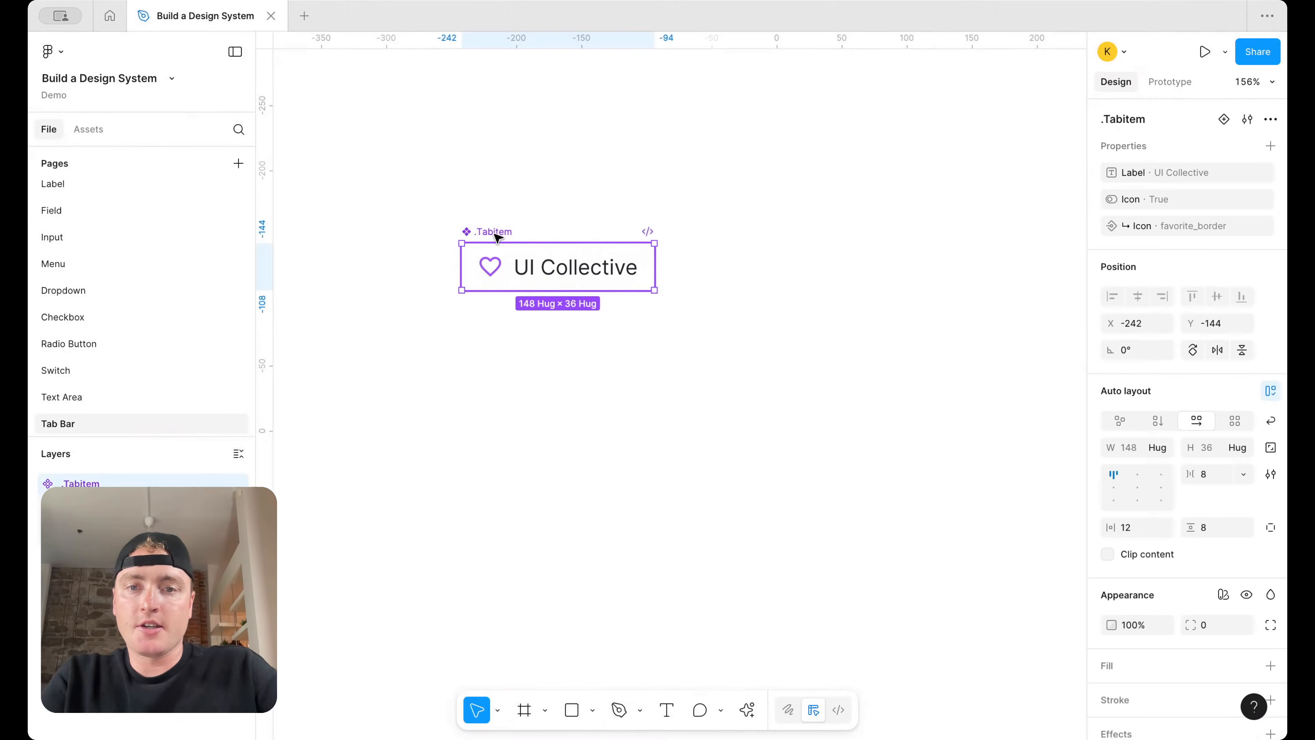
right_click(499, 267)
left_click(642, 517)
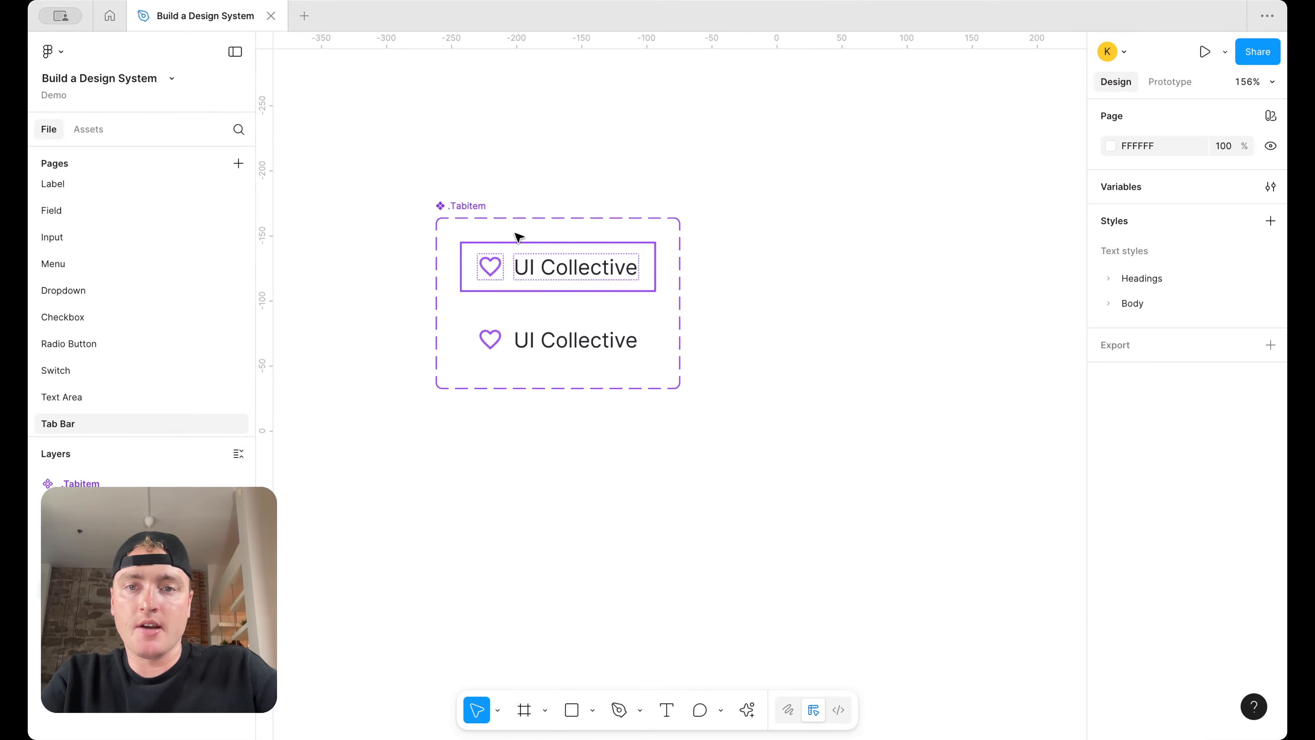
Name the variant property Status and set the upper variant's value to "defualt"
double_click(1146, 175)
type("Status")
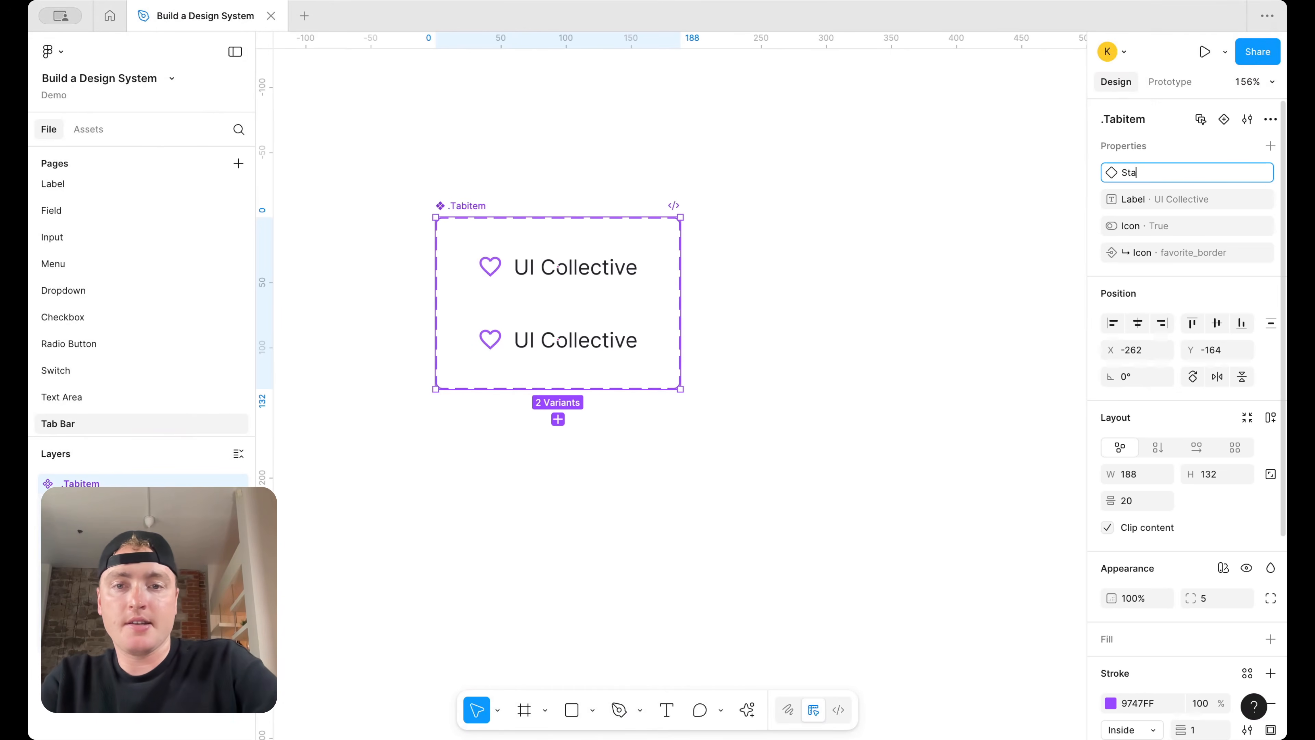
key("Return")
left_click(599, 271)
left_click(1206, 173)
type("defualt")
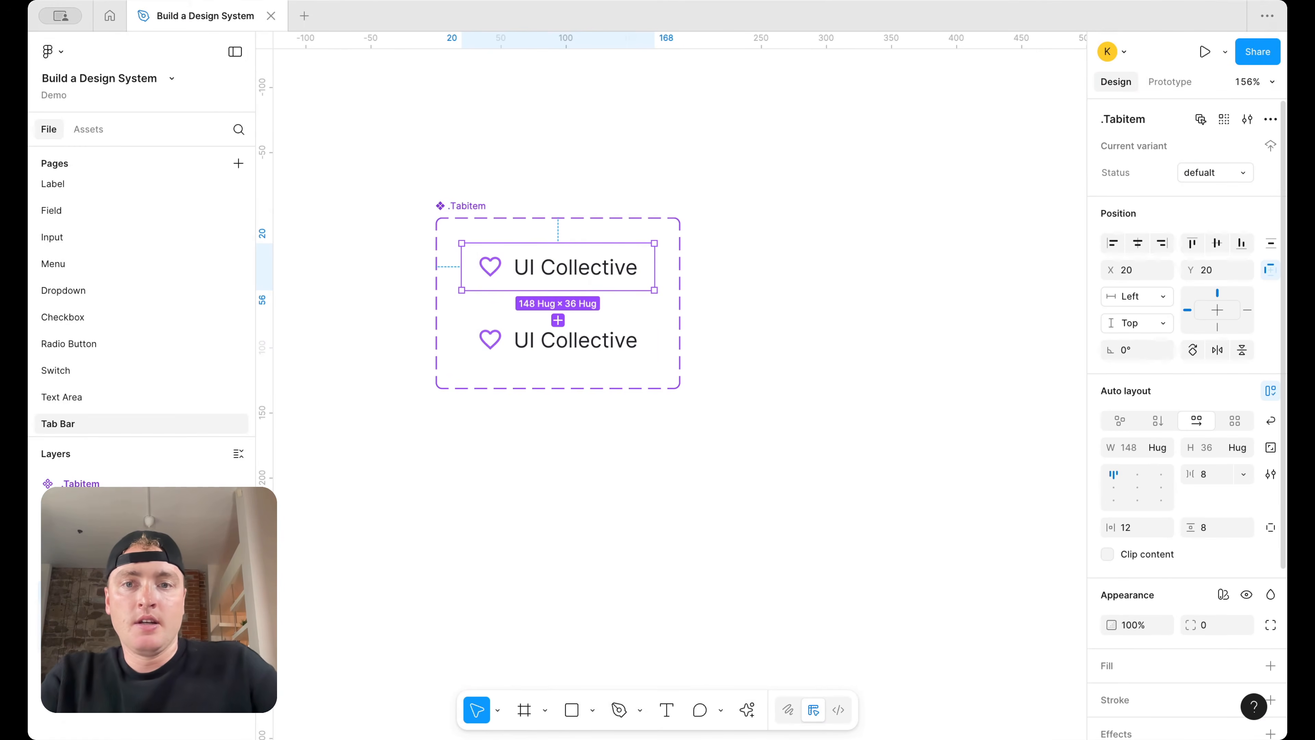
Widen the .Tabitem component set to about 437 and move the second variant beside the first one
left_click(476, 209)
left_click_drag(680, 247, 1004, 249)
left_click_drag(649, 341, 867, 267)
Set the second variant's Status to hover
left_click(1194, 178)
type("Hover")
key("Return")
Recolour the hover variant's icon with Icon/action-hover and its text with Text/action-hover
scroll(1156, 586, "down", 5)
left_click(1152, 607)
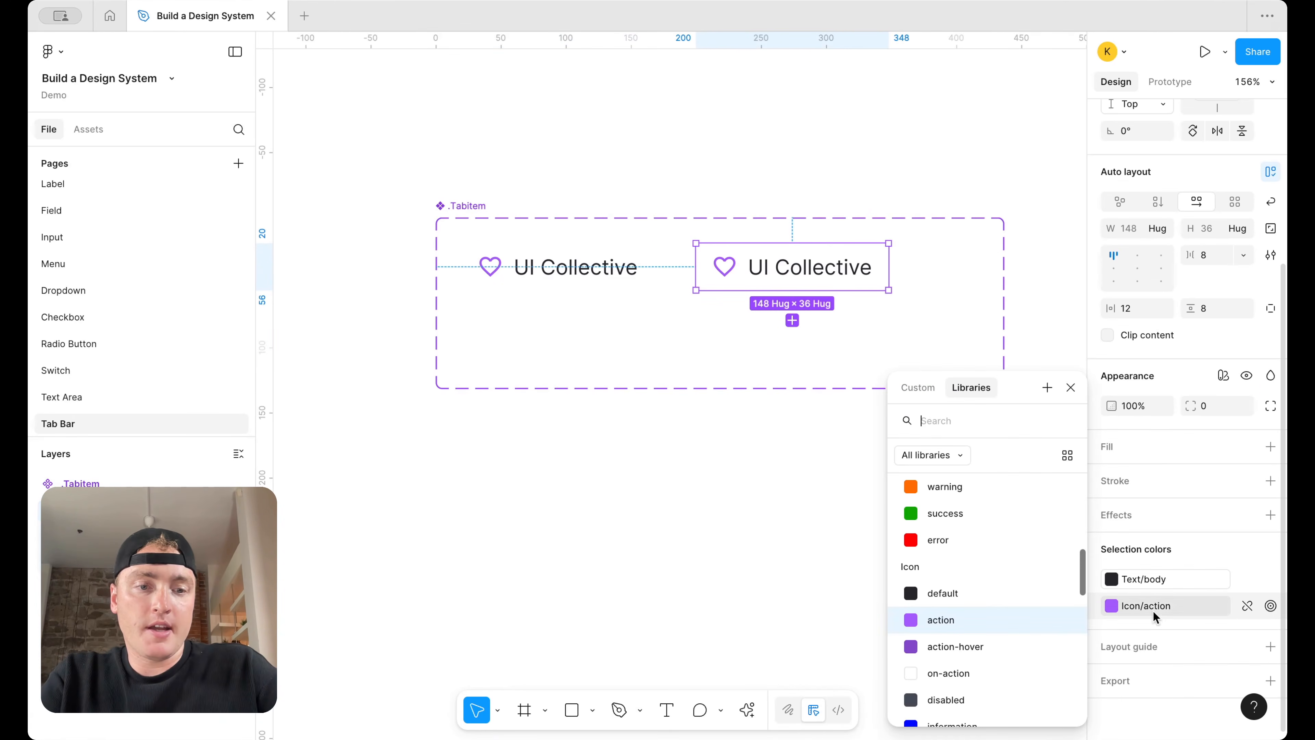
left_click(1038, 646)
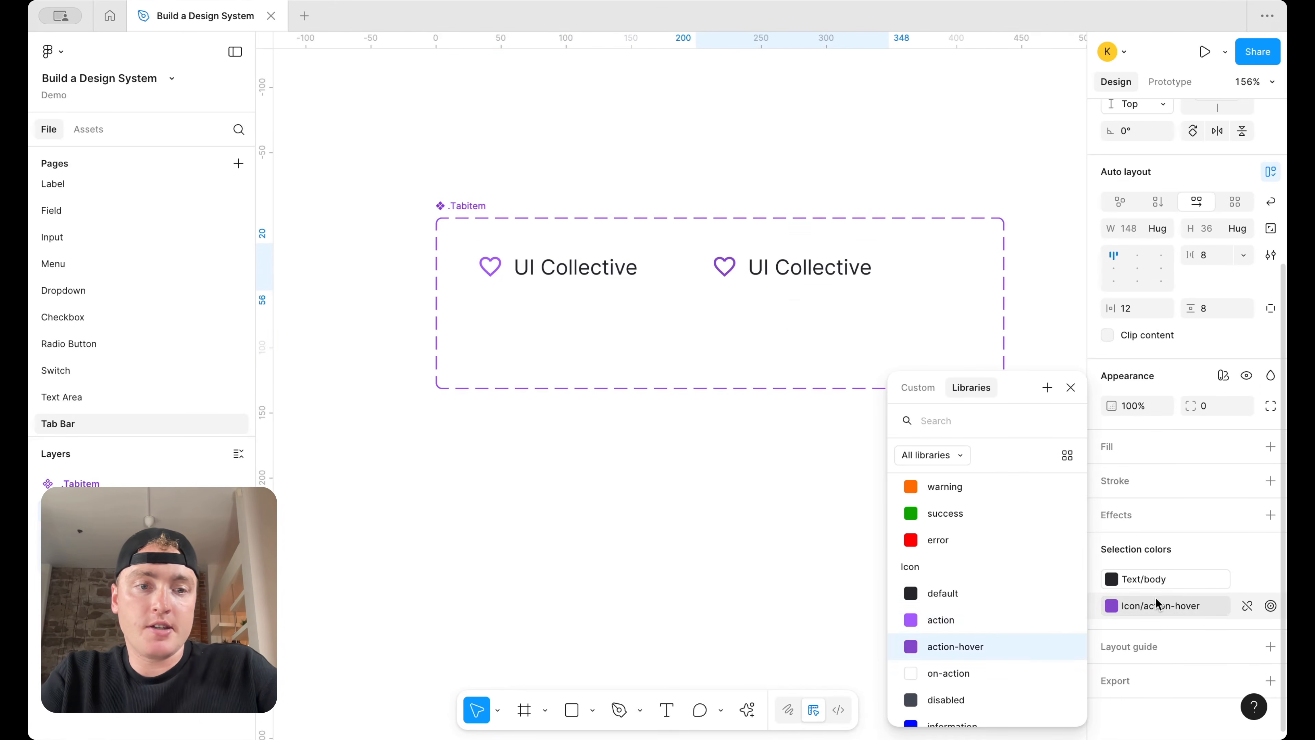
left_click(1154, 579)
left_click(957, 684)
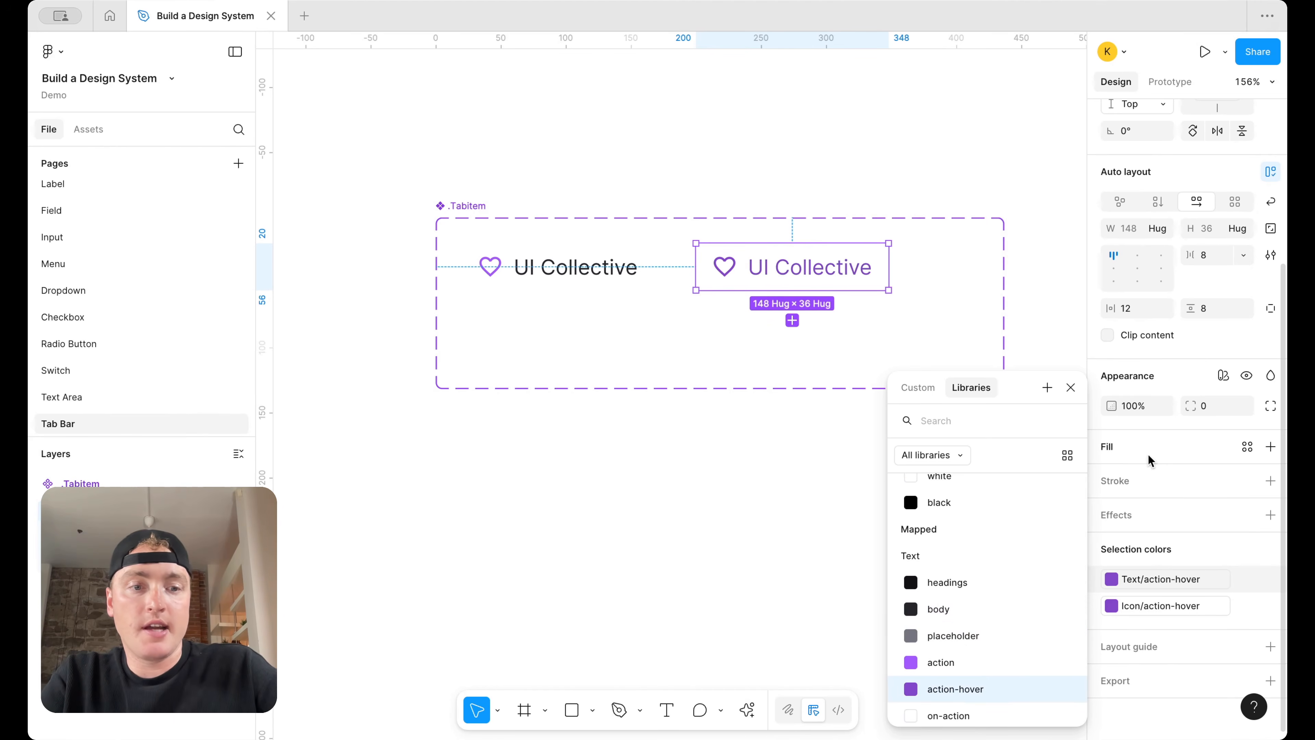
Add a fill to the hover variant using the light purple Surface/action-hover variable
left_click(1269, 446)
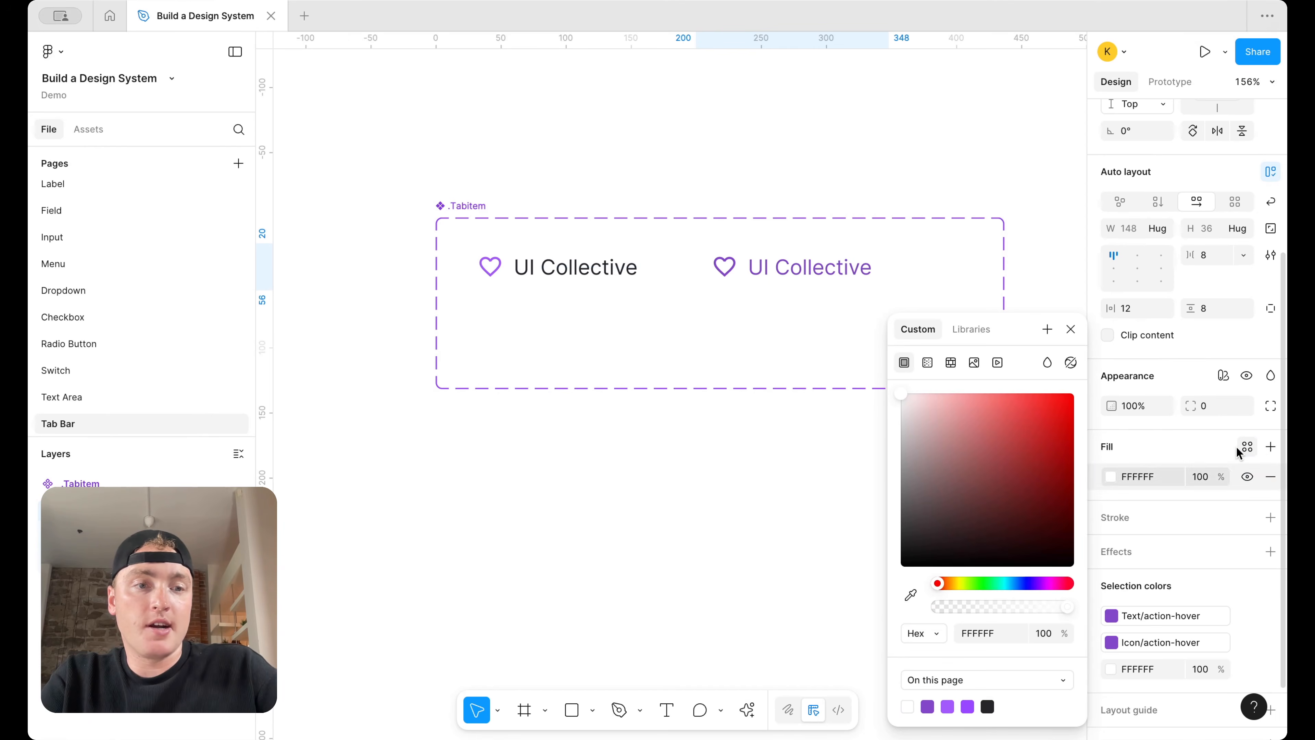
left_click(1247, 445)
type("sur")
left_click(1024, 626)
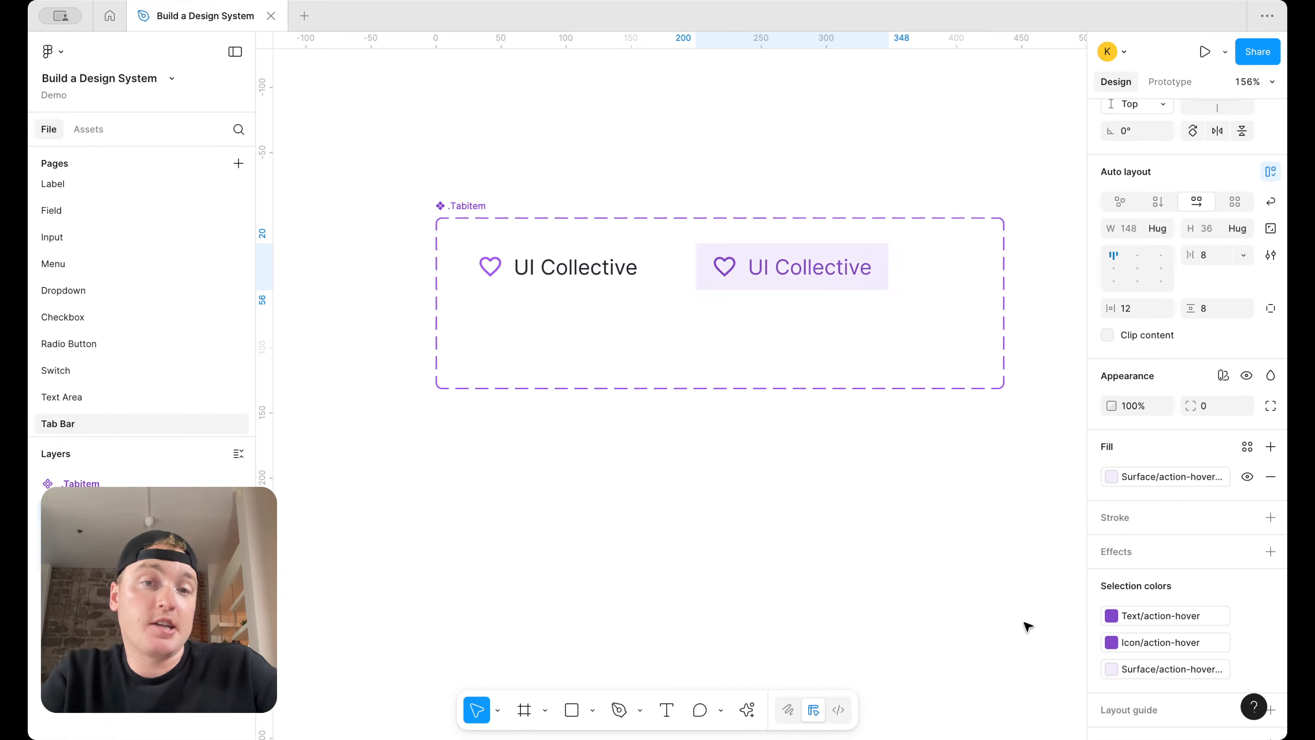
left_click(758, 525)
Widen the .Tabitem component set further to make room for more variants
left_click(513, 227)
scroll(823, 269, "down", 3)
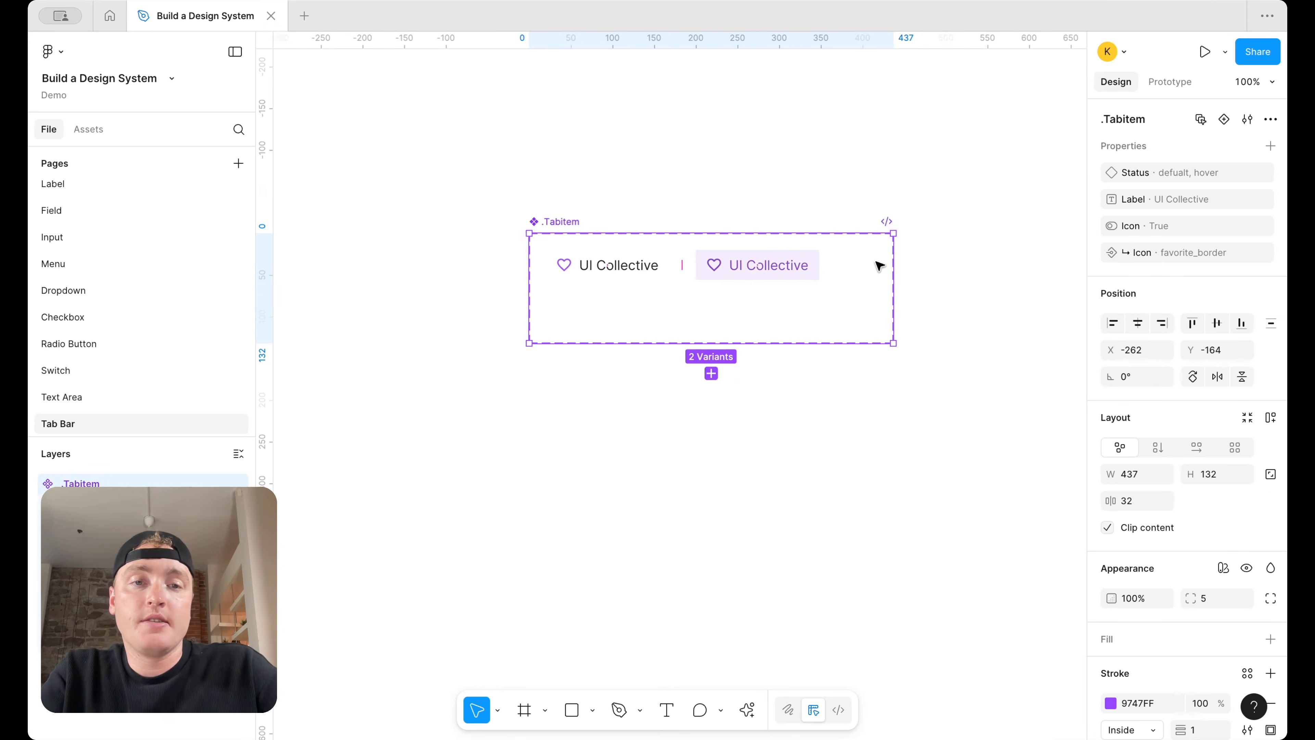
scroll(875, 265, "right", 3)
left_click_drag(801, 264, 1074, 263)
left_click(825, 161)
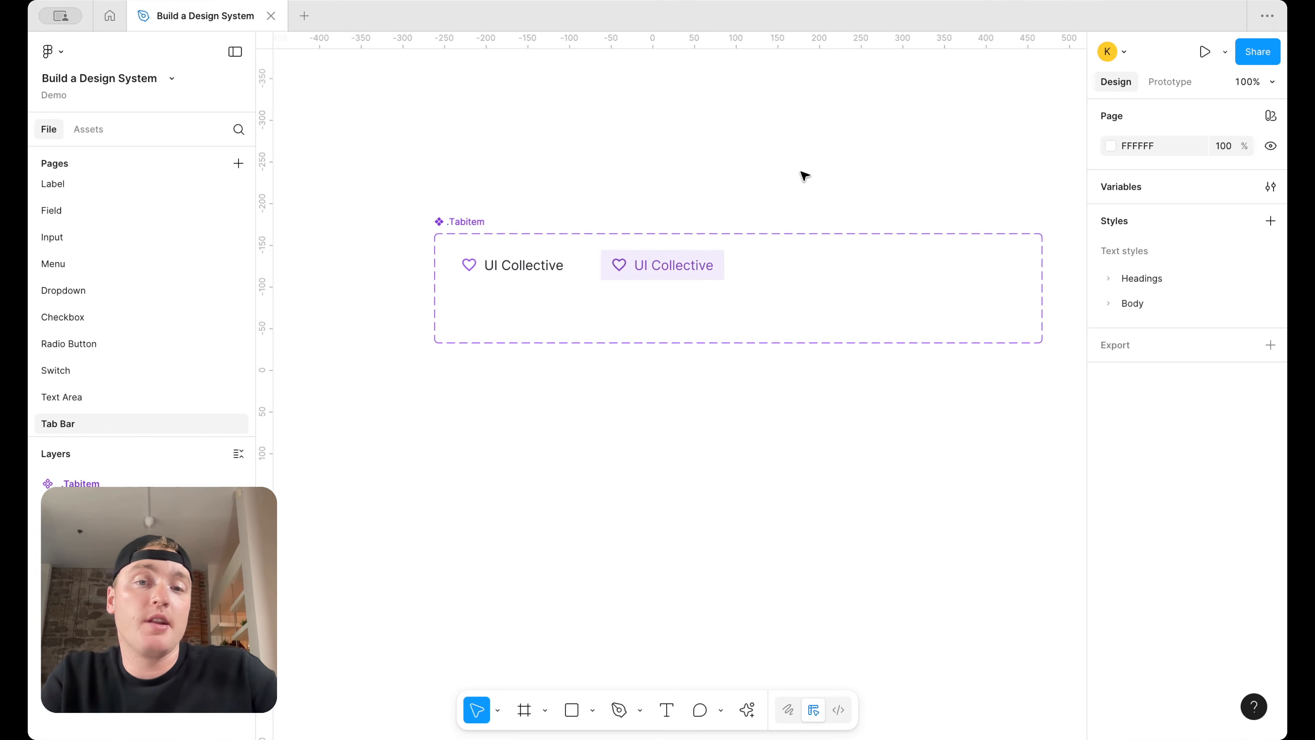
Duplicate the default variant to the right of the hover variant and set the copy's Status to focus
left_click(491, 273)
left_click_drag(512, 271, 800, 267)
type("focus")
key("Return")
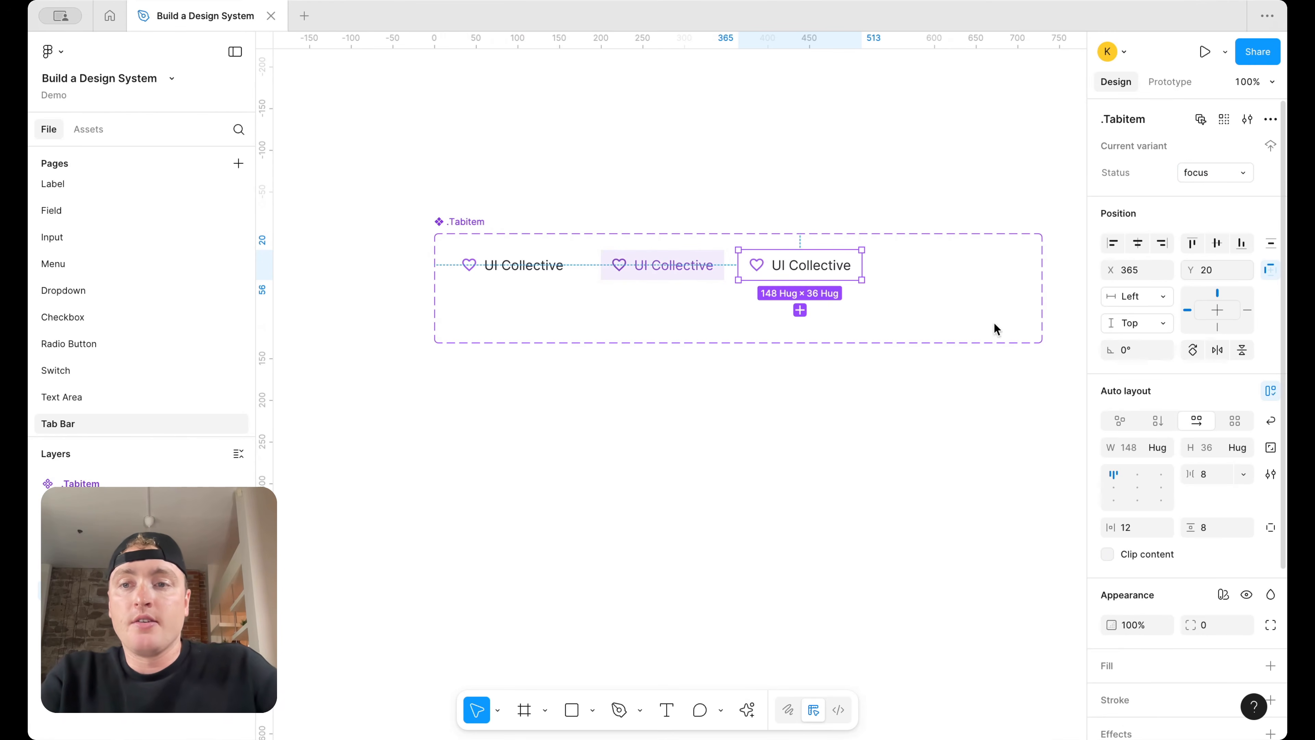
Locate and copy the focus ring rectangle from the filled focus variant on the Button page
left_click(175, 381)
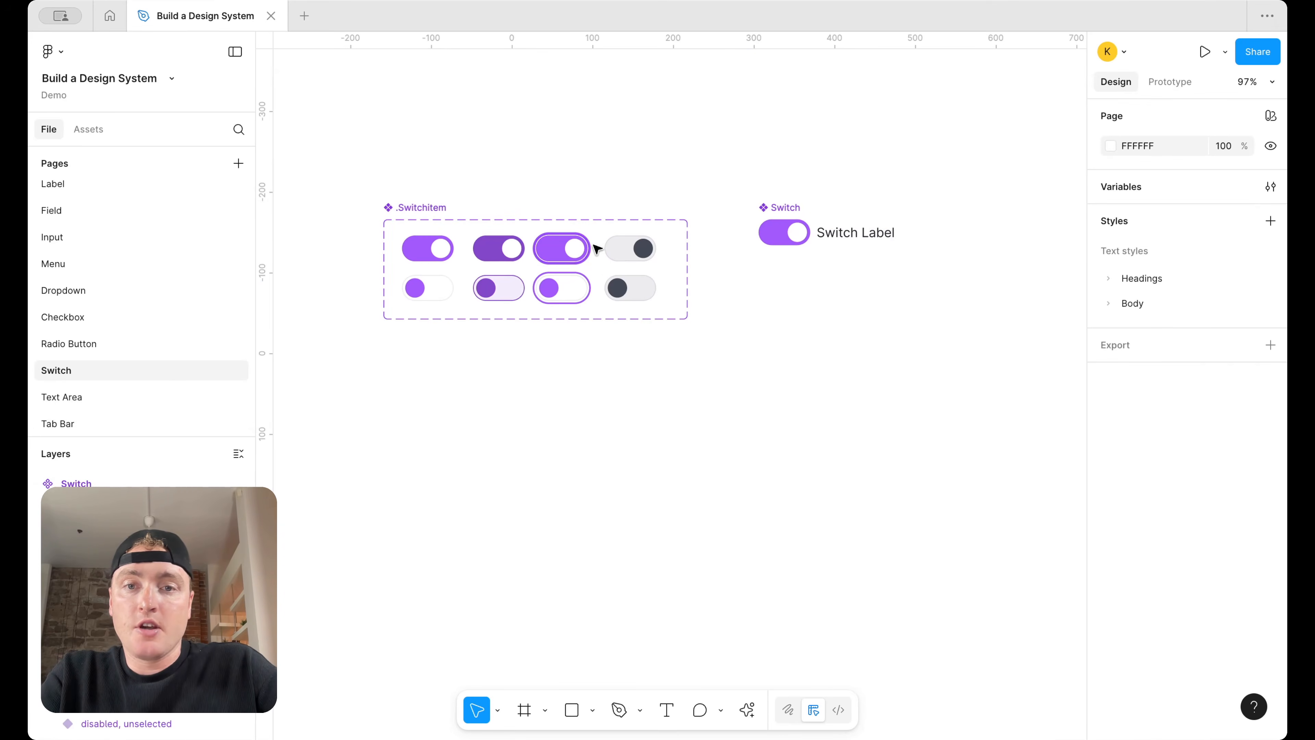
scroll(603, 212, "up", 5)
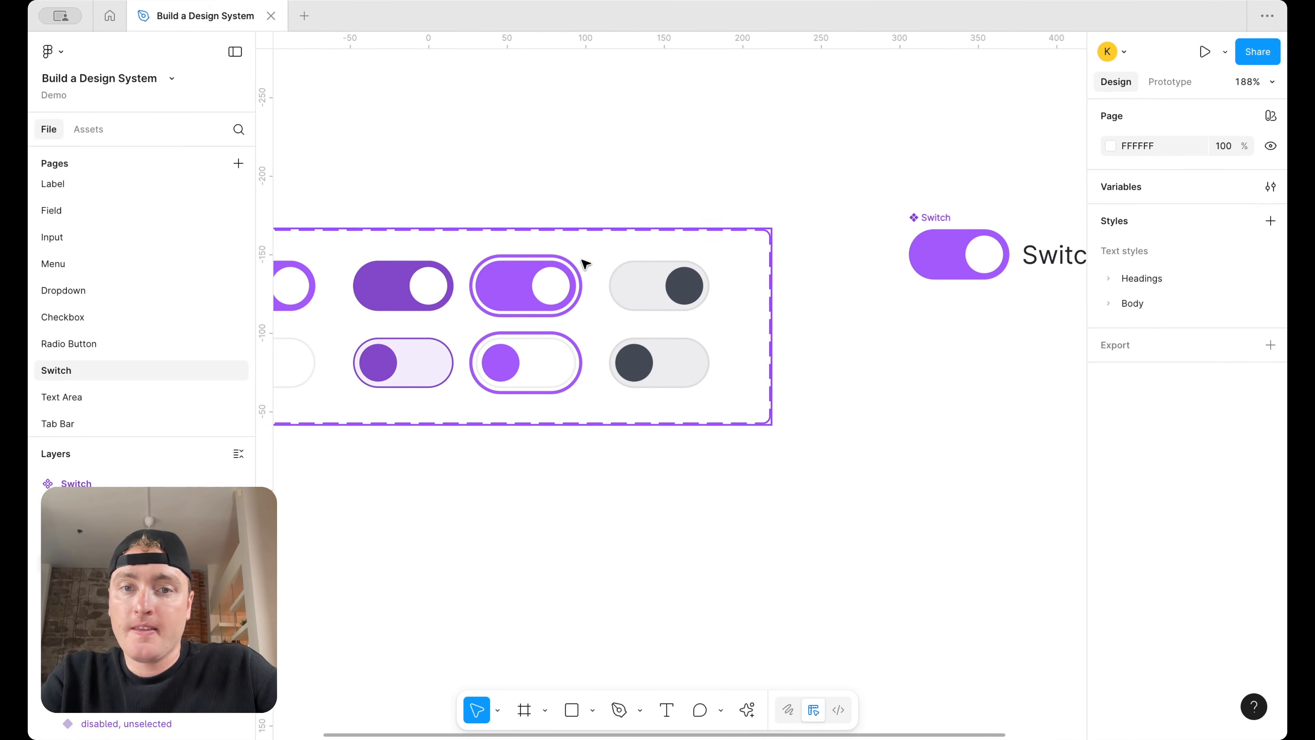
scroll(153, 253, "up", 3)
left_click(155, 248)
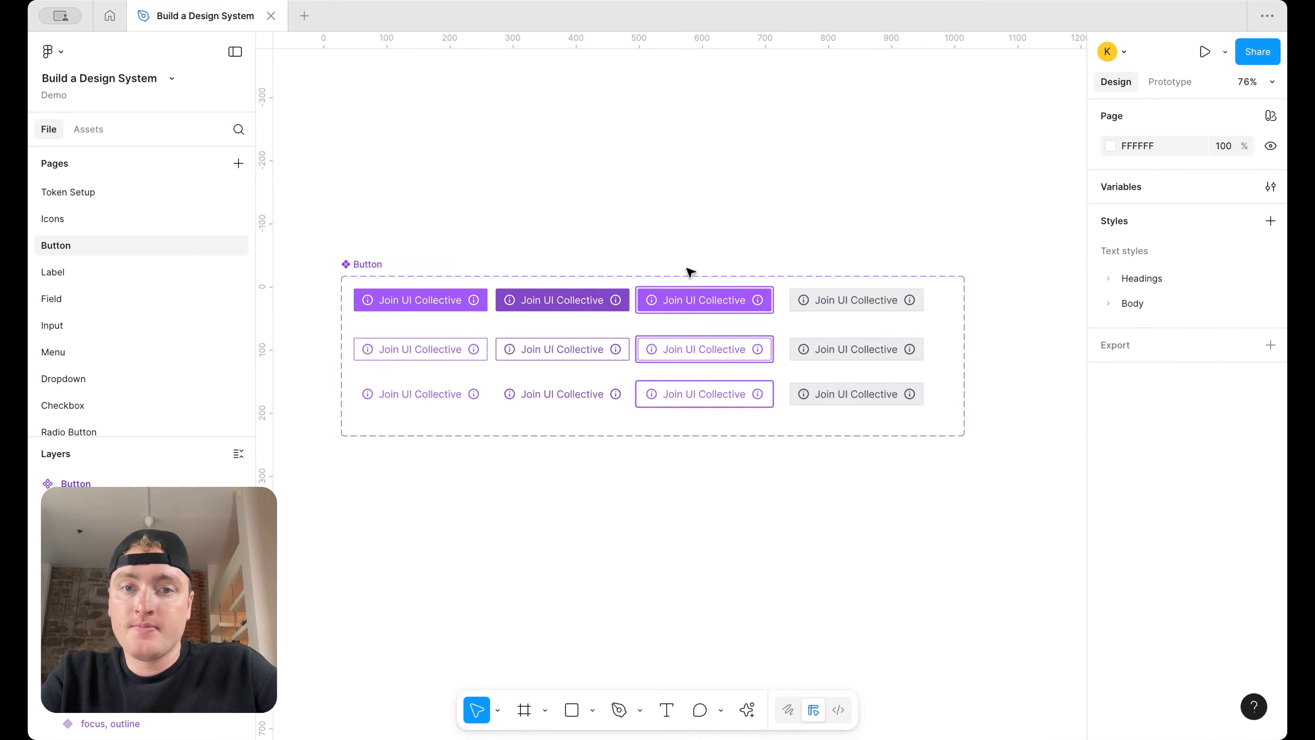
scroll(772, 314, "up", 5)
left_click(781, 305)
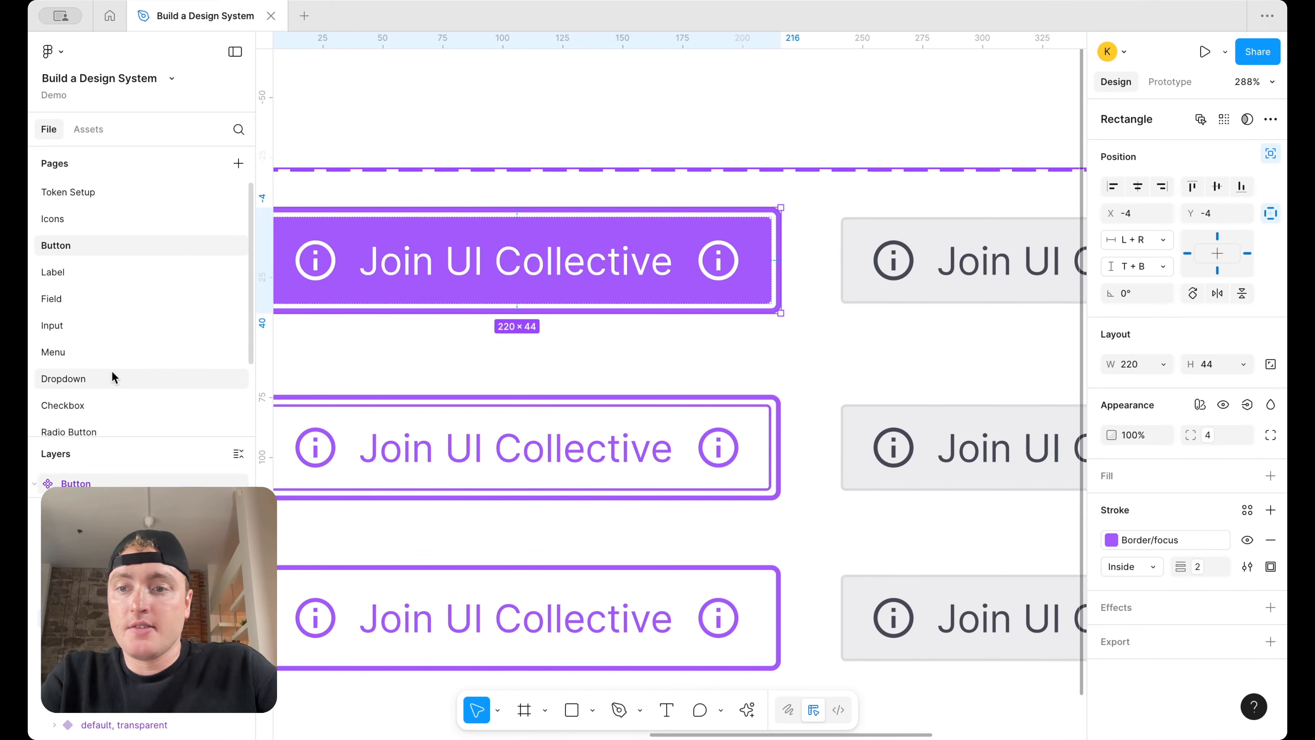
Paste the focus ring rectangle into the .Tabitem focus variant on the Tab Bar page
scroll(106, 394, "down", 3)
left_click(99, 418)
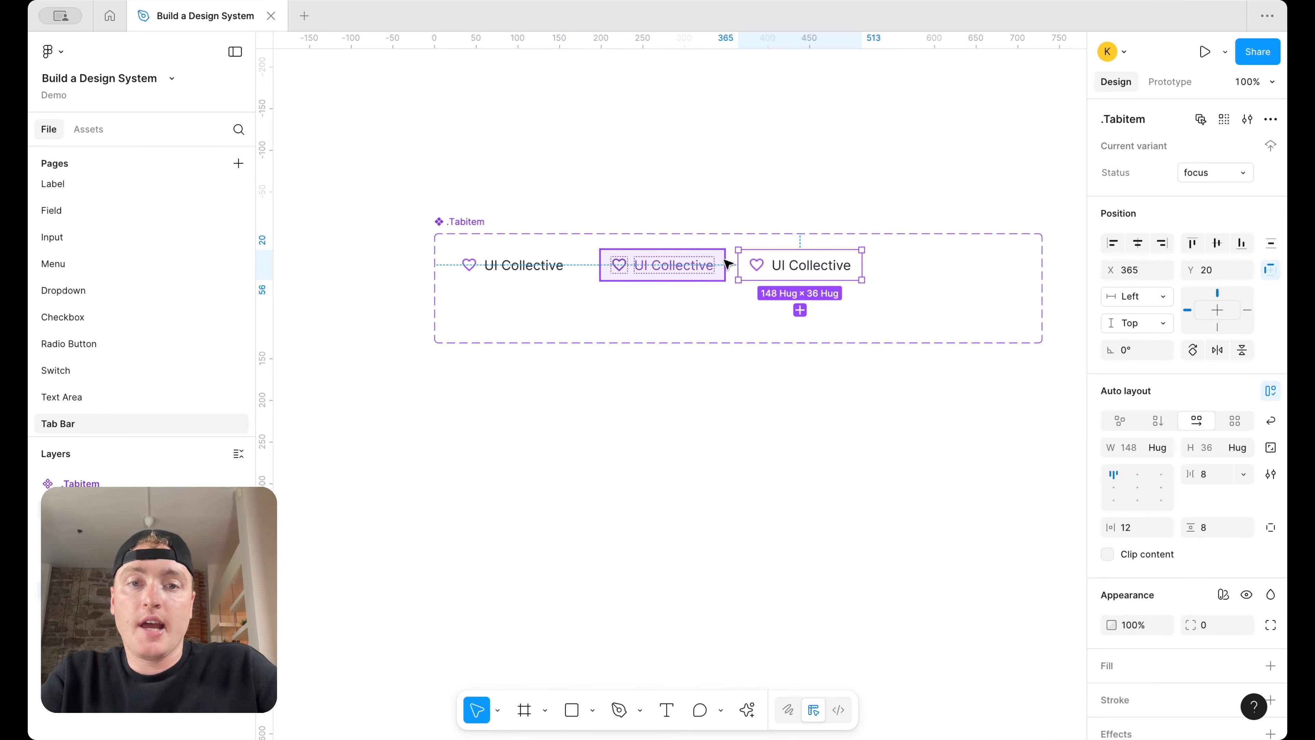
left_click(849, 261)
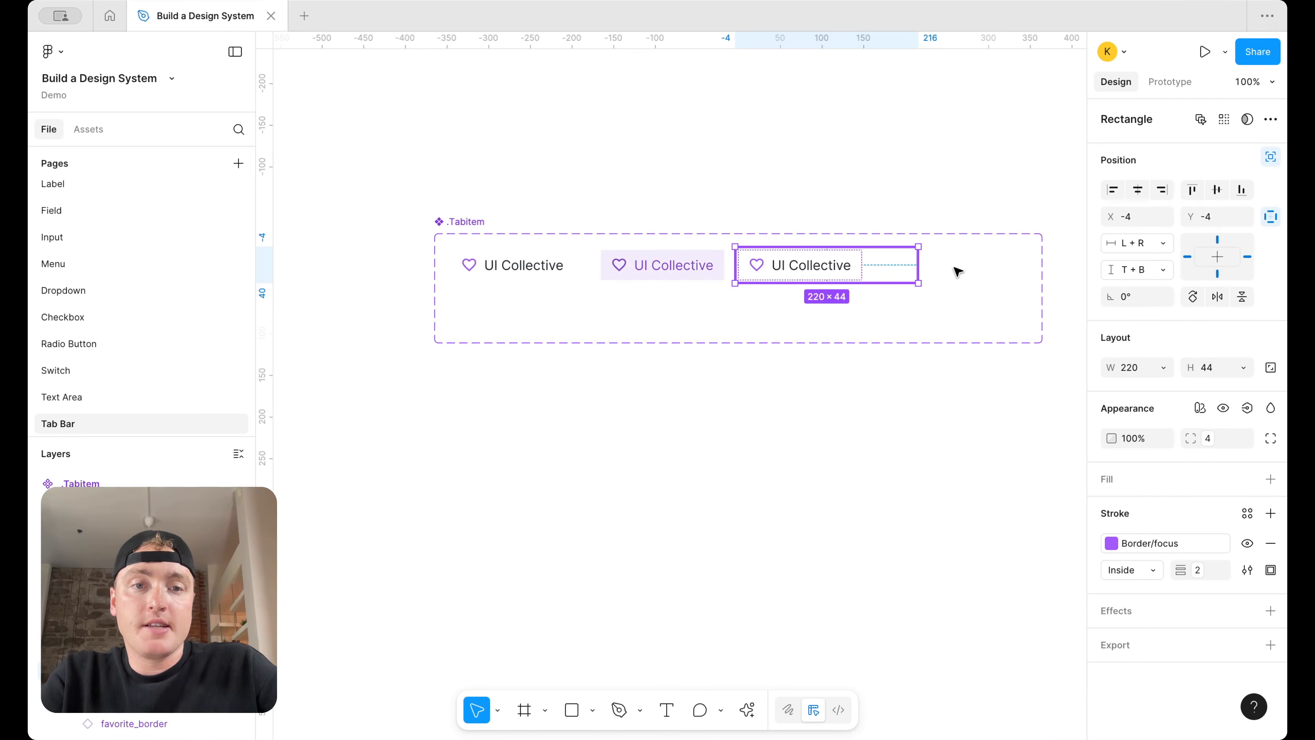
Narrow the pasted focus ring to 156 px wide so it fits evenly around the focus variant
scroll(955, 270, "up", 3)
scroll(871, 280, "up", 5)
left_click_drag(927, 249, 791, 255)
scroll(790, 255, "up", 6)
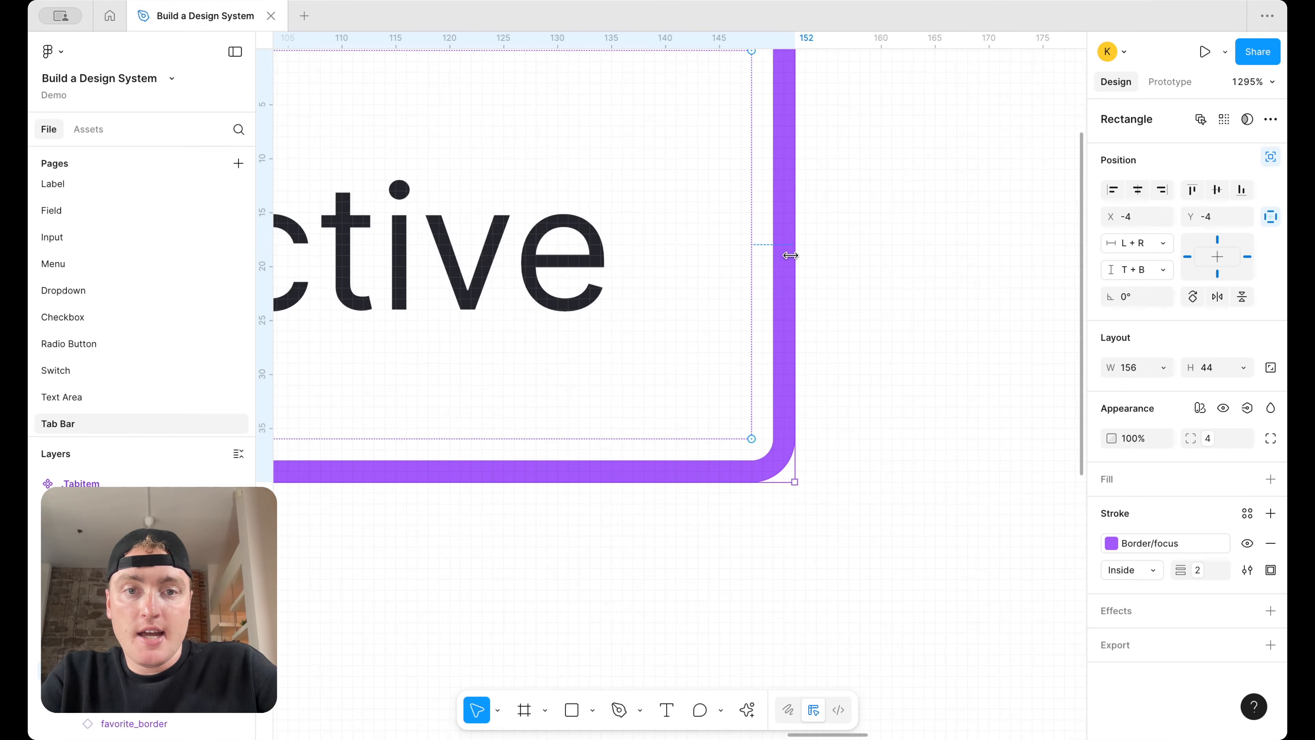
scroll(777, 275, "down", 6)
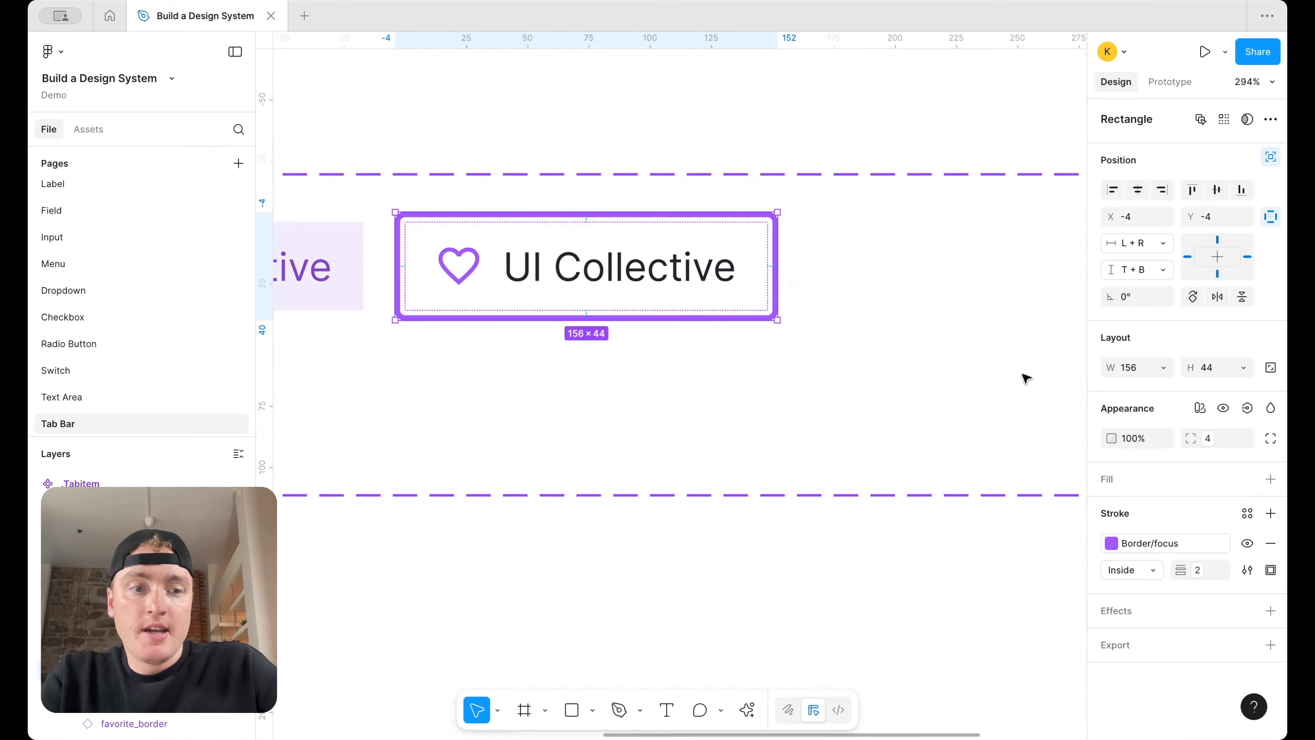
left_click(879, 252)
Test the focus ring's resizing on a temporary instance above the component set with its Label set to Hello, and delete the instance
scroll(878, 252, "down", 3)
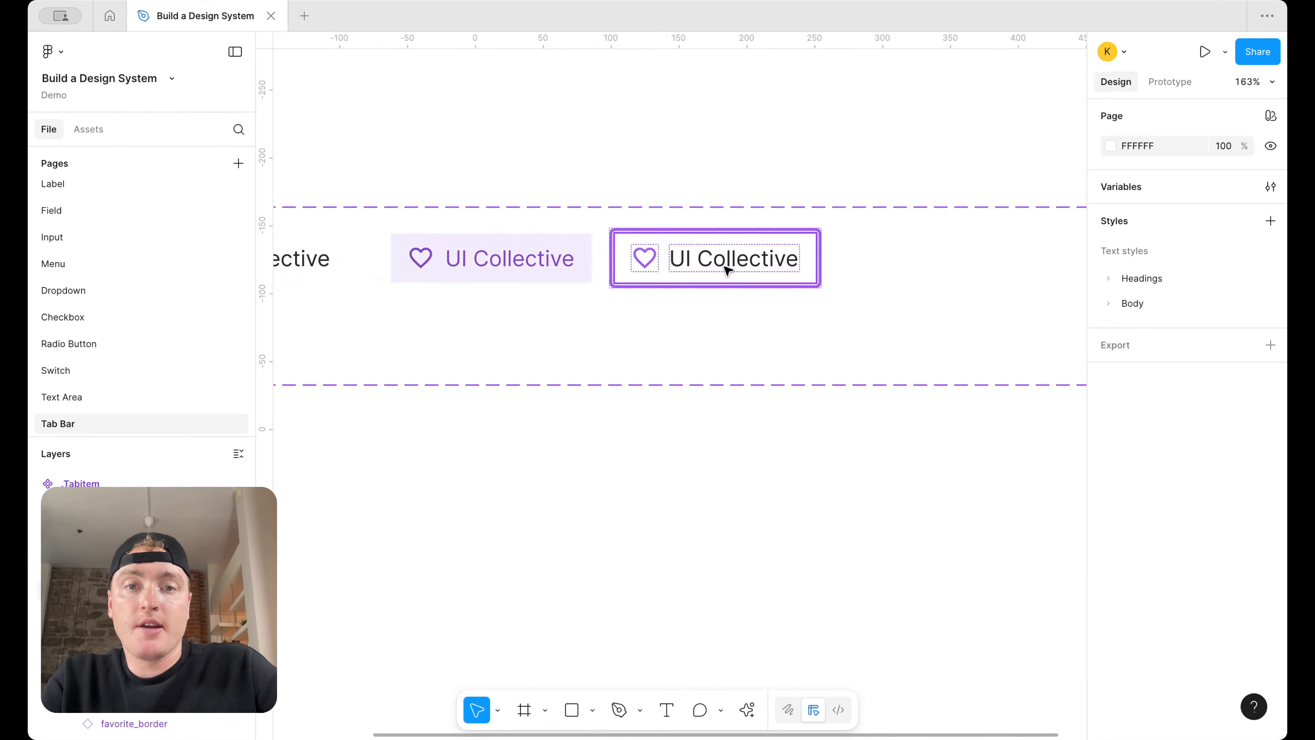
left_click(739, 261)
left_click_drag(739, 261, 742, 144)
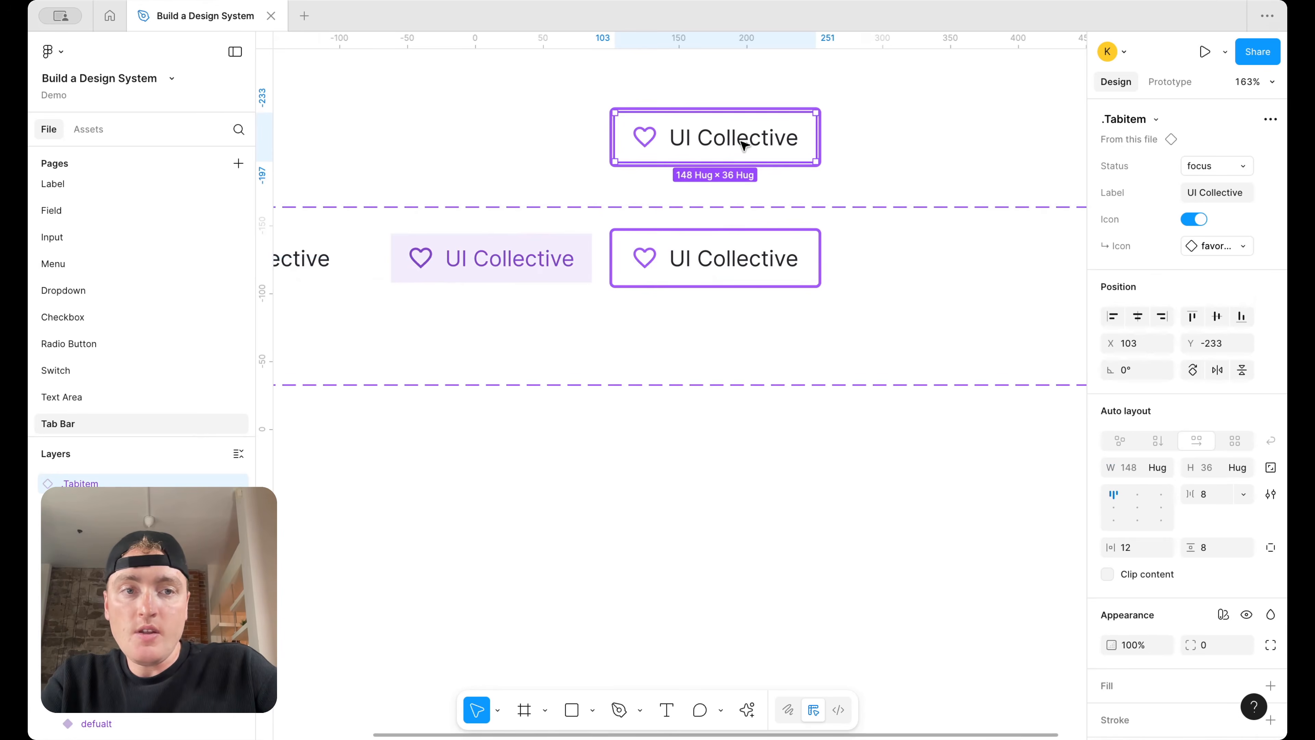
left_click(1222, 194)
type("Hello")
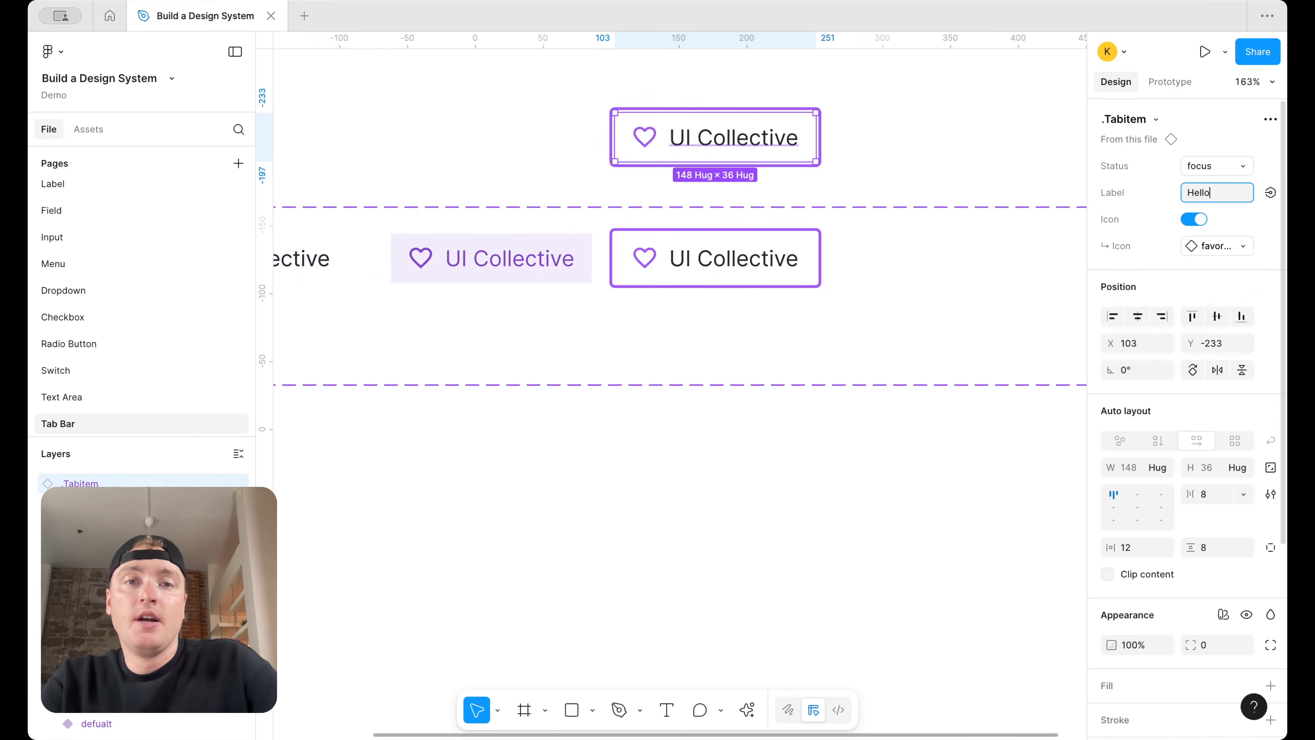
key("Return")
left_click(842, 133)
left_click(653, 144)
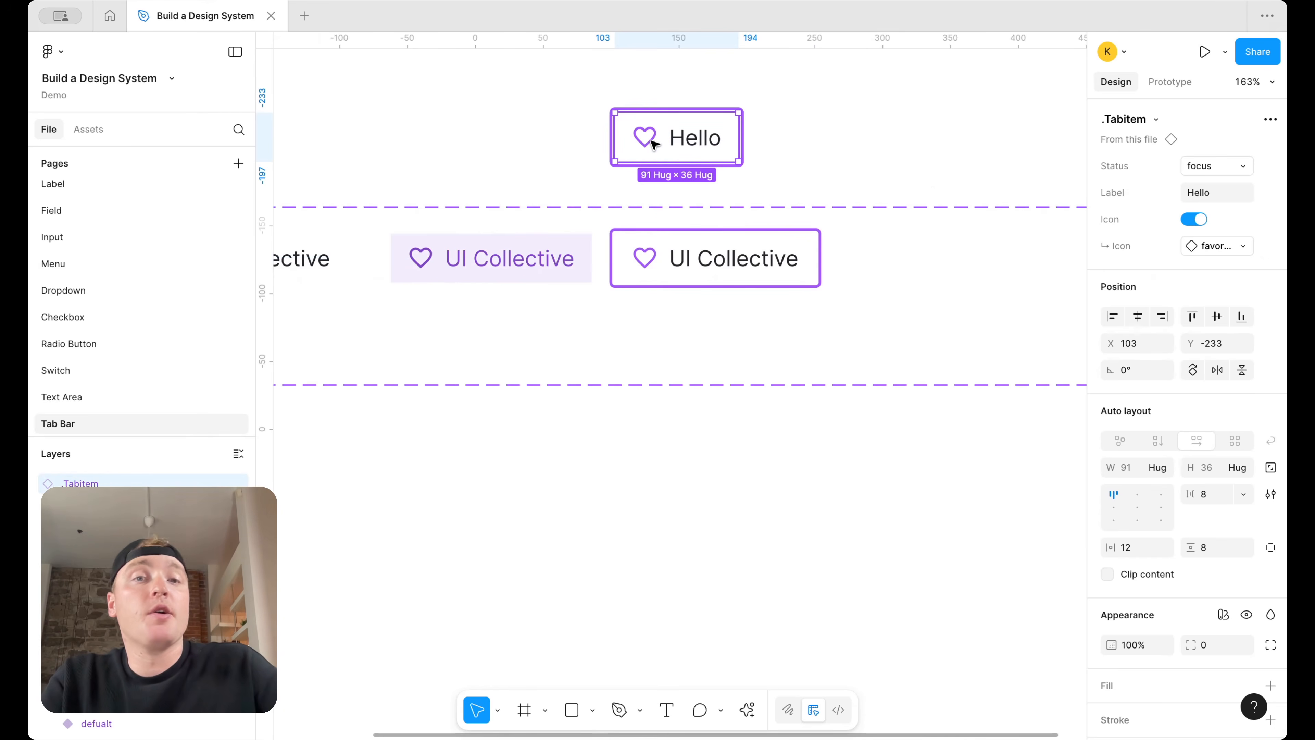
key("Delete")
Duplicate the default variant to the right of the focus variant and set the copy's Status to disabled
scroll(652, 142, "down", 5)
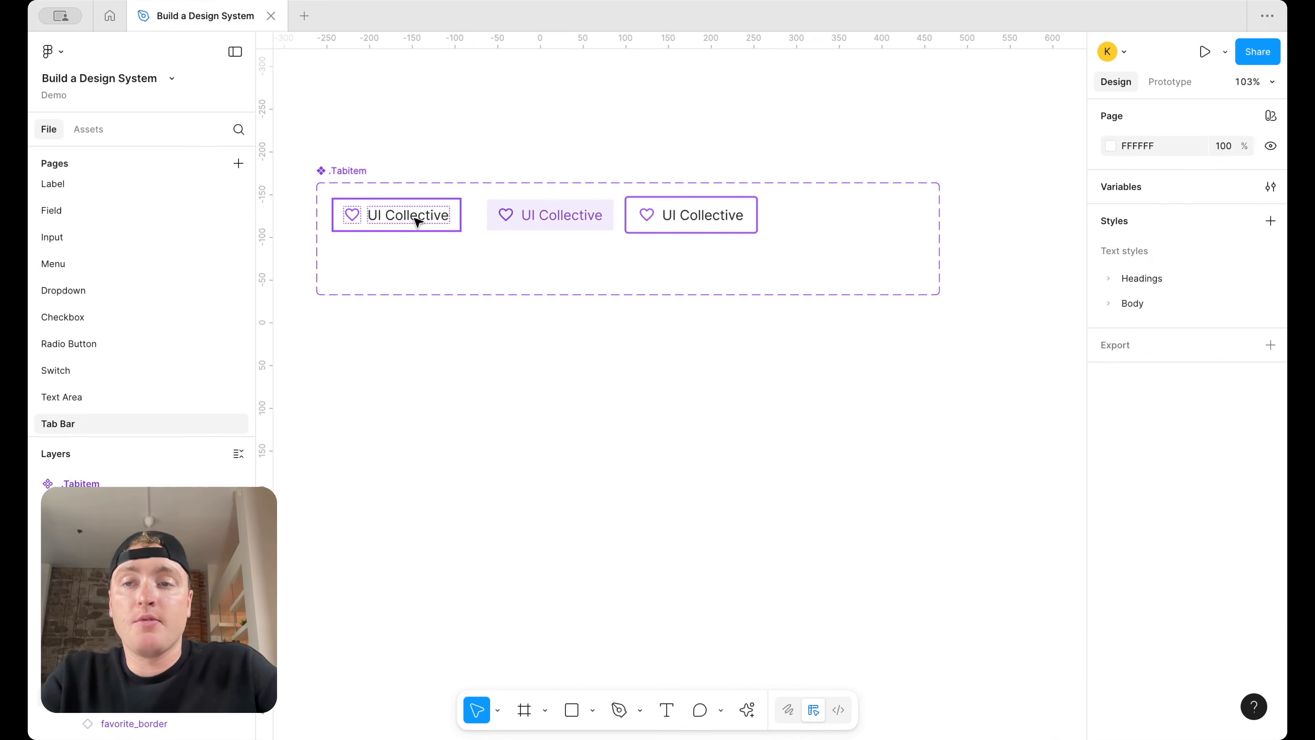
left_click(380, 219)
left_click_drag(380, 218, 839, 218)
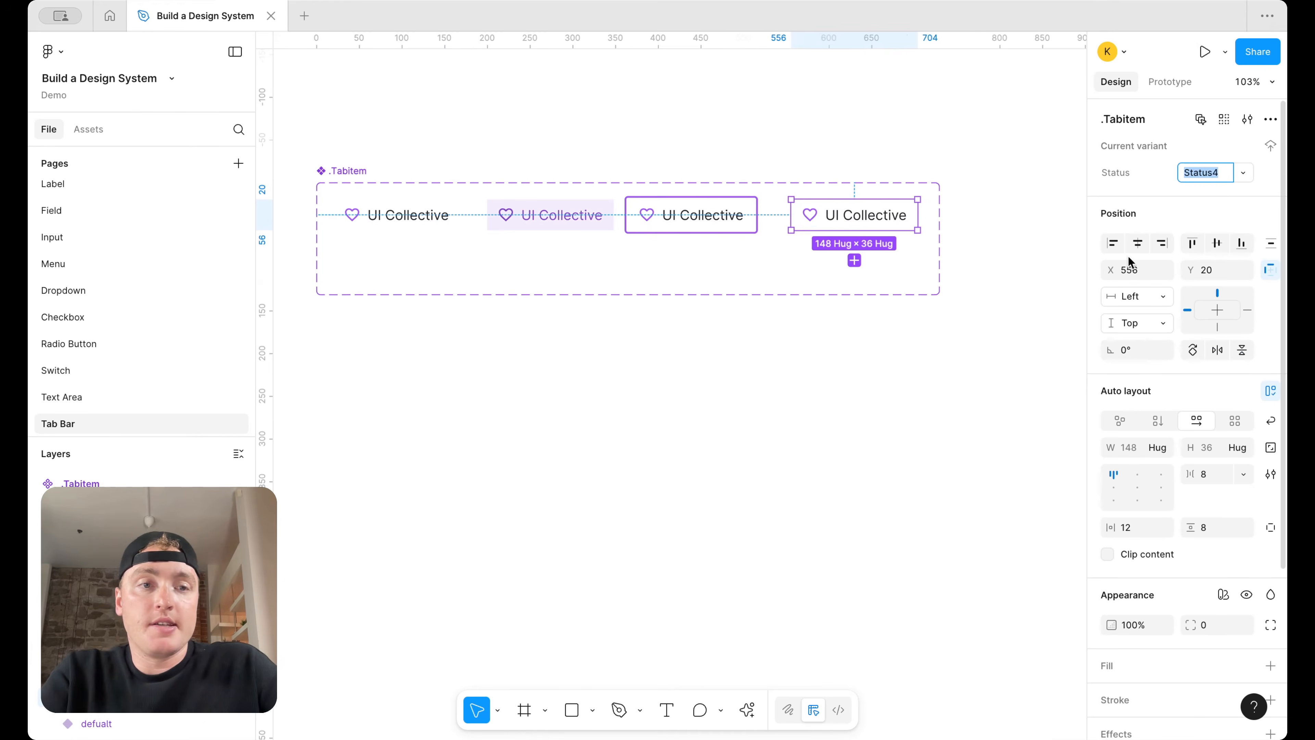
type("disabled")
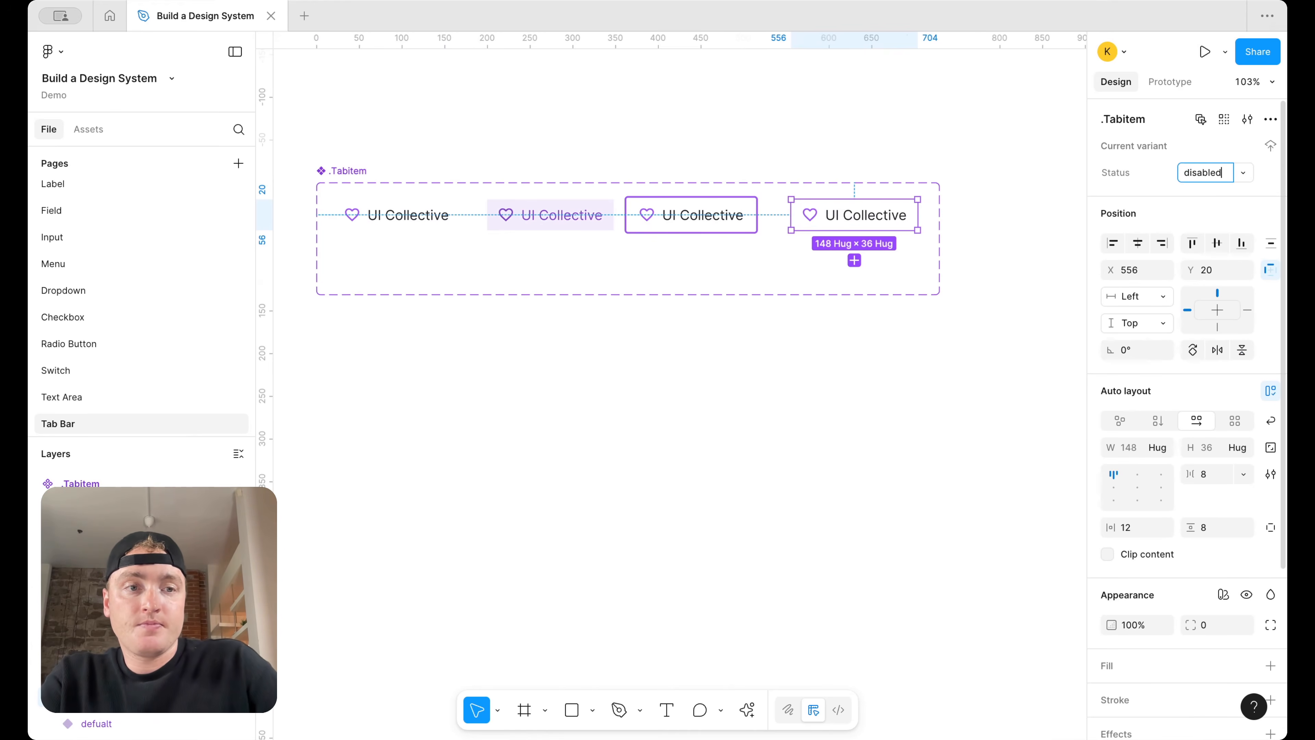
key("Return")
Recolour the disabled variant's icon with Icon/disabled and its text with Text/disabled
scroll(1211, 440, "down", 4)
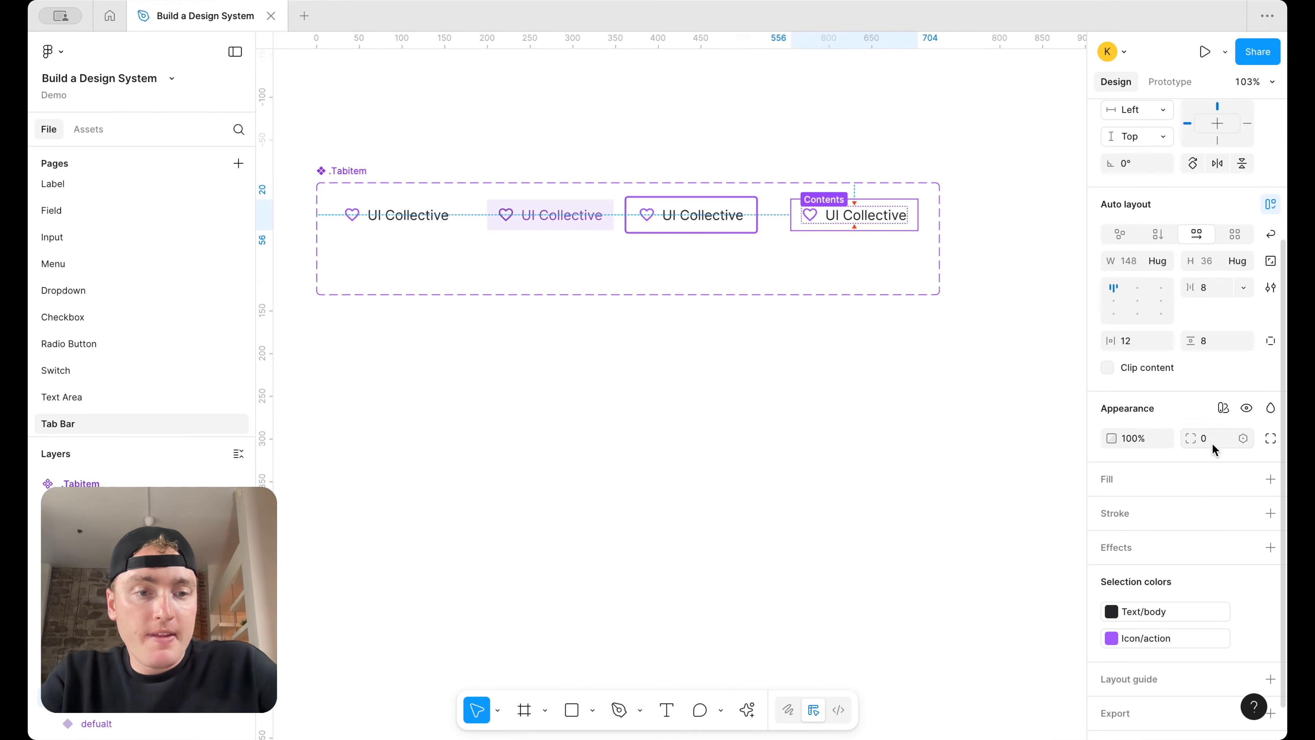
left_click(1153, 637)
scroll(1019, 640, "down", 2)
left_click(1001, 604)
left_click(1165, 612)
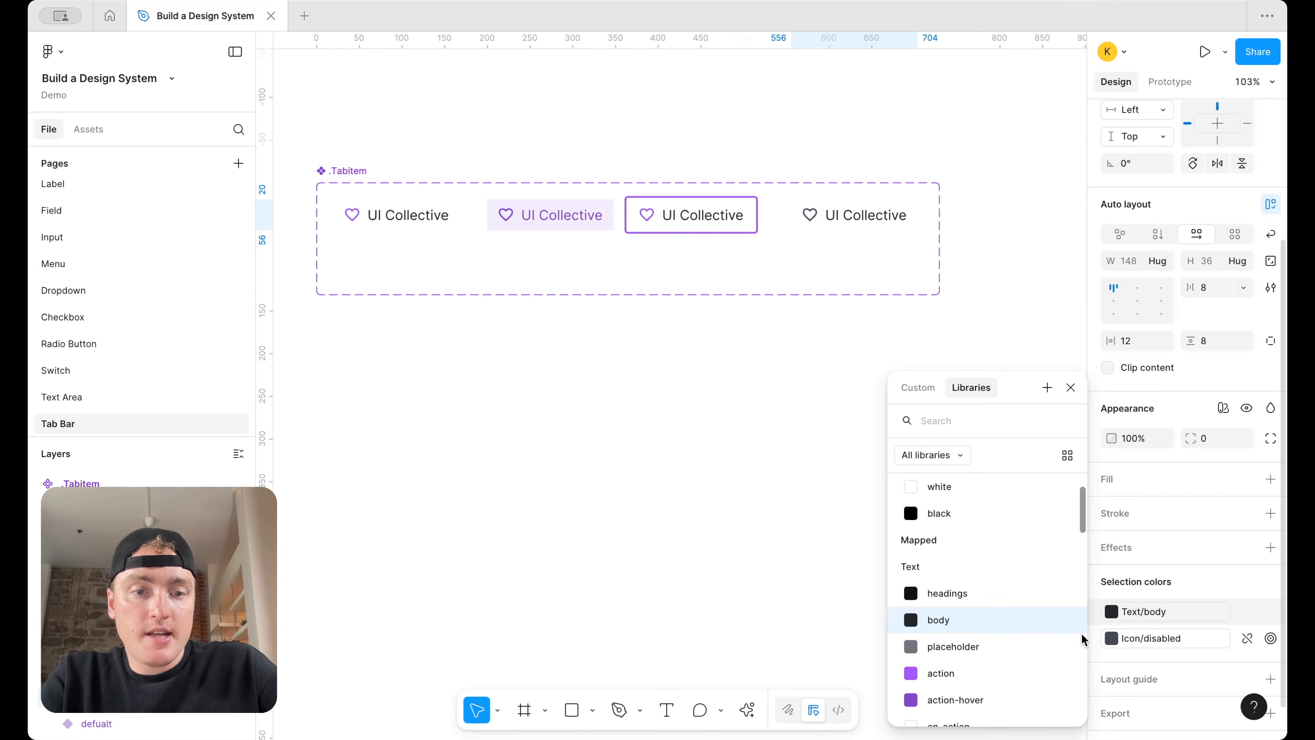
scroll(983, 655, "down", 3)
left_click(982, 657)
left_click(986, 249)
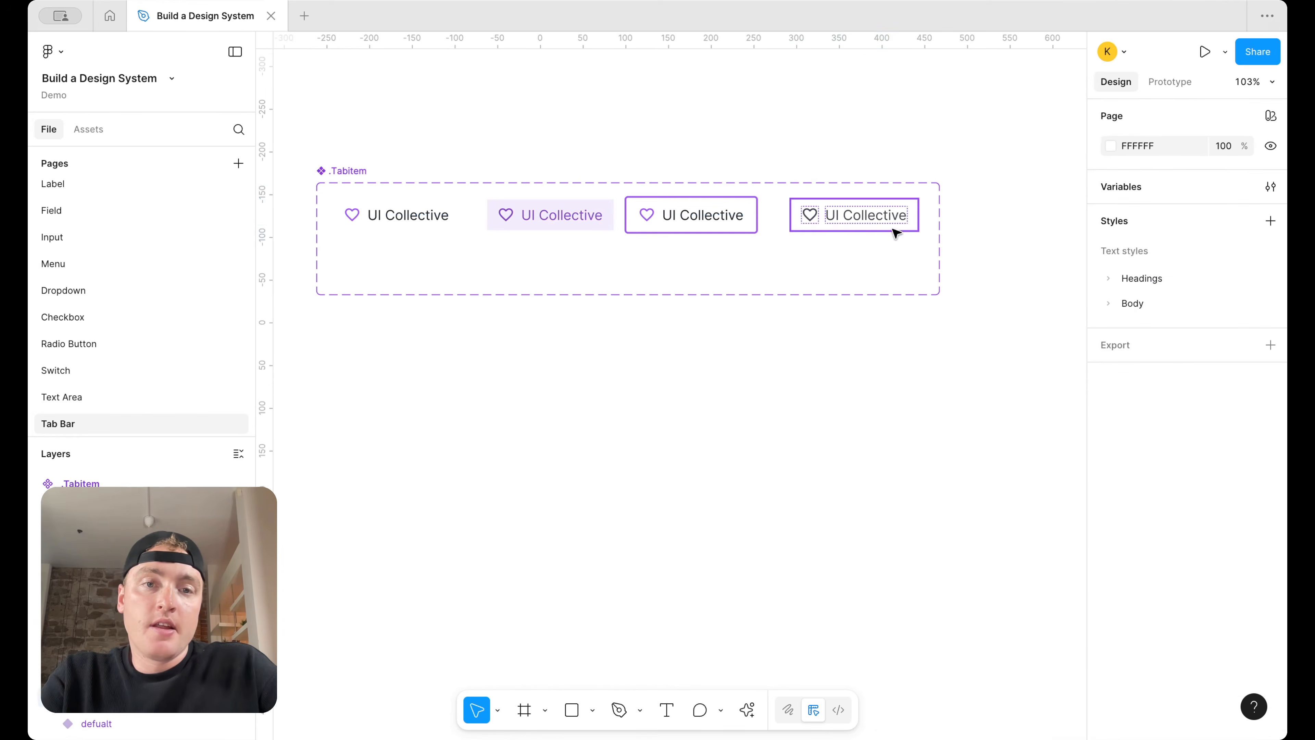
Try adding a Surface/disabled fill to the disabled variant
left_click(873, 228)
left_click_drag(872, 228, 872, 224)
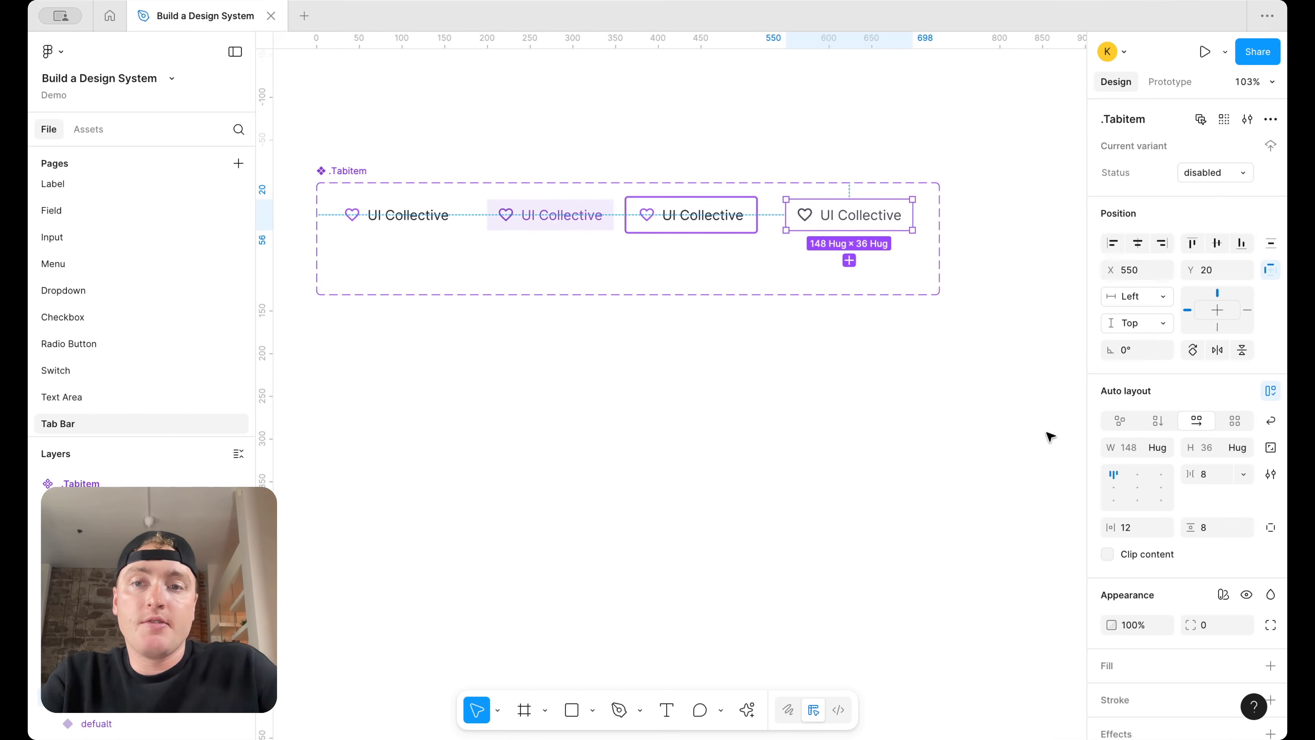
scroll(1237, 518, "down", 4)
left_click(1270, 469)
left_click(1247, 469)
type("sr")
key("BackSpace")
type("r")
key("BackSpace")
type("ur")
scroll(983, 637, "down", 1)
left_click(961, 705)
left_click(871, 299)
scroll(870, 222, "left", 1)
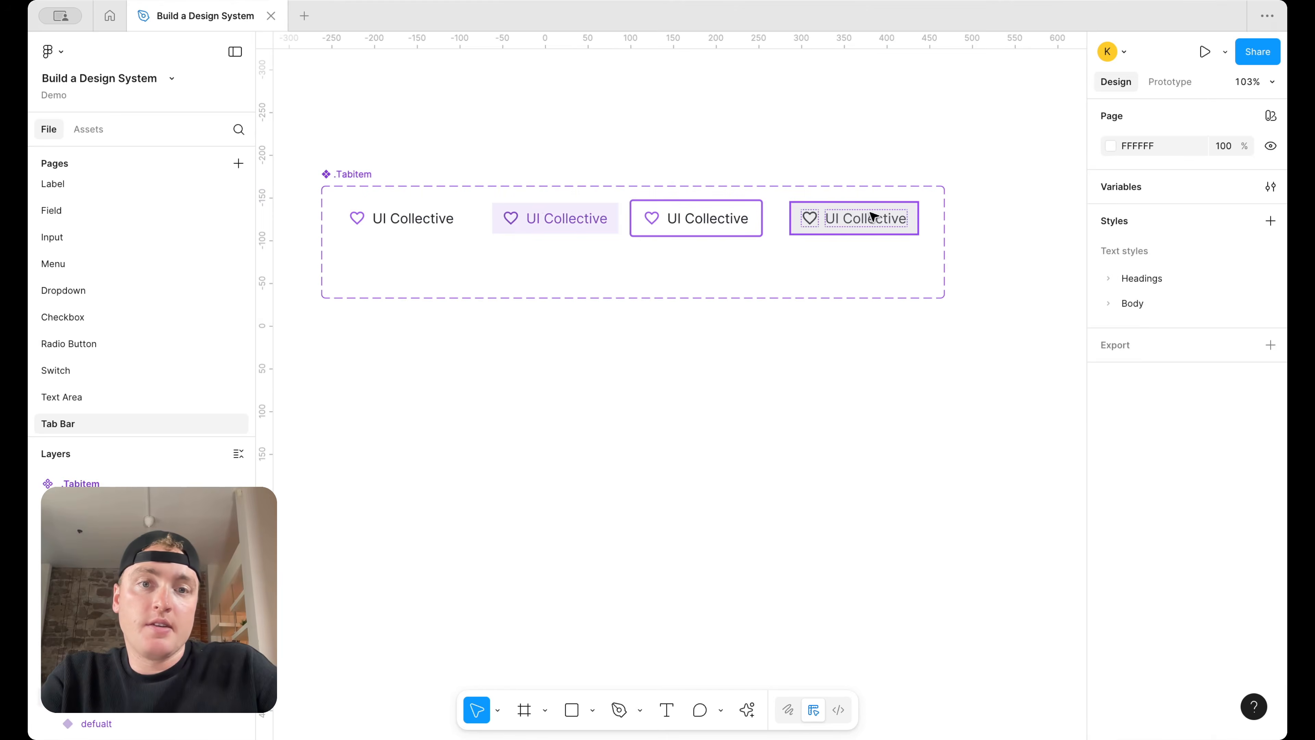
Move the disabled variant left to X 540 and remove its Surface/disabled fill
left_click(870, 212)
key("shift+Left")
scroll(1241, 599, "down", 2)
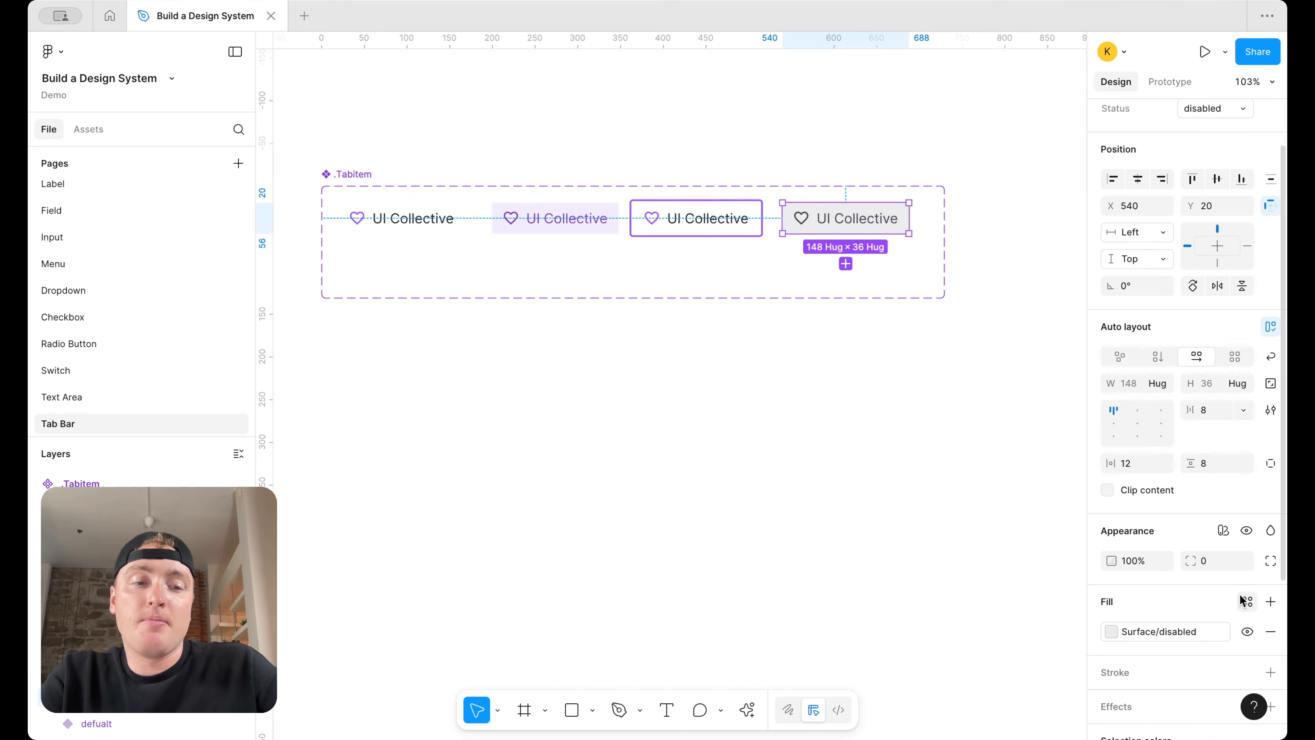
left_click(1271, 632)
left_click(976, 531)
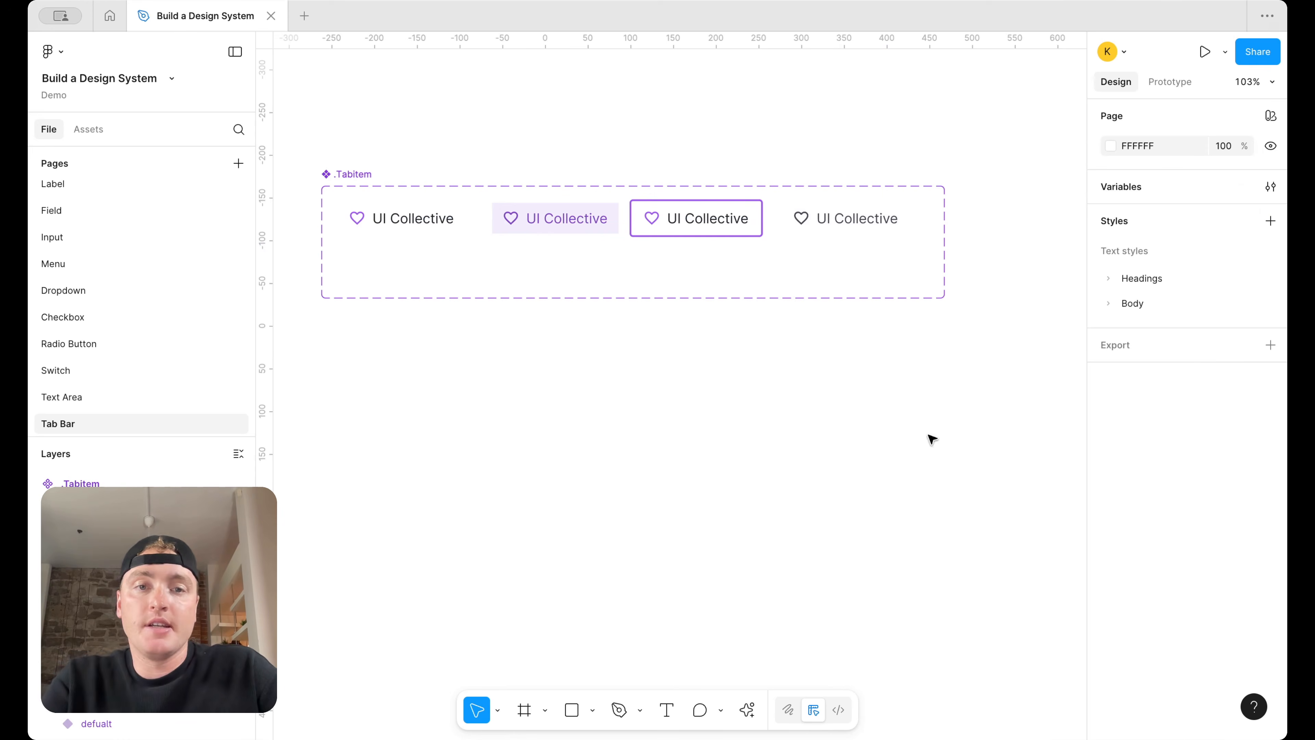
Add a variant property named Type with the value unselected to the .Tabitem component set
scroll(868, 234, "left", 3)
scroll(869, 233, "up", 1)
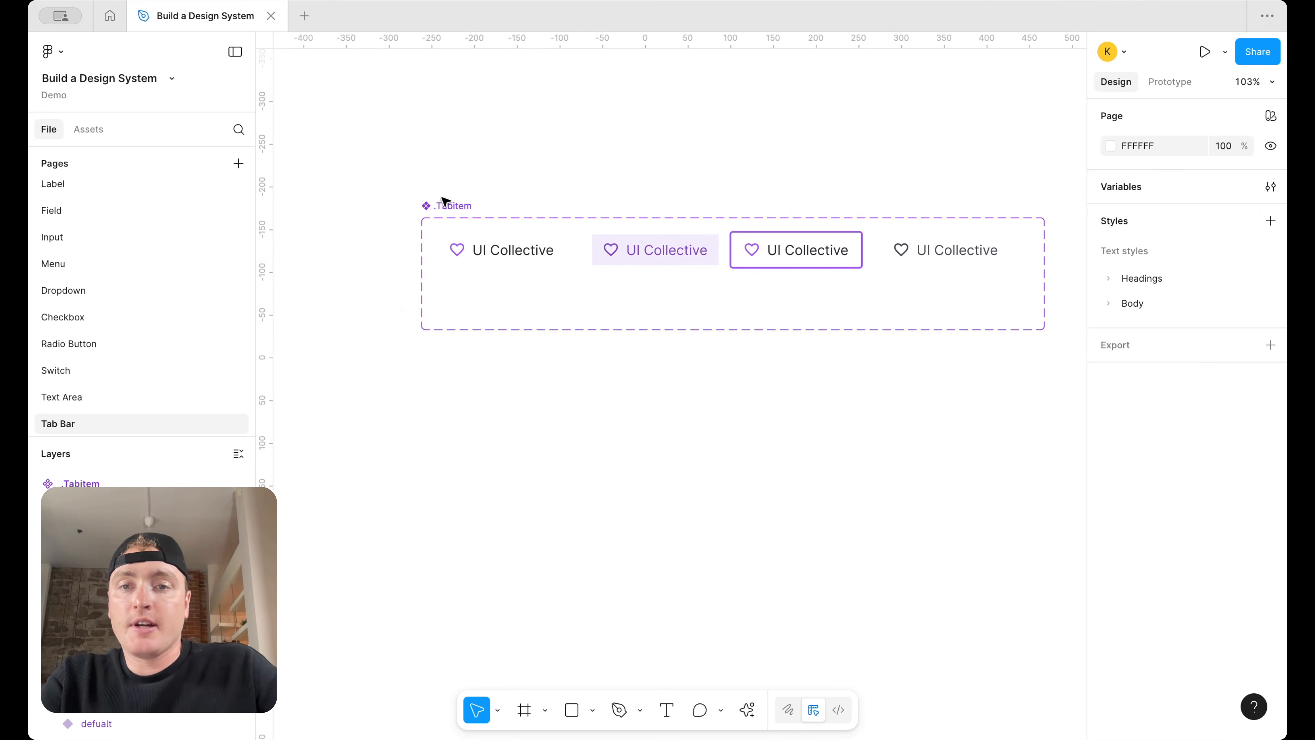
left_click(446, 205)
left_click(1270, 147)
left_click(1218, 202)
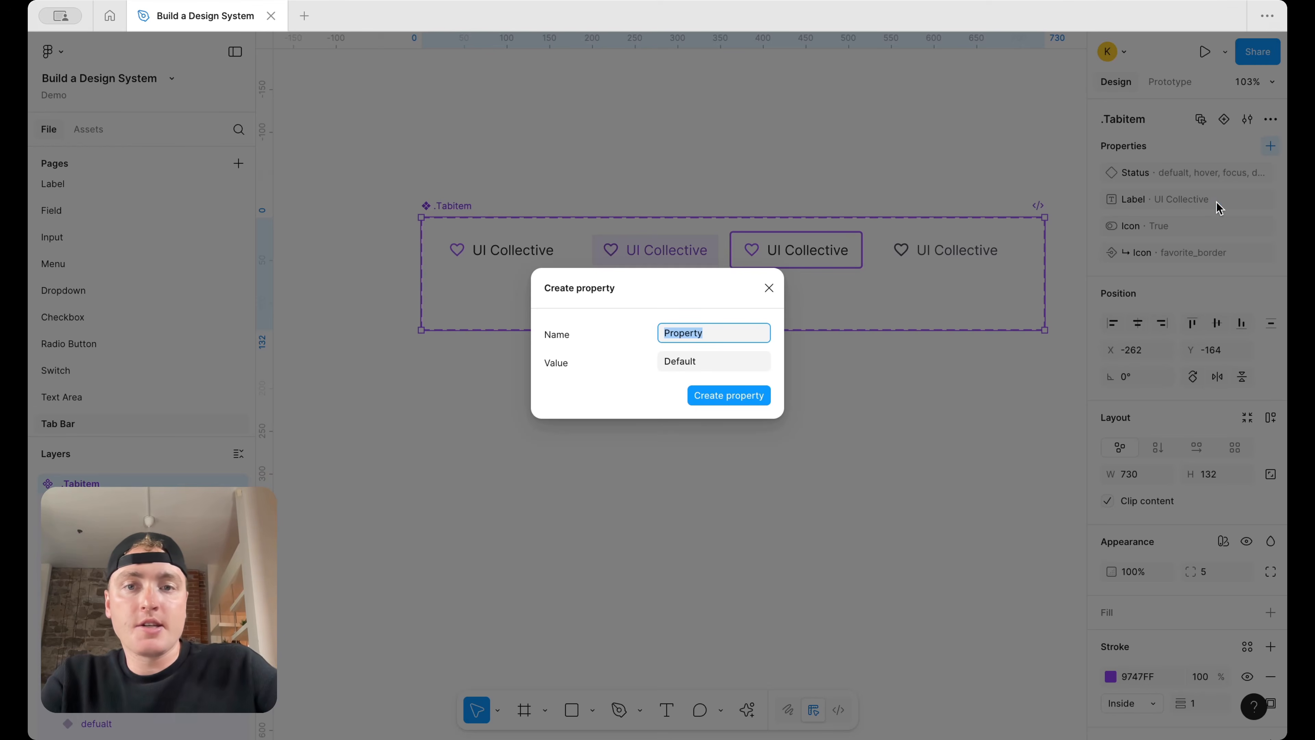
type("Type")
left_click(699, 361)
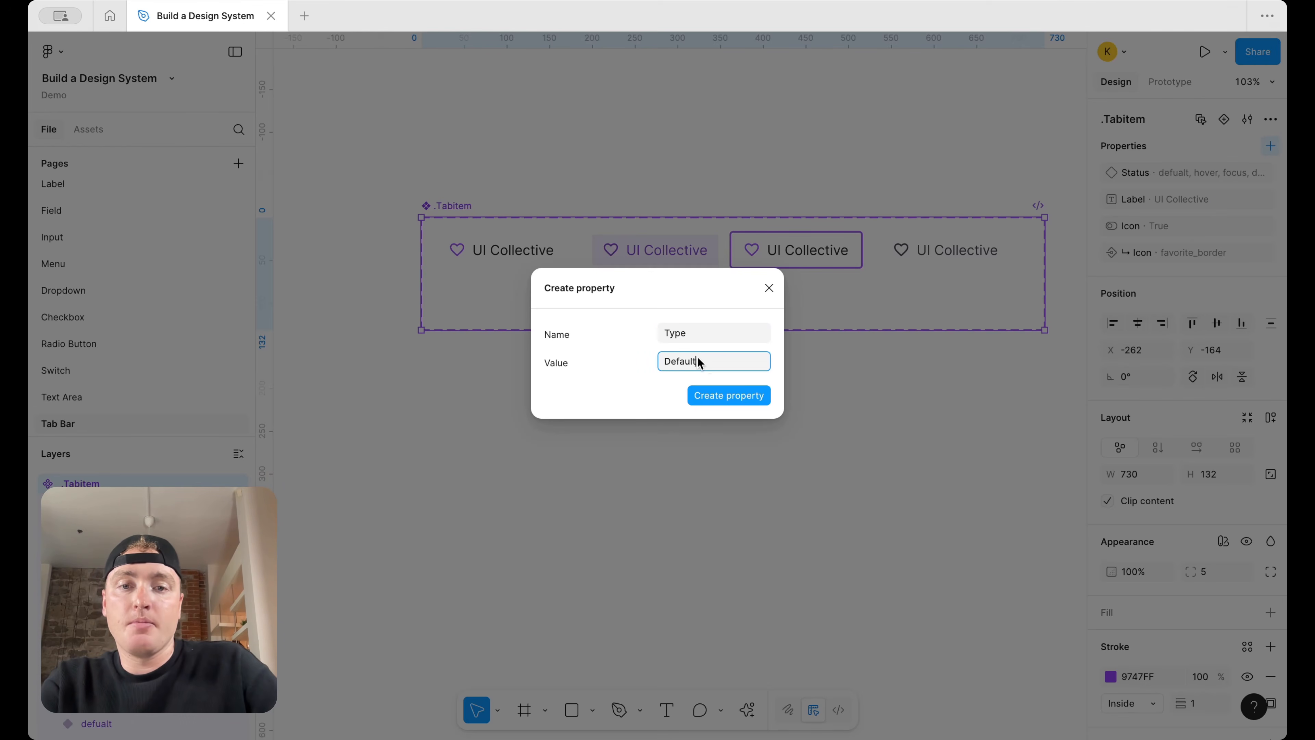
type("unselected")
key("Return")
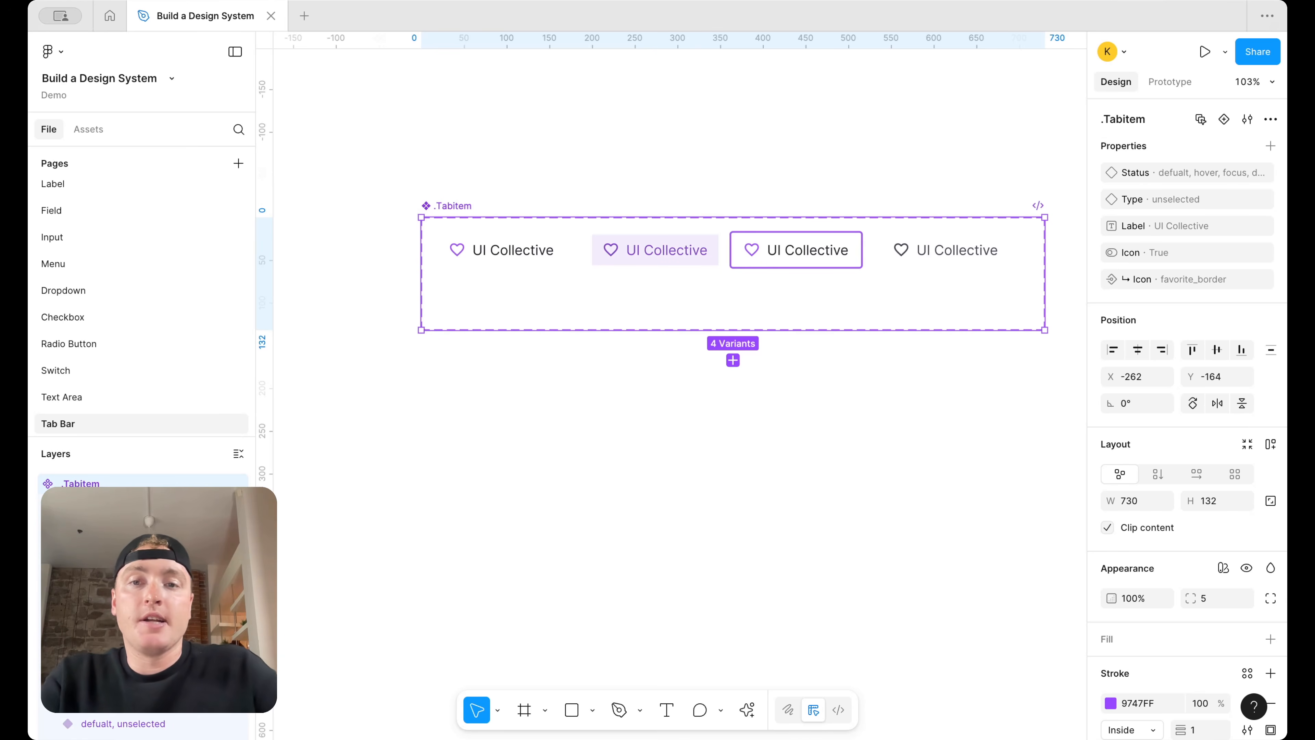
Make the component set taller, duplicate all four variants into a second row, and set the copies' Type to selected
left_click_drag(481, 326, 477, 403)
left_click_drag(323, 300, 973, 239)
left_click_drag(848, 249, 849, 309)
type("selected")
key("Return")
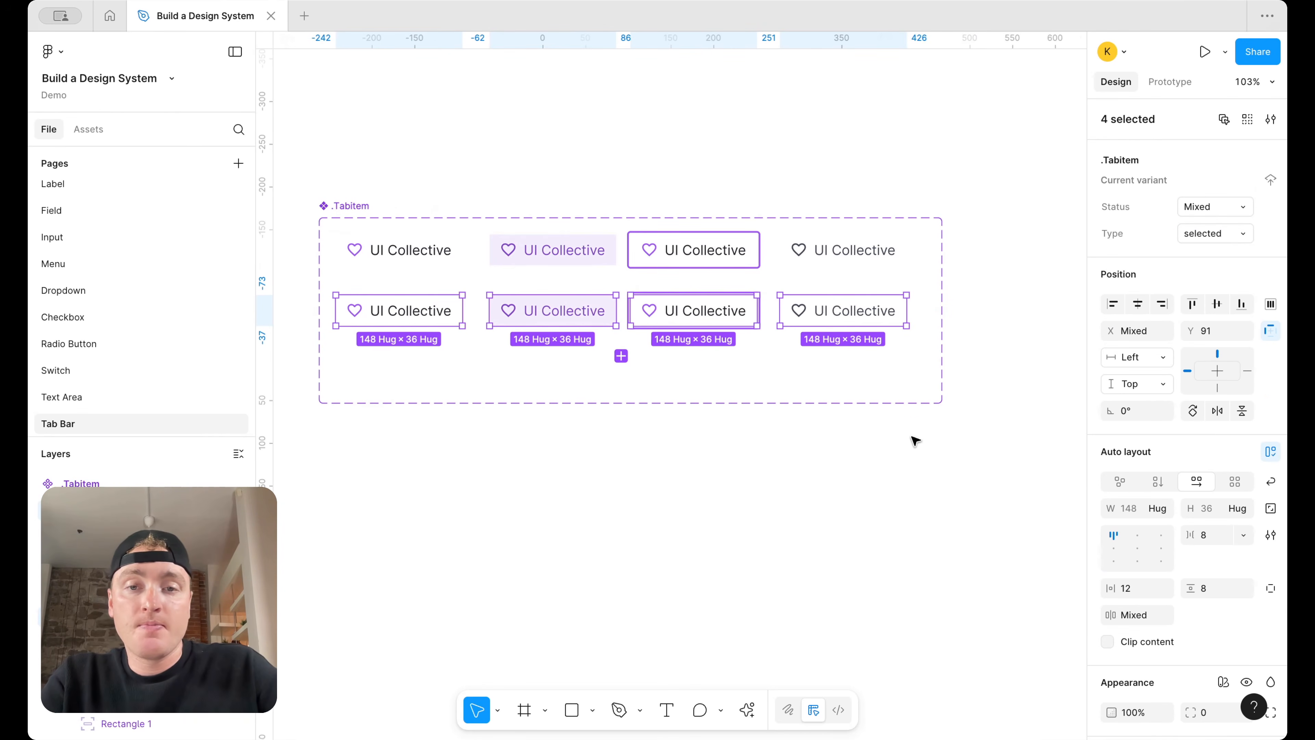
Add an inside stroke 2 px thick along only the bottom edge of the four selected-type variants
scroll(1172, 581, "down", 5)
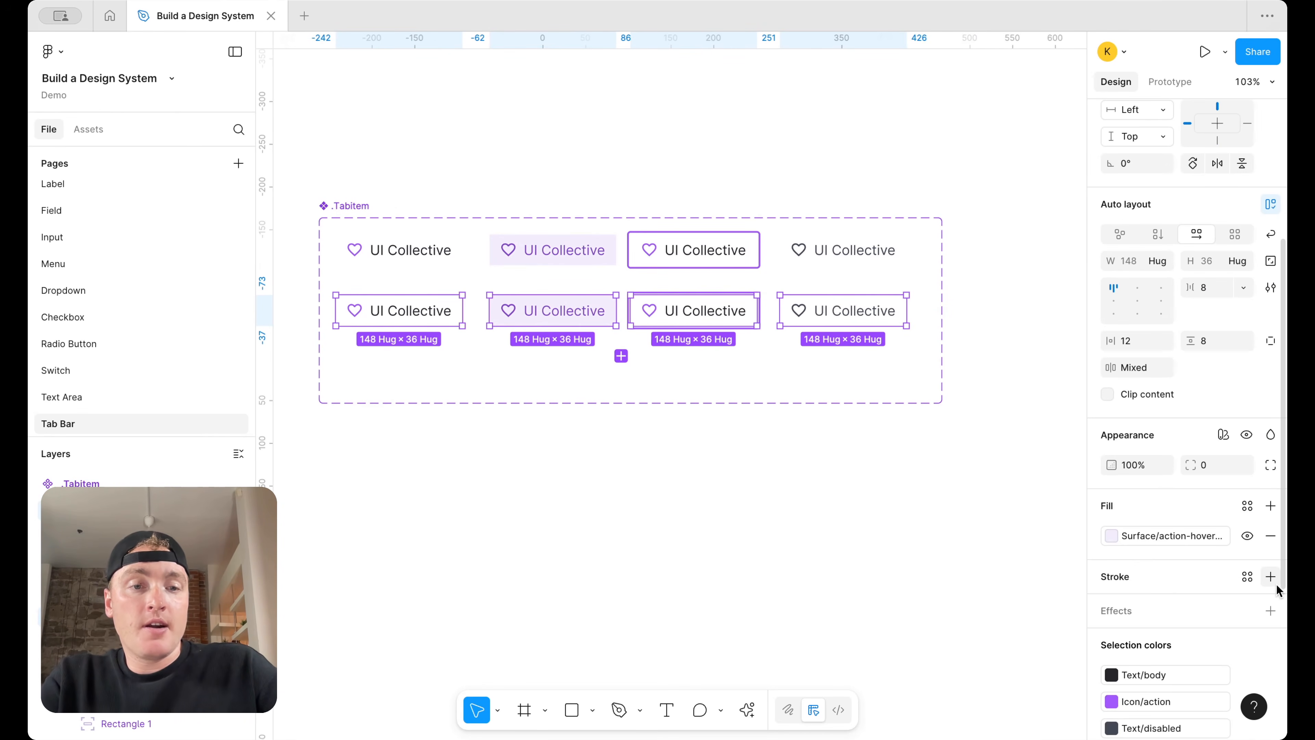
left_click(1270, 576)
left_click(1271, 633)
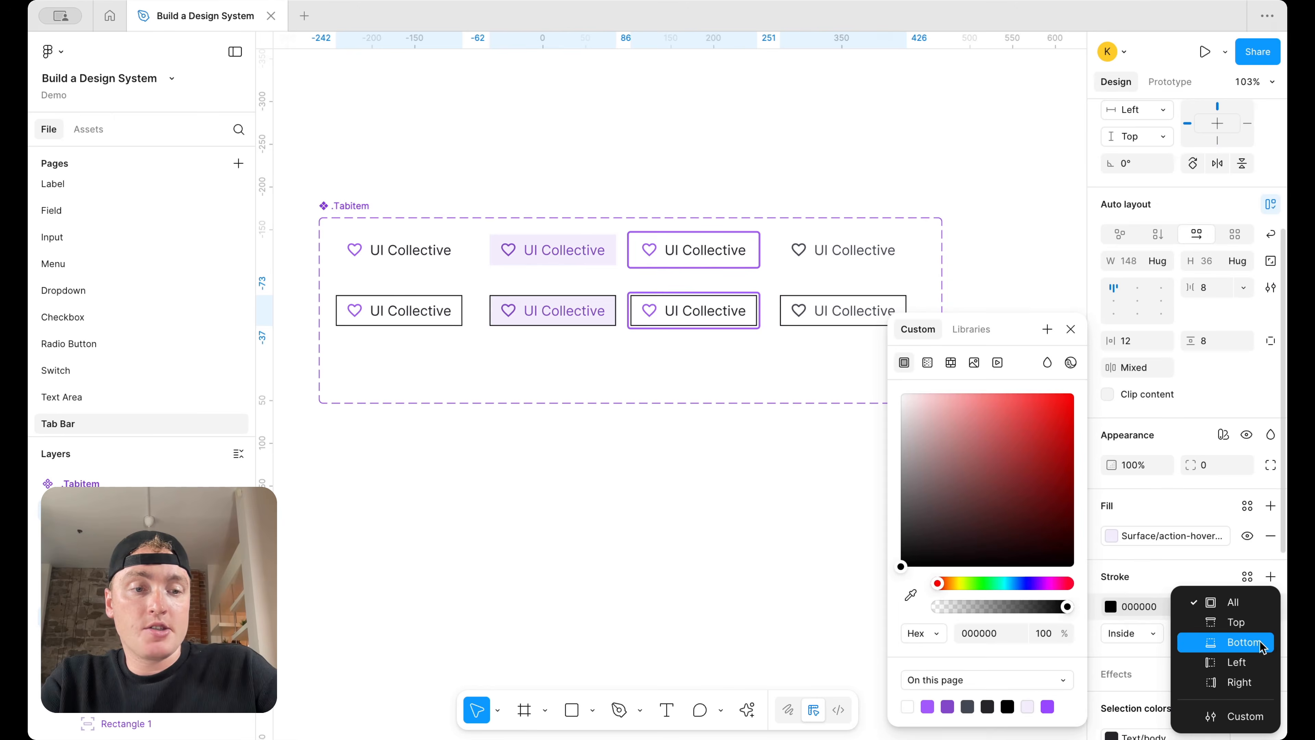
left_click(1244, 642)
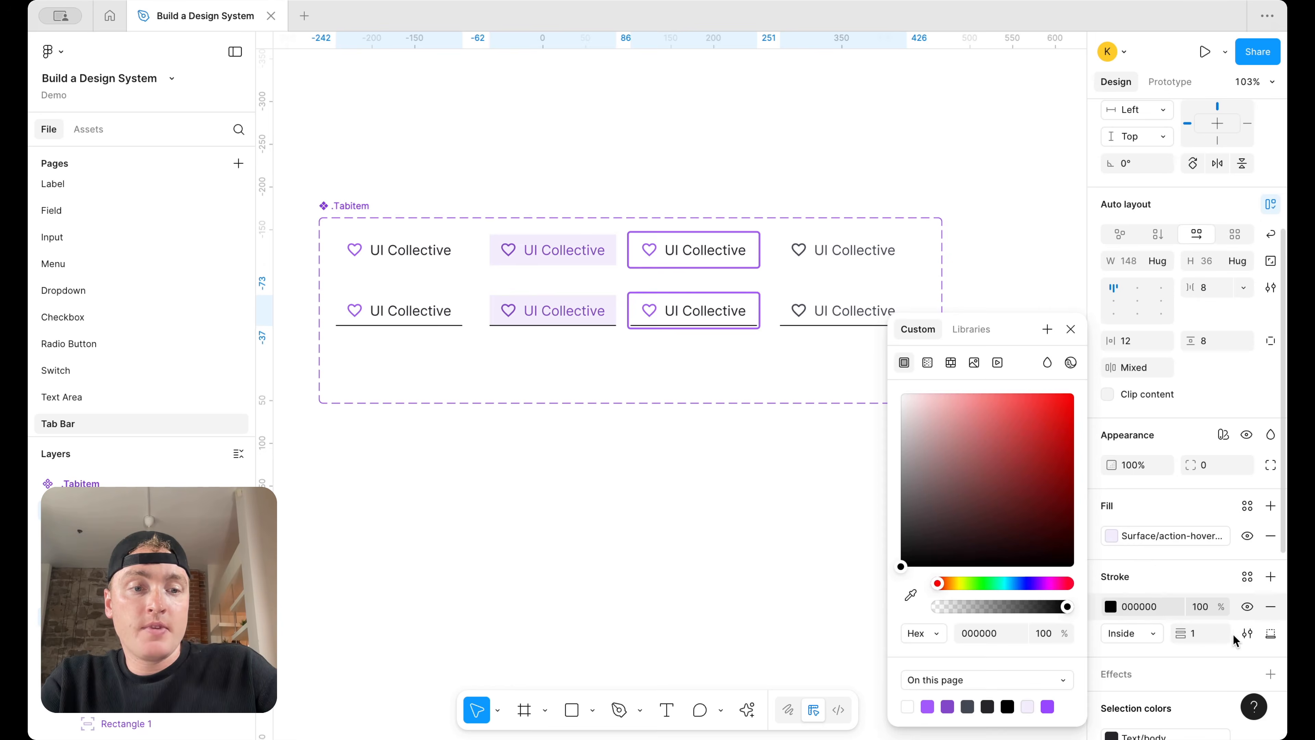
left_click(1220, 633)
left_click(1209, 597)
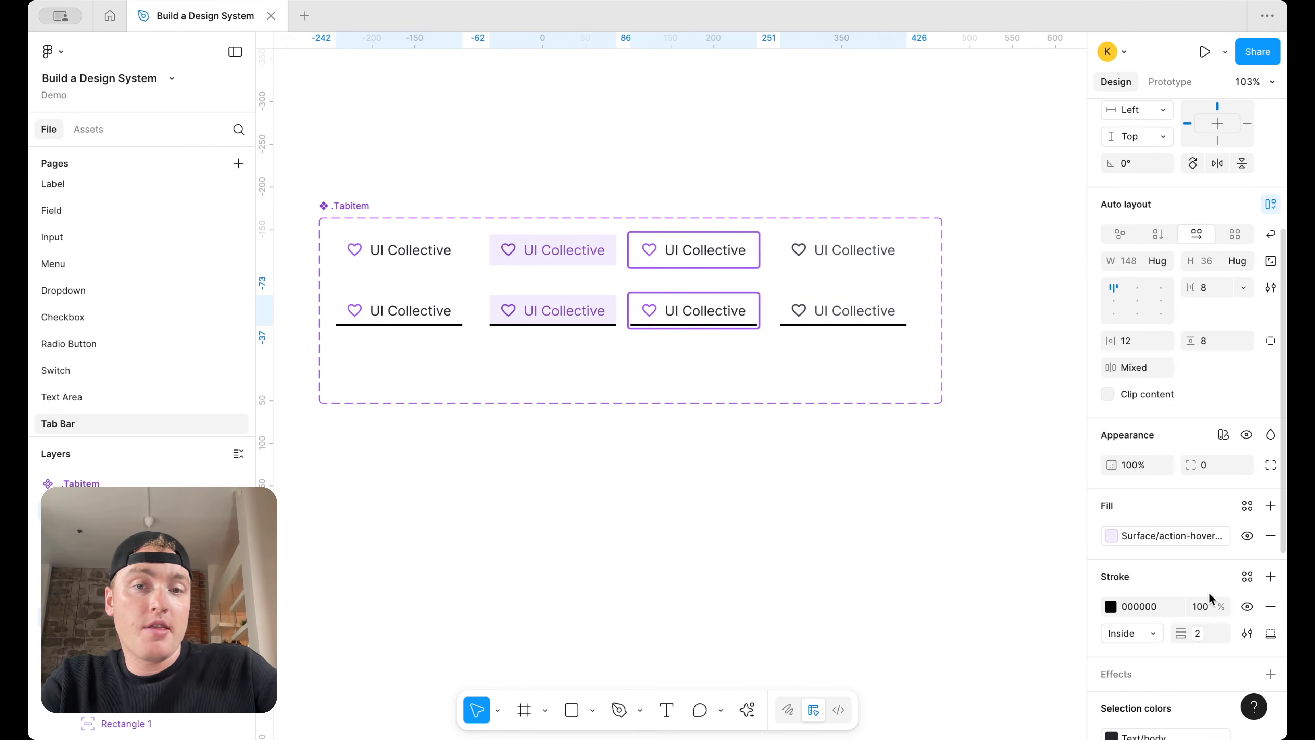
Apply the Border/action variable to the bottom stroke of the four selected-type variants
left_click(1247, 575)
type("bor")
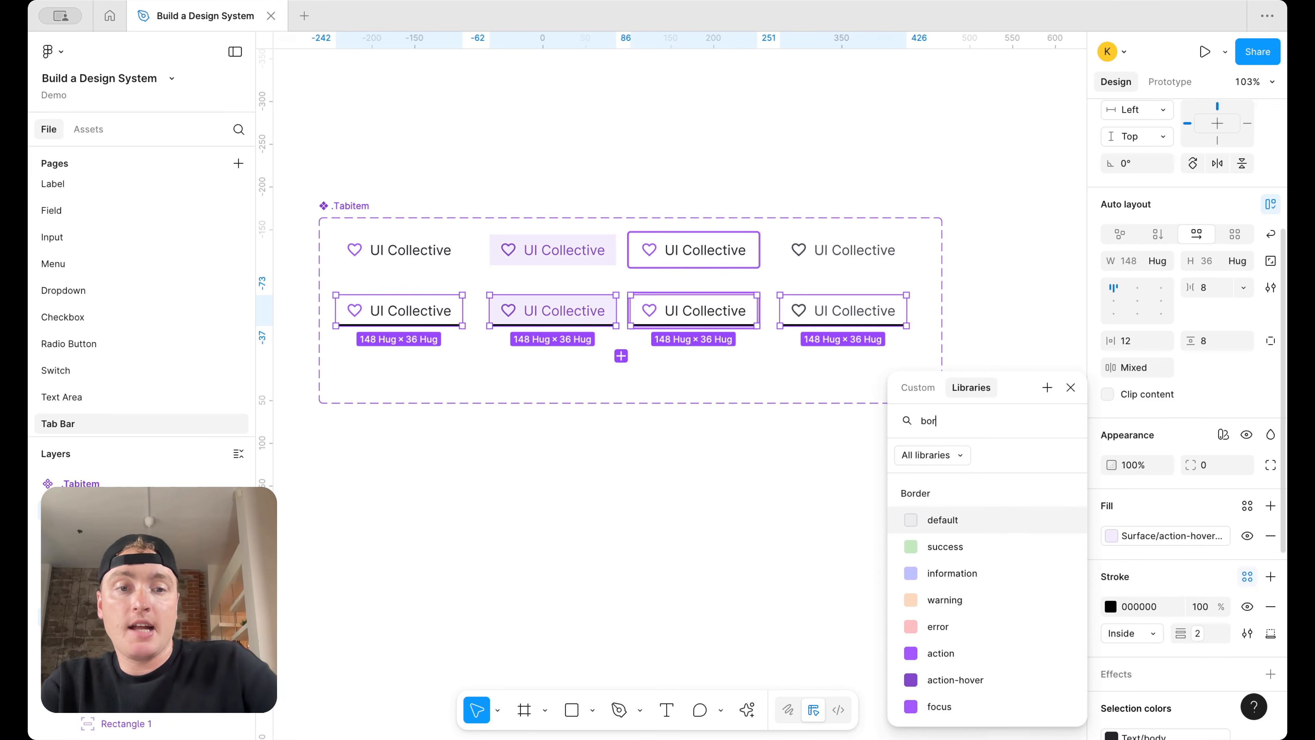
left_click(1001, 654)
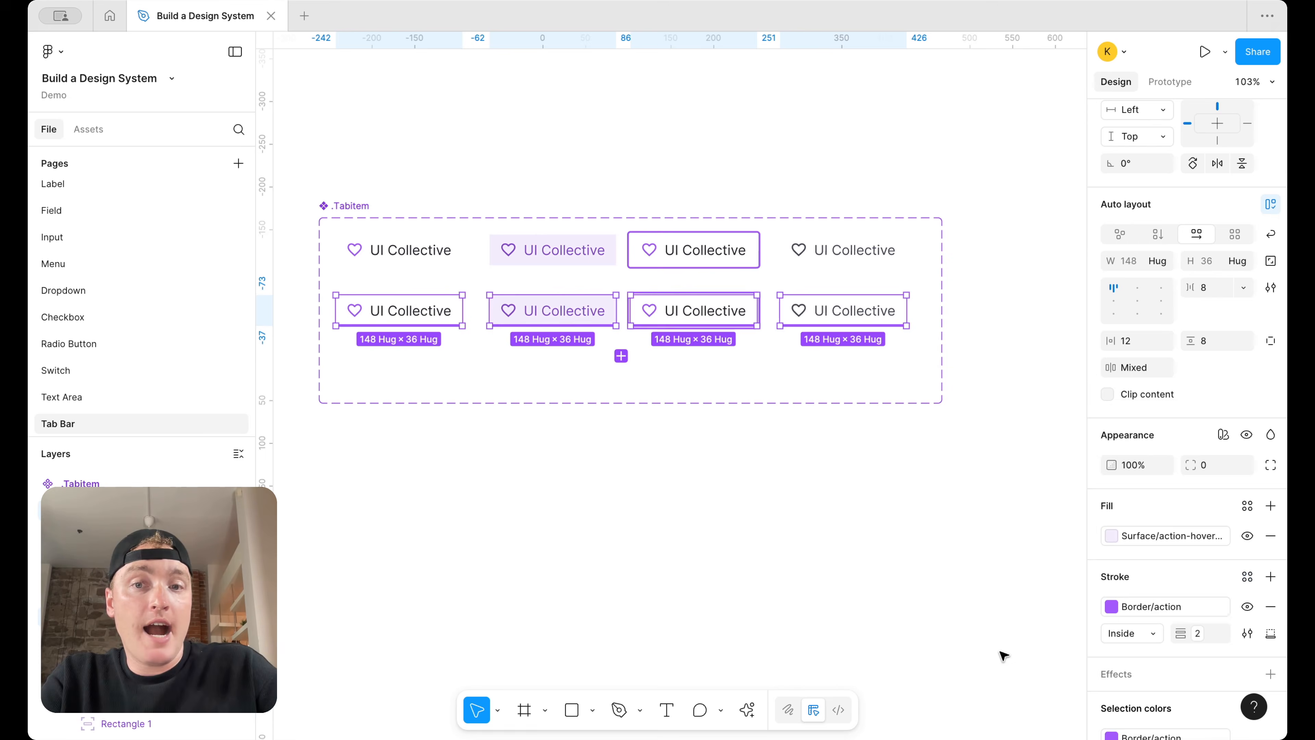
left_click(784, 610)
Change the bottom stroke of the selected hover variant to the Border/action-hover variable
left_click(513, 317)
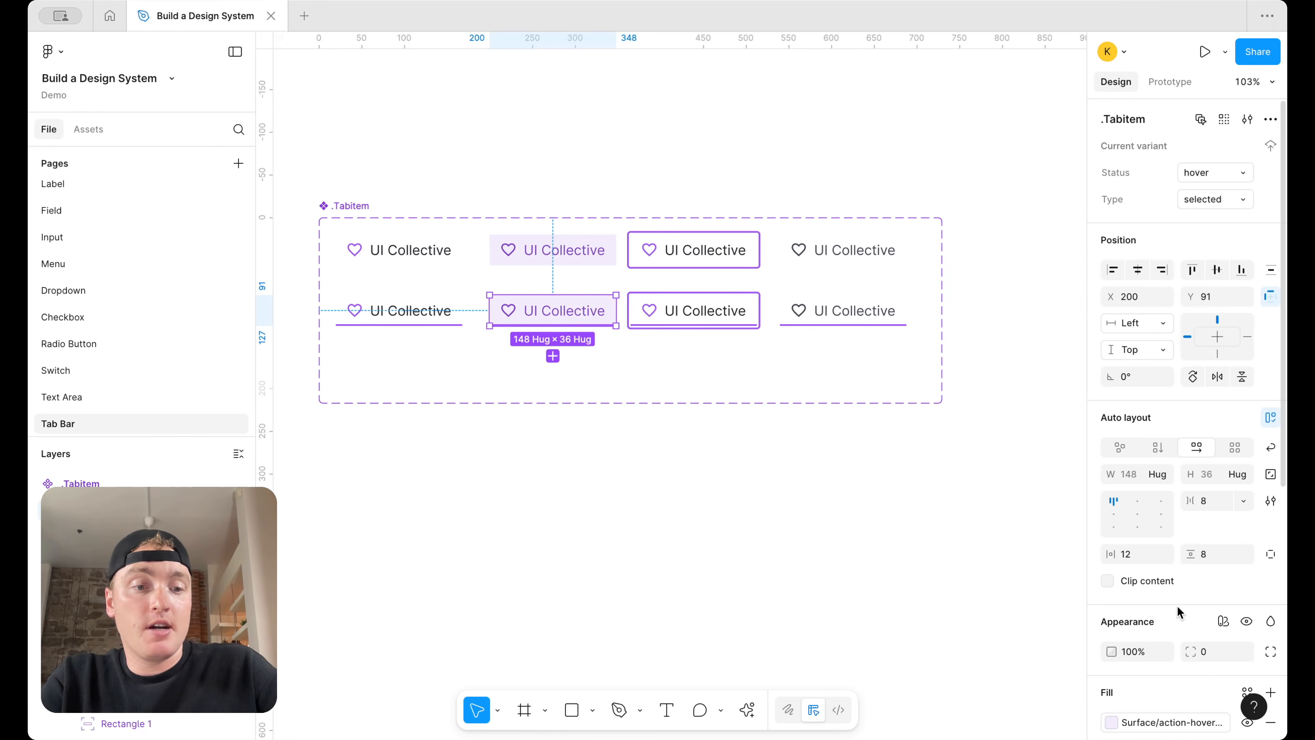
scroll(1162, 621, "down", 3)
left_click(1149, 653)
left_click(1009, 655)
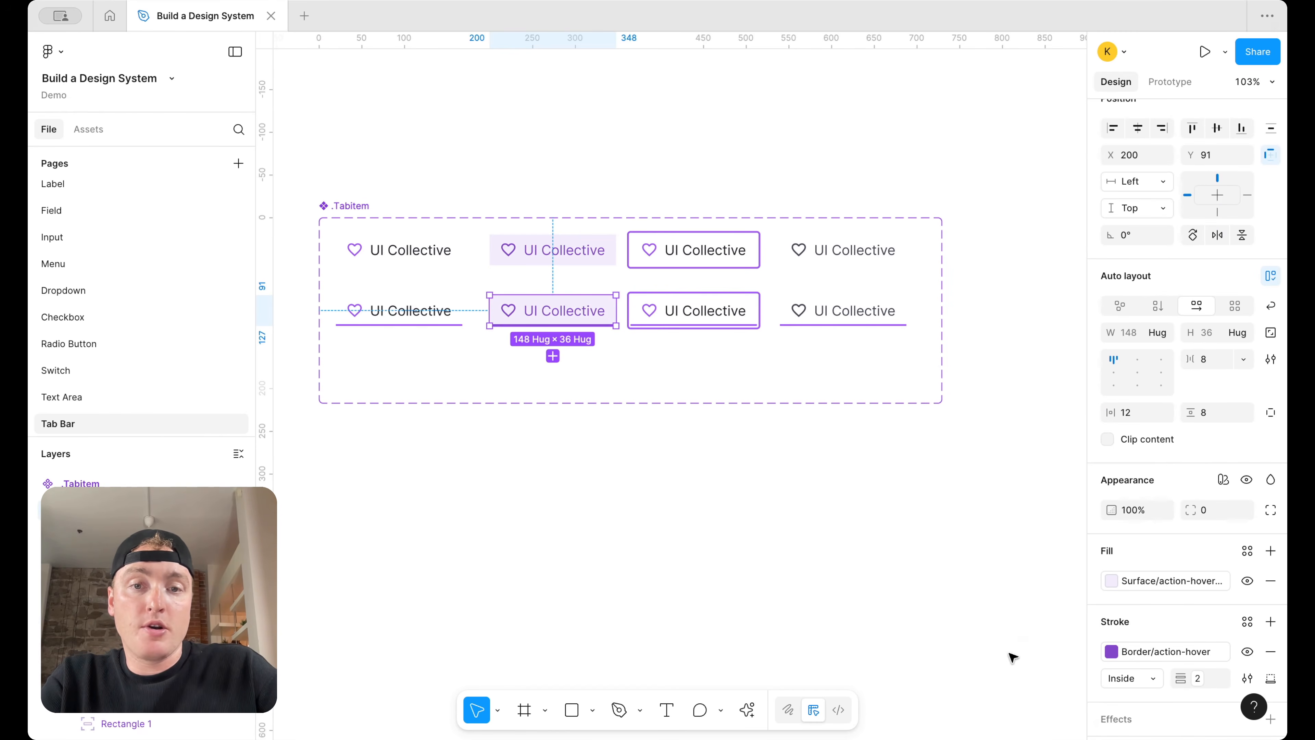
Change the bottom stroke of the selected disabled variant to the Border/disabled variable
left_click(789, 525)
left_click(887, 323)
scroll(1201, 570, "down", 3)
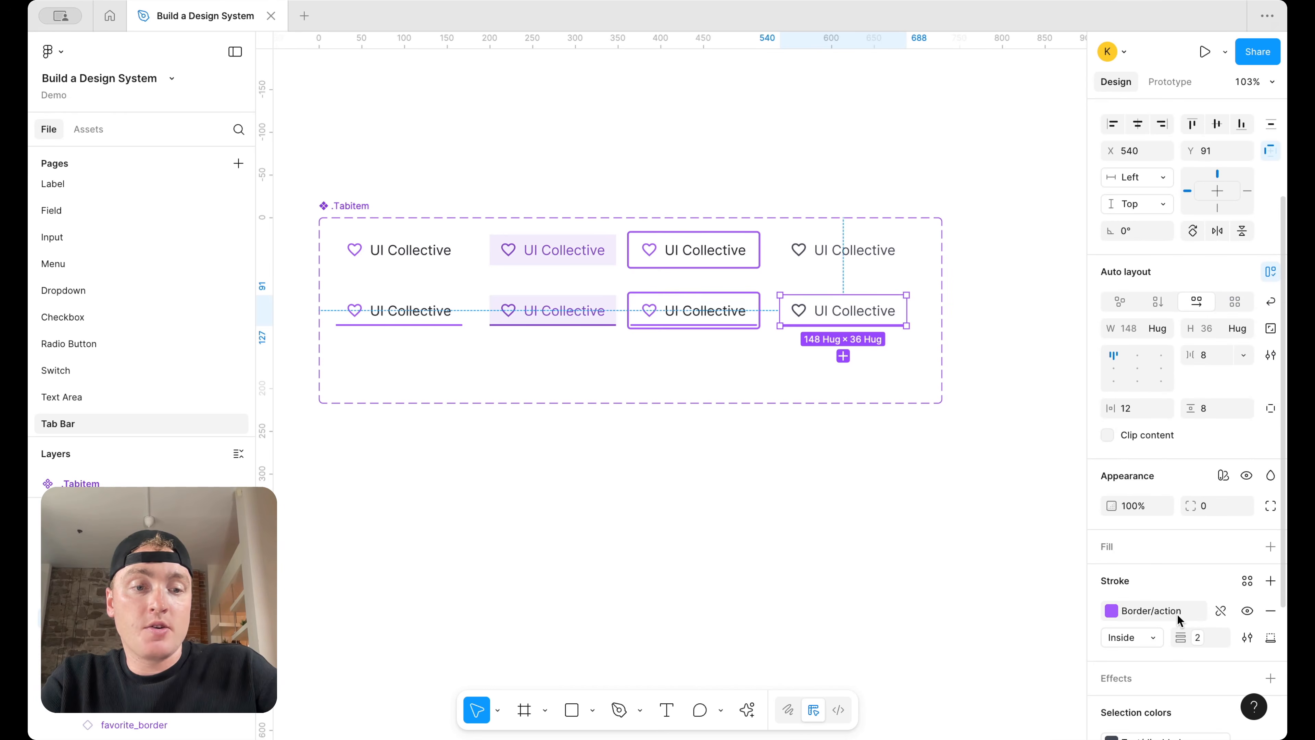
left_click(1190, 612)
left_click(973, 702)
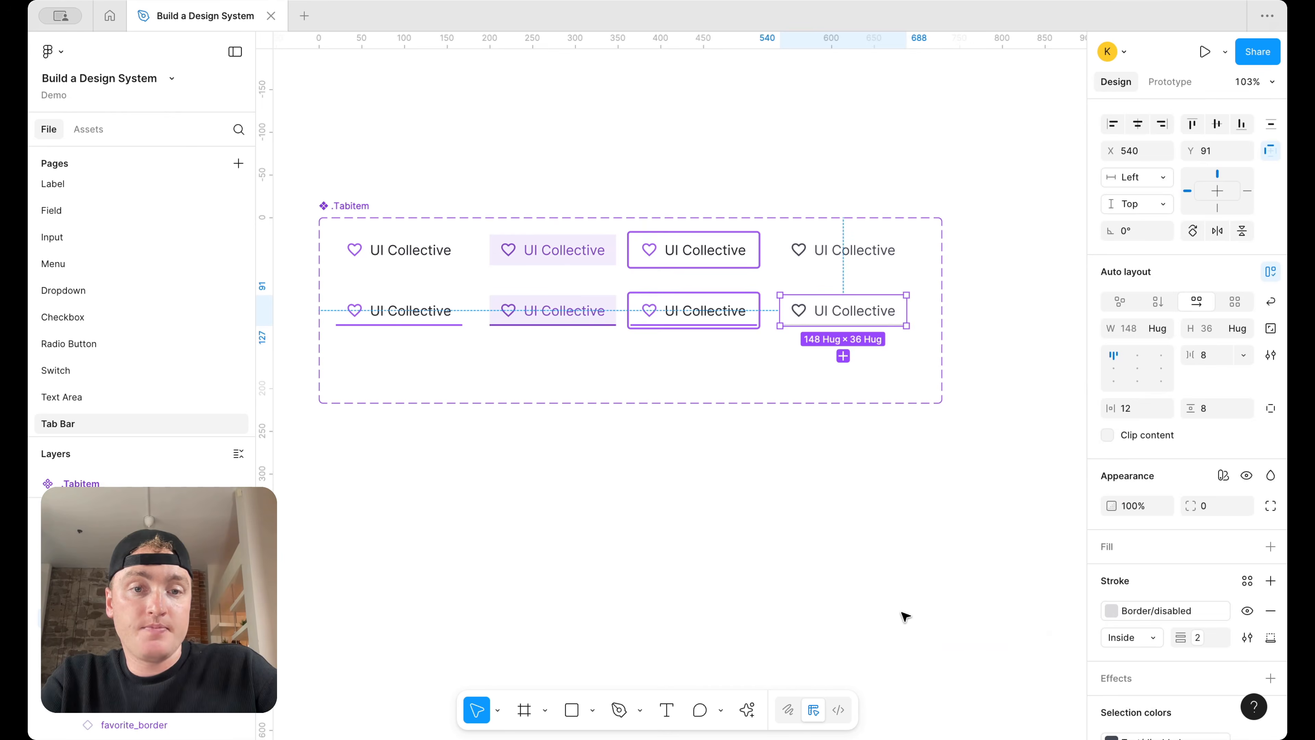
left_click(904, 617)
Reduce the height of the .Tabitem component set so it ends closer to the second row of variants
scroll(668, 568, "left", 2)
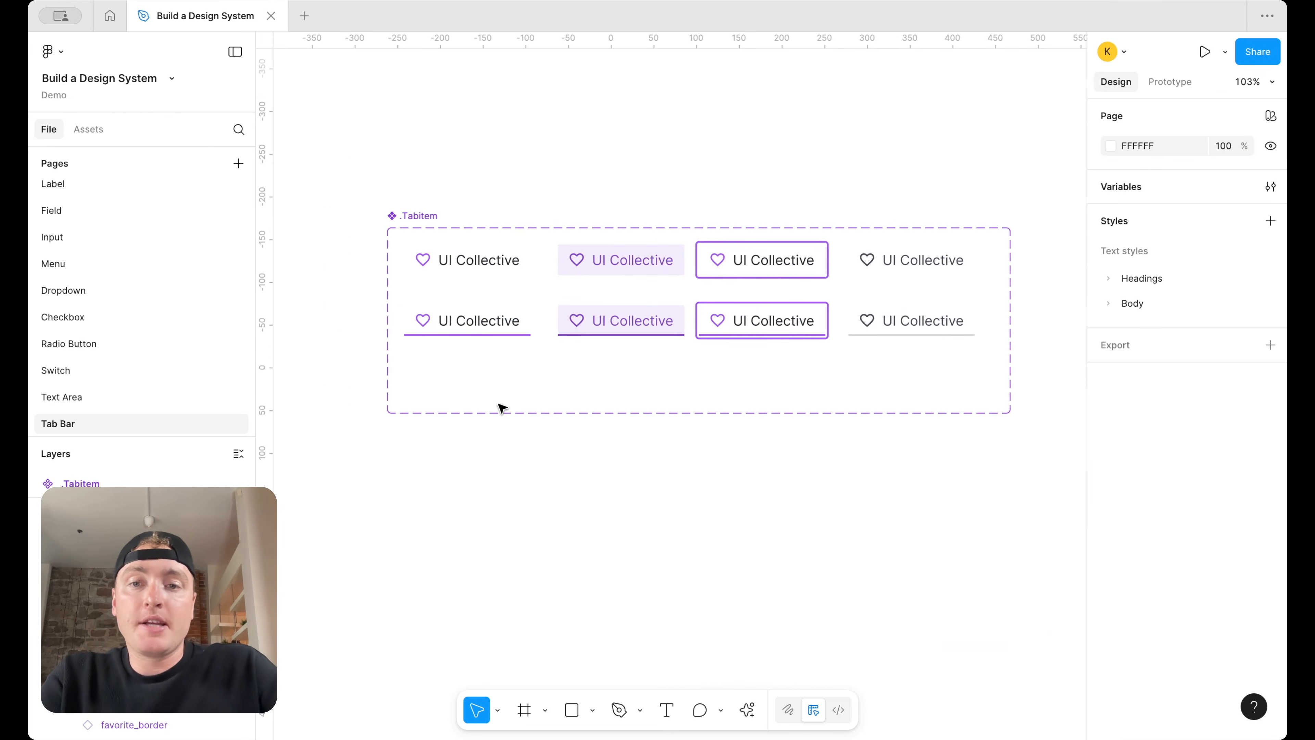
scroll(502, 409, "up", 3)
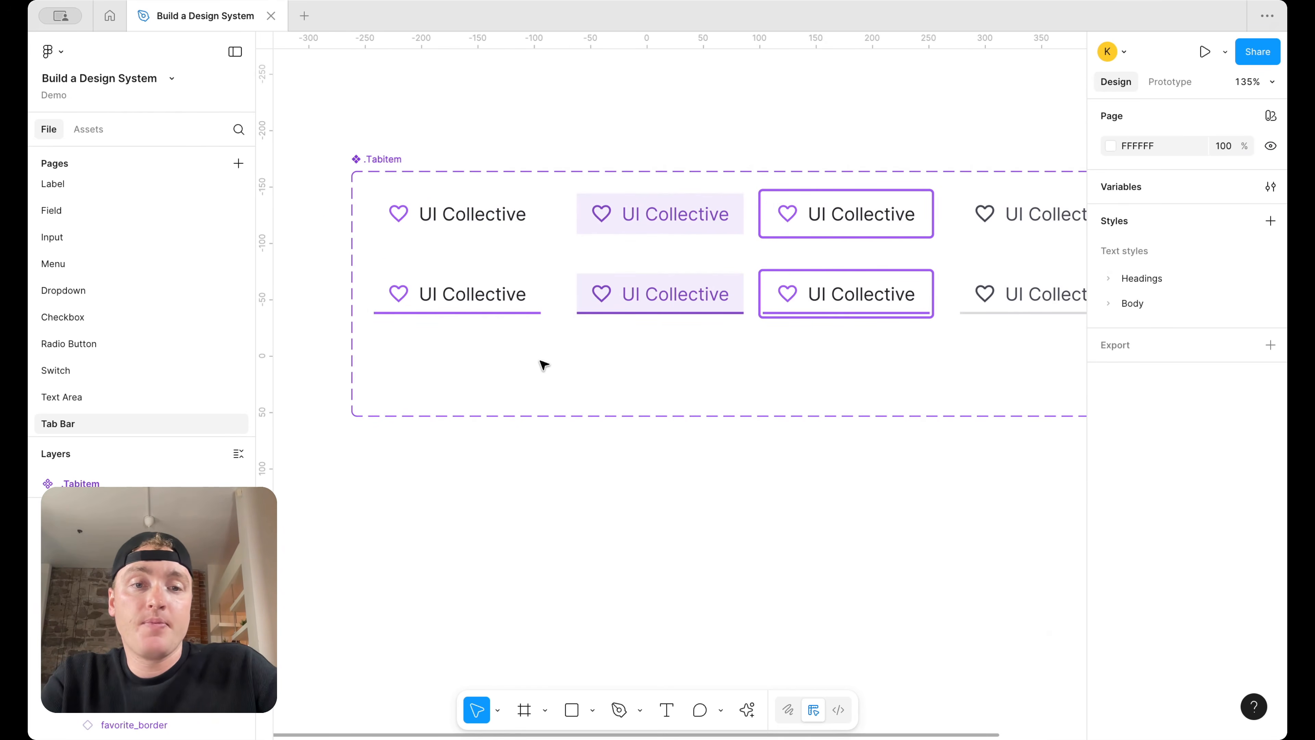
scroll(543, 365, "down", 2)
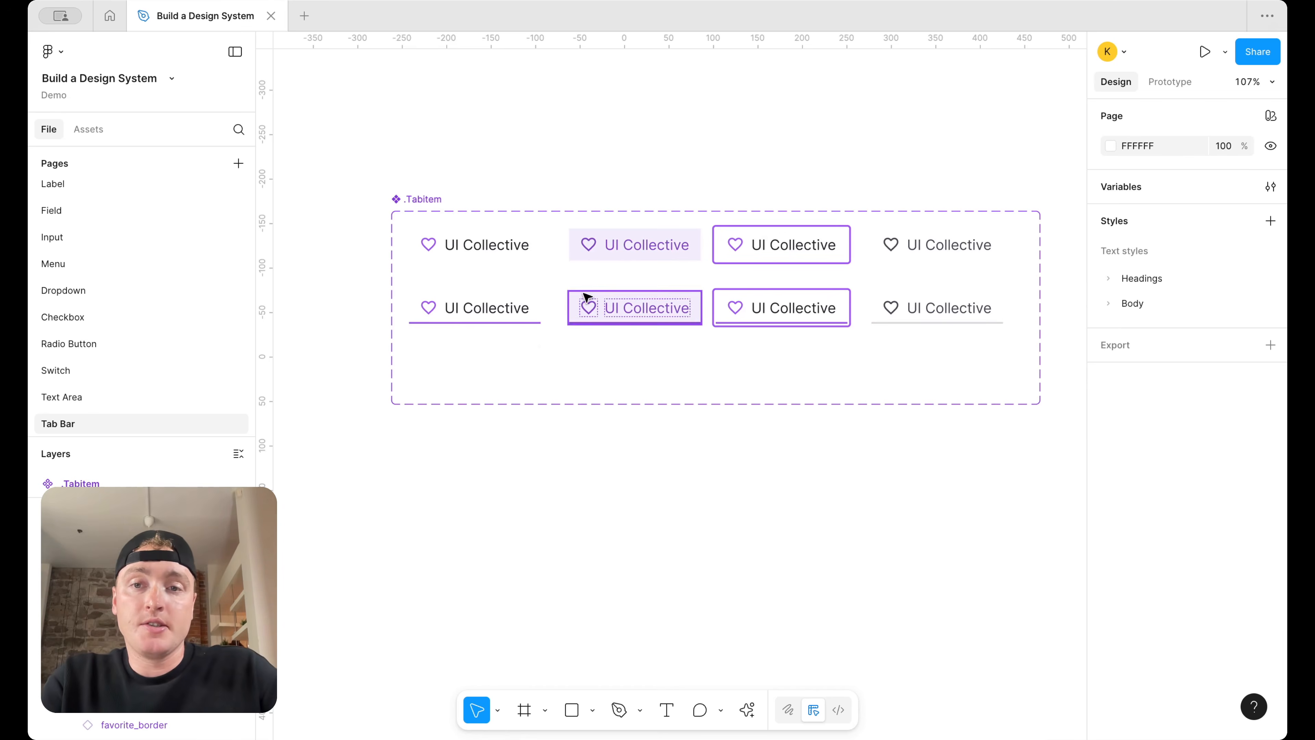
left_click_drag(561, 396, 550, 366)
Place two default unselected .Tabitem instances side by side outside the component set and wrap them in an auto layout frame
scroll(503, 256, "down", 5)
left_click(499, 257)
left_click_drag(496, 253, 893, 253)
scroll(893, 253, "up", 5)
scroll(894, 253, "right", 4)
left_click_drag(746, 230, 889, 235)
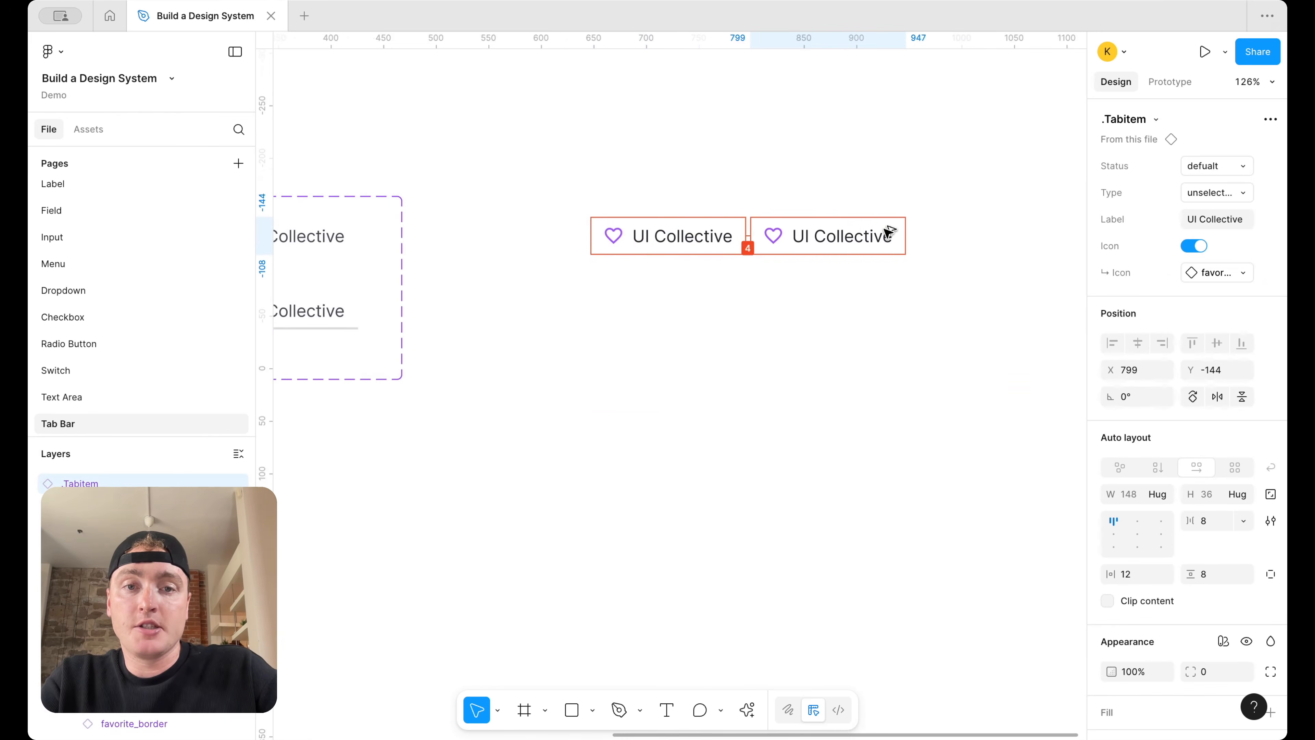
left_click_drag(918, 343, 596, 179)
key("shift+a")
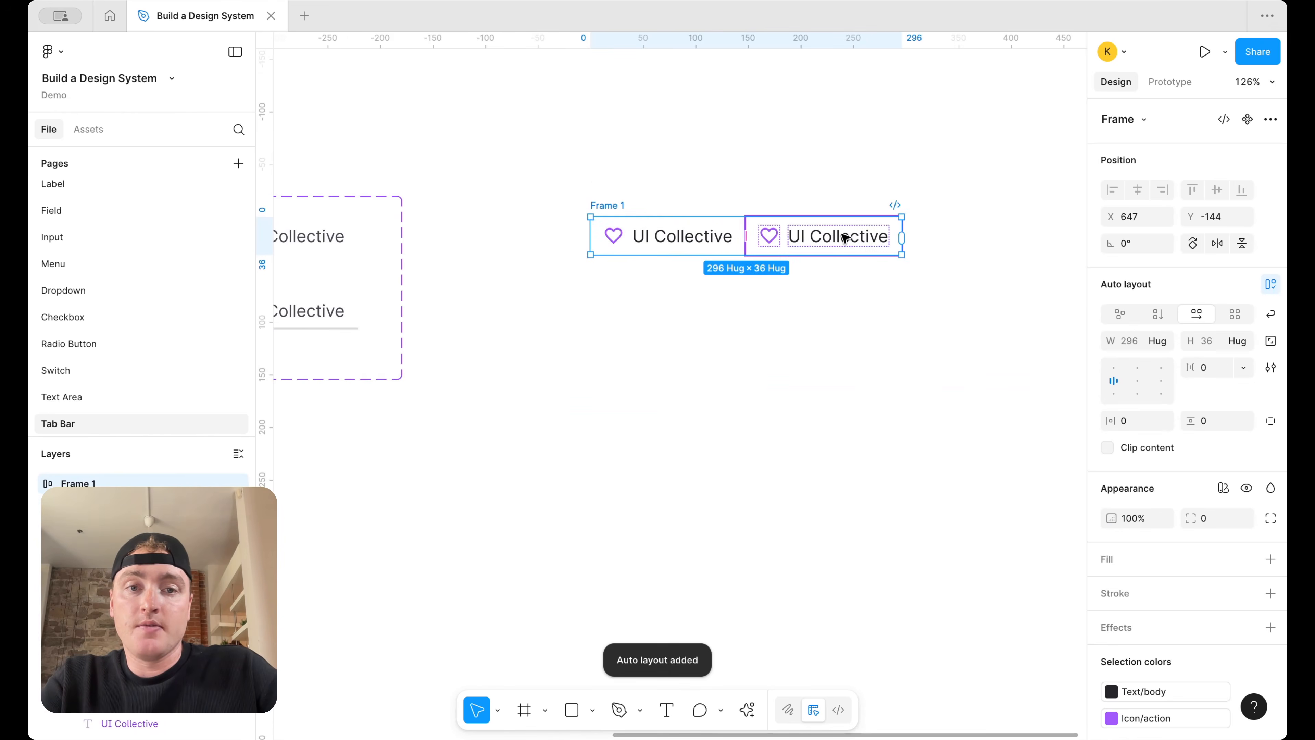
Duplicate the second tab instance six times inside the auto layout frame to make a row of eight tabs
double_click(854, 234)
key("super+d")
key("super+d")
key("super+d")
key("super+d")
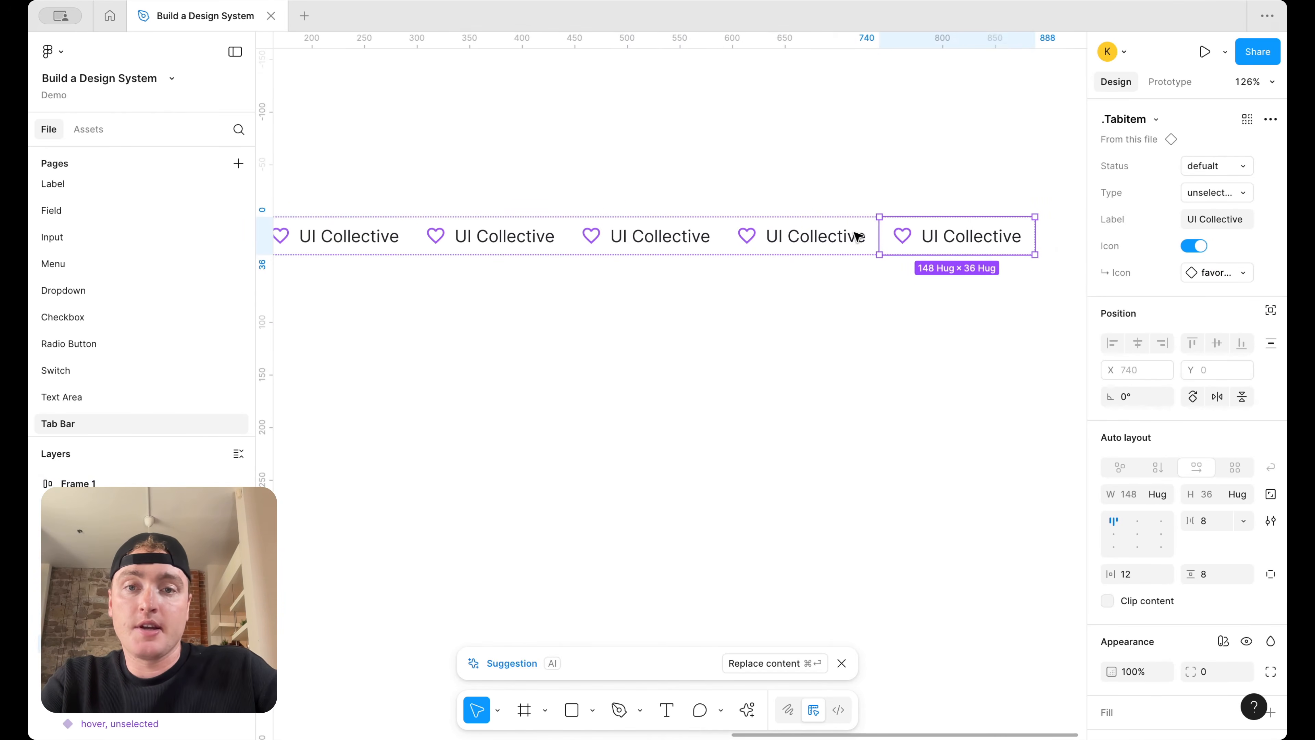
scroll(857, 235, "down", 5)
key("super+d")
key("super+d")
left_click(804, 200)
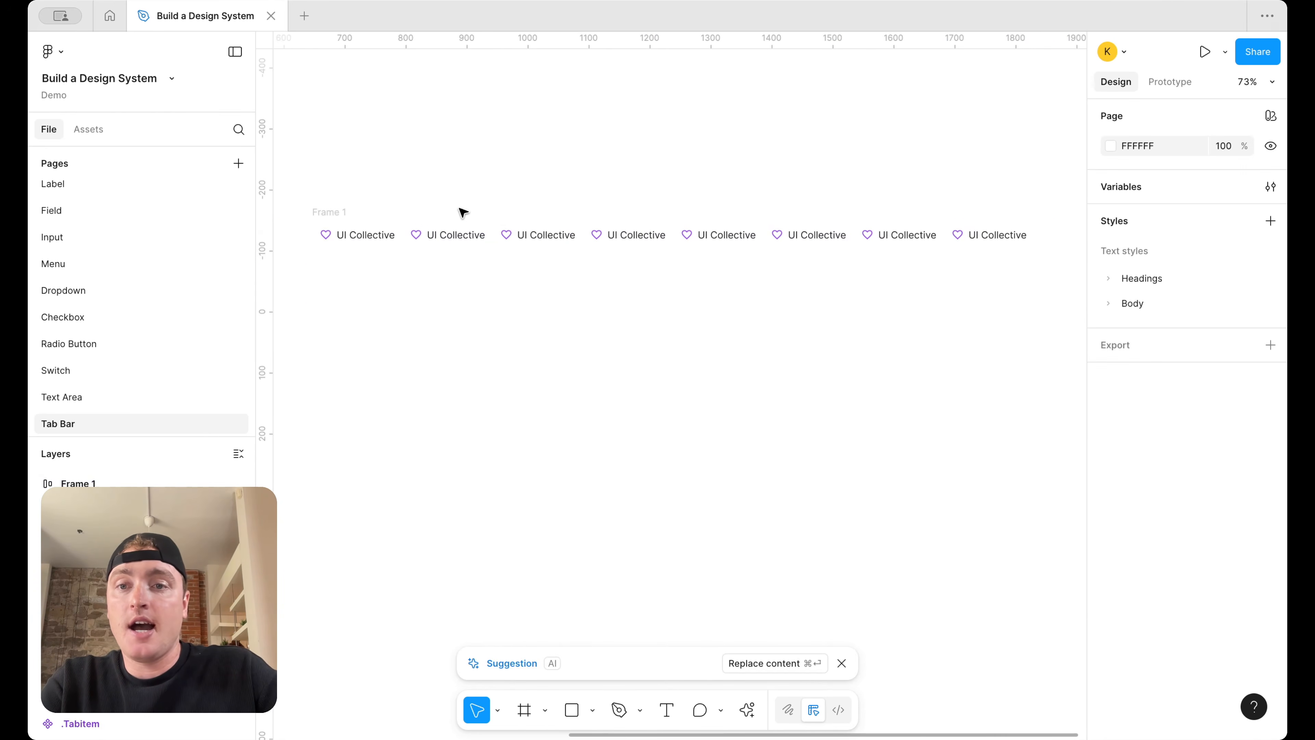
Rename the auto layout frame as Tab Bar
double_click(329, 212)
type("Tab Bar")
key("Return")
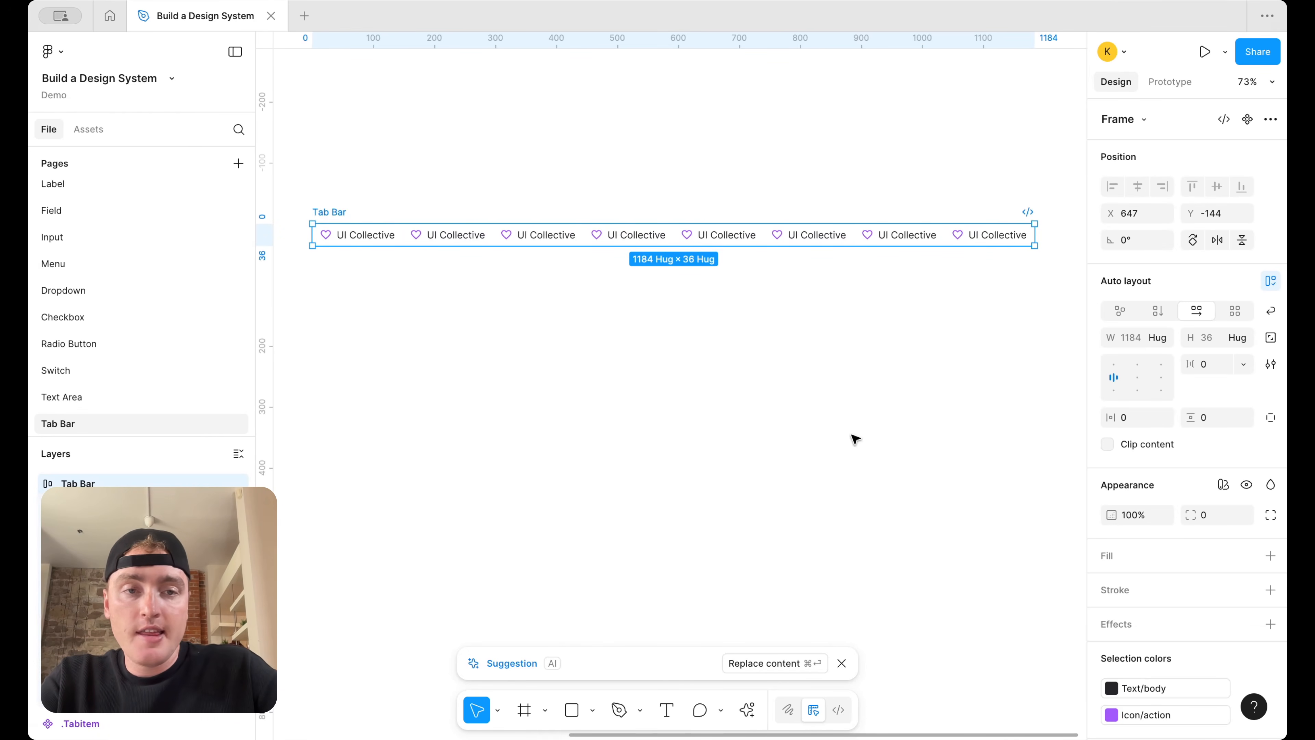
Add a 1 px inside stroke along only the bottom edge of the Tab Bar frame and apply the Border/default variable
left_click(1270, 589)
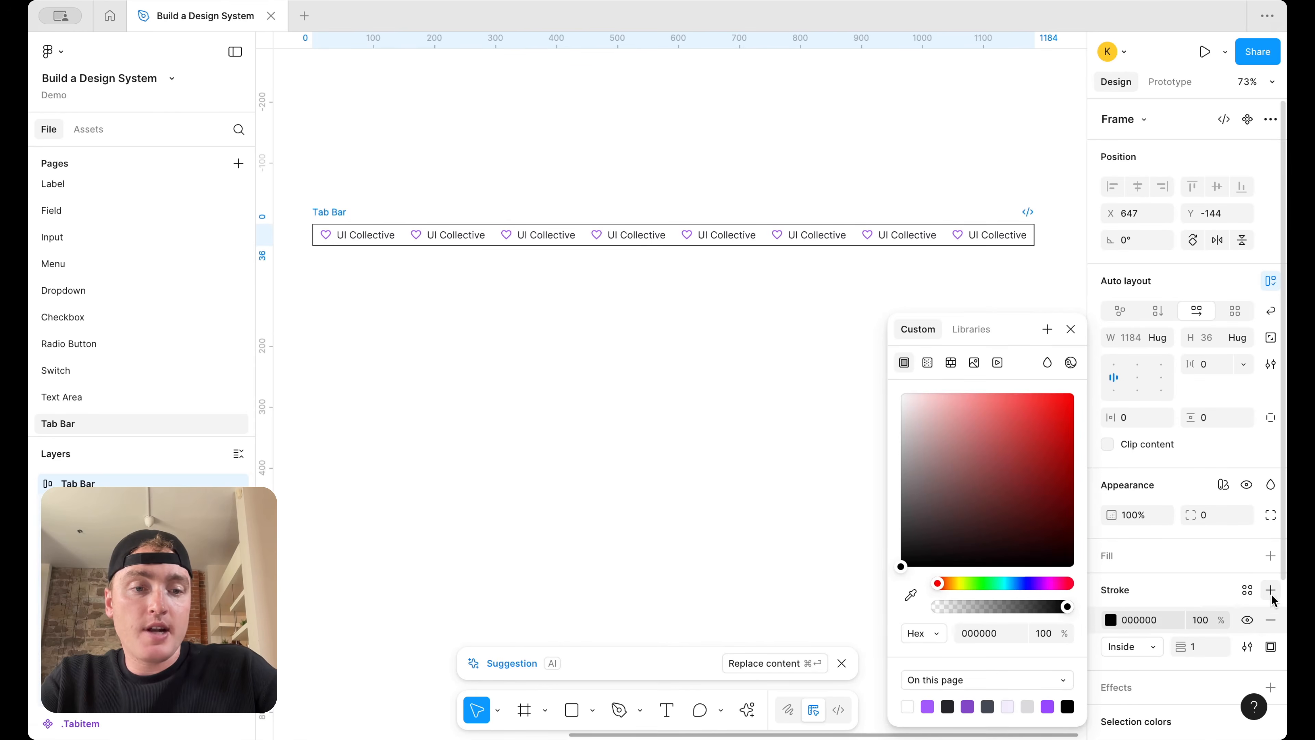
left_click(1260, 637)
left_click(1256, 643)
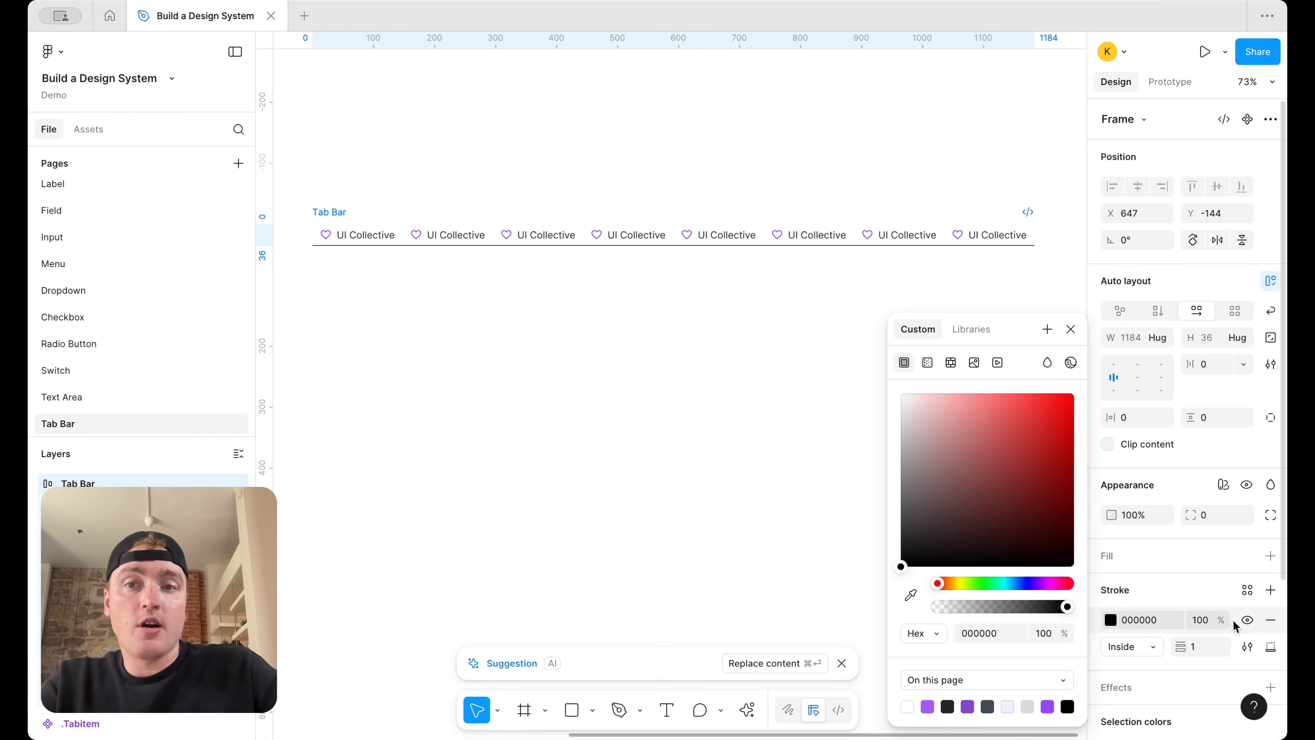
scroll(649, 415, "left", 10)
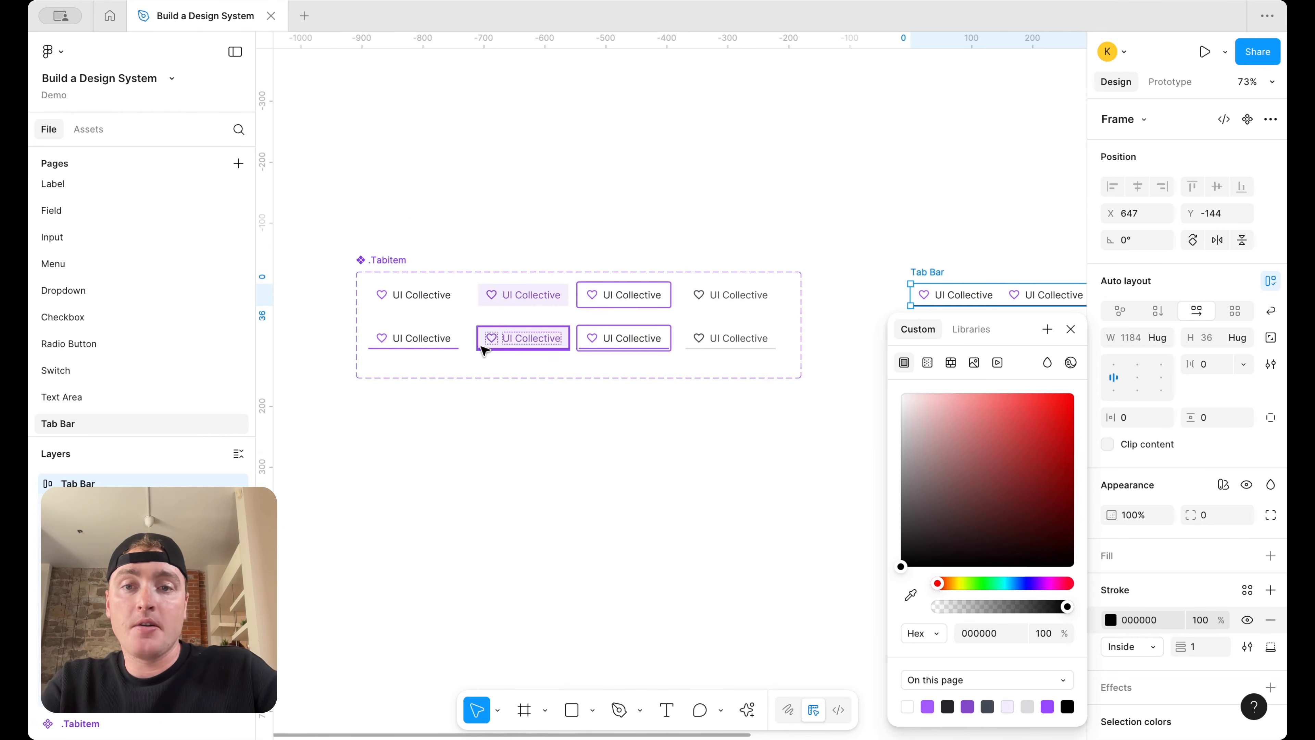
scroll(616, 294, "right", 10)
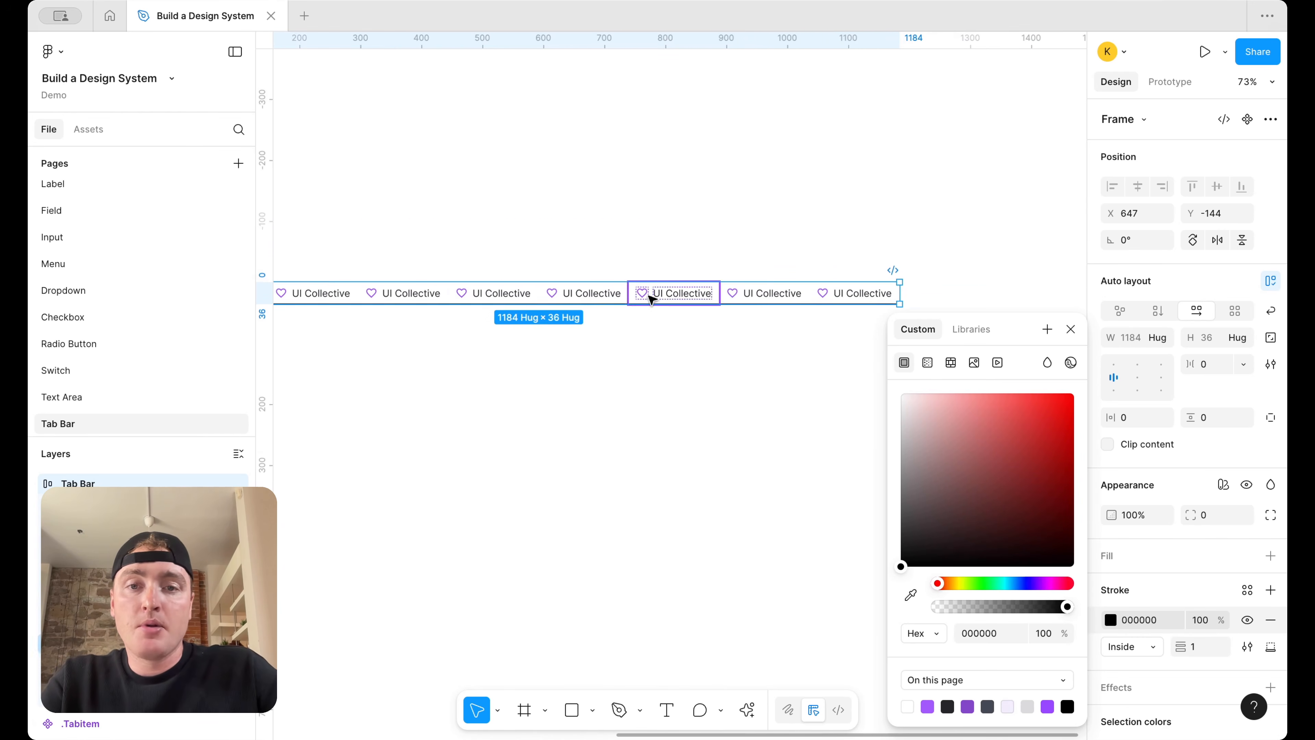
left_click(1247, 589)
type("bor")
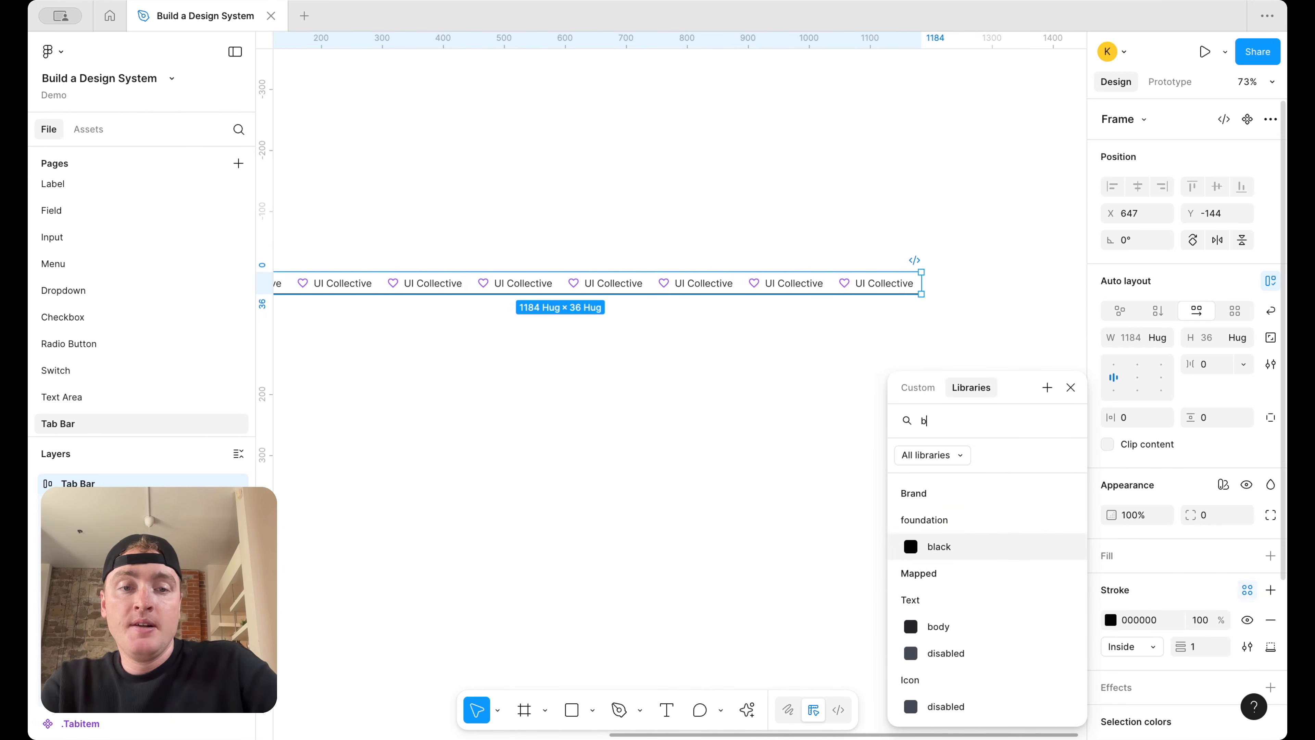
left_click(1023, 530)
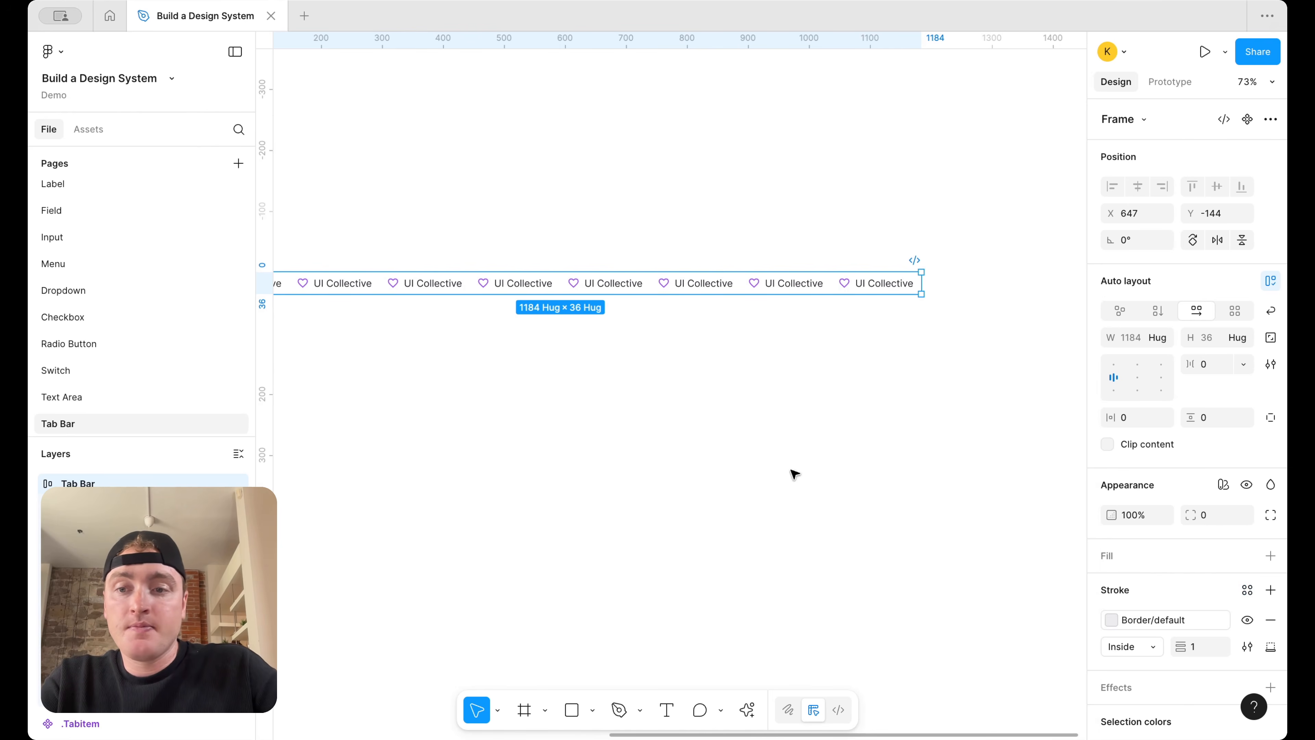
Delete four tab instances from the Tab Bar frame so that four remain
left_click(238, 697)
left_click(238, 670)
left_click(238, 643)
left_click(238, 617)
left_click(487, 461)
scroll(488, 461, "left", 3)
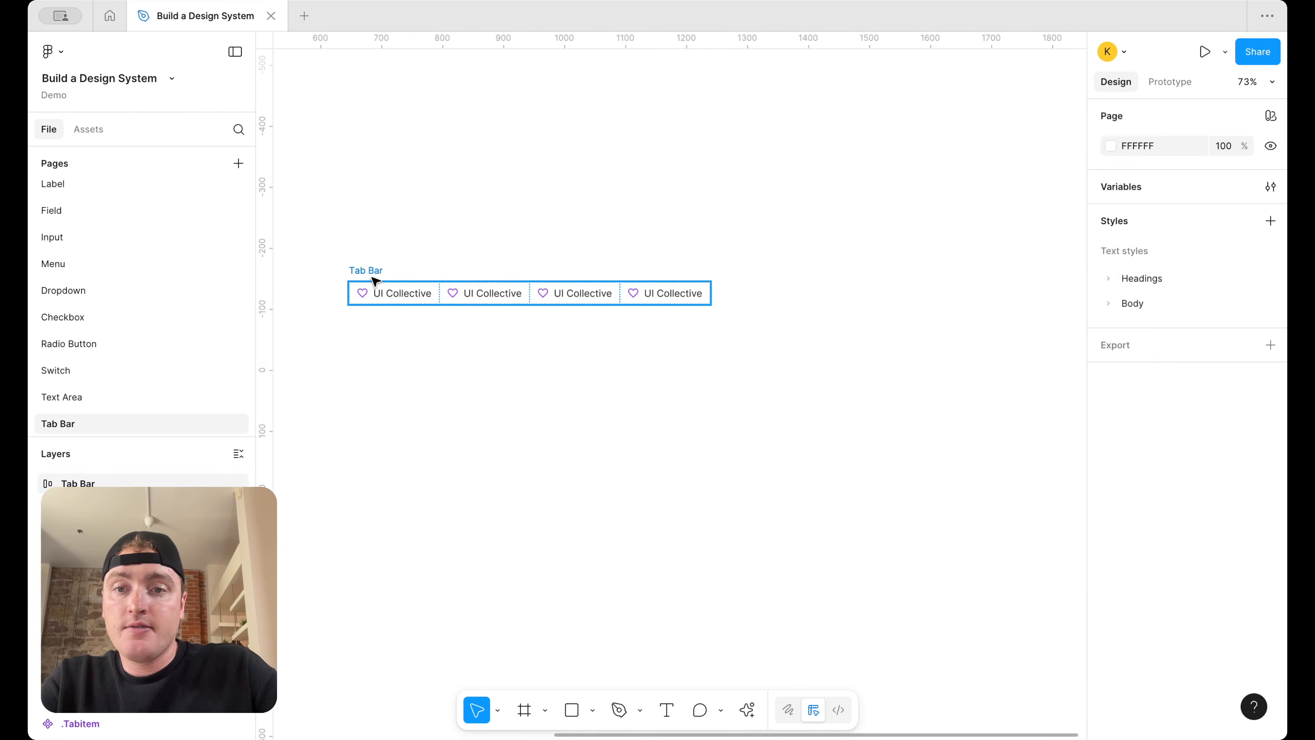
Widen the Tab Bar frame so its bottom stroke extends well past the last tab
left_click(375, 280)
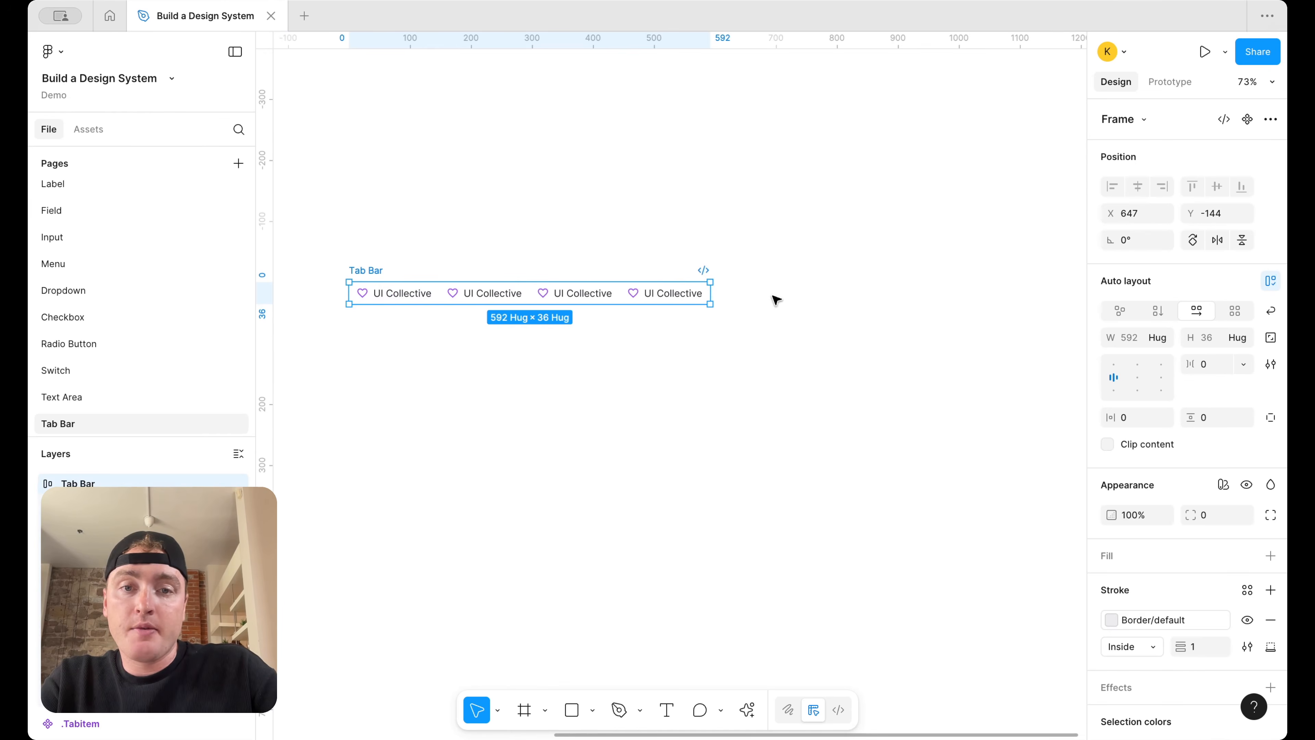
left_click(901, 362)
scroll(704, 446, "up", 3)
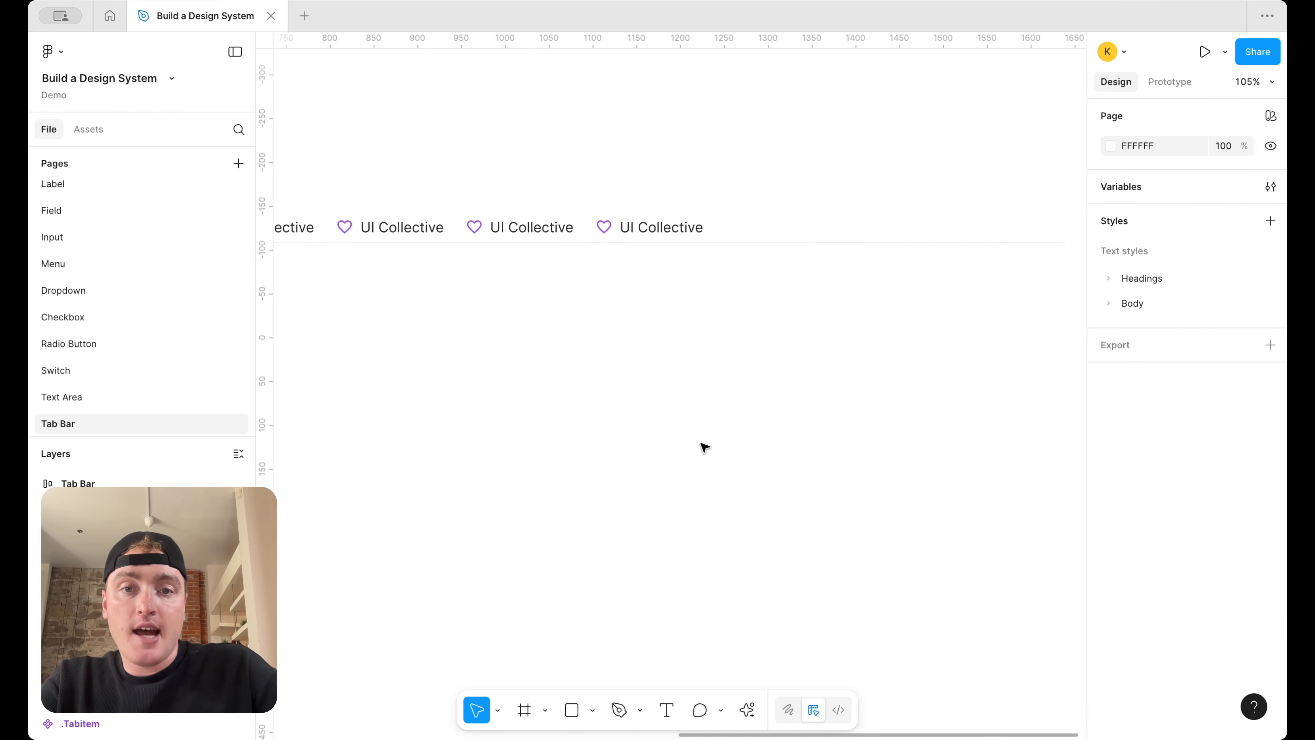
scroll(704, 446, "left", 2)
scroll(704, 447, "up", 1)
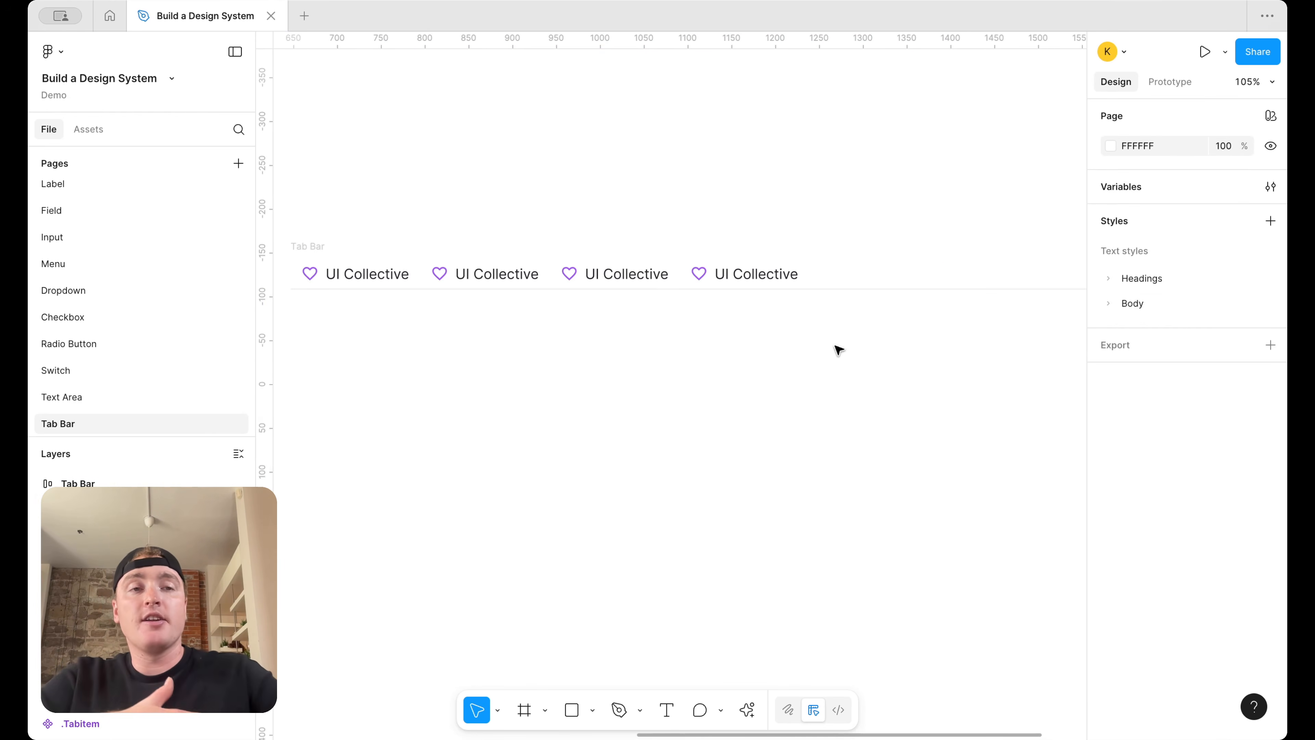
Set the Type of the second tab in the Tab Bar to selected
left_click(505, 273)
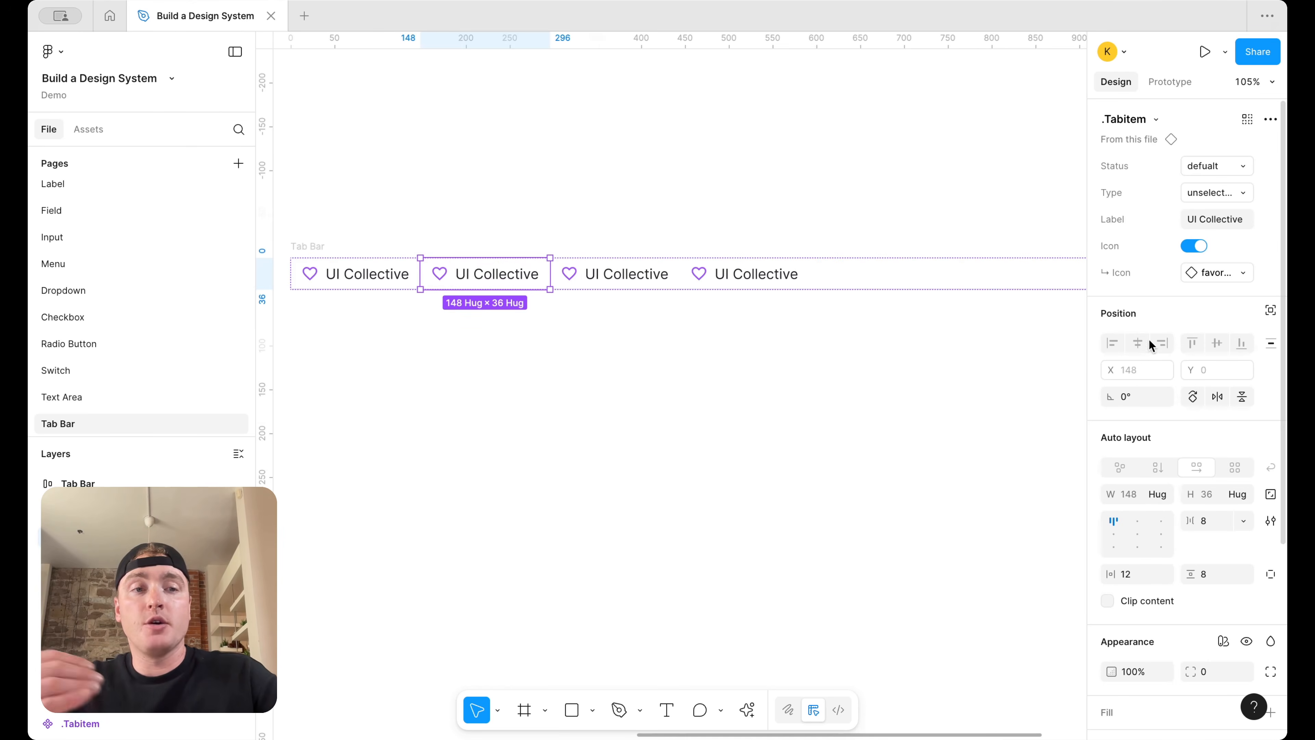
left_click(1224, 197)
left_click(1219, 211)
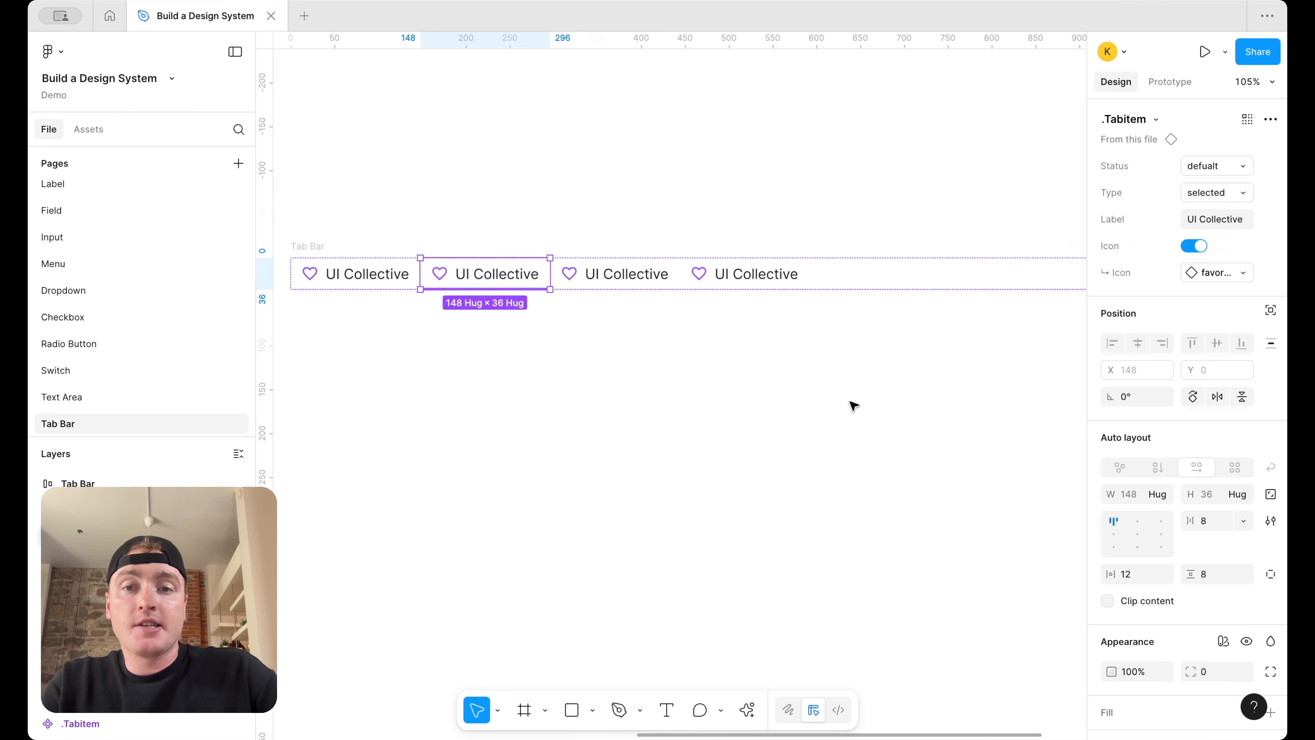
left_click(838, 412)
scroll(838, 411, "up", 2)
scroll(838, 412, "left", 3)
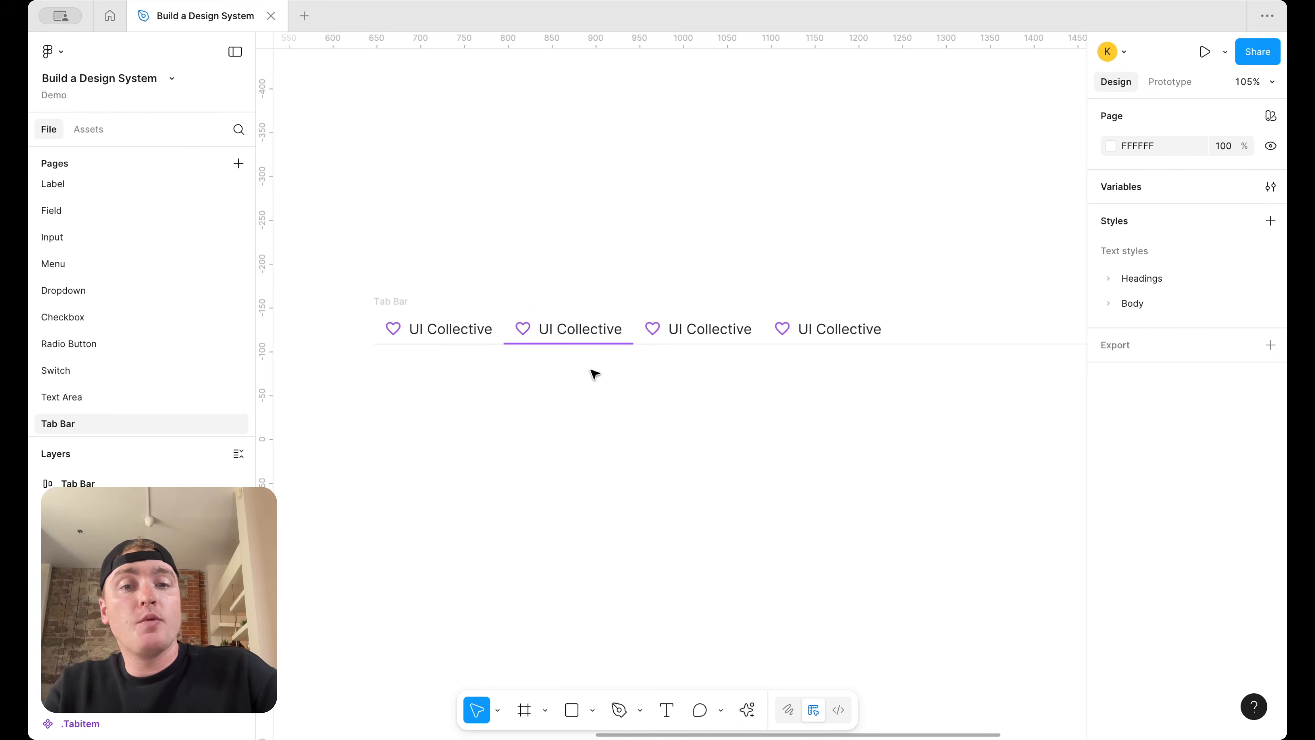
Apply the md-semibold text style to the labels of the selected-type default and focus variants
scroll(594, 374, "left", 20)
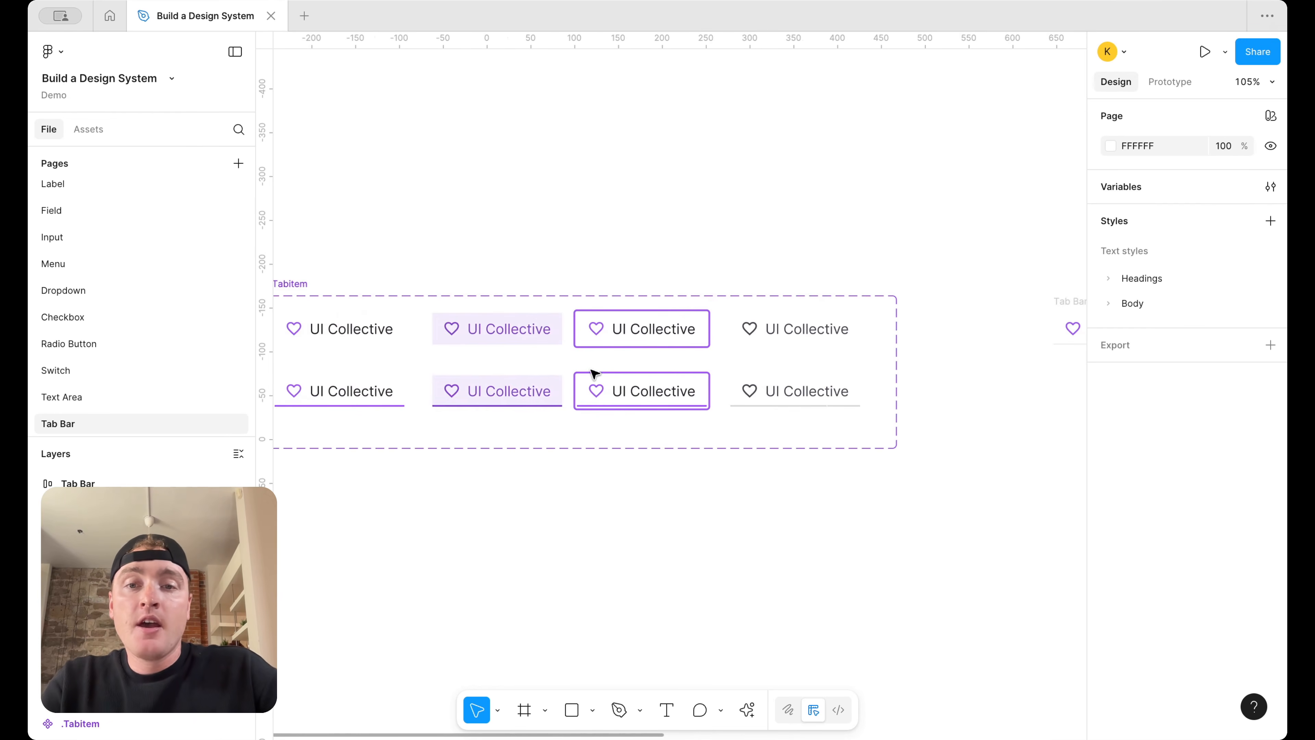
left_click(436, 386, "super")
left_click(611, 386, "shift+super")
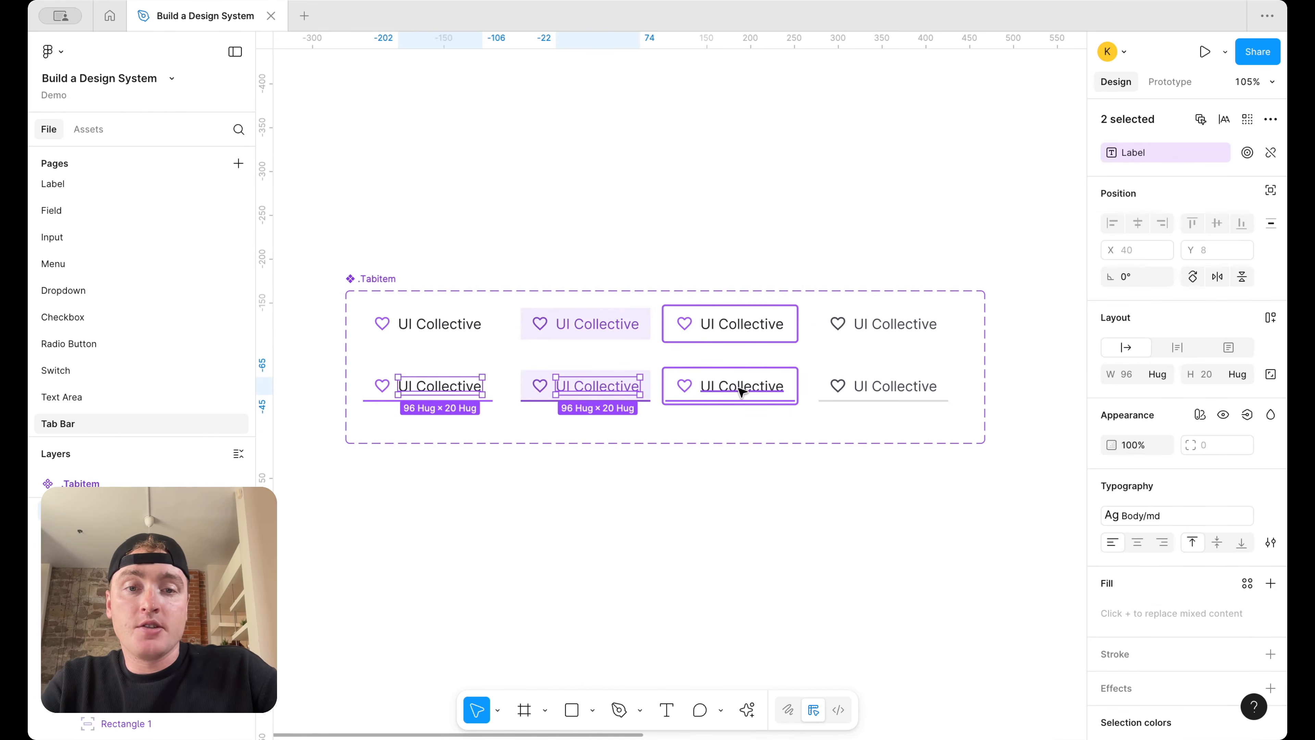
left_click(460, 394)
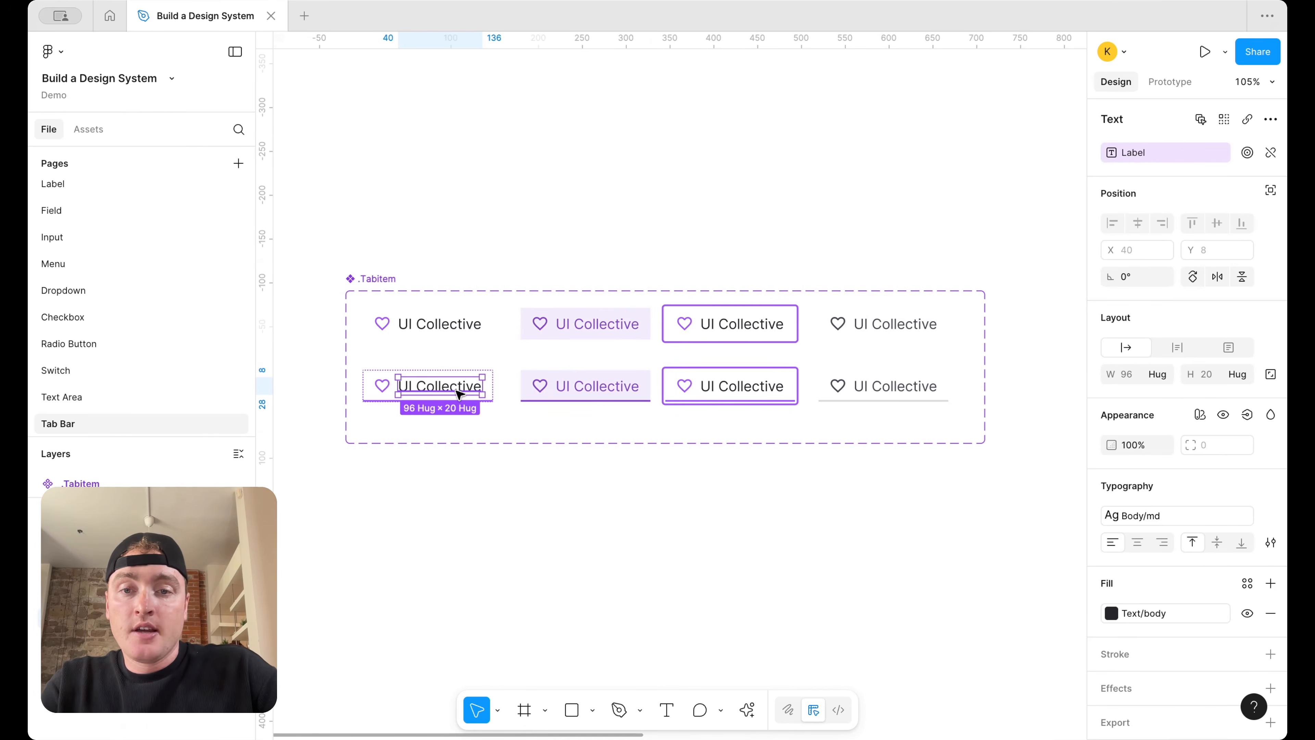
left_click(714, 386, "shift+super")
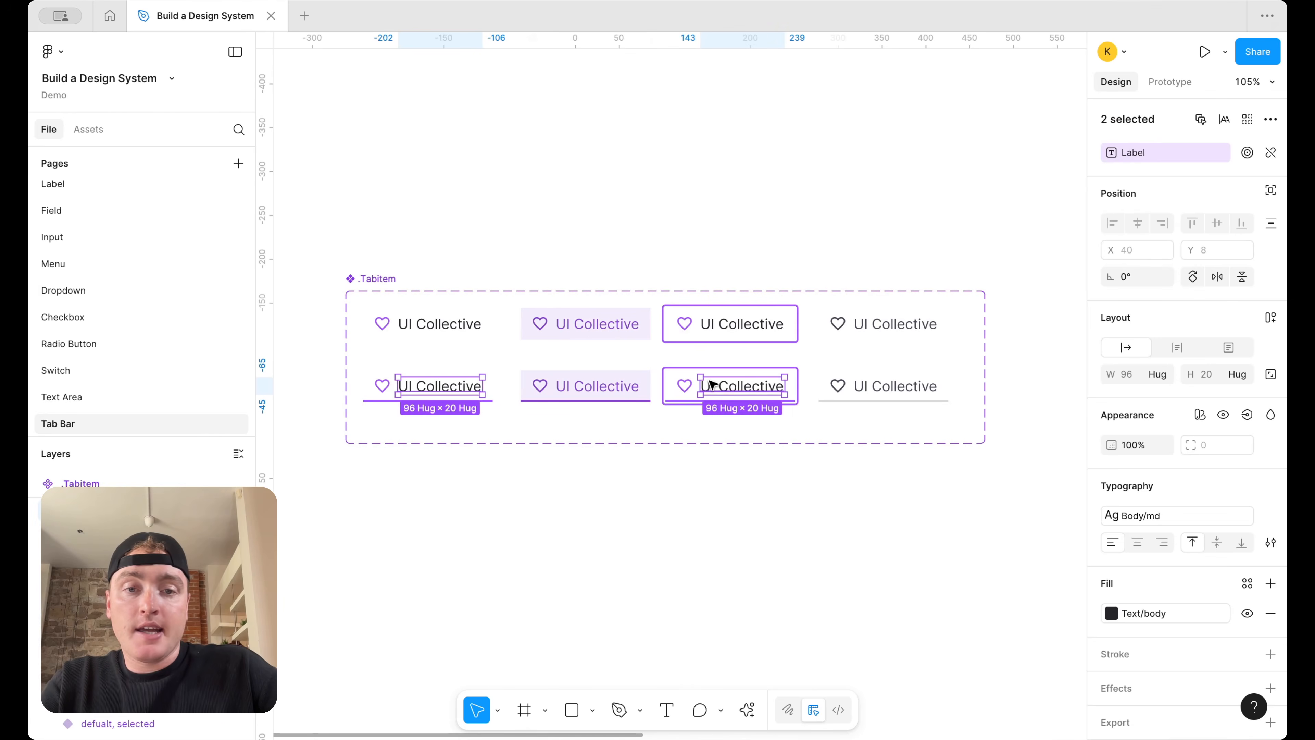
left_click(1148, 515)
left_click(1027, 624)
left_click(772, 537)
Apply the md-semibold text style to the labels of the selected-type hover and disabled variants
left_click(623, 390, "super")
left_click(1171, 516)
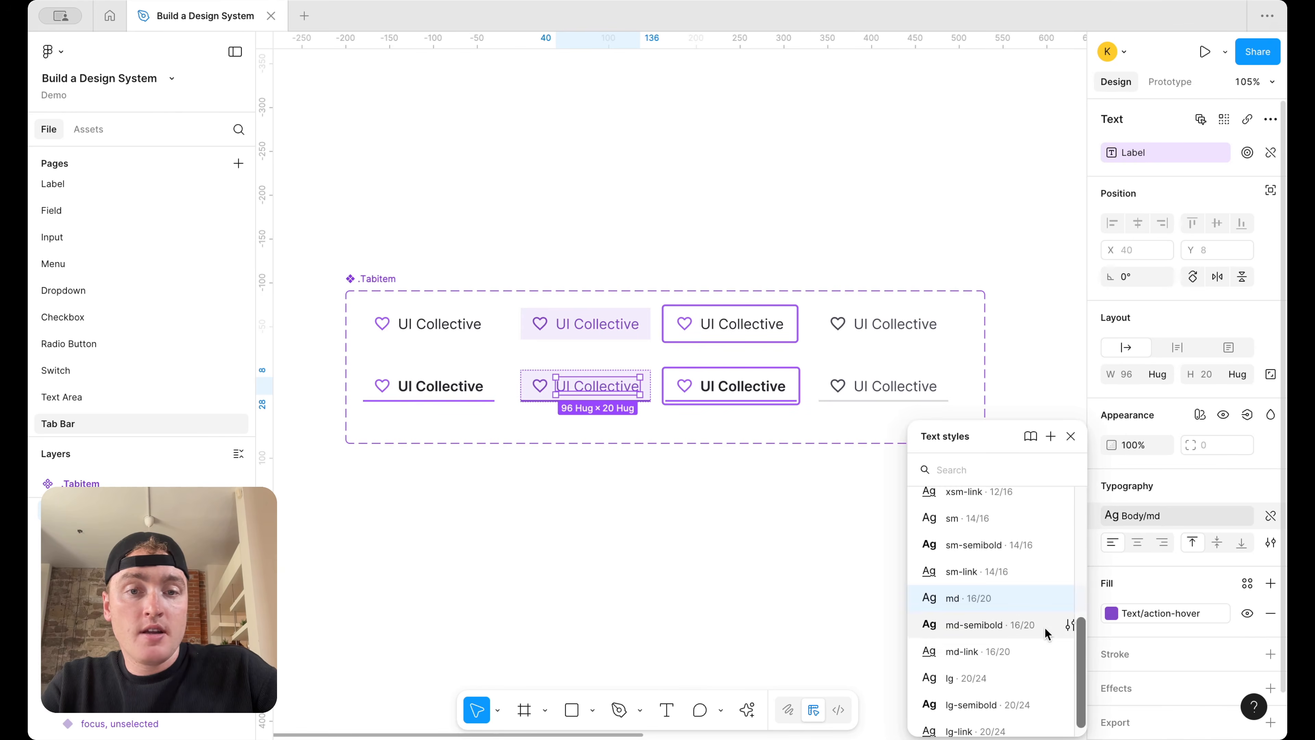
left_click(1046, 627)
left_click(901, 386, "super")
left_click(1154, 517)
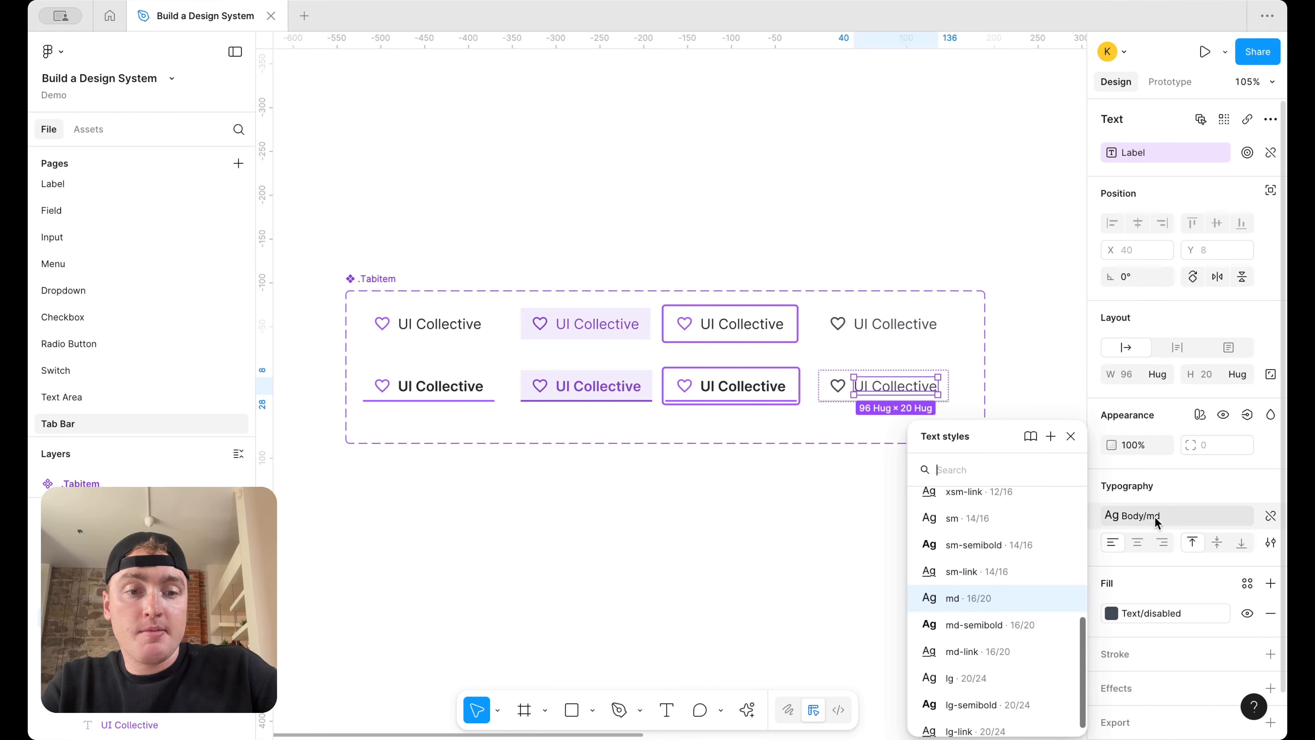
left_click(1020, 628)
left_click(740, 578)
Examine how the semibold selected label looks in the Tab Bar compared with the .Tabitem component set
scroll(740, 579, "down", 4)
scroll(740, 579, "right", 10)
scroll(741, 580, "left", 6)
scroll(802, 440, "right", 3)
scroll(777, 453, "up", 3)
scroll(777, 454, "left", 10)
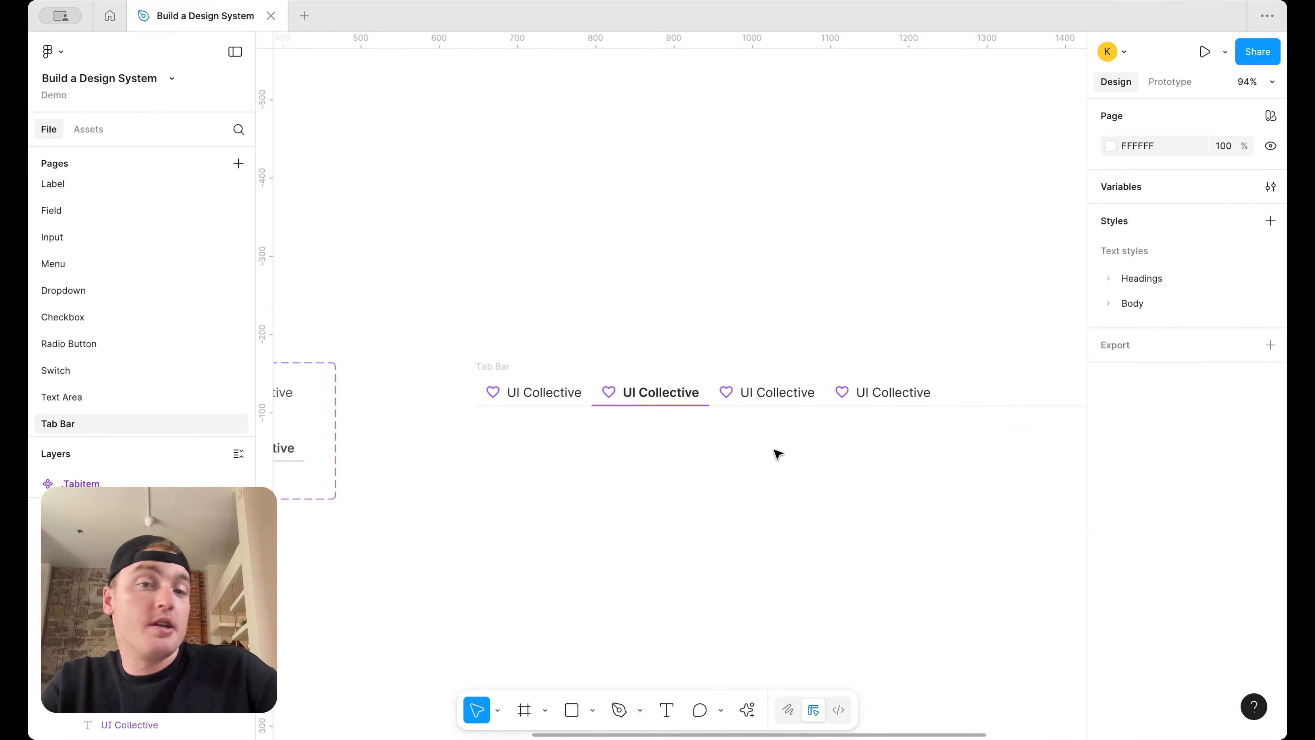
scroll(776, 454, "right", 5)
scroll(776, 454, "up", 2)
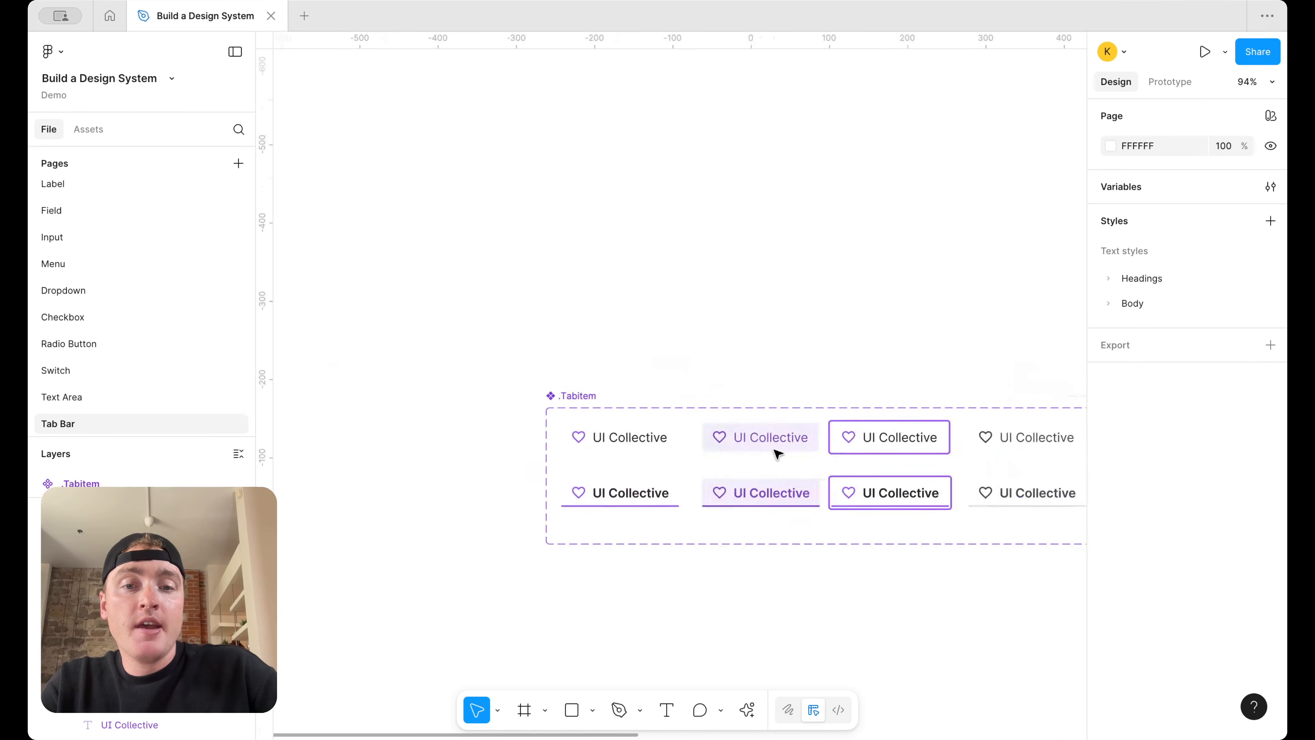
Try the Filled style on the heart icon of the selected default variant and switch it to Round
left_click(568, 496, "super")
left_click(561, 527)
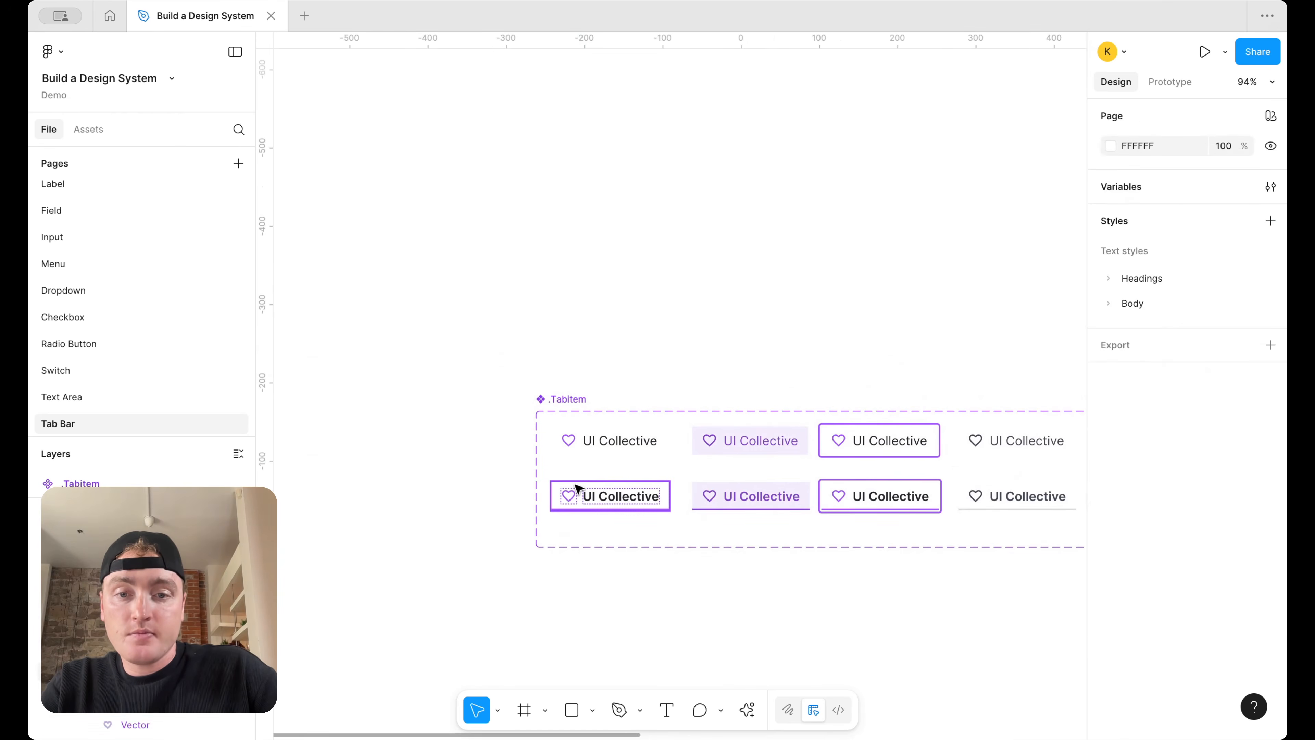
double_click(572, 495)
left_click(1219, 198)
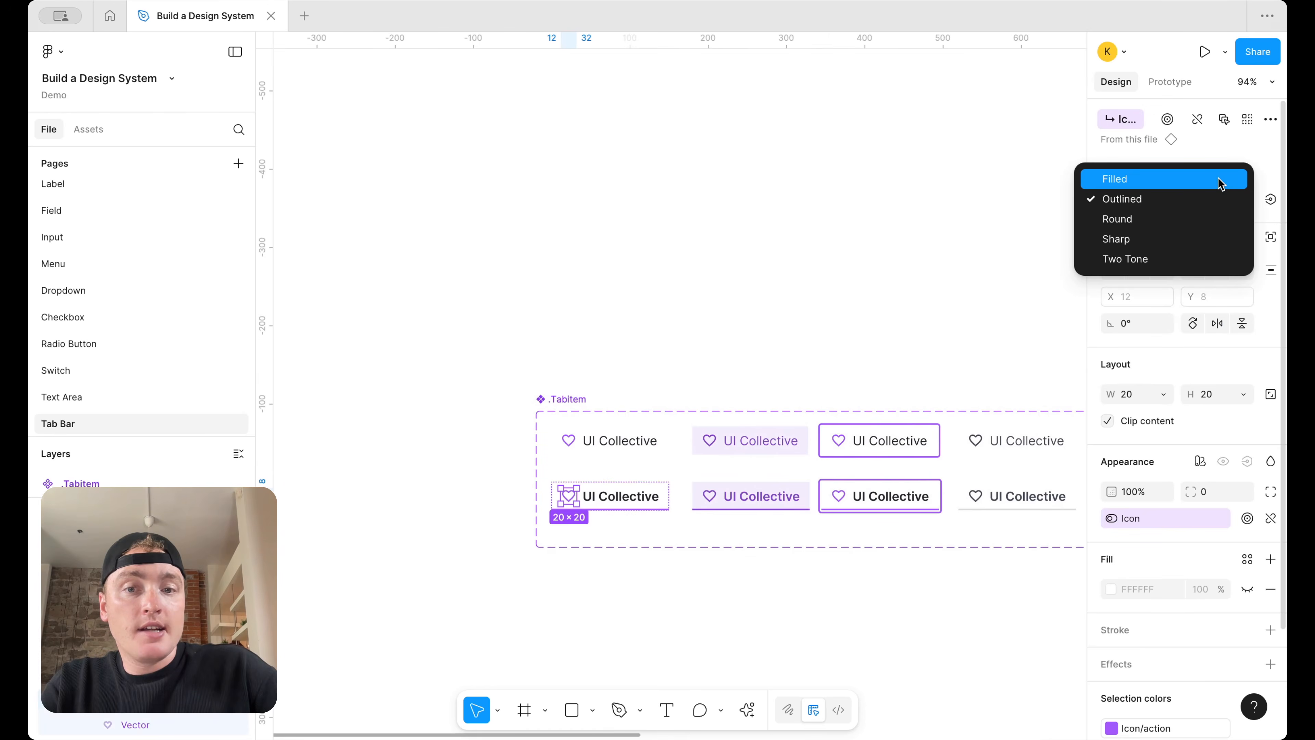
left_click(1219, 179)
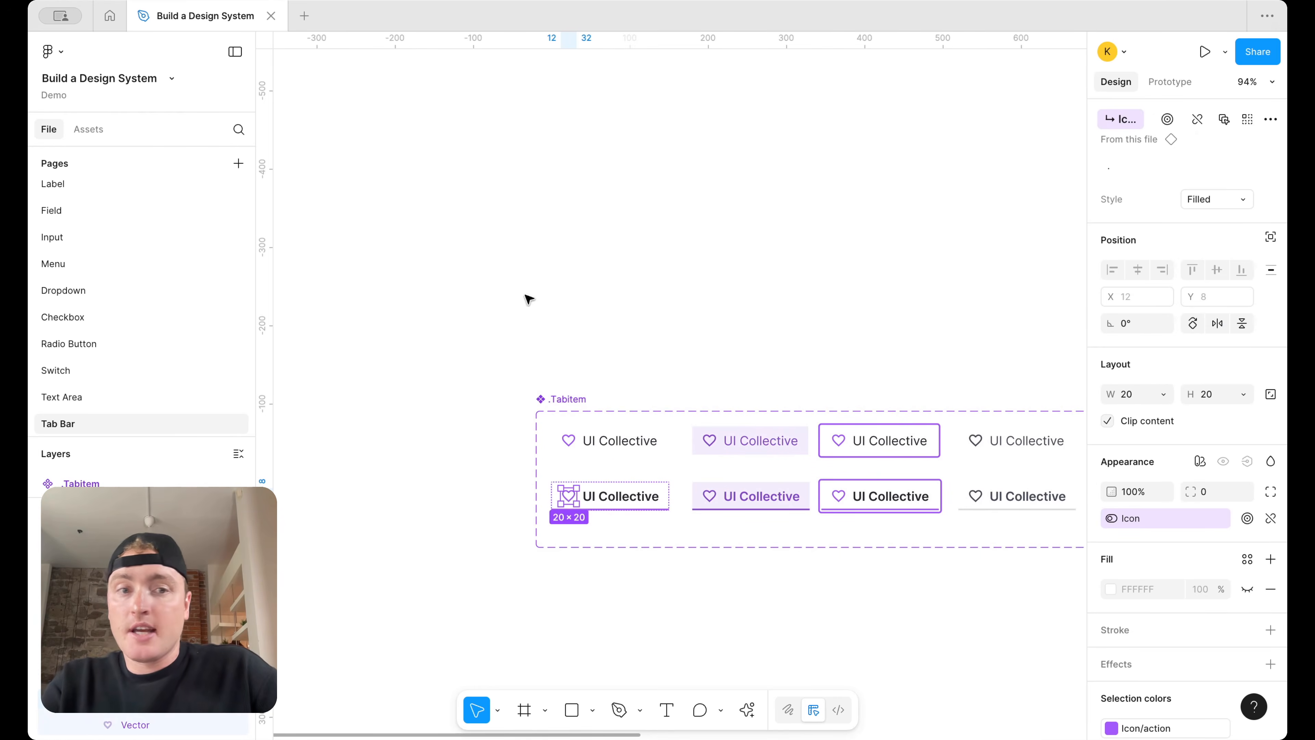
left_click(1230, 202)
left_click(1207, 244)
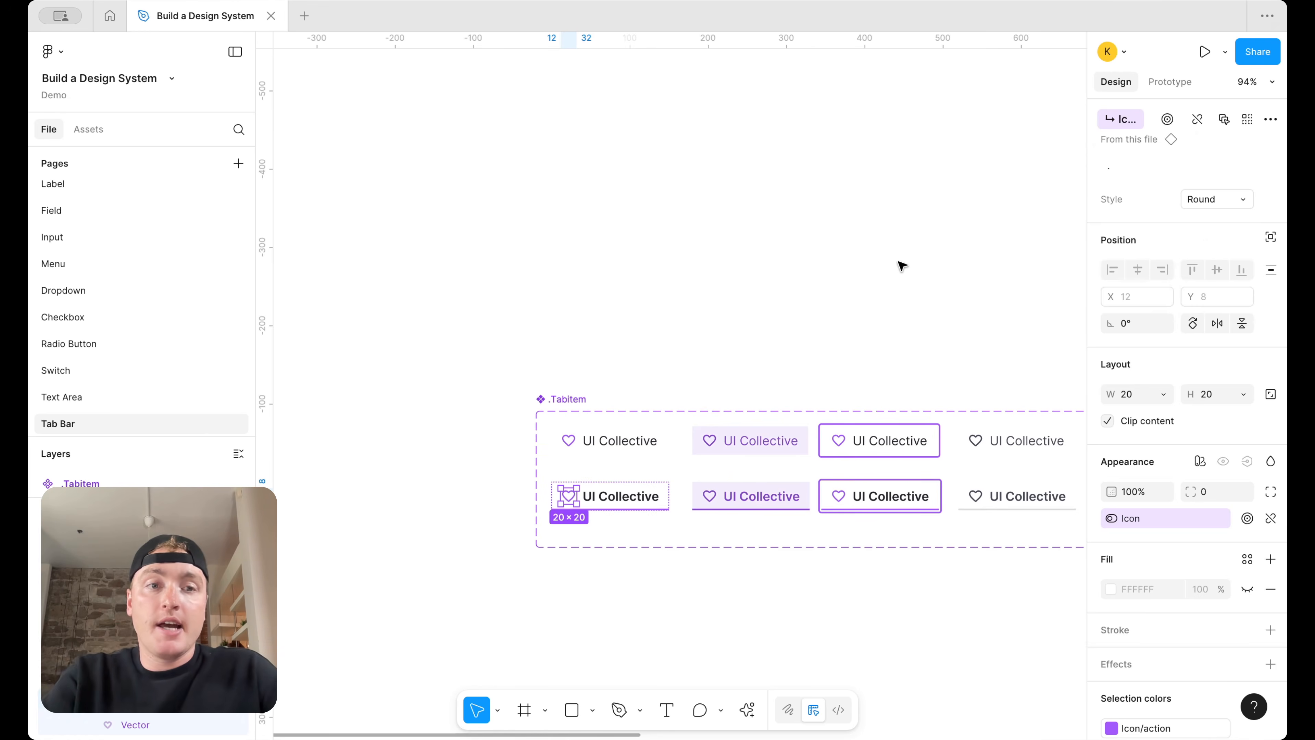
Try swapping the heart icon of the selected tab in the Tab Bar for the filled favorite icon
left_click(889, 264)
left_click(597, 502)
scroll(807, 420, "down", 5, "ctrl")
scroll(823, 425, "right", 10)
scroll(837, 429, "up", 4, "ctrl")
scroll(593, 443, "up", 3, "ctrl")
left_click(514, 431)
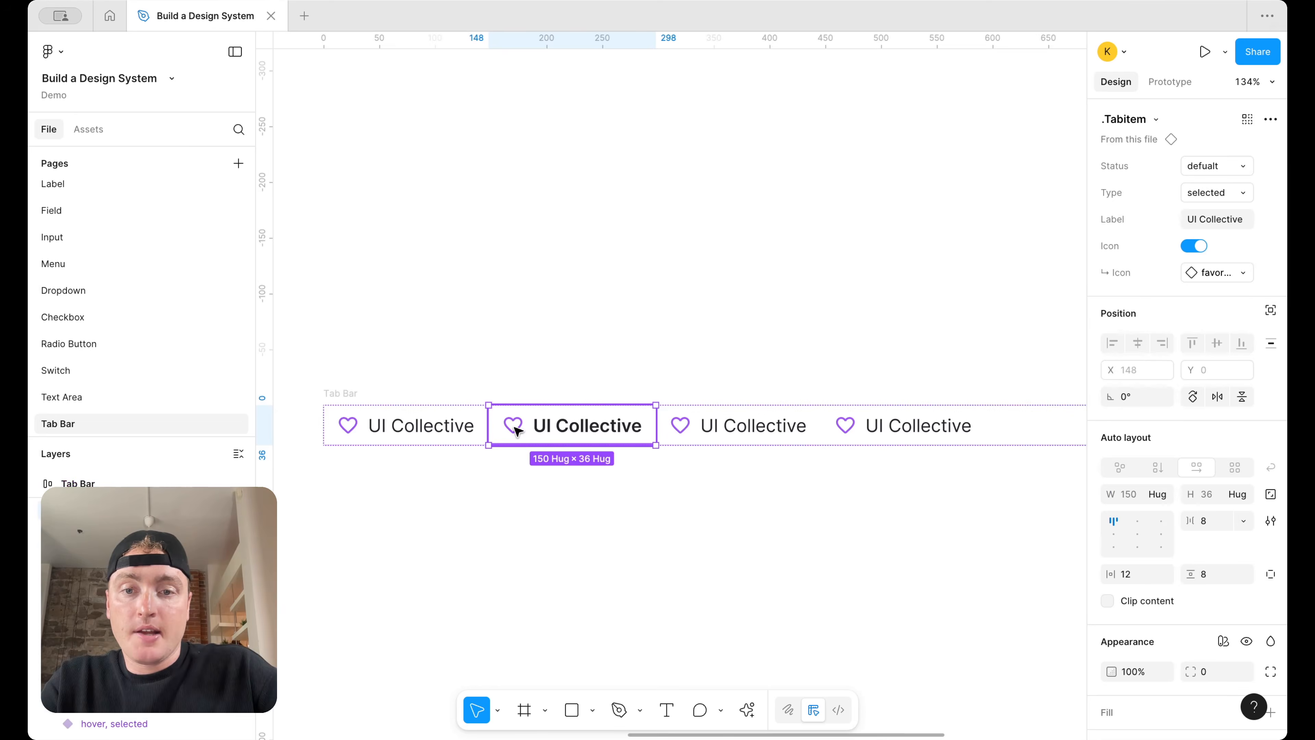
double_click(513, 426)
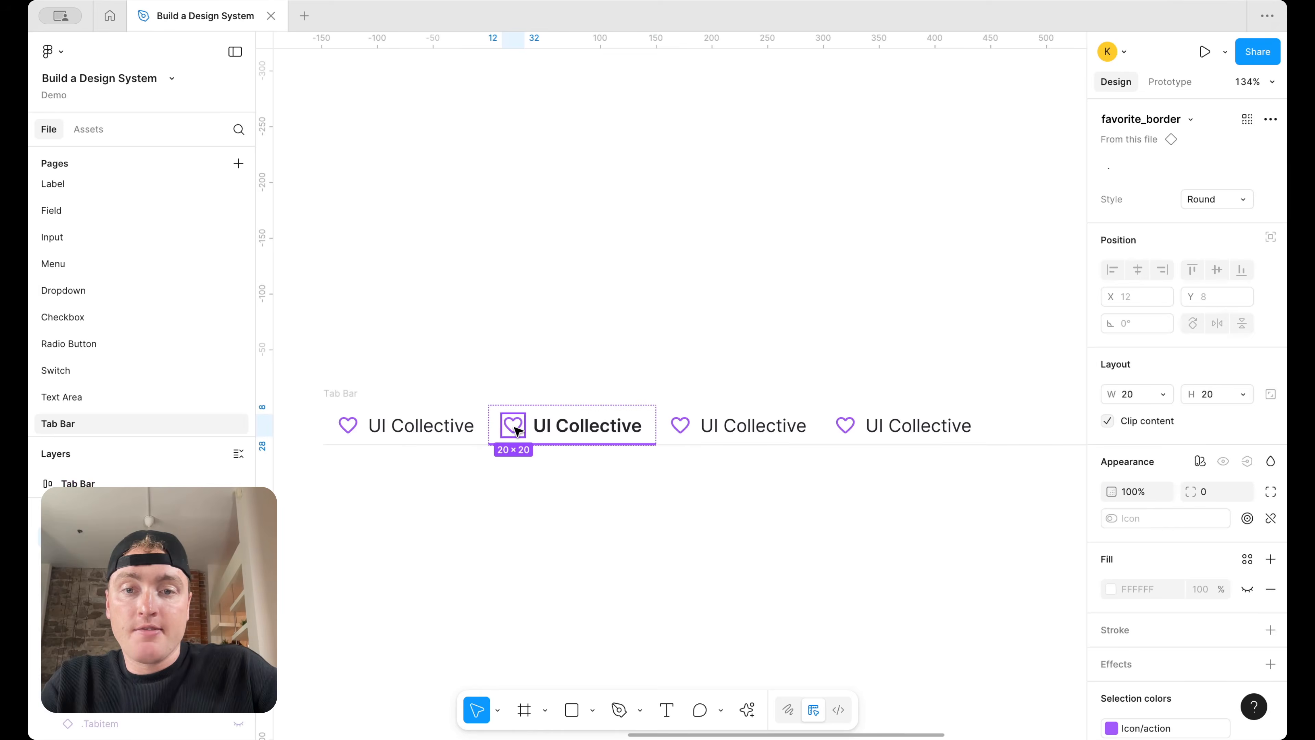
left_click(1194, 118)
left_click(1105, 270)
left_click(866, 262)
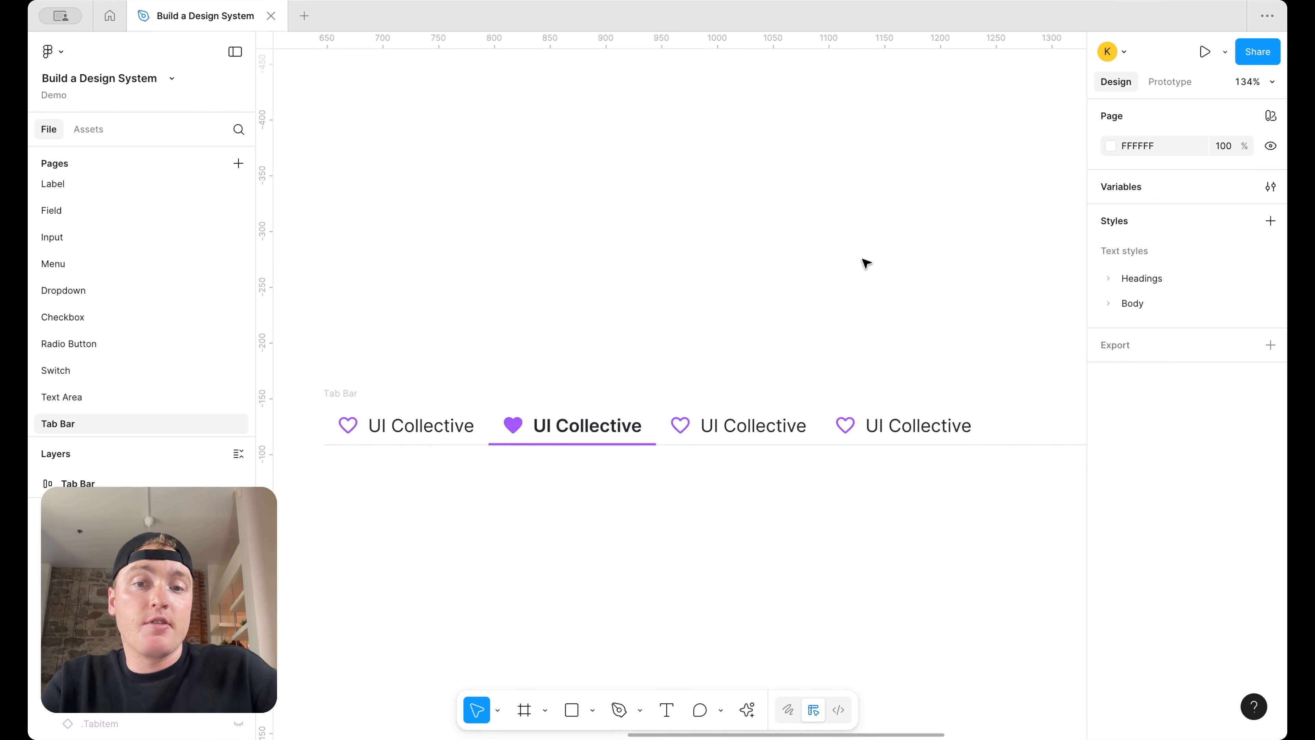
Undo the icon swap on the selected tab in the Tab Bar
scroll(866, 263, "down", 5, "ctrl")
key("super+z")
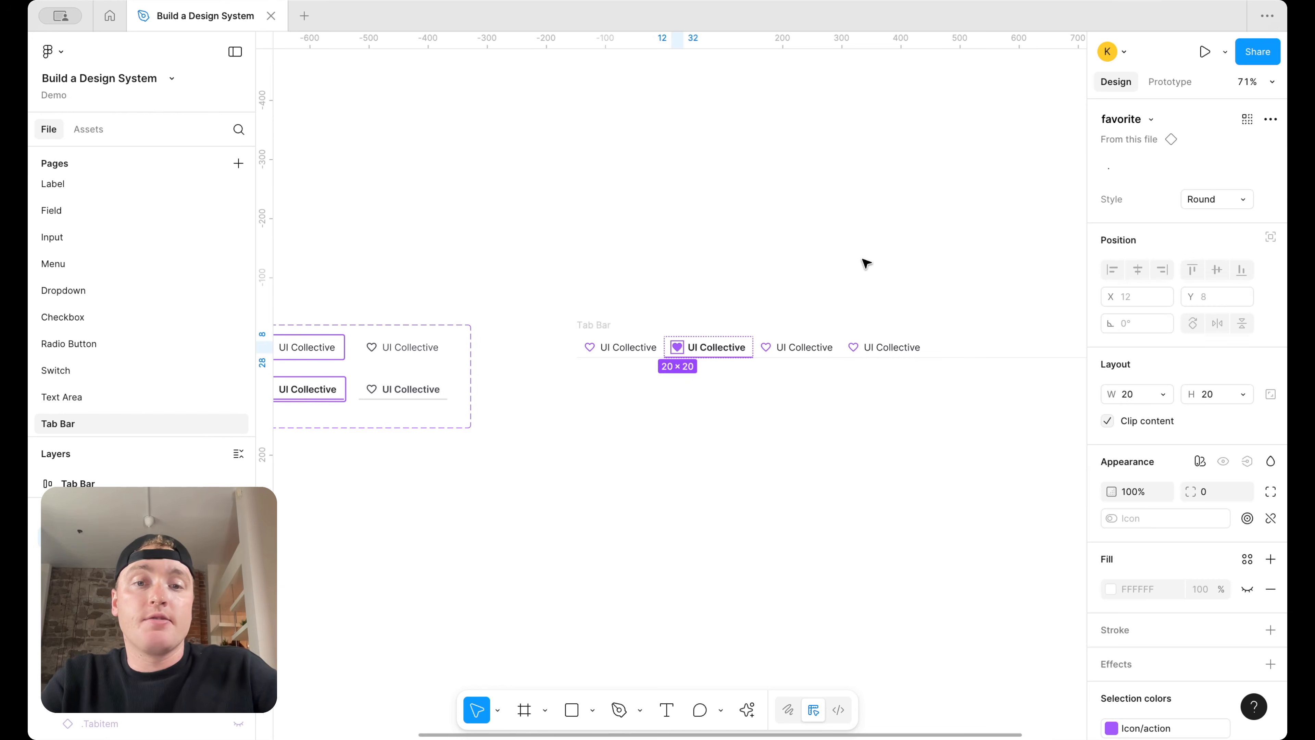
left_click(866, 263)
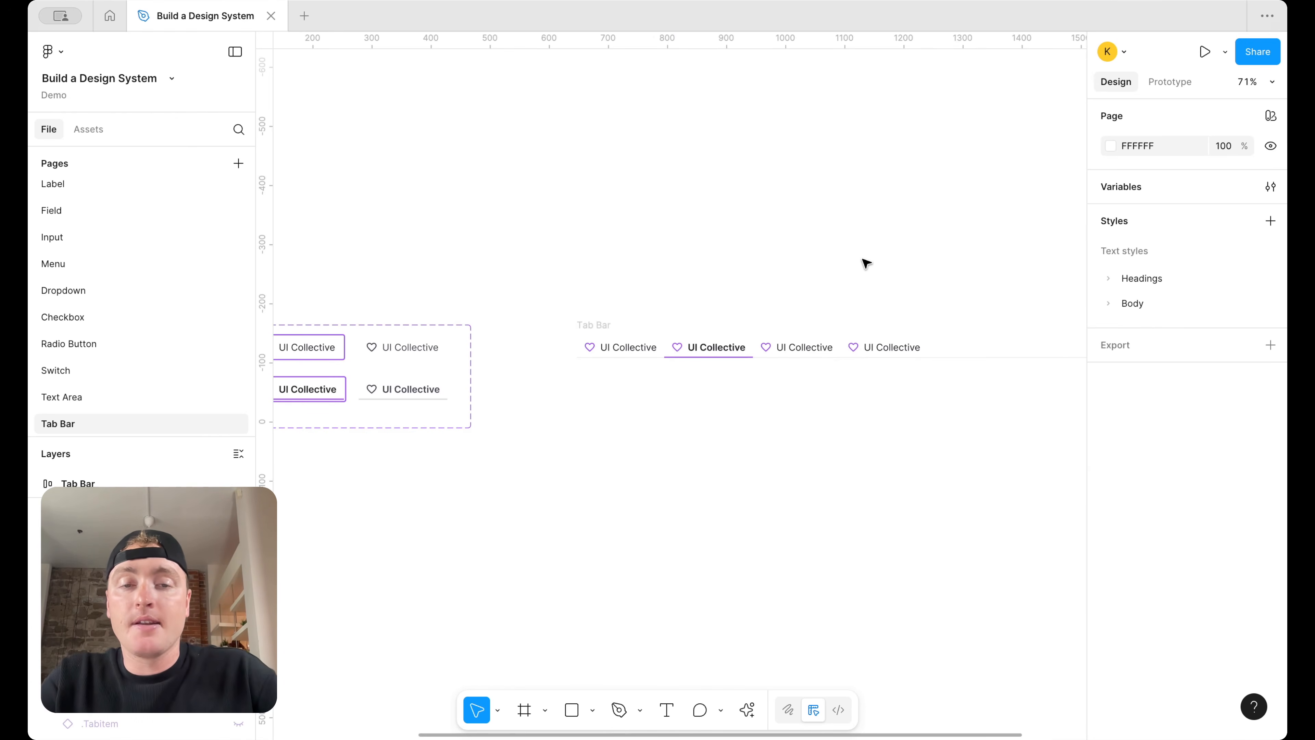
Turn the Tab Bar frame into a component
scroll(865, 263, "left", 1)
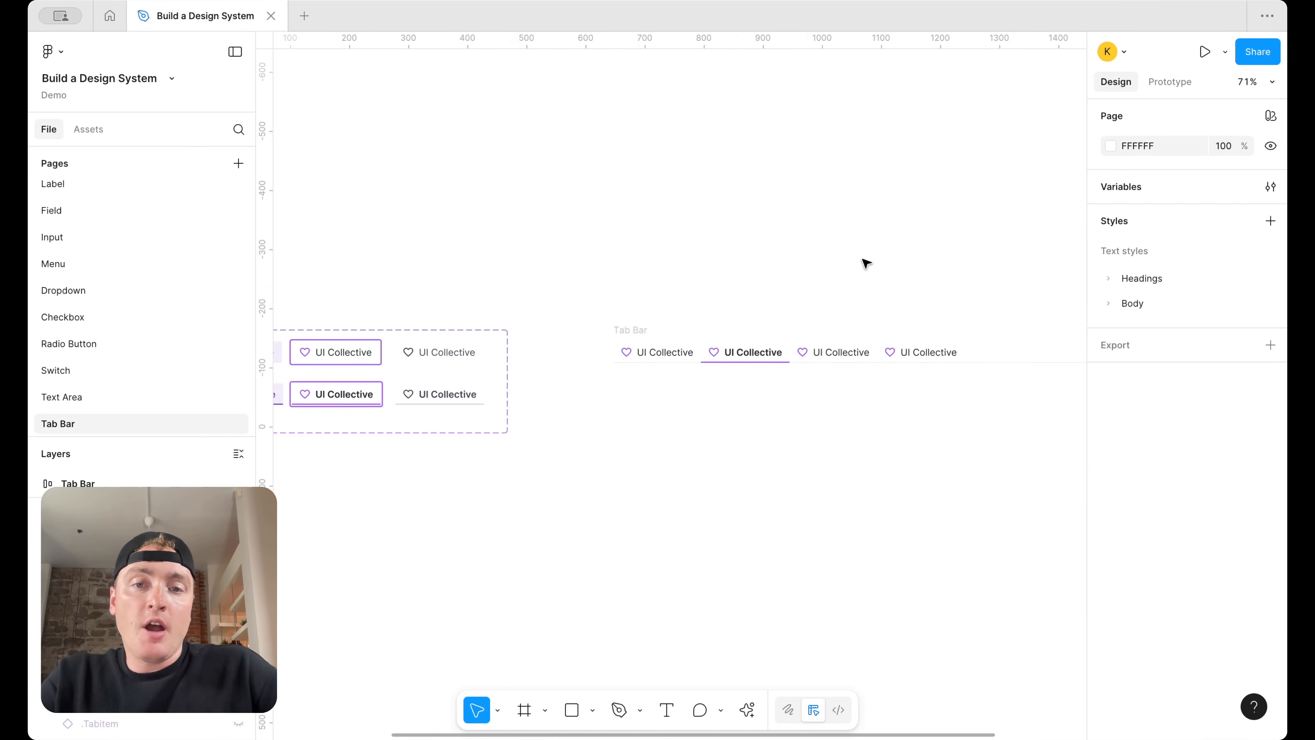
right_click(631, 333)
left_click(660, 524)
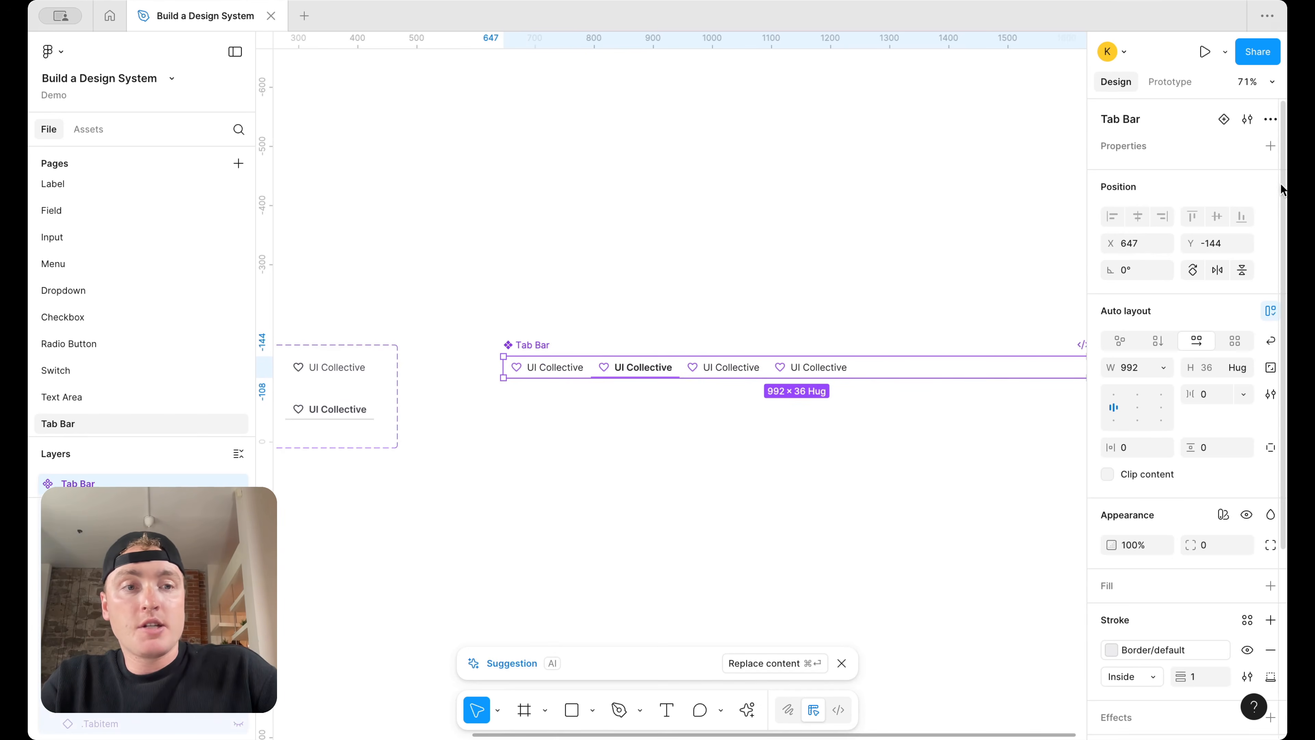
Expose the nested instance properties of all eight .Tabitem instances, including the hidden ones, on the Tab Bar component
left_click(1271, 146)
left_click(1181, 310)
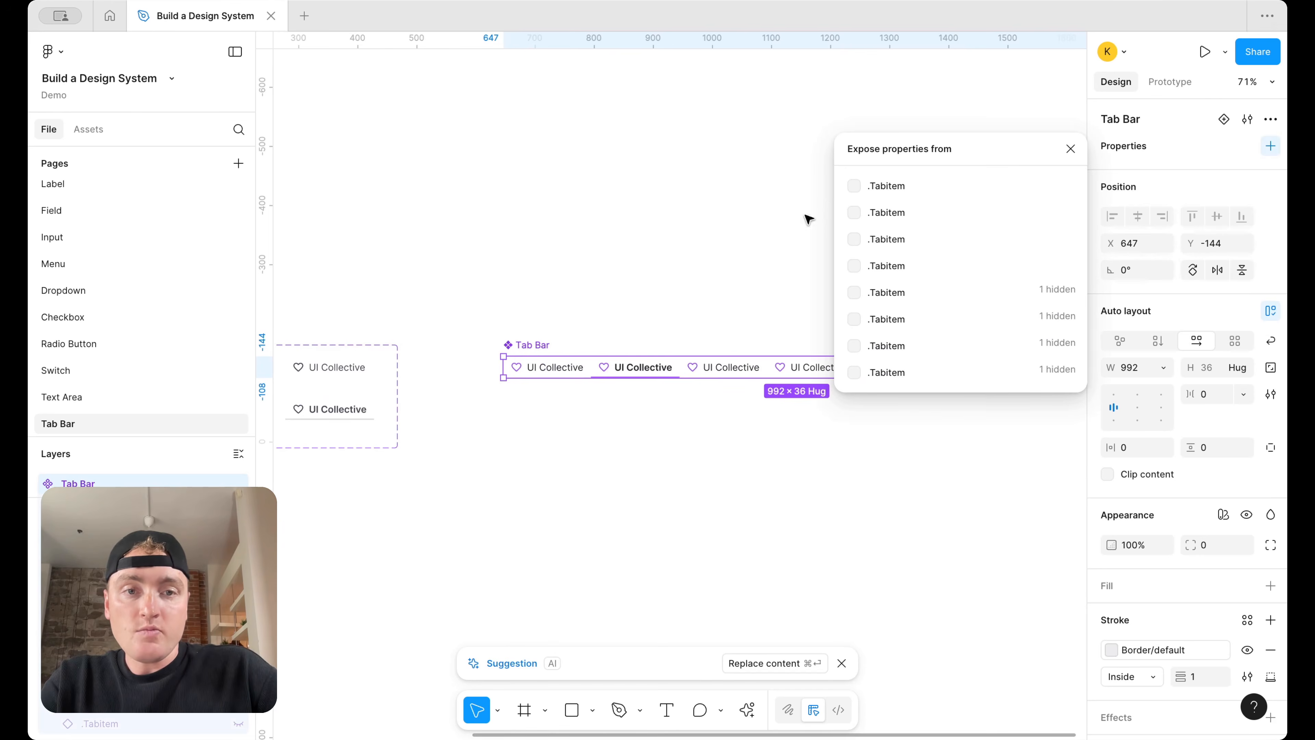
left_click(854, 186)
left_click(854, 212)
left_click(853, 240)
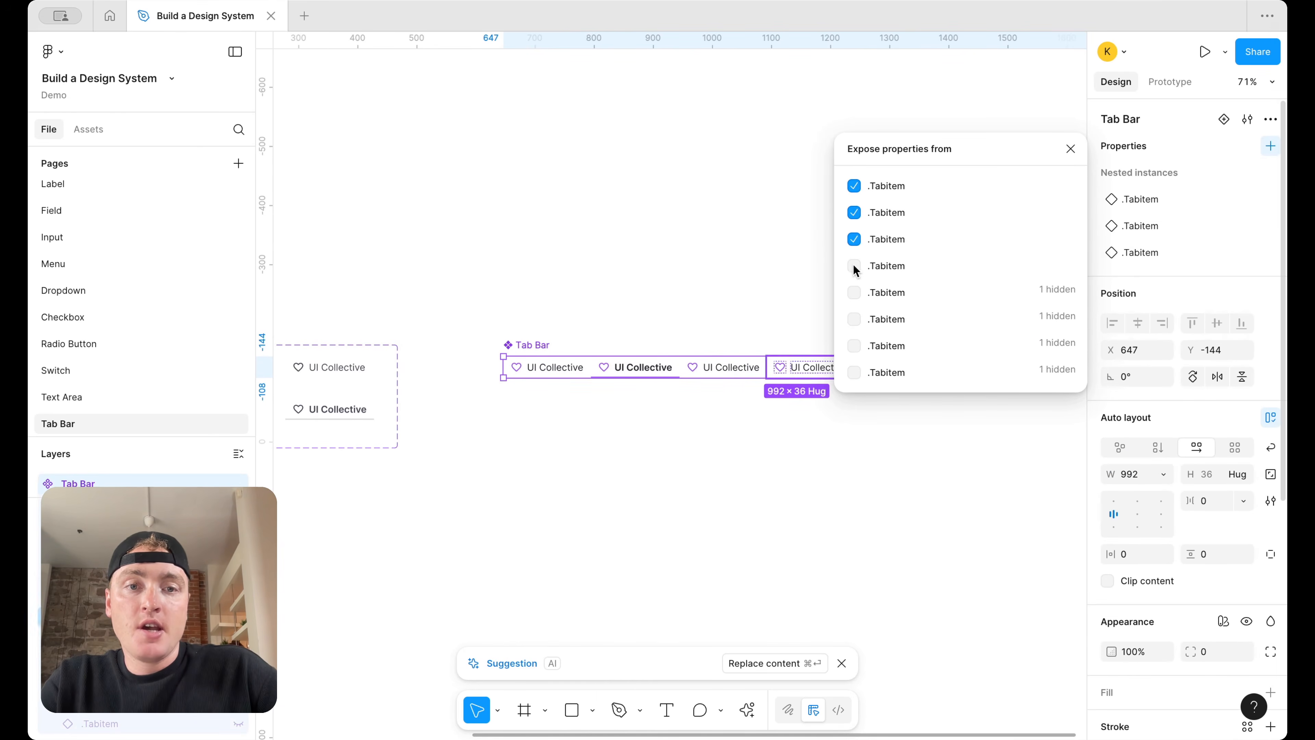
left_click(854, 266)
left_click(853, 292)
left_click(853, 319)
left_click(854, 346)
left_click(853, 372)
left_click(1070, 148)
left_click(1069, 158)
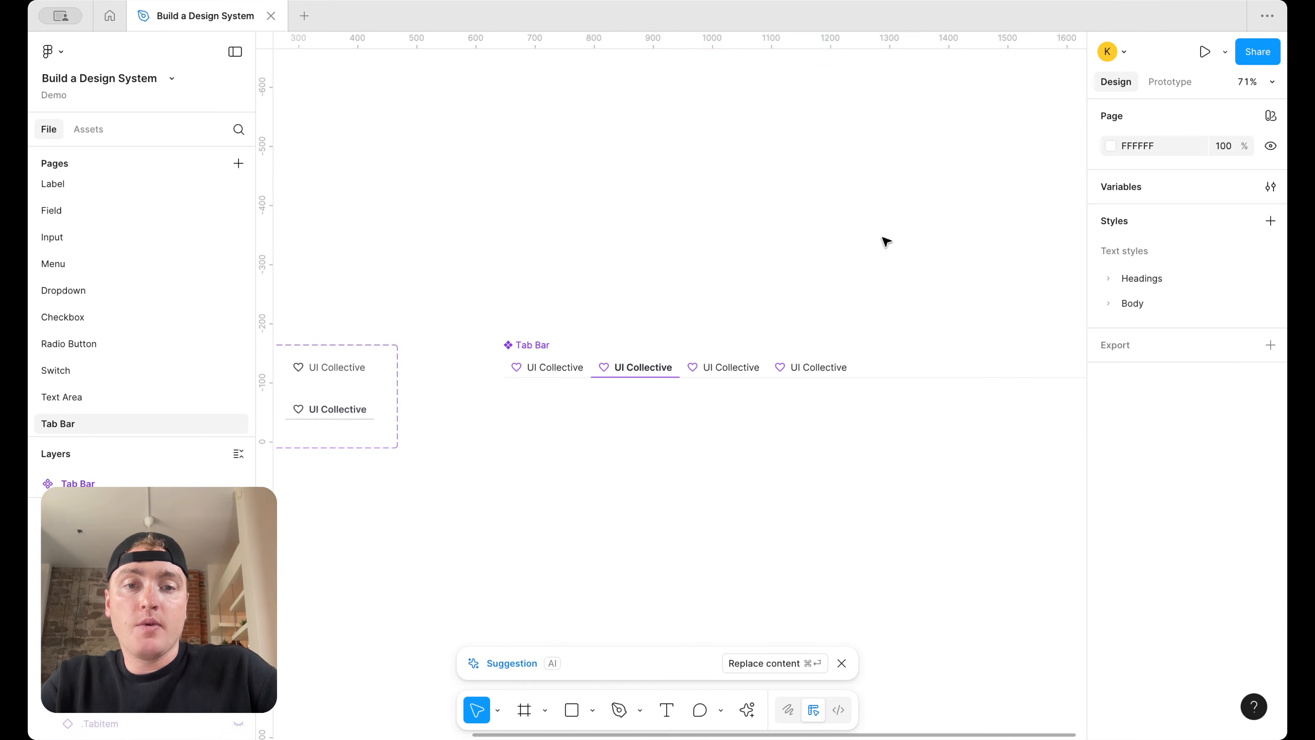
Review the exposed .Tabitem properties on a temporary instance of the Tab Bar component and delete that instance
left_click(763, 367)
key("ctrl+d")
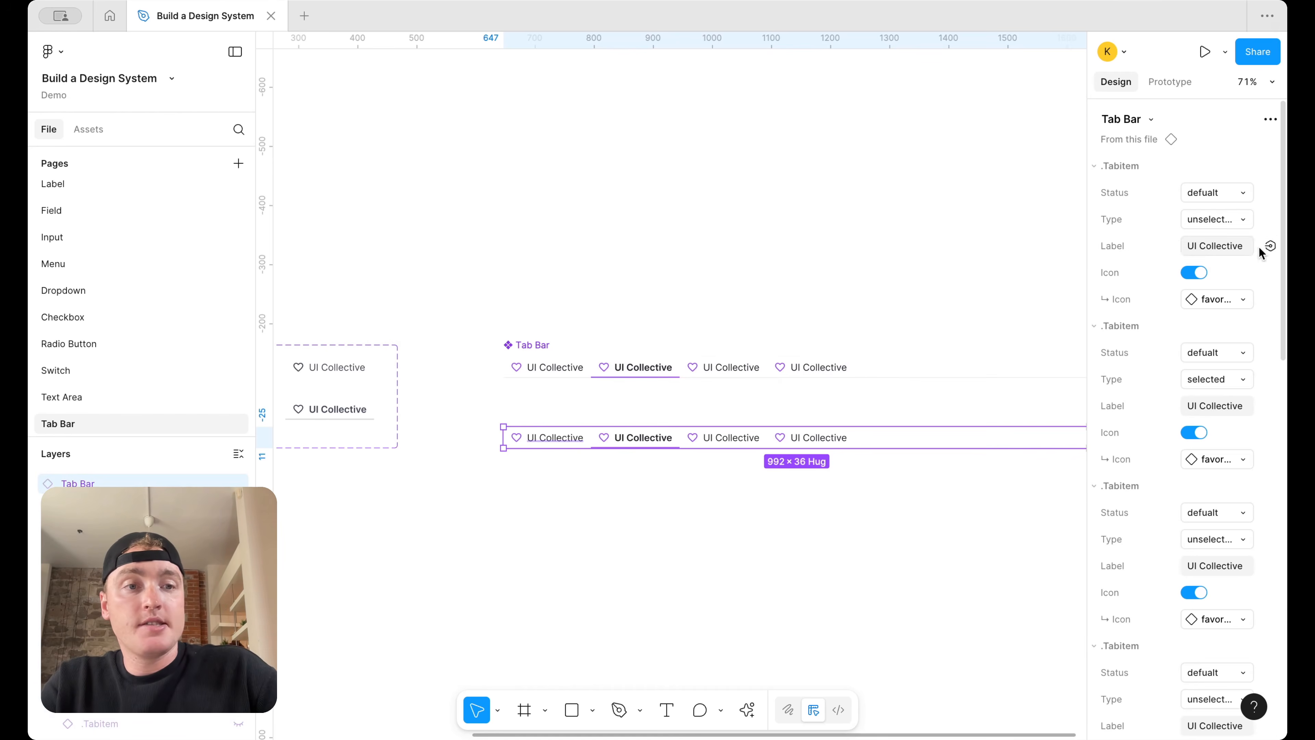
scroll(1217, 293, "down", 2)
scroll(1218, 293, "down", 4)
scroll(1218, 293, "up", 5)
scroll(1218, 293, "down", 5)
scroll(1218, 293, "up", 5)
left_click(710, 324)
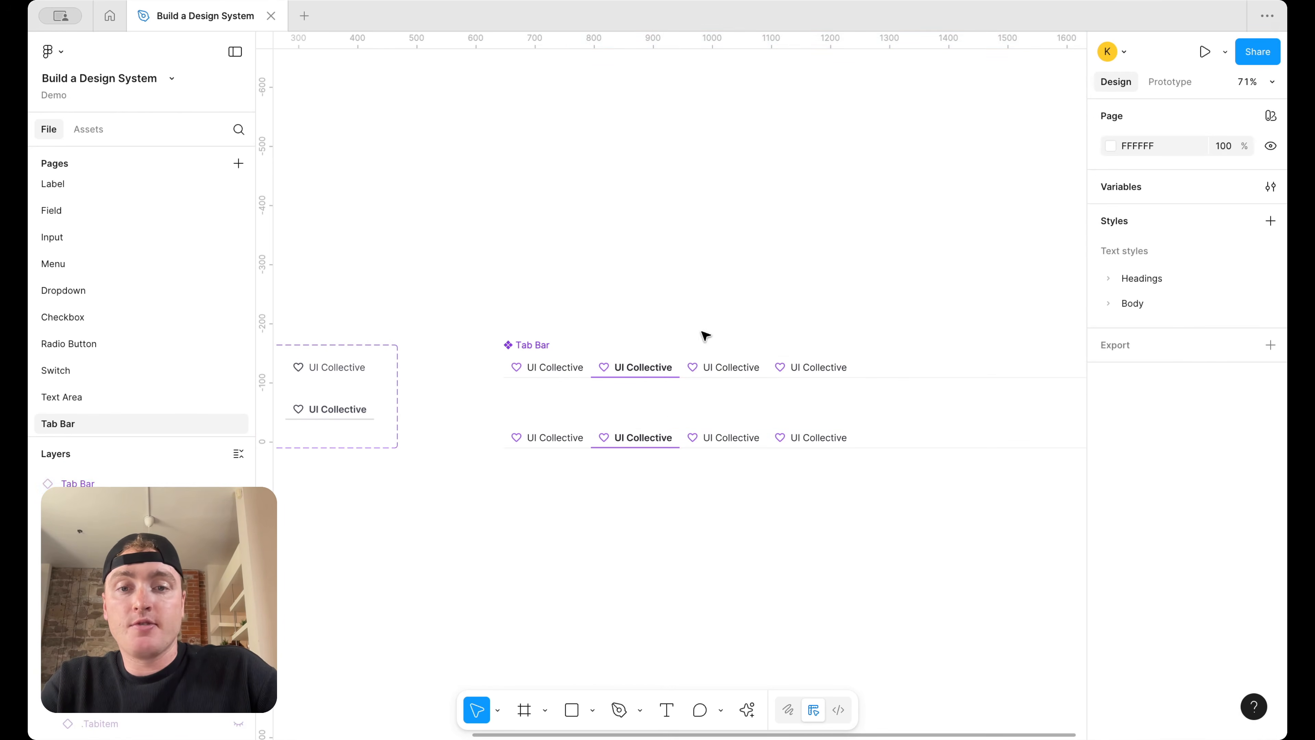
left_click(661, 435)
key("Delete")
scroll(663, 435, "left", 6)
left_click(386, 326)
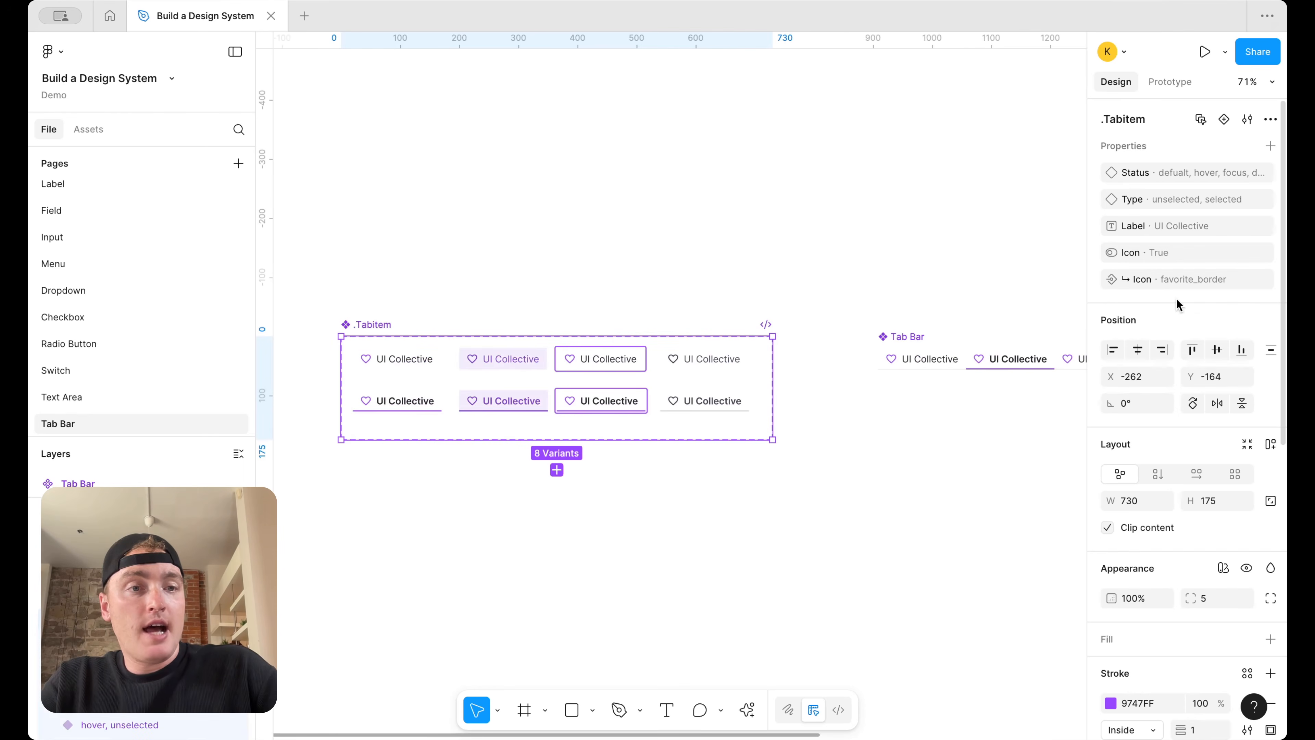
left_click(904, 250)
scroll(904, 250, "down", 5)
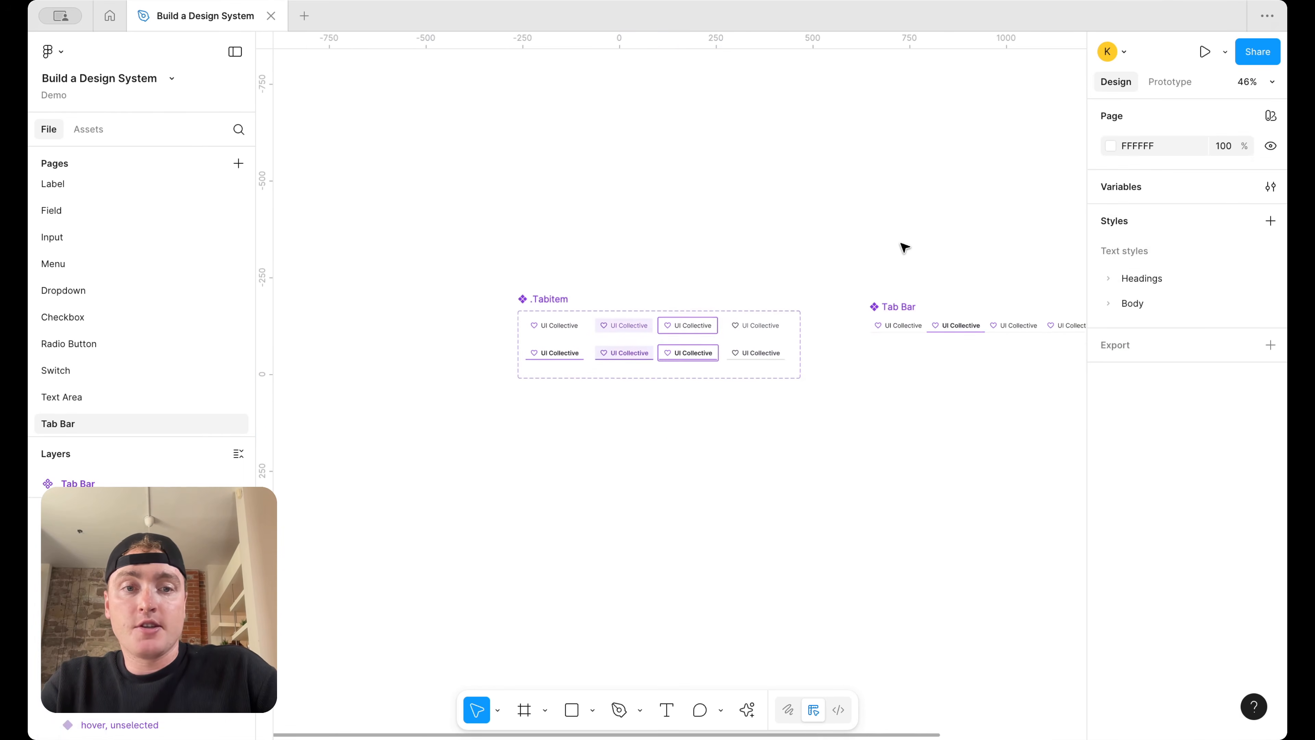
Add a new page named Button Group to the file
left_click(238, 163)
type("Button G")
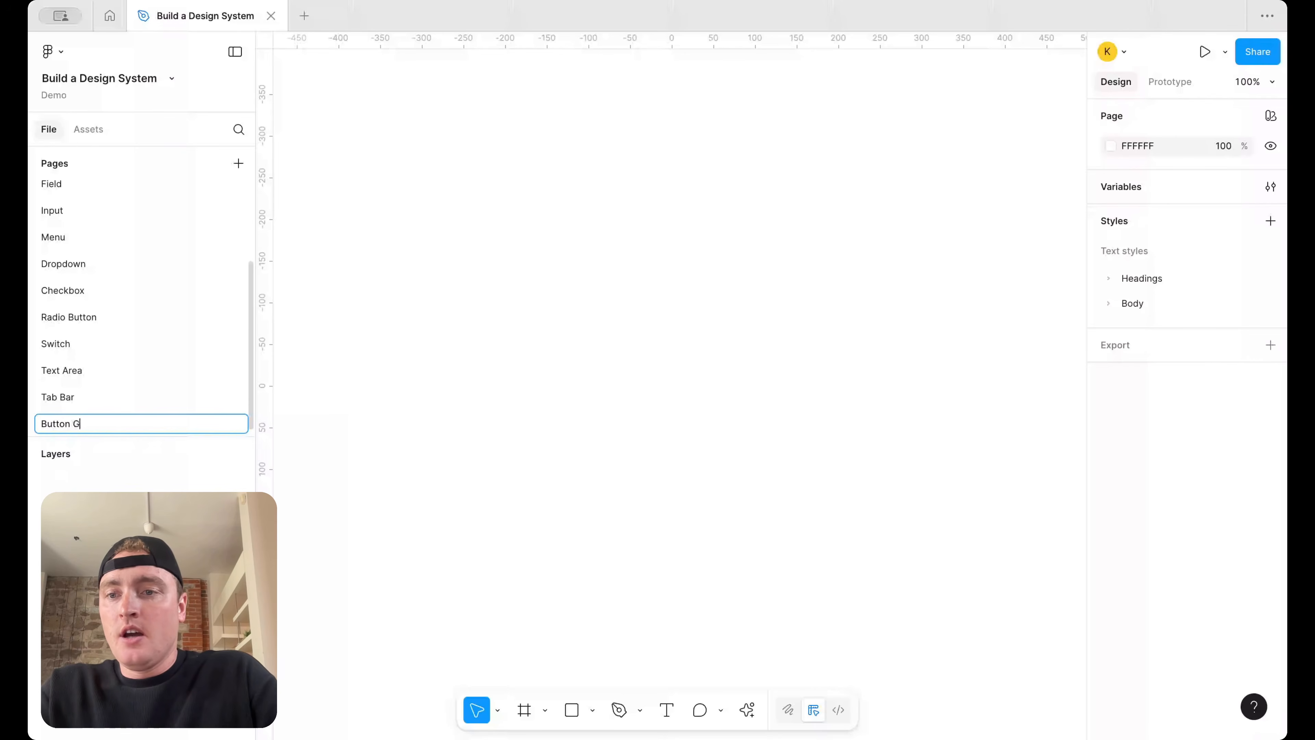
type("roup")
key("Return")
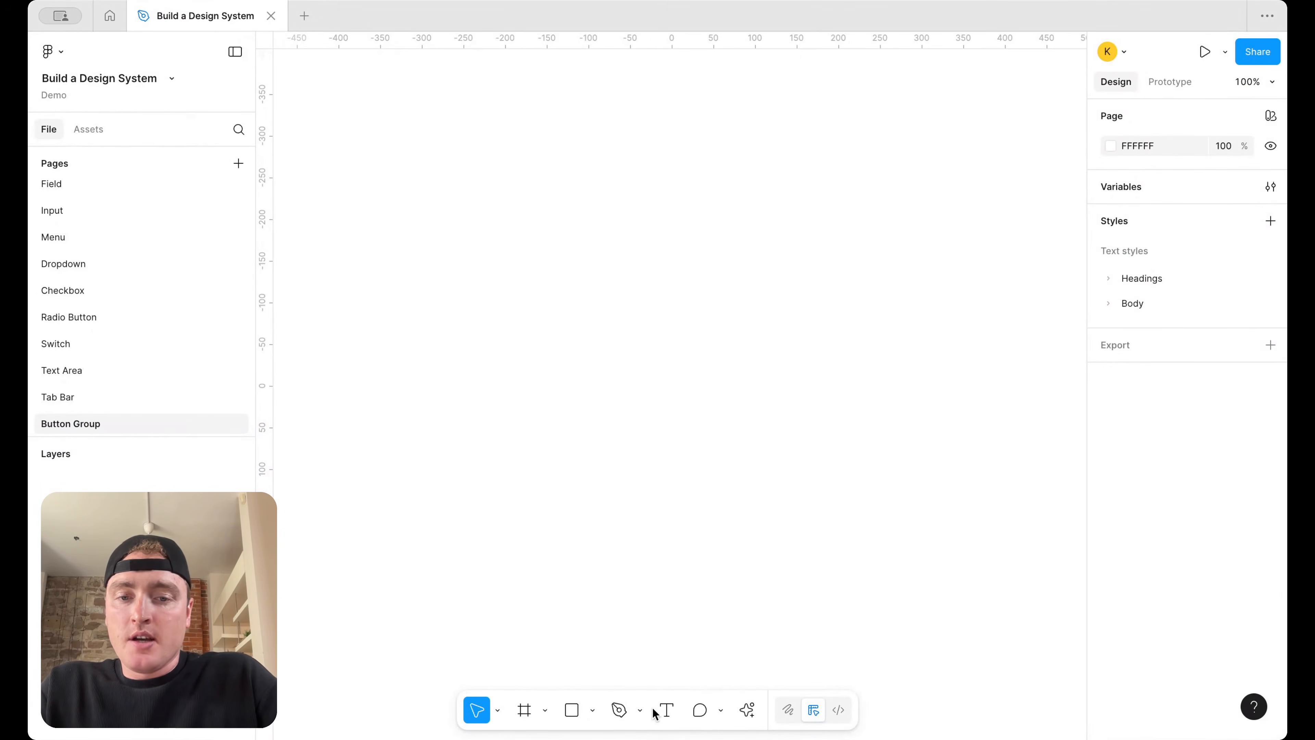
Create a text box about 107 × 38 on the empty canvas reading "Button Group"
left_click(666, 708)
left_click_drag(524, 360, 615, 392)
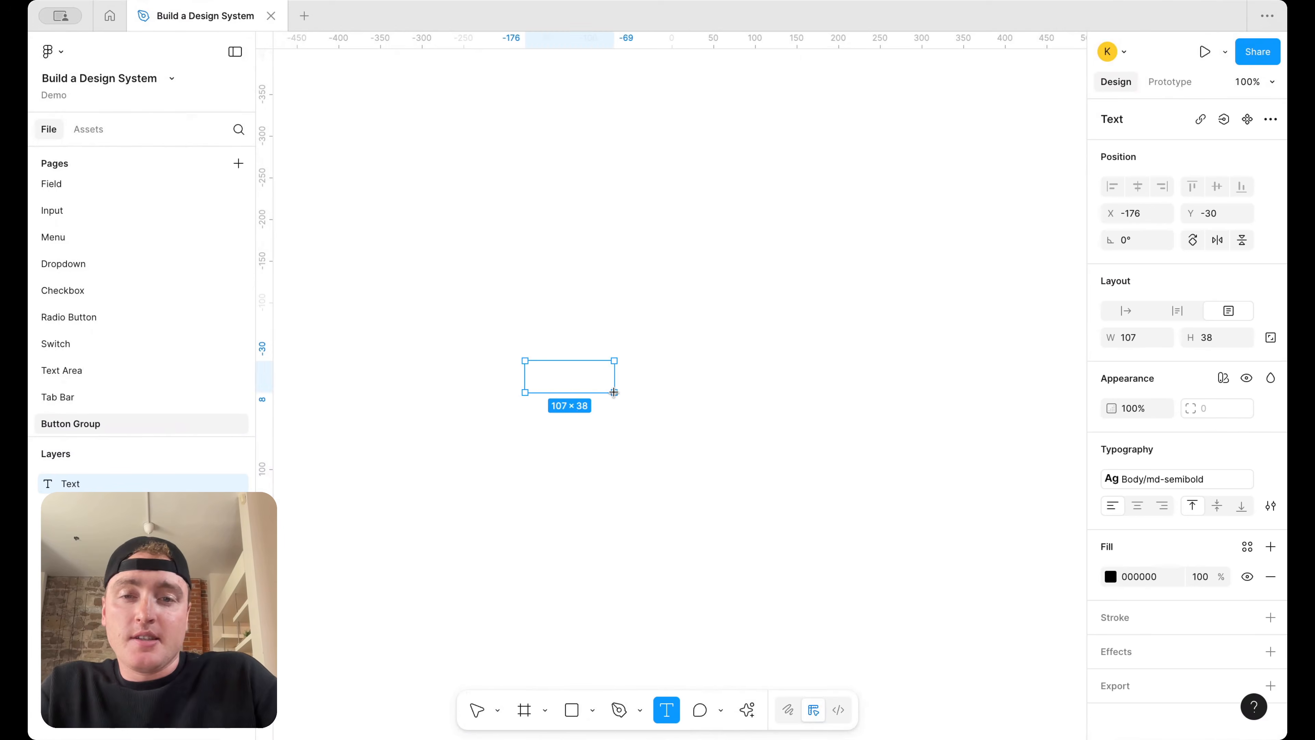
scroll(615, 392, "up", 5)
type("B")
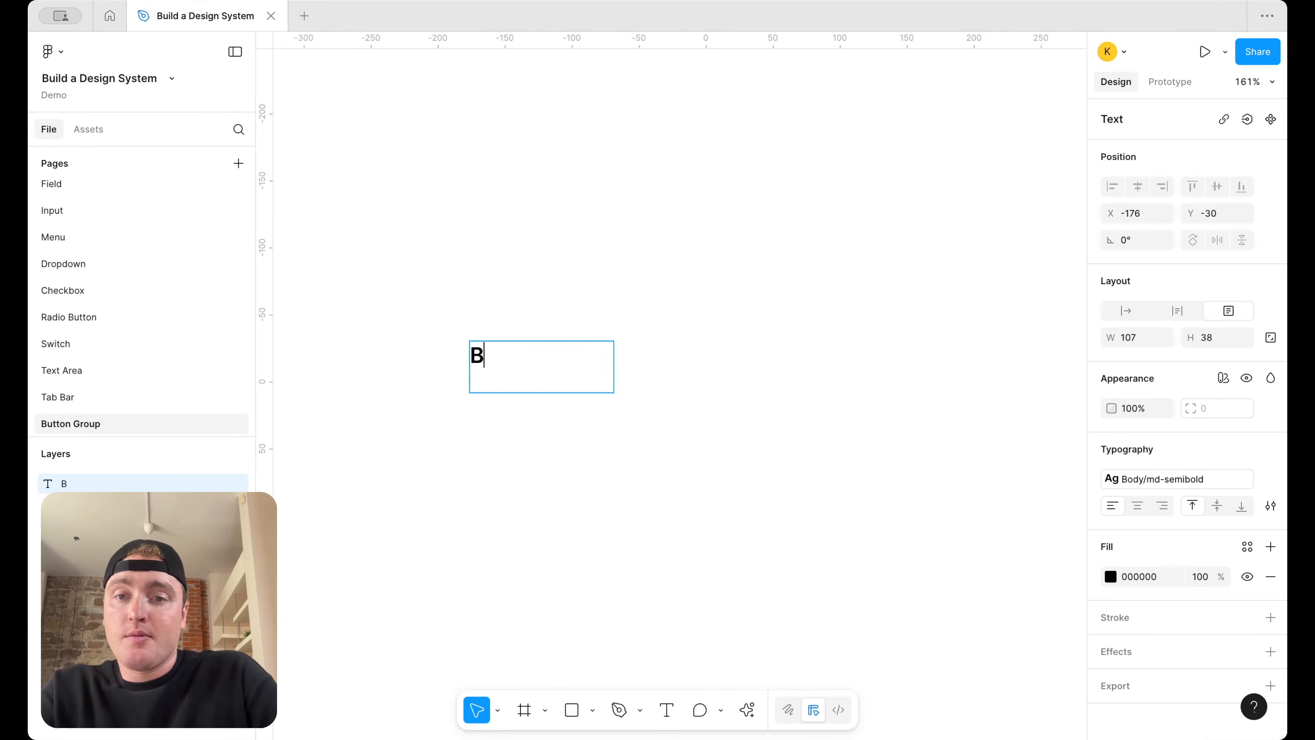
type("utton Grou")
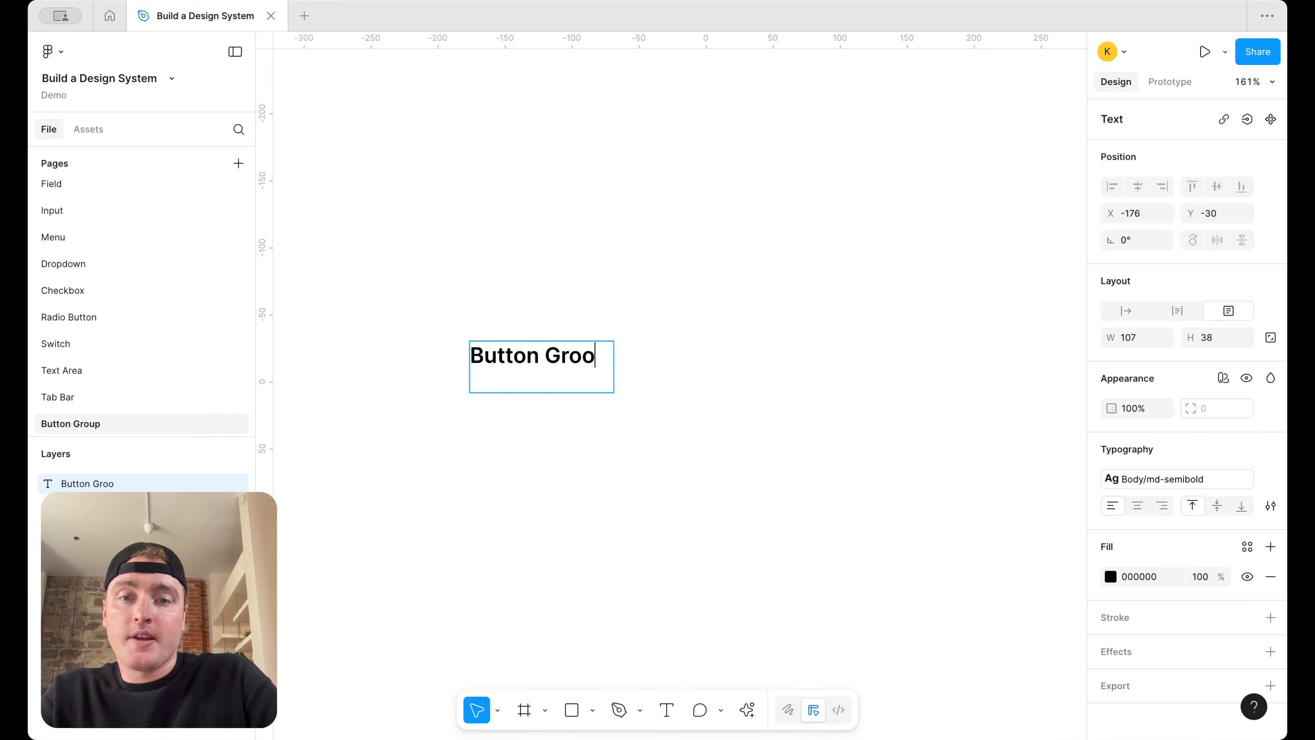
type("p")
Apply the md text style and the Text/body fill color to the "Button Group" text
key("ctrl+a")
left_click(1071, 479)
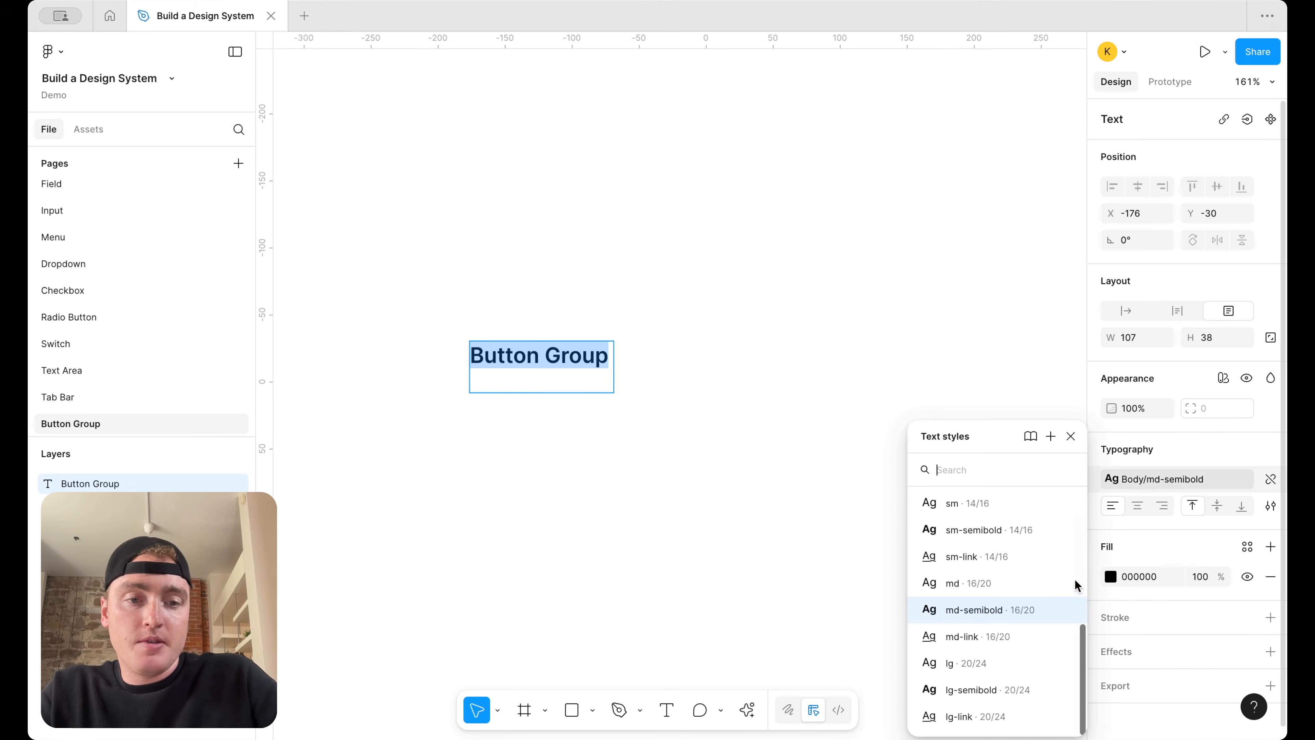
left_click(1022, 589)
left_click(1247, 546)
type("bod")
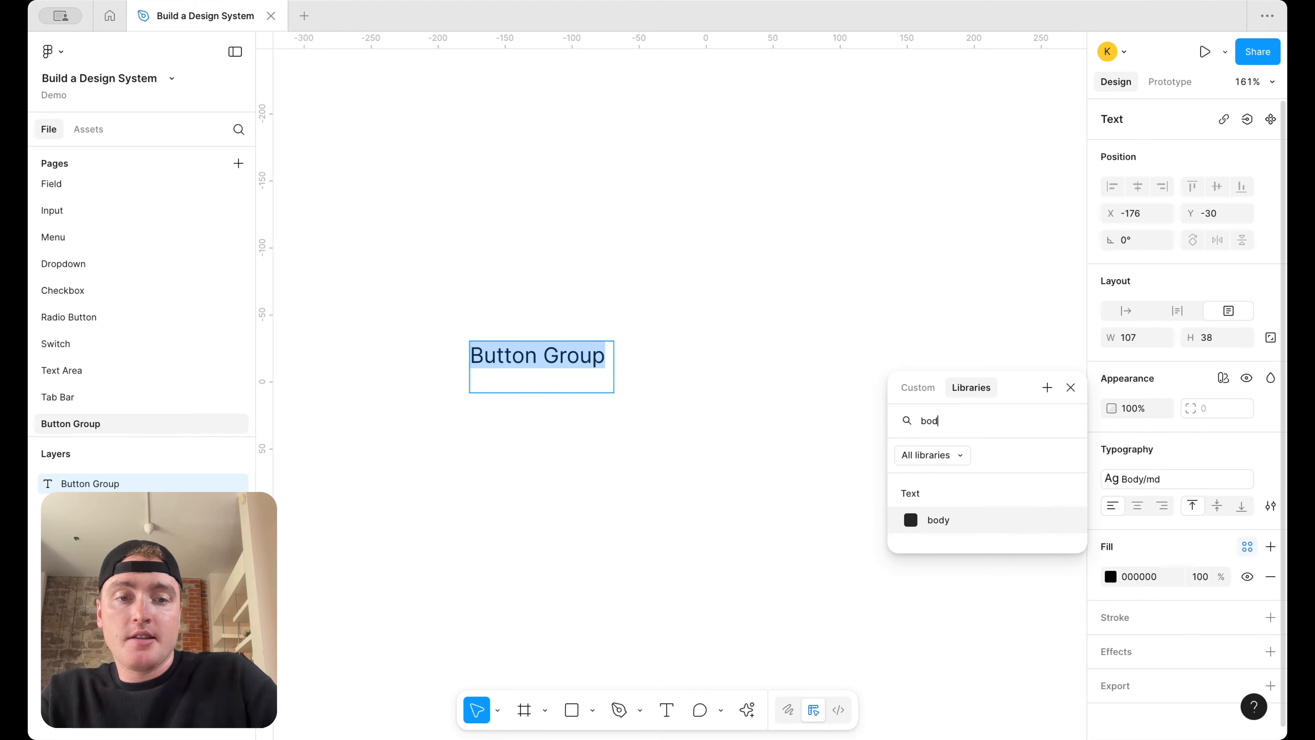
left_click(1024, 527)
key("Escape")
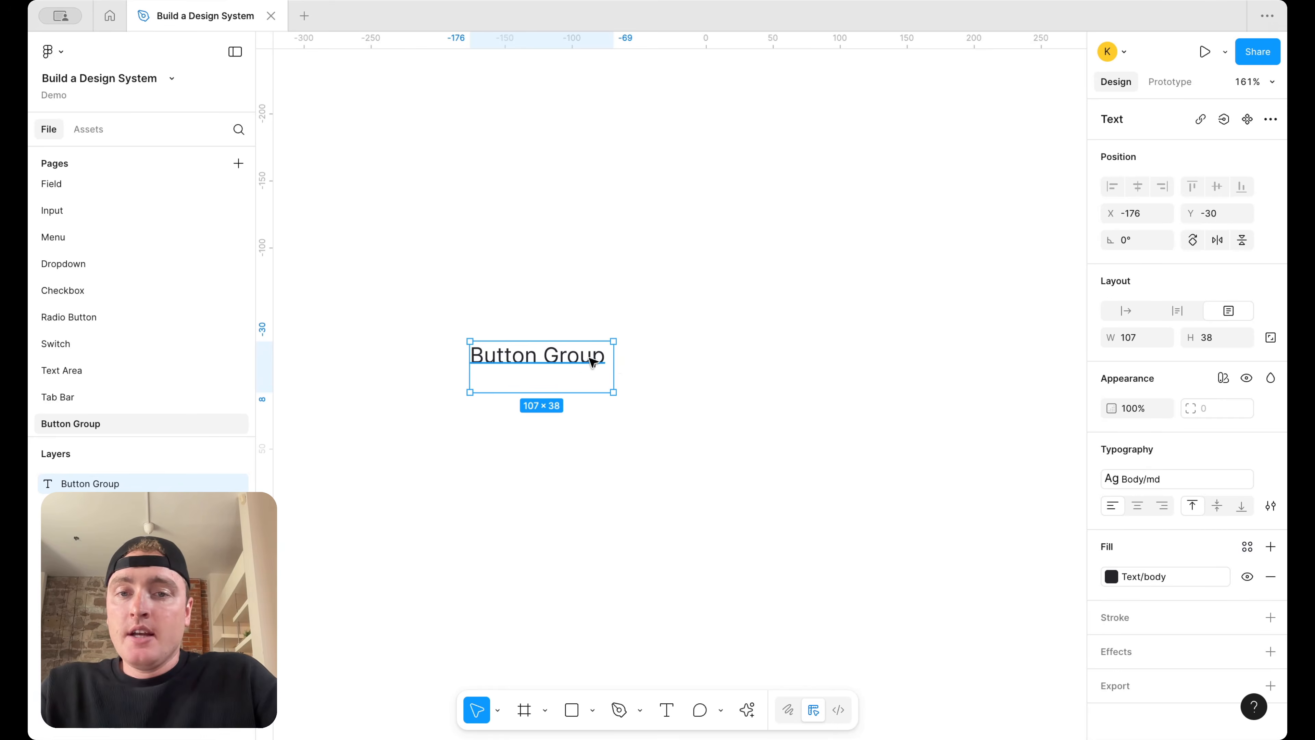
Wrap the "Button Group" text in an auto layout frame with 12 horizontal and 12 vertical padding
key("shift+a")
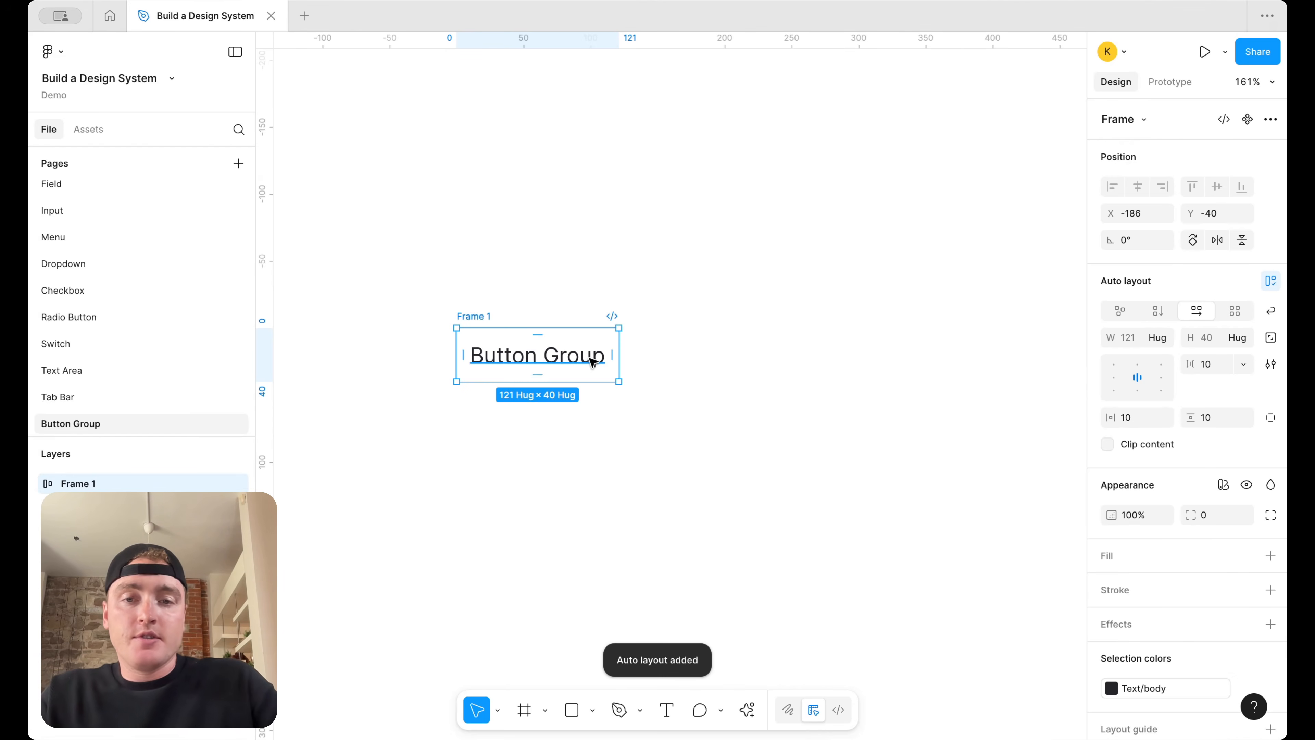
left_click(1129, 422)
type("12")
key("Return")
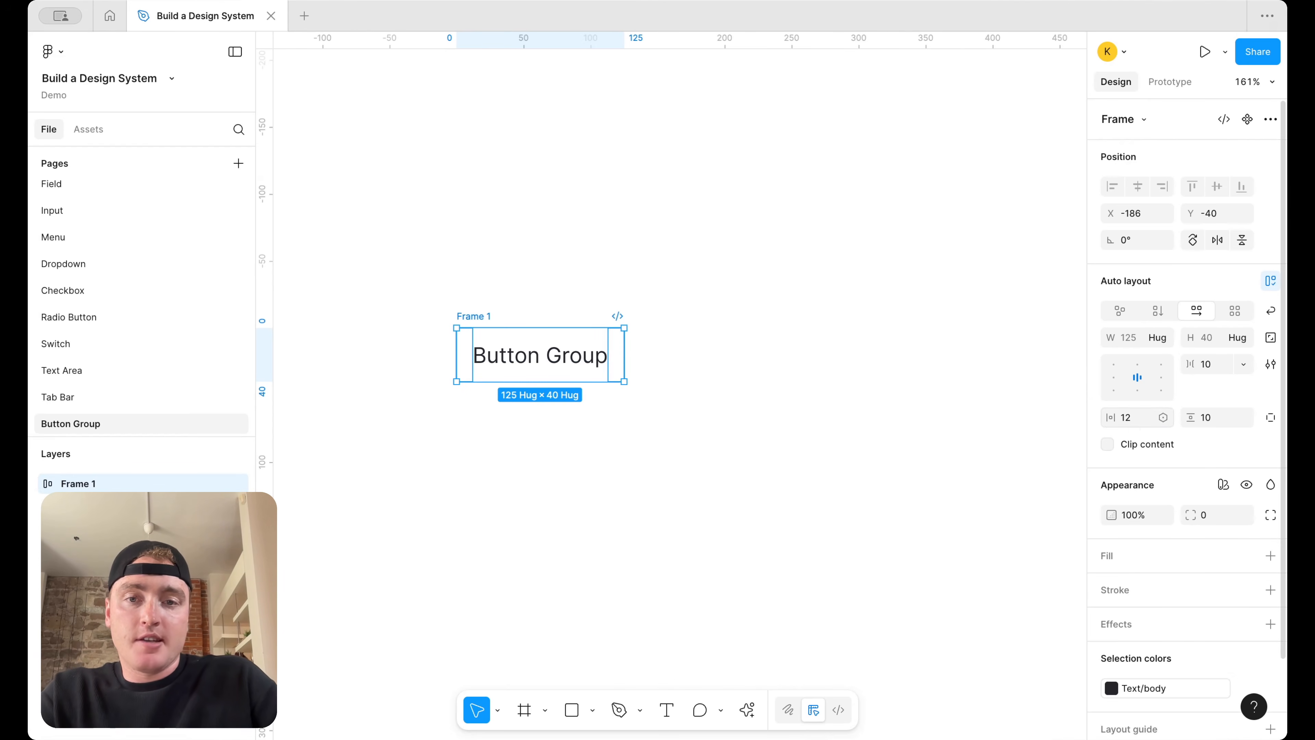
left_click(1219, 418)
type("12")
key("Return")
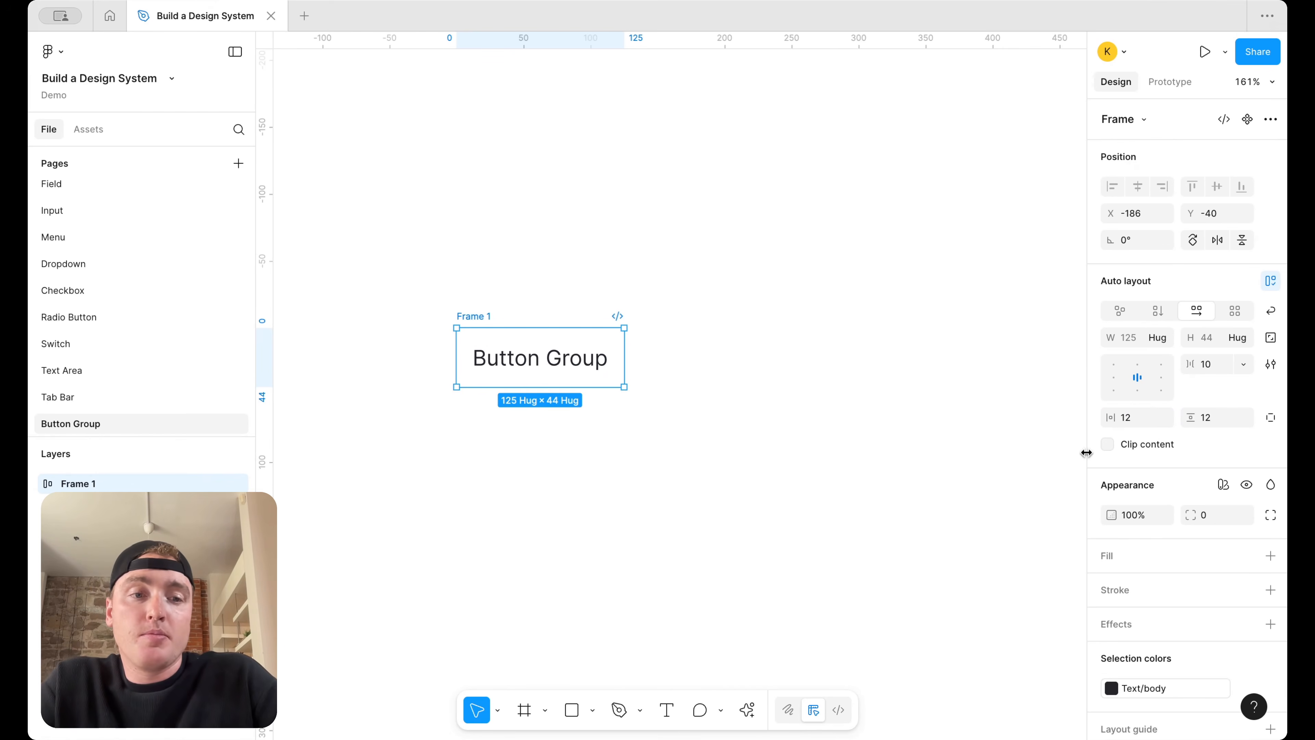
Give the auto layout frame a Surface/default fill and a Border/default stroke
left_click(1270, 556)
left_click(1247, 556)
type("sur")
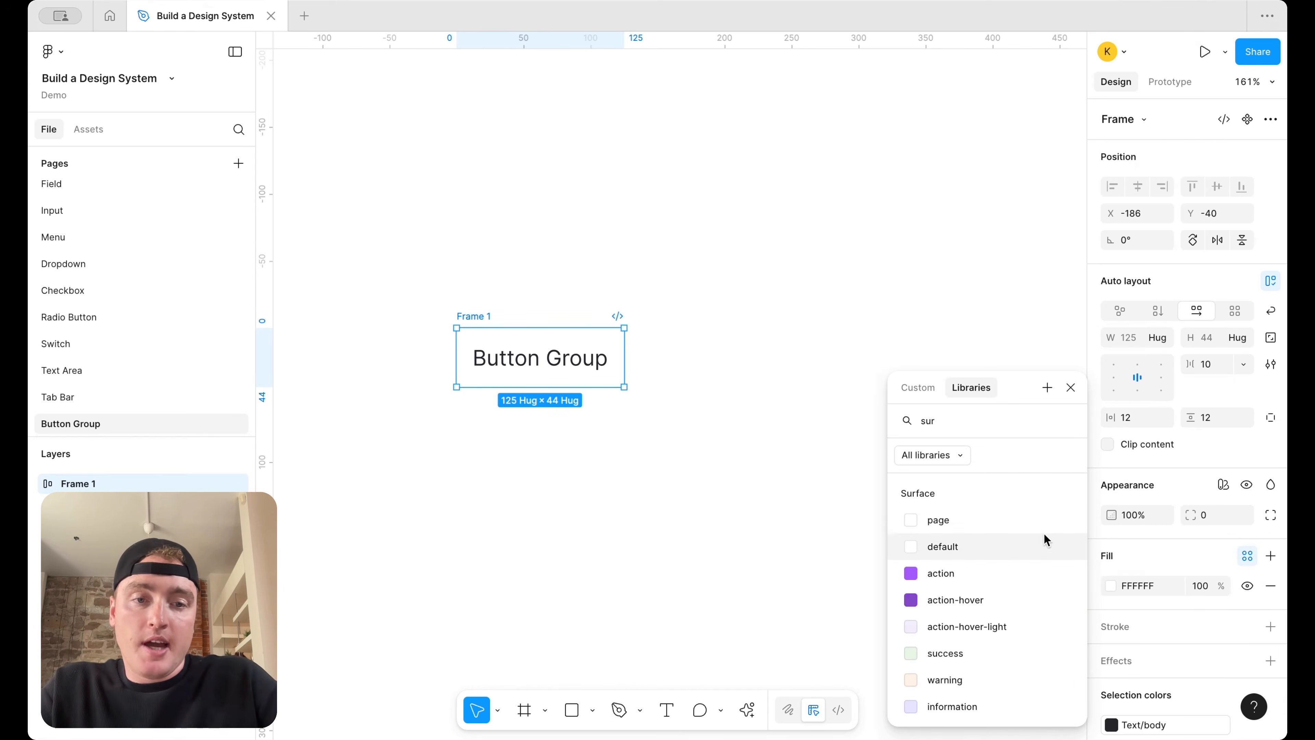
left_click(1033, 546)
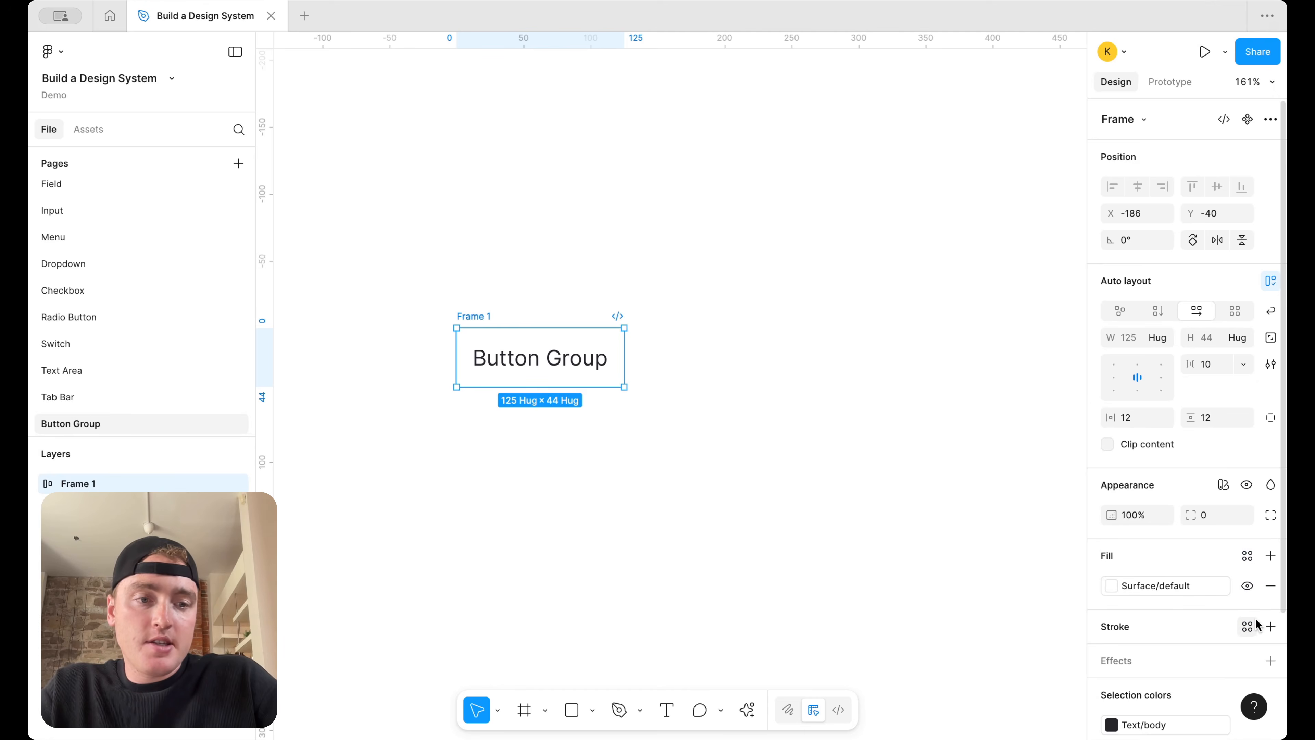
left_click(1270, 626)
left_click(1247, 627)
type("bor")
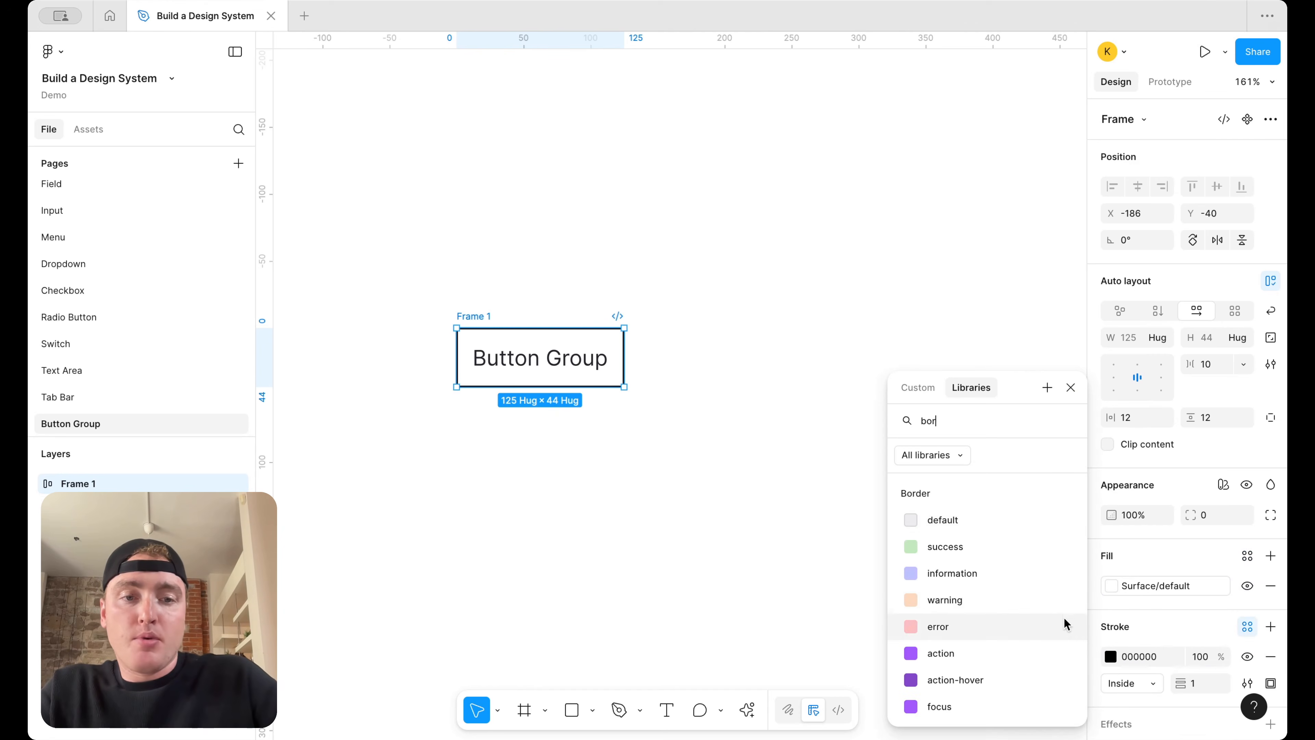
left_click(1033, 520)
scroll(1247, 631, "down", 5)
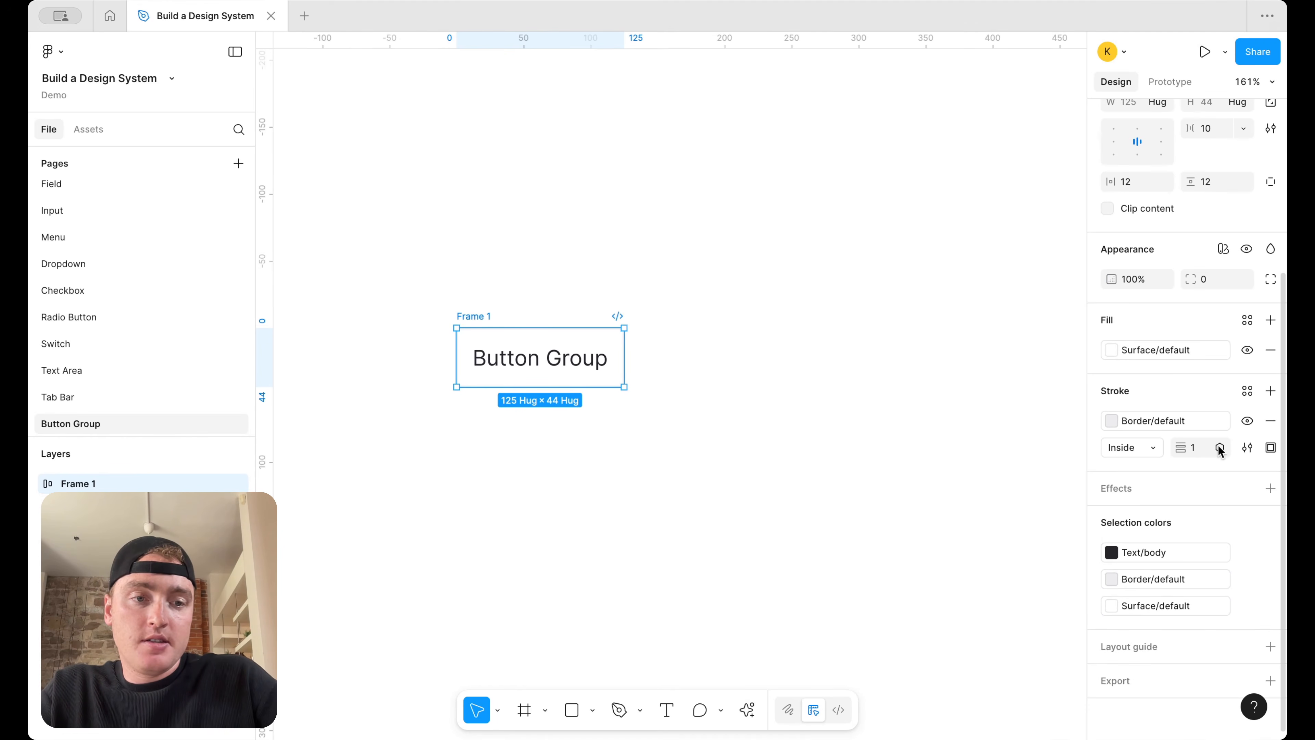
Limit the frame's stroke to its right side
left_click(1219, 448)
left_click(1189, 573)
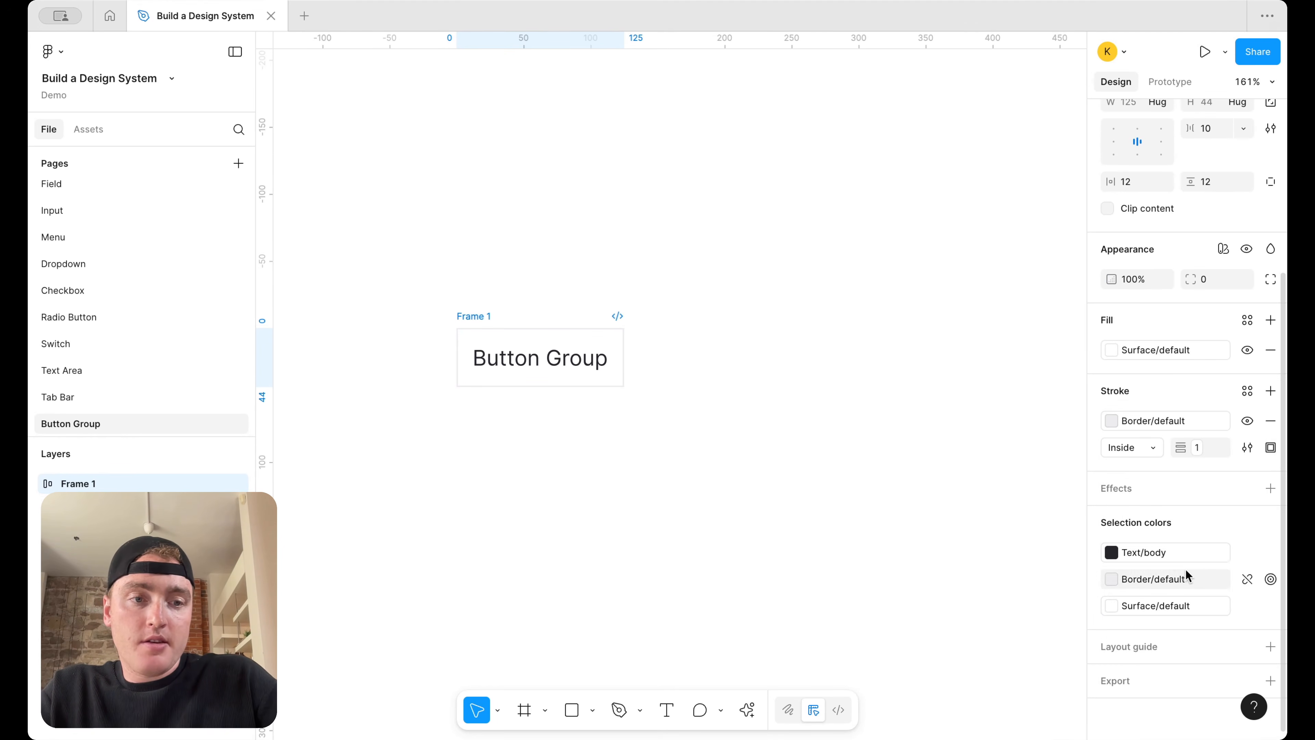
left_click(1270, 446)
left_click(1242, 538)
left_click(1001, 517)
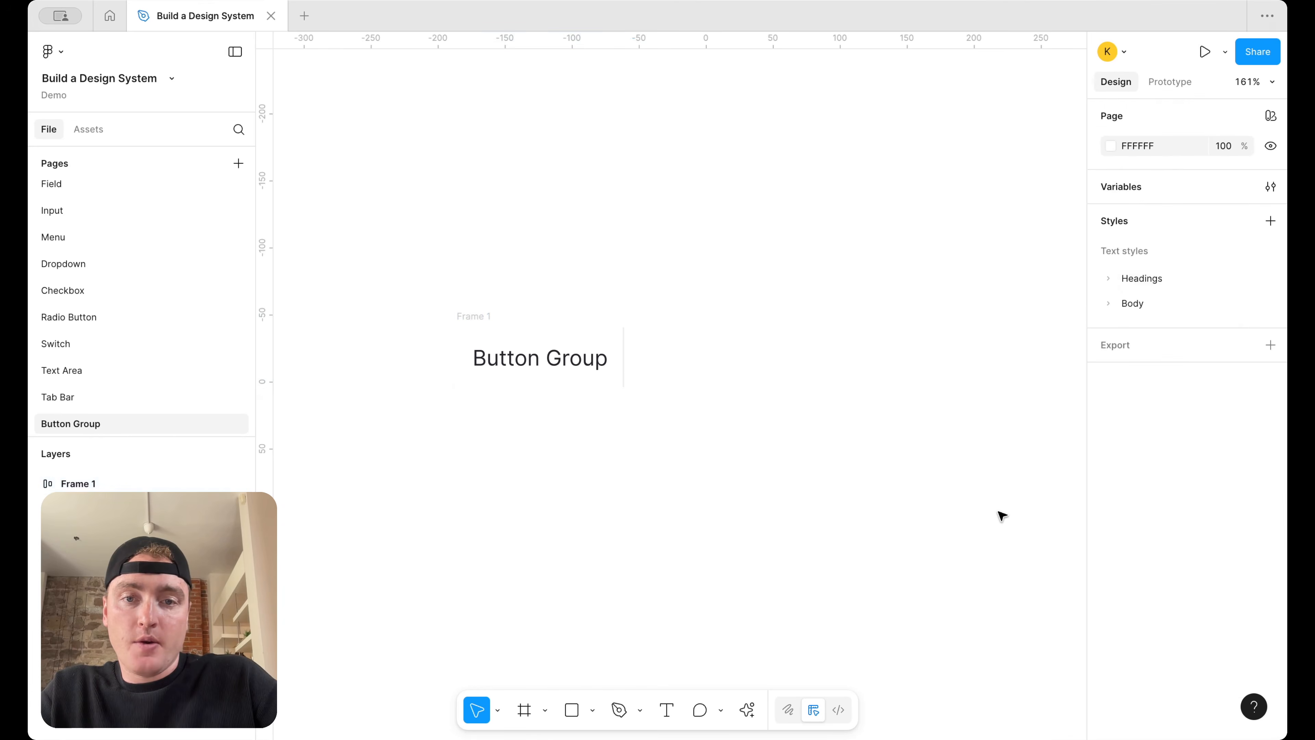
Insert the favorite_border icon before the "Button Group" text in the auto layout frame
double_click(484, 317)
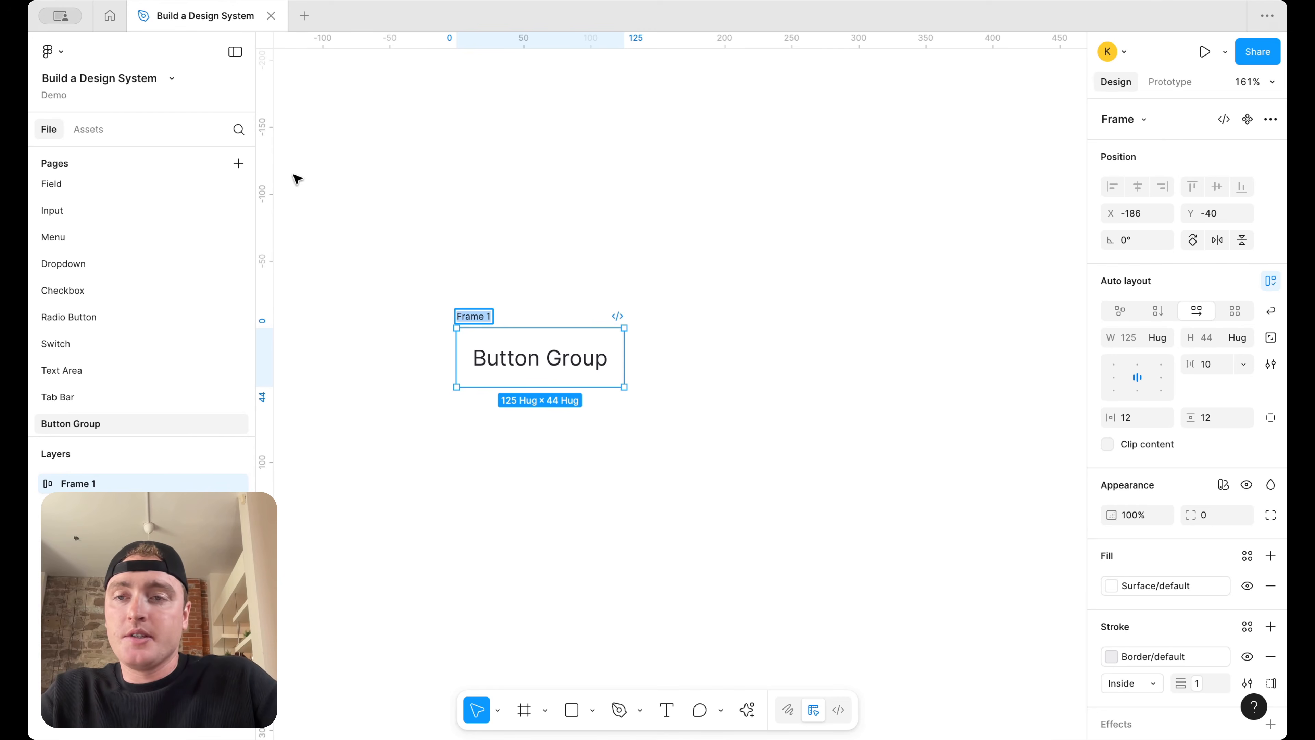
left_click(100, 124)
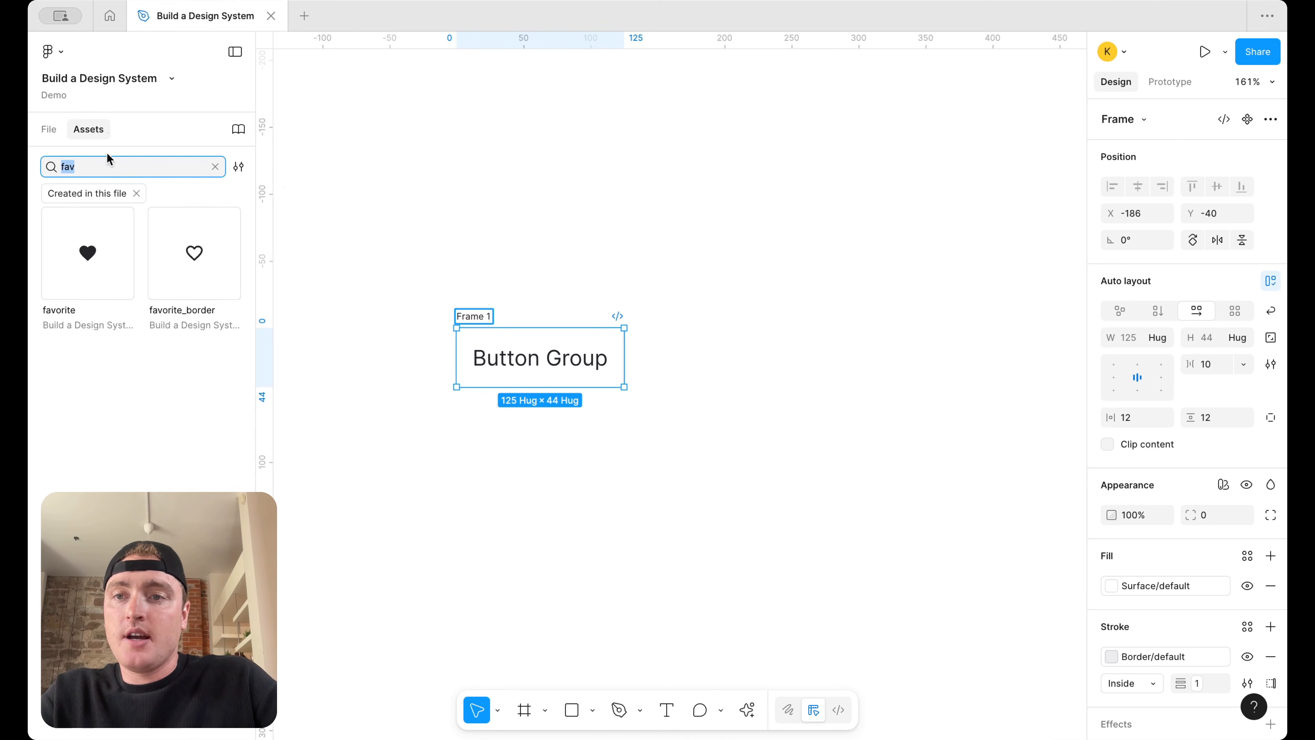
left_click_drag(193, 254, 489, 372)
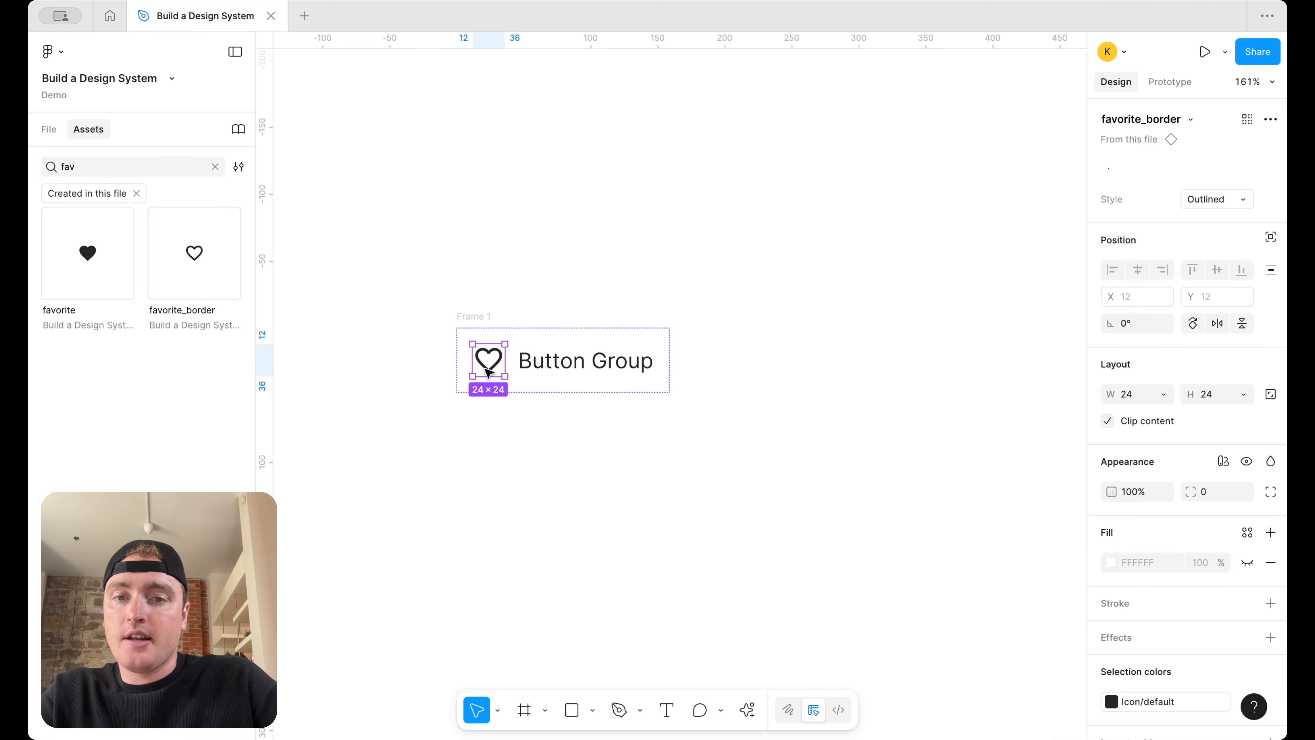
Resize the favorite_border icon to 20 × 20
left_click(1141, 394)
type("20")
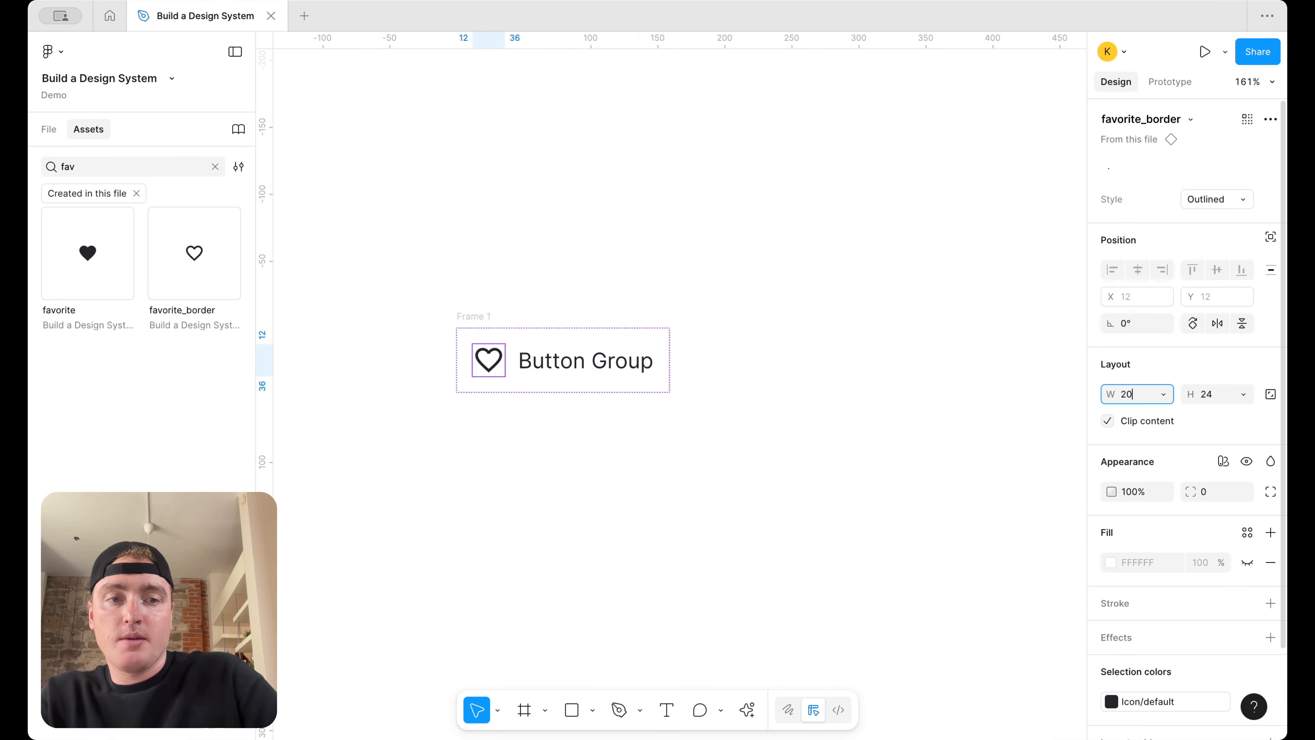
key("Return")
left_click(1219, 394)
type("20")
key("Return")
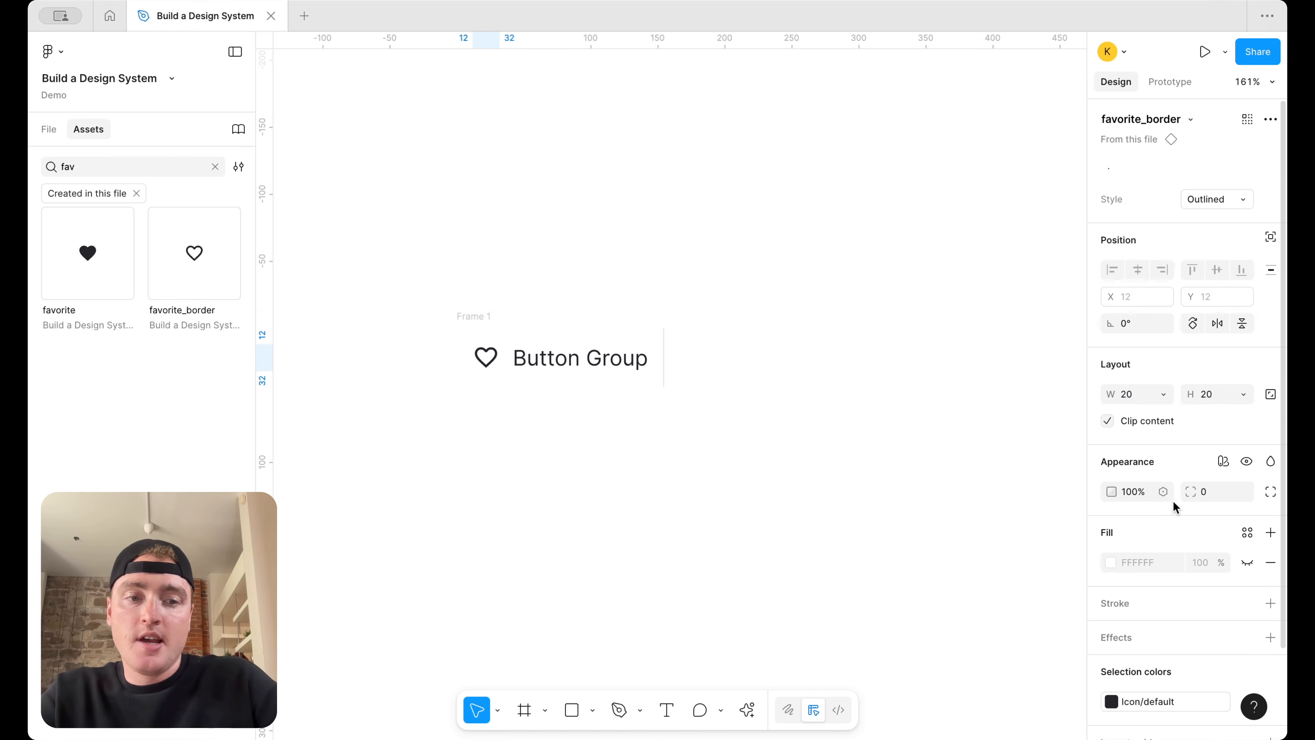
left_click(556, 273)
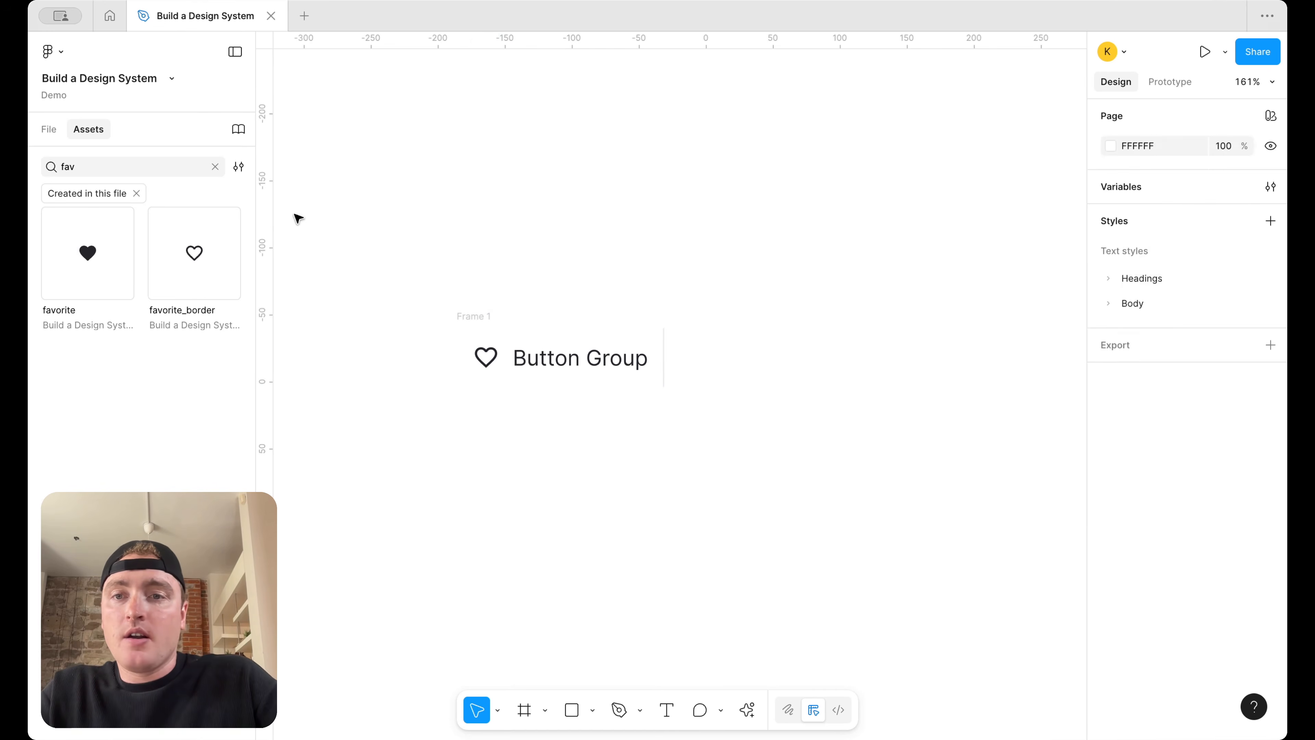
Rename the frame ".Button Group Item", convert it to a component and place an instance of it below
double_click(479, 318)
type("Button Group")
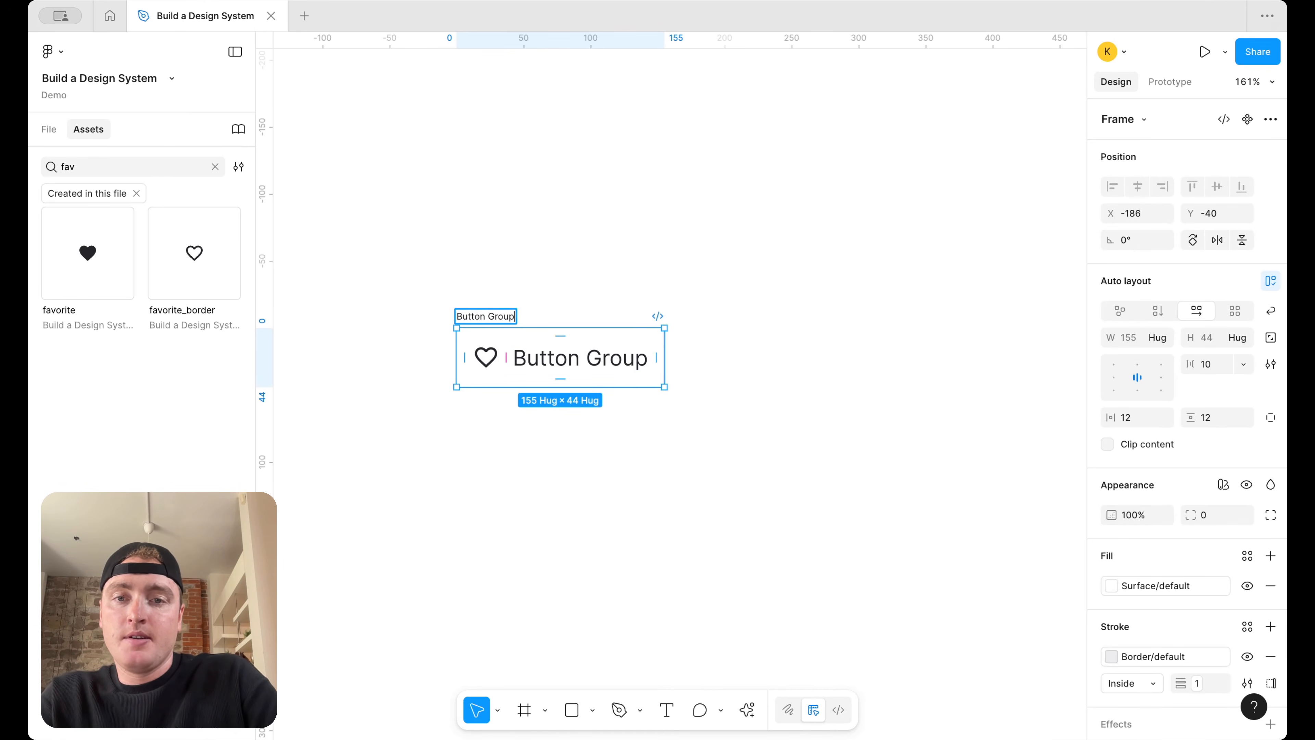
type(".")
key("Return")
right_click(524, 316)
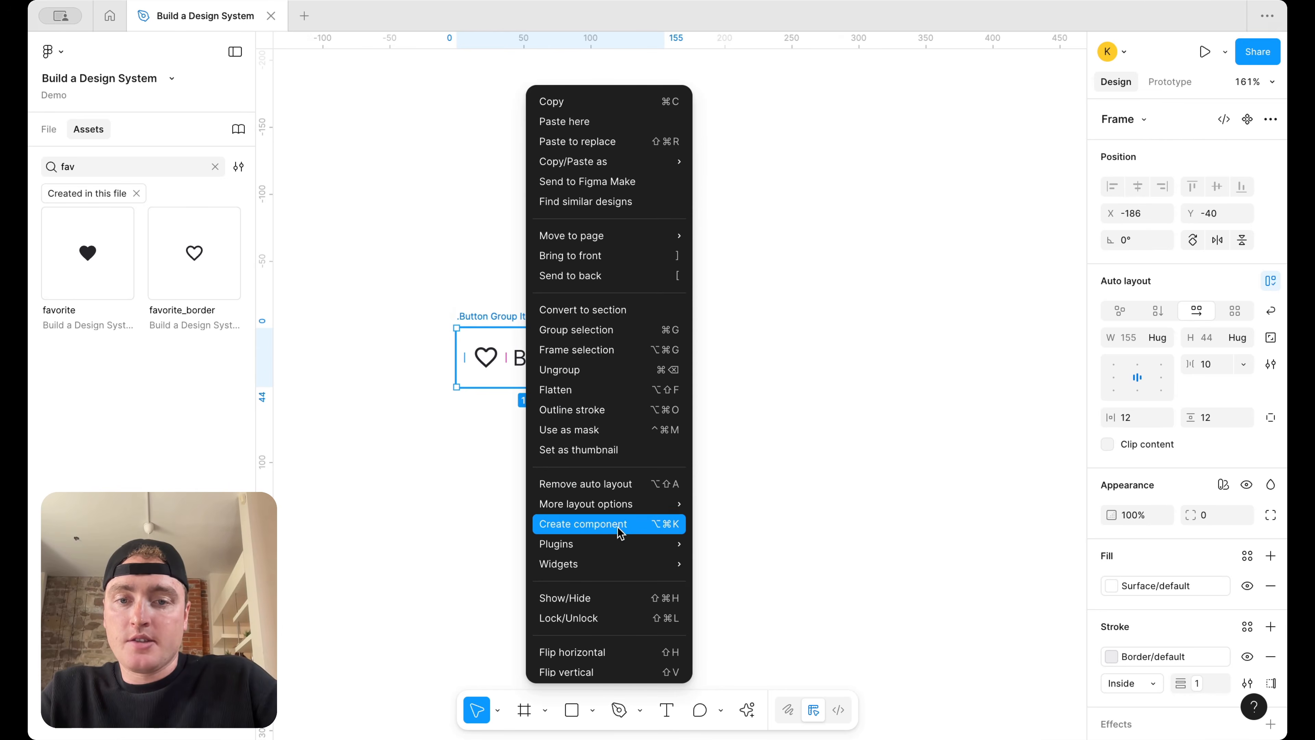
left_click(620, 534)
left_click_drag(626, 368, 625, 506)
Create a boolean property named Icon, set to True, for the visibility of the component's heart icon
double_click(485, 357)
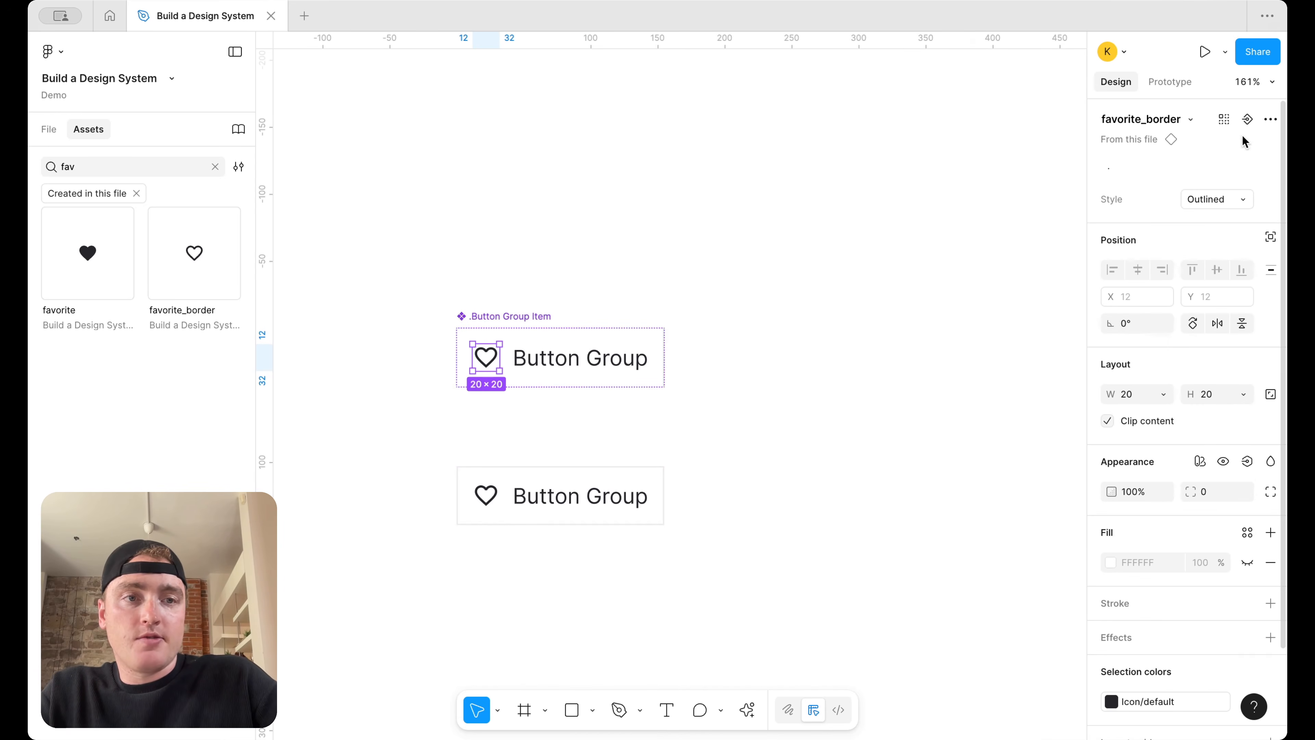
left_click(1247, 461)
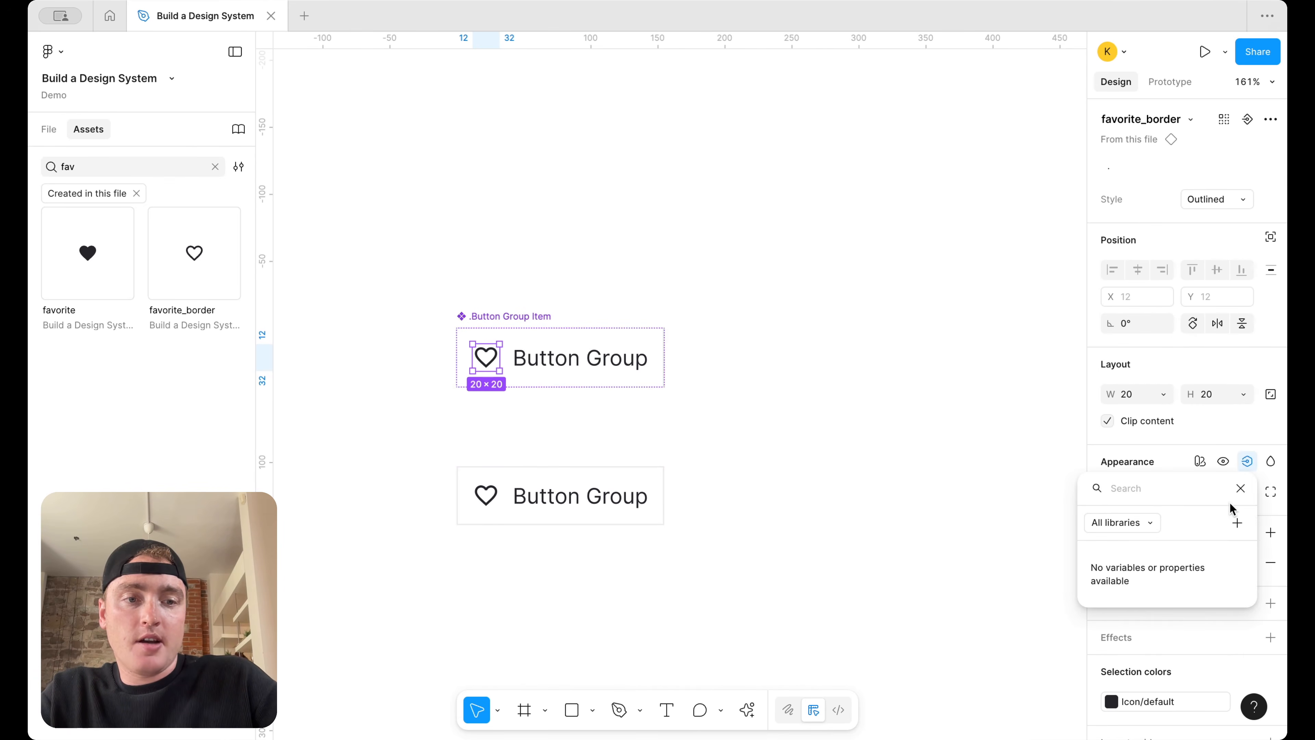
left_click(1236, 522)
type("Icon")
key("Return")
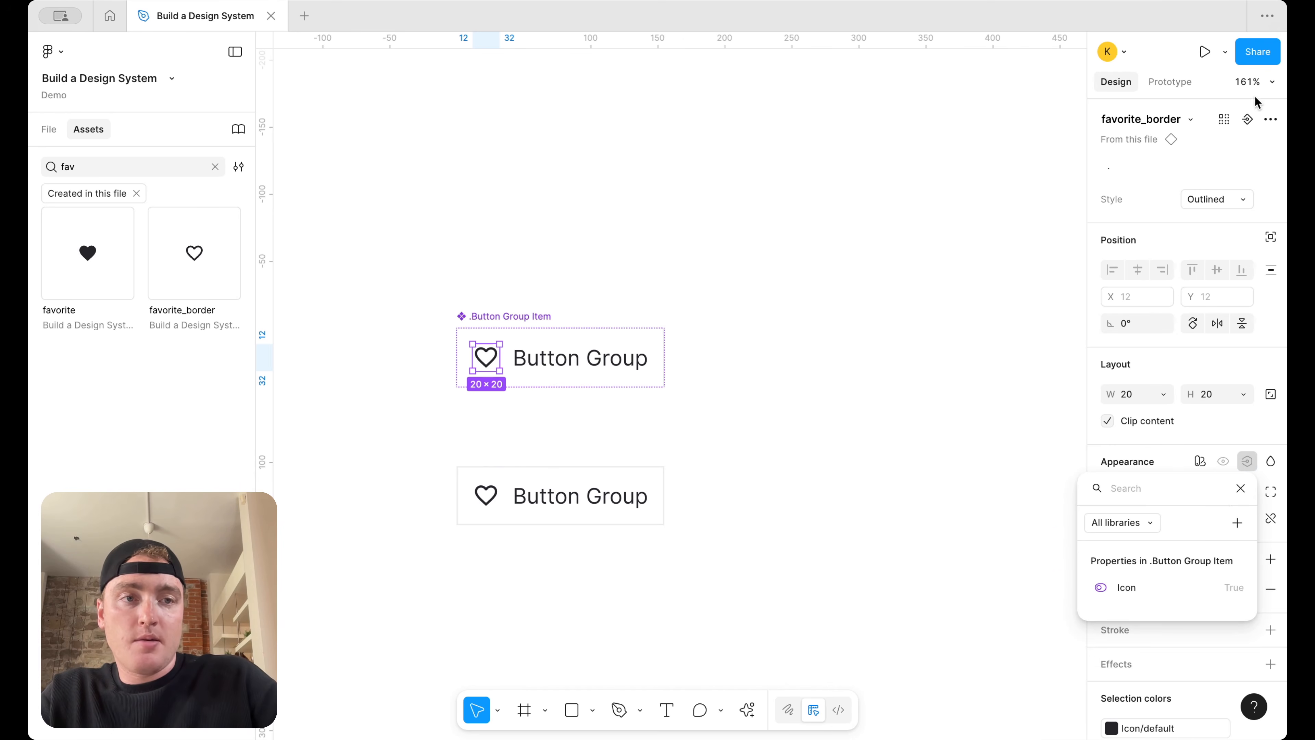
Create an instance swap property named Icon for the heart icon, with favorite_border as its value
left_click(1247, 120)
type("Icon")
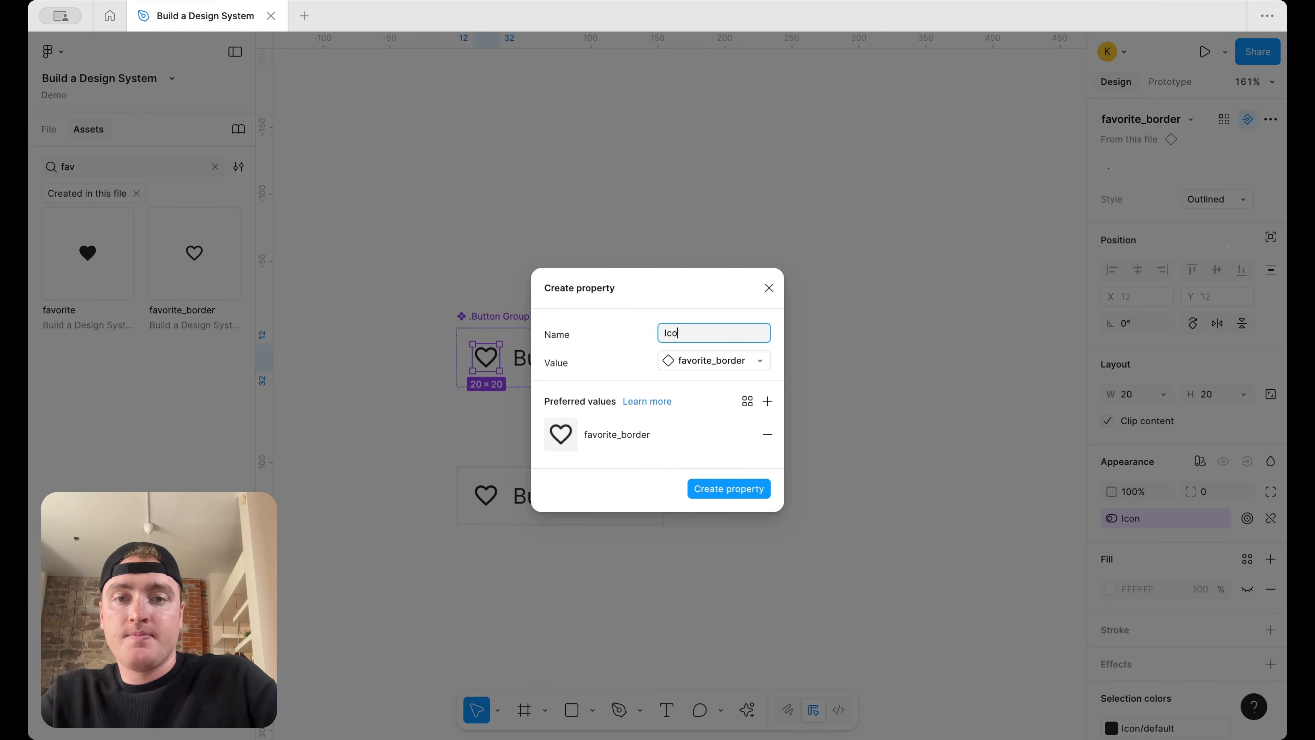
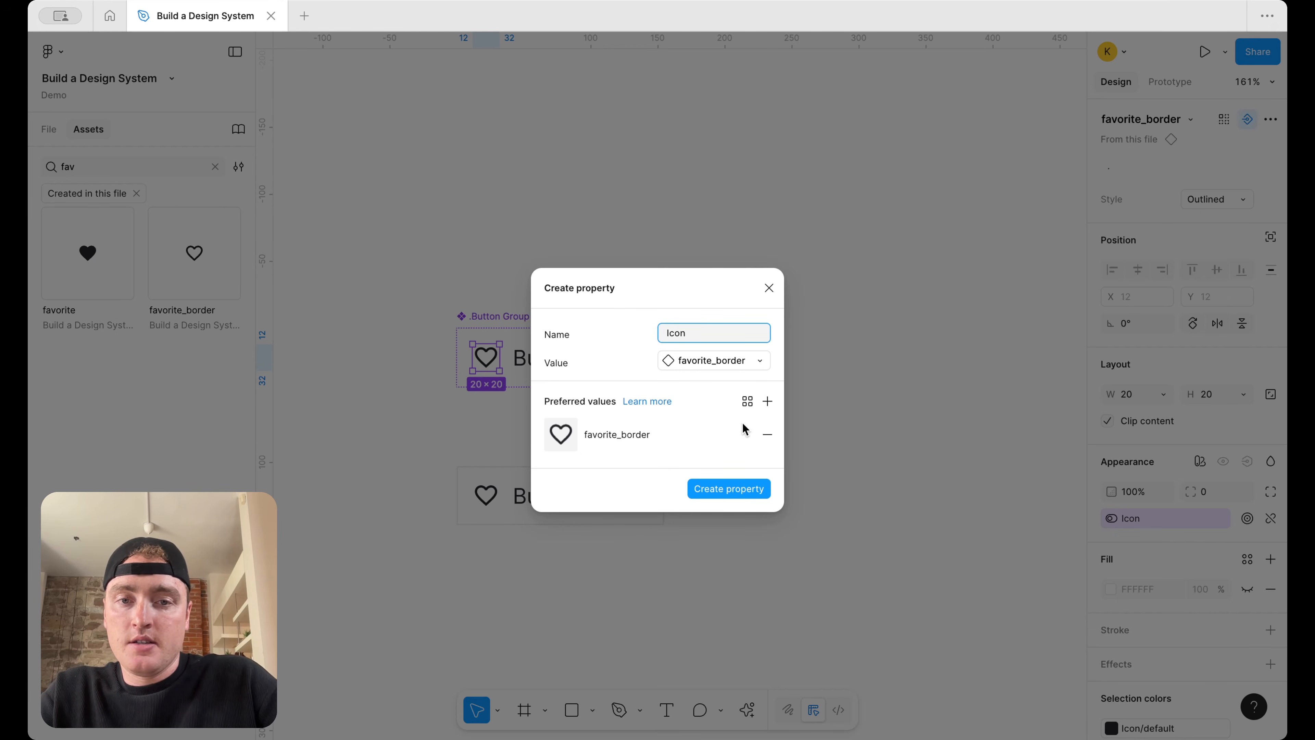
left_click(722, 488)
left_click(601, 502)
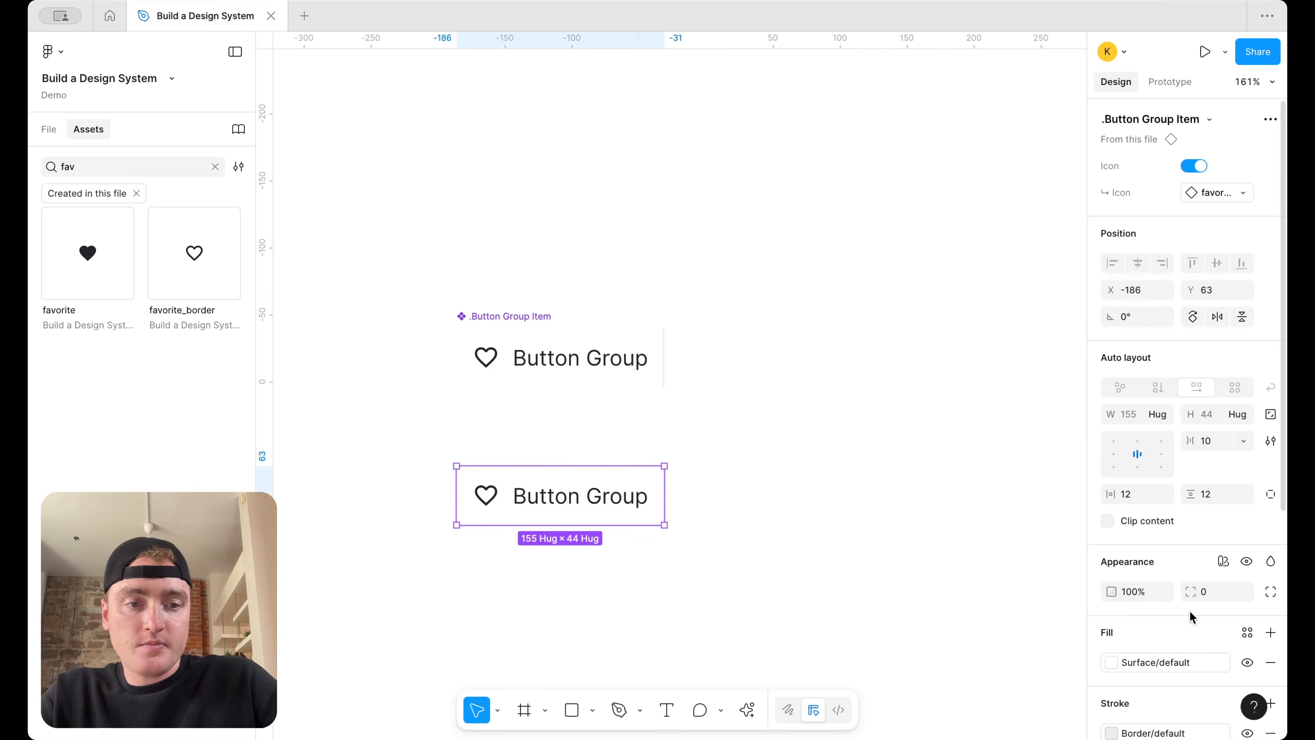
left_click(981, 540)
scroll(642, 502, "down", 5)
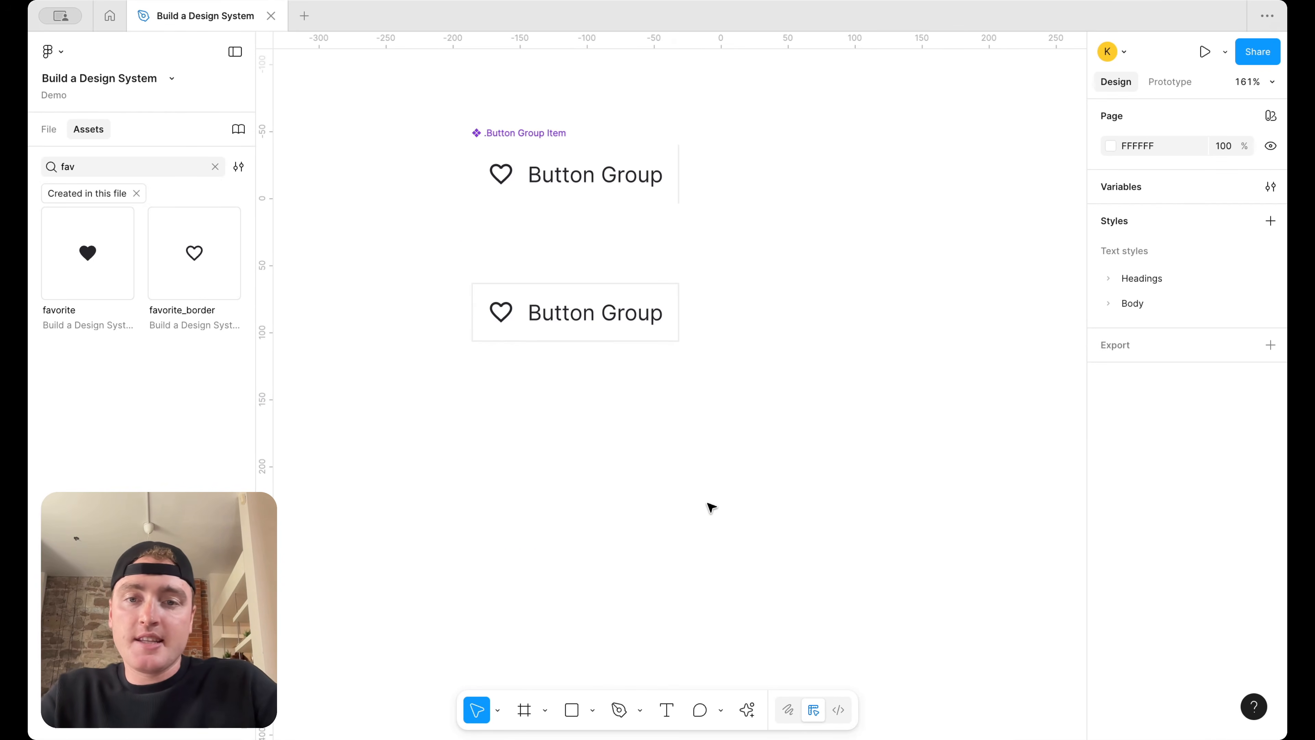
scroll(688, 436, "up", 1)
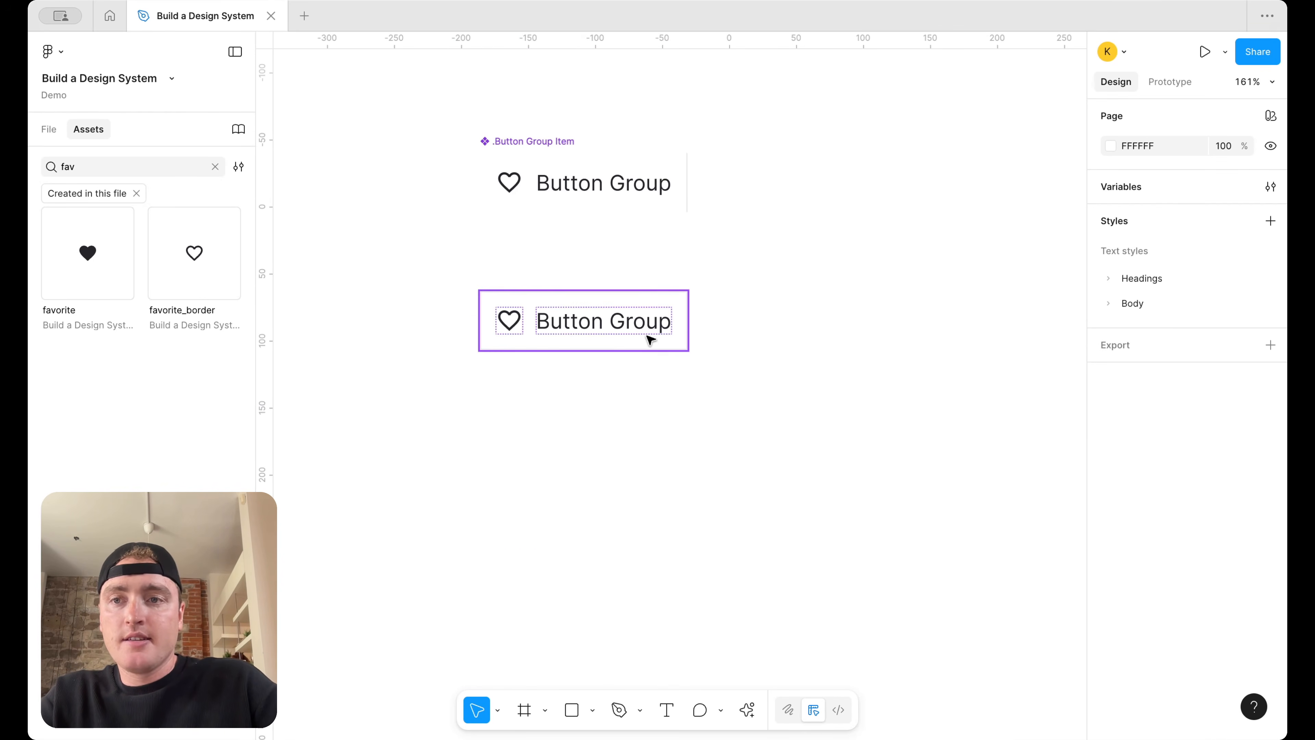
Delete the instance below the component and place a fresh .Button Group Item instance there
left_click(683, 327)
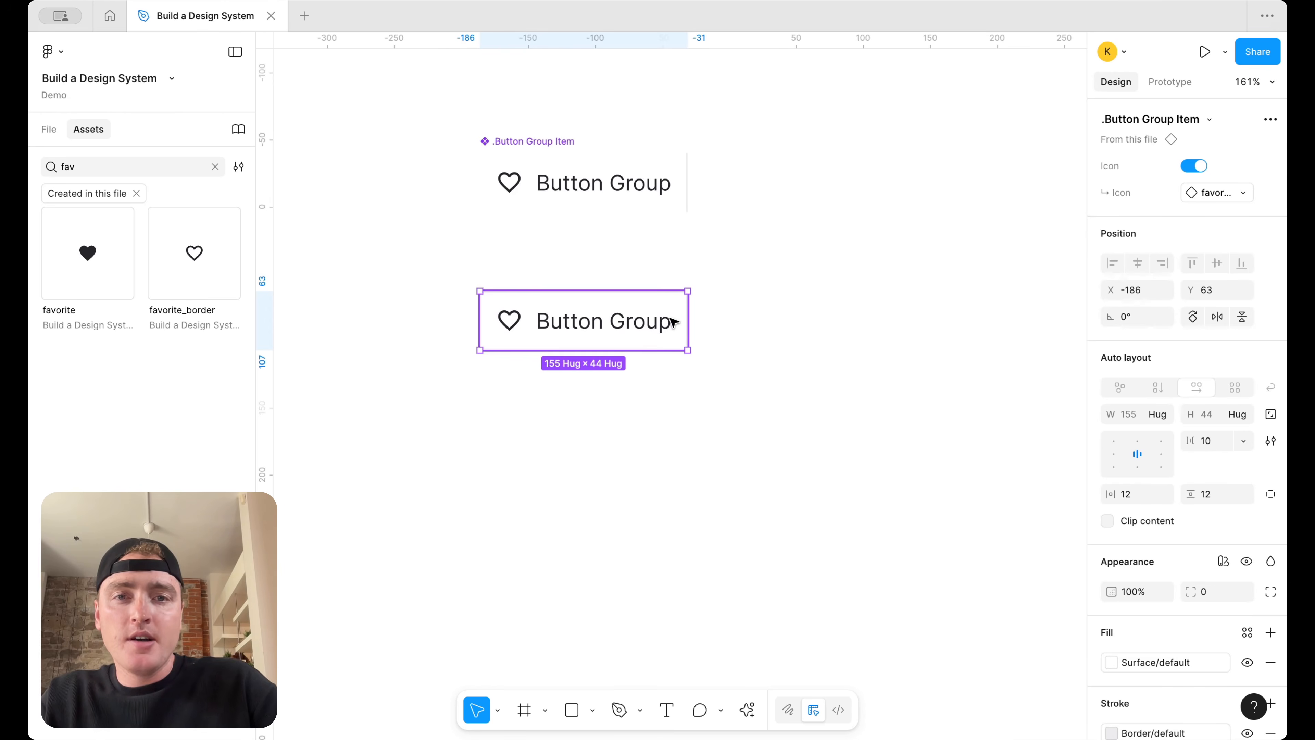
left_click(678, 188)
key("Escape")
left_click(625, 326)
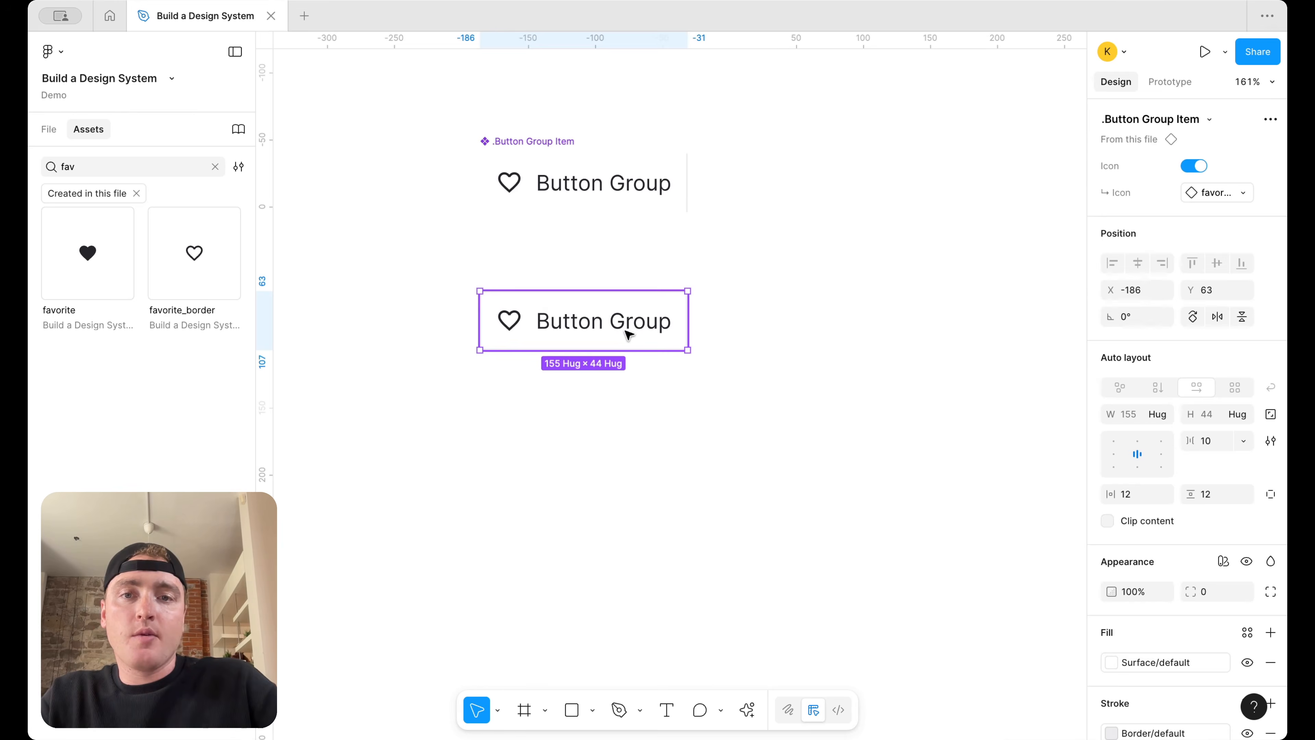
key("Delete")
left_click(602, 210)
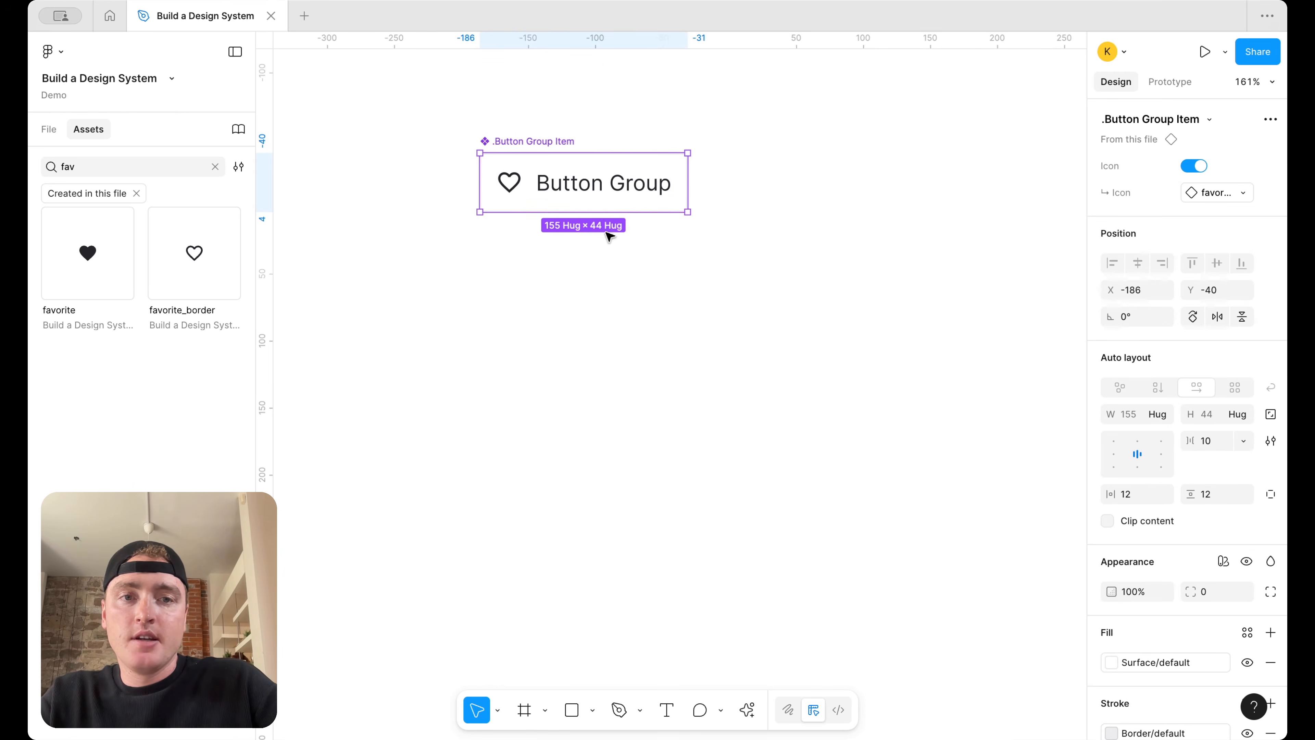
left_click(628, 251)
left_click(58, 129)
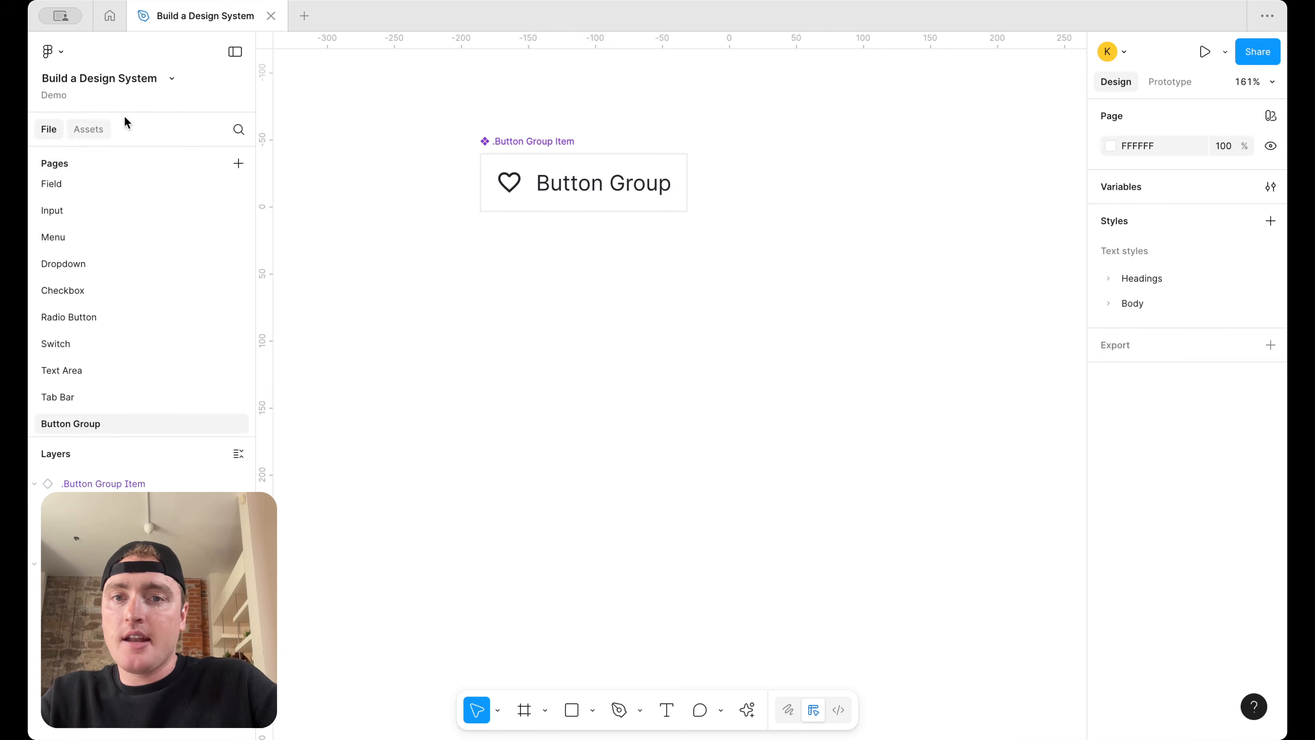
left_click_drag(629, 174, 632, 290)
left_click(810, 323)
Limit the stroke of the .Button Group Item instance to its right side
left_click(621, 311)
scroll(1269, 580, "down", 4)
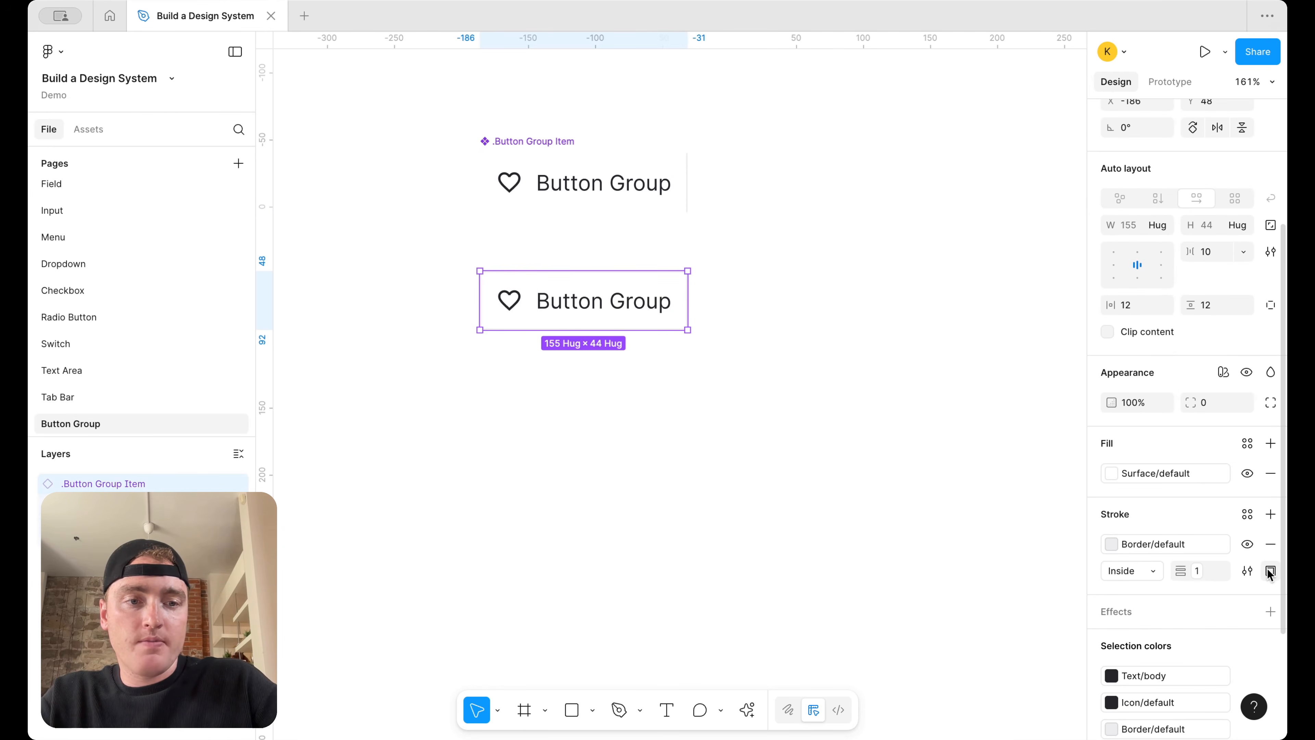
left_click(1270, 571)
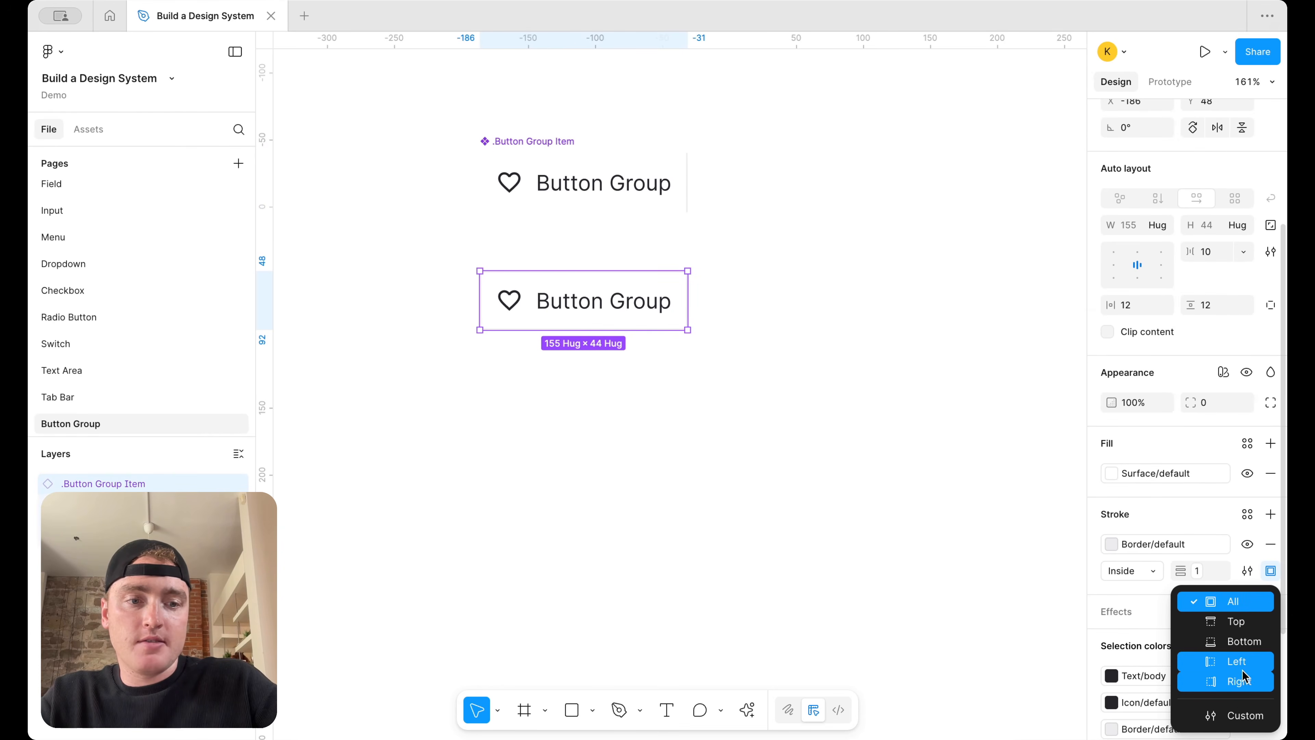
left_click(1240, 681)
left_click(787, 437)
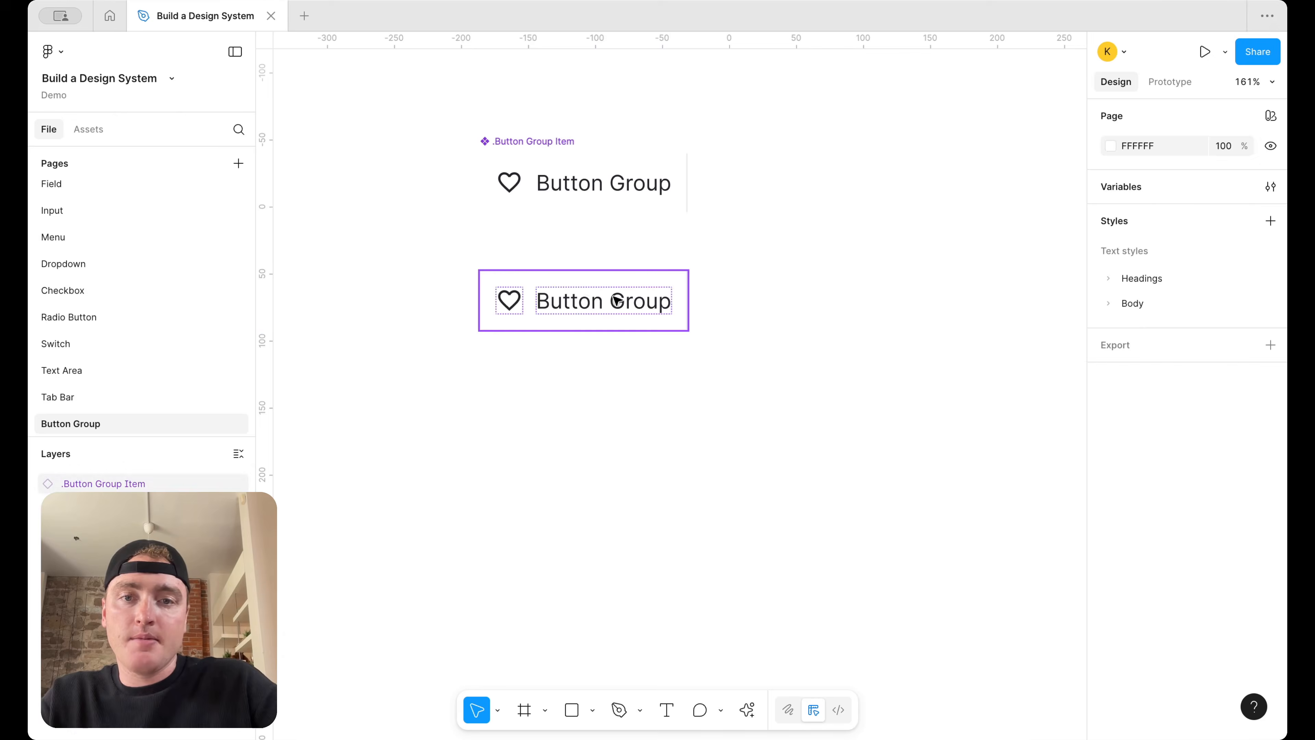
Duplicate the instance beside itself and delete both .Button Group Item instances
left_click_drag(587, 299, 851, 300)
left_click(830, 379)
left_click(856, 326)
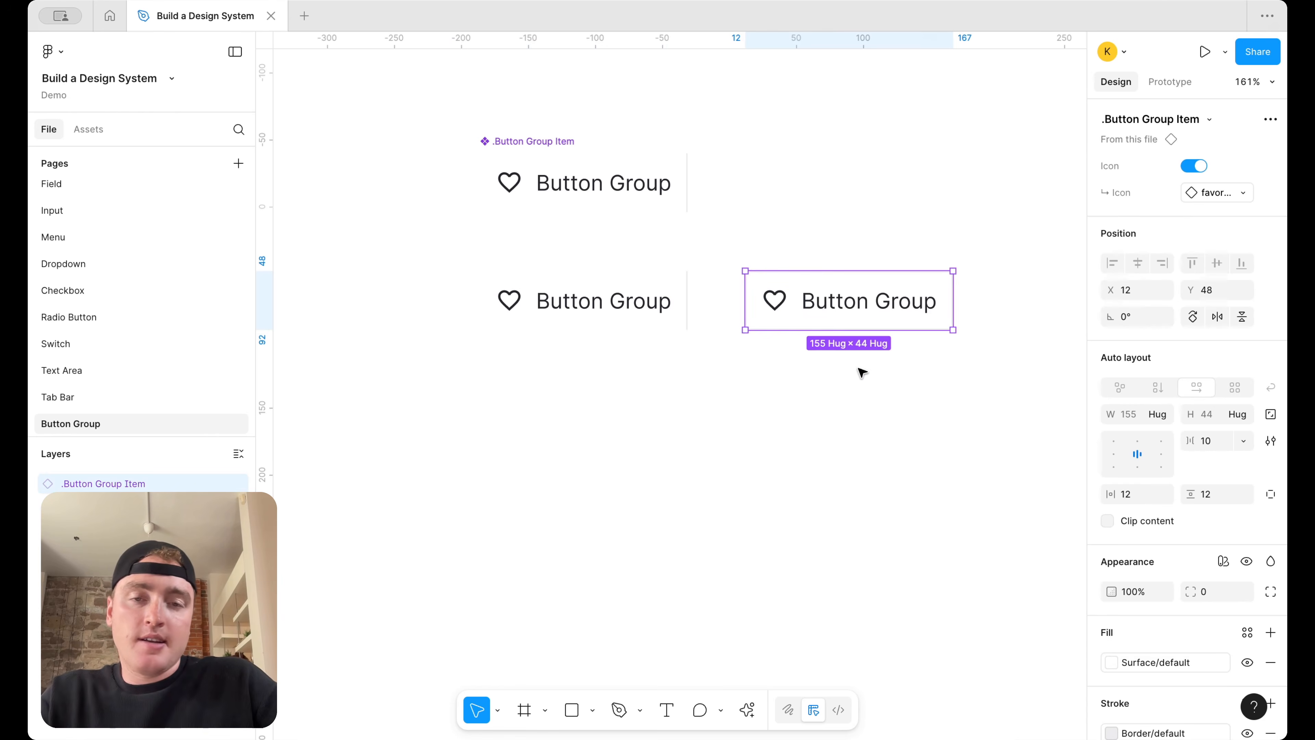
left_click(781, 379)
left_click_drag(781, 378, 587, 288)
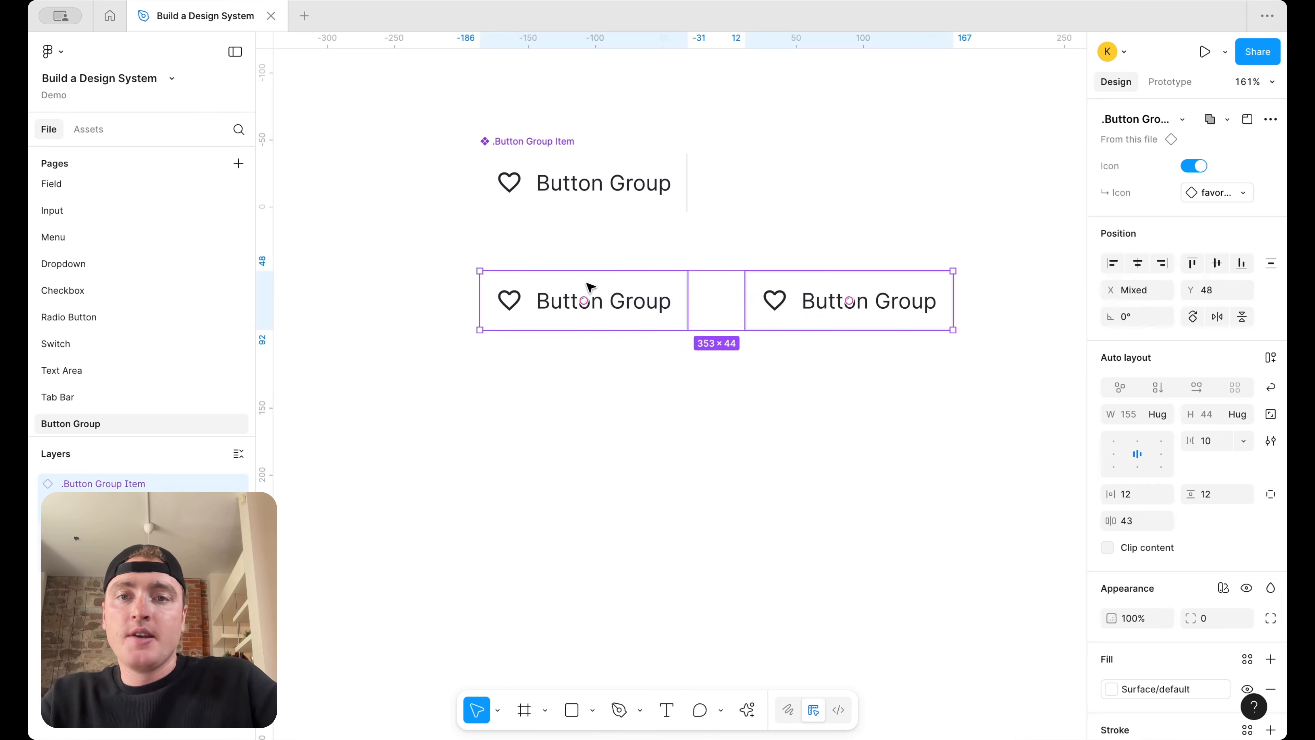
key("Delete")
Place a new .Button Group Item instance below the component and toggle its Icon property off and on again
left_click(615, 183)
key("ctrl+v")
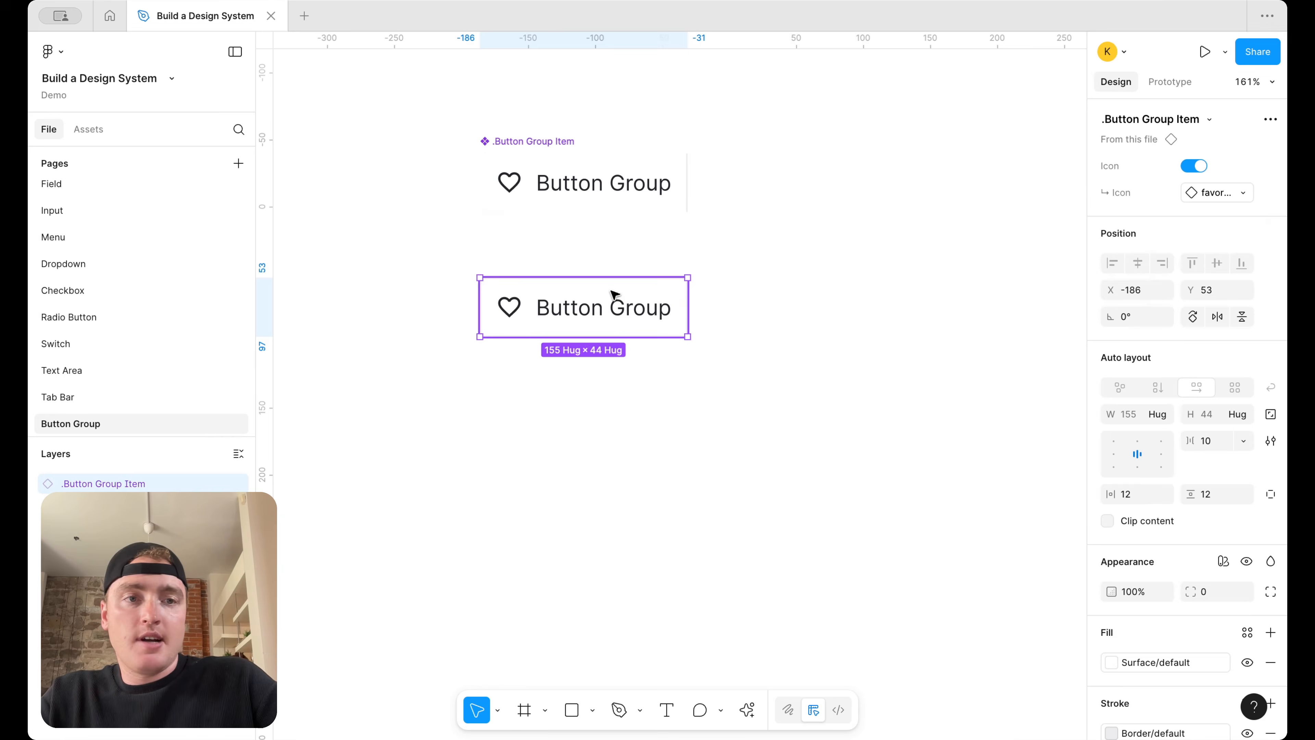
left_click(1194, 166)
left_click(1194, 166)
double_click(666, 182)
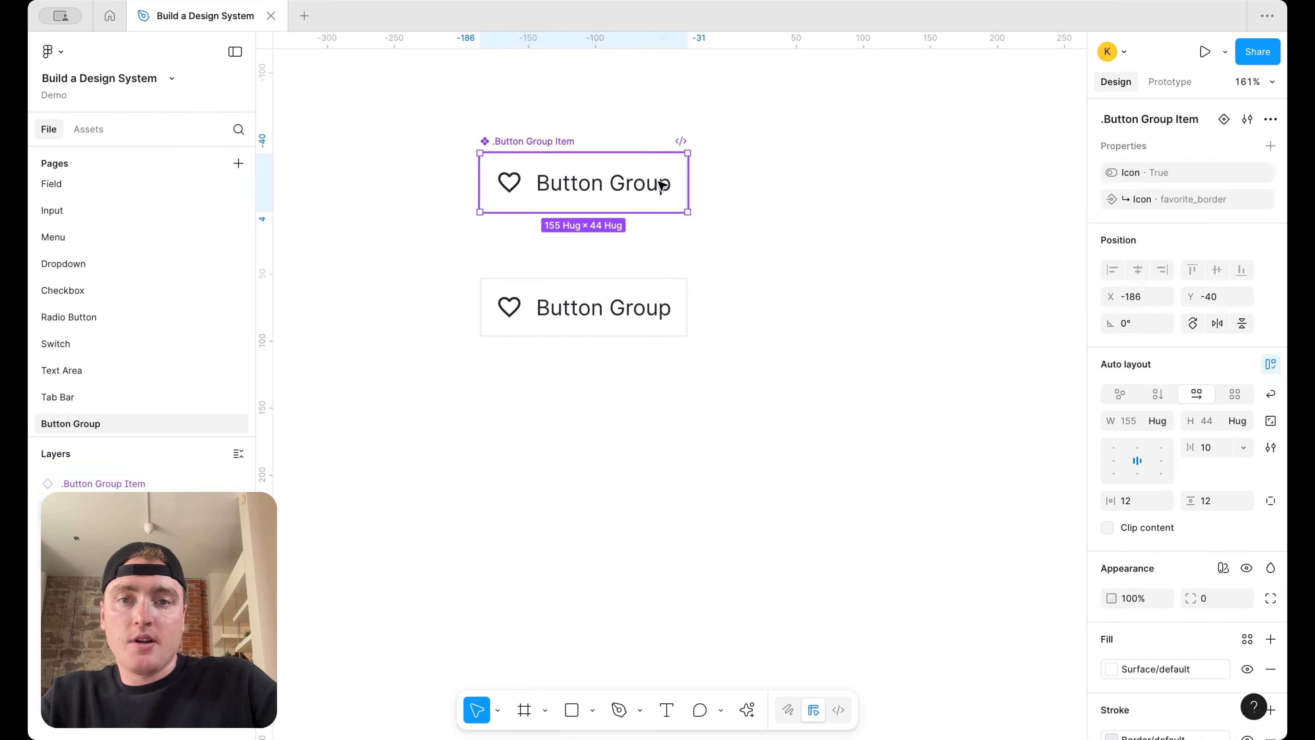
left_click(1271, 153)
left_click(1261, 213)
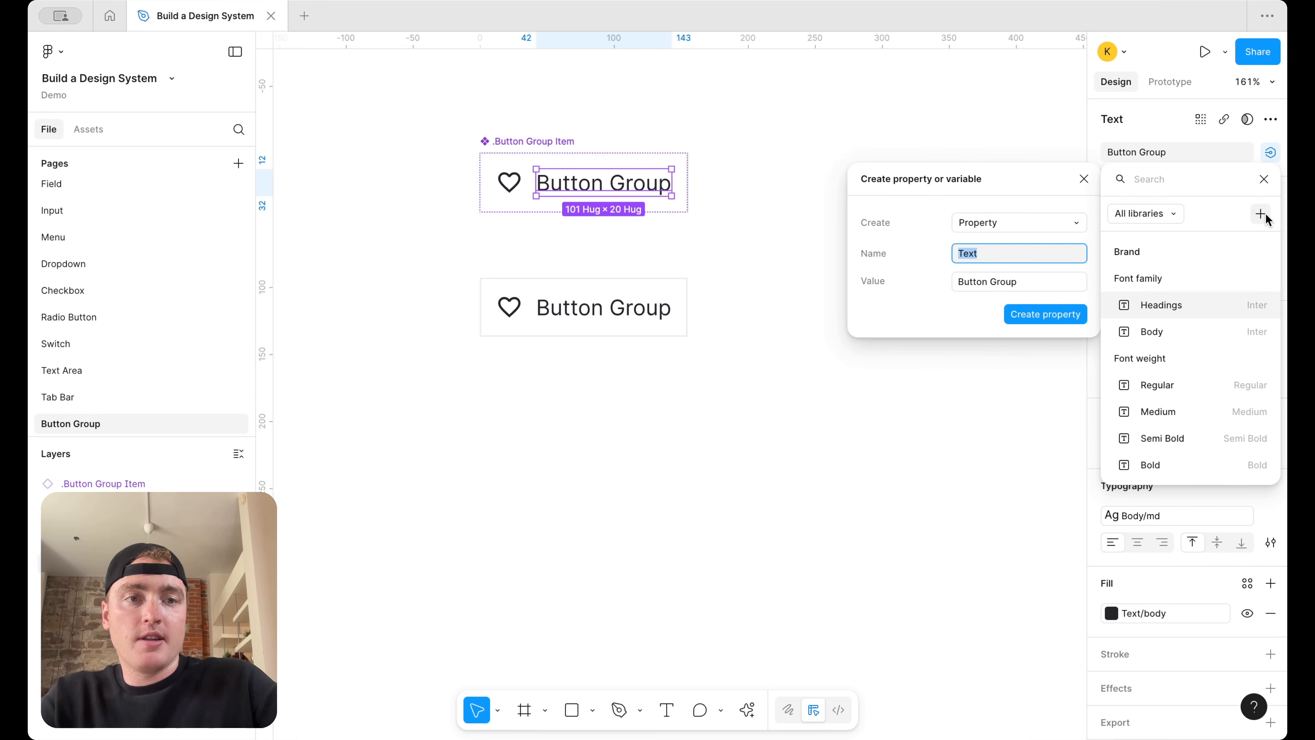
left_click(1083, 179)
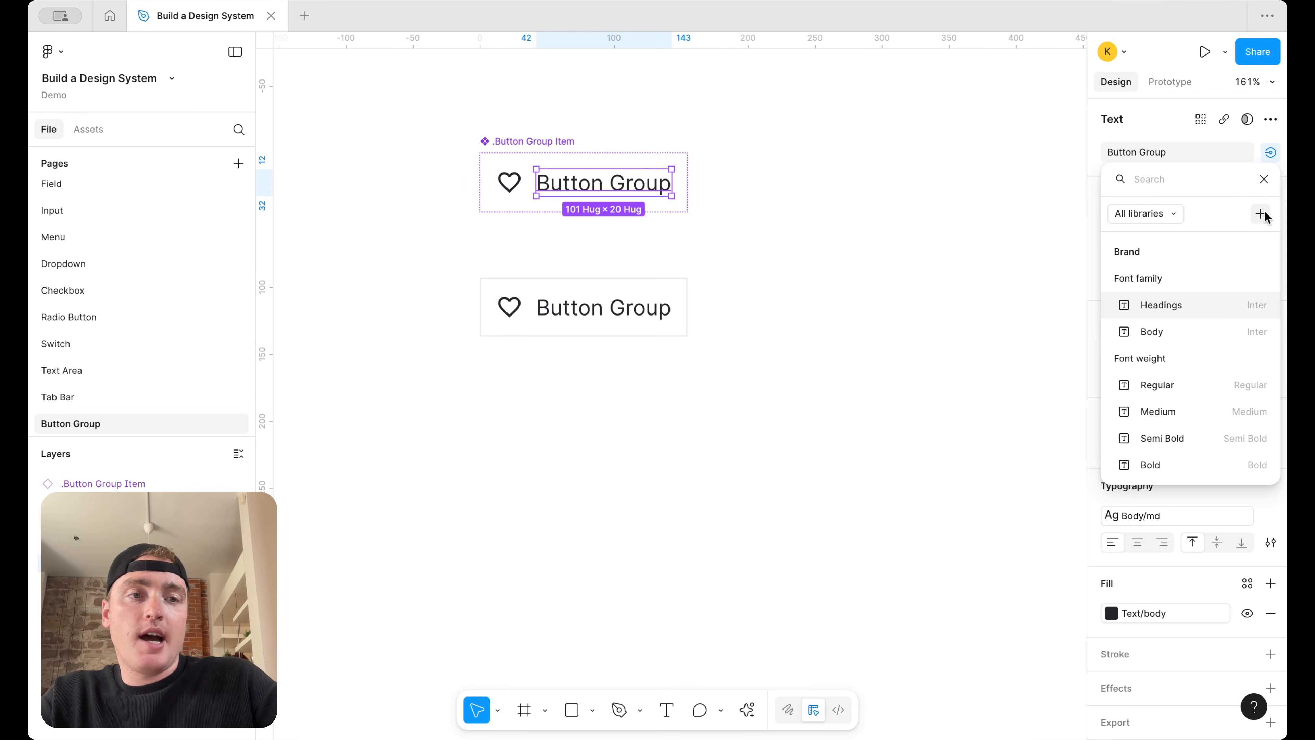
left_click(1263, 179)
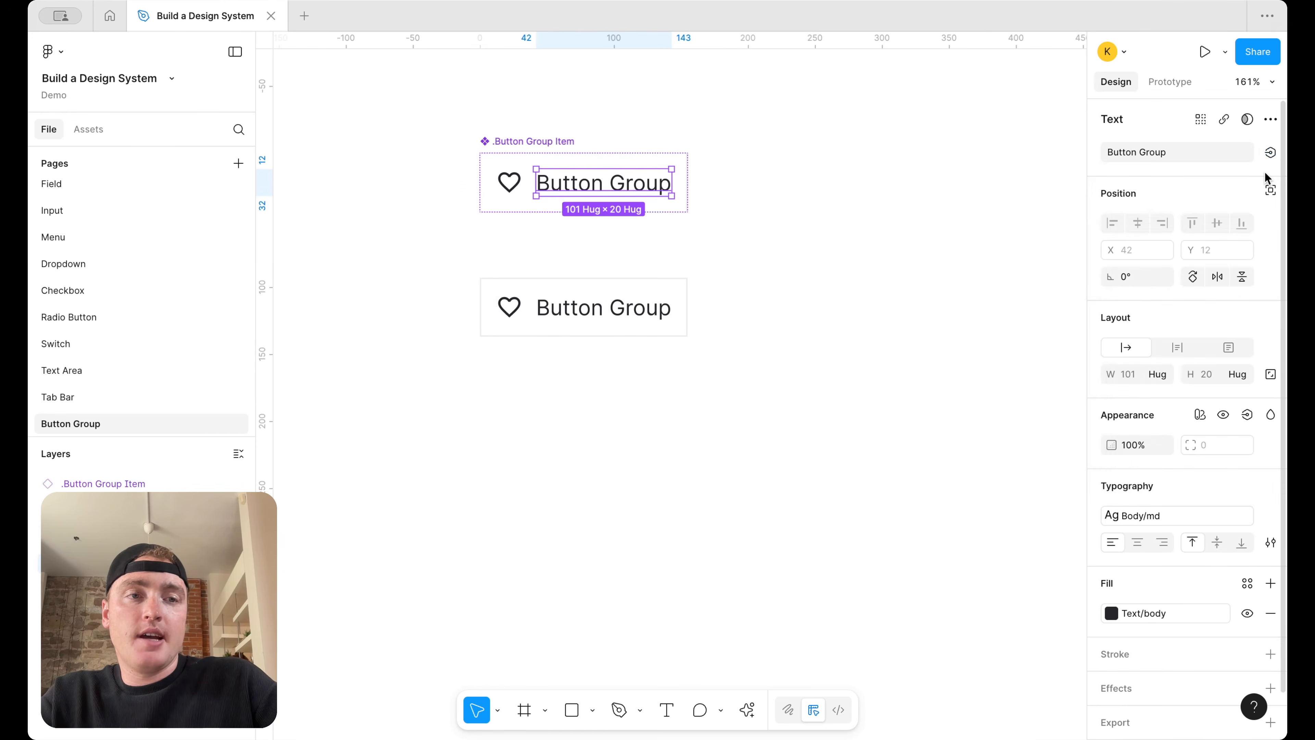
Create a boolean property named Label, set to True, for the visibility of the component's "Button Group" text
left_click(1246, 415)
left_click(1236, 476)
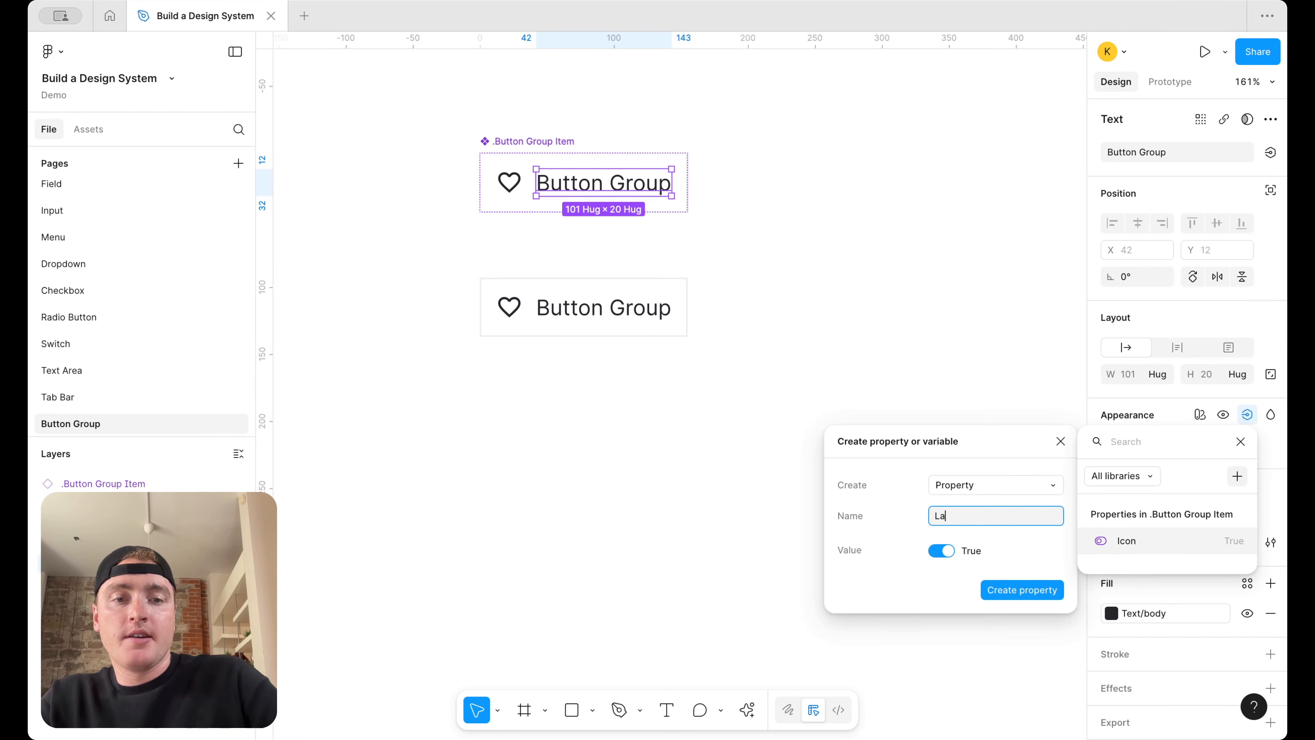
key("Return")
Create a text property named Label for the text's content, with the value "Button Group", and select the main component
left_click(1271, 156)
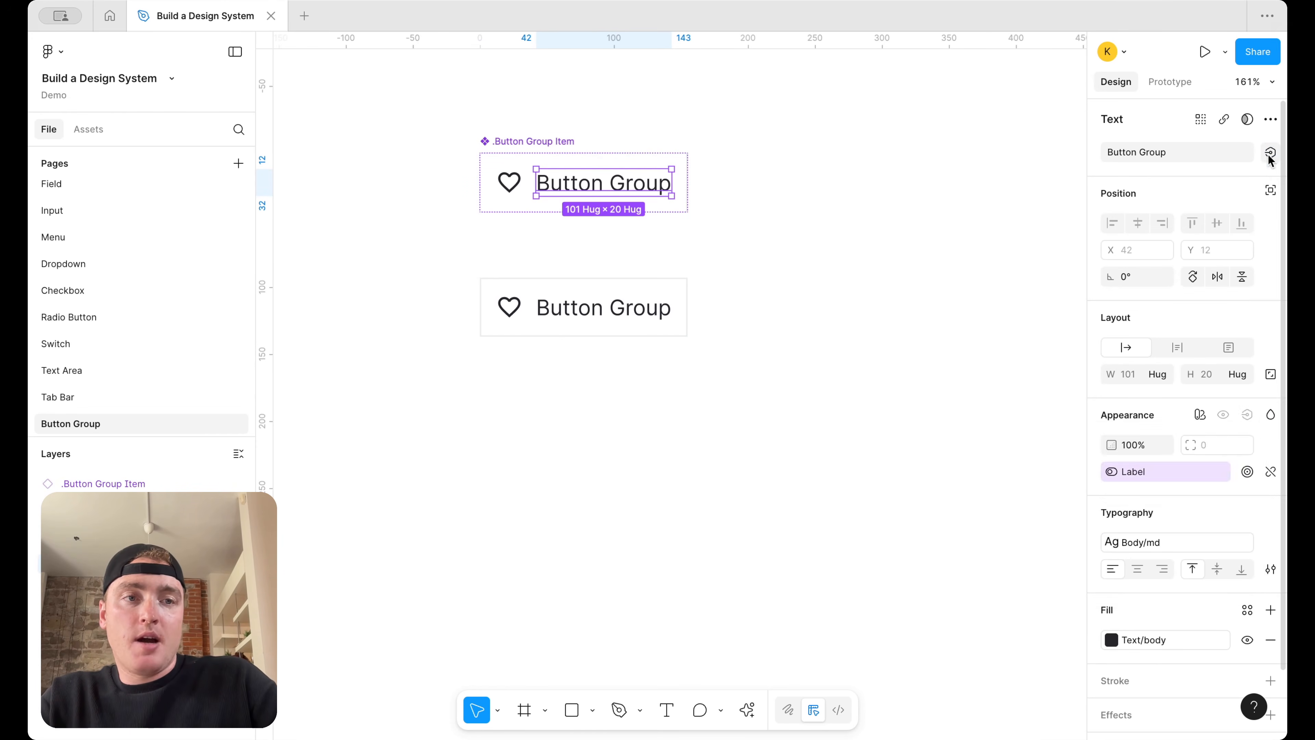
left_click(1271, 156)
left_click(1260, 214)
type("Label")
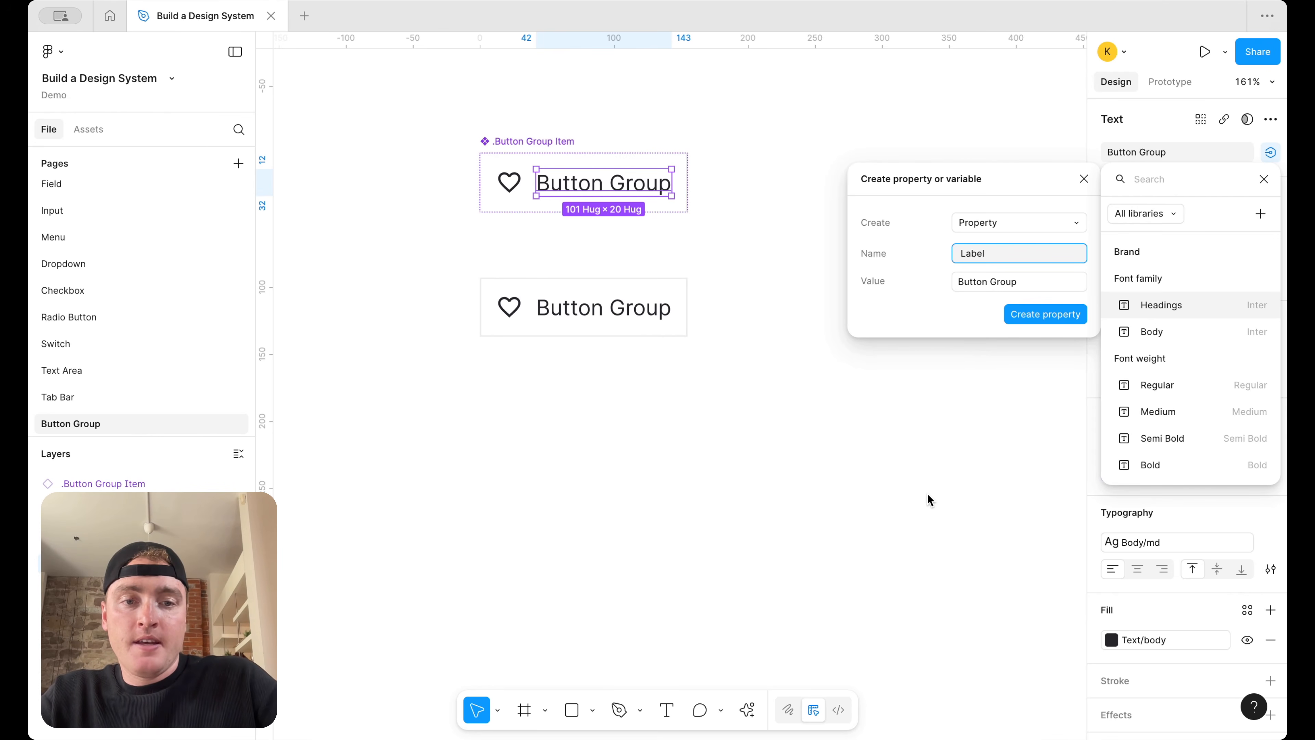
left_click(1064, 321)
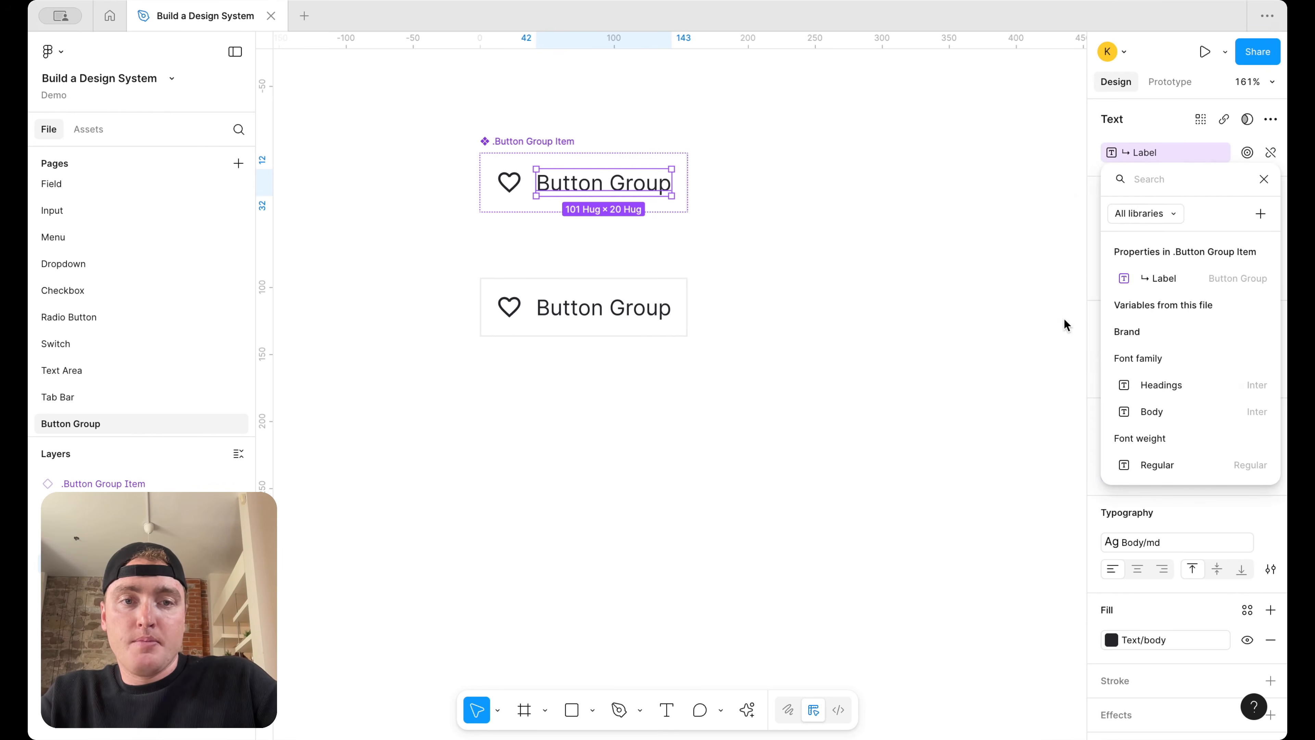
left_click(815, 435)
left_click(612, 186)
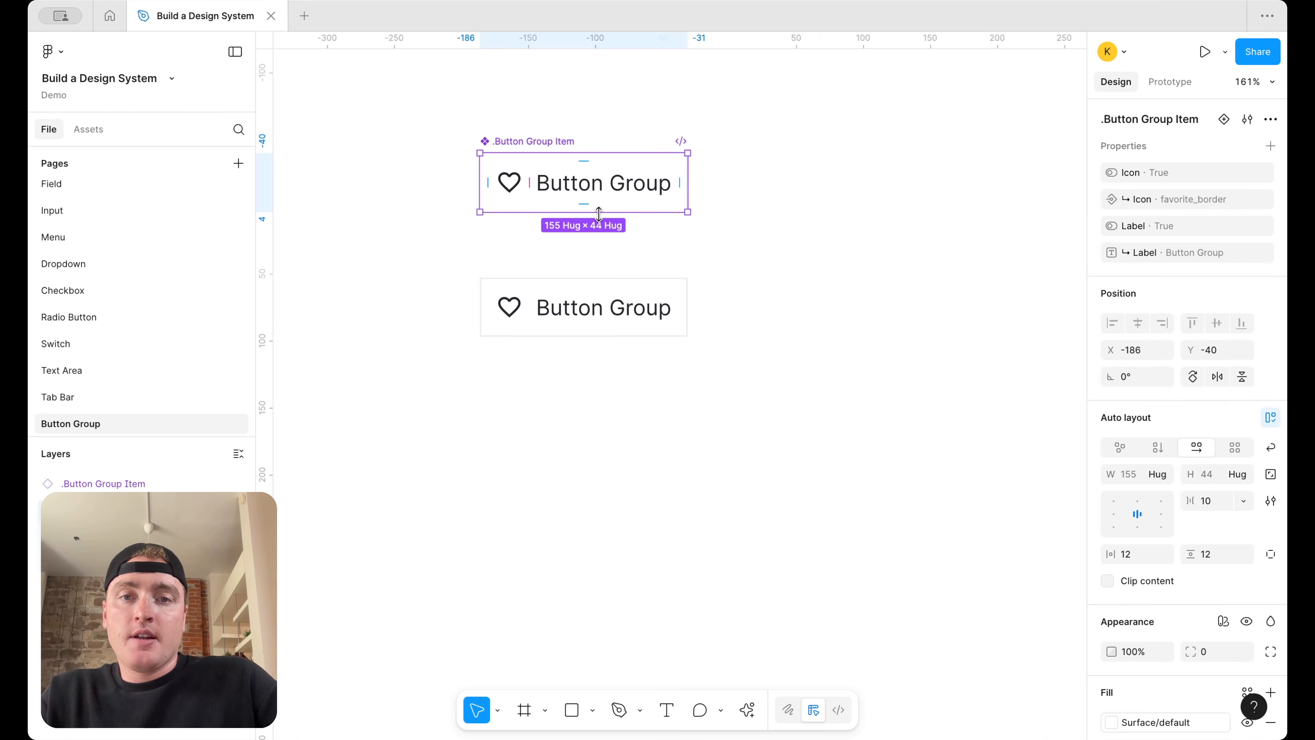
Limit the lower instance's stroke to its right side and move the instance about 55 px further down
left_click(601, 317)
scroll(1241, 575, "down", 6)
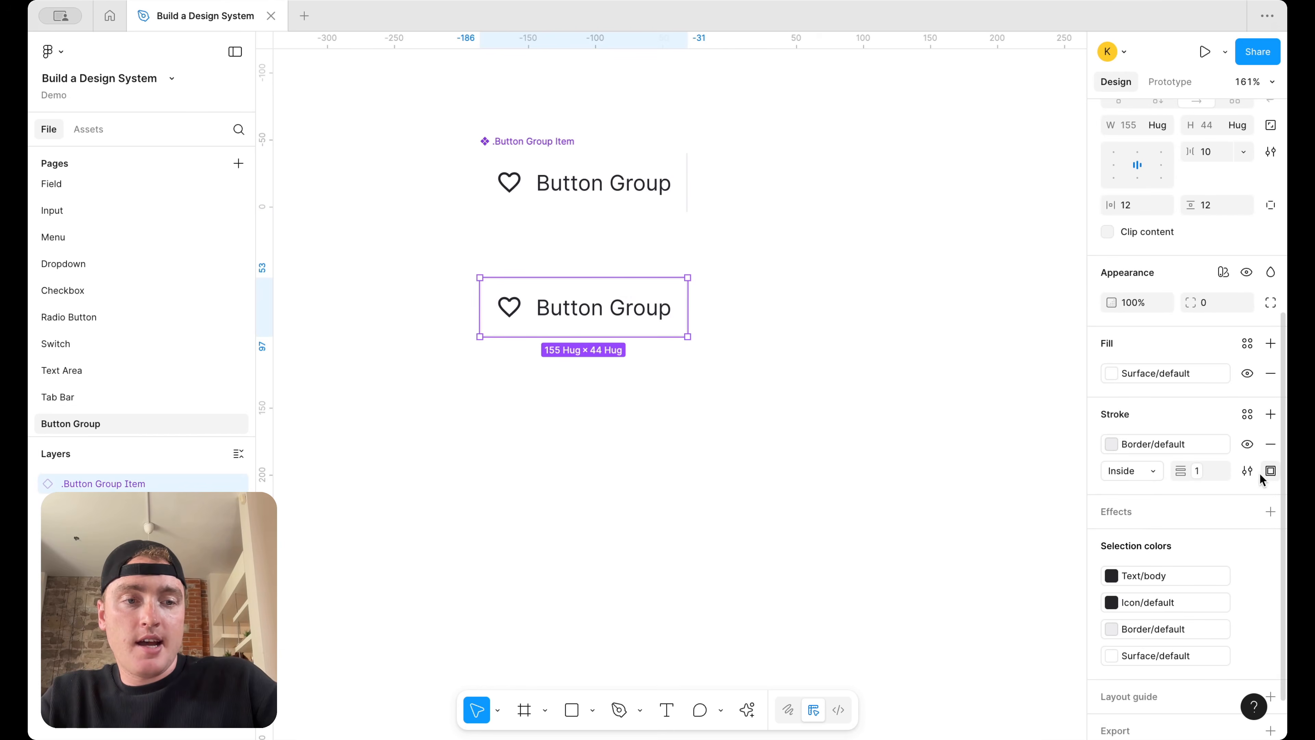
left_click(1271, 470)
left_click(1243, 580)
left_click(923, 438)
left_click_drag(617, 314, 618, 388)
left_click(837, 332)
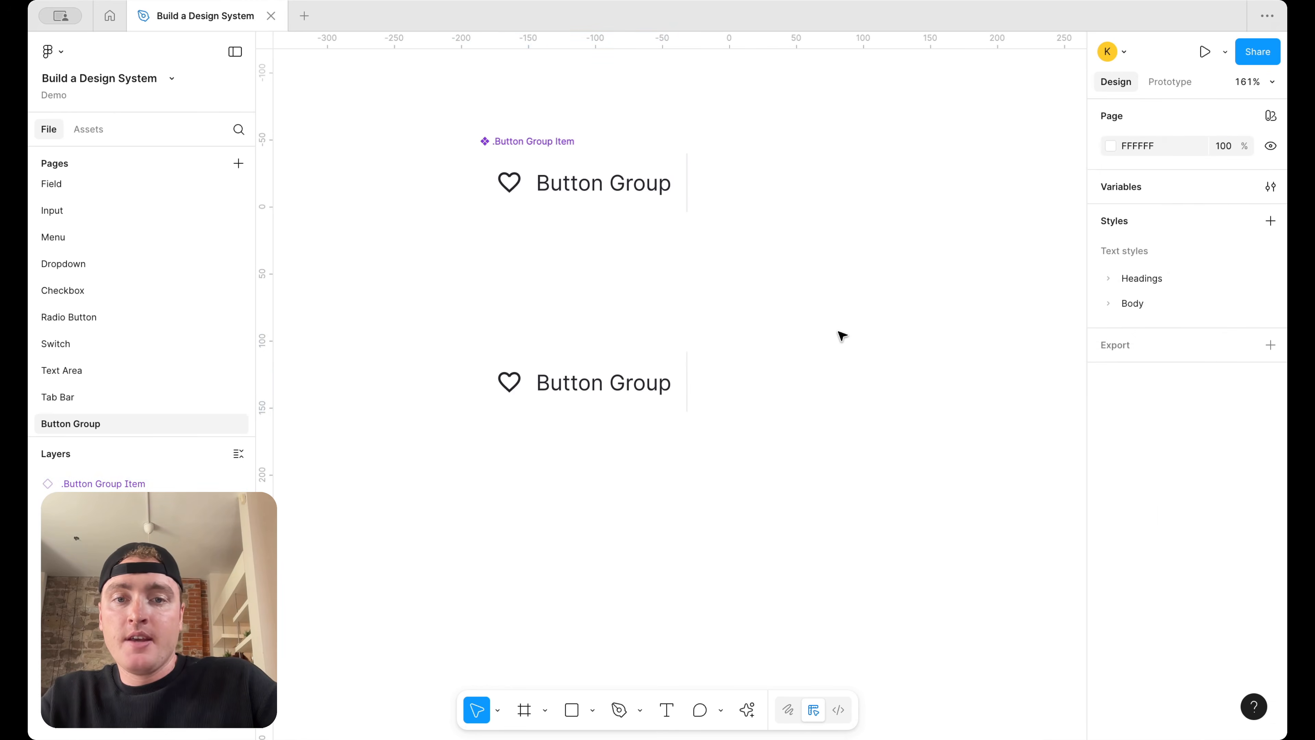
Add a second variant to the .Button Group Item component
right_click(536, 162)
left_click(644, 518)
left_click(811, 313)
left_click(494, 113)
Nudge the instance 50 px down, clear of the component set
left_click(617, 391)
key("shift+Down")
key("shift+Down")
key("shift+Down")
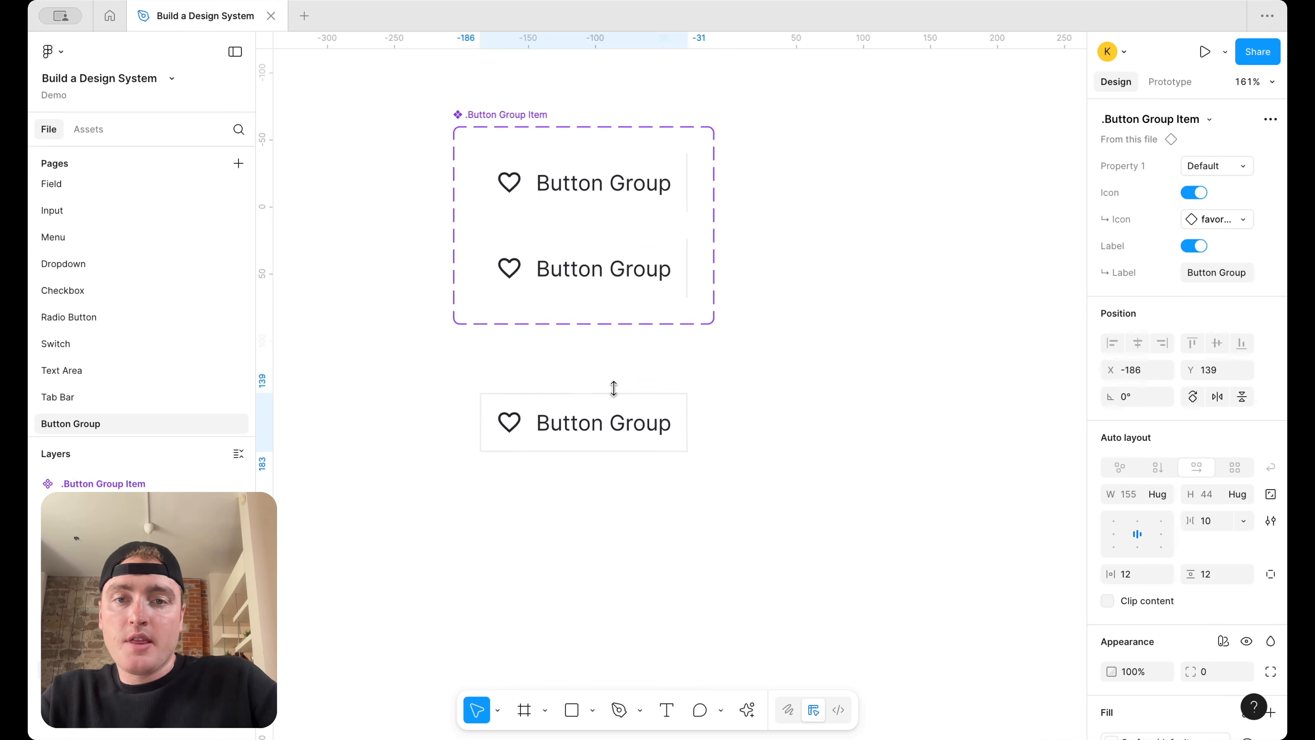
key("shift+Down")
key("shift+Down")
Set the second variant's fill to Surface/action-hover-light
left_click(615, 268)
scroll(1179, 518, "down", 4)
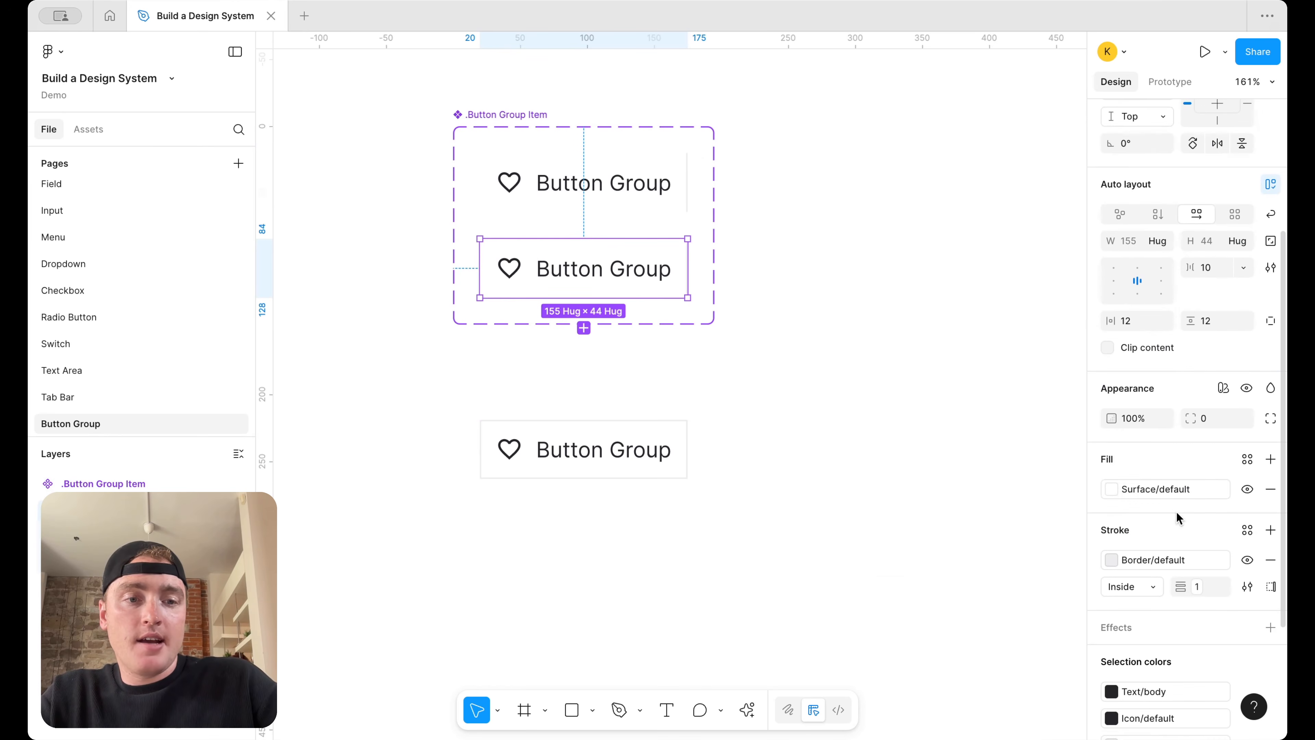
left_click(1171, 489)
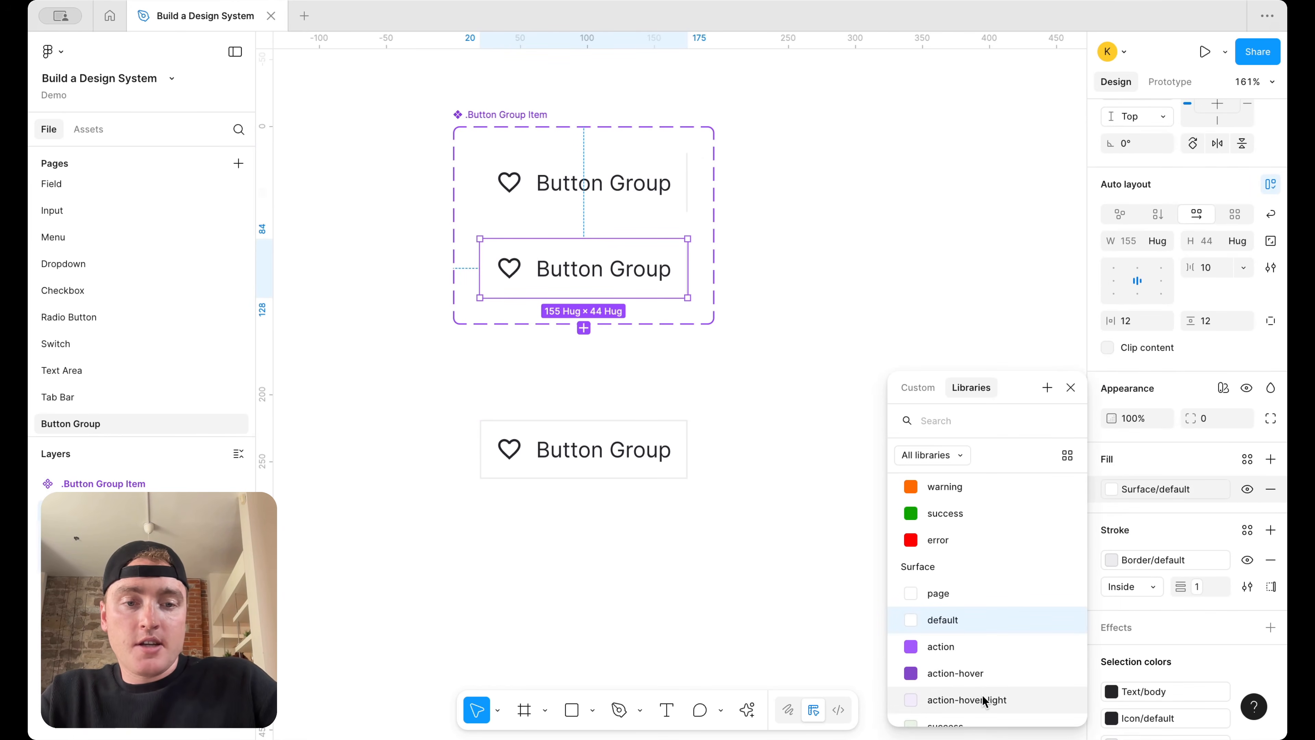
left_click(966, 700)
Change the second variant's text color to Text/action-hover and its icon color to Icon/action-hover
scroll(1188, 562, "down", 2)
left_click(1112, 632)
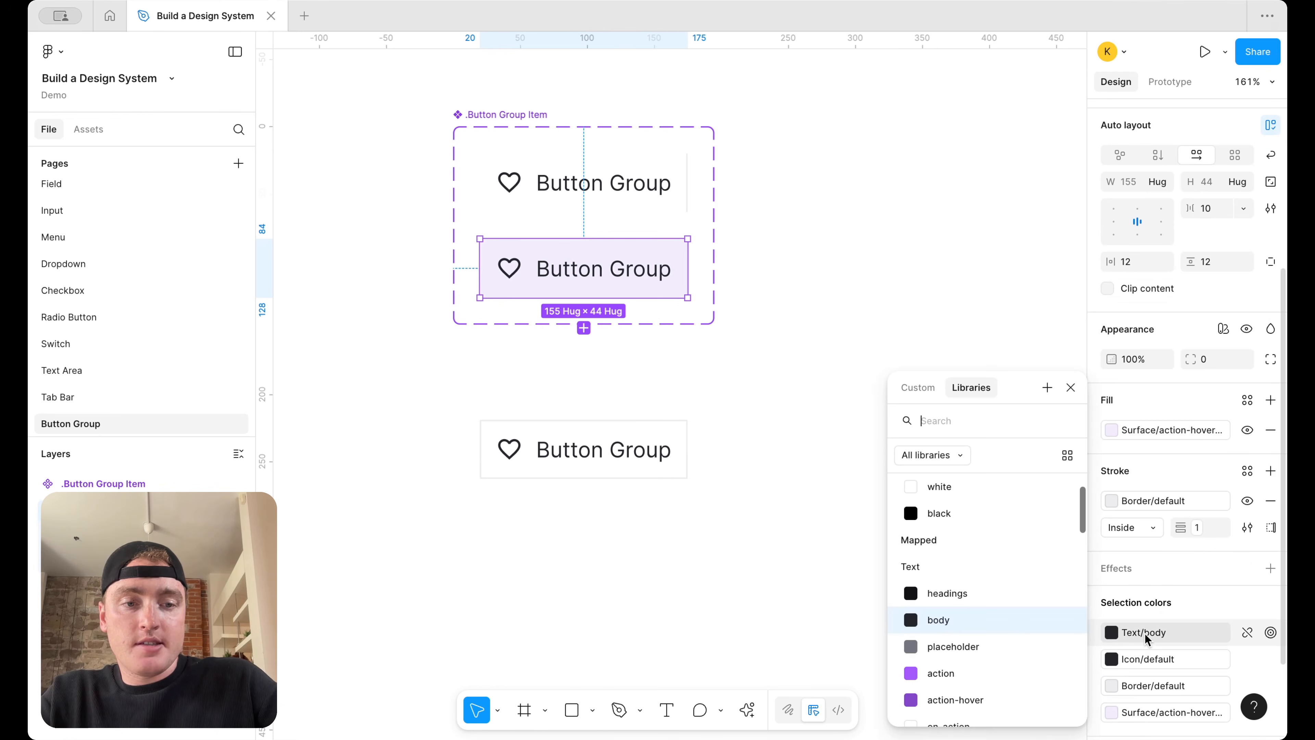
scroll(957, 687, "down", 2)
left_click(983, 601)
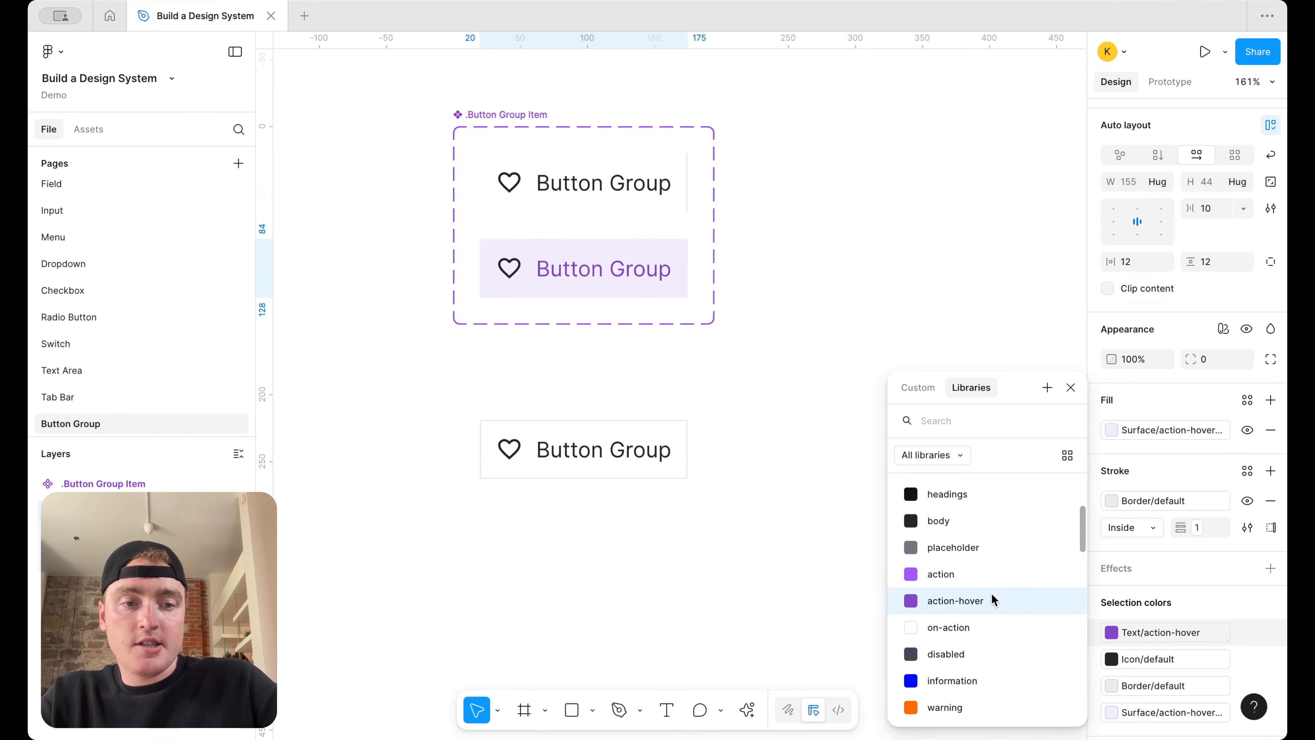
left_click(1155, 658)
left_click(974, 673)
Set the second variant's border color to Border/action-hover
left_click(1145, 687)
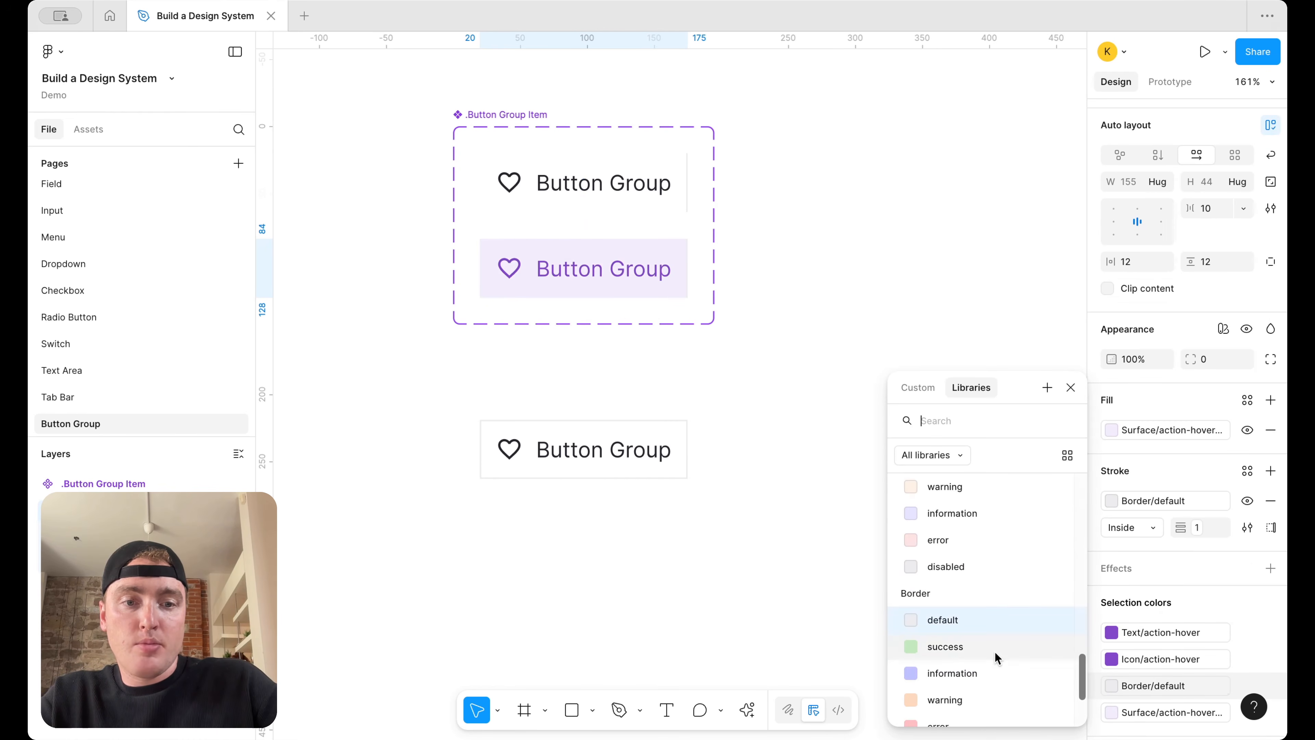
scroll(992, 658, "down", 2)
left_click(979, 654)
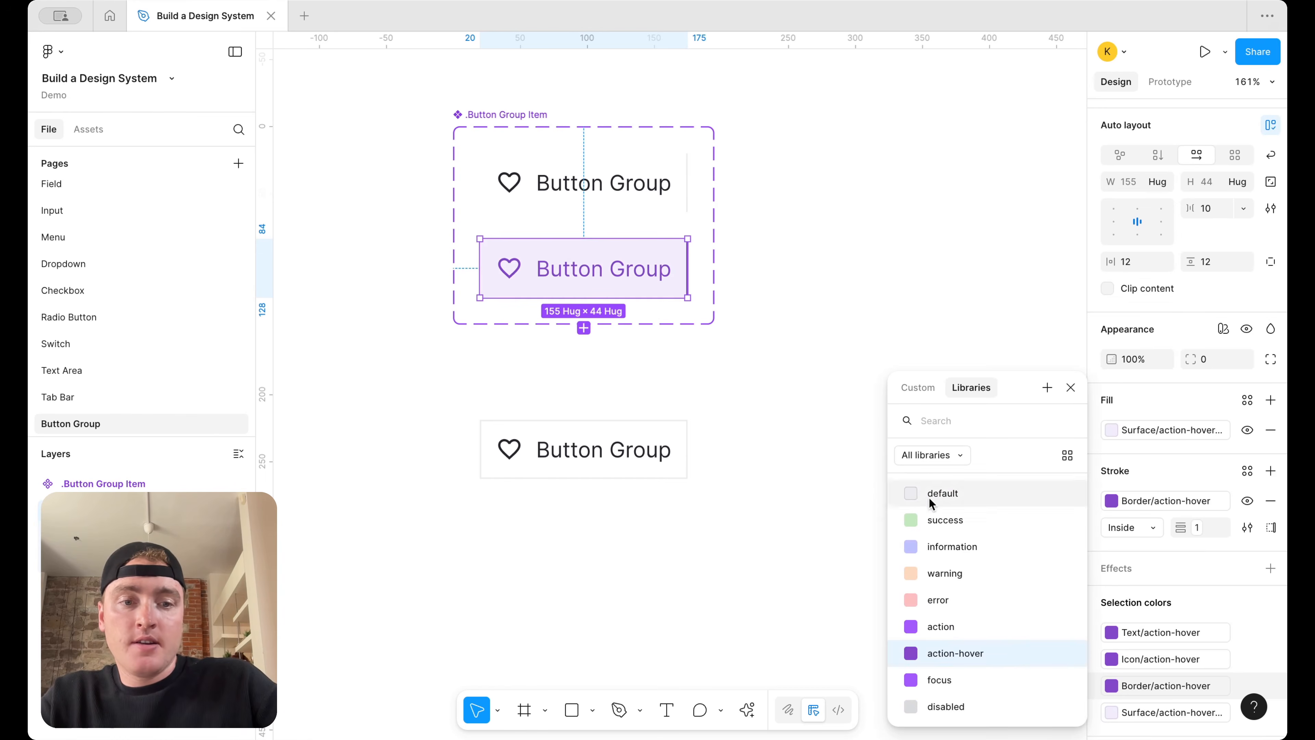
left_click(818, 414)
Move the instance about 90 px further down and add a third variant based on the second one
left_click_drag(648, 450, 648, 570)
left_click(625, 242)
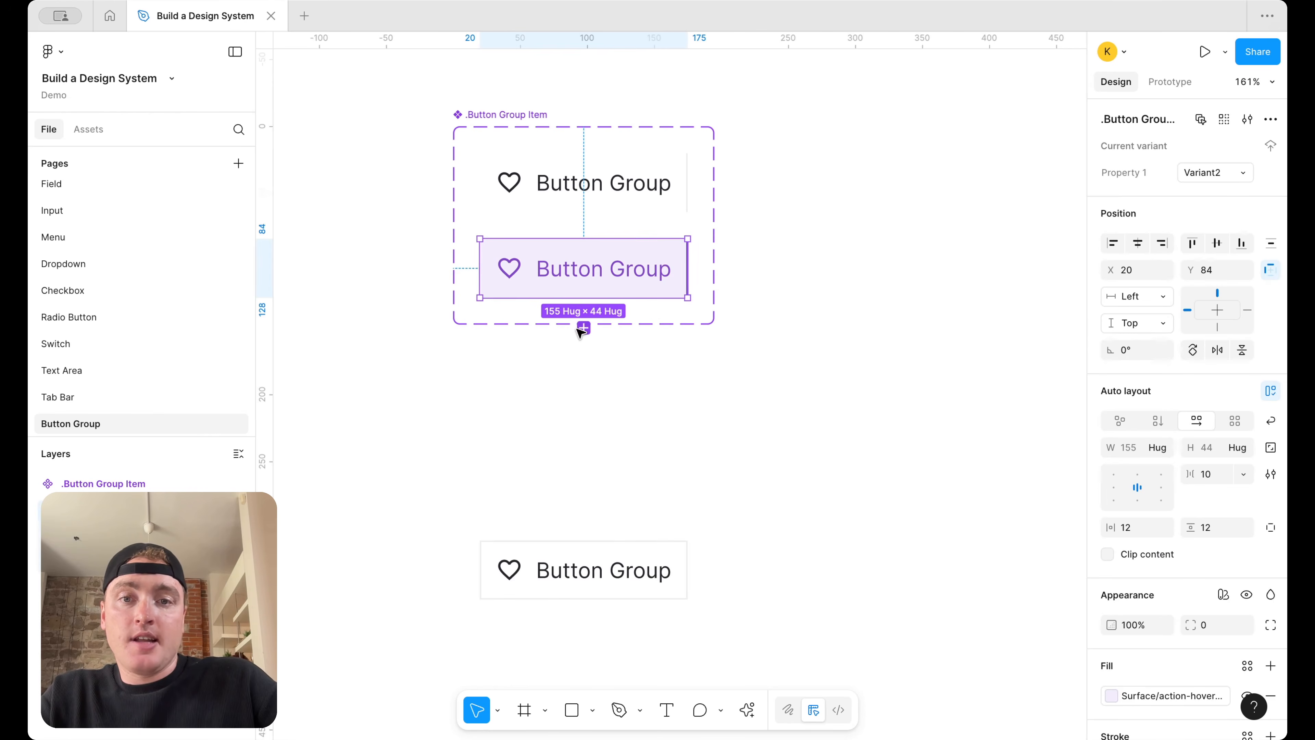
left_click(583, 327)
left_click(625, 352)
Set the third variant's fill to Surface/action and its stroke to Border/action
scroll(1164, 570, "down", 3)
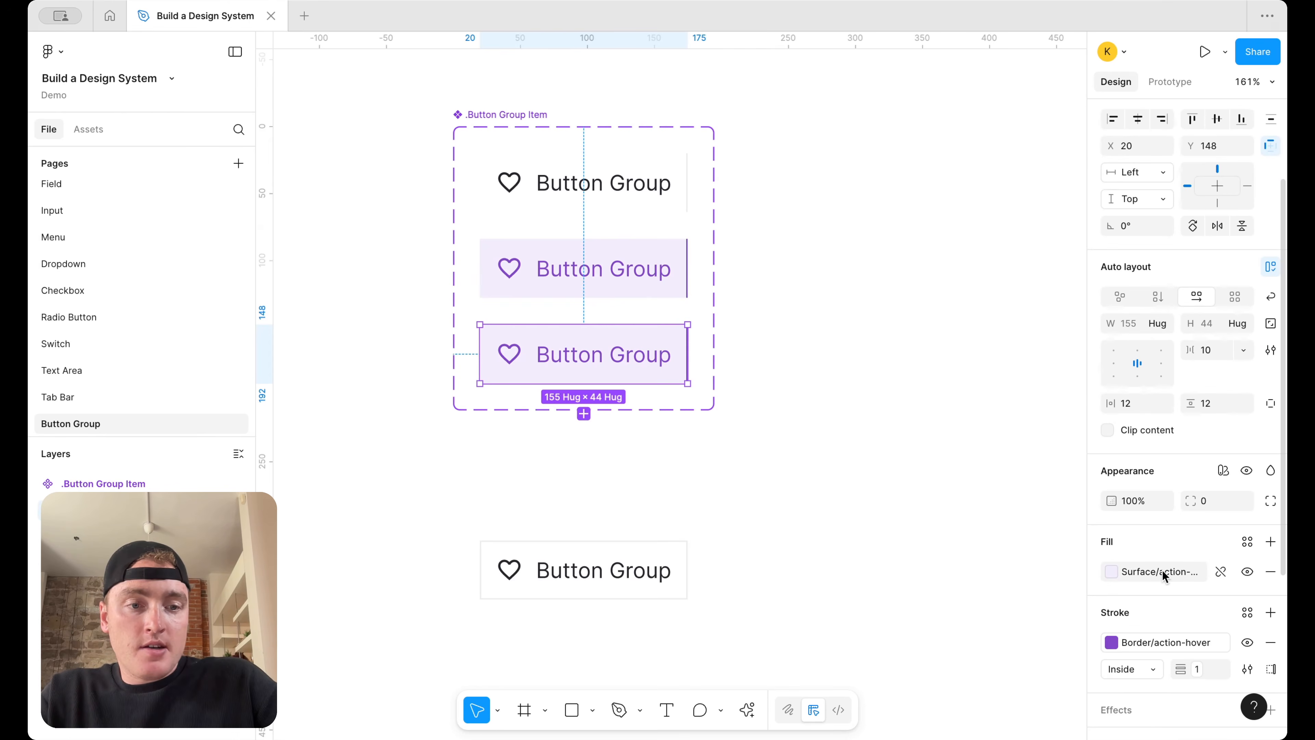
left_click(1165, 570)
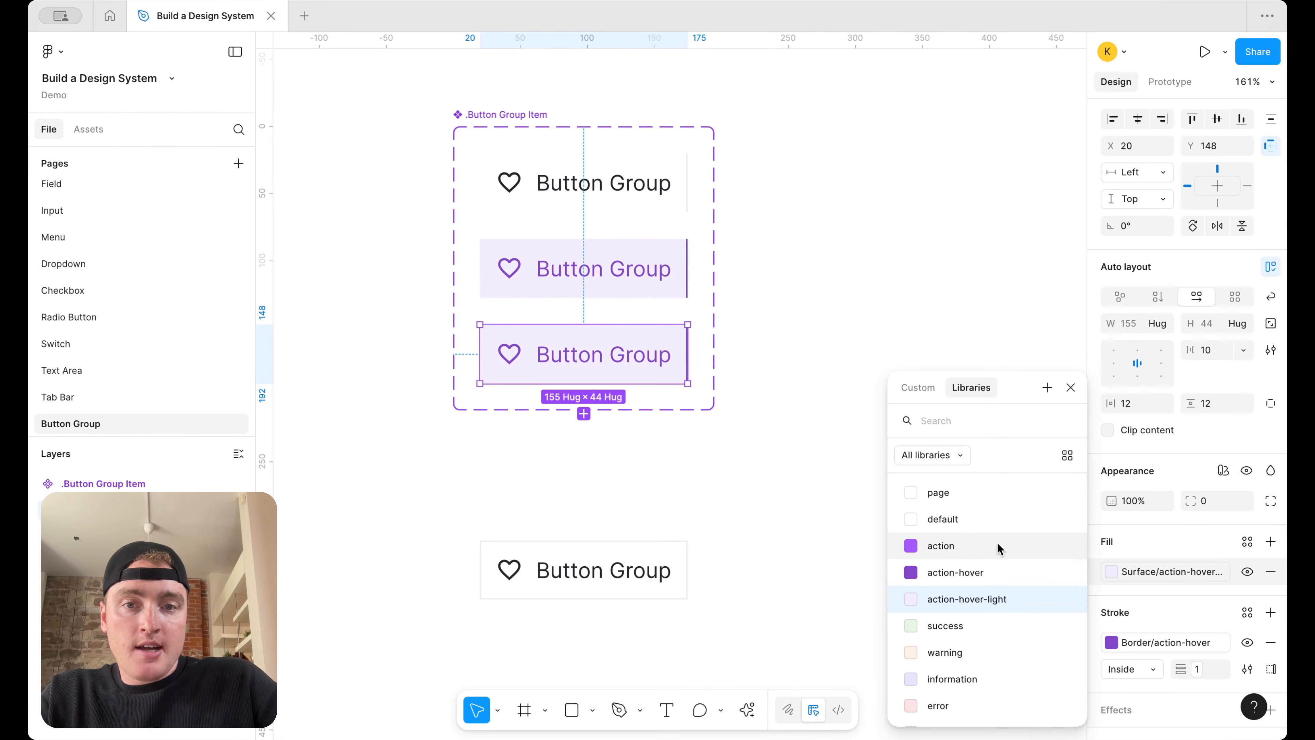
left_click(997, 543)
scroll(1136, 553, "down", 2)
left_click(1152, 596)
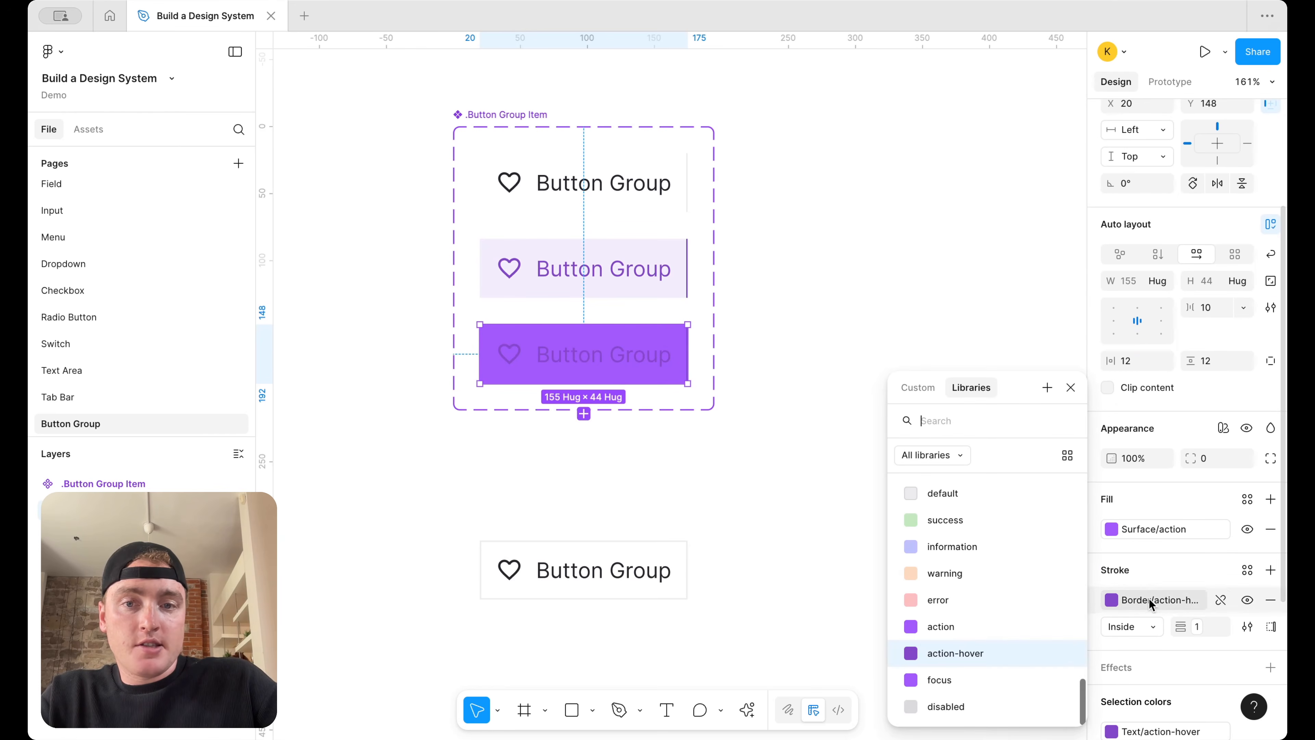
left_click(993, 627)
Change the third variant's icon color to Icon/on-action and its text color to Text/on-action
scroll(1156, 589, "down", 4)
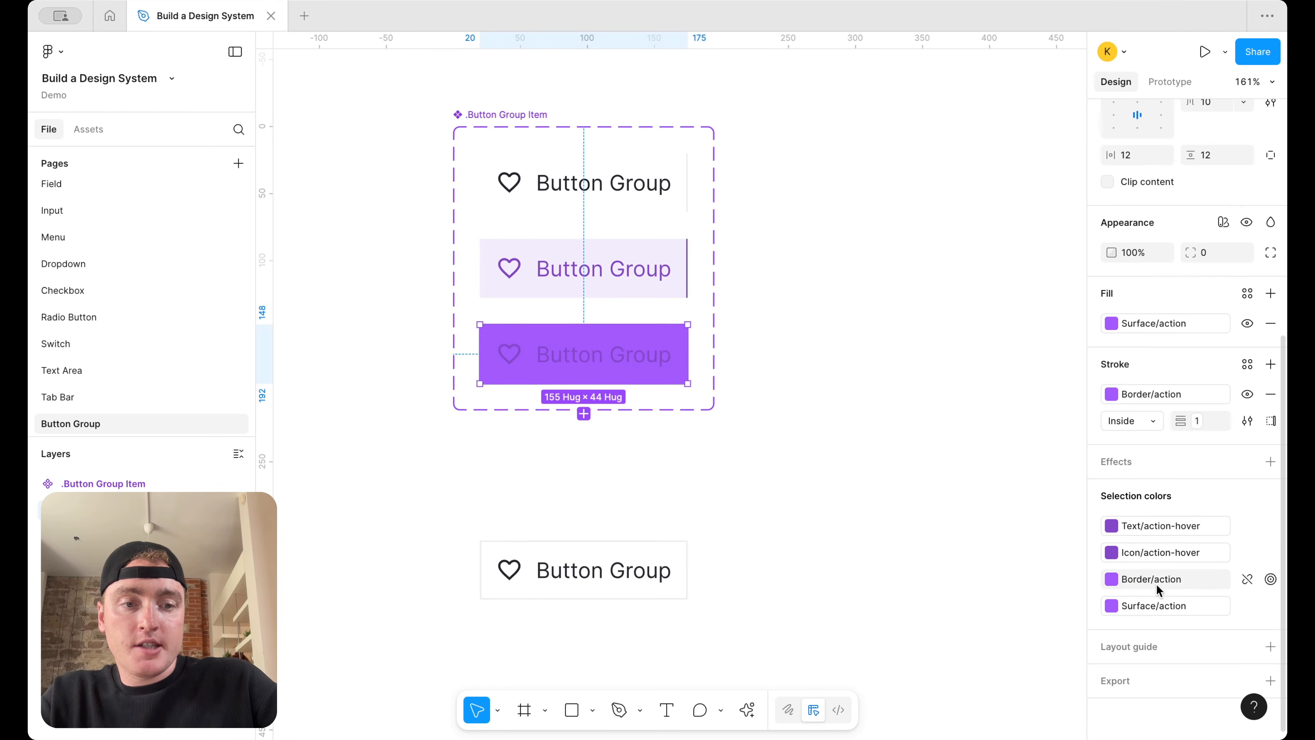
left_click(1155, 552)
scroll(1013, 640, "down", 3)
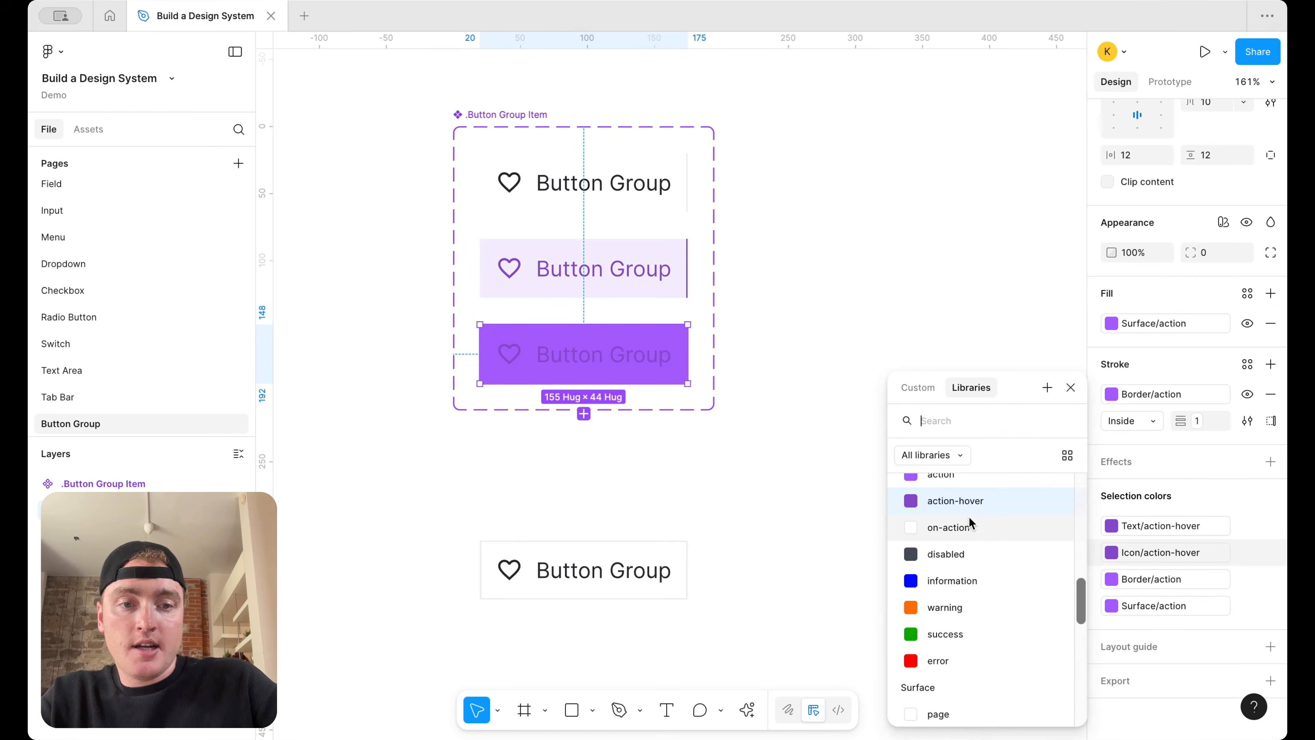
left_click(1066, 526)
left_click(1111, 526)
left_click(986, 646)
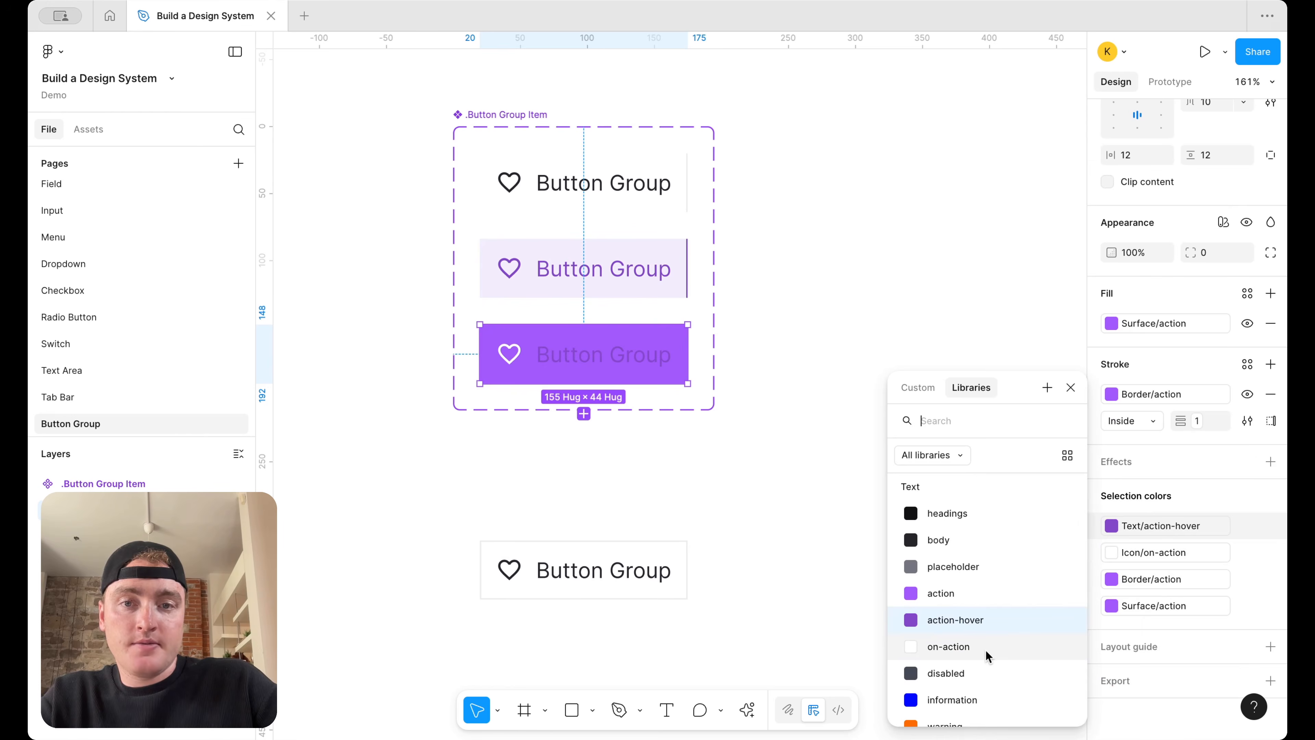
left_click(829, 481)
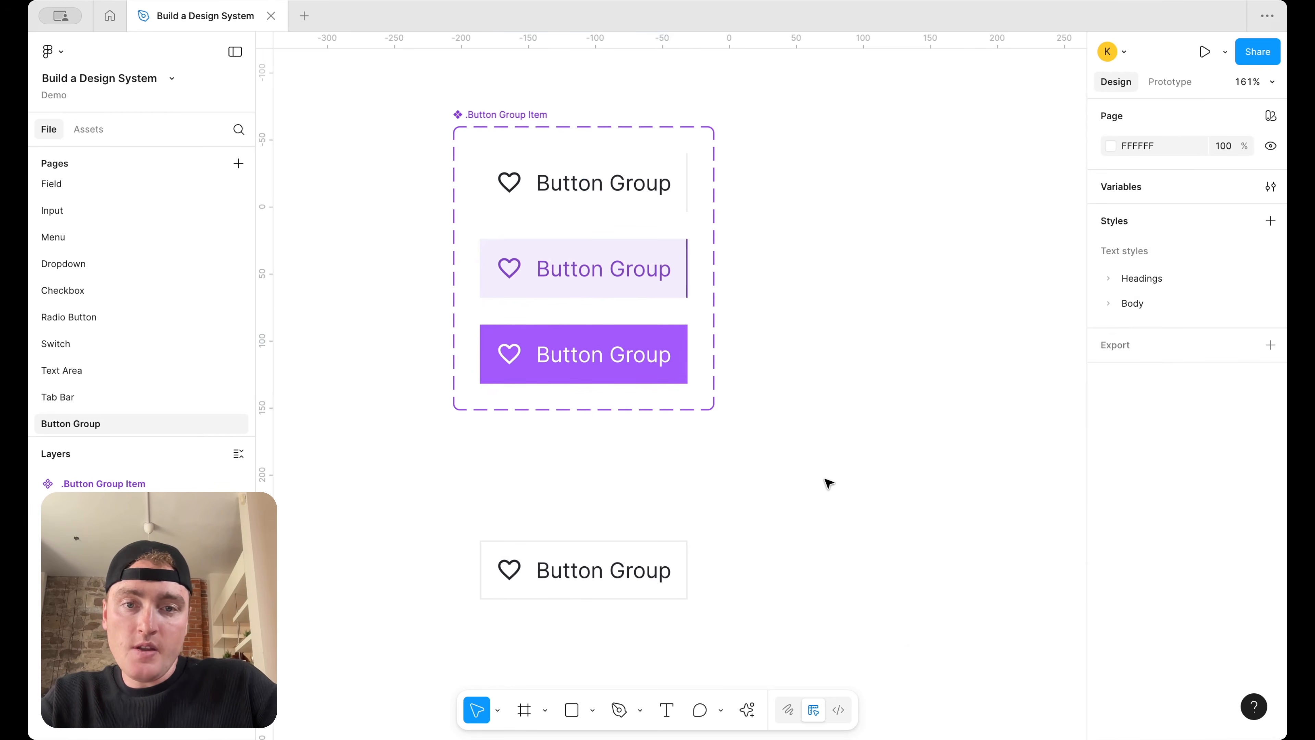
Add a fourth variant to the component set based on the Default variant and select it
left_click(626, 203)
left_click(584, 243)
left_click(791, 325)
left_click(642, 443)
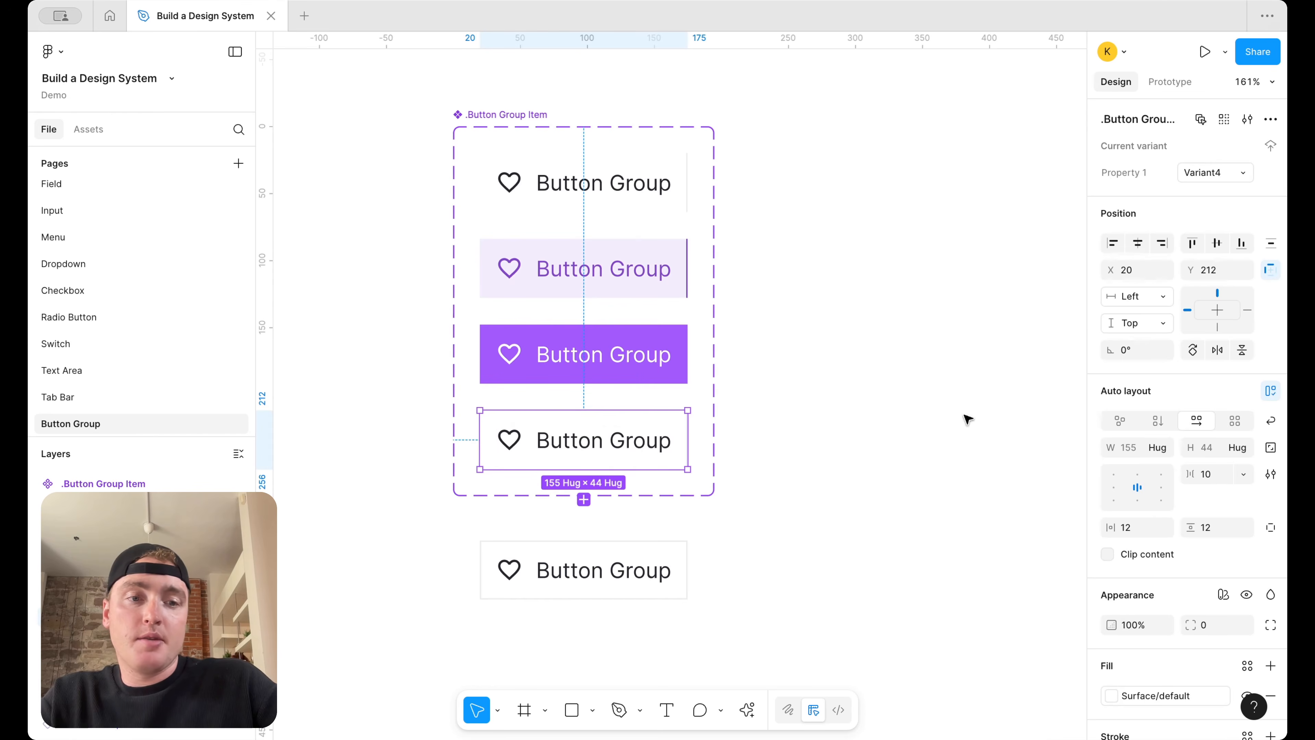
Set the fourth variant's fill to Surface/disabled and its stroke to Border/disabled
scroll(1155, 465, "down", 5)
left_click(1149, 458)
scroll(978, 650, "down", 10)
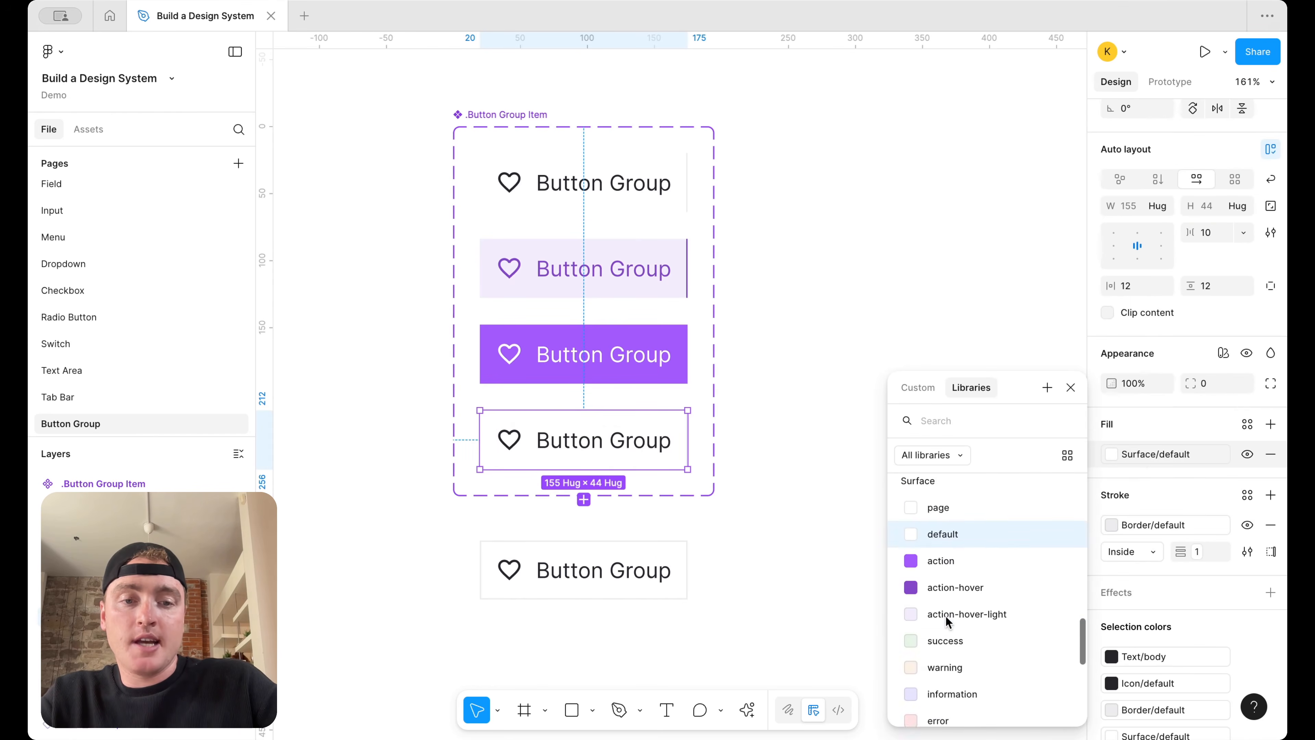
left_click(976, 613)
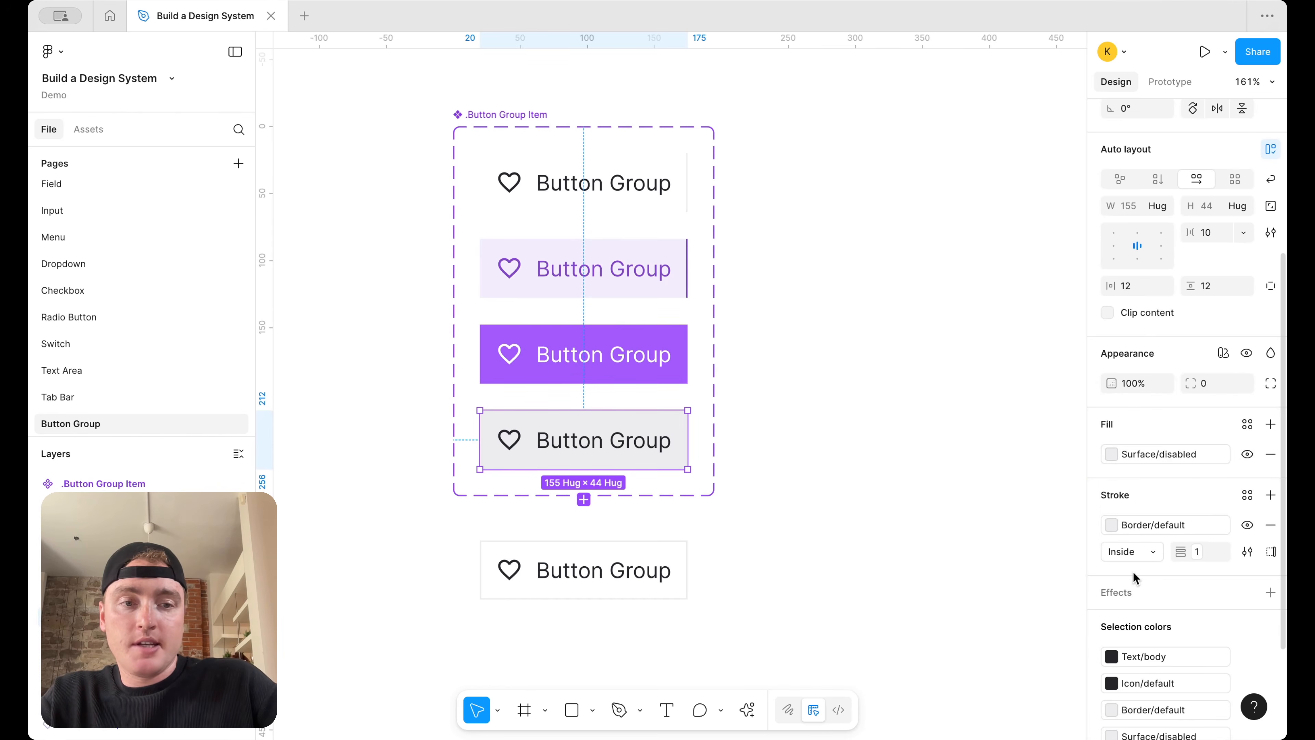
left_click(1156, 525)
scroll(953, 621, "down", 3)
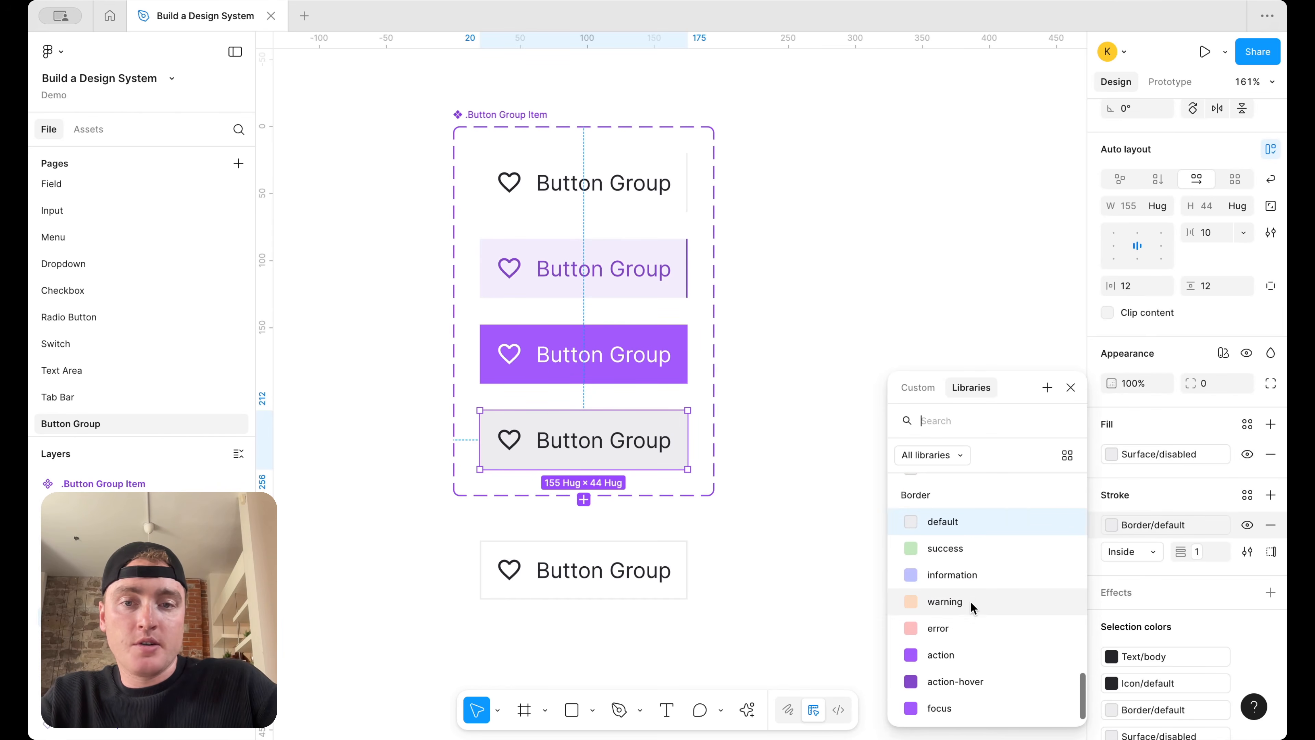
scroll(973, 617, "down", 1)
left_click(945, 705)
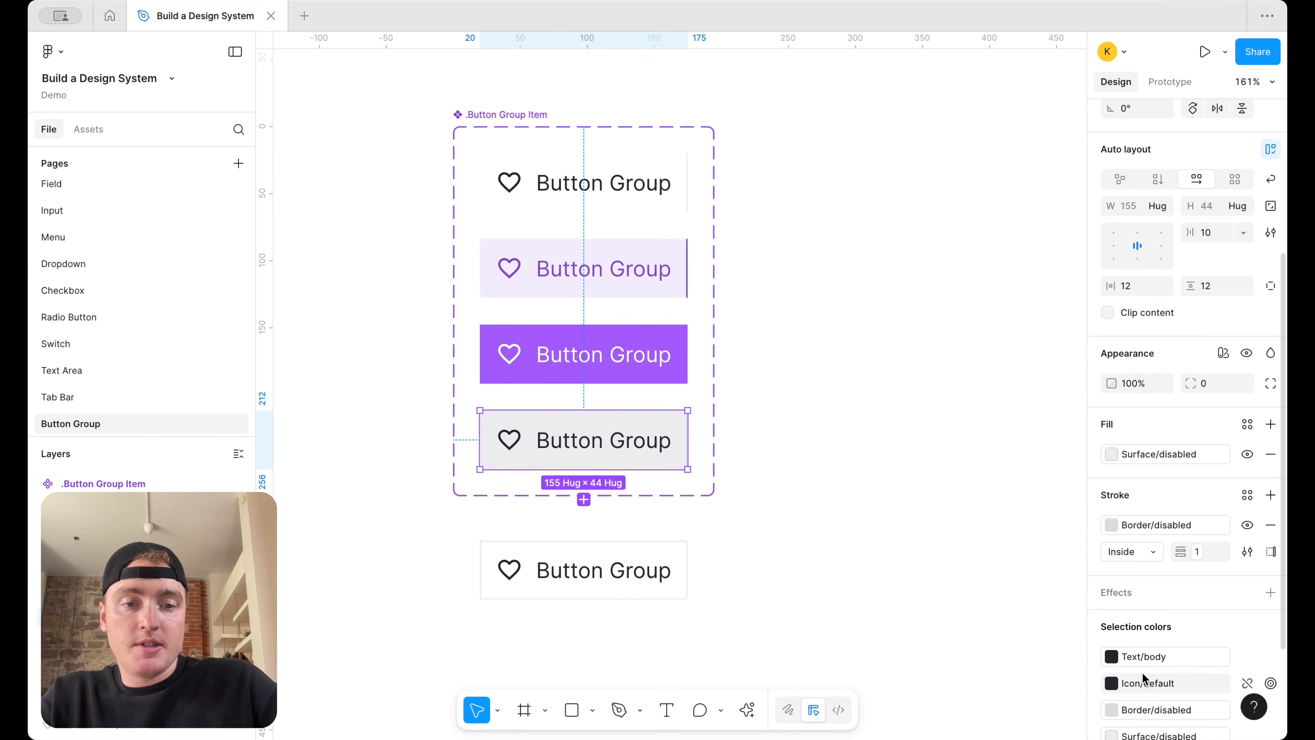
Change the fourth variant's text color to Text/disabled and its icon color to Icon/disabled
left_click(1149, 657)
scroll(981, 652, "down", 5)
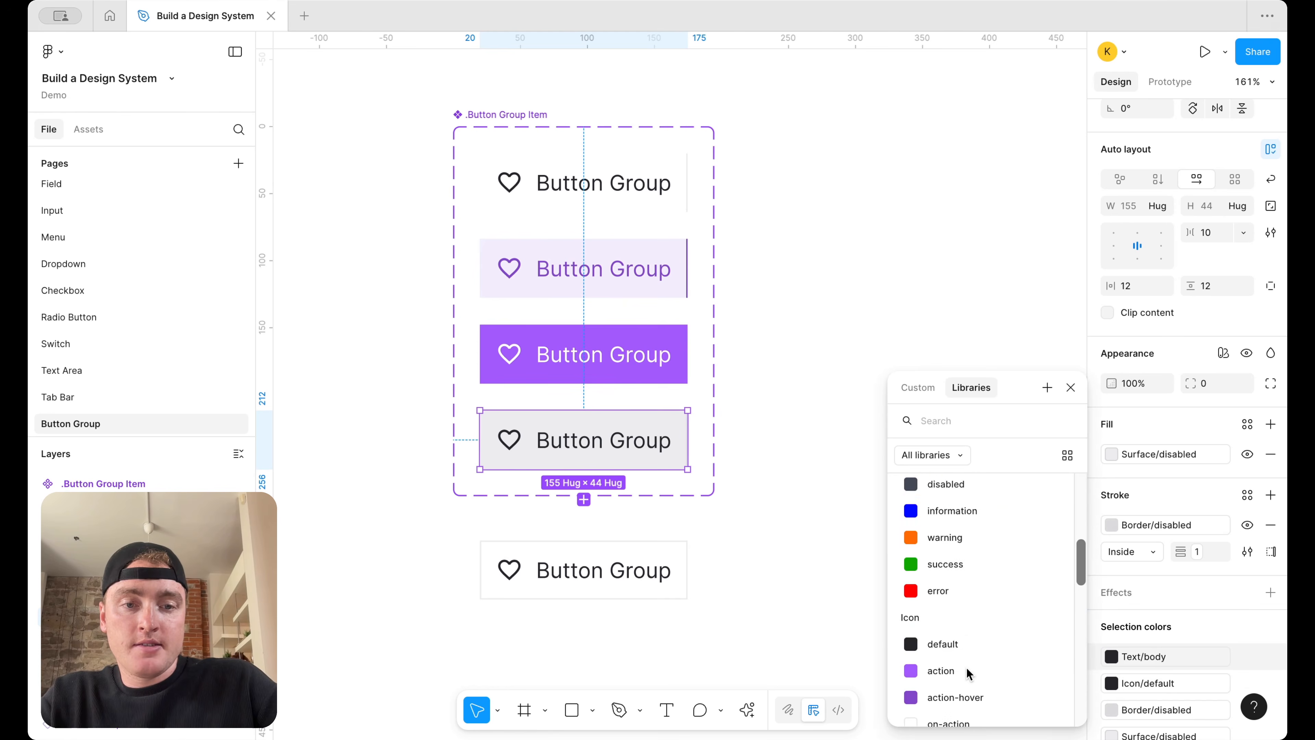
scroll(968, 674, "up", 3)
left_click(955, 625)
left_click(1148, 683)
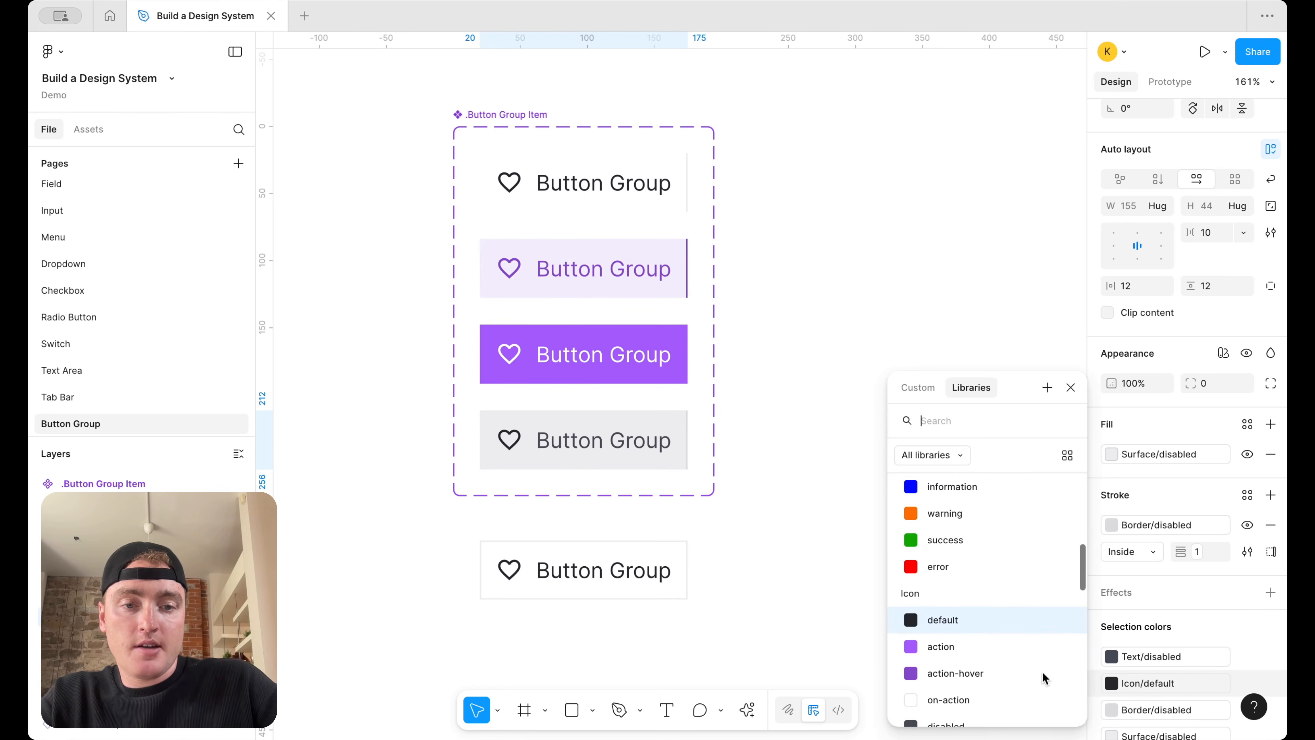
scroll(966, 651, "down", 2)
left_click(966, 652)
left_click(775, 422)
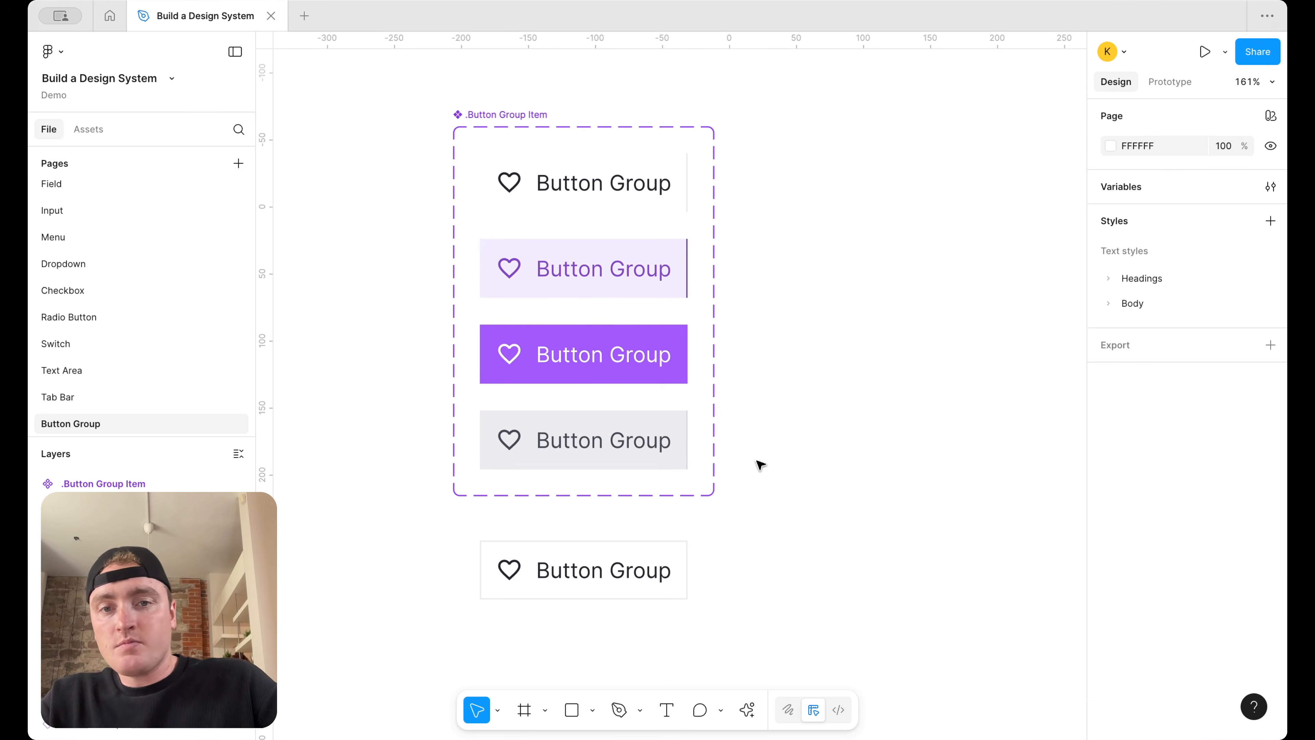
Place a new instance of the Default variant beside the component set and delete the old instance below it
left_click_drag(626, 195, 951, 196)
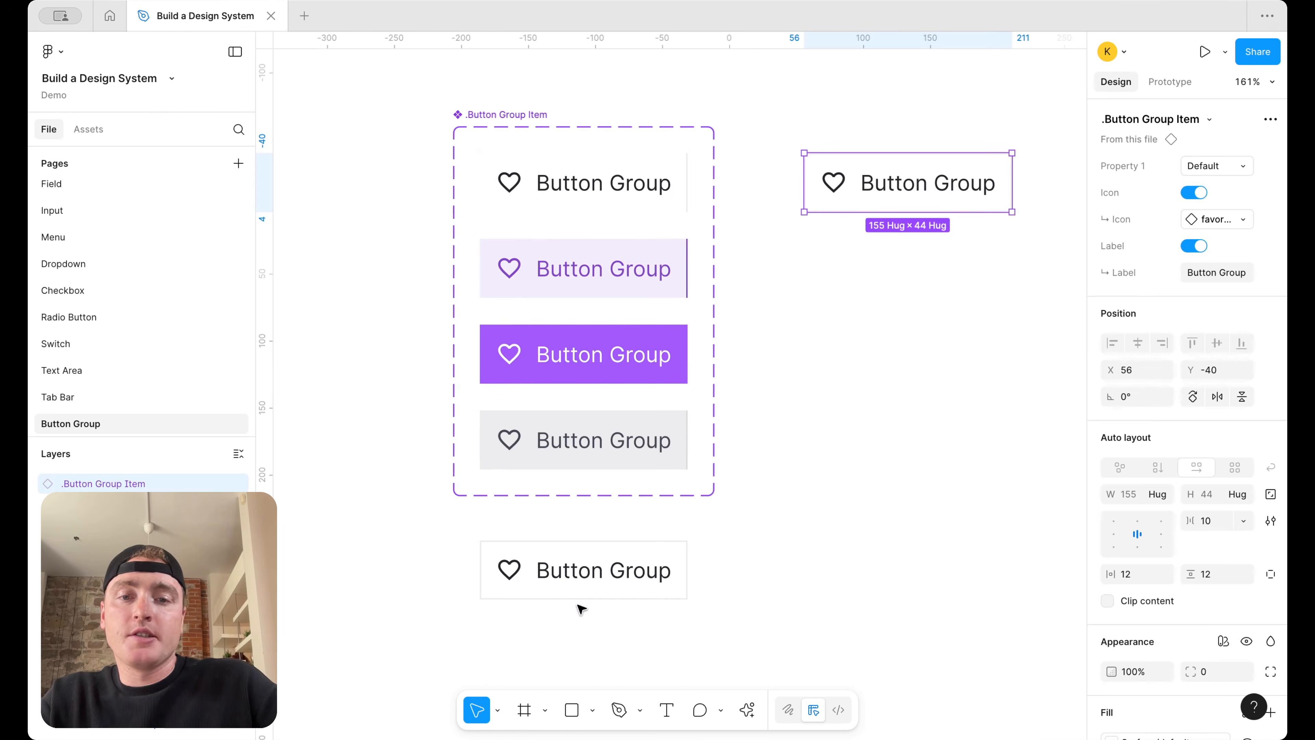
left_click(589, 579)
key("Delete")
Restrict the new instance's stroke to the right side only
scroll(613, 531, "right", 3)
scroll(613, 531, "up", 2)
left_click(813, 259)
scroll(1251, 554, "down", 4)
scroll(1250, 555, "down", 2)
left_click(1270, 568)
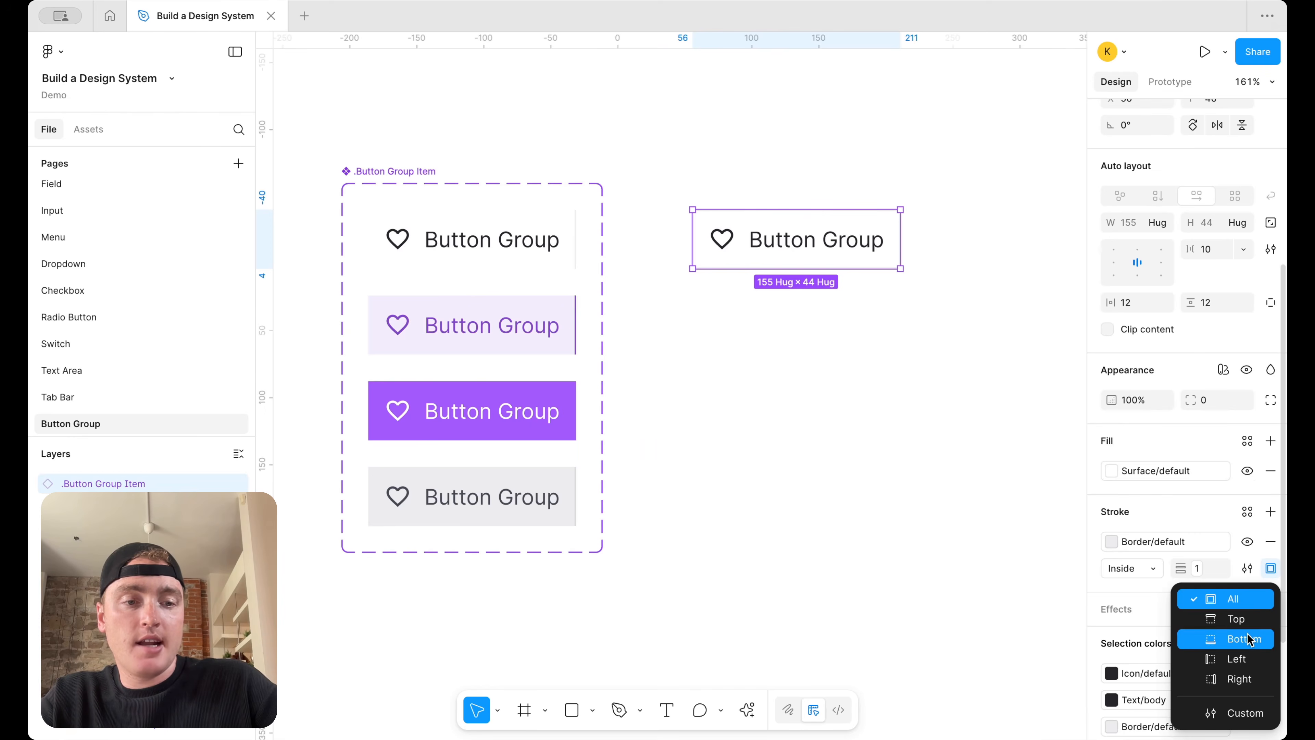
left_click(1248, 678)
left_click(973, 440)
Duplicate the instance twice alongside itself to form a row of three .Button Group Item instances
scroll(948, 428, "right", 4)
left_click(680, 273)
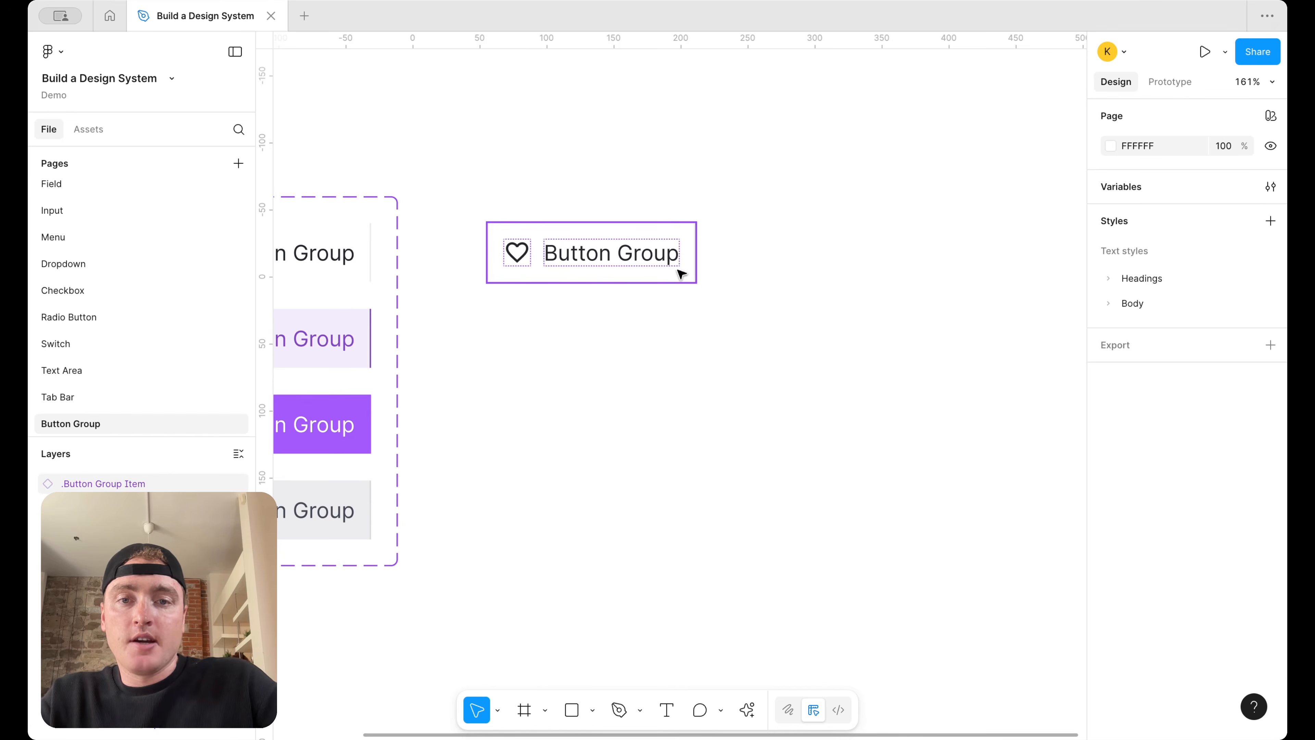
left_click_drag(924, 264, 930, 268)
left_click(932, 361)
scroll(932, 361, "right", 2)
left_click_drag(731, 266, 977, 265)
Restrict the stroke of the second and third instances in the row to the right side only
left_click_drag(973, 358, 721, 259)
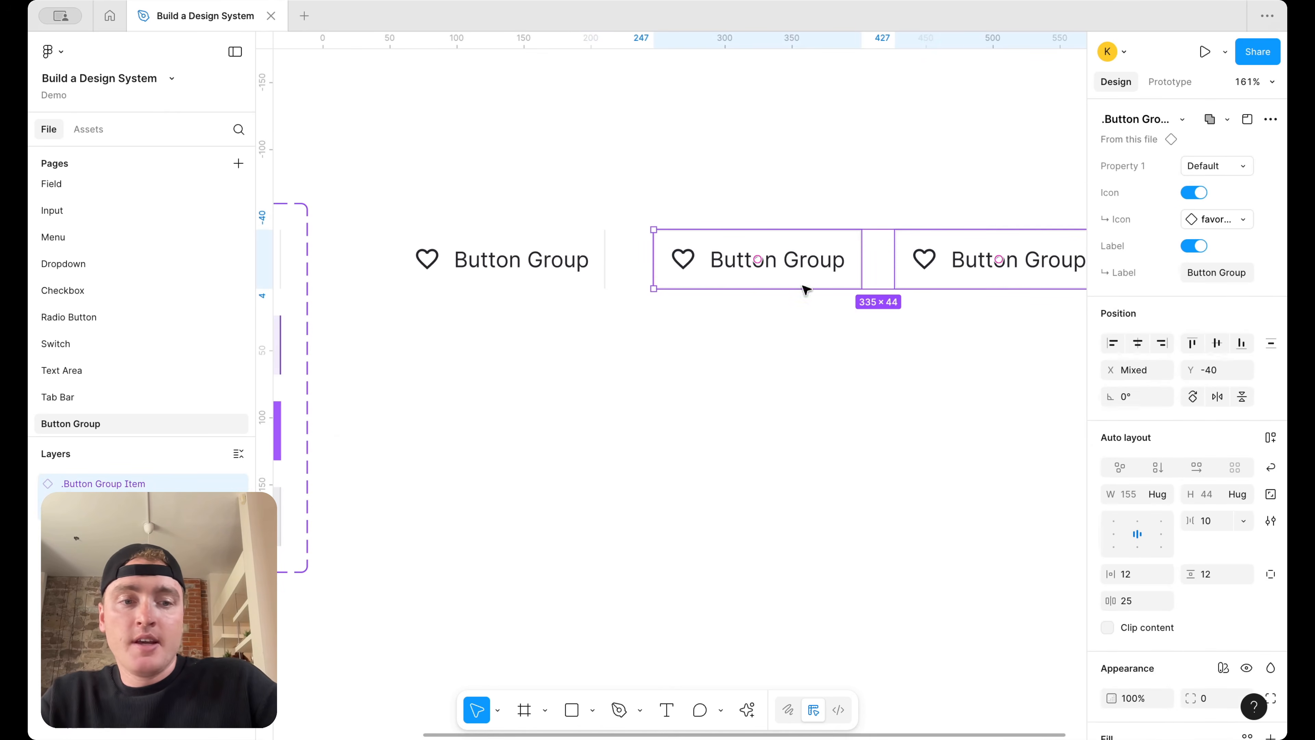
scroll(1232, 617, "down", 3)
scroll(1265, 643, "down", 2)
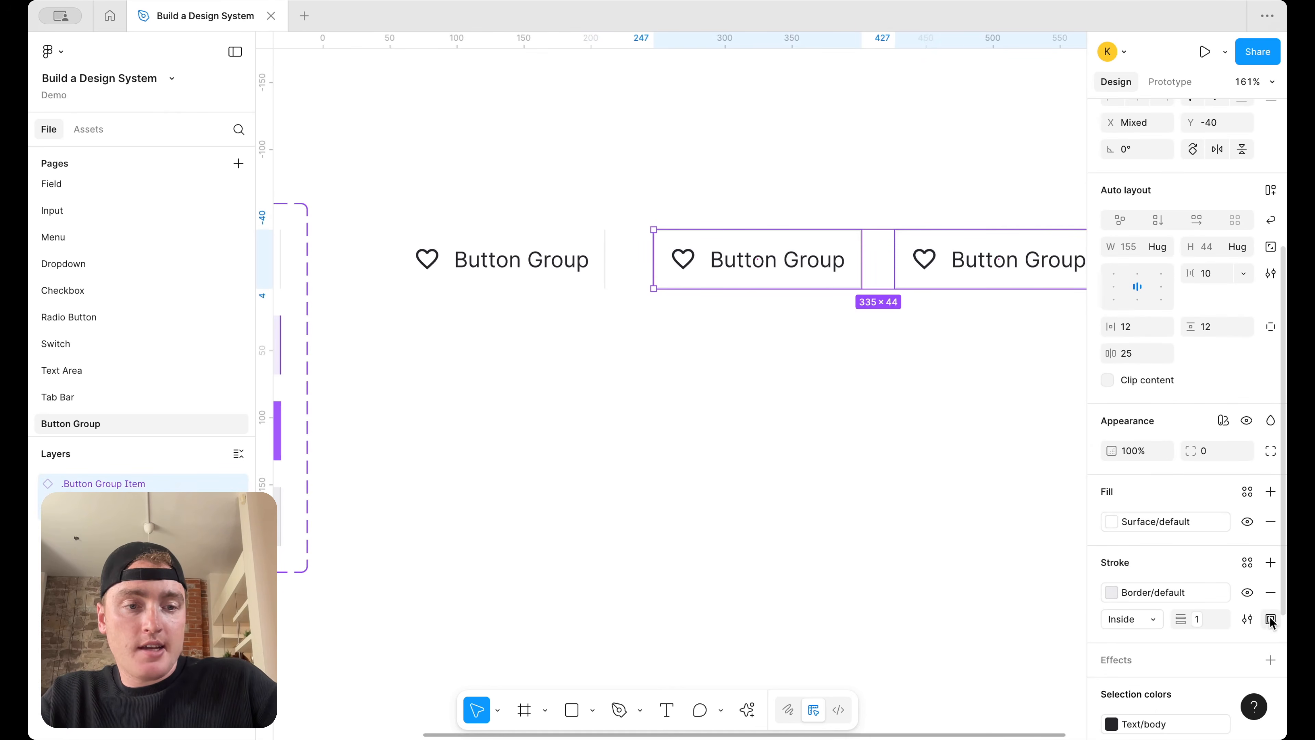
left_click(1271, 620)
left_click(1240, 681)
left_click(916, 447)
Wrap the three instances in a horizontal auto layout frame and set the gap between them to 0
left_click_drag(915, 446, 506, 192)
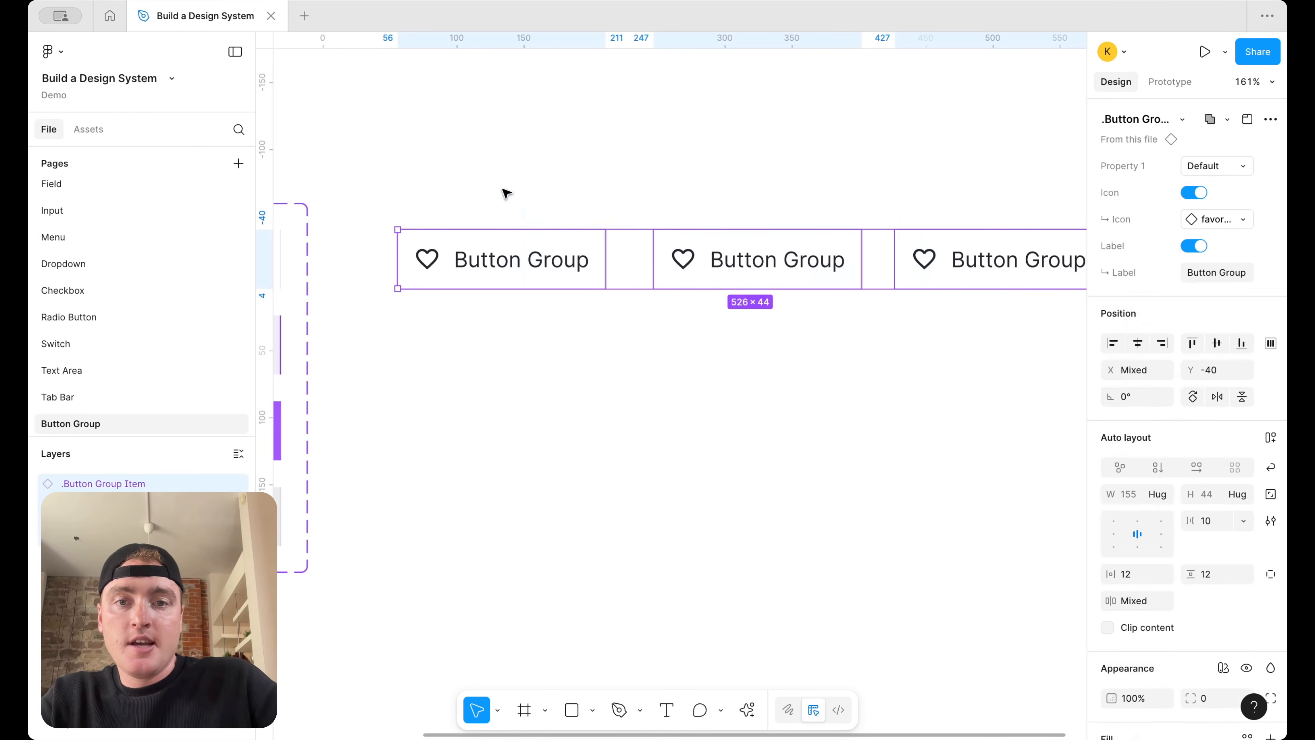
key("shift+a")
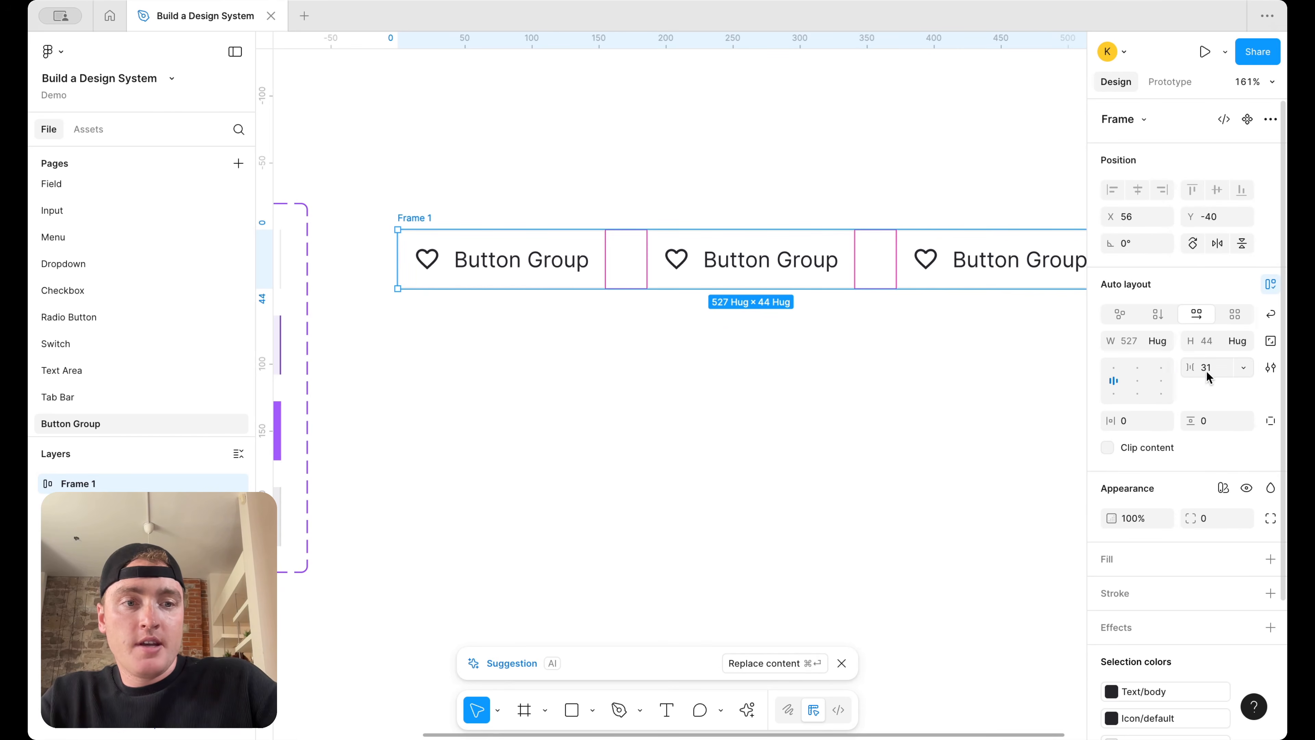
left_click(1206, 369)
type("0")
key("Return")
left_click(820, 401)
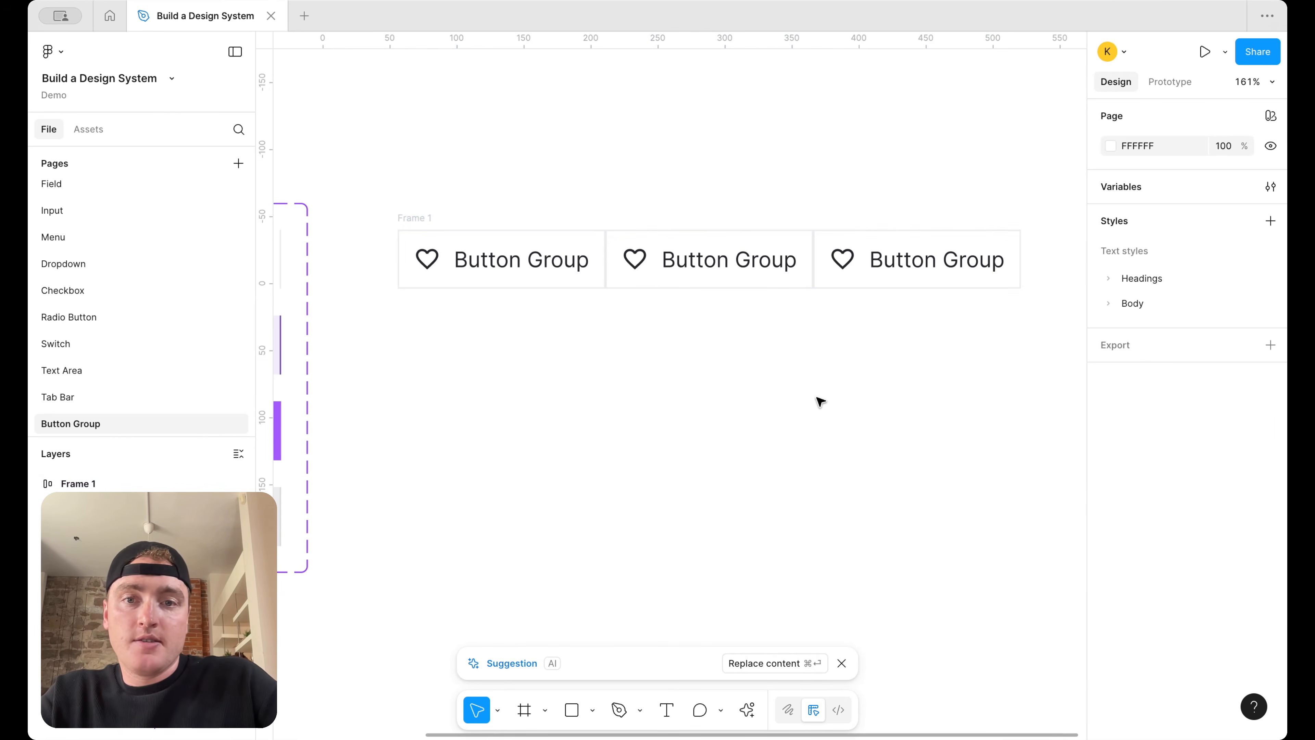
Restrict the stroke of all three .Button Group Item instances inside the auto layout frame to the right side only
left_click(538, 270)
left_click(758, 259, "shift")
left_click(921, 259, "shift")
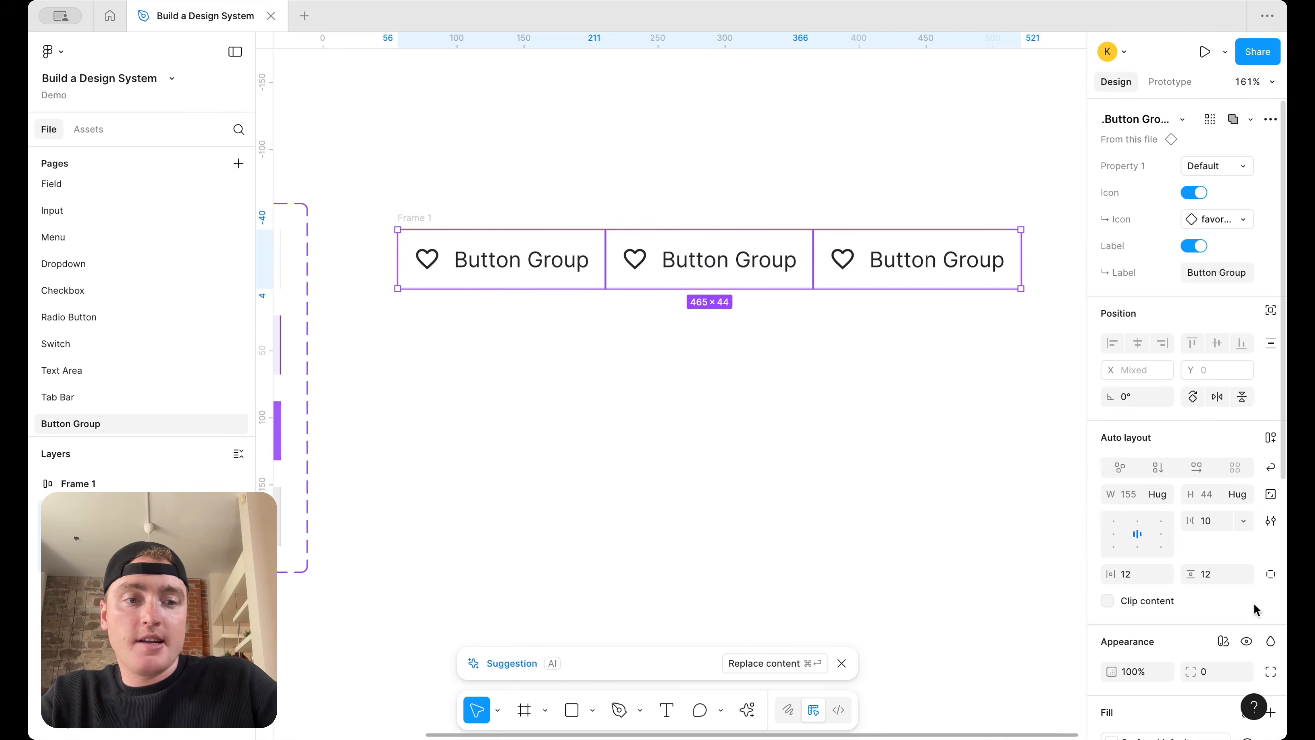
scroll(1272, 477, "down", 3)
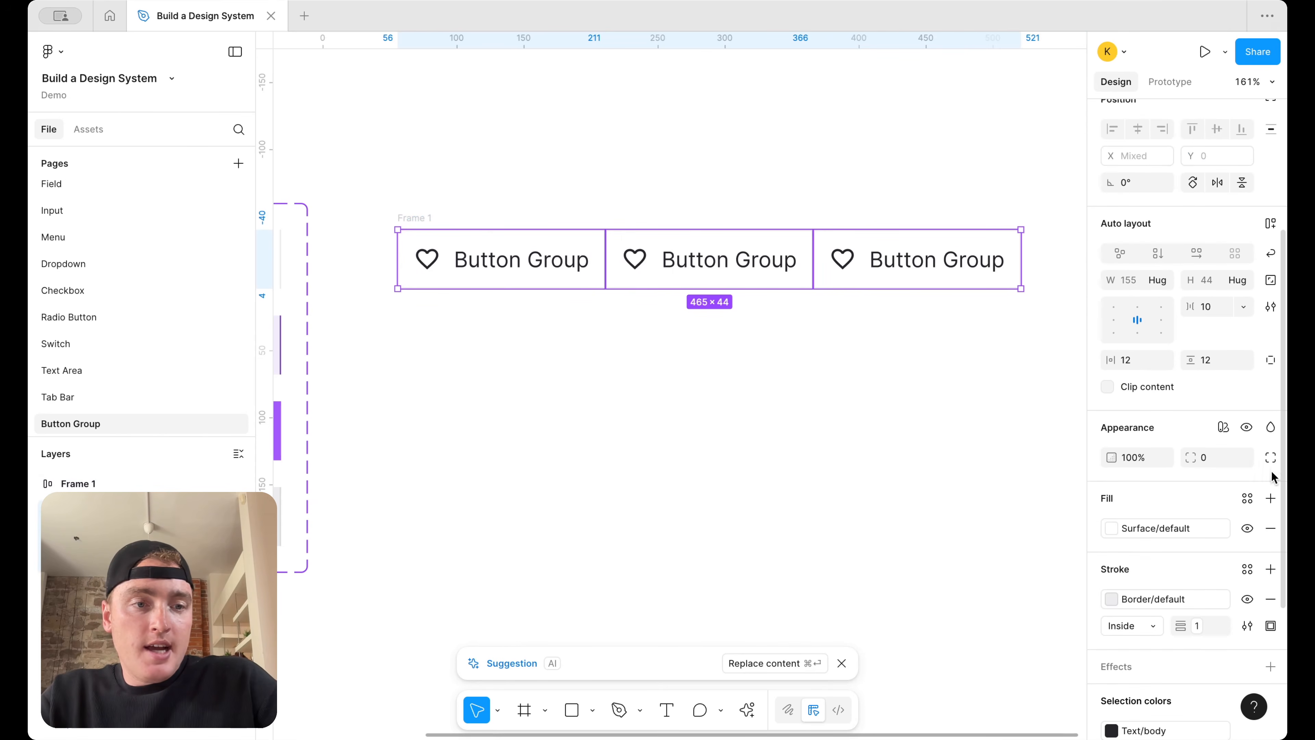
left_click(1270, 625)
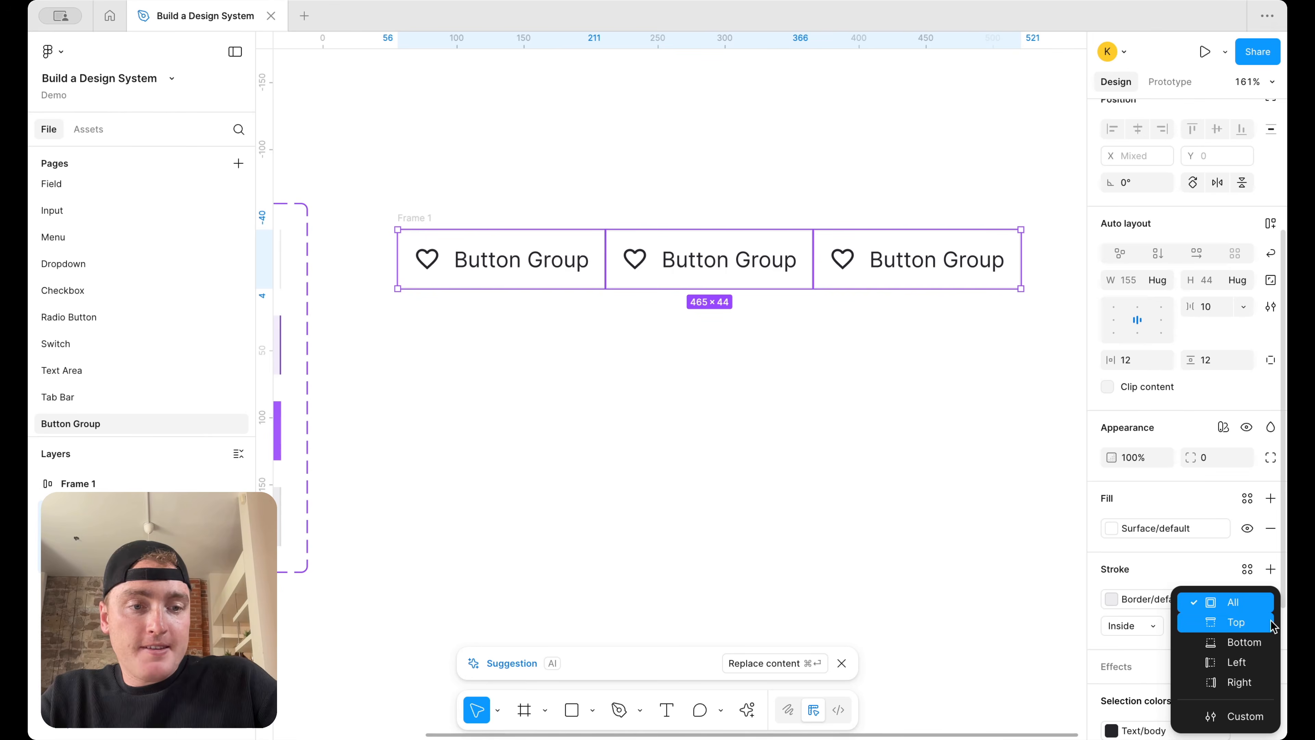
left_click(1253, 682)
left_click(989, 517)
Rename the auto layout frame Button Group and turn it into a component
double_click(426, 215)
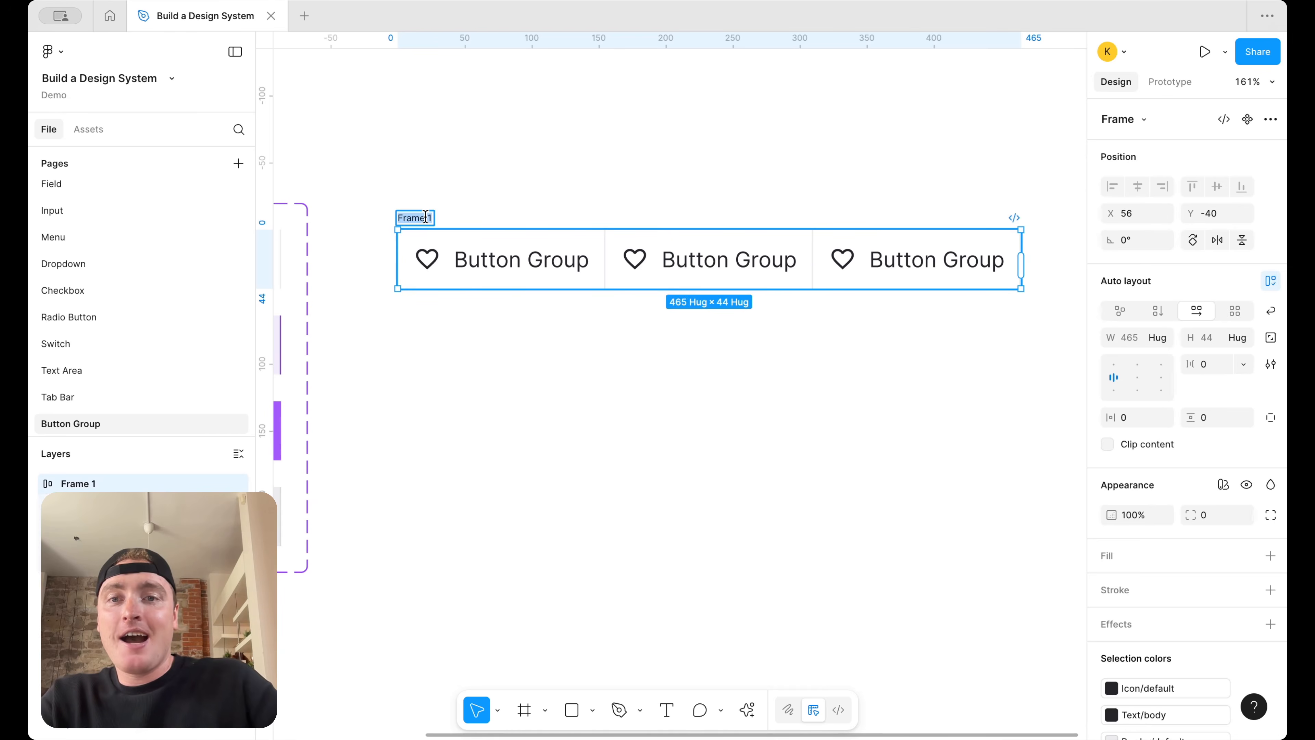
type("Button Group")
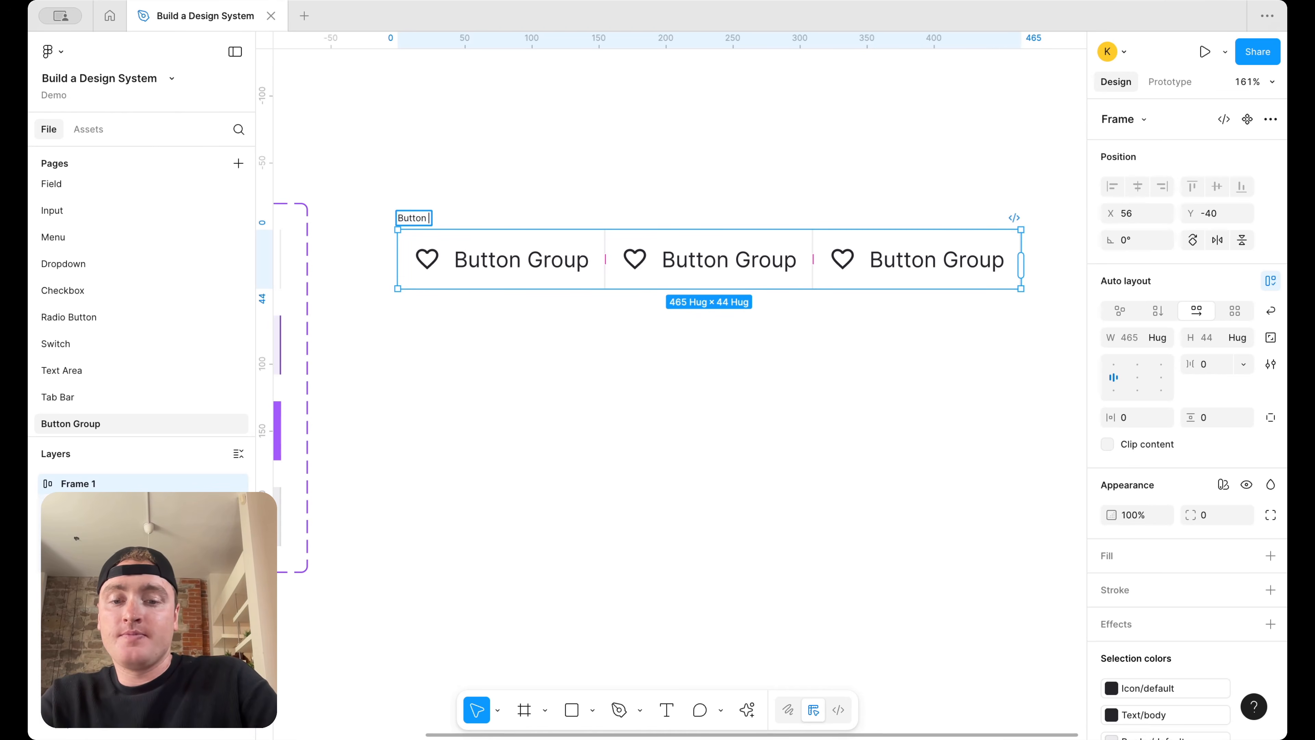
right_click(455, 218)
left_click(524, 515)
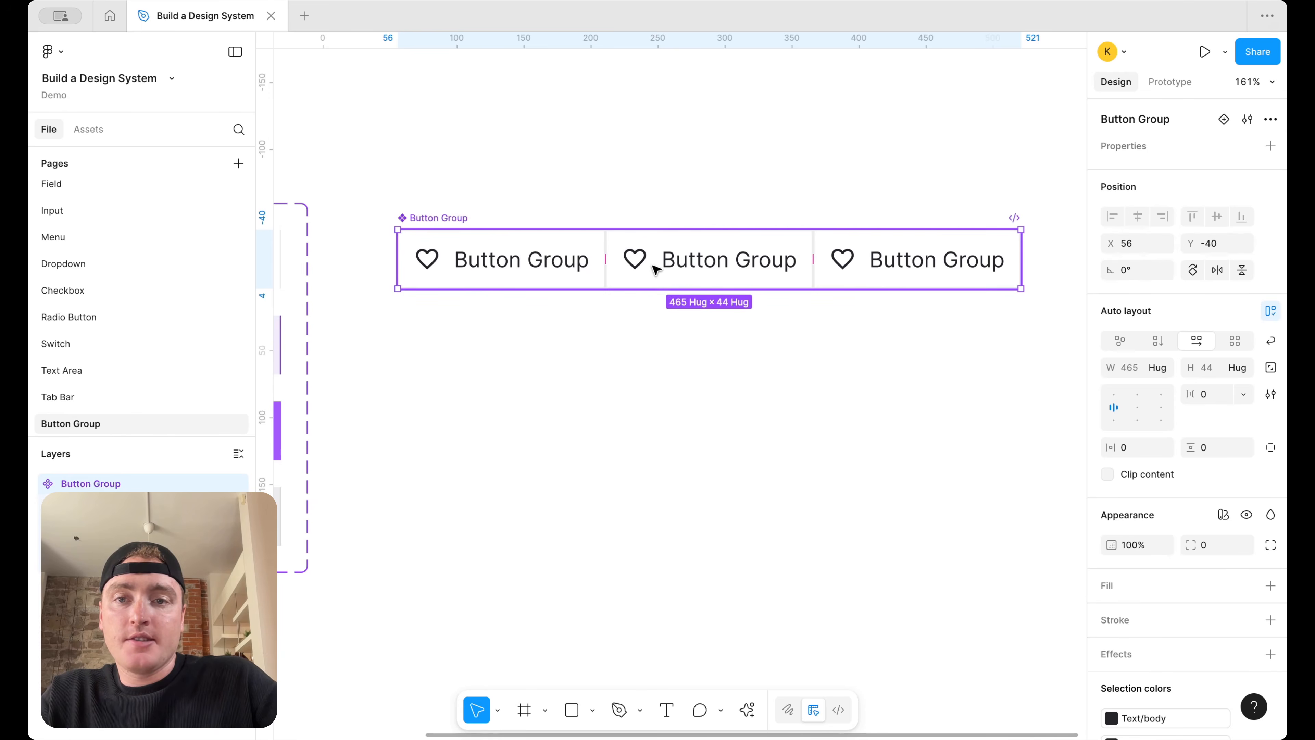
Place an instance of the Button Group component directly below the original
left_click_drag(651, 269, 652, 411)
left_click(648, 505)
left_click(499, 256)
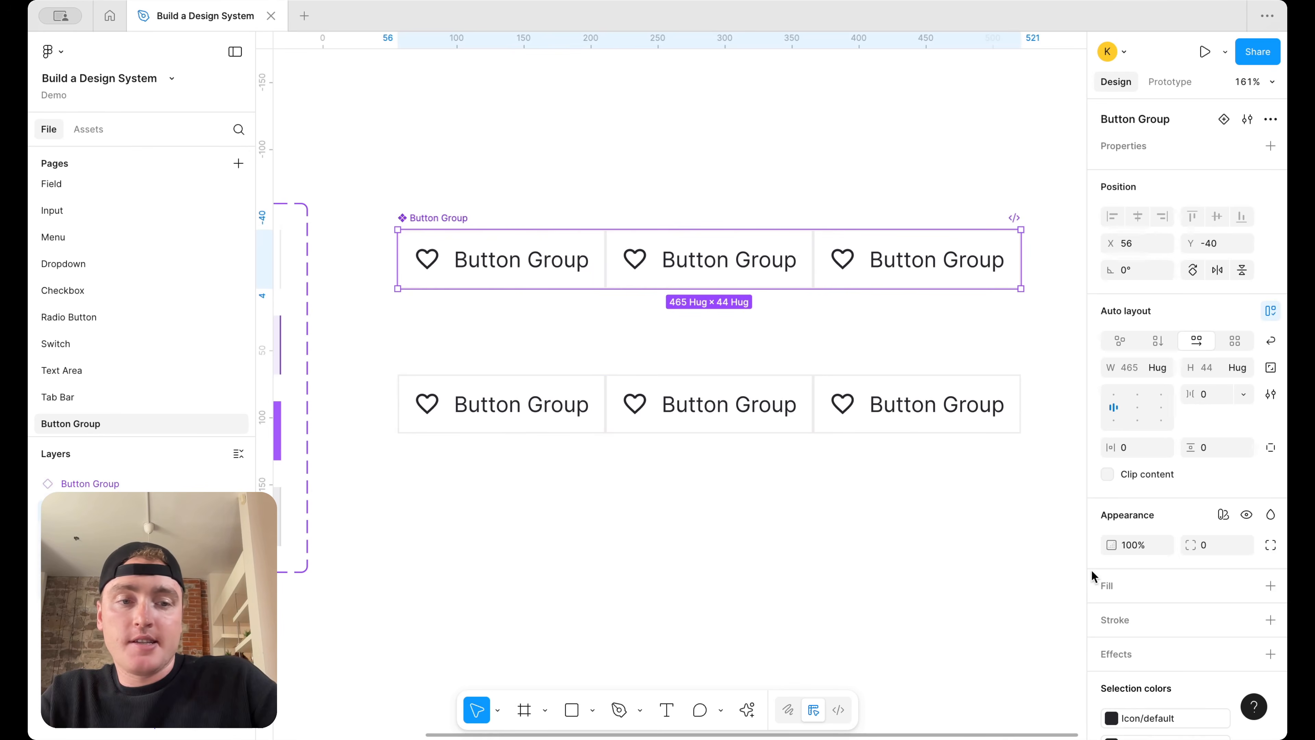
left_click(1271, 584)
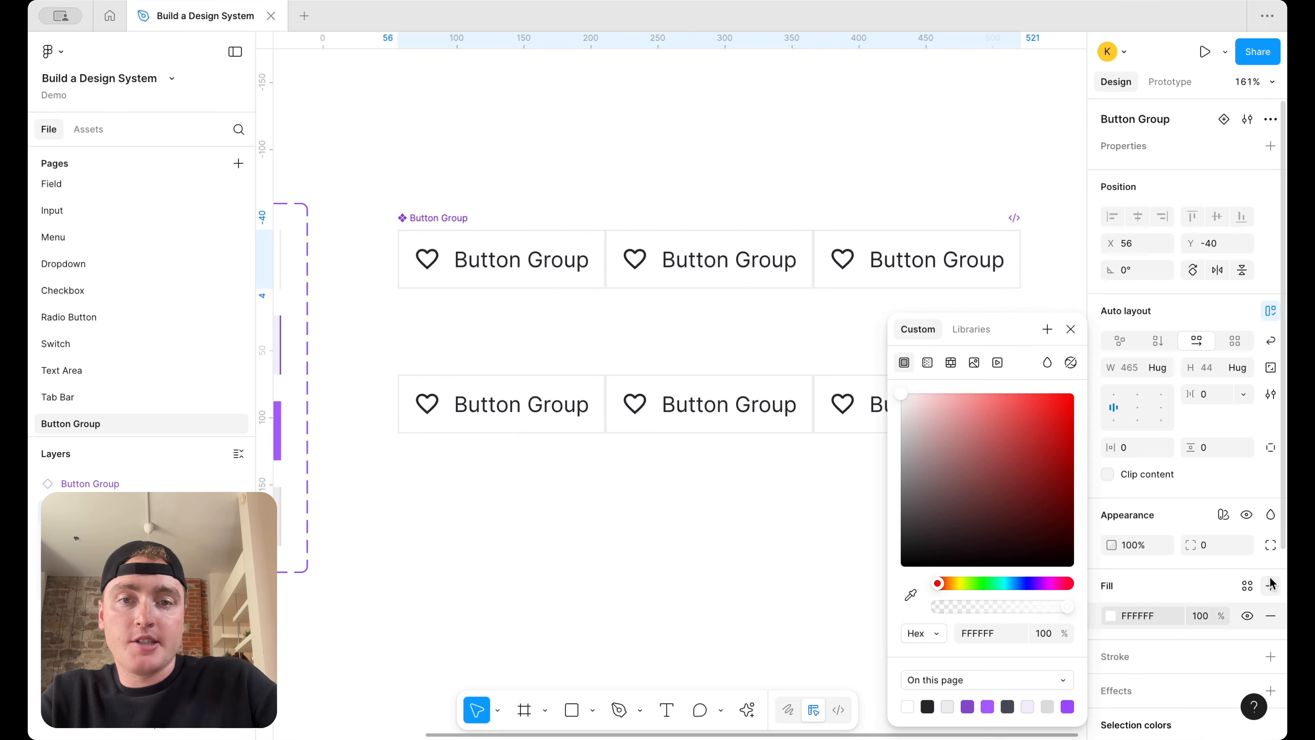
left_click(1270, 616)
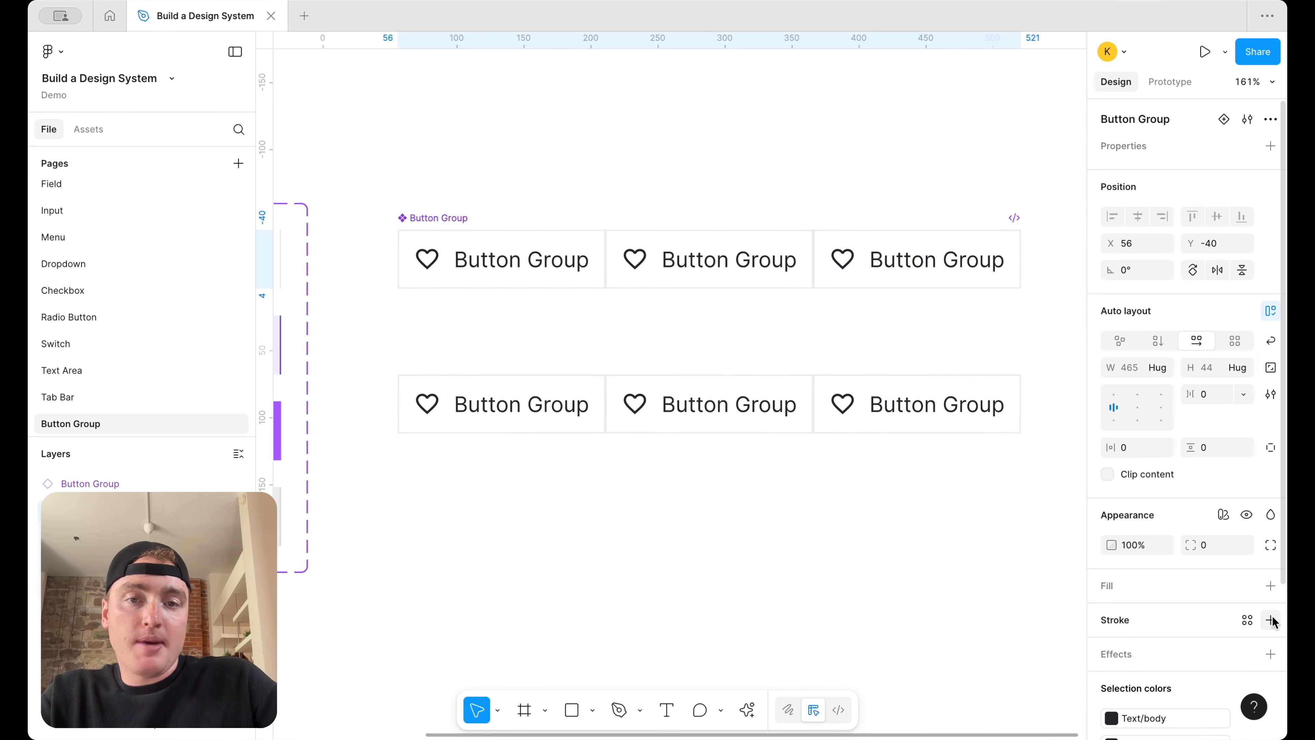
left_click(902, 333)
Add an inside stroke of 1 to the Button Group component and apply the Border/default colour to it
left_click(454, 223)
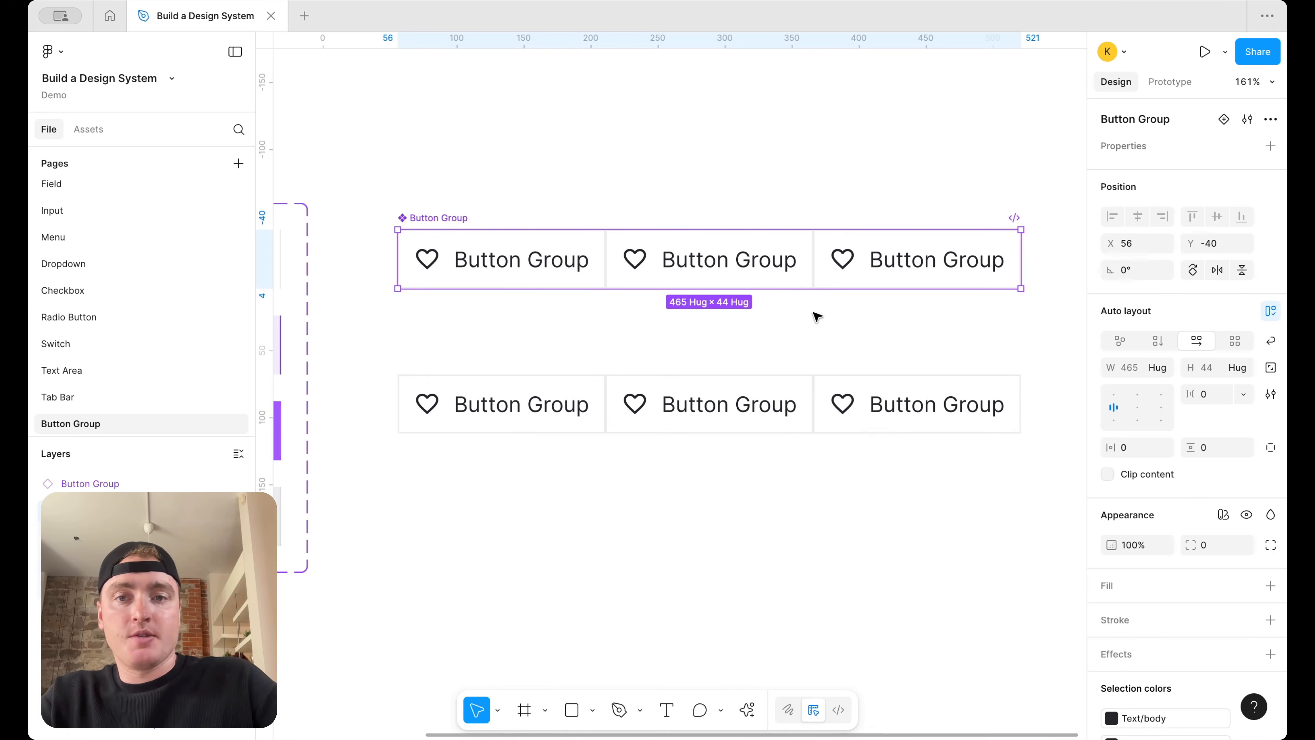
left_click(1269, 619)
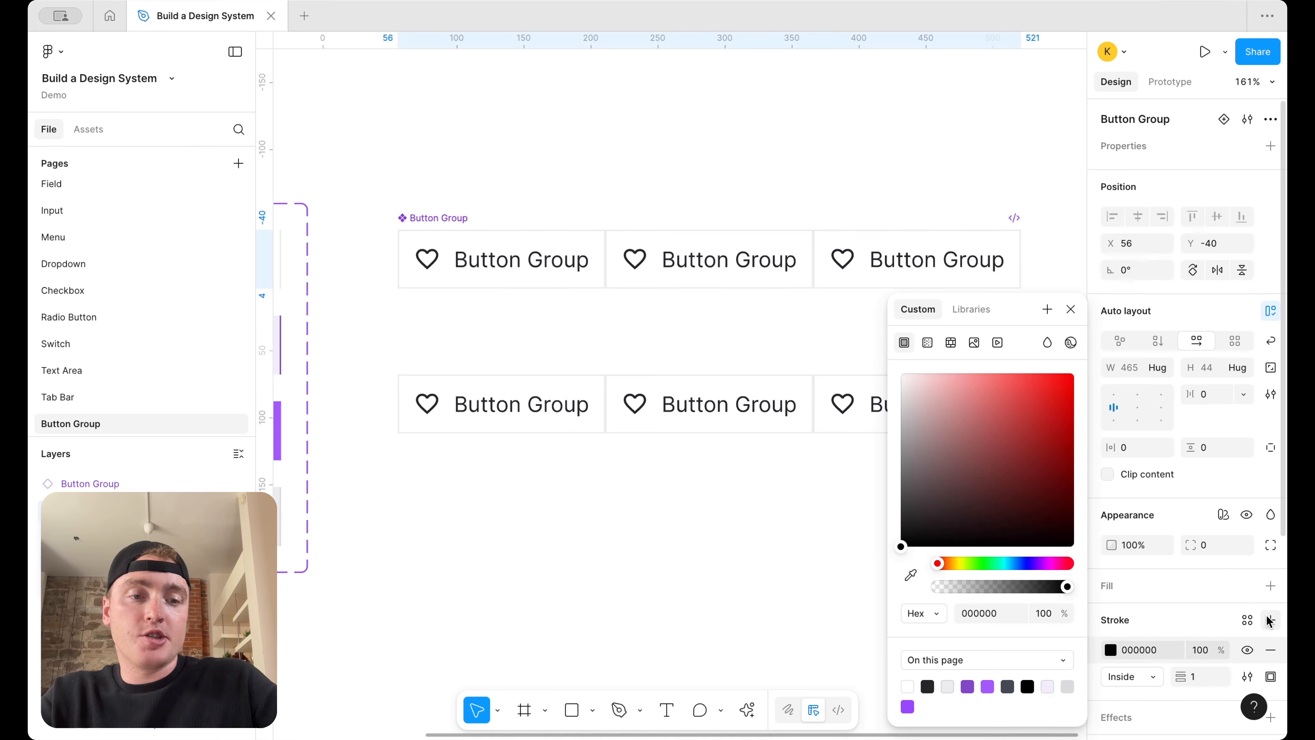
left_click(1148, 677)
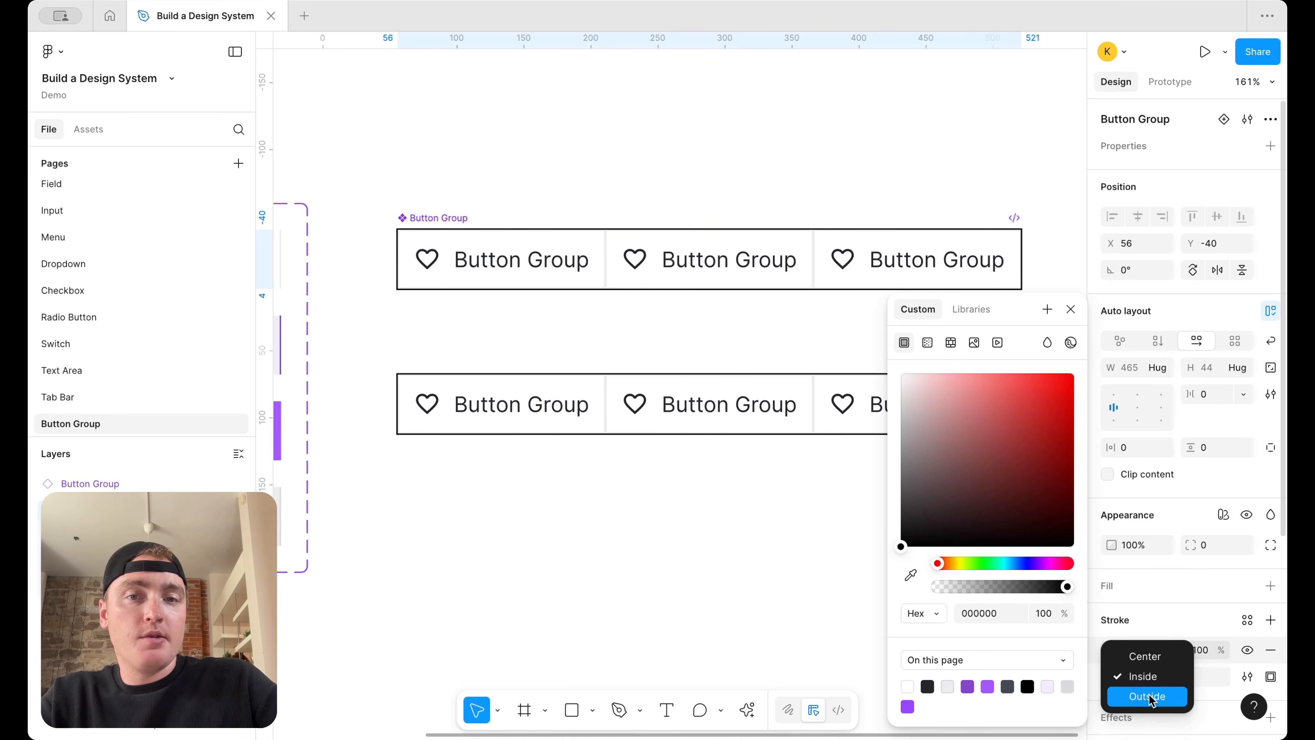
left_click(1149, 696)
left_click(1139, 678)
left_click(1139, 655)
left_click(1247, 619)
type("bor")
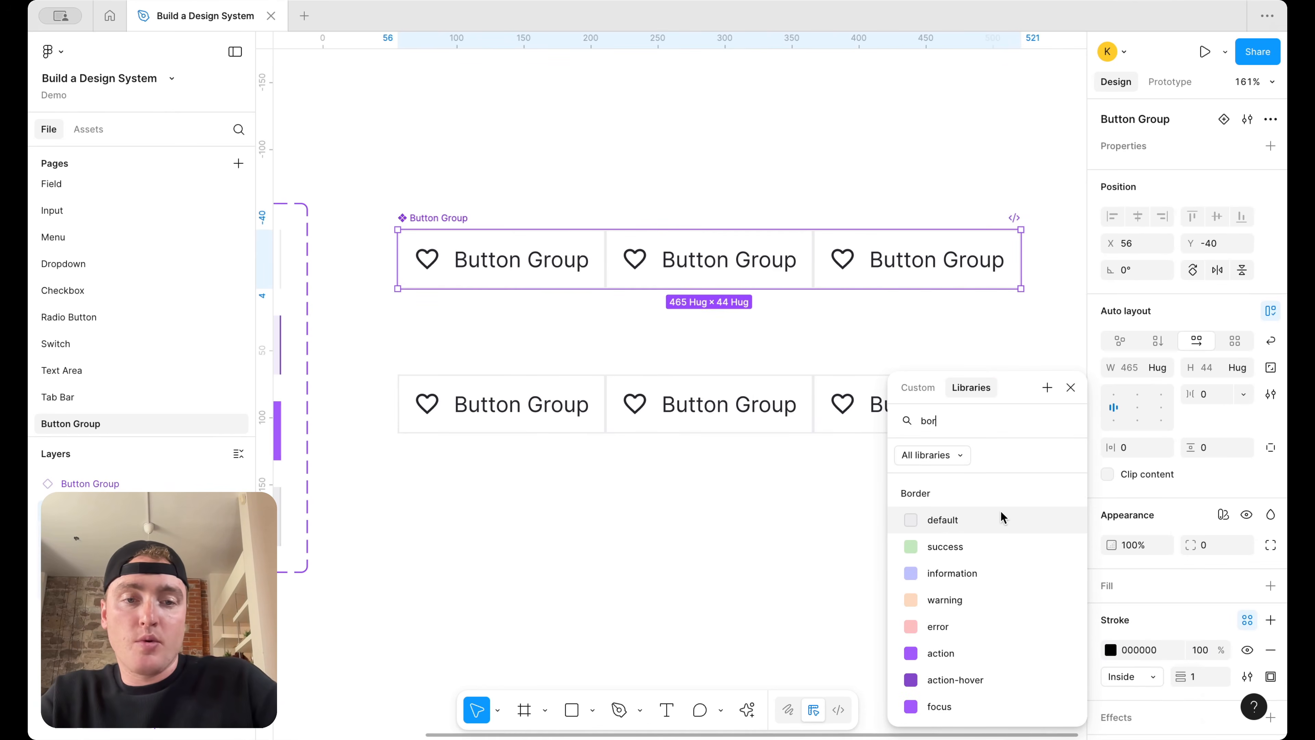
left_click(1001, 520)
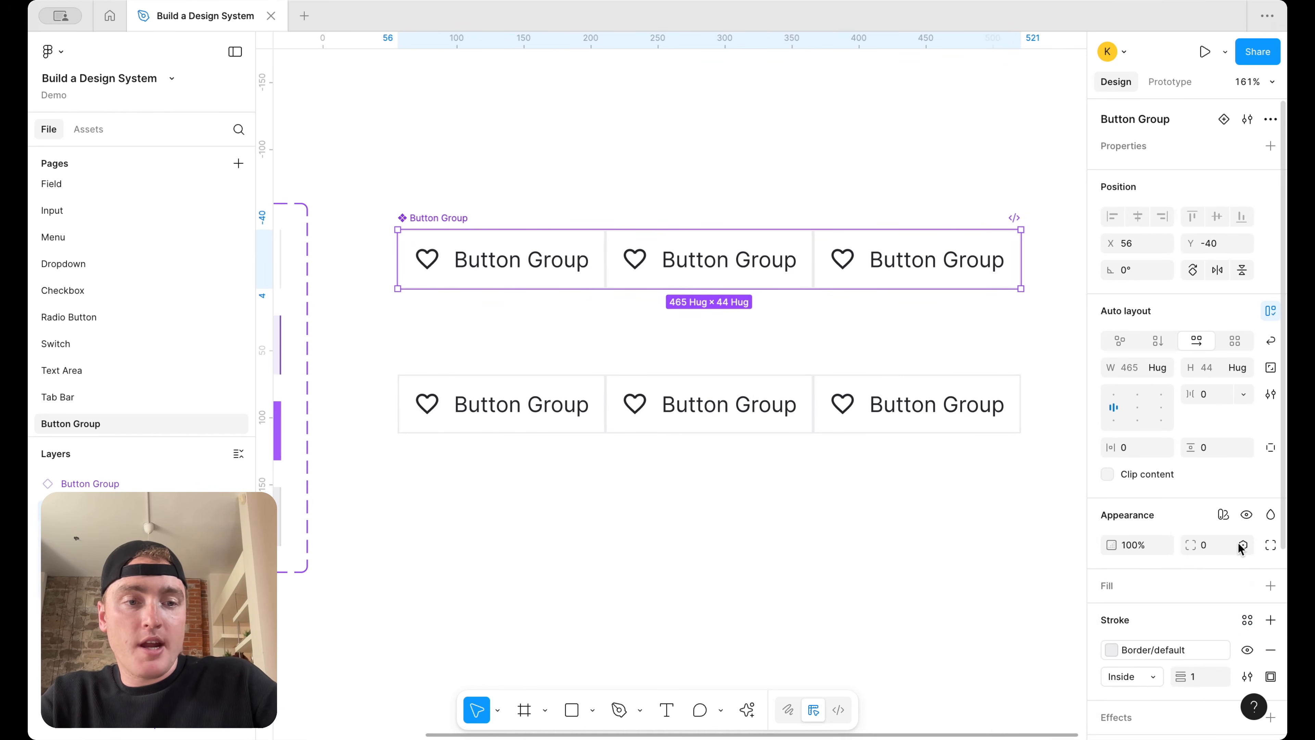
Apply the corner radius variable with value 4 to the Button Group component
left_click(1242, 545)
left_click(1208, 601)
left_click(859, 577)
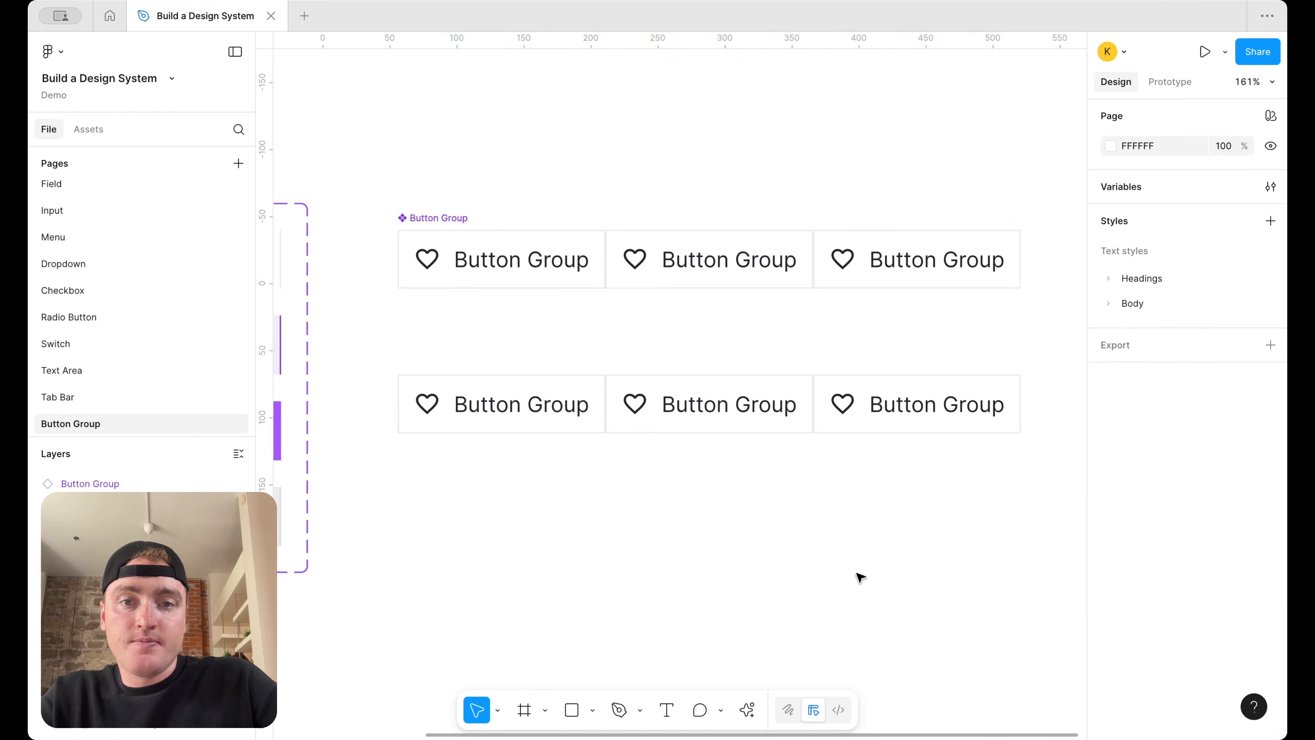
Turn on content clipping for the Button Group component so its items follow the rounded corners
scroll(326, 209, "up", 5)
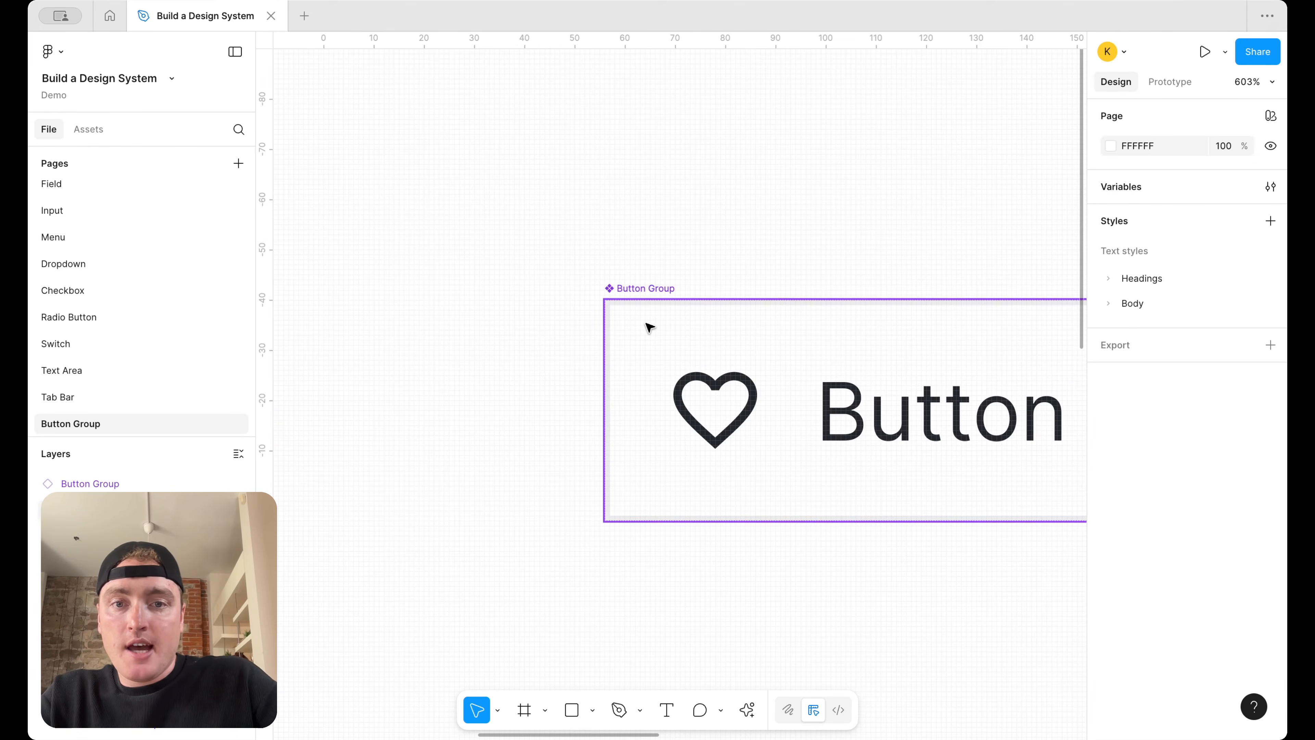
scroll(649, 327, "up", 2)
left_click(631, 268)
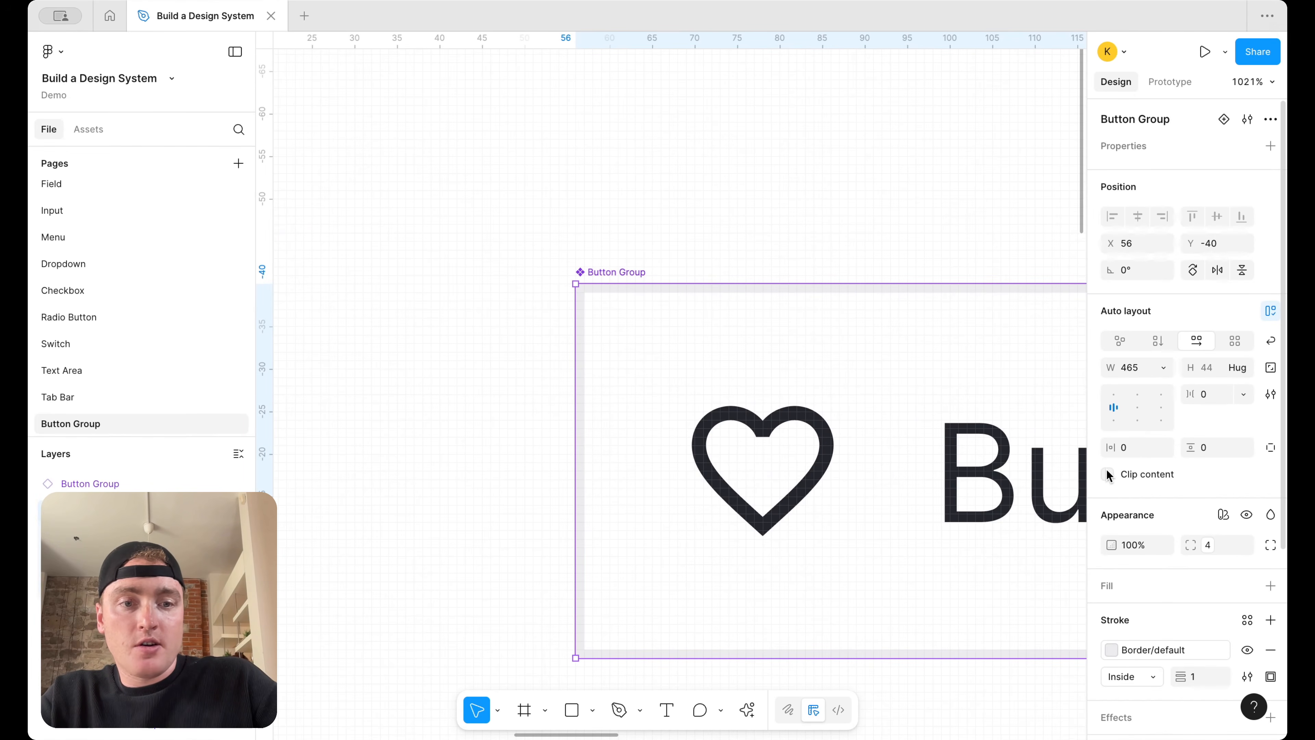
left_click(678, 228)
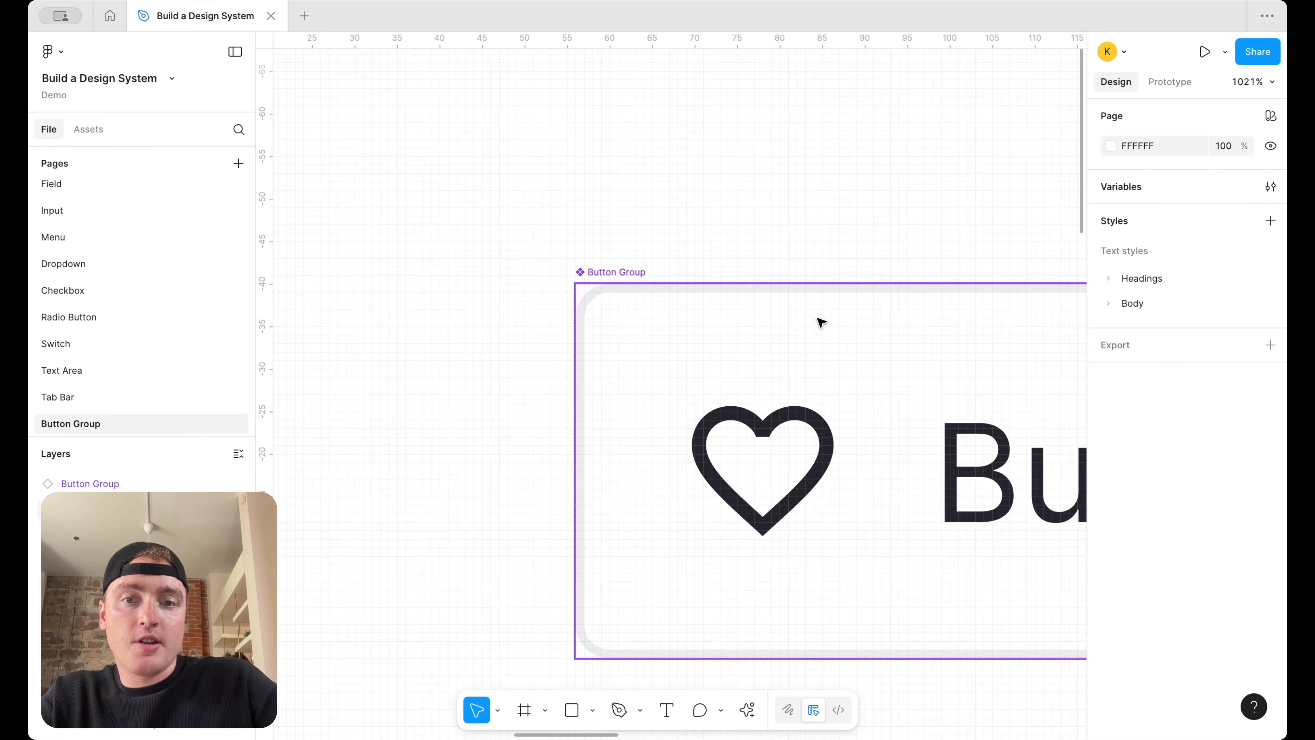
scroll(844, 227, "down", 10)
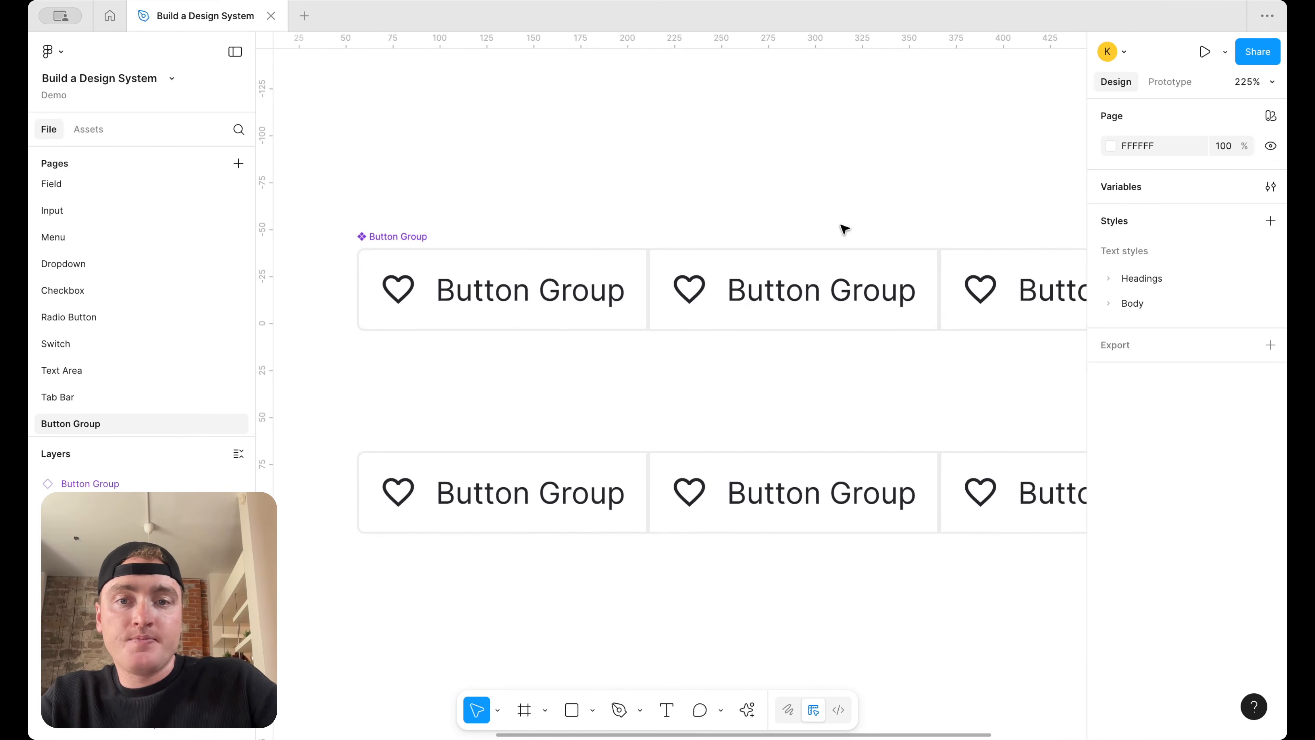
Rename the variant property of the .Button Group Item component set to Status
left_click(590, 293)
left_click(590, 293)
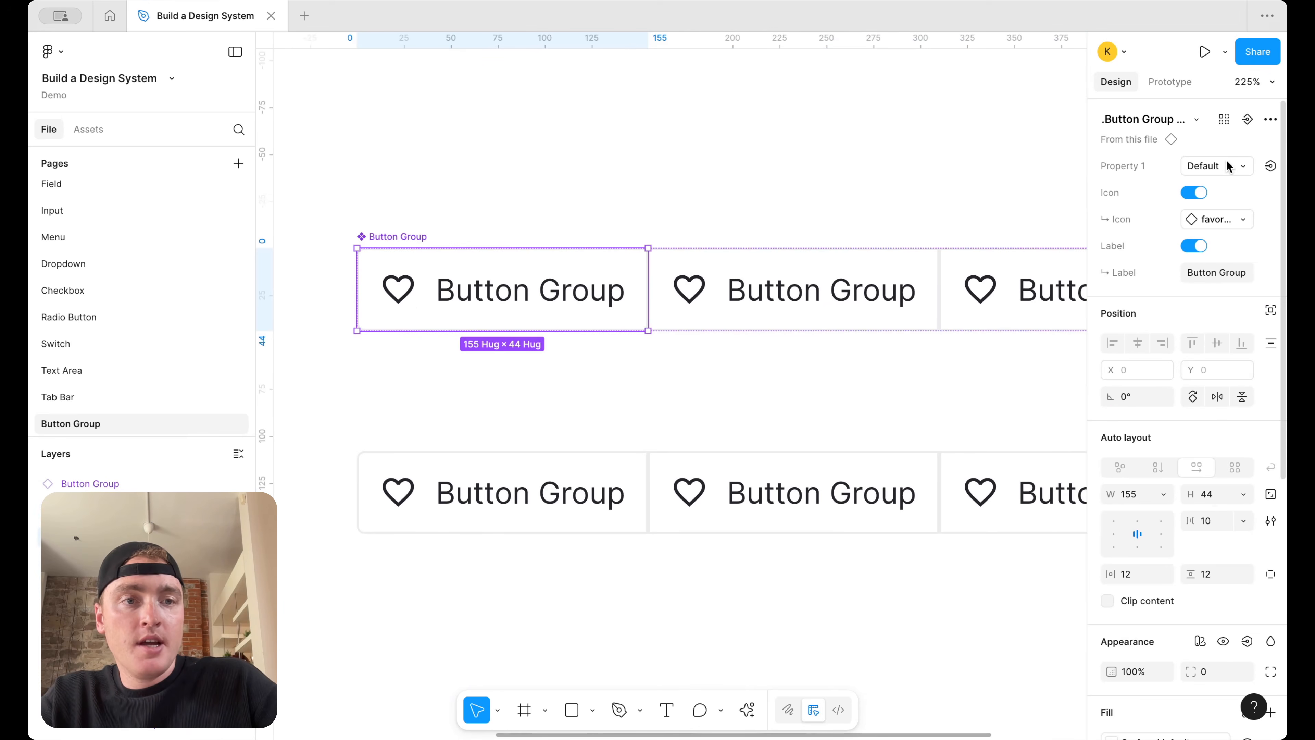
scroll(1008, 248, "down", 3)
scroll(1008, 248, "left", 10)
left_click(865, 221)
double_click(1146, 174)
type("Status")
key("Return")
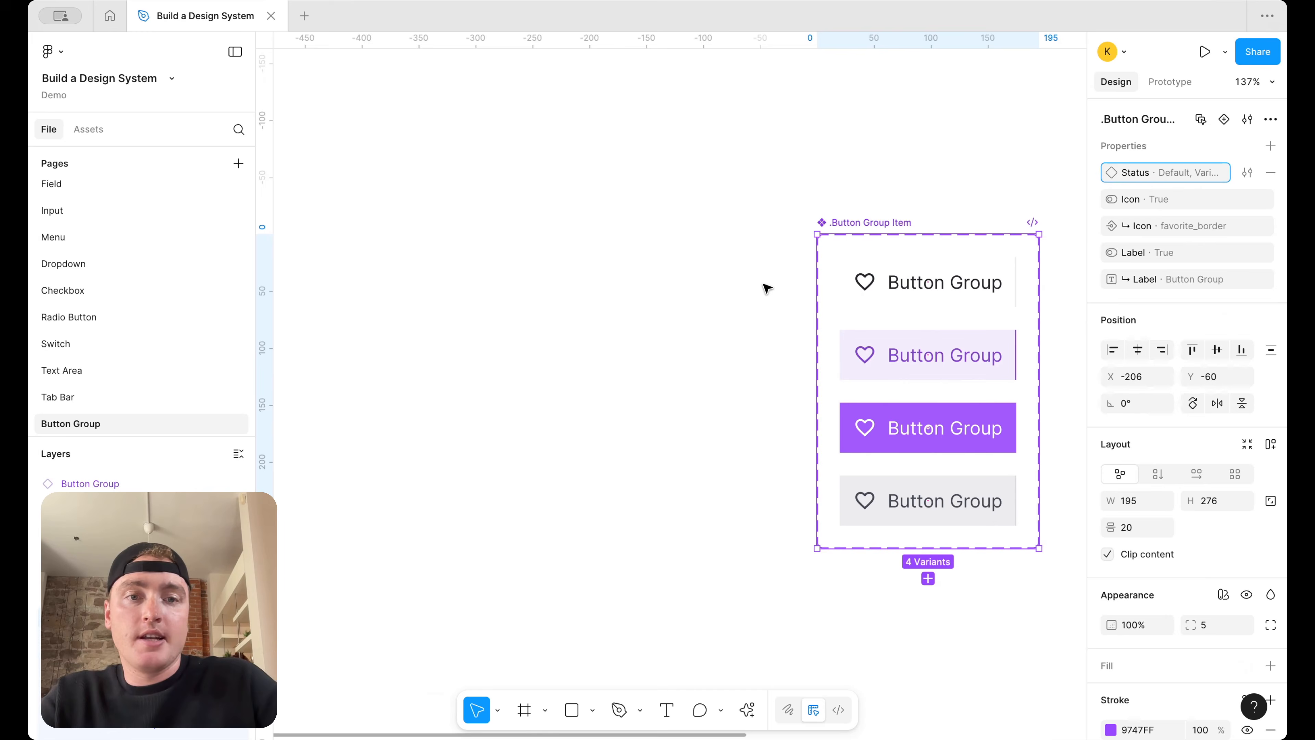
left_click(718, 301)
Set the Status values of the four .Button Group Item variants, in order, to default, hover, selected and disabled
left_click(895, 282)
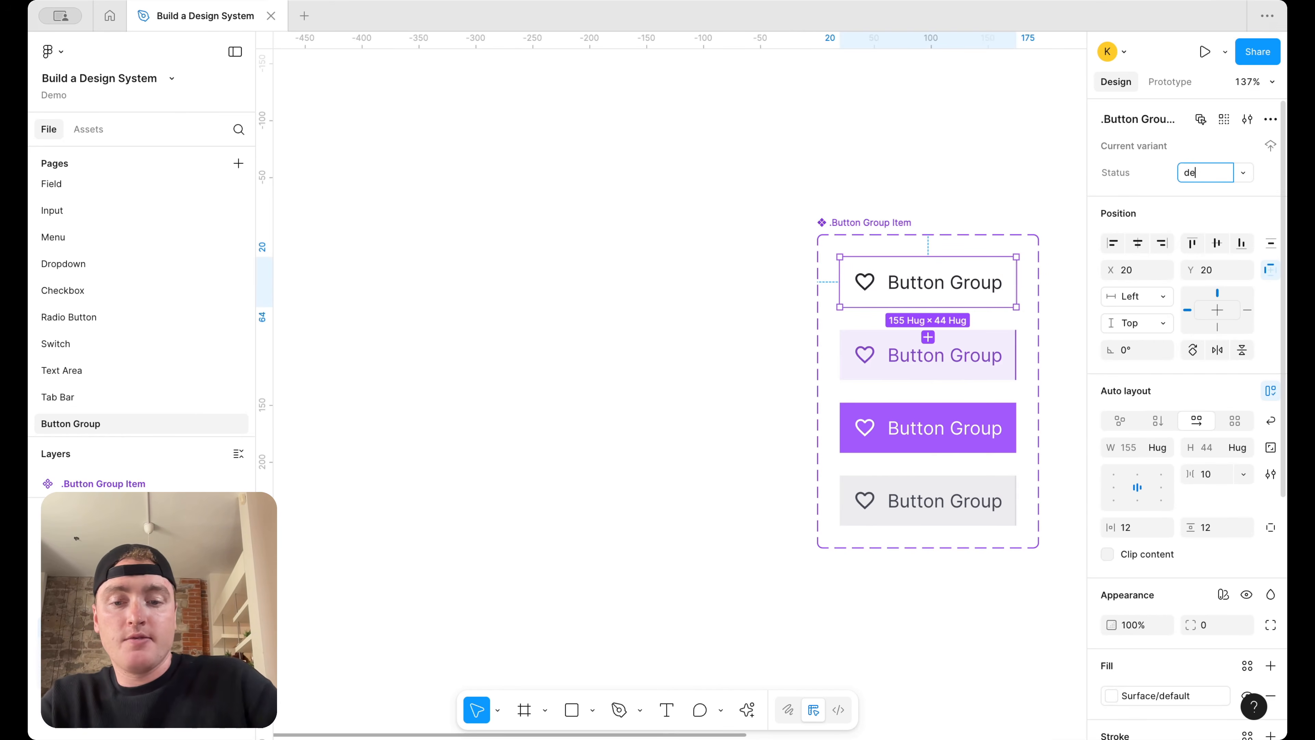
key("Tab")
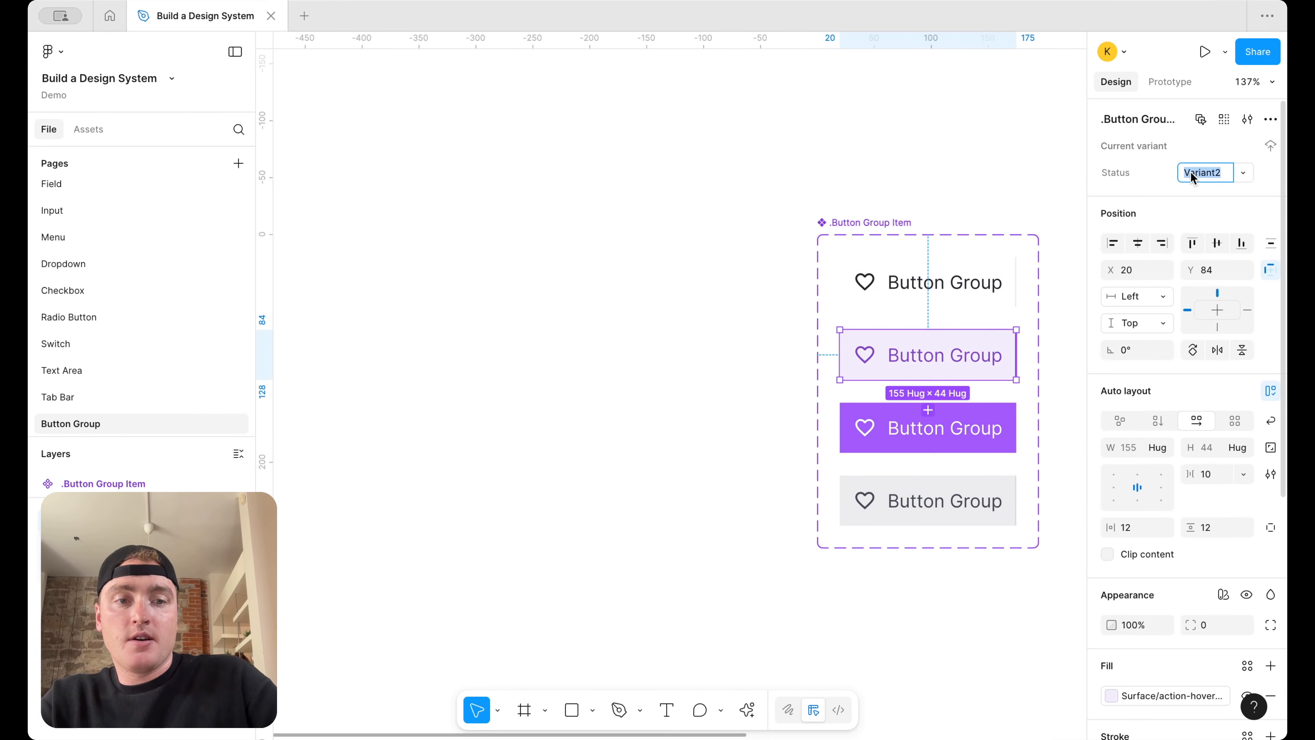
left_click(988, 441)
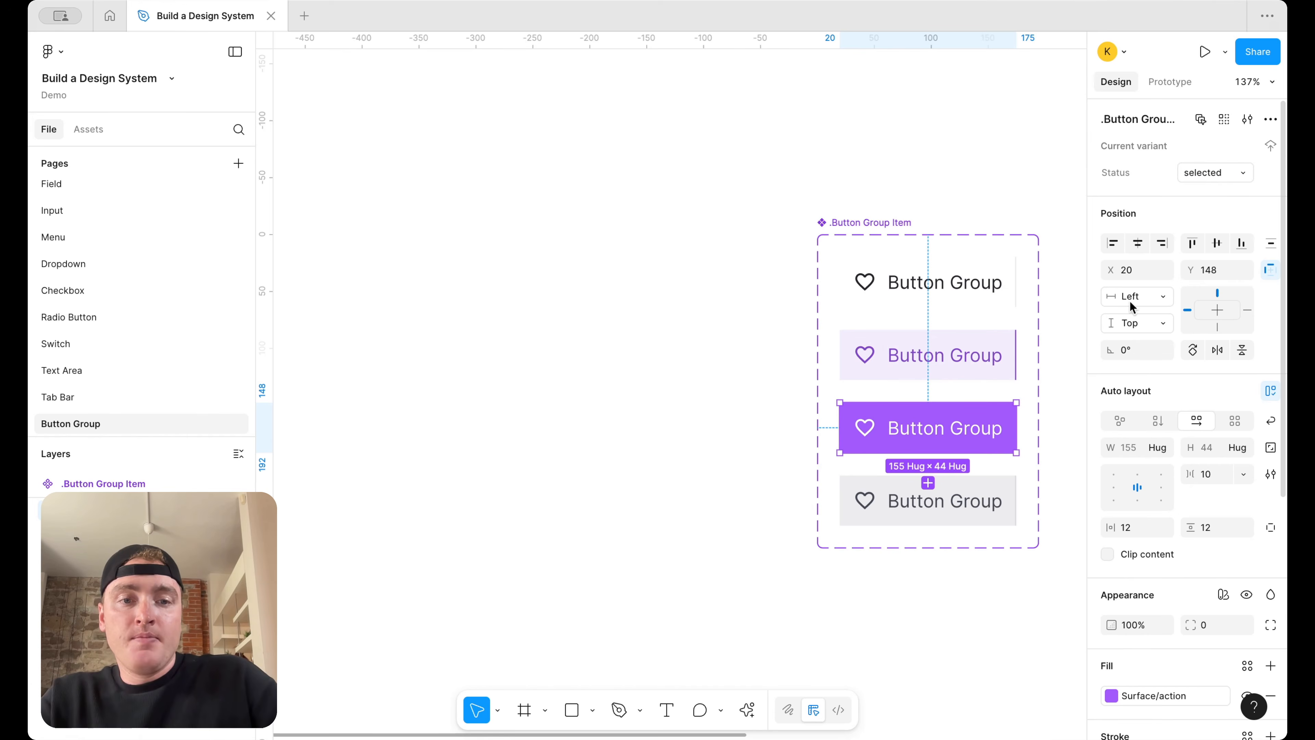
left_click(1014, 483)
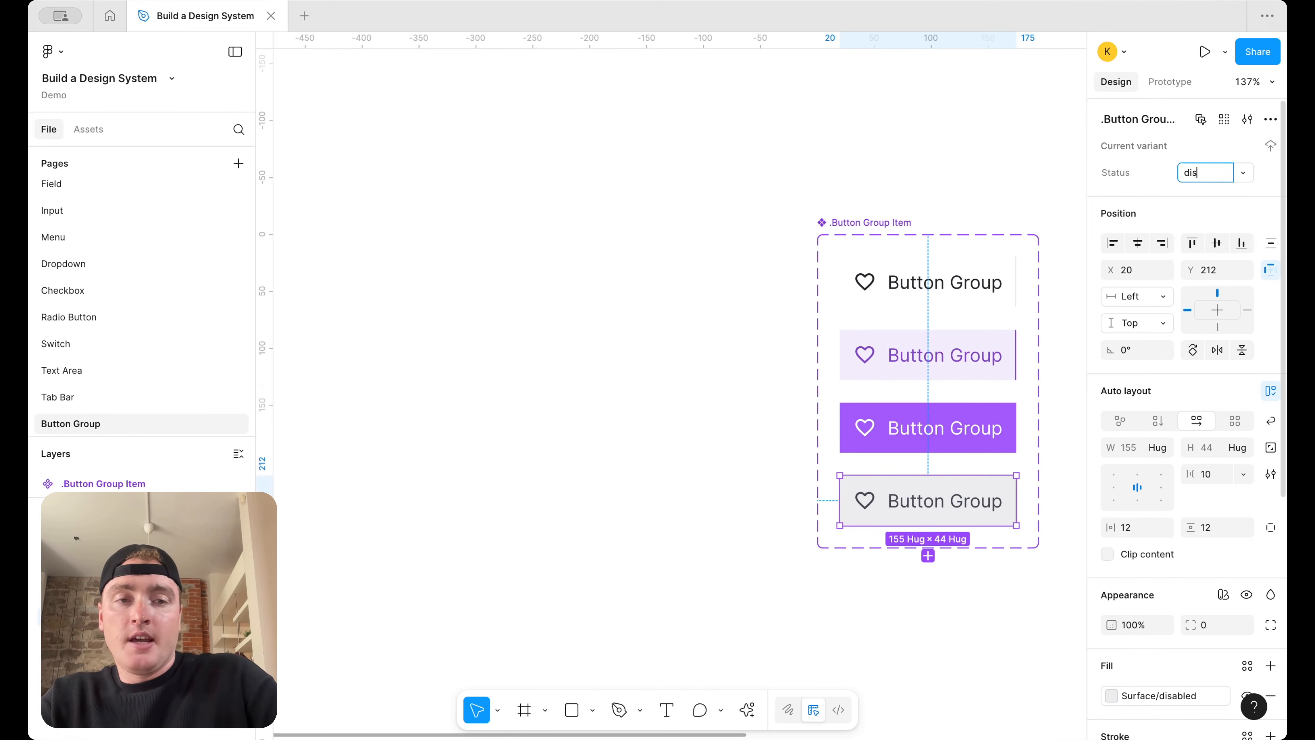
key("Return")
scroll(872, 271, "right", 7)
left_click(848, 126)
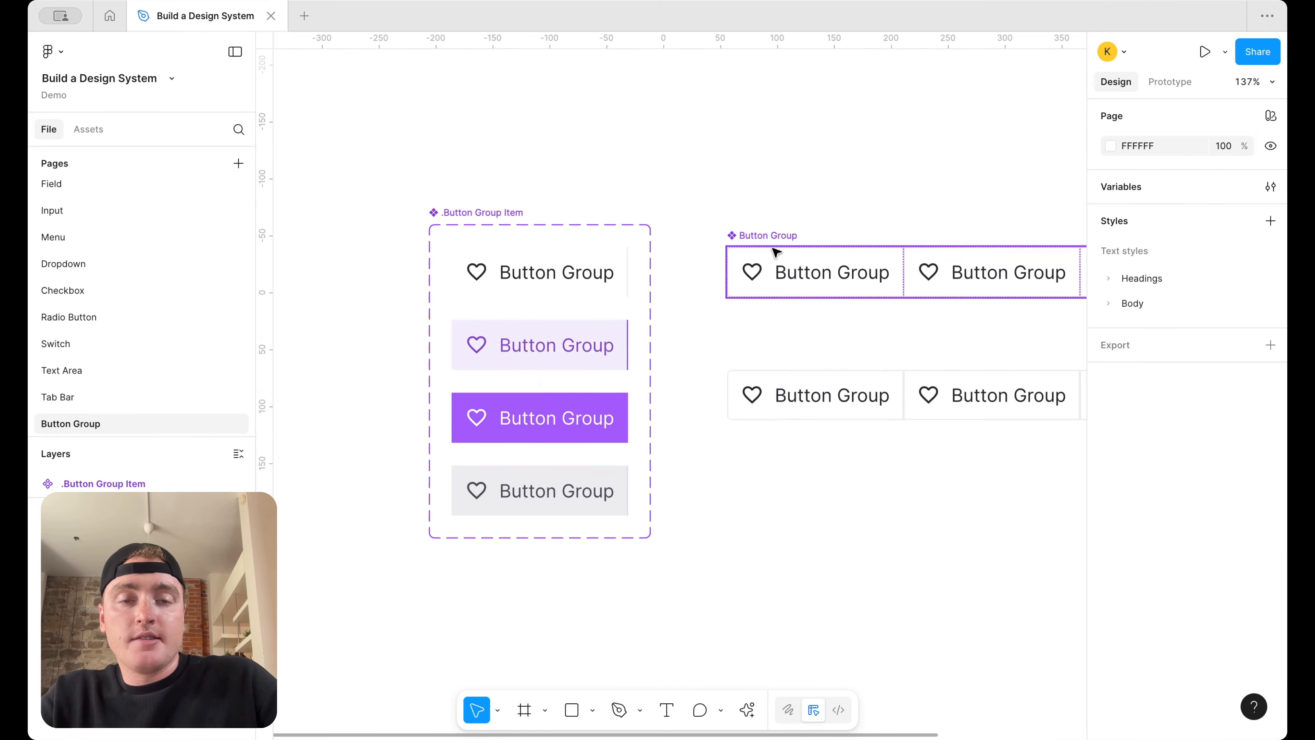
Set the first item instance in the Button Group component to the selected status
left_click(772, 260)
left_click(753, 269)
left_click(1217, 165)
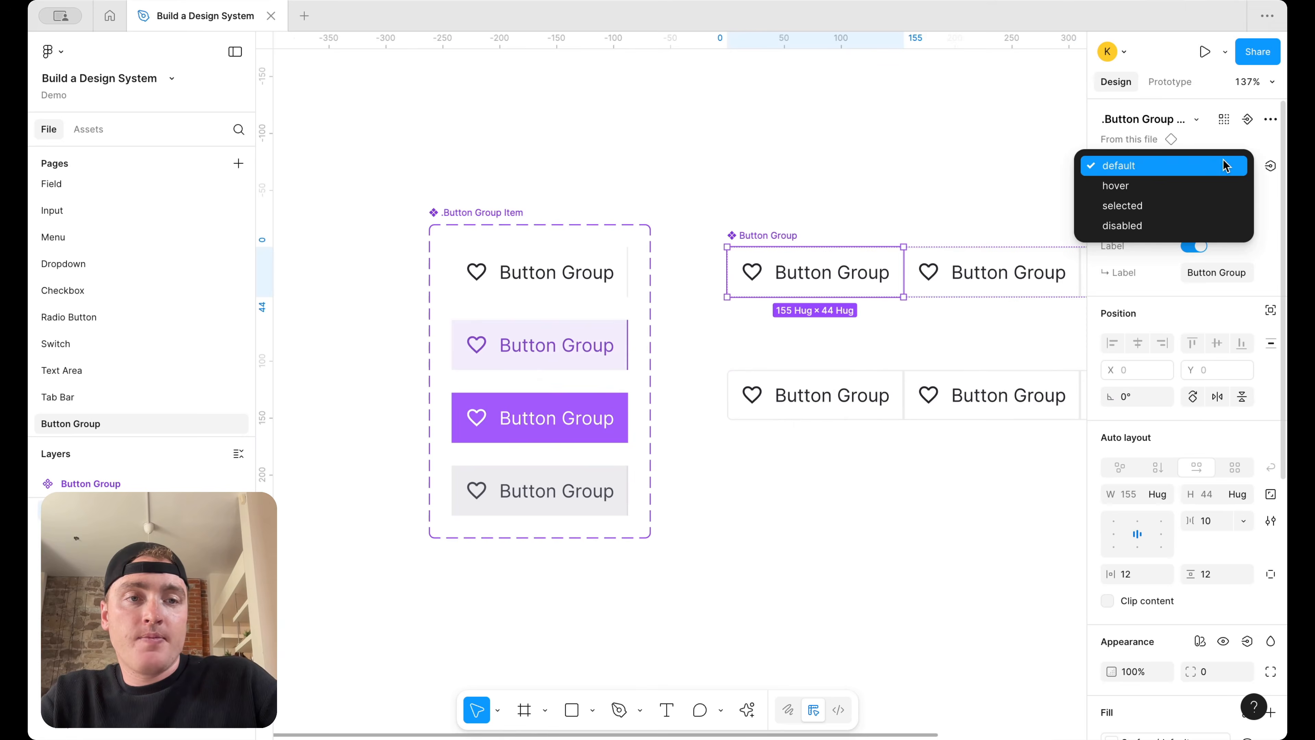
left_click(1200, 207)
left_click(904, 179)
scroll(905, 181, "right", 5)
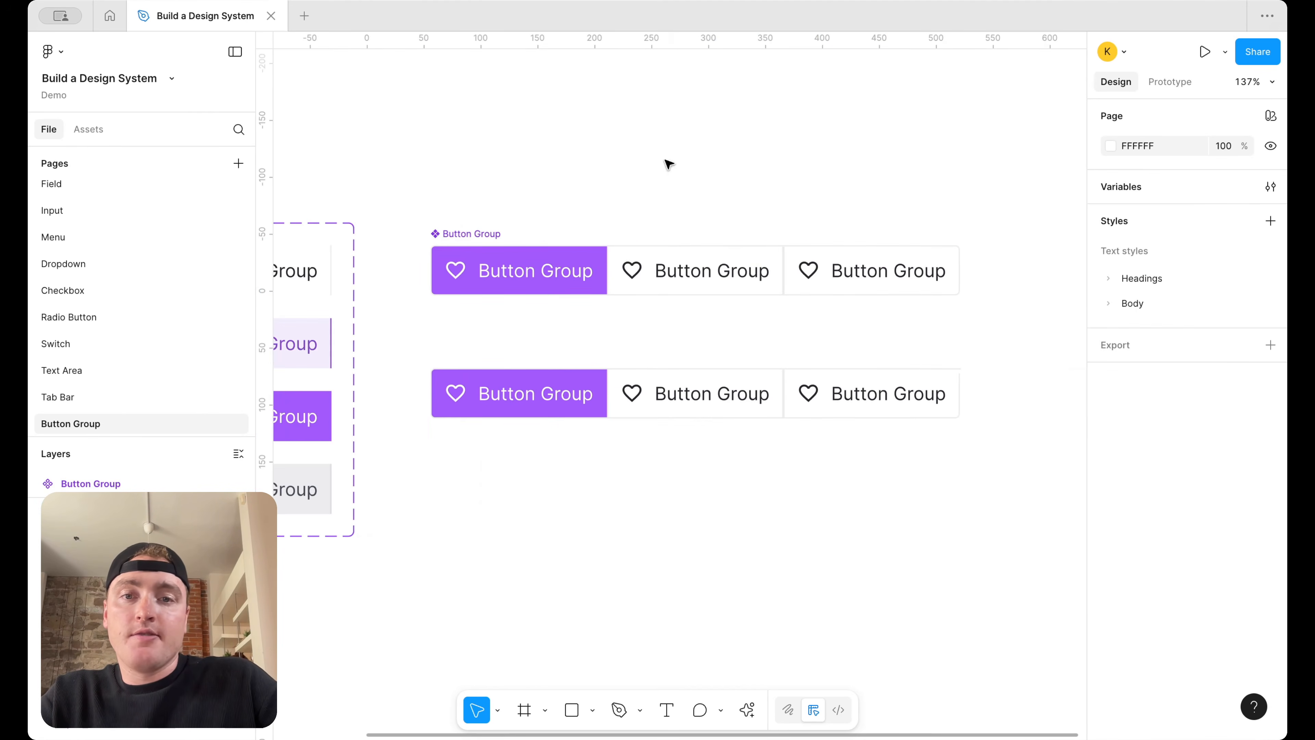
Open the individual stroke side options for all three item instances in the Button Group component
left_click(541, 267)
left_click(704, 269, "shift")
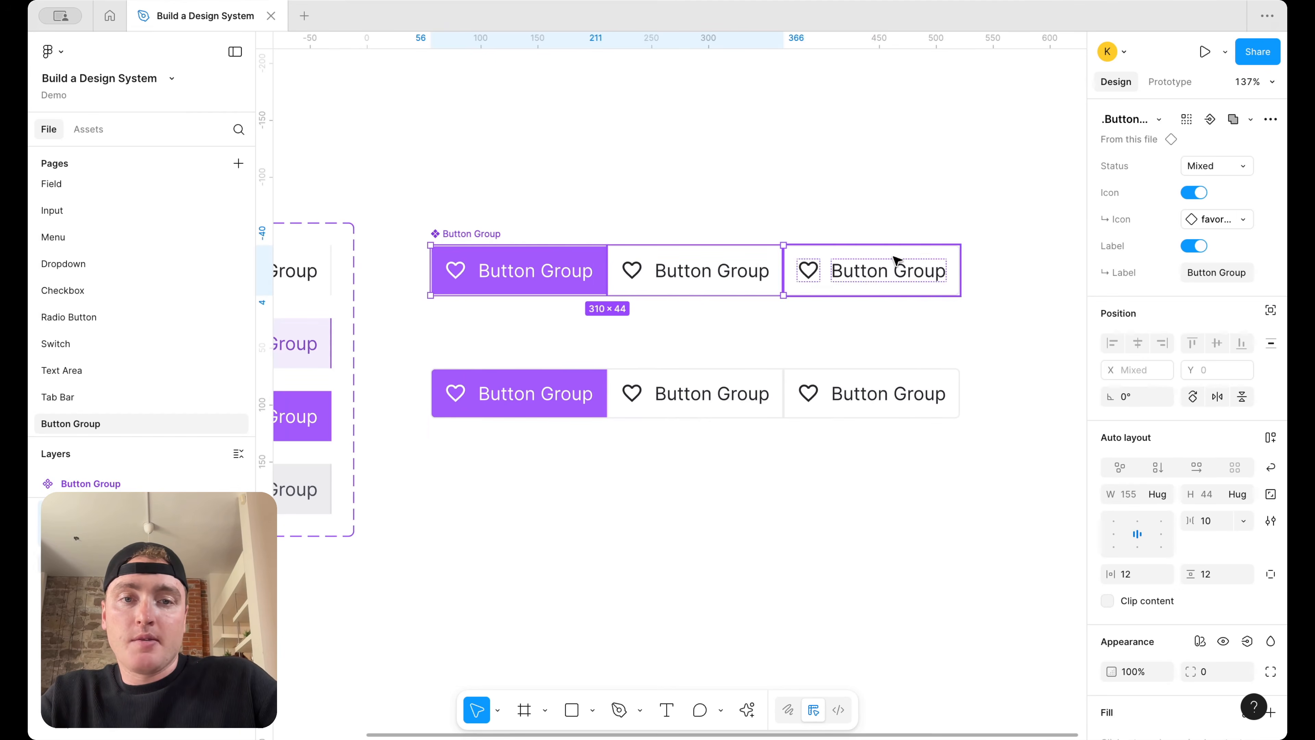
left_click(895, 265, "shift")
scroll(1263, 570, "down", 5)
left_click(1270, 609)
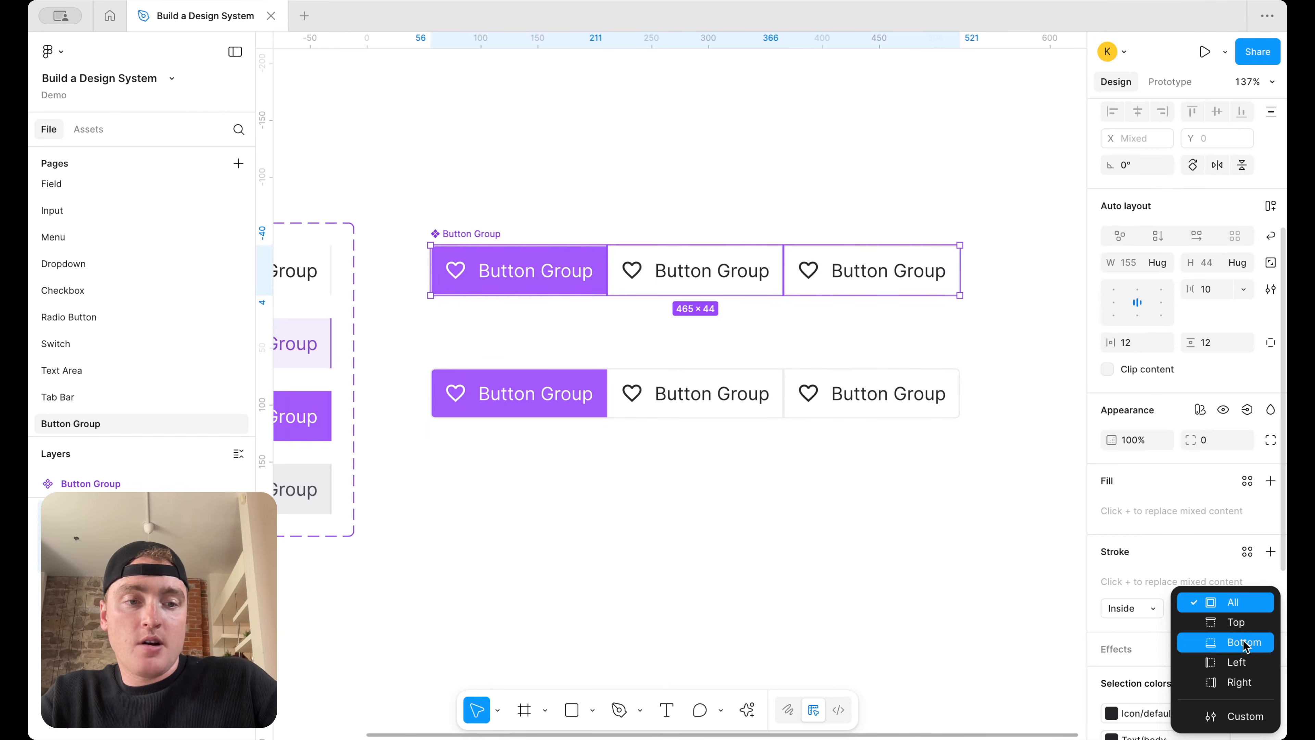
key("Escape")
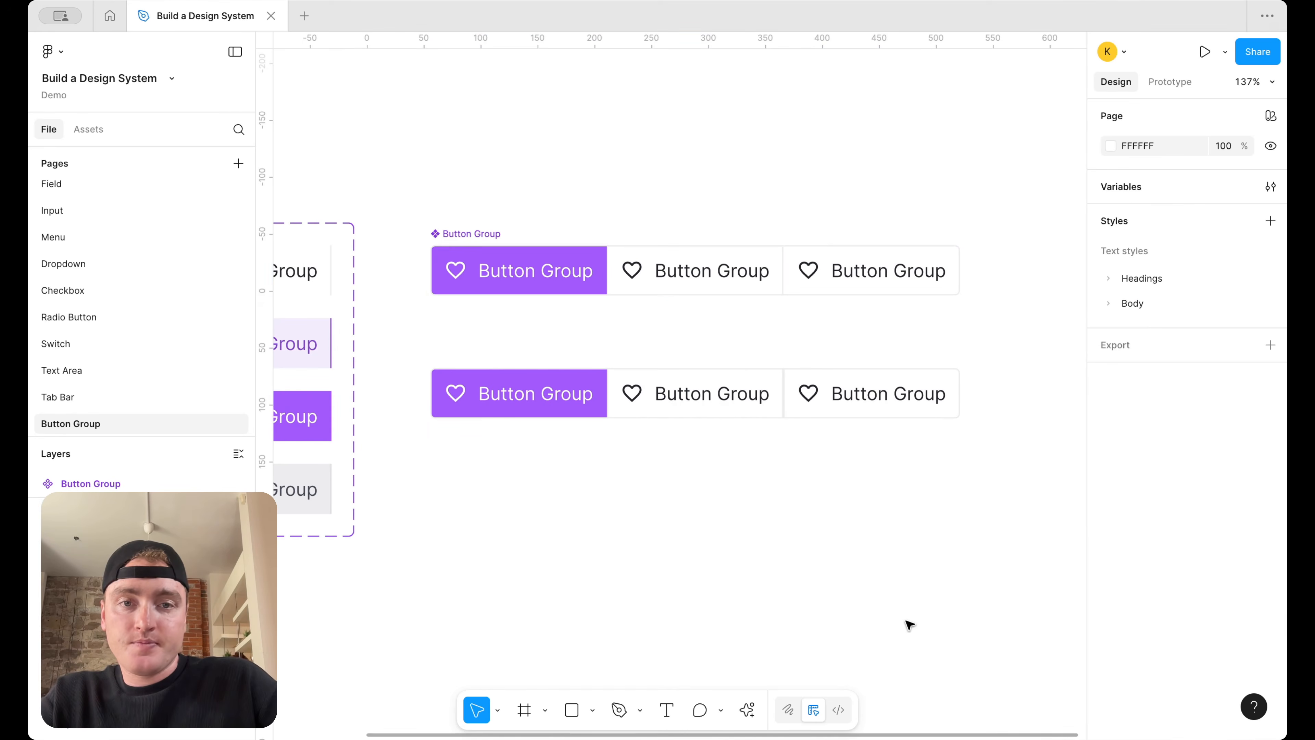
Delete the Button Group instance below the main component
scroll(540, 556, "left", 1)
scroll(540, 556, "up", 1)
left_click(479, 407)
key("Delete")
Move the Button Group component to X 50, Y -60, level with the upper edge of the .Button Group Item set
scroll(486, 402, "left", 8)
scroll(690, 366, "down", 2)
scroll(690, 366, "right", 4)
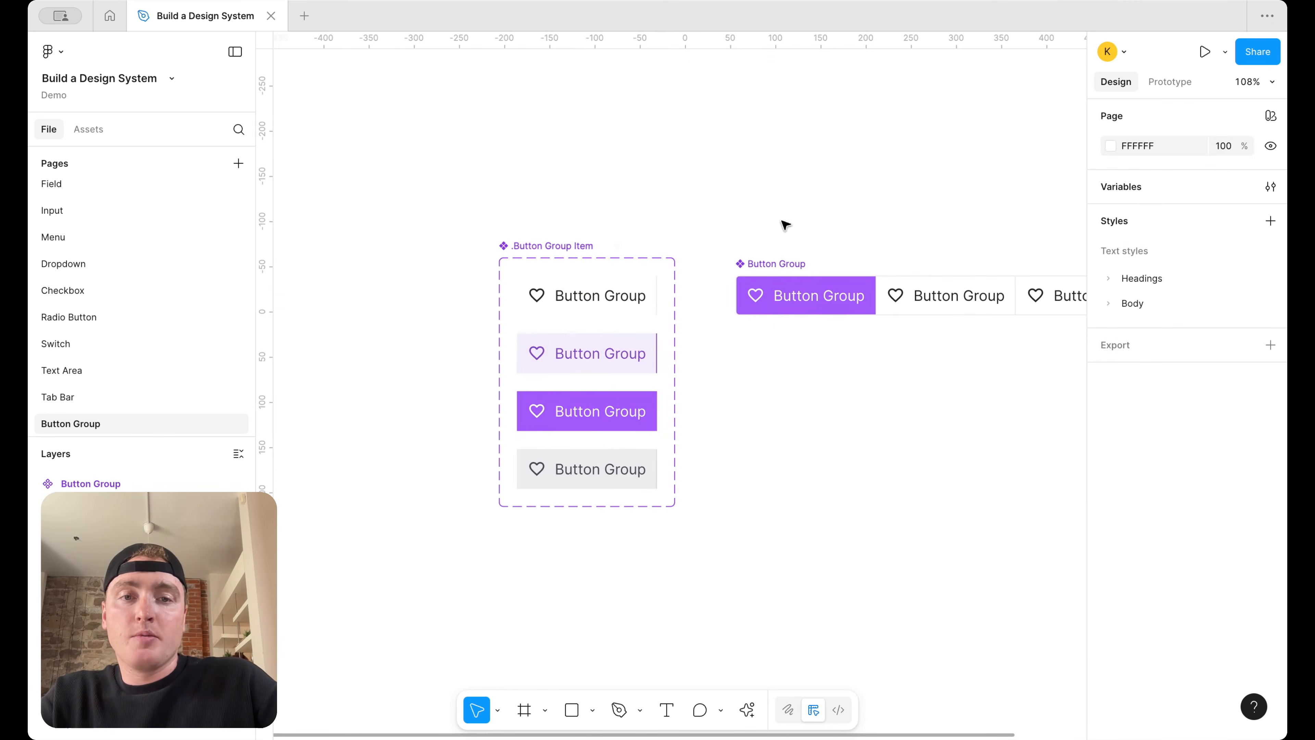
left_click_drag(772, 264, 765, 250)
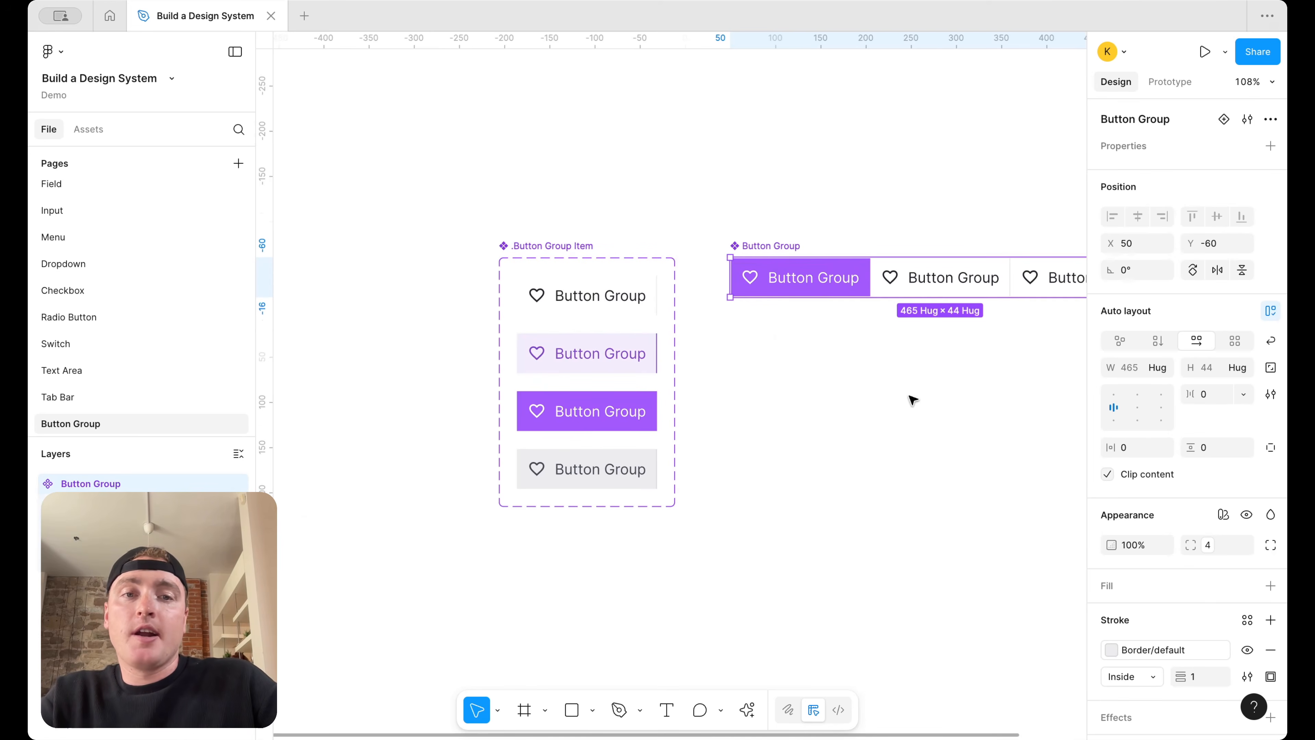
Add a second variant to the Button Group component
right_click(805, 275)
mouse_move(894, 517)
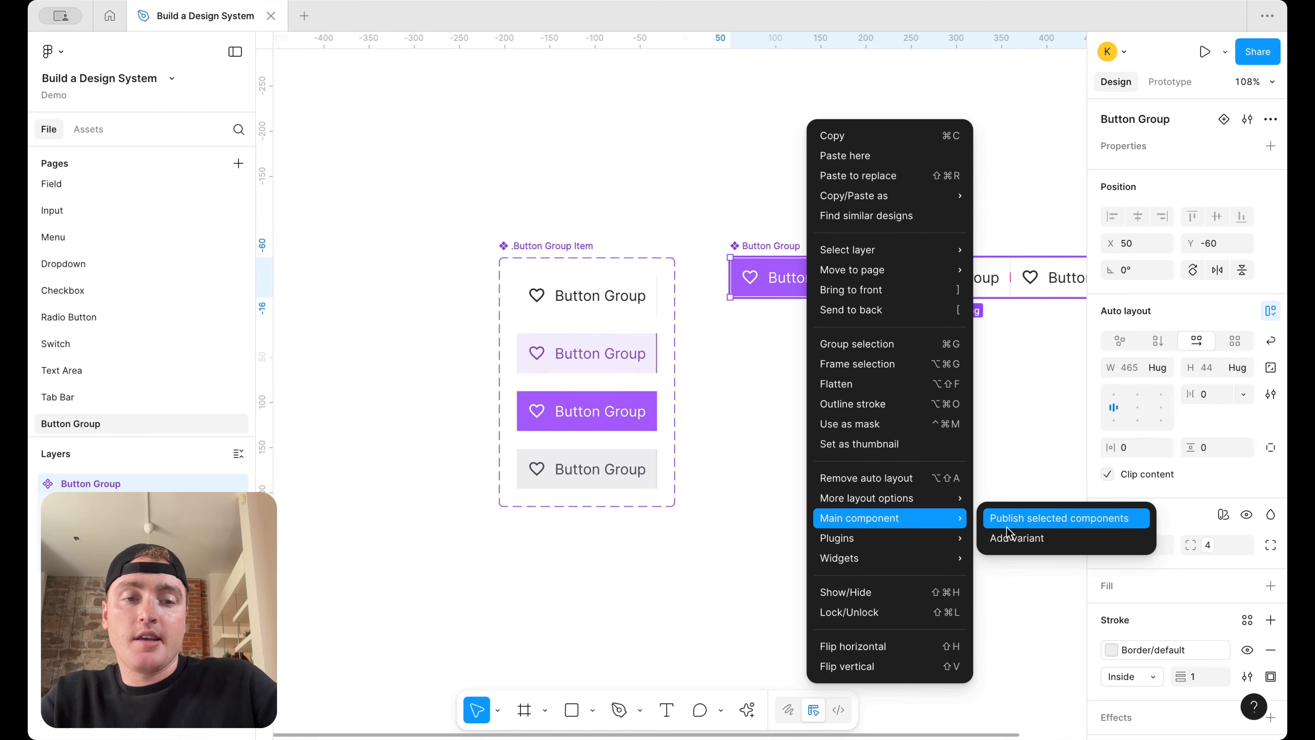
left_click(1004, 538)
left_click(983, 523)
Turn off the label for all three item instances in the second Button Group variant, leaving only their icons
double_click(851, 341)
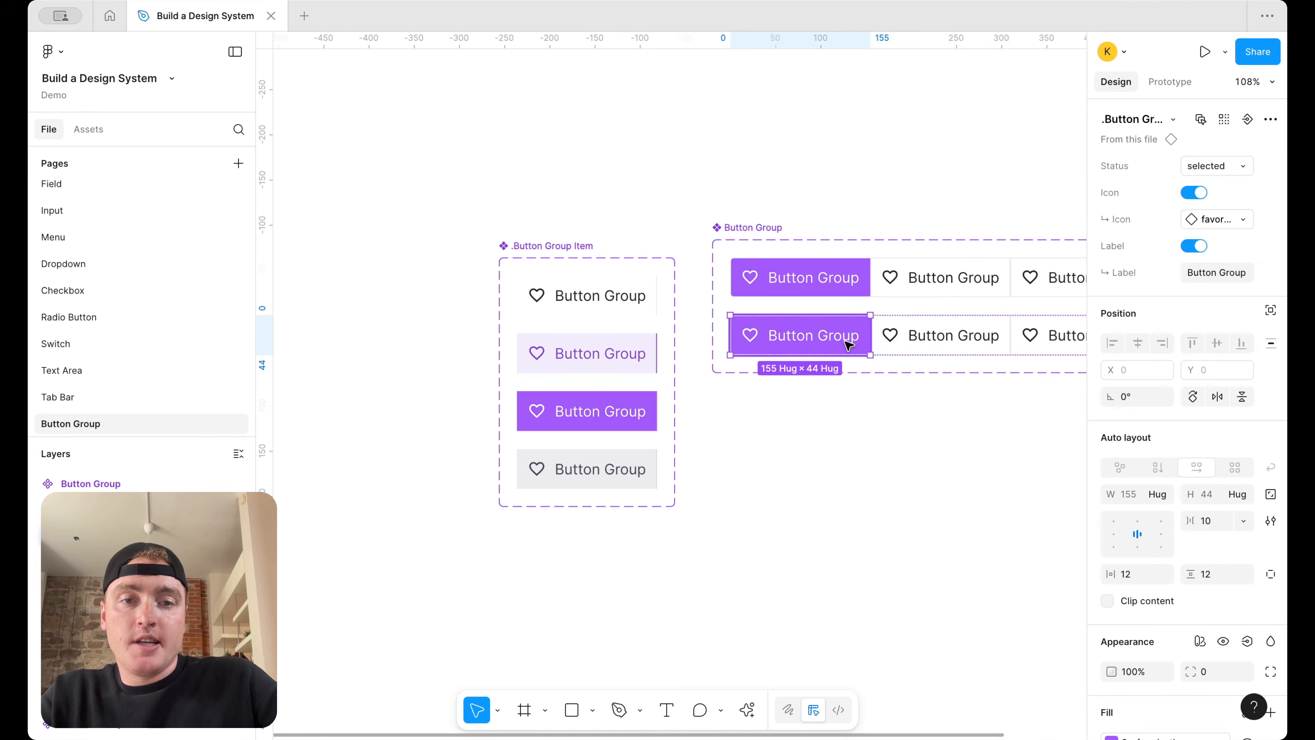
left_click(965, 342, "shift")
scroll(965, 341, "right", 4)
left_click(967, 342, "shift")
left_click(1194, 246)
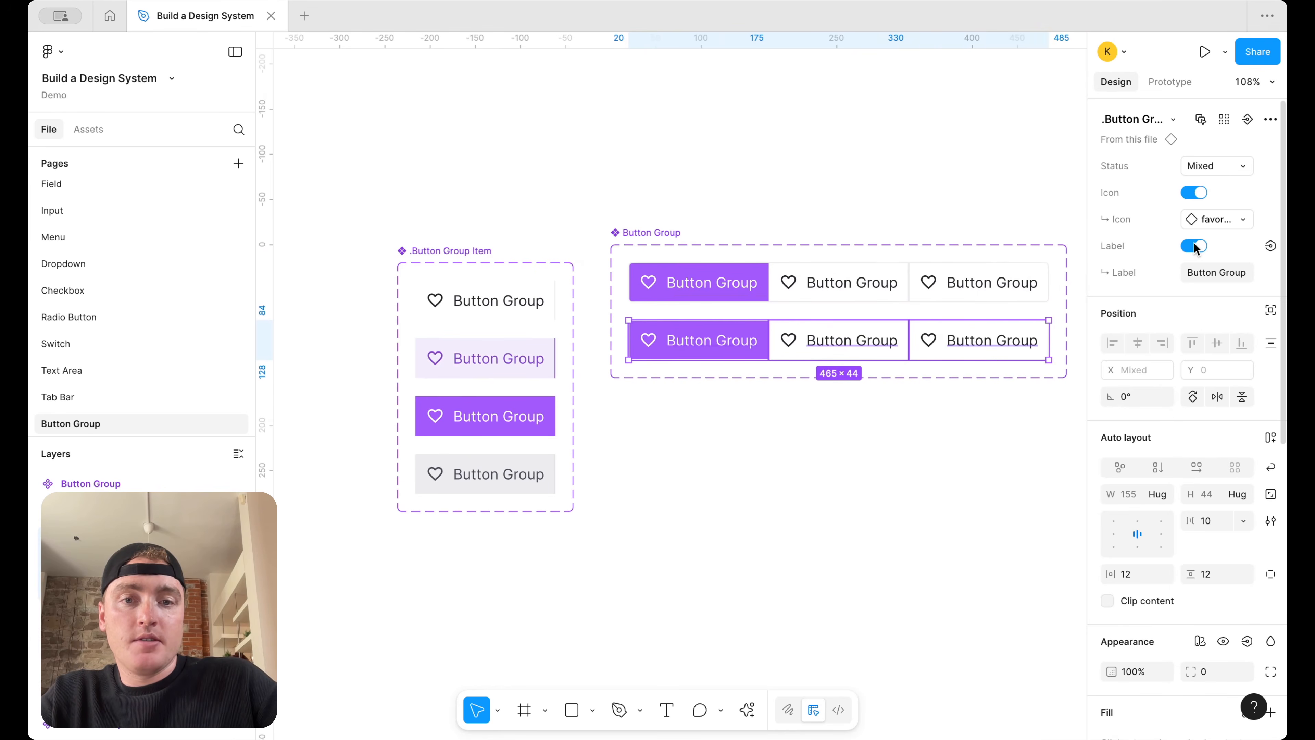
left_click(927, 461)
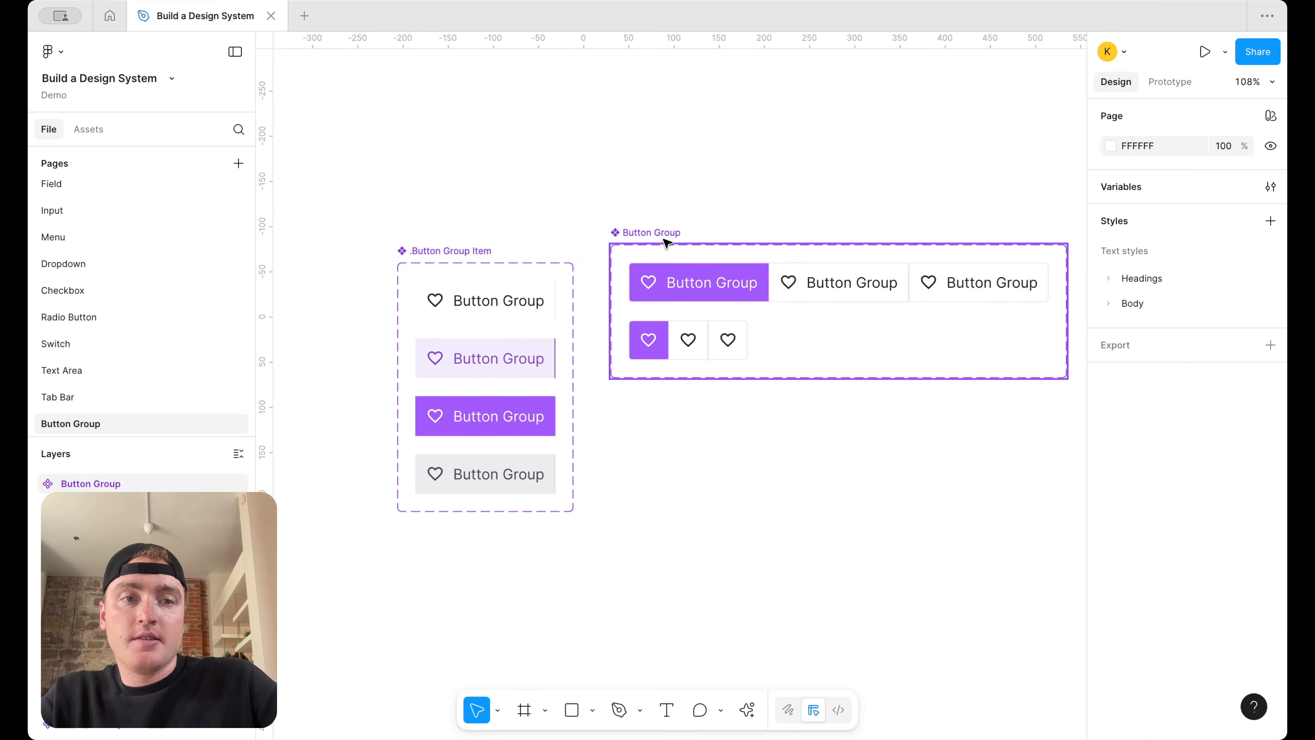
Rename the Button Group component set's variant property to Type
left_click(673, 247)
double_click(1148, 173)
type("Type")
key("Return")
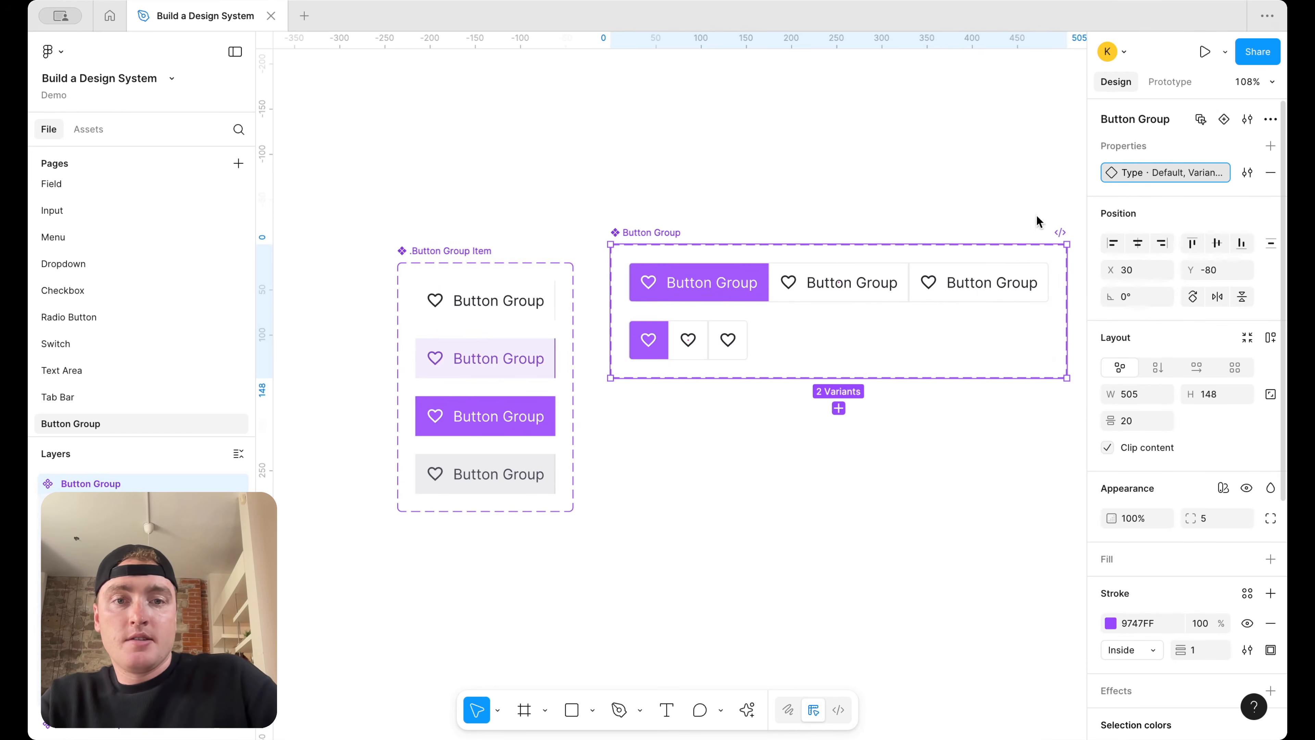
Set the Type value of the labelled upper Button Group variant to "Button group"
left_click(875, 286)
left_click(1193, 174)
type("Button")
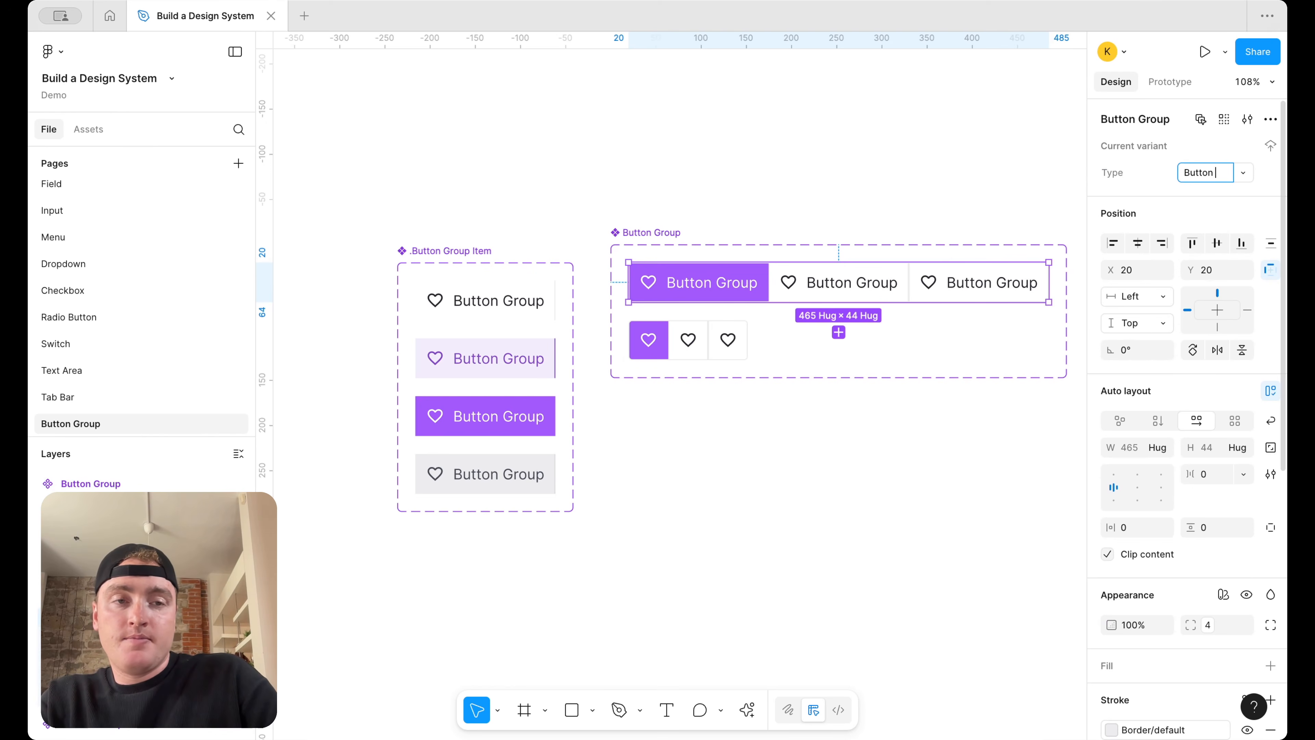
type(" group")
key("Return")
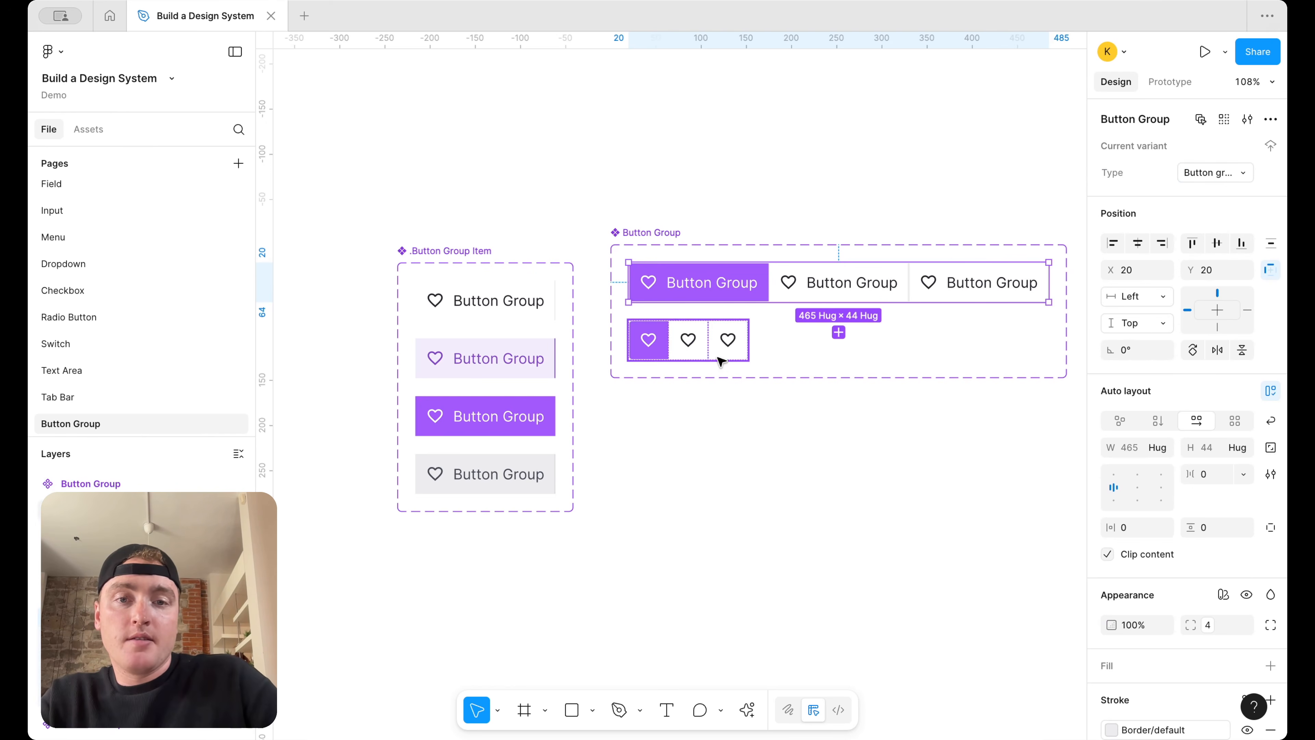
Set the Type value of the icon-only Button Group variant to "Icon group"
left_click(688, 342)
left_click(1206, 176)
type("button")
key("Return")
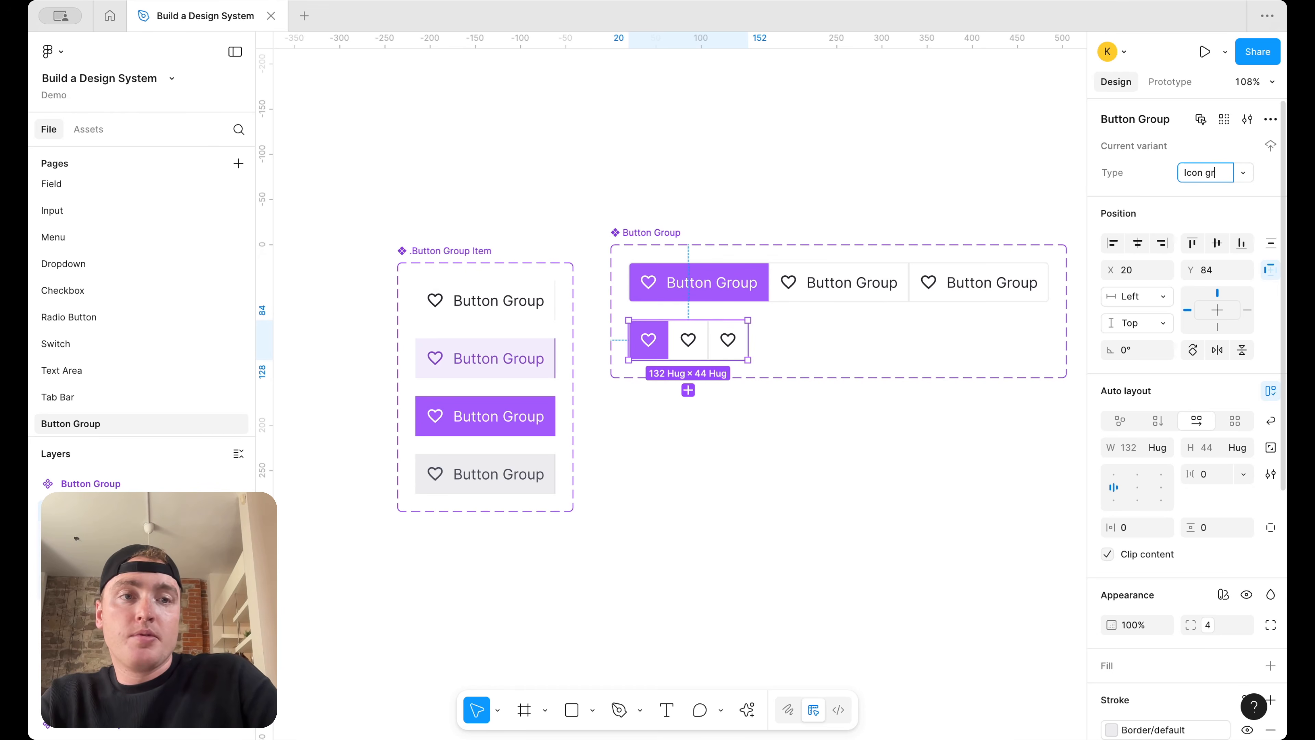
key("Return")
left_click(820, 469)
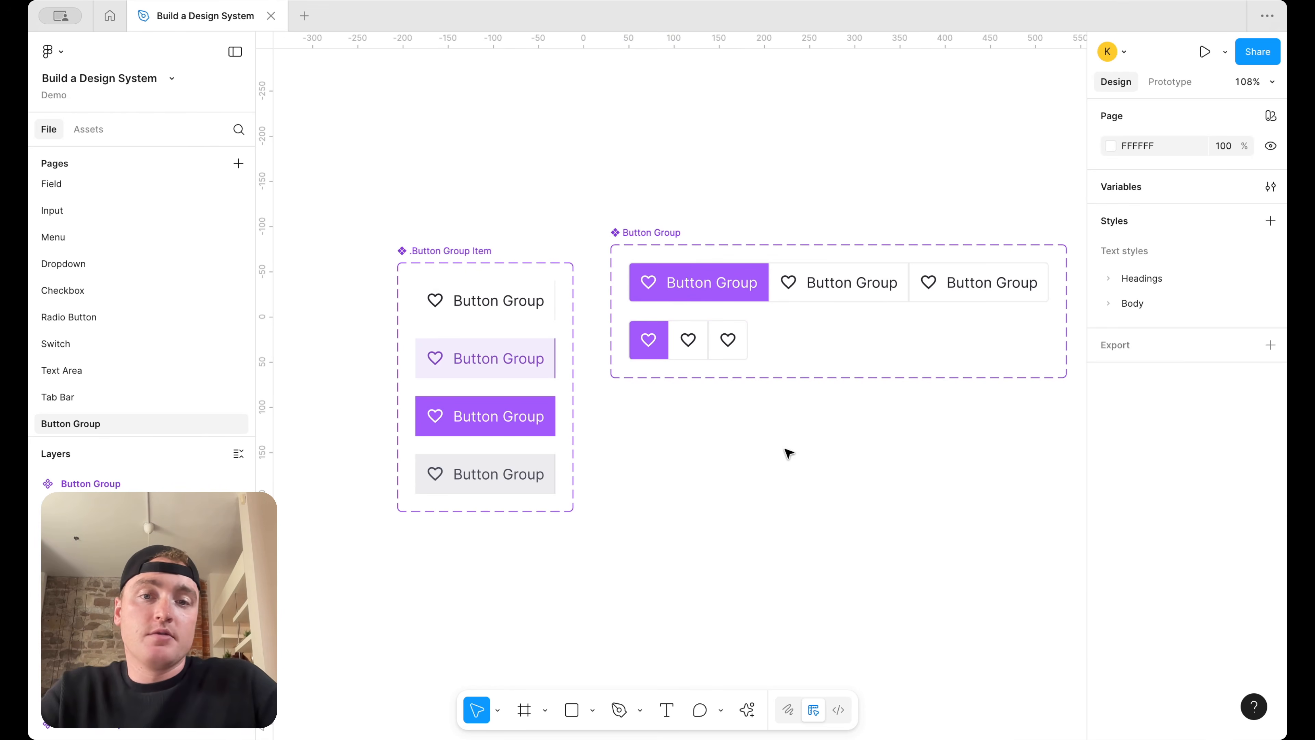
Check the stroke side options of the three item instances in the icon-only Button Group variant
scroll(724, 400, "up", 5)
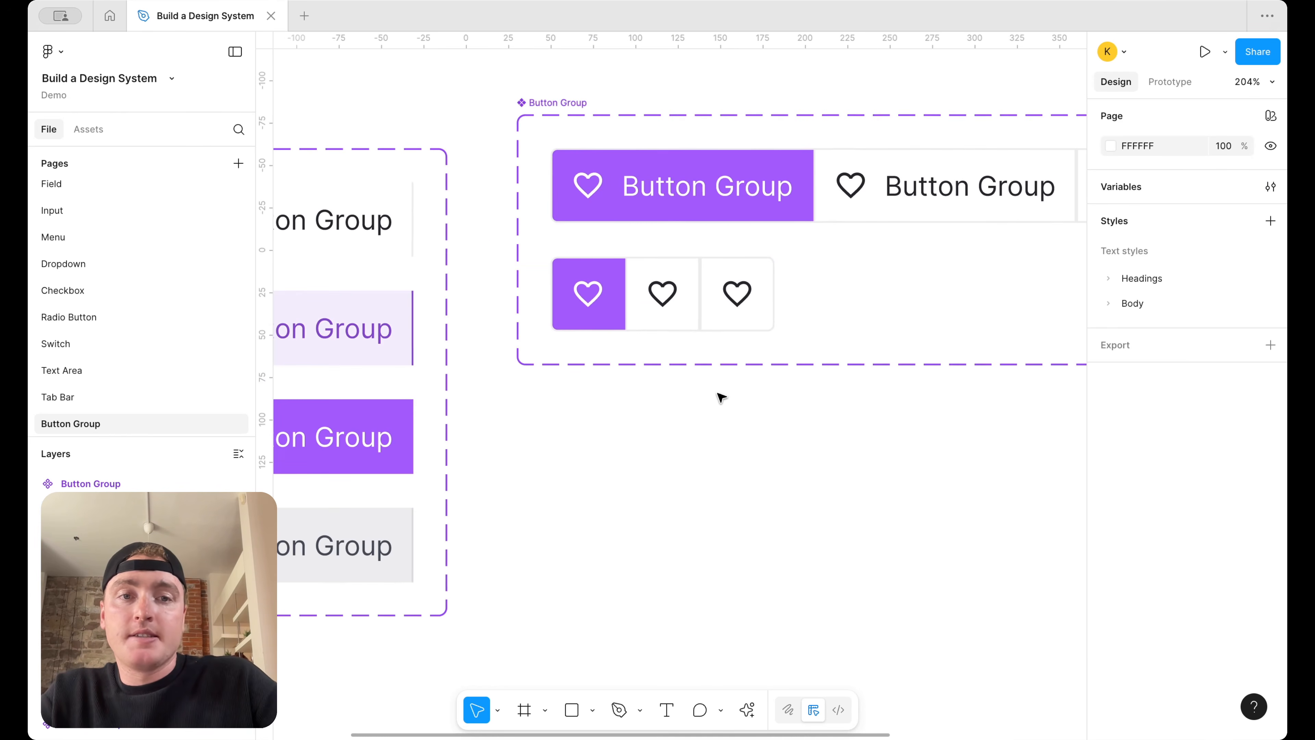
scroll(721, 398, "down", 5)
left_click(652, 343)
left_click(652, 344)
left_click(696, 346, "shift")
left_click(731, 352, "shift")
scroll(1232, 570, "down", 5)
left_click(1270, 477)
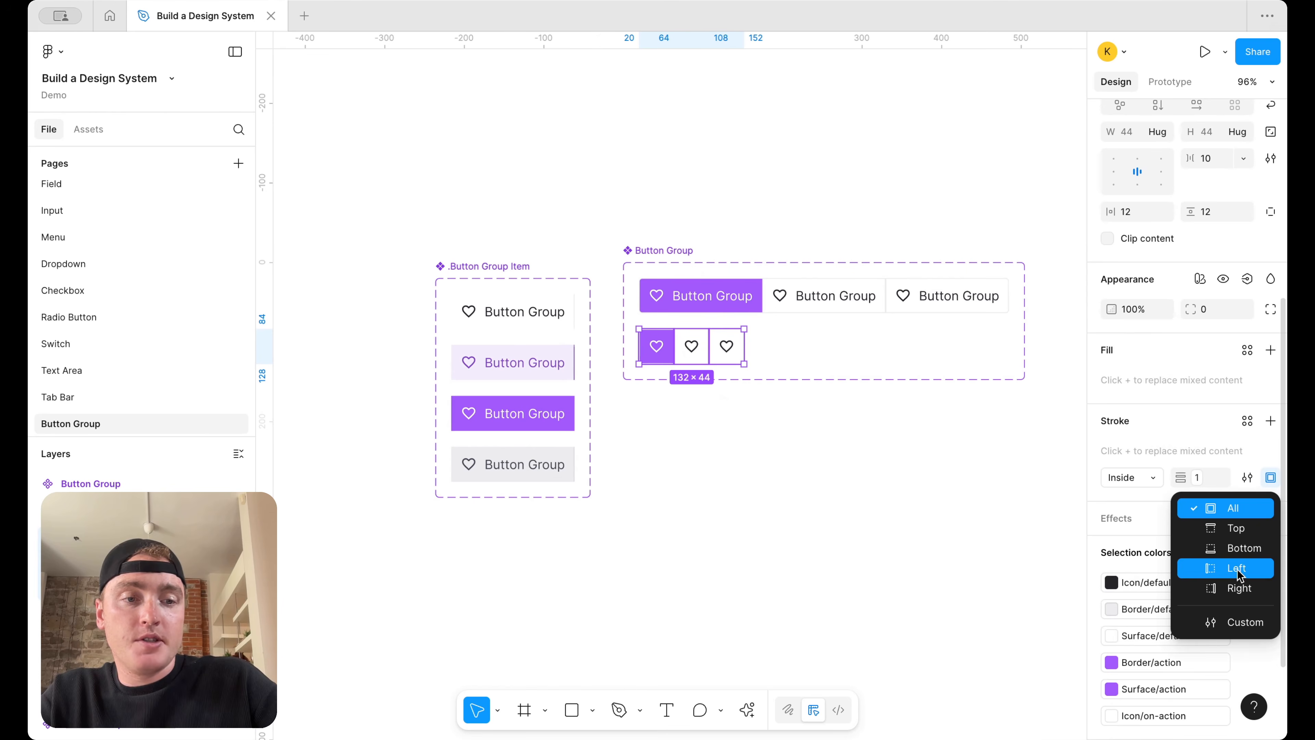
left_click(969, 517)
left_click(947, 512)
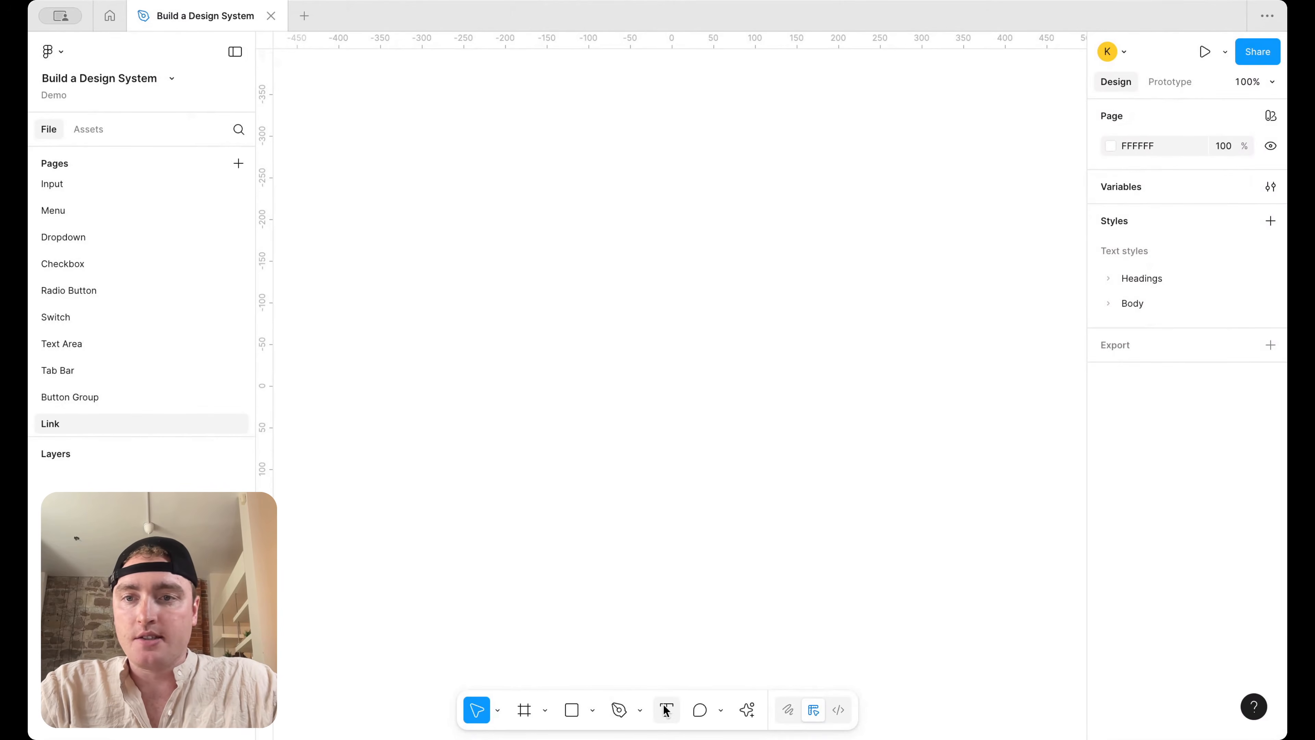
Add a text layer reading "Link", about 93 by 33, on the empty Link page
left_click(666, 710)
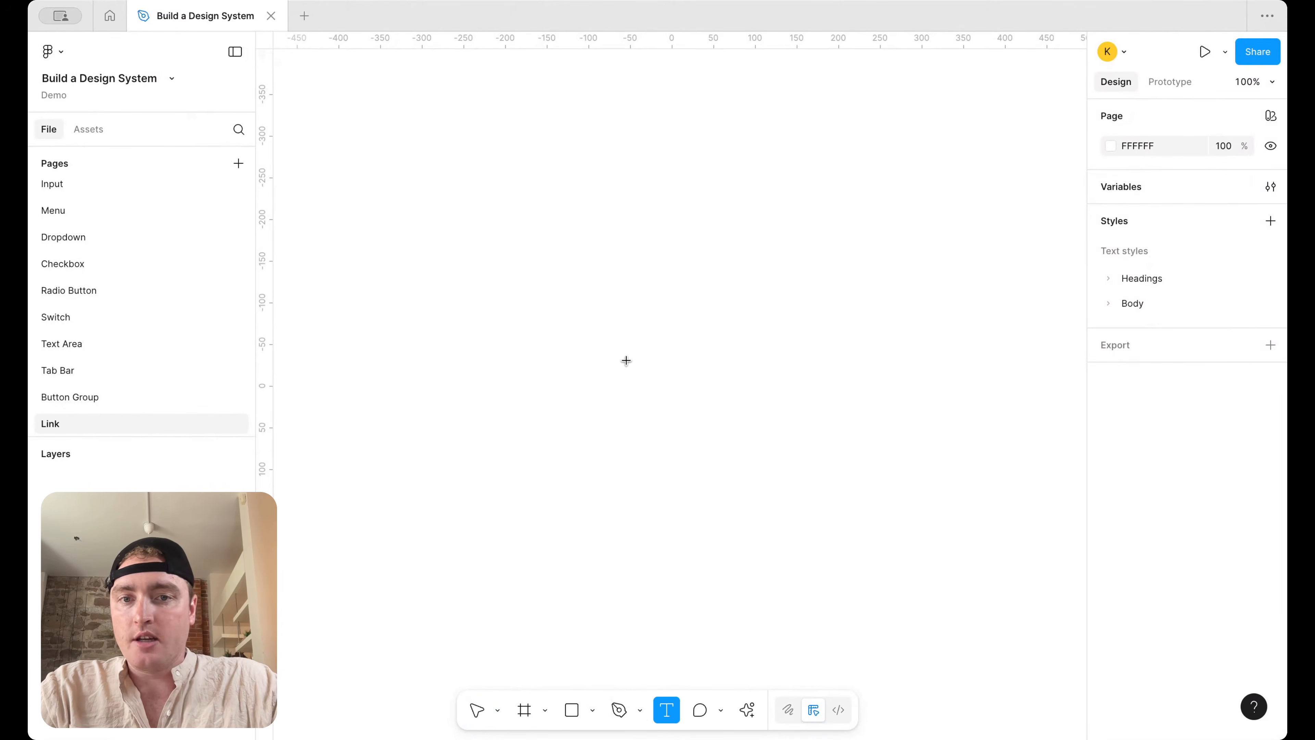
left_click_drag(578, 343, 656, 370)
scroll(656, 370, "up", 3)
type("Link")
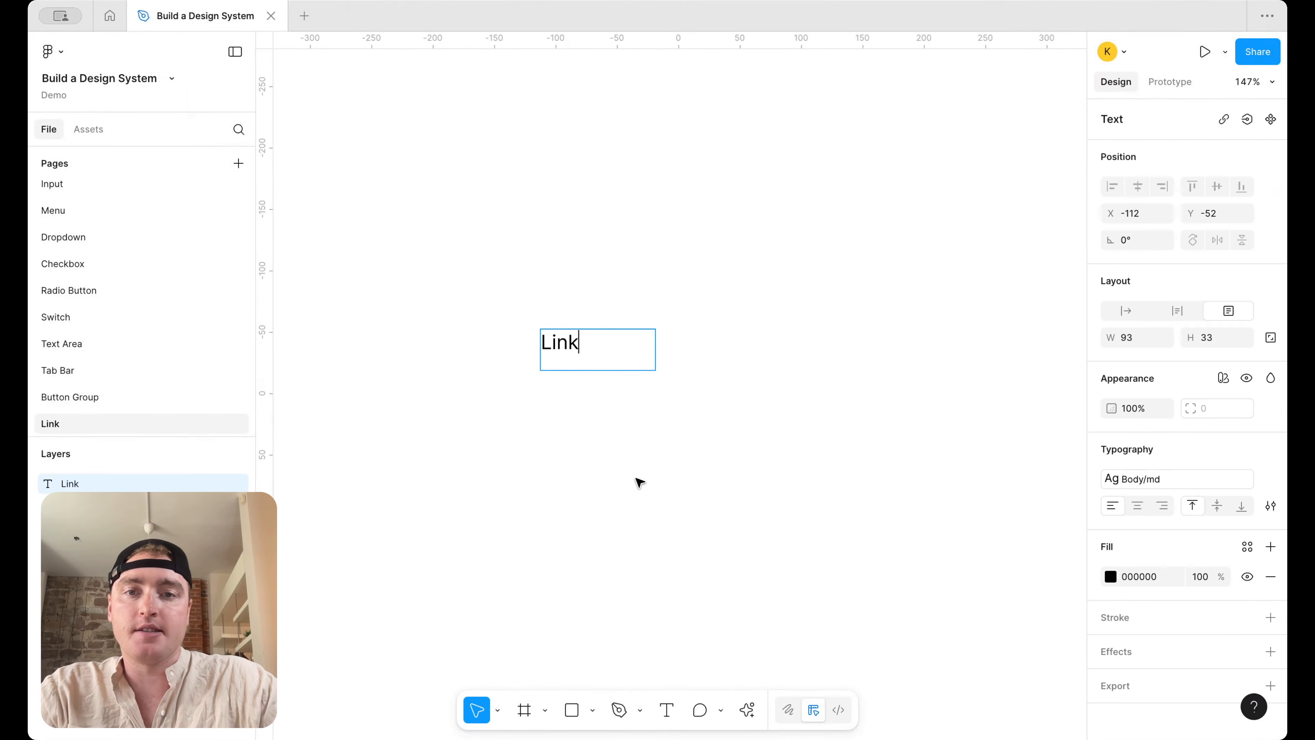
key("Escape")
Find the home icon among the file's components and place an instance in front of the Link text
left_click(97, 129)
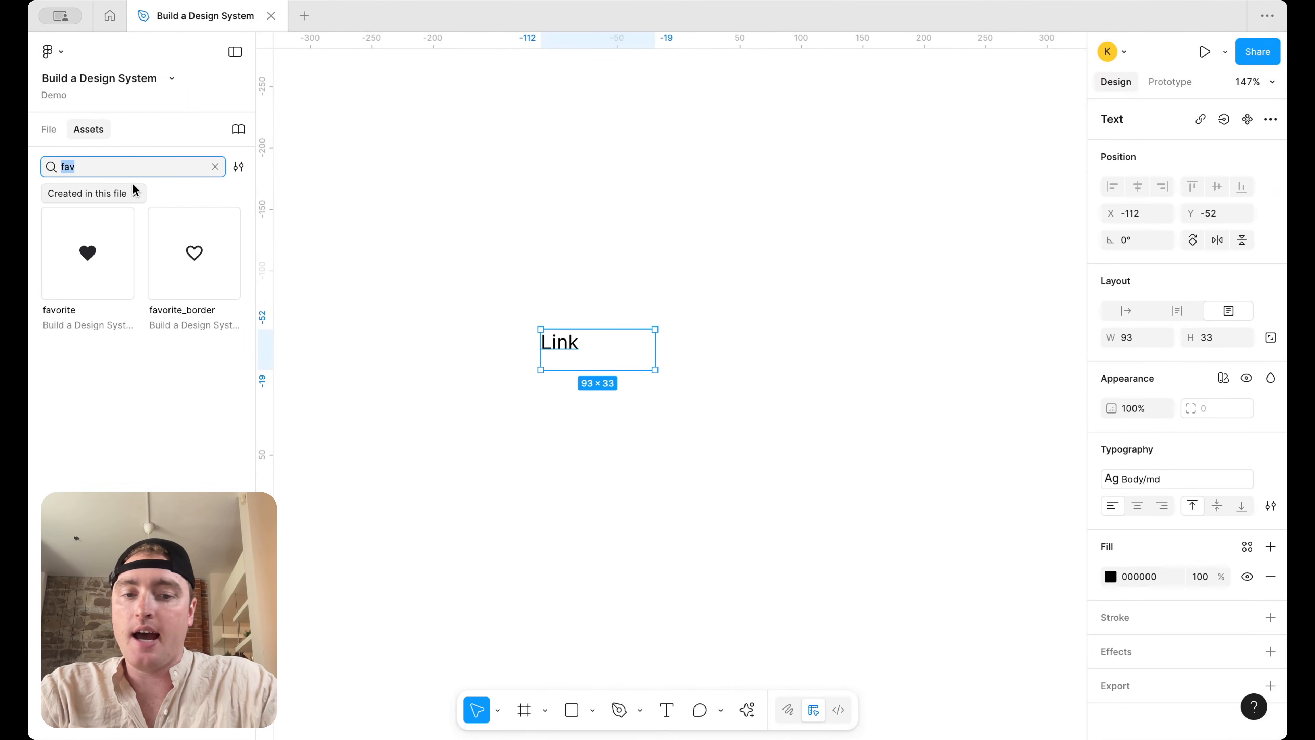
type("home")
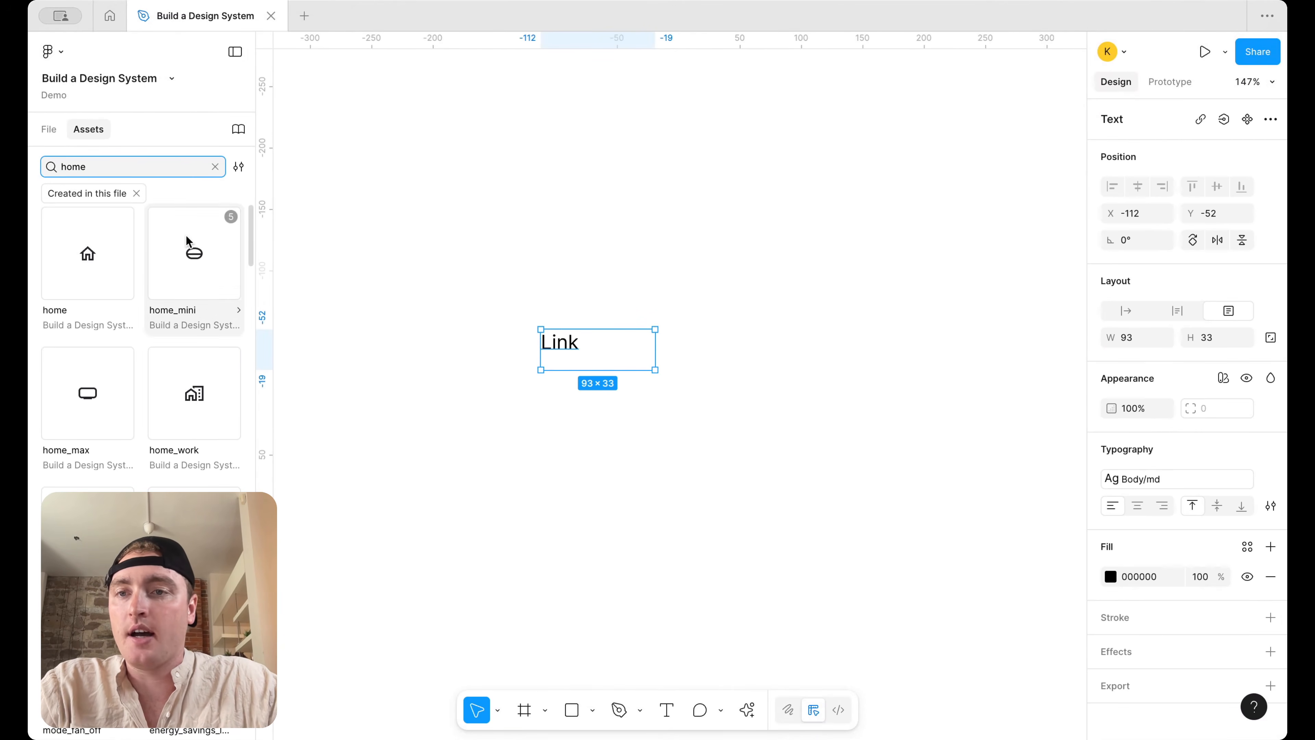
left_click_drag(94, 257, 497, 326)
Search the components for an external-link icon and place an open_in_new instance after the Link text
left_click(140, 163)
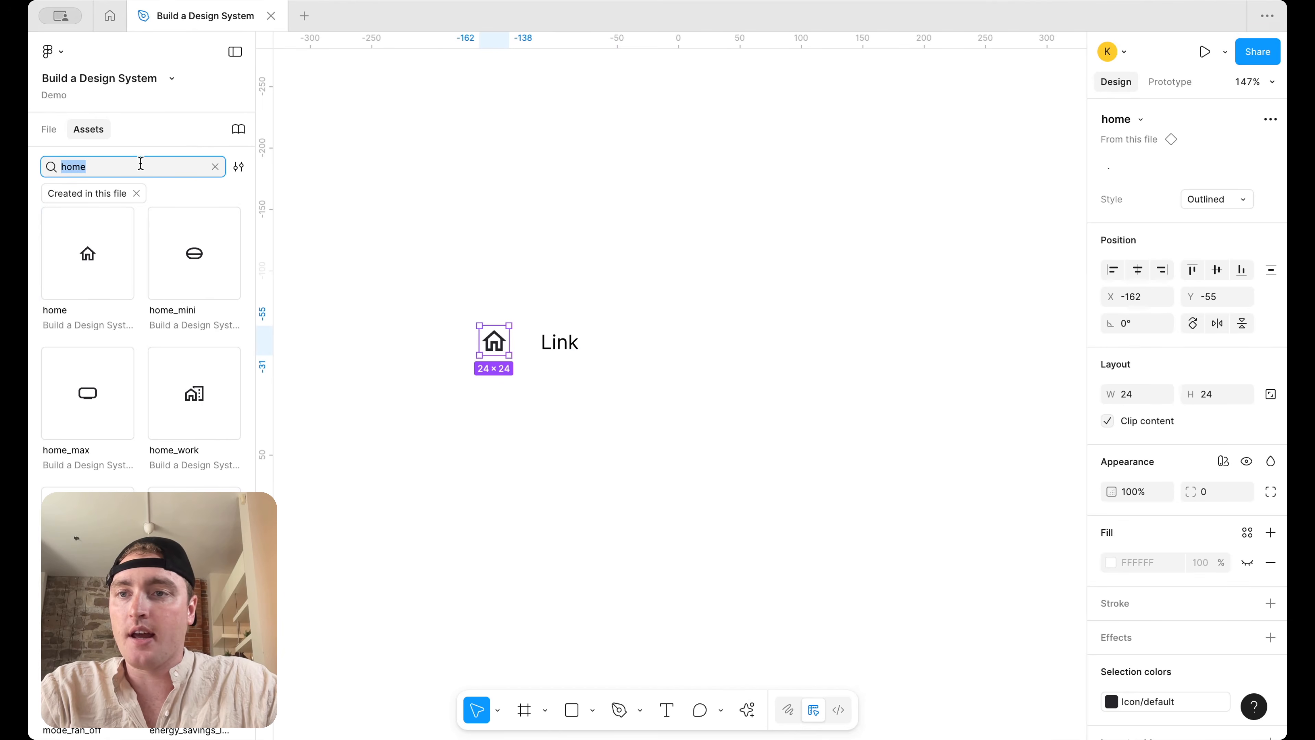
type("arrow")
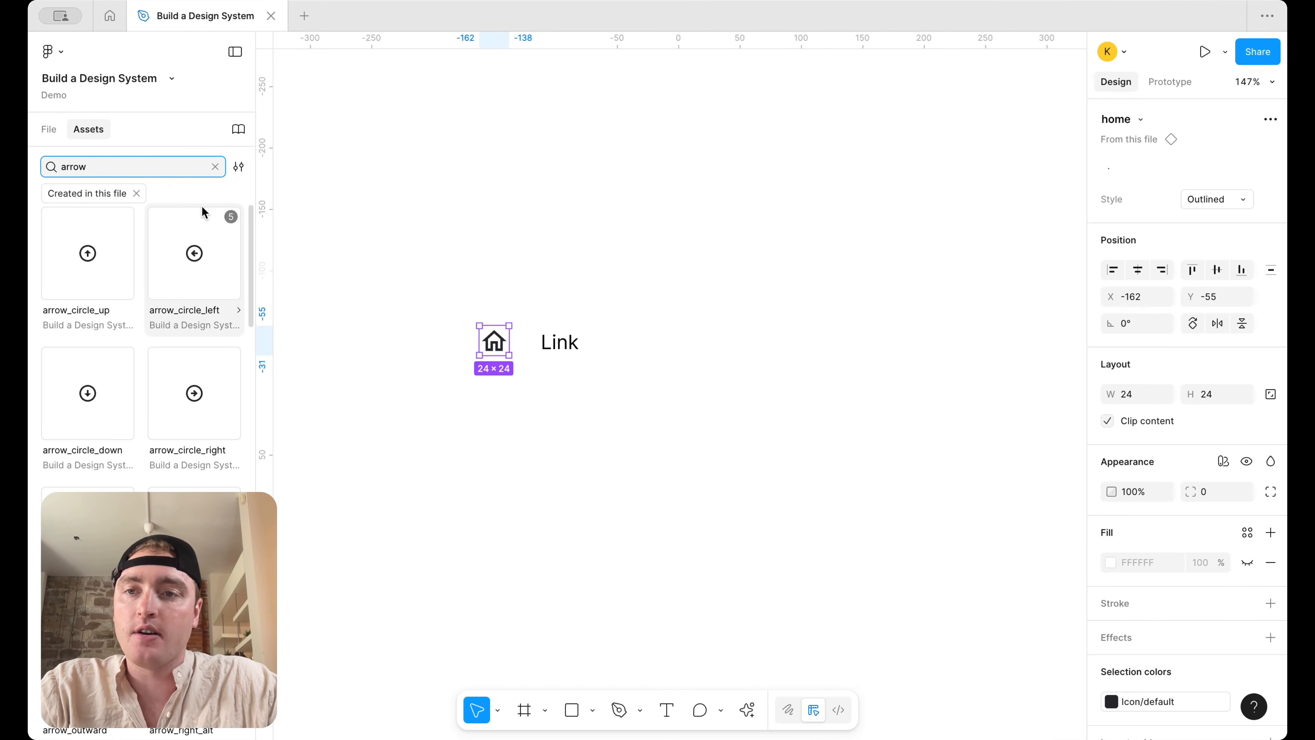
type("n")
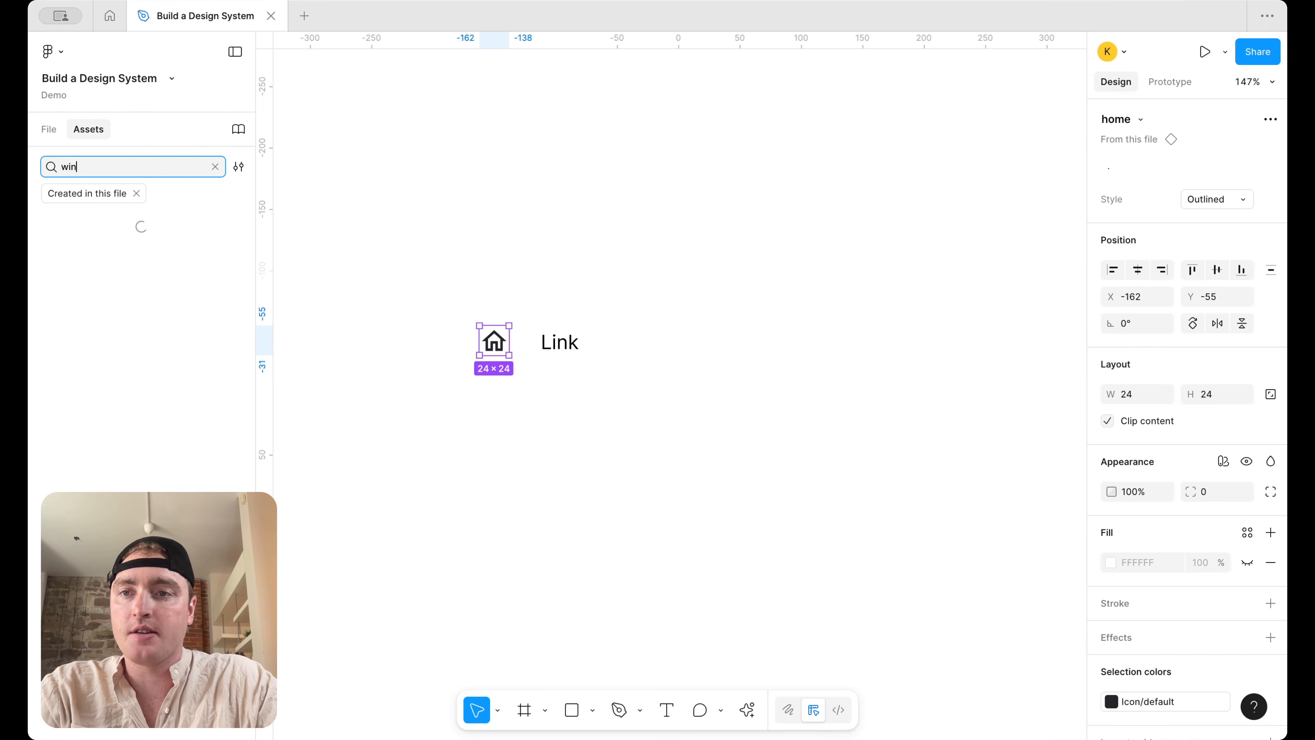
type("ndow")
key("super+a")
type("open")
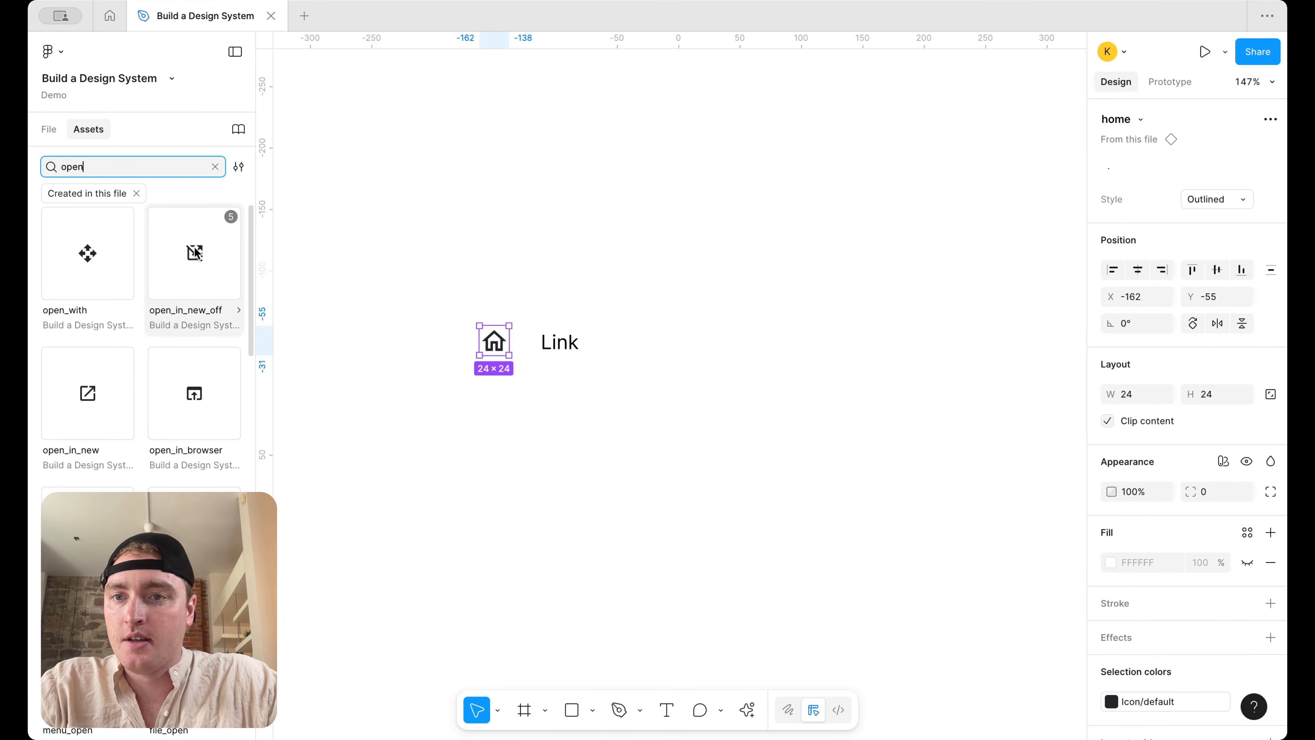
scroll(88, 373, "down", 1)
left_click_drag(88, 350, 653, 358)
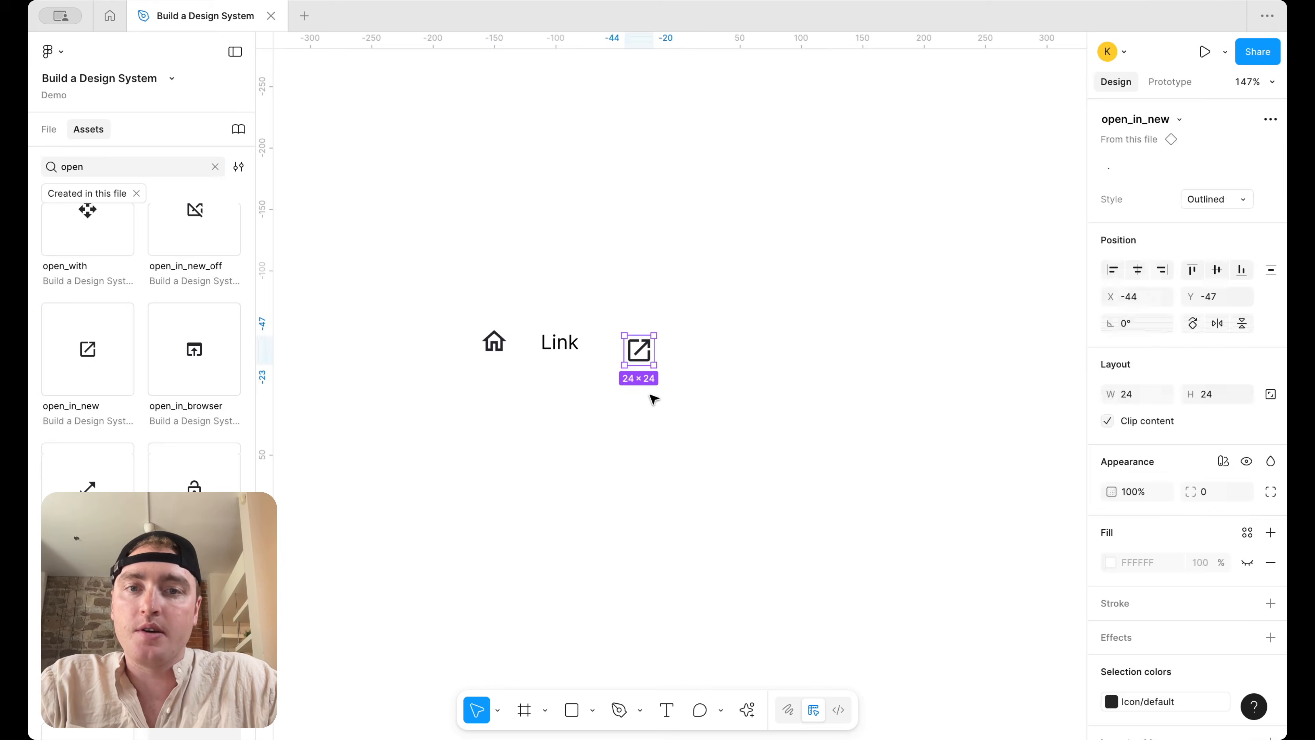
Wrap both icons and the Link text in an auto layout frame, and set the text's width to hug contents
left_click_drag(443, 303, 670, 352)
key("shift+a")
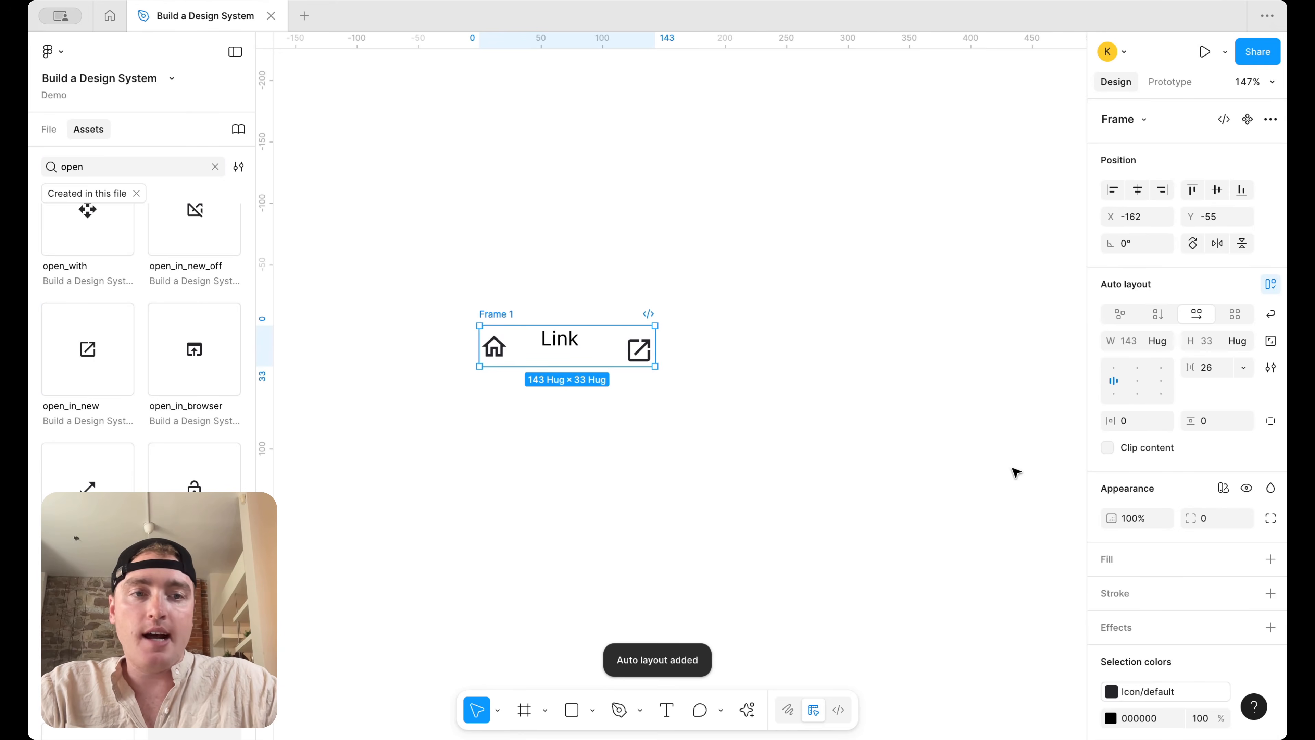
left_click(581, 352)
left_click(1167, 342)
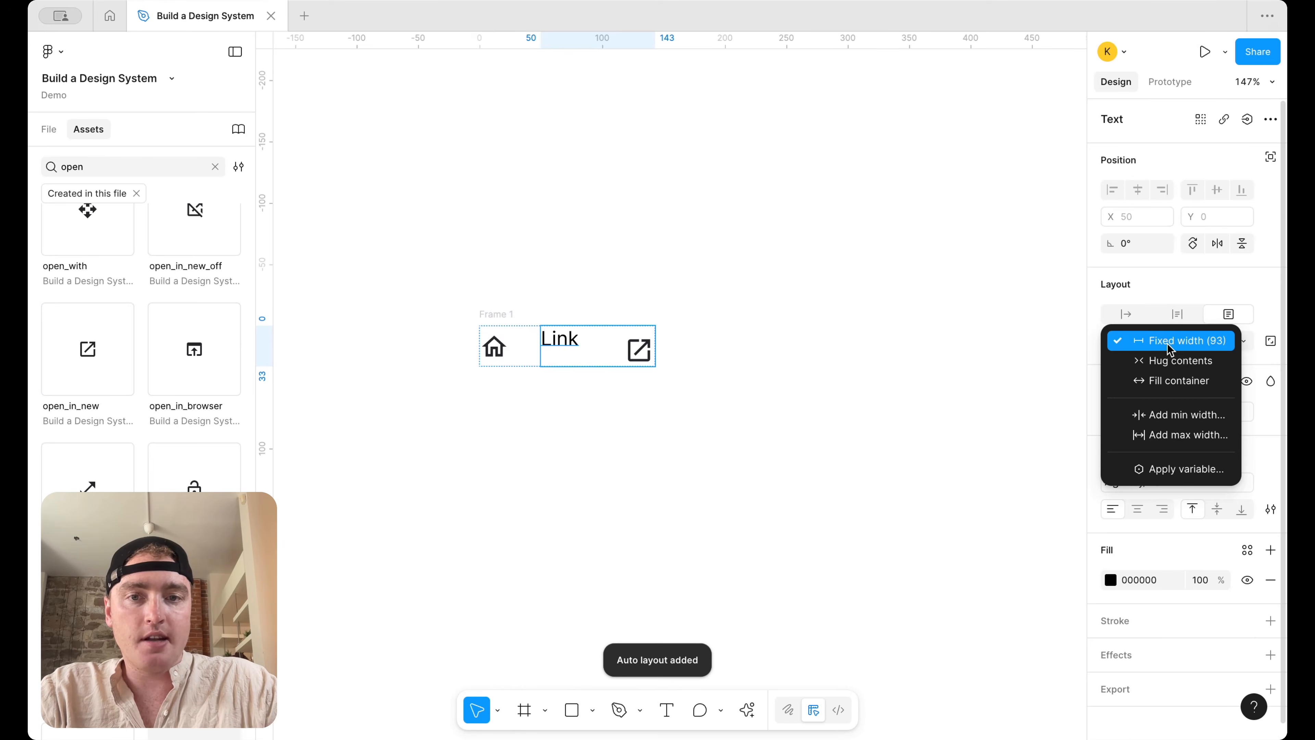
left_click(1145, 365)
left_click(769, 409)
Stop the open_in_new icon from ignoring auto layout so it joins the row after the Link text
left_click(639, 350)
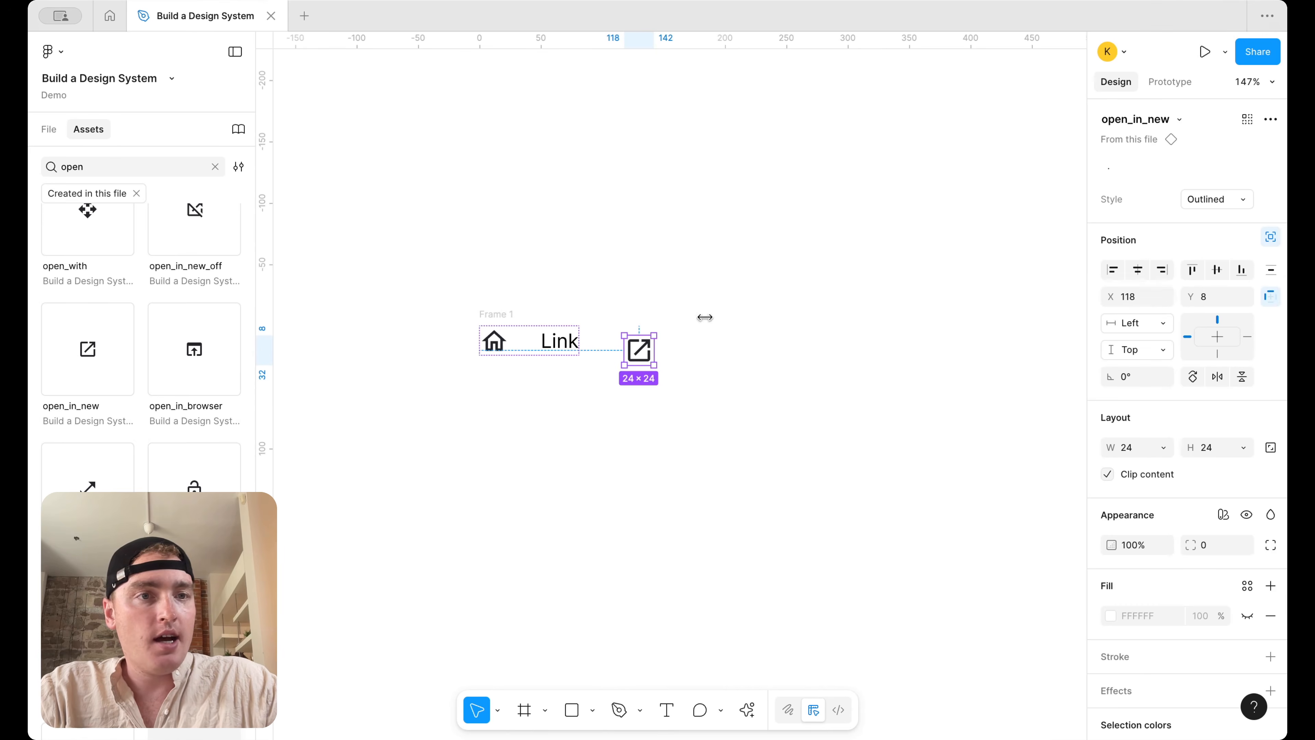
left_click(1270, 236)
left_click(772, 355)
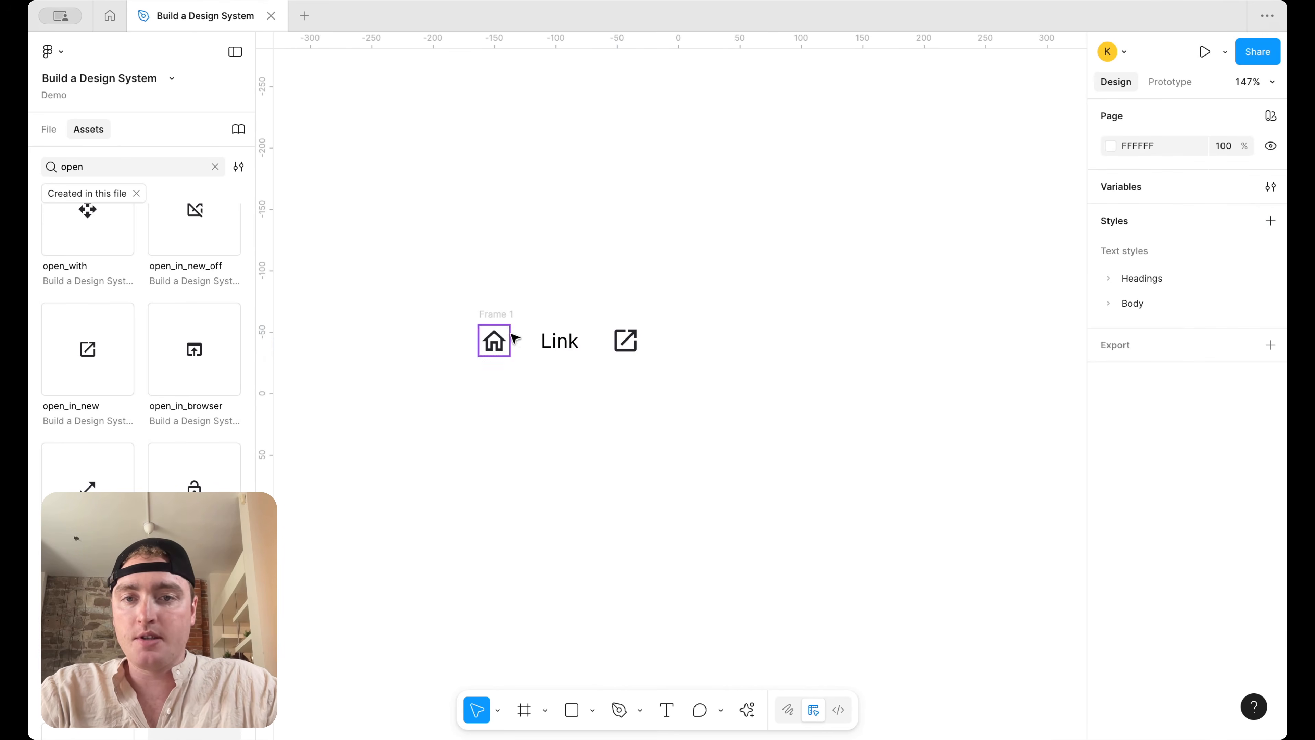
Resize the home and open_in_new icons to 20 by 20
left_click(503, 322)
left_click(494, 341)
left_click(626, 340, "shift")
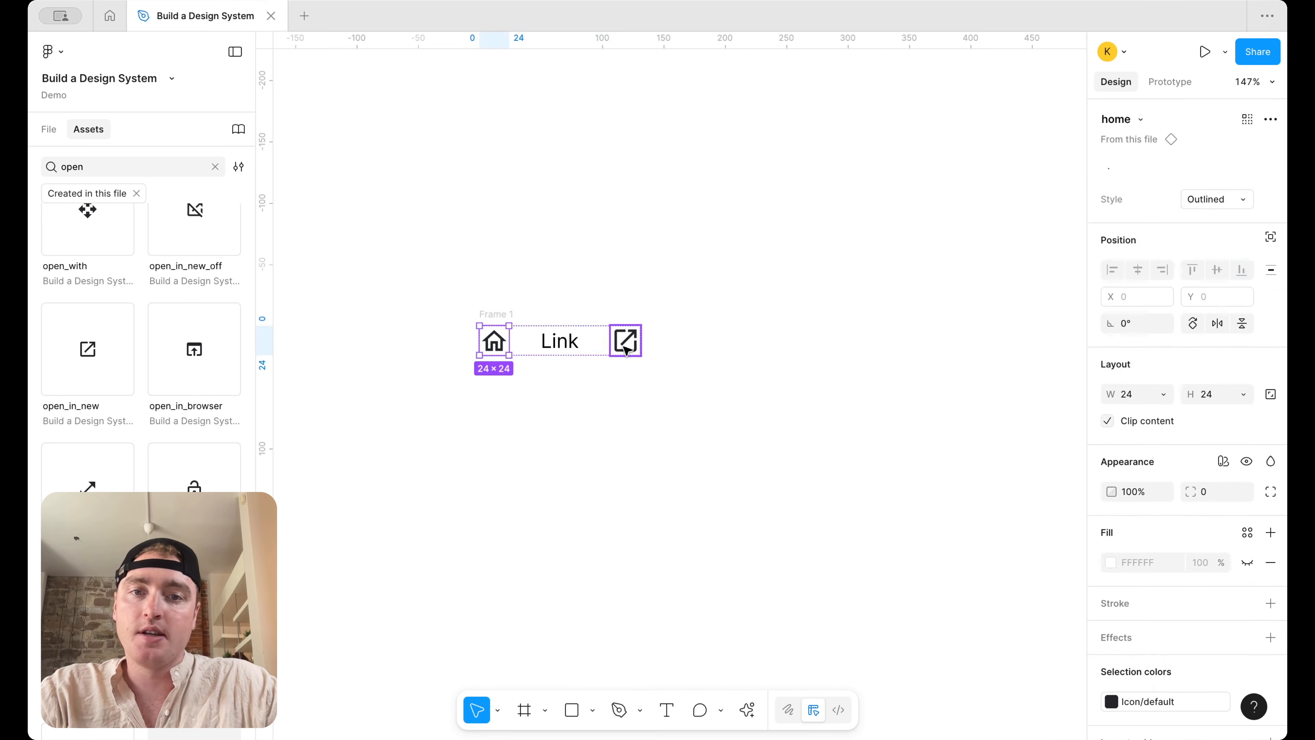
left_click(1134, 345)
type("20")
key("Return")
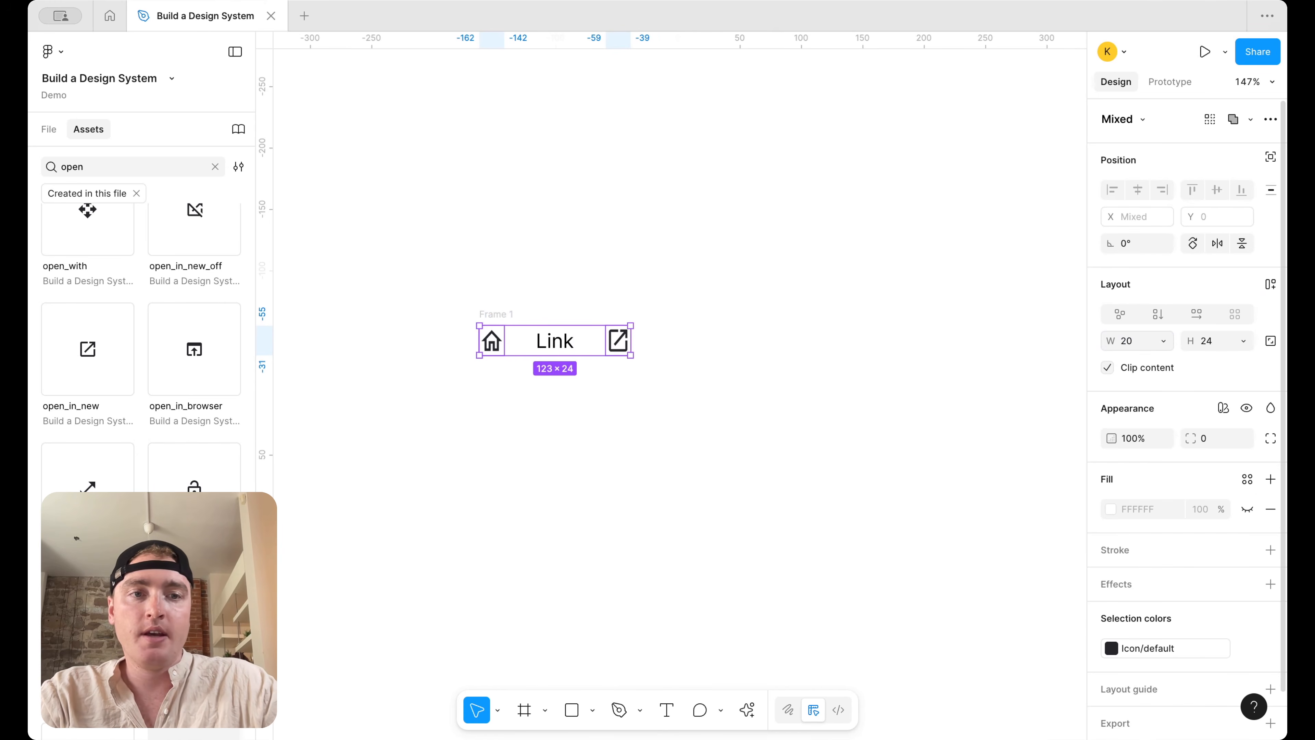
left_click(1222, 341)
type("2")
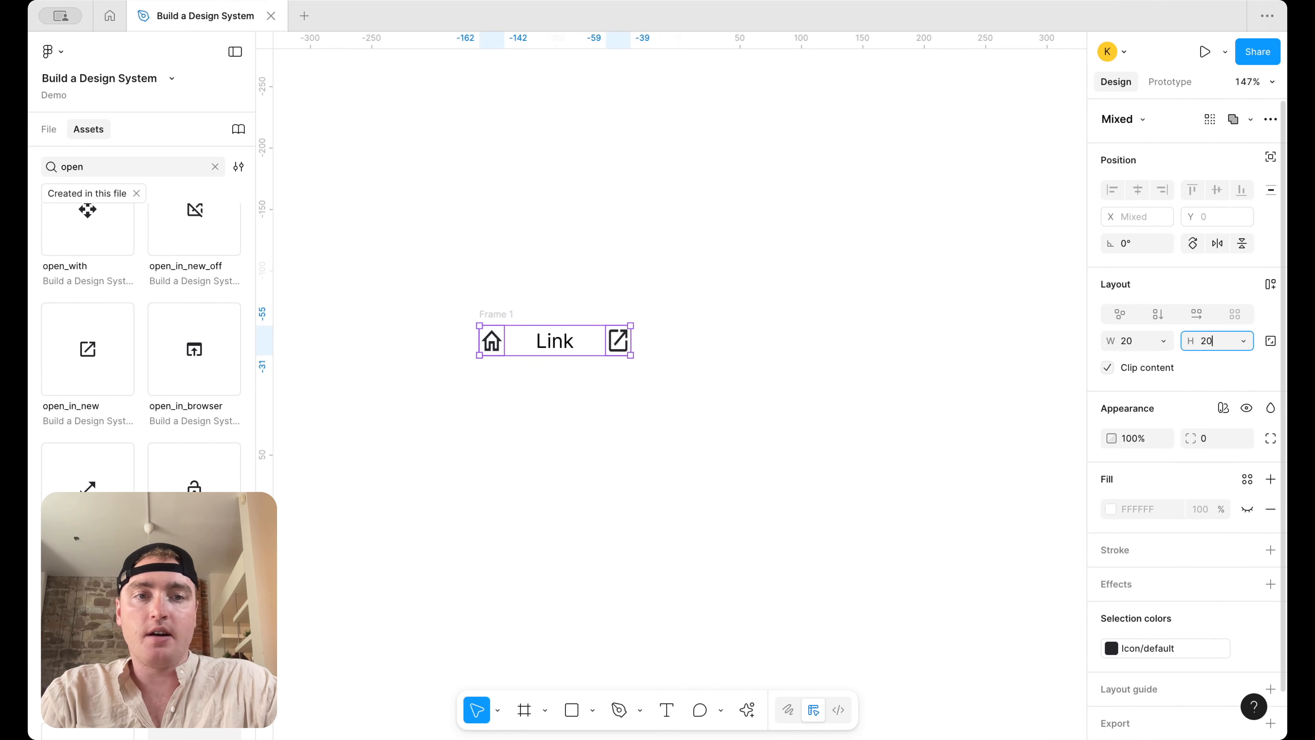
key("Return")
Set the gap between items in the auto layout frame to 12
left_click(496, 294)
left_click(496, 314)
left_click(1206, 364)
type("12")
key("Return")
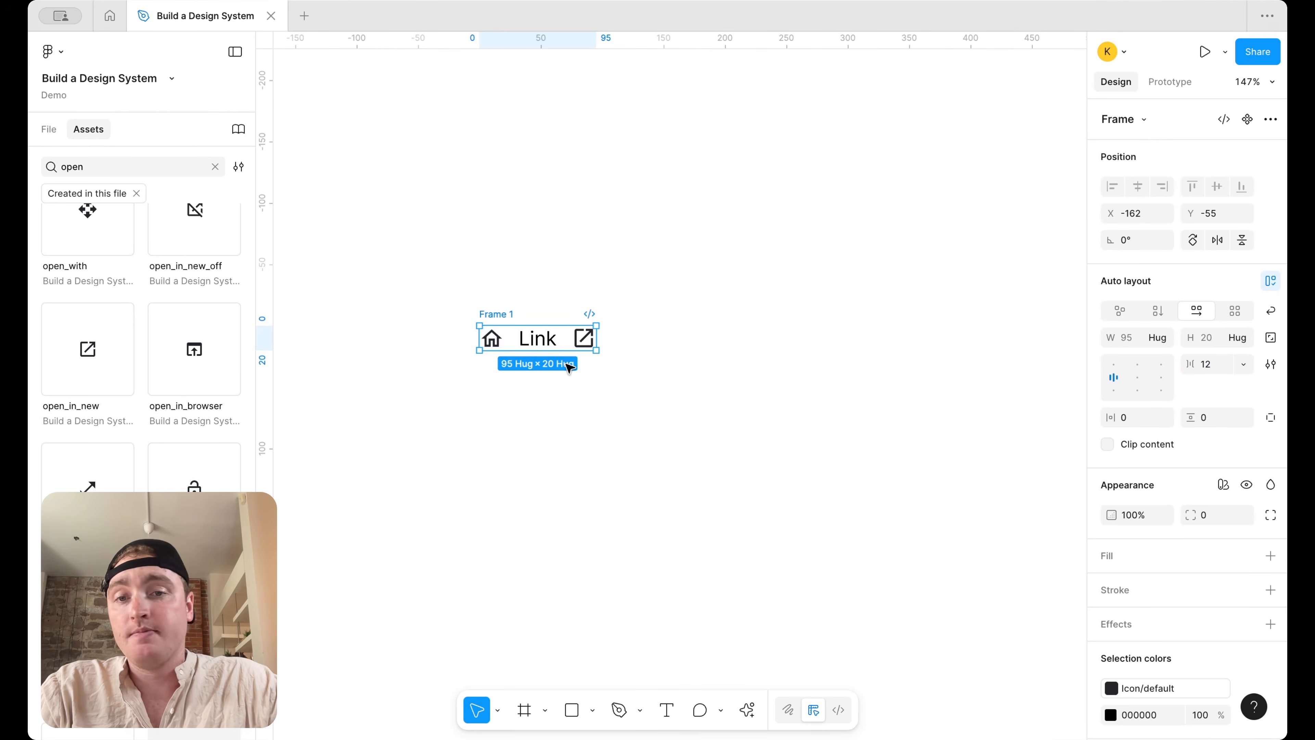
Rename the auto layout frame to Link and turn it into a component
double_click(494, 314)
type("Link")
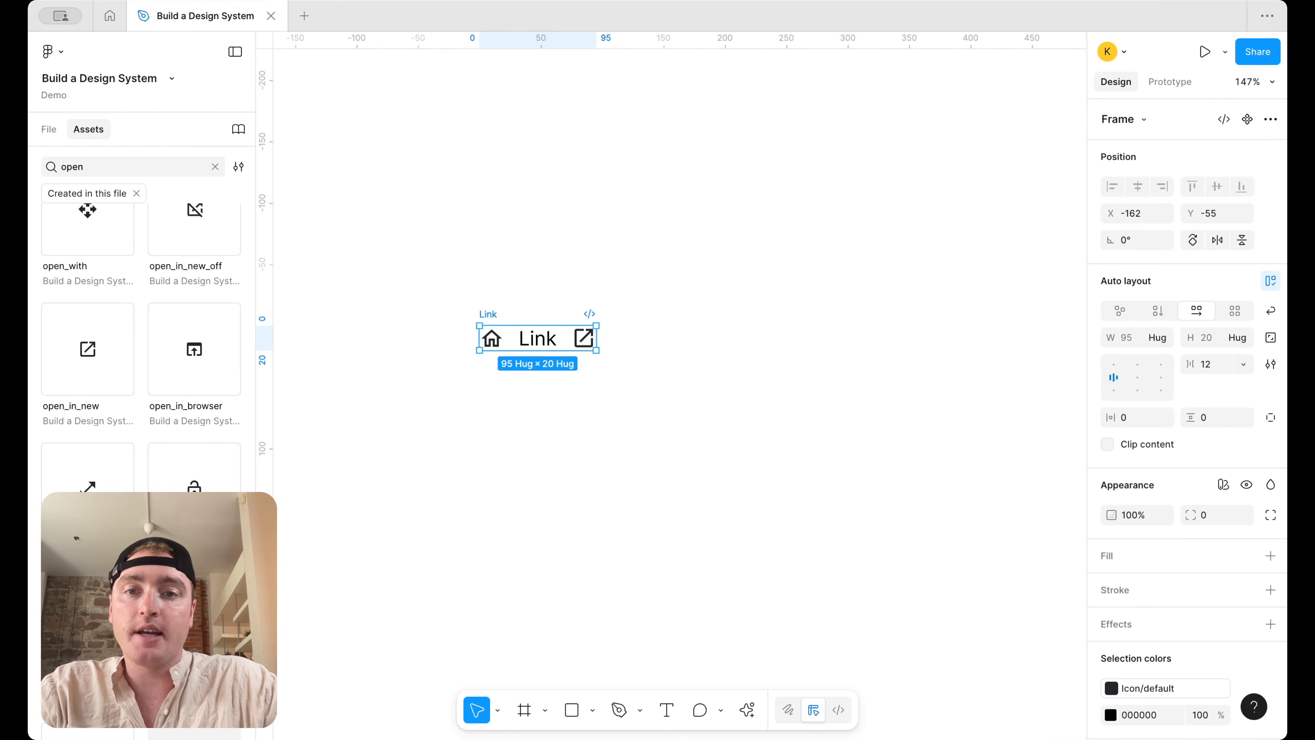
right_click(505, 337)
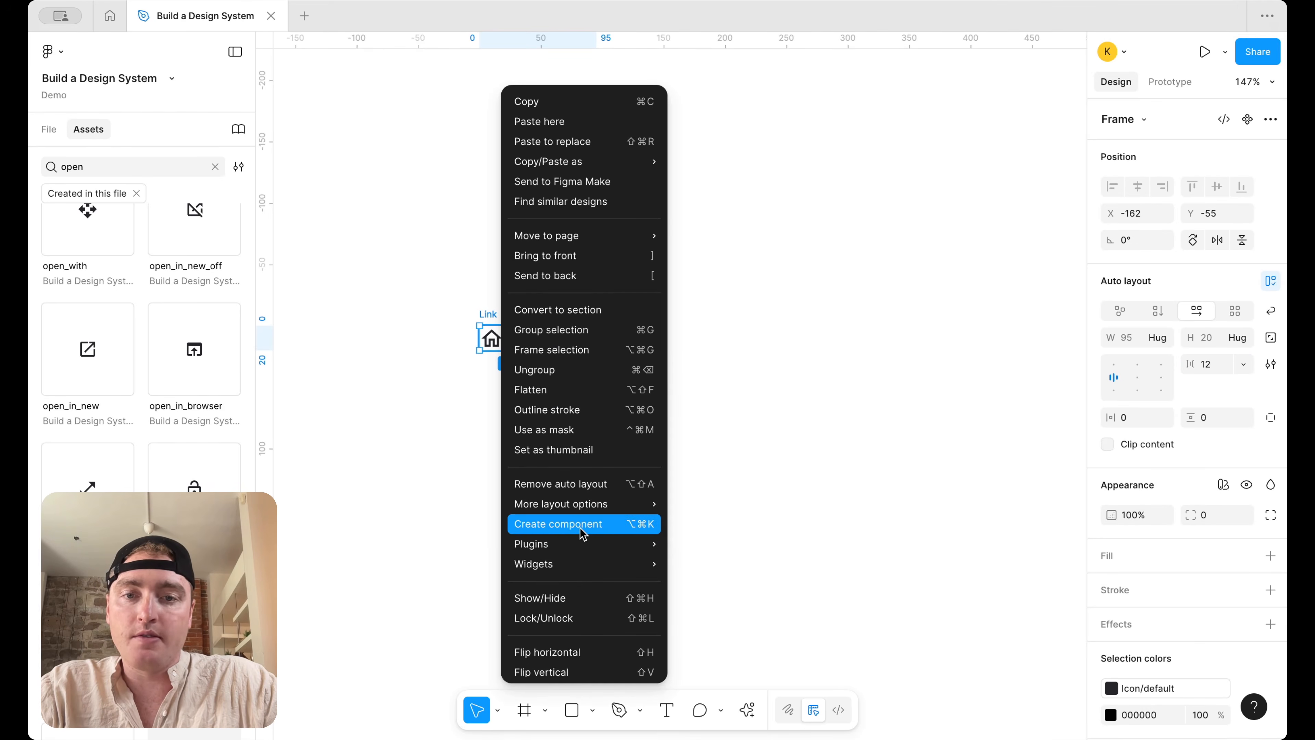
left_click(584, 523)
left_click(685, 433)
Place an instance of the Link component directly below it and return to the file's page and layer list
left_click_drag(558, 340, 560, 421, "alt")
left_click(655, 237)
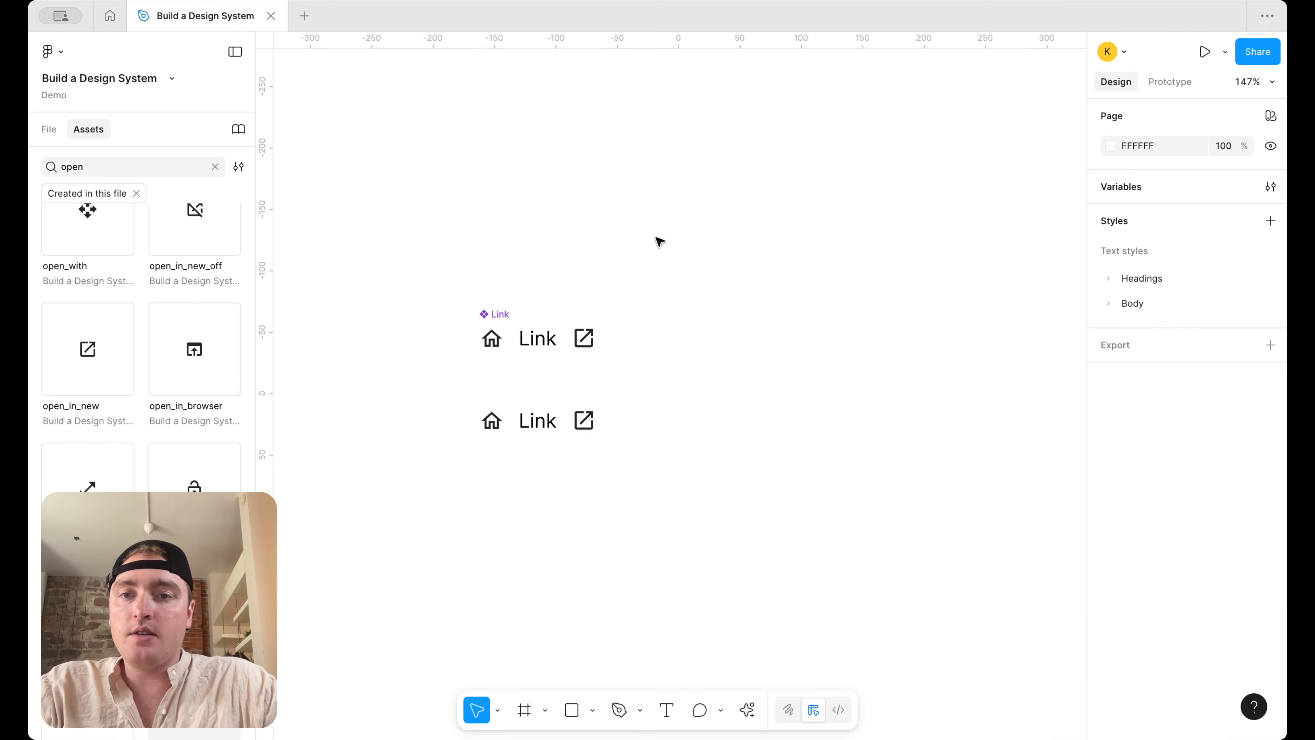
left_click(49, 129)
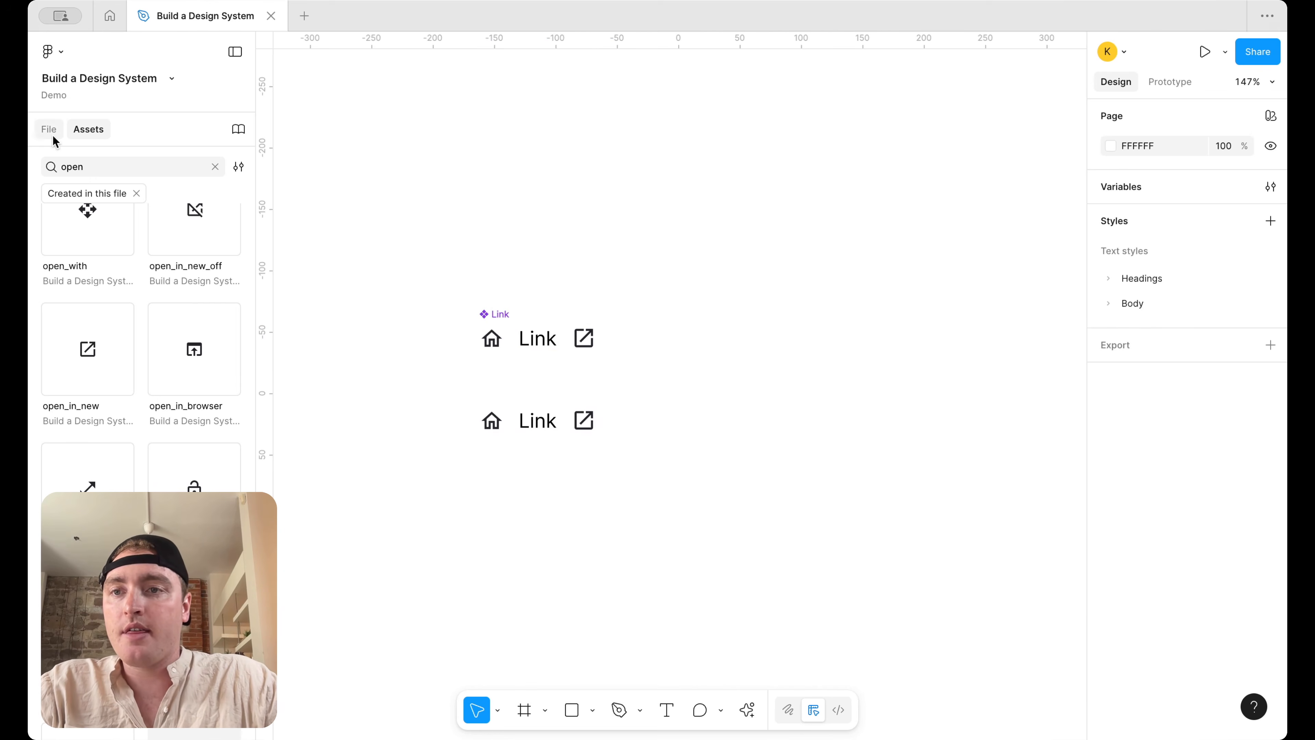
Apply the body text colour variable to the Link text in the main component
left_click(498, 337)
left_click(498, 337)
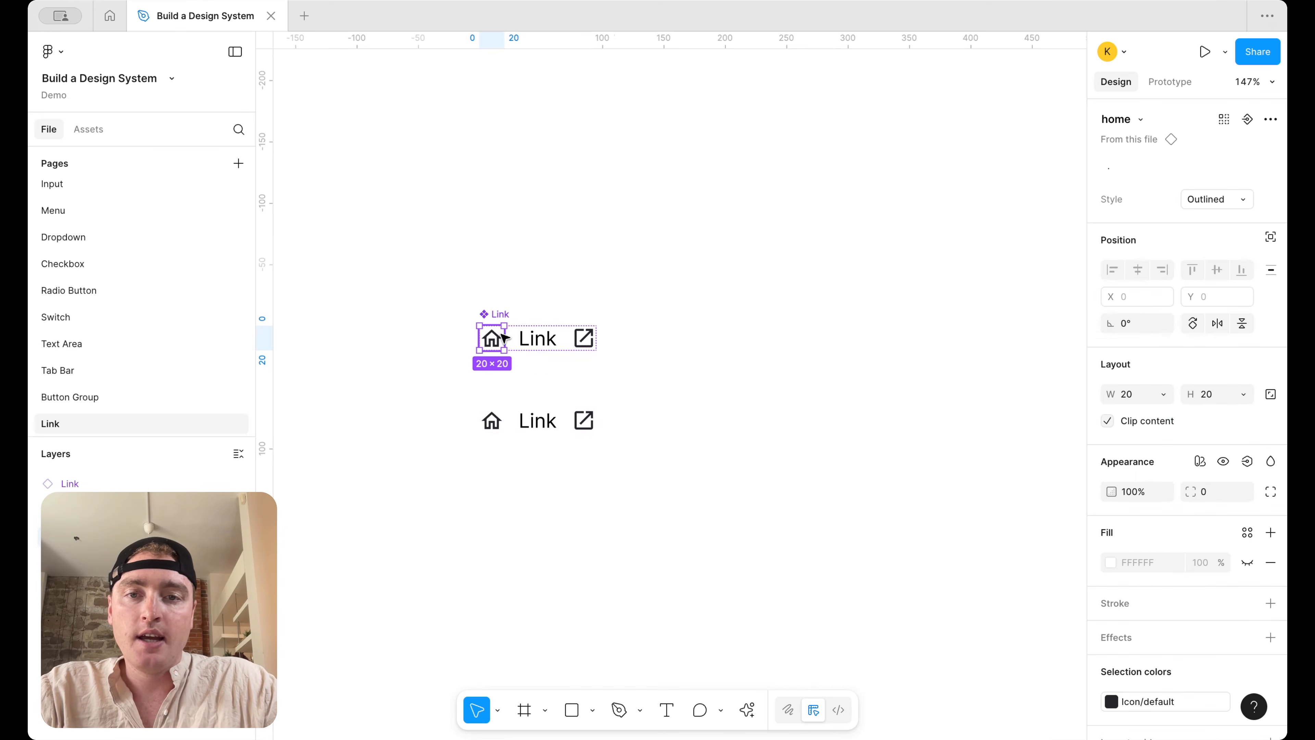
left_click(537, 337)
left_click(1253, 587)
type("text")
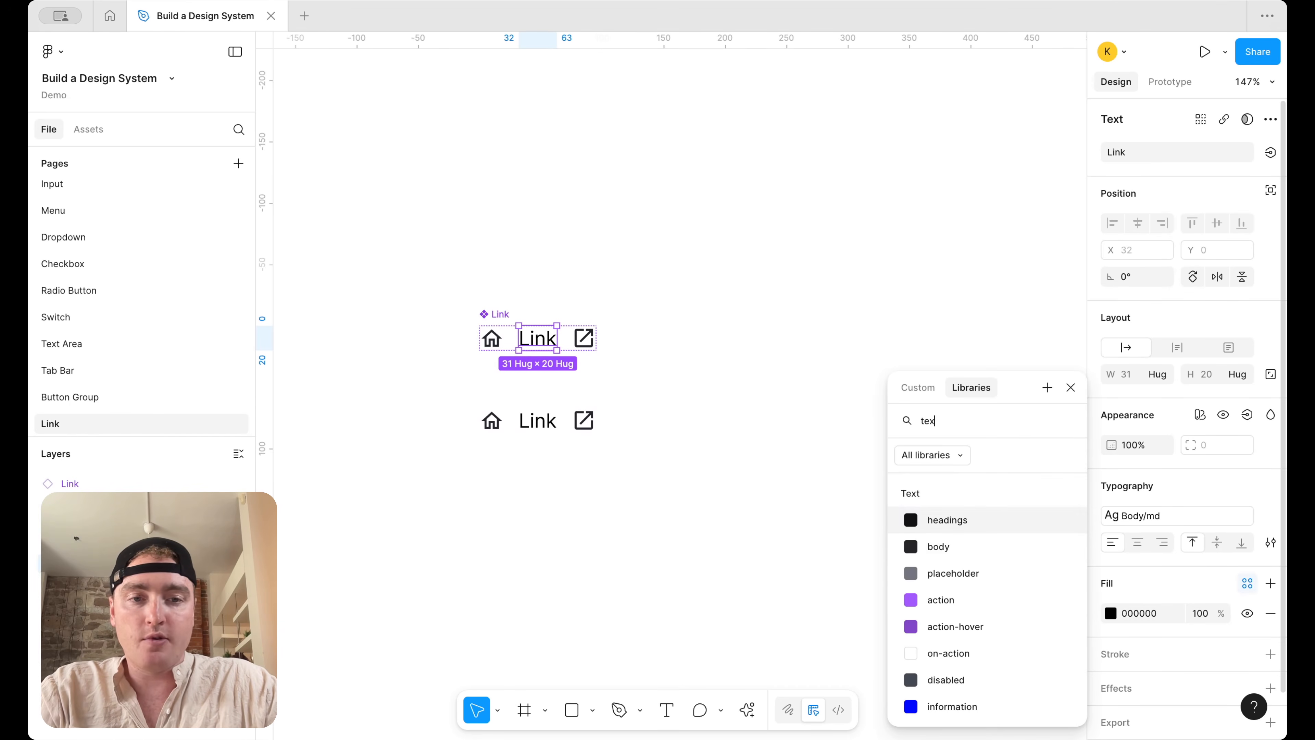
left_click(986, 549)
left_click(787, 459)
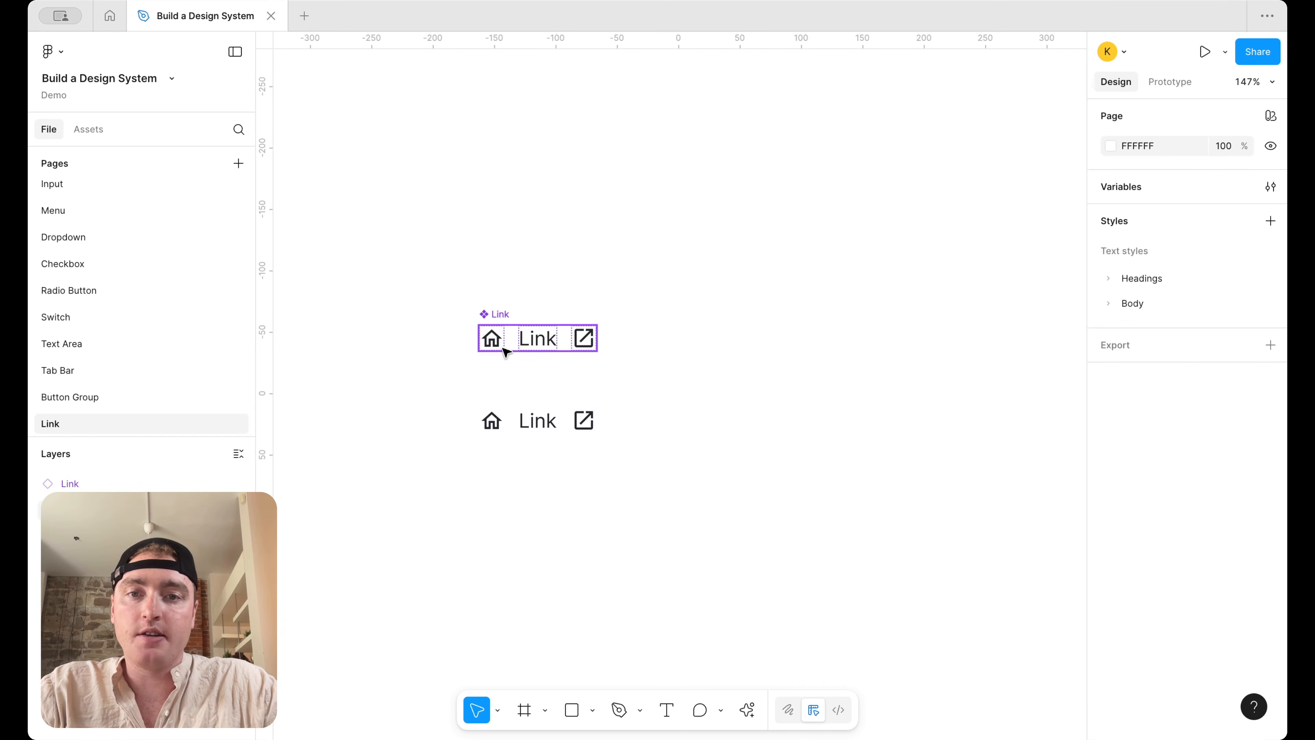
Create a visibility property named Icon left, with value True, for the home icon in the Link main component
scroll(491, 338, "up", 2)
left_click(492, 338)
left_click(491, 338)
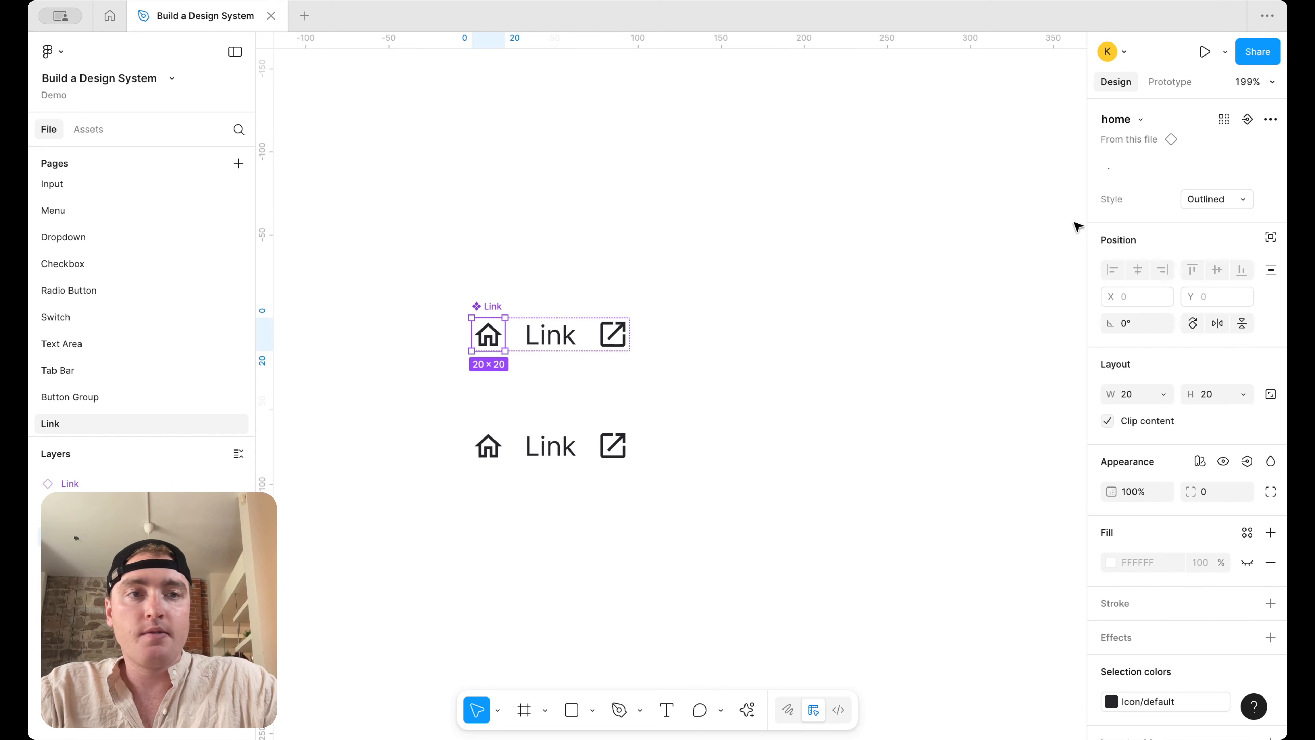
left_click(1246, 460)
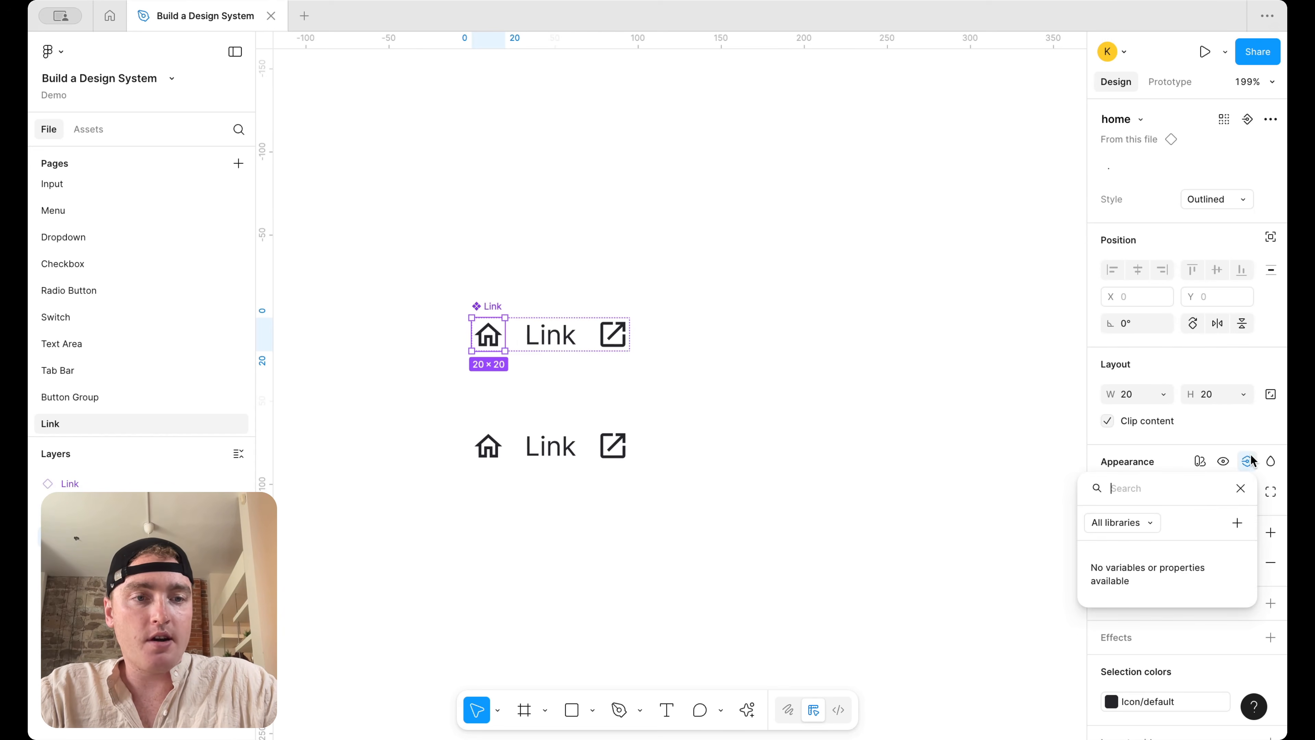
left_click(1237, 523)
type("Icon")
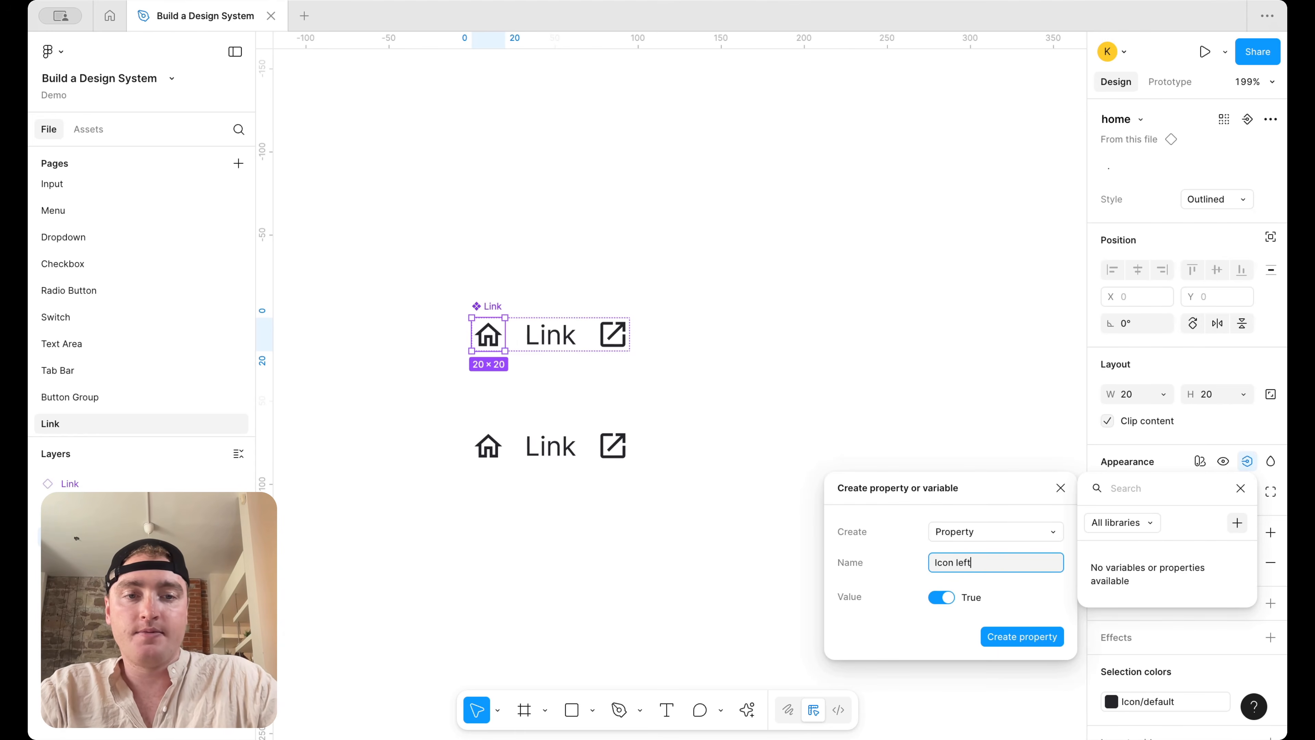
type(" left")
key("Return")
Create an instance swap property named ↳ Icon left for the home icon, keeping home as its value
left_click(1248, 119)
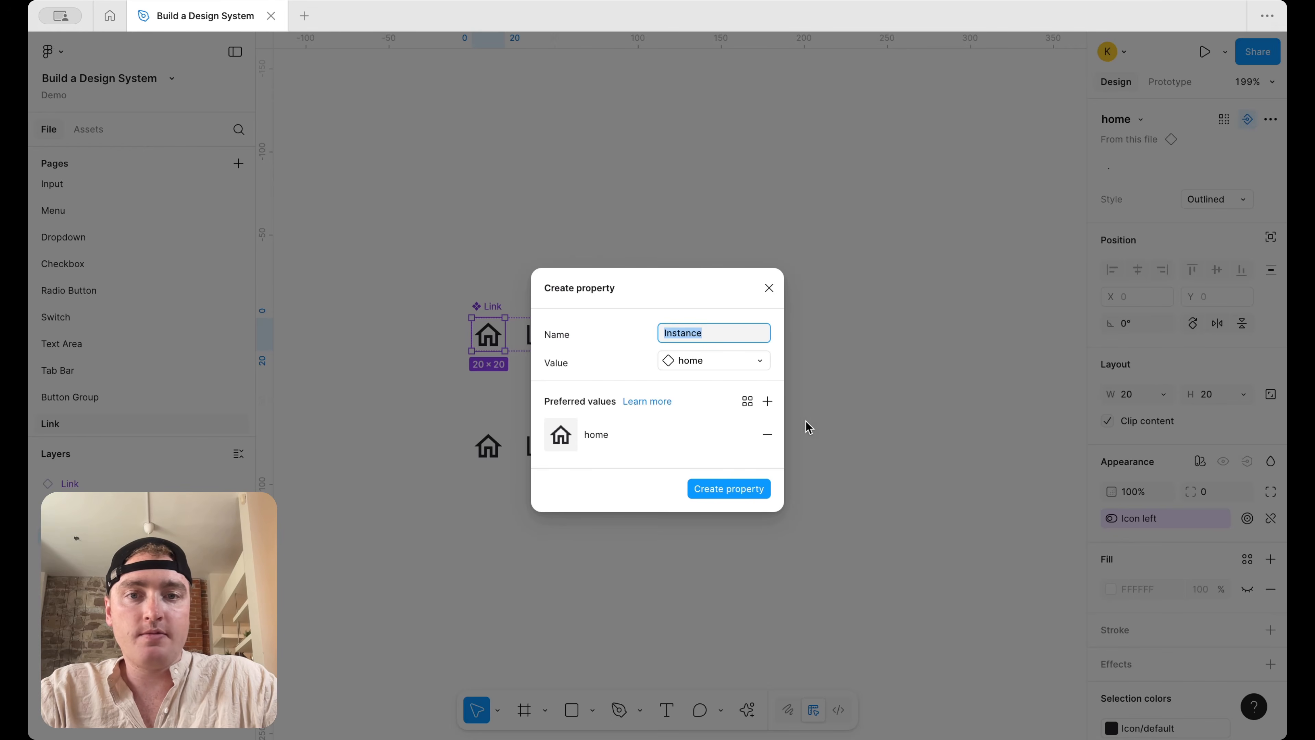
type("Icon left")
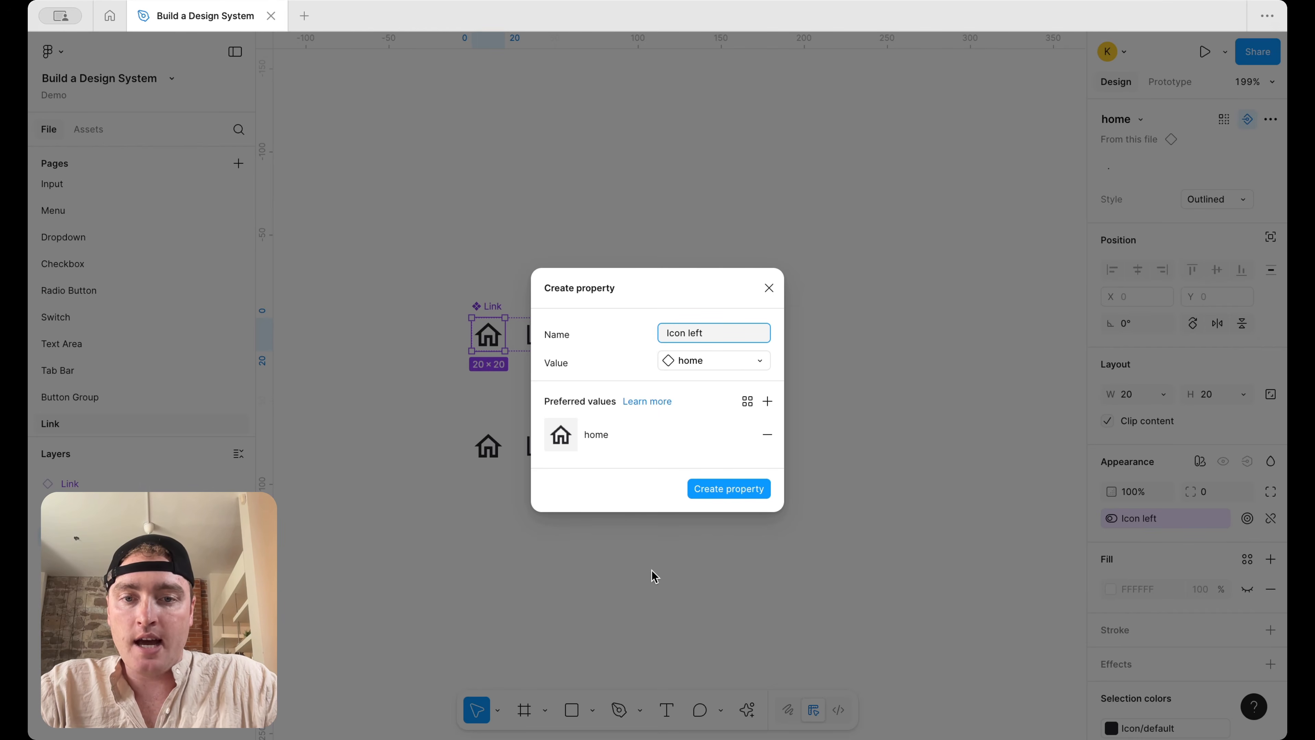
type("↳")
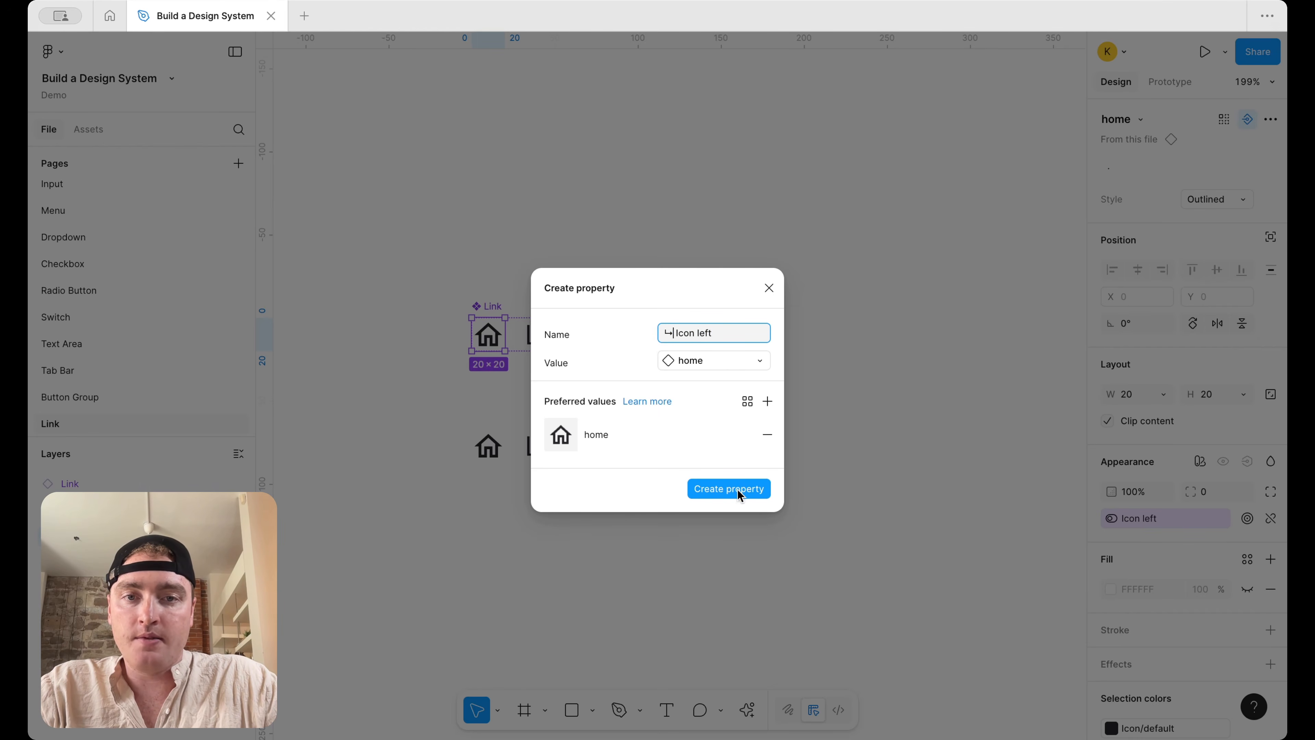
key("super+a")
left_click(722, 489)
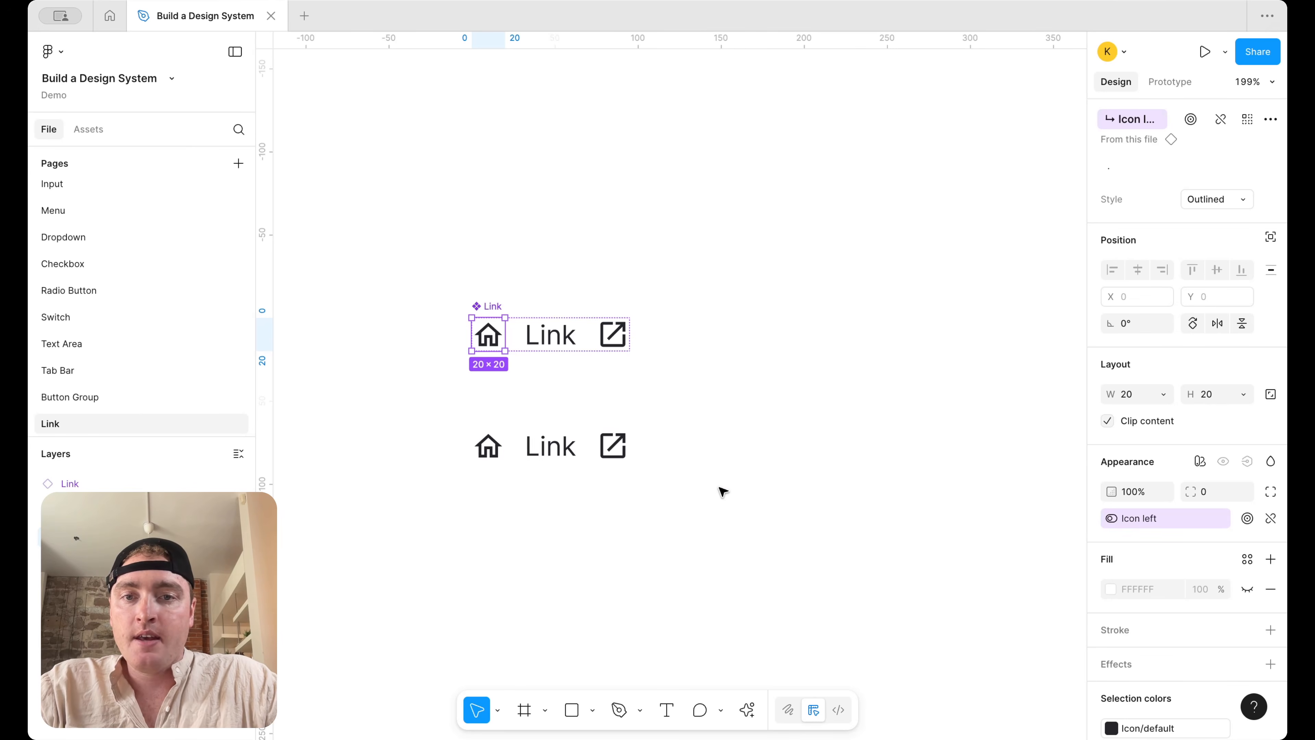
Create a visibility property named Icon right, with value True, for the open_in_new icon in the main component
left_click(611, 344)
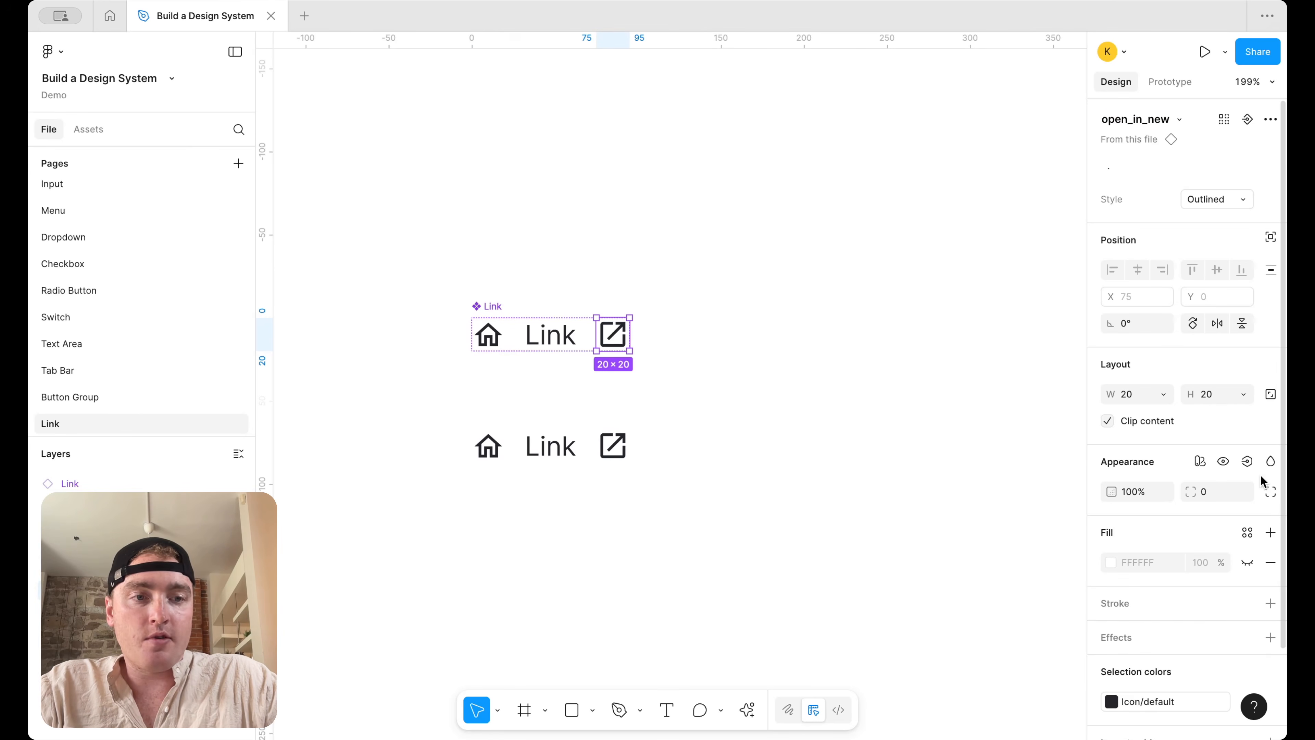
left_click(1245, 463)
left_click(1237, 523)
left_click(994, 560)
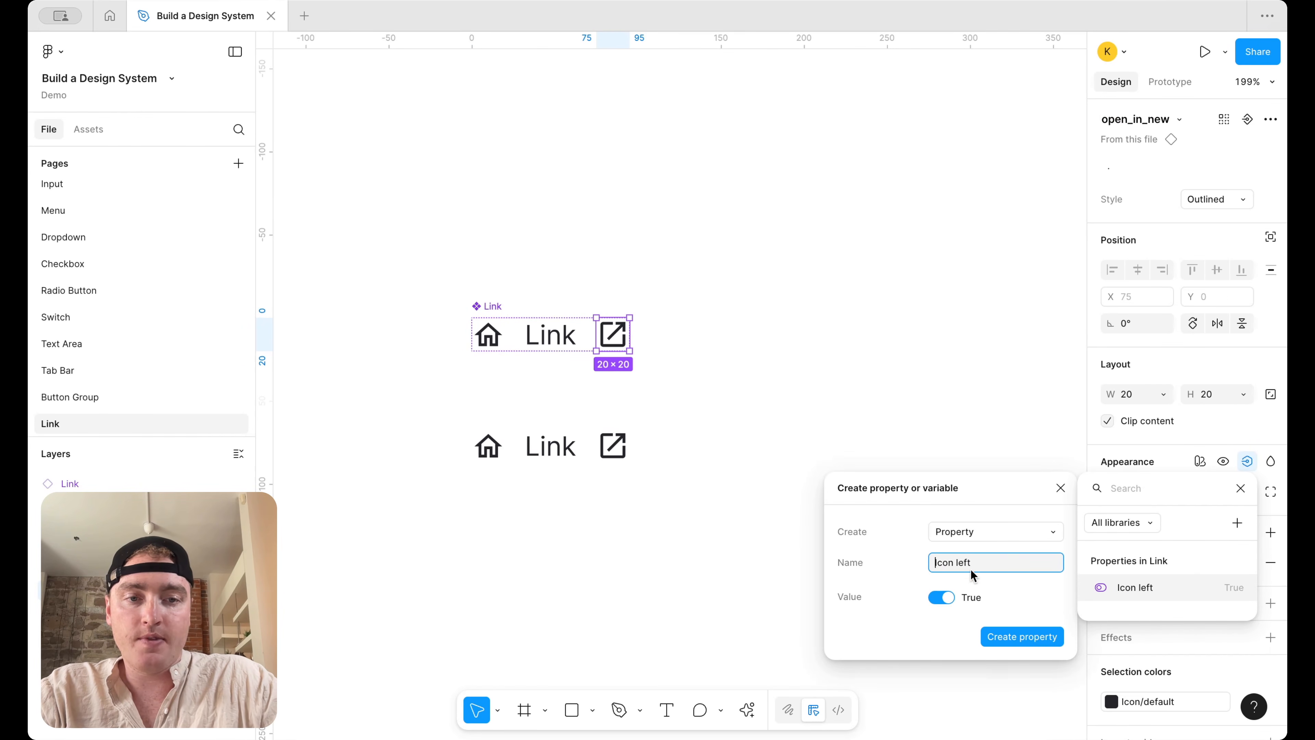
type("right")
key("Return")
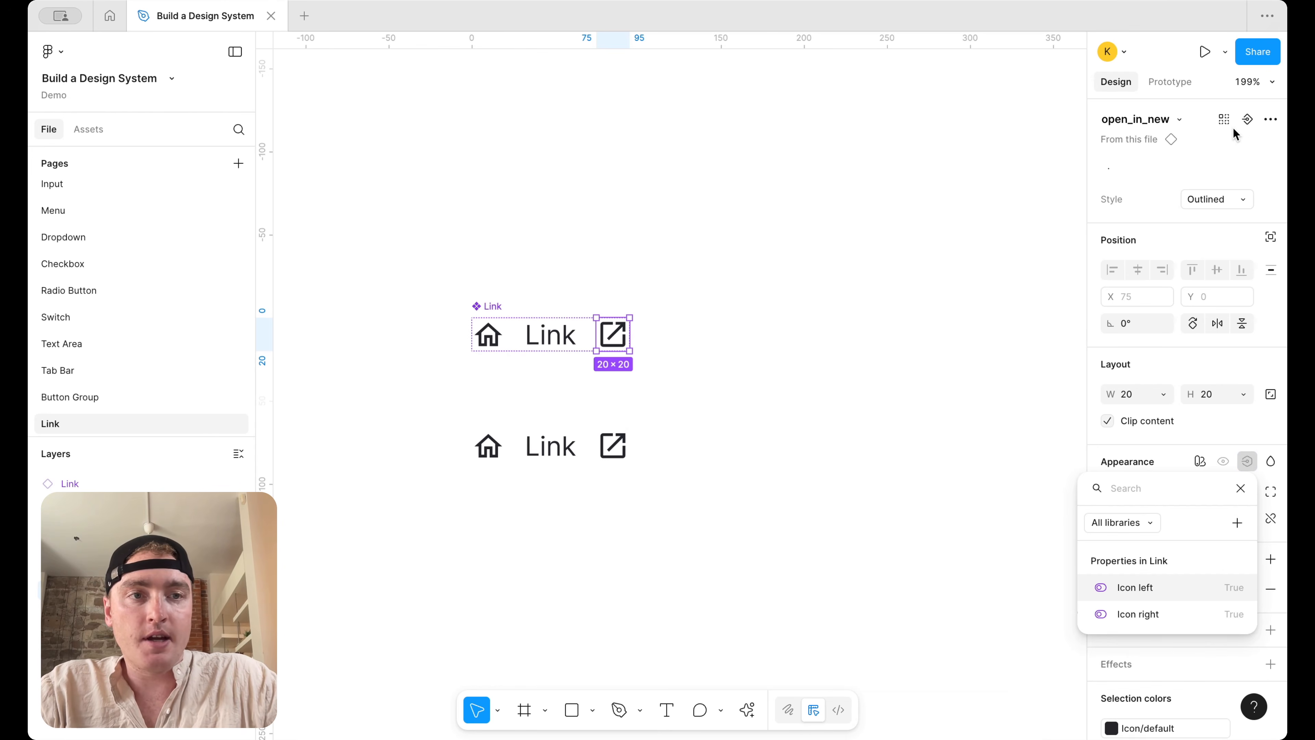
Create an instance swap property named ↳ Icon right for the open_in_new icon and check the properties on the component and its instance
left_click(1248, 121)
left_click(1230, 182)
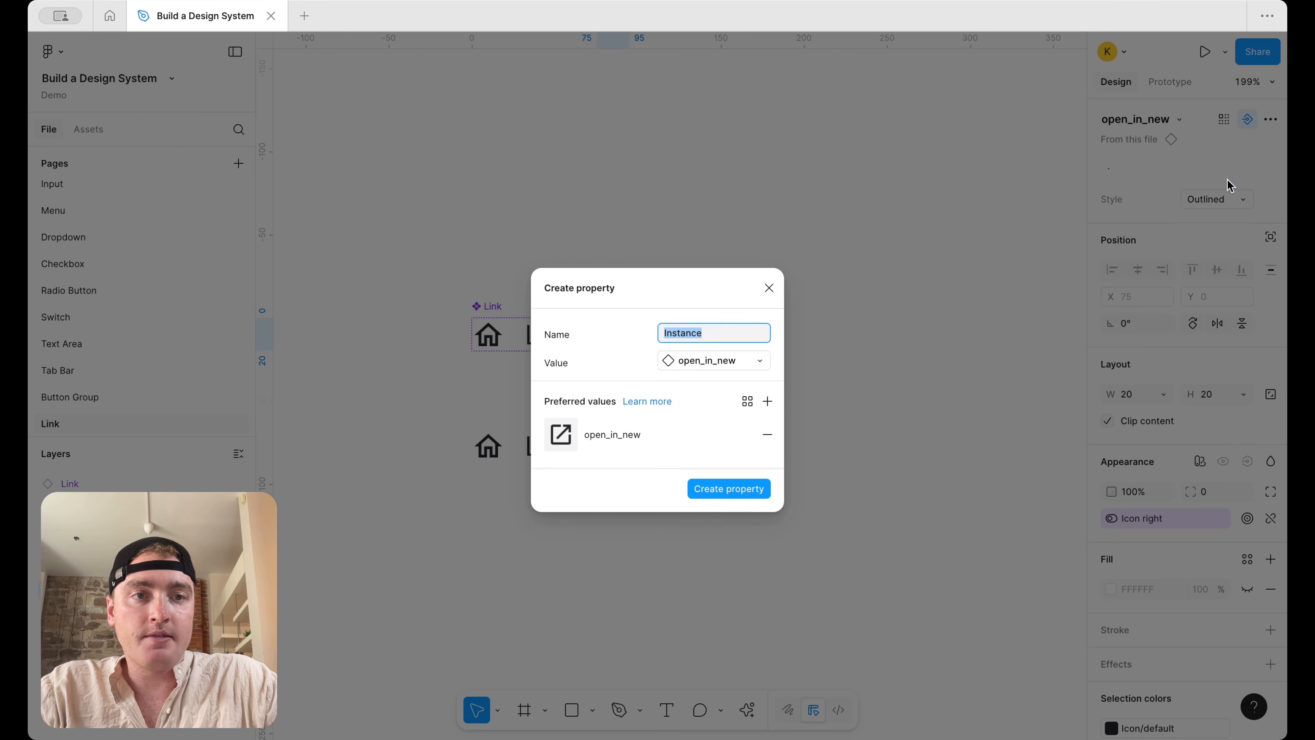
type("Icon left")
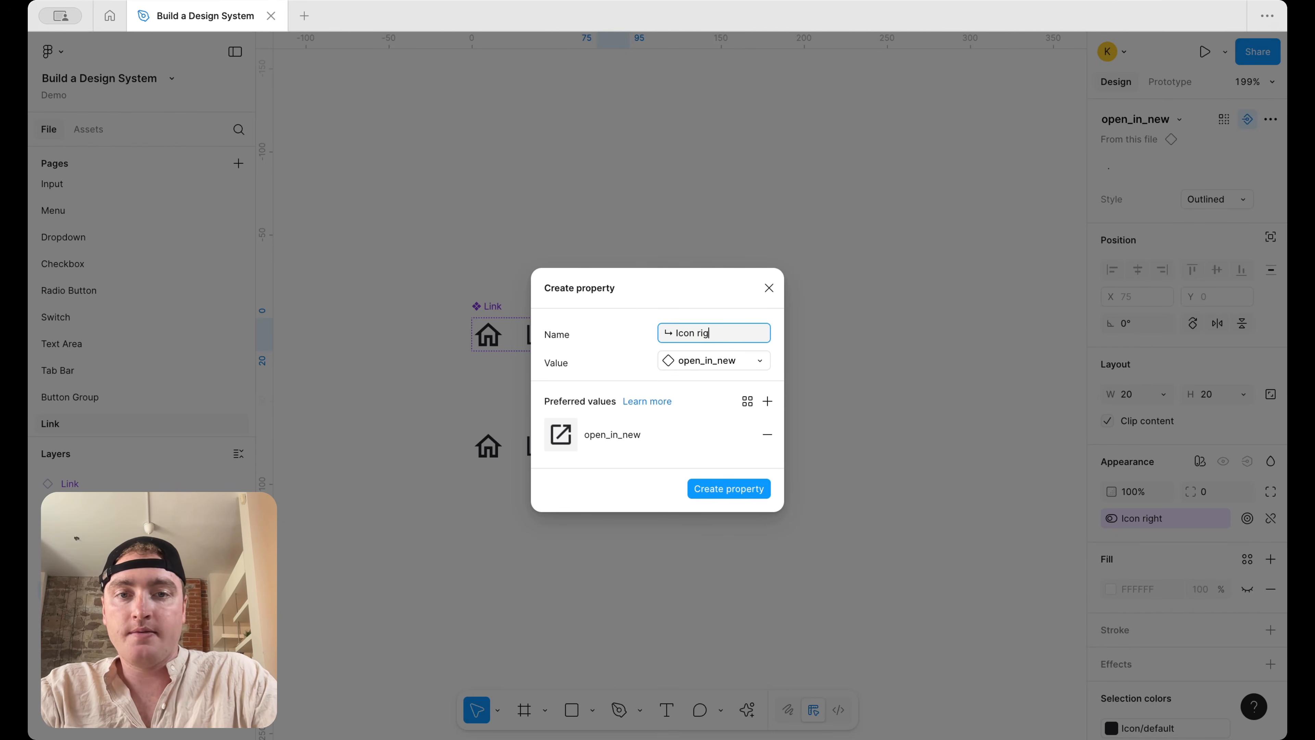
key("Return")
left_click(677, 359)
left_click(479, 307)
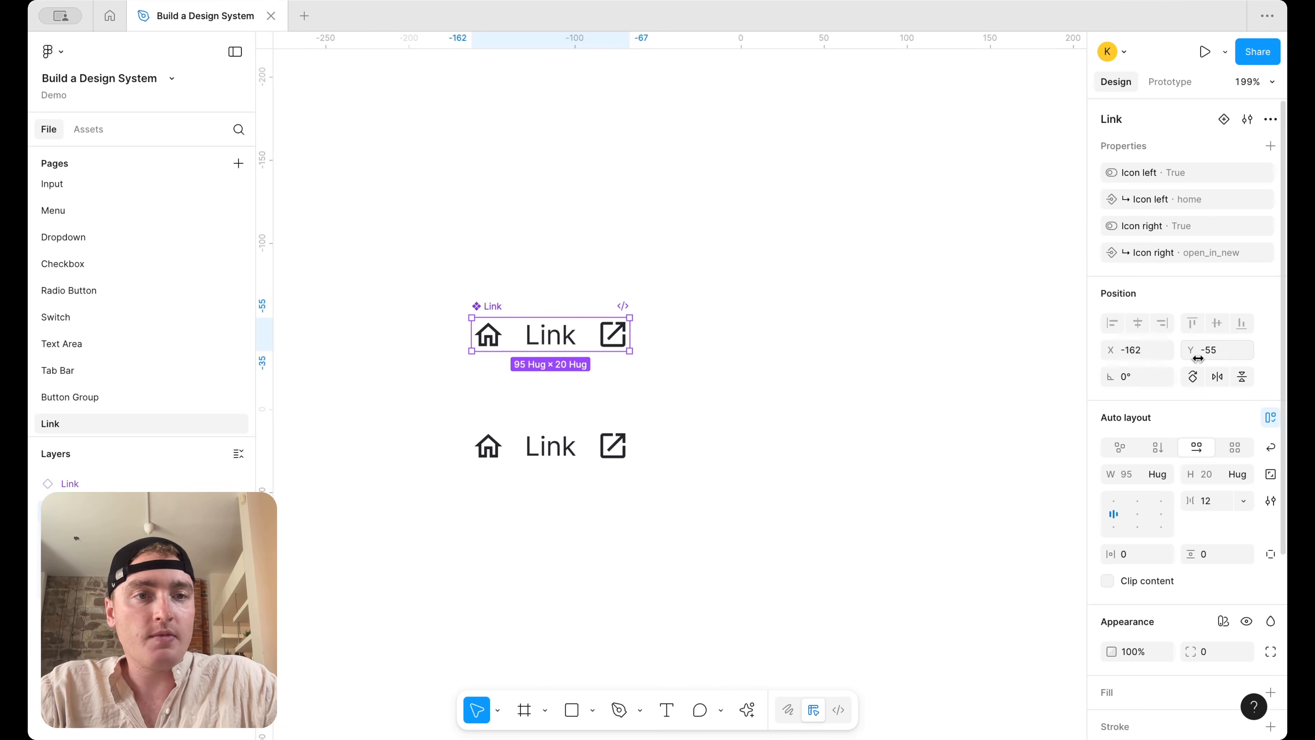
left_click(624, 447)
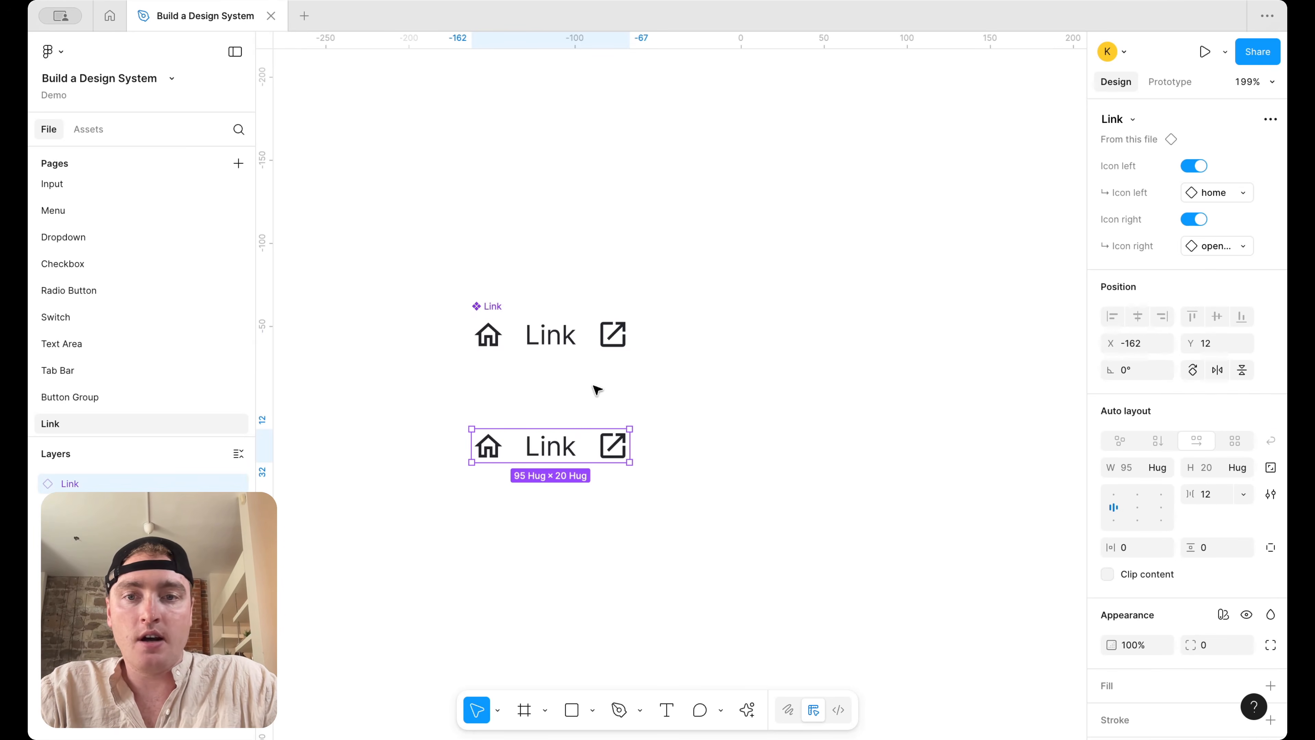
Create a text property named Label for the Link text in the main component
double_click(549, 336)
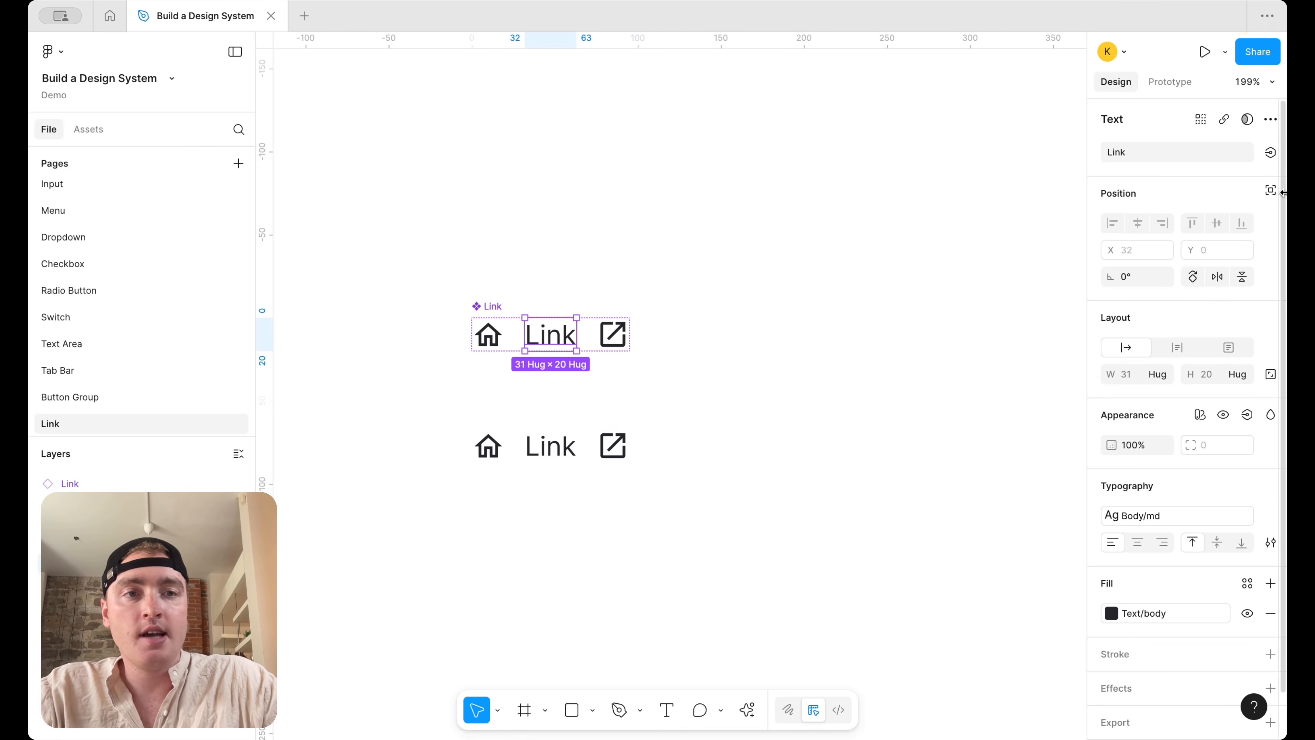
left_click(1270, 152)
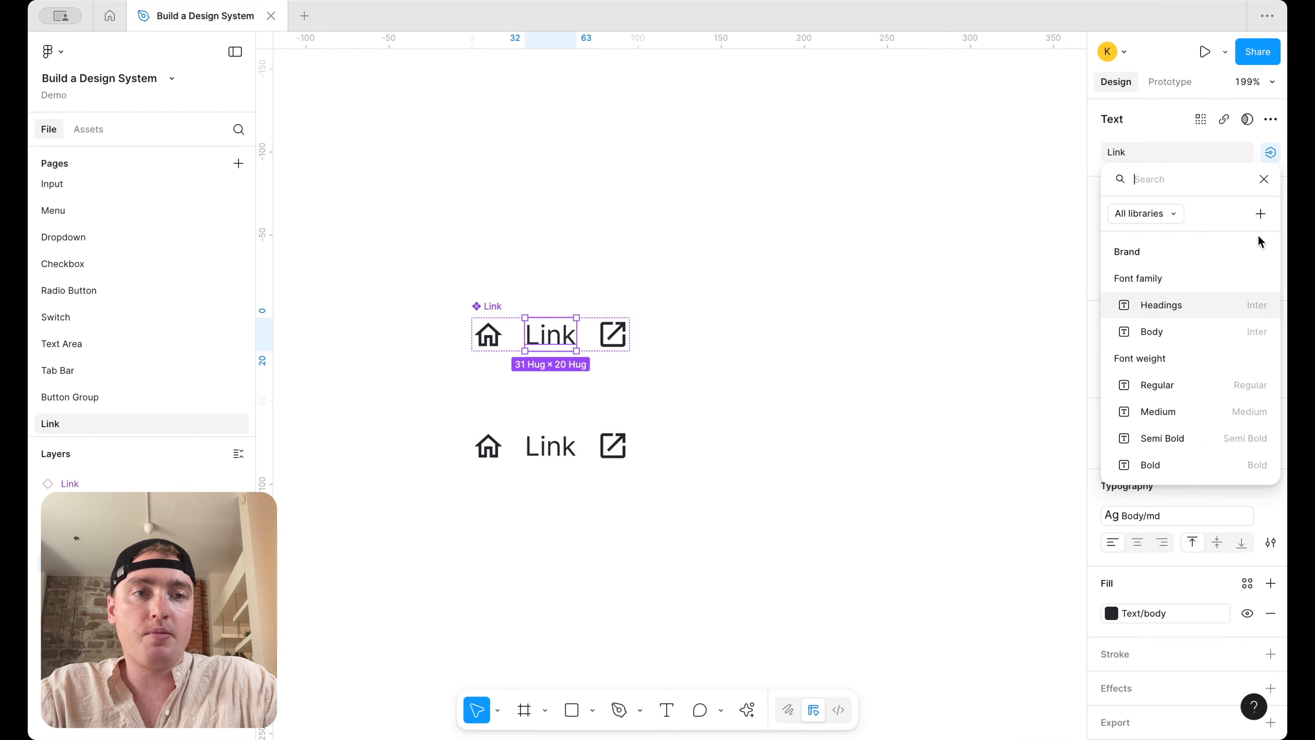
left_click(1259, 214)
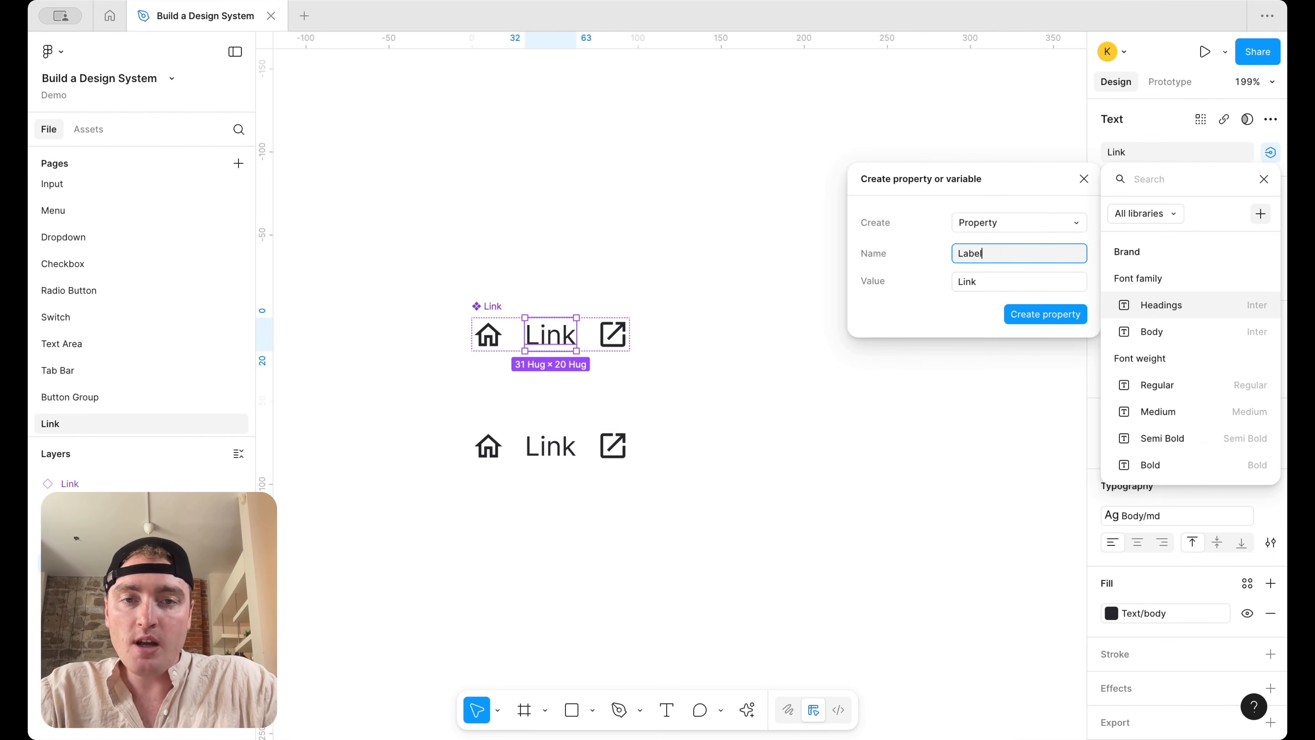
type("Label")
key("Return")
key("Escape")
Test the Icon right property by switching it off and on in the lower Link instance, and delete that instance
left_click(613, 446)
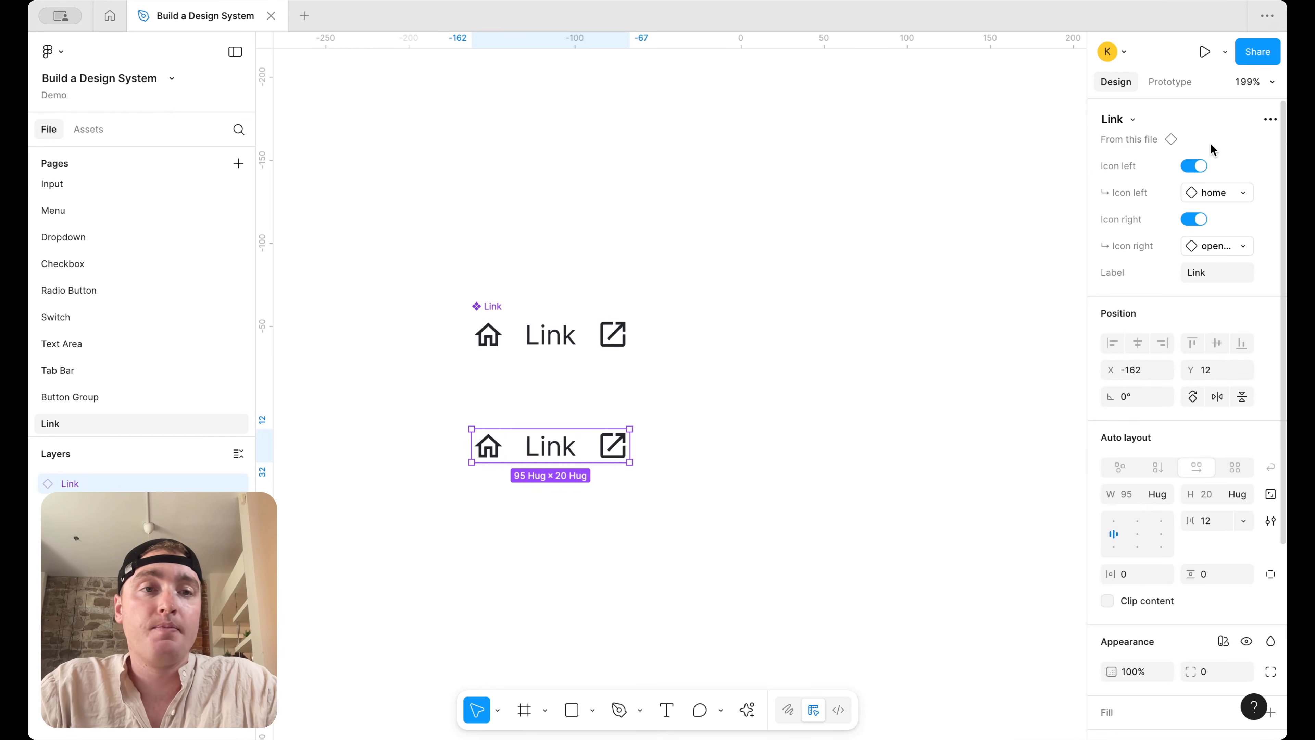
left_click(1193, 219)
left_click(1193, 221)
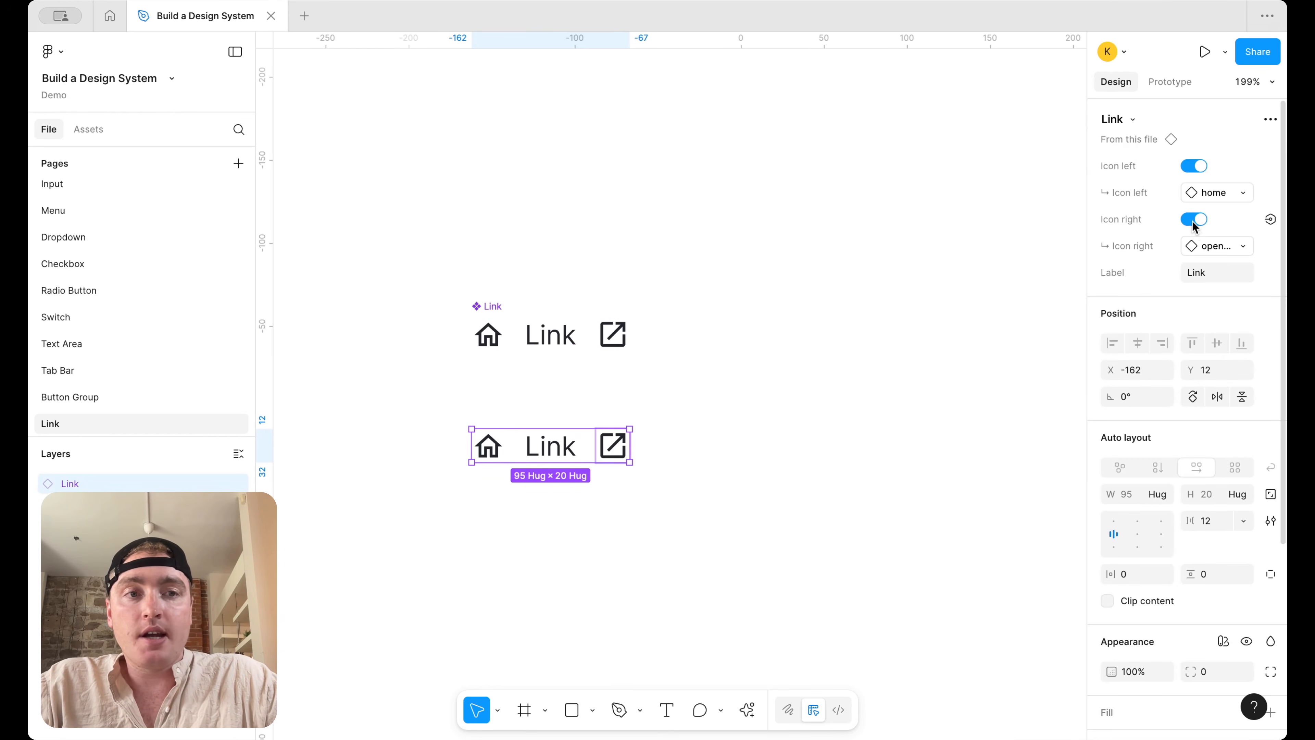
left_click(807, 372)
left_click(592, 452)
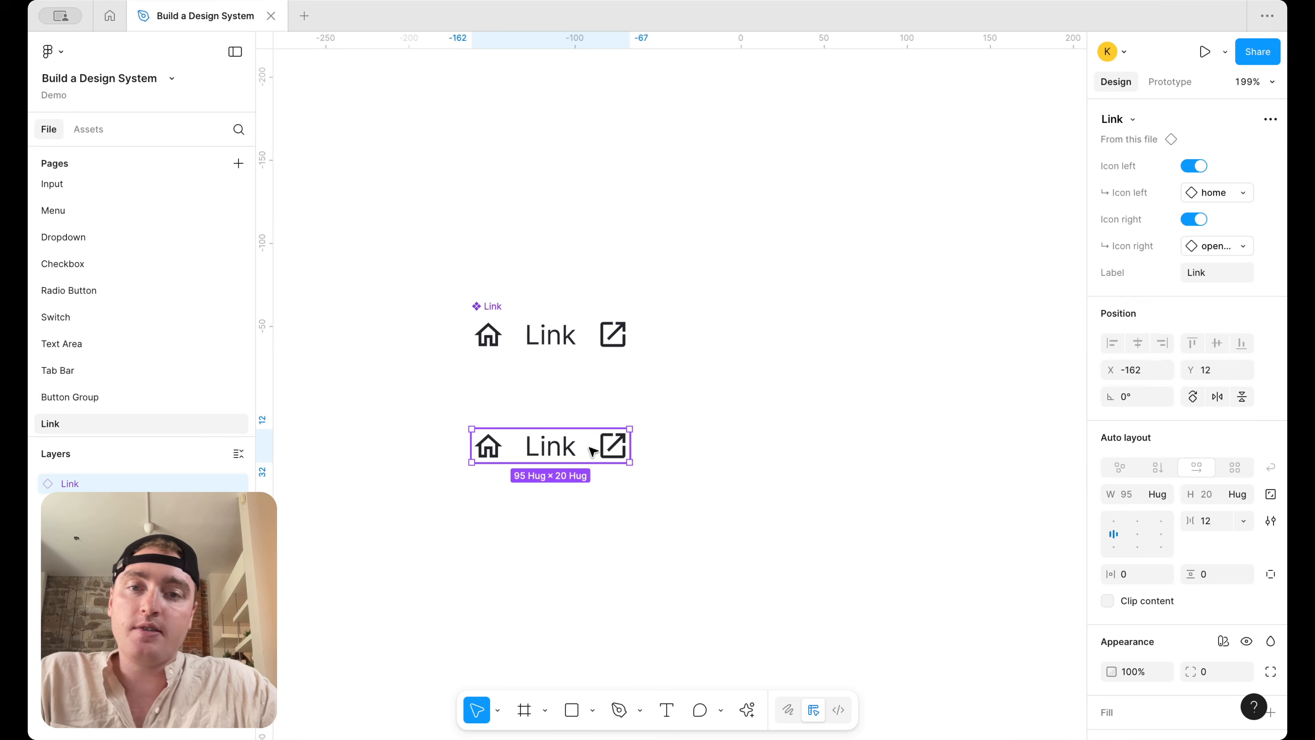
key("Delete")
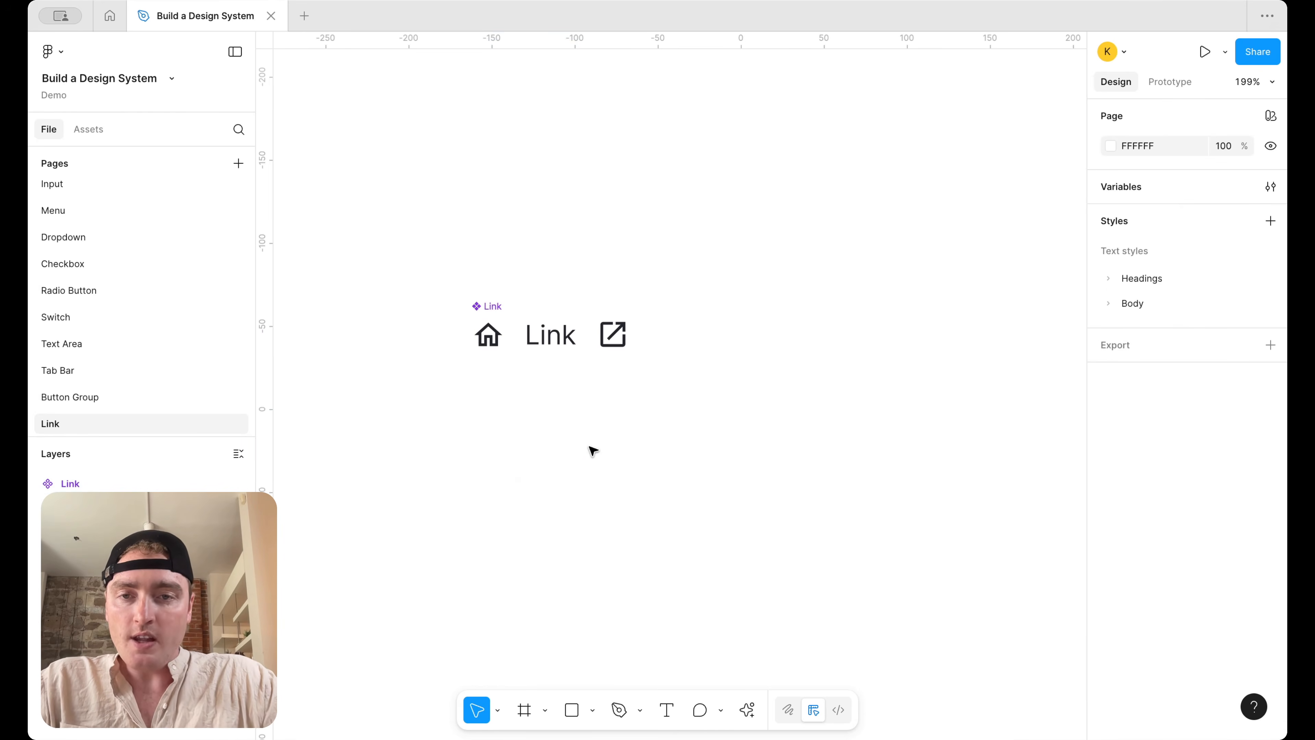
Add a variant to the Link main component
left_click(570, 346)
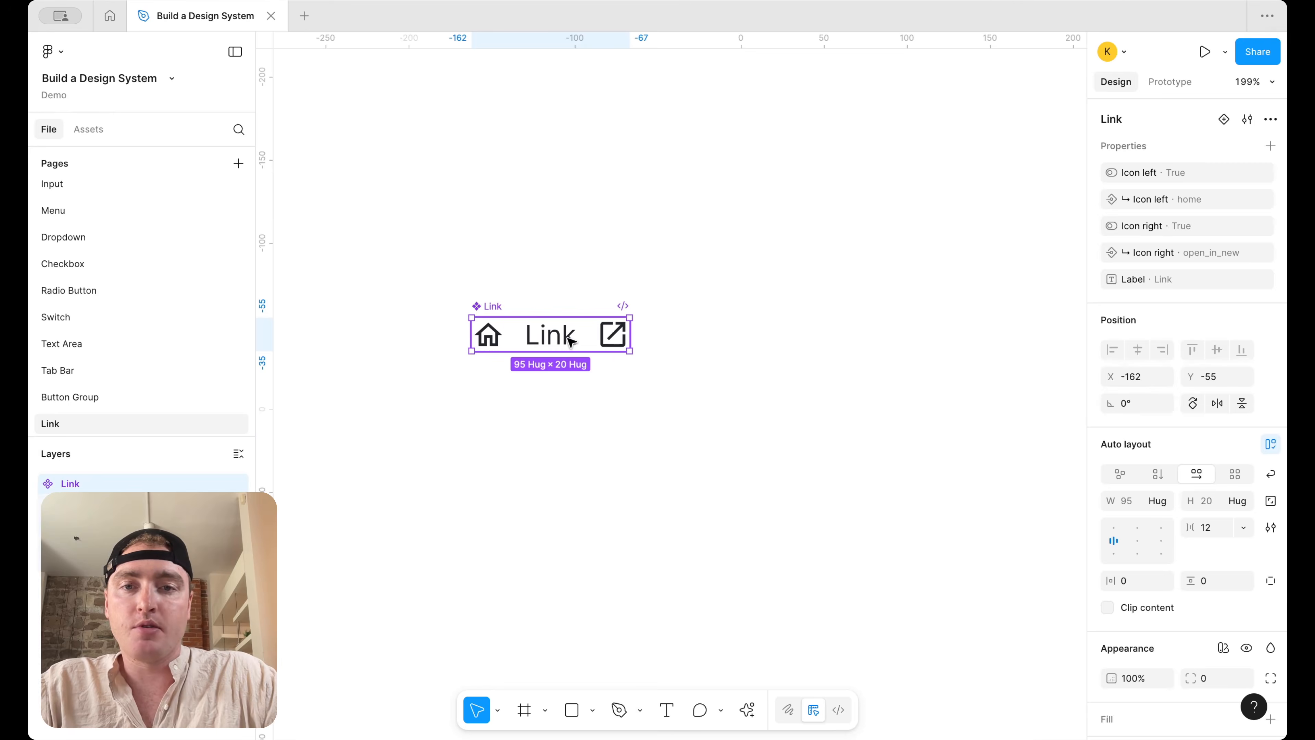
right_click(569, 344)
mouse_move(640, 518)
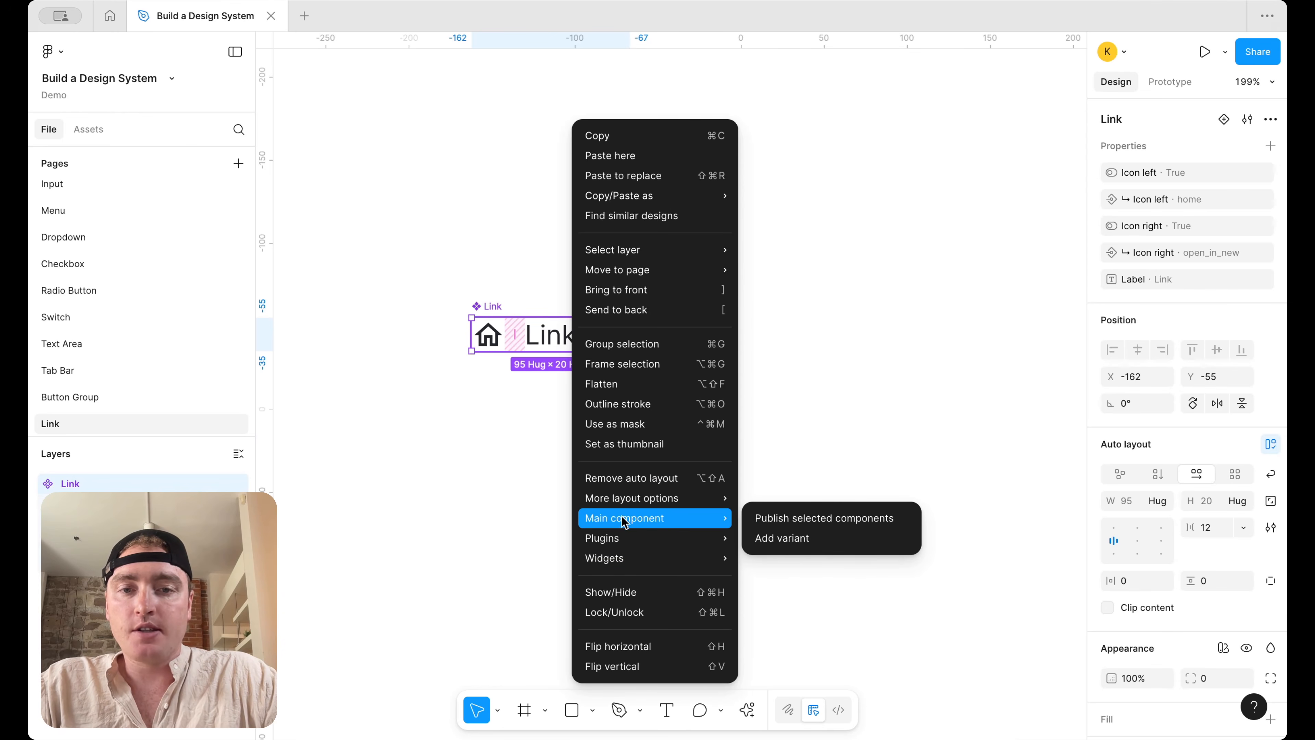
left_click(776, 537)
left_click(872, 337)
scroll(611, 311, "up", 3)
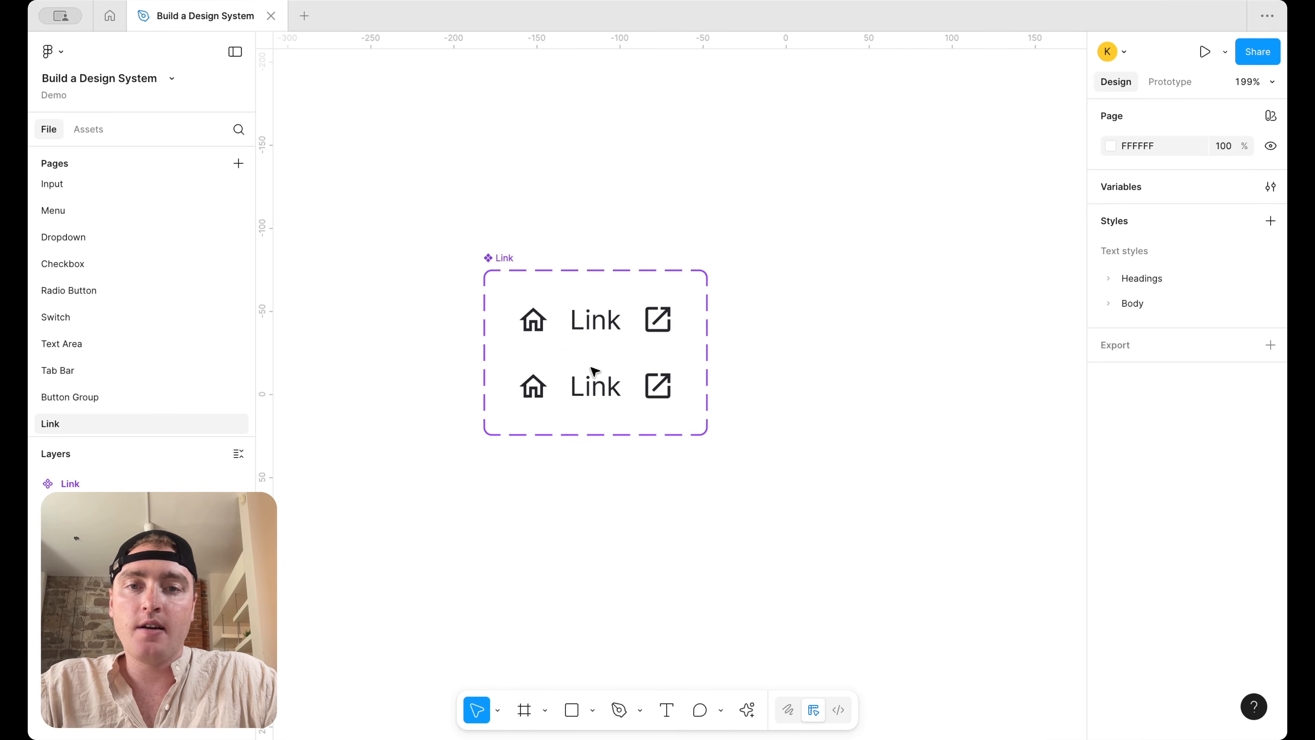
Rename the Link component set's variant property to Status
left_click(601, 382)
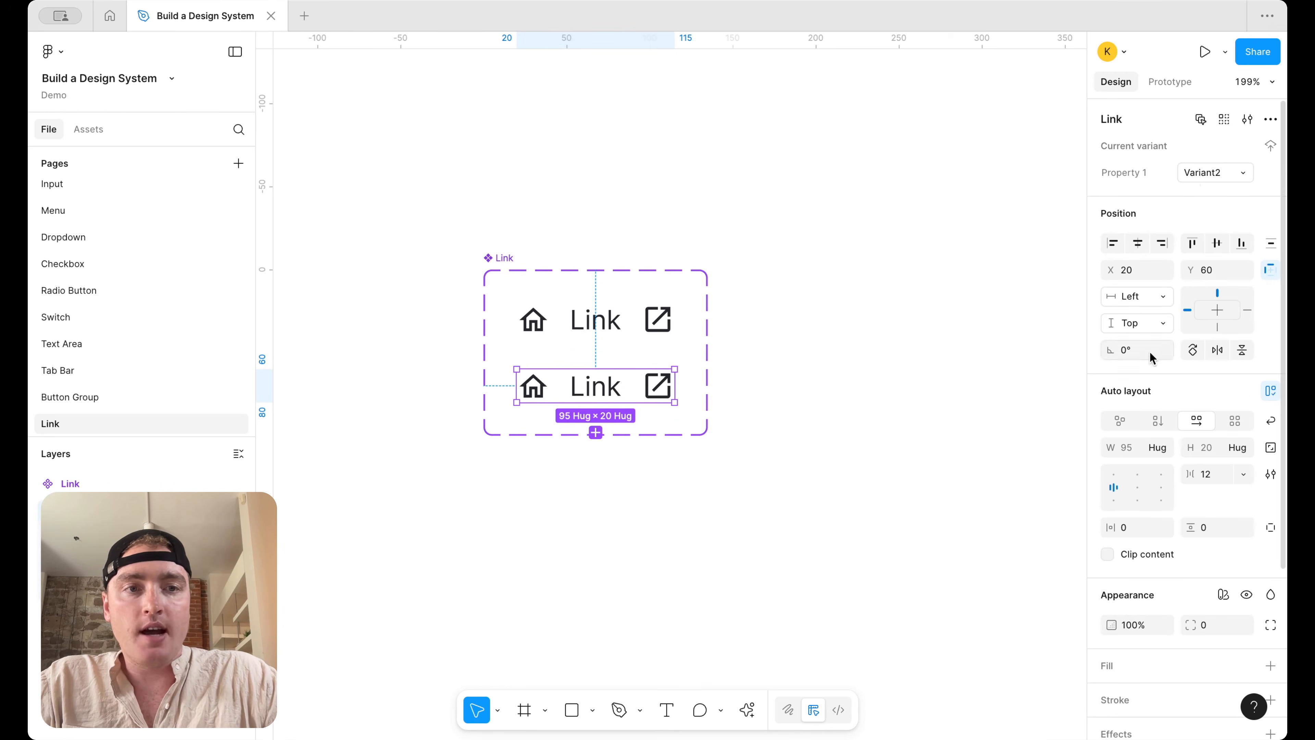
double_click(1124, 173)
type("Stat")
key("Return")
Set the Status value to default for the upper Link variant and hover for the lower one
left_click(611, 327)
left_click(1206, 173)
type("default")
key("Return")
left_click(595, 386)
left_click(1209, 173)
type("ho")
Apply the Icon/action-hover variable to the lower variant's icons and the matching purple text colour variable to its label
scroll(1186, 414, "down", 4)
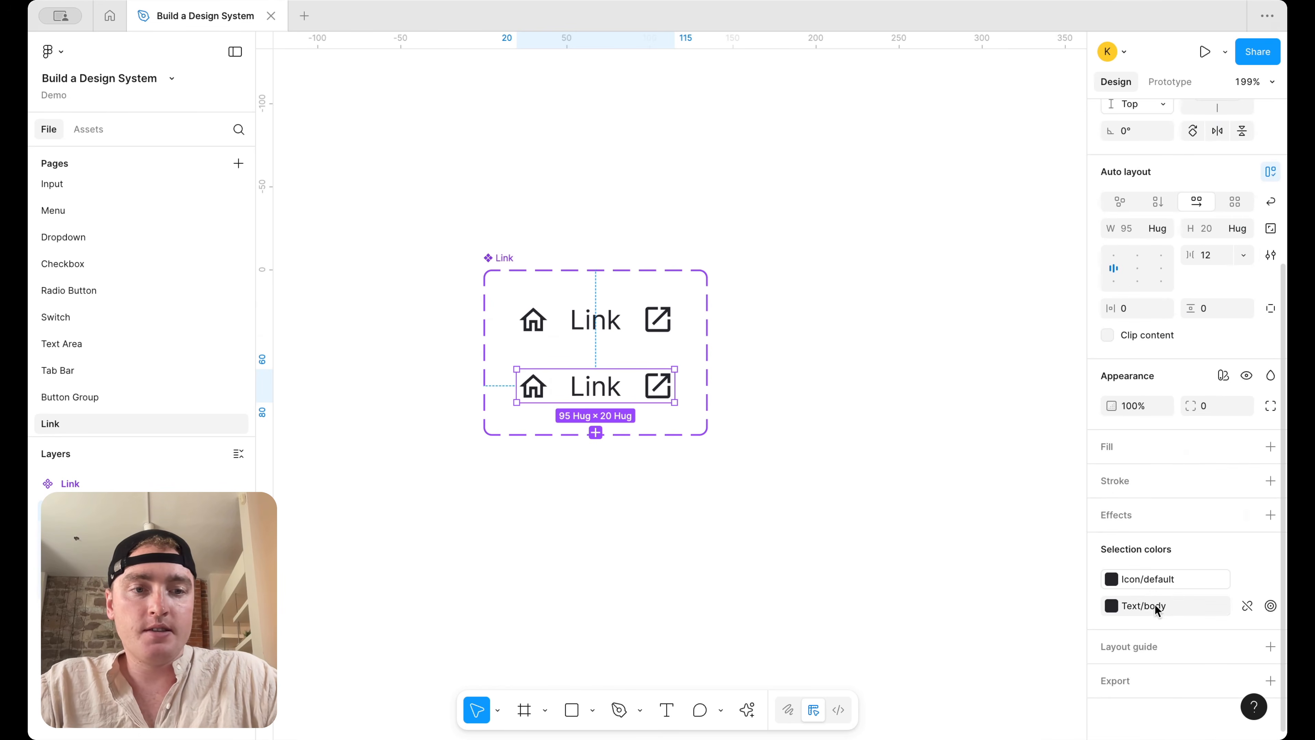
left_click(1160, 579)
scroll(1000, 611, "down", 1)
left_click(976, 656)
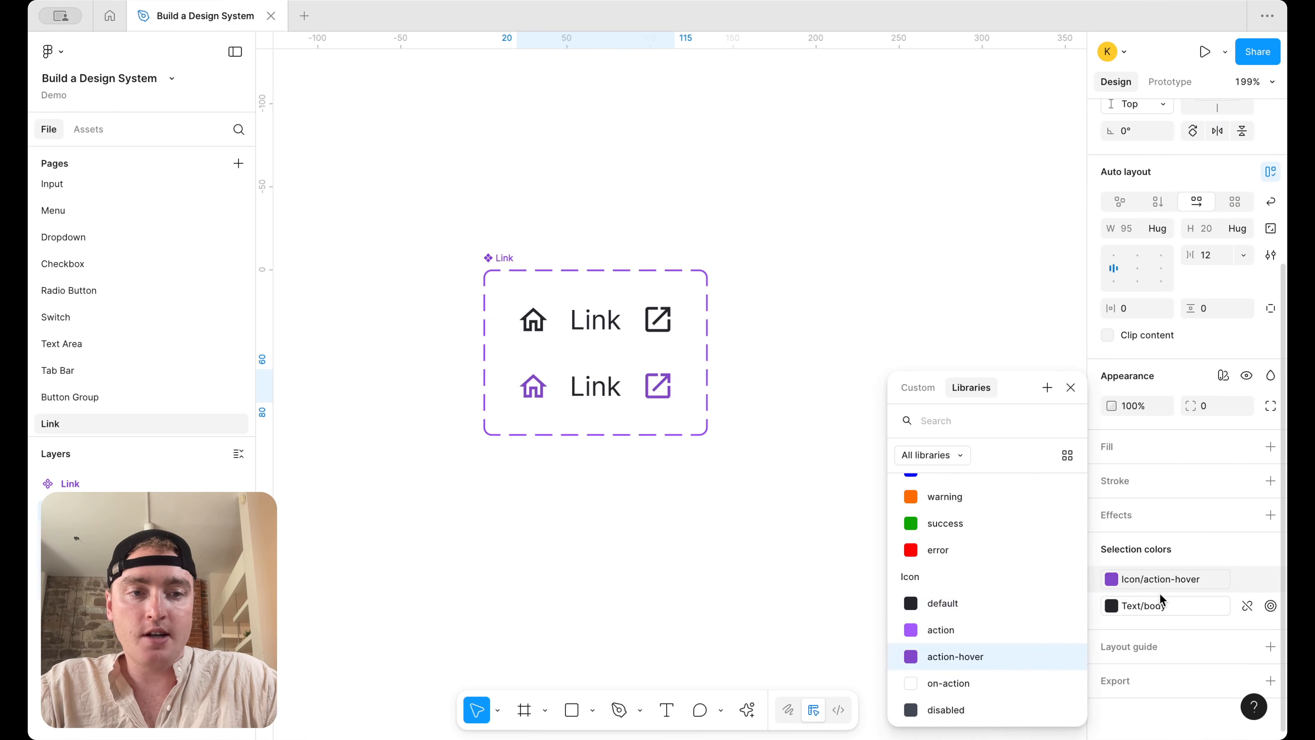
left_click(1144, 605)
left_click(955, 699)
left_click(760, 425)
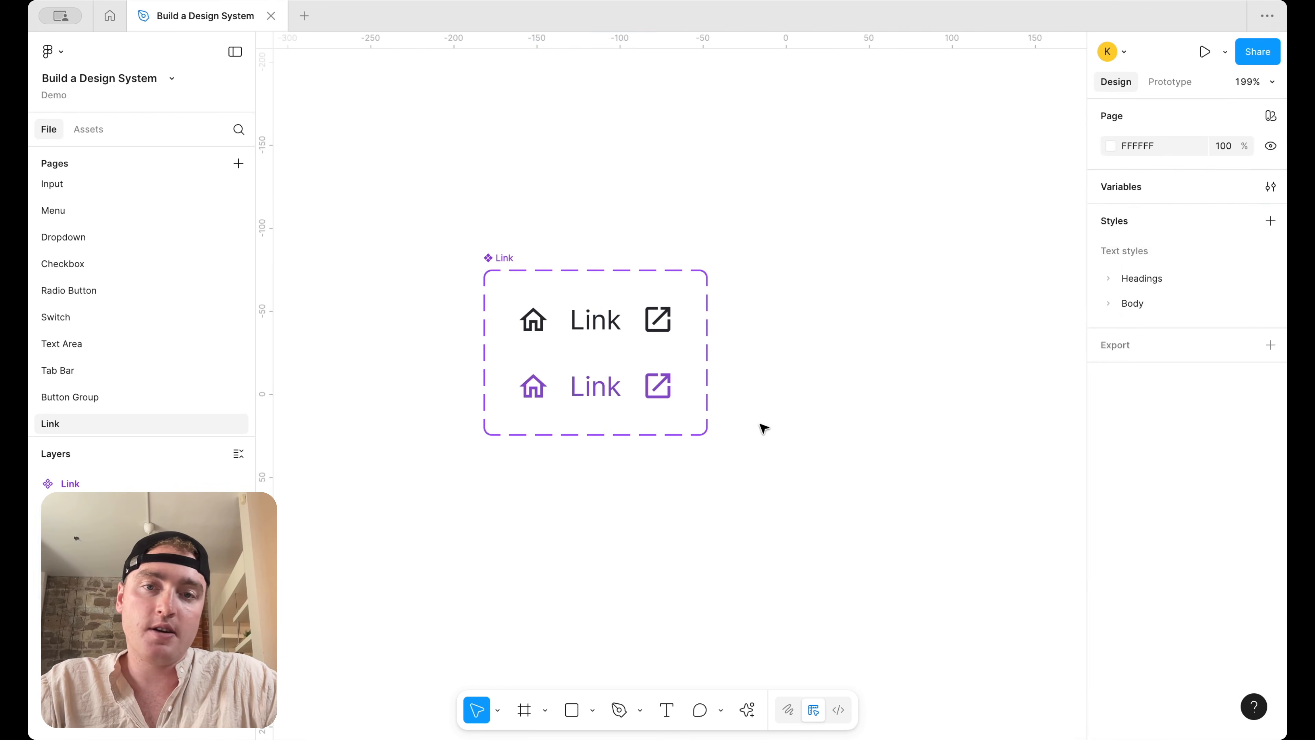
Duplicate the default Link variant as a third variant and set its Status to focus
left_click(608, 386)
left_click(613, 325)
key("ctrl+d")
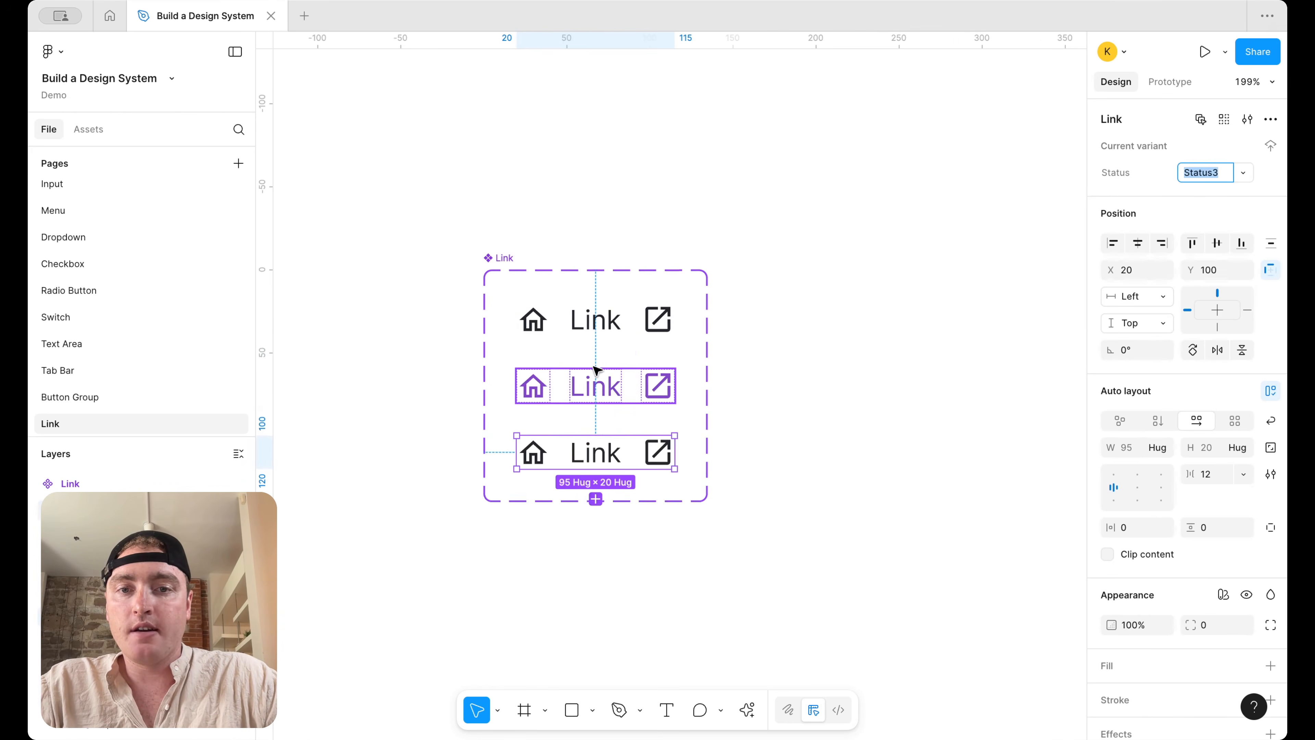
left_click(821, 376)
left_click(595, 456)
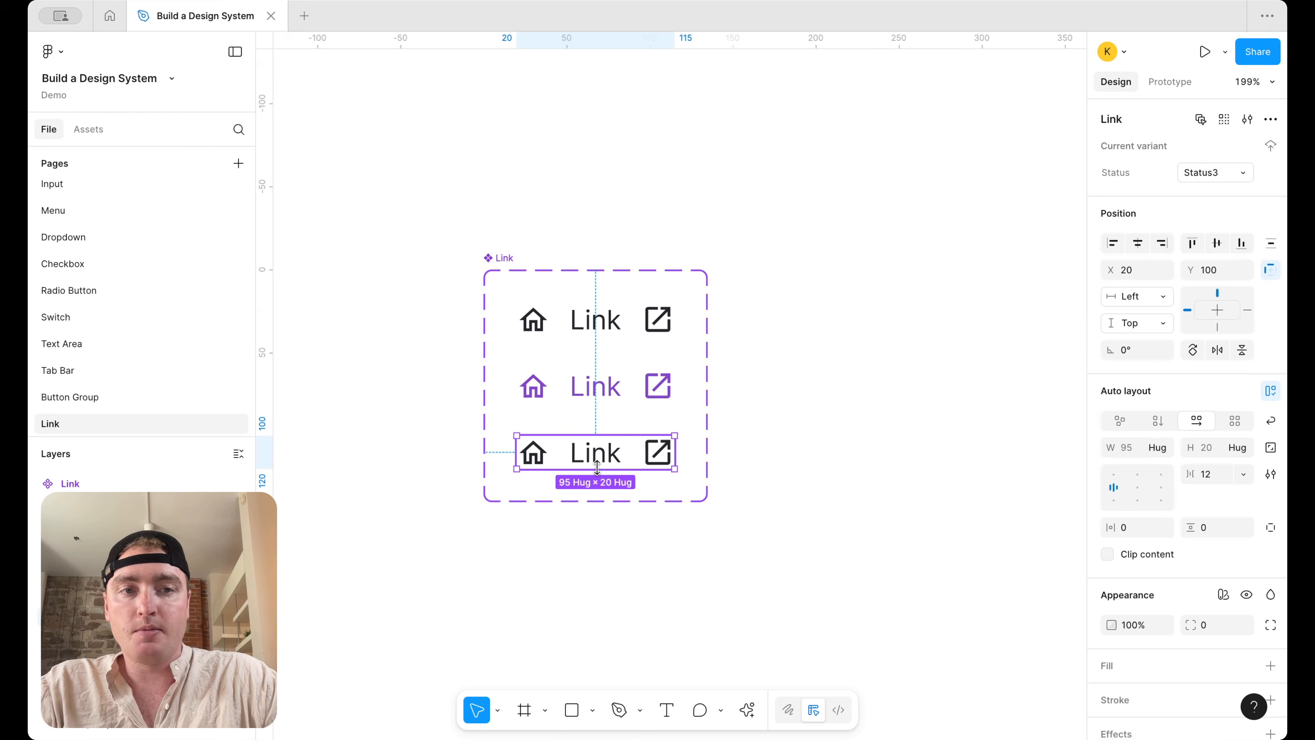
left_click(1207, 173)
type("focus")
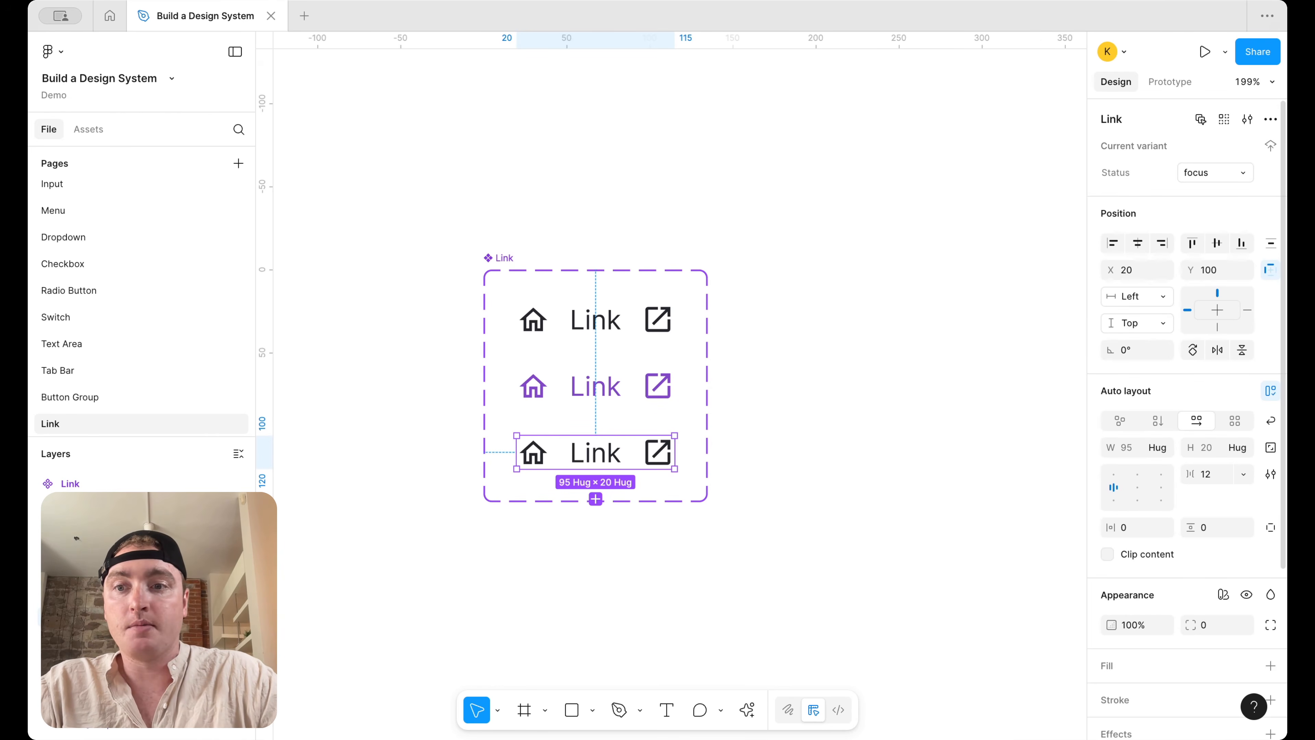
Copy the focus outline rectangle from the upper focused .Tabitem variant on the Tab Bar page and return to the Link page
left_click(132, 369)
scroll(367, 314, "up", 6)
left_click(721, 297, "super")
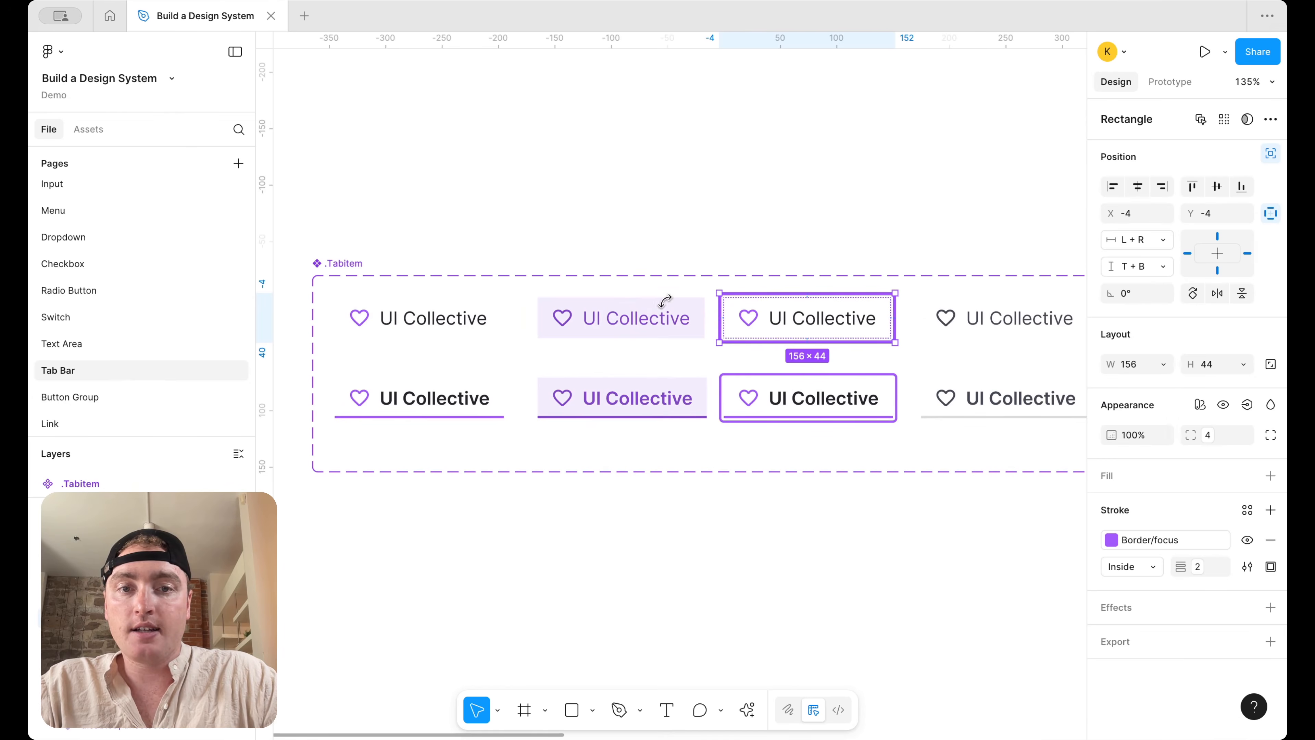
left_click(136, 422)
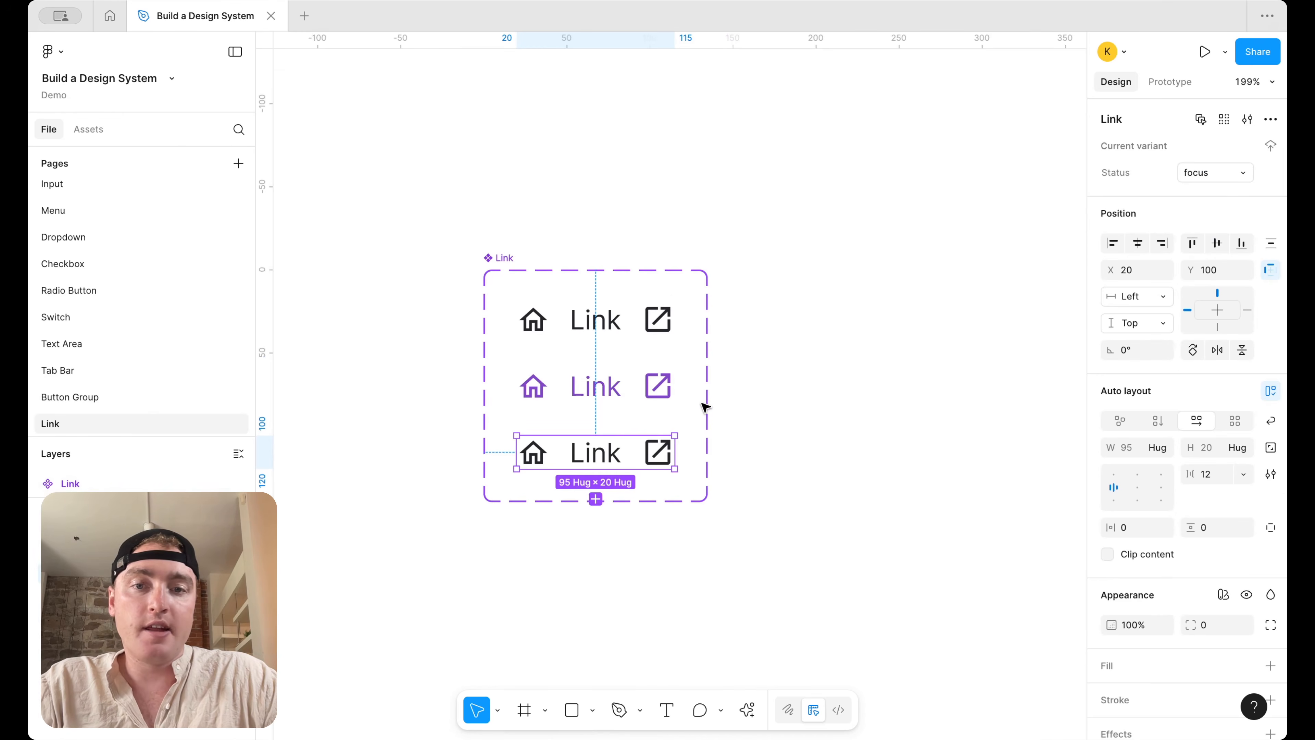
Paste the focus outline rectangle into the focus Link variant and resize it to 103 × 28 around the link
key("super+v")
scroll(607, 414, "up", 5)
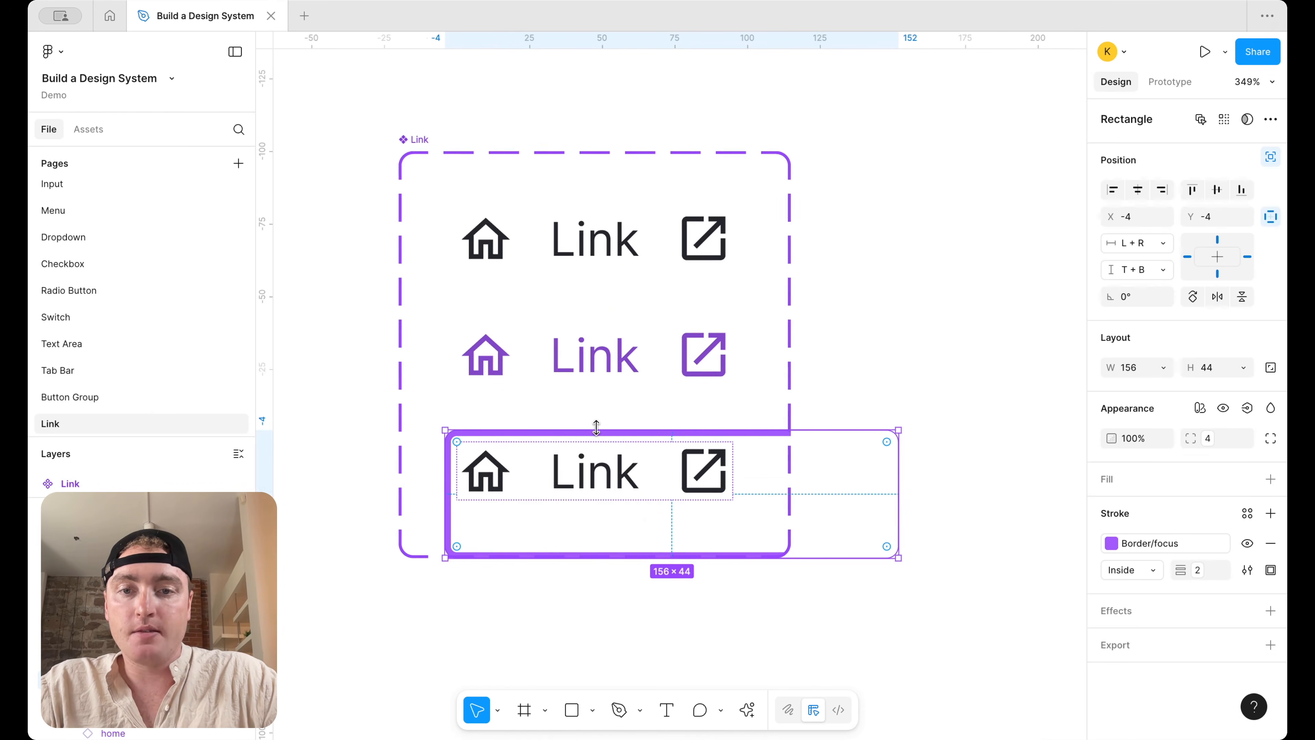
left_click_drag(582, 558, 584, 511)
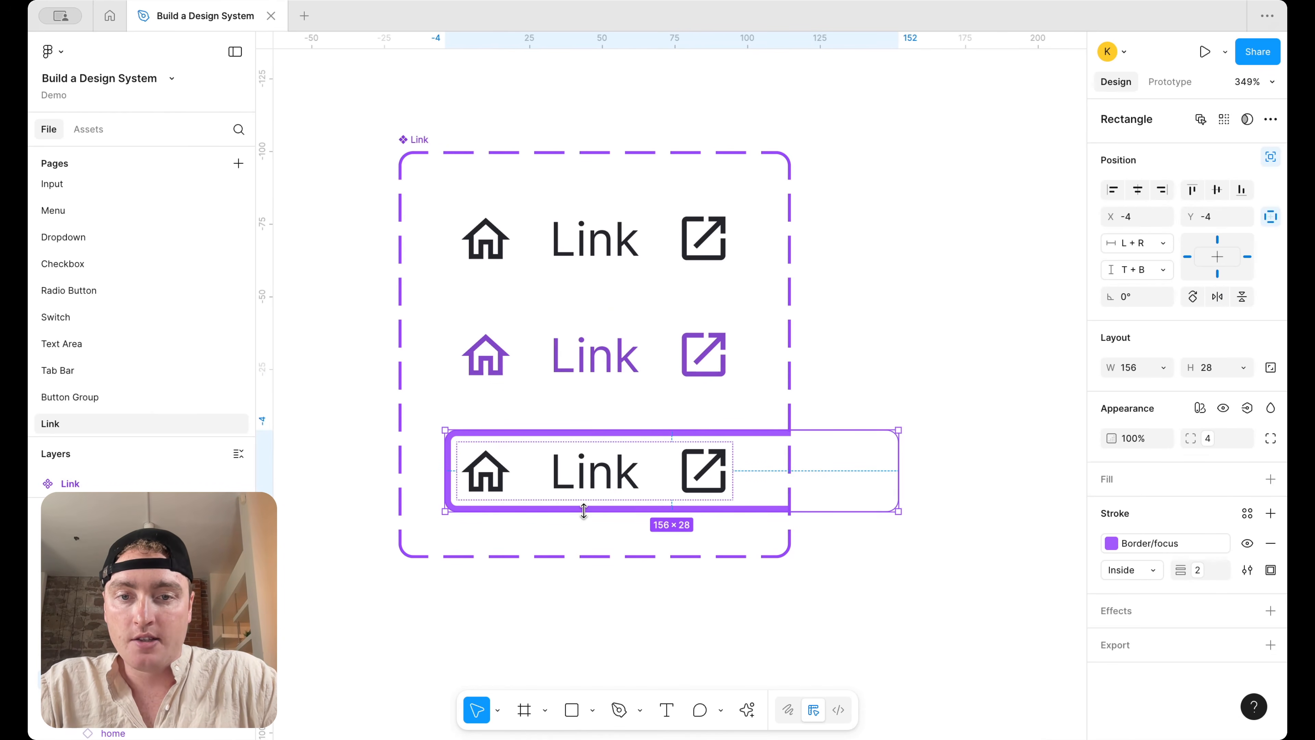
scroll(584, 511, "up", 10)
scroll(584, 511, "down", 5)
scroll(585, 511, "right", 6)
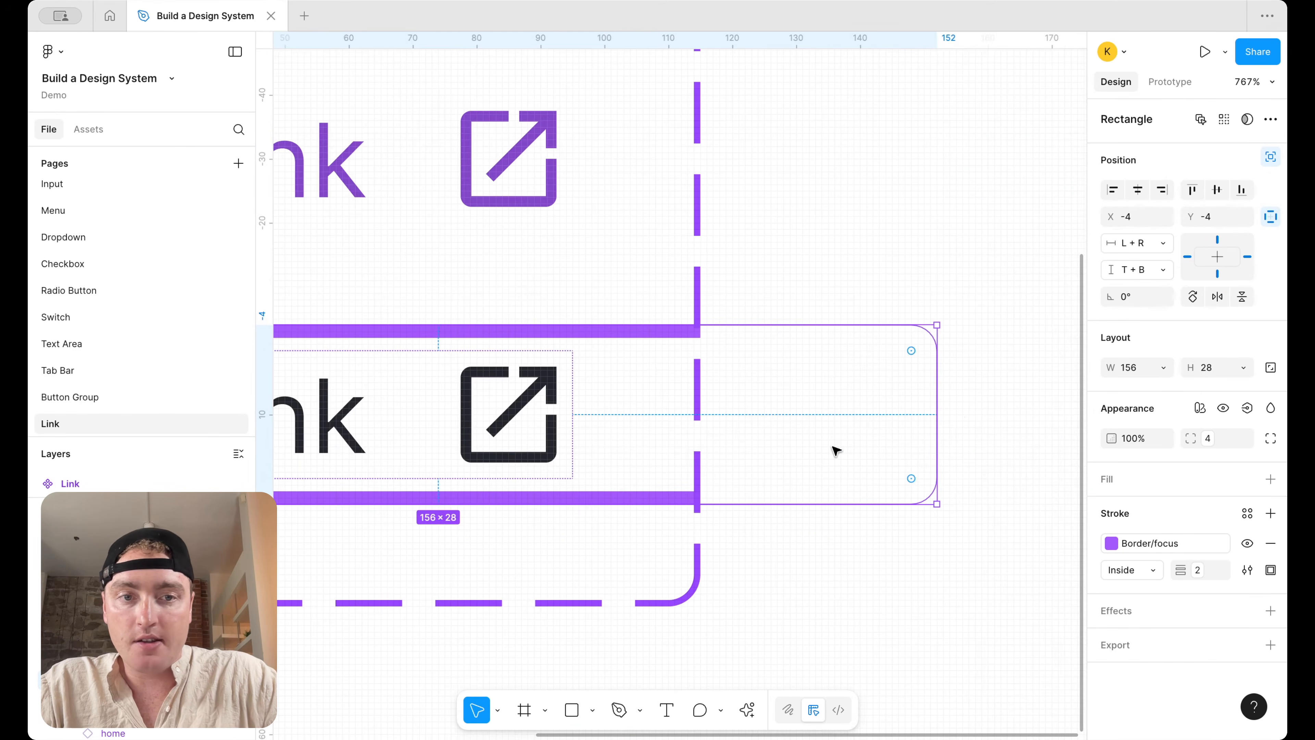
left_click_drag(934, 405, 596, 421)
scroll(809, 382, "down", 5)
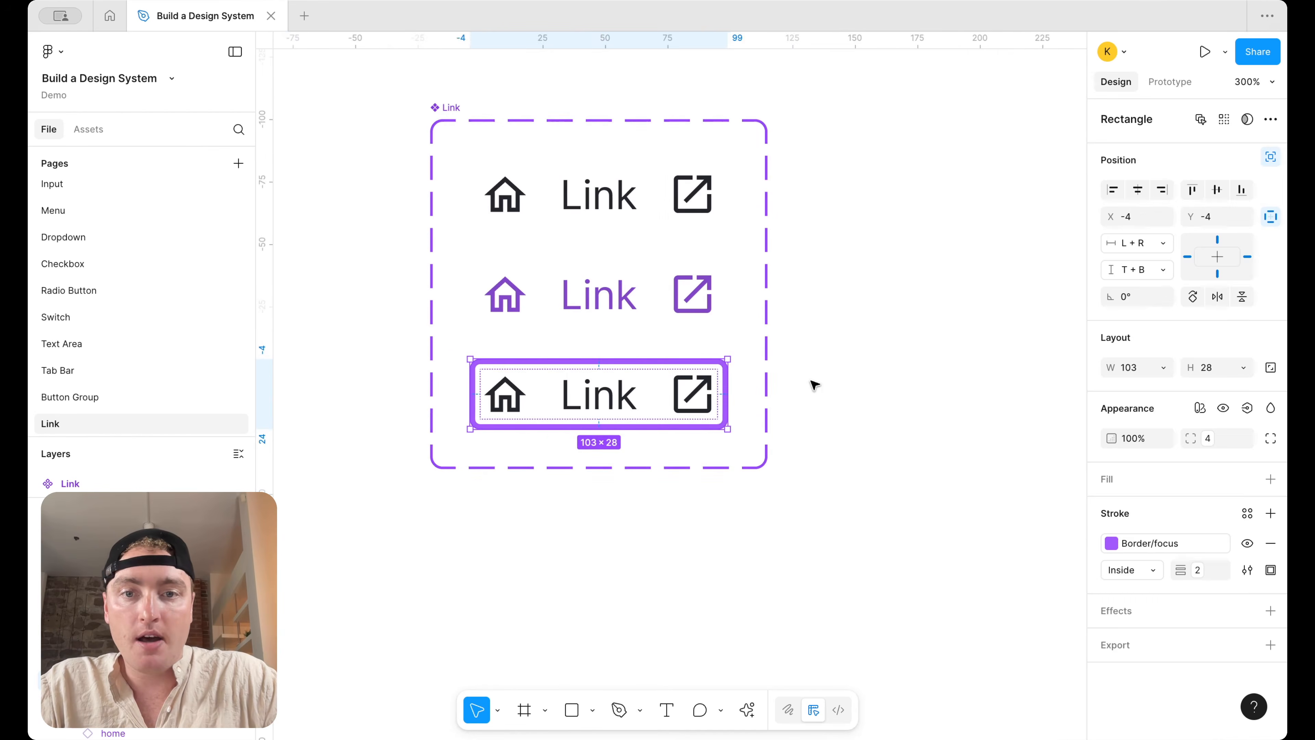
Duplicate the default Link variant as a fourth variant below the focus one and set its Status to disabled
left_click(817, 382)
left_click(583, 203)
left_click(598, 250)
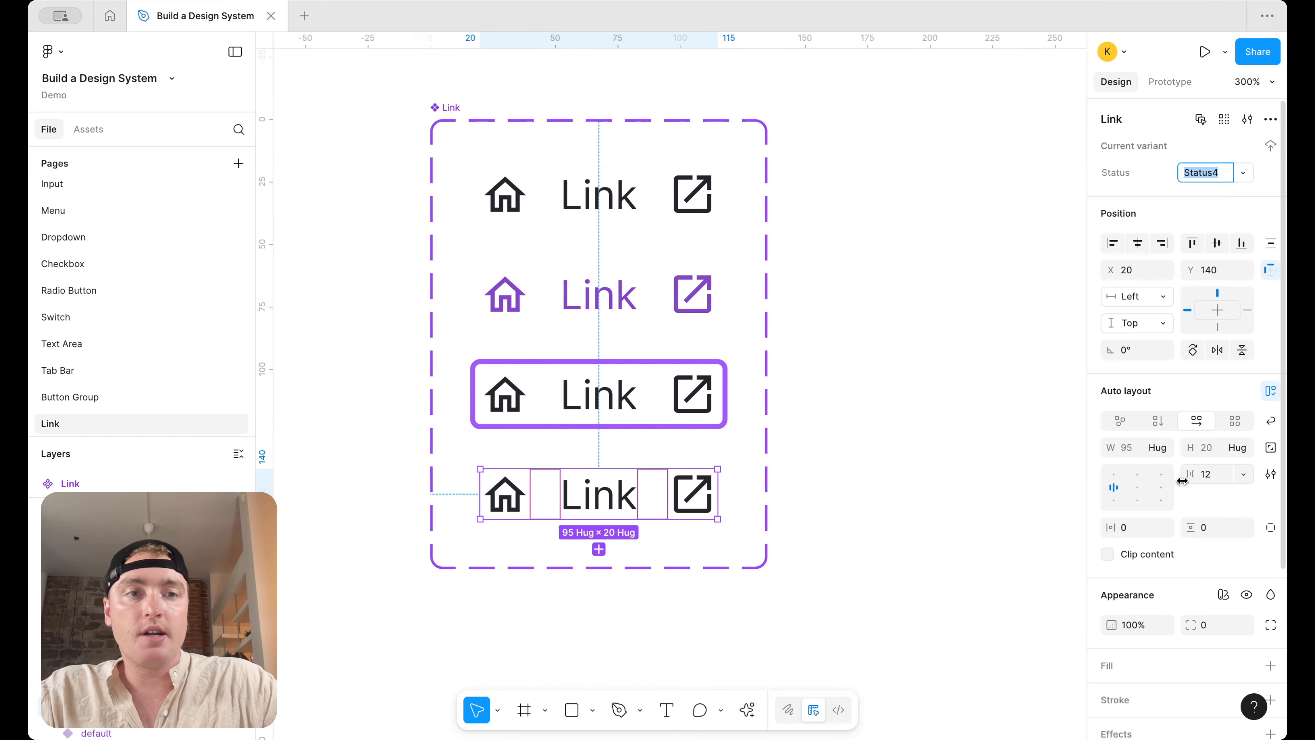
type("disabled")
key("Return")
Apply the Icon/disabled variable to the disabled variant's icons and Text/disabled to its label
scroll(1186, 466, "down", 5)
left_click(1111, 579)
scroll(1010, 627, "down", 1)
left_click(992, 631)
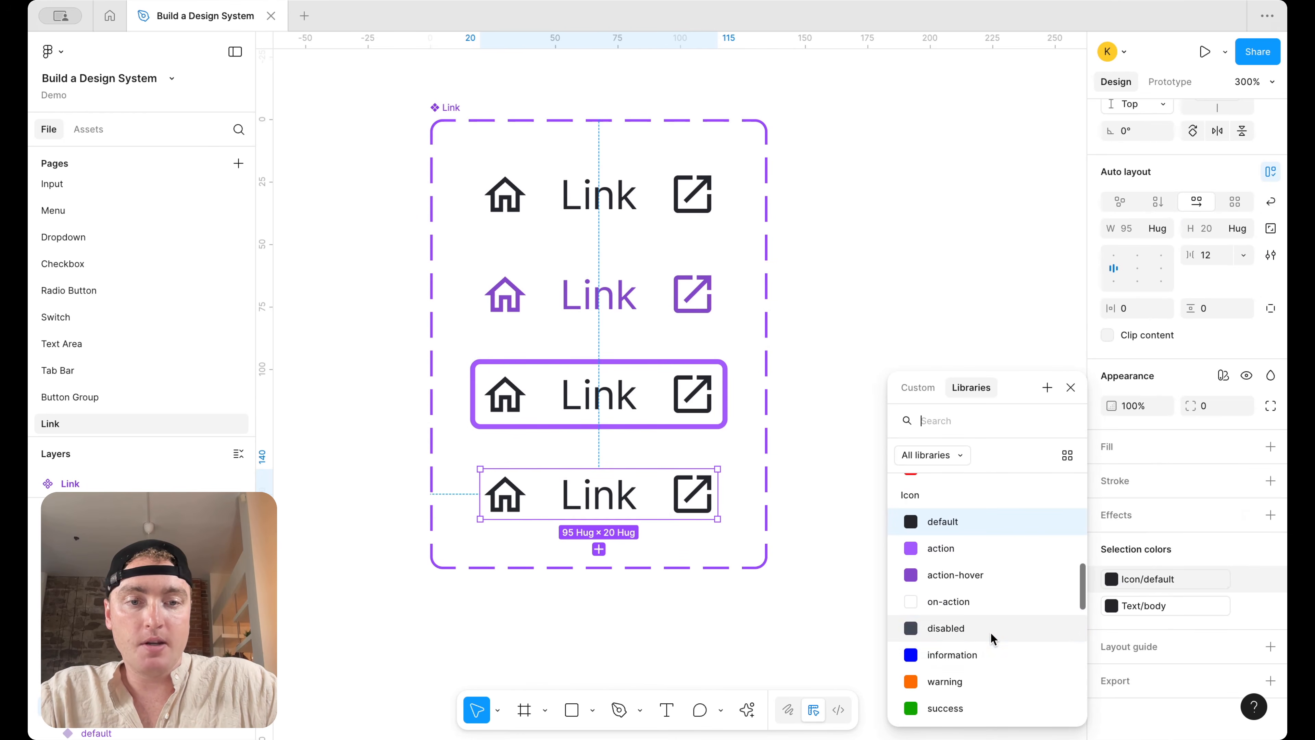
left_click(1123, 605)
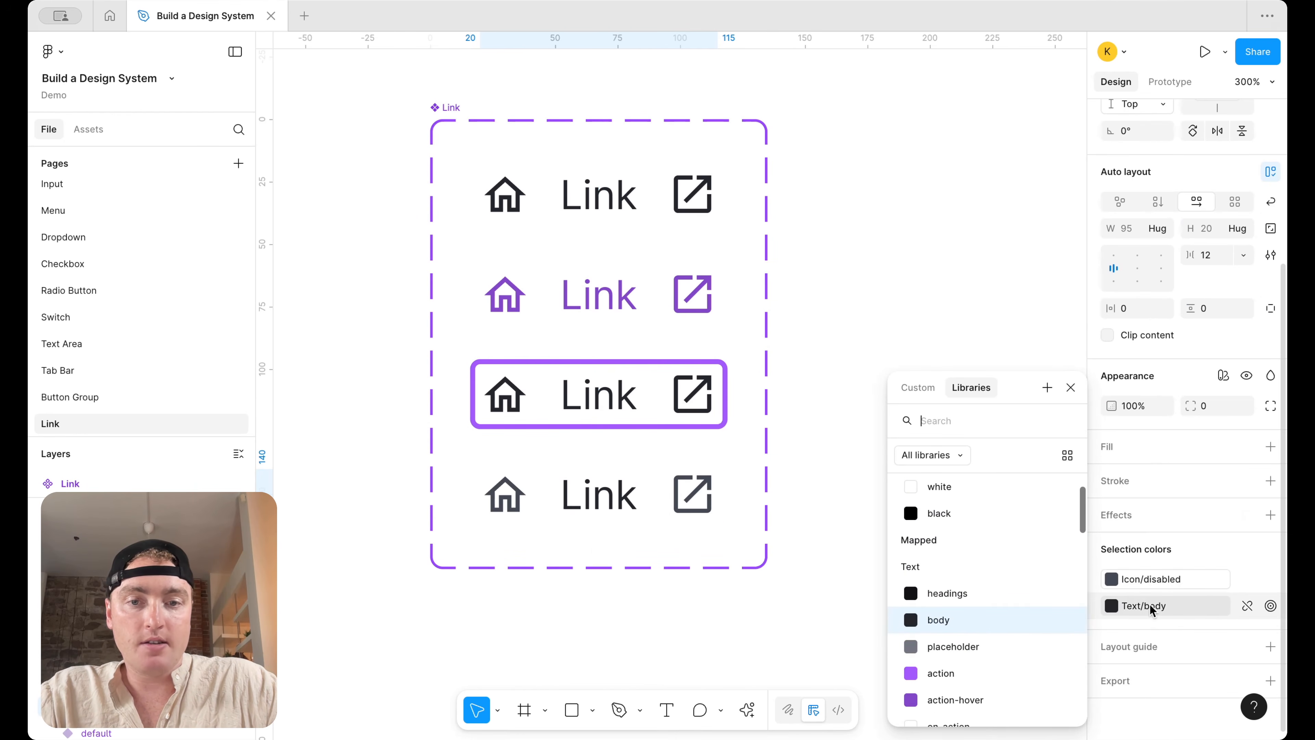
scroll(983, 611, "down", 3)
left_click(984, 600)
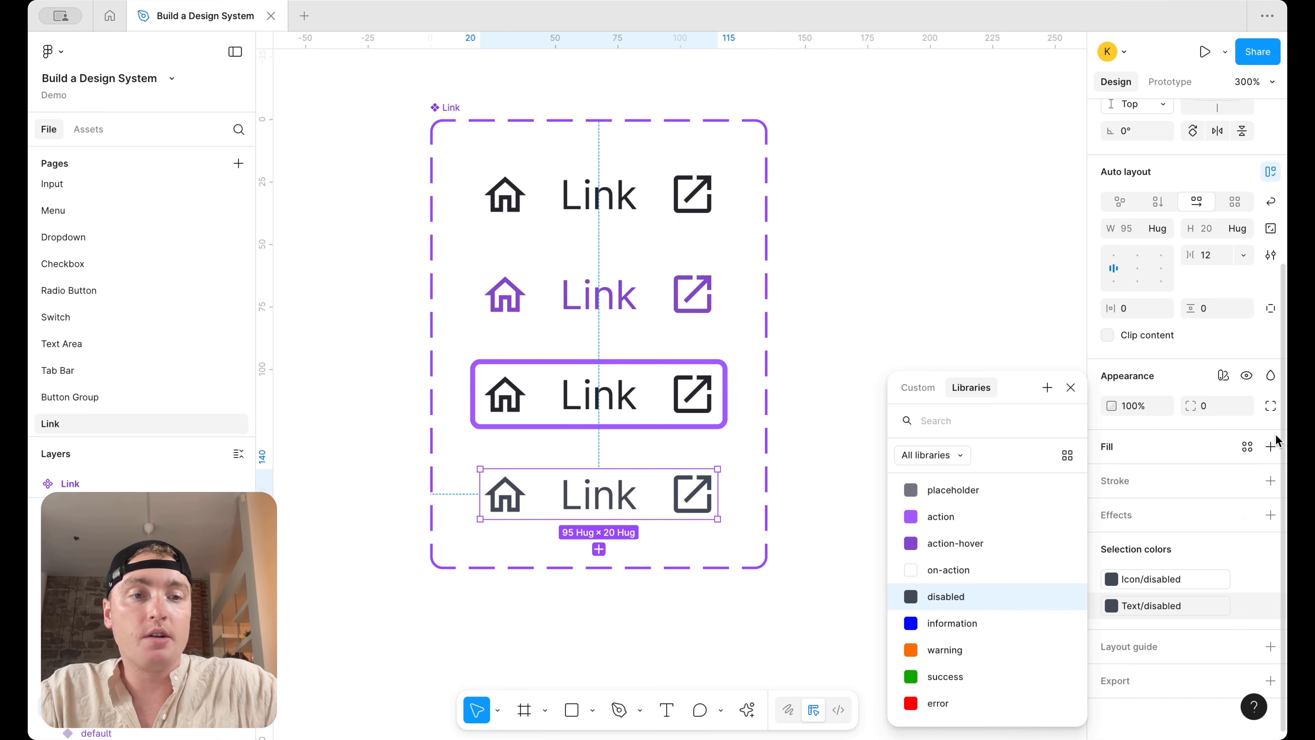
Add a Surface/disabled fill to the disabled Link variant
left_click(1273, 446)
left_click(1247, 447)
type("sur")
scroll(964, 604, "down", 2)
left_click(946, 705)
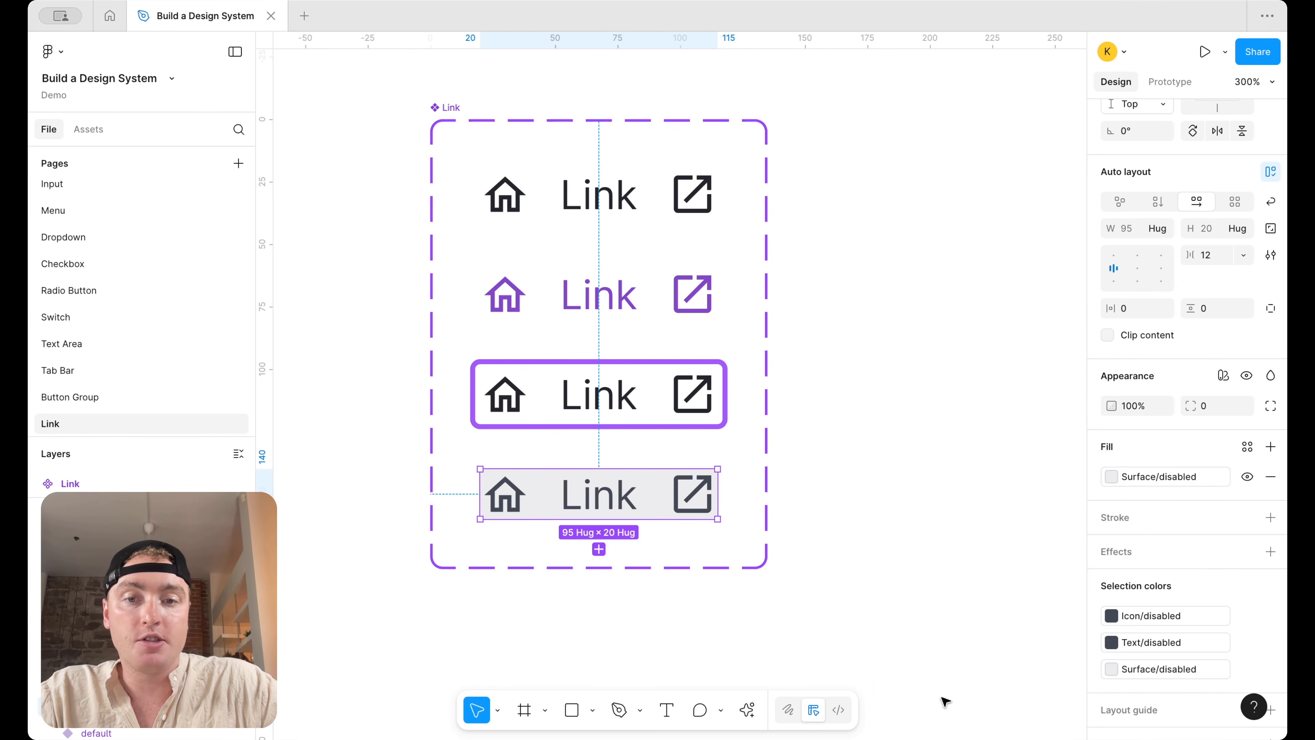
left_click(872, 523)
Apply the Border Radius sm variable to the disabled Link variant's corners
left_click(707, 505)
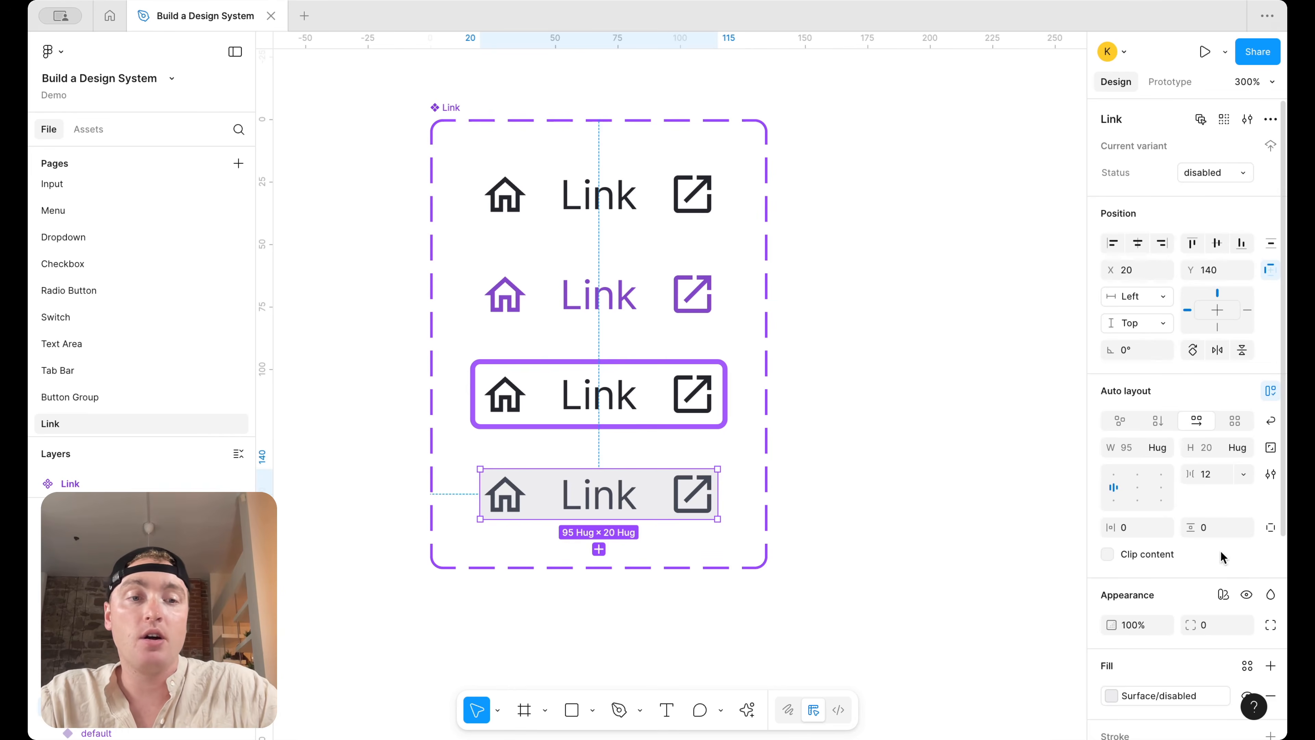
left_click(1242, 625)
type("rad")
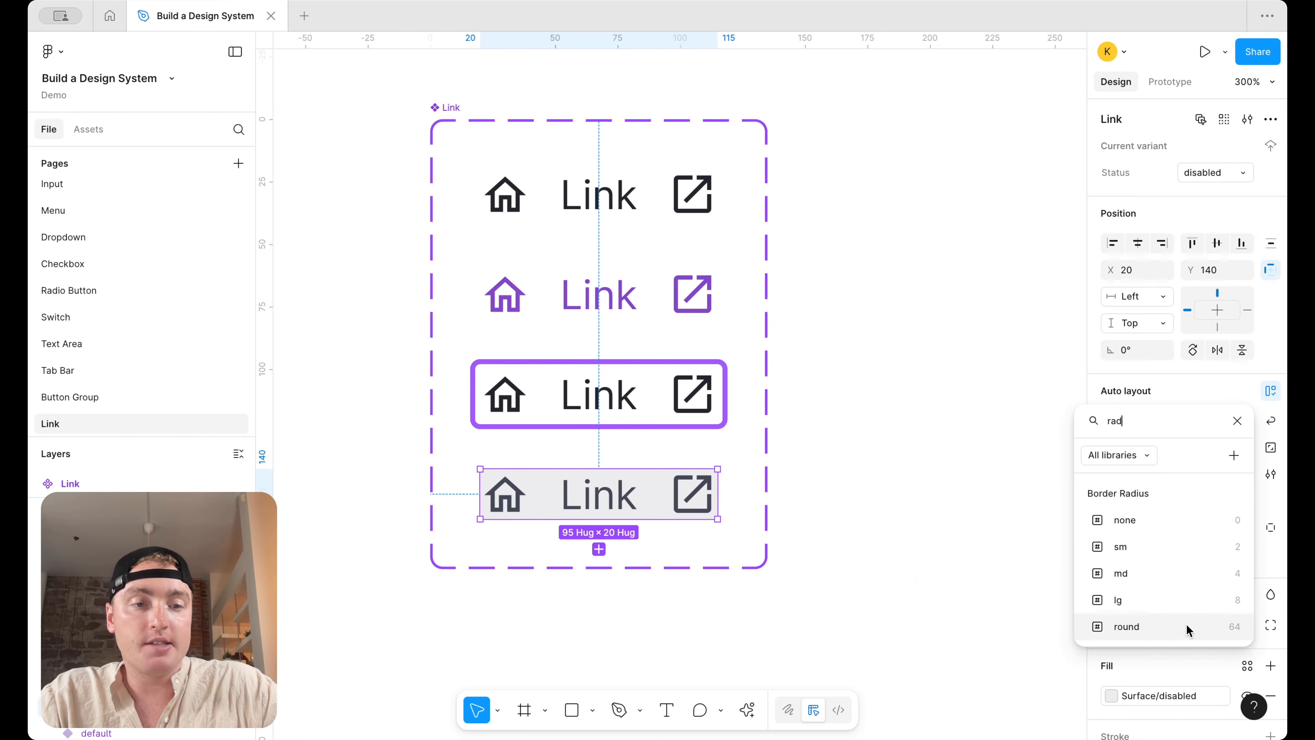
left_click(1186, 547)
left_click(969, 515)
scroll(795, 460, "down", 5)
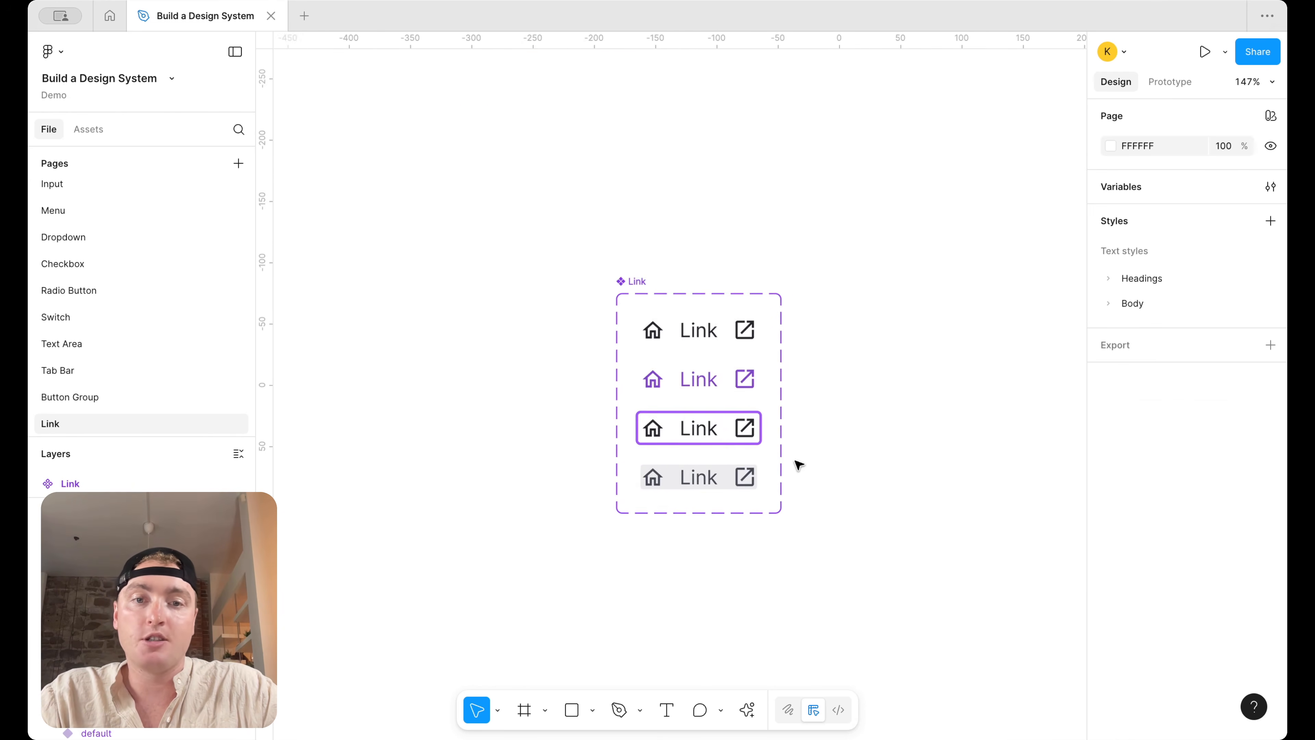
scroll(743, 319, "right", 3)
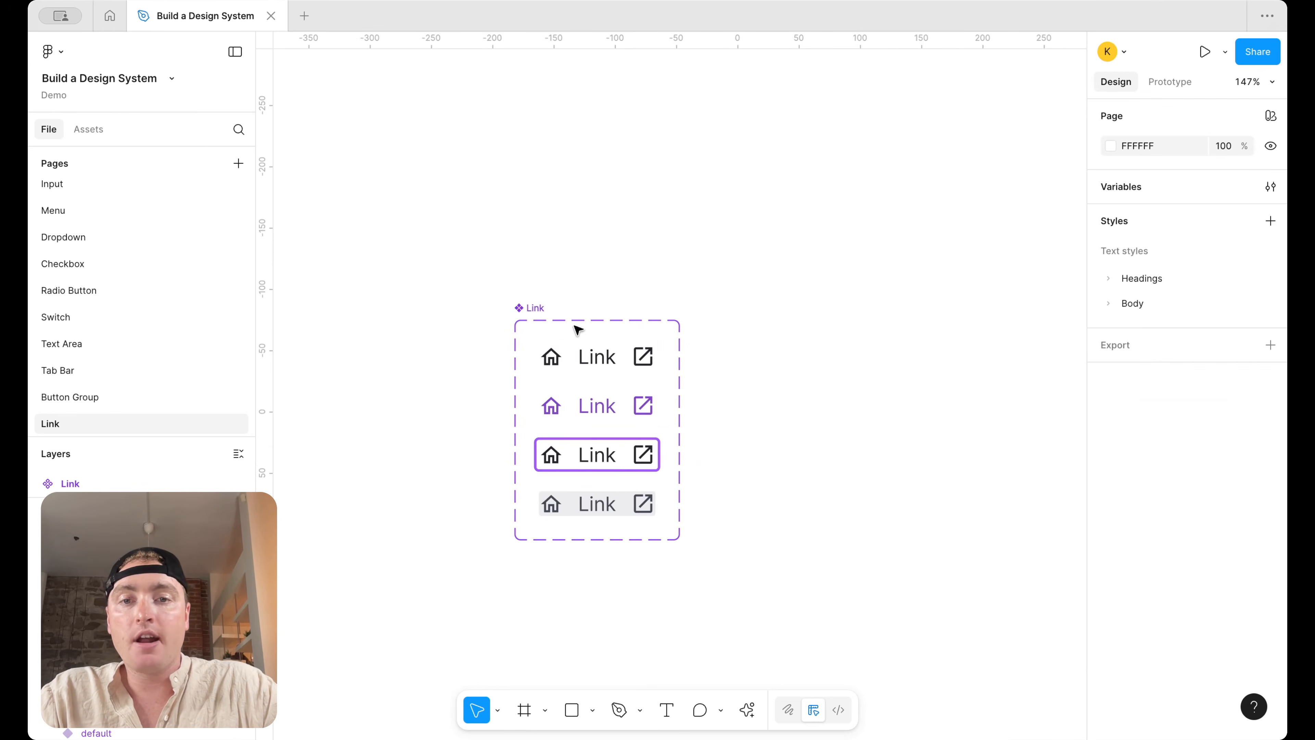
left_click(580, 356)
left_click_drag(582, 358, 834, 358)
left_click(859, 281)
left_click(837, 356)
key("Delete")
scroll(704, 309, "down", 1)
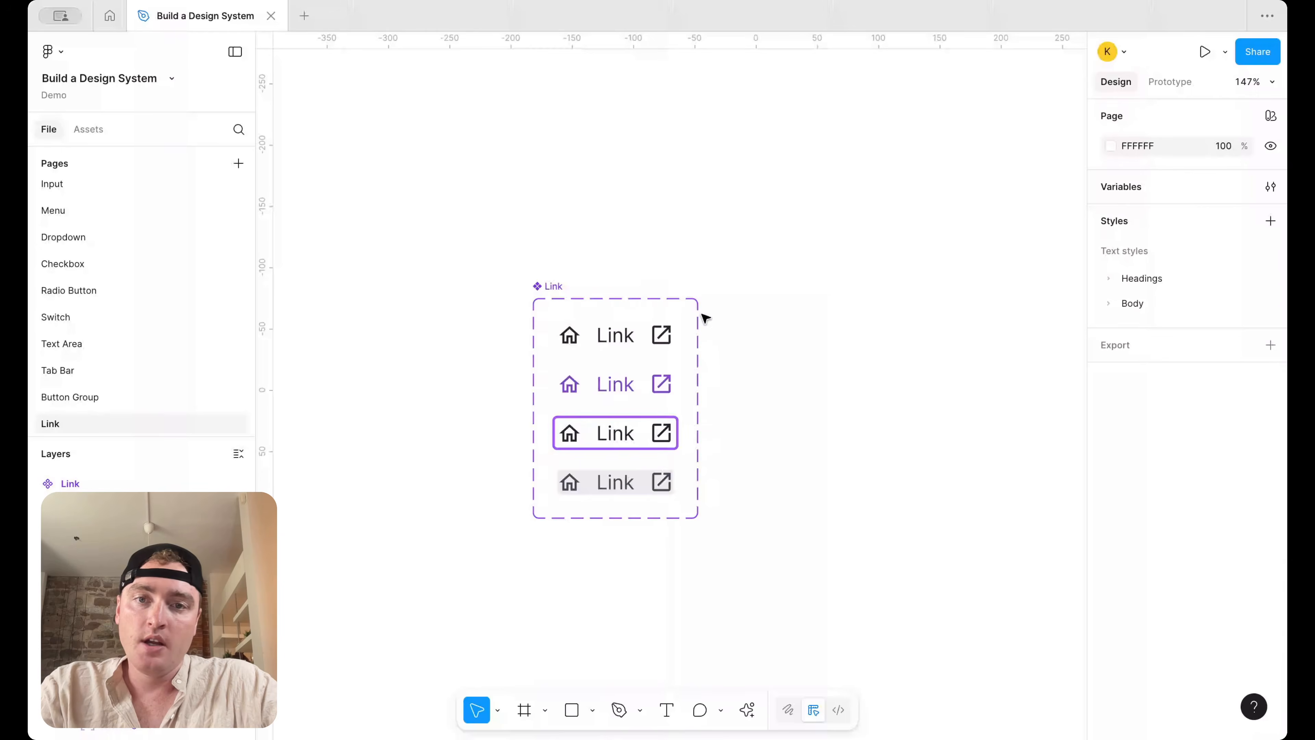
Widen the Link component set to 285 to make room for a second column of variants
left_click(554, 285)
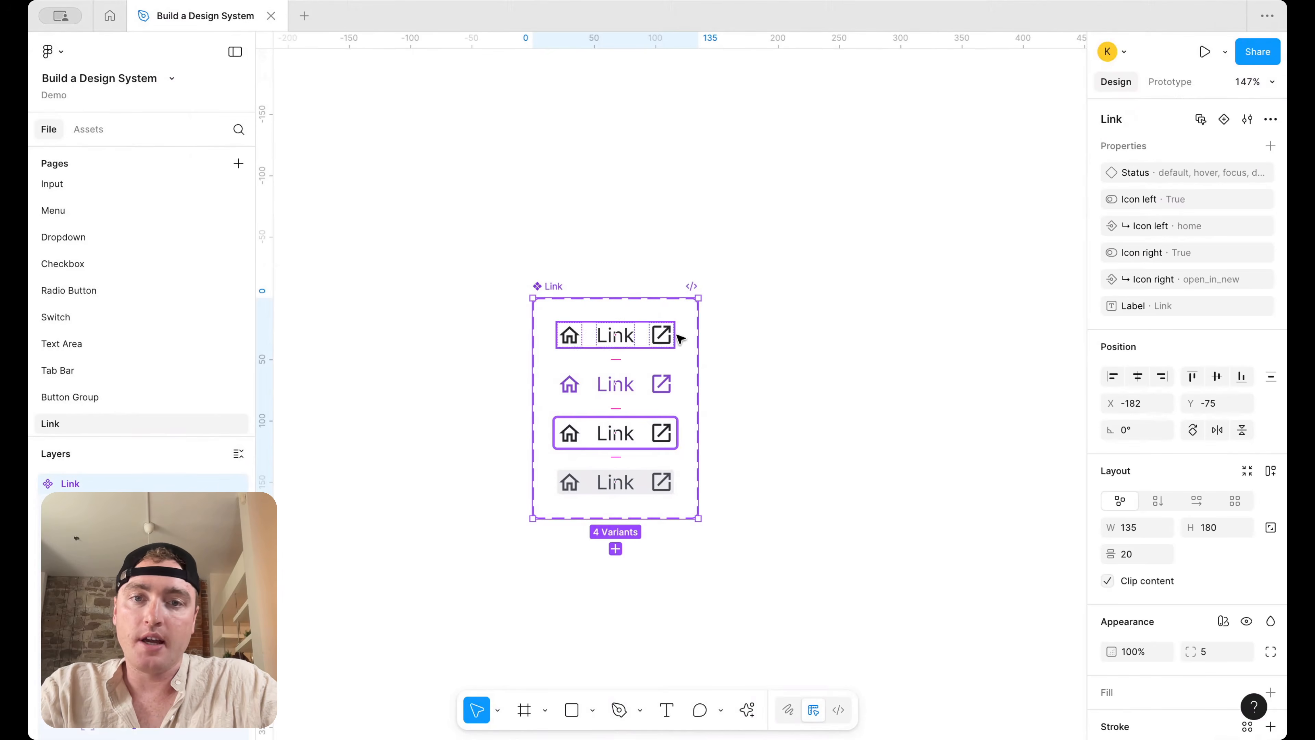
left_click_drag(700, 358, 883, 357)
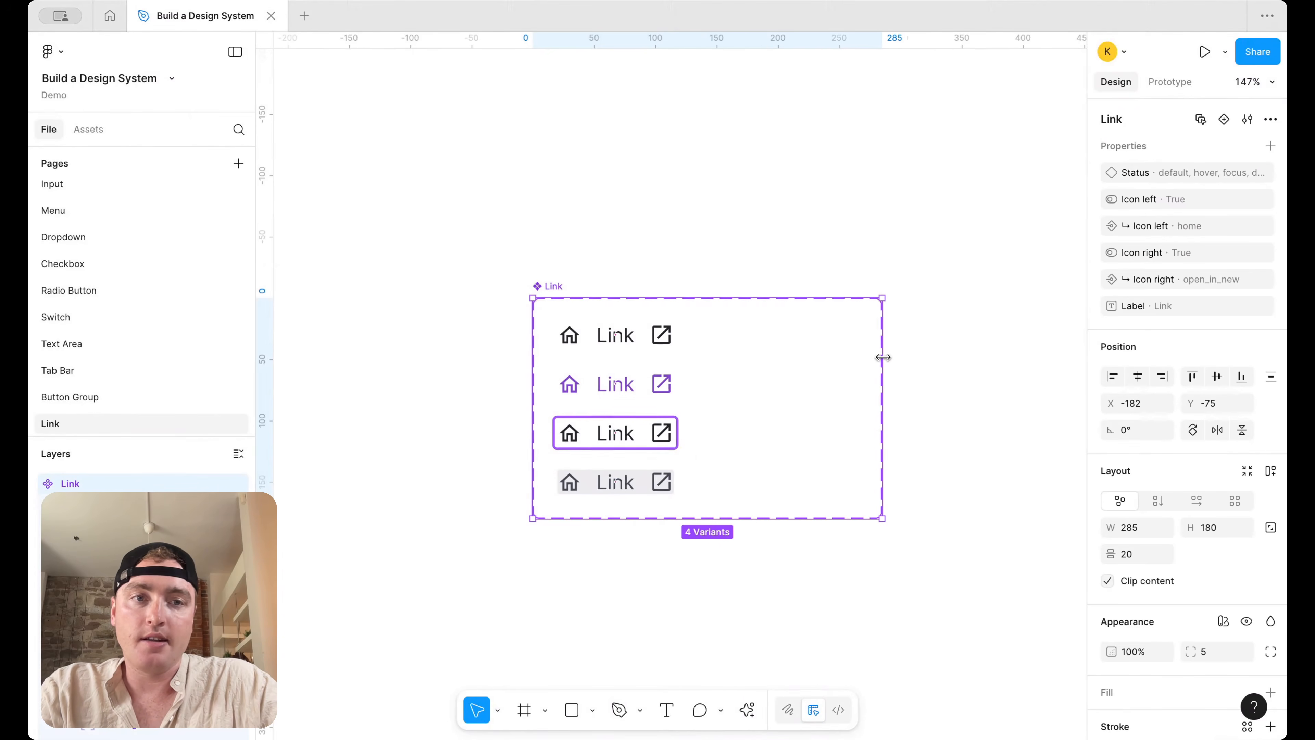
double_click(622, 383)
left_click(1021, 294)
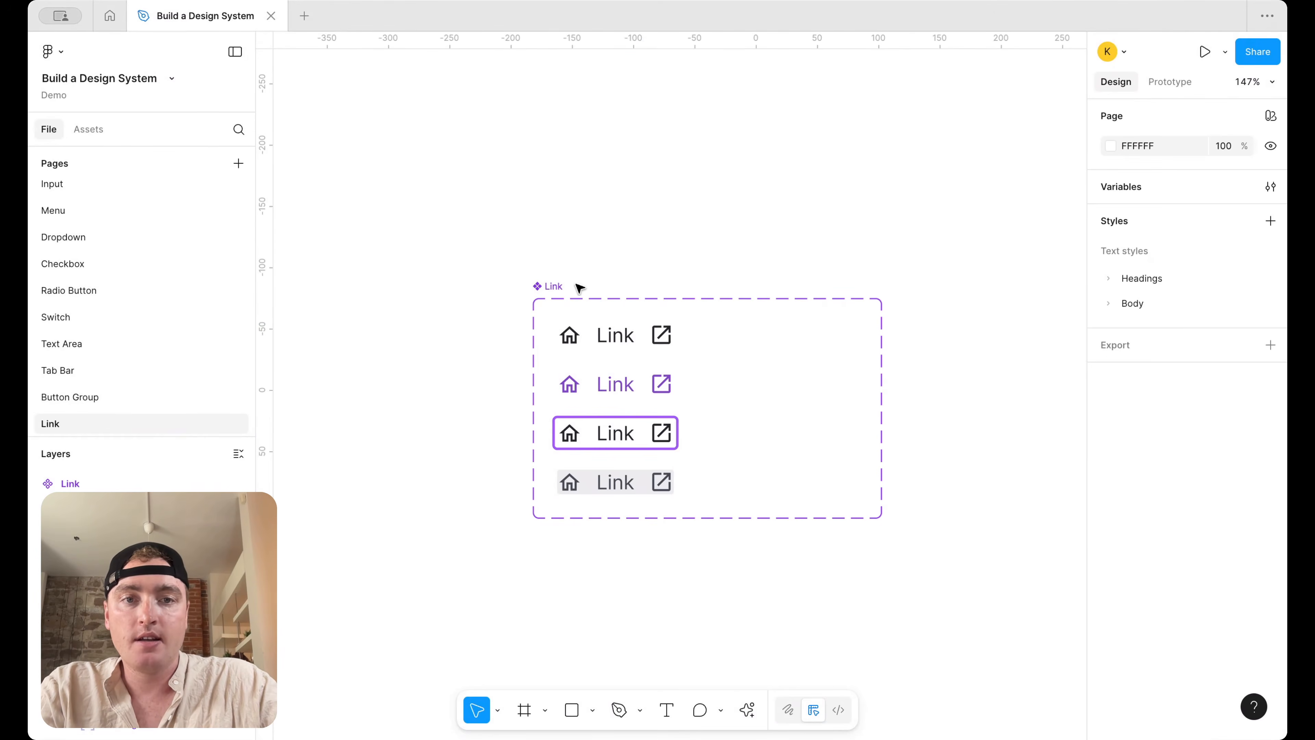
Add a variant property named Type to the Link component set and set its value to default for all four variants
left_click(576, 285)
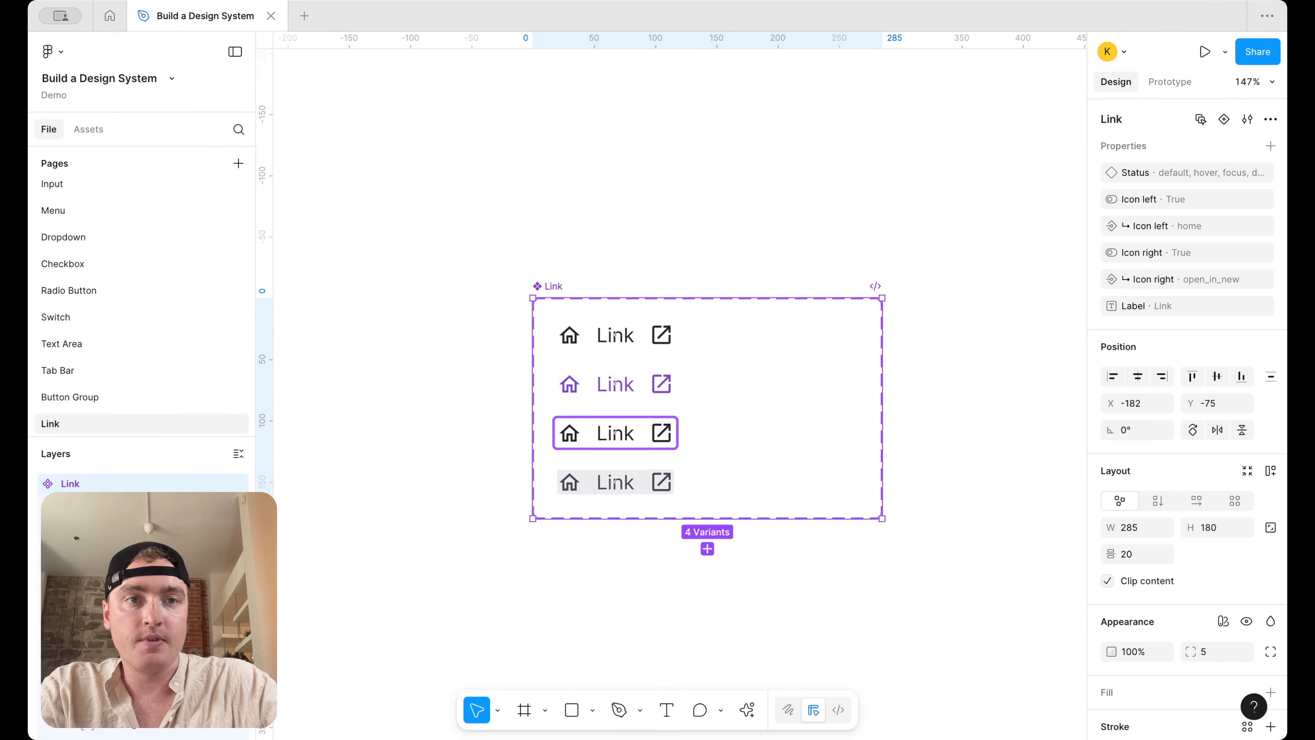
left_click(1270, 147)
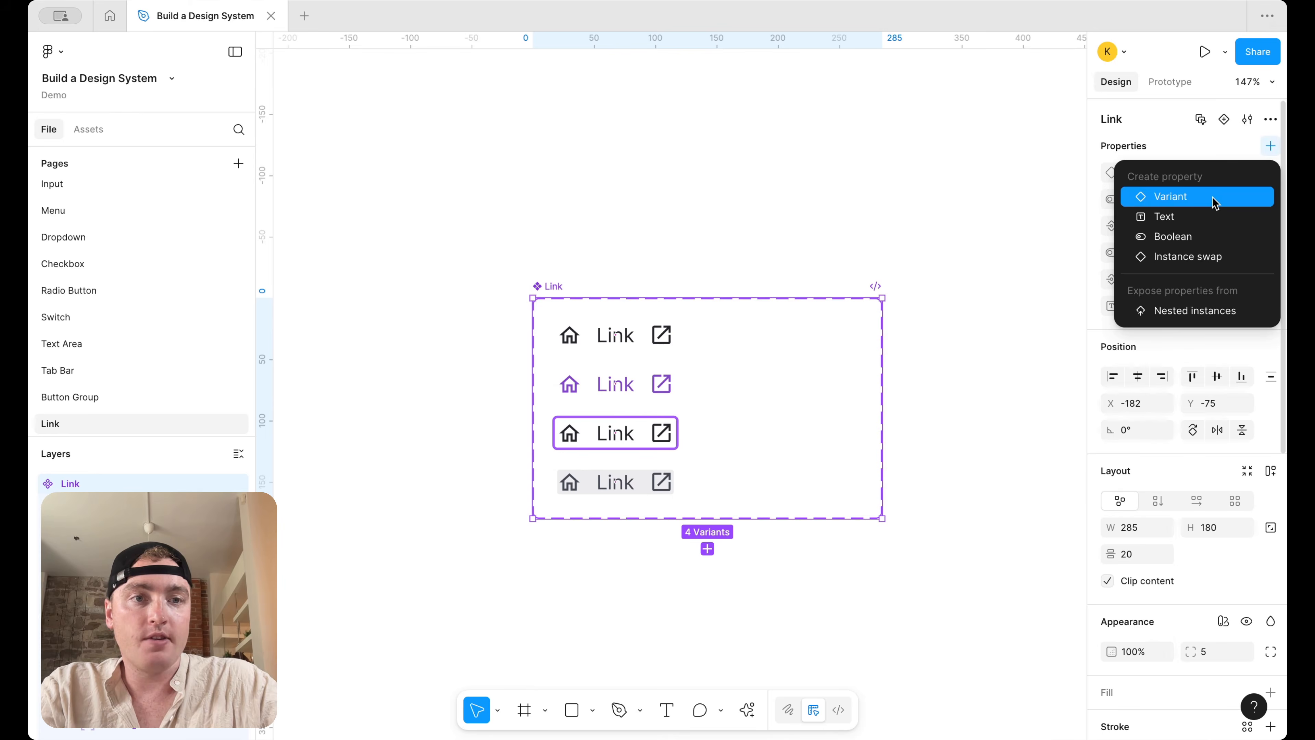
left_click(1214, 199)
type("Type")
key("Return")
left_click_drag(491, 563, 678, 303)
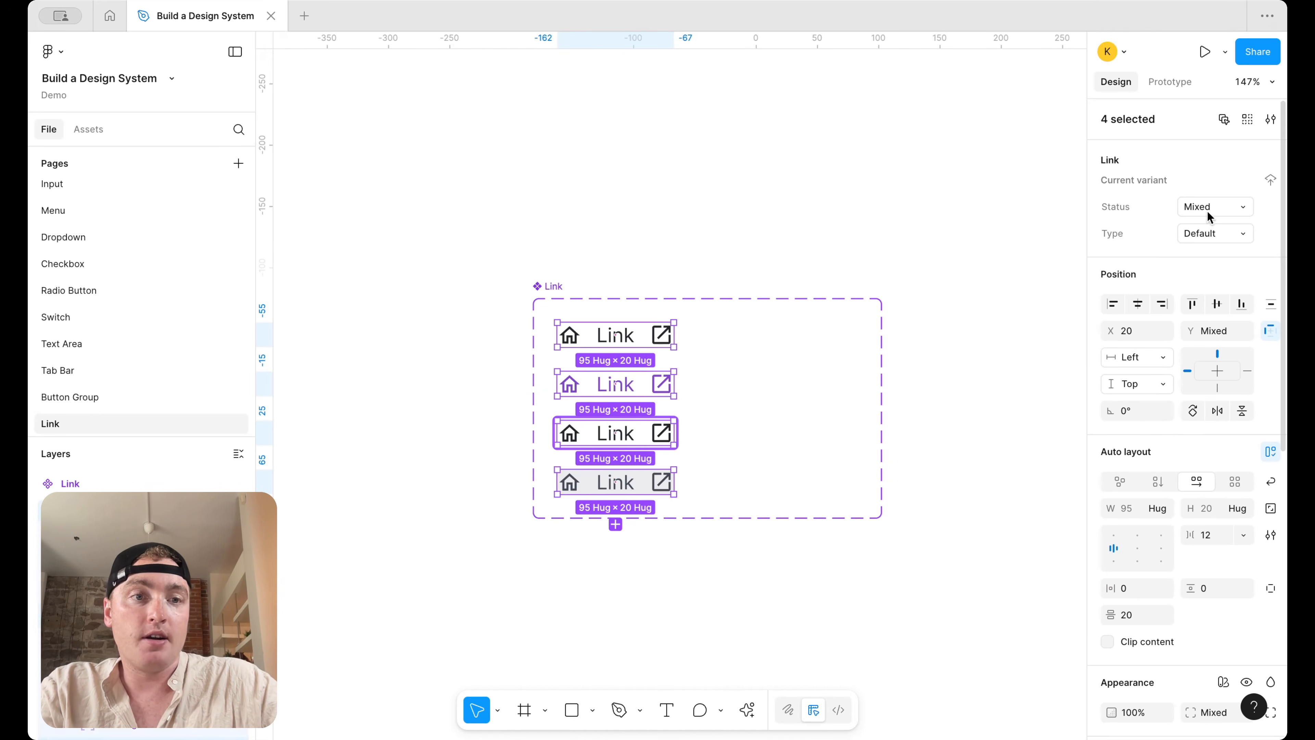
left_click(1204, 233)
type("d")
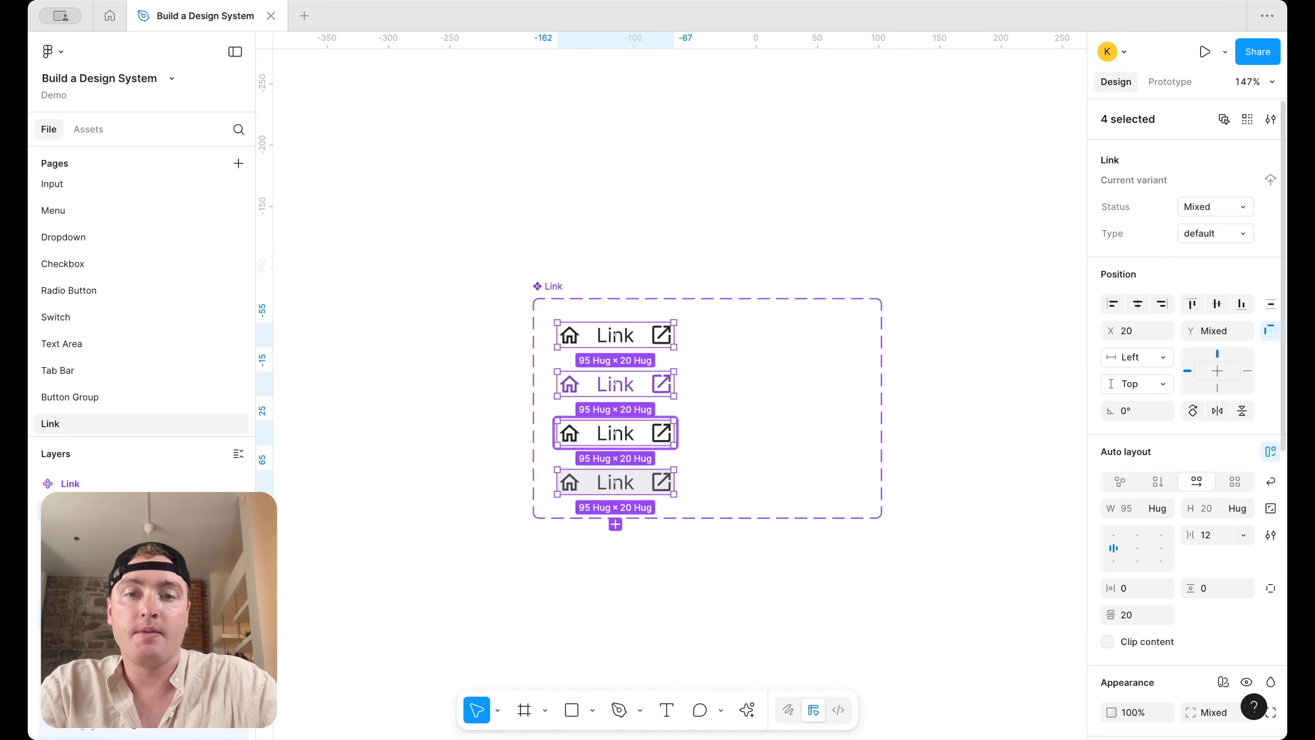
Apply the Body/md-link text style to the hover variant's label
left_click(738, 389)
double_click(608, 388)
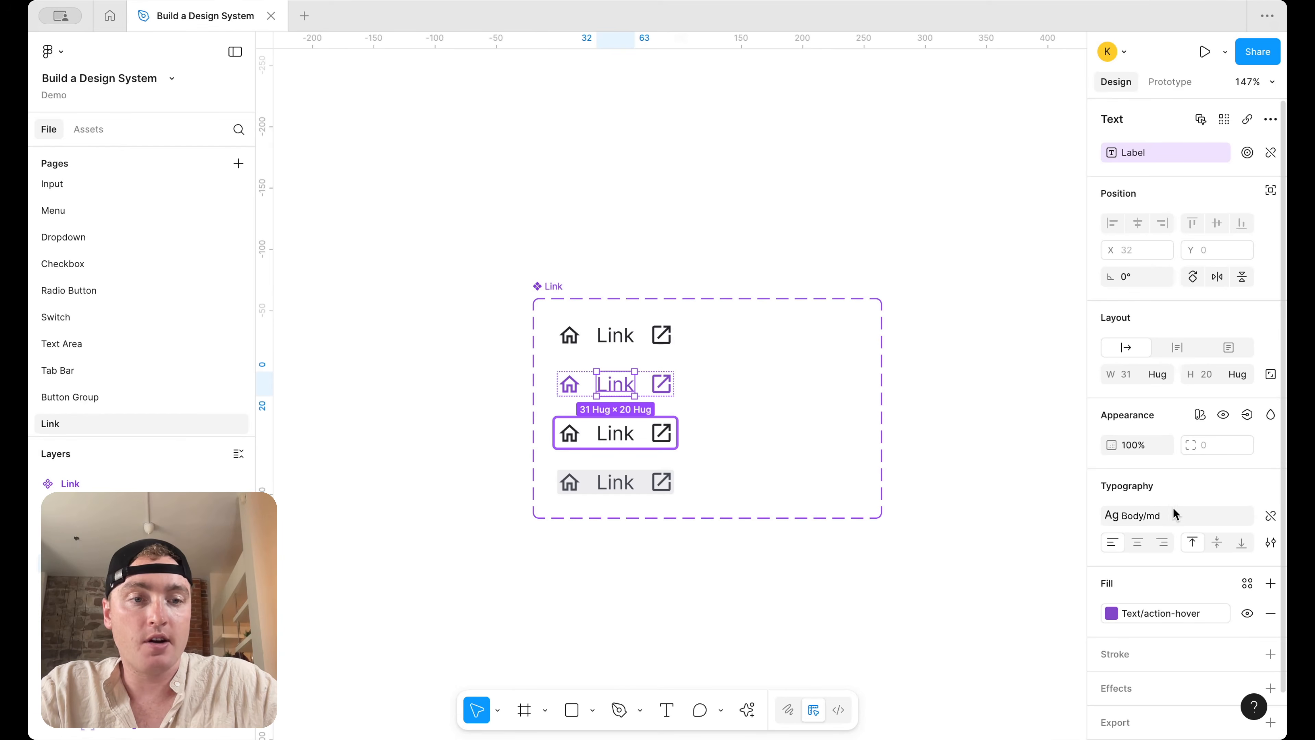
left_click(1174, 515)
key("Escape")
left_click(1004, 373)
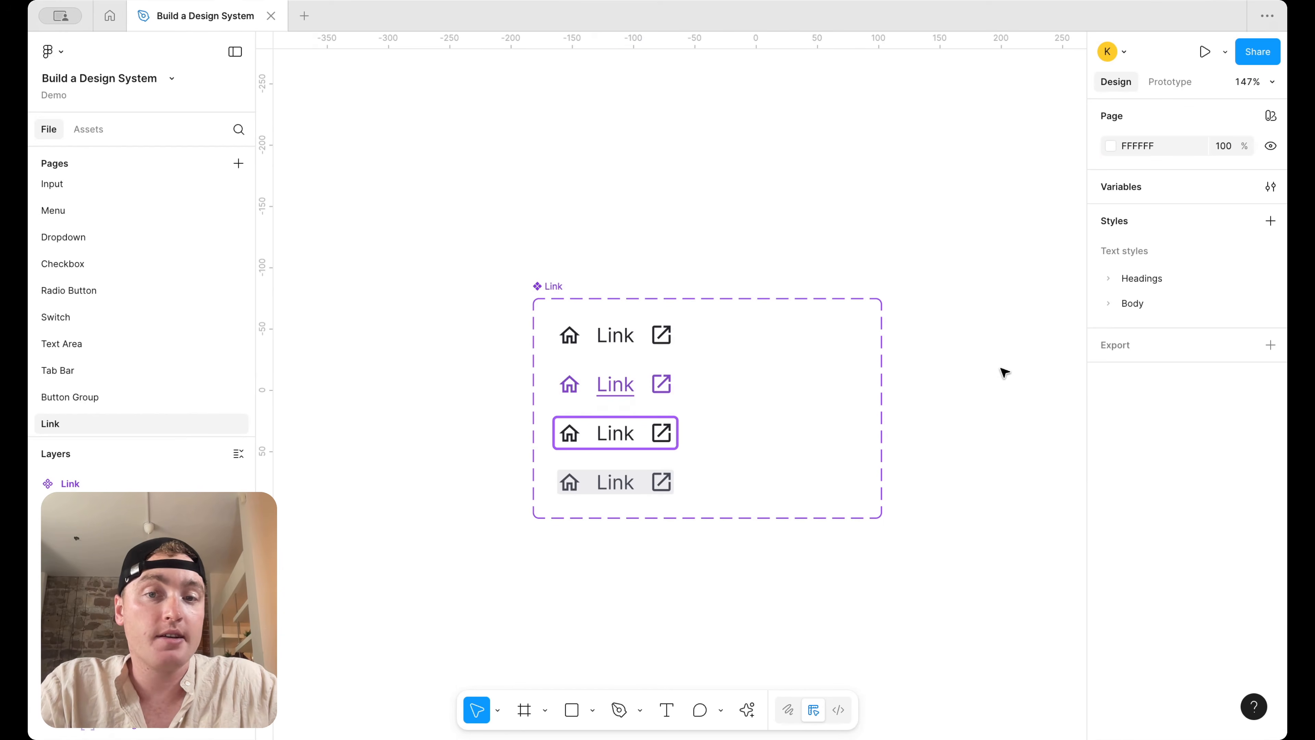
Duplicate the four Link variants into a second column on the right and set their Type to in-line
scroll(720, 323, "right", 2)
left_click_drag(638, 631, 702, 388)
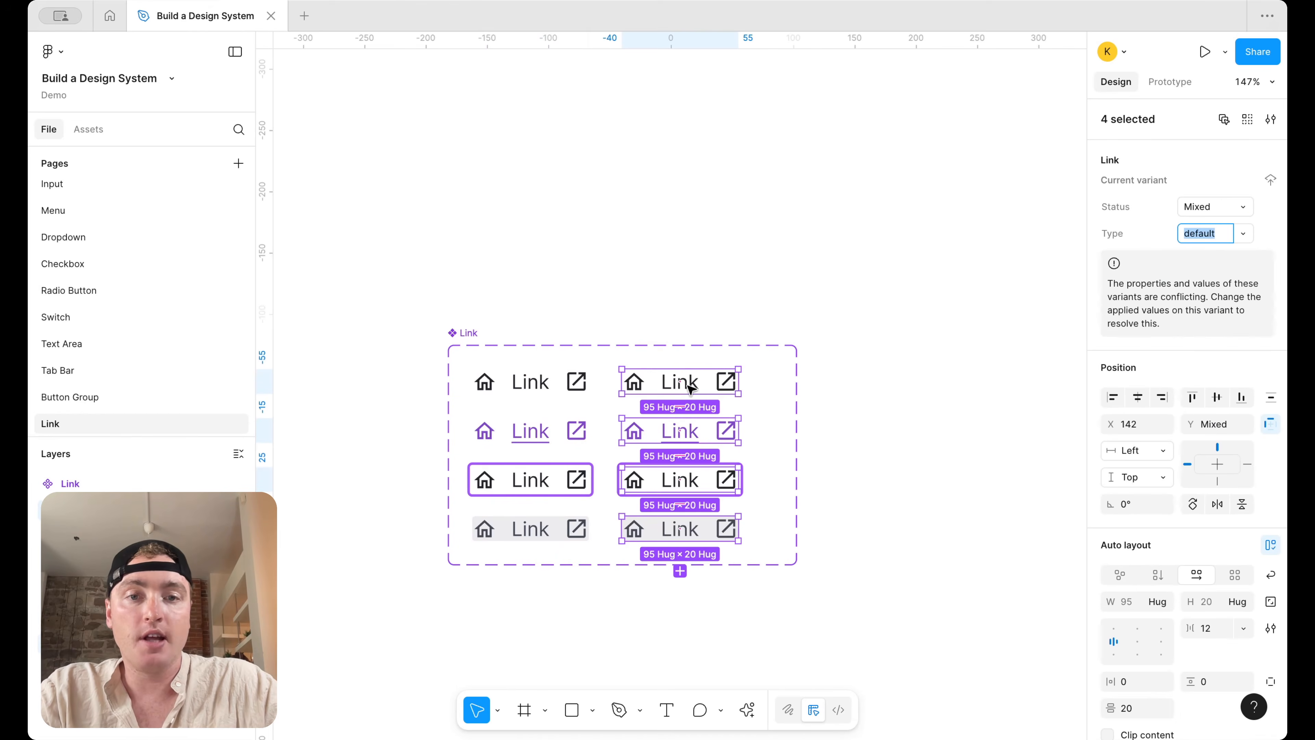
type("in-line")
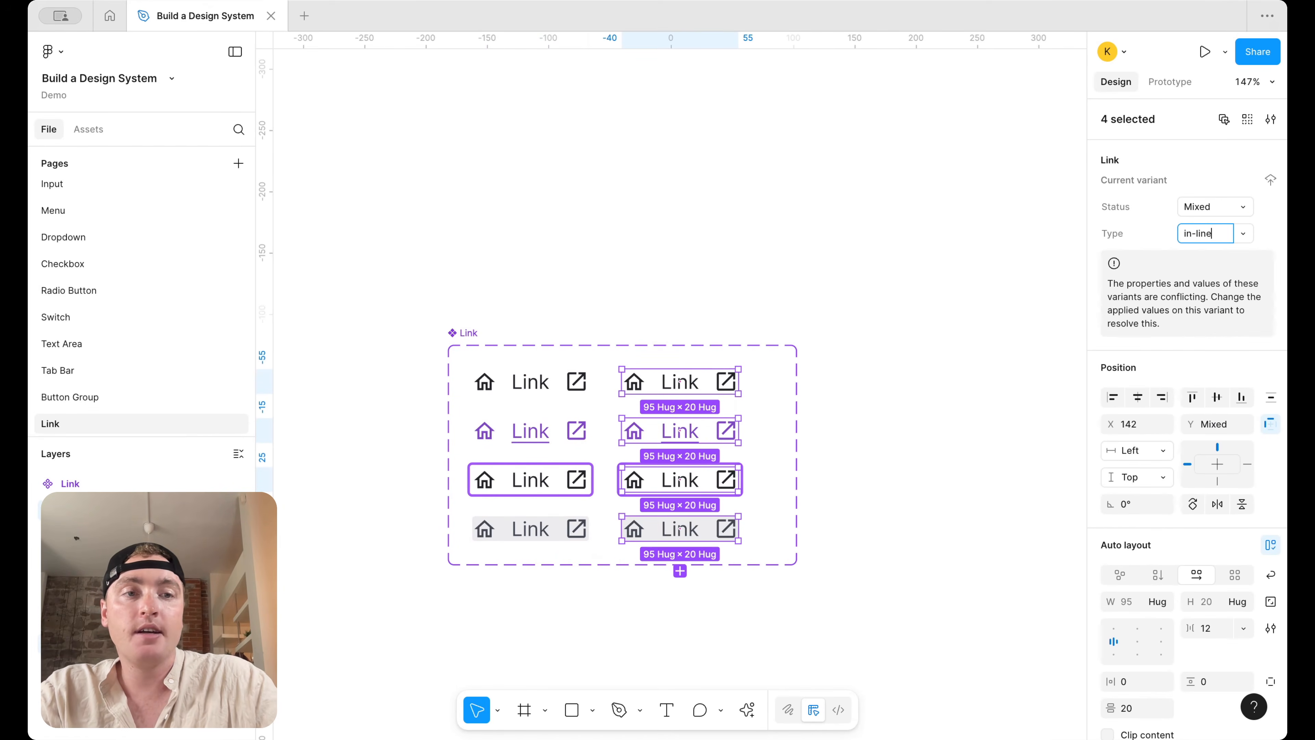
key("Return")
Apply the Body/md-link text style to the labels of the in-line default, focus and disabled variants
double_click(678, 383)
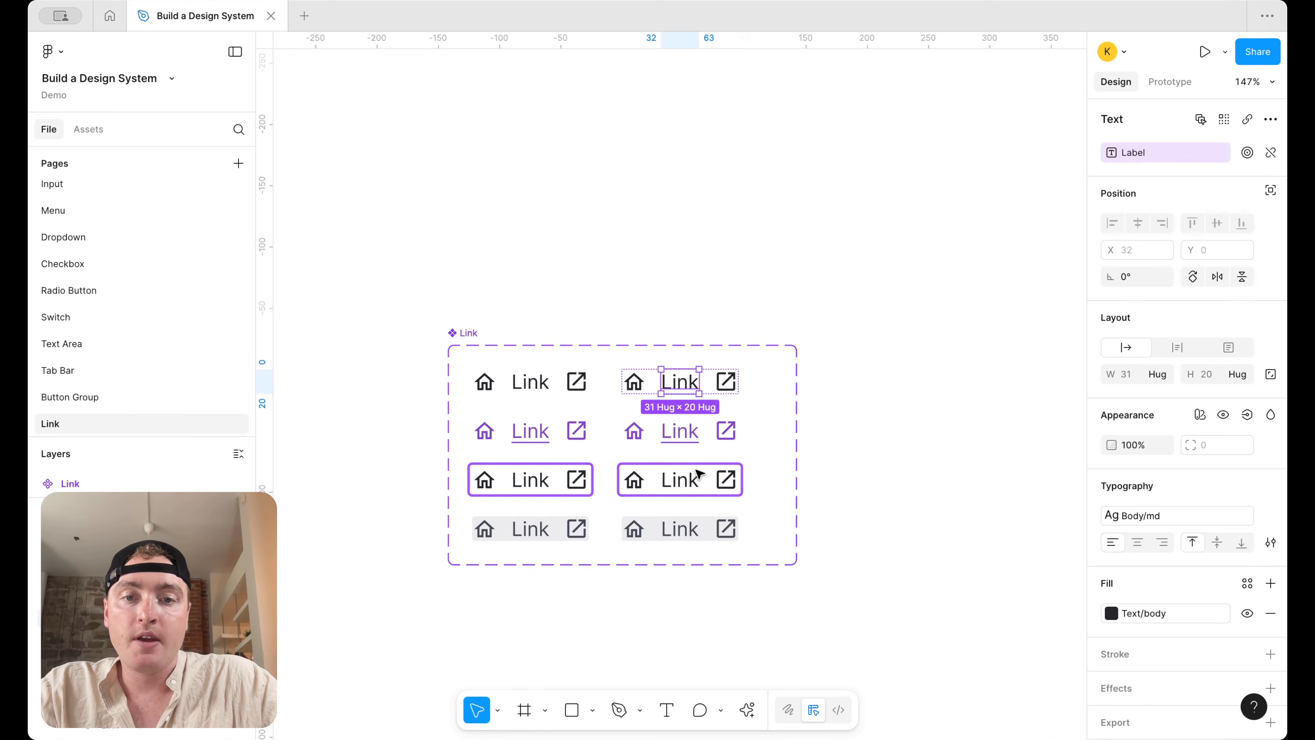
left_click(680, 479, "shift")
left_click(680, 529, "shift")
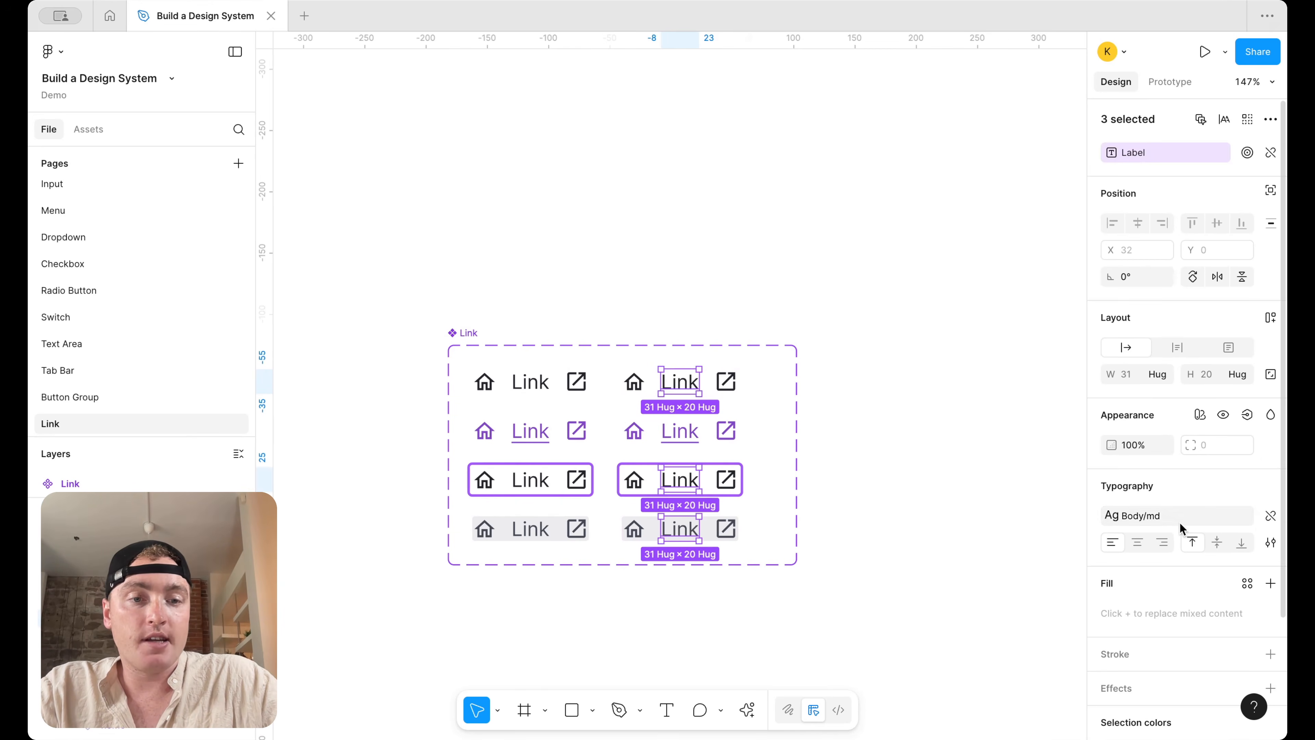
left_click(1160, 515)
left_click(1028, 650)
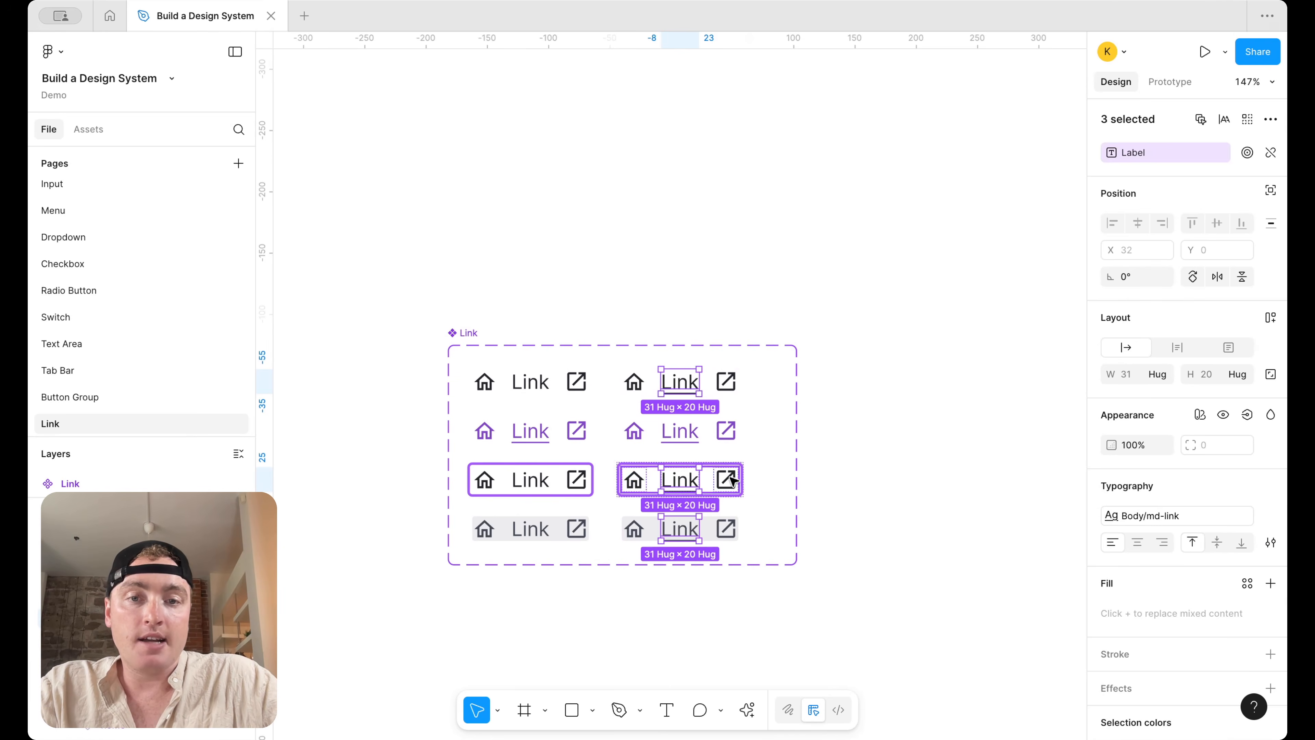
Apply the Body/md text style to the in-line hover variant's label
left_click(680, 430)
left_click(1183, 516)
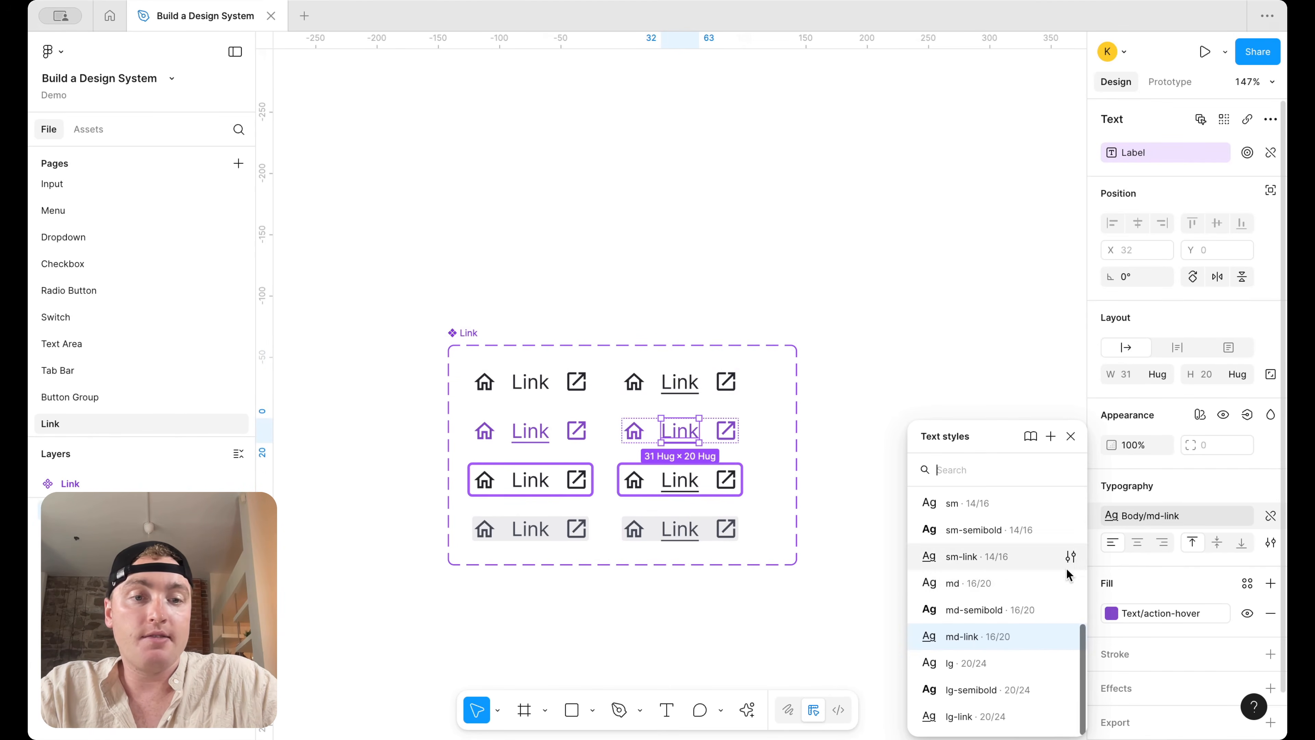
left_click(1028, 585)
left_click(894, 363)
Narrow the Link component set so its right edge sits close to the in-line column
left_click(475, 340)
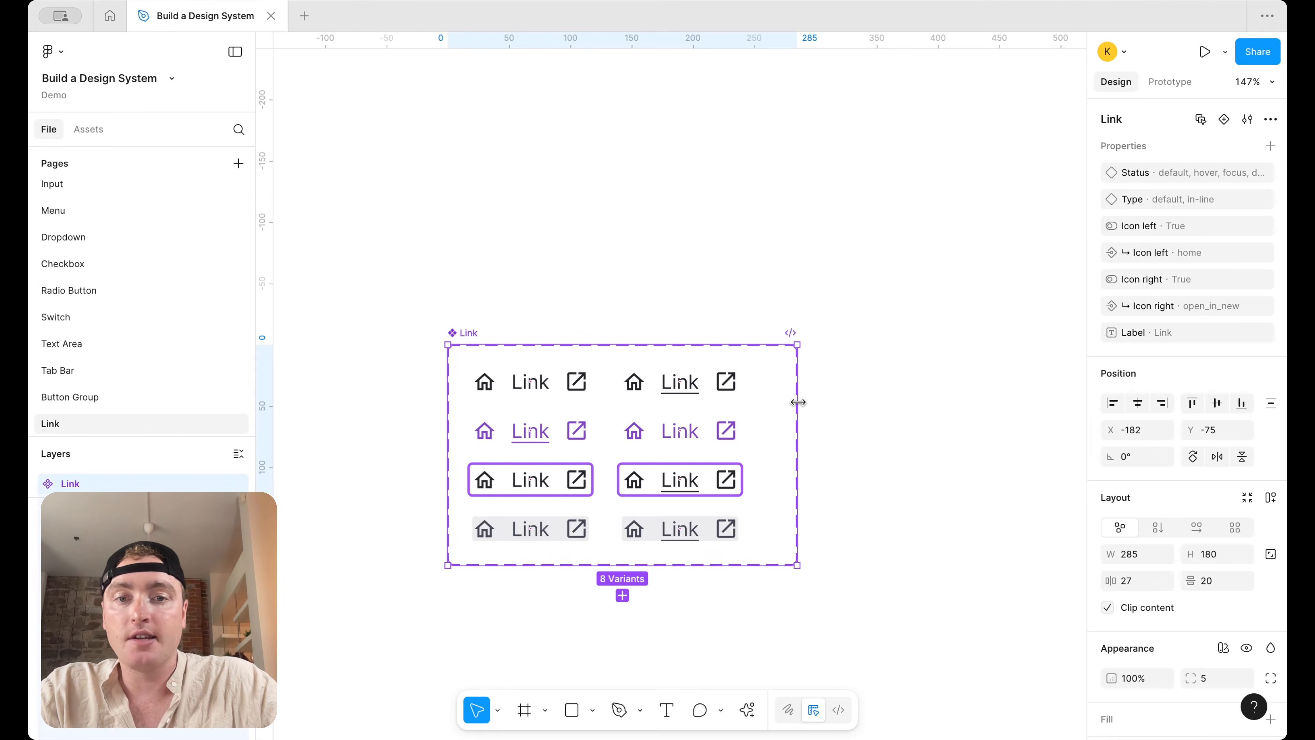
left_click_drag(797, 402, 762, 402)
left_click(872, 383)
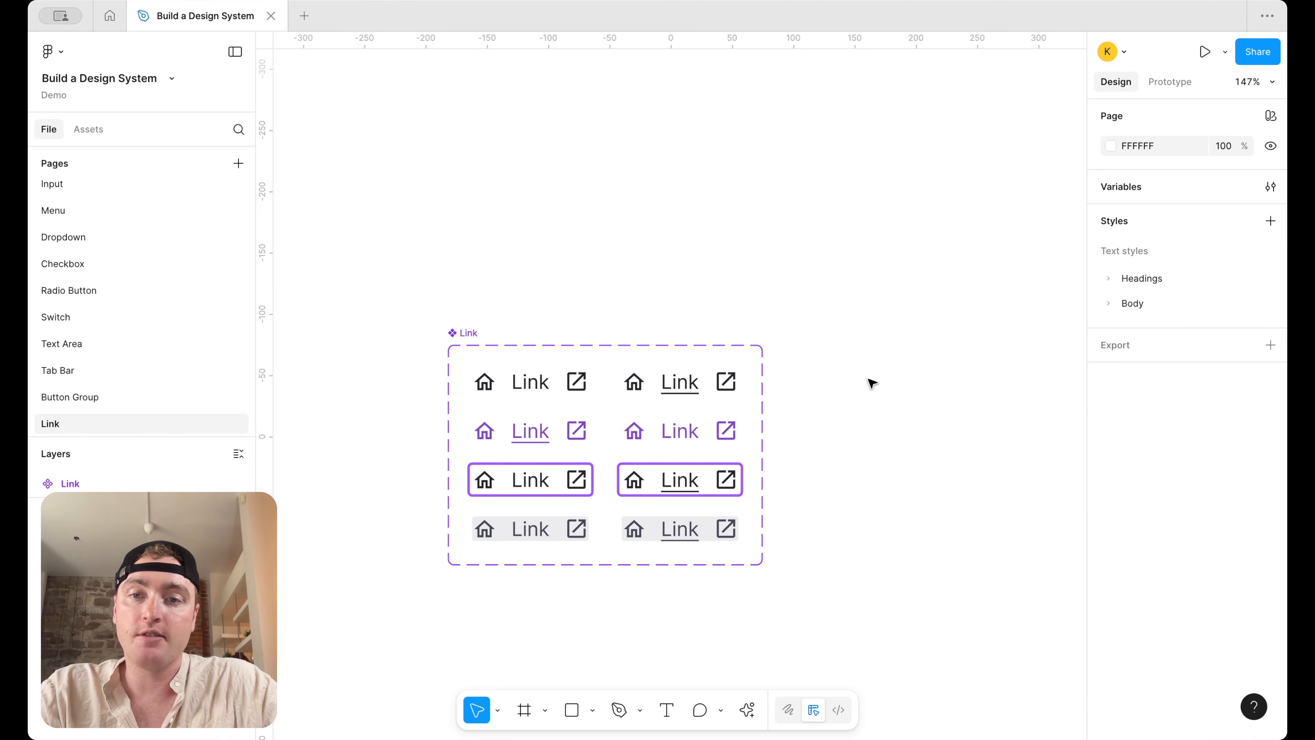
Add a new page named Breadcrumb below the Link page
type("read")
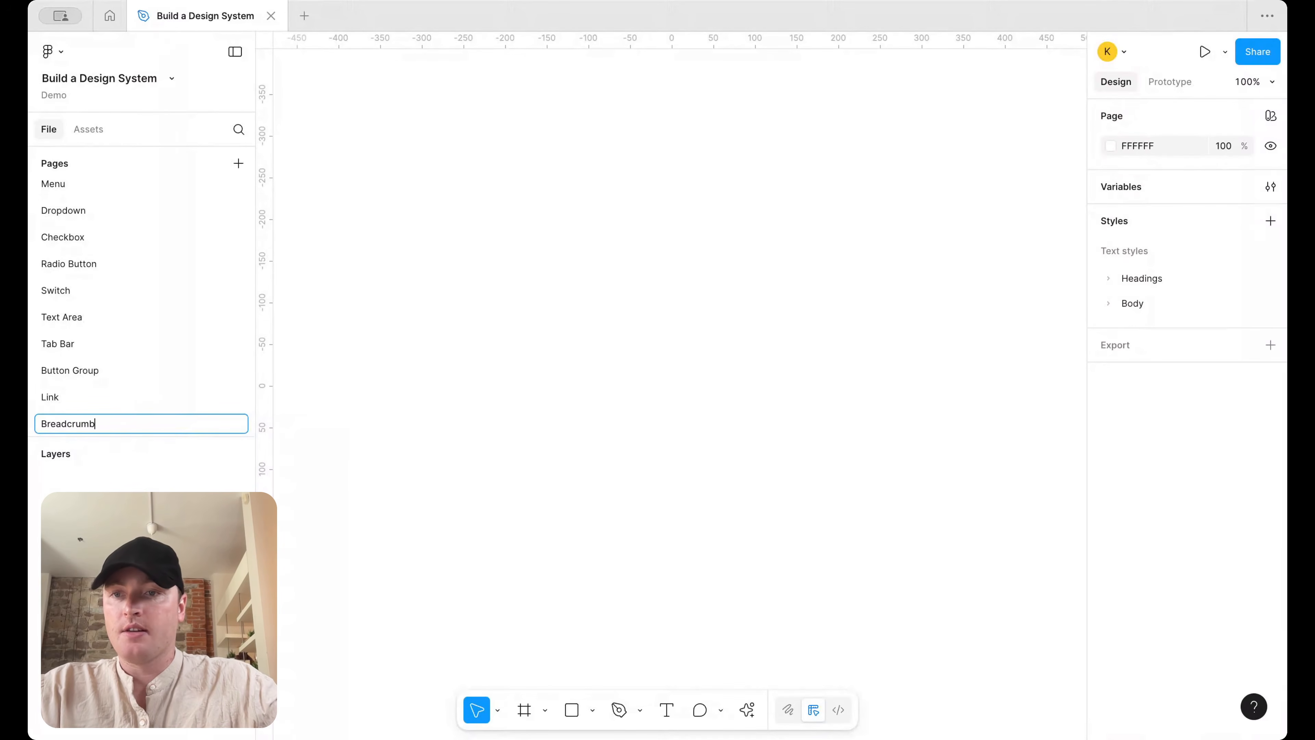
type("crumb")
key("Return")
Find the Link component among the file's assets, place an instance on the Breadcrumb page and select it
left_click(89, 130)
type("link")
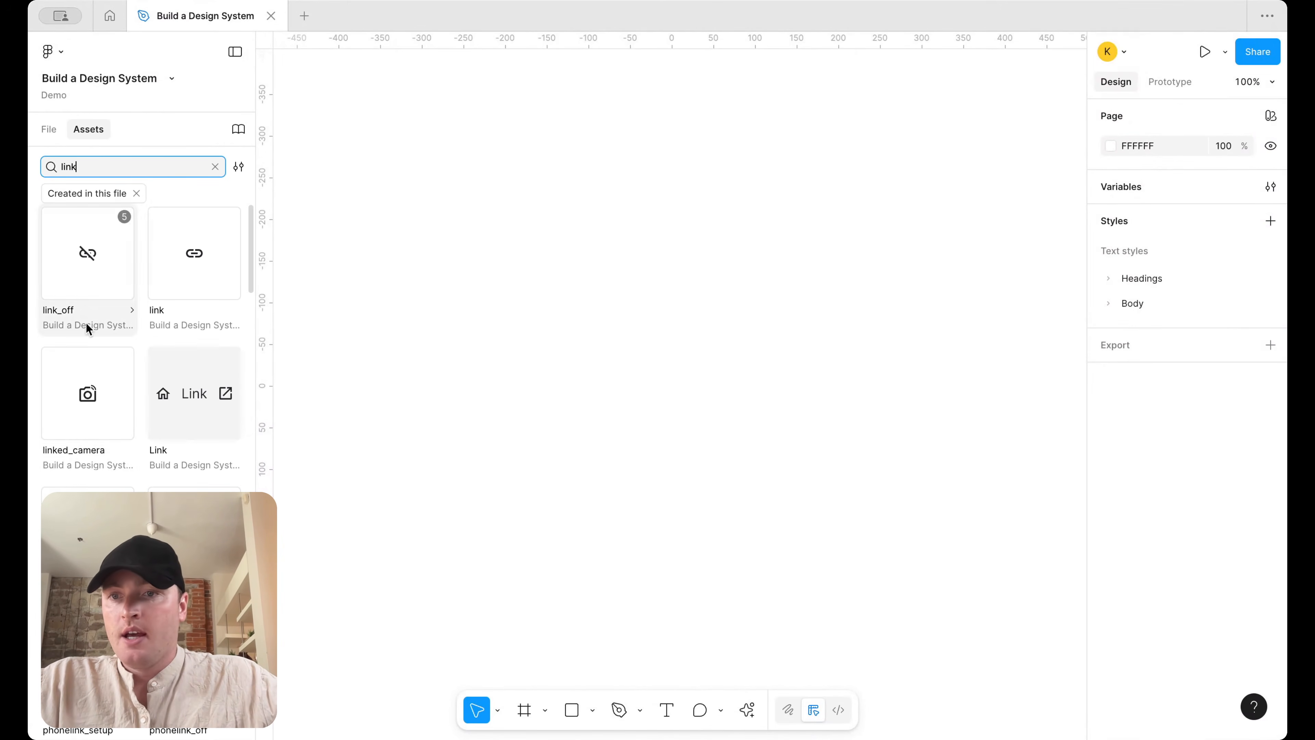
left_click_drag(165, 412, 550, 417)
left_click(49, 129)
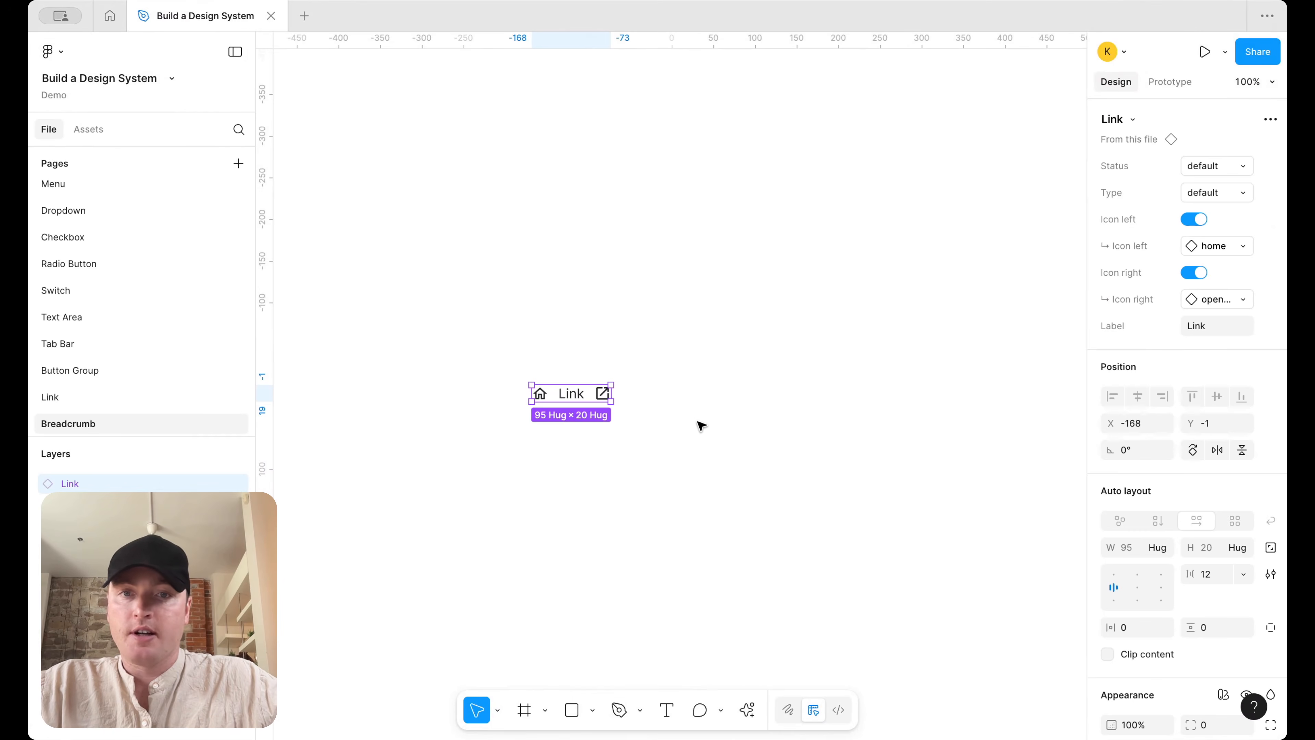
left_click(705, 414)
left_click(602, 403)
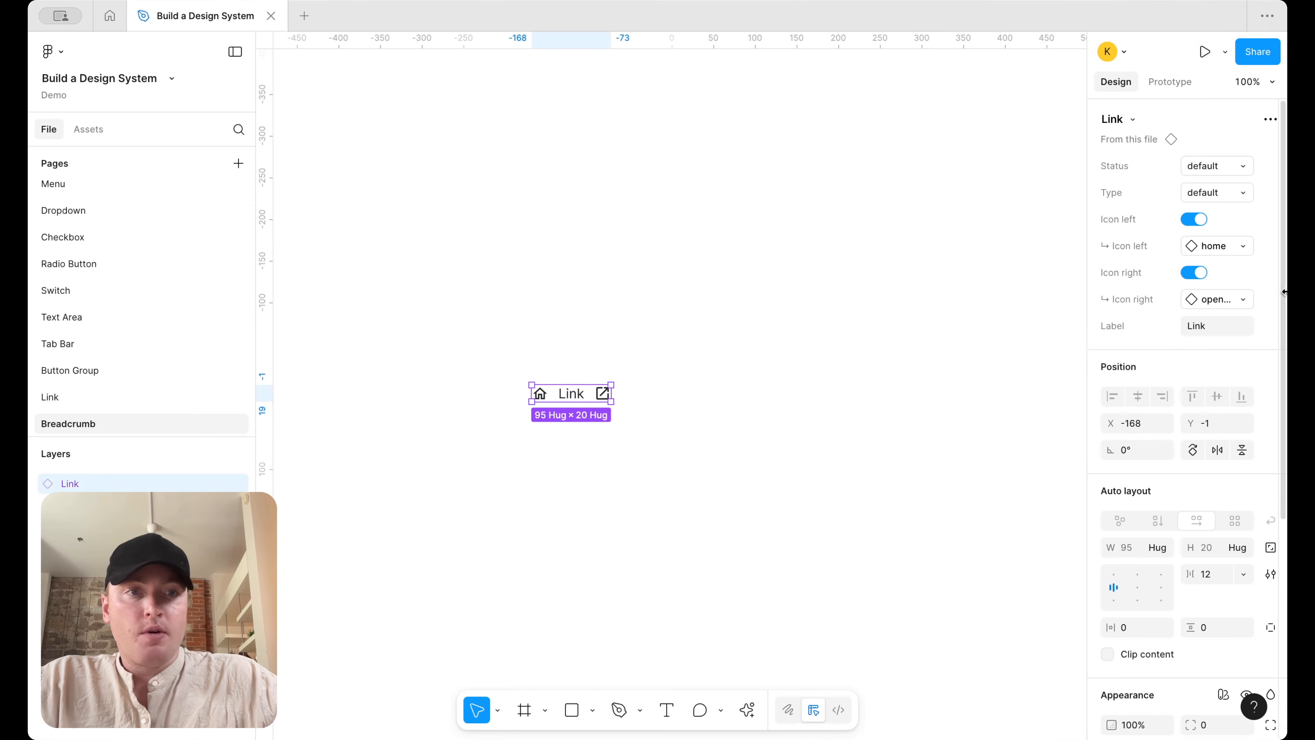
Swap the Link instance's right icon to chevron_right
left_click(1235, 300)
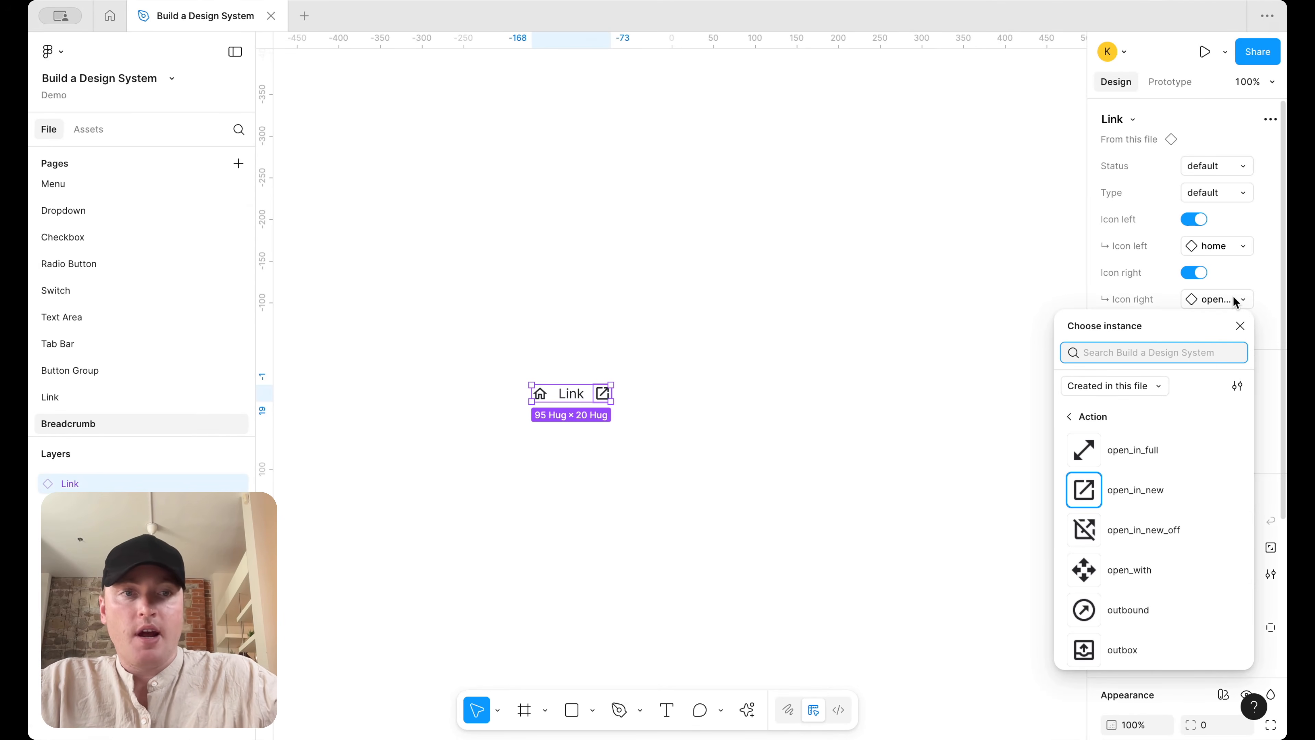
type("right")
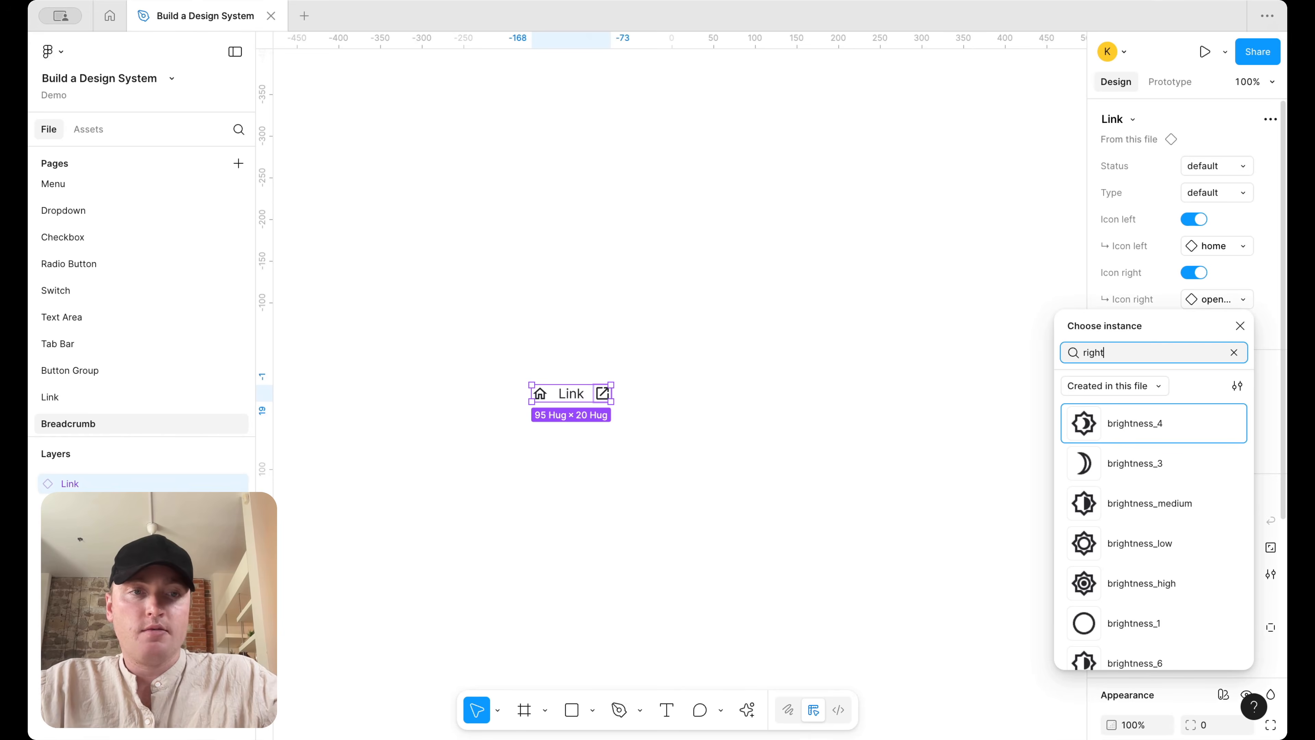
type("chev")
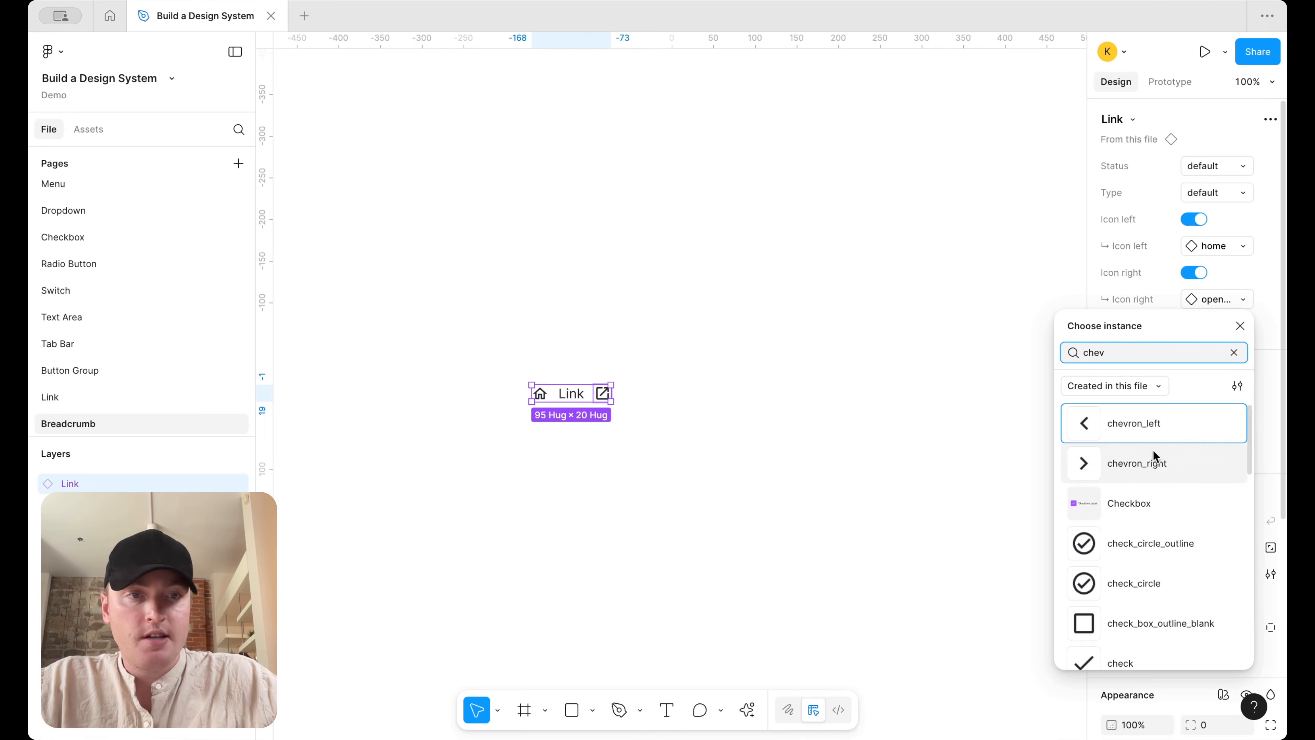
left_click(1151, 474)
left_click(740, 446)
Duplicate the Link instance beside the original, turn off the copy's left icon and place it close to the first link
scroll(607, 396, "up", 3)
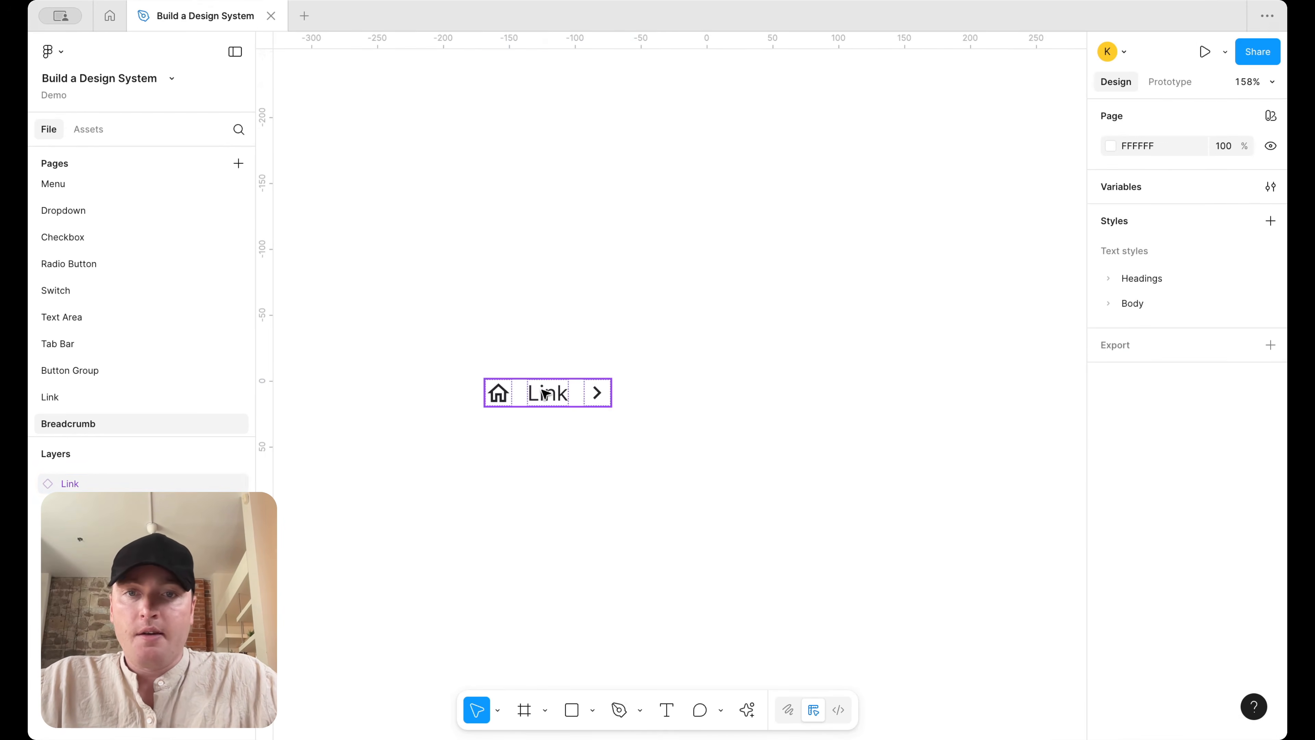
left_click_drag(549, 393, 713, 393)
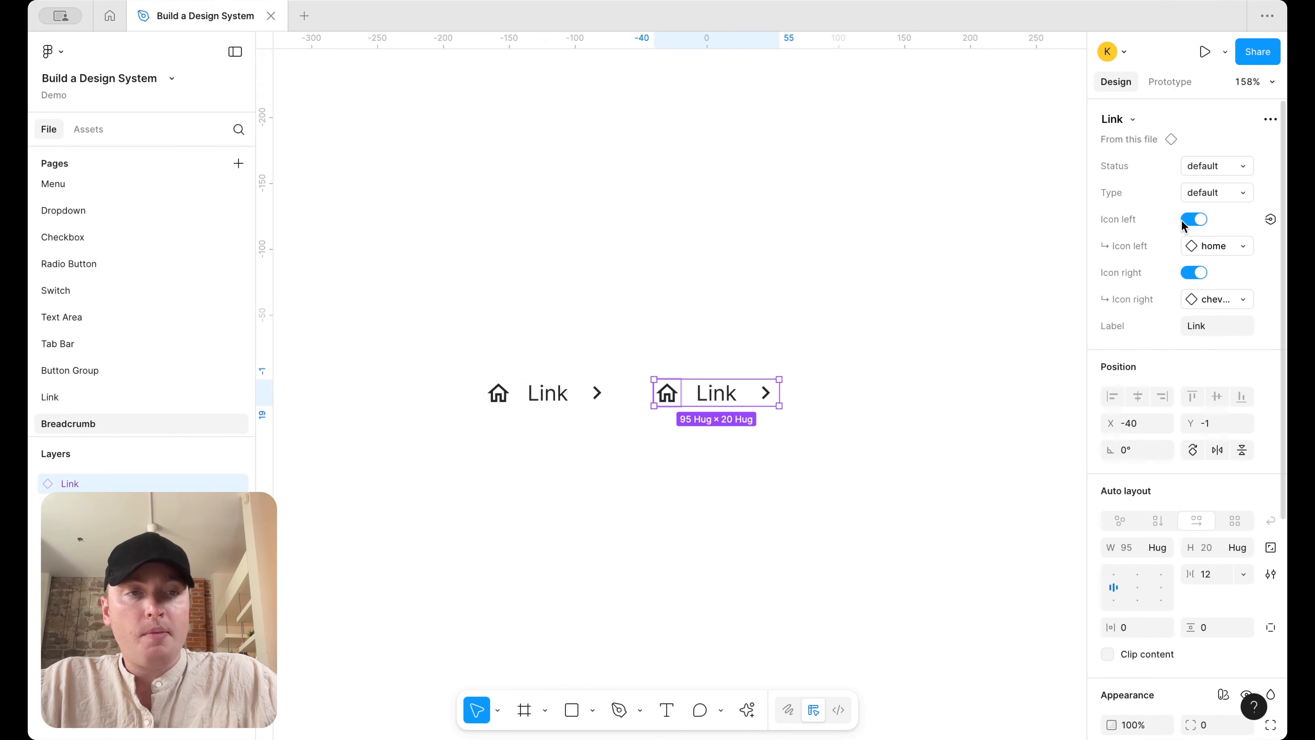
left_click(1193, 219)
left_click(801, 446)
left_click(690, 400)
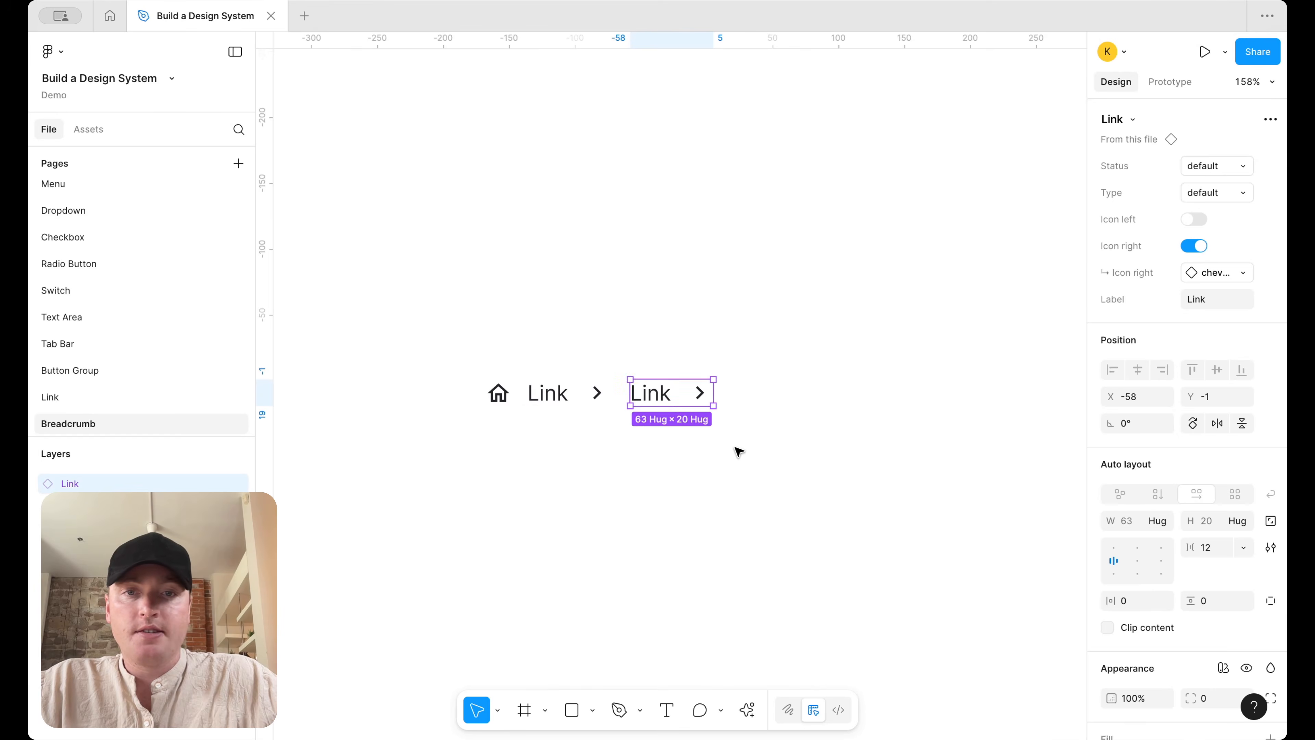
Wrap both Link instances in an auto layout frame with a 12 gap between items
left_click_drag(725, 435, 452, 359)
key("shift+a")
left_click(735, 382)
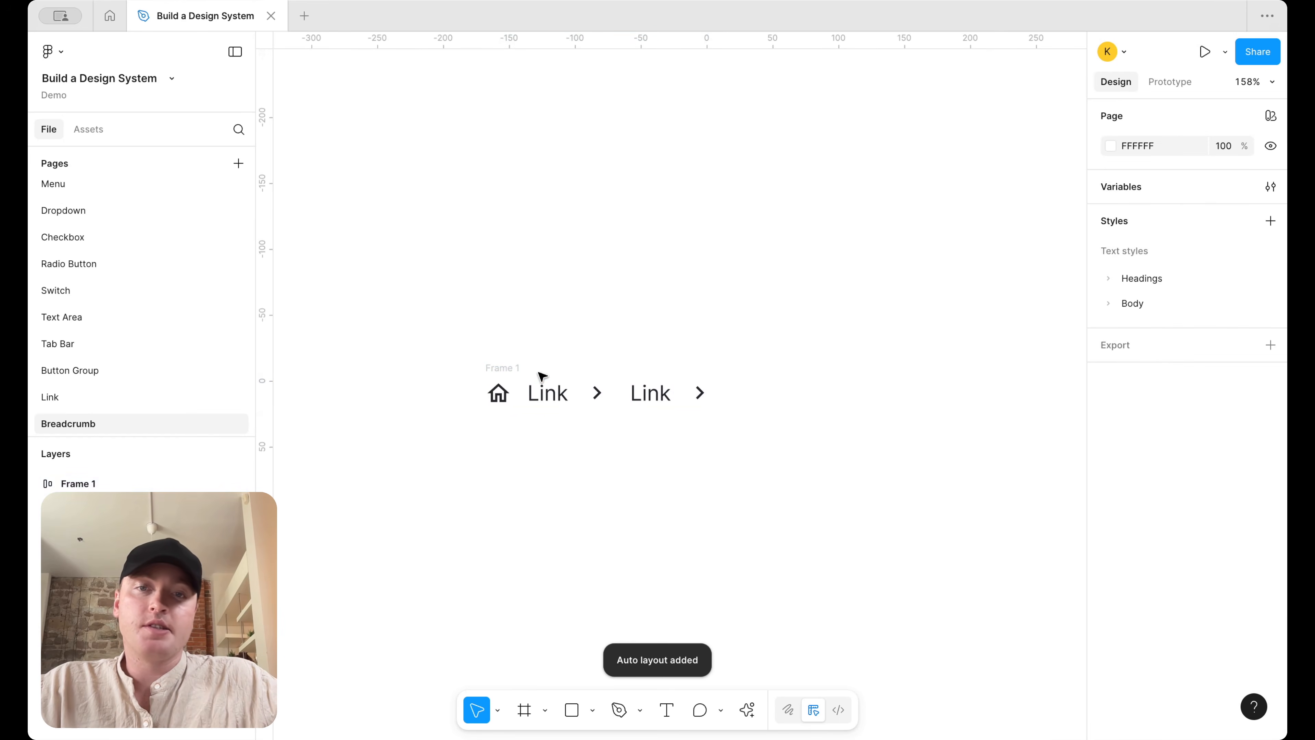
left_click(511, 367)
left_click(1215, 368)
type("12")
key("Return")
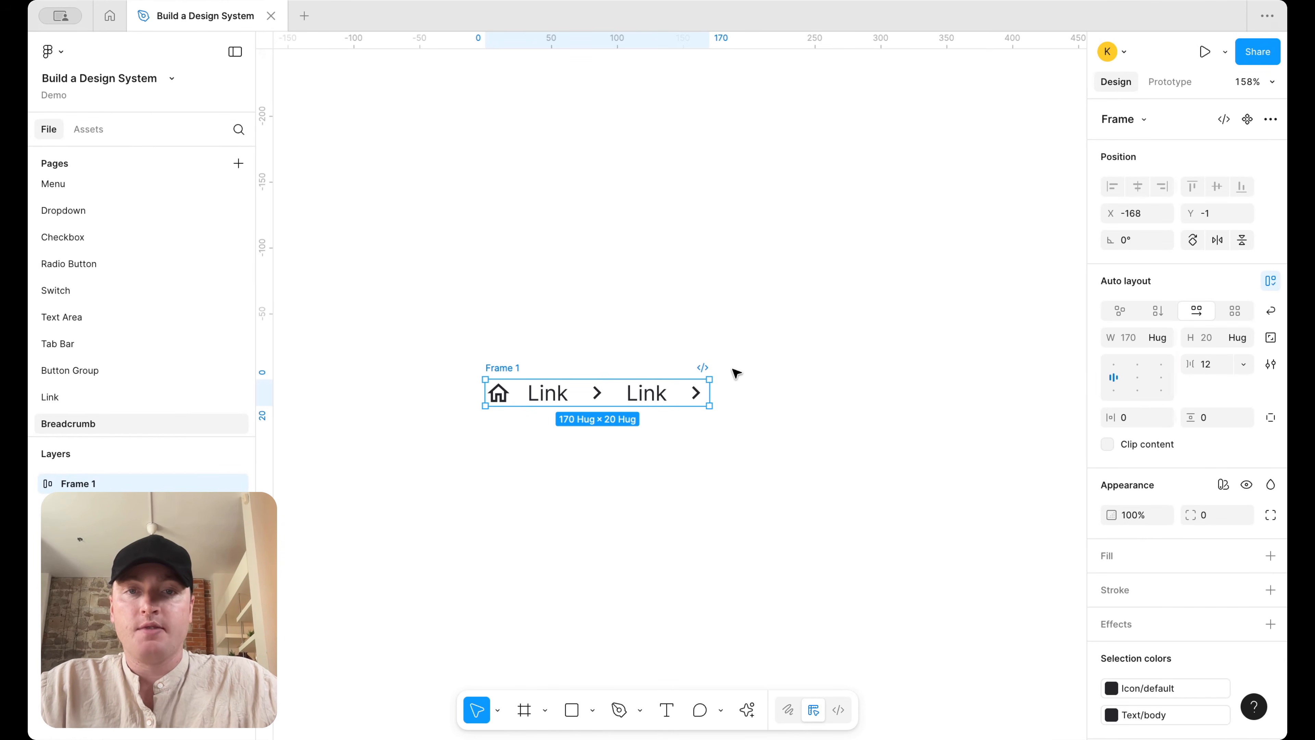
Duplicate the second Link instance four times inside the auto layout frame
left_click(642, 385)
key("ctrl+d")
key("ctrl+d")
key("ctrl+d")
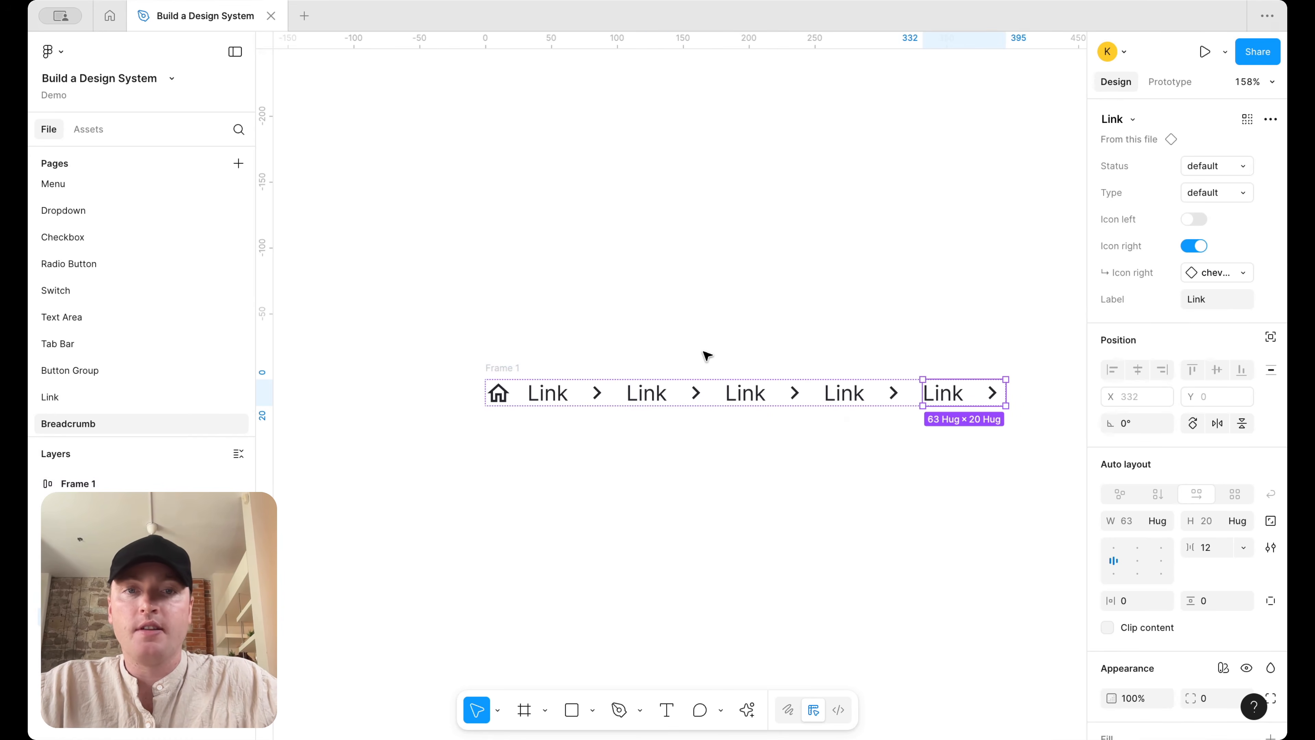
key("ctrl+d")
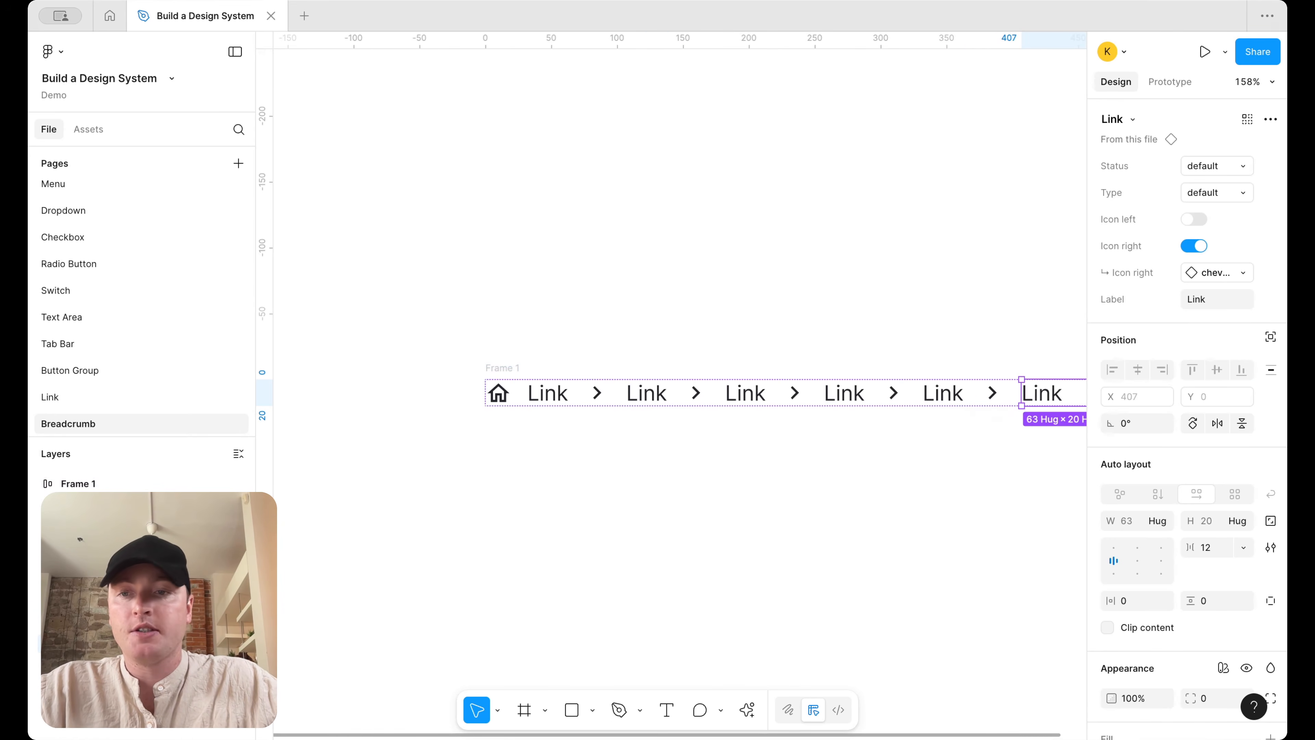
scroll(614, 516, "right", 2)
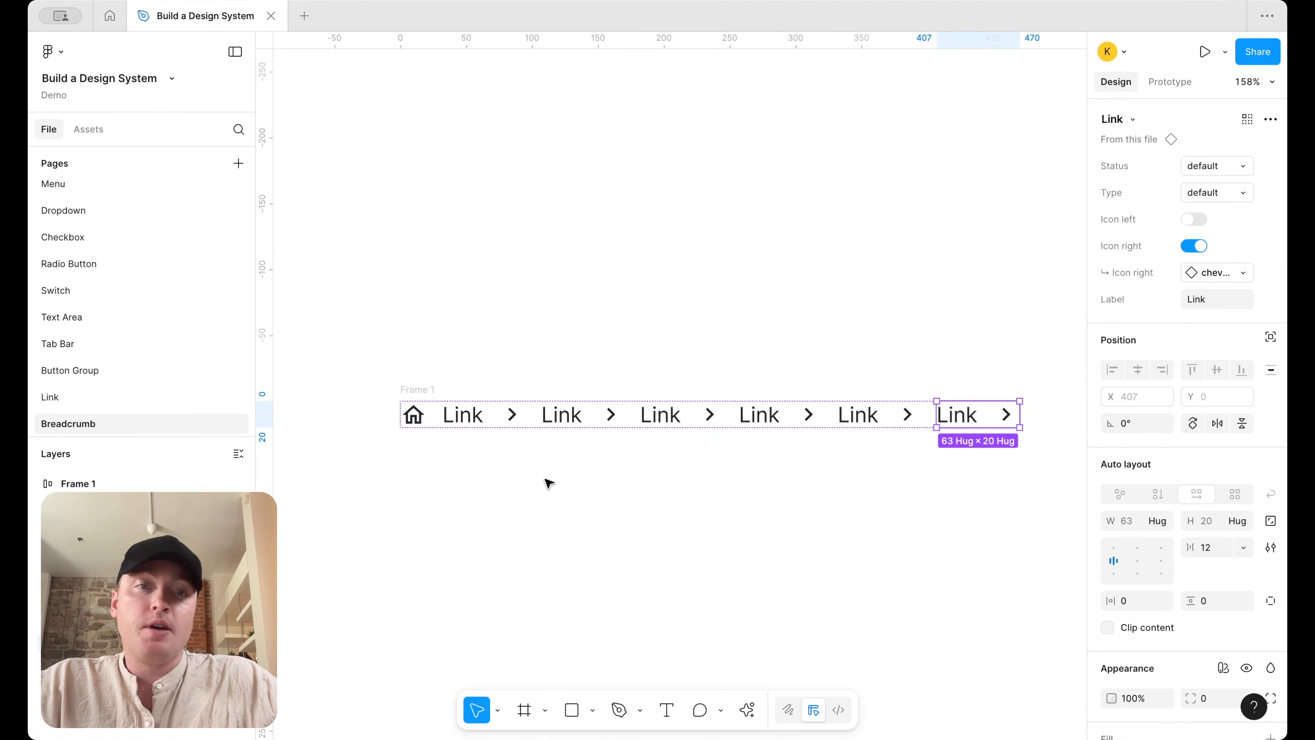
Rename the frame Breadcrumb and turn it into a component
left_click(431, 389)
double_click(431, 388)
type("Breadcrumb")
key("Return")
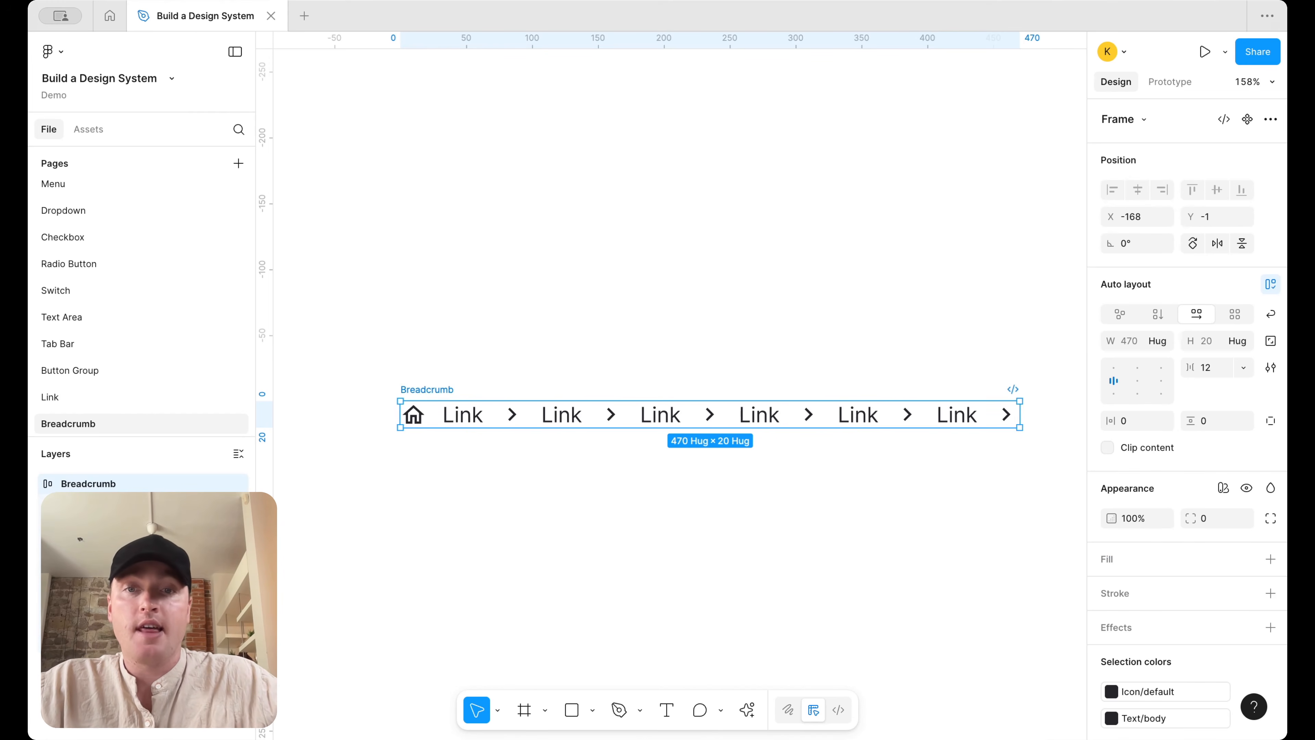
right_click(439, 395)
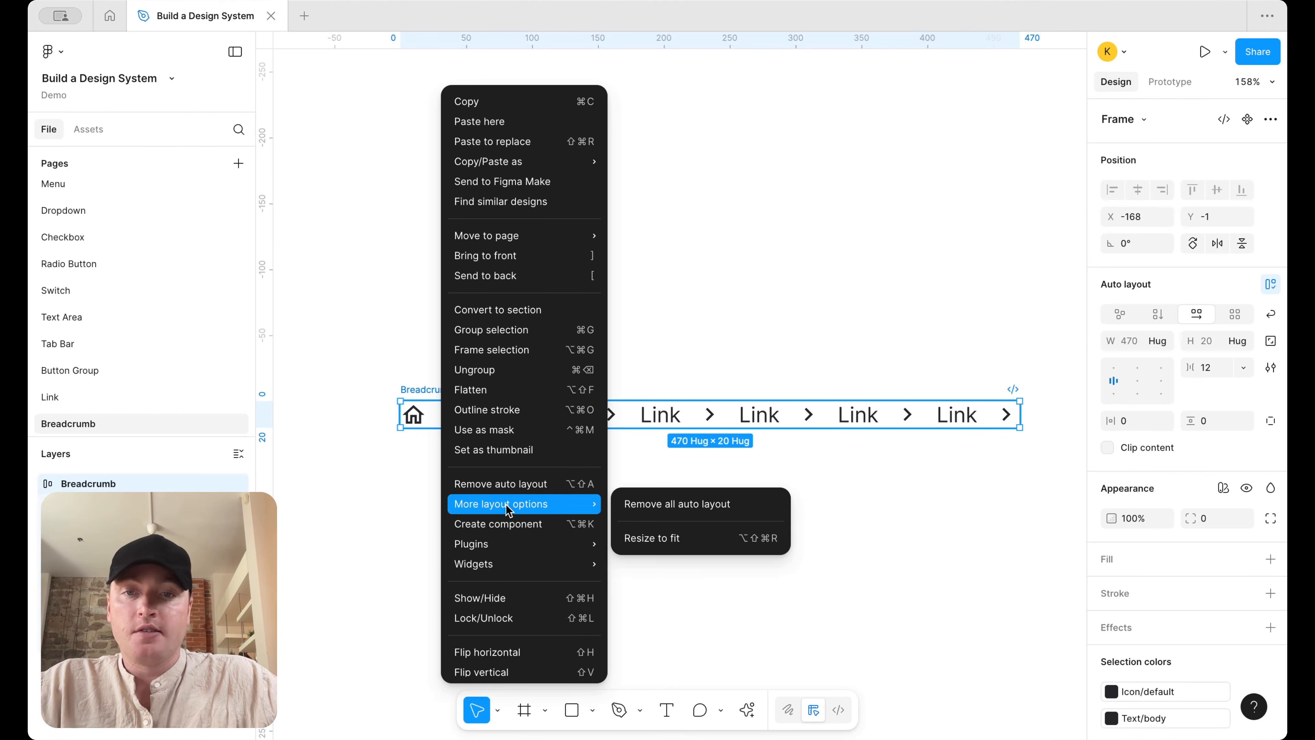
left_click(506, 525)
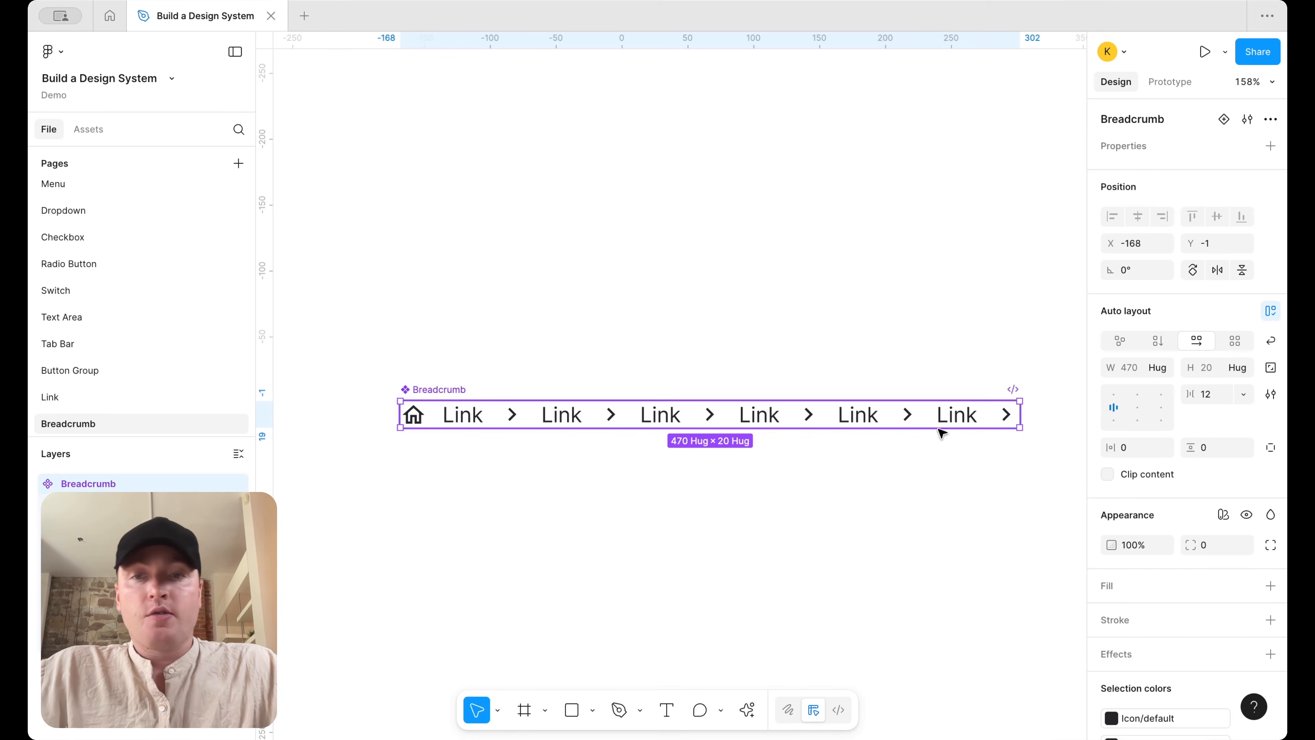
double_click(957, 414)
key("Delete")
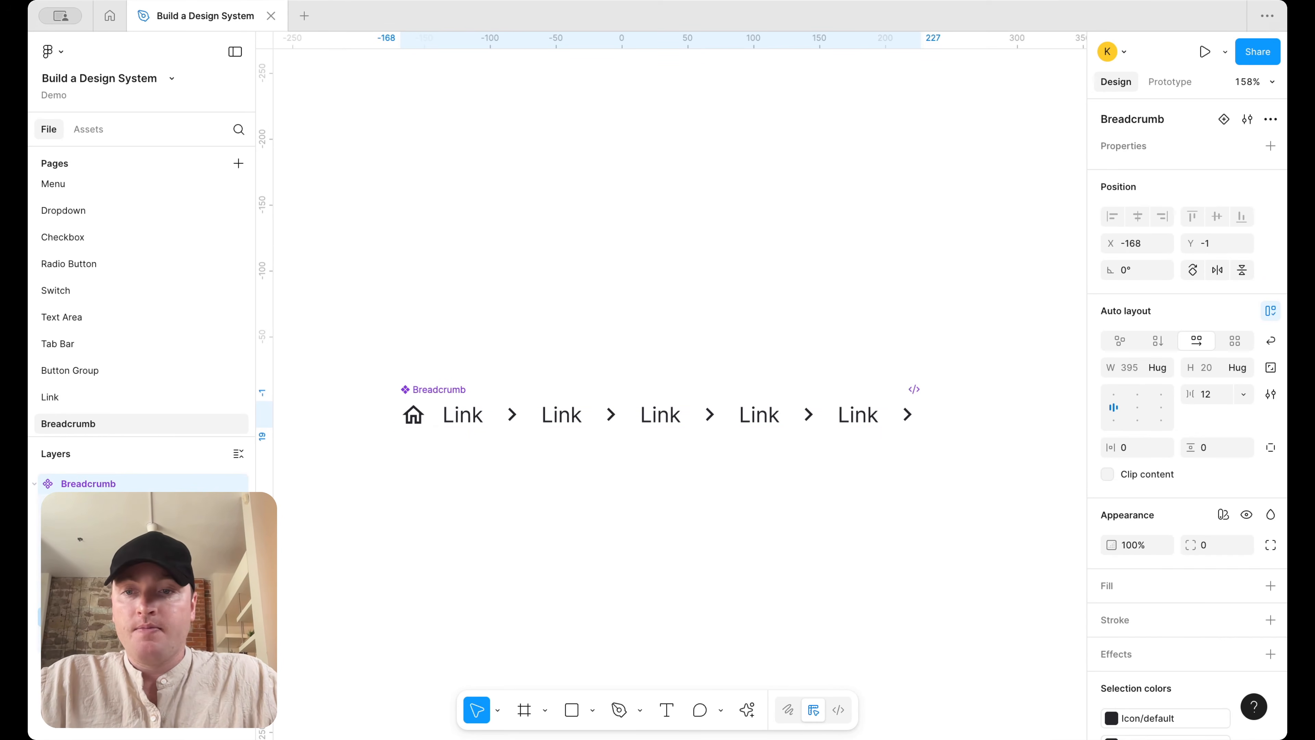
left_click(125, 617)
key("Delete")
left_click(124, 591)
key("Delete")
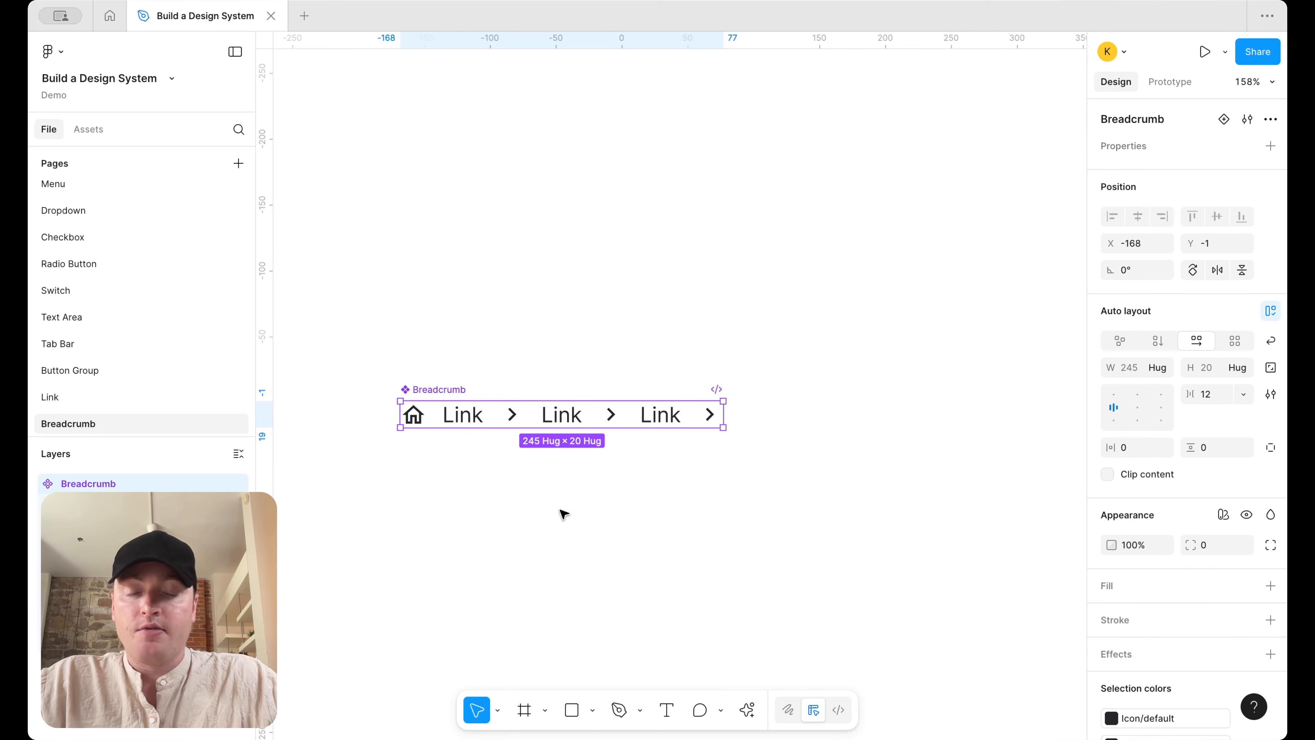
key("super+z")
key("super+z")
key("super+z")
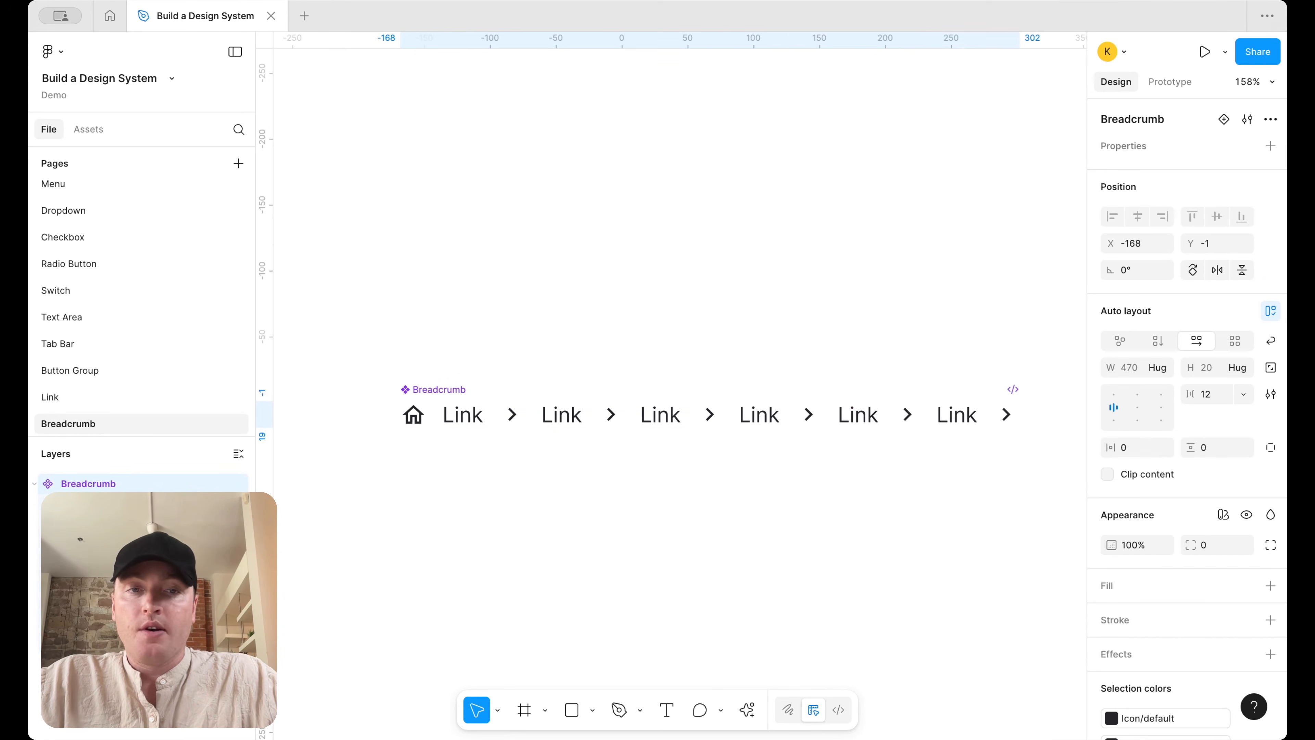
Turn off the right icon on the last link in the Breadcrumb component
left_click(1008, 422)
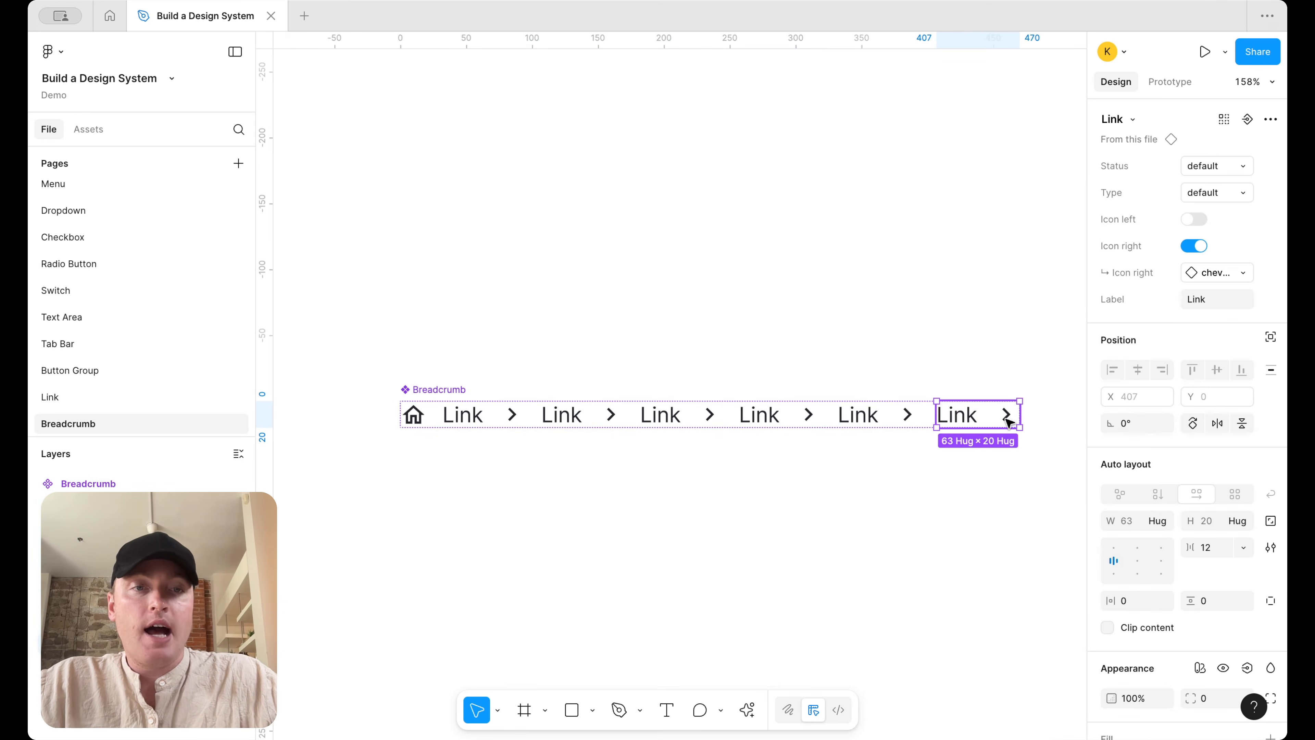
double_click(1005, 419)
left_click(991, 478)
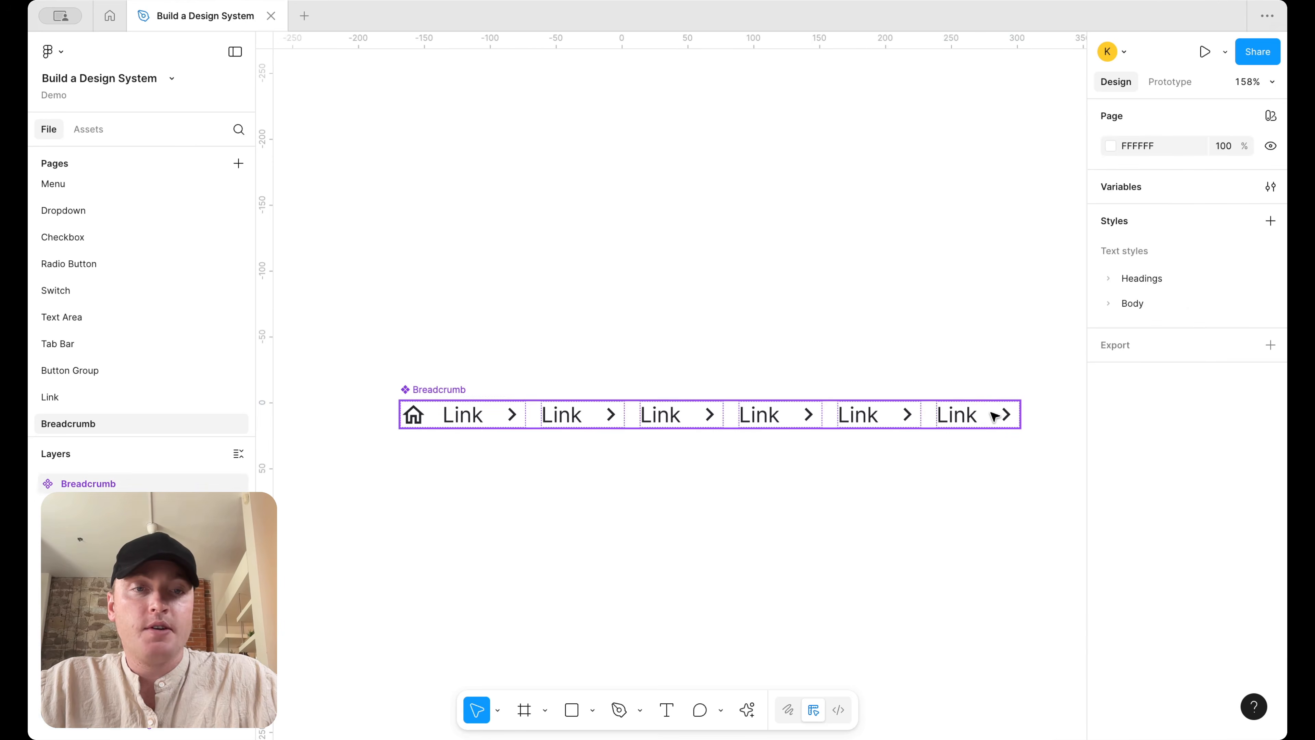
double_click(991, 415)
left_click(1194, 246)
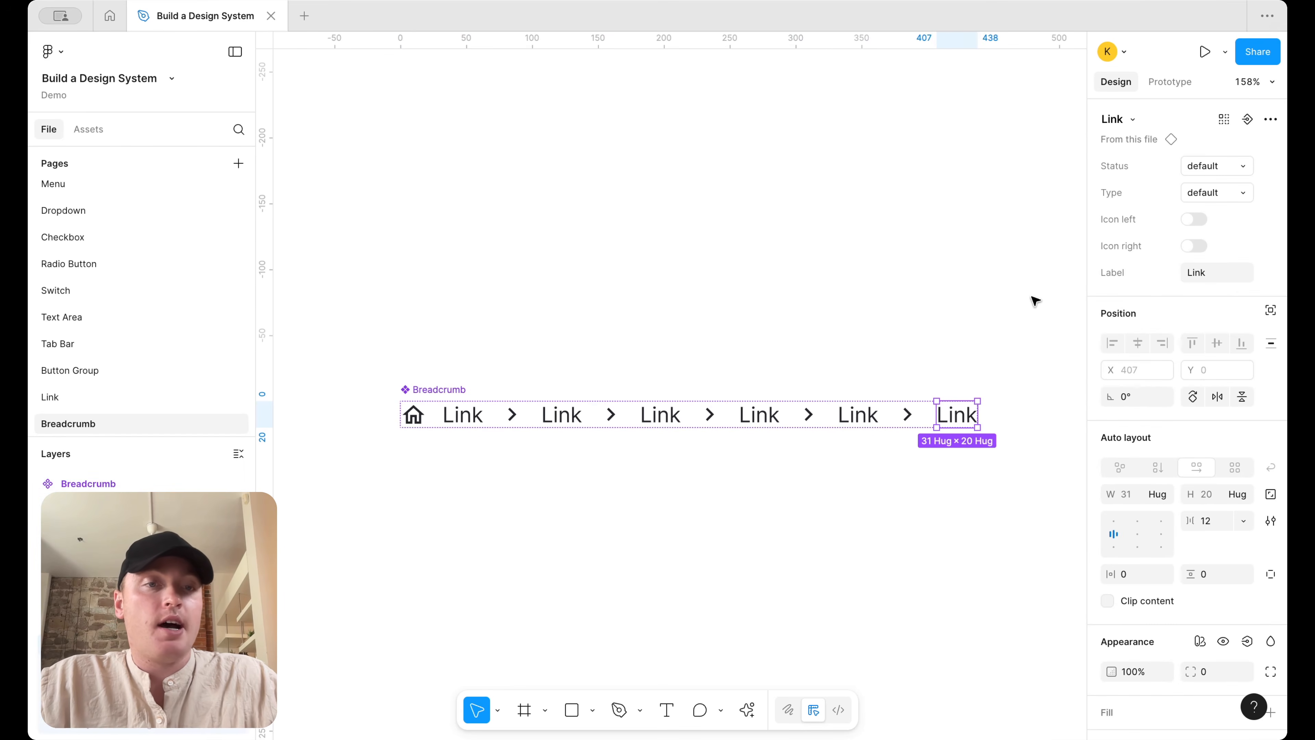
left_click(1033, 297)
Set the last breadcrumb link's type to in-line
double_click(969, 422)
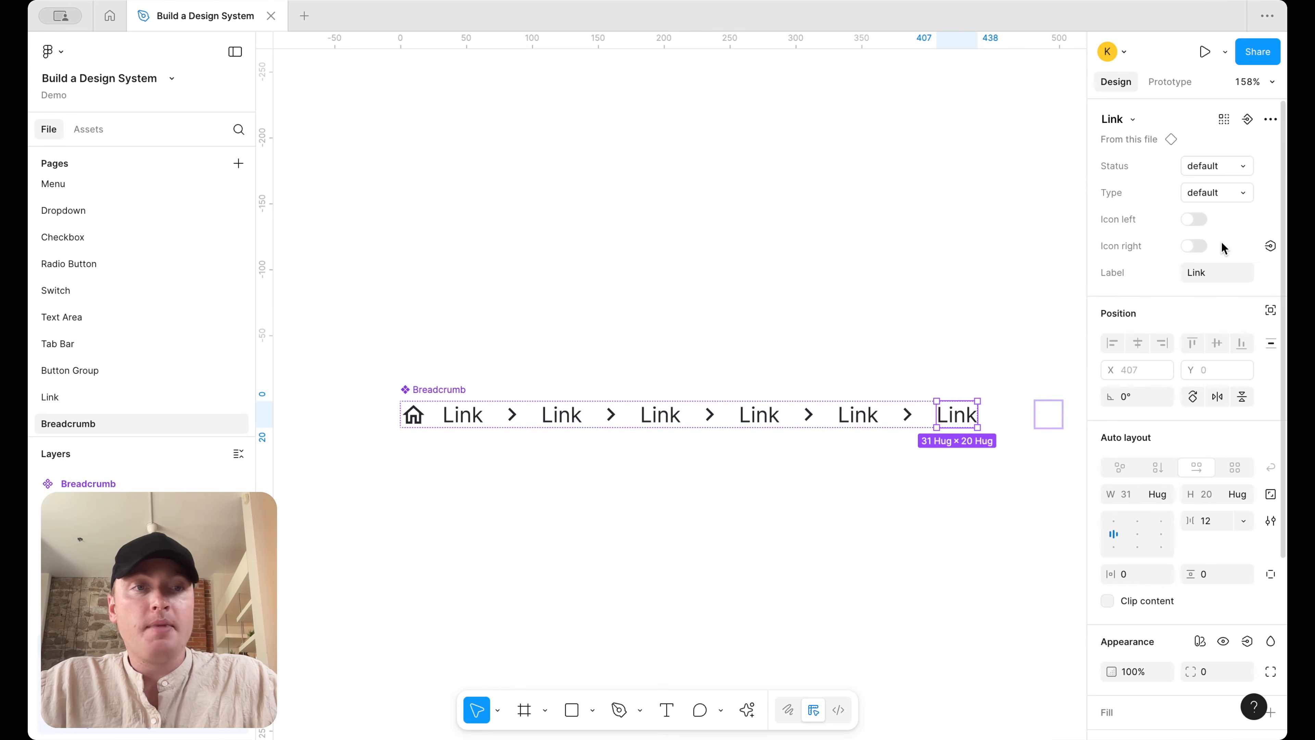
left_click(1218, 171)
left_click(1219, 174)
left_click(1214, 194)
left_click(1210, 210)
left_click(1006, 304)
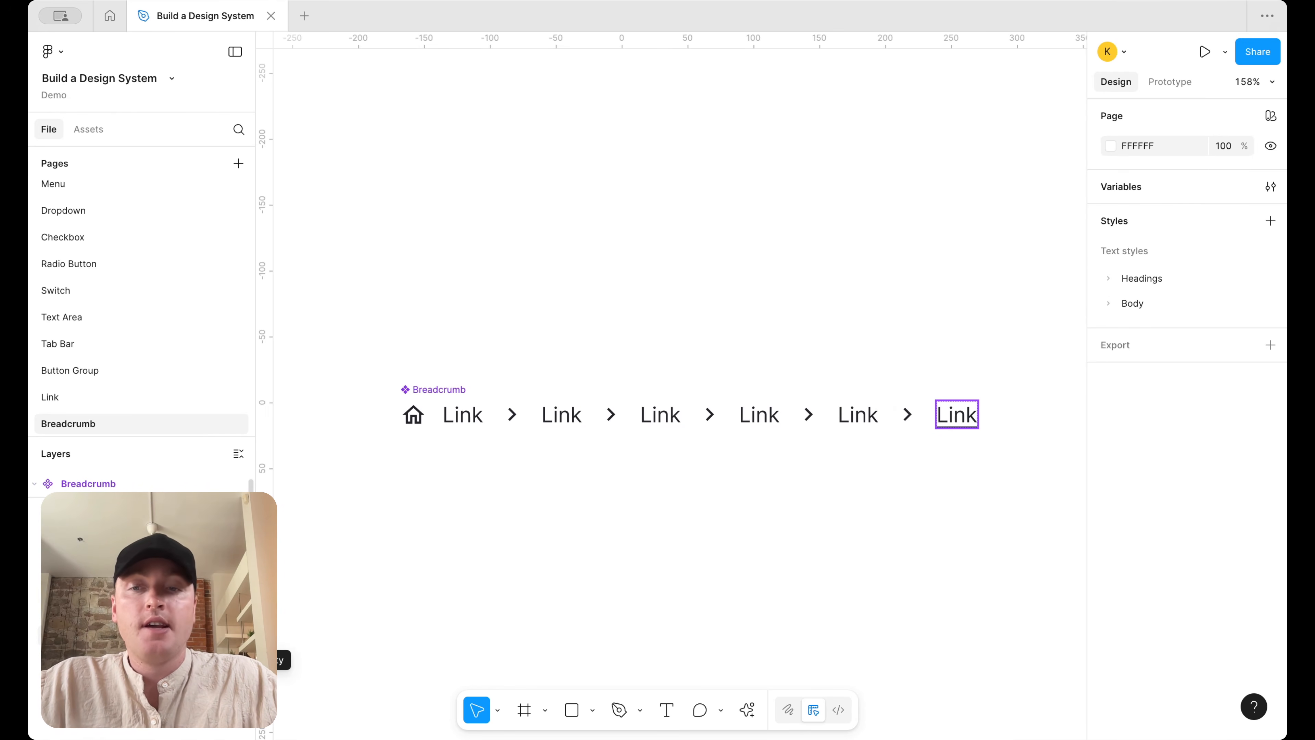
left_click_drag(238, 635, 239, 609)
left_click(239, 581)
key("super+z")
key("super+z")
key("super+z")
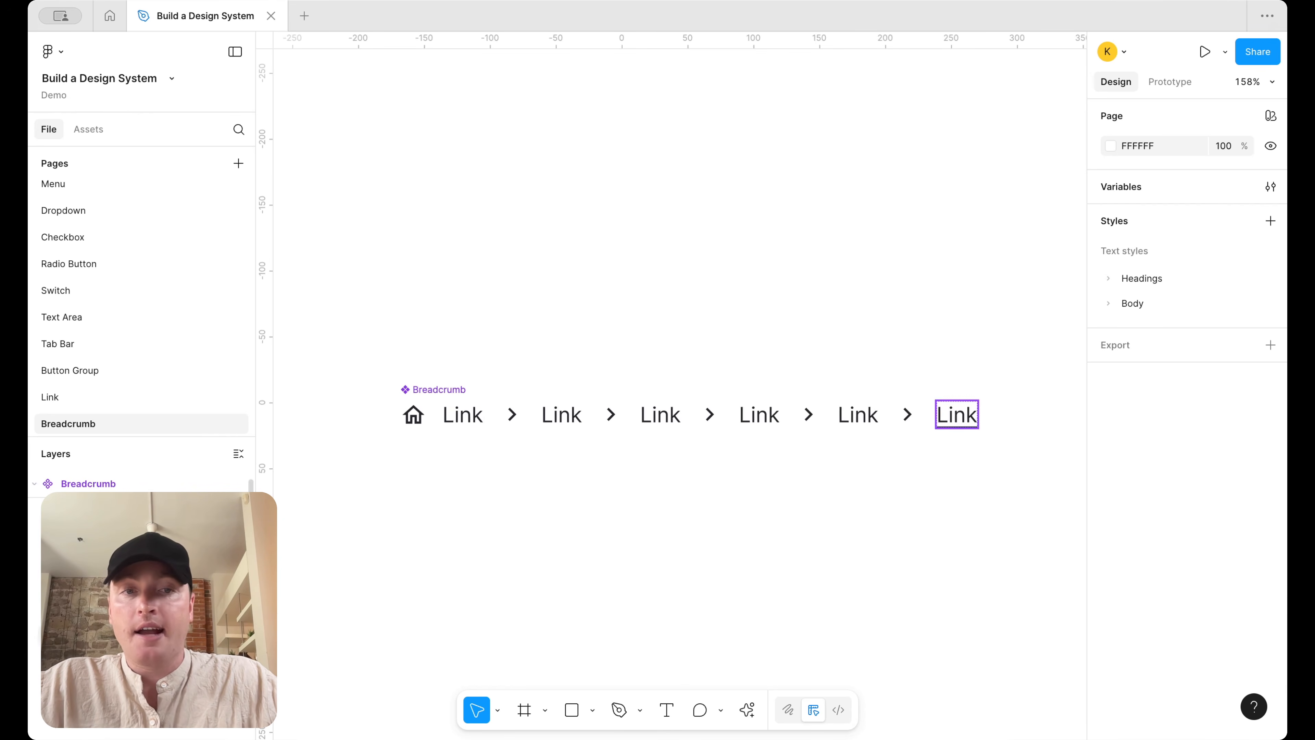
Hide the third, fourth and fifth links of the Breadcrumb component, leaving the first two and the in-line link visible
left_click(239, 537)
left_click(238, 564)
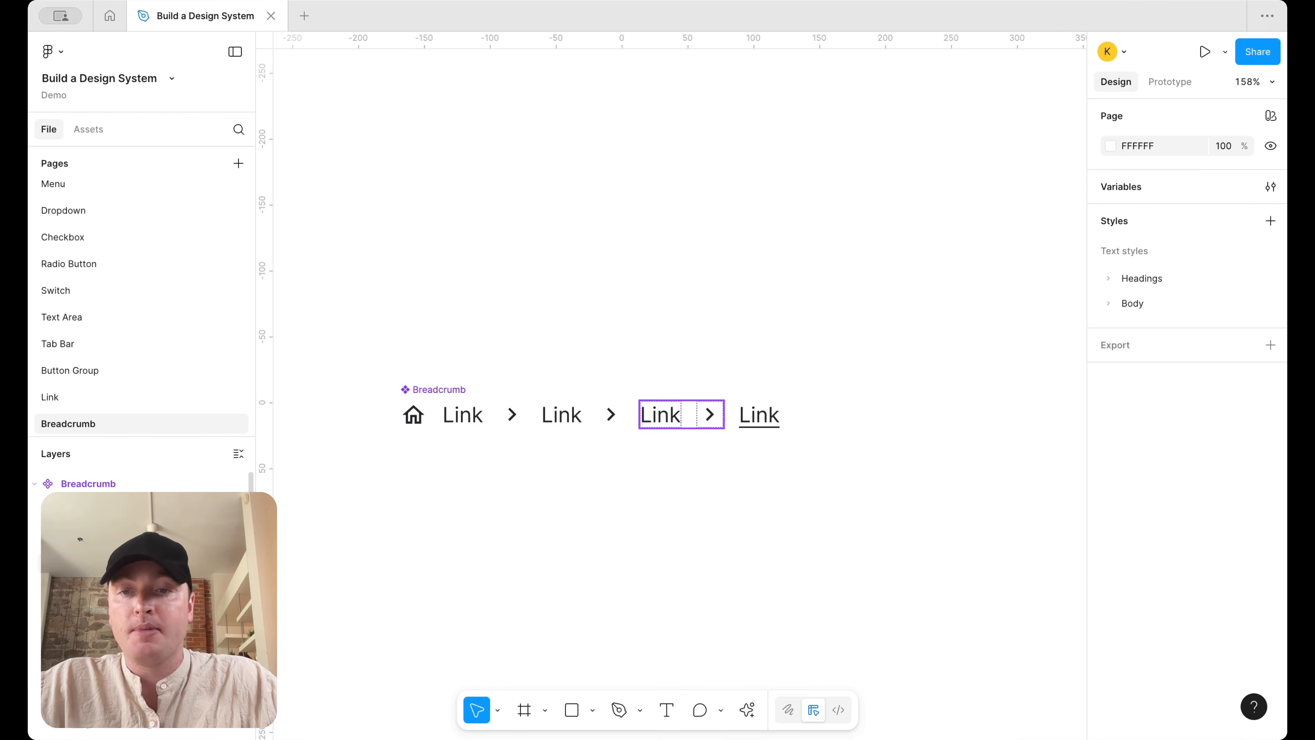
left_click(239, 511)
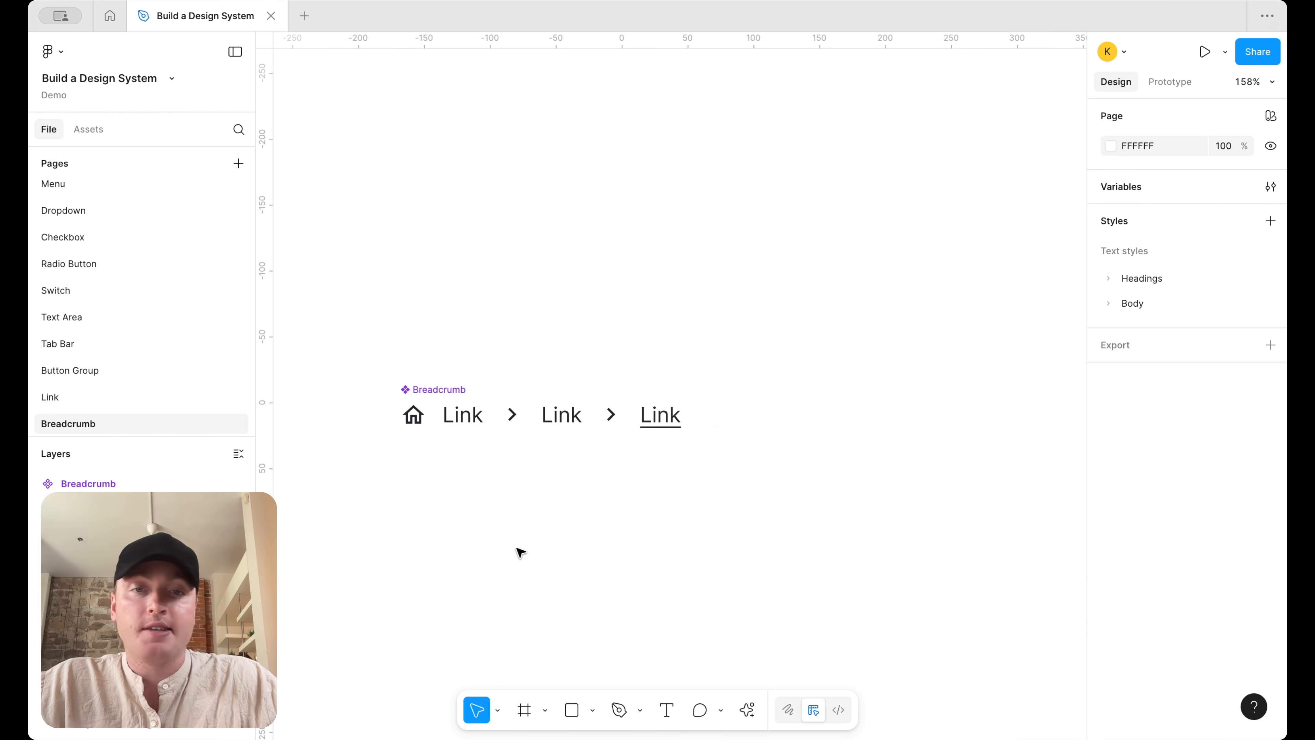
double_click(652, 414)
left_click(789, 392)
scroll(725, 383, "left", 5)
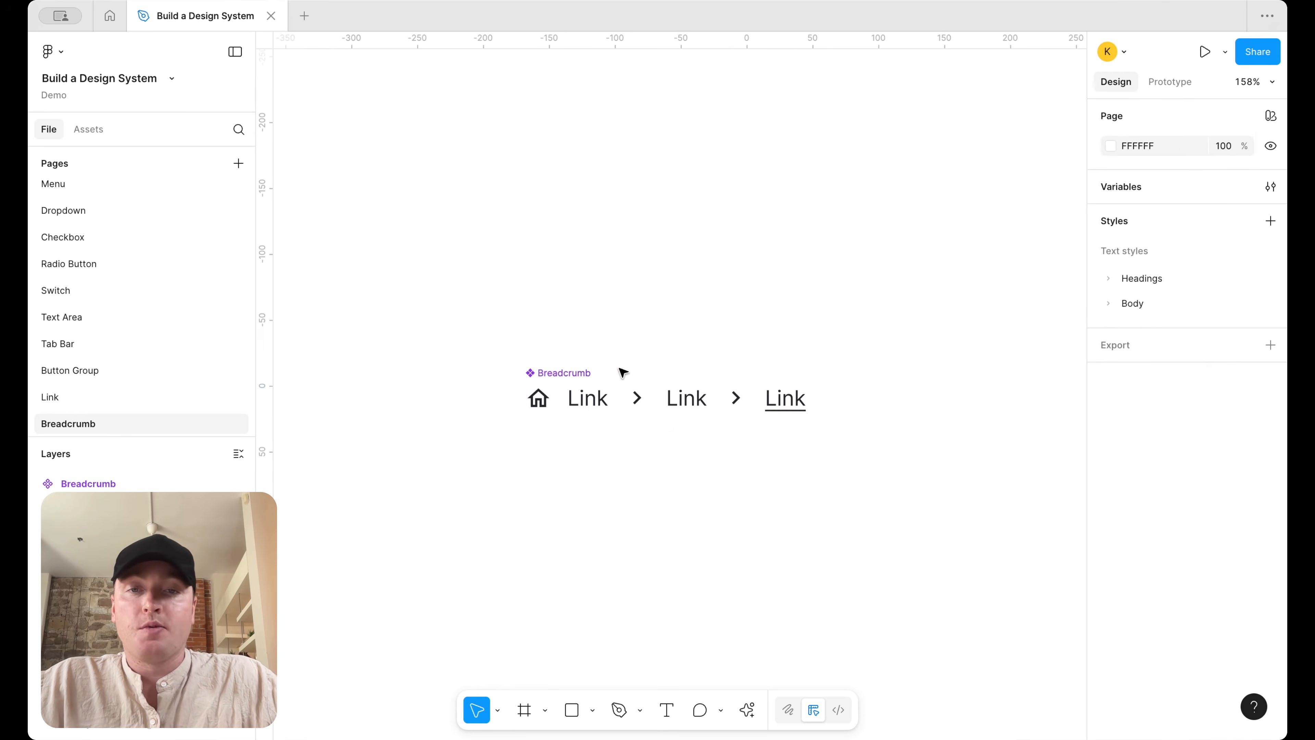
left_click(587, 373)
left_click(613, 360)
left_click(587, 375)
left_click(606, 364)
left_click(577, 374)
left_click(645, 331)
left_click(580, 371)
left_click(596, 371)
left_click(580, 373)
left_click(602, 368)
left_click(588, 379)
left_click(684, 334)
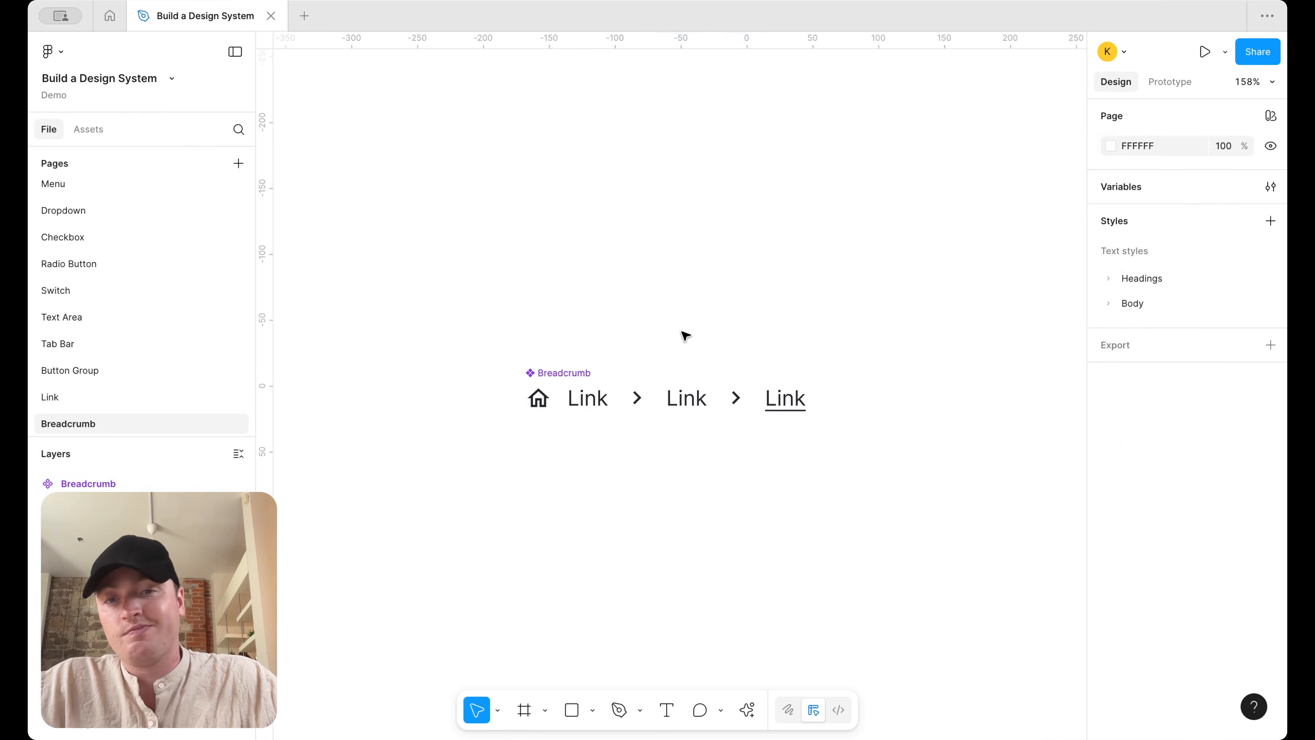
Expose the properties of all six nested Link instances on the Breadcrumb component
left_click(566, 373)
left_click(1269, 146)
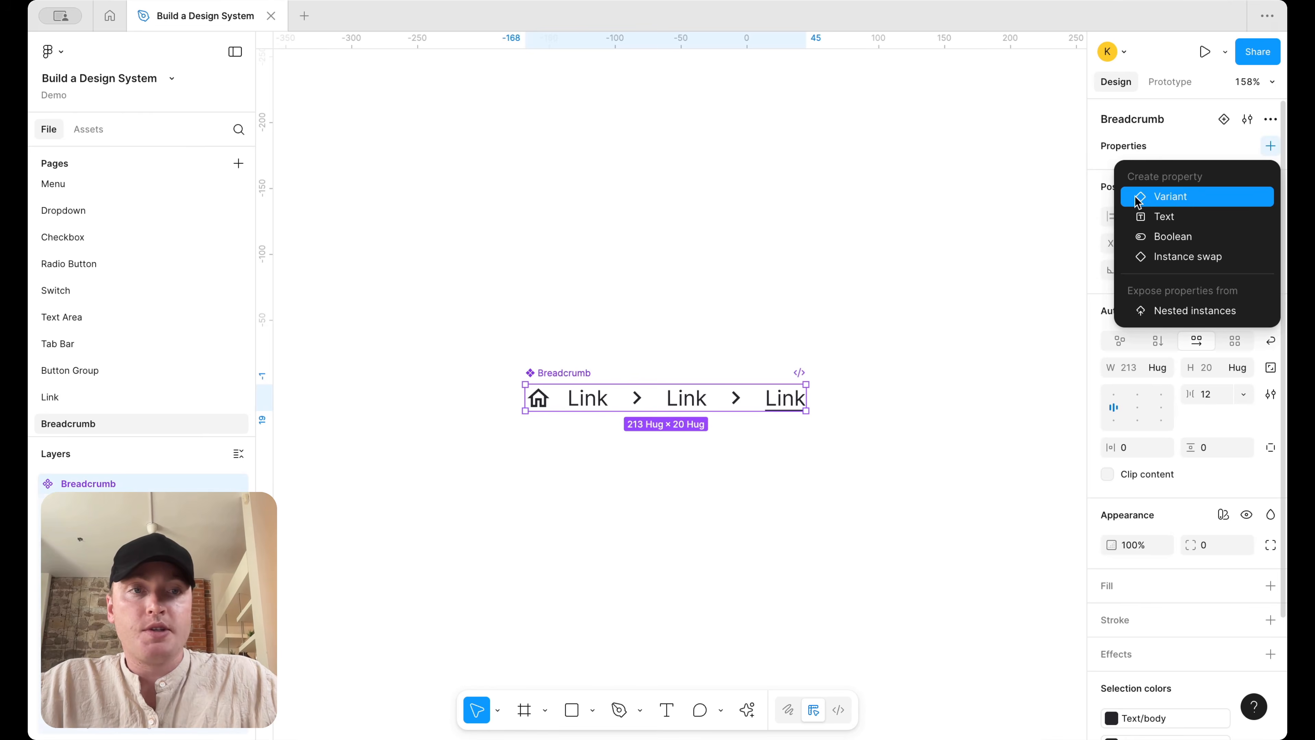
left_click(1167, 308)
left_click(854, 186)
left_click(854, 212)
left_click(853, 239)
left_click(853, 266)
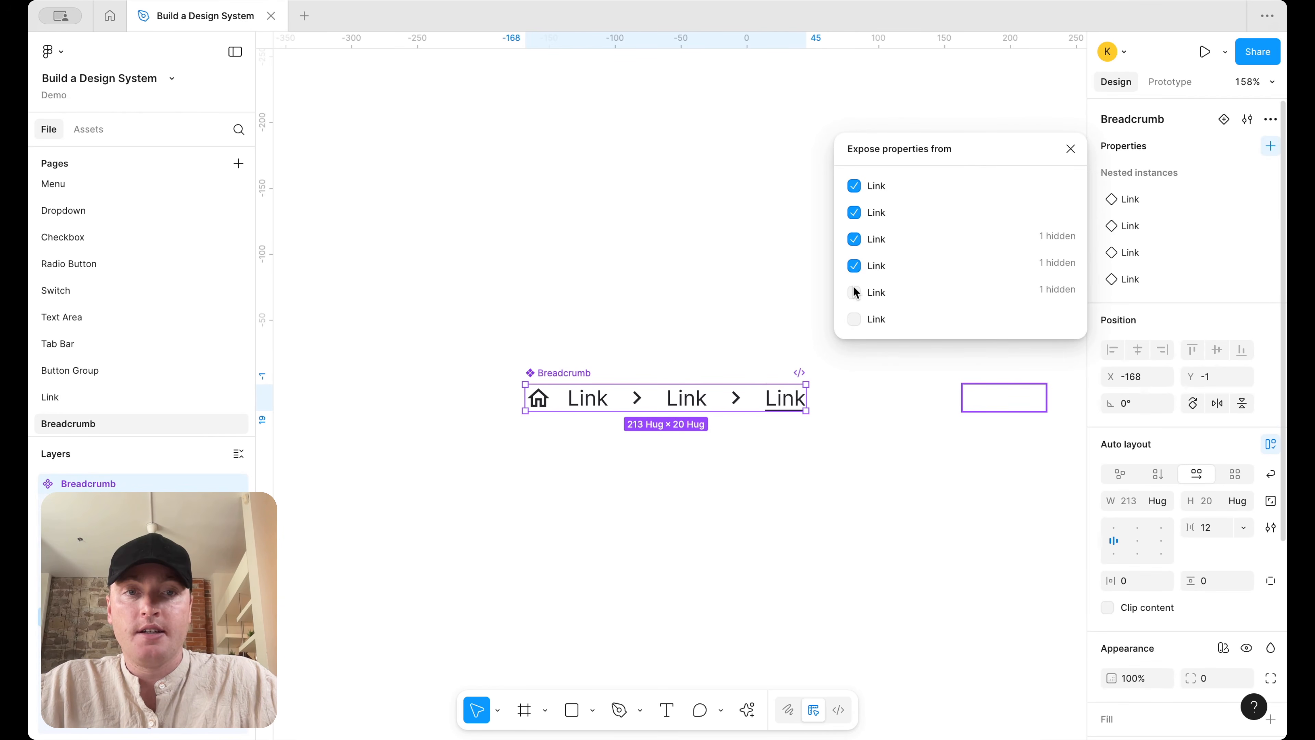
left_click(853, 292)
left_click(854, 320)
left_click(1070, 148)
left_click(903, 296)
Check the exposed Link properties on a temporary Breadcrumb instance placed below the component, and delete that instance
left_click_drag(725, 397, 725, 498, "alt")
left_click(966, 384)
left_click(743, 498)
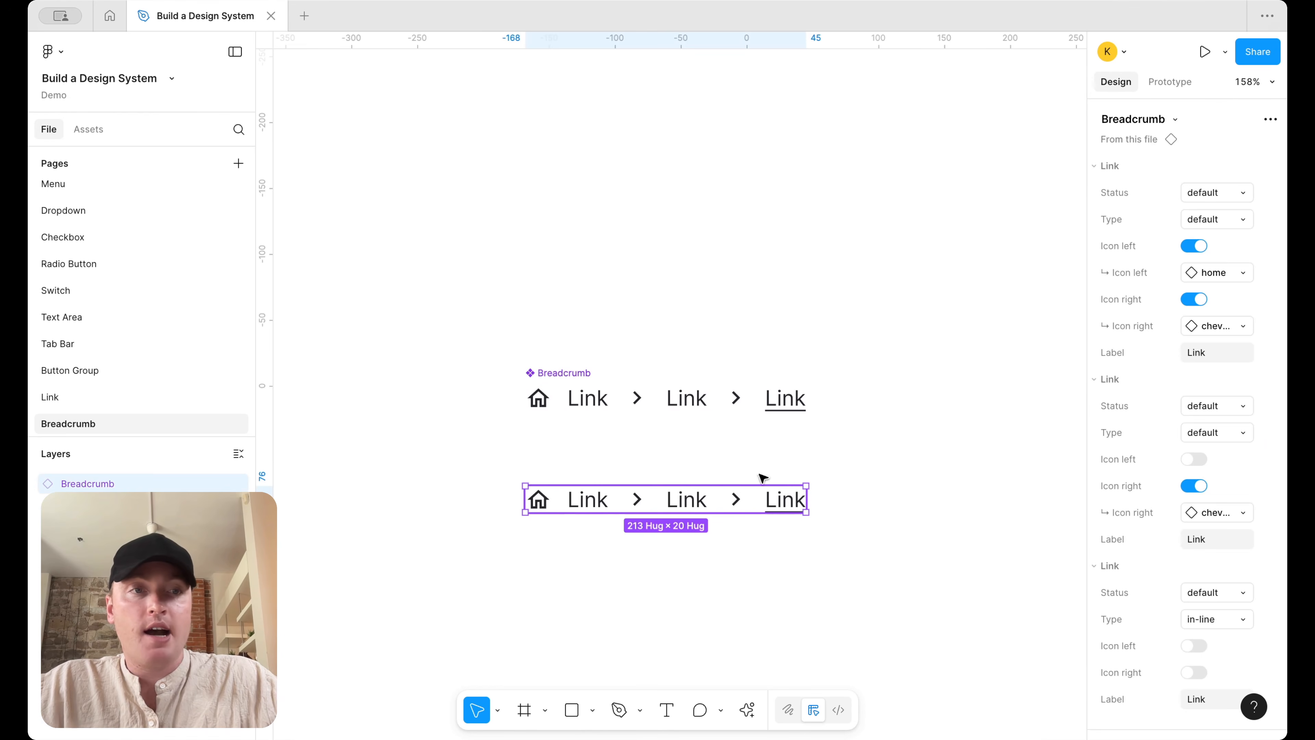
scroll(1223, 361, "down", 5)
scroll(1221, 360, "up", 5)
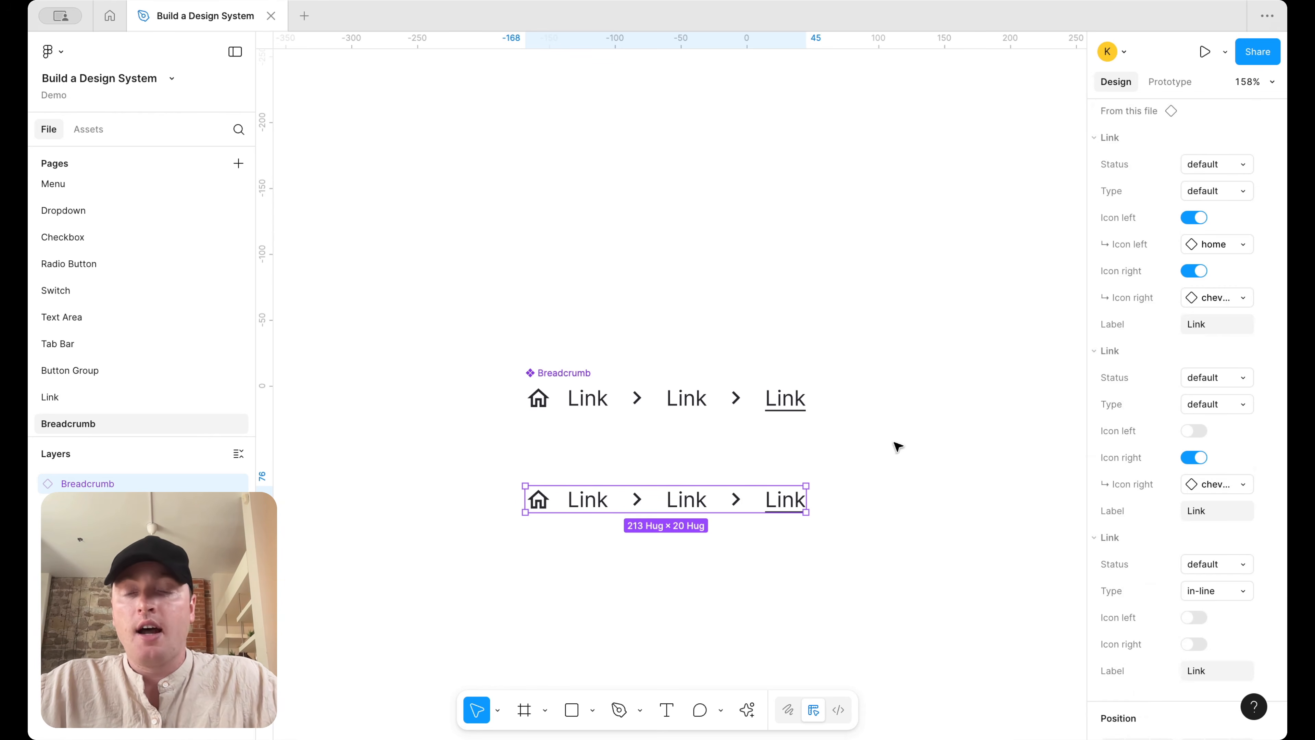
left_click(897, 446)
left_click(755, 506)
key("Delete")
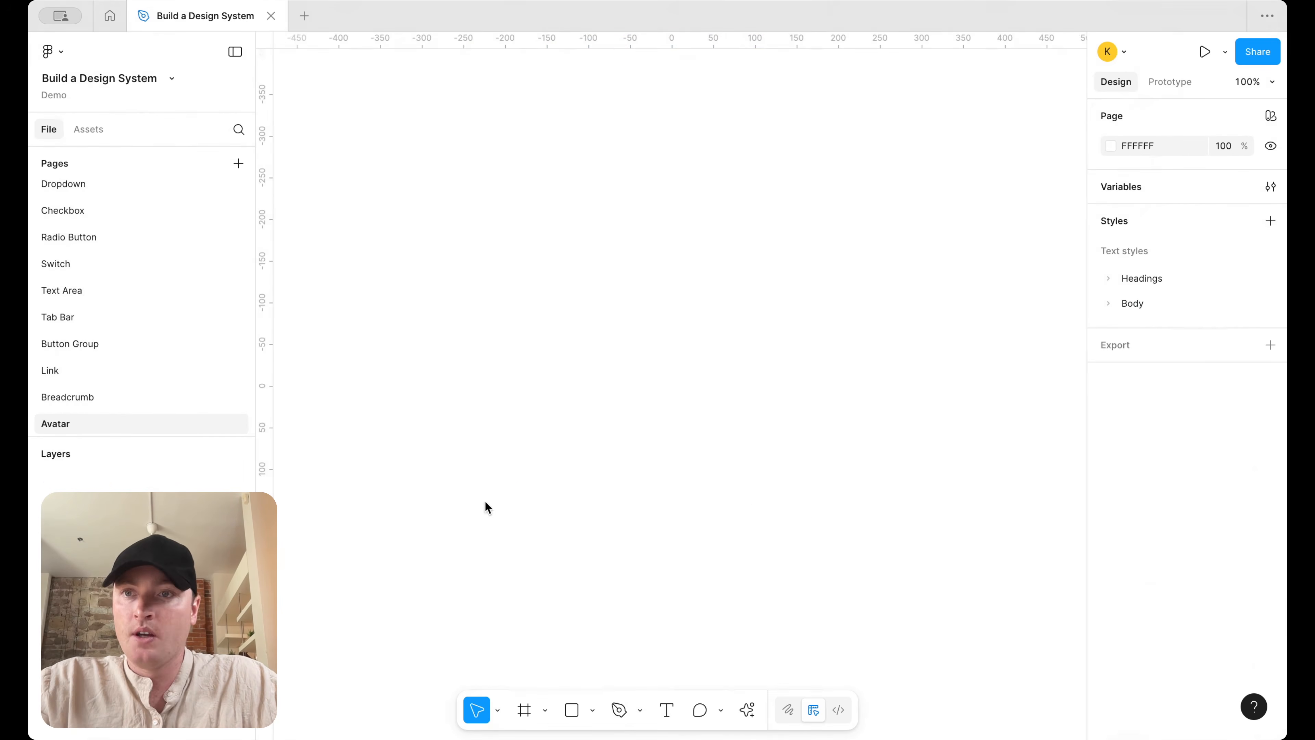
Search the file's assets for an avatar icon using the terms "user" and "profile"
left_click(86, 129)
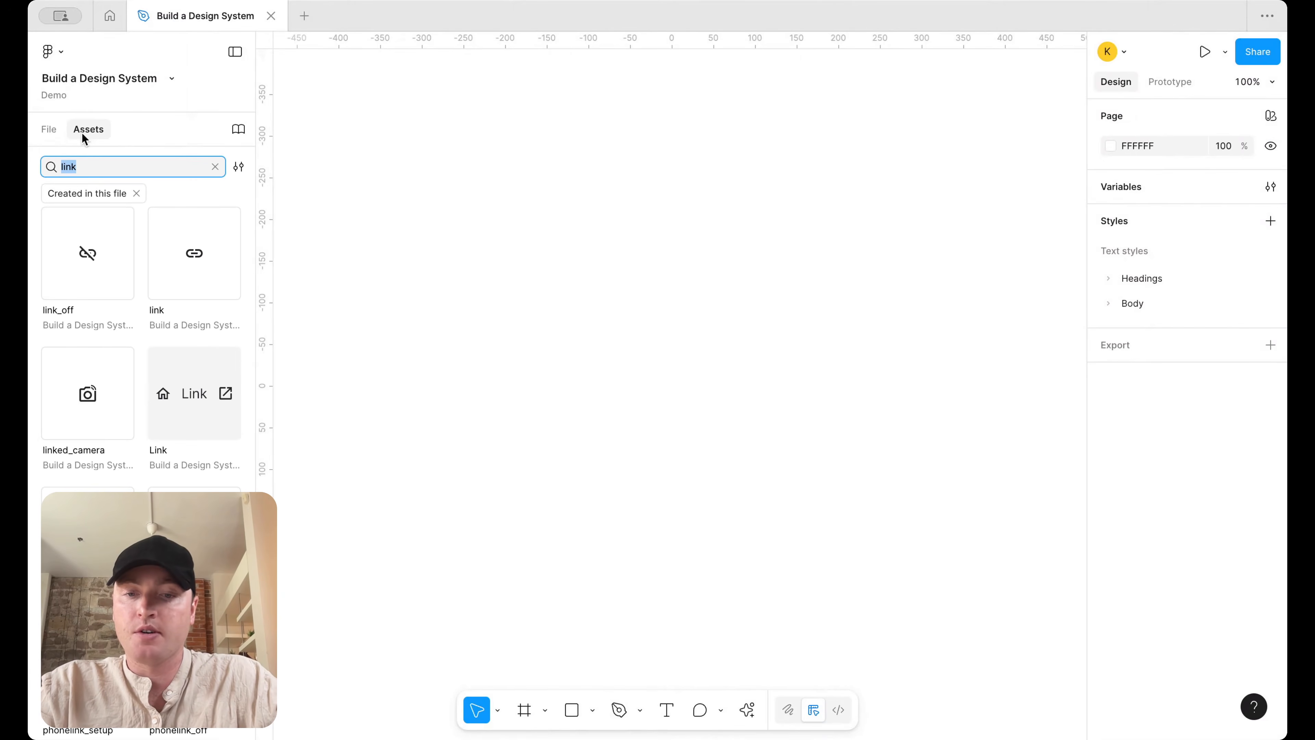
type("user")
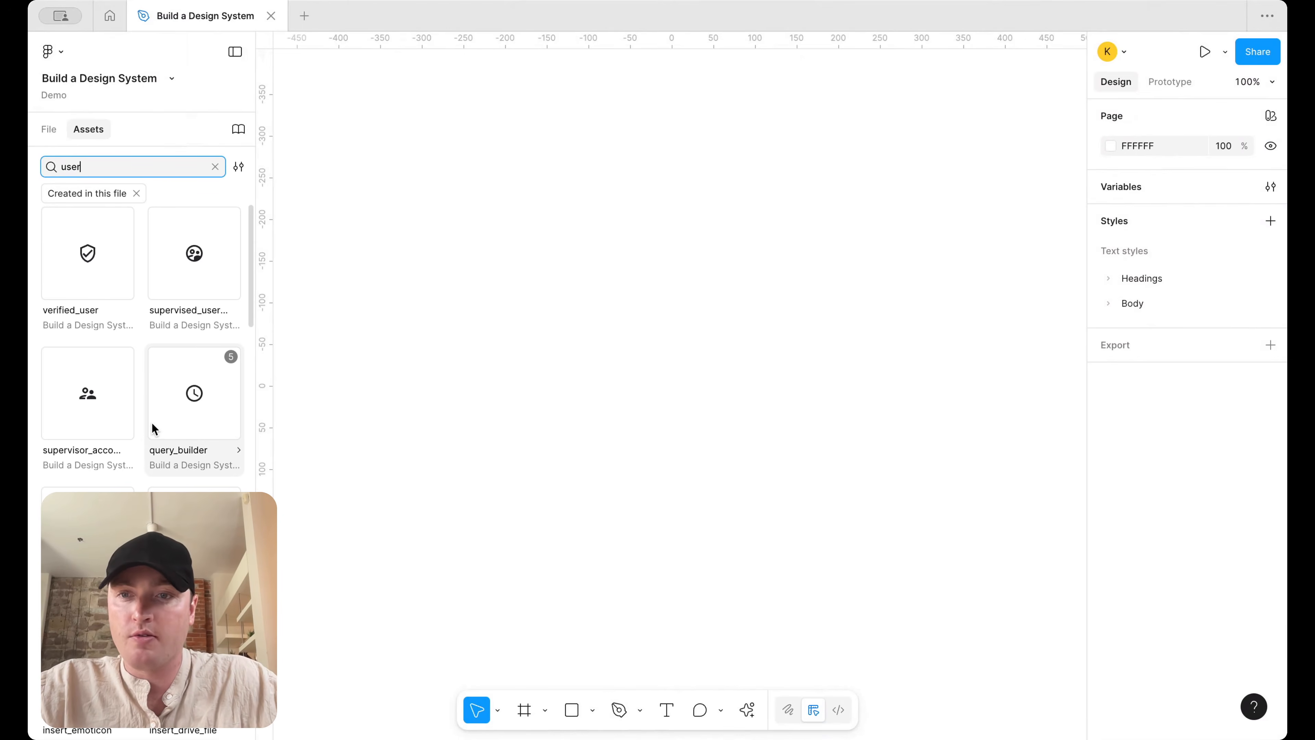
scroll(148, 436, "down", 10)
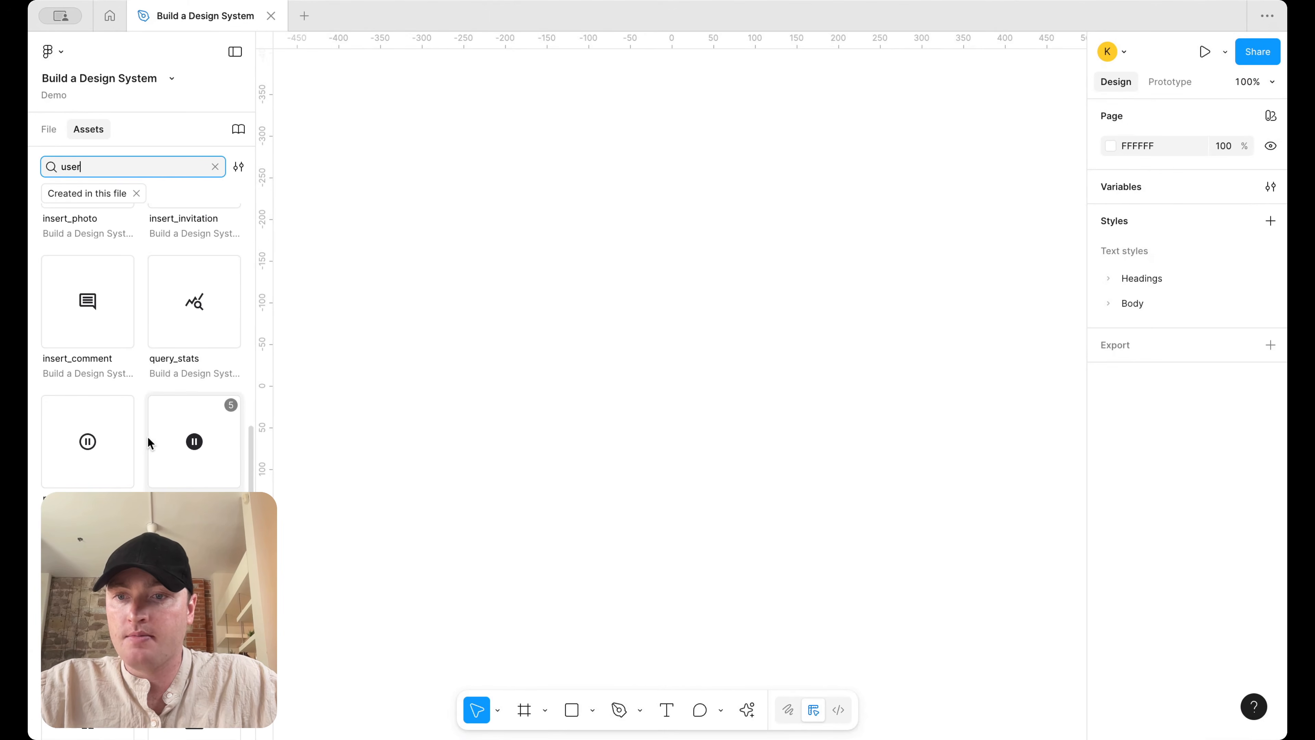
key("super+a")
type("prof")
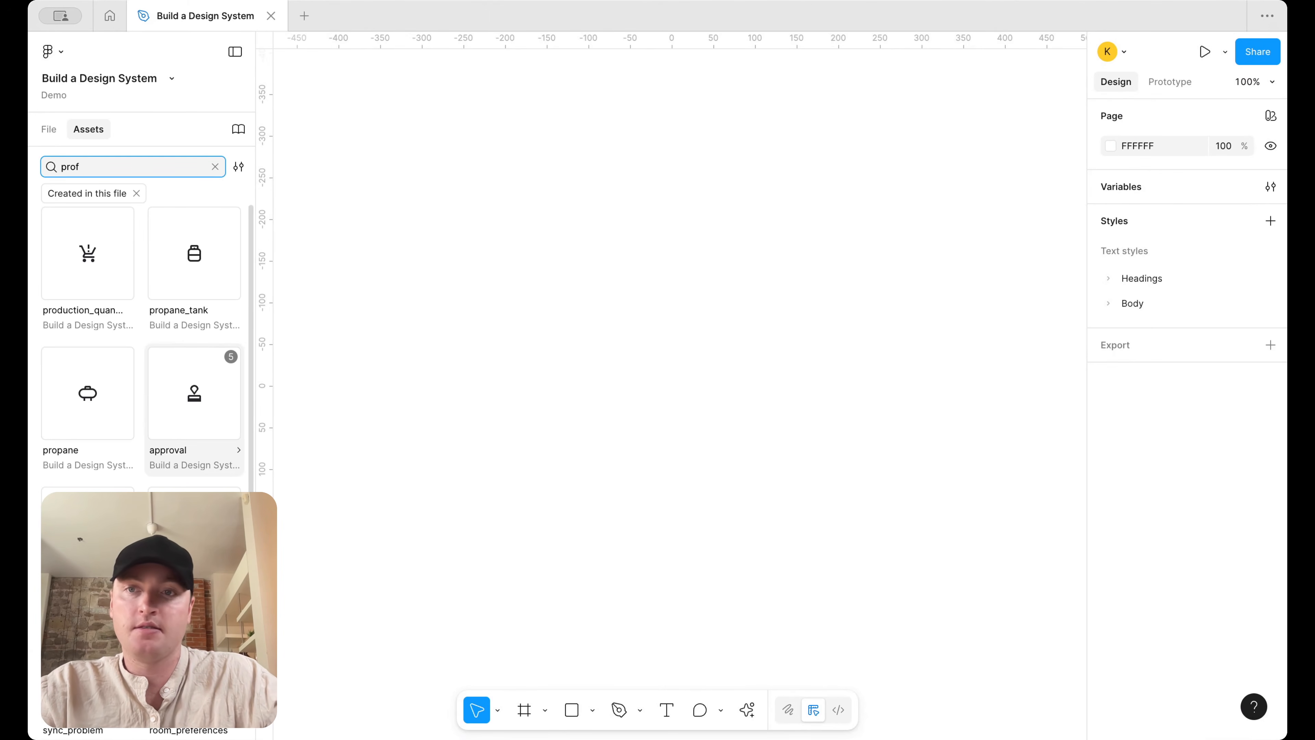
type("ile")
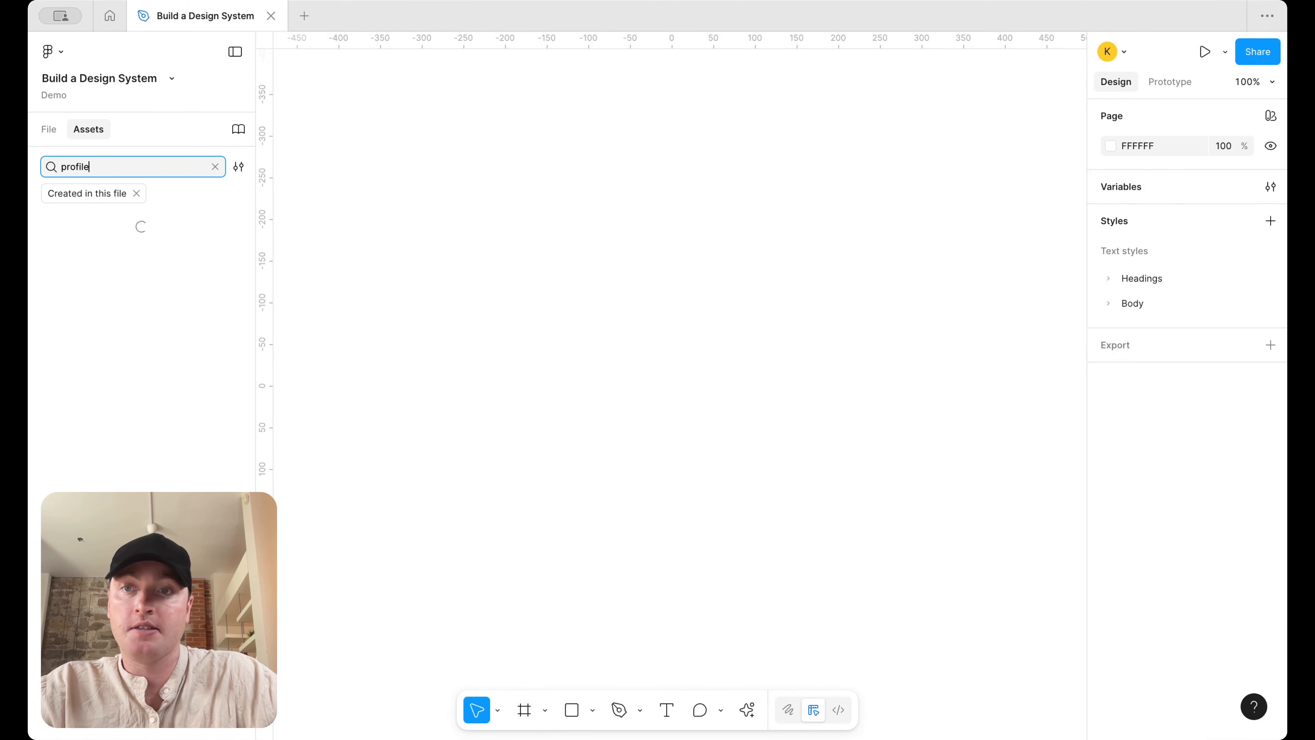
Find the person_outline icon by searching the assets for "person", and place an instance on the empty Avatar page
key("super+a")
type("person")
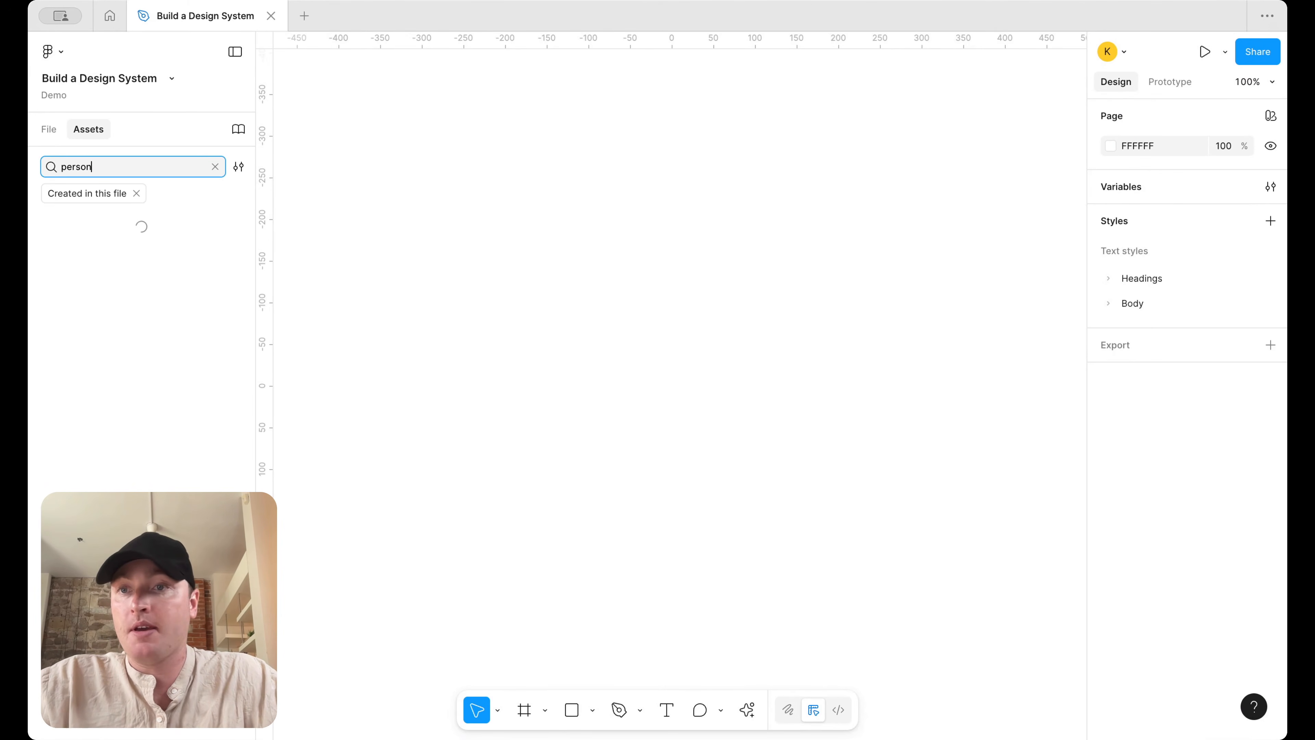
scroll(187, 420, "down", 1)
scroll(187, 419, "down", 10)
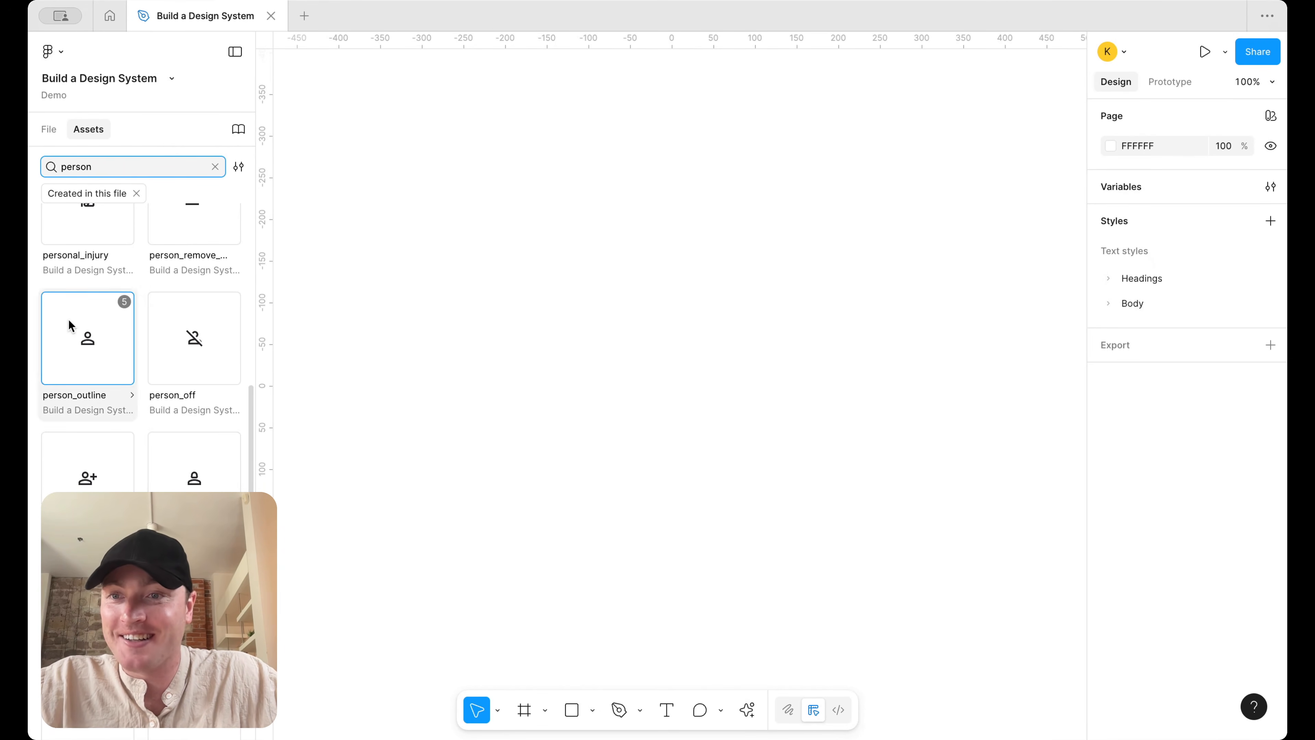
left_click_drag(62, 311, 543, 339)
left_click(526, 323)
scroll(524, 325, "up", 5)
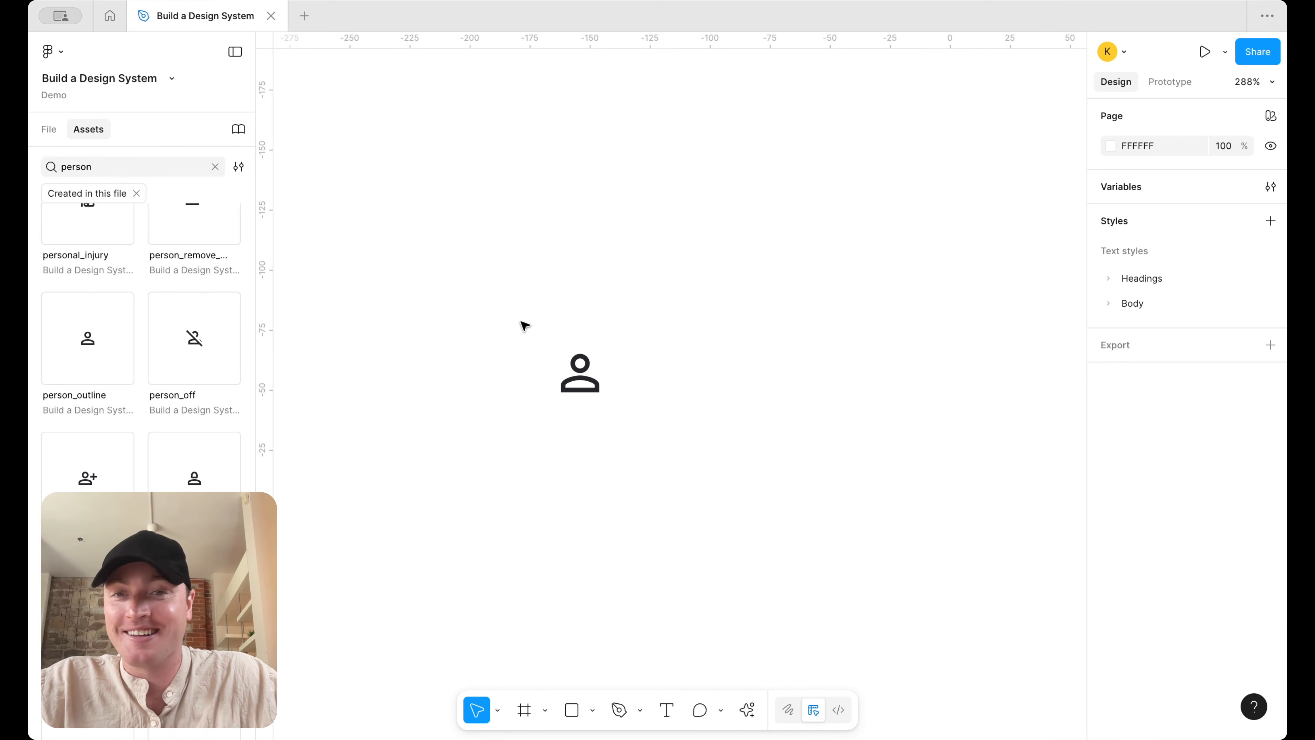
Return to the file's layer list, select the placed person_outline icon and open its width for editing
left_click(49, 129)
left_click(580, 371)
left_click(1126, 394)
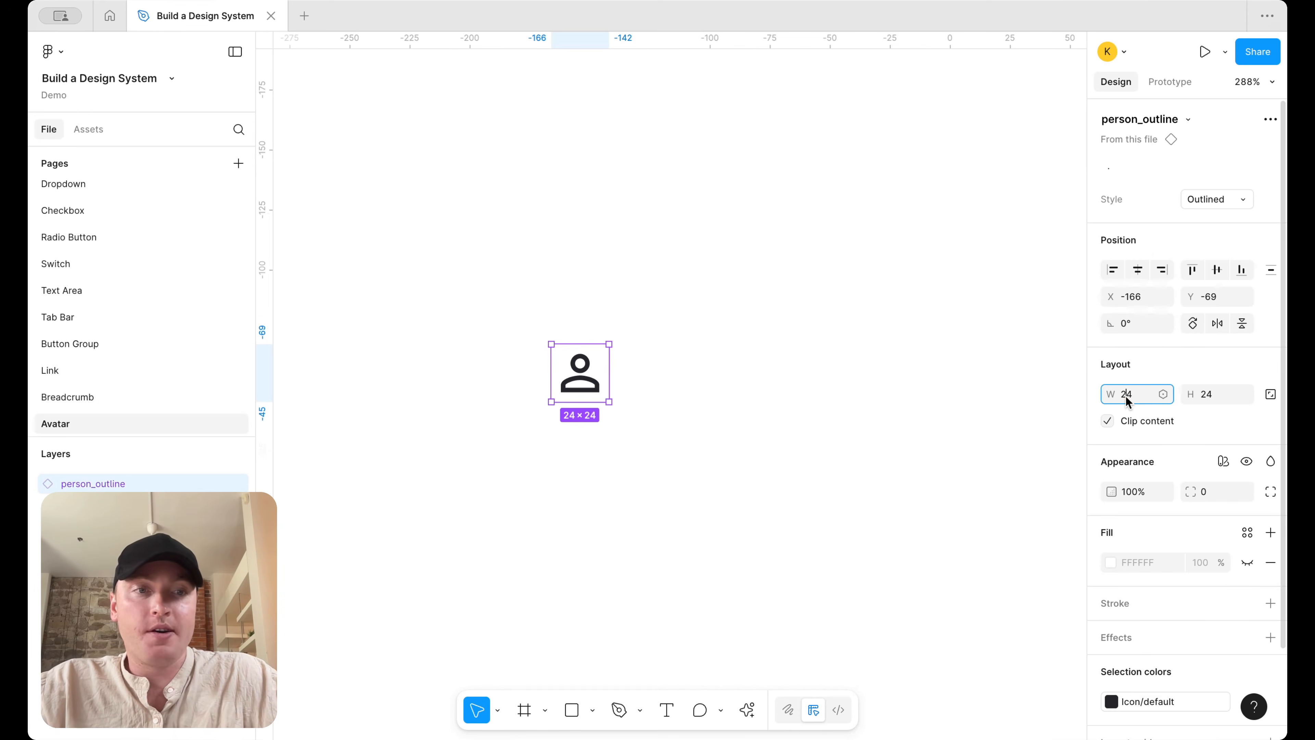
Resize the person_outline icon to 64 wide by 64 high
type("64")
key("Return")
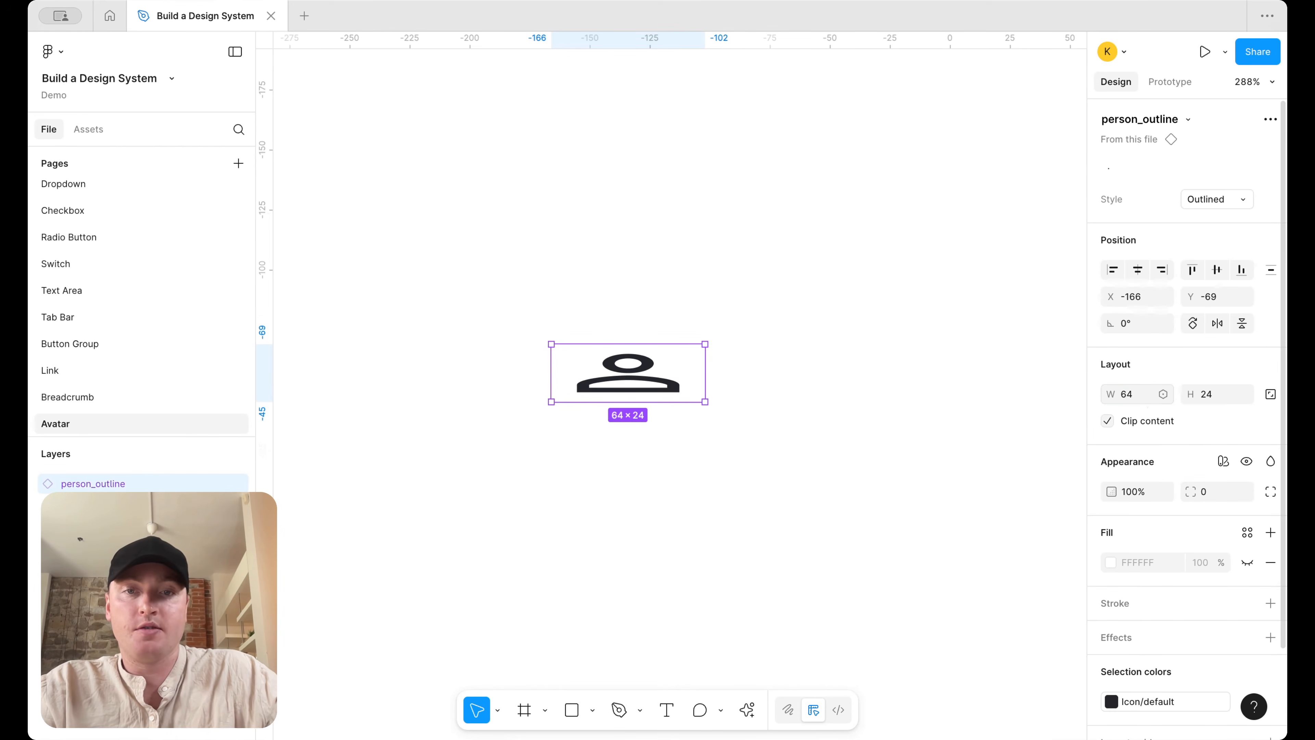
left_click(1214, 395)
type("64")
key("Return")
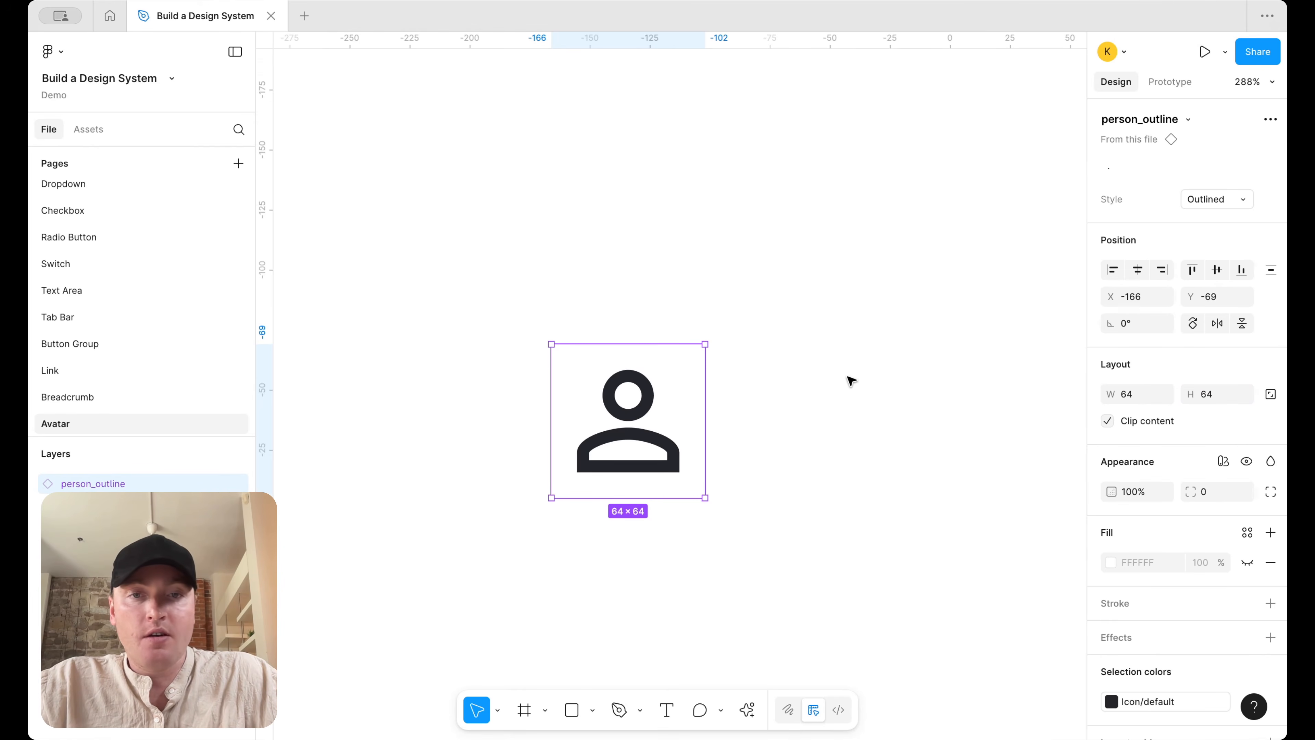
Wrap the icon in an auto layout frame and fill the frame with the Surface/default color variable
key("shift+a")
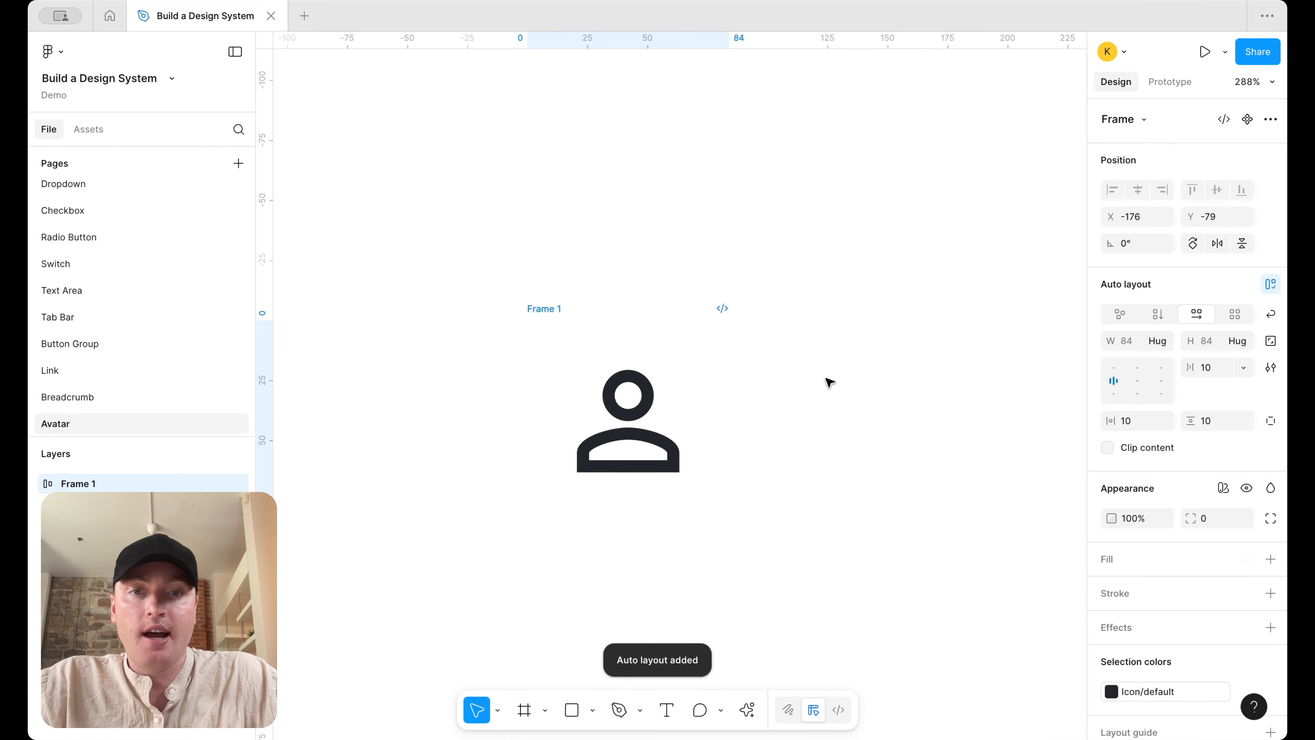
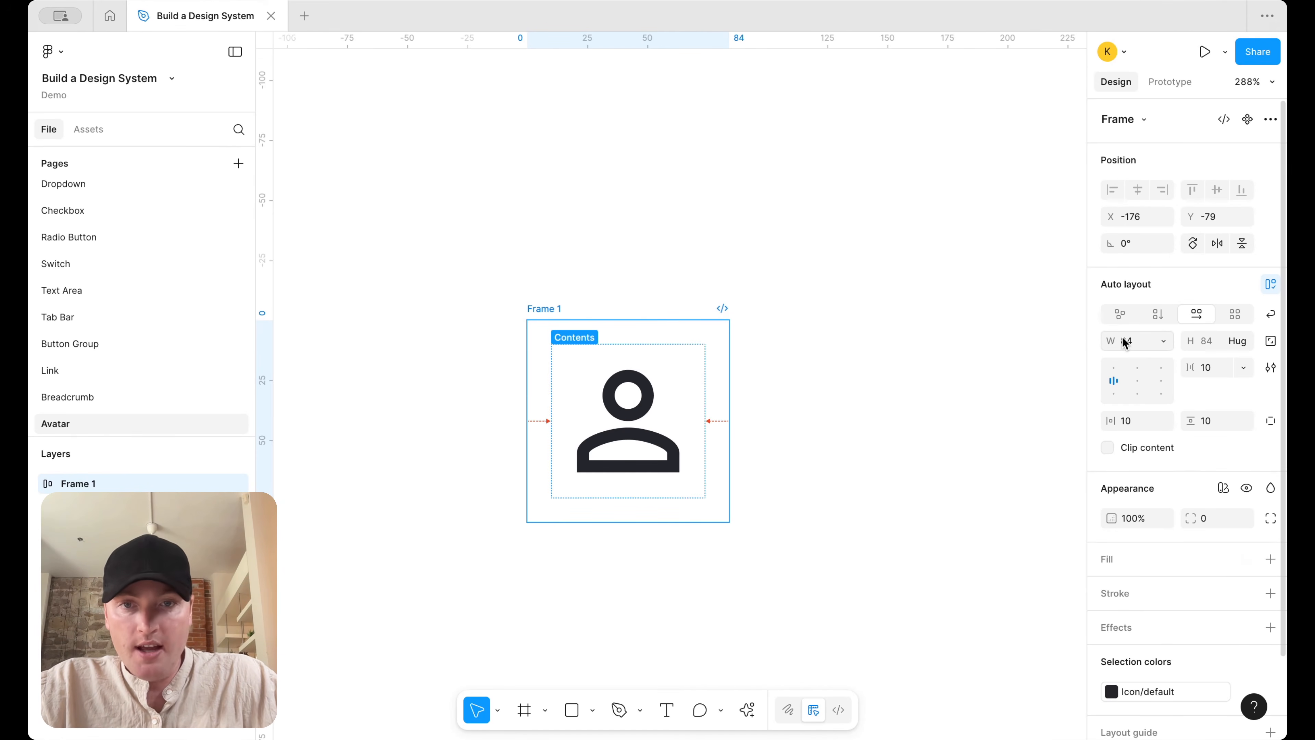
left_click(1271, 560)
left_click(1247, 559)
type("surf")
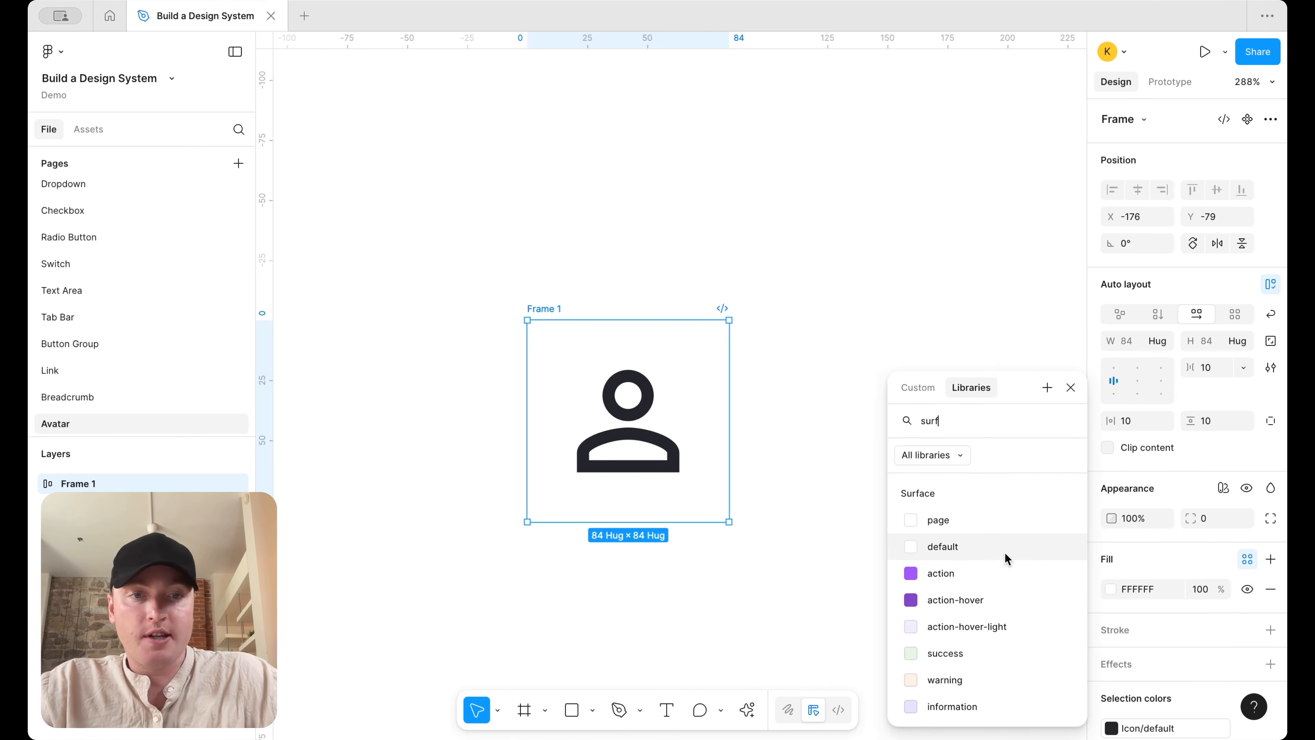
left_click(1005, 558)
left_click(1038, 242)
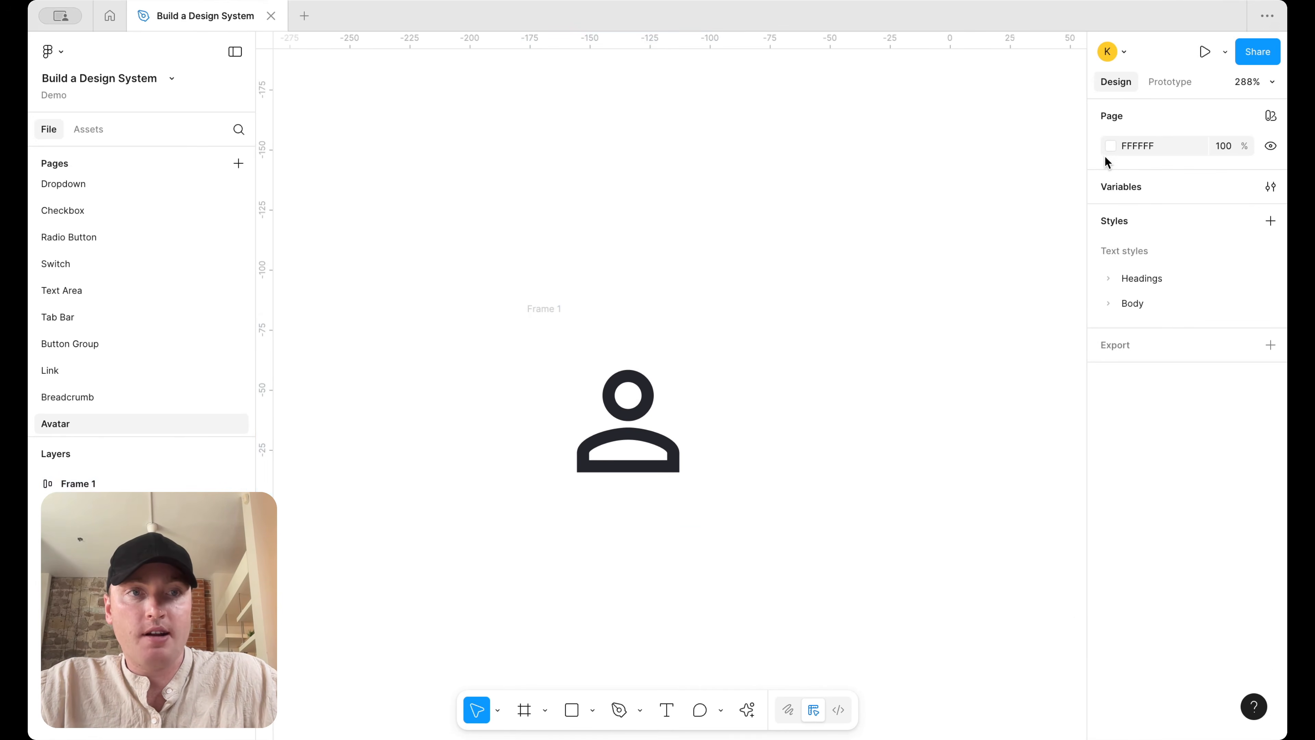
Change the page background to the gray C3C3C3
left_click(1110, 147)
left_click_drag(999, 226, 857, 226)
left_click(719, 259)
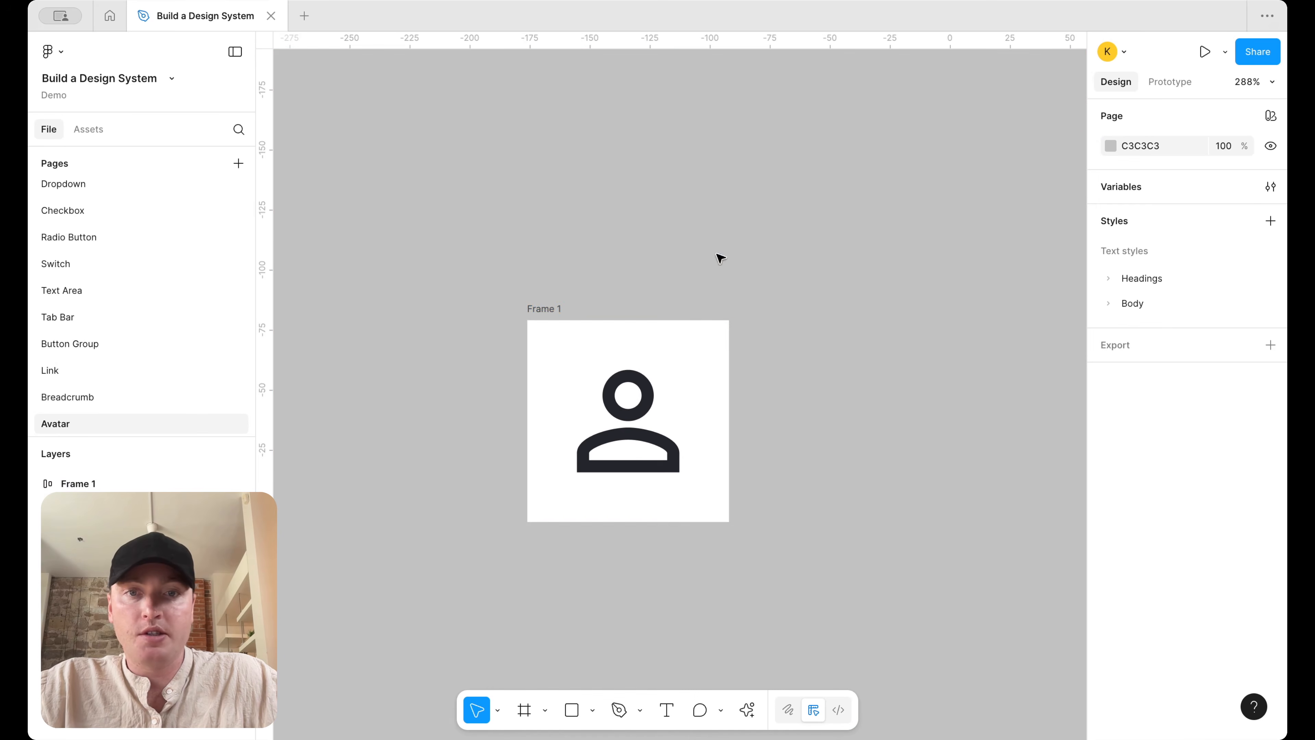
Set the frame around the icon to a fixed size of 64 wide by 64 high
left_click(539, 311)
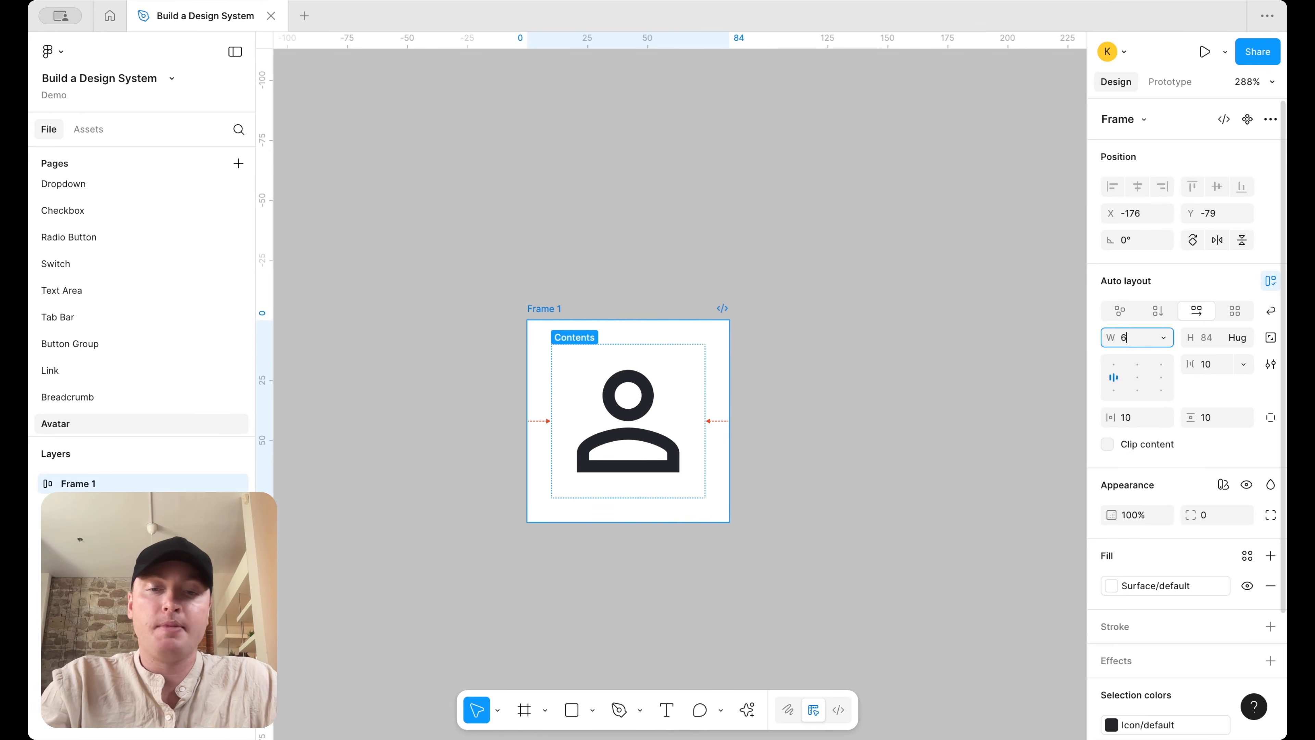
type("4")
key("Return")
type("6")
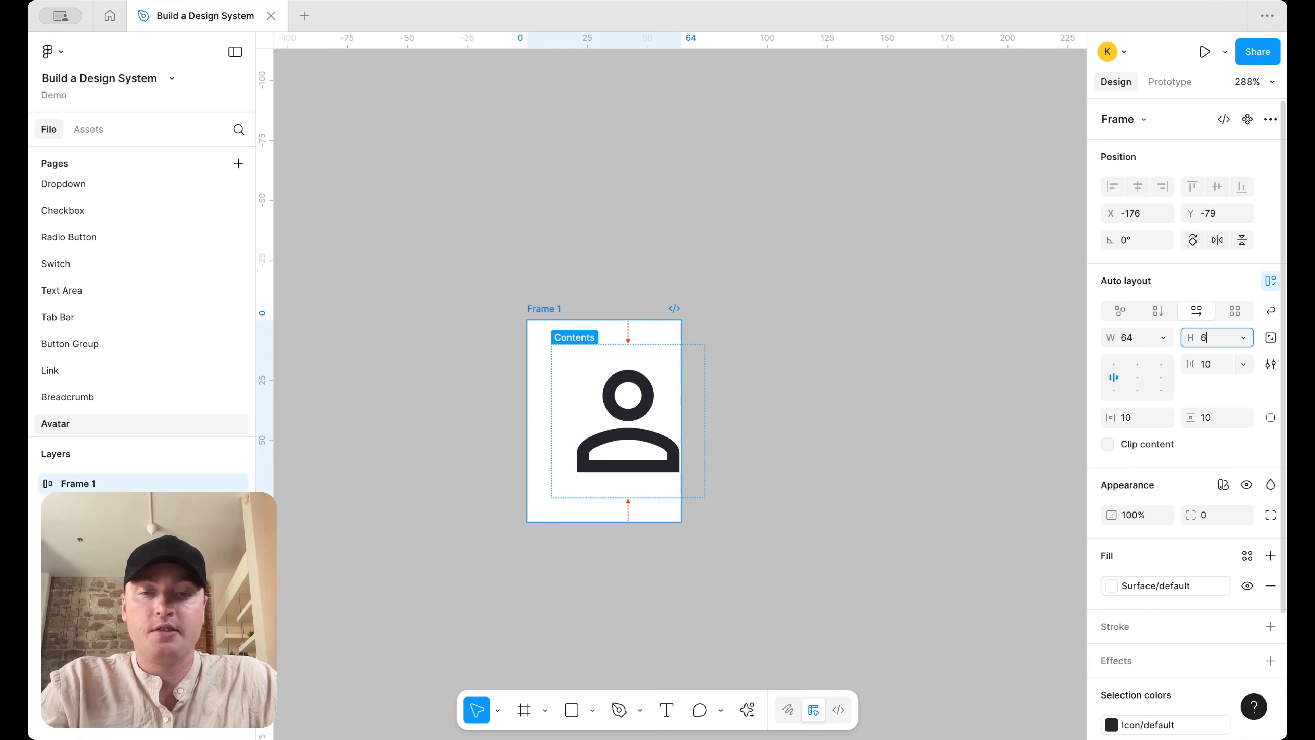
type("5")
key("Return")
left_click(1217, 345)
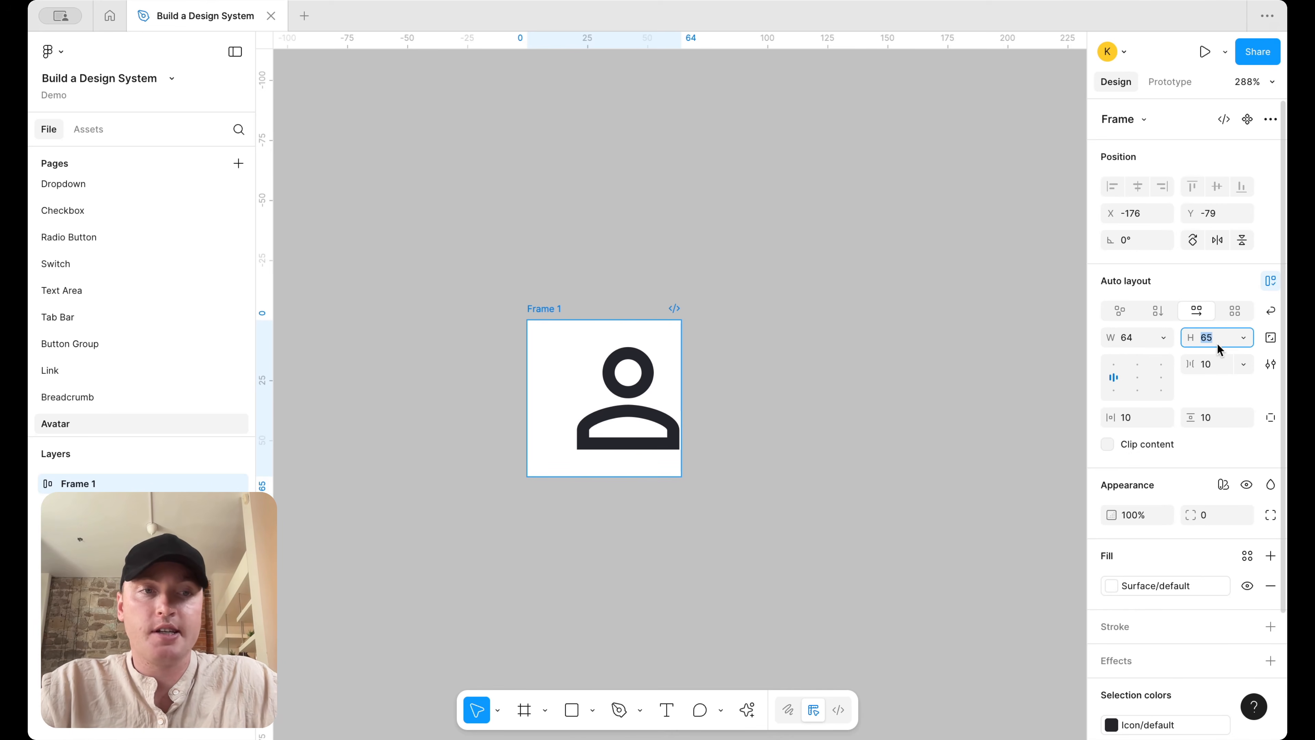
type("64")
key("Return")
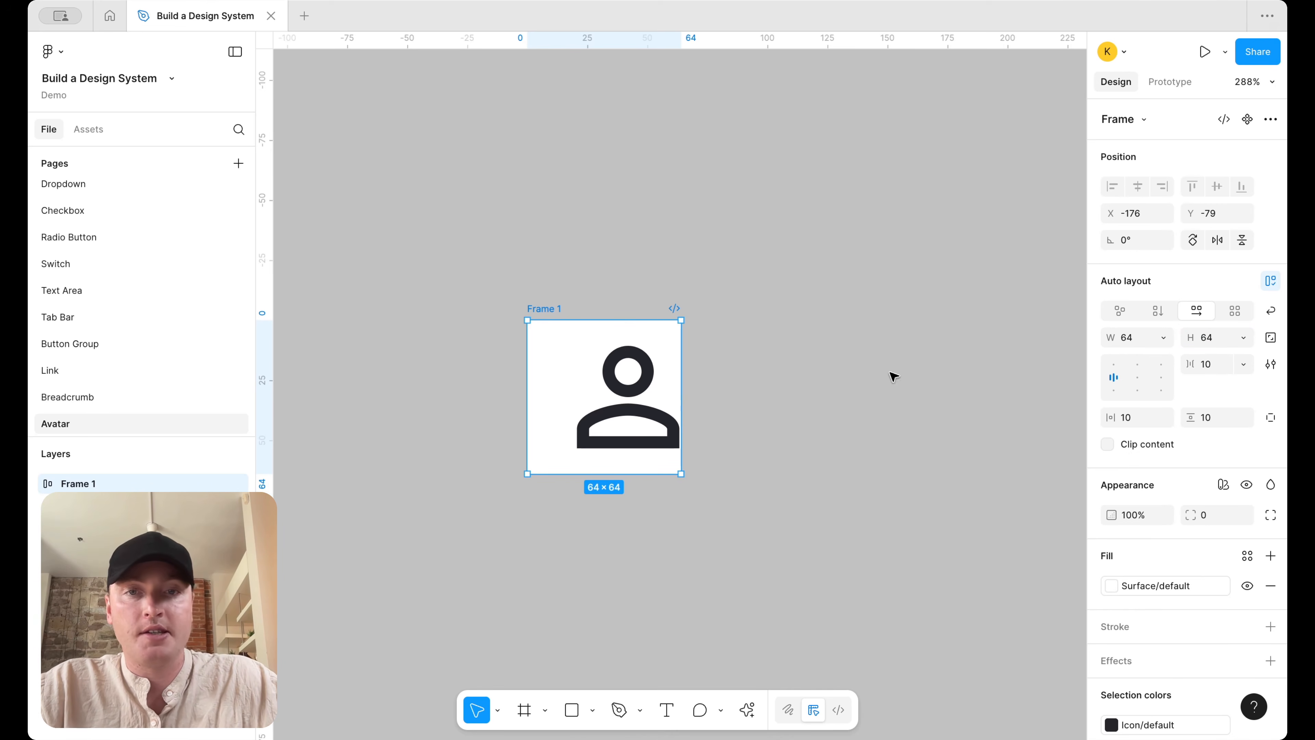
Apply the round border radius variable to the frame's corners
left_click(1244, 519)
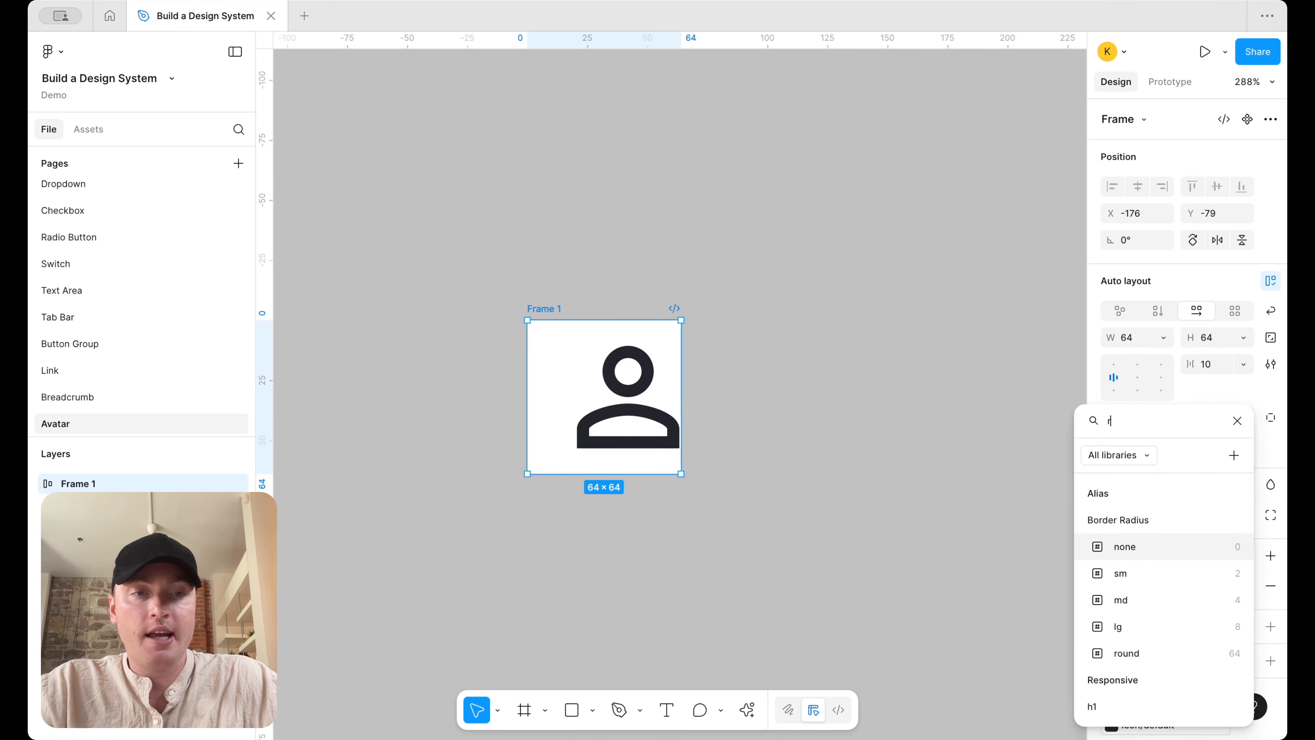
type("rad")
left_click(1160, 625)
left_click(857, 470)
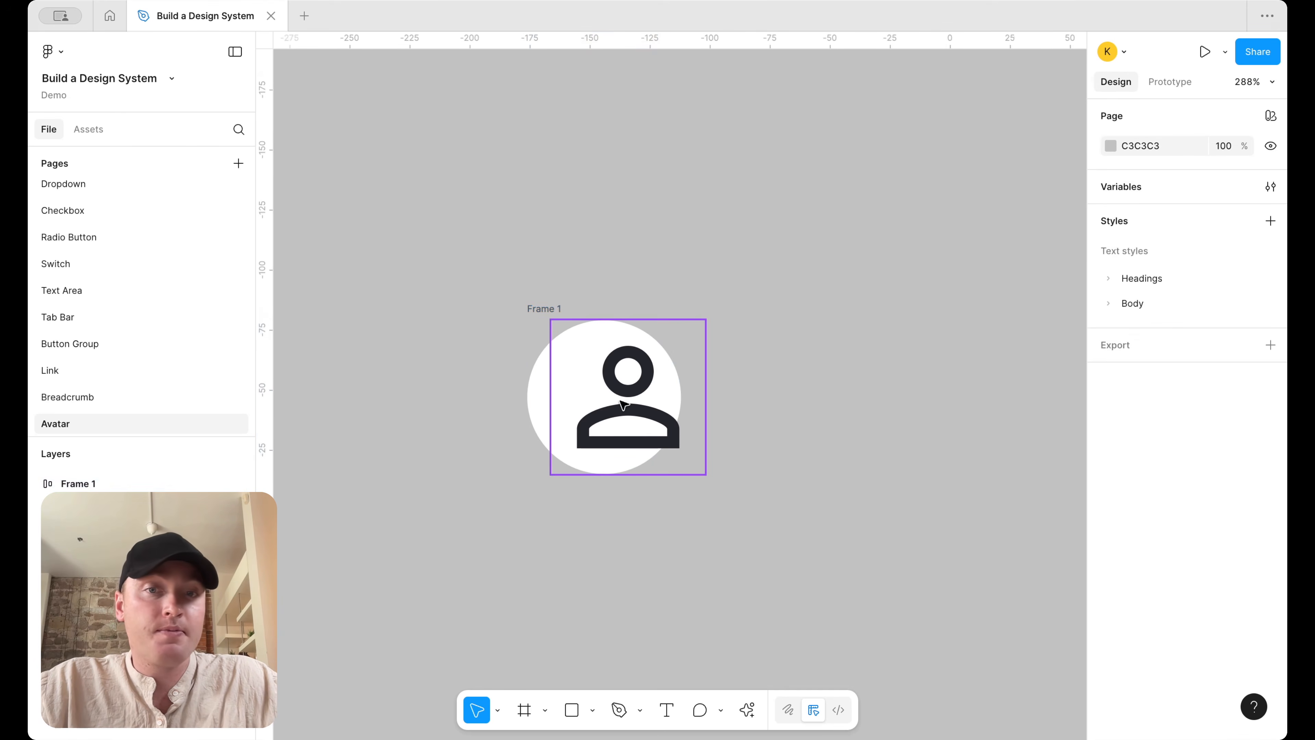
Align the frame's auto layout content to the center
left_click(613, 385)
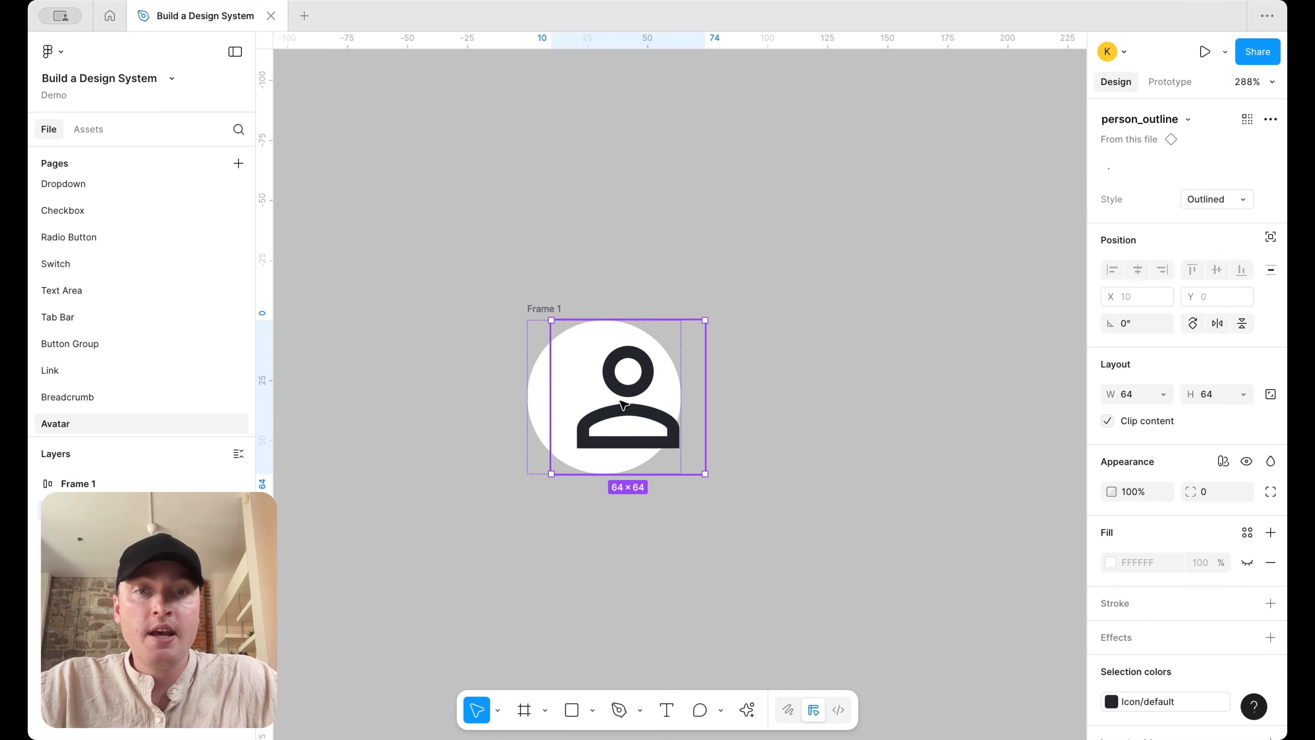
left_click(543, 308)
left_click(1137, 381)
left_click(870, 366)
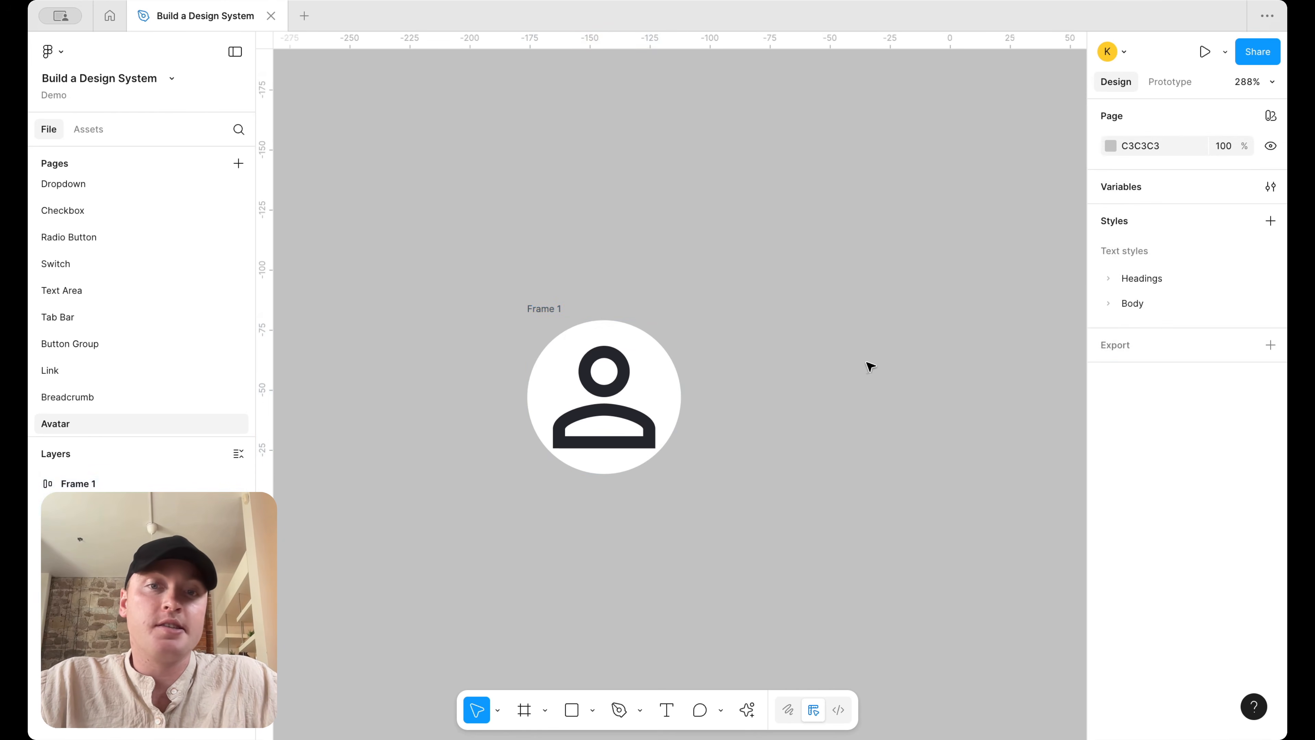
Make the icon ignore the frame's auto layout and enlarge it proportionally to about 80 × 80
left_click(621, 438)
left_click(621, 438)
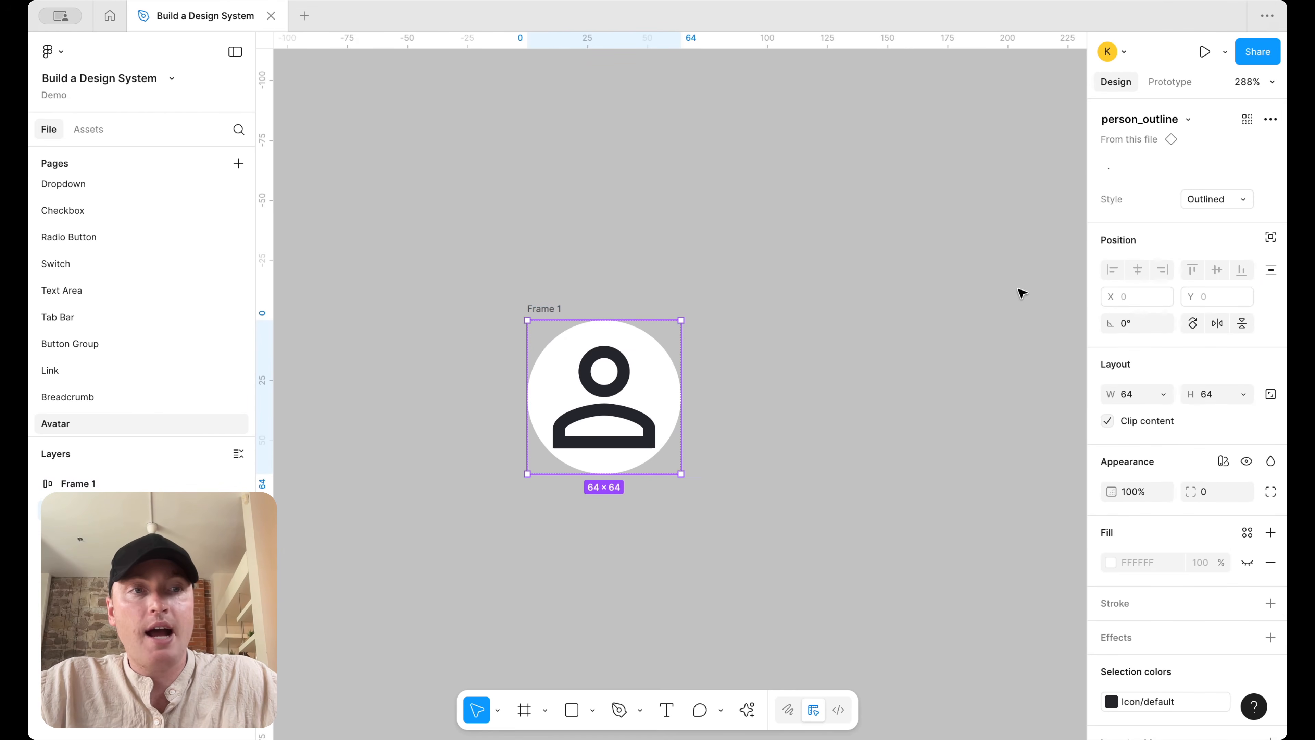
left_click(1270, 237)
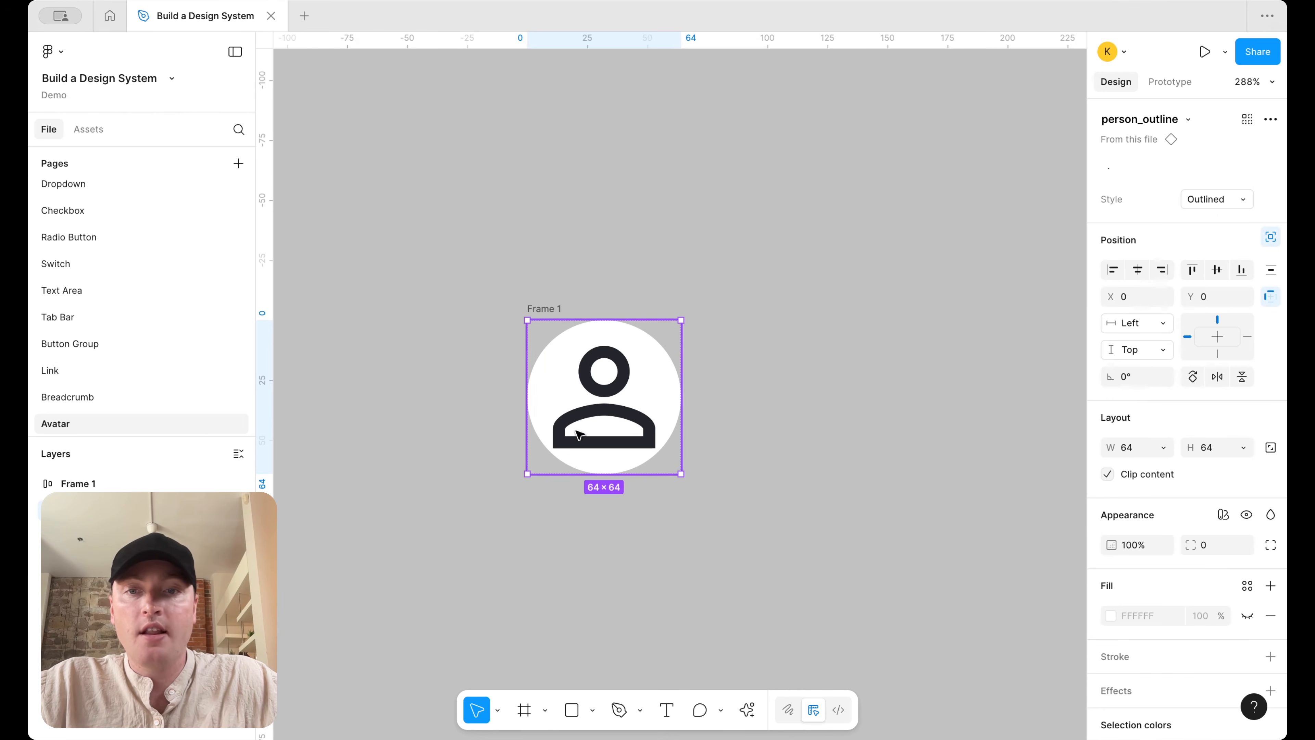
left_click_drag(527, 474, 505, 494)
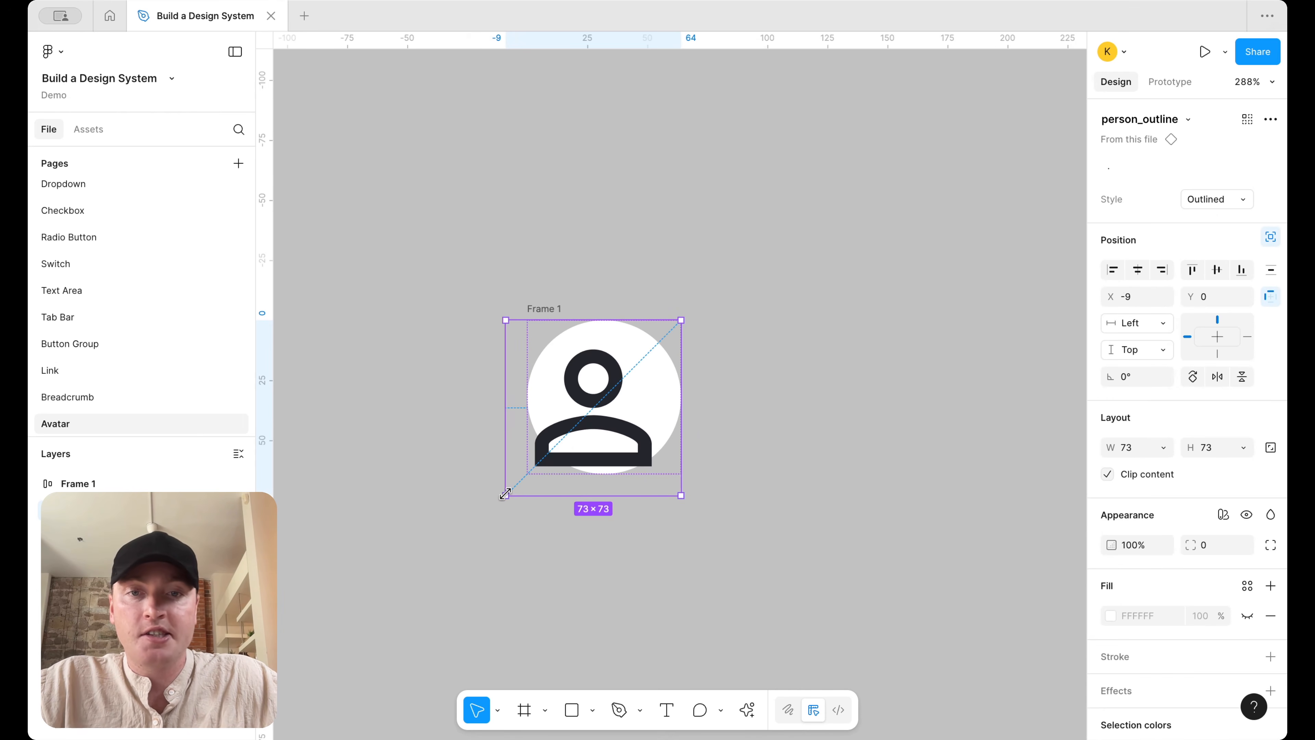
scroll(750, 469, "up", 3)
left_click_drag(649, 513, 674, 520)
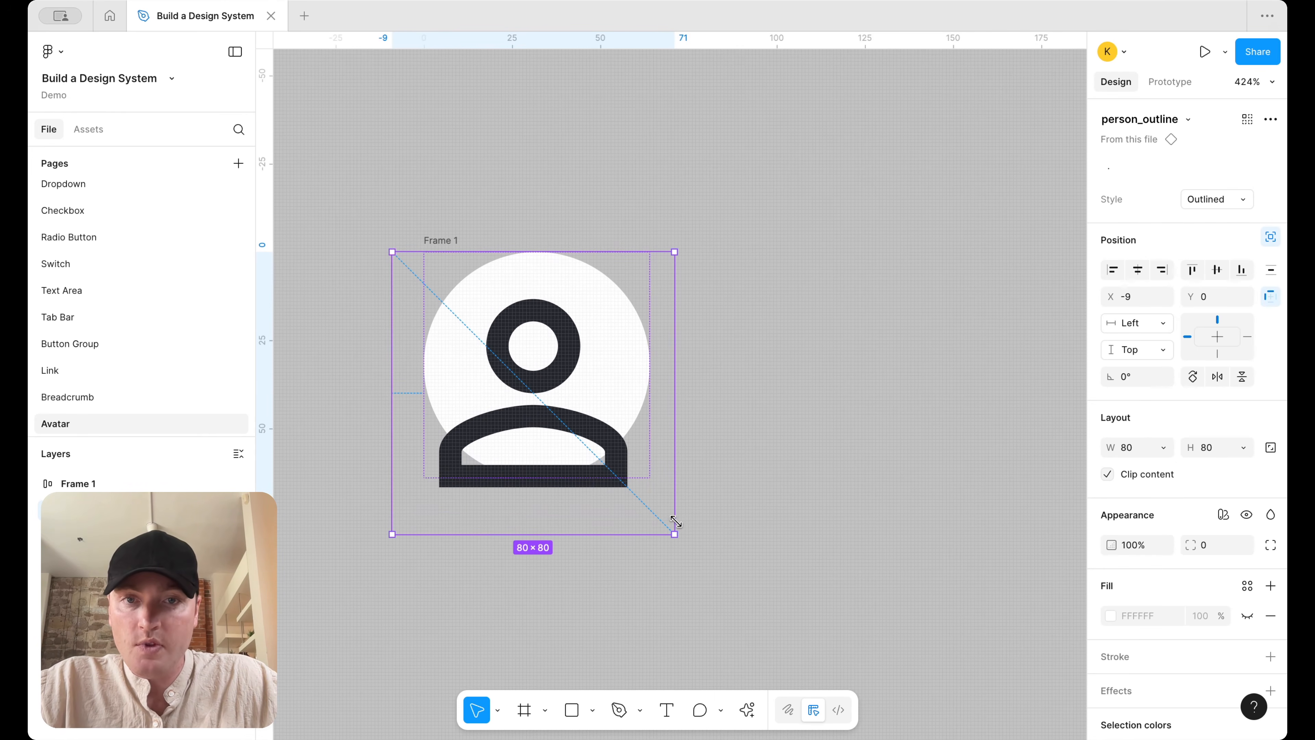
Nudge the icon horizontally to X -8 to center it in the circular frame
key("Right")
key("Right")
key("Left")
key("Left")
key("Right")
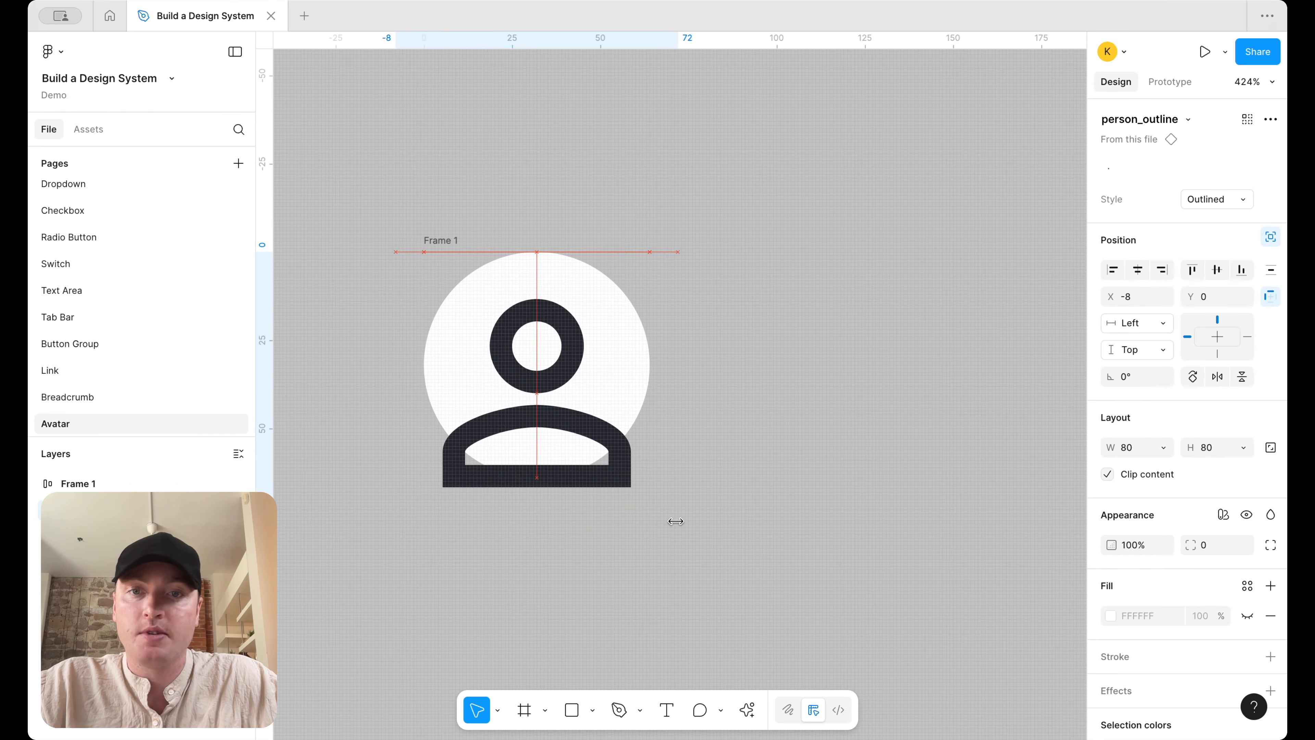
Turn on Clip content for the circular frame around the icon
left_click(728, 363)
left_click(459, 242)
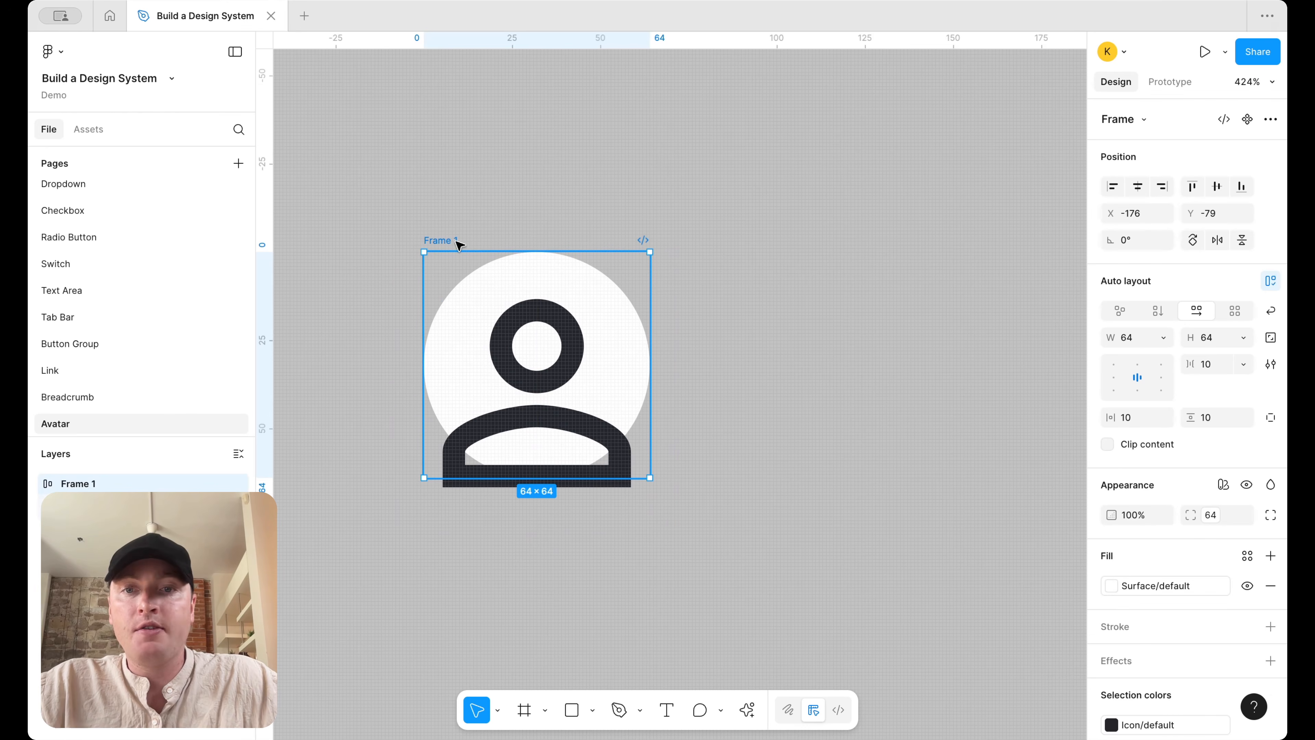
left_click(1107, 444)
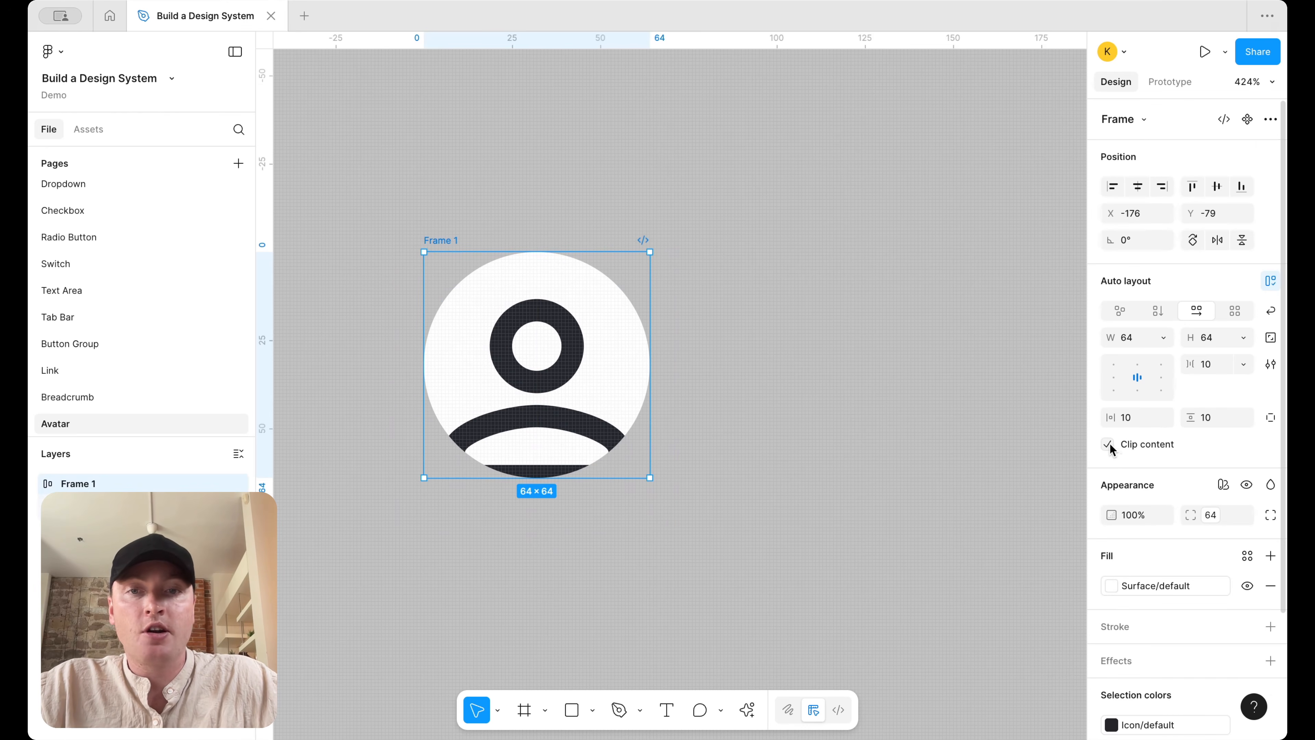
left_click(755, 454)
scroll(793, 246, "down", 5)
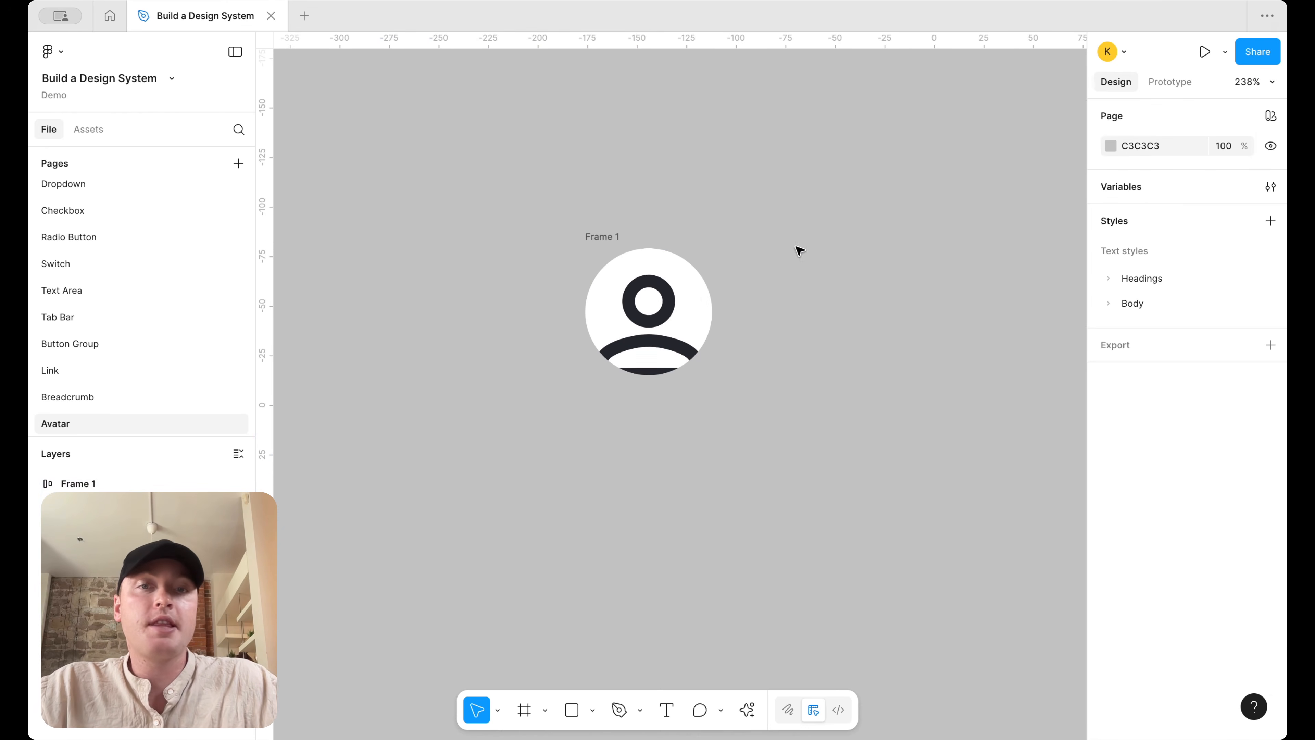
Enlarge the icon inside the clipped frame proportionally to about 86 × 86
left_click(696, 354)
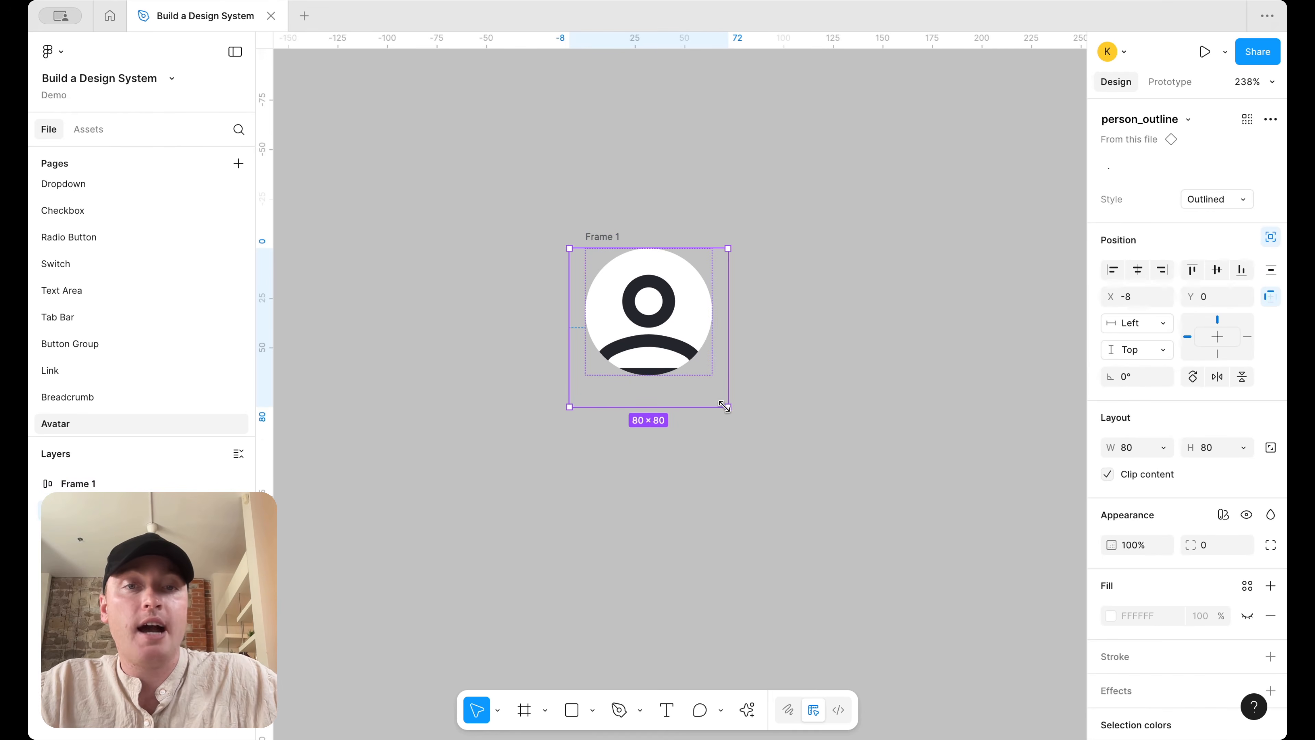
left_click_drag(728, 406, 740, 418)
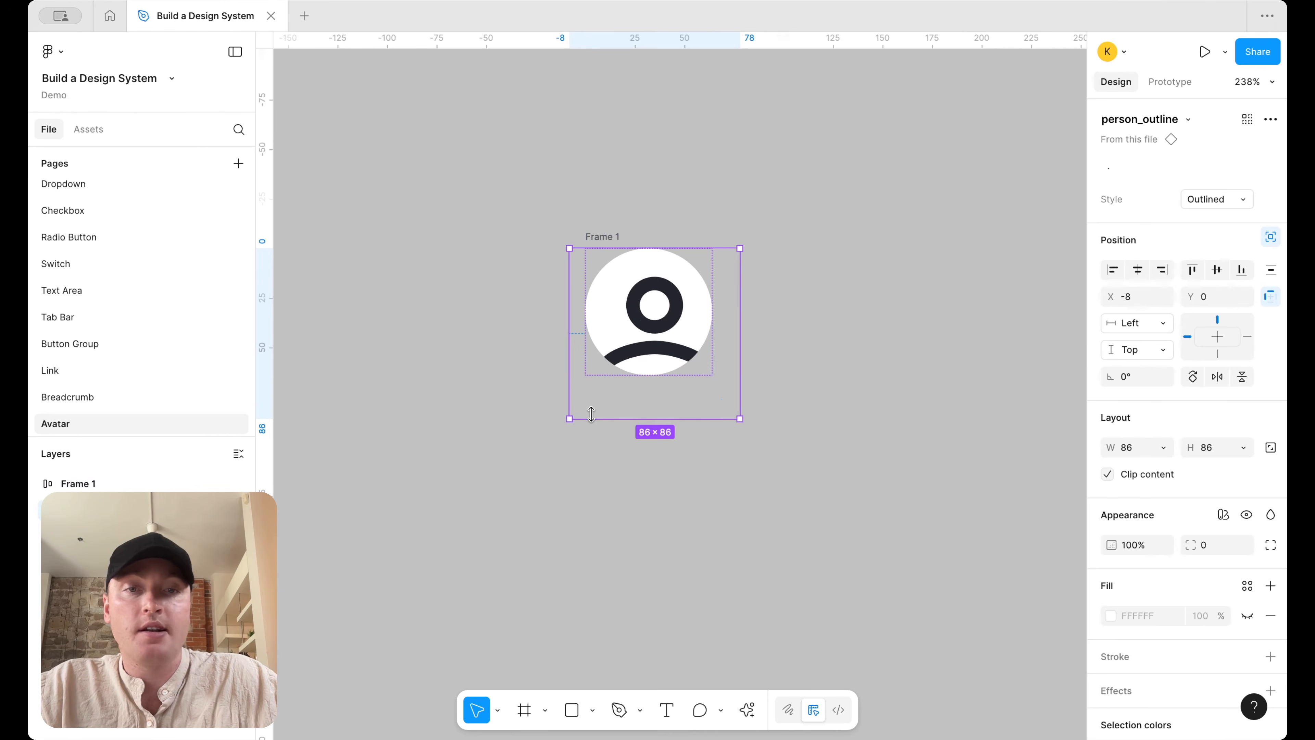
left_click(1241, 198)
left_click(1233, 177)
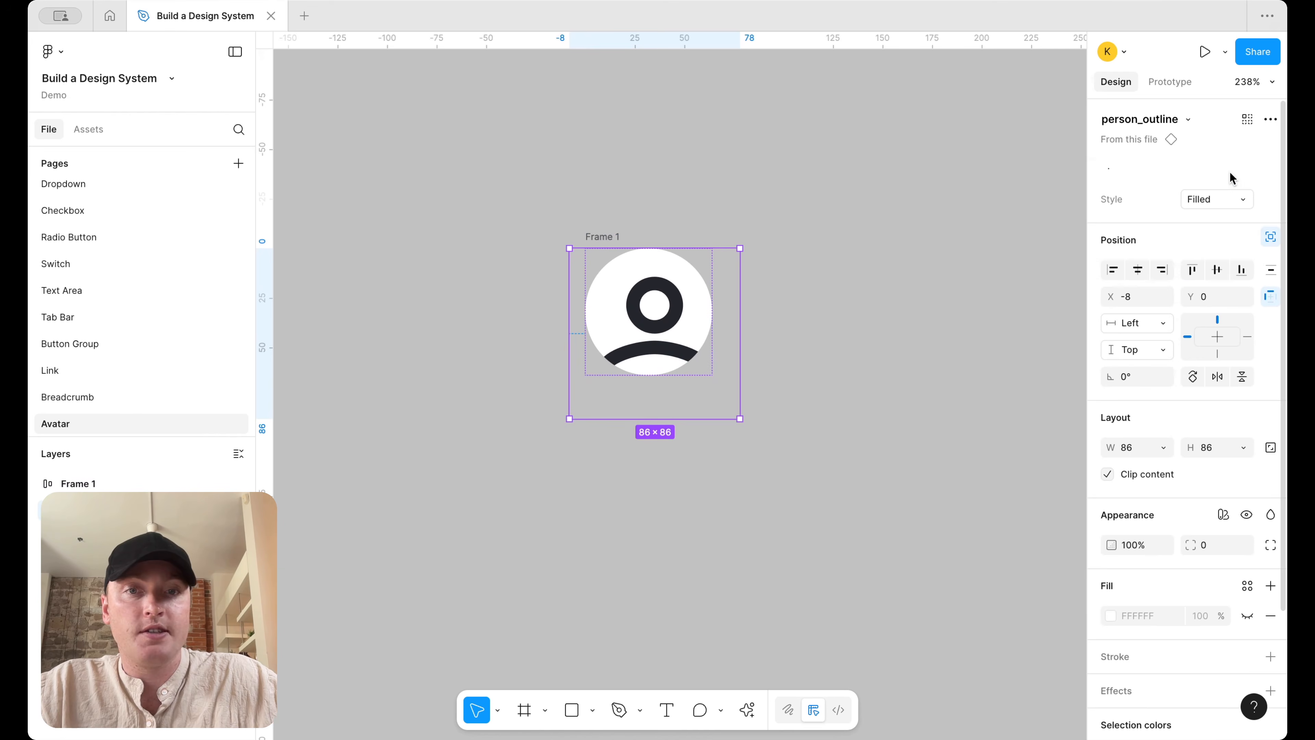
key("super+z")
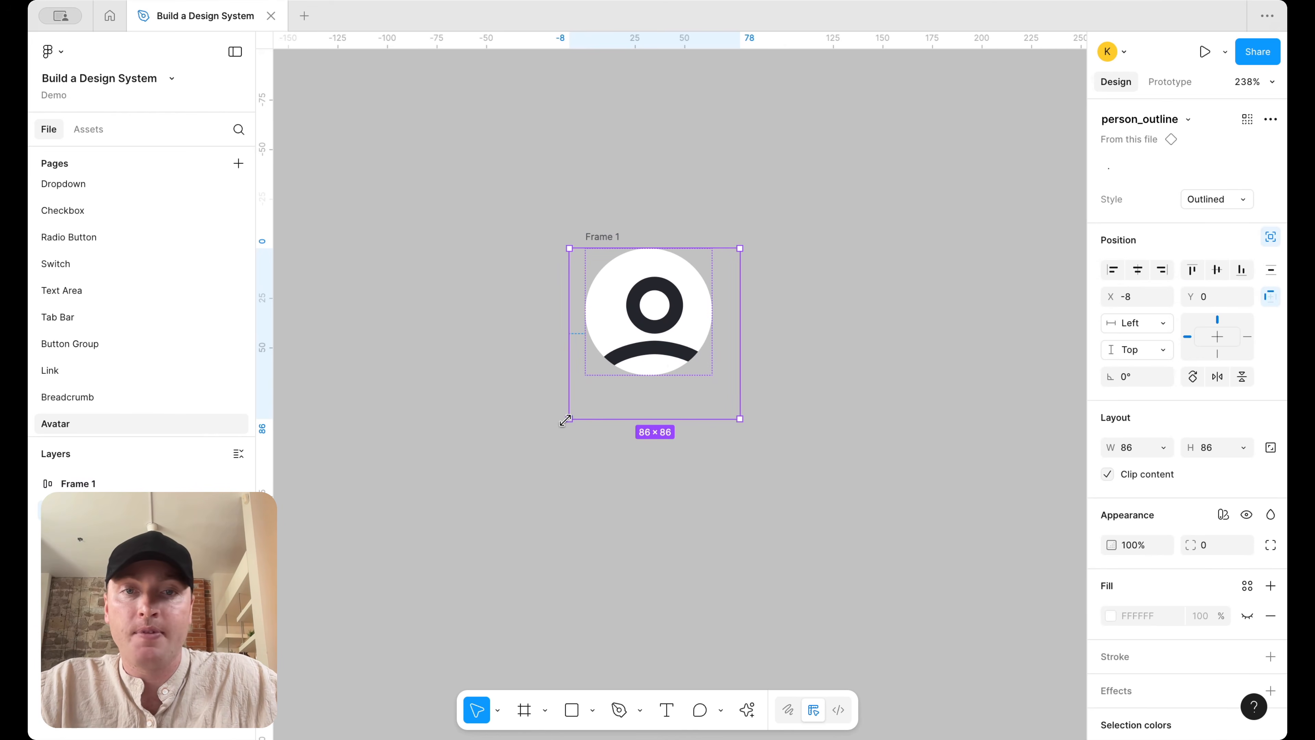
Rescale the icon from its lower corners to about 86 × 86 and nudge it to X -11 to center it horizontally
left_click_drag(564, 419, 560, 419)
scroll(730, 362, "up", 5)
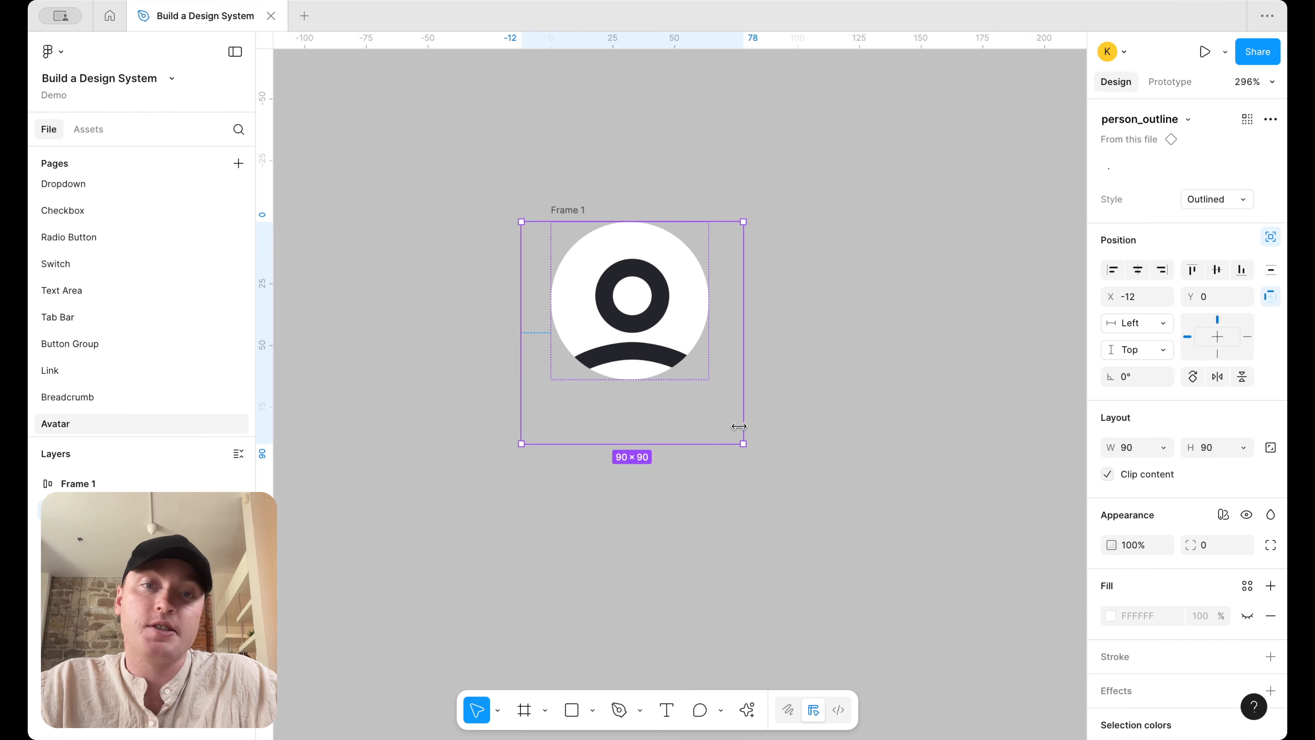
left_click_drag(732, 442, 728, 433)
key("Right")
key("Right")
key("Left")
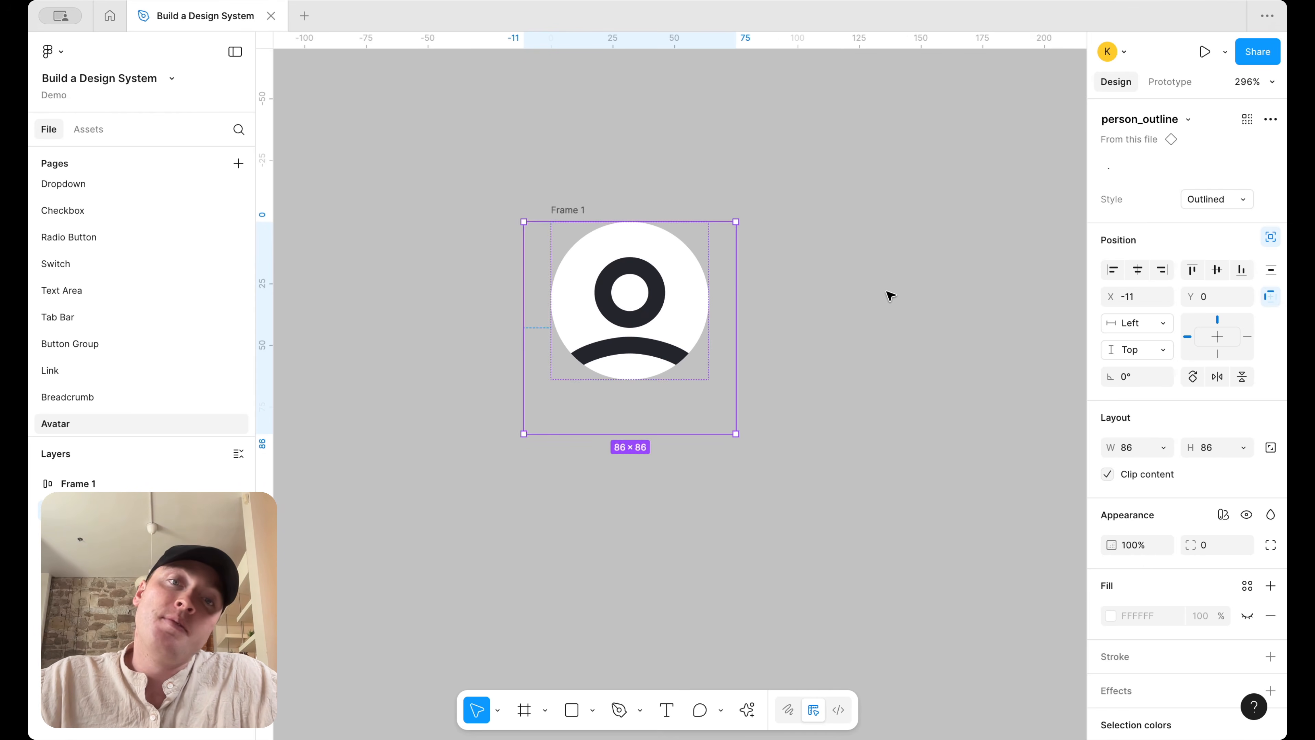
left_click(886, 280)
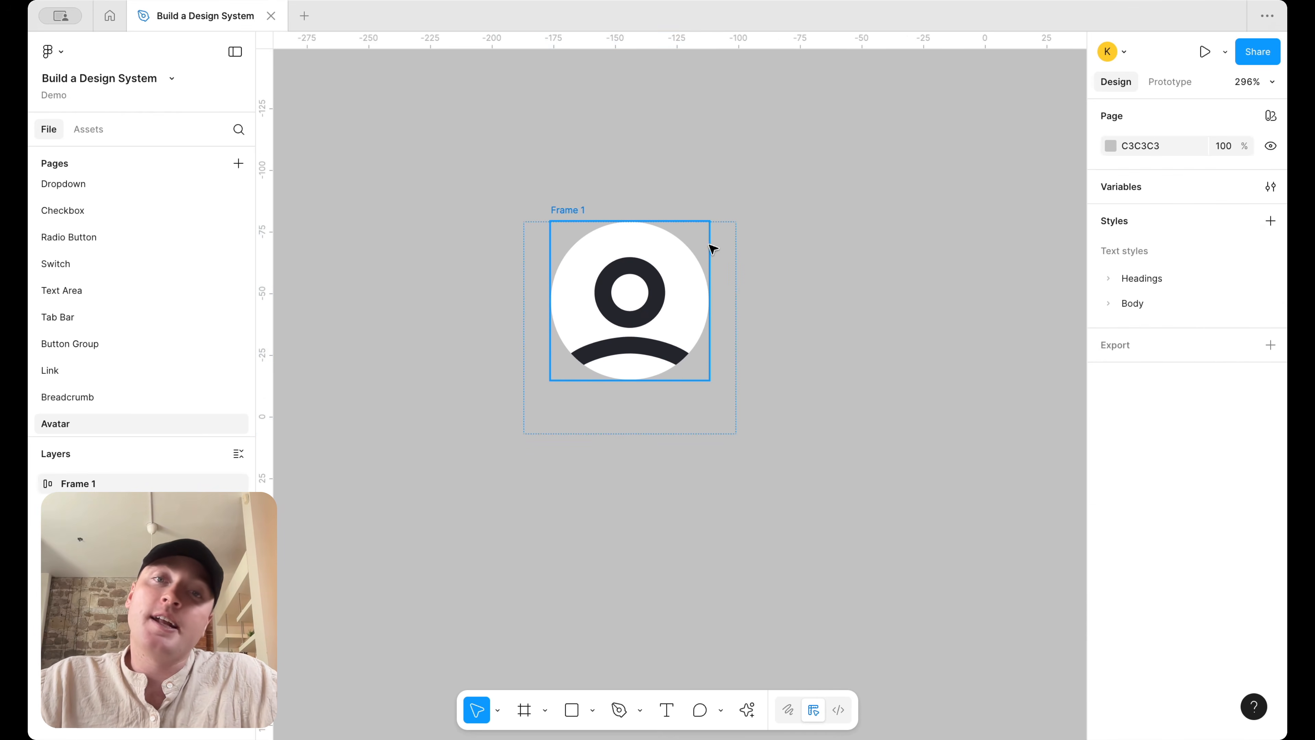
Rename the circular icon frame to Avatar
left_click(572, 209)
double_click(574, 208)
type("Avatar")
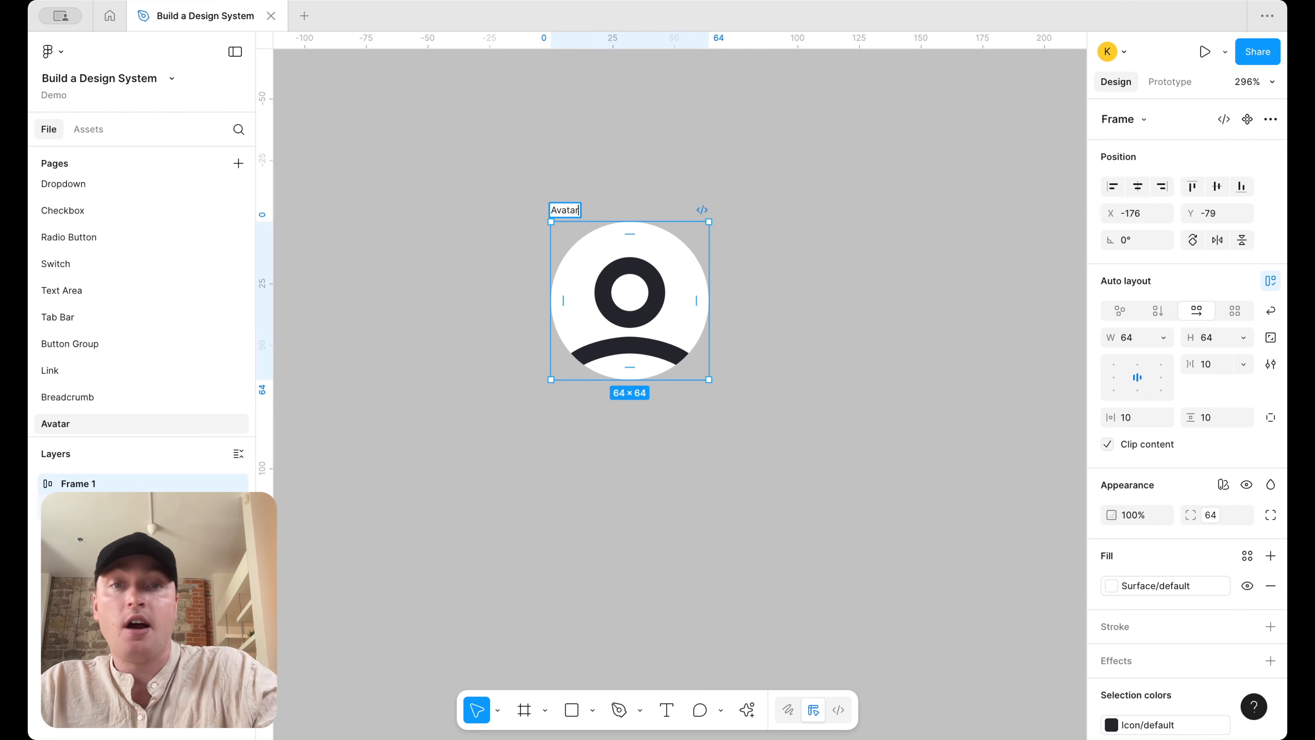
key("Return")
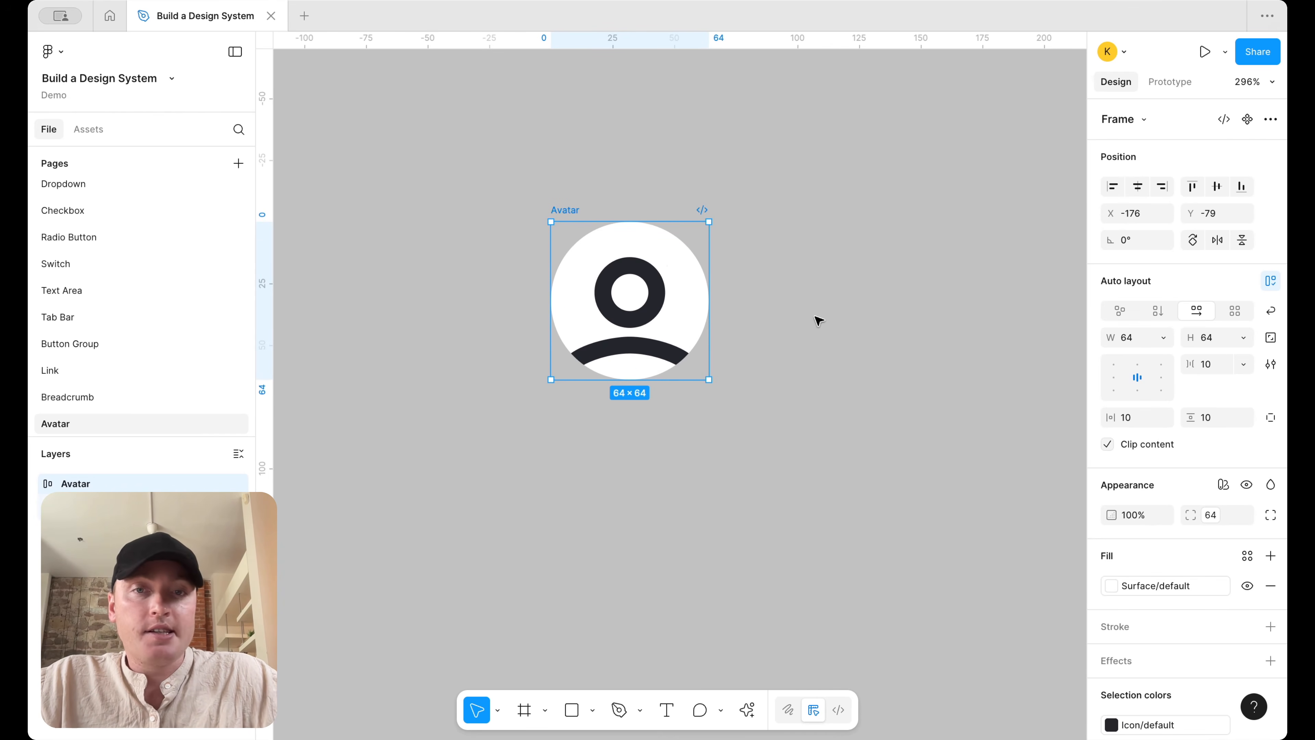
Turn the Avatar frame into a component, add a second variant, and select the whole component set
right_click(570, 211)
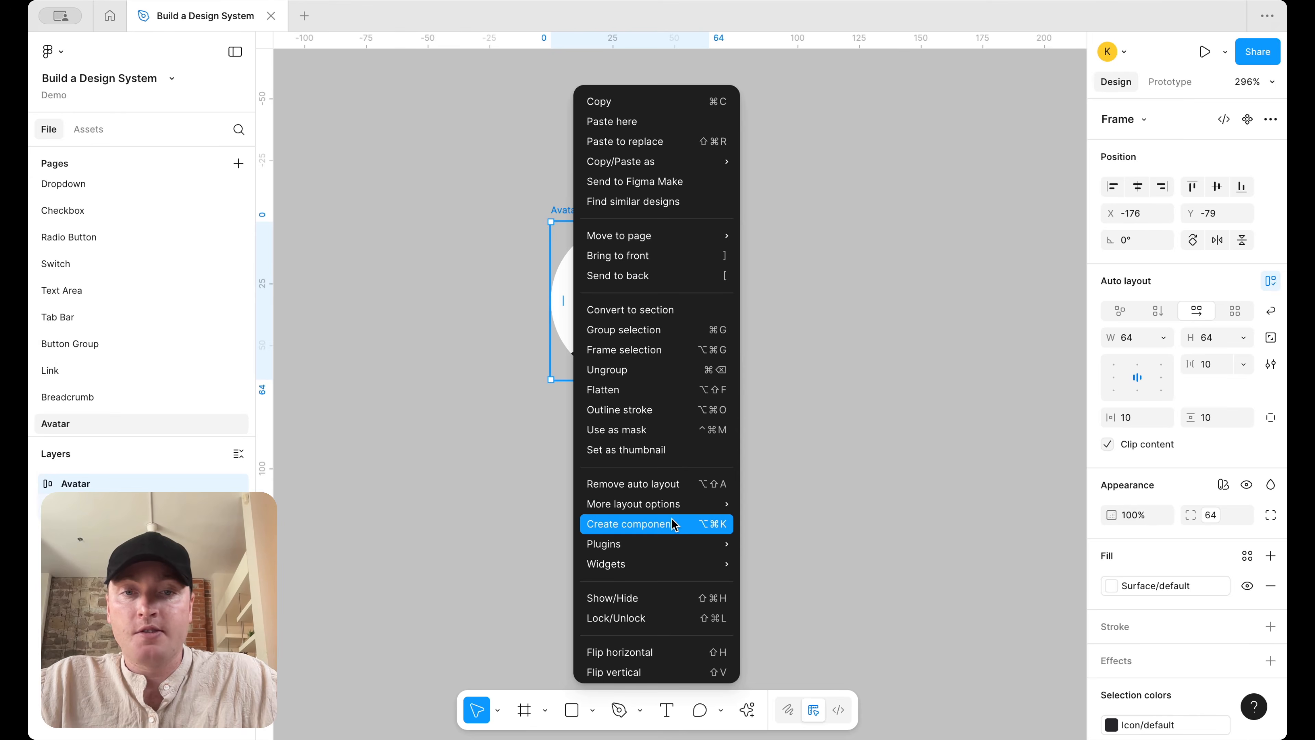
left_click(621, 523)
right_click(678, 298)
mouse_move(807, 518)
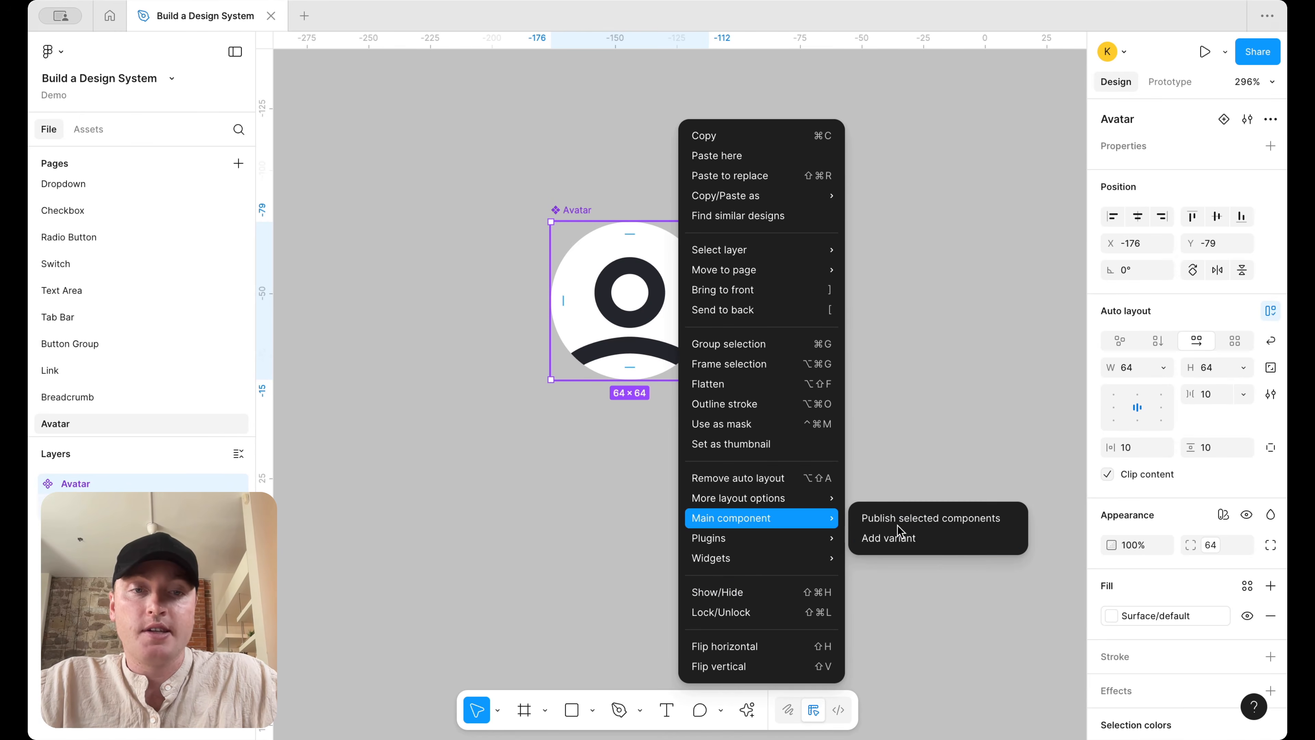
left_click(889, 537)
scroll(888, 286, "down", 5)
left_click(890, 288)
left_click(732, 225)
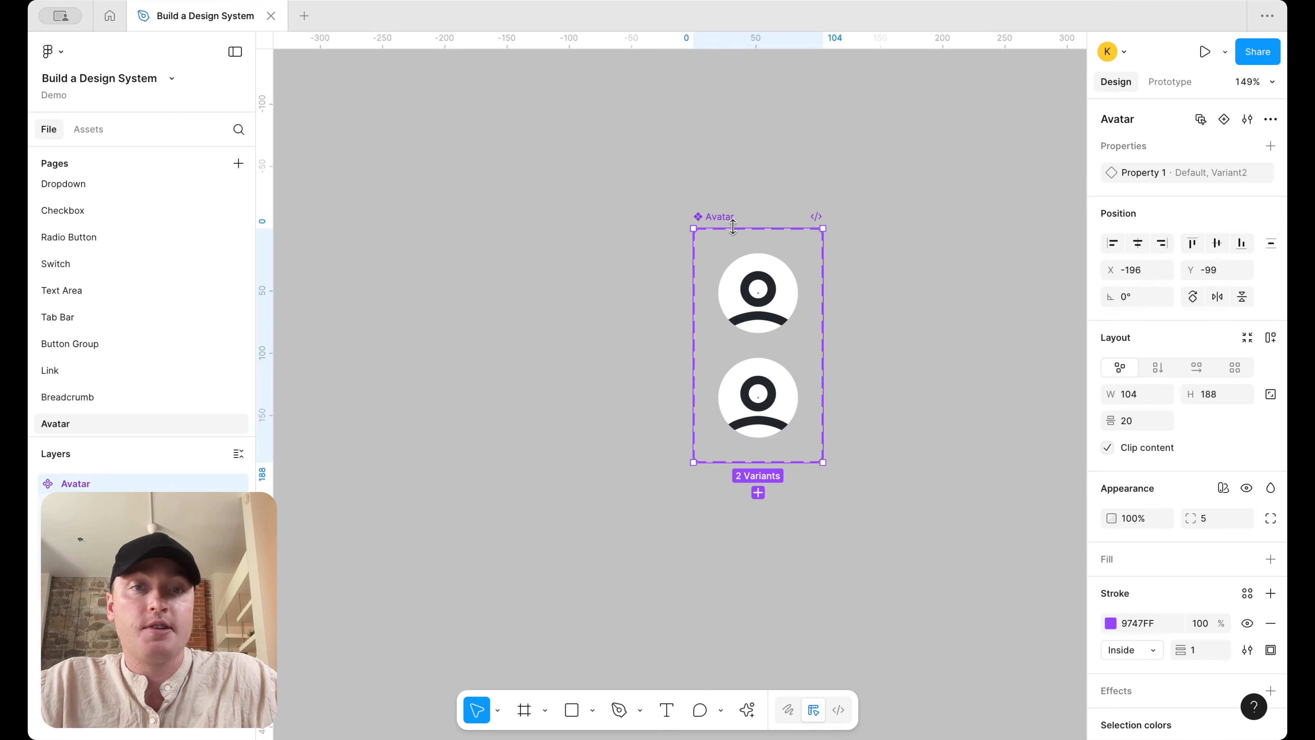
Widen the Avatar component set and move the second variant beside the first, at about X 107, Y 20
left_click_drag(823, 295, 1048, 290)
left_click(761, 421)
left_click_drag(761, 420, 869, 317)
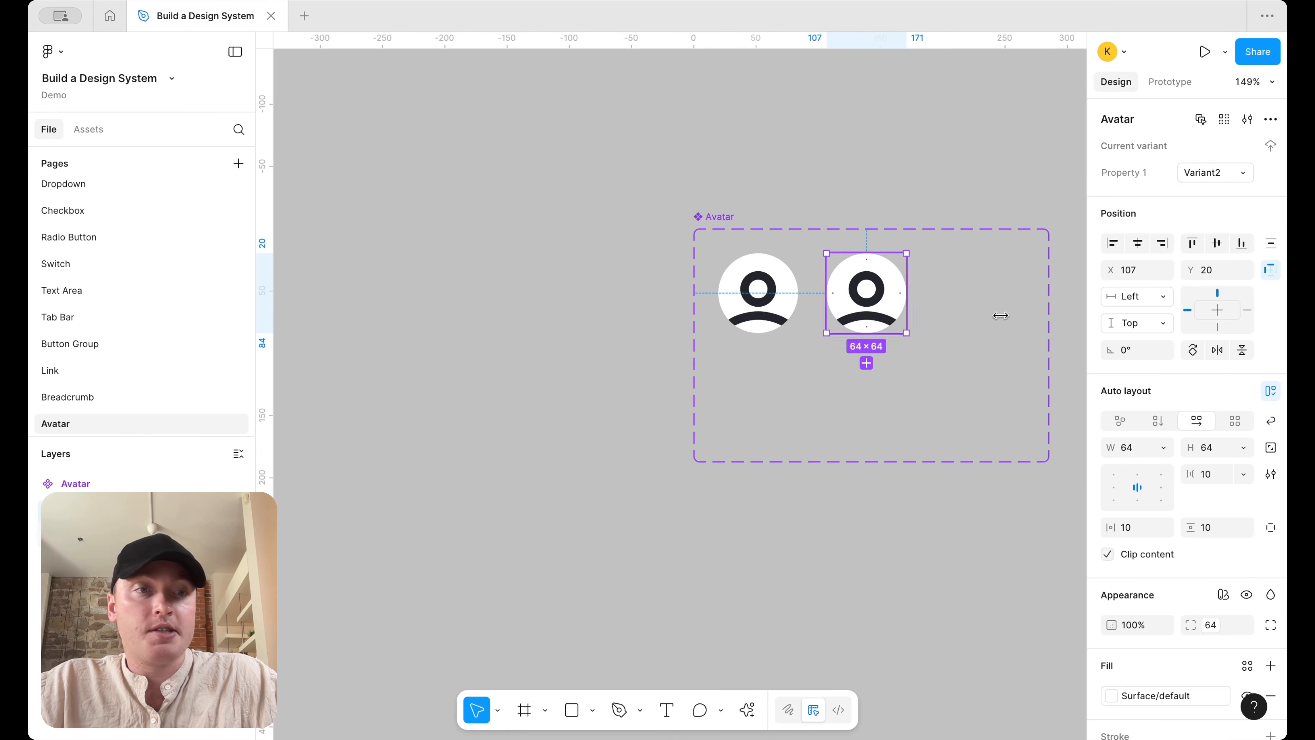
Resize the second Avatar variant to 32 × 32
left_click(1131, 446)
key("Return")
left_click(1224, 448)
type("32")
key("Return")
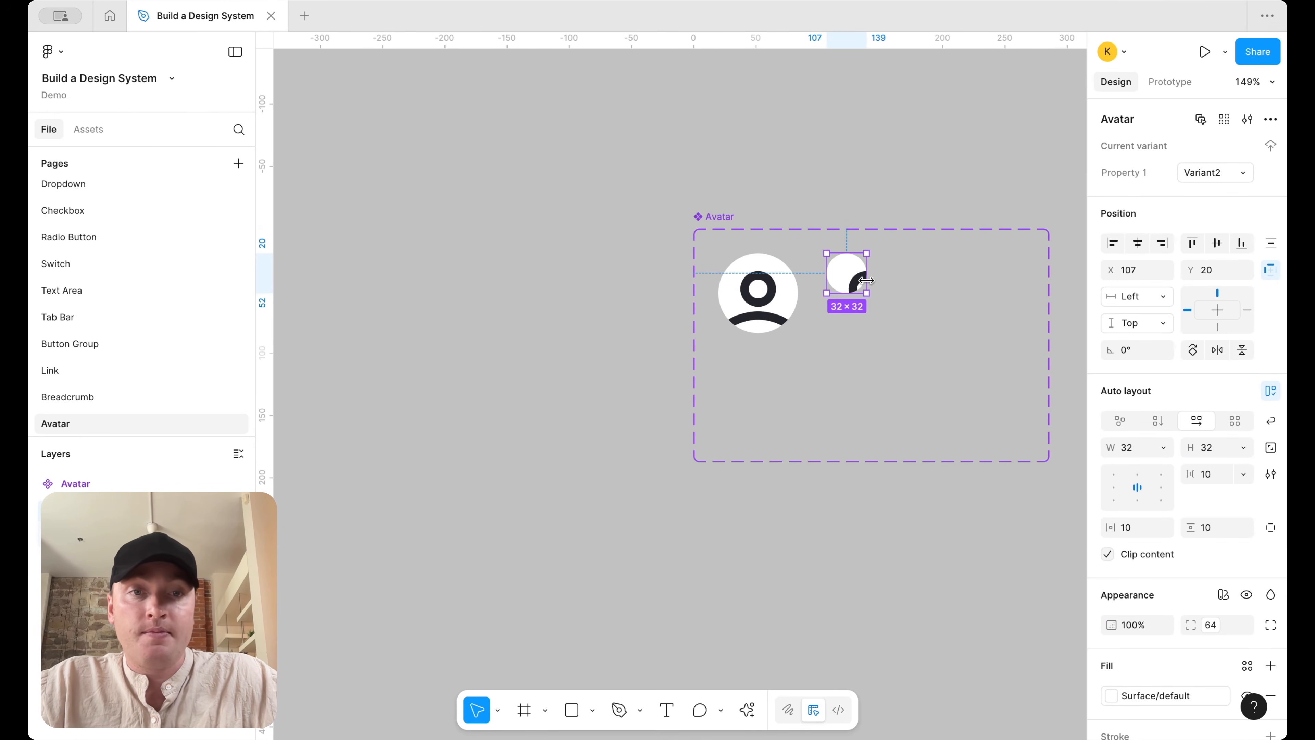
Resize the second Avatar variant to 48 × 48
scroll(851, 279, "up", 5)
left_click(1135, 450)
type("4")
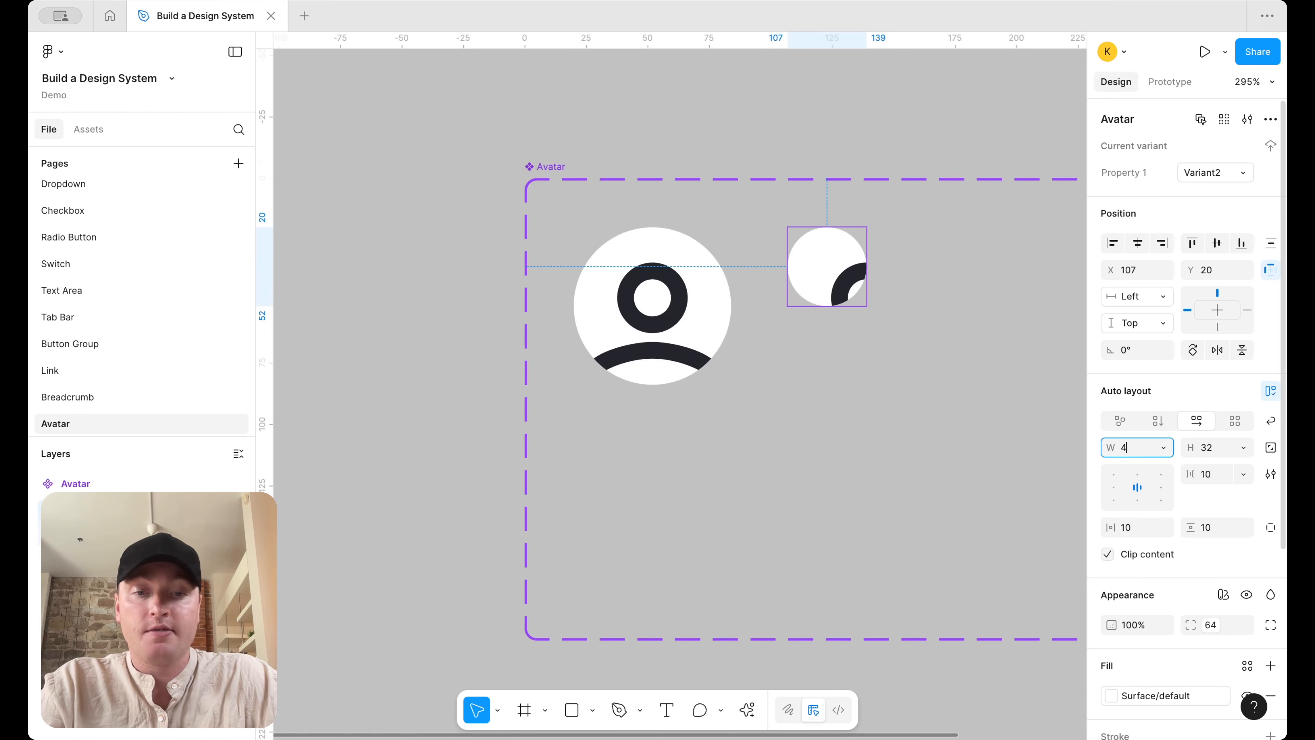
type("8")
key("Return")
left_click(1212, 449)
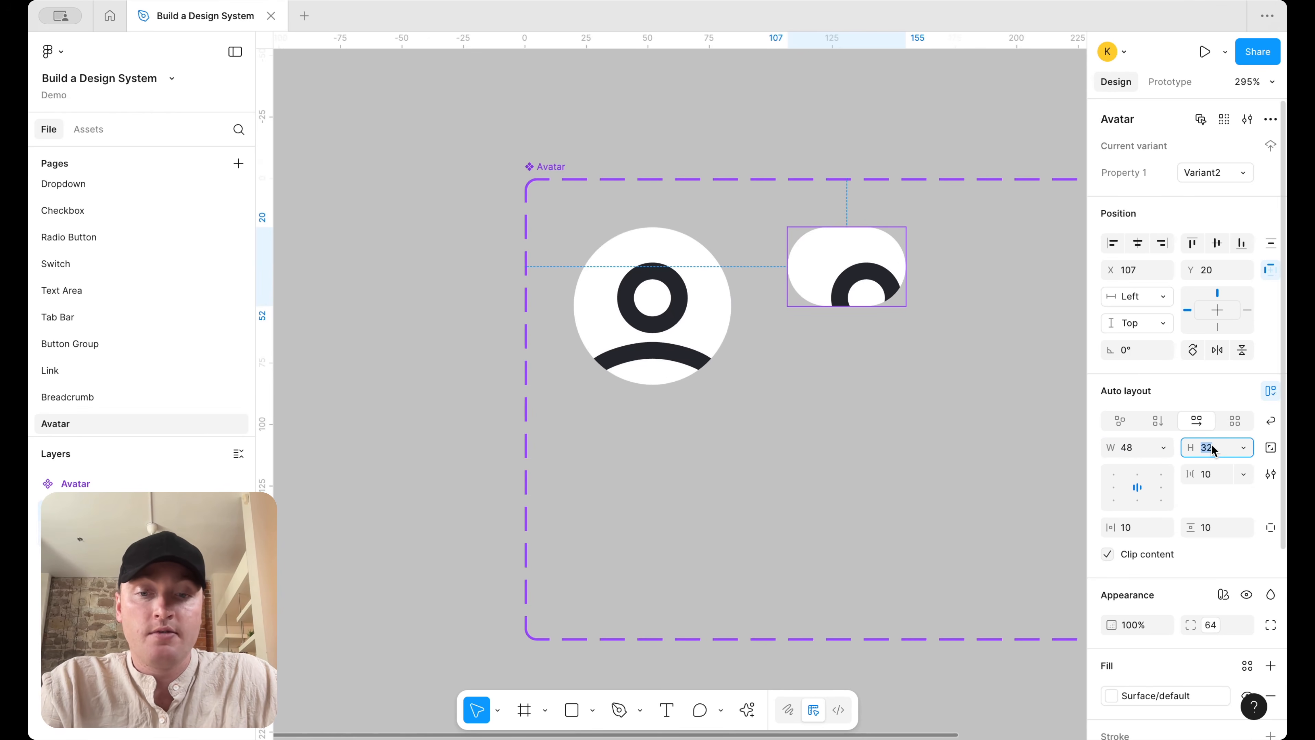
key("Return")
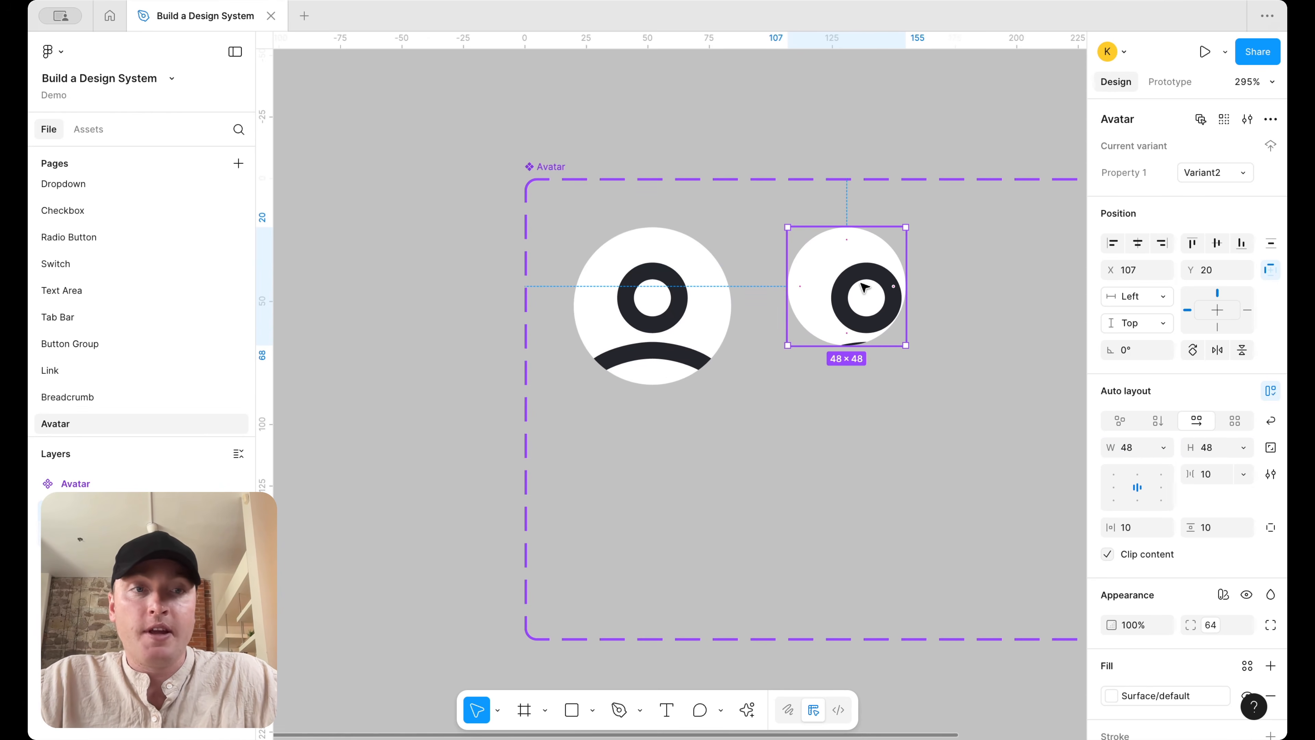
Rename the variant property to Size, with the value lg for the 64 × 64 variant and md for the 48 × 48 variant
left_click(631, 272)
double_click(1134, 172)
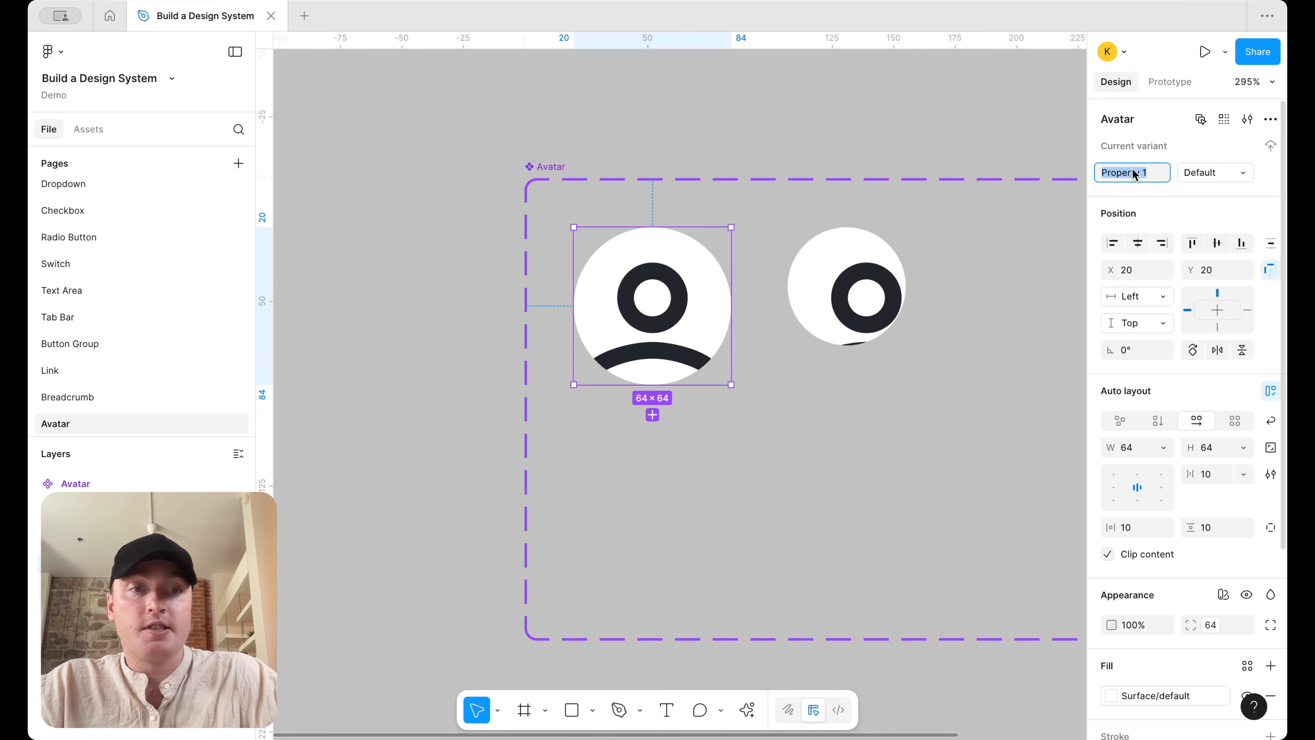
type("Size")
left_click(1217, 179)
key("Return")
left_click(864, 295)
left_click(1220, 172)
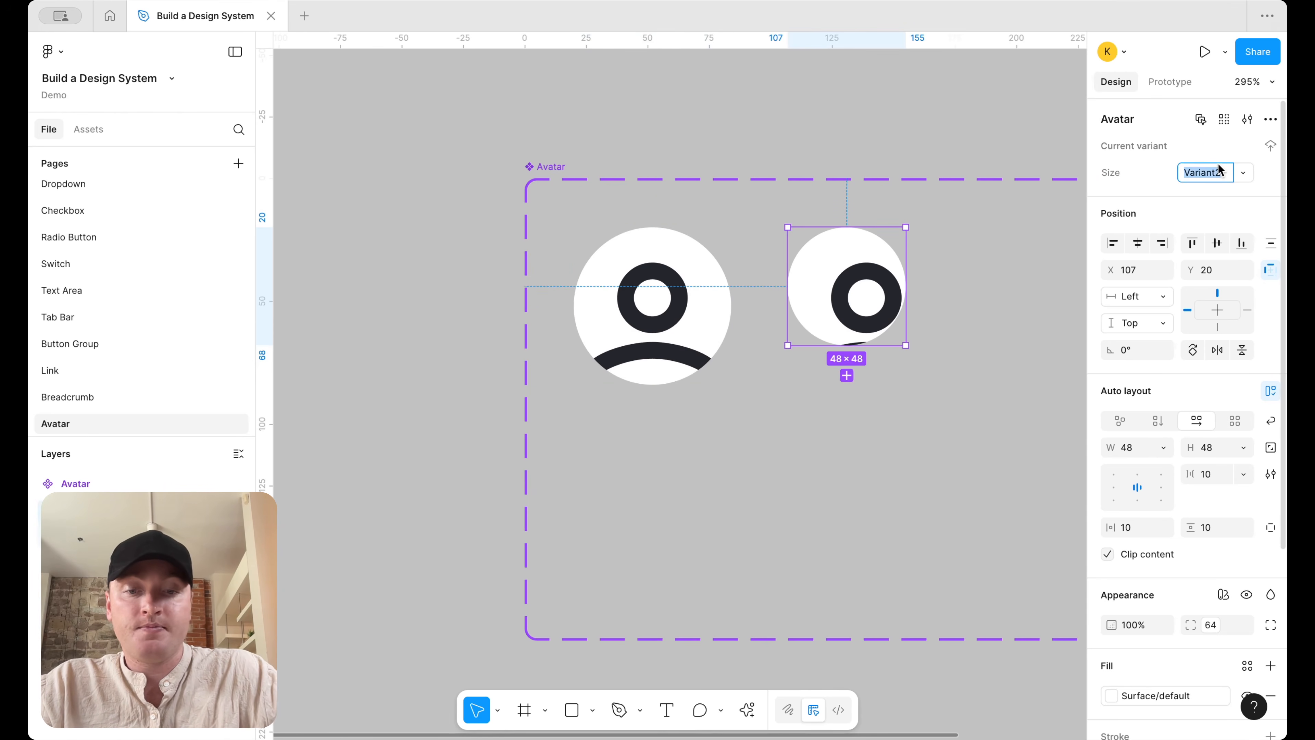
key("Return")
Scale the icon inside the md variant proportionally to about 64 × 64 and center it horizontally at about X -8
double_click(868, 297)
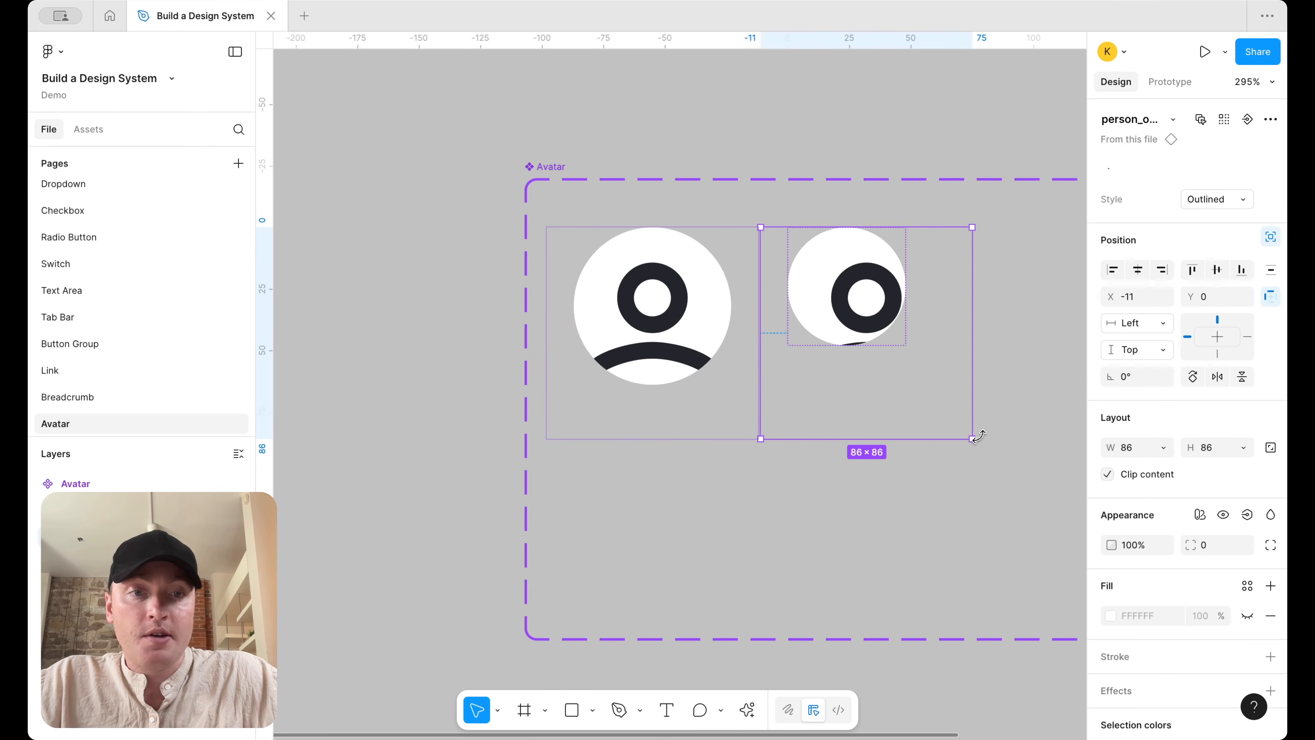
left_click_drag(961, 429, 916, 383)
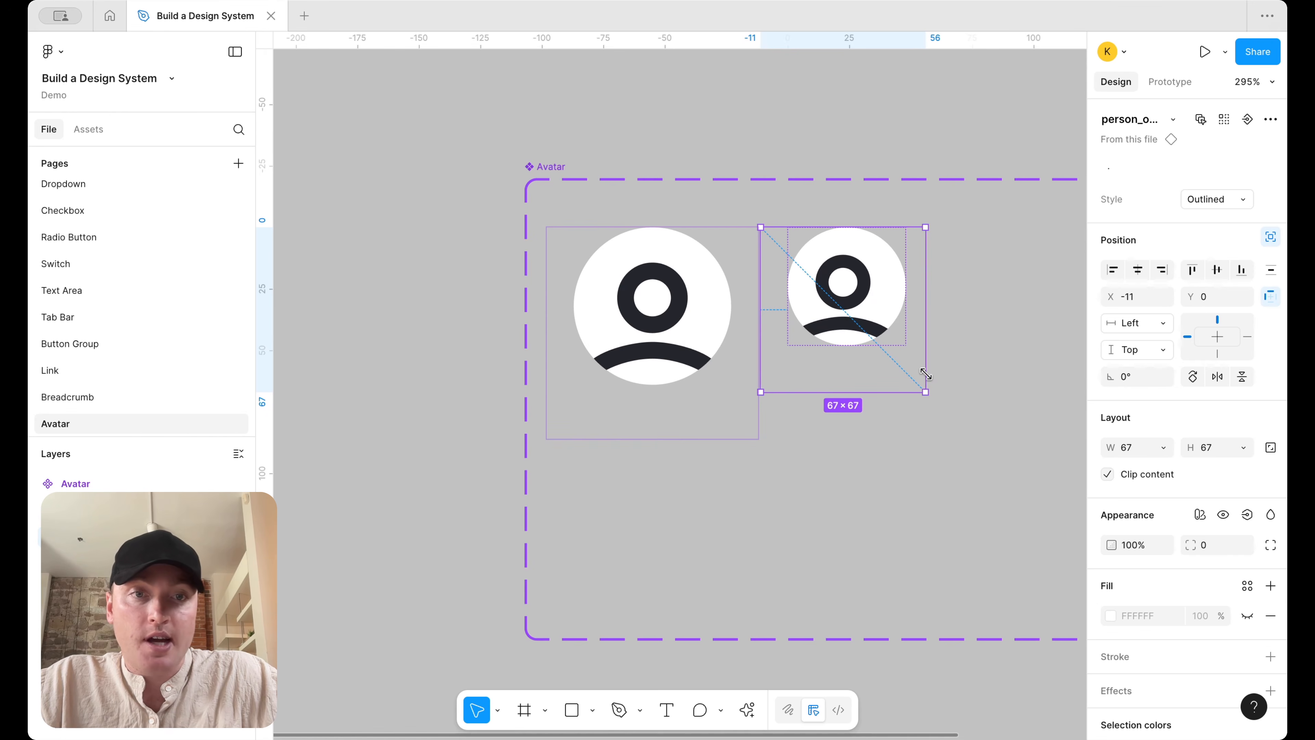
left_click_drag(761, 391, 775, 385)
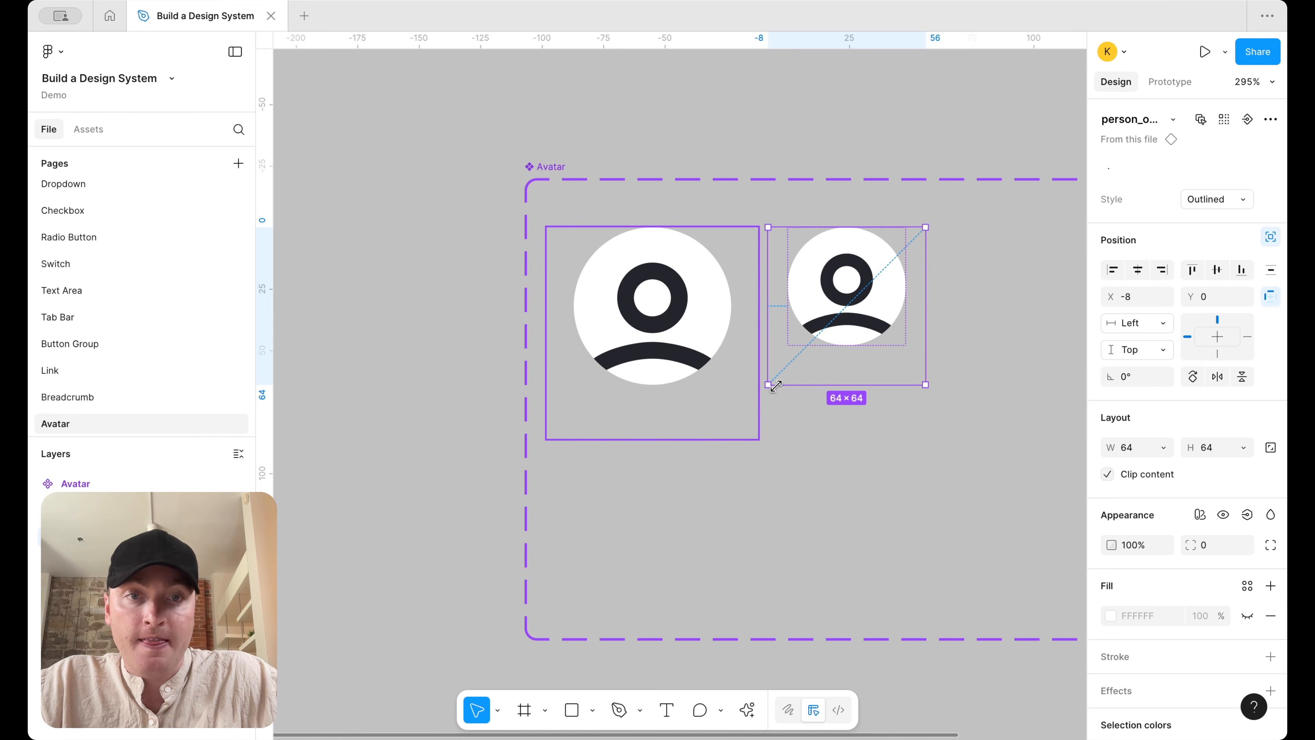
left_click(982, 282)
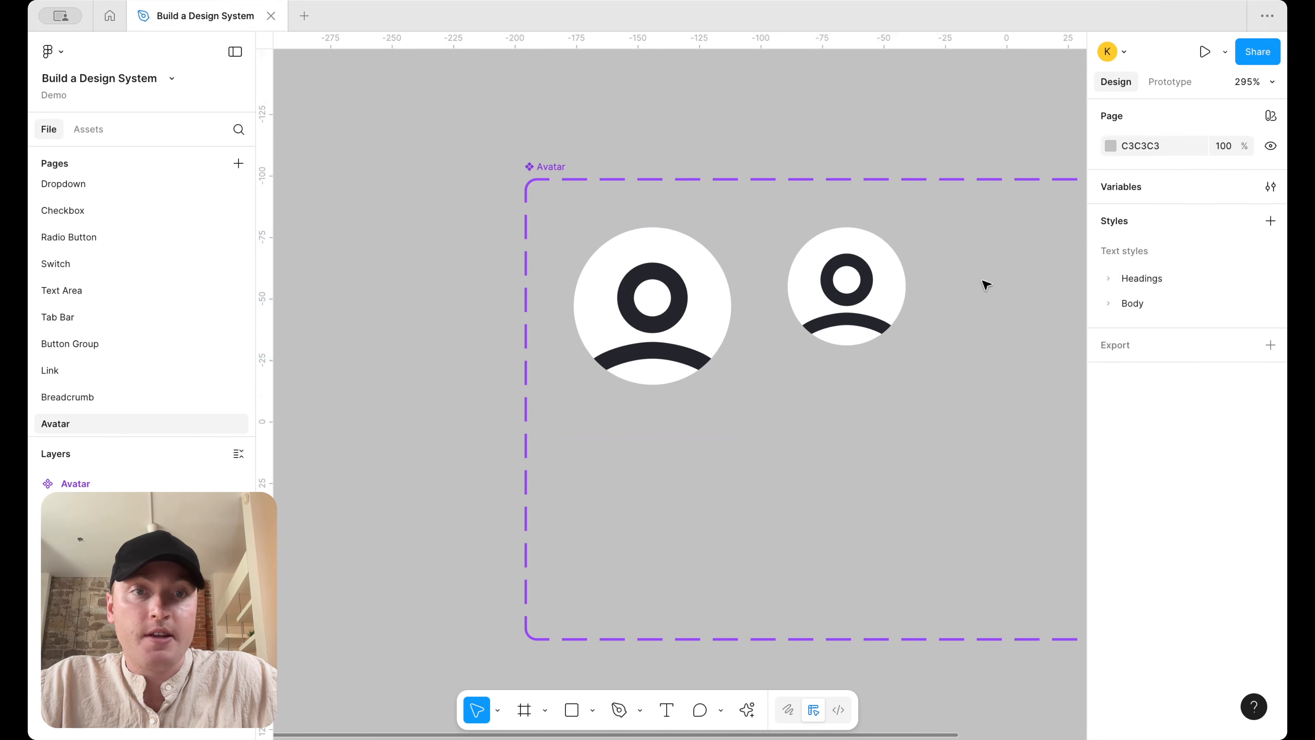
Align the md variant vertically with lg, duplicate it alongside at about X 170, Y 28, and set the copy's Size to sm
left_click_drag(982, 283, 786, 302)
left_click_drag(668, 294, 824, 313)
left_click(1212, 174)
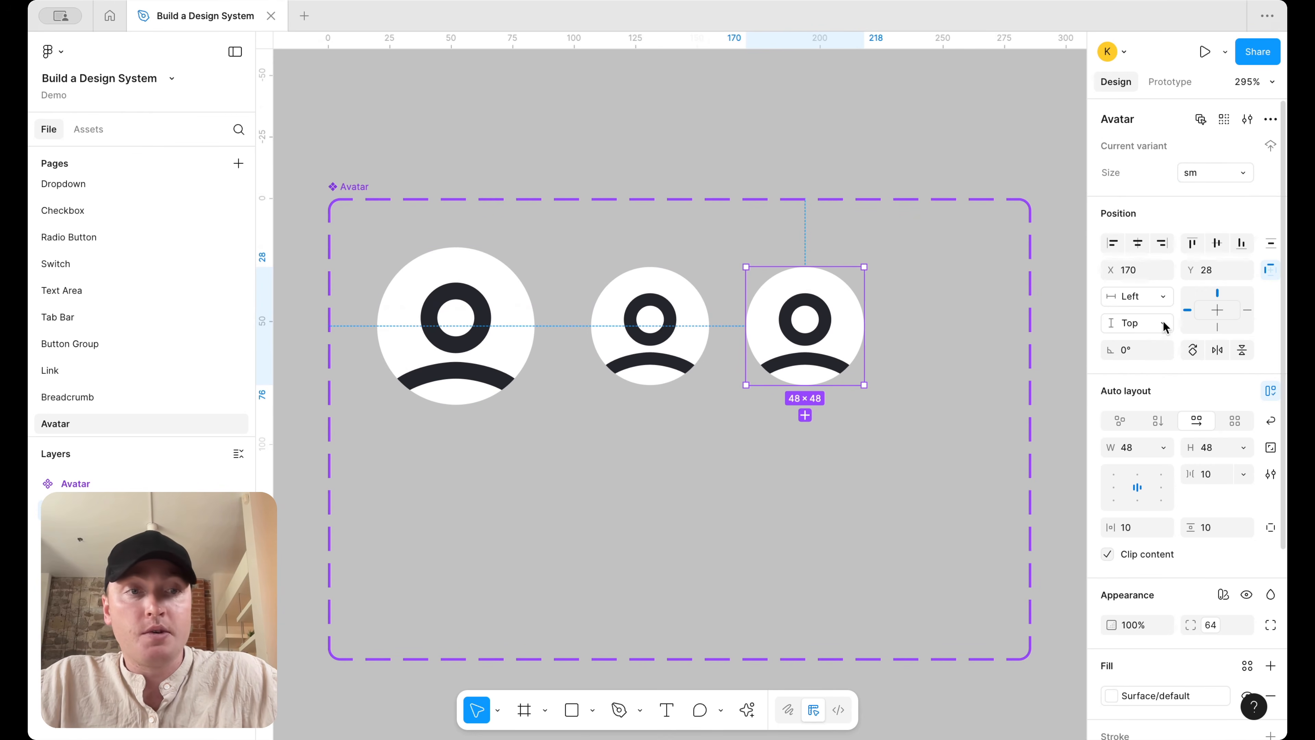
Resize the sm variant to 32 × 32
left_click(1135, 445)
type("3")
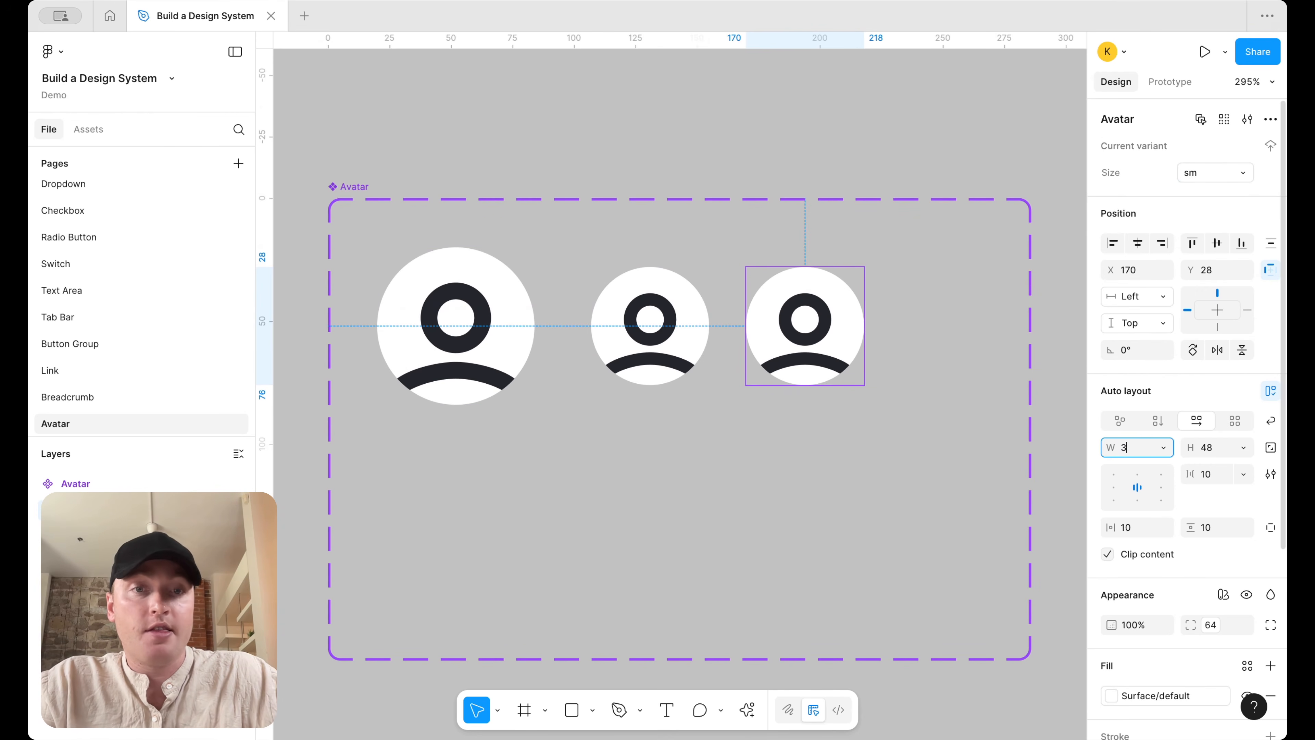
type("2")
key("Return")
left_click(1196, 447)
type("32")
key("Return")
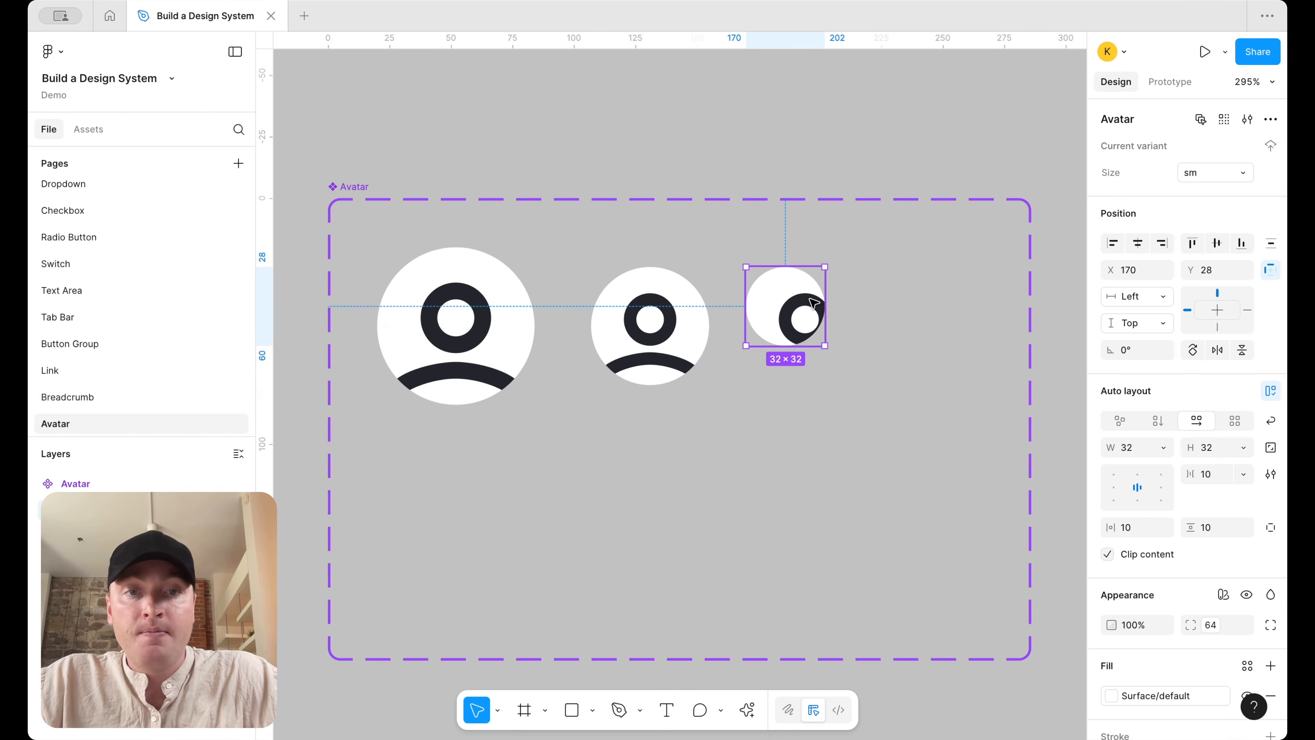
Scale the icon inside the sm variant down proportionally so it sits centered in the smaller circle
double_click(803, 306)
left_click_drag(878, 420, 839, 381)
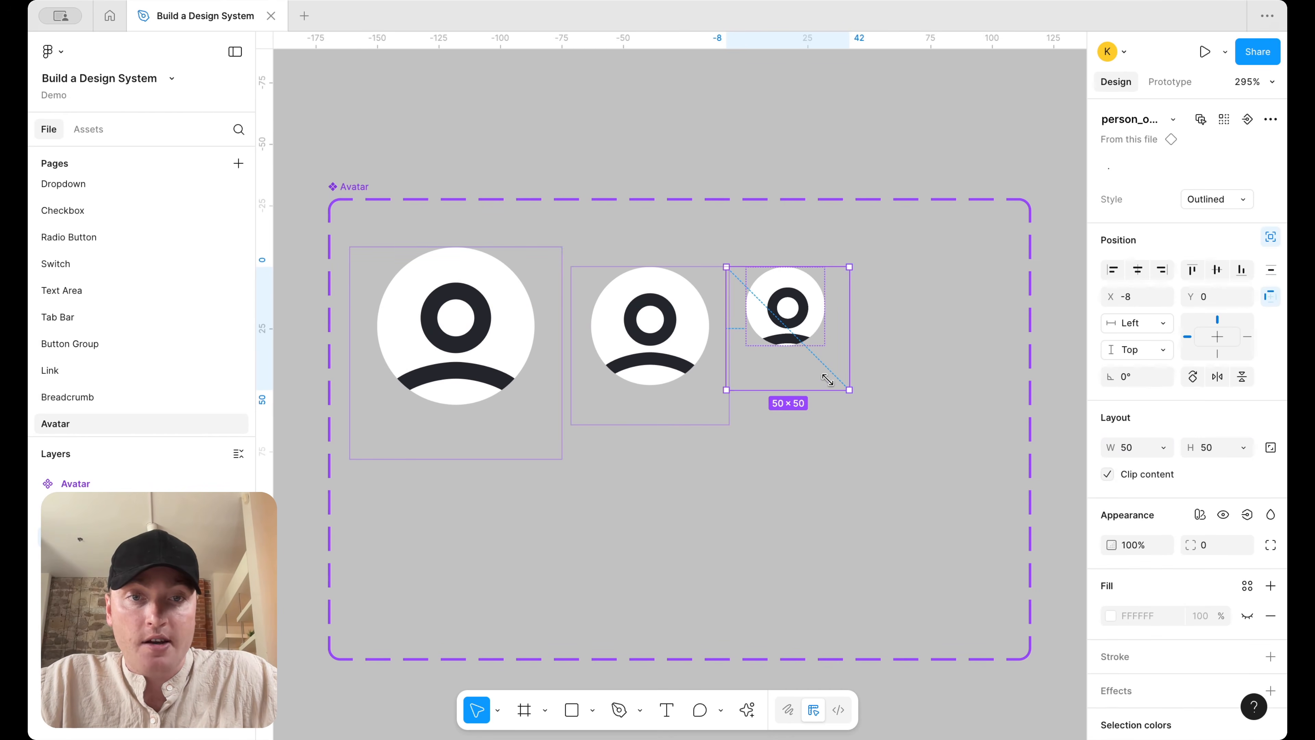
left_click(866, 420)
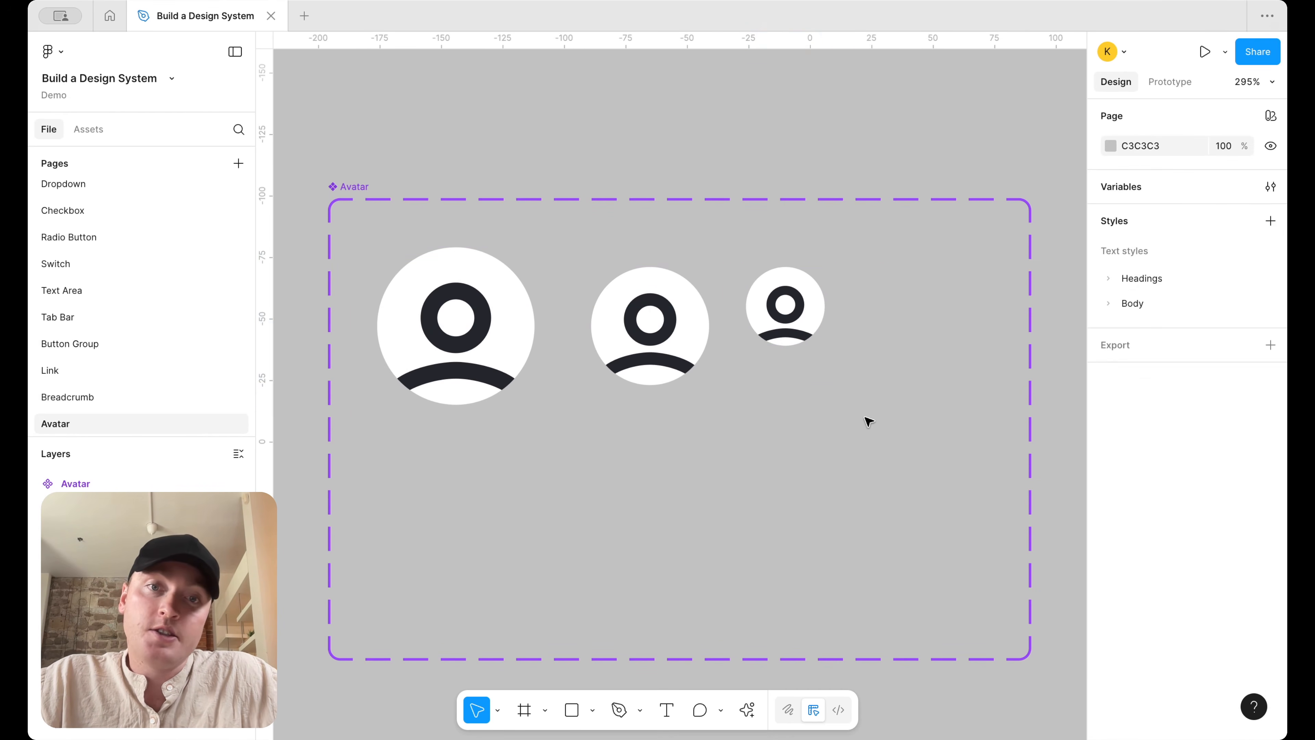
left_click(787, 309)
scroll(810, 314, "down", 5)
left_click(901, 228)
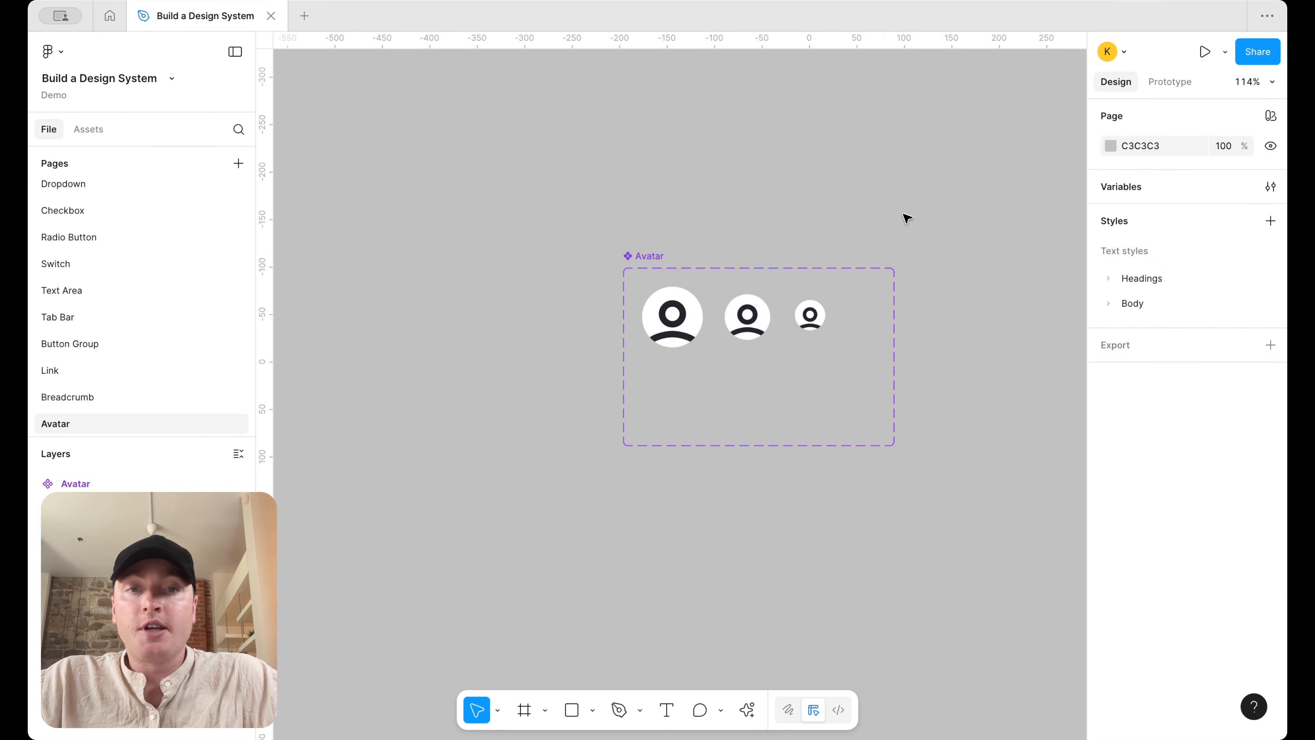
Narrow the Avatar component set to about 253 wide and add a variant property named Type with the value Icon
left_click(640, 257)
left_click_drag(894, 342, 863, 342)
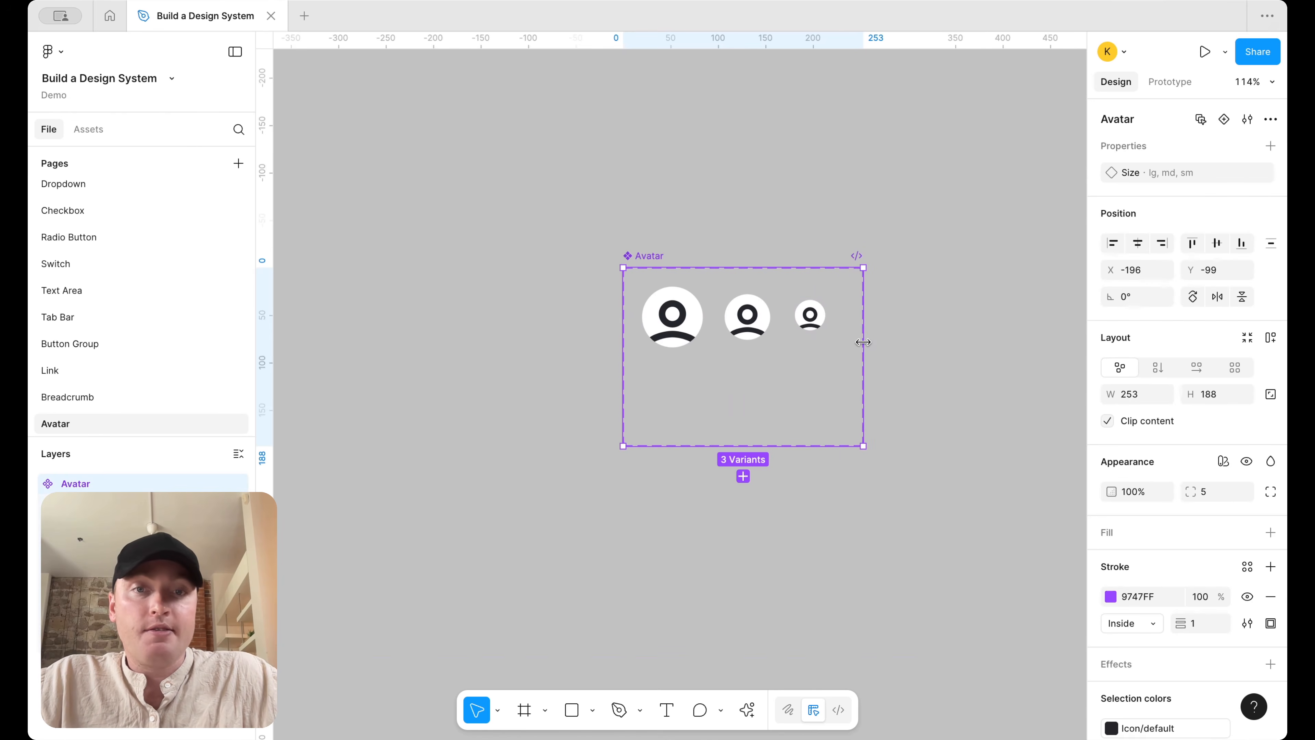
left_click(1270, 146)
left_click(1223, 198)
type("Type")
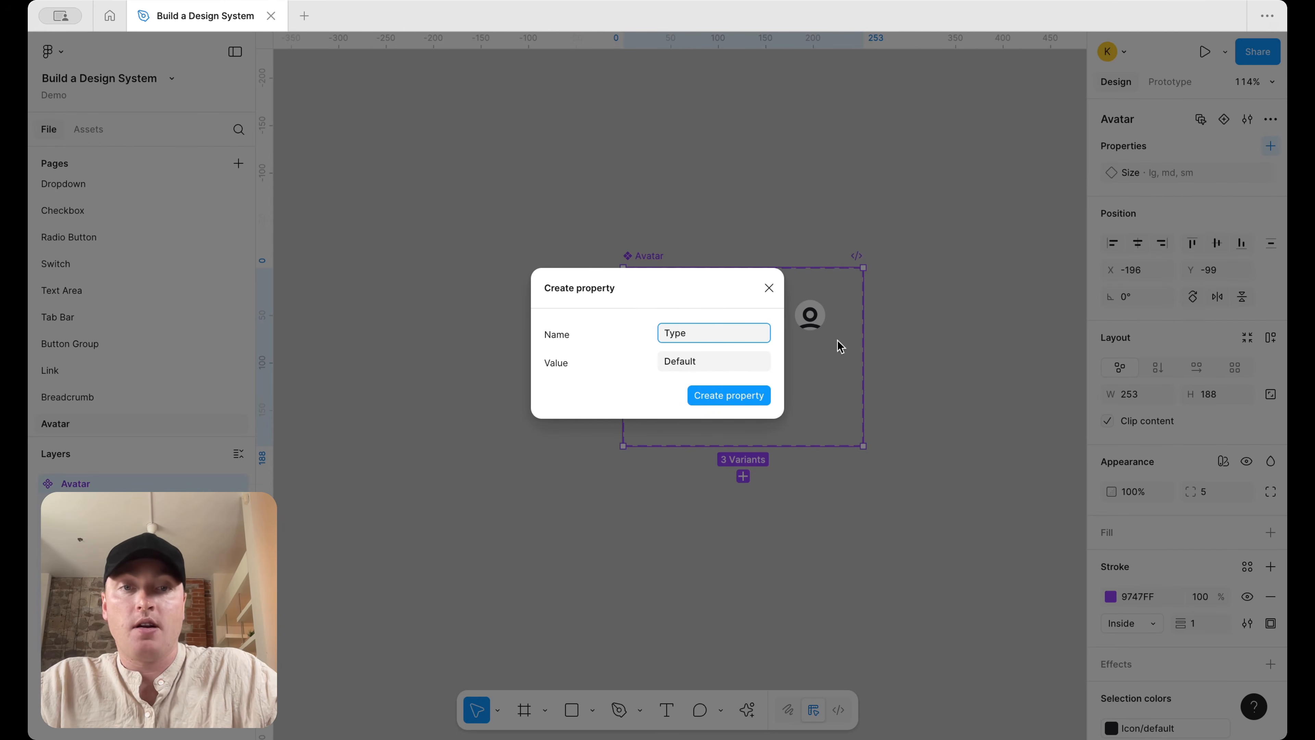
left_click(708, 368)
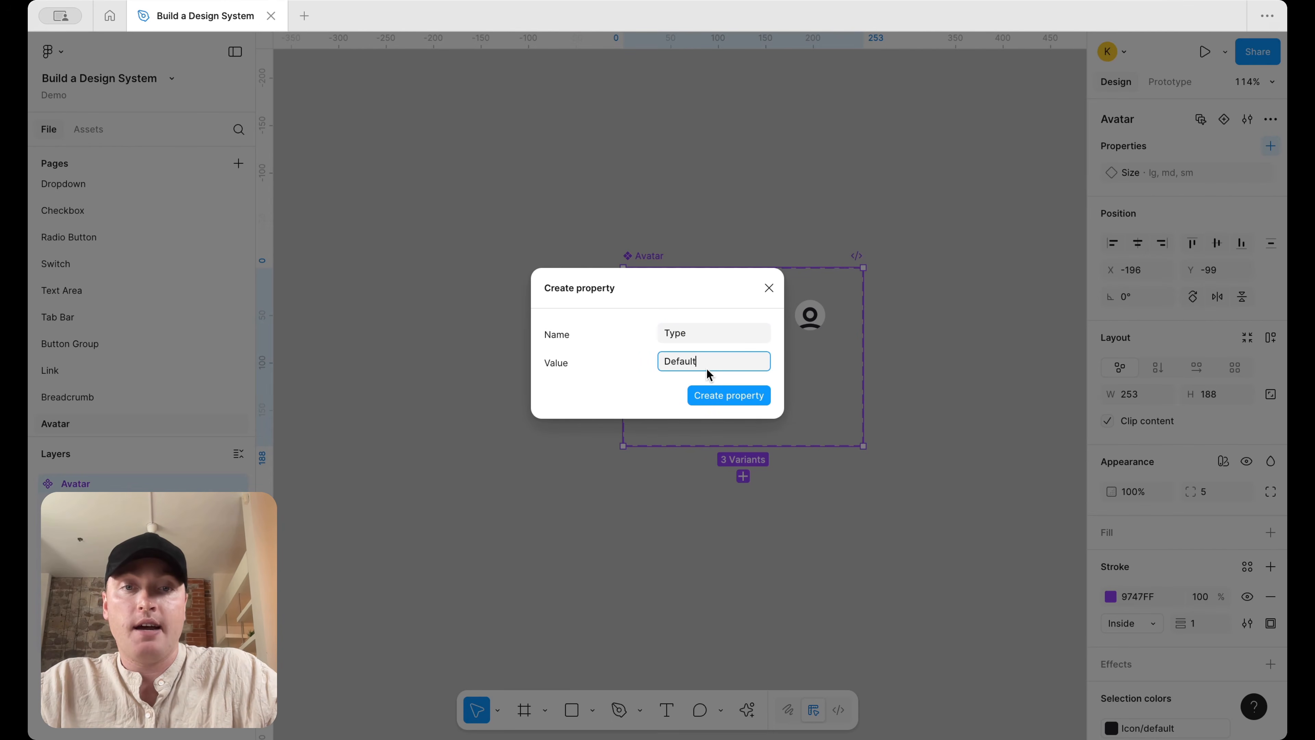
key("Return")
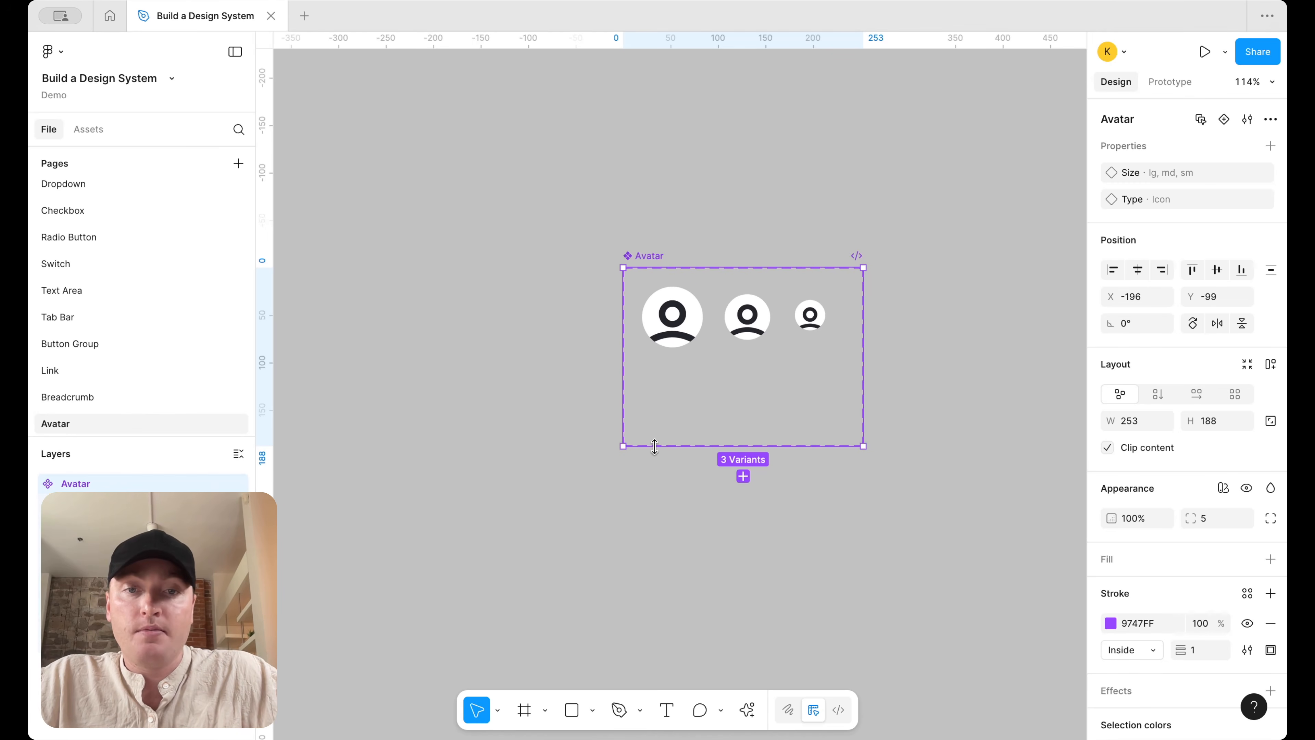
Extend the component set downward and give all three icon variants a stroke using the Border/default color
left_click_drag(654, 446, 653, 509)
left_click(531, 436)
left_click(671, 316)
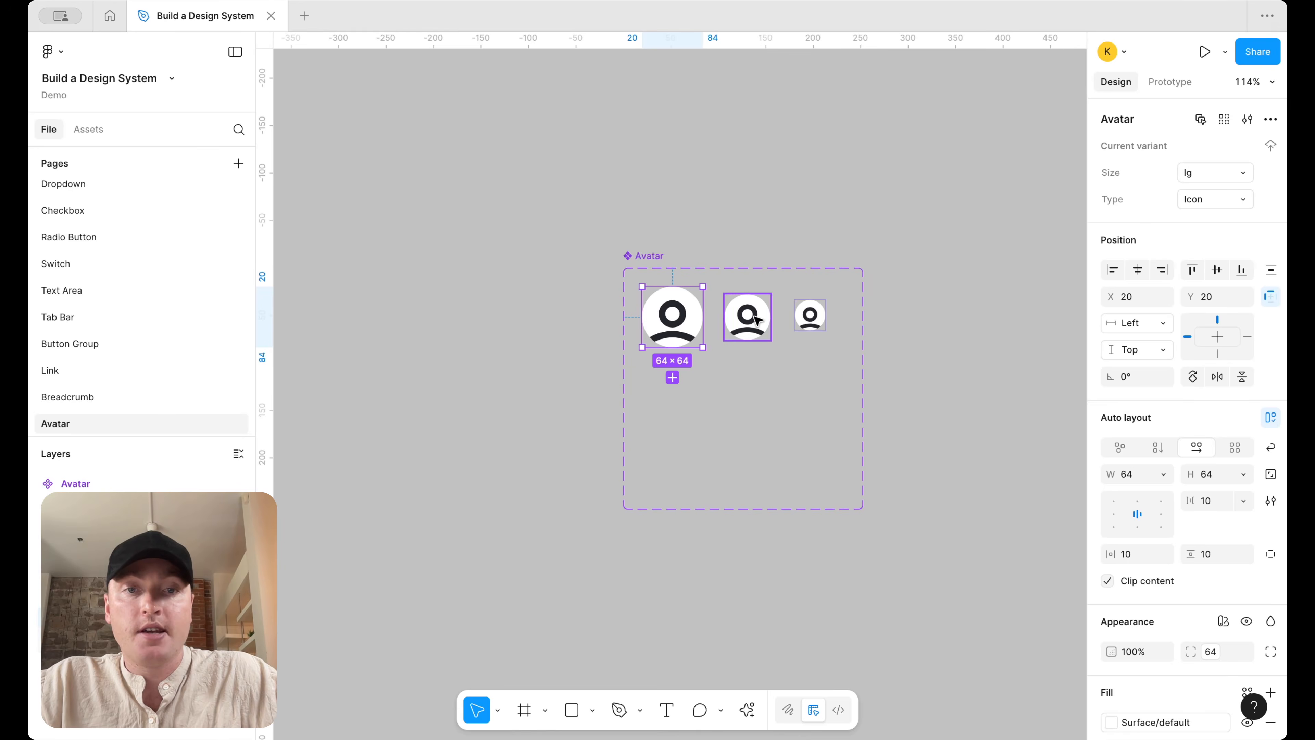
left_click(747, 316, "shift")
left_click(809, 315, "shift")
scroll(1154, 560, "down", 6)
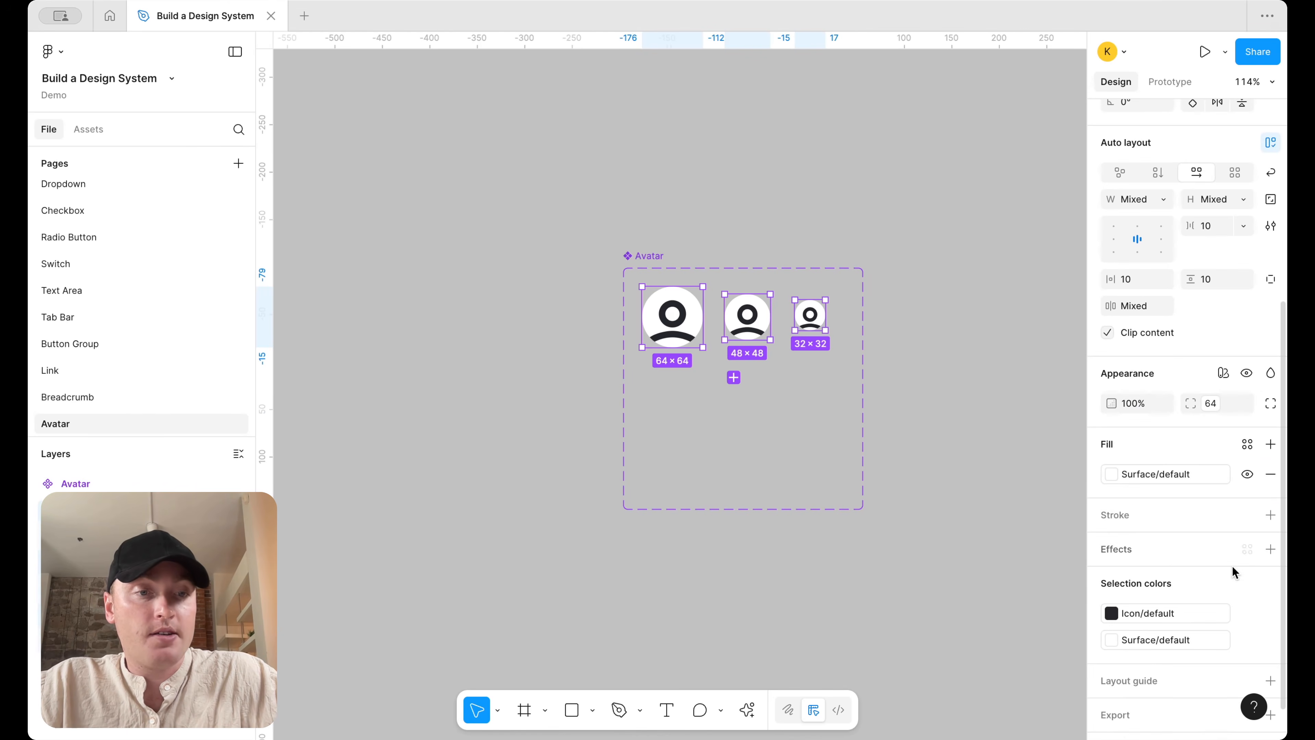
left_click(1271, 516)
left_click(1252, 516)
type("bor")
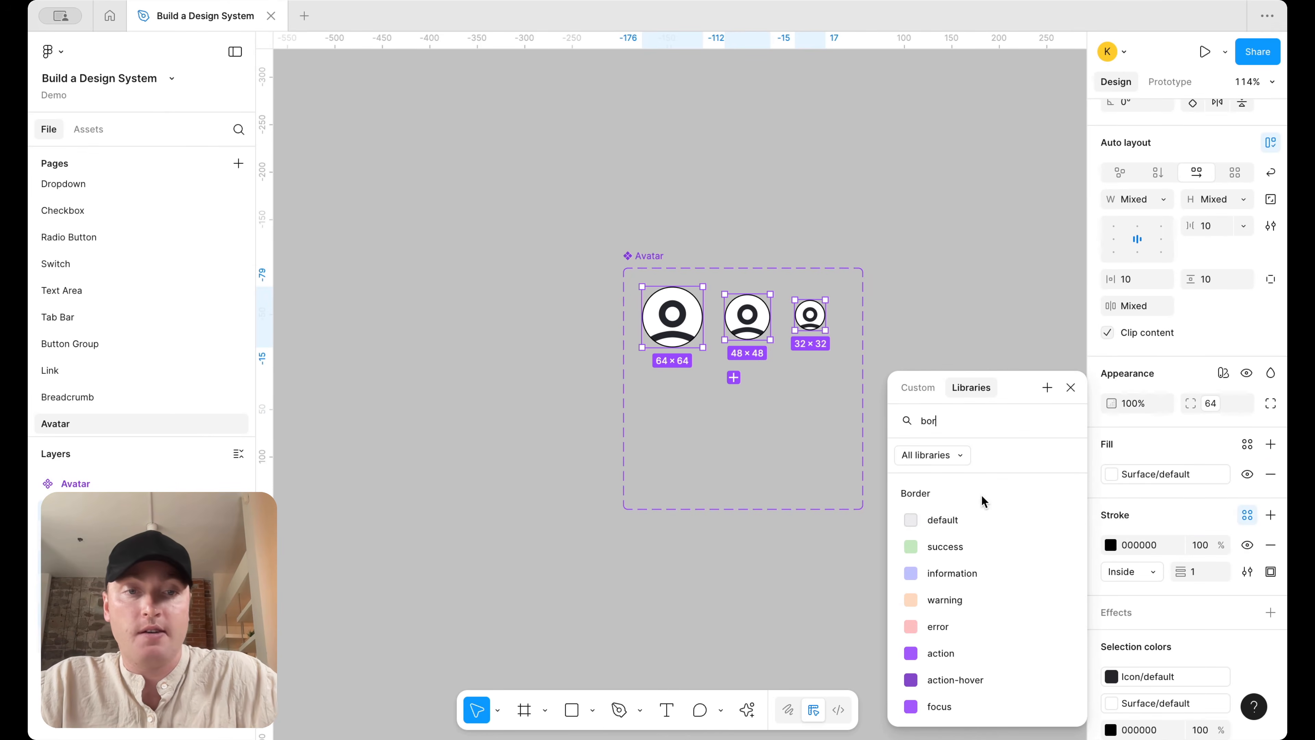
left_click(971, 520)
left_click(942, 277)
scroll(726, 358, "up", 5)
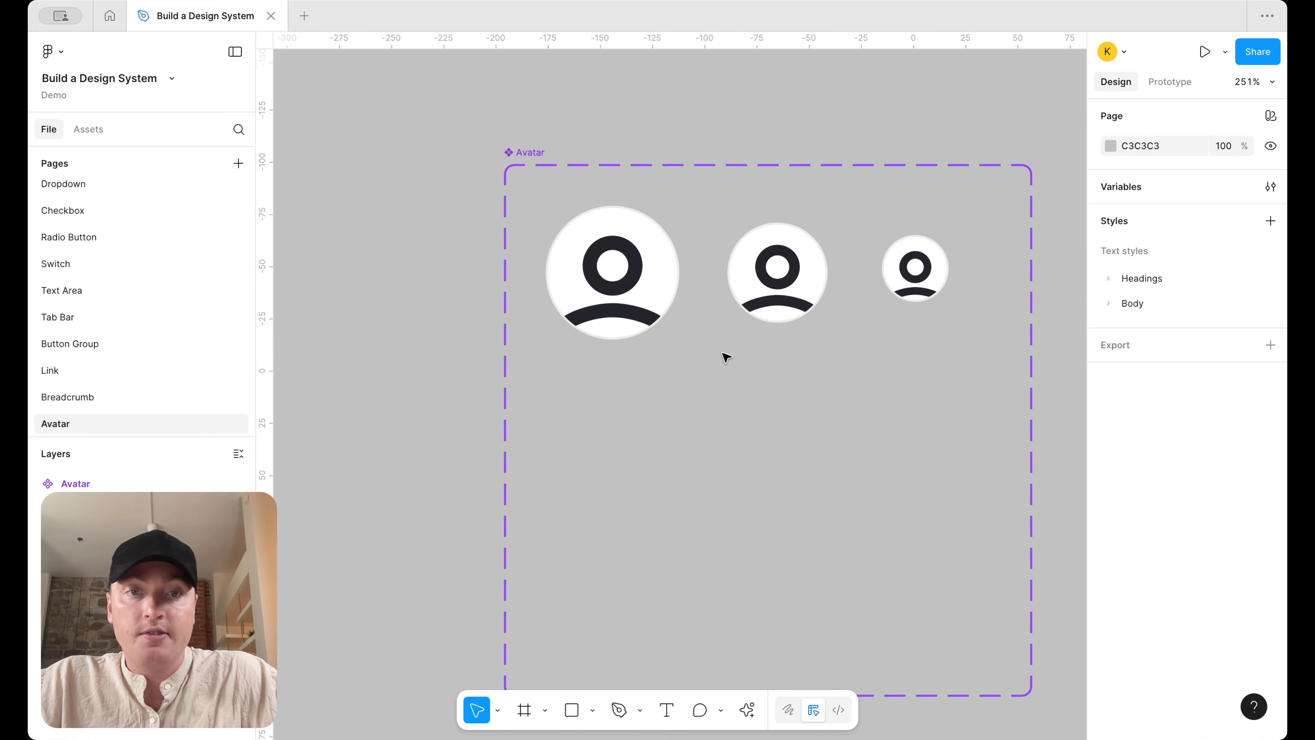
Duplicate the three icon variants into a second row below and set the copies' Type to image
left_click_drag(460, 435, 978, 236)
left_click_drag(800, 287, 796, 435)
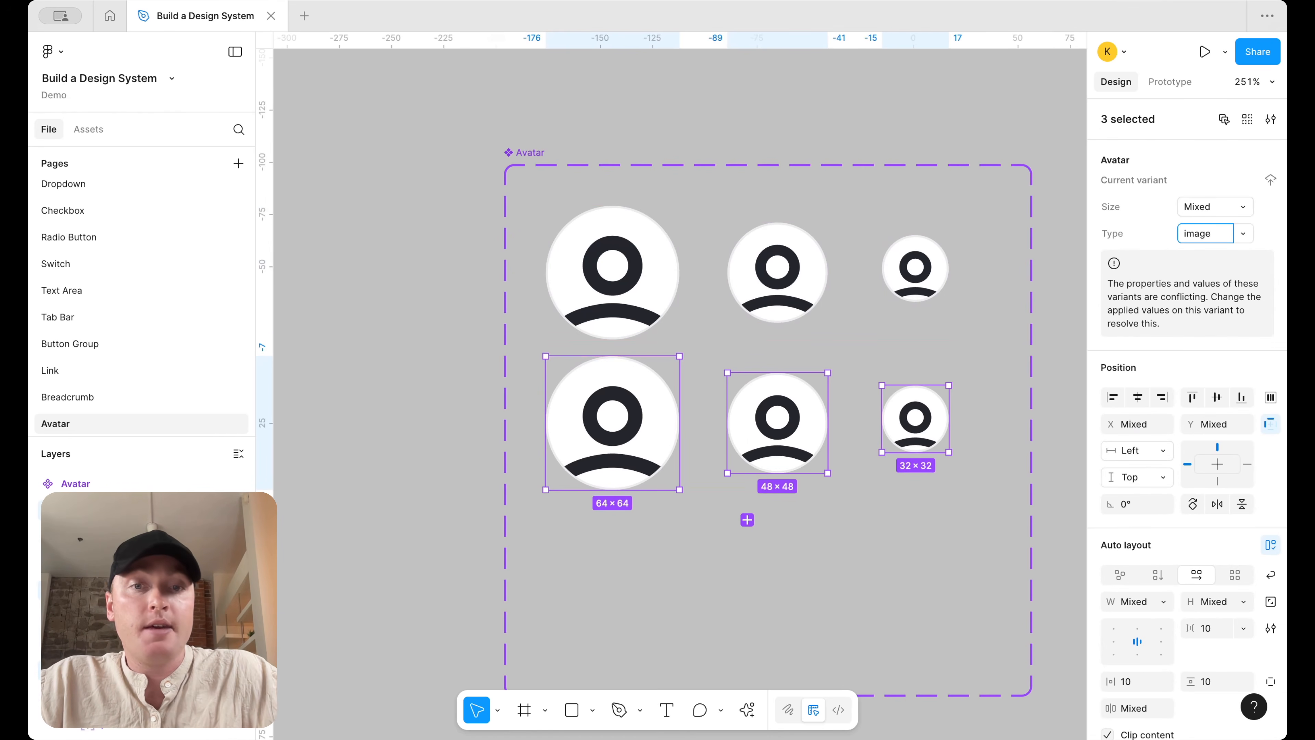
key("Return")
Delete the person icon from each of the three image variants
double_click(640, 414)
key("Delete")
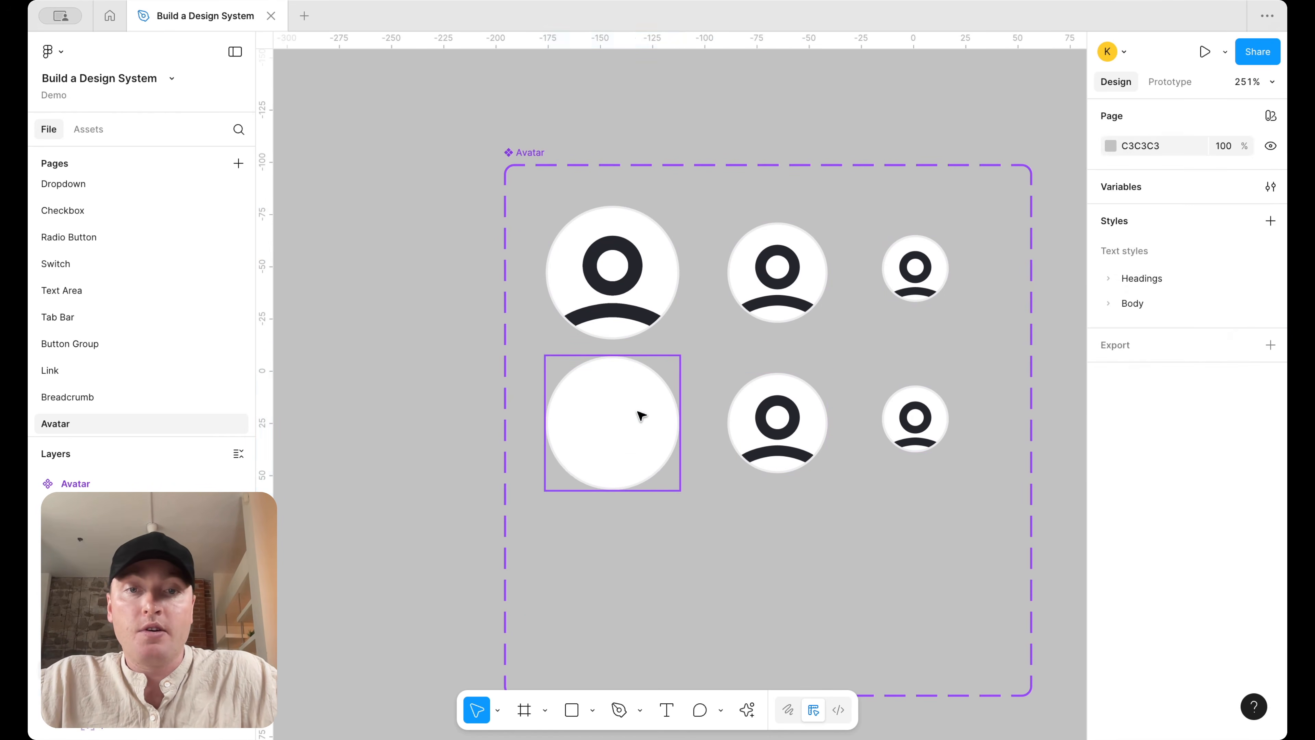
double_click(798, 434)
key("Delete")
double_click(914, 417)
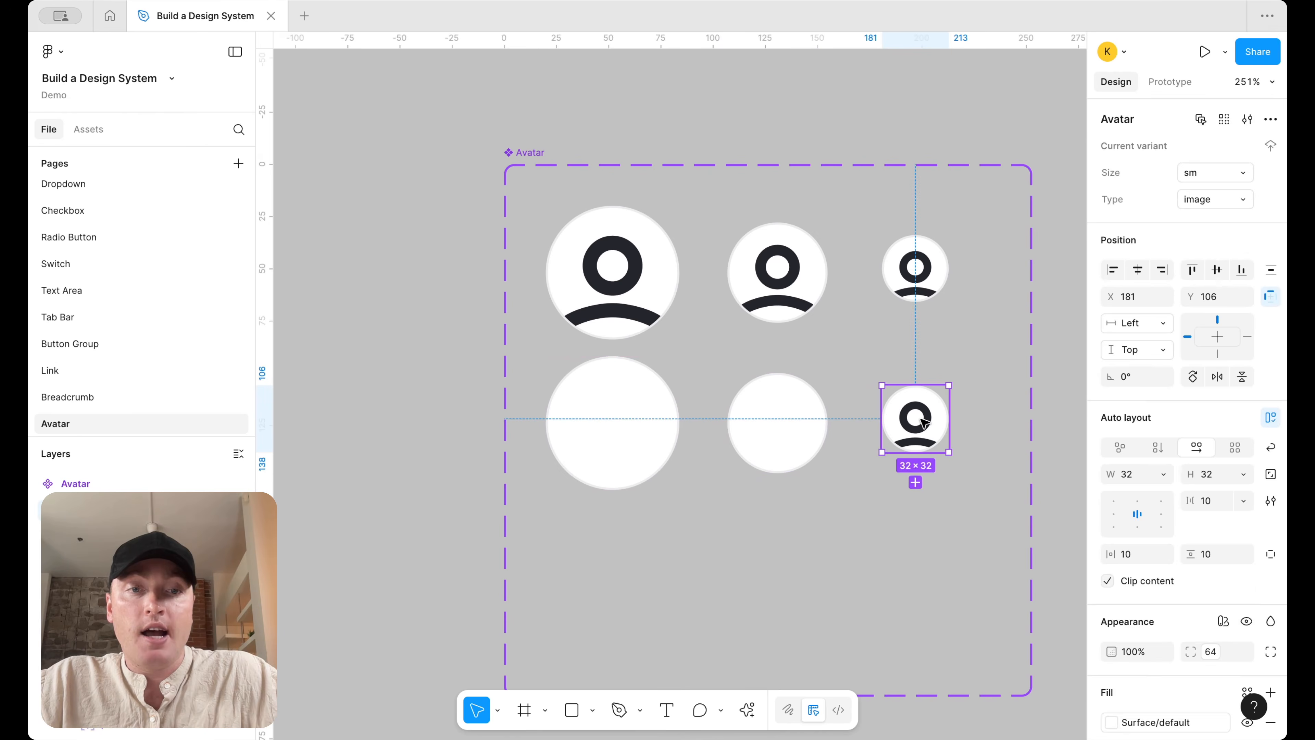
key("Delete")
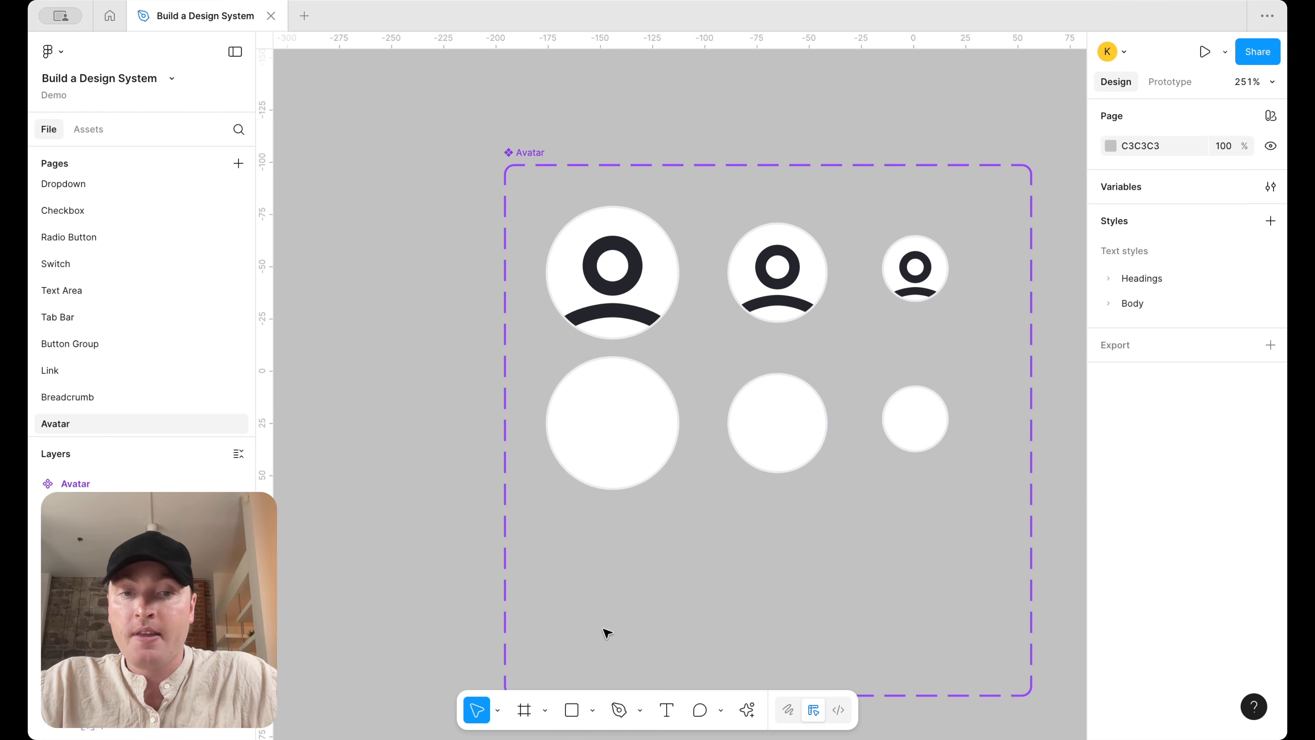
Replace the Surface/default fill of the three image variants with an image fill in Fill mode
left_click(637, 440)
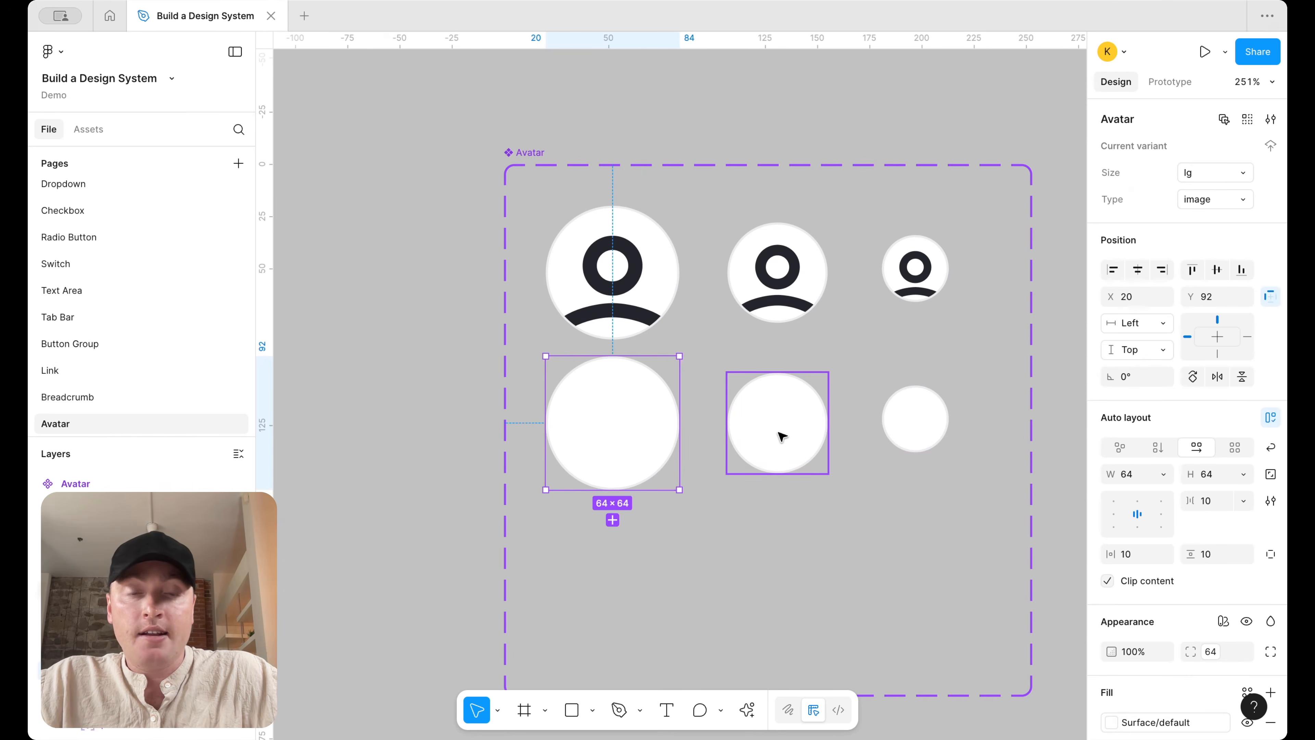
left_click(800, 431, "shift")
left_click(938, 411, "shift")
scroll(1139, 569, "down", 3)
scroll(1177, 620, "down", 1)
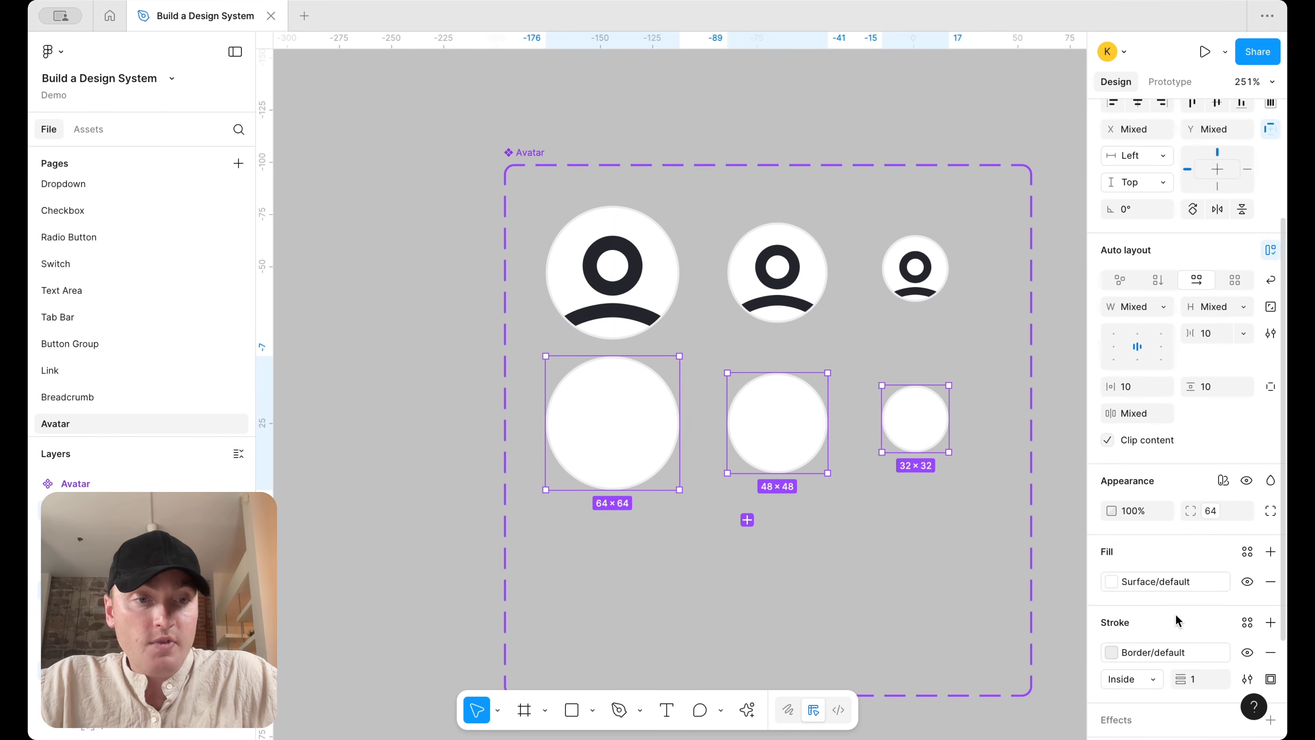
left_click(1152, 581)
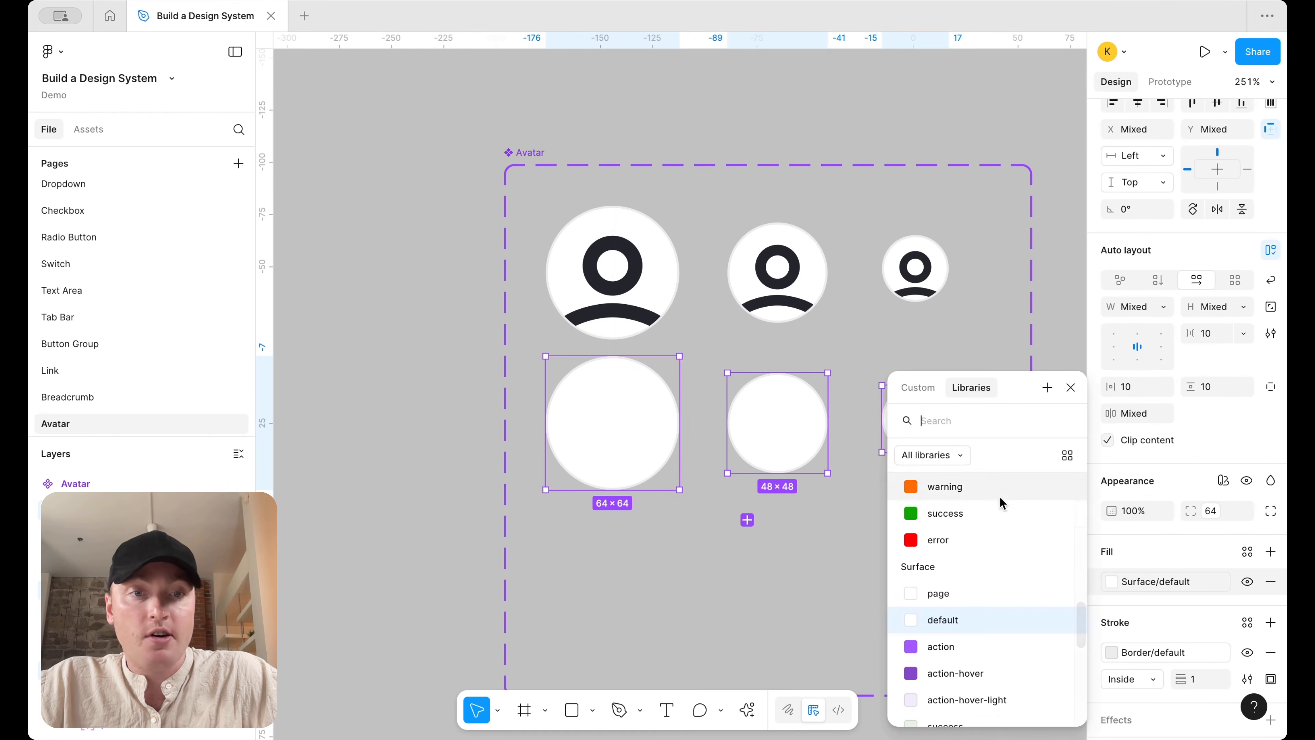
scroll(1019, 481, "down", 2)
left_click(917, 387)
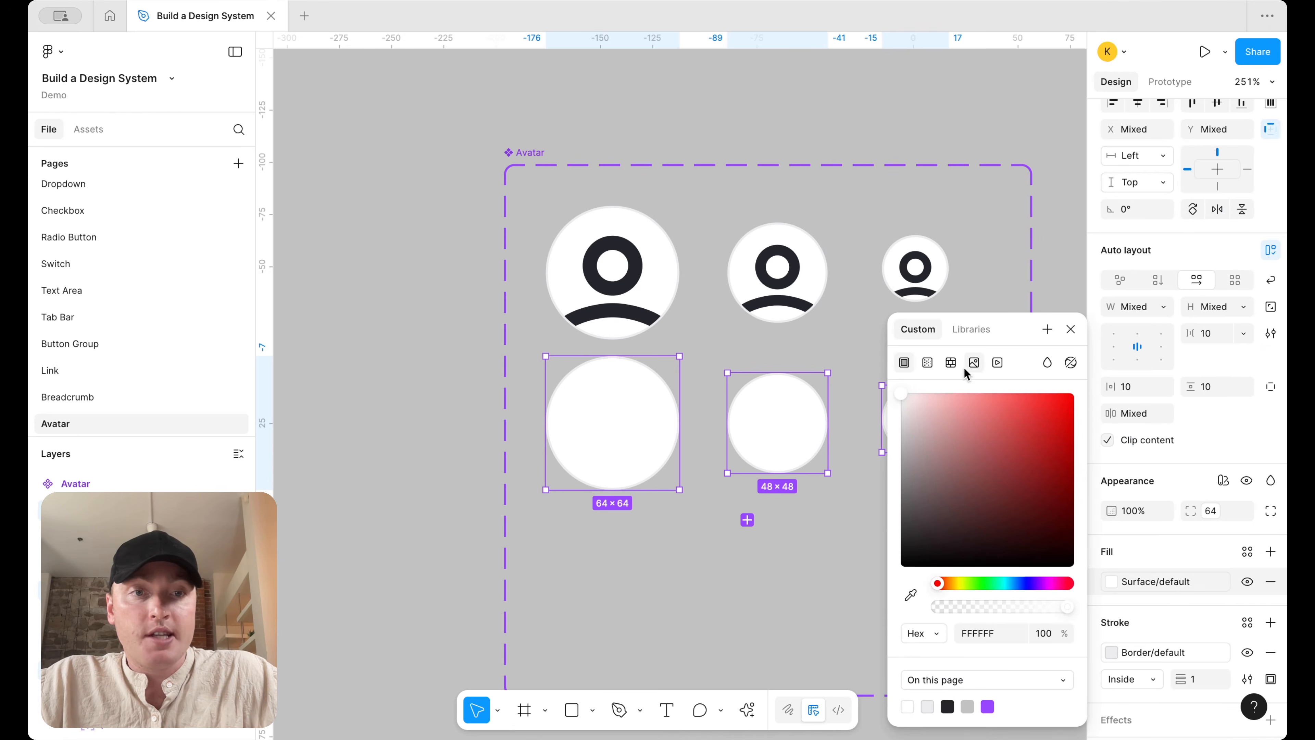
left_click(974, 363)
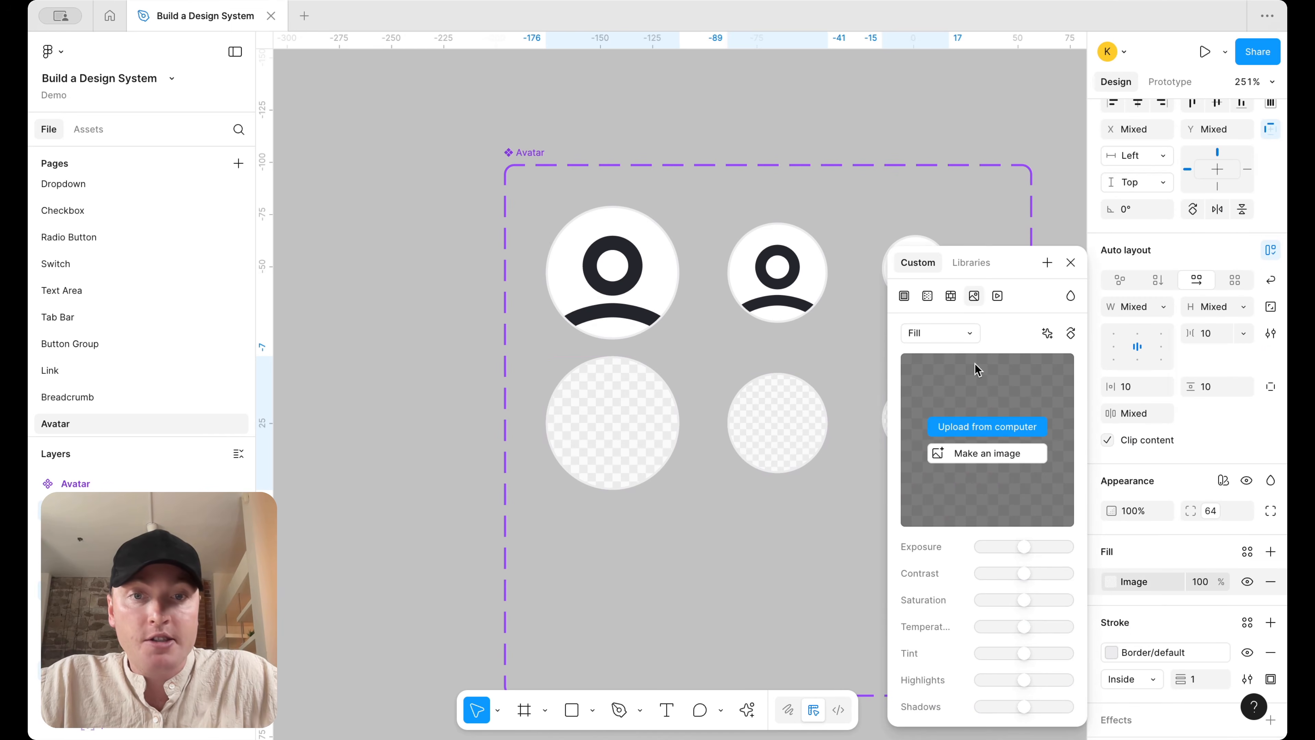
left_click(1070, 263)
left_click(1073, 289)
scroll(1066, 291, "down", 3)
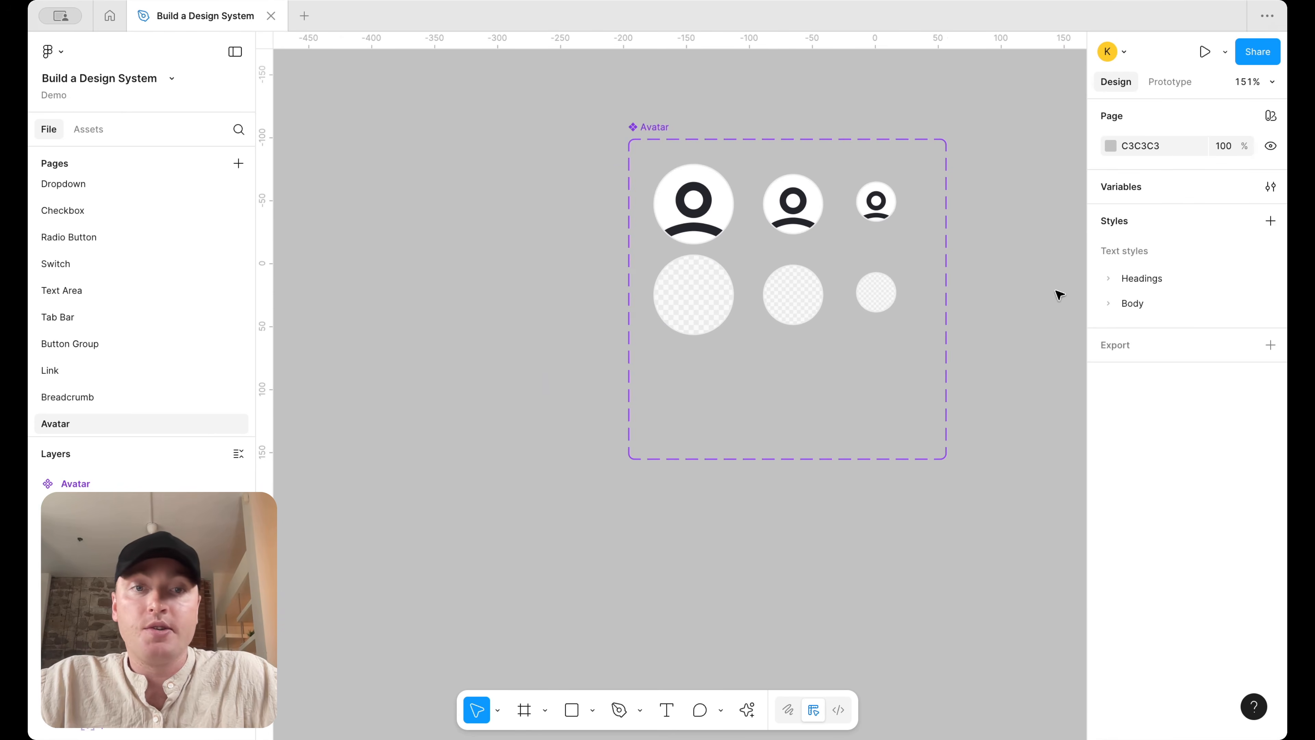
Rename the Type value of the three top-row variants in the Avatar component set to icon
scroll(865, 335, "up", 2)
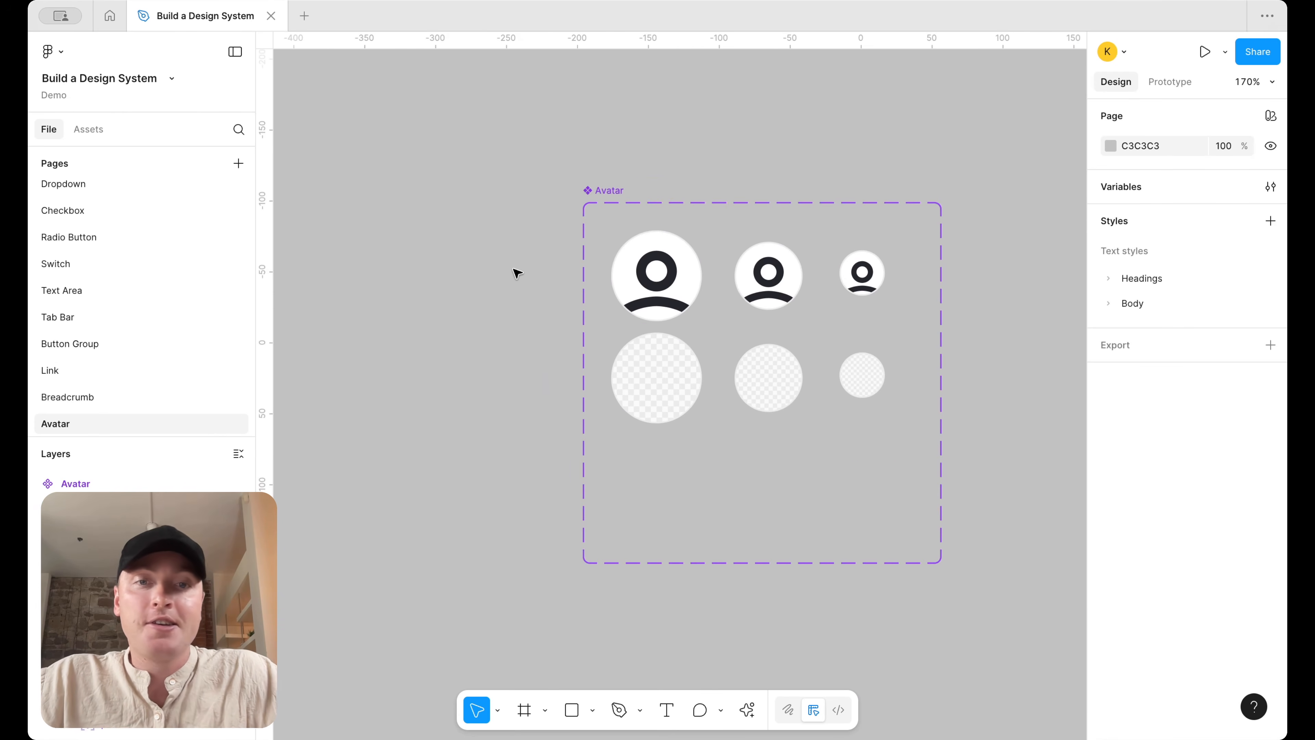
left_click(621, 233)
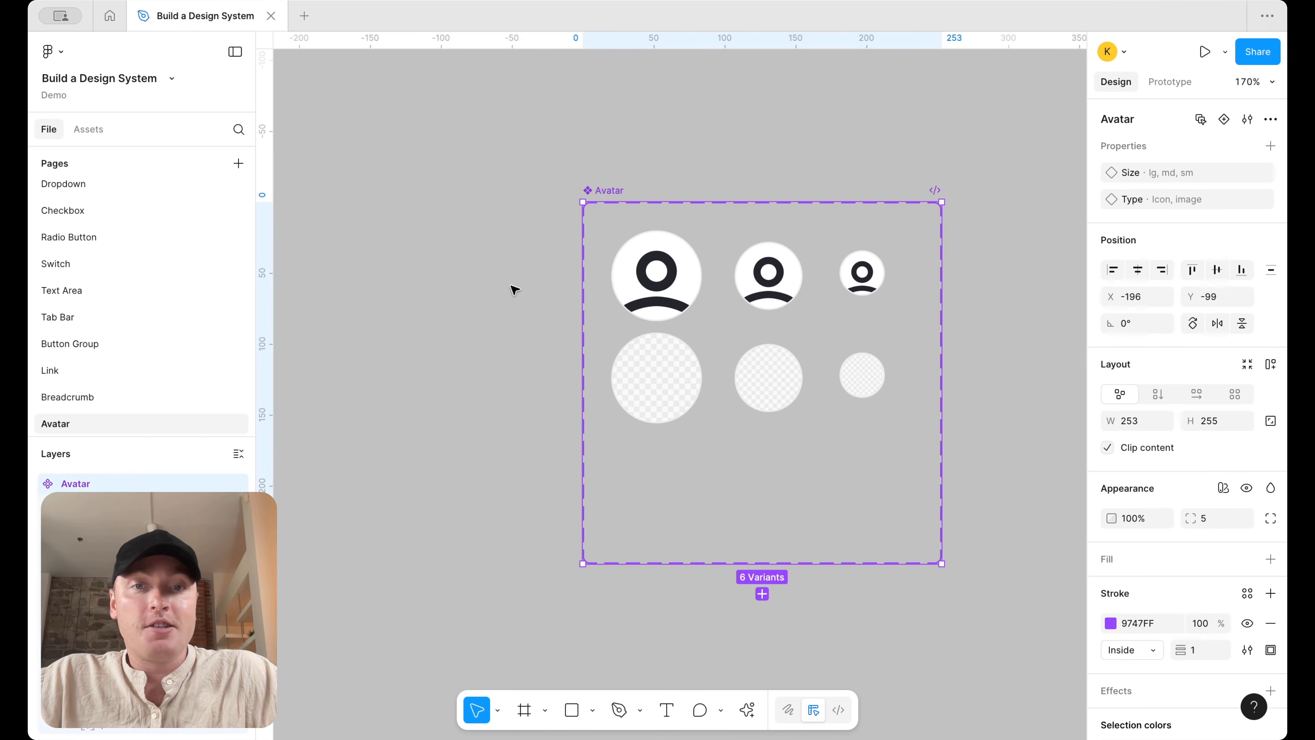
left_click_drag(520, 284, 931, 280)
left_click(1223, 236)
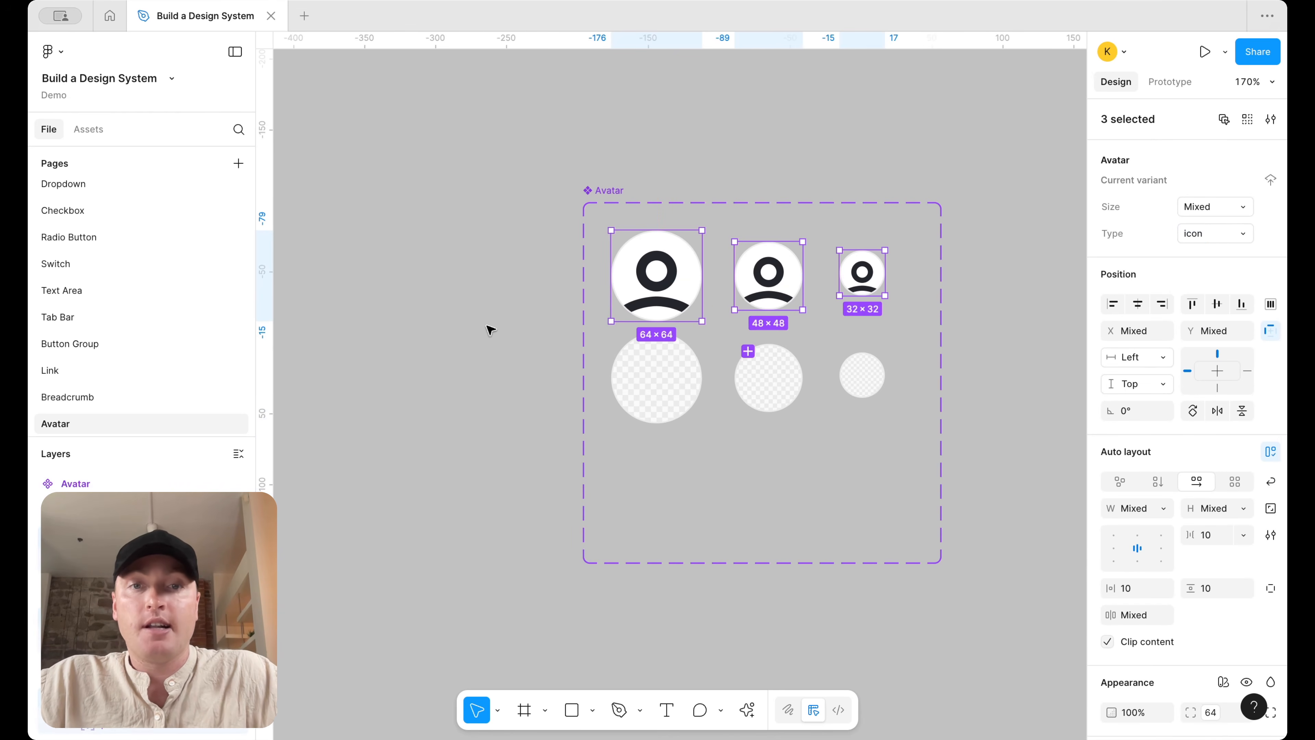
Duplicate the three icon variants into a third row below the image variants and set the copies' Type to initials
left_click(526, 265)
left_click_drag(540, 277, 918, 254)
left_click_drag(756, 288, 756, 489)
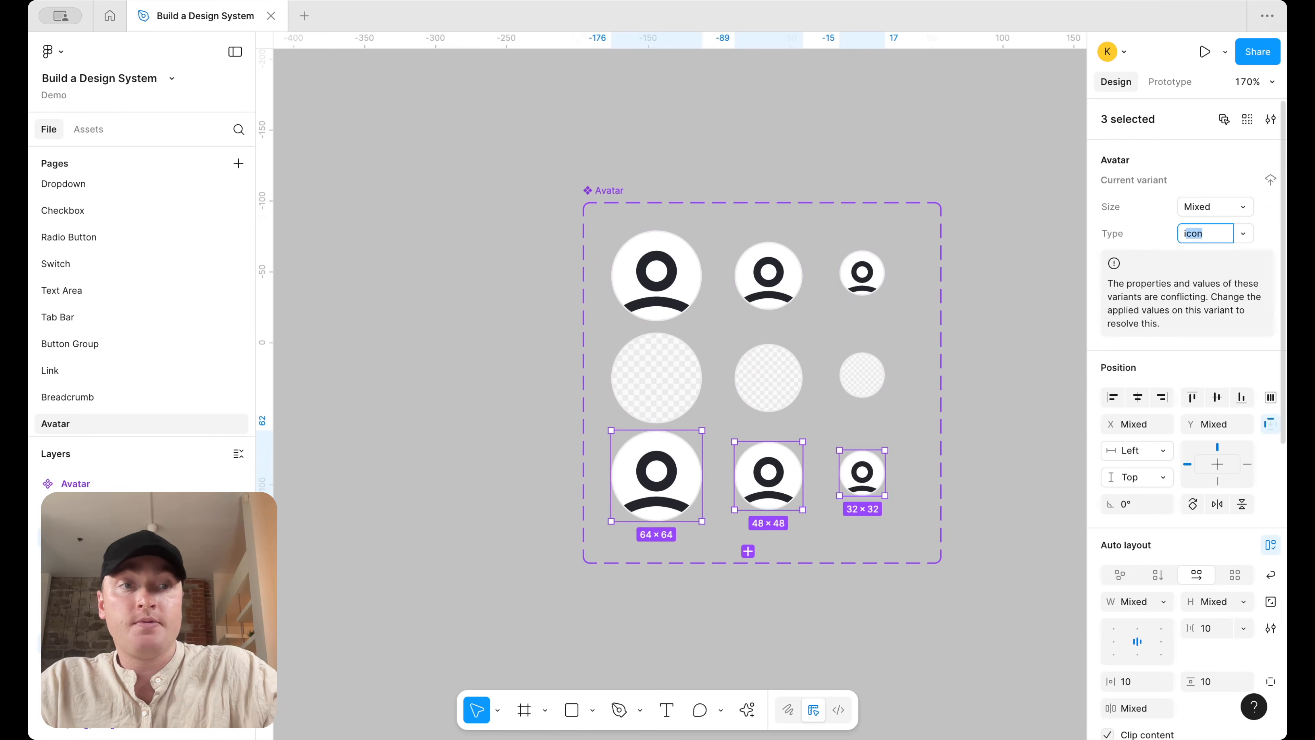
key("Return")
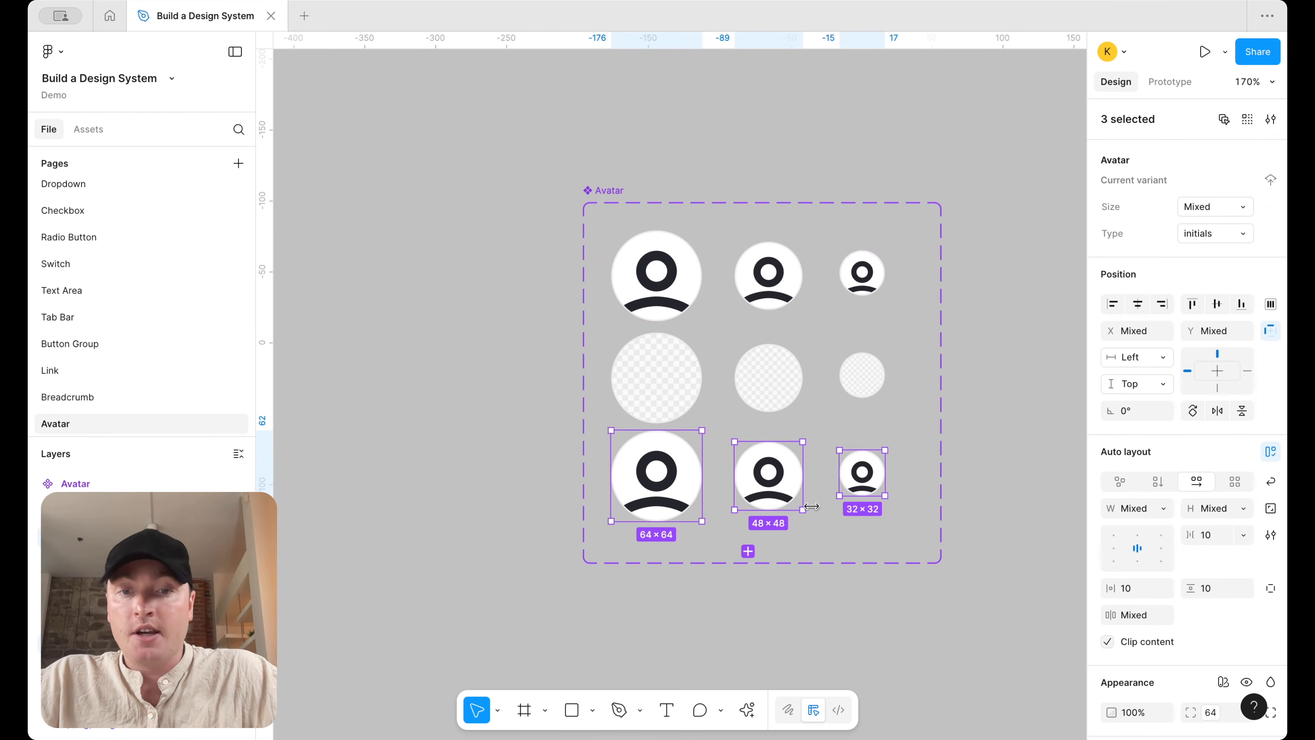
Add a text layer reading KM on the empty canvas beside the initials row of the Avatar set
key("t")
left_click_drag(485, 501, 520, 524)
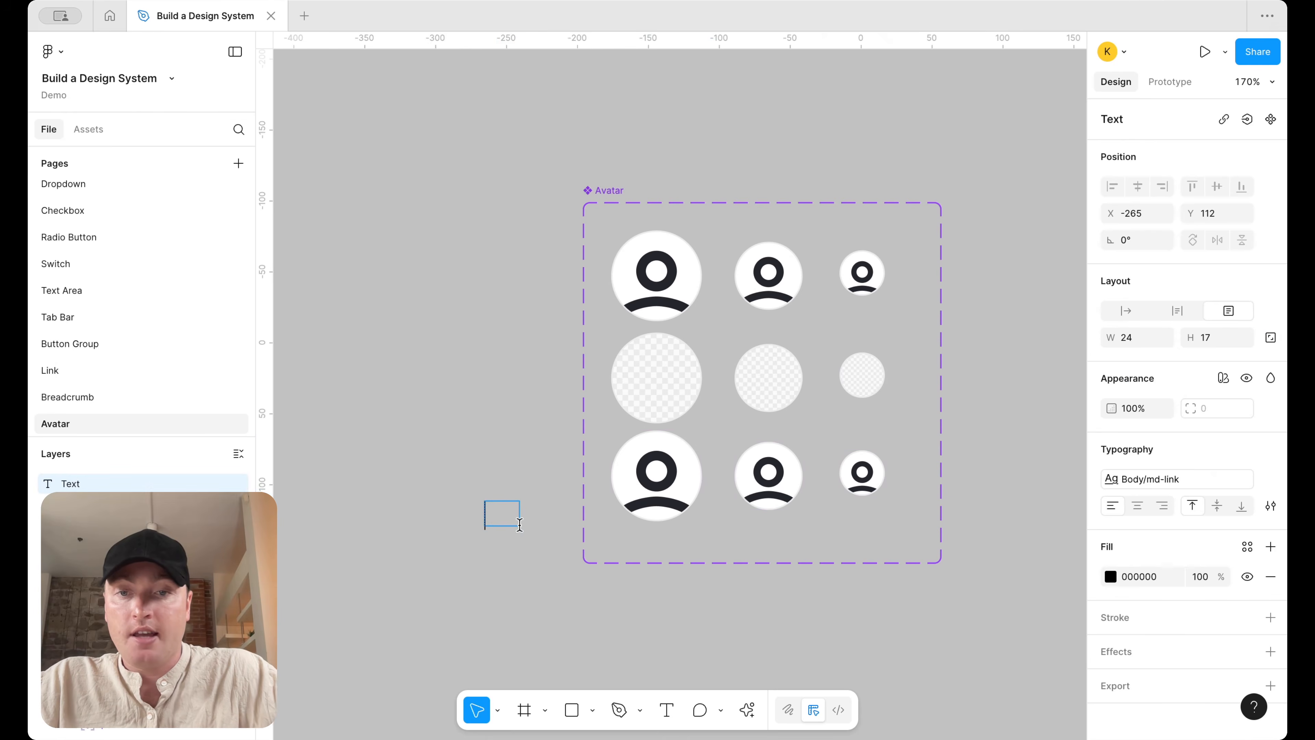
type("KM")
key("Escape")
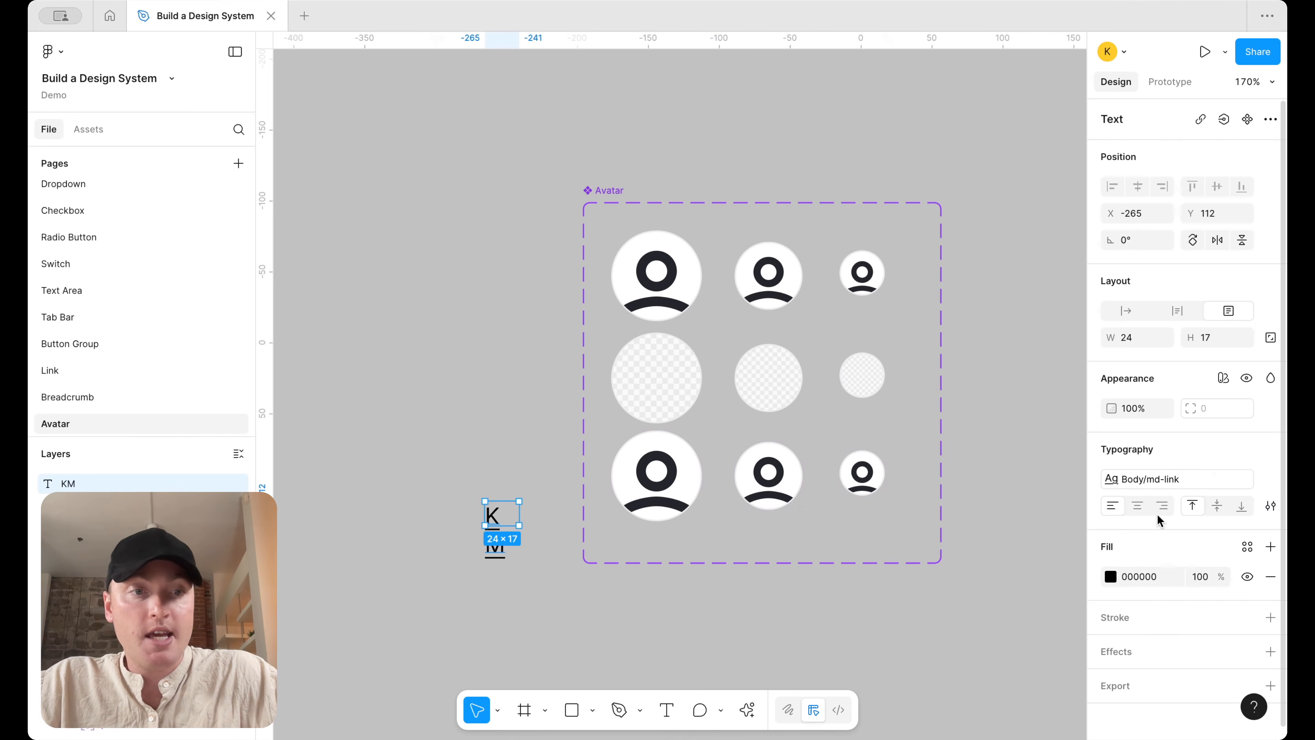
Apply the Body/lg-semibold style to the KM text, centre-align it and resize its box to about 44 × 27
left_click(1185, 478)
scroll(1018, 627, "up", 3)
scroll(1018, 627, "down", 3)
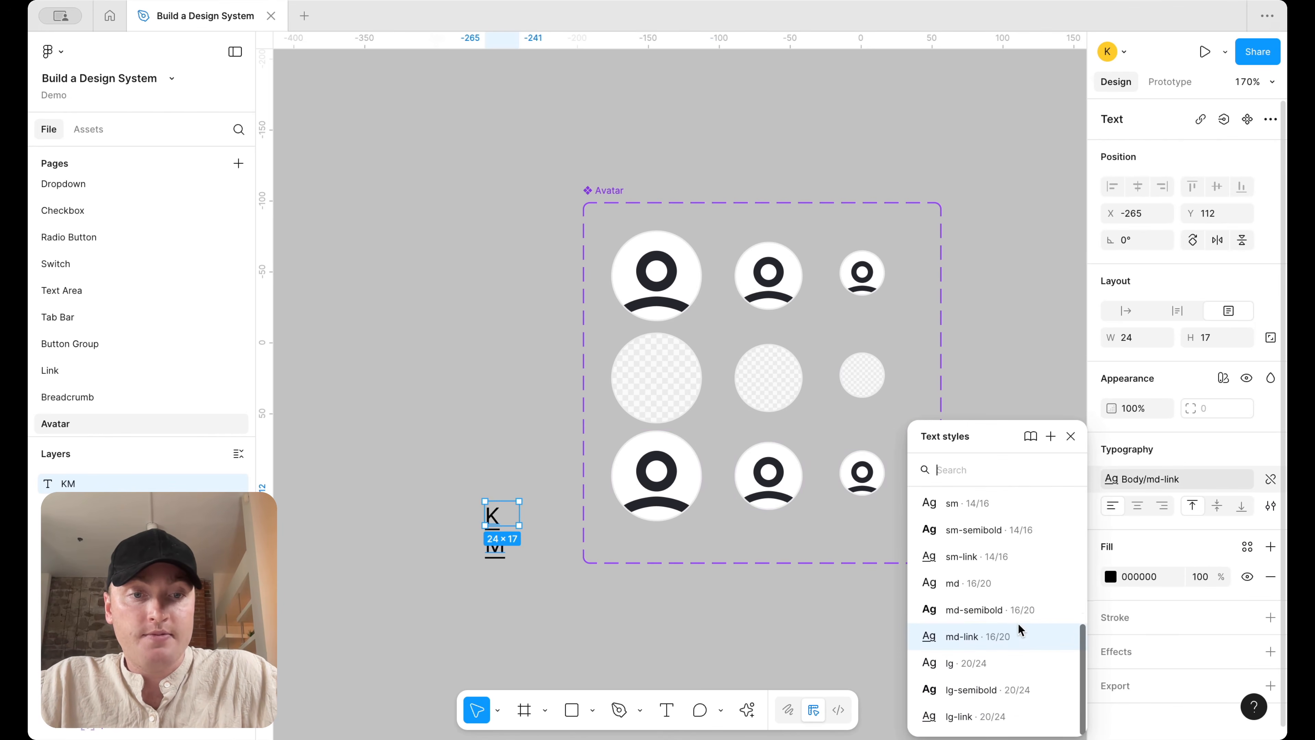
left_click(995, 692)
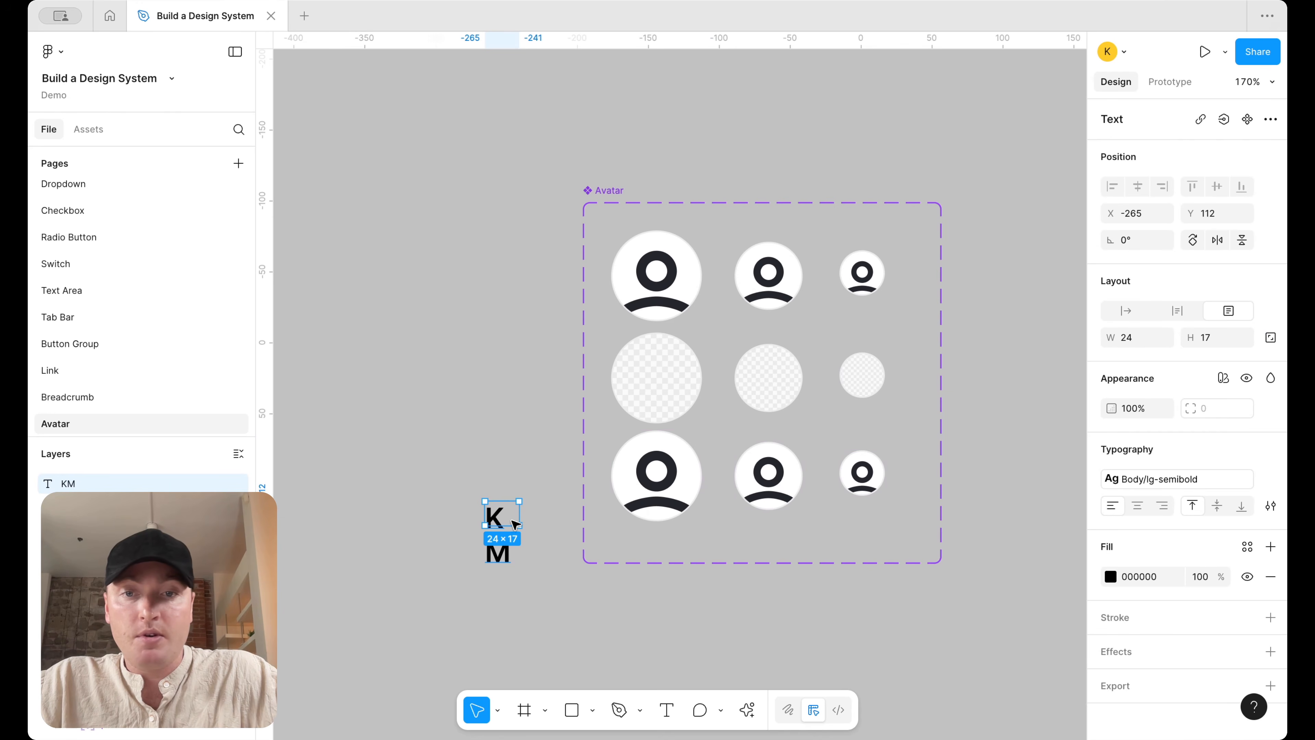
left_click_drag(520, 519, 547, 519)
left_click(1134, 506)
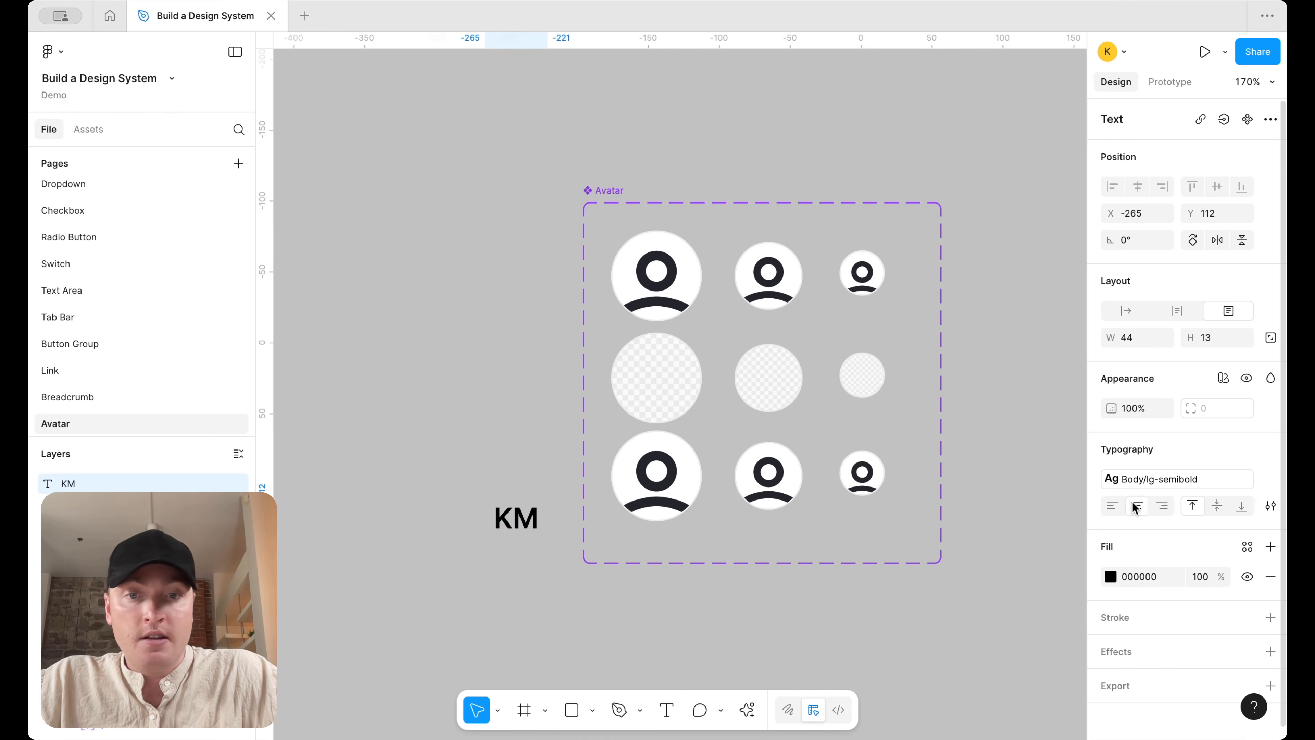
left_click_drag(528, 520, 528, 539)
Delete the person icons from the initials variants and paste the KM text into the large one
left_click_drag(651, 477, 779, 483)
key("Delete")
double_click(861, 483)
key("Delete")
left_click(674, 483)
key("ctrl+v")
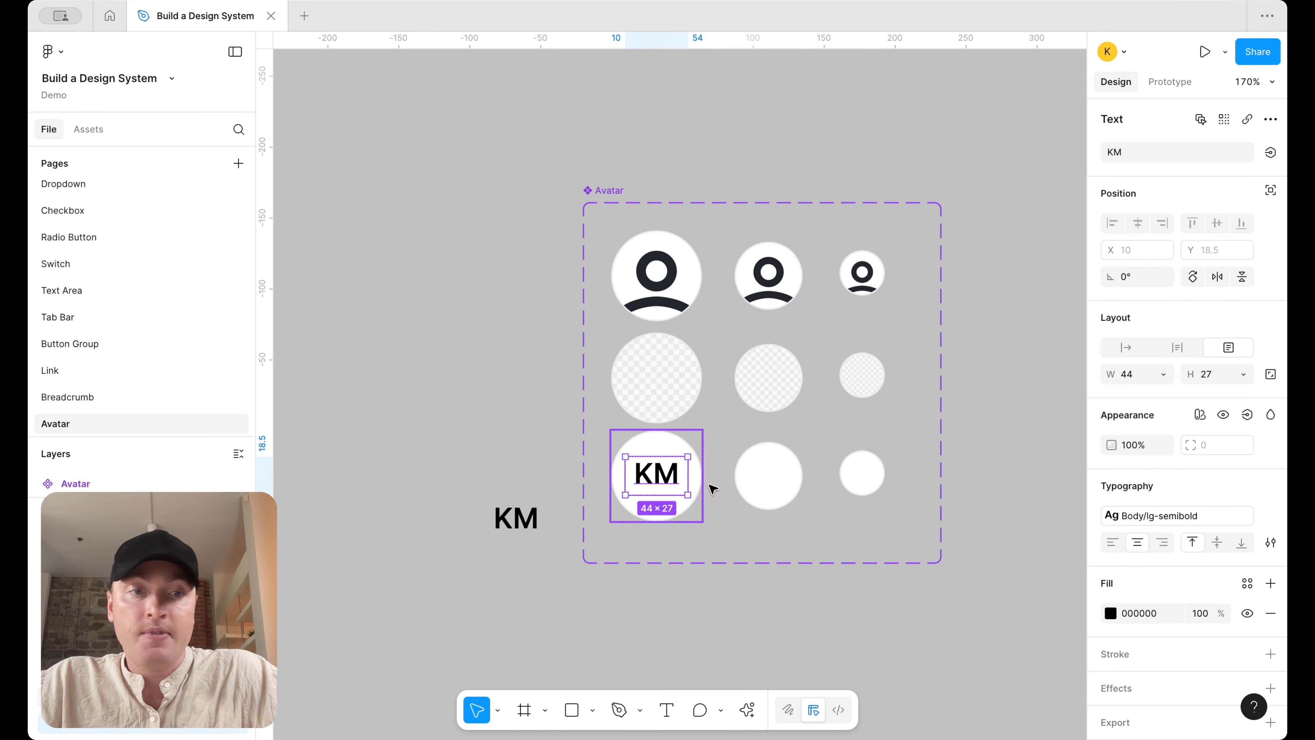
Apply the Headings/H5 text style to the KM text in the large initials variant
left_click(1165, 515)
scroll(1018, 559, "up", 5)
left_click(998, 585)
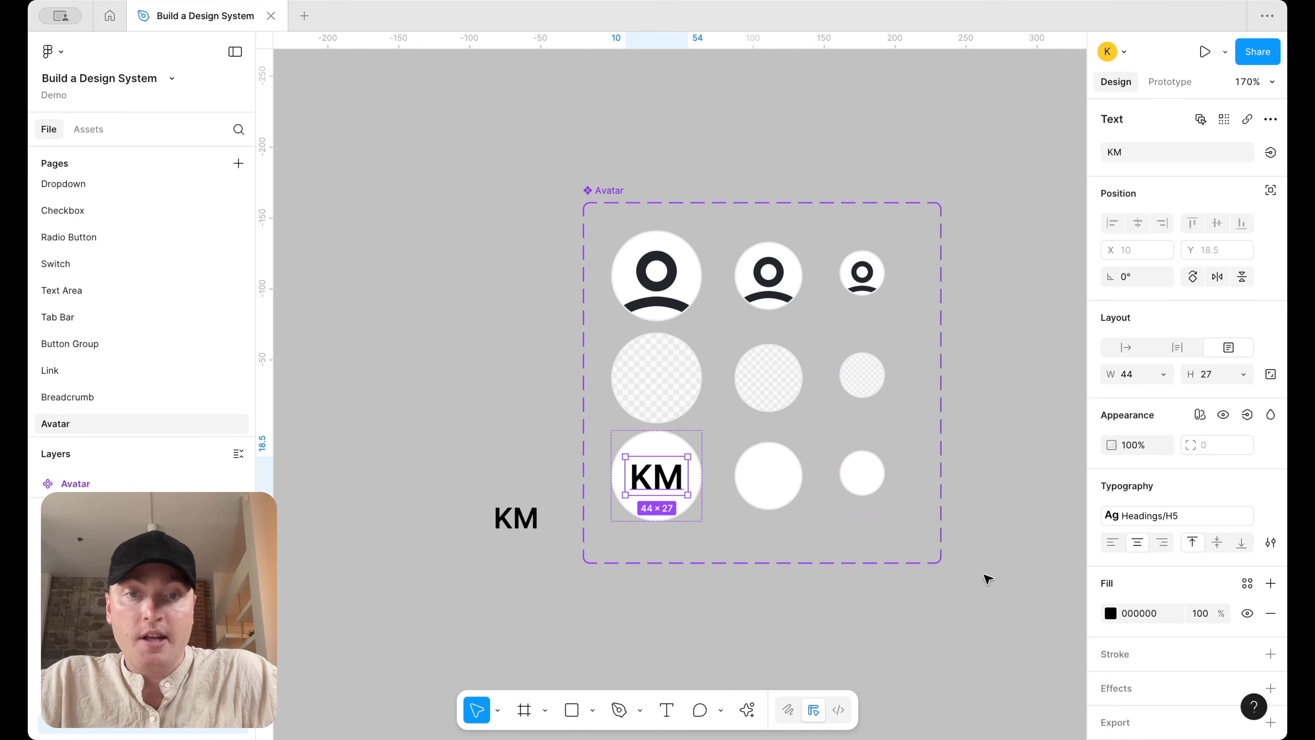
Paste the KM text into the medium initials variant and apply the Headings/H6 style to it
left_click(795, 476)
key("ctrl+v")
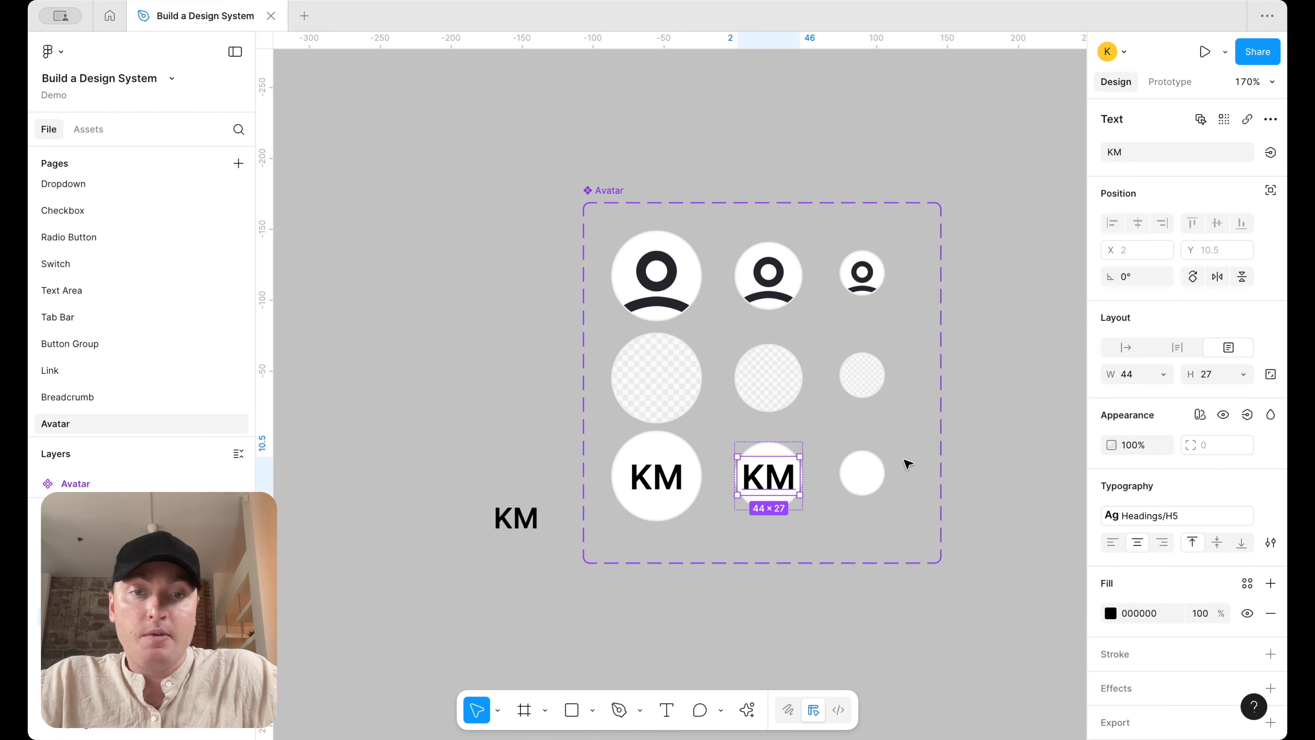
left_click(1136, 515)
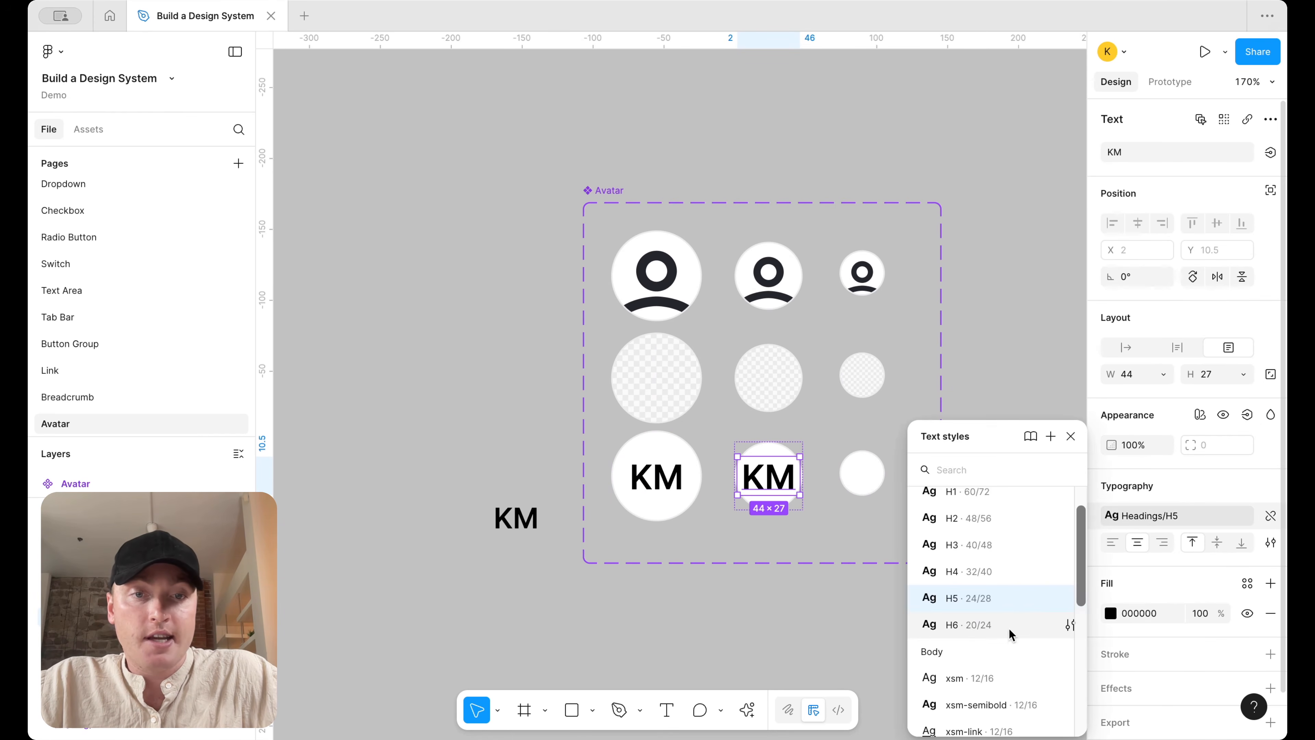
left_click(1015, 624)
Paste the KM text into the small initials variant and apply the Body/md-semibold style to it
key("ctrl+v")
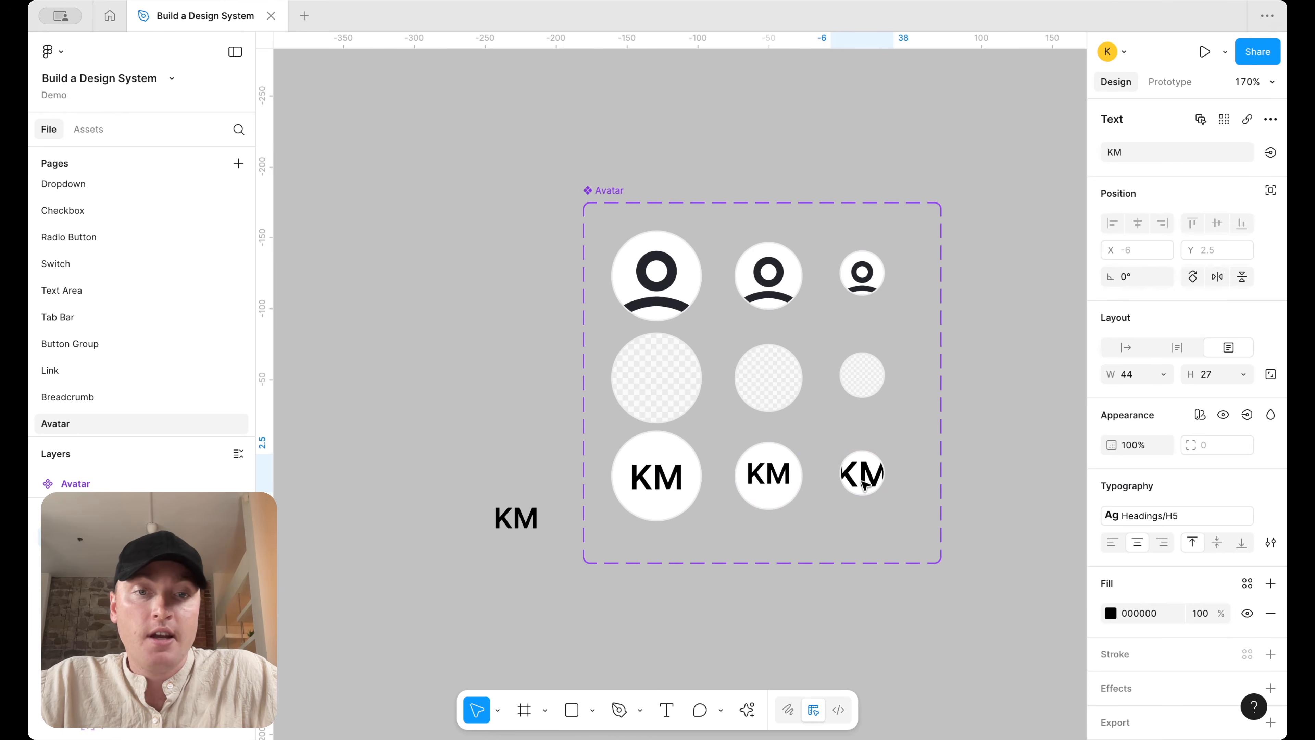
left_click(1157, 516)
scroll(1019, 632, "down", 5)
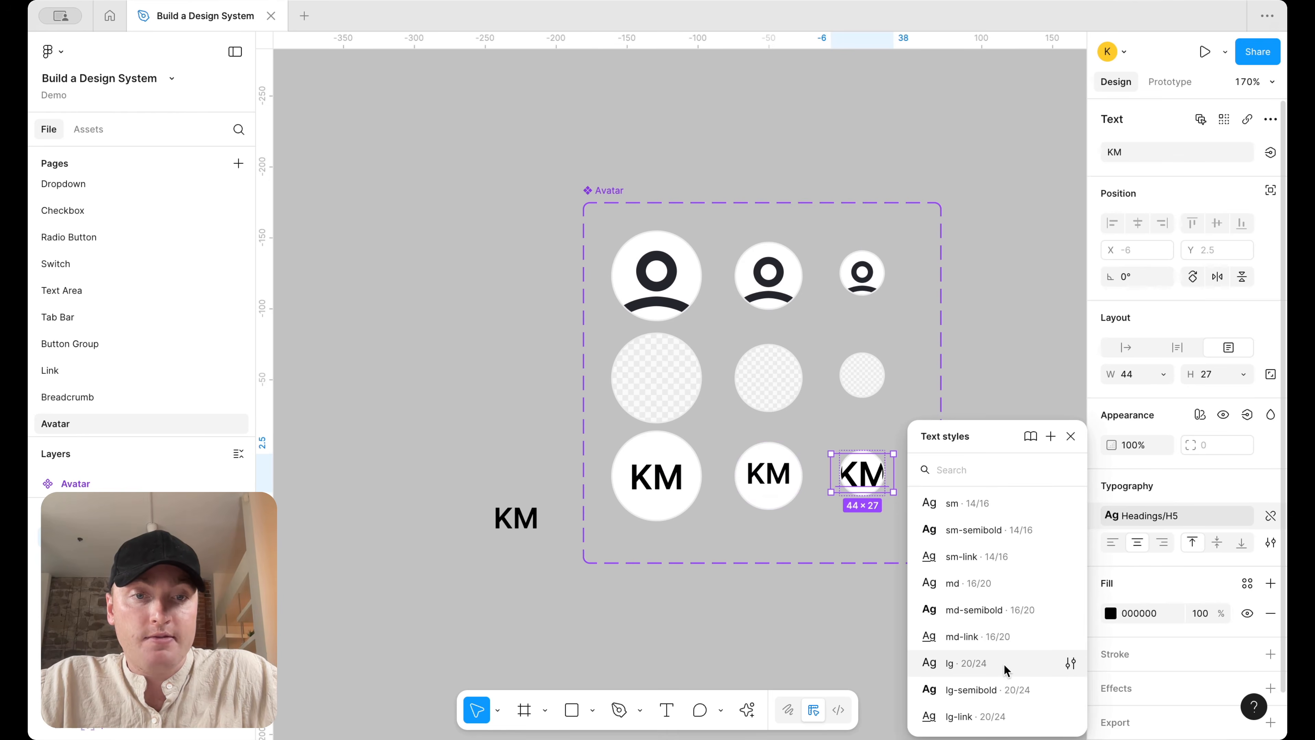
left_click(1004, 669)
left_click(1144, 516)
scroll(1012, 596, "up", 1)
left_click(1012, 599)
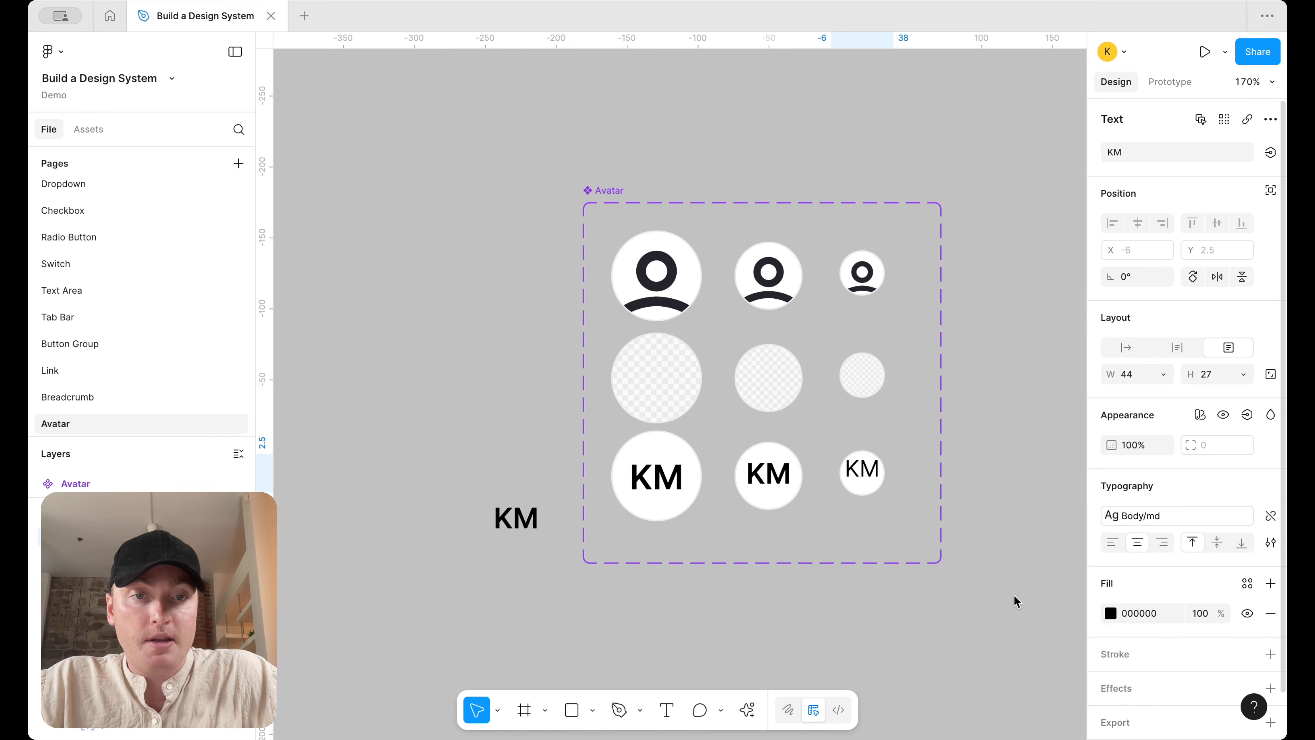
scroll(898, 499, "up", 3)
left_click(1144, 516)
left_click(1023, 628)
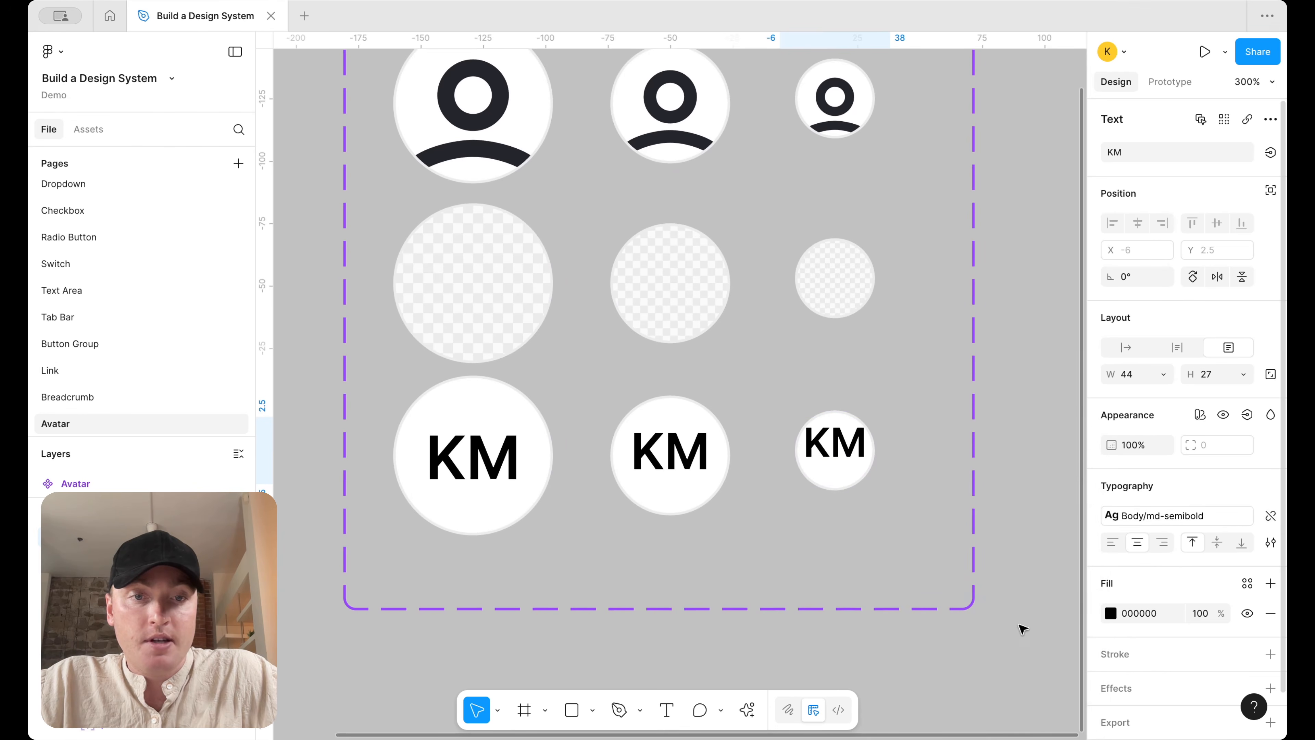
Set the height of the KM text in all three initials variants to Hug contents
left_click(1243, 374)
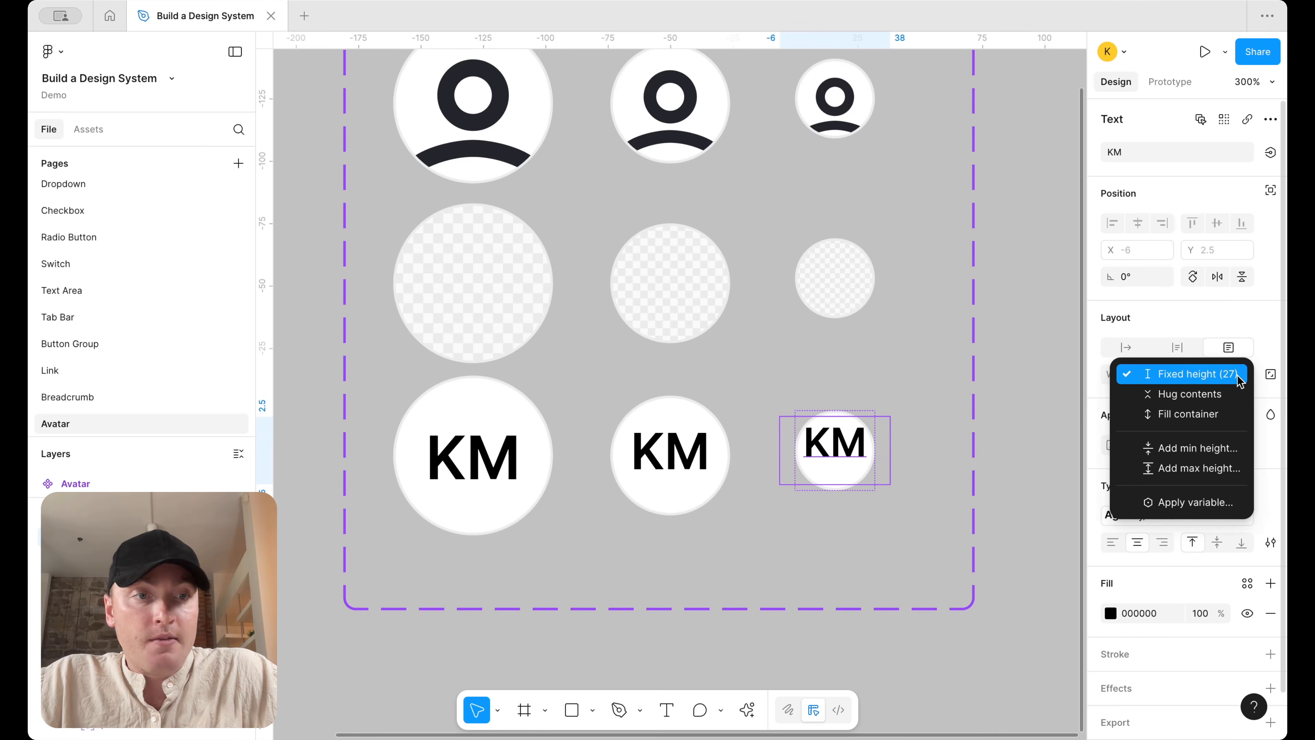
left_click(1222, 395)
left_click(670, 460)
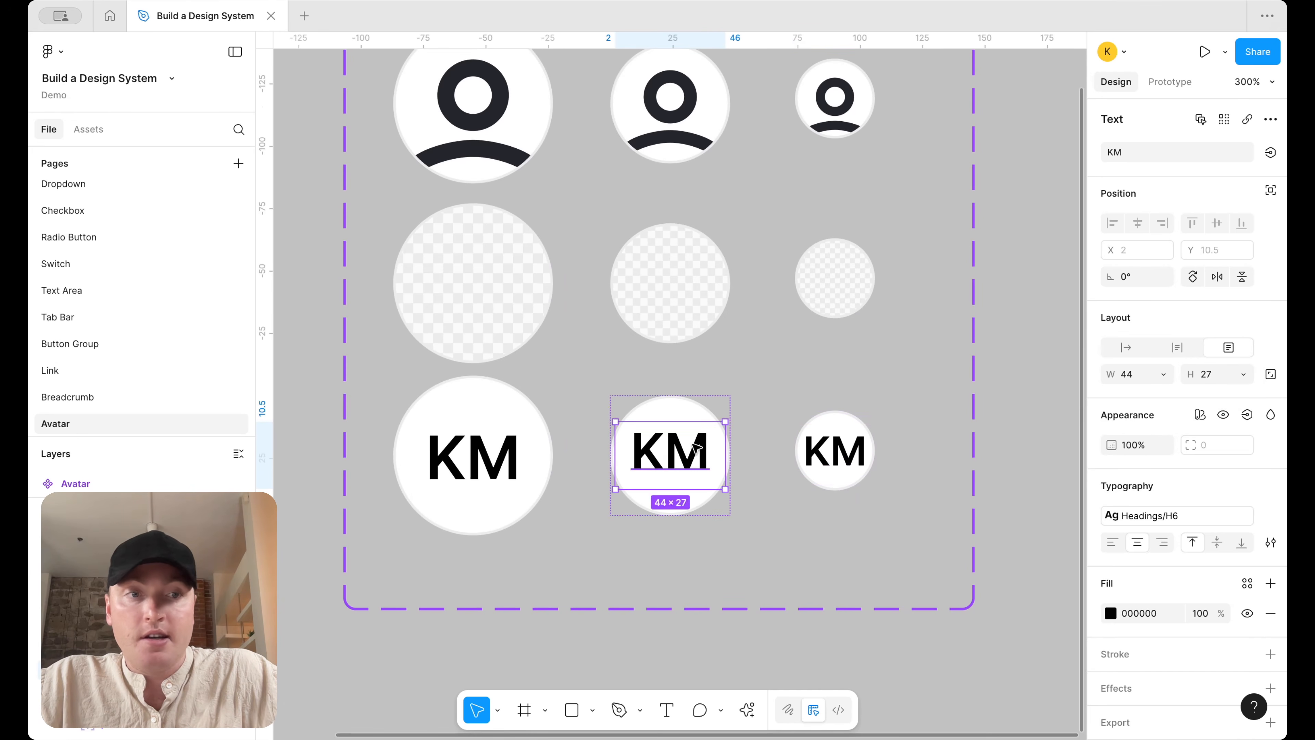
left_click(1243, 374)
left_click(1206, 394)
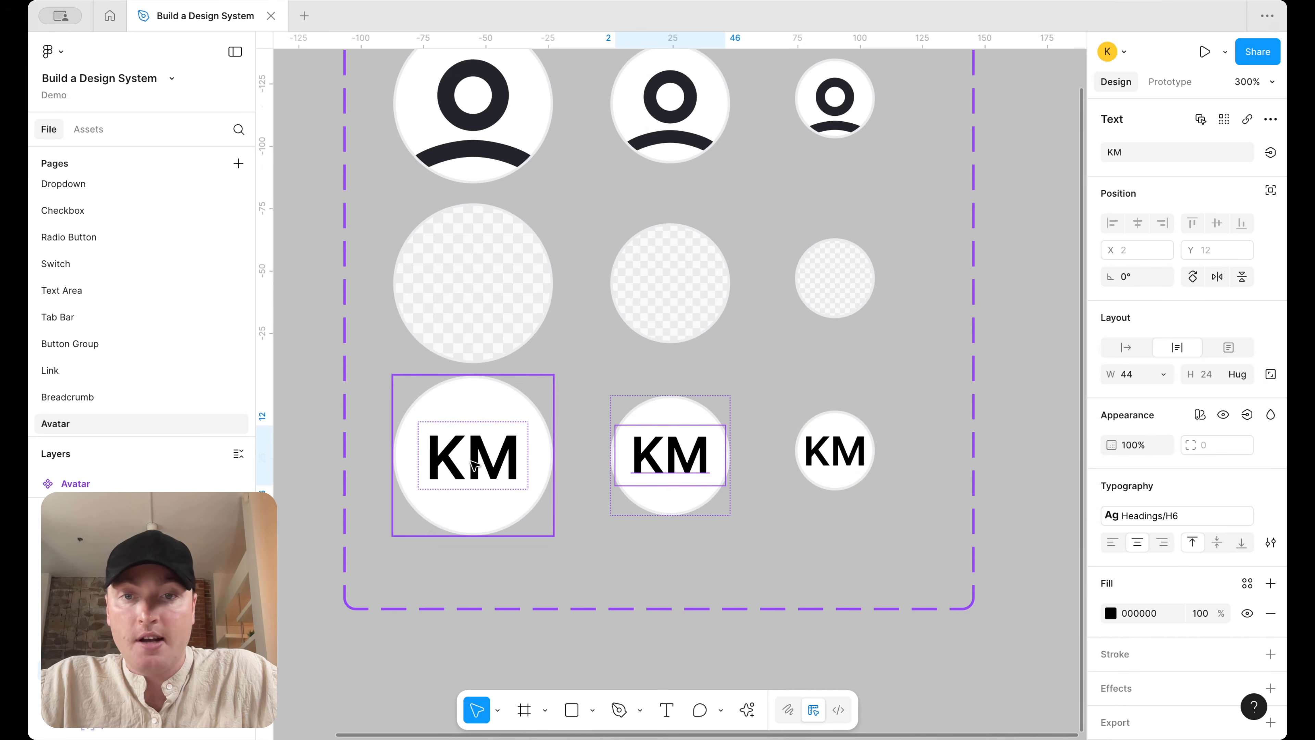
left_click(473, 456)
left_click(1243, 374)
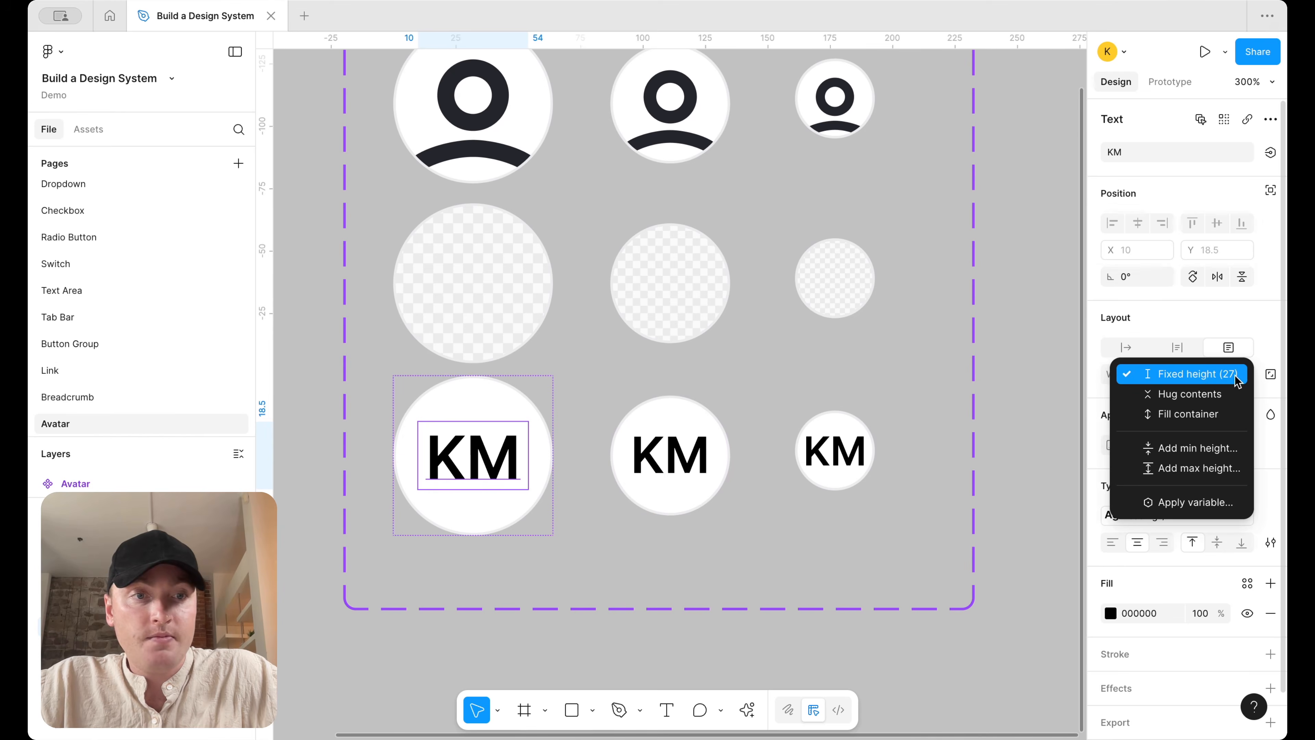
left_click(1226, 398)
Set the width of the KM text in all three initials variants to Hug contents
left_click(1154, 374)
left_click(1172, 394)
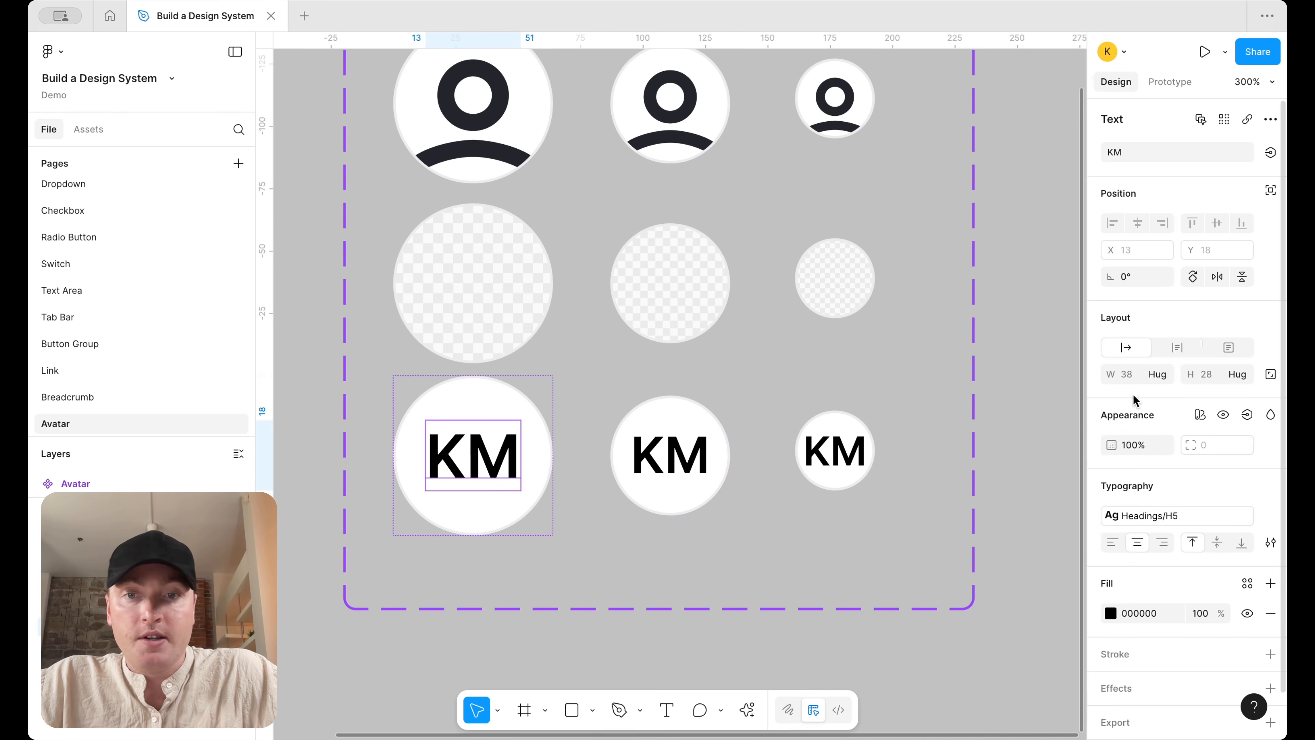
left_click(679, 461)
left_click(834, 451, "shift")
left_click(1159, 374)
left_click(1172, 394)
left_click(1036, 386)
Extend the Avatar component set downward and move the initials row down by 20 px
scroll(1033, 379, "down", 5)
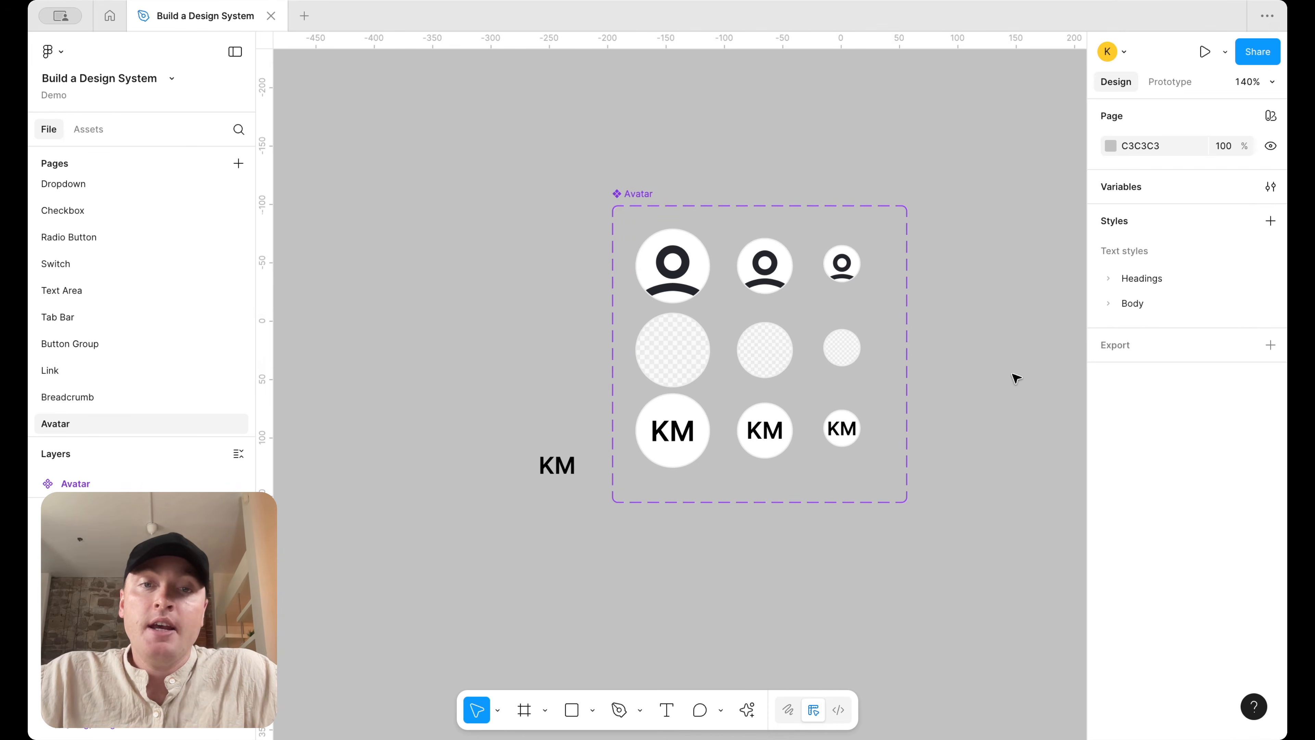
left_click(650, 194)
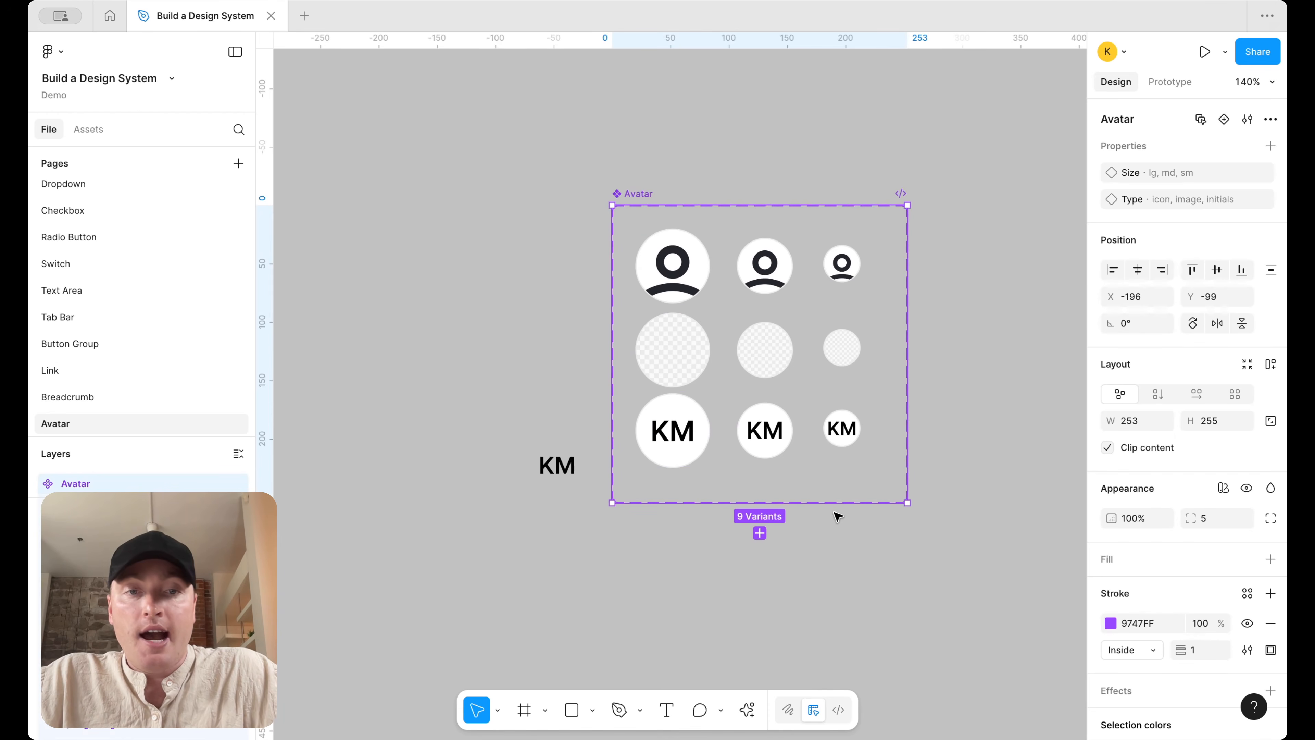
left_click_drag(839, 508, 838, 609)
left_click_drag(1000, 499, 685, 431)
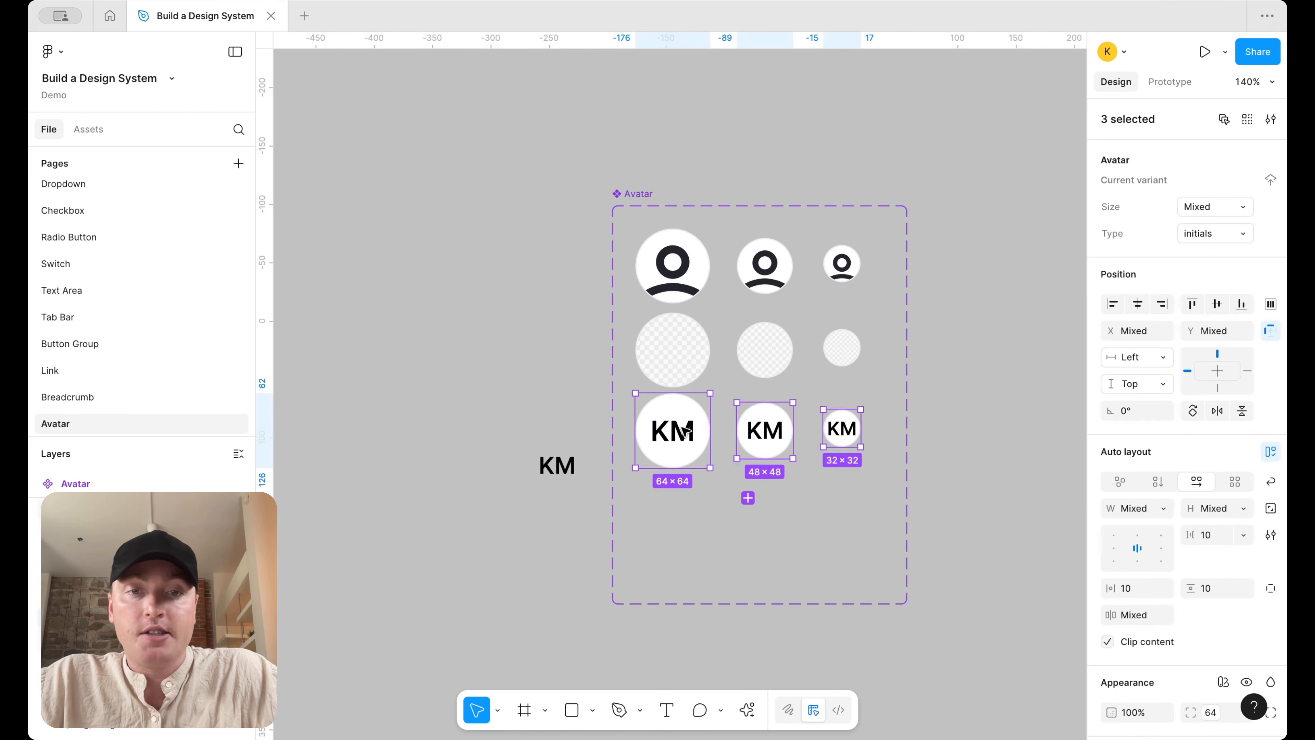
key("shift+Down")
key("shift+Down")
Create a text property named Initials with value KM for the text layers of all three initials variants
double_click(672, 453)
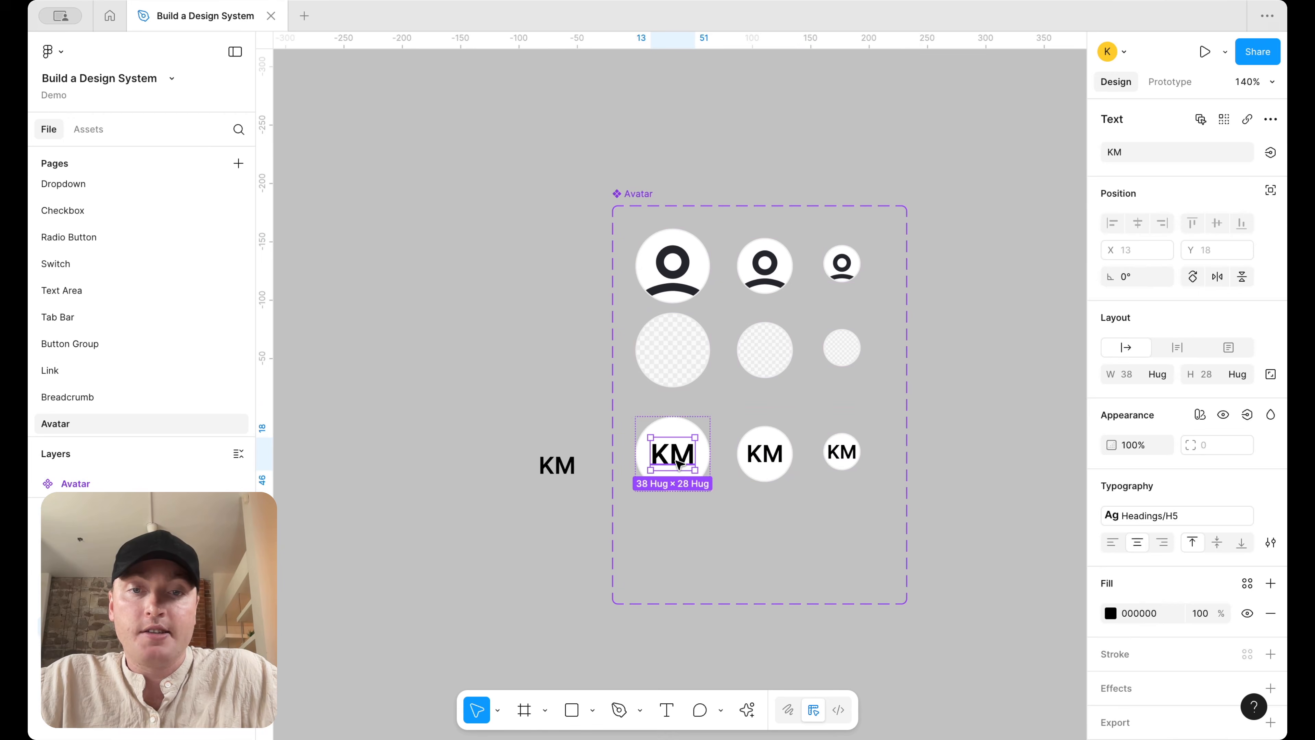
left_click(765, 453, "shift")
left_click(837, 460, "shift")
left_click(1269, 152)
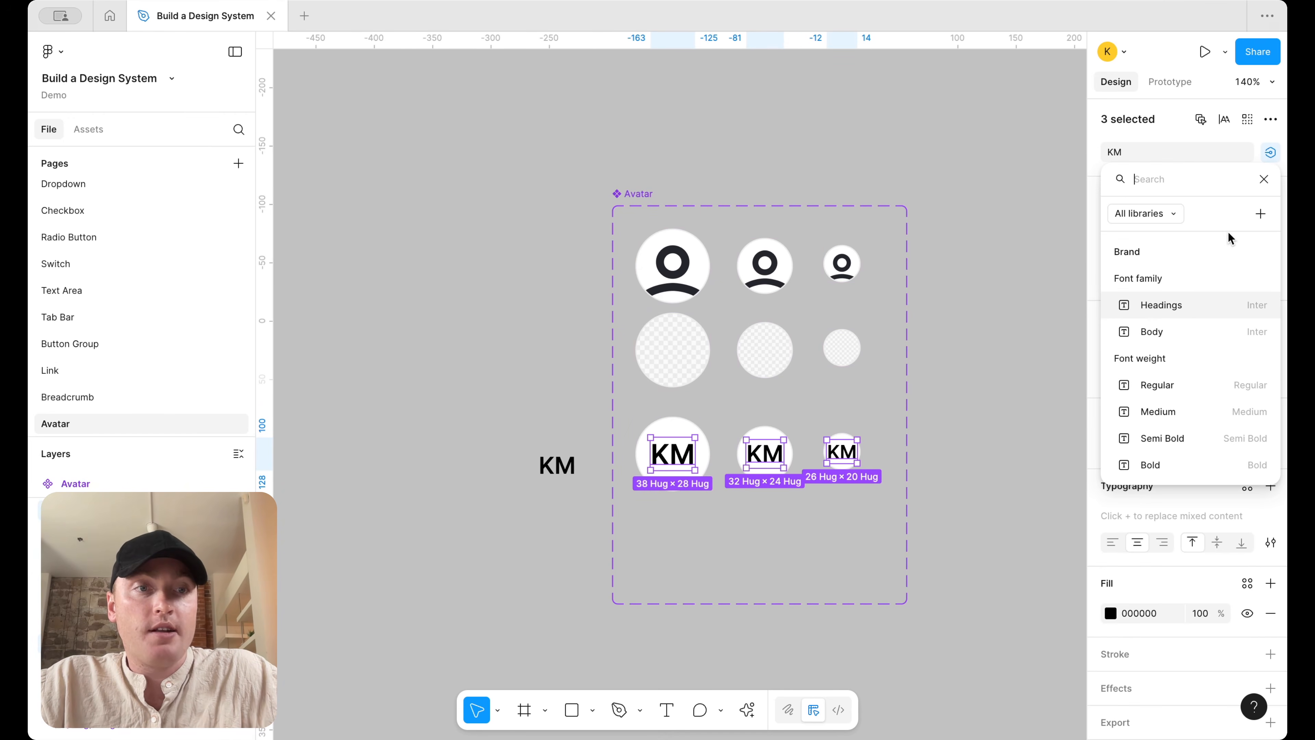
left_click(1261, 214)
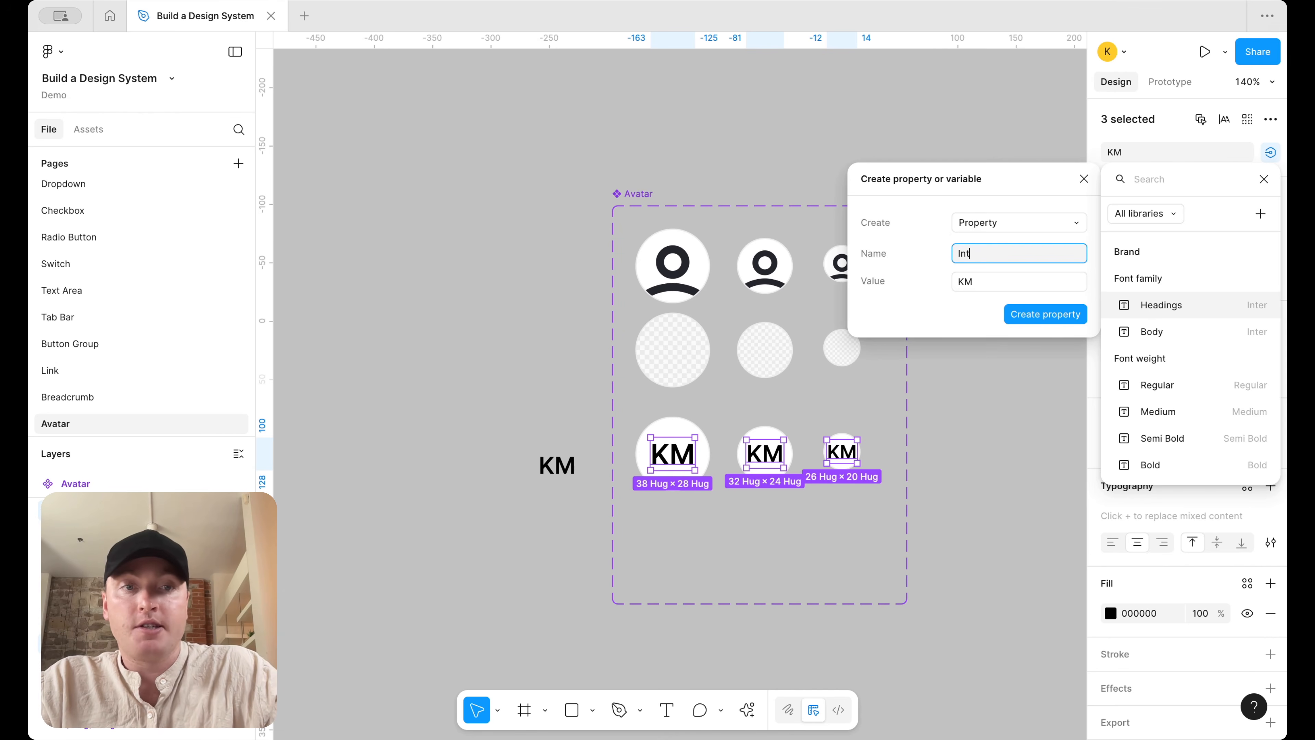
type("Initials")
key("Return")
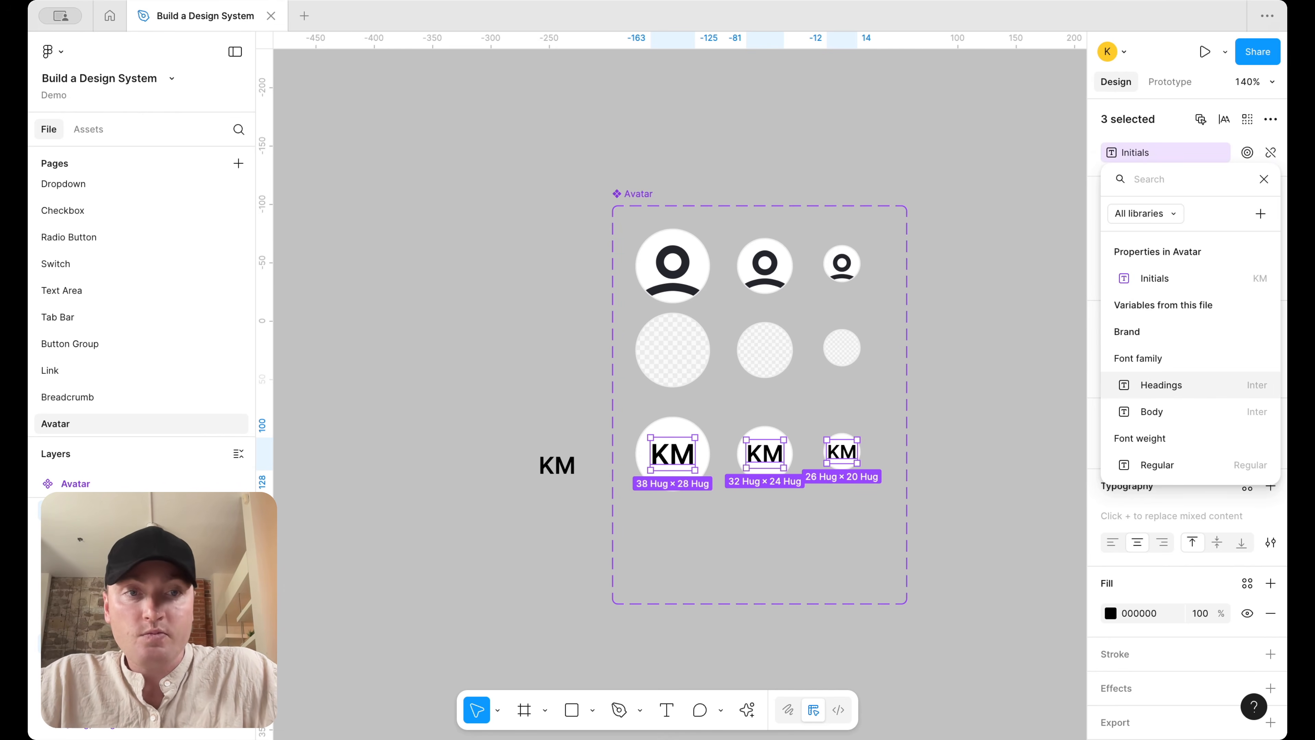
left_click(535, 457)
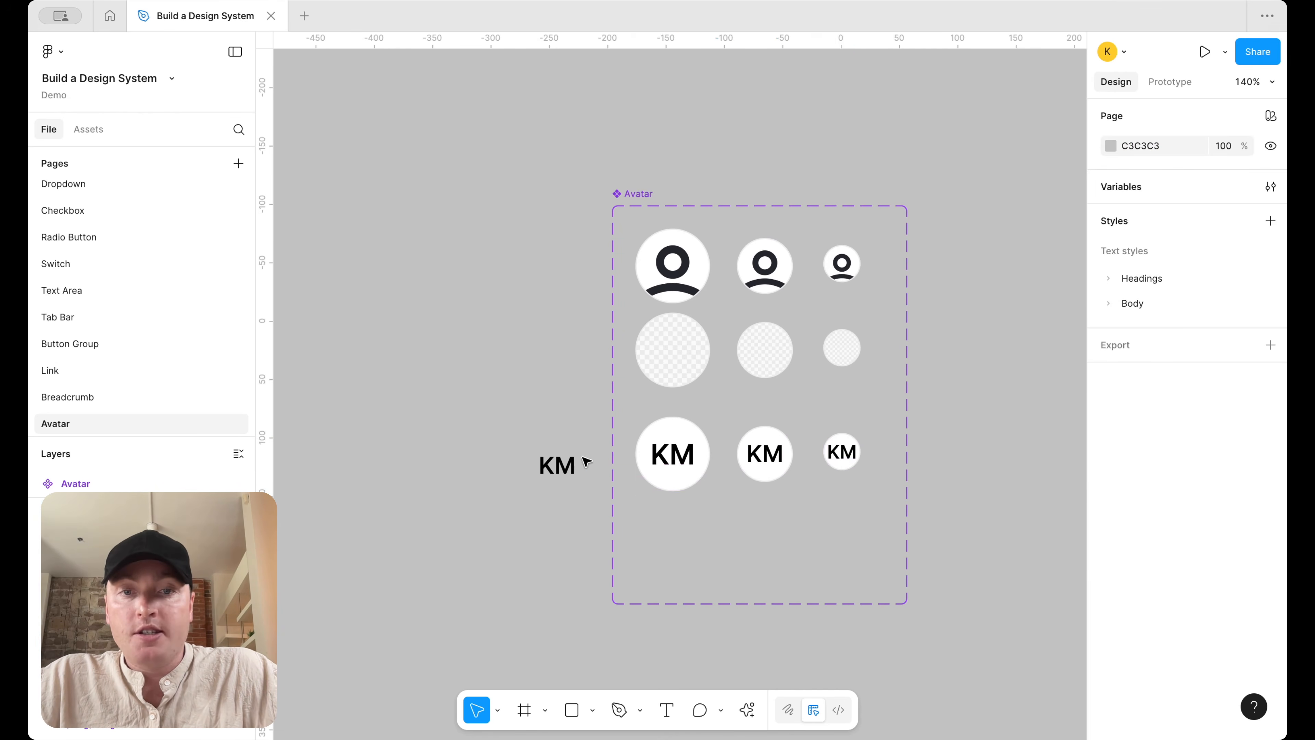
Delete the loose KM text outside the component set and shorten the set to fit its three rows
left_click(570, 464)
key("Delete")
left_click(651, 194)
left_click_drag(783, 603, 784, 514)
left_click(979, 323)
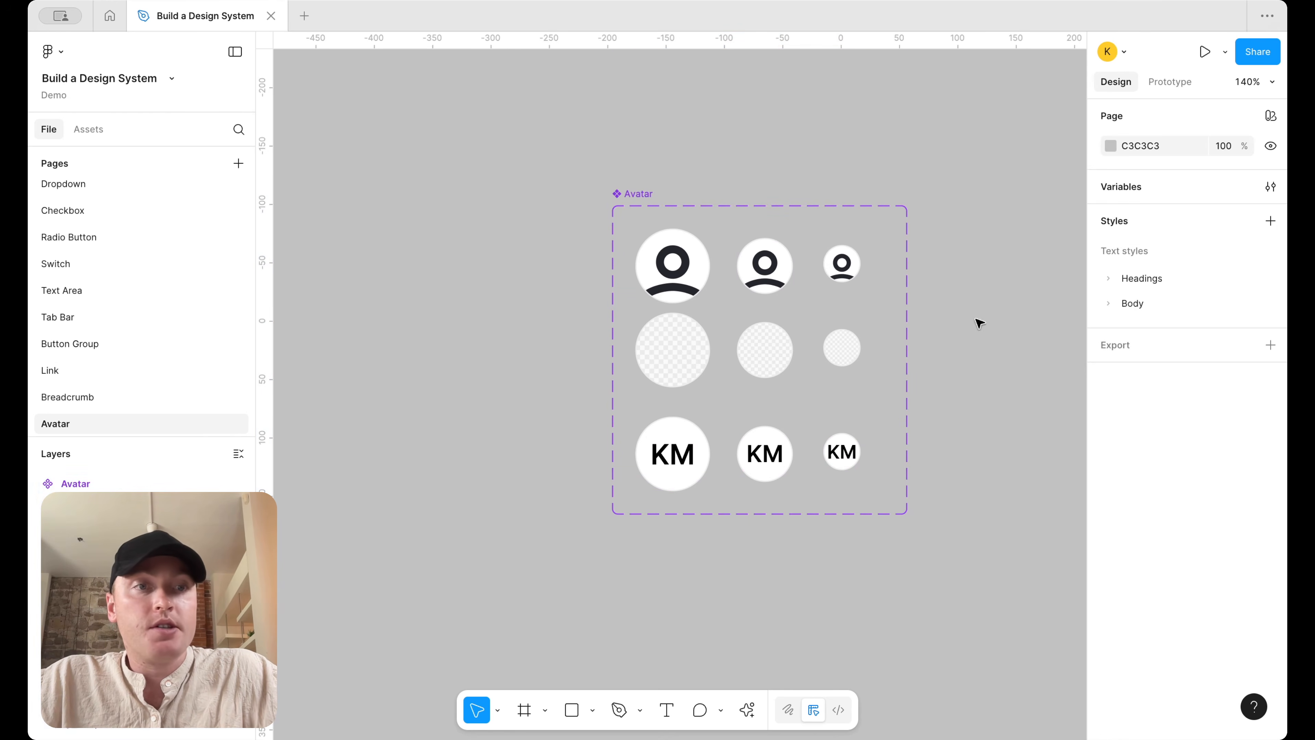
Place an instance of the large initials avatar on the canvas to the right of the component set
left_click(693, 270)
scroll(667, 311, "right", 4)
left_click_drag(588, 453, 940, 257)
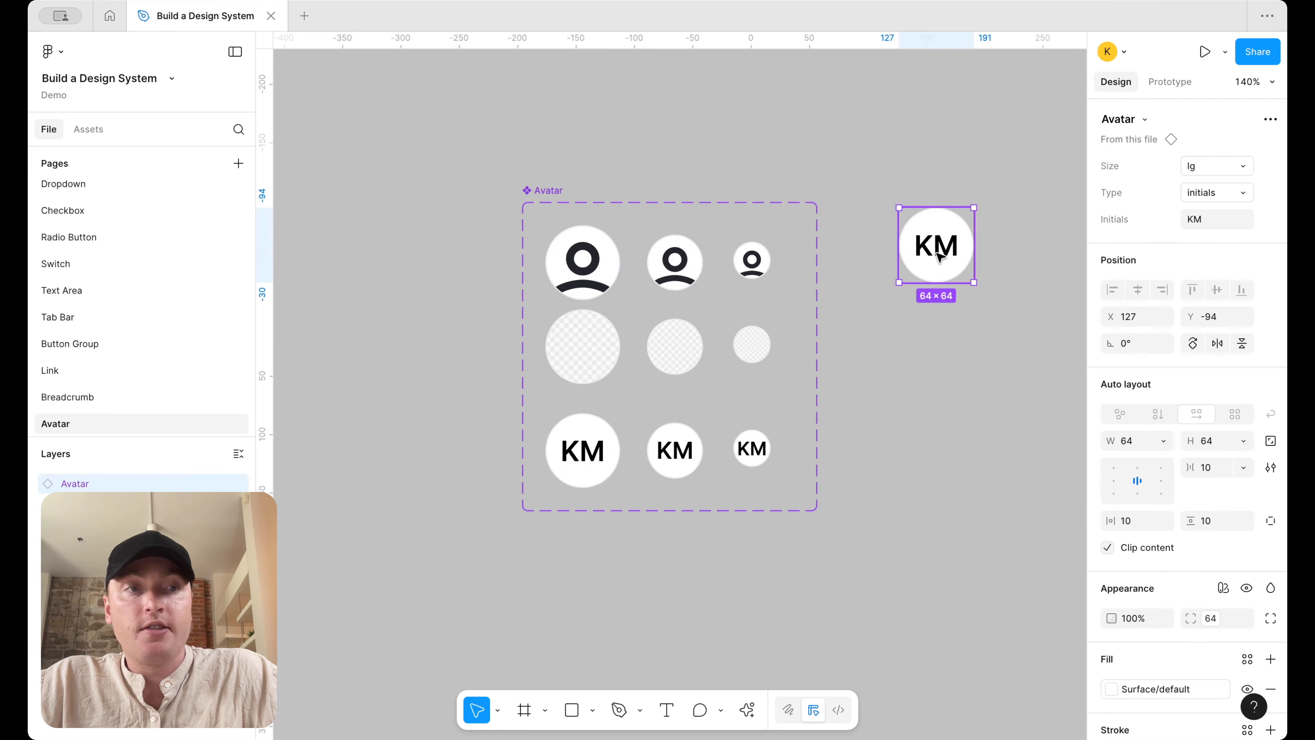
Duplicate the avatar instance with about 25 px of overlap and wrap both instances in a horizontal auto layout frame
scroll(939, 258, "right", 5)
left_click_drag(819, 241, 863, 242)
left_click_drag(892, 296, 753, 210)
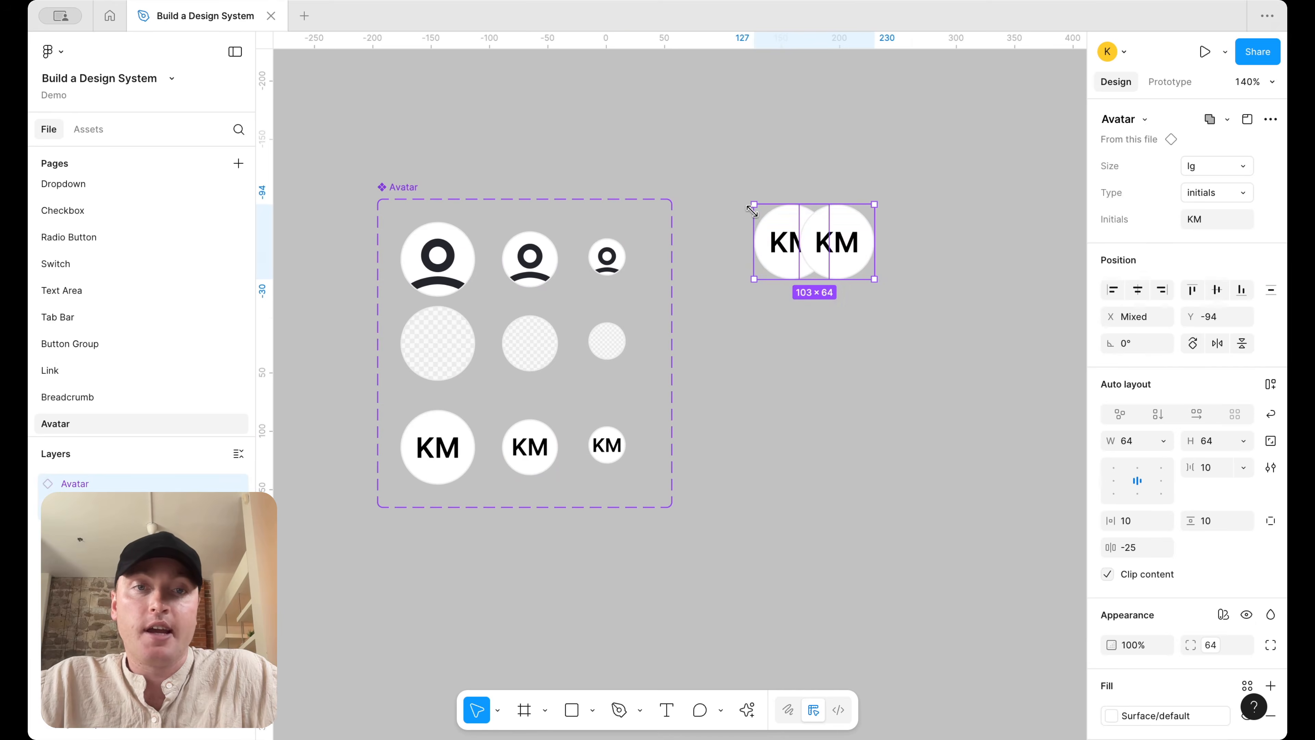
key("shift+a")
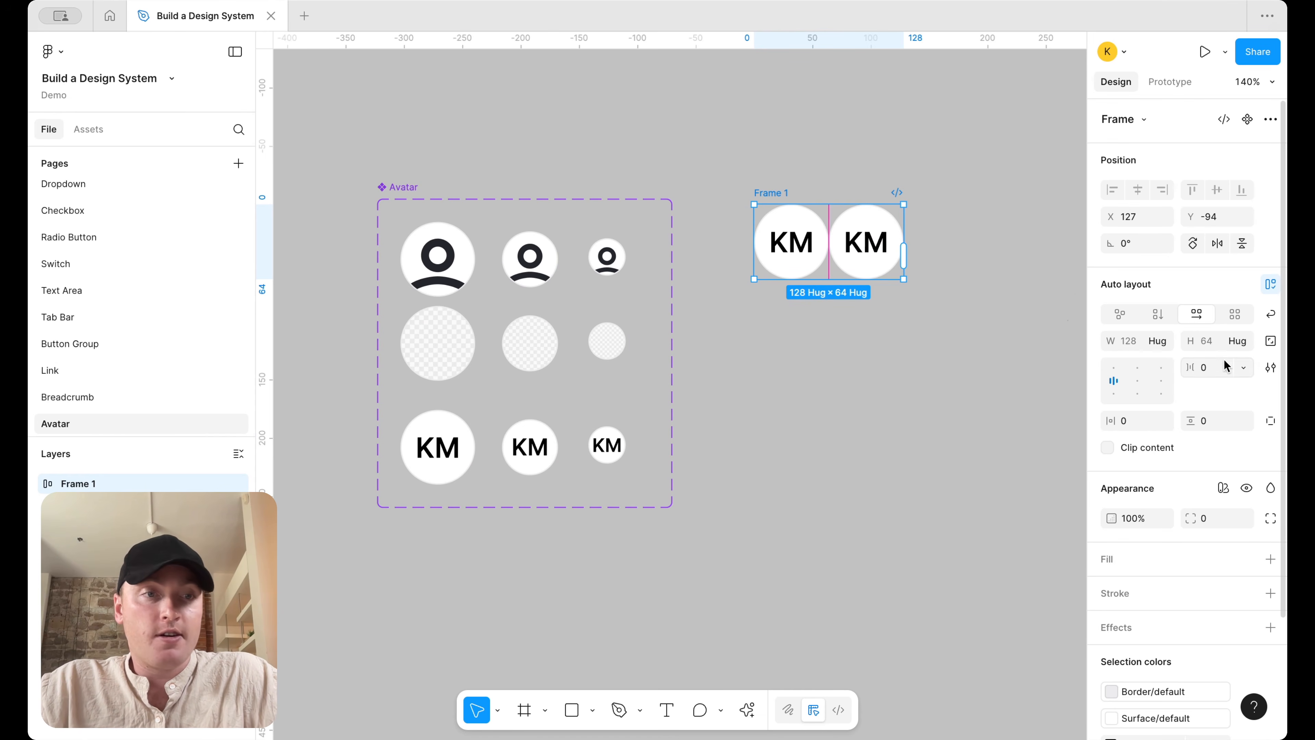
Duplicate the second avatar three times inside the horizontal auto layout frame
left_click(870, 244)
key("super+d")
key("super+d")
key("super+d")
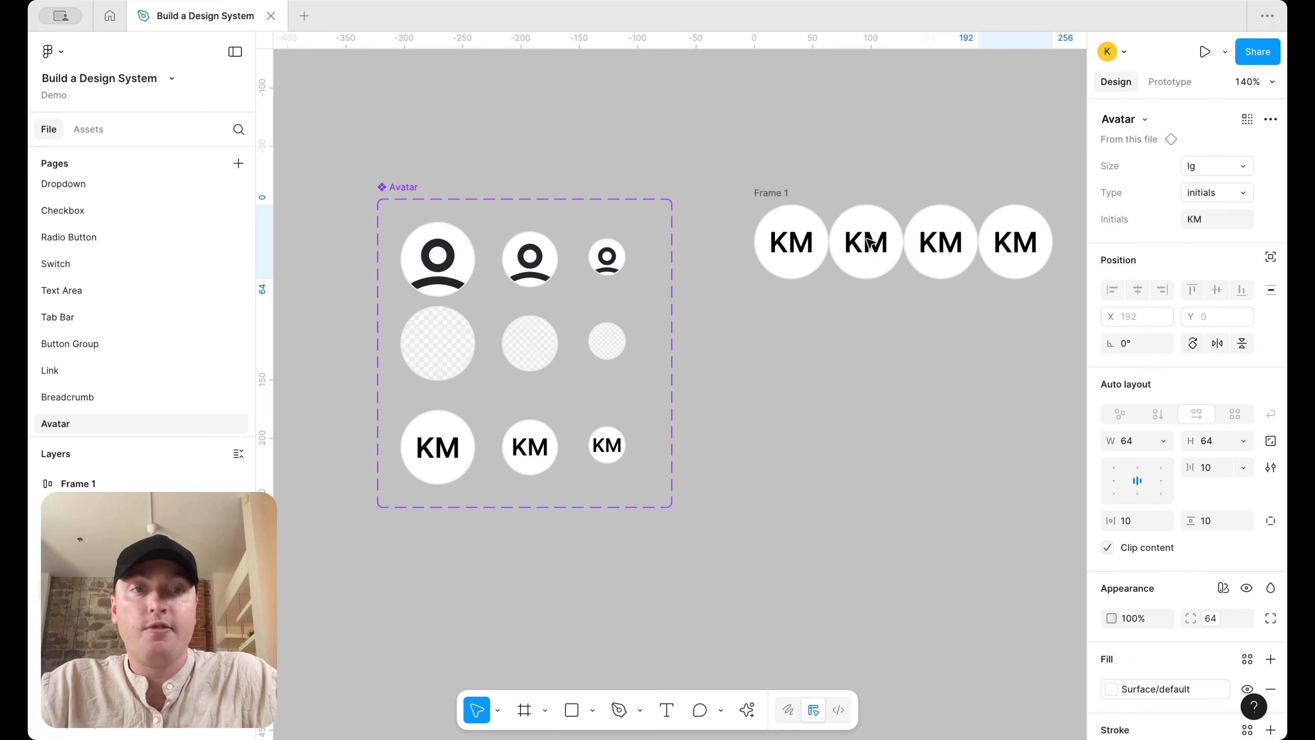
Set the spacing between the avatars in the auto layout frame to -24 so they overlap
scroll(874, 259, "right", 4)
left_click(921, 365)
left_click_drag(978, 365, 615, 291)
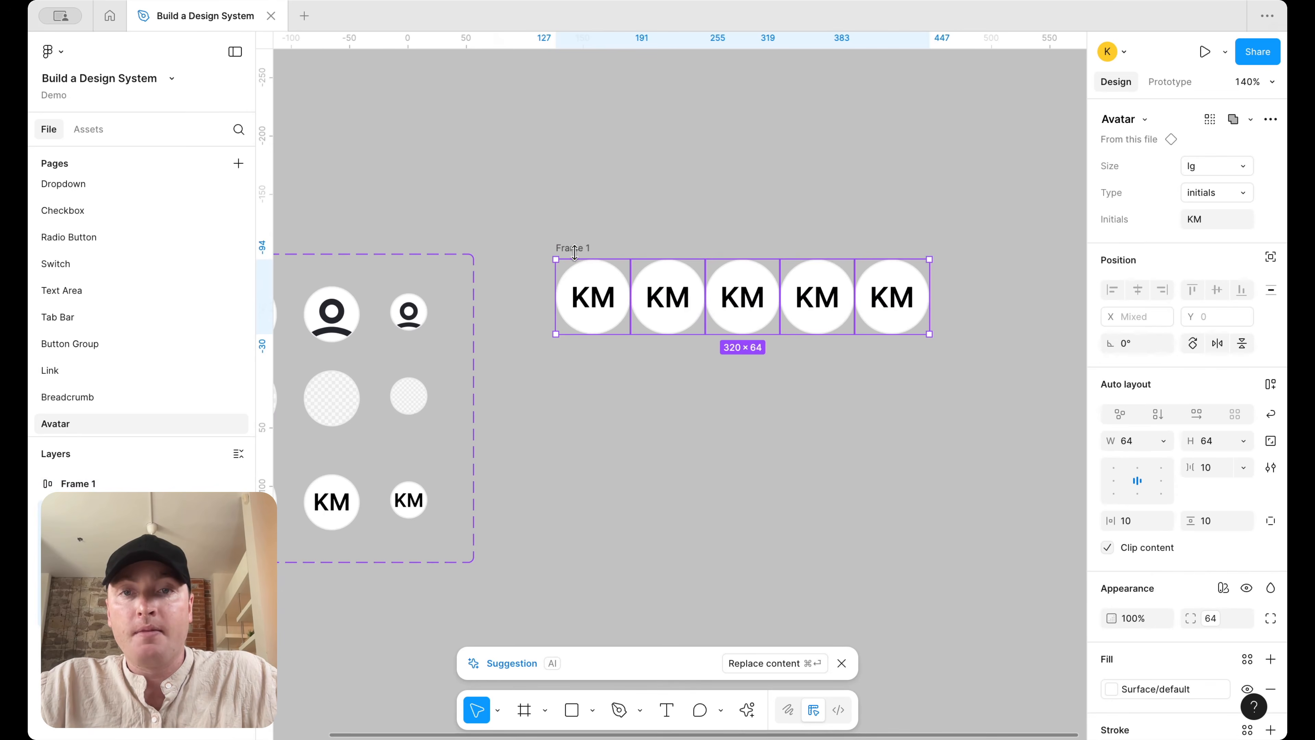
left_click(576, 249)
left_click(1219, 371)
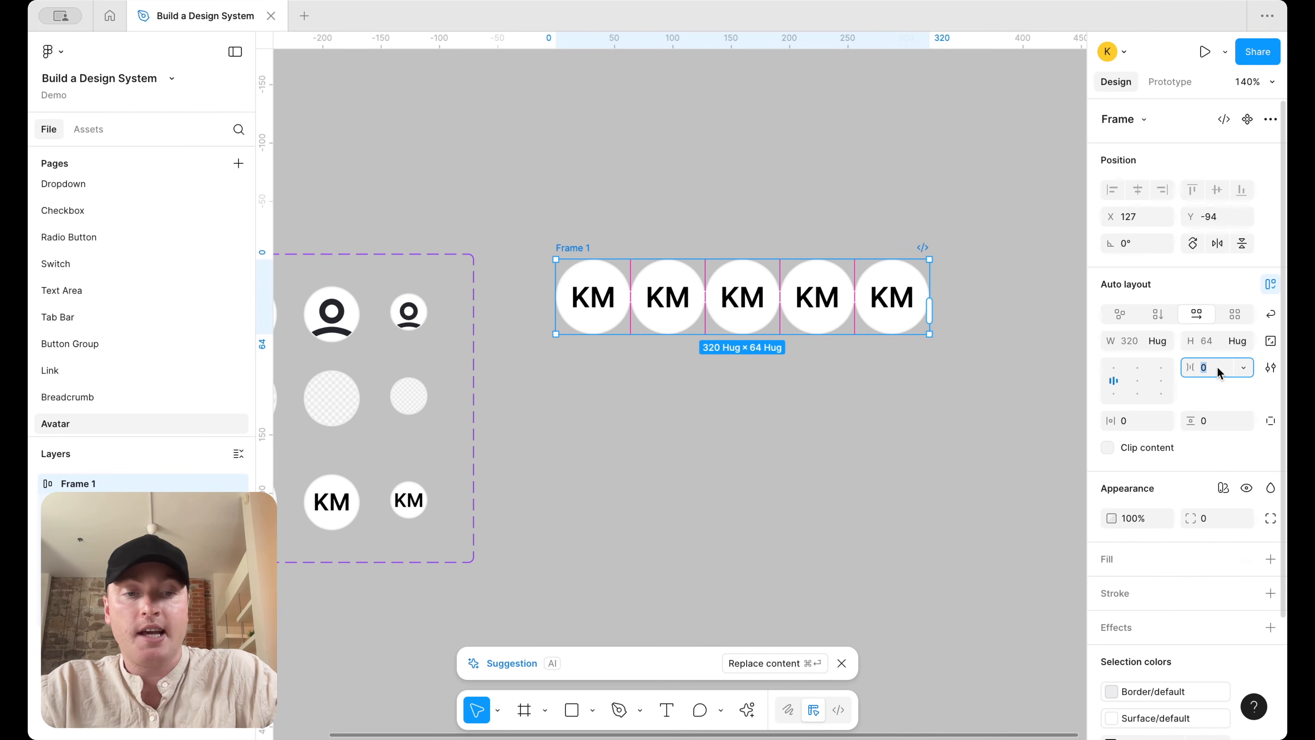
type("-24")
key("Return")
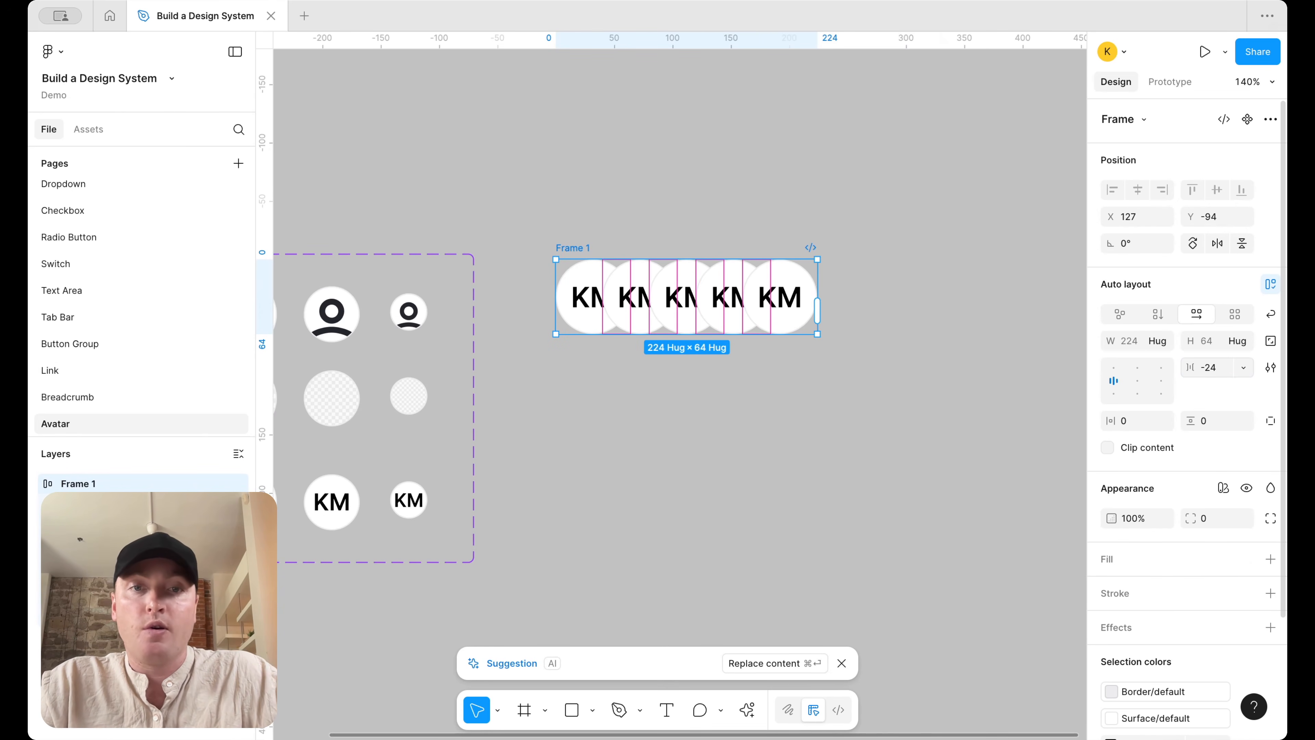
Set the Initials property of the last avatar in the row to +12
left_click(782, 298)
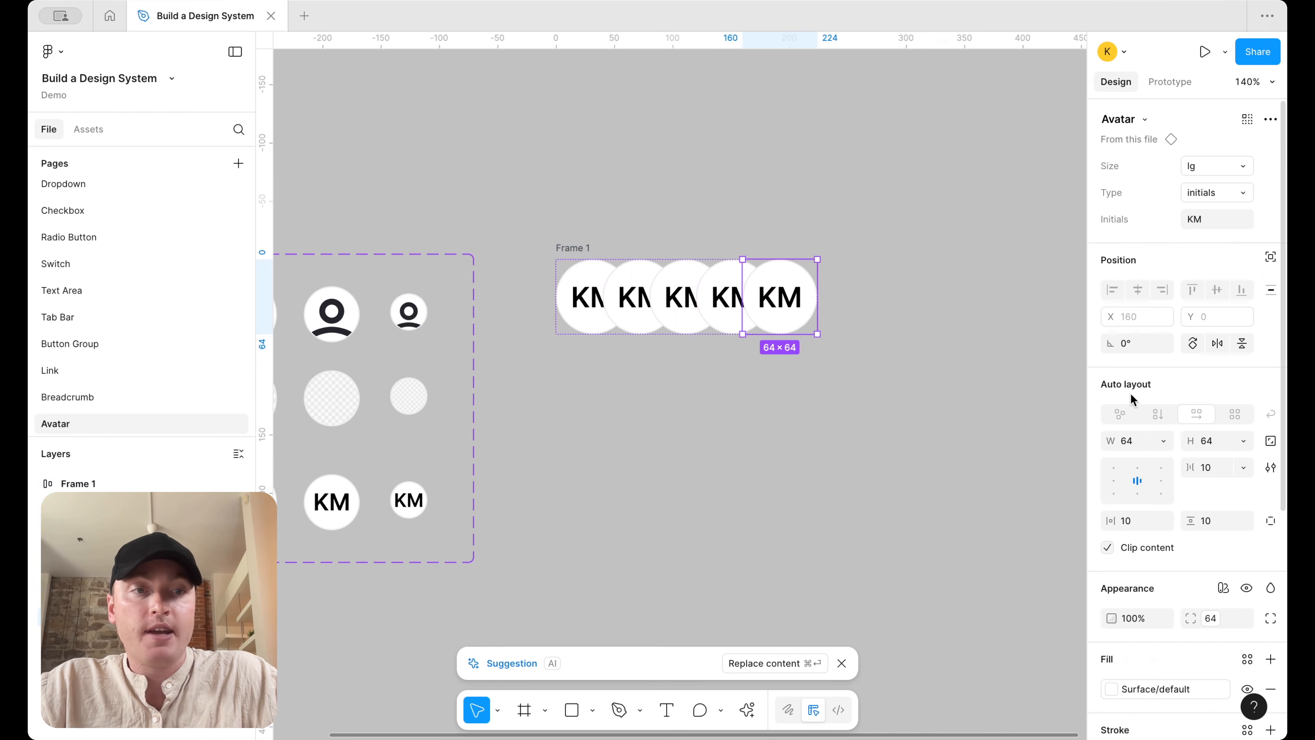
left_click(1206, 219)
type("+12")
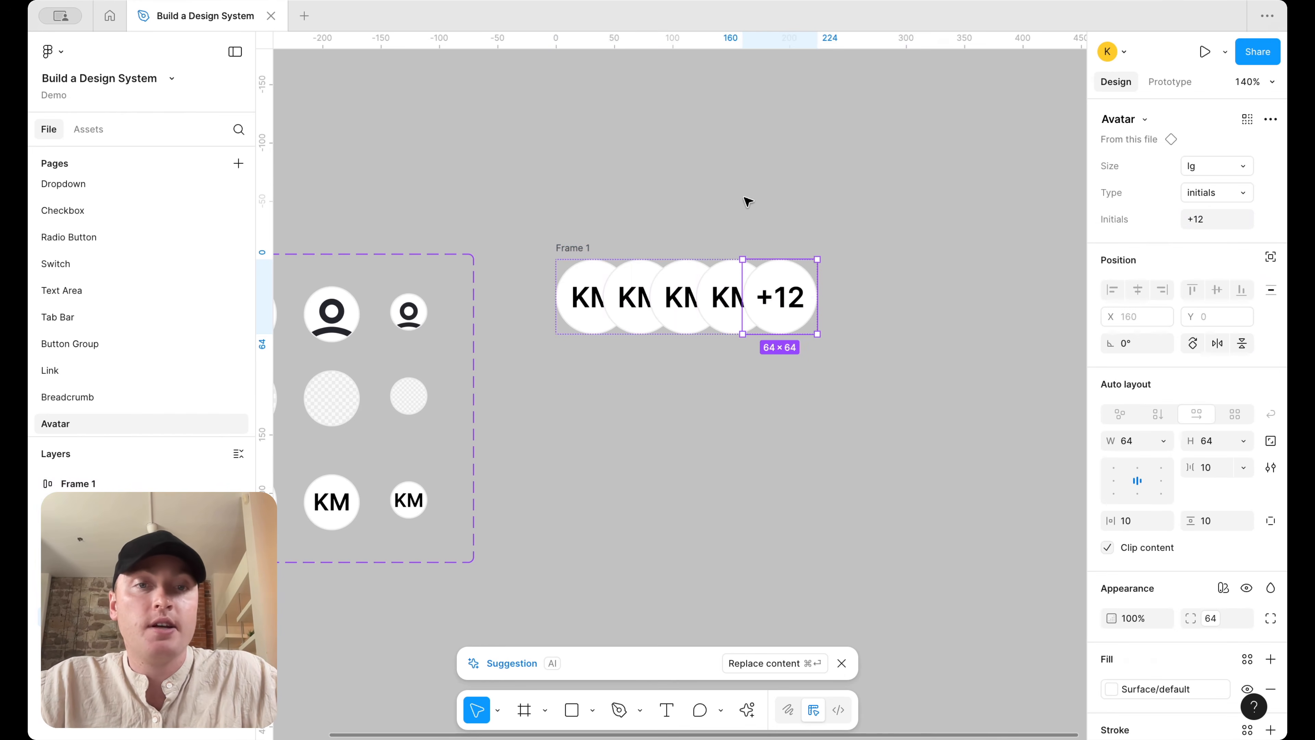
Rename the frame holding the overlapping avatars as Avatar Group
left_click(572, 246)
double_click(572, 247)
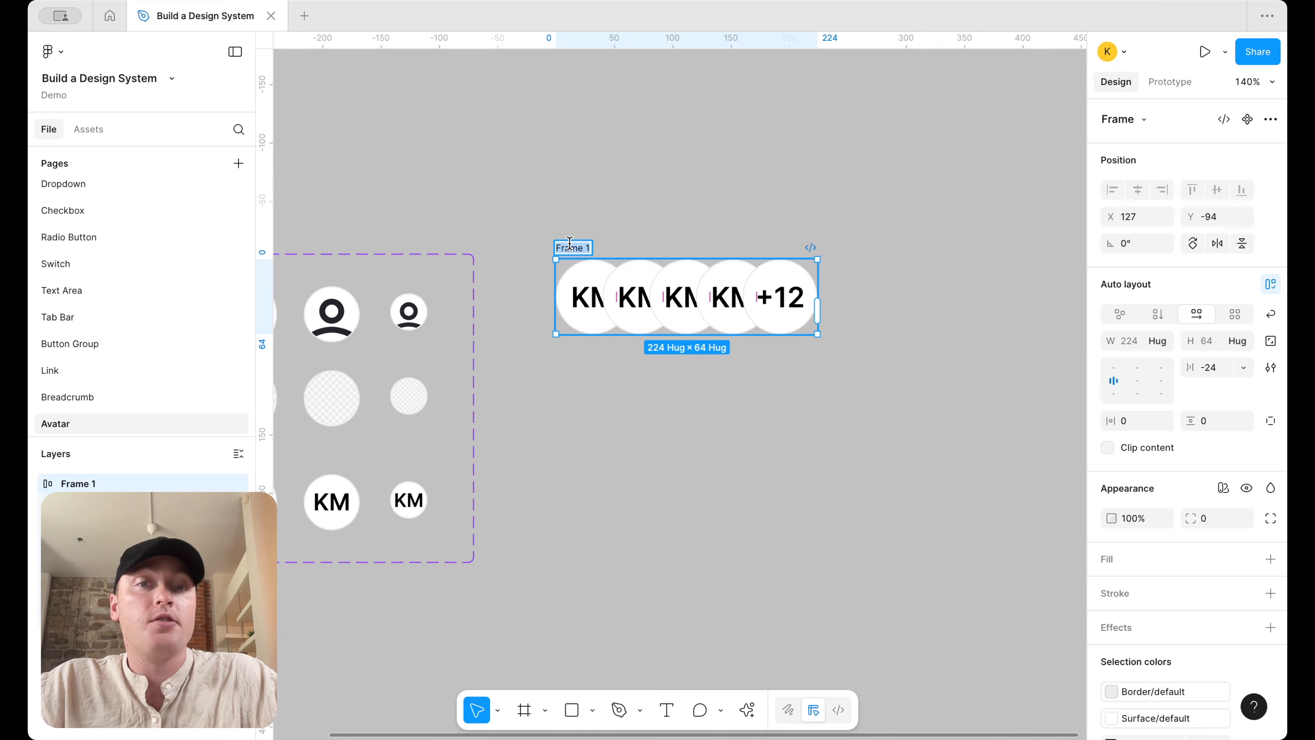
type("Avta")
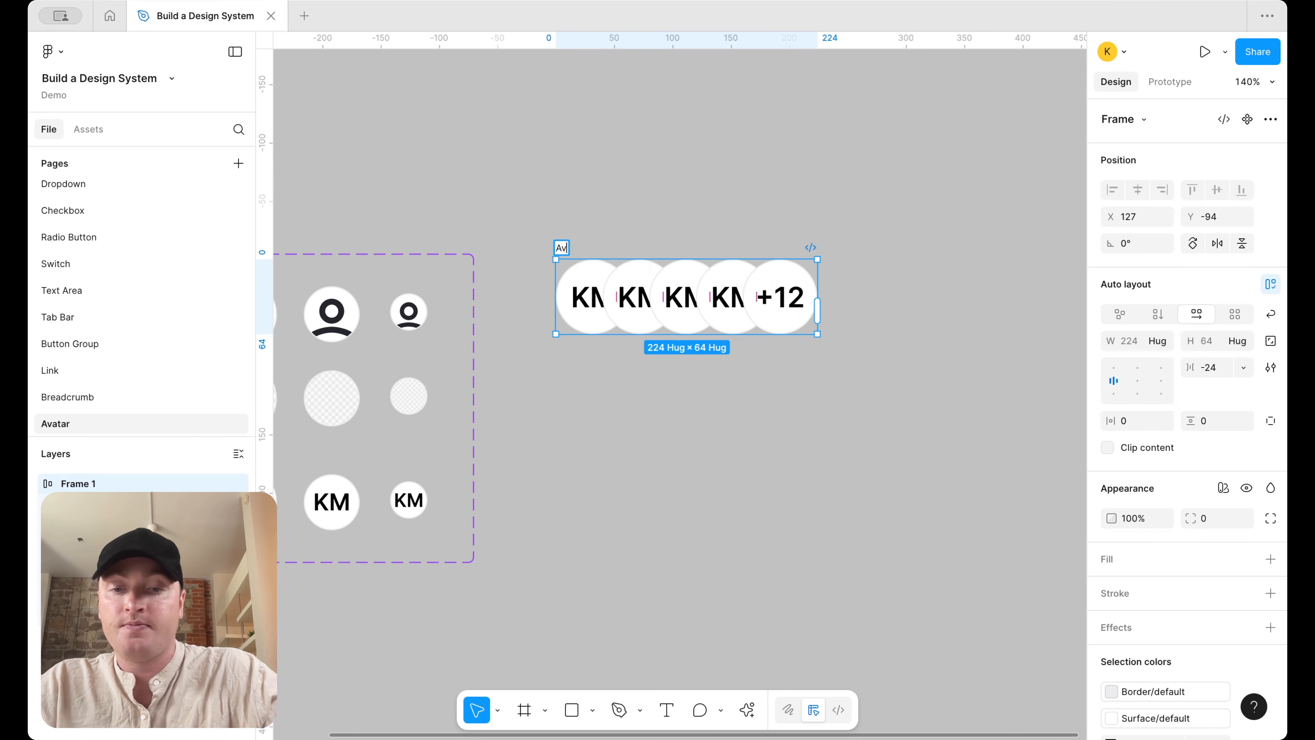
key("Return")
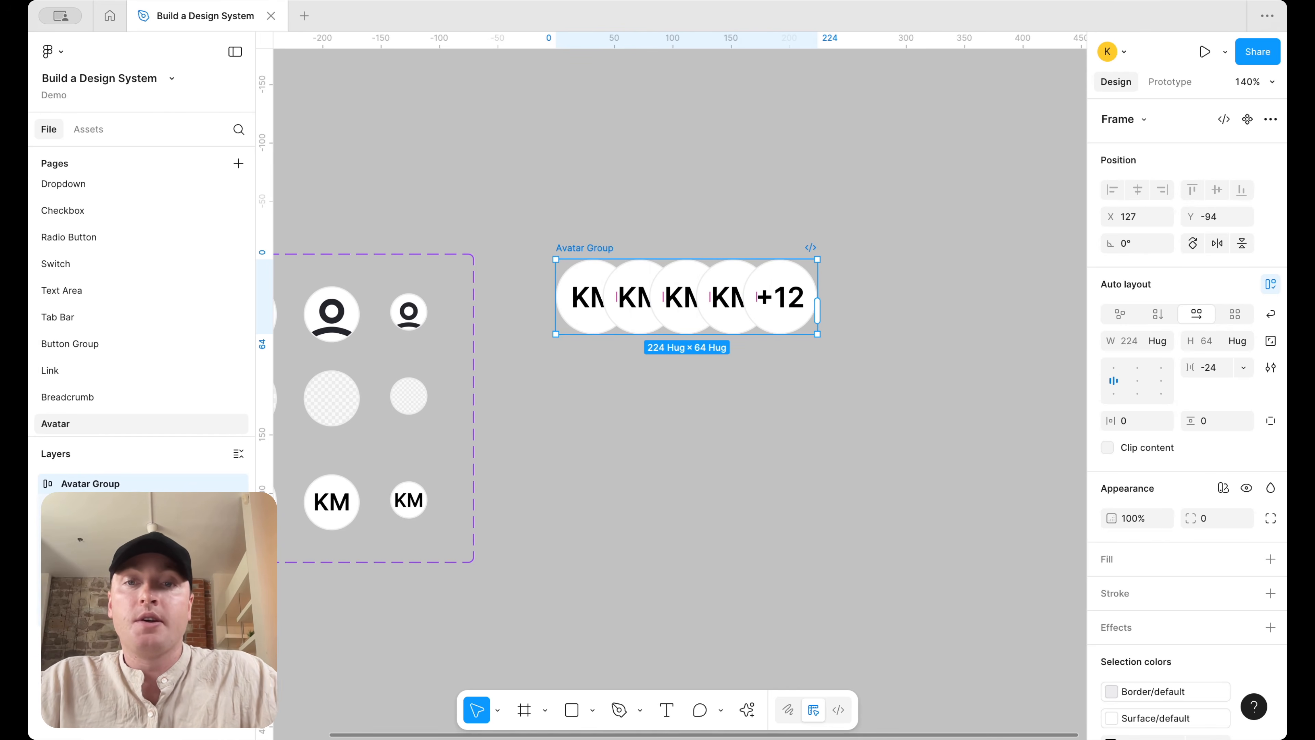
Convert the Avatar Group frame into a component and shift it slightly to about X 114, Y -99
right_click(570, 250)
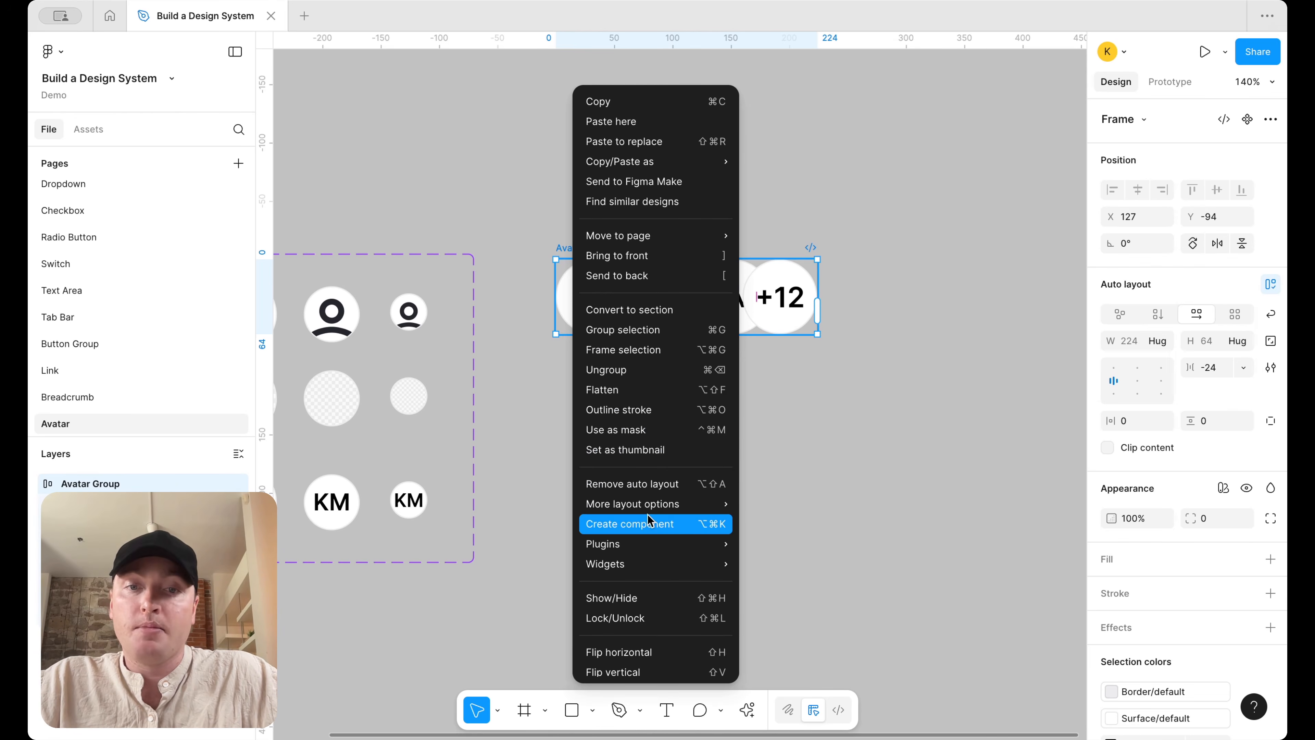
left_click(630, 523)
left_click_drag(618, 288, 587, 245)
key("super+z")
scroll(588, 245, "left", 3)
scroll(587, 245, "down", 3)
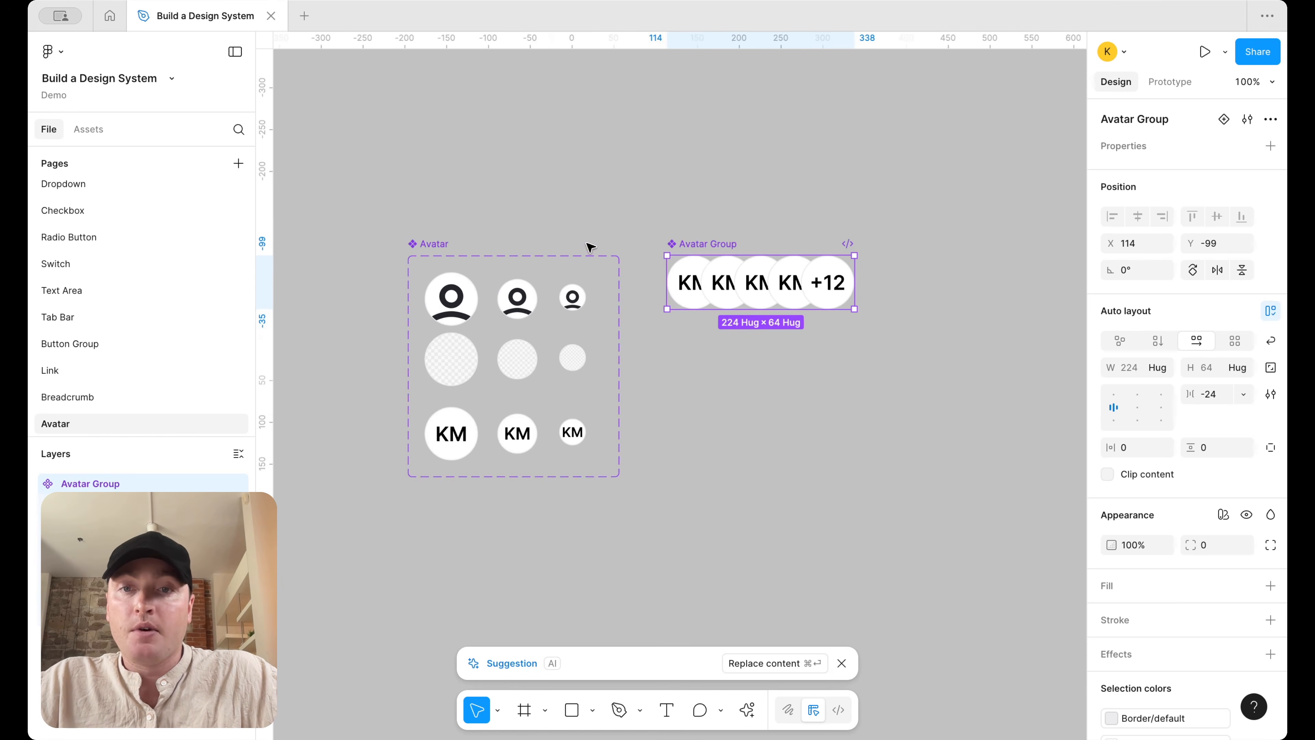
Place an instance of the large initials avatar at about X 450, Y -110, to the right of Avatar Group
left_click(449, 443)
left_click_drag(449, 442, 971, 274, "alt+shift")
scroll(971, 274, "right", 5)
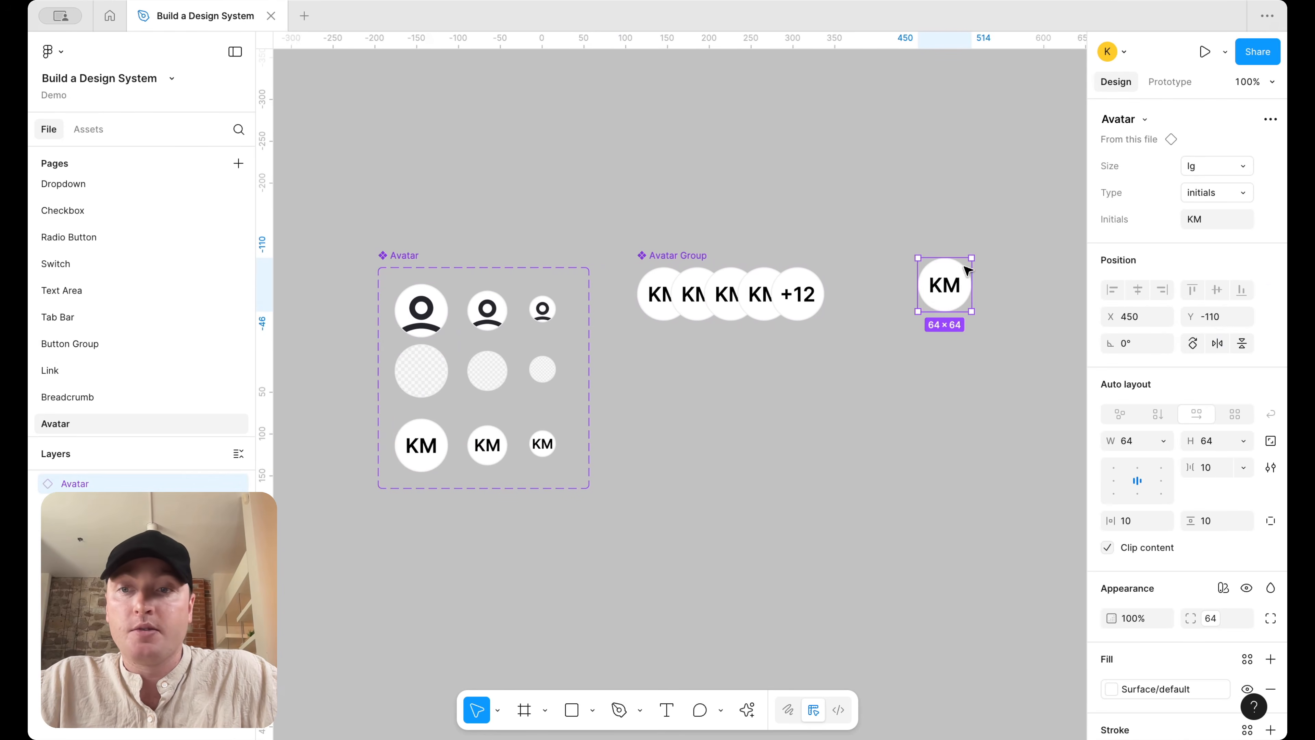
Add a text box about 103 by 39 px reading Avatar Label to the right of the standalone avatar
left_click(666, 710)
left_click_drag(900, 268, 986, 296)
type("A")
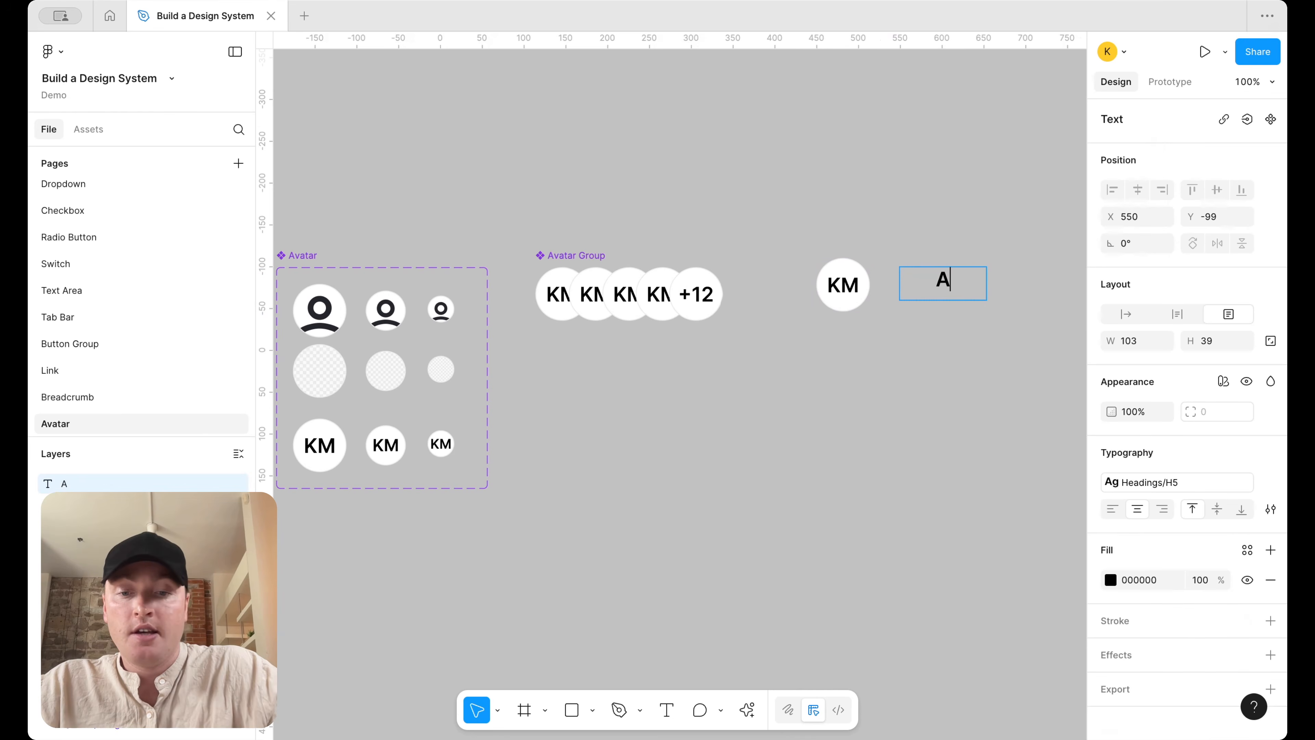
type("vatar Label")
Apply the Body/md text style to the Avatar Label text
key("ctrl+a")
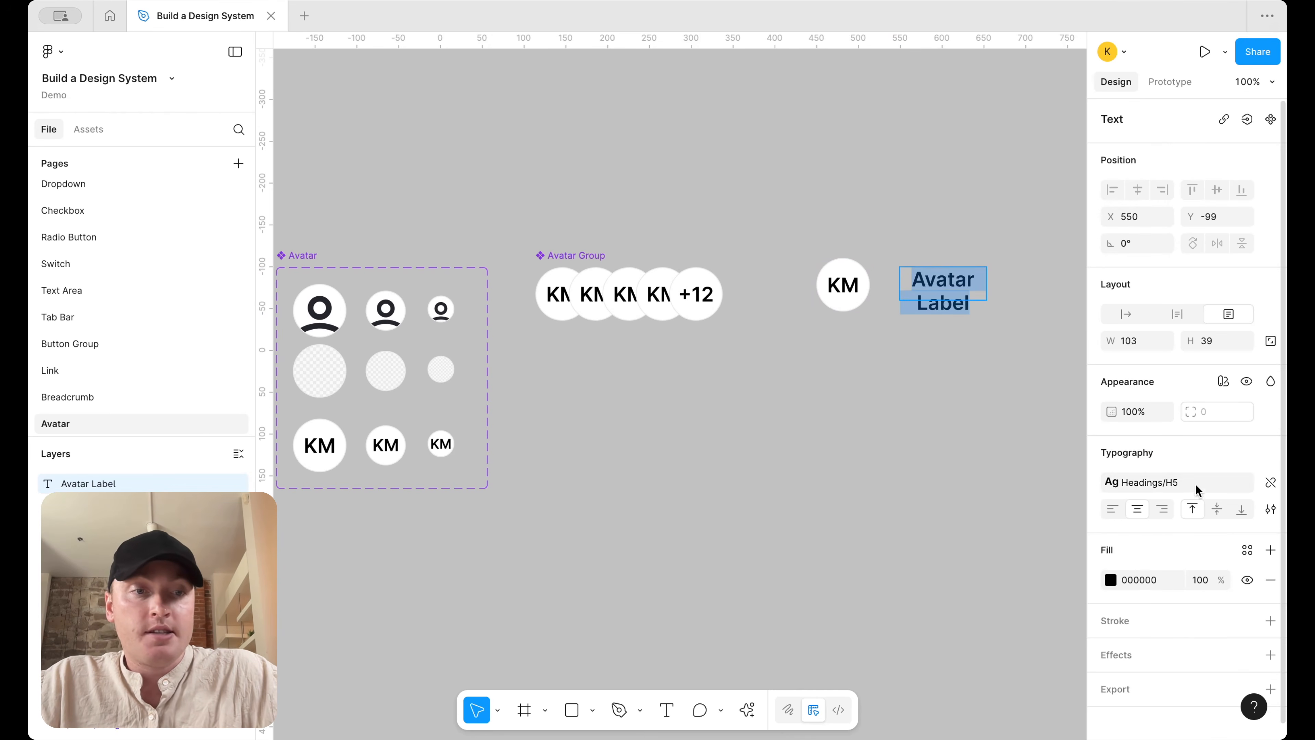
left_click(1195, 488)
scroll(971, 602, "down", 3)
scroll(973, 601, "down", 2)
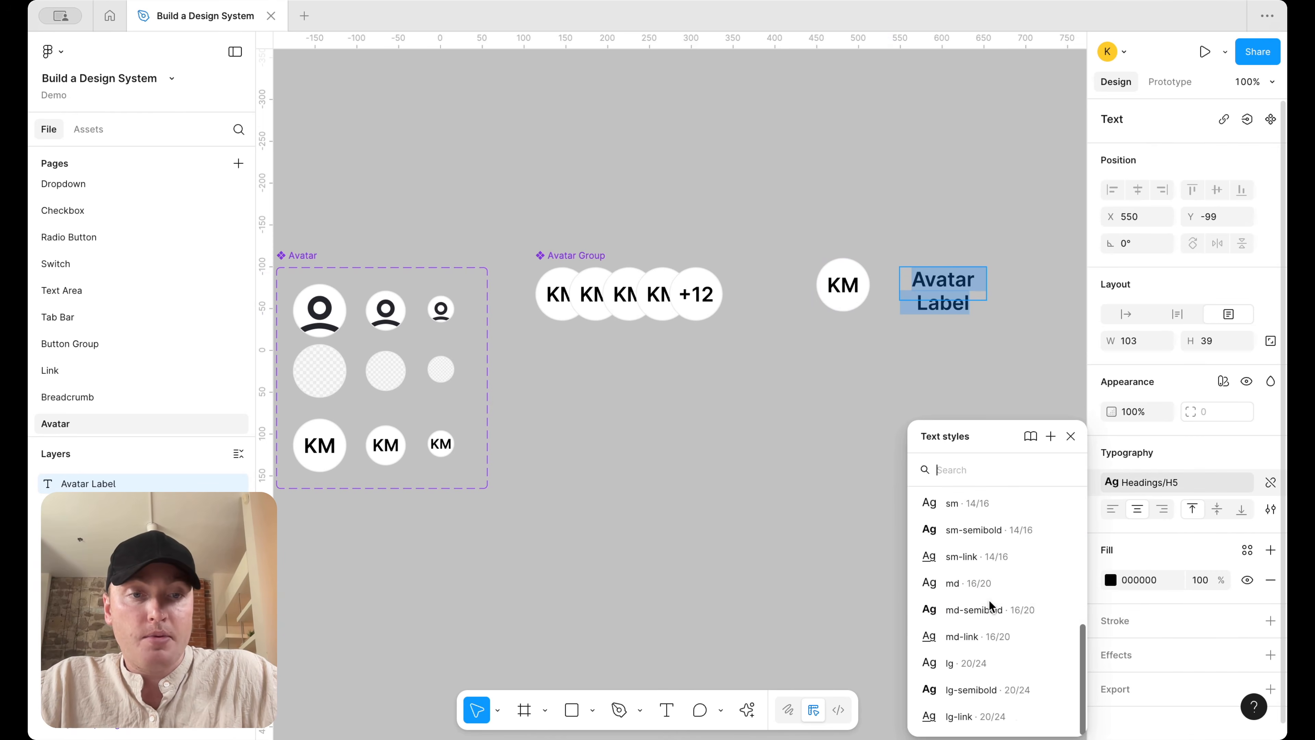
left_click(1011, 591)
key("Escape")
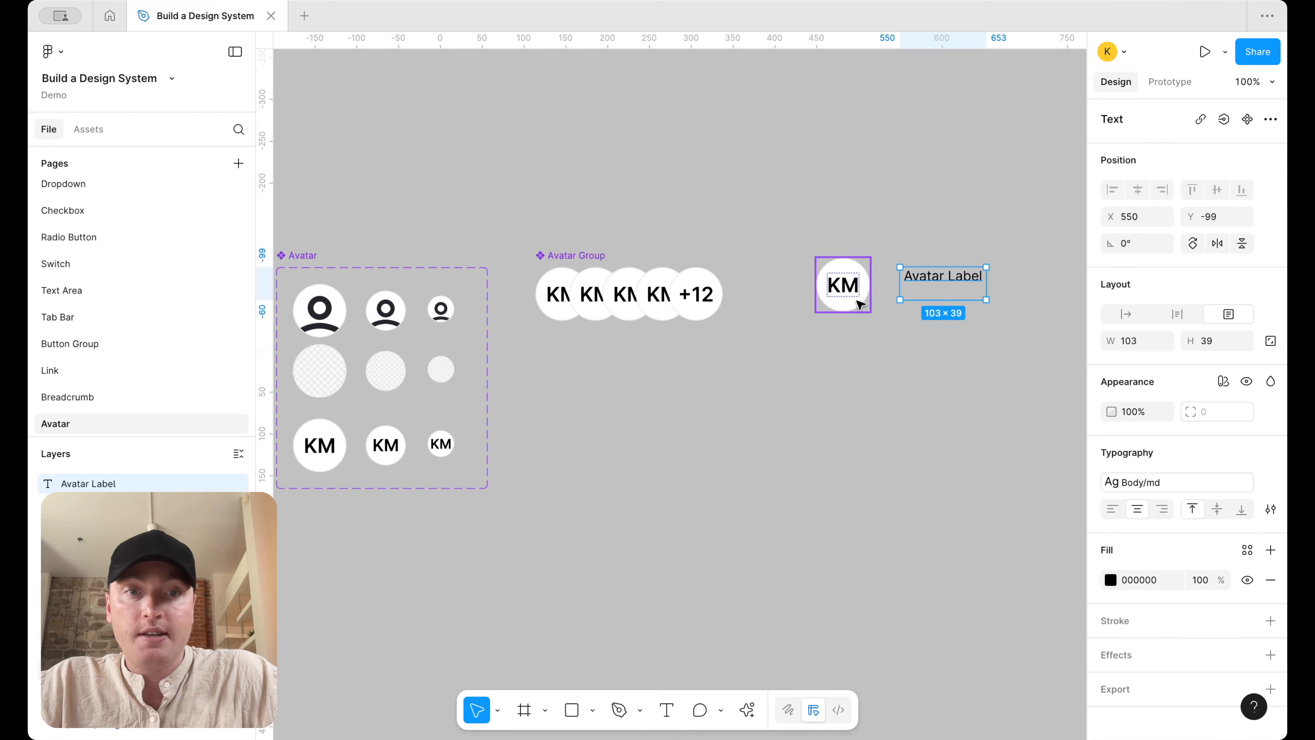
Set the standalone avatar's size to md and move the Avatar Label text closer to it
left_click(842, 284)
left_click(1227, 168)
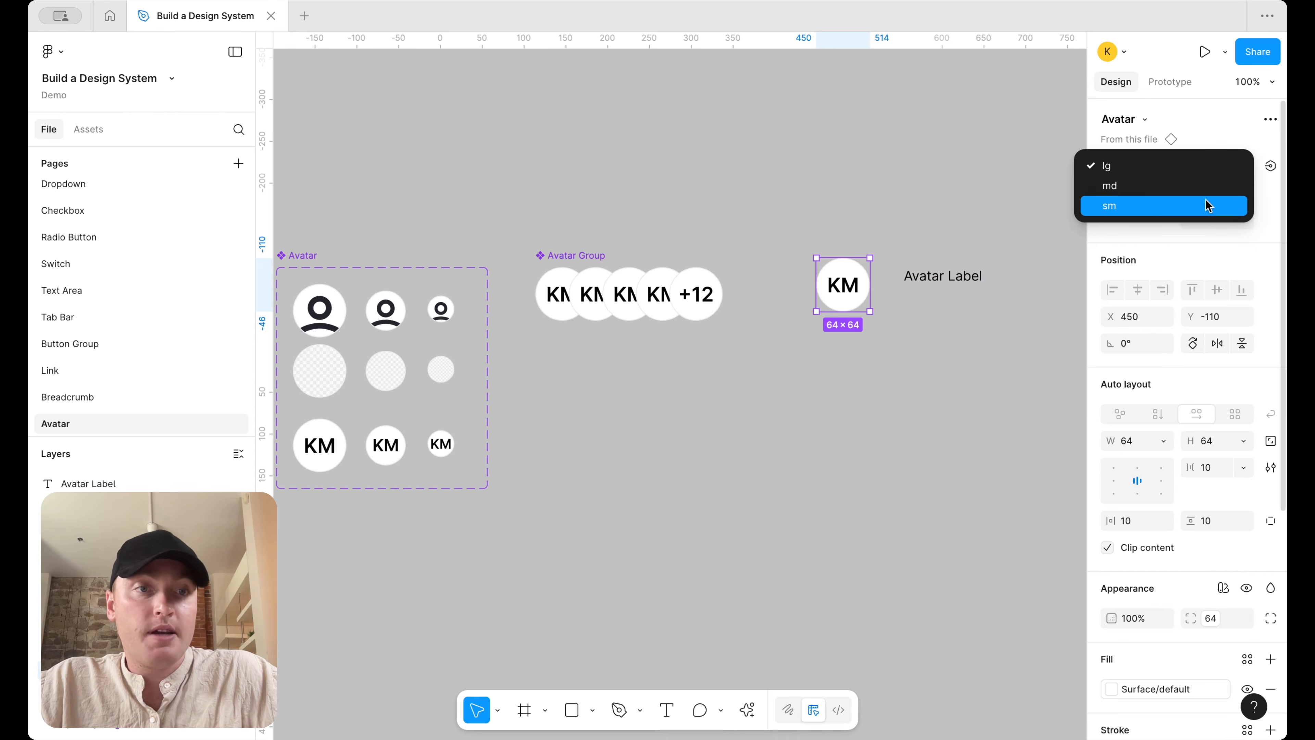
left_click(1208, 188)
left_click_drag(943, 288, 917, 288)
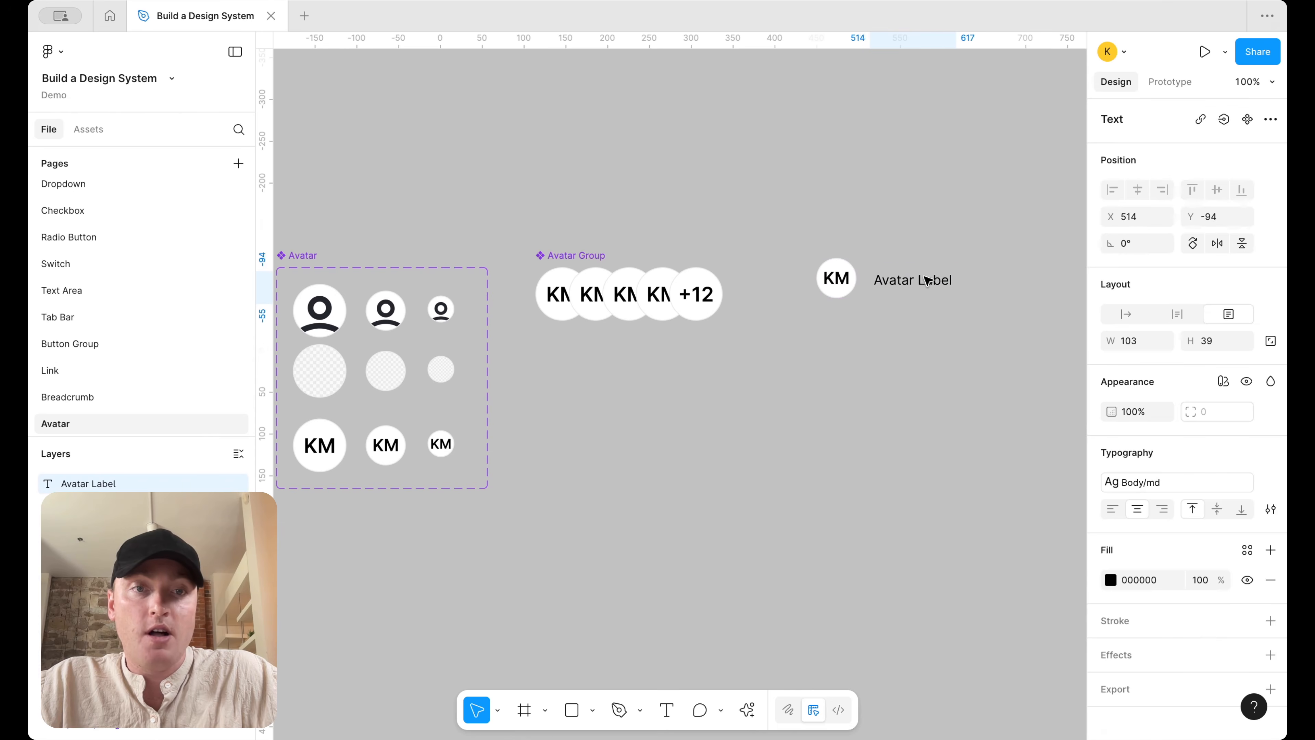
Set the standalone avatar's size to sm and move the Avatar Label text to about 15 px from it
left_click(836, 278)
left_click(1192, 166)
left_click(1196, 182)
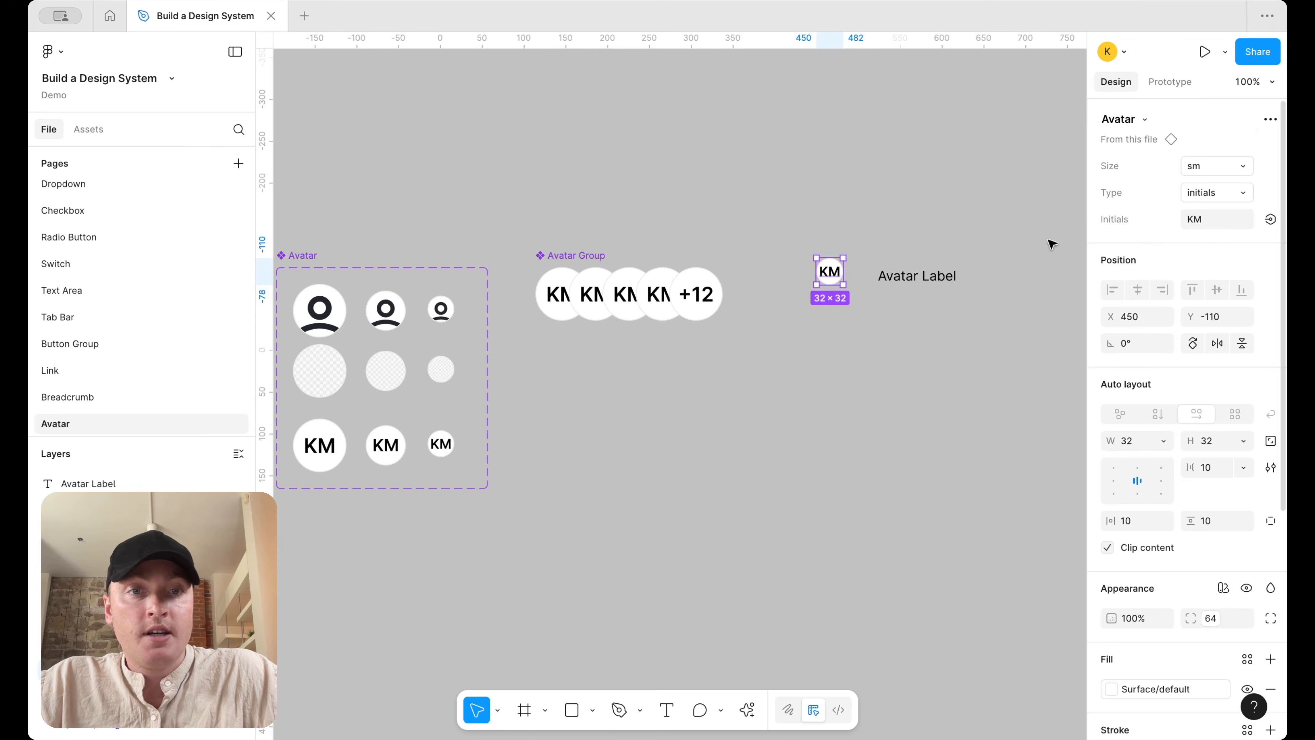
scroll(885, 269, "up", 5)
left_click_drag(901, 279, 872, 281)
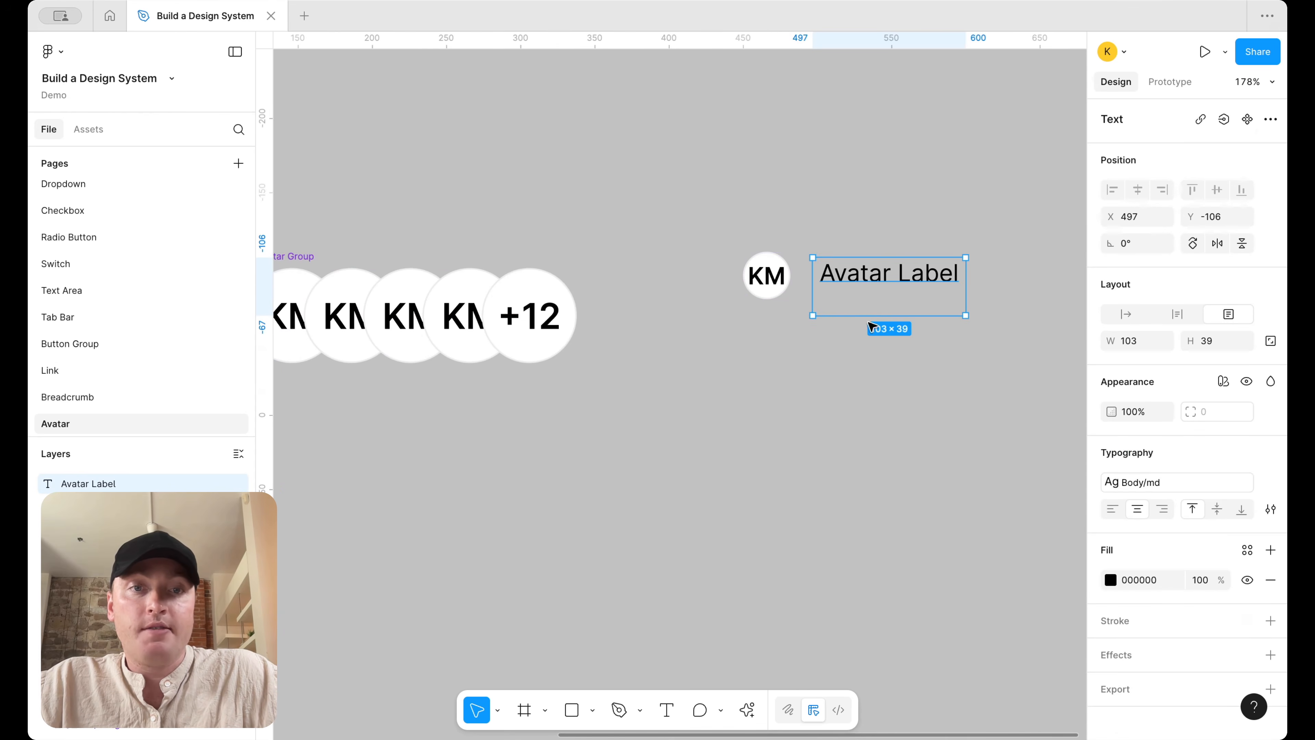
Wrap the small avatar and its label text in a horizontal auto layout frame and make the text's width hug its contents
left_click(766, 277, "shift")
key("shift+a")
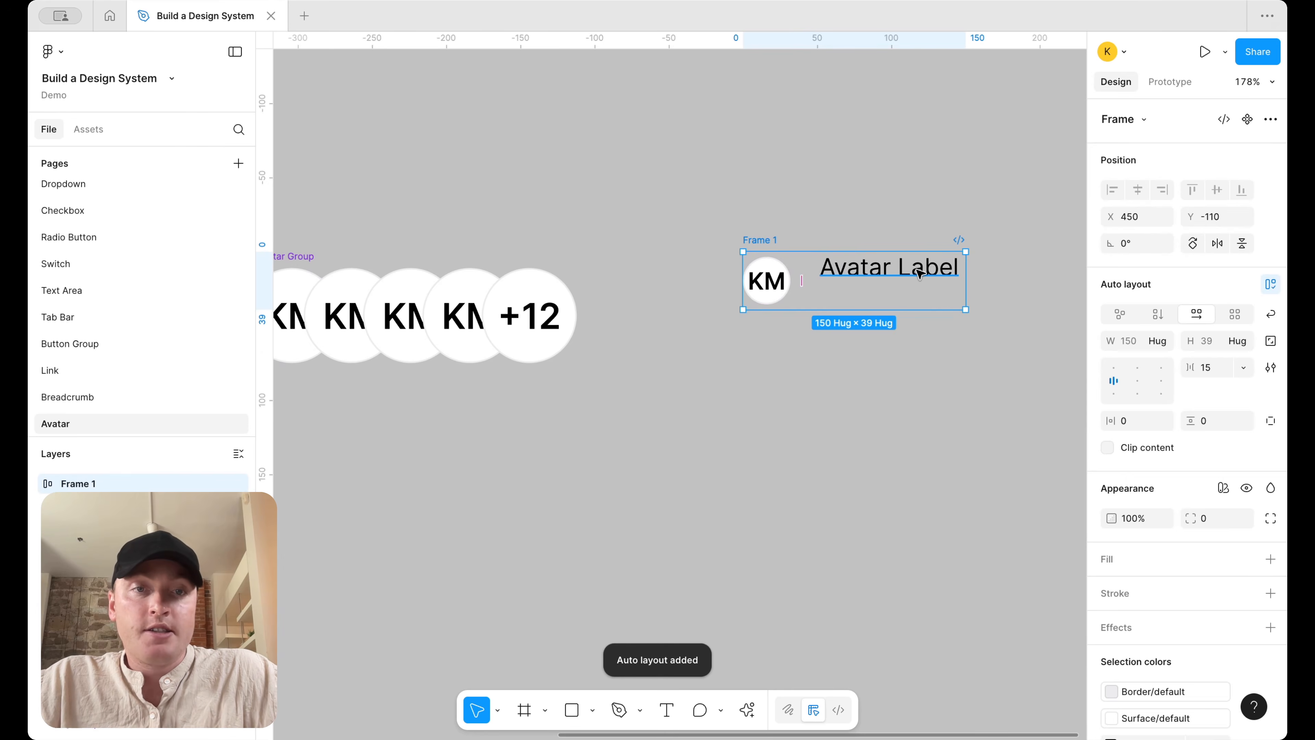
left_click(1164, 341)
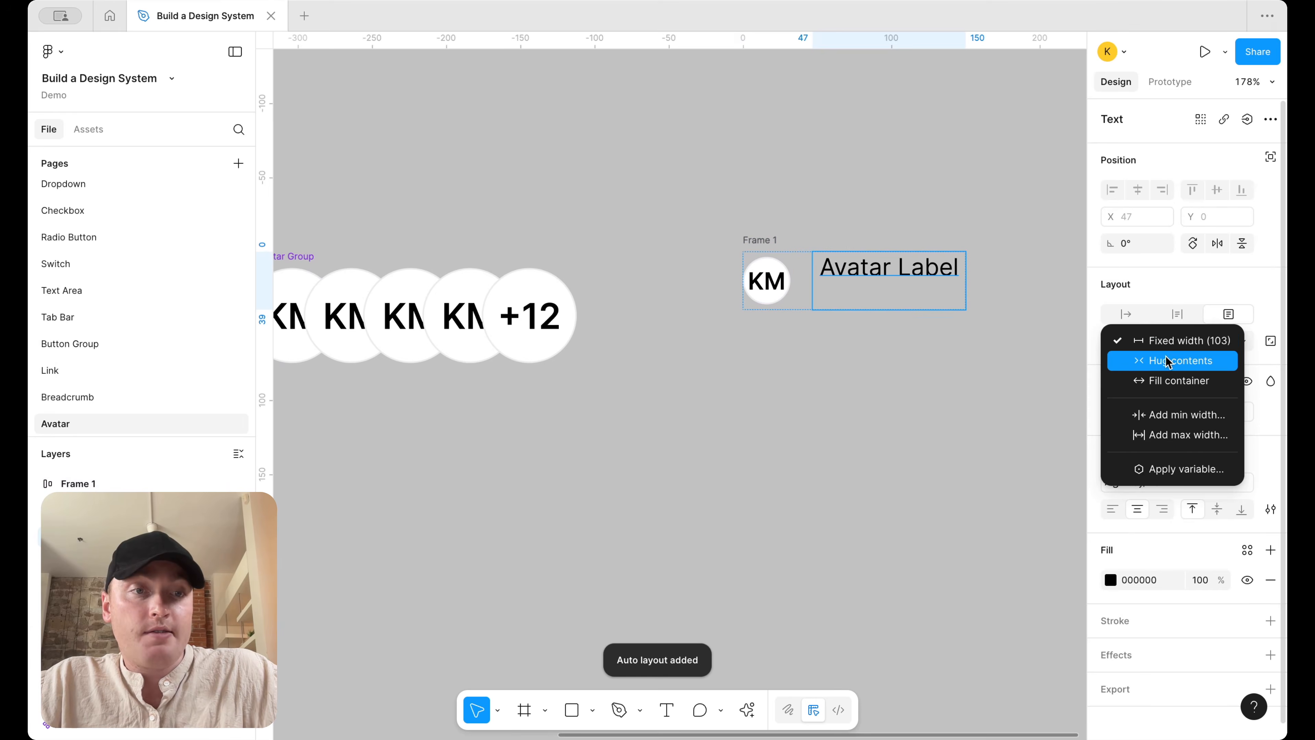
left_click(1169, 363)
Set the spacing between the avatar and its label to 12 and left-align the label text
left_click(796, 243)
left_click(800, 275)
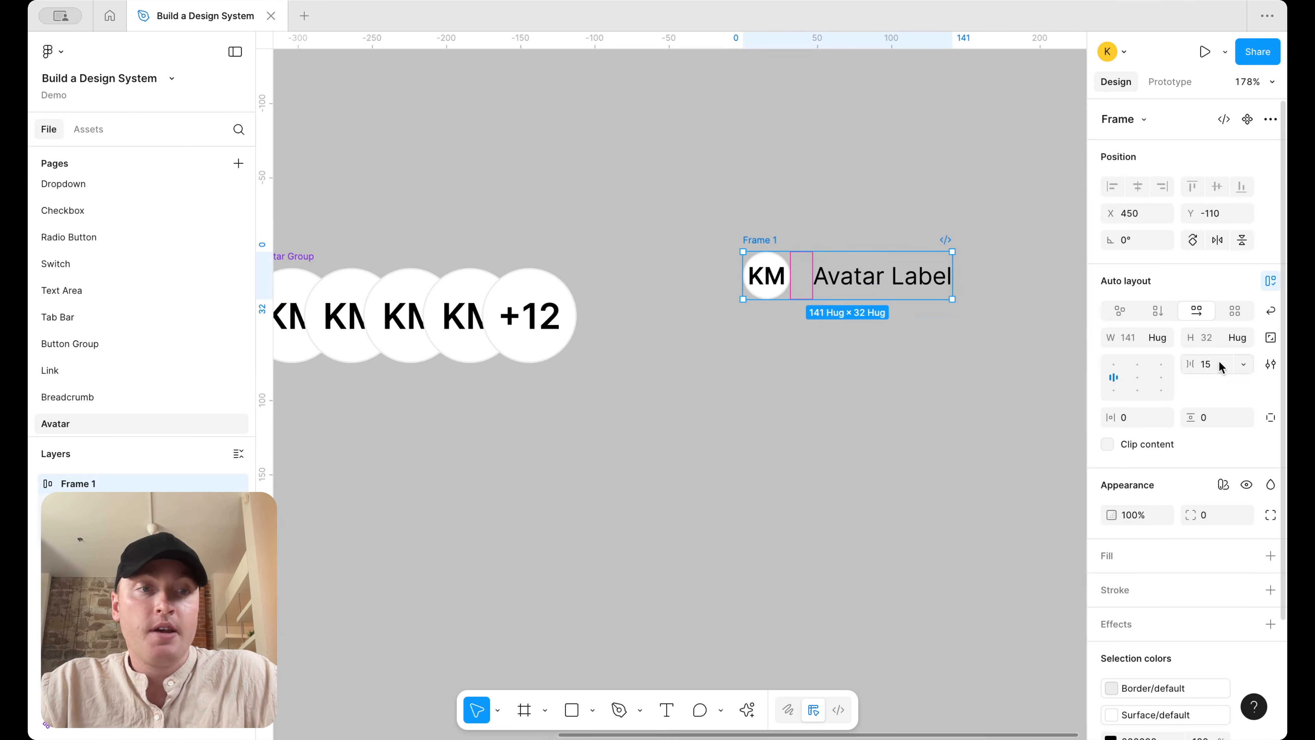
left_click(925, 279)
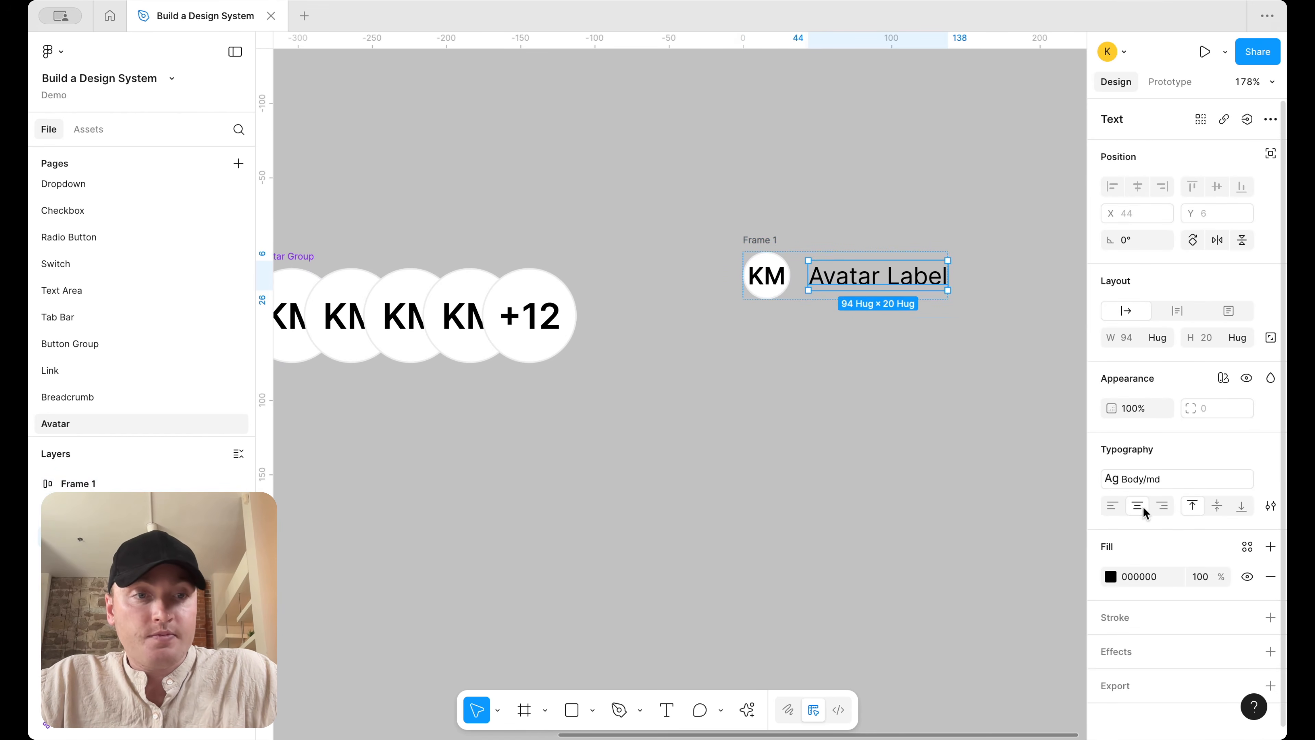
left_click(1113, 507)
Rename the frame holding the small avatar and its text as Avatar Label
left_click(870, 334)
double_click(771, 241)
type("Avatar Label")
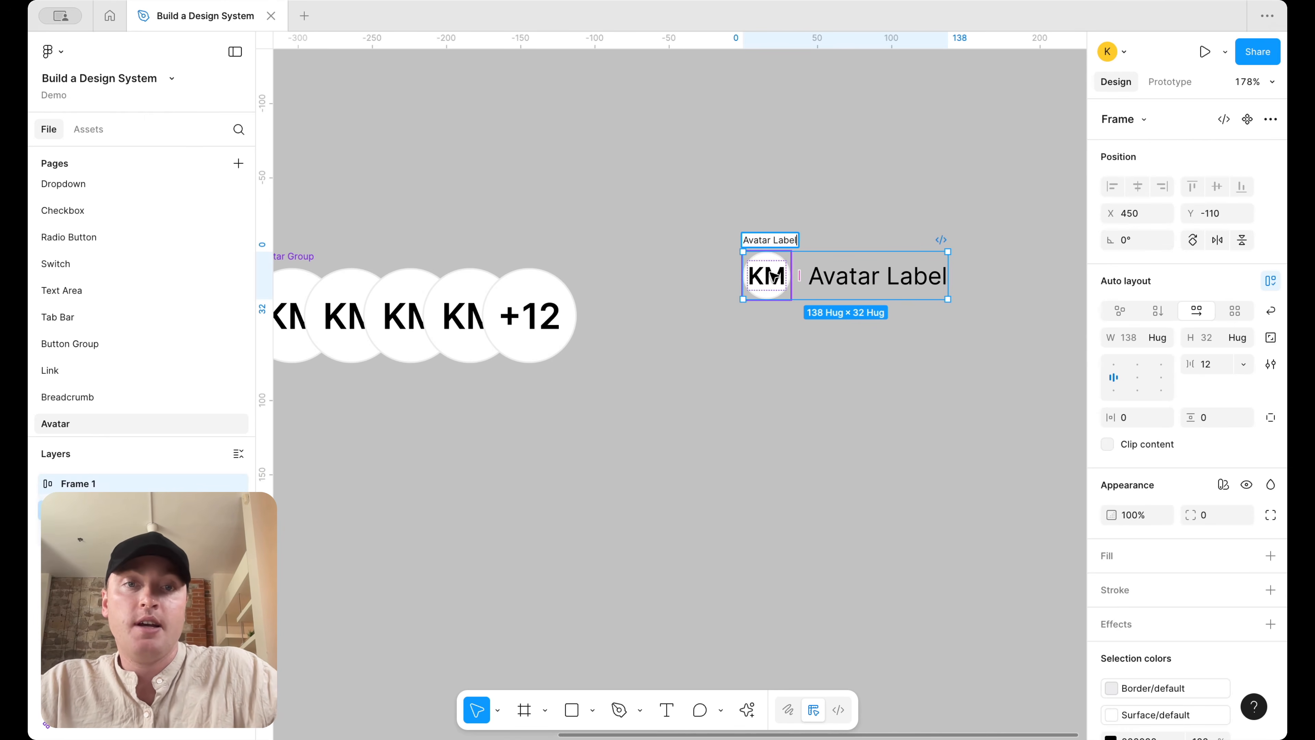
Change the small avatar's initials to CP and its label text to Cole Palmer
double_click(824, 276)
double_click(751, 277)
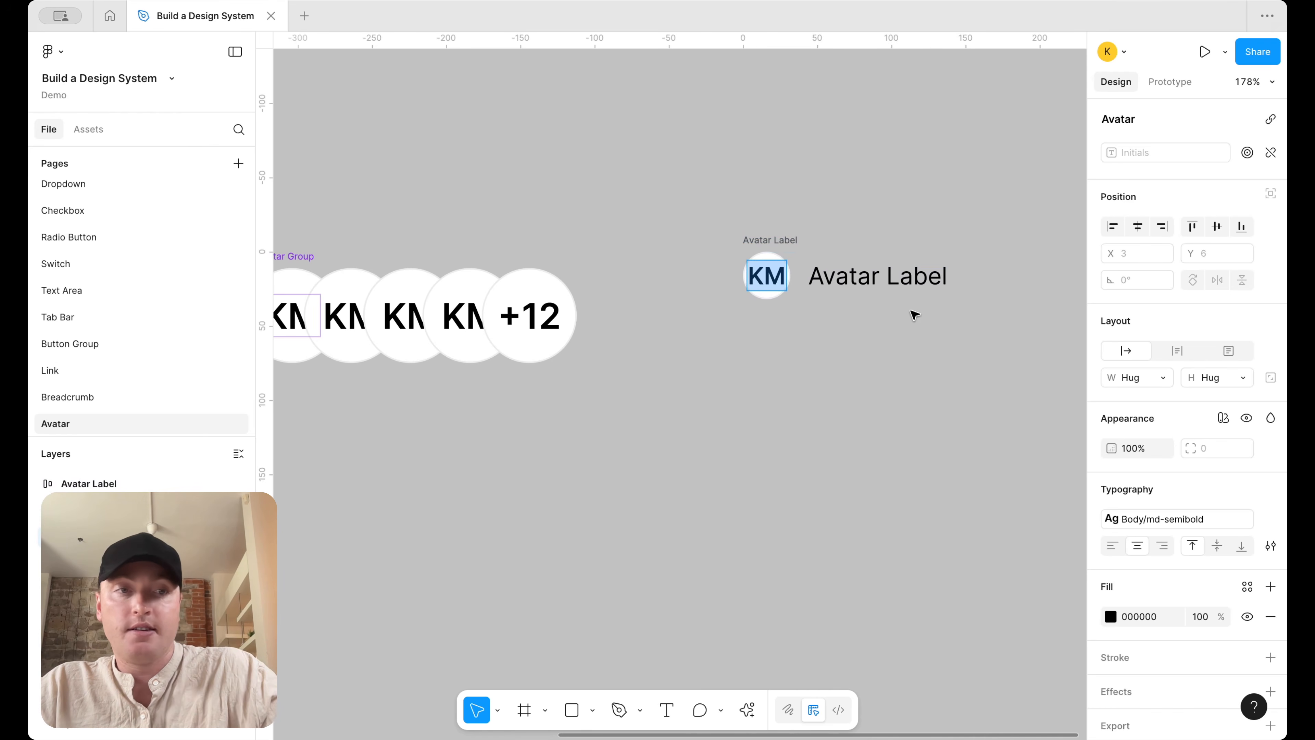
type("CP")
double_click(911, 277)
type("Cole Palmer")
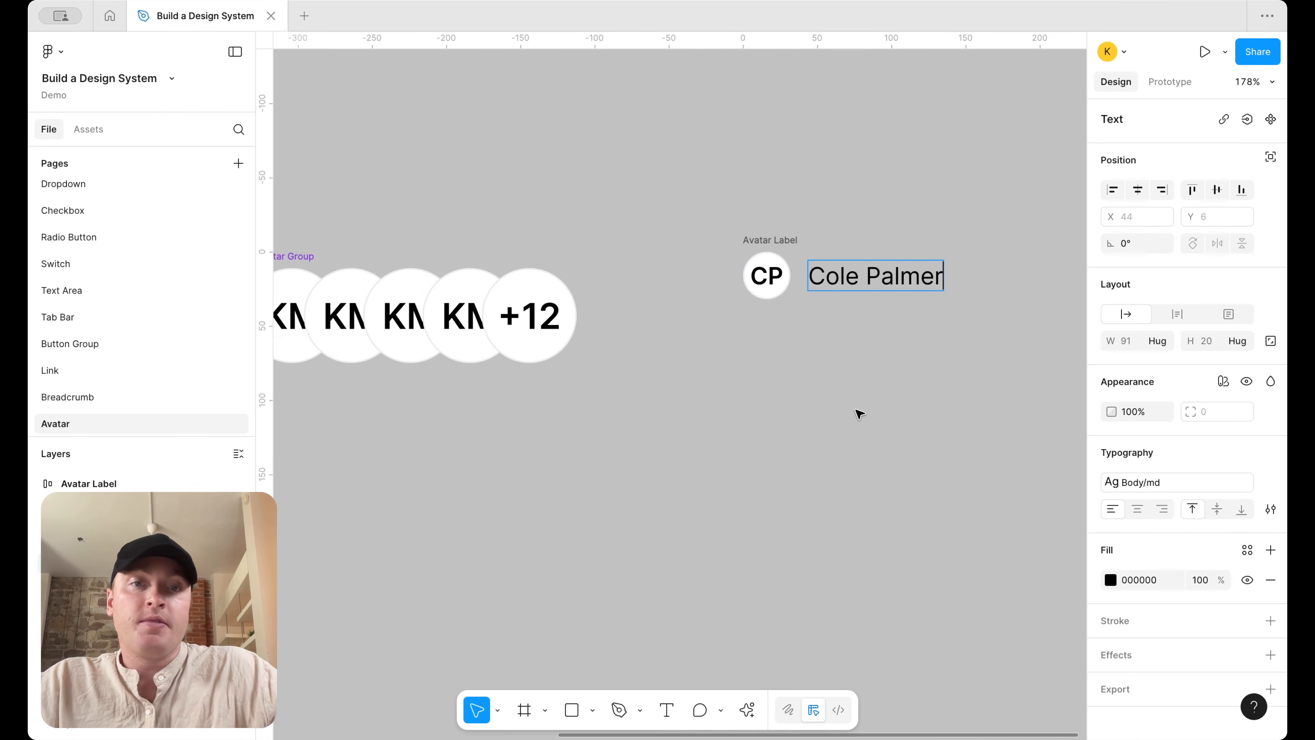
left_click(860, 408)
Convert the Avatar Label frame into a component
left_click(779, 239)
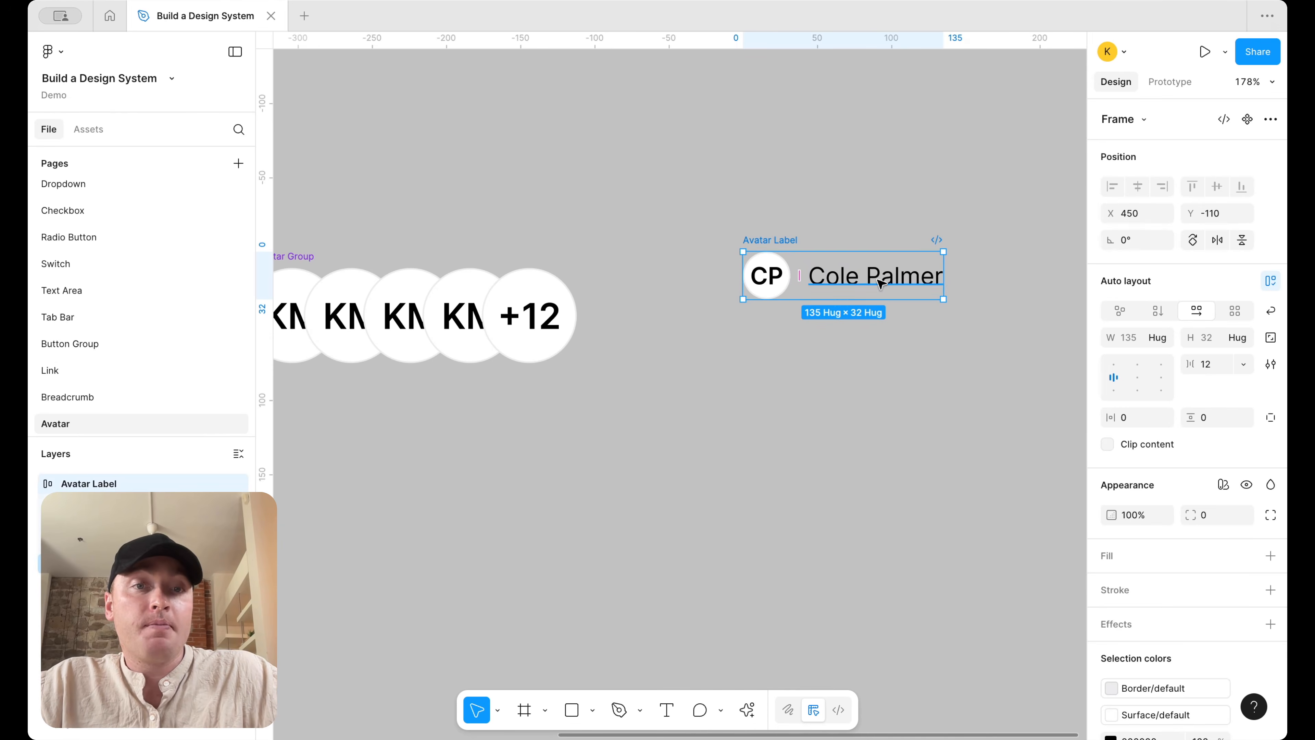
right_click(779, 239)
left_click(859, 523)
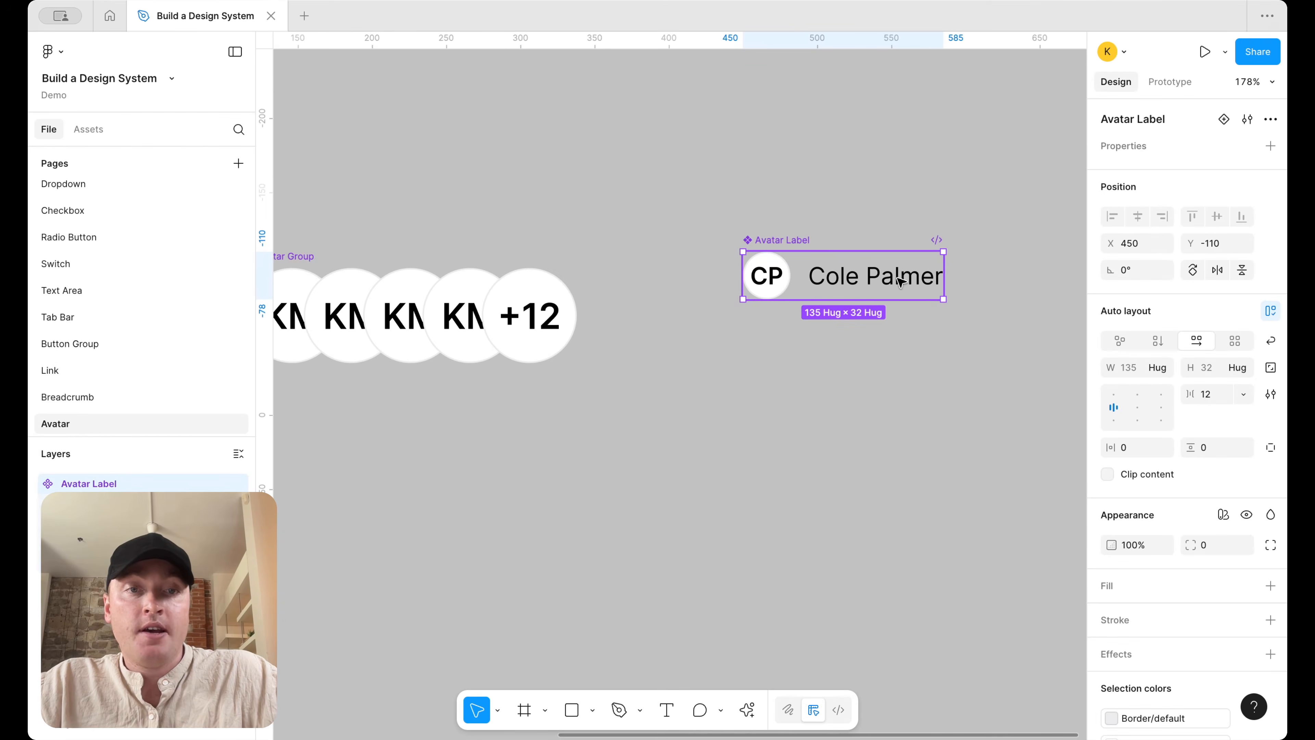
Create a boolean property named Label with value True that controls the visibility of the component's label text
double_click(901, 277)
left_click(1269, 152)
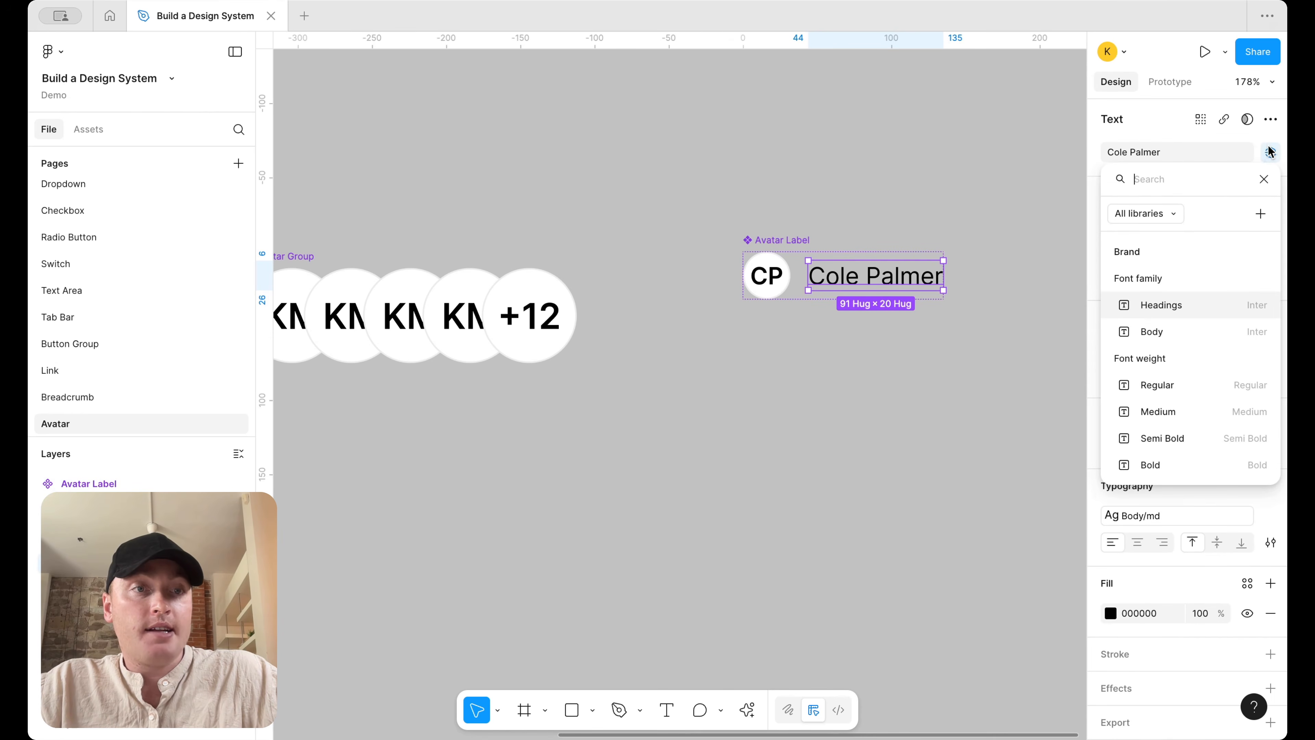
left_click(1264, 179)
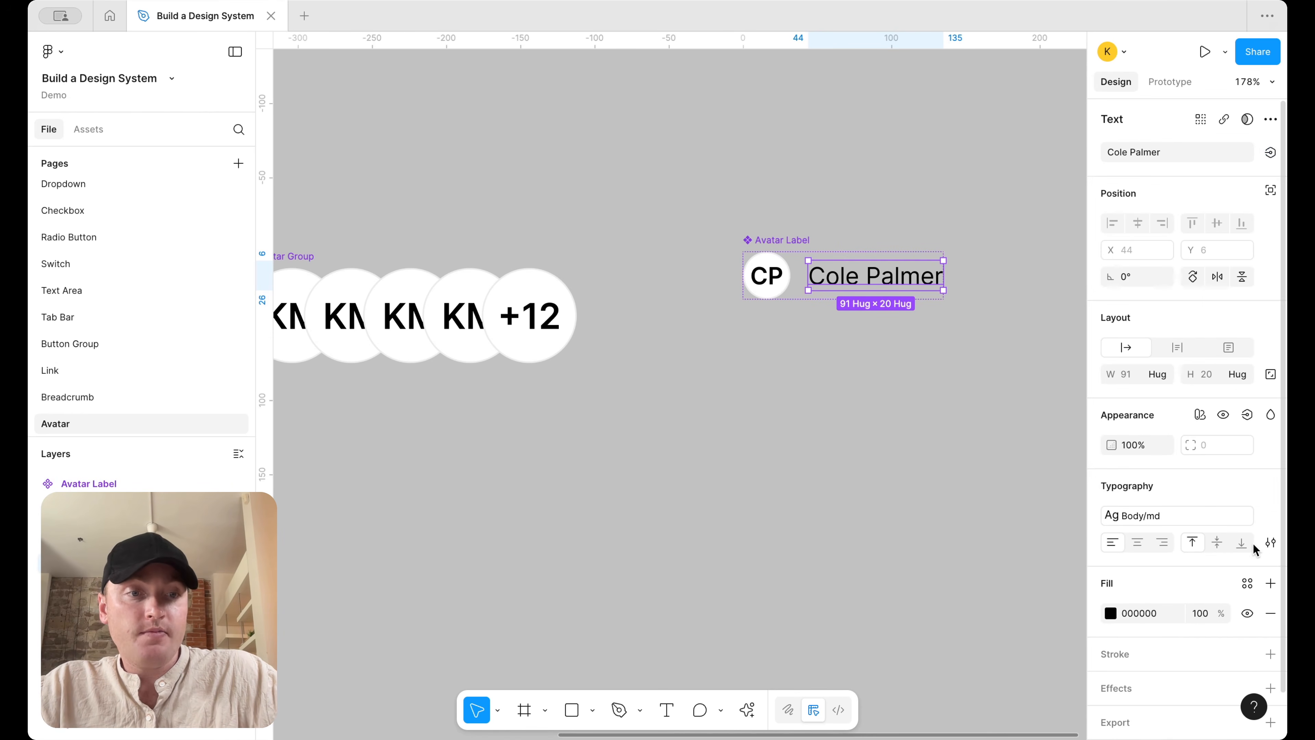
left_click(1247, 415)
left_click(1237, 476)
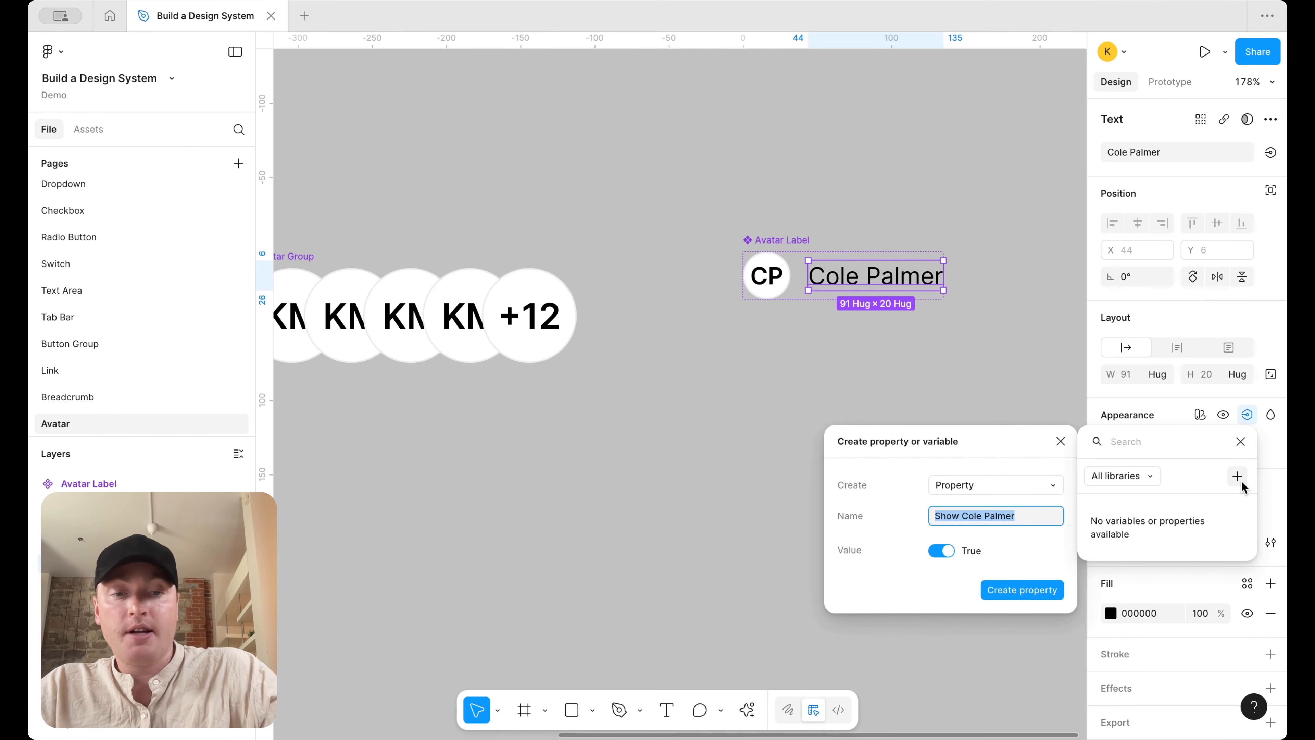
type("Lab")
key("Return")
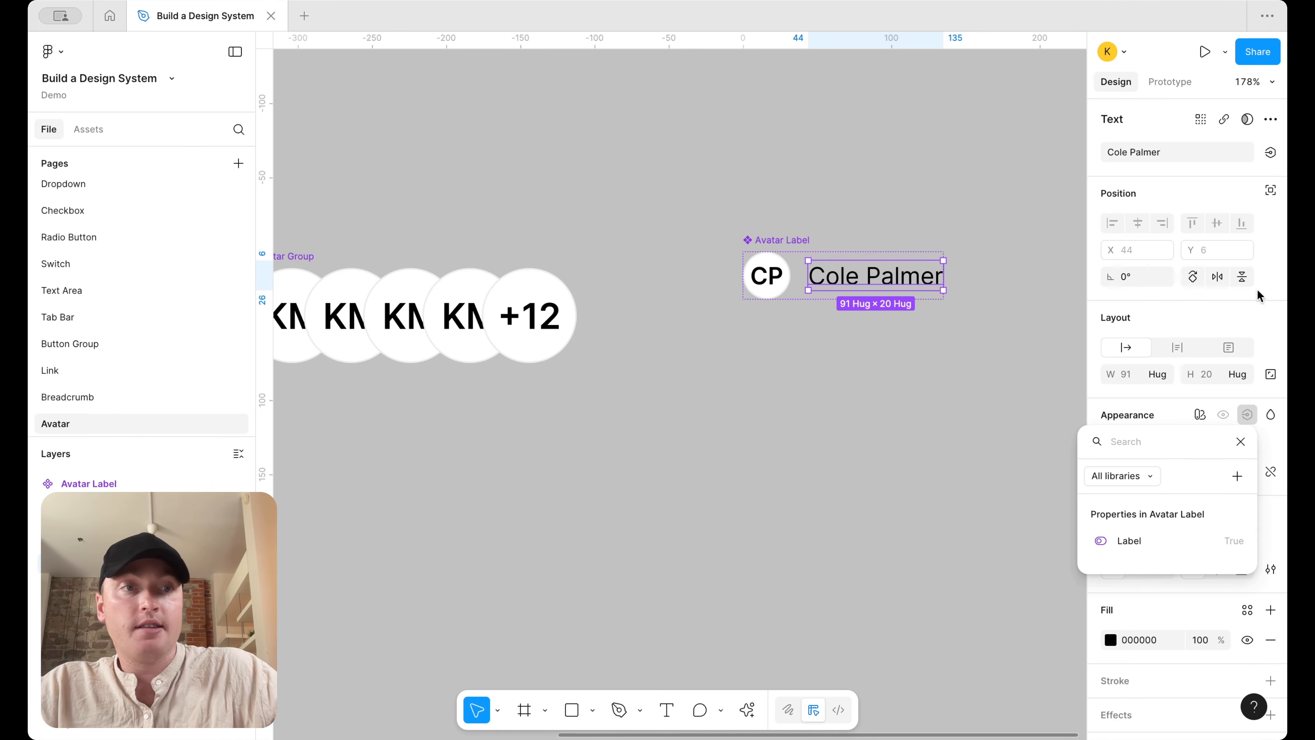
Create a text property named ↳ Label for the content of the Avatar Label component's text
left_click(1268, 147)
left_click(1269, 153)
left_click(1260, 213)
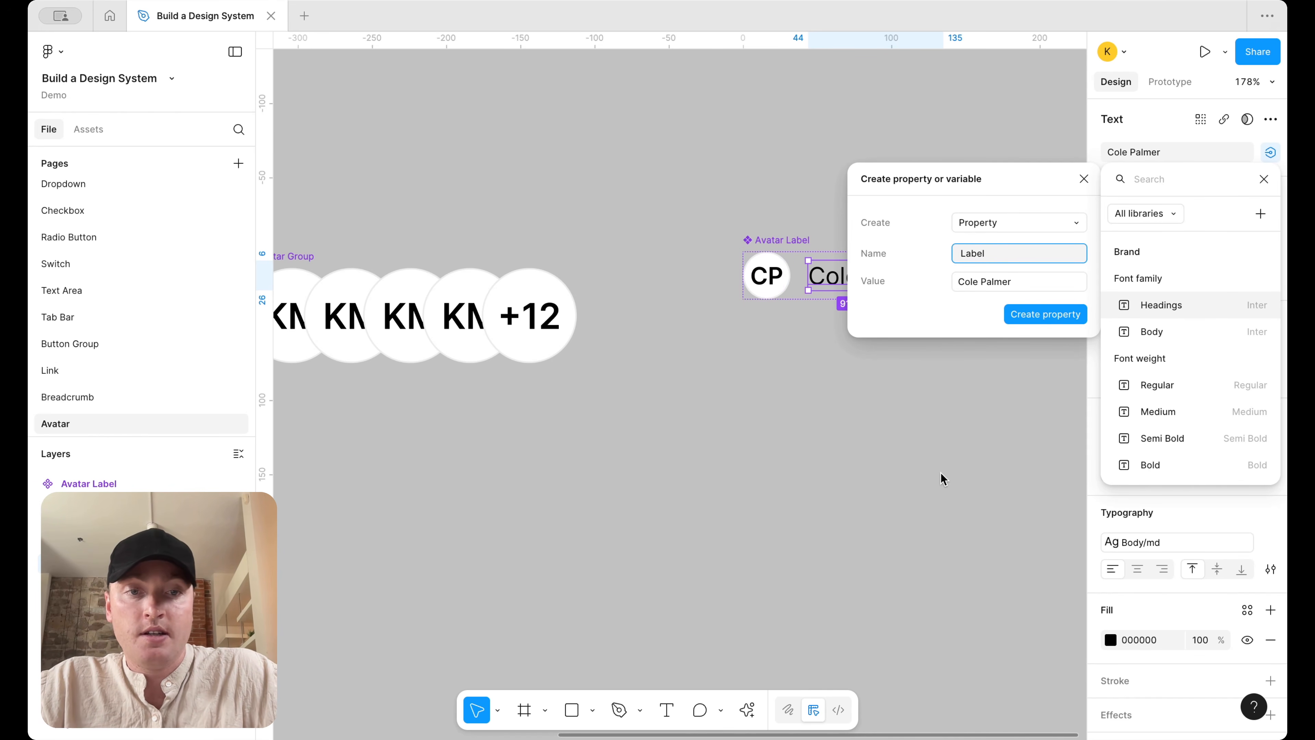
left_click(1074, 325)
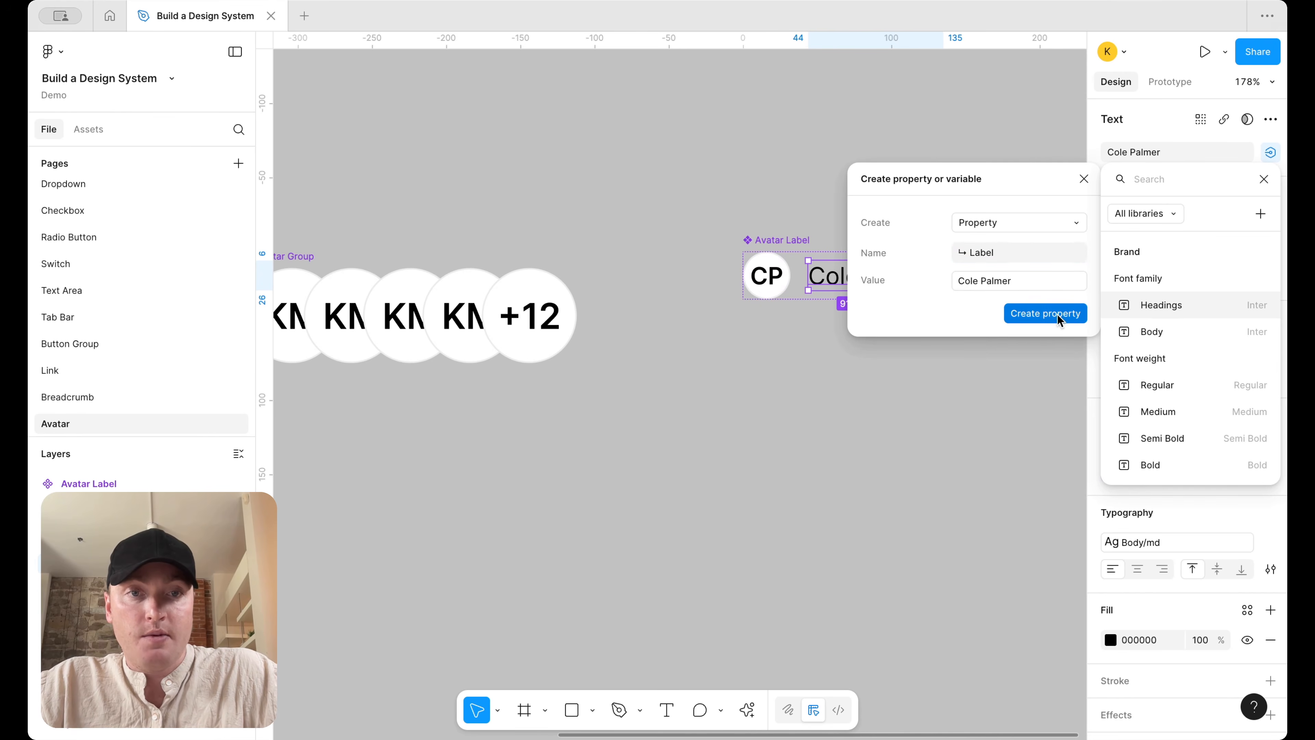
Apply the body text colour variable to the fill of the Avatar Label's text
left_click(873, 310)
left_click(875, 277)
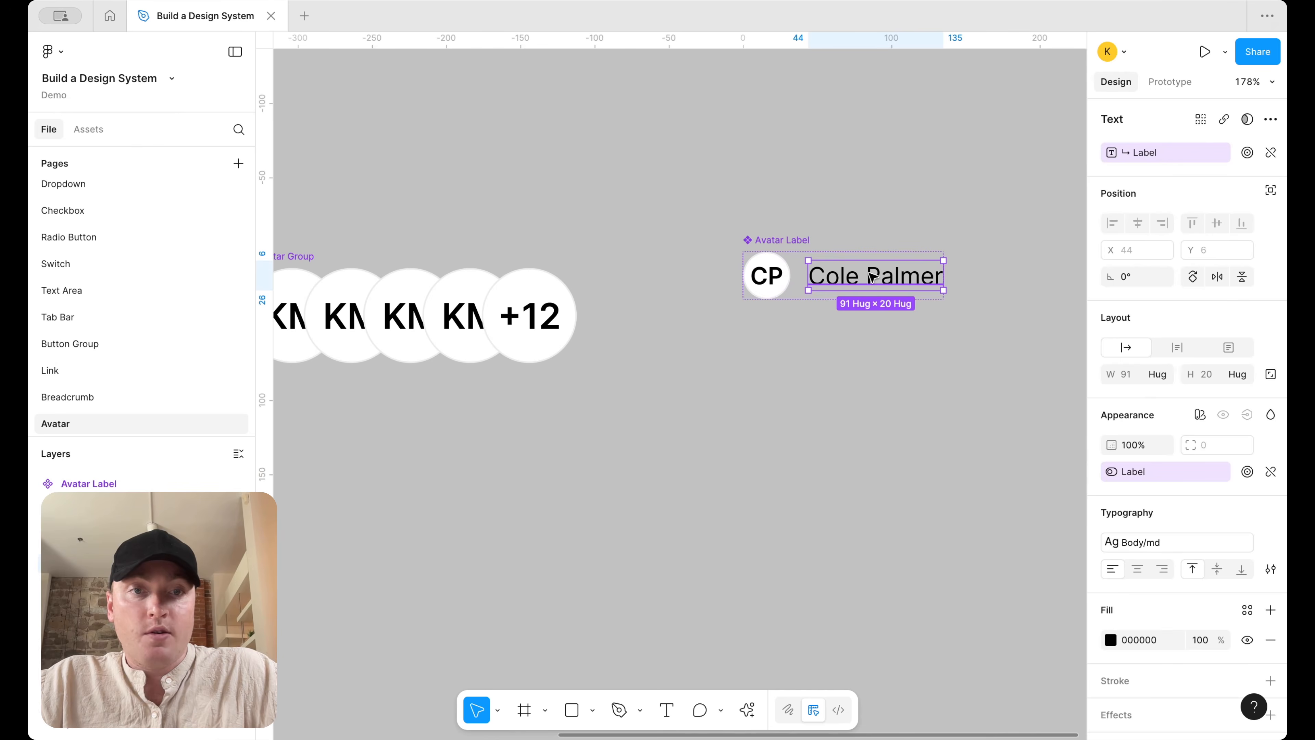
left_click(1247, 610)
type("body")
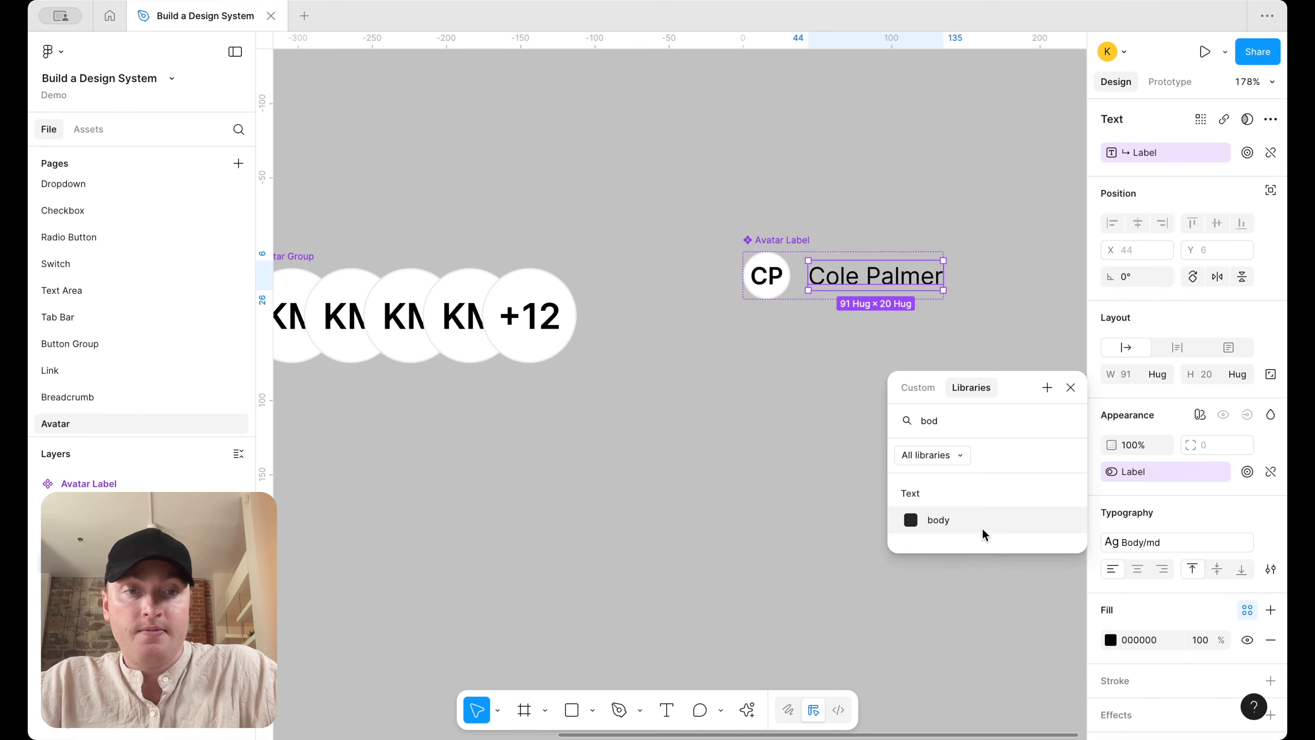
left_click(987, 526)
left_click(889, 484)
Set the Avatar page's background colour to white (FFFFFF)
key("shift+1")
left_click(818, 354)
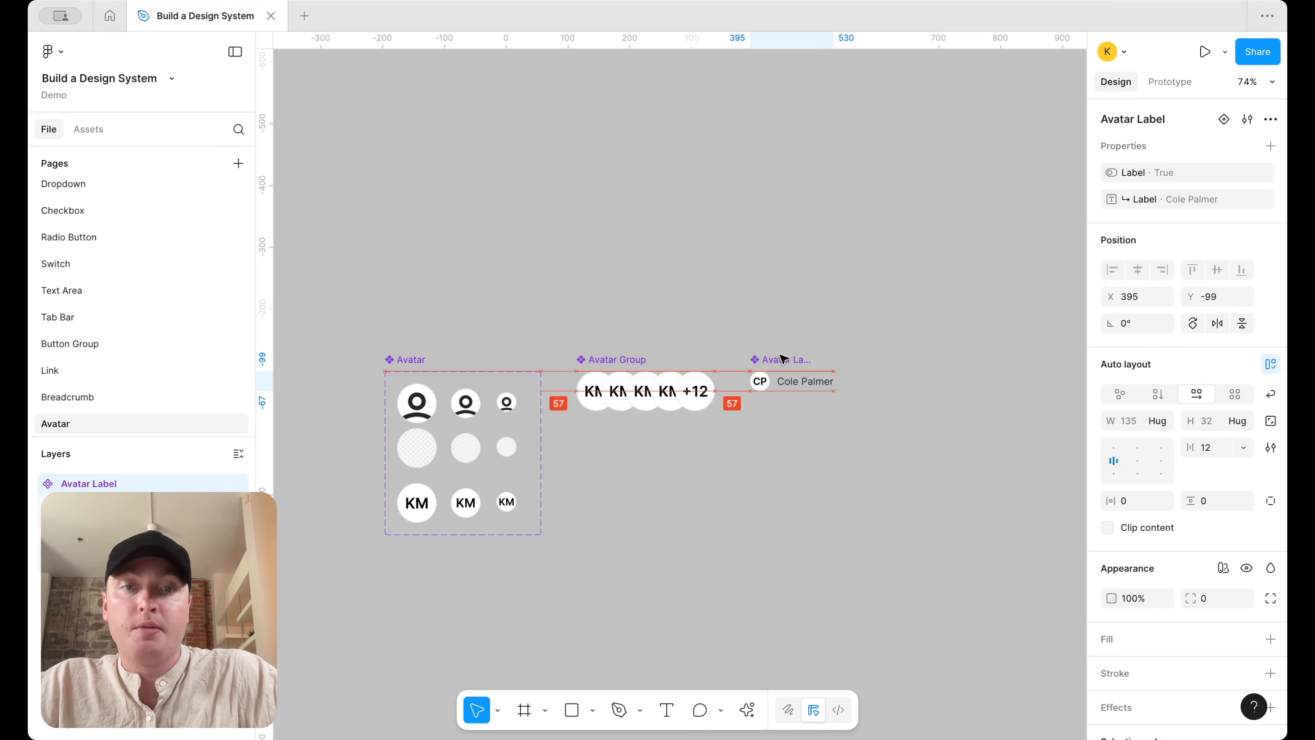
scroll(789, 340, "down", 3)
left_click(942, 226)
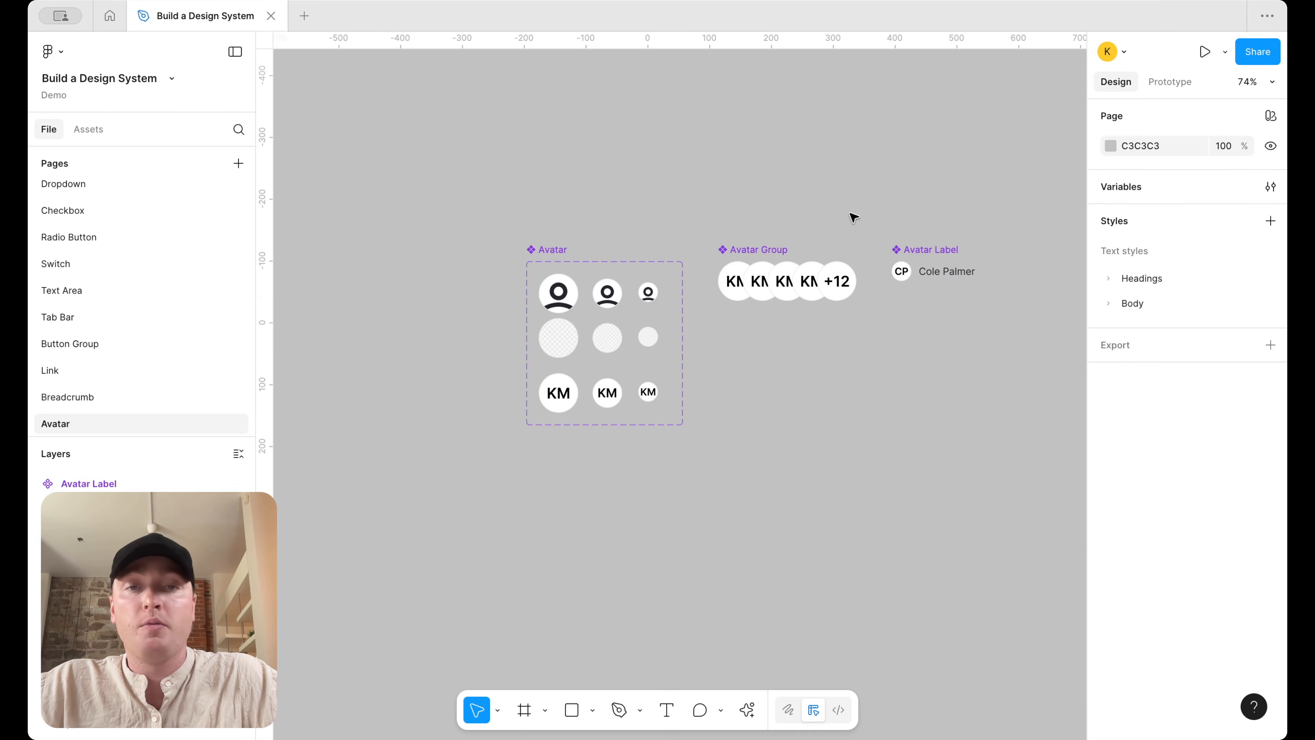
left_click(1109, 144)
left_click_drag(1021, 258, 740, 128)
left_click(718, 179)
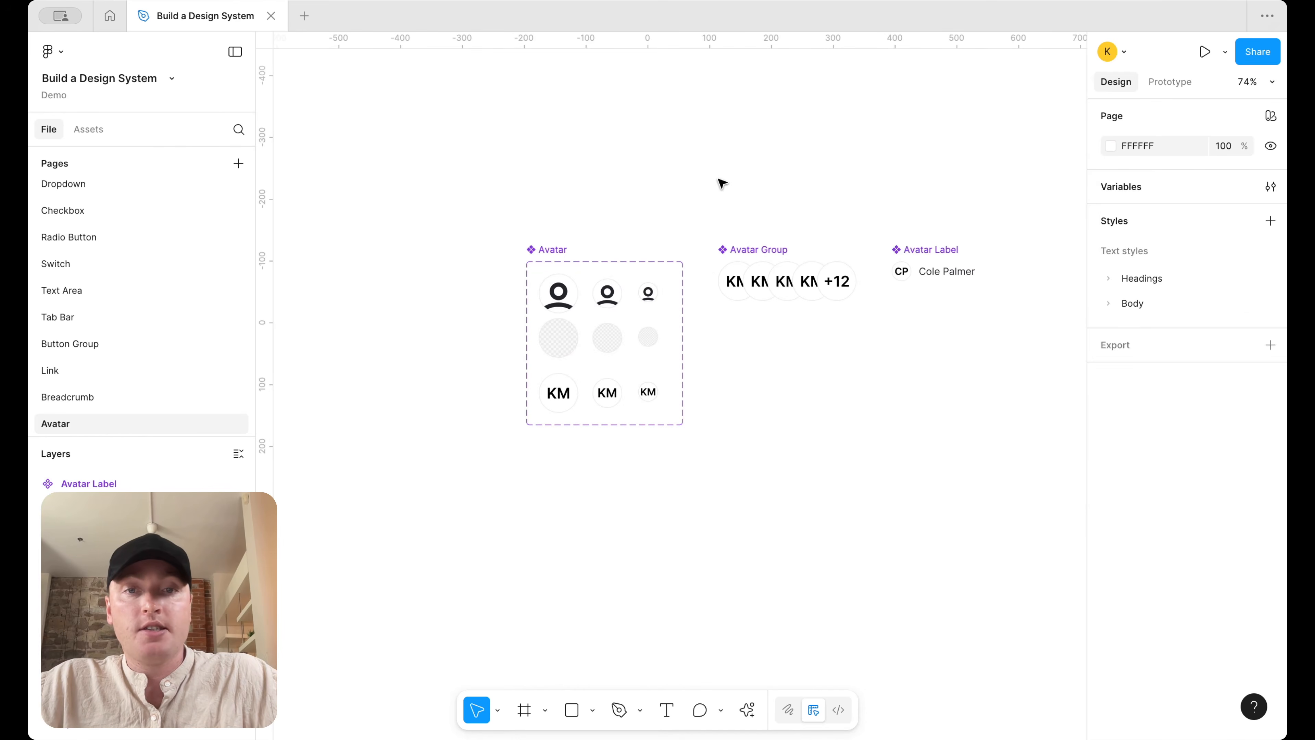
Add a new page named Tag to the file
left_click(238, 163)
type("Tag")
key("Return")
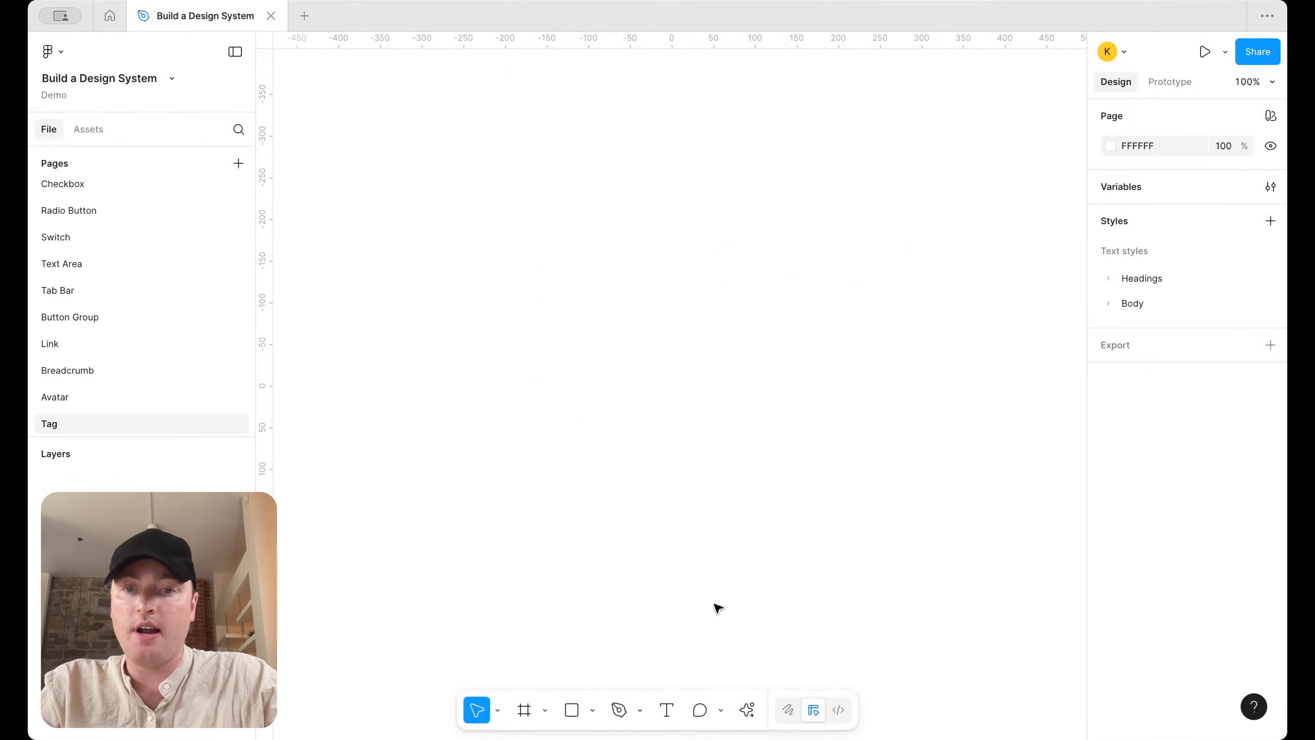
Place a text box about 97 × 50 on the empty page, reading Tag
left_click(668, 707)
left_click_drag(569, 279, 651, 321)
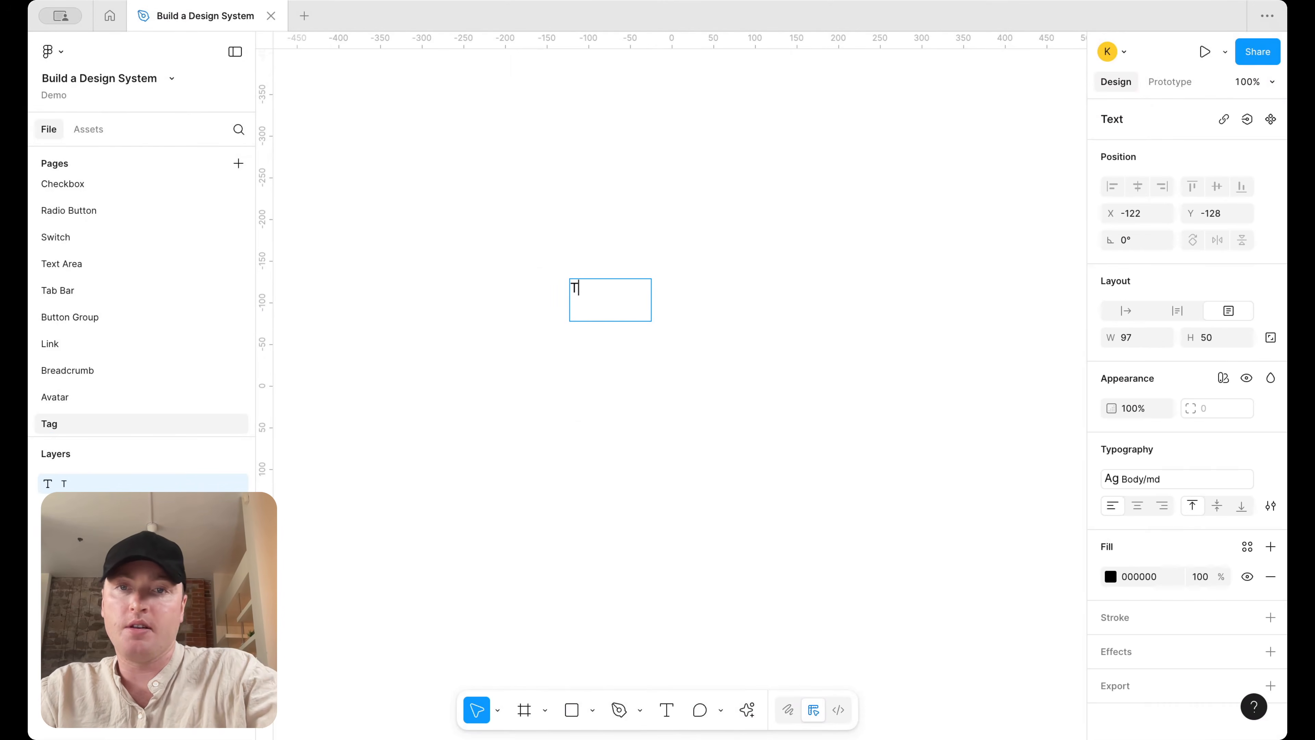
key("Escape")
scroll(590, 311, "up", 2)
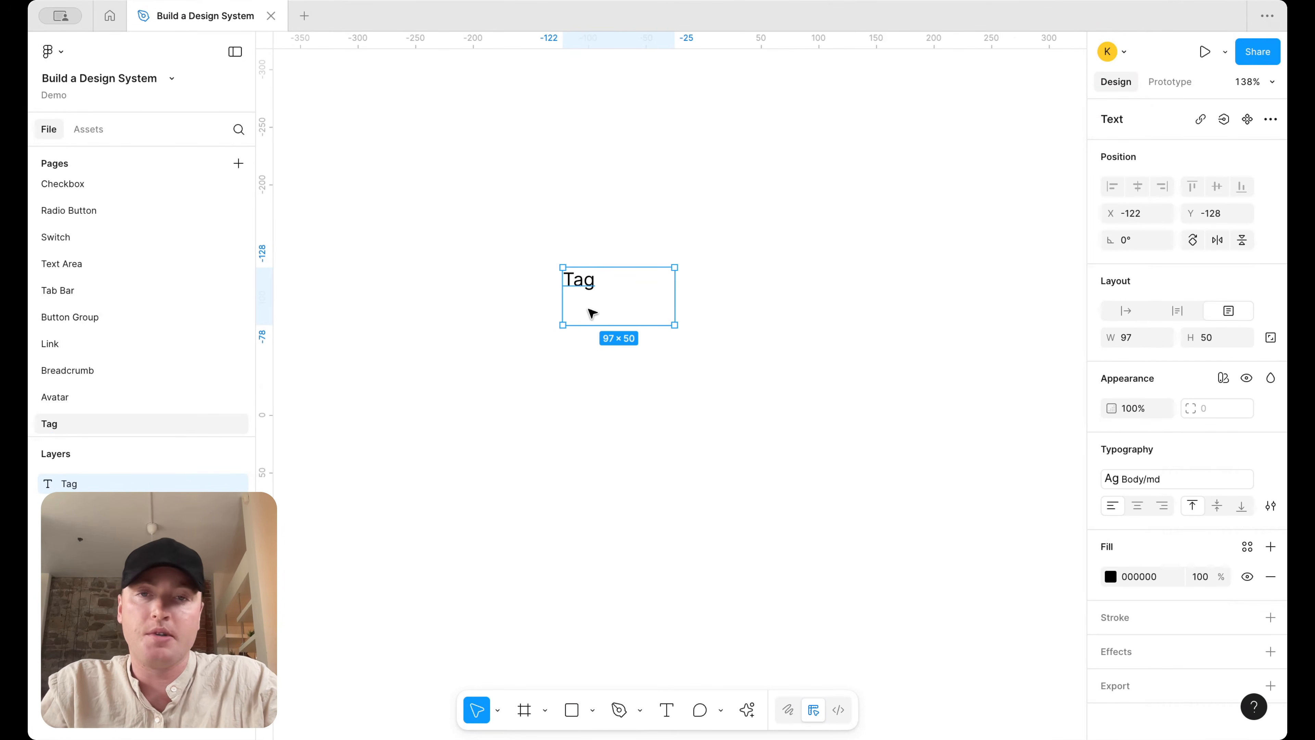
Find the add icon among the file's assets and place an instance of it beside the Tag text
left_click(94, 132)
left_click(117, 167)
type("plus")
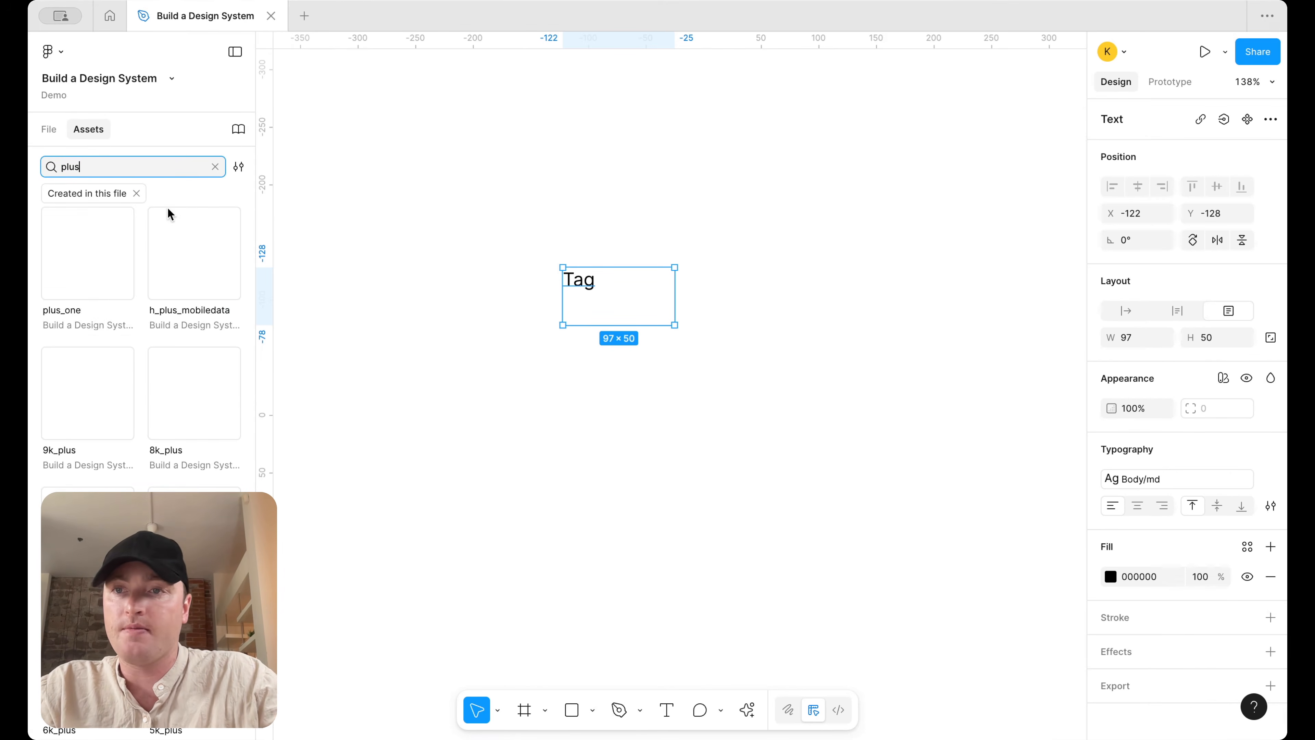
key("super+a")
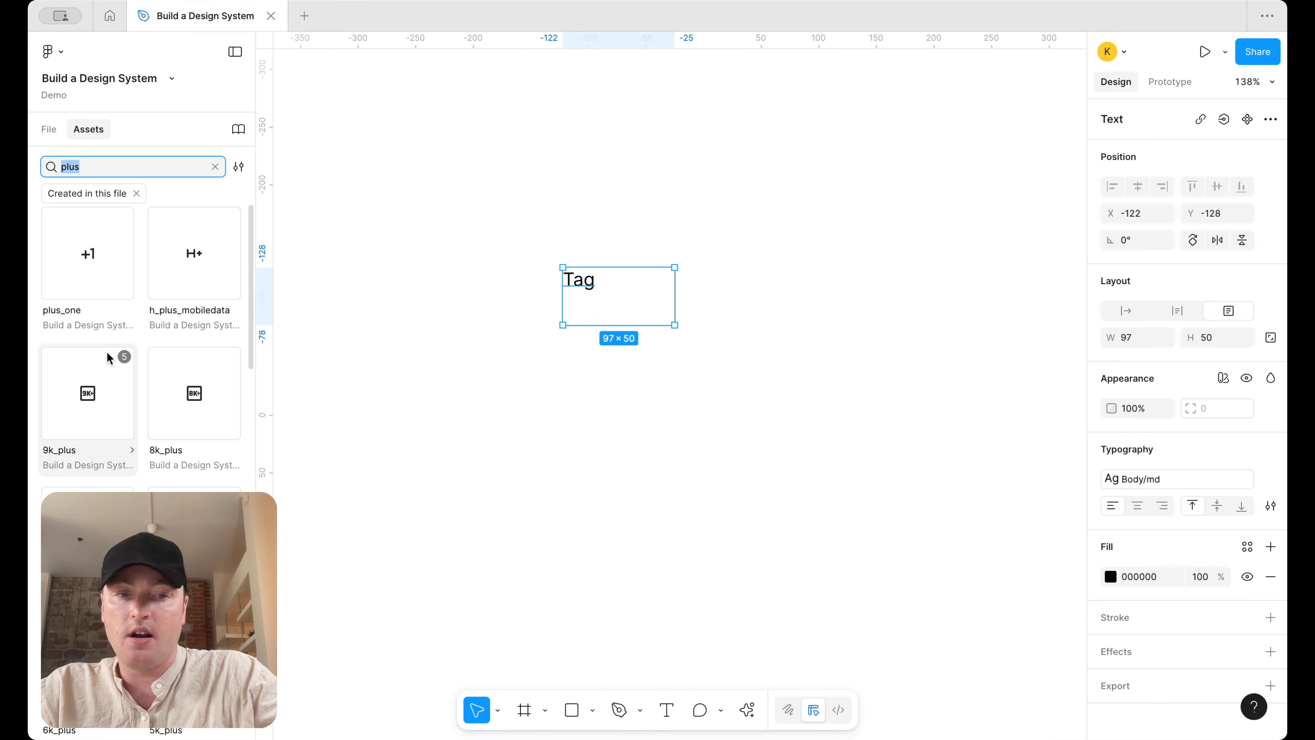
type("+")
key("BackSpace")
type("add")
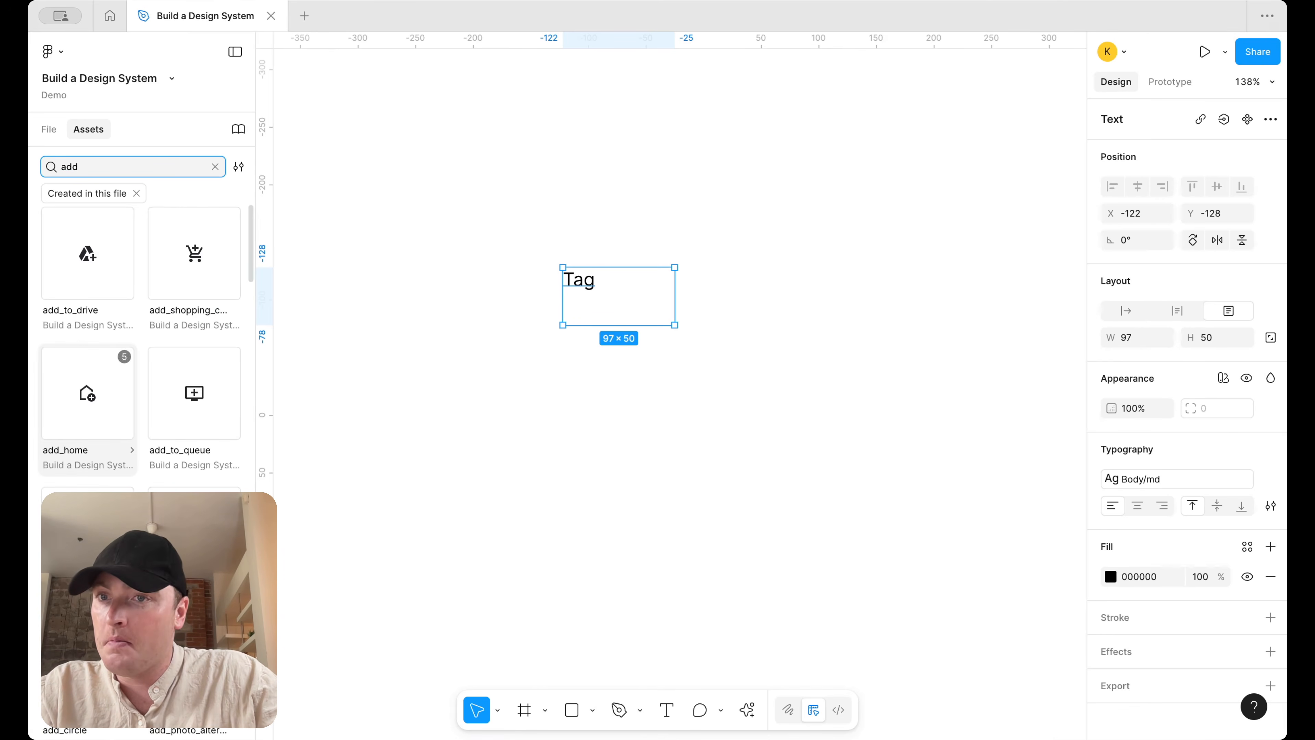
scroll(85, 411, "down", 5)
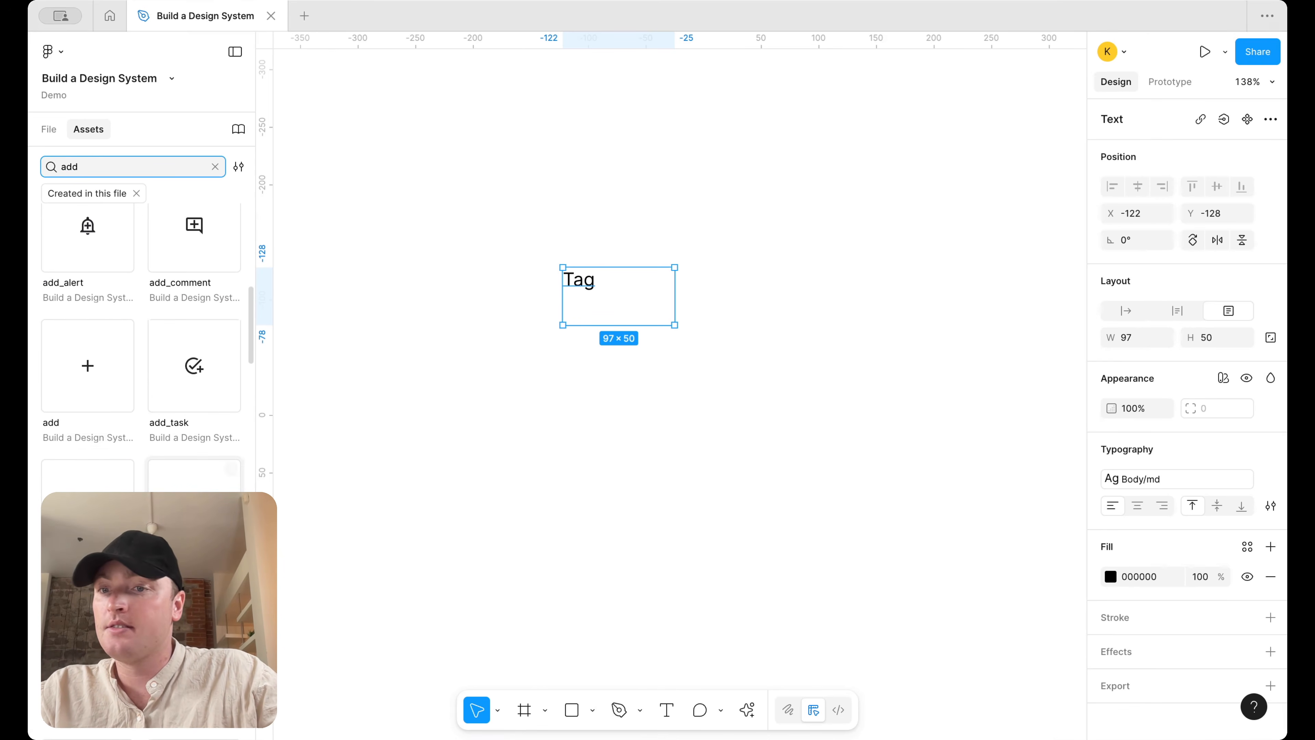
left_click_drag(86, 411, 523, 220)
Wrap the Tag text and add icon in an auto layout frame and make the text's width hug its contents
left_click(49, 129)
key("shift+a")
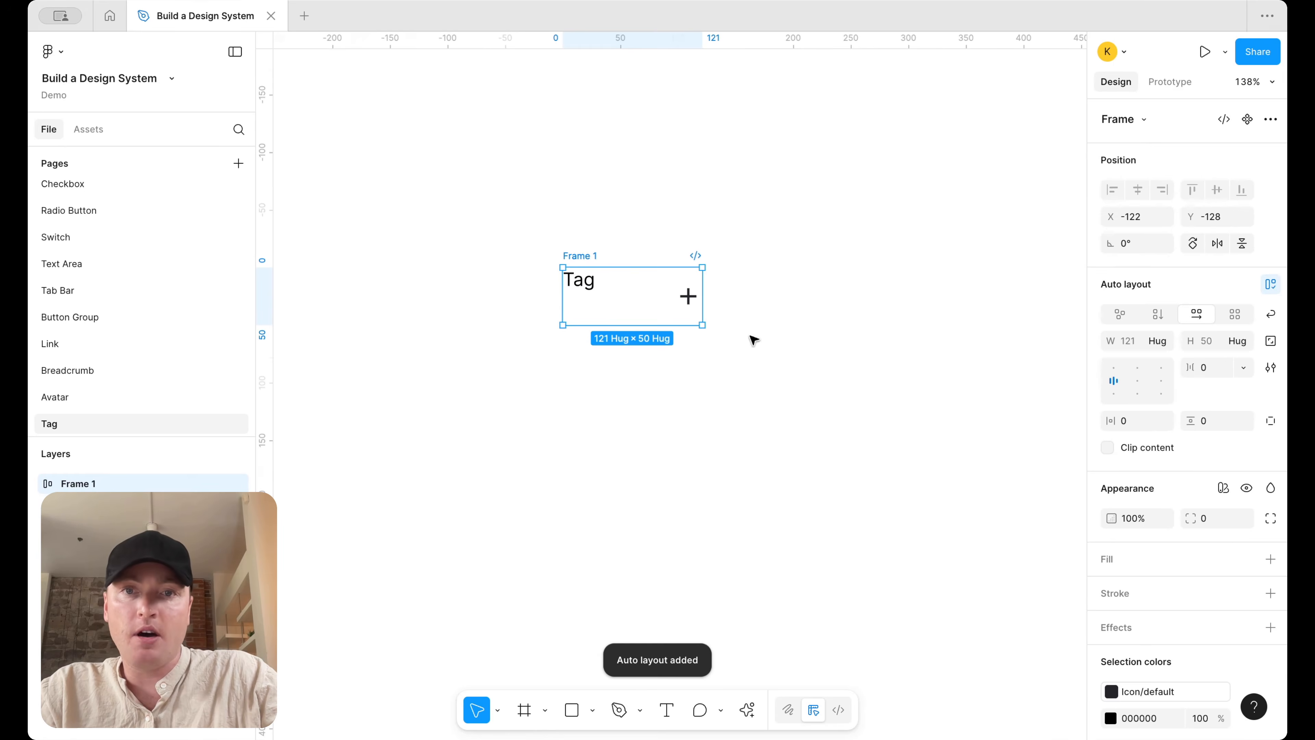
left_click(579, 284)
left_click(1157, 341)
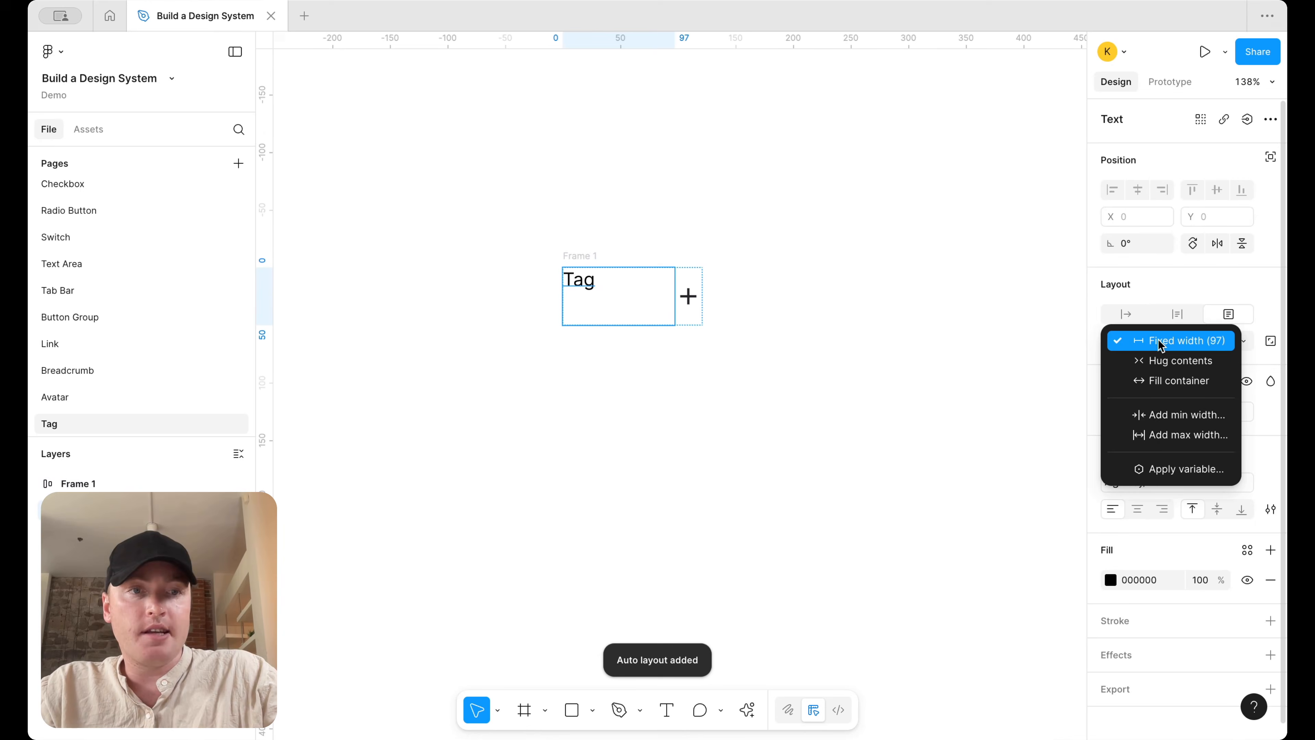
left_click(1159, 361)
left_click(936, 378)
Set the tag frame's item gap to 8, horizontal padding to 12 and vertical padding to 8
left_click(565, 260)
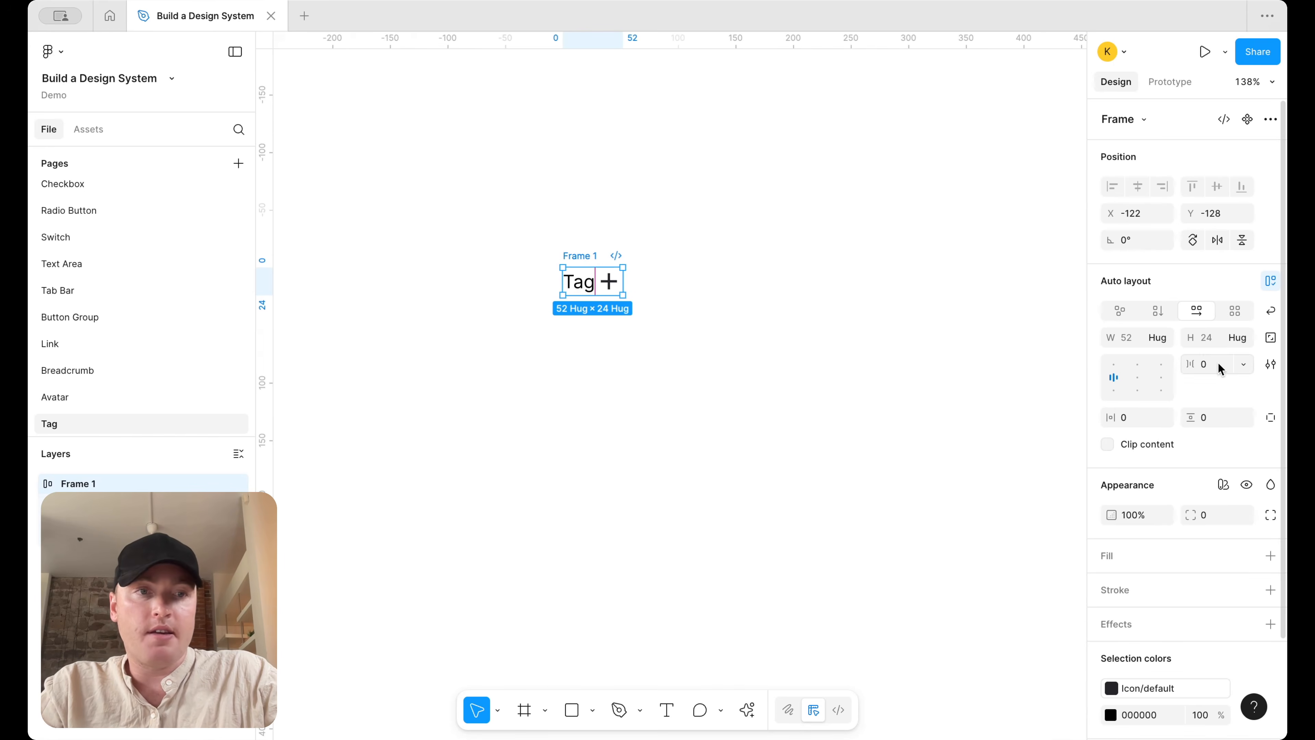
type("8")
key("Return")
type("1")
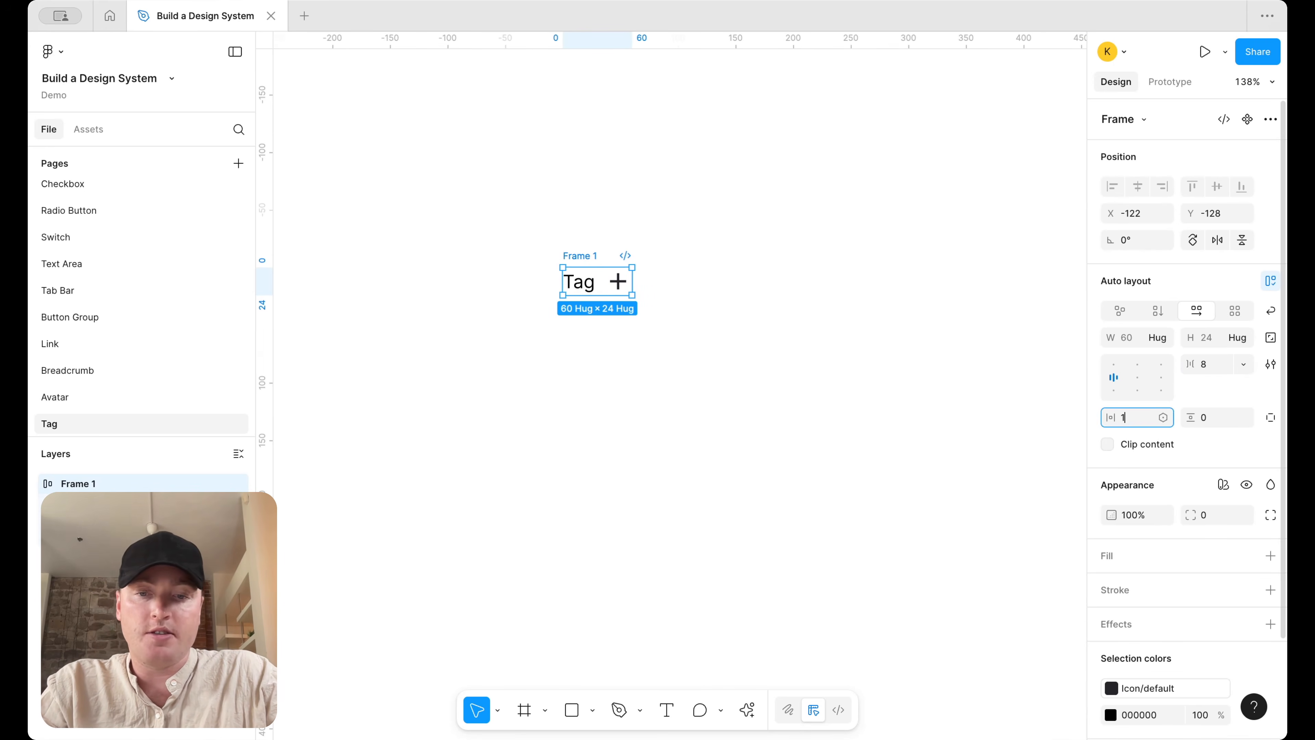
type("2")
key("Return")
left_click(1206, 417)
type("8")
key("Return")
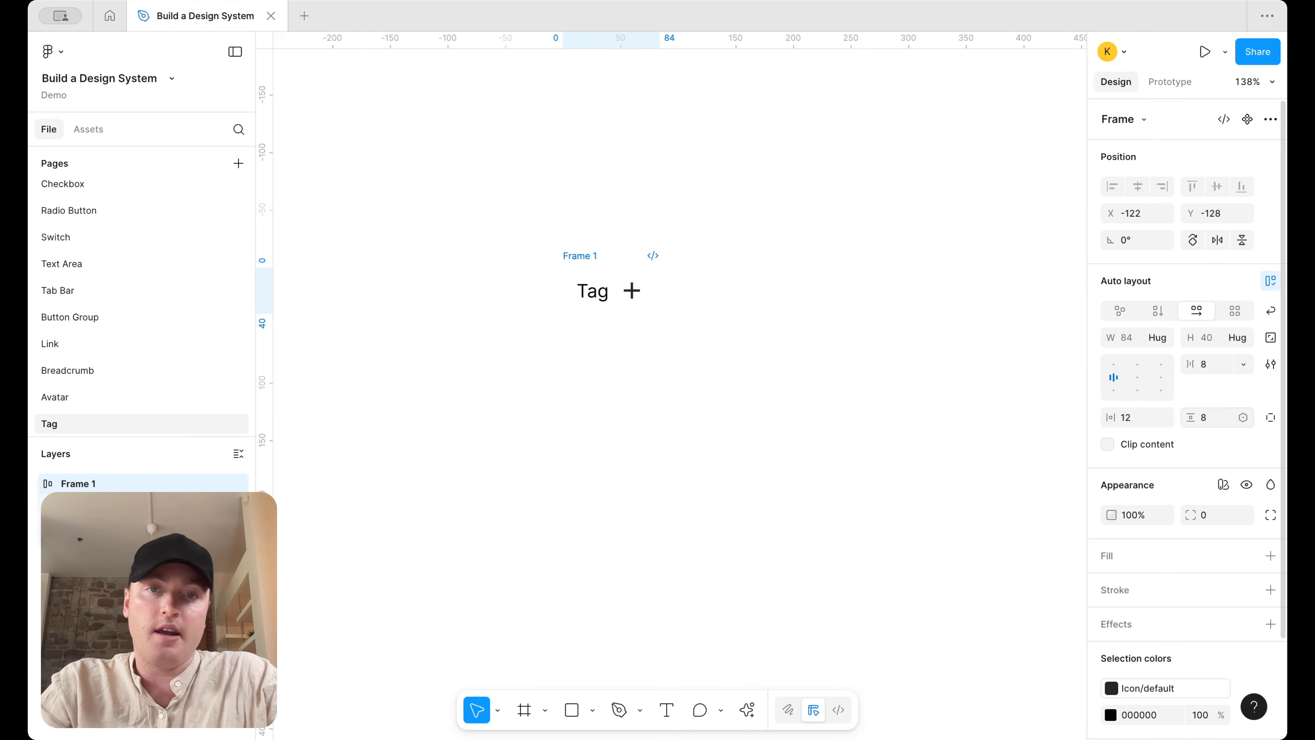
Add a stroke to the tag frame using the Border/action colour variable
left_click(1270, 590)
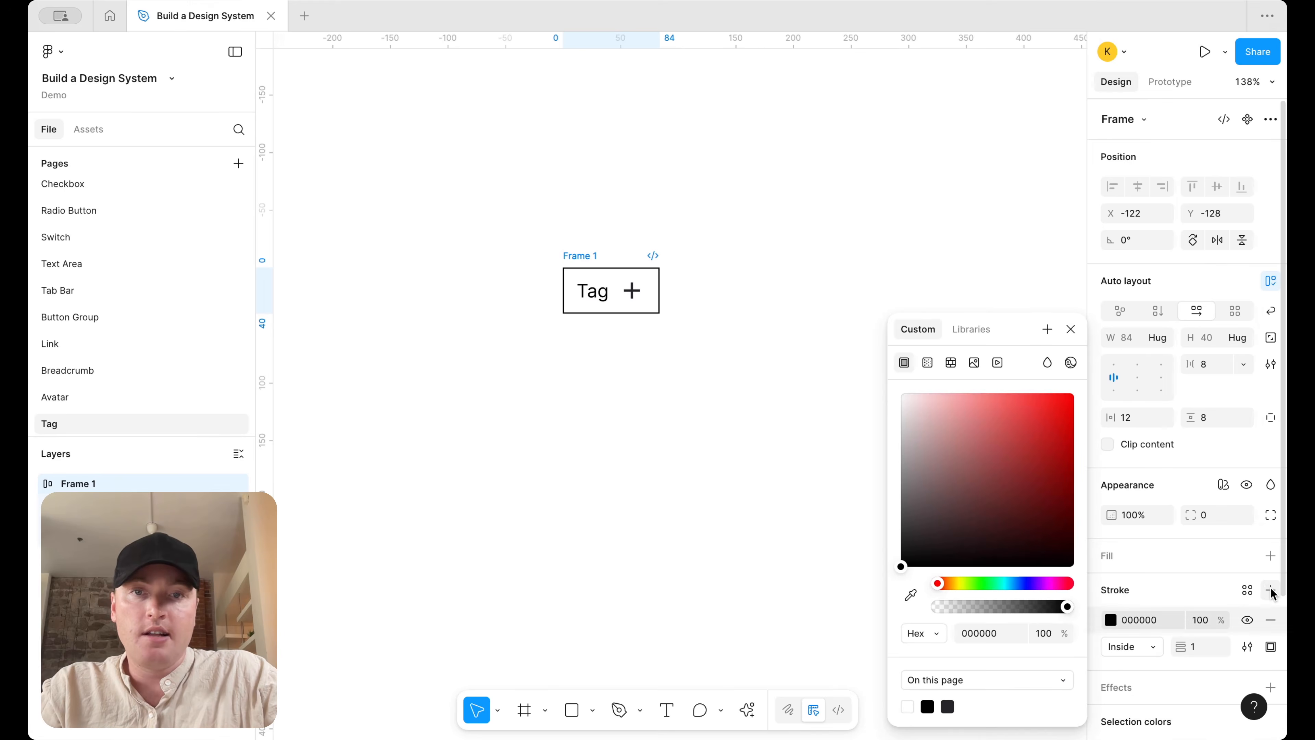
left_click(1247, 589)
type("bor")
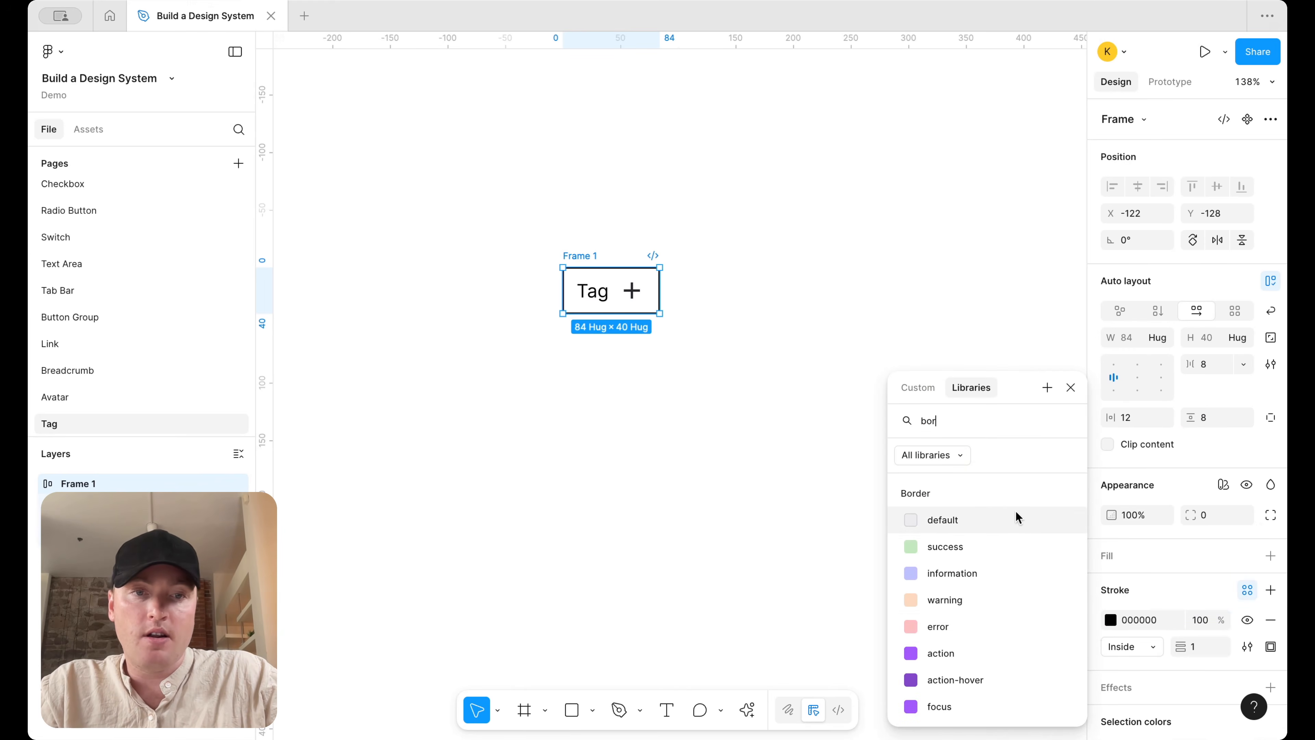
left_click(981, 651)
left_click(616, 259)
Bind the tag frame's stroke width to the sm border width variable and change the stroke style to Dashed
left_click(596, 257)
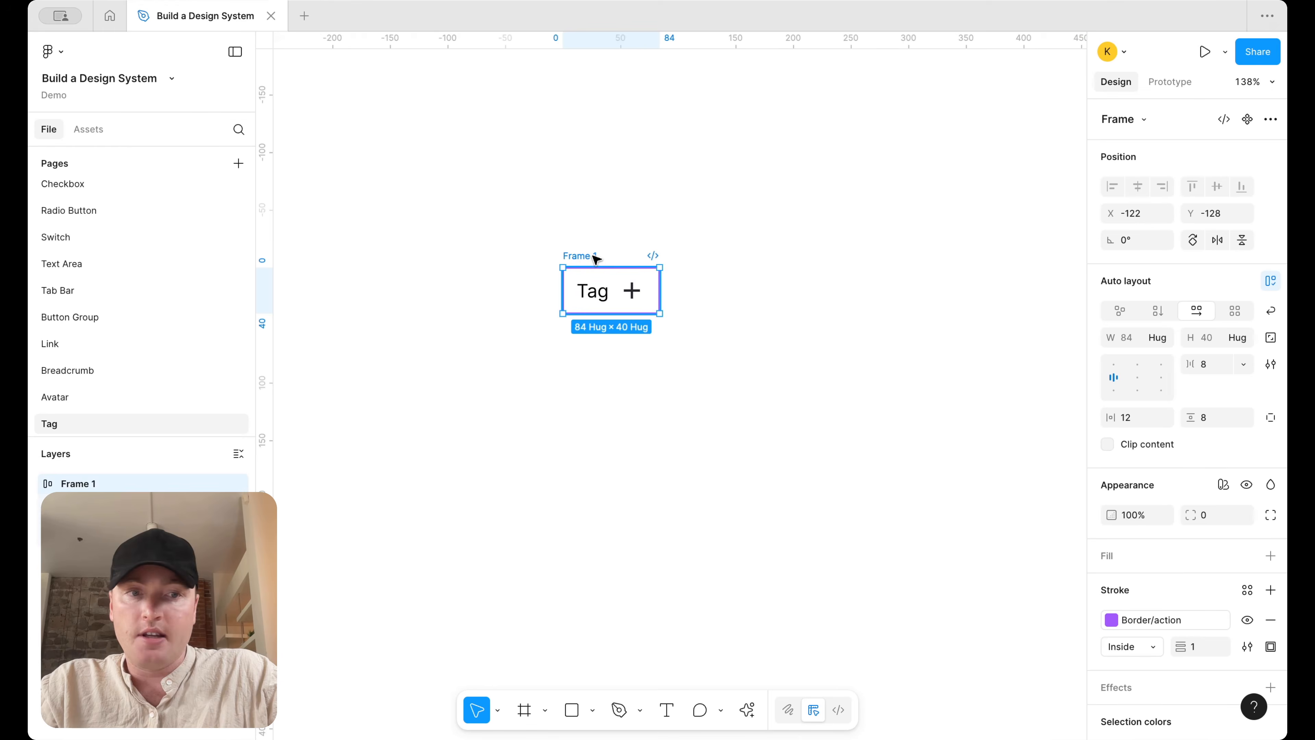
scroll(1189, 572, "down", 2)
left_click(1218, 566)
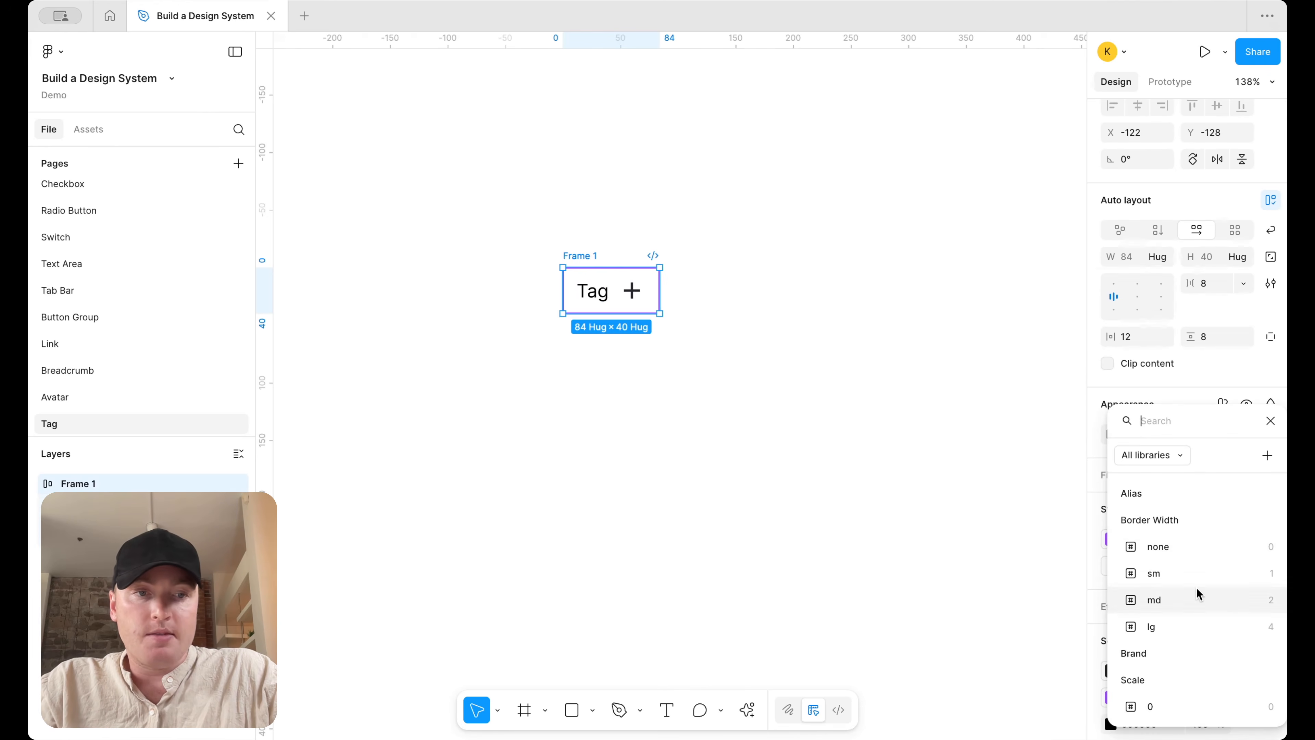
left_click(1197, 579)
left_click(1247, 565)
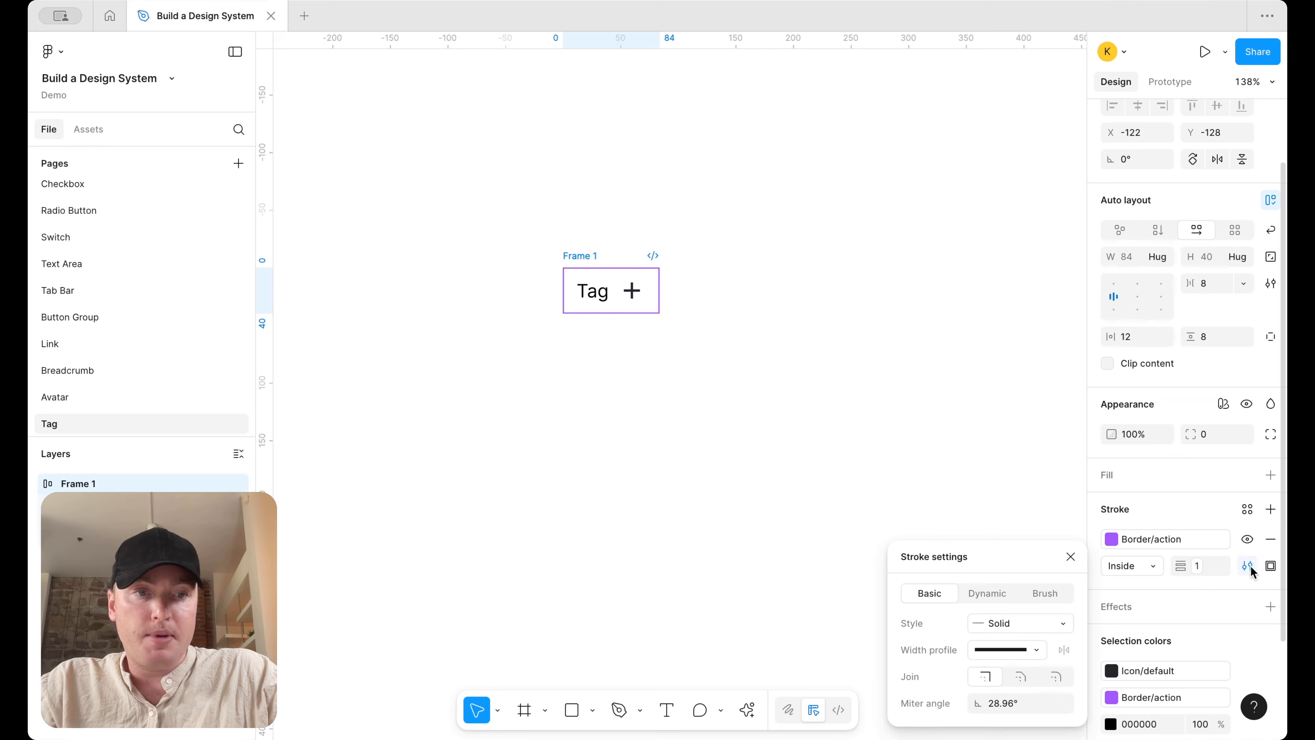
left_click(1023, 625)
left_click(1024, 644)
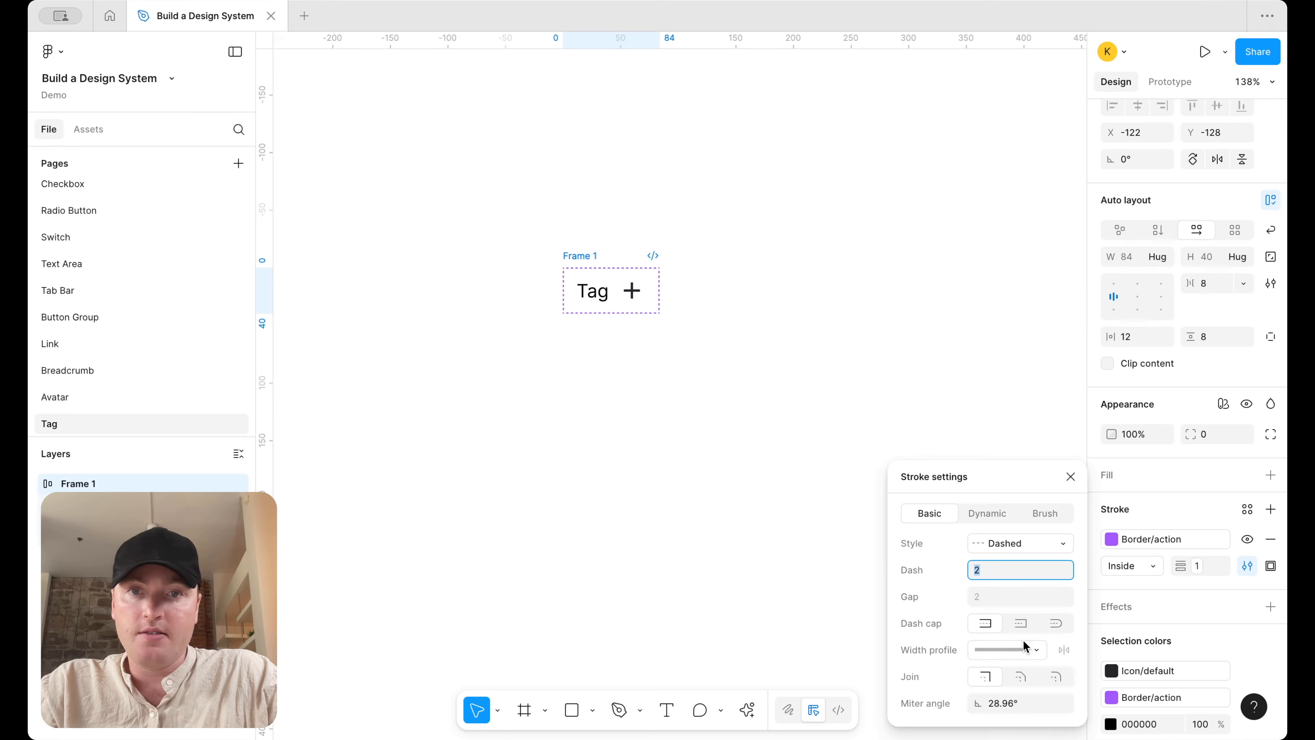
left_click(825, 361)
Apply the md border radius variable to the tag frame's corners
left_click(587, 257)
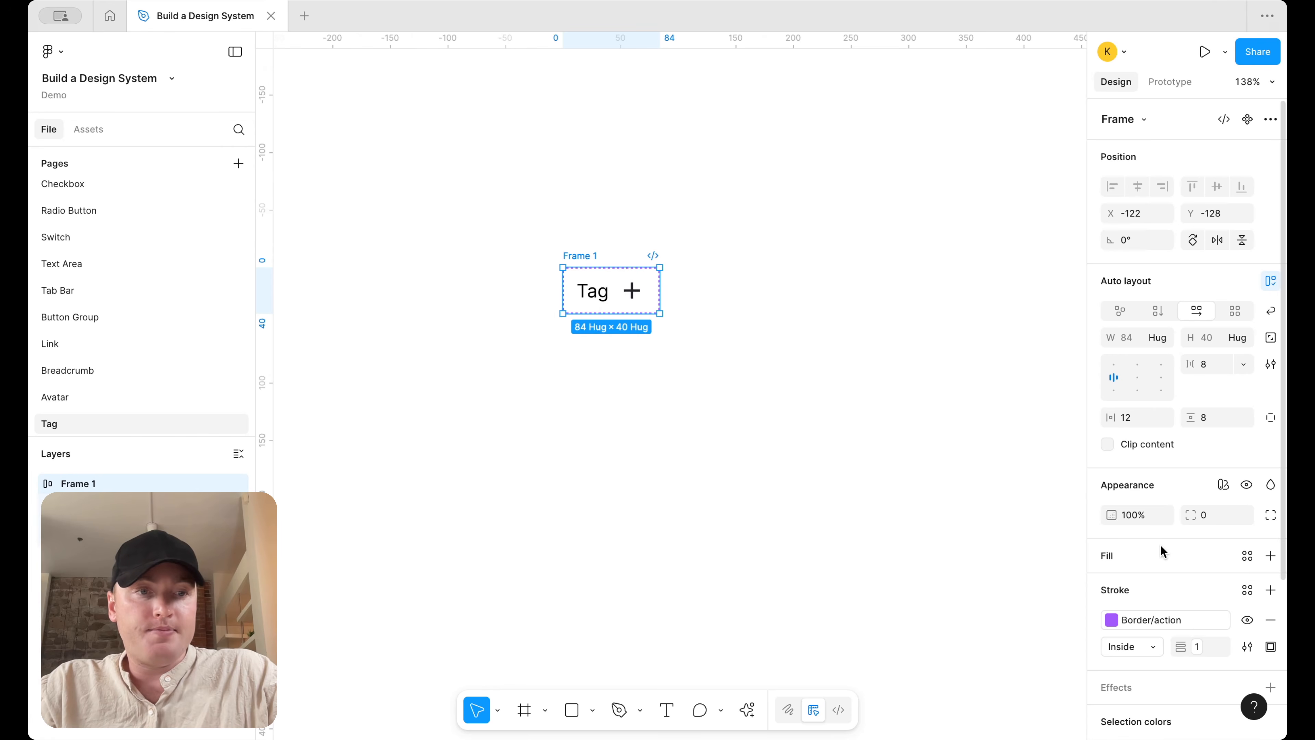
left_click(1242, 515)
type("rad")
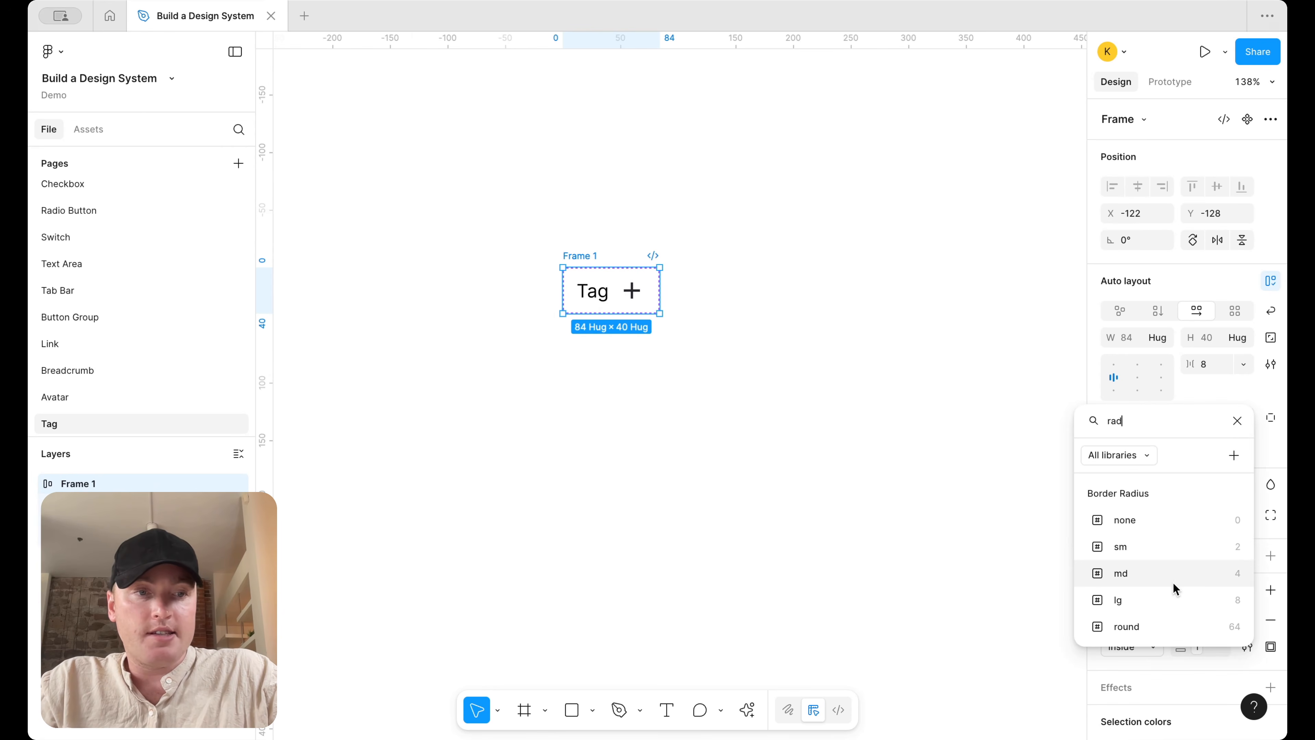
left_click(1174, 581)
left_click(852, 438)
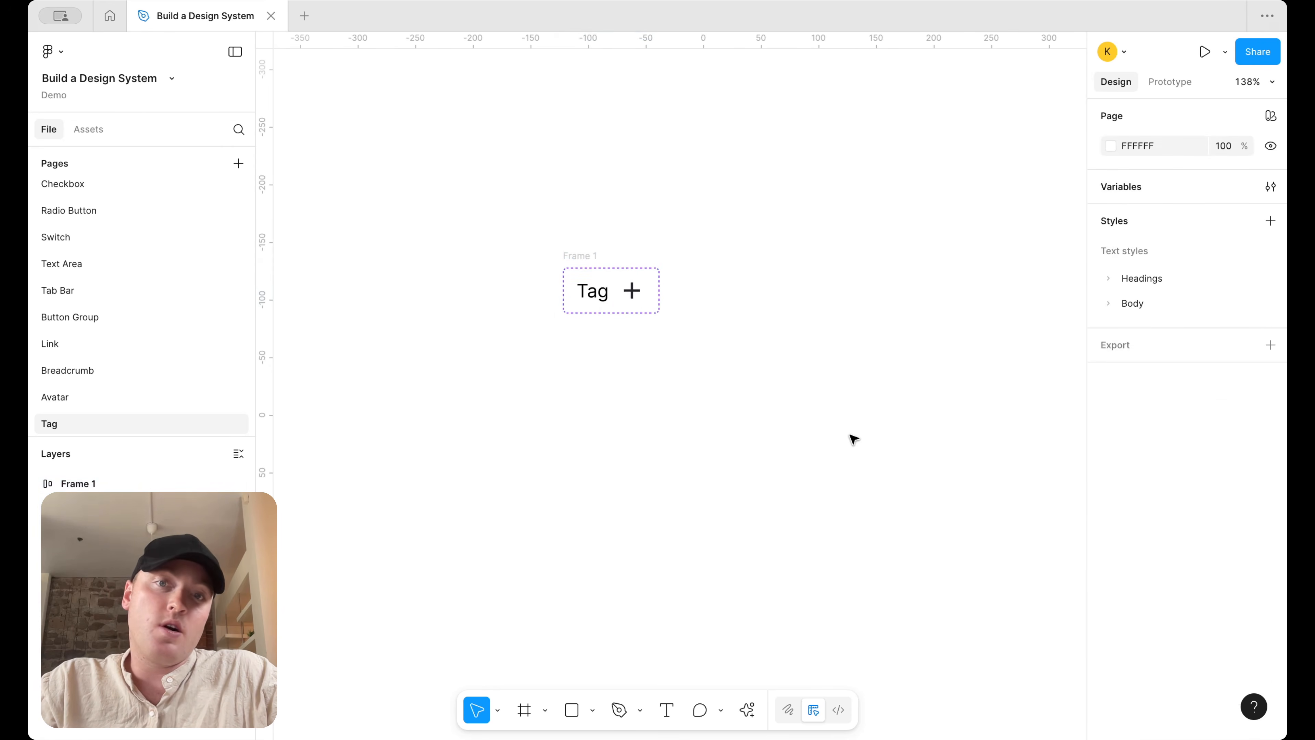
Change the add icon's colour to the Icon action variable
left_click(632, 302)
scroll(1162, 590, "down", 2)
left_click(1162, 605)
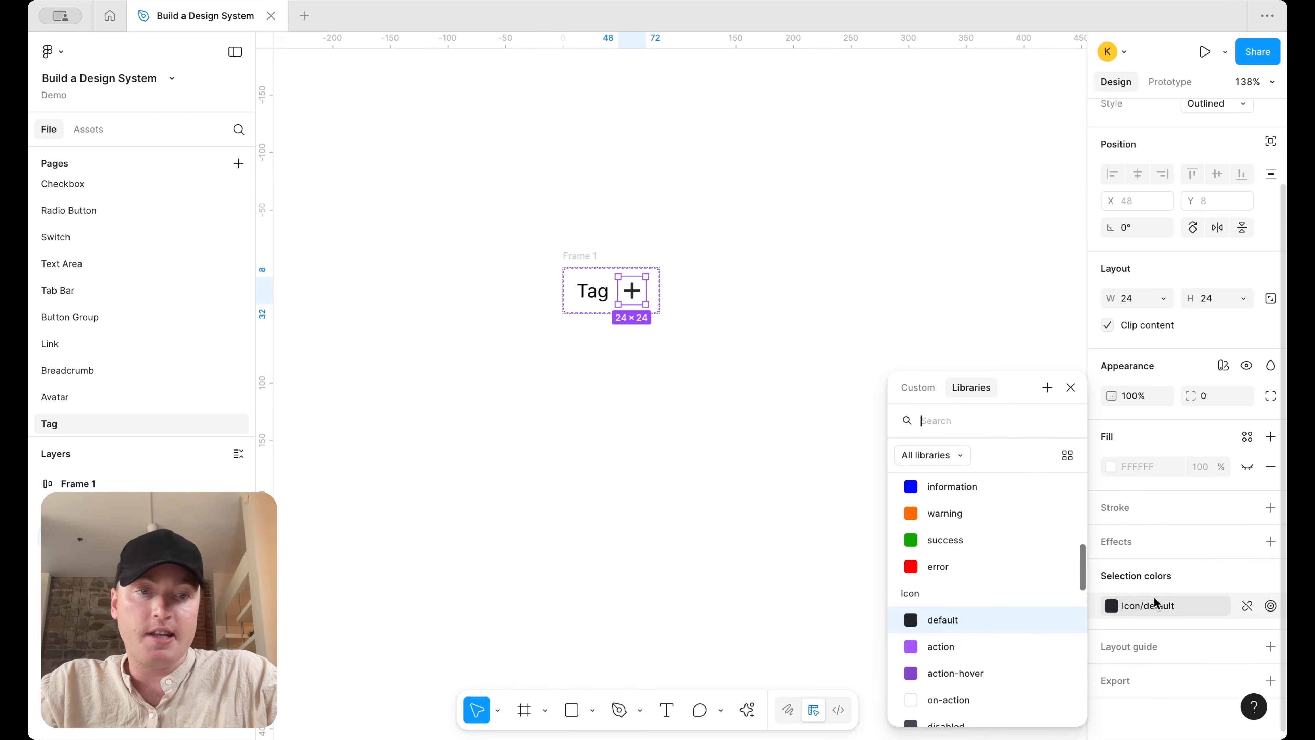
left_click(982, 650)
left_click(716, 376)
scroll(678, 171, "up", 3)
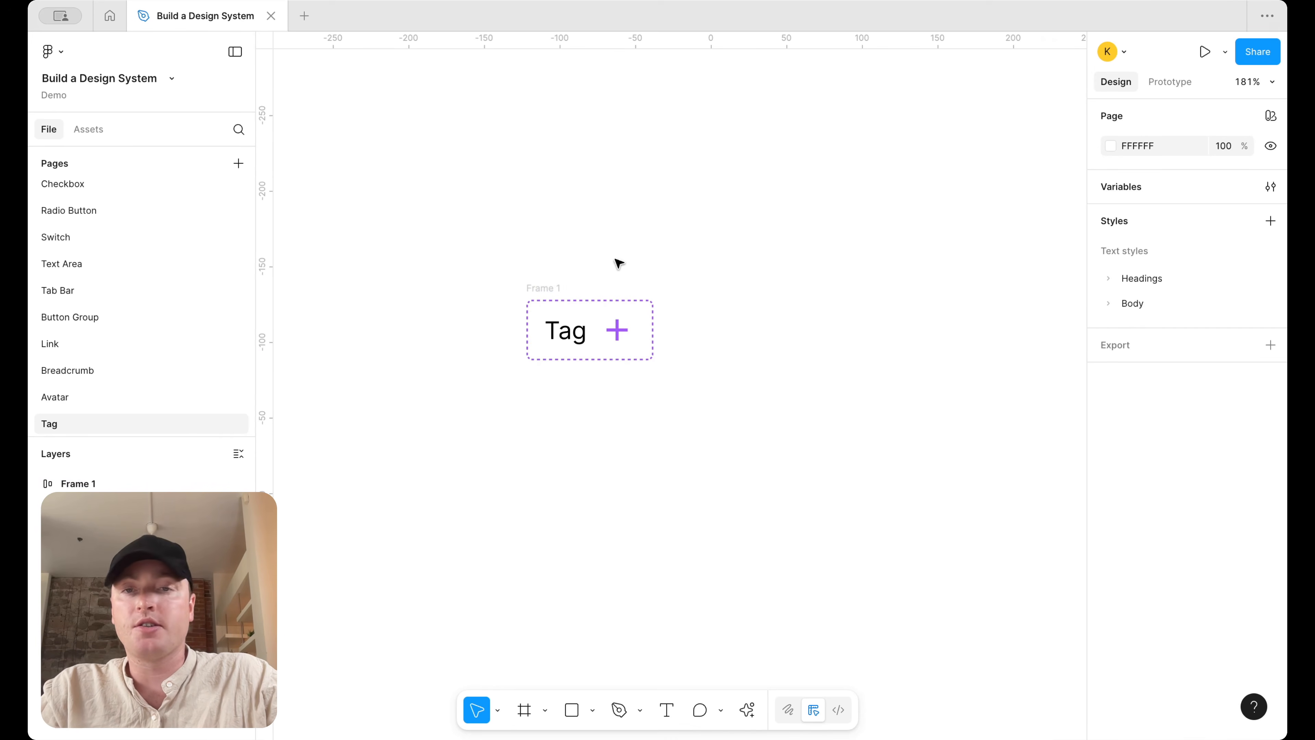
Rename the tag frame as .Tag Item
left_click(557, 292)
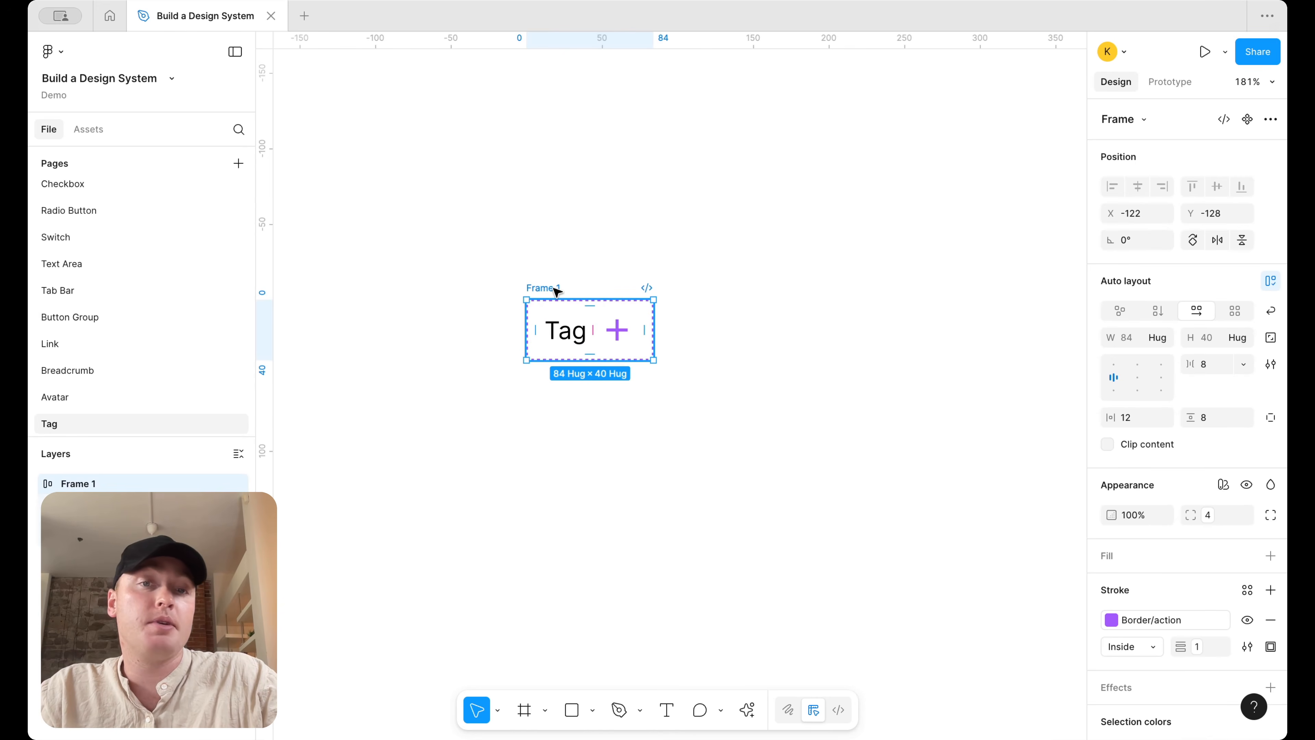
type("Tag Item")
key("Return")
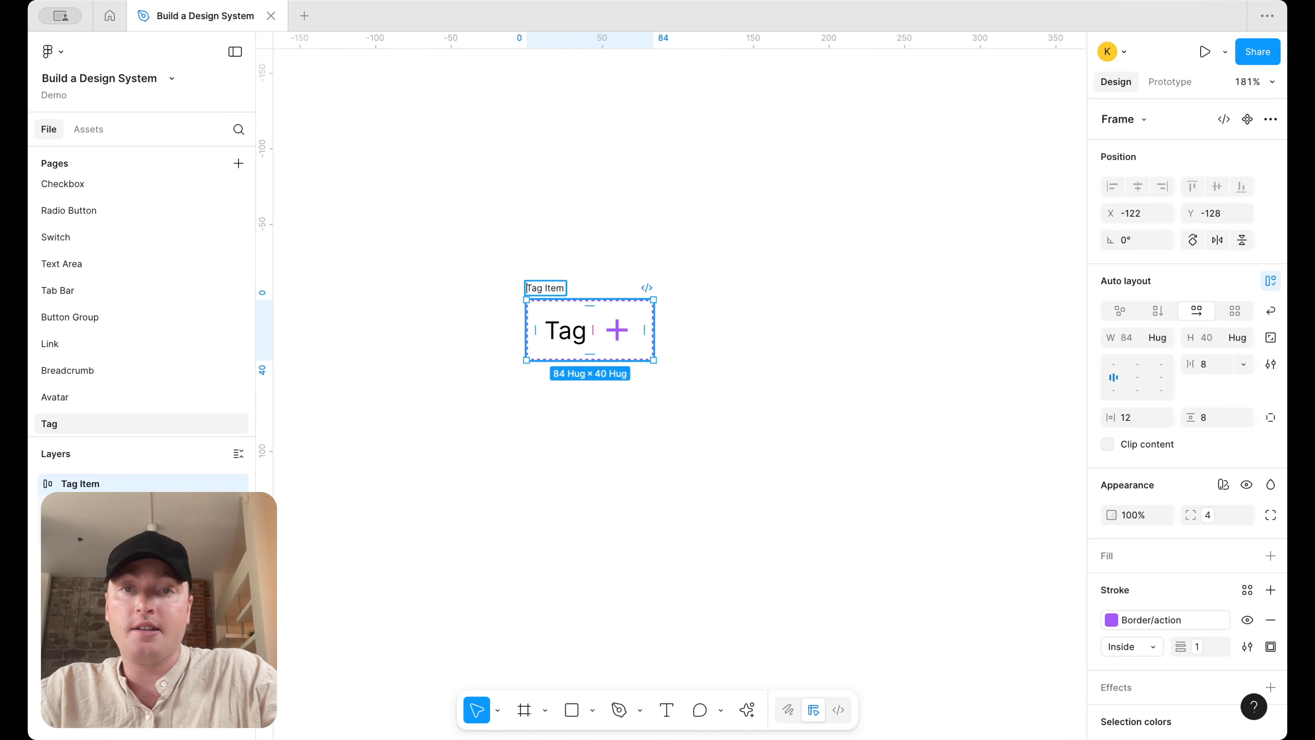
key("Home")
type(".")
key("Return")
Convert the .Tag Item frame into a component
right_click(559, 289)
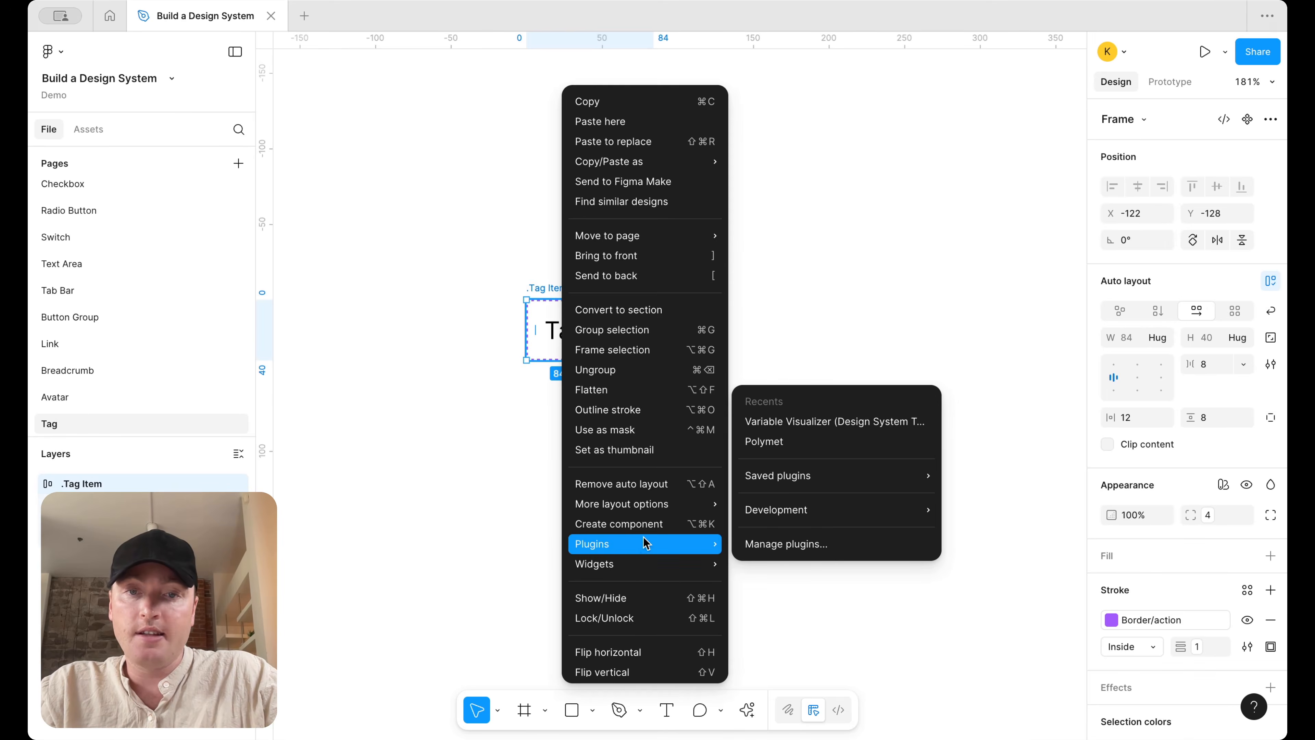
left_click(659, 524)
left_click(912, 397)
Add a fill to the .Tag Item component with a library colour found by searching for su
left_click(622, 326)
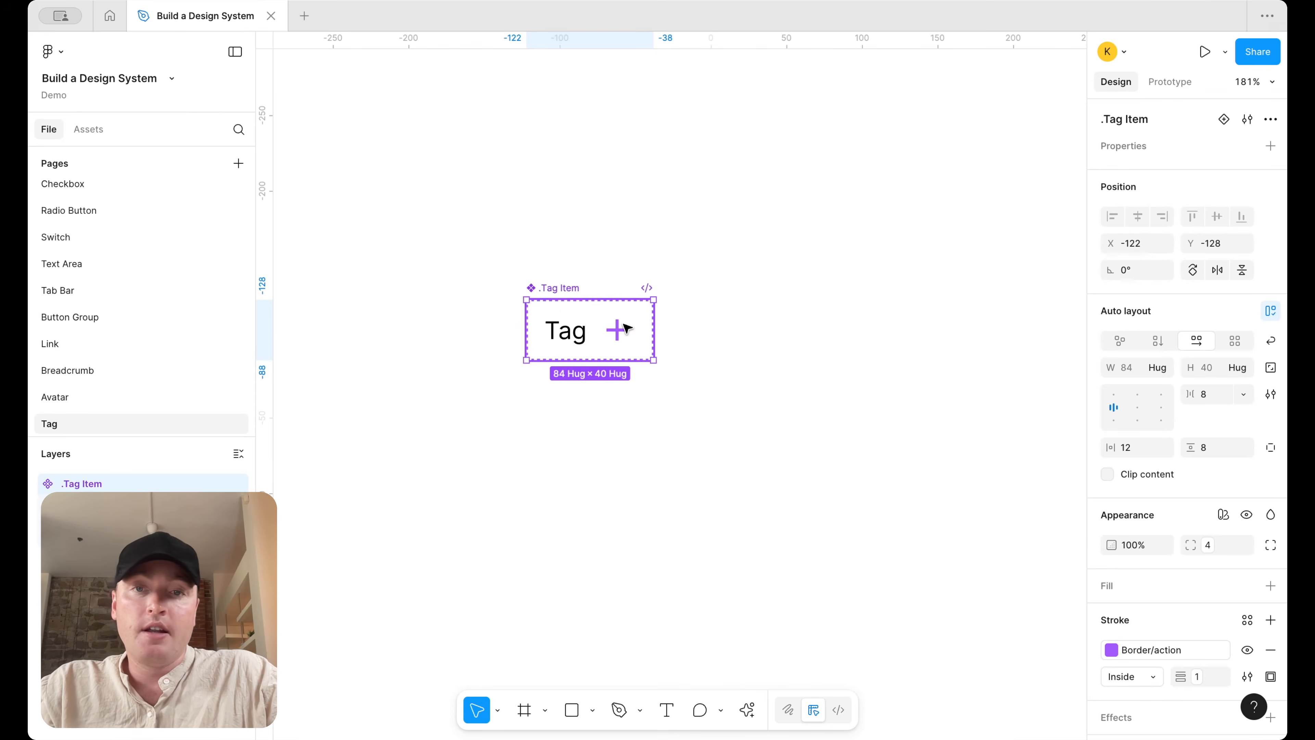
left_click(1269, 585)
left_click(1248, 586)
type("su")
left_click(1021, 652)
left_click(798, 405)
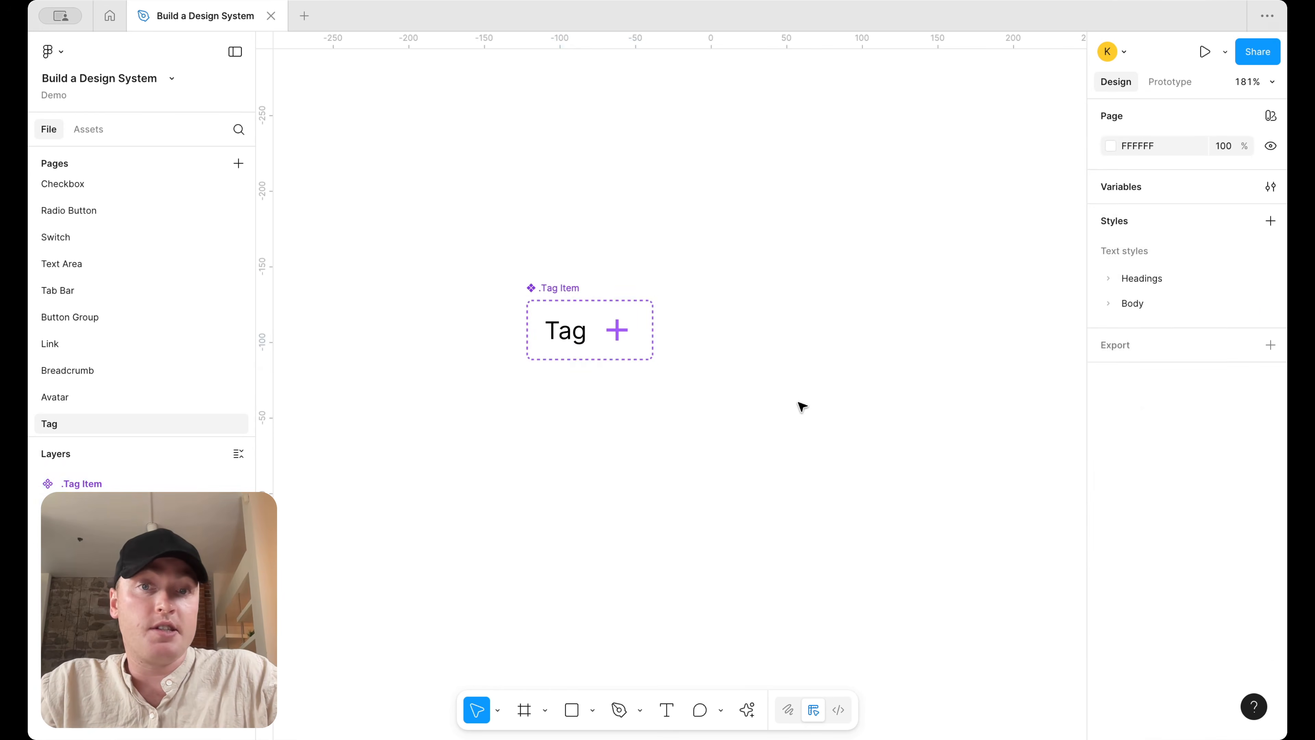
Add a variant to the .Tag Item component, widen the component set and place the new variant beside the first
right_click(570, 303)
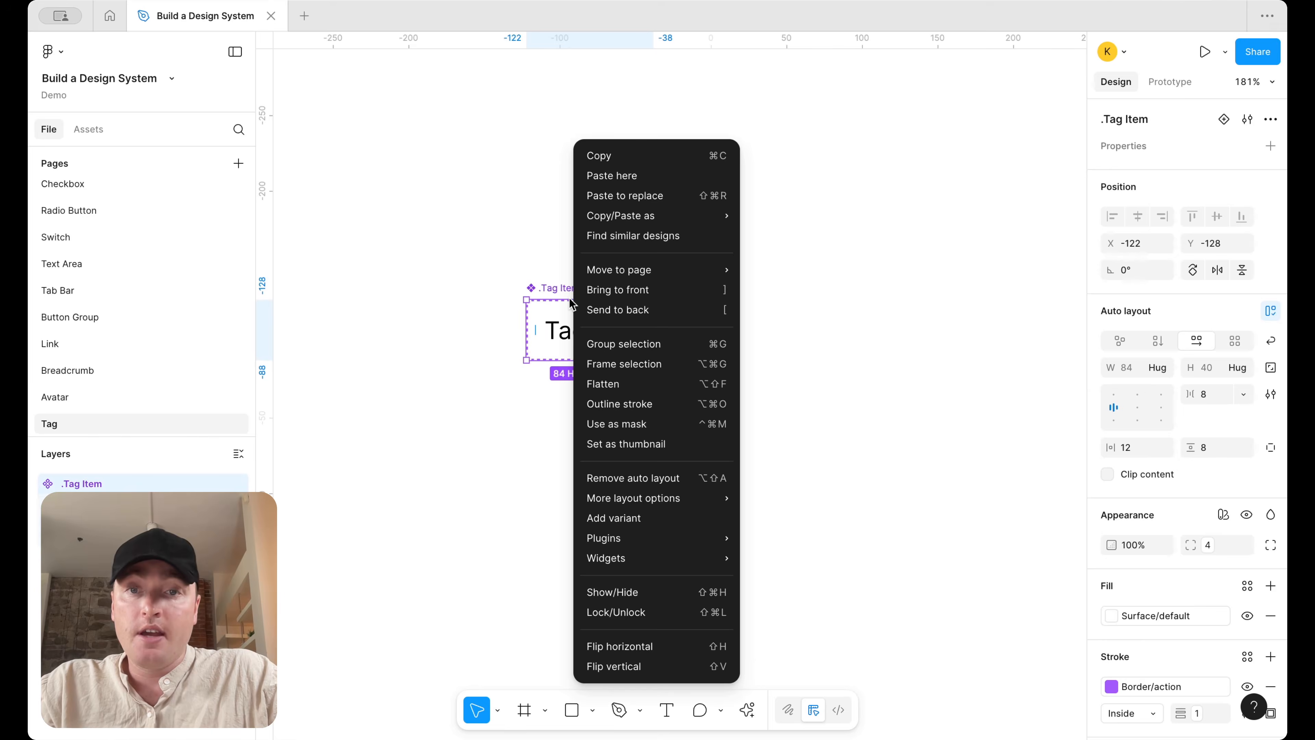
left_click(693, 518)
left_click(883, 367)
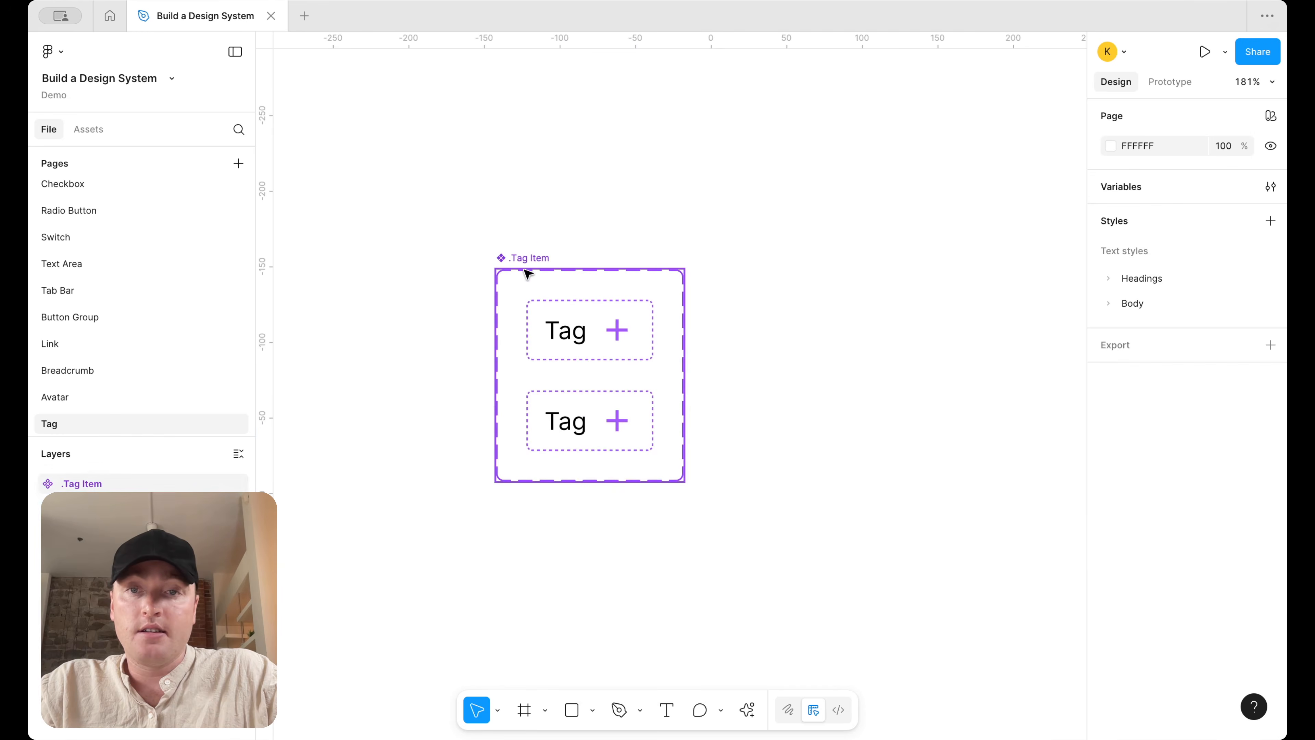
left_click(531, 269)
left_click_drag(683, 299, 1102, 295)
left_click(551, 440)
left_click_drag(590, 405, 707, 332)
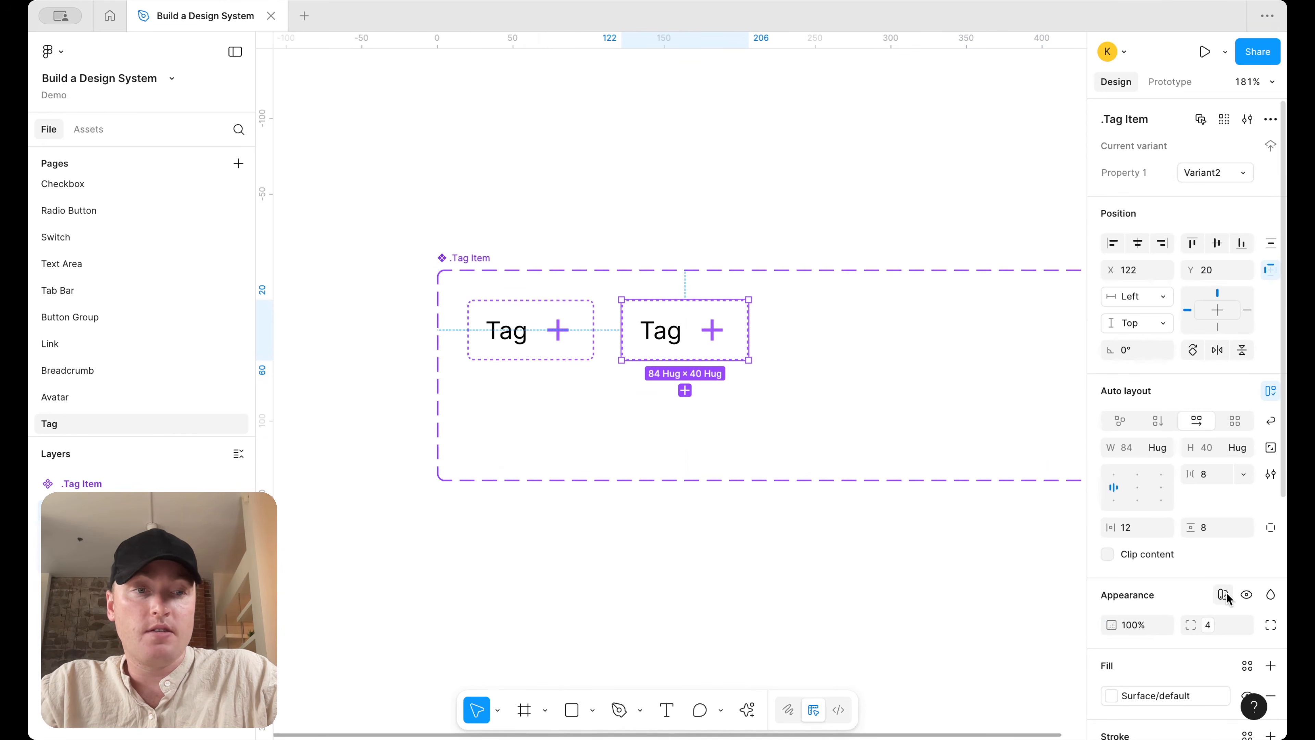
Change the second variant's fill to the Surface action-hover-light variable
scroll(1181, 565, "down", 3)
left_click(1175, 544)
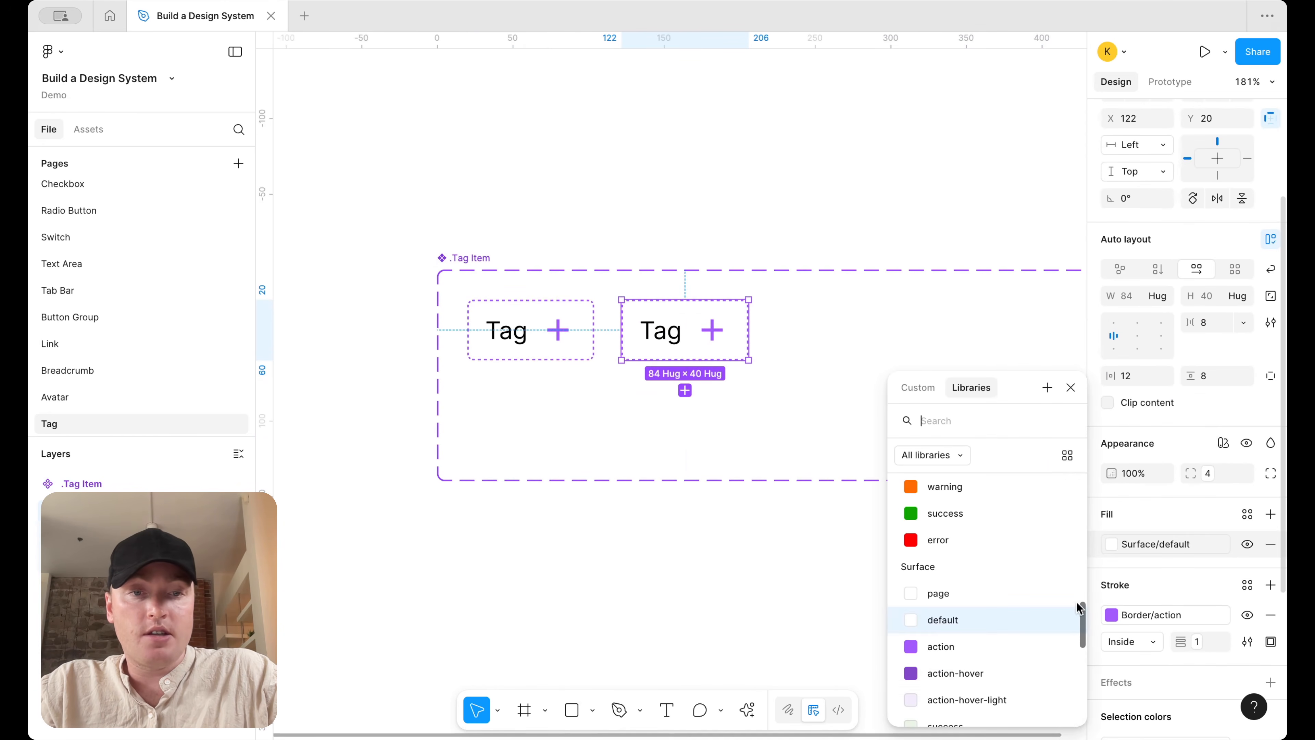
left_click(986, 701)
scroll(1152, 642, "down", 4)
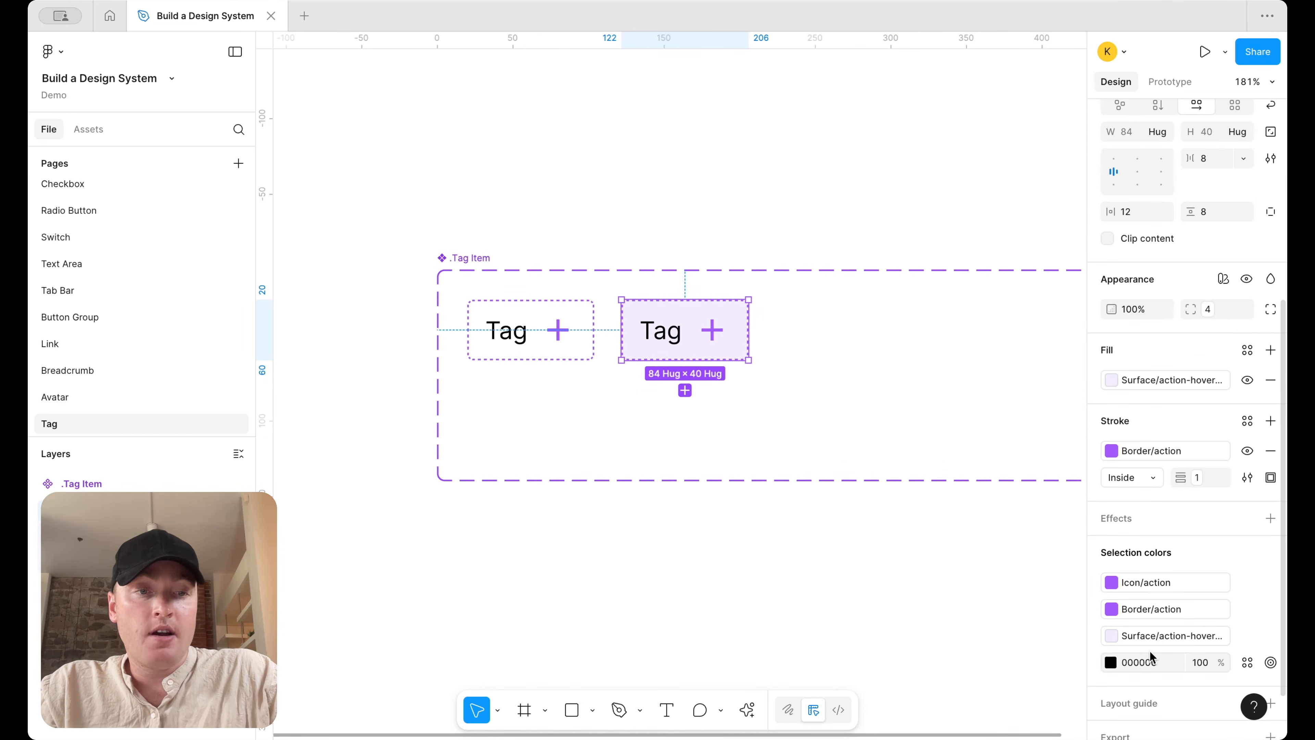
Set the Tag text colour in the first variant to the Text body variable
double_click(505, 332)
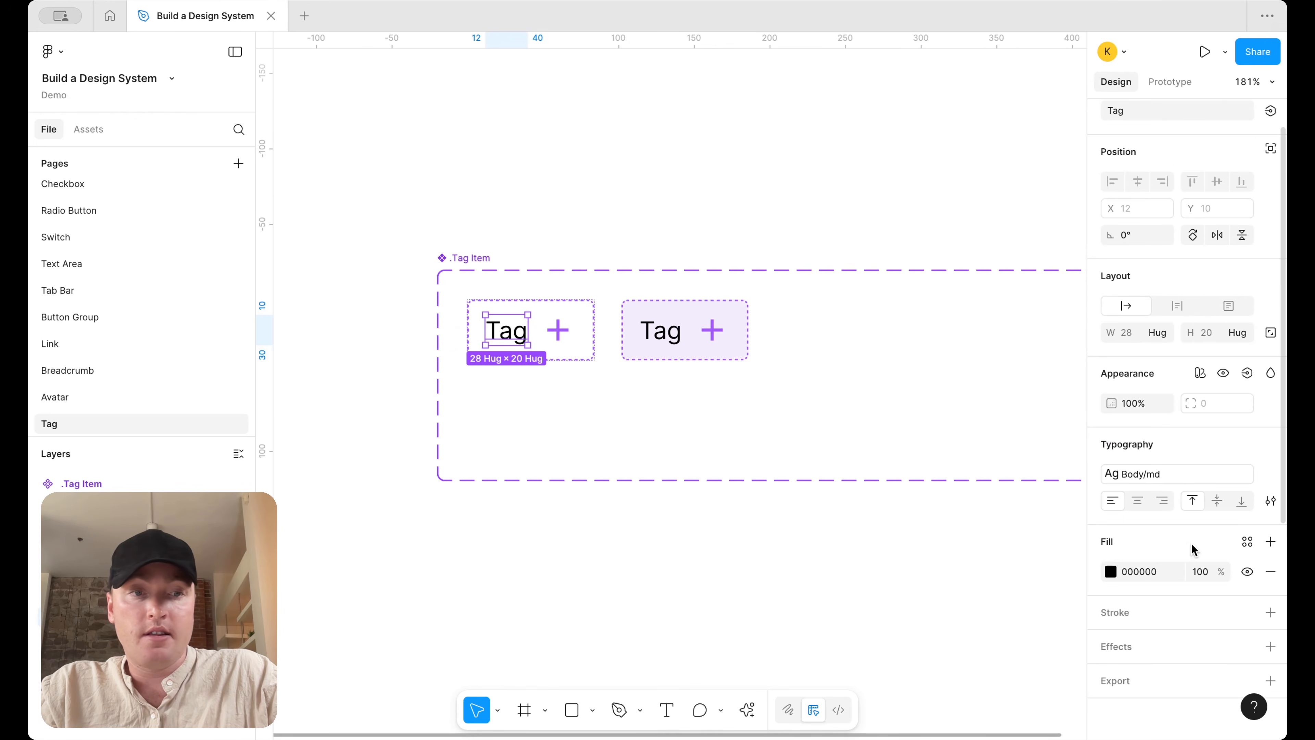
left_click(1247, 541)
type("text")
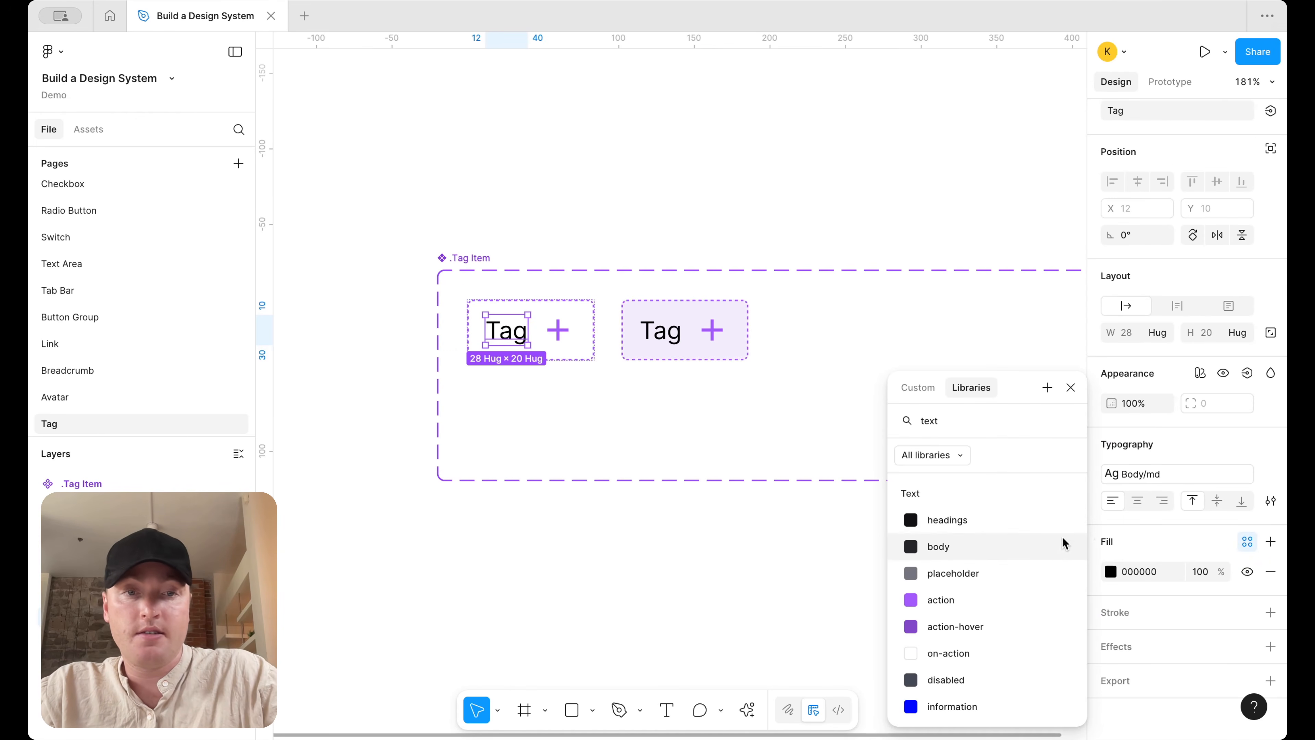
left_click(1030, 554)
Set the Tag text colour in the second variant to the Text action-hover variable
left_click(661, 330)
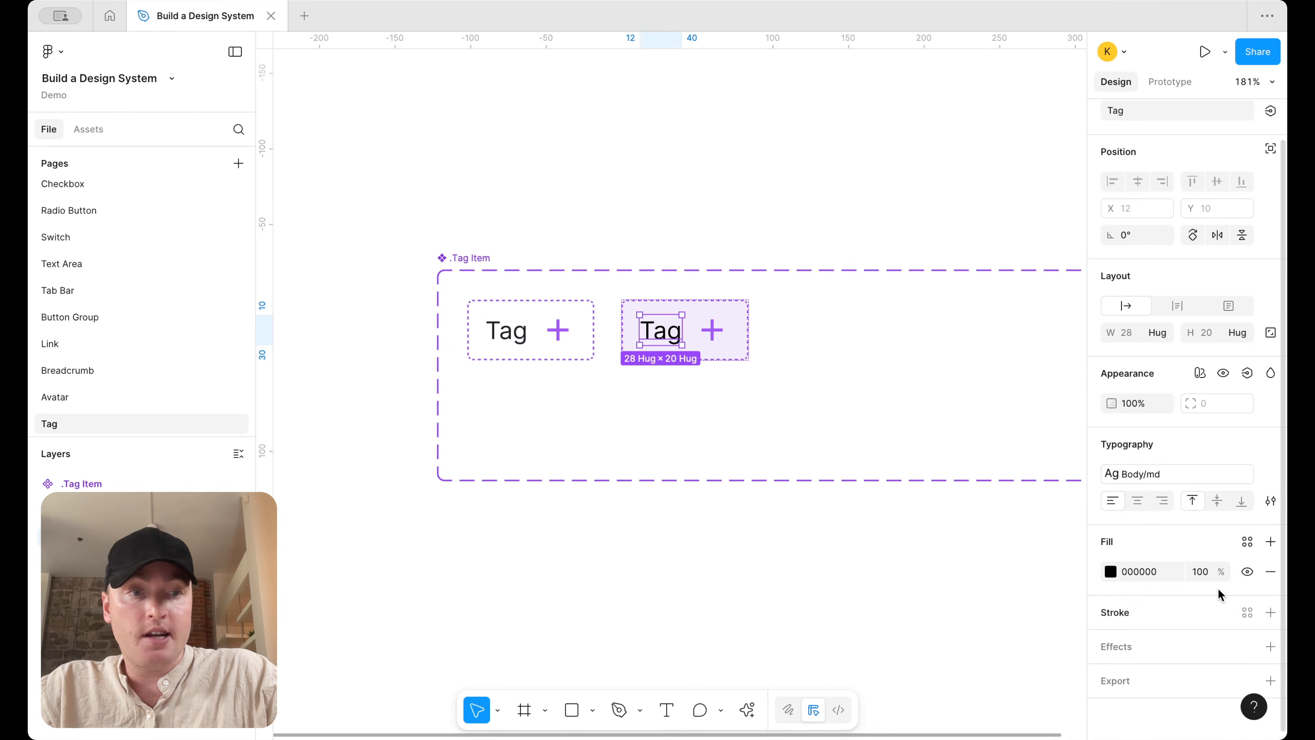
left_click(1247, 541)
type("text")
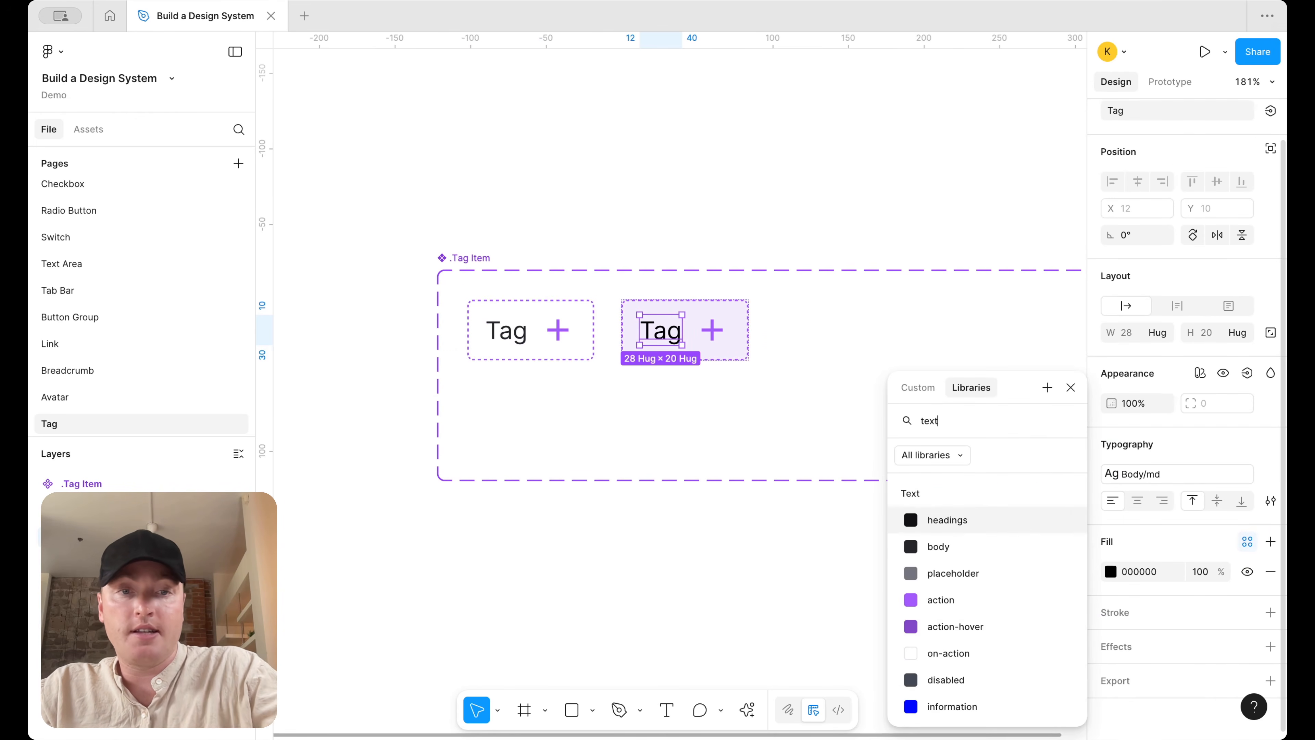
left_click(977, 628)
Change the add icon's colour in the second variant to the darker purple library variable
left_click(712, 330)
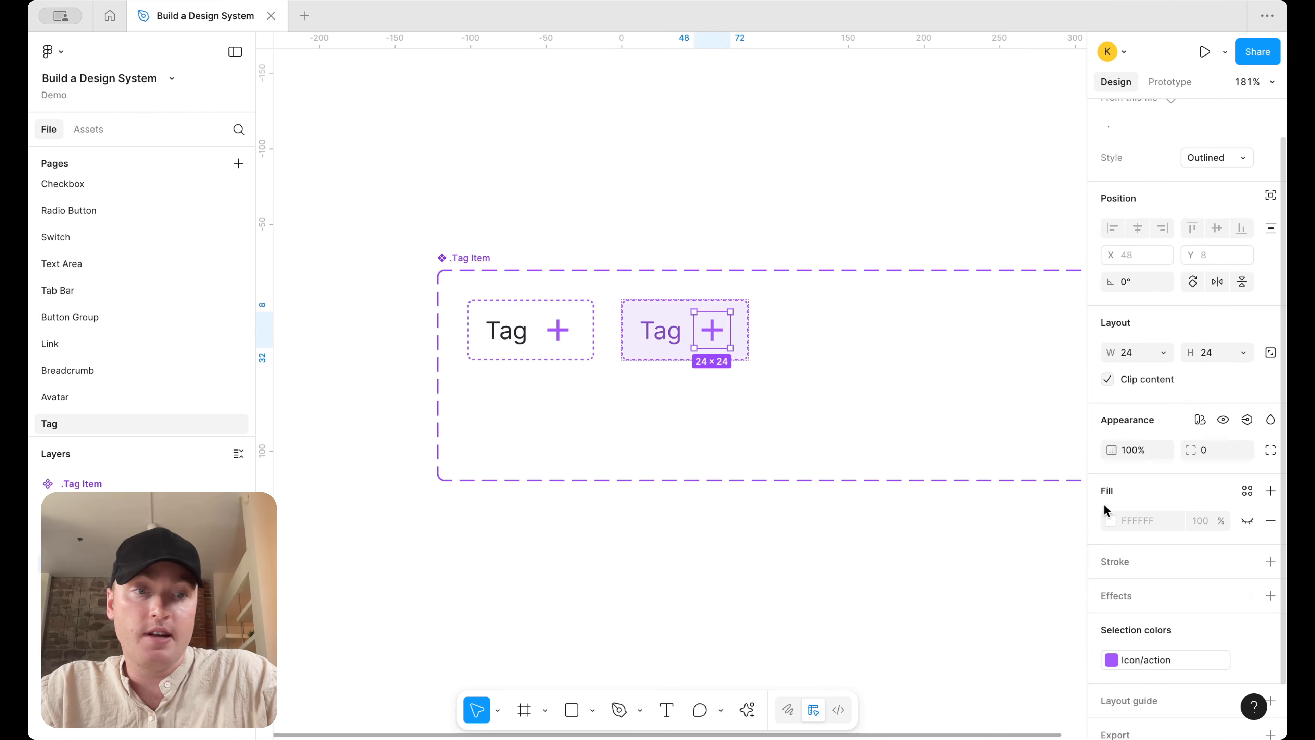
left_click(1165, 661)
left_click(1035, 650)
left_click(831, 381)
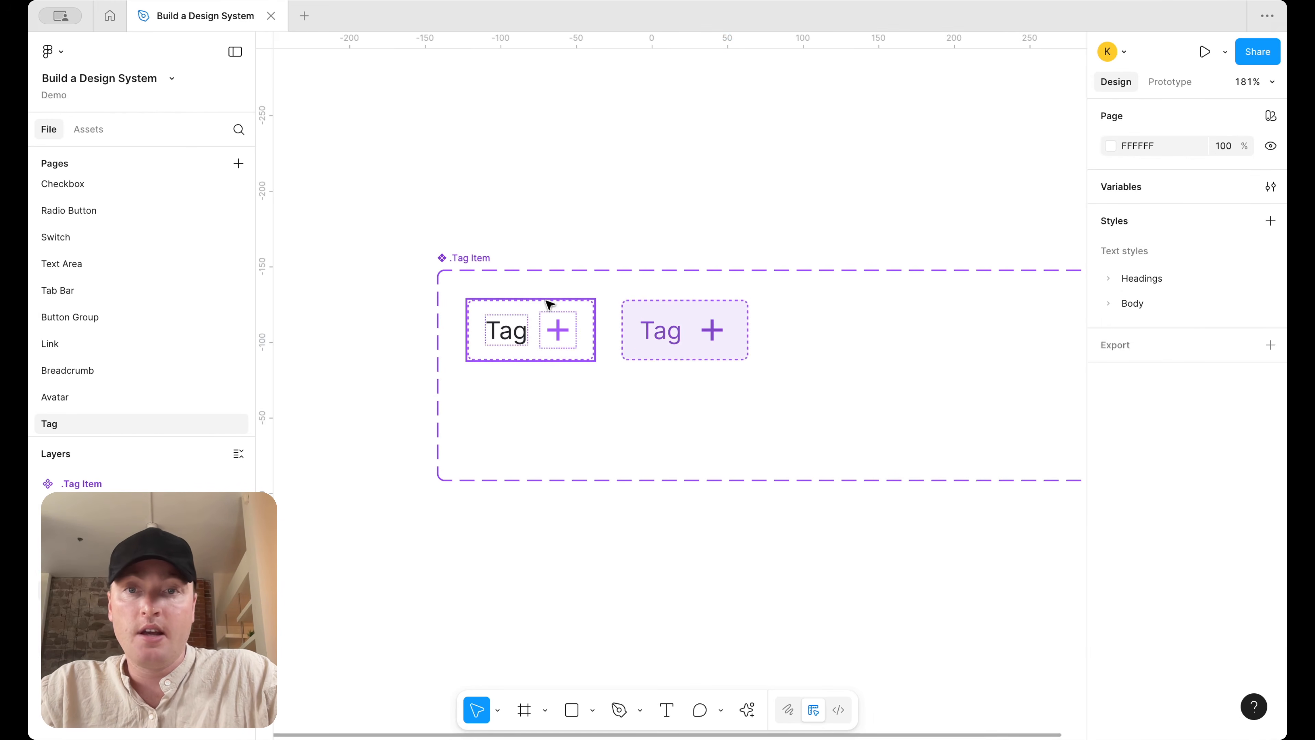
Duplicate the first variant beside the second one and set the copy's variant value to focus
left_click_drag(528, 332, 830, 332)
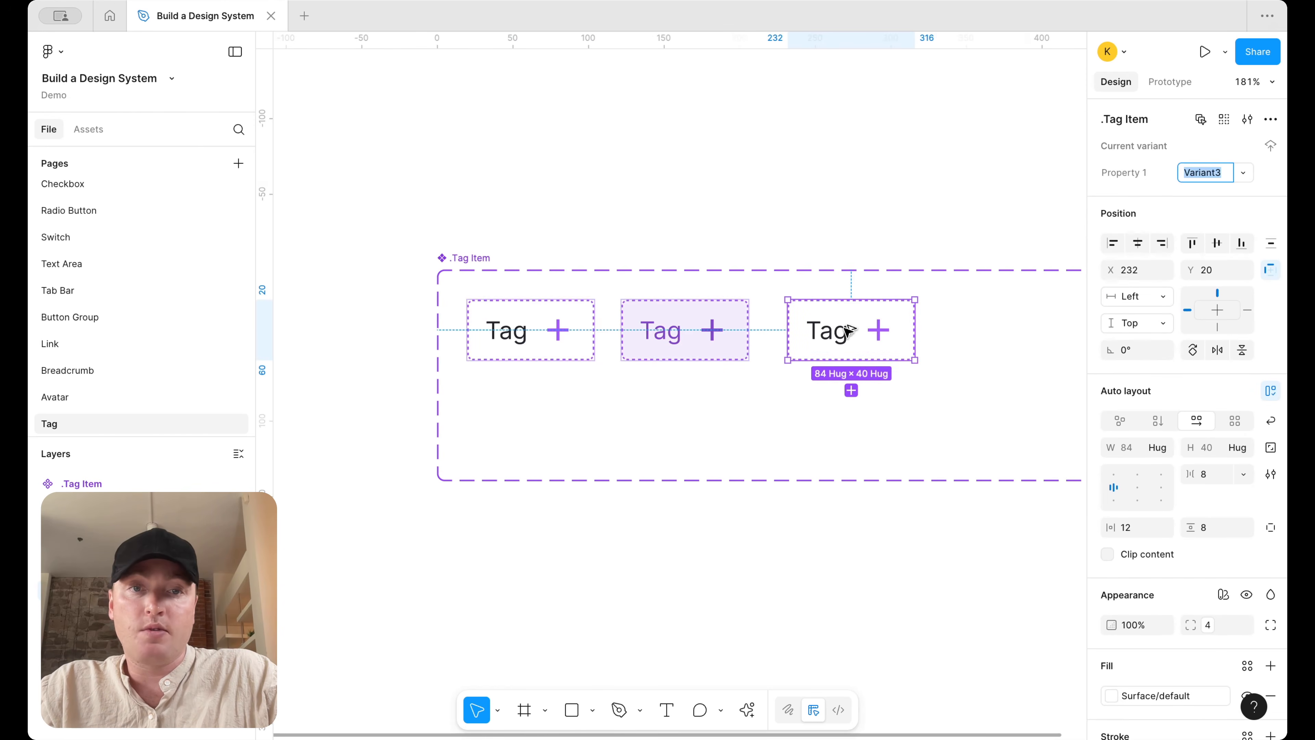
type("focus")
key("Return")
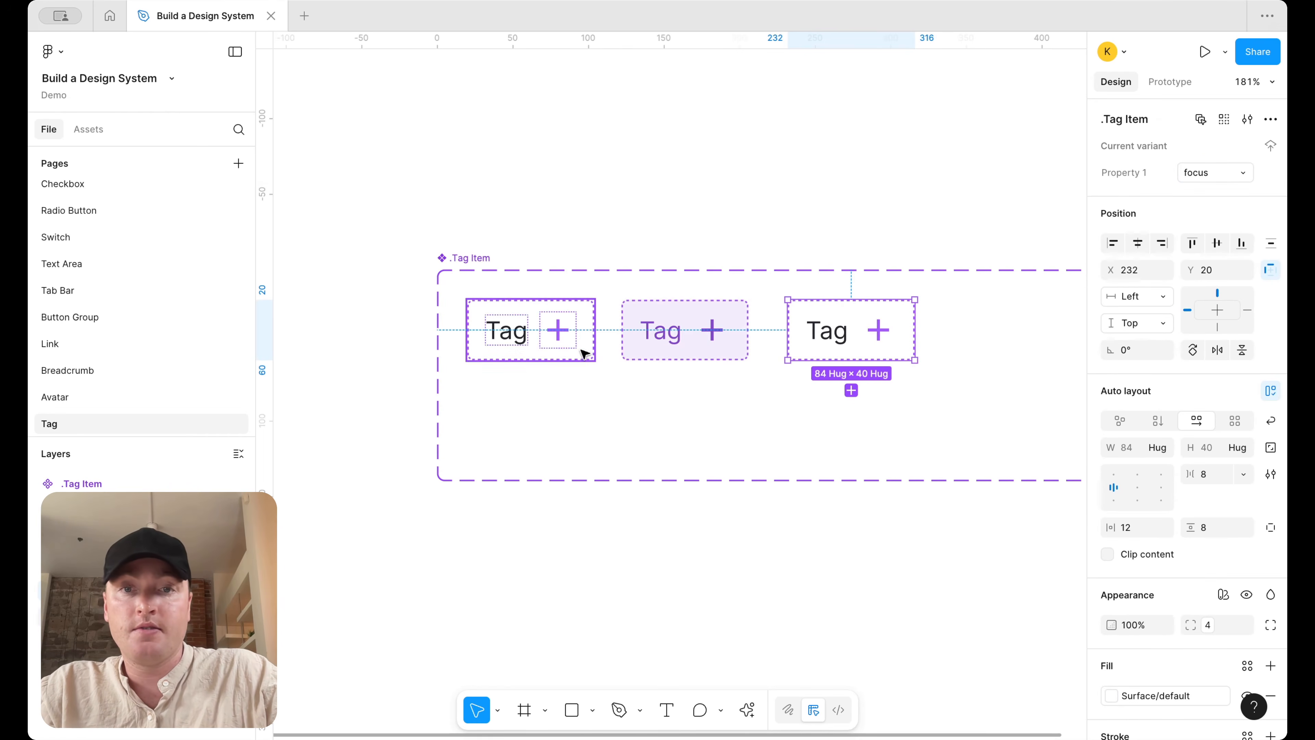
Name the variant property Status, with default as the first variant's value and a hover-state name for the second
left_click(683, 339)
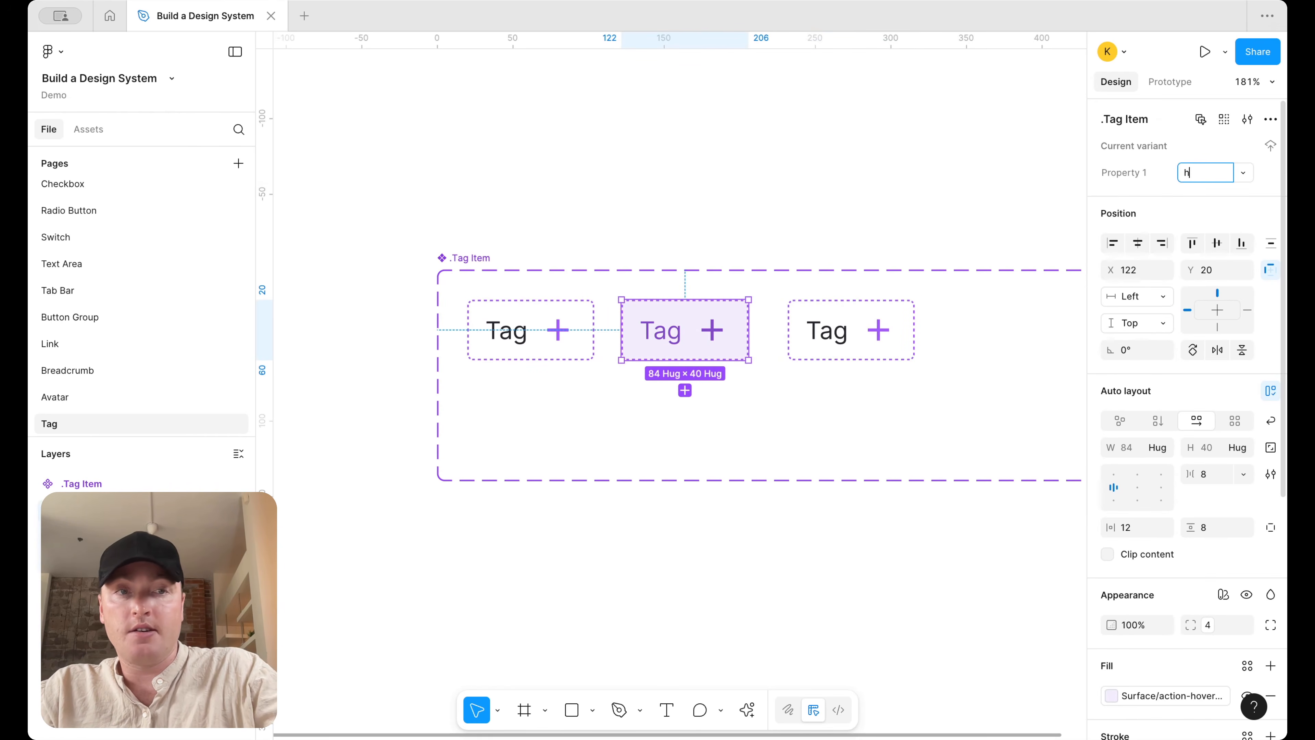
left_click(578, 316)
left_click(1209, 174)
left_click(1119, 179)
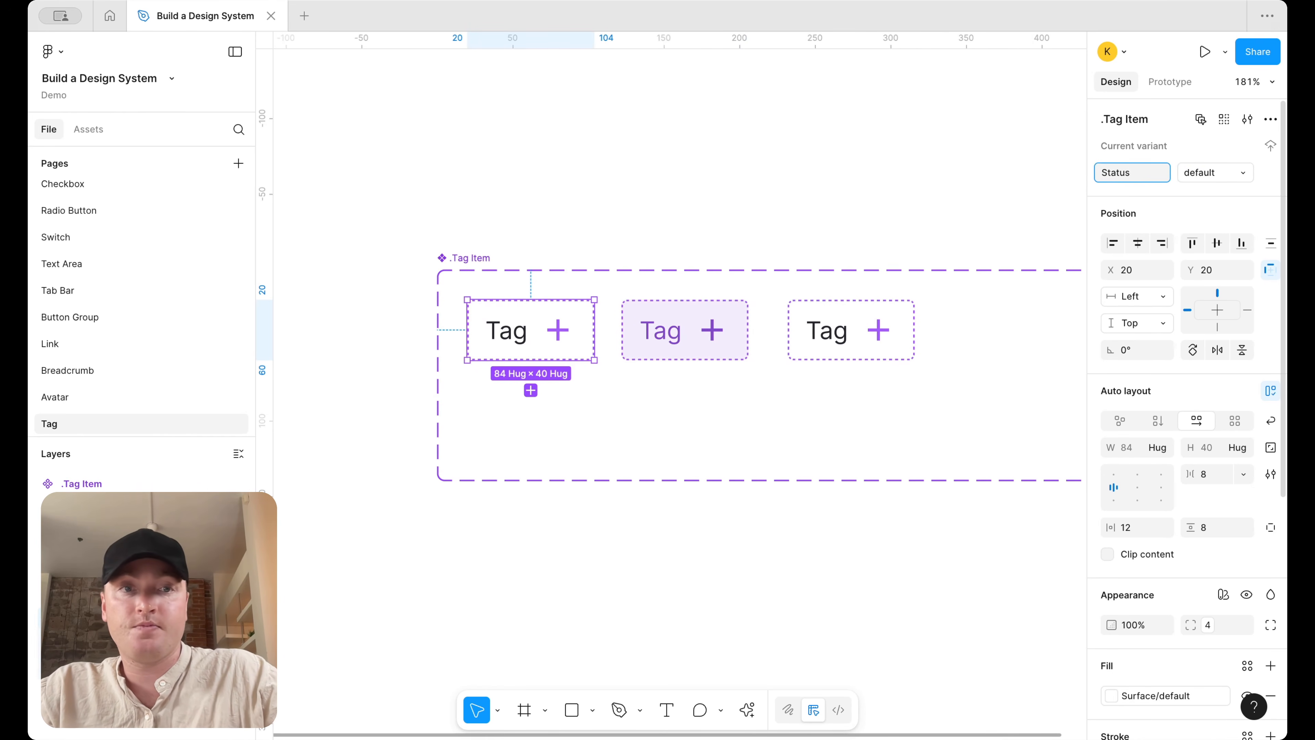
left_click(854, 341)
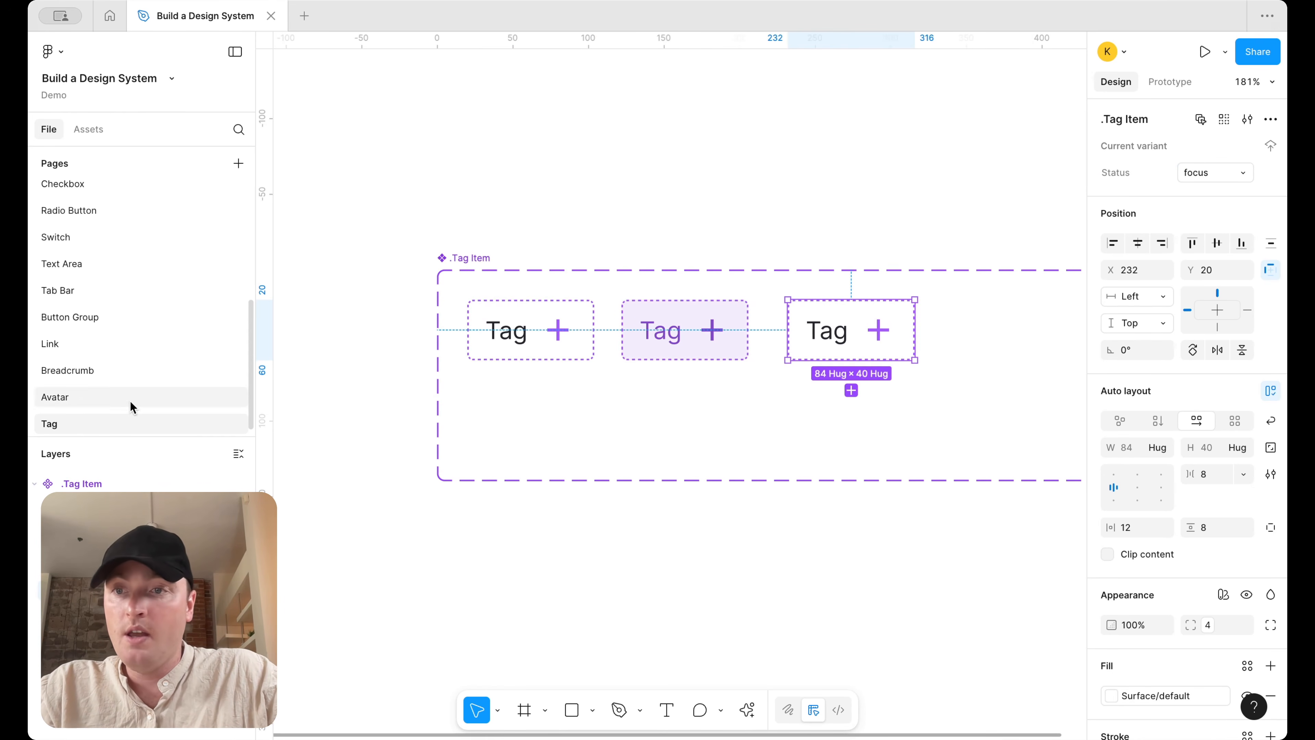
left_click(125, 347)
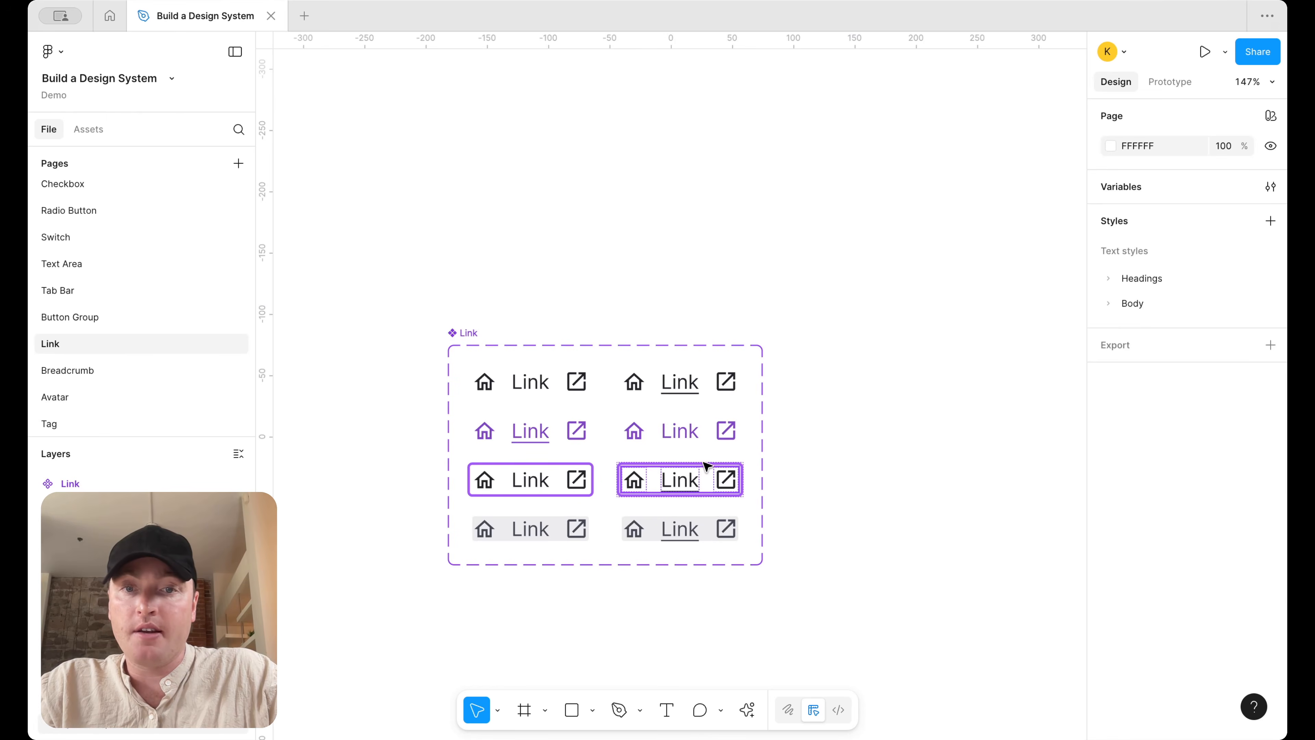
double_click(706, 465)
left_click(126, 422)
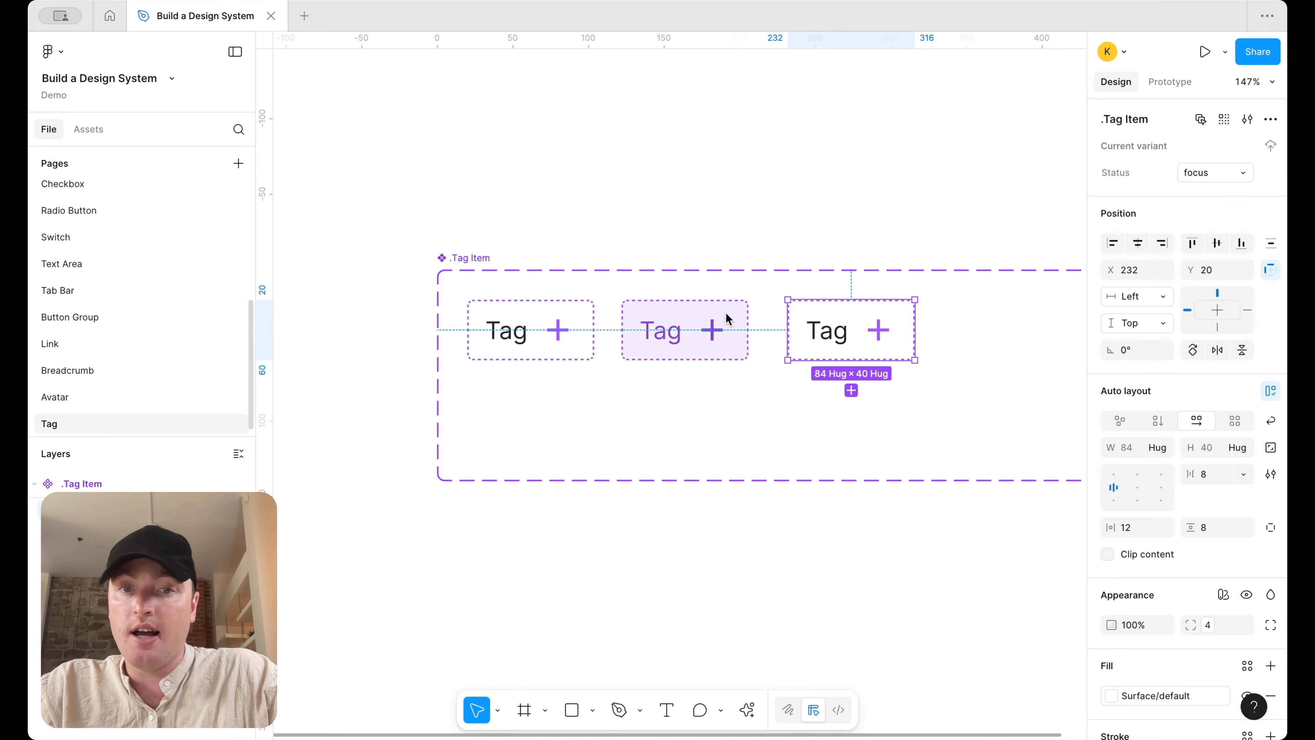
left_click(963, 339)
left_click(839, 328)
key("super+v")
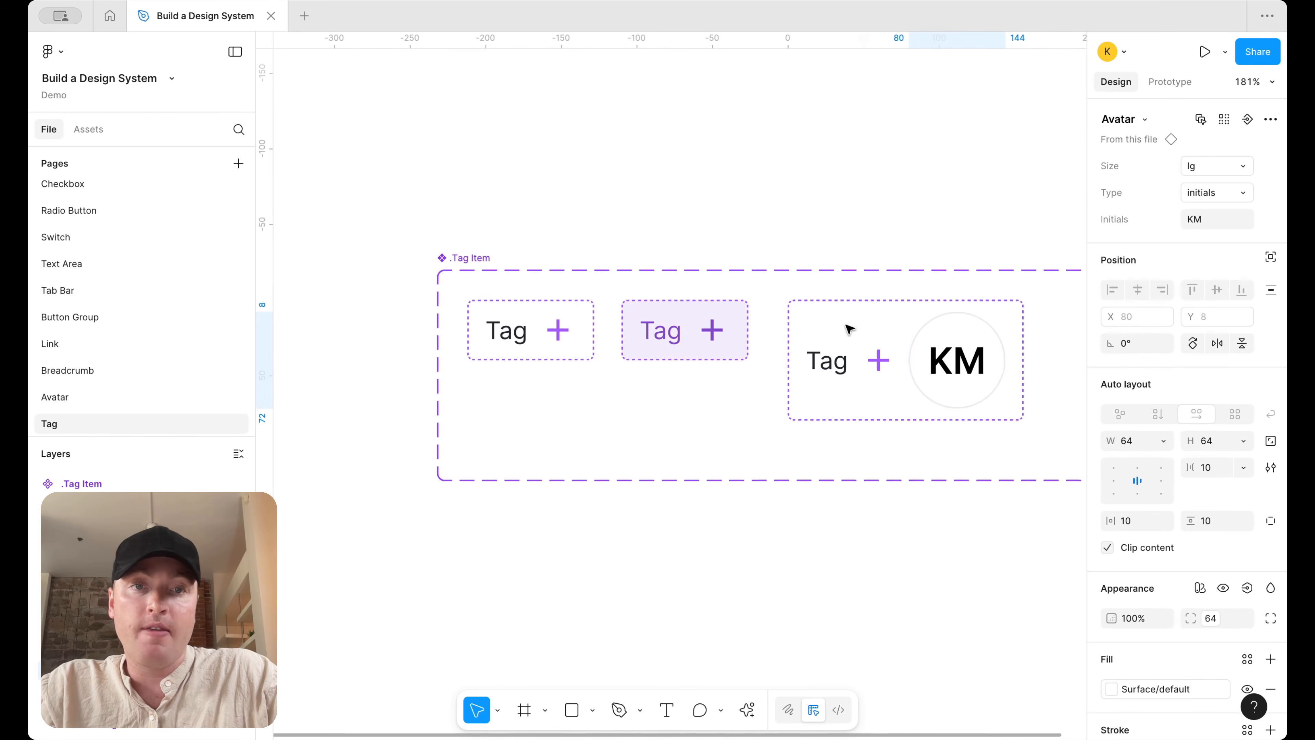
key("Delete")
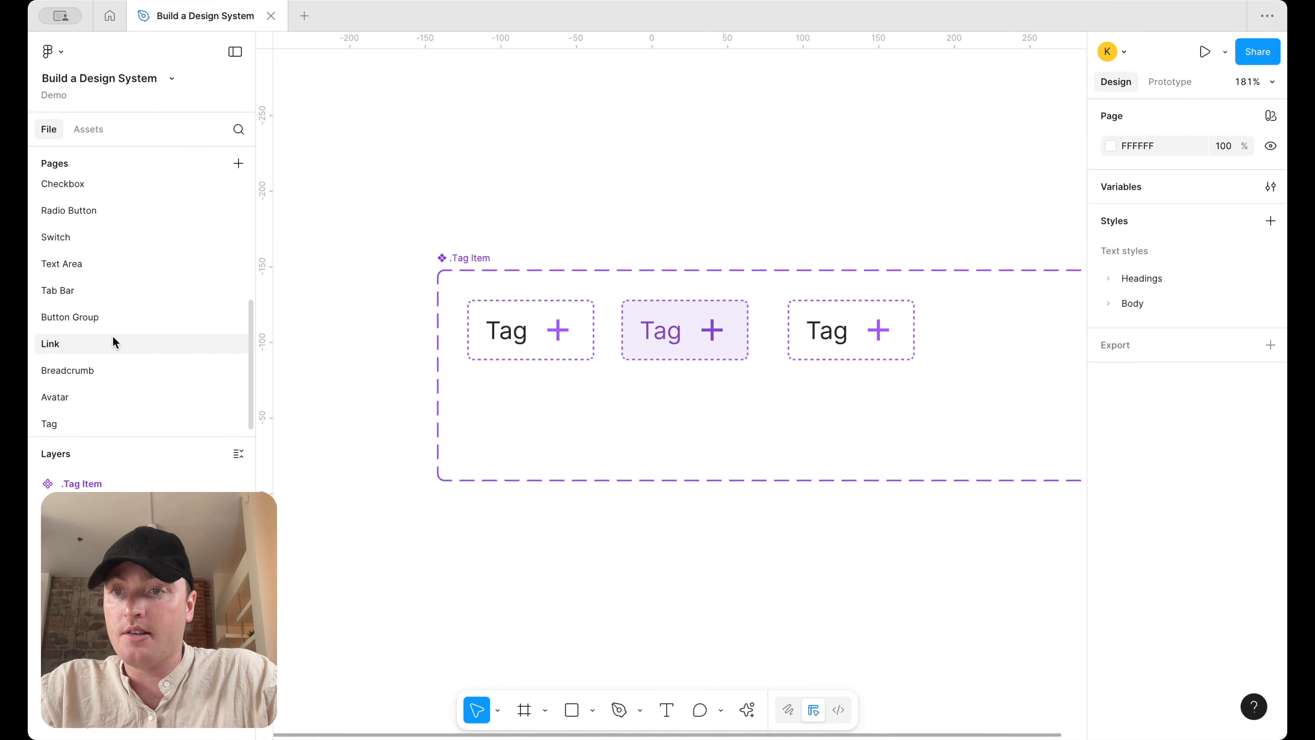
Copy the focus outline rectangle from the Link page and paste it into the focus variant of .Tag Item
left_click(113, 340)
scroll(690, 448, "up", 5)
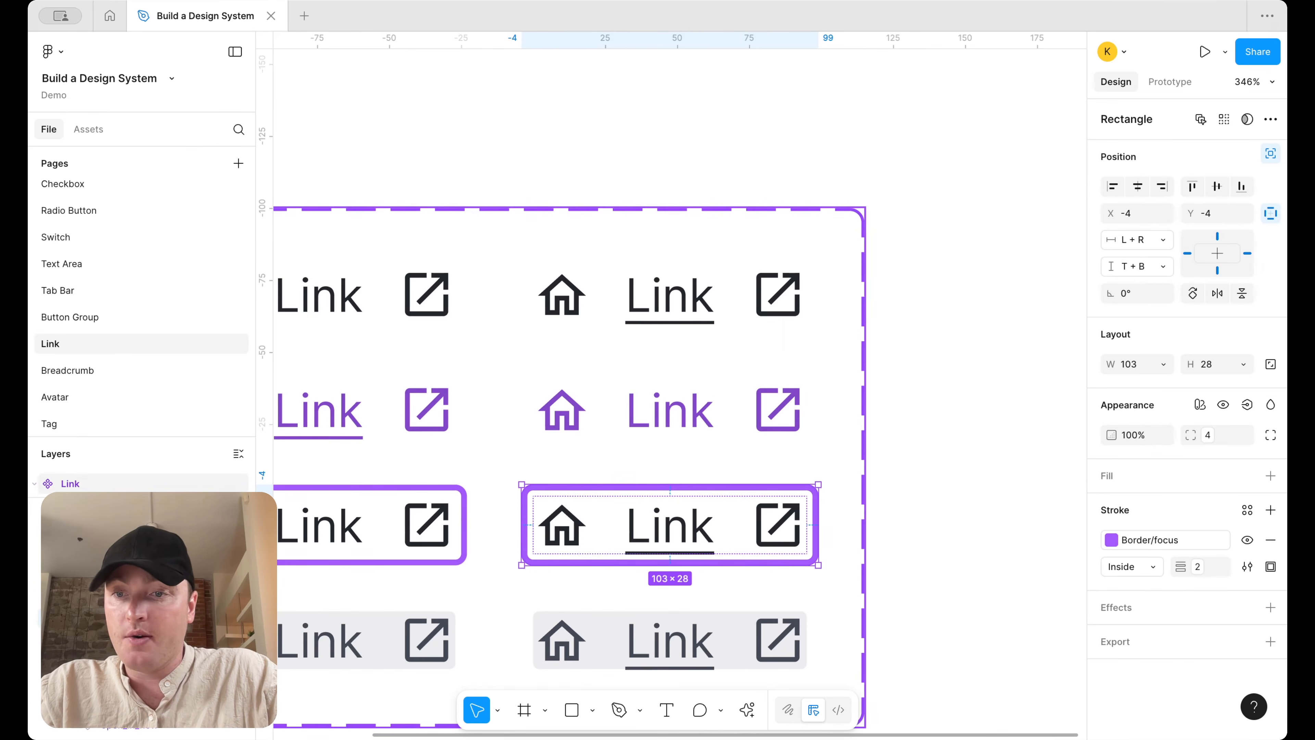
left_click(80, 424)
left_click(854, 332)
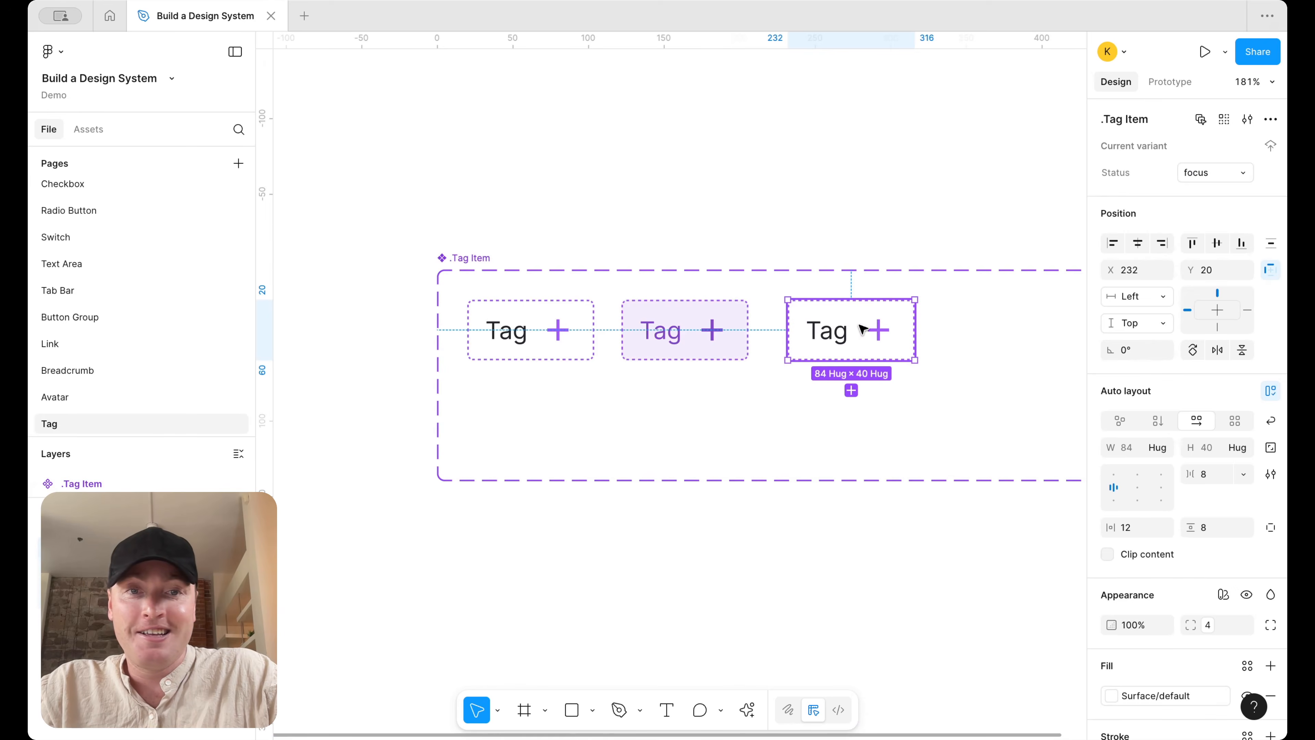
key("super+v")
Resize the pasted focus outline to 92 × 48 so it surrounds the focus variant evenly
scroll(901, 358, "up", 4)
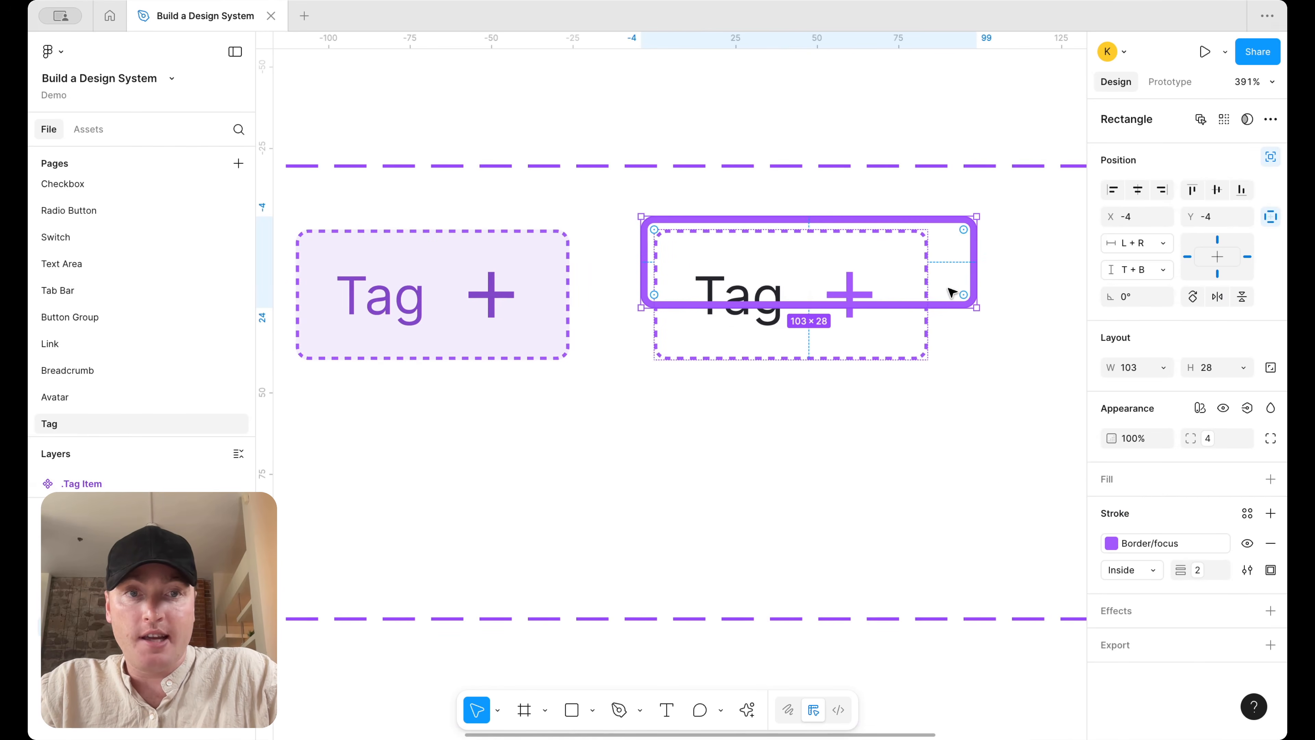
scroll(960, 287, "up", 4)
left_click_drag(996, 252, 920, 253)
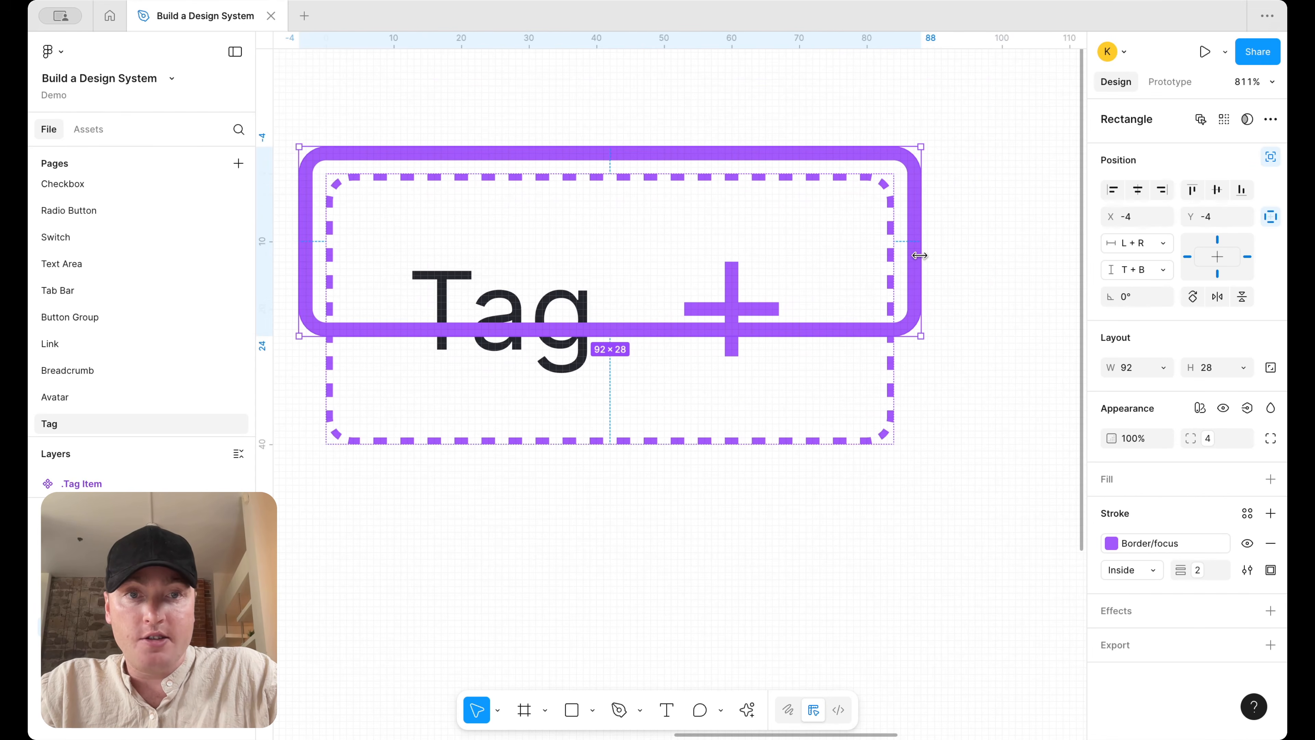
left_click_drag(842, 417, 842, 470)
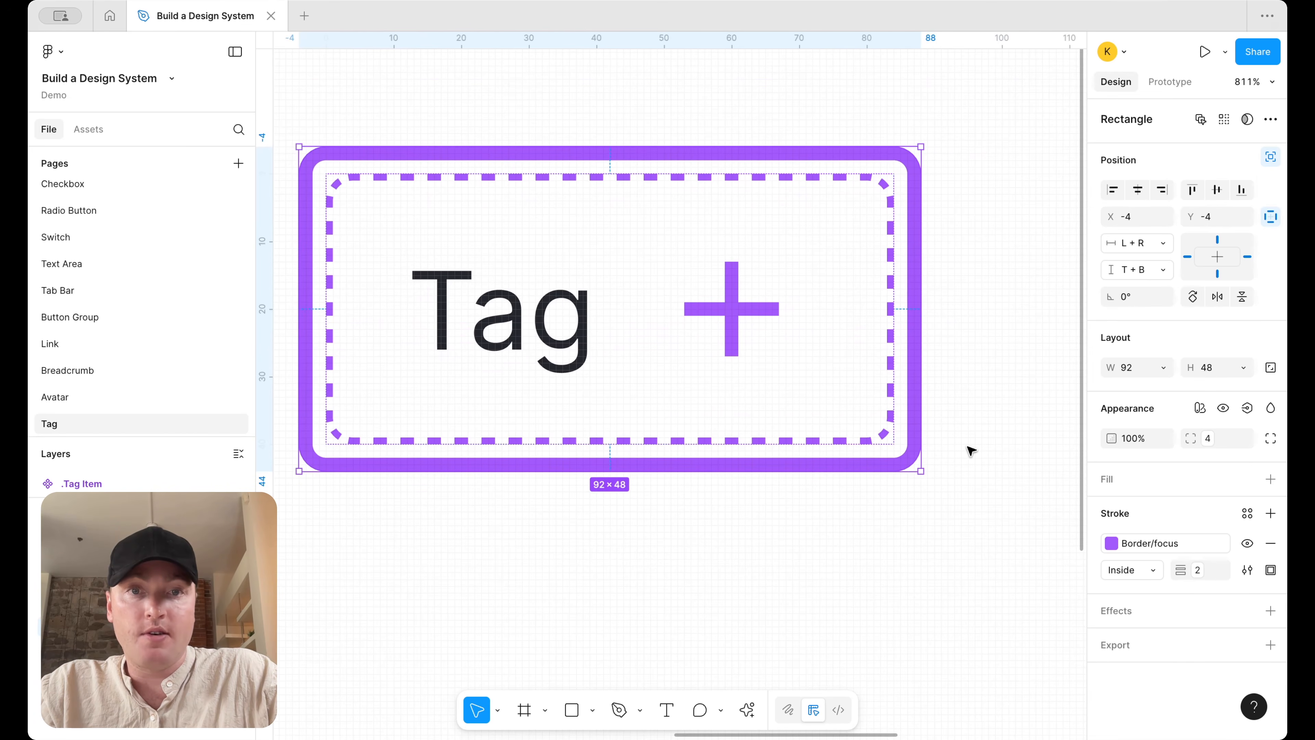
scroll(969, 450, "down", 10)
Select the matching Tag texts in all three variants and create a text property named Label with the value Tag
left_click(673, 432)
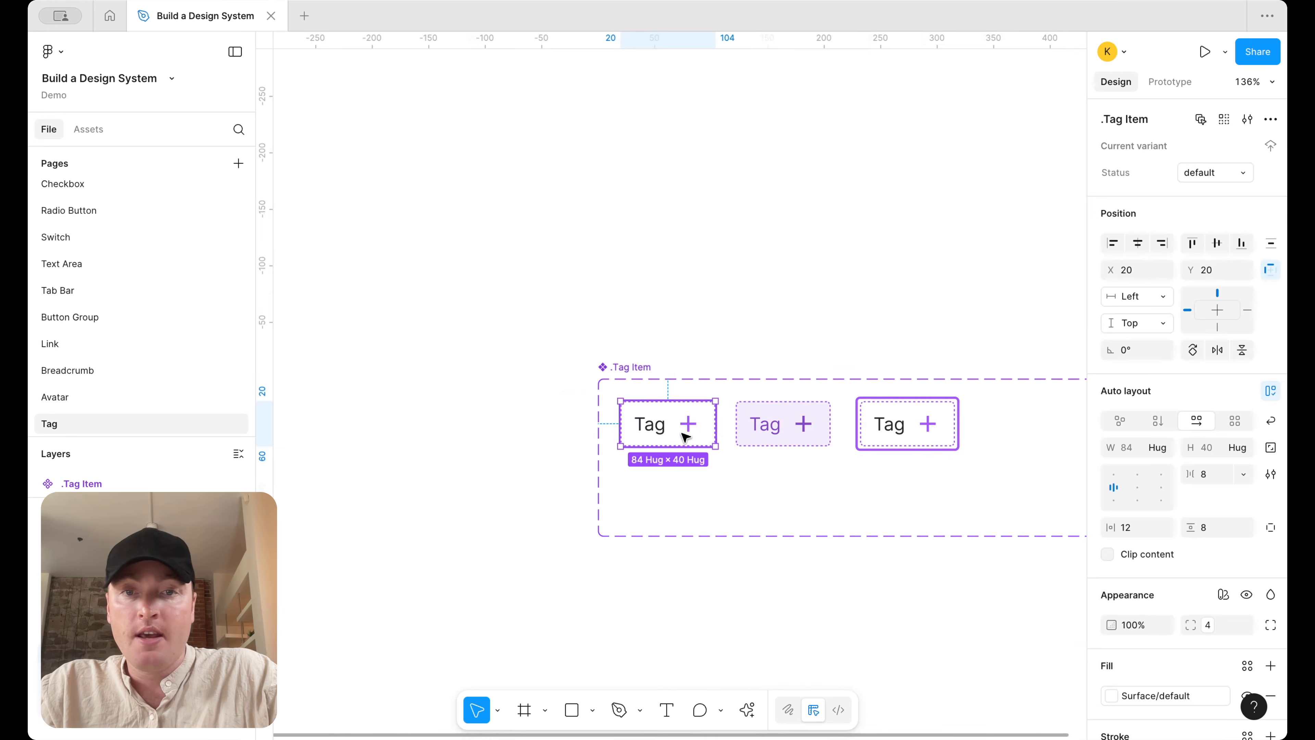
left_click(658, 429)
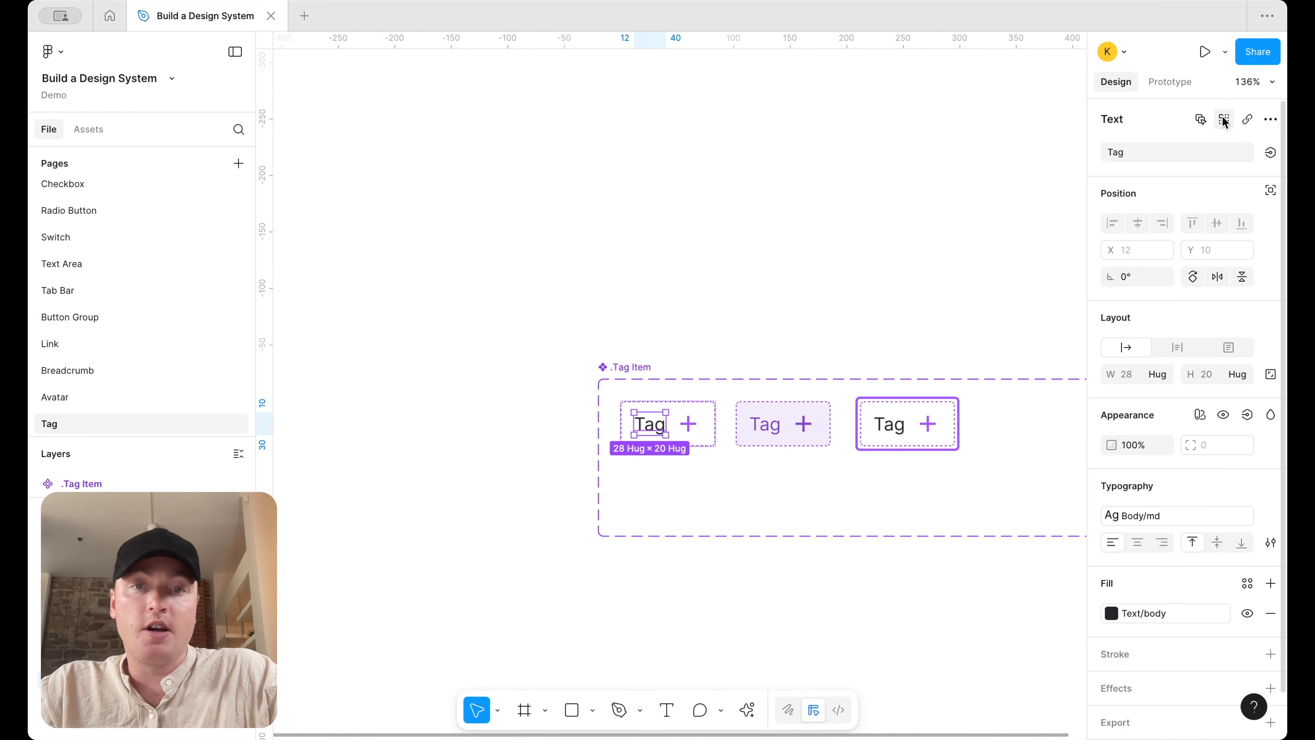
left_click(682, 331)
double_click(649, 423)
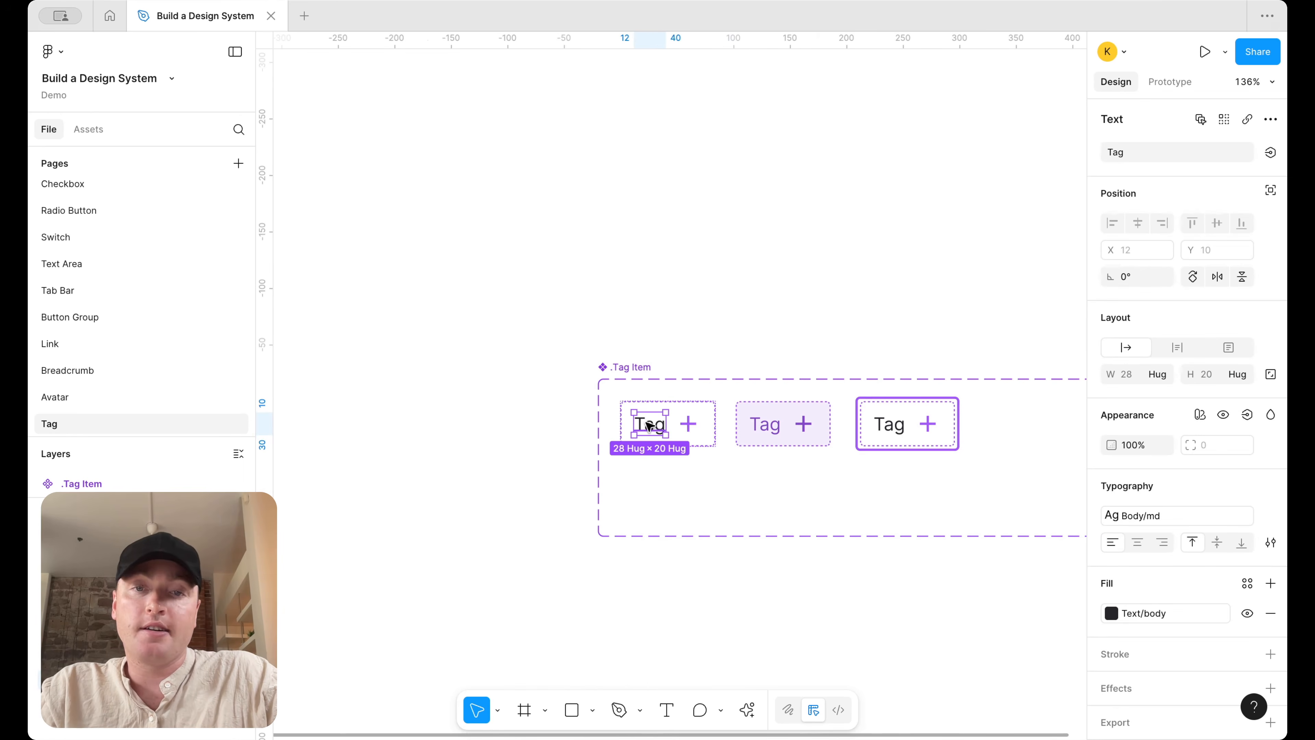
left_click(1224, 120)
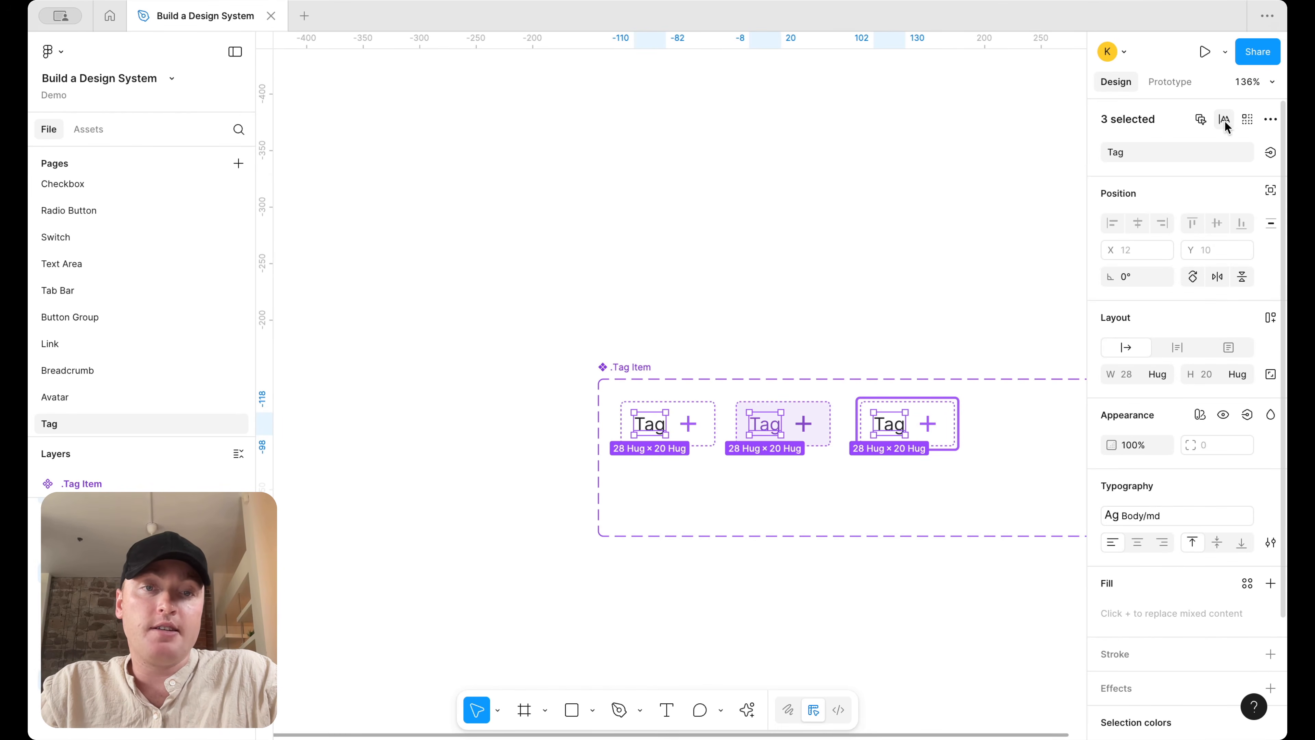
left_click(1270, 152)
left_click(1265, 221)
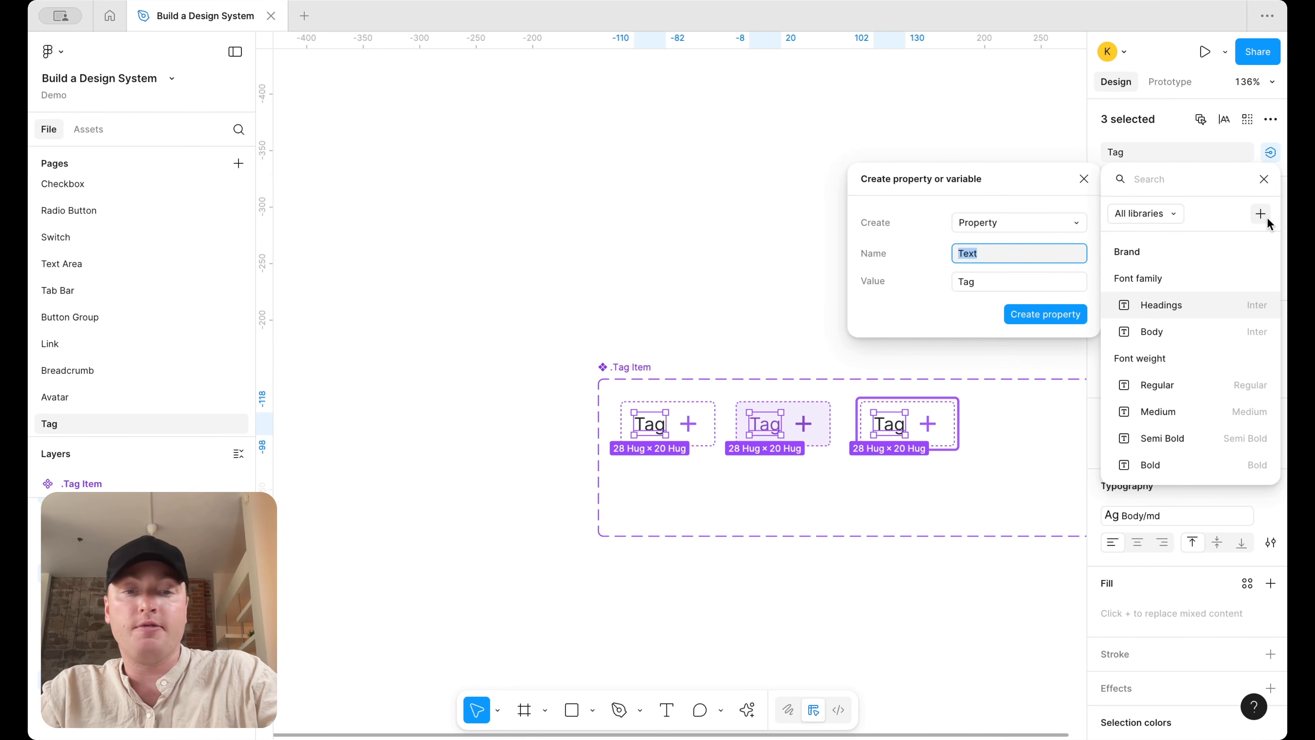
key("Return")
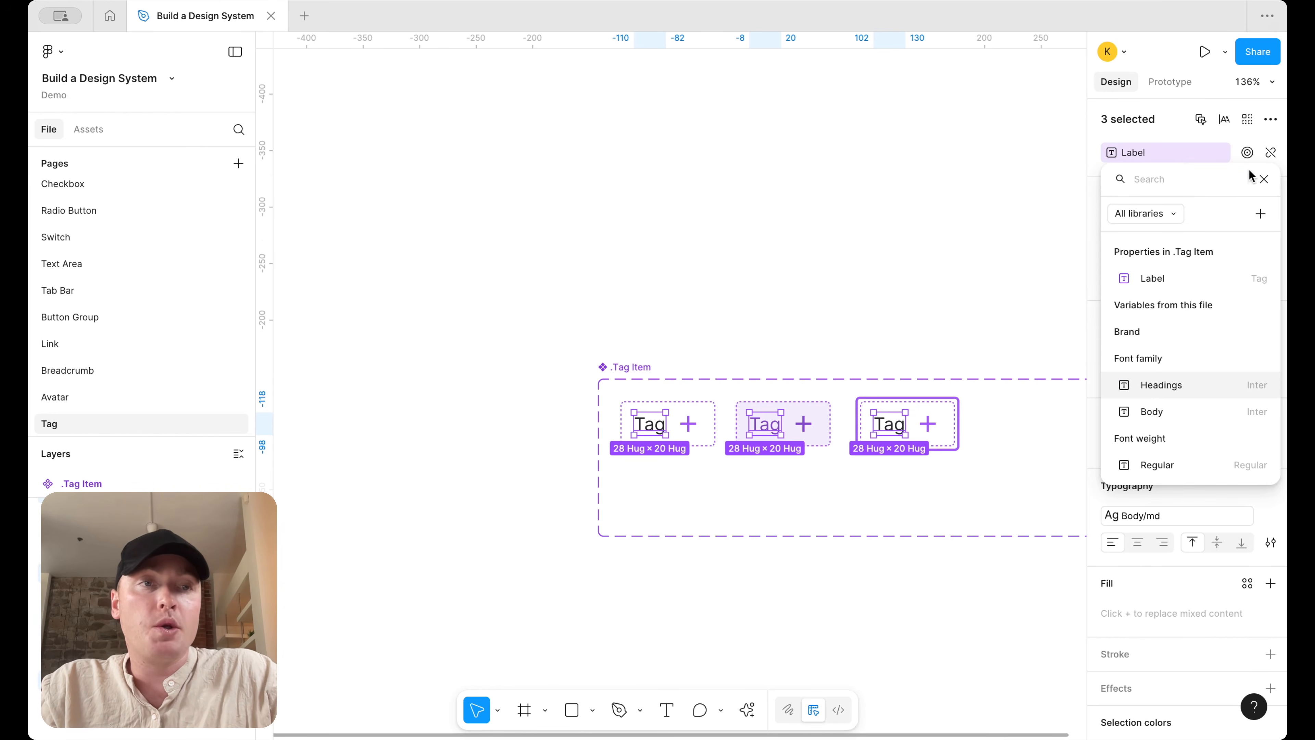
left_click(1007, 248)
left_click(1009, 248)
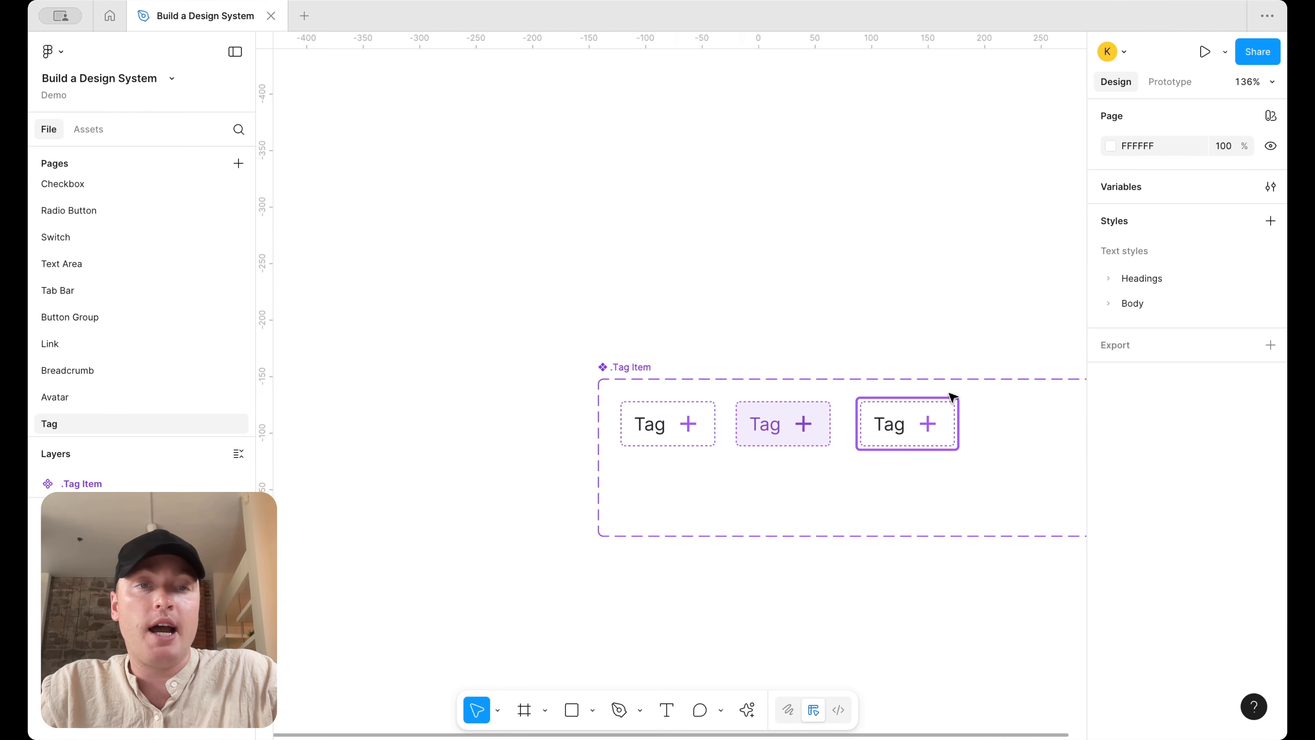
Examine the focus outline rectangle around the focus variant of .Tag Item up close
scroll(953, 396, "up", 5)
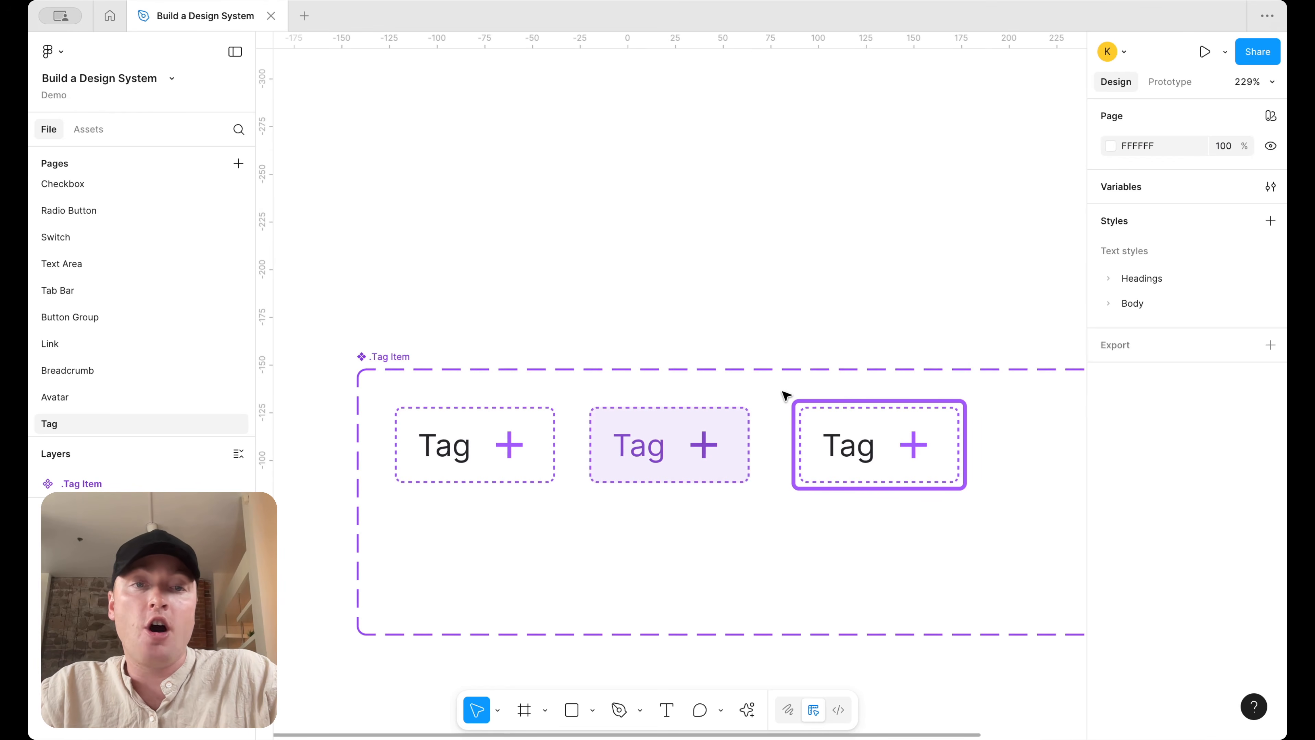
scroll(816, 409, "up", 5)
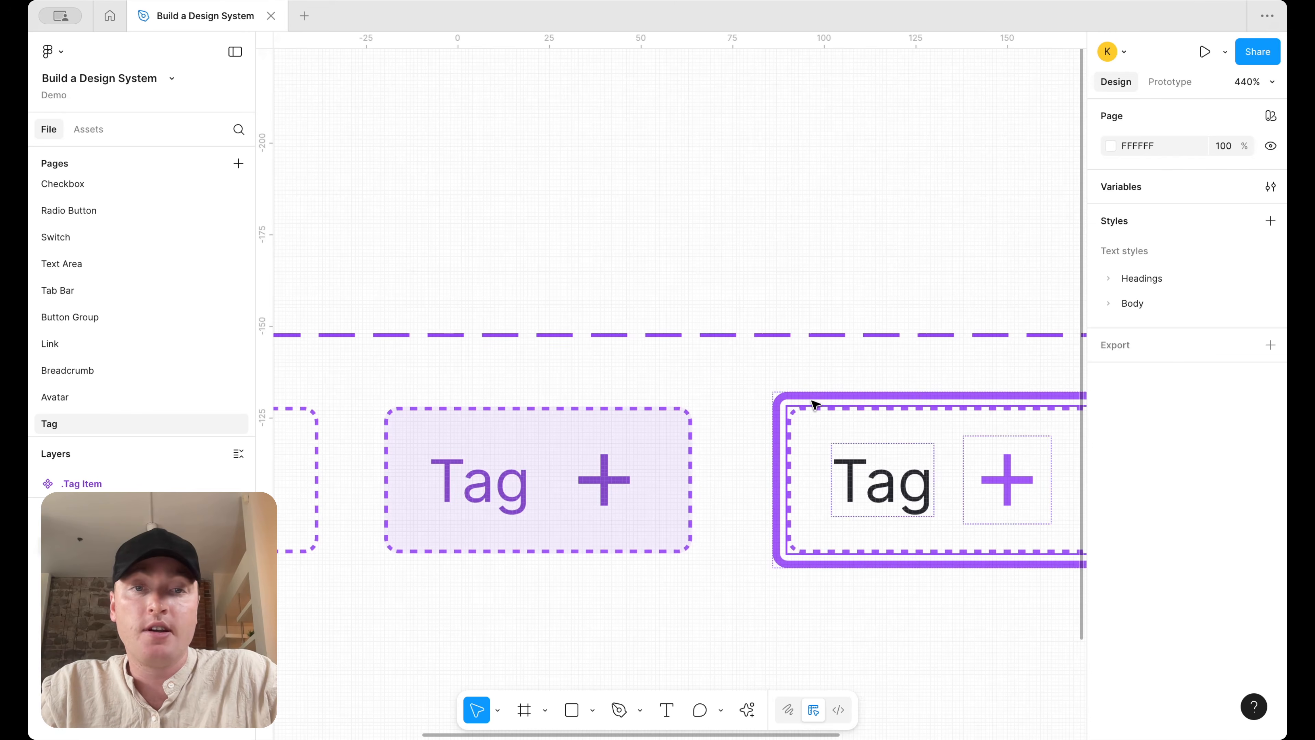
left_click(816, 398)
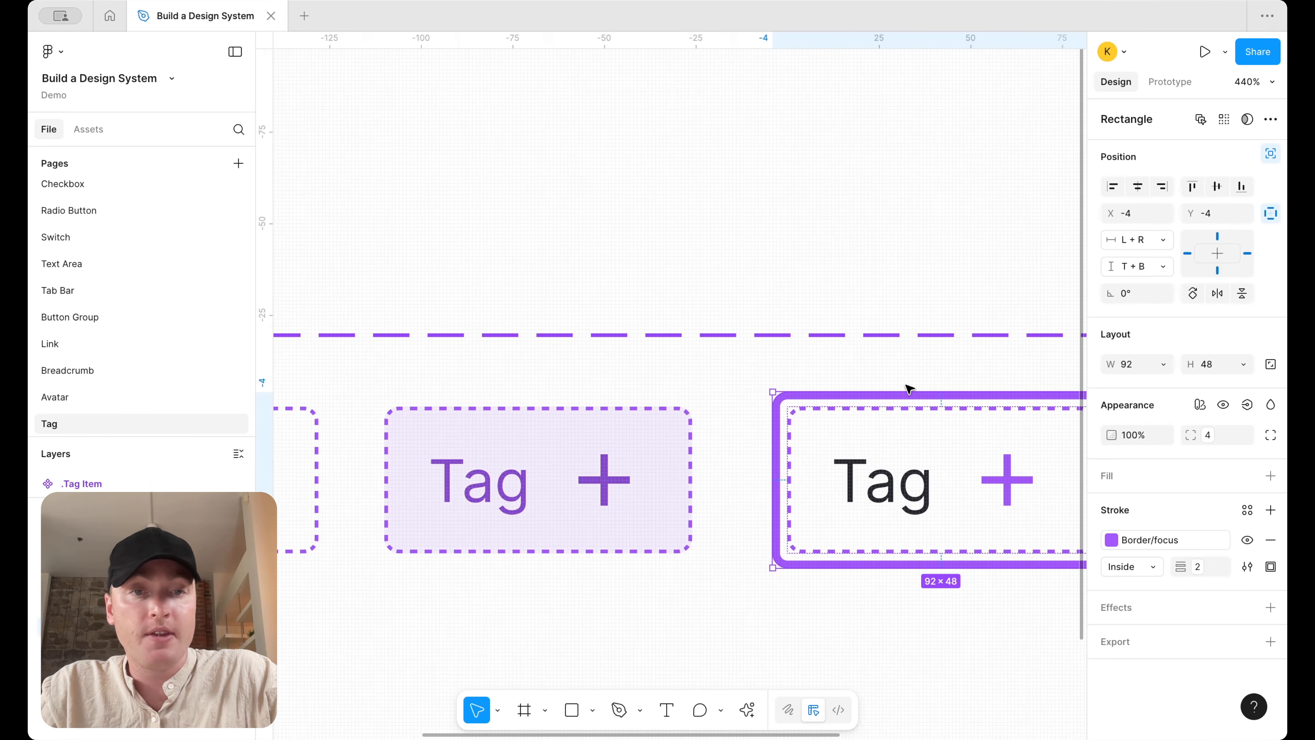
scroll(909, 389, "up", 5)
scroll(914, 191, "down", 9)
left_click(915, 192)
scroll(915, 192, "down", 5)
scroll(914, 192, "right", 2)
scroll(914, 191, "up", 1)
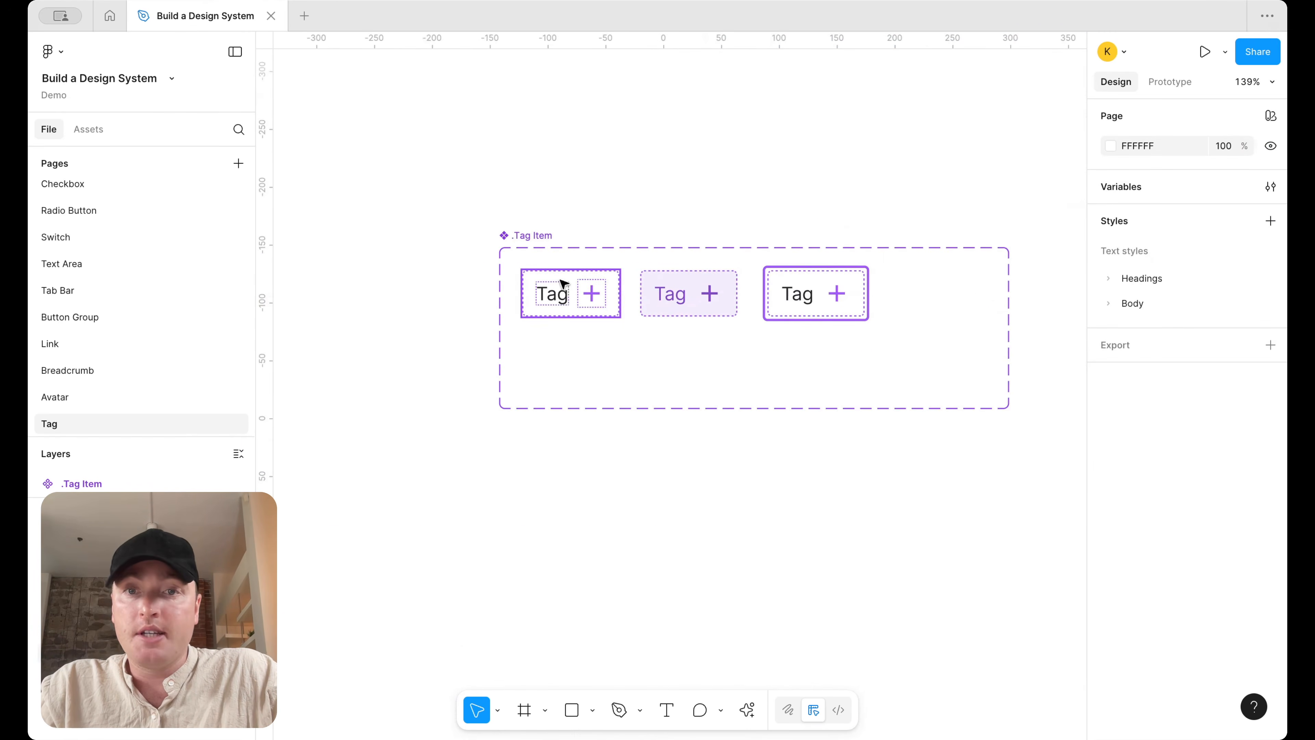
Duplicate the default variant to the far side of the focus variant and set the copy's Status to disabled
left_click(554, 295)
left_click_drag(569, 294, 935, 288)
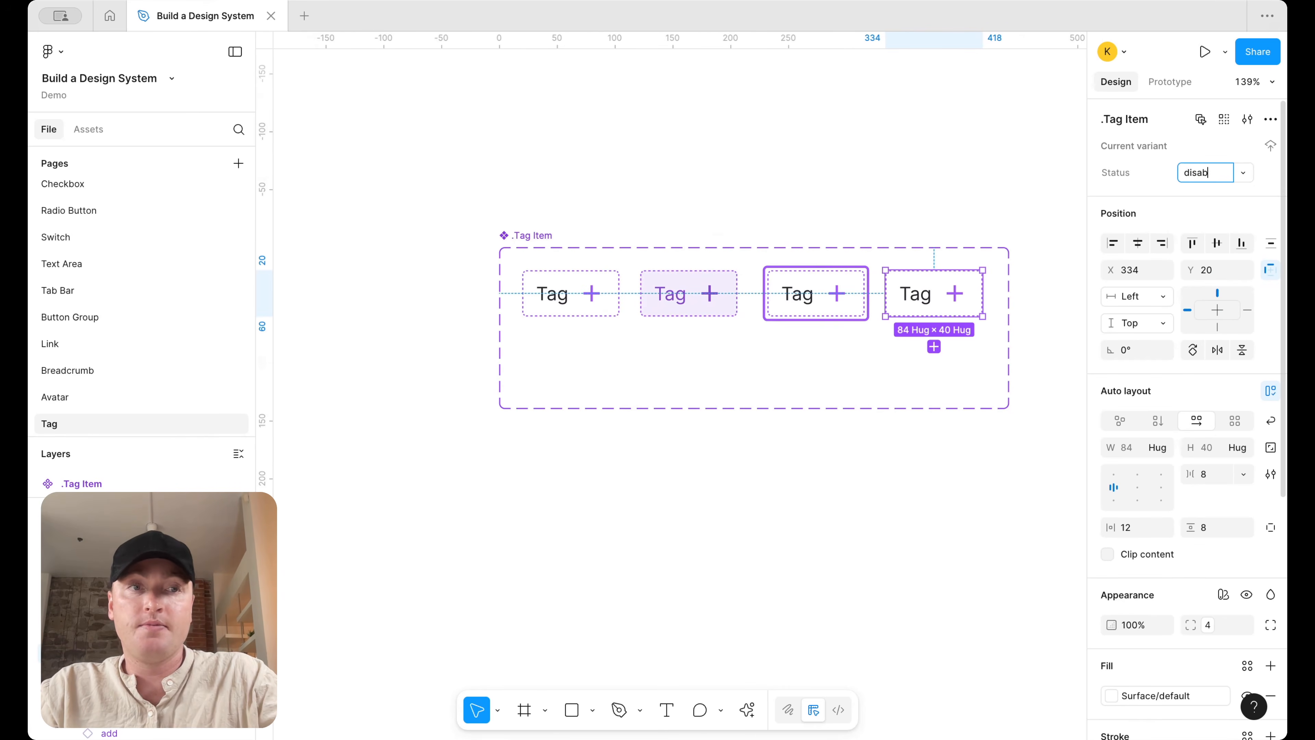
Apply Surface/disabled to the disabled variant's fill and Border/disabled to its stroke
scroll(1173, 563, "down", 4)
left_click(1112, 515)
scroll(1023, 668, "down", 4)
left_click(1022, 665)
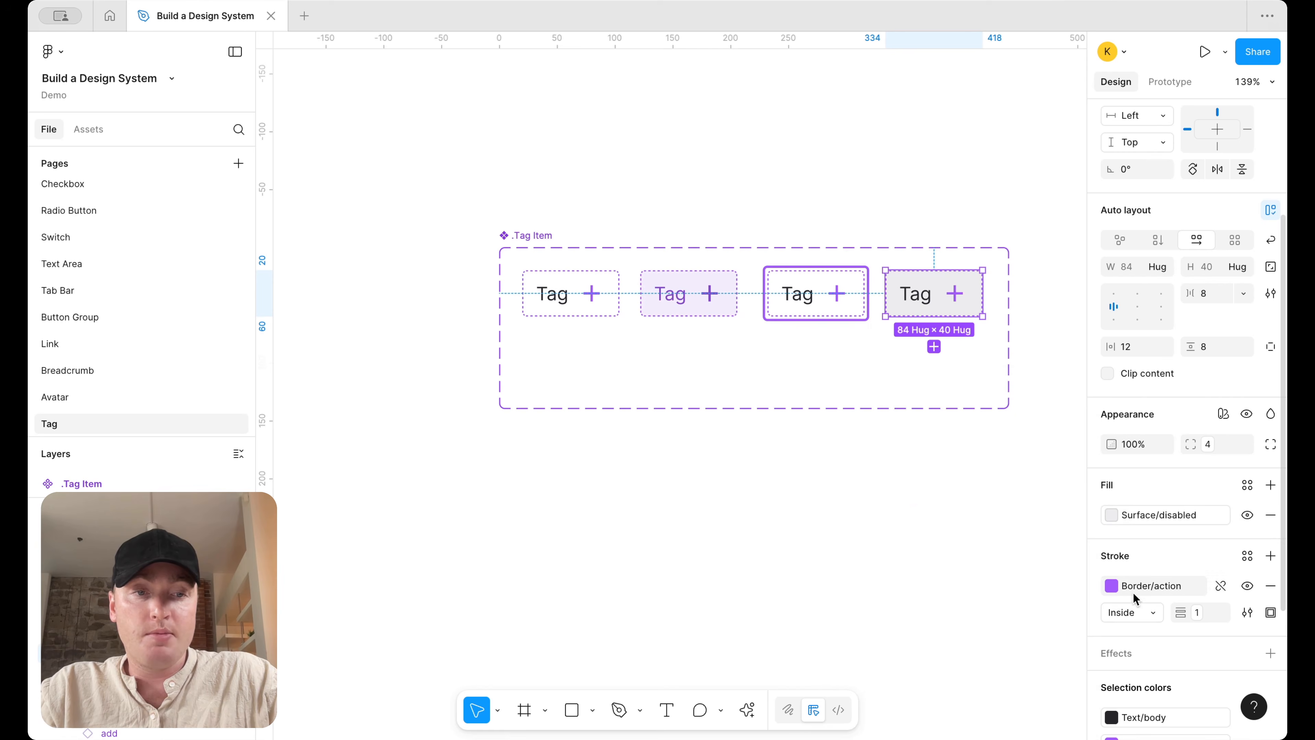
left_click(1112, 585)
left_click(992, 704)
scroll(1197, 602, "down", 3)
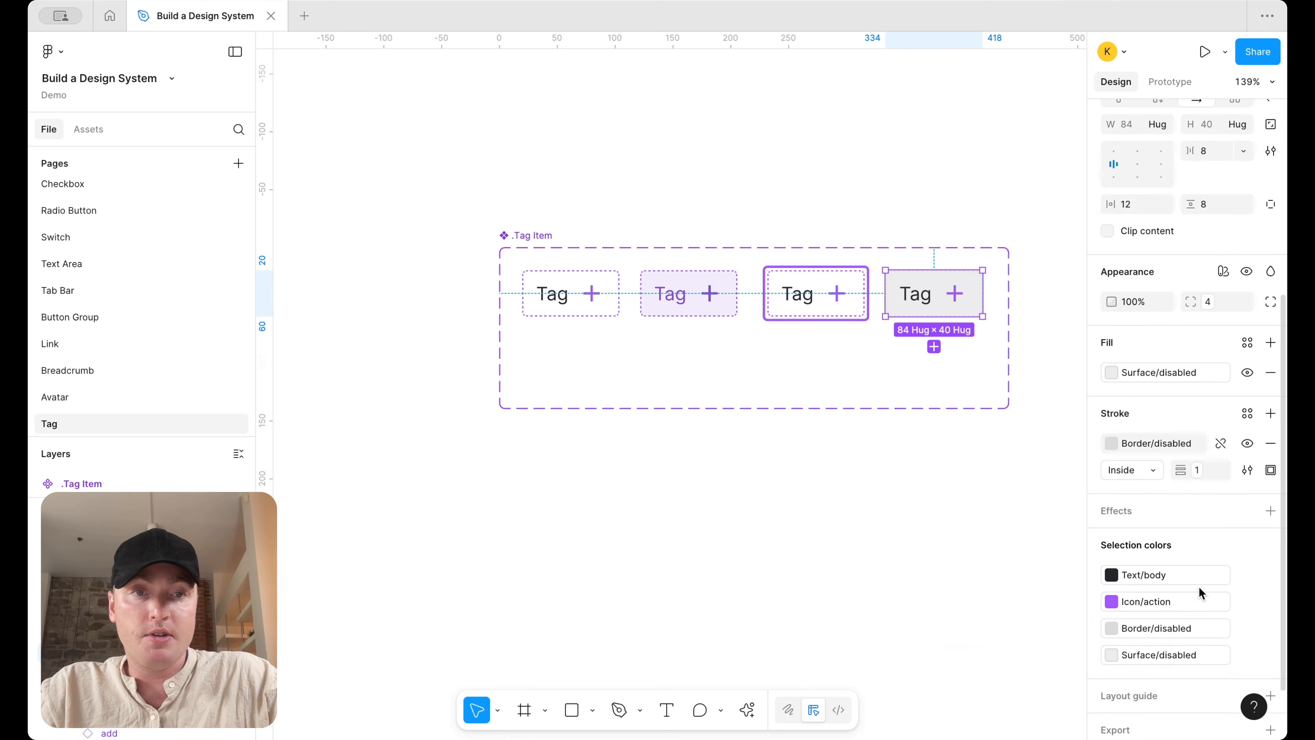
Recolour the disabled variant's icon with Icon/disabled and its label with Text/disabled
left_click(1175, 575)
scroll(1010, 673, "down", 2)
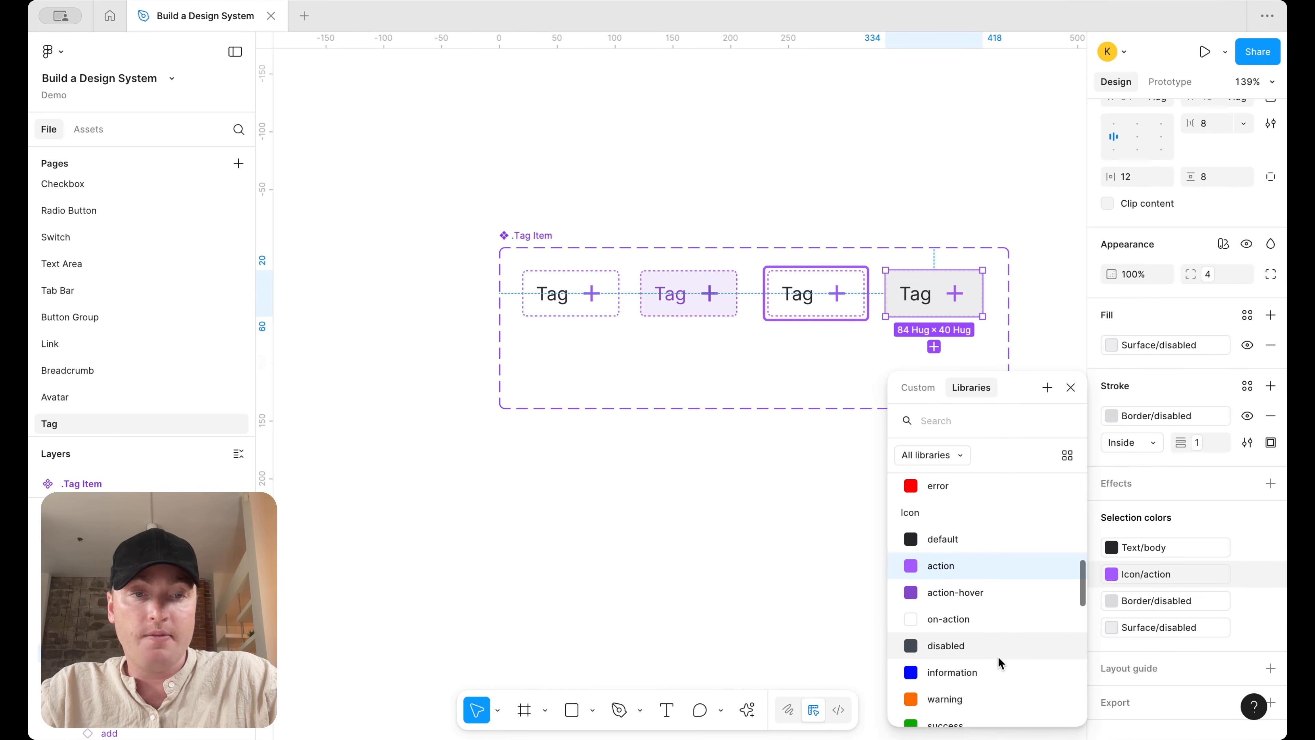
left_click(999, 643)
left_click(1152, 548)
scroll(983, 645, "down", 3)
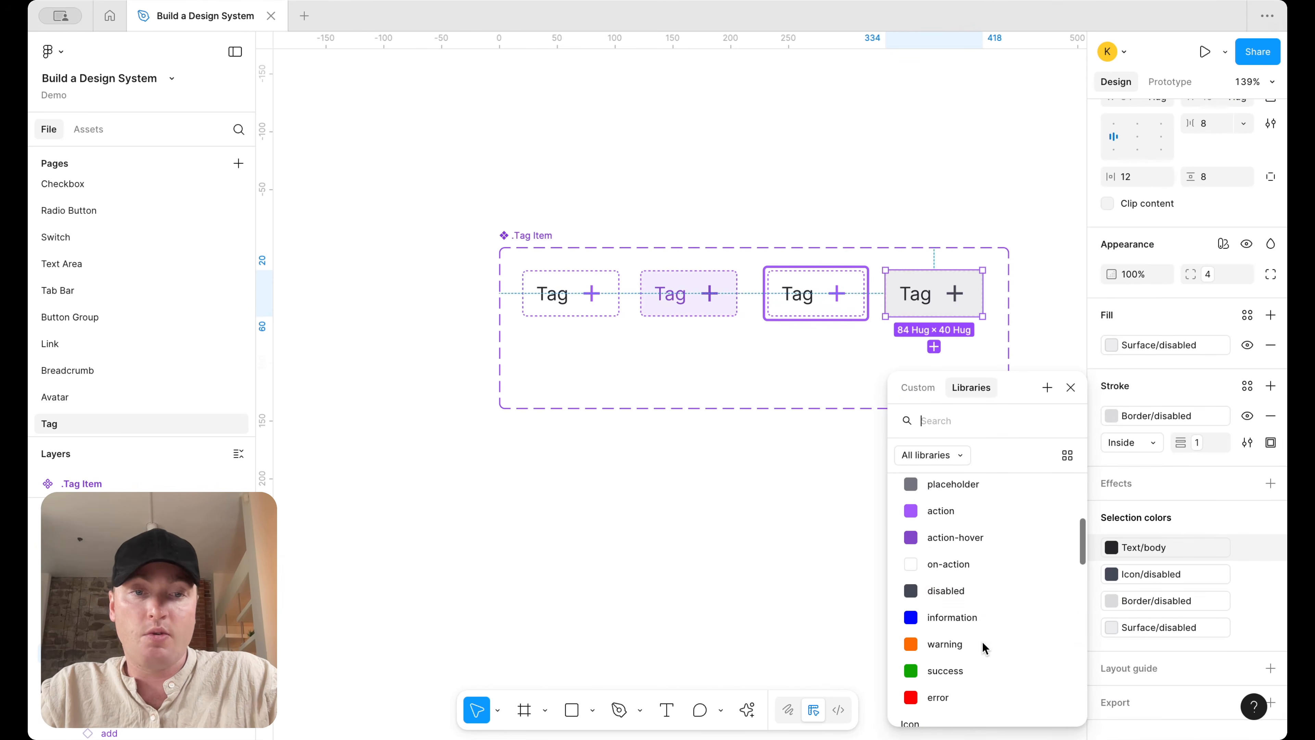
left_click(984, 596)
left_click(725, 571)
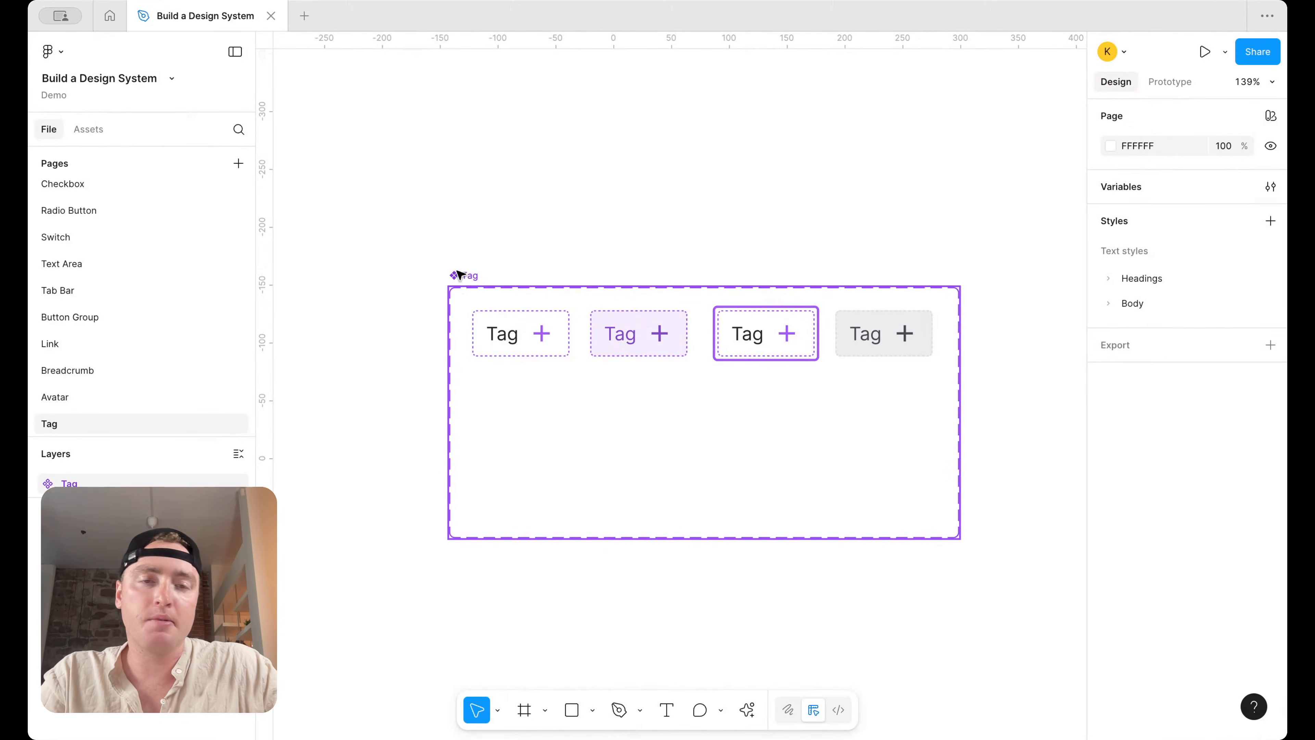
Duplicate all four Tag variants into a second row directly below the originals
left_click_drag(326, 404, 954, 326)
left_click_drag(875, 341, 871, 420)
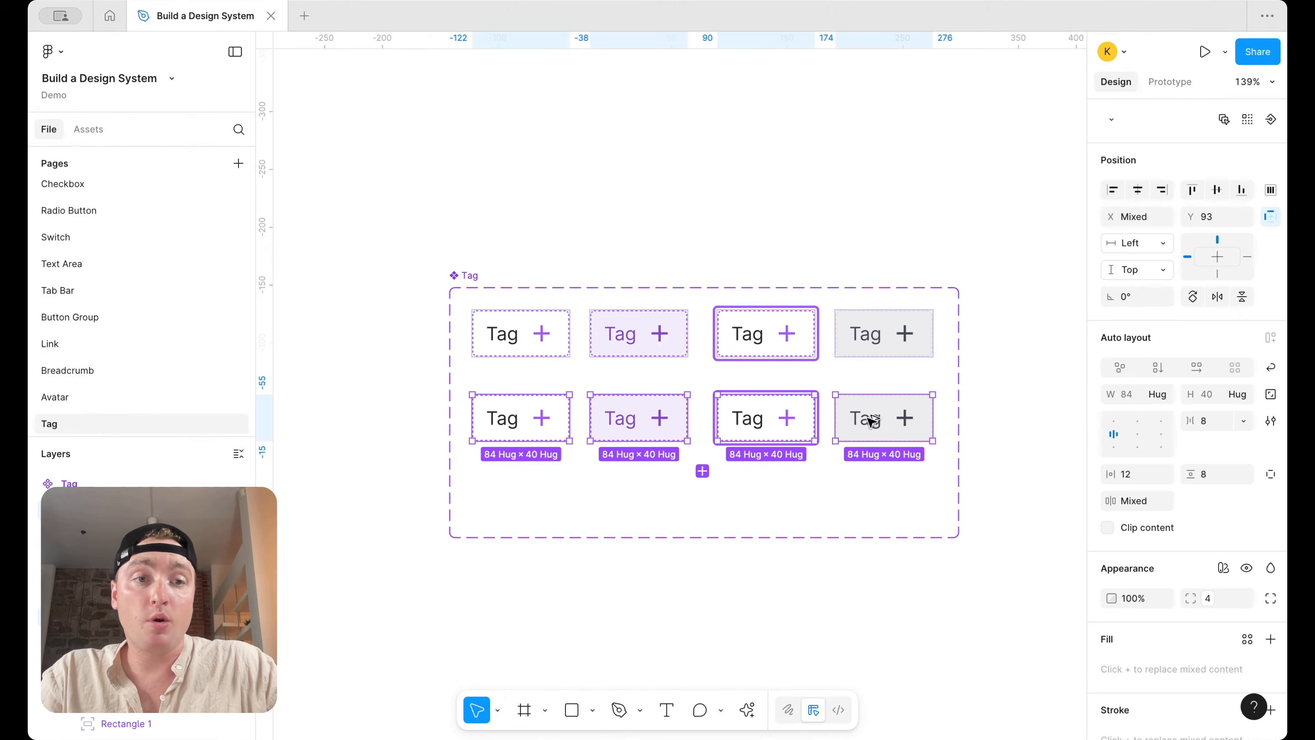
left_click(531, 262)
Create a variant property named Type with the value unselected on Tag, and set the second-row variants' Type to selected
left_click(464, 275)
left_click(1271, 145)
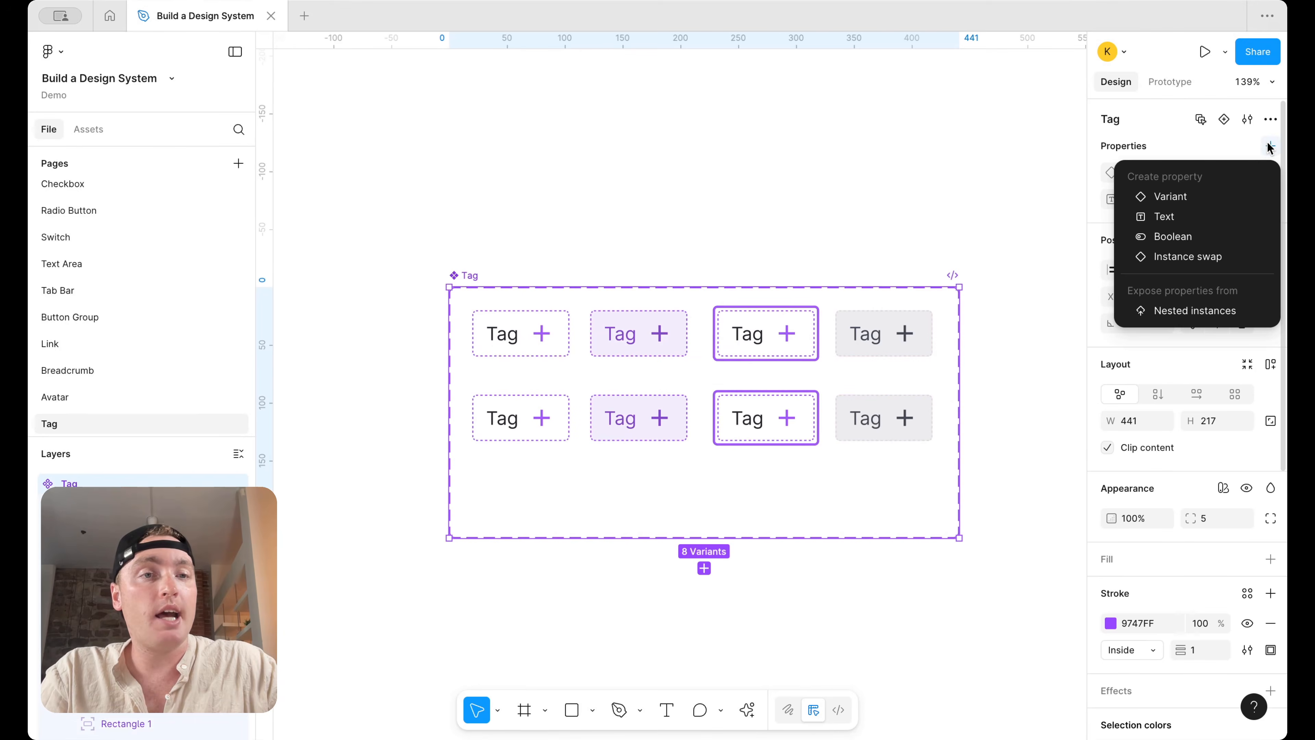
left_click(1210, 195)
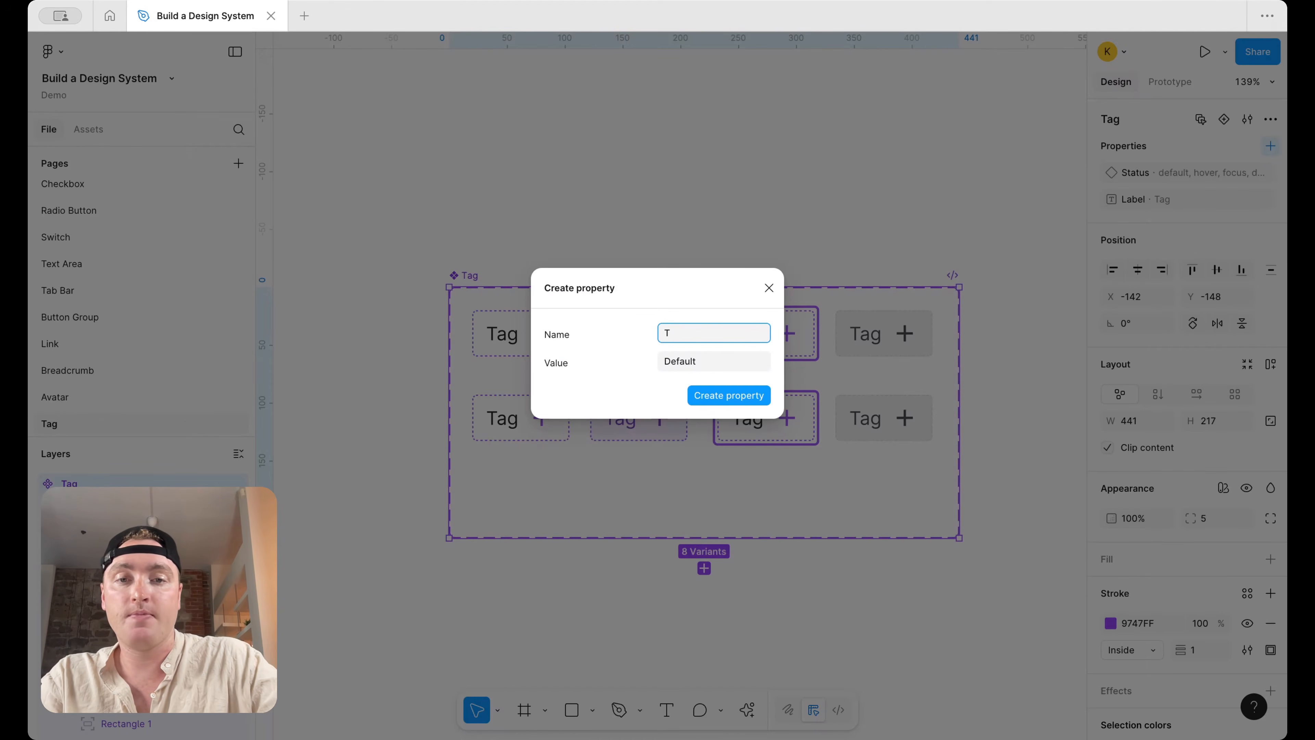
left_click(694, 359)
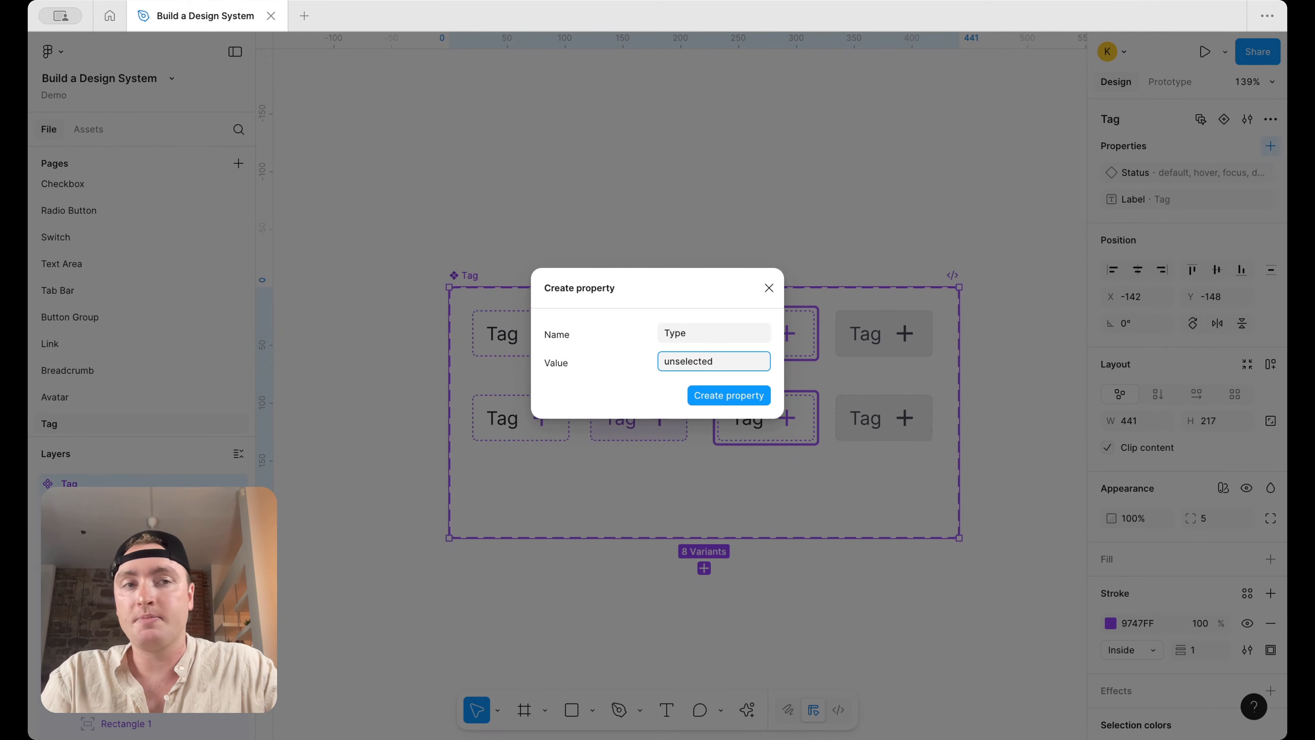
type("unselected")
key("Return")
left_click_drag(413, 464, 932, 401)
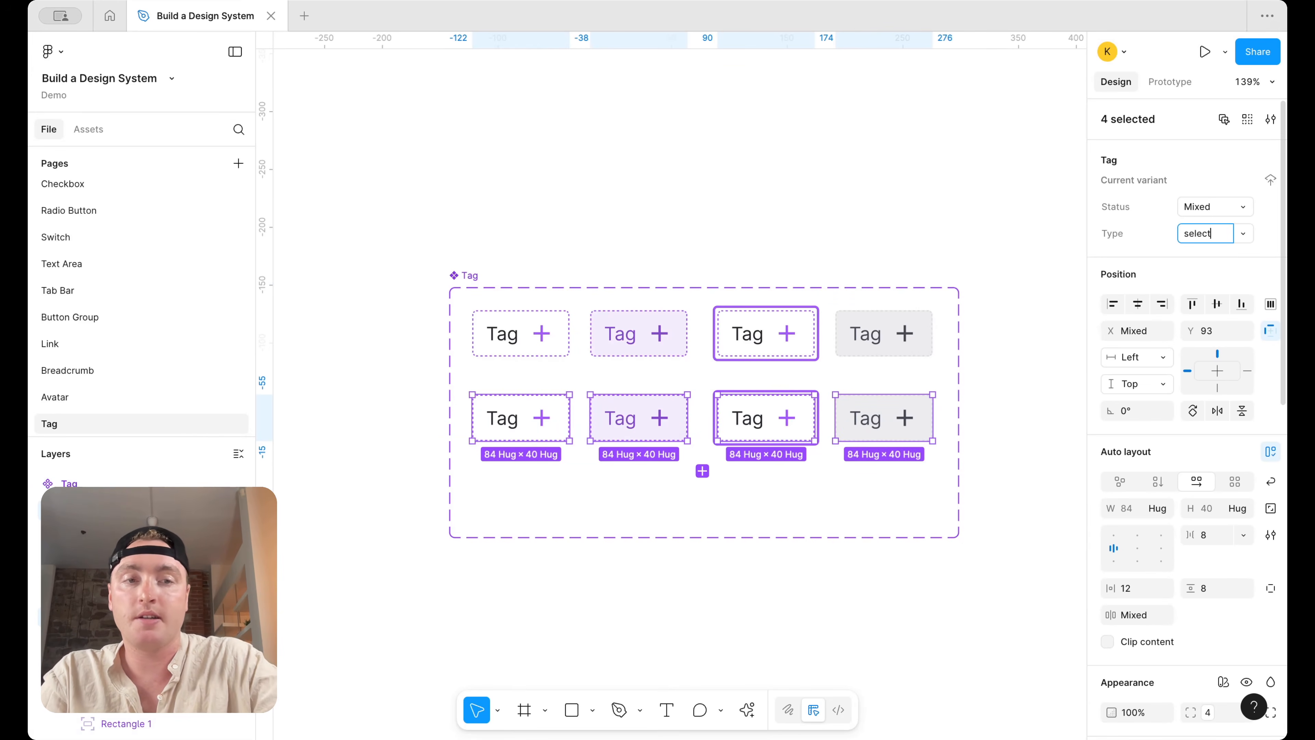
left_click(499, 544)
Swap the add icons in all four selected-type variants for the close icon
left_click(505, 411)
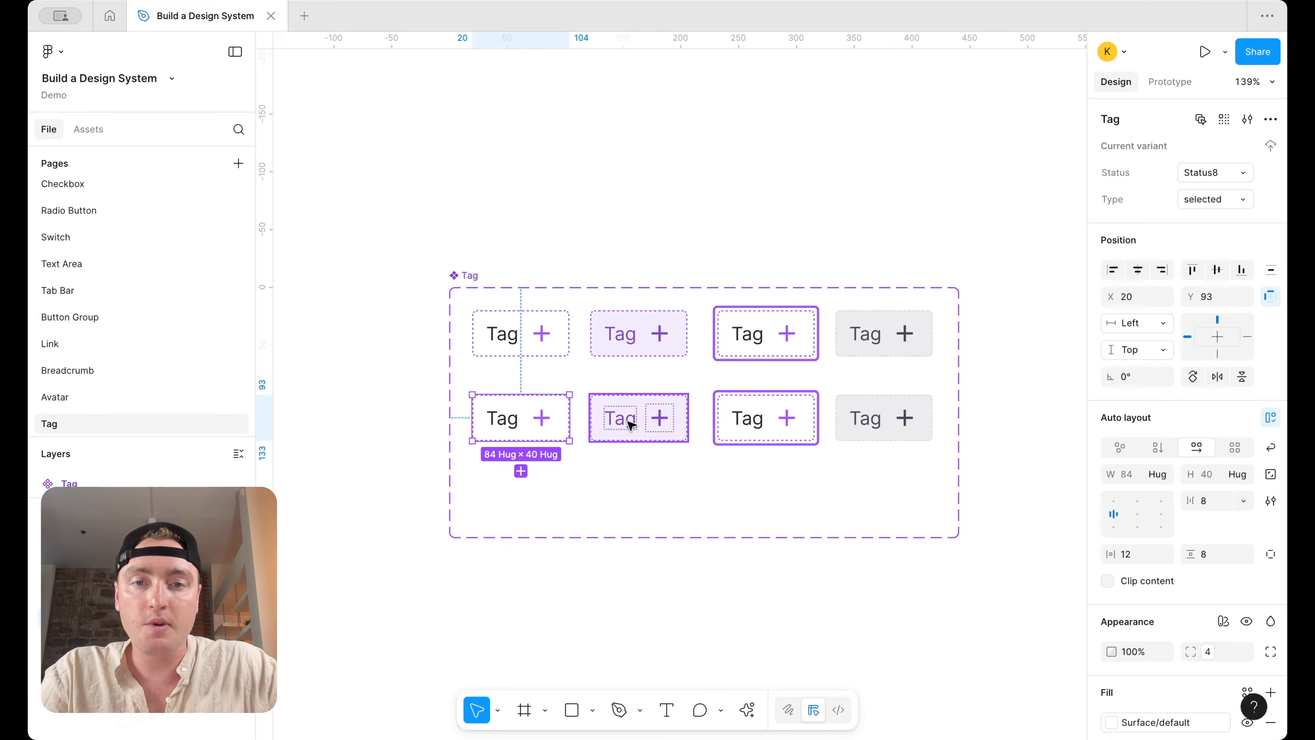
left_click(541, 417)
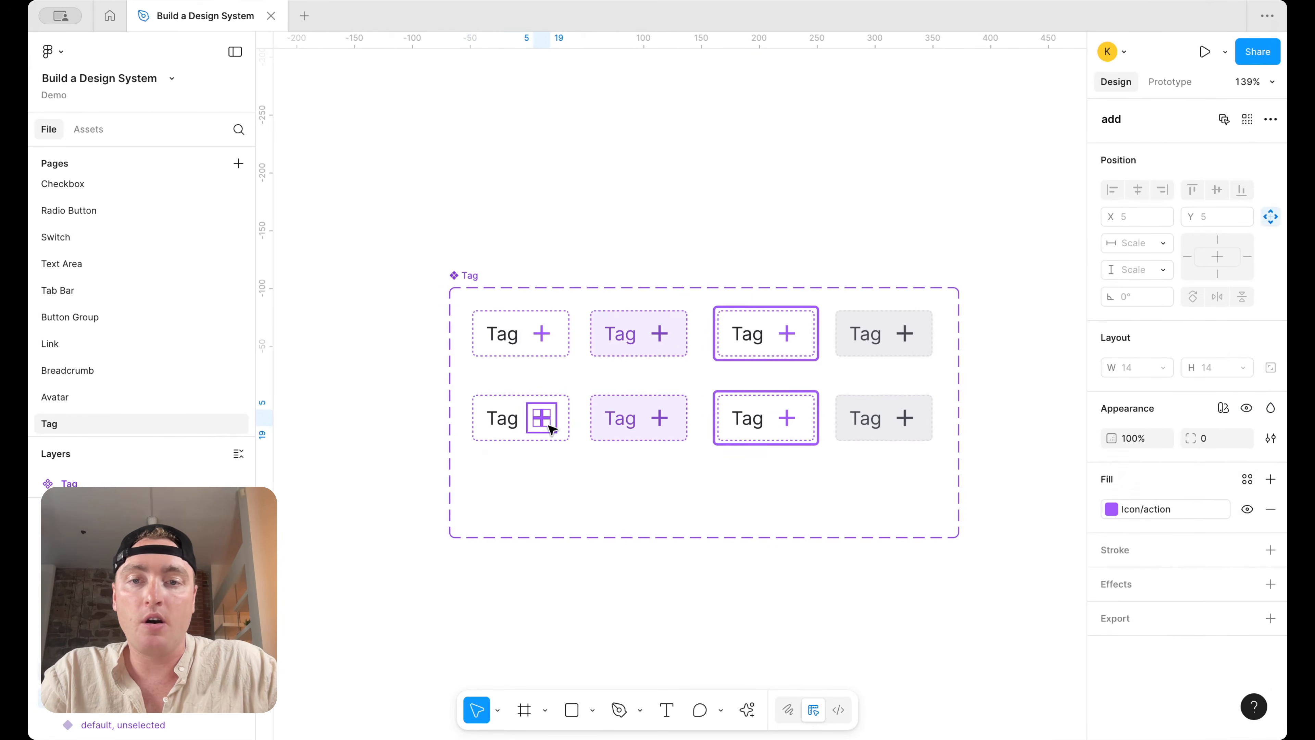
left_click(660, 419, "shift")
left_click(786, 419, "shift")
left_click(907, 419, "shift")
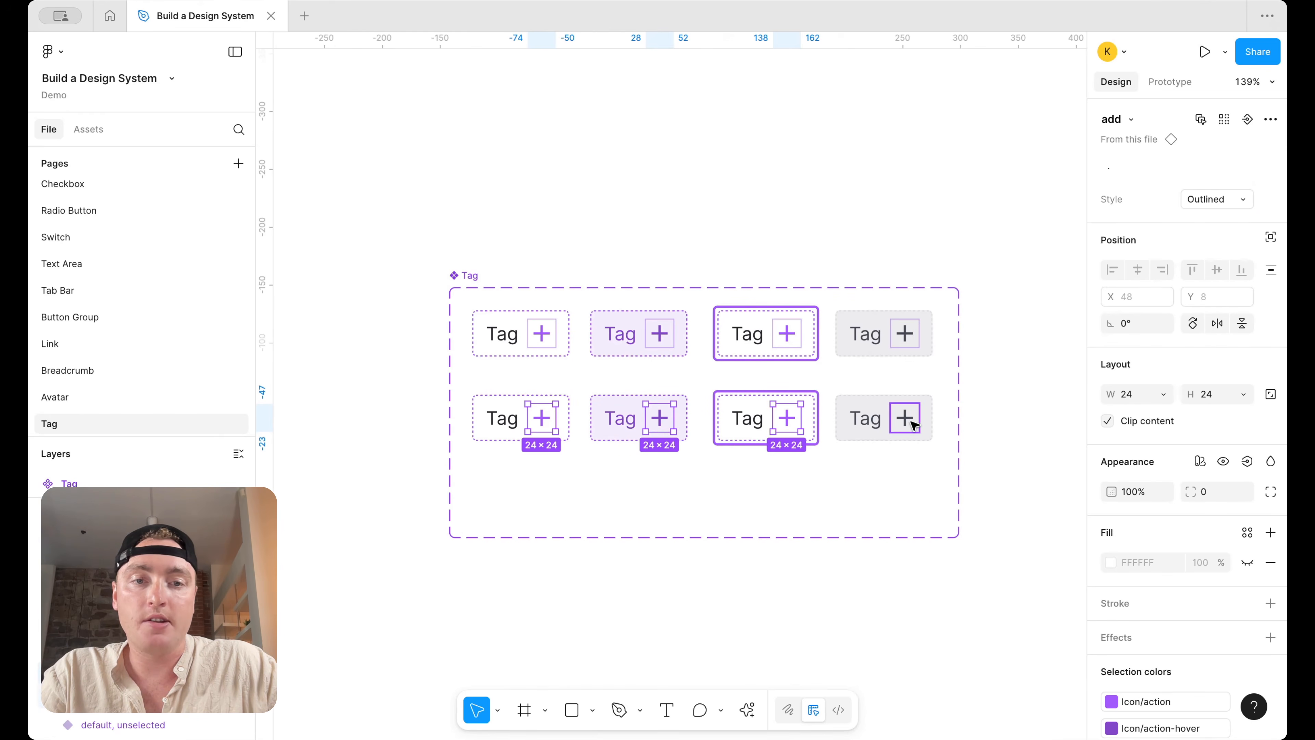
left_click(1130, 120)
type("close")
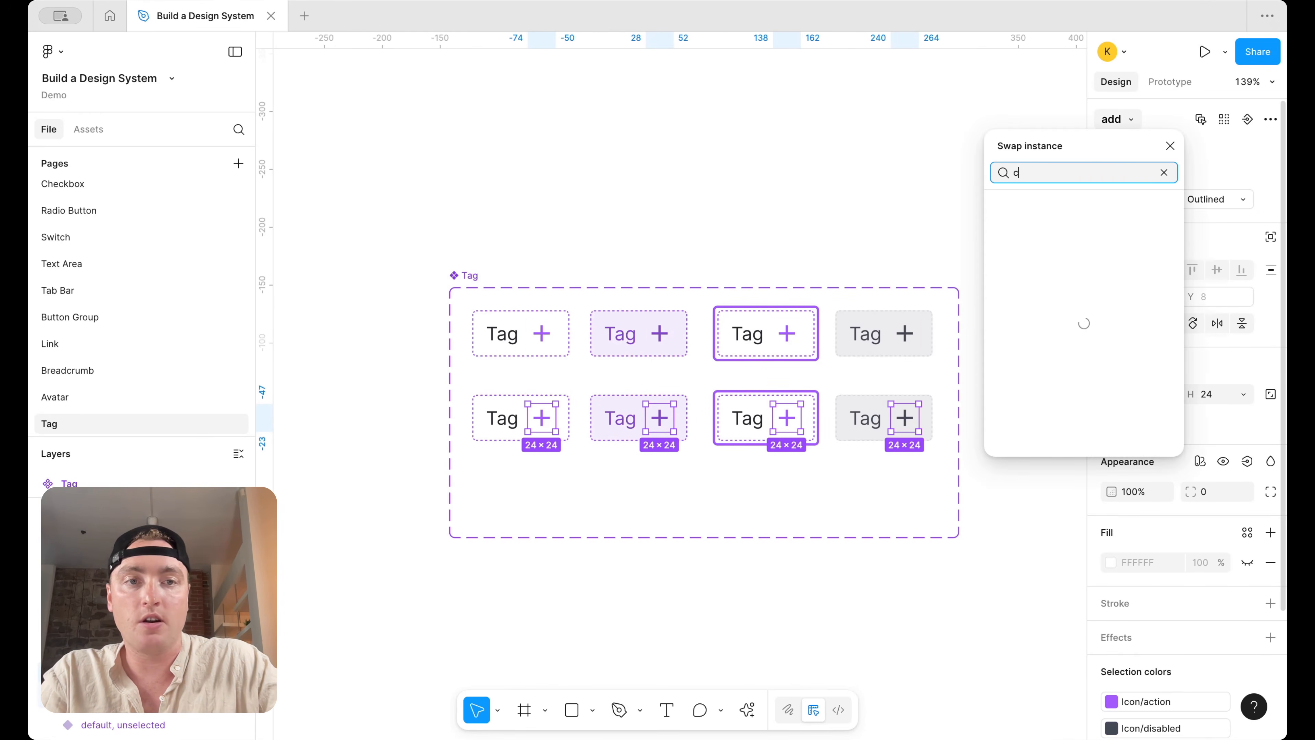
left_click(1051, 322)
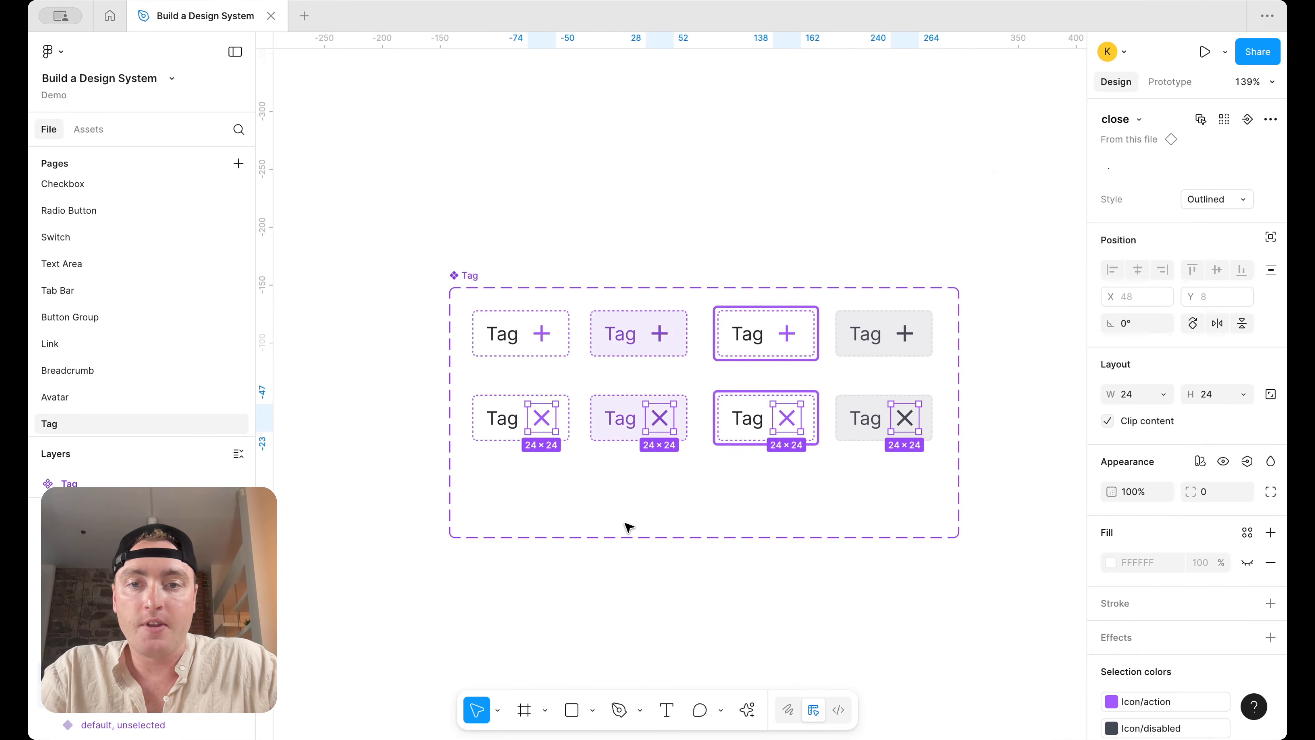
left_click(625, 528)
Change the stroke style of the four second-row variants to Solid
left_click(508, 417)
left_click(628, 420, "shift")
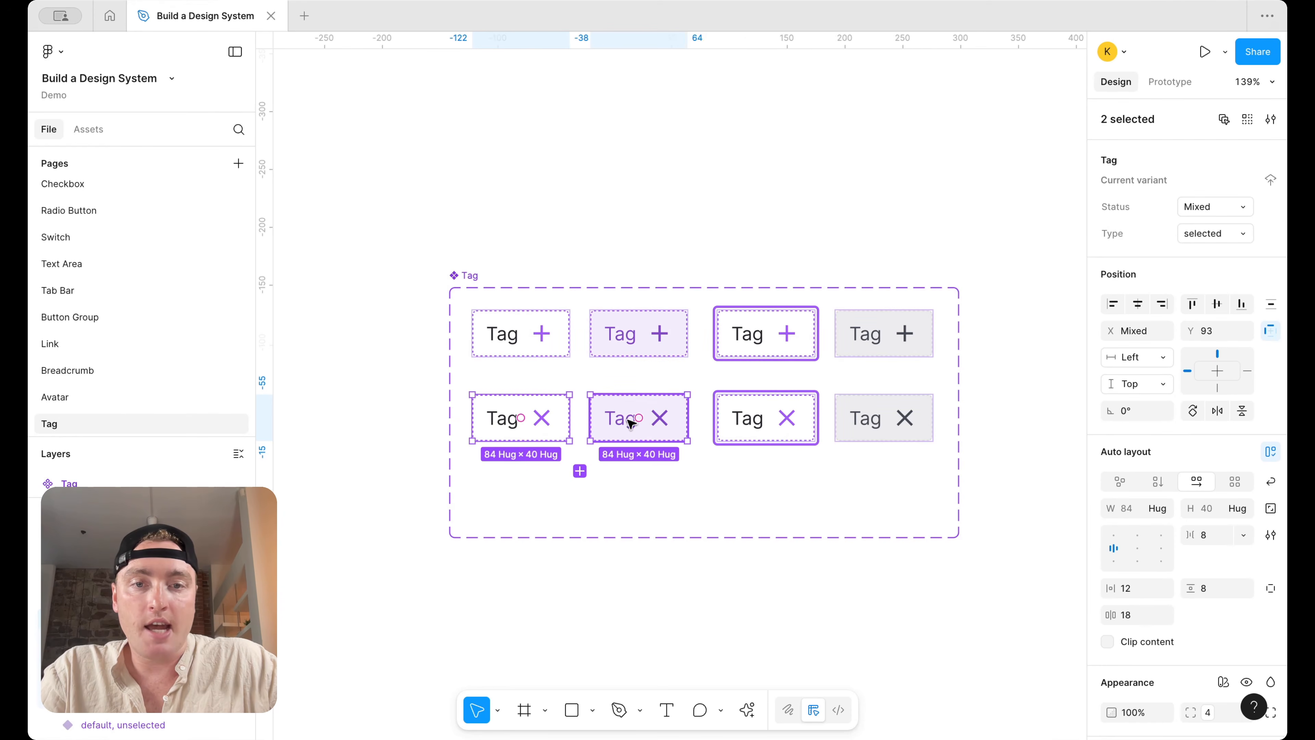
left_click(760, 419, "shift")
left_click(852, 422, "shift")
scroll(1165, 560, "down", 5)
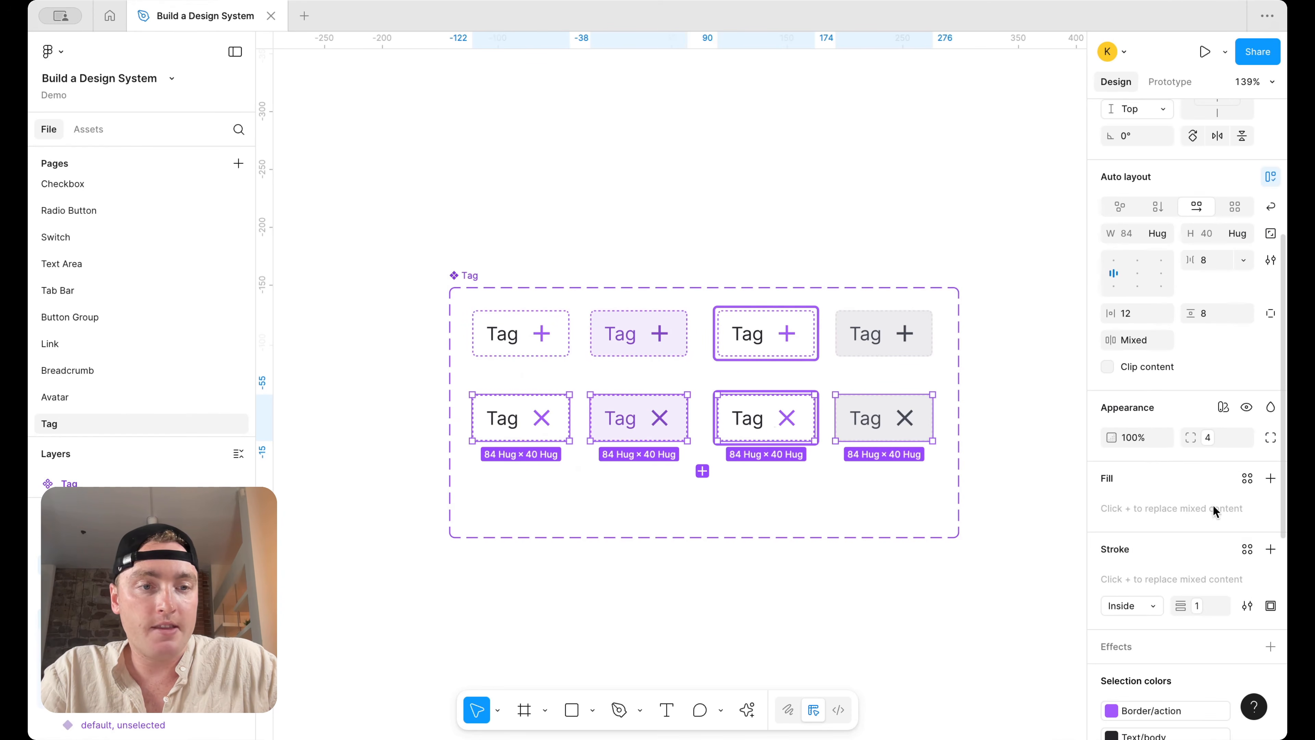
scroll(1250, 510, "down", 2)
left_click(1247, 549)
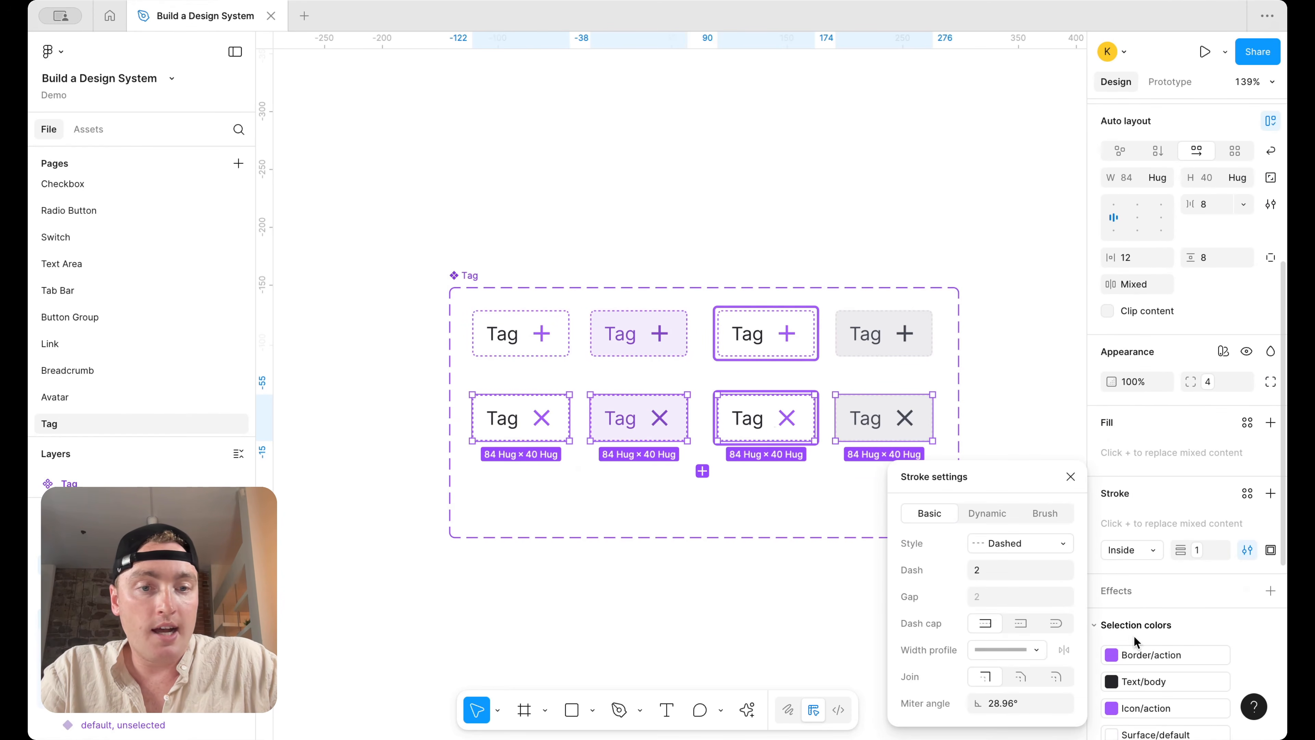
left_click(1030, 542)
left_click(1030, 517)
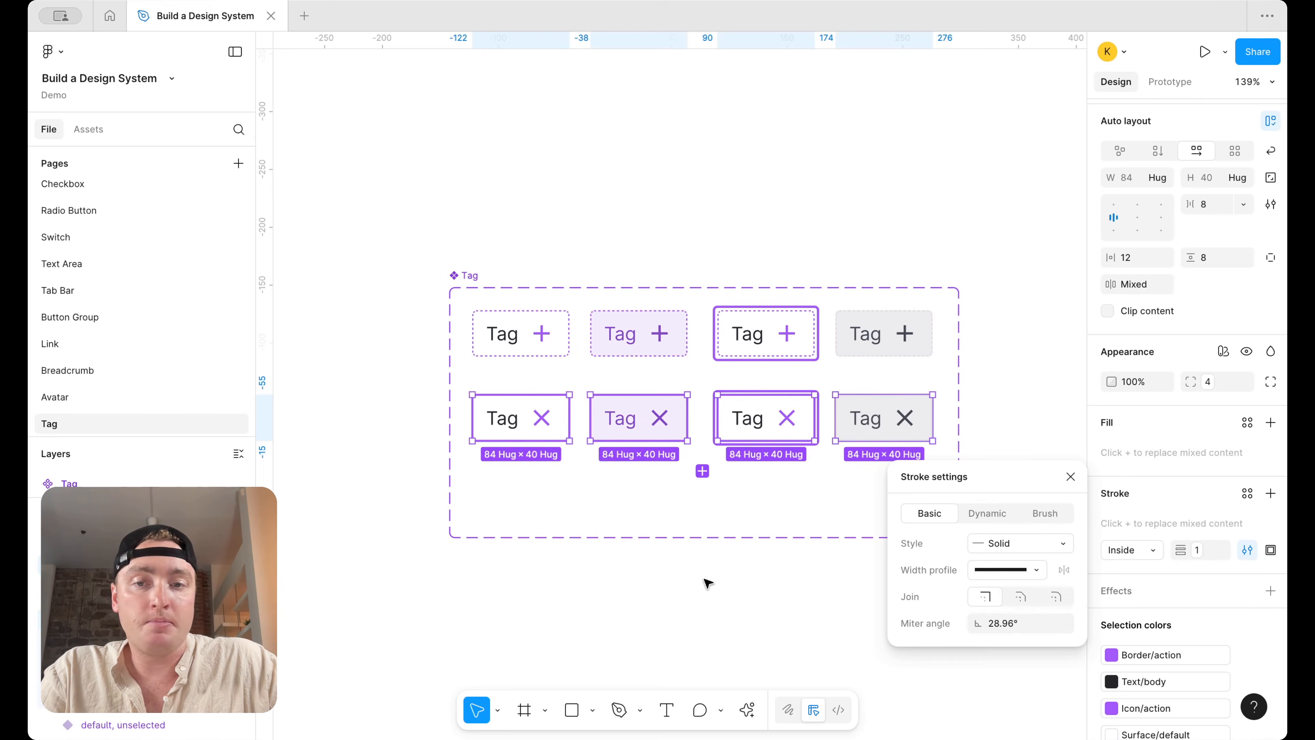
left_click(705, 582)
Set the fill of the first second-row variant to Surface/action
left_click(567, 434)
scroll(1220, 564, "down", 5)
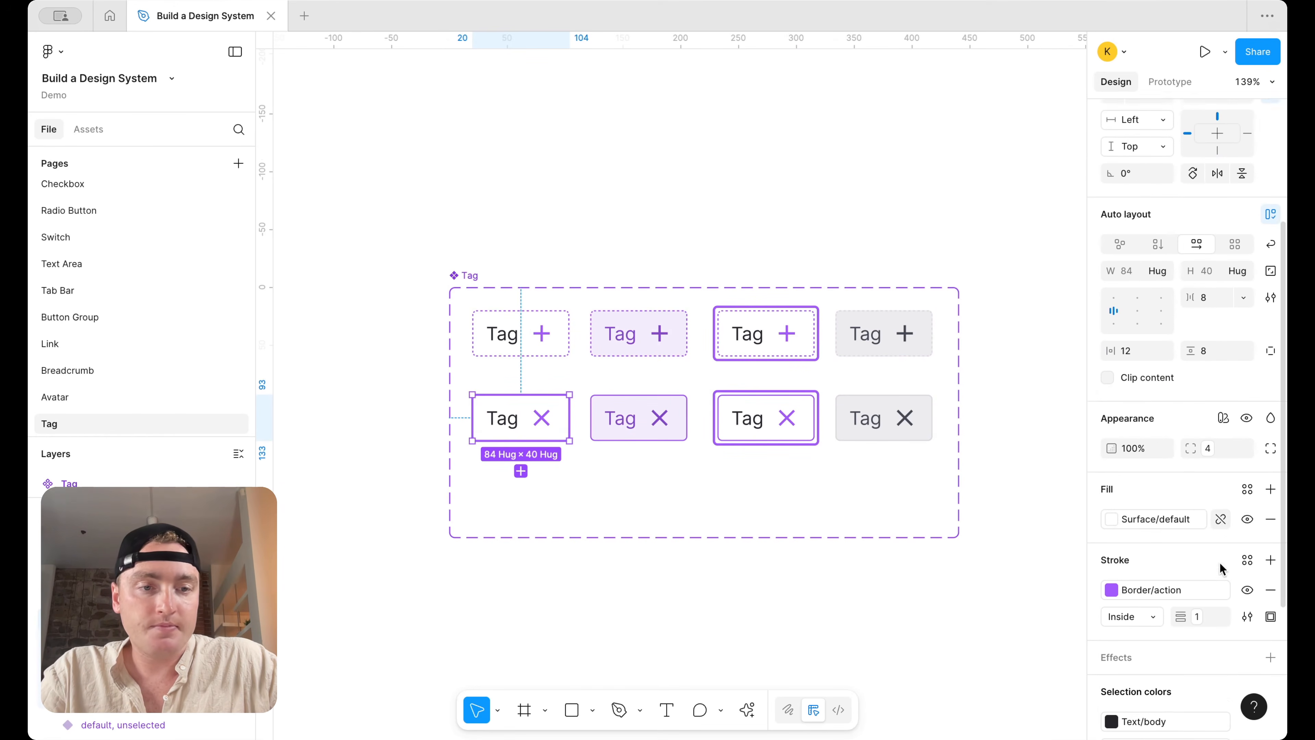
left_click(1154, 510)
scroll(975, 608, "down", 2)
left_click(956, 615)
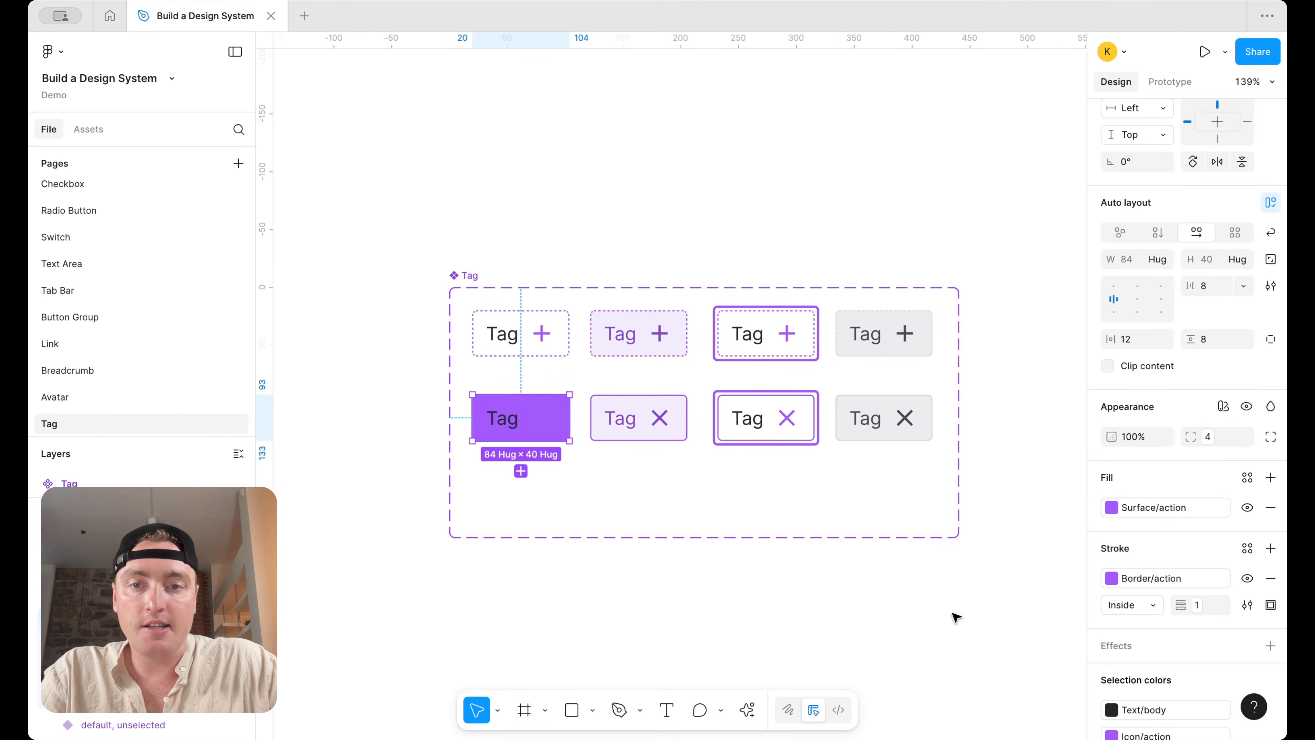
Recolour the first second-row variant's label with Text/on-action and its close icon with Icon/on-action
scroll(578, 468, "up", 2)
scroll(1168, 549, "down", 5)
left_click(1146, 526)
scroll(943, 646, "down", 3)
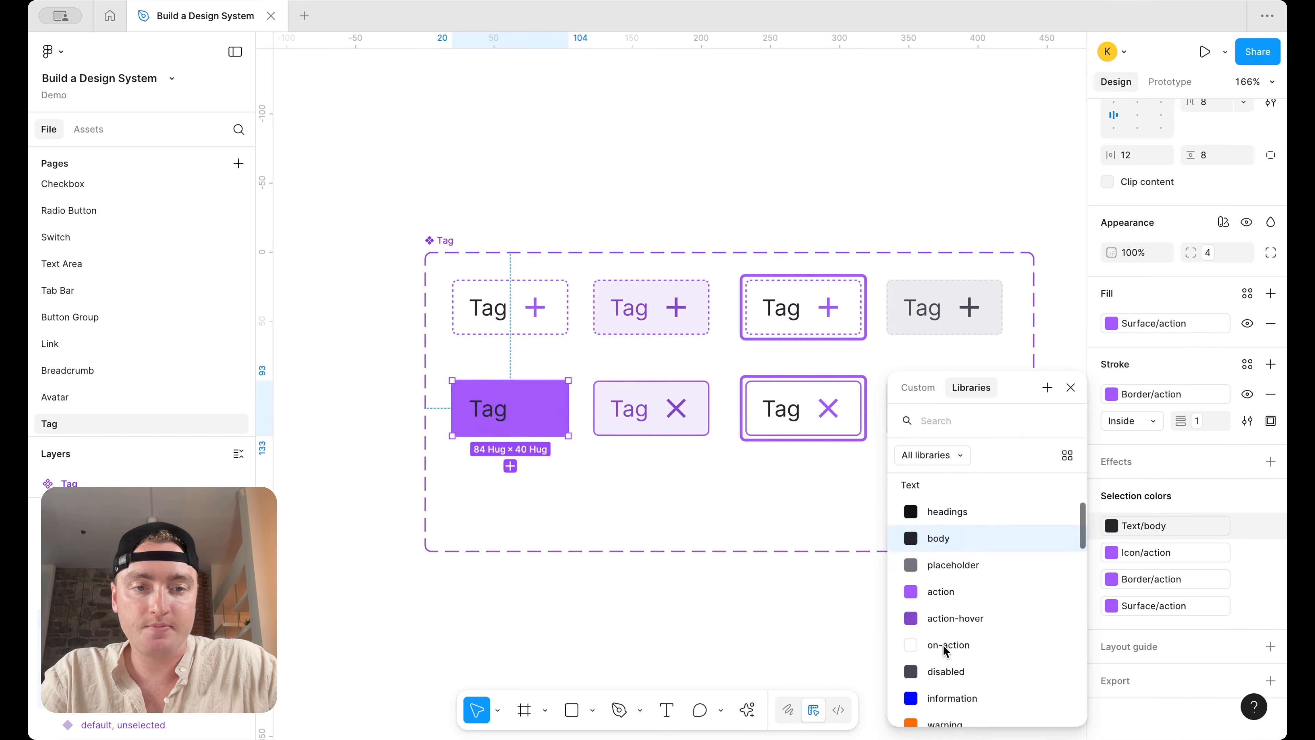
left_click(963, 607)
left_click(1175, 553)
scroll(983, 628, "down", 2)
left_click(973, 606)
Set the second-row hover variant's fill to Surface/action-hover and its stroke to Border/action-hover
left_click(667, 414)
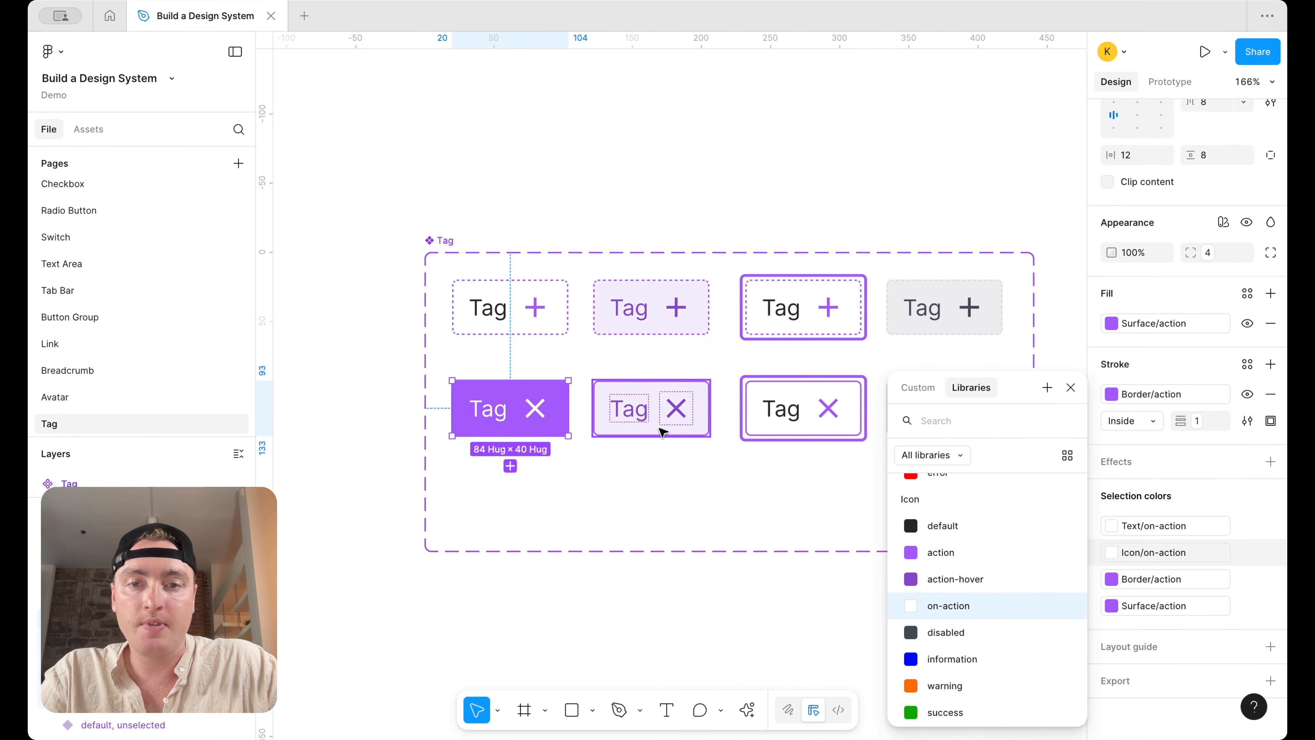
left_click(1160, 321)
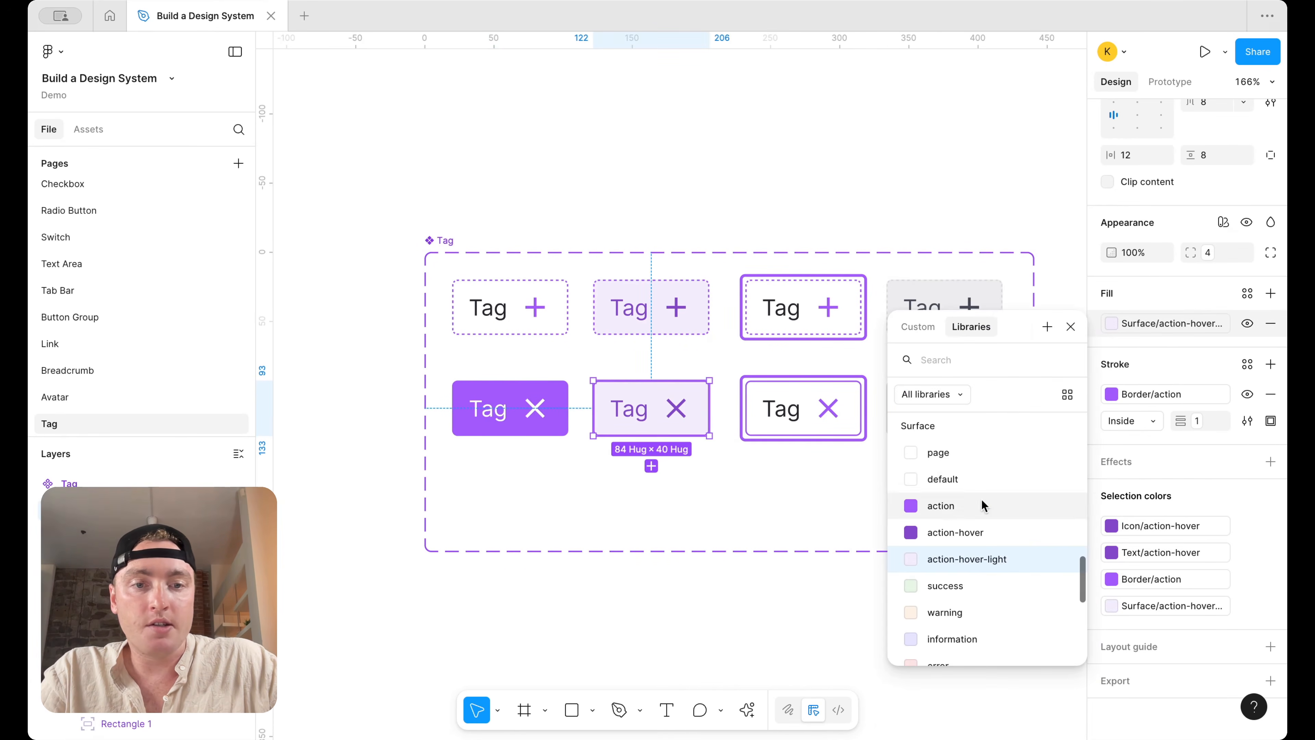
left_click(983, 532)
left_click(1152, 552)
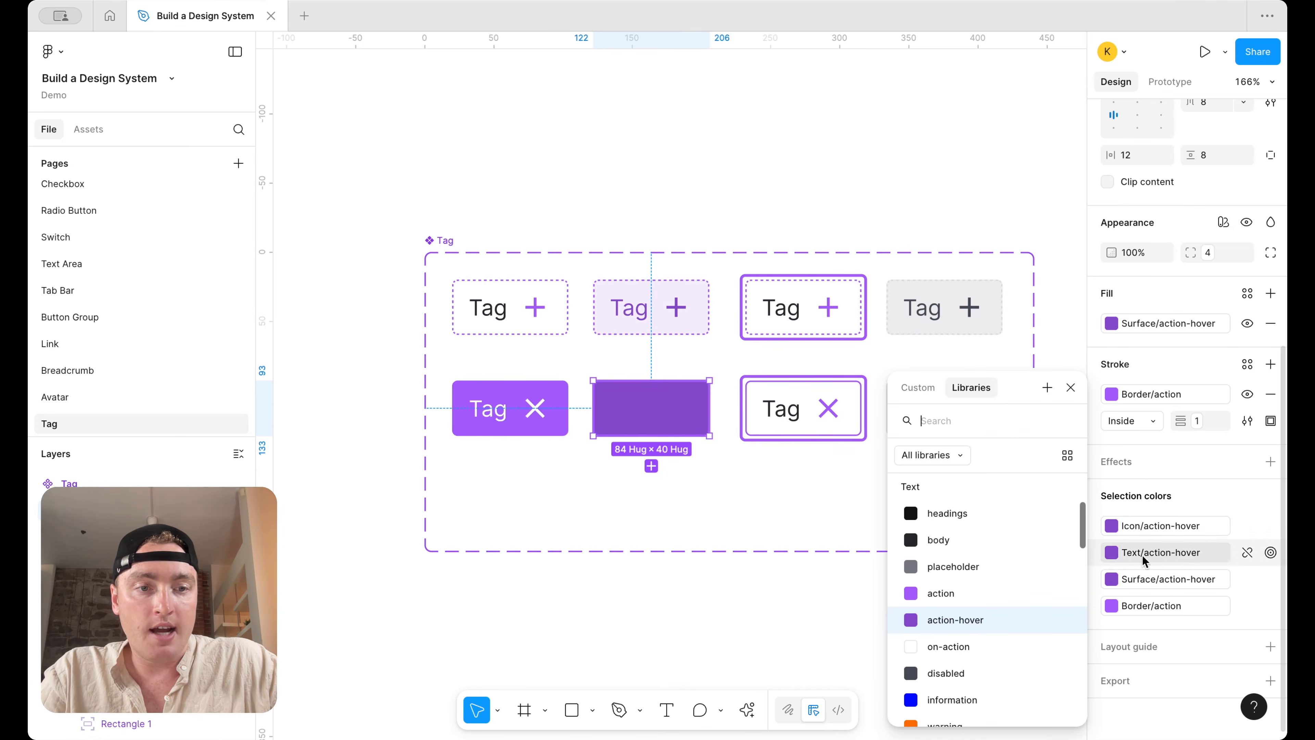
left_click(1137, 607)
left_click(982, 653)
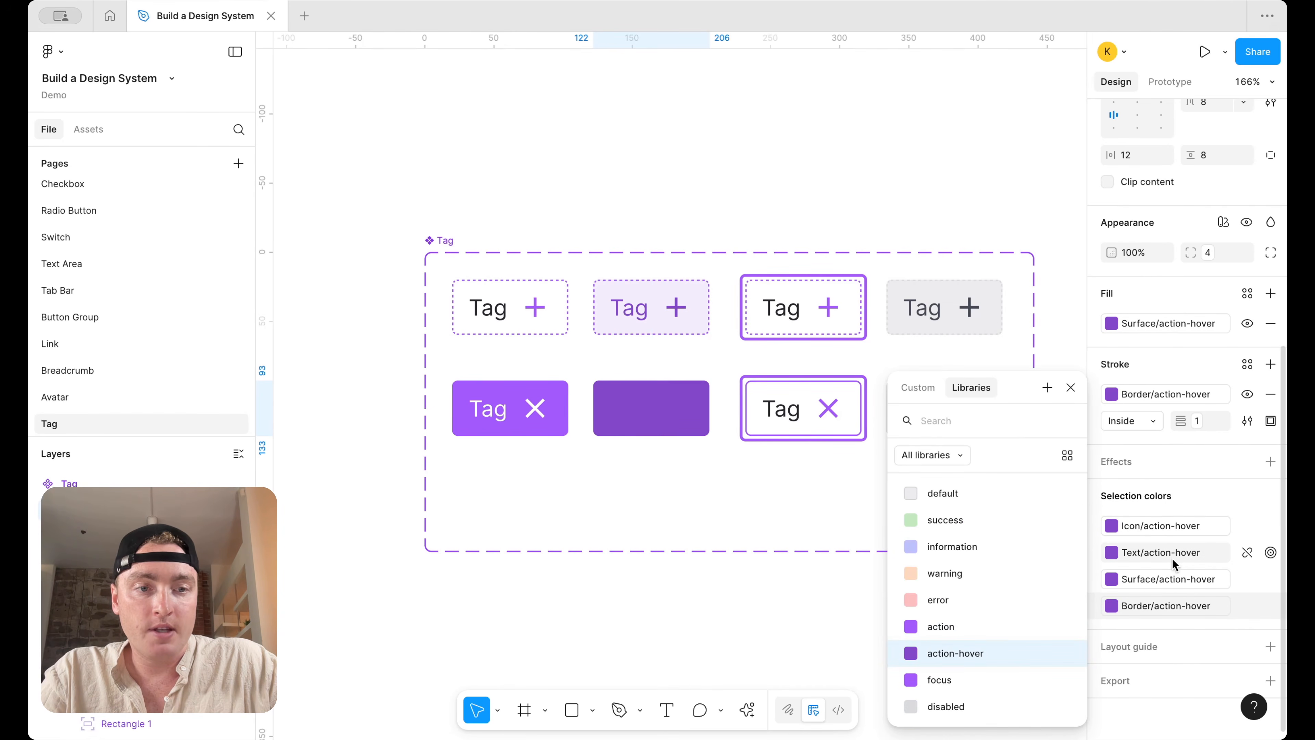
Recolour the second-row hover variant's label with Text/on-action and its close icon with Icon/on-action
left_click(1172, 558)
left_click(999, 645)
left_click(1167, 526)
left_click(973, 646)
Set the second-row focus variant's fill to Surface/action and its close icon colour to Icon/on-action
left_click(828, 408)
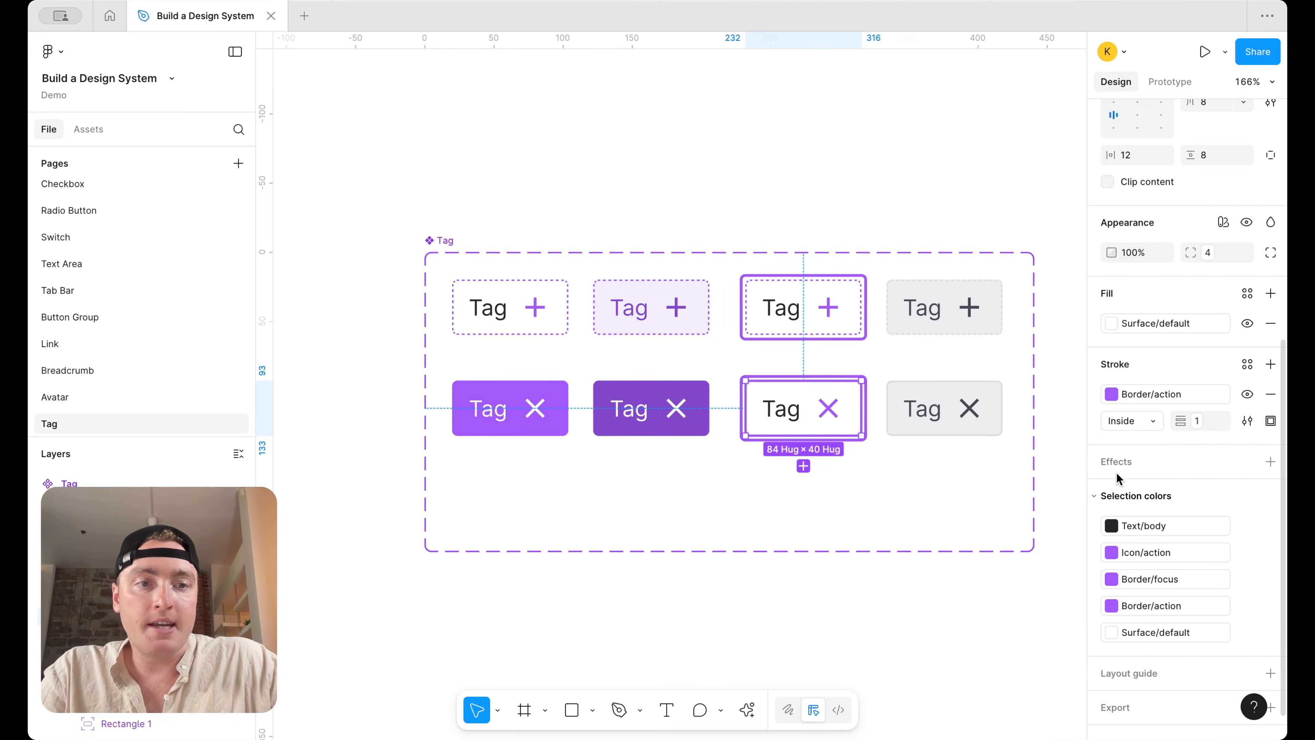
left_click(1131, 323)
left_click(967, 592)
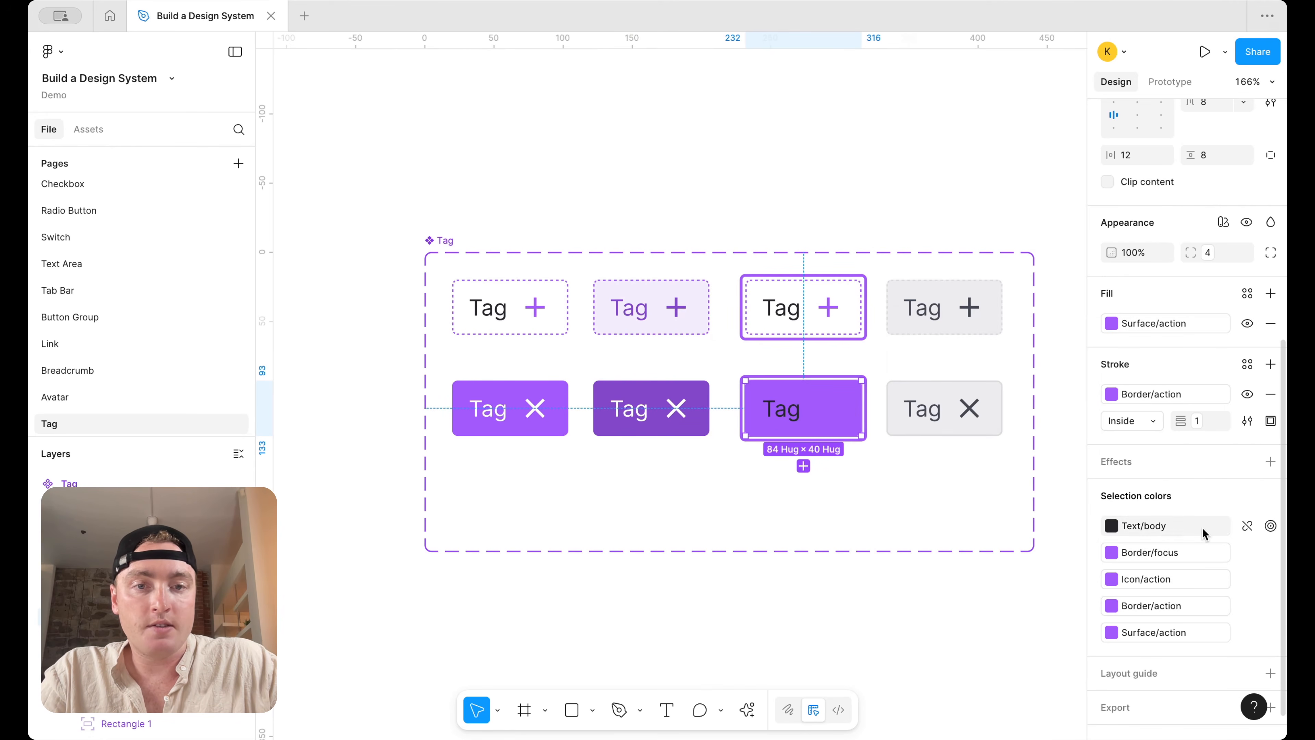
left_click(1174, 579)
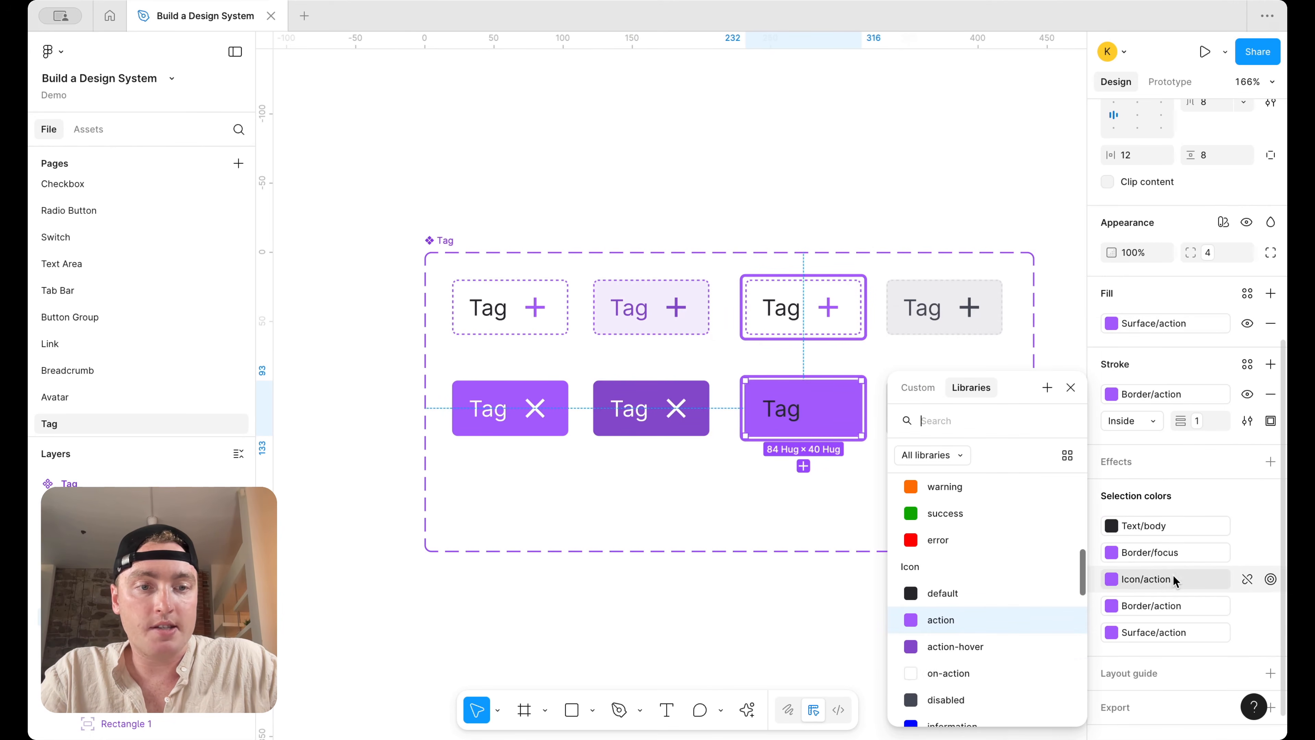
left_click(972, 672)
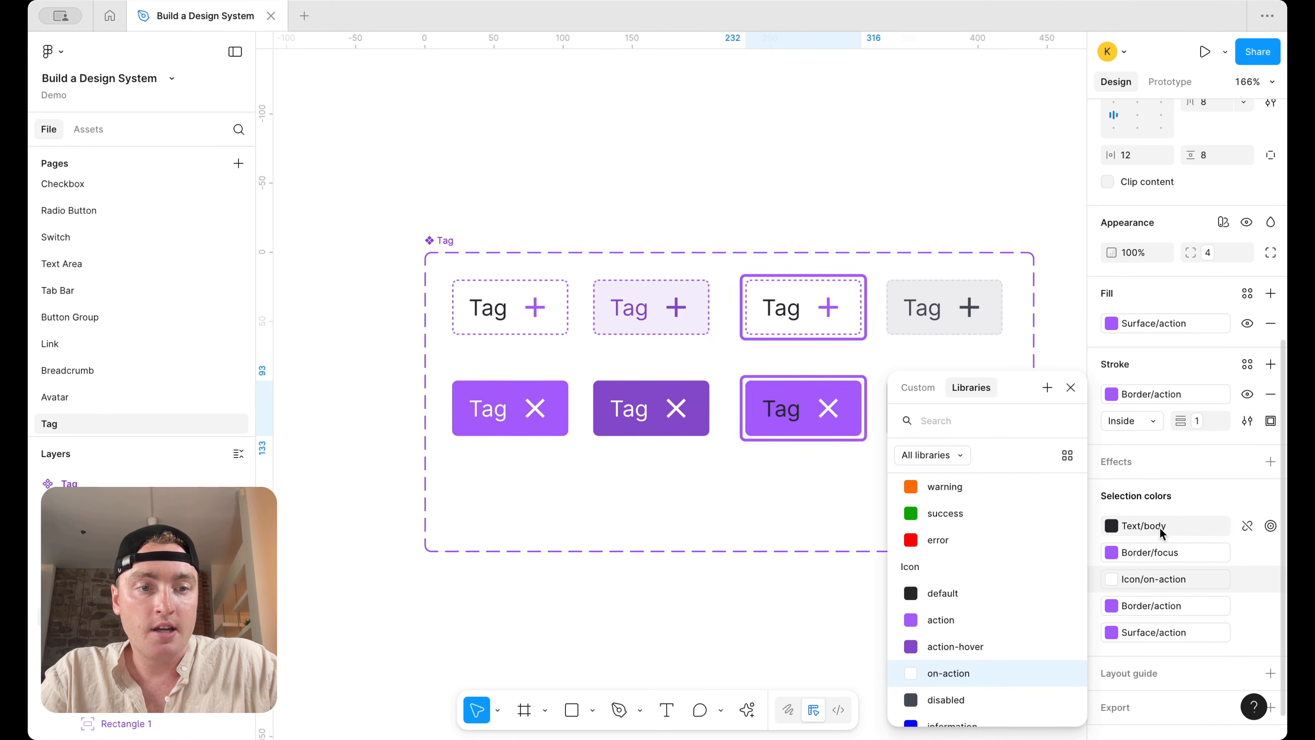
Recolour the second-row focus variant's label with Text/on-action
left_click(1111, 526)
scroll(989, 718, "down", 1)
scroll(989, 712, "down", 1)
left_click(989, 700)
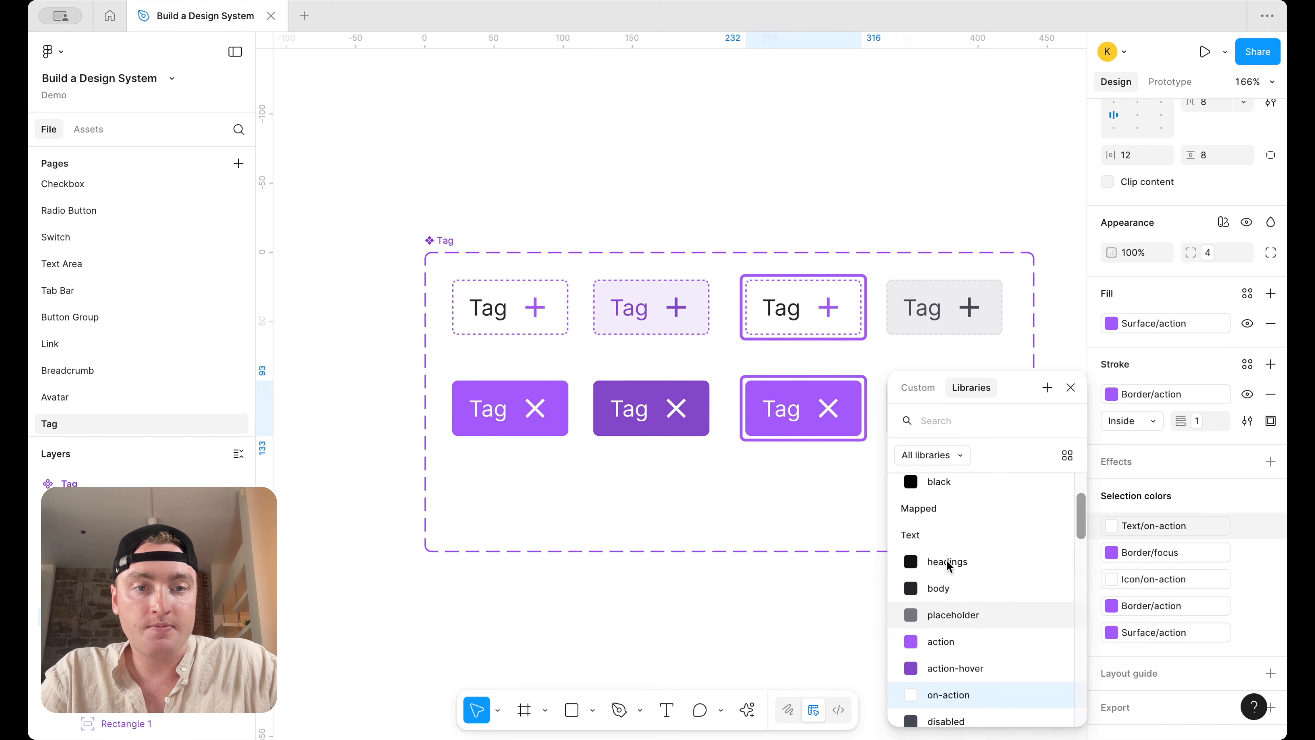
left_click(769, 617)
scroll(770, 616, "right", 1)
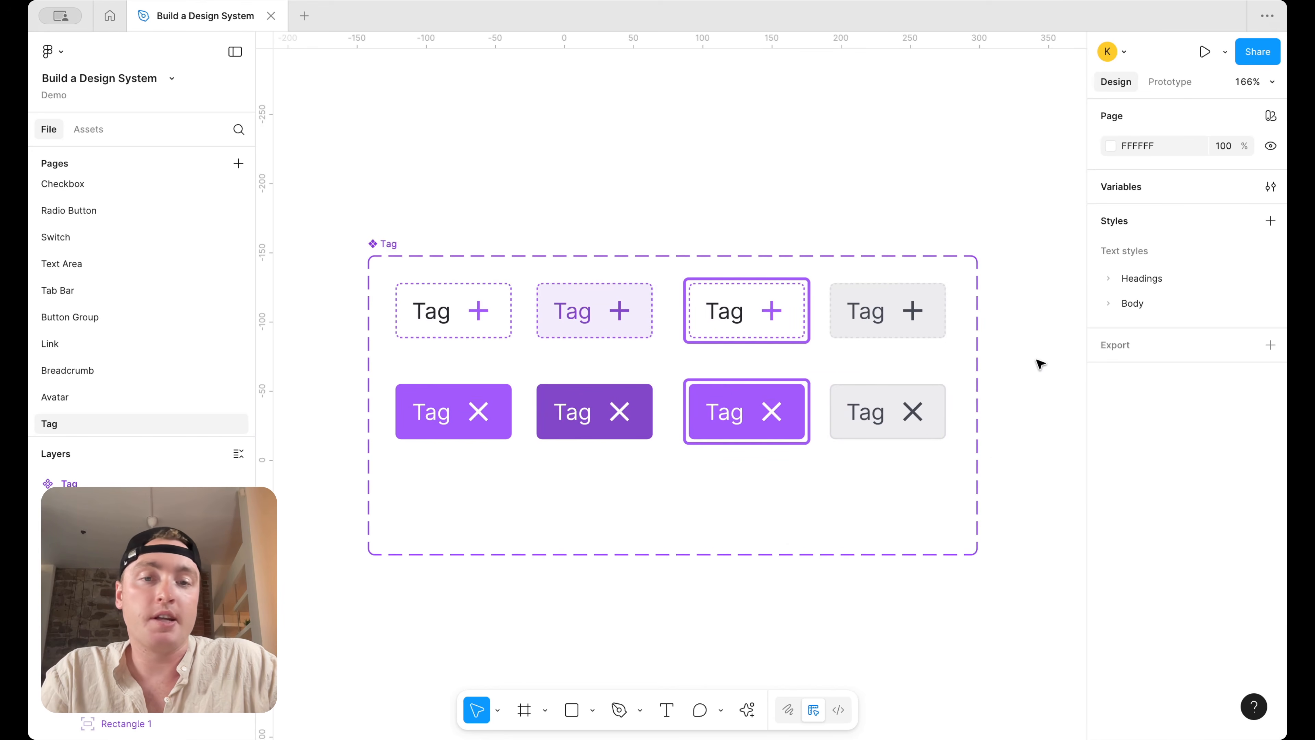
Shrink the Tag component set's height to 165 so its lower edge sits closer to the second row
scroll(1036, 360, "down", 2)
left_click(508, 264)
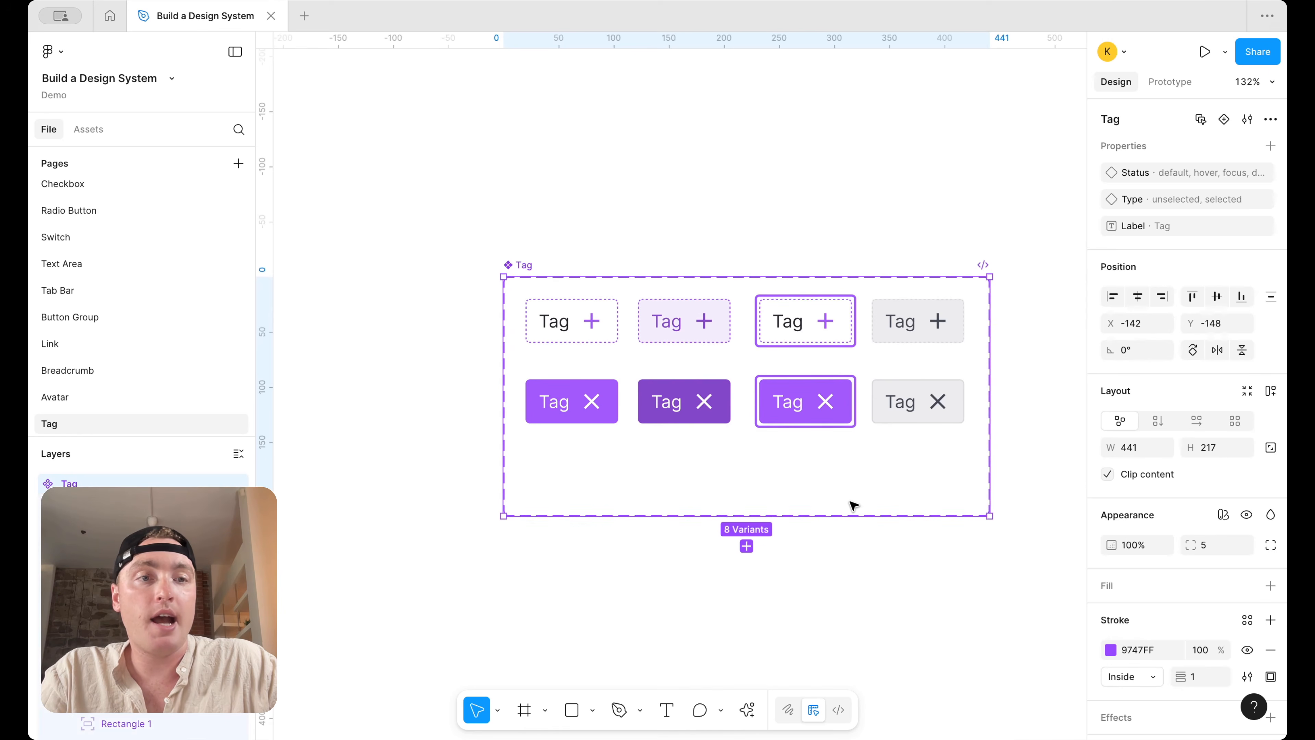
left_click_drag(851, 515, 848, 458)
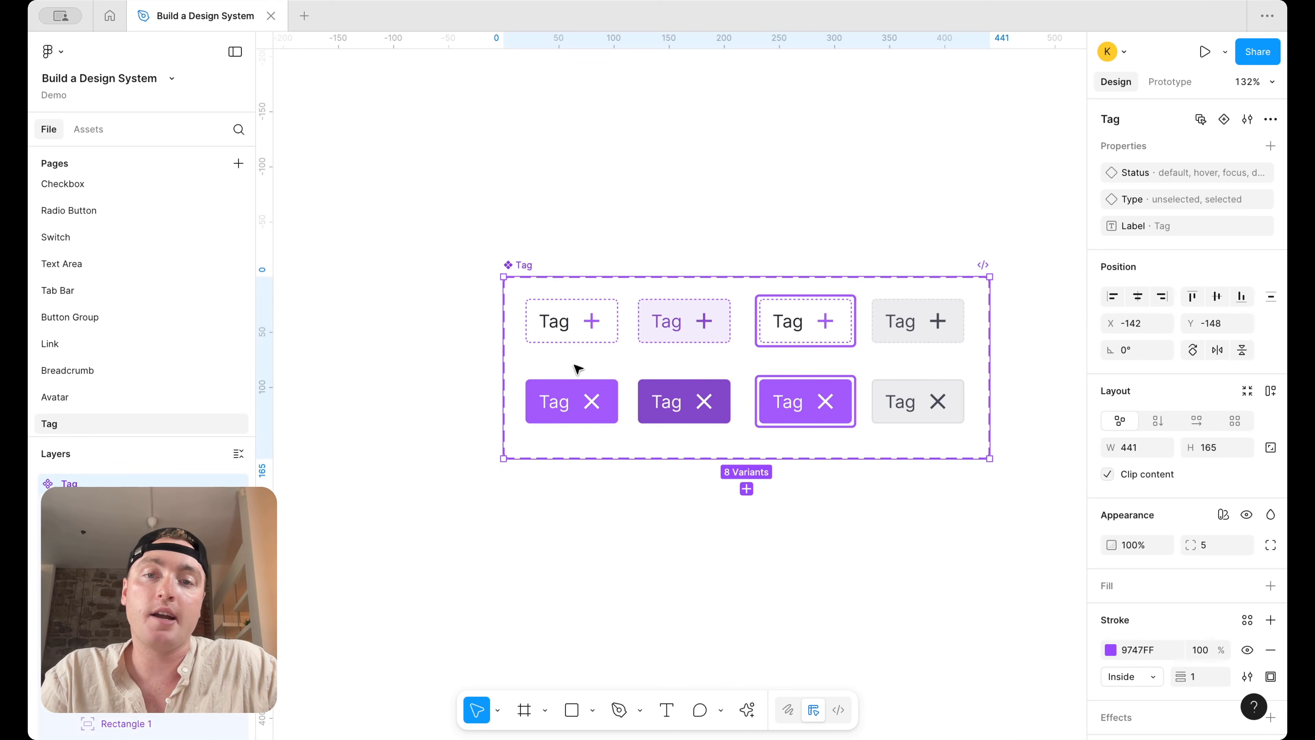
Add a prototype interaction from the default unselected Tag variant to its hover variant and change its trigger
left_click(578, 340)
scroll(580, 316, "up", 3)
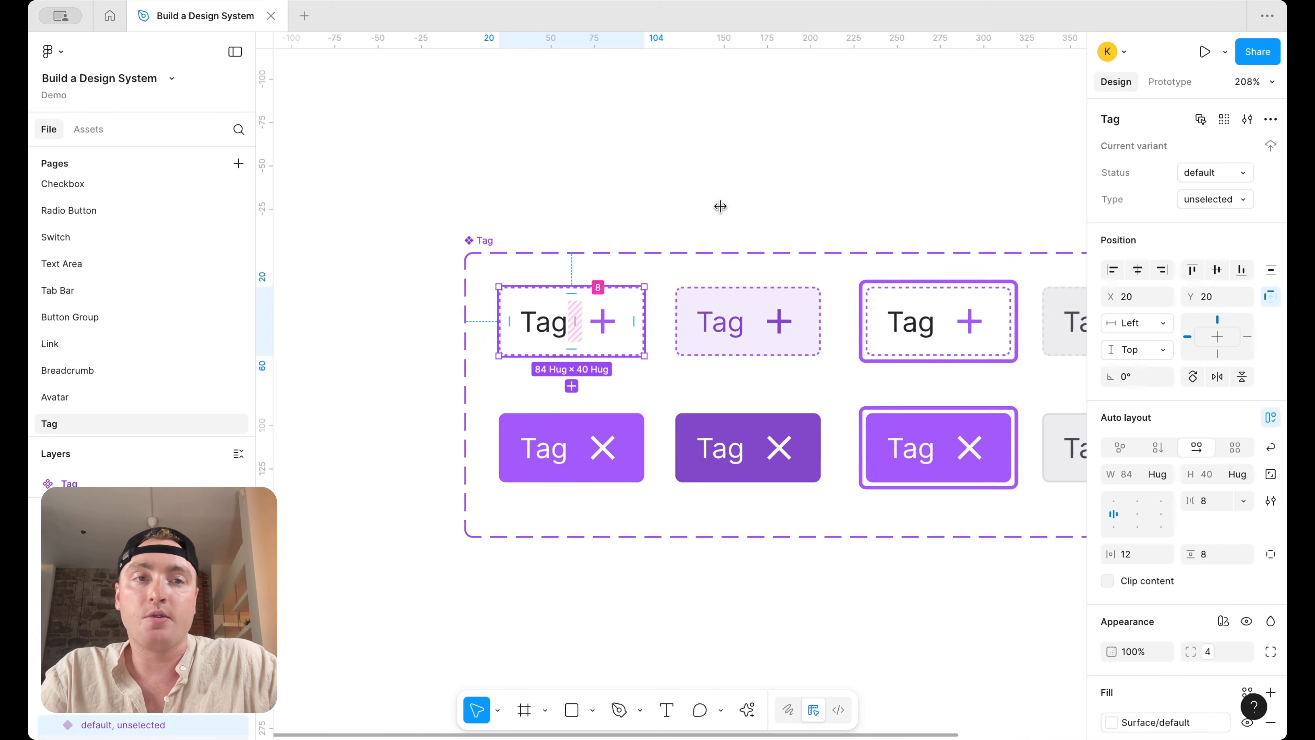
left_click(1170, 82)
left_click_drag(644, 321, 735, 323)
left_click(696, 399)
left_click(704, 502)
Add an on-click interaction from the unselected hover variant to the first selected variant in the second row
left_click(753, 313)
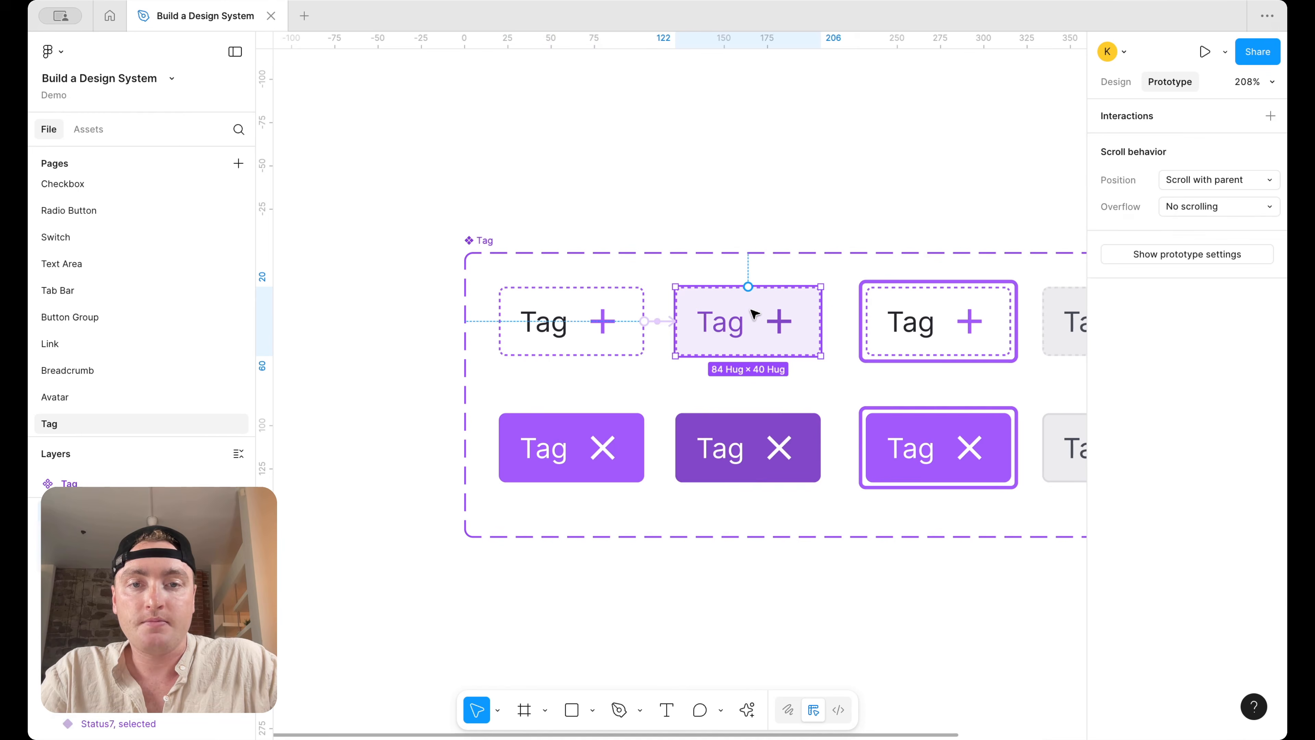
left_click_drag(824, 321, 725, 452)
left_click(653, 452)
Add a Change to interaction from the first selected variant to the selected hover variant and change its On click trigger
left_click(632, 449)
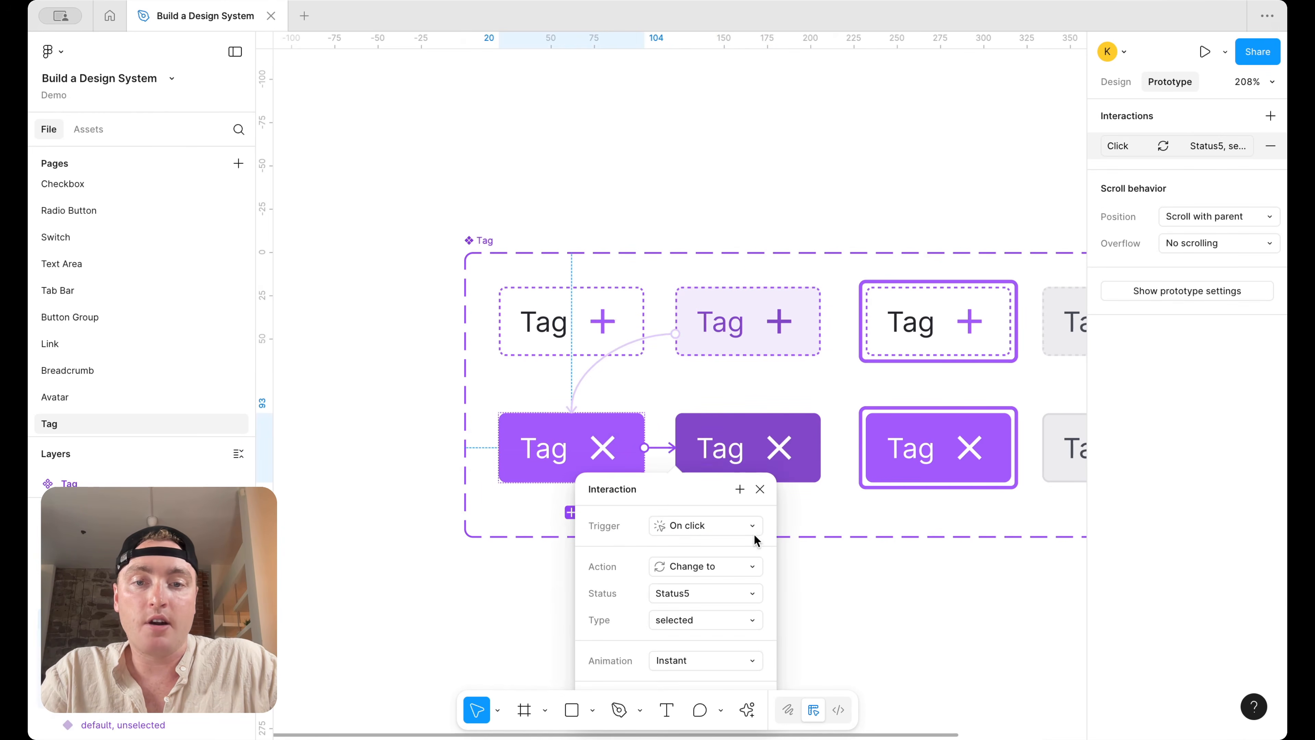
left_click(718, 531)
left_click(720, 334)
Add an on-click interaction from the selected hover variant back to the default unselected variant with Instant animation
left_click(777, 446)
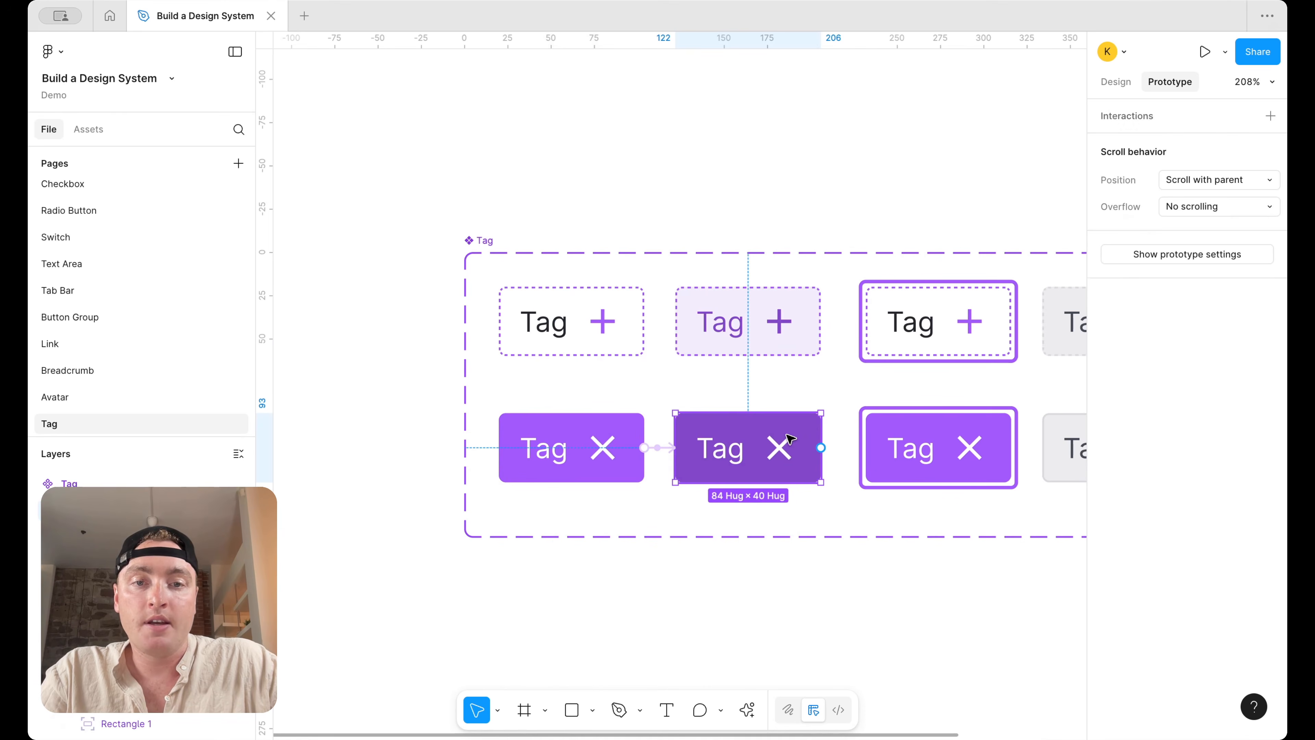
left_click_drag(820, 447, 602, 310)
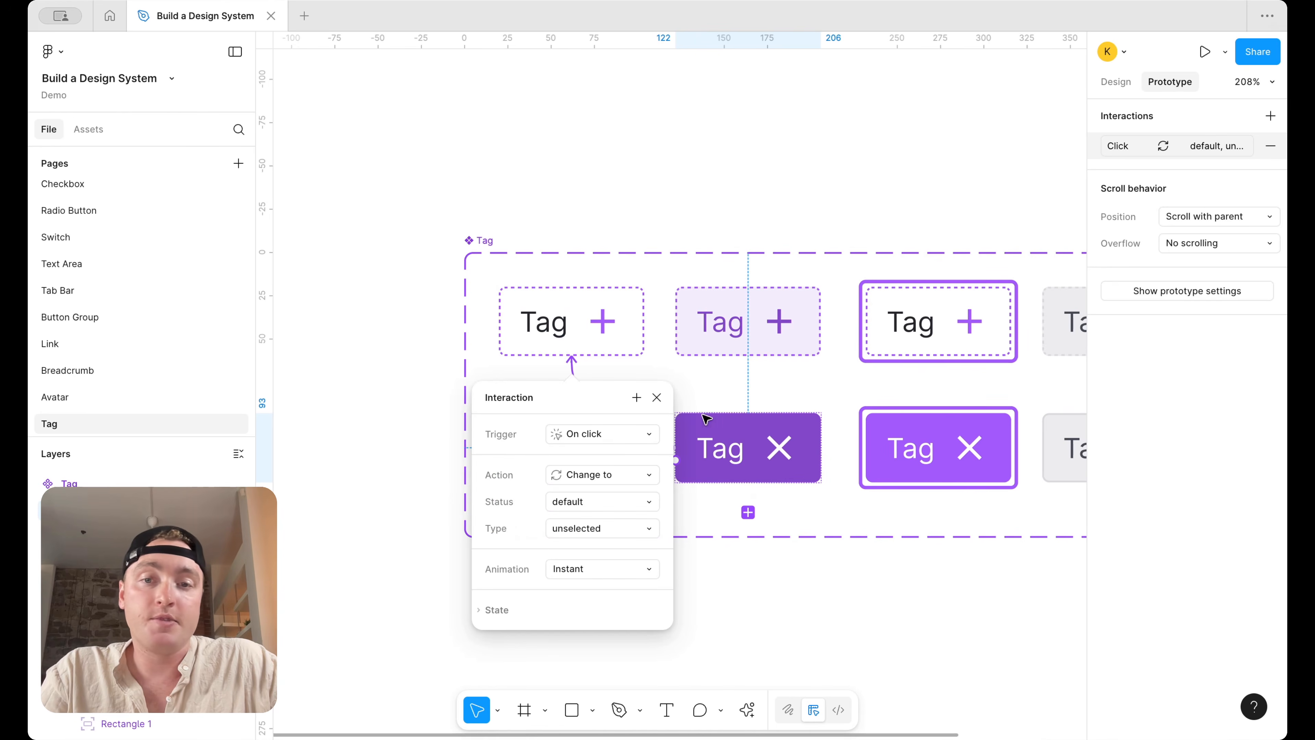
left_click(656, 398)
scroll(729, 285, "right", 2)
scroll(729, 285, "up", 1)
left_click(775, 183)
scroll(775, 183, "down", 4)
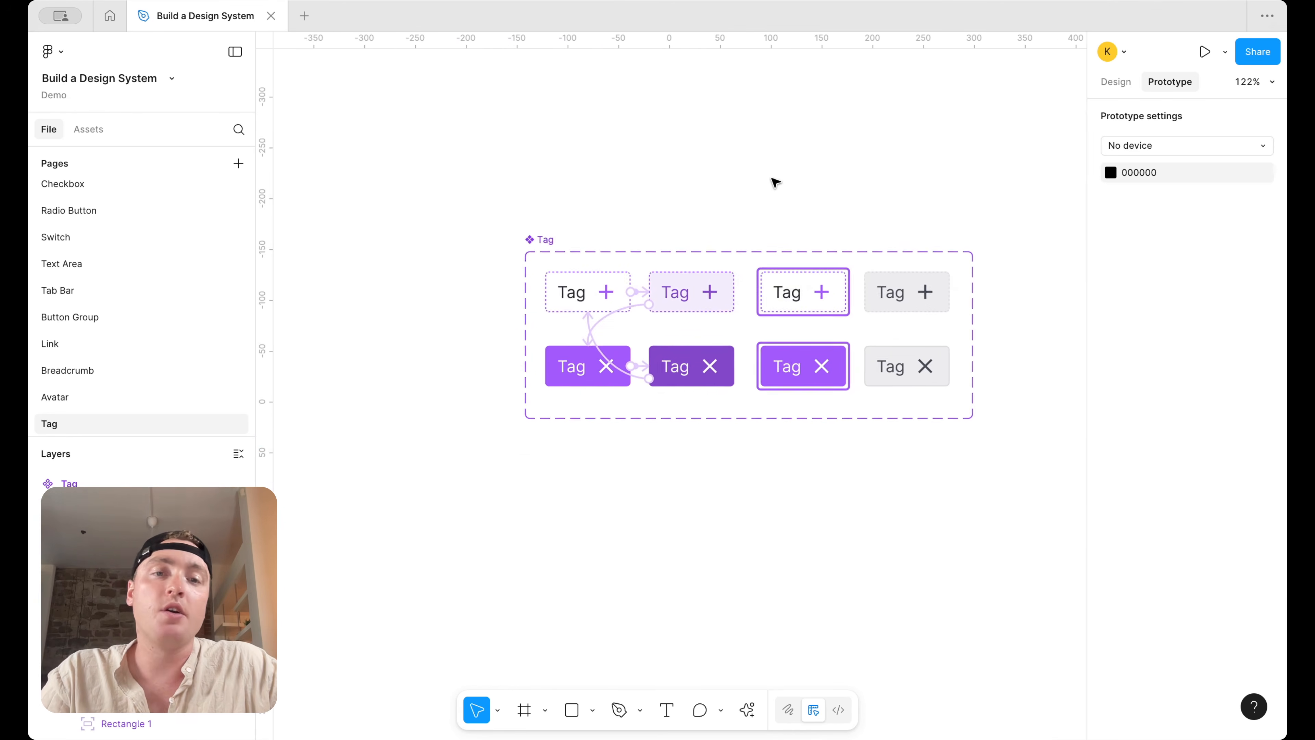
scroll(775, 182, "right", 2)
scroll(681, 211, "up", 3)
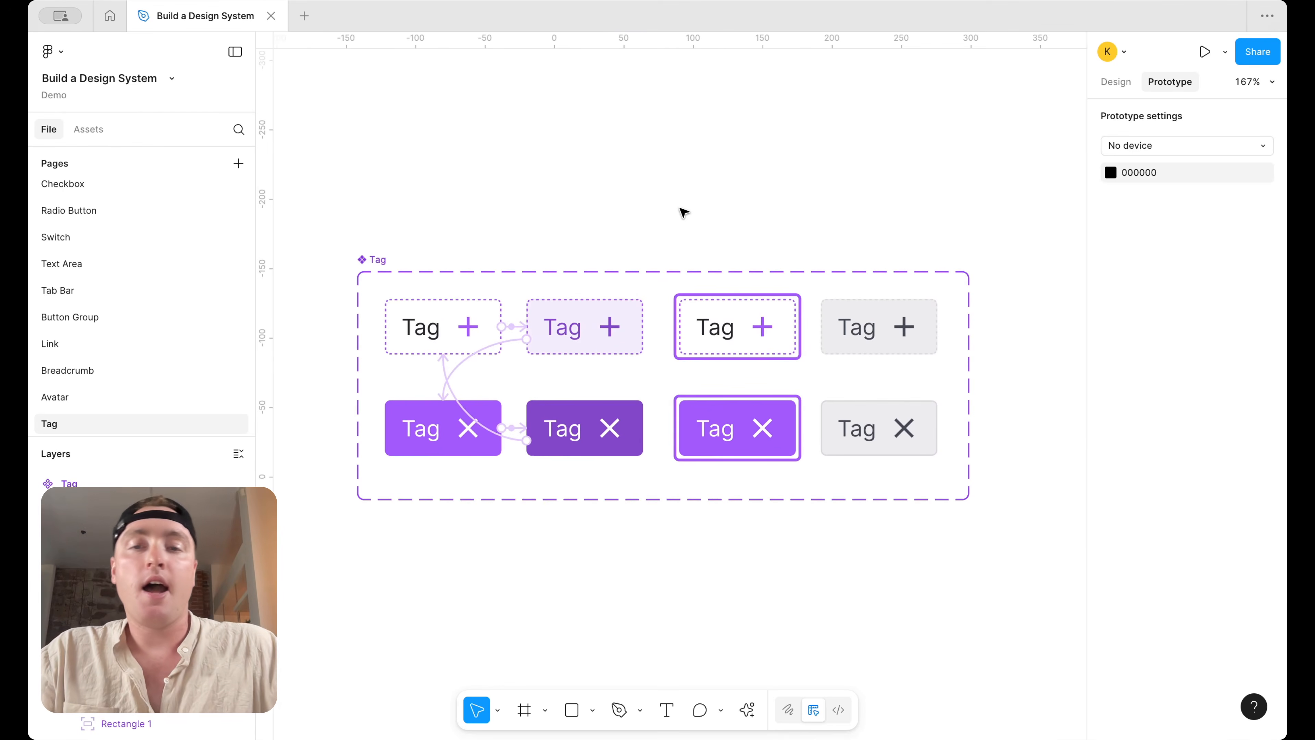
scroll(694, 234, "down", 3)
scroll(694, 235, "up", 2)
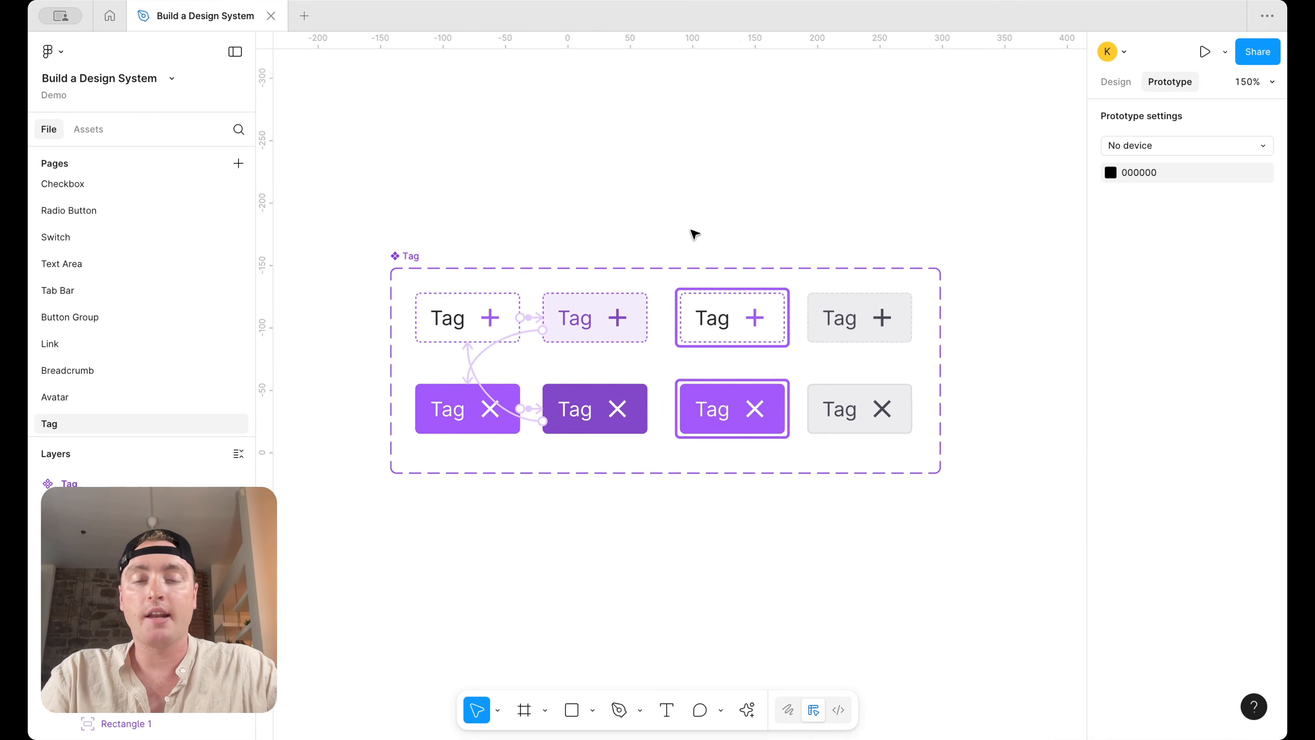
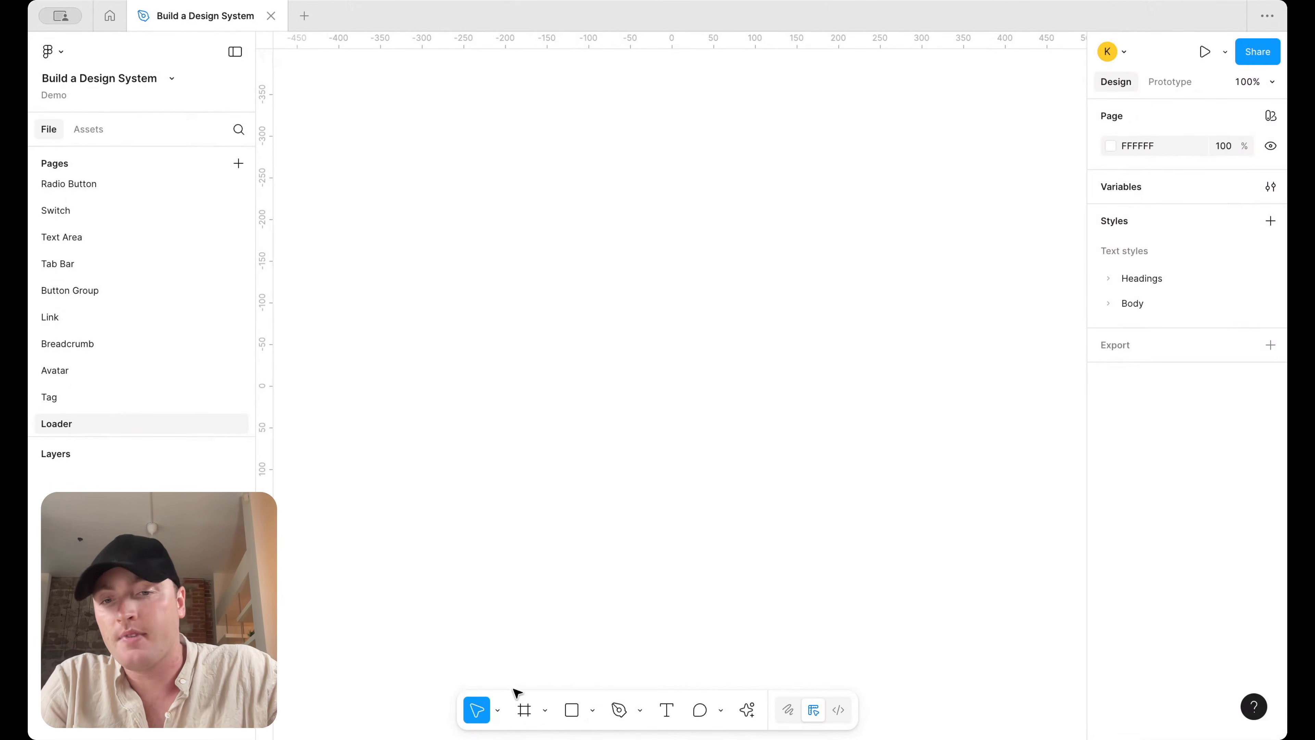
Draw a circle about 22 × 22 on the empty Loader page
left_click(544, 711)
left_click(590, 570)
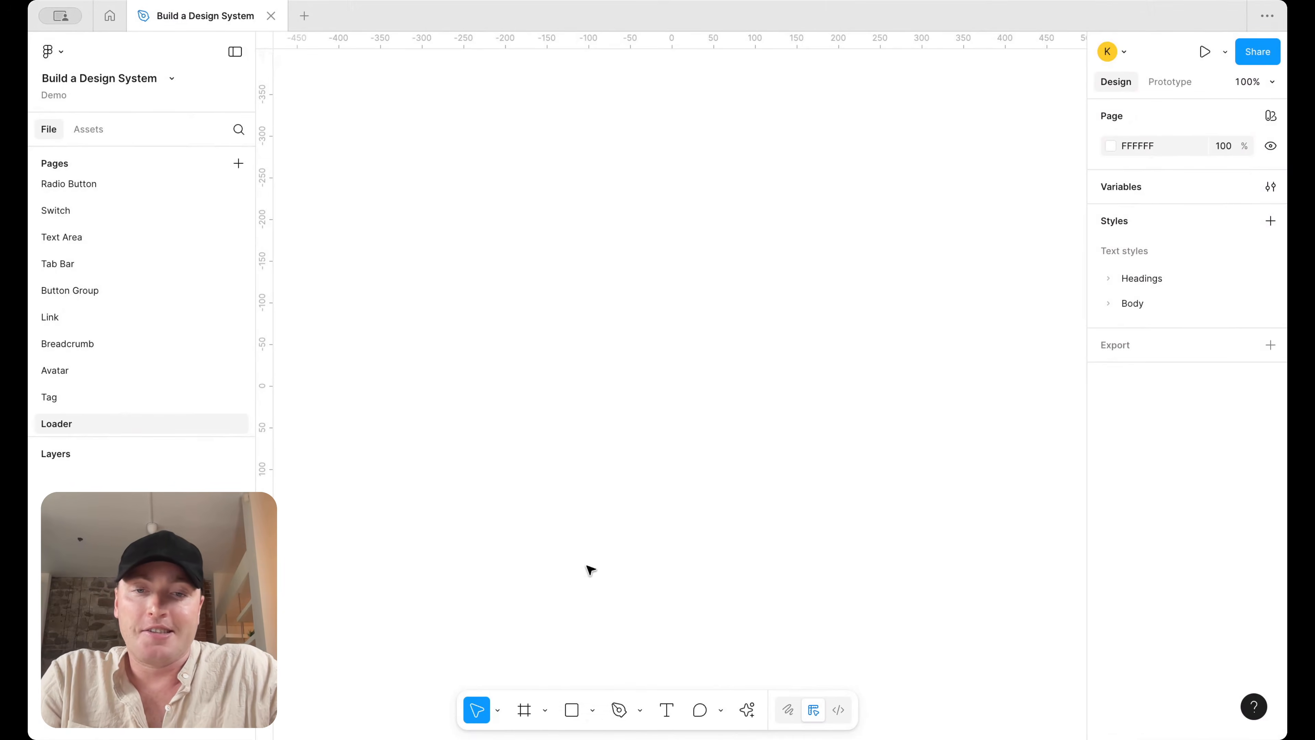
left_click(588, 712)
left_click(626, 613)
left_click_drag(645, 246, 669, 264)
scroll(665, 265, "up", 5)
Draw a square frame about 85 × 85 below the circle and name it Loader
left_click(524, 710)
left_click_drag(478, 309, 641, 471)
left_click(643, 446)
left_click(576, 363)
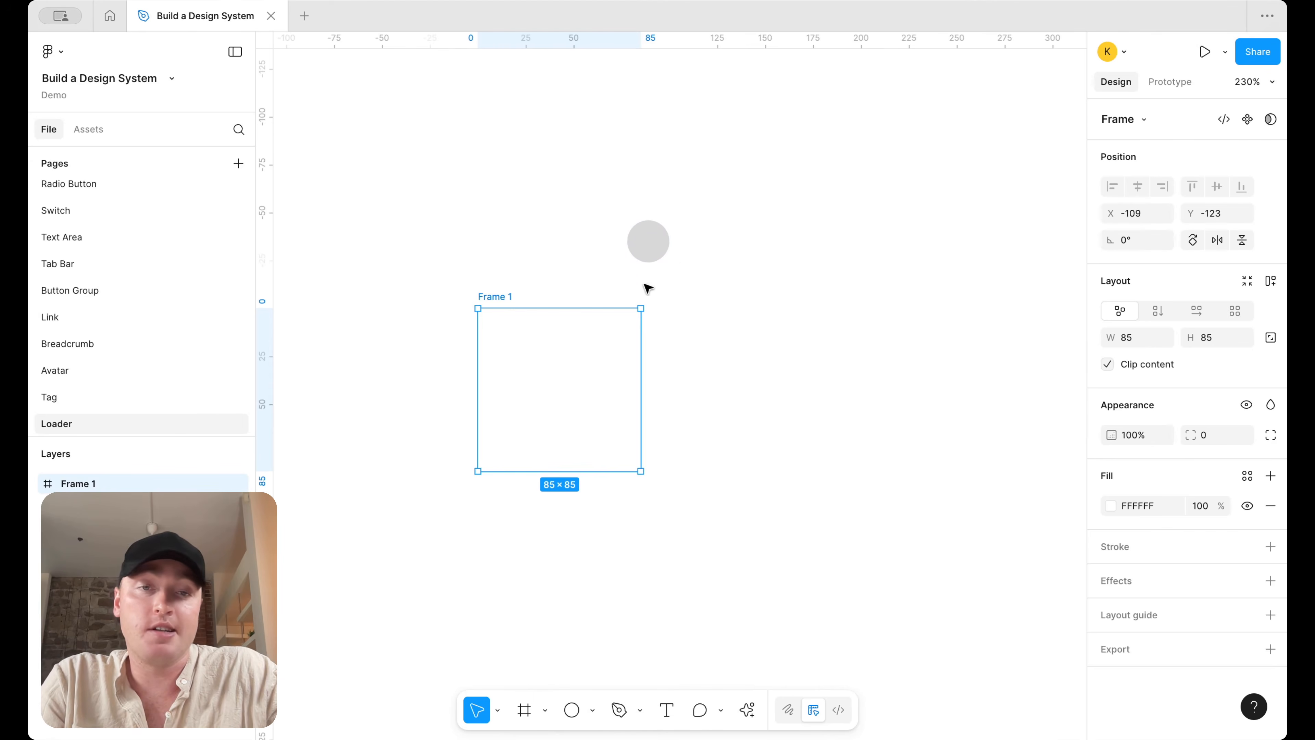
type("Loader")
key("Return")
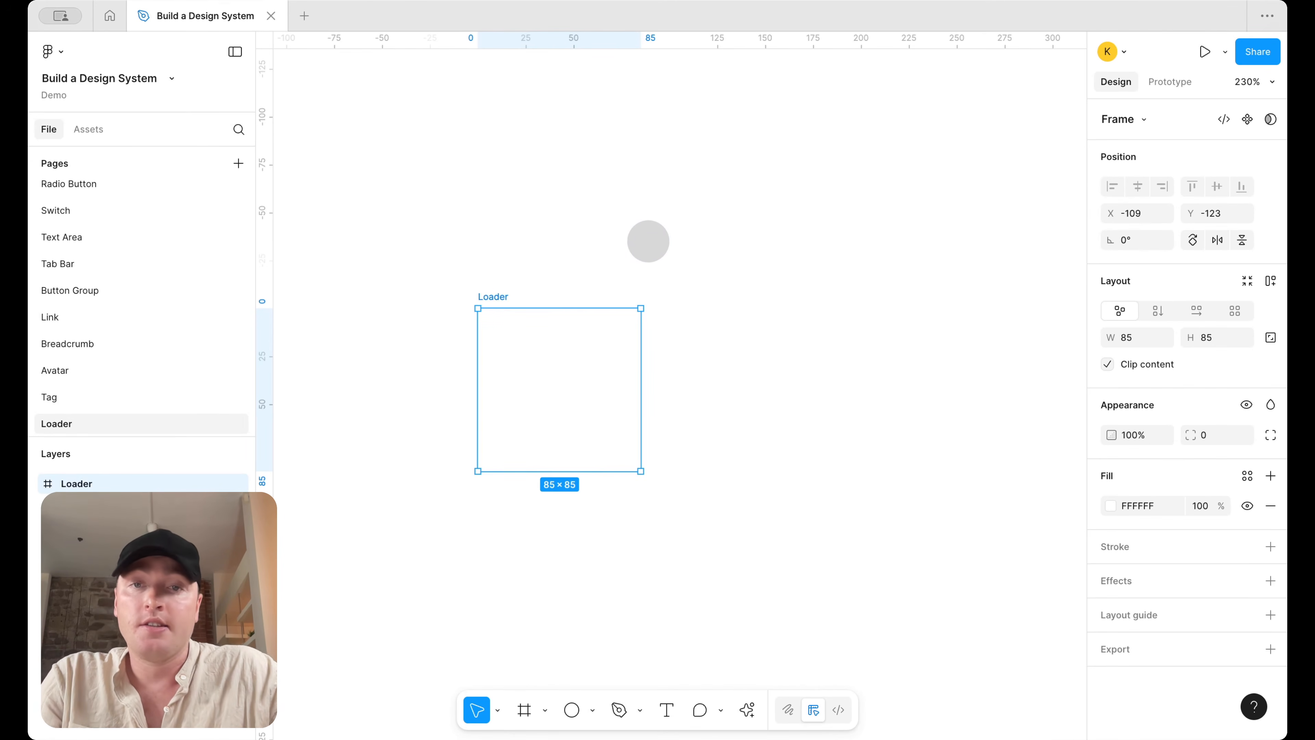
Move the circle into the upper middle of the Loader frame and scale it down to about 19 × 19
left_click_drag(663, 236, 553, 327)
scroll(557, 331, "up", 5)
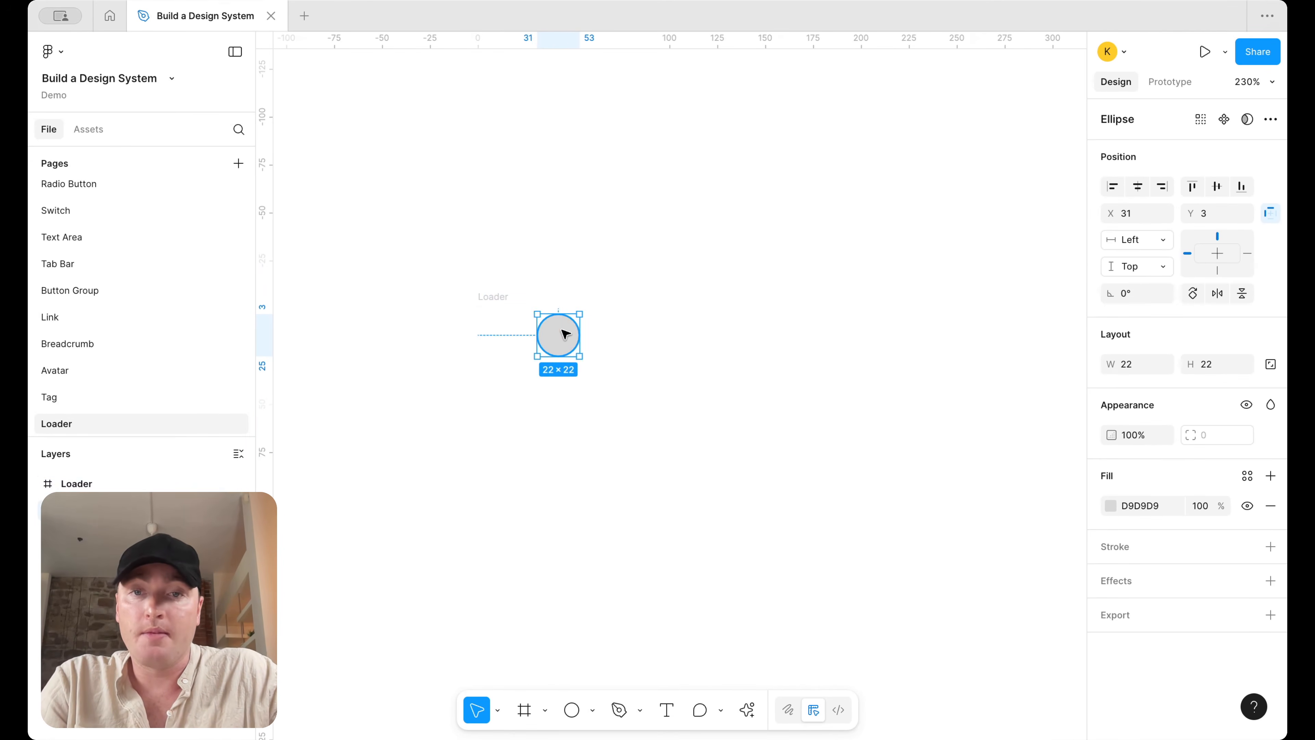
left_click_drag(494, 401, 512, 383)
Change the page background colour to the dark grey 161616
left_click(728, 186)
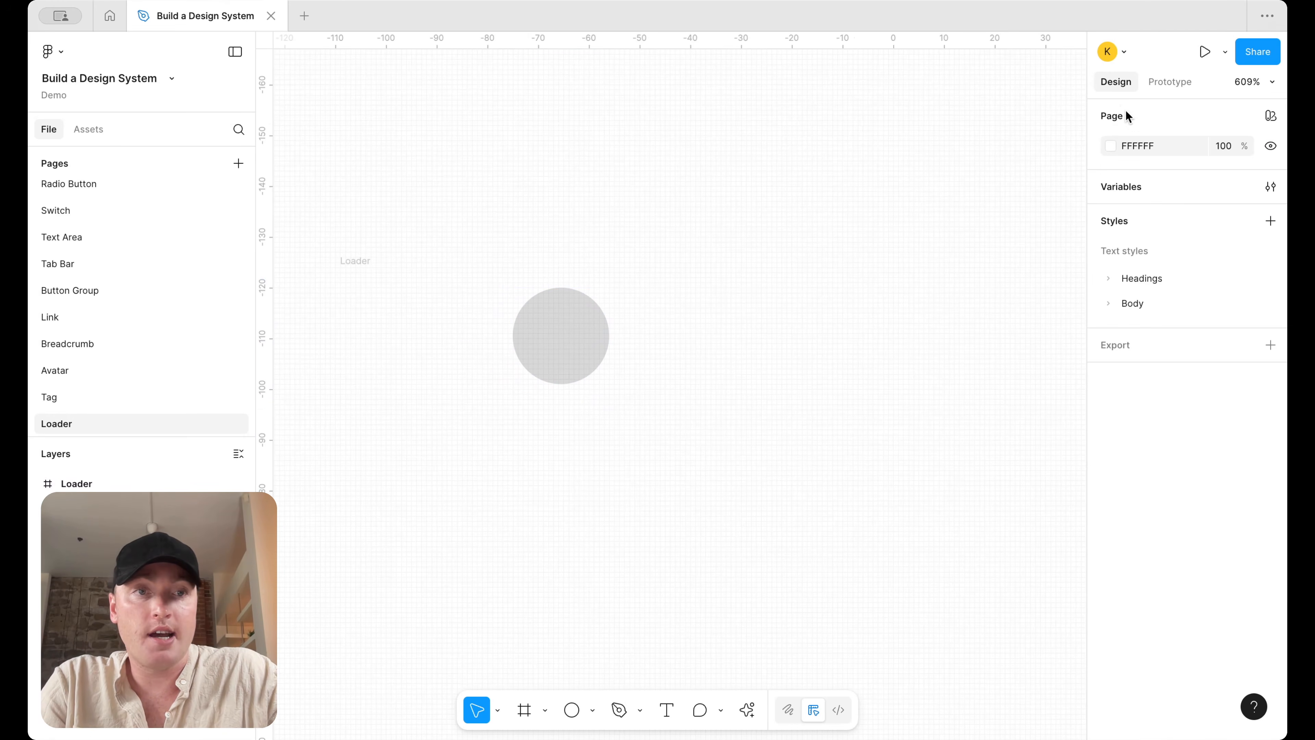
left_click(1110, 146)
left_click_drag(1004, 223, 753, 338)
left_click(738, 270)
Duplicate the 19 × 19 circle to form a ring of six circles inside the Loader frame
left_click(585, 331)
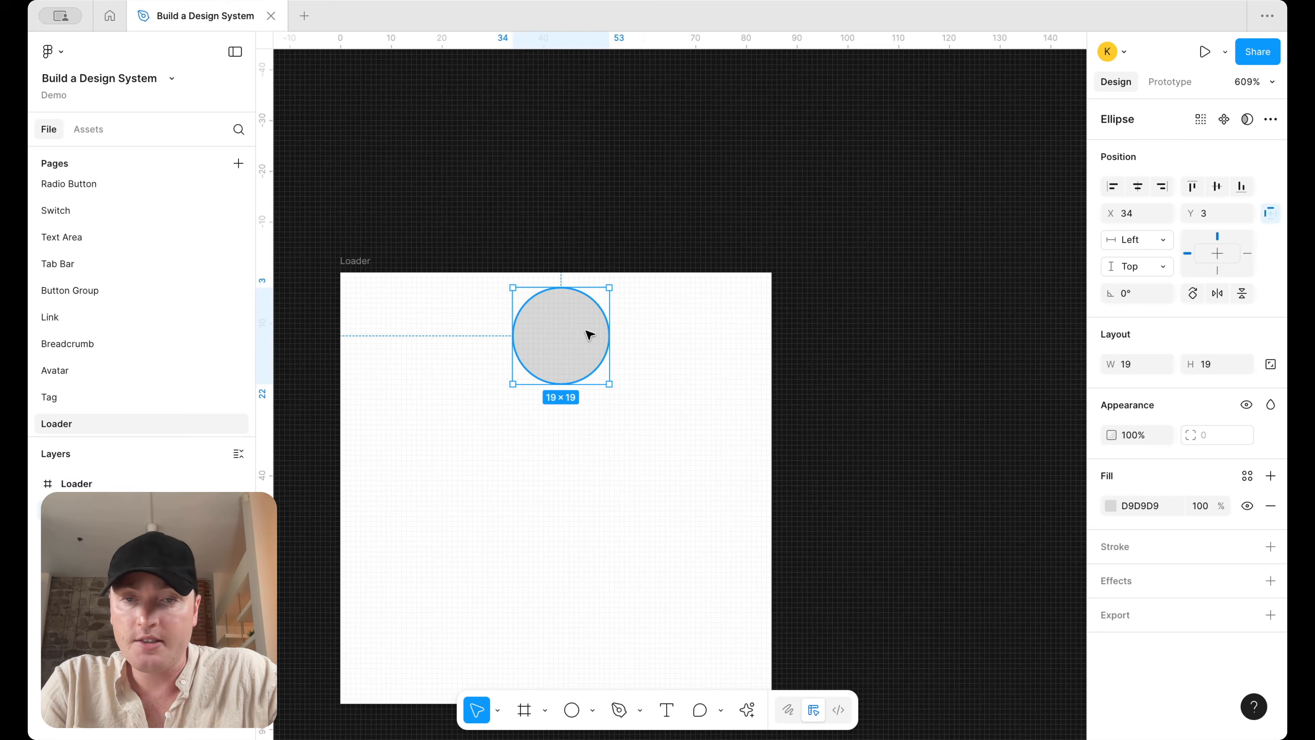
scroll(584, 331, "down", 2)
scroll(583, 331, "left", 2)
left_click_drag(625, 255, 461, 347)
left_click(544, 254)
scroll(550, 242, "down", 2)
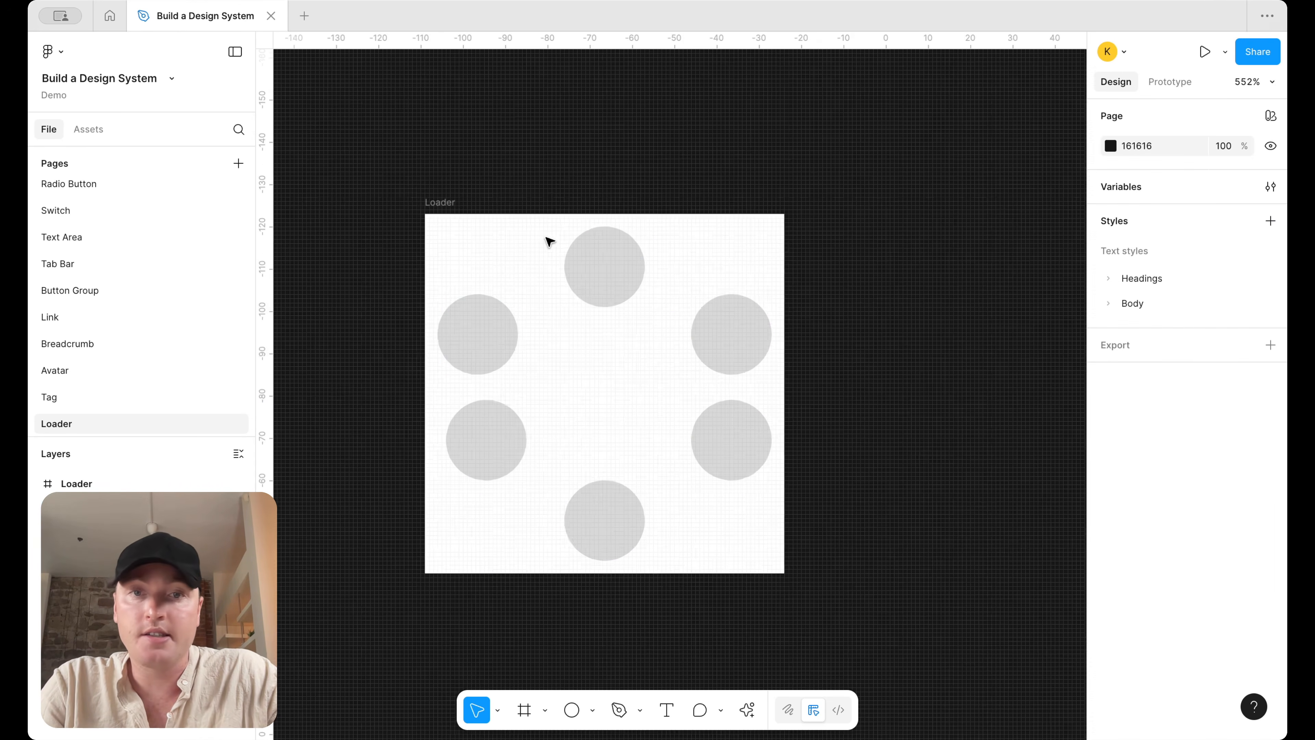
Resize all six circles in the Loader frame to 14 × 14
scroll(550, 242, "down", 5)
scroll(640, 270, "up", 3)
left_click_drag(722, 503, 420, 215)
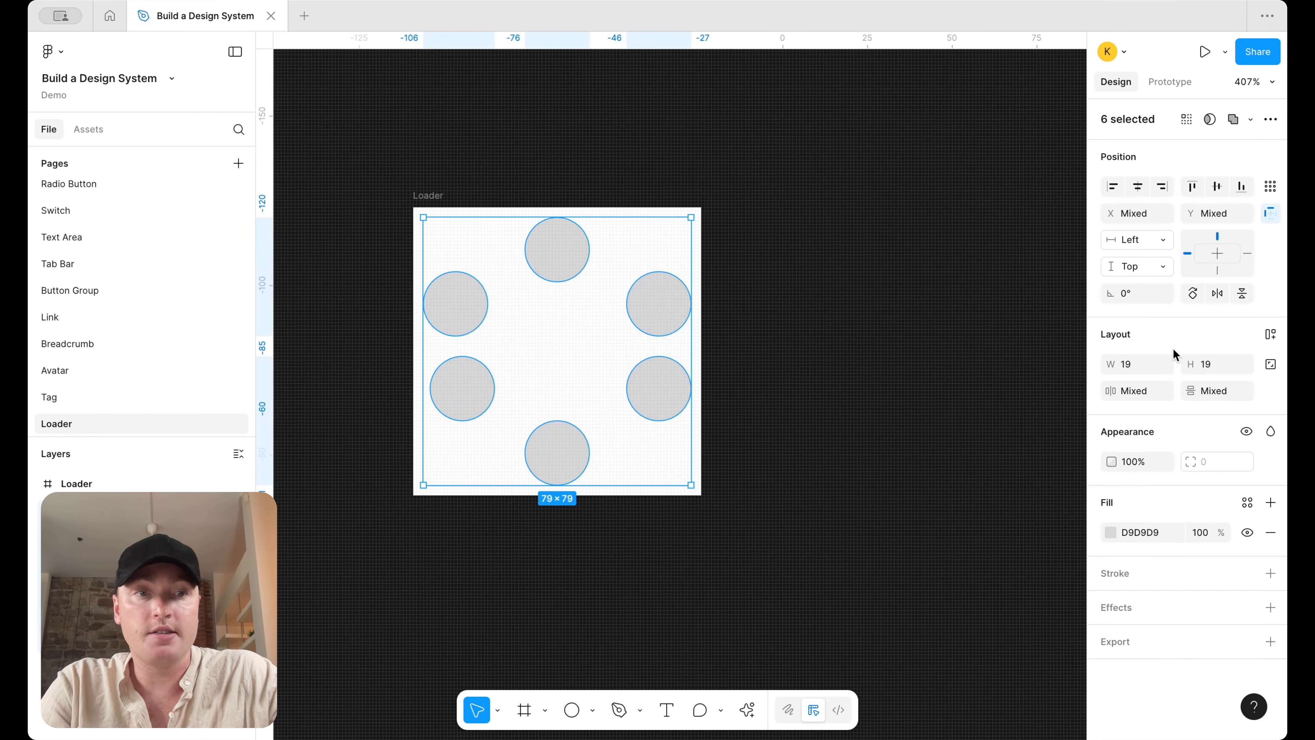
type("14")
key("Return")
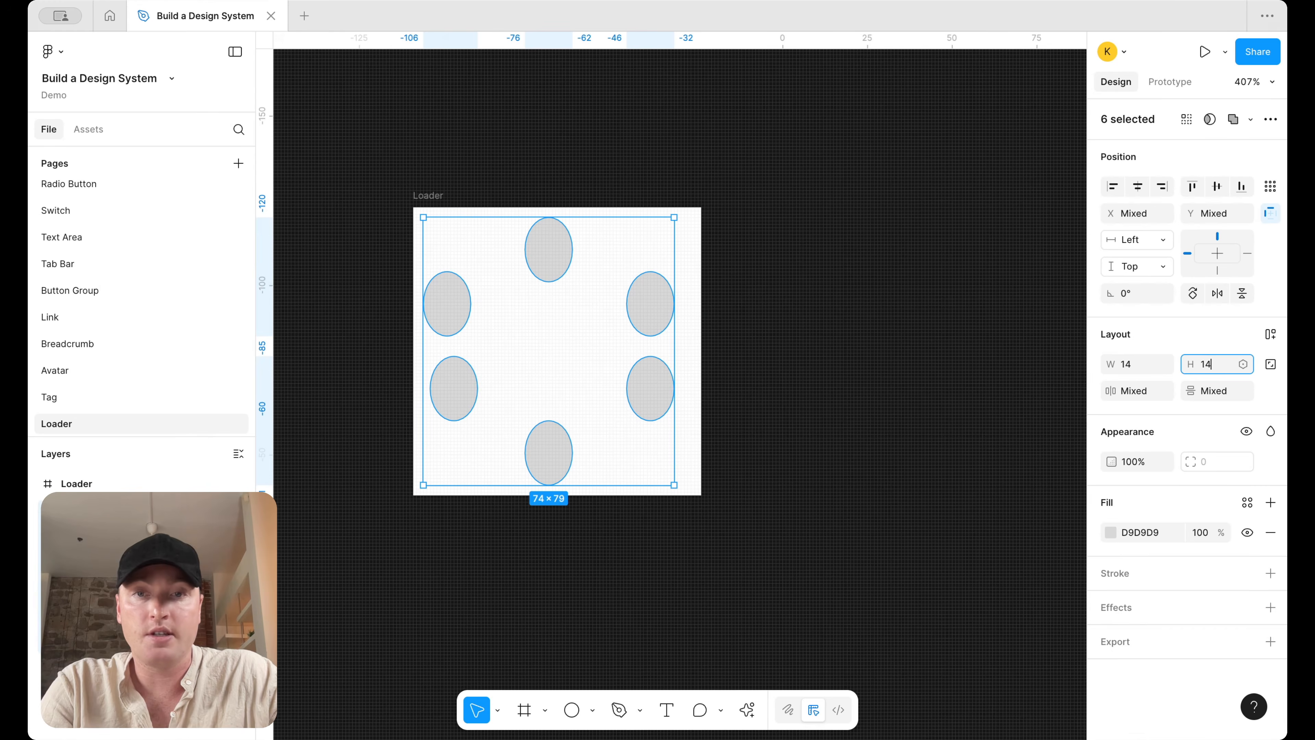
type("14")
key("Return")
left_click(667, 167)
Move the six circles out of the Loader frame onto the empty canvas beside it
left_click(502, 202)
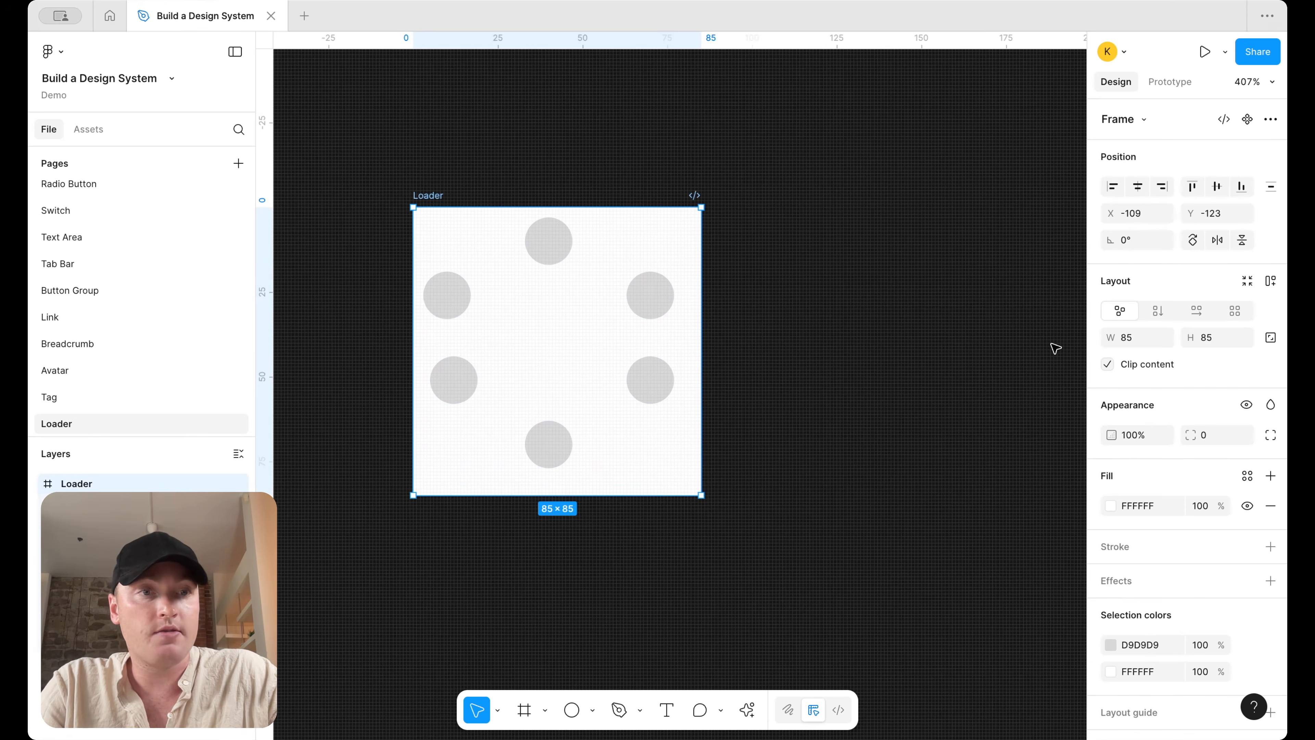
left_click_drag(914, 570, 414, 227)
left_click_drag(559, 239, 946, 238)
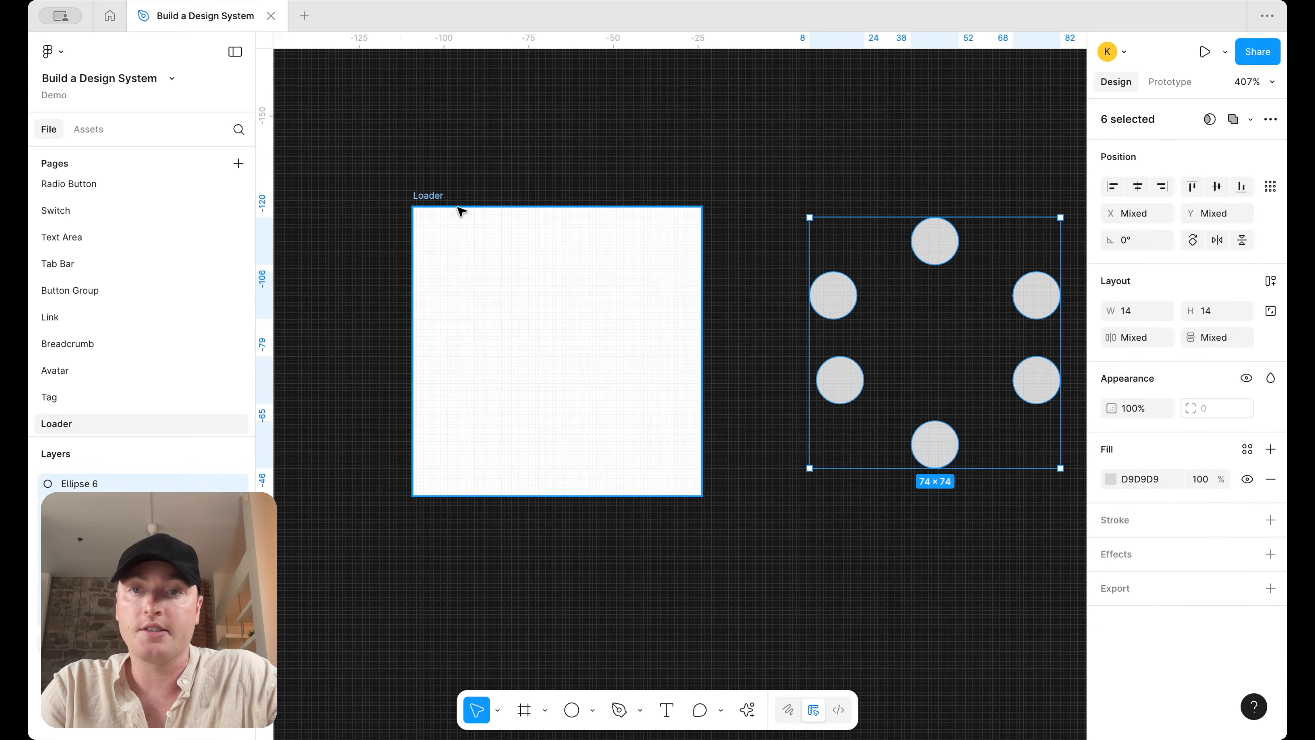
Resize the Loader frame to 64 × 64
left_click(456, 208)
type("64")
key("Return")
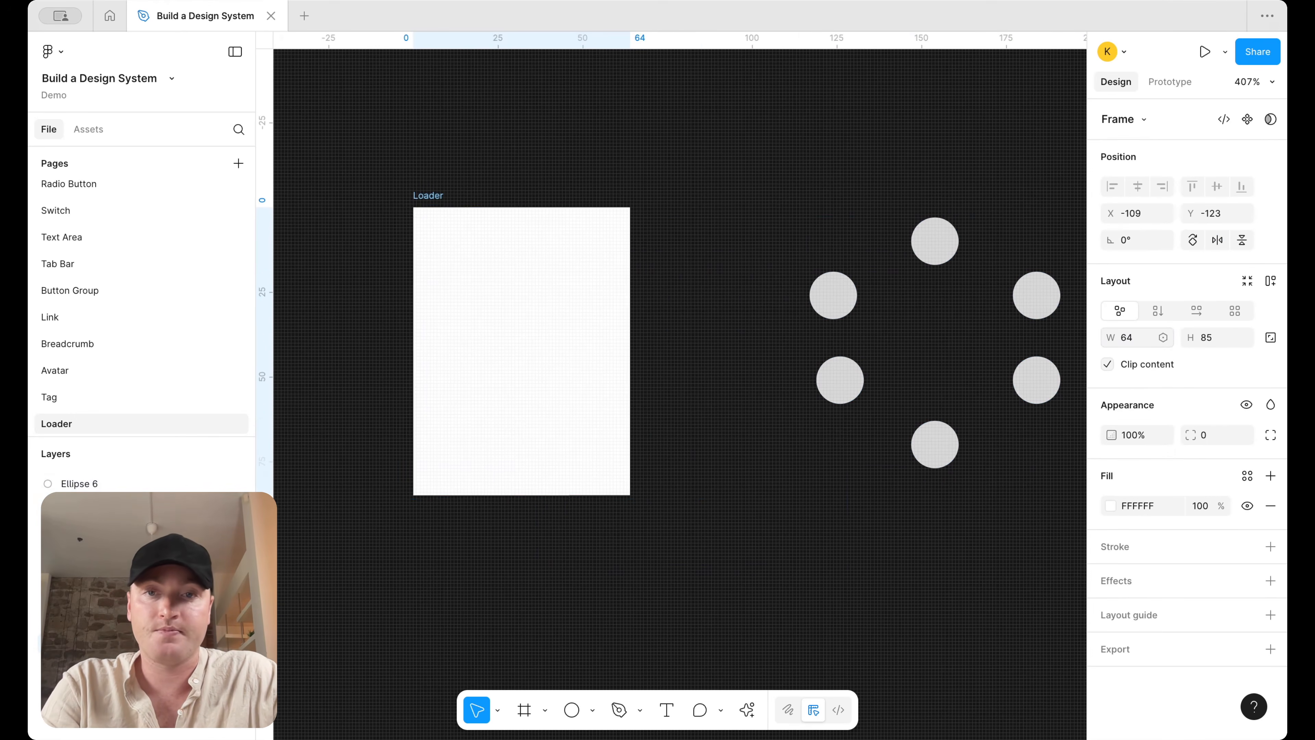
type("4")
key("Return")
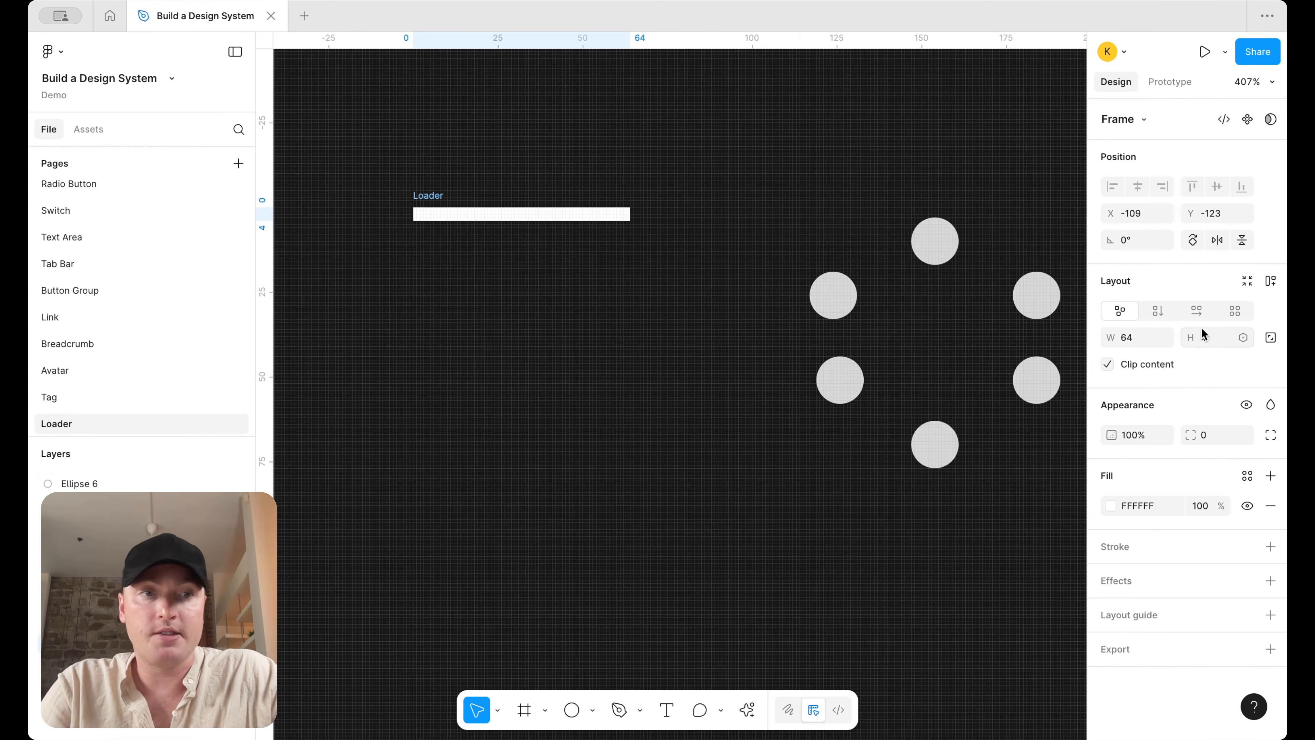
type("64")
key("Return")
Place the six circles back inside the Loader frame one by one, arranged as a tighter ring
left_click_drag(934, 240, 521, 235)
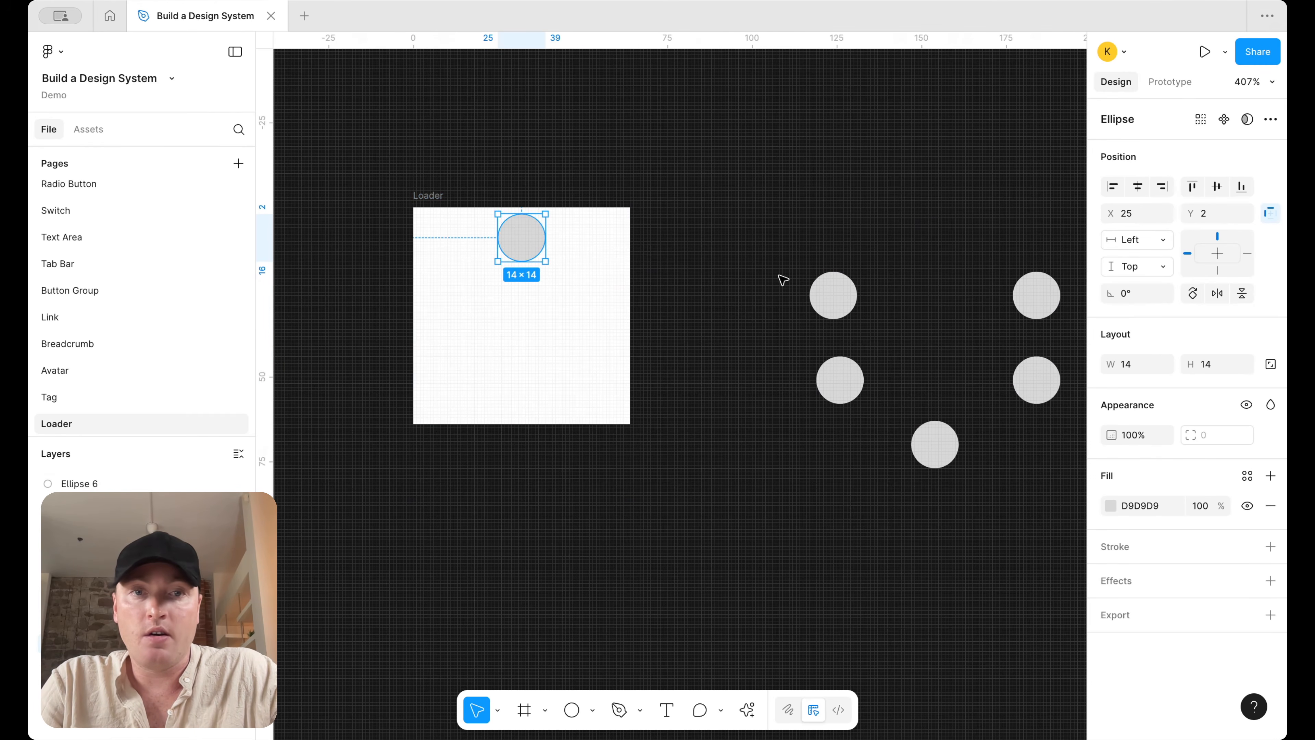
left_click_drag(833, 294, 445, 285)
left_click_drag(828, 378, 596, 285)
left_click_drag(932, 442, 441, 350)
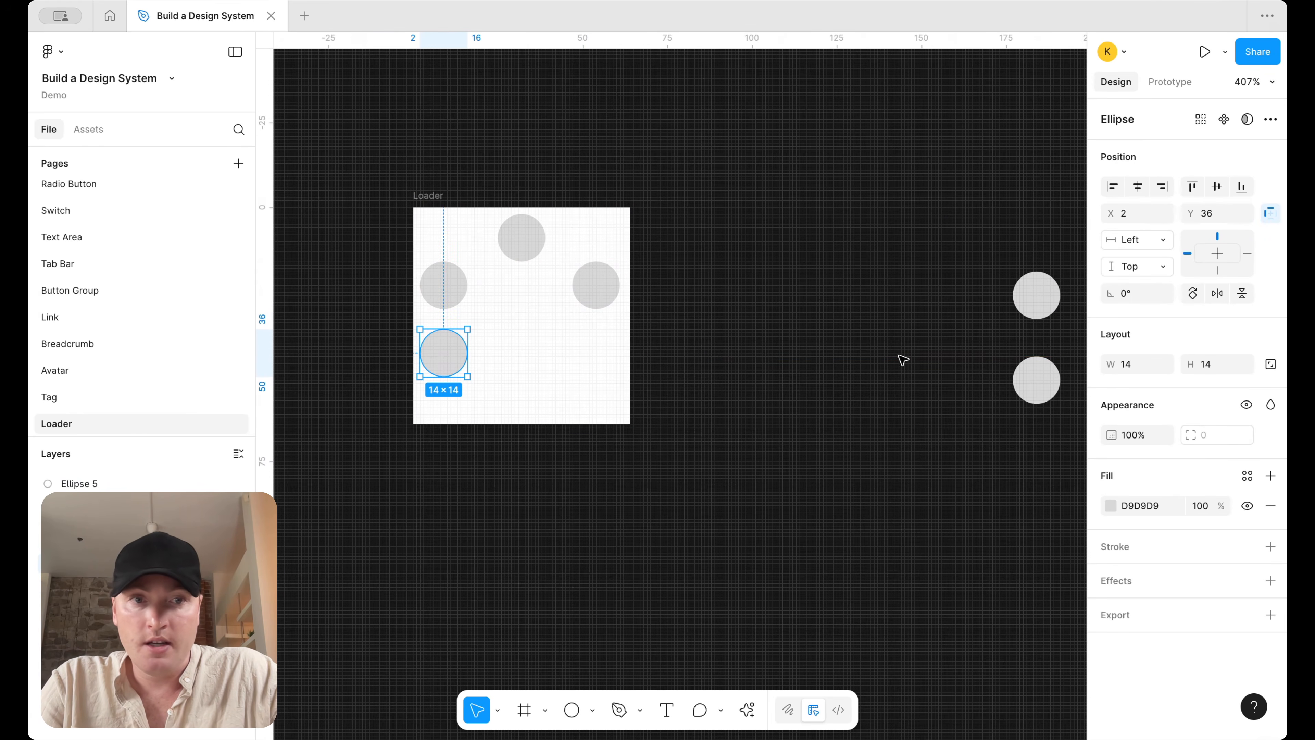
left_click_drag(1030, 378, 593, 353)
left_click_drag(1036, 295, 511, 399)
Shift the left and right circle pairs slightly inward, placing the right pair at X 45
left_click(402, 334)
scroll(402, 335, "up", 5)
left_click_drag(402, 435, 504, 230)
left_click_drag(875, 414, 713, 206)
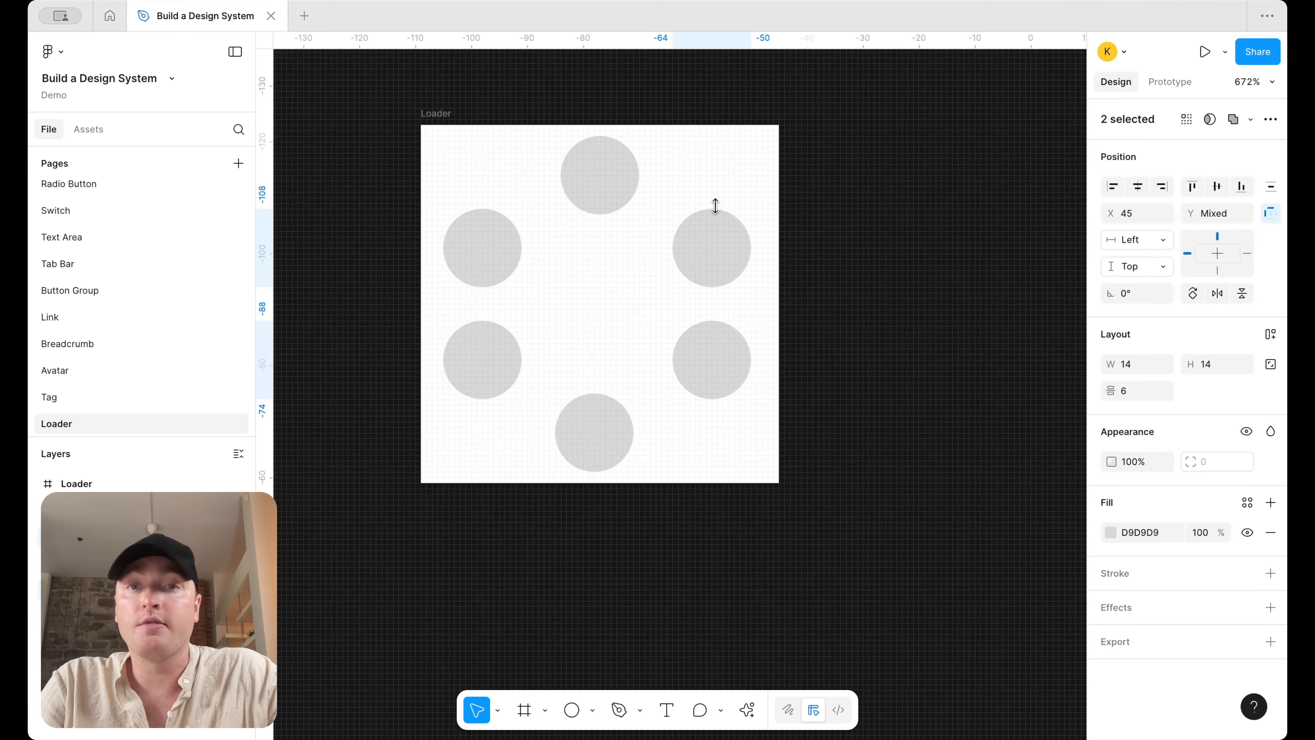
left_click(817, 208)
scroll(817, 208, "down", 1)
scroll(817, 208, "down", 5)
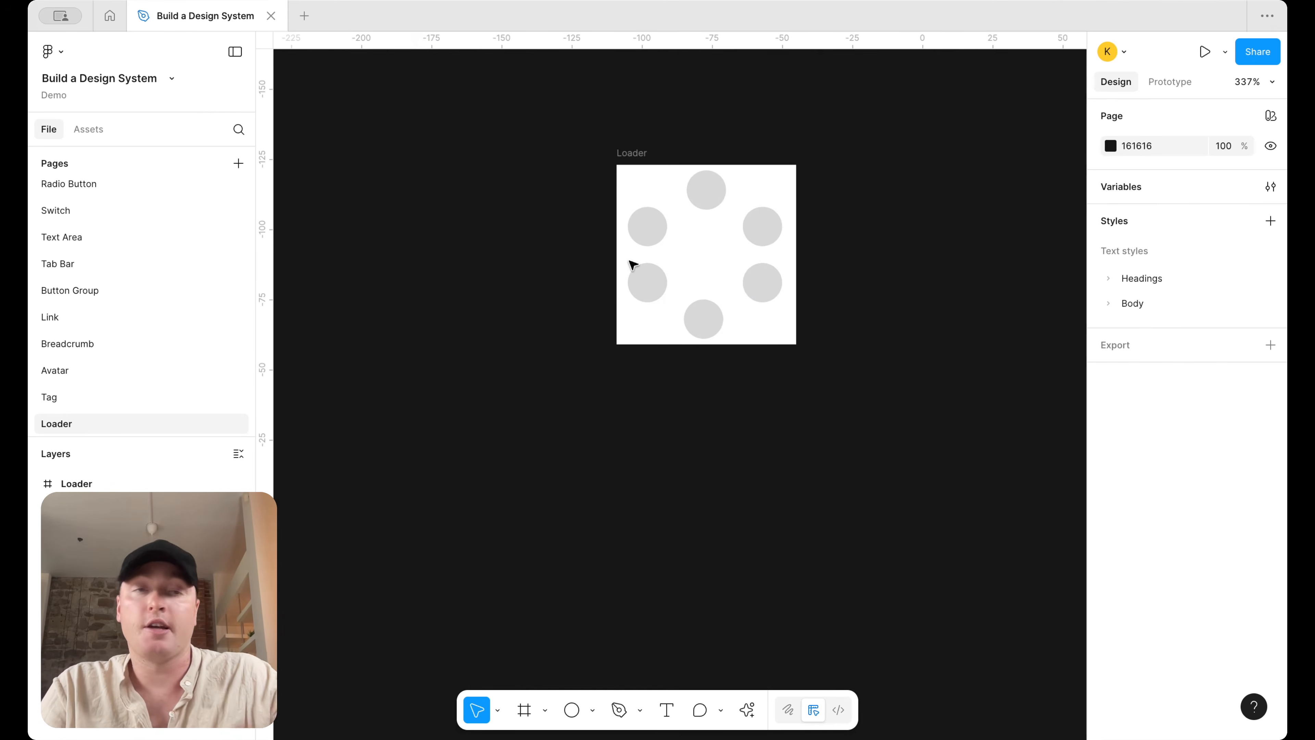
Remove the Loader frame's white fill and recolour its circles with Surface/action
left_click(643, 149)
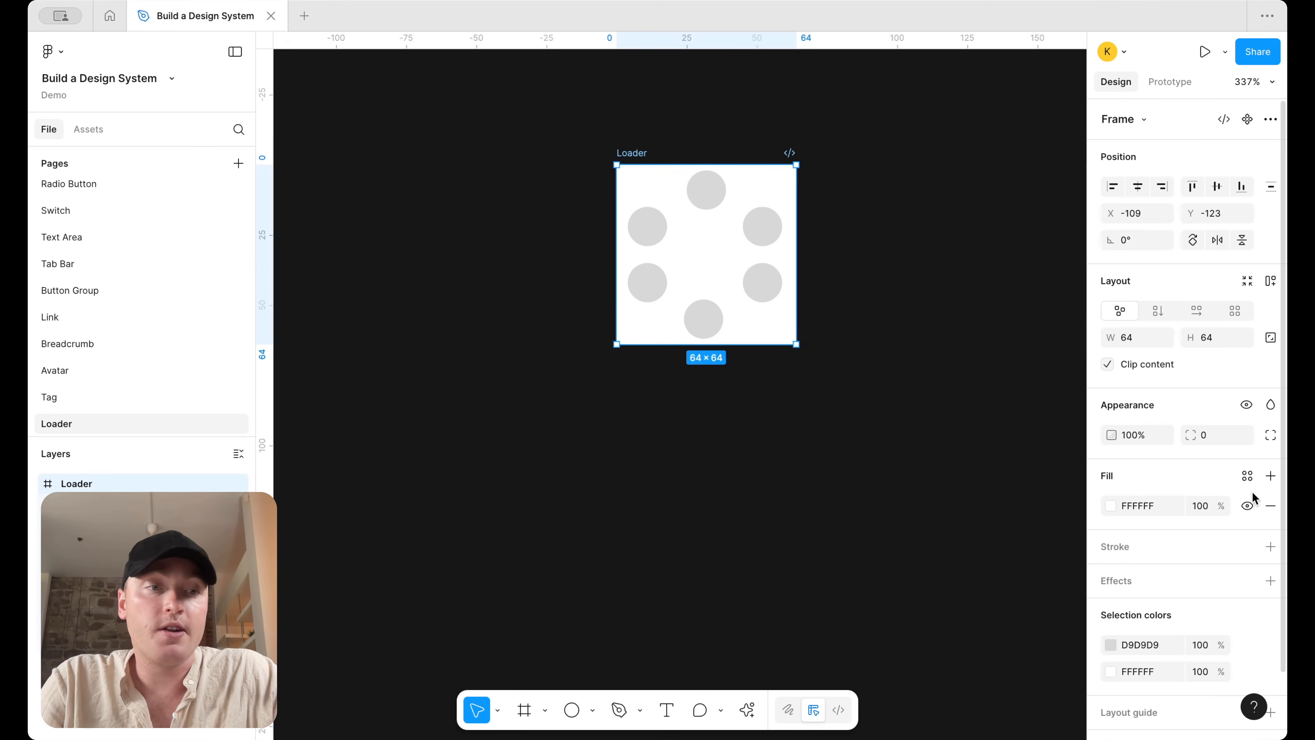
left_click(1270, 506)
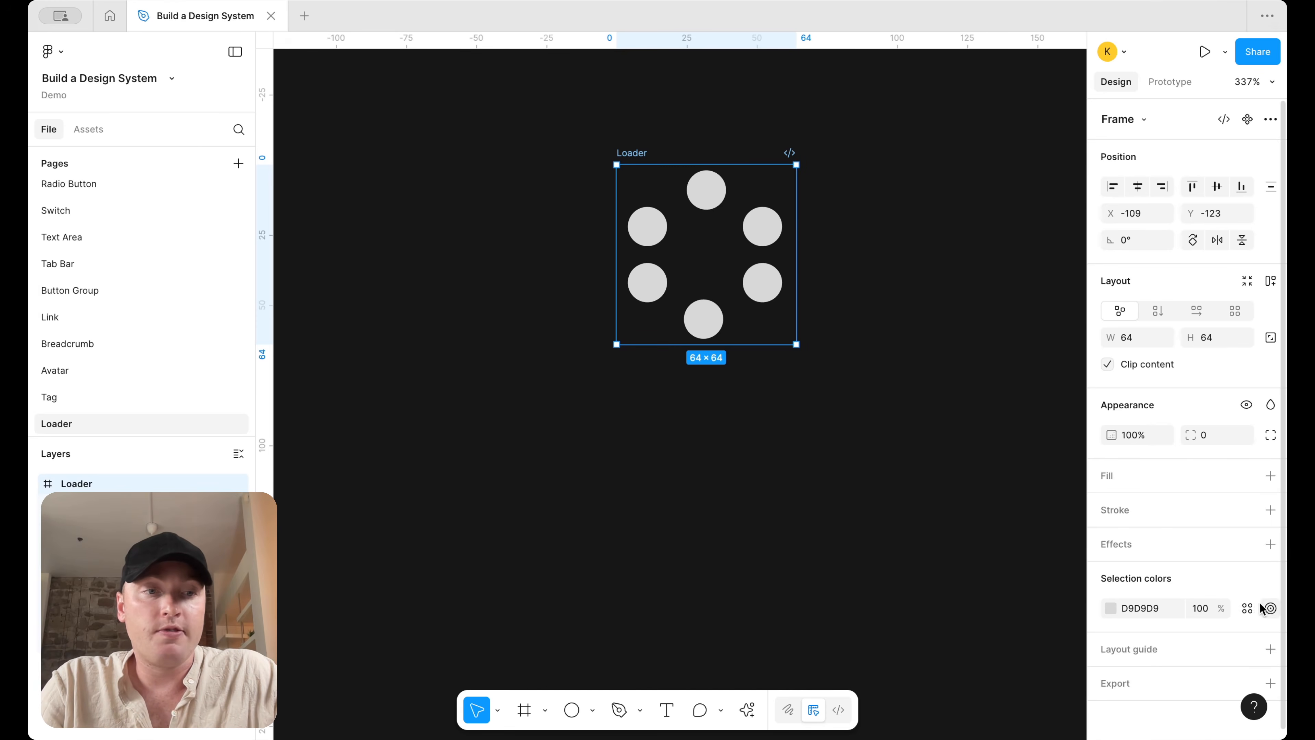
left_click(1251, 609)
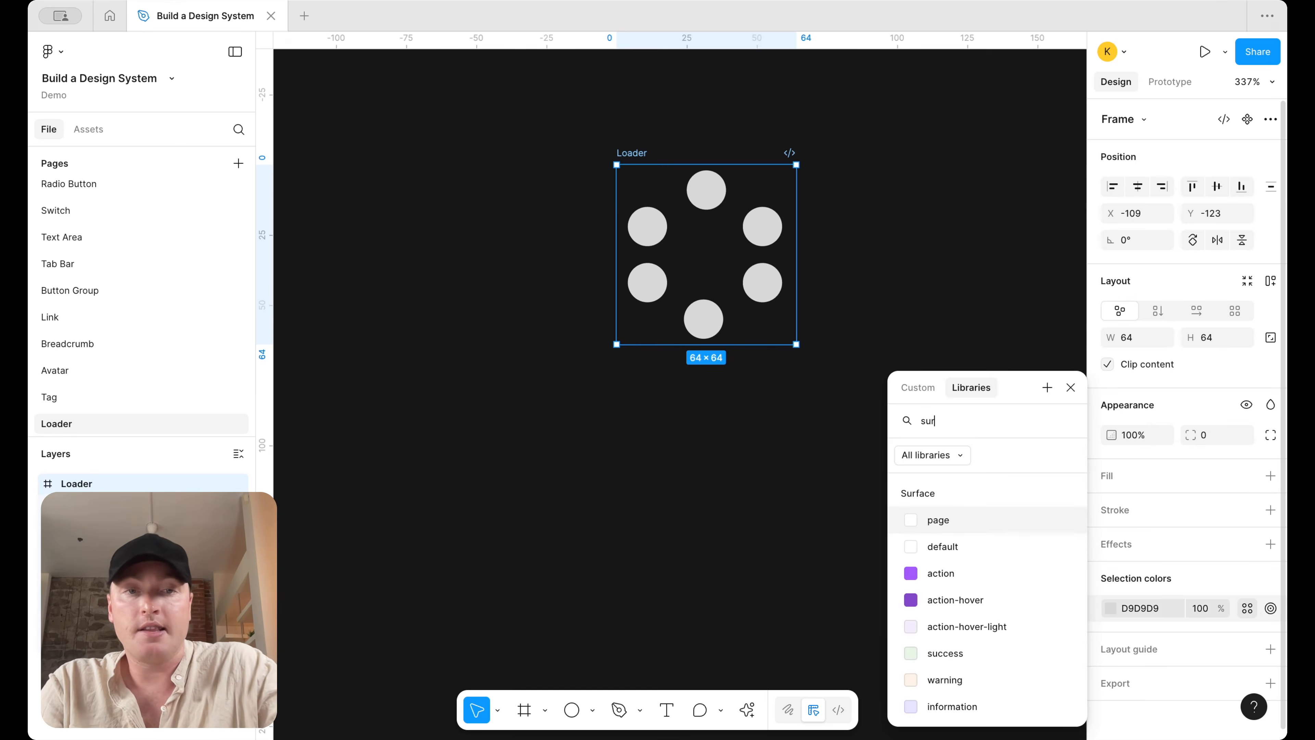
left_click(992, 573)
left_click(889, 181)
Turn the Loader frame into a component
left_click(642, 152)
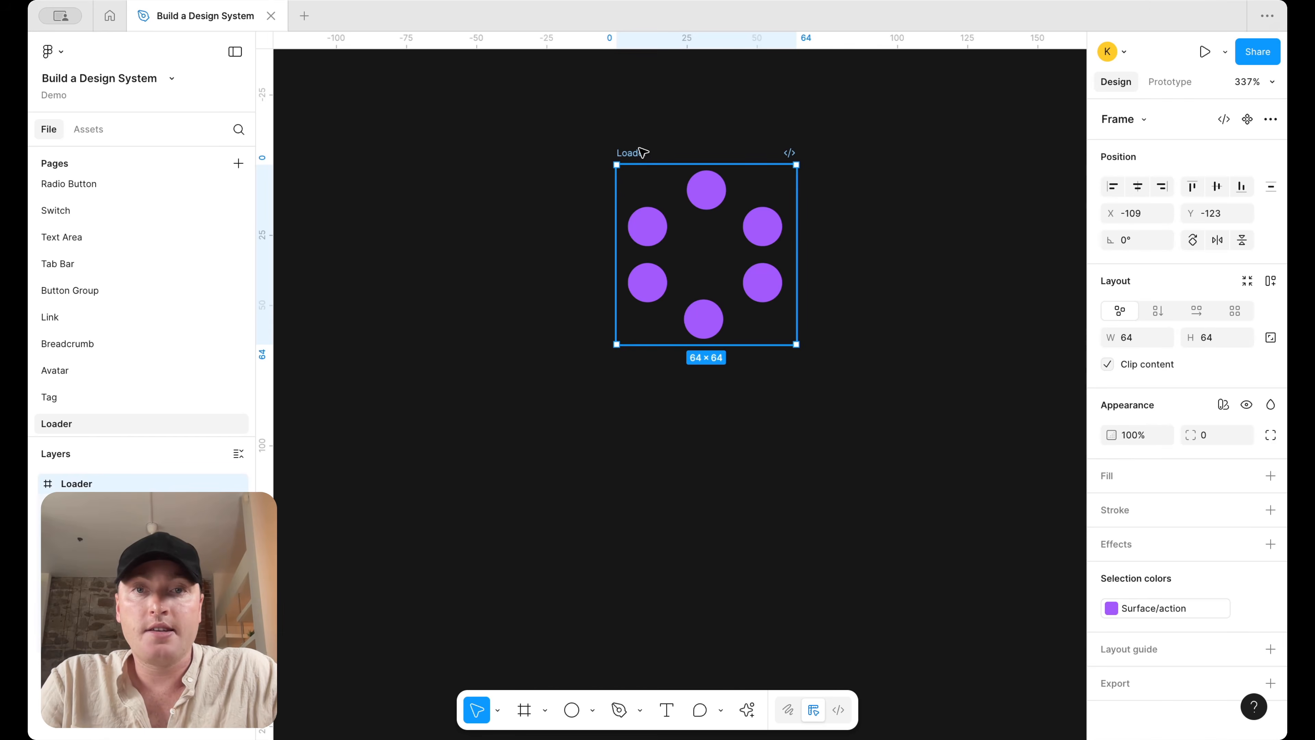
right_click(642, 152)
left_click(739, 524)
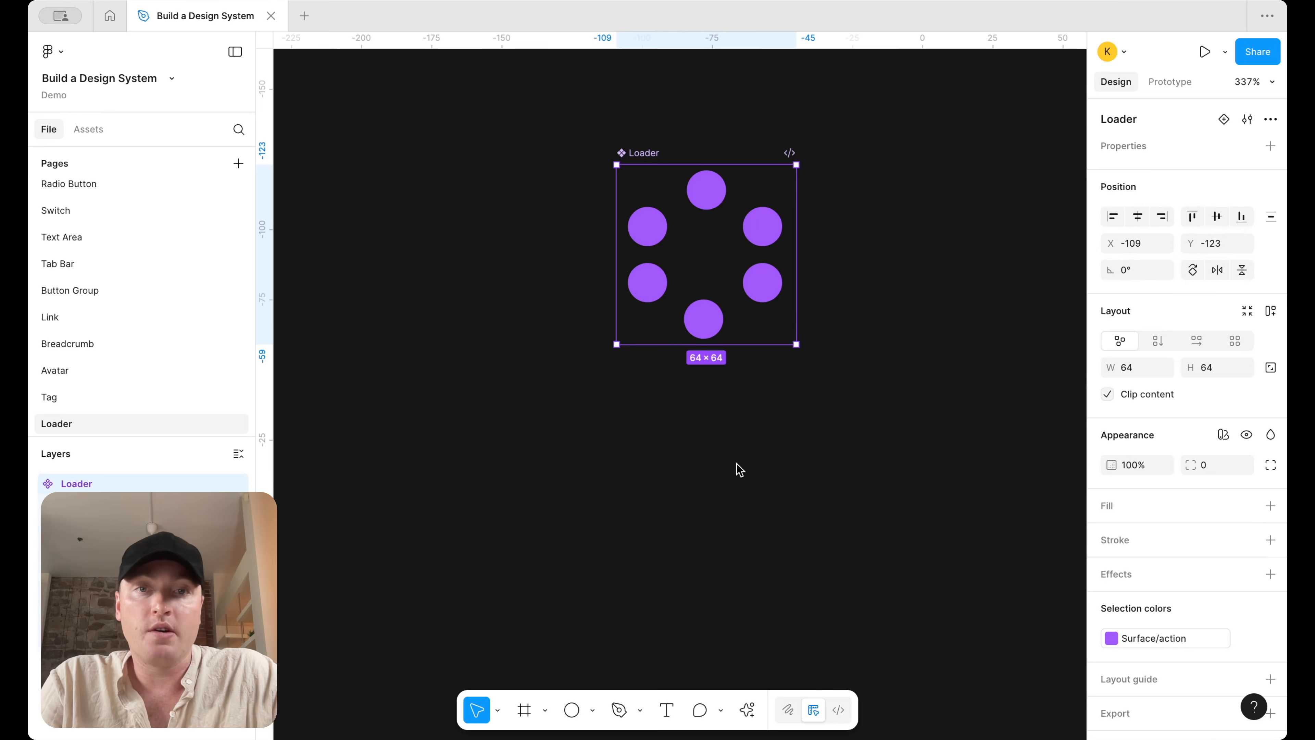
Duplicate the Loader beside itself and set the horizontal and vertical constraints of the main component's six circles to Scale
left_click_drag(712, 253, 996, 258)
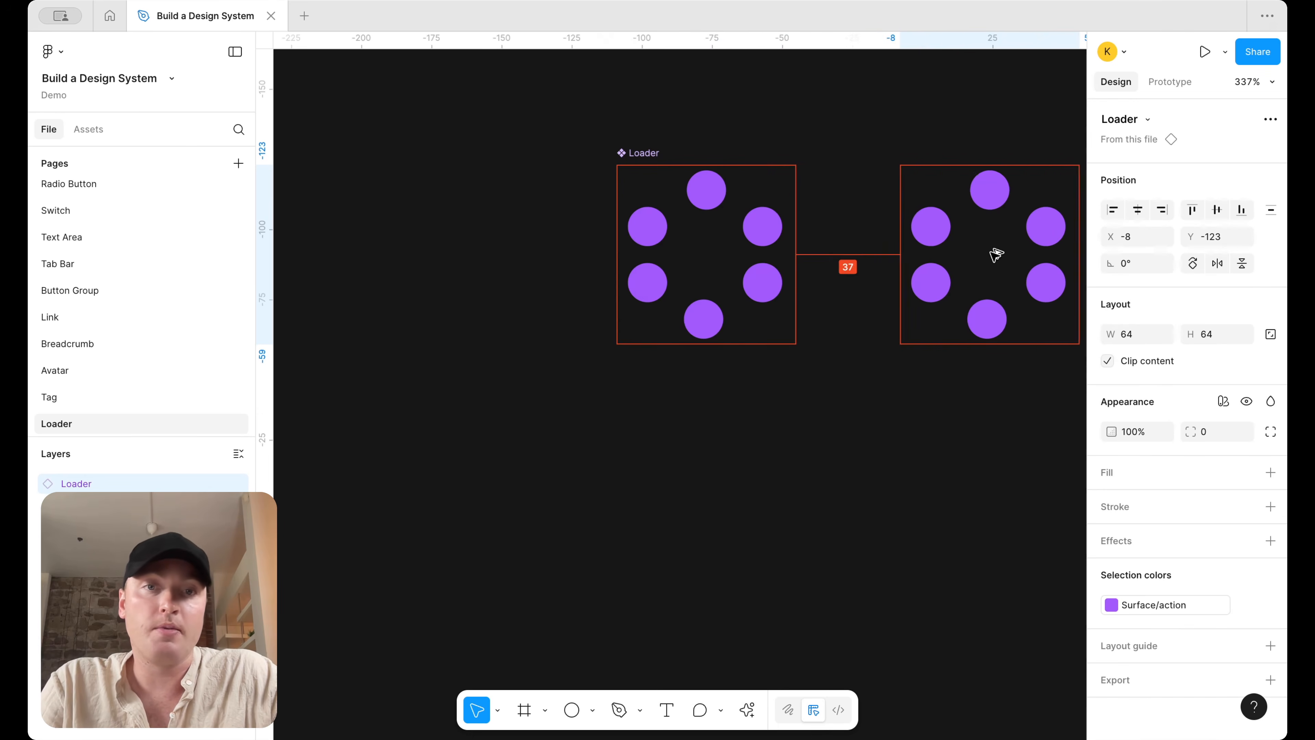
double_click(762, 225)
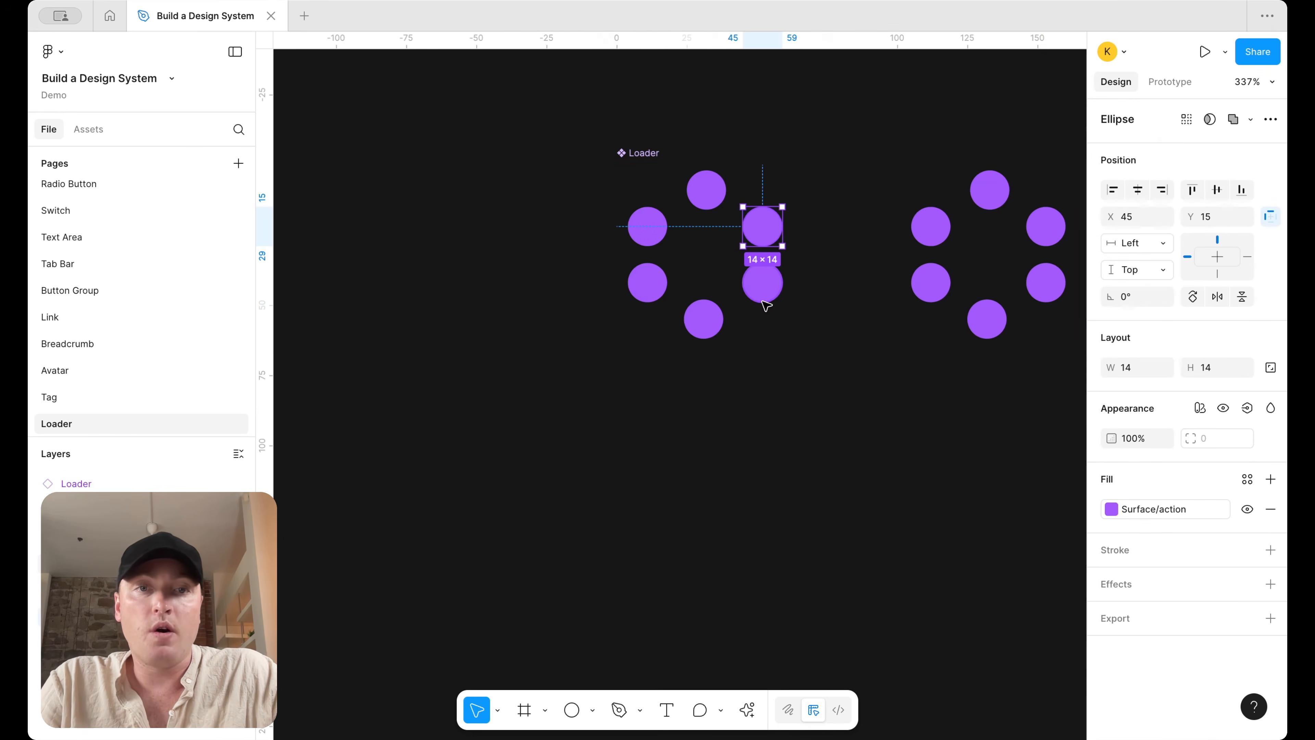
left_click(762, 283, "shift")
left_click(703, 319, "shift")
left_click(648, 290, "shift")
left_click(648, 238, "shift")
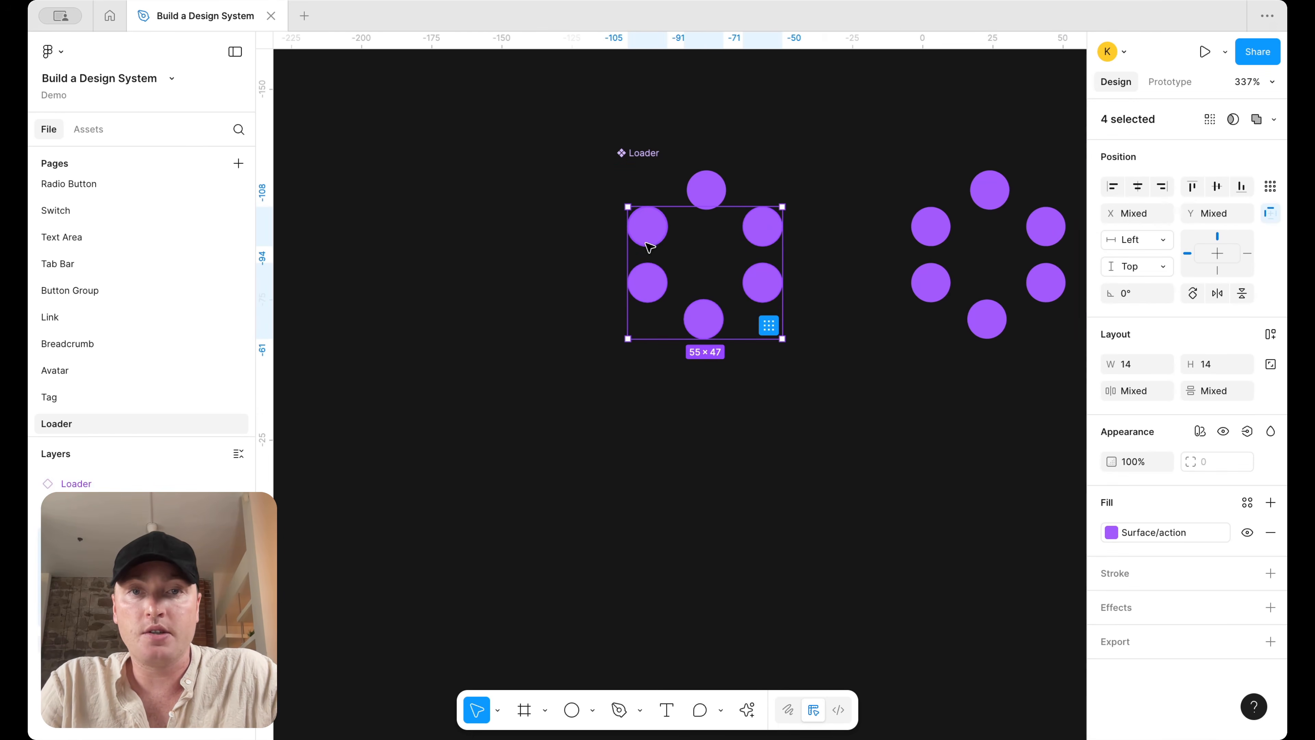
left_click(709, 188, "shift")
left_click(1128, 241)
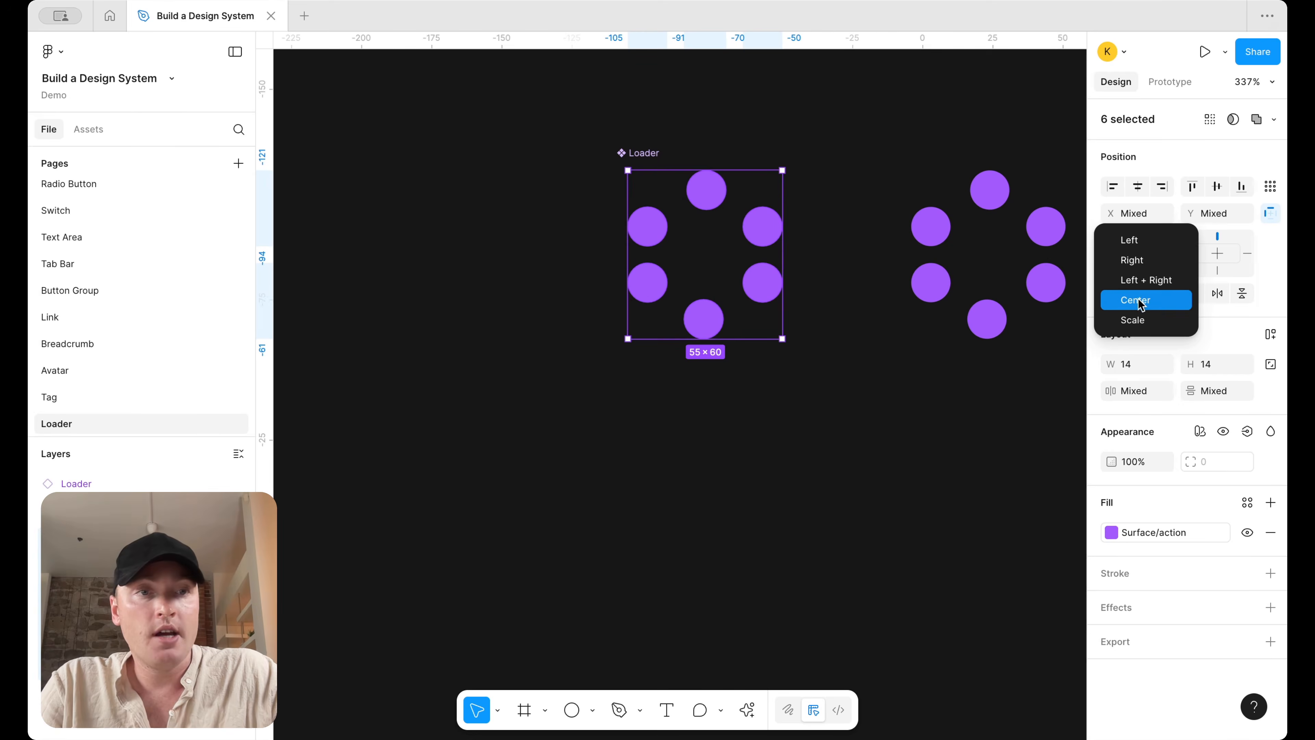
left_click(1139, 321)
left_click(1157, 267)
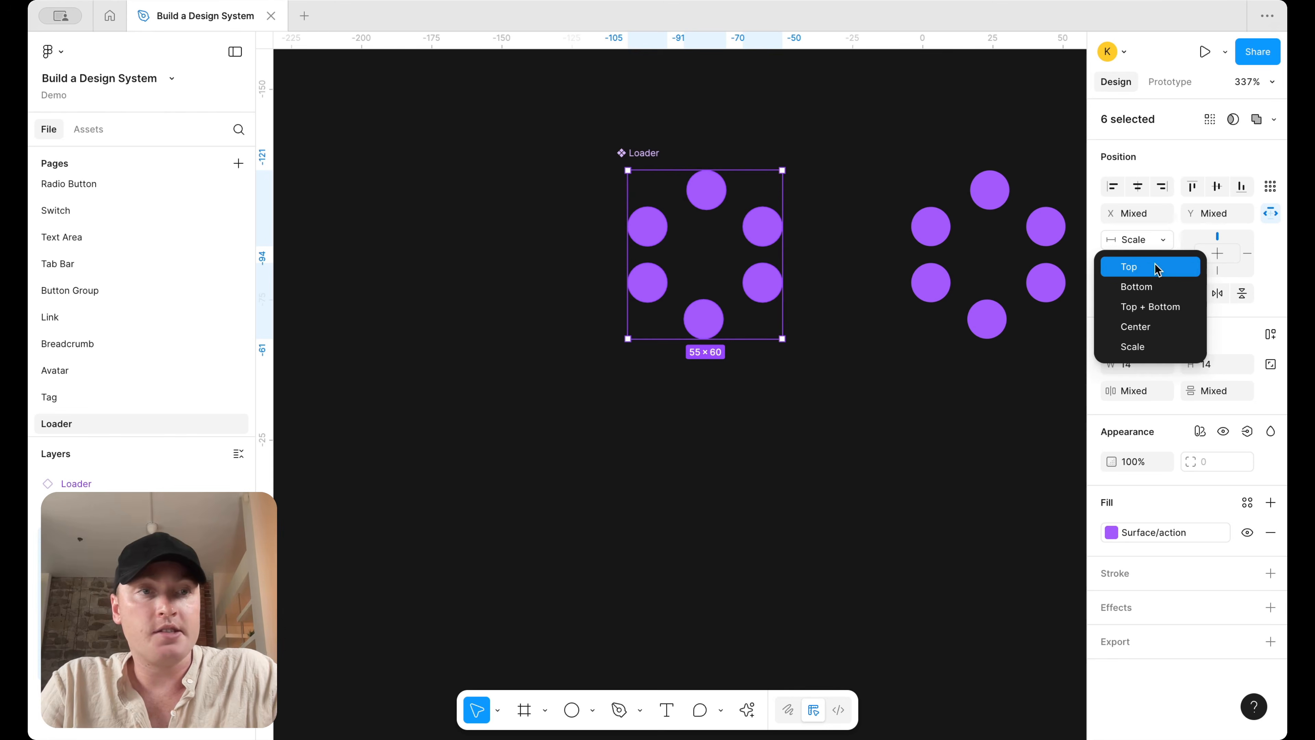
left_click(1132, 345)
Delete the Loader copy beside the main component
left_click(932, 418)
left_click(940, 269)
key("Delete")
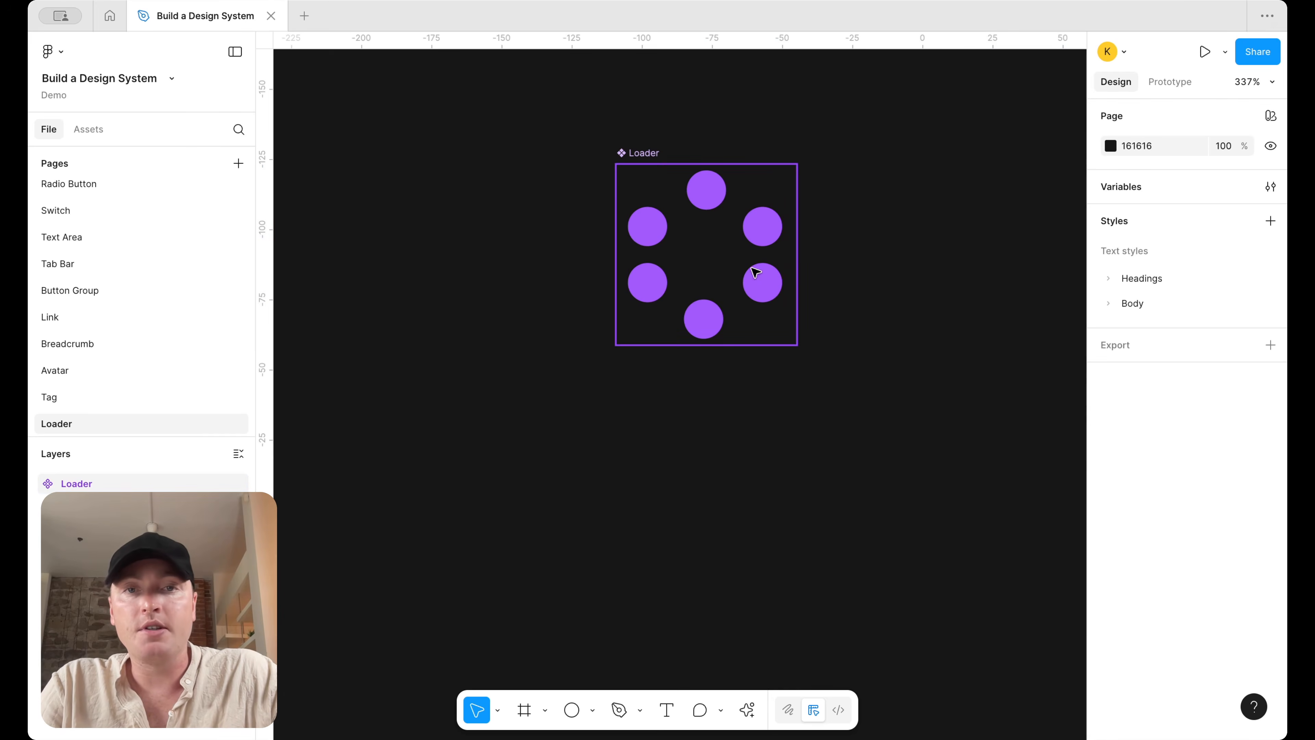
left_click(657, 161)
right_click(659, 163)
key("Escape")
Set the page background colour to white, FFFFFF
left_click(999, 296)
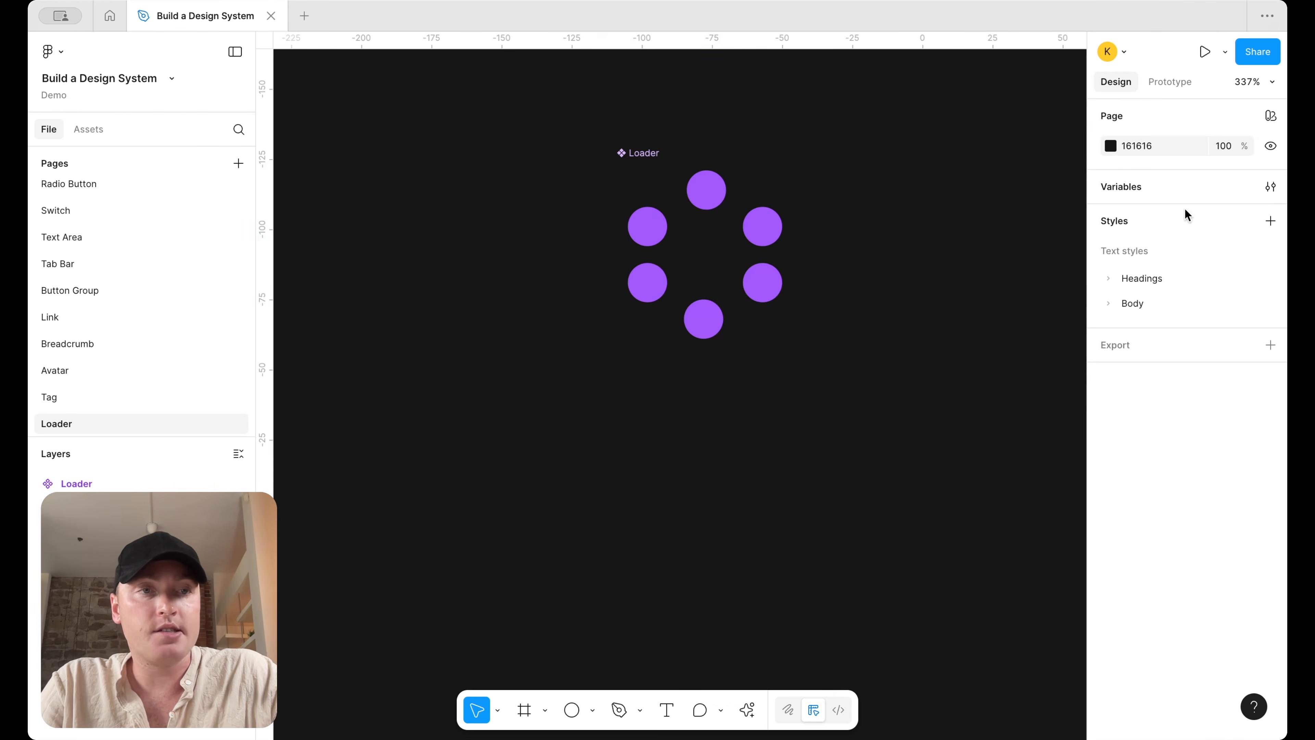
left_click(1112, 149)
left_click_drag(1009, 221, 729, 86)
Add a second variant to the Loader, resize it to 48 × 48 and centre it below the first at X 28, Y 108
left_click(642, 152)
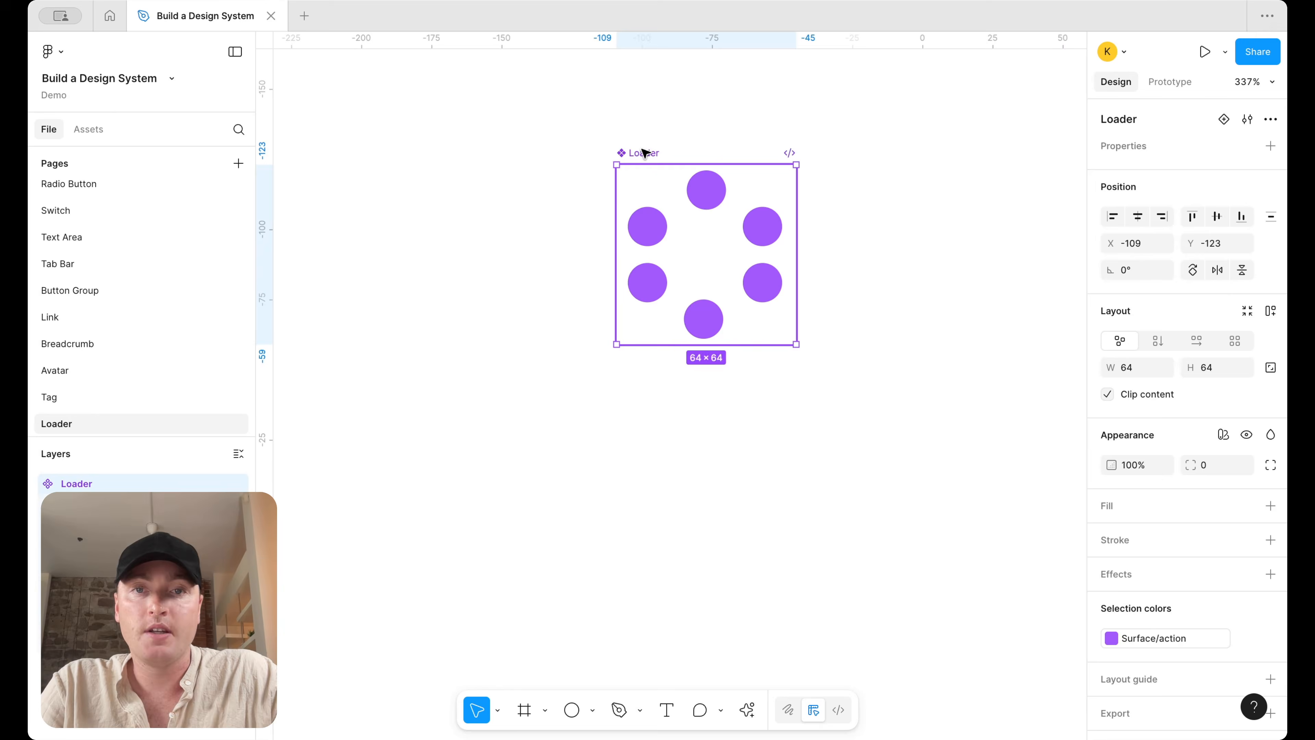
right_click(645, 152)
mouse_move(750, 518)
left_click(872, 538)
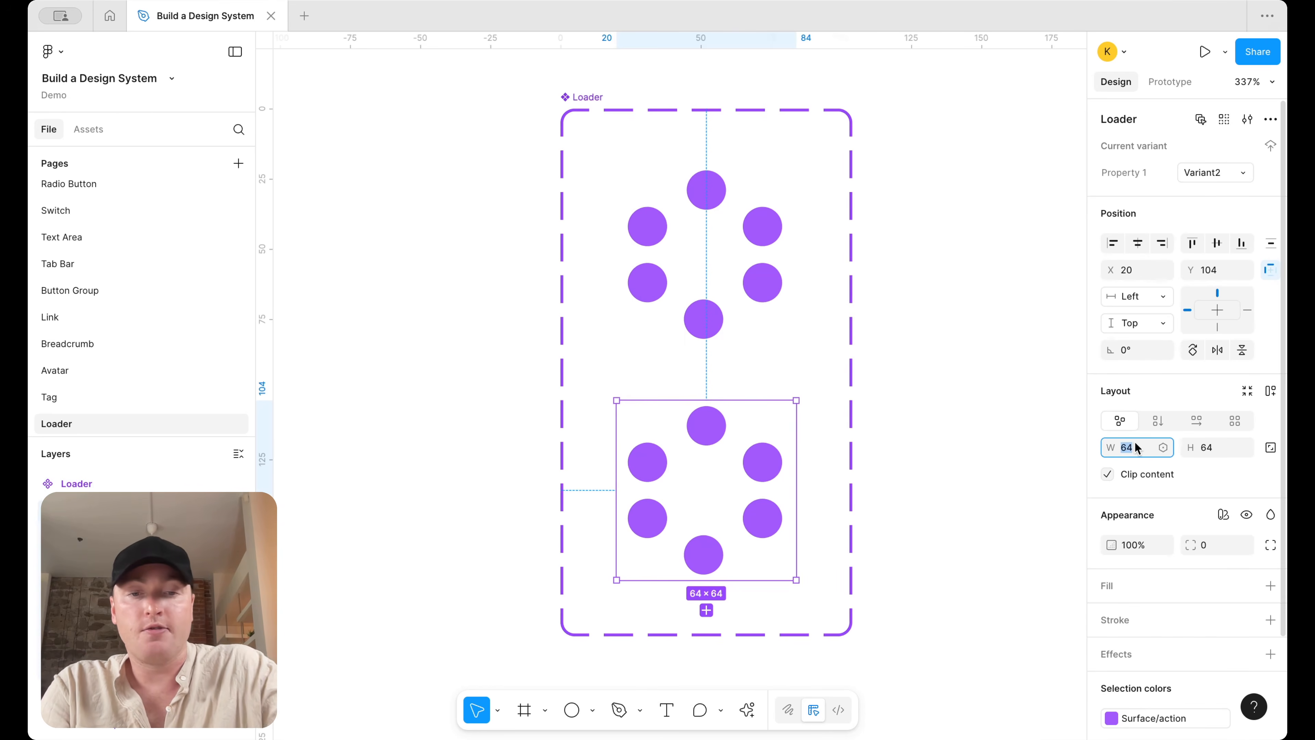
key("Return")
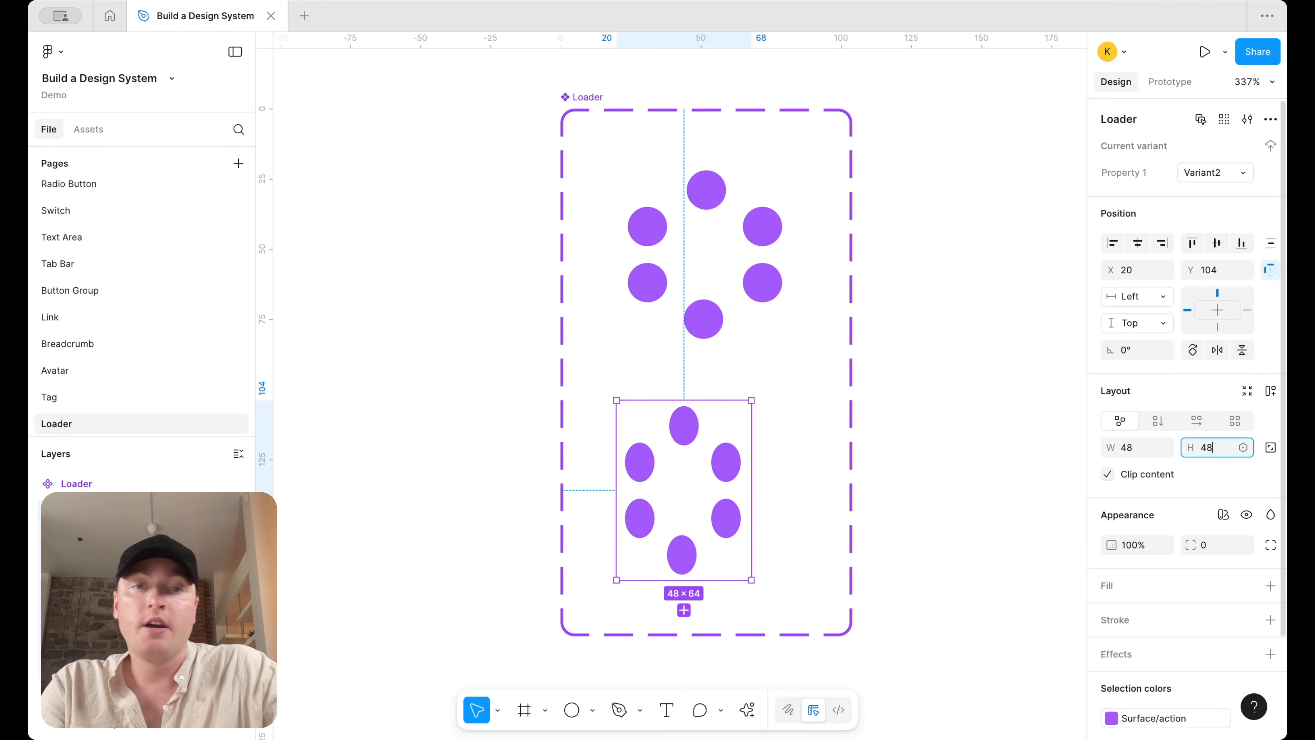
type("48")
key("Return")
left_click_drag(705, 440, 714, 446)
Rename the Loader's variant property to Size and name the large variant lg and the 48 × 48 variant md
left_click(944, 239)
scroll(944, 238, "down", 5)
left_click(853, 245)
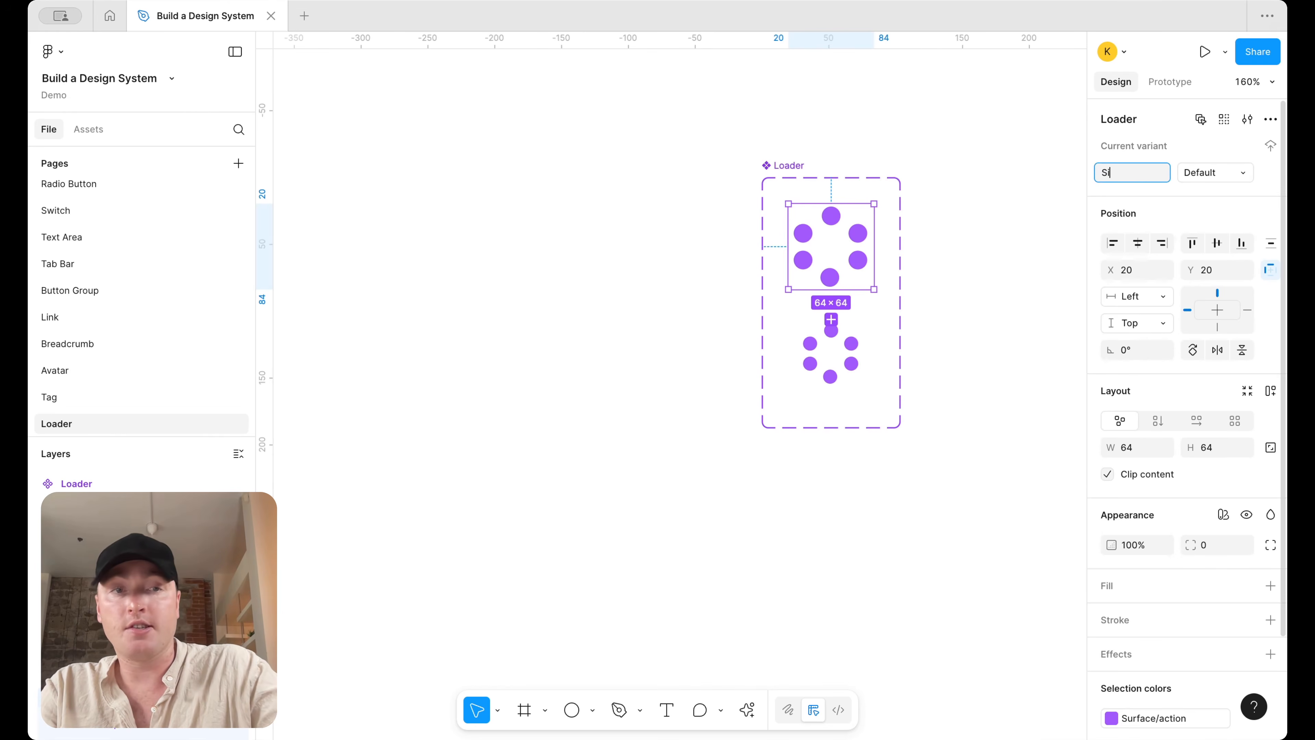
key("Return")
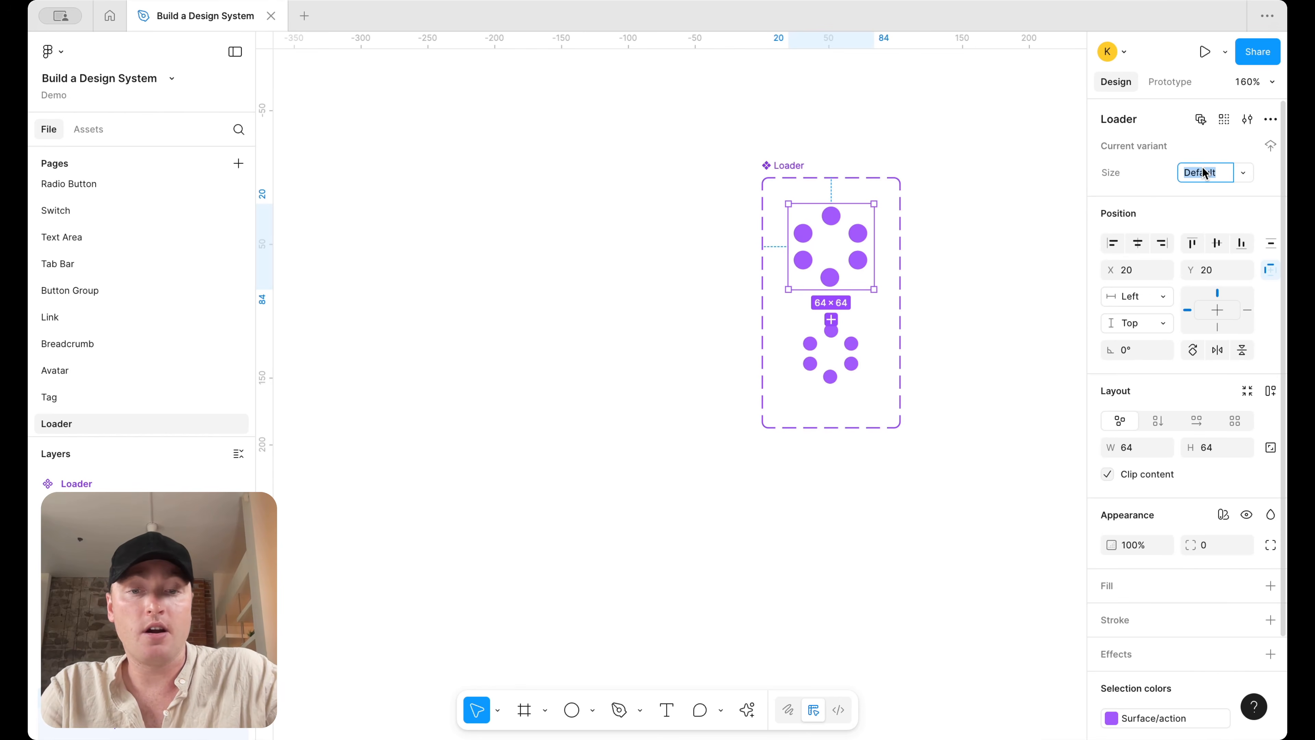
left_click(856, 374)
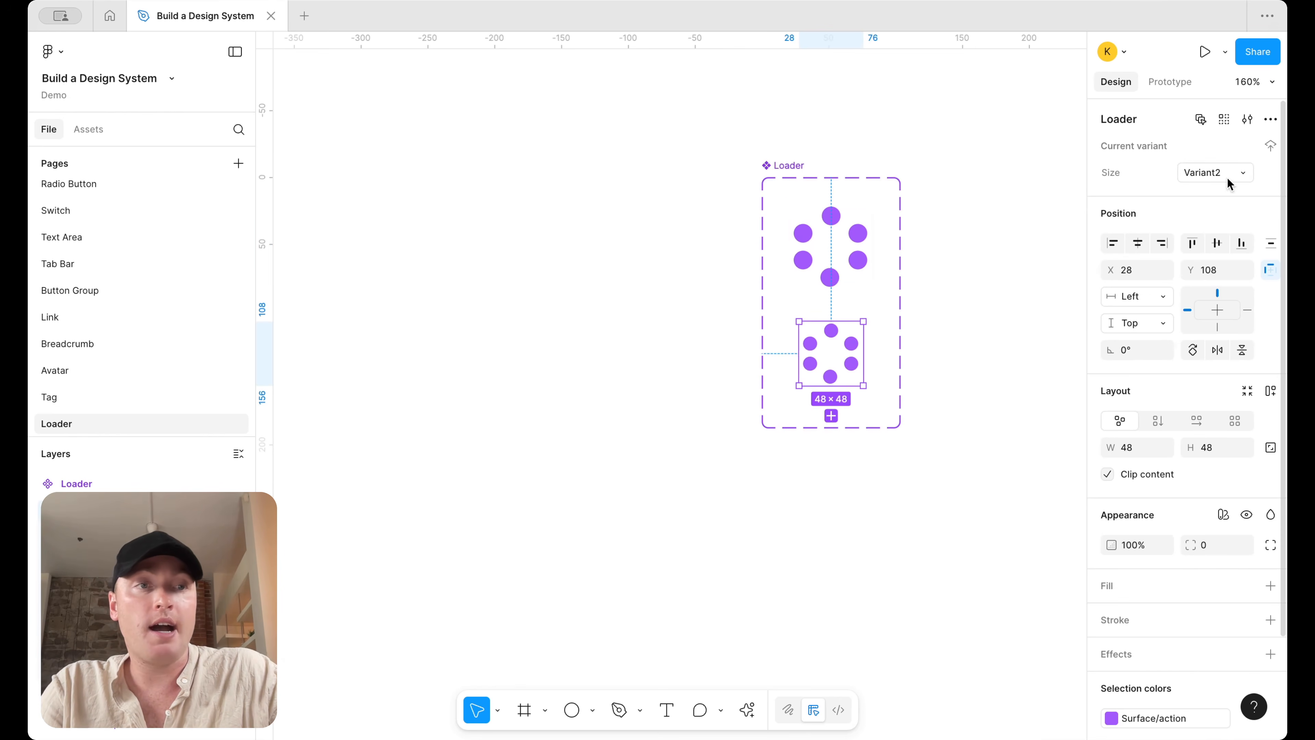
left_click(1003, 331)
left_click(823, 382)
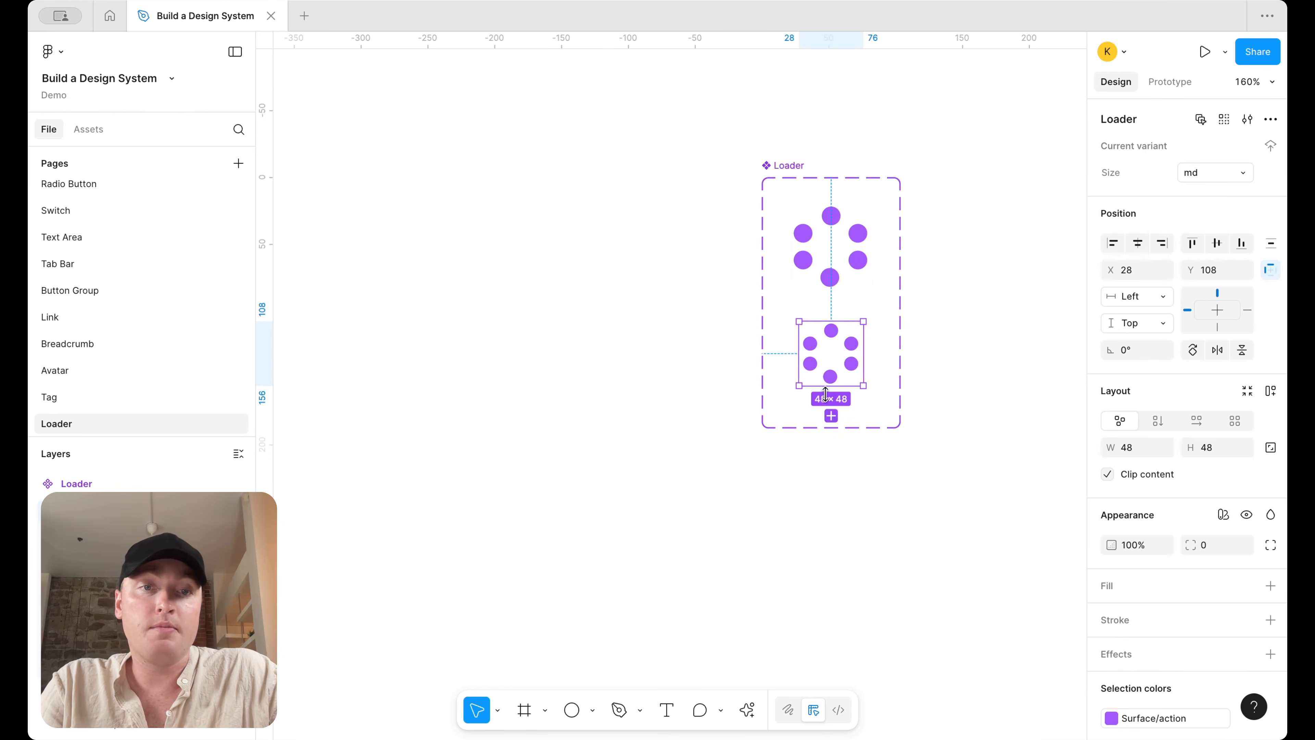
Add a third Loader variant named sm, resize it to 32 × 32 and centre it below the md variant
left_click(831, 416)
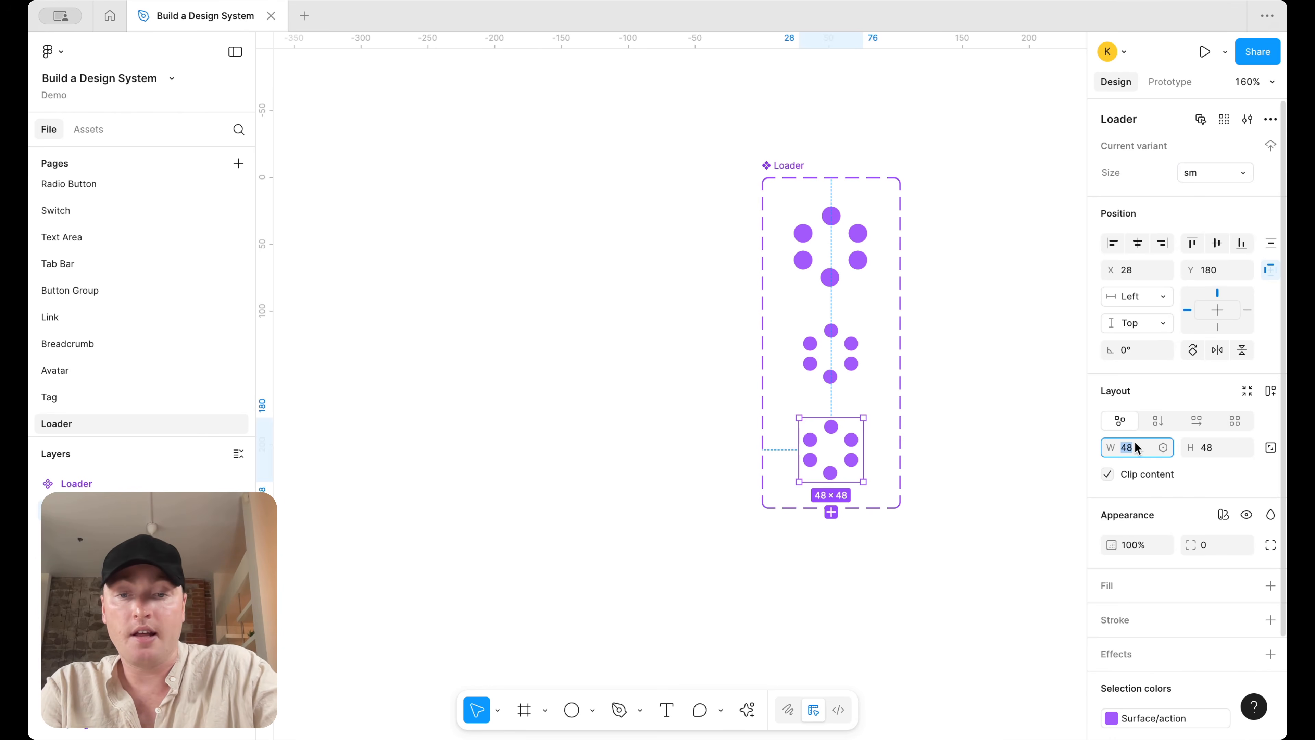
type("32")
key("Return")
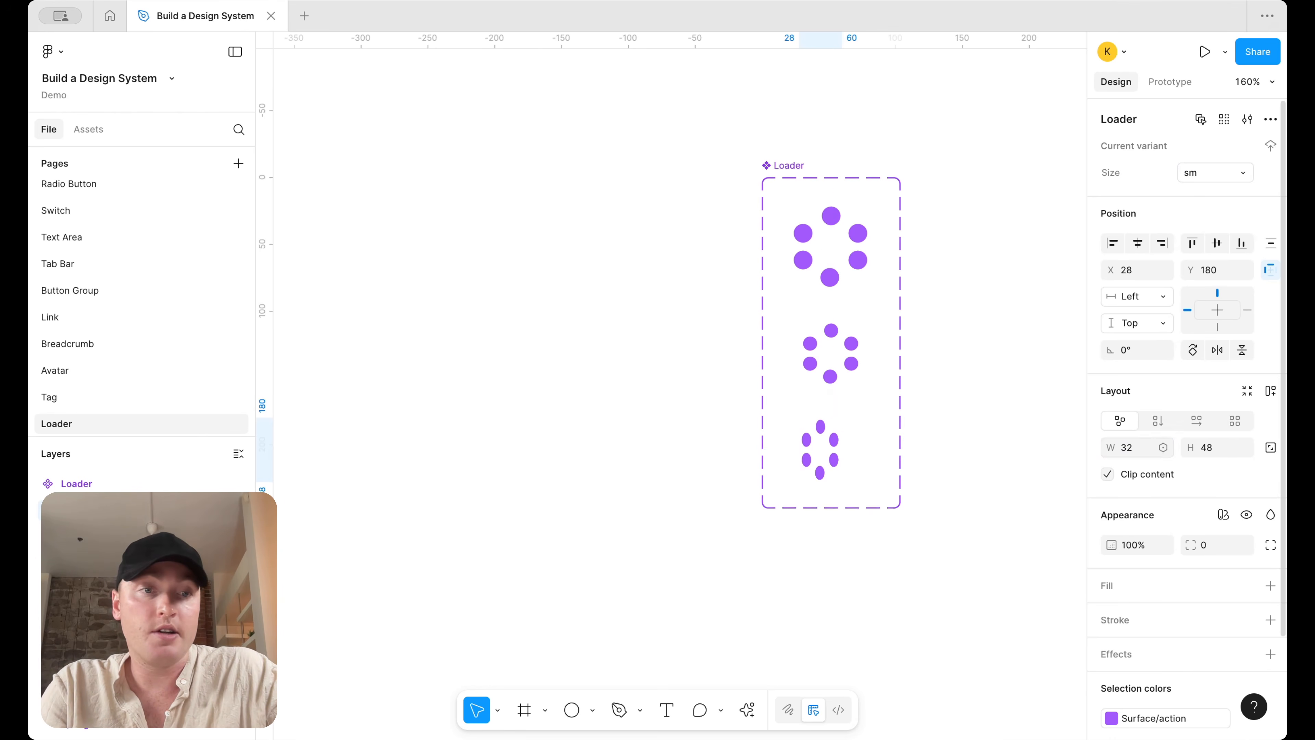
type("32")
key("Return")
left_click(944, 485)
left_click_drag(836, 456, 846, 467)
left_click(983, 391)
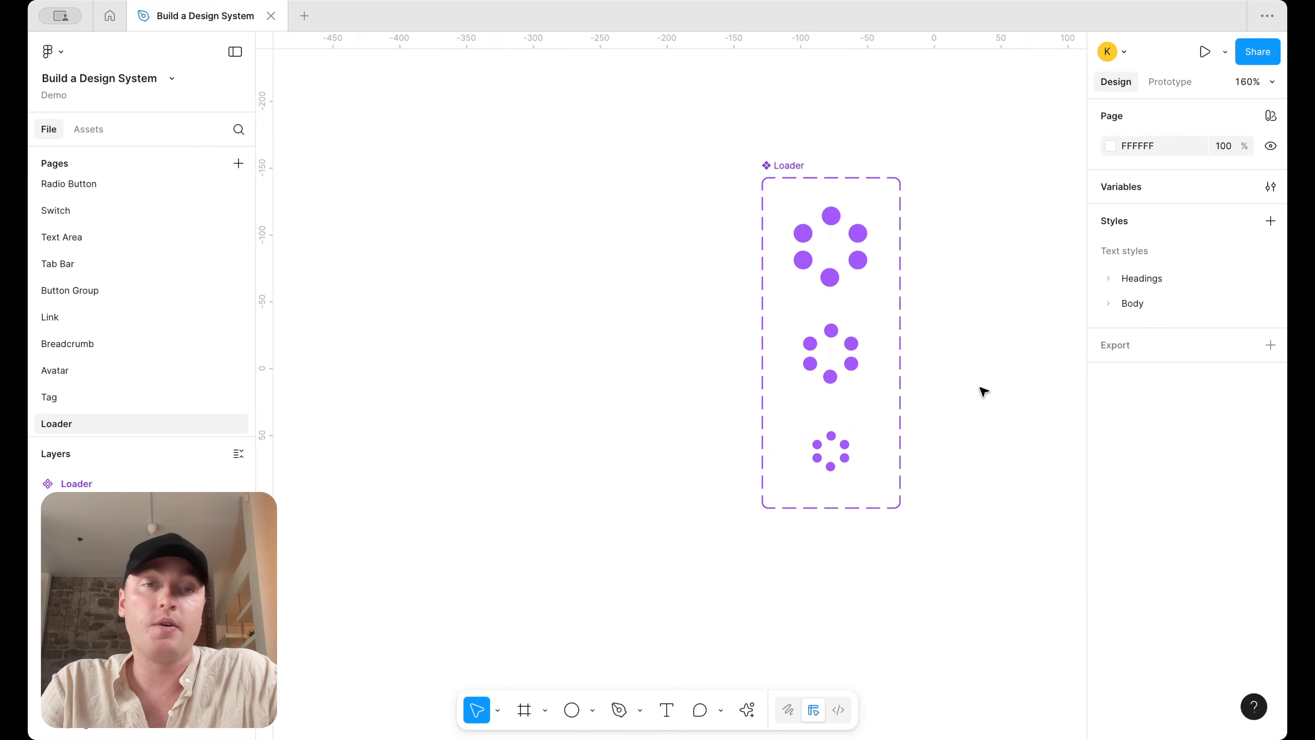
Draw a circle about 65 × 65 beside the Loader set and give it a black stroke of 1 without a fill
scroll(571, 682, "right", 5)
left_click(583, 714)
mouse_move(851, 291)
left_mouse_down()
mouse_move(938, 377)
mouse_move(886, 281)
mouse_move(878, 389)
mouse_move(916, 344)
mouse_move(945, 338)
mouse_move(960, 355)
left_mouse_up()
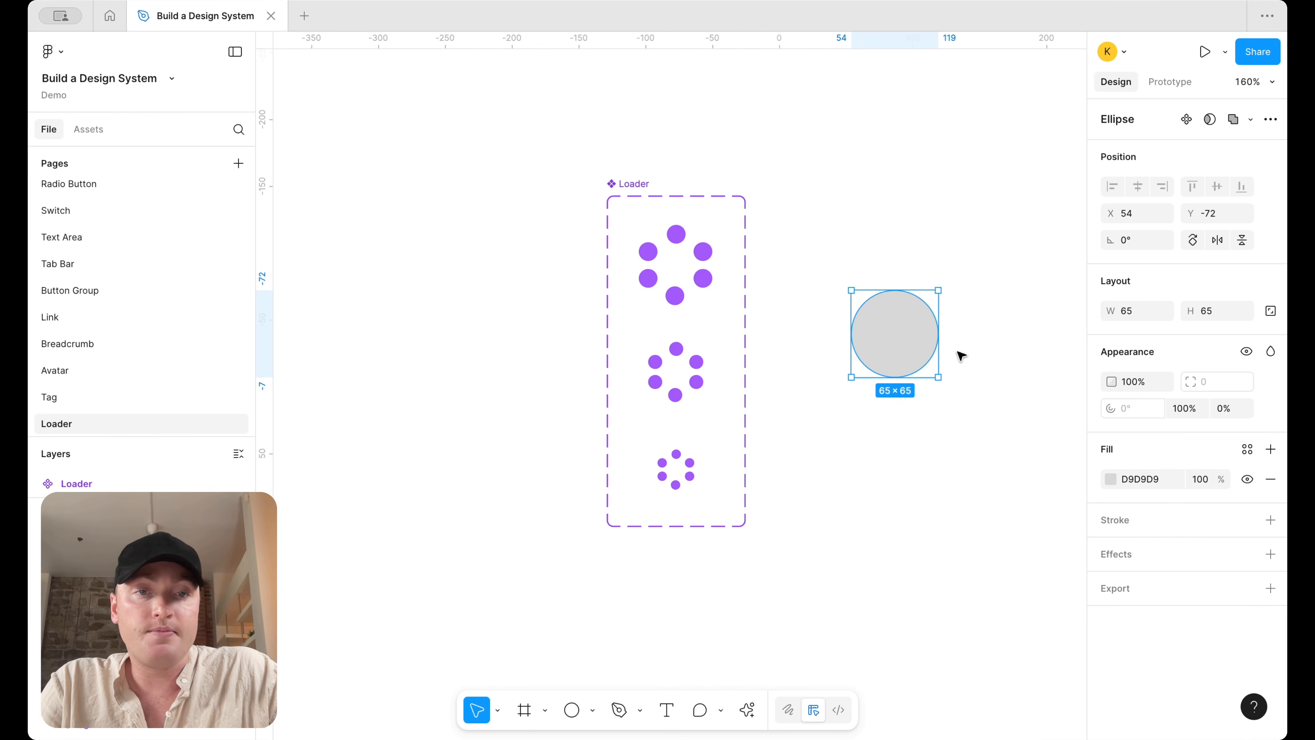
left_click(1270, 519)
left_click(1270, 478)
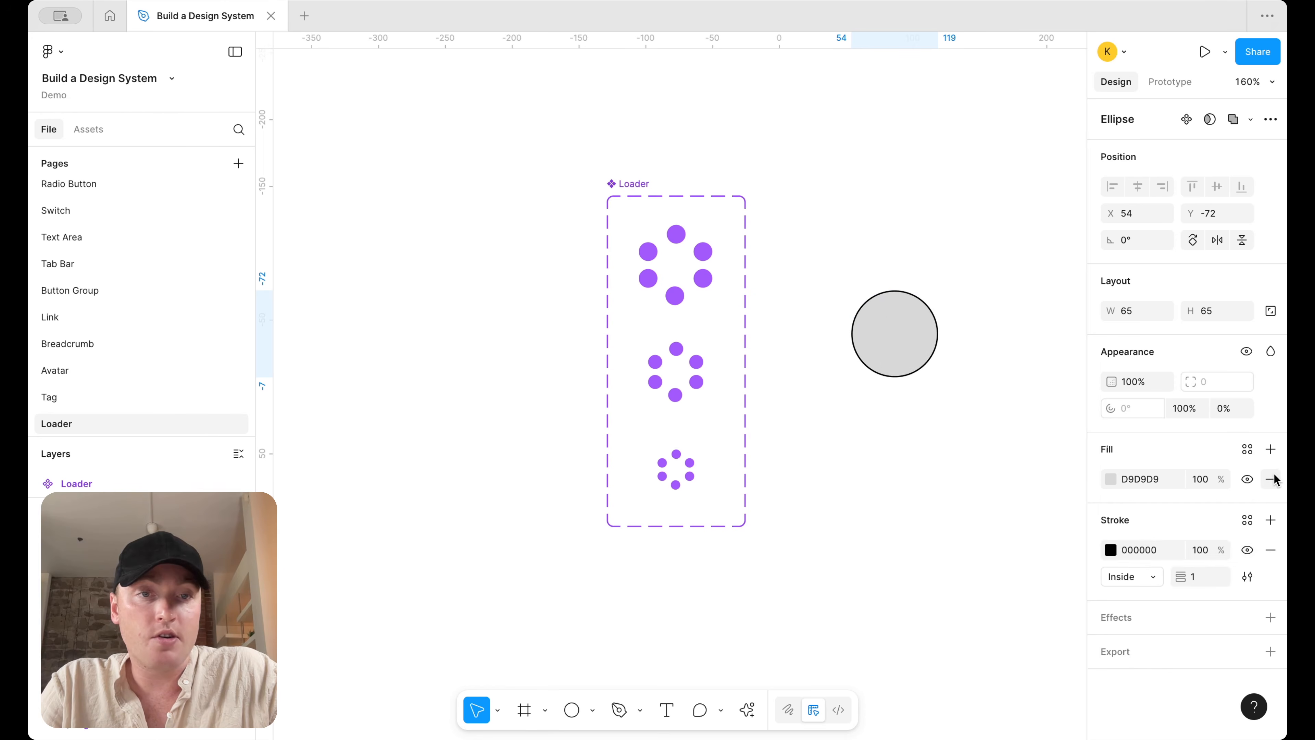
left_click(1271, 478)
Open the outlined circle into a 75% arc with a 100% ratio
scroll(929, 326, "up", 5, "ctrl")
left_click_drag(936, 344, 813, 405)
left_click(1039, 217)
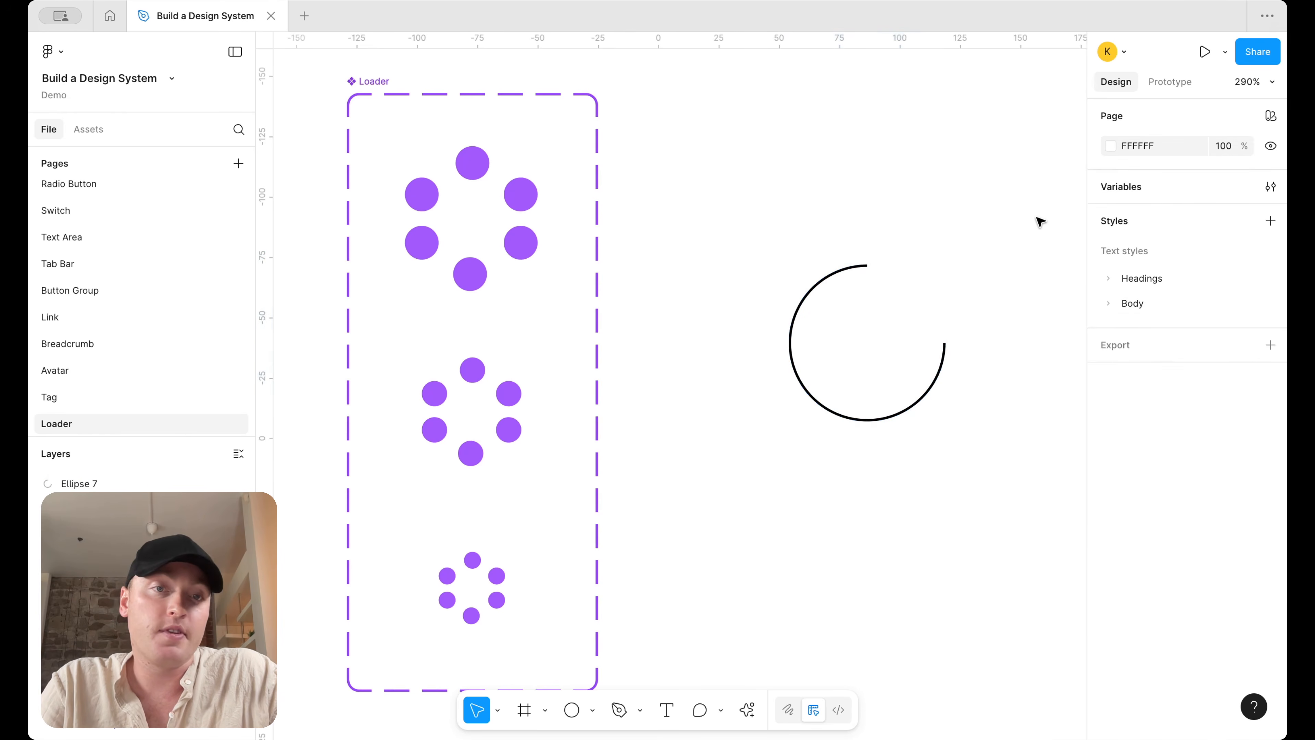
scroll(1039, 217, "down", 5, "ctrl")
left_click(975, 311)
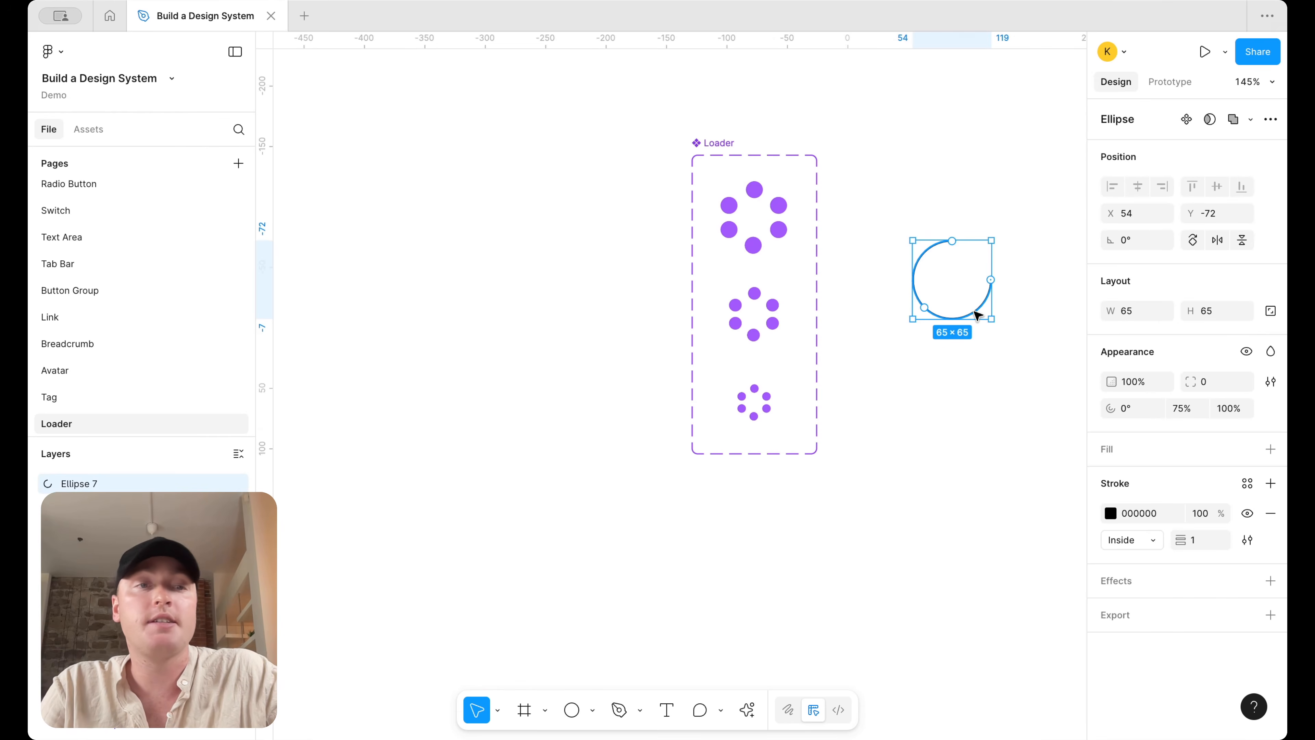
Delete the outlined arc beside the Loader set
left_click(1066, 271)
left_click_drag(1035, 330, 906, 198)
key("Delete")
scroll(829, 191, "up", 1)
scroll(828, 192, "right", 1)
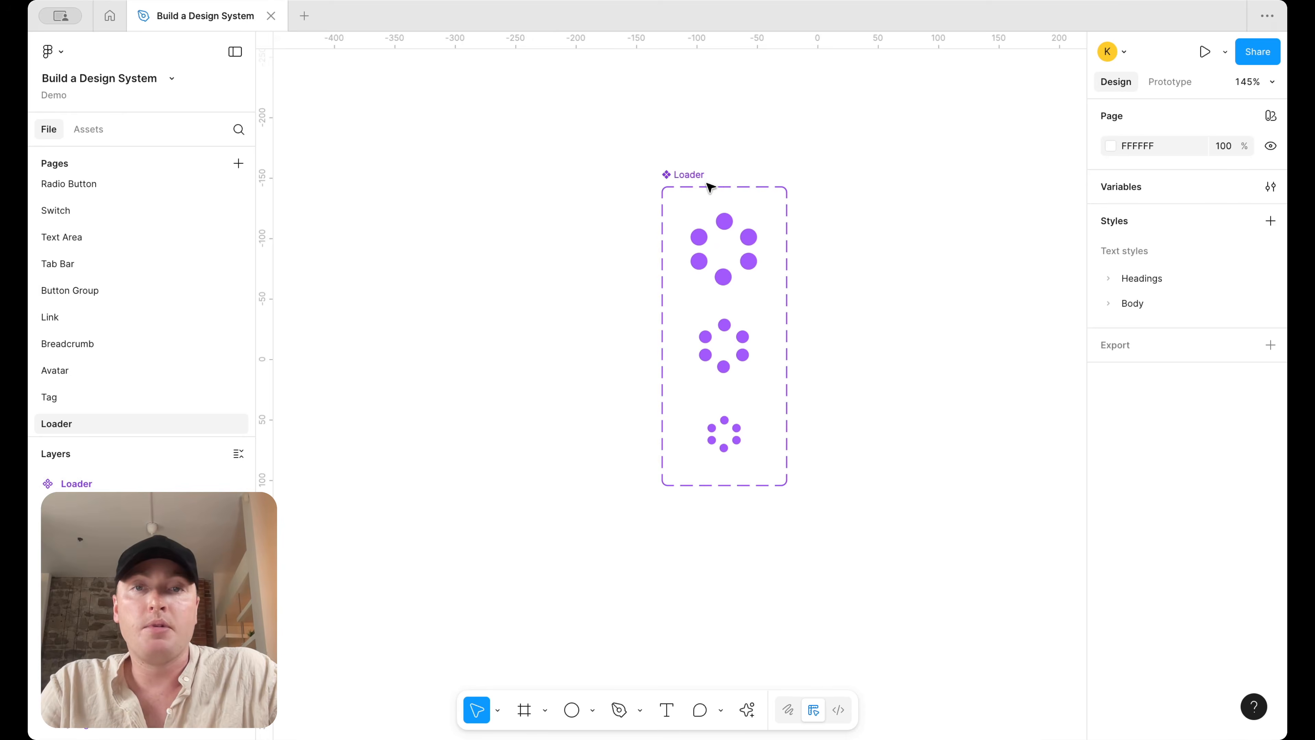
left_click(725, 259)
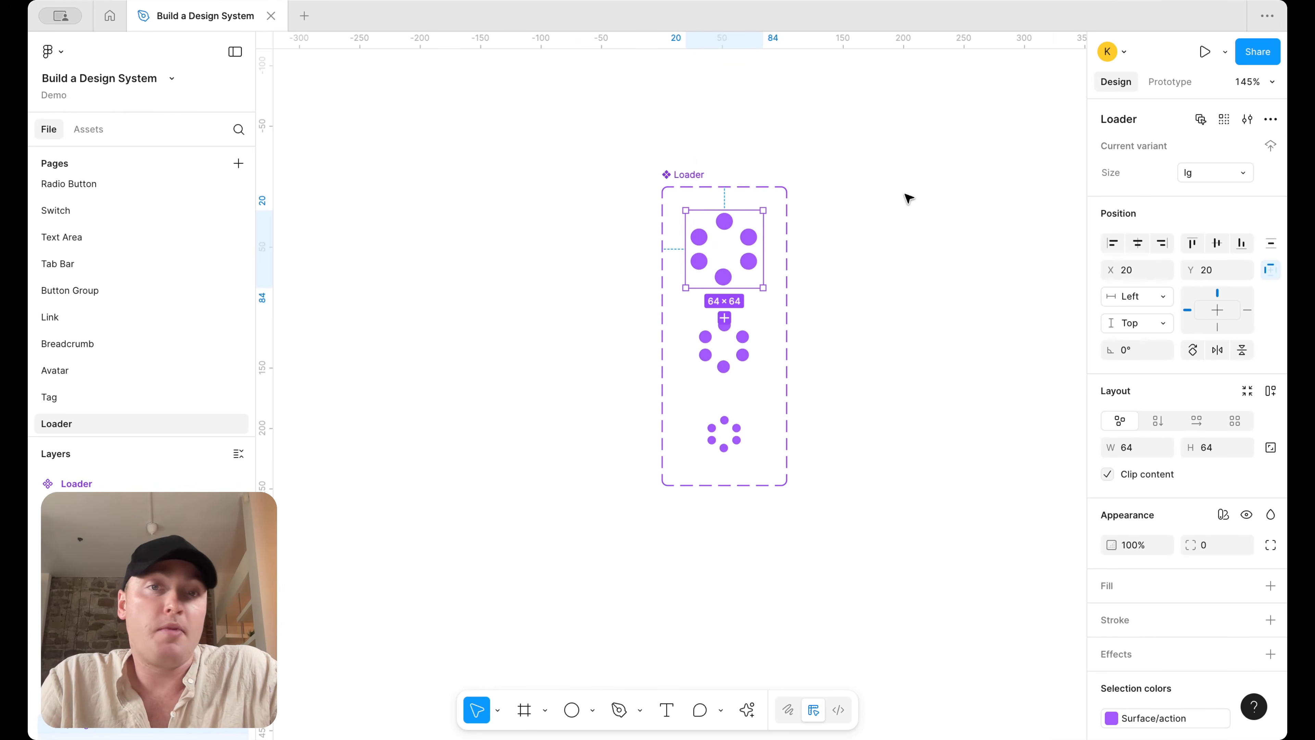
left_click(869, 188)
left_click(677, 173)
left_click(849, 187)
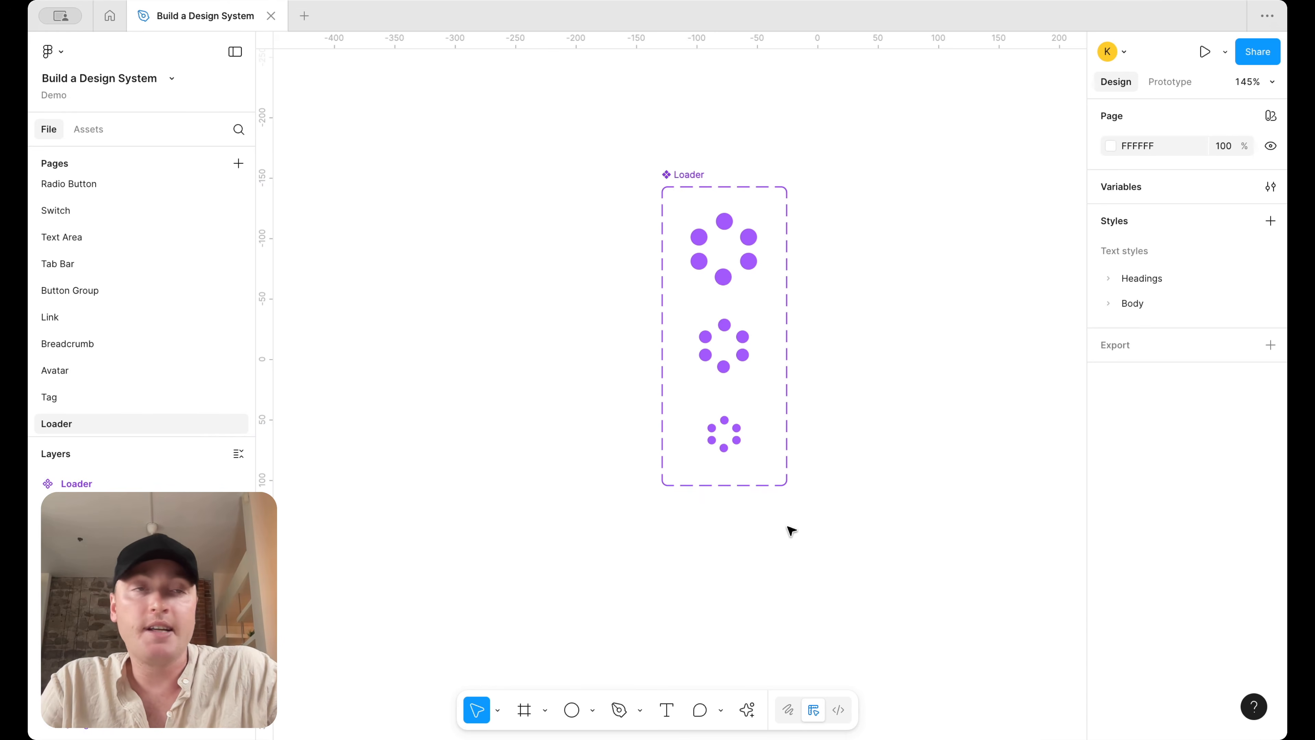
Draw a circle about 19 × 19 beside the Loader set and duplicate it into a row of four
left_click(572, 710)
left_click_drag(873, 200, 934, 220)
scroll(922, 211, "up", 3)
scroll(770, 234, "right", 3)
left_click_drag(769, 233, 910, 227)
Wrap the row of four grey circles in a horizontal auto layout frame
left_click_drag(931, 292, 636, 185)
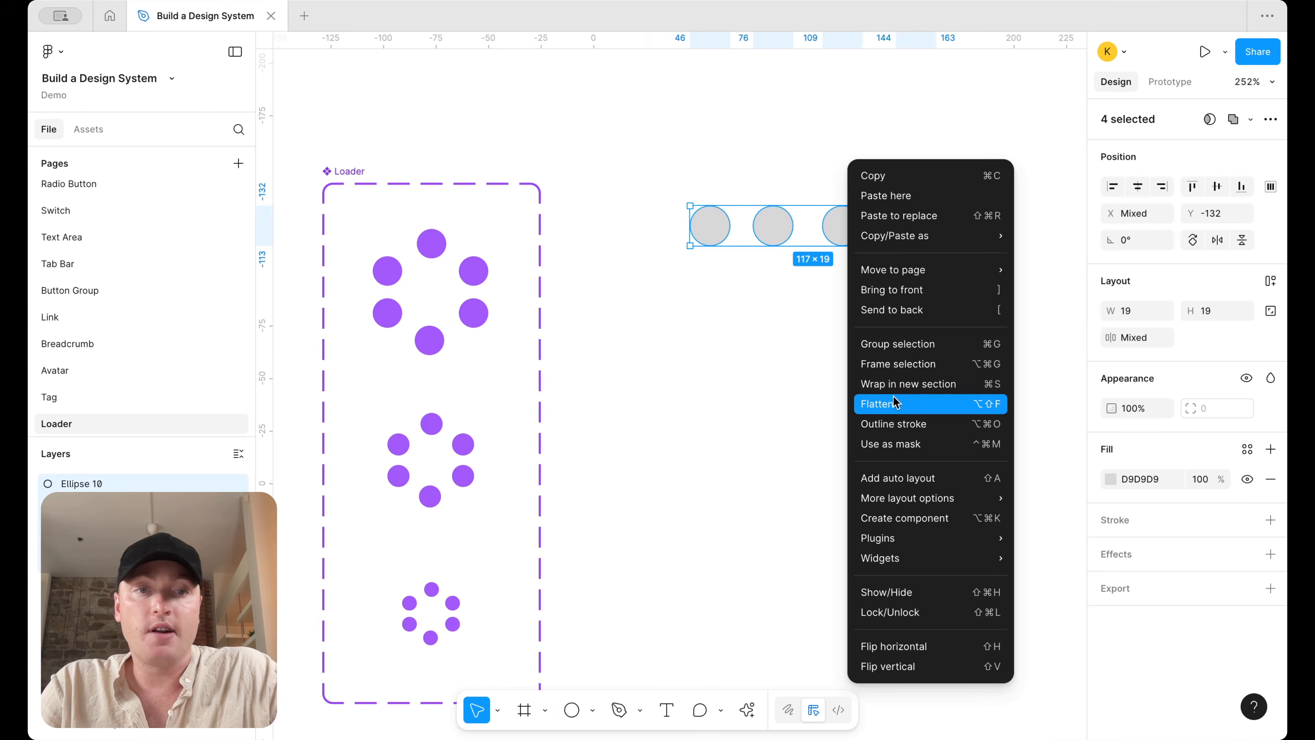
left_click(770, 388)
key("shift+a")
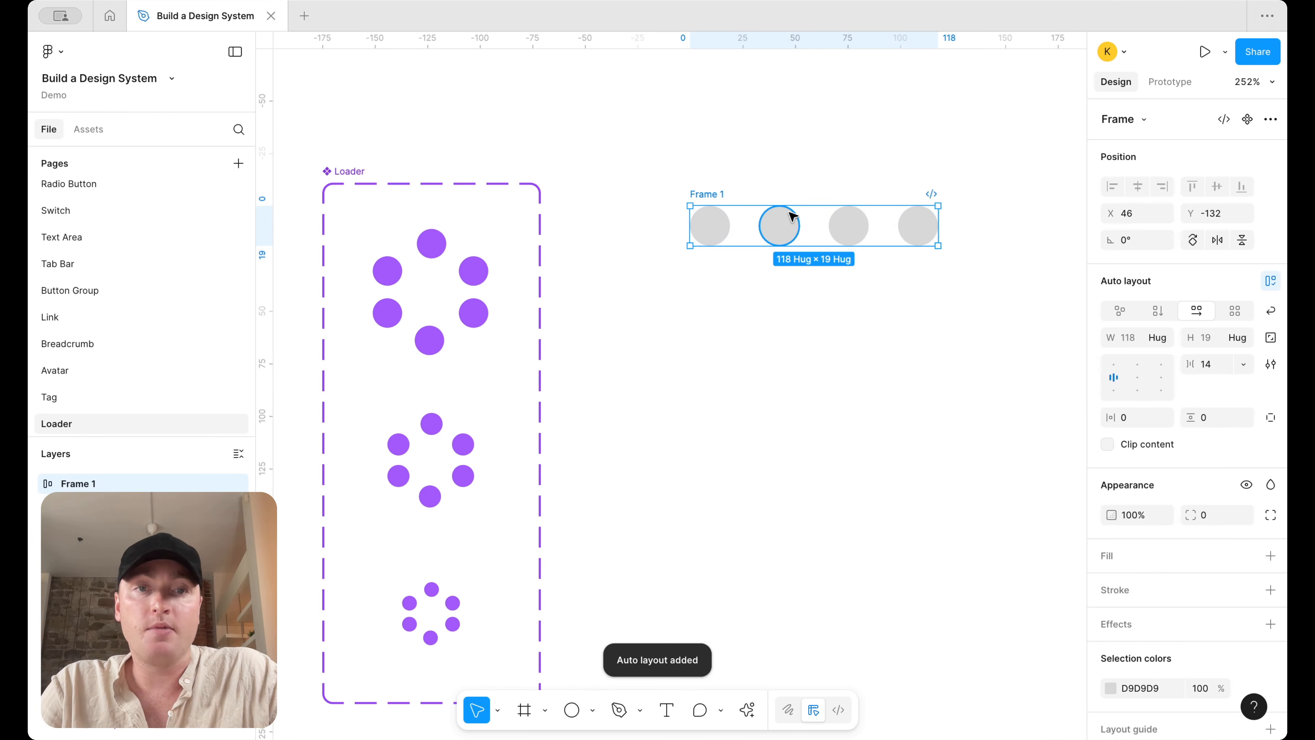
Recolour the first circle of the row with the purple A259FB used on this page
left_click(779, 226)
left_click(1109, 453)
left_click(710, 225)
left_click(1109, 452)
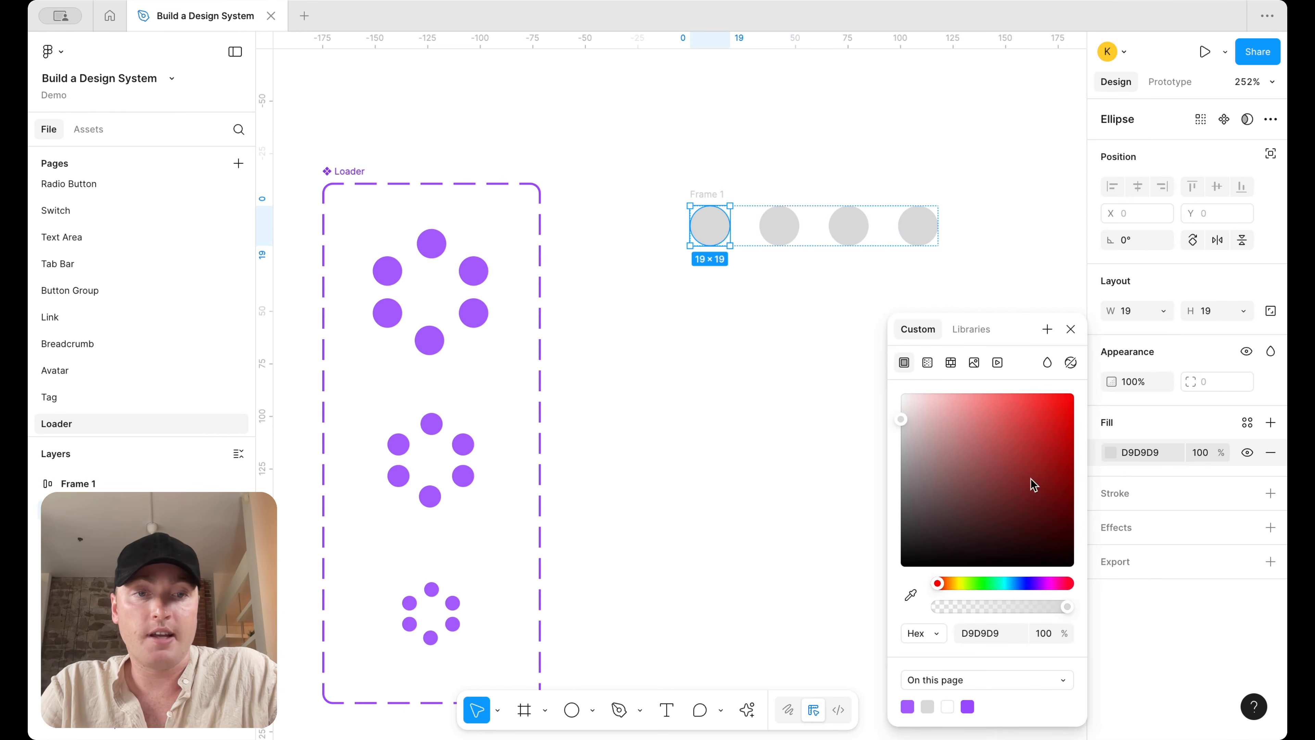
left_click(907, 706)
left_click(786, 258)
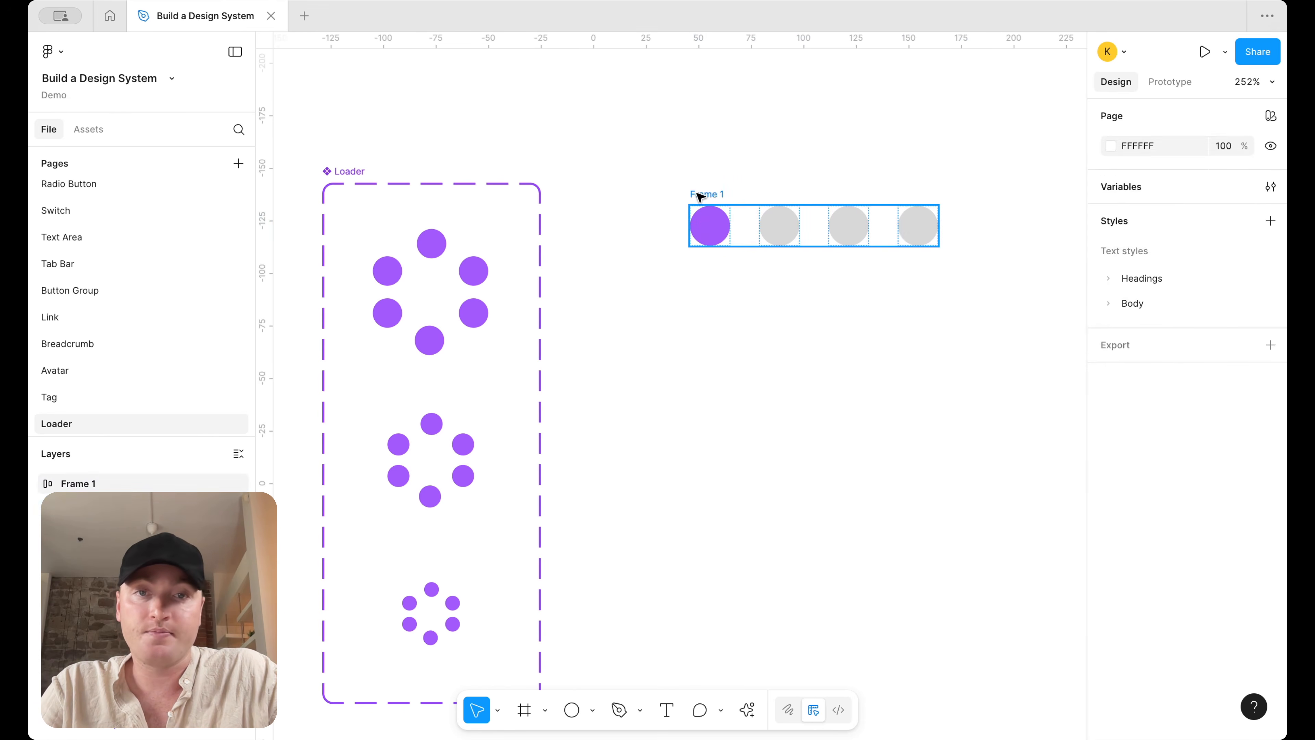
Turn the frame holding the four-circle row into a component
right_click(703, 195)
left_click(795, 523)
key("Escape")
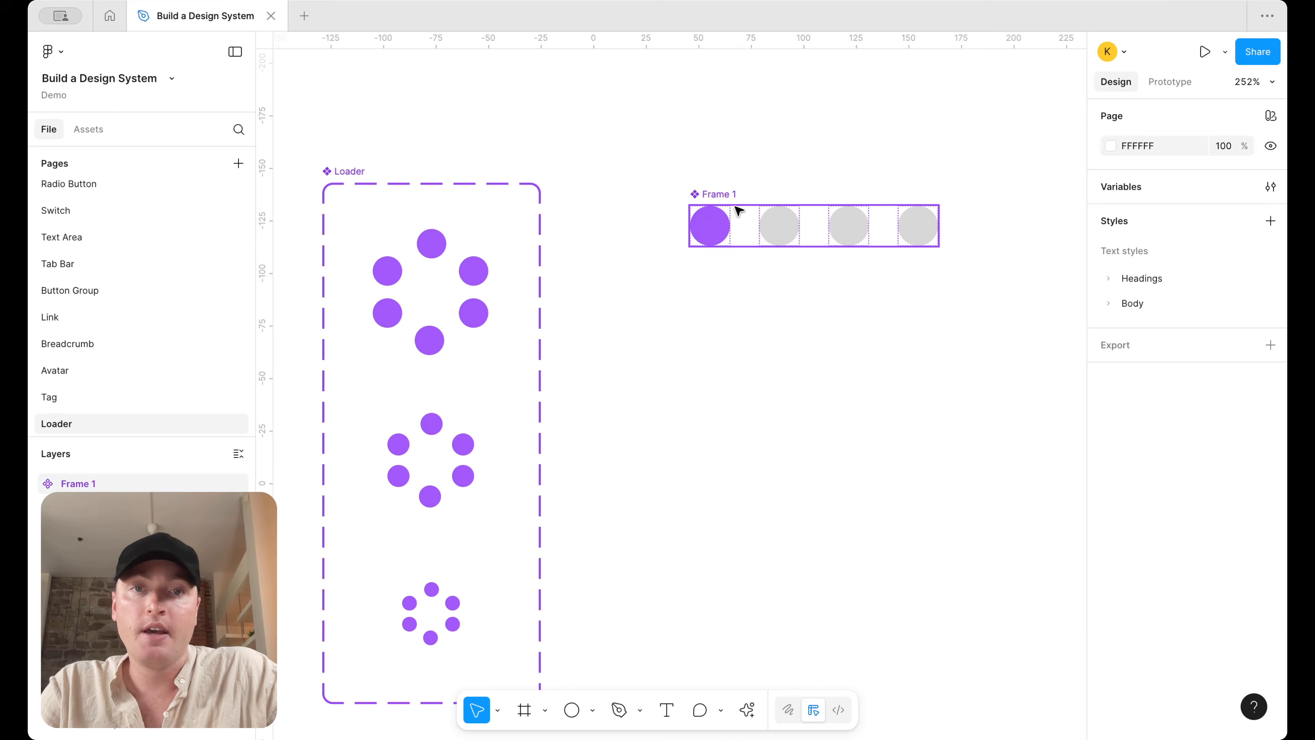
Add three more variants to the four-circle row component, stacked below the first
right_click(751, 223)
mouse_move(848, 560)
mouse_move(860, 518)
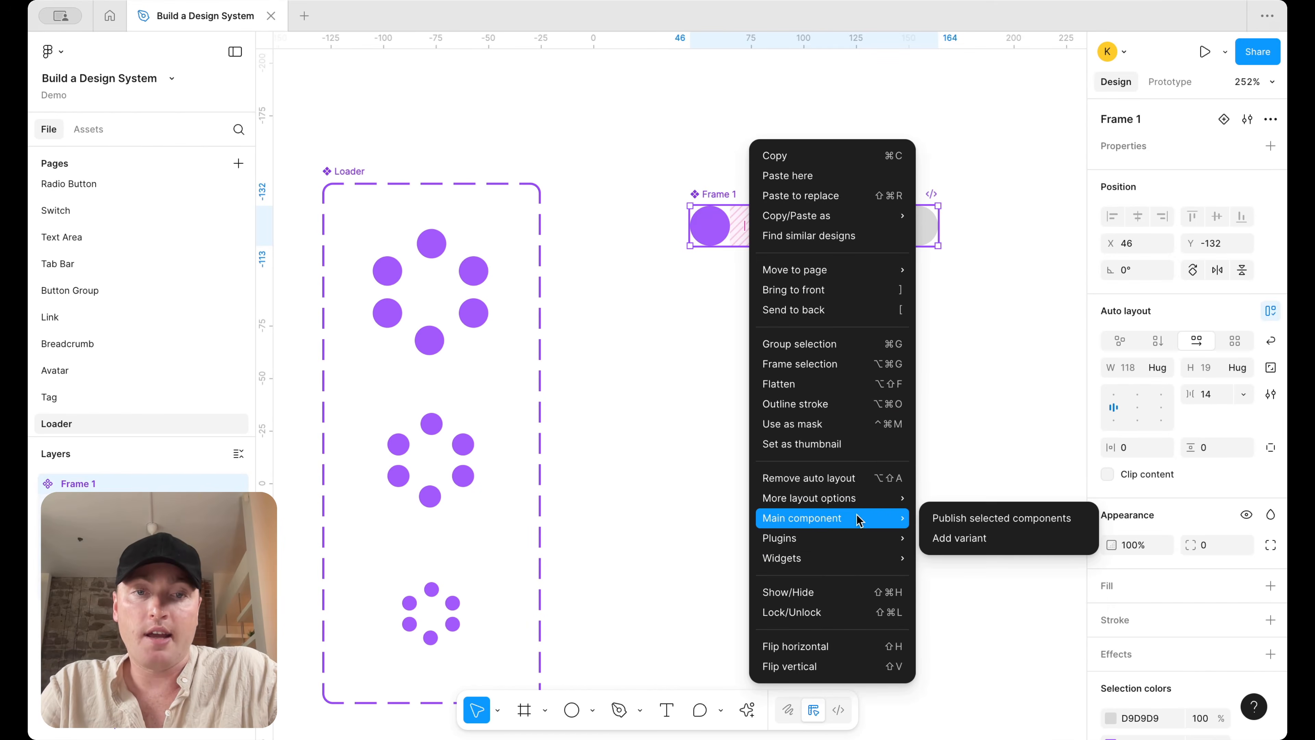
left_click(979, 537)
left_click(814, 357)
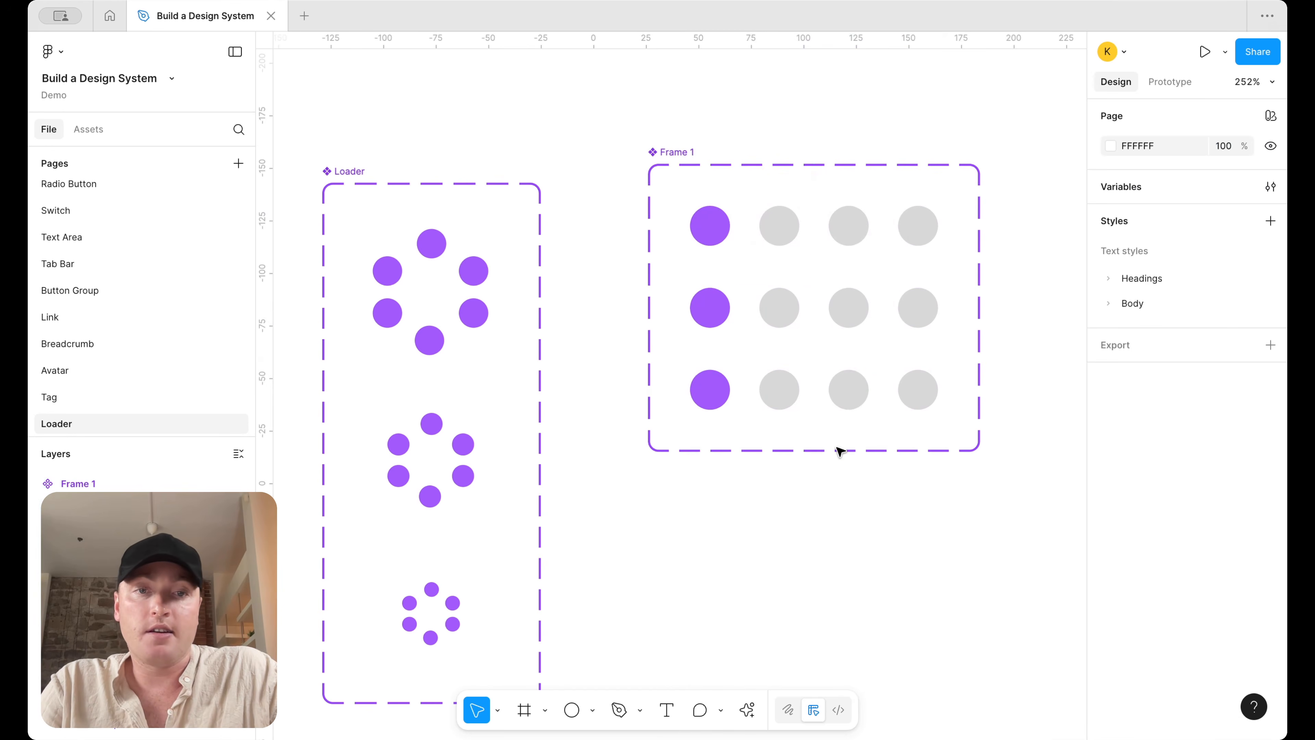
left_click(814, 440)
Move the purple circle to fourth place in the fourth variant, third place in the third and second place in the second
left_click(710, 470)
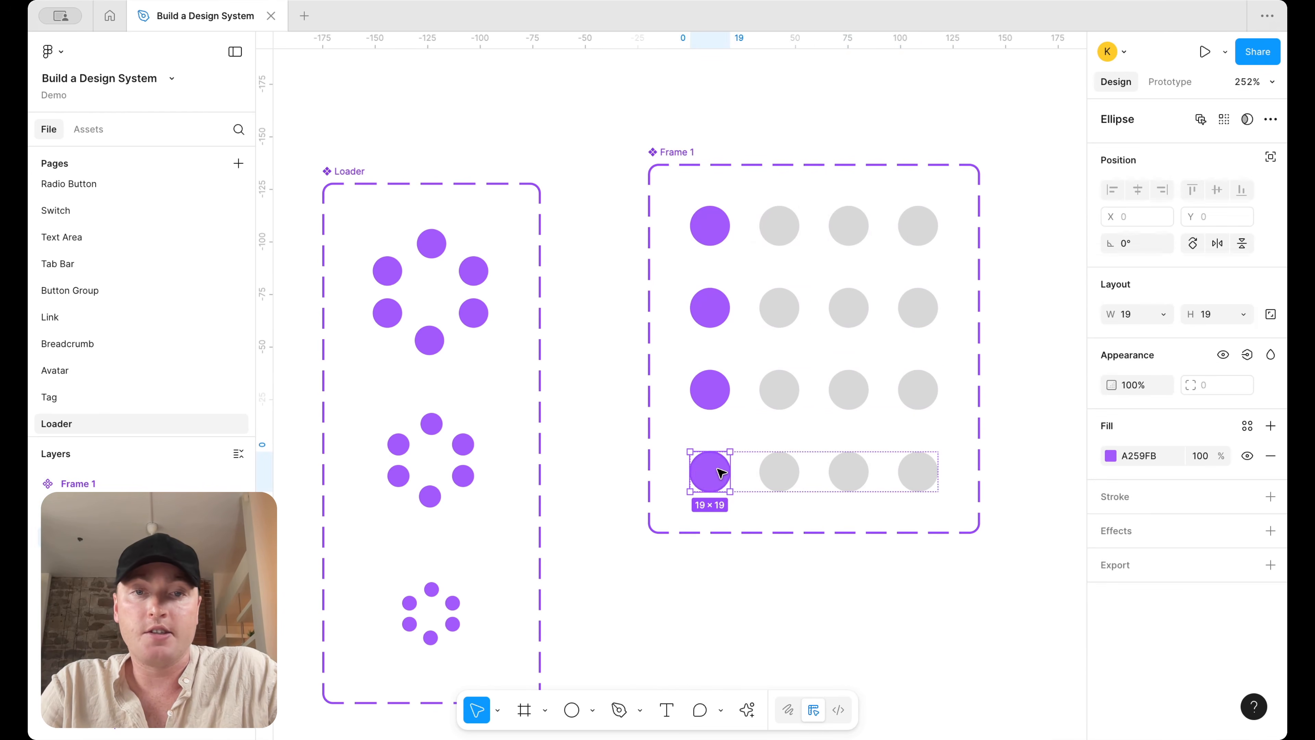
key("Right")
key("Right")
key("Right")
left_click(711, 389)
left_click(710, 389)
key("Right")
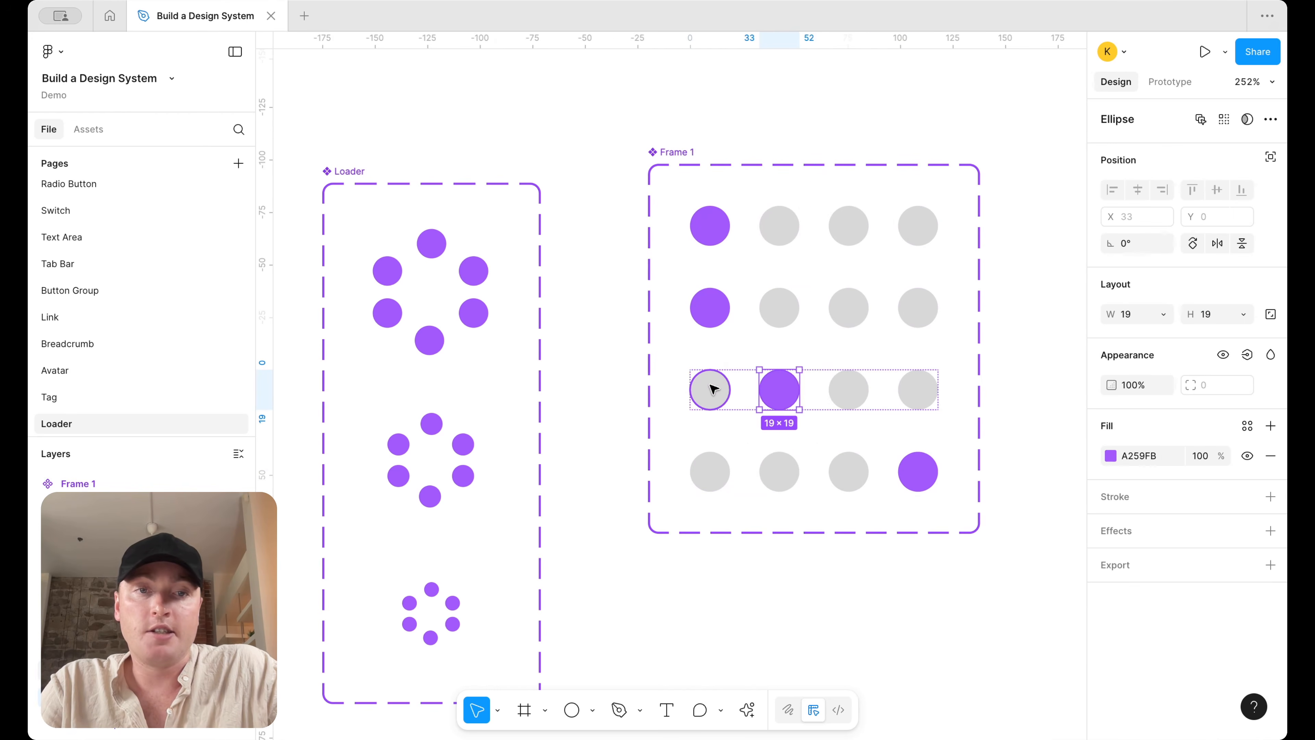
key("Right")
left_click(716, 294)
left_click(717, 300)
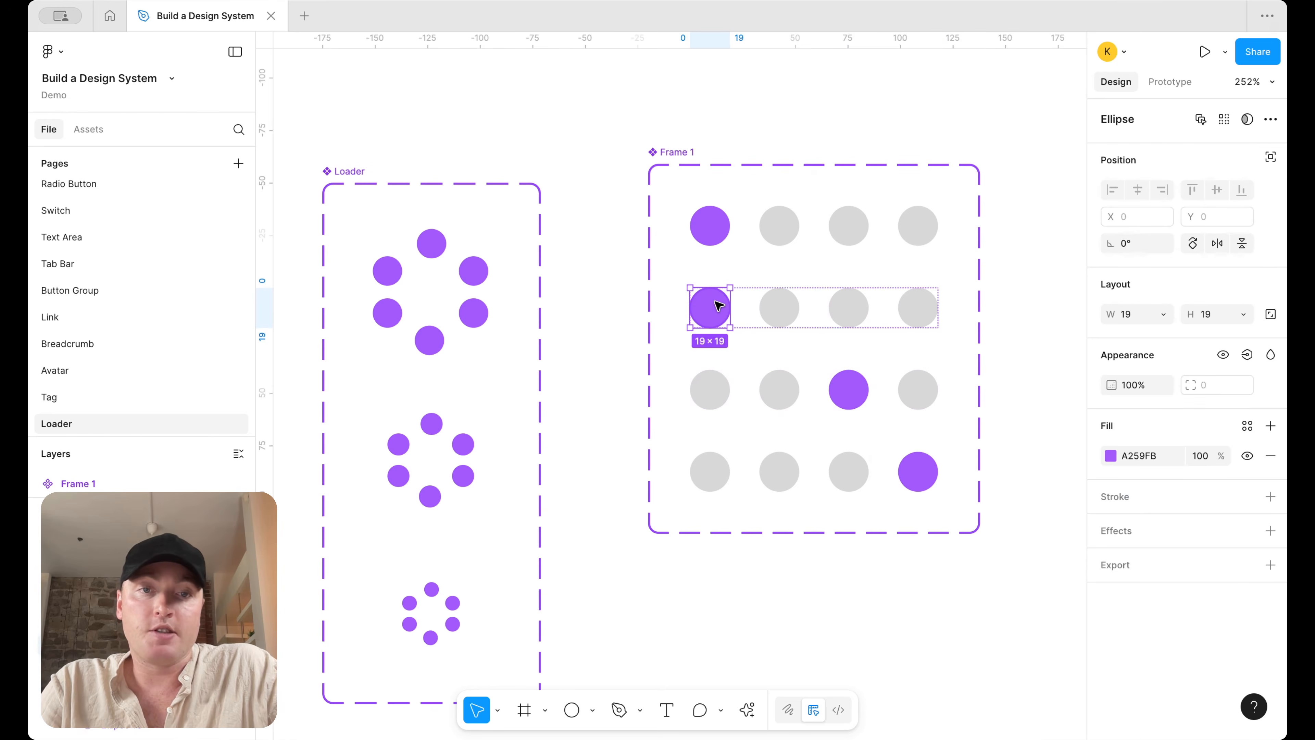
key("Right")
Link the first four-circle variant to Variant2 with an after-delay Change to interaction set to 200 ms
left_click(815, 240)
key("shift+e")
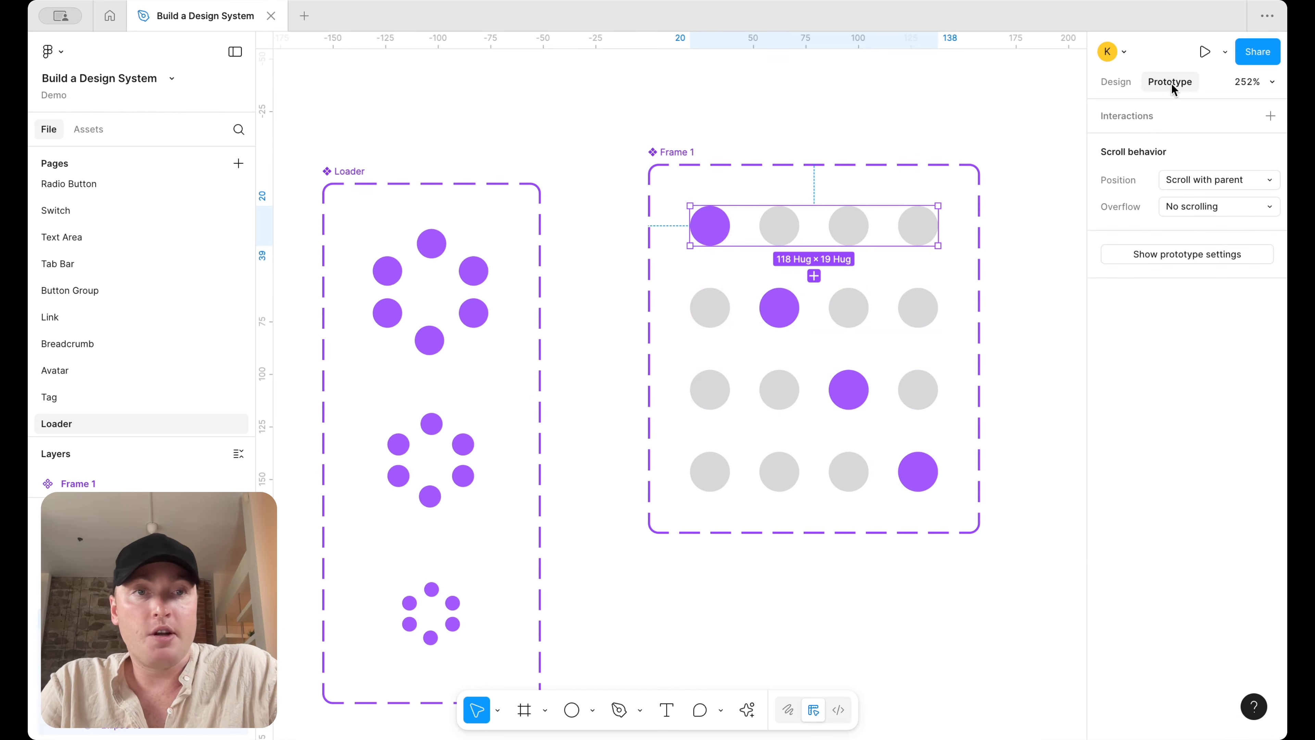
left_click_drag(814, 246, 818, 306)
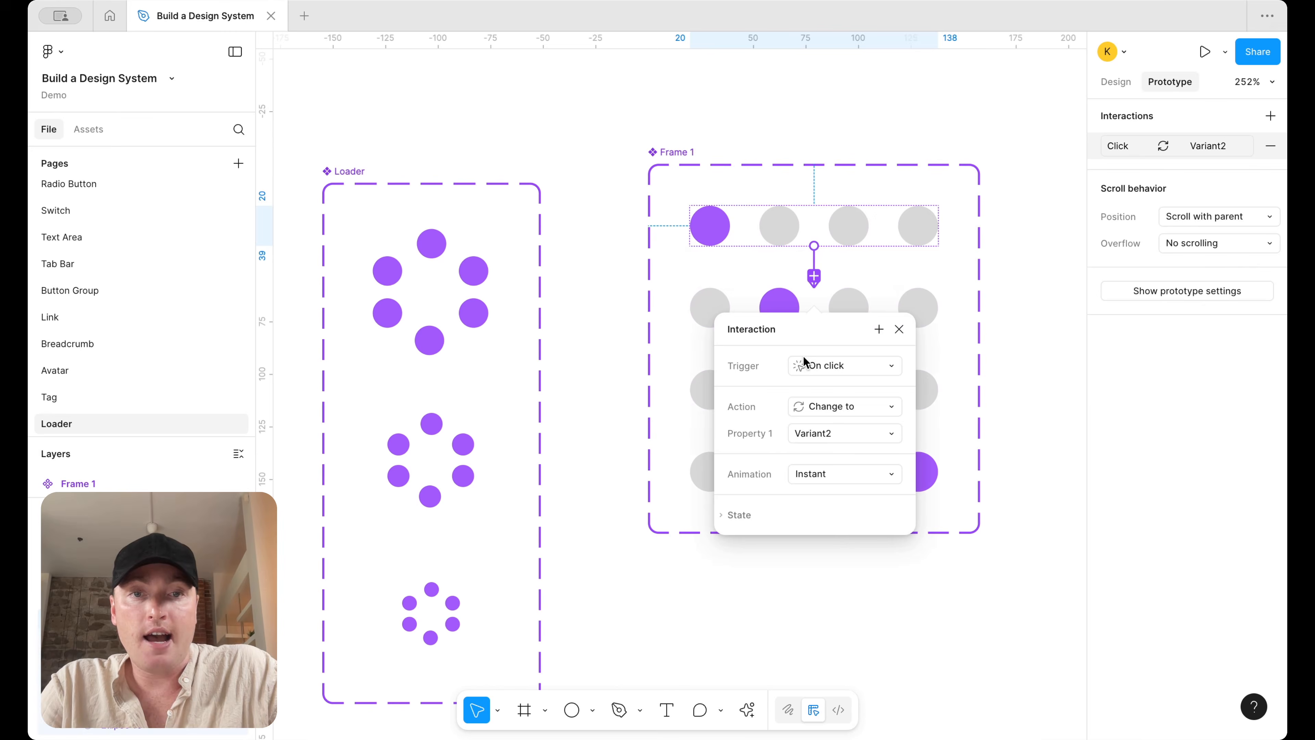
left_click(800, 364)
left_click(824, 634)
left_click(834, 393)
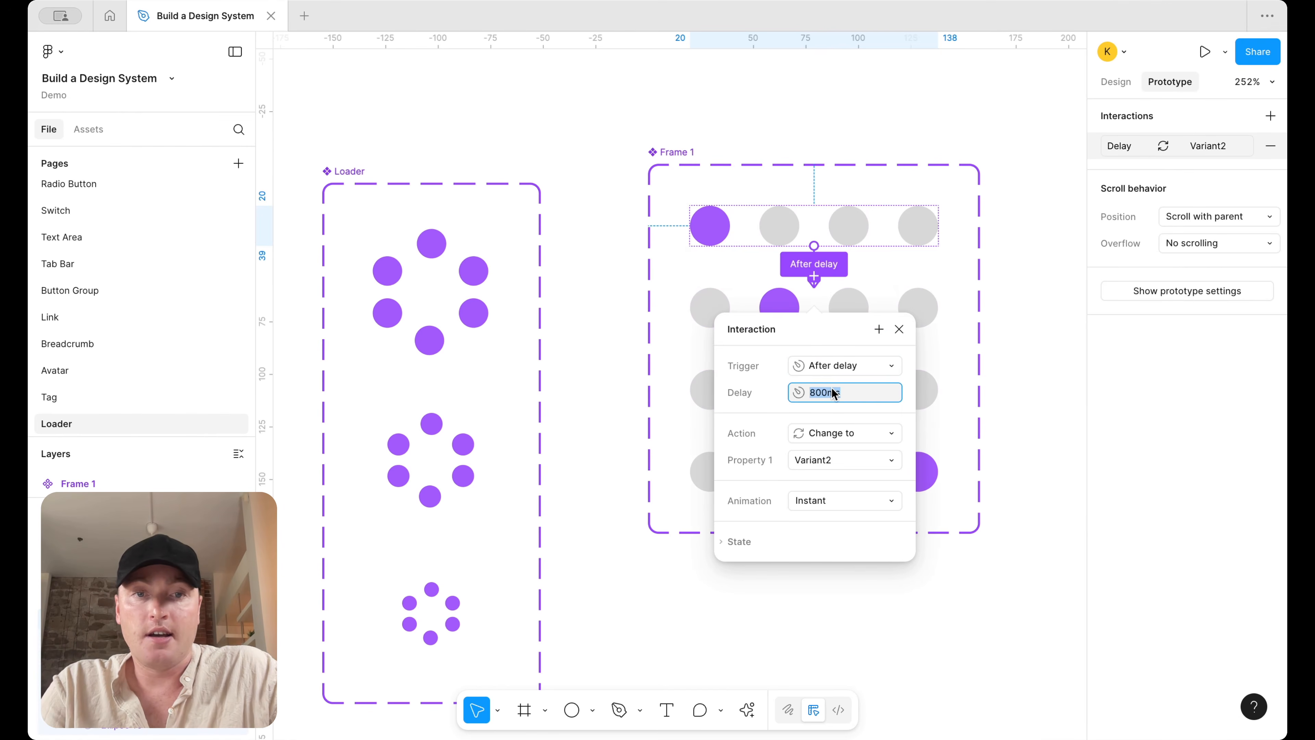
key("Return")
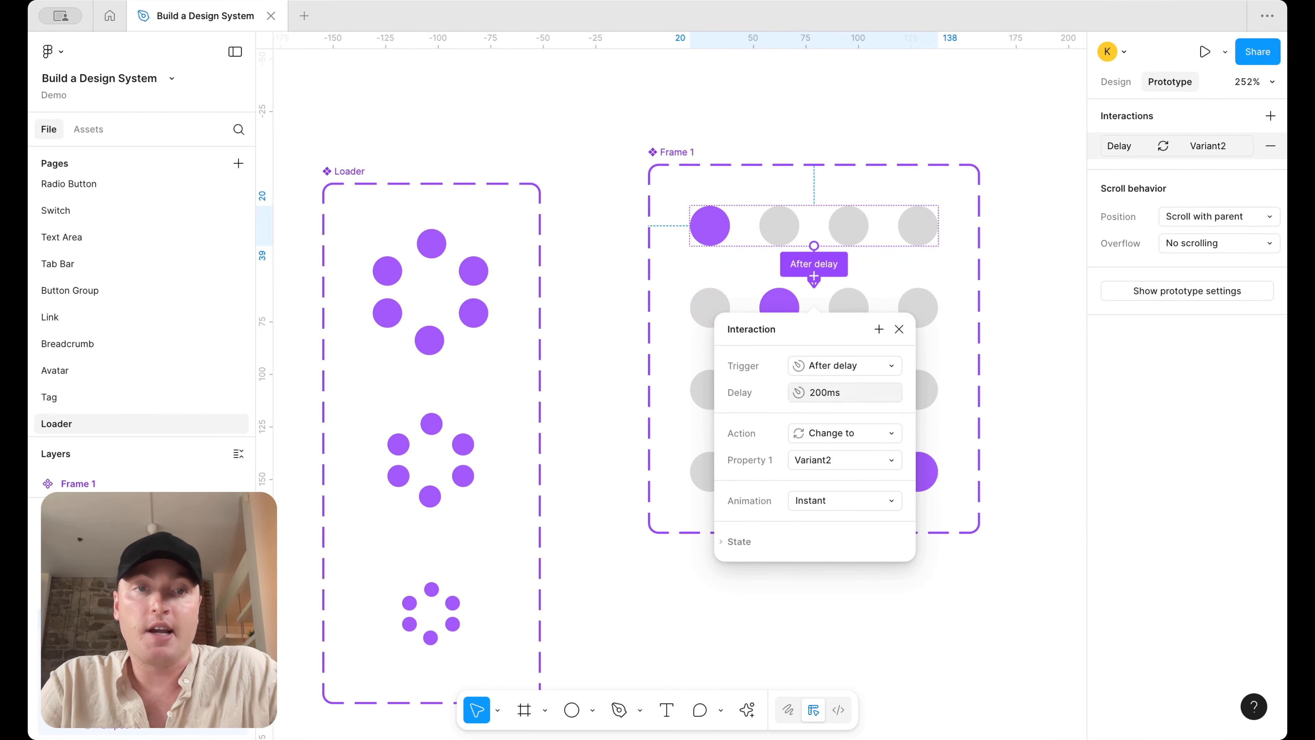
Link the second four-circle variant to Variant3 with an after-delay Change to interaction set to 200 ms
left_click(913, 297)
left_click_drag(814, 328, 815, 383)
left_click(842, 448)
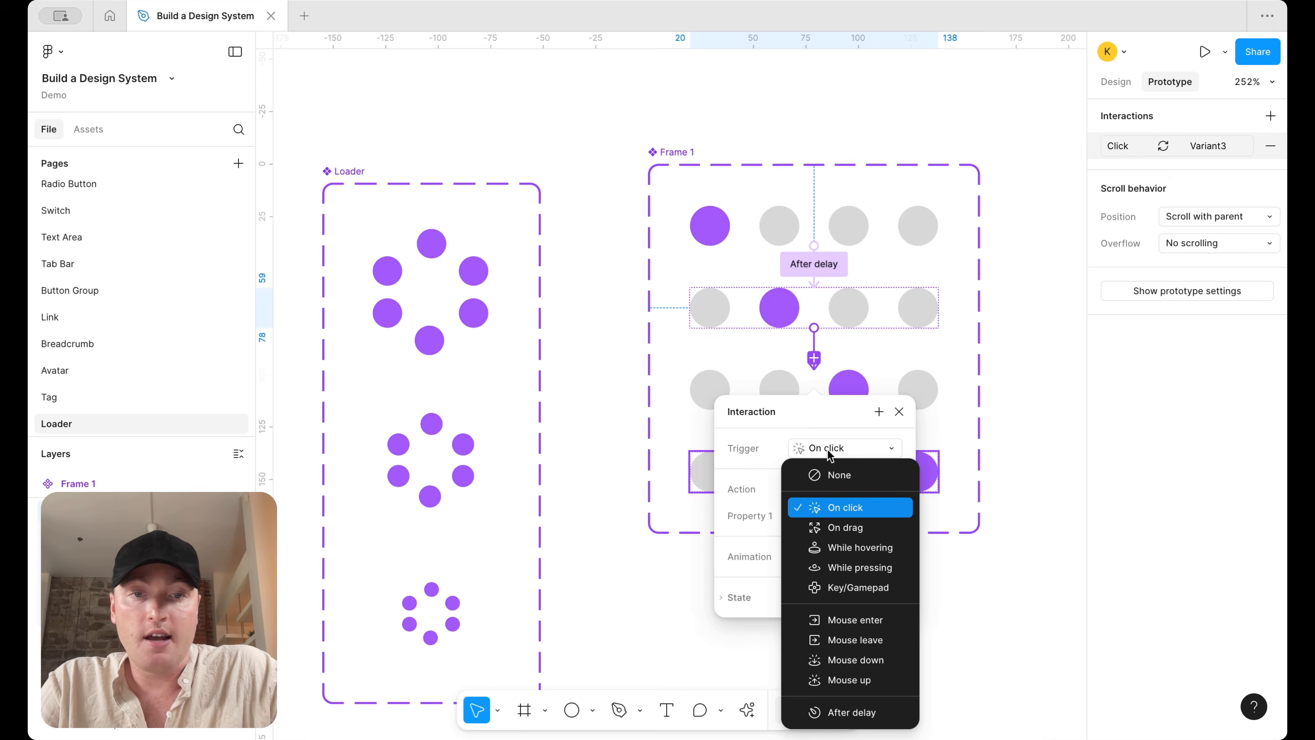
left_click(834, 712)
left_click(852, 482)
type("2")
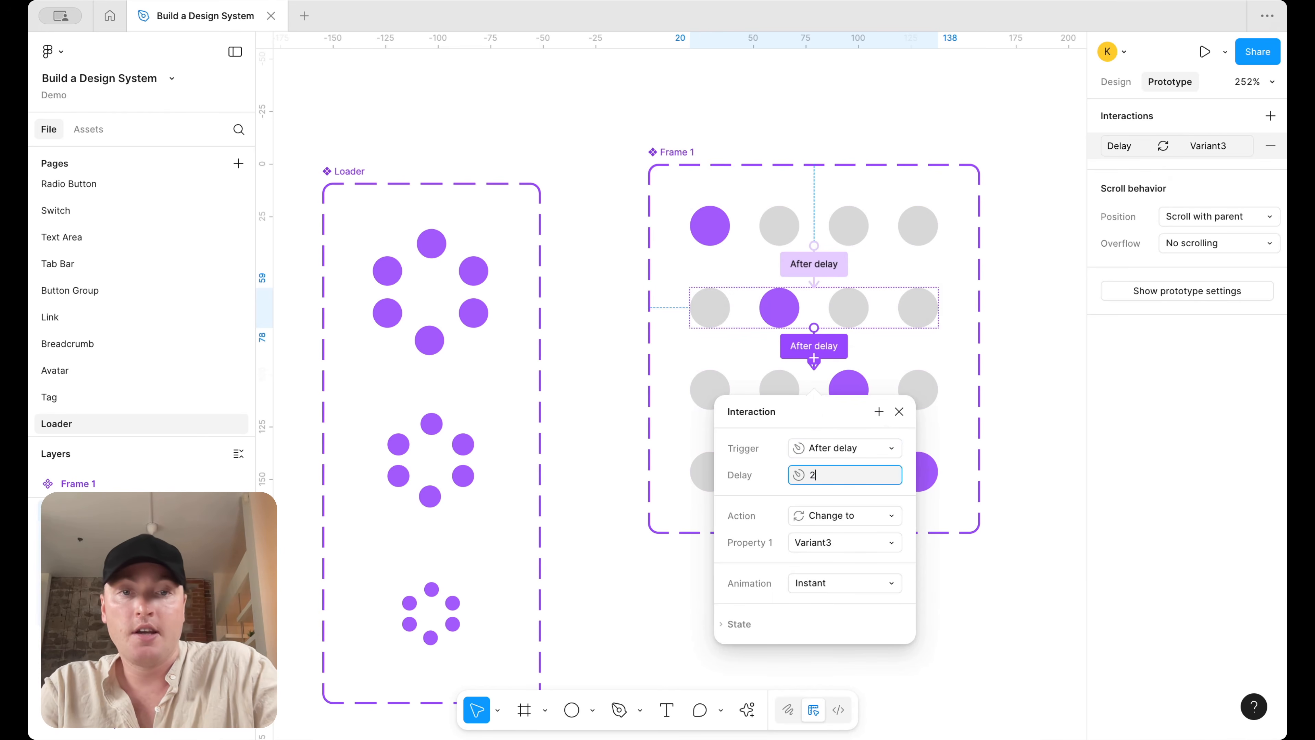
type("00ms")
key("Return")
Link the third four-circle variant to Variant4 with an after-delay Change to interaction set to 200 ms
left_click(933, 385)
left_click_drag(814, 409, 816, 472)
left_click(836, 529)
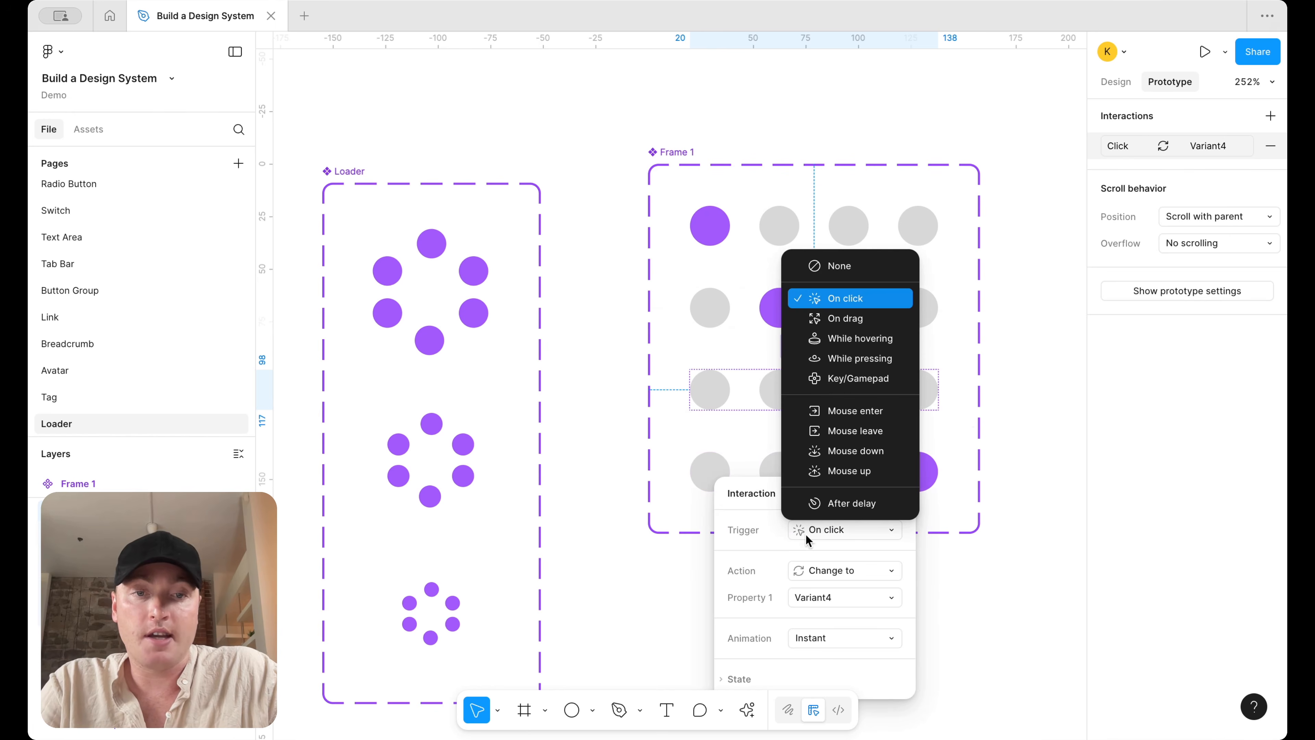
left_click(849, 500)
left_click(841, 560)
type("200ms")
key("Return")
left_click(1020, 213)
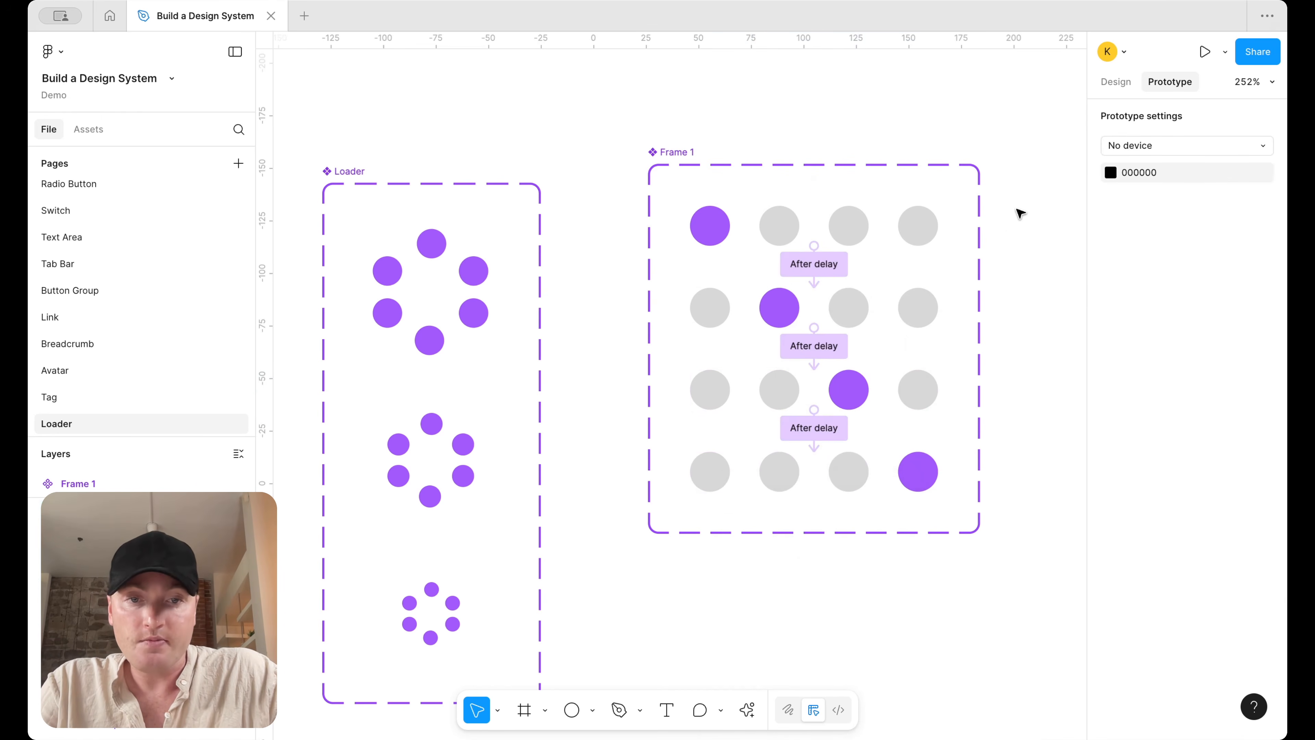
Loop the fourth variant back to the Default variant with an after-delay Change to interaction set to 200 ms
left_click(842, 469)
left_click_drag(938, 471, 865, 239)
left_click(825, 323)
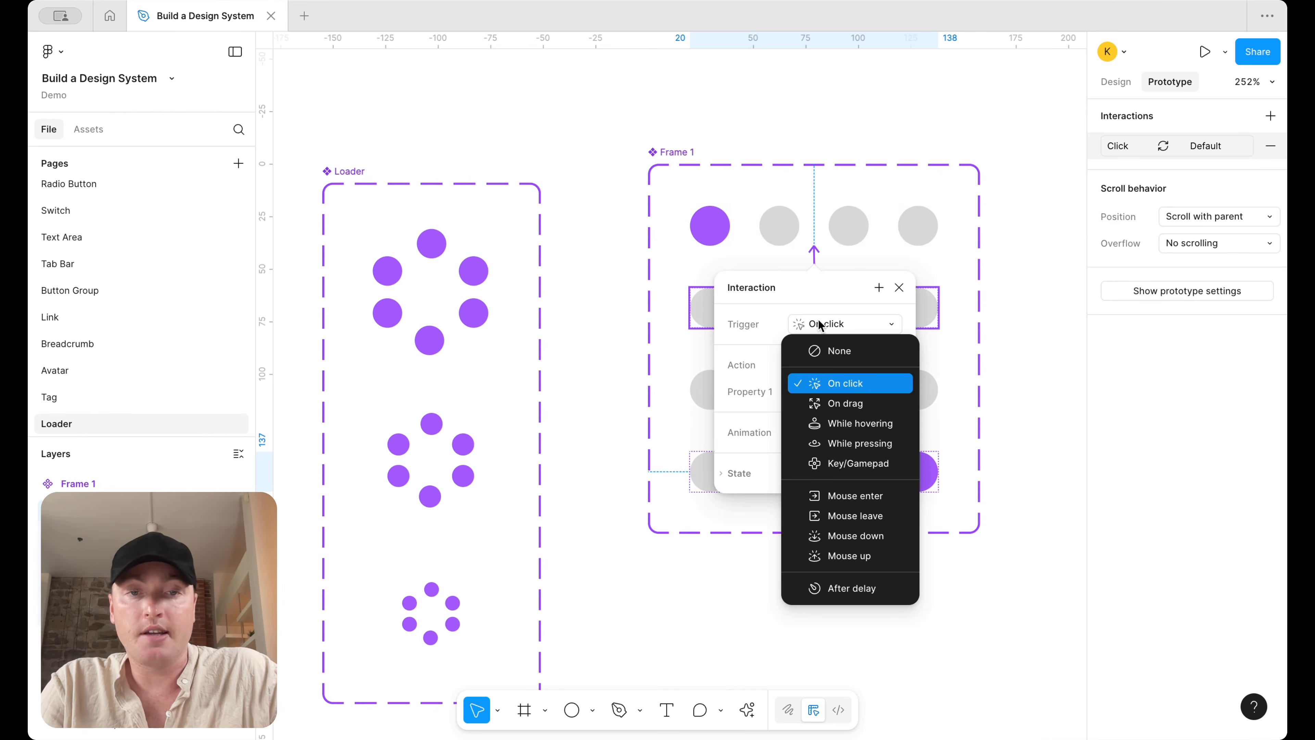
left_click(851, 596)
left_click(831, 357)
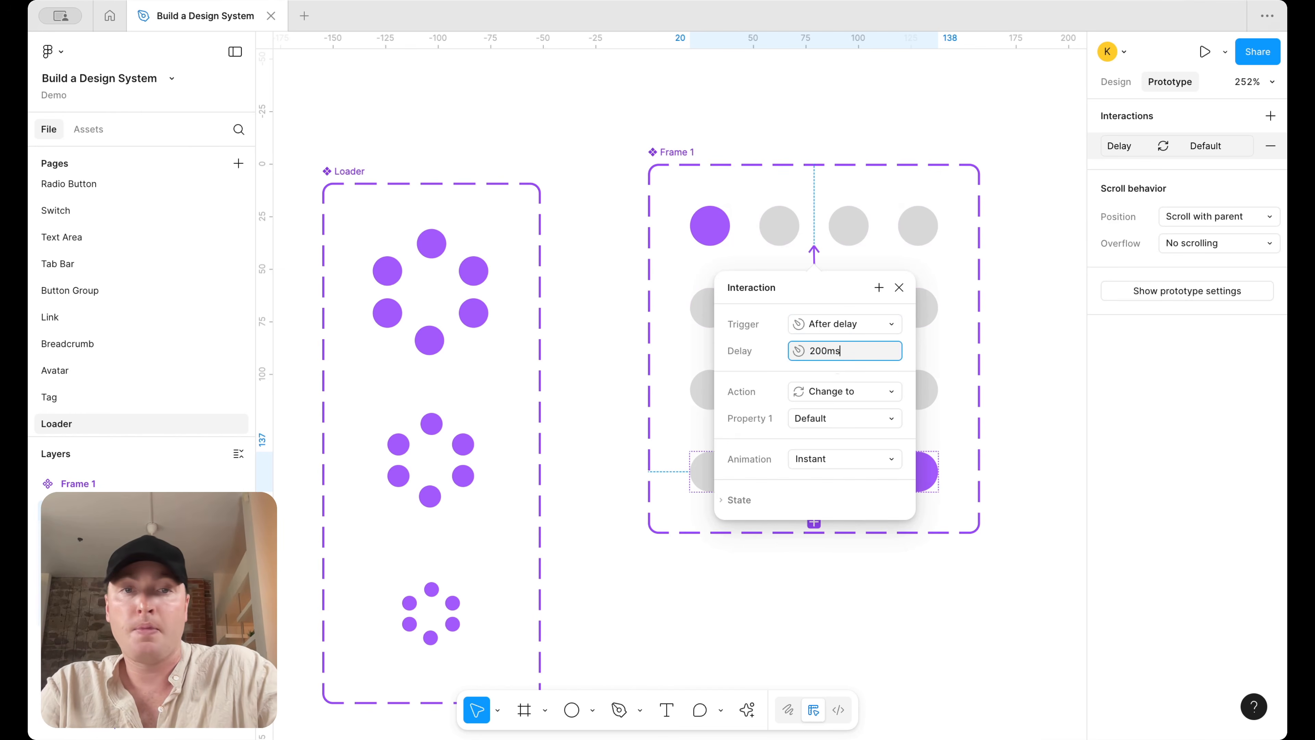
type("200ms")
key("Return")
left_click(920, 157)
Place an instance of the four-circle component beside its set and draw a frame of about 166 × 131 around it
scroll(919, 156, "up", 3)
left_click_drag(847, 309, 1059, 314)
scroll(921, 226, "right", 5)
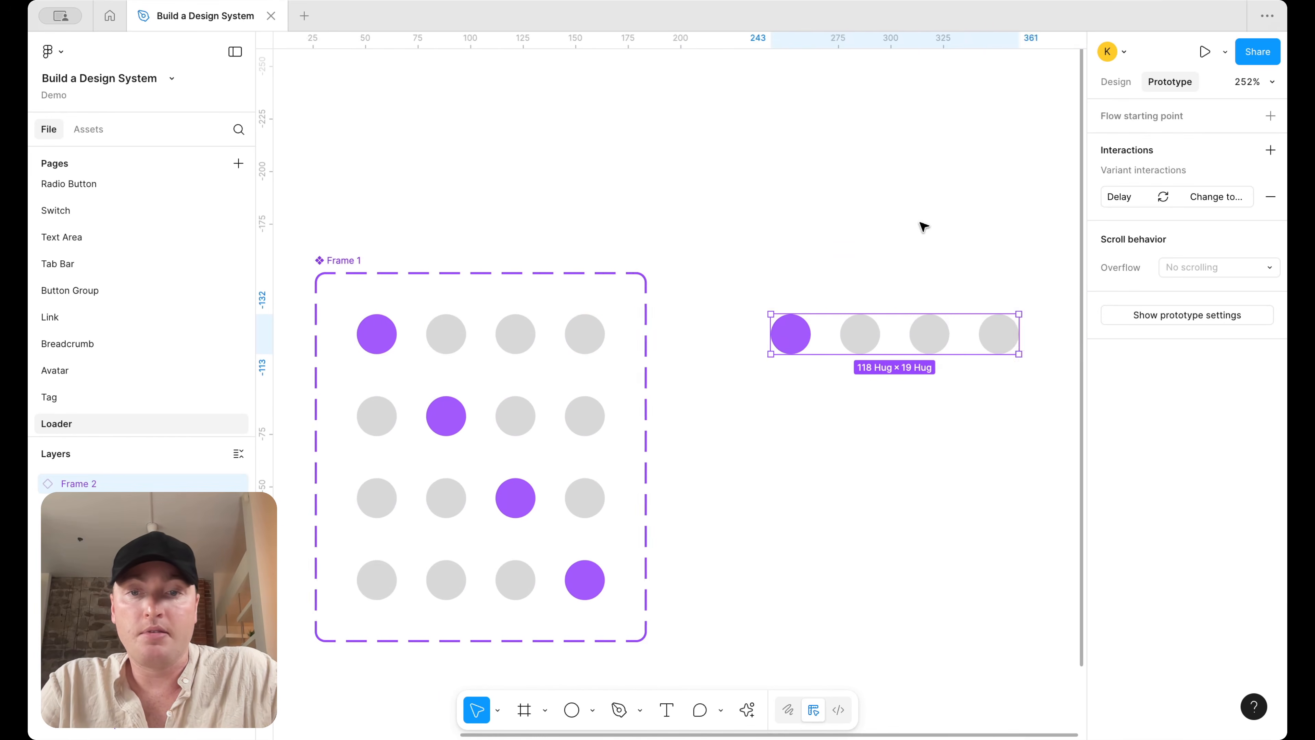
left_click(524, 710)
left_click_drag(585, 188, 934, 462)
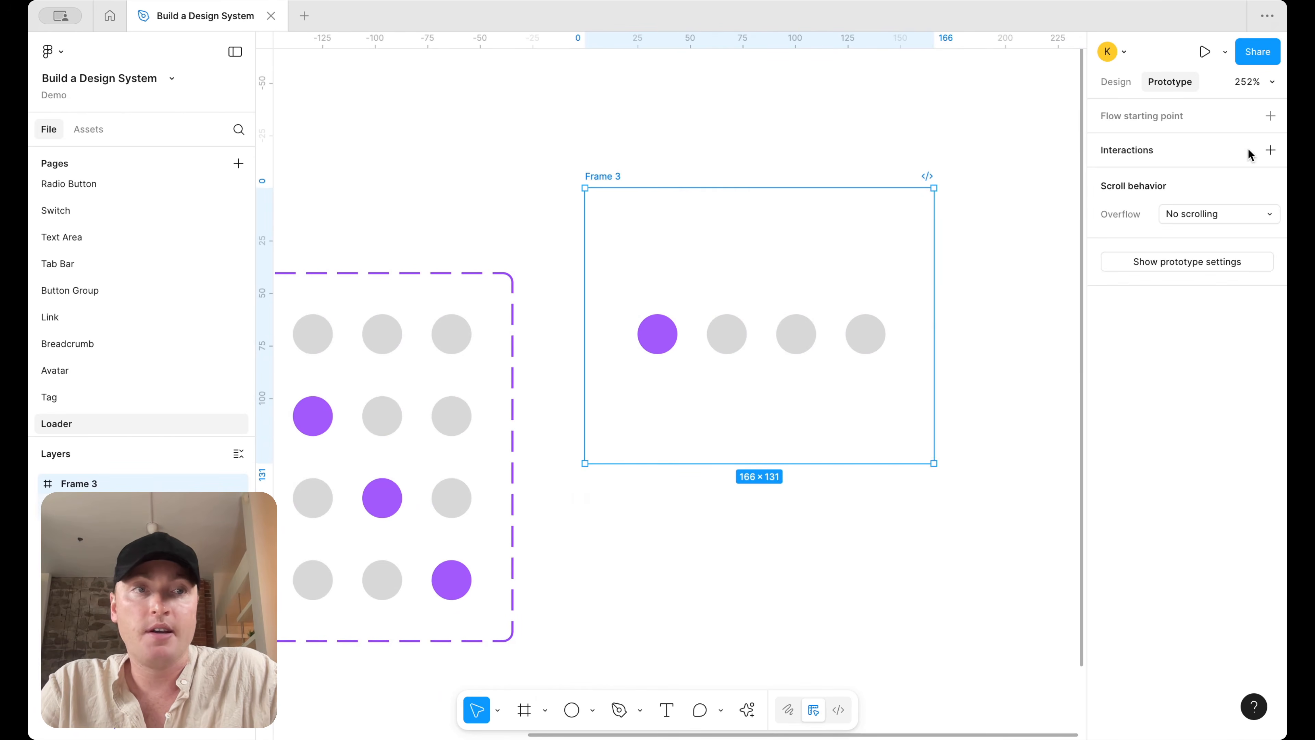
Preview the frame containing the four-circle instance to check the loader animation, and close the preview
left_click(1225, 51)
left_click(1150, 105)
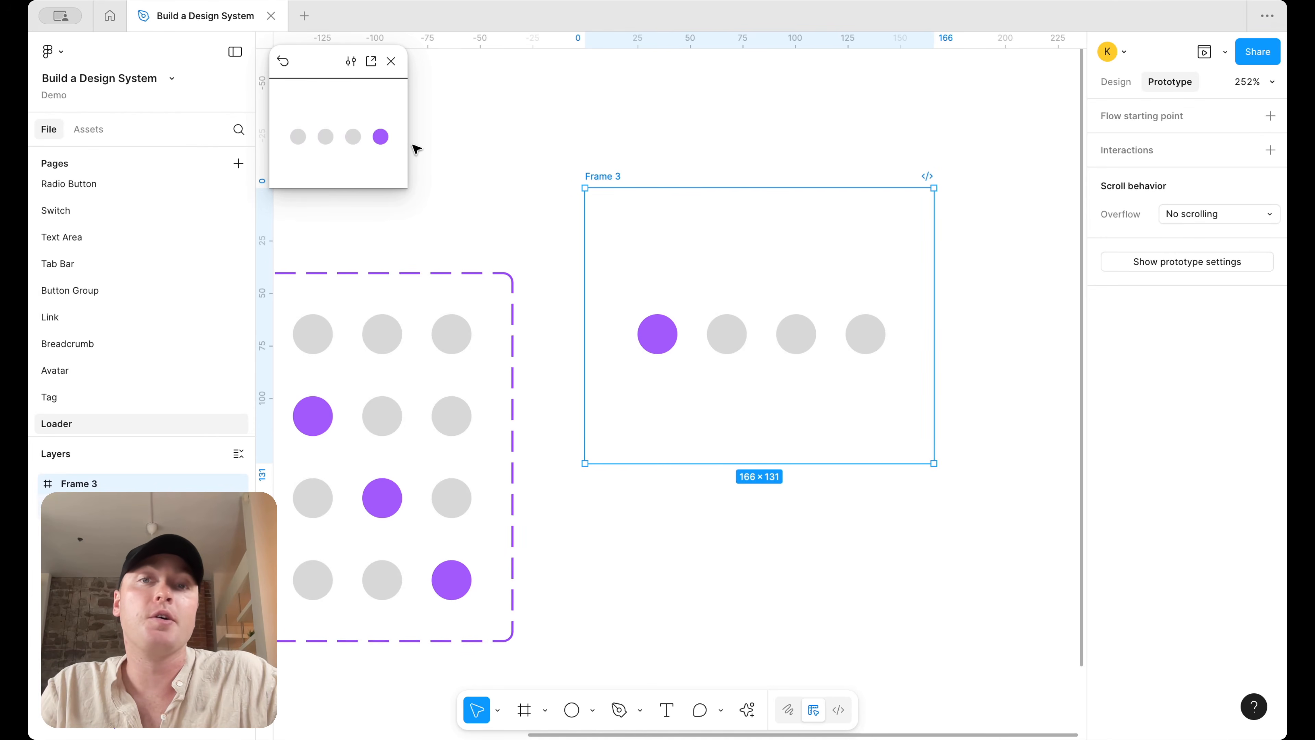
left_click(389, 64)
scroll(680, 241, "down", 5)
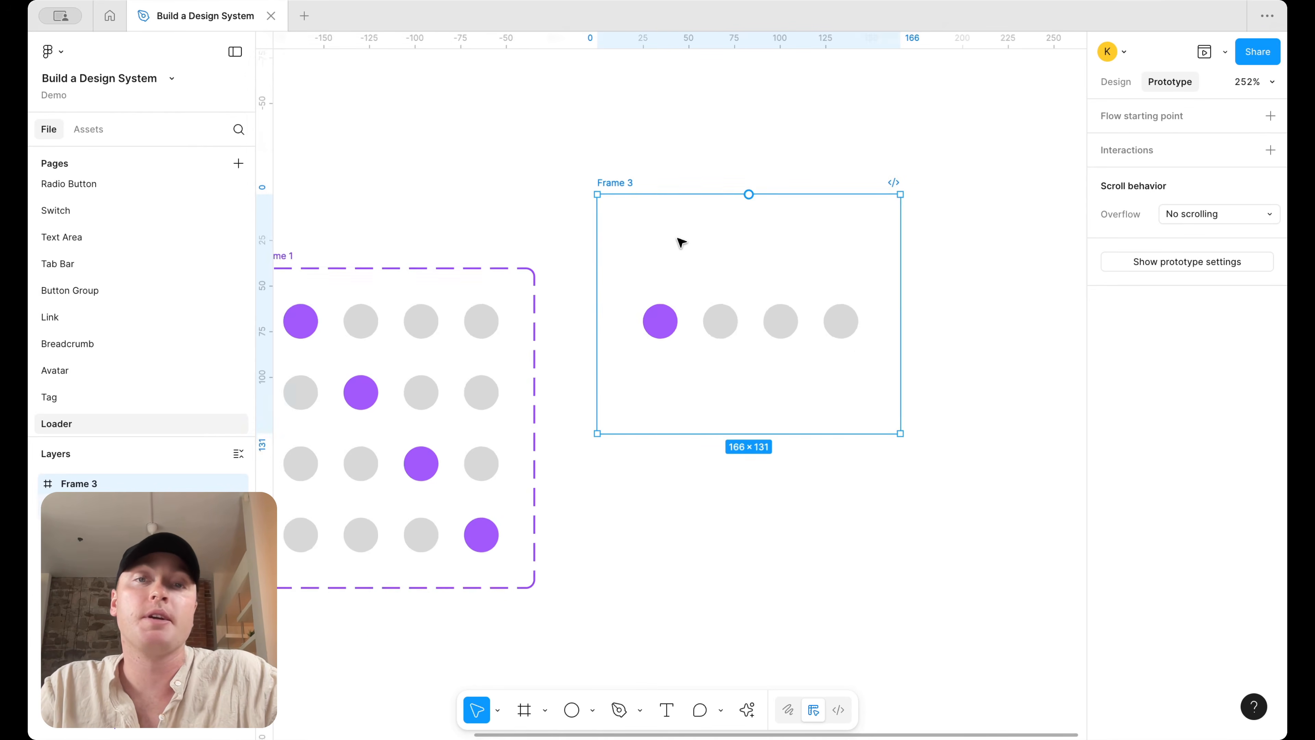
Delete the preview frame and the four-circle component set, leaving only the Loader component on the page
key("Delete")
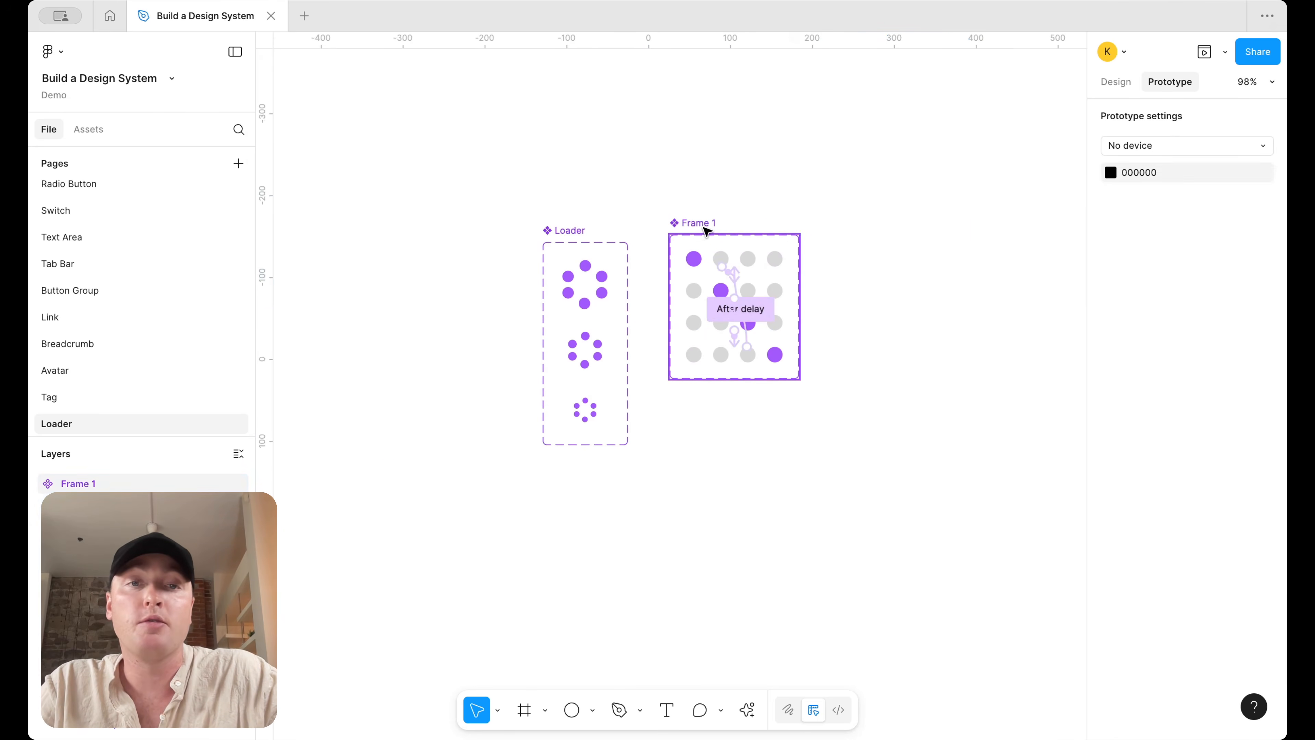
left_click(705, 223)
key("Delete")
scroll(651, 241, "up", 3)
scroll(603, 232, "down", 2)
scroll(603, 233, "left", 2)
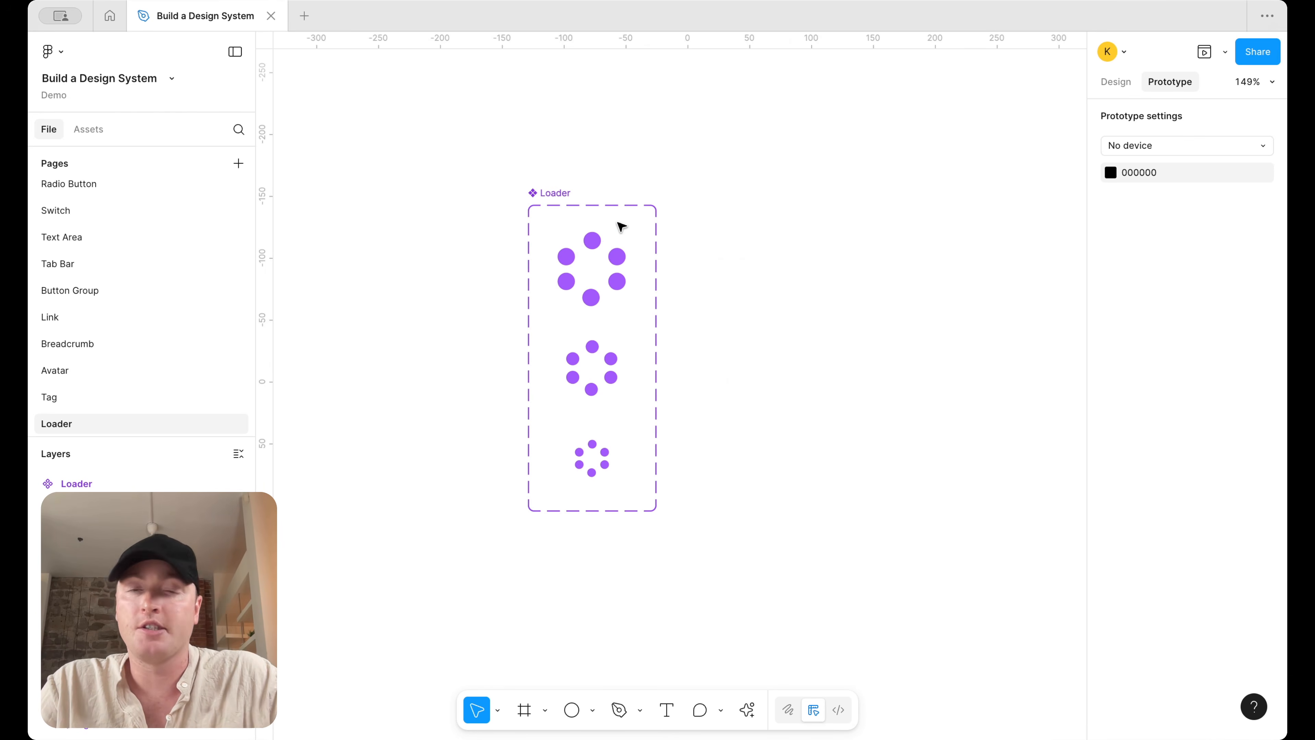
Try out an instance of the lg Loader beside the component set, rotated to -90°, and delete it
left_click(590, 205)
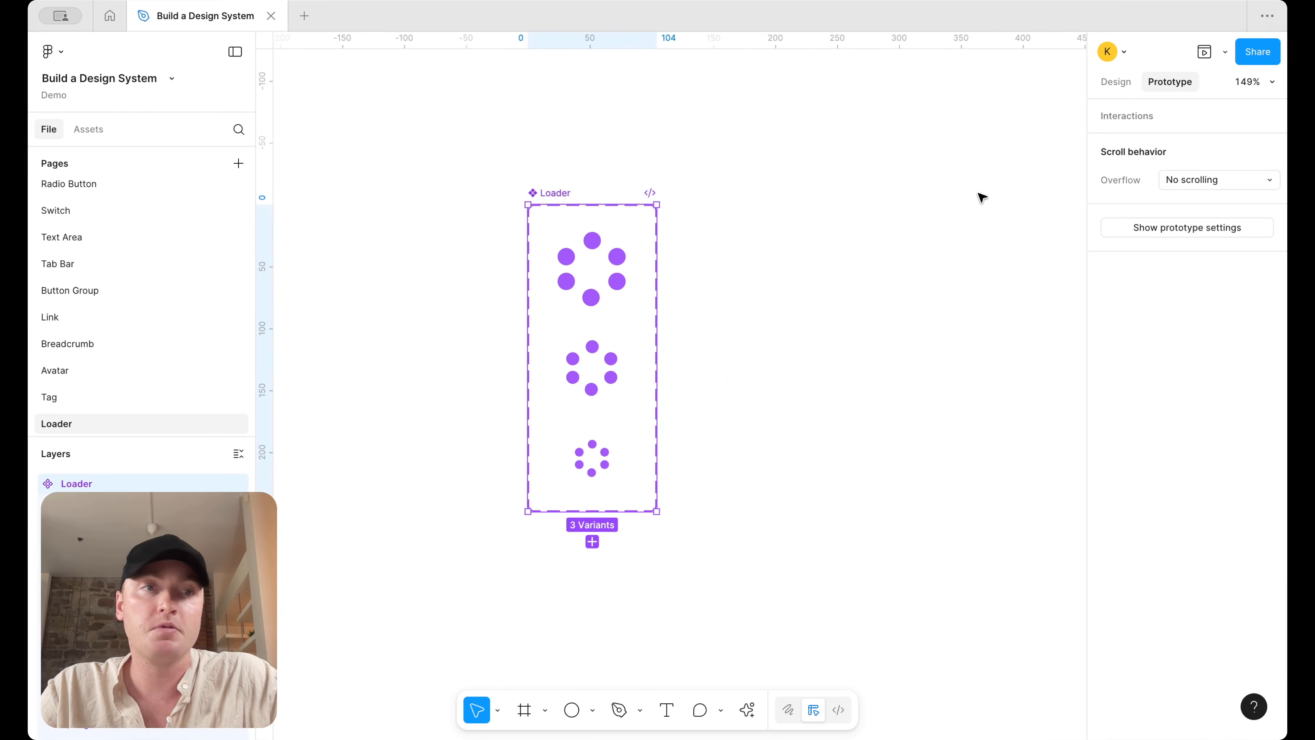
left_click(1114, 81)
left_click(772, 197)
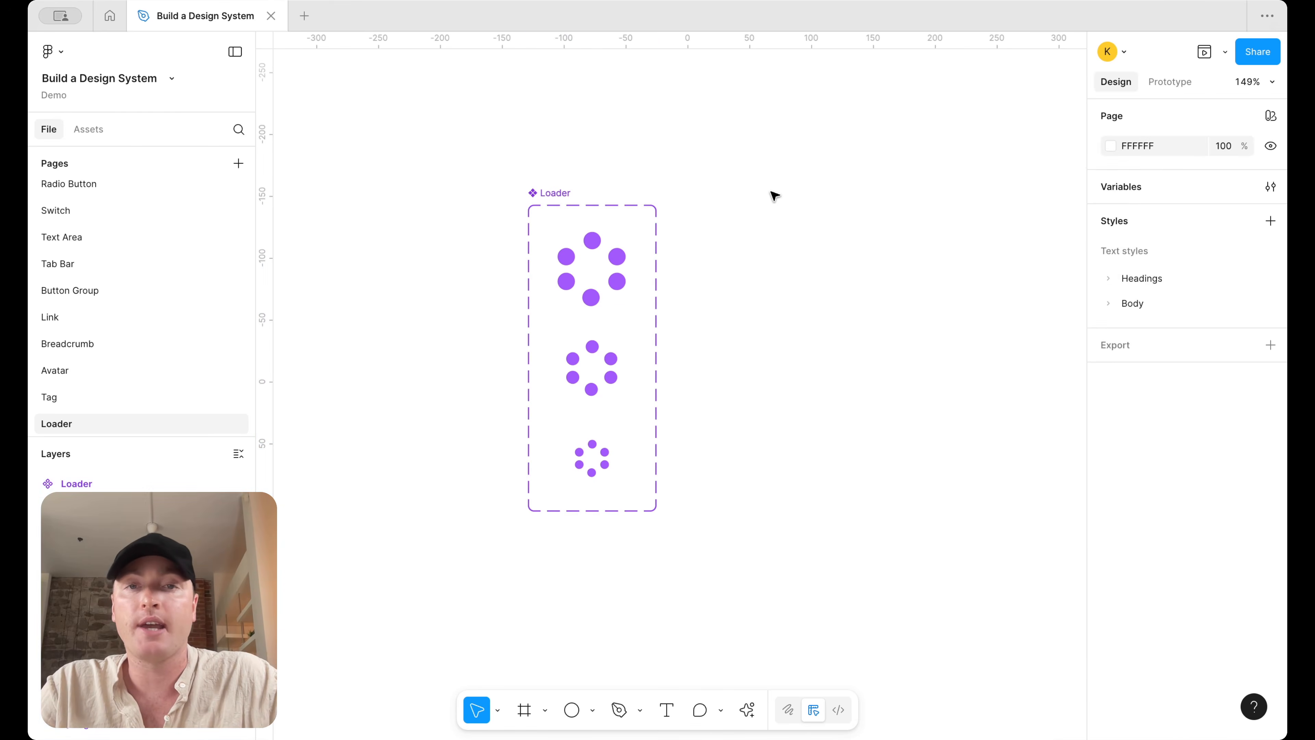
left_click(610, 258)
left_click_drag(718, 269, 870, 346)
left_click(872, 339)
left_click(834, 285)
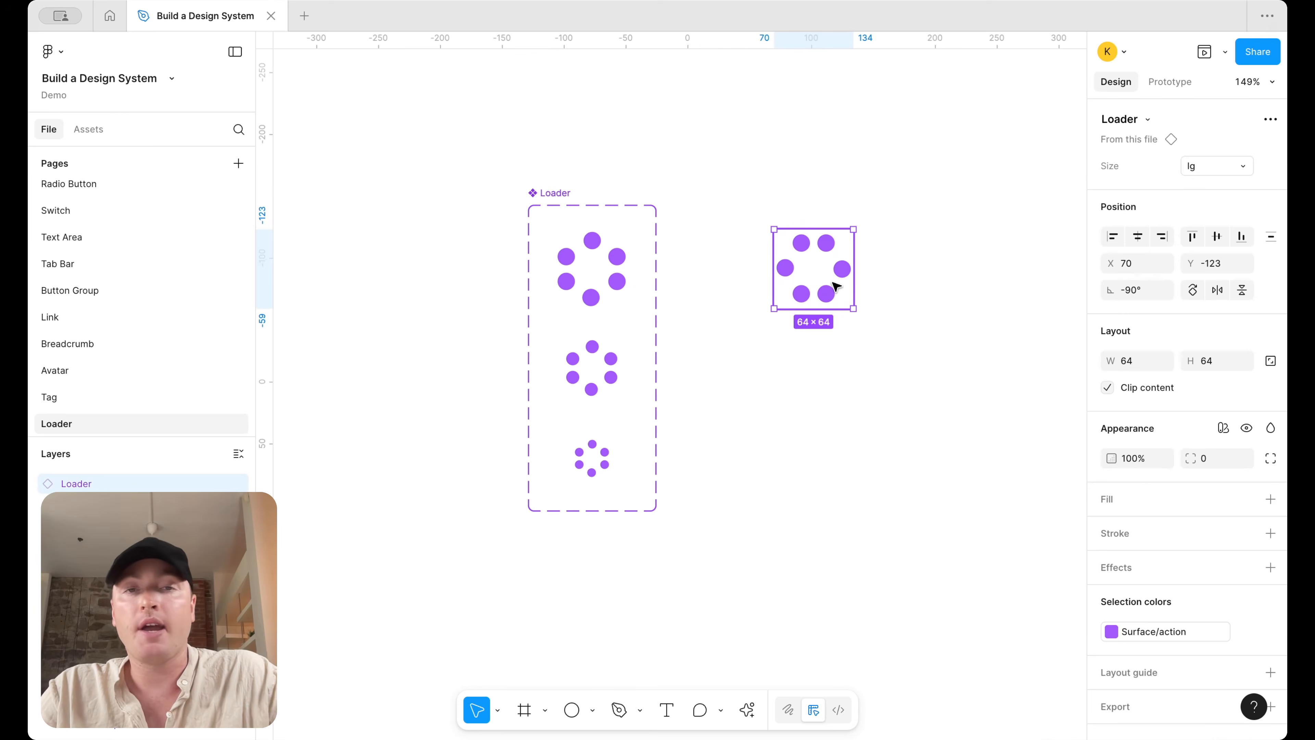
key("BackSpace")
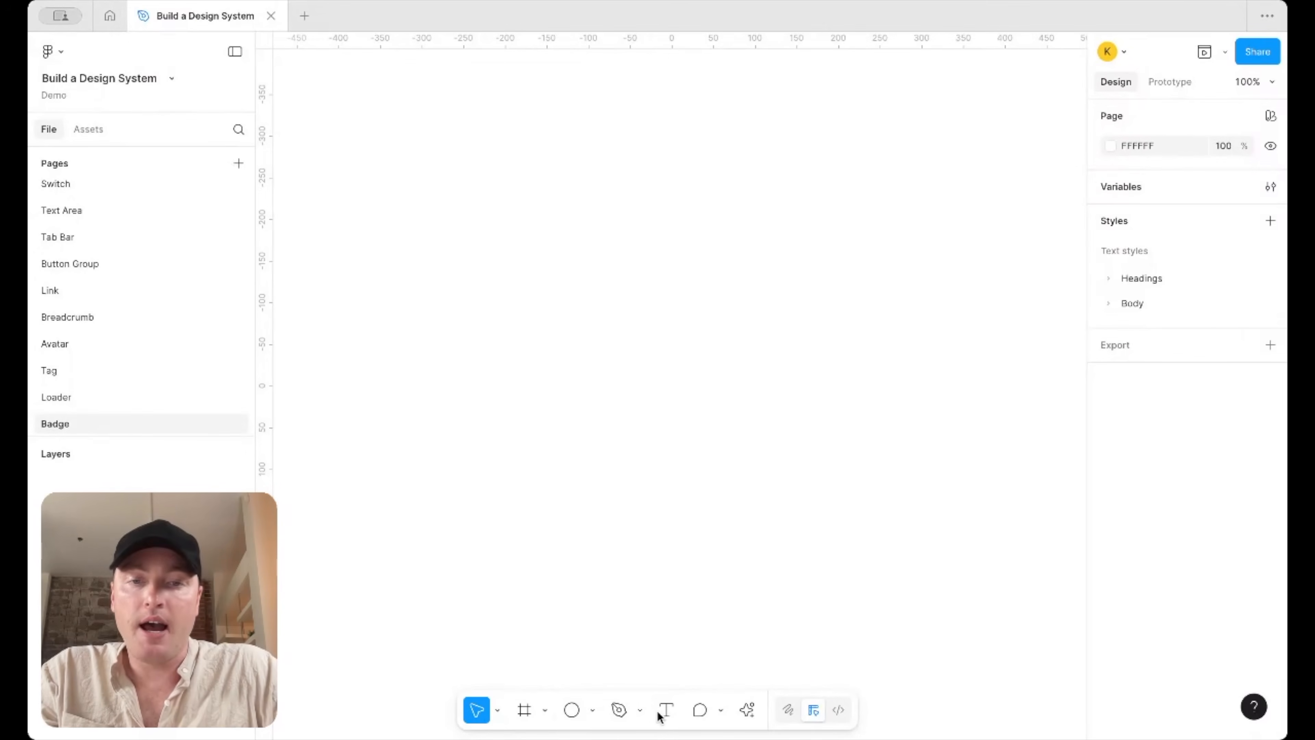
Add a text layer reading "99" on the Badge page
left_click(666, 710)
left_click(523, 384)
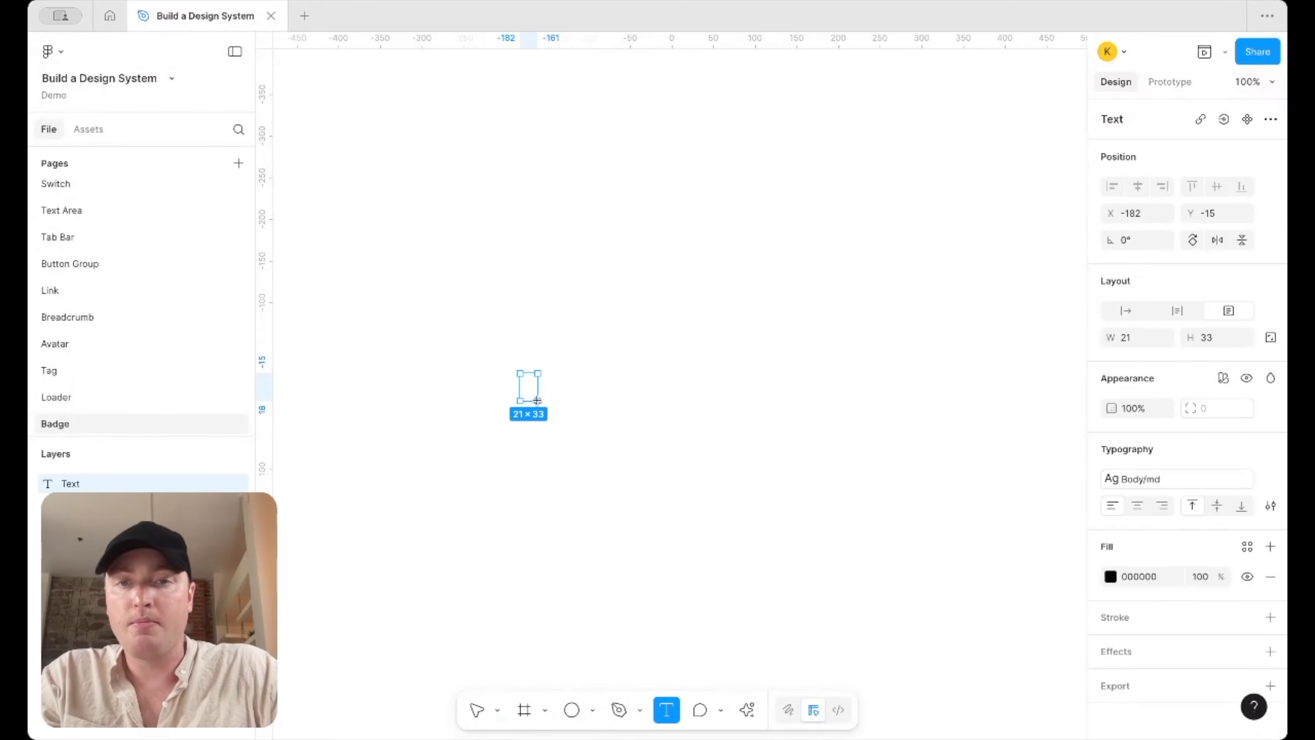
scroll(608, 432, "up", 3, "ctrl")
type("((")
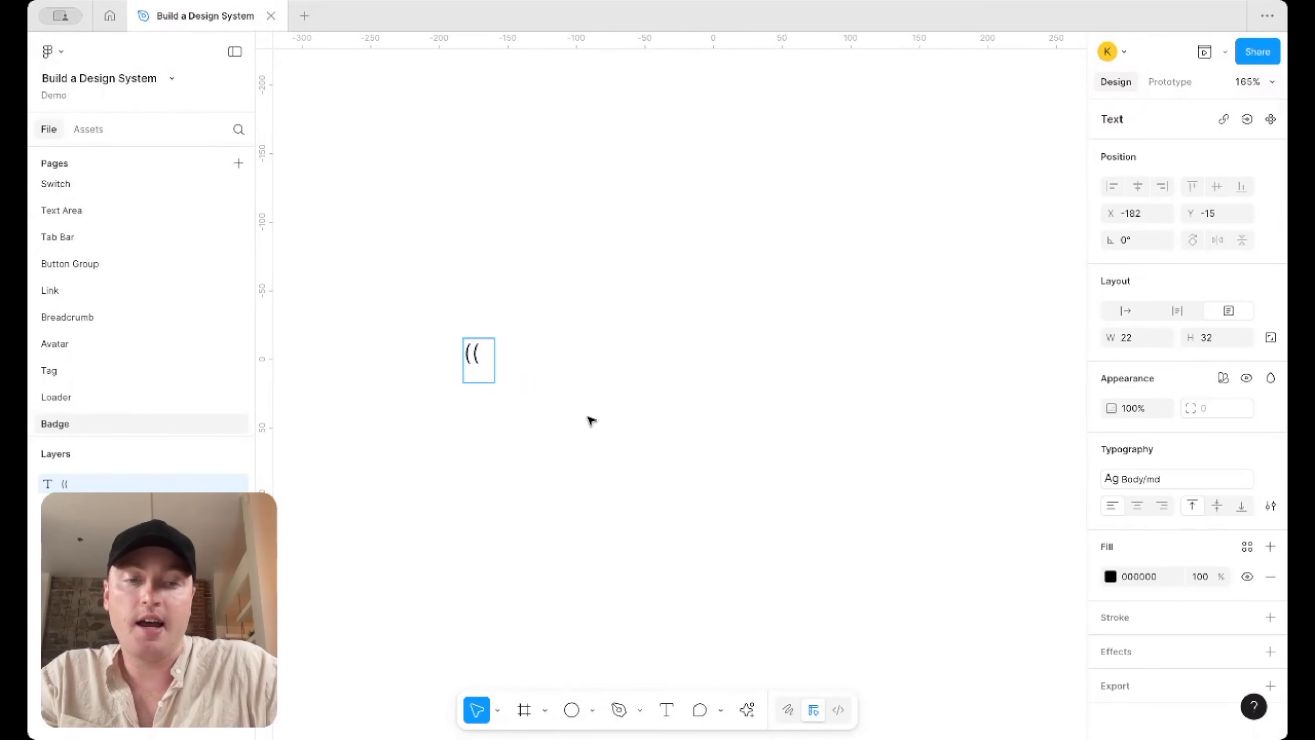
type("99")
key("Escape")
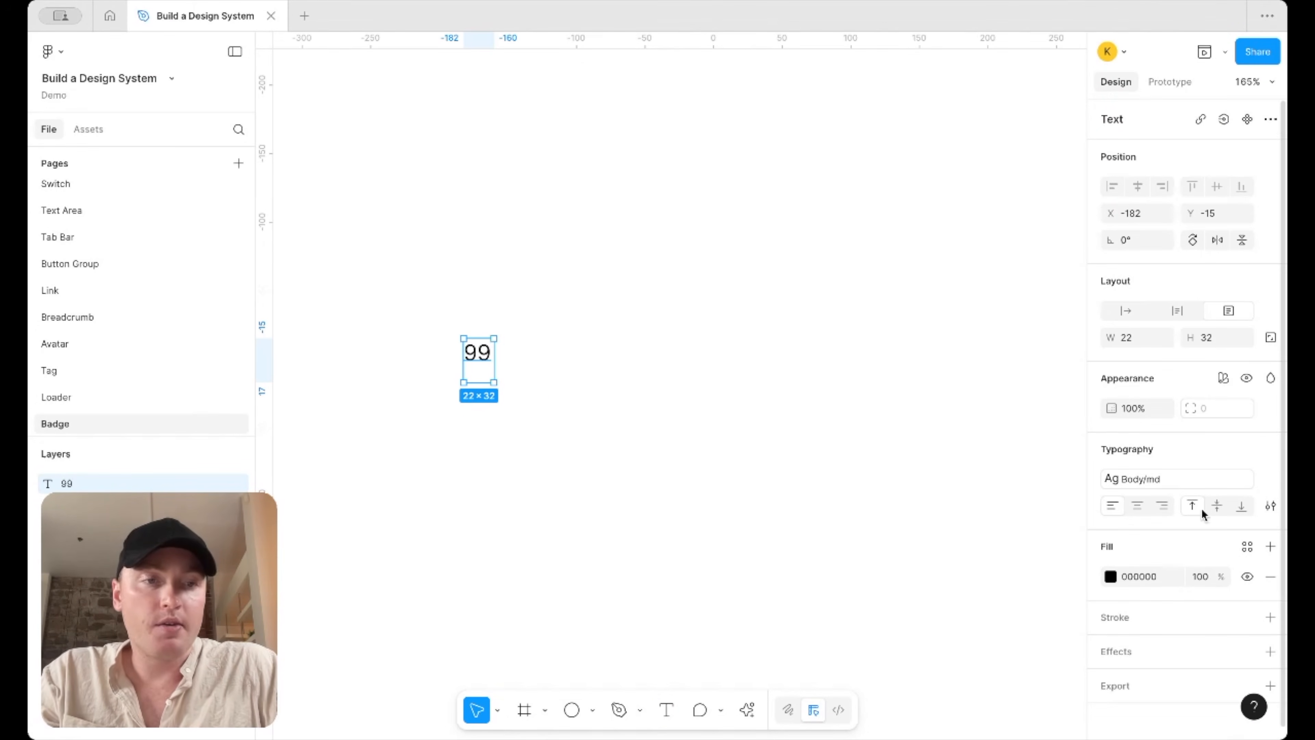
Give the 99 text the Body/sm-semibold text style and the Text/body fill colour
left_click(1186, 488)
scroll(990, 632, "down", 1)
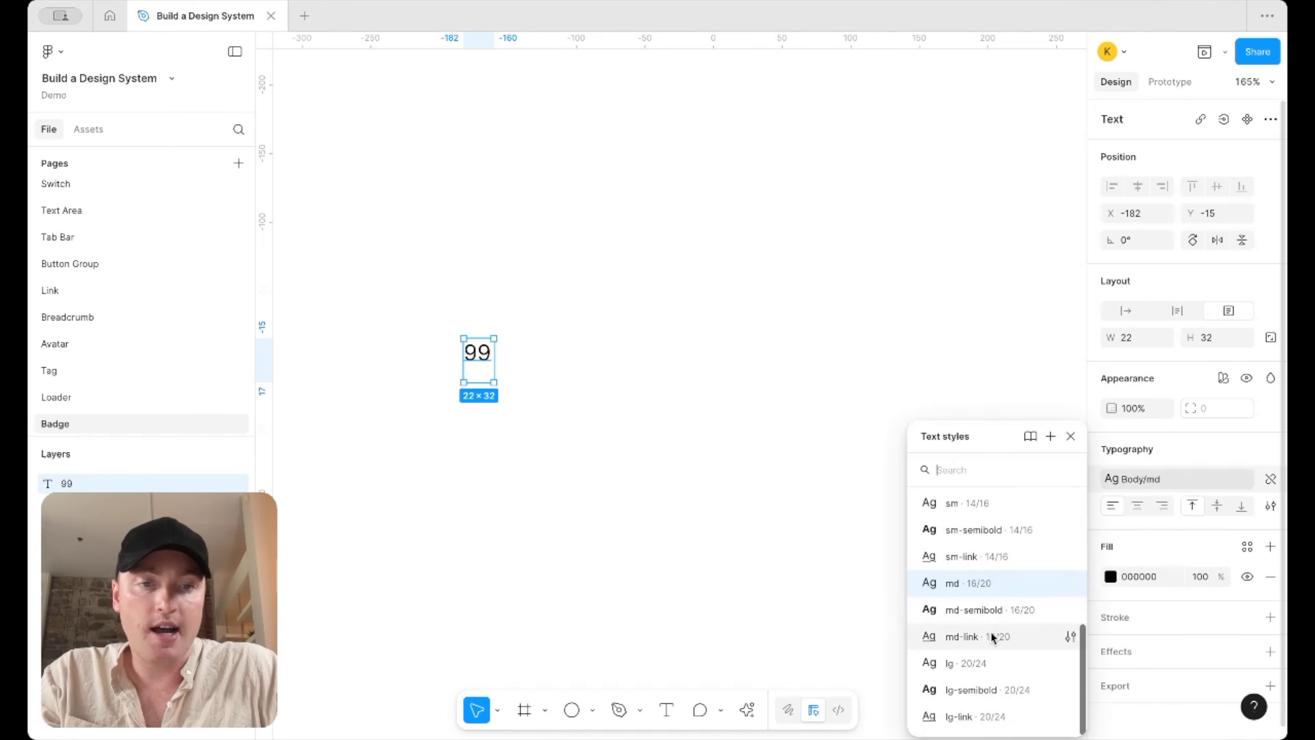
scroll(990, 632, "up", 2)
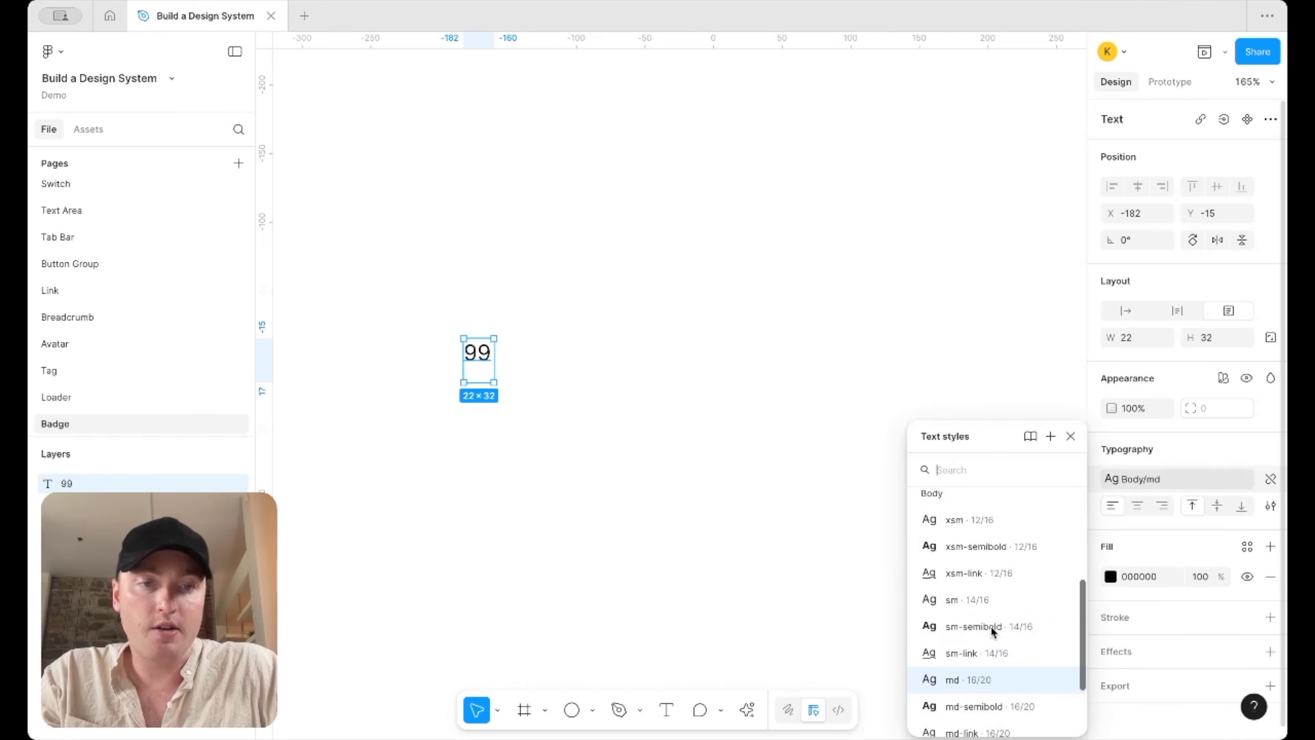
left_click(1013, 622)
left_click(1247, 546)
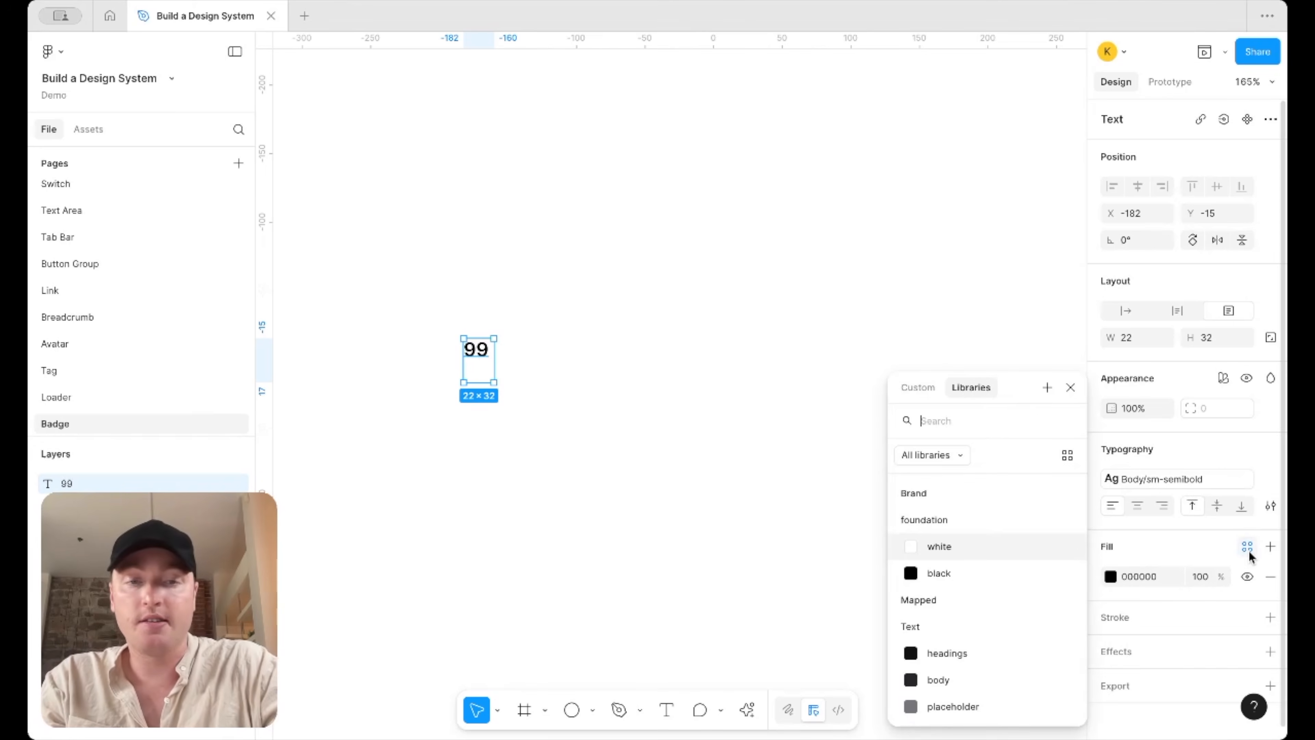
type("text")
left_click(939, 545)
left_click(601, 382)
Wrap the 99 text in an auto layout frame with horizontal and vertical padding of 4
left_click(477, 355)
key("shift+a")
left_click(1141, 420)
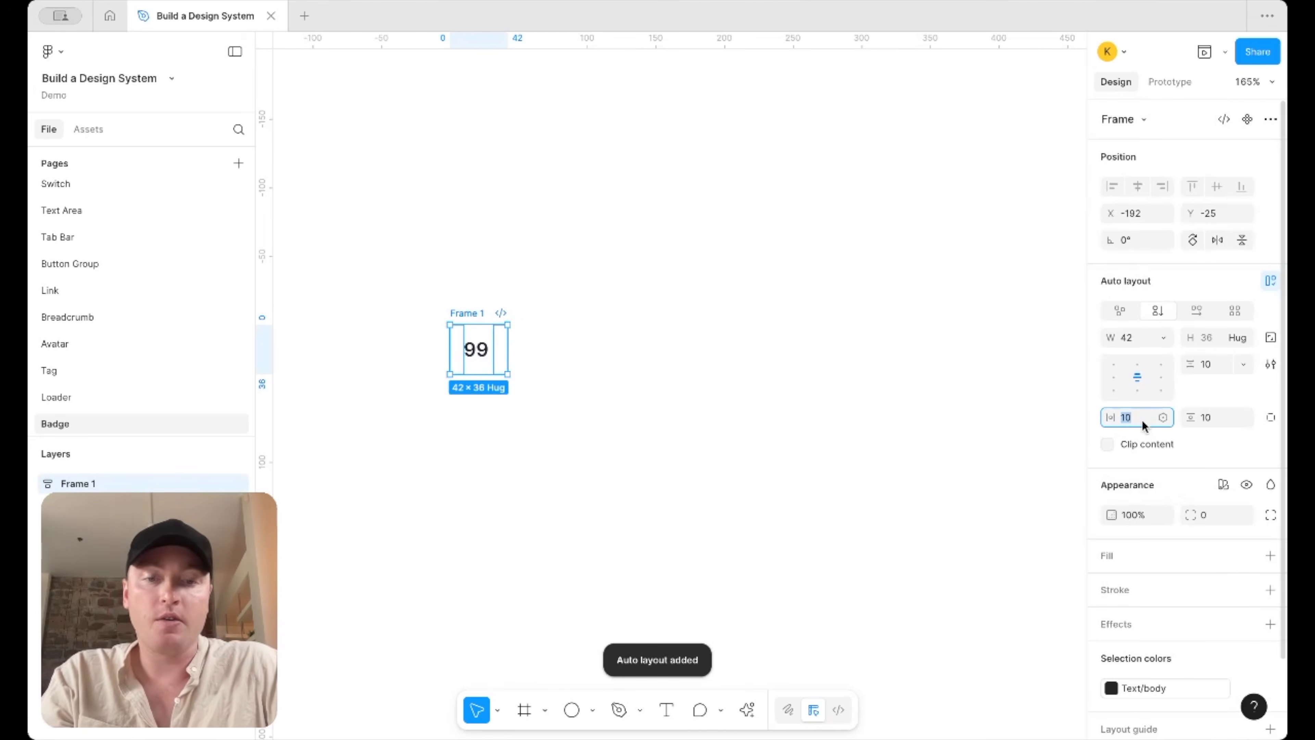
type("4")
key("Return")
left_click(1210, 419)
type("4")
key("Return")
Make the width of the 99 text inside the frame hug its contents
double_click(465, 346)
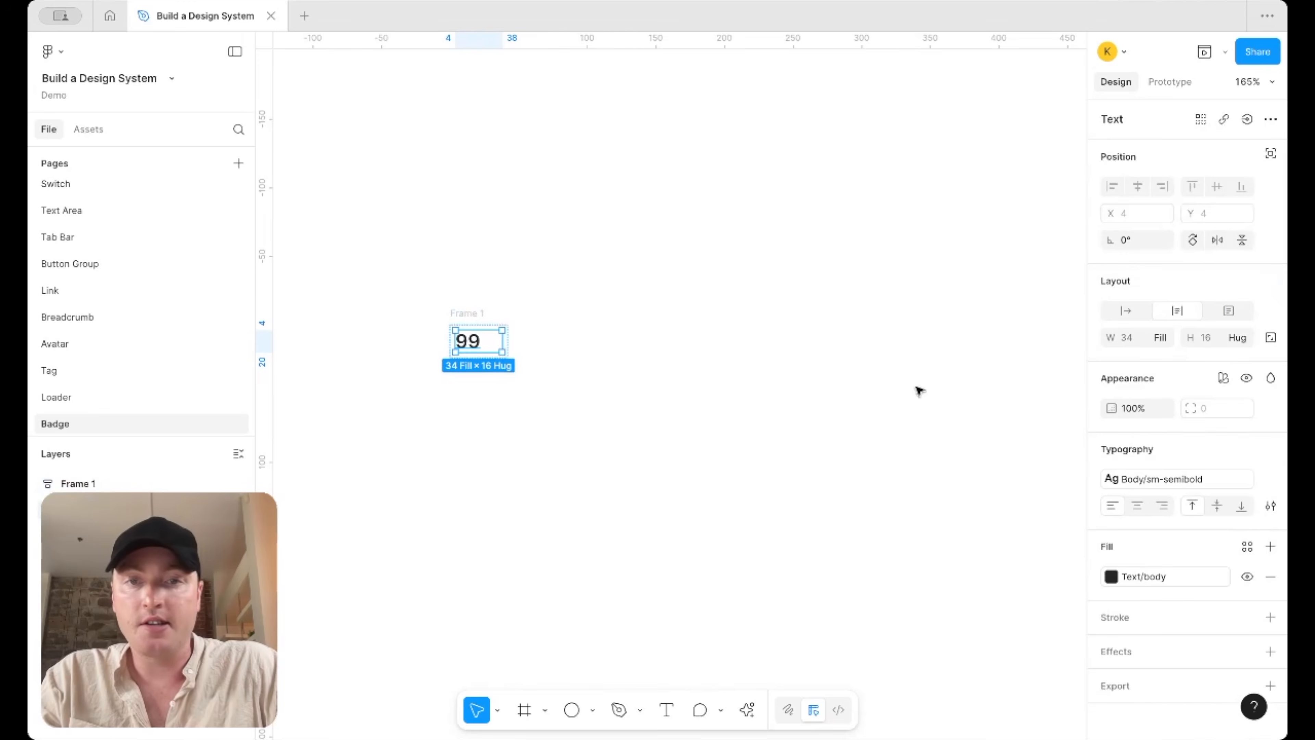
left_click(1160, 337)
left_click(1165, 325)
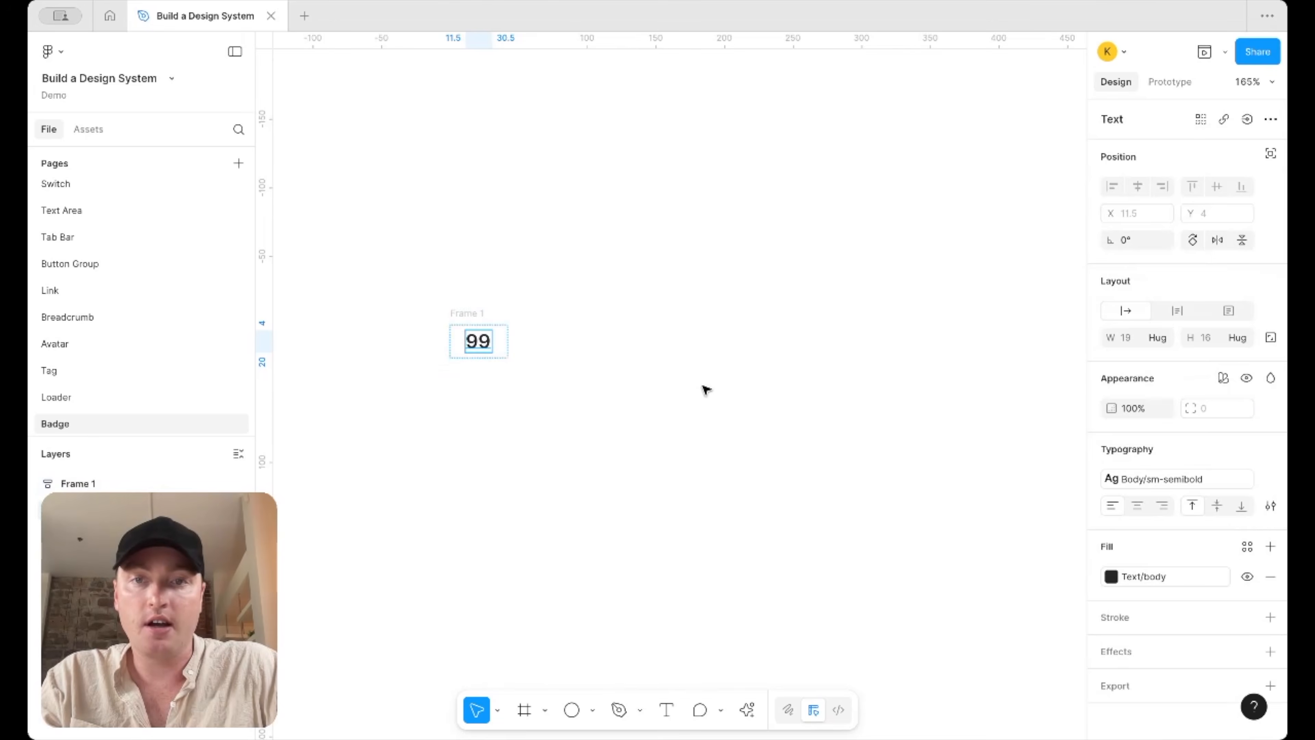
left_click(705, 387)
Set the width of the auto layout frame around the 99 text to 24
left_click(485, 314)
key("shift+2")
scroll(590, 360, "left", 1)
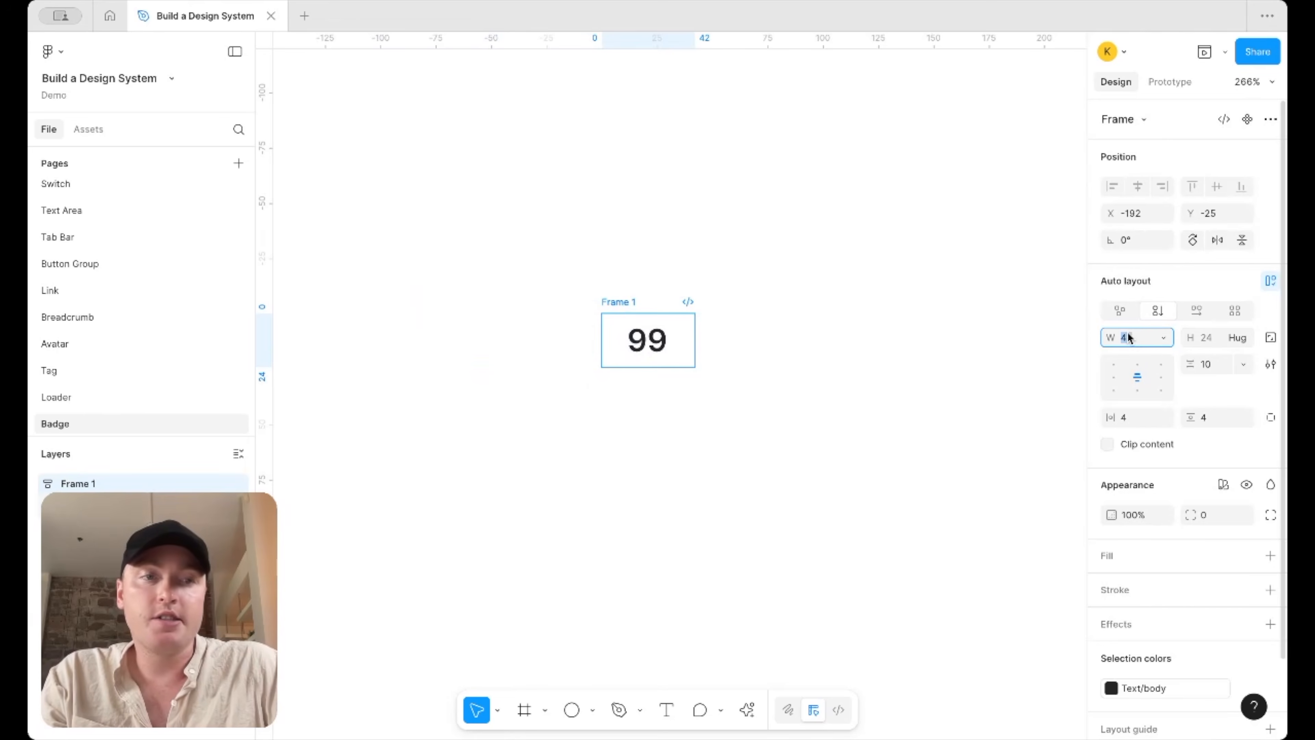
key("Return")
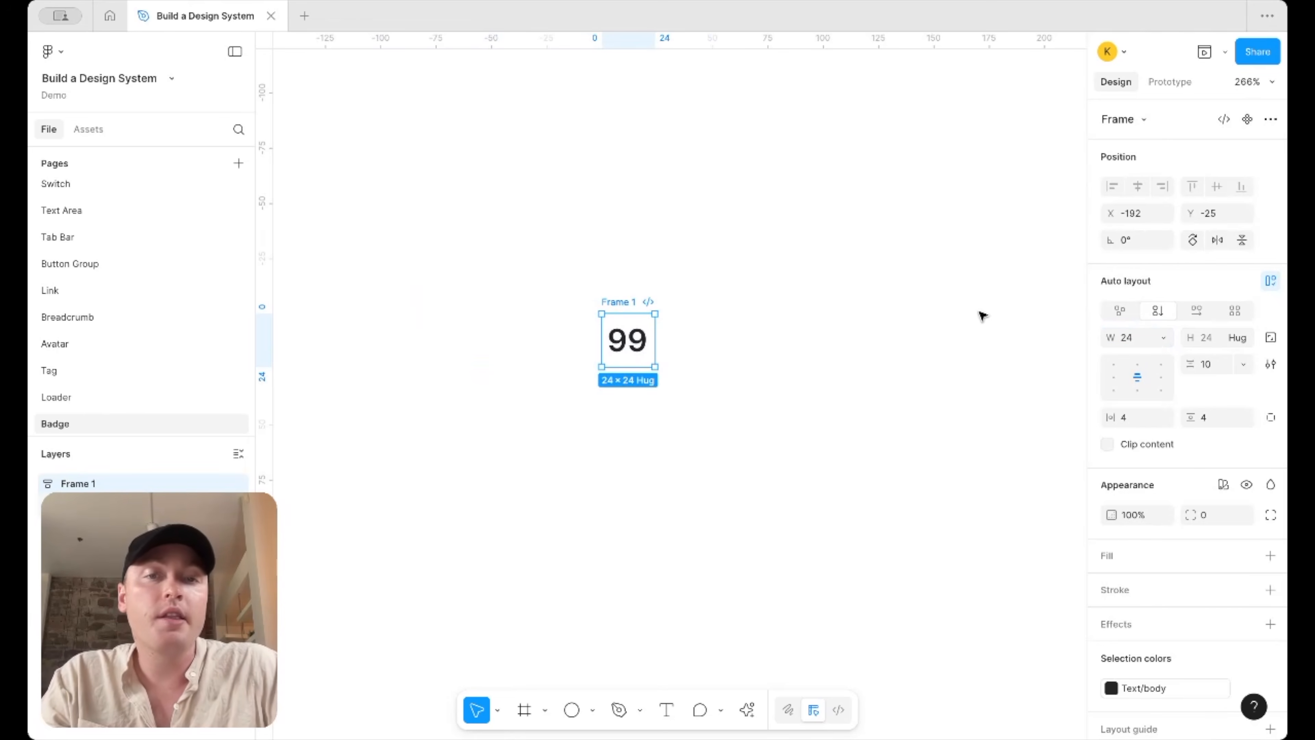
Fill the badge frame with Surface/action and round its corners with the radius variable of 64
left_click(1270, 556)
left_click(1247, 555)
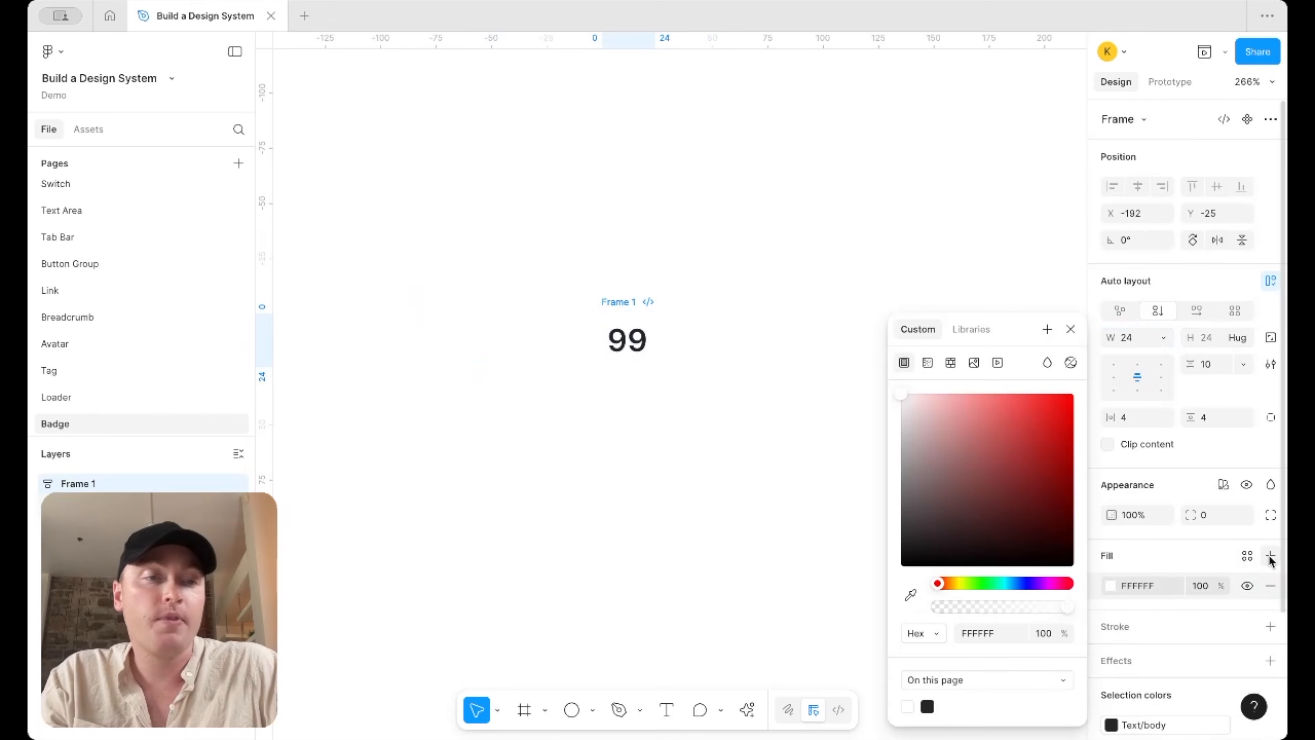
type("sur")
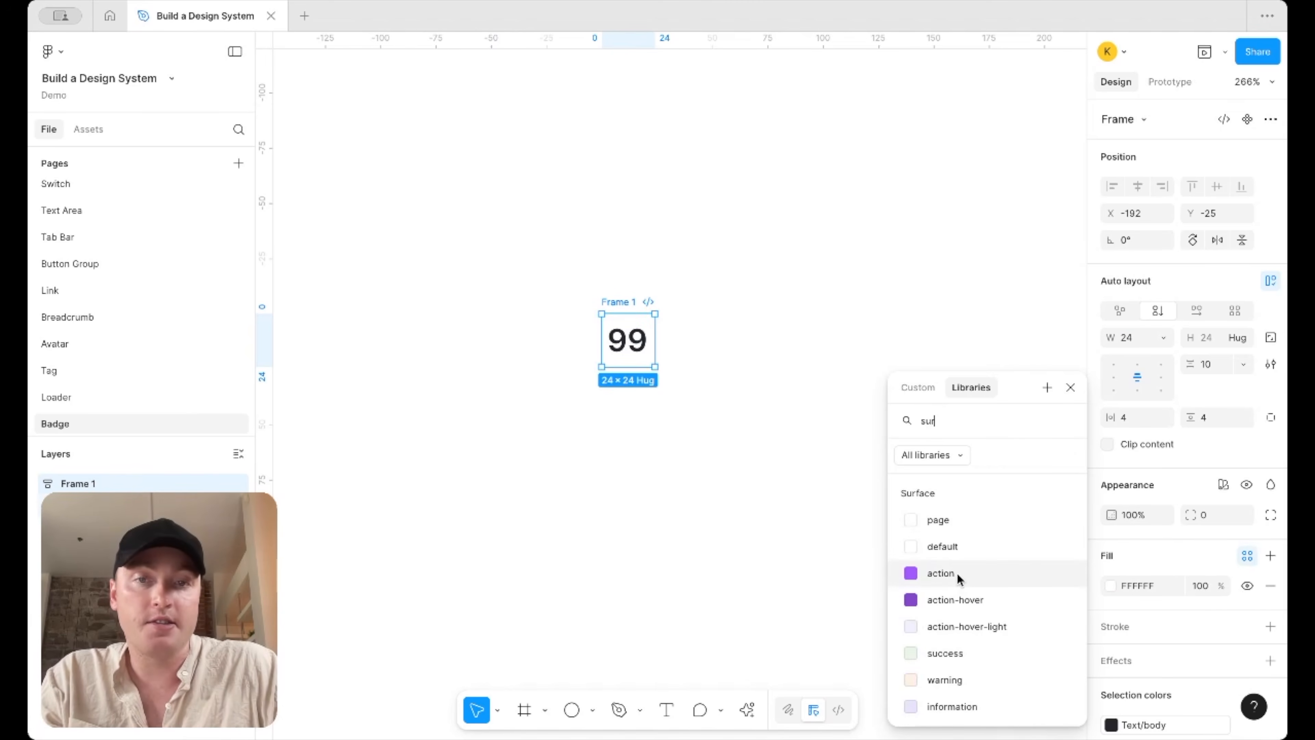
left_click(940, 572)
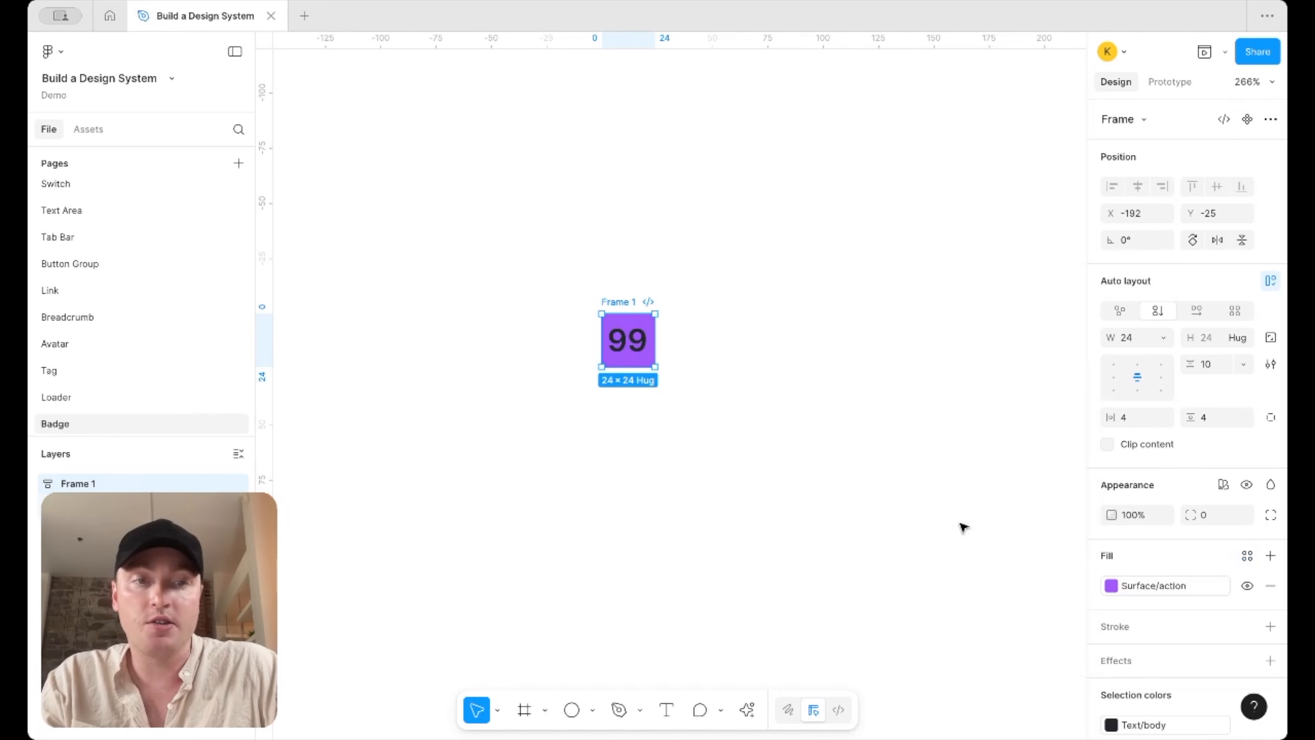
left_click(1241, 514)
type("rad")
left_click(1142, 625)
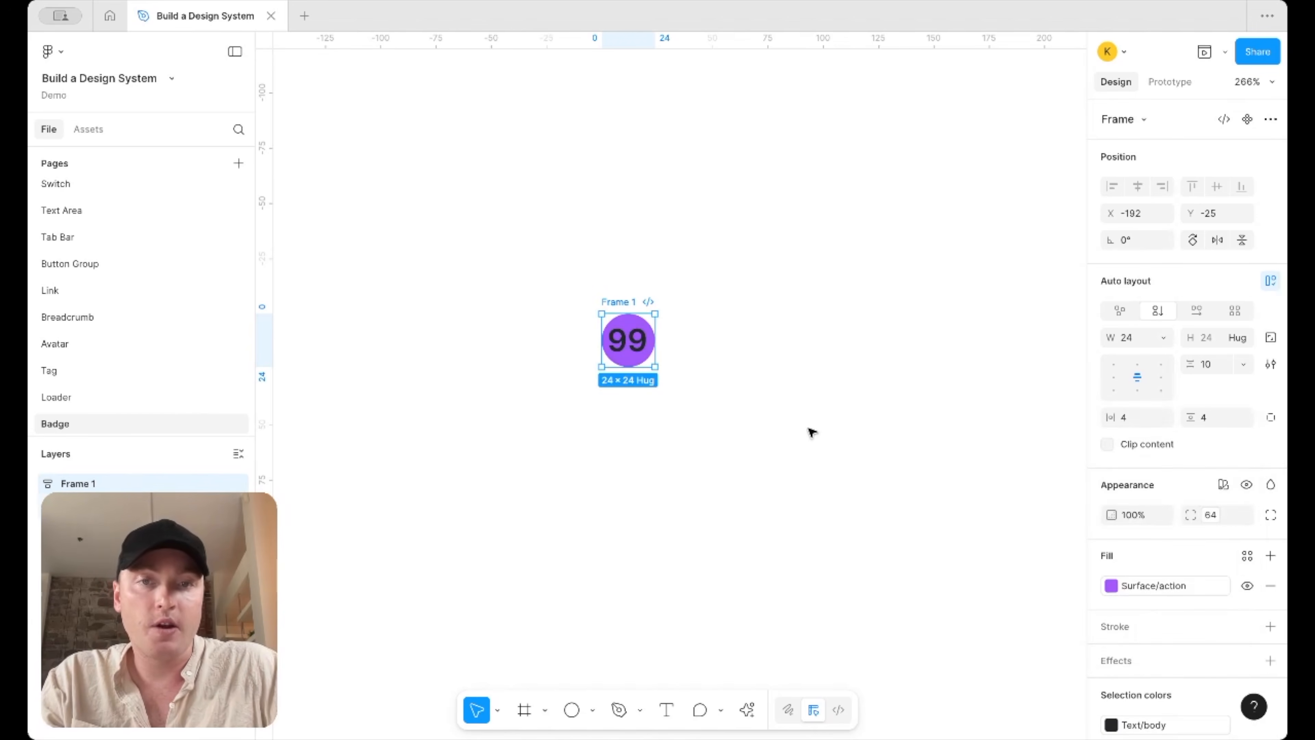
Change the fill of the 99 text inside the badge to Text/on-action
left_click(736, 398)
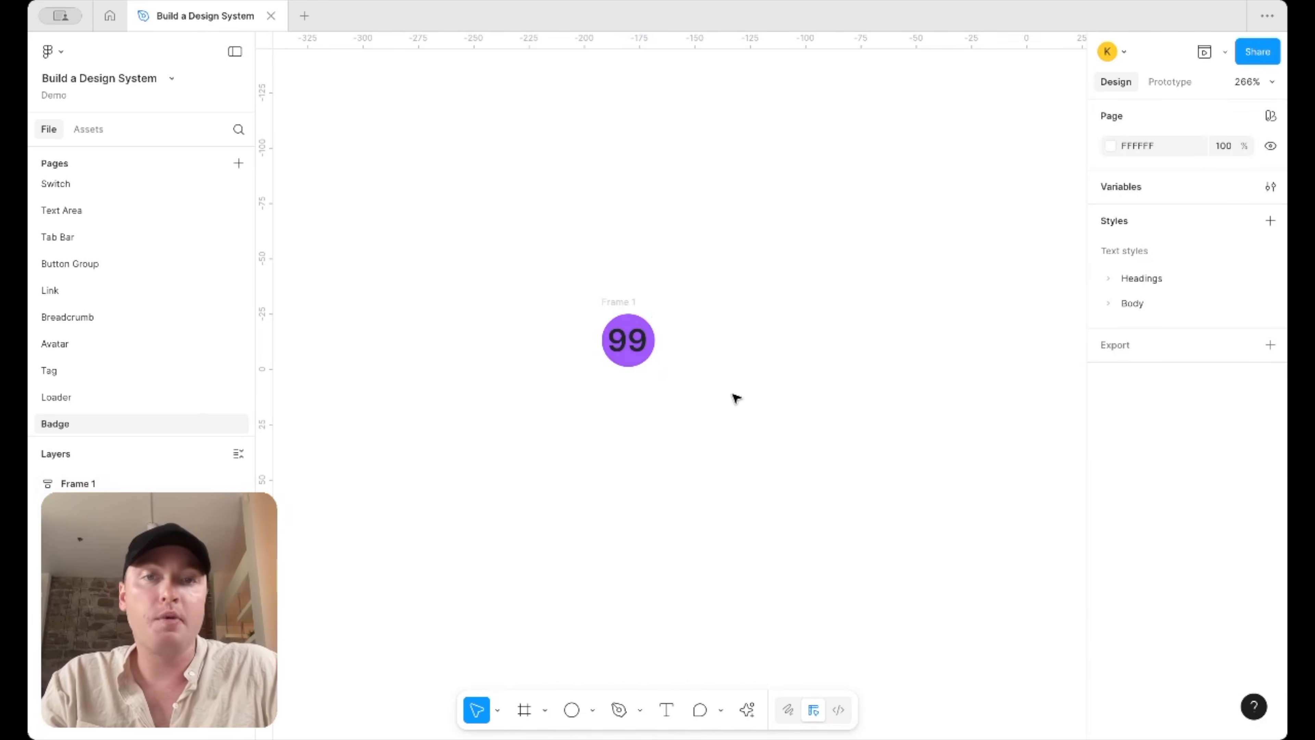
left_click(650, 347)
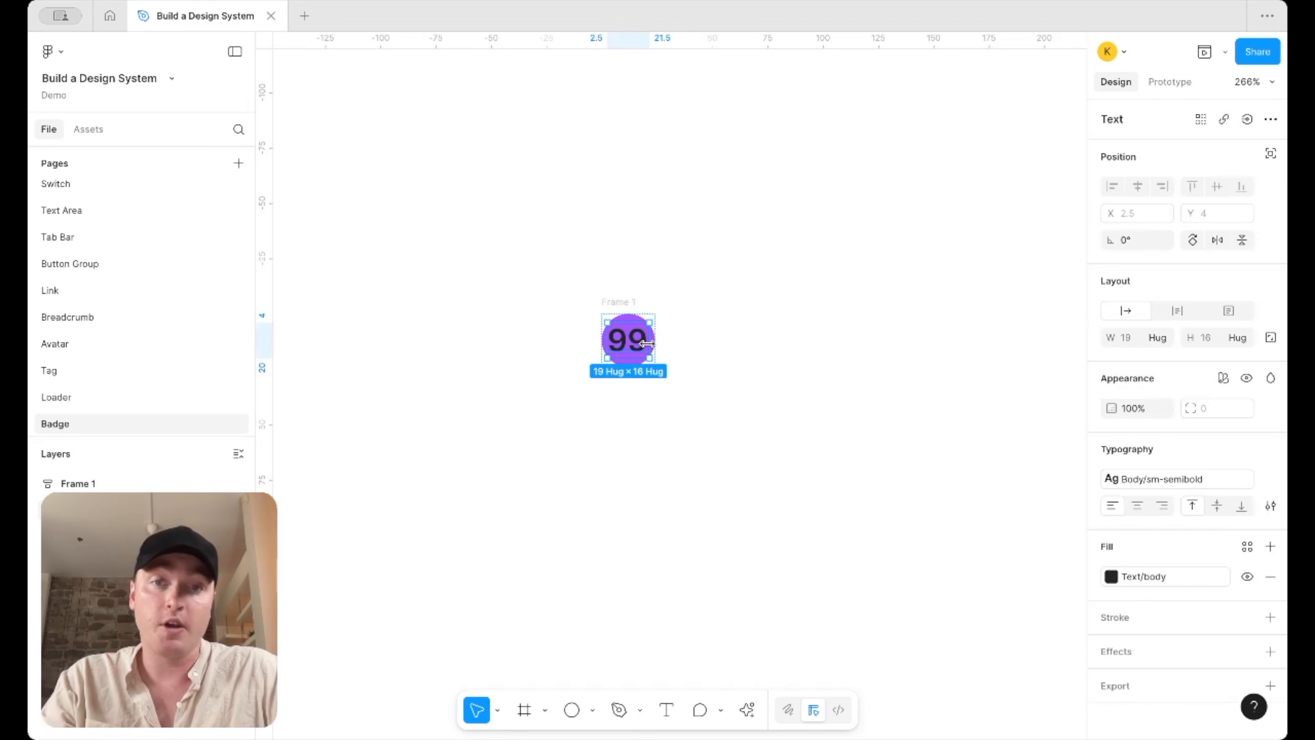
left_click(681, 316)
left_click(619, 301)
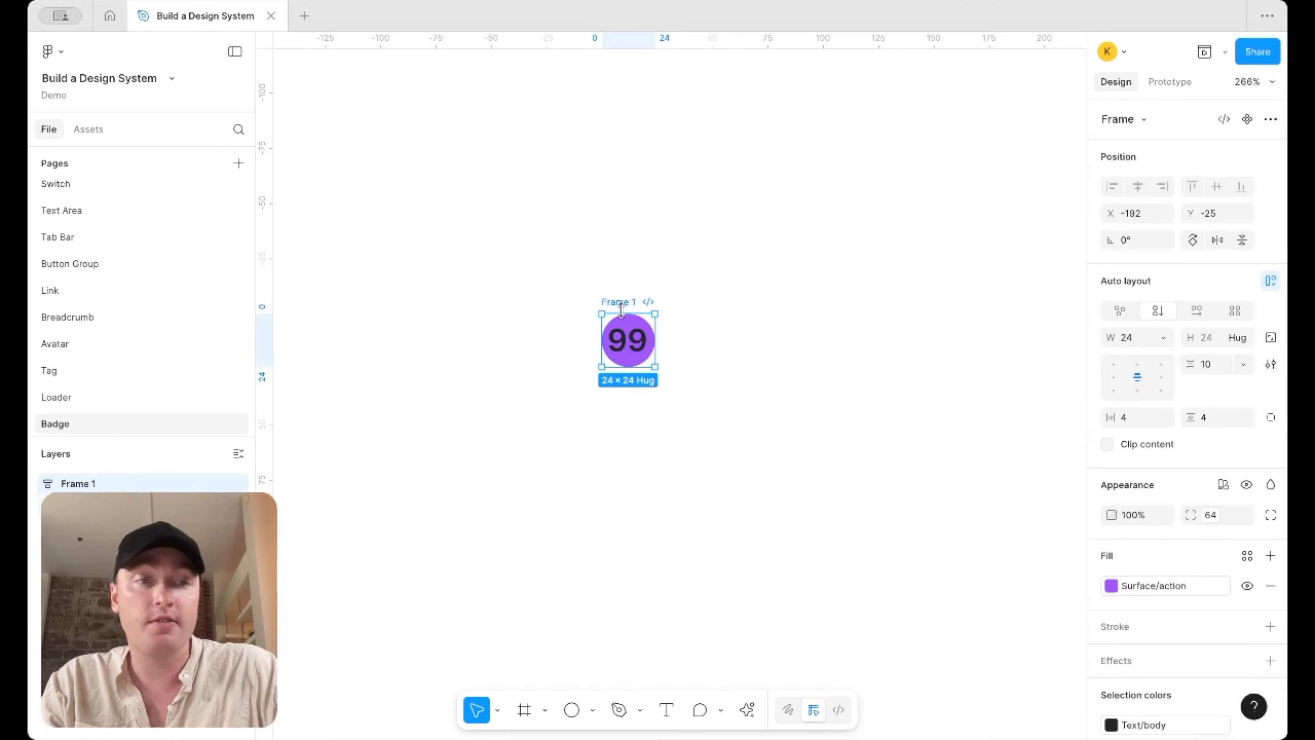
left_click(637, 346)
left_click(1155, 576)
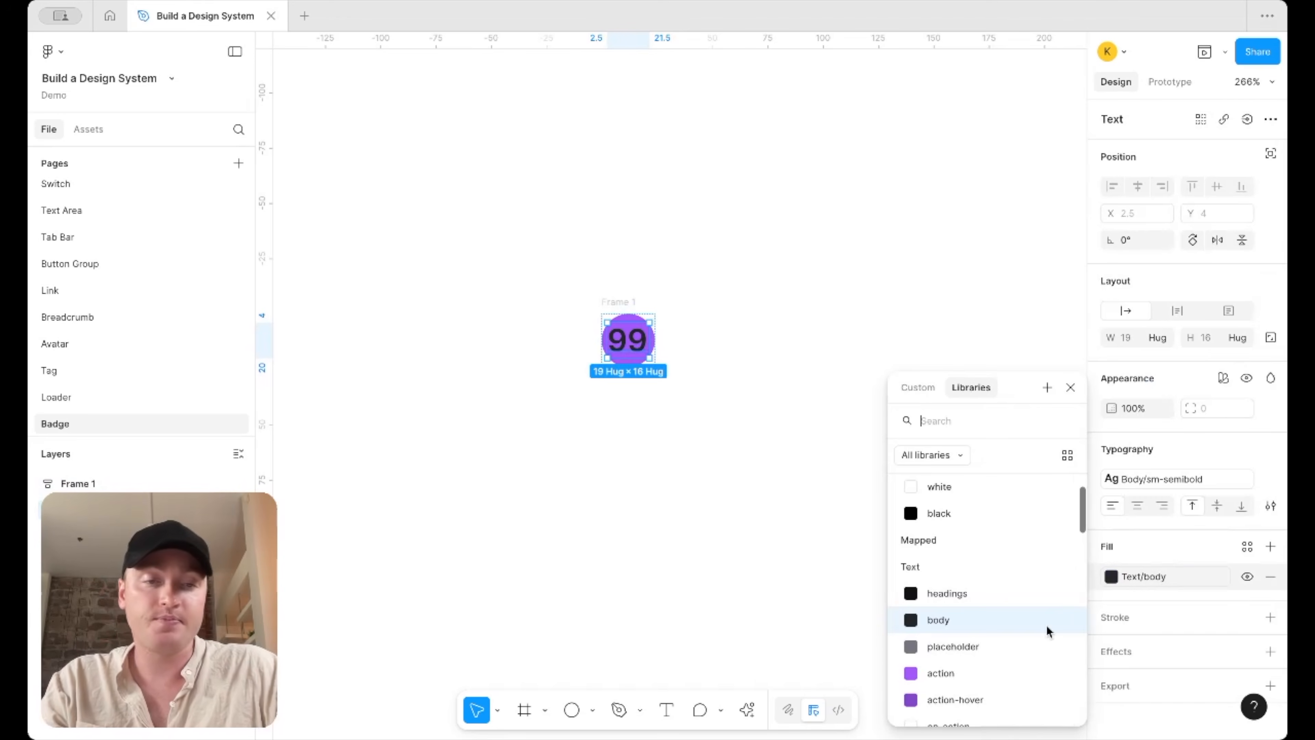
scroll(1046, 629, "down", 2)
left_click(982, 636)
left_click(832, 391)
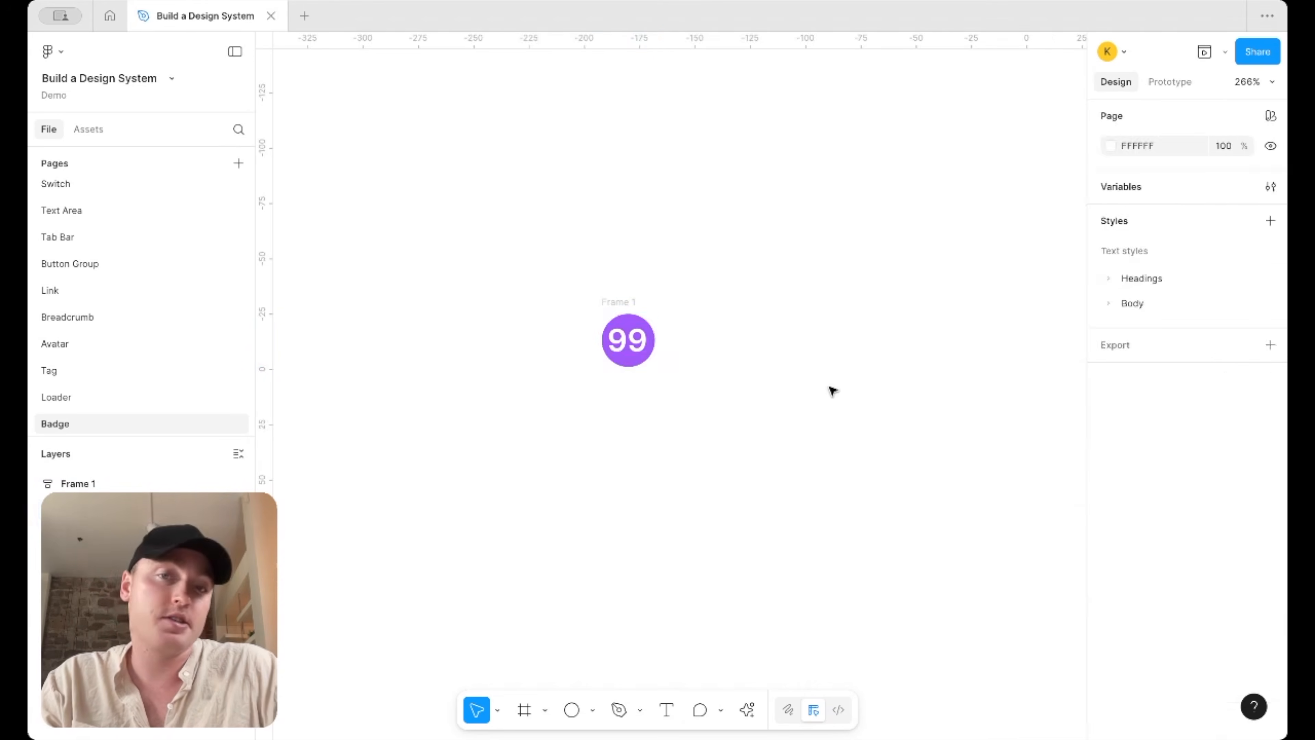
Rename the frame around the 99 text to Badge
left_click(619, 301)
double_click(619, 301)
type("Baadge")
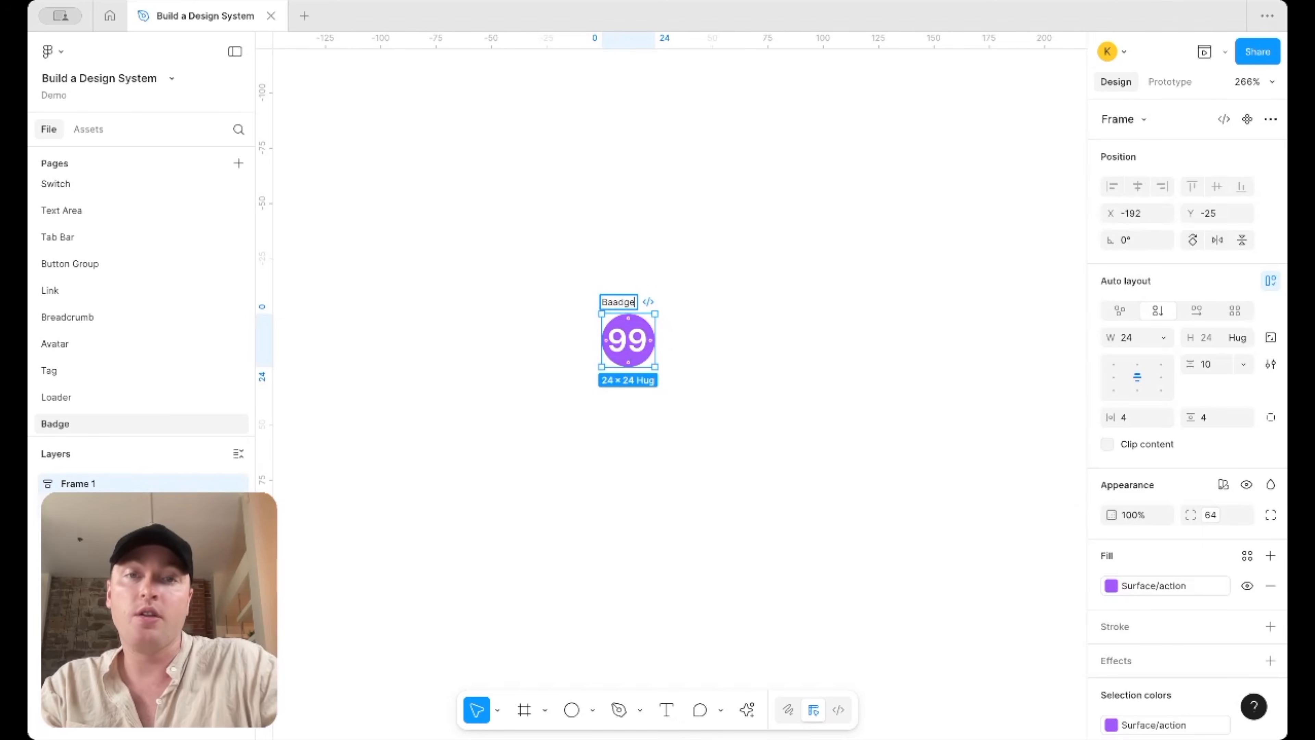
key("Return")
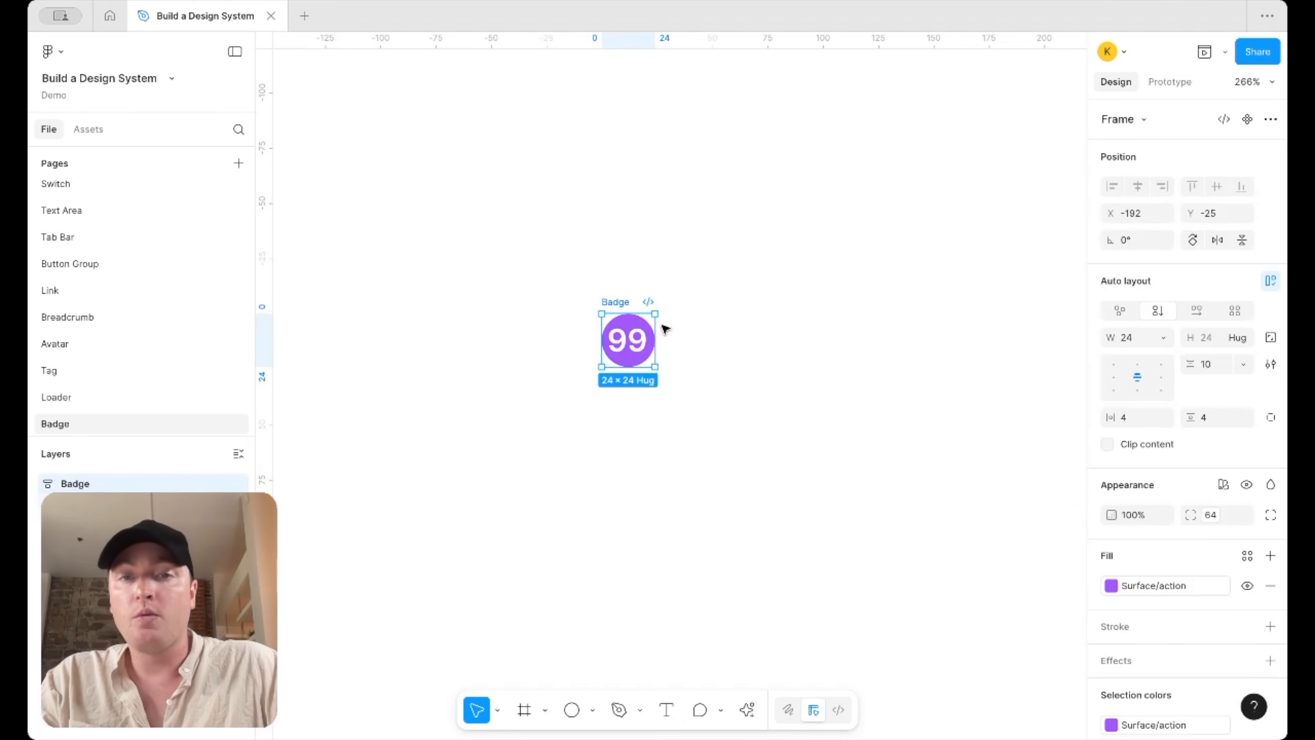
Copy the large initials avatar from the Avatar page and paste it beside the badge on the Badge page
left_click(93, 344)
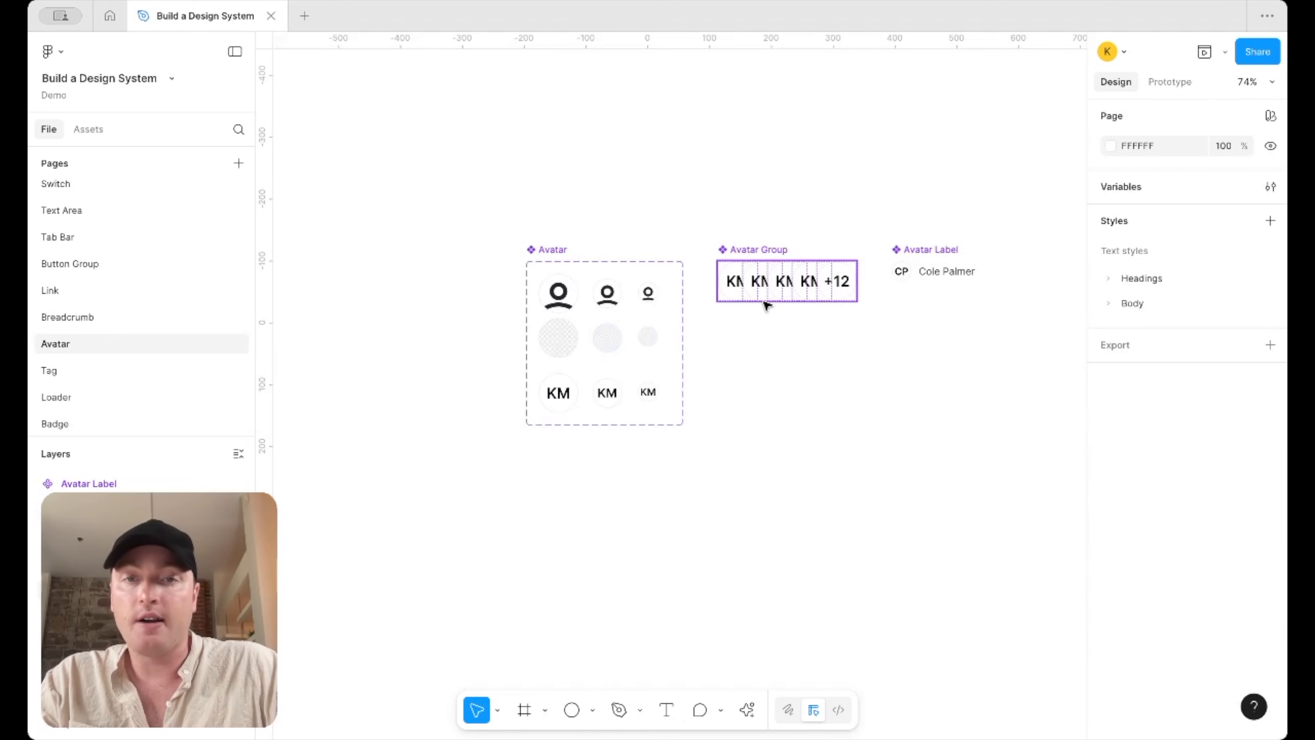
left_click(558, 392)
left_click_drag(558, 393, 567, 480)
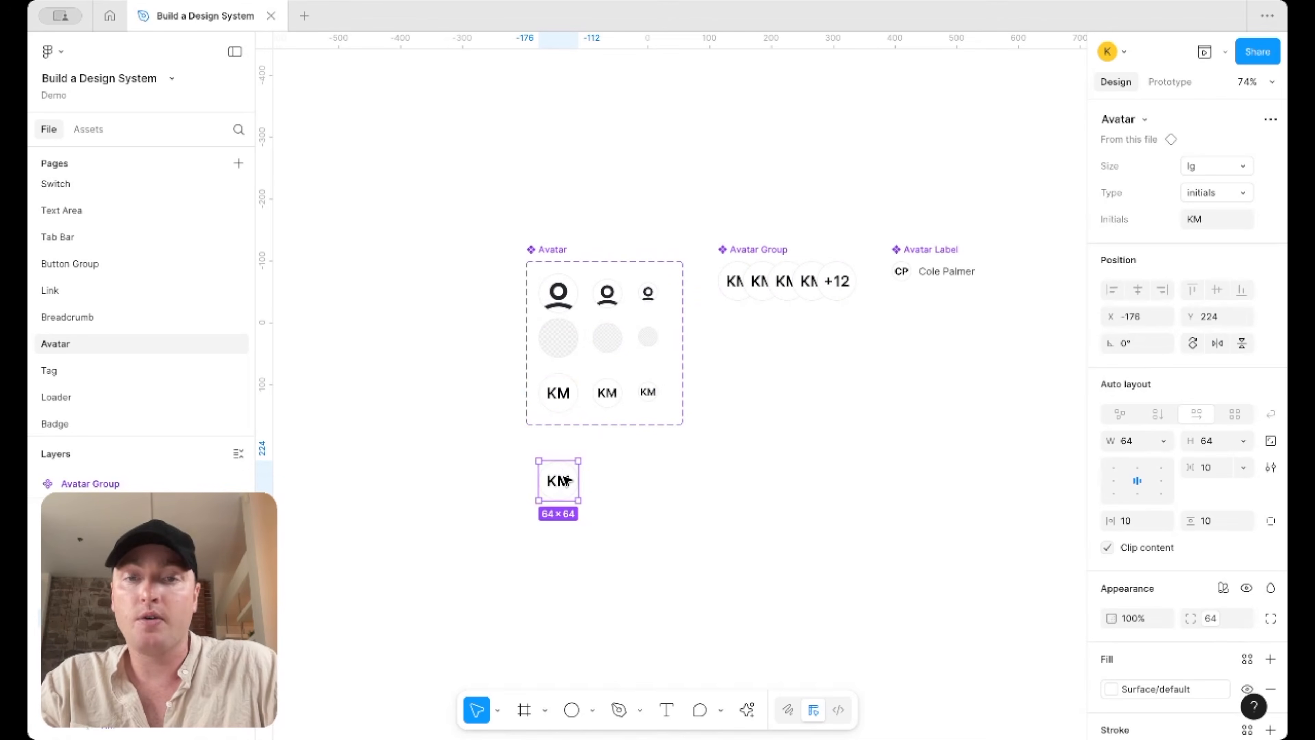
key("Delete")
left_click(155, 403)
left_click(151, 420)
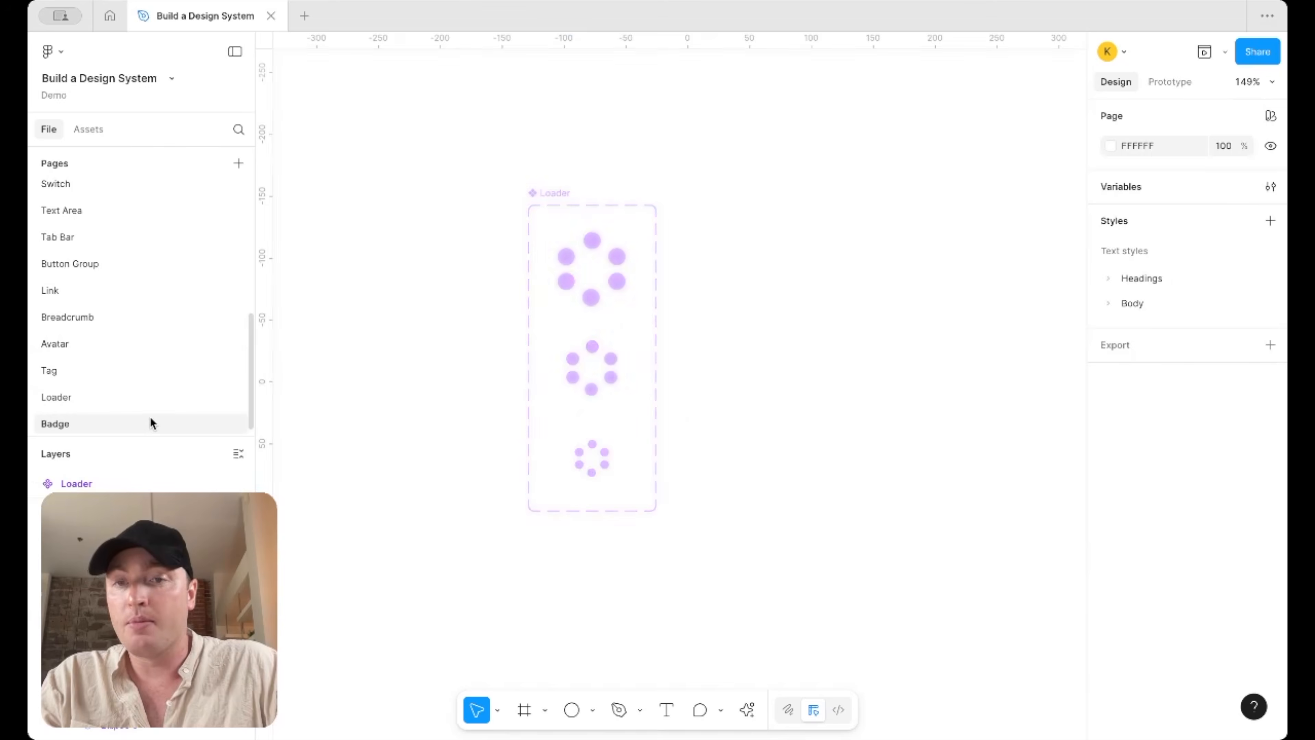
left_click(817, 388)
key("ctrl+v")
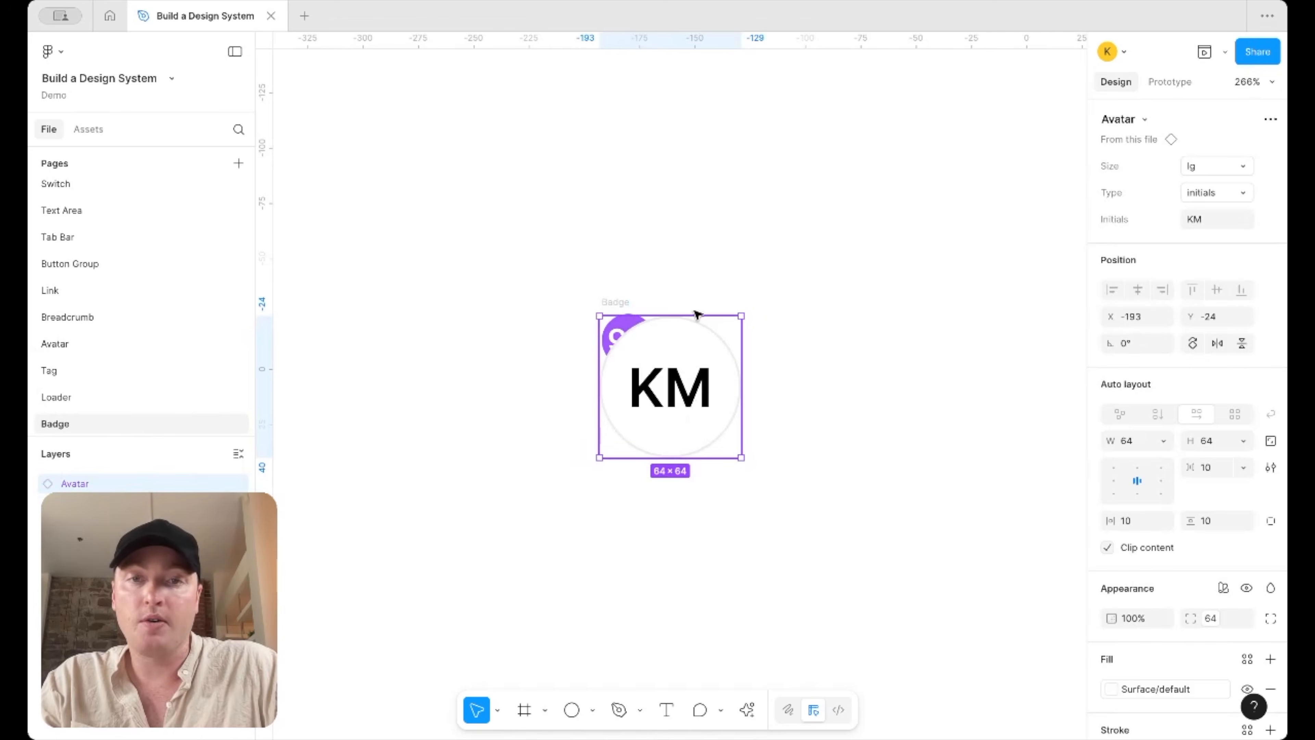
left_click_drag(668, 371, 457, 298)
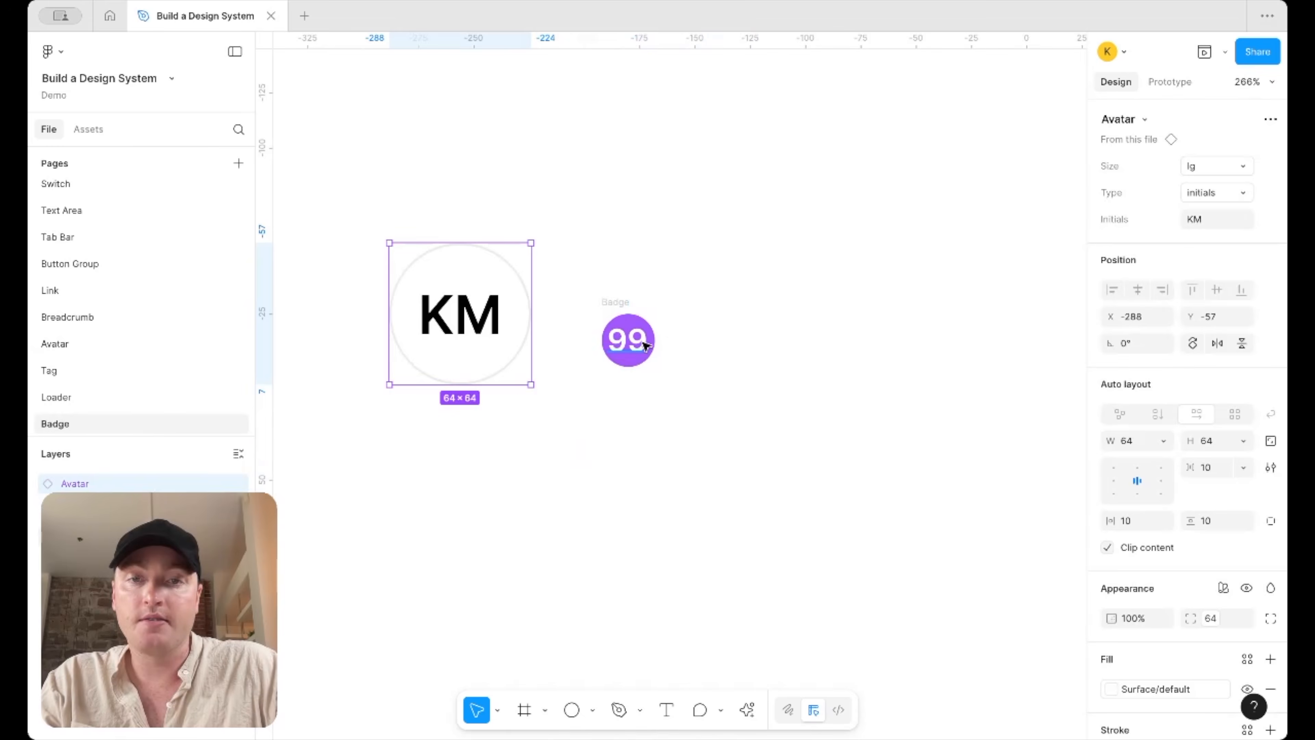
Place the badge over the avatar's lower-right edge and bring it to the front
left_click(641, 344)
left_click(616, 303)
left_click_drag(616, 303, 512, 312)
right_click(521, 319)
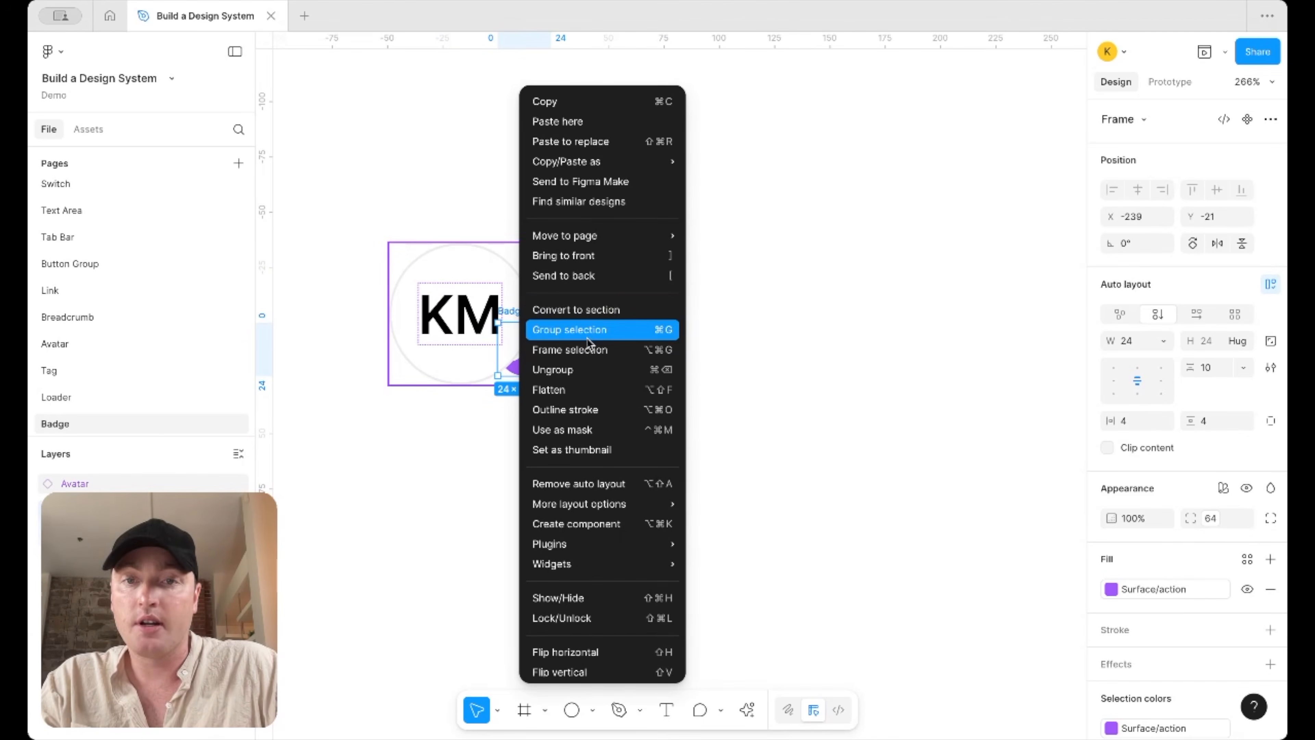
left_click(599, 255)
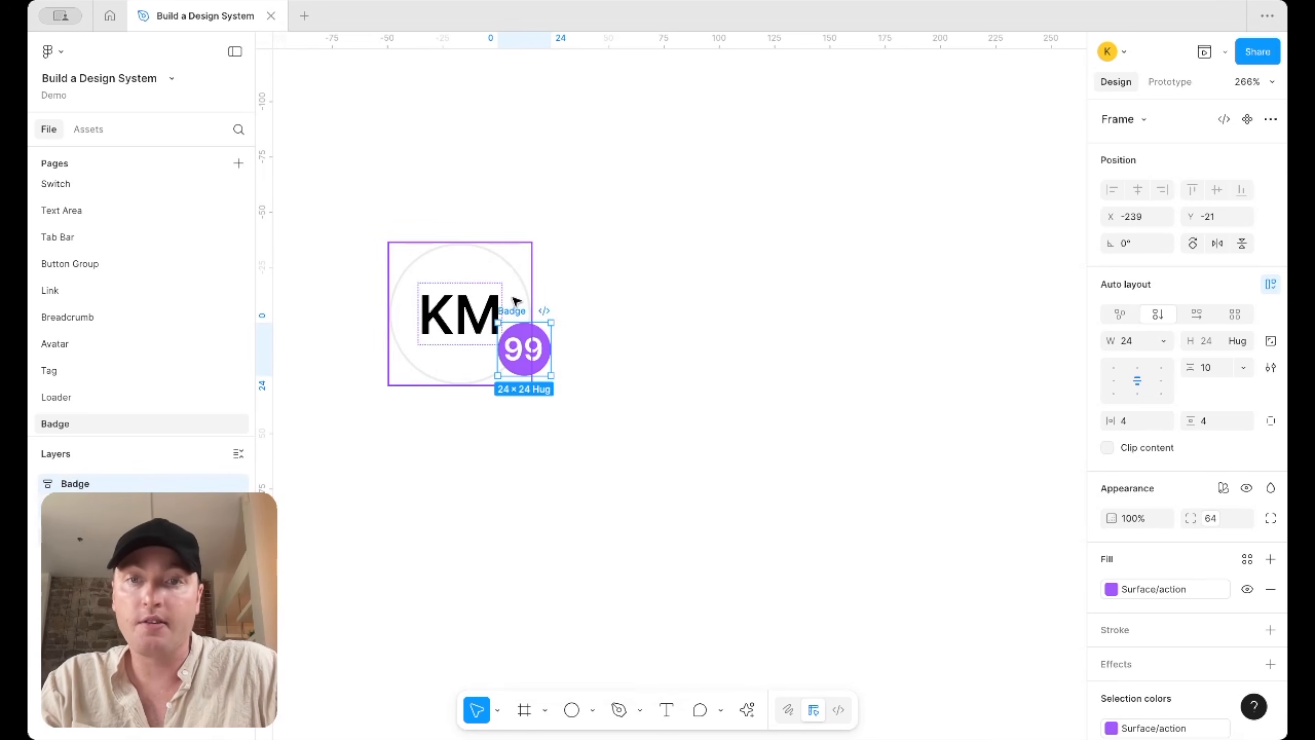
Move the badge off the avatar and delete the avatar copy
left_click_drag(523, 347, 668, 293)
left_click(595, 280)
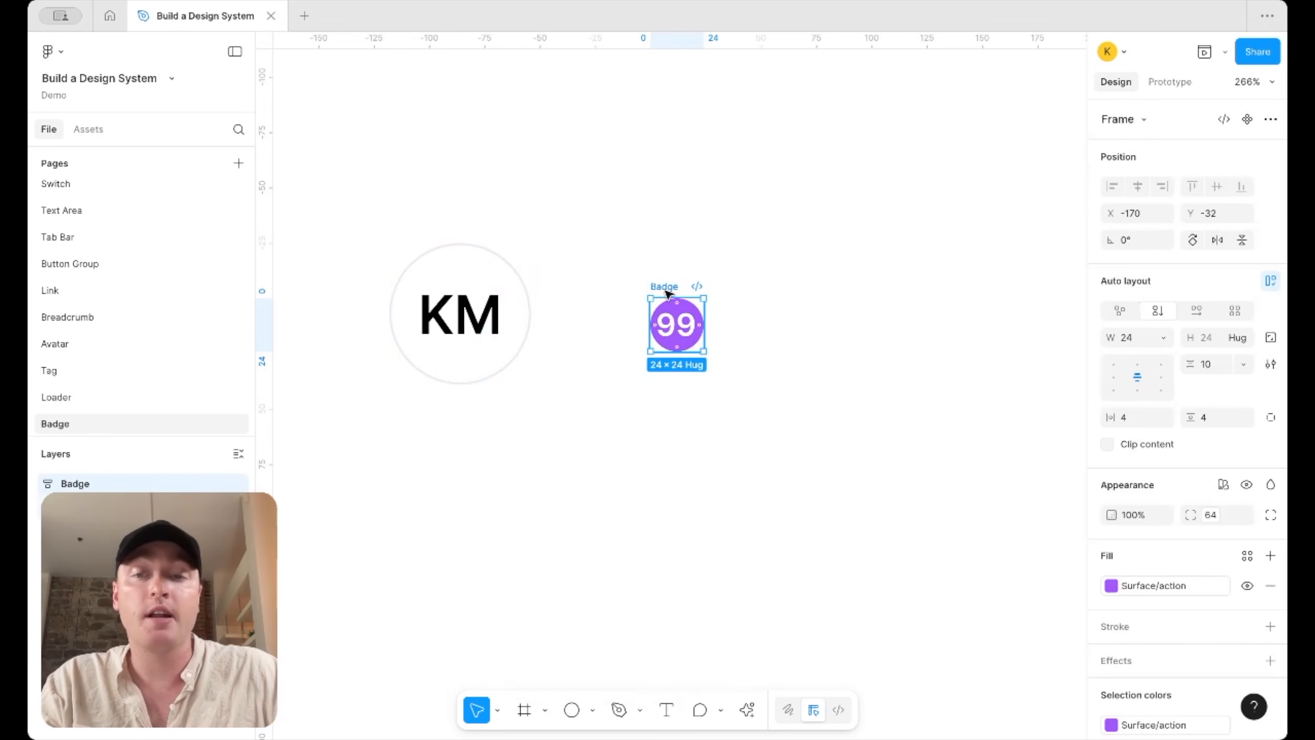
left_click(416, 305)
key("Delete")
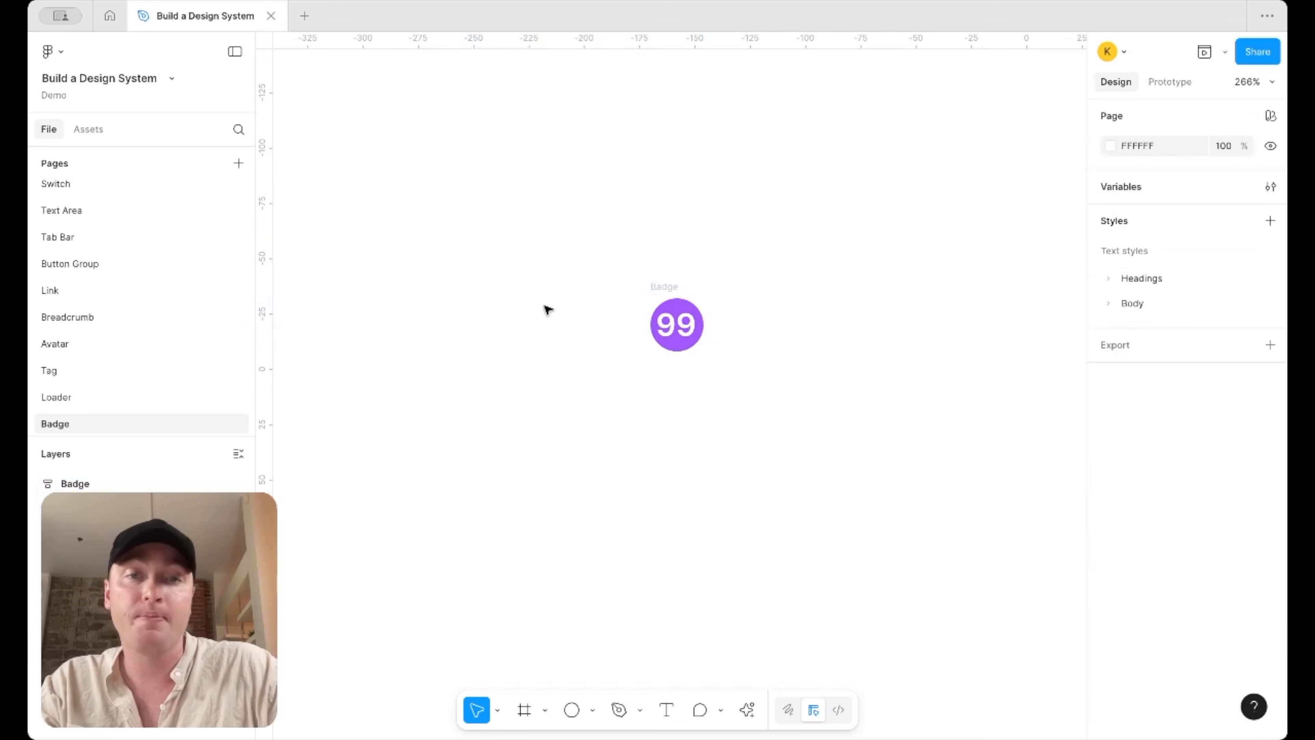
Turn the badge frame into a component and add two variants to it
right_click(672, 293)
left_click(757, 523)
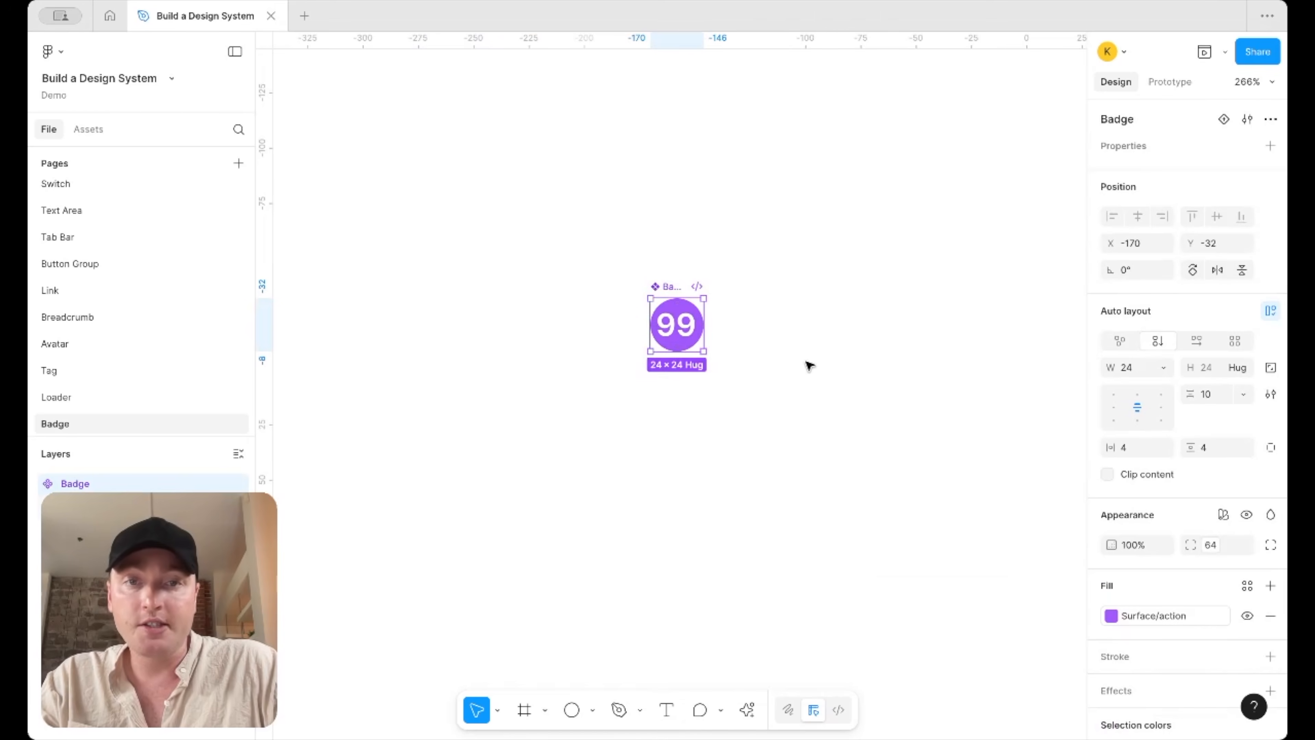
right_click(674, 324)
mouse_move(755, 518)
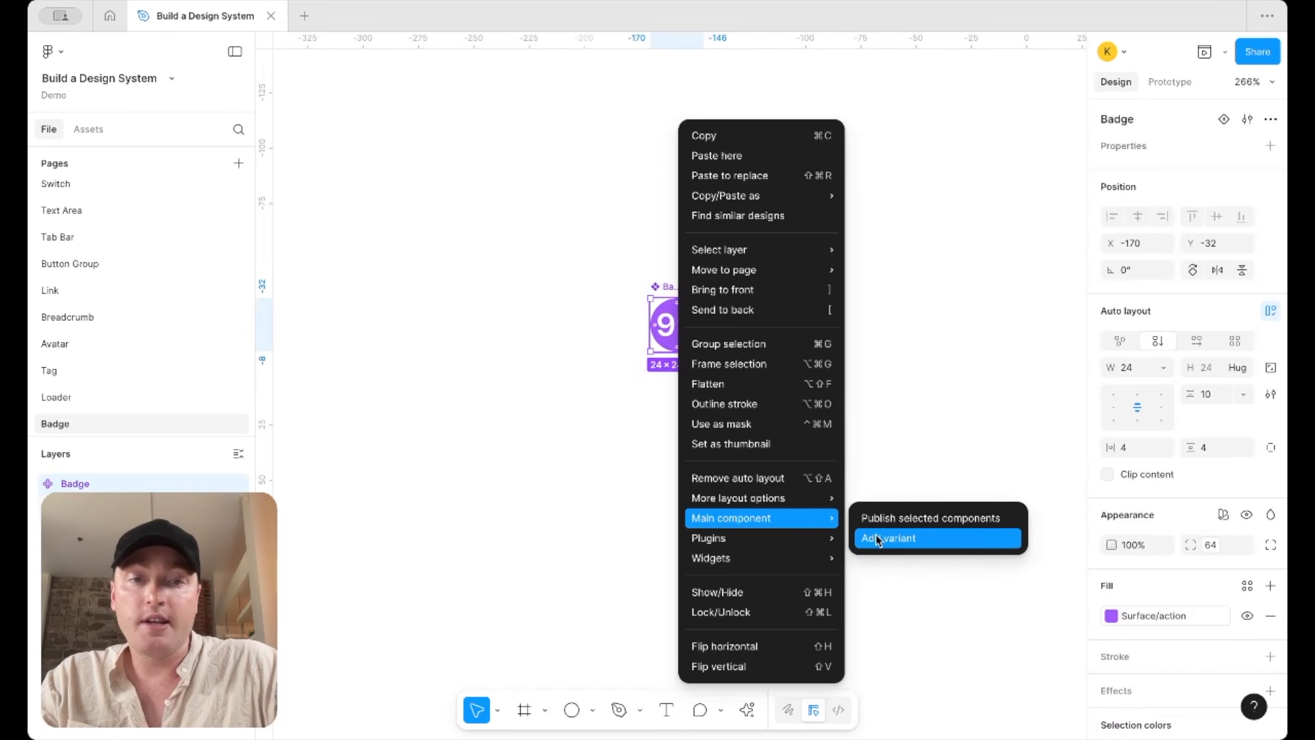
left_click(887, 538)
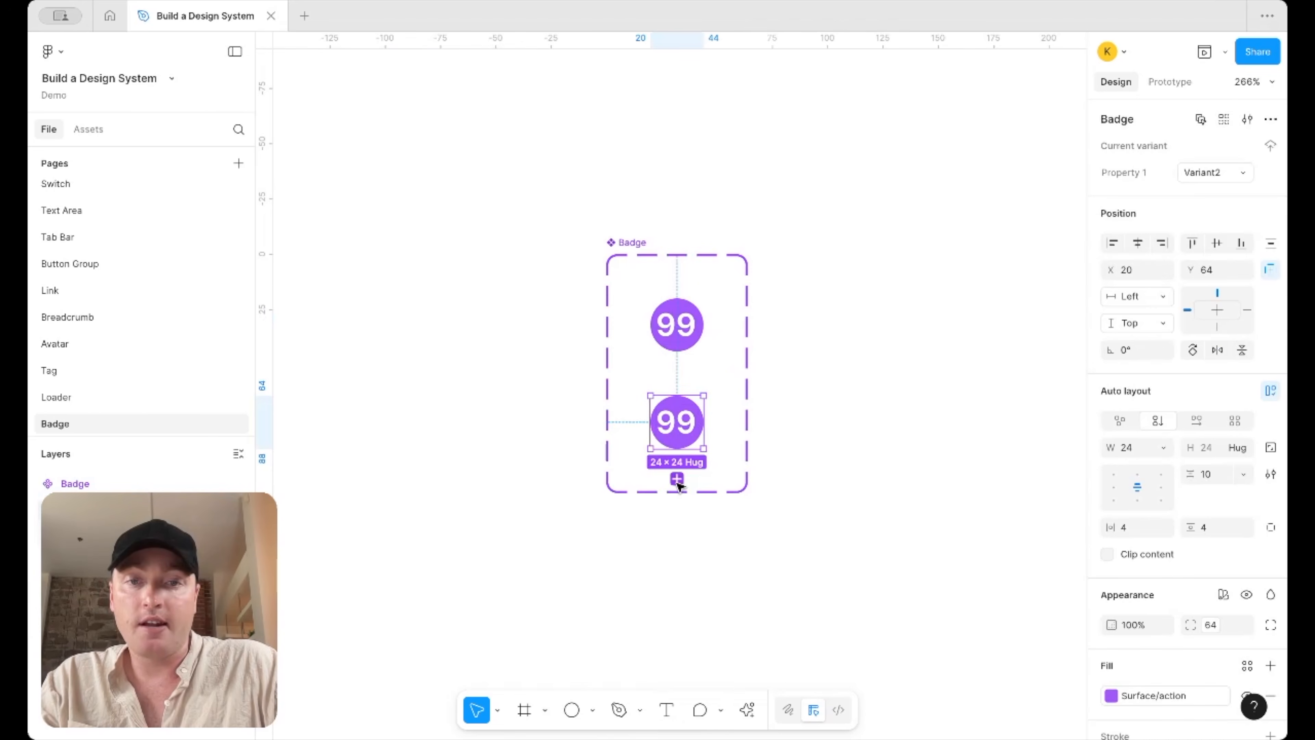
left_click(677, 487)
left_click(696, 438)
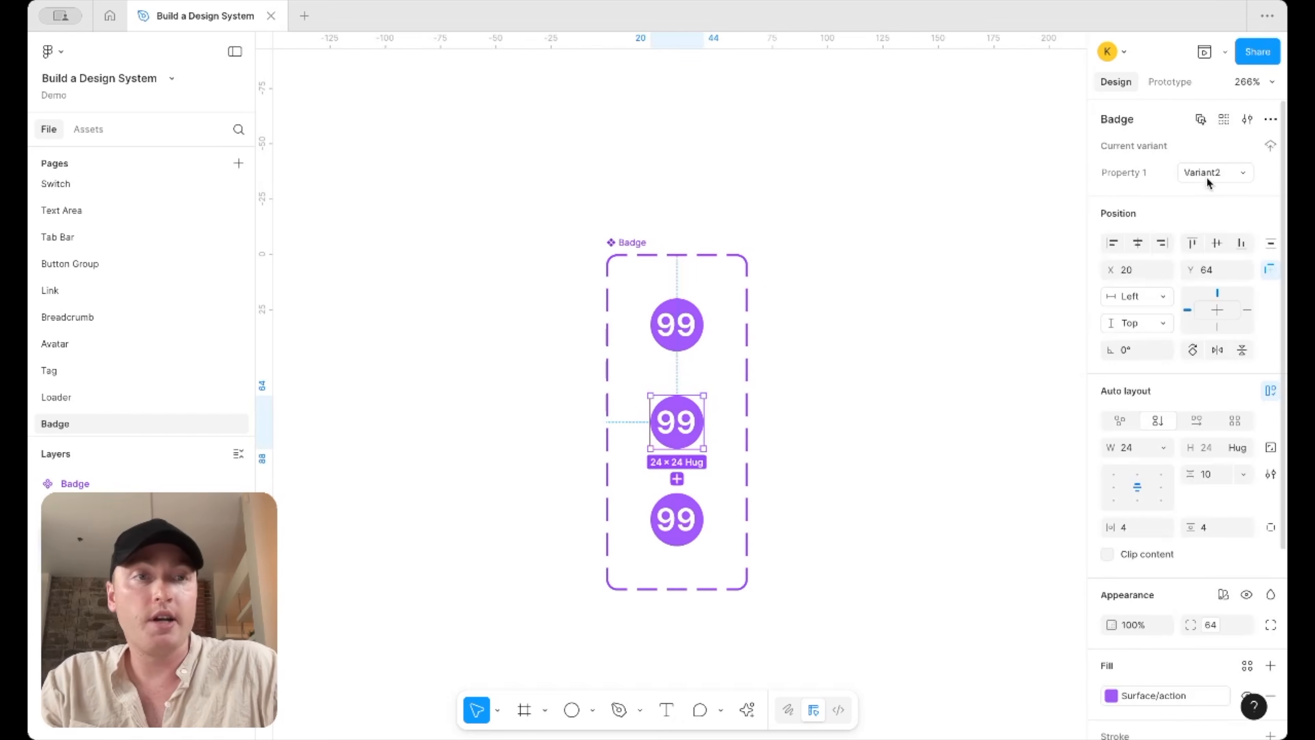
Rename the Badge variant property to Status and name the first variant's value default
left_click(638, 245)
double_click(1144, 174)
type("Status")
key("Return")
left_click(676, 324)
left_click(1216, 174)
type("default")
Give the second badge variant a Surface/error fill and color its number Text/error
left_click(677, 422)
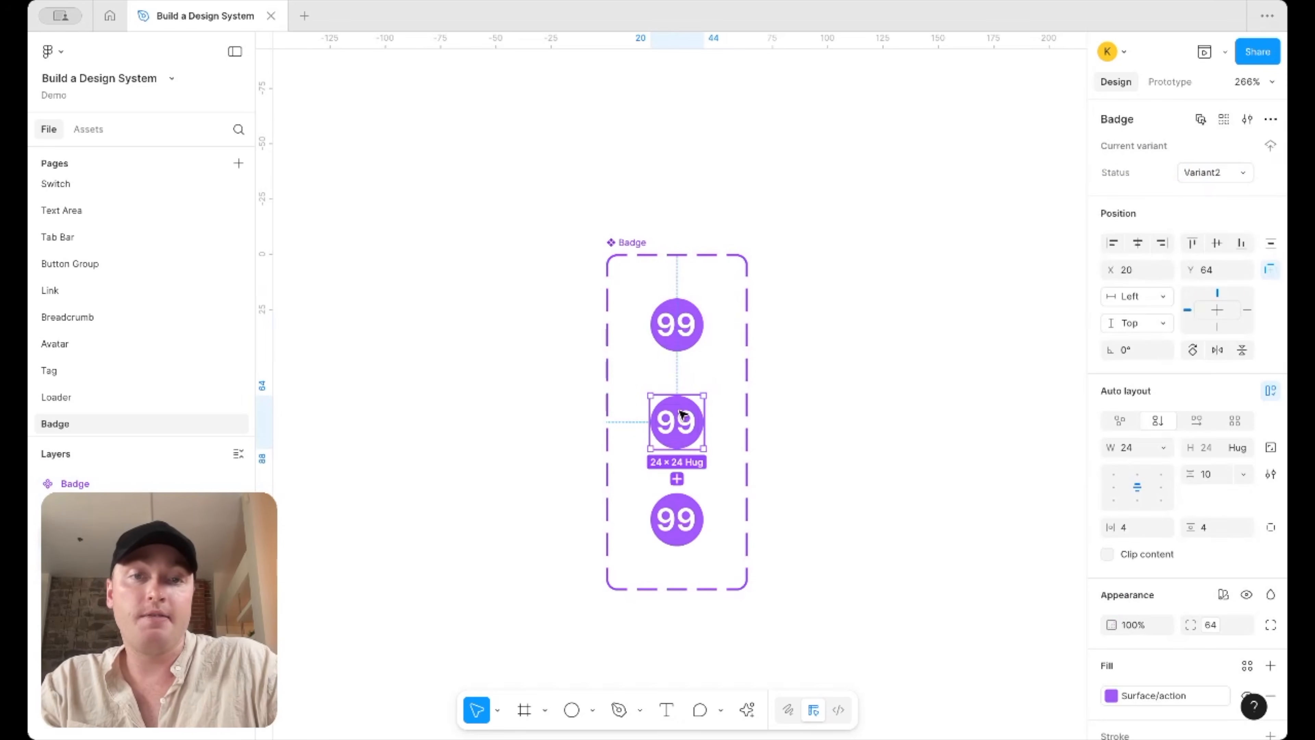
scroll(1147, 537, "down", 3)
left_click(1157, 568)
scroll(963, 624, "down", 3)
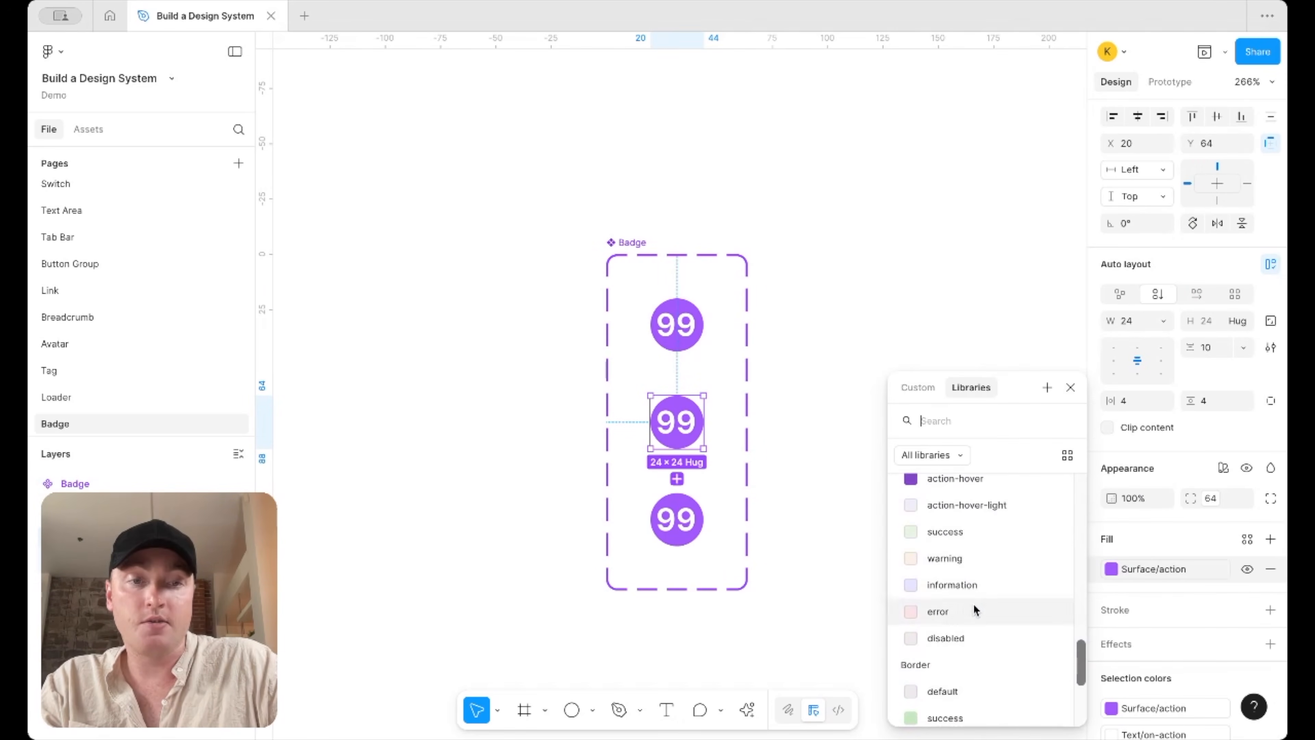
left_click(962, 609)
scroll(1156, 596, "down", 3)
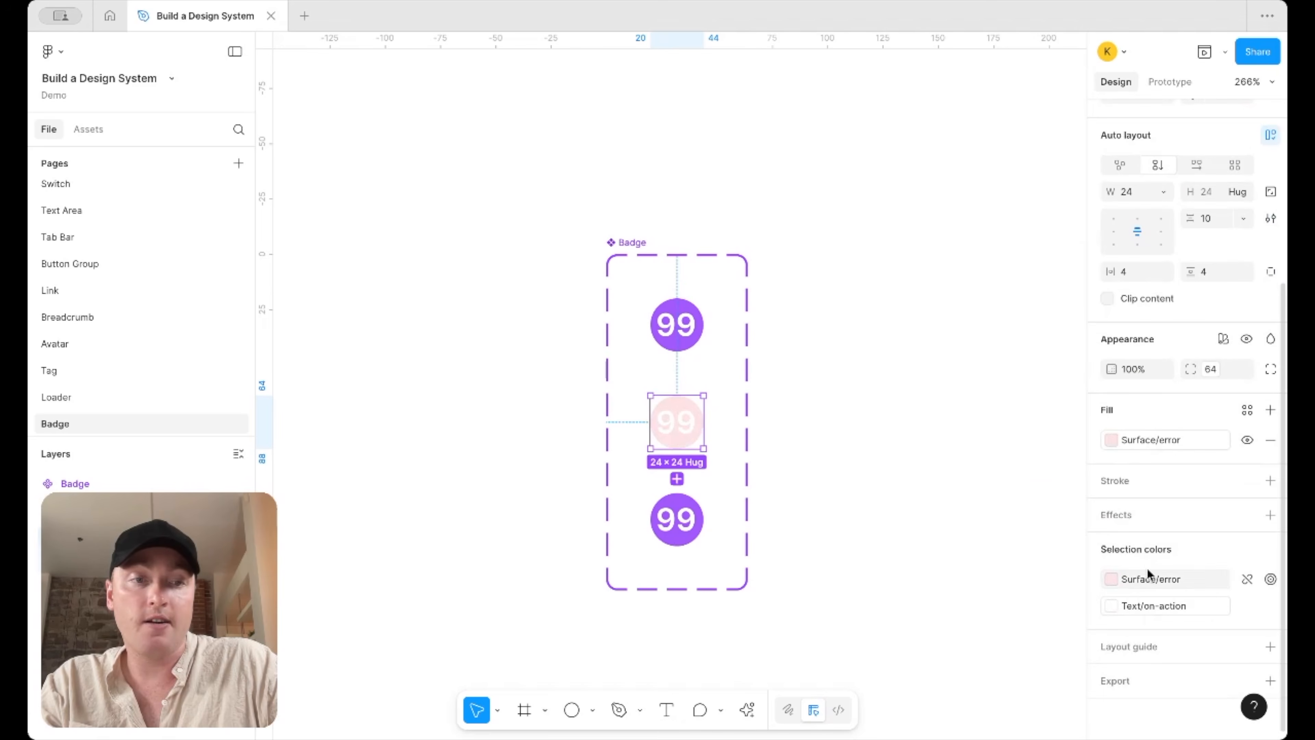
left_click(1154, 609)
scroll(978, 609, "down", 3)
left_click(971, 624)
left_click(865, 479)
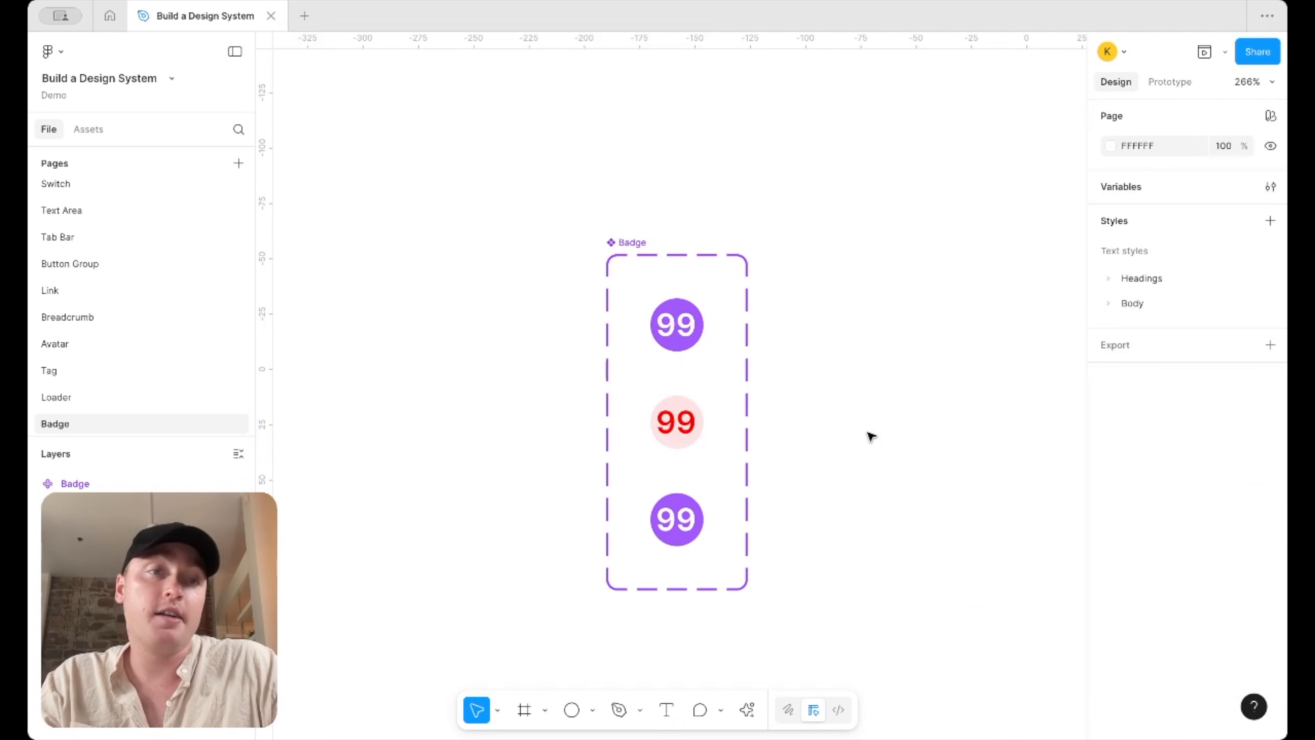
Examine the Surface color variables in the Mapped collection
left_click(1269, 186)
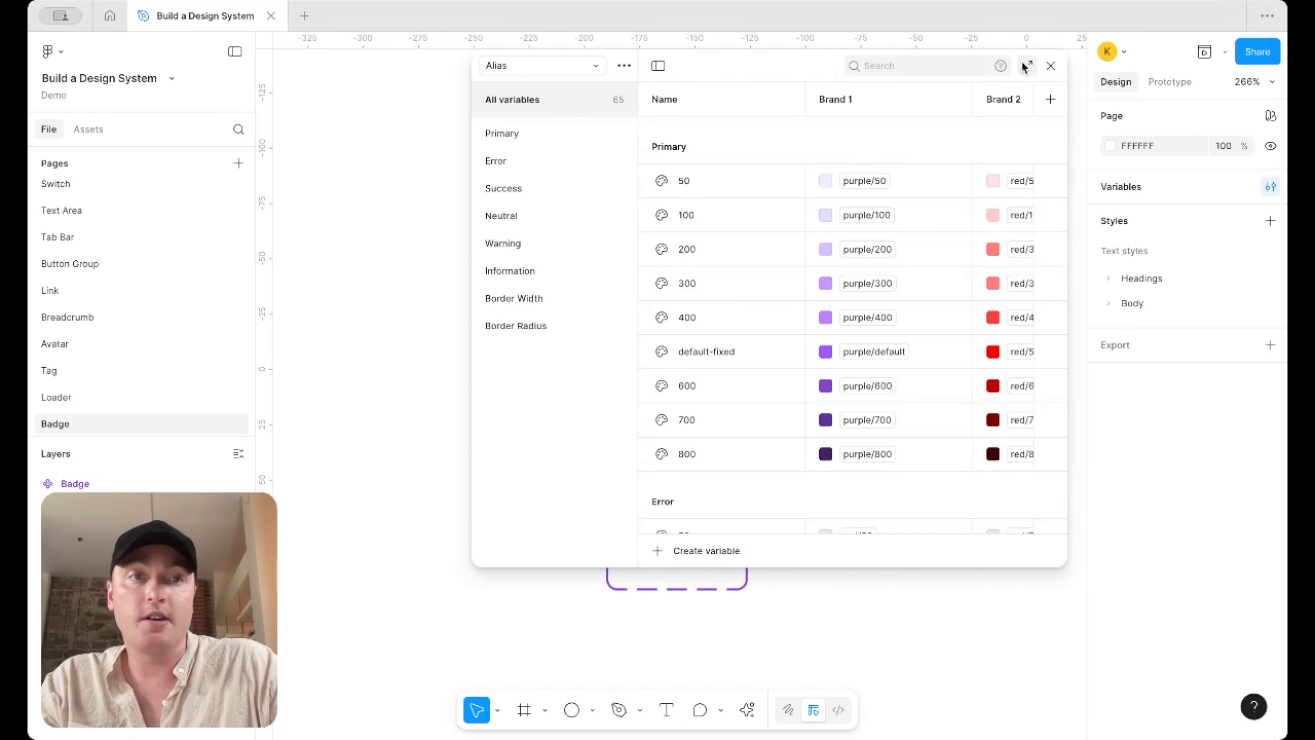
left_click(522, 73)
left_click(528, 133)
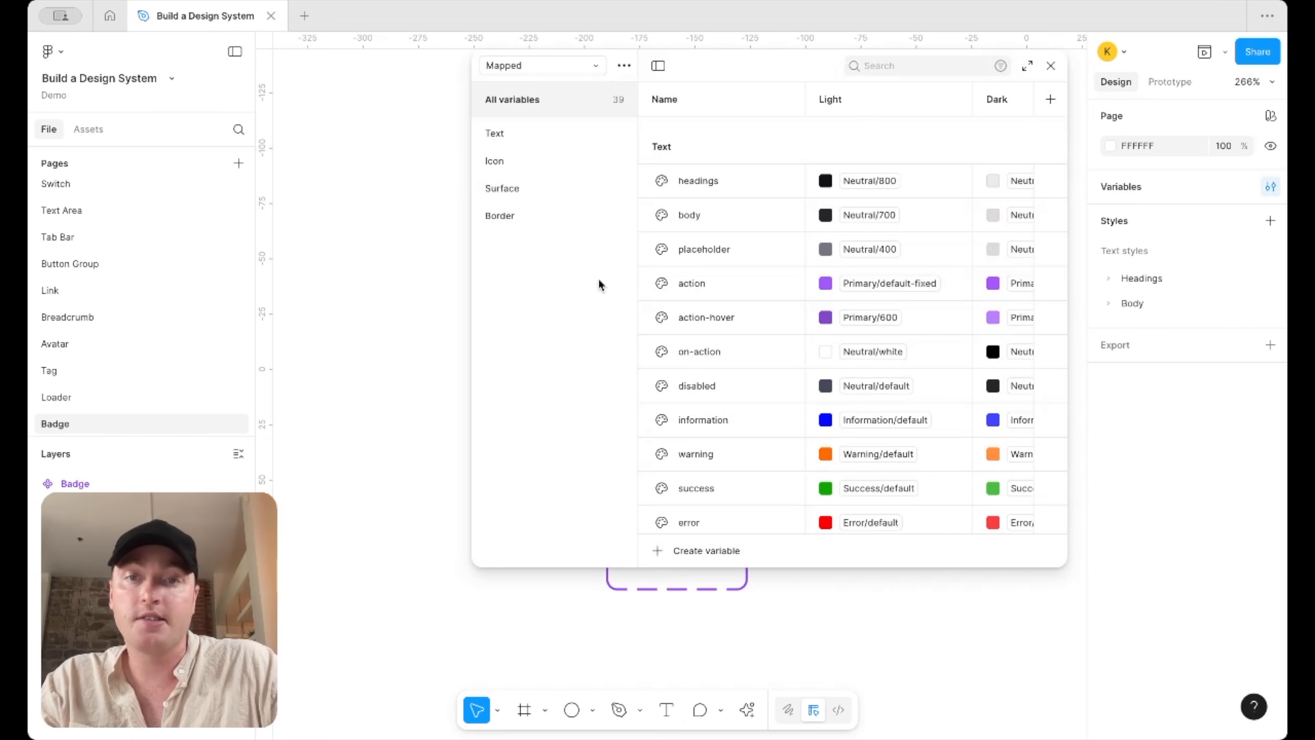
left_click(518, 189)
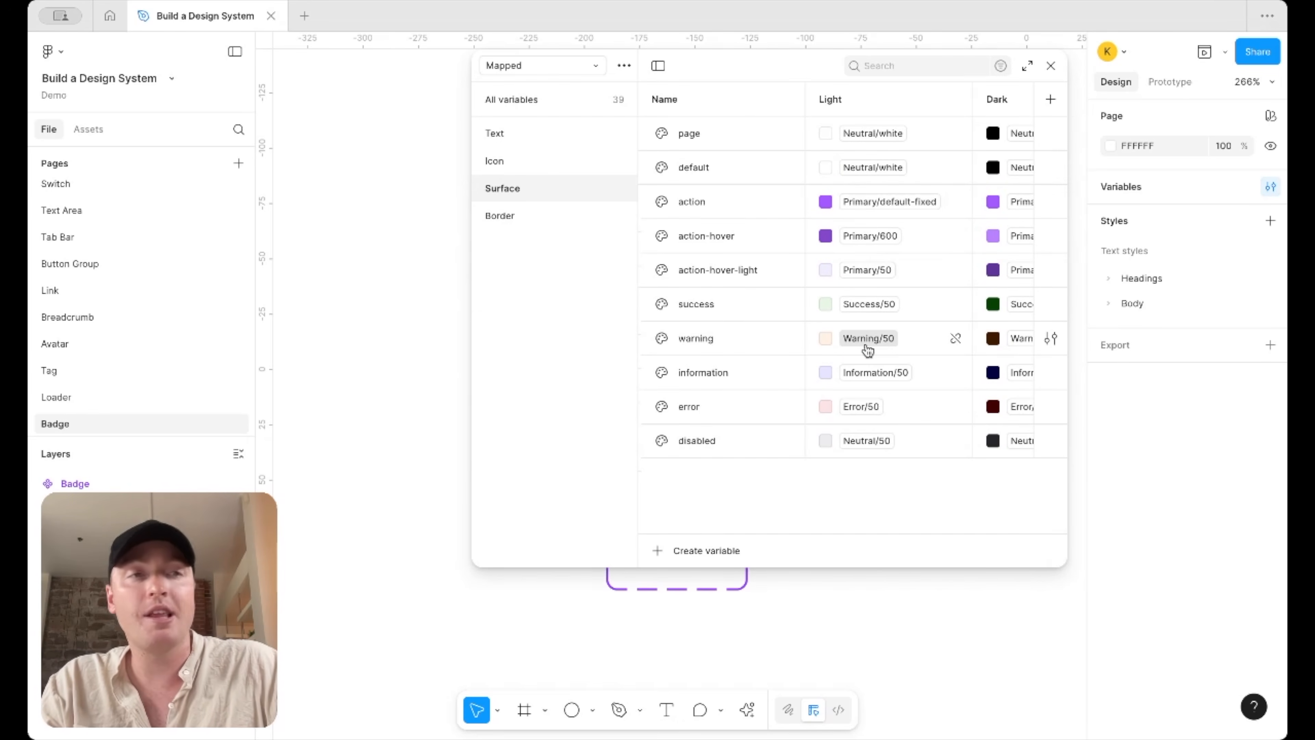
mouse_move(868, 350)
left_click(1050, 66)
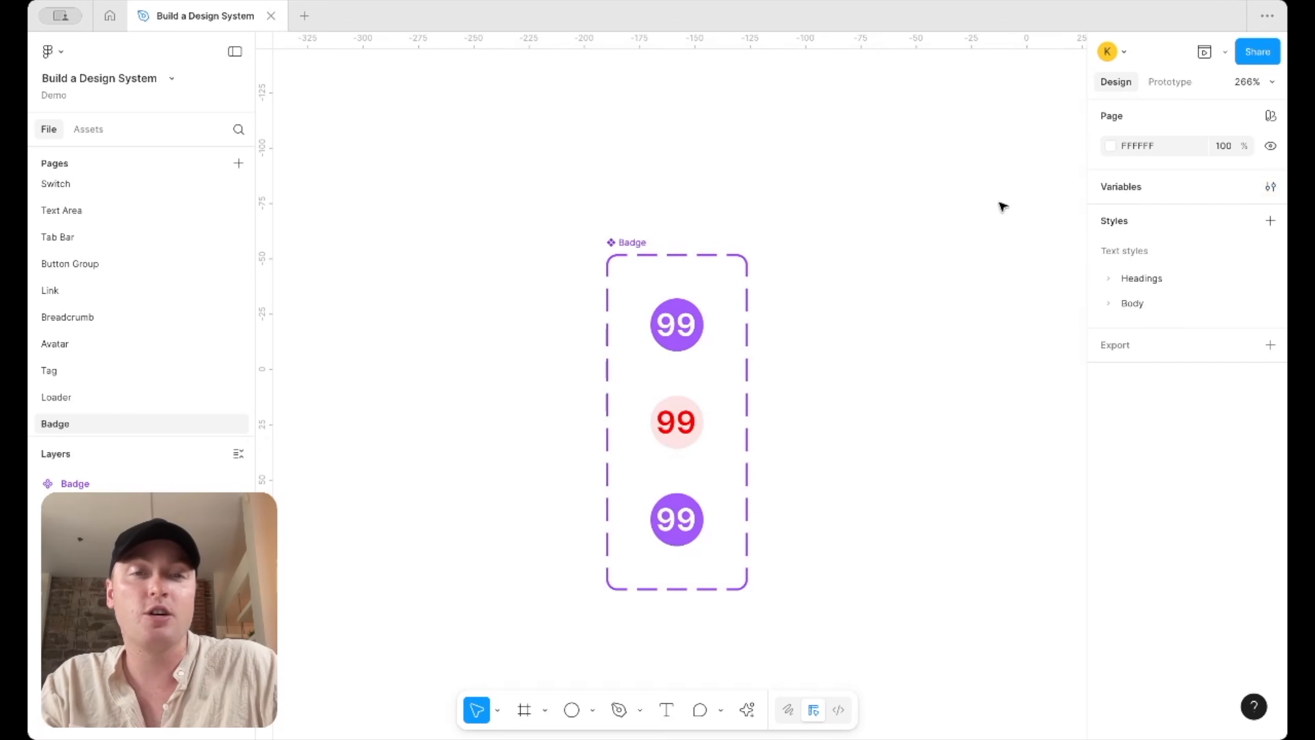
Fill the second badge variant with Icon/error and color its number Icon/on-action
left_click(675, 421)
scroll(1204, 505, "down", 3)
left_click(1157, 522)
scroll(983, 575, "down", 5)
scroll(963, 575, "up", 8)
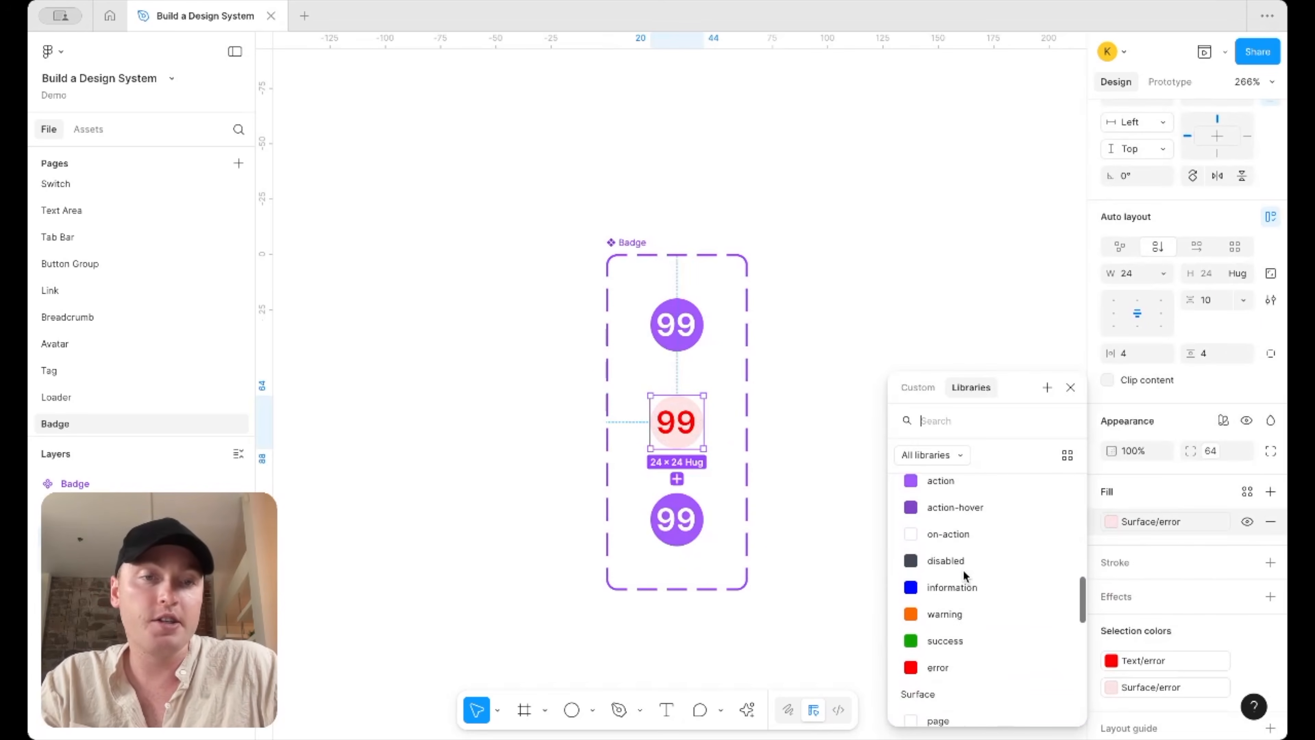
scroll(947, 622, "down", 4)
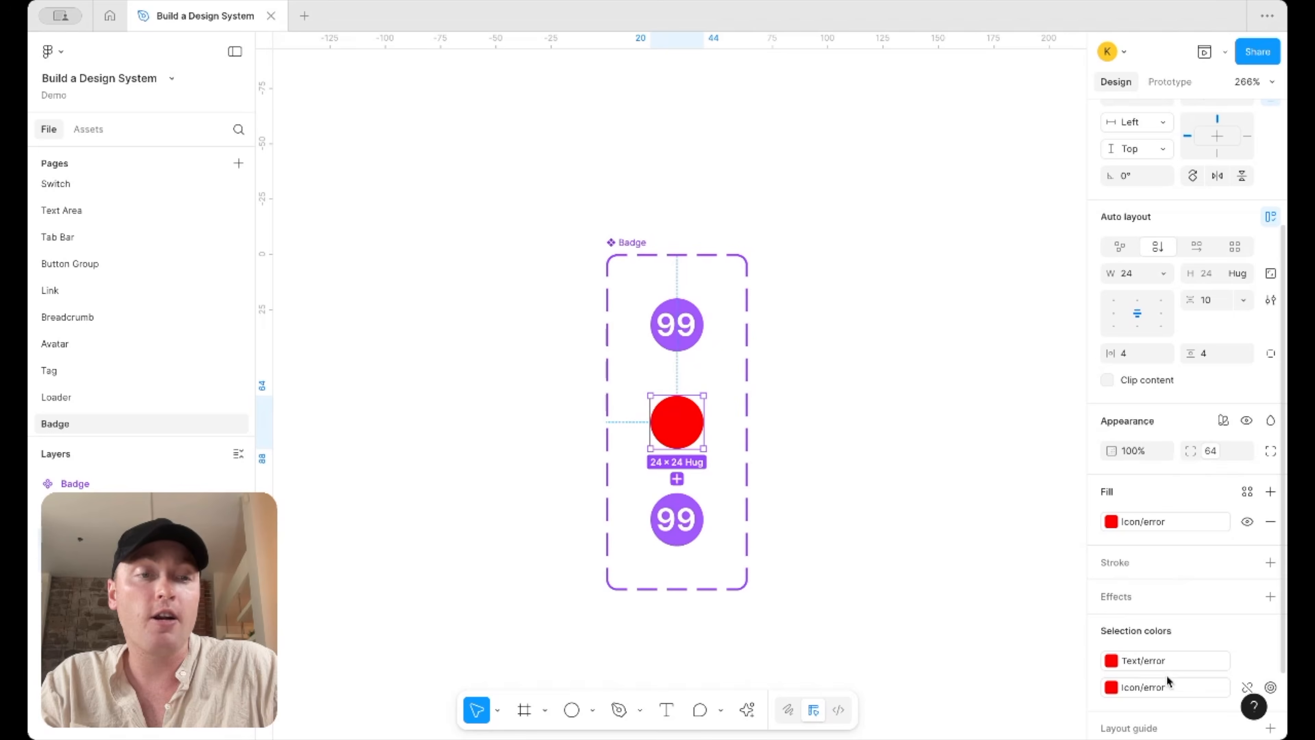
left_click(1111, 661)
scroll(976, 613, "down", 5)
left_click(947, 590)
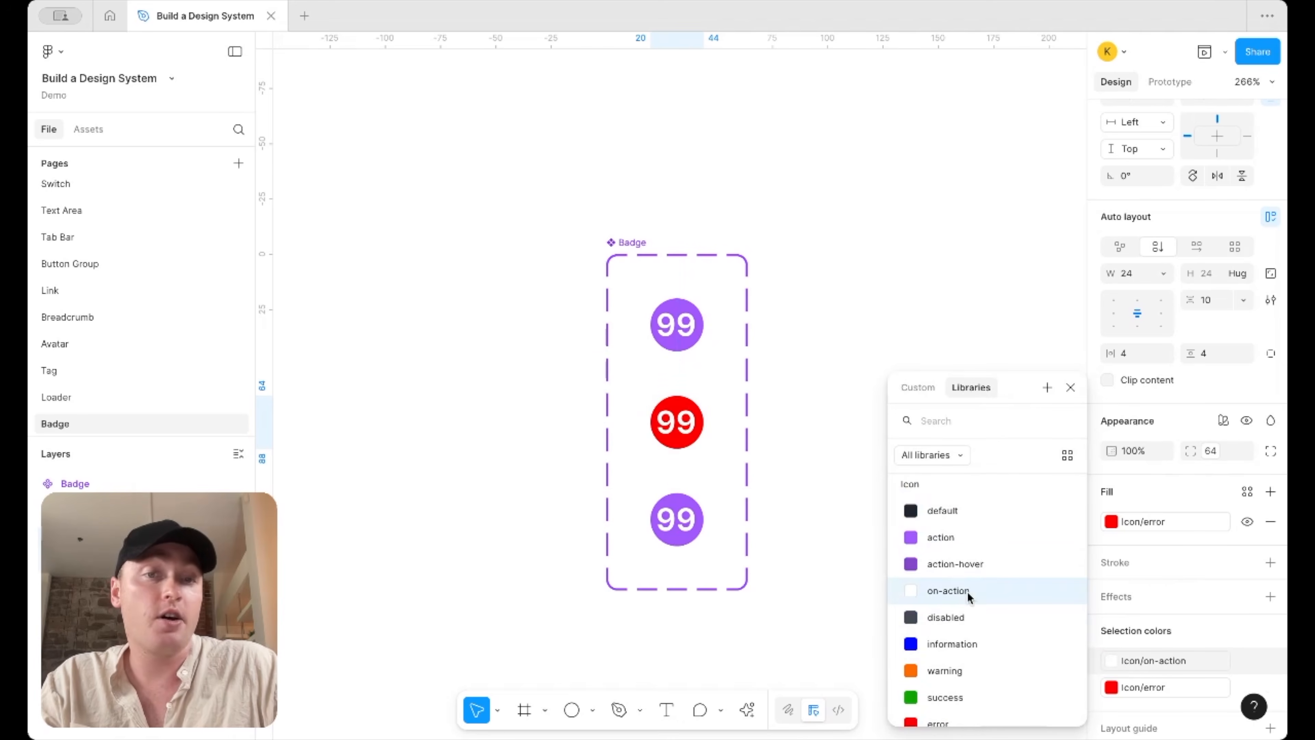
left_click(823, 348)
Replace the third badge variant with a copy of the red one, using Status success and an Icon/success fill
left_click(682, 523)
key("Delete")
left_click(682, 456)
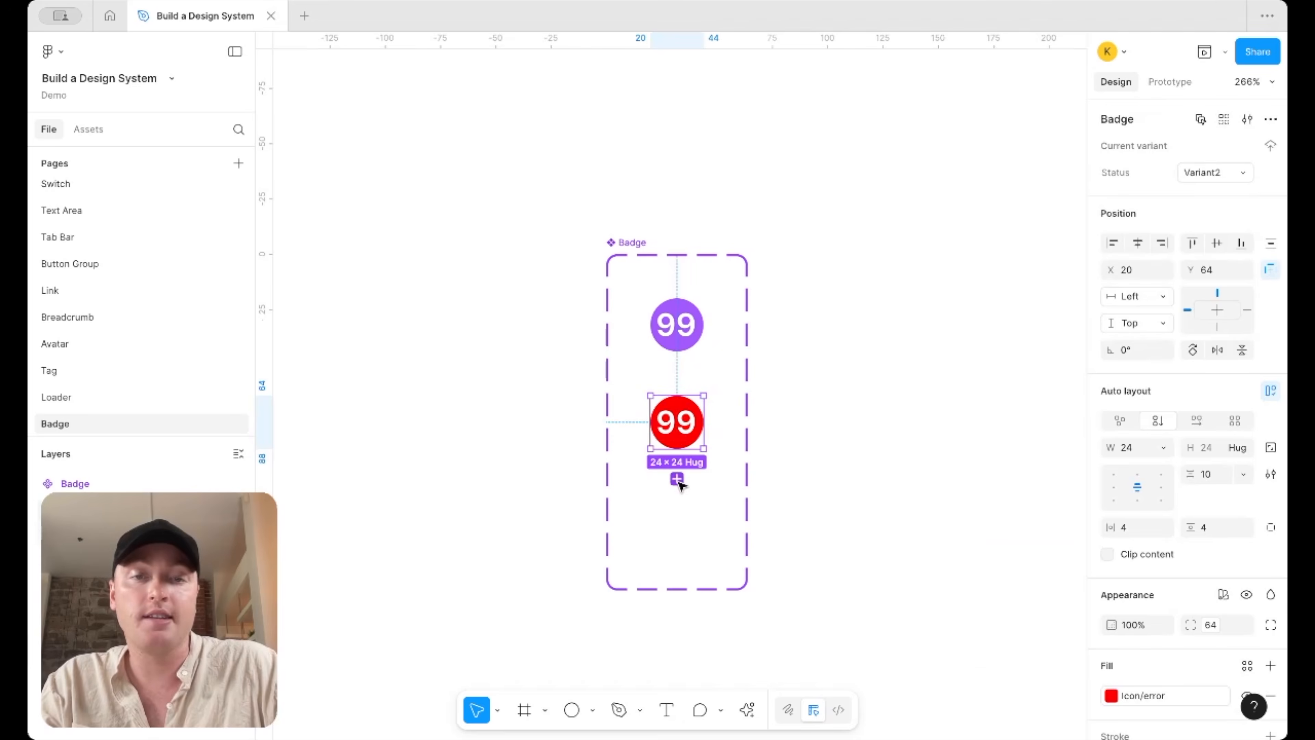
left_click(677, 478)
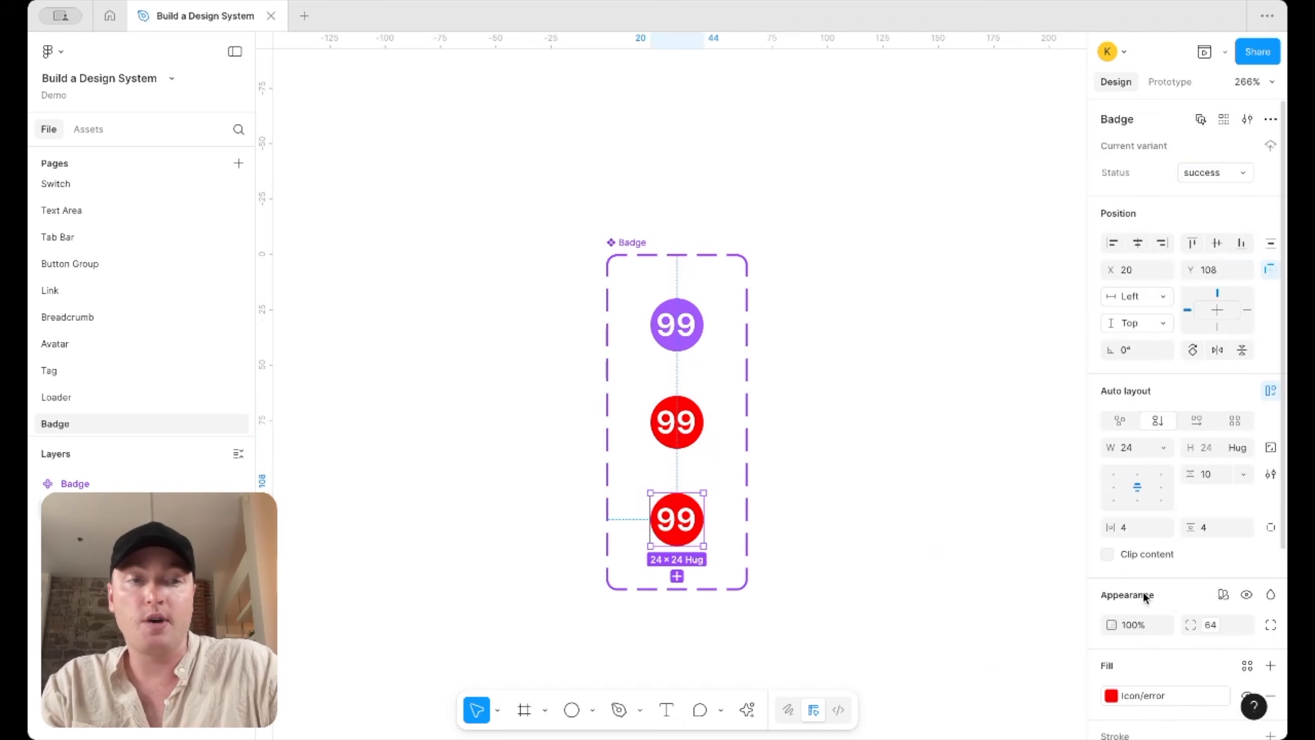
left_click(1159, 695)
left_click(971, 593)
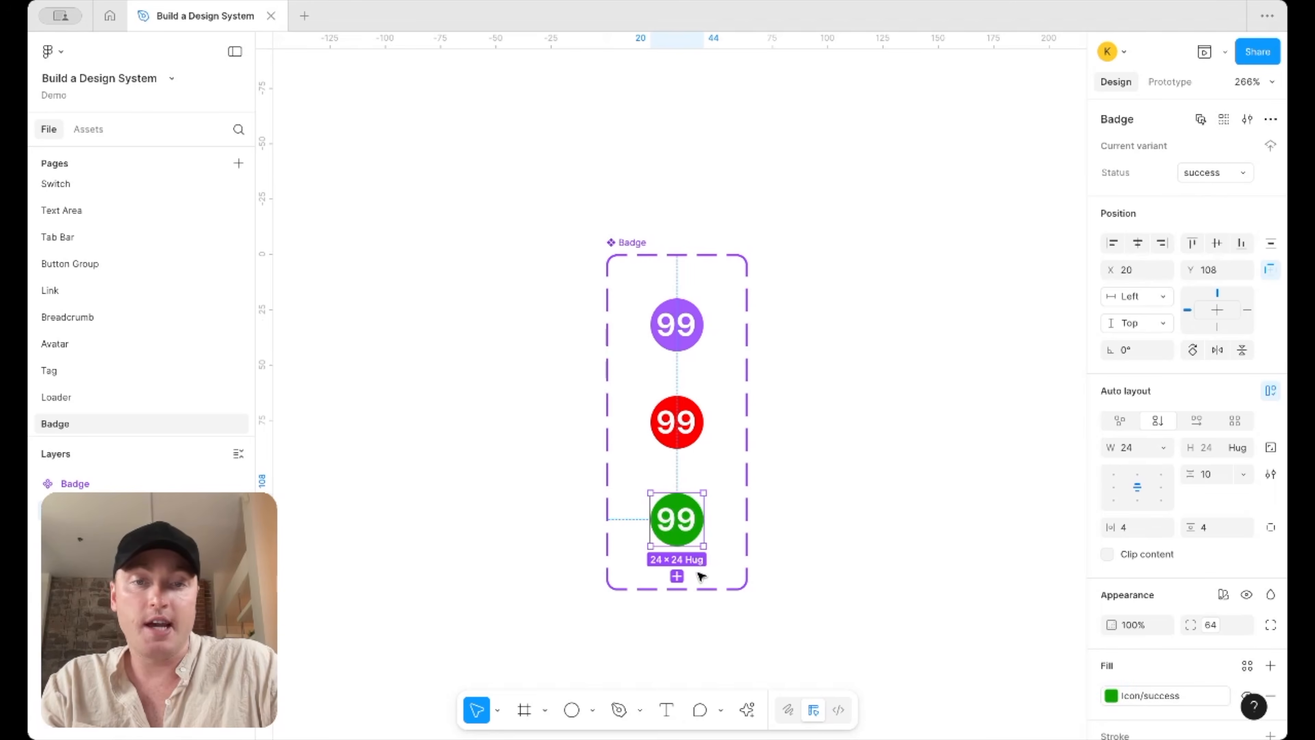
Add a fourth badge variant with Status info and an Icon/information fill
left_click(677, 576)
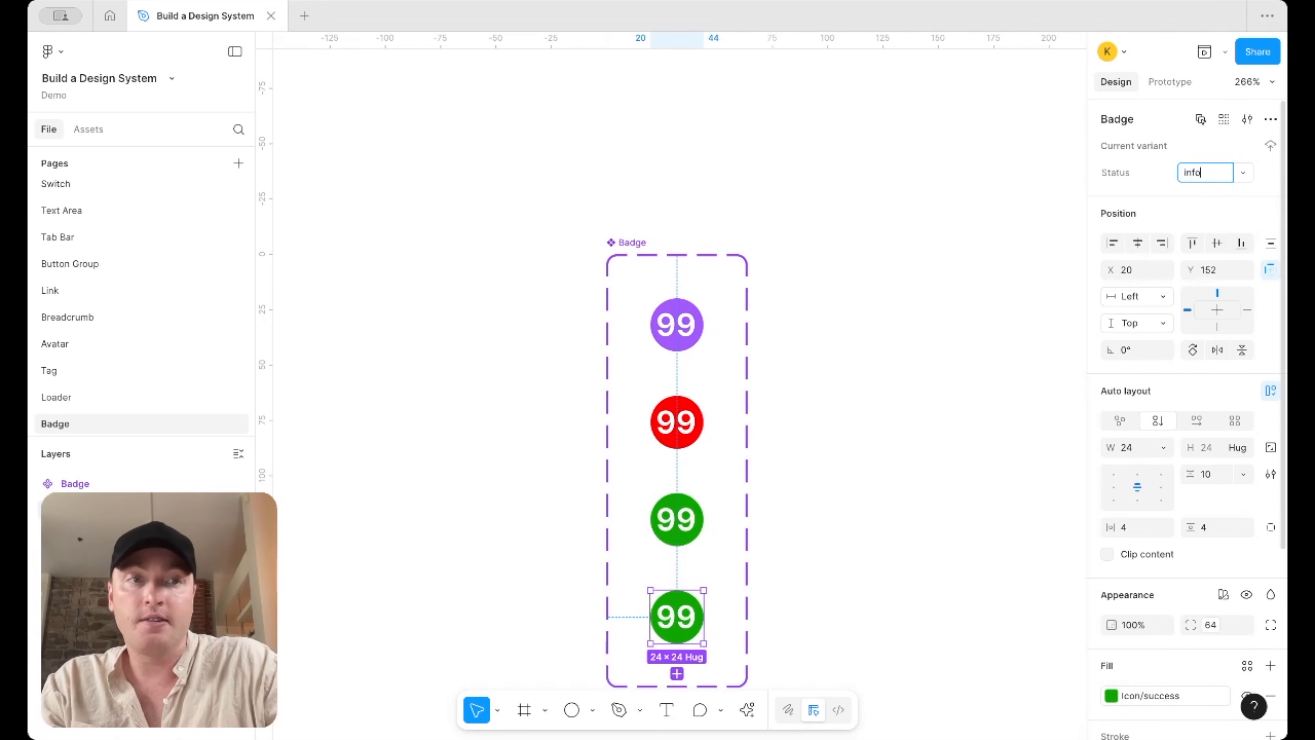
key("Return")
scroll(1190, 466, "down", 5)
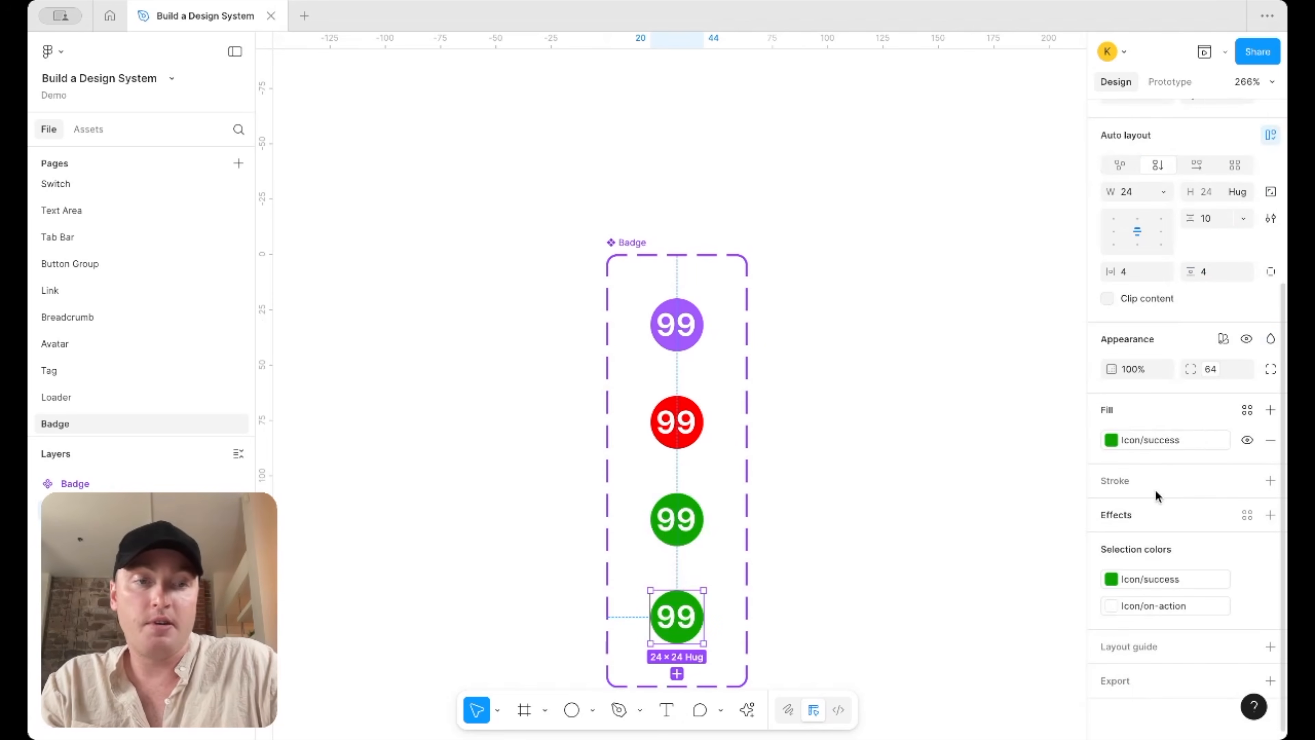
left_click(1158, 438)
left_click(993, 563)
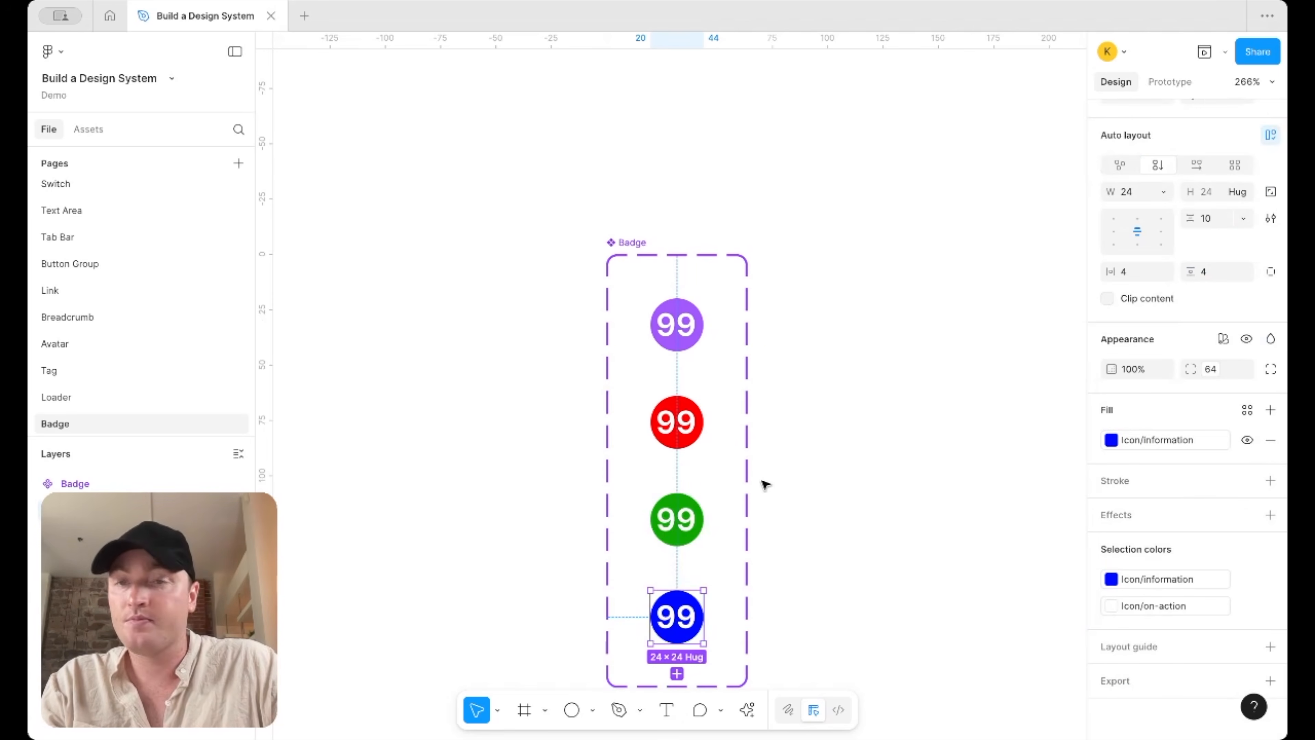
Add a fifth badge variant below the blue information badge and set its Status to warning
scroll(919, 611, "down", 3)
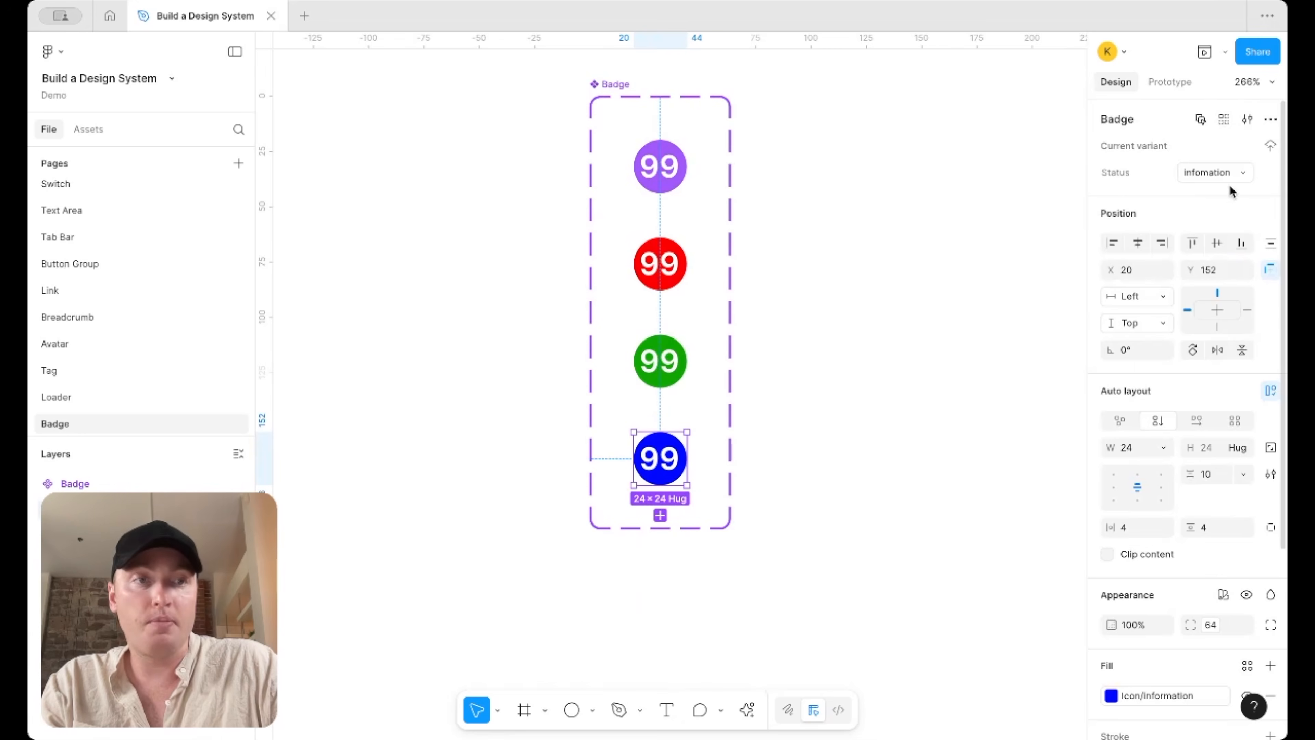
left_click(660, 515)
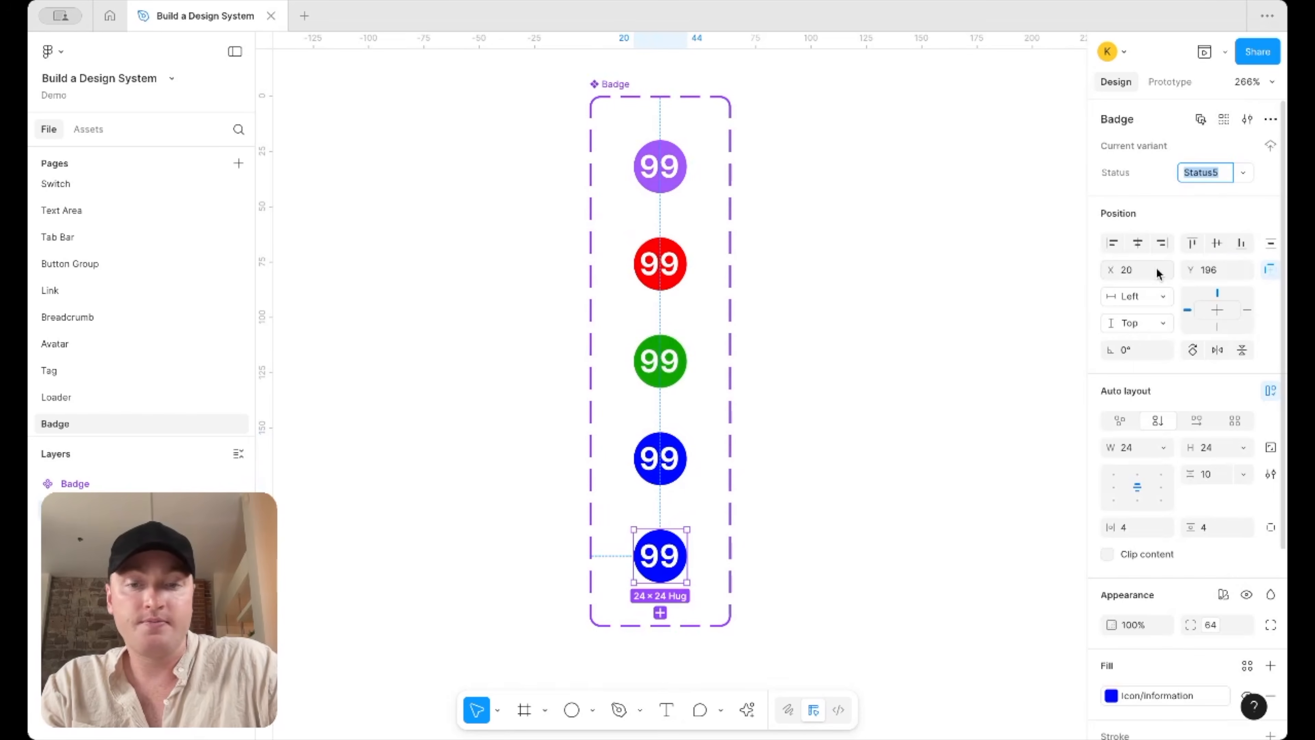
key("Return")
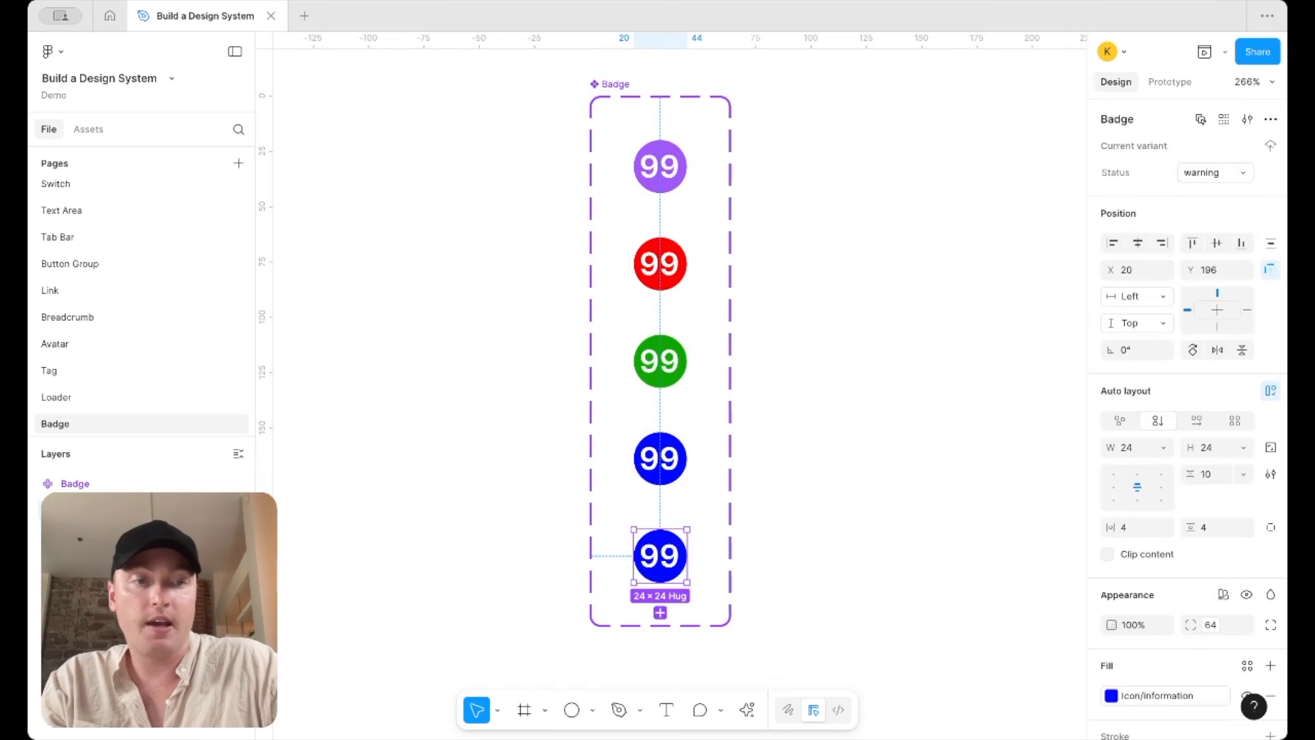
Change the warning badge's fill to the orange library colour
left_click(1159, 695)
left_click(998, 658)
left_click(837, 382)
scroll(836, 381, "down", 5)
Bind the number text in all five badge variants to a new text property named Label with value 99
left_click(741, 229)
double_click(749, 276)
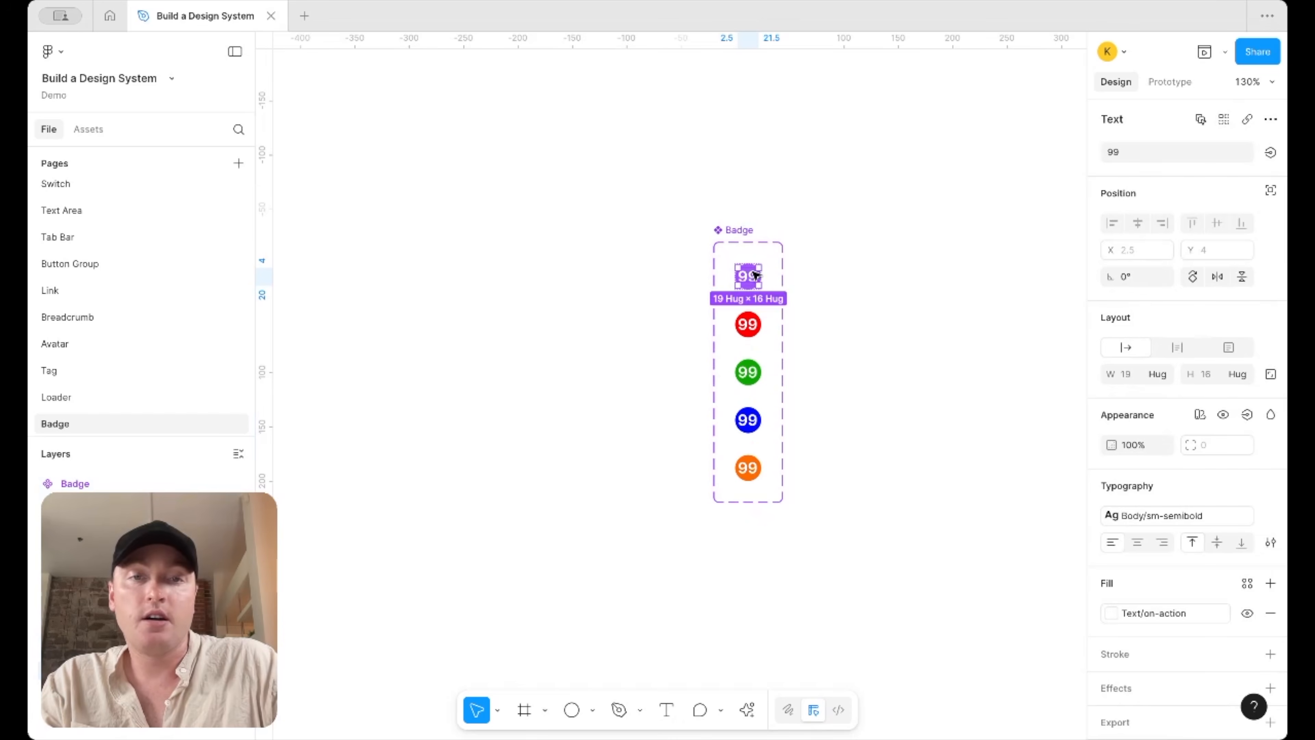
left_click(859, 252)
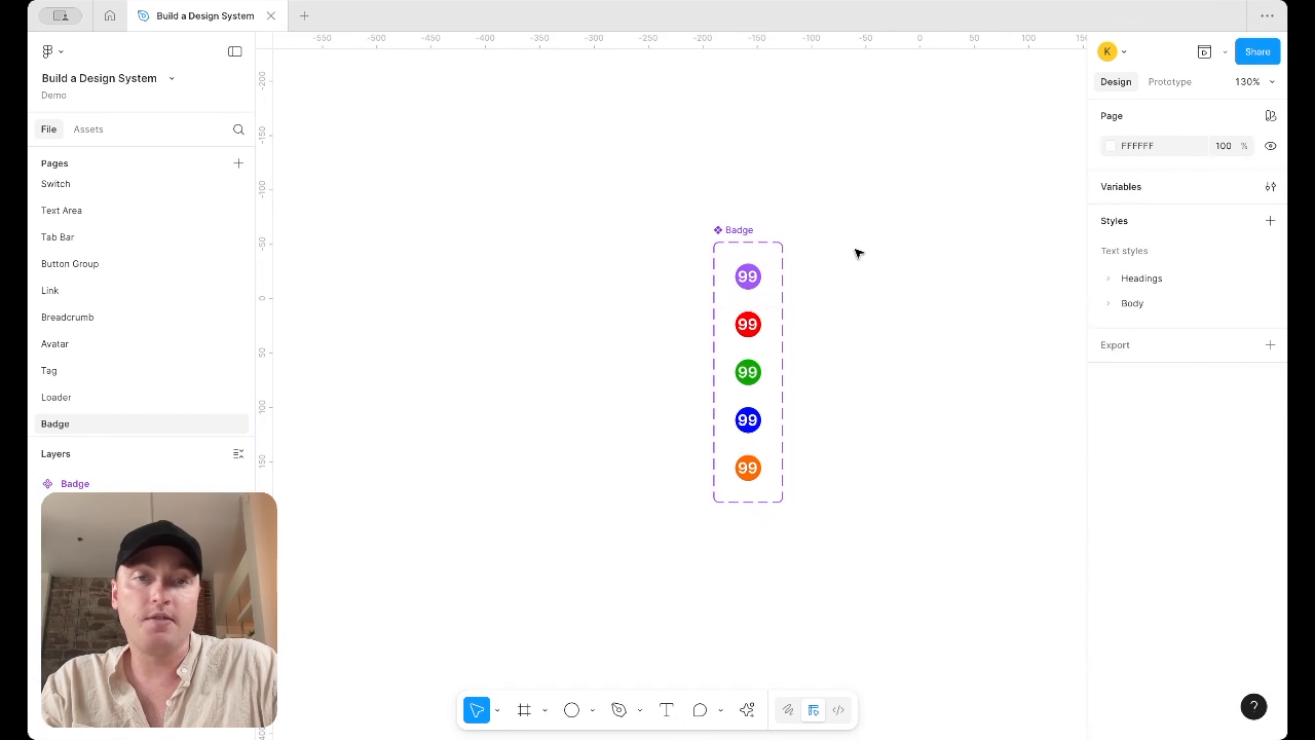
double_click(748, 276)
left_click(1224, 120)
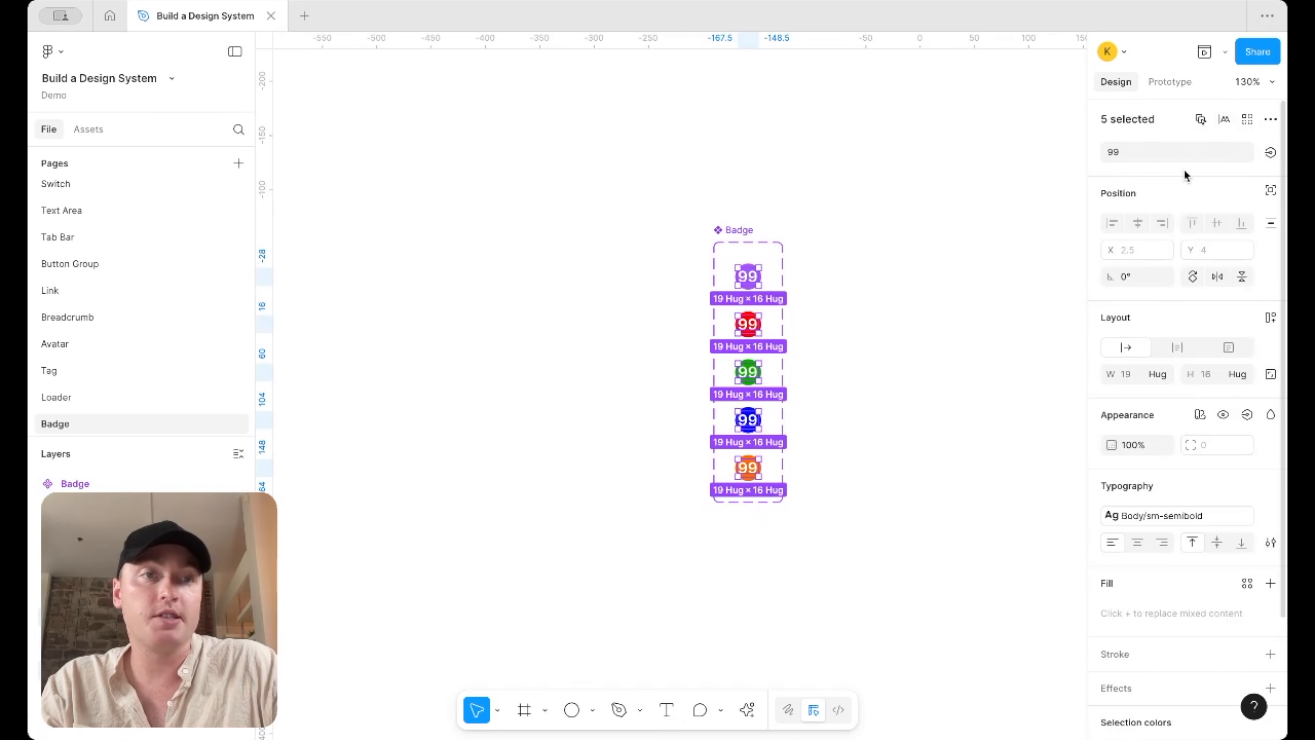
left_click(1270, 154)
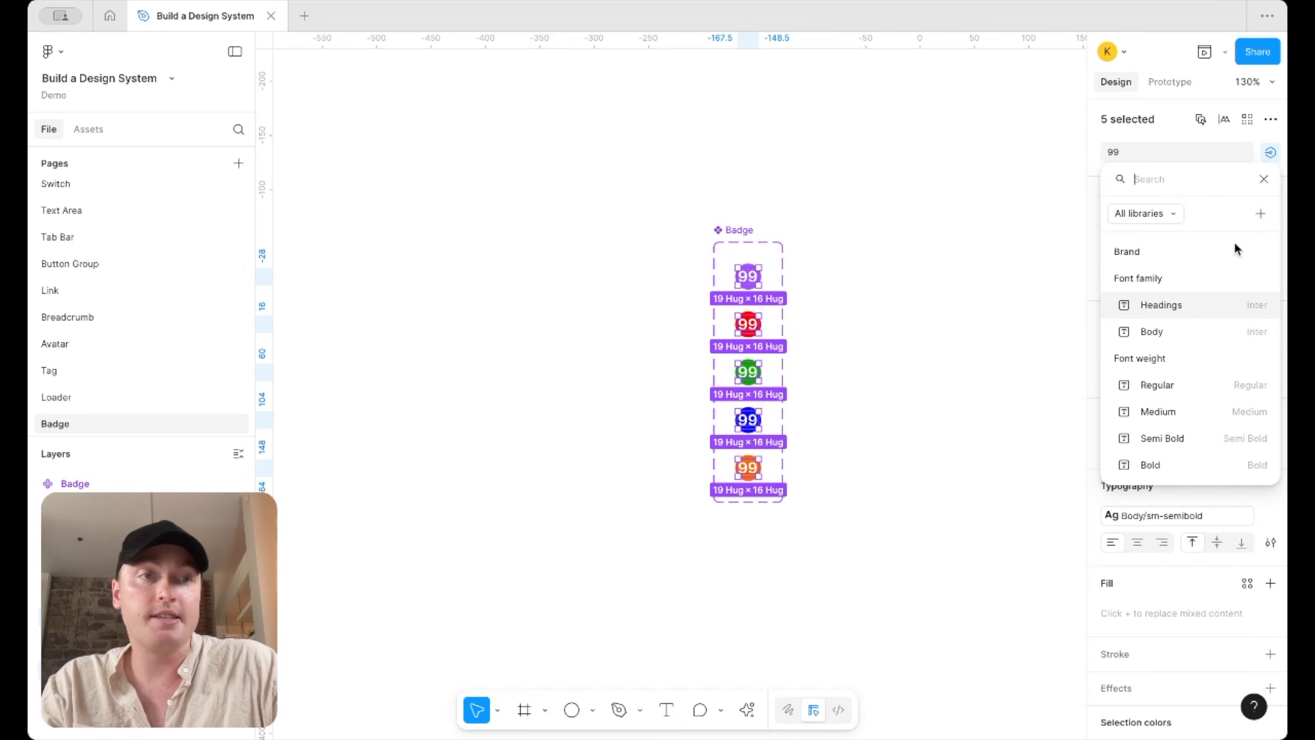
left_click(1261, 215)
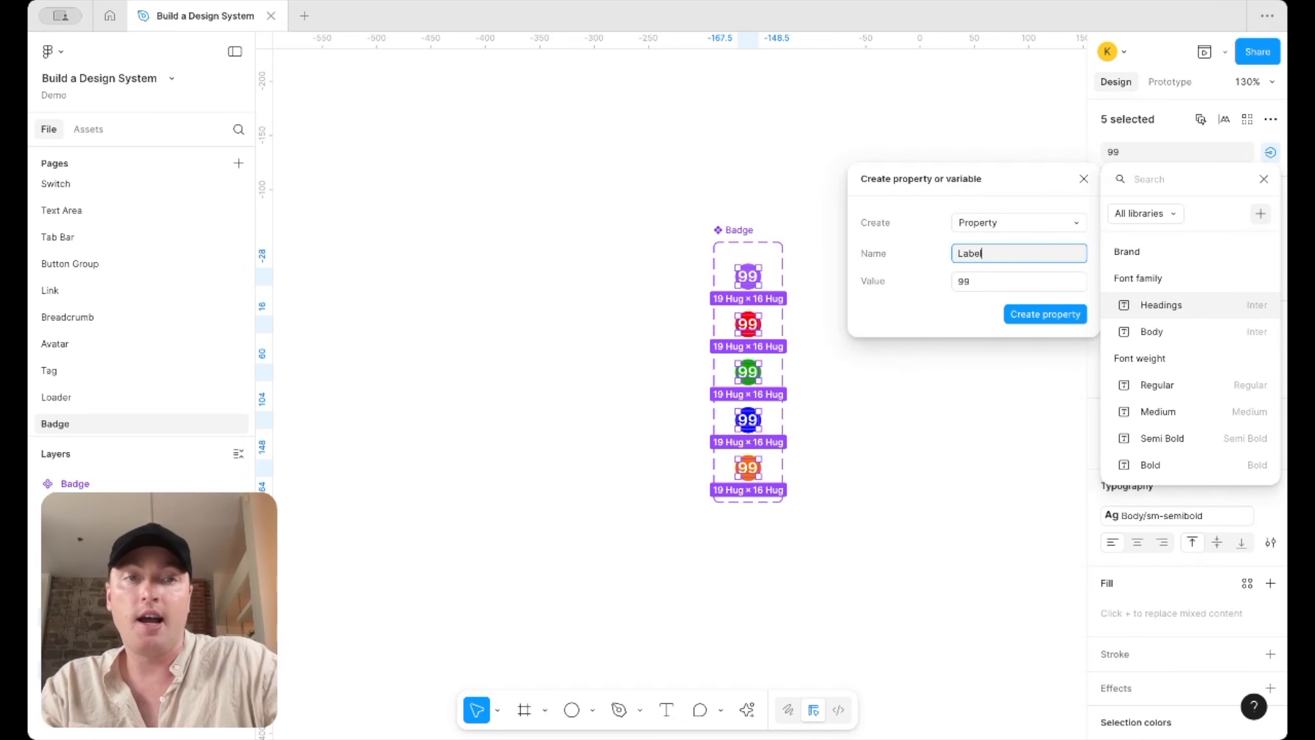
key("Return")
left_click(931, 277)
left_click(930, 276)
Test the Label property by placing a default badge instance beside the set, setting its label to 98, and deleting the instance
left_click_drag(748, 280, 612, 279)
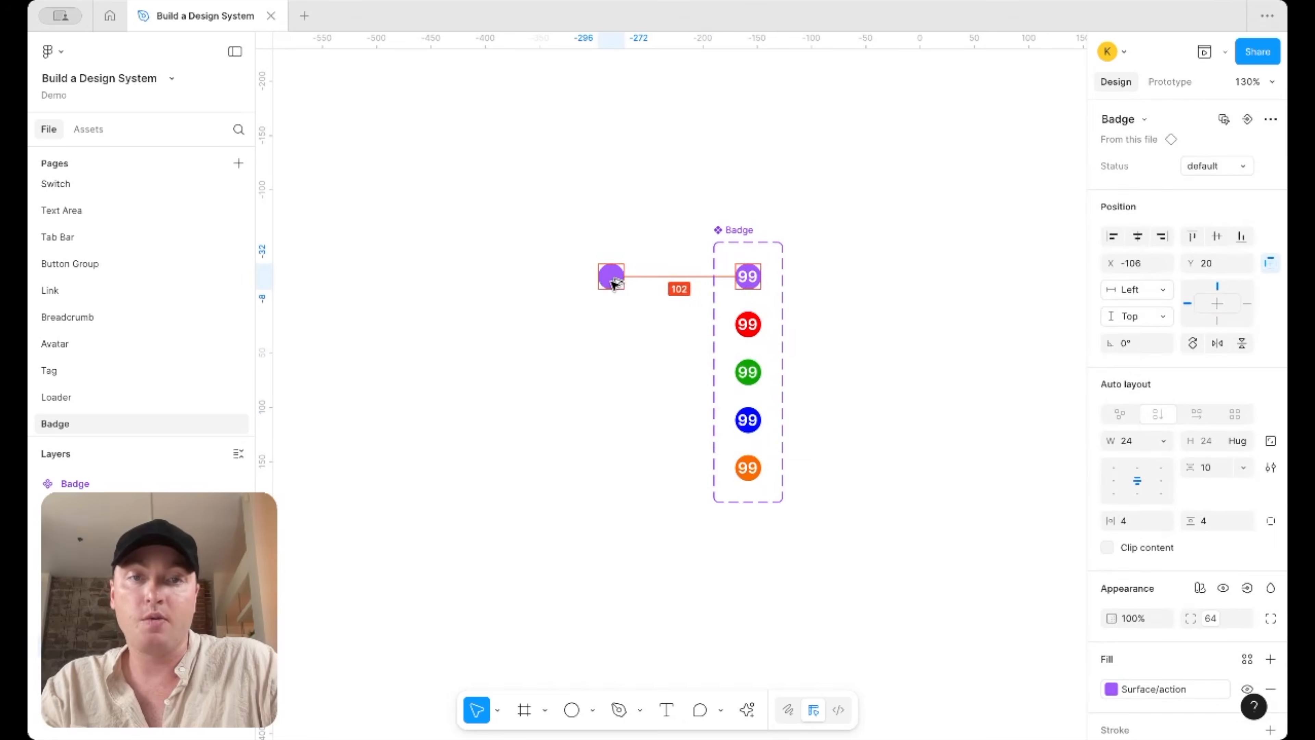
left_click(1204, 195)
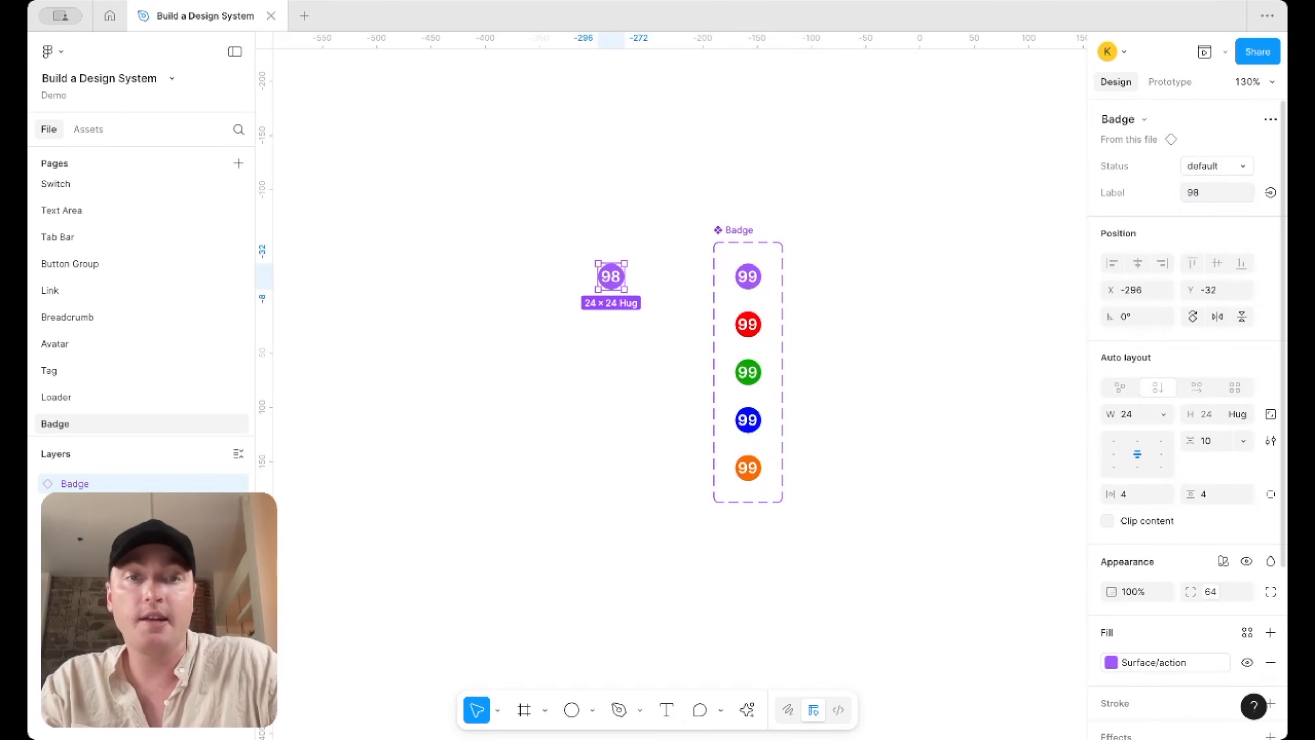
left_click(637, 255)
left_click(612, 276)
key("Delete")
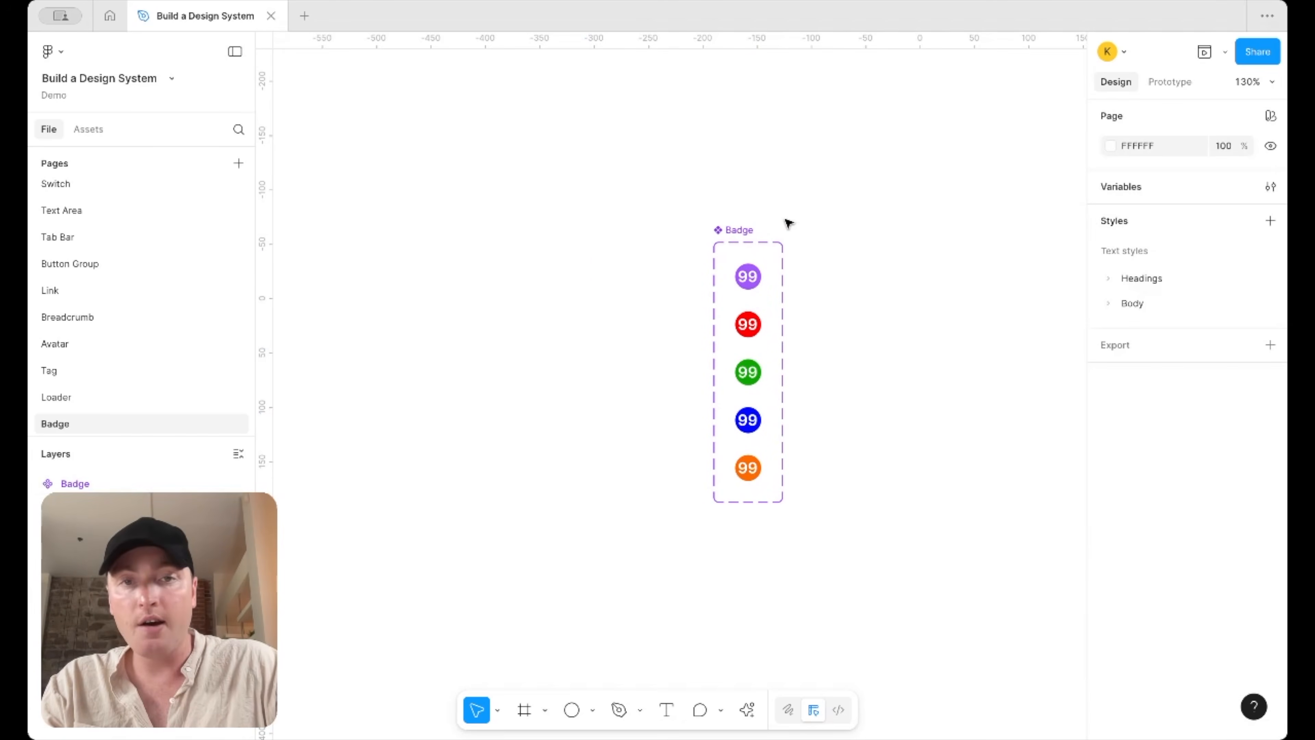
Widen the Badge component set to about 206 and add a variant property named Type
left_click(782, 247)
left_click_drag(834, 300, 937, 299)
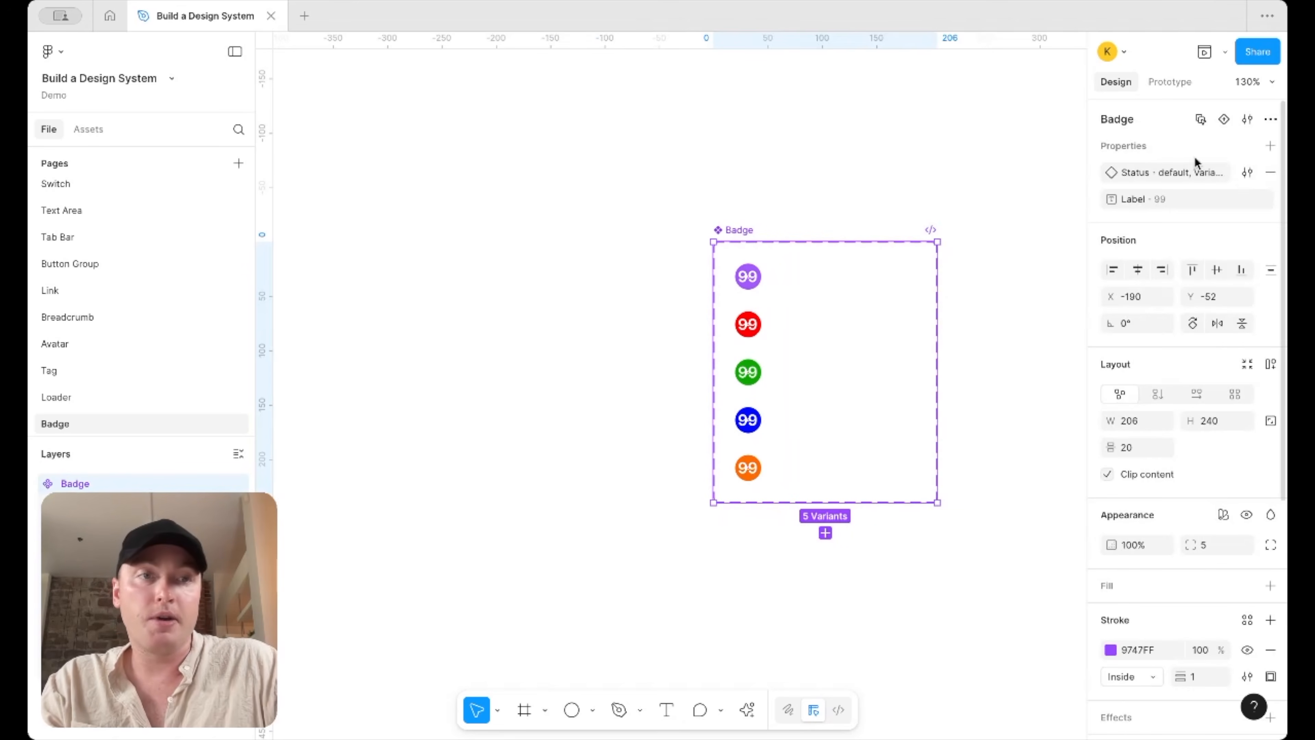
left_click(1270, 145)
left_click(1214, 198)
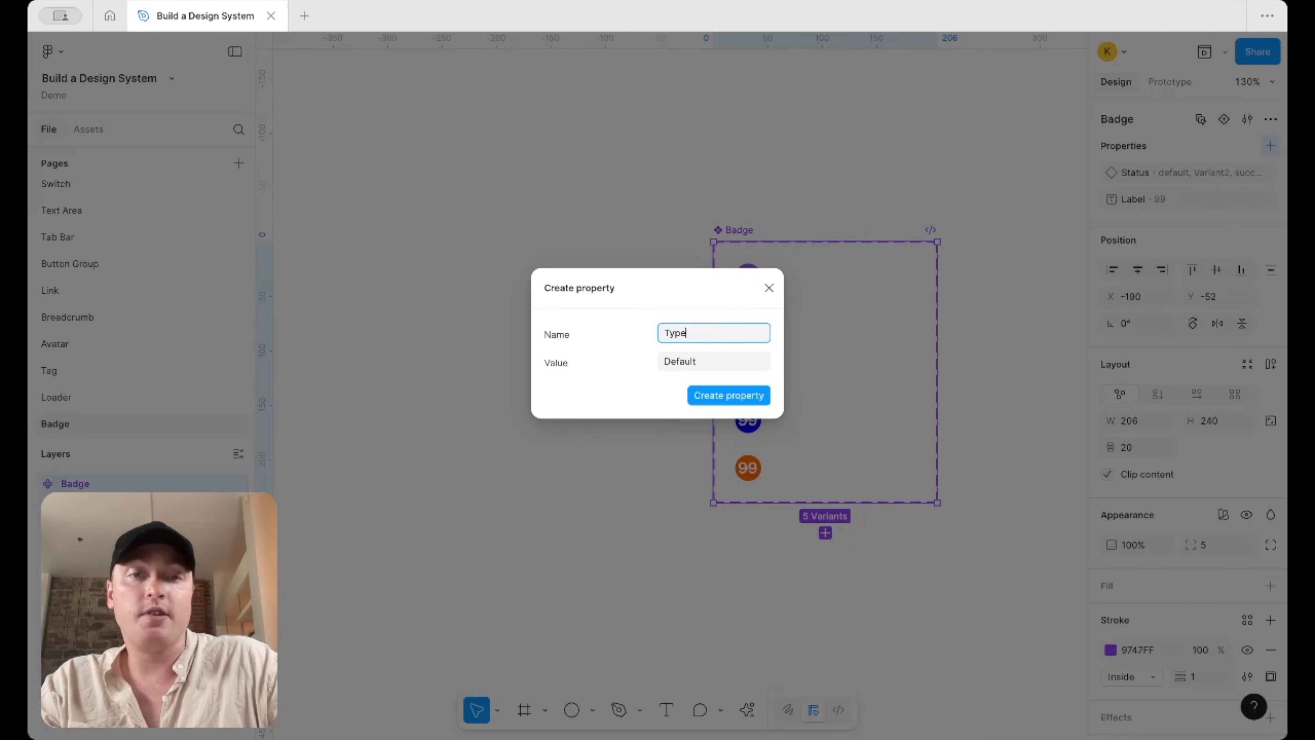
type("Type")
key("Return")
Set the Type value of all five existing badge variants to lowercase default
key("Return")
left_click(1225, 235)
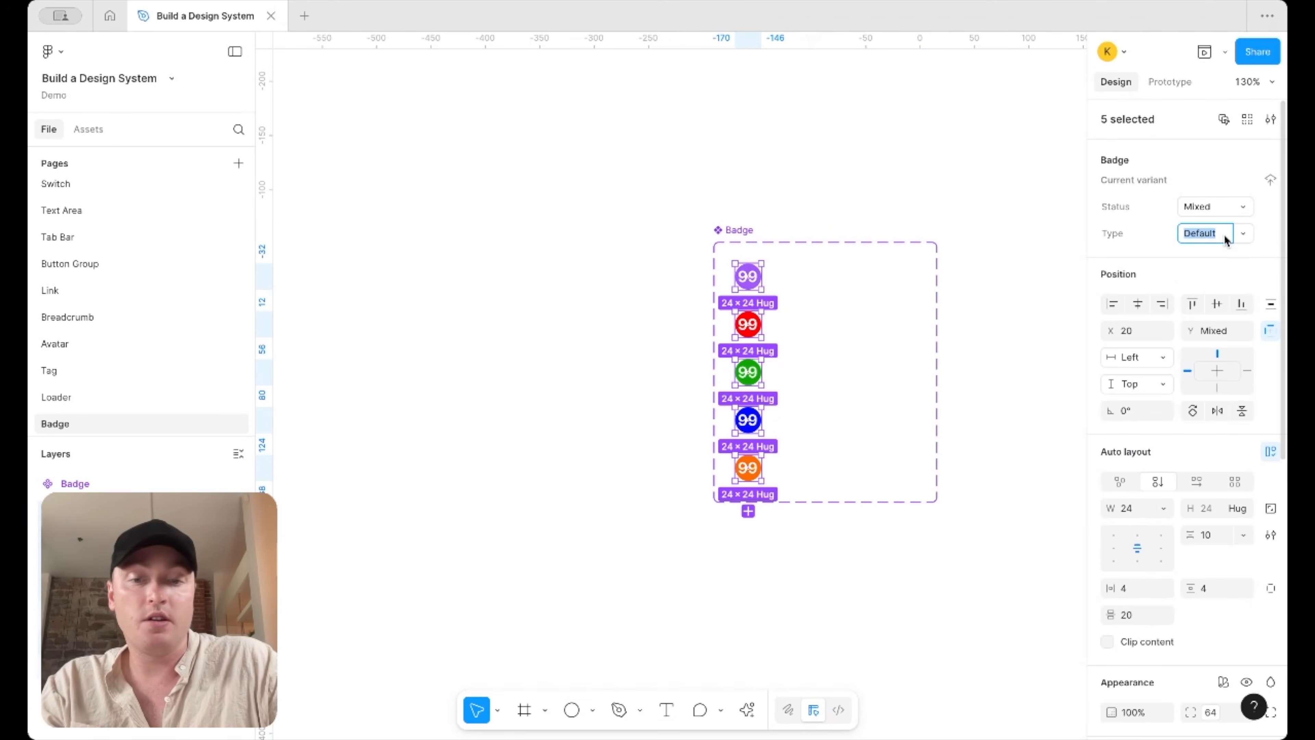
type("default")
key("Return")
Duplicate the five badges into a second column inside the set and set the copies' Type to dot
left_click_drag(751, 382, 800, 382)
left_click(1199, 236)
type("do")
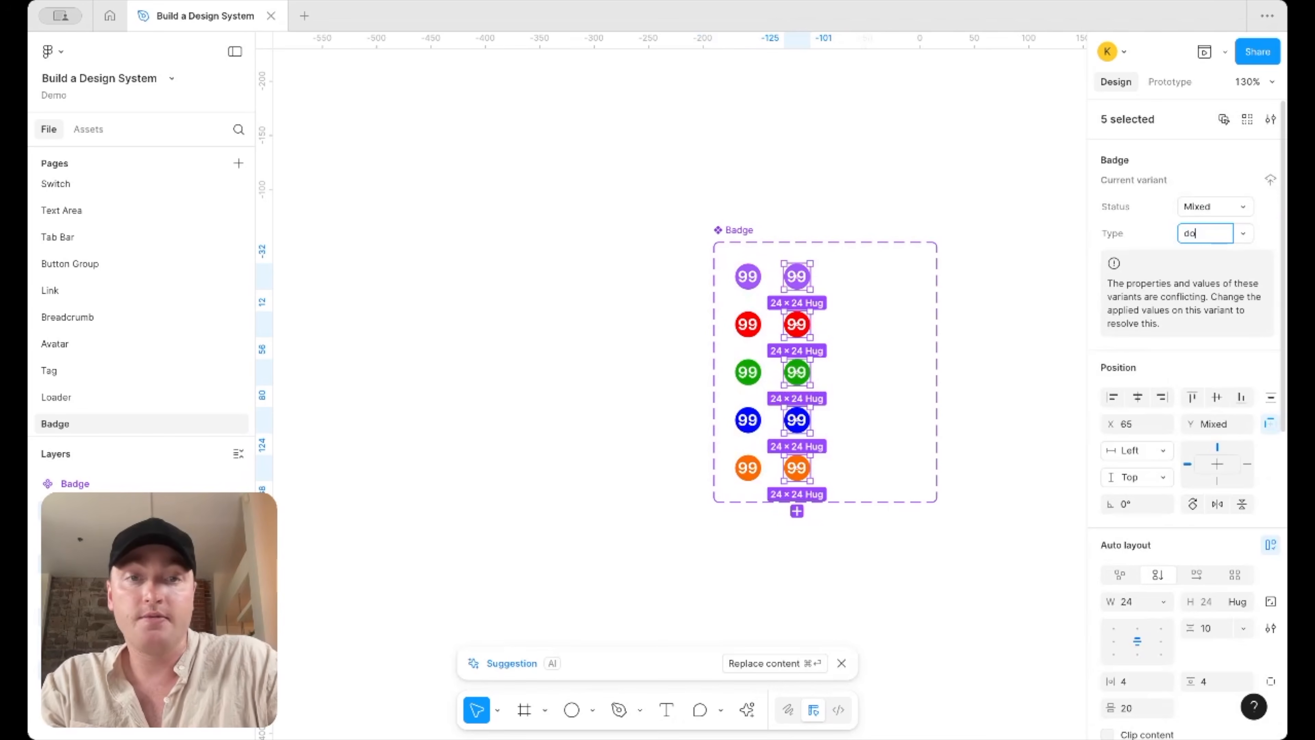
type("t")
key("Return")
left_click(845, 268)
Delete the number text from all five dot variants in the second column
left_click(800, 277, "super")
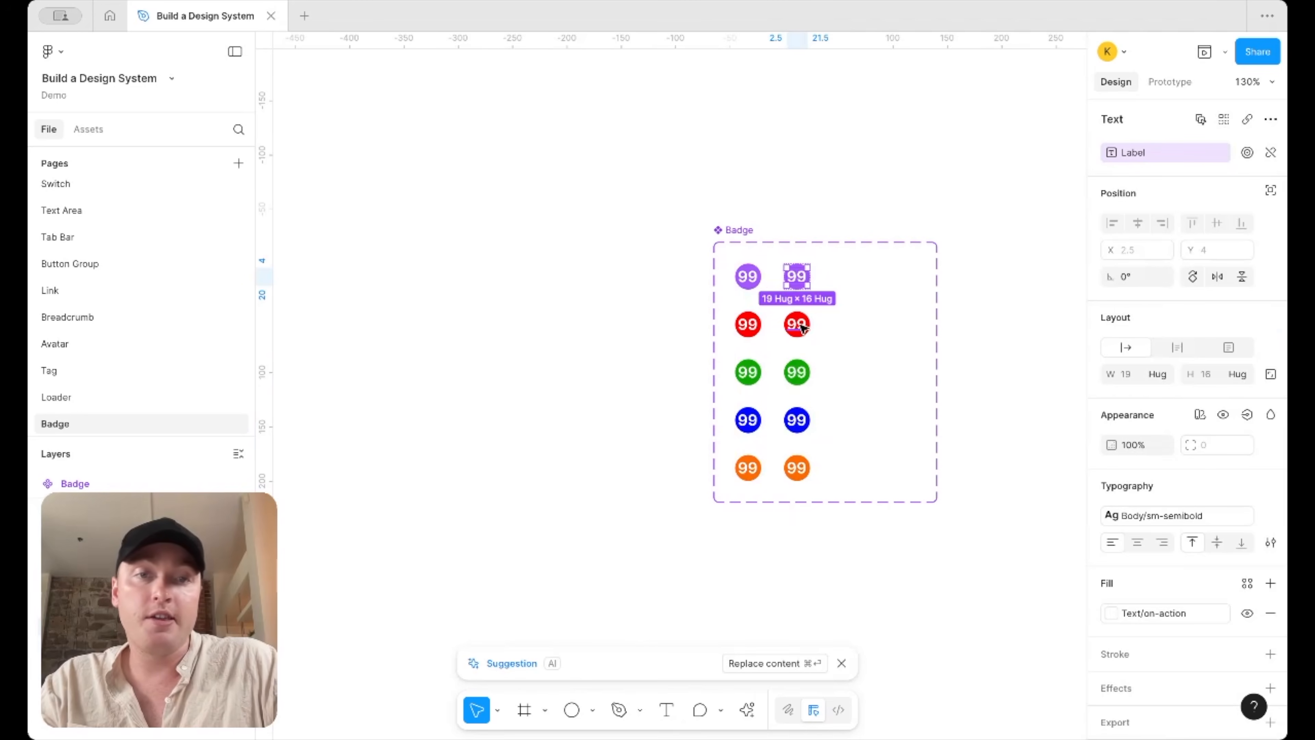
left_click(800, 325, "shift+super")
left_click(800, 372, "shift+super")
left_click(800, 421, "shift+super")
left_click(801, 466, "shift+super")
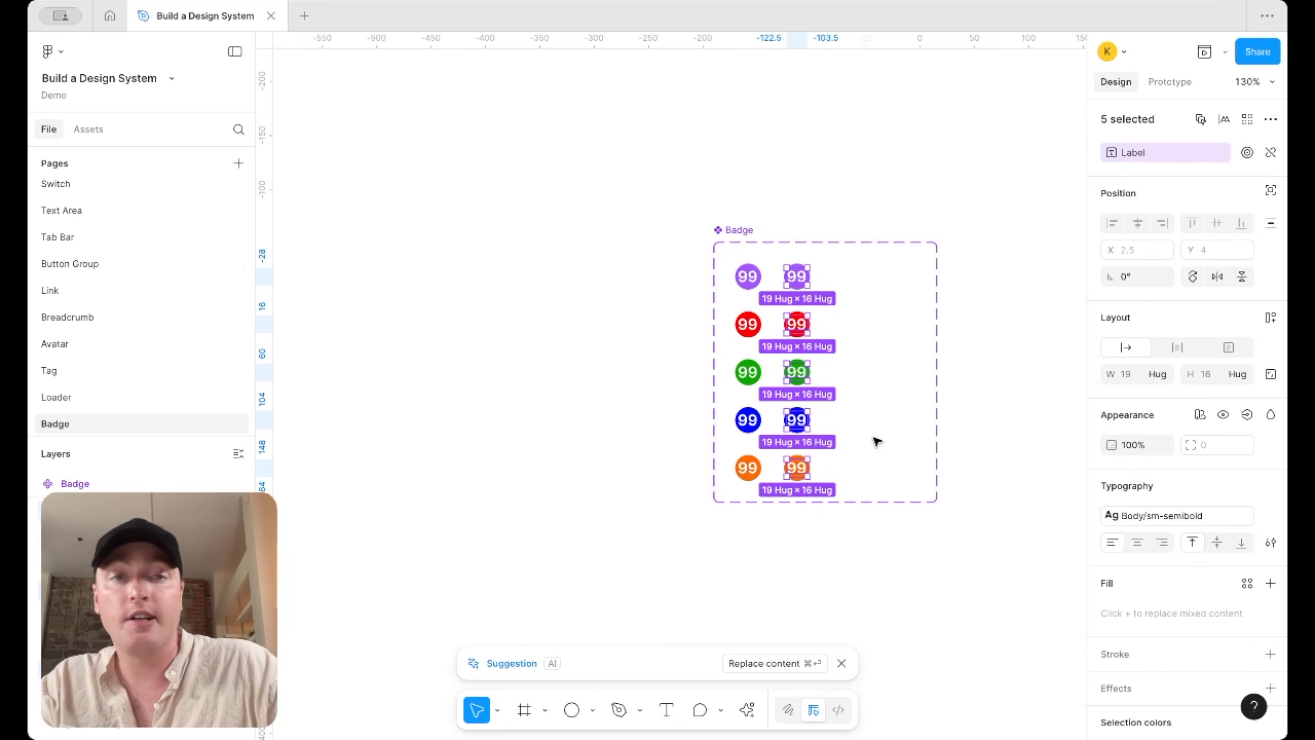
left_click(869, 494)
Resize the five dot variants to 12 by 12
left_click_drag(861, 551, 771, 262)
left_click(1133, 508)
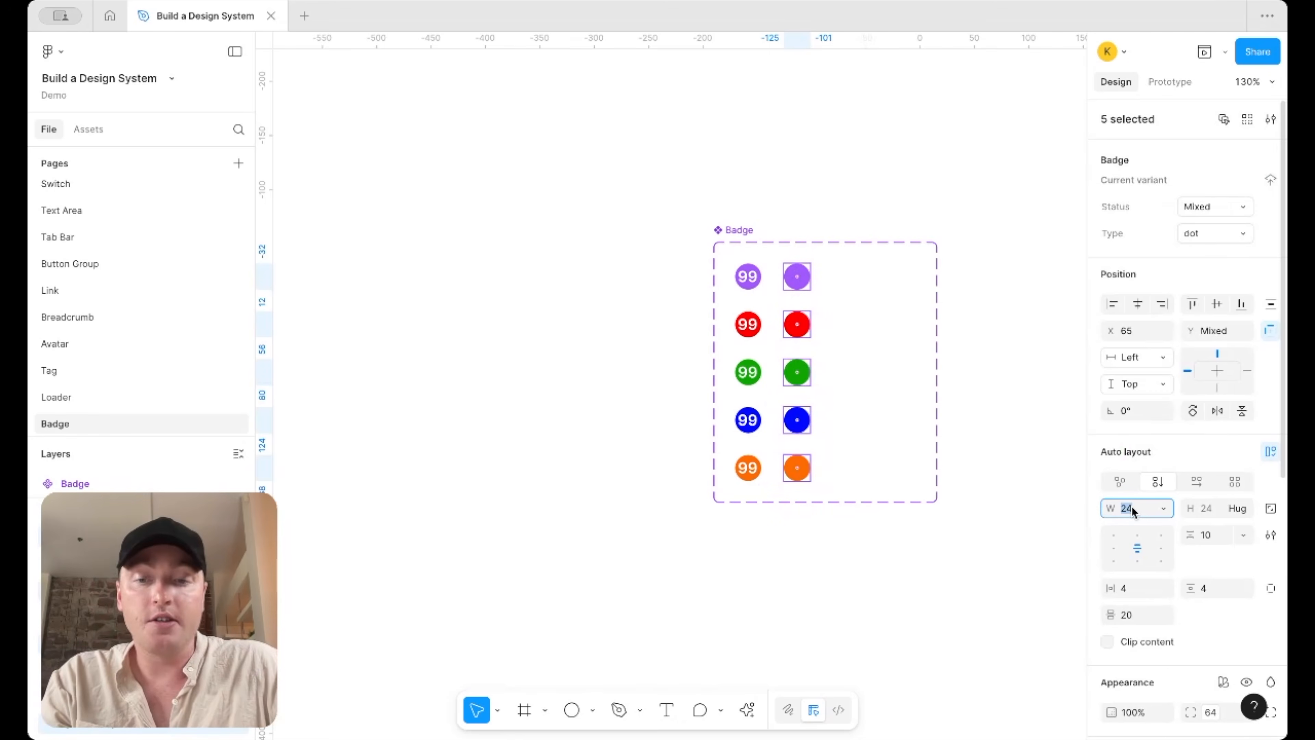
key("Return")
type("12")
key("Return")
Nudge the five dots down to centre them vertically with the numbered badges in their rows
scroll(849, 317, "up", 5)
key("Down")
key("Down")
key("Down")
key("Down")
key("Down")
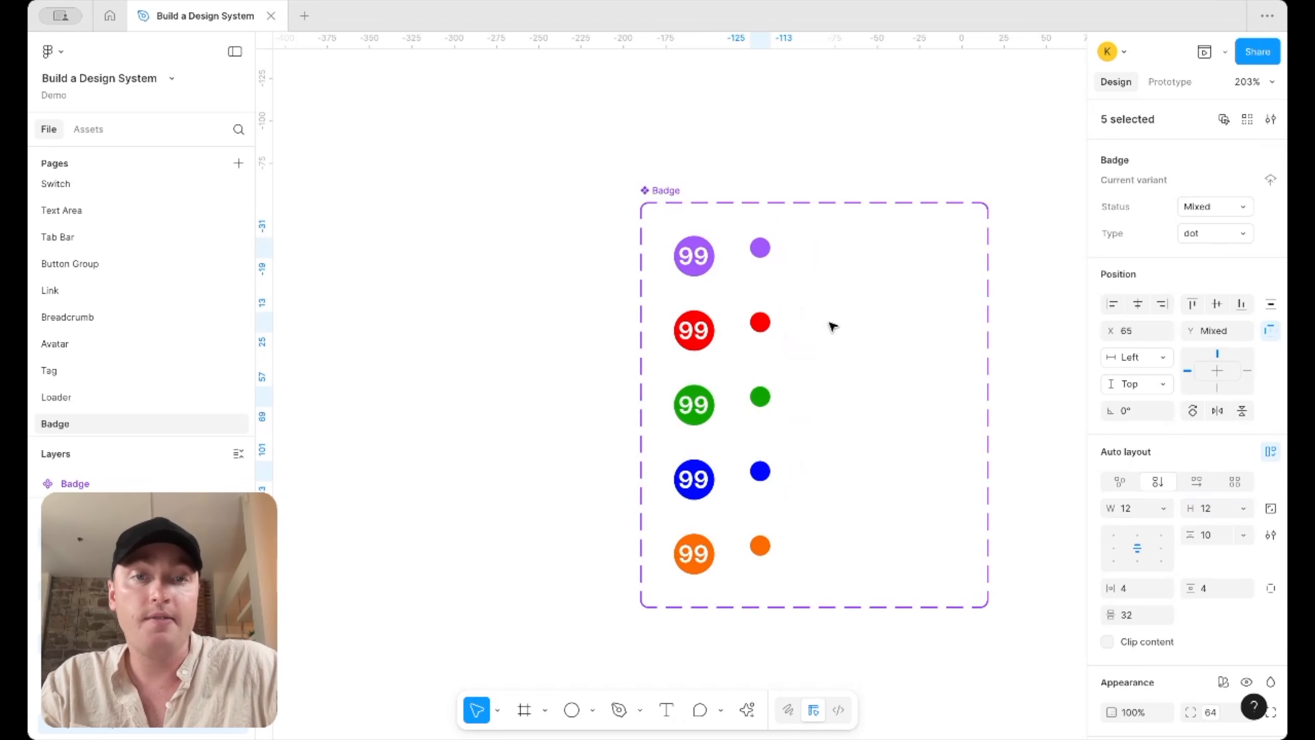
left_click(825, 155)
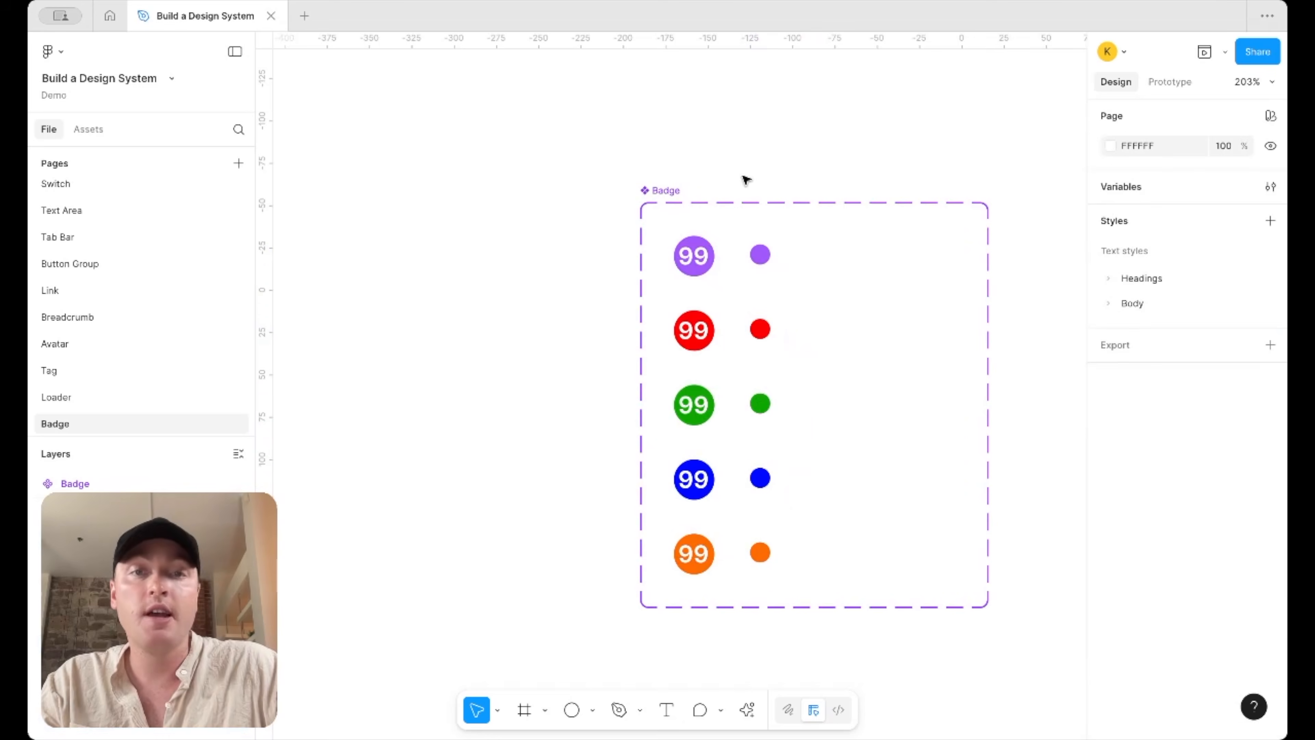
Narrow the Badge component set to about 103 wide so it fits the two columns of variants
left_click(664, 192)
left_click_drag(990, 315, 814, 315)
left_click(881, 305)
left_click(676, 221)
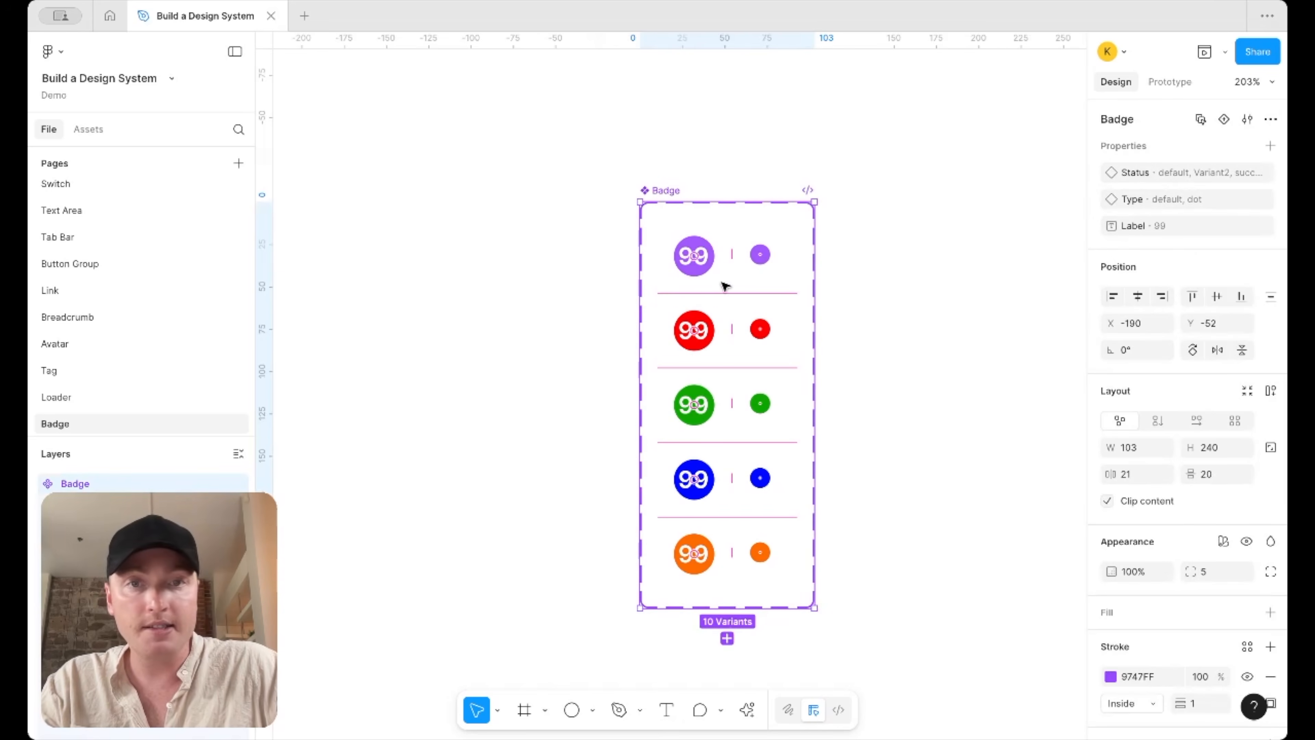
Set the Status of both red badge variants to error and review the values of the Status property
left_click_drag(953, 342, 665, 363)
left_click(1205, 206)
key("Return")
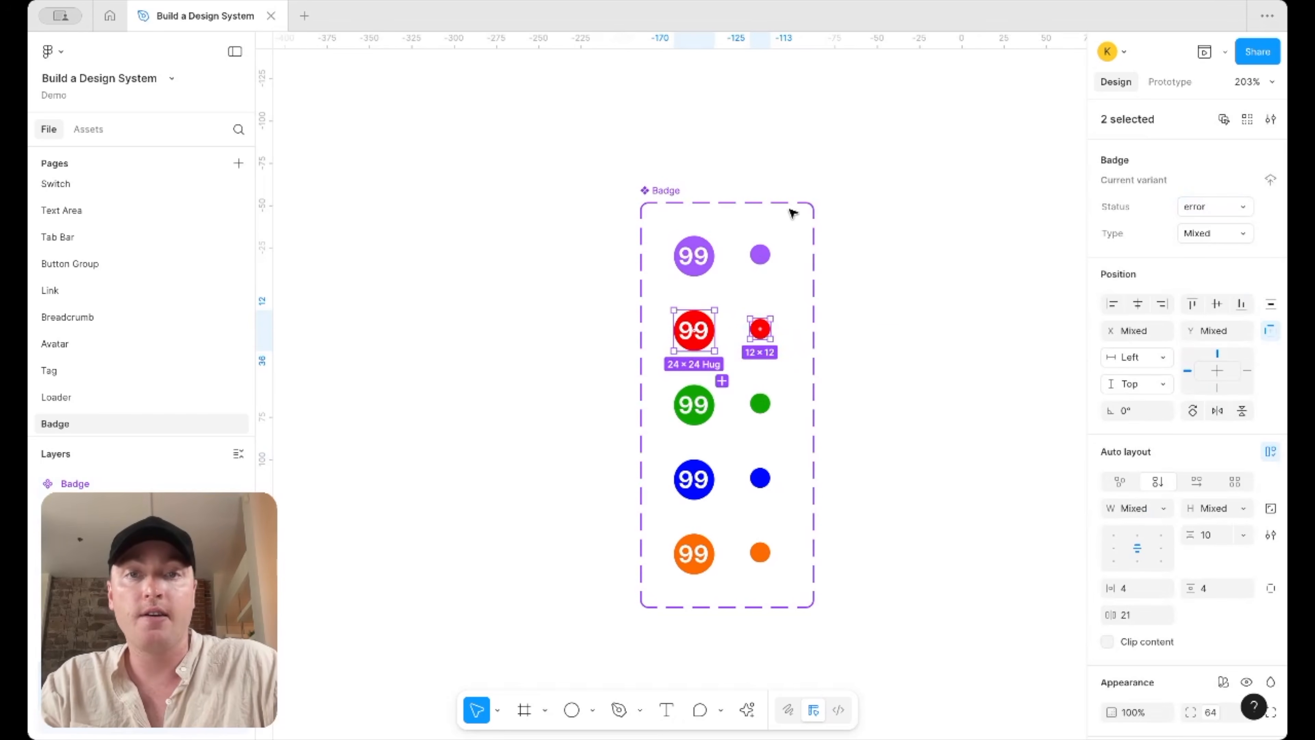
left_click(675, 194)
left_click(1247, 174)
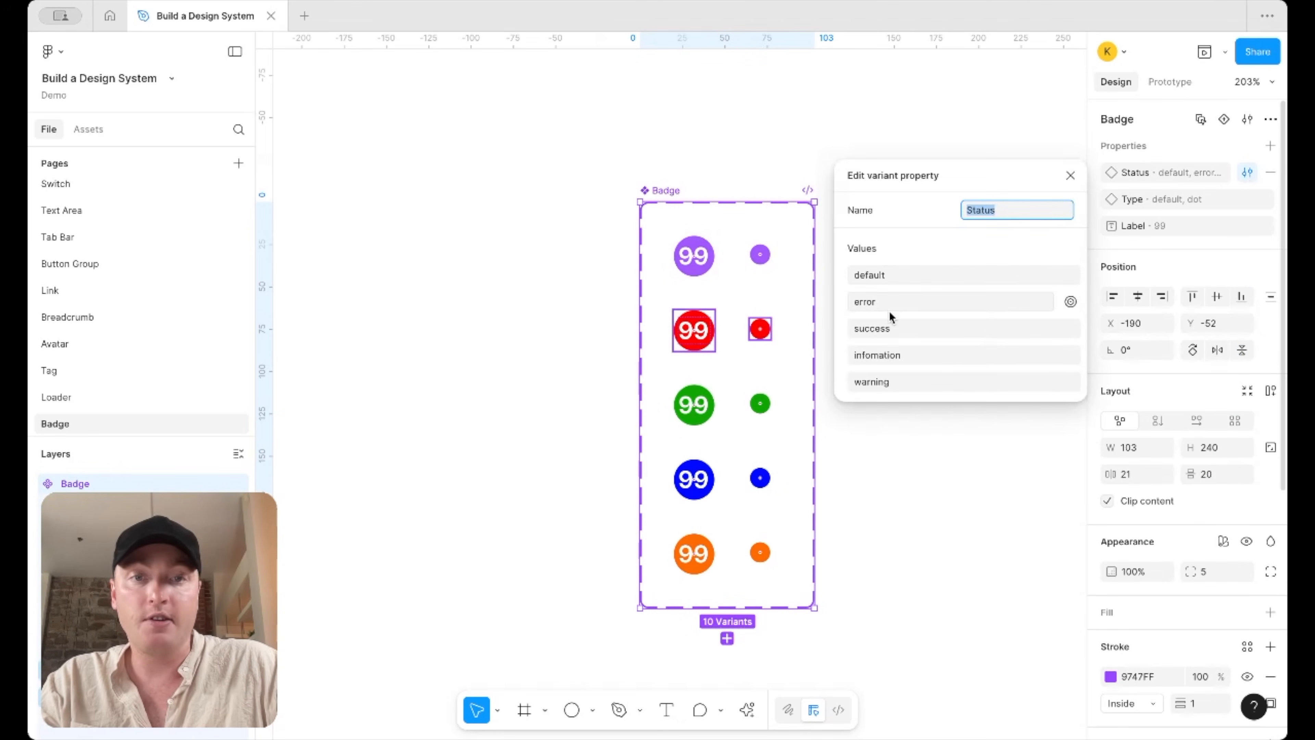
left_click(1071, 180)
left_click(1006, 197)
Draw a thin frame on the Progress Bar page and set its size to 200 by 8
scroll(1005, 197, "down", 2)
scroll(1005, 197, "right", 1)
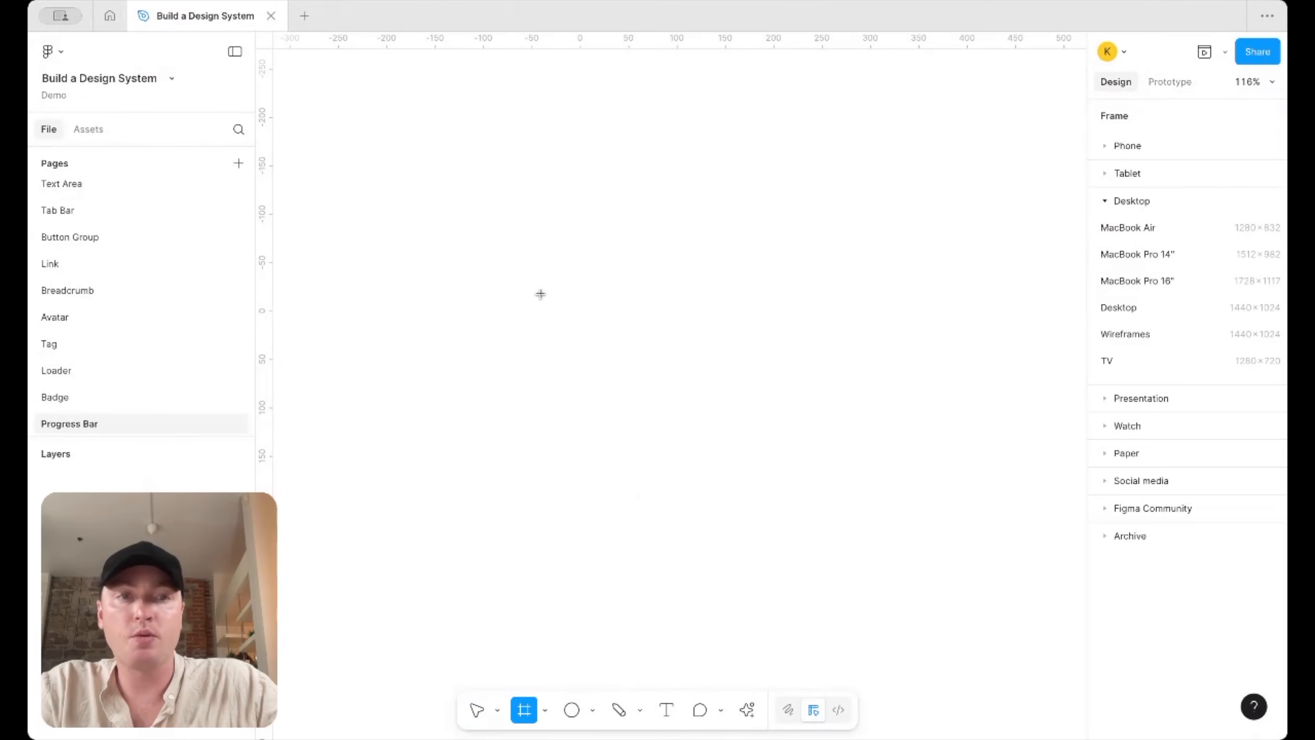
left_click_drag(546, 294, 705, 310)
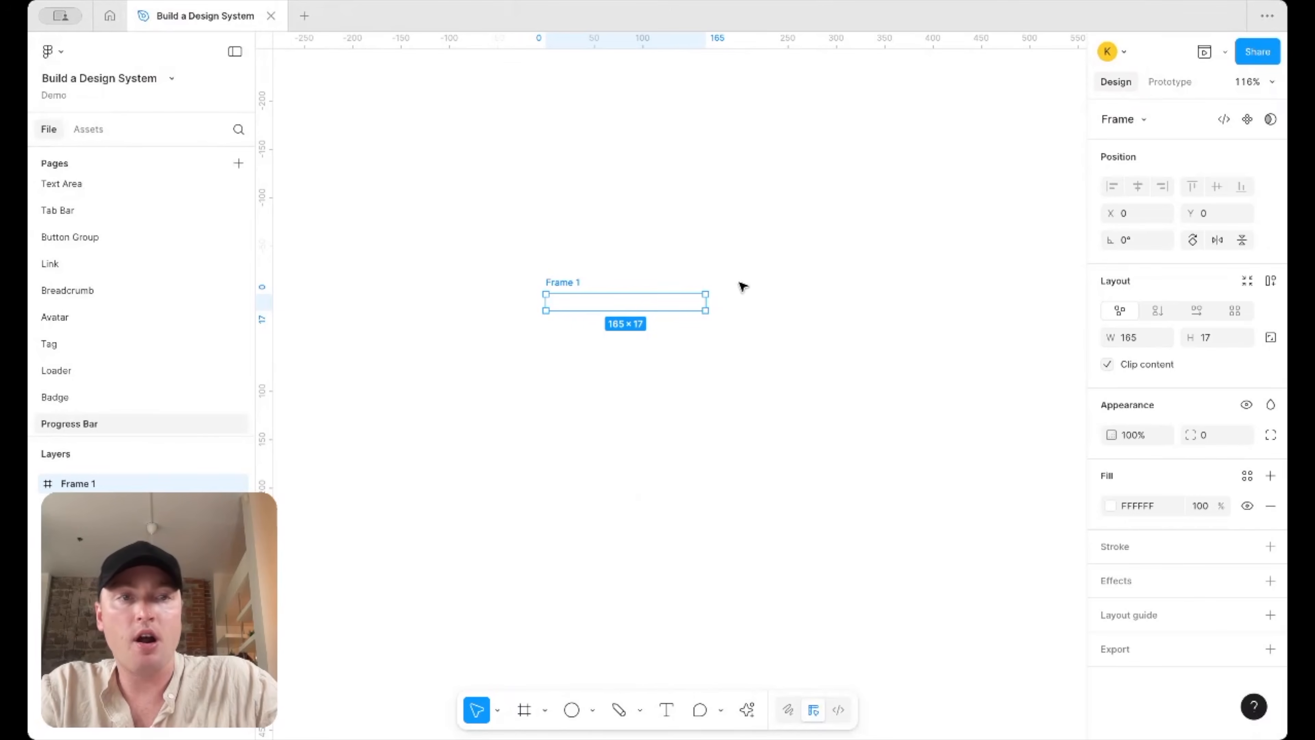
scroll(743, 286, "up", 3)
type("200")
key("Return")
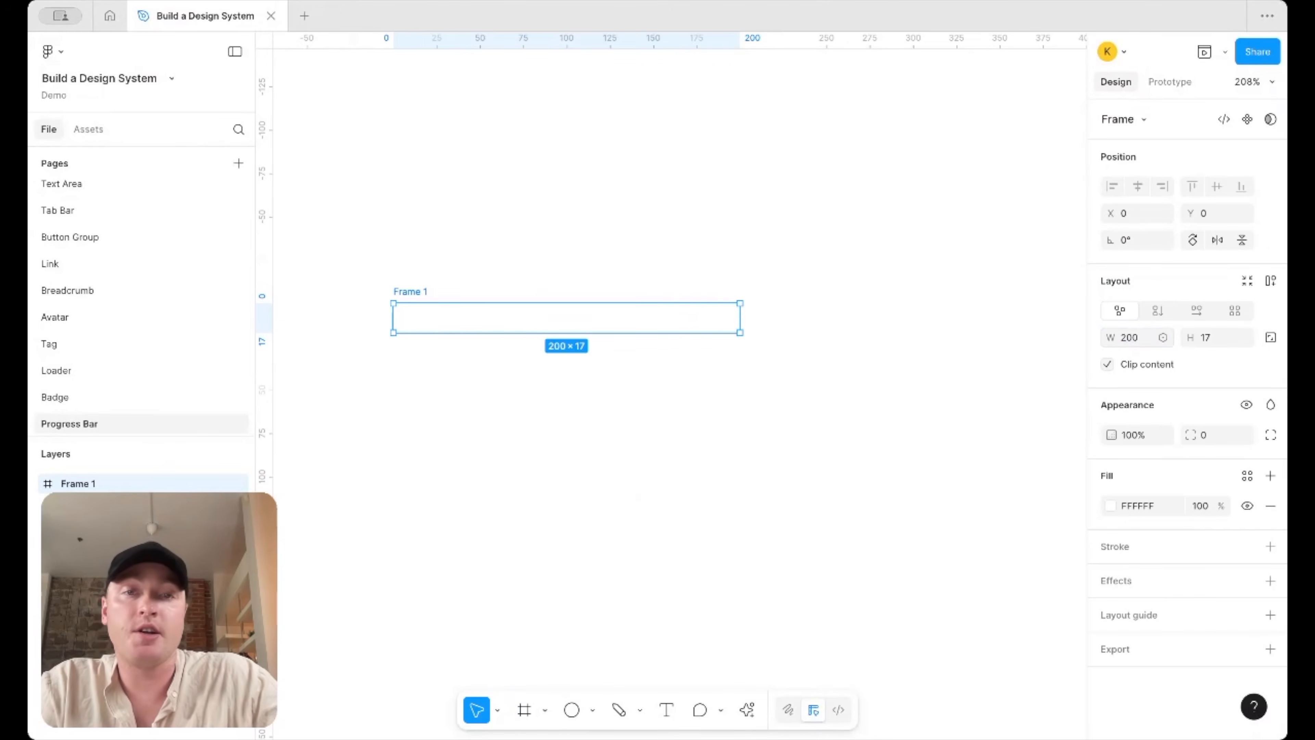
scroll(663, 323, "left", 4)
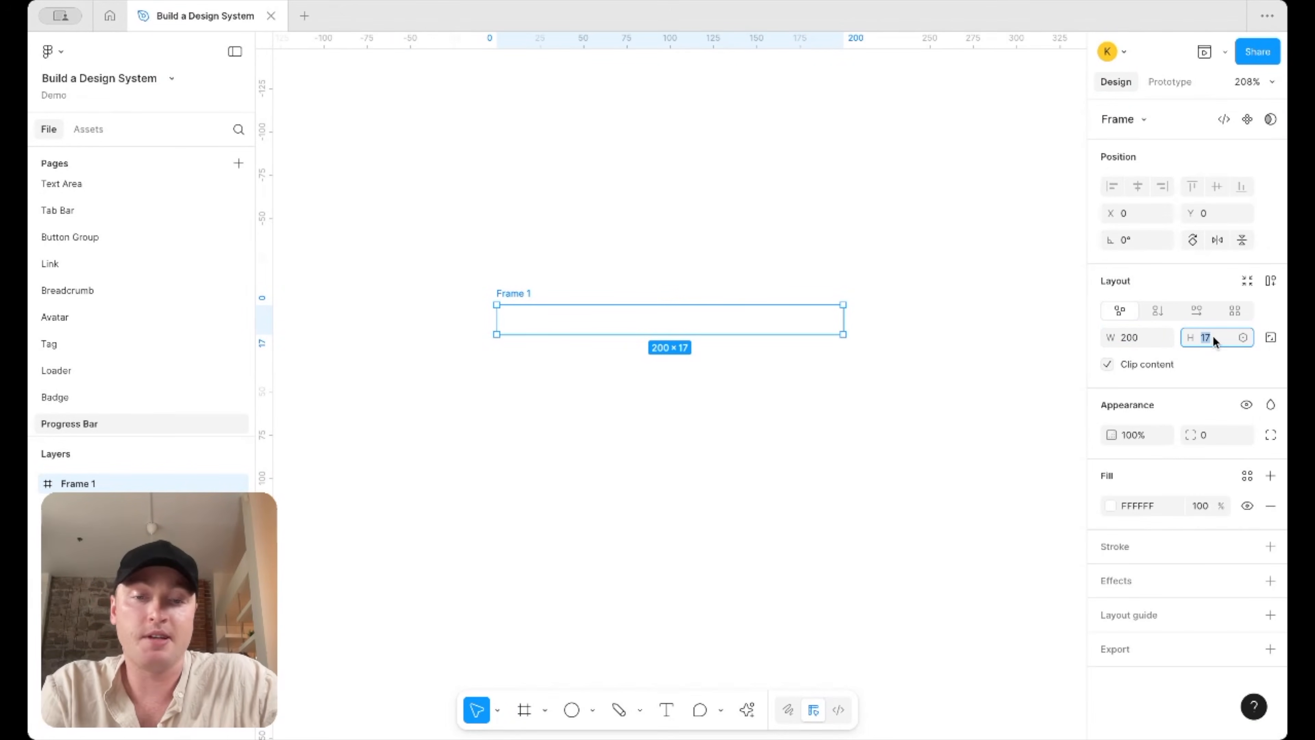
type("8")
key("Return")
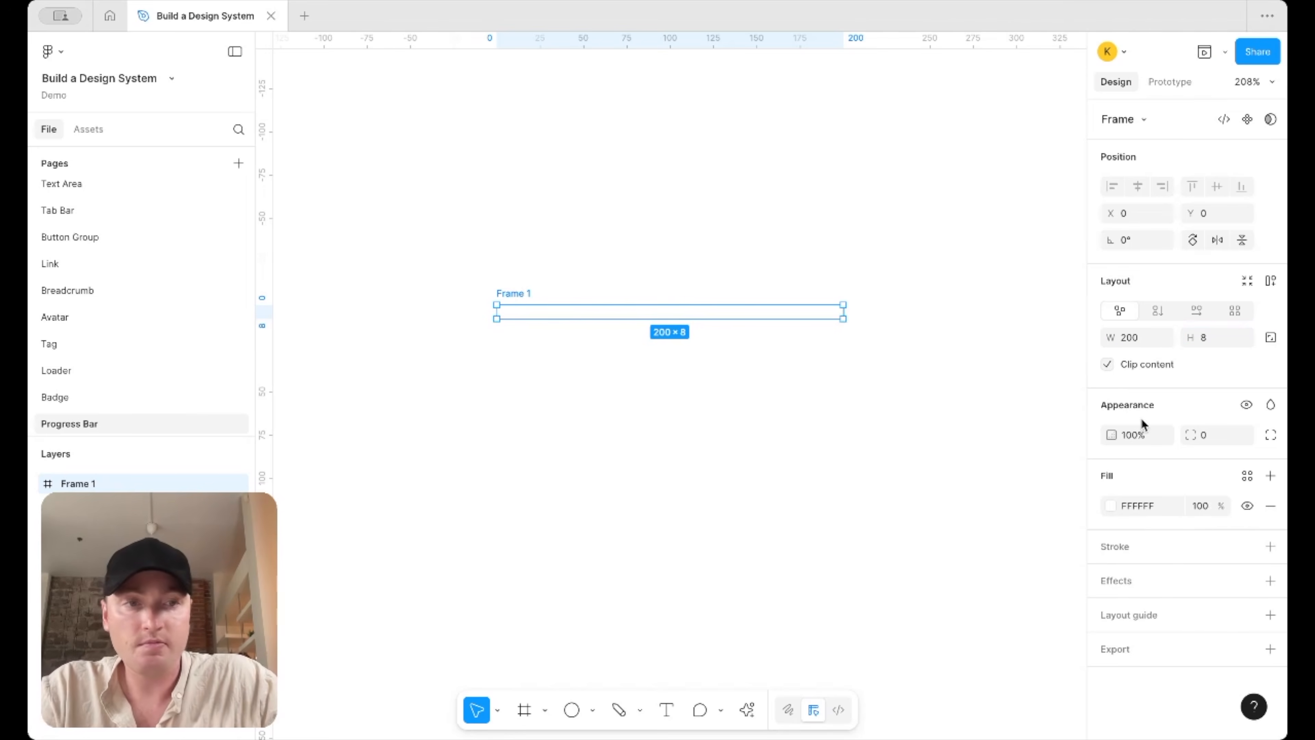
Fill the 200 by 8 frame with the Surface/action-hover-light colour in place of its white fill
left_click(1270, 475)
left_click(1247, 475)
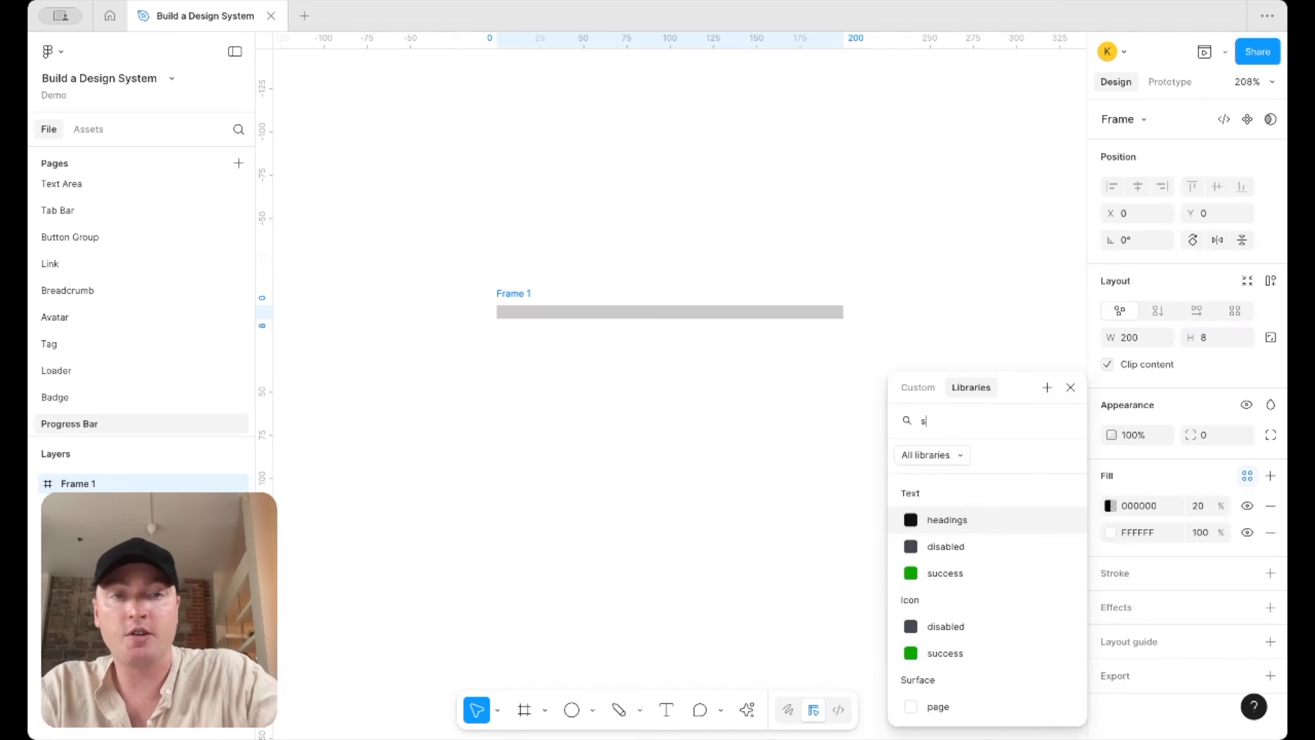
type("sur")
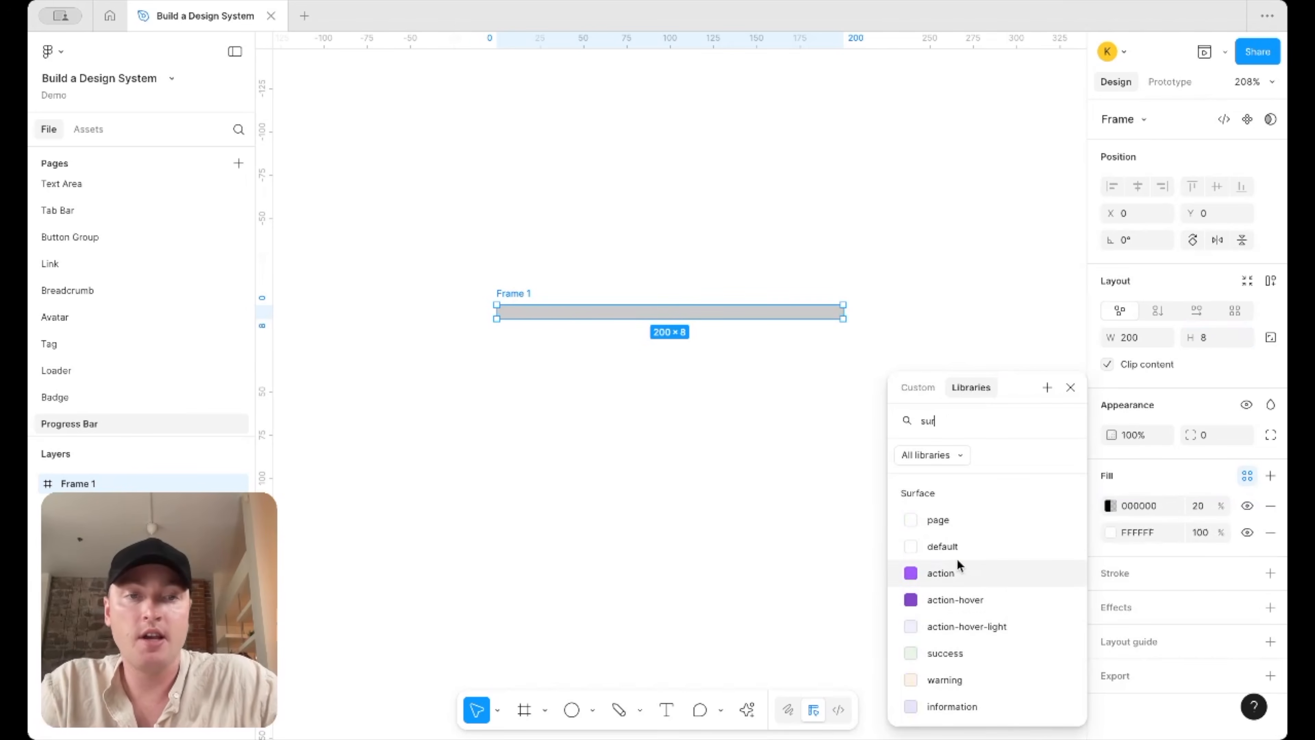
left_click(964, 626)
left_click(928, 516)
left_click(505, 293)
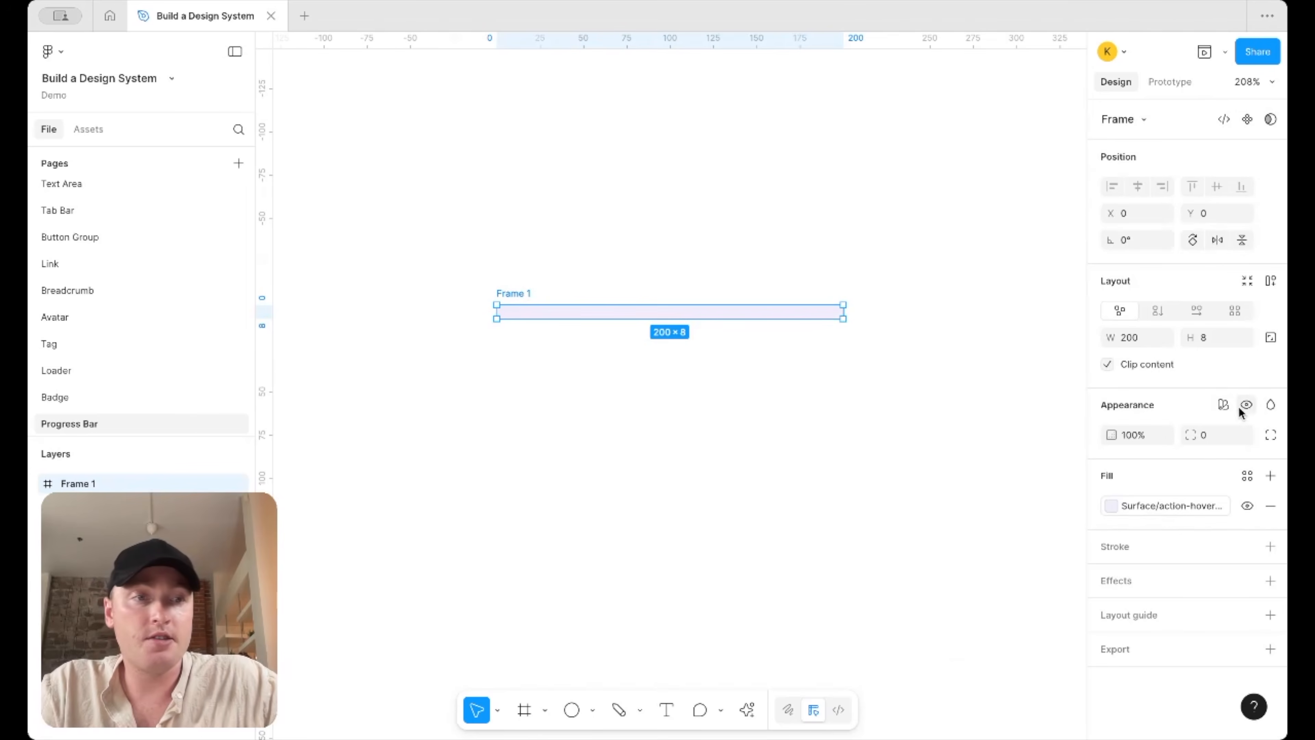
Apply a corner radius of 64 to the bar frame and rename it Progress
left_click(1241, 435)
left_click(1171, 625)
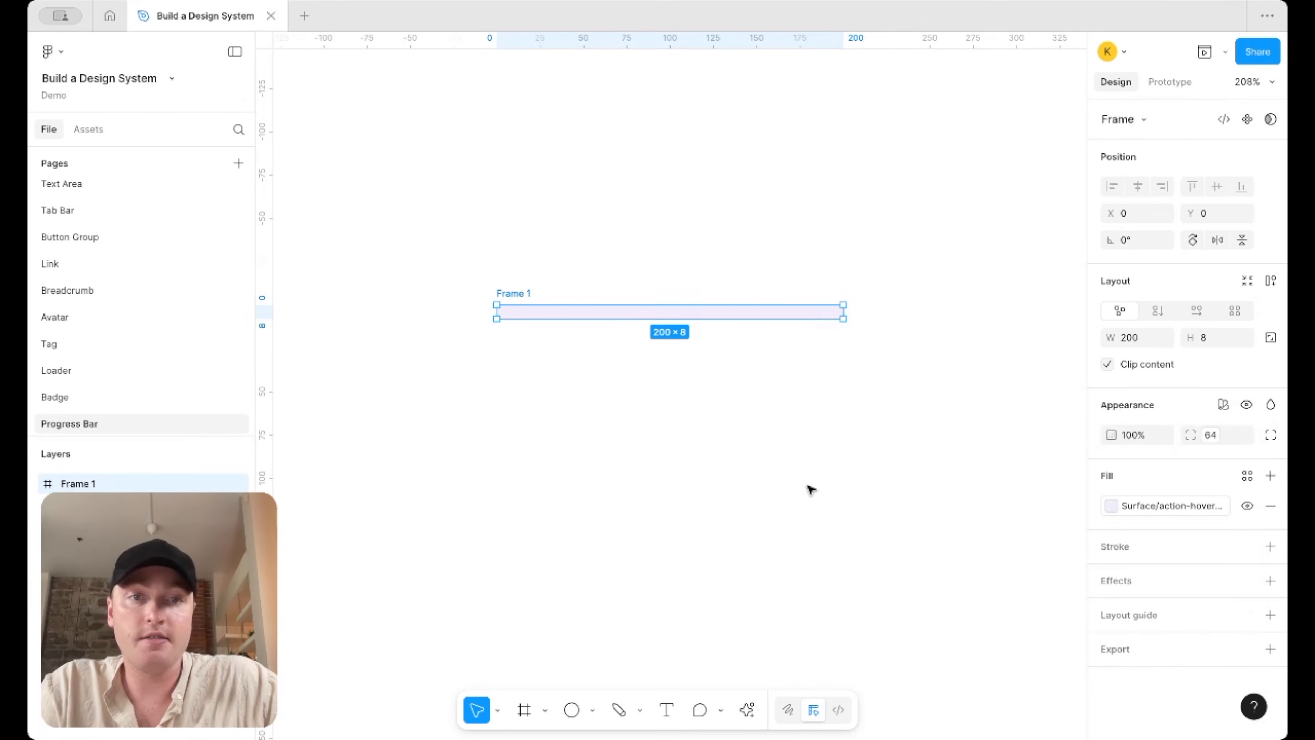
left_click(810, 489)
left_click(499, 293)
type("Progress")
key("Return")
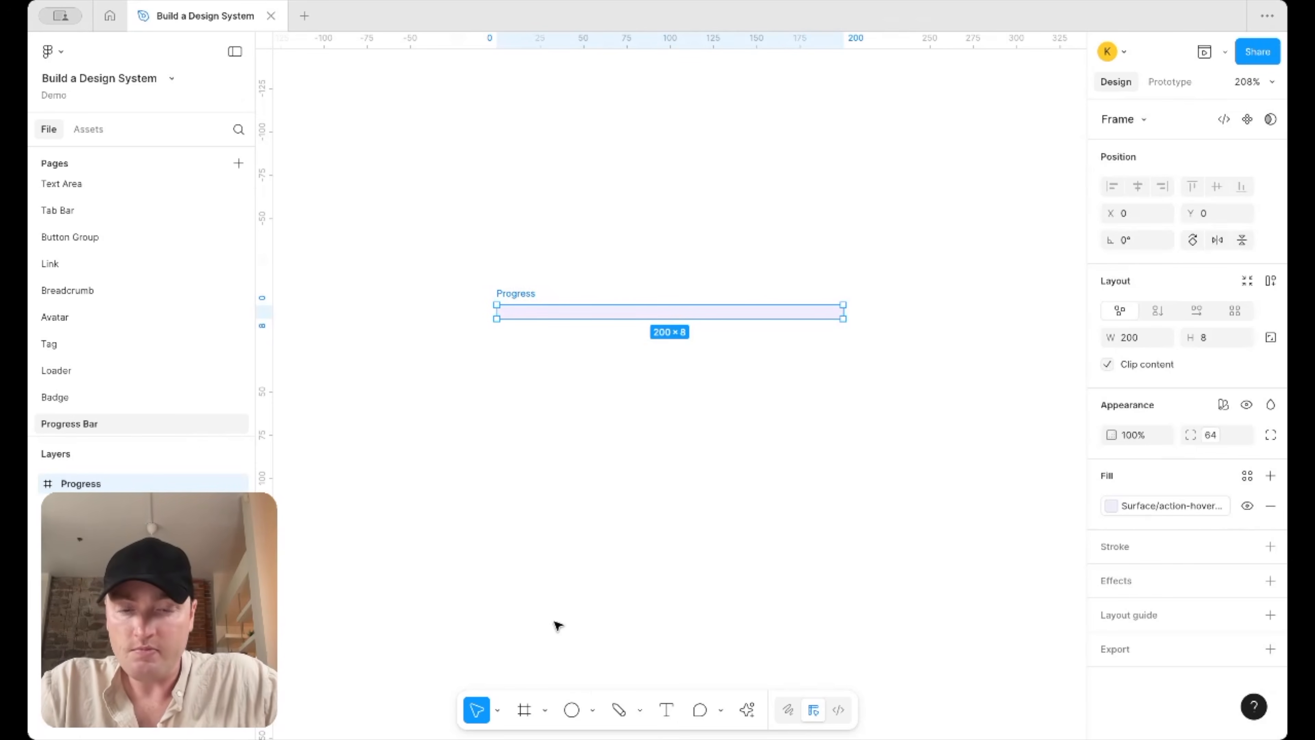
Draw two circles about 5 px in diameter side by side below the Progress bar and wrap them in an auto layout frame
left_click(570, 709)
scroll(503, 357, "up", 4)
left_click_drag(491, 360, 527, 371)
left_click(527, 367)
scroll(522, 369, "up", 4)
left_click_drag(580, 425, 419, 347)
key("shift+a")
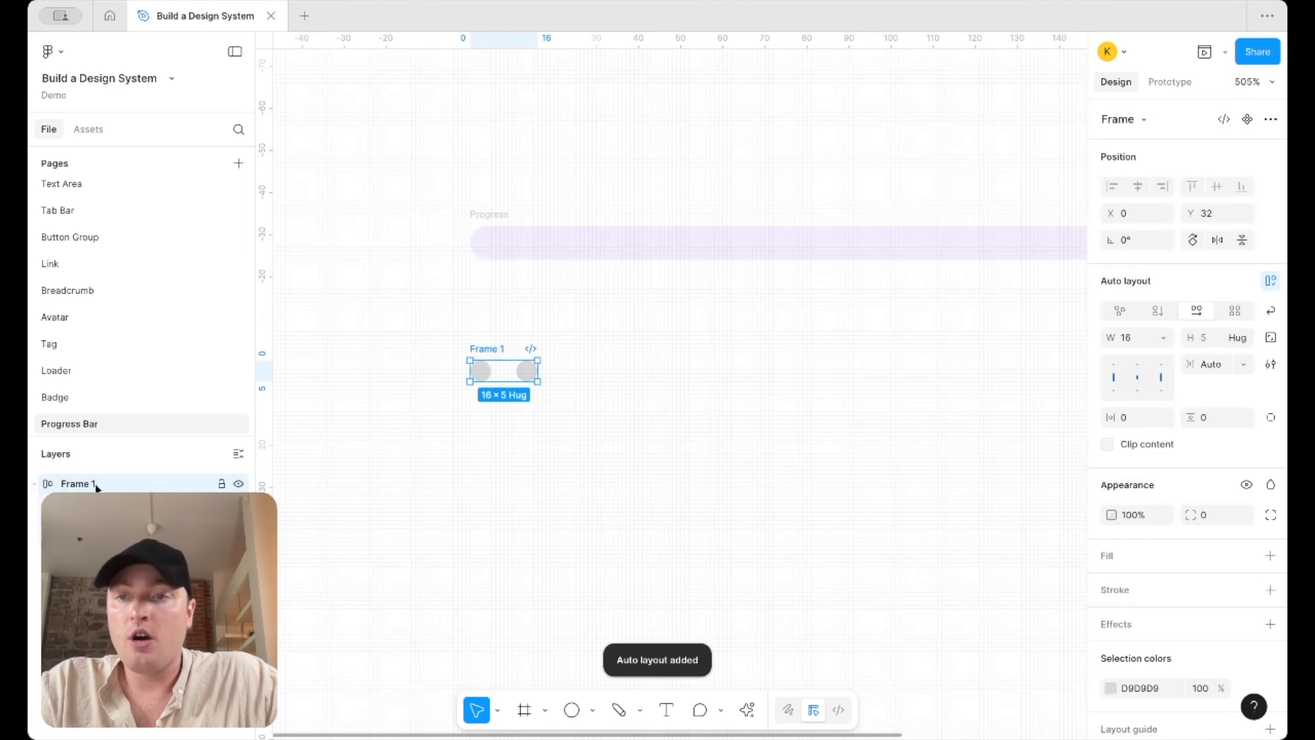
Rename the auto layout frame holding the two circles as Adjust Gap
double_click(78, 483)
type("Adjust Gap")
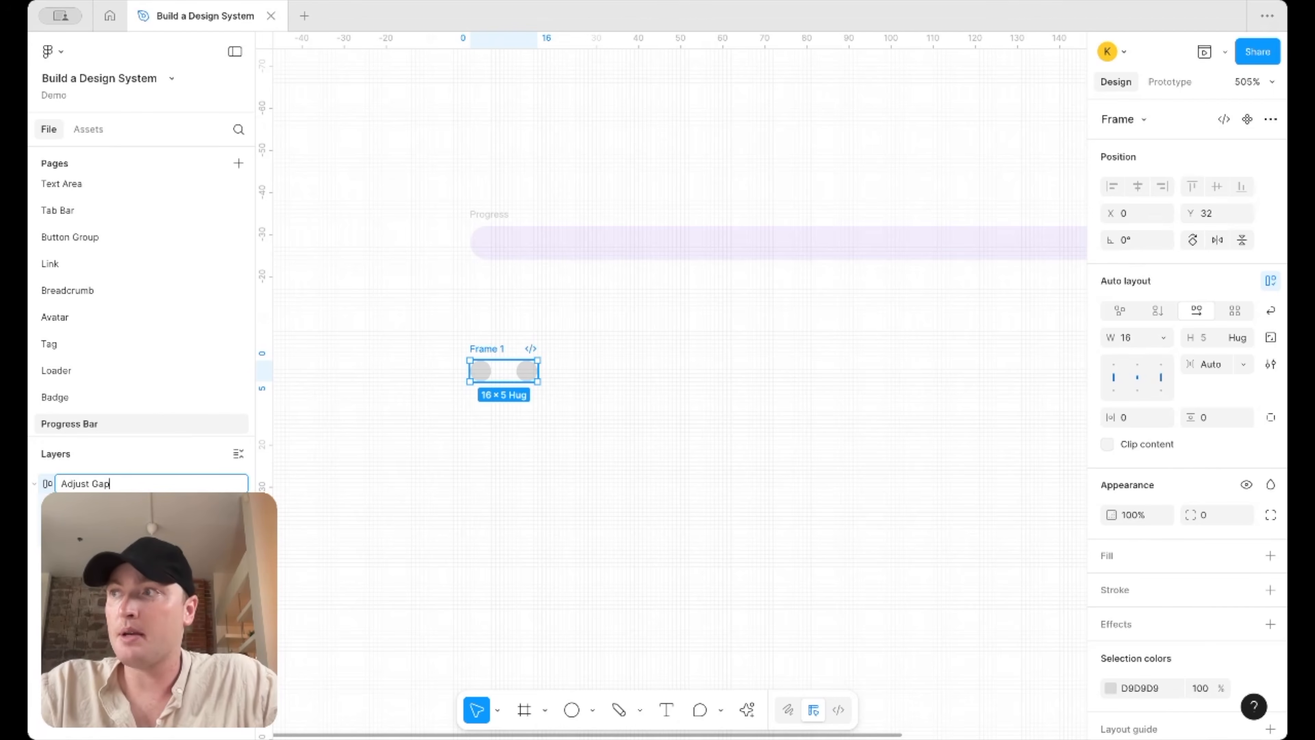
key("Return")
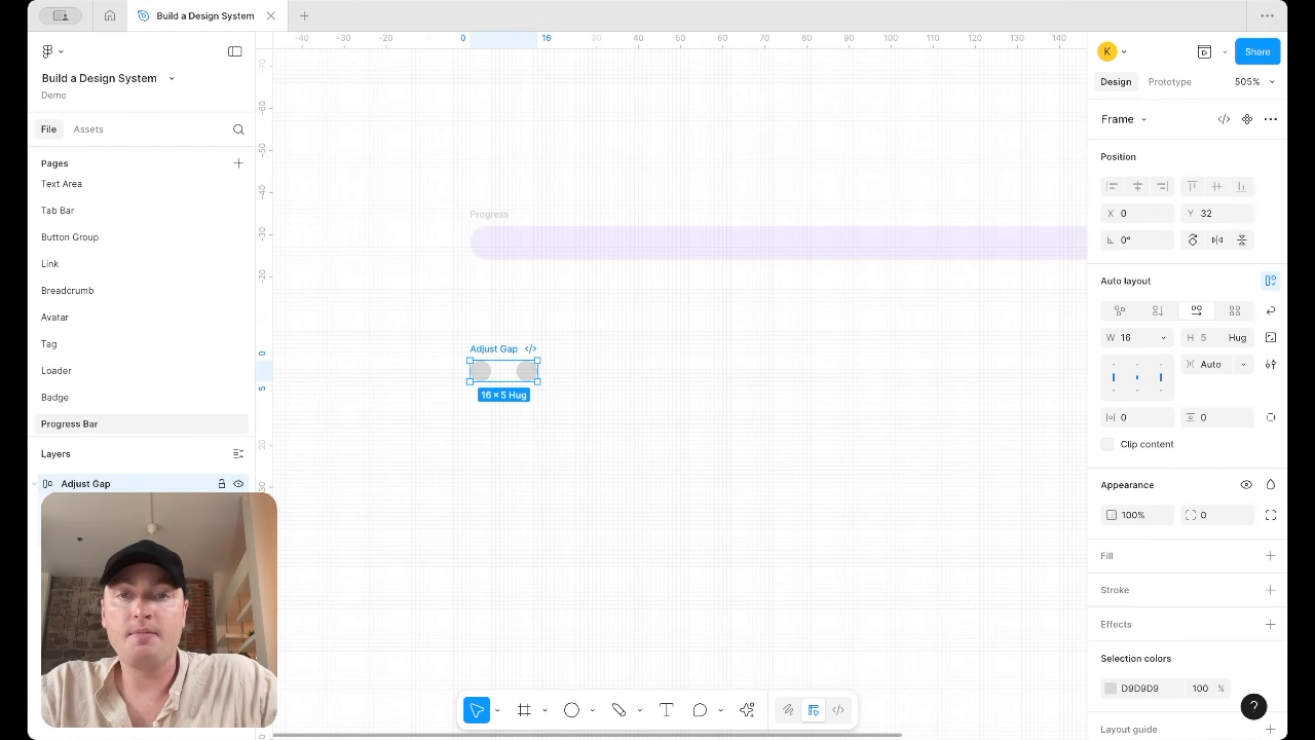
Set both the width and the height of the two circles inside Adjust Gap to 0
key("Return")
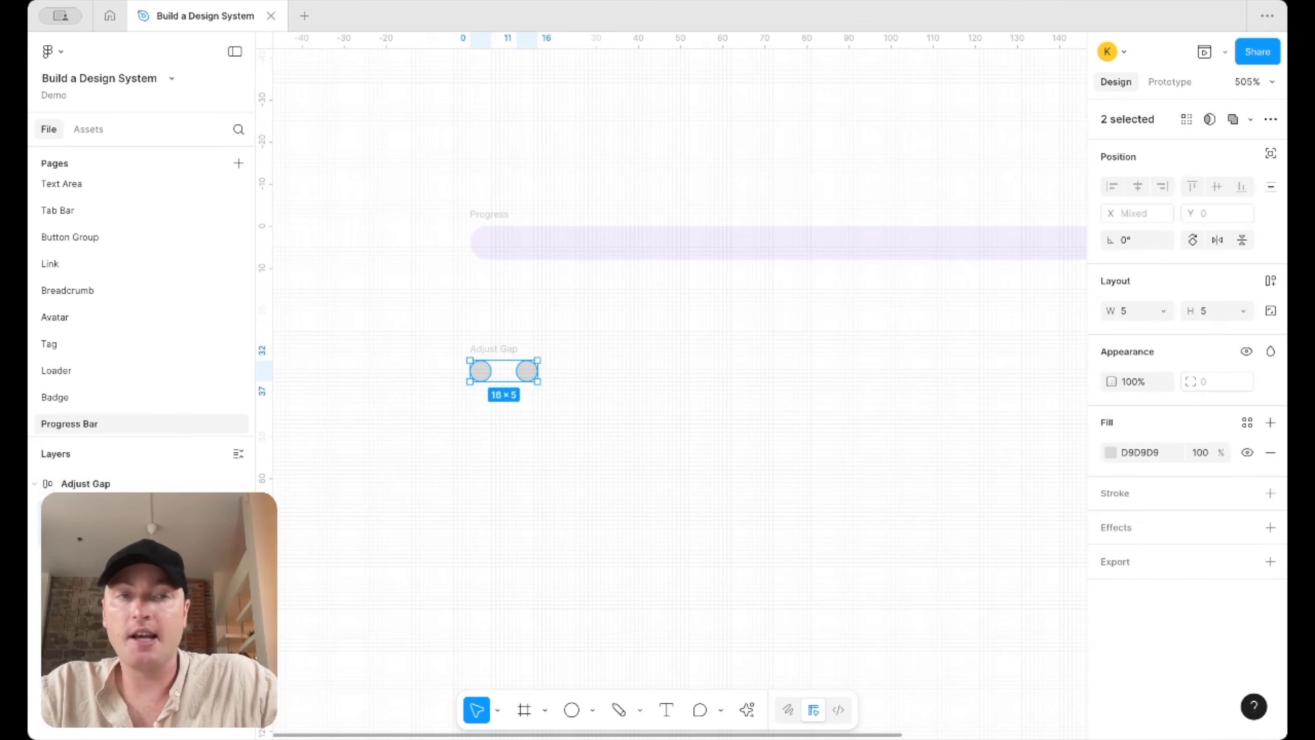
type("0")
key("Return")
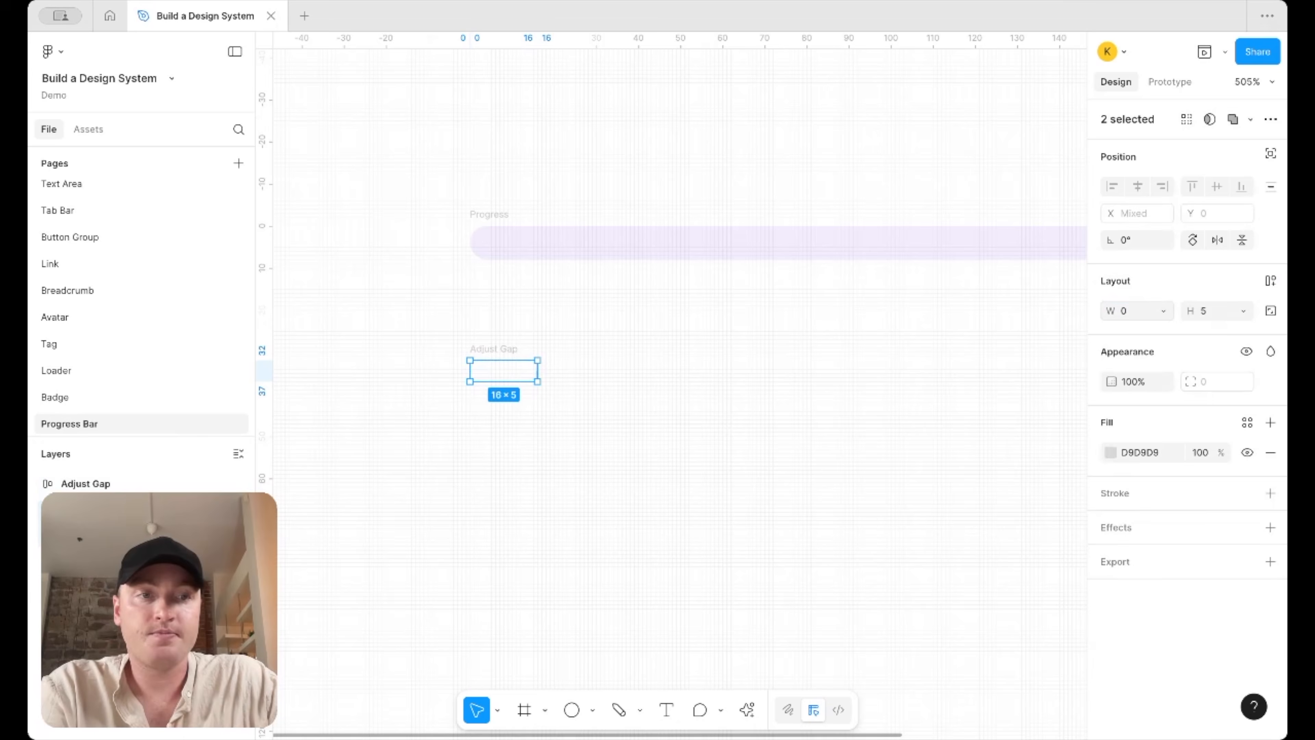
left_click(1222, 311)
type("0")
key("Return")
left_click(587, 364)
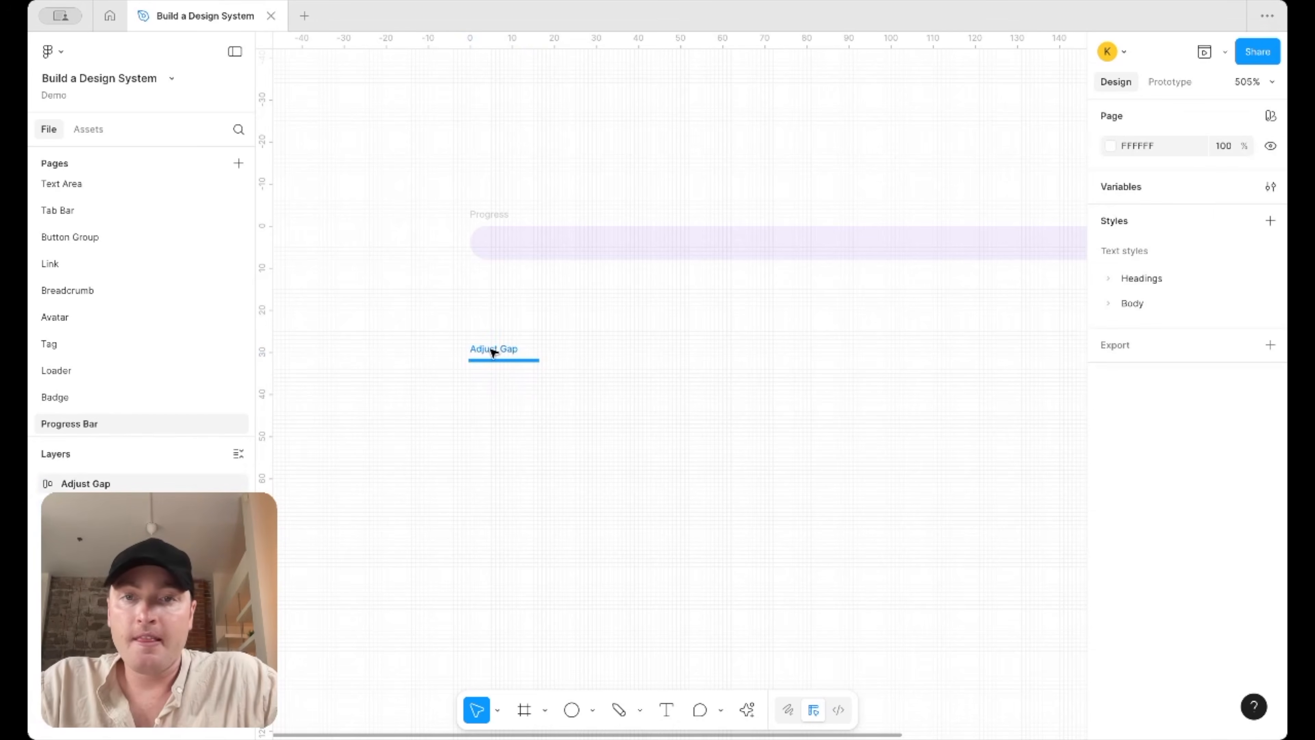
Stretch the collapsed Adjust Gap frame downward to a height of 3
left_click(493, 351)
scroll(500, 359, "up", 5)
left_click_drag(517, 362, 514, 406)
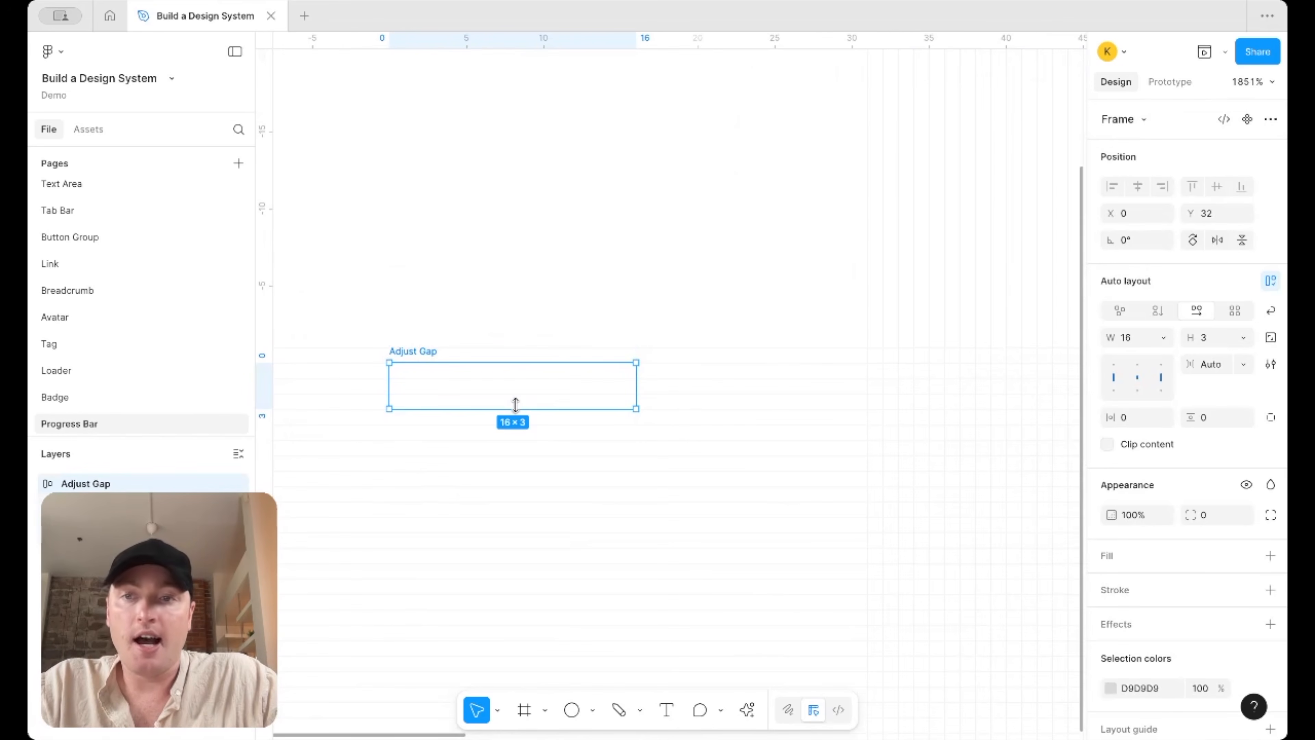
scroll(517, 408, "down", 10)
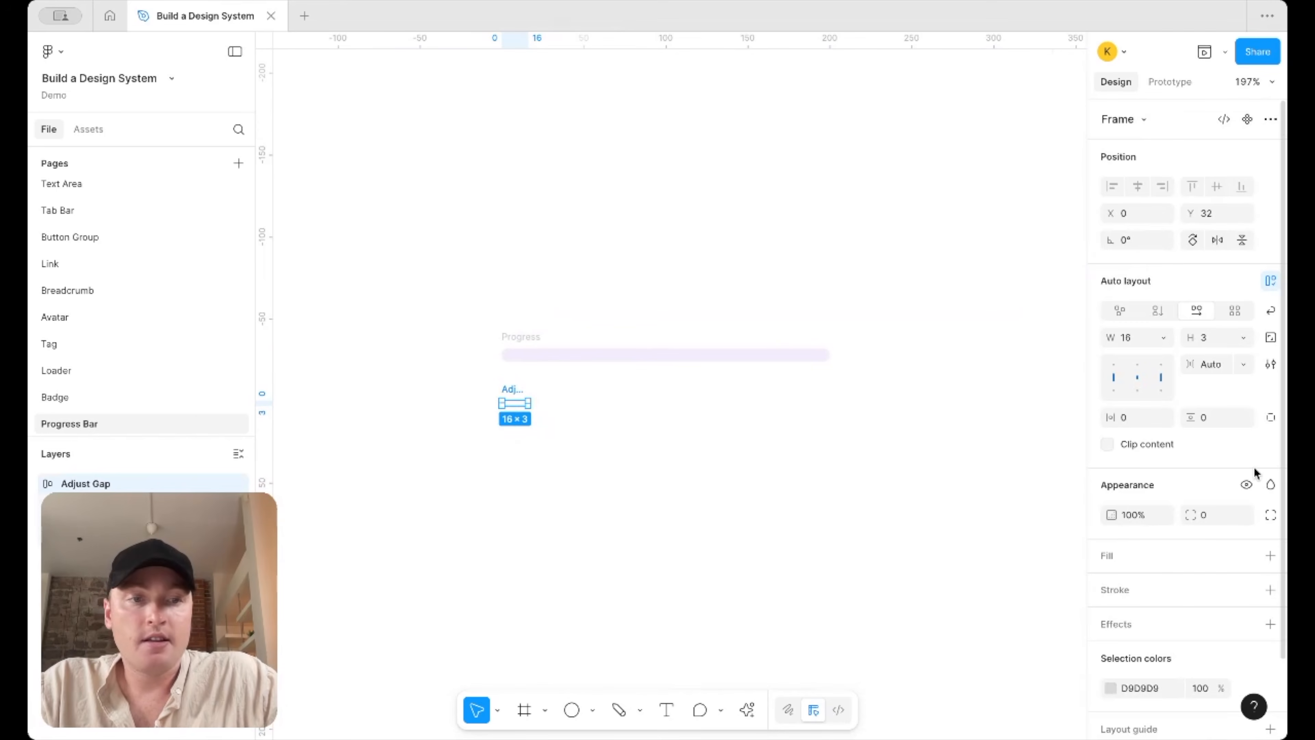
Fill the Adjust Gap frame with the Surface/action library colour
left_click(1271, 555)
left_click(1246, 557)
type("sur")
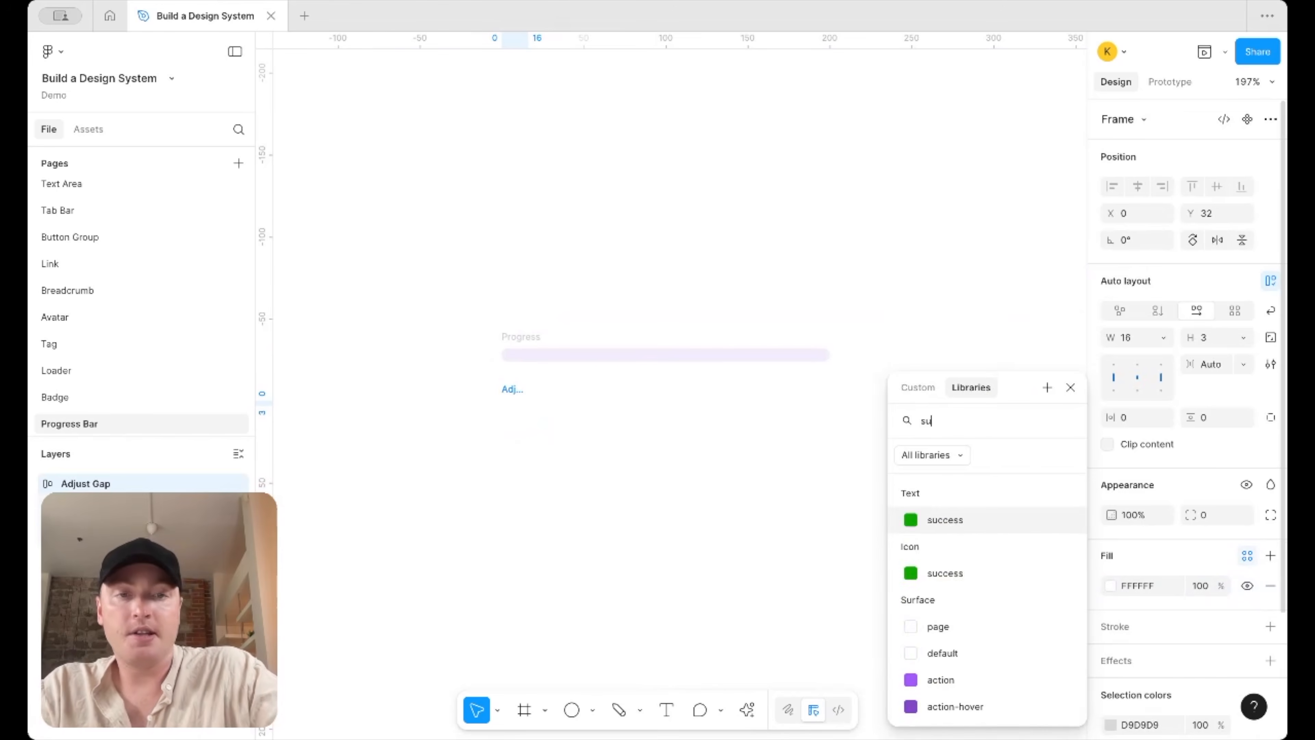
left_click(1018, 573)
left_click(532, 430)
Move the Adjust Gap frame into the Progress frame by cutting and pasting it inside the bar
left_click(510, 397)
key("Delete")
scroll(519, 327, "up", 3)
left_click(516, 325)
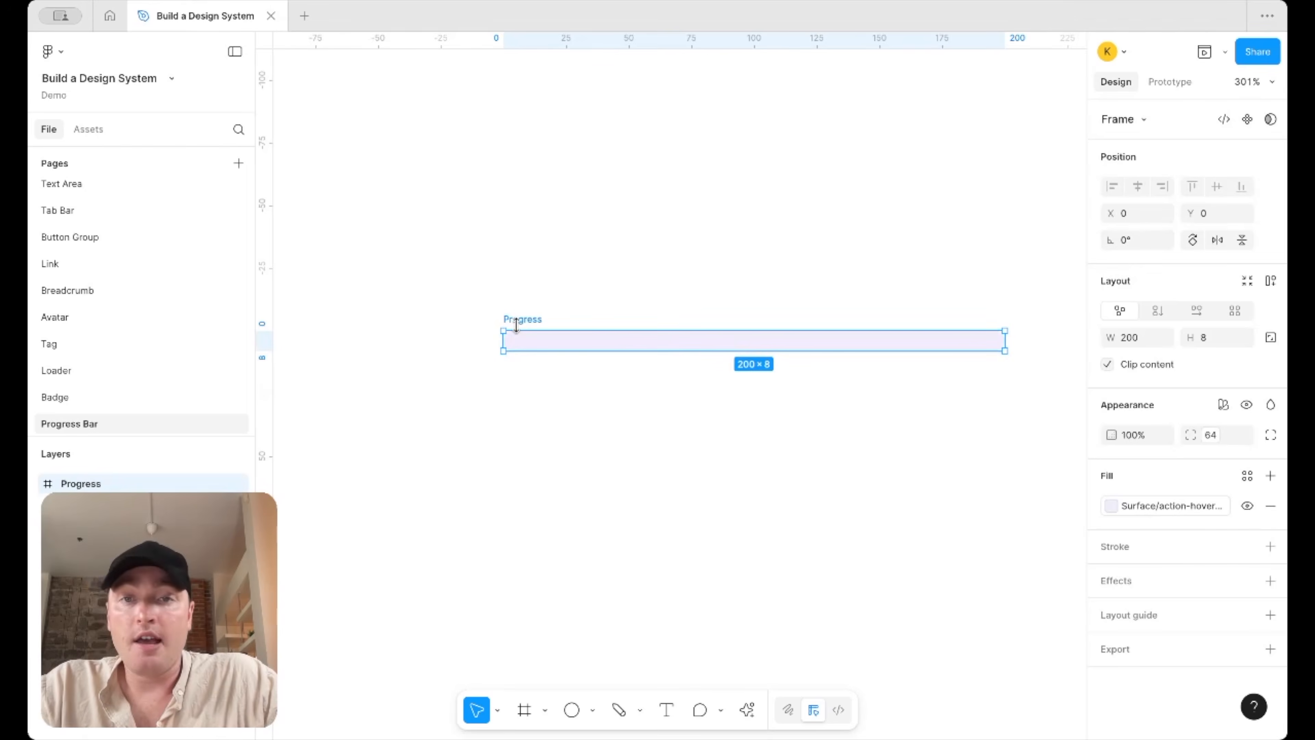
key("super+v")
Extend the purple frame's lower and upper edges to the bar's full height, making it 16 by 8
scroll(563, 349, "up", 8)
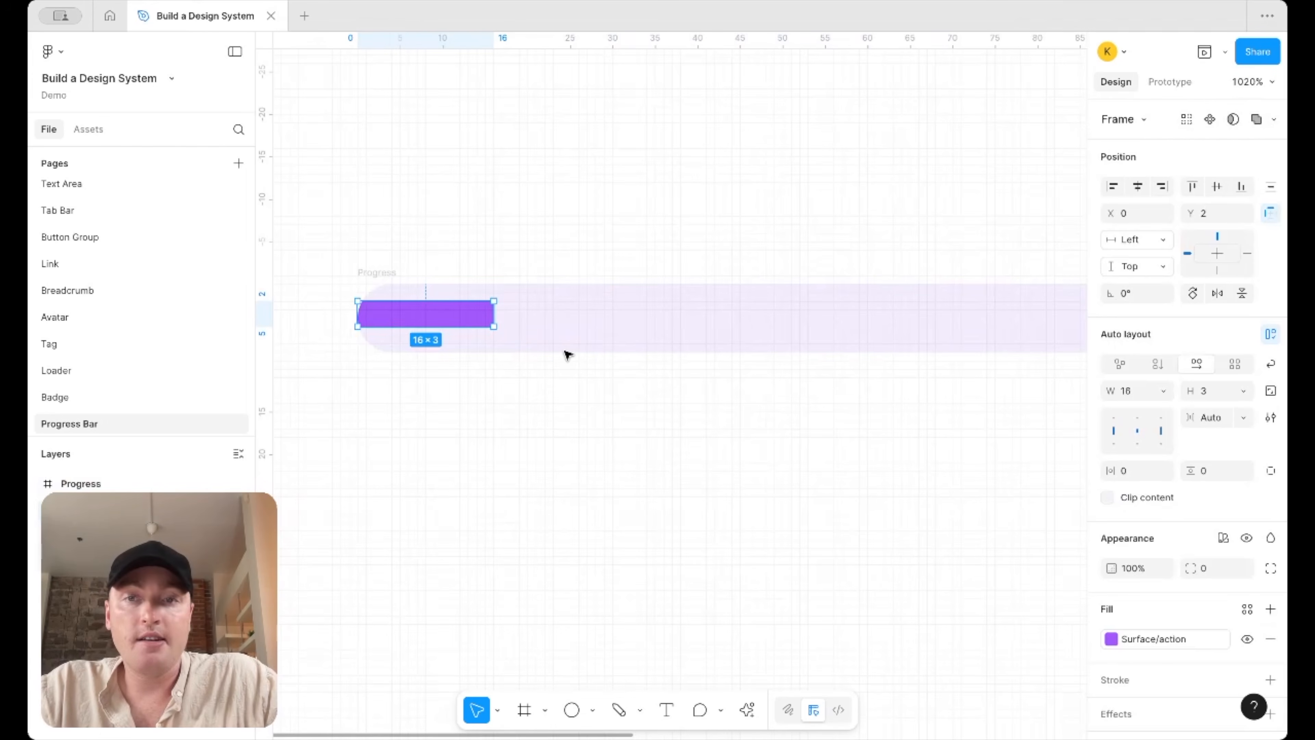
left_click_drag(466, 326, 466, 350)
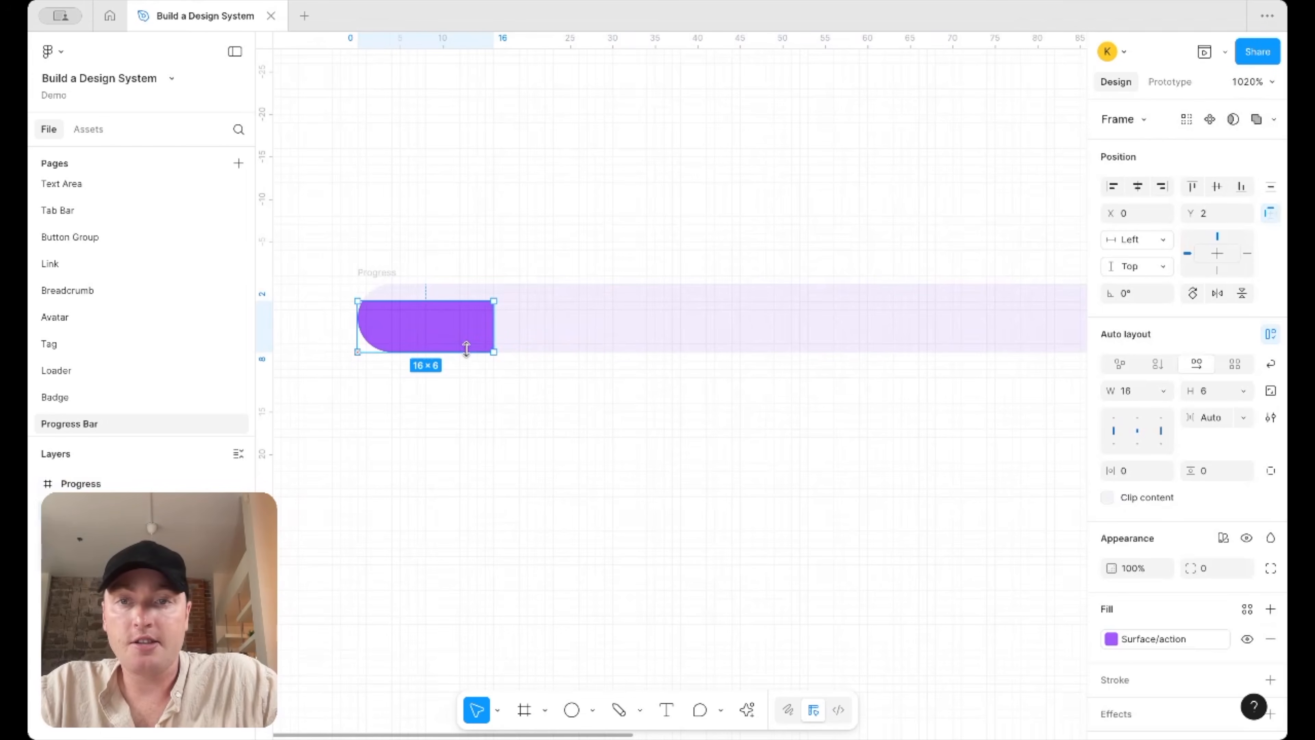
left_click_drag(466, 302, 466, 284)
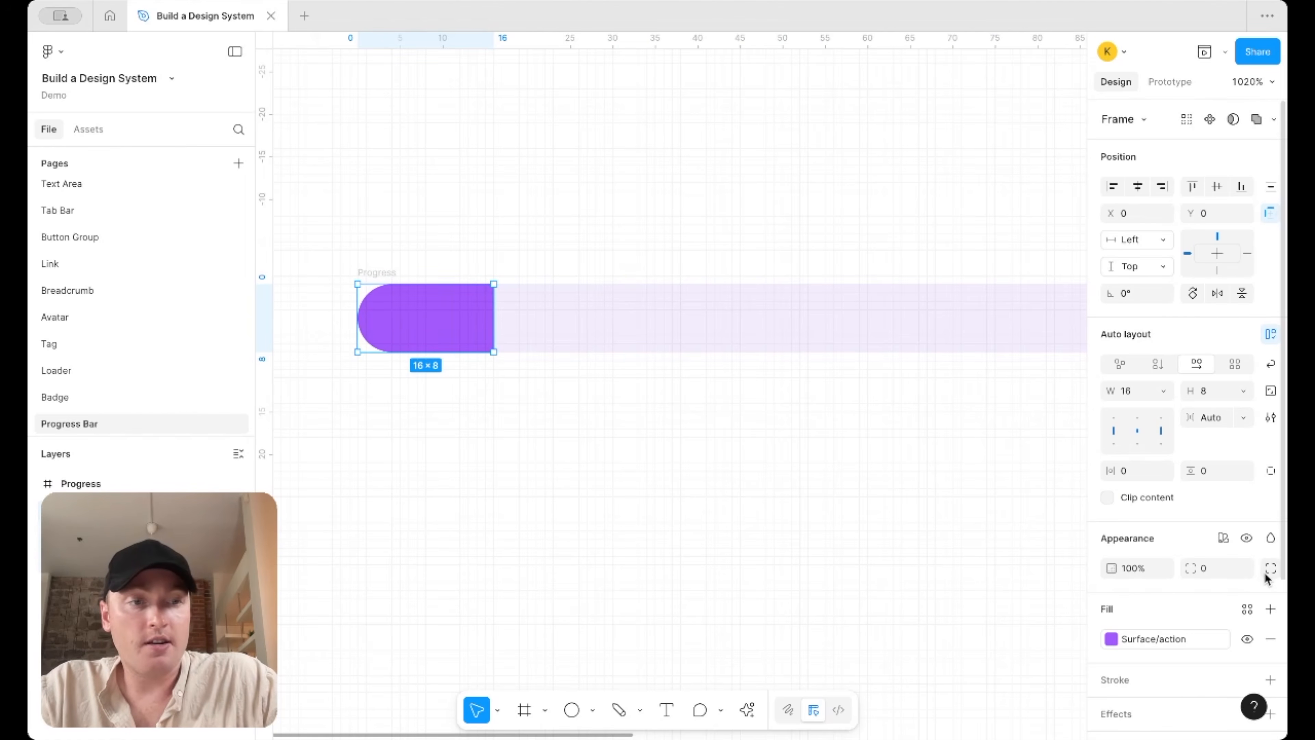
Apply the Border Radius variable round (64) to the purple frame's corners
left_click(1242, 567)
type("rad")
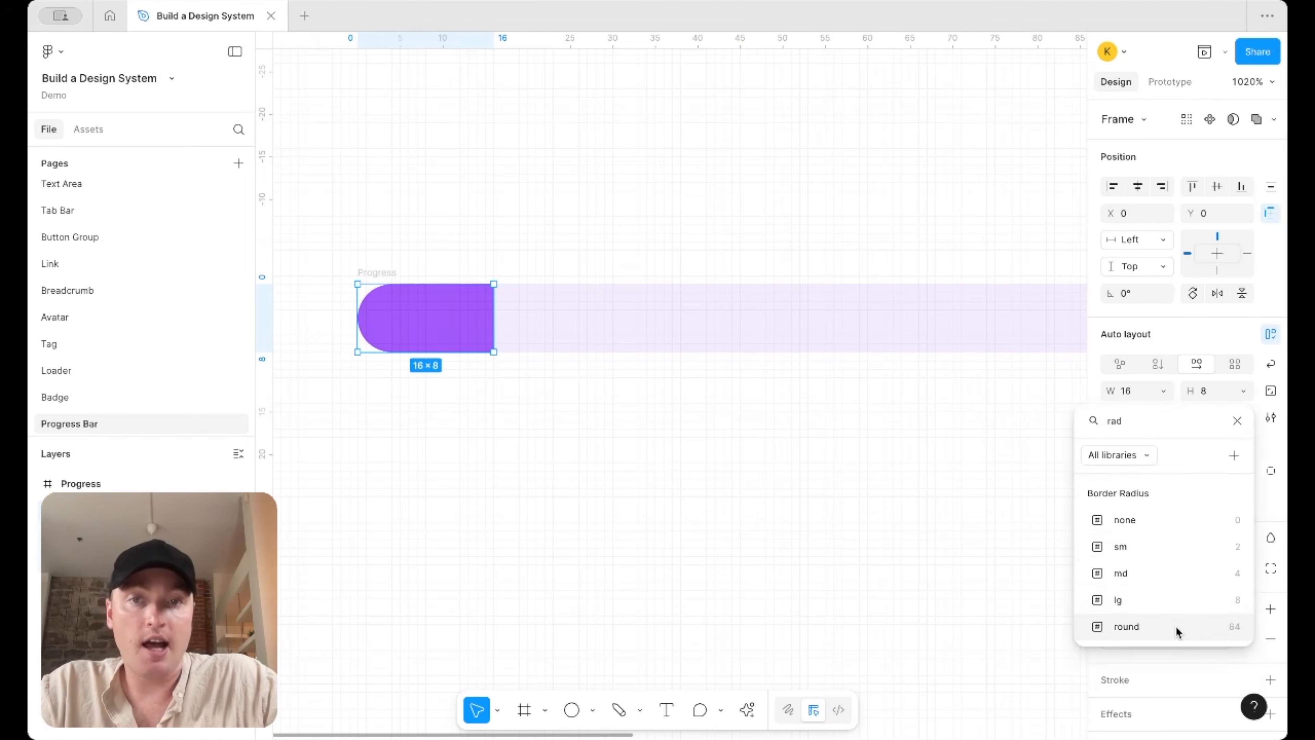
left_click(1176, 627)
left_click(715, 489)
Turn the Progress frame into a component and place an instance of it directly below
scroll(713, 488, "down", 5)
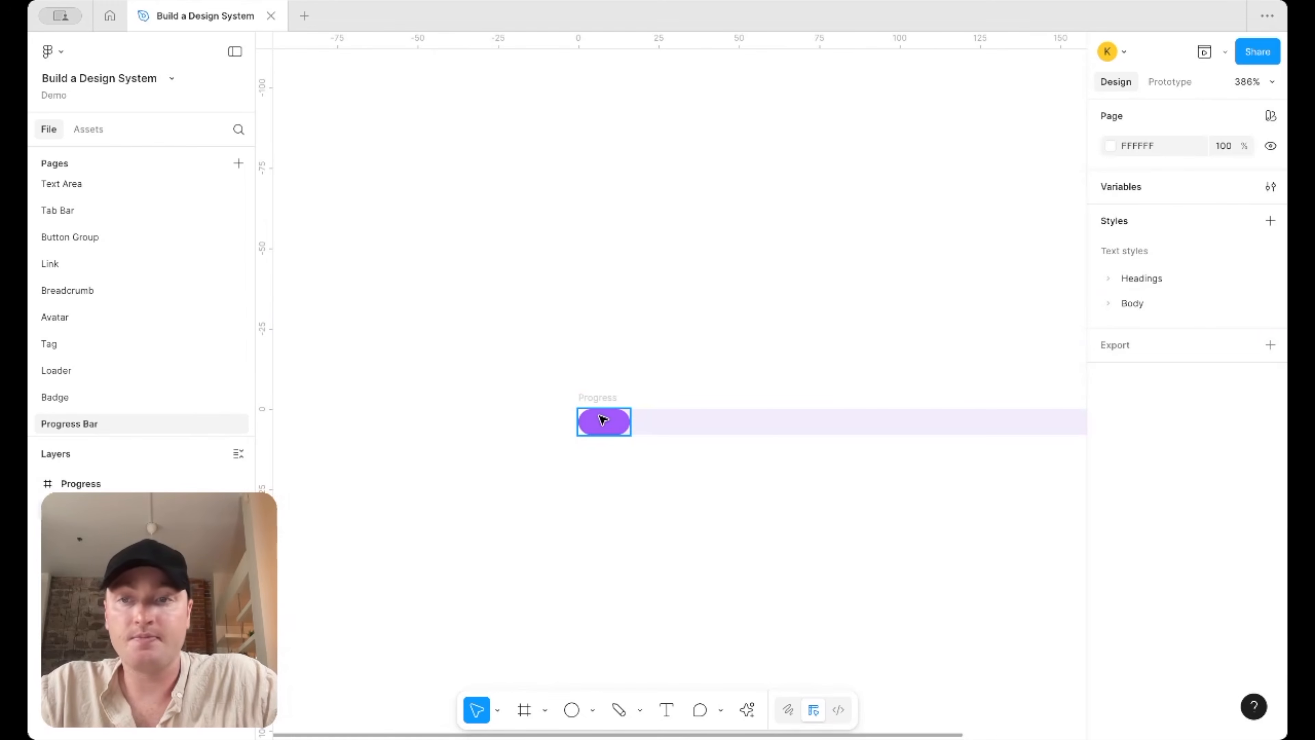
right_click(601, 396)
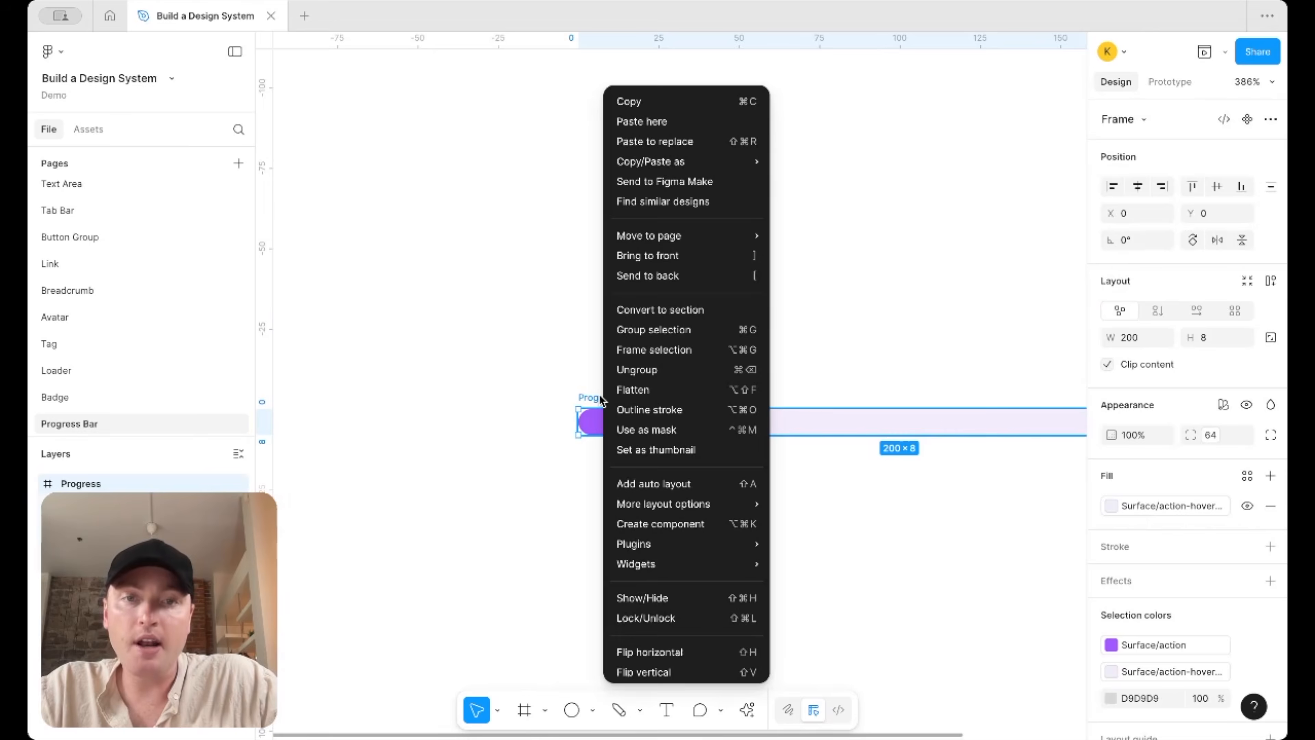
left_click(670, 526)
left_click_drag(728, 420, 727, 495)
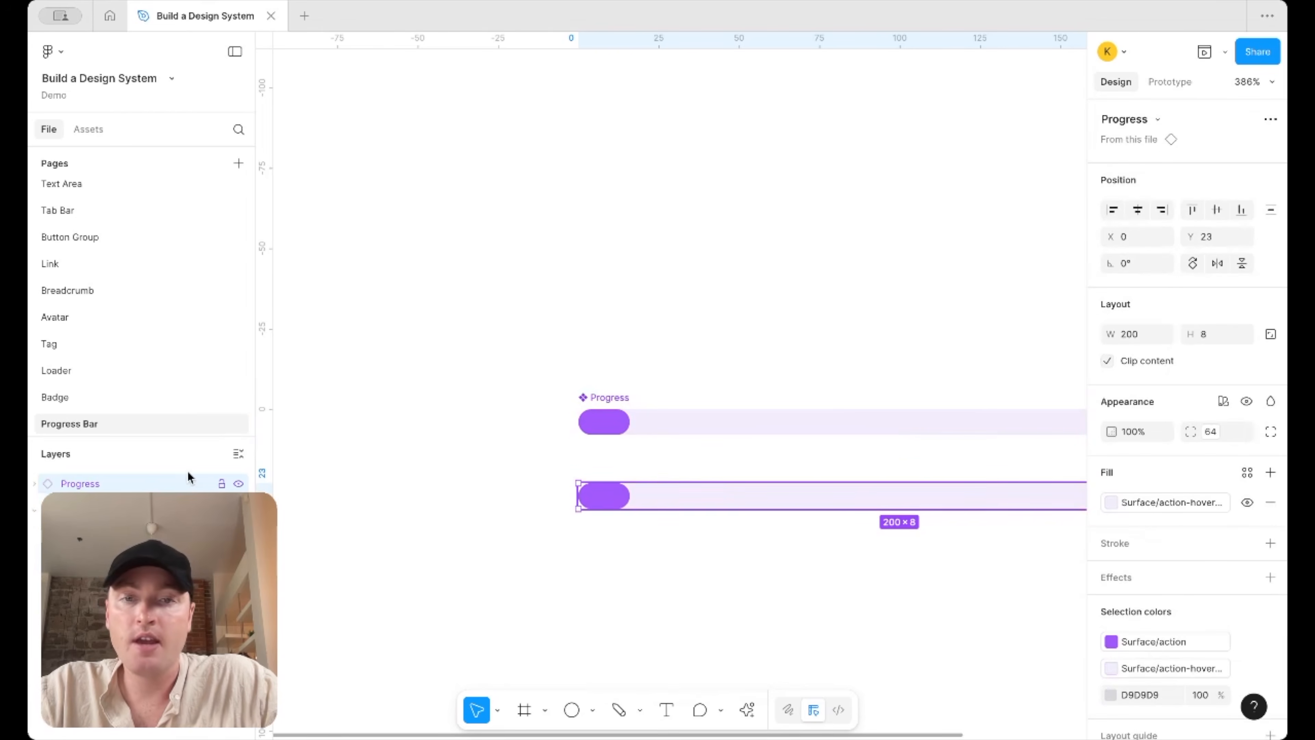
Compare the purple frame's auto layout and gap settings in the instance with those in the main Progress component
double_click(613, 502)
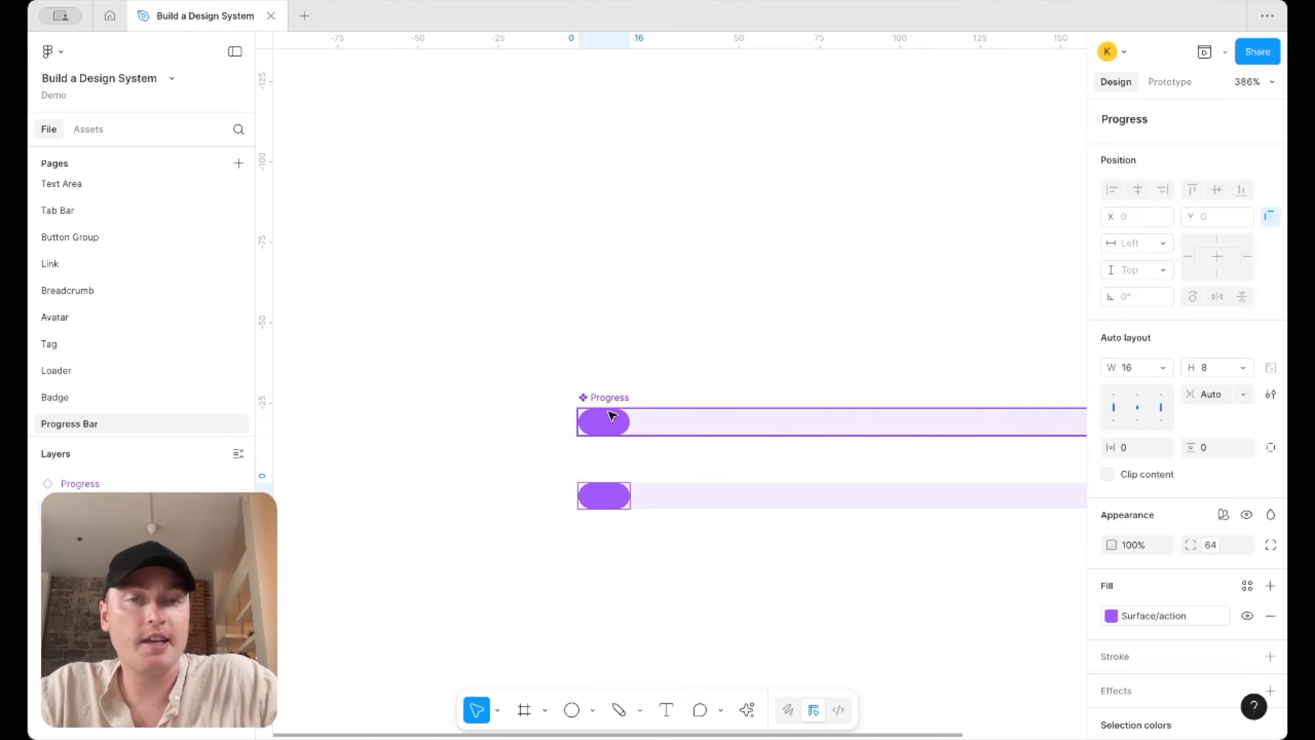
left_click(621, 427)
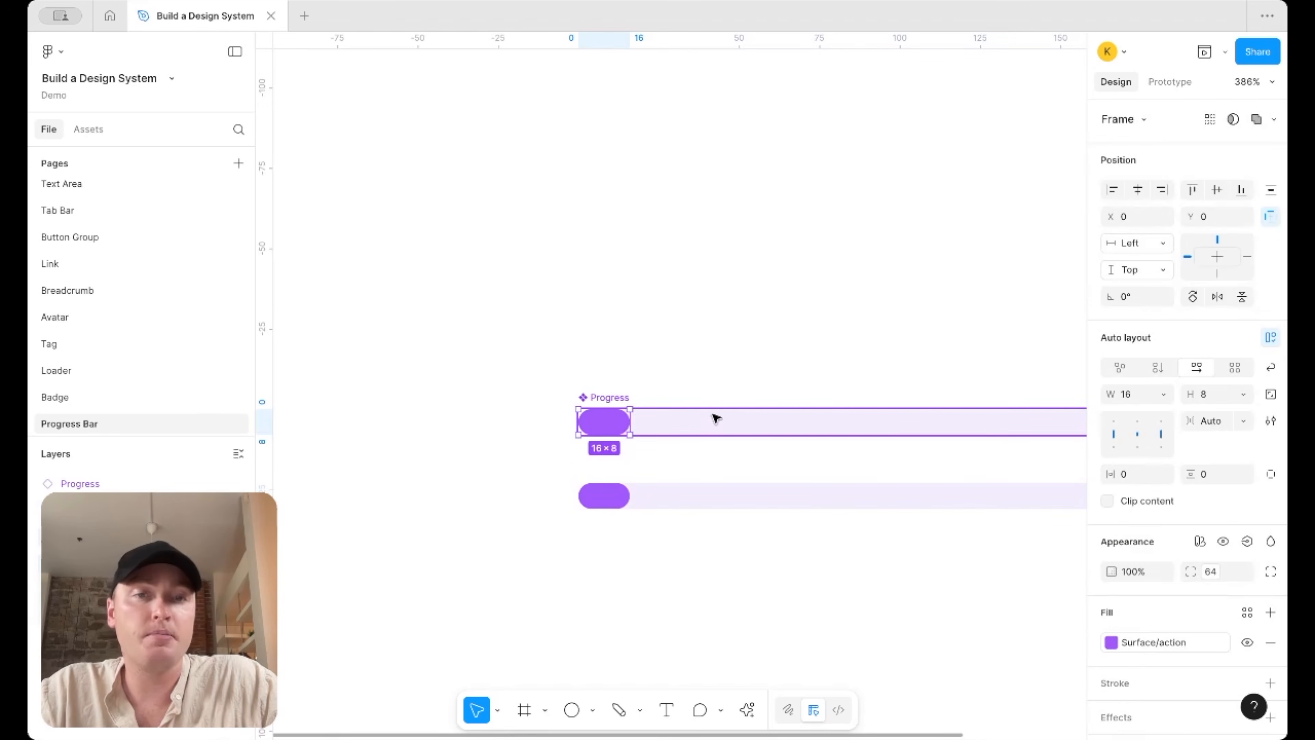
left_click(702, 343)
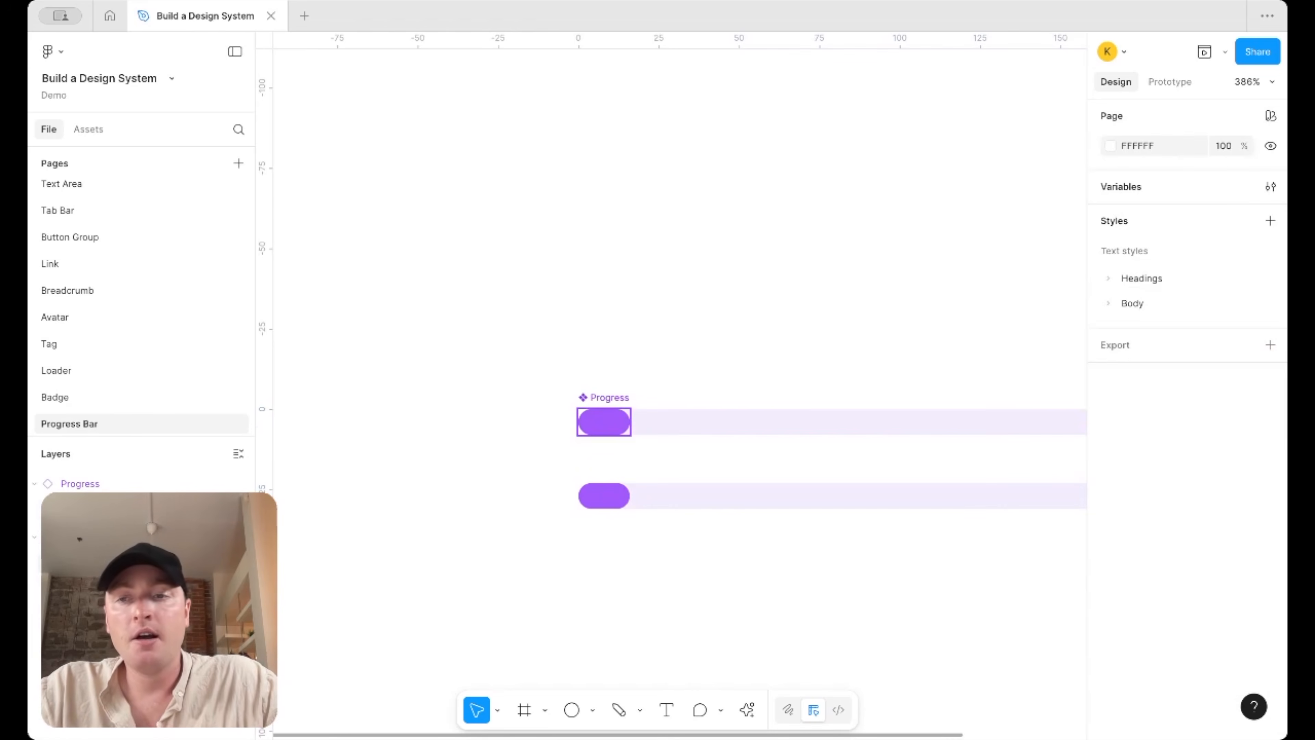
left_click(604, 495)
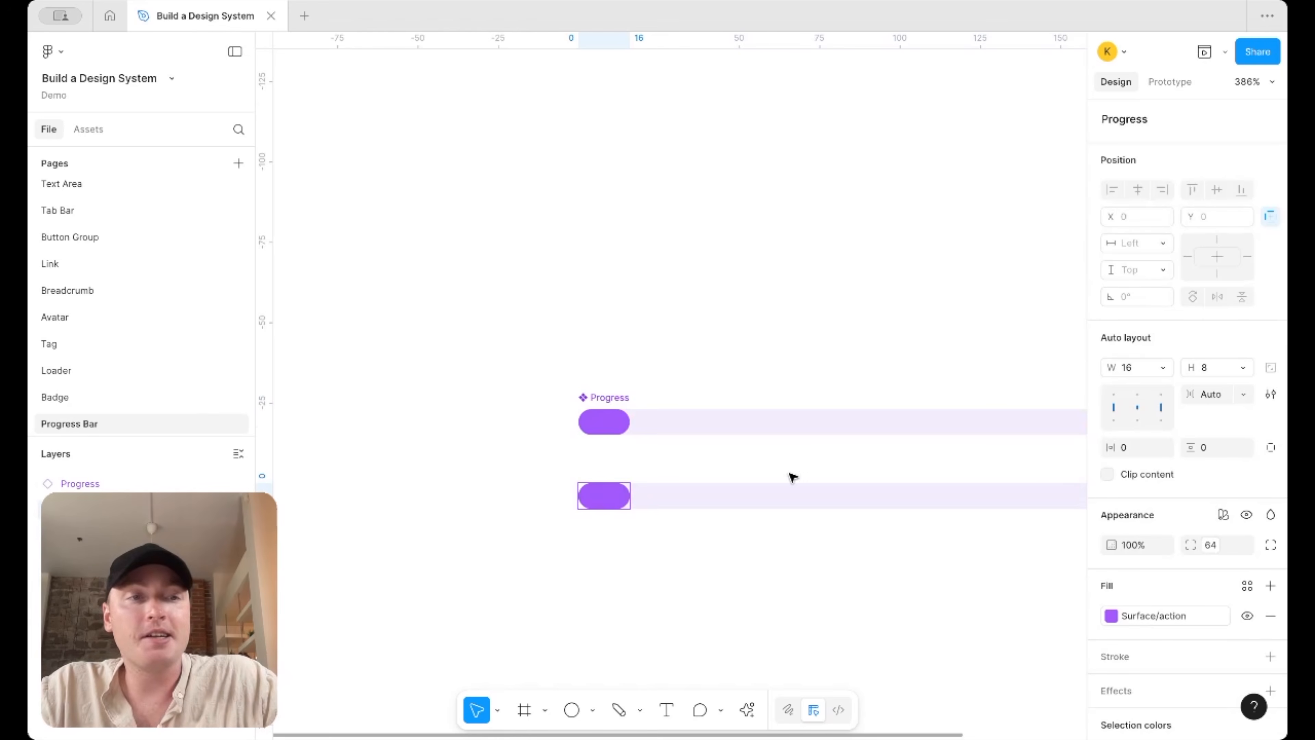
left_click(1215, 394)
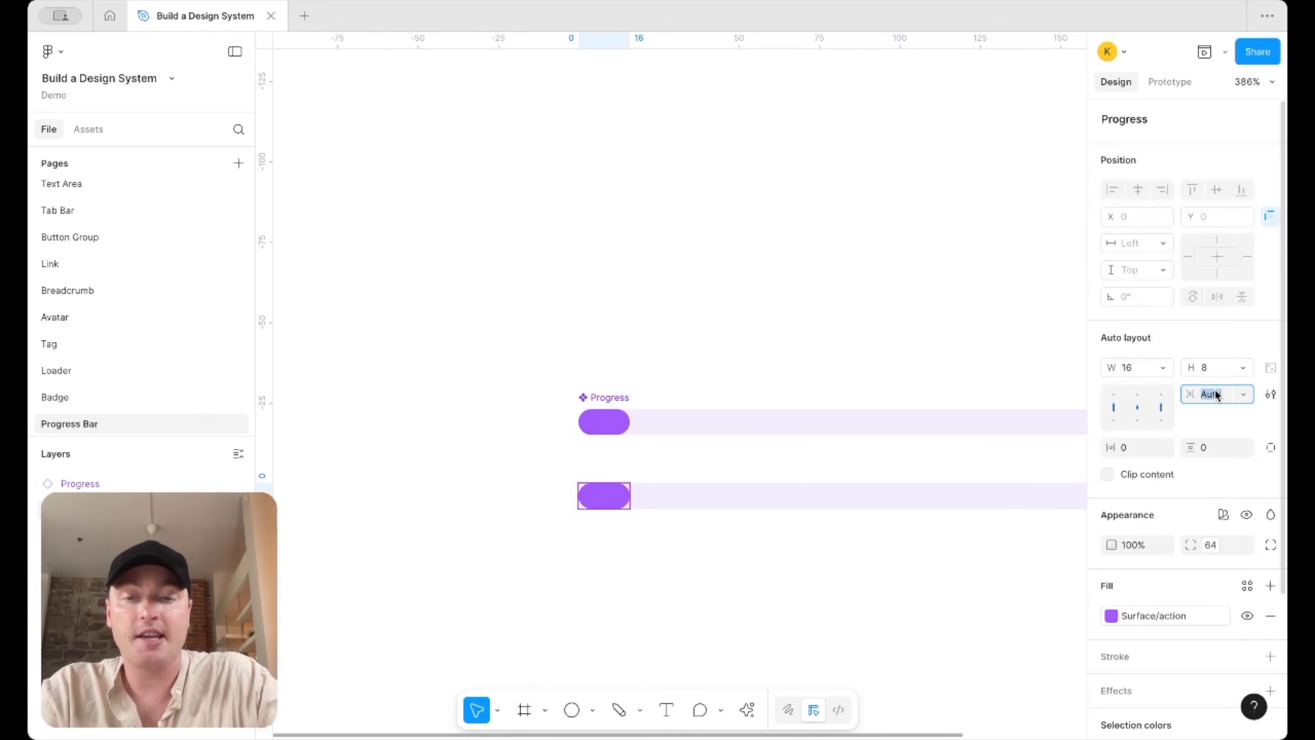
left_click(800, 562)
left_click(620, 501)
Set the purple frame in the main Progress component to hug its contents in width, packed with a gap of 6
double_click(616, 420)
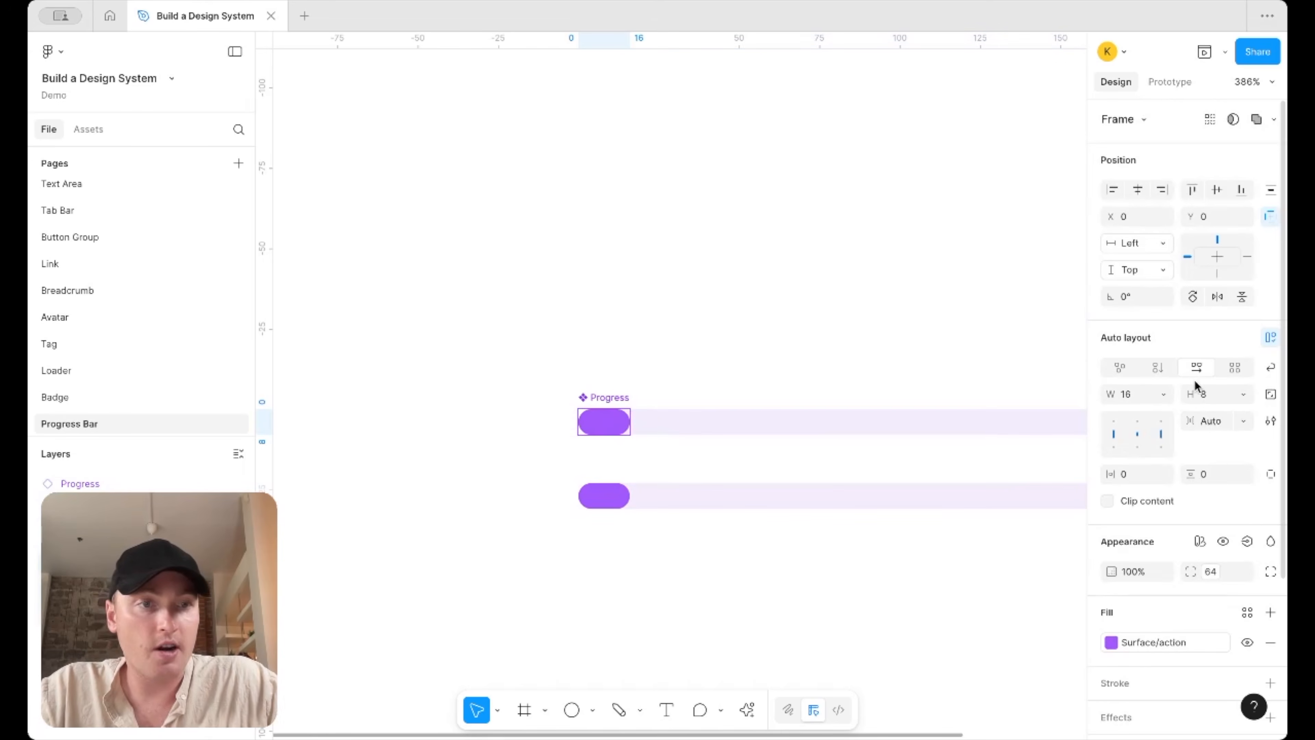
left_click(1162, 394)
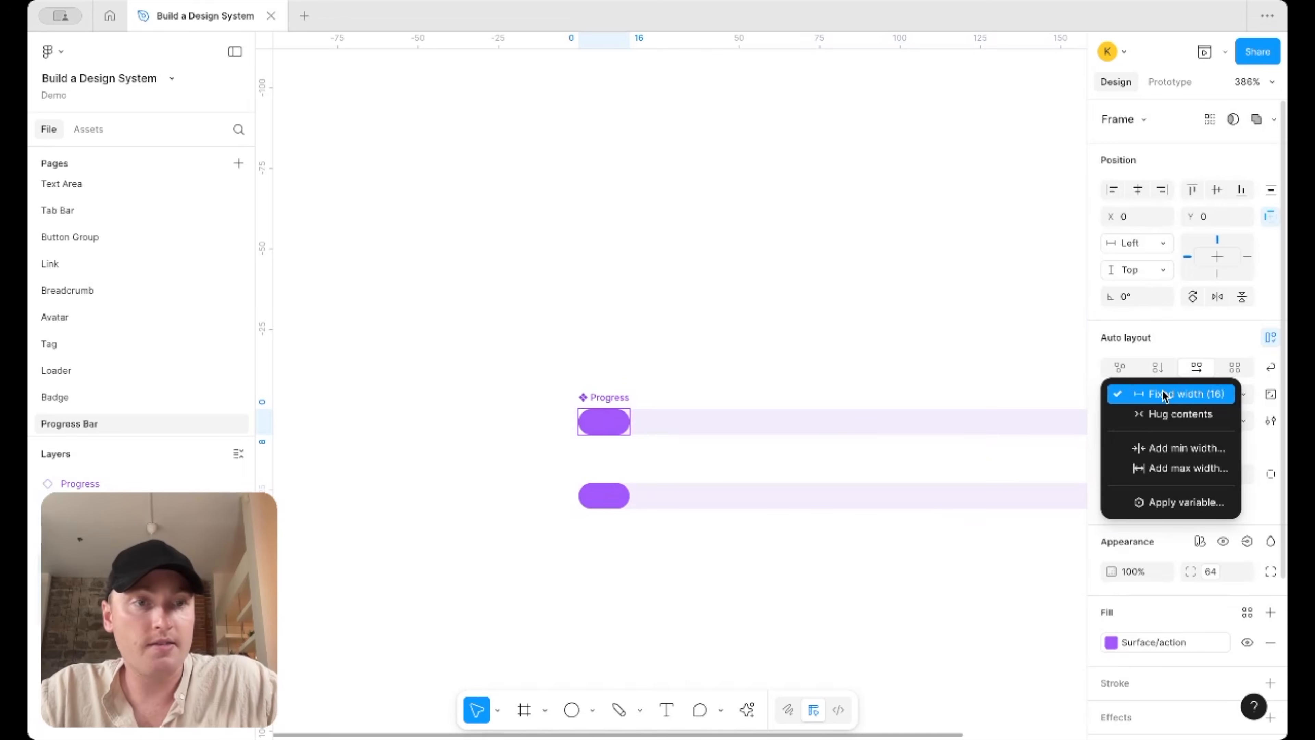
left_click(1162, 415)
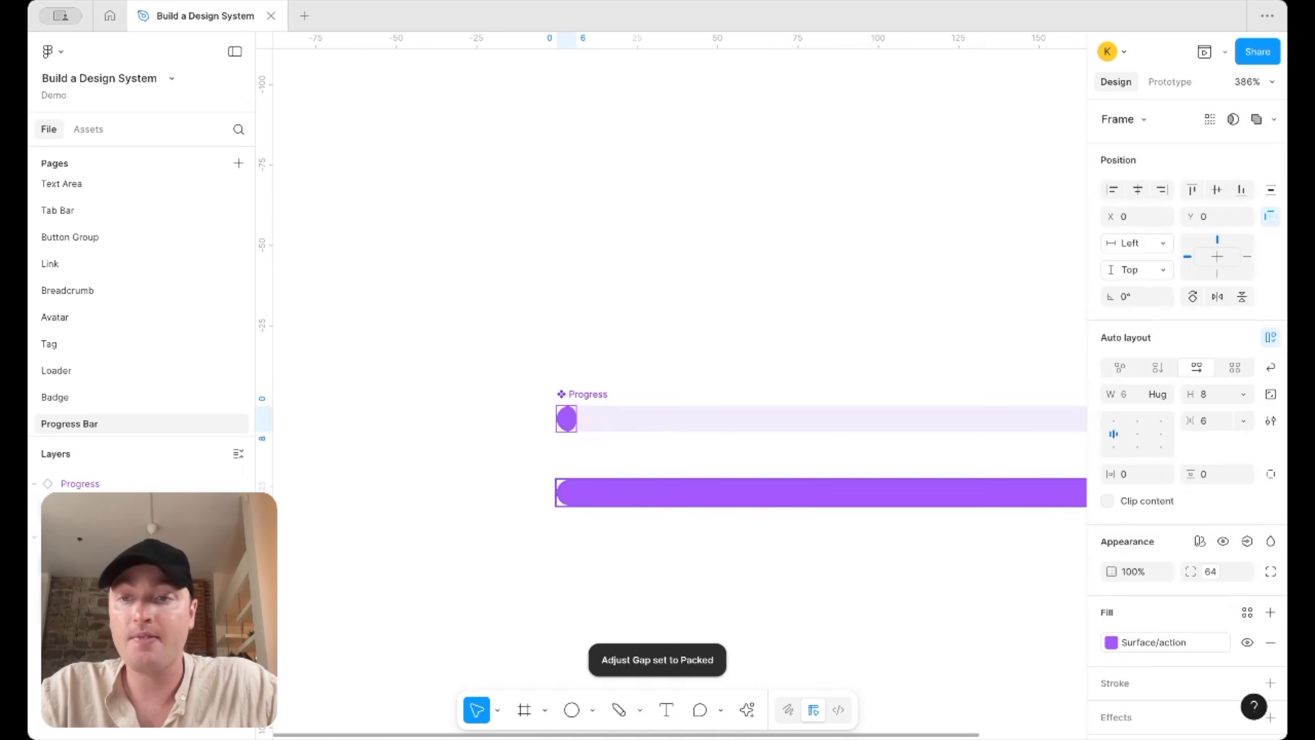
Set the gap of the purple frame in the lower Progress instance to 150
scroll(745, 508, "right", 5)
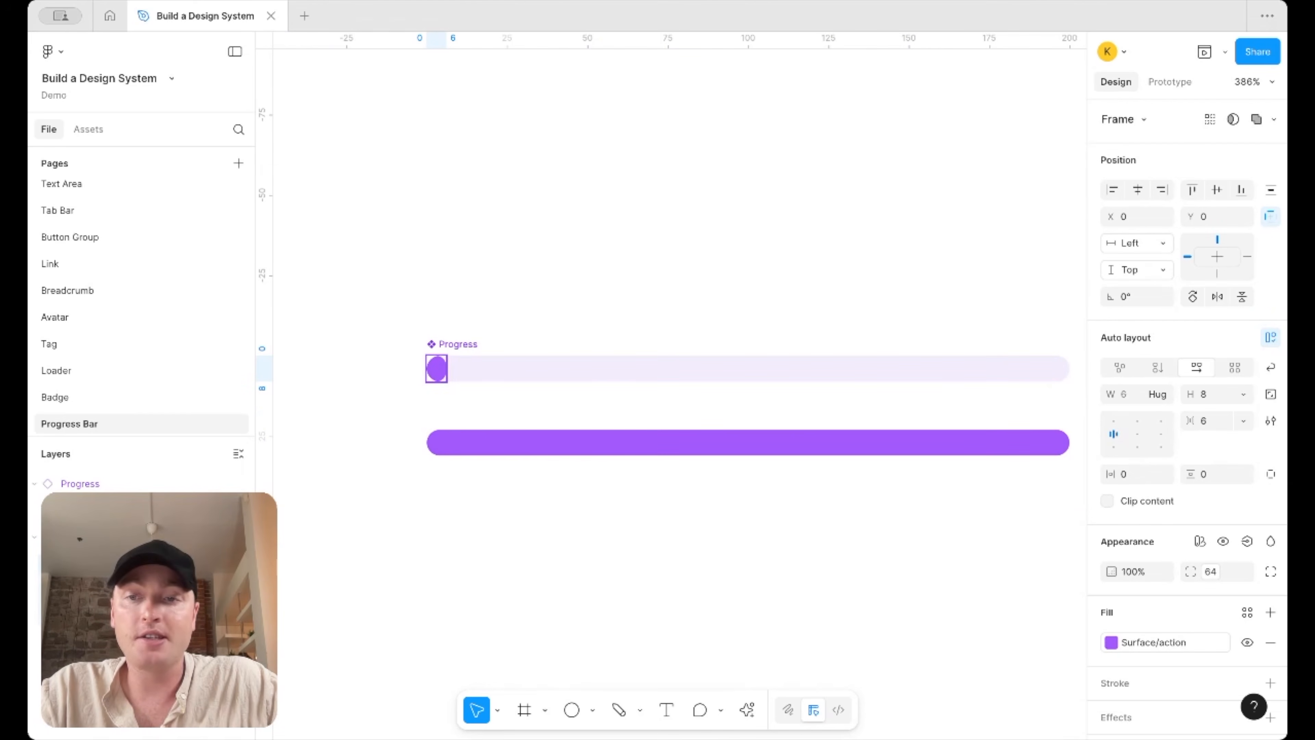
left_click(431, 441)
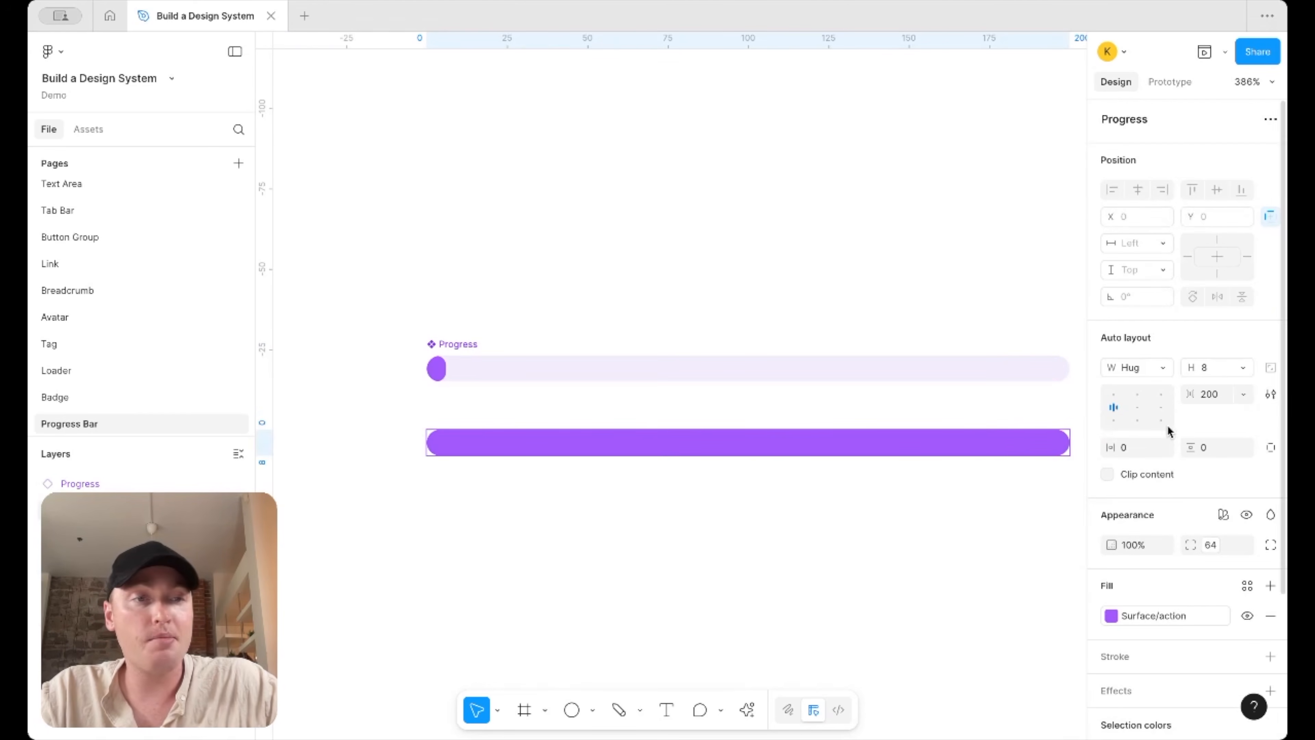
scroll(907, 470, "right", 2)
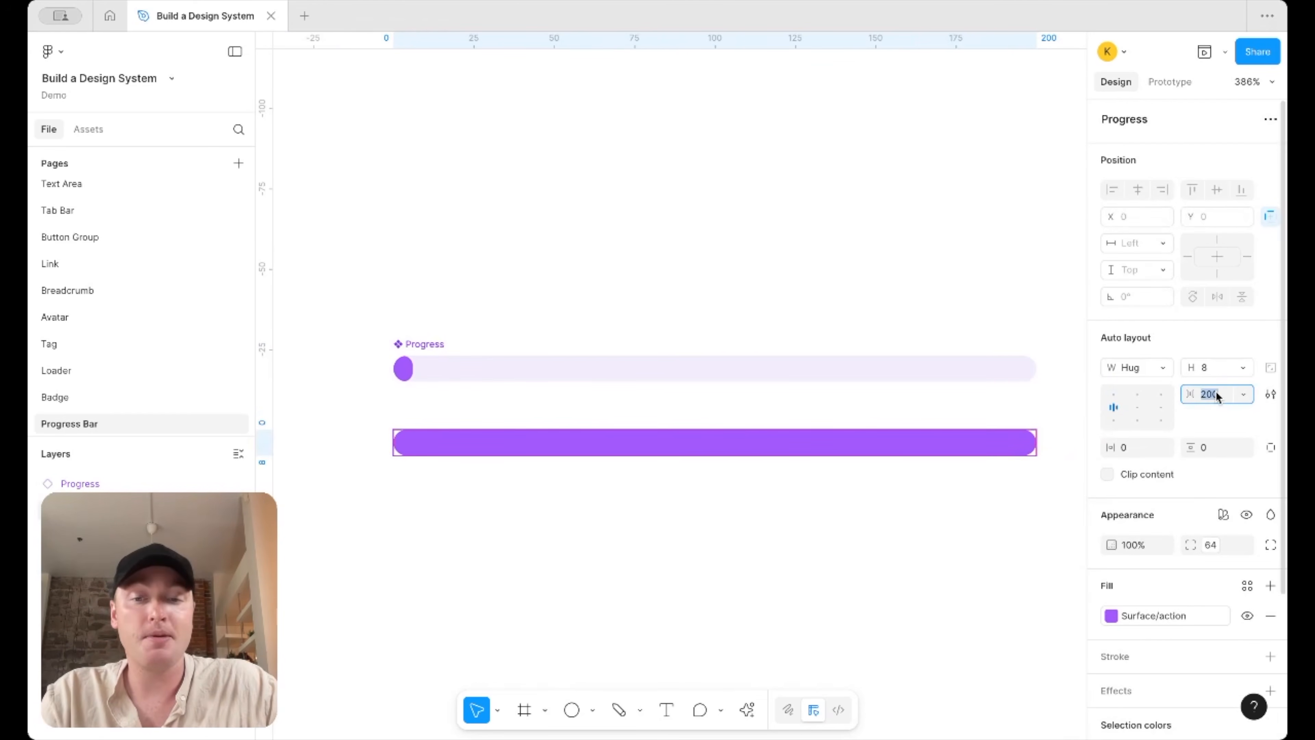
key("Return")
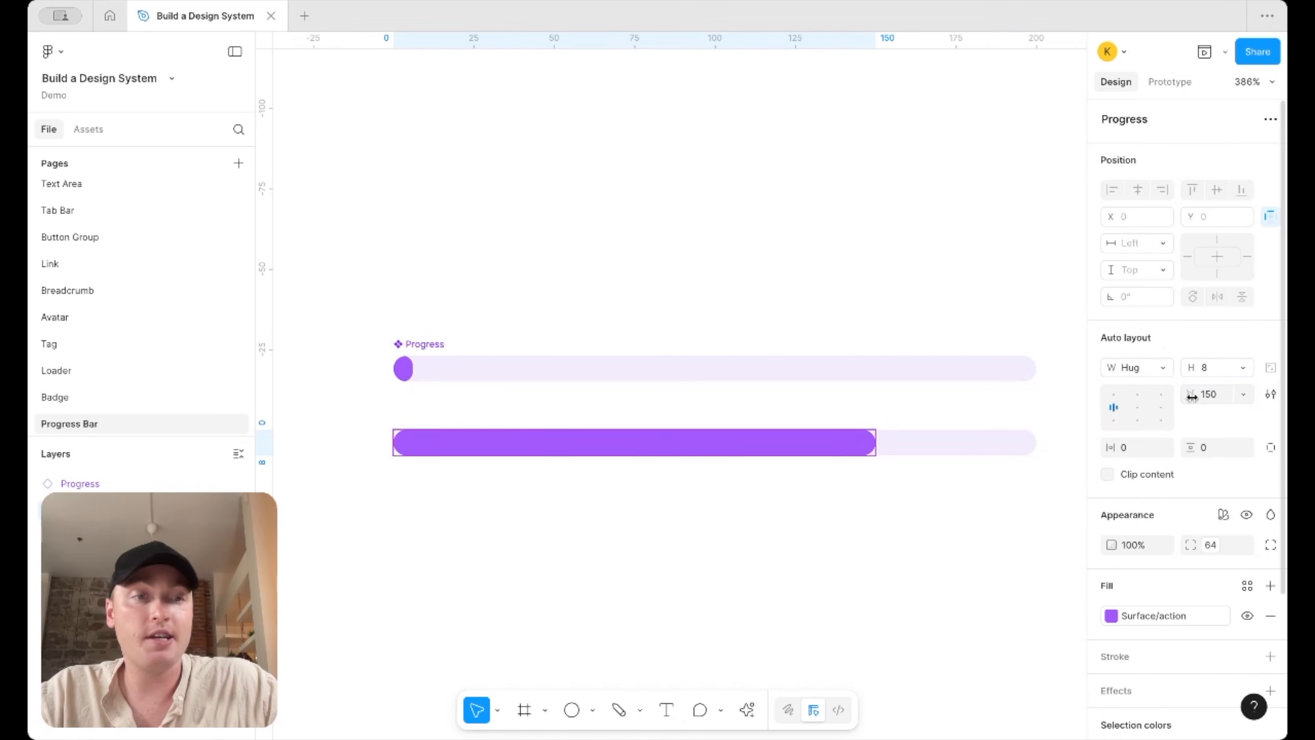
Set the purple frame's gap in the lower Progress instance to 100 and clear the selection
left_click(921, 540)
left_click(814, 450)
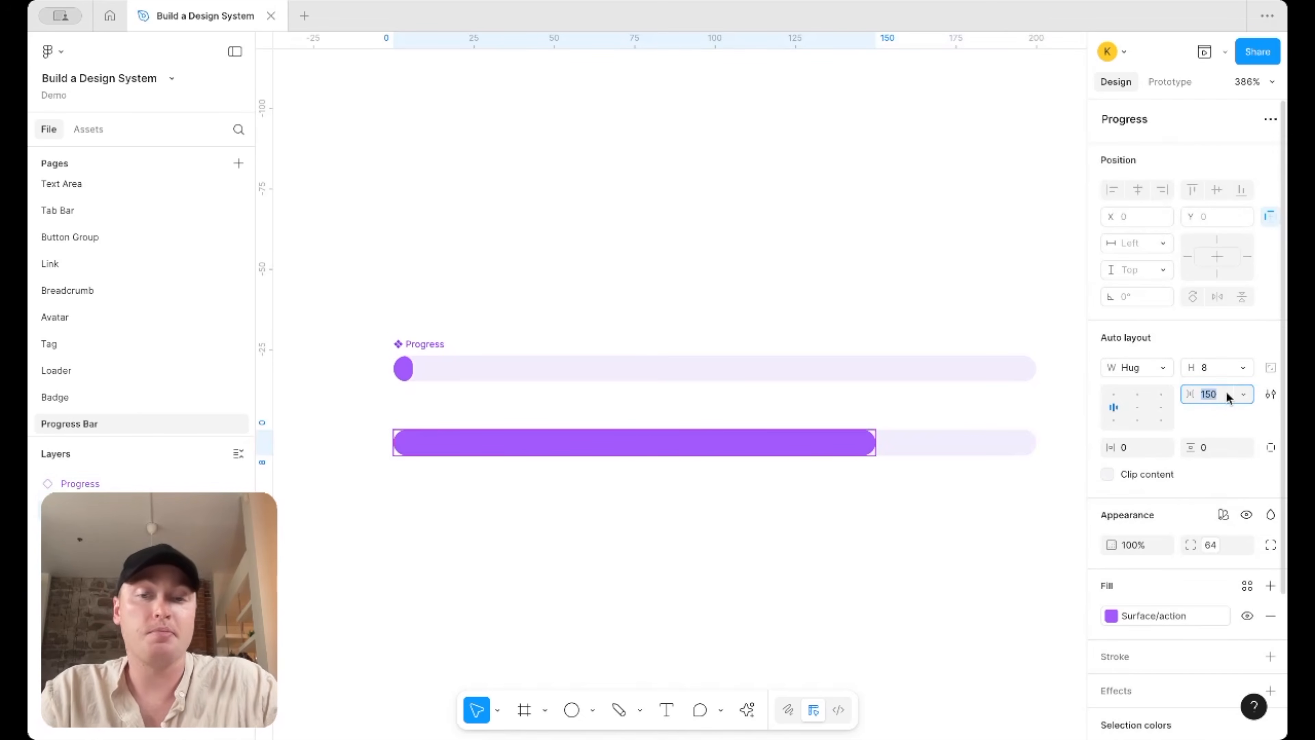
type("100")
key("Return")
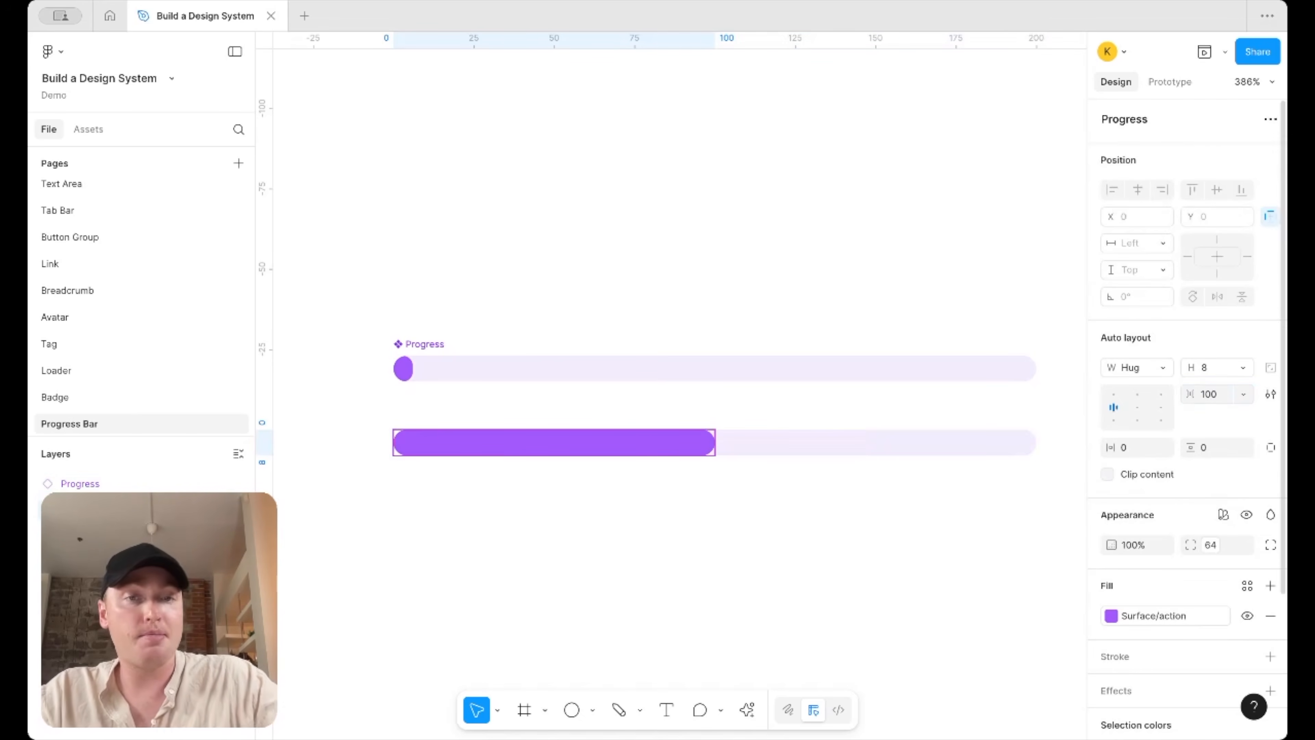
left_click(875, 439)
left_click(851, 514)
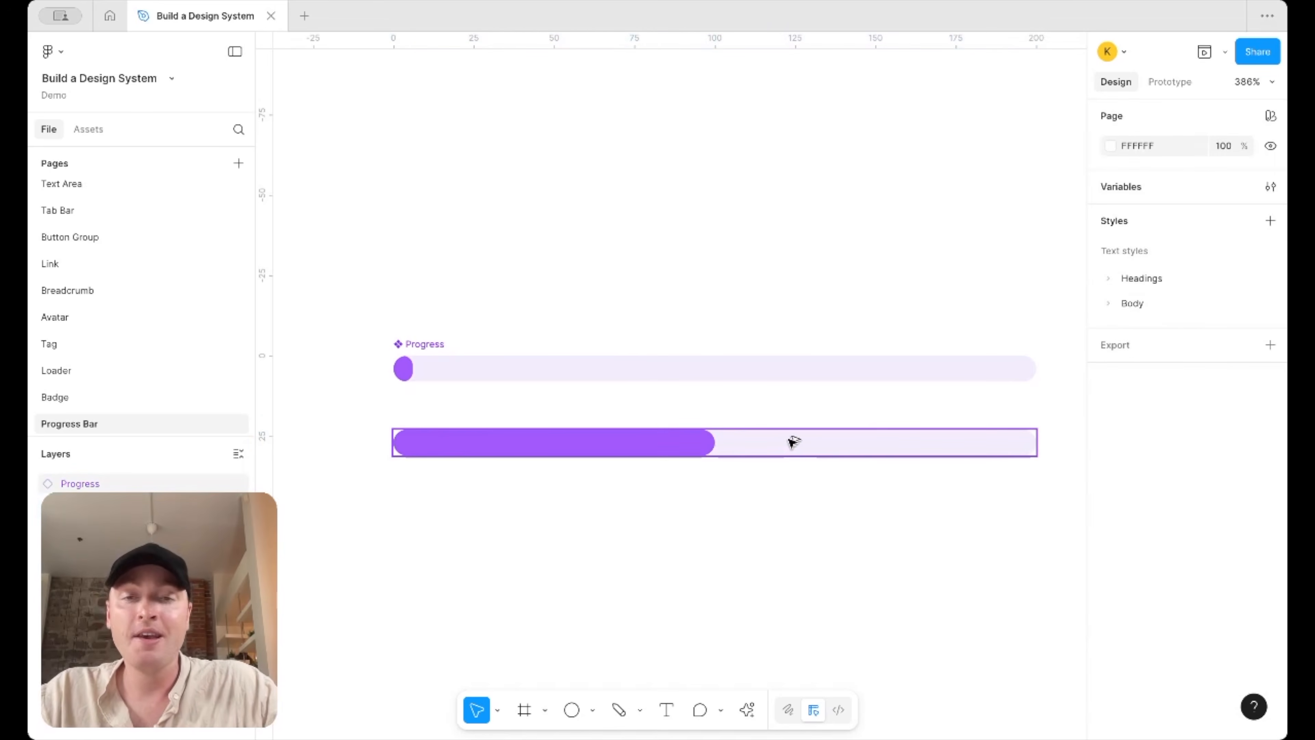
Duplicate the half-filled Progress instance directly below itself at Y 51
left_click_drag(794, 440, 790, 531)
scroll(791, 532, "down", 3)
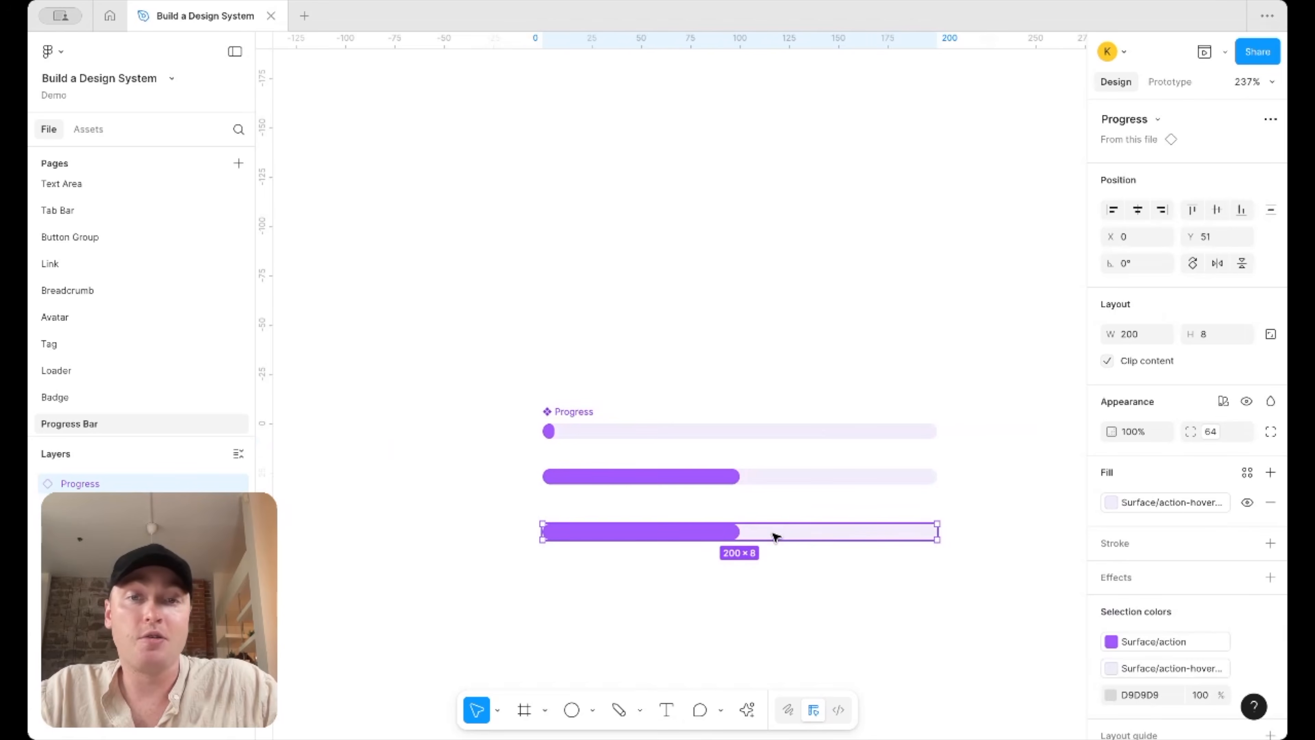
scroll(775, 536, "right", 3)
scroll(513, 454, "left", 2)
Set the height of the main Progress component to 4
scroll(510, 459, "up", 5)
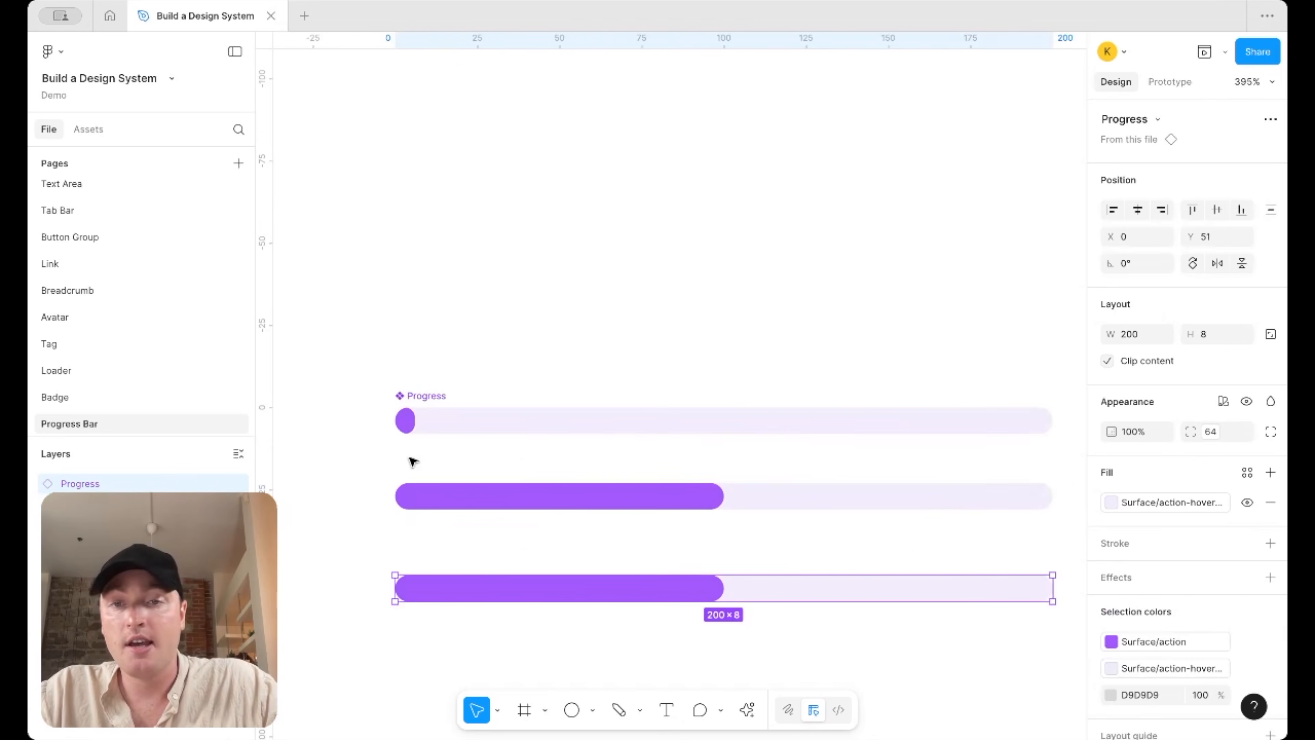
left_click(475, 423)
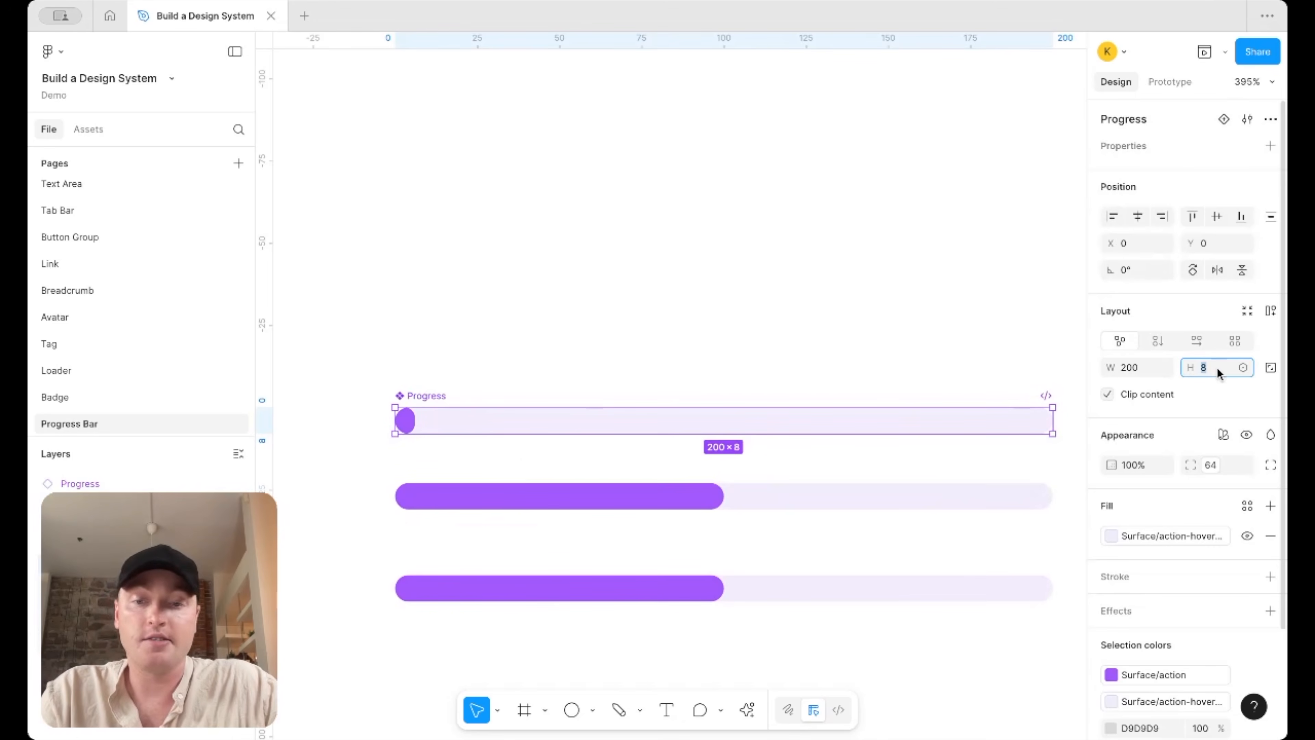
type("4")
key("Return")
scroll(436, 375, "up", 5)
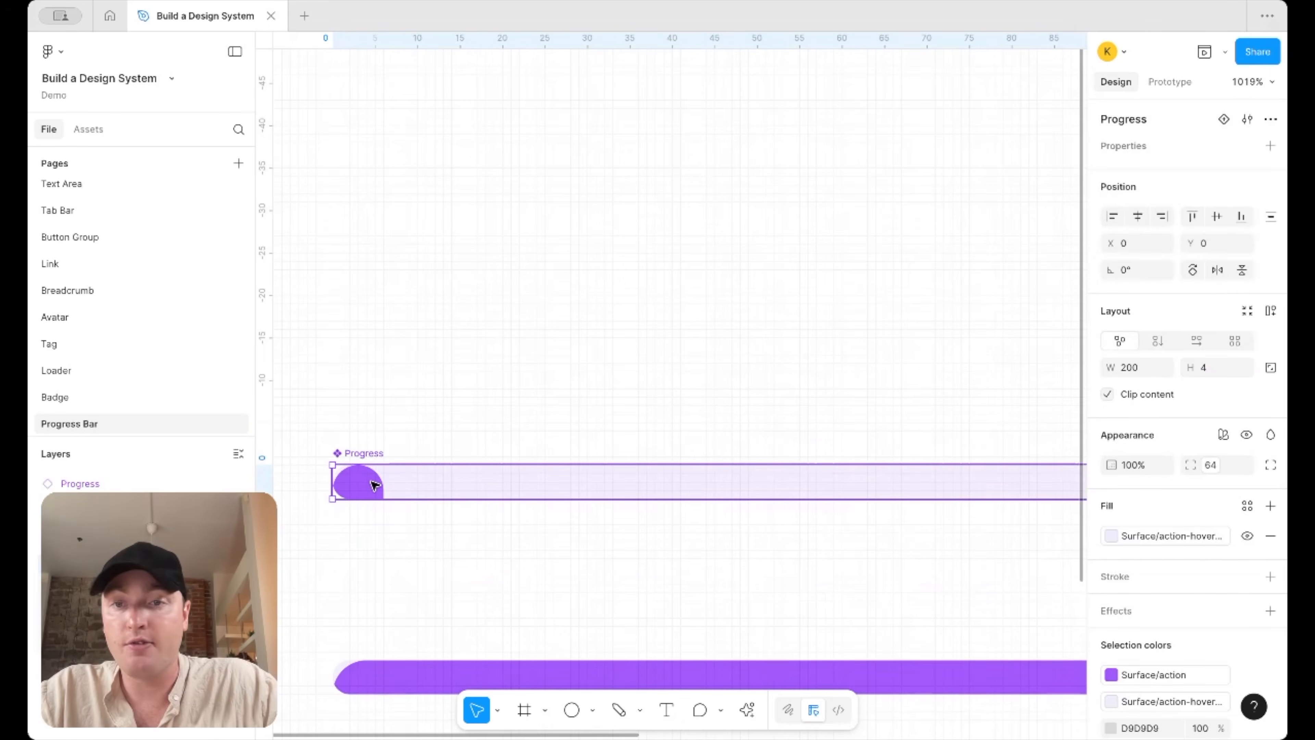
Set the height of the purple frame inside the main Progress component to 4 and clear the selection
left_click(358, 481)
left_click(1206, 397)
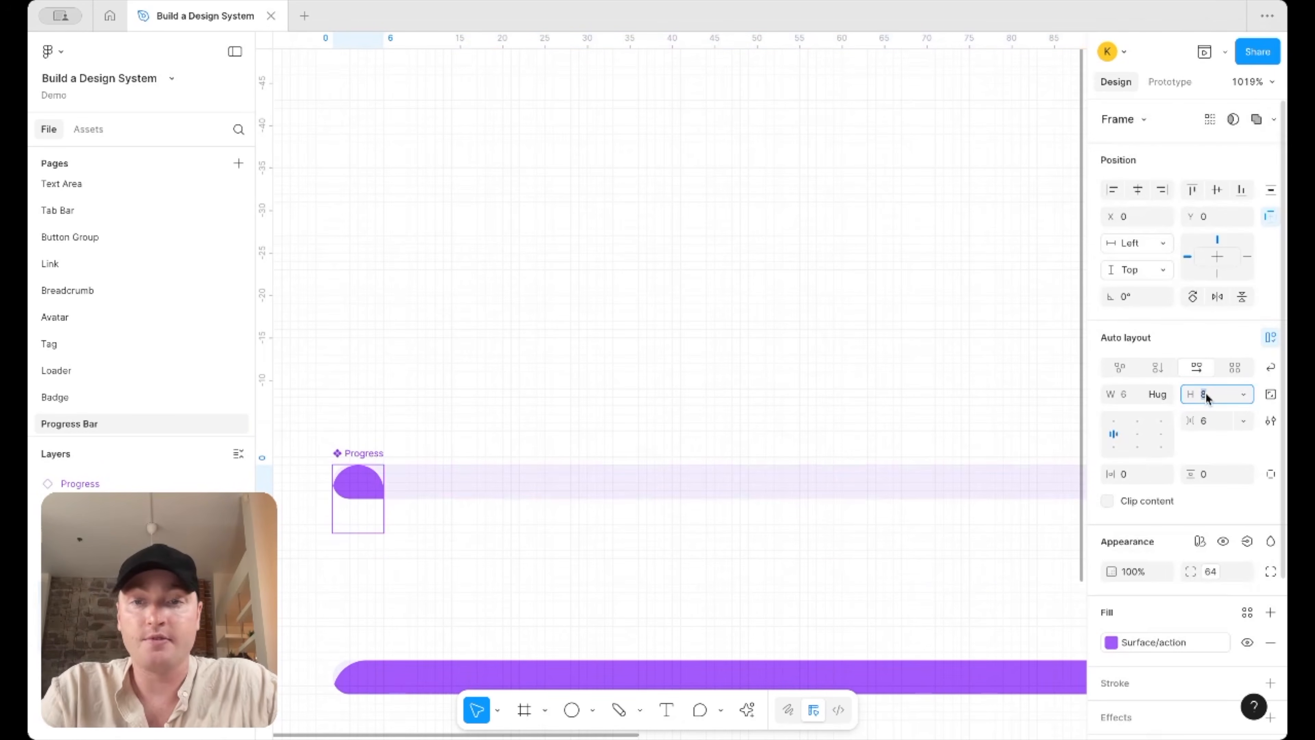
type("4")
key("Return")
left_click(969, 337)
scroll(949, 334, "down", 5)
scroll(946, 333, "right", 5)
scroll(941, 336, "down", 2)
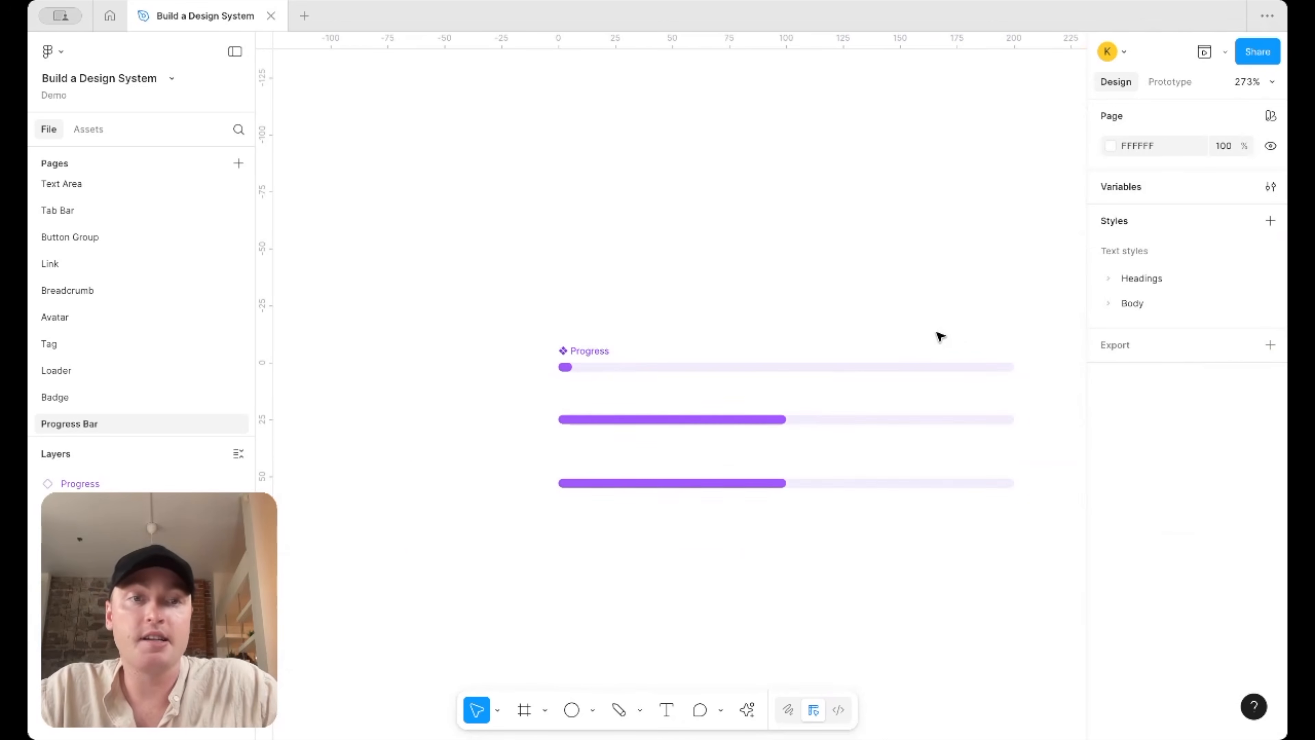
Delete the two Progress instances and rename the main component .Progress Bar
left_click_drag(698, 545, 546, 416)
key("Delete")
left_click(607, 350)
double_click(595, 350)
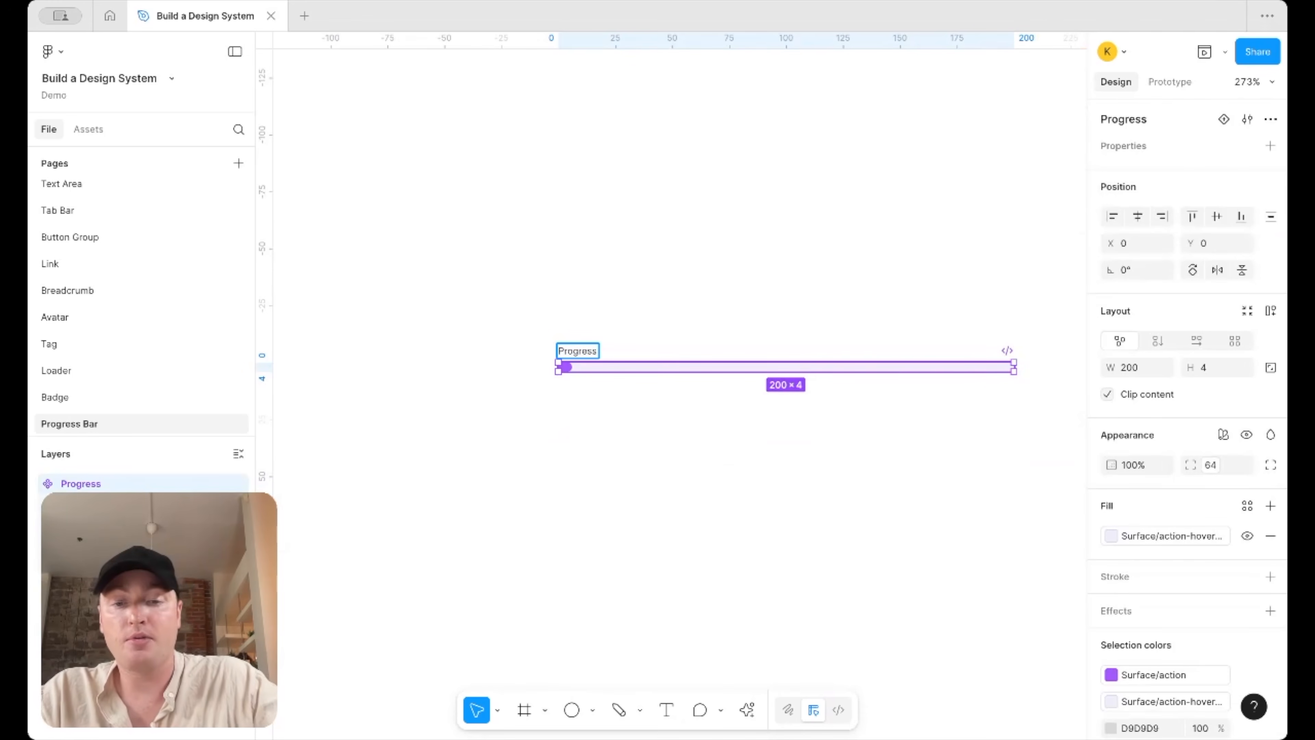
type("Bar")
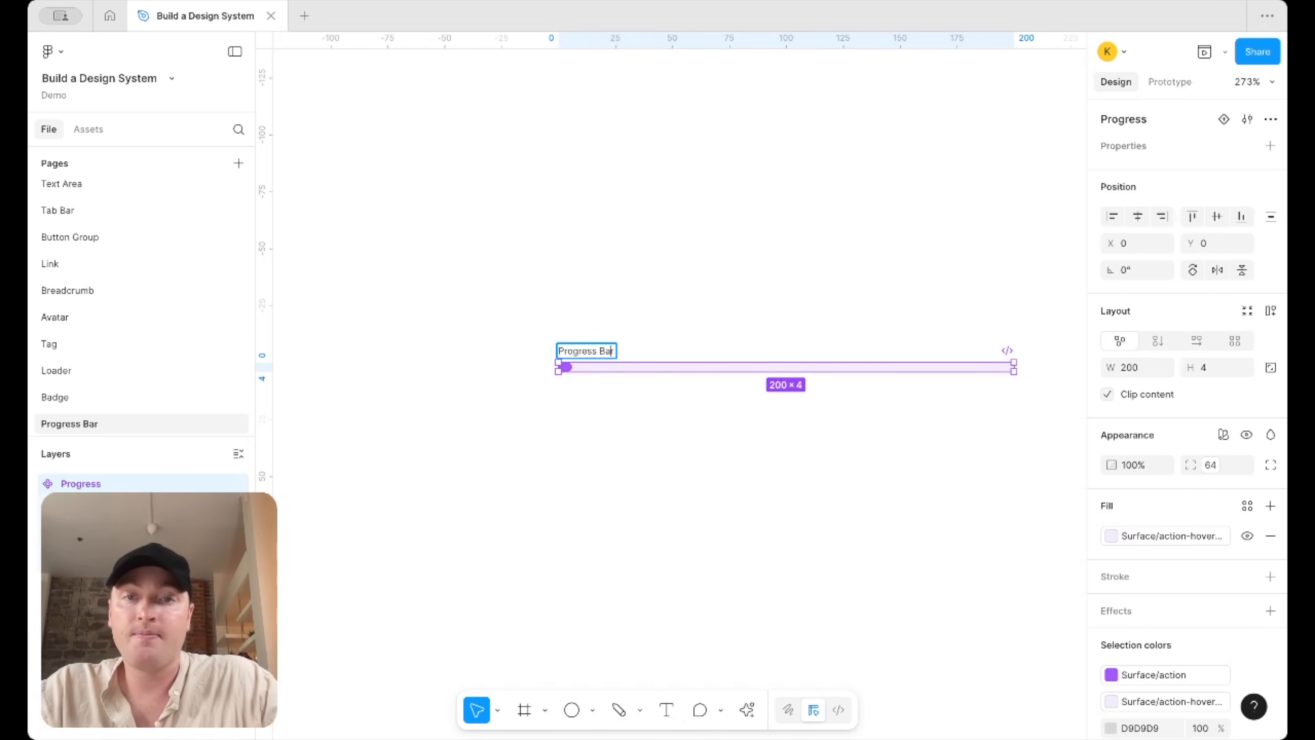
key("Return")
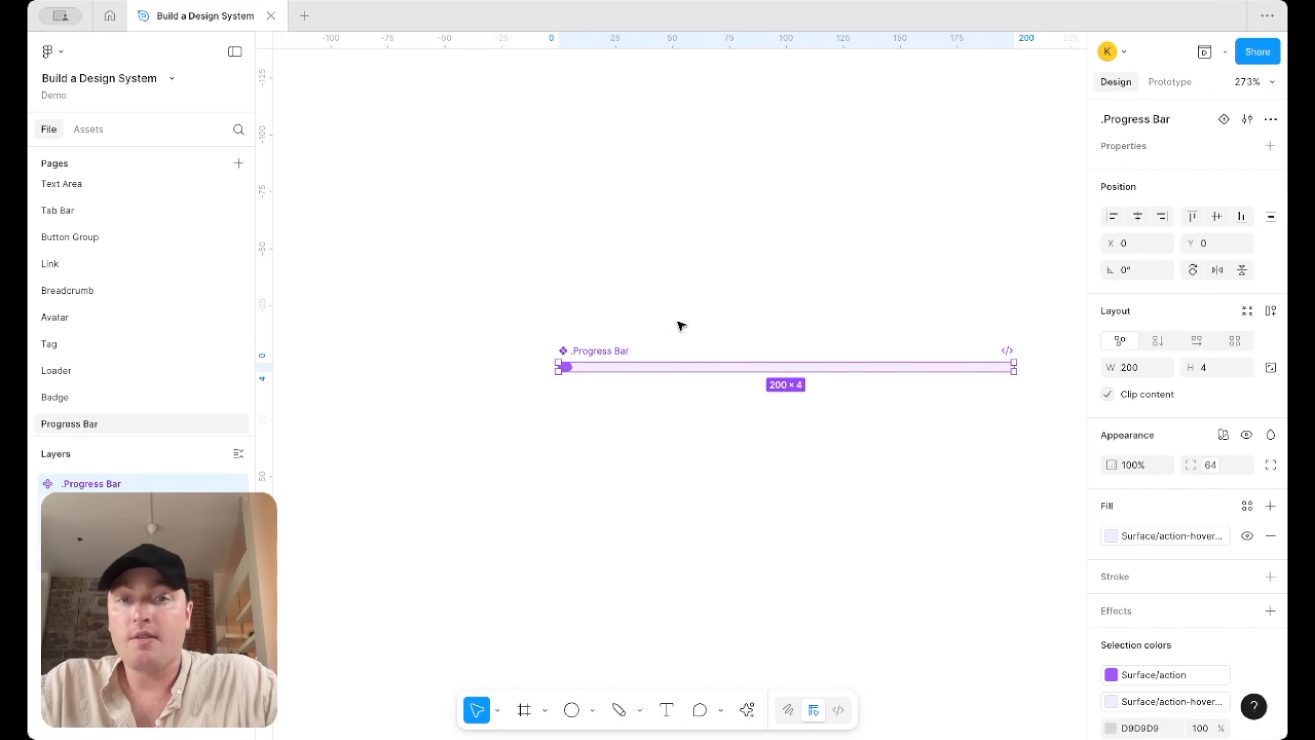
left_click(671, 319)
Place an instance of .Progress Bar below the main component at Y 25 and add the text "Completion" under it
left_click_drag(617, 368, 617, 426)
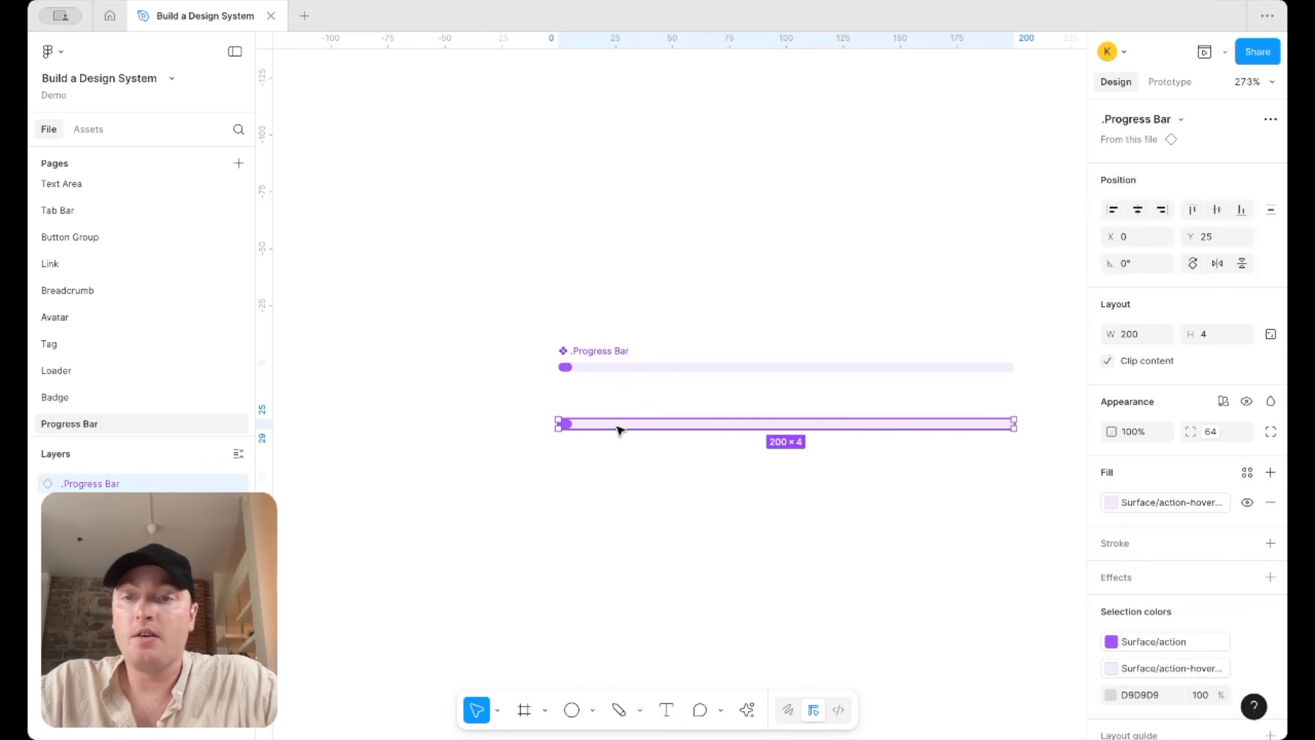
left_click(658, 702)
left_click(565, 456)
type("Co")
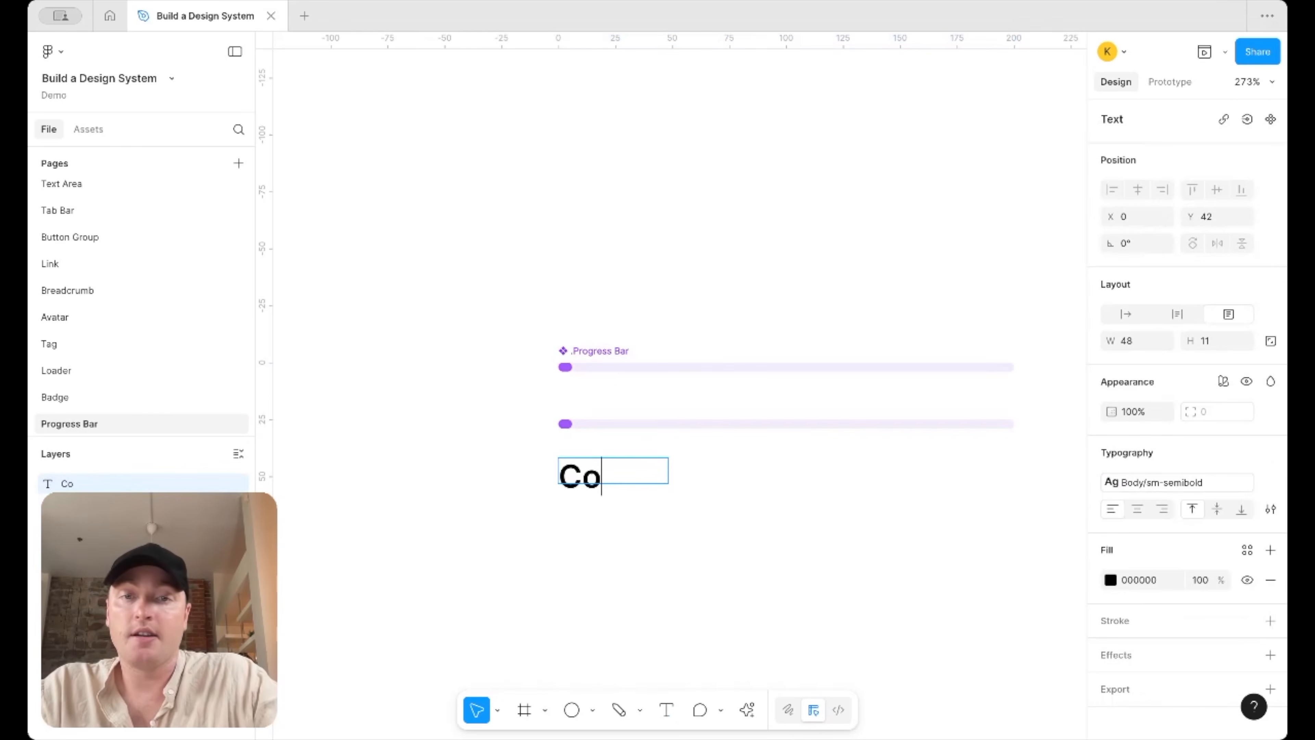
type("mpletion")
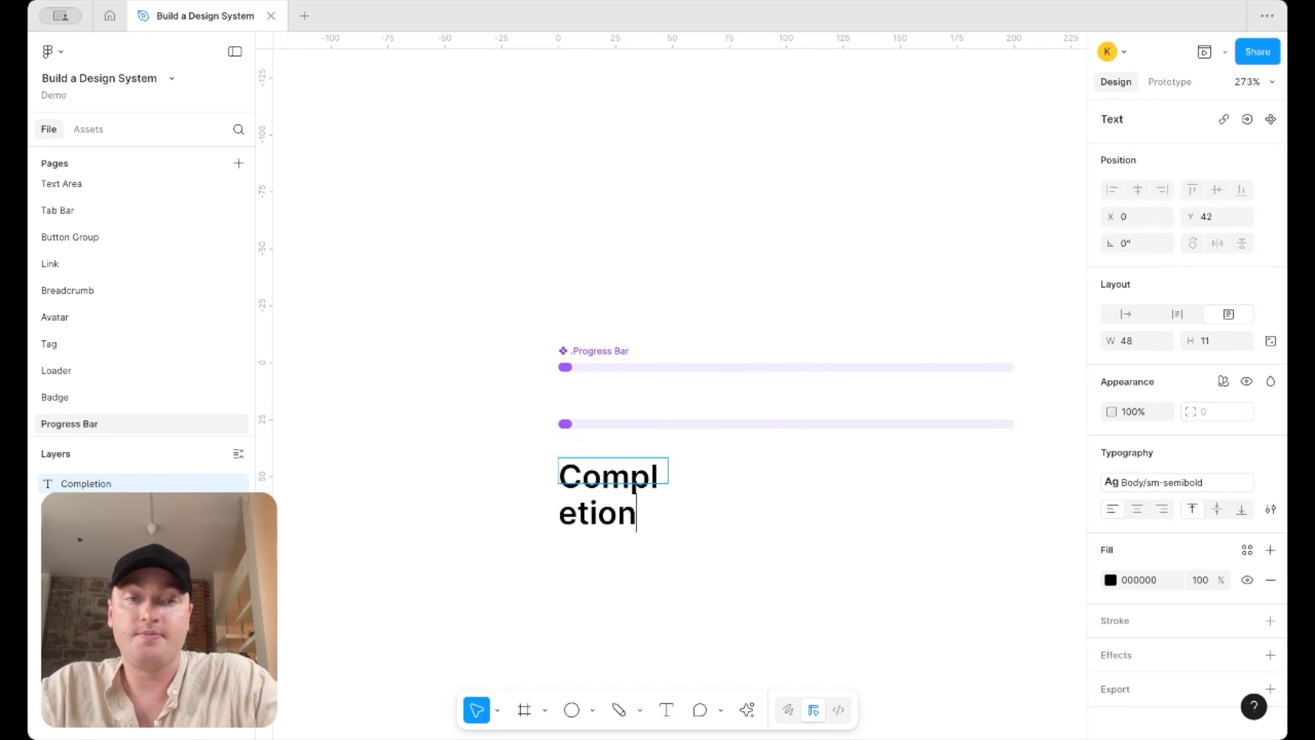
Apply the Body/sm text style and the Text/body fill variable to the Completion text
key("ctrl+a")
left_click(1133, 482)
left_click(983, 572)
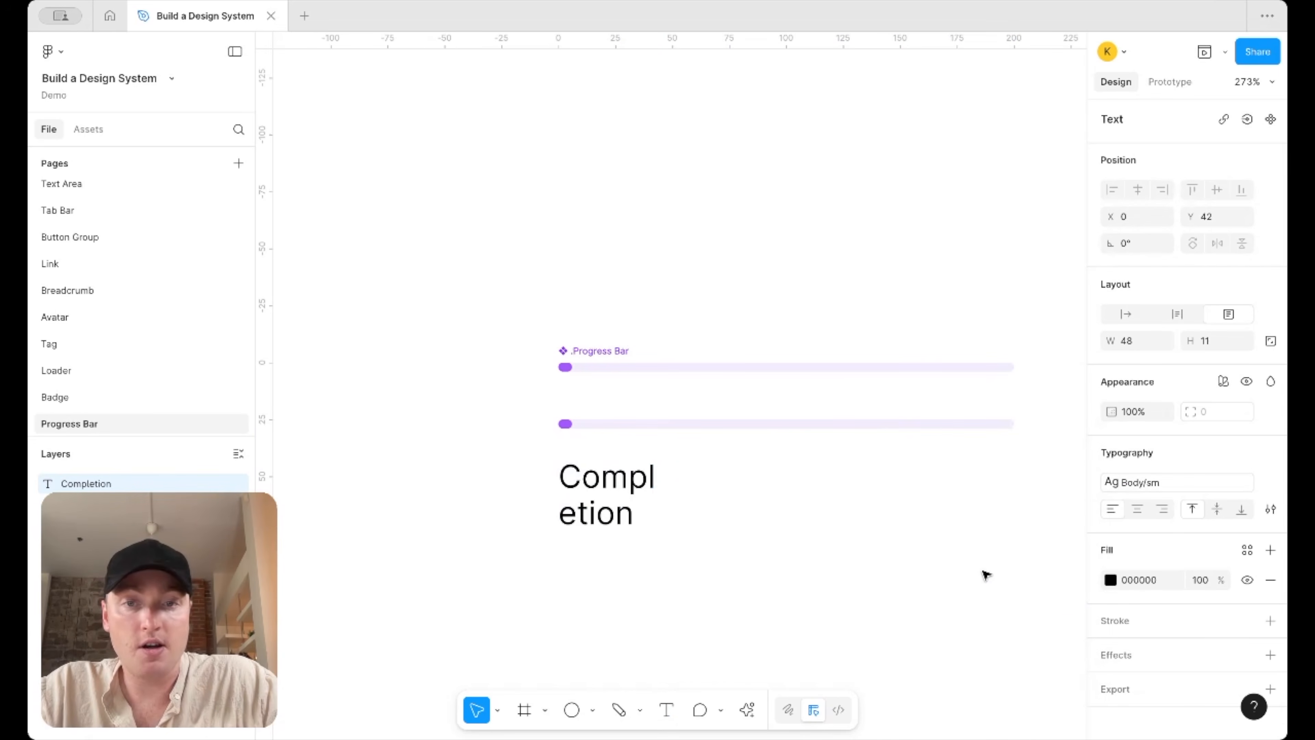
left_click(1247, 549)
type("bod")
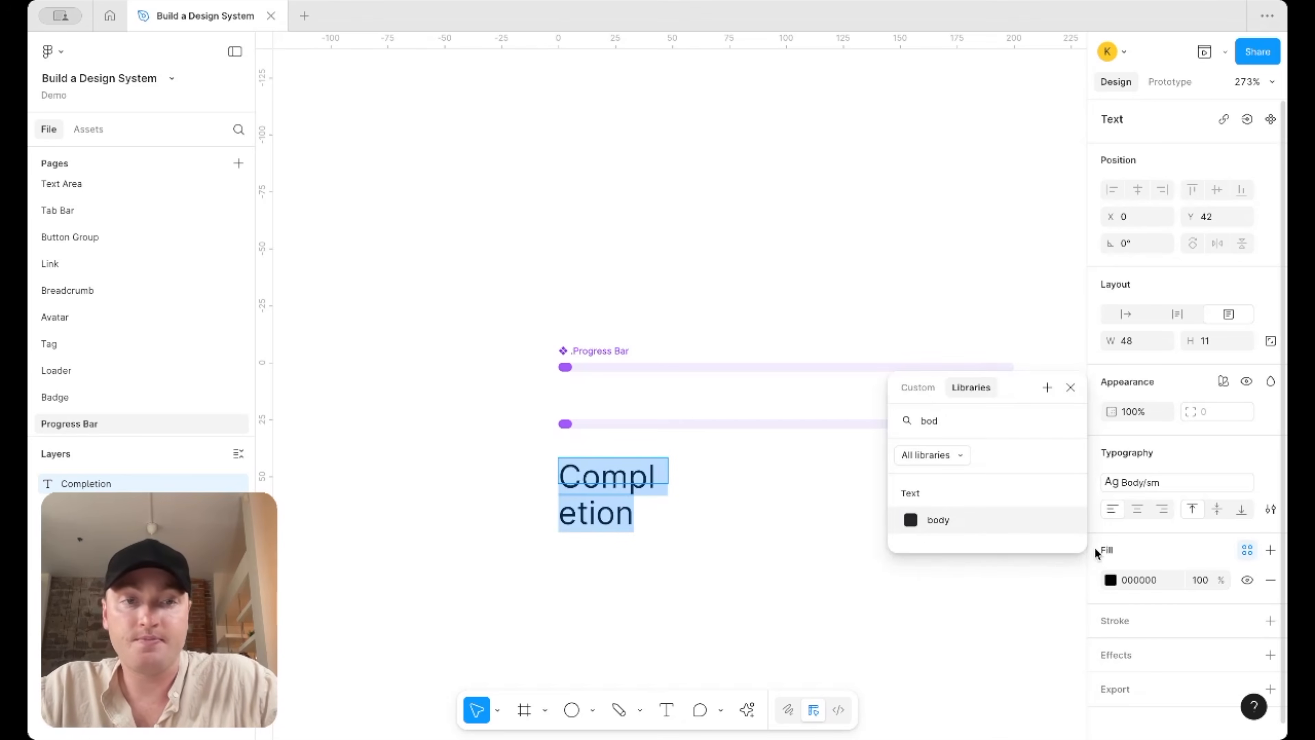
left_click(971, 523)
left_click(878, 534)
Move the .Progress Bar instance below the Completion text and enlarge the text box to about 131 by 22
left_click(801, 415)
left_click_drag(798, 421, 795, 543)
left_click(595, 505)
left_click_drag(670, 473, 821, 508)
Extend the label text to read "Completion: 80%"
double_click(806, 507)
key("super+a")
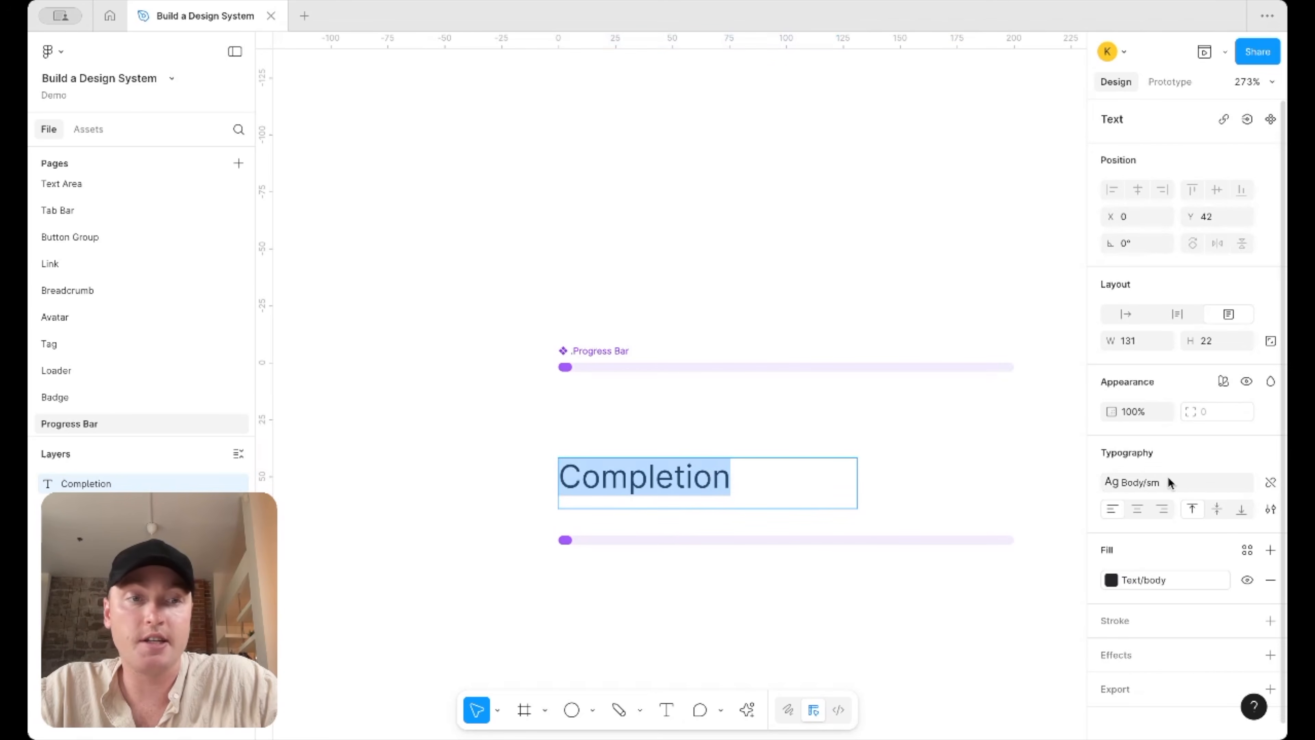
left_click(746, 480)
type("80%")
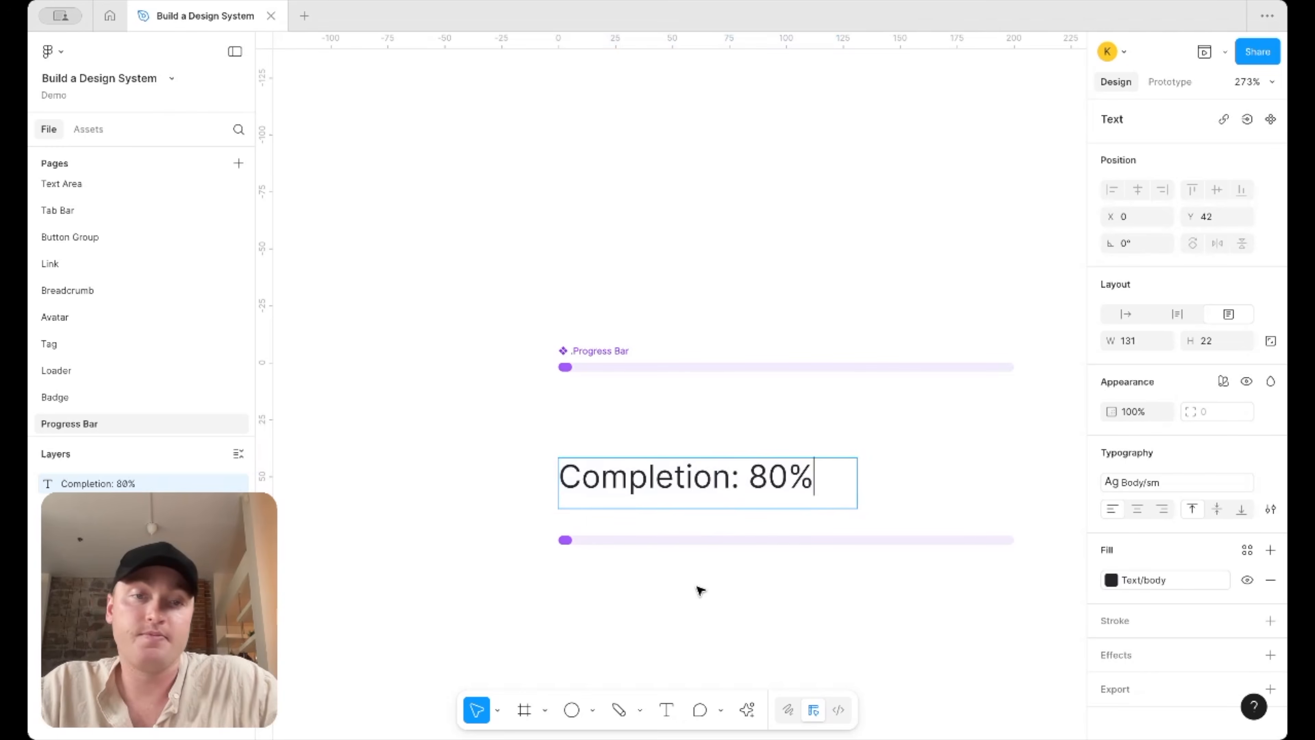
Move the .Progress Bar instance up to Y 67 and wrap it with the label text in an auto layout frame
key("Escape")
left_click(824, 540)
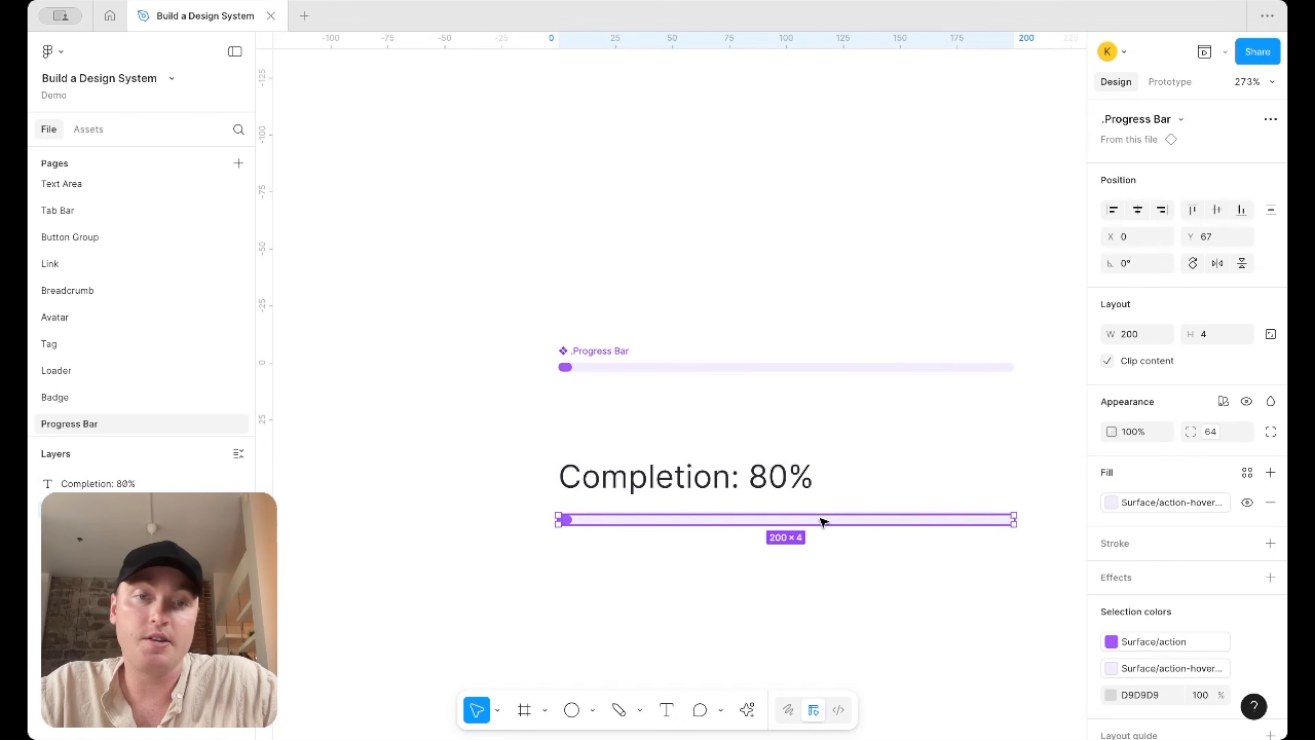
left_click(778, 488, "shift")
key("shift+a")
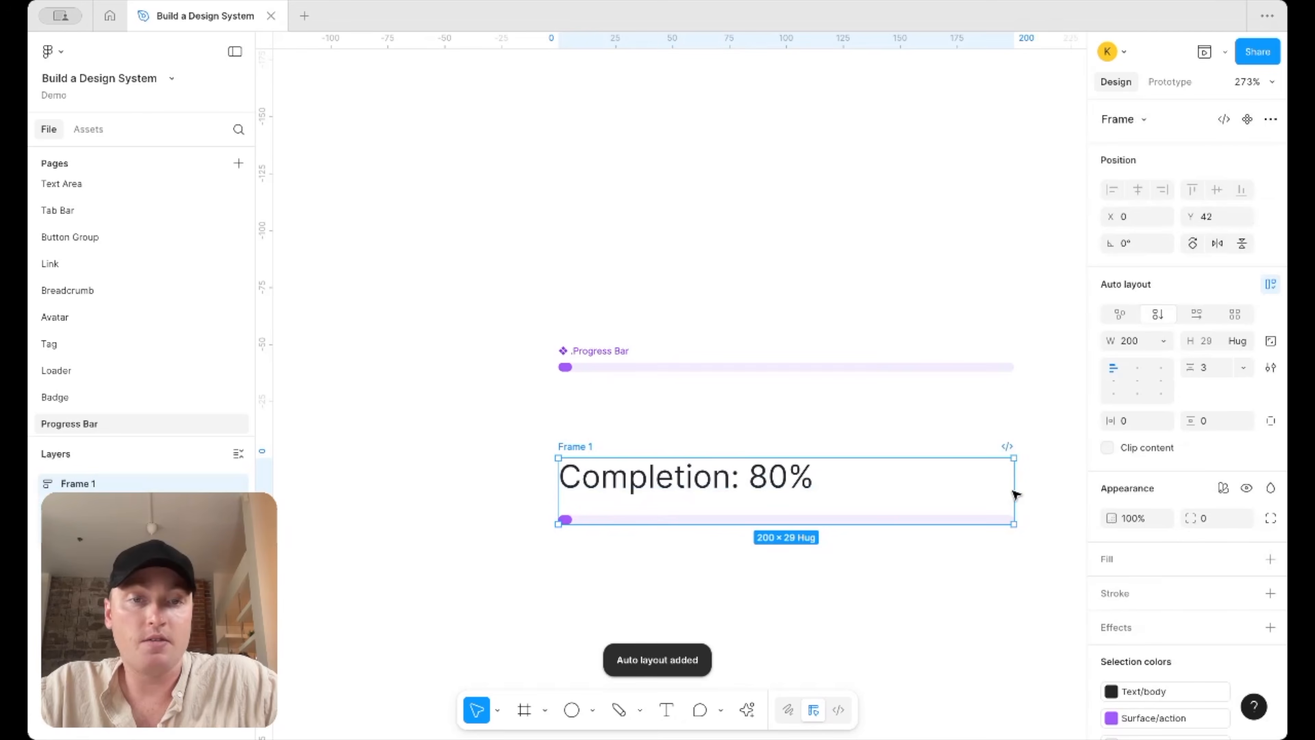
Set the label text's width to hug contents and rename the auto layout frame Progress Bar
left_click(1158, 342)
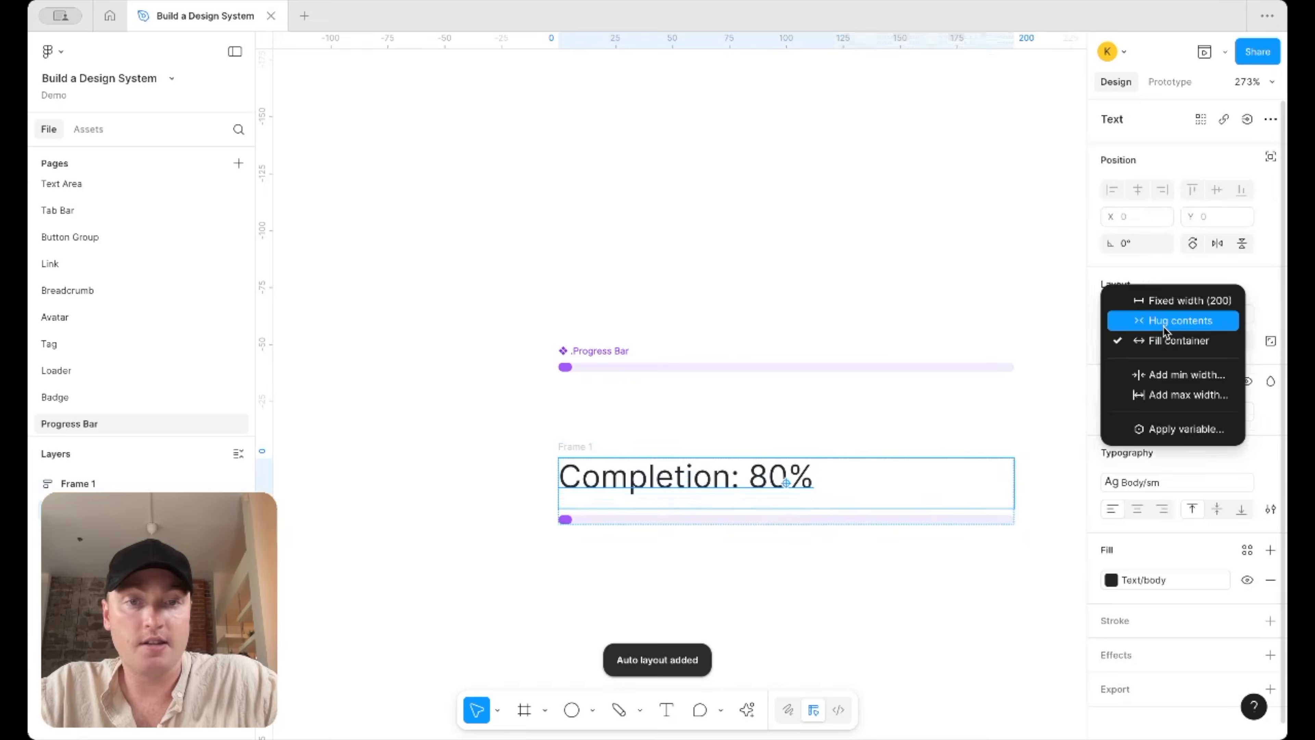
left_click(1181, 320)
left_click(590, 447)
double_click(590, 447)
type("Progress Bar")
key("Return")
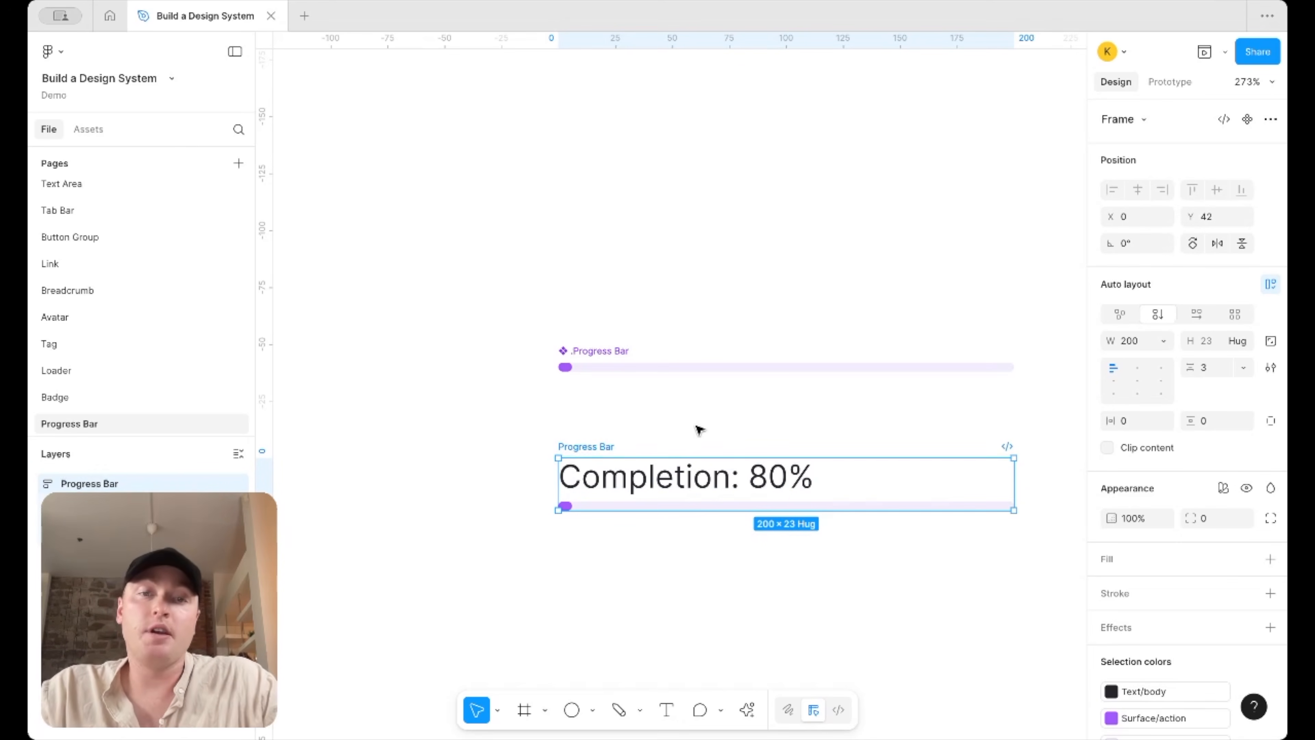
Set the vertical gap of the Progress Bar frame to 12 and clear the selection
left_click(697, 430)
scroll(697, 429, "down", 5)
left_click(652, 433)
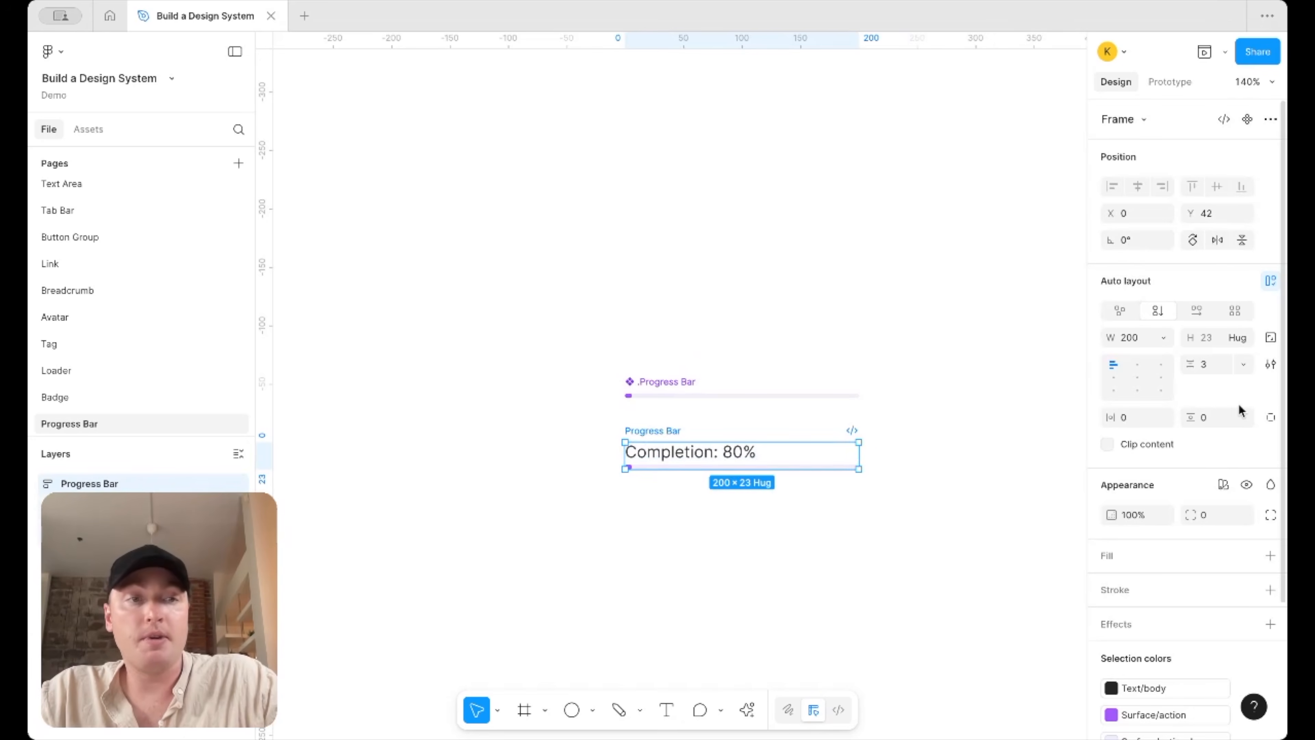
left_click(1222, 362)
type("12")
key("Return")
left_click(998, 417)
scroll(901, 476, "up", 3)
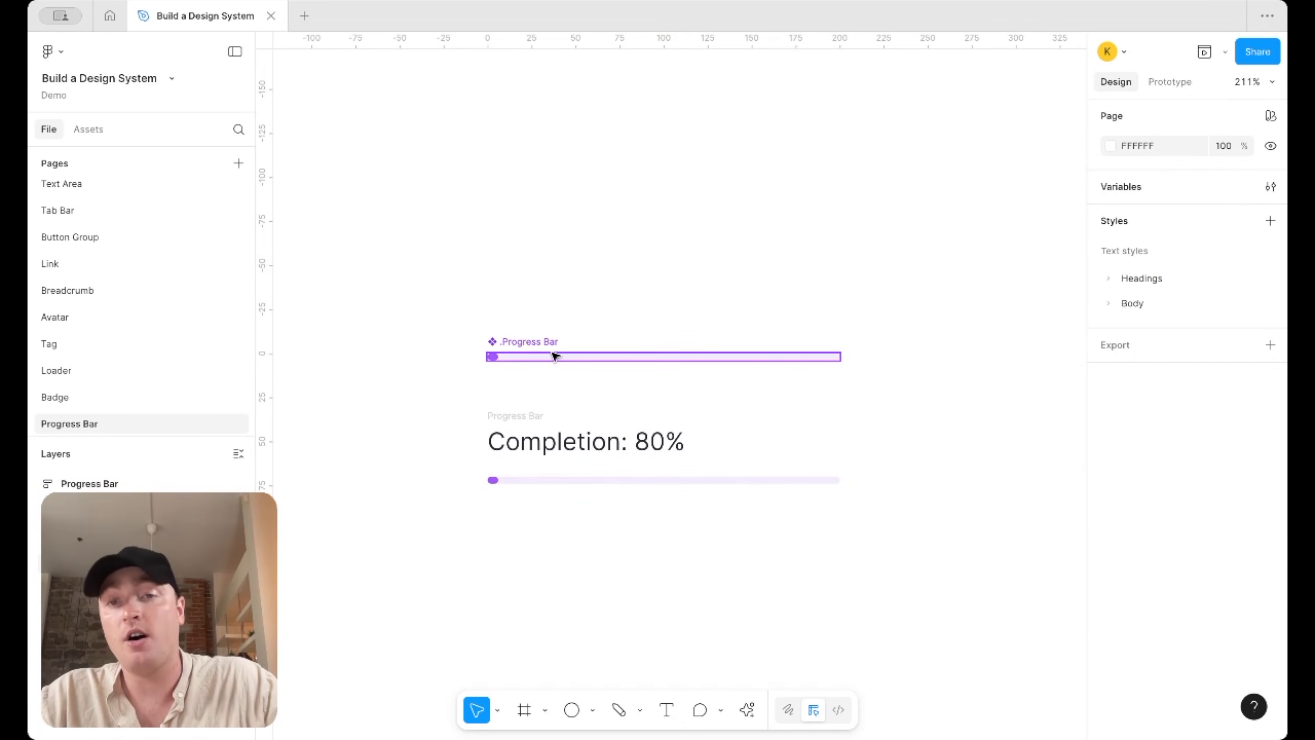
Set the gap of the purple frame in the bar under the "Completion: 80%" text to 160
left_click(520, 481)
double_click(494, 480)
left_click(1217, 395)
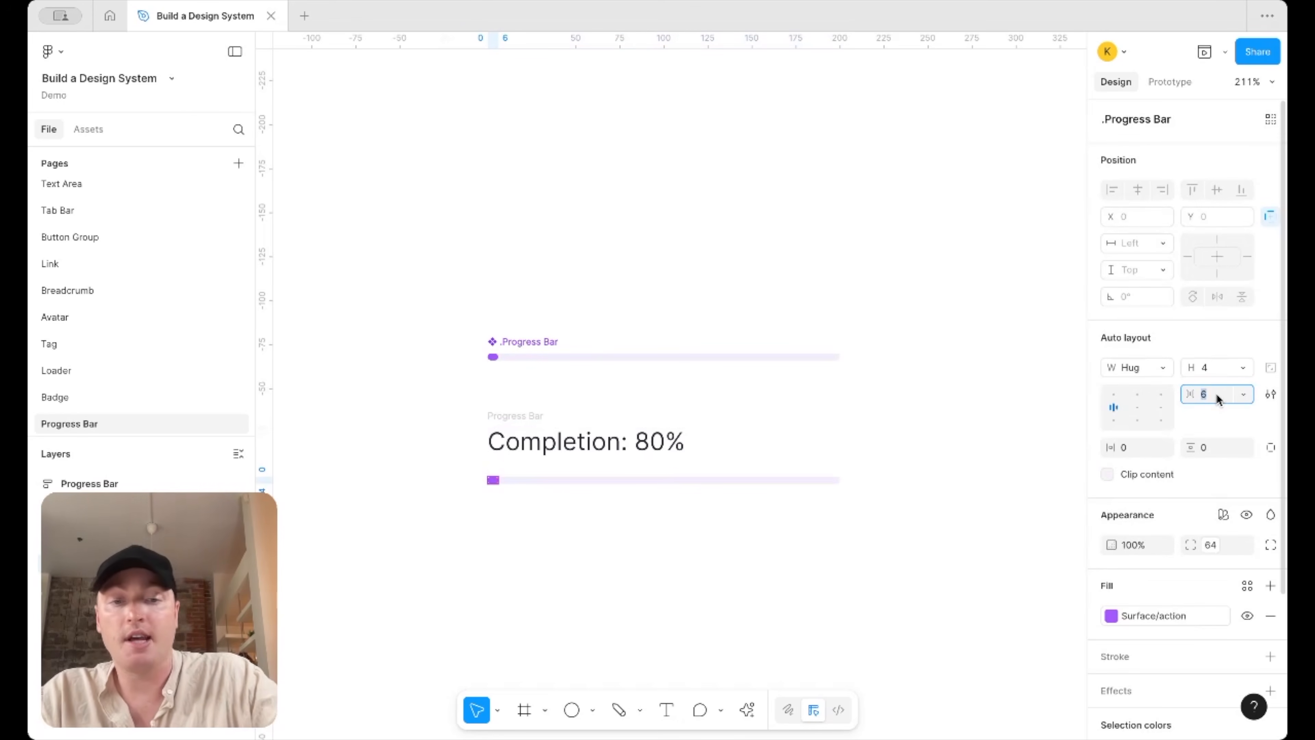
type("160")
key("Return")
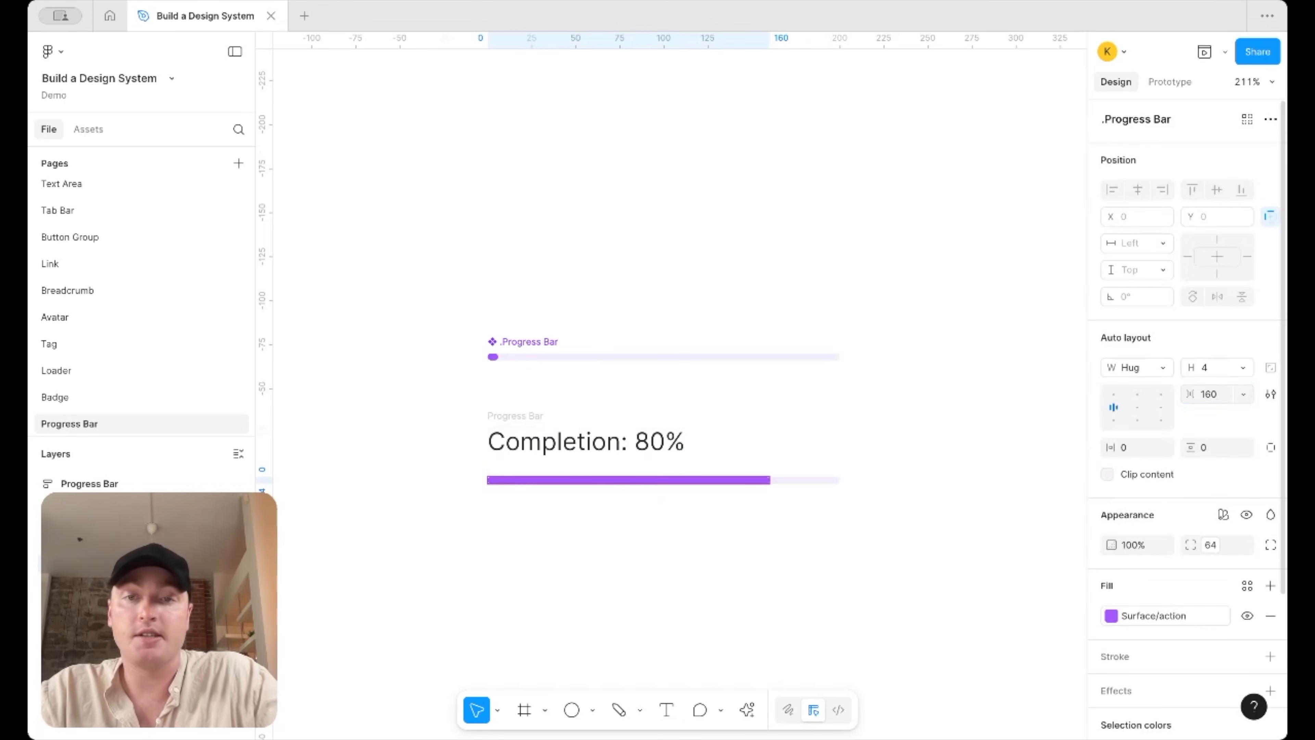
left_click(927, 461)
Turn the Progress Bar frame into a component and place an instance of it below at Y 112
left_click(547, 441)
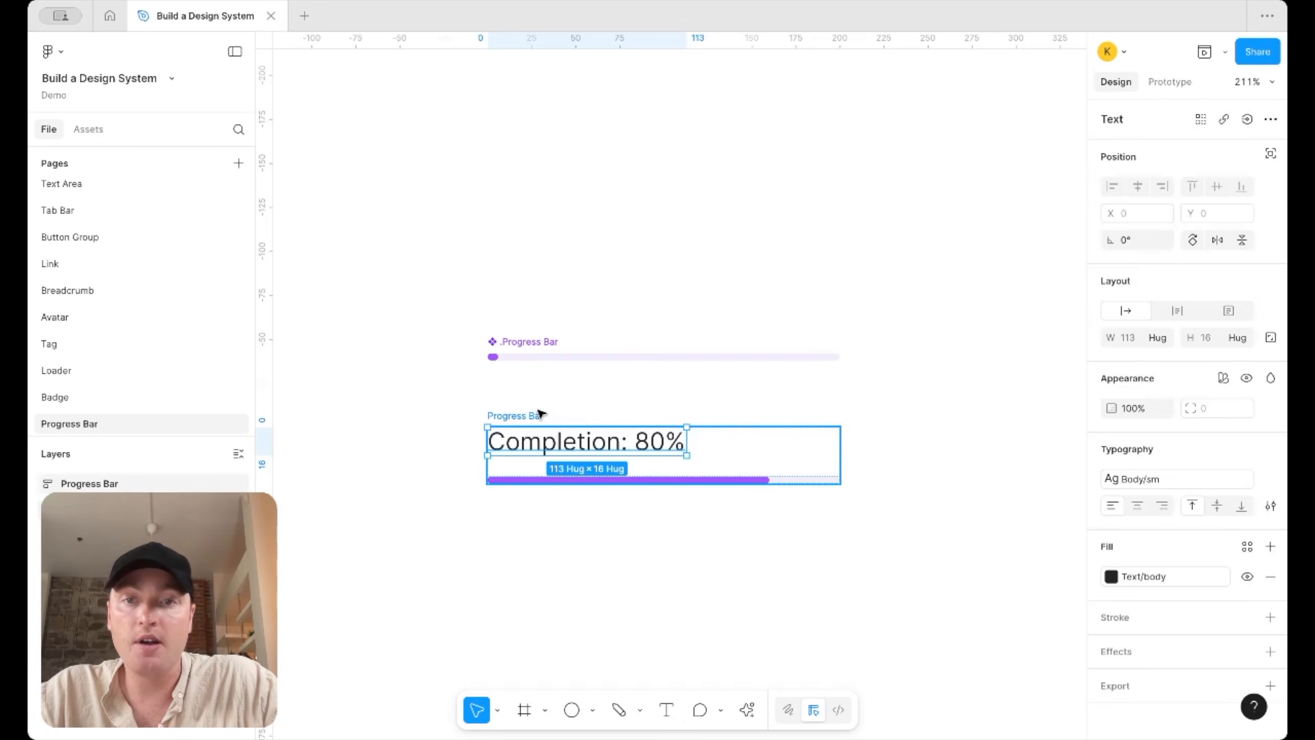
right_click(540, 415)
left_click(598, 523)
key("super+d")
Set the width of the label text in the main Progress Bar component to fill container
double_click(653, 463)
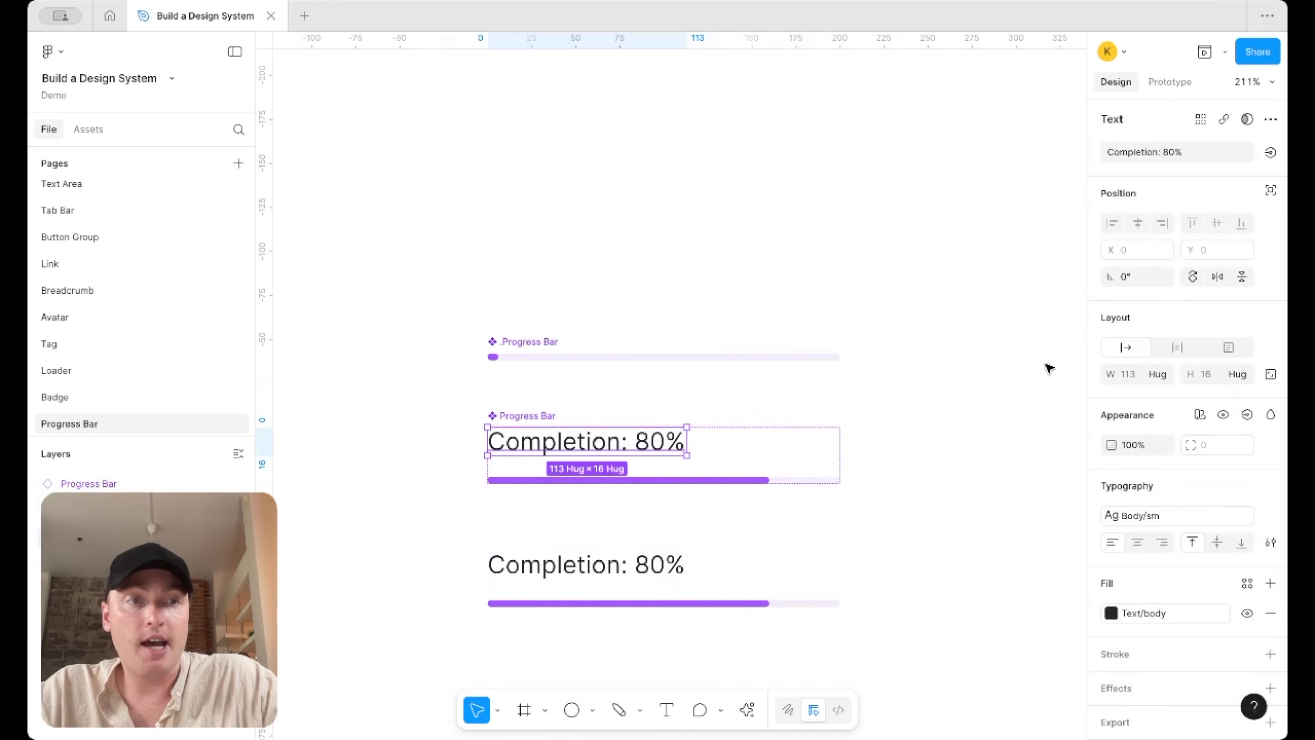
left_click(1164, 374)
left_click(1171, 394)
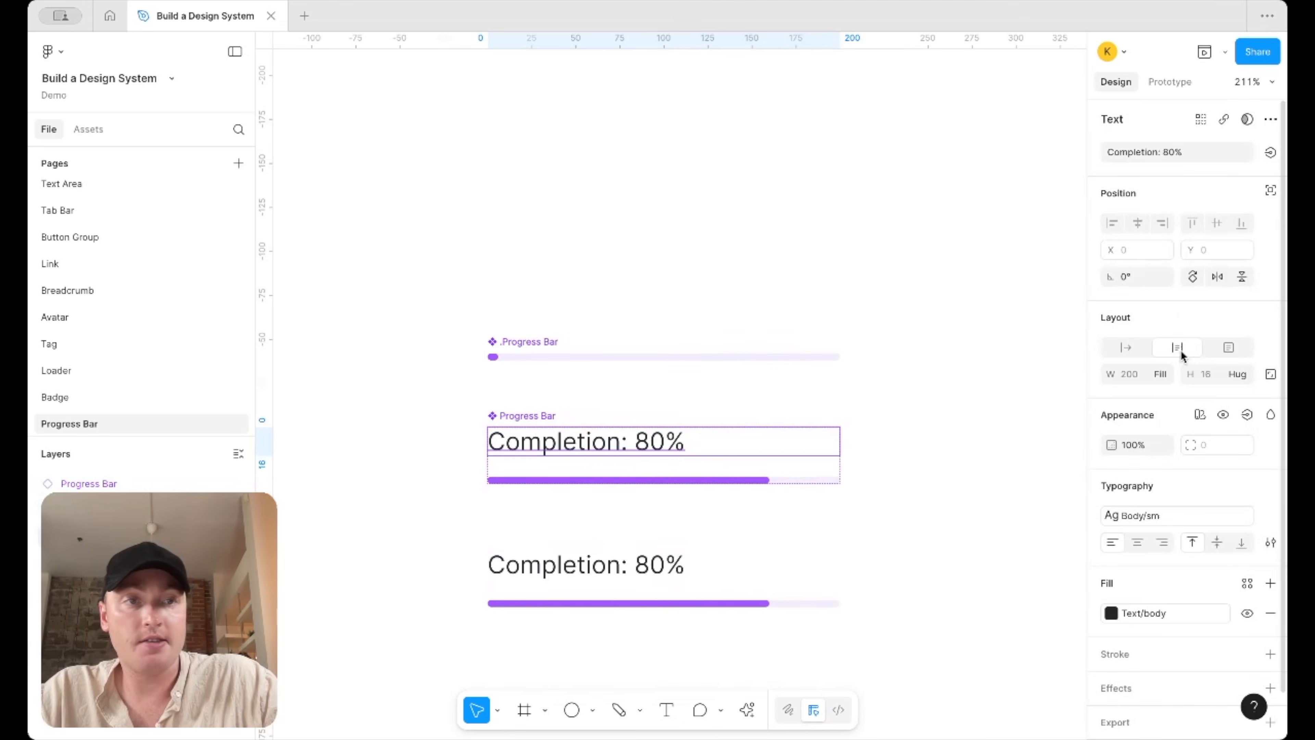
Create a visibility property named Label for the text in the main Progress Bar component
left_click(1247, 415)
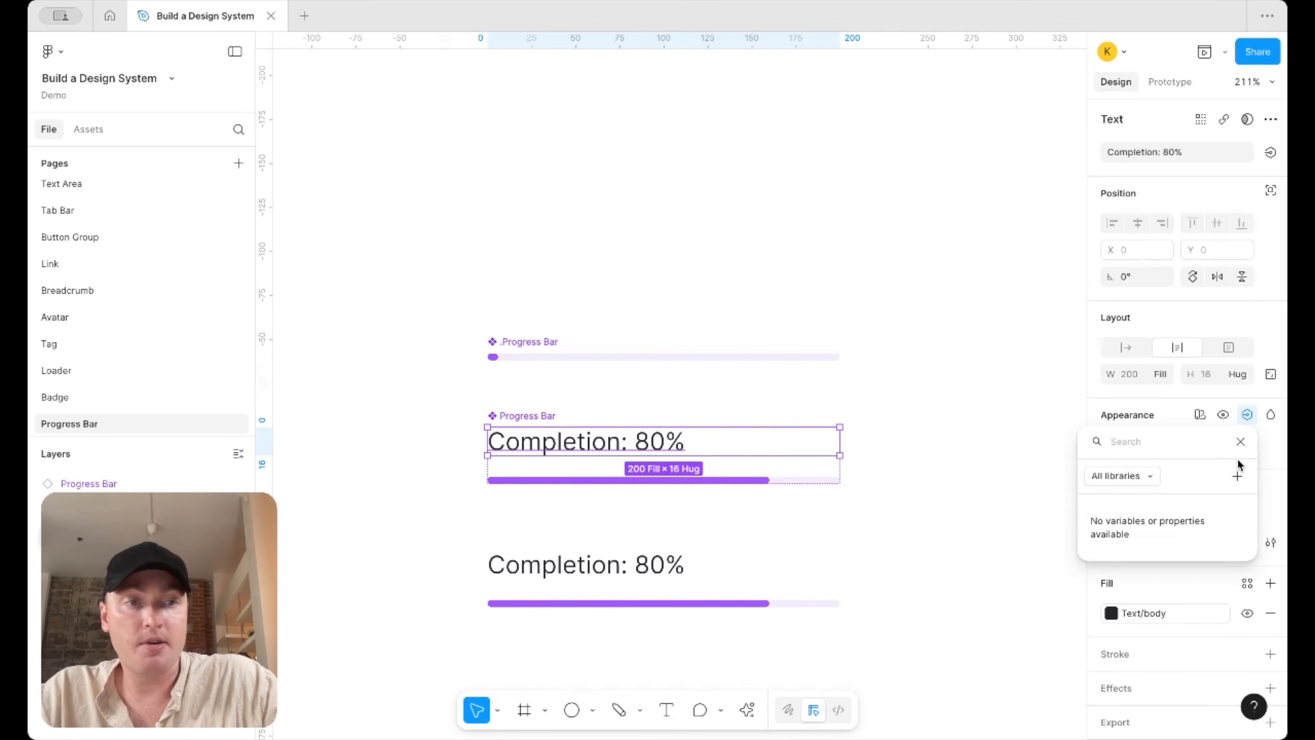
left_click(1237, 476)
type("Label")
key("Return")
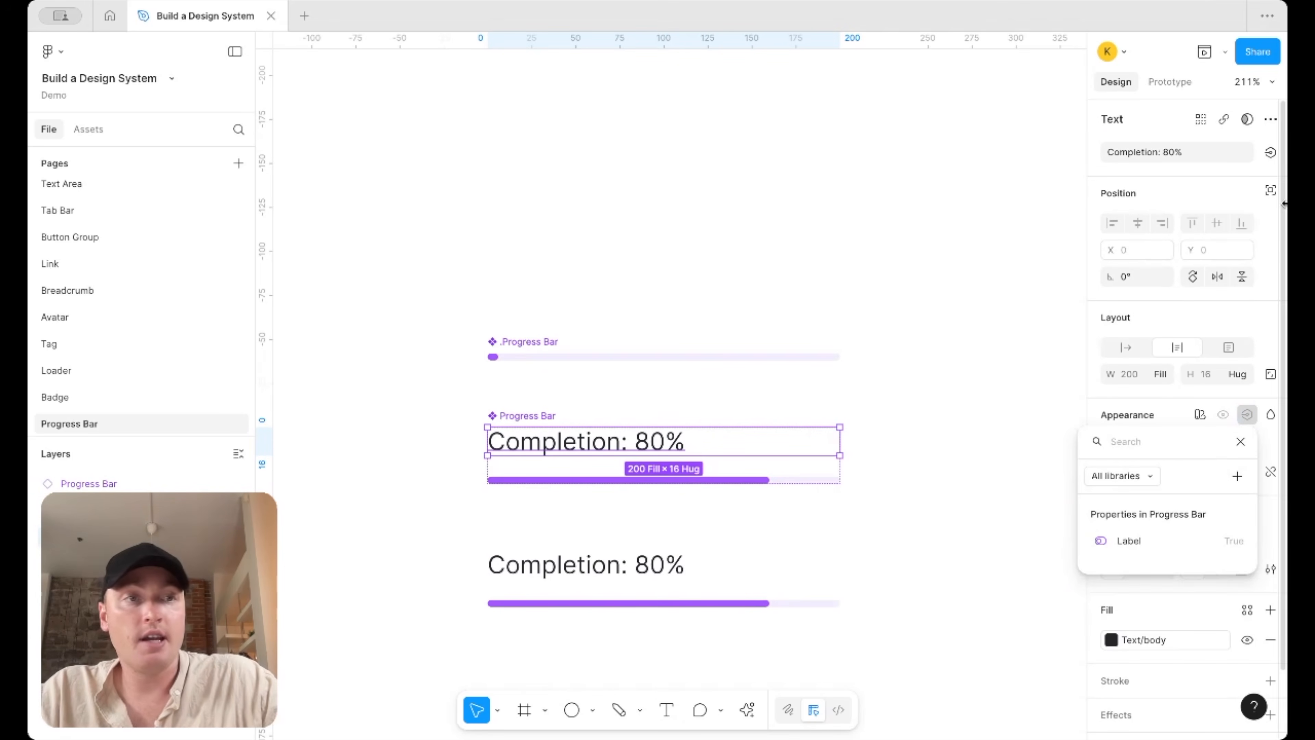
Create a text property named Label with the value "Completion: 80%" for the component's label text
left_click(1269, 153)
left_click(1270, 153)
left_click(1261, 214)
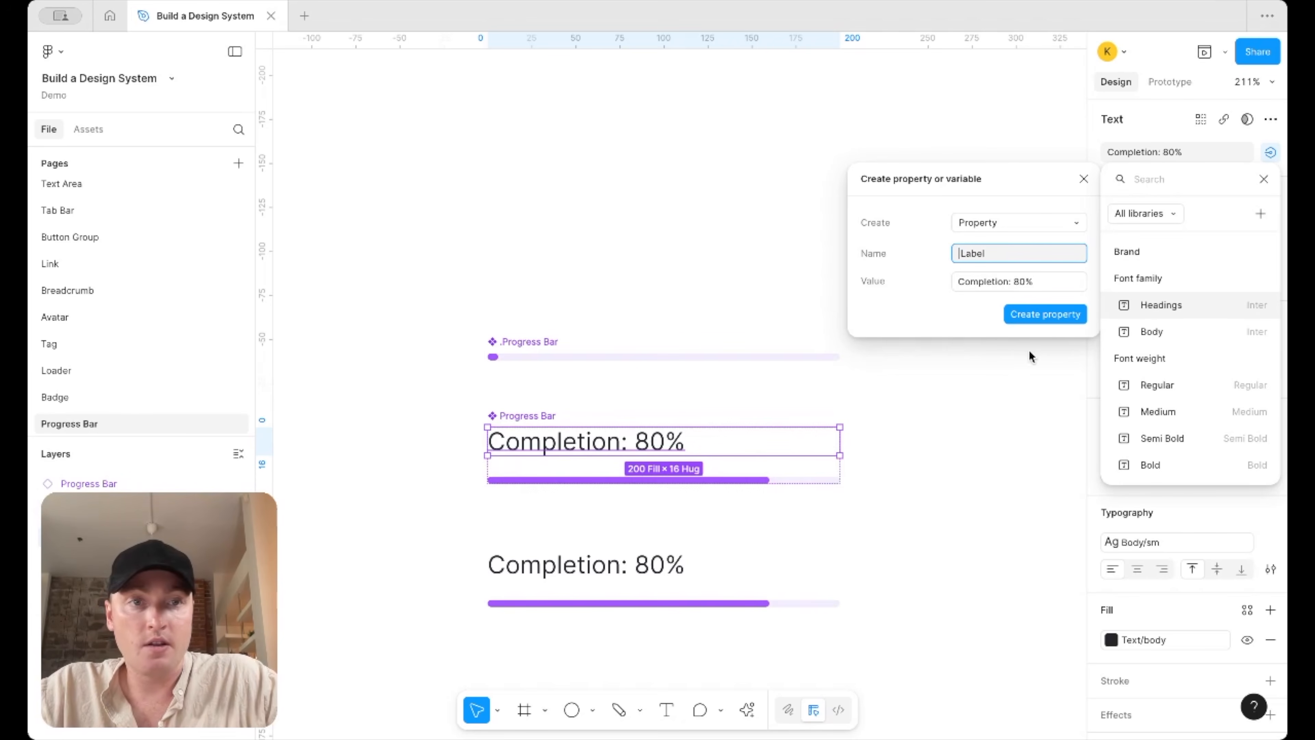
left_click(1040, 317)
Toggle the Label property of the lower Progress Bar instance on and off several times, leaving it off
left_click(807, 569)
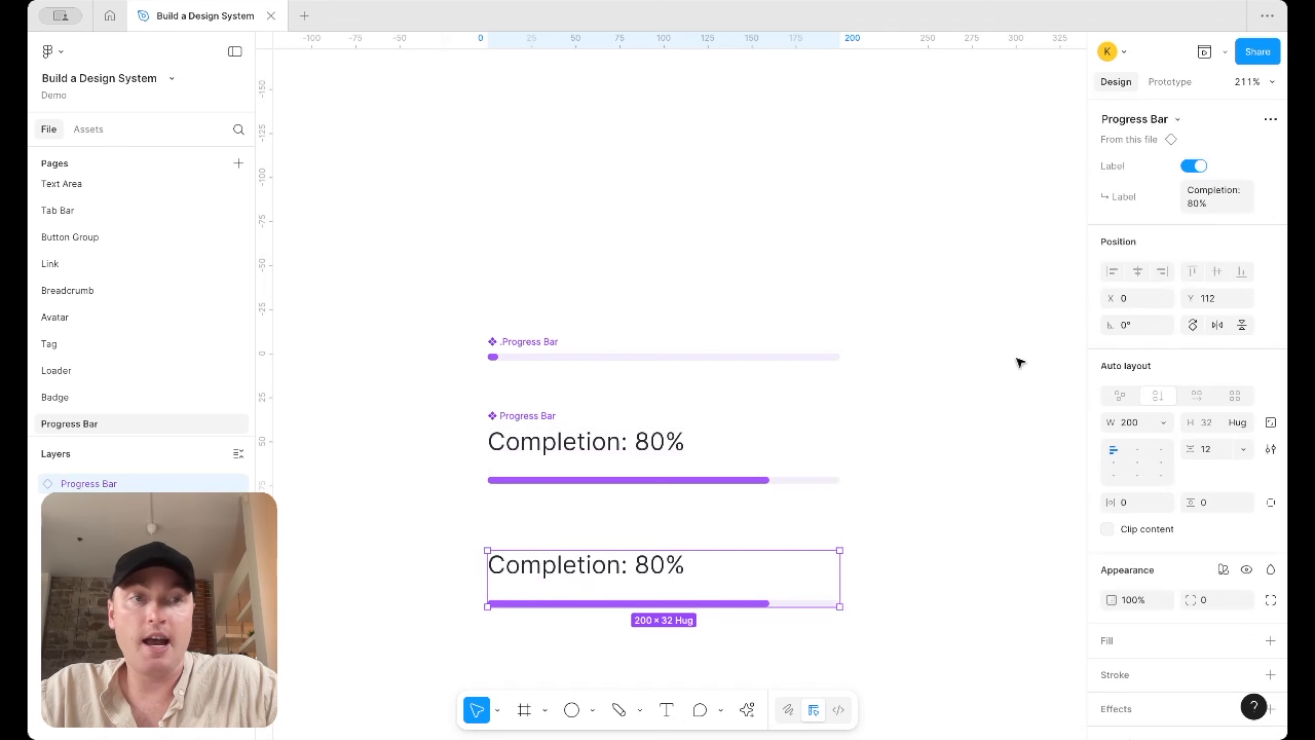
left_click(1194, 166)
left_click(1196, 166)
left_click(1196, 166)
left_click(1195, 166)
left_click(1196, 166)
left_click(1196, 166)
left_click(1195, 165)
left_click(602, 628)
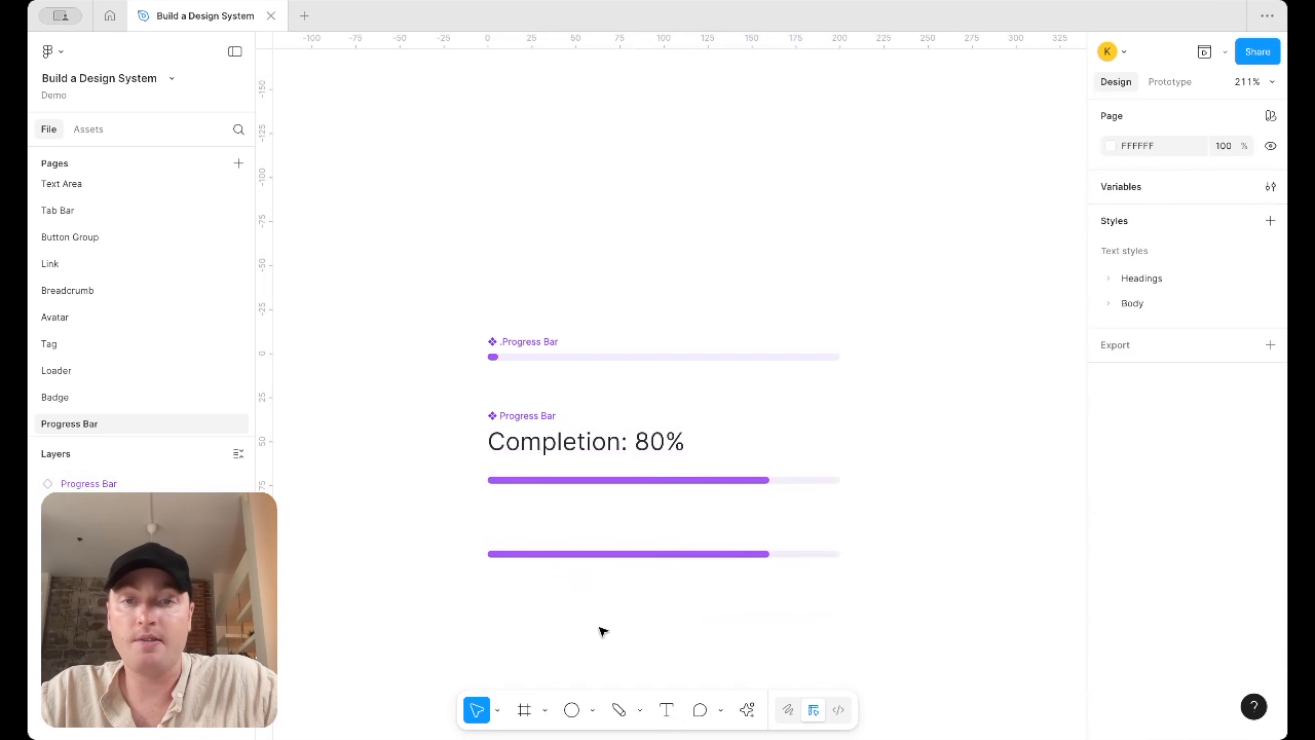
Delete the Progress Bar instance below the main component
left_click(647, 554)
key("BackSpace")
scroll(648, 556, "down", 3)
scroll(649, 557, "down", 3)
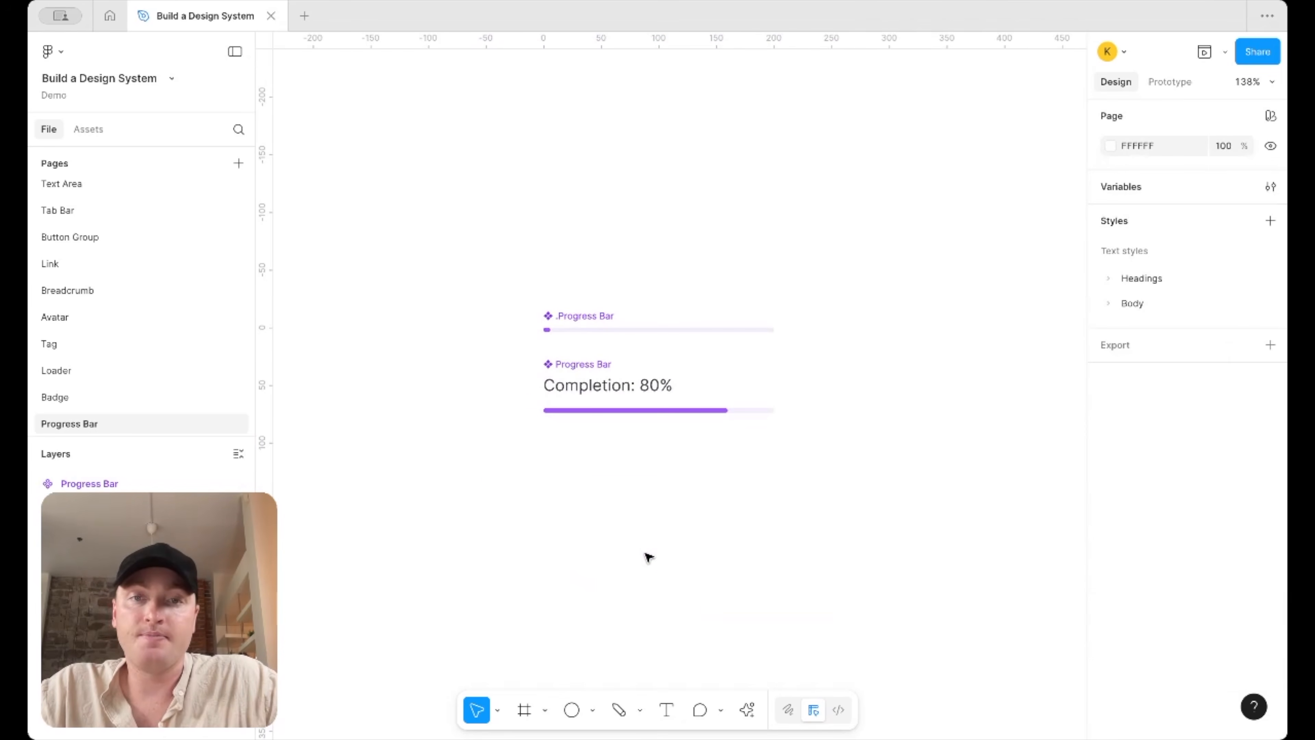
Draw a circle about 182 by 182 beside the Progress Bar components, at about X 311, Y -33
scroll(649, 557, "down", 2)
scroll(649, 557, "right", 3)
key("o")
left_click_drag(717, 177, 929, 368)
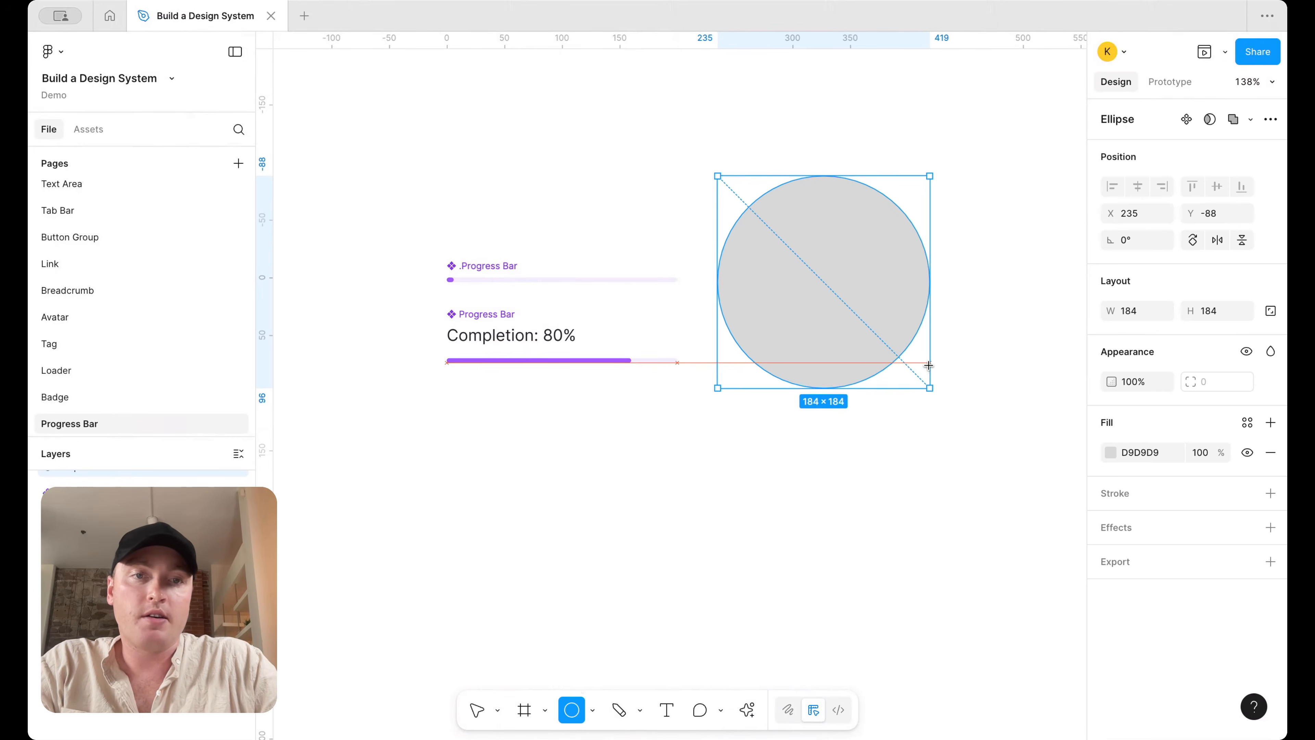
left_click_drag(881, 285, 945, 335)
scroll(1079, 389, "right", 5)
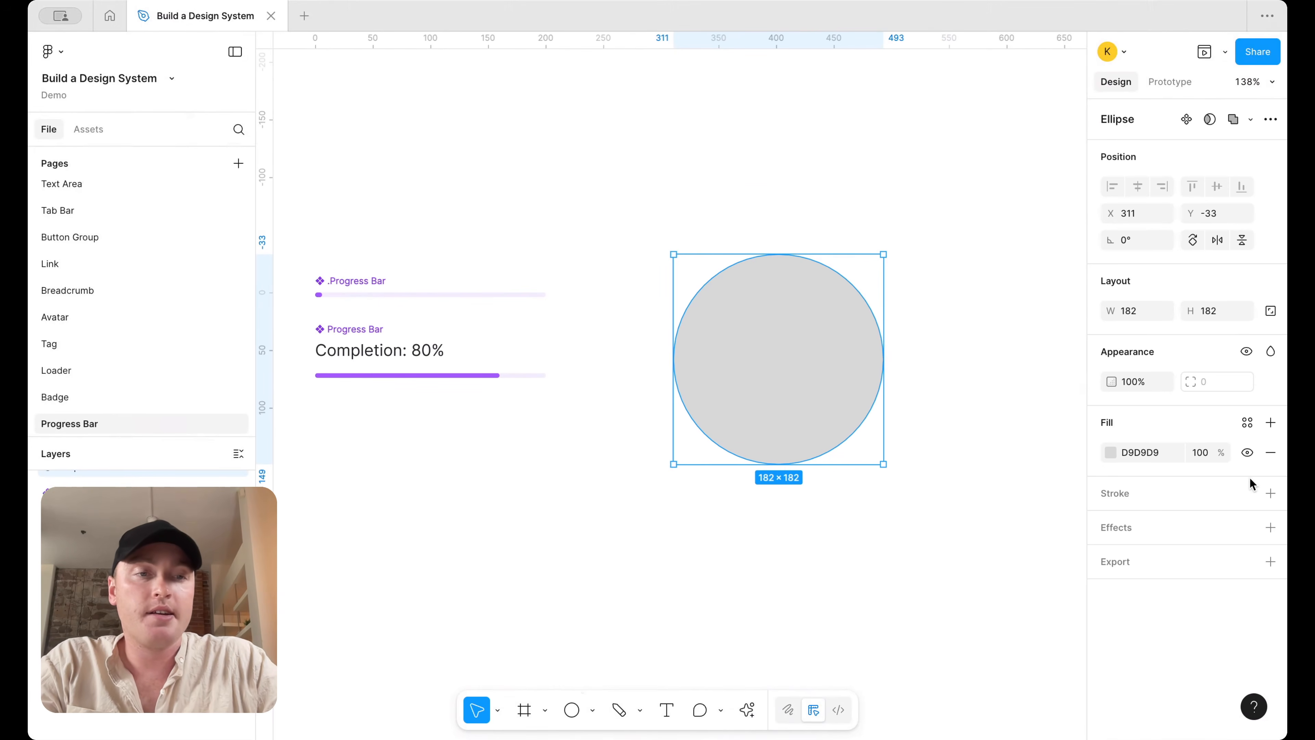
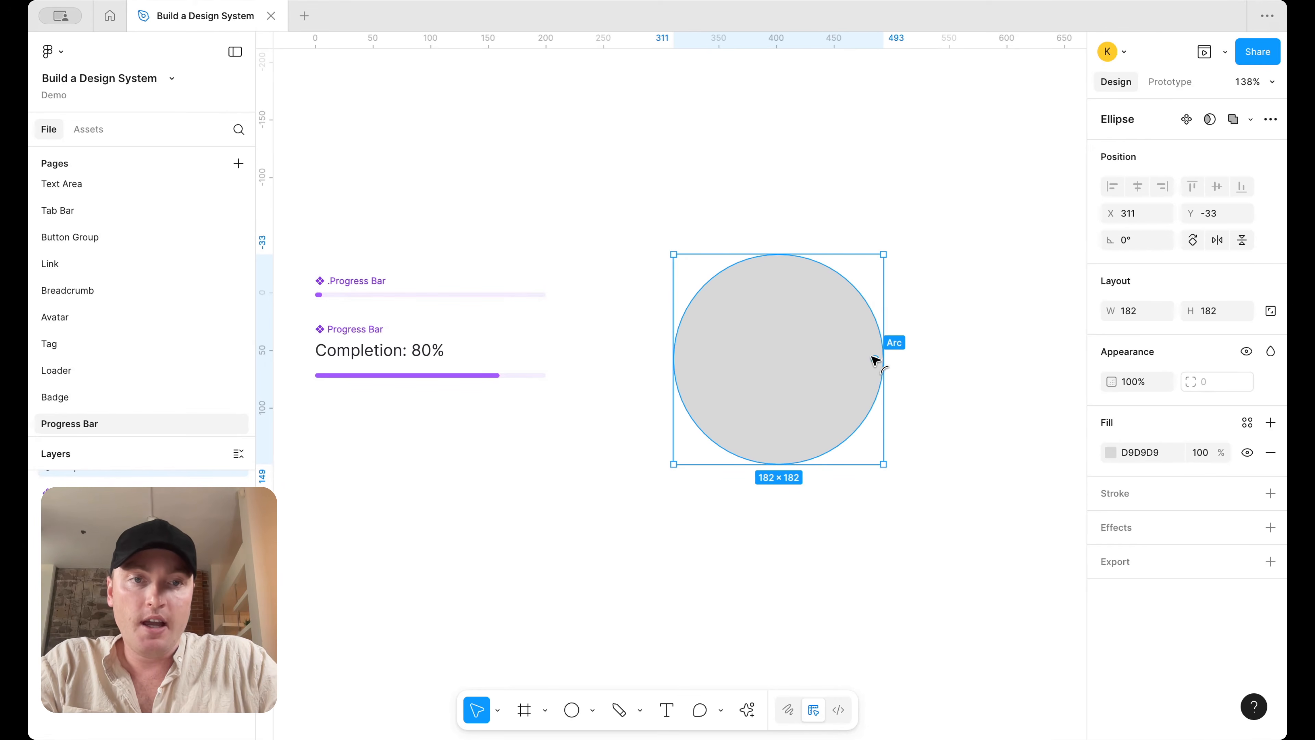
Shape the circle into a full ring with a 100% arc sweep and a 90% ratio, and leave it selected
left_click_drag(874, 358, 681, 358)
left_click_drag(778, 359, 780, 454)
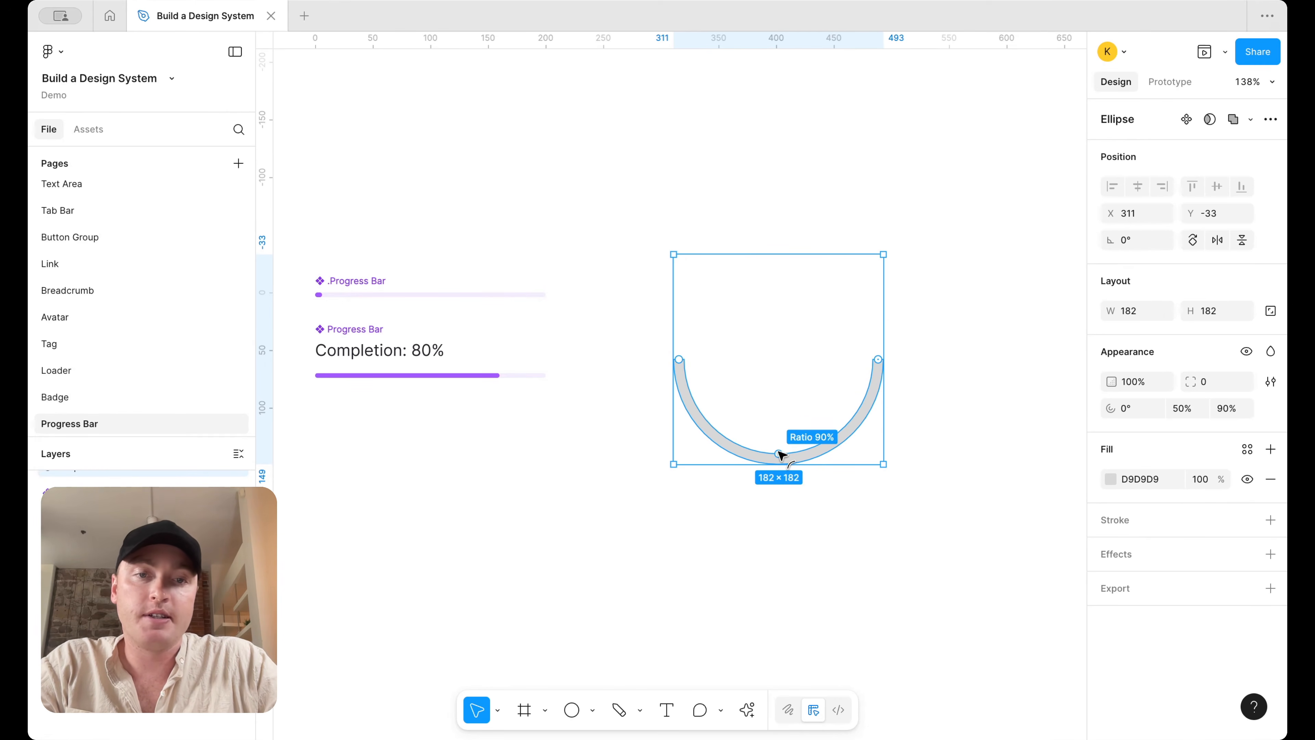
left_click_drag(680, 361, 882, 357)
left_click(946, 352)
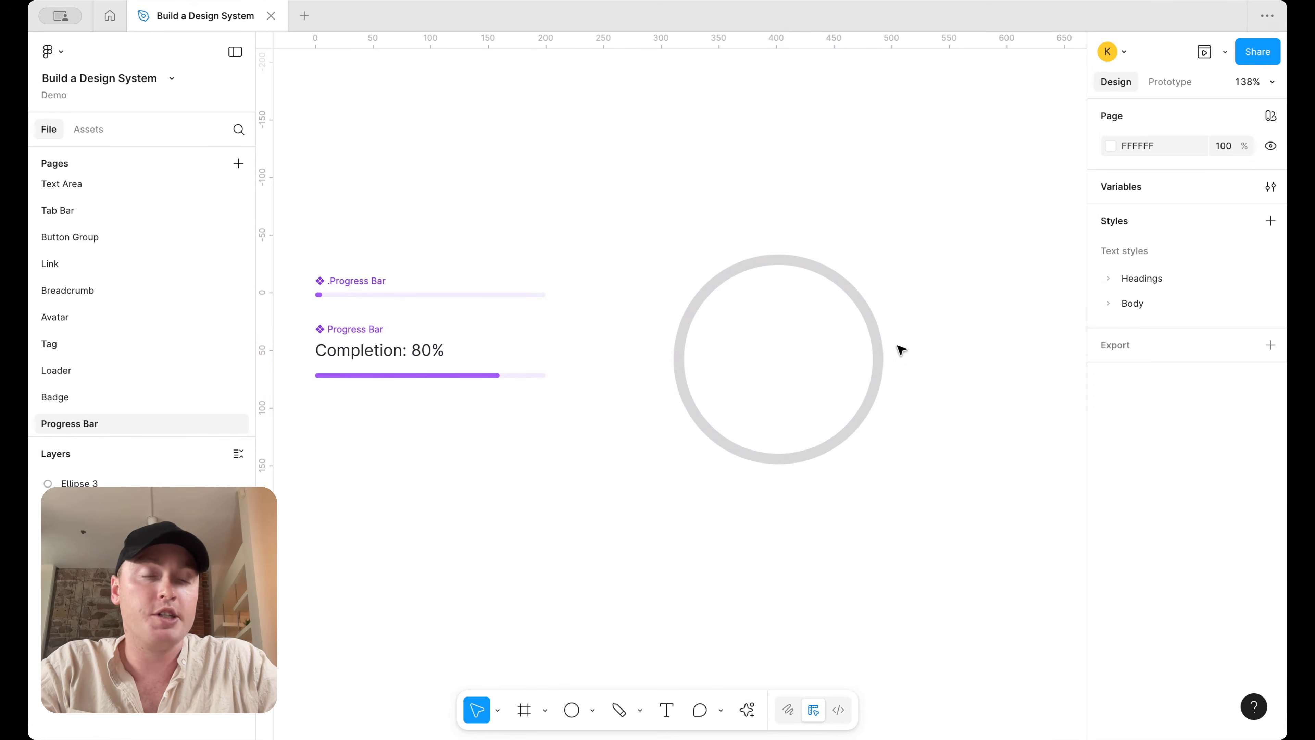
left_click(870, 331)
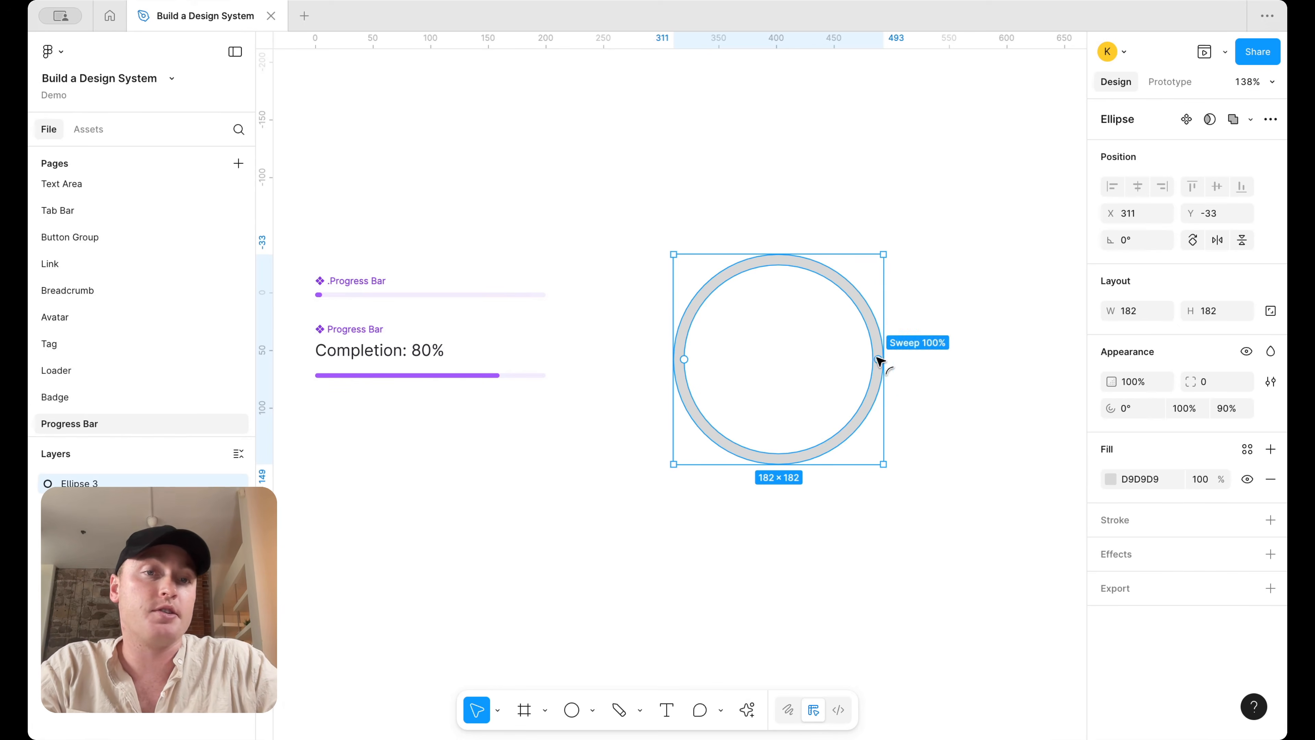
Fill the ring with the Surface/action-hover-light library color
left_click(1247, 449)
type("sur")
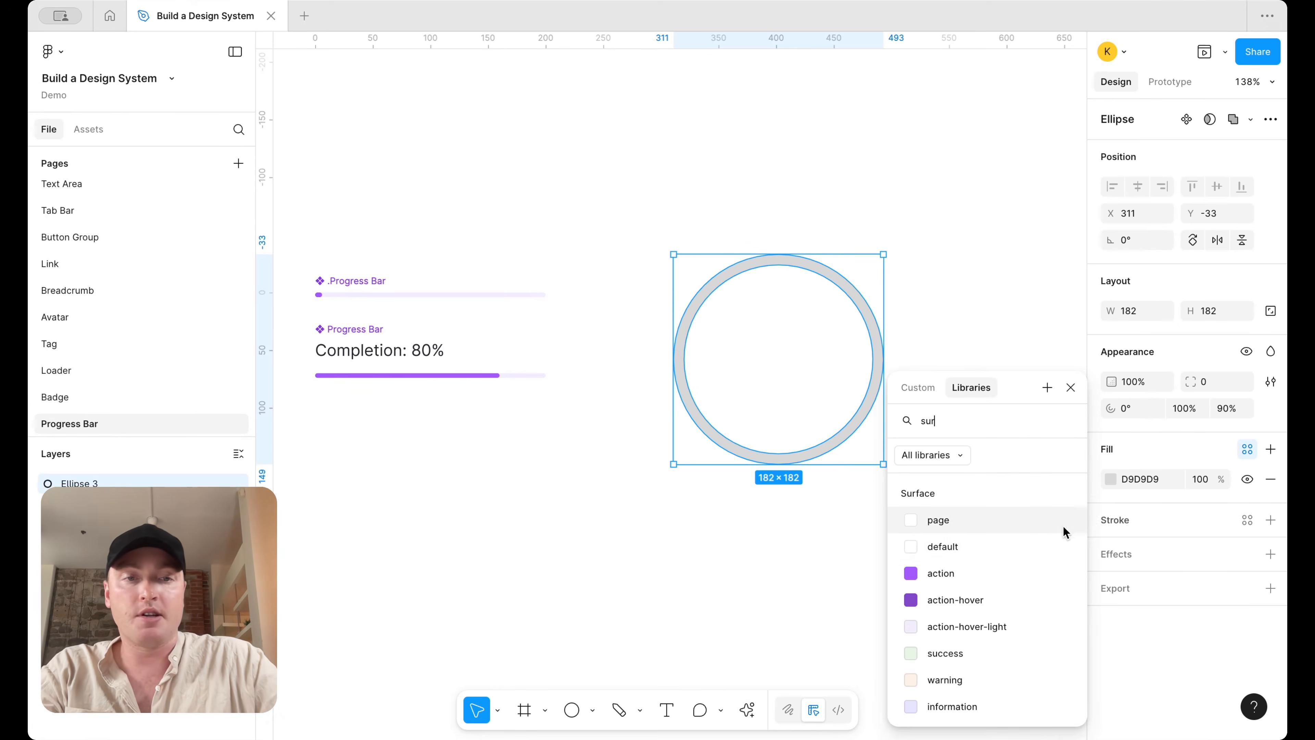
scroll(983, 619, "down", 1)
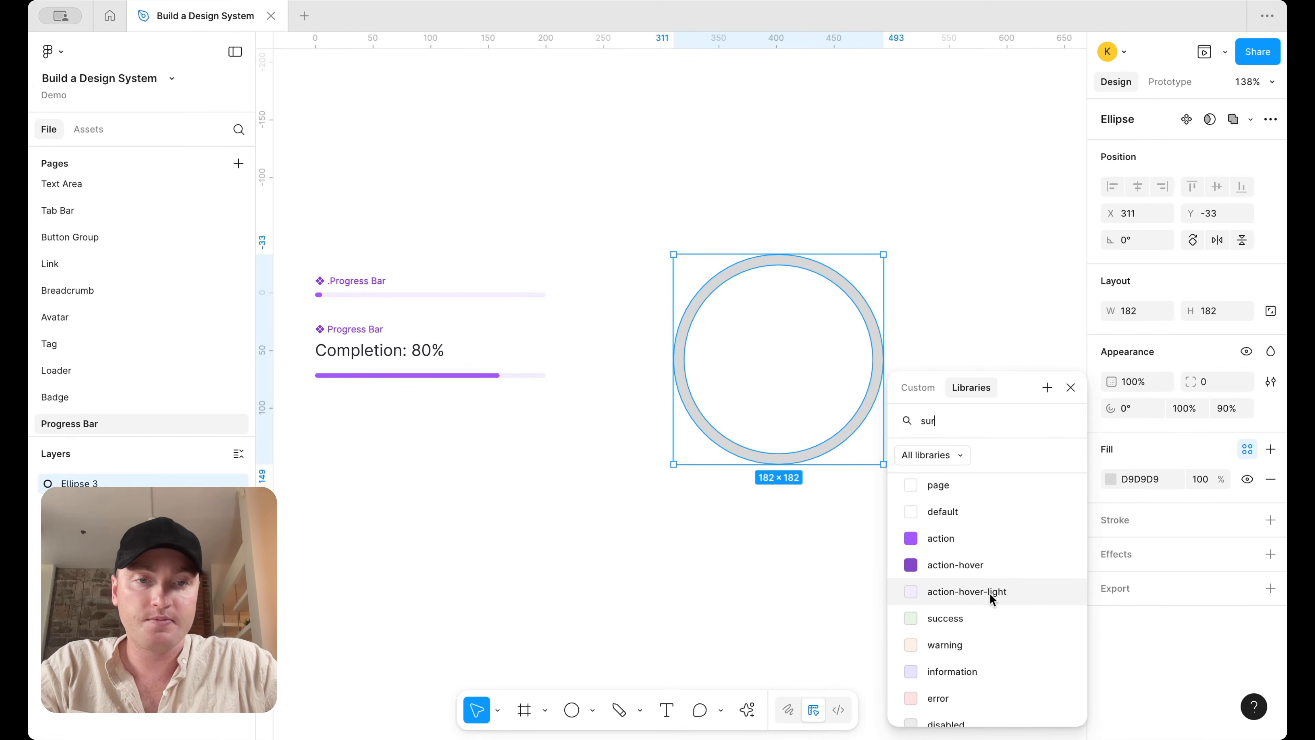
left_click(986, 605)
left_click(978, 415)
Duplicate the ring in place and fill the copy with the Surface/action color
left_click(876, 355)
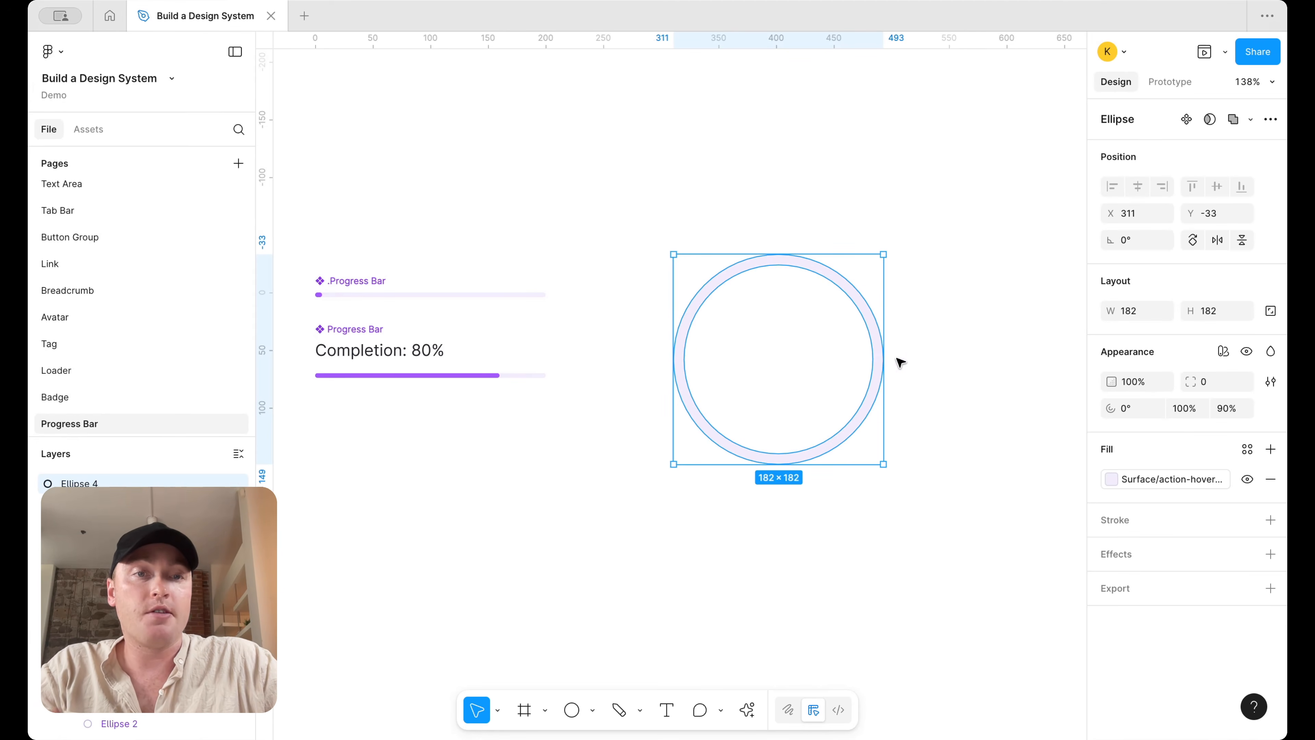
left_click(1165, 478)
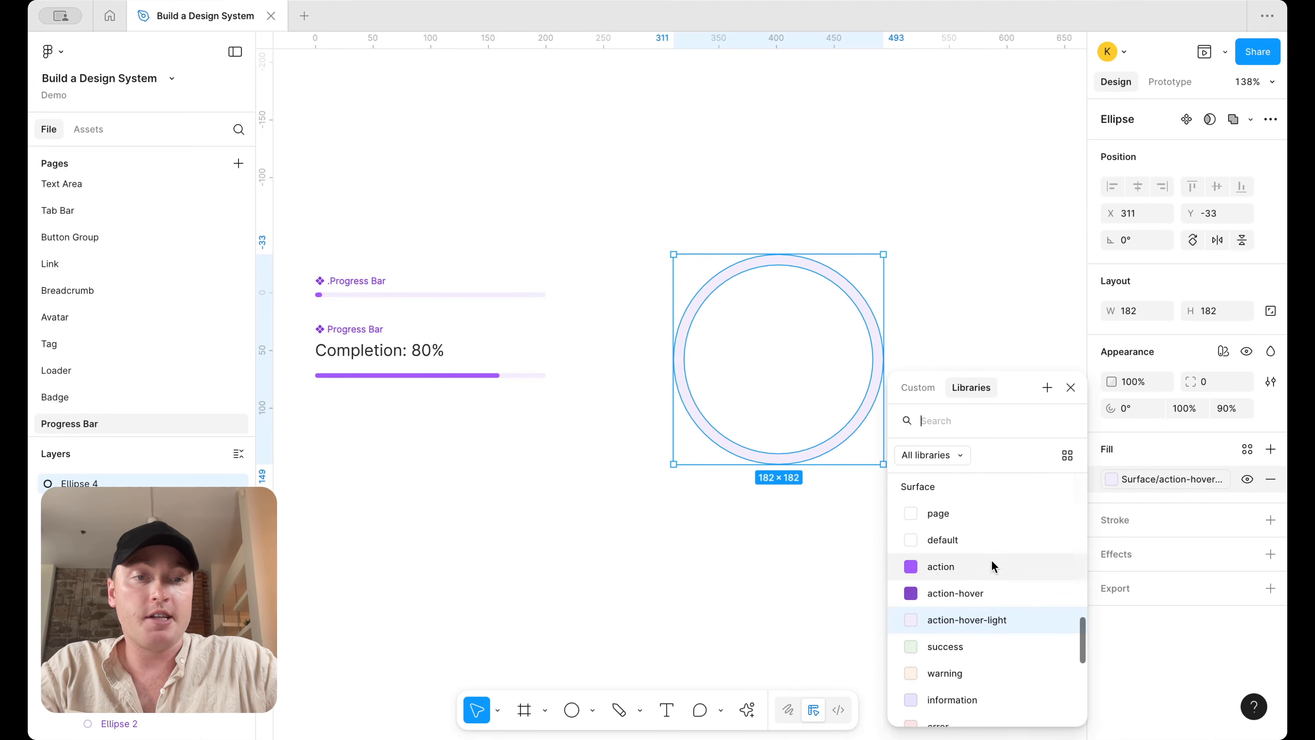
left_click(977, 567)
Cut the purple ring to a 62.5% arc sweep and rotate it to -45° so the arc starts at the circle's top
left_click_drag(878, 359, 709, 288)
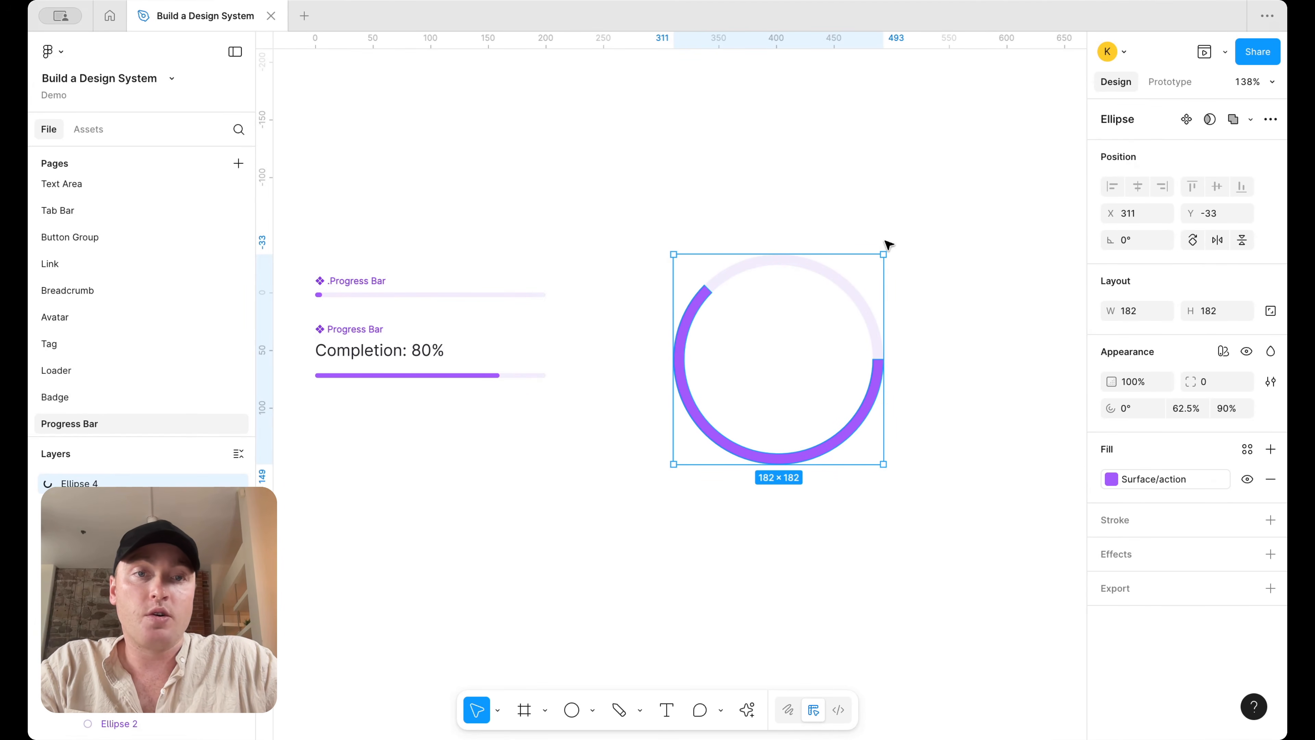
left_click_drag(901, 267, 872, 368)
left_click(983, 281)
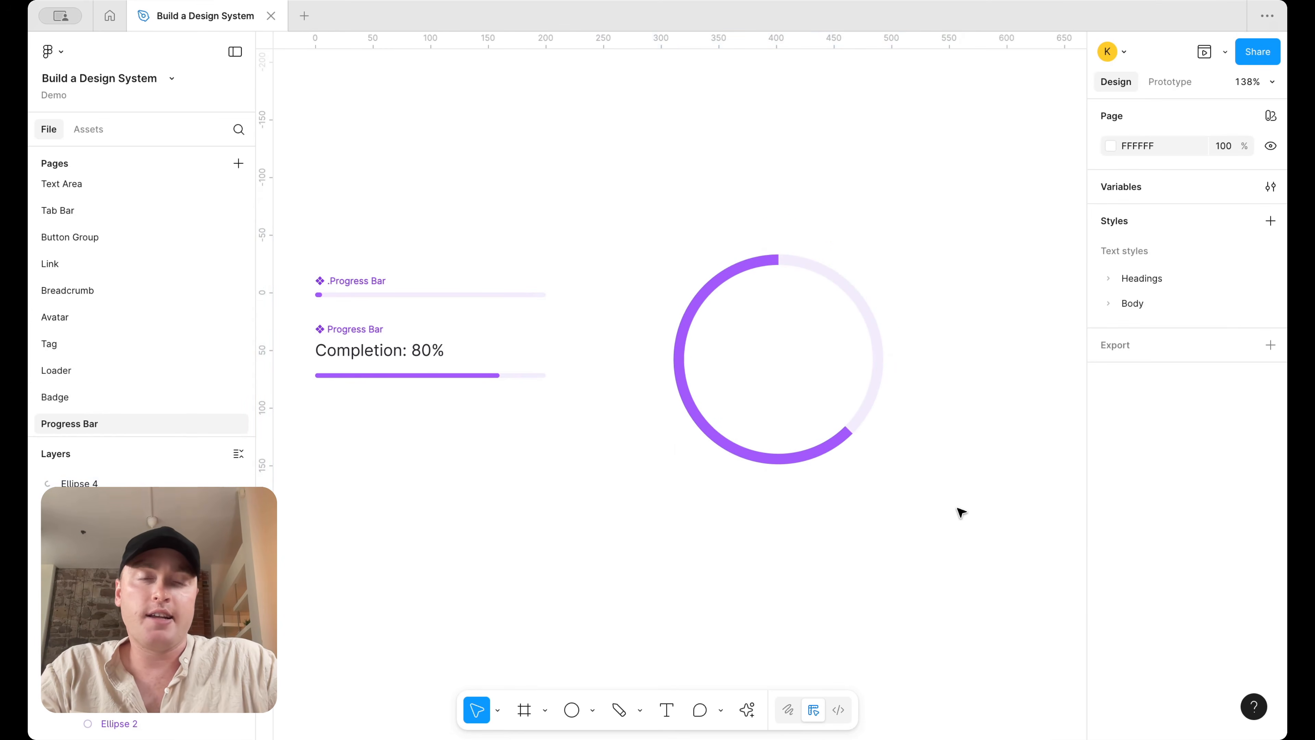
Resize the light ring and the purple arc together to 64 by 64
left_click_drag(967, 537, 666, 253)
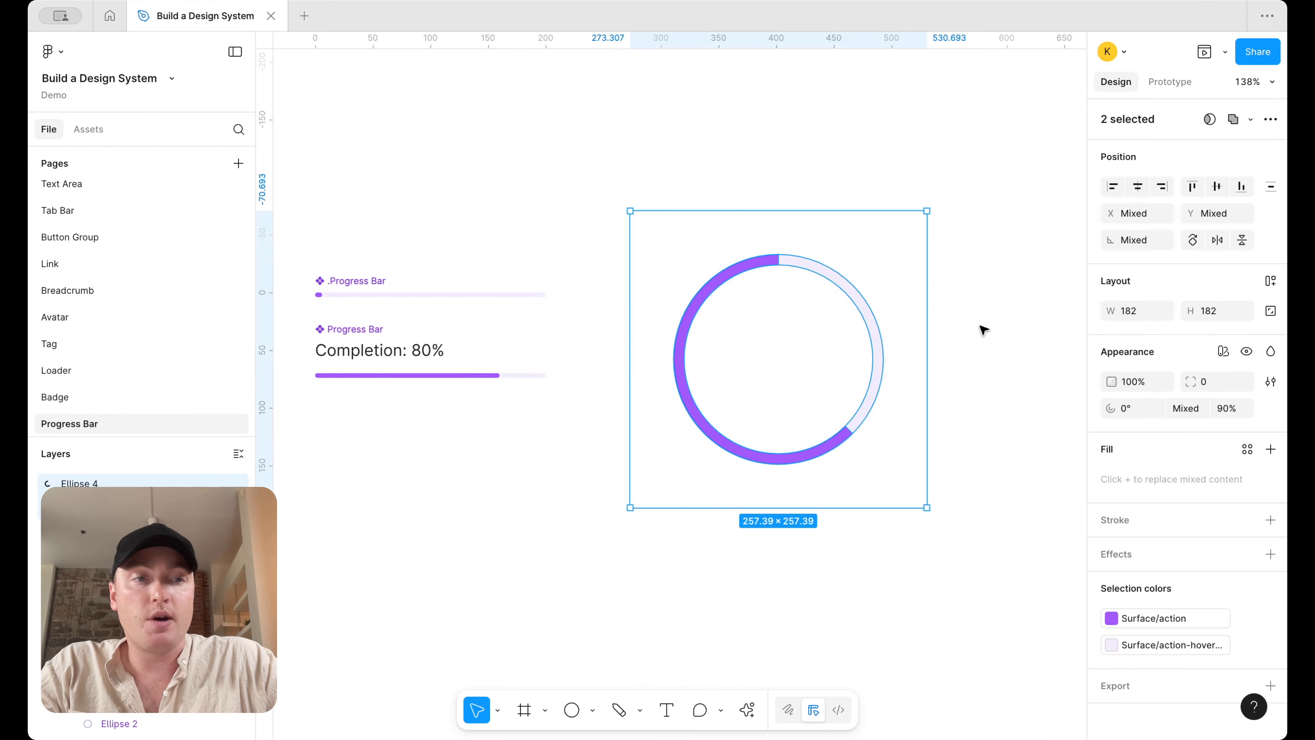
left_click(1135, 316)
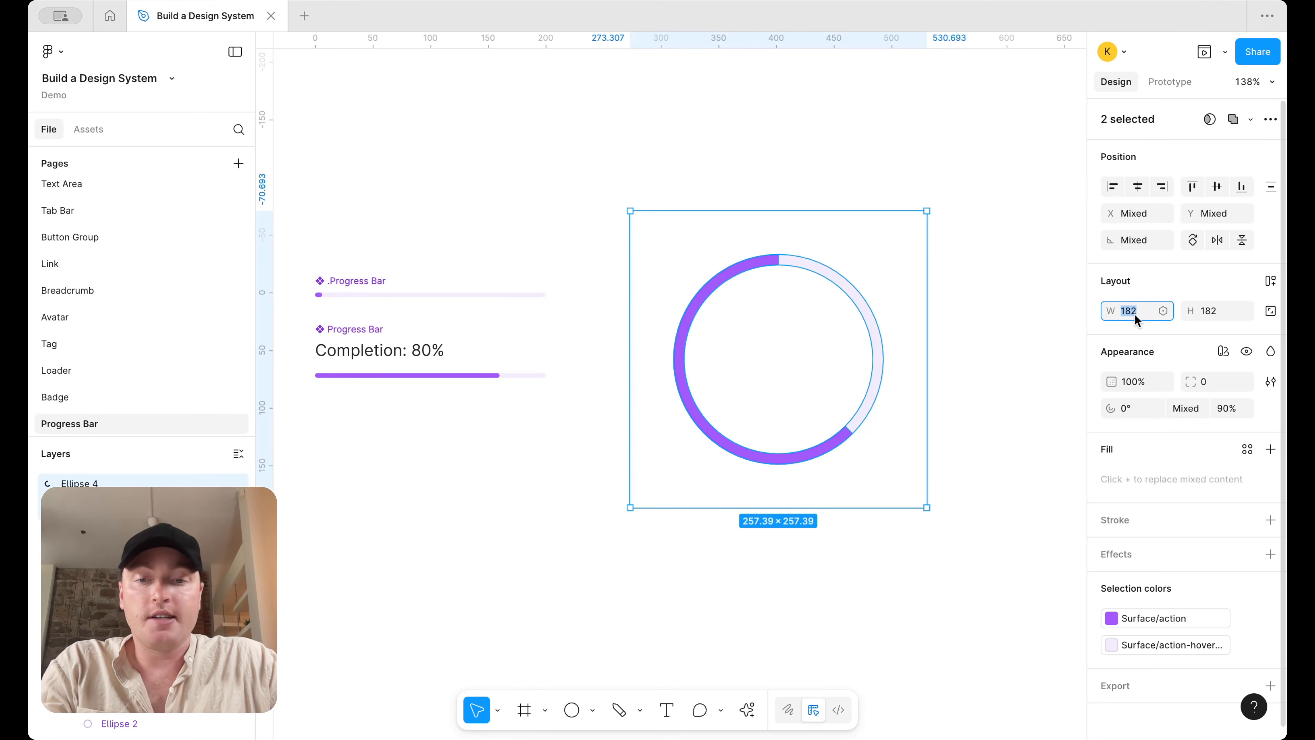
type("64")
key("Return")
left_click(1215, 313)
type("64")
key("Return")
key("Escape")
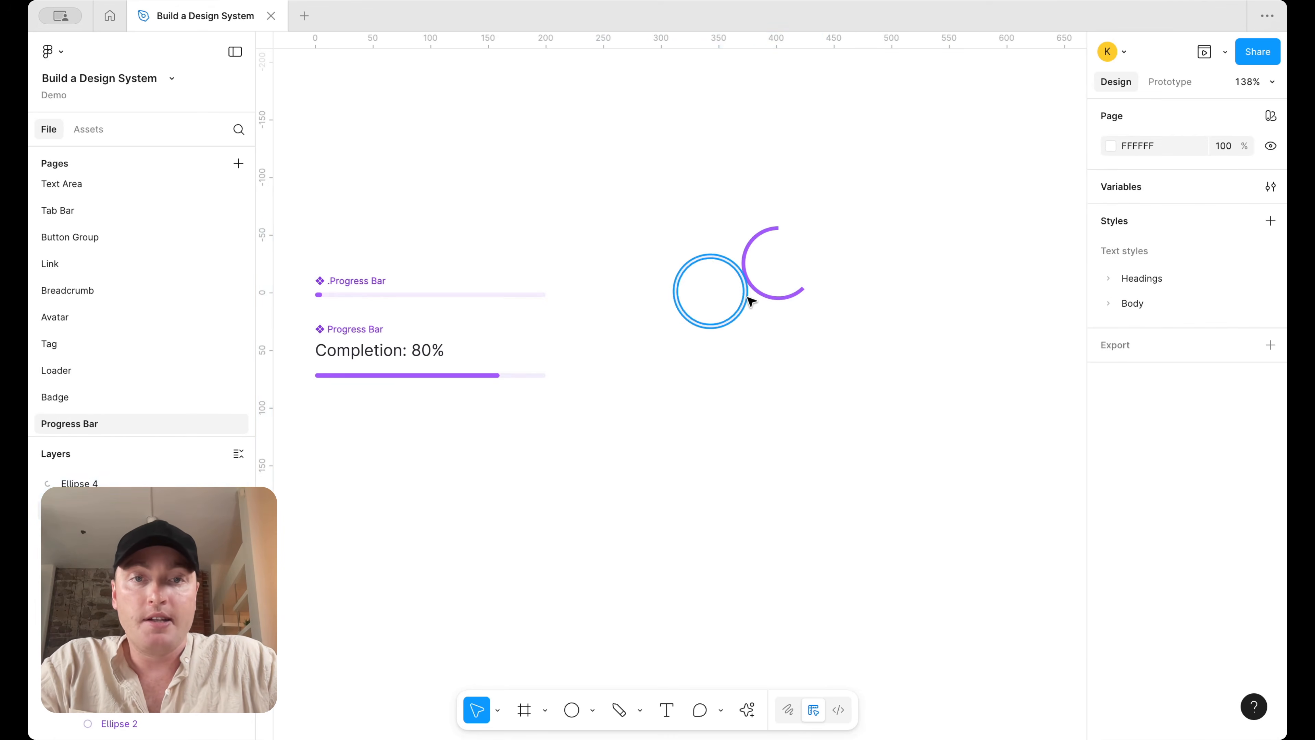
Move the purple arc onto the light ring so both share the same center, at X 298, Y -46
scroll(748, 297, "up", 5)
left_click(823, 294)
left_click_drag(823, 294, 628, 374)
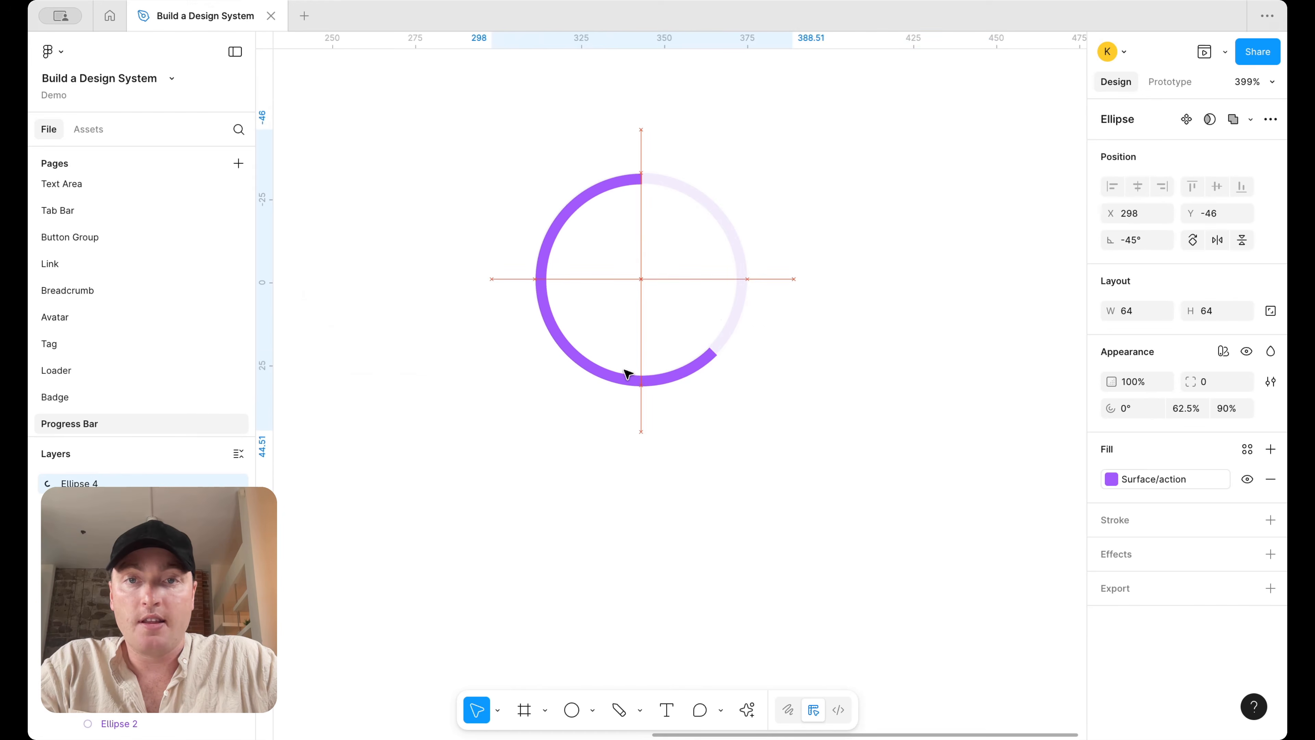
Wrap the light ring and the purple arc together in a frame
left_click(819, 458)
left_click_drag(819, 458, 533, 130)
right_click(590, 193)
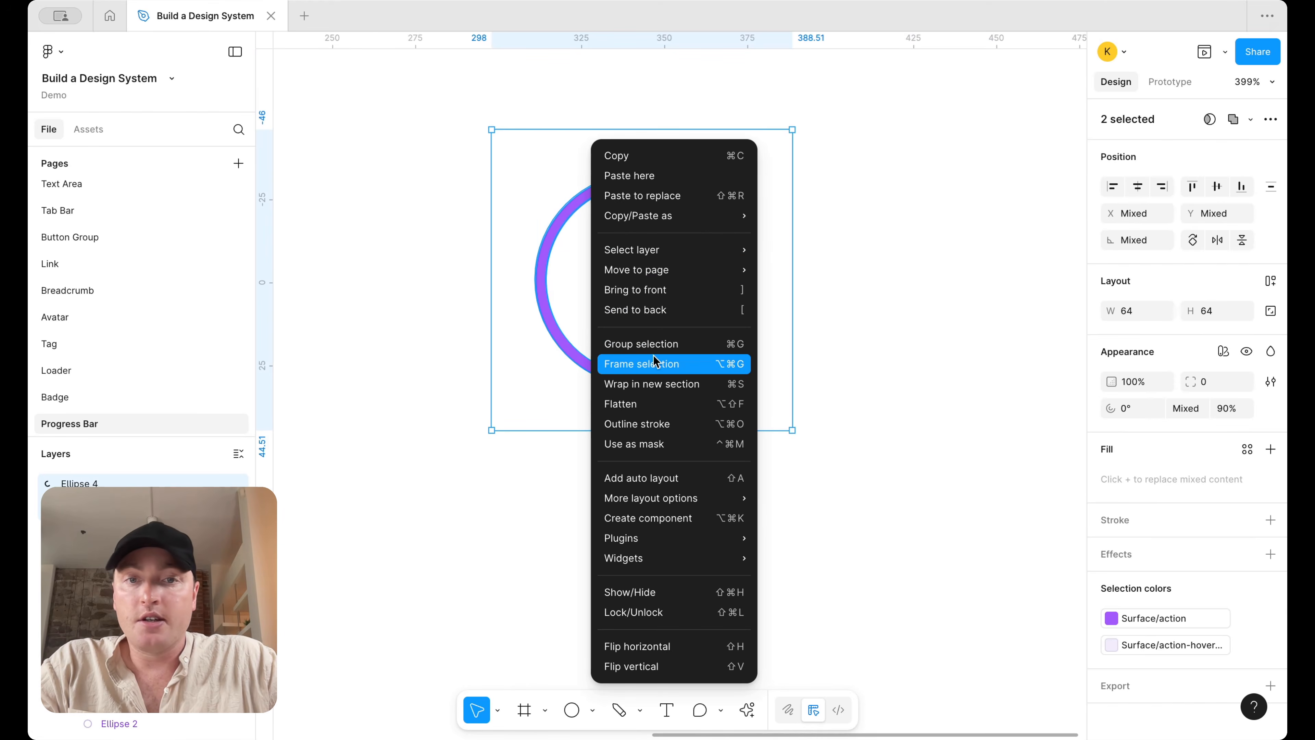
left_click(655, 363)
Trim all four edges of the new frame to fit the ring tightly, at 64 by 64, keeping the ring in place
left_click(884, 240)
left_click(508, 121)
left_click_drag(684, 428, 696, 372)
left_click_drag(789, 282, 751, 281)
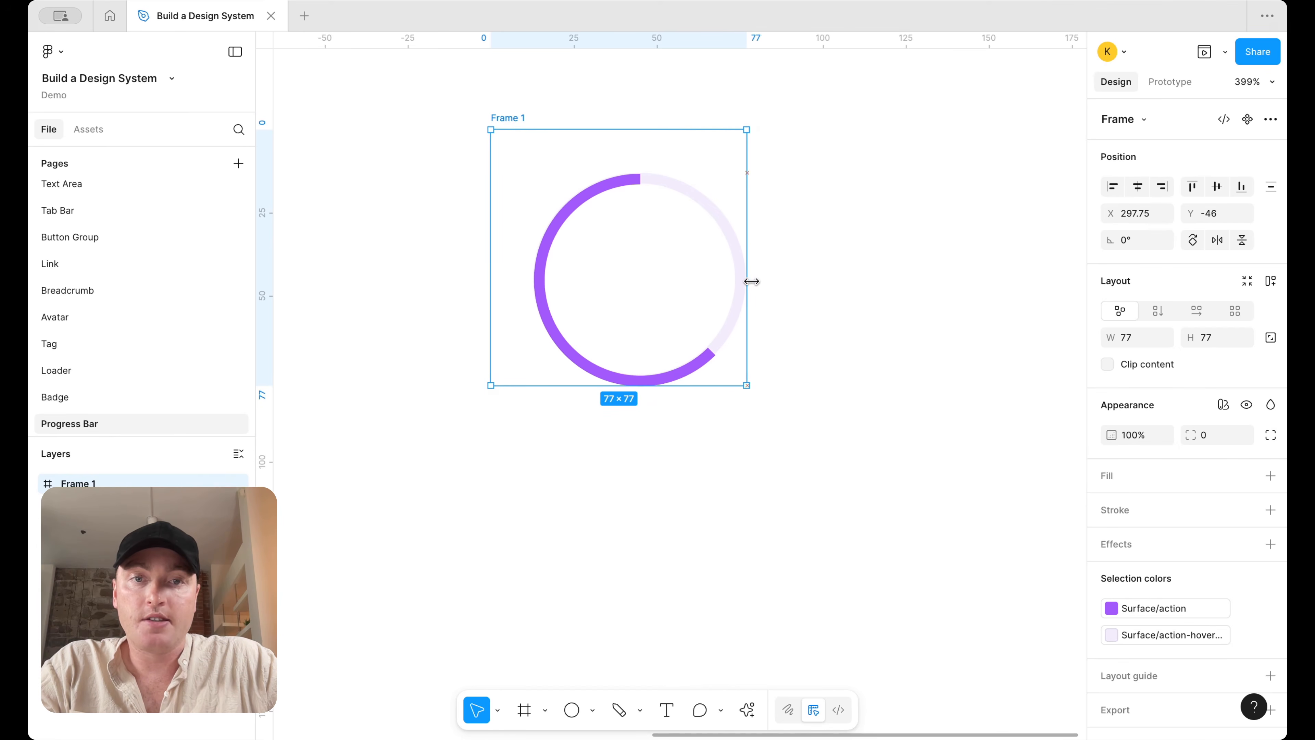
left_click_drag(492, 268, 531, 265)
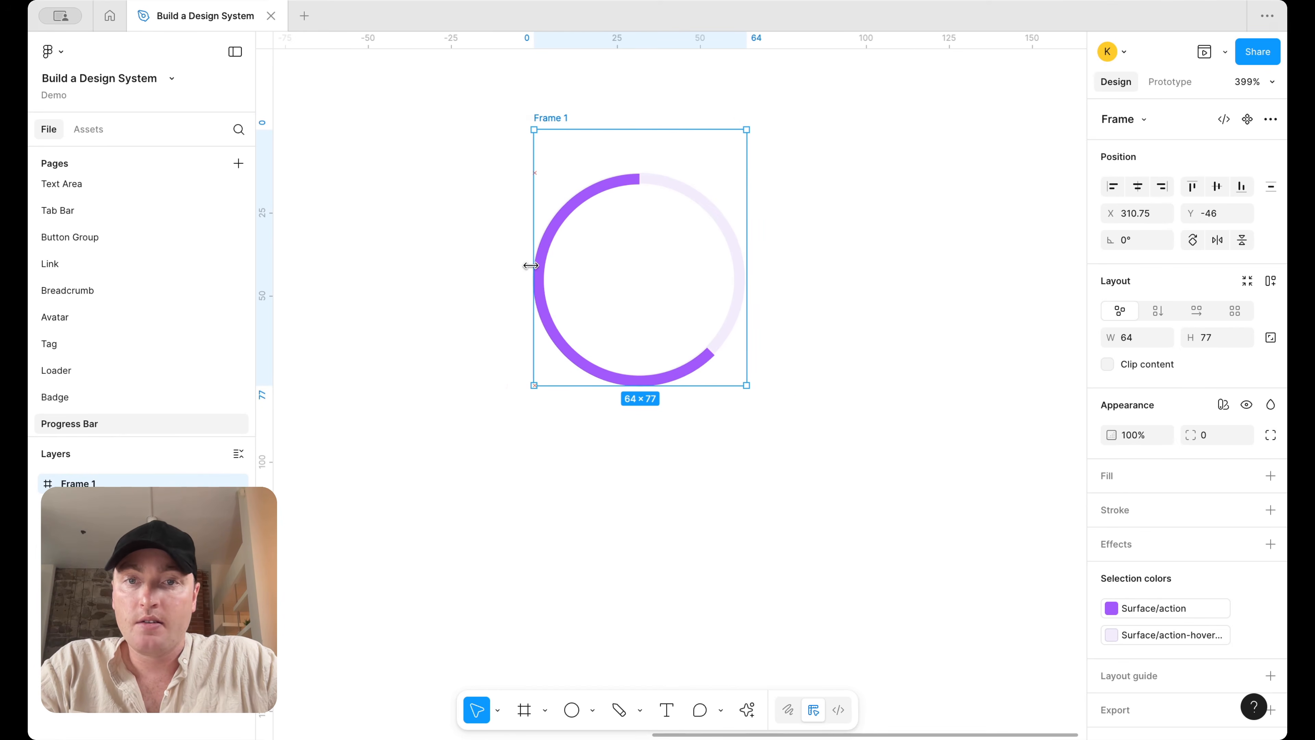
left_click_drag(663, 135, 664, 171)
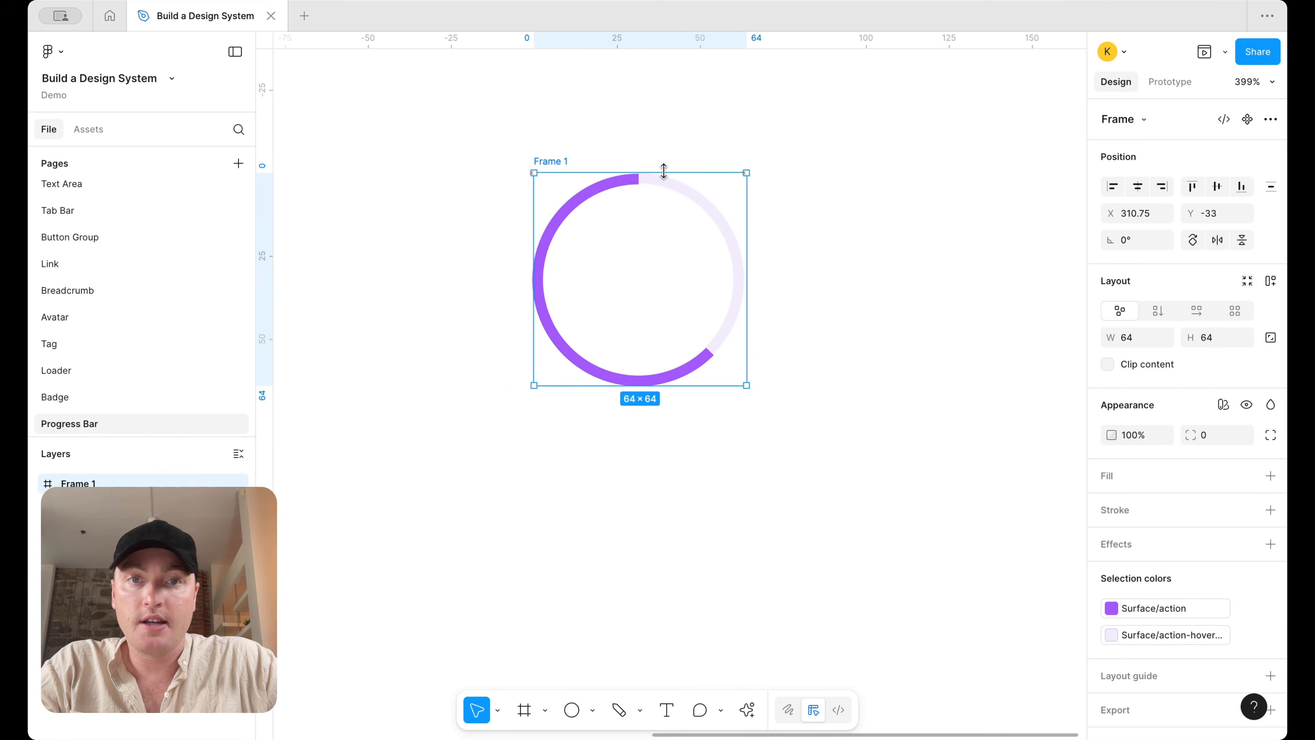
left_click(964, 379)
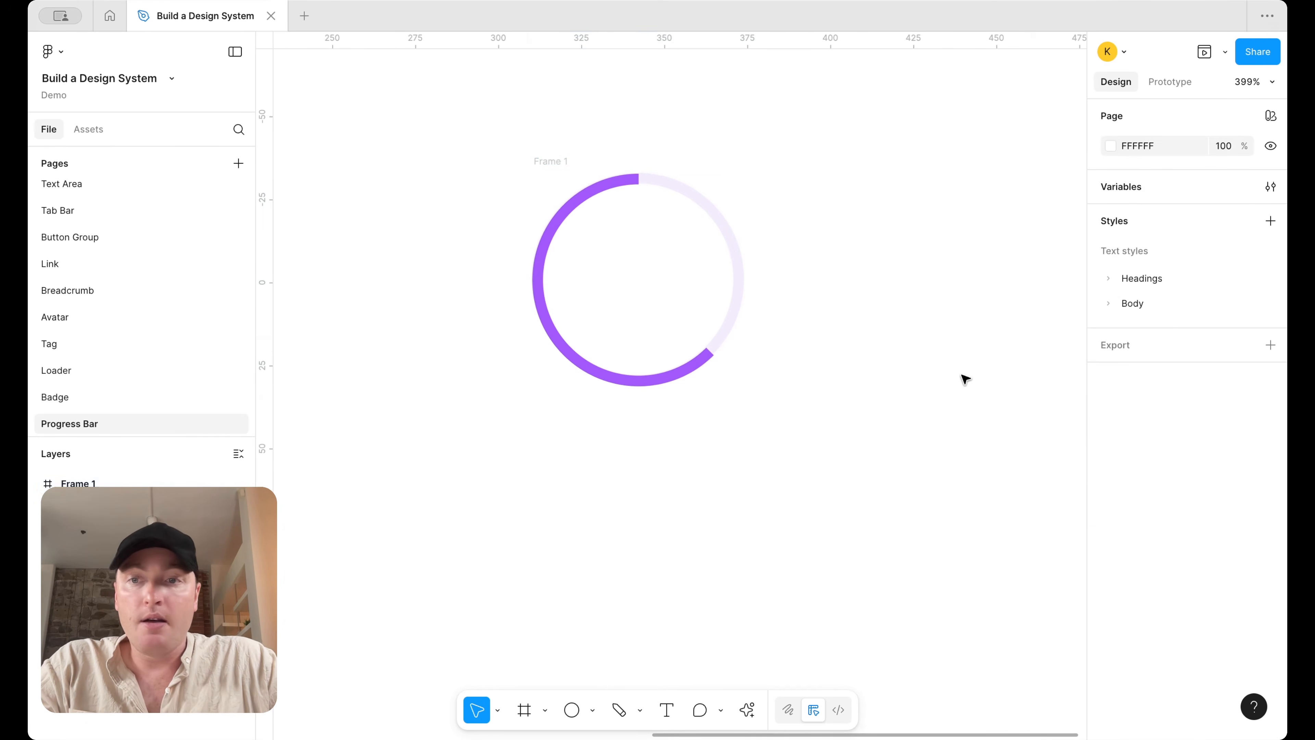
Rename the frame around the ring as Progress Circle
double_click(552, 157)
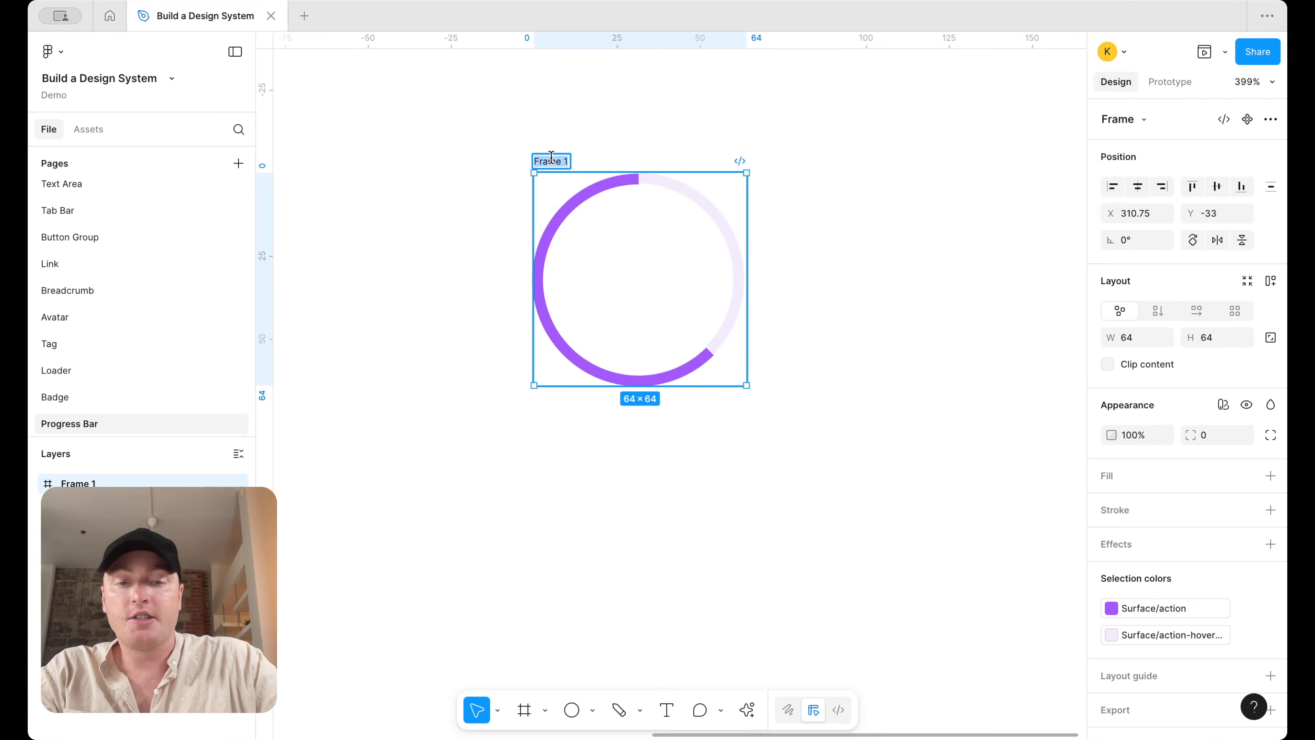
type("Progress Circle")
key("Return")
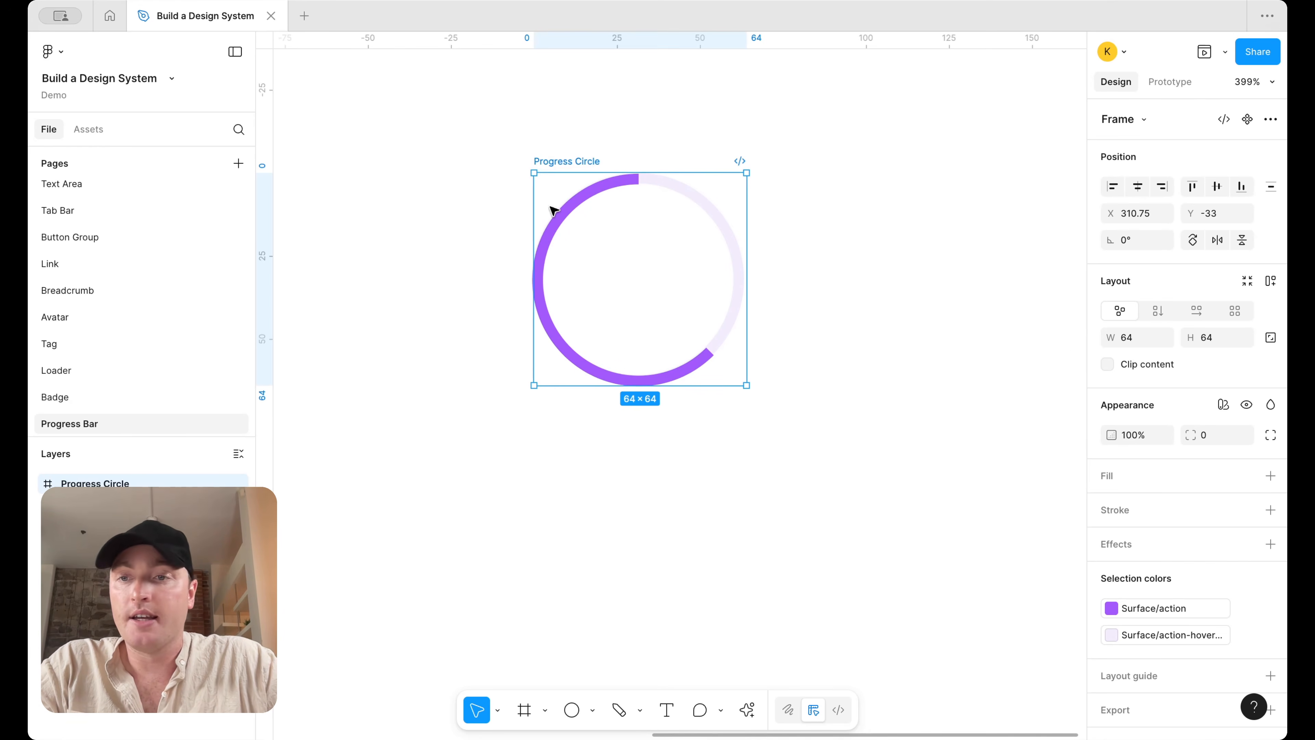
Add the text 80% beside the Progress Circle frame and widen its box to 32 by 14 to fit one line
left_click(666, 709)
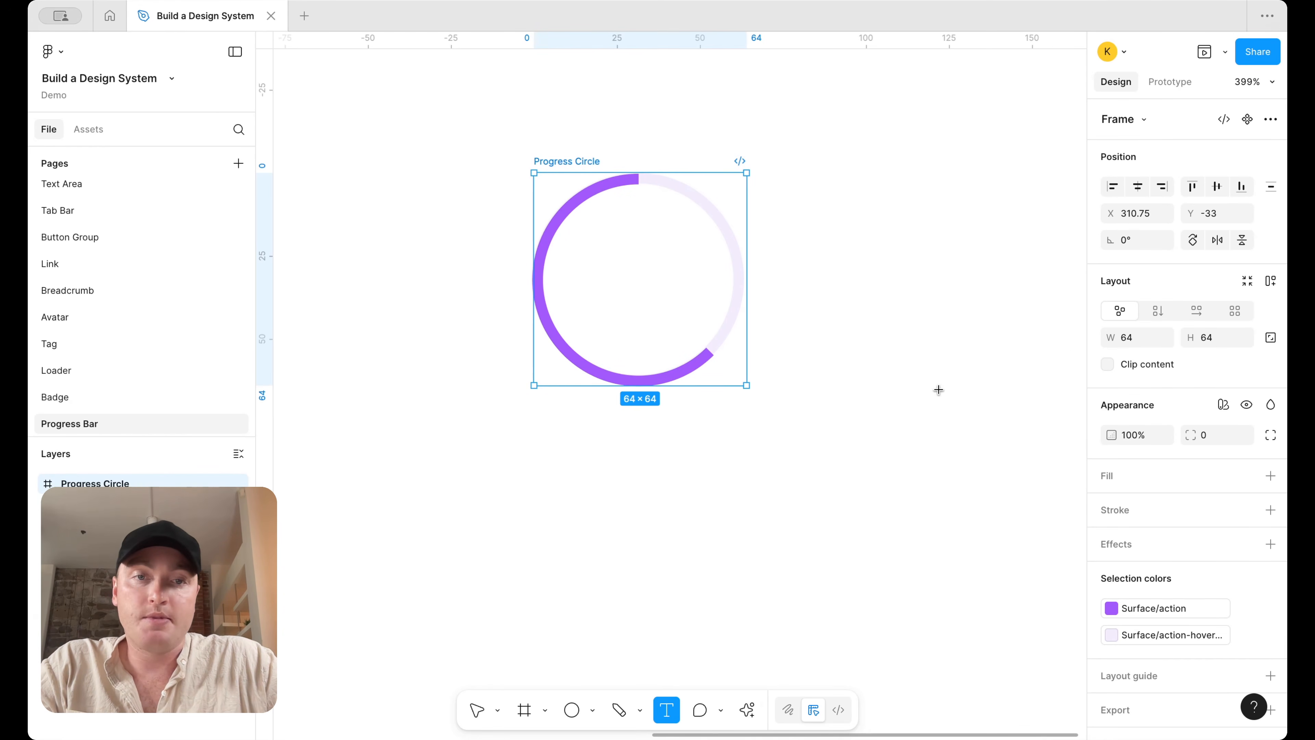
left_click_drag(936, 388, 853, 347)
type("80%")
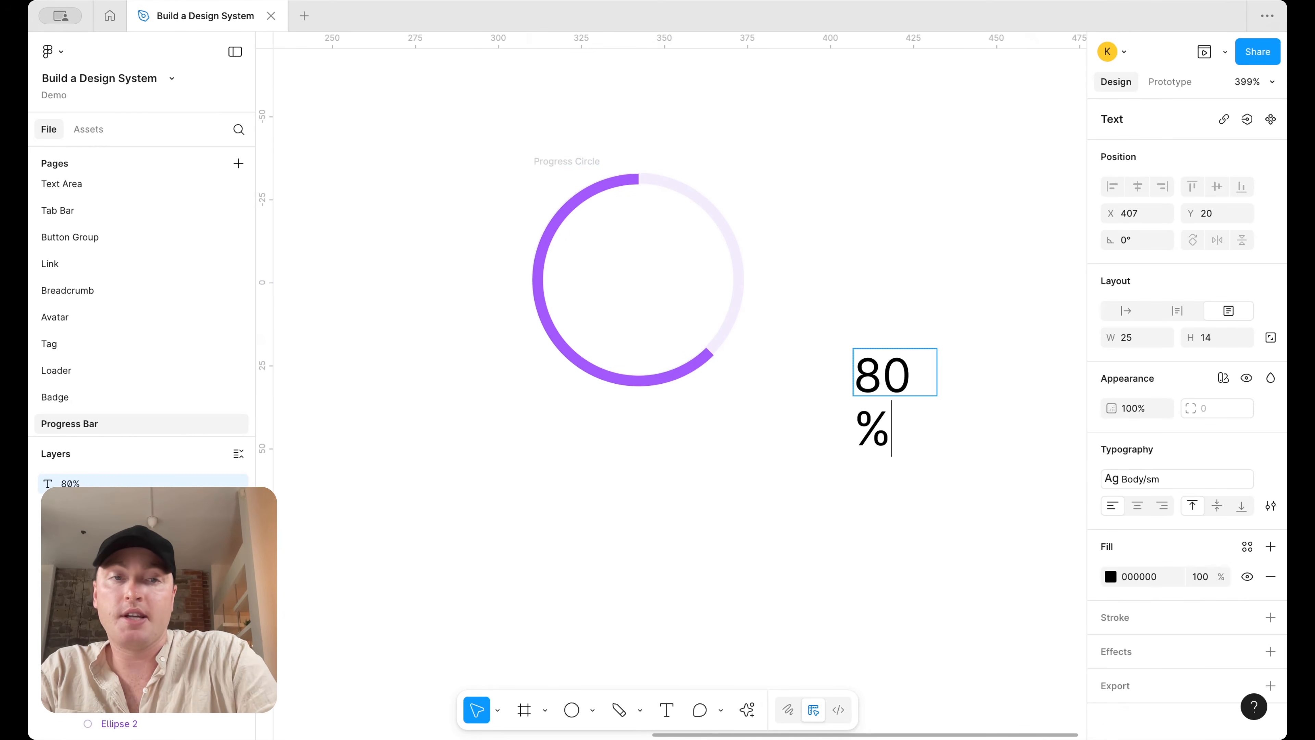
key("Escape")
left_click_drag(939, 380, 962, 378)
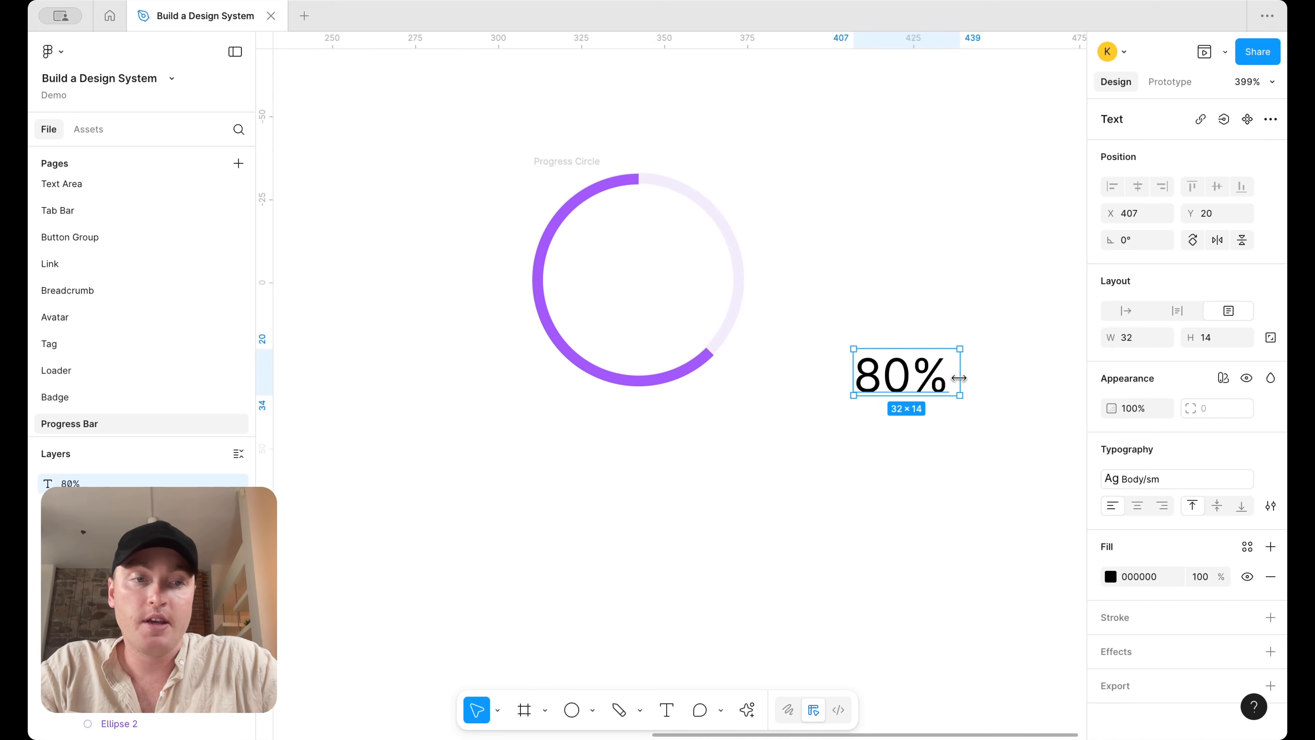
Color the 80% text with Text/body and center-align it
left_click(1247, 546)
type("bod")
left_click(993, 524)
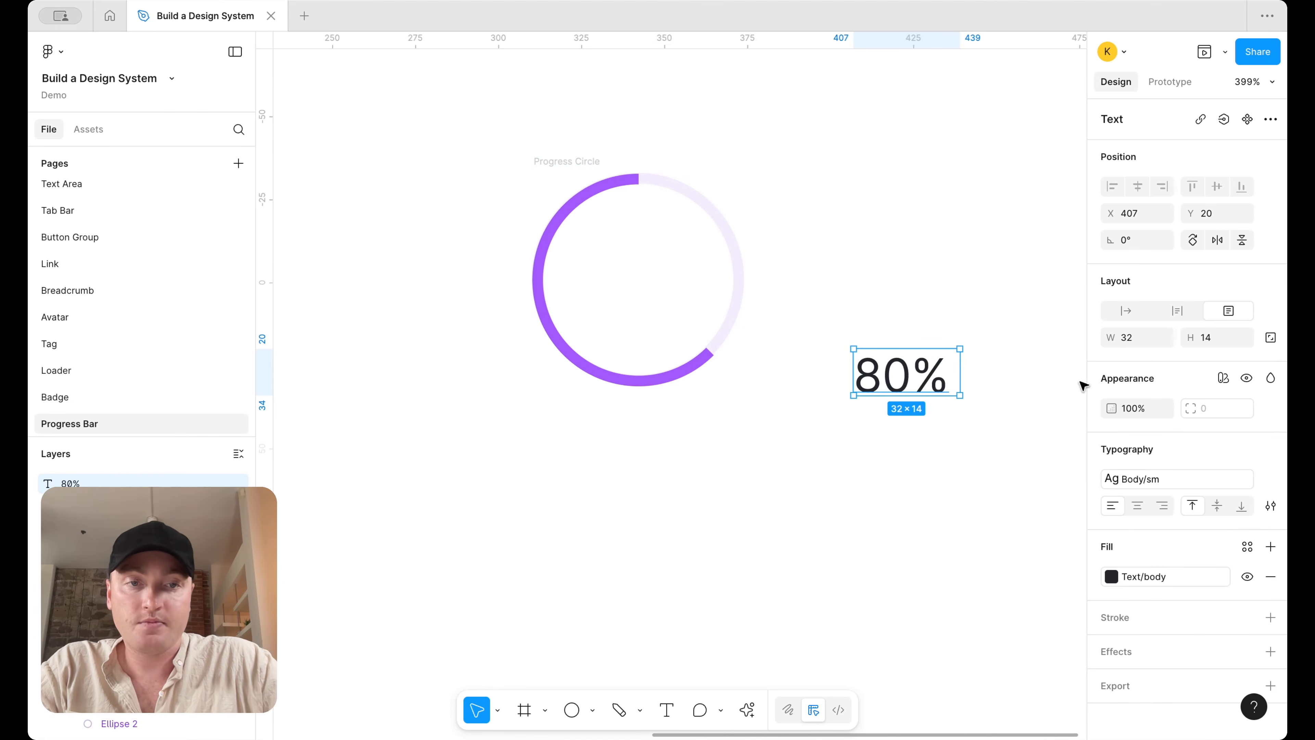
left_click(1136, 504)
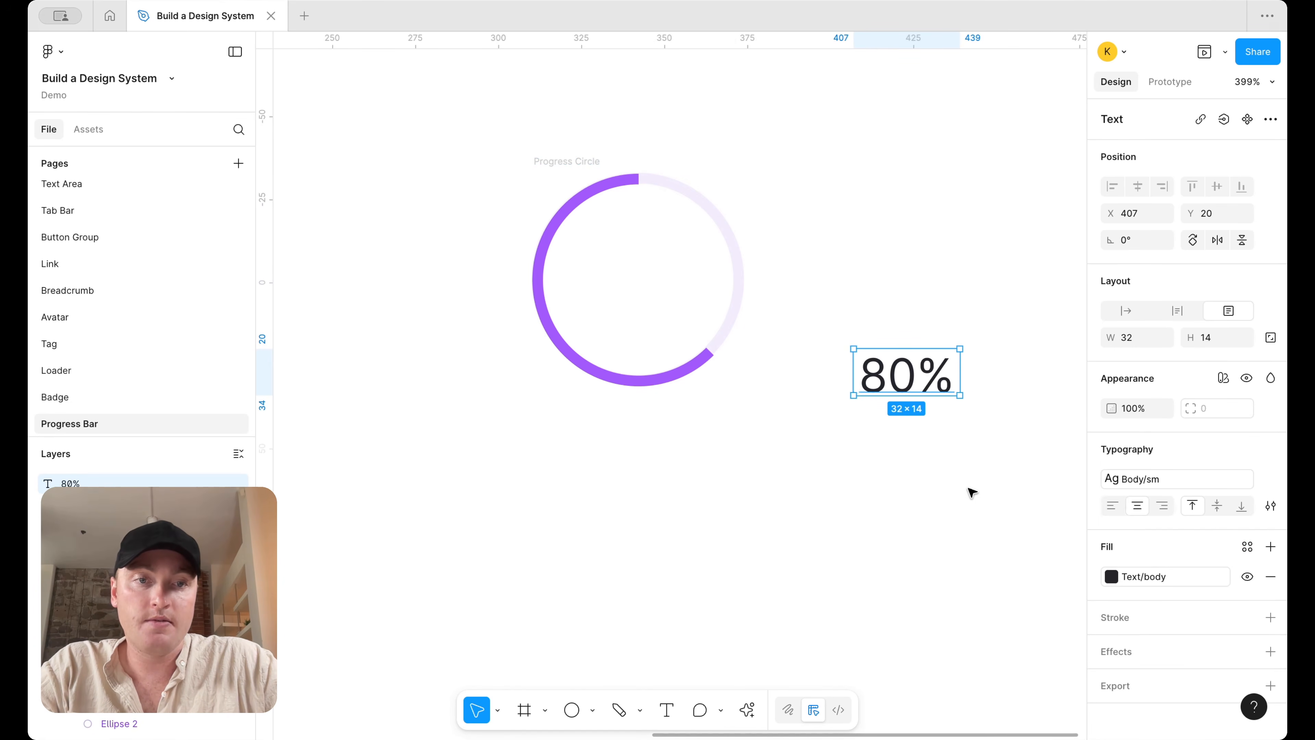
Paste a copy of the 80% text inside the Progress Circle ring at Y 25, and delete the original outside the frame
left_click(601, 165)
key("ctrl+v")
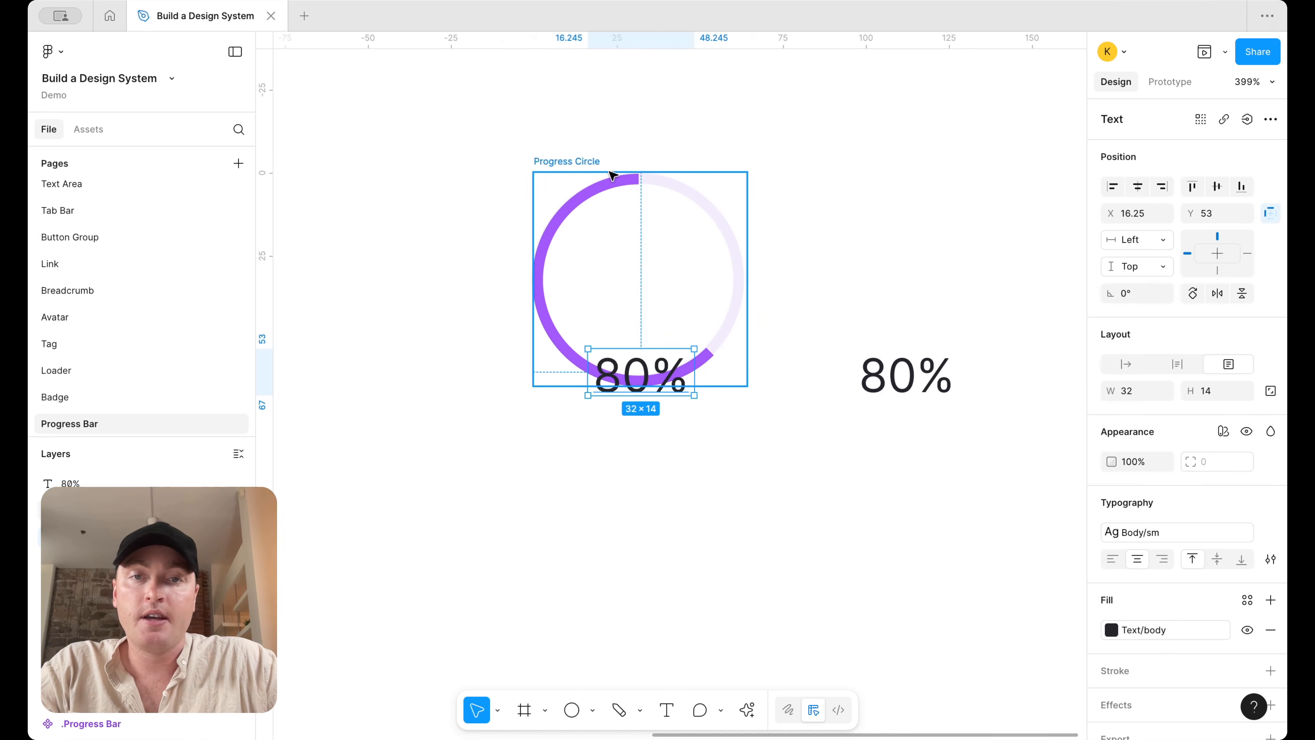
key("shift+Up")
key("shift+Up")
key("shift+Up")
key("Down")
key("Down")
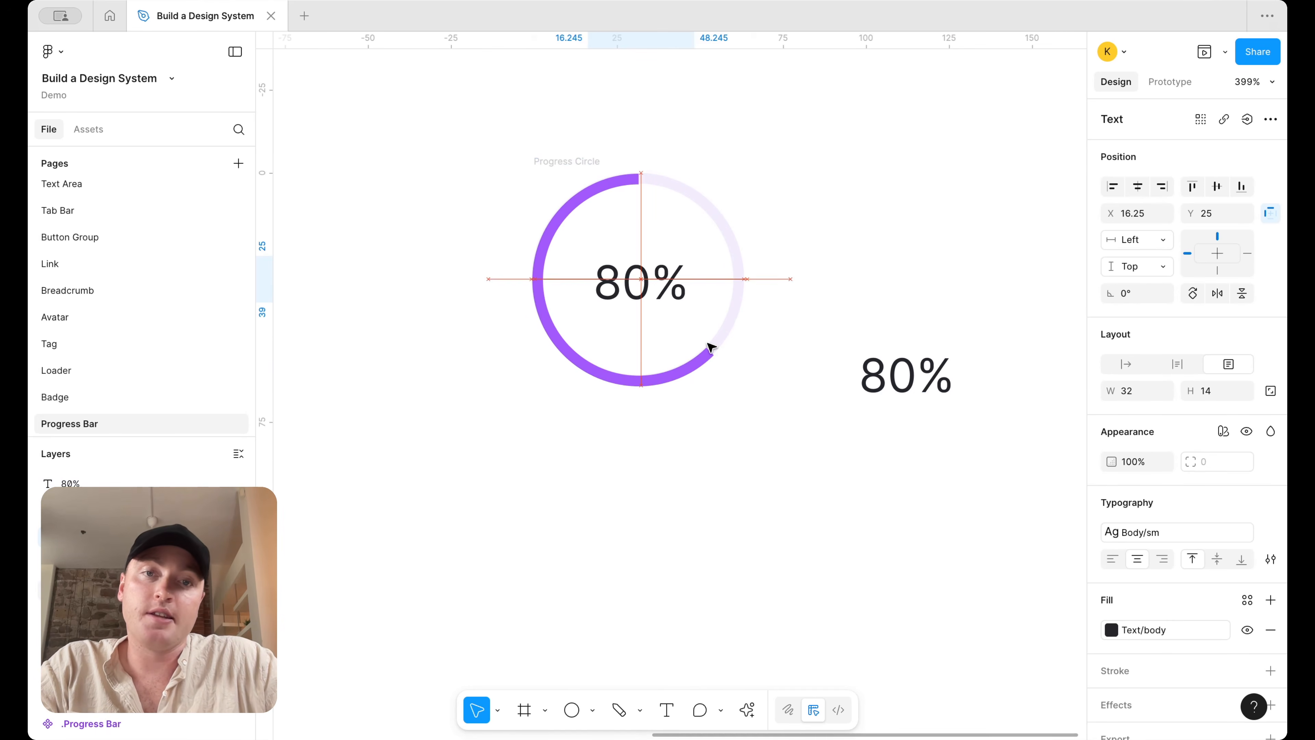
left_click(860, 363)
key("Delete")
Convert the Progress Circle frame into a component and place an instance beside it at X 403, Y -33
left_click(596, 181)
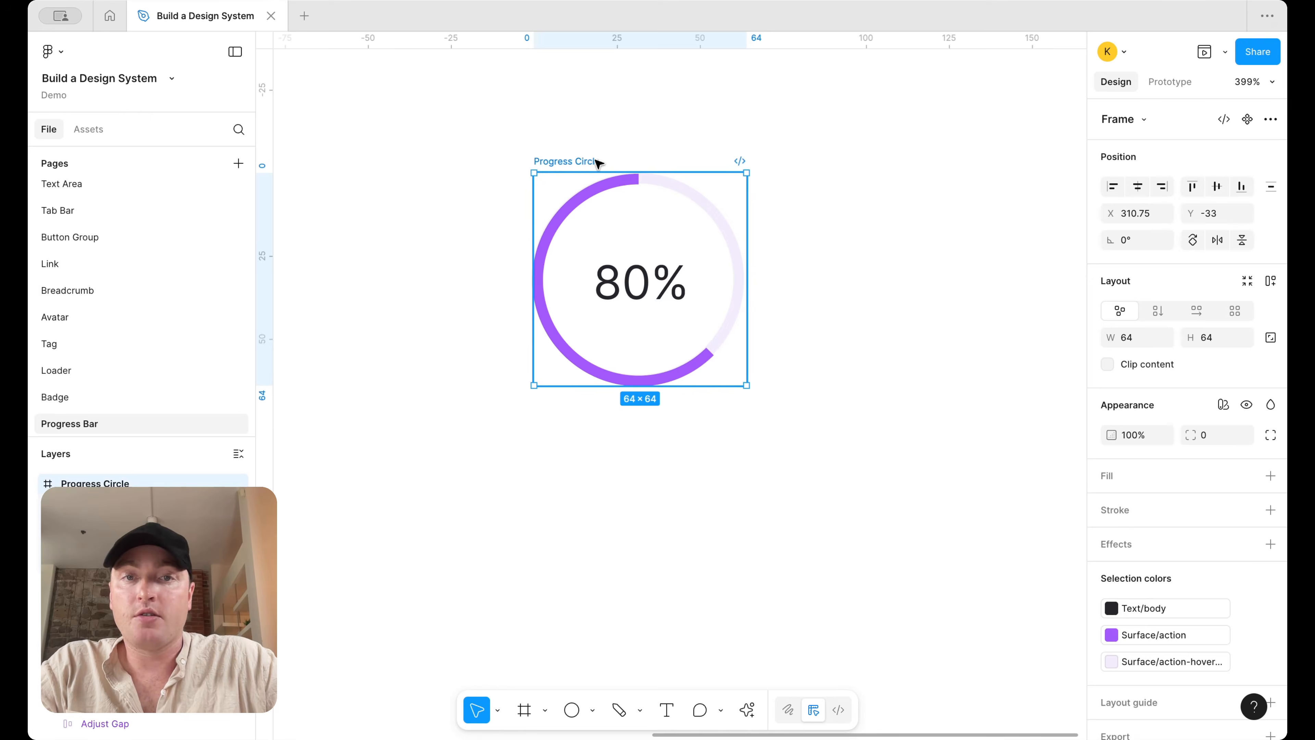
right_click(596, 182)
left_click(647, 523)
left_click_drag(672, 309, 984, 297)
Set the horizontal and vertical constraints of both ellipses in the main Progress Circle component to Scale
left_click(733, 243)
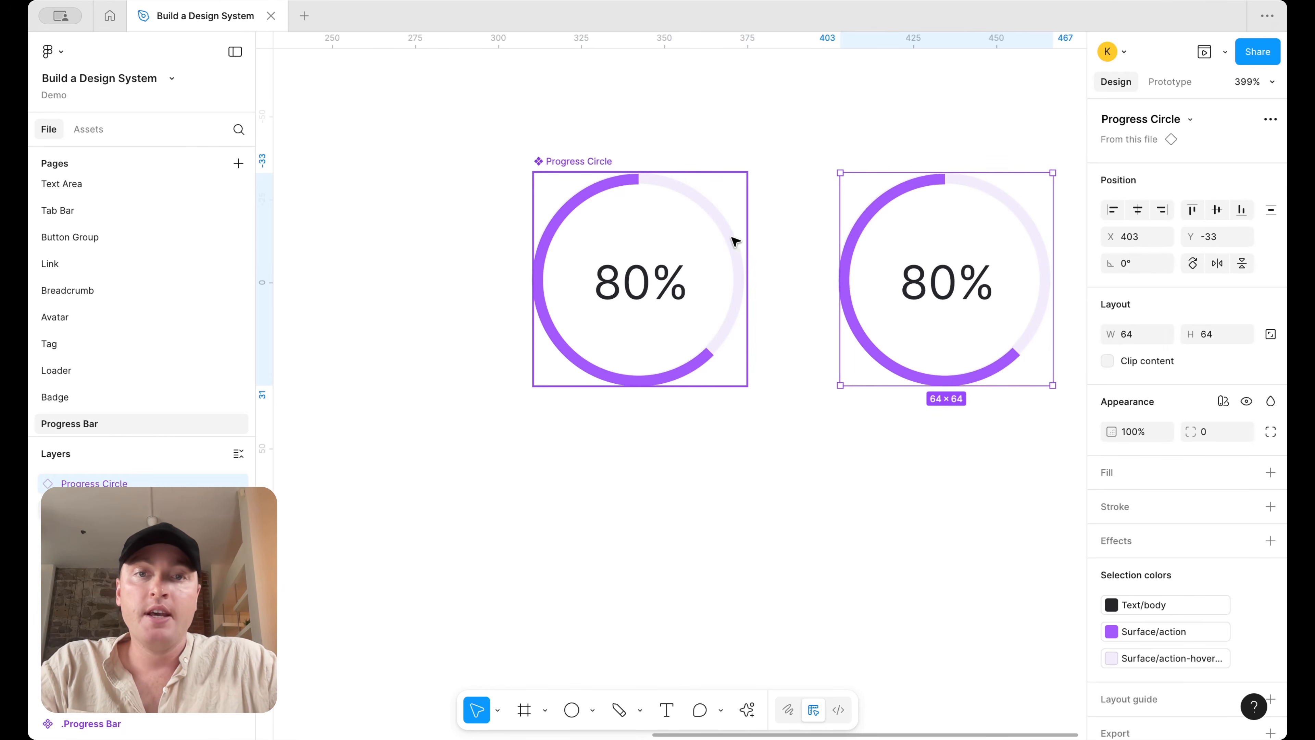
left_click(576, 191)
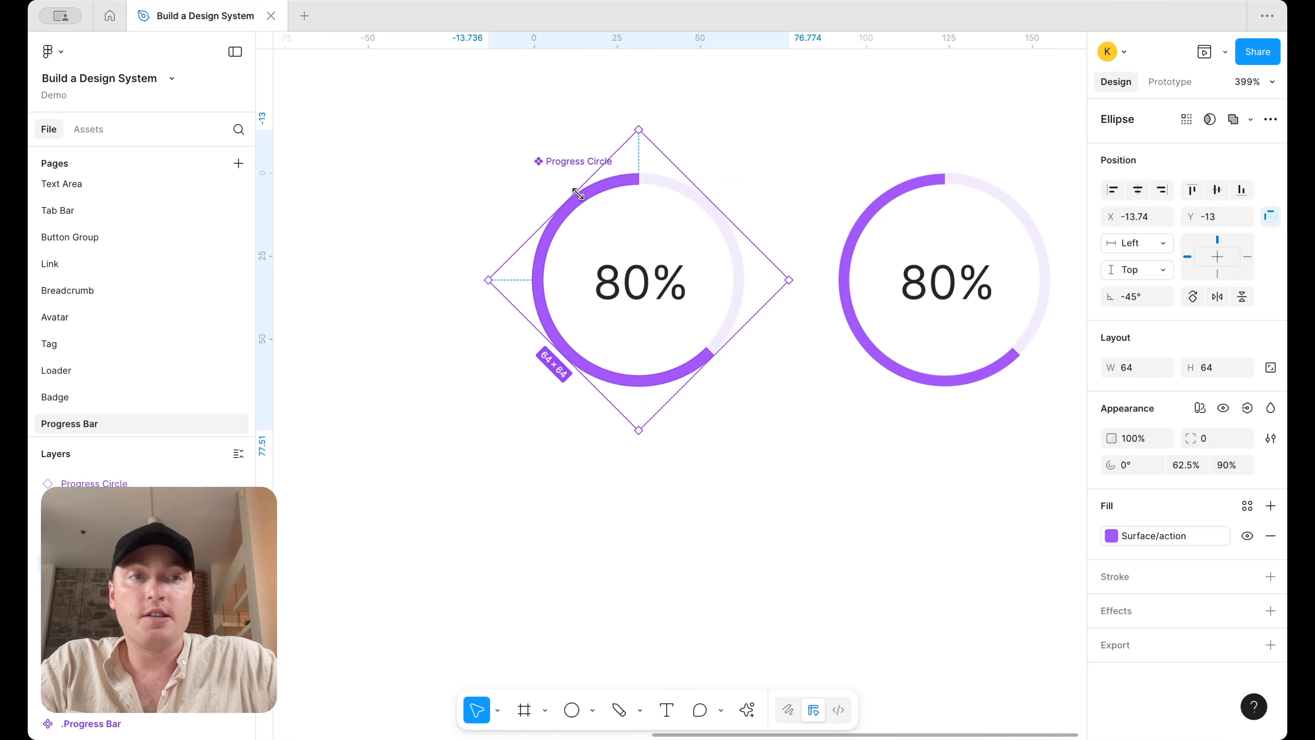
left_click(708, 212, "shift")
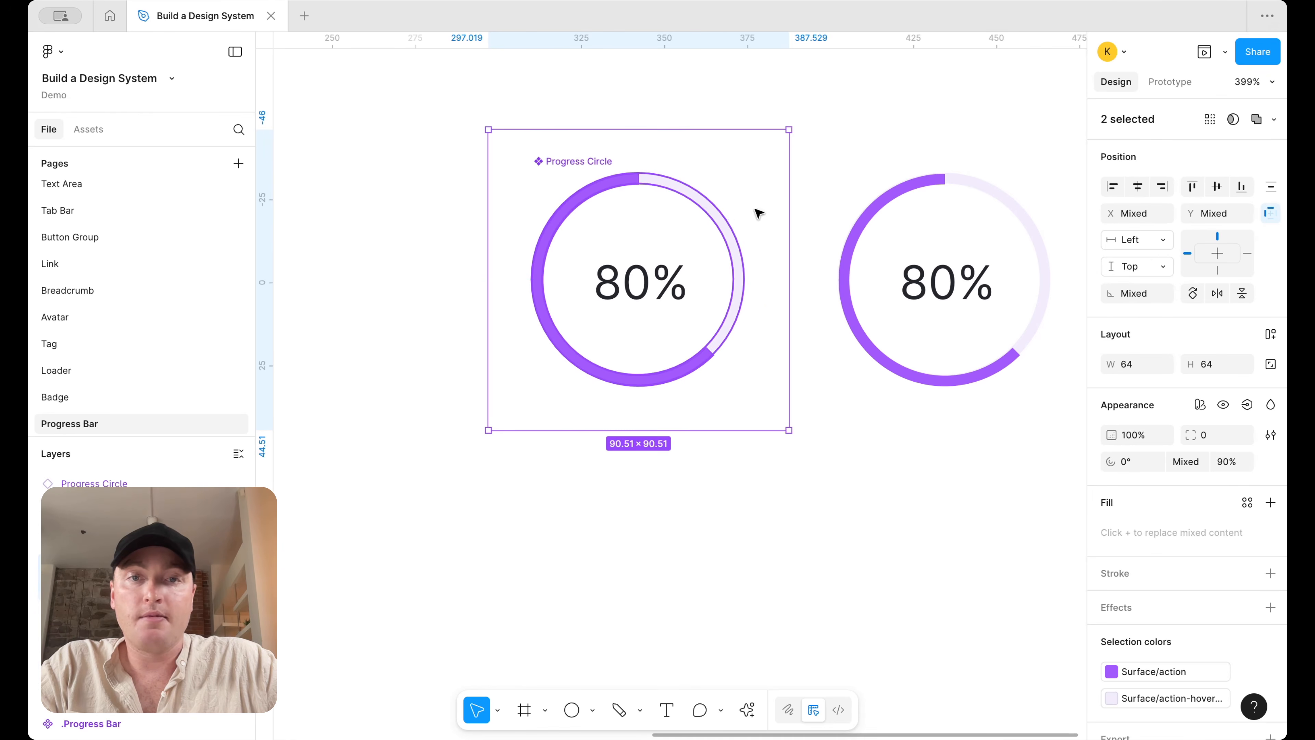
left_click(1139, 242)
left_click(1132, 320)
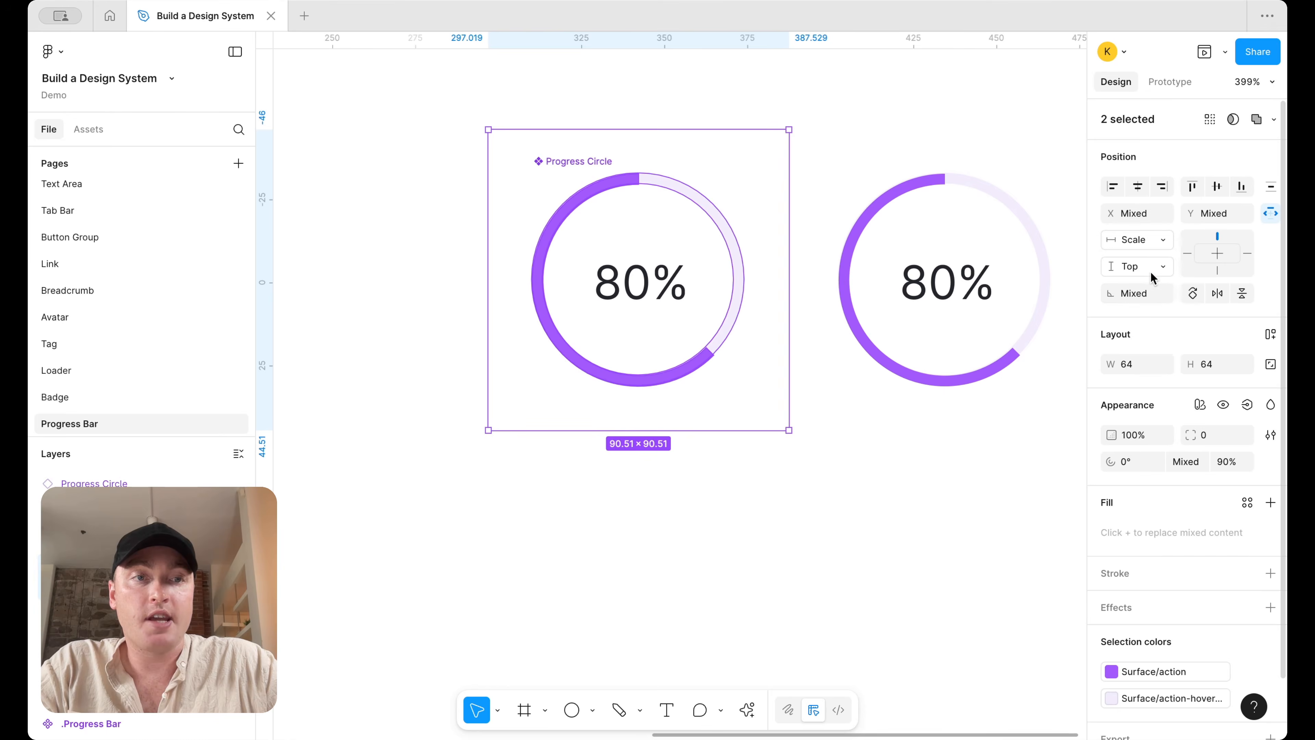
left_click(1147, 266)
left_click(1139, 343)
left_click(971, 451)
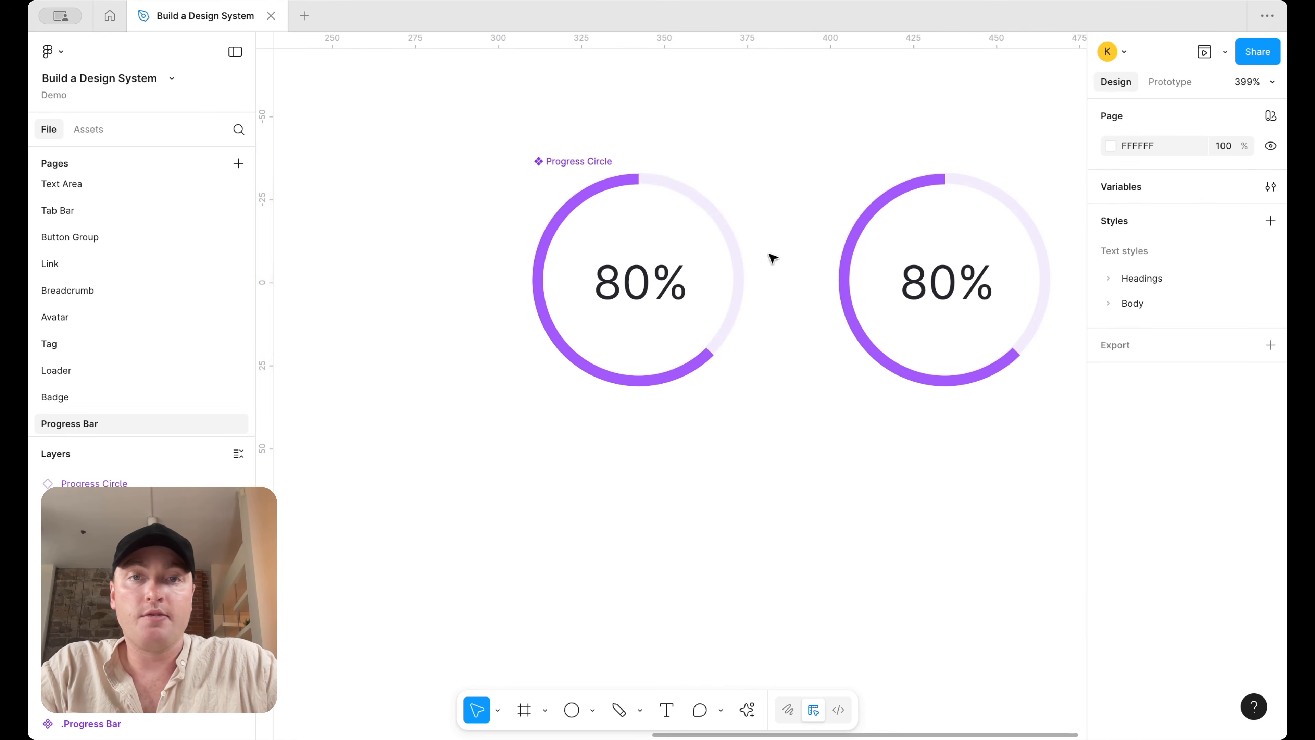
Move the Progress Circle instance farther down and away from the main component, and add a second variant to the component
scroll(939, 240, "down", 5)
left_click_drag(938, 241, 990, 321)
left_click(802, 249)
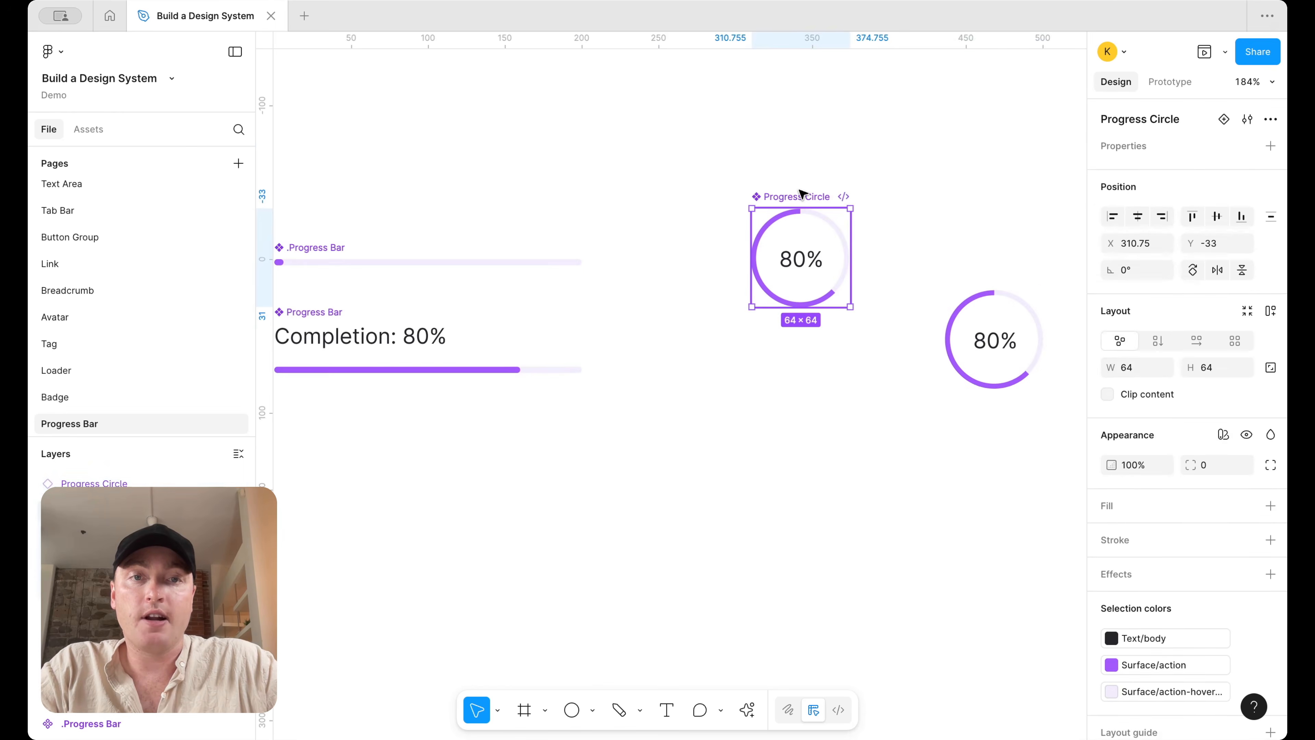
right_click(804, 249)
mouse_move(892, 518)
left_click(1031, 542)
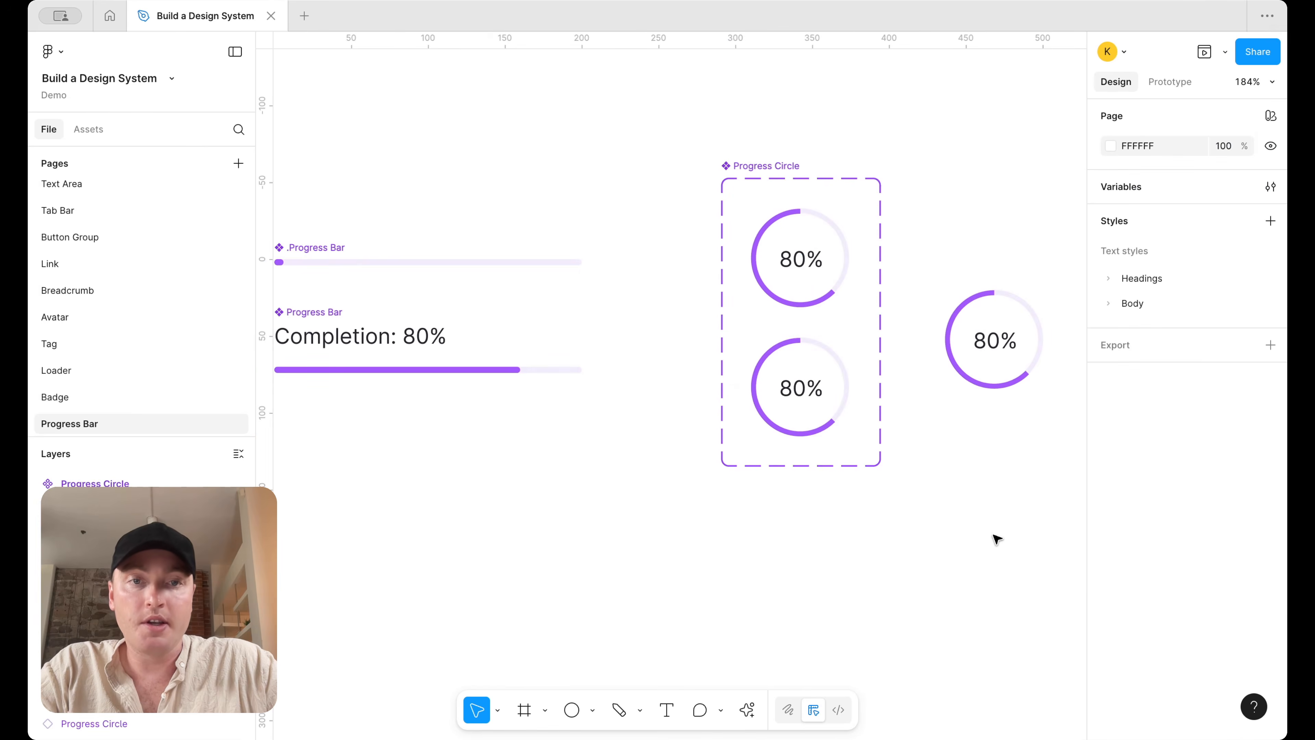
Resize the lower Progress Circle variant to 48 by 48 and select its 80% text
left_click(801, 349)
left_click(1144, 450)
type("4")
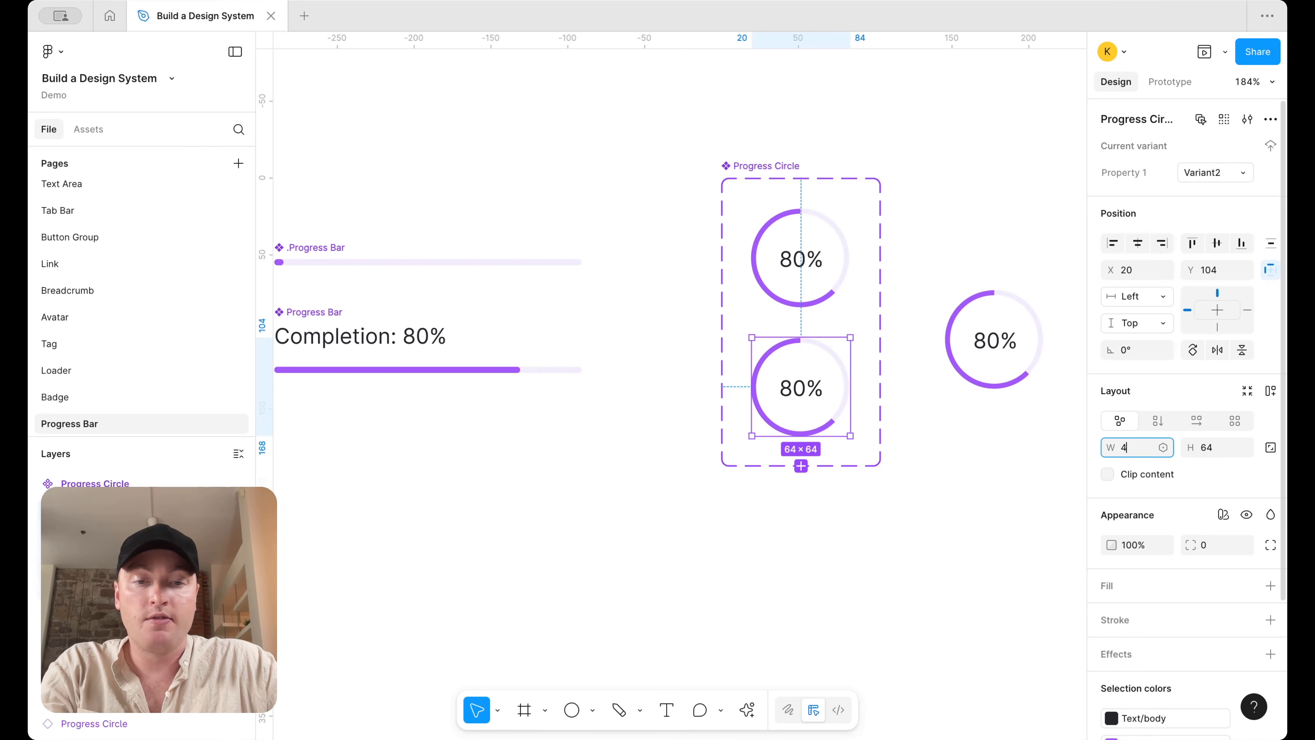
type("8")
key("Return")
left_click(1212, 448)
type("4")
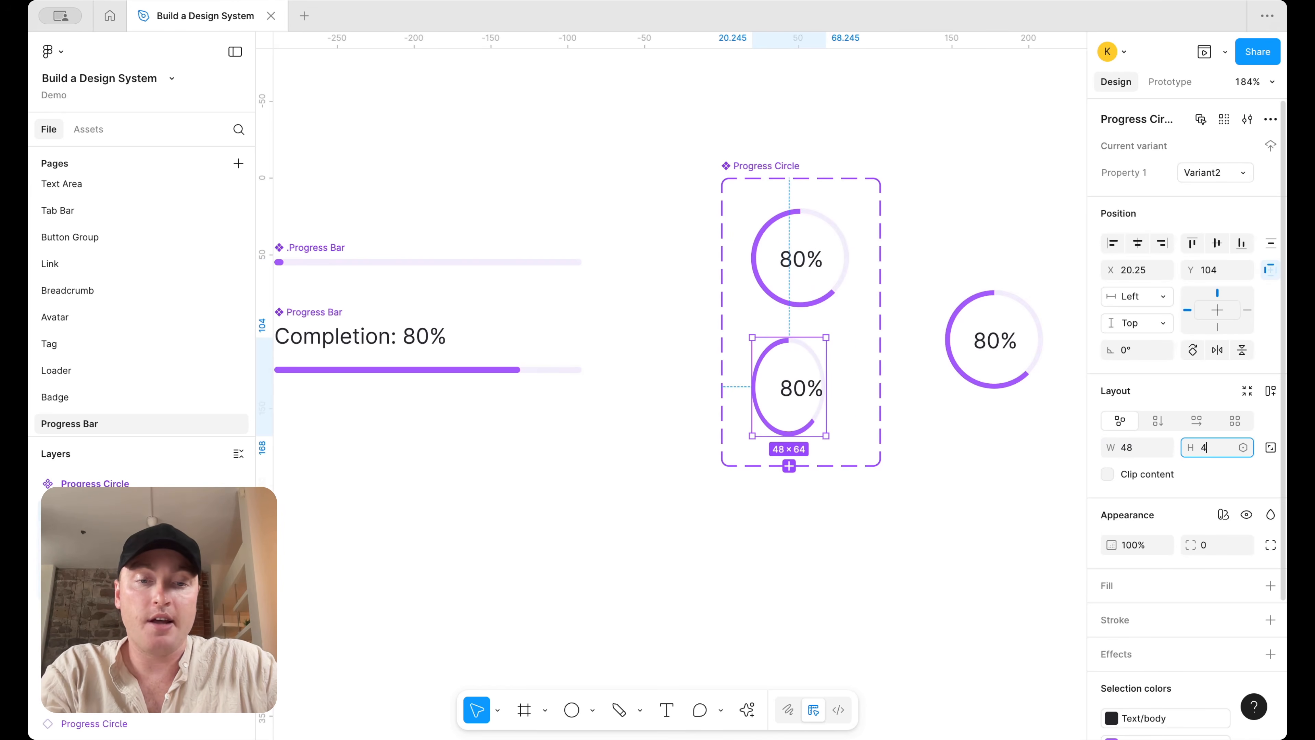
type("8")
key("Return")
left_click(800, 390)
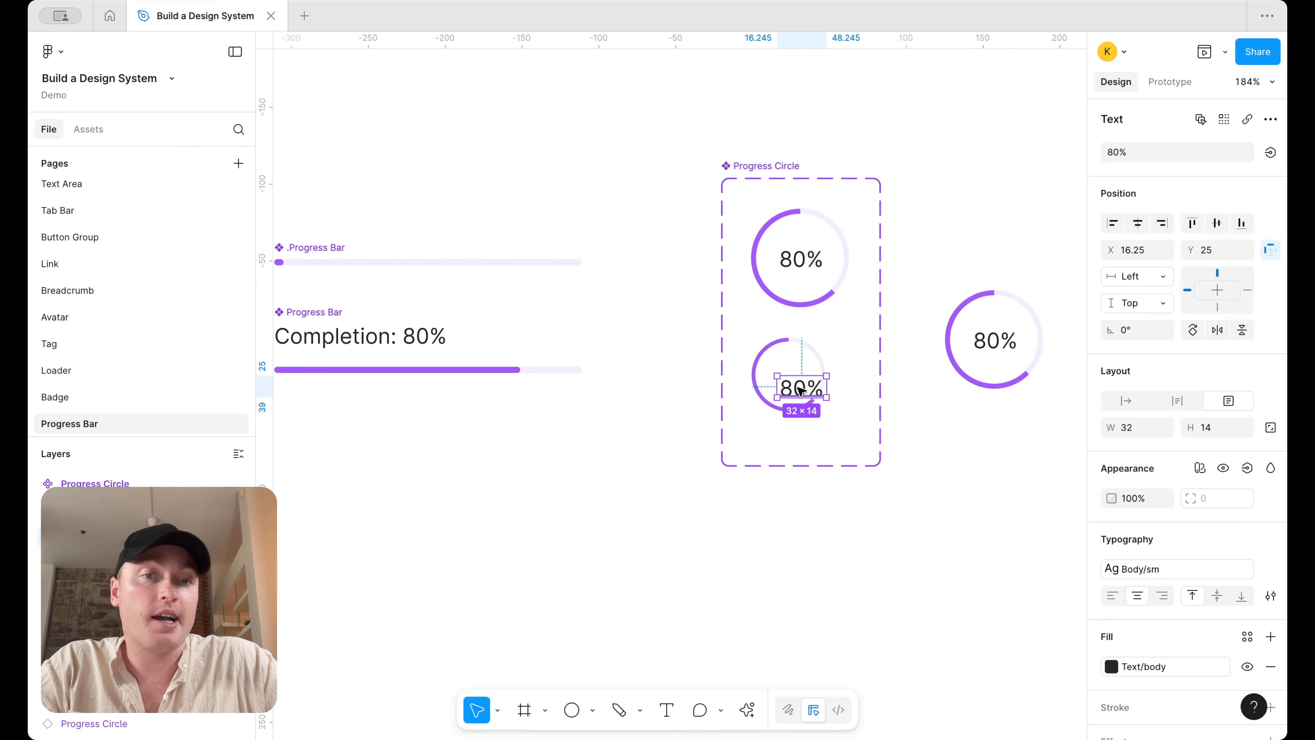
Delete the smaller lower variant from the Progress Circle component set
left_click(699, 505)
left_click(785, 401)
key("Delete")
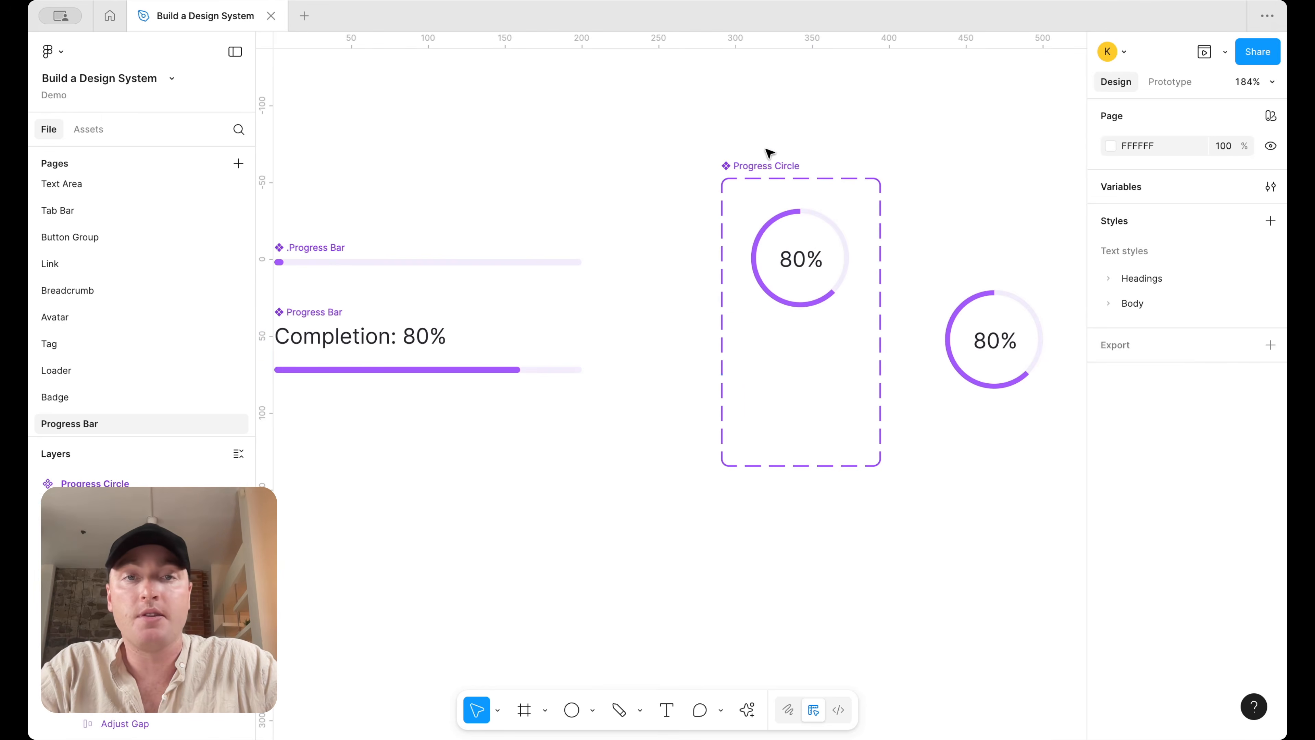
Shorten the Progress Circle component set to fit its remaining variant, and delete the instance beside it
left_click(771, 166)
left_click_drag(832, 390, 834, 342)
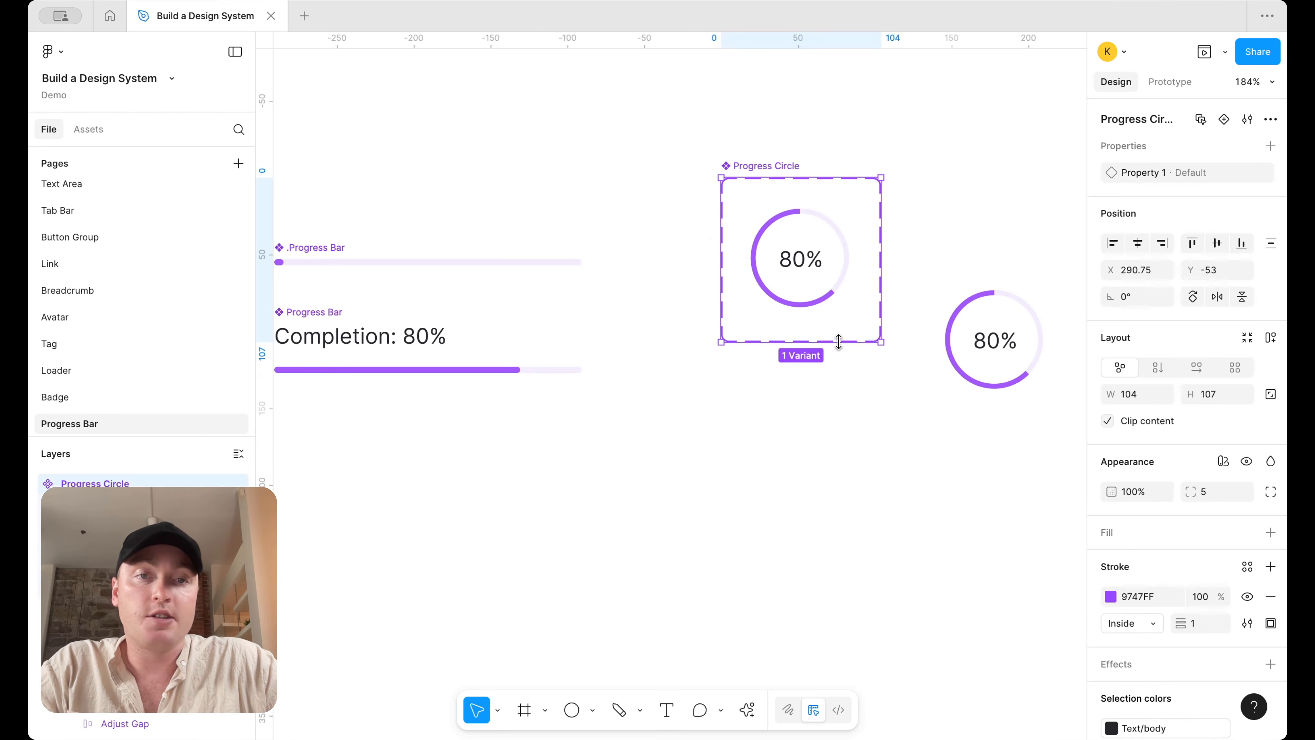
left_click(975, 349)
key("Delete")
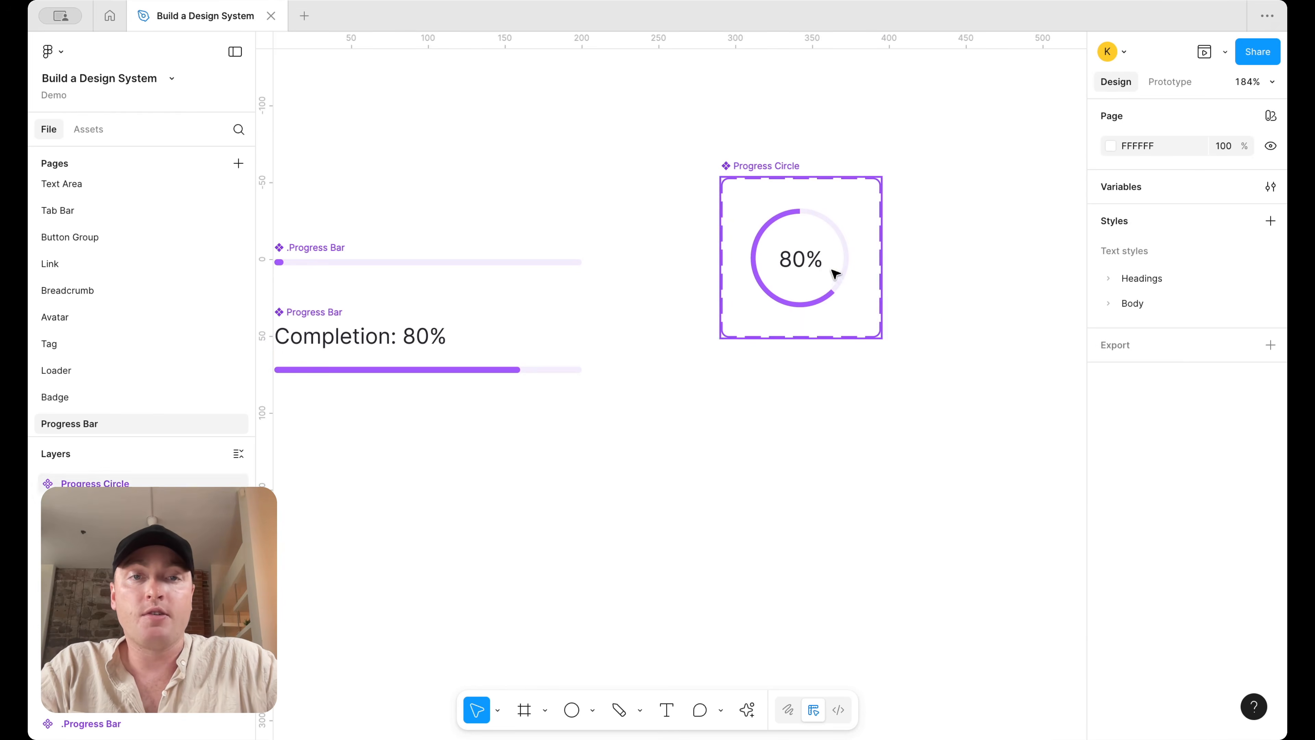
Create a boolean property named Label that controls the visibility of the 80% text in the Progress Circle
double_click(823, 261)
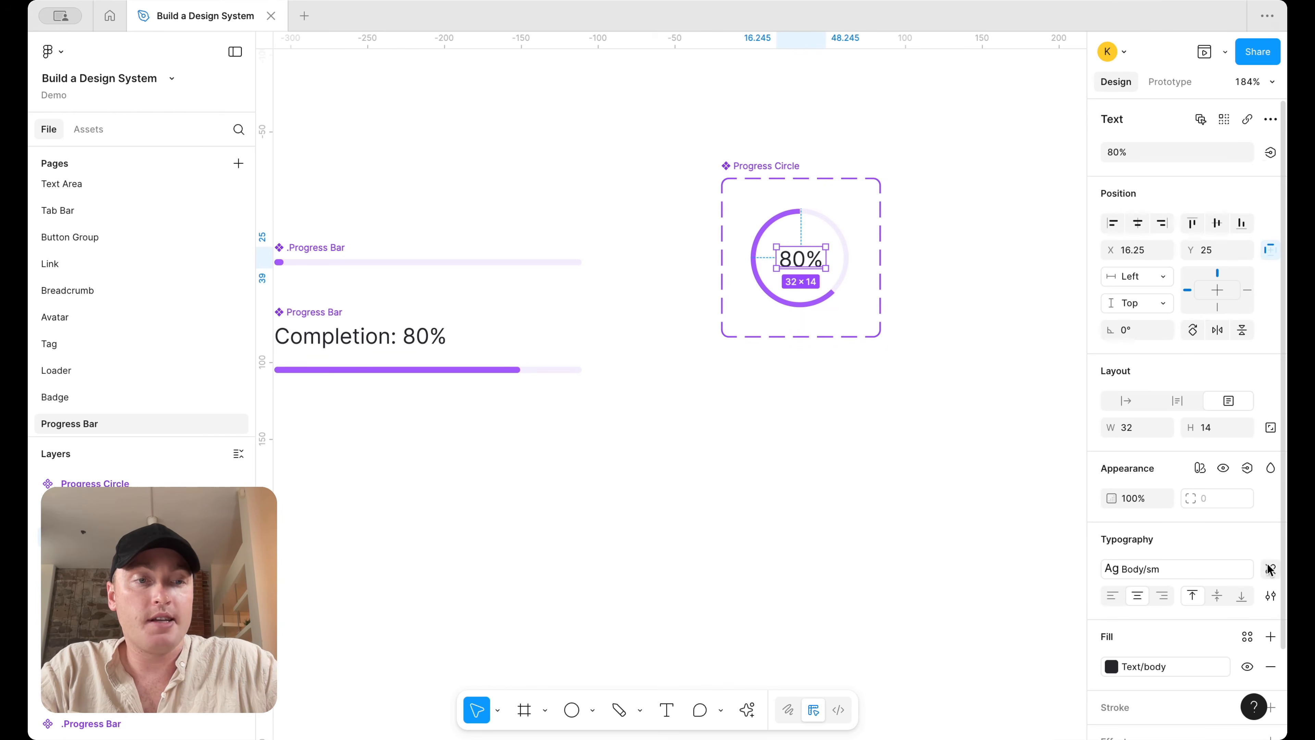
left_click(1246, 468)
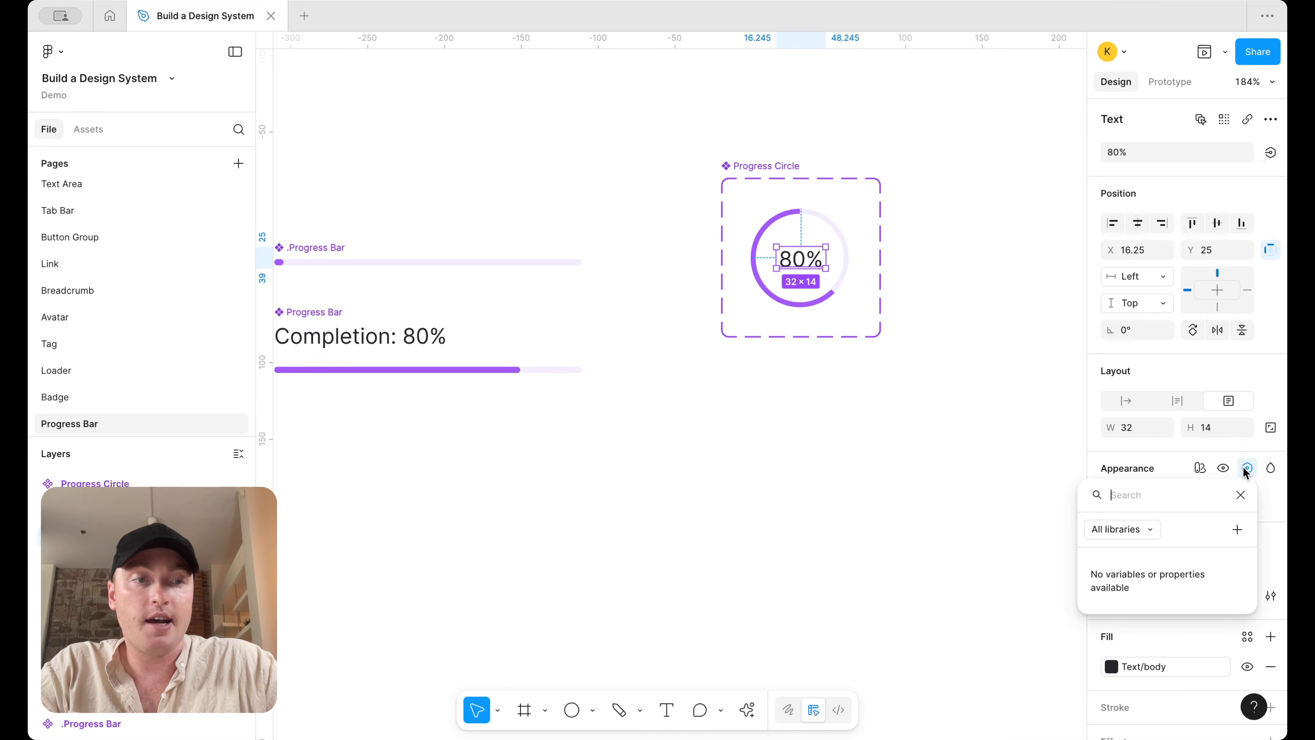
left_click(1241, 536)
type("Label")
key("Return")
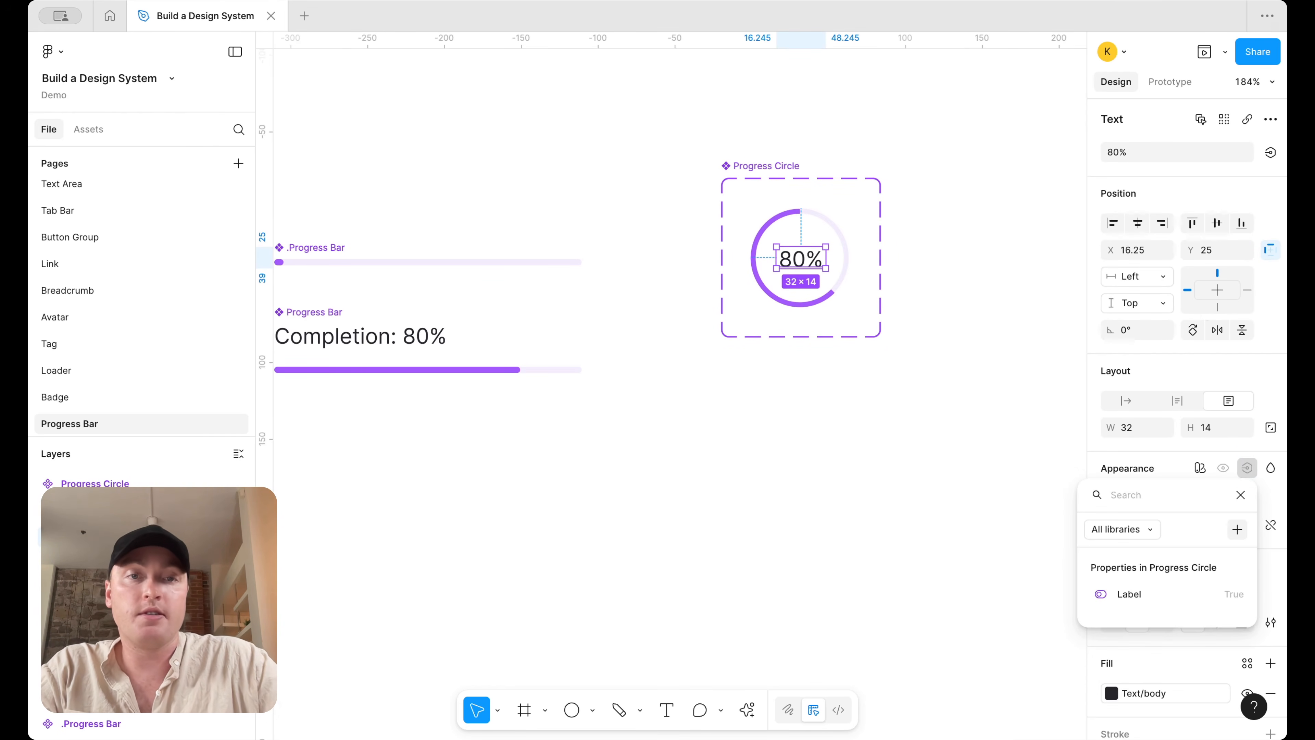
Create a text property named "↳ Label" with the value 80% for the Progress Circle's percentage text
left_click(1273, 153)
left_click(1271, 152)
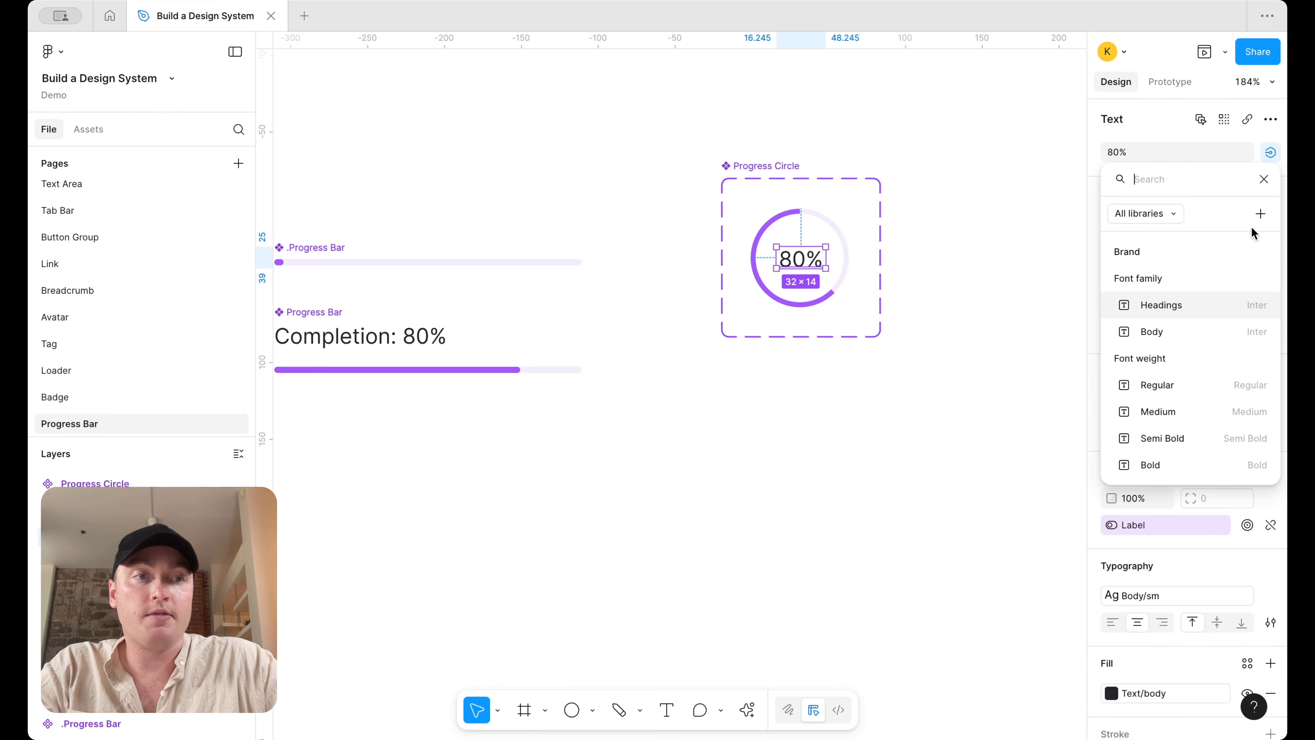
left_click(1260, 214)
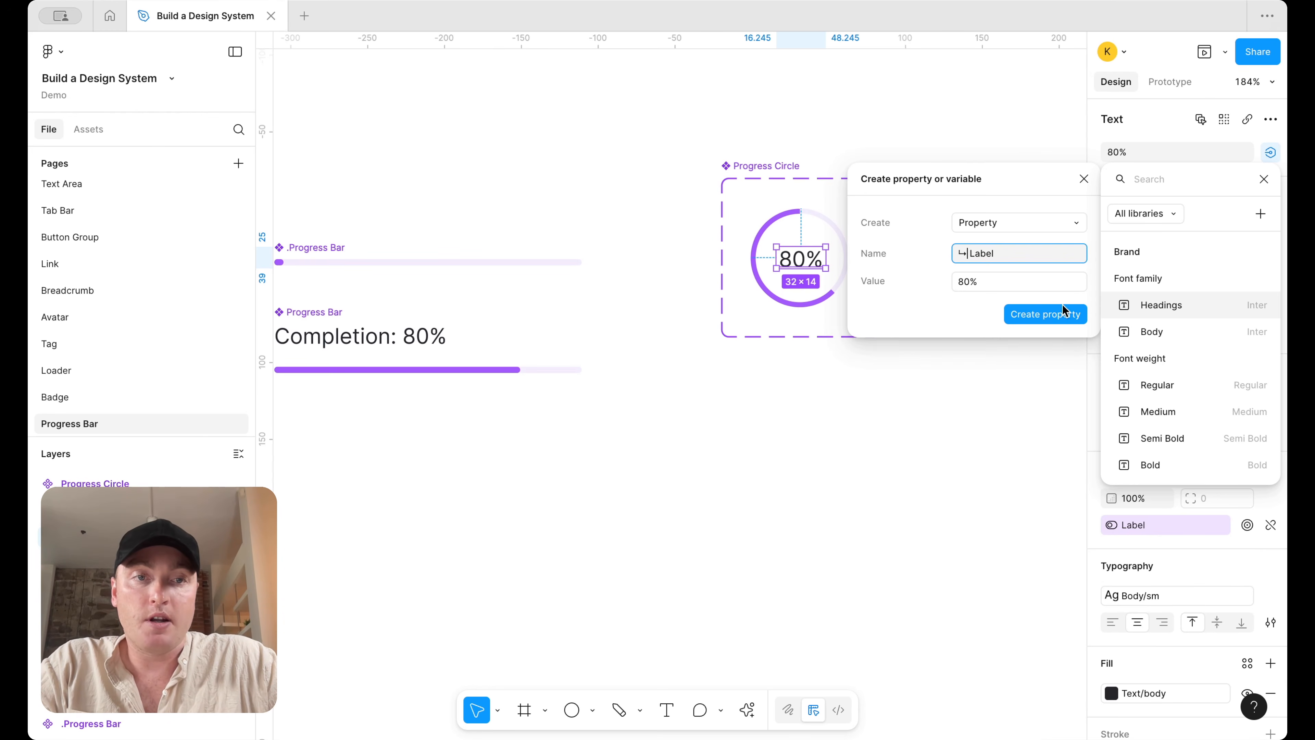
left_click(1045, 314)
Place a copy of the Progress Circle below the component set
left_click(940, 383)
left_click(778, 250)
left_click_drag(798, 250, 797, 420, "alt")
left_click(913, 436)
Rename the Progress Circle's variant property to Size and set its value to default
left_click(785, 233)
double_click(1128, 174)
type("Size")
key("Return")
double_click(1213, 173)
type("defau")
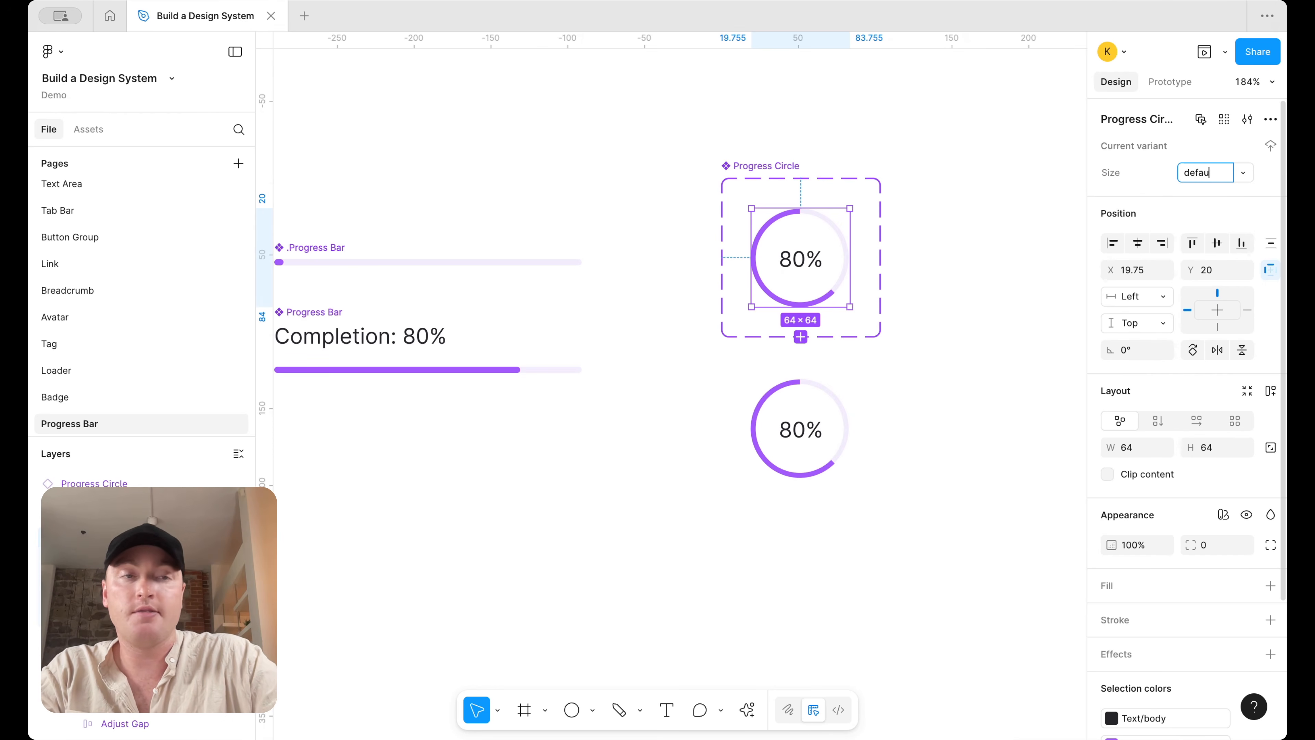
Delete the Progress Circle copy below the component set
left_click(813, 426)
key("Delete")
scroll(813, 423, "down", 5, "ctrl")
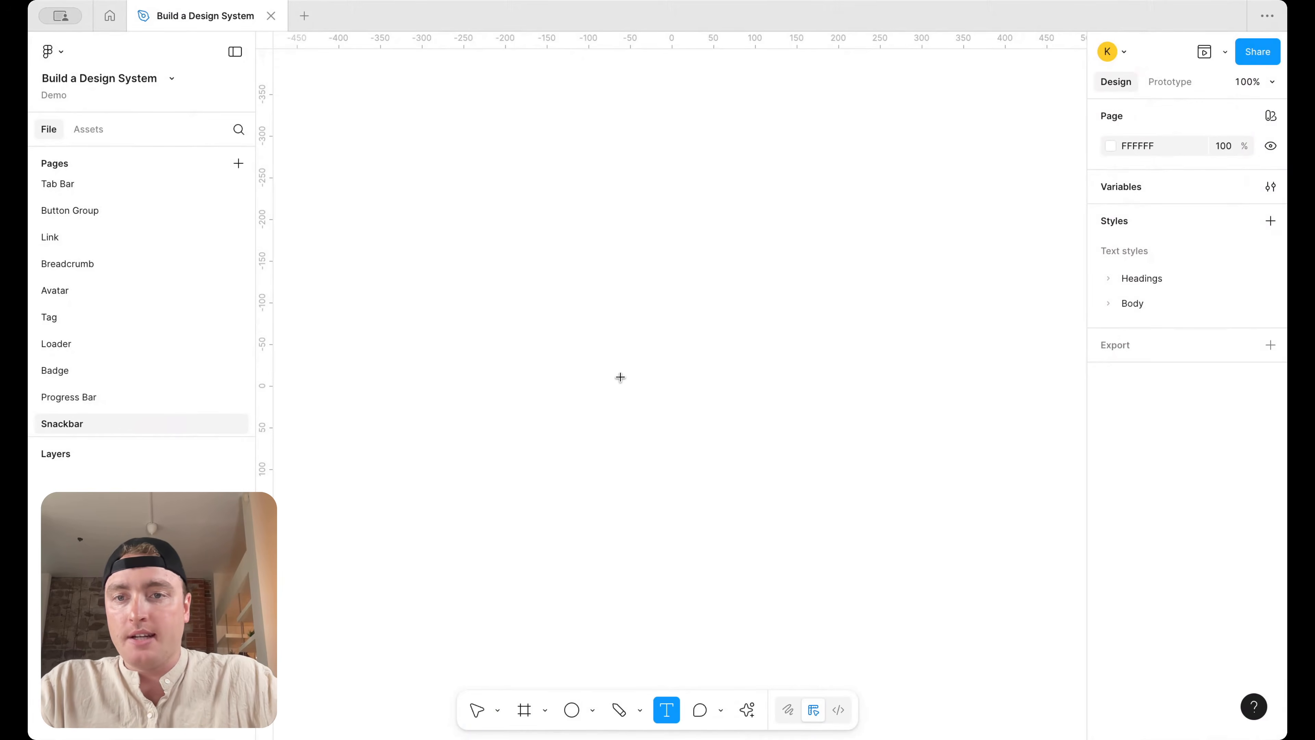
Draw a text box about 155 by 49 on the Snackbar page and enter the text Hello
left_click_drag(607, 308, 736, 352)
scroll(722, 347, "up", 2, "ctrl")
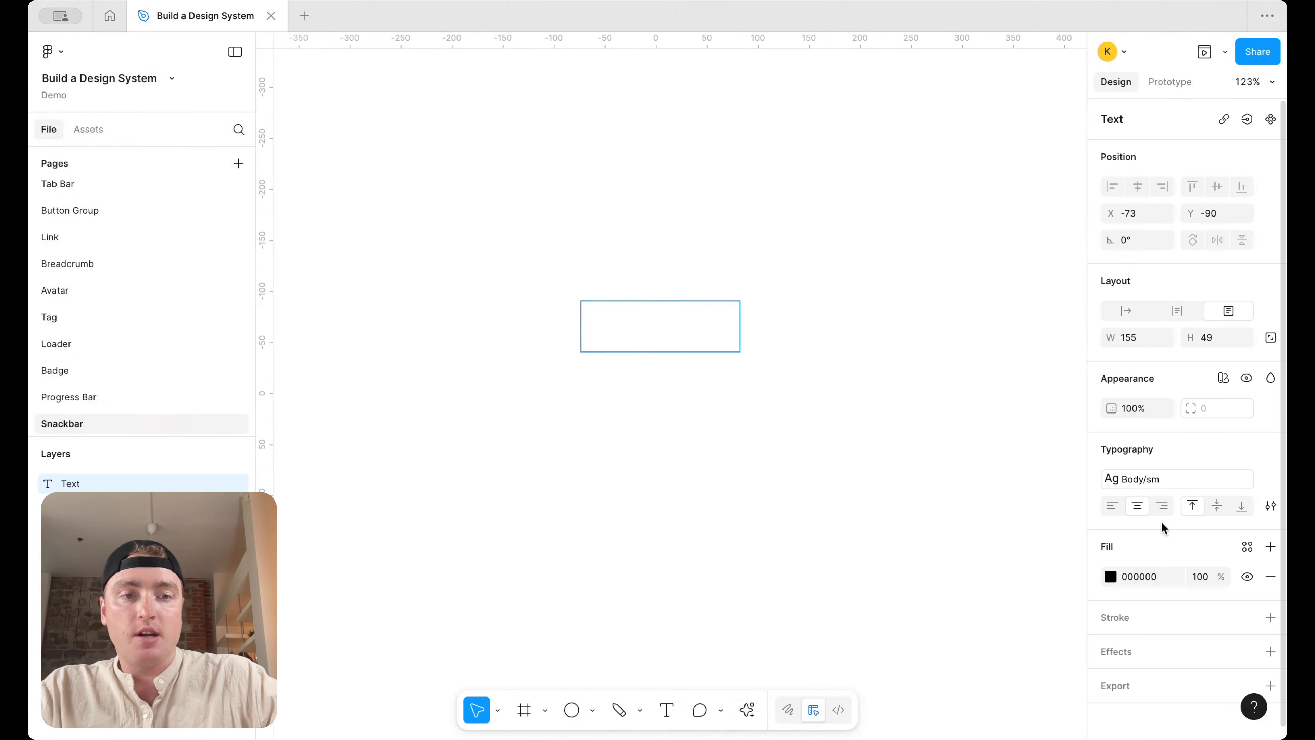
left_click(1177, 483)
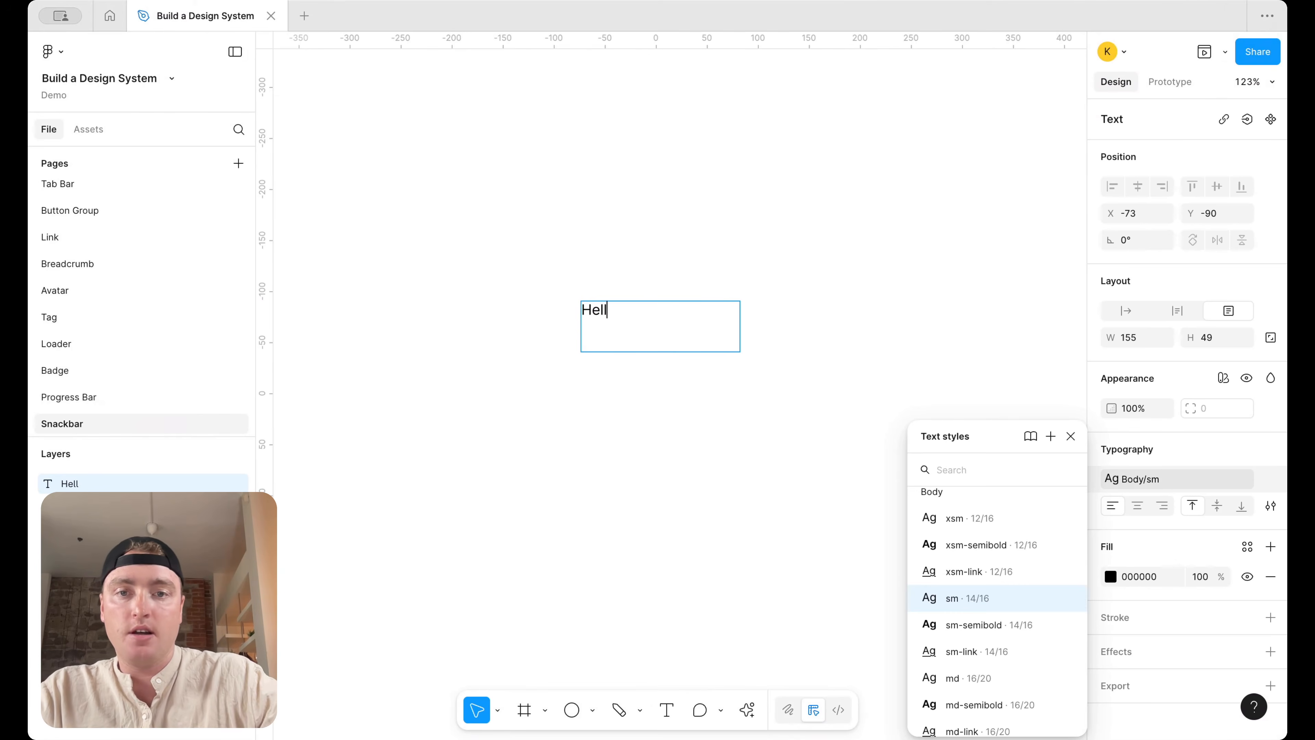
type("o")
Try the Body/md text style on the Hello text, followed by Body/lg
key("ctrl+a")
scroll(1004, 561, "up", 4)
scroll(964, 564, "down", 3)
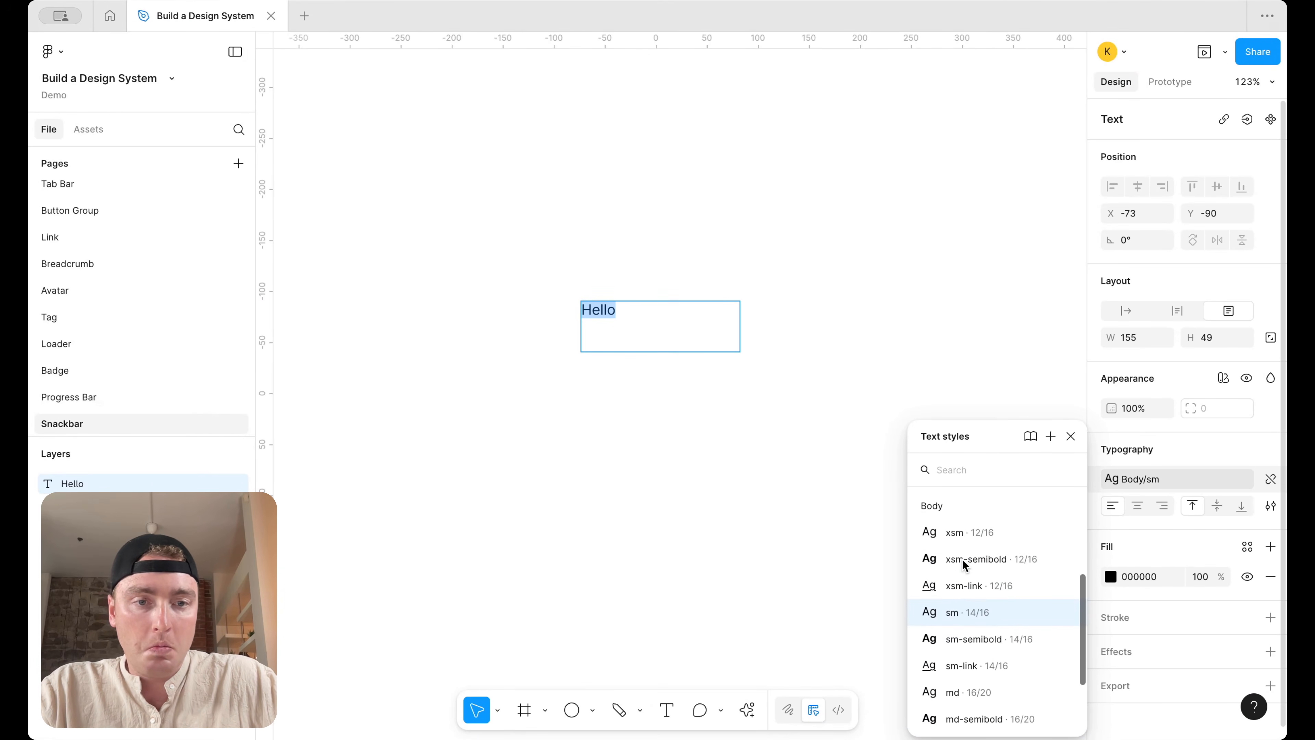
scroll(966, 562, "down", 3)
left_click(974, 608)
key("Escape")
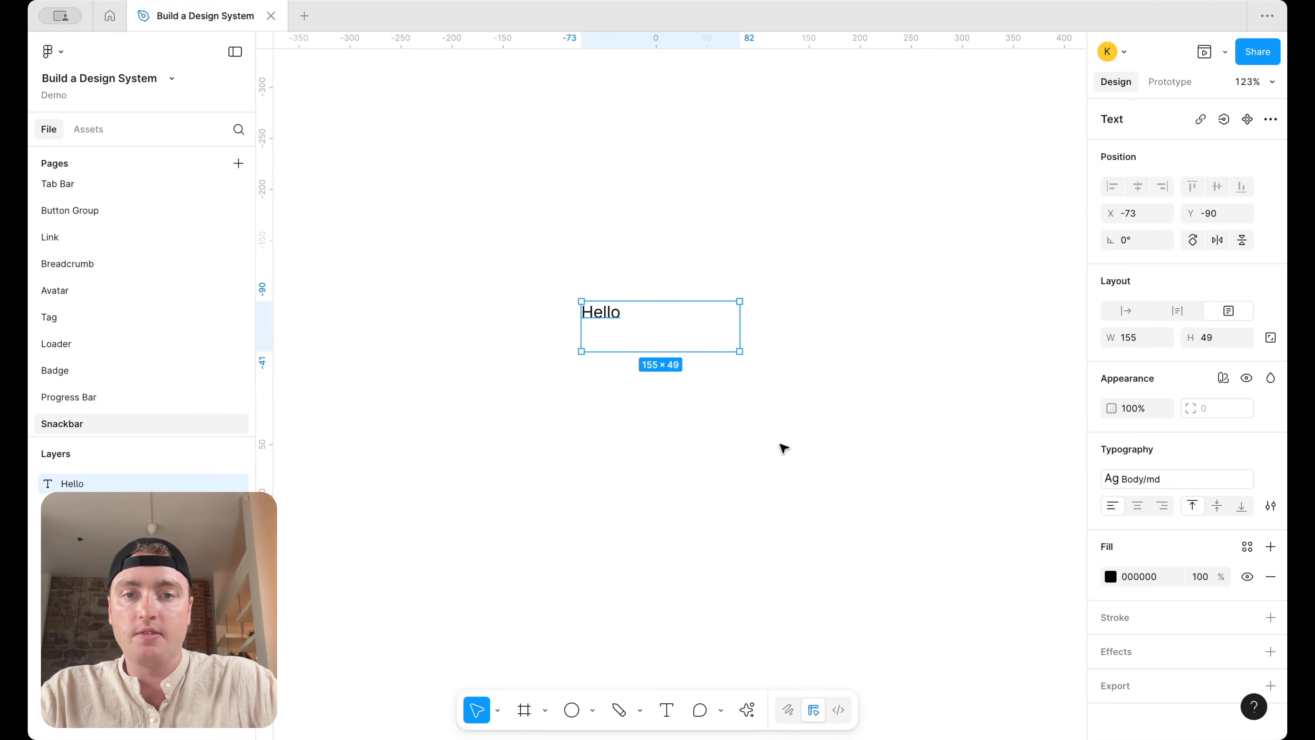
left_click(1164, 479)
scroll(1031, 658, "down", 1)
left_click(1012, 662)
left_click(832, 439)
Apply the Text/action color variable as the Hello text's fill
left_click(651, 317)
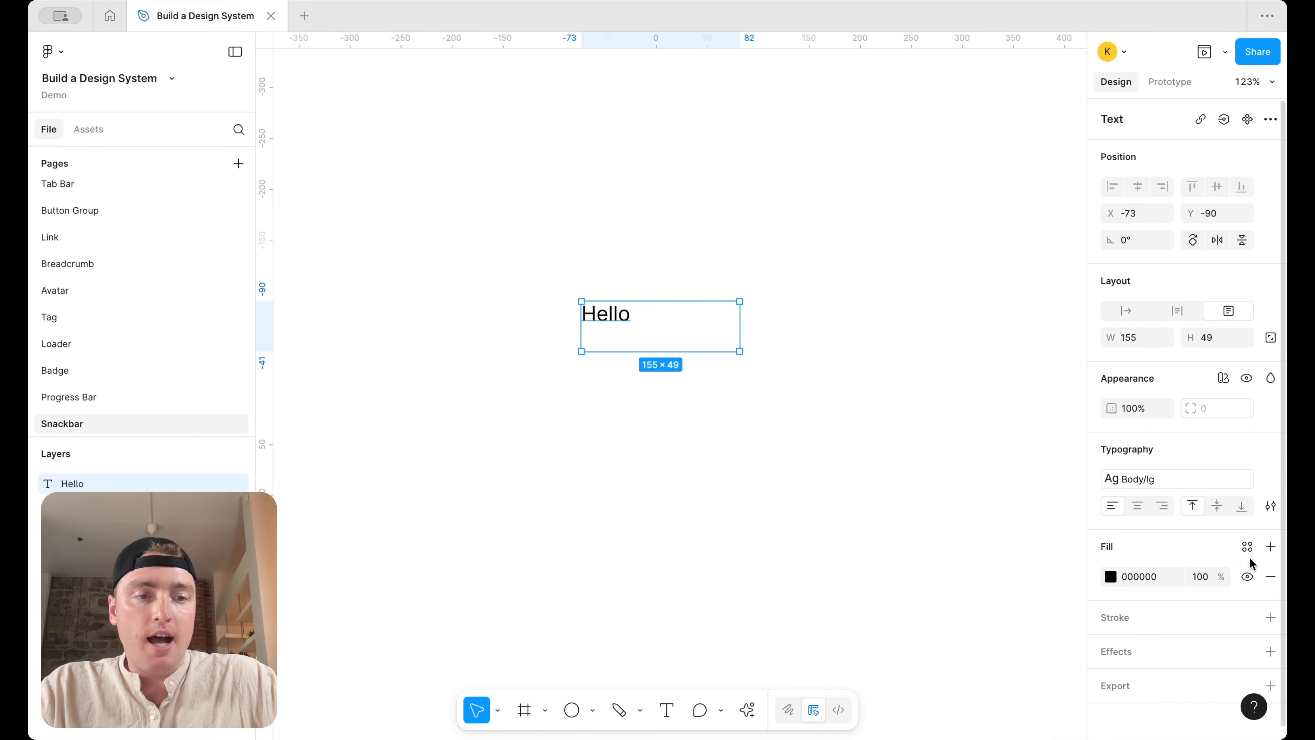
left_click(1247, 546)
type("text")
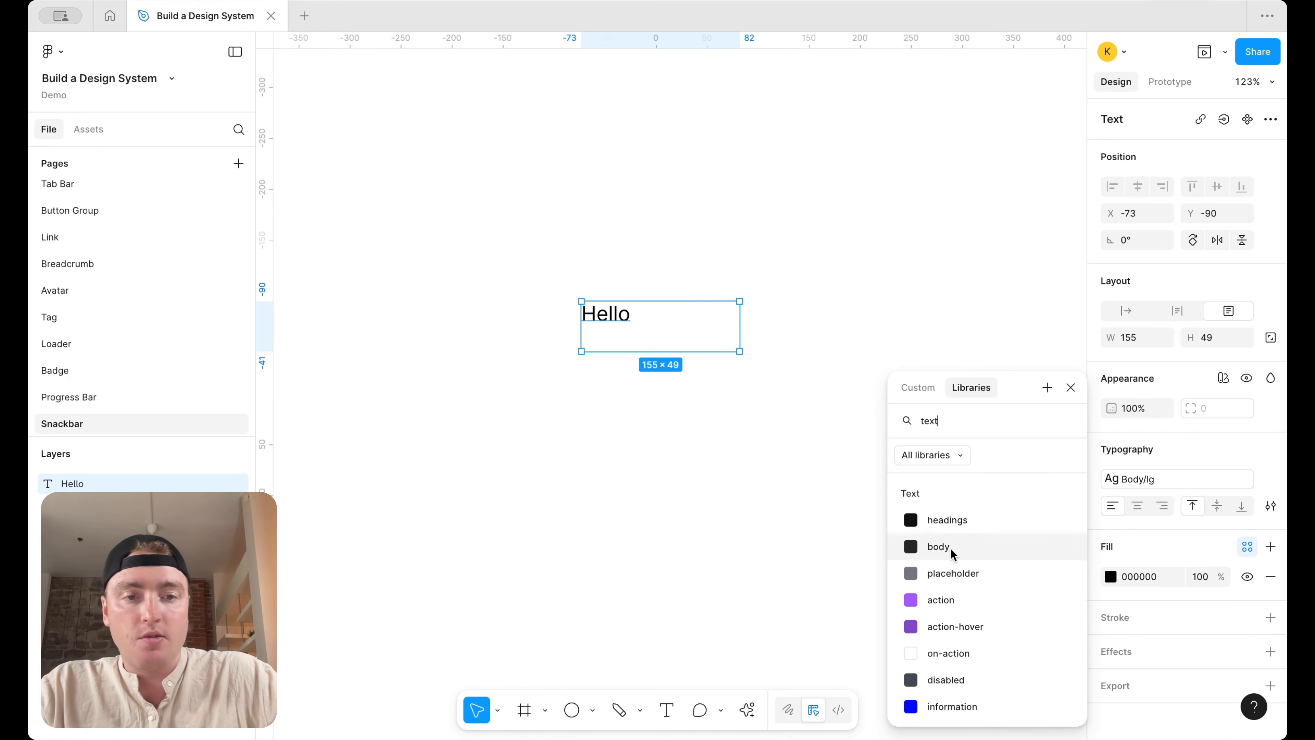
left_click(951, 599)
left_click(775, 373)
left_click(618, 321)
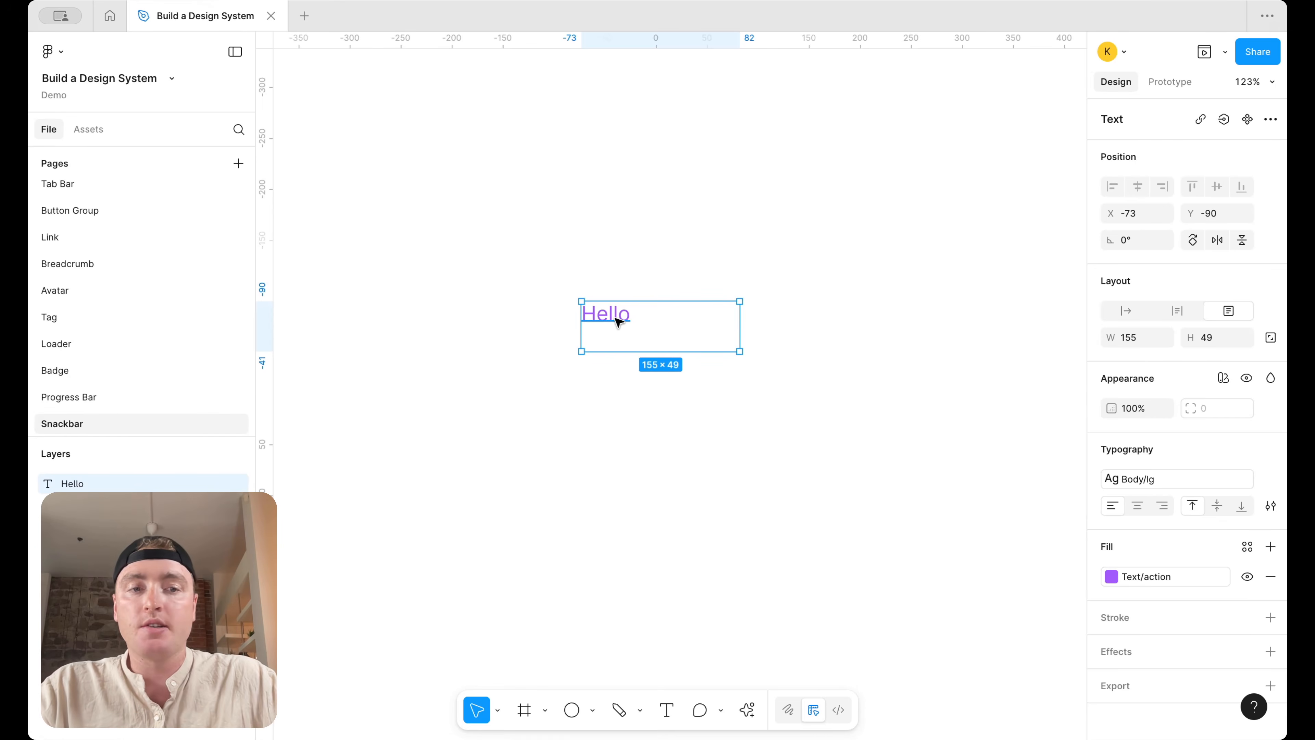
Apply the Body/lg-semibold style to the Hello text and reduce its box height to about 23
left_click(1162, 482)
left_click(1016, 686)
left_click(784, 403)
left_click(613, 315)
left_click_drag(709, 351, 708, 325)
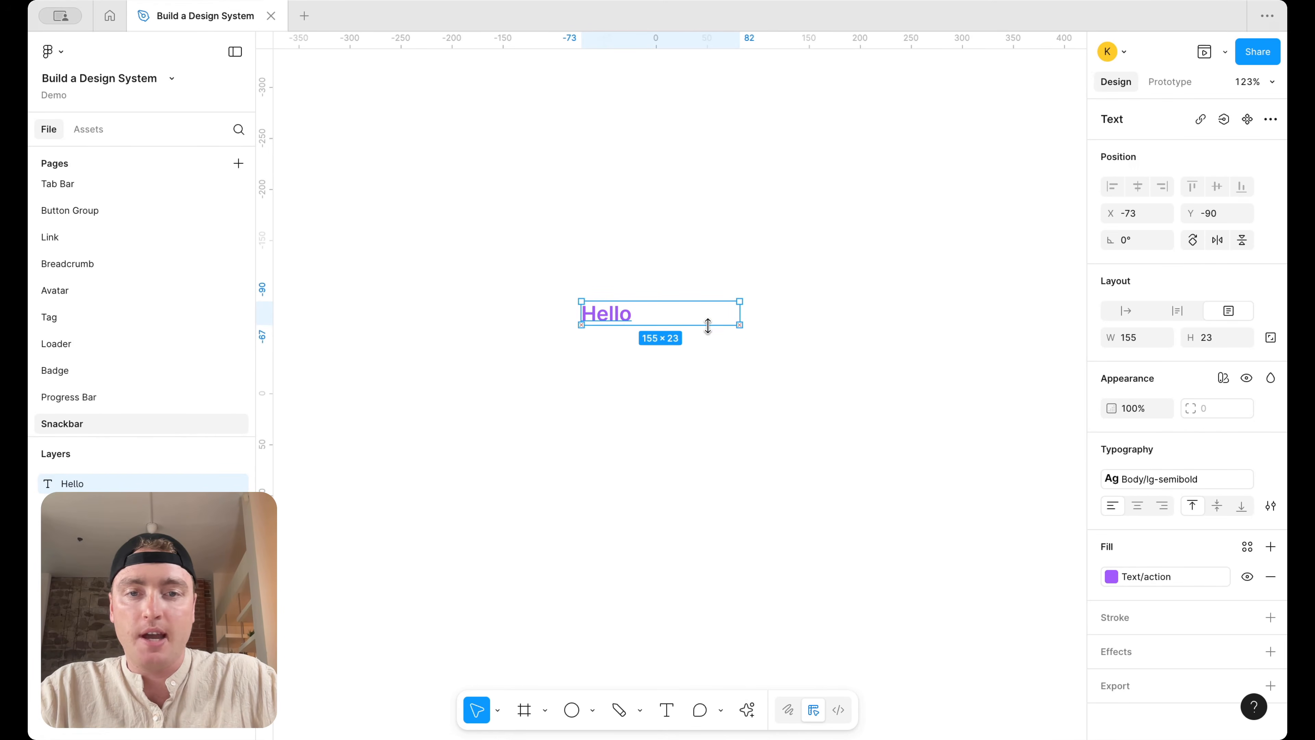
Change the Hello text to "Snackbar Title" and widen its box to about 264
double_click(628, 321)
type("Snackbar Title")
key("Escape")
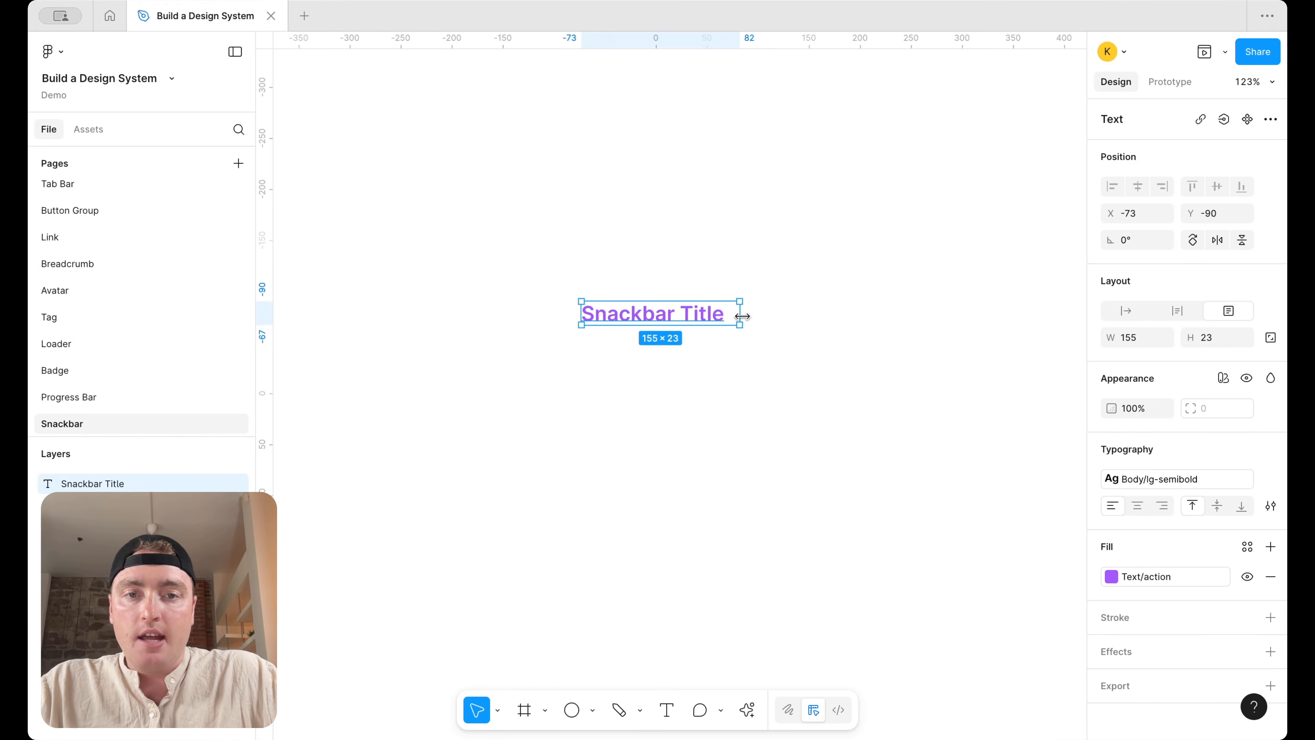
left_click(692, 358)
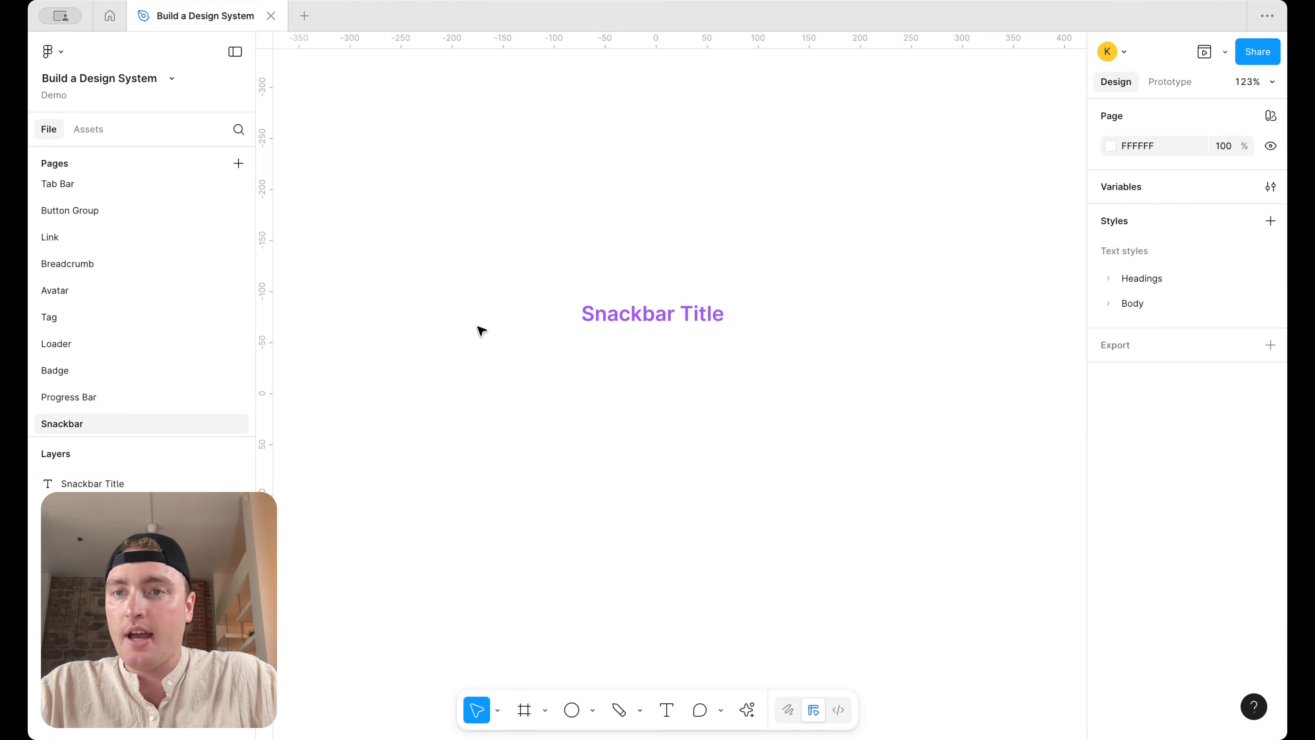
Duplicate the Snackbar Title text below at Y -43, and give the copy the Text/body fill and Body/md style
left_click(703, 319)
left_click_drag(669, 323, 669, 371)
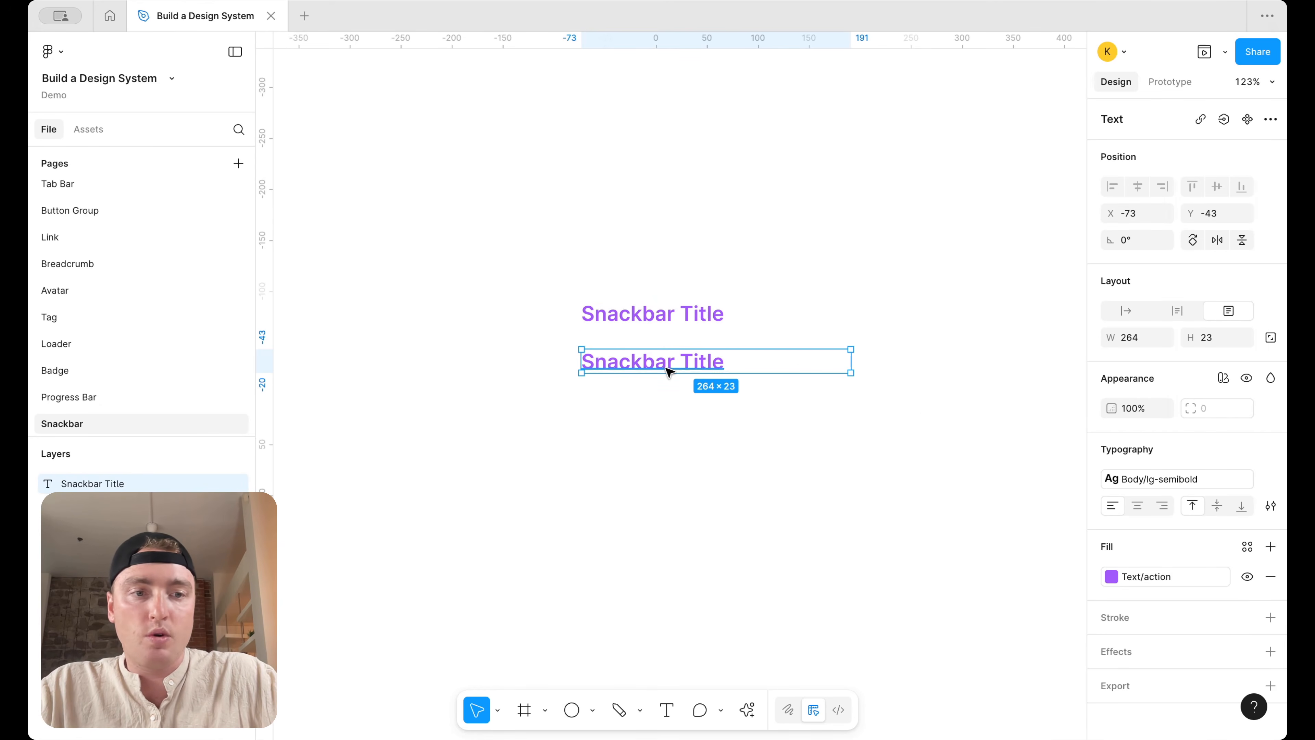
left_click(1147, 575)
left_click(1008, 569)
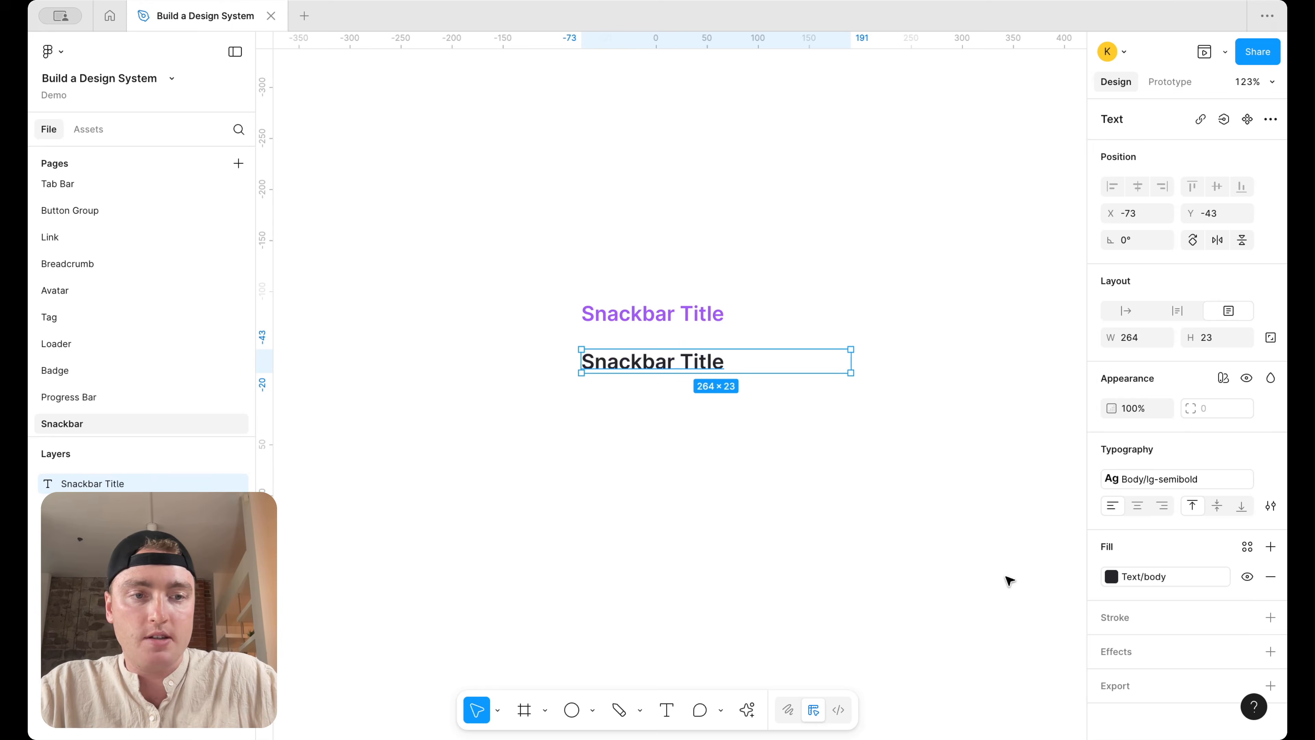
left_click(1181, 479)
scroll(1009, 621, "up", 2)
left_click(1012, 606)
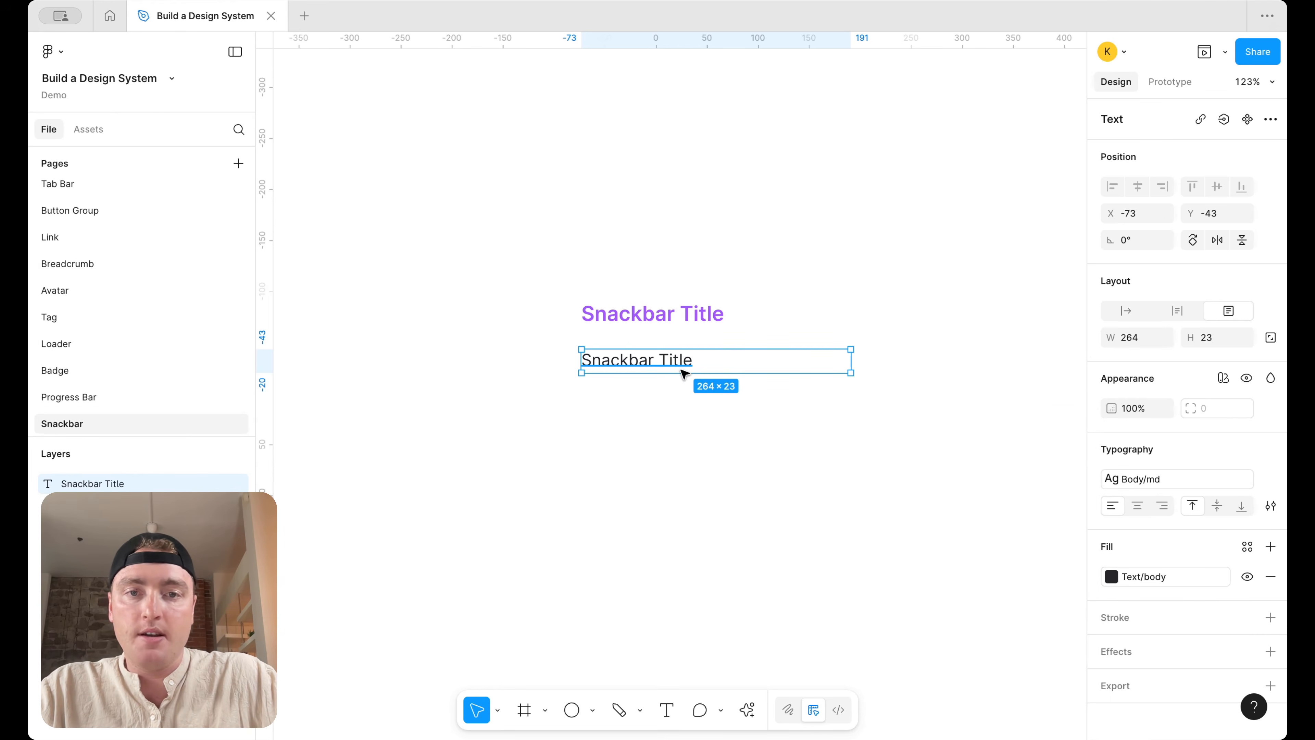
Widen the lower text to about 343, change it to "Lorem ipsum is the standard dummy text of the design industry", and move it closer to the title
left_click_drag(854, 364, 931, 364)
double_click(608, 361)
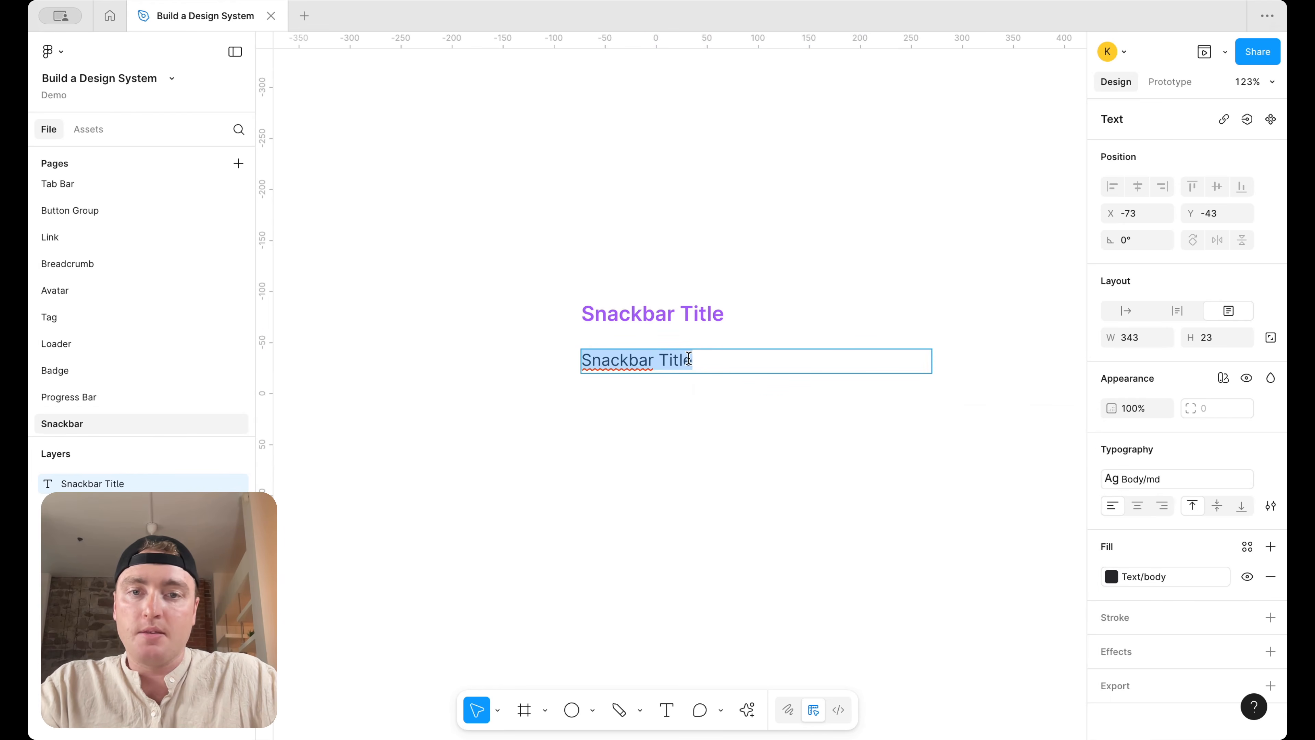
type("Lor")
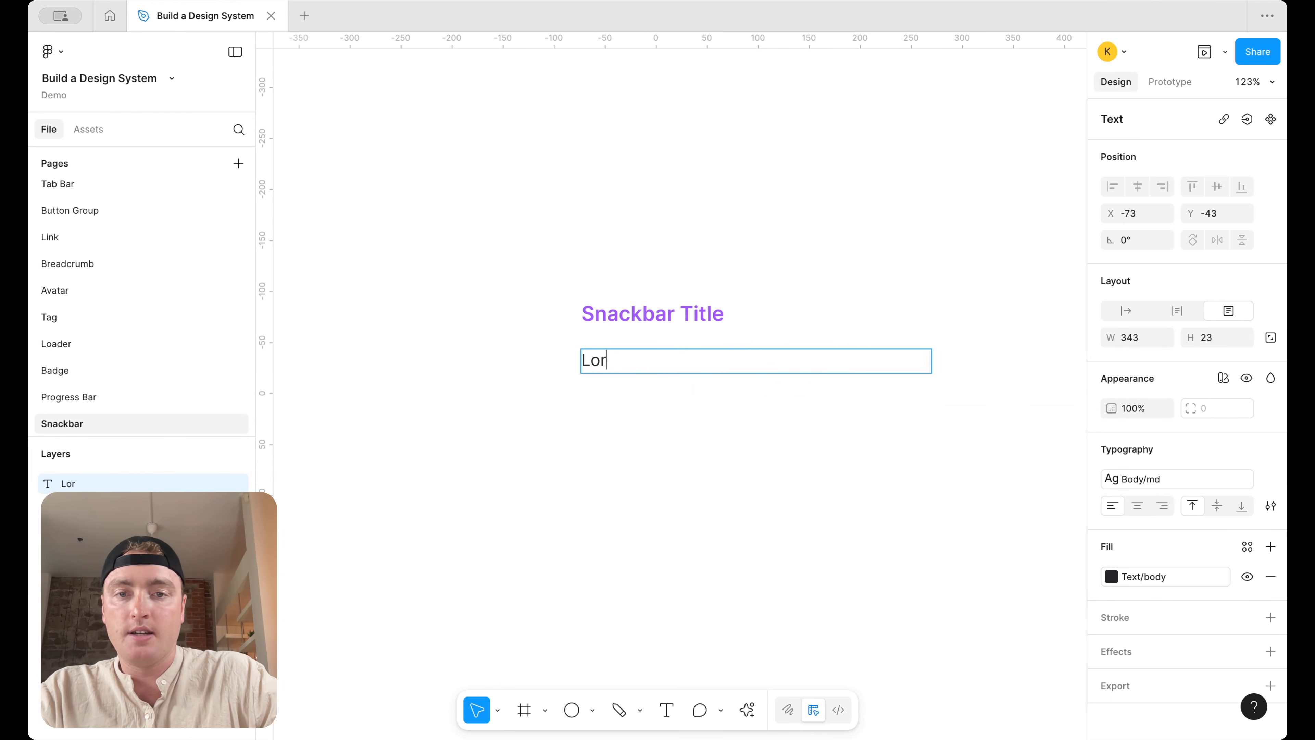
type("em ipsum is the standard dummy text of the design industr")
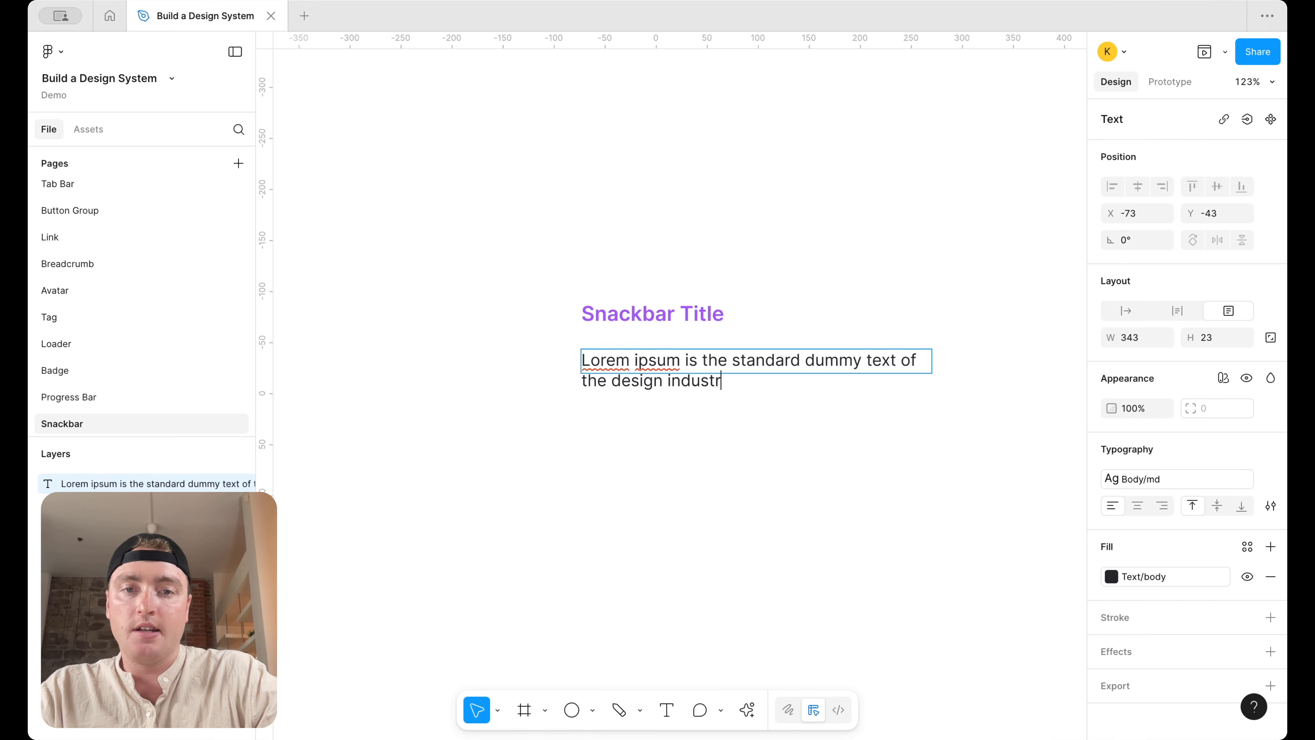
key("Escape")
left_click_drag(749, 372, 709, 375)
Search the assets for "links" and place a Link component instance below the description text at X -62, Y 10
left_click(88, 129)
key("BackSpace")
key("BackSpace")
key("BackSpace")
type("links")
left_click_drag(194, 394, 637, 422)
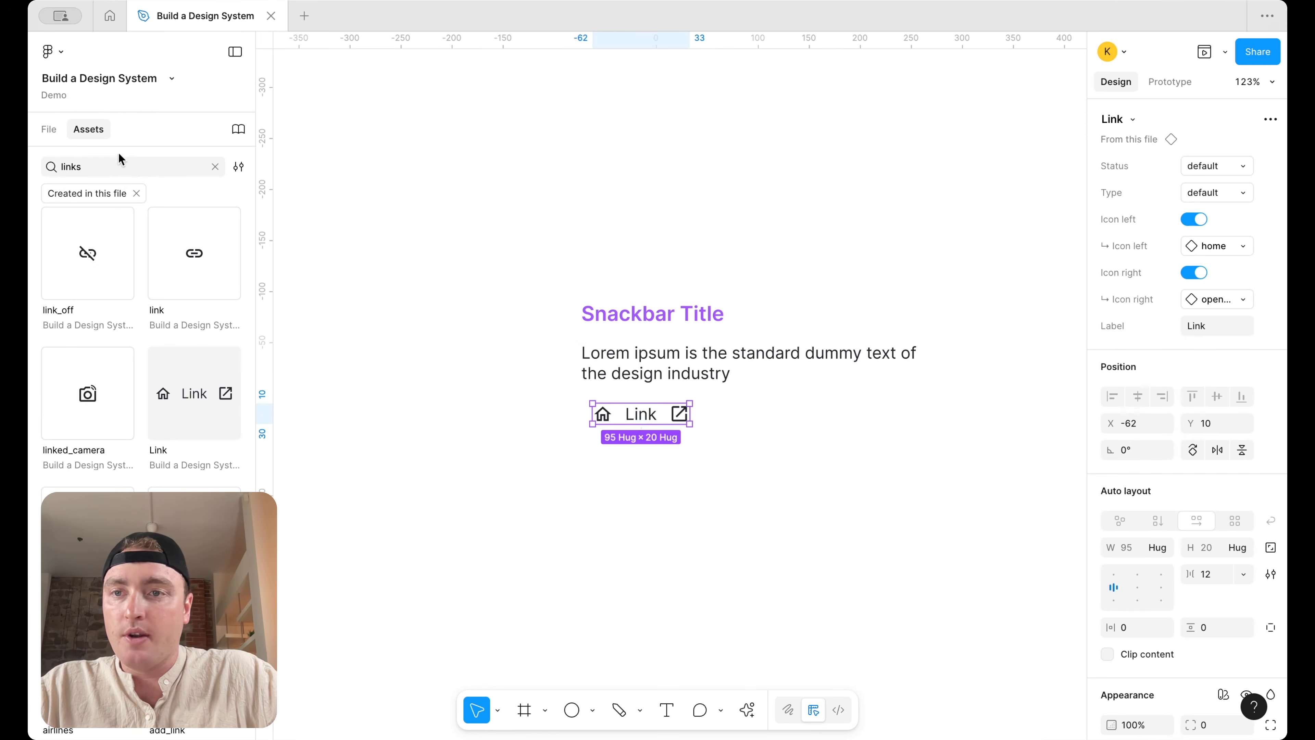
Search the assets for "close" and place the close icon to the right of the Snackbar Title
left_click(112, 162)
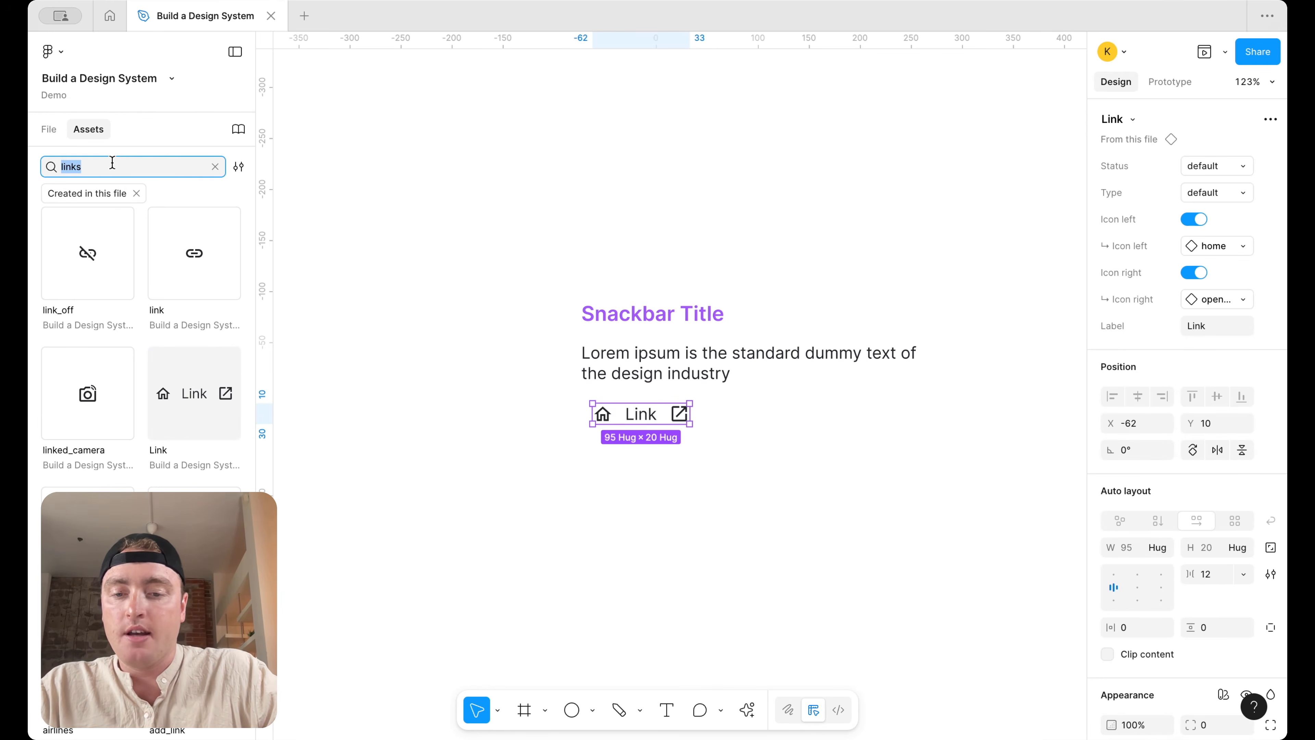
type("close")
left_click_drag(88, 391, 964, 313)
left_click(987, 317)
left_click(962, 304)
left_click(754, 282)
Place the info icon from the assets left of the title, and align the Link instance with the text's left edge at X -73
left_click(139, 168)
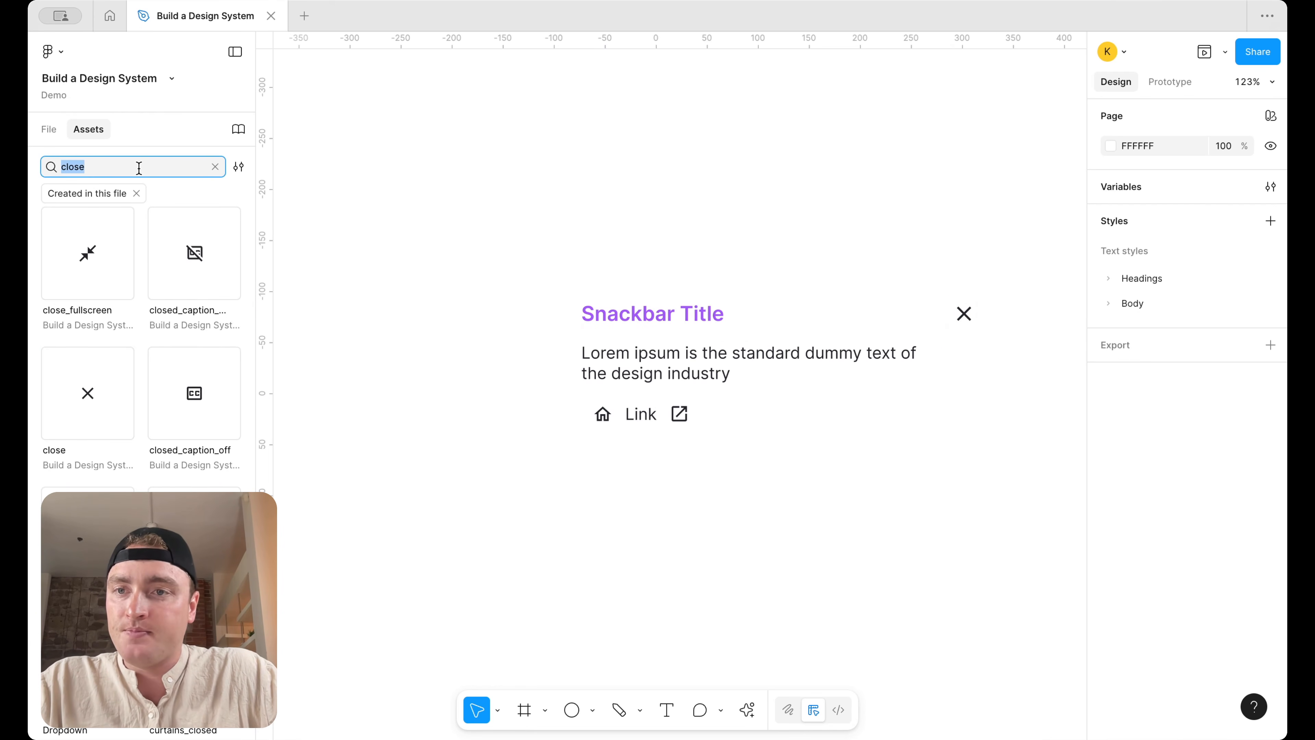
type("info")
left_click_drag(91, 276, 536, 331)
left_click_drag(662, 414, 652, 416)
left_click(803, 500)
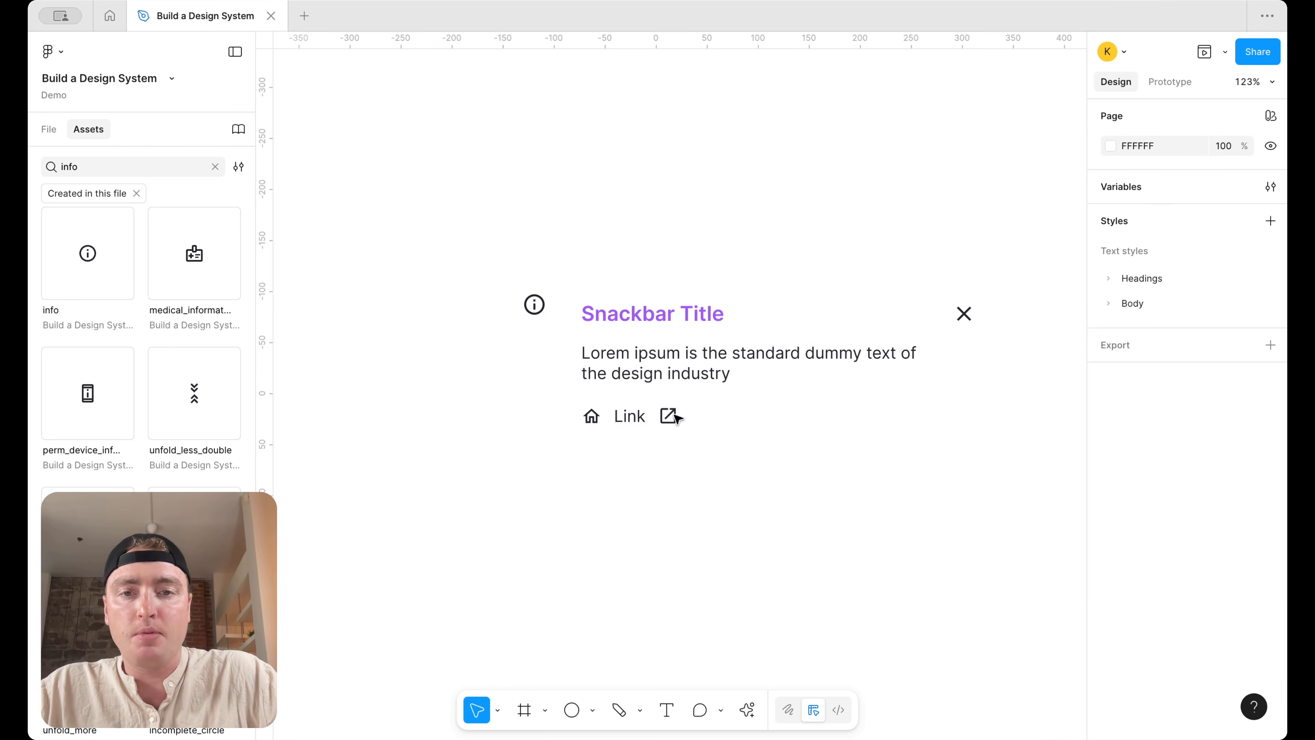
Wrap the title, description and Link instance in a vertical auto layout frame named Content
left_click_drag(683, 500, 637, 289)
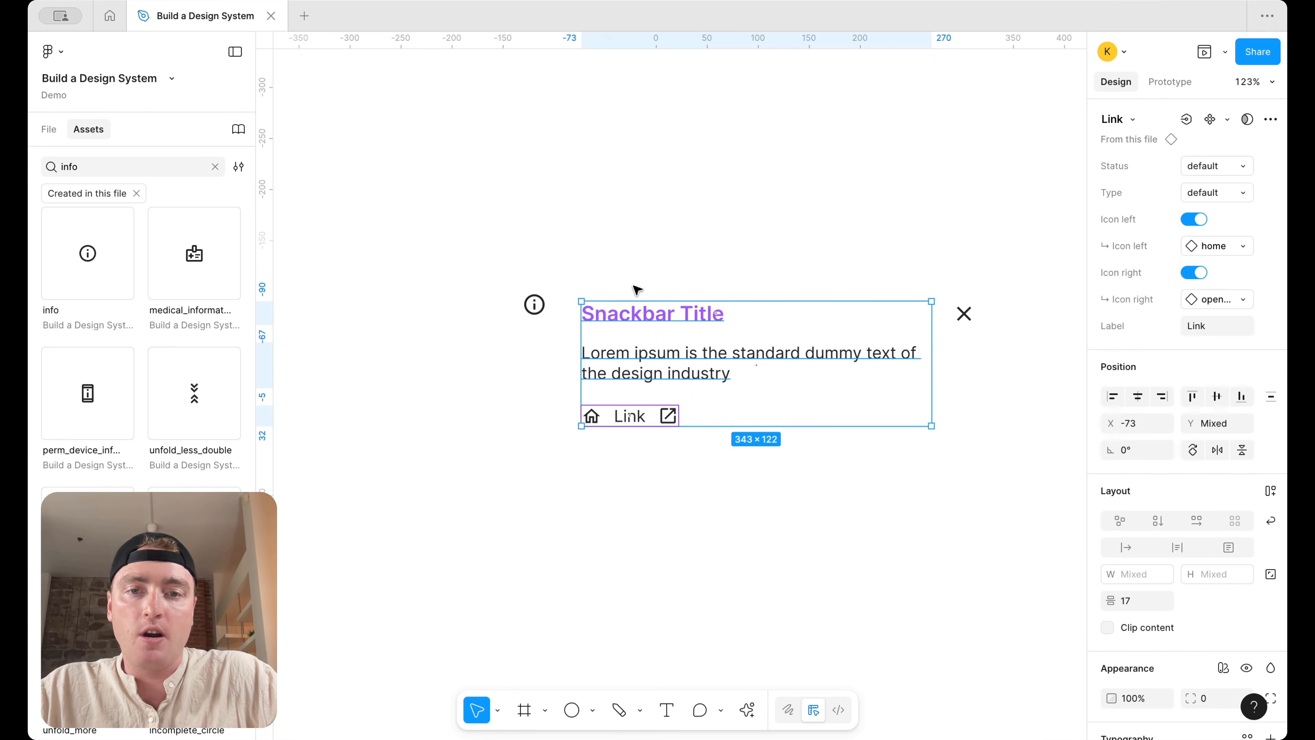
key("shift+a")
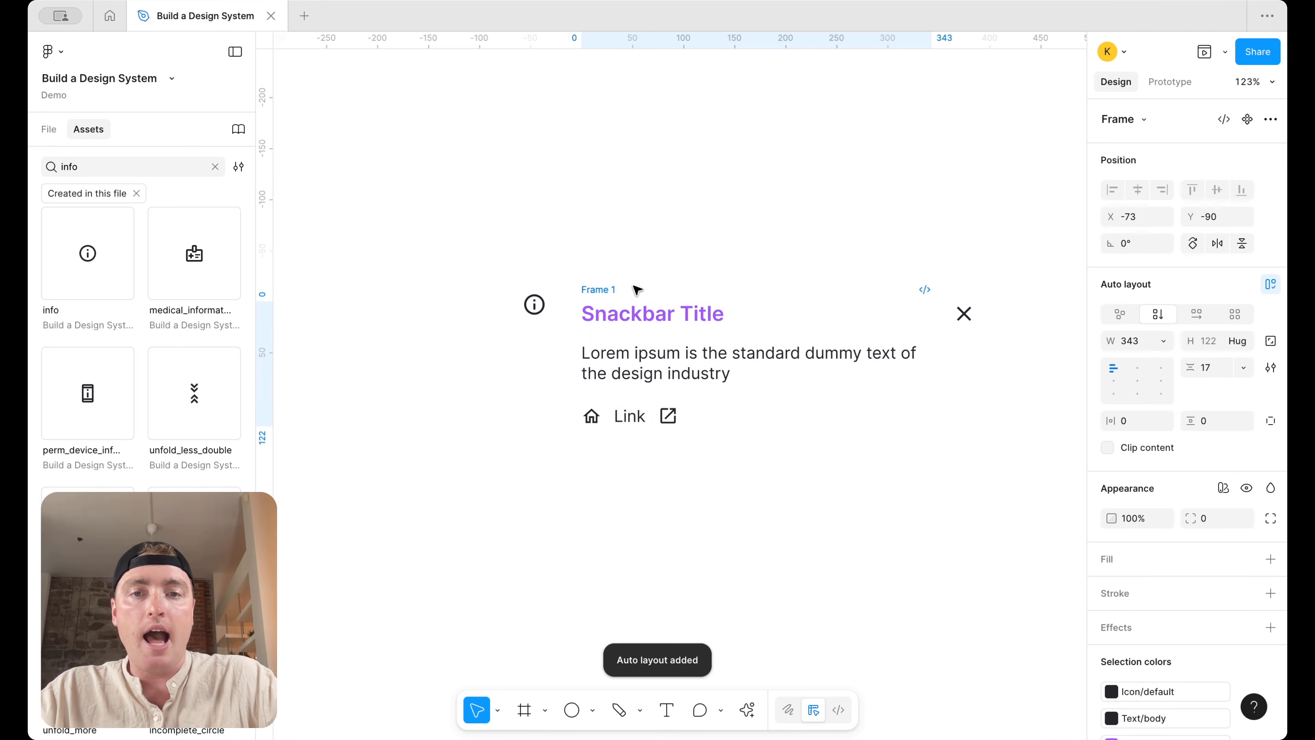
double_click(597, 289)
type("Conten")
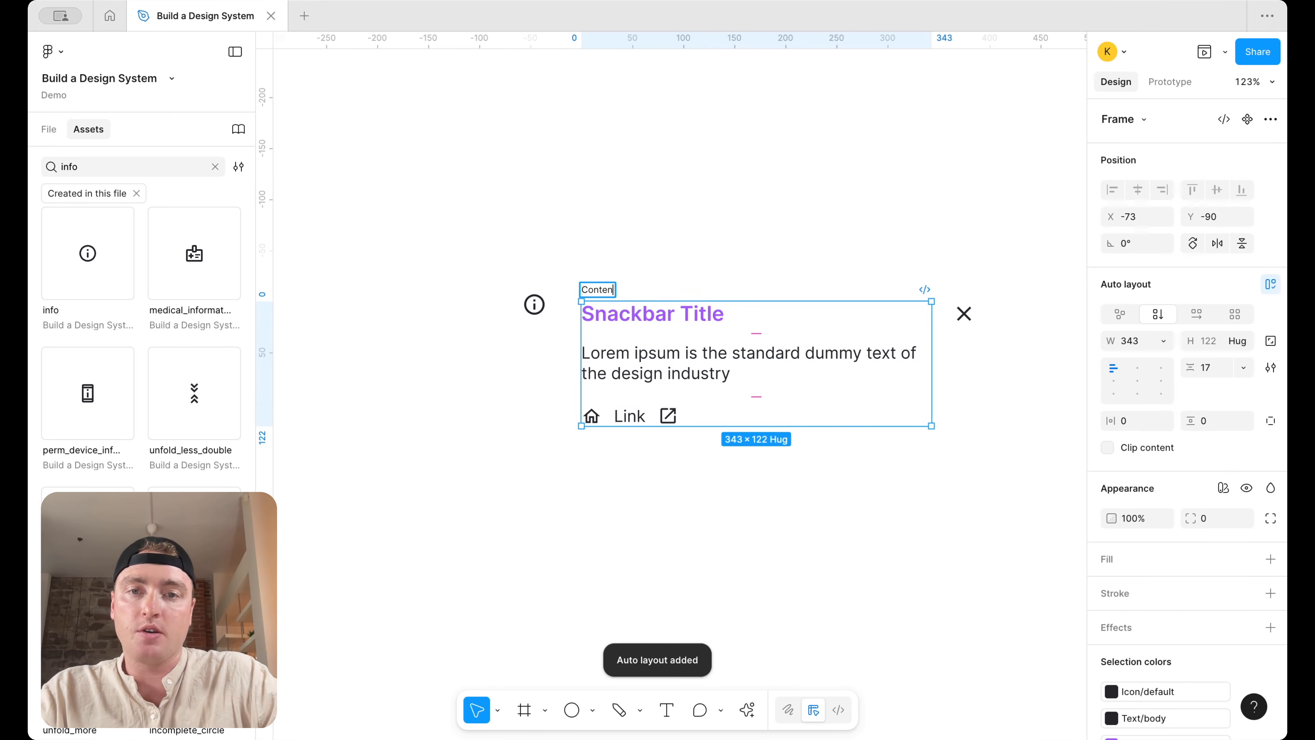
type("t")
key("Return")
Wrap the info icon, Content frame and close icon together in a horizontal auto layout frame
left_click(517, 464)
left_click_drag(462, 481, 982, 298)
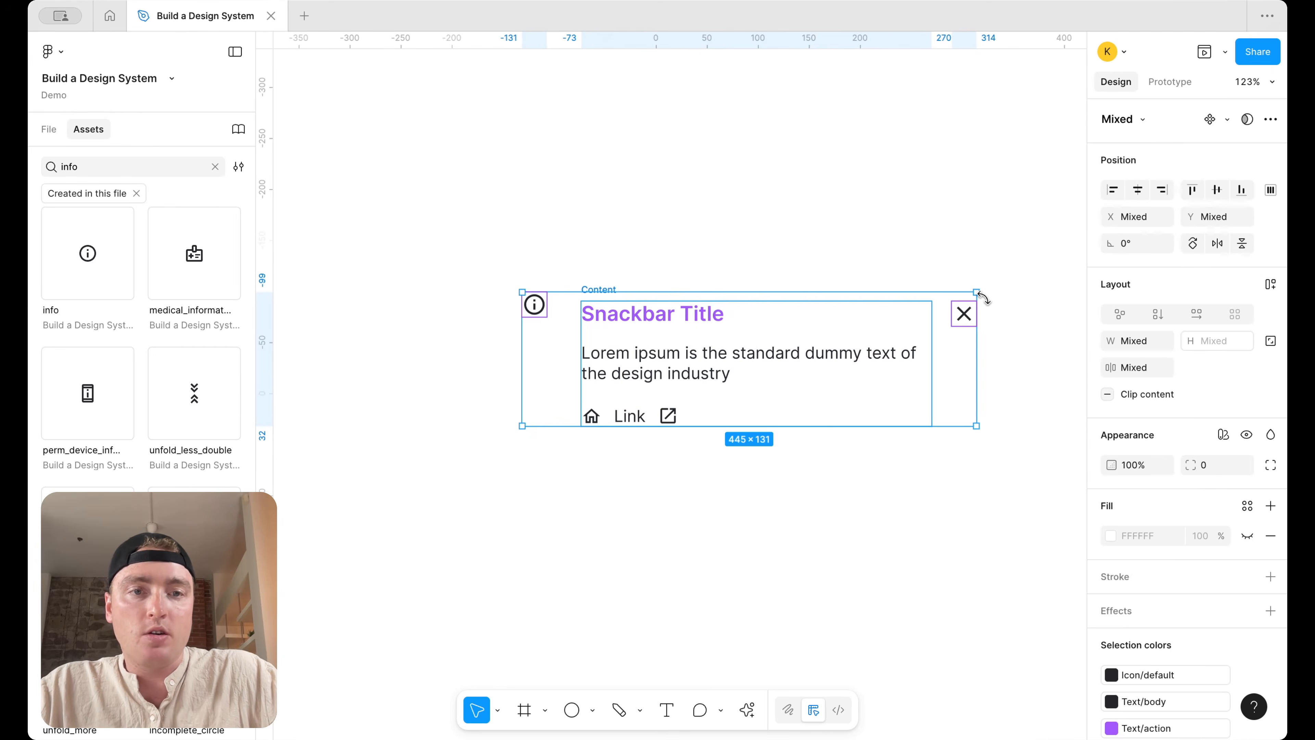
key("shift+a")
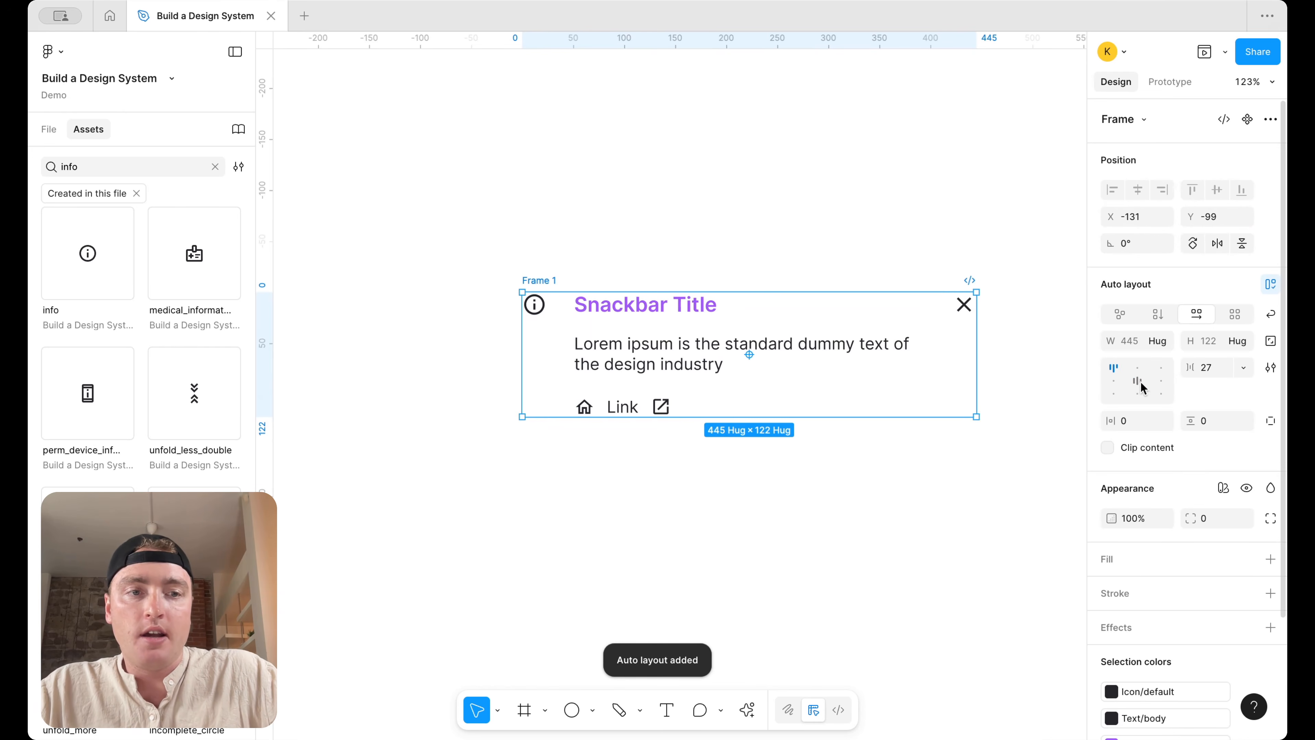
Set the horizontal gap between the info icon, Content frame and close icon to 12
left_click(1206, 367)
type("1")
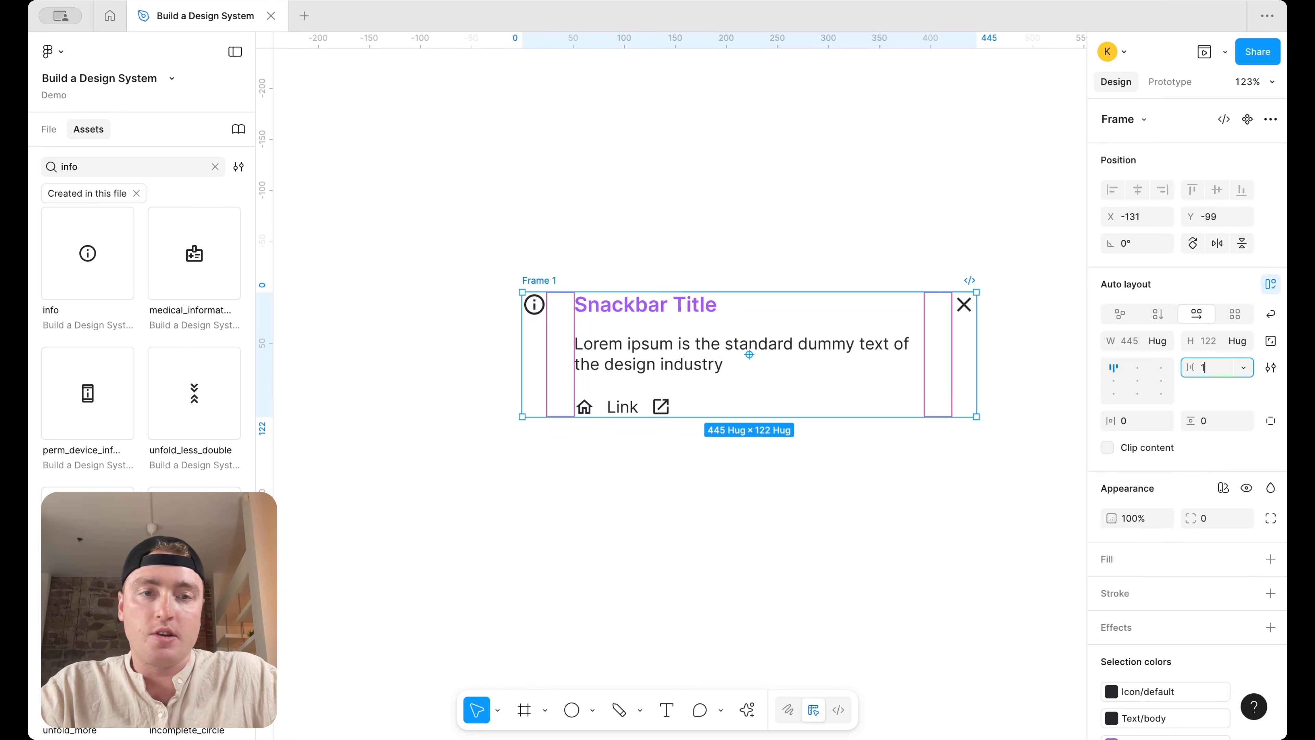
type("2")
key("Return")
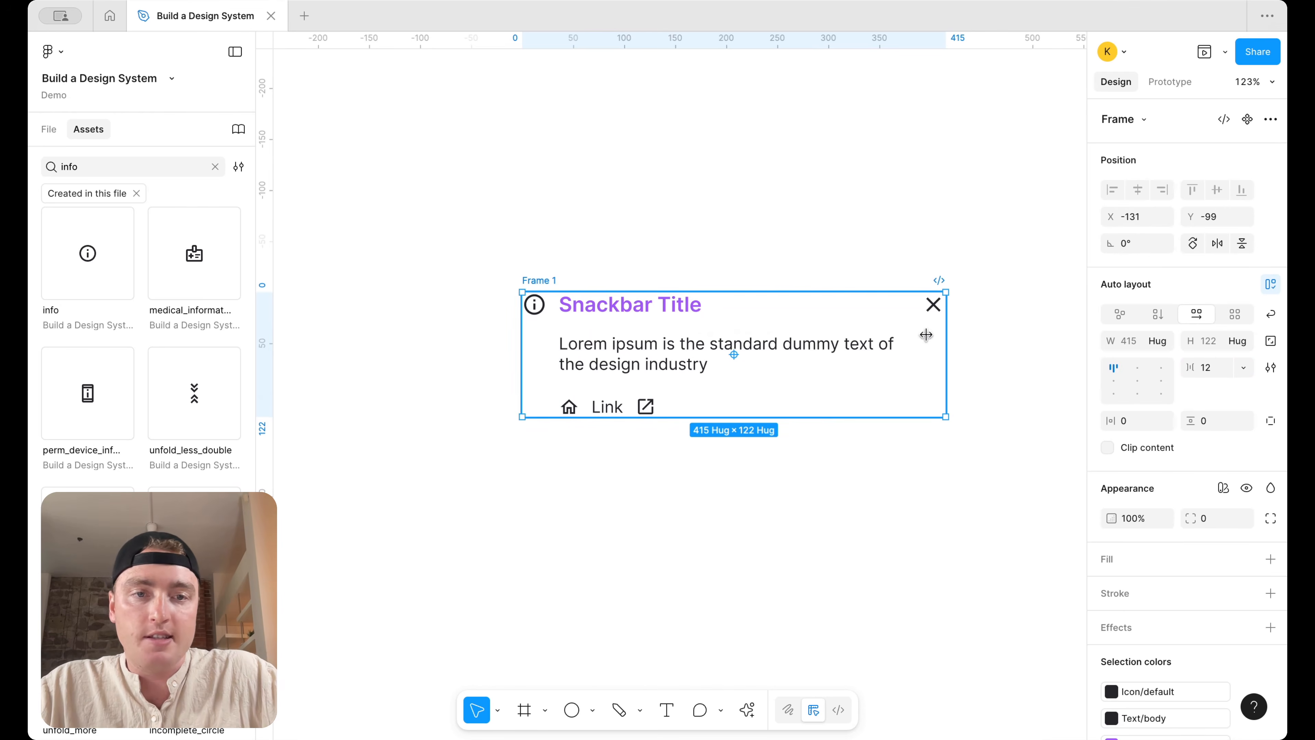
Make the Content frame fill the available width, and resize the outer snackbar frame to about 417 wide
left_click_drag(945, 337, 990, 327)
left_click(784, 367)
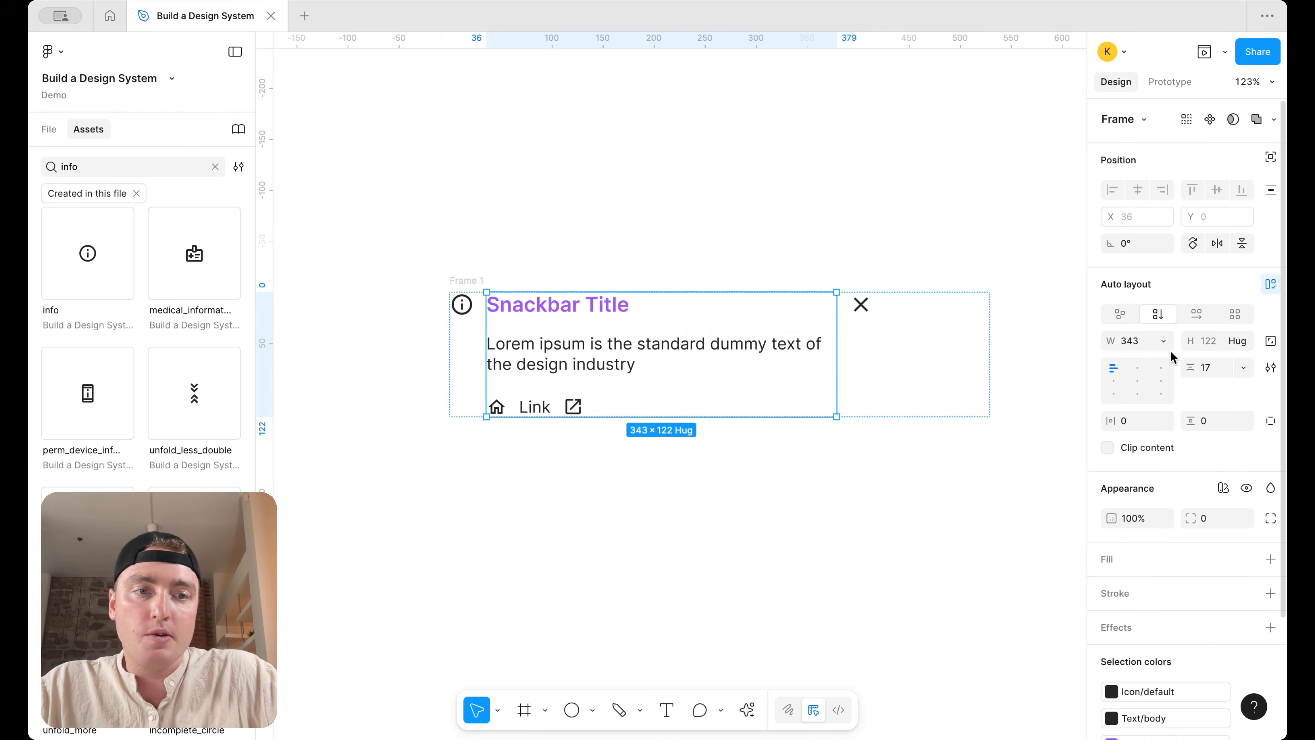
left_click(1163, 341)
left_click(1171, 381)
left_click(960, 253)
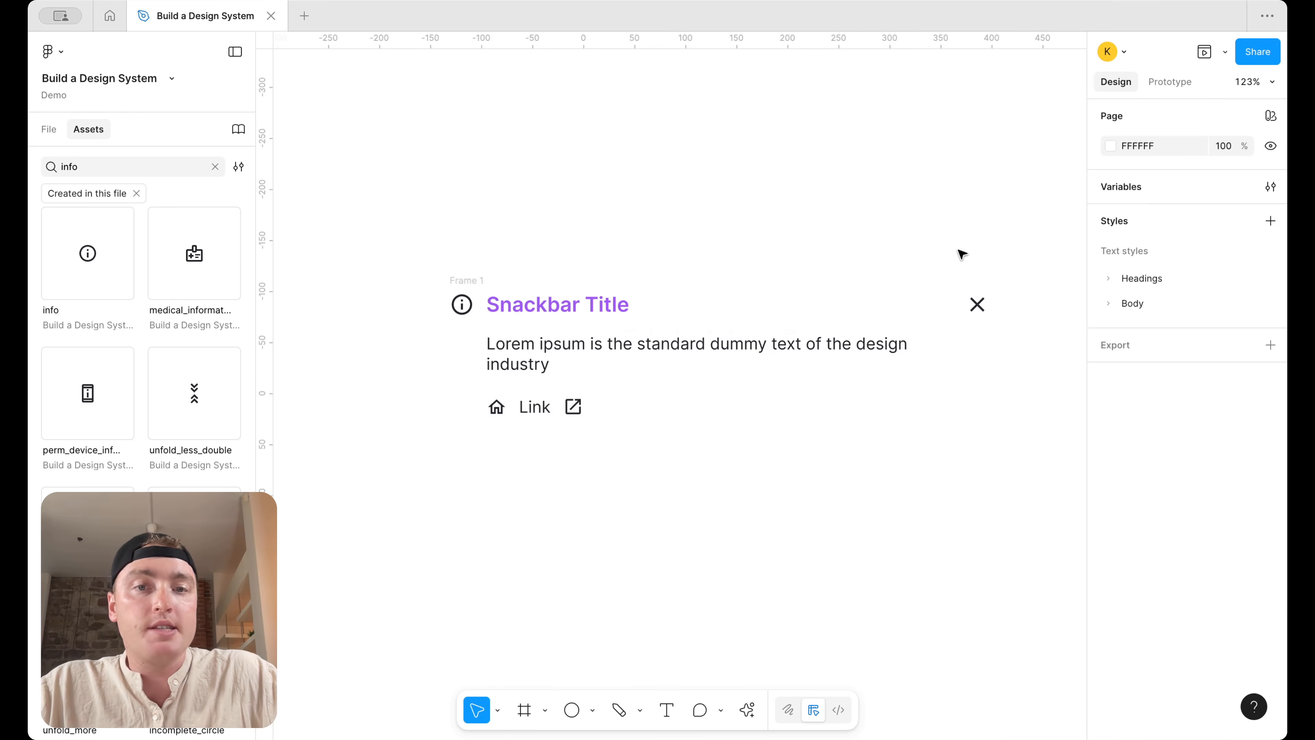
left_click(477, 285)
left_click_drag(992, 341, 876, 318)
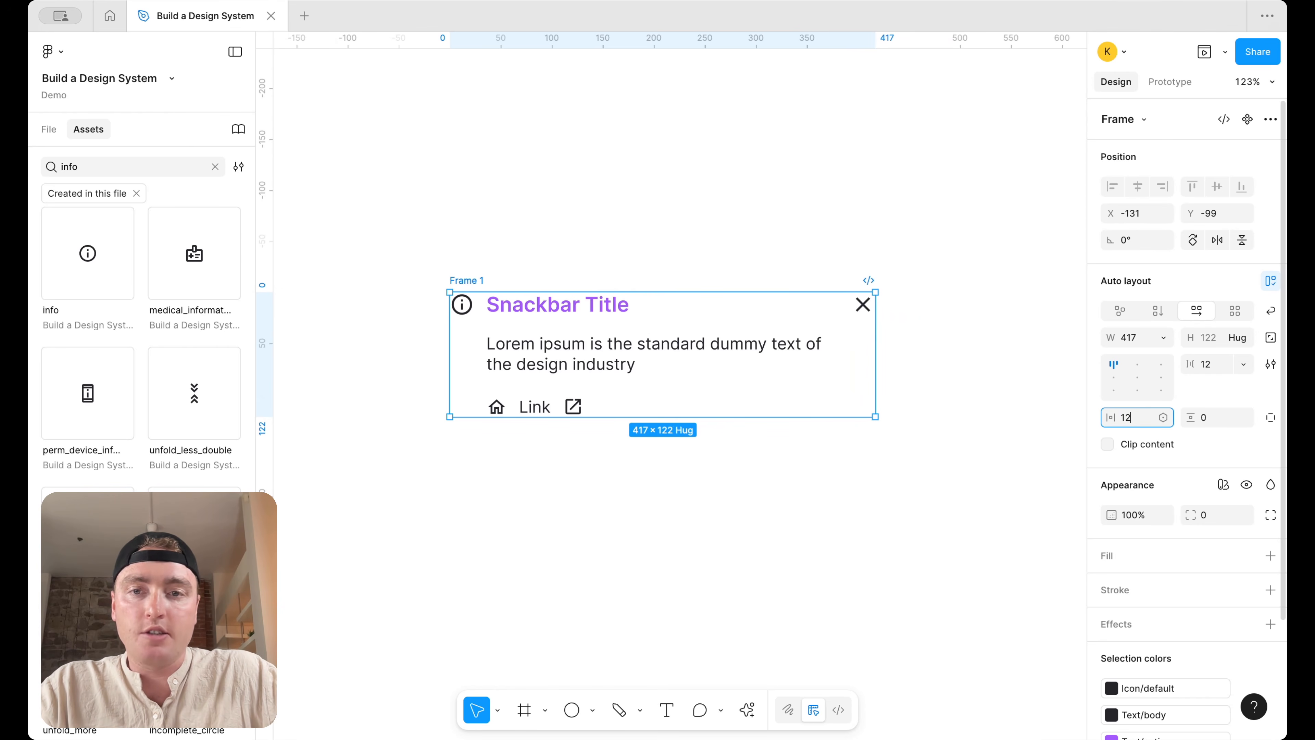
Set the outer frame's padding to 18 horizontal and 24 vertical, and widen it to about 444
key("Return")
left_click(1134, 419)
type("18")
left_click(1191, 424)
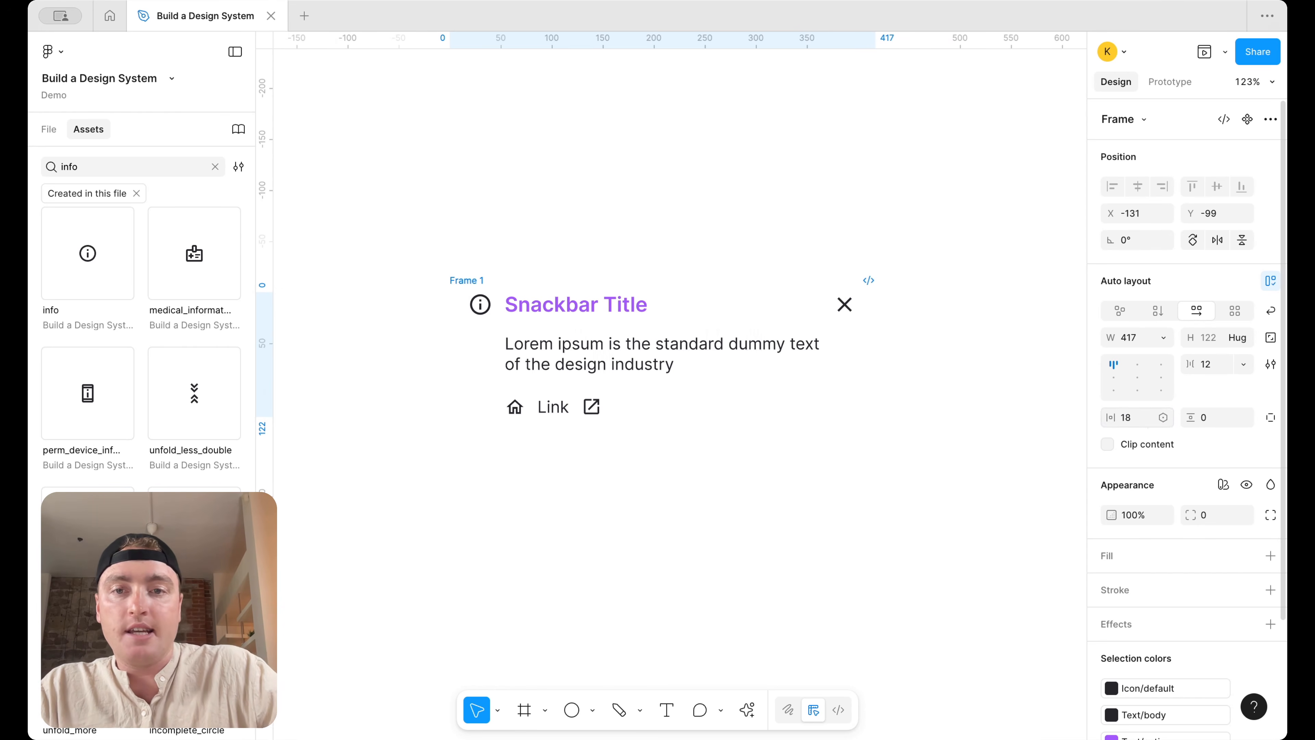
type("24")
key("Return")
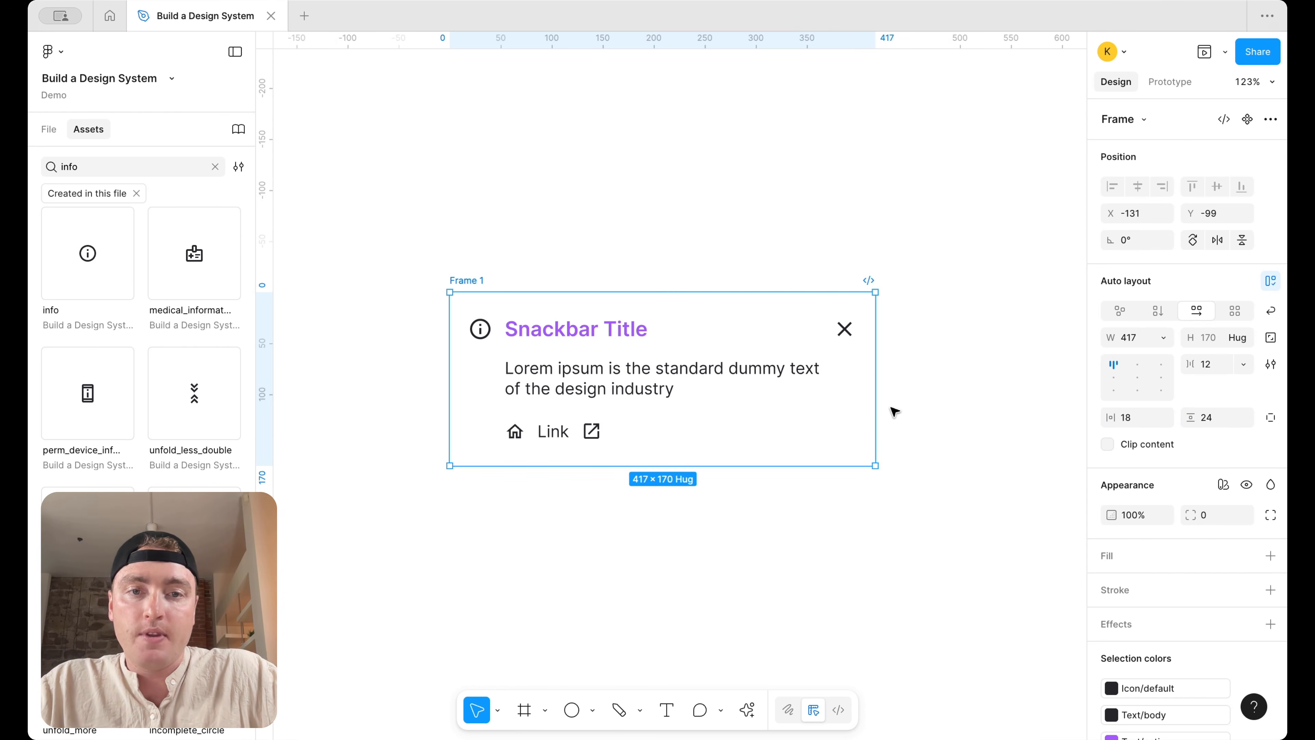
left_click_drag(876, 400, 904, 400)
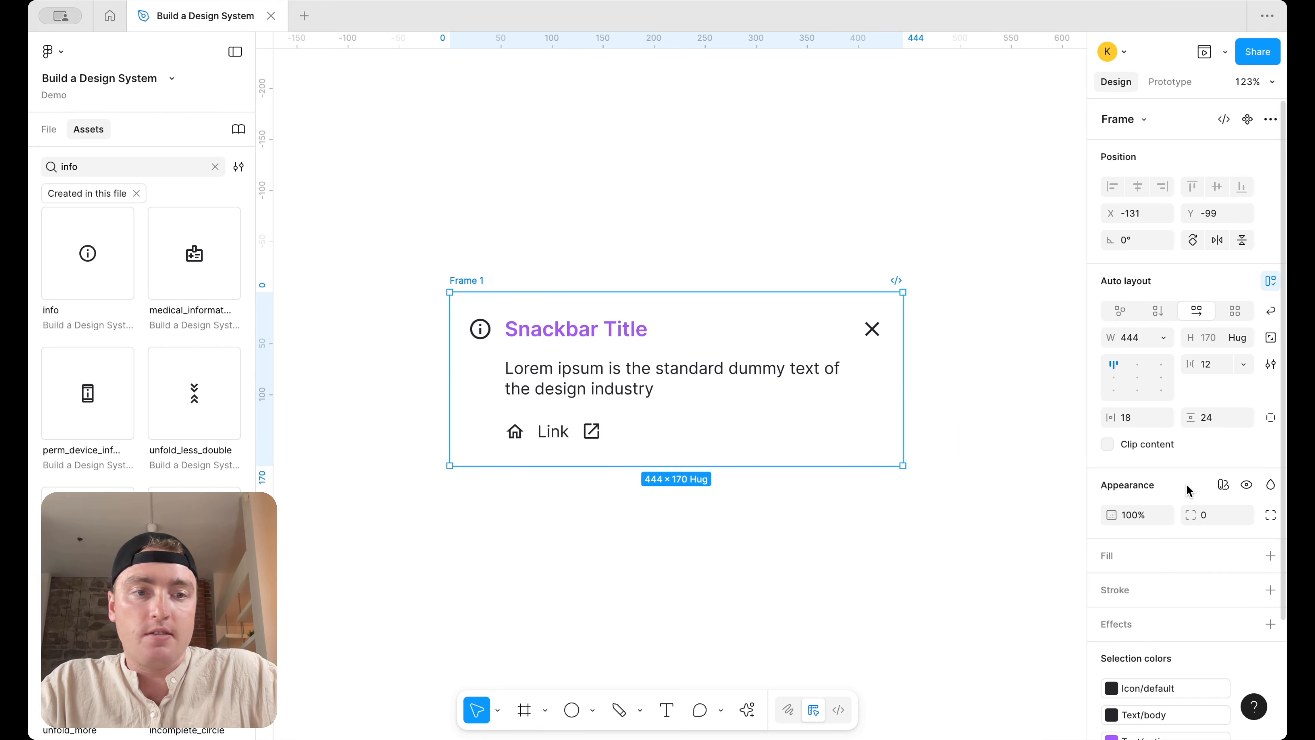
Give the outer frame a Surface/default fill and a Border/default stroke
left_click(1270, 555)
left_click(1247, 555)
type("sur")
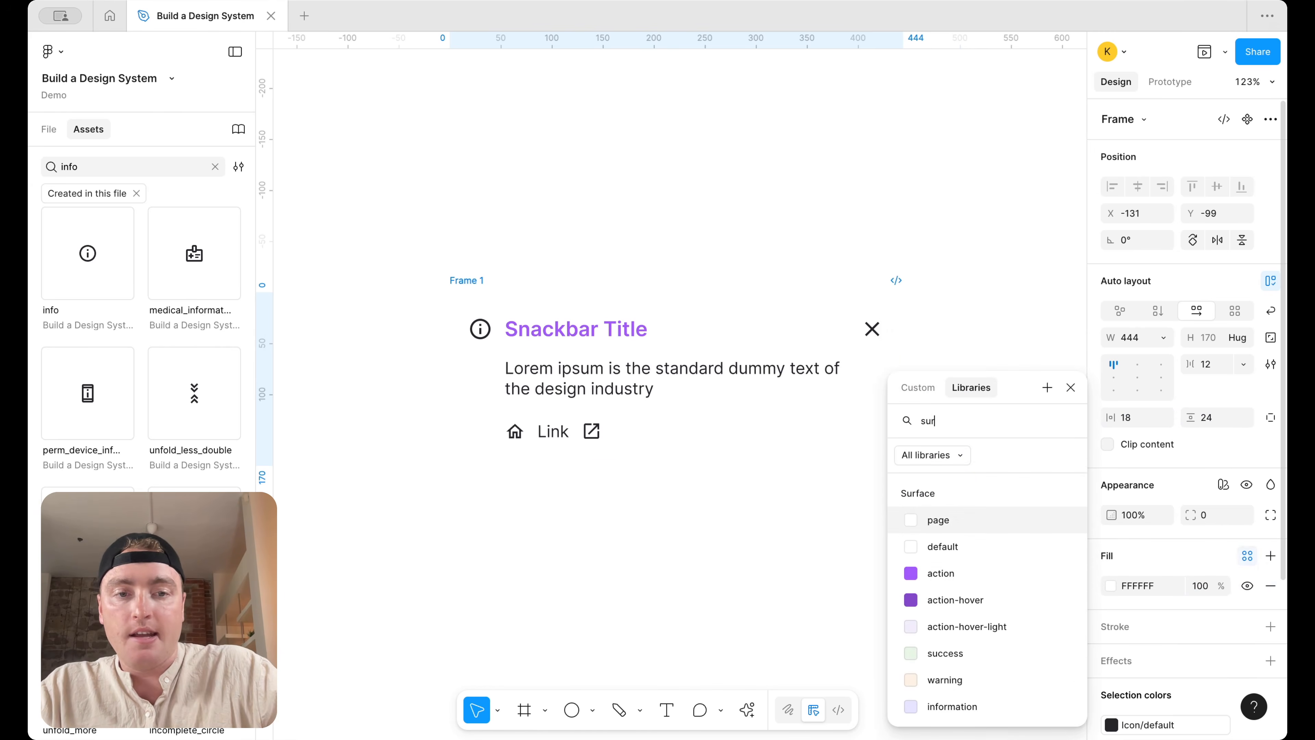
left_click(984, 547)
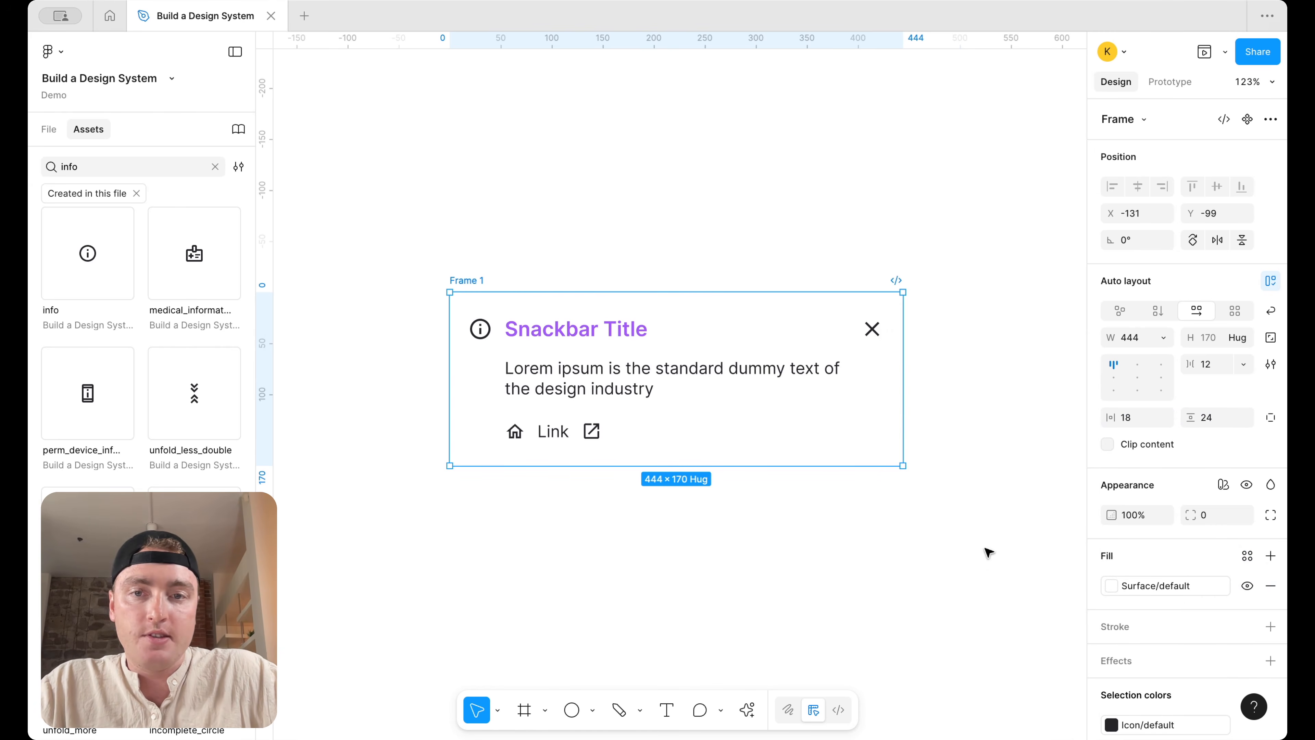
left_click(1270, 626)
left_click(1253, 626)
type("bor")
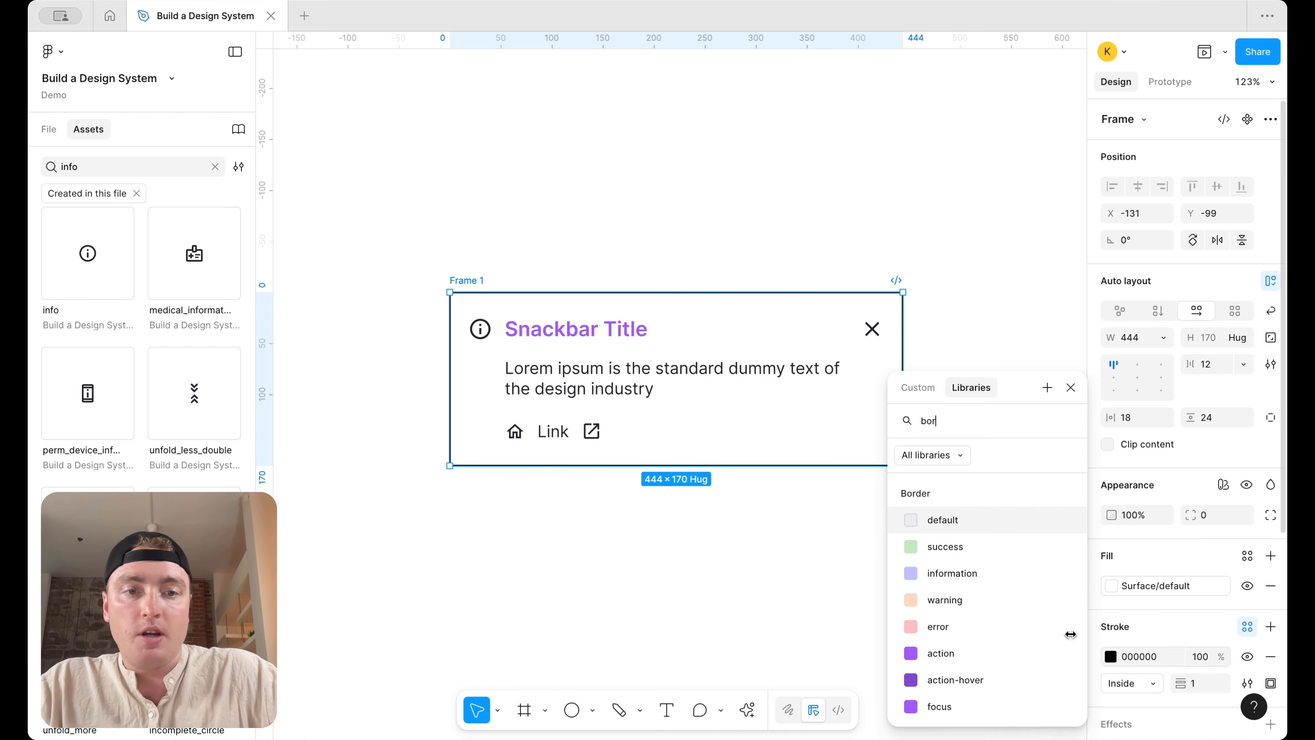
left_click(993, 530)
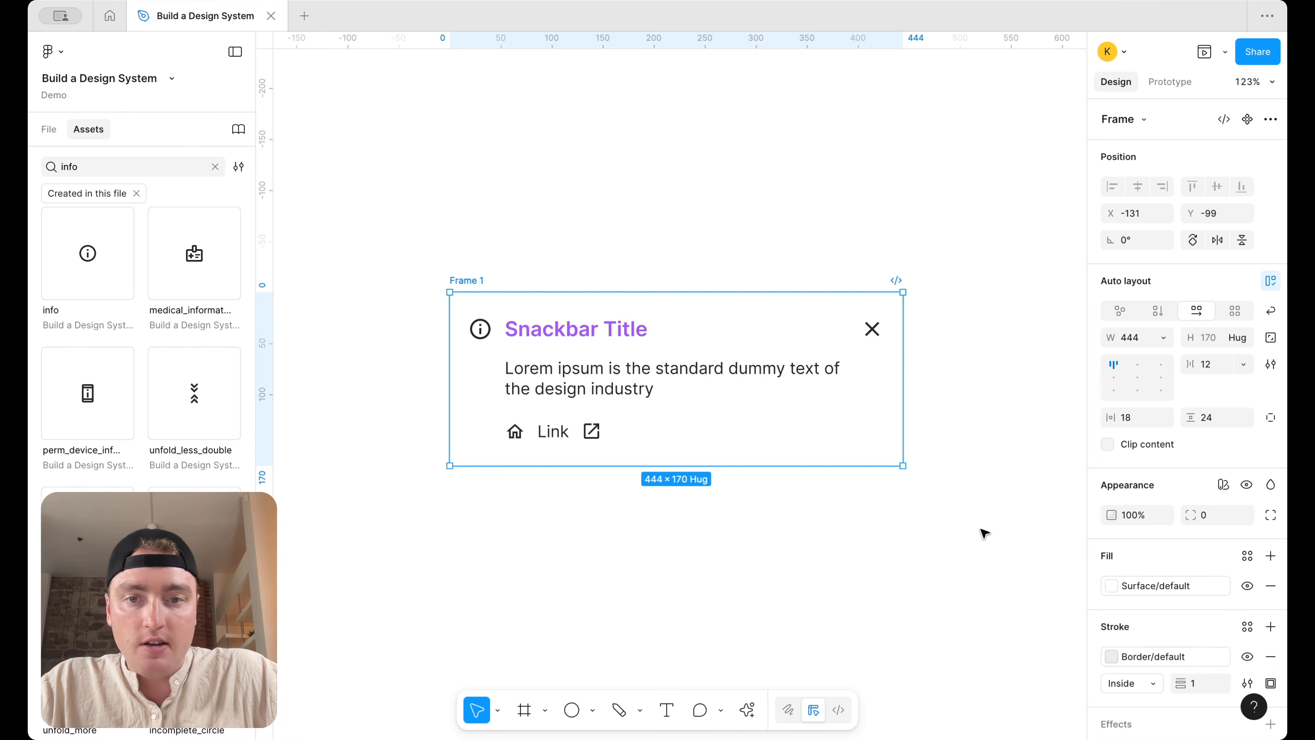
left_click(941, 525)
Apply the lg border radius variable (8) to the outer frame's corners
left_click(489, 273)
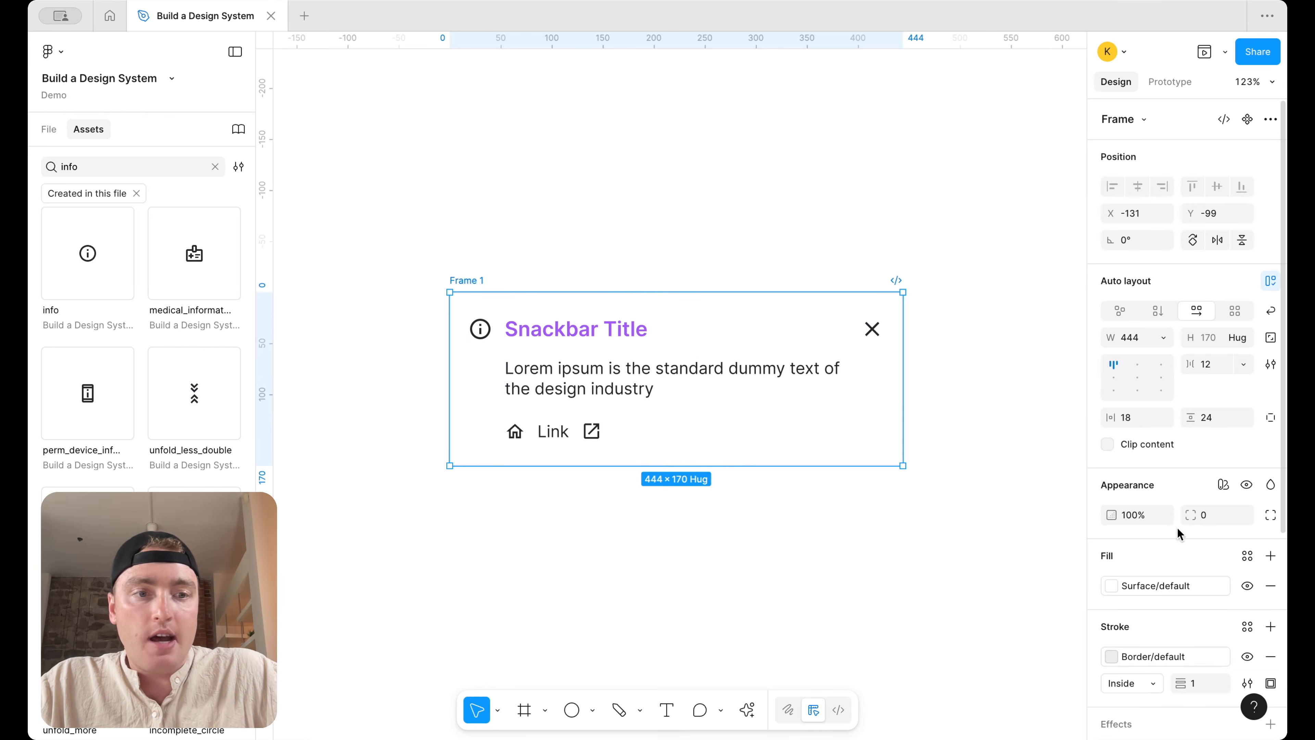
left_click(1243, 515)
type("rad")
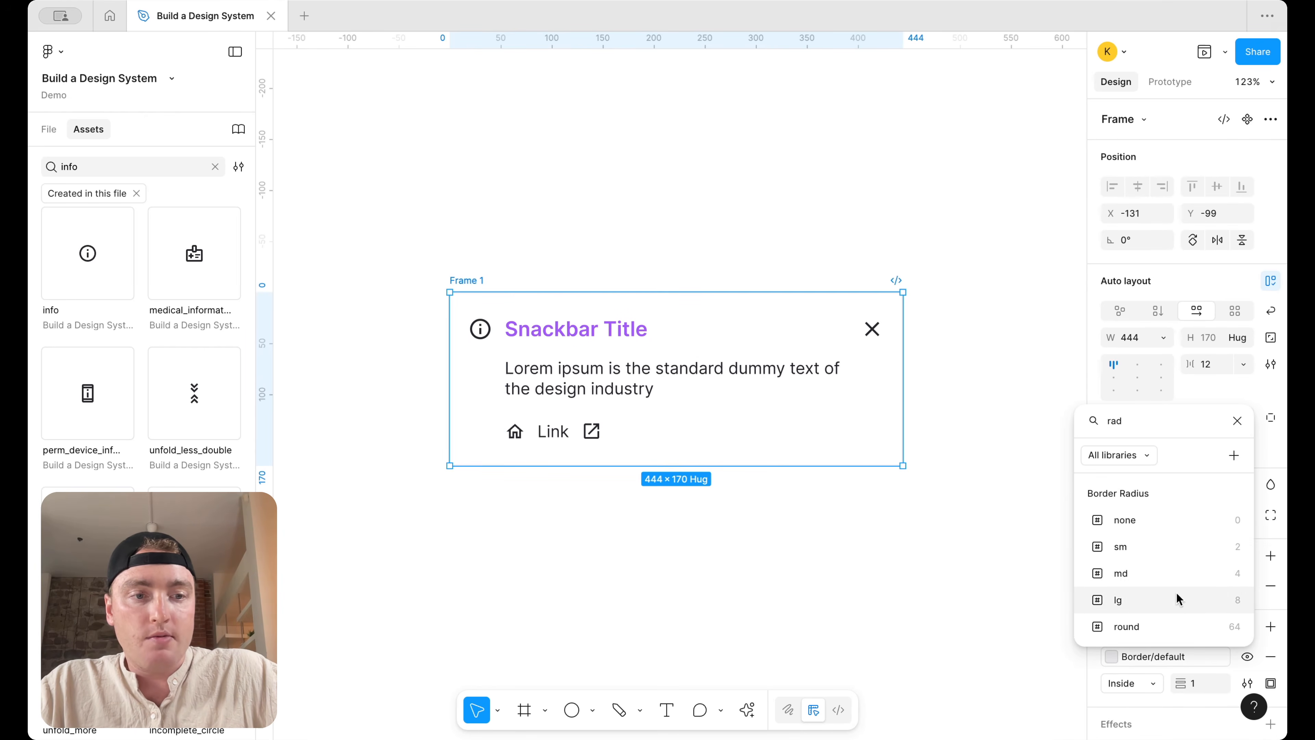
left_click(1176, 598)
left_click(930, 517)
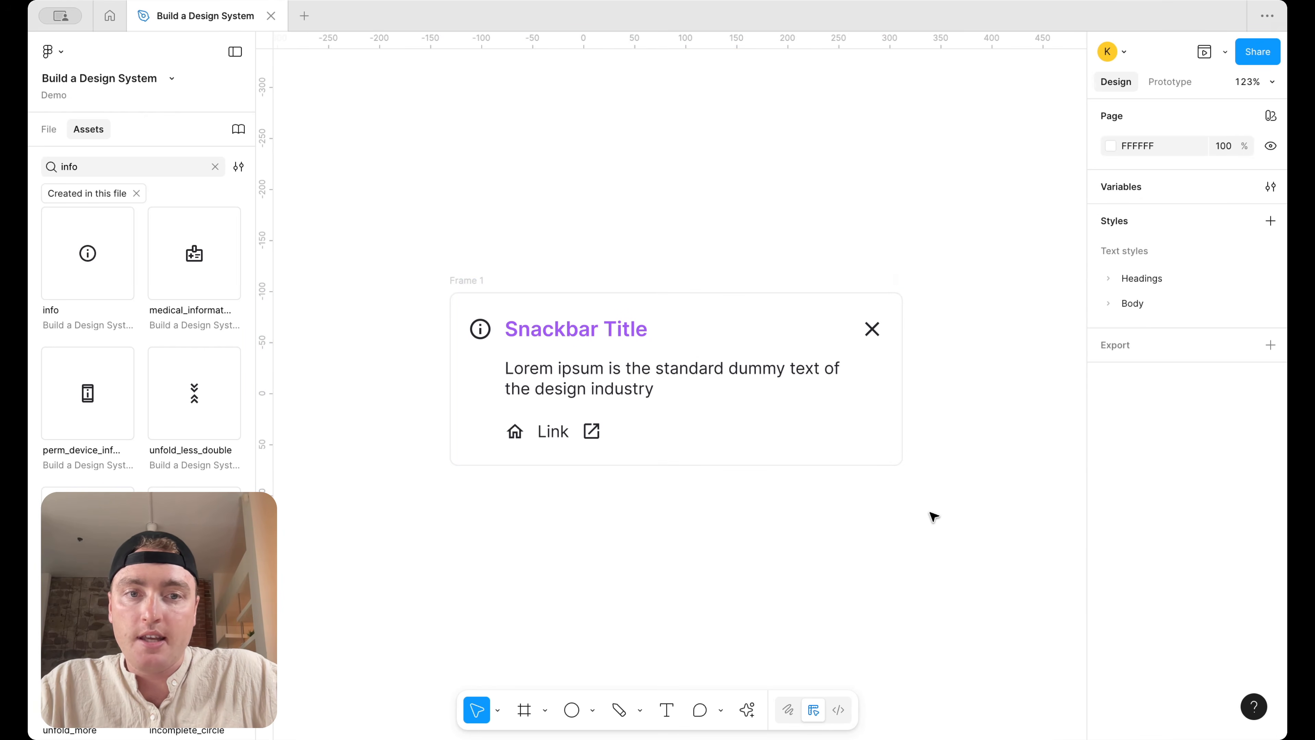
Set the outer frame's vertical padding to 18
left_click(466, 280)
left_click(1211, 419)
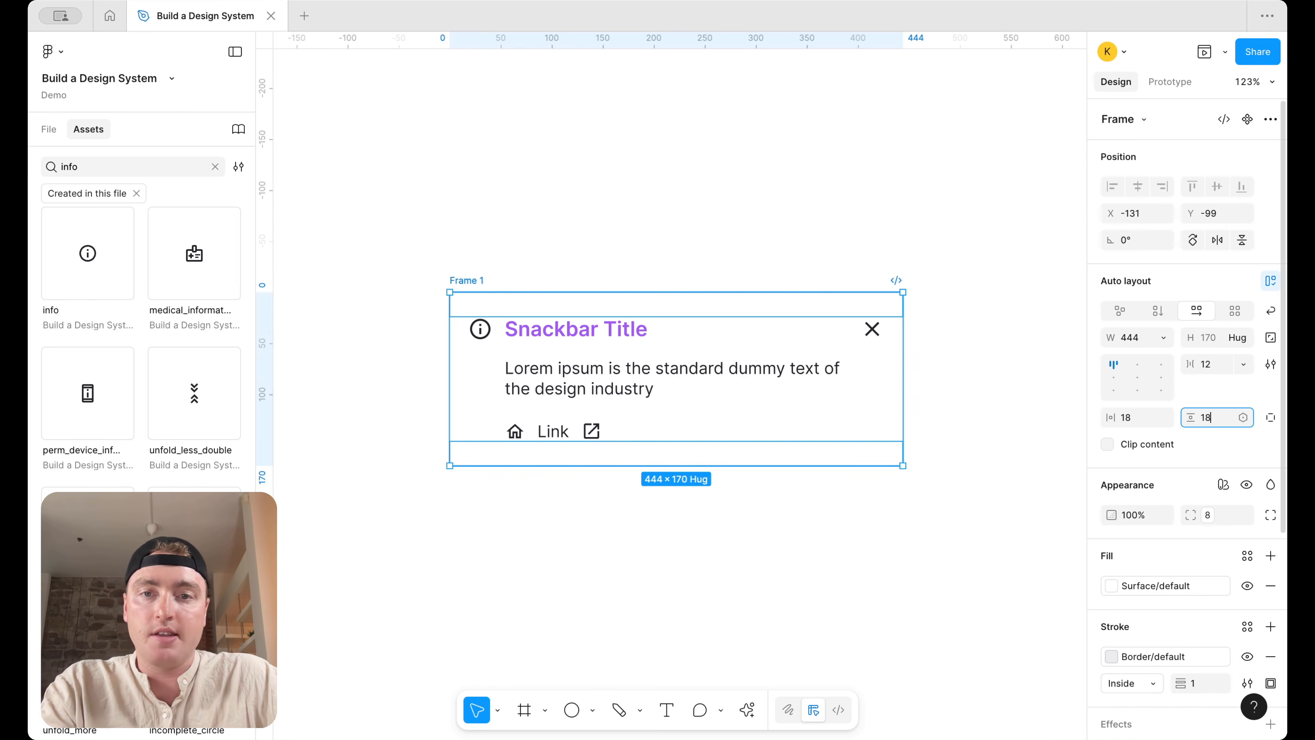
key("Return")
left_click(972, 340)
left_click(633, 386)
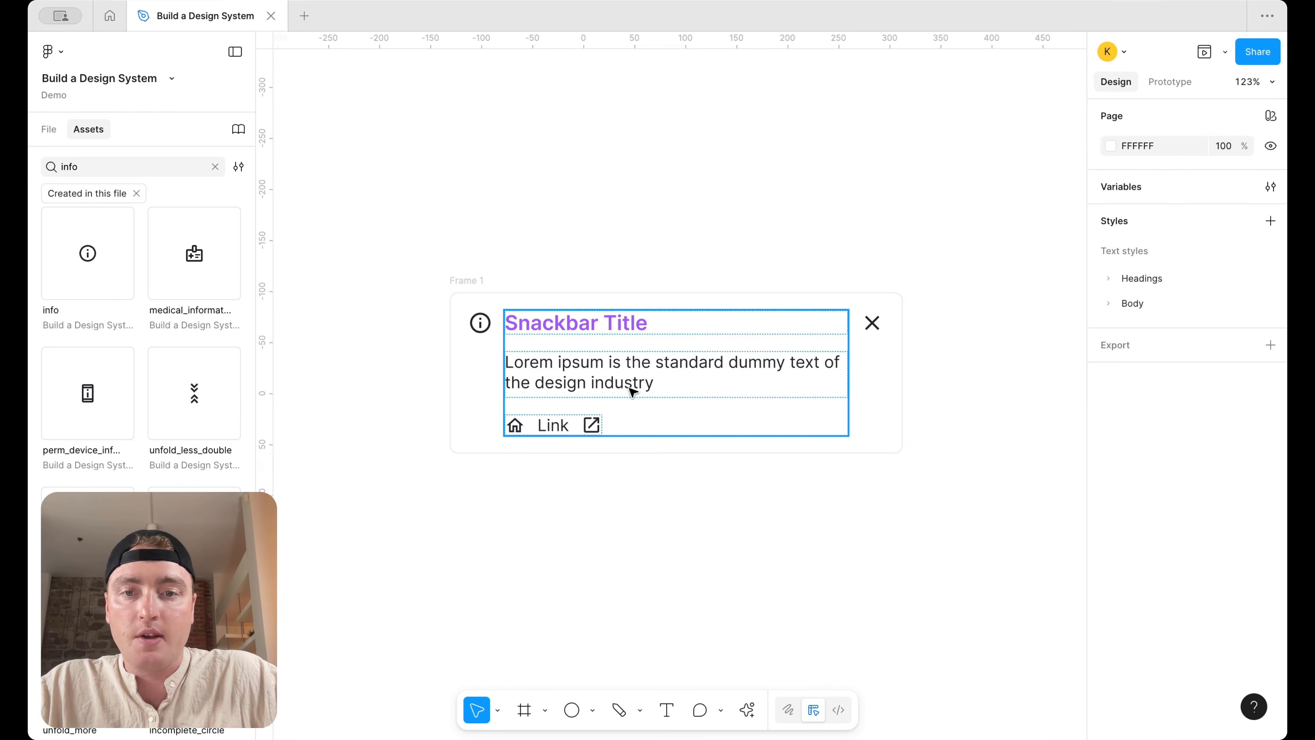
left_click(557, 421)
scroll(1186, 547, "down", 4)
left_click(941, 522)
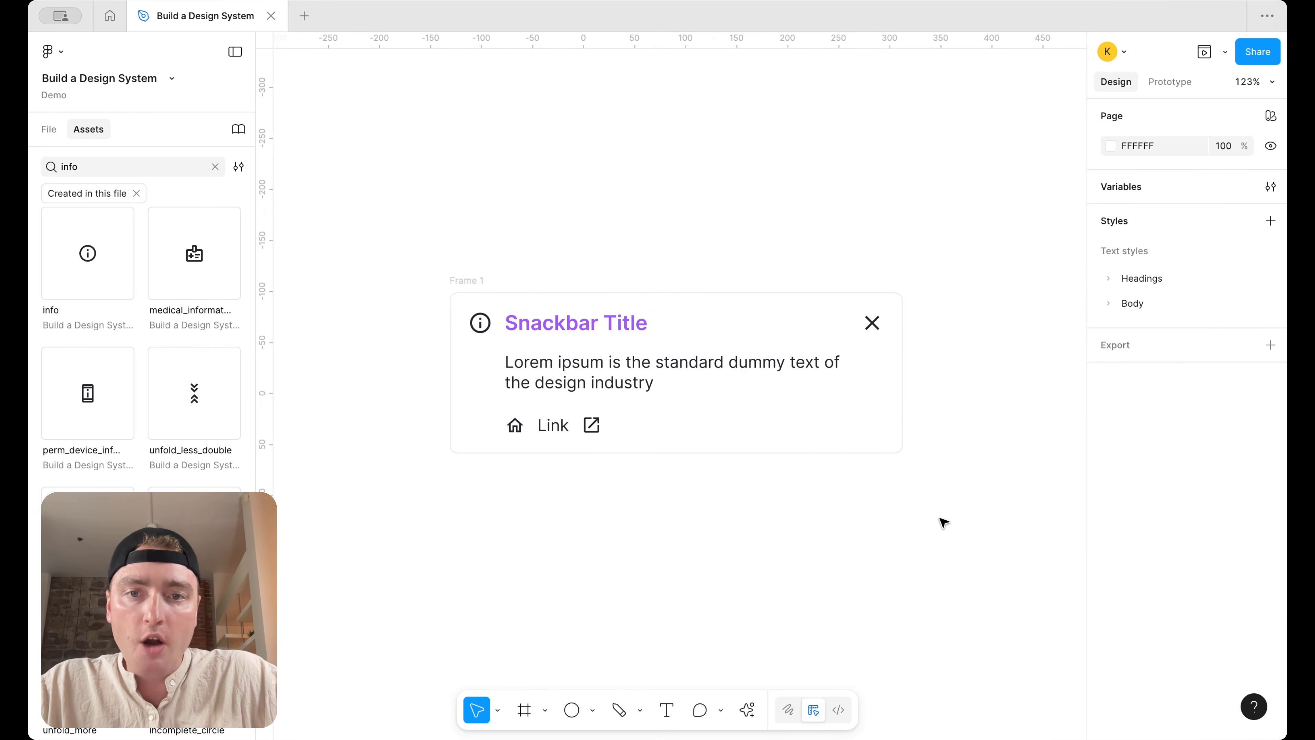
left_click(550, 424)
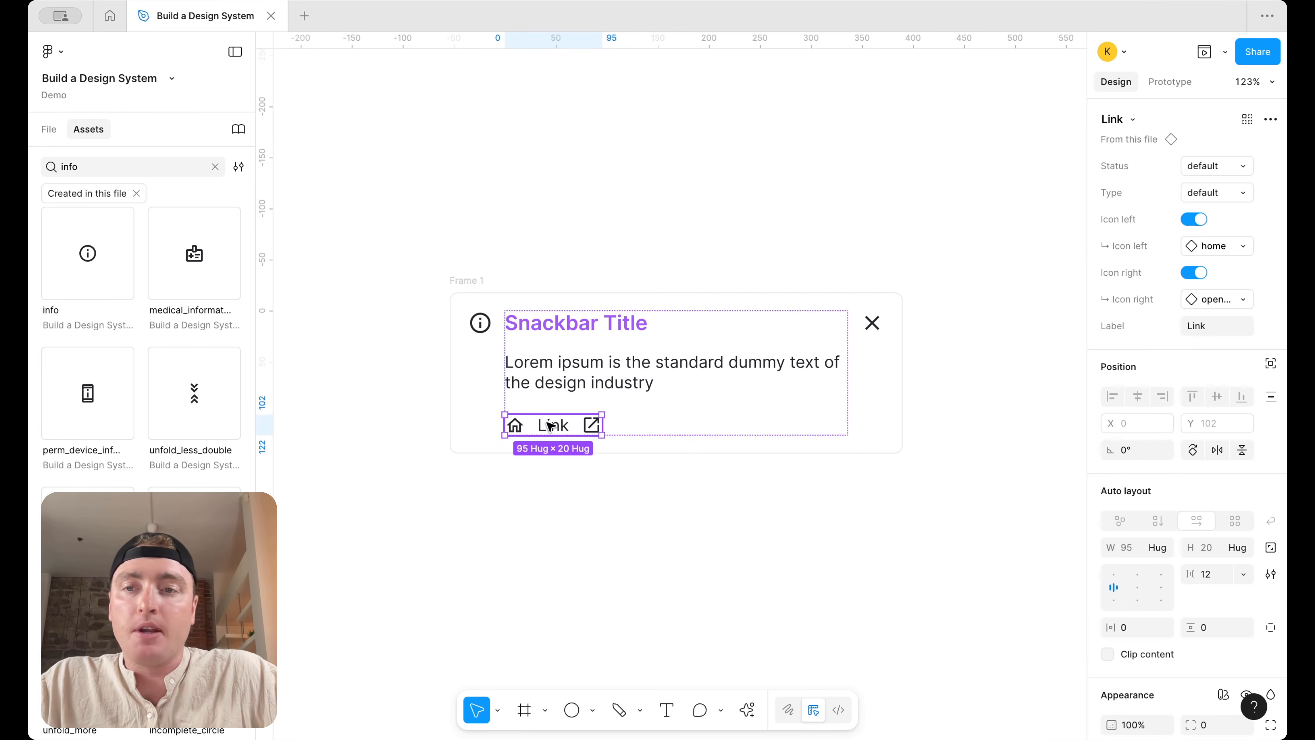
left_click(54, 130)
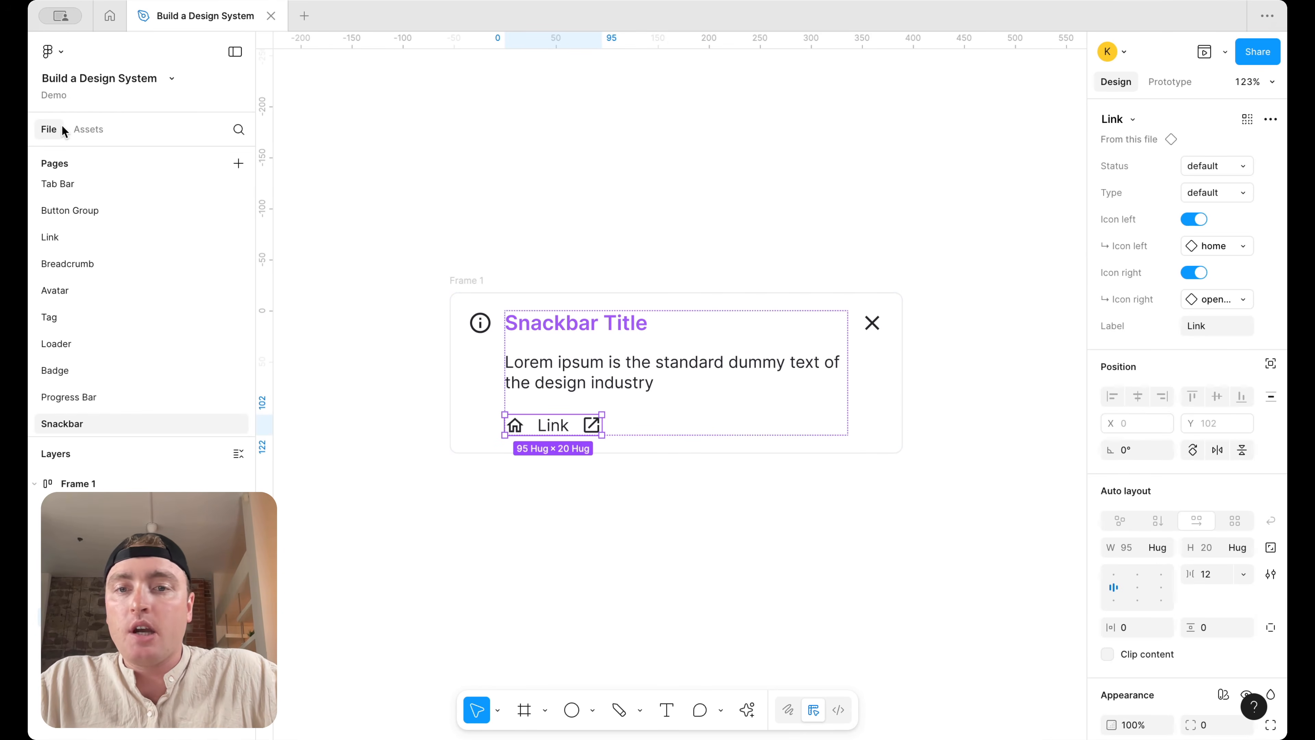
left_click(581, 253)
Recolor the Link instance with the Icon/action variable for its icons and the Text action variable for its label
left_click(550, 417)
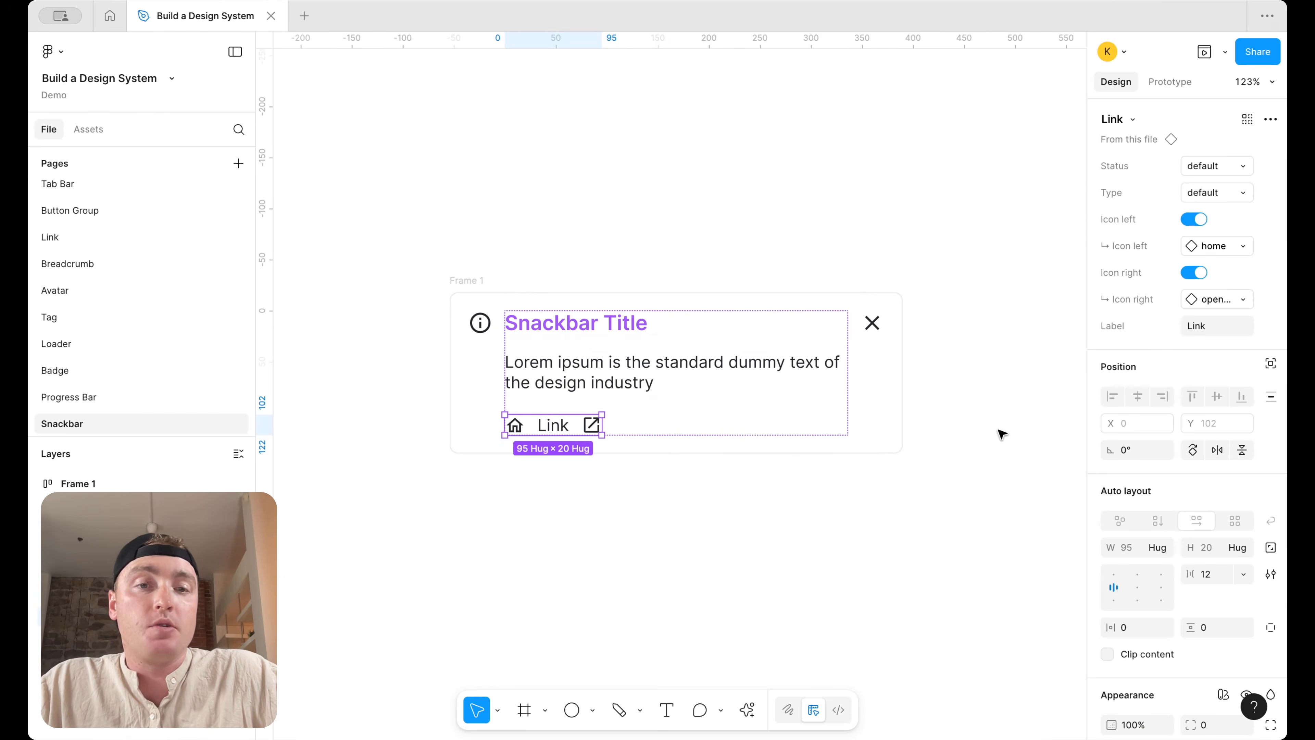
scroll(1165, 549, "down", 3)
scroll(1164, 536, "down", 6)
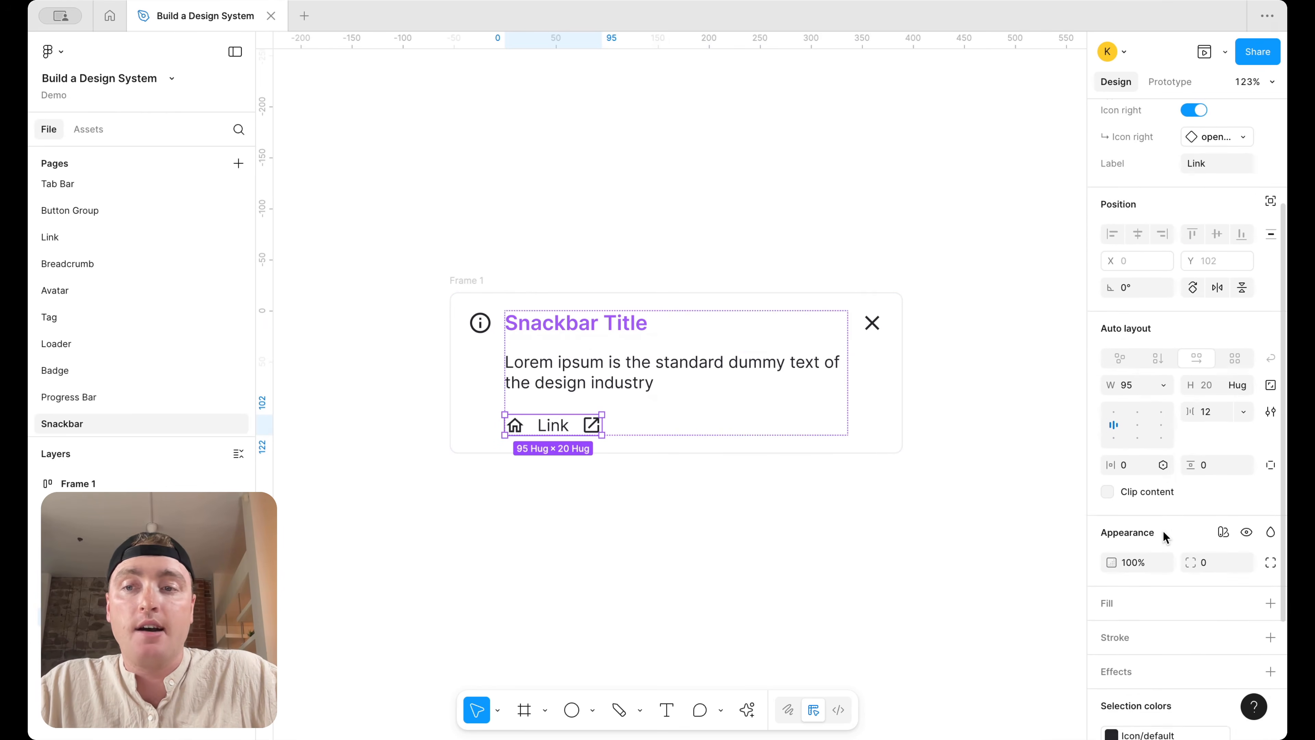
left_click(1144, 597)
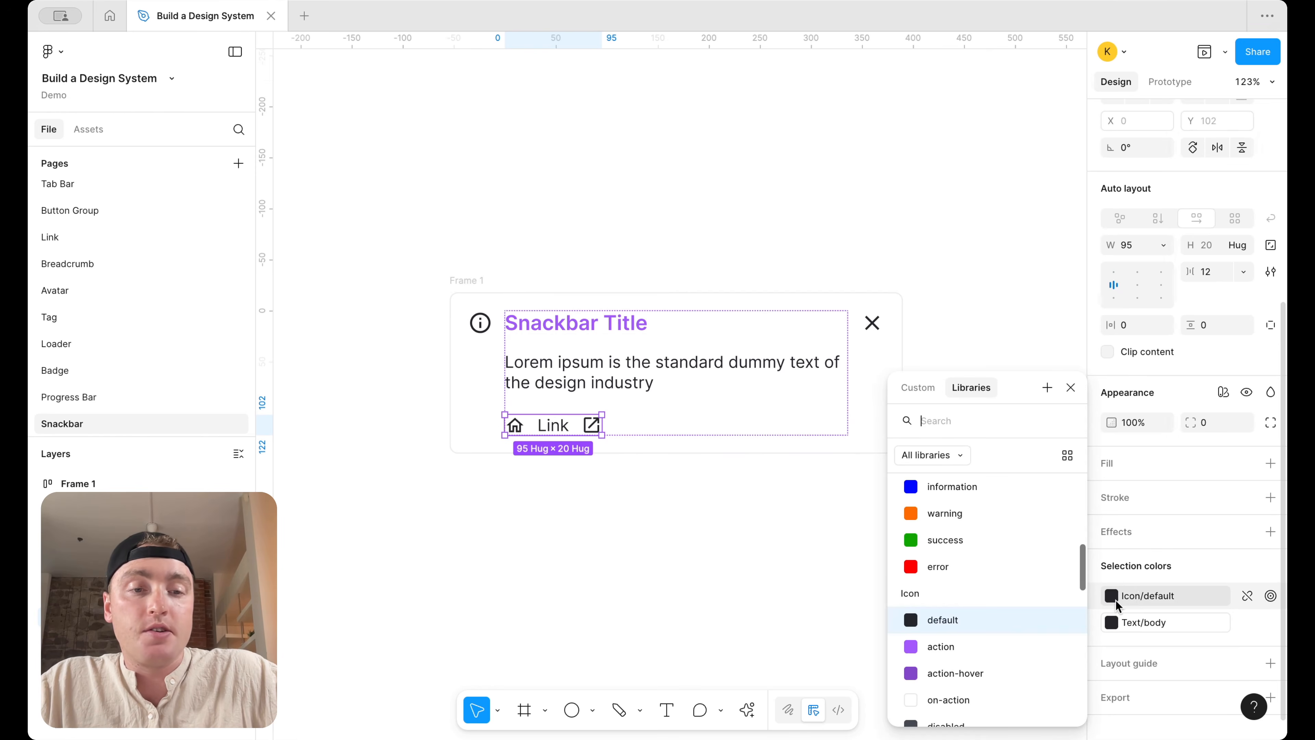
left_click(982, 649)
left_click(1174, 621)
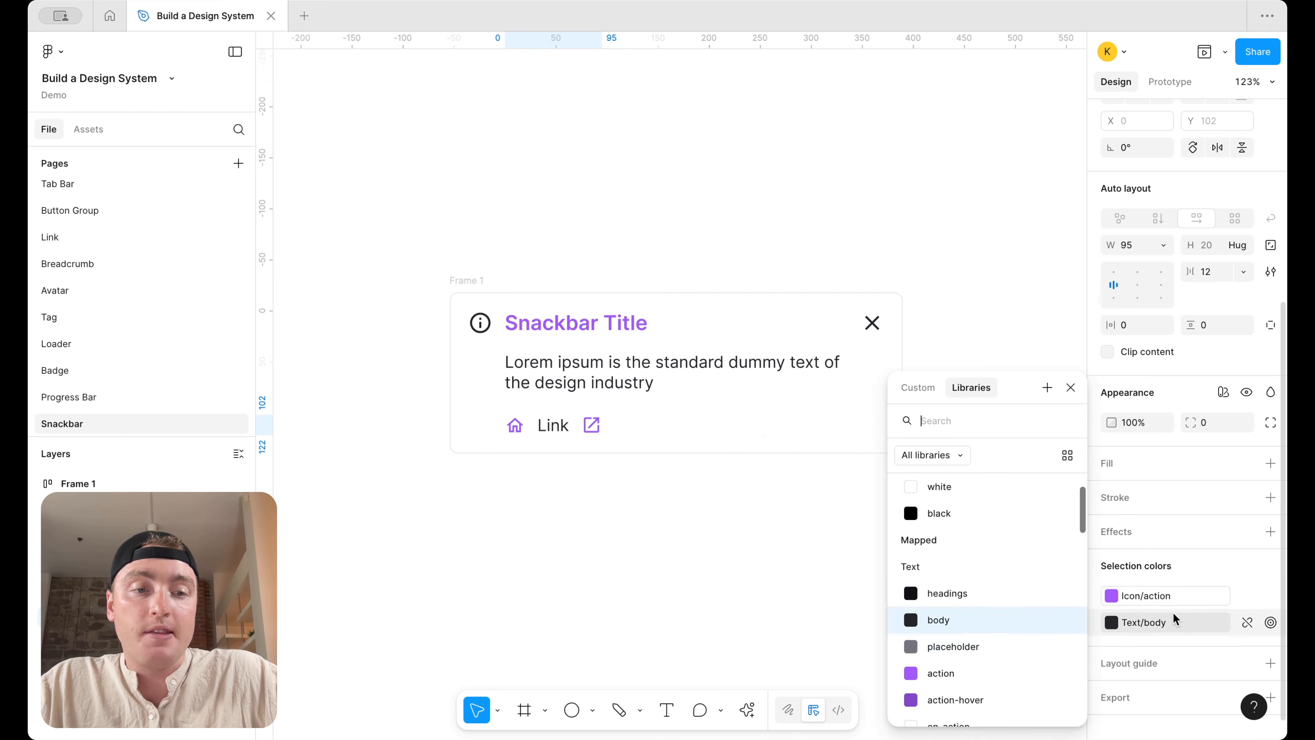
left_click(953, 672)
left_click(693, 558)
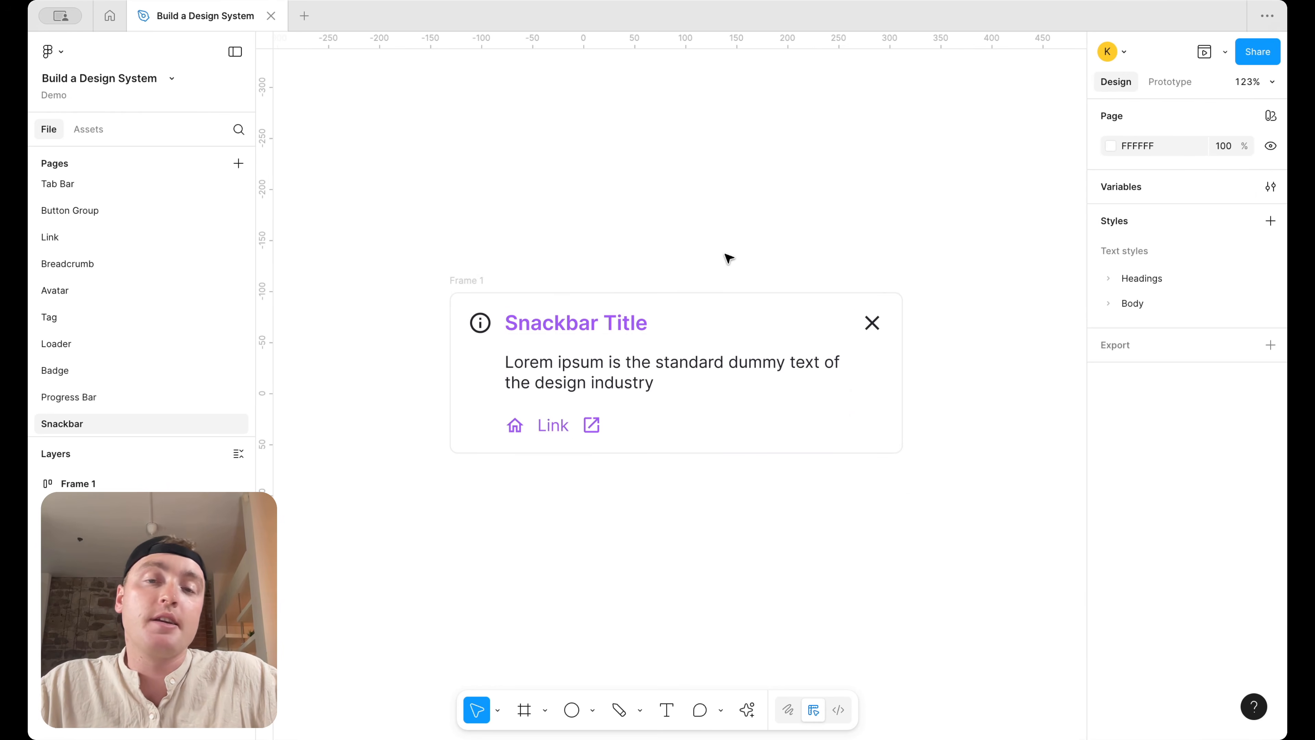
Set the Link instance's label to "Learn more" and turn off its left icon
double_click(590, 431)
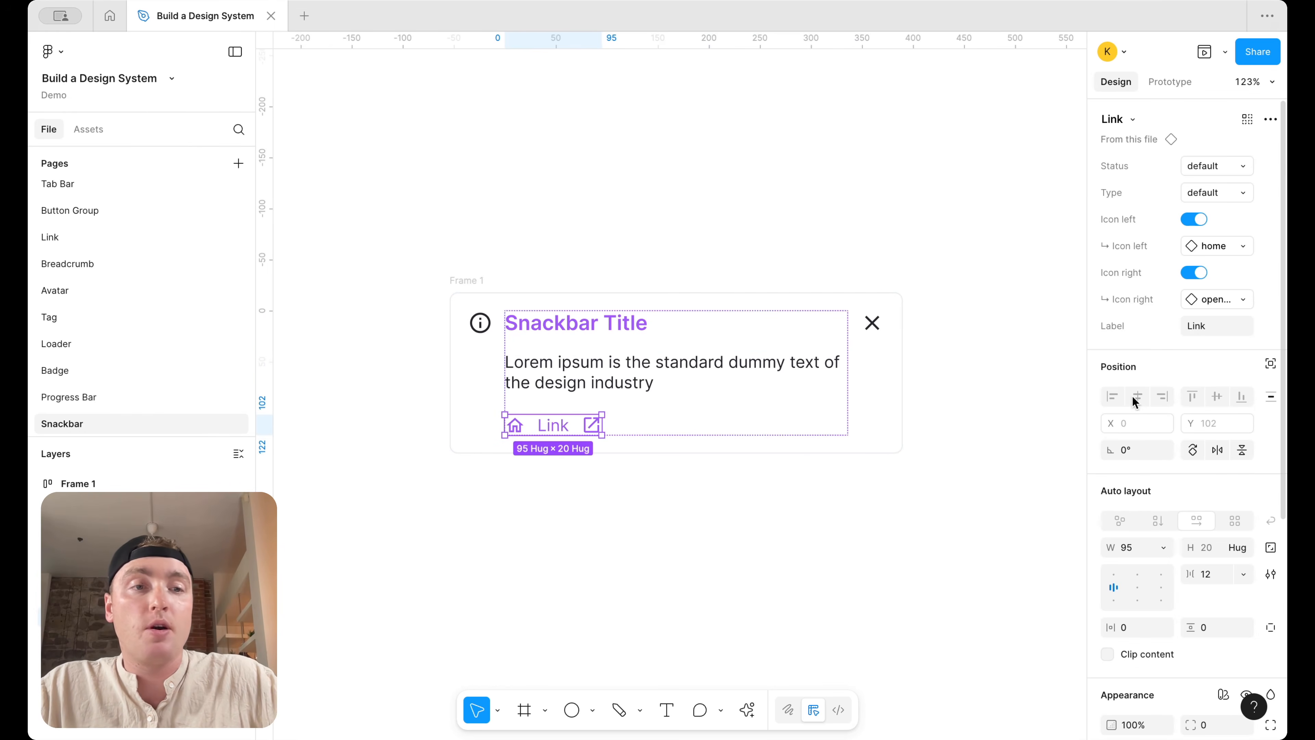
left_click(1192, 326)
type("L")
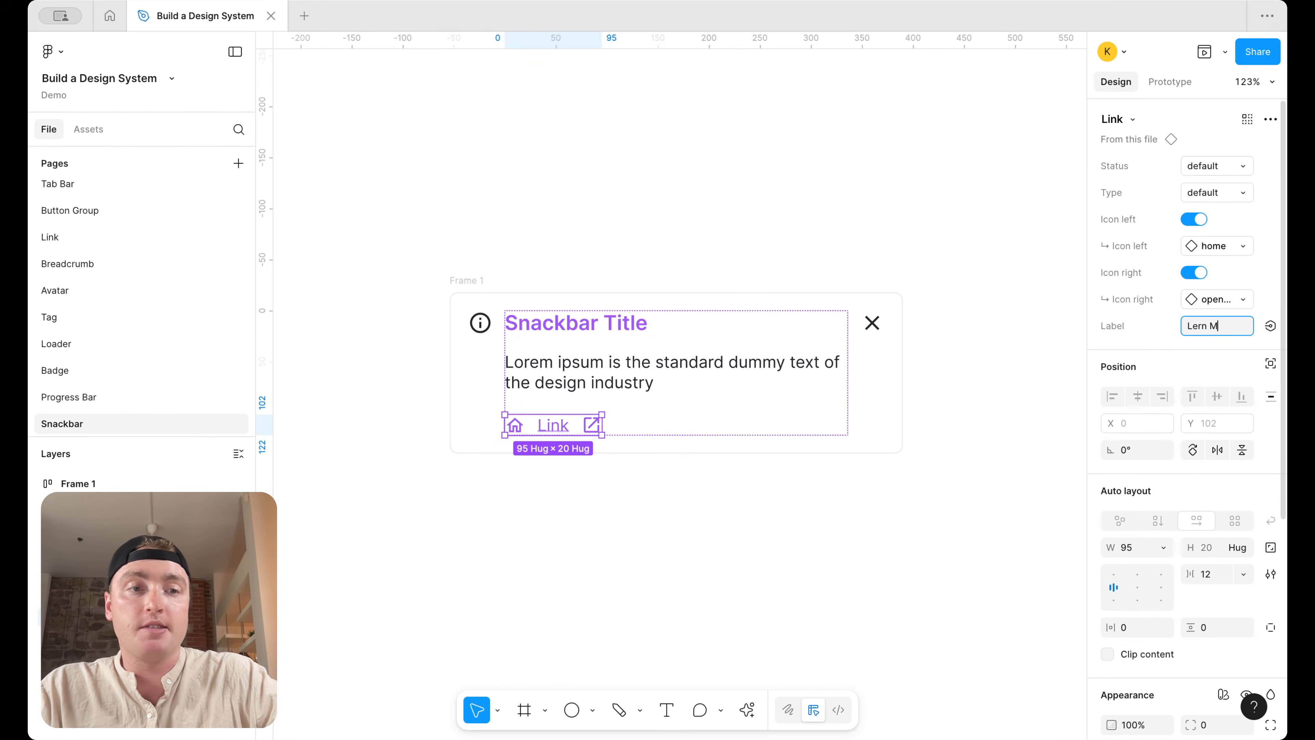
type("ore")
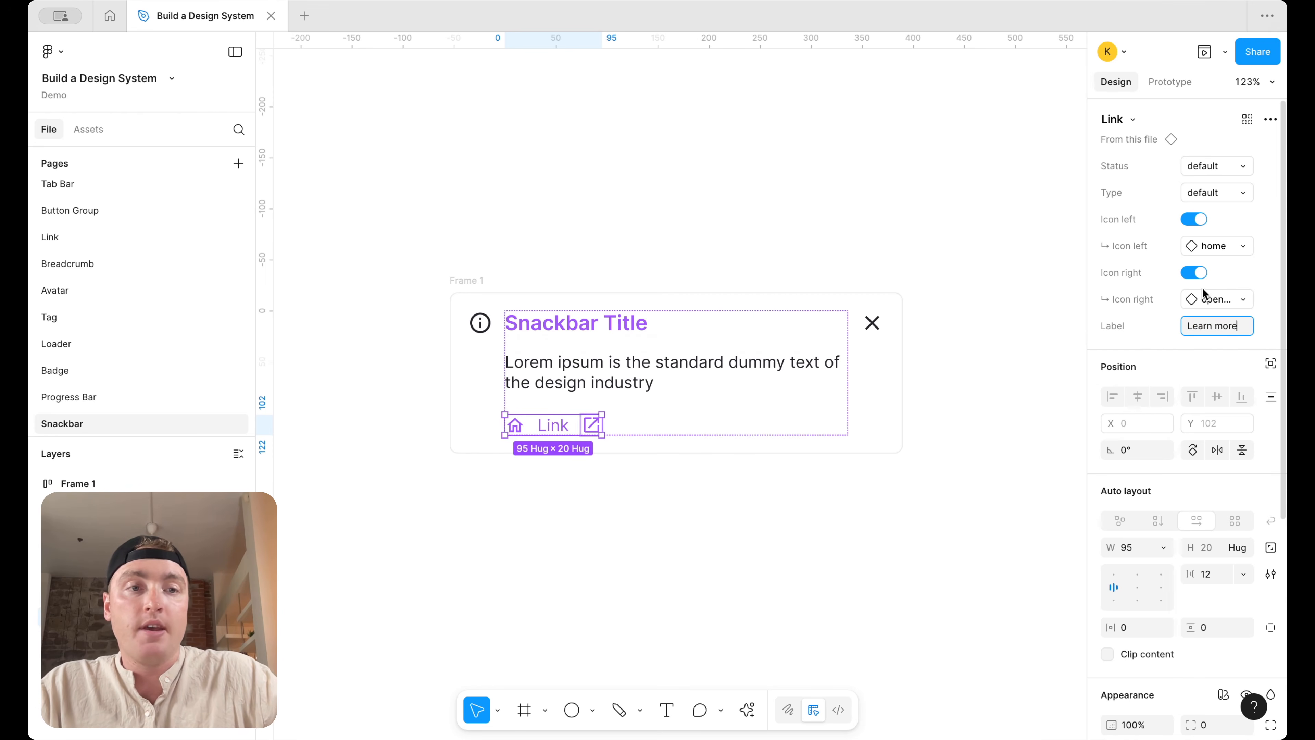
left_click(1193, 219)
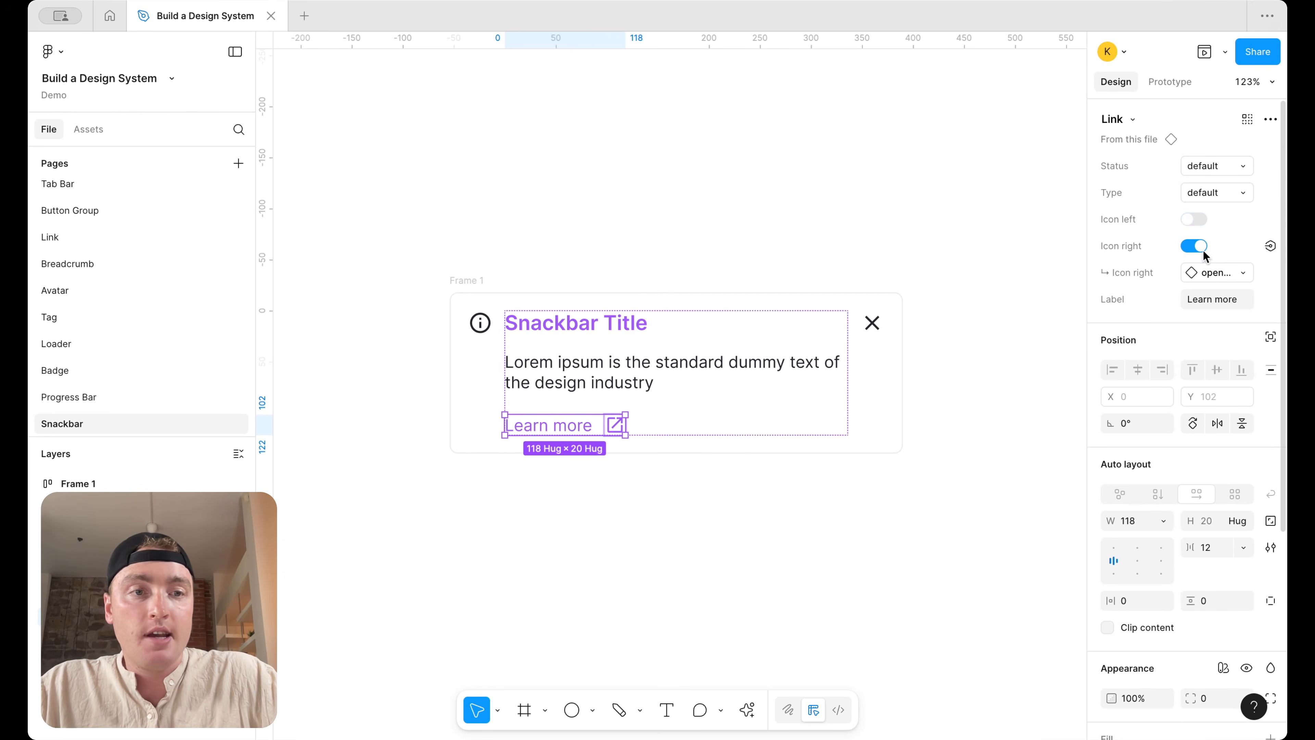
Swap the Link instance's right icon for chevron_right
left_click(1243, 273)
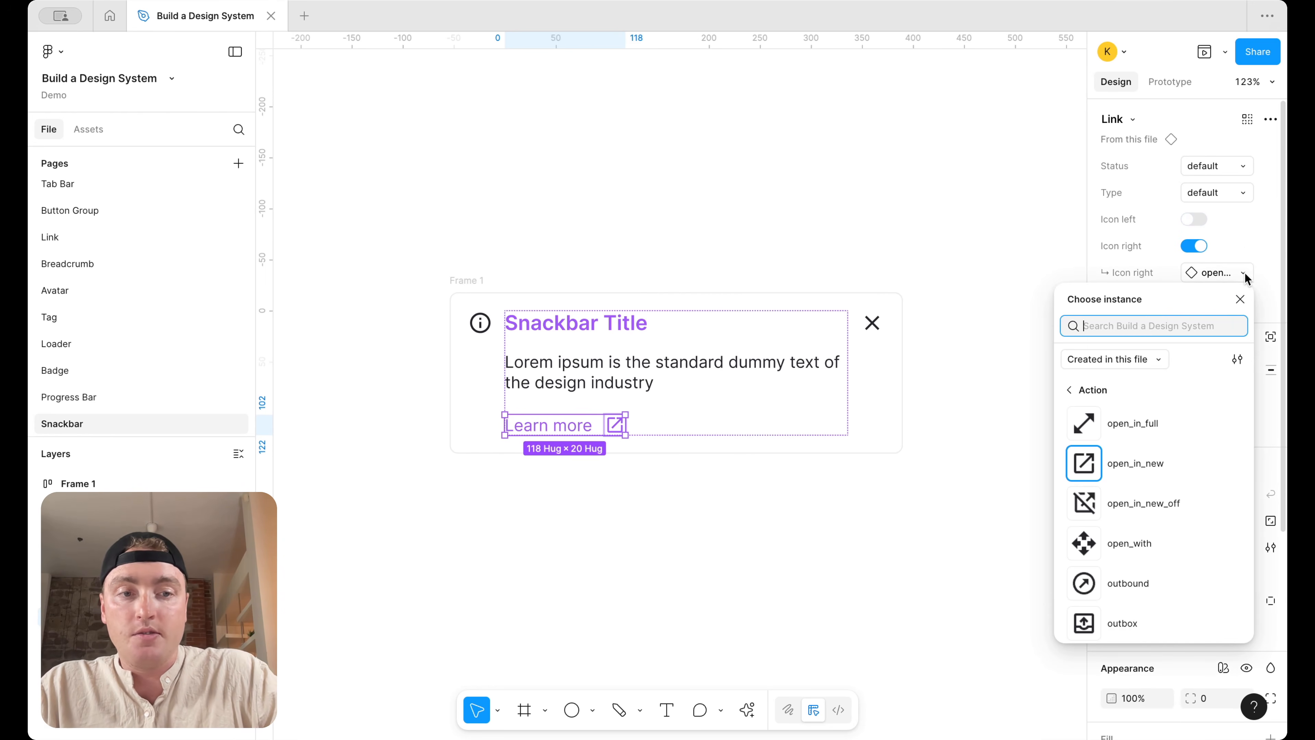
type("chevron")
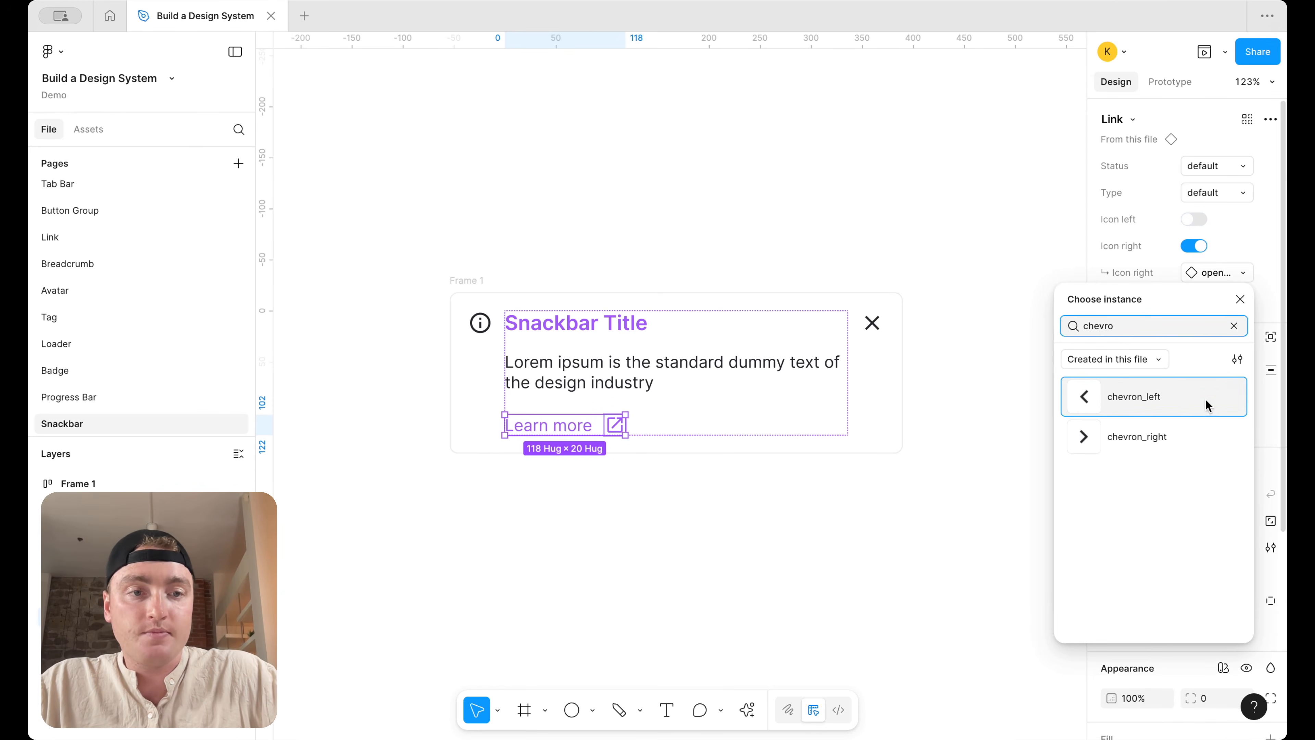
left_click(1138, 436)
left_click(925, 525)
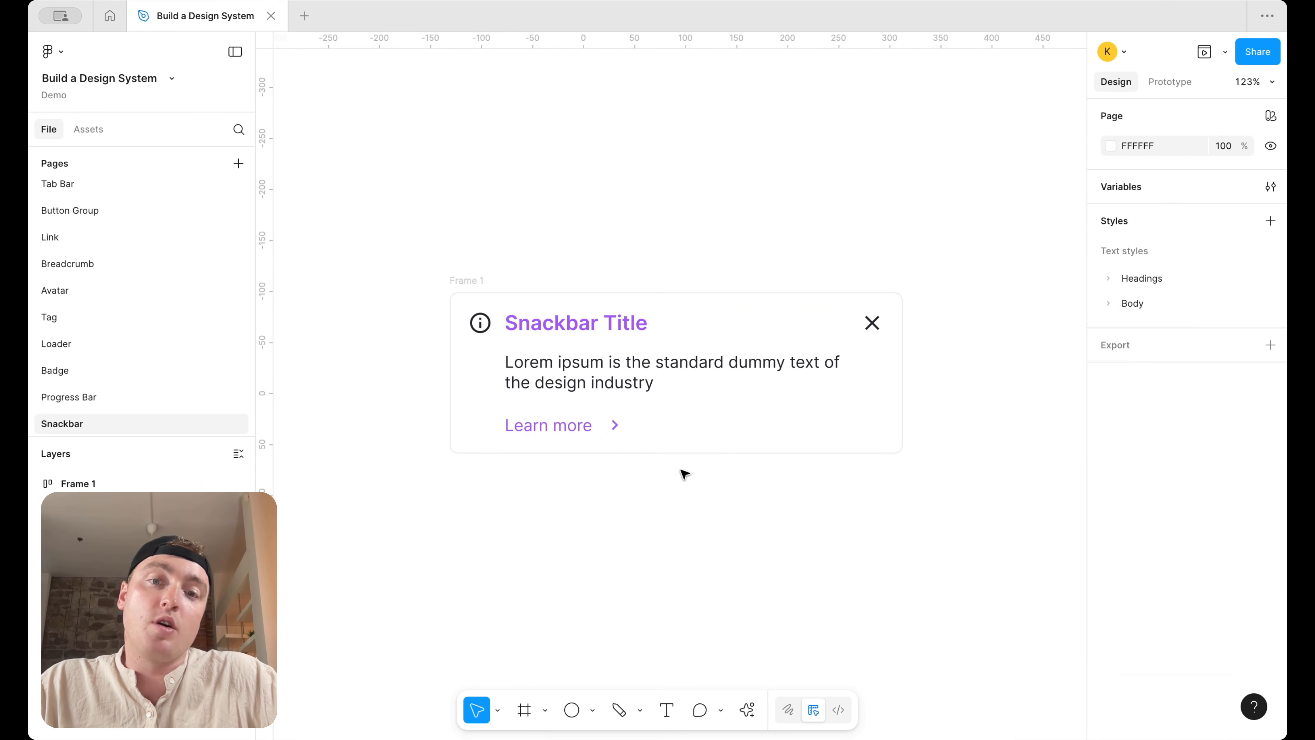
double_click(587, 424)
left_click(698, 504)
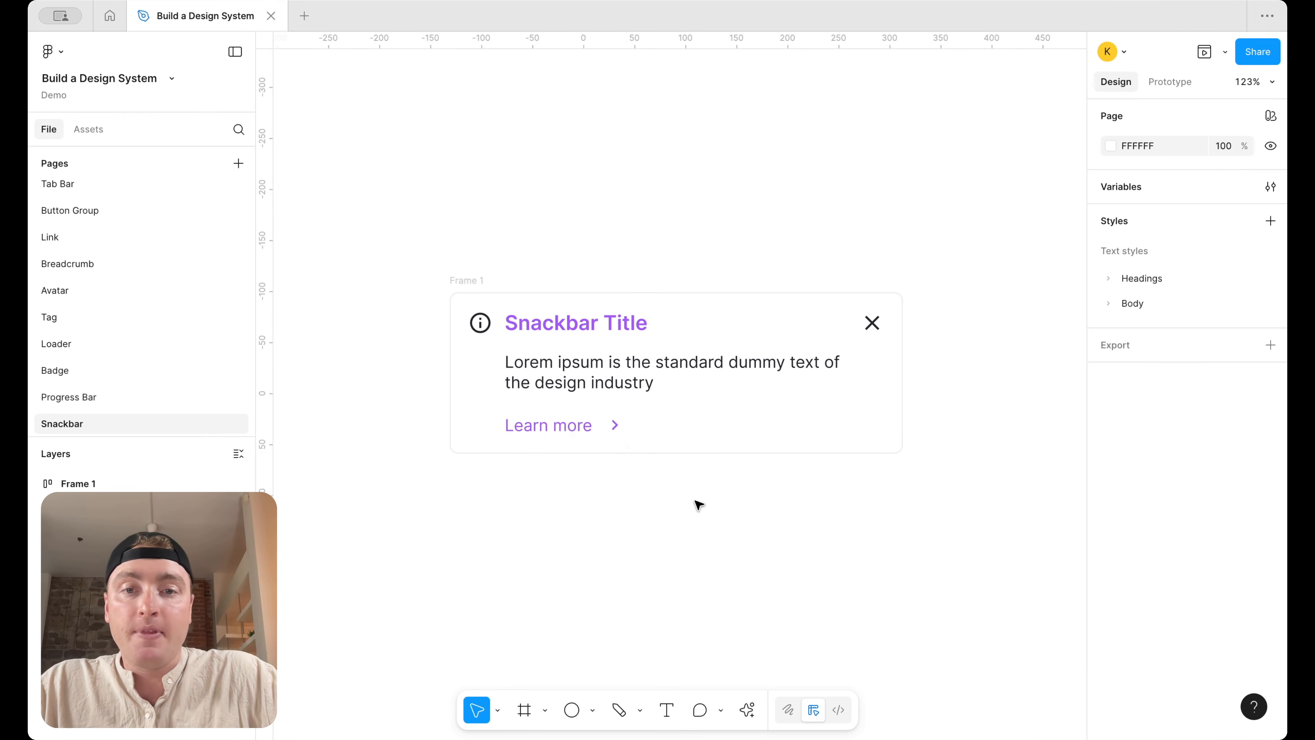
Change the info icon's color to the Icon/action variable
double_click(480, 322)
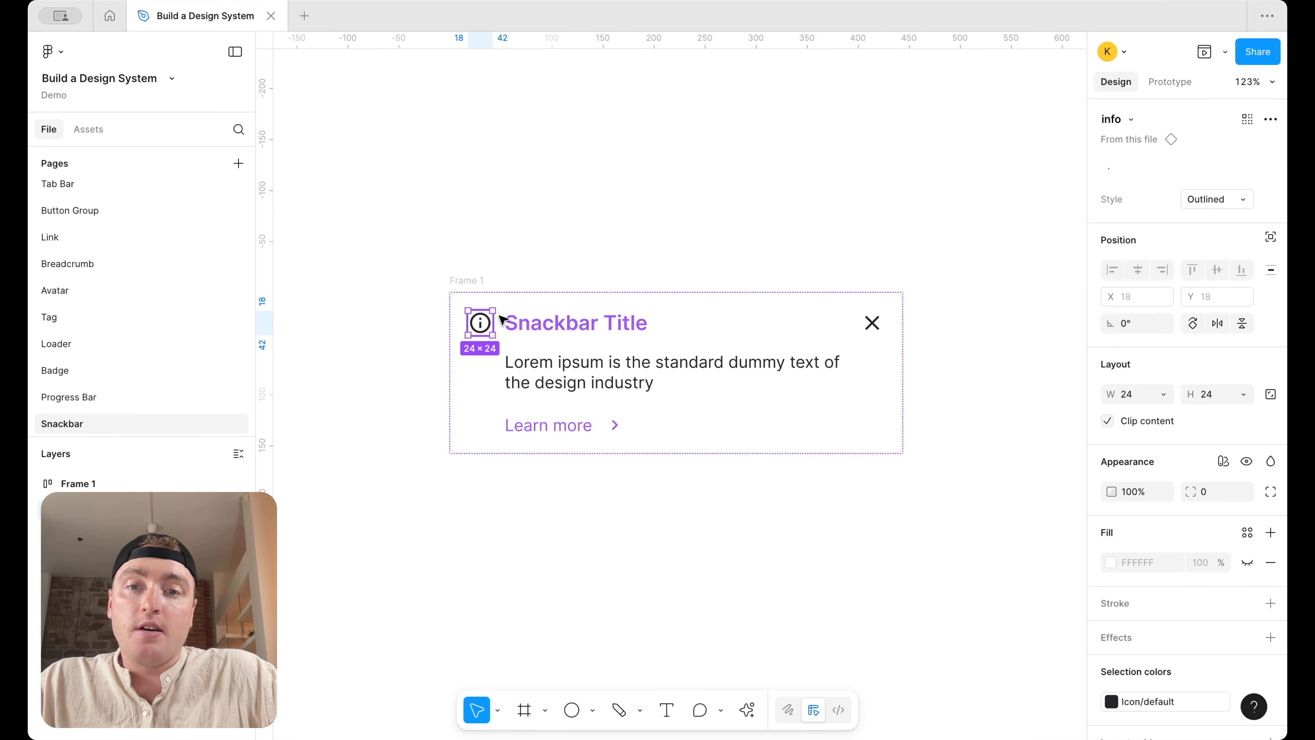
left_click(1148, 704)
left_click(963, 648)
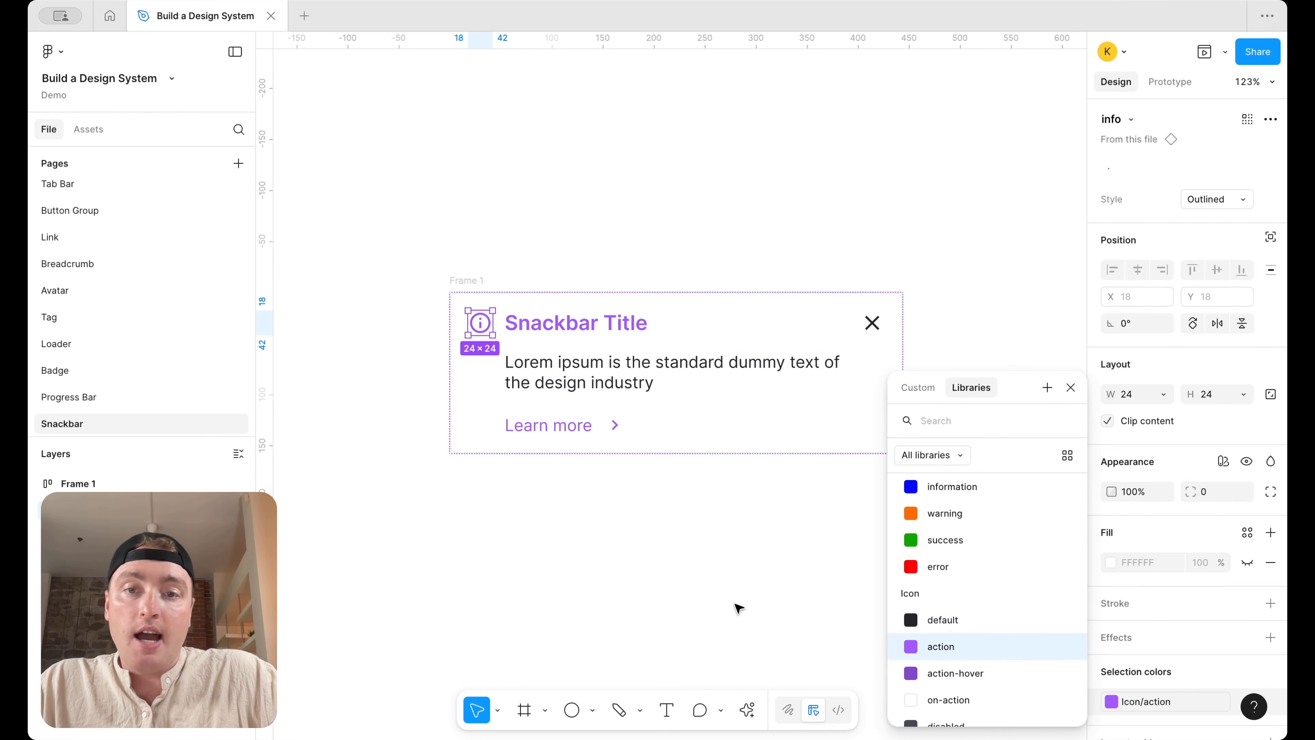
left_click(728, 607)
left_click(477, 281)
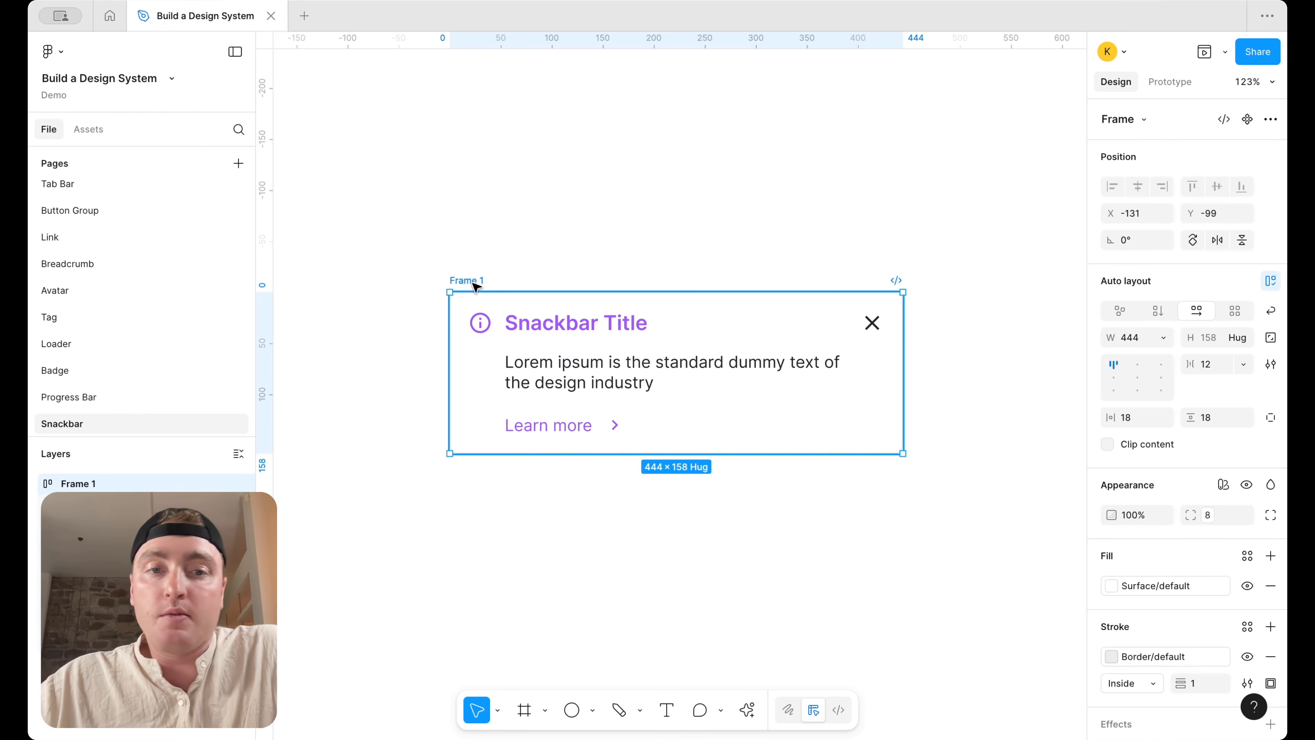
scroll(1169, 534, "down", 1)
scroll(1169, 534, "down", 1)
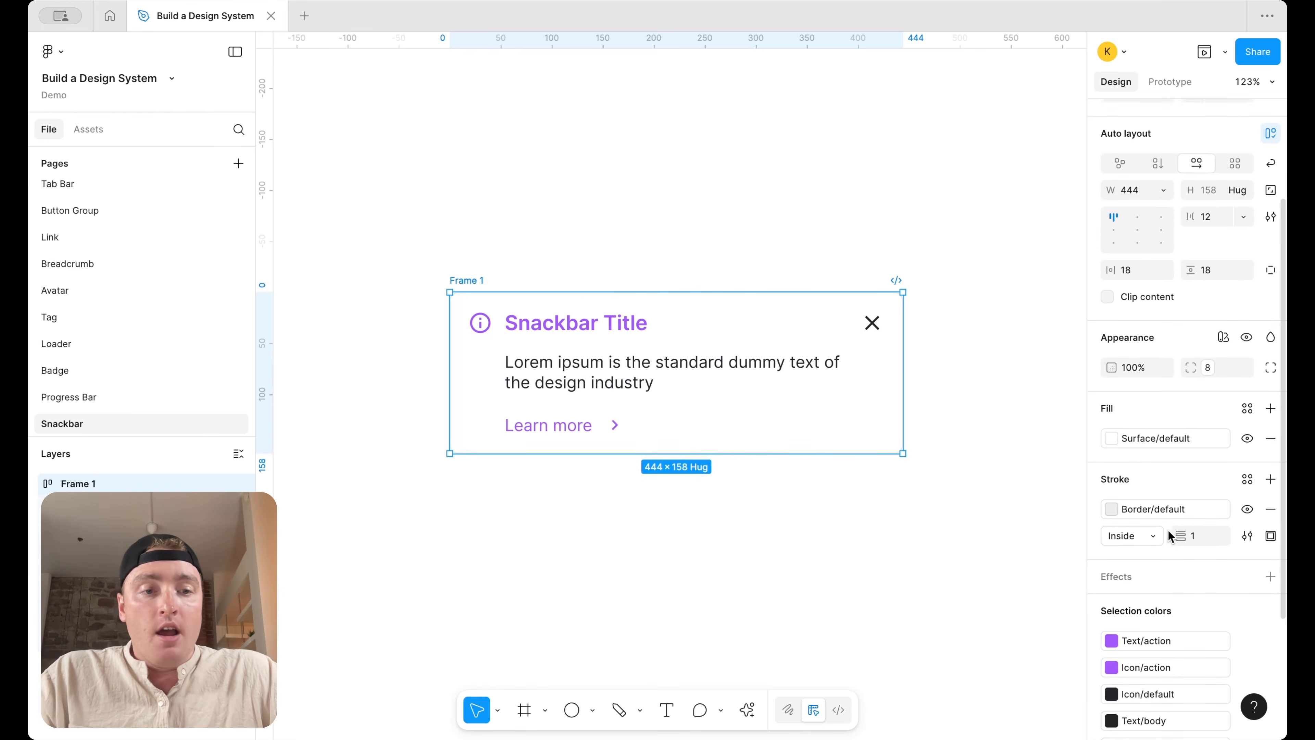
left_click(819, 555)
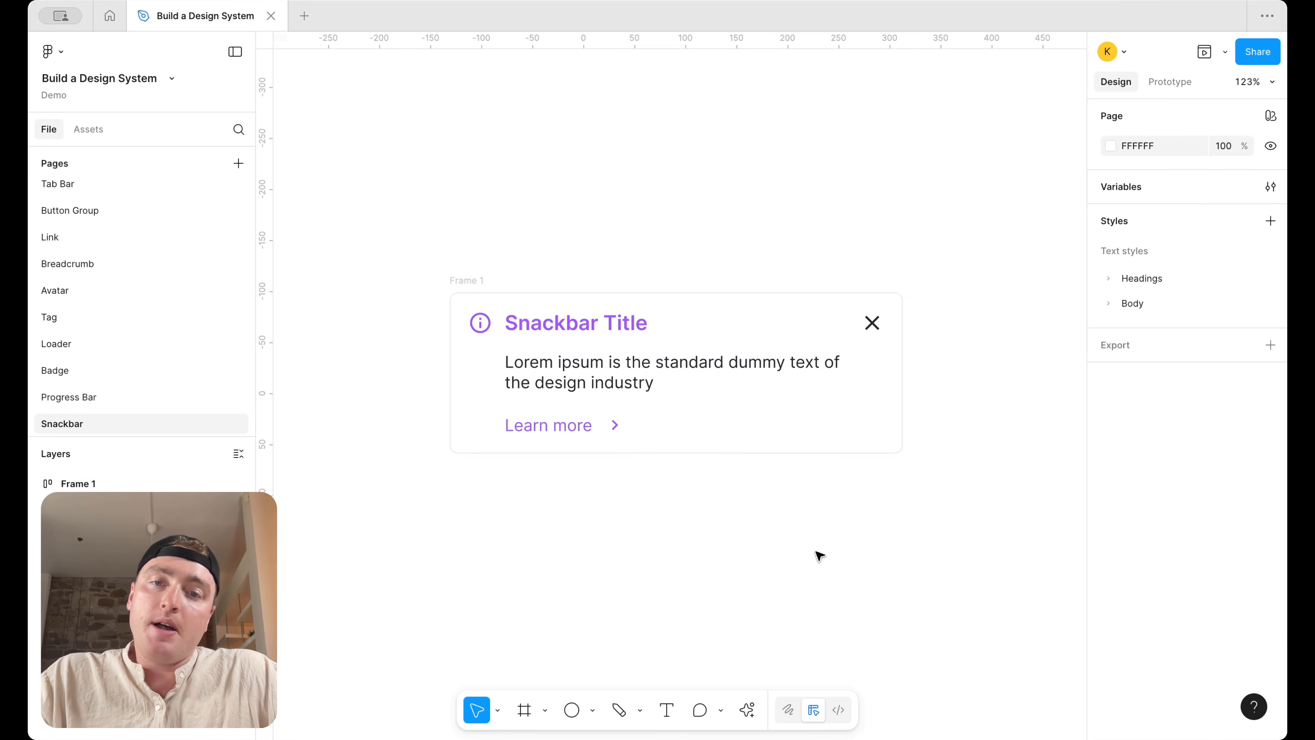
Place an instance of the .Progress Bar component in the snackbar frame and exclude it from the frame's auto layout
left_click(94, 129)
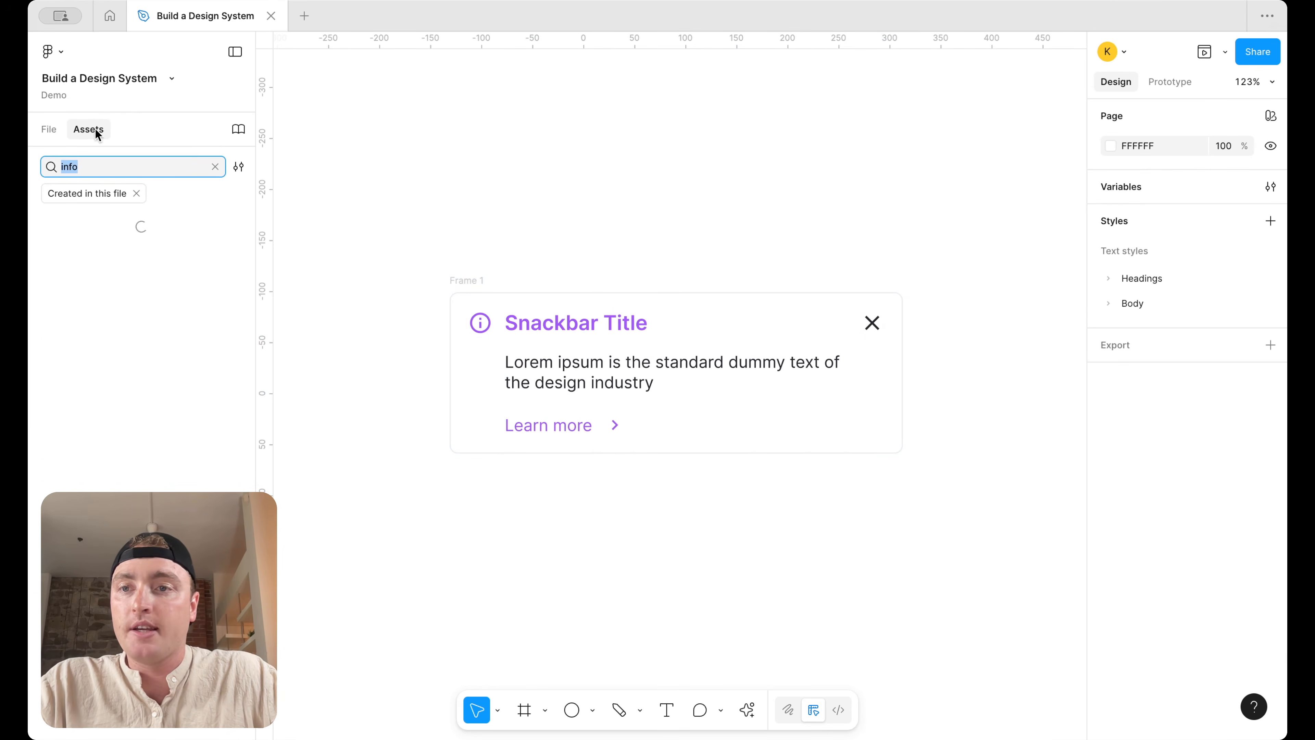
type("progre")
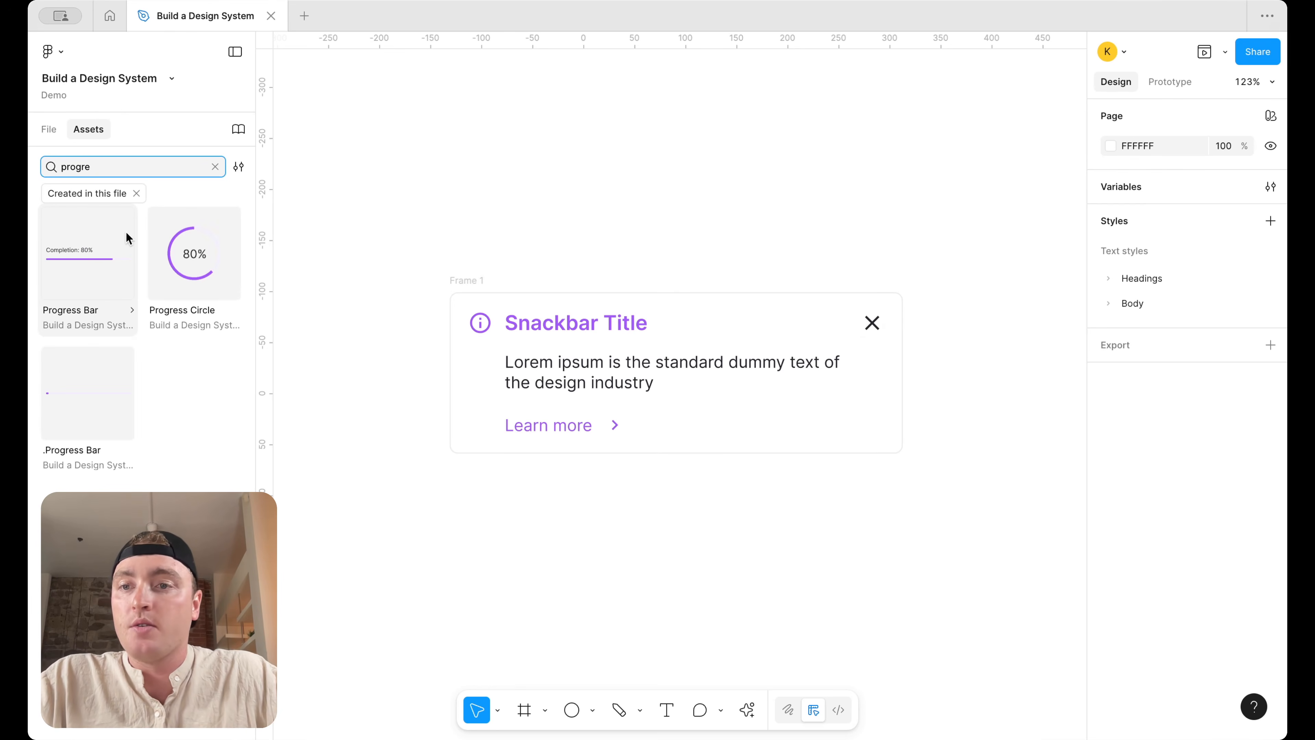
left_click_drag(88, 396, 539, 451)
left_click(49, 129)
left_click(546, 548)
left_click(1270, 178)
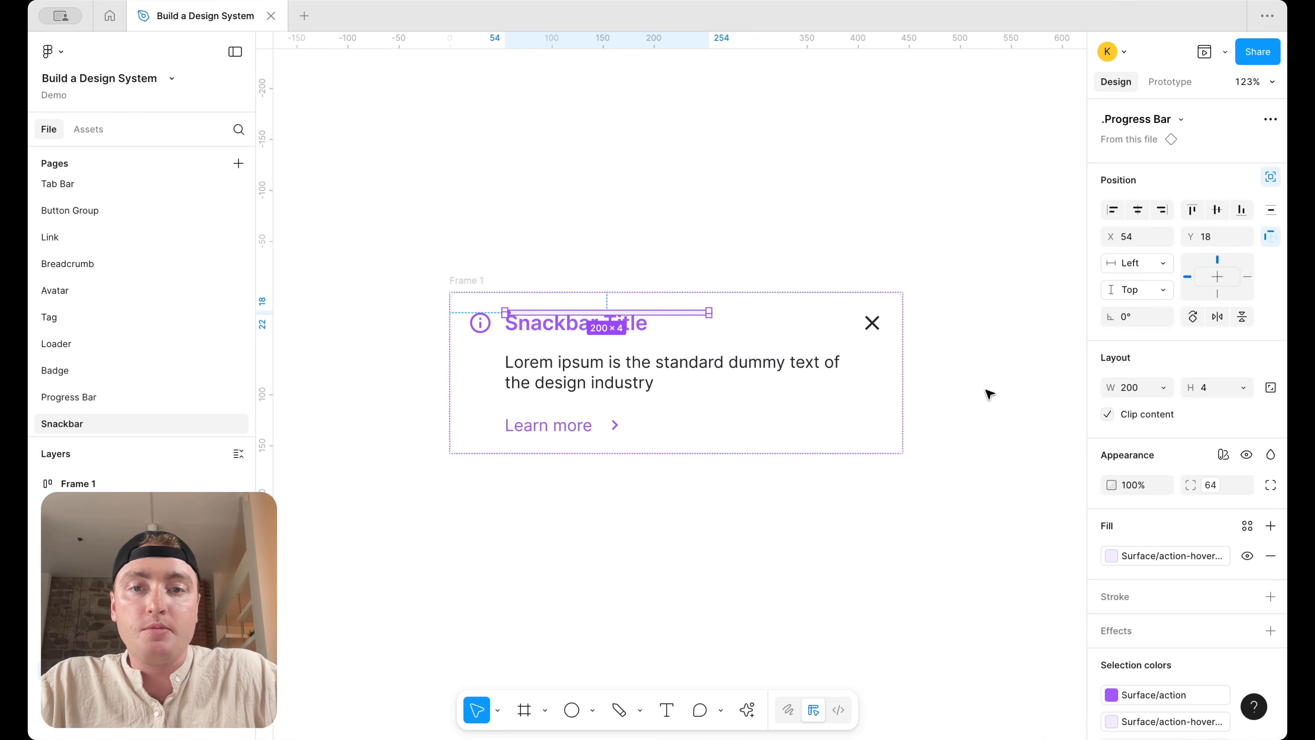
Move the progress bar down to Y 155, onto the frame's lower edge
key("shift+Down")
key("shift+Down")
key("shift+Down")
key("shift+Down")
key("shift+Down")
key("shift+Down")
key("shift+Down")
key("shift+Down")
key("shift+Down")
key("shift+Down")
key("shift+Down")
key("shift+Down")
key("shift+Down")
key("Down")
key("Down")
key("Down")
key("Down")
key("Down")
key("Down")
key("Down")
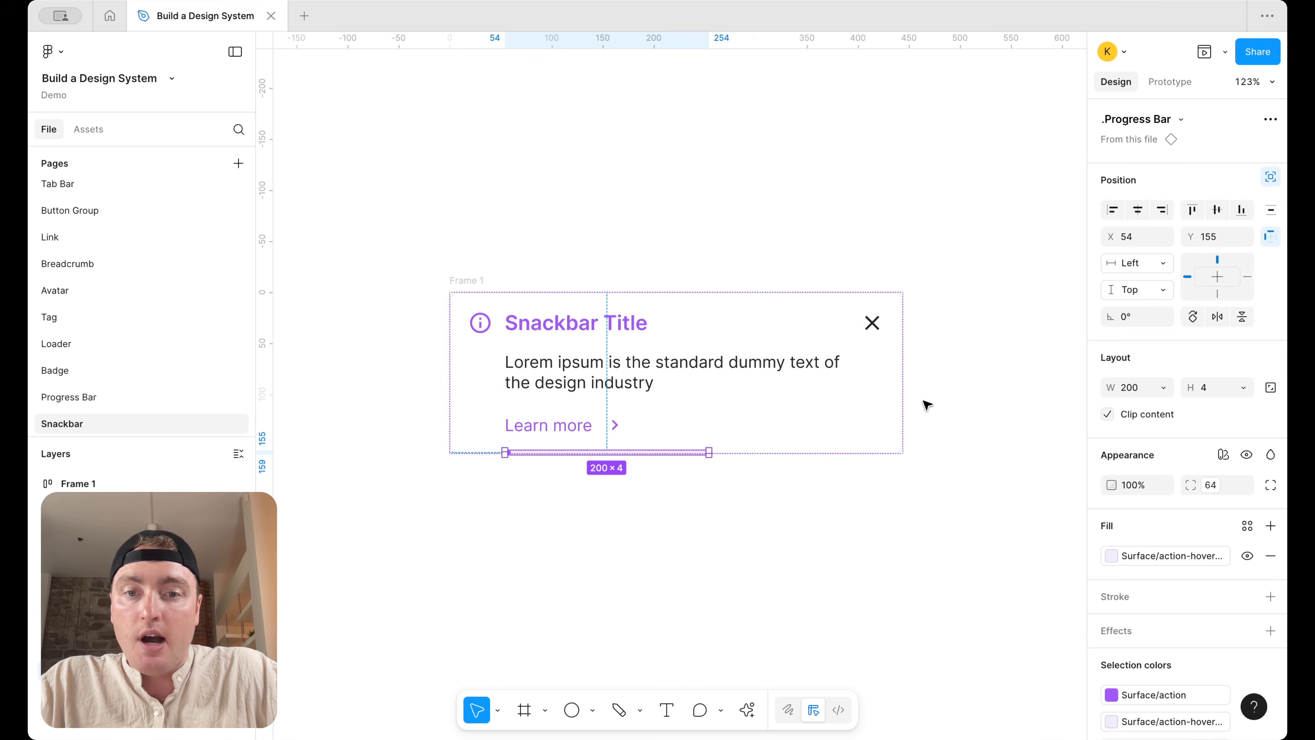
Stretch the progress bar across the frame's full width, at X 0, Y 153 and 444 wide
scroll(516, 453, "up", 5)
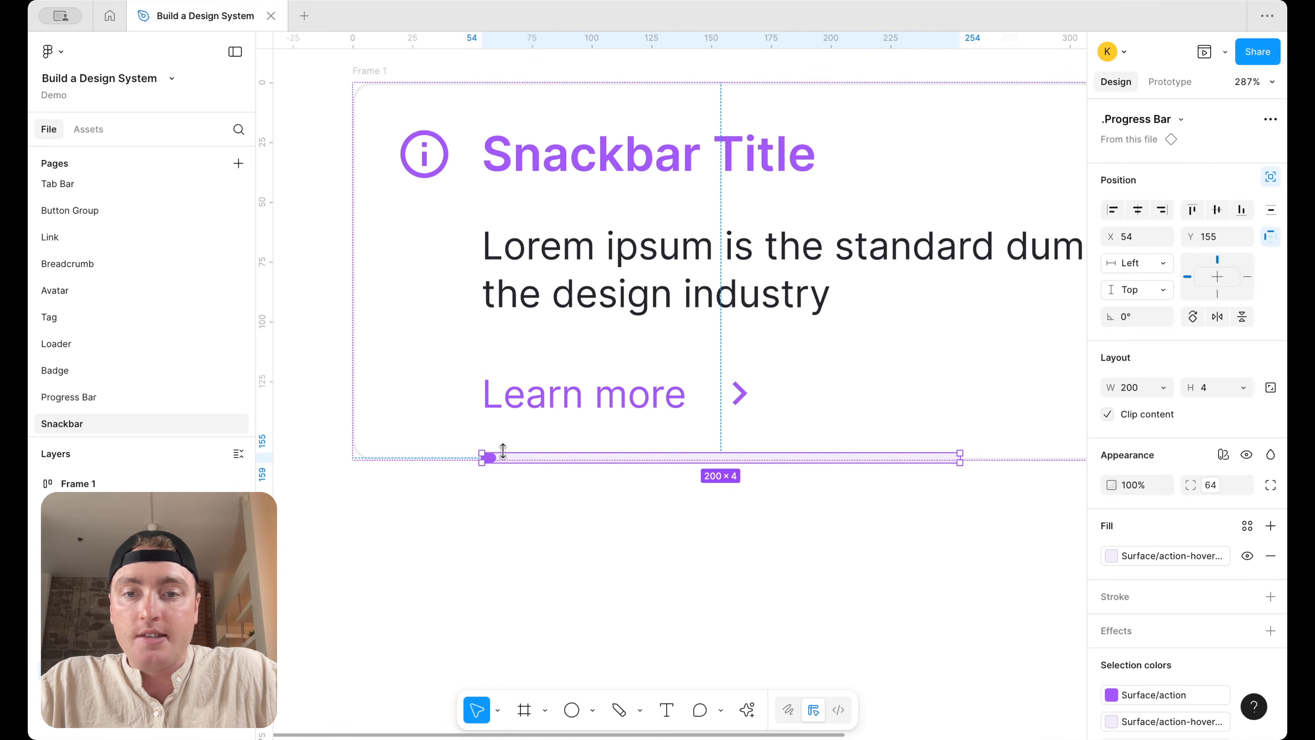
left_click_drag(481, 458, 356, 454)
scroll(866, 423, "down", 3)
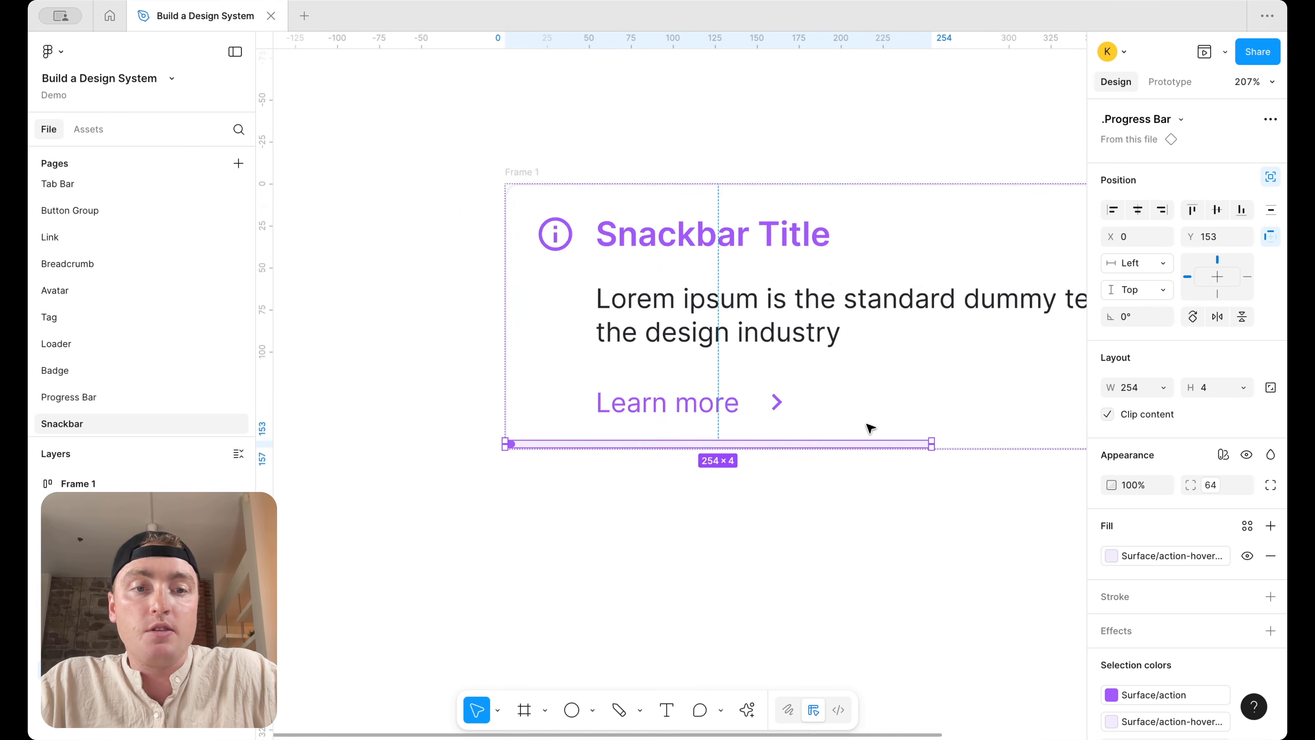
scroll(854, 429, "right", 3)
left_click_drag(785, 406, 1051, 407)
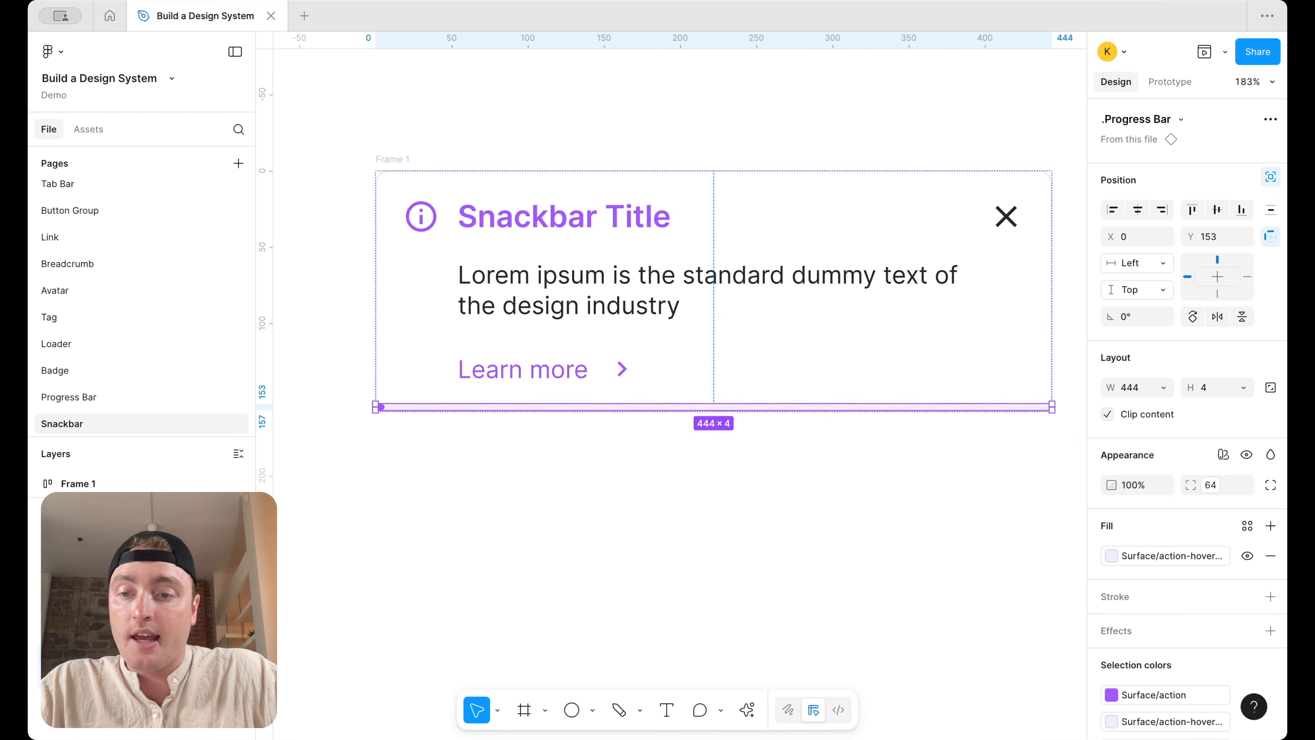
Set the auto layout gap of the progress bar's inner fill to 100 to lengthen the filled portion
key("shift+a")
left_click(1216, 395)
type("100")
key("Return")
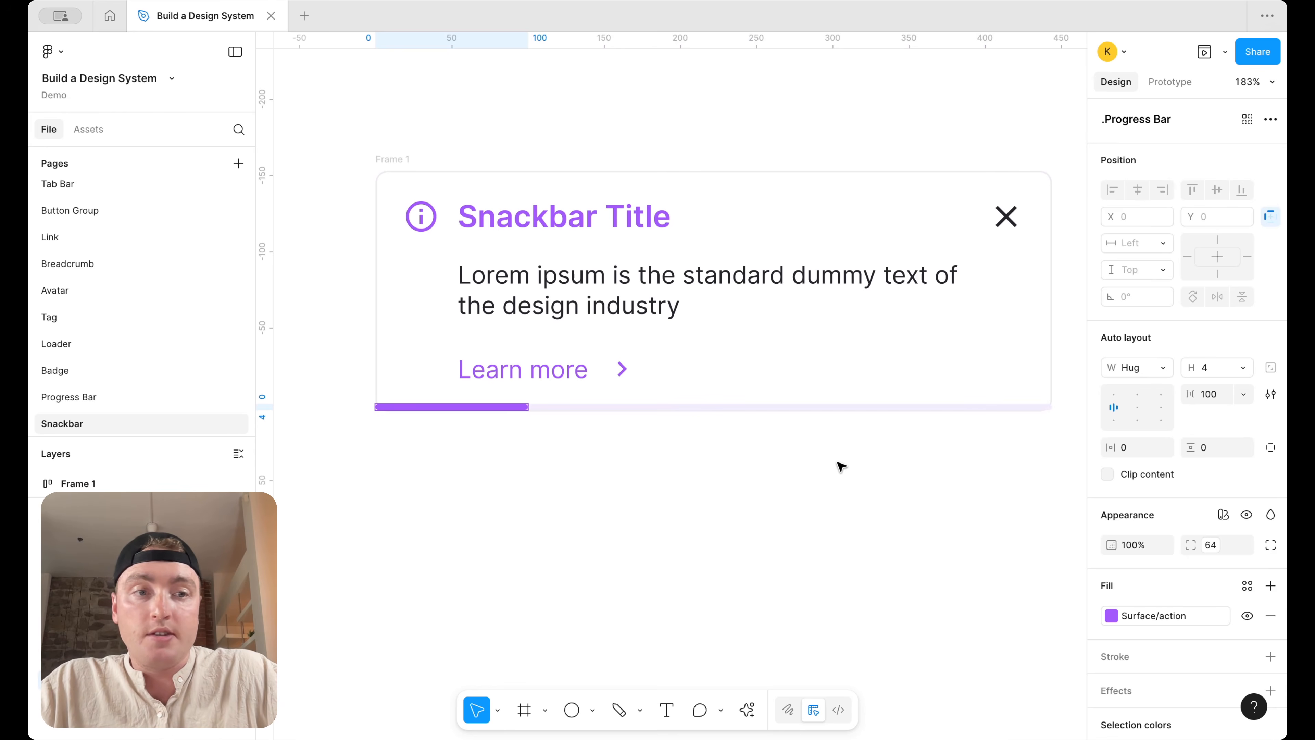
left_click(875, 461)
Constrain the progress bar to Bottom vertically and Left + Right horizontally
scroll(875, 461, "down", 5)
left_click(796, 435)
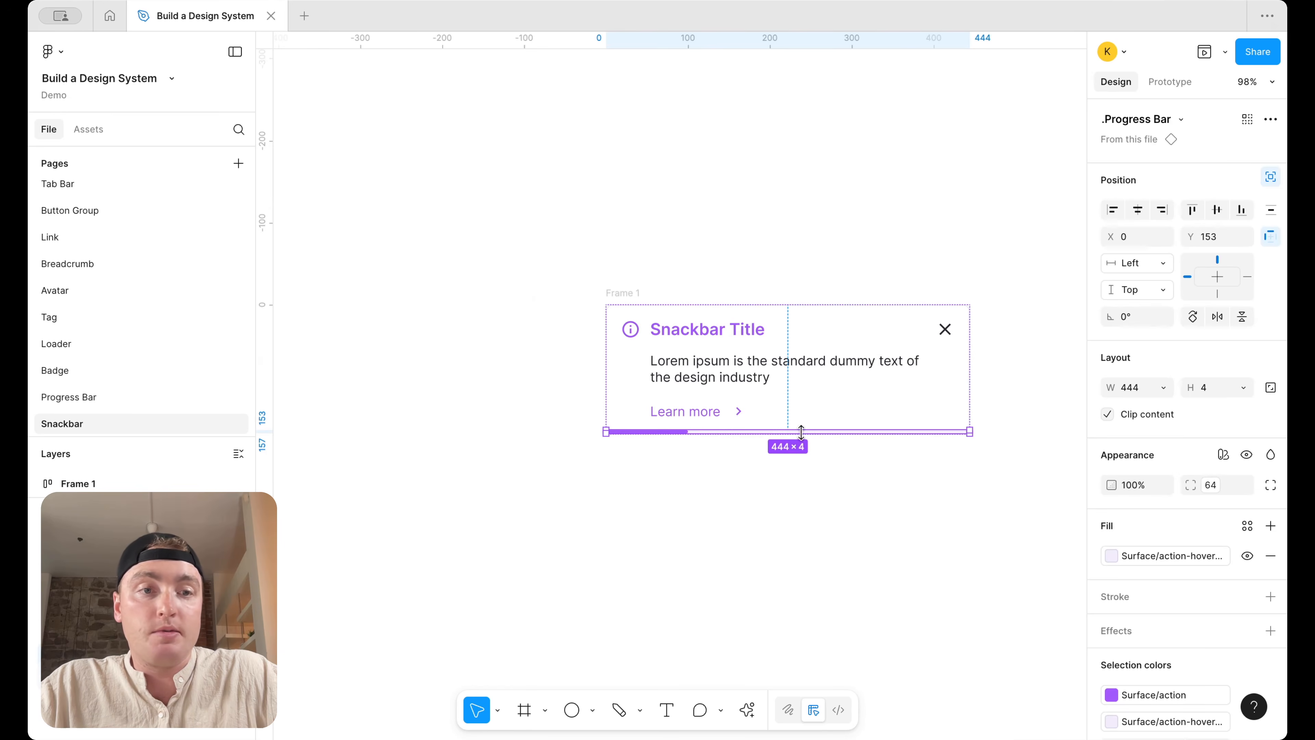
left_click(1164, 291)
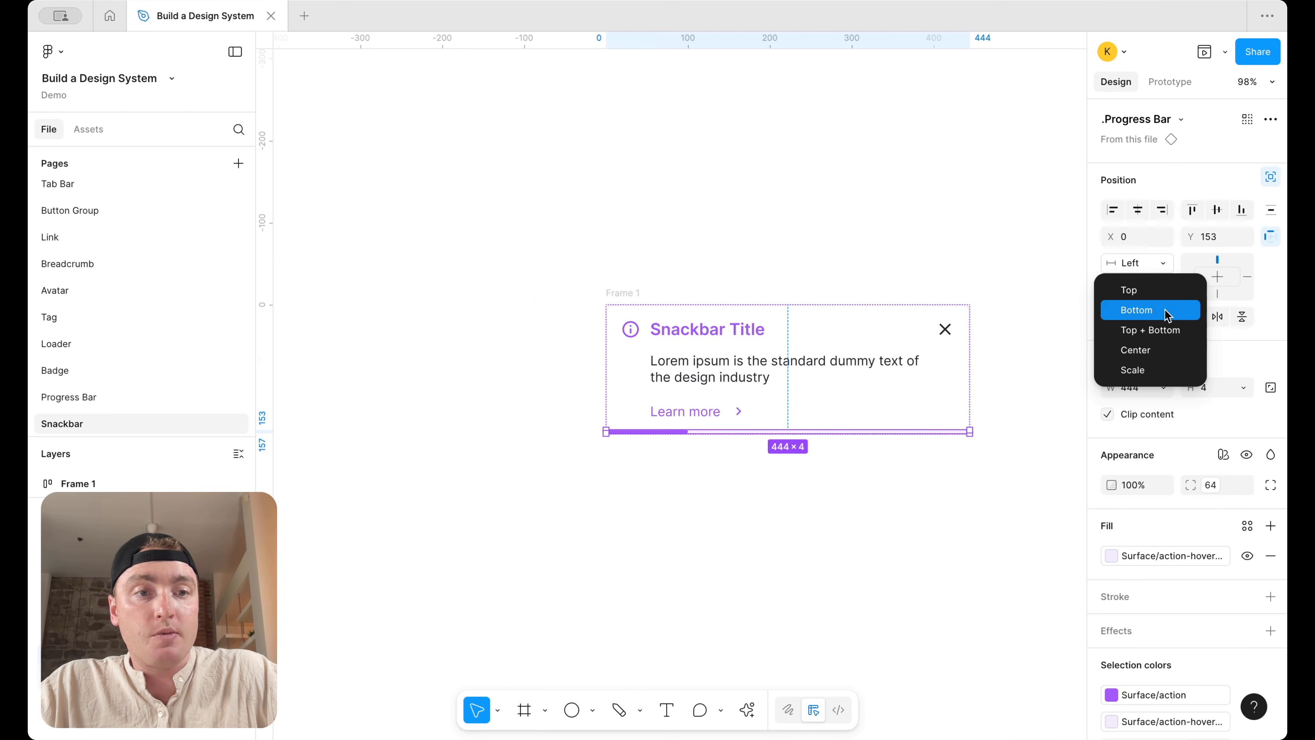
left_click(1167, 312)
left_click(1159, 264)
left_click(1160, 302)
left_click(934, 262)
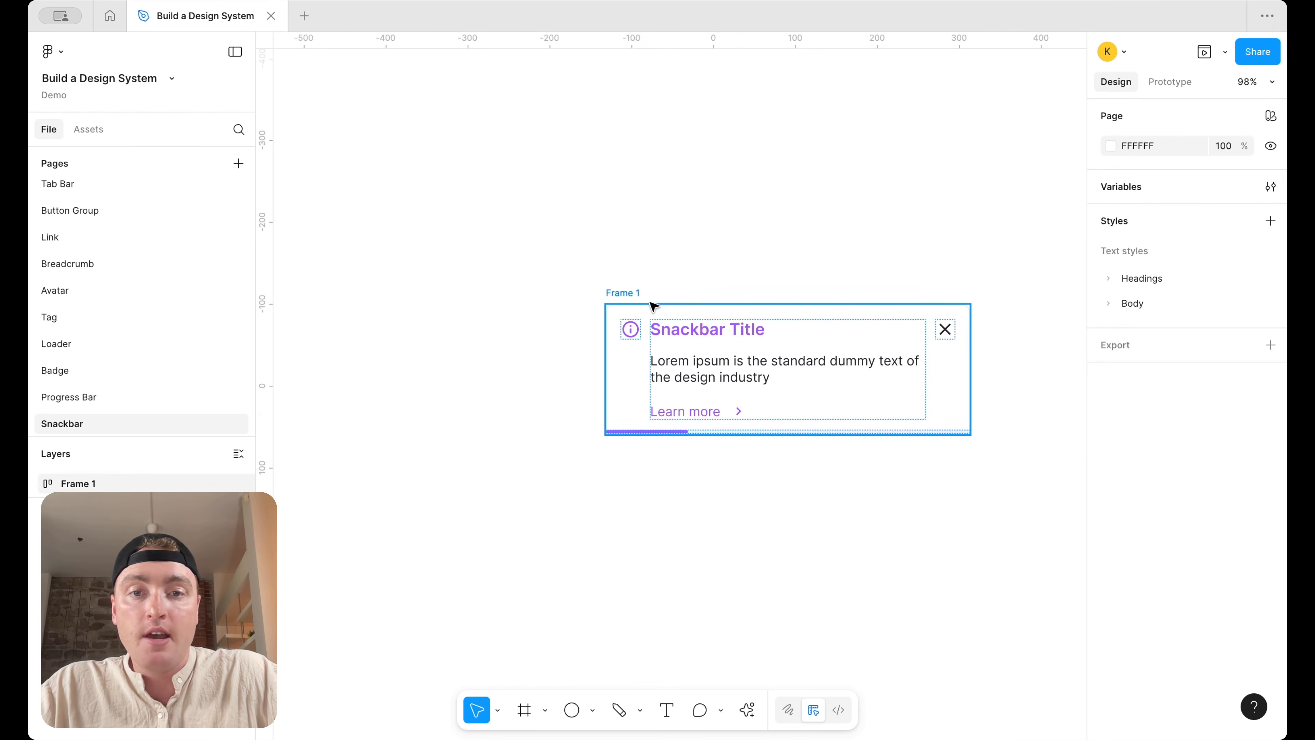
Narrow the snackbar frame to 437 wide, try stretching its height, and undo that height change
left_click(633, 303)
mouse_move(970, 350)
left_mouse_down()
mouse_move(1033, 350)
mouse_move(945, 367)
mouse_move(967, 366)
left_mouse_up()
left_click_drag(924, 435, 948, 452)
left_click(1014, 442)
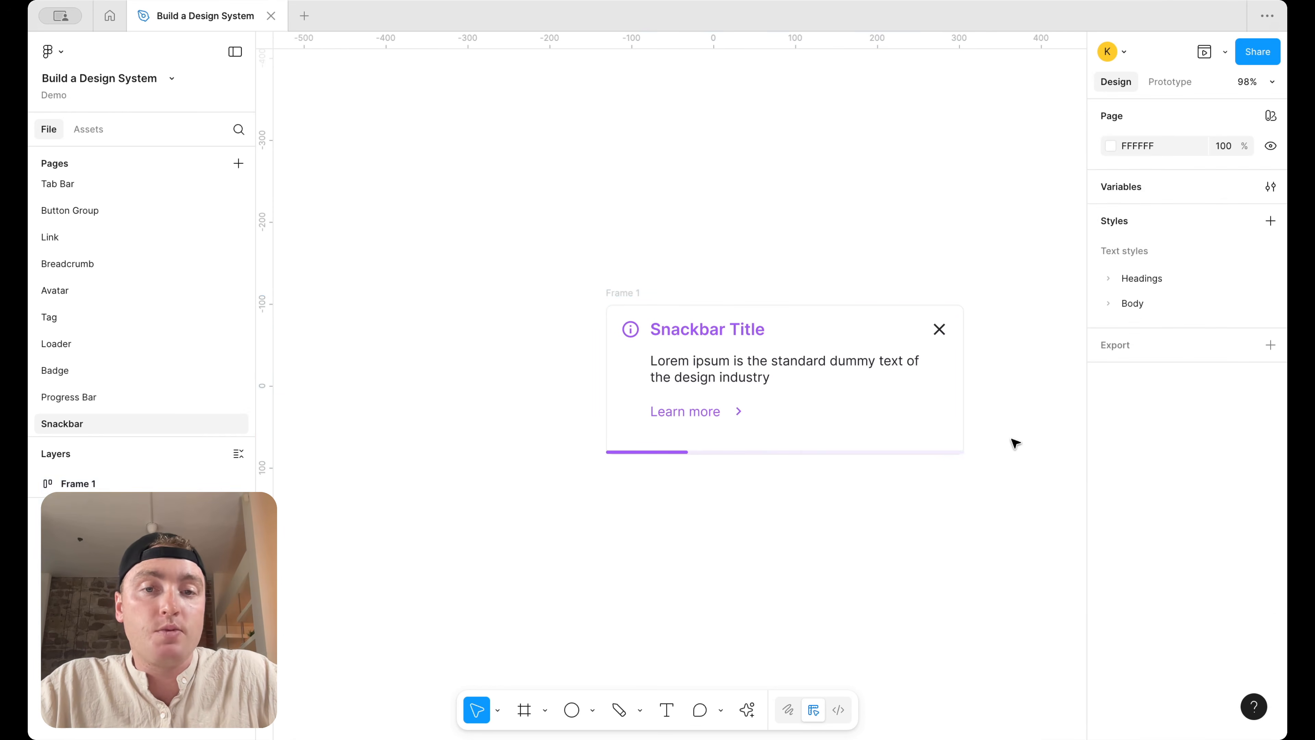
key("super+z")
key("super+z")
left_click(1013, 436)
Rename the frame as Snackbar
scroll(1012, 437, "right", 2)
scroll(1012, 436, "down", 1)
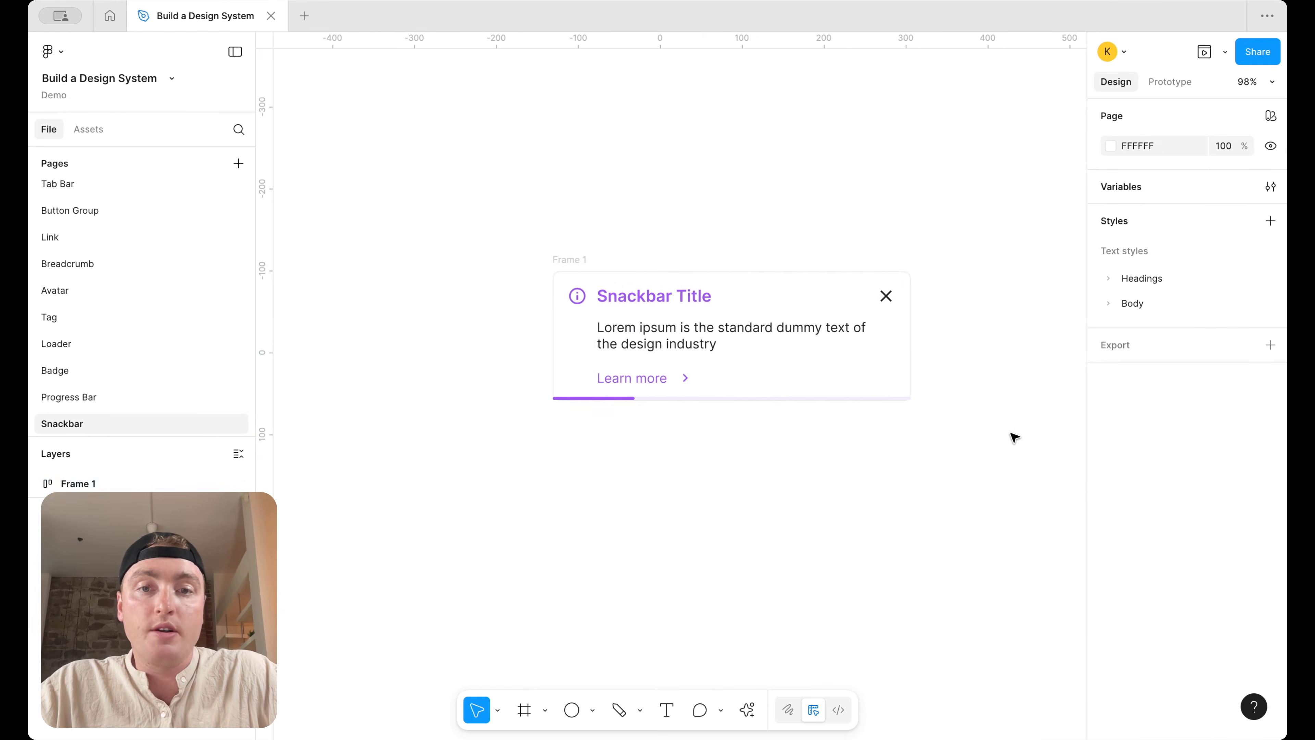
left_click(513, 236)
double_click(513, 235)
type("Snackab")
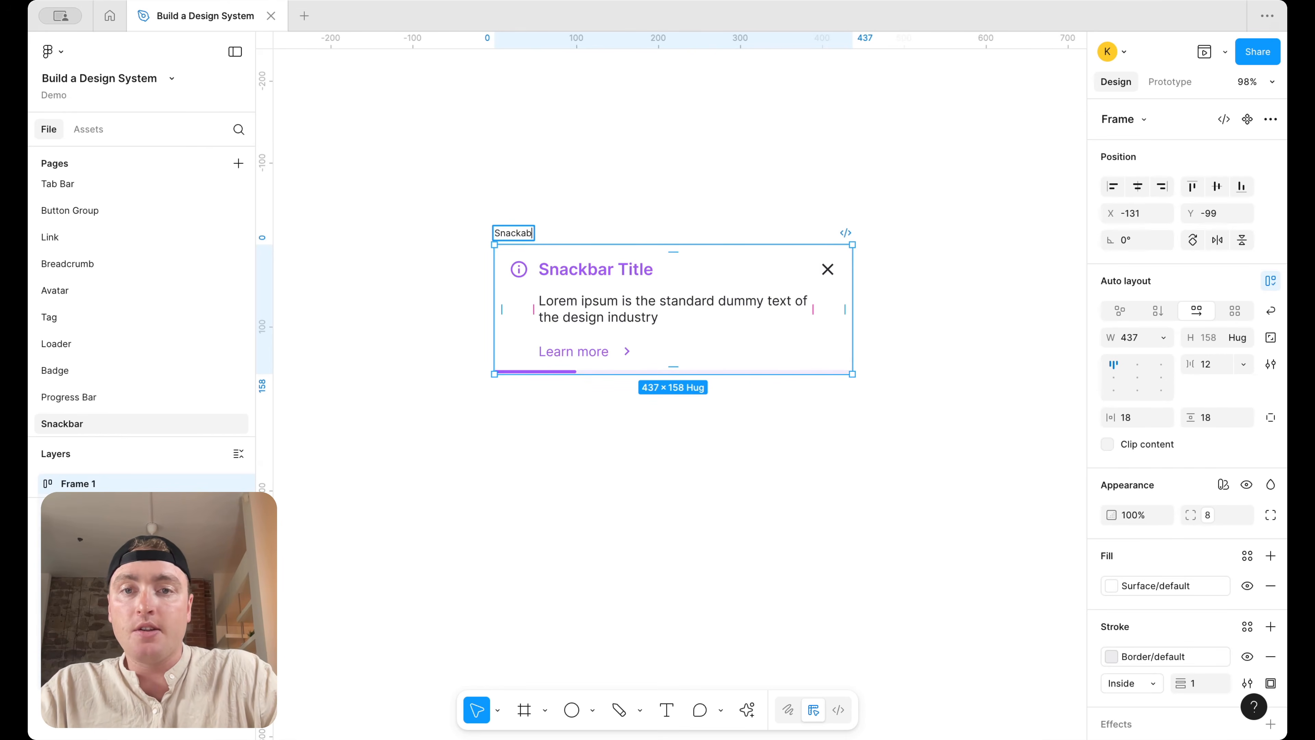
type("r")
key("Return")
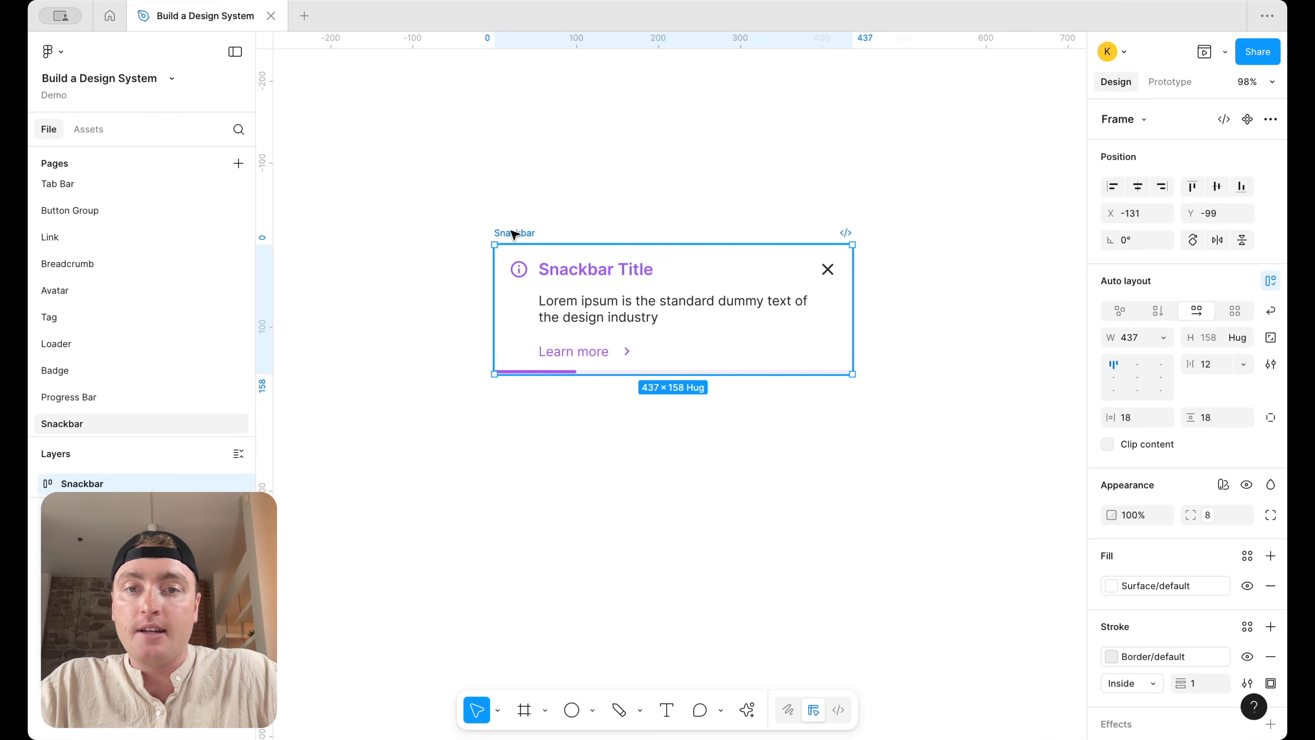
Turn the Snackbar frame into a component and place an instance of it directly below
right_click(512, 232)
left_click(602, 534)
left_click_drag(731, 300, 731, 461)
left_click(962, 387)
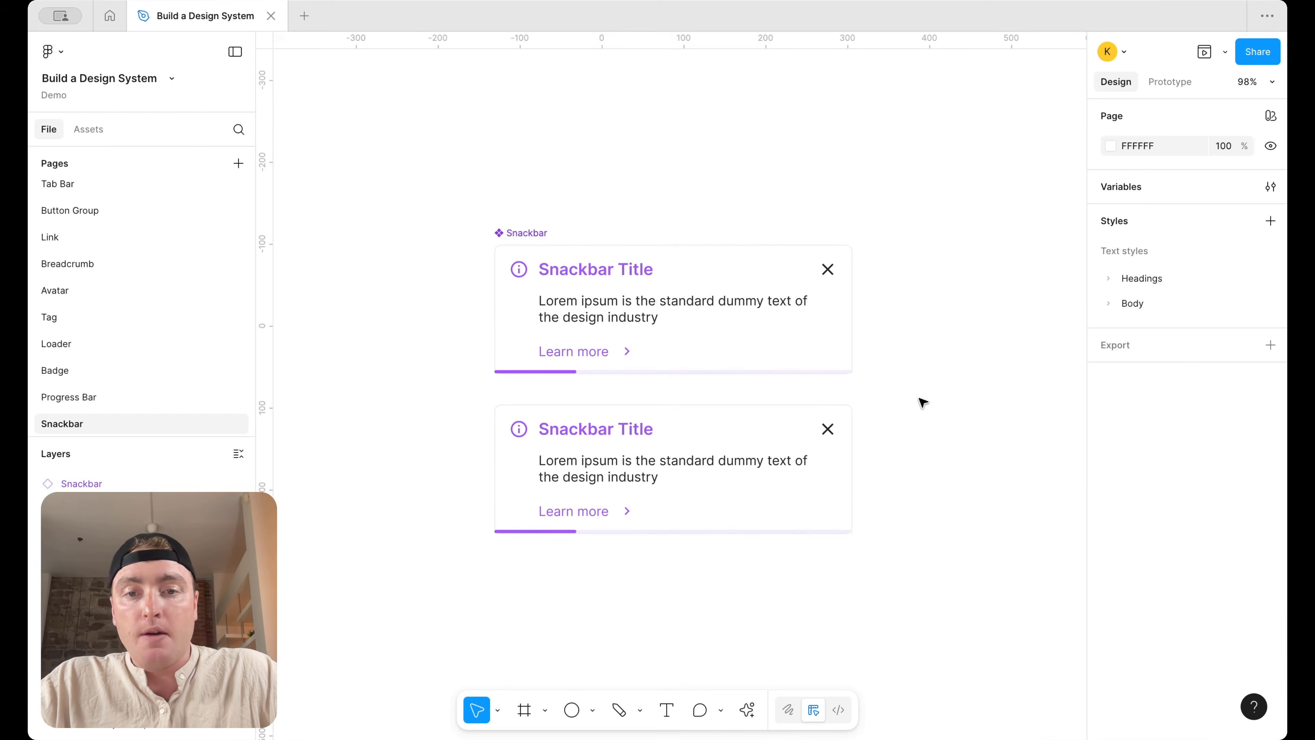
left_click(828, 429)
left_click(829, 429)
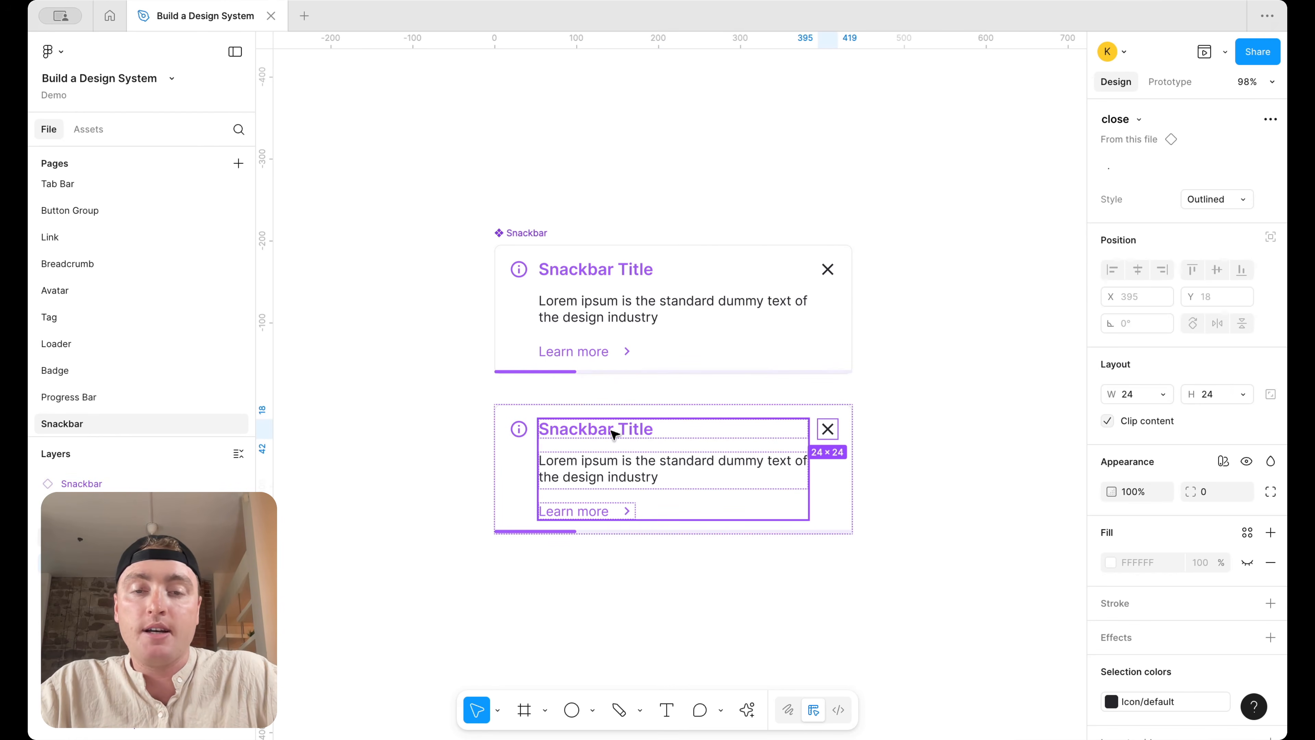
left_click(613, 434)
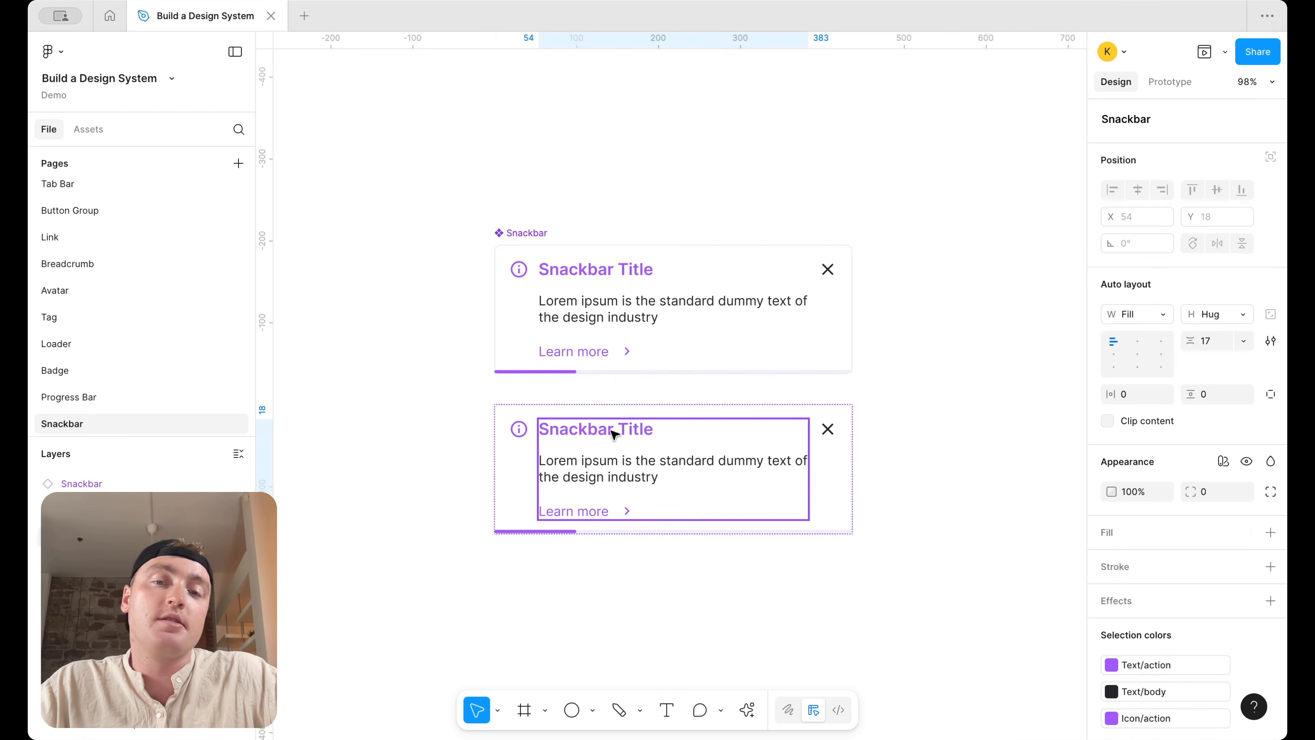
left_click(611, 433)
Create a boolean property named Icon left, set to True, for the visibility of the main component's info icon
left_click(616, 276)
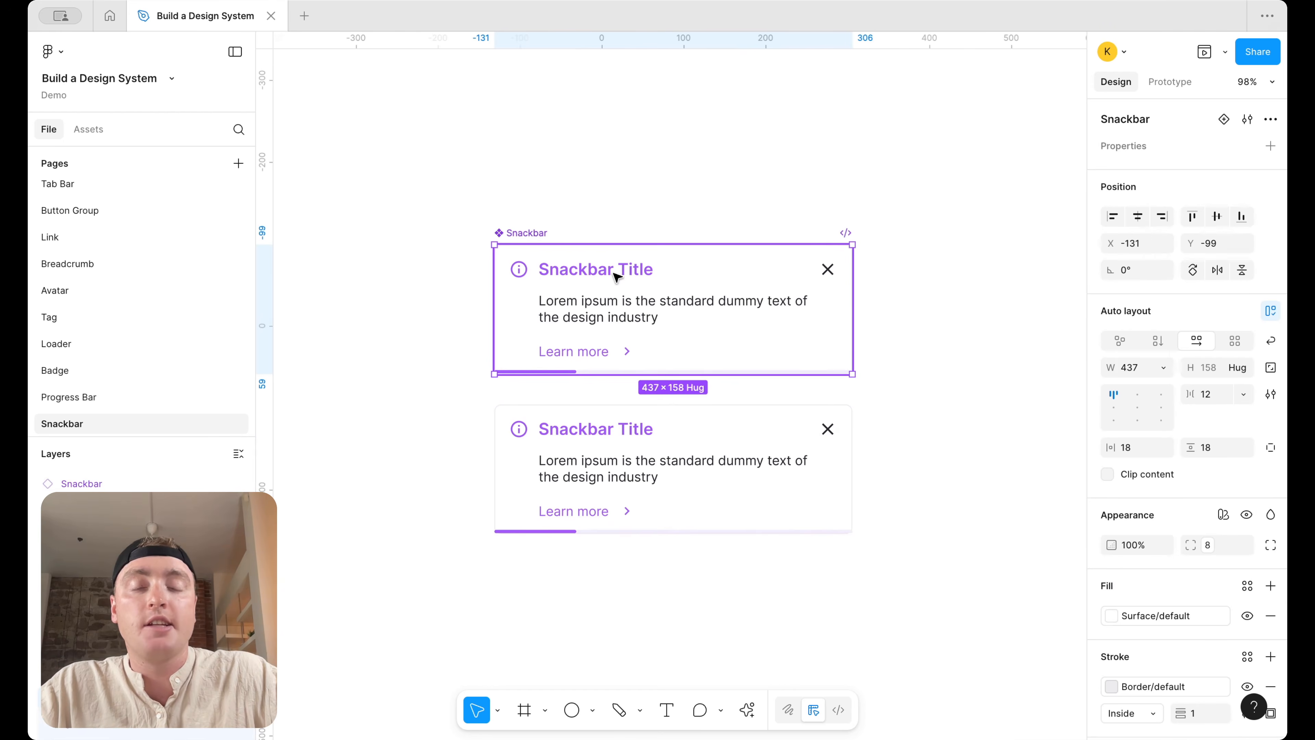
left_click(521, 269)
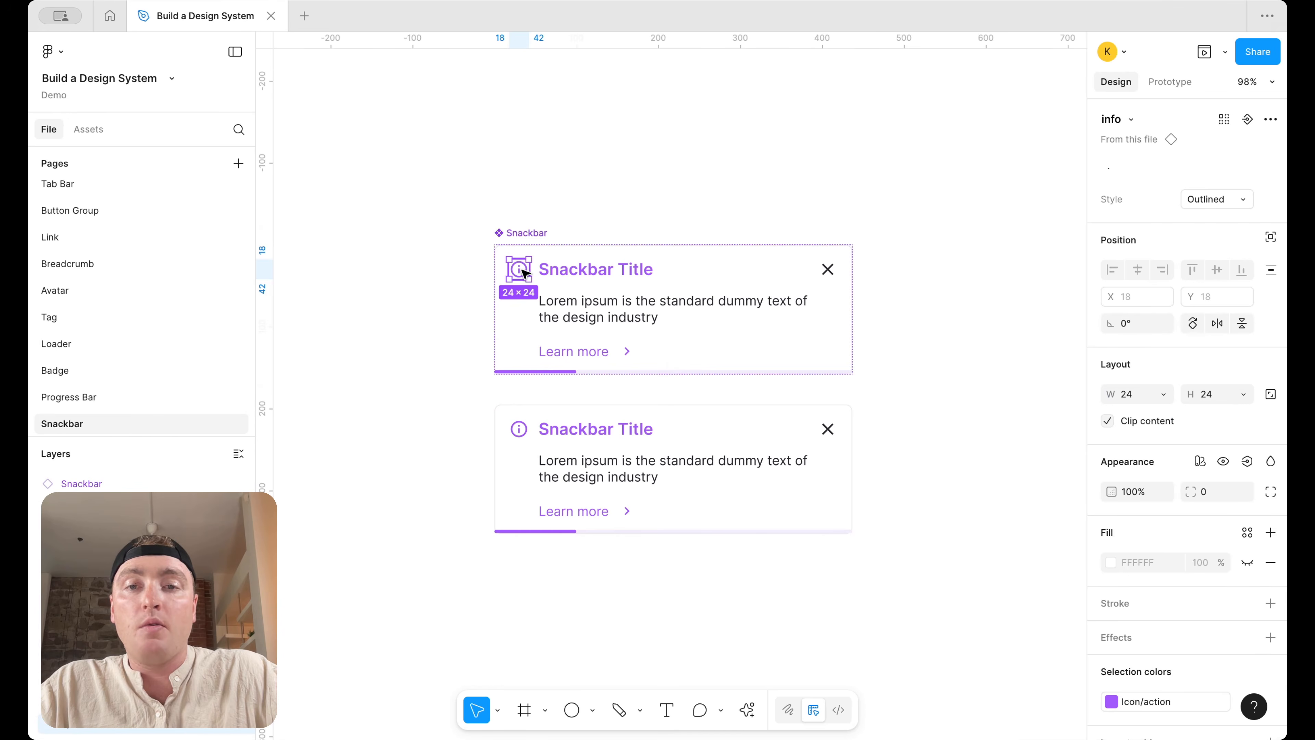
left_click(1246, 119)
left_click(769, 287)
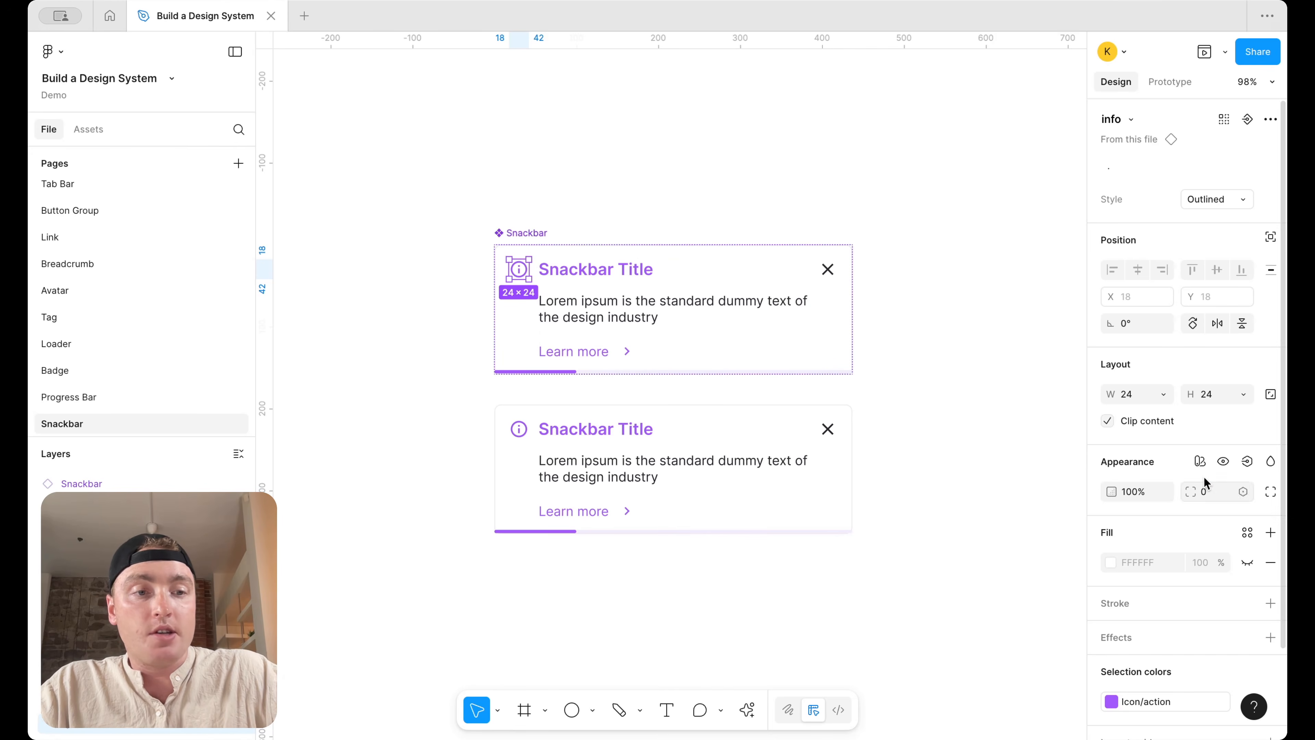
left_click(1246, 460)
left_click(1236, 523)
type("Icon left")
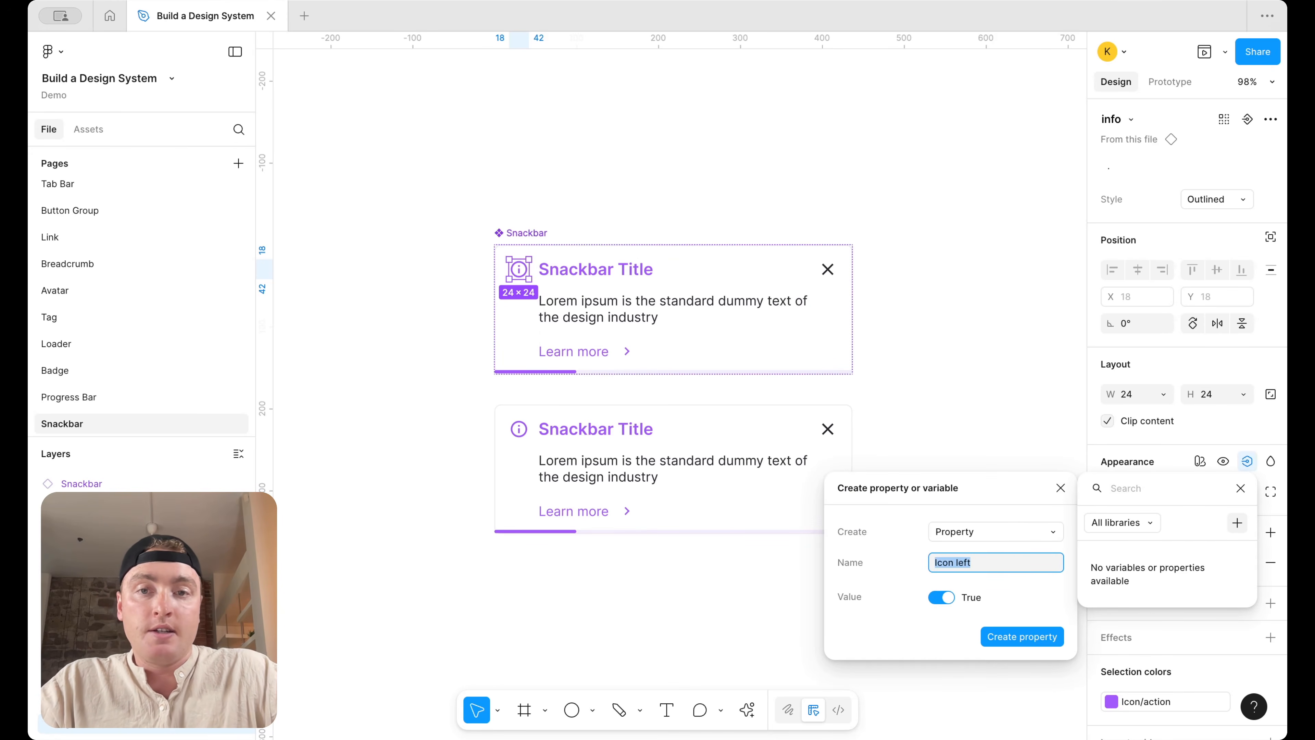
key("Return")
Create an instance swap property named ↳ Icon left for the info icon, with info as its value
left_click(1247, 120)
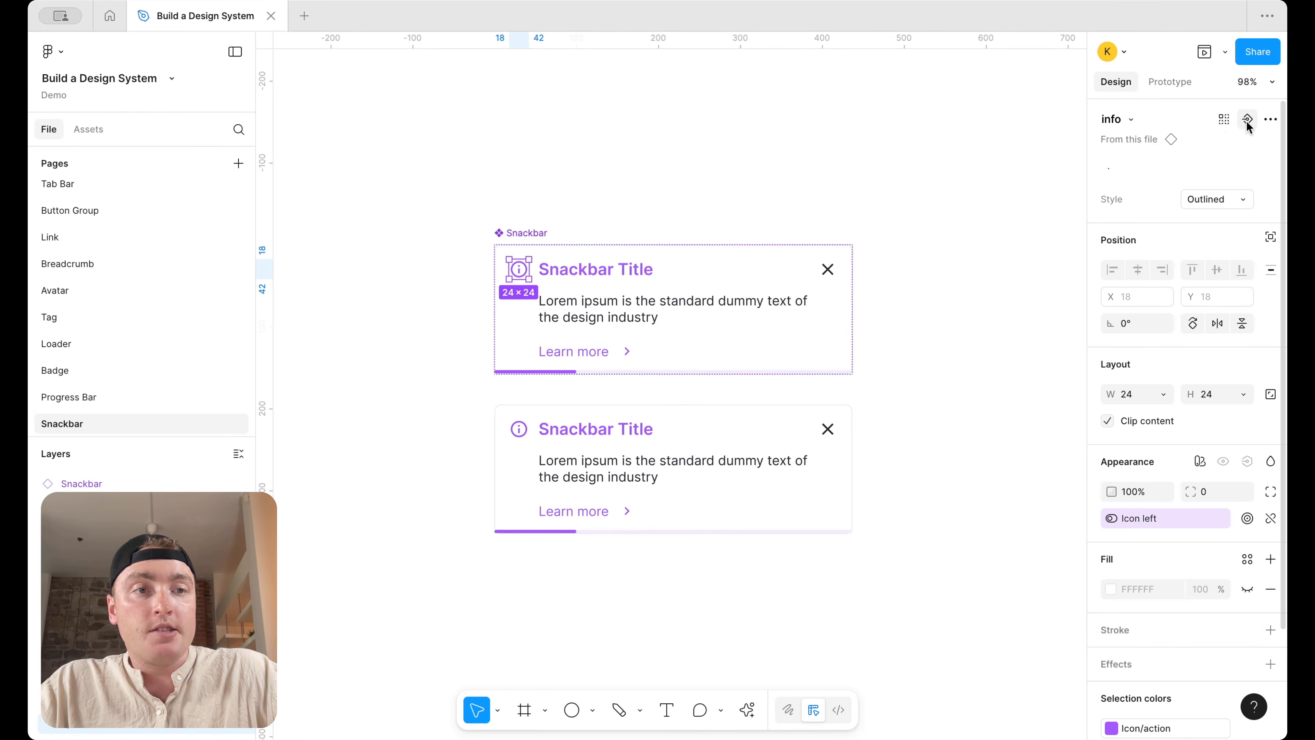
left_click(1247, 120)
type("Icon left")
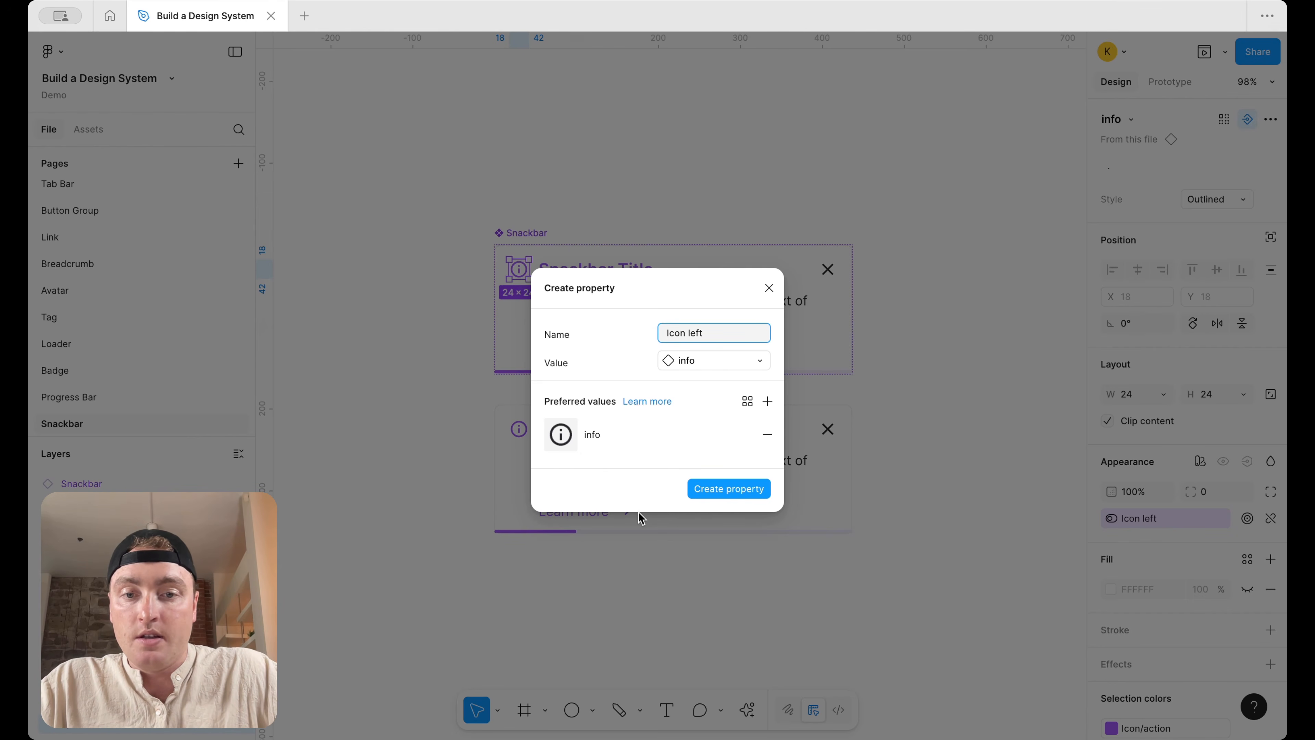
left_click(739, 487)
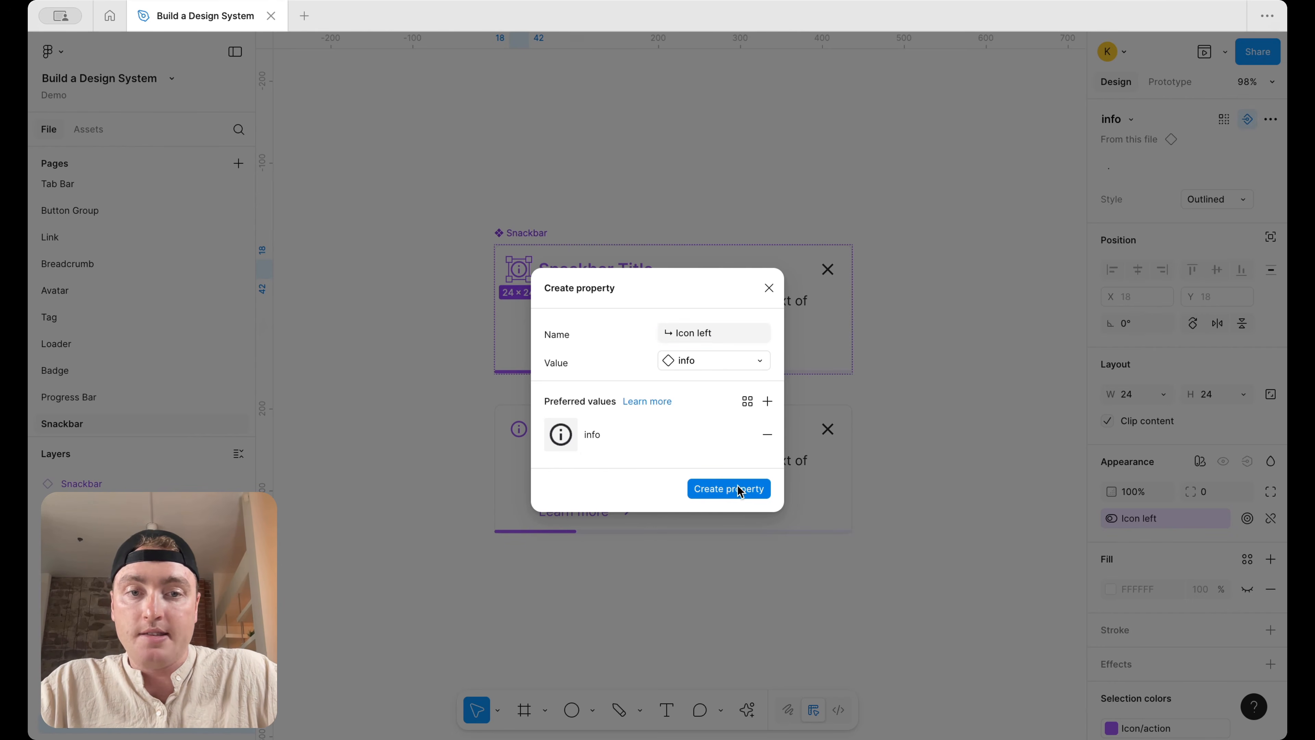
Create a boolean property named Close, set to True, for the visibility of the main component's close icon
left_click(828, 271)
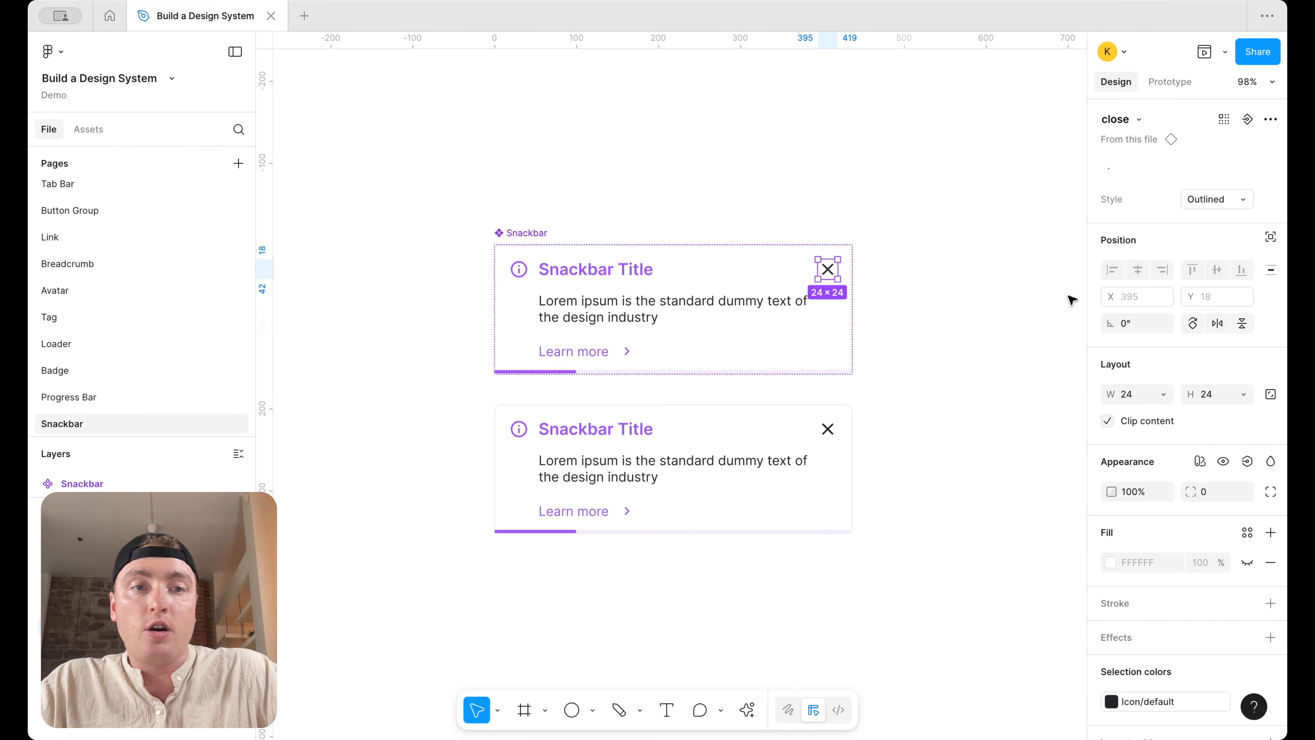
scroll(1200, 440, "down", 2)
left_click(1247, 411)
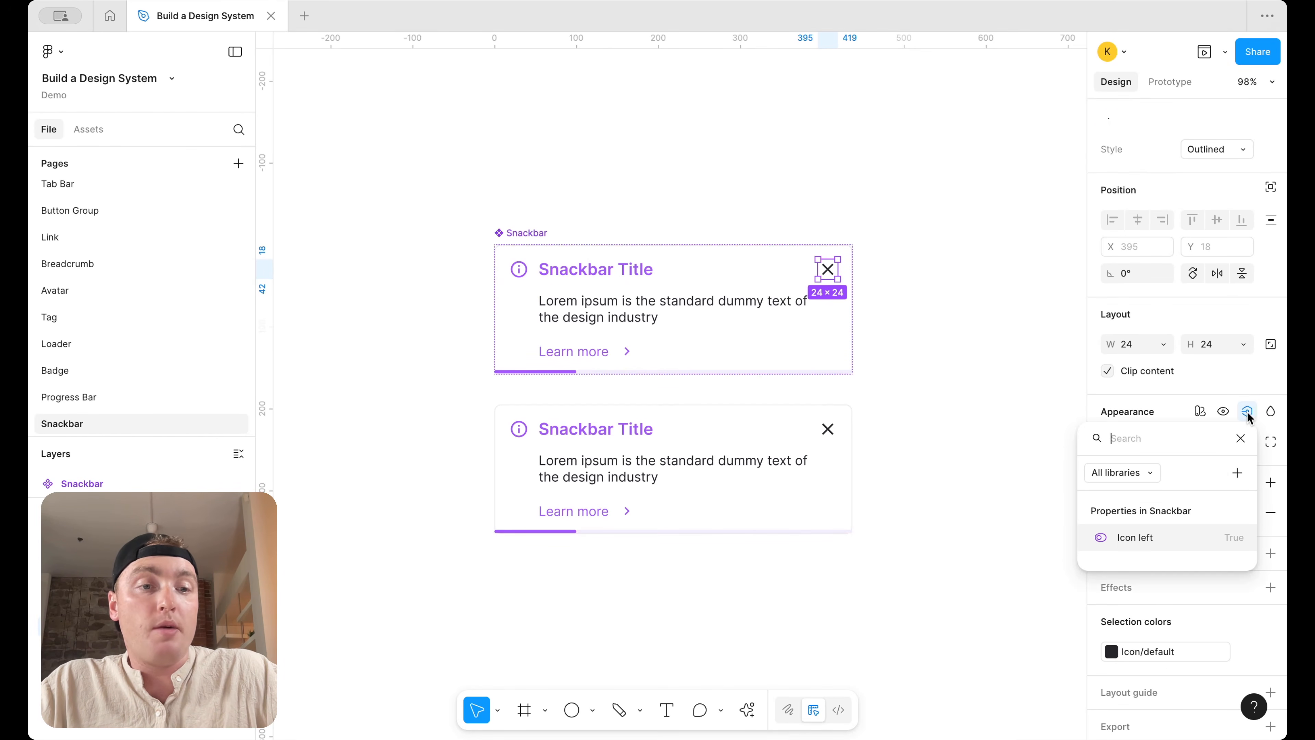
left_click(1236, 472)
type("Clos")
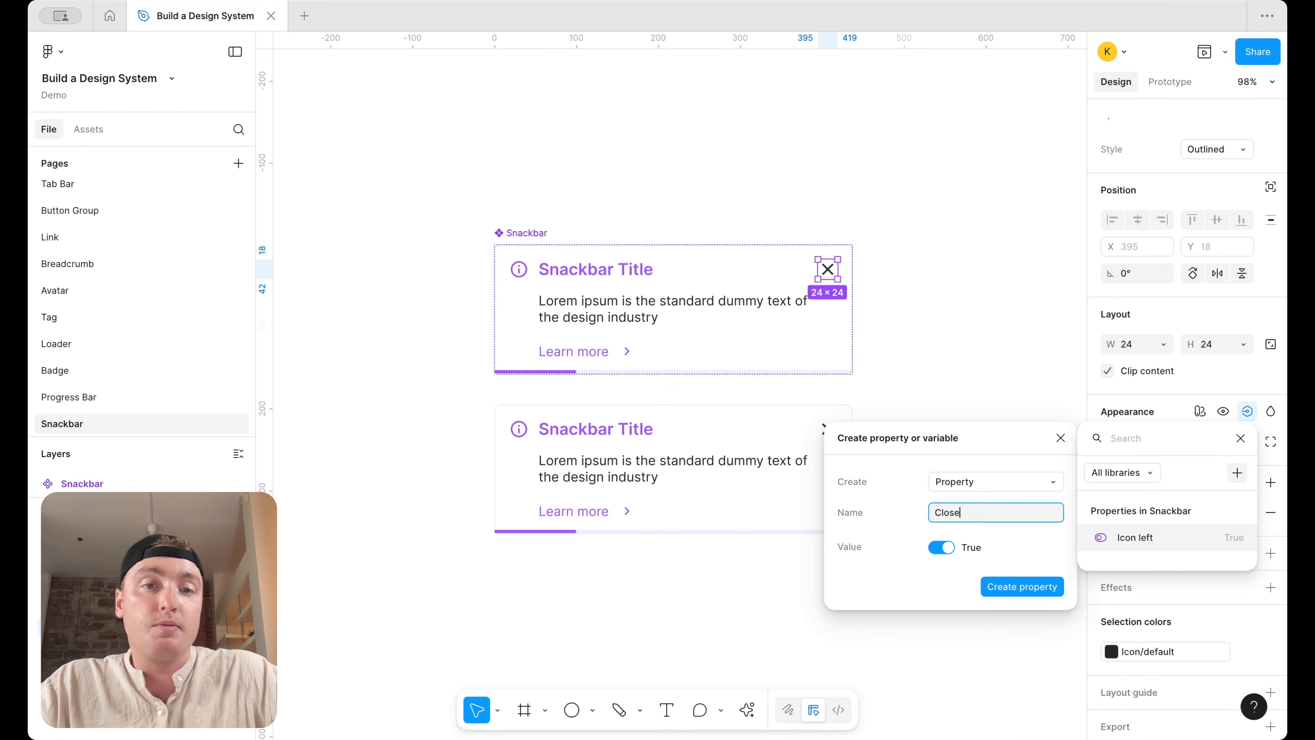
type("e")
key("Return")
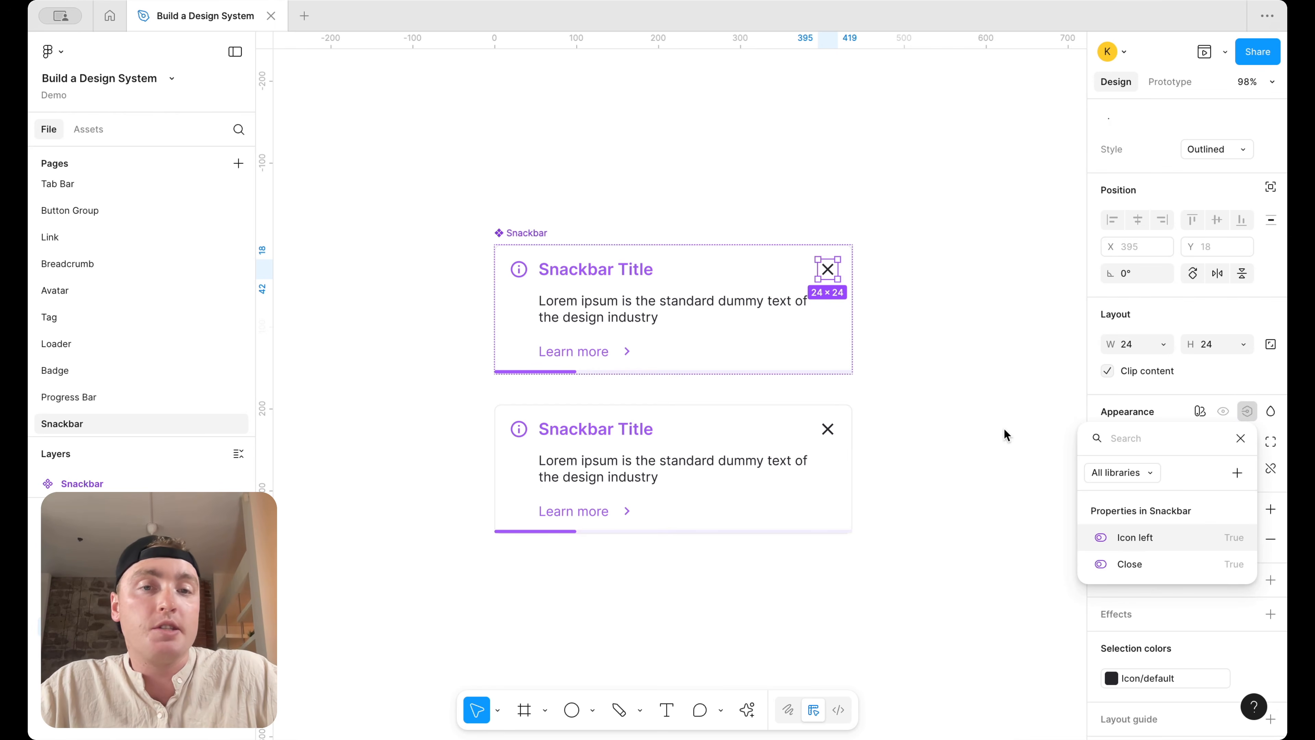
key("Escape")
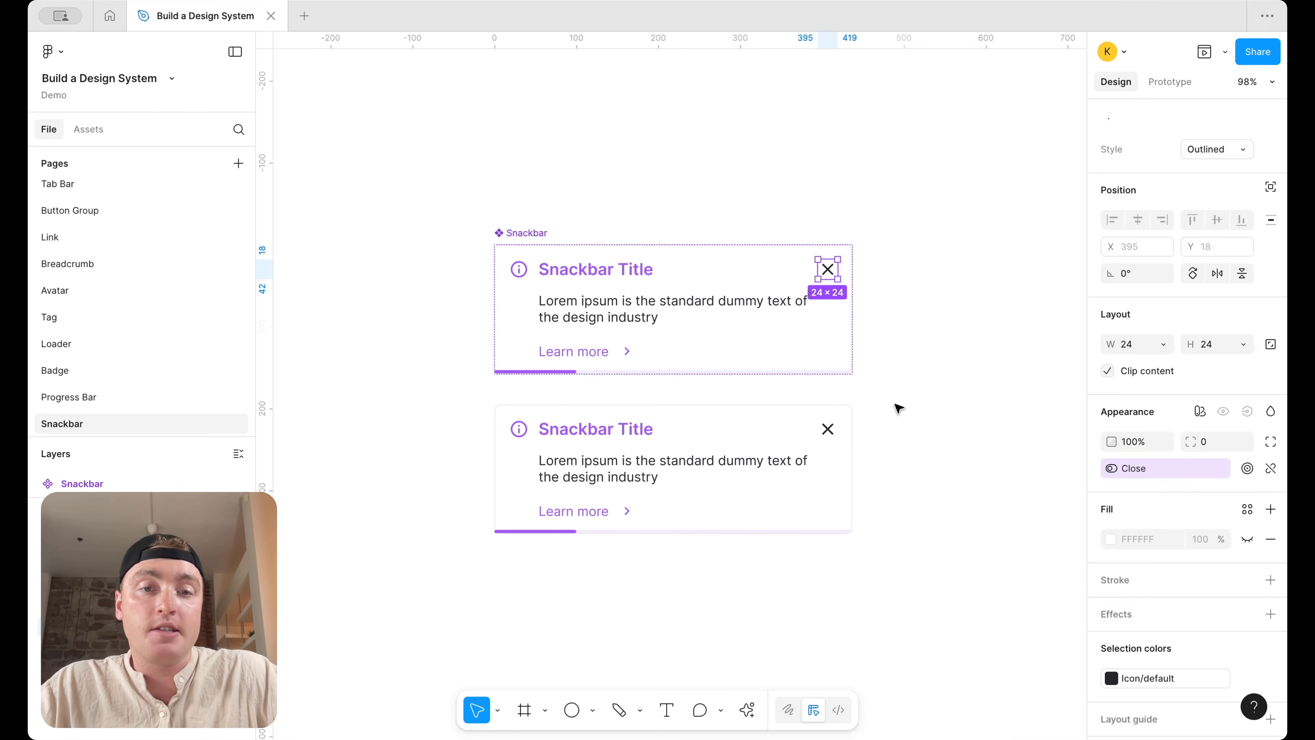
Test the Icon left property on the Snackbar instance by switching it off and on repeatedly, and reselect the main component
left_click(770, 458)
left_click(1193, 170)
left_click(1192, 169)
left_click(1192, 170)
left_click(1192, 169)
left_click(1192, 170)
left_click(1192, 169)
left_click(1192, 169)
left_click(1192, 169)
left_click(1192, 170)
left_click(1192, 169)
left_click(930, 319)
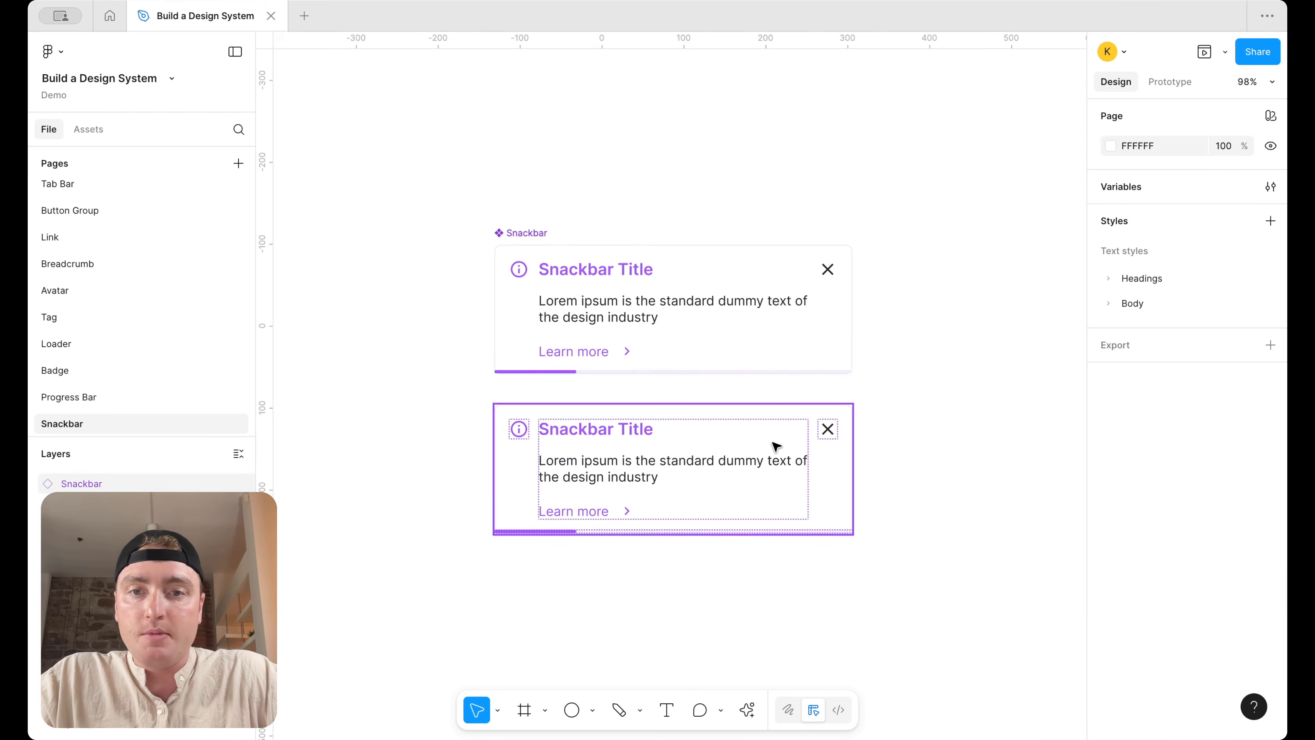
left_click(708, 360)
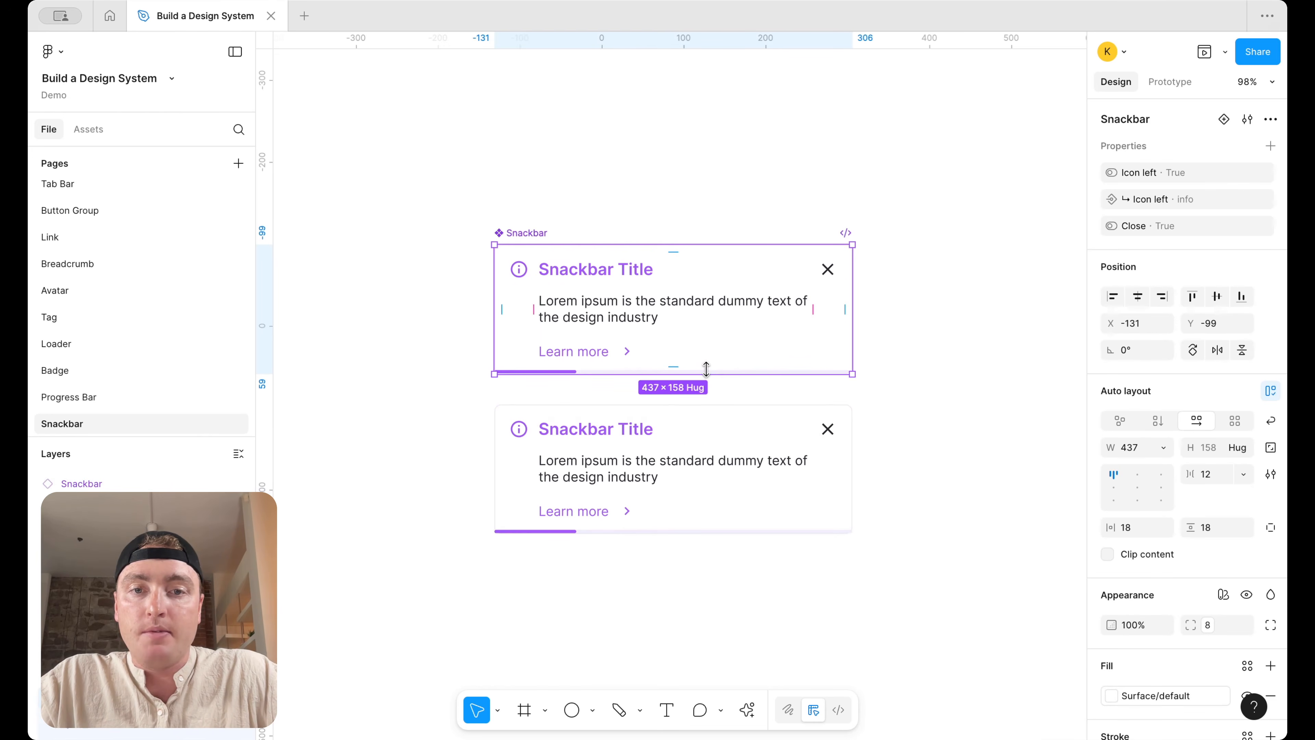
Create a boolean property named Progress Bar, set to True, for the visibility of the main component's progress bar
left_click(709, 532, "super")
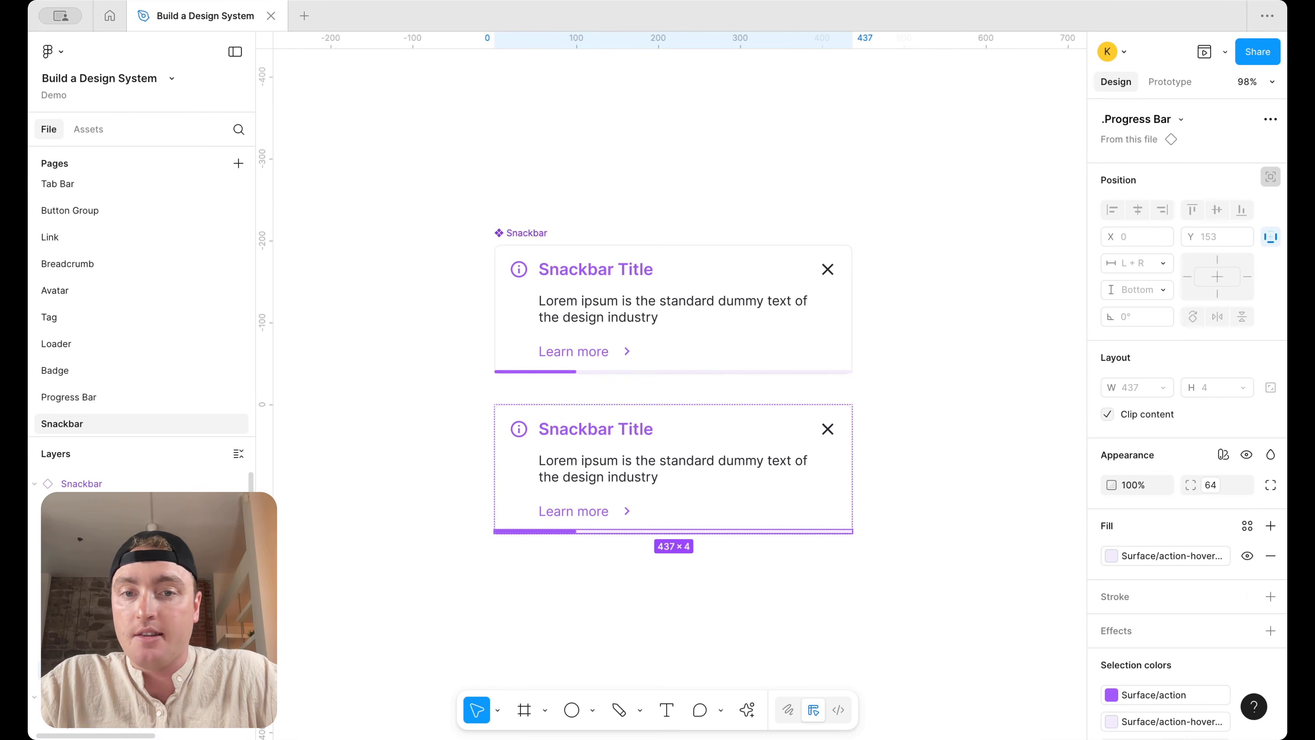
left_click(595, 343)
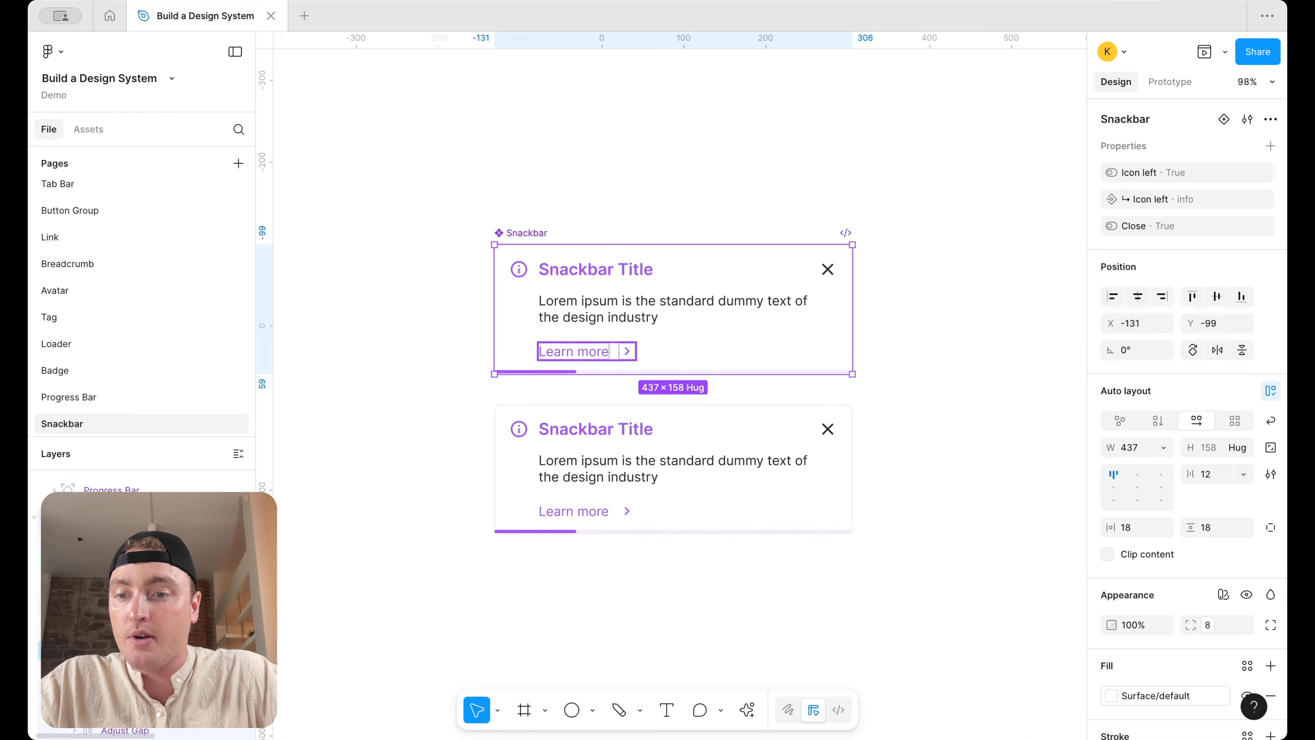
left_click(672, 372, "super")
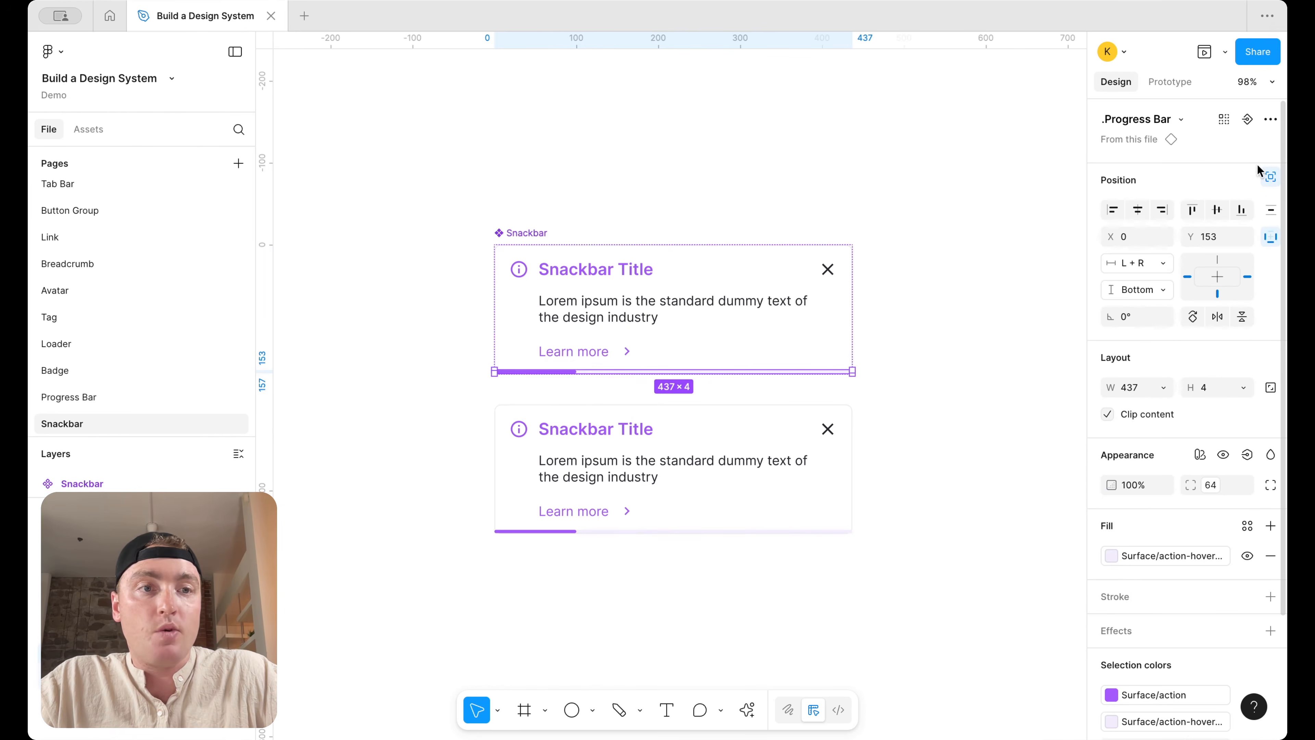
left_click(1246, 454)
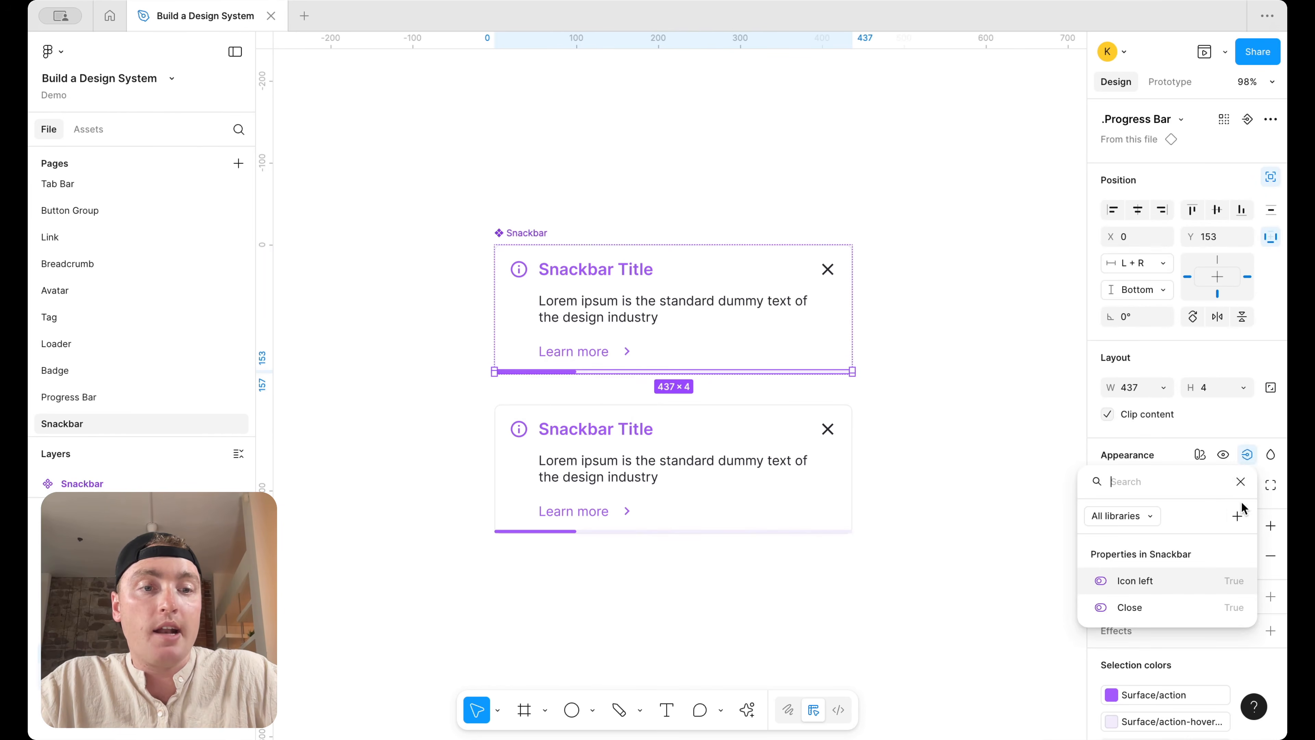
left_click(1238, 516)
type("Pro")
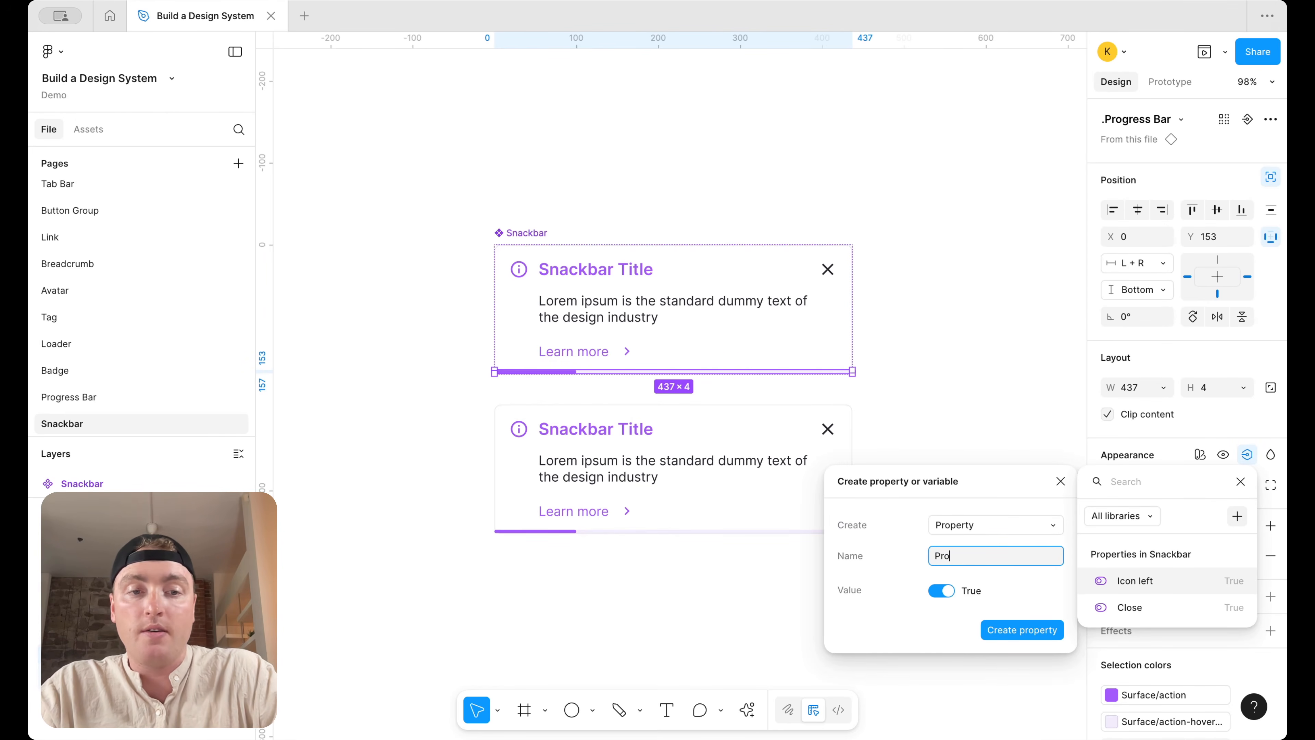
type("gress Bar")
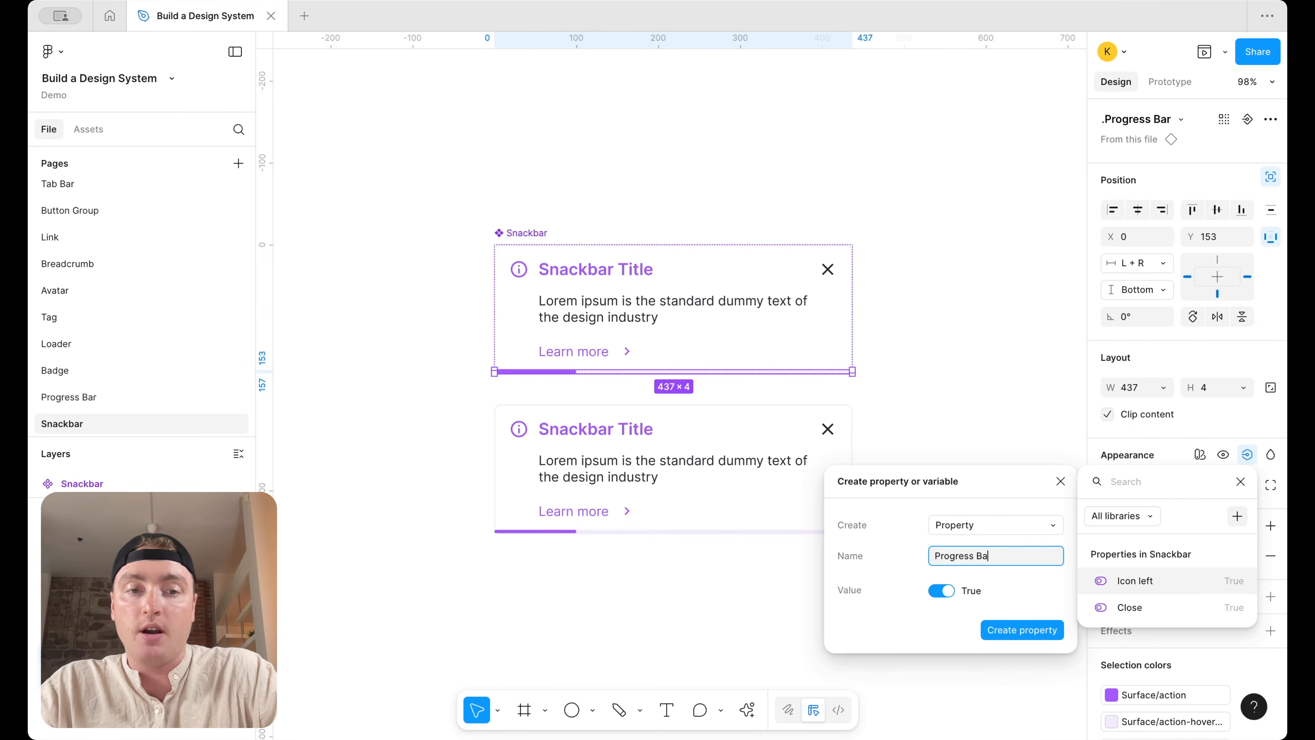
key("Return")
left_click(919, 422)
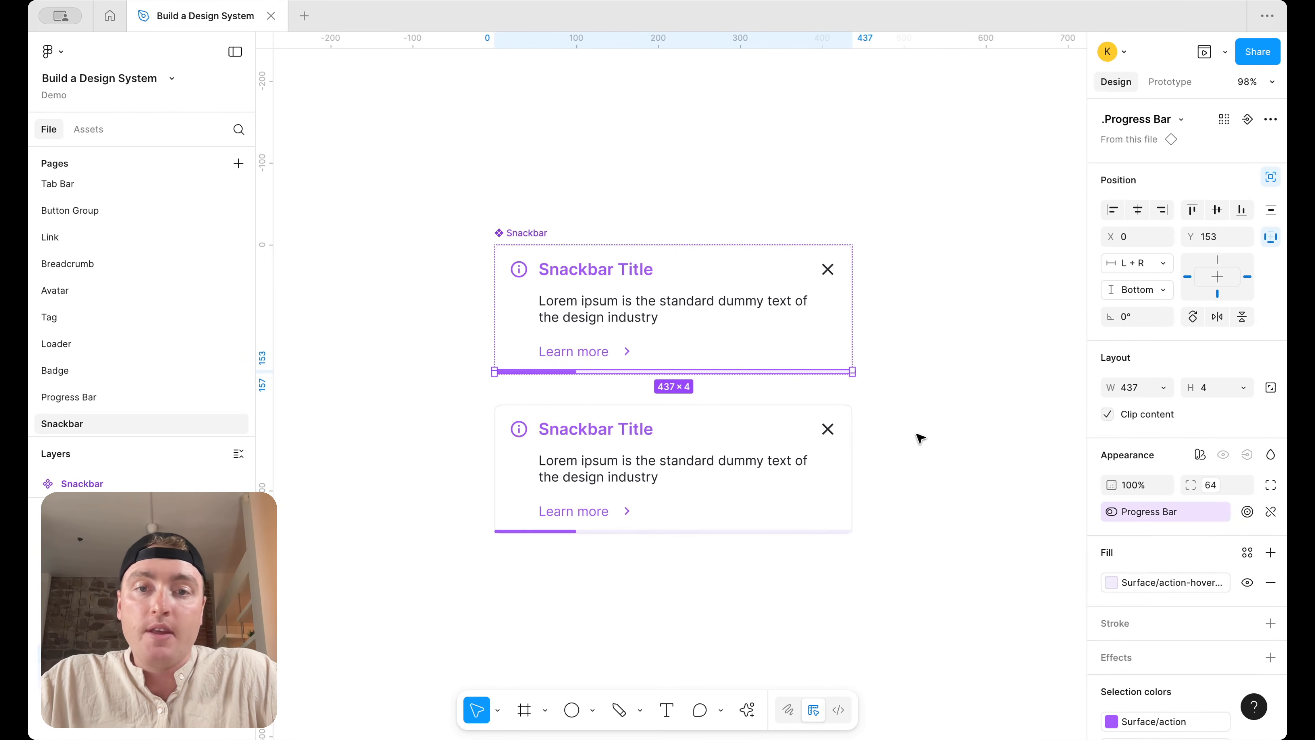
Expose the nested Link instance's properties on the main Snackbar component
left_click(912, 436)
scroll(914, 436, "down", 1)
left_click(579, 288)
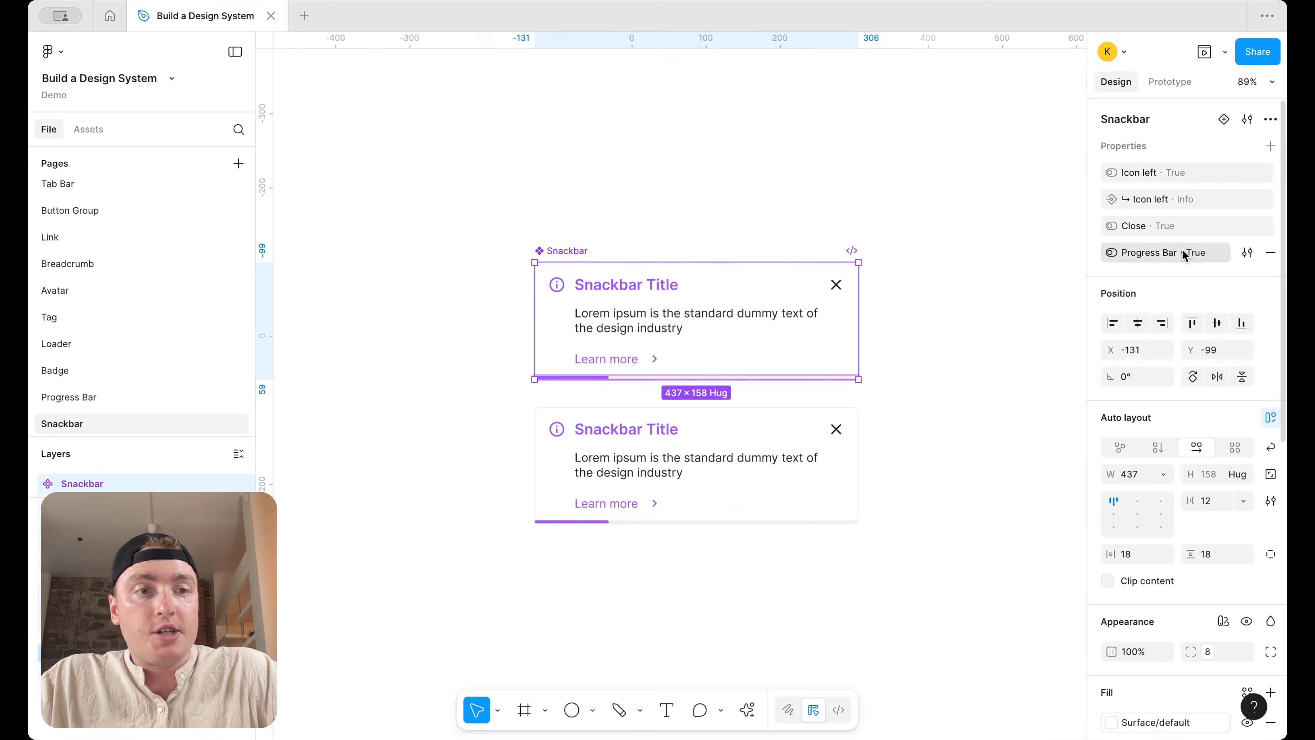
left_click(1270, 146)
left_click(1160, 310)
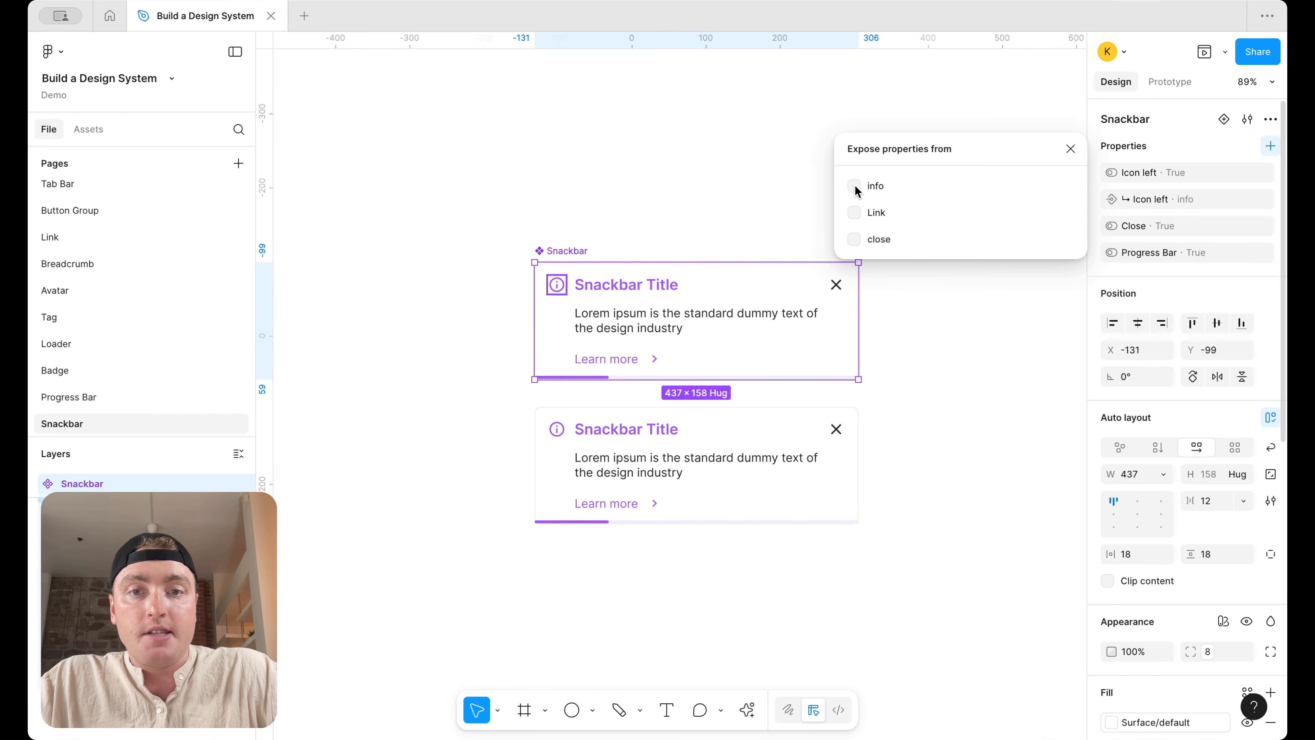
left_click(854, 187)
left_click(853, 186)
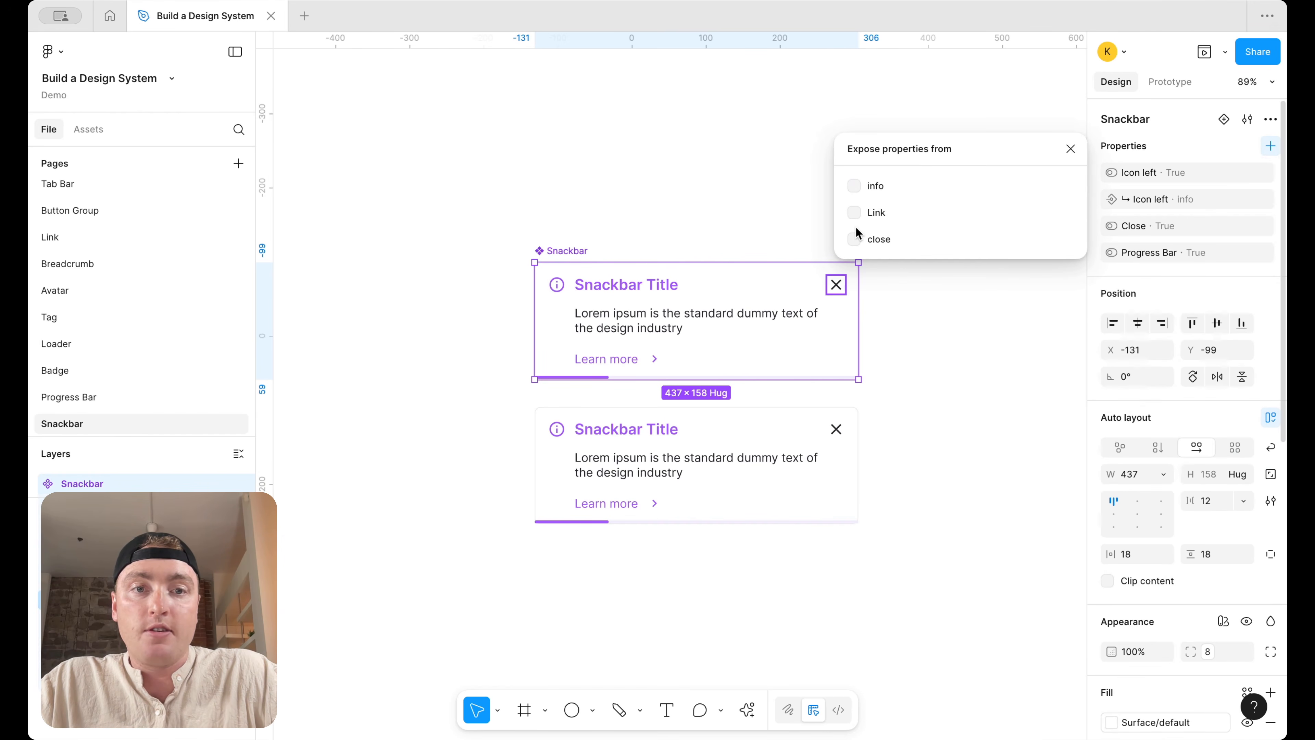
left_click(854, 213)
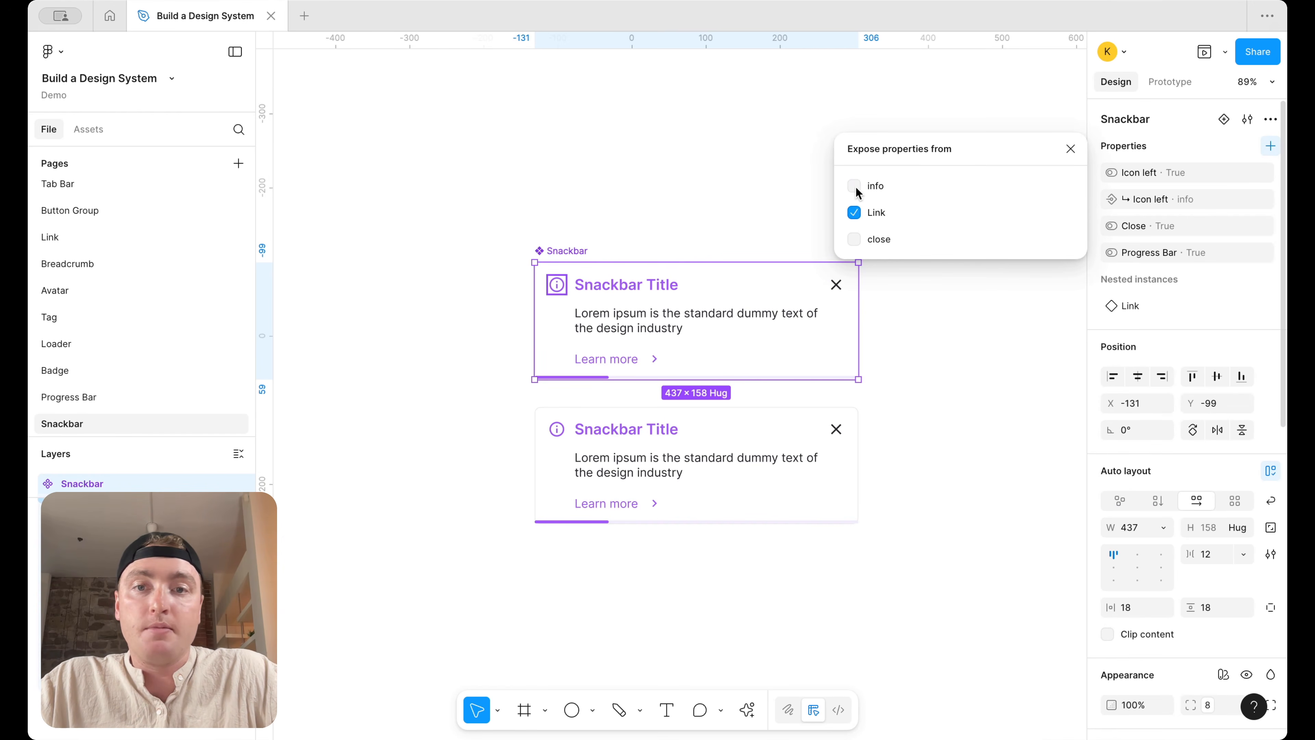
left_click(1070, 149)
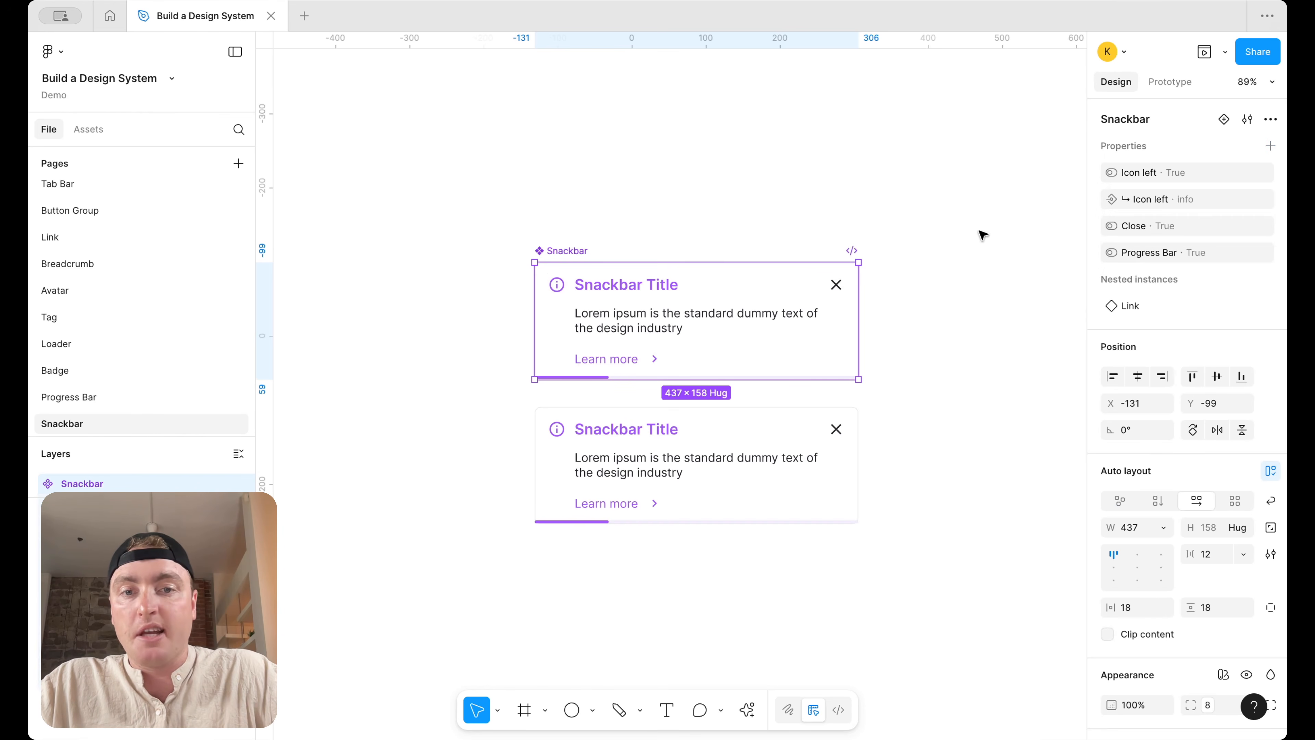
Delete the Snackbar instance below the main component
left_click(927, 271)
scroll(928, 270, "down", 4, "ctrl")
left_click(820, 397)
key("Delete")
scroll(821, 398, "down", 1)
scroll(820, 398, "right", 1)
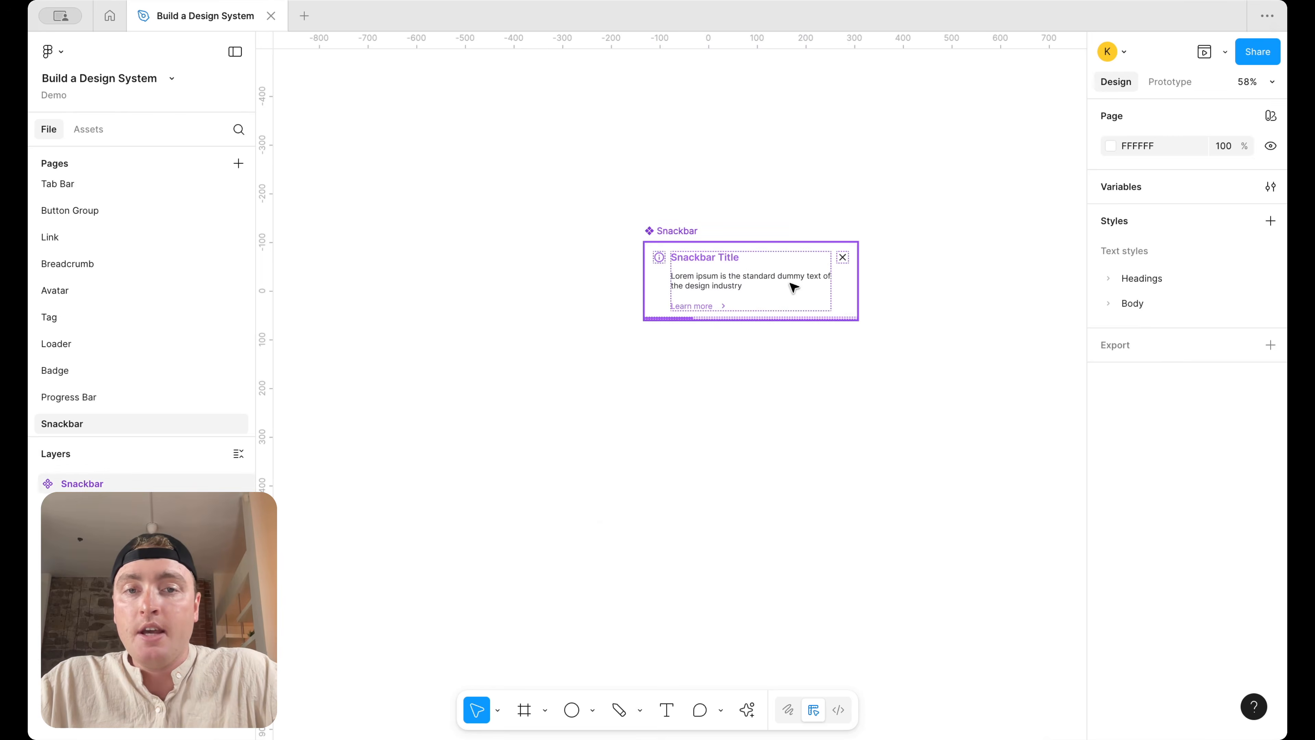
Add two variants to the main Snackbar component
left_click(790, 287)
right_click(793, 285)
mouse_move(871, 520)
key("Escape")
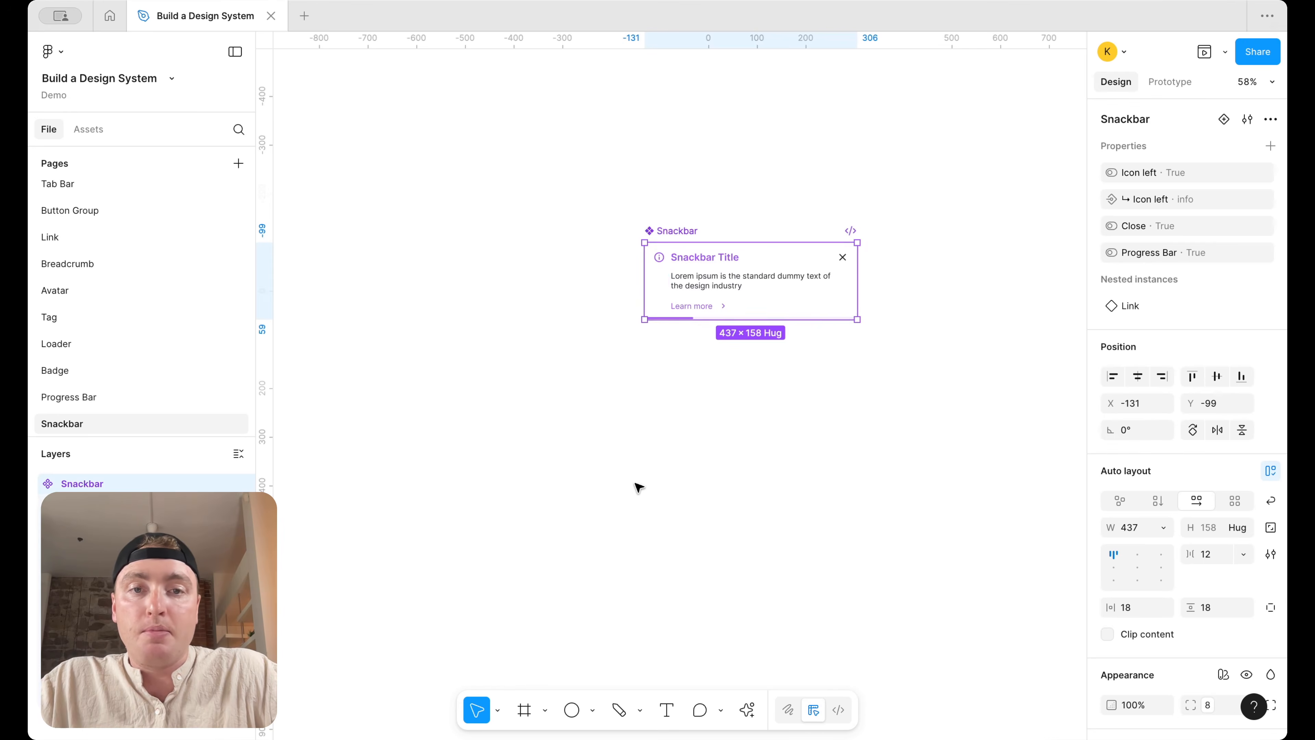
scroll(723, 341, "right", 3)
scroll(722, 341, "up", 1)
right_click(726, 317)
mouse_move(781, 502)
mouse_move(816, 518)
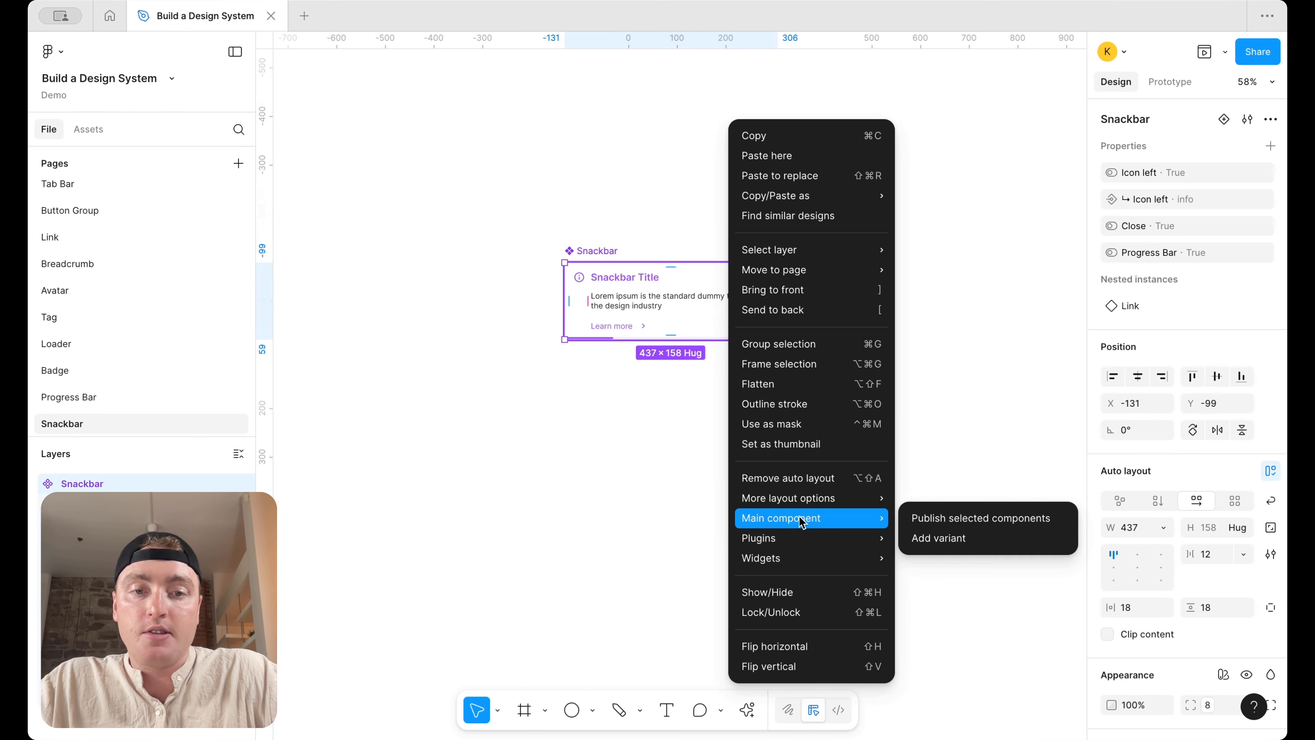
left_click(973, 538)
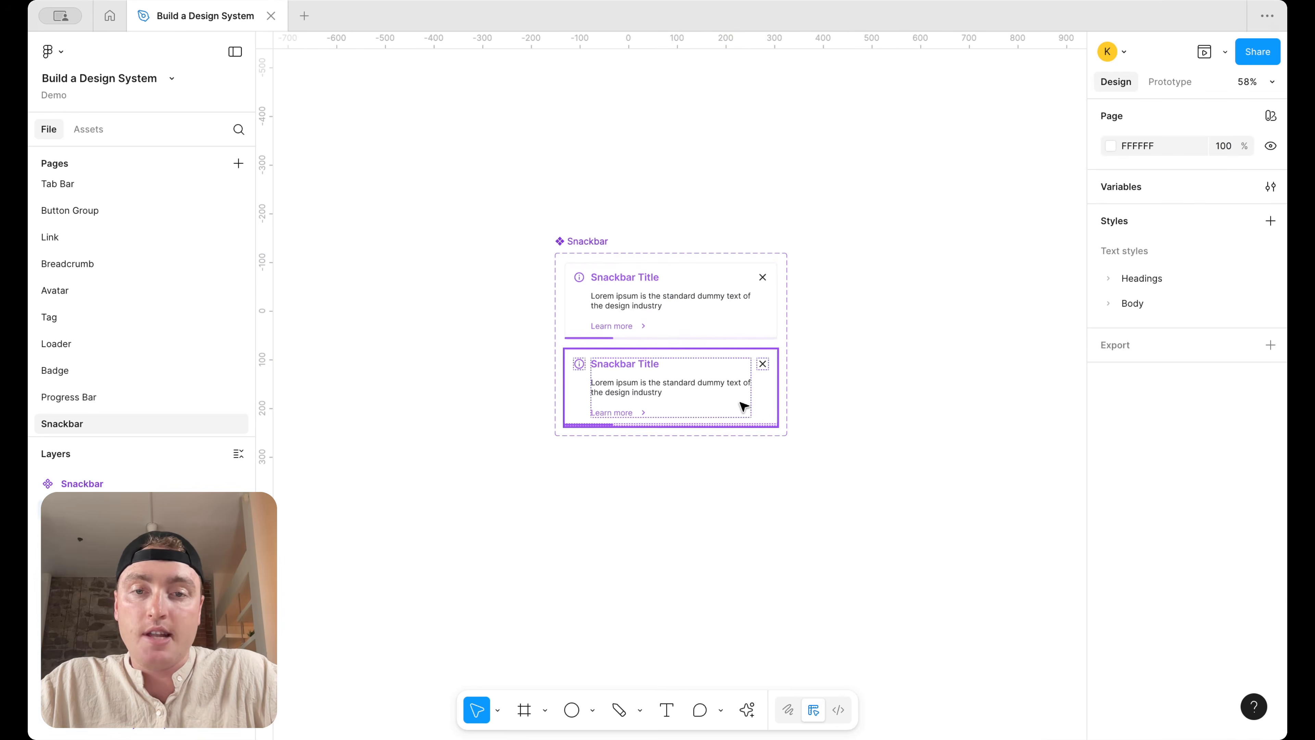
left_click(671, 455)
Rename the variant property to Status and set the first Snackbar variant's value to default
left_click(713, 408)
scroll(1159, 558, "down", 5)
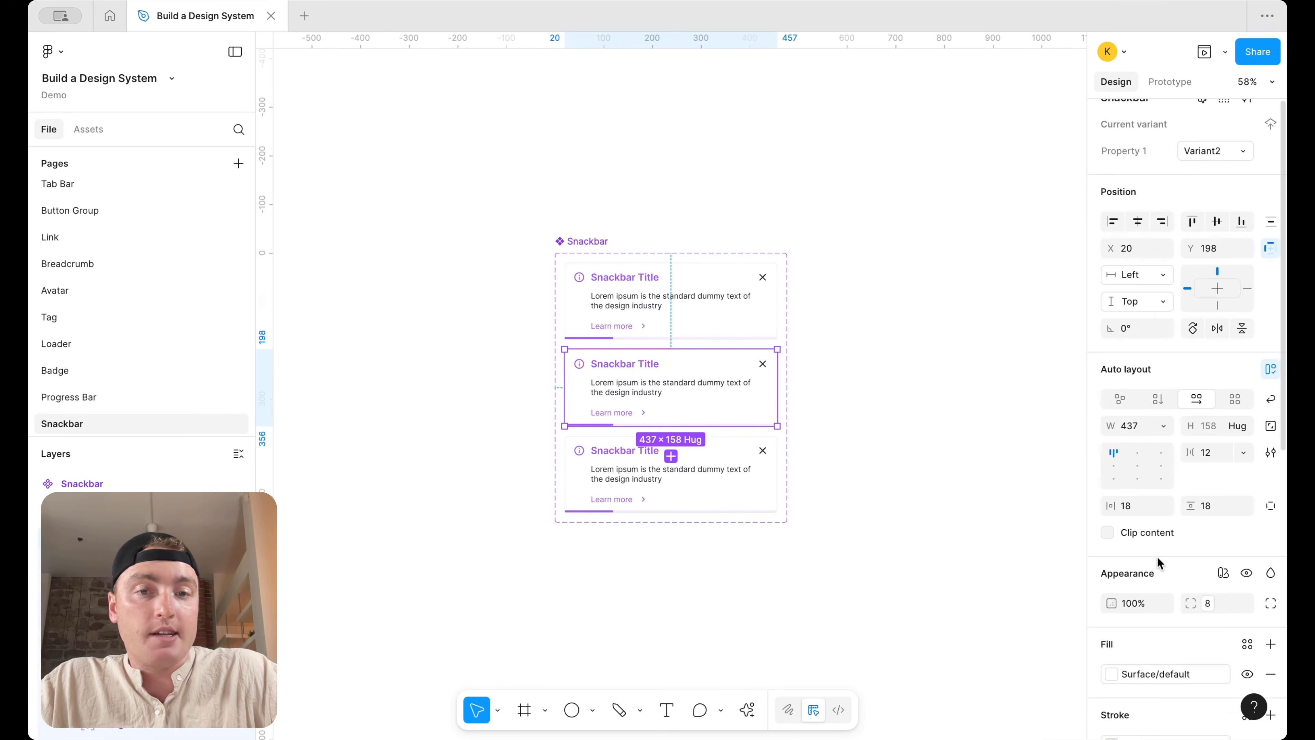
scroll(1159, 558, "up", 5)
left_click(674, 312)
double_click(1124, 173)
type("Status")
key("Return")
left_click(1200, 173)
type("default")
Recolour the second variant's Text/action to Text/success and its Icon/action to Icon/success
left_click(733, 412)
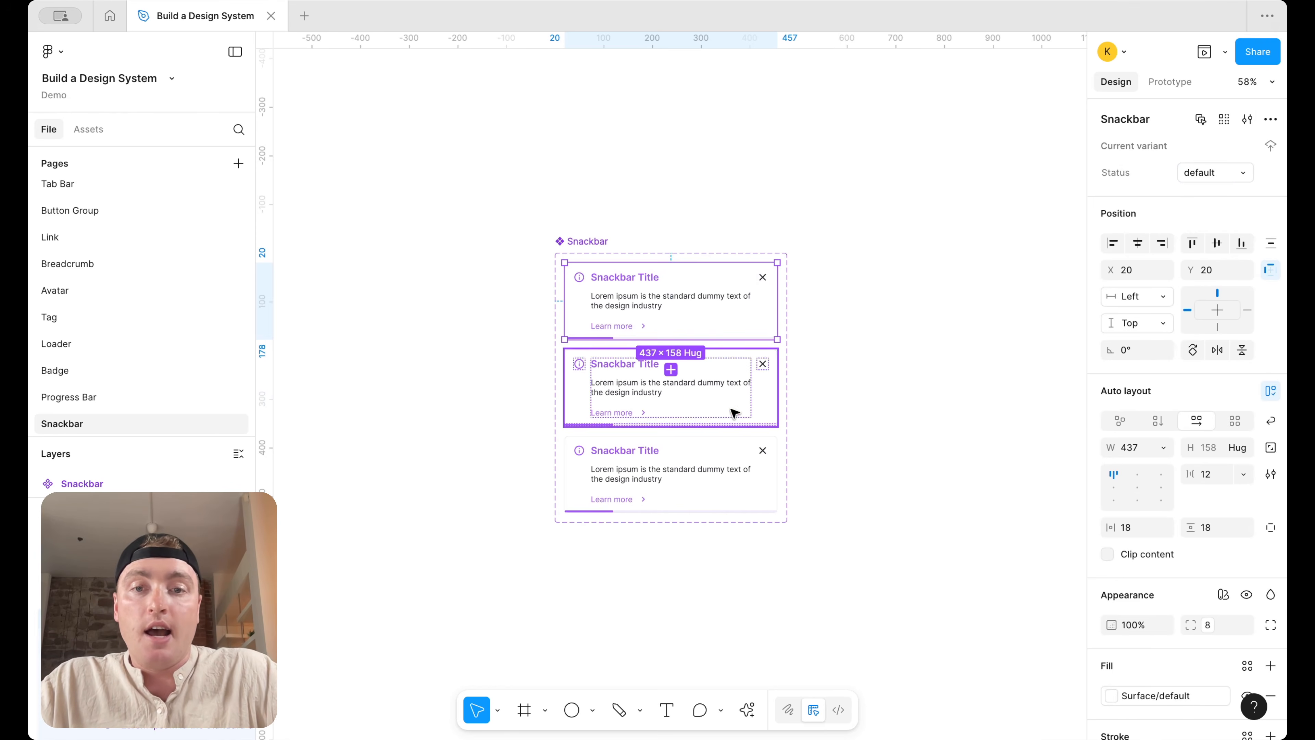
scroll(1100, 513, "down", 10)
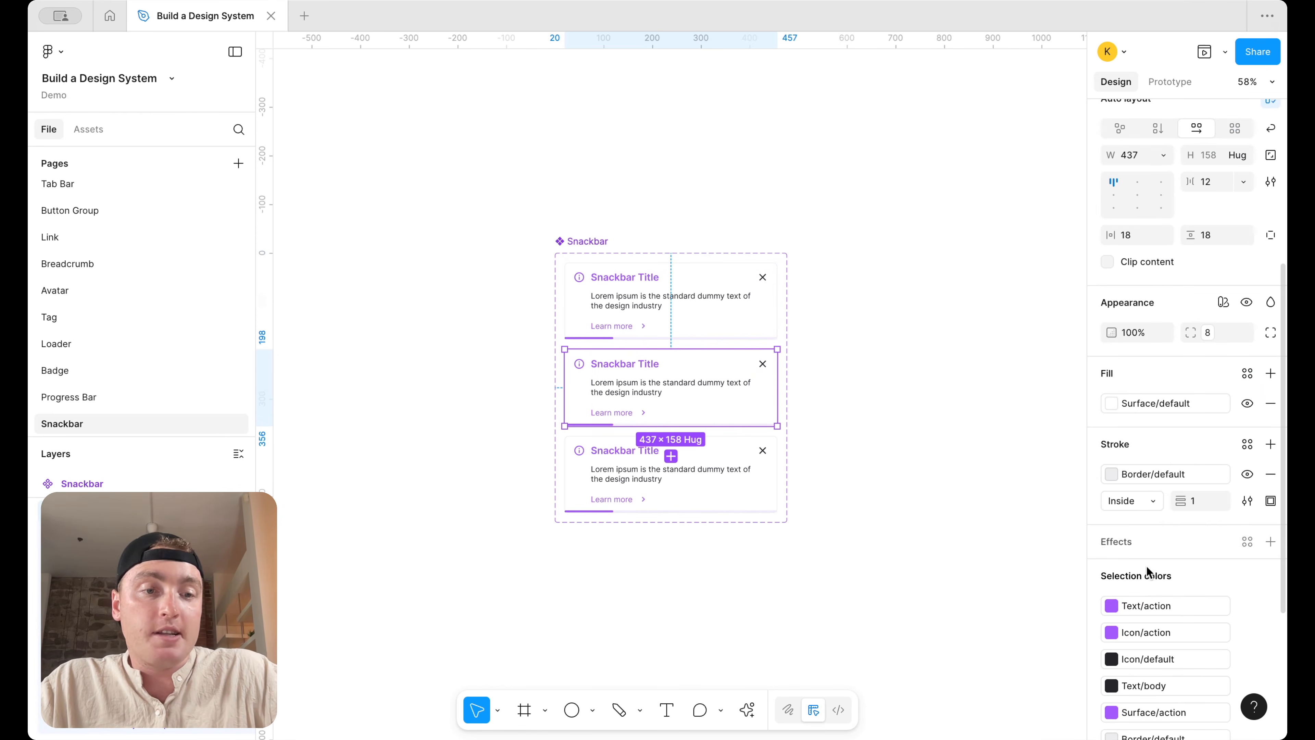
left_click(1148, 448)
scroll(998, 575, "down", 5)
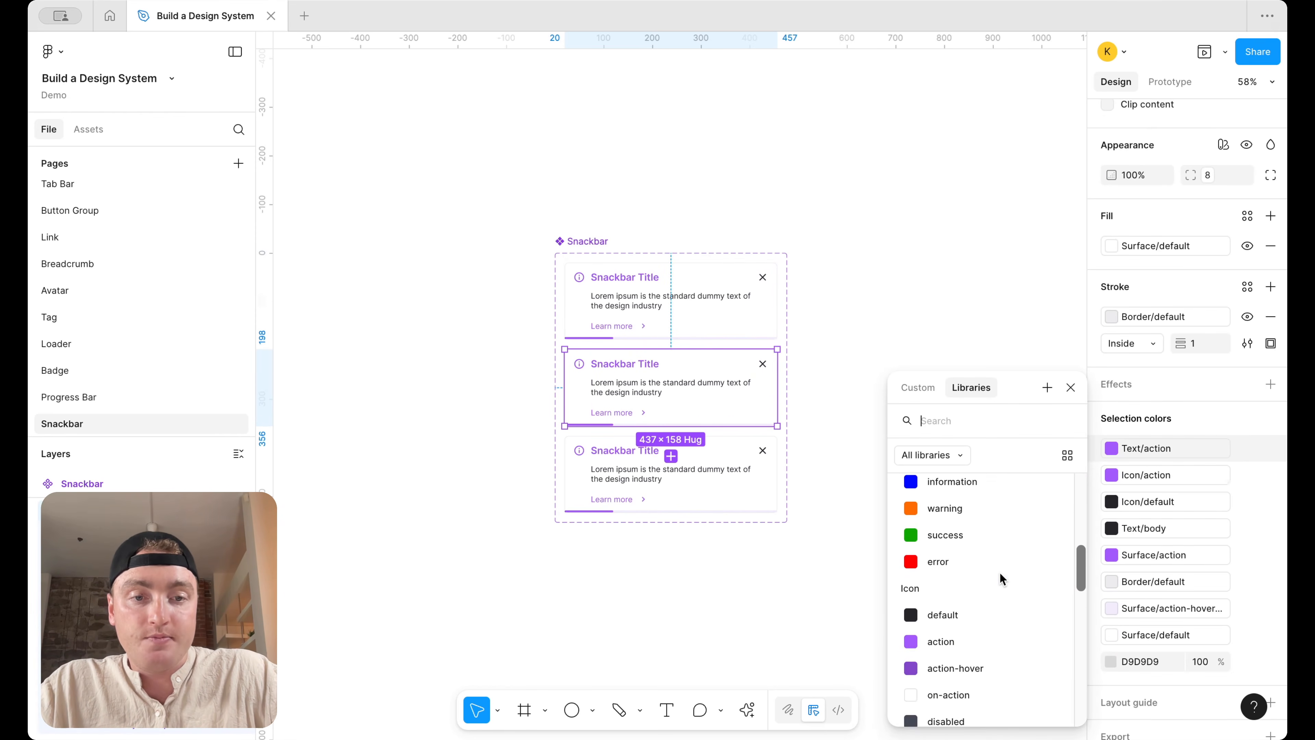
left_click(989, 615)
left_click(1180, 474)
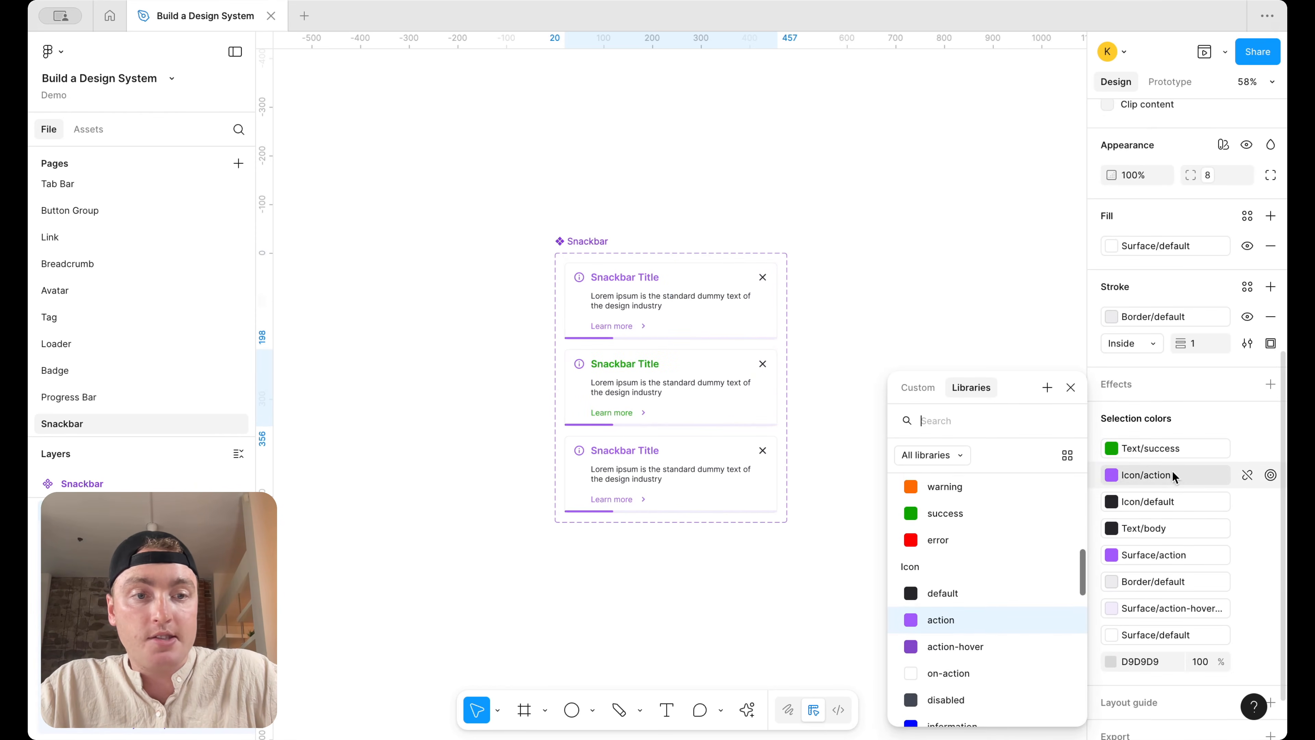
scroll(960, 685, "down", 3)
left_click(960, 683)
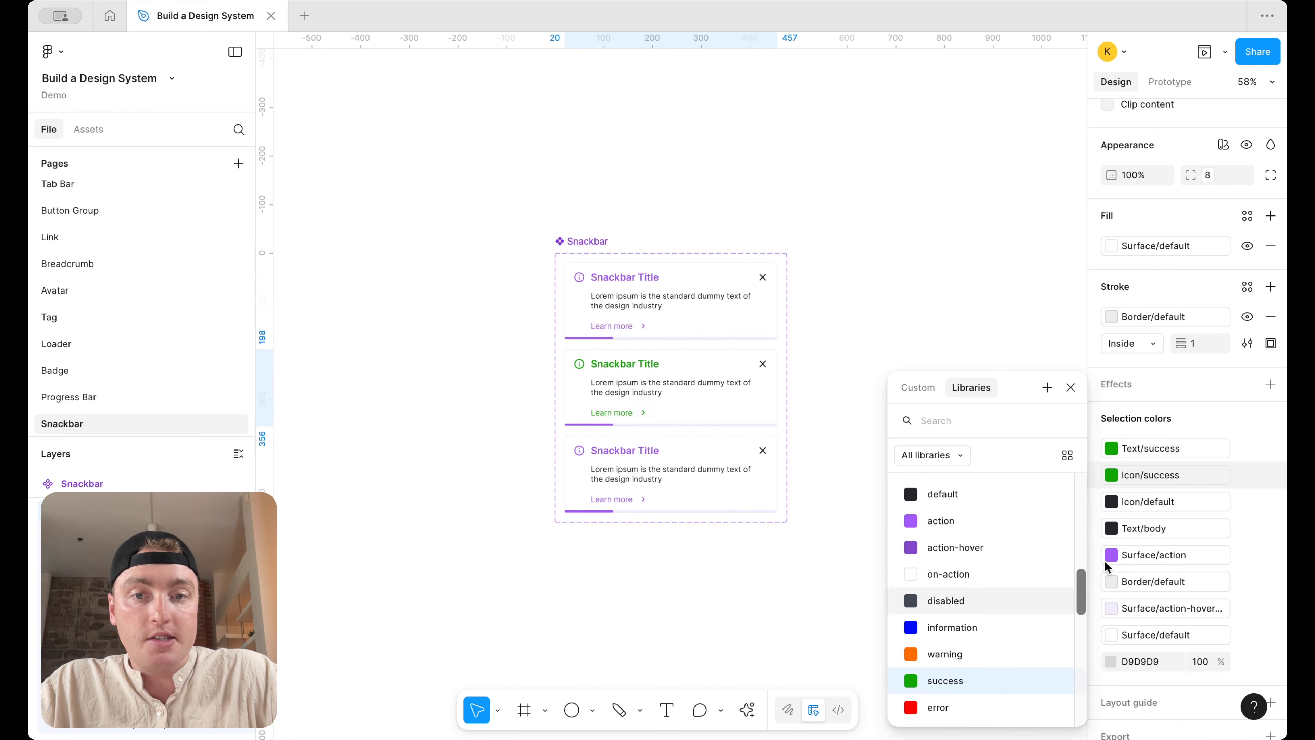
Replace the second variant's Surface/action progress colour with the solid green Icon/success variable
left_click(1155, 554)
scroll(953, 620, "down", 6)
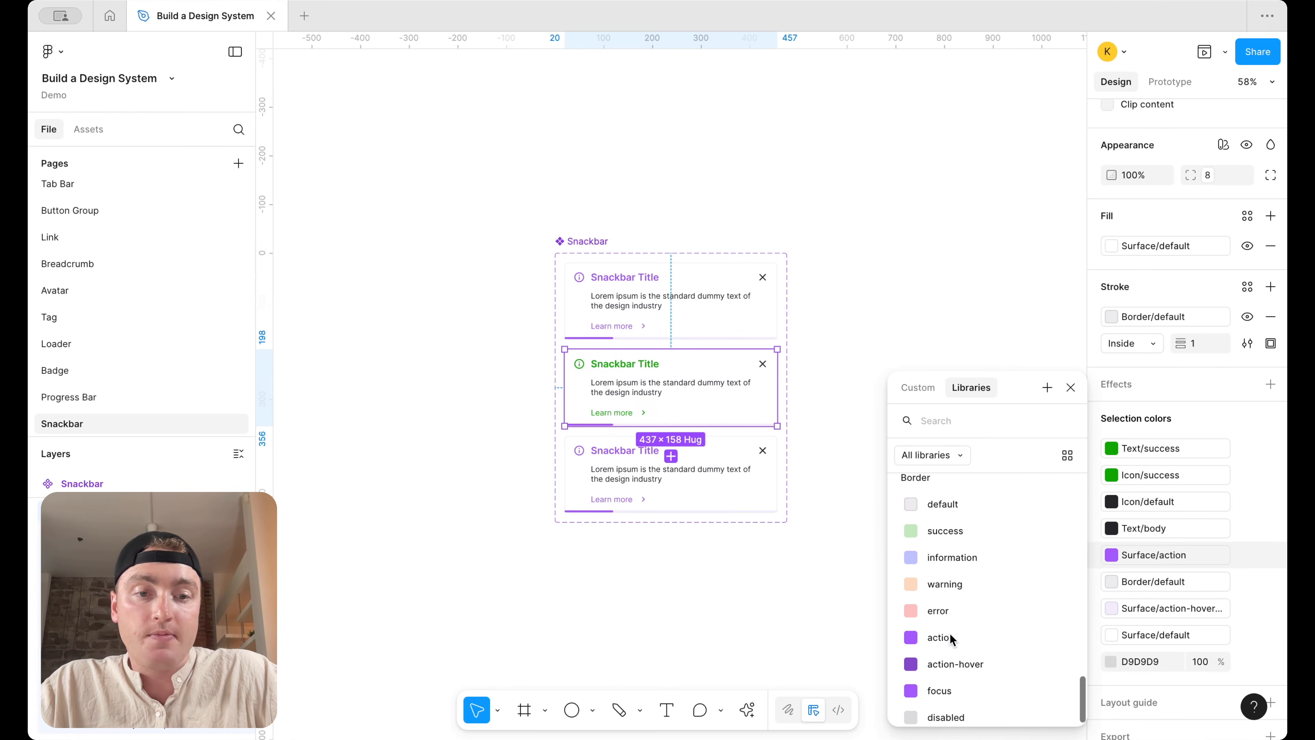
scroll(950, 574, "up", 4)
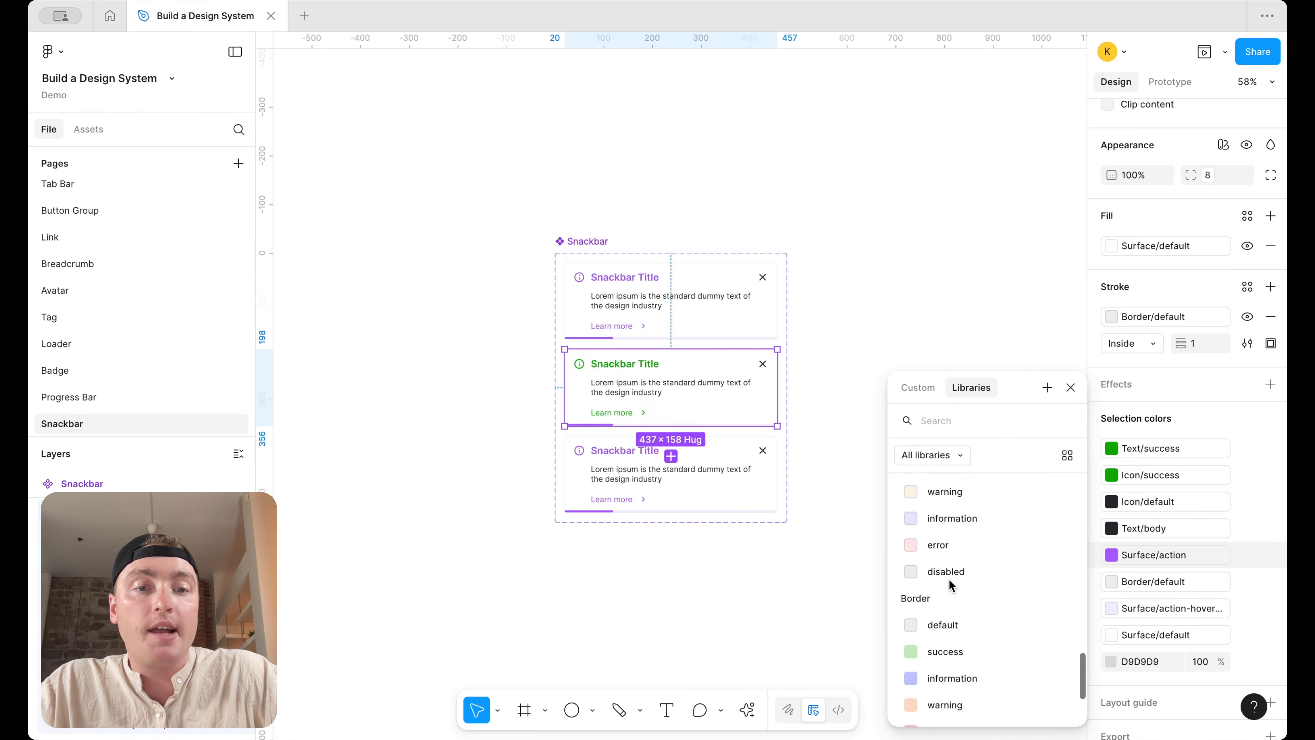
scroll(947, 560, "up", 5)
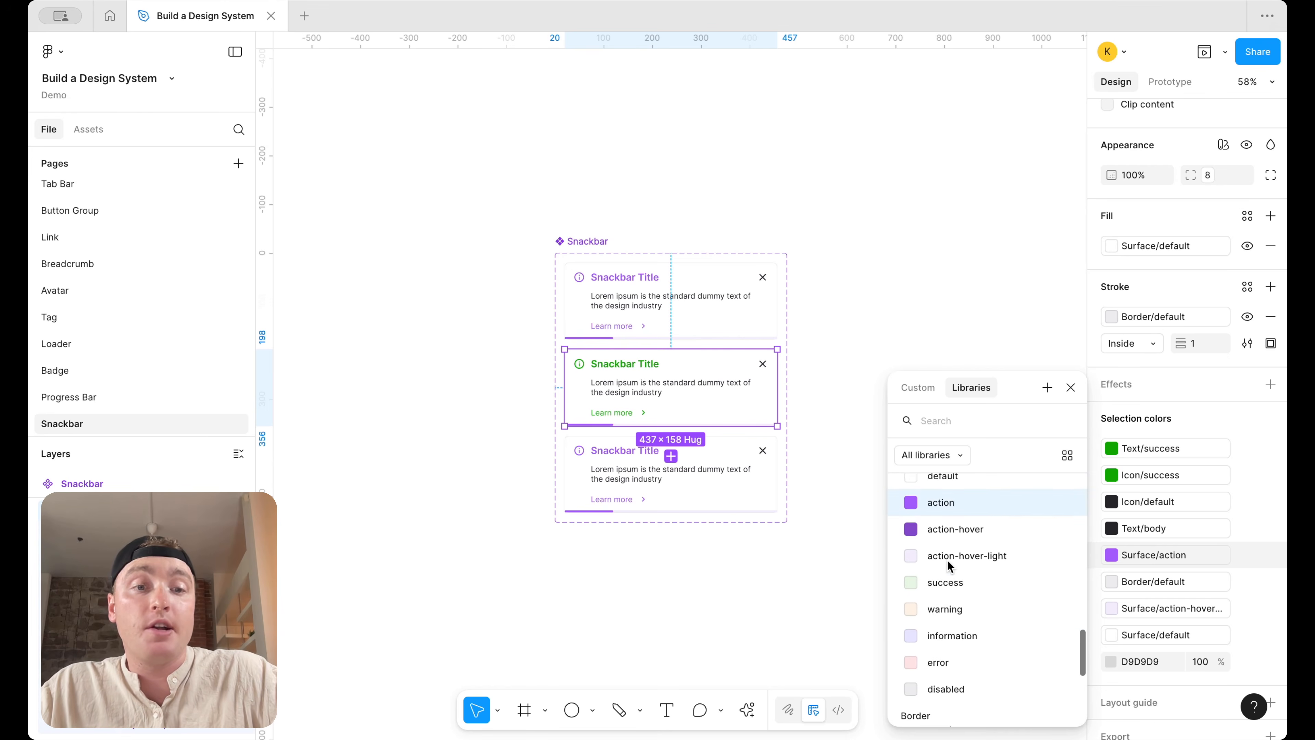
scroll(950, 554, "up", 1)
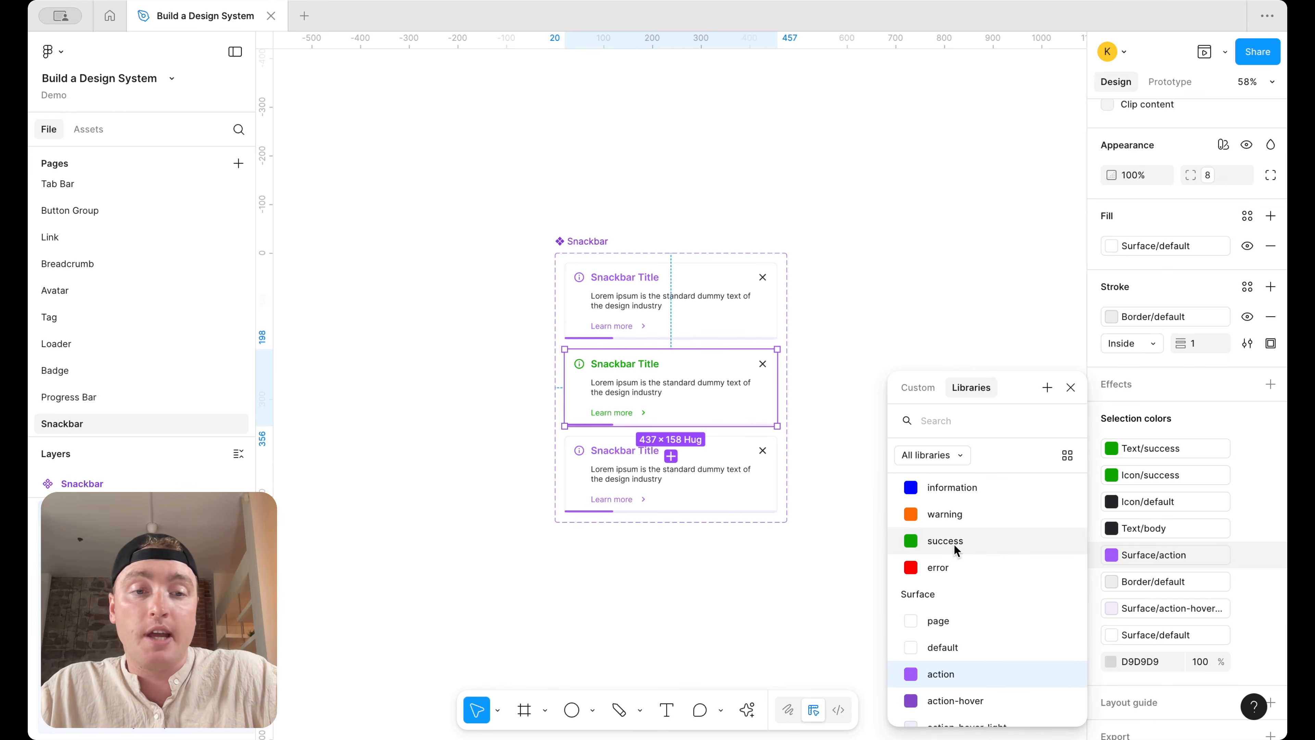
scroll(954, 545, "down", 5)
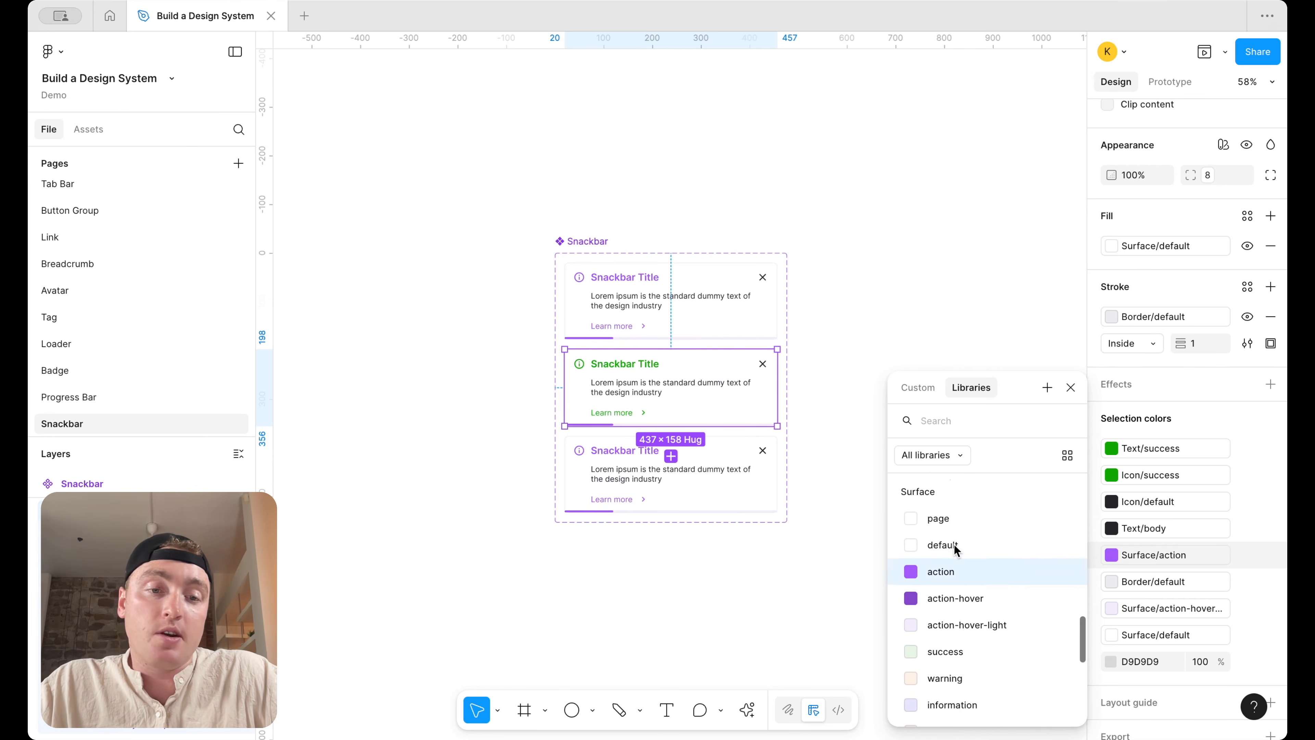
scroll(948, 583, "up", 2)
scroll(955, 589, "up", 2)
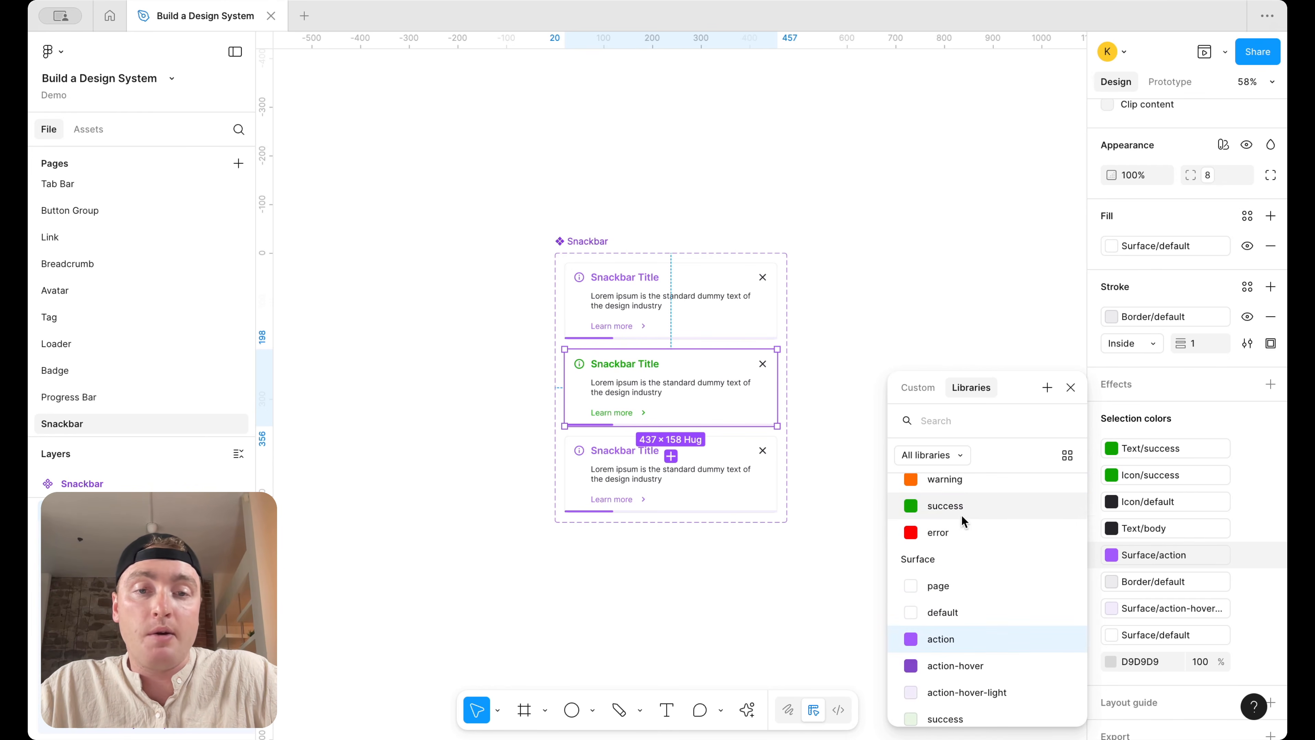
left_click(961, 515)
left_click(852, 460)
scroll(793, 423, "up", 3)
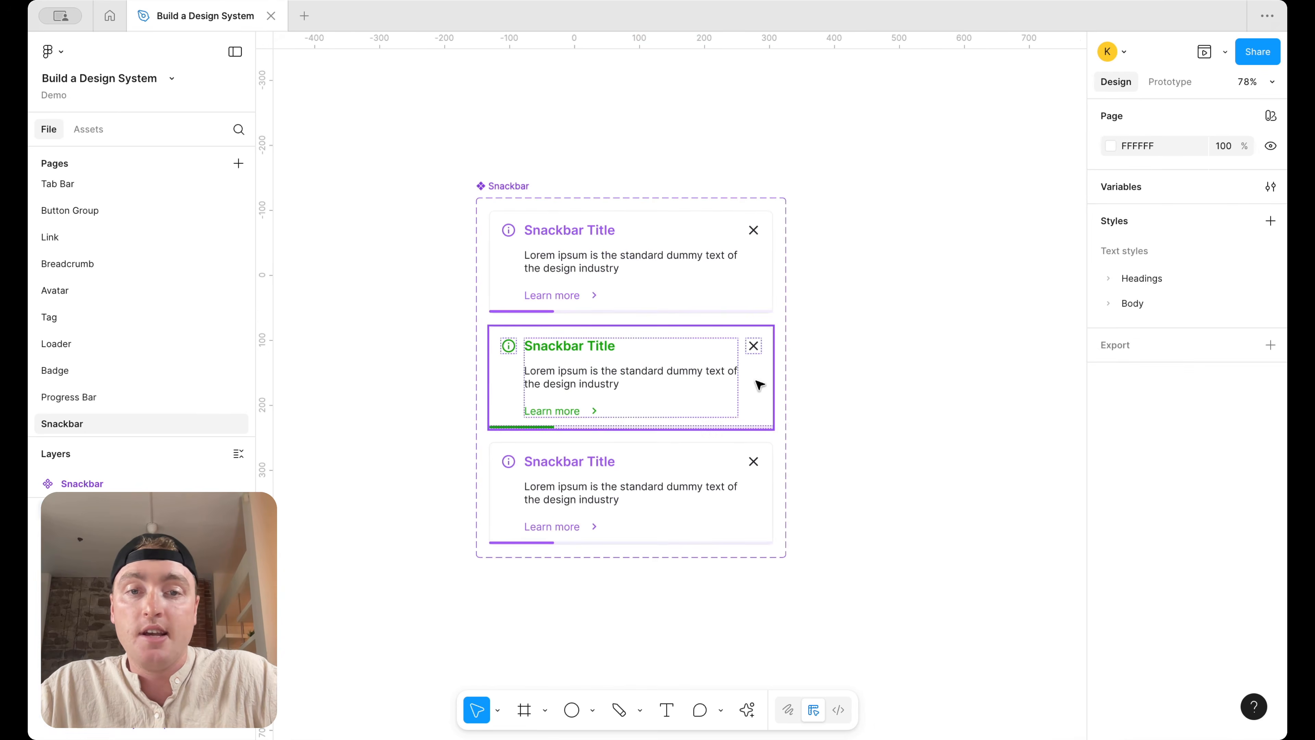
Delete the purple third variant and add a new third variant based on the green one
left_click(699, 479)
key("Delete")
left_click(668, 406)
left_click(630, 458)
left_click(930, 348)
left_click(684, 536)
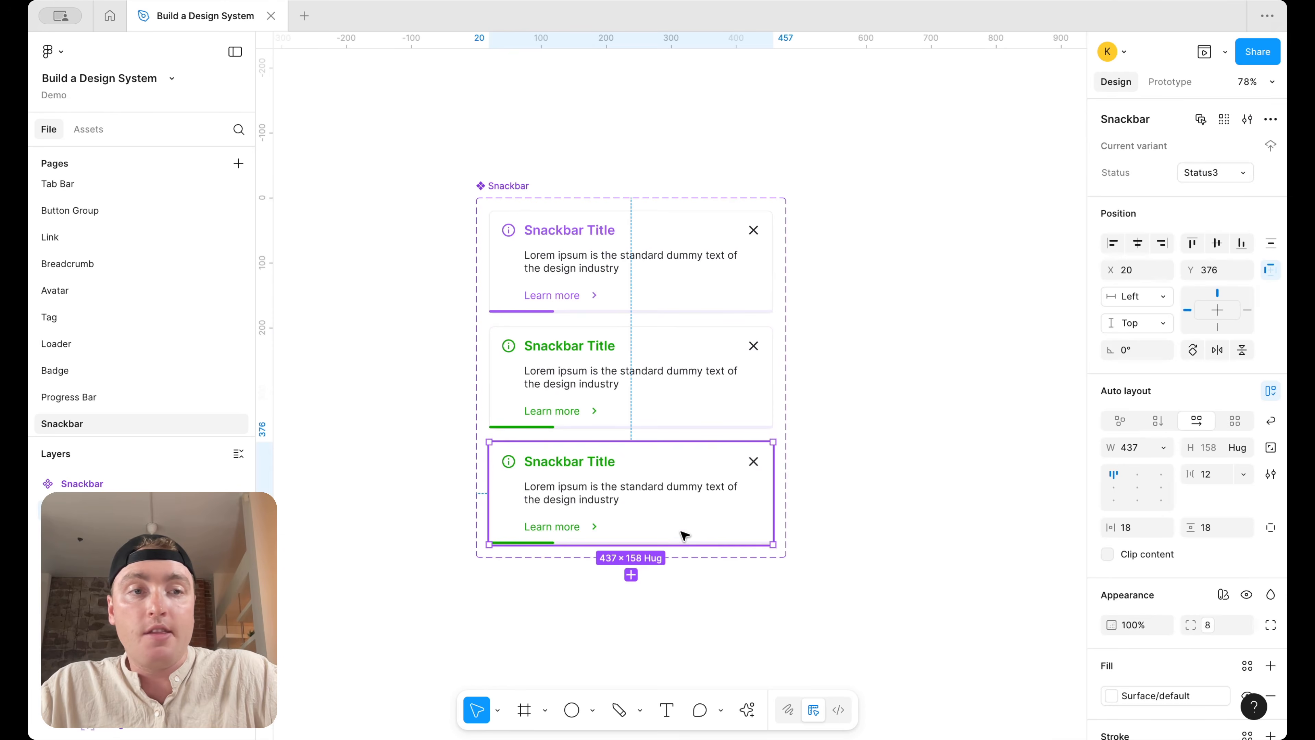
Set the third variant's Status to error and recolour its success colours to Icon/error and Text/error
left_click(1201, 174)
type("error")
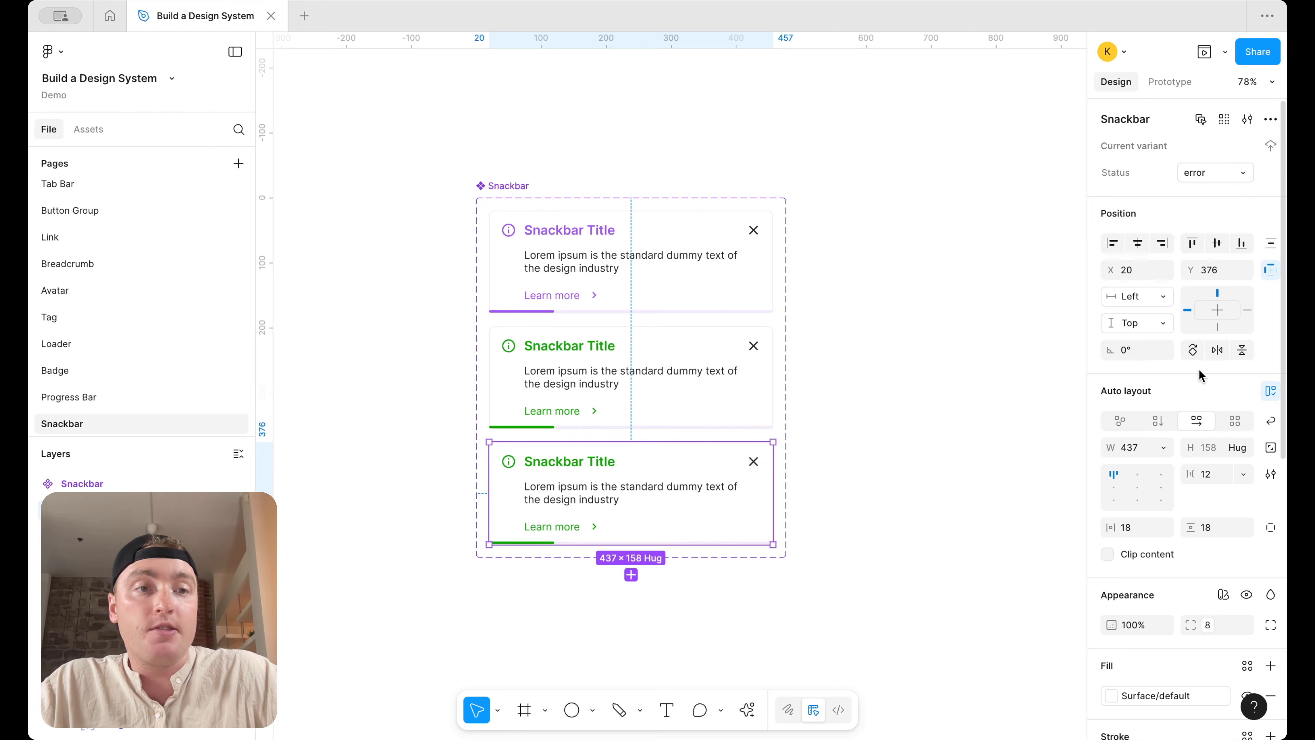
scroll(1165, 388, "down", 6)
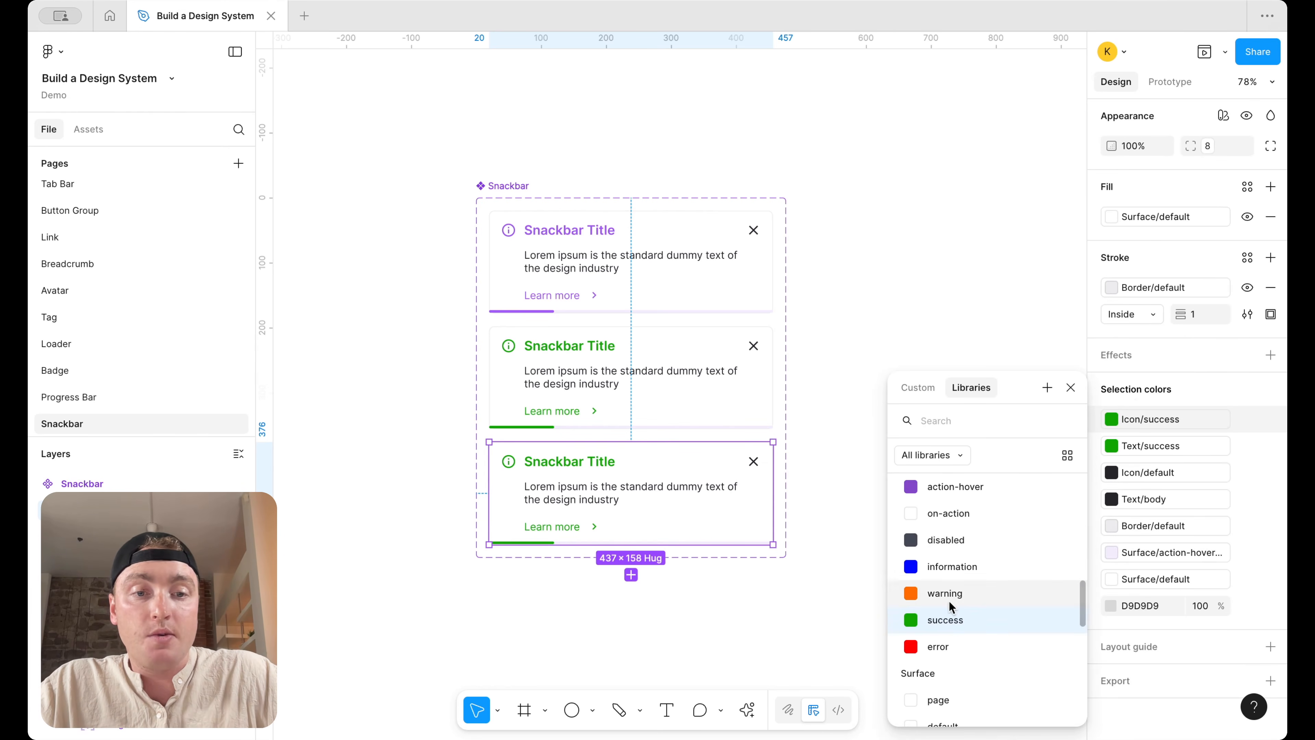
left_click(932, 646)
left_click(935, 647)
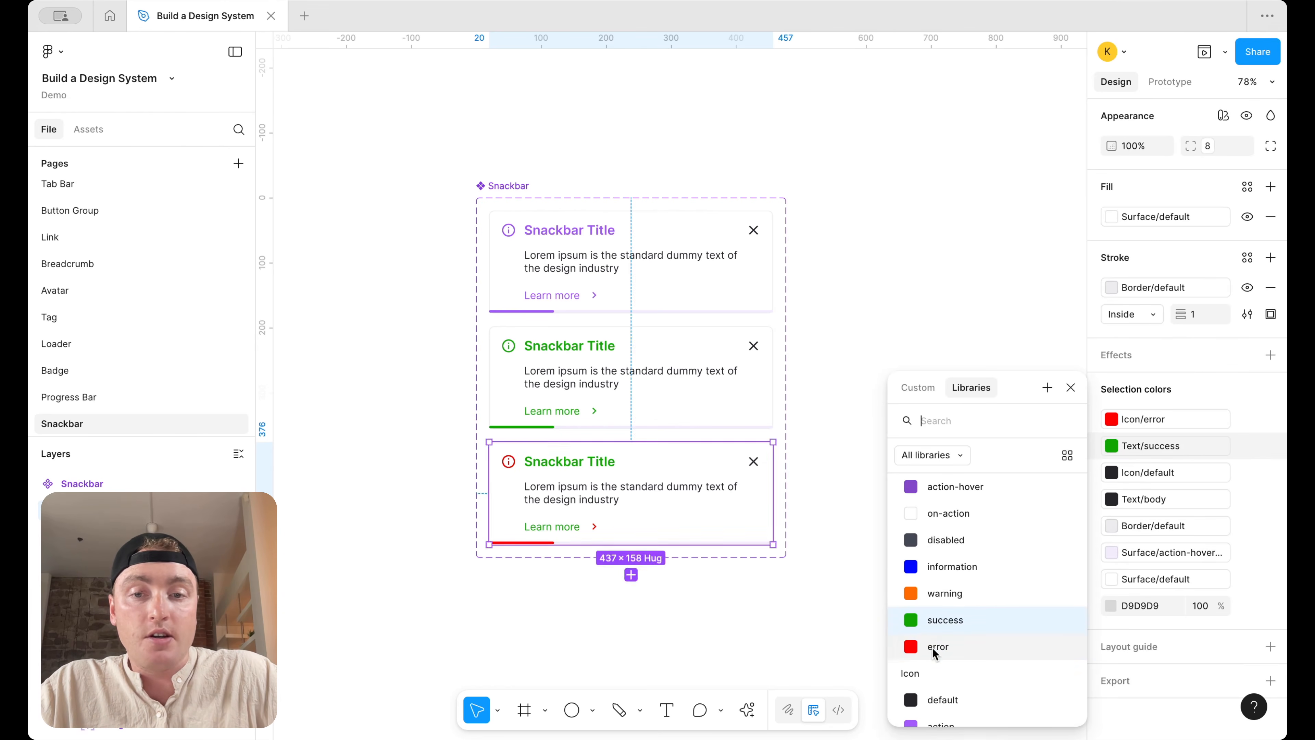
left_click(786, 619)
Add a fourth variant based on the error variant and set its Status to warning
left_click(672, 536)
left_click(630, 574)
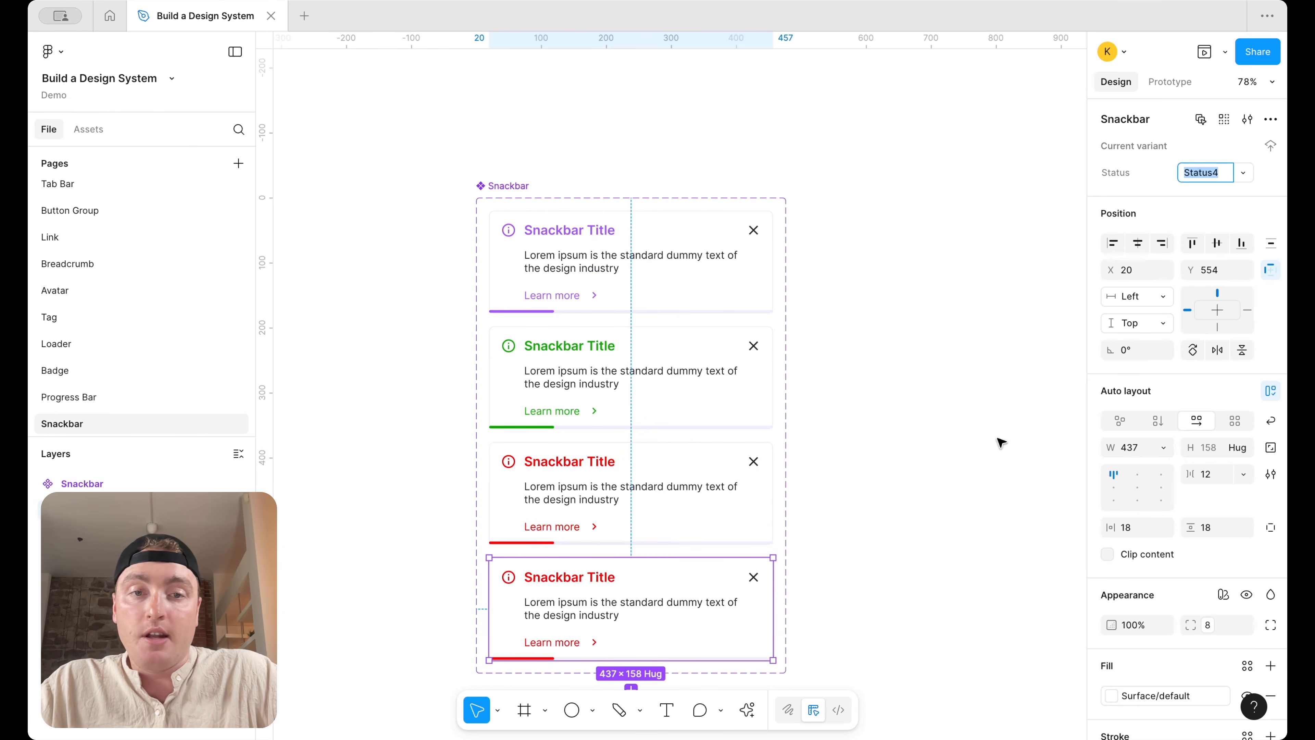
type("warning")
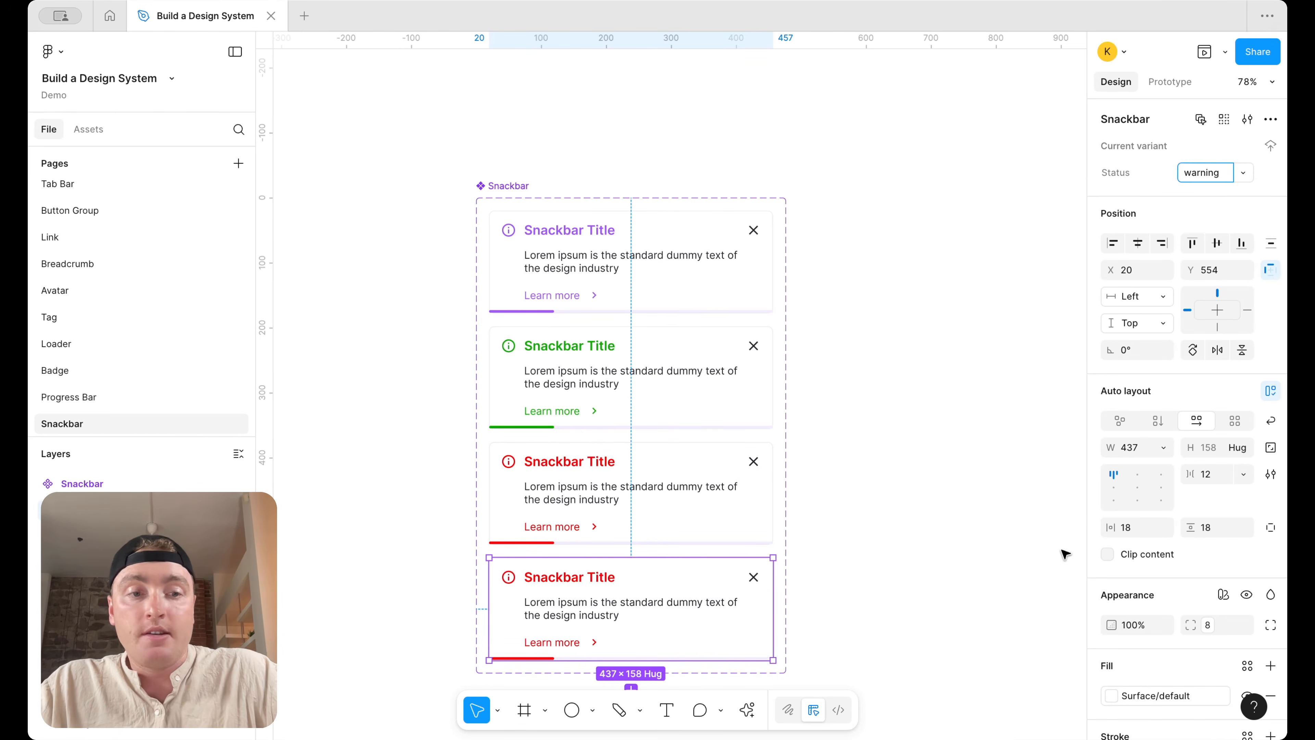
Recolour the warning variant's red colours to Icon/warning and Text/warning
scroll(1127, 635, "down", 5)
left_click(1112, 678)
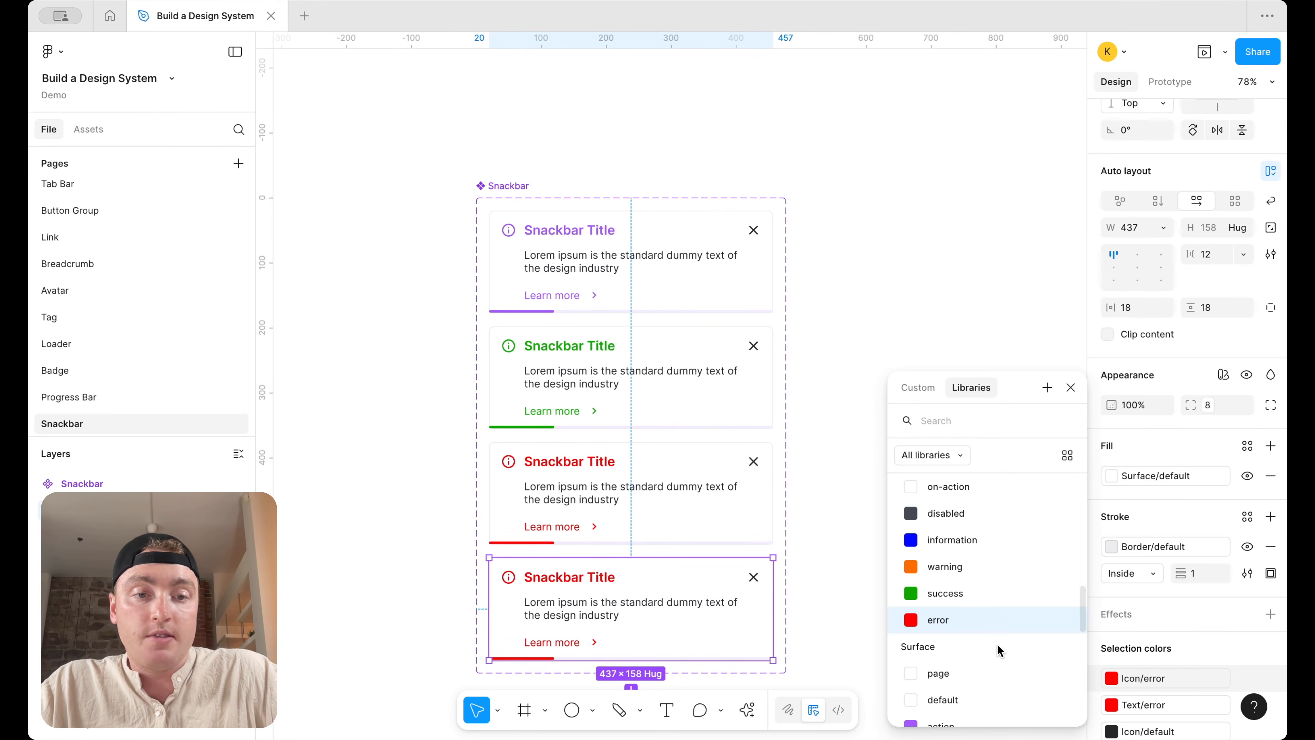
left_click(994, 567)
left_click(1159, 704)
left_click(1015, 566)
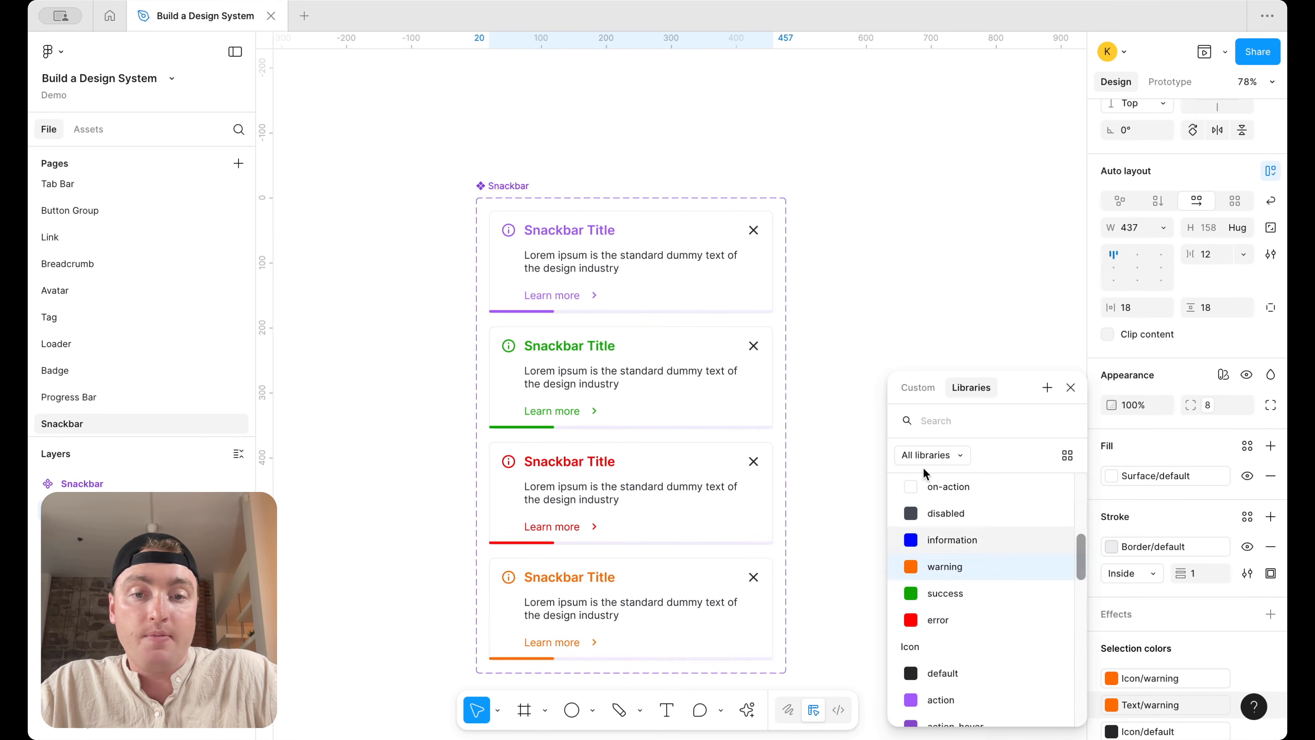
left_click(895, 320)
Add a fifth variant based on the warning one and recolour it with Icon/information and Text/information
scroll(895, 320, "down", 4)
left_click(675, 420)
left_click(631, 508)
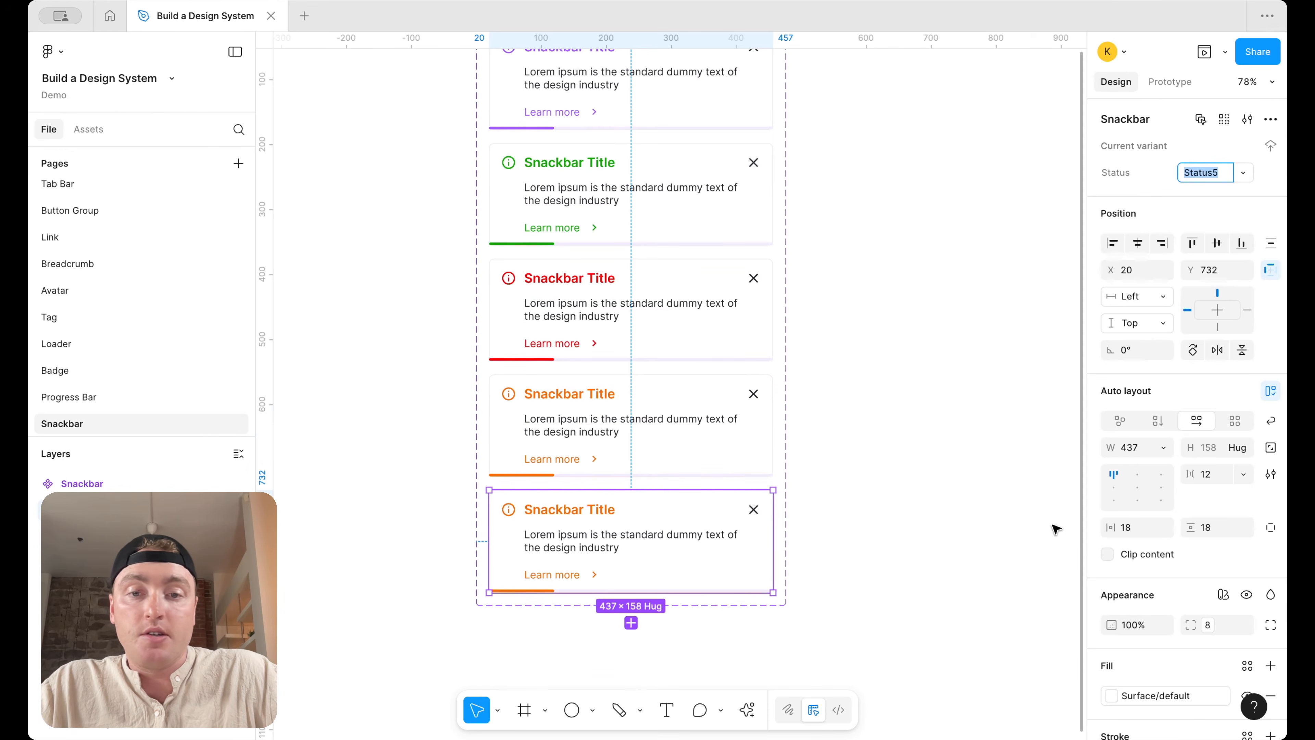
scroll(1189, 540, "down", 5)
left_click(1161, 631)
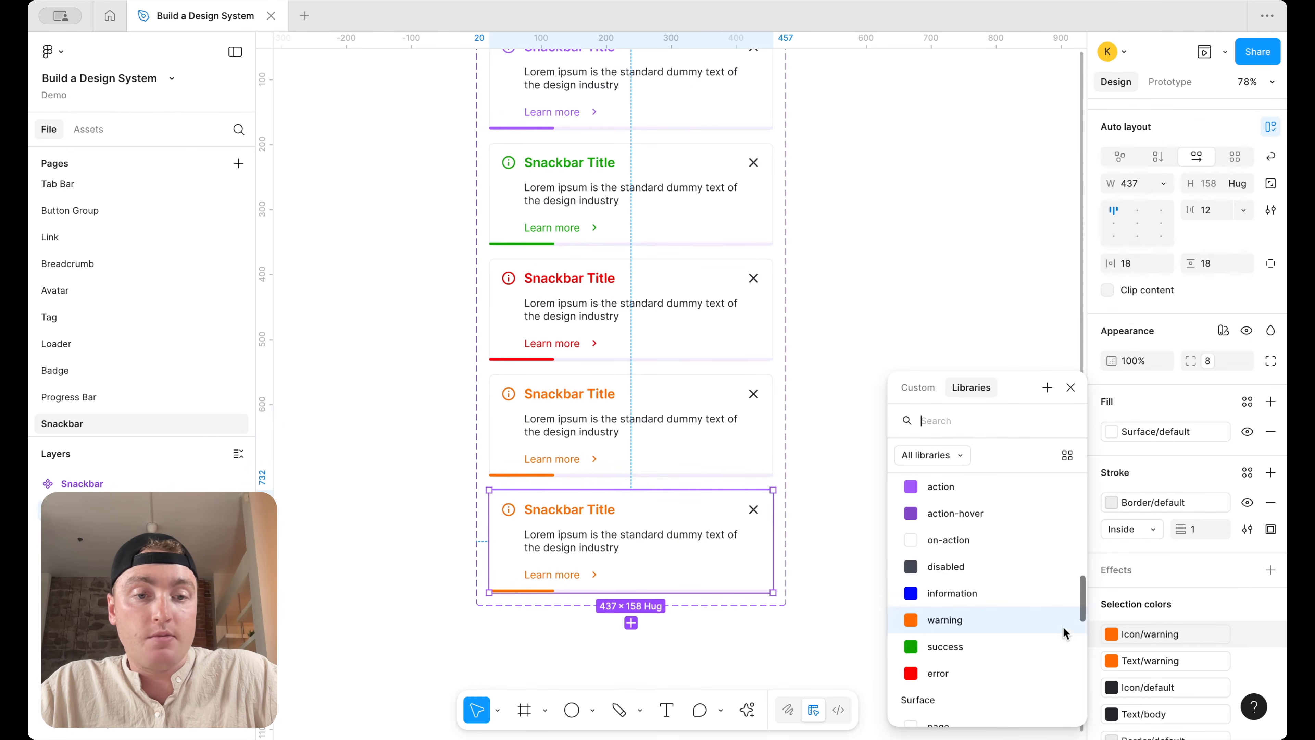
left_click(1077, 593)
left_click(1013, 593)
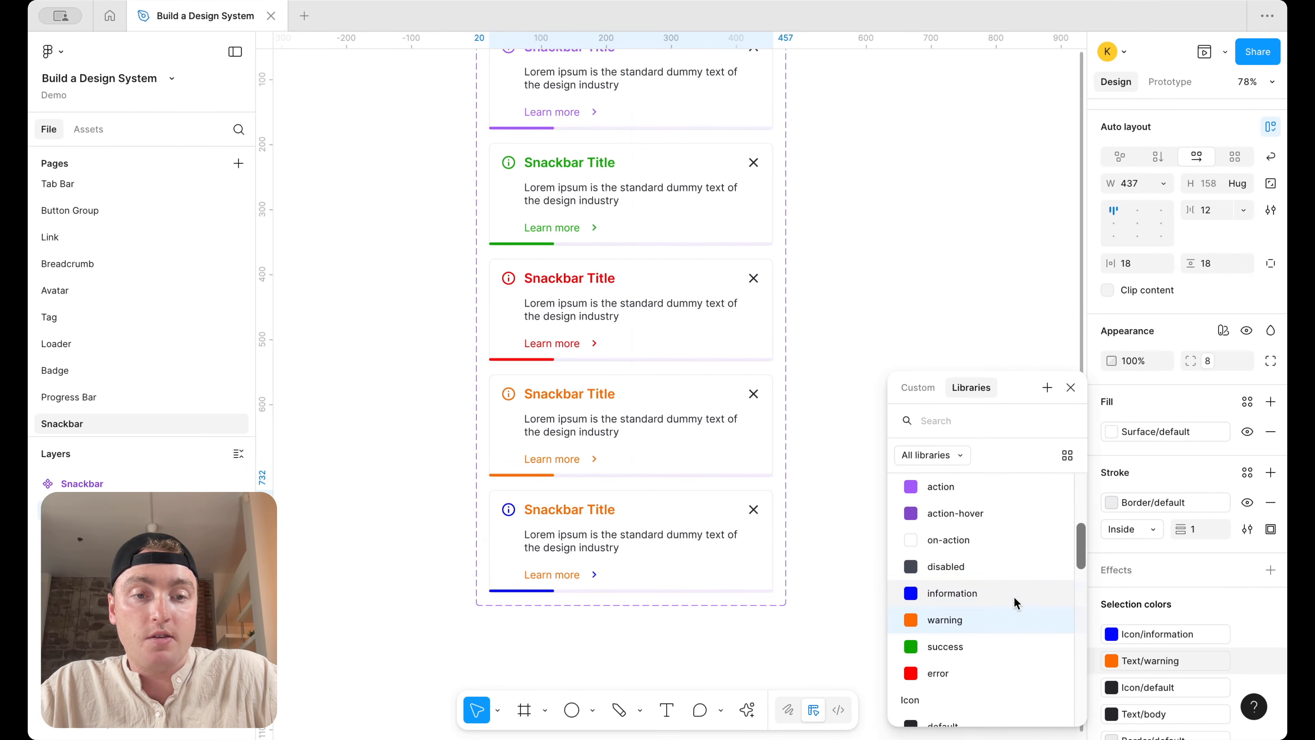
Set the fifth variant's Status to information
scroll(1190, 363, "up", 5)
left_click(1199, 173)
type("in")
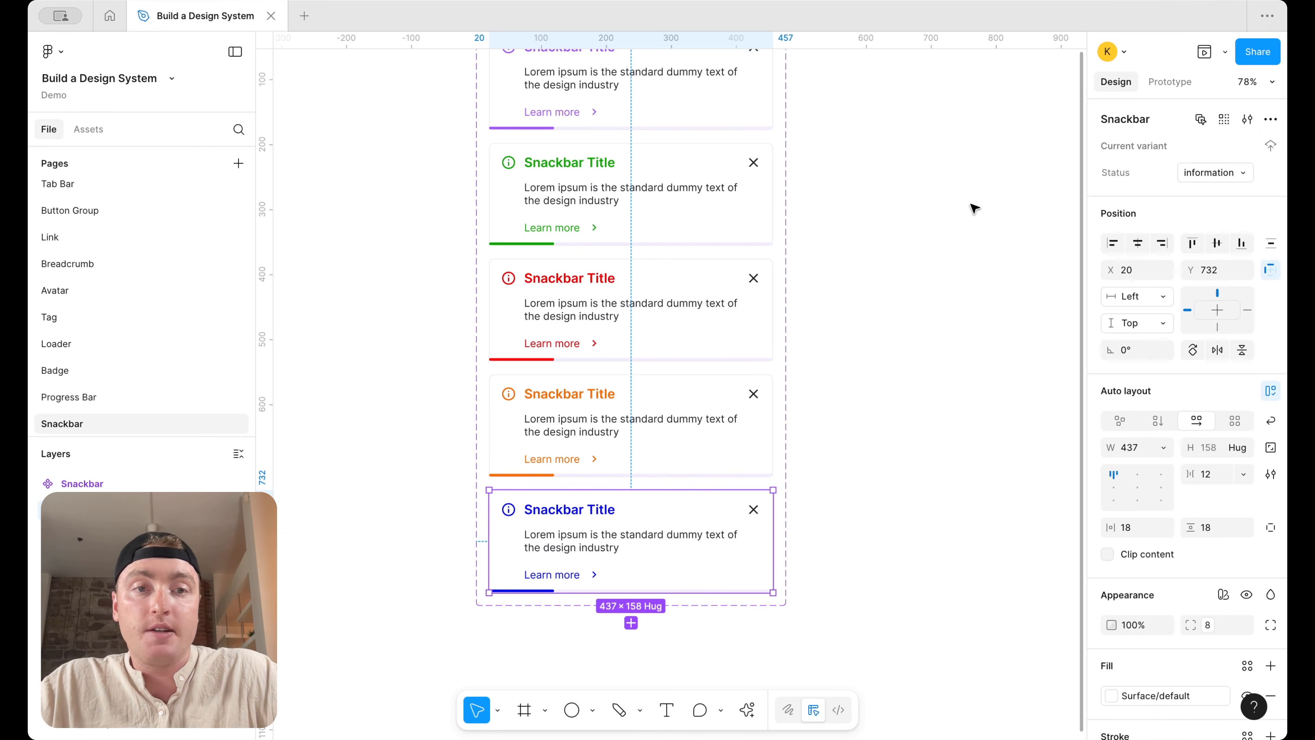
left_click(976, 214)
Set the green second variant's Status to success
scroll(976, 207, "down", 5)
scroll(977, 198, "right", 3)
scroll(978, 197, "up", 2)
left_click(578, 151)
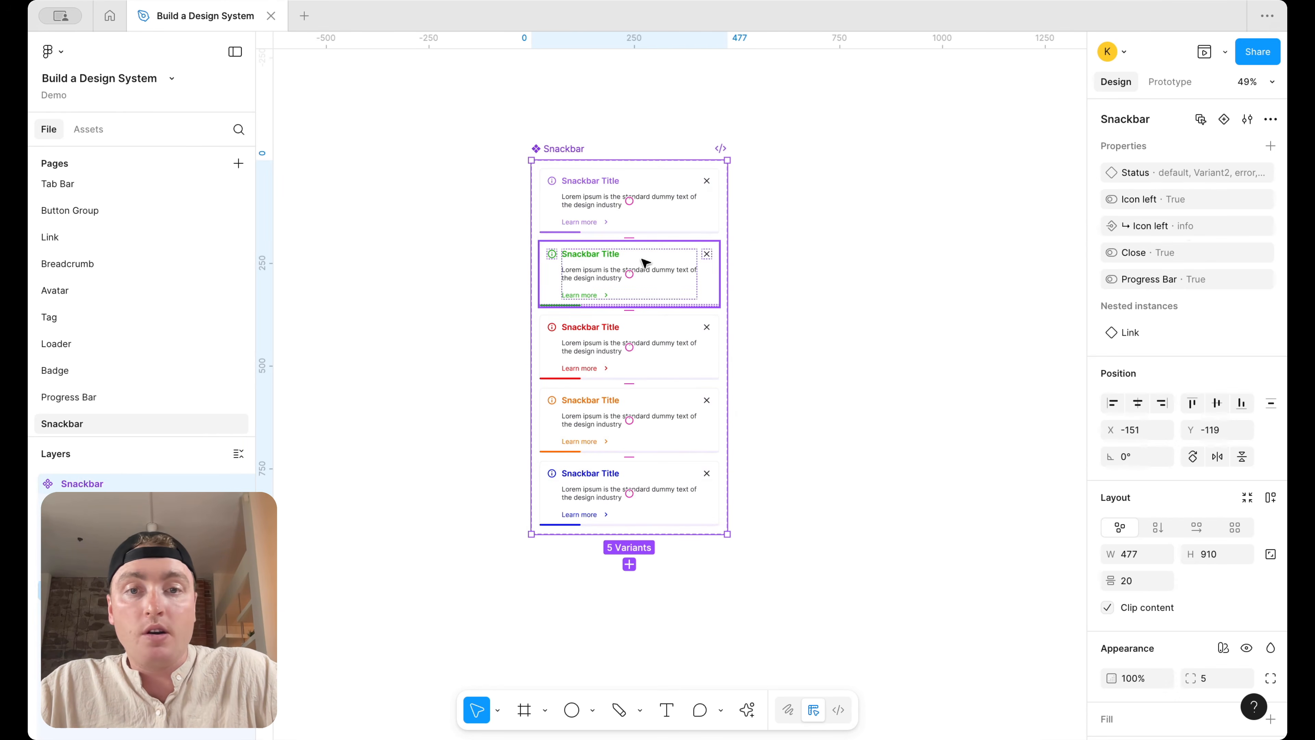
left_click(654, 263)
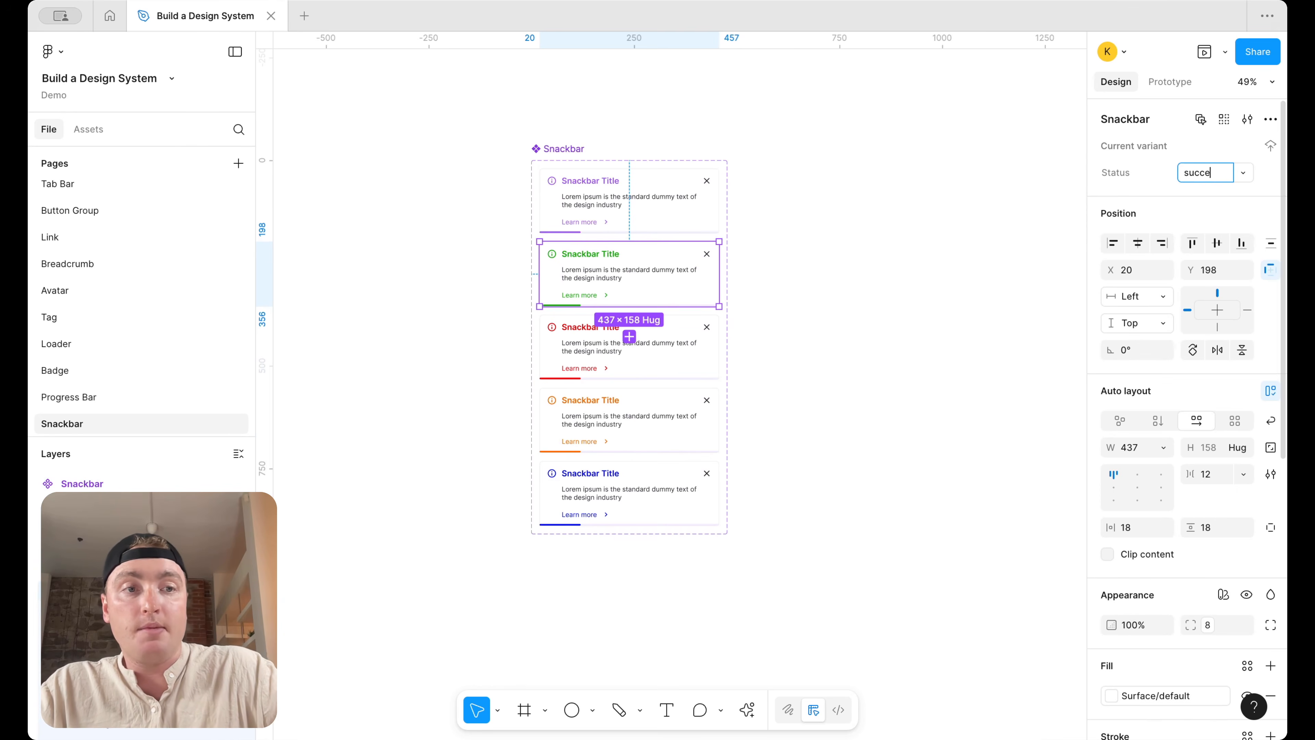
left_click(900, 242)
Place a test instance of the default Snackbar beside the component set, check its Status options, and delete the instance
left_click_drag(642, 213, 878, 217)
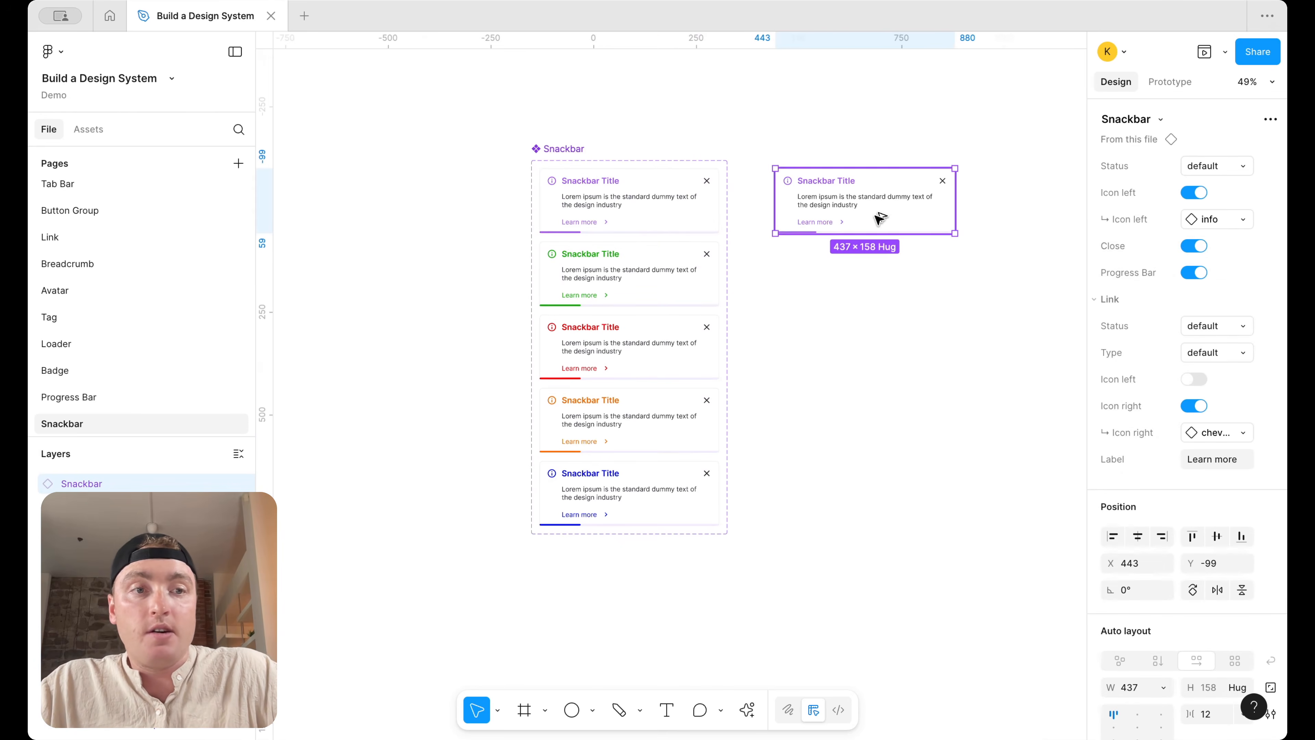
left_click(1020, 319)
left_click(924, 220)
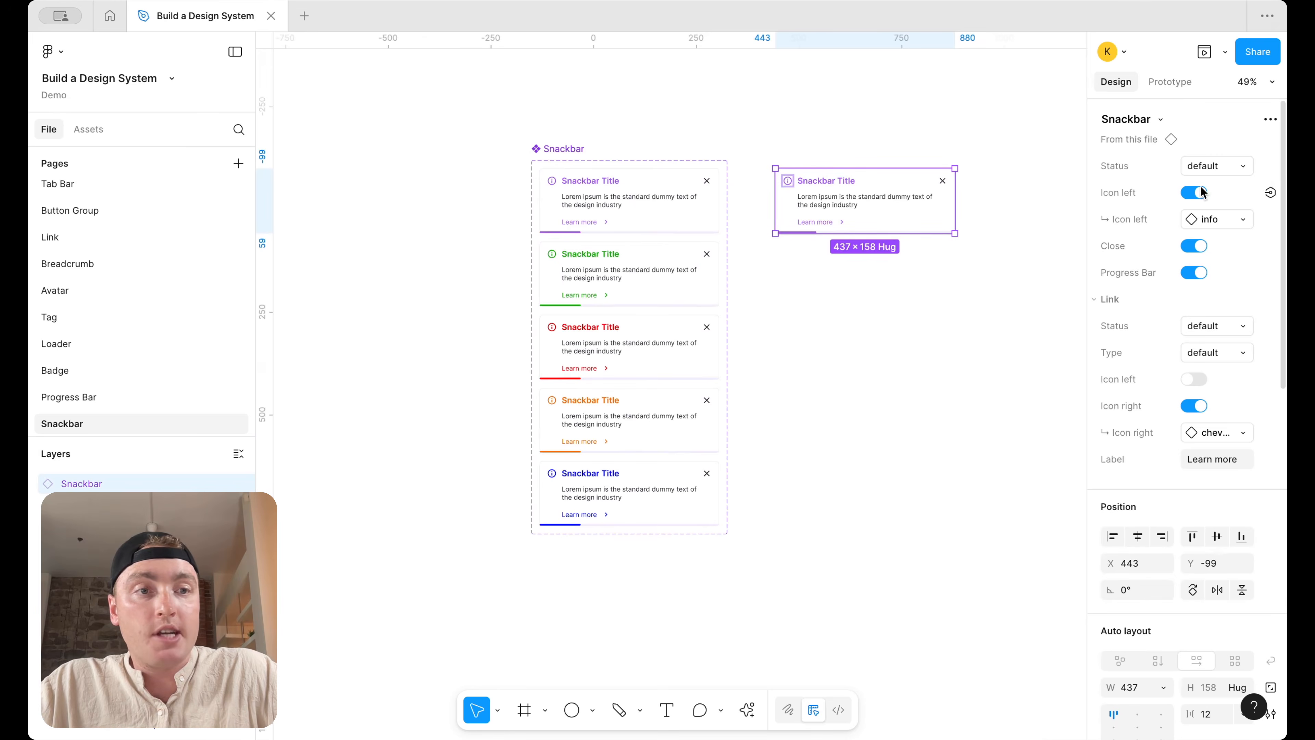
left_click(1243, 165)
left_click(919, 332)
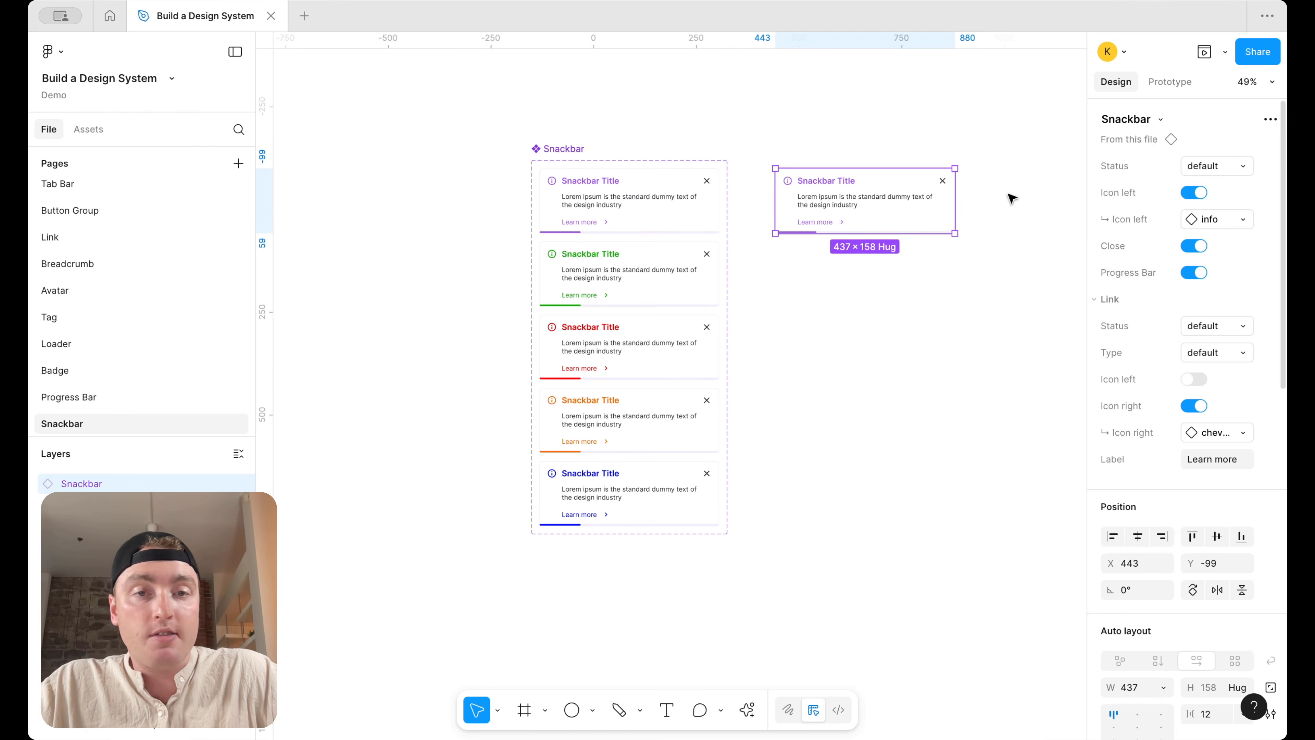
left_click(898, 339)
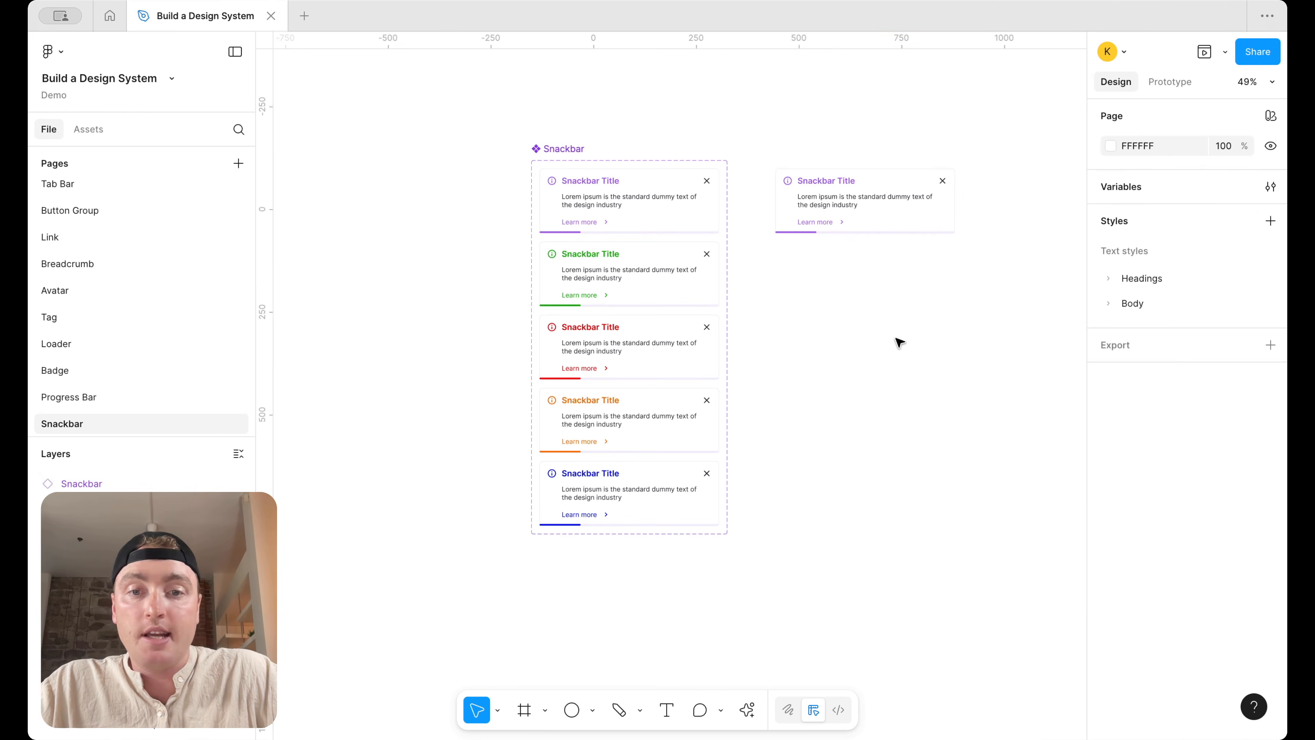
left_click(843, 215)
key("Delete")
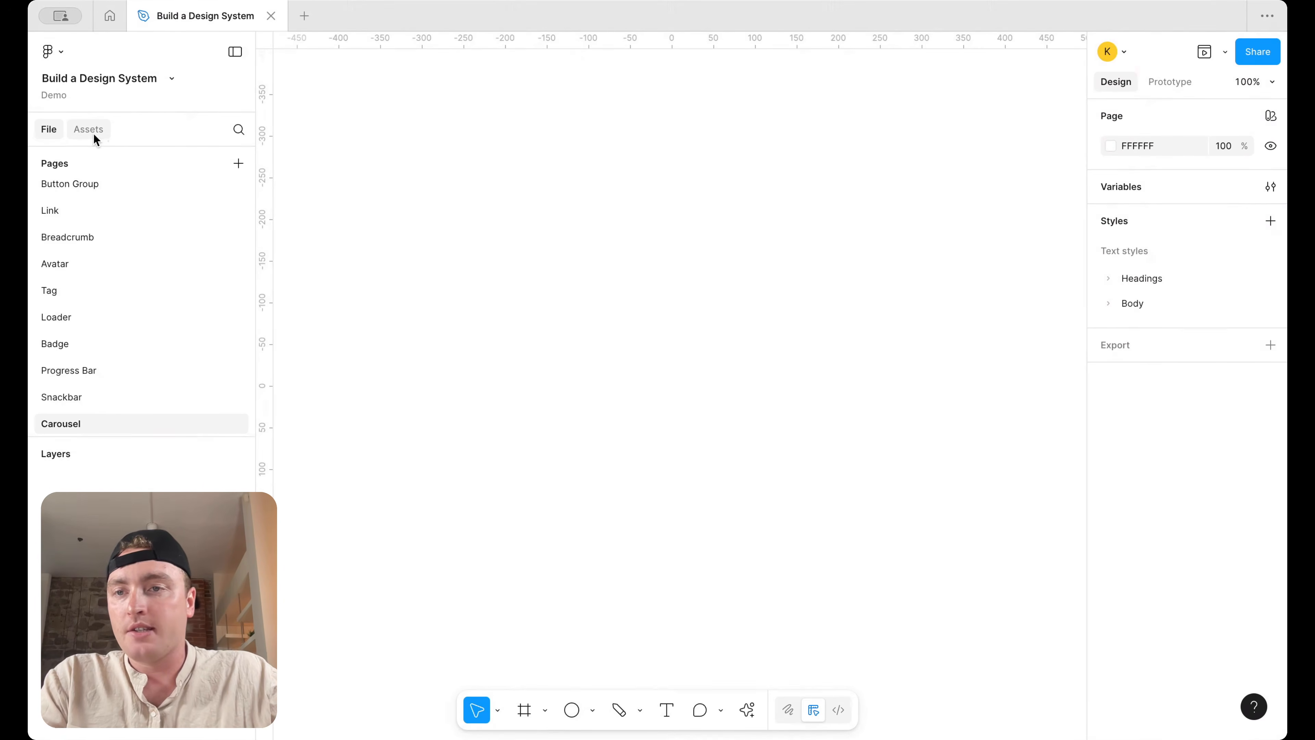
Search the file's own assets for "chev" and place the chevron_left icon on the empty Carousel page
left_click(94, 132)
type("caro")
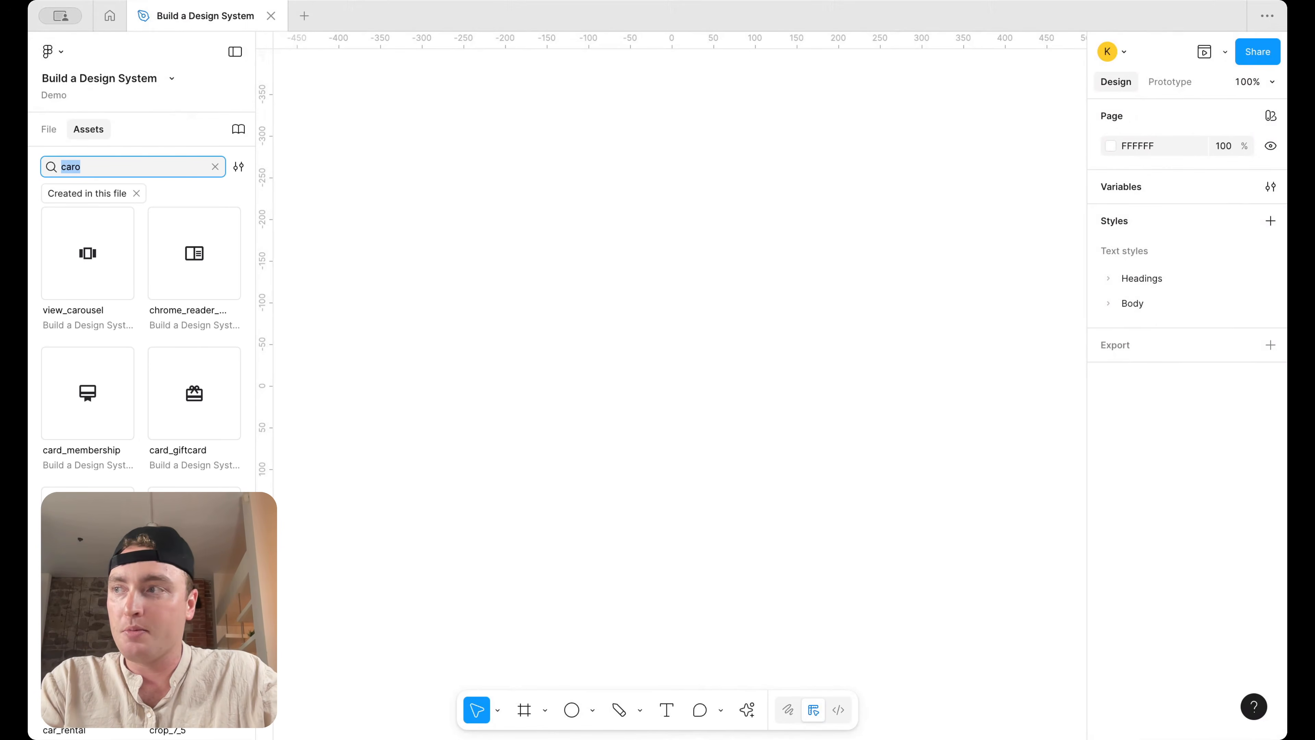
key("BackSpace")
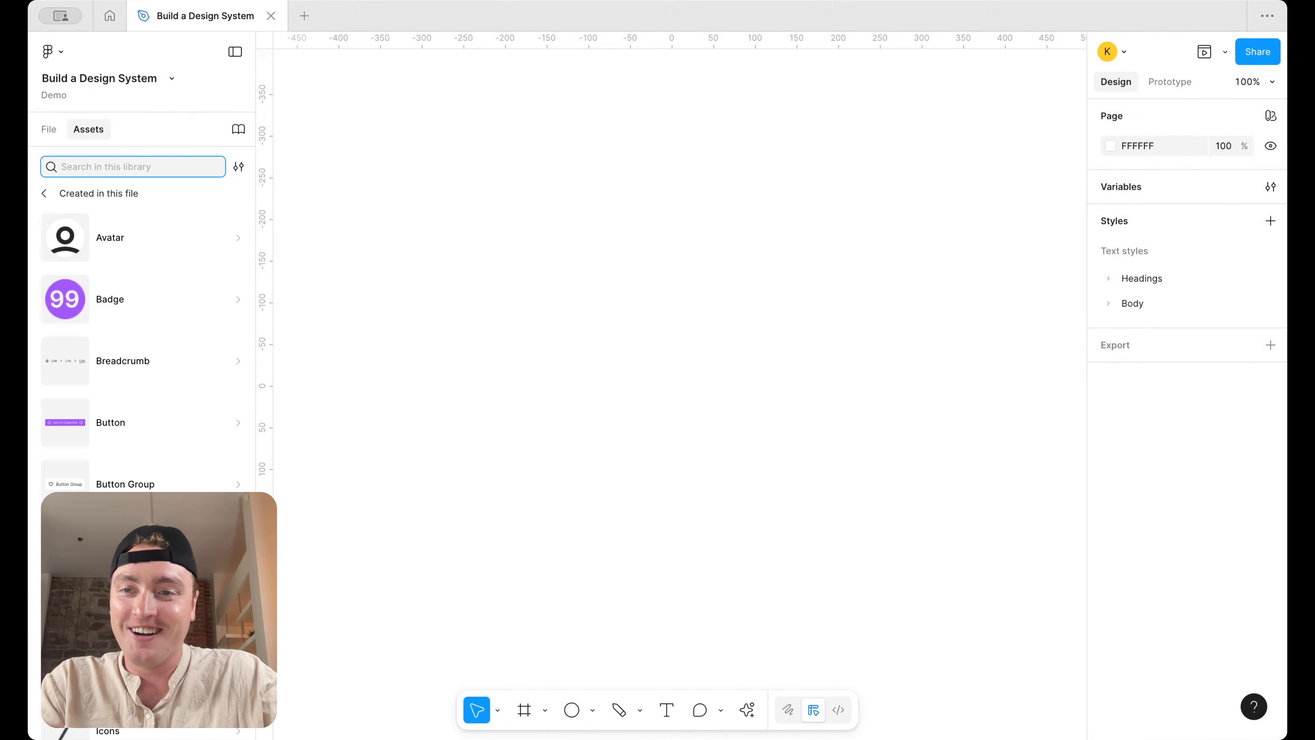
type("chev")
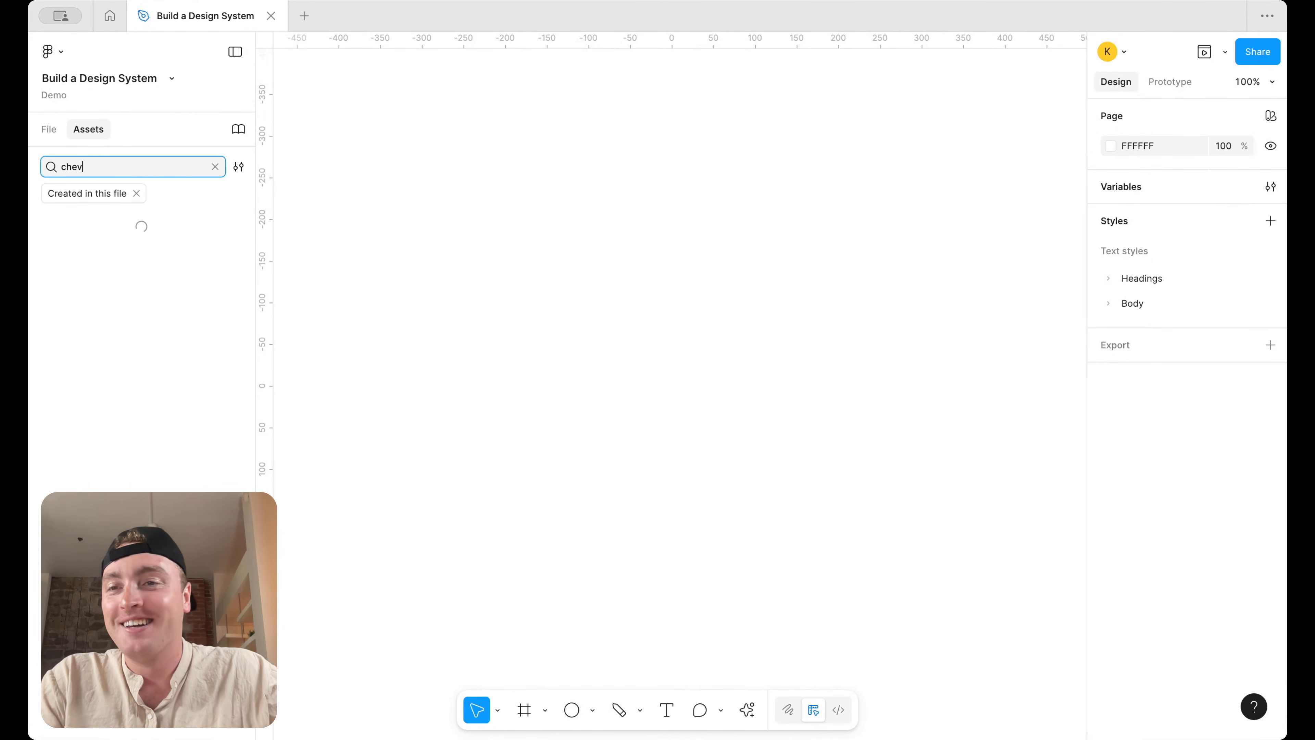
left_click_drag(104, 259, 584, 286)
left_click(689, 318)
Wrap the chevron icon in an auto layout frame with 8 horizontal and 8 vertical padding
left_click(584, 280)
scroll(584, 279, "up", 5)
key("shift+a")
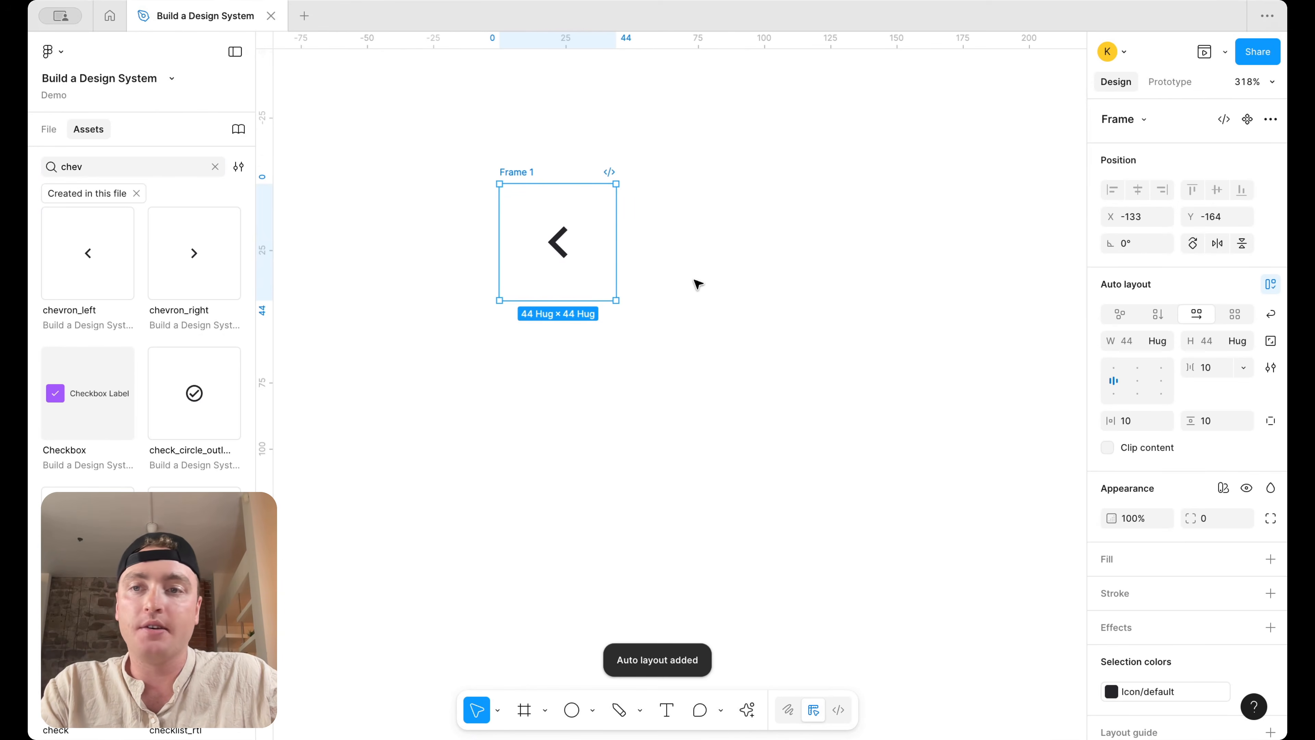
type("8")
key("Return")
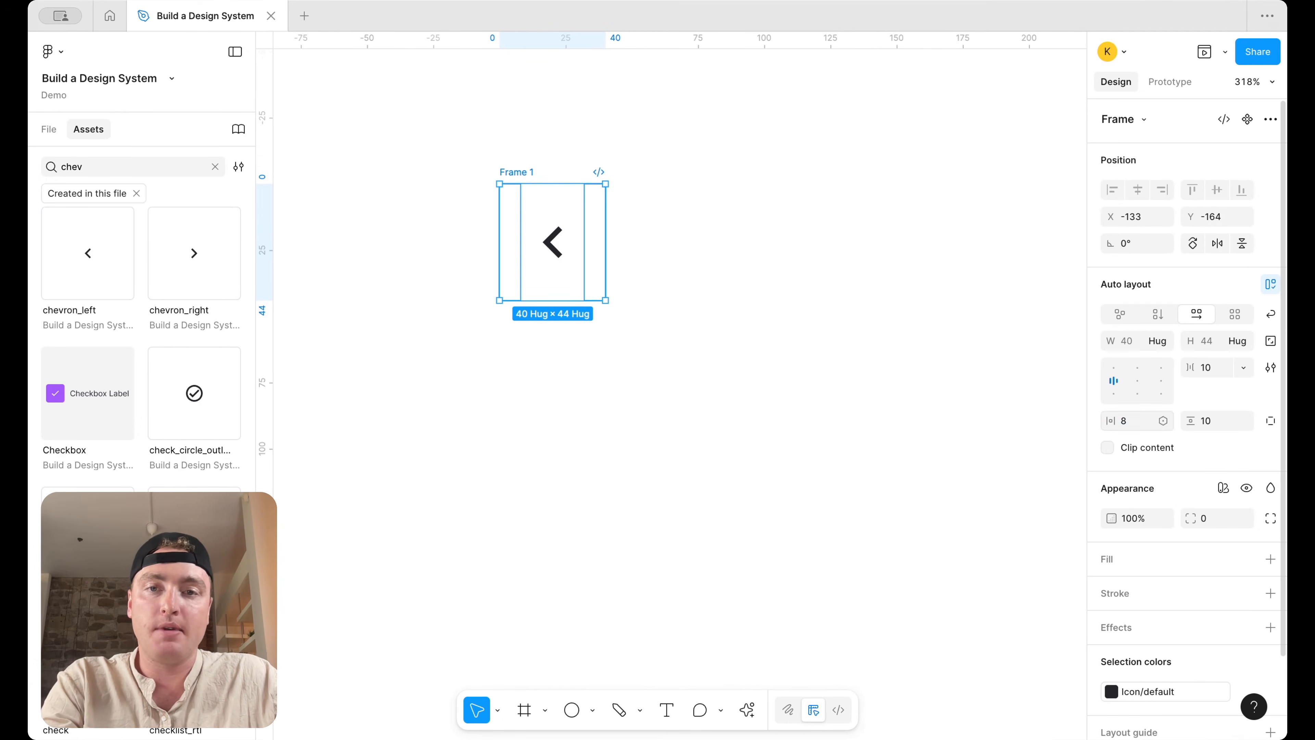
key("Return")
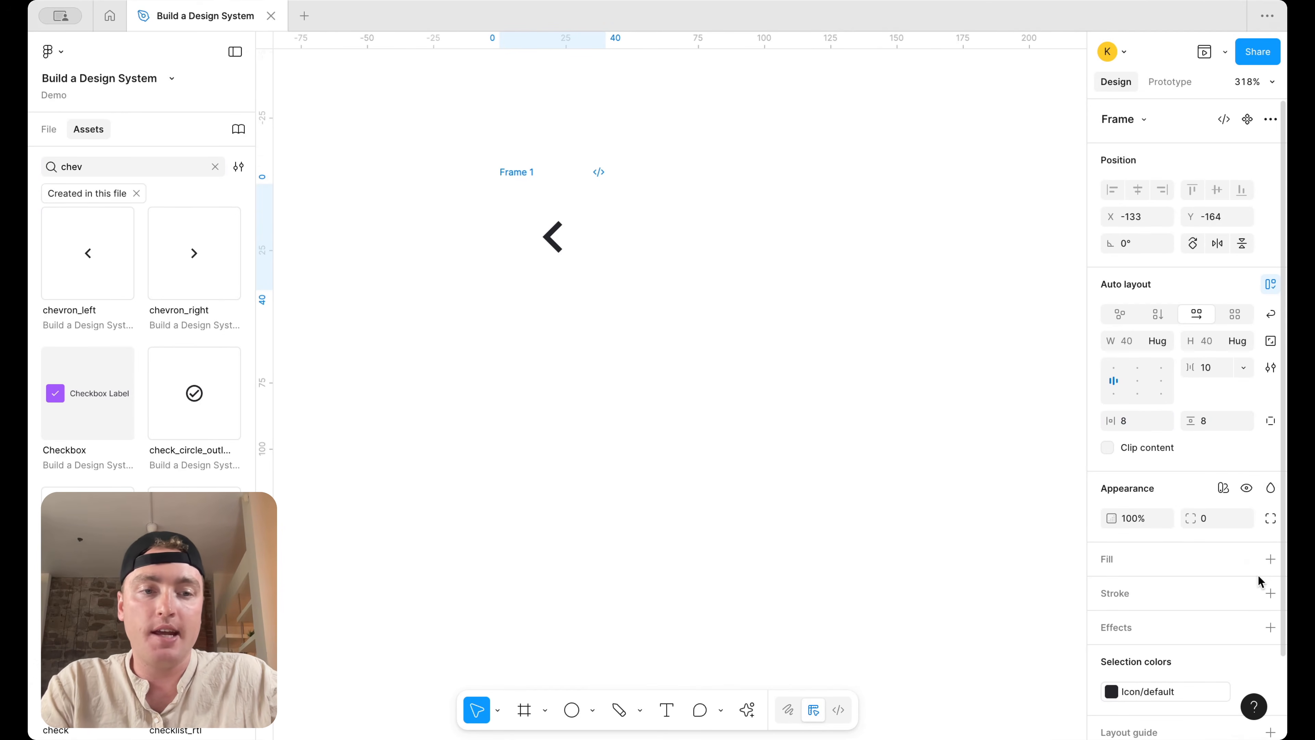
Recolour the chevron with the Icon/action variable
left_click(1163, 688)
left_click(939, 643)
left_click(820, 370)
Add a Border/action stroke to the chevron frame with the sm border width variable
left_click(513, 172)
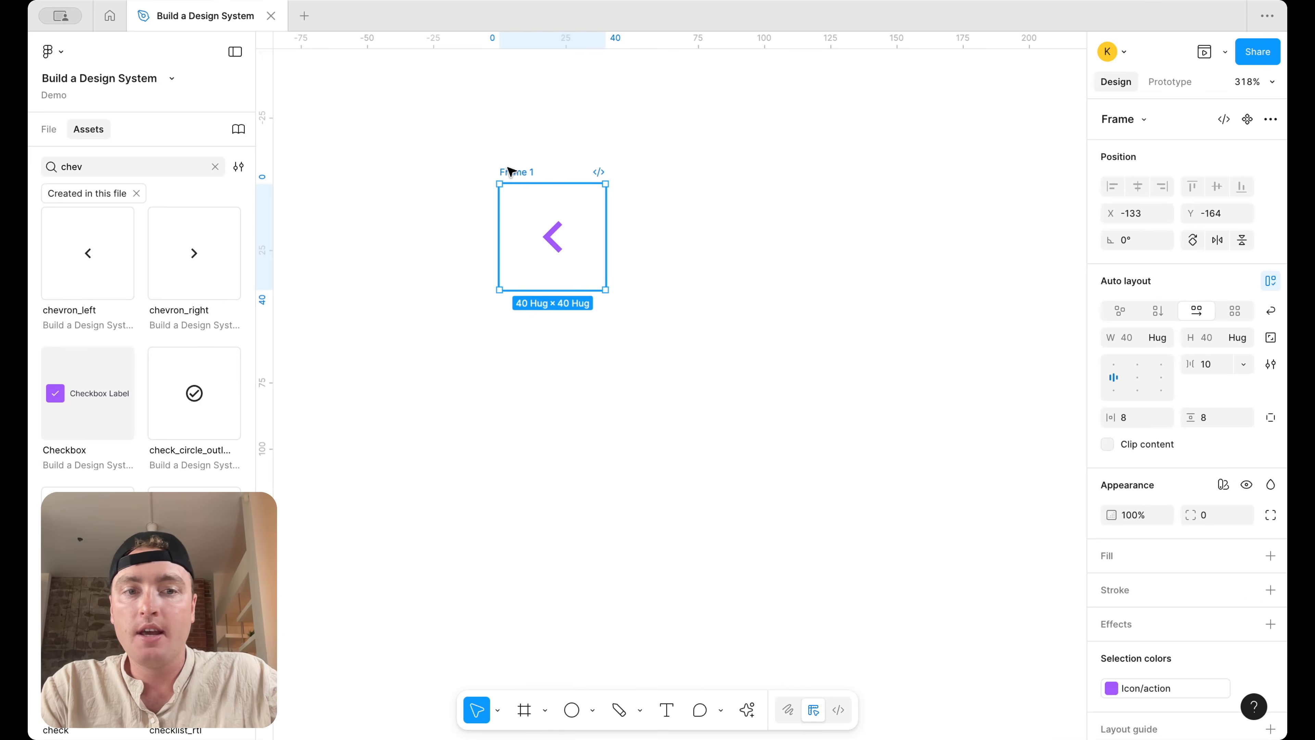
left_click(1271, 589)
left_click(1247, 589)
type("bor")
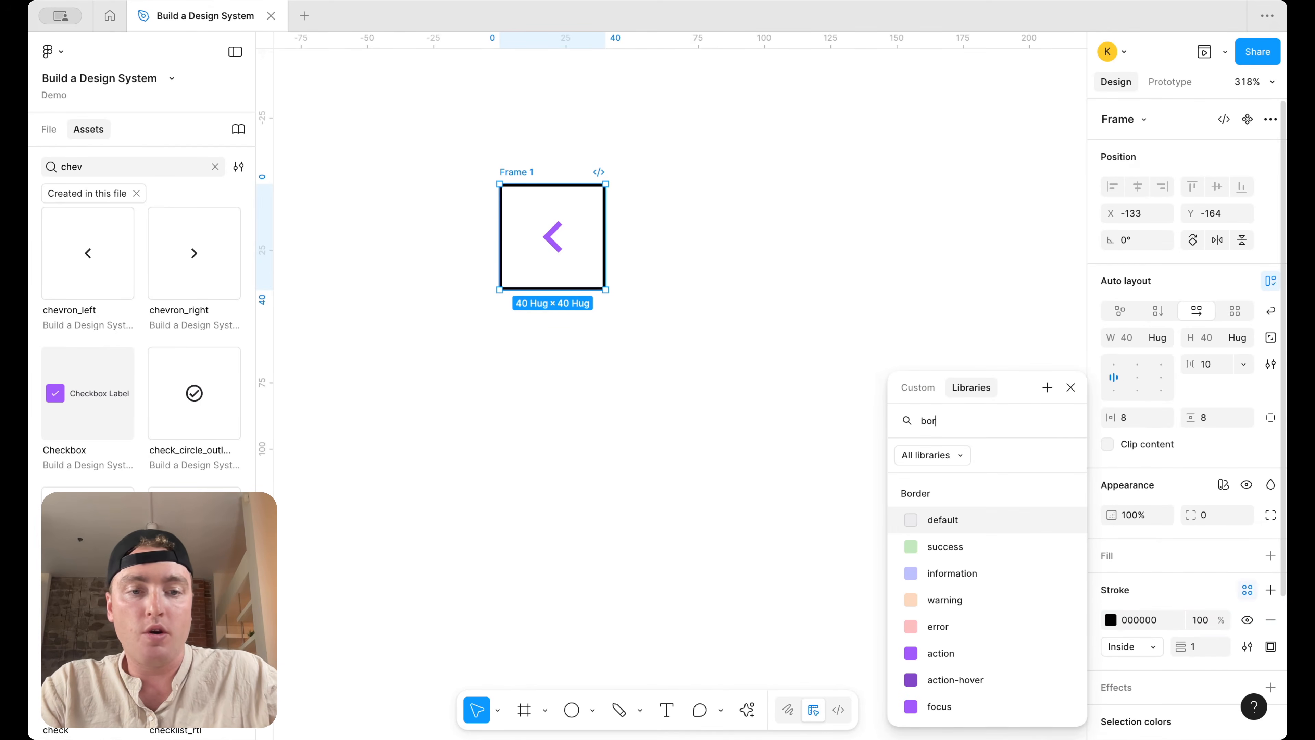
left_click(1020, 654)
left_click(1220, 647)
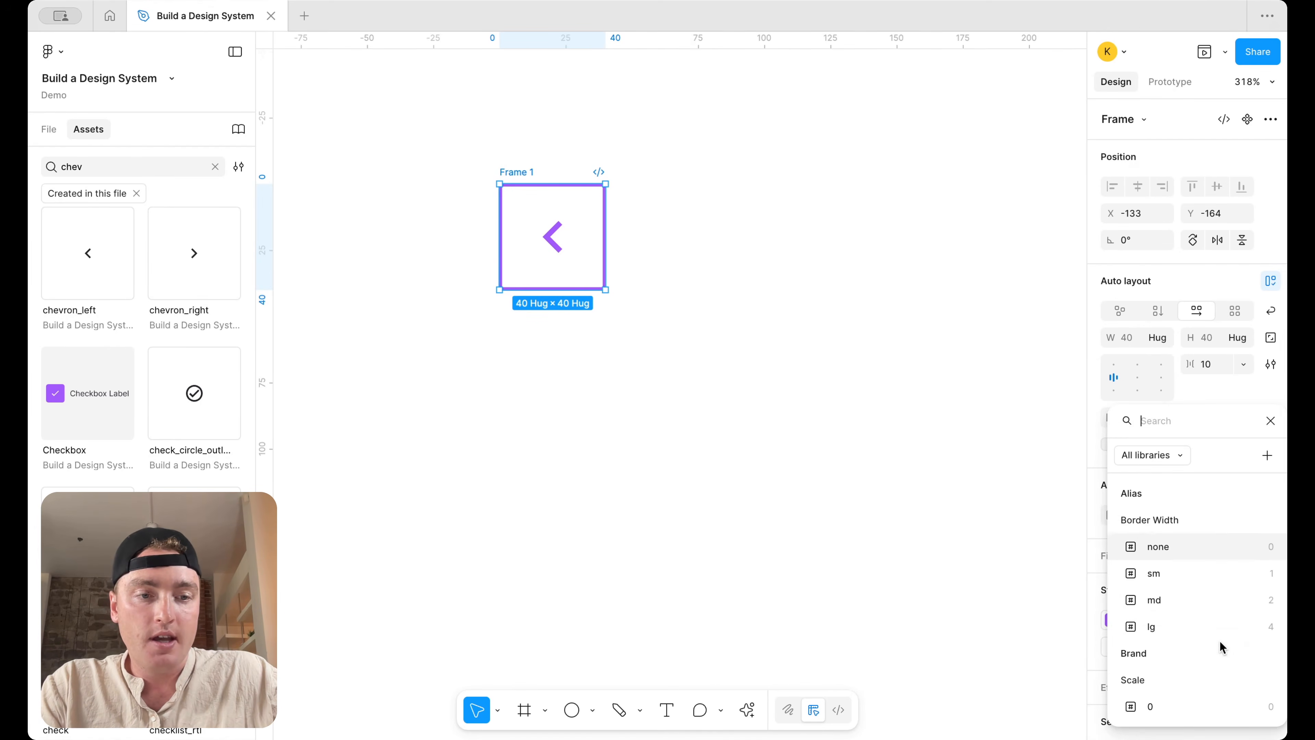
left_click(1183, 580)
left_click(586, 240)
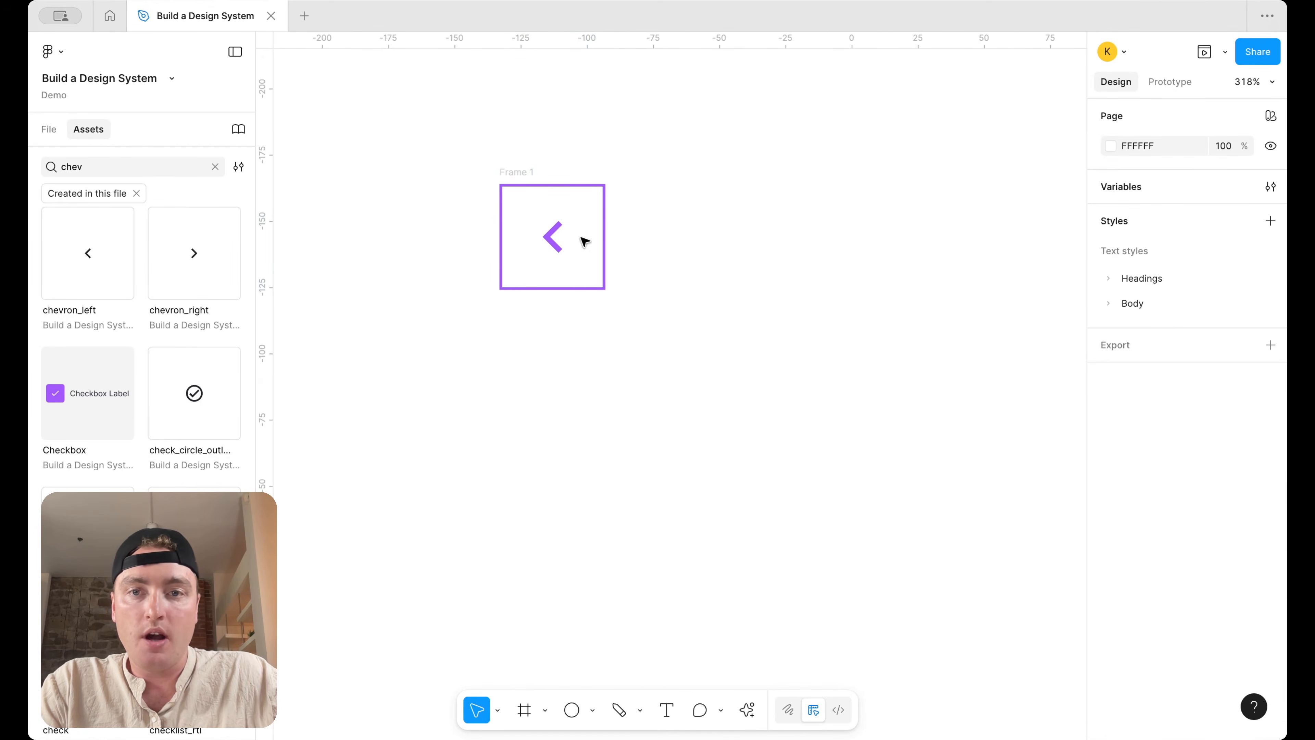
Apply the round border radius variable to the chevron frame
left_click(527, 177)
left_click(1244, 515)
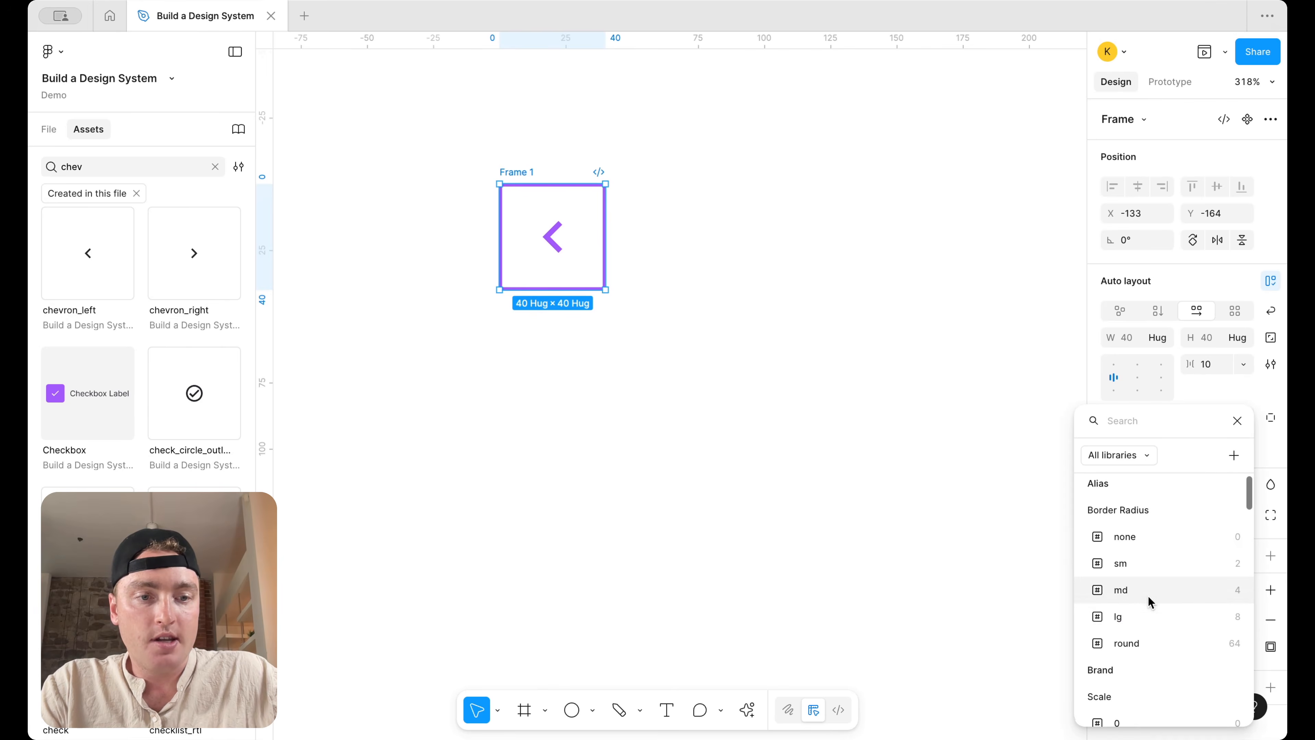
left_click(1153, 639)
left_click(672, 273)
Add a Surface/default fill to the round chevron frame
left_click(527, 191)
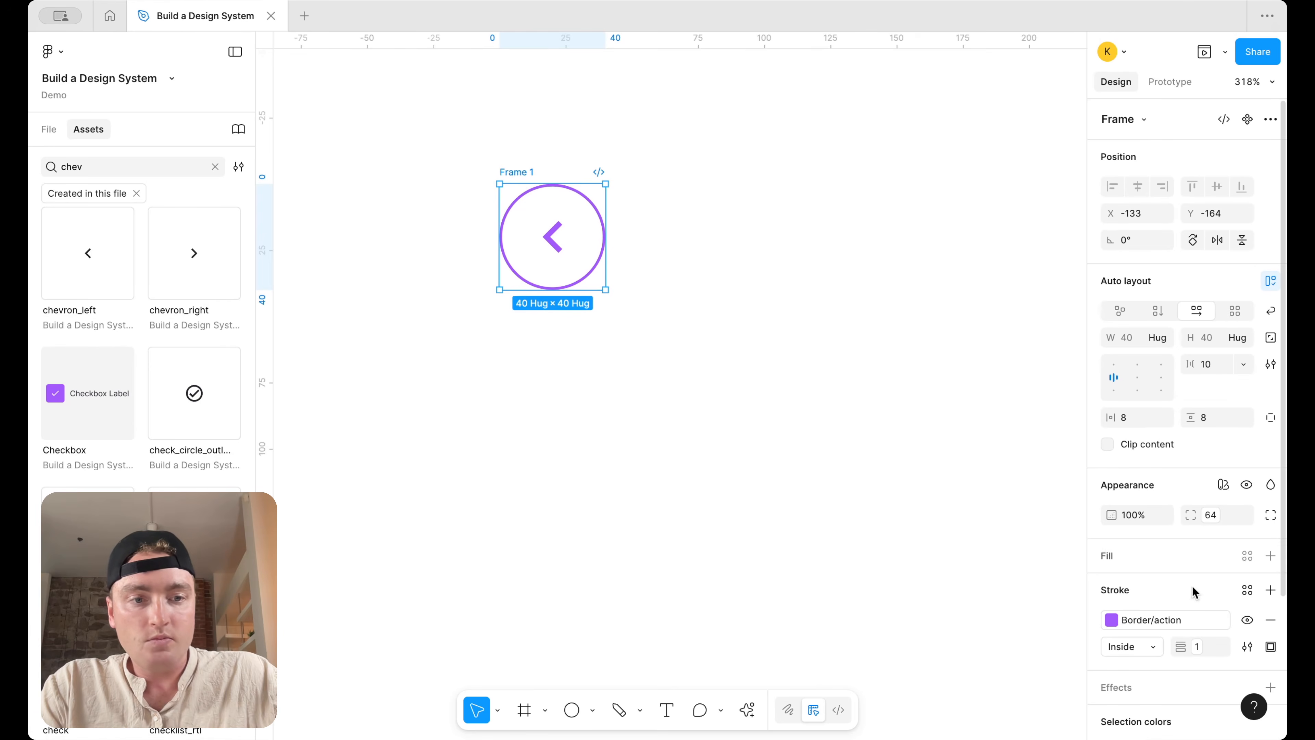
left_click(1271, 555)
left_click(1247, 555)
type("sur")
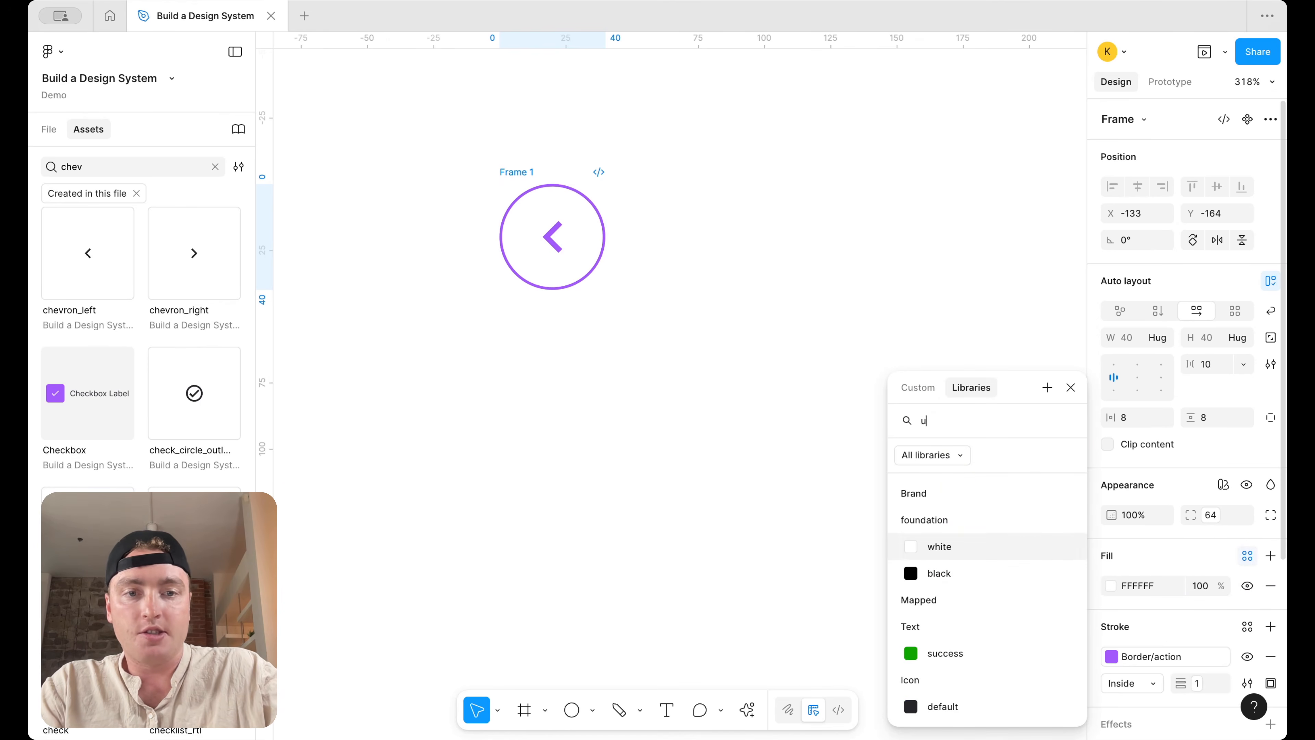
left_click(985, 544)
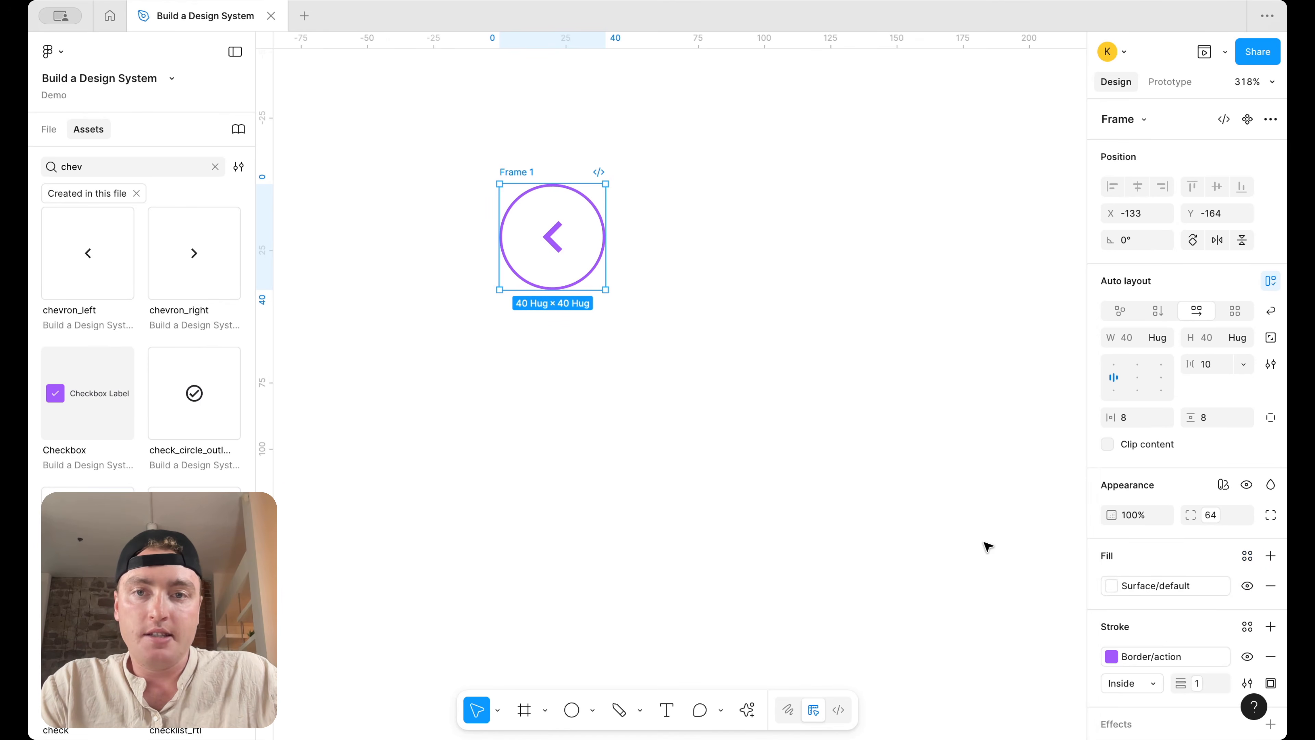
left_click(771, 346)
Rename the chevron frame to .carouselitem
double_click(522, 172)
type(".caroyuse")
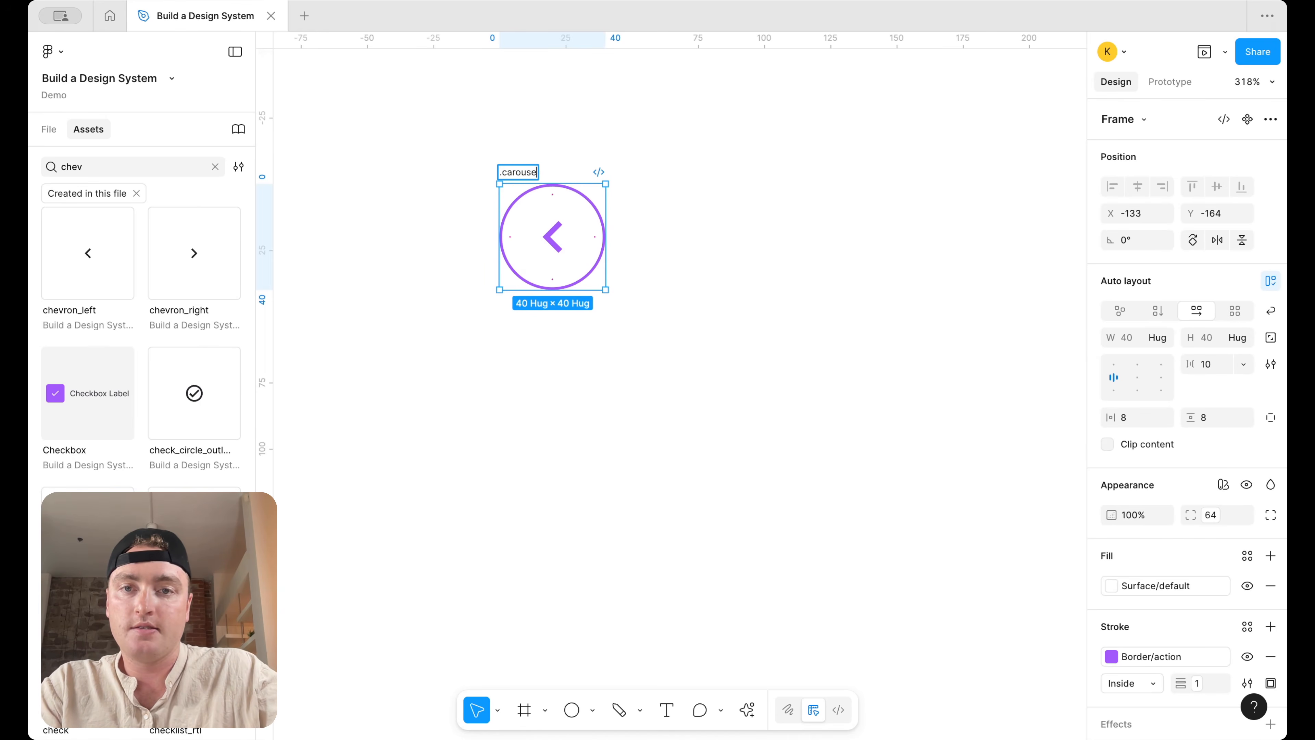
type("em")
key("Return")
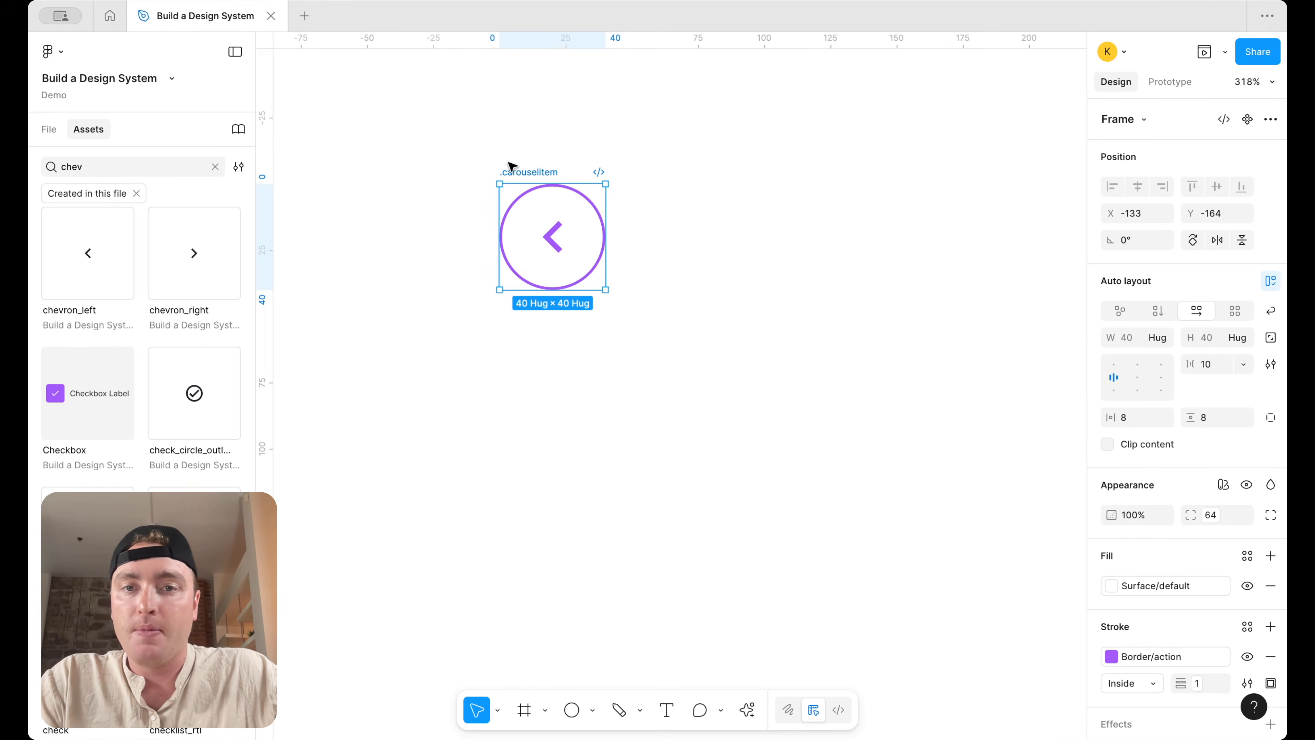
Turn the .carouselitem frame into a component and add a second variant
right_click(509, 164)
left_click(531, 173)
right_click(532, 175)
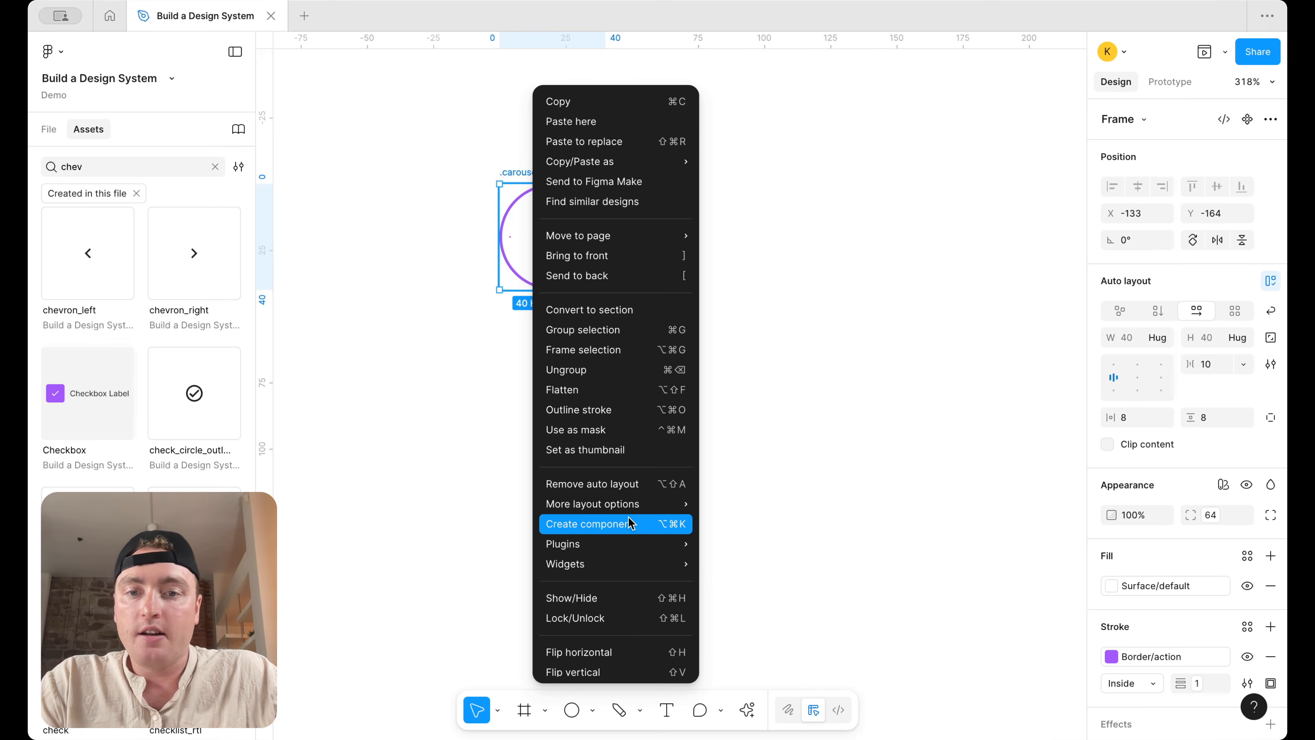
left_click(628, 524)
right_click(588, 139)
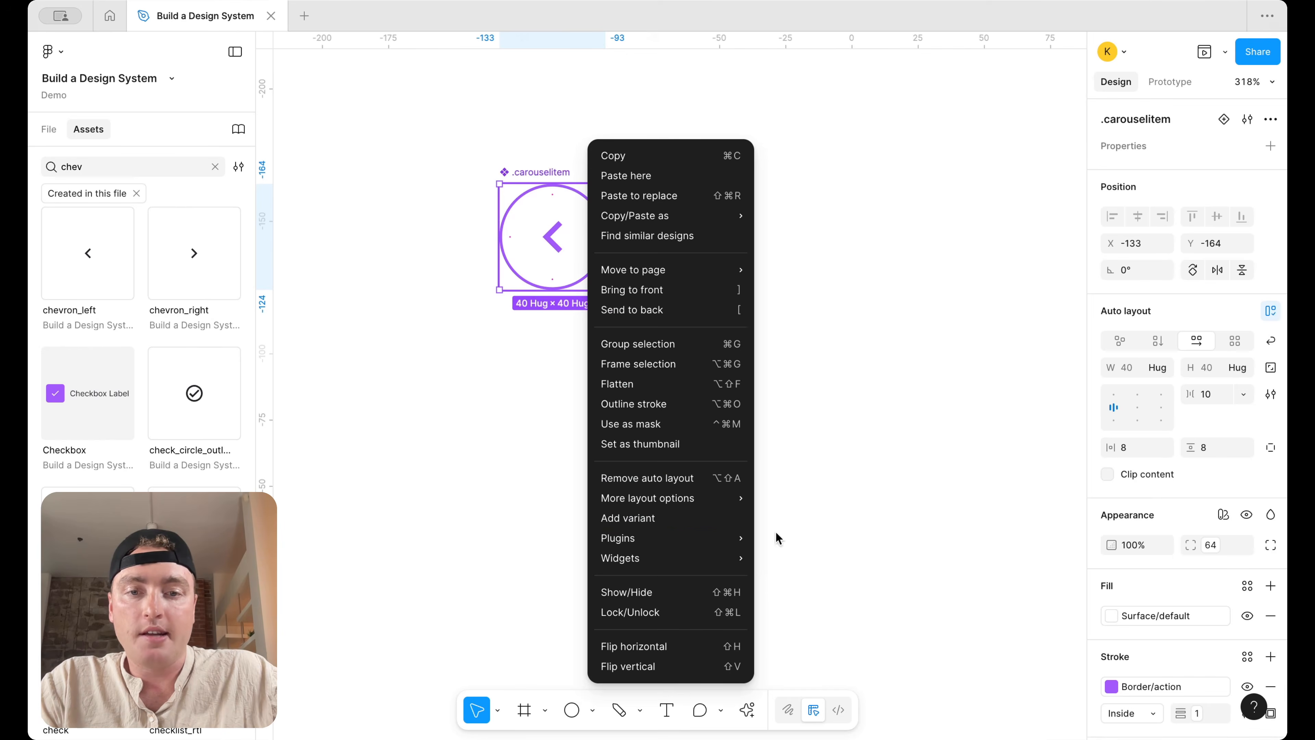
left_click(642, 518)
left_click(875, 294)
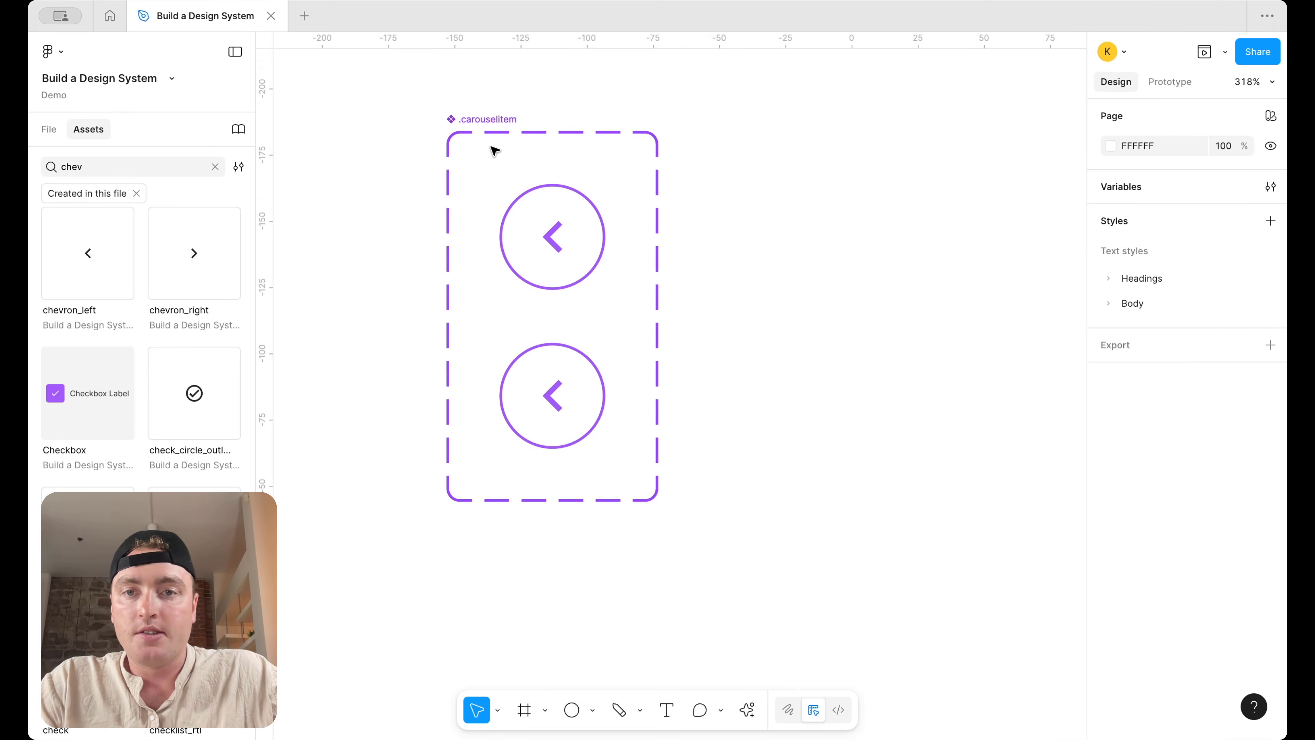
Widen the .carouselitem component set and move the second variant beside the first at X 76, Y 20
left_click(500, 131)
left_click_drag(657, 212, 1006, 253)
left_click(546, 413)
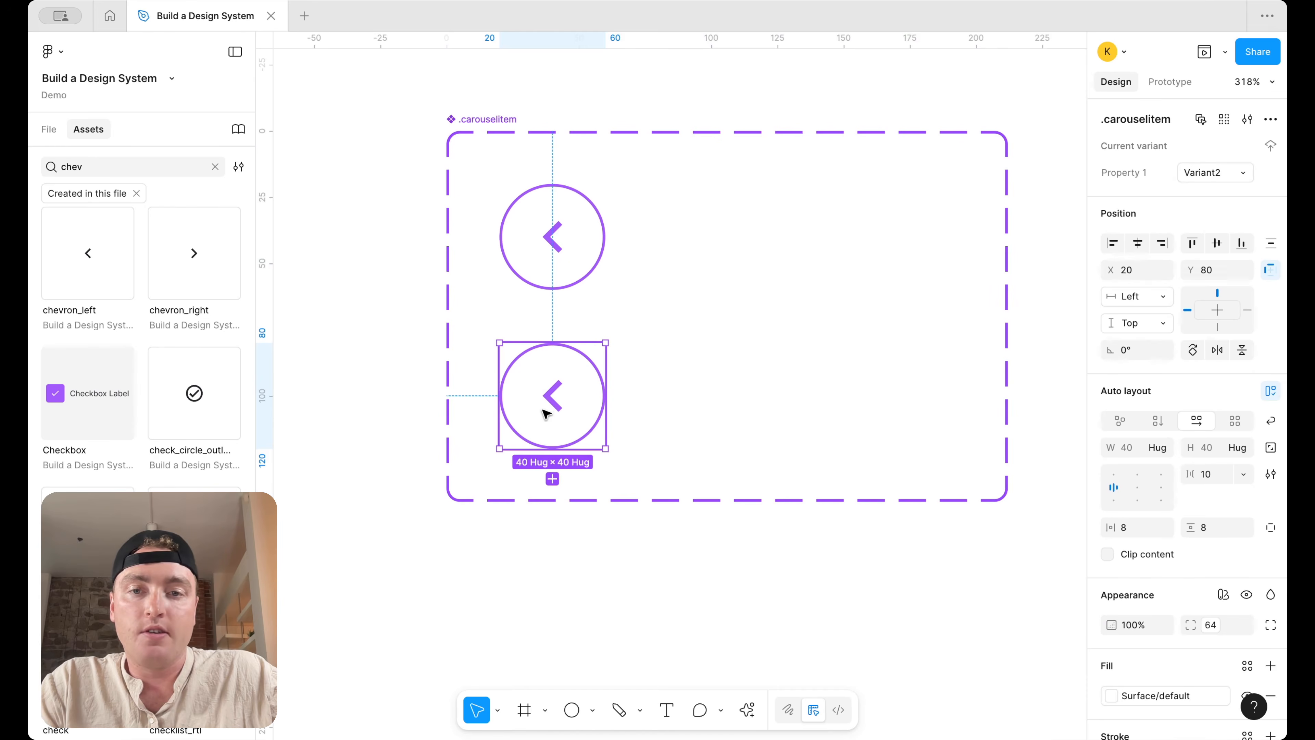
left_click_drag(573, 401, 722, 238)
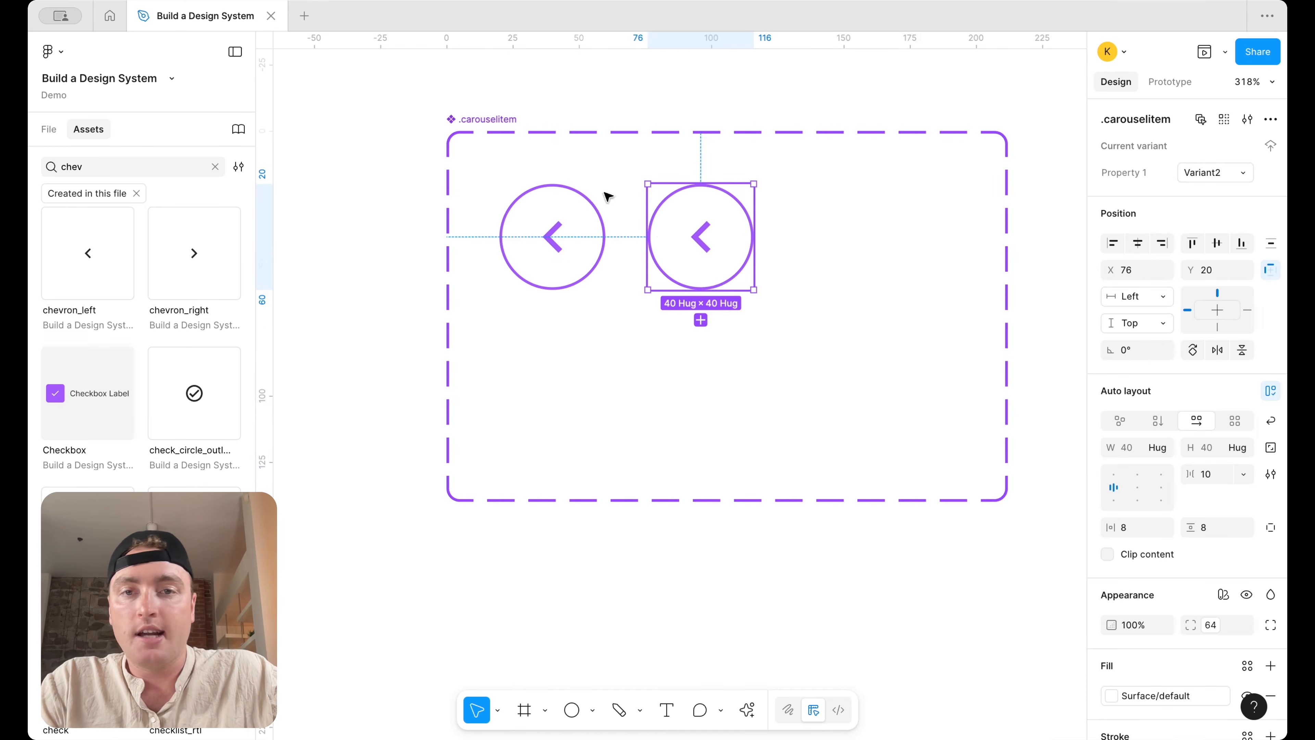
Extend the .carouselitem component set's width to about 258
left_click(471, 123)
scroll(709, 235, "right", 5)
left_click_drag(822, 222, 940, 224)
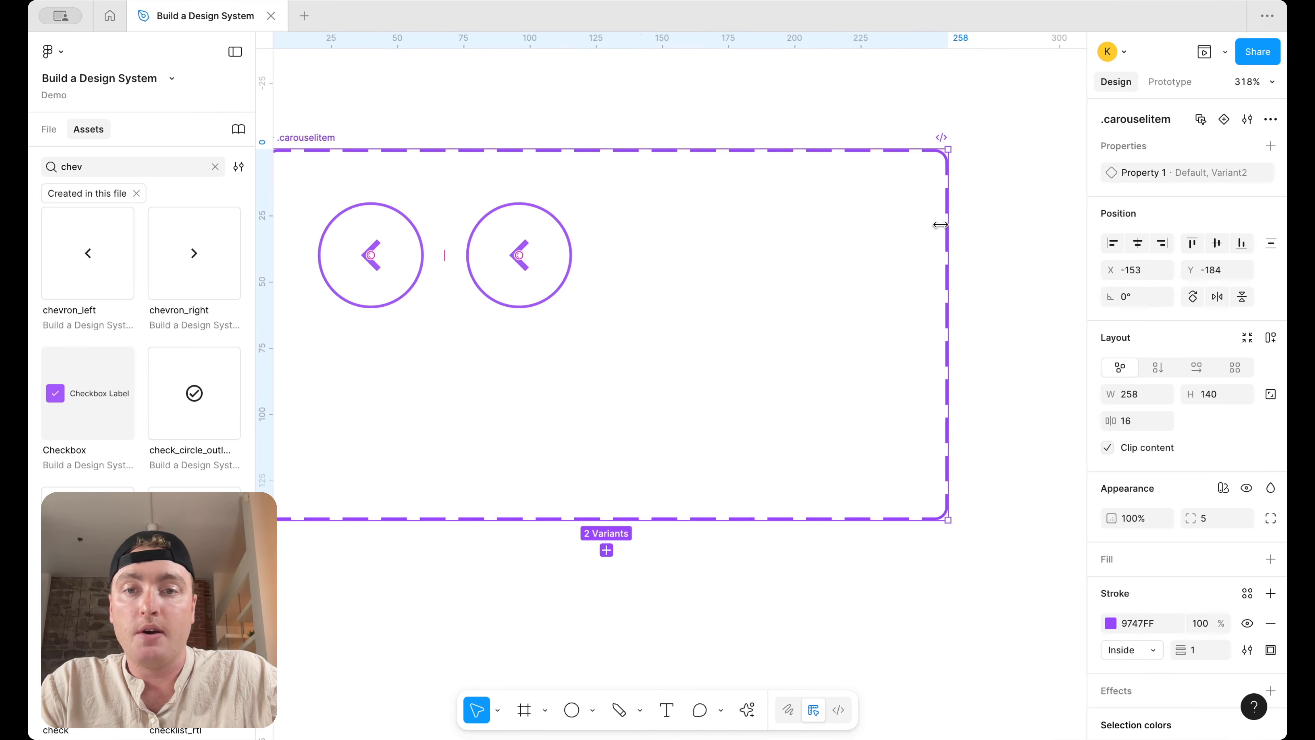
Rename the .carouselitem variant property to Status and set the first variant's value to default
left_click(635, 206)
scroll(636, 207, "left", 2)
left_click(638, 320)
scroll(1195, 511, "down", 3)
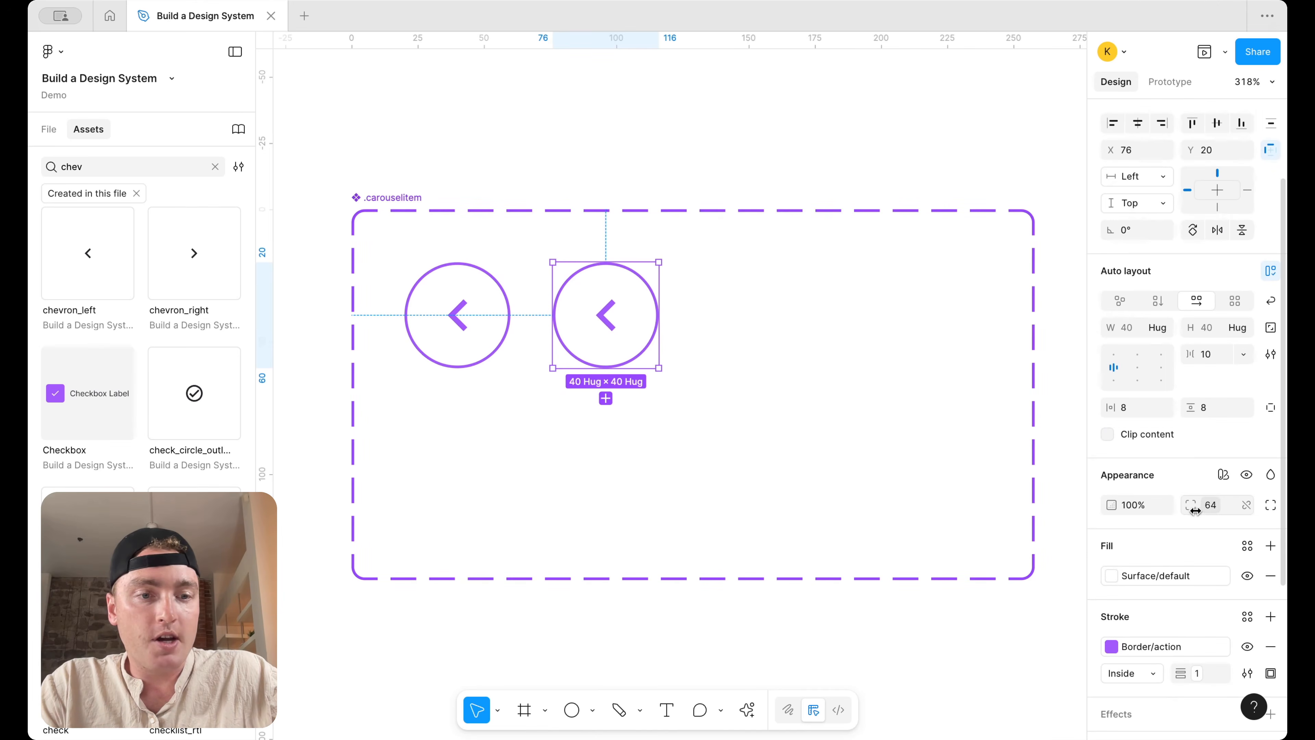
scroll(1173, 247, "up", 3)
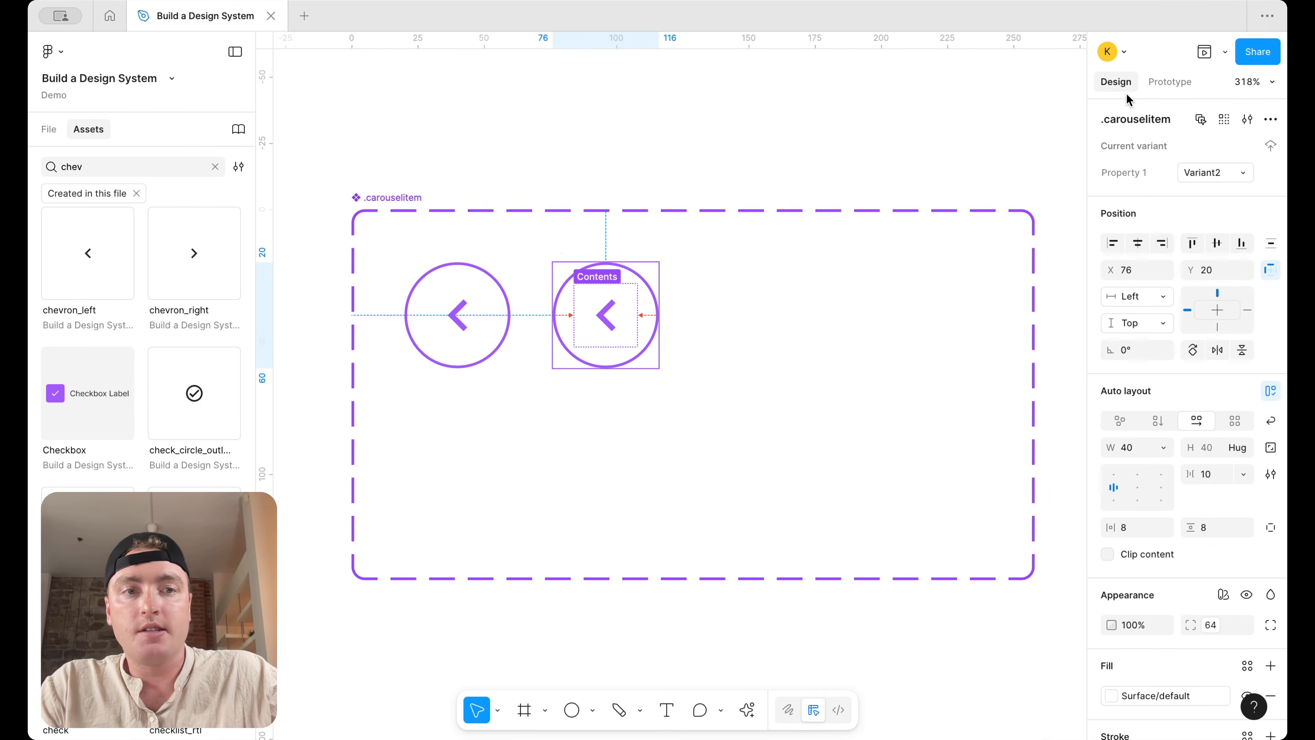
left_click(440, 347)
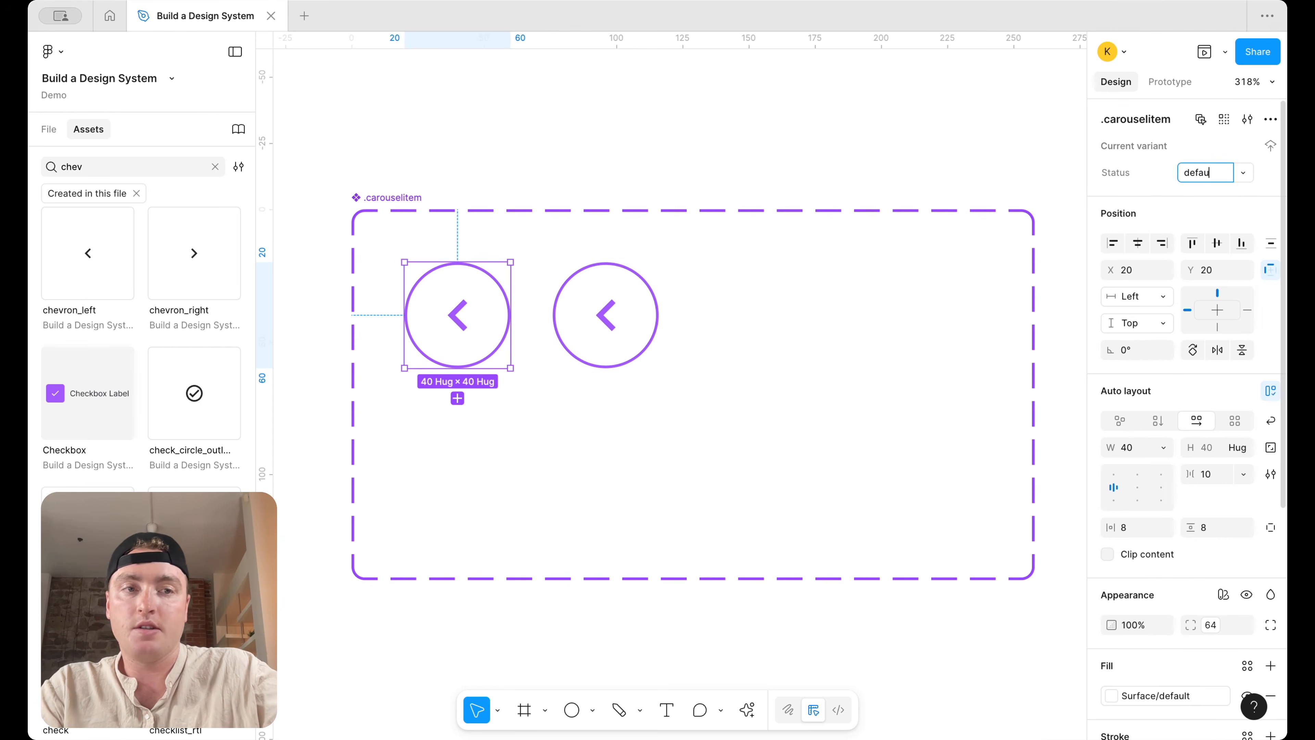
Recolor the second variant with the Surface/action-hover-light fill, Icon/action-hover chevron and Border/action-hover stroke
left_click(631, 294)
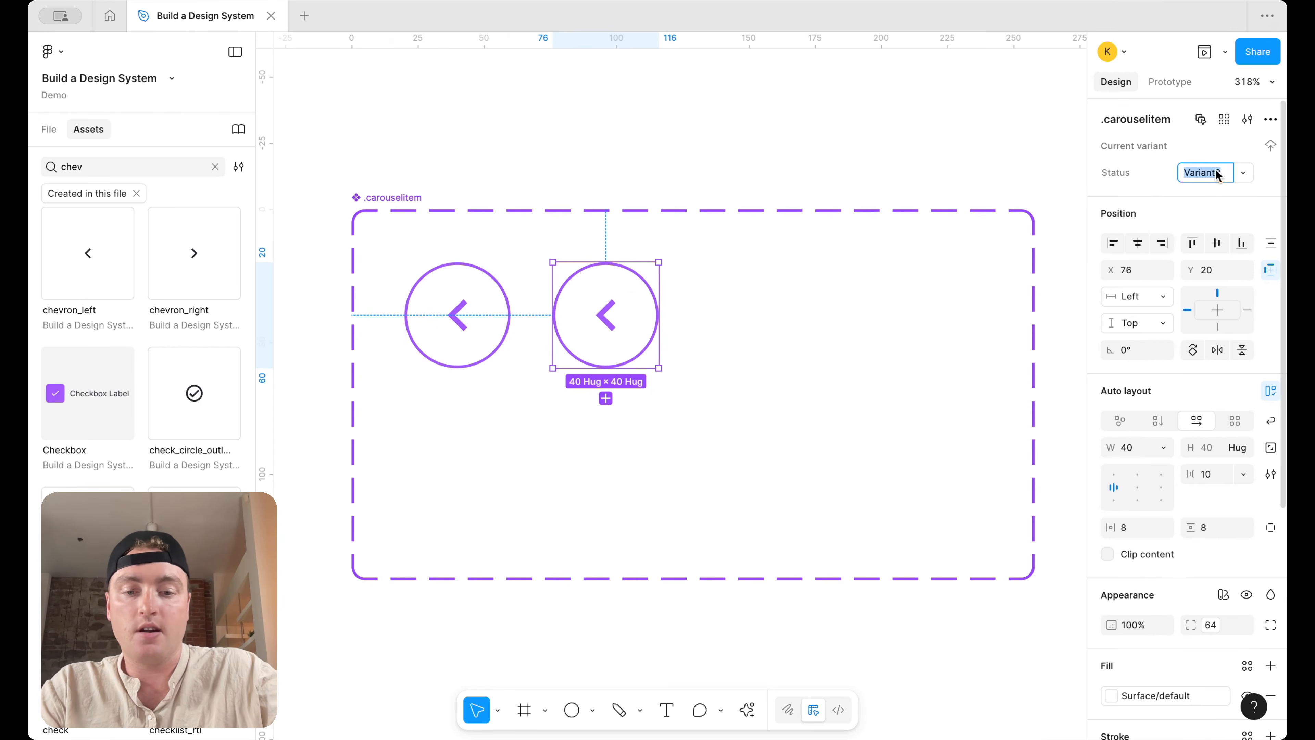
scroll(1267, 541, "down", 5)
left_click(1112, 441)
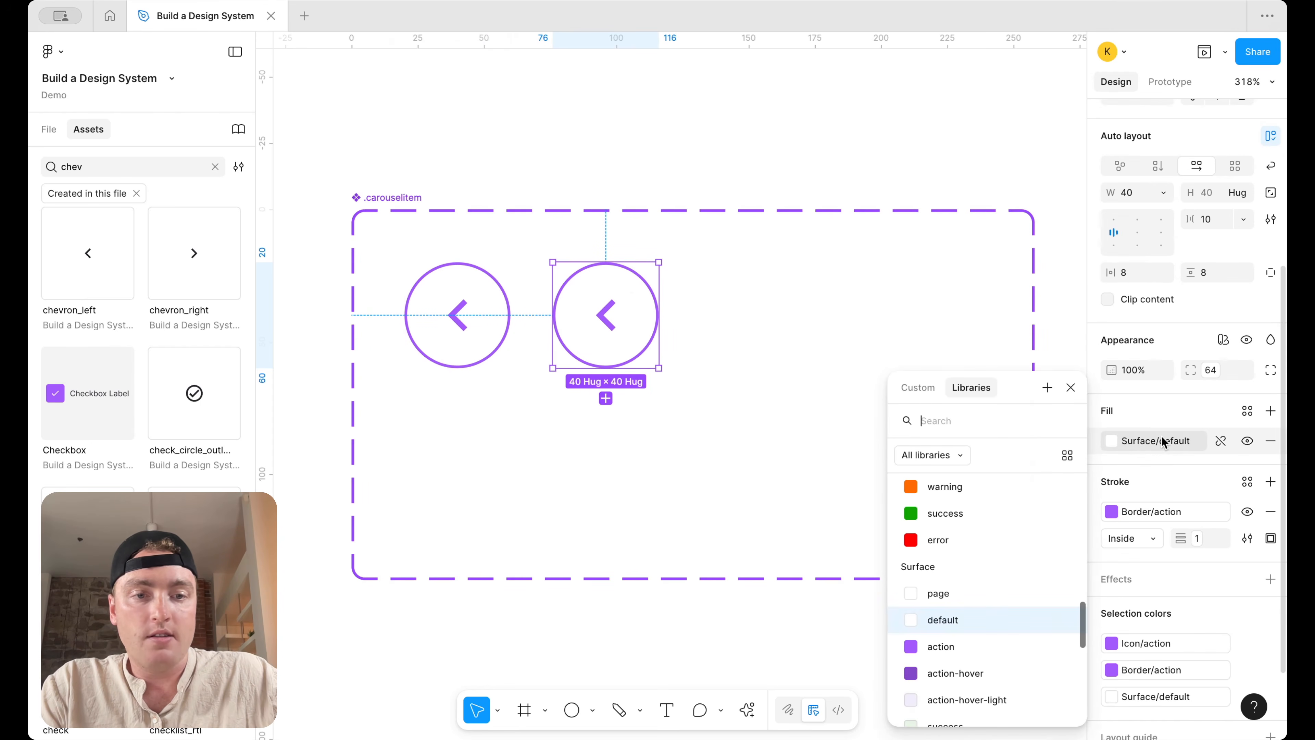
left_click(1000, 627)
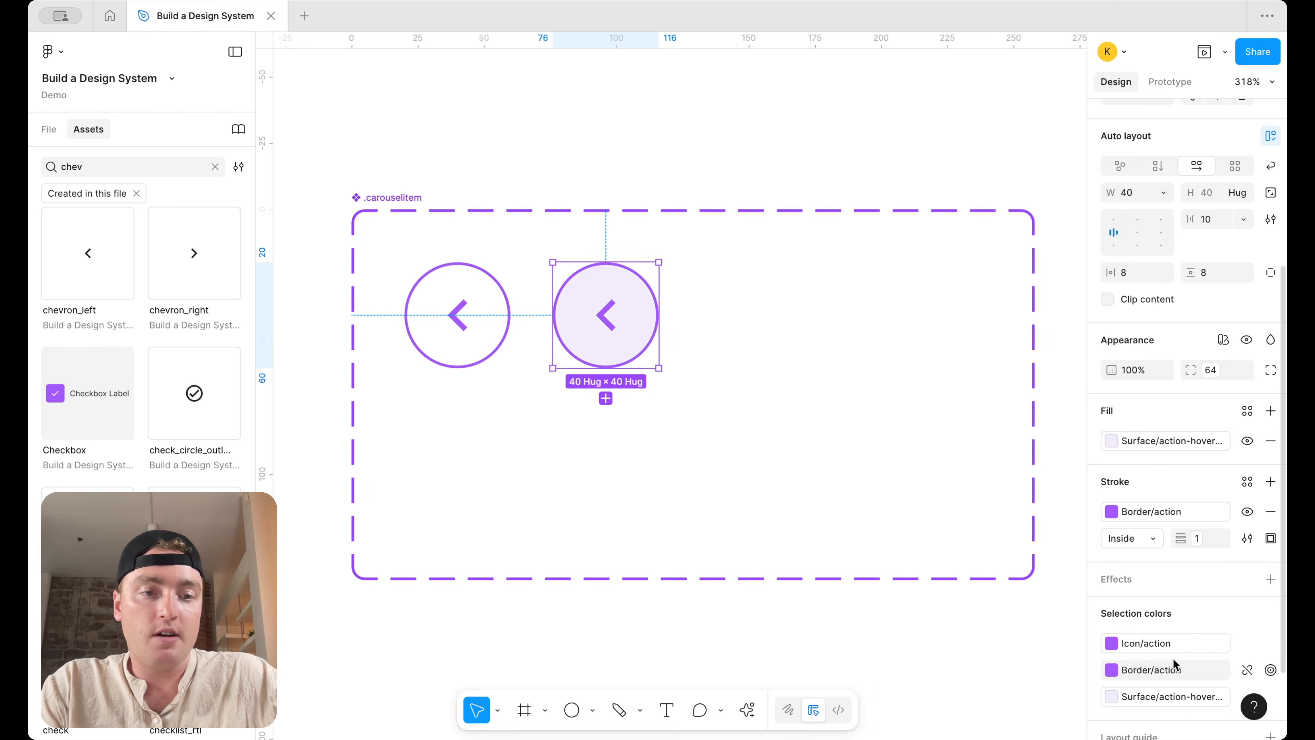
left_click(1159, 644)
left_click(955, 646)
left_click(1159, 670)
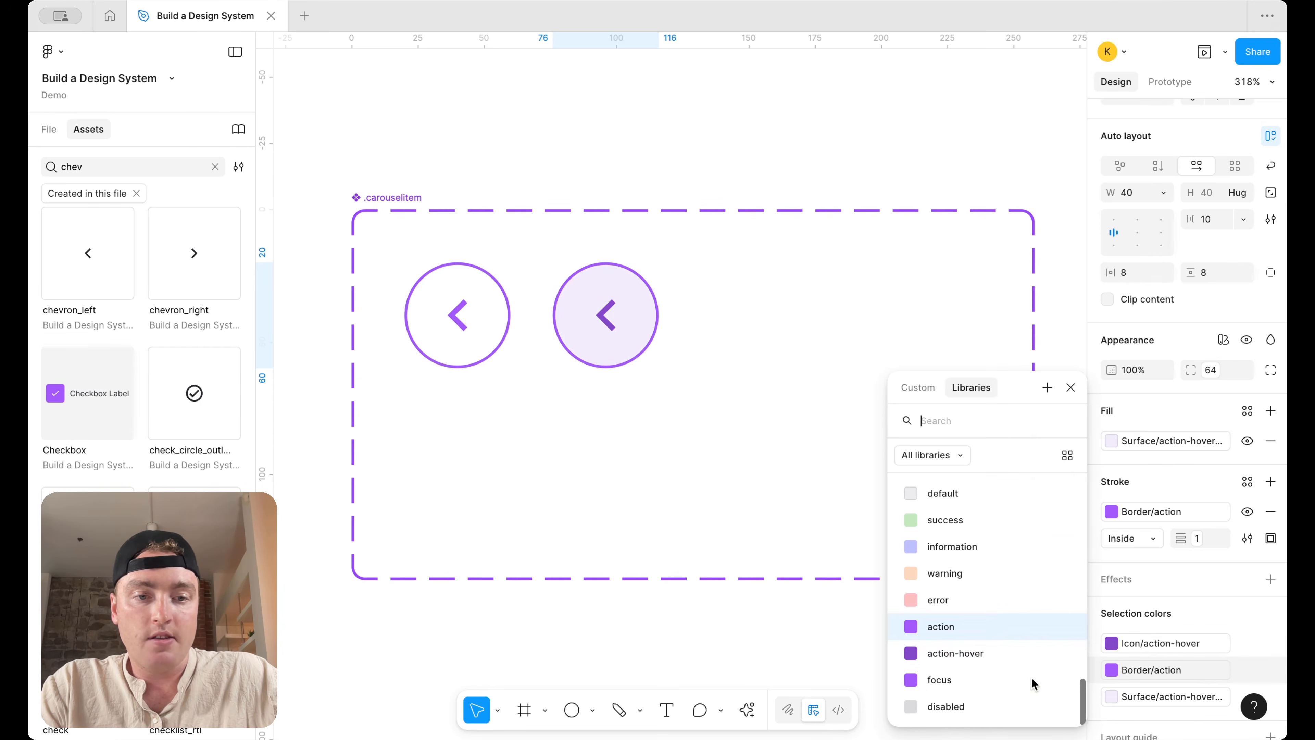
left_click(955, 653)
Duplicate the default variant to X 125, Y 20 and set the copy's Status to focus
left_click(763, 429)
left_click(458, 339)
left_click_drag(459, 339, 736, 339)
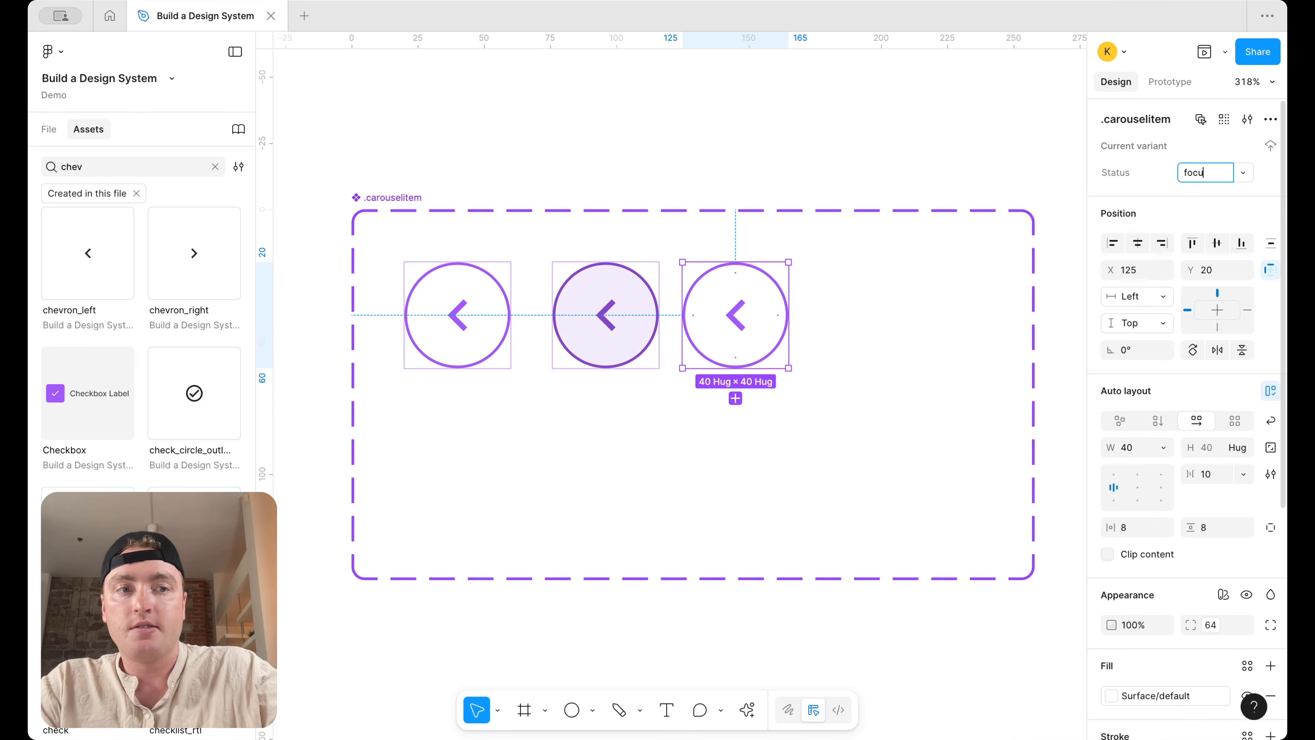
Examine the focus outline of the focused variant on the Tag page
left_click(49, 129)
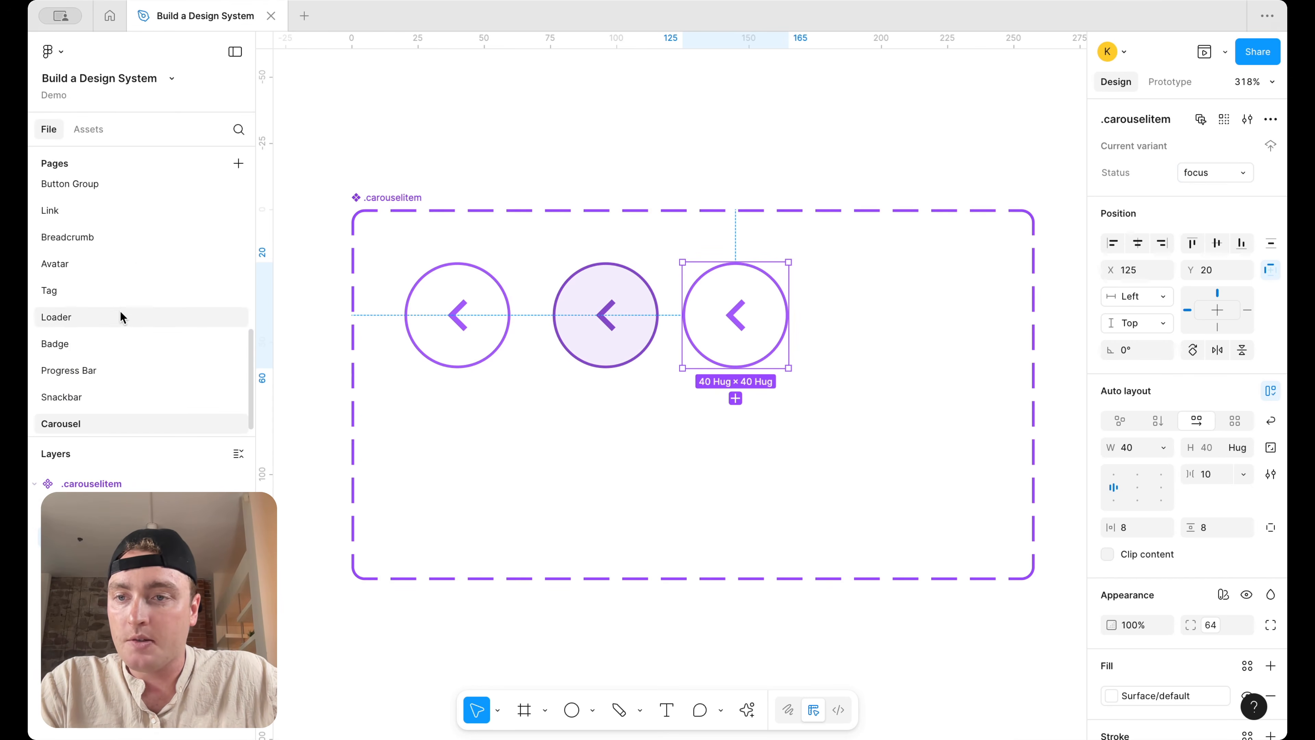
left_click(127, 284)
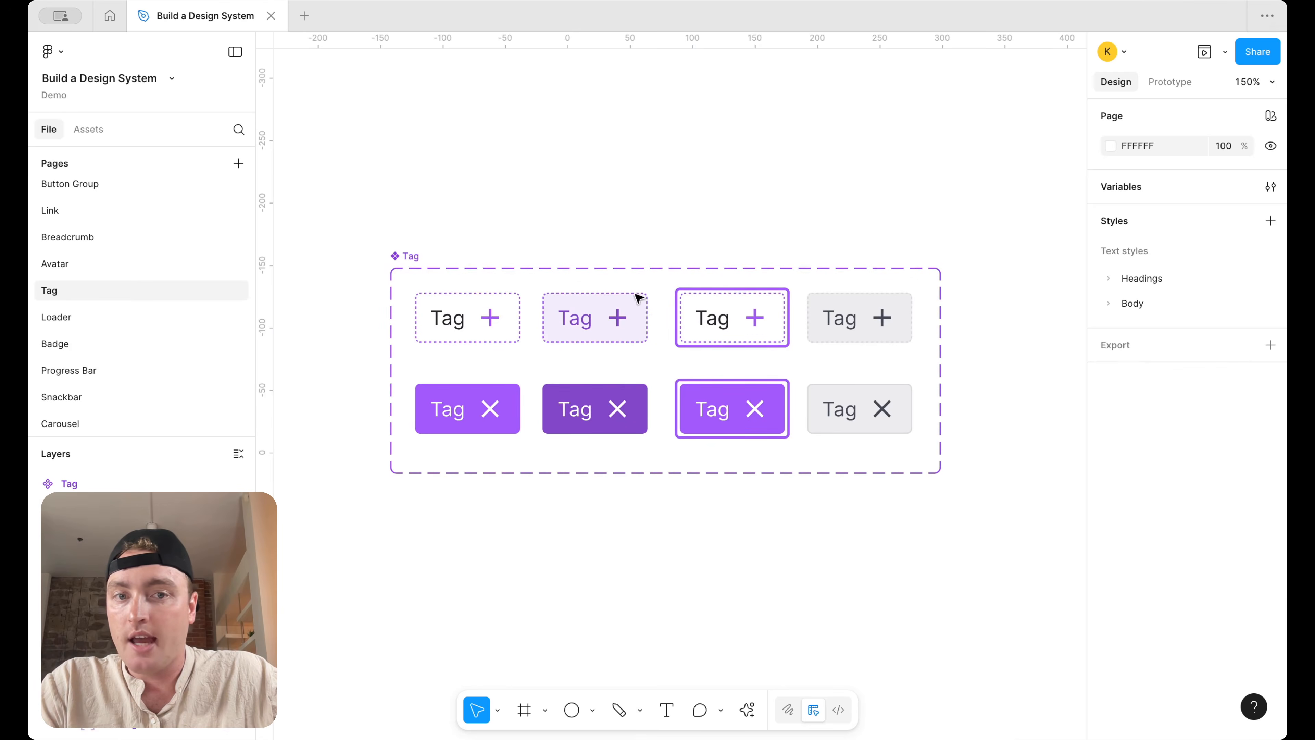
left_click(730, 290)
scroll(171, 277, "up", 5)
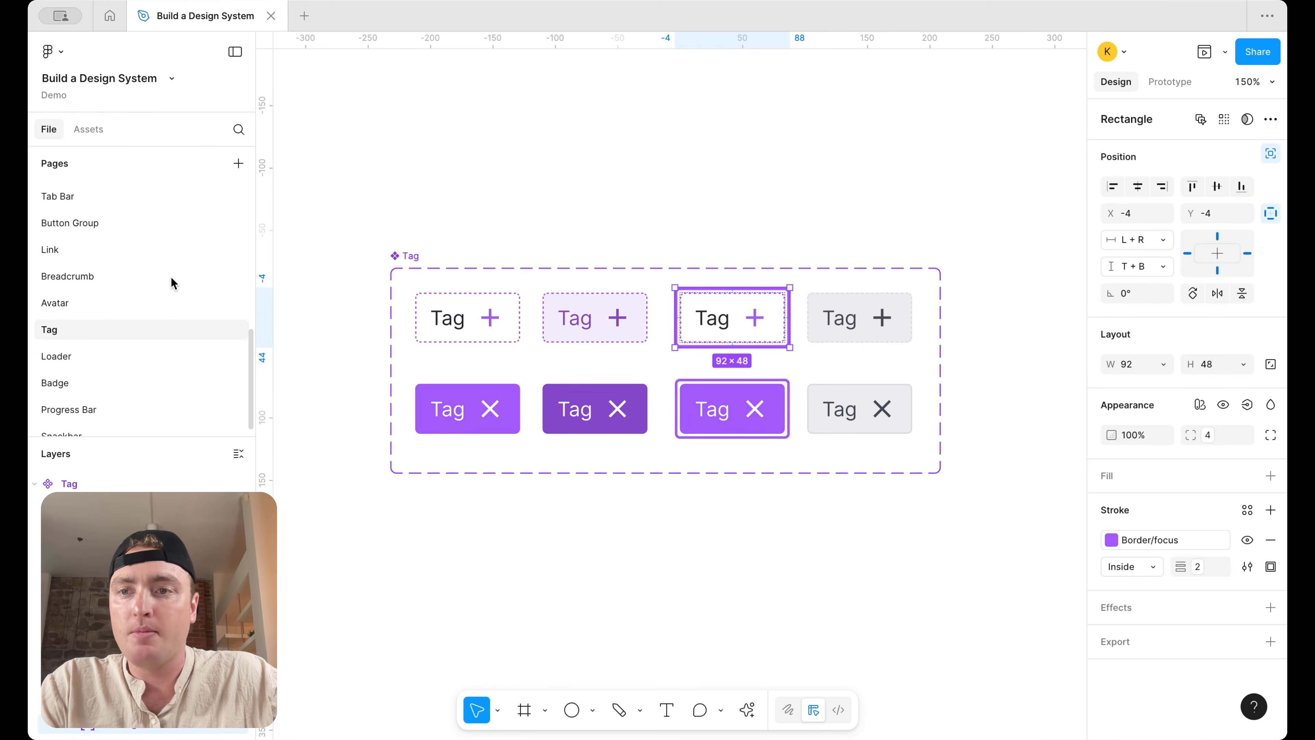
Copy the focus ring ellipse from the focused .Radio button variant on the Radio Button page
left_click(150, 274)
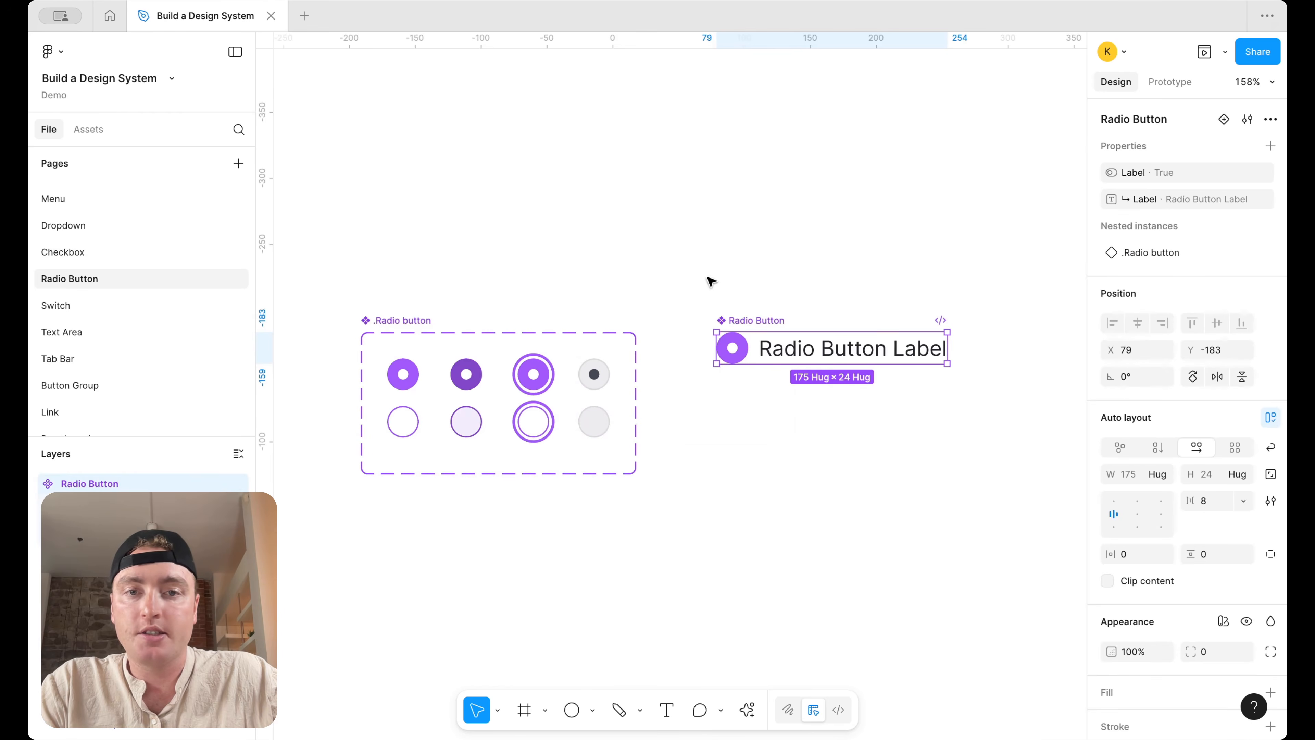
scroll(500, 389, "up", 10)
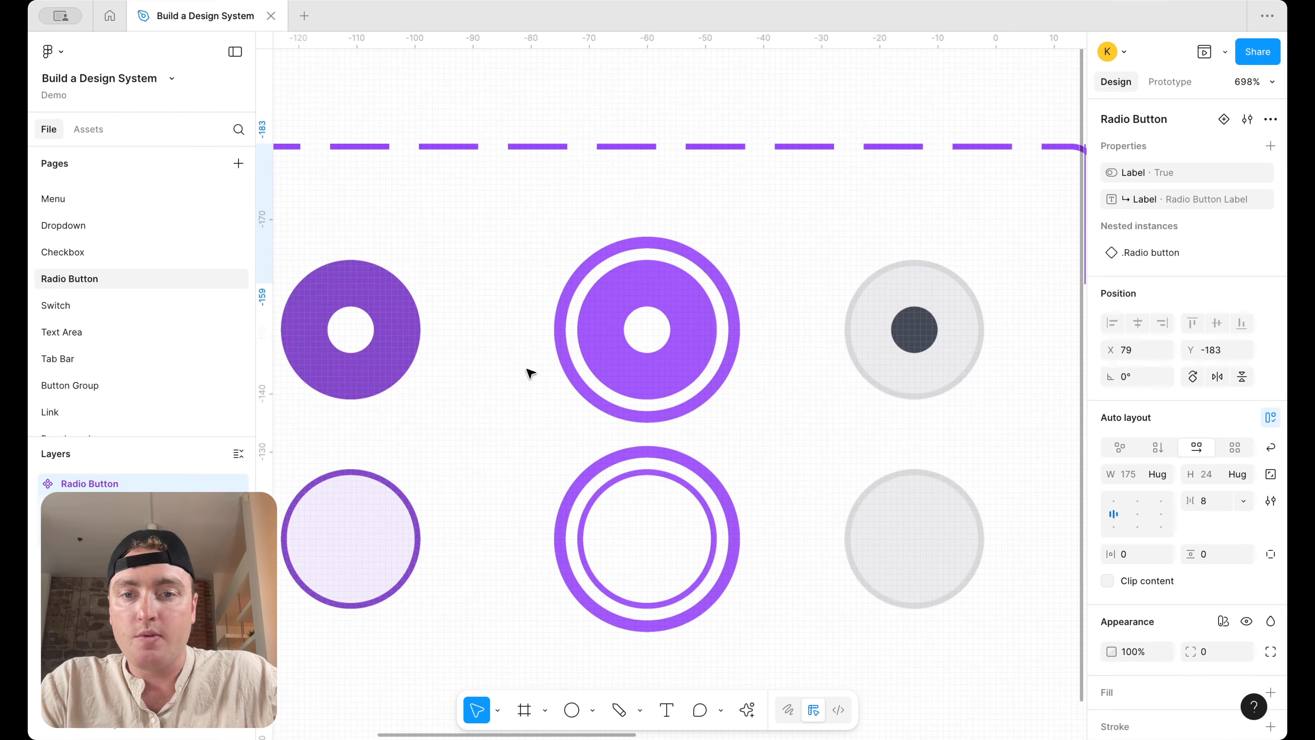
double_click(674, 255)
scroll(155, 394, "down", 5)
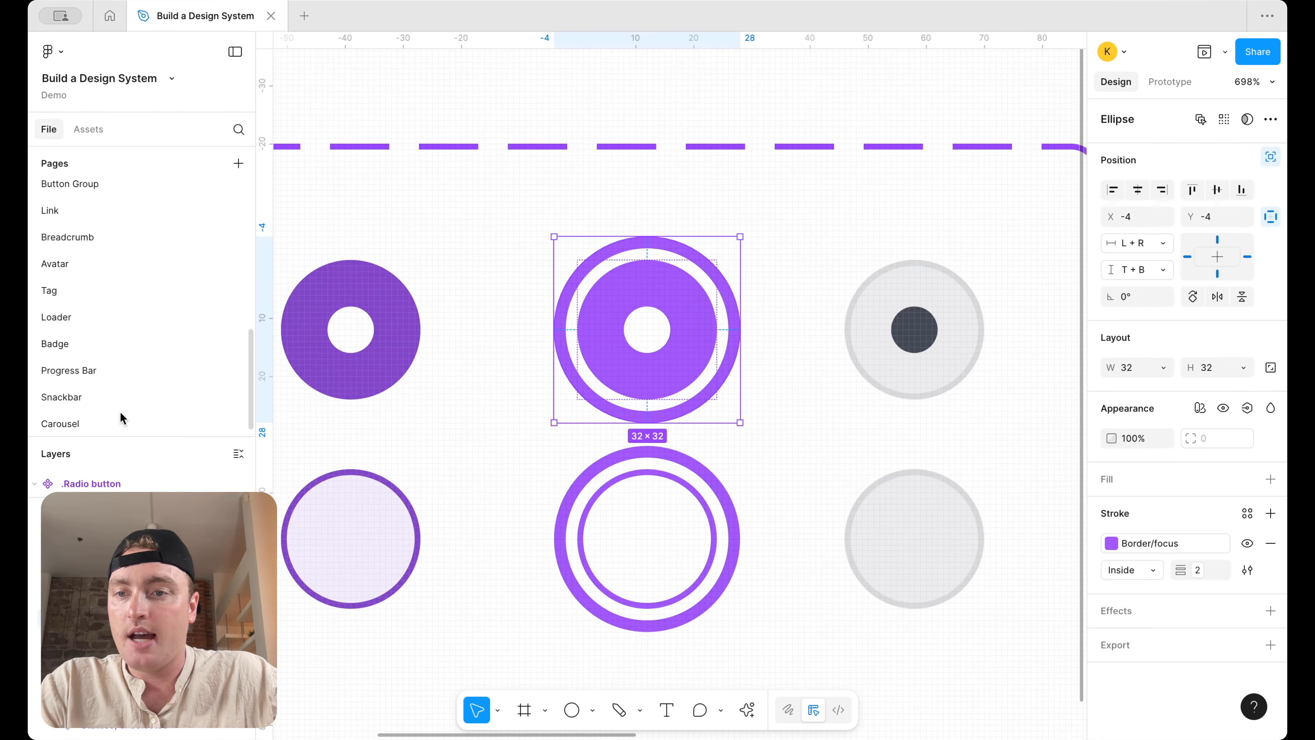
Paste the focus ring into the Carousel page's focus variant, enlarge it to 46 × 46 and position it at X -3, Y -3
left_click(119, 423)
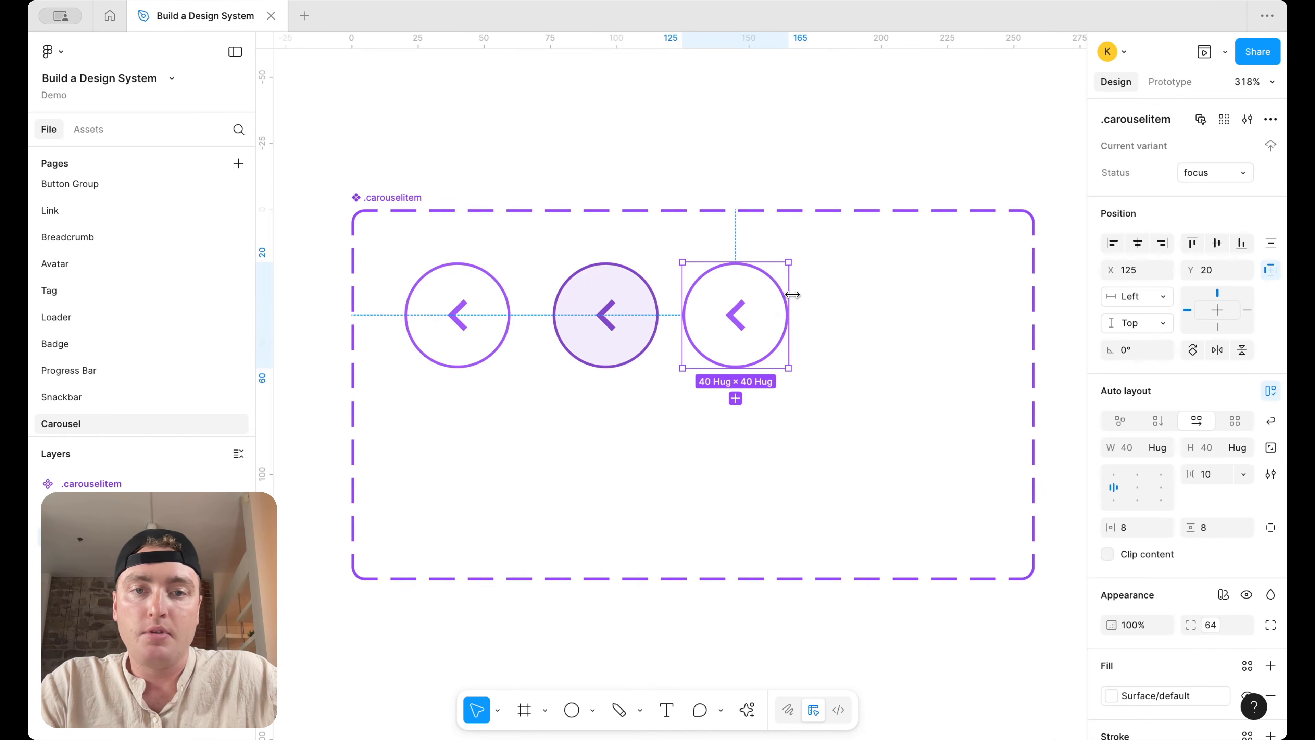
key("ctrl+v")
scroll(759, 318, "up", 5)
left_click_drag(752, 346, 830, 385)
key("Right")
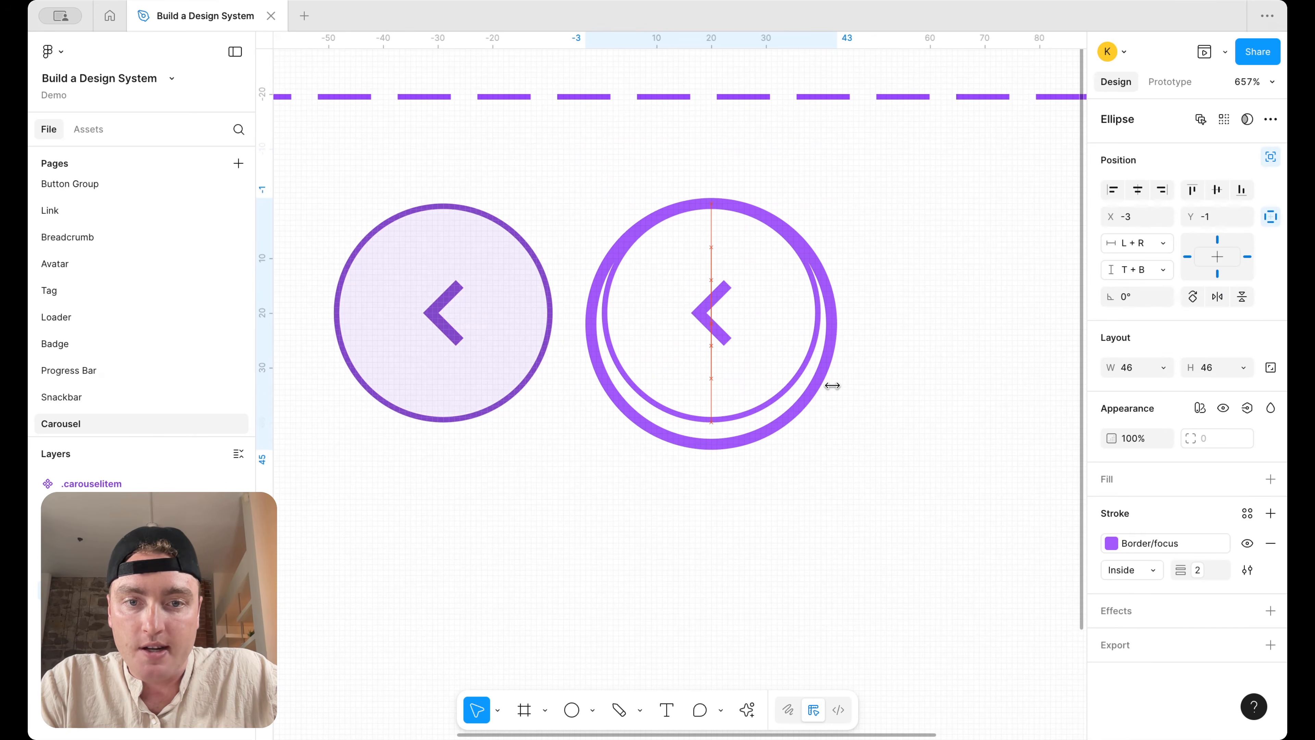
key("Up")
key("Up")
scroll(882, 421, "up", 5)
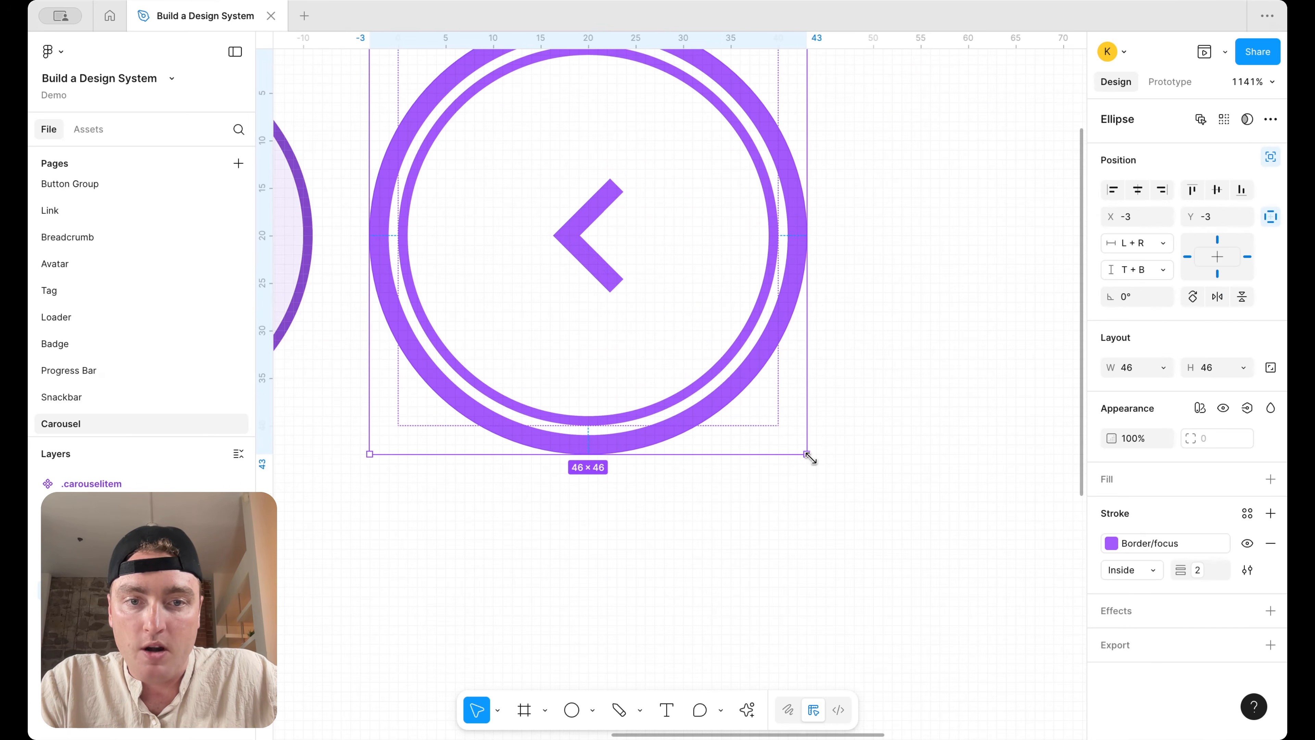
Enlarge the focus ring to 48 × 48 at X -4, Y -4 so it surrounds the button evenly
left_click_drag(820, 458, 817, 460)
scroll(569, 507, "up", 3)
scroll(570, 507, "left", 3)
scroll(435, 114, "up", 3)
scroll(429, 135, "right", 1)
left_click_drag(425, 164, 419, 163)
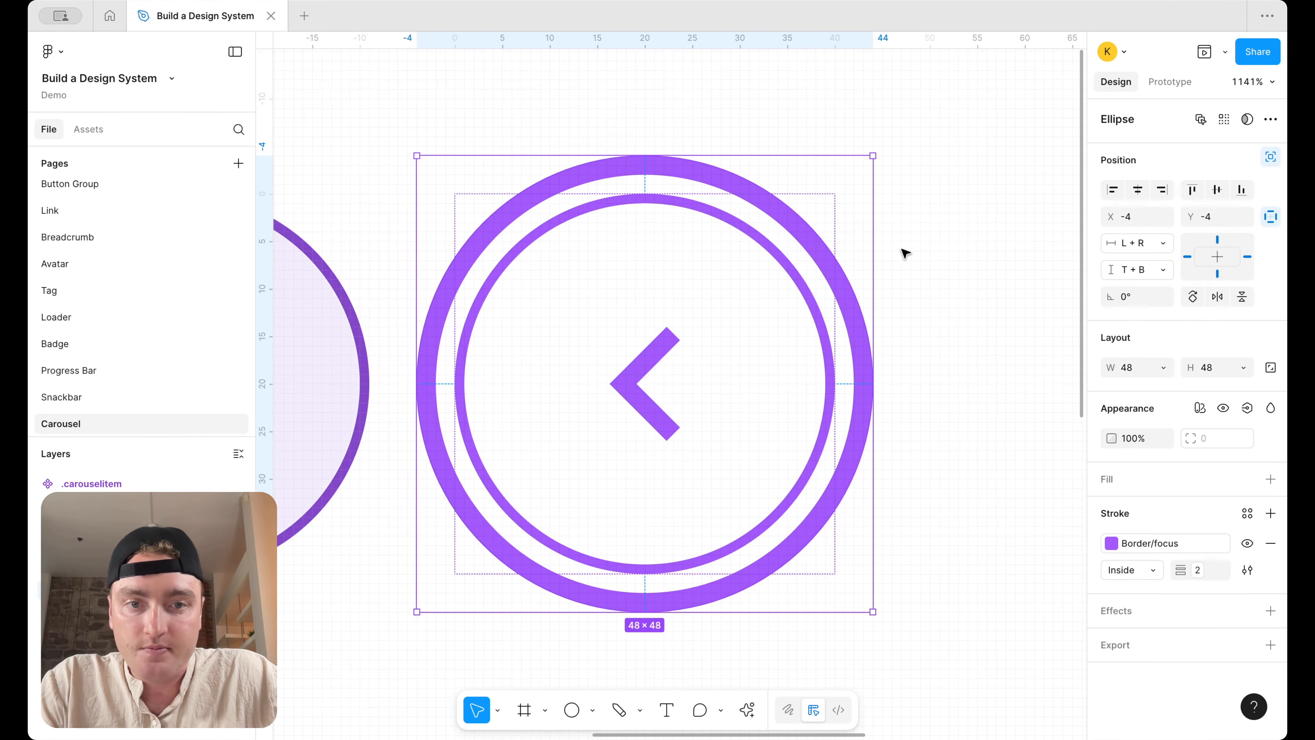
left_click(1001, 296)
scroll(1001, 294, "down", 5)
Duplicate the default variant to X 178, Y 20 and set the copy's Status to Disabled
left_click(904, 307)
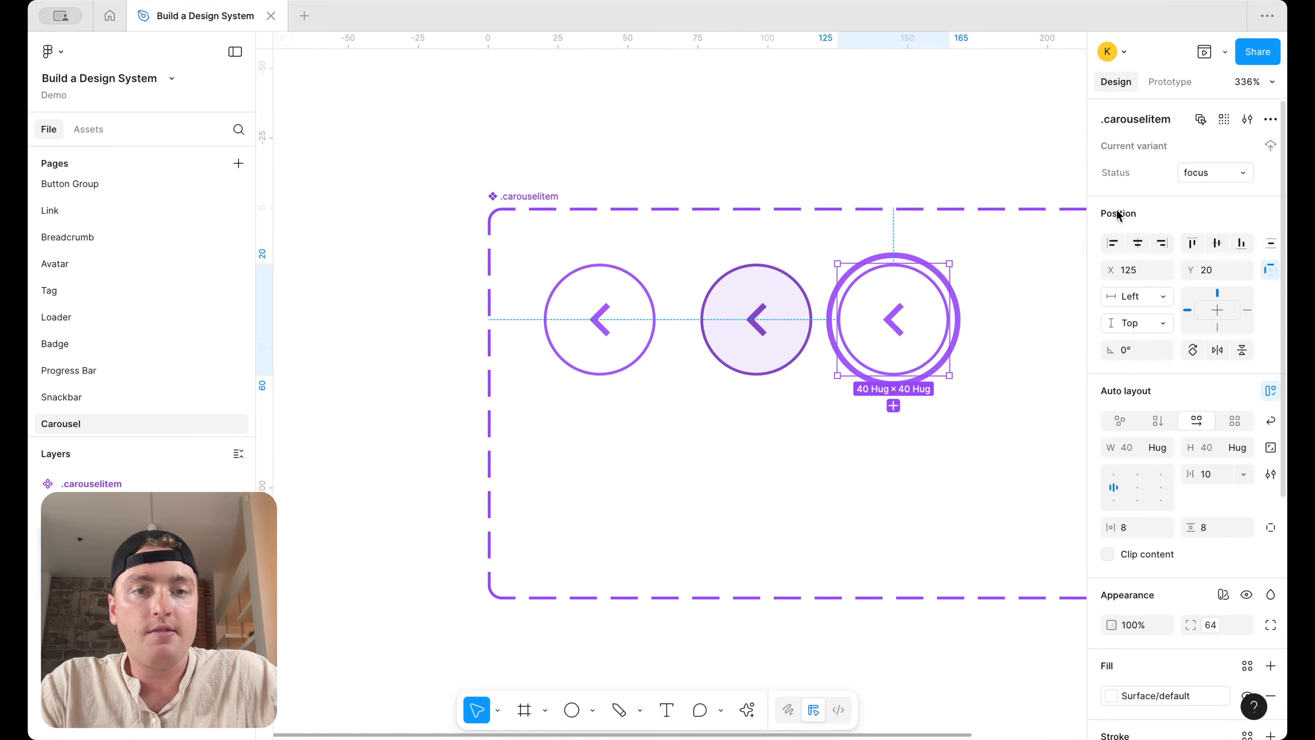
scroll(921, 263, "right", 5)
scroll(921, 263, "down", 1)
left_click(404, 275)
left_click_drag(408, 294, 836, 289, "alt")
left_click(1209, 175)
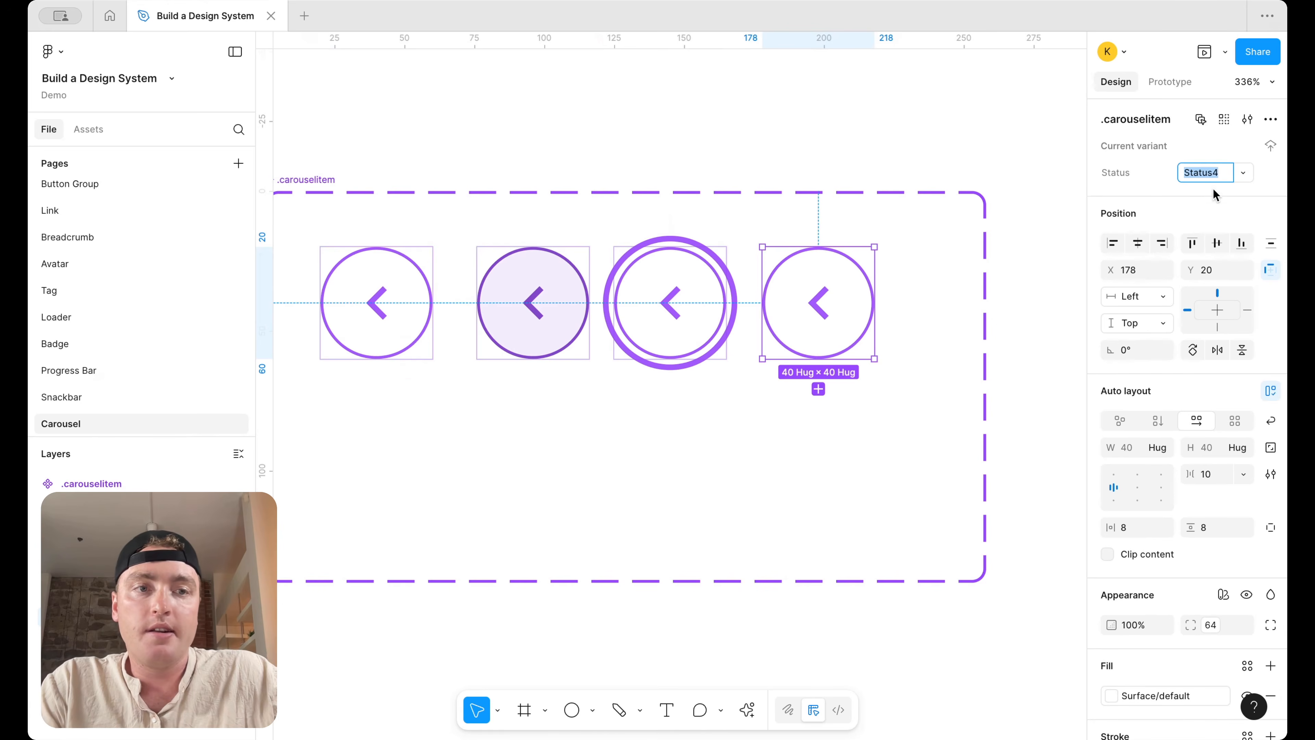
type("Disabled")
Recolor the disabled variant with the Surface/disabled fill, Icon/disabled chevron and Border/disabled stroke
scroll(1228, 412, "down", 4)
scroll(1228, 412, "down", 3)
left_click(1171, 350)
scroll(1034, 537, "down", 5)
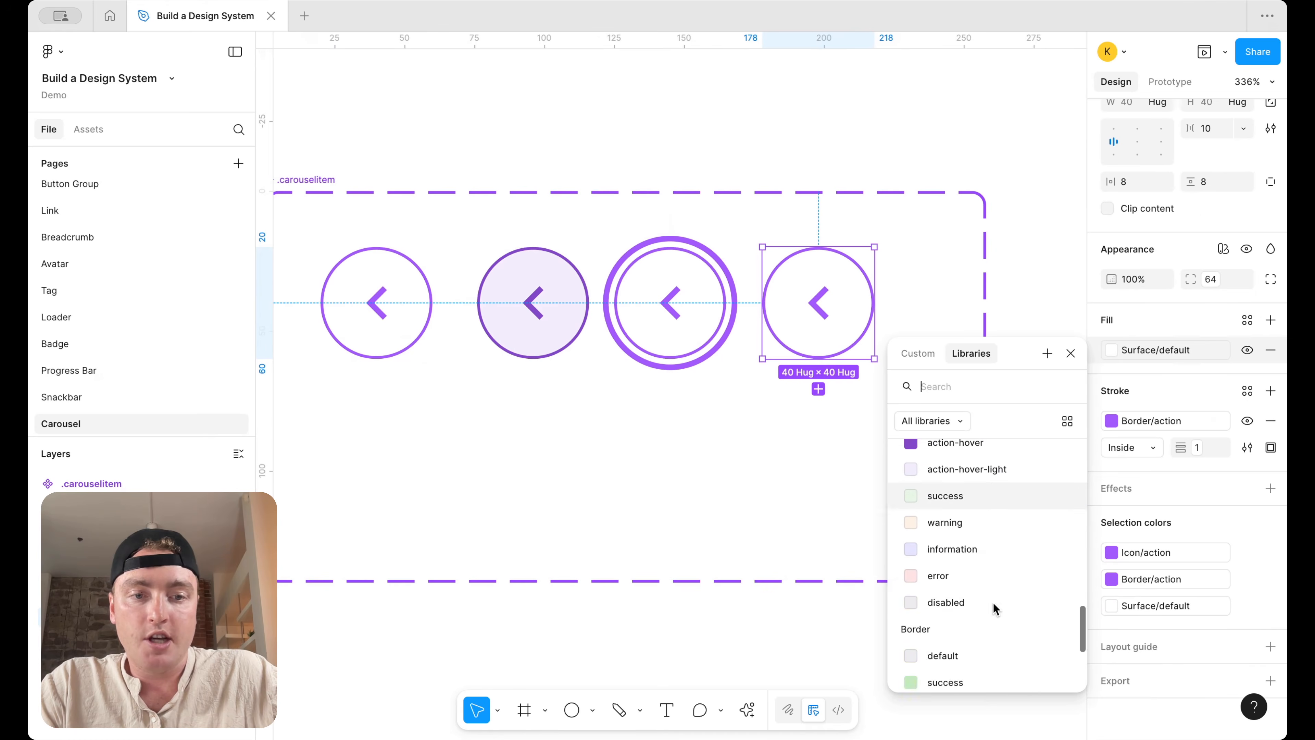
left_click(989, 576)
left_click(1111, 552)
scroll(986, 620, "down", 3)
scroll(987, 595, "down", 2)
left_click(989, 523)
left_click(1110, 579)
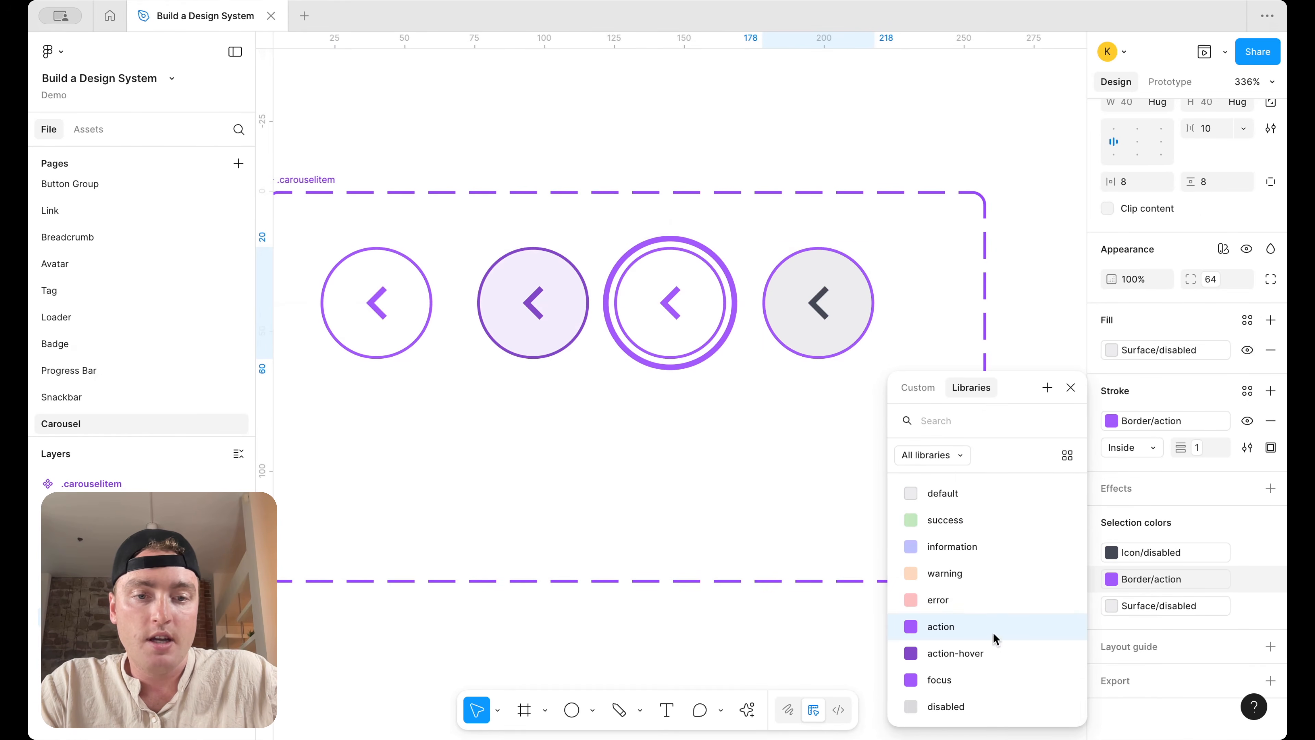
left_click(969, 705)
left_click(792, 478)
Shift the hover variant slightly closer to the default one, and duplicate all four variants as a second row below
scroll(797, 477, "down", 5)
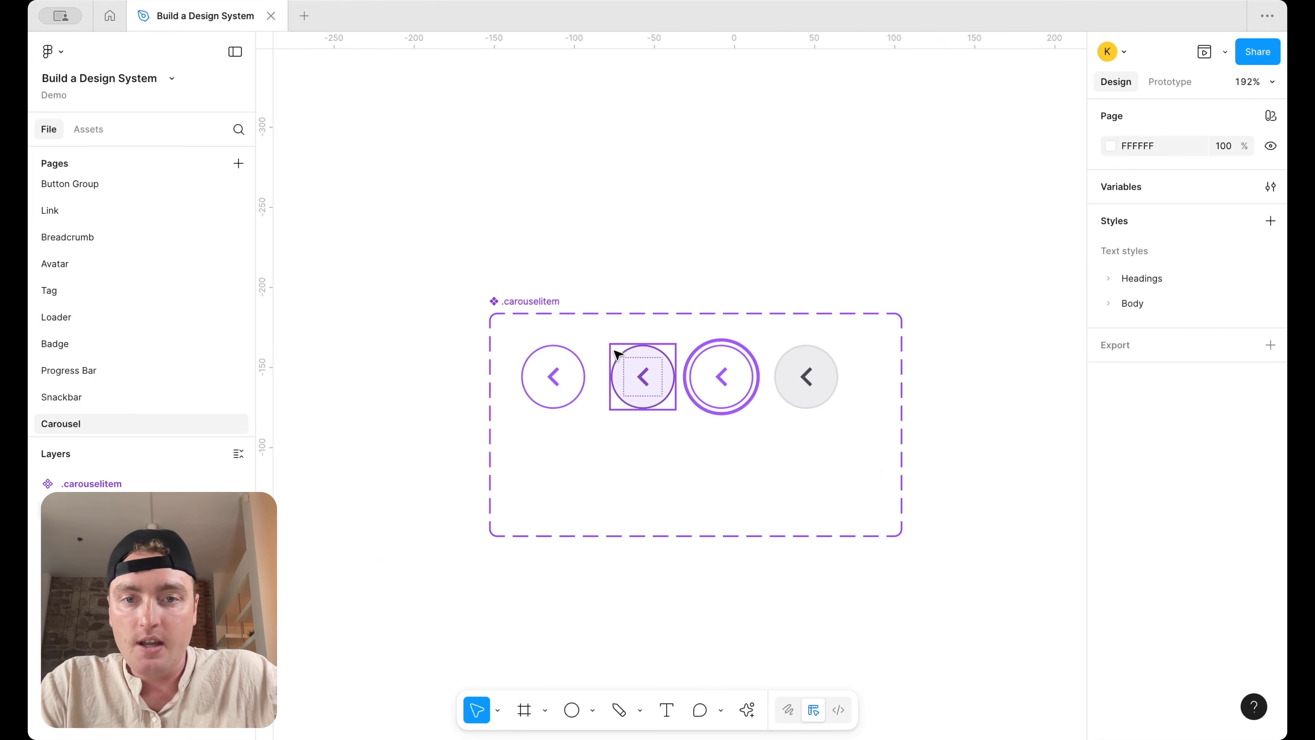
left_click_drag(637, 370, 631, 371)
left_click_drag(876, 482, 531, 359)
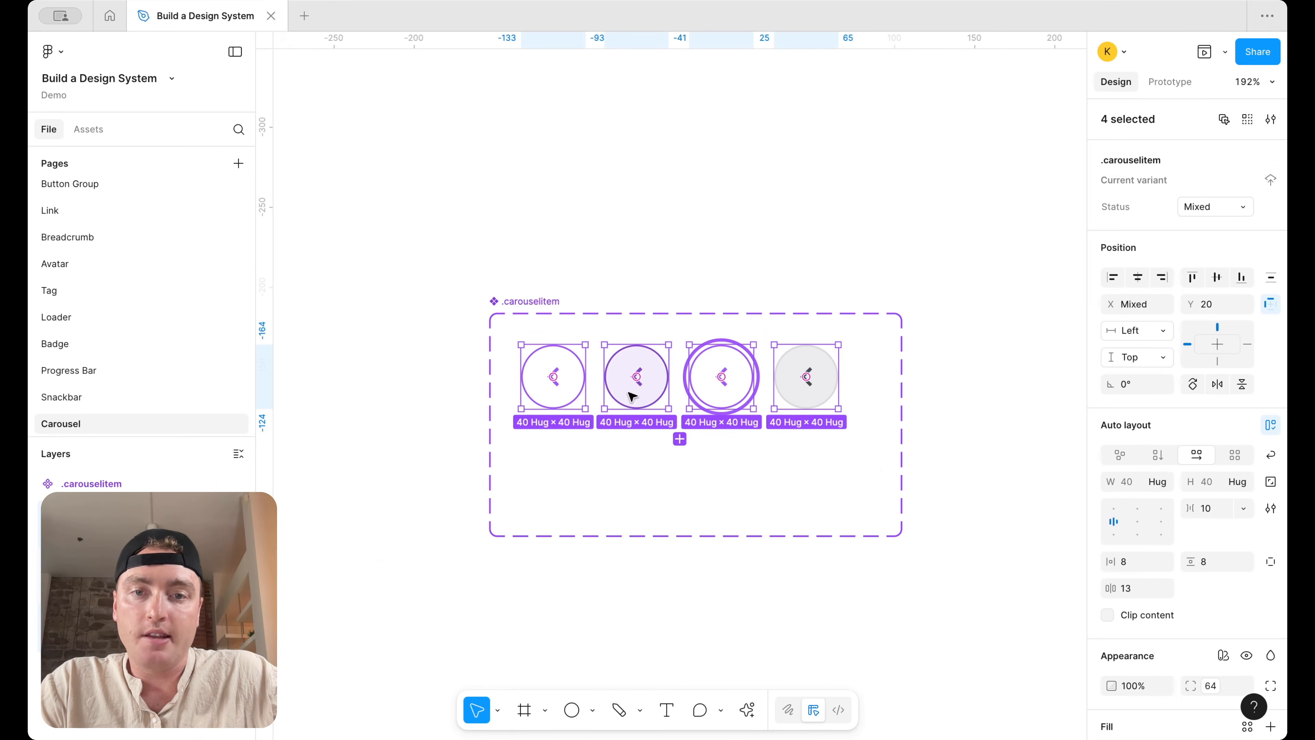
left_click_drag(640, 400, 638, 480, "alt")
left_click(638, 574)
left_click(551, 445)
double_click(559, 453)
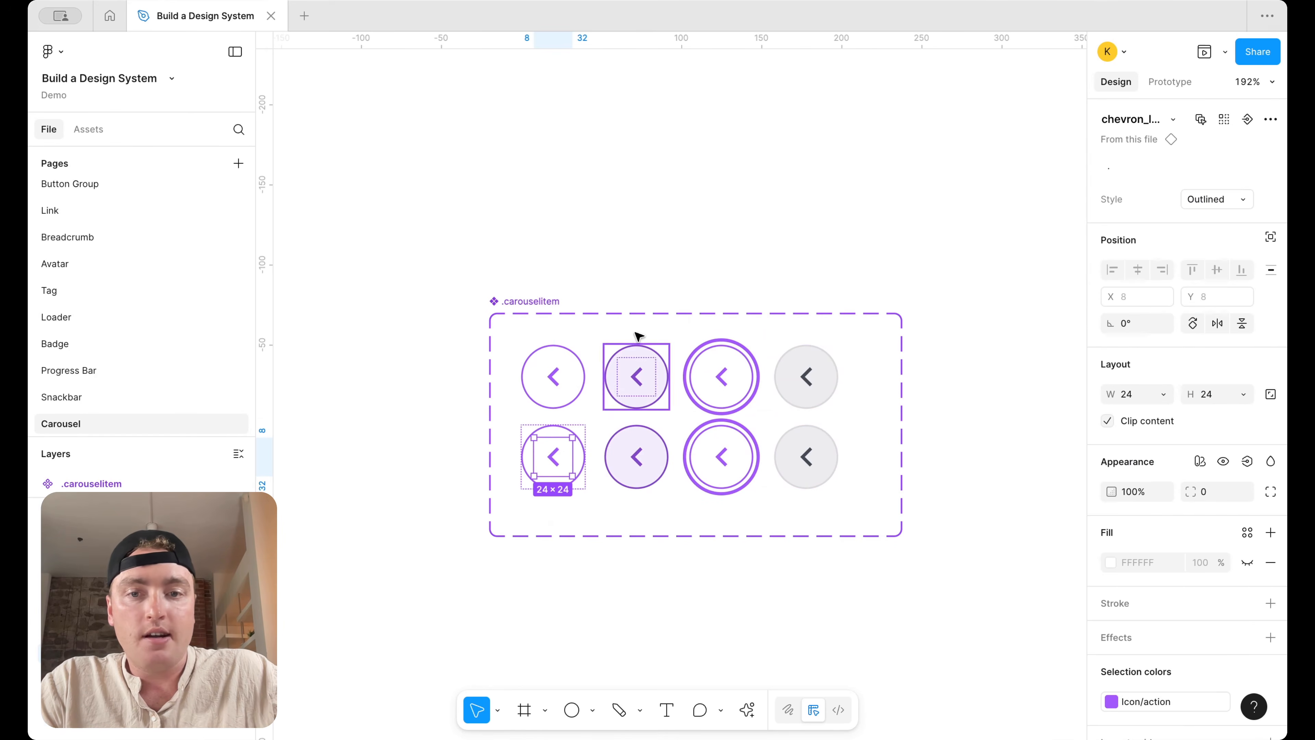
left_click(616, 280)
Add a variant property named Direction to the .carouselitem component set
left_click(538, 313)
left_click(1271, 146)
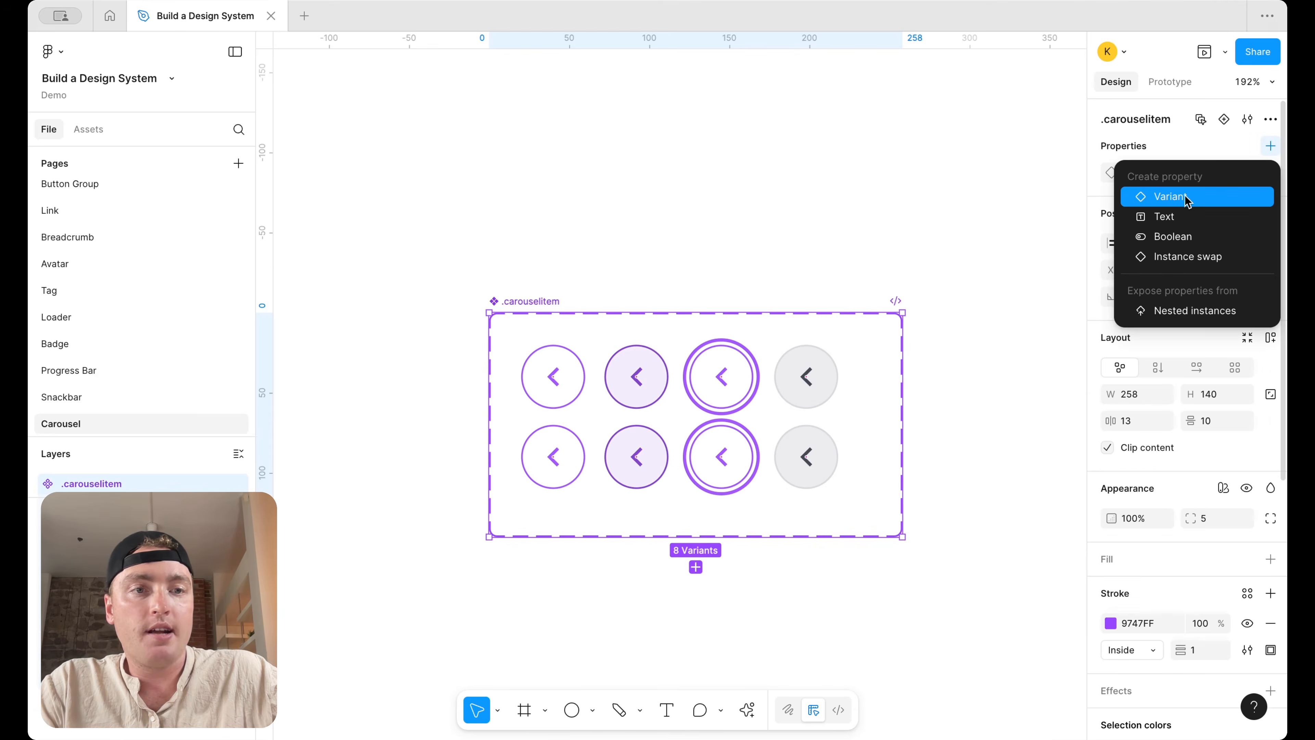
left_click(1180, 202)
type("Direction")
key("Return")
Set Direction to left for the four upper-row variants and right for the four lower-row variants
left_click(1054, 352)
left_click_drag(1041, 375, 559, 373)
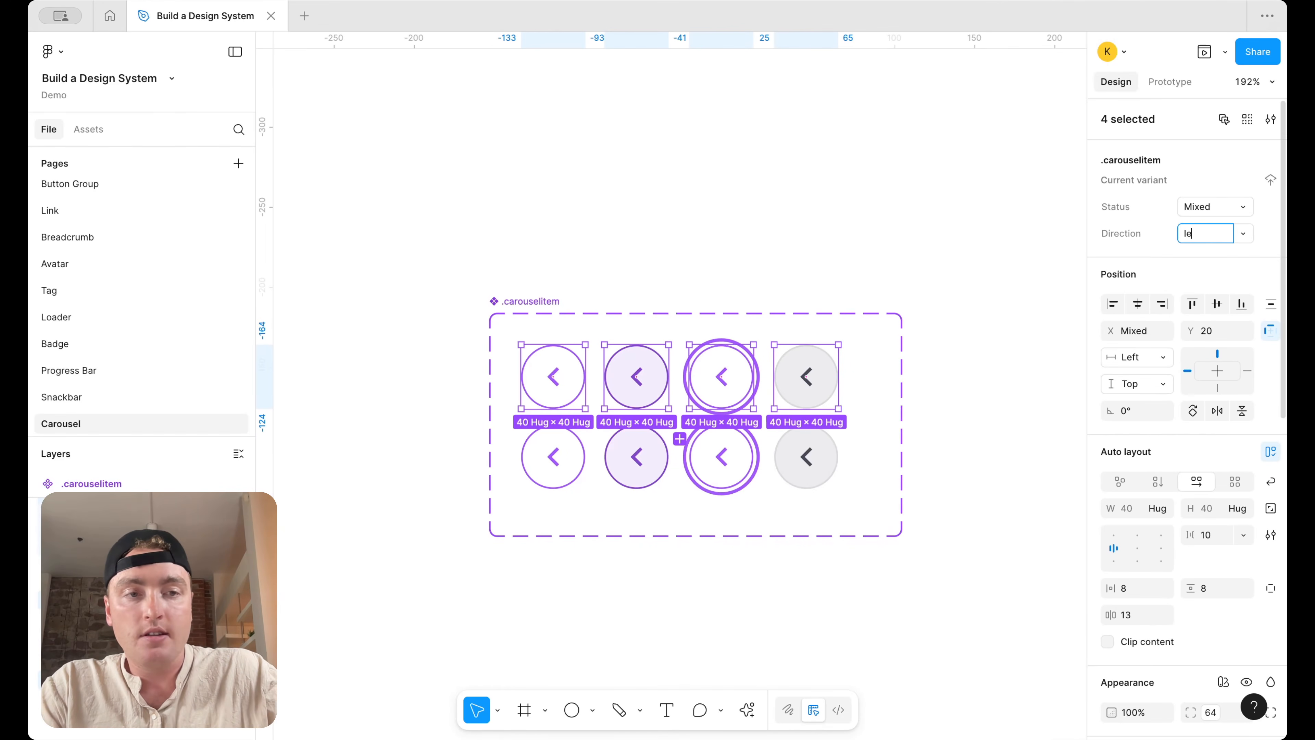
left_click_drag(475, 534, 859, 449)
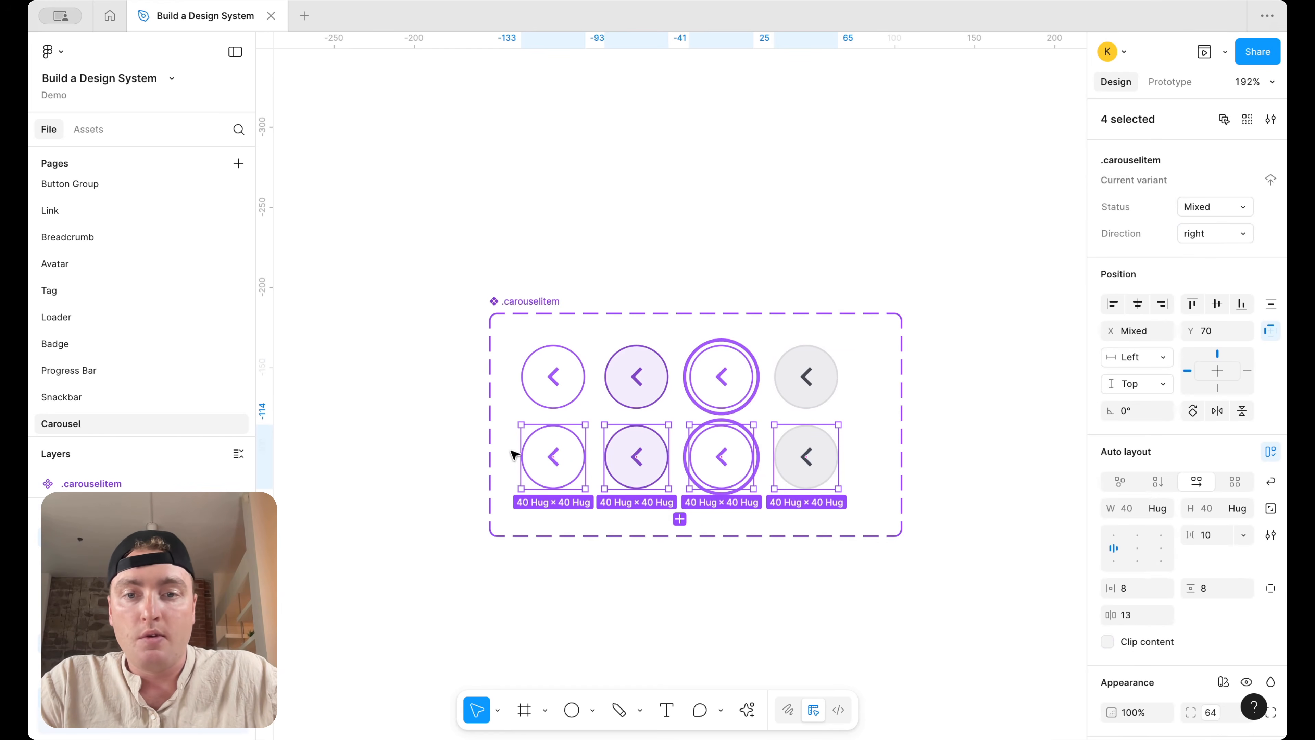
Swap the four chevron_left icons in the lower row for chevron_right
left_click(557, 469)
double_click(553, 459)
left_click(633, 455, "shift")
left_click(722, 457, "shift")
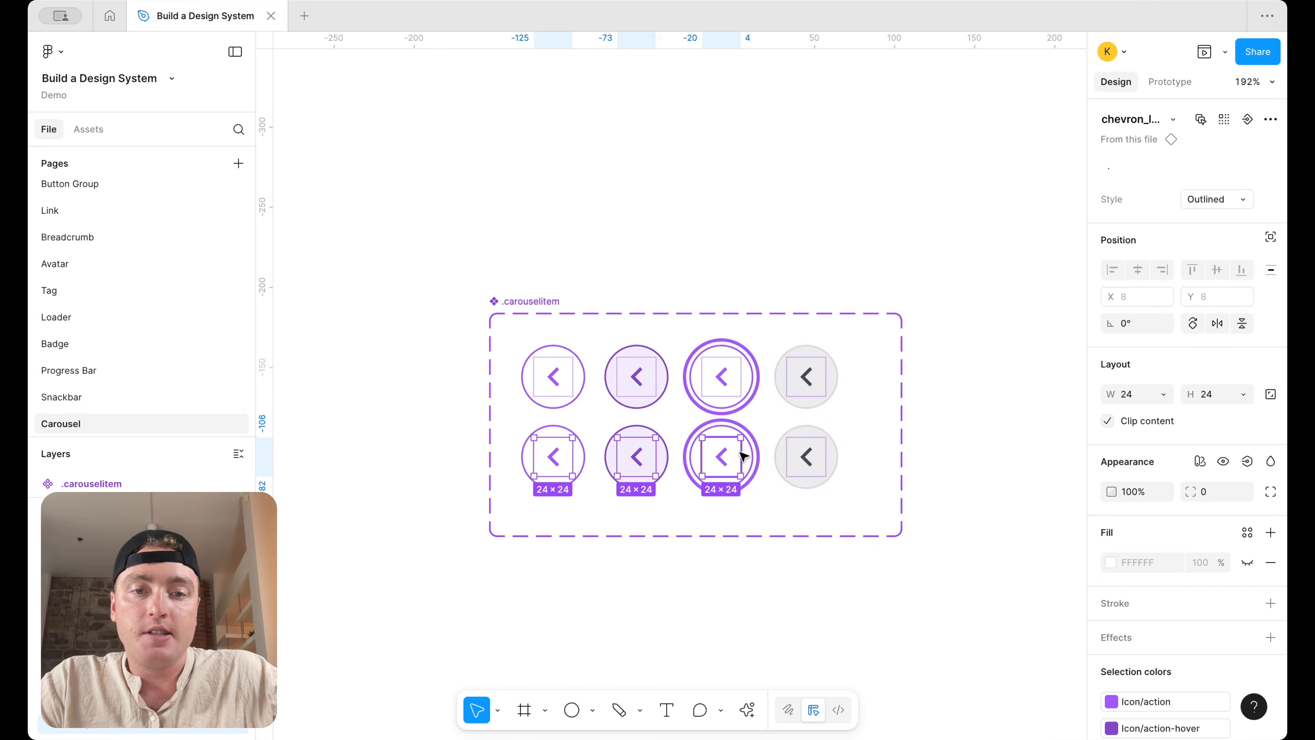
left_click(803, 456, "shift")
left_click(1178, 118)
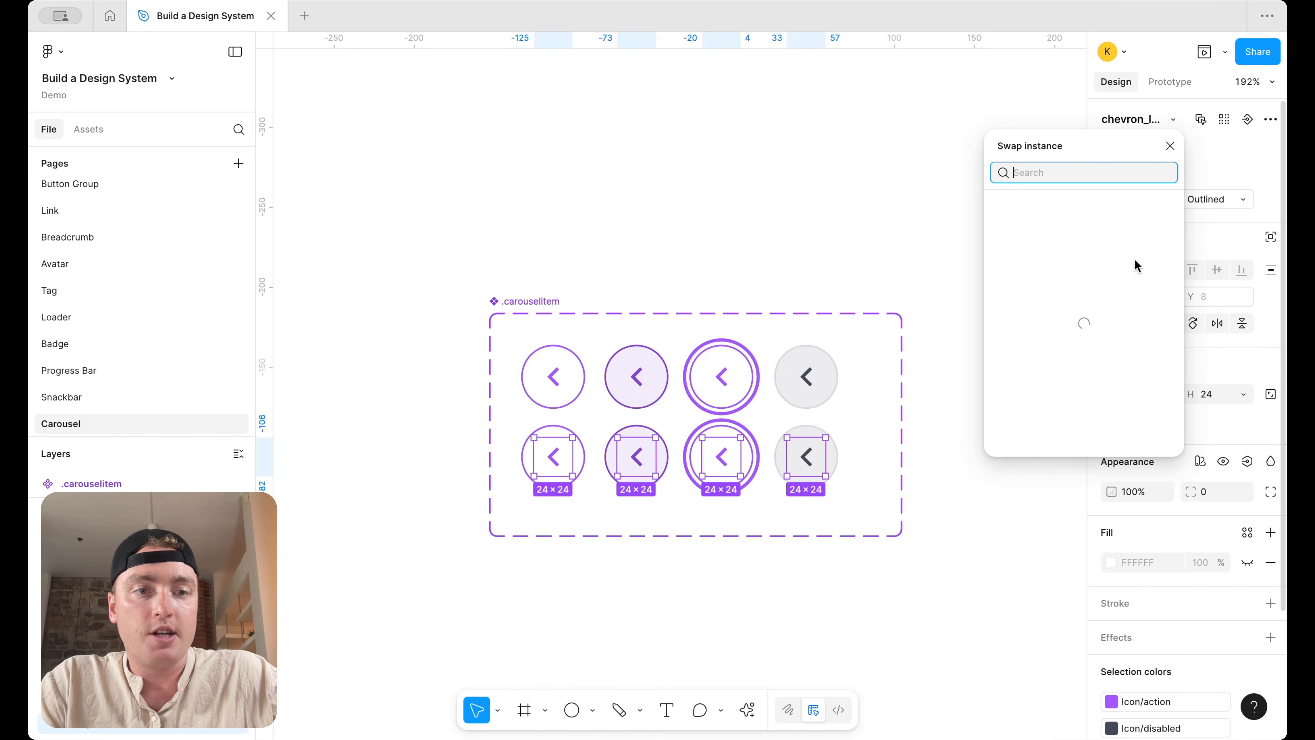
left_click(1098, 354)
left_click(827, 208)
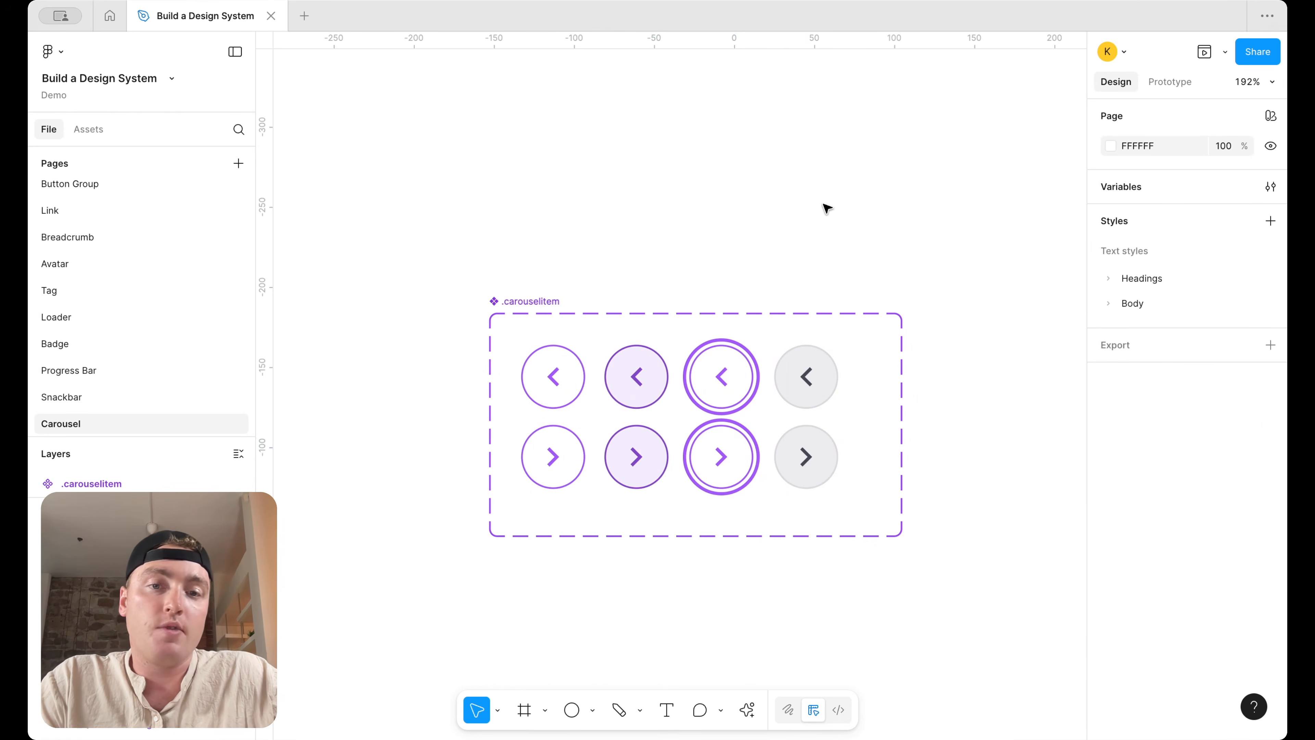
Move the lower row of four variants down slightly to widen the gap between the rows
scroll(558, 360, "right", 5)
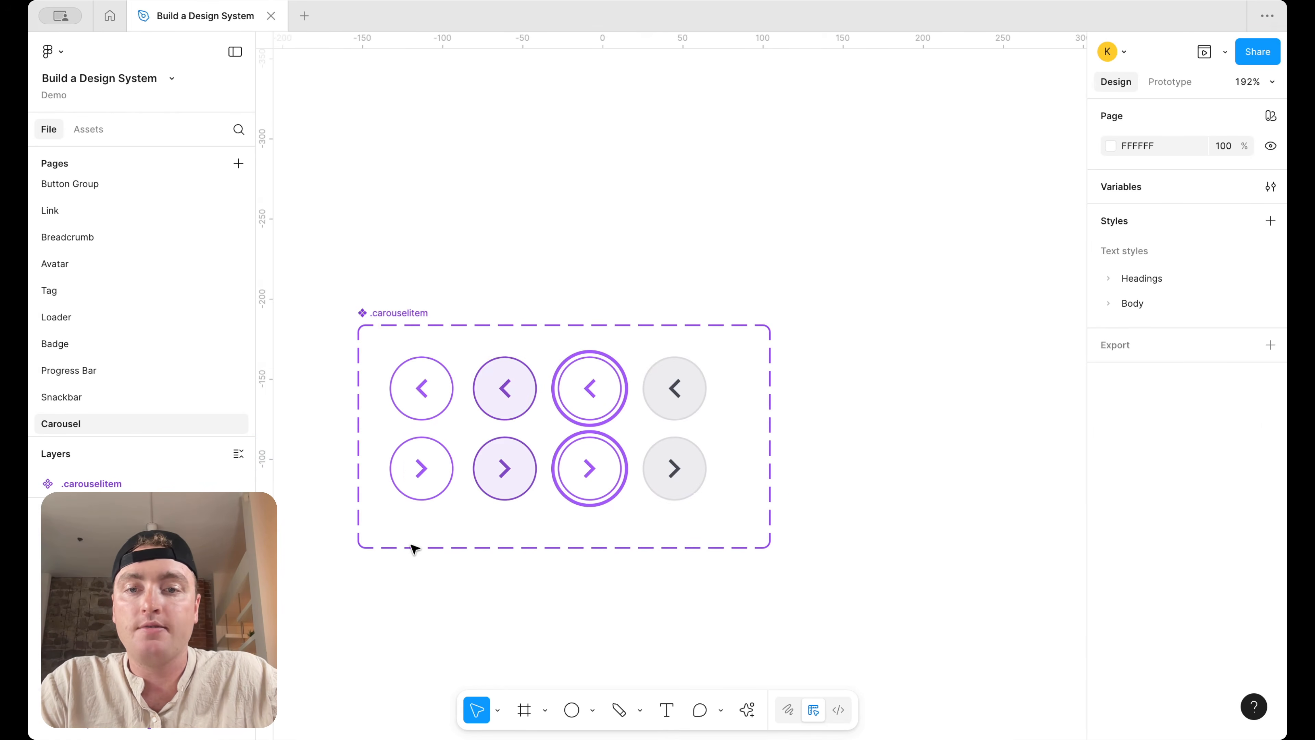
left_click_drag(373, 566, 678, 437)
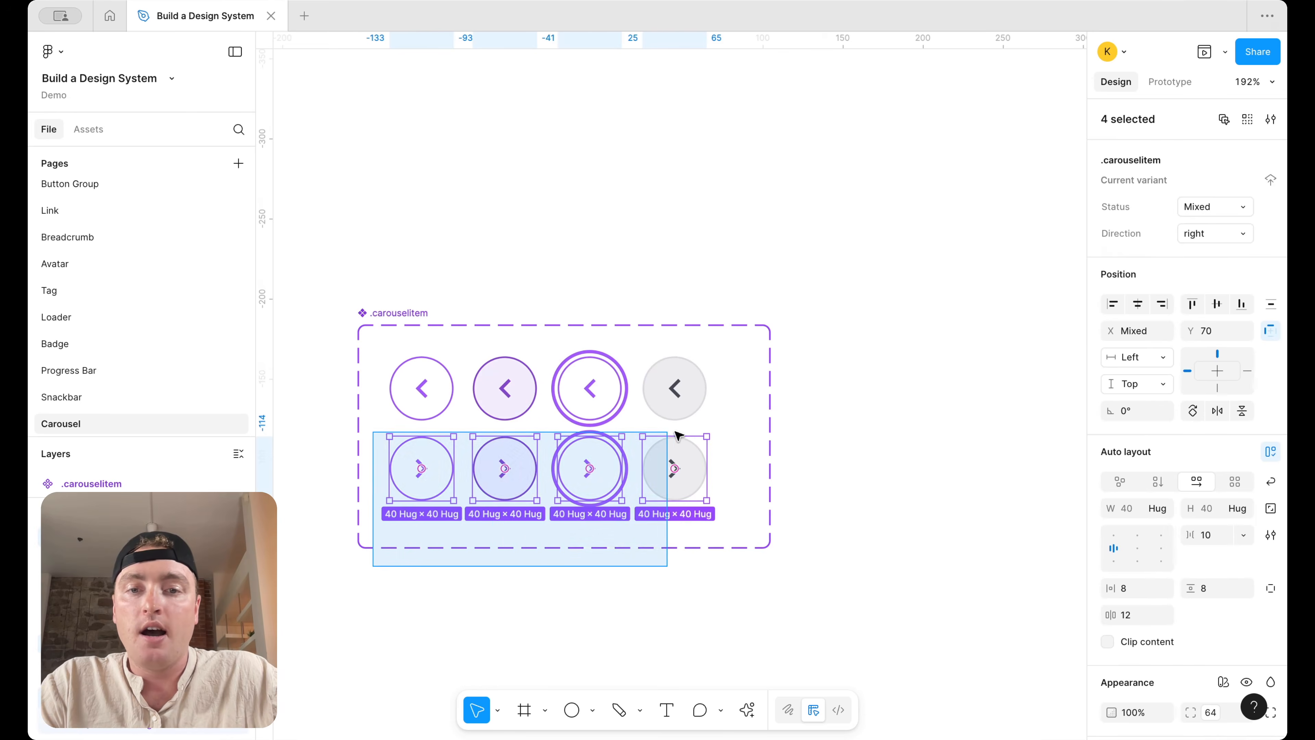
left_click(678, 197)
scroll(678, 196, "down", 1)
scroll(678, 196, "down", 2)
scroll(678, 196, "left", 2)
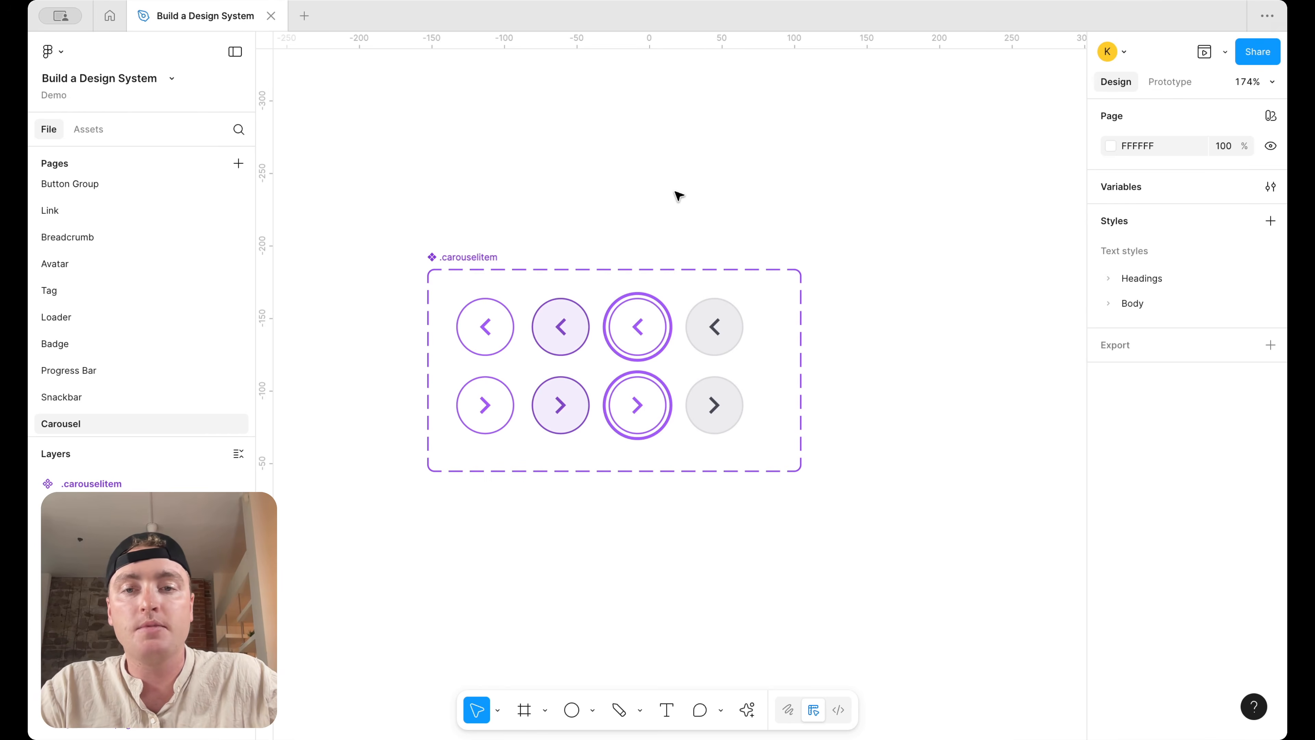
Place instances of the left and right default buttons beside the component set, with the right one at X 322, Y -164
left_click_drag(487, 346, 954, 340)
left_click_drag(469, 412, 801, 357)
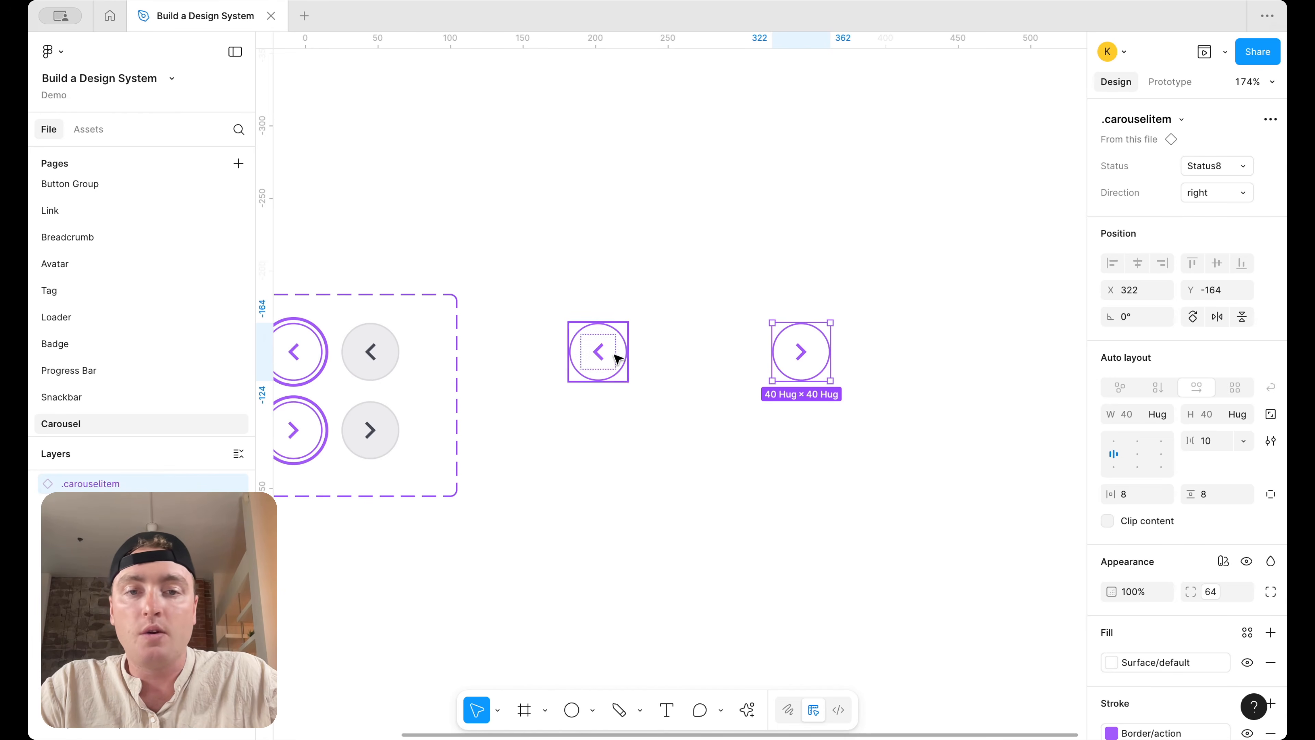
Draw a thin horizontal frame about 83 by 8 below and between the two button instances
left_click(593, 713)
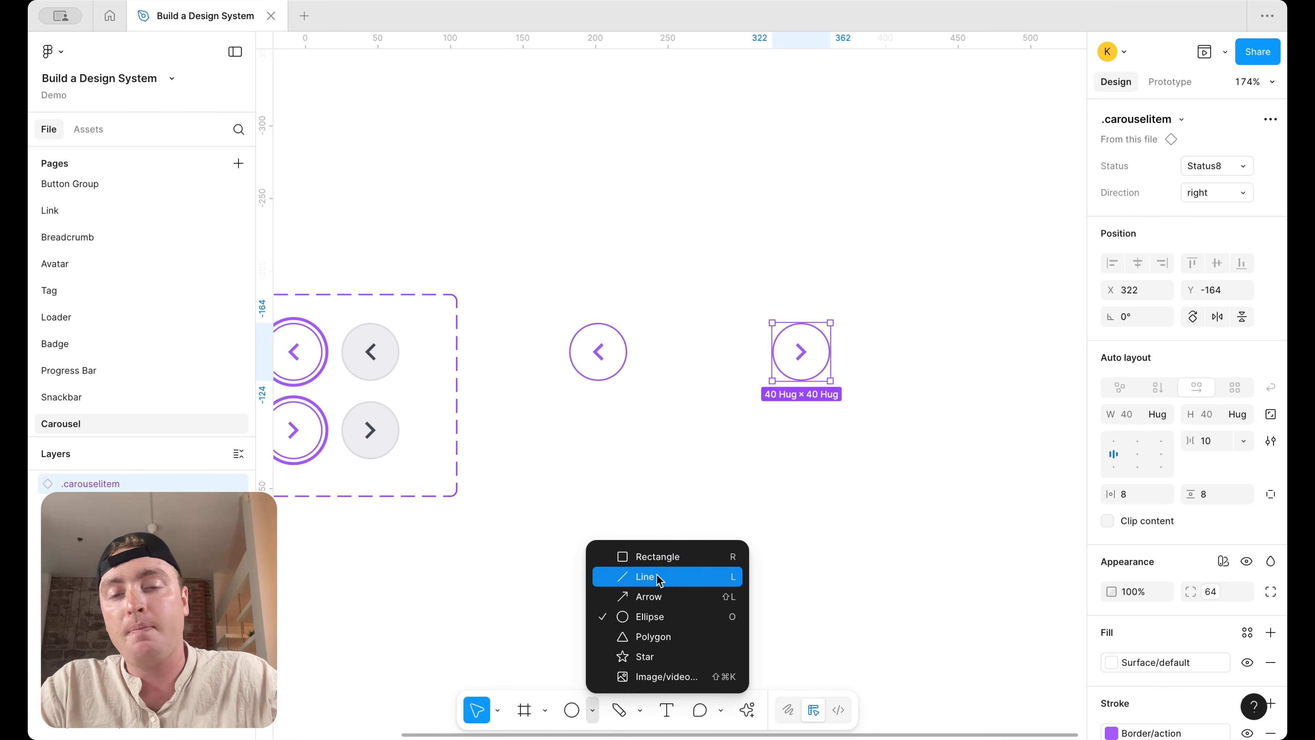
left_click(520, 714)
left_click(520, 716)
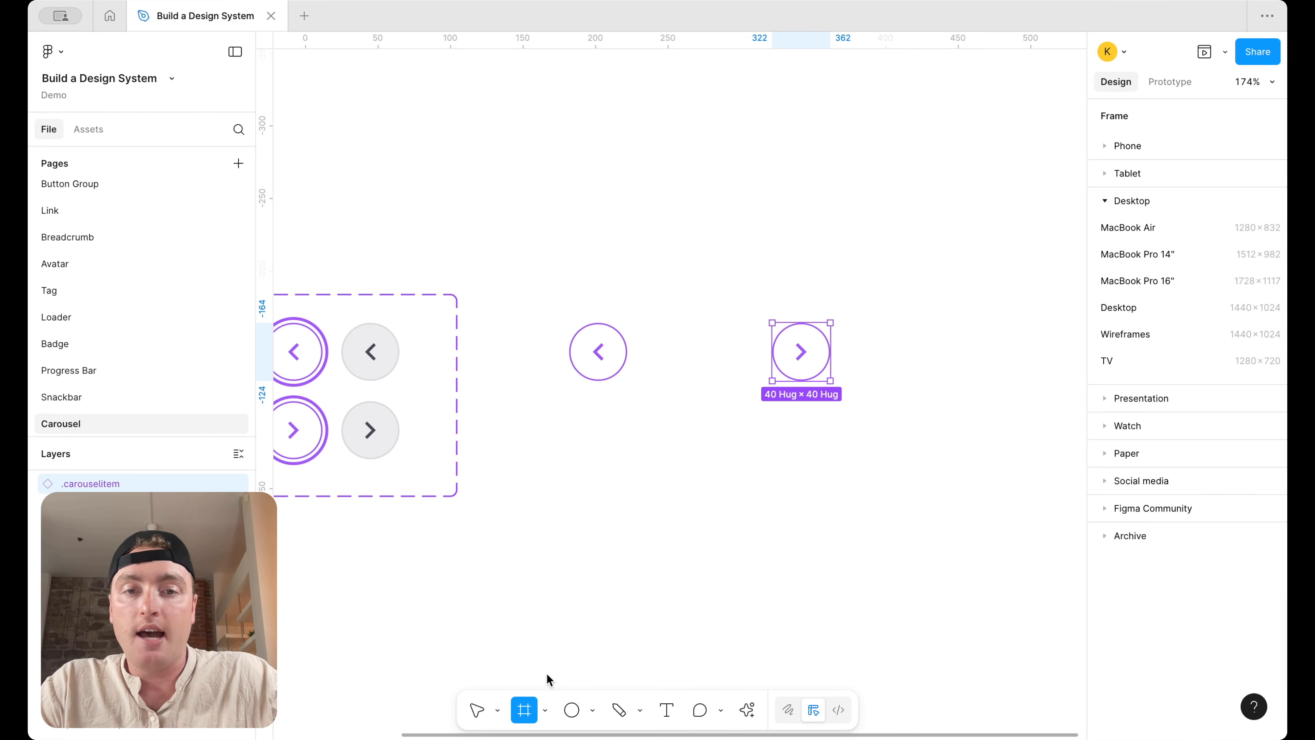
left_click_drag(639, 446, 760, 458)
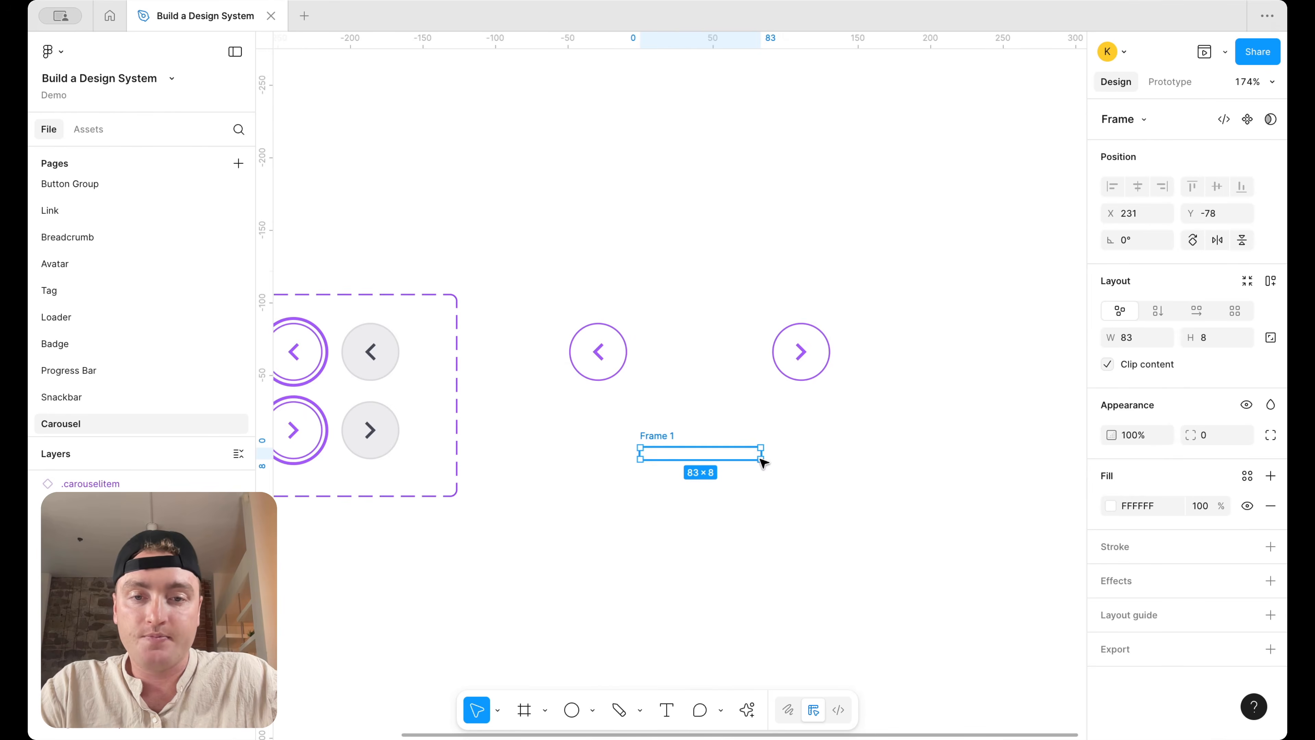
Fill the thin frame with the Surface/action-hover-light colour variable
scroll(760, 459, "up", 5)
left_click(1248, 477)
type("sur")
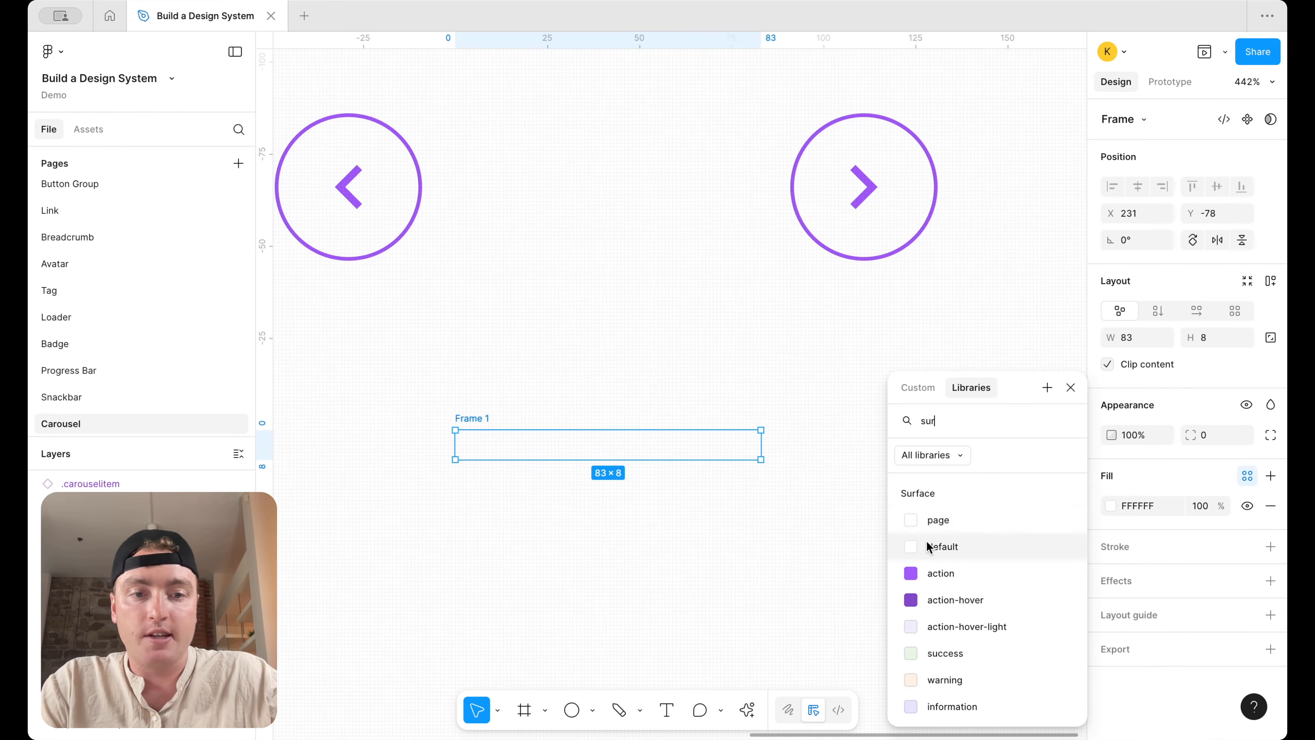
scroll(963, 583, "down", 2)
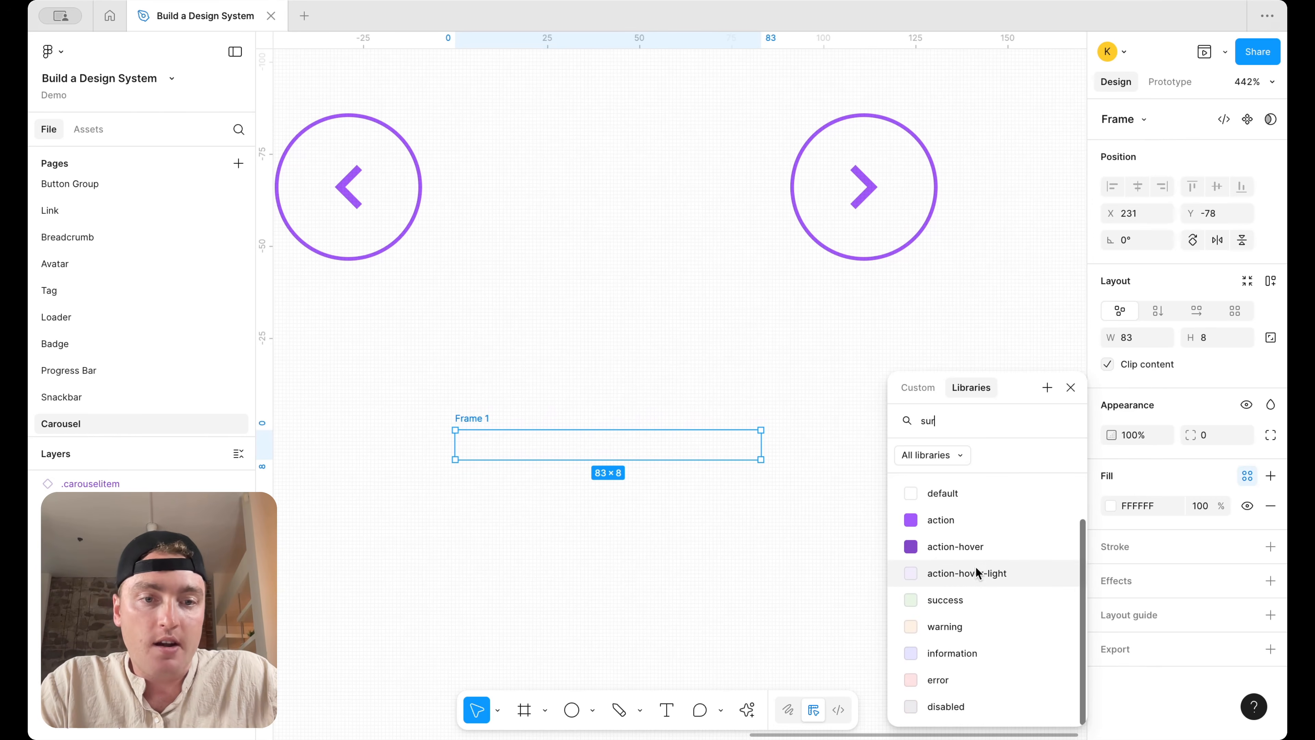
left_click(973, 570)
left_click(798, 553)
Apply the round border radius variable (64) to the thin frame and reduce its height to 5
left_click(472, 432)
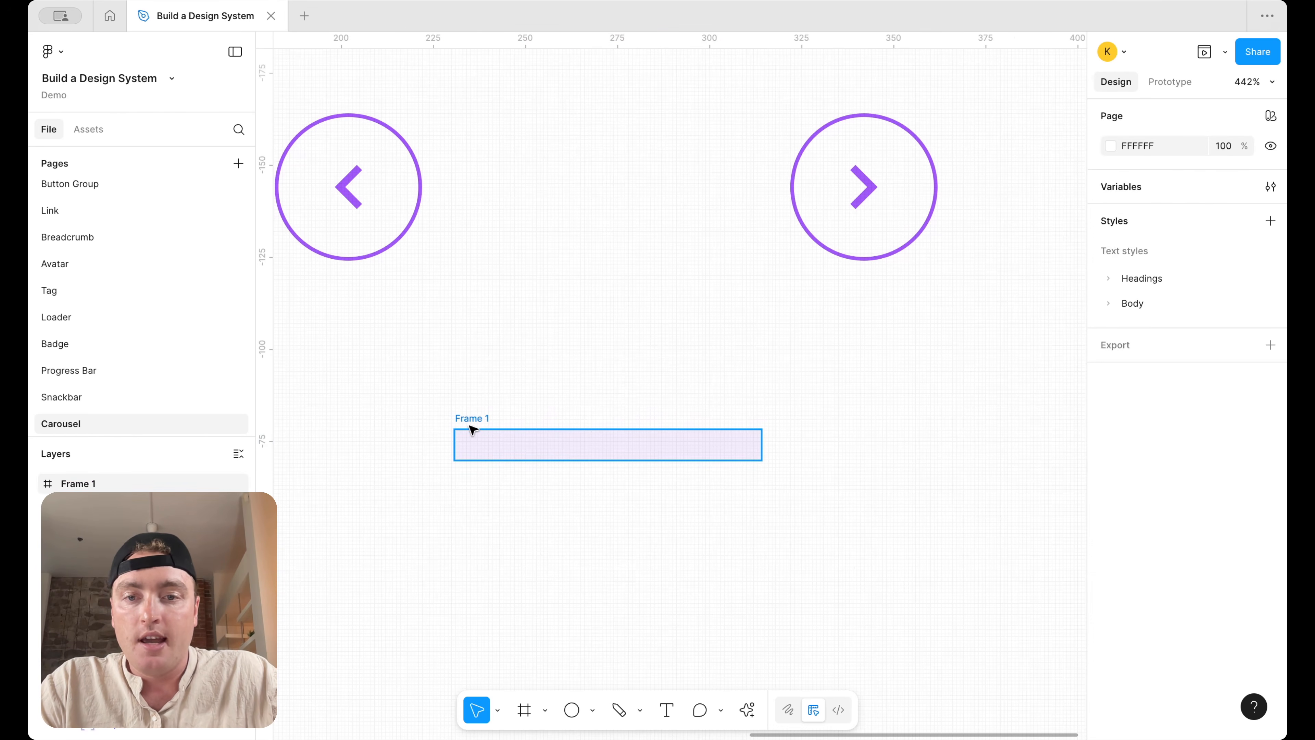
left_click(1244, 434)
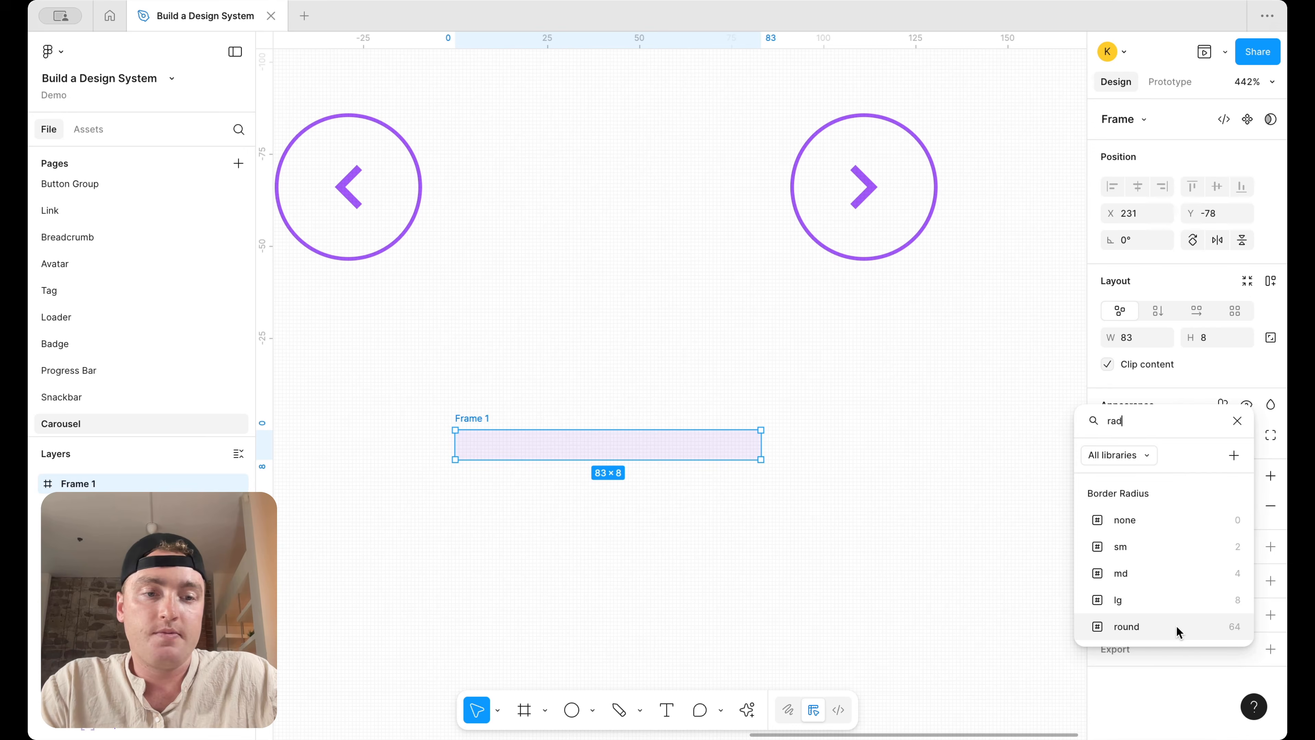
left_click(1177, 625)
left_click(1012, 614)
left_click(660, 440)
left_click_drag(647, 460, 650, 449)
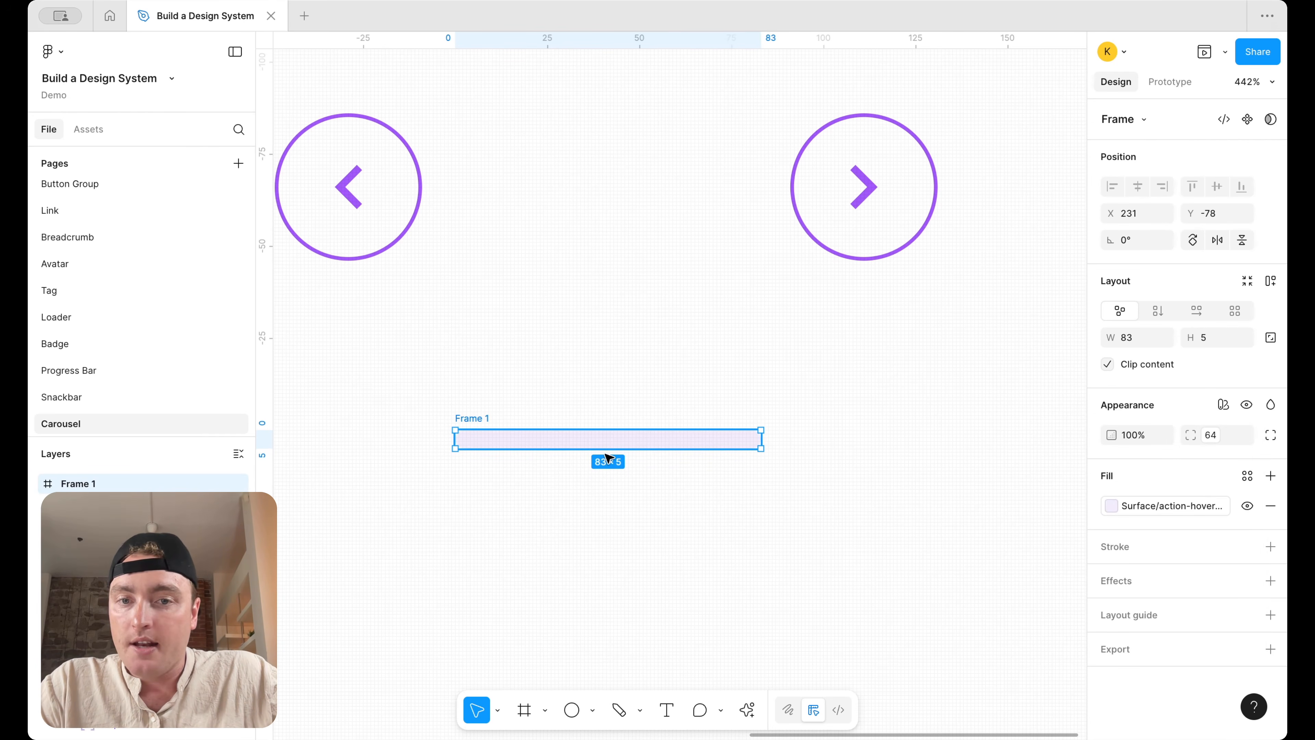
left_click(595, 414)
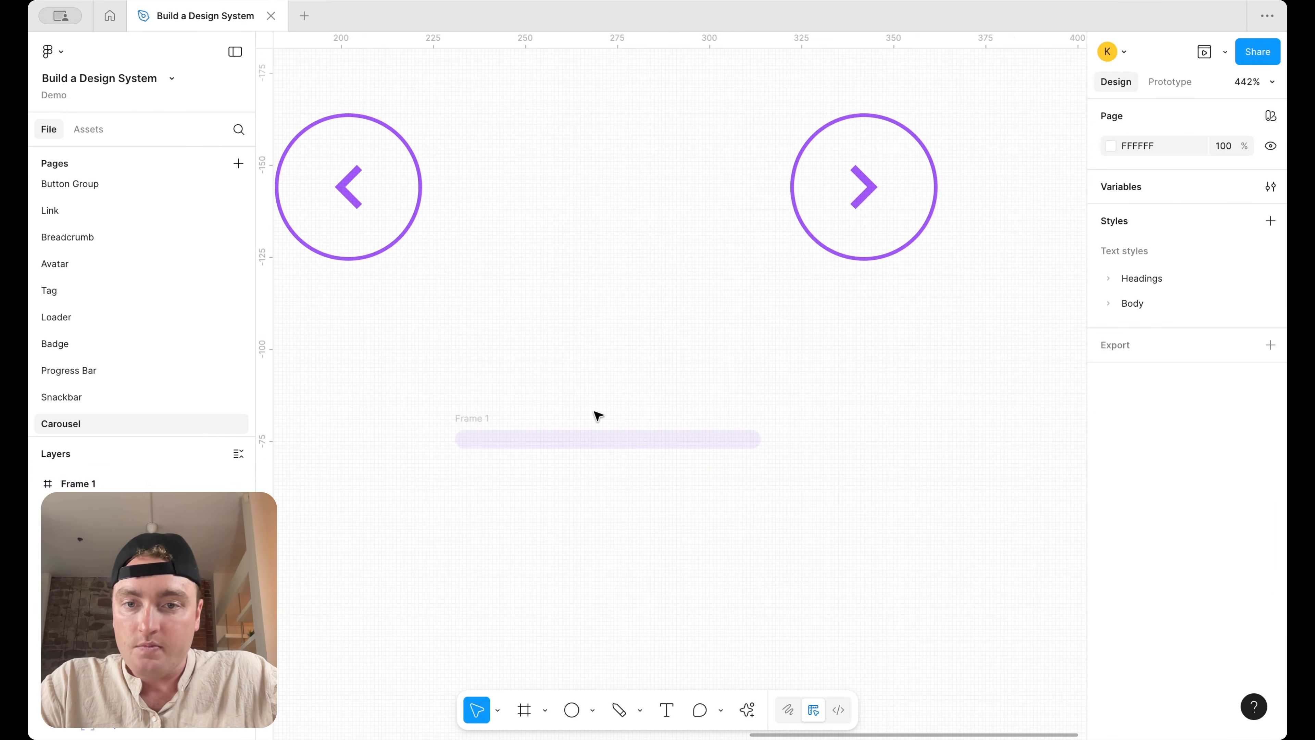
Duplicate the thin frame and nest the copy inside the original at X 0, Y 0
left_click(602, 438)
key("ctrl+d")
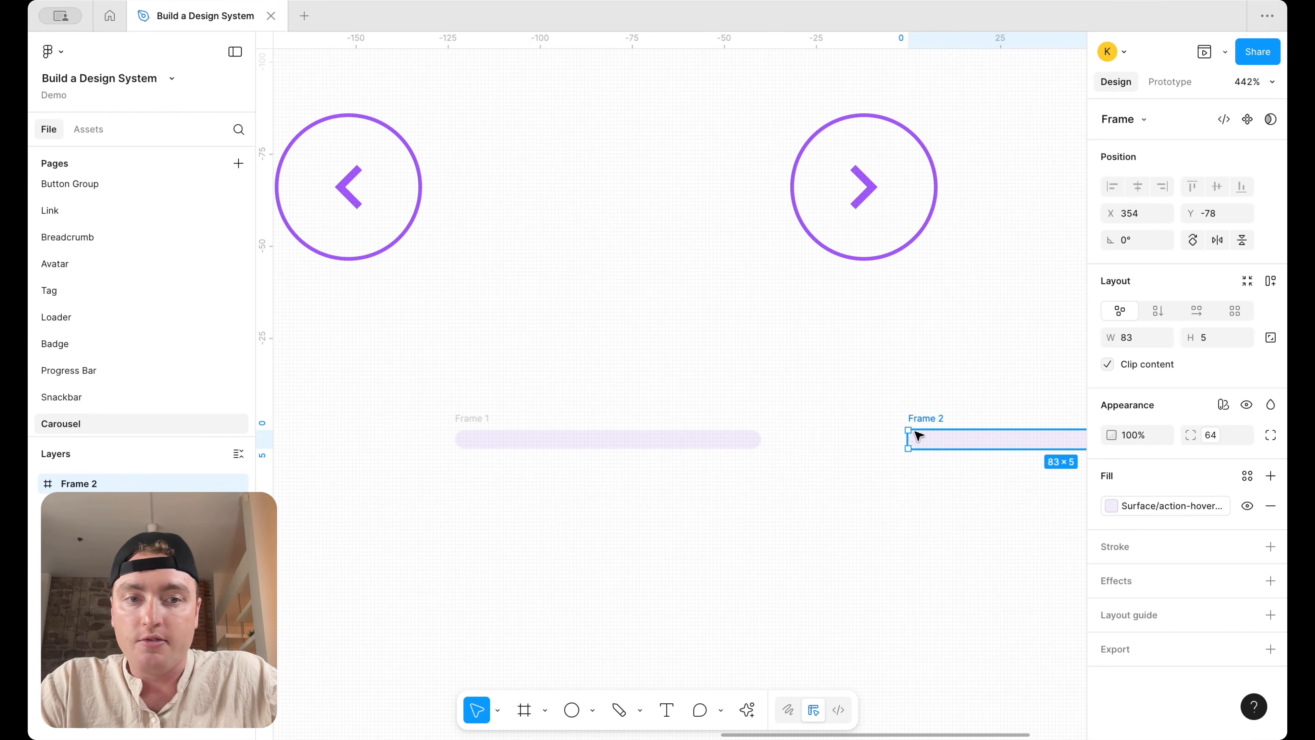
left_click_drag(916, 425, 502, 436)
scroll(502, 437, "up", 3)
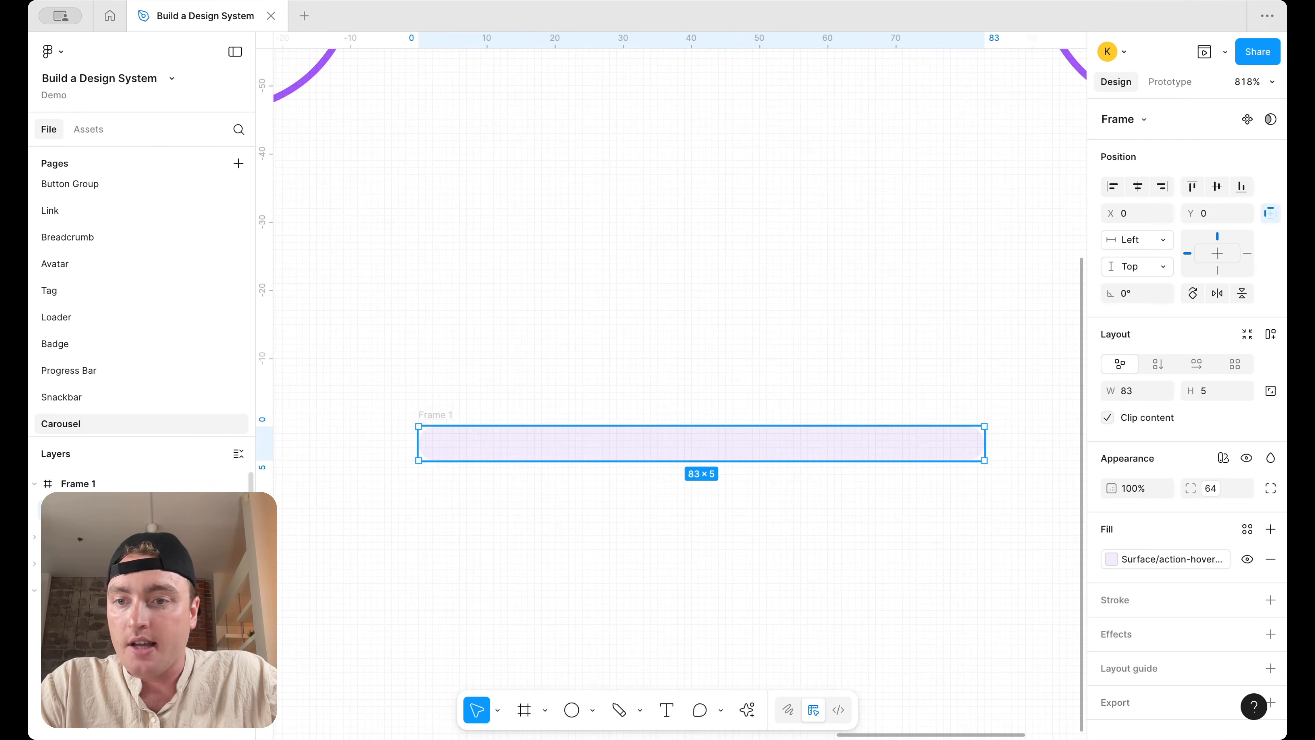
Rename the outer frame Carousel bar and the nested frame Carousel Progress
double_click(98, 483)
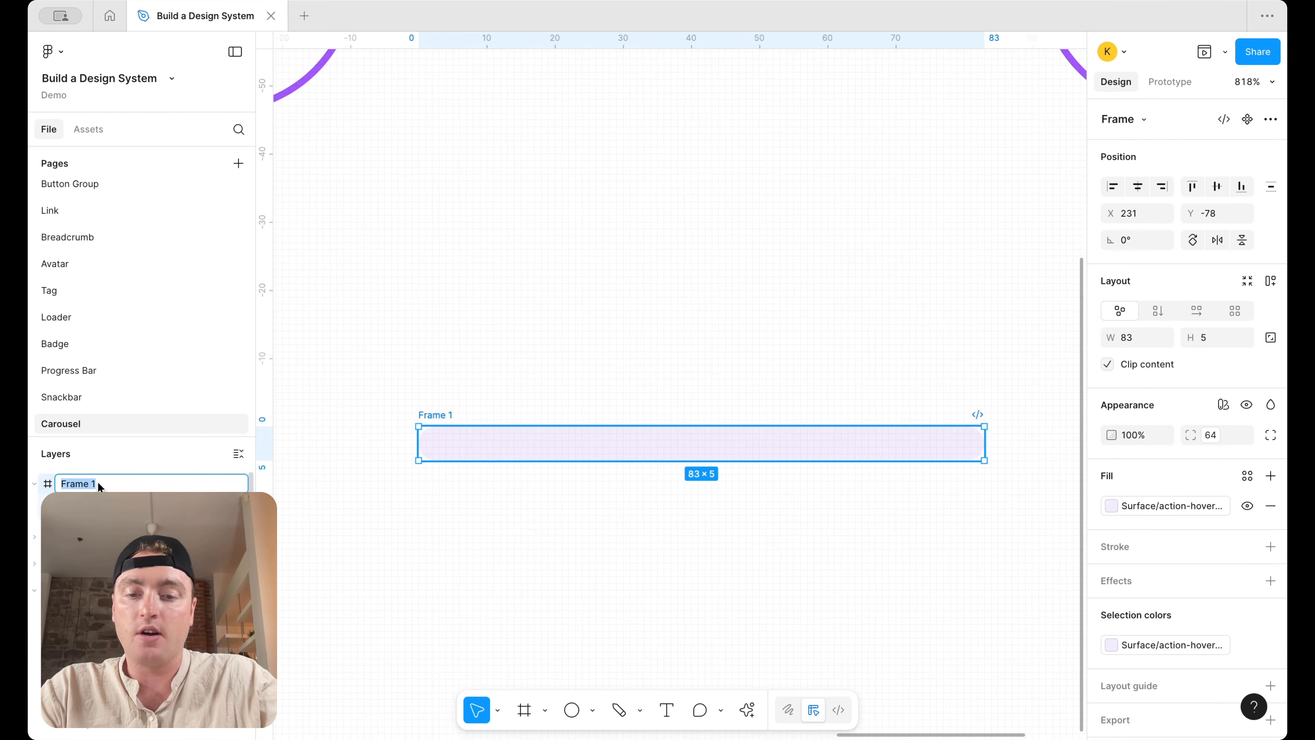
type("Scr")
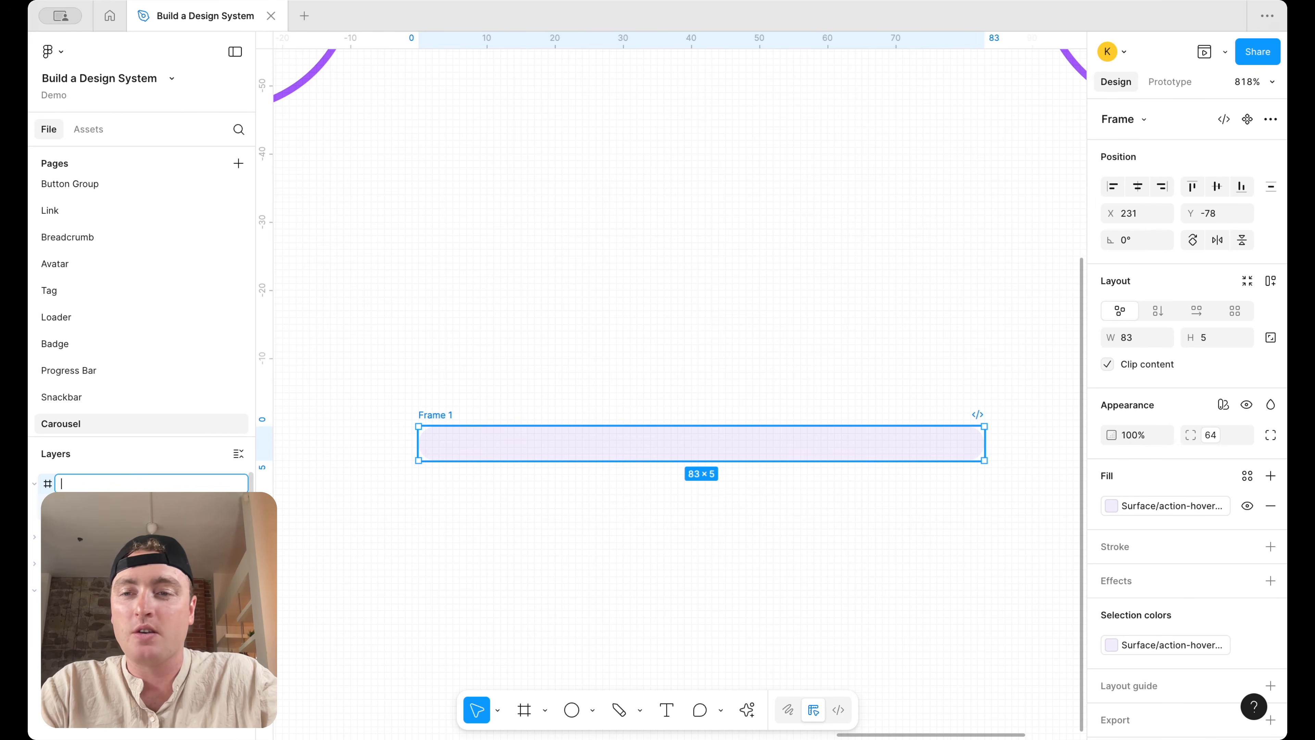
type("ousel bar")
key("Return")
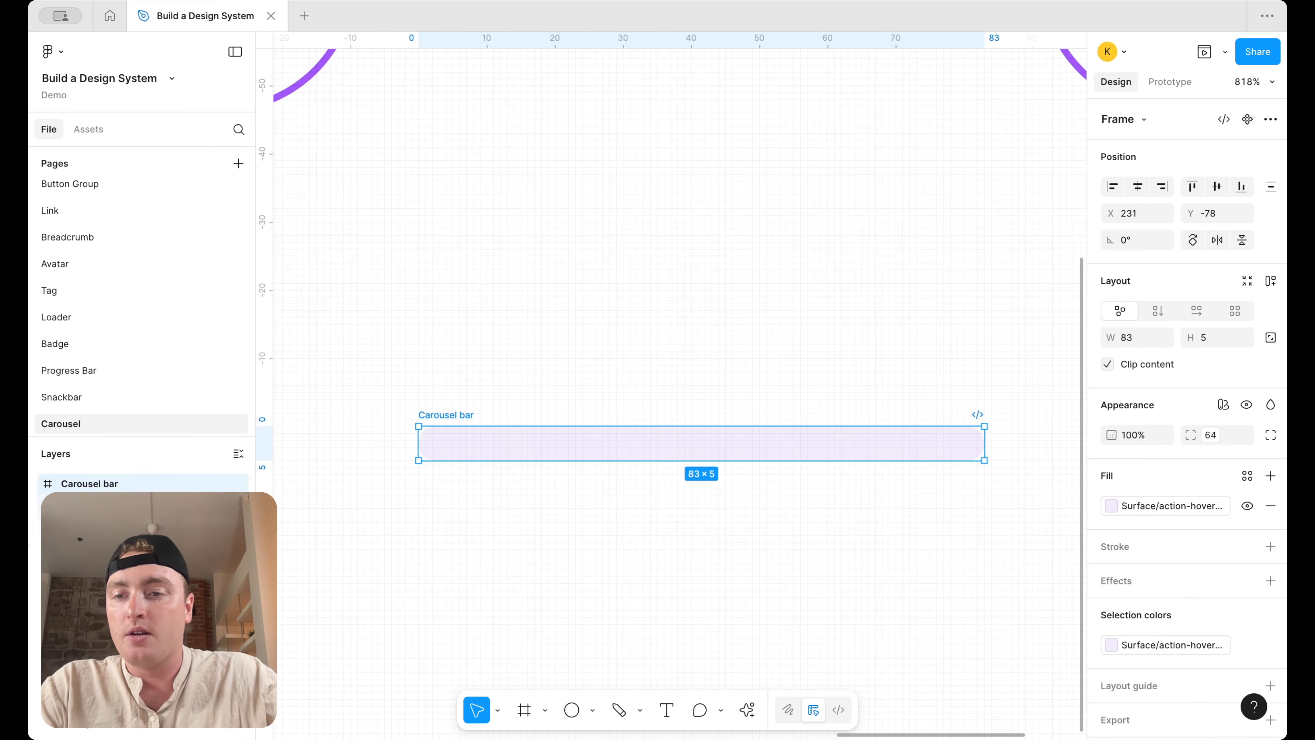
key("Return")
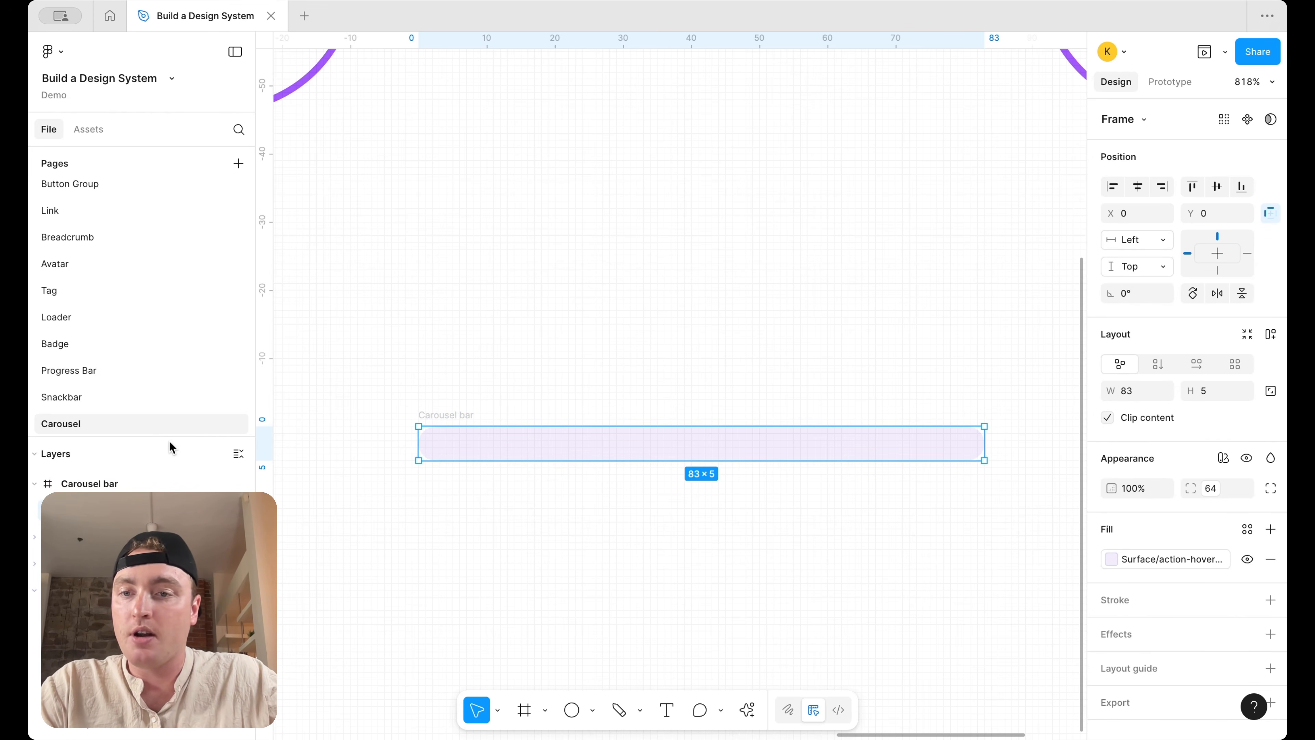
left_click_drag(176, 435, 181, 285)
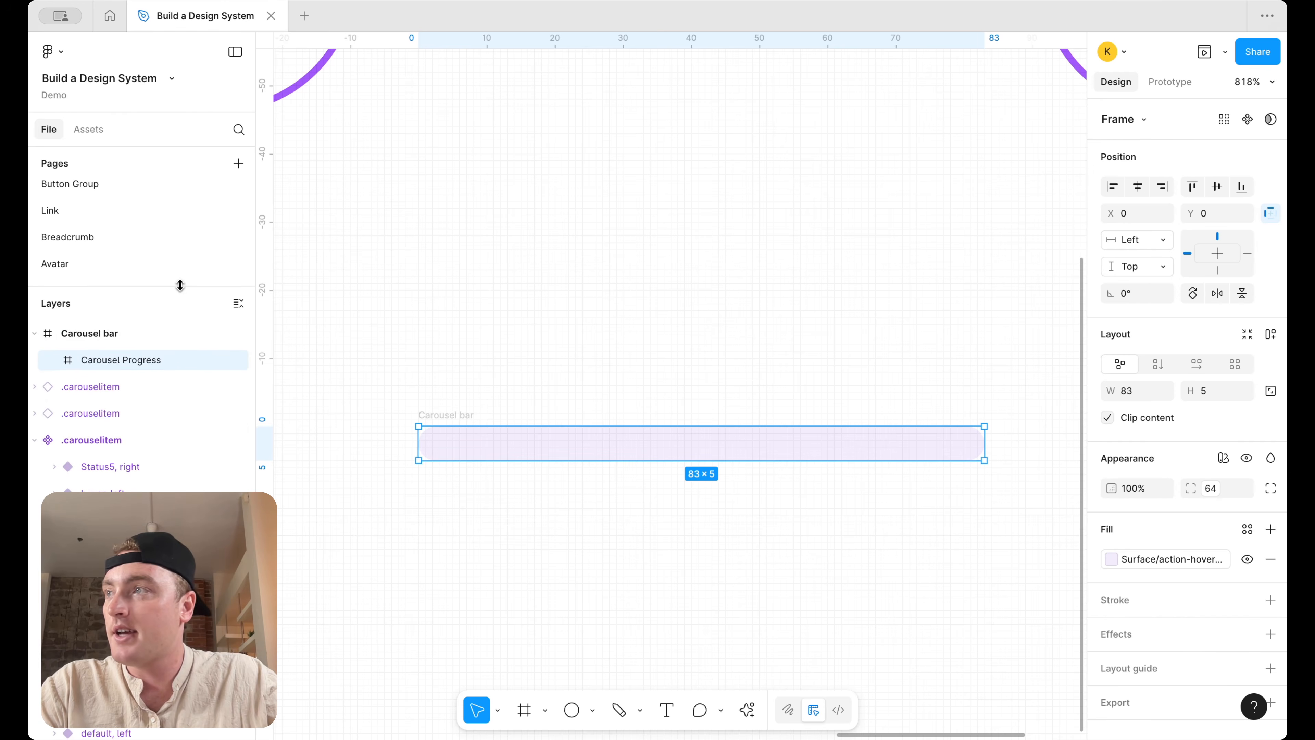
left_click(166, 338)
left_click(165, 359)
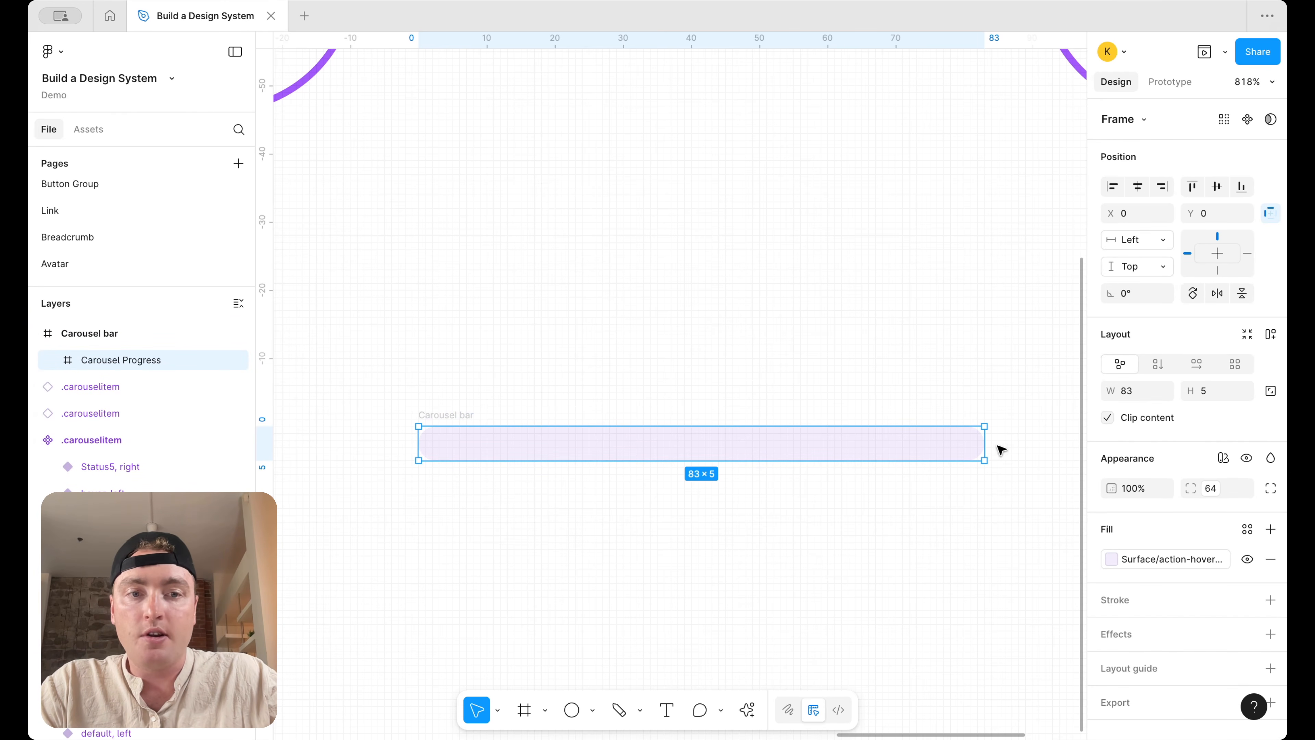
Shorten Carousel Progress to about 37 wide at X 19 within the bar and fill it with Surface/action
left_click_drag(980, 443, 671, 443)
left_click_drag(575, 452, 705, 451)
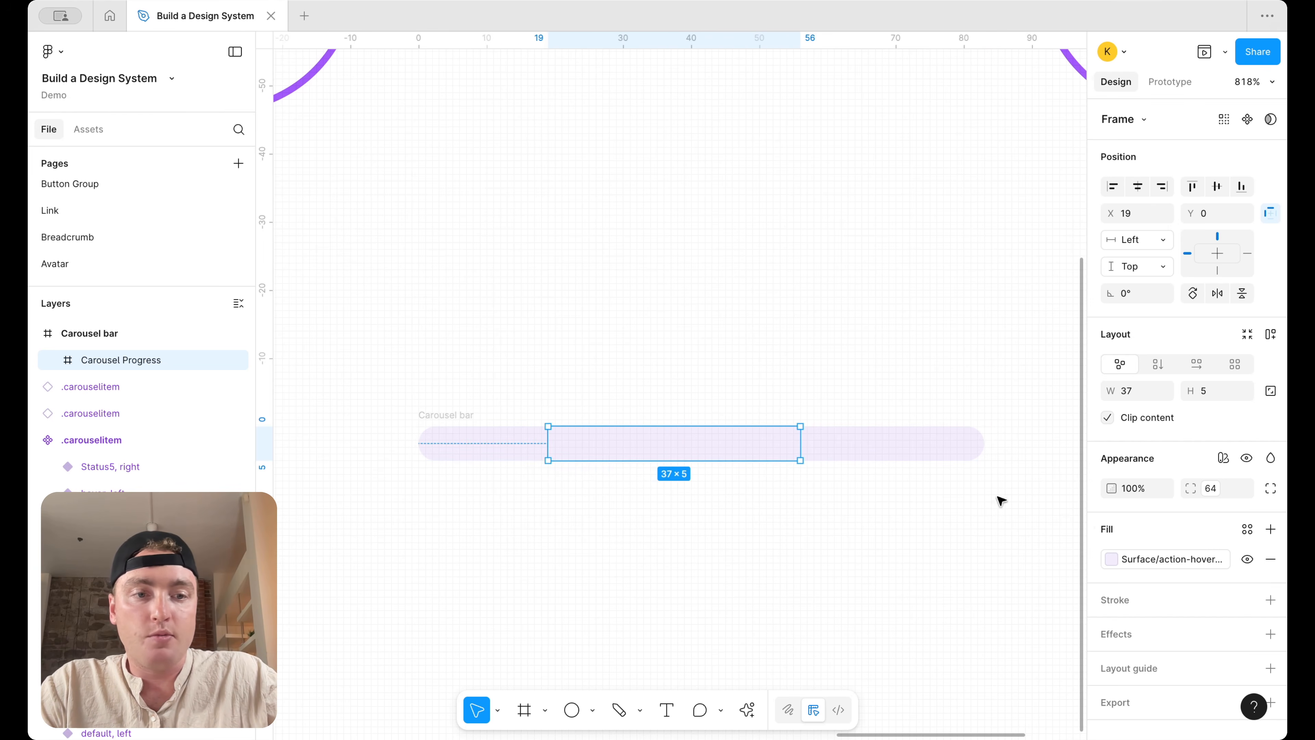
left_click(1135, 558)
left_click(965, 570)
left_click(798, 560)
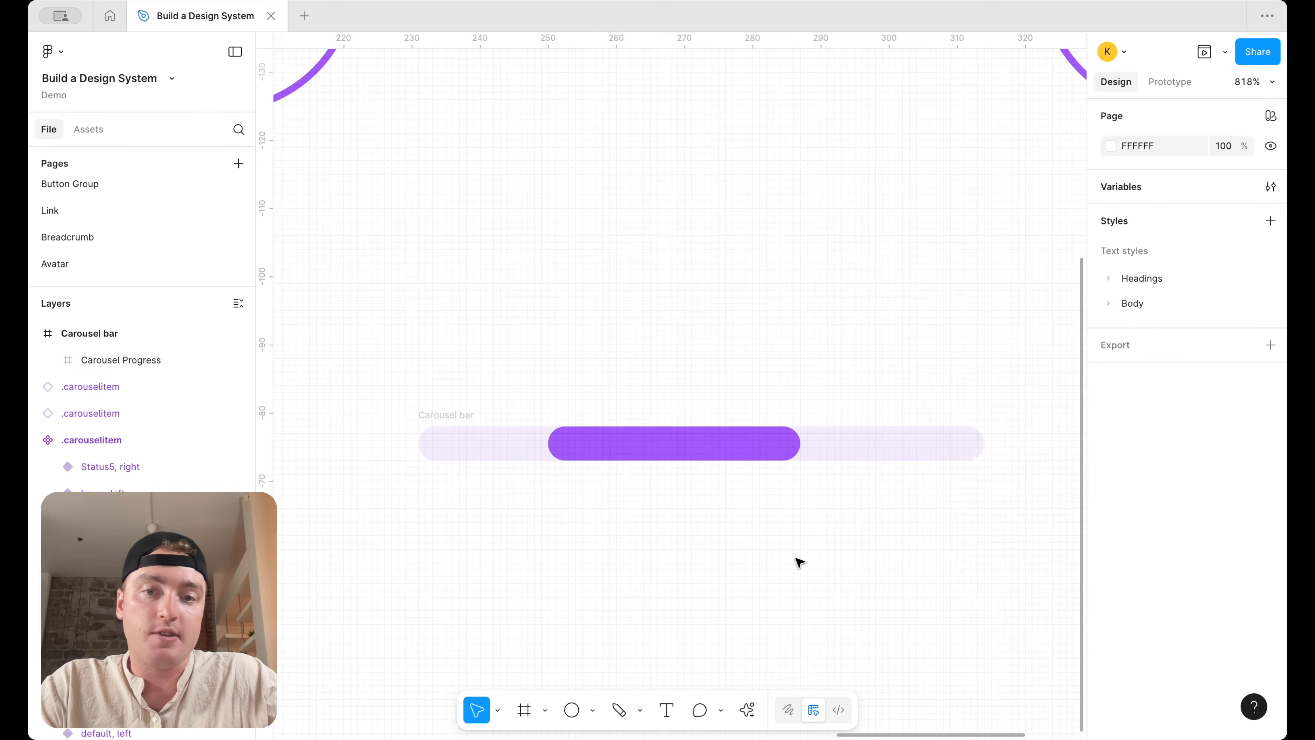
Shift the purple Carousel Progress pill slightly rightward inside the bar to X 21
left_click(722, 440)
left_click_drag(707, 455, 728, 457)
scroll(725, 455, "down", 4)
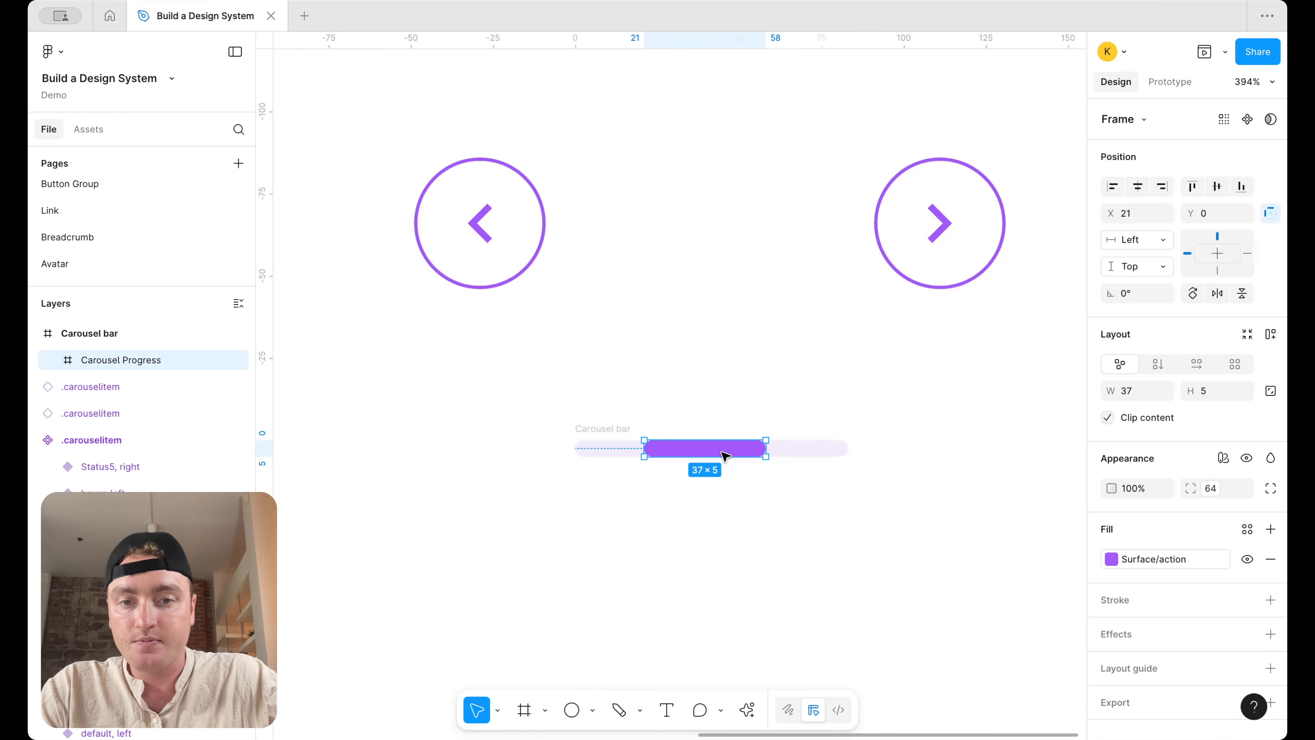
Widen Carousel bar to about 97 and set Carousel Progress's horizontal constraint to Scale
left_click(614, 428)
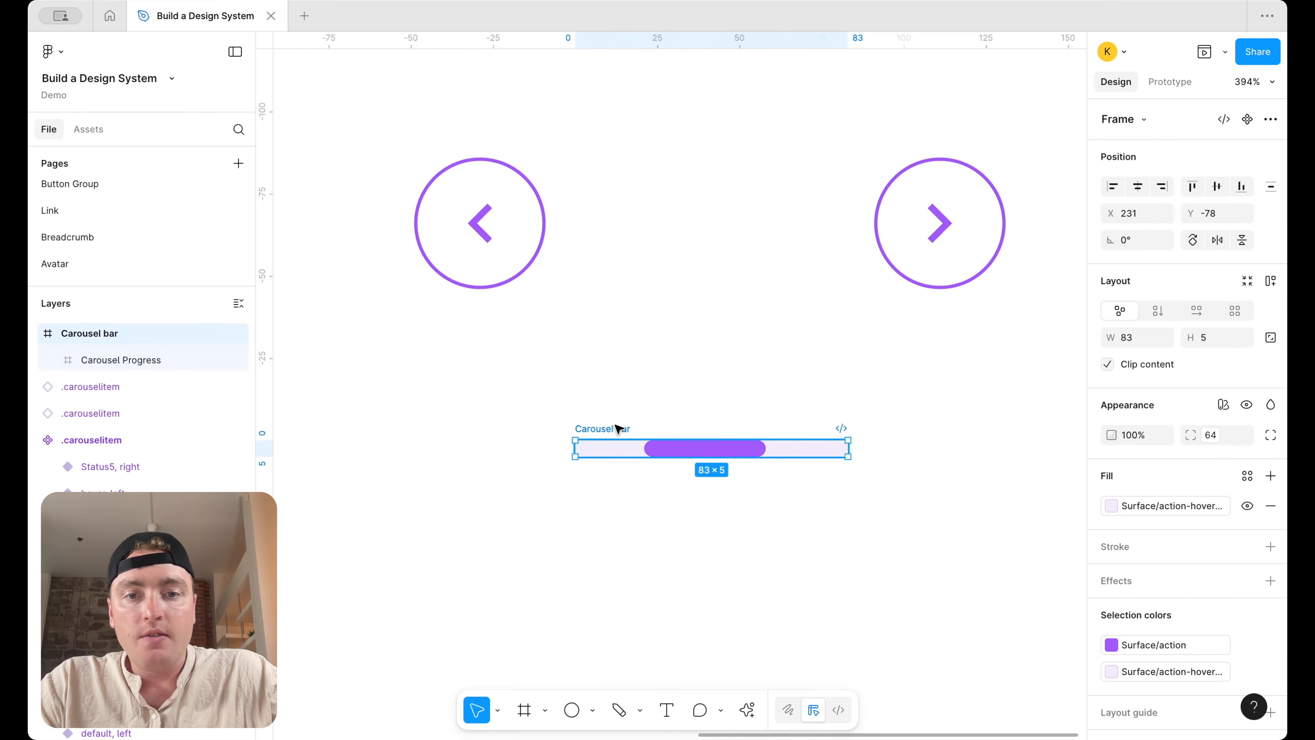
left_click_drag(852, 449, 894, 448)
key("Return")
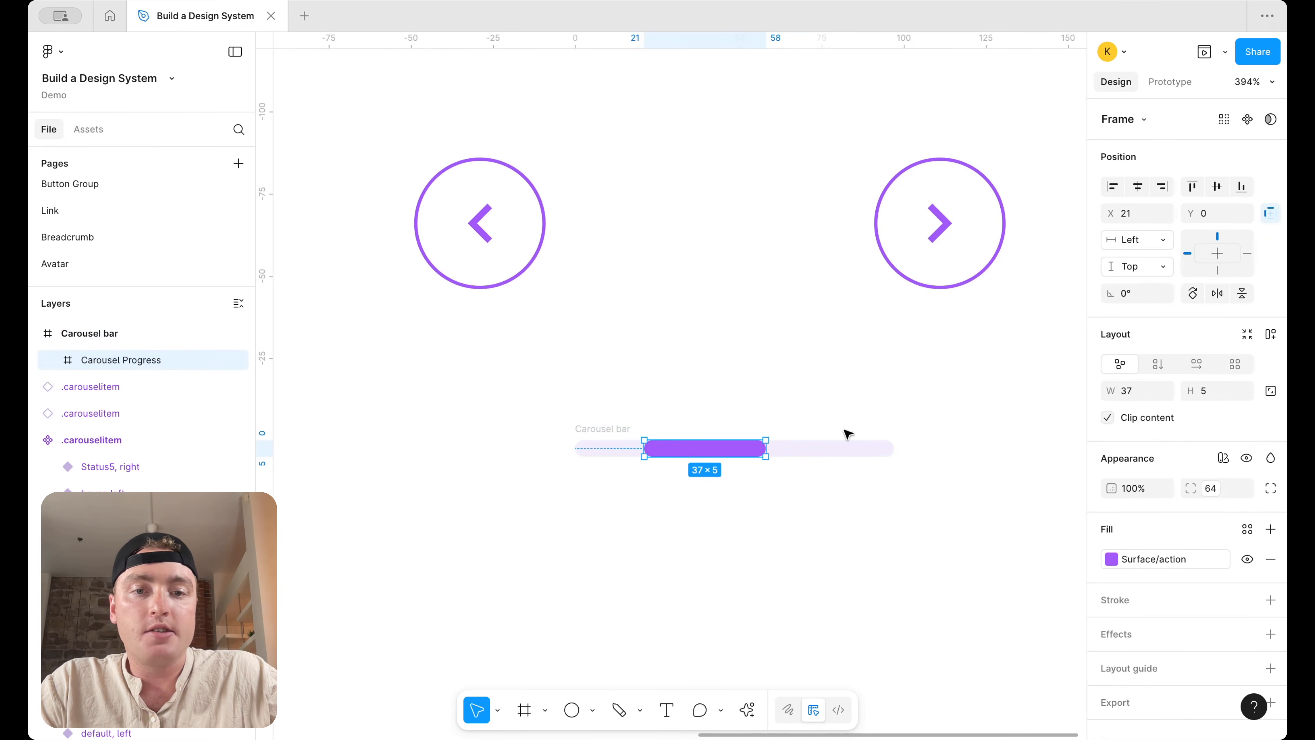
left_click(1136, 240)
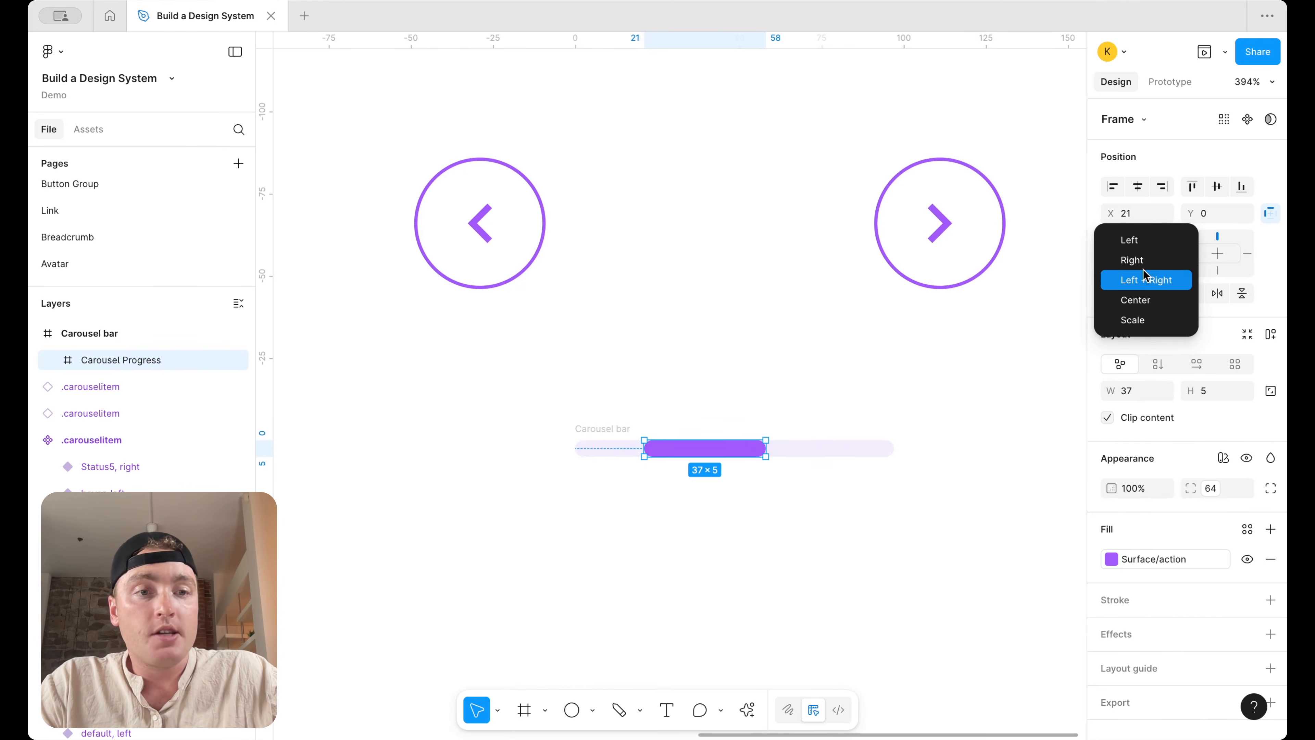
left_click(1132, 320)
Widen the Carousel bar frame to about 106
left_click(623, 430)
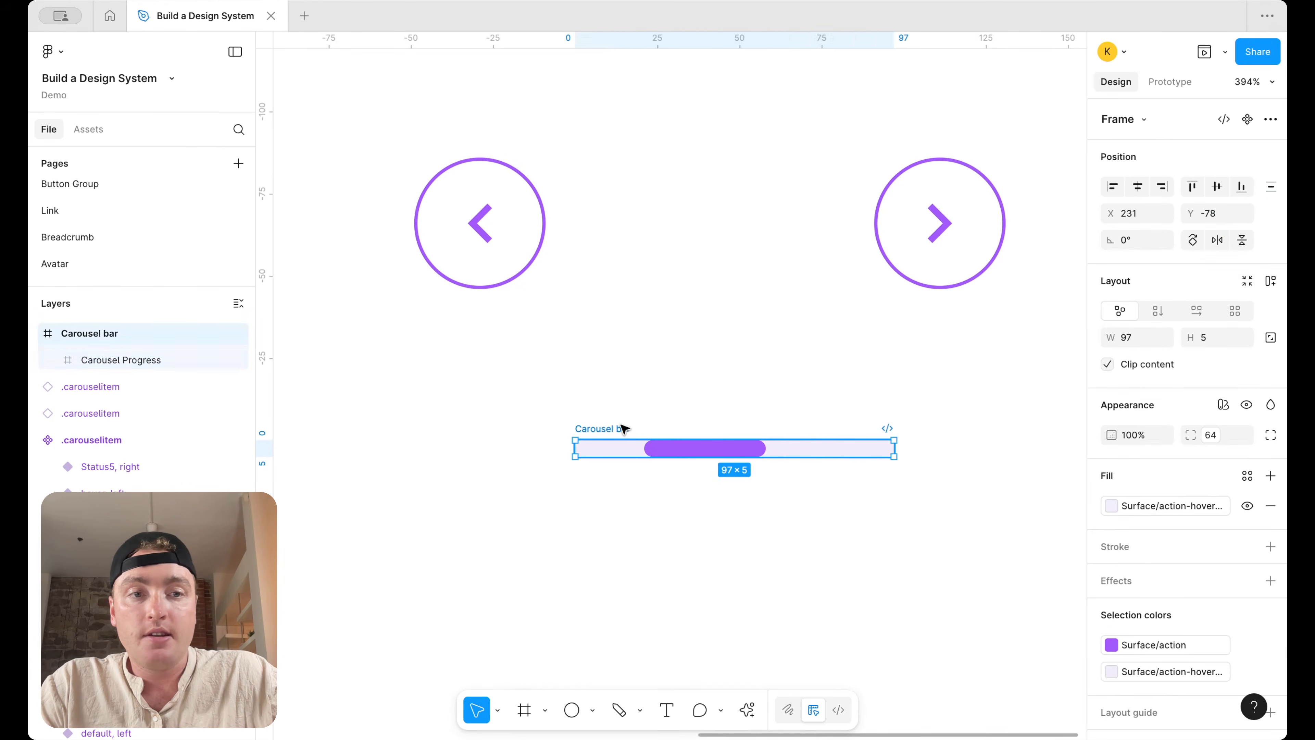
left_click_drag(896, 451, 924, 449)
key("minus")
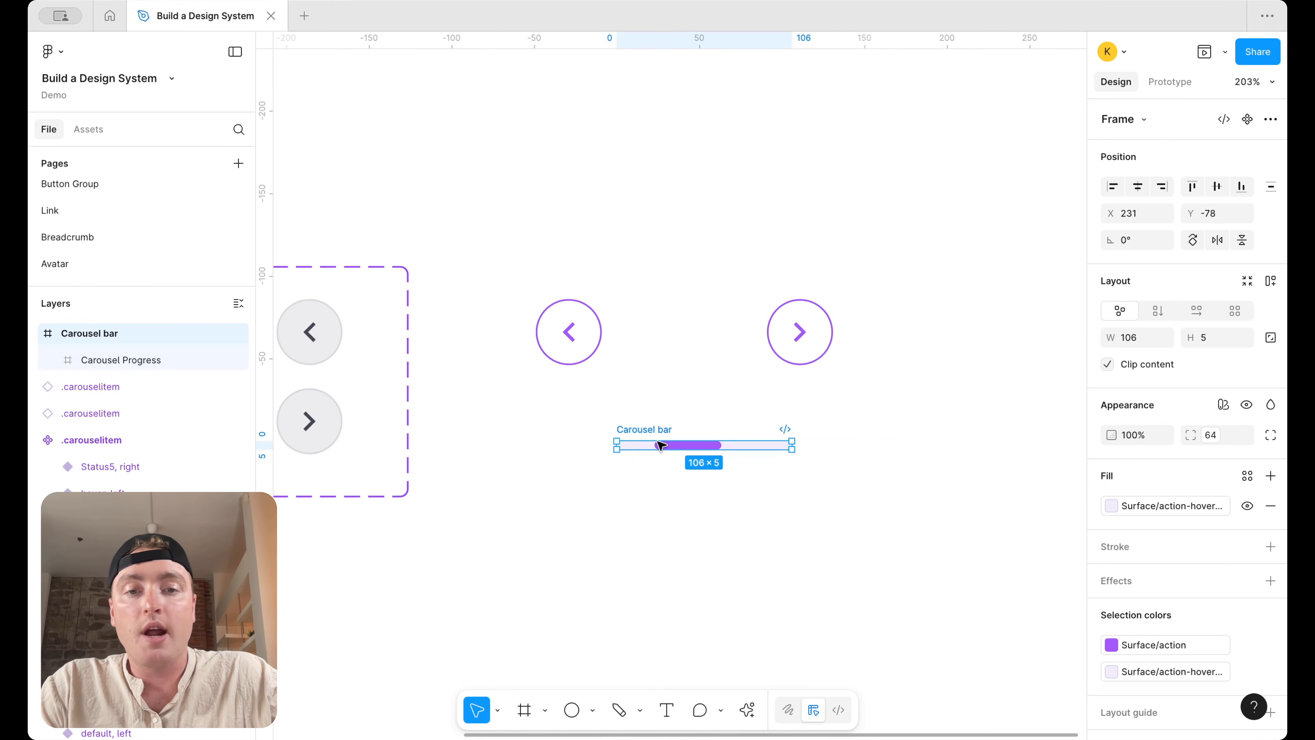
Move Carousel bar beneath the left-chevron button at X 182, Y -98 and turn it into a component
left_click_drag(492, 431, 549, 402)
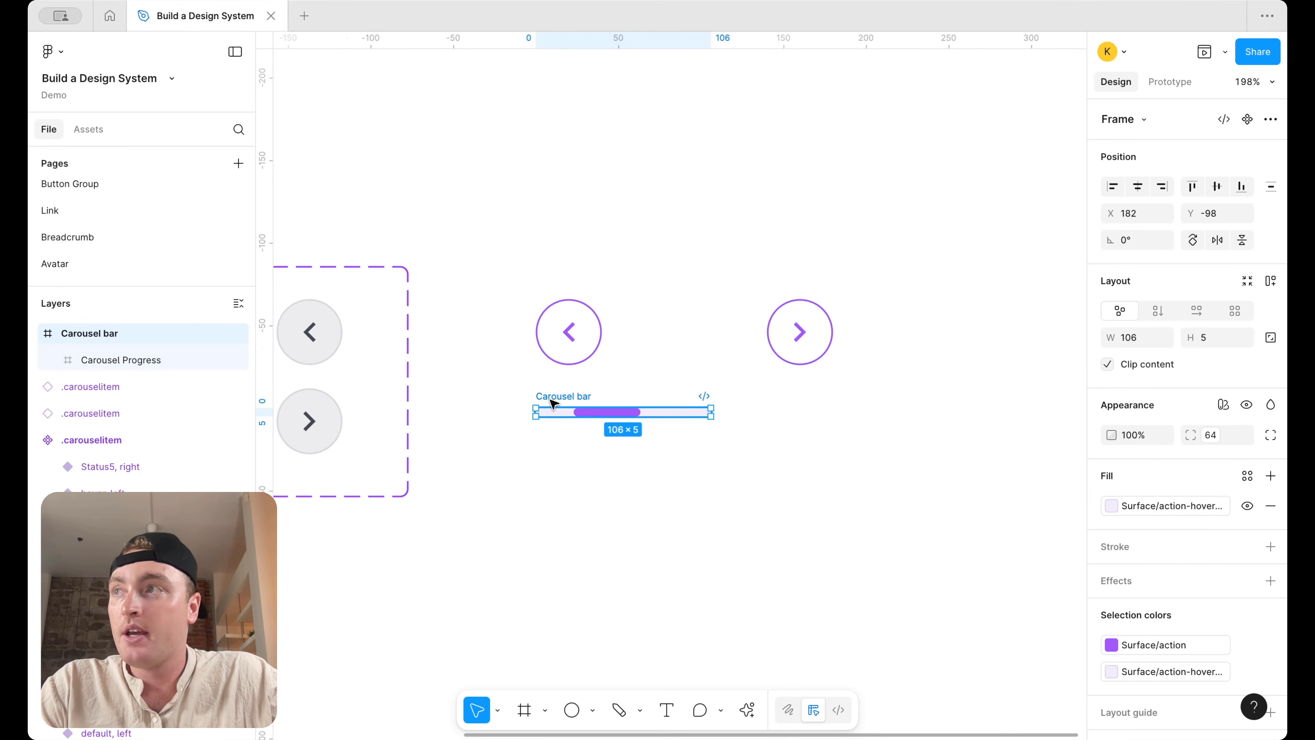
right_click(549, 402)
left_click(596, 518)
Place a Carousel bar instance between the two buttons and wrap all three in a horizontal auto layout with a gap of 24
left_click_drag(596, 399, 692, 331)
left_click_drag(907, 389, 534, 295)
key("shift+a")
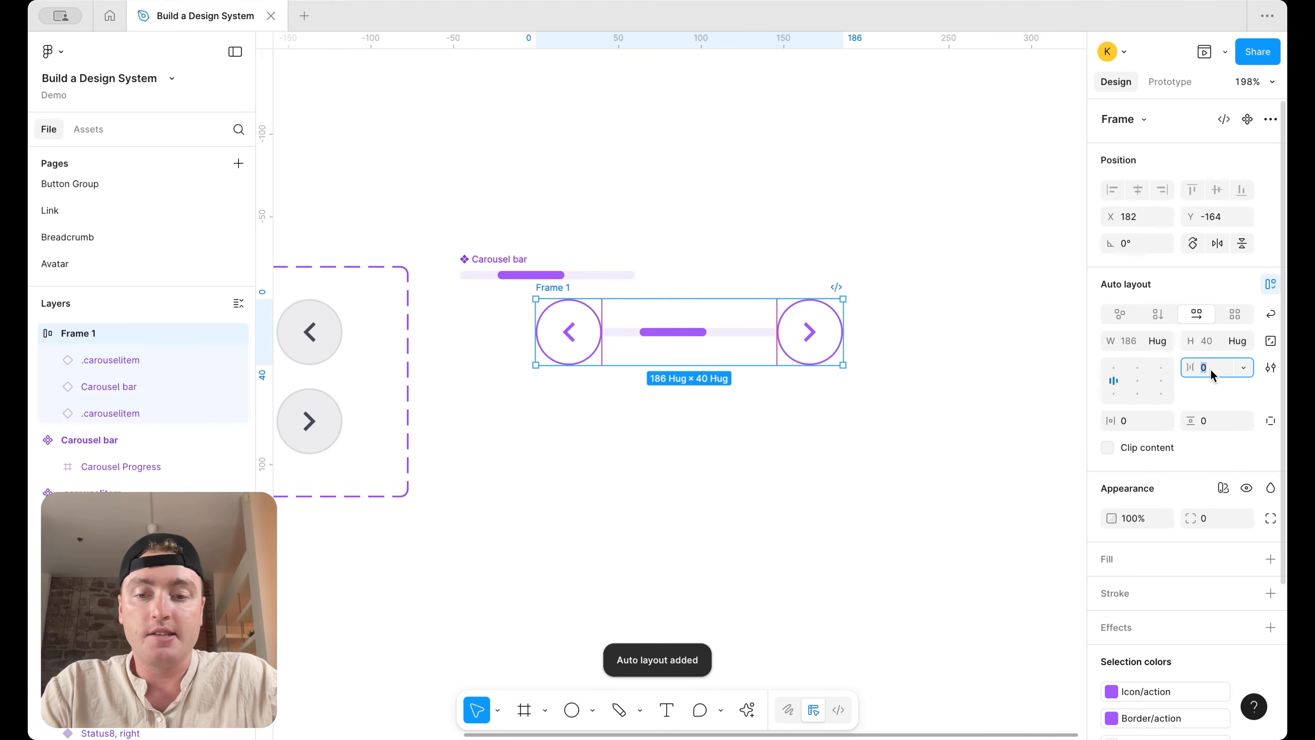
key("Return")
Rename the auto layout frame Carousel and position it under the Carousel bar component at X 136, Y -148
left_click_drag(657, 344, 664, 378)
type("Carousel")
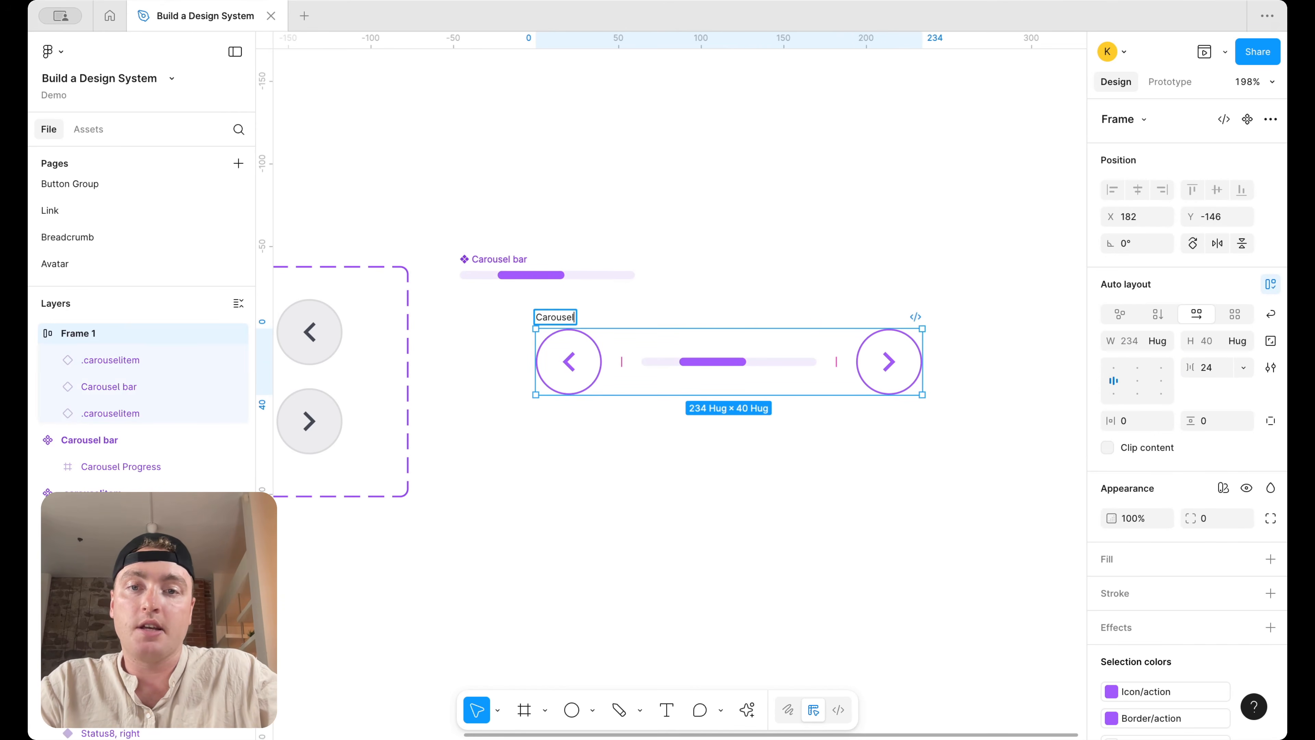
key("Return")
left_click_drag(562, 317, 481, 303)
left_click(895, 315)
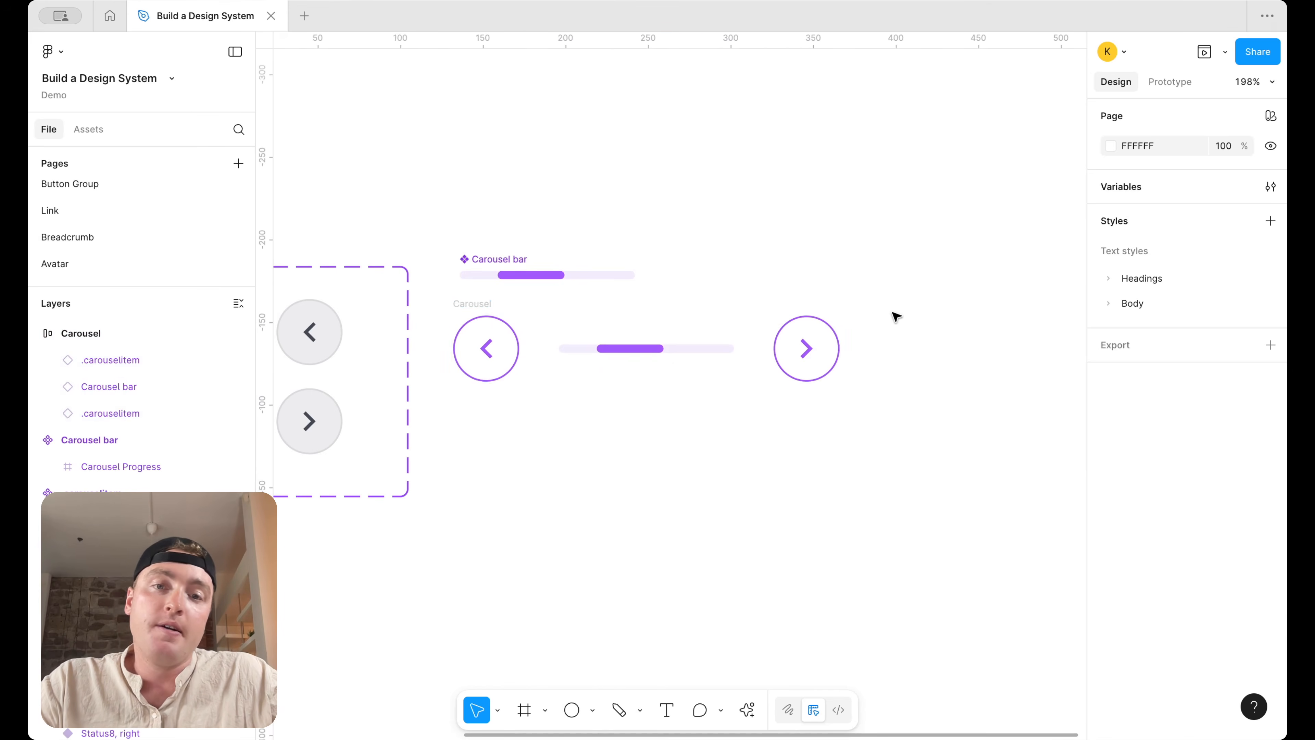
scroll(898, 322, "down", 3)
left_click_drag(660, 306, 659, 308)
scroll(678, 282, "up", 5)
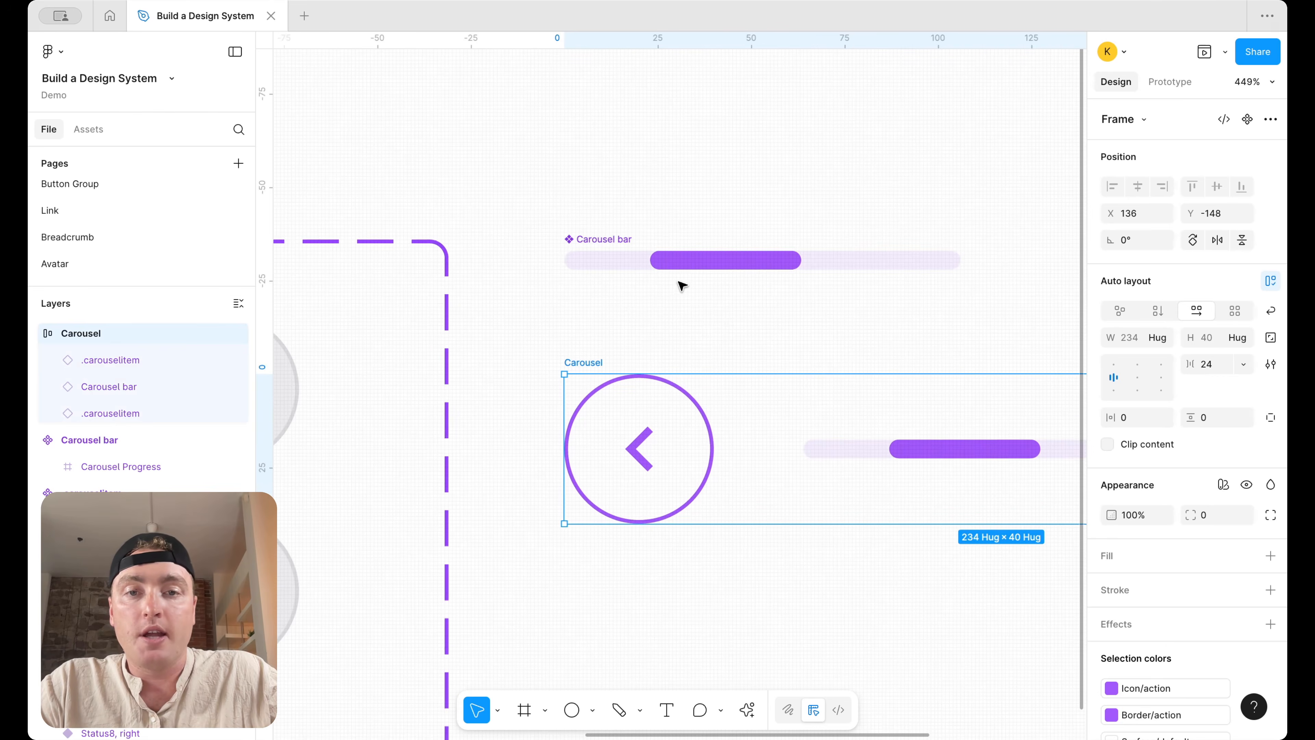
Set the Carousel bar component's height to 4 and resize its Carousel Progress pill to 40 by 4
left_click(683, 262)
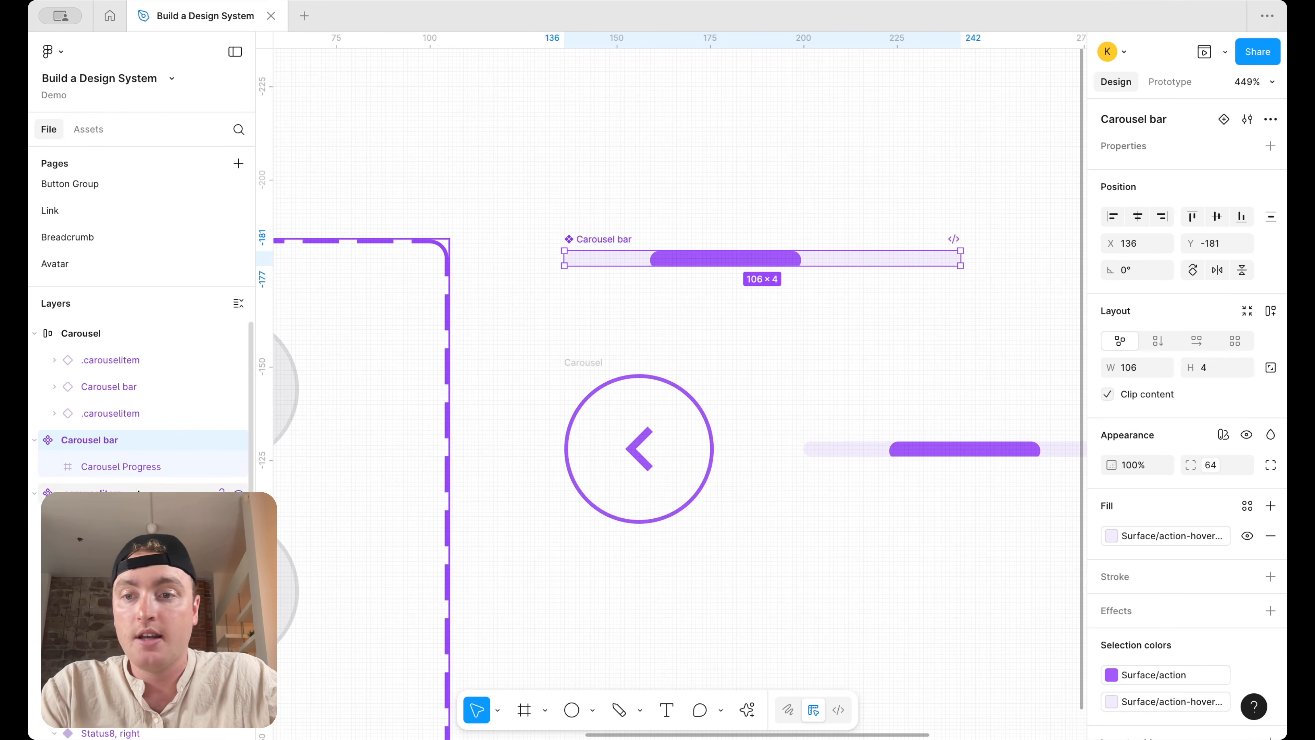
left_click(139, 467)
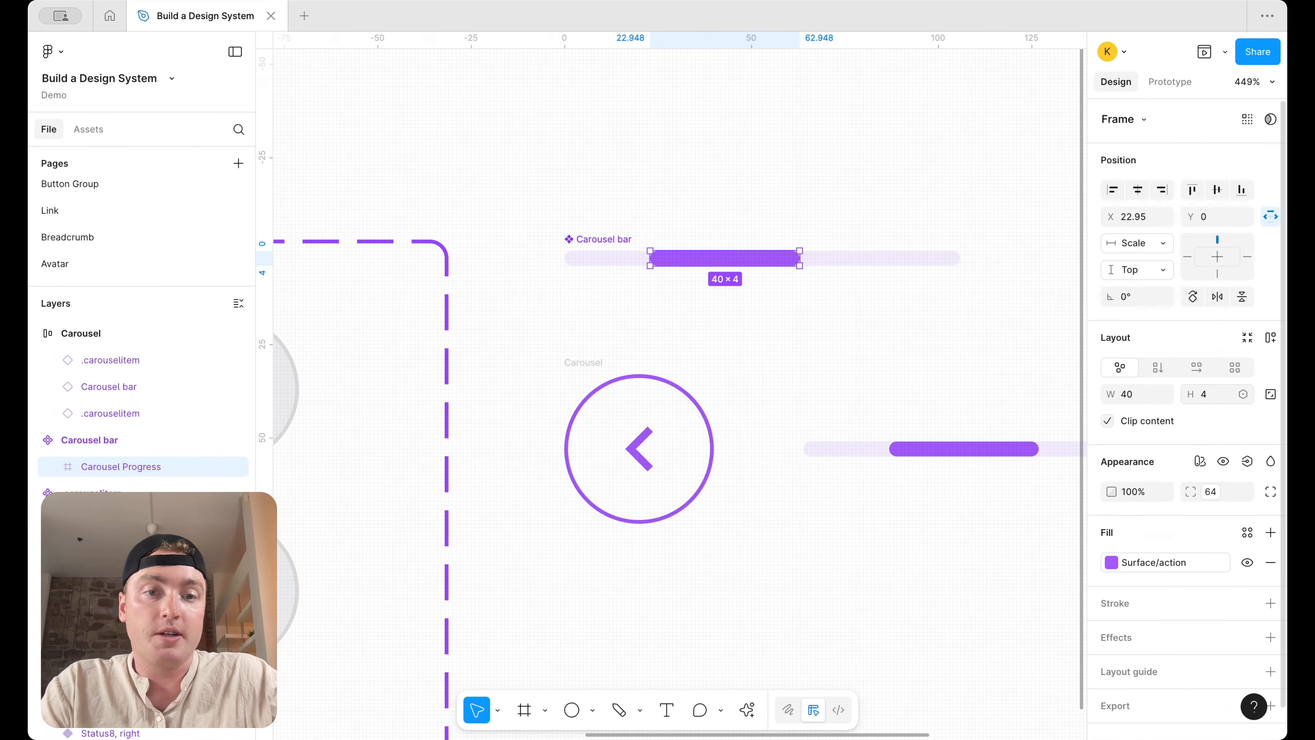
left_click(916, 385)
scroll(912, 381, "down", 5)
left_click(907, 315)
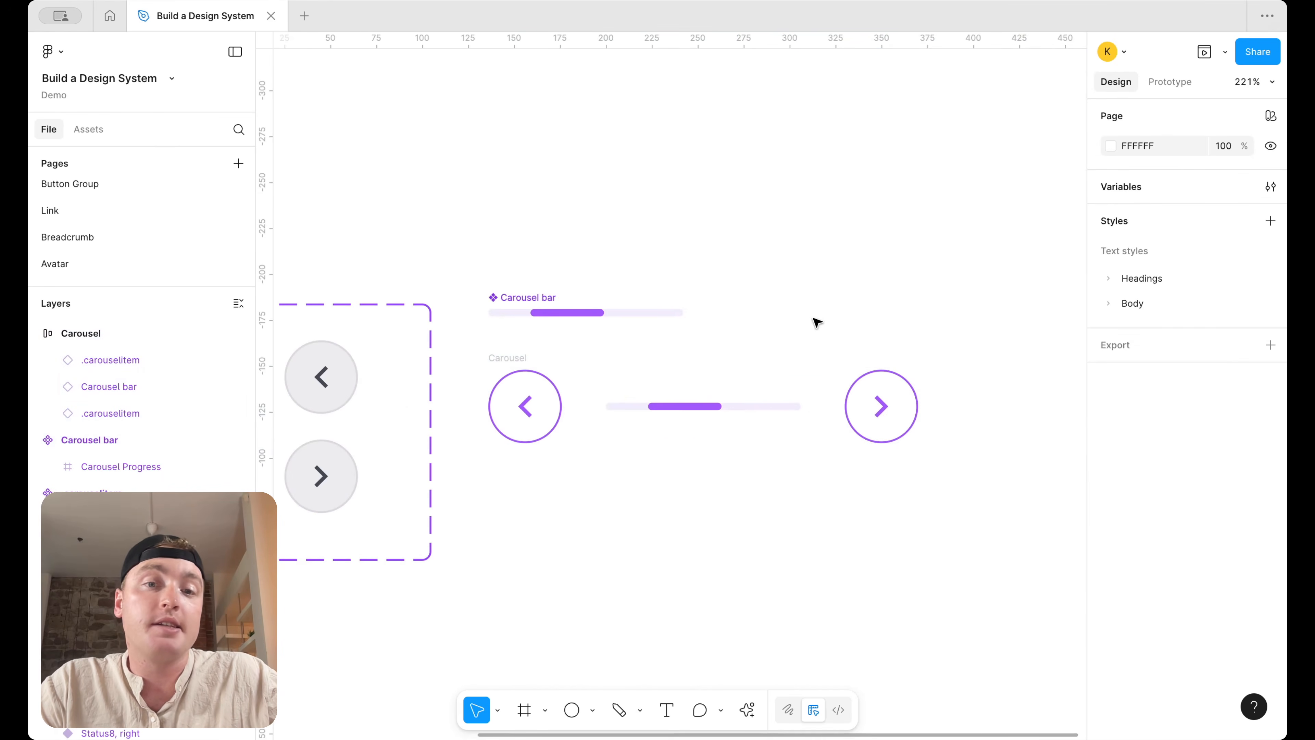
left_click(583, 311)
left_click(880, 279)
scroll(753, 278, "down", 3)
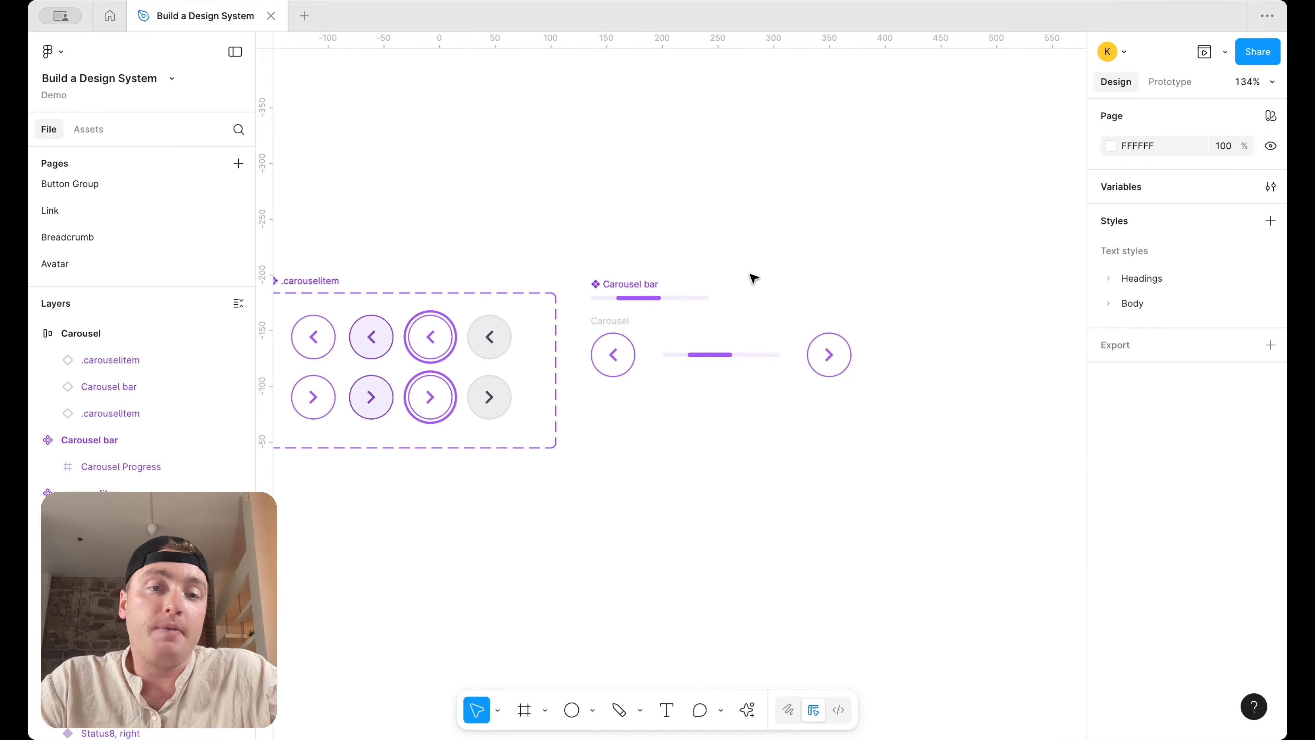
left_click(619, 364)
left_click(827, 446)
scroll(640, 324, "left", 2)
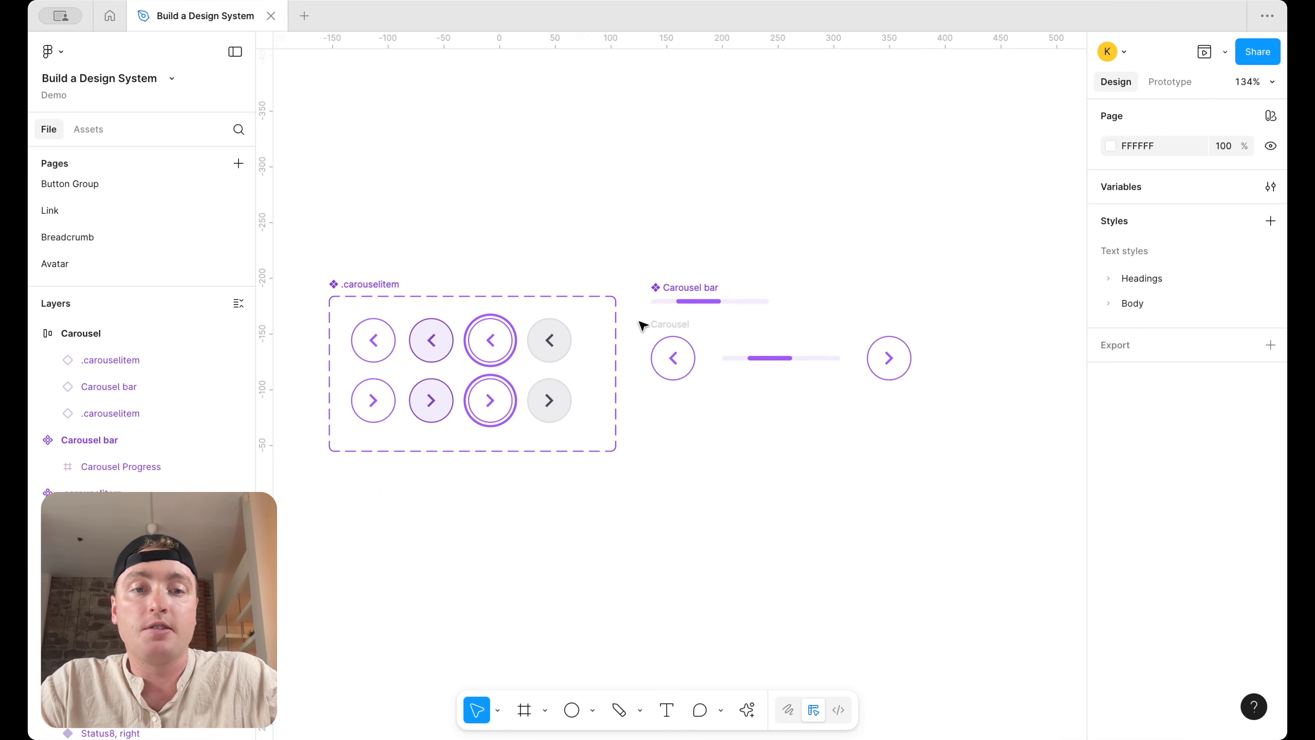
Set the horizontal and vertical padding of all eight .carouselitem variants to 4
scroll(727, 352, "up", 3)
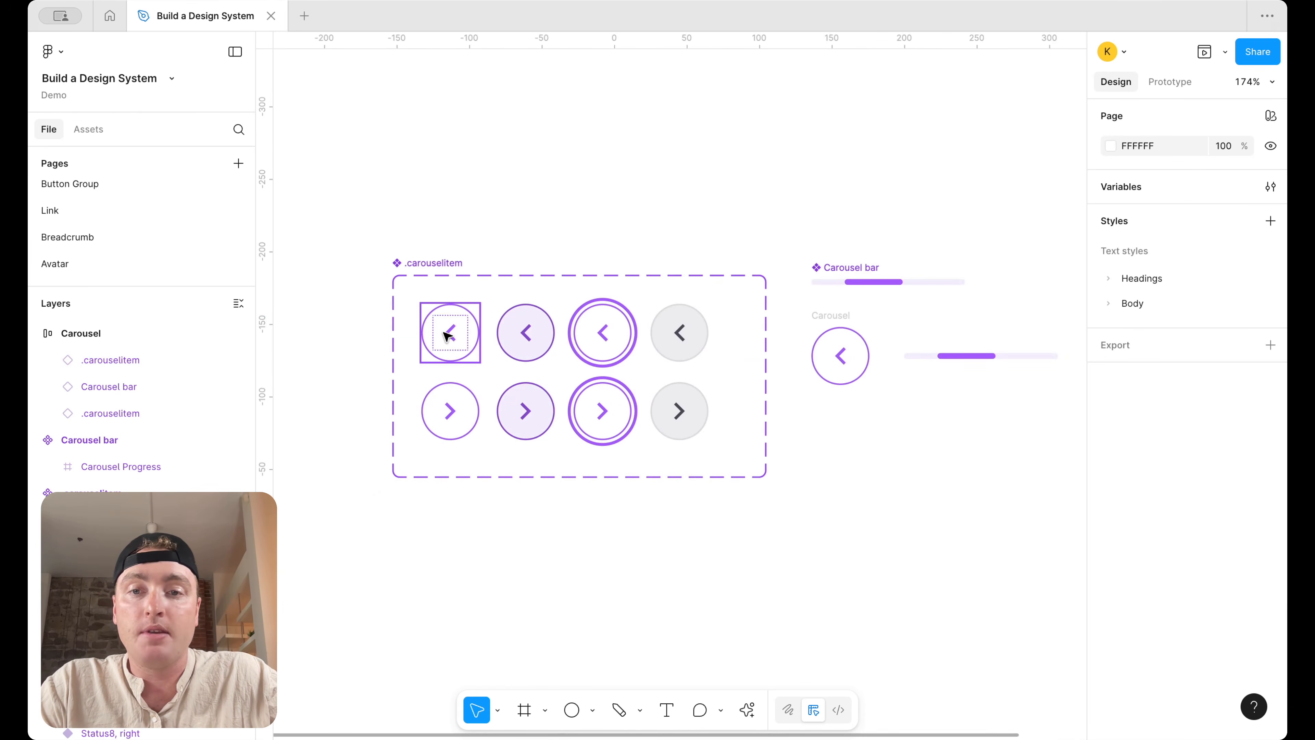
left_click_drag(378, 556, 692, 330)
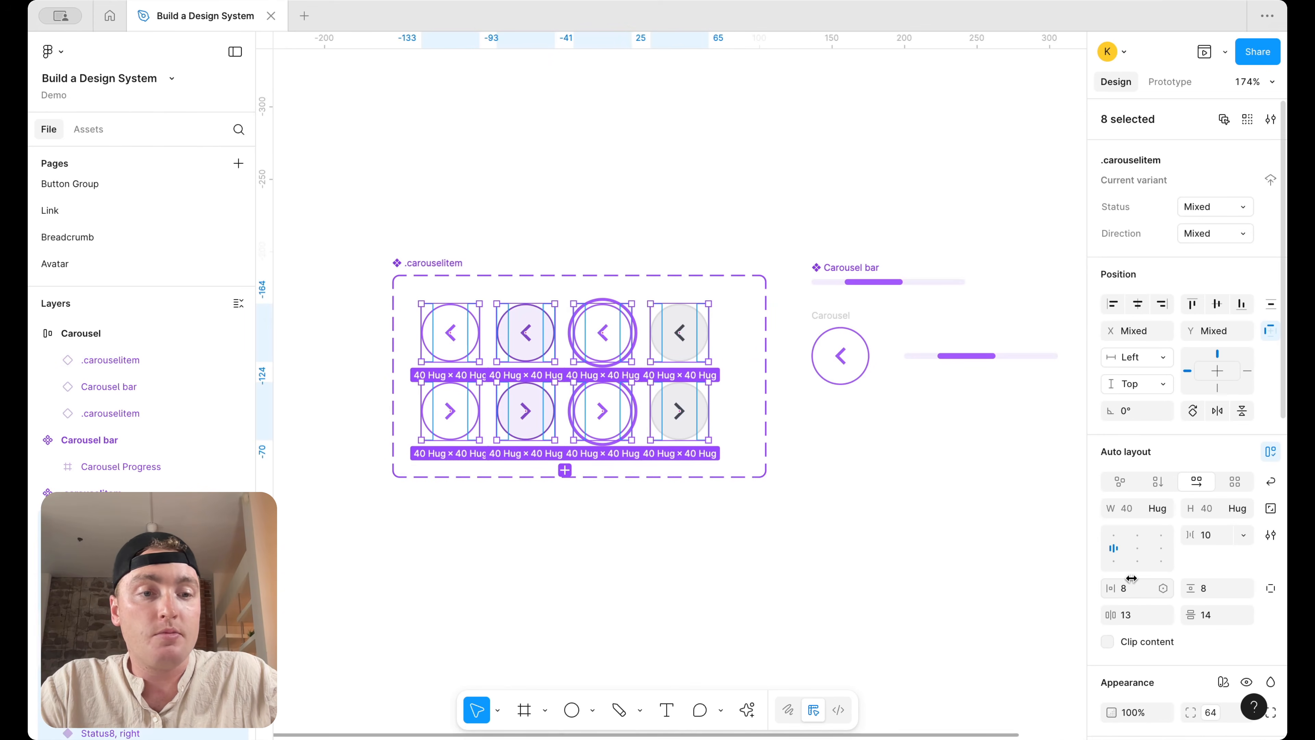
type("4")
key("Return")
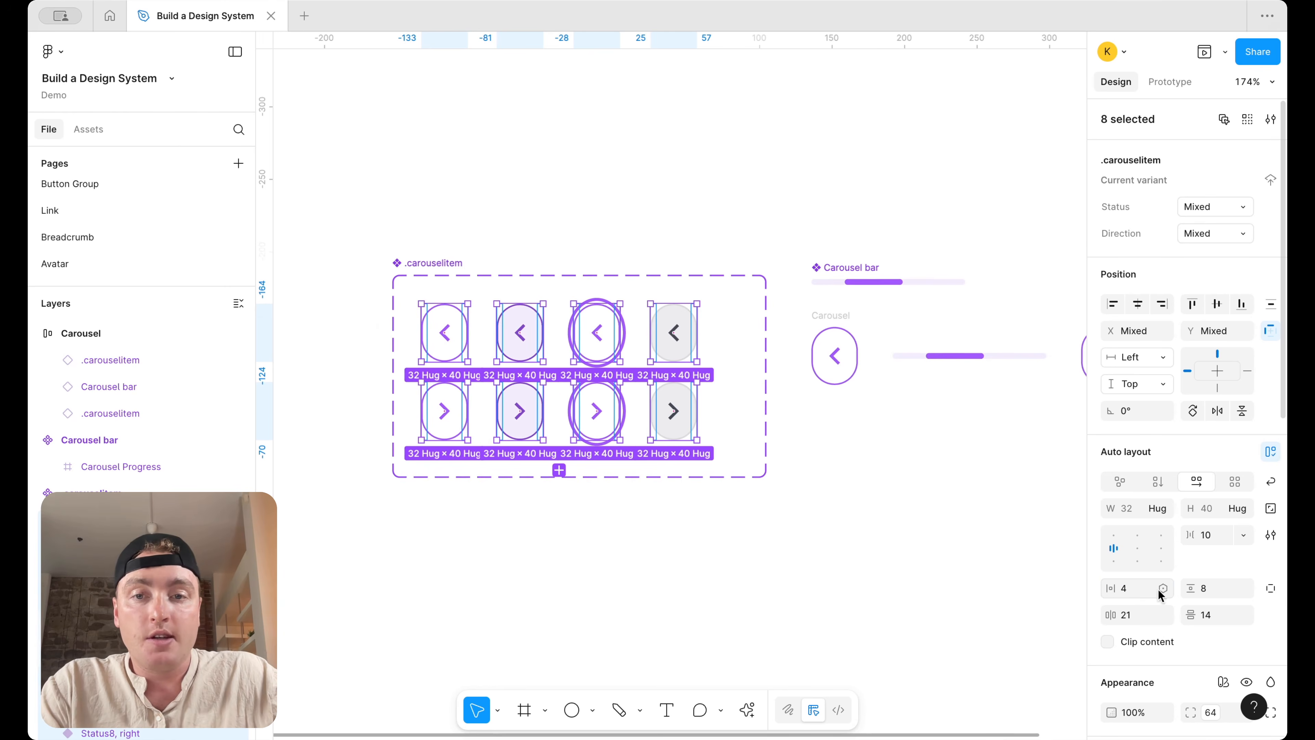
left_click(909, 499)
Turn the Carousel frame containing the two arrow items and the progress bar into a component
scroll(910, 499, "right", 5)
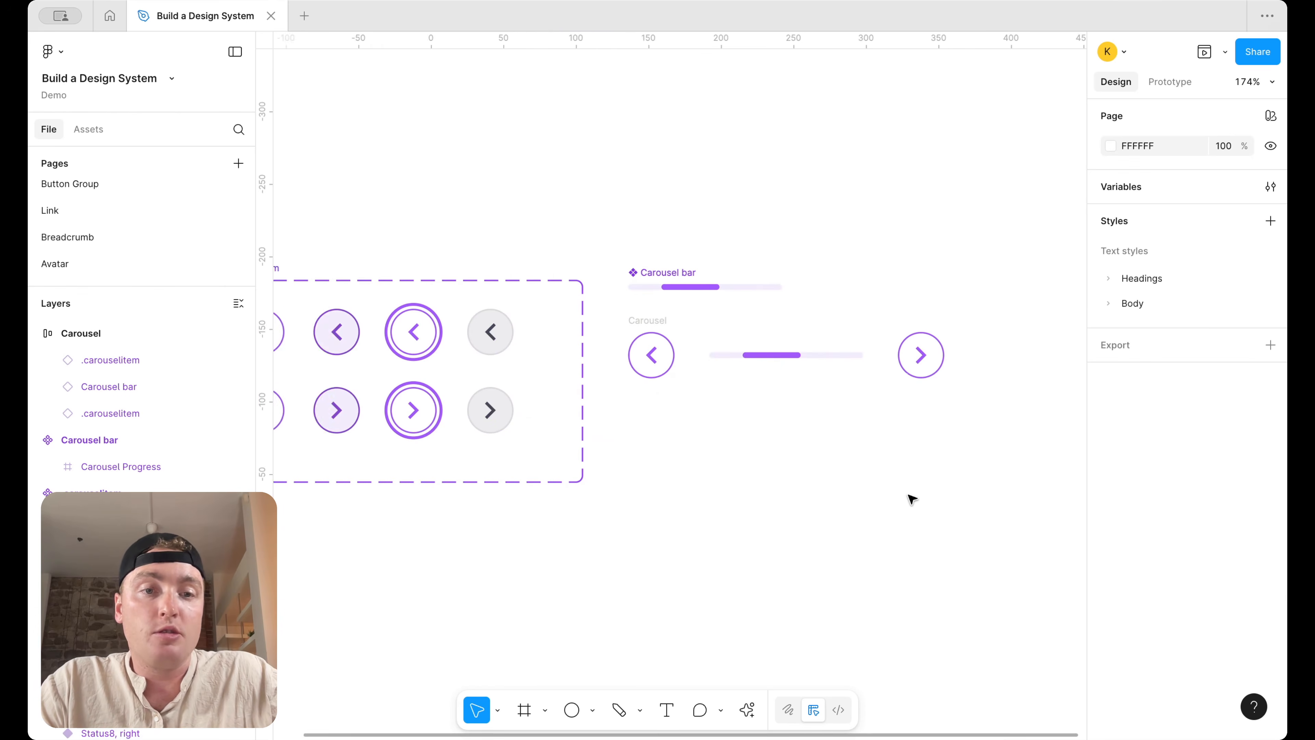
left_click(654, 333)
right_click(584, 358)
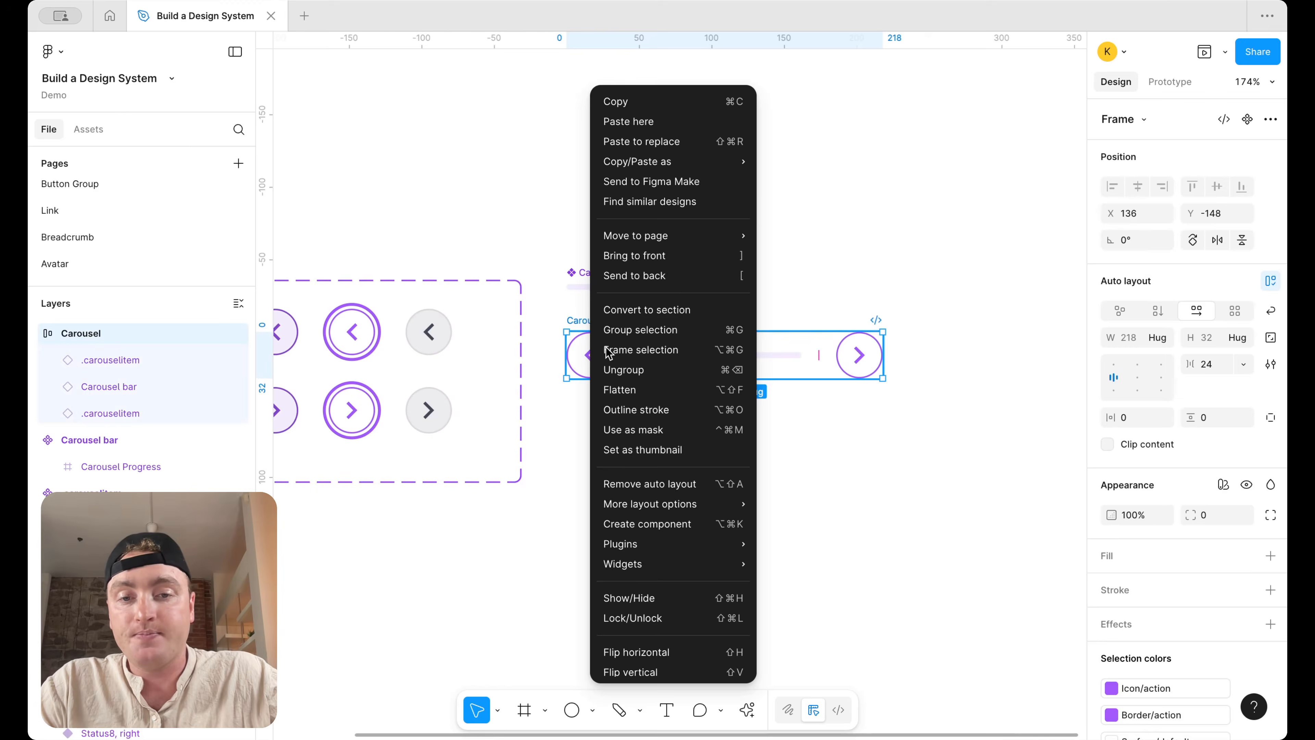
left_click(621, 602)
Rename the Carousel bar component to ".Carousel bar"
scroll(689, 441, "left", 3)
double_click(665, 282)
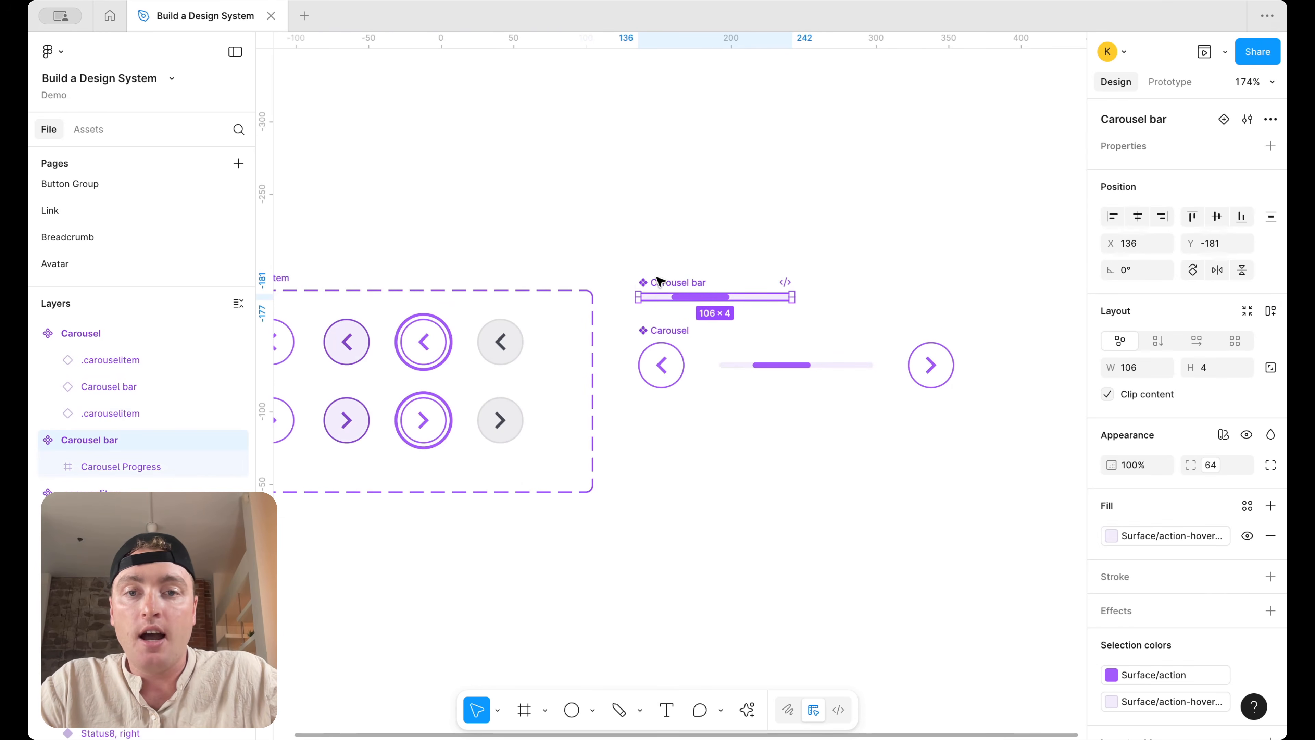
type(".")
key("Return")
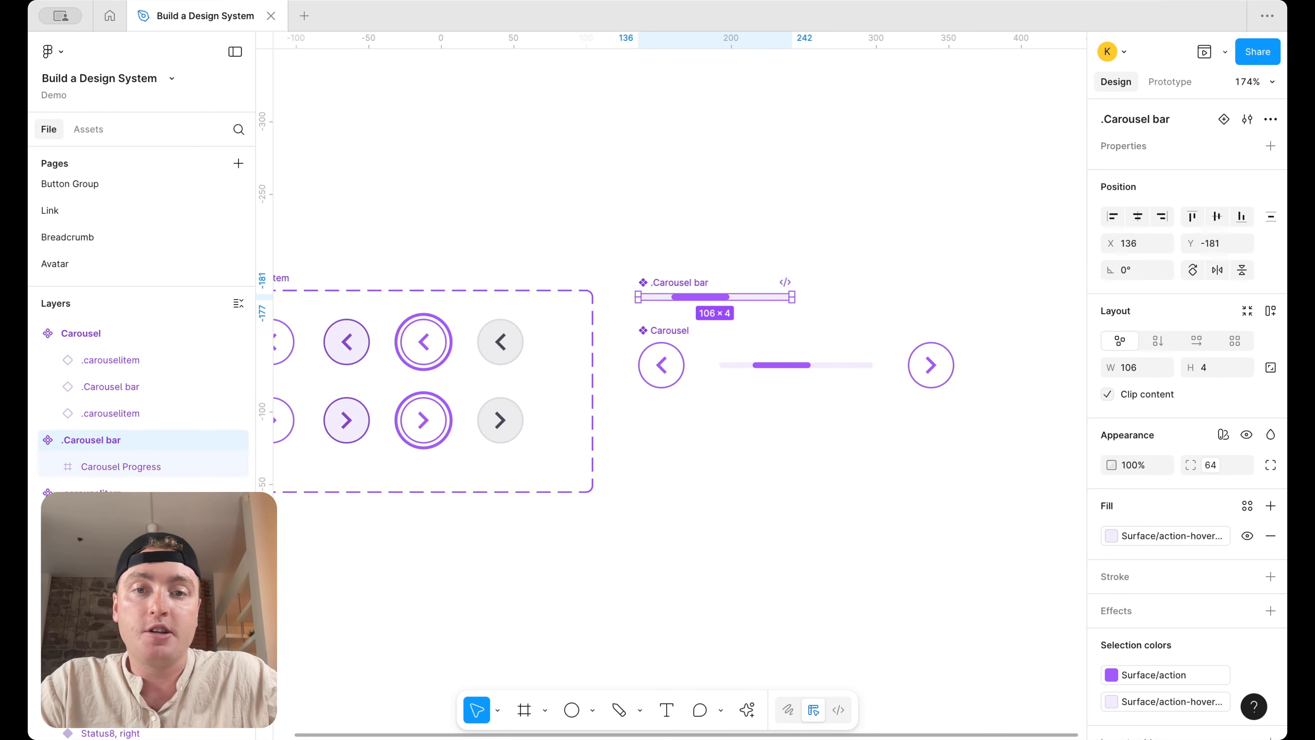
scroll(723, 256, "left", 1)
scroll(723, 256, "down", 3)
scroll(723, 256, "up", 3)
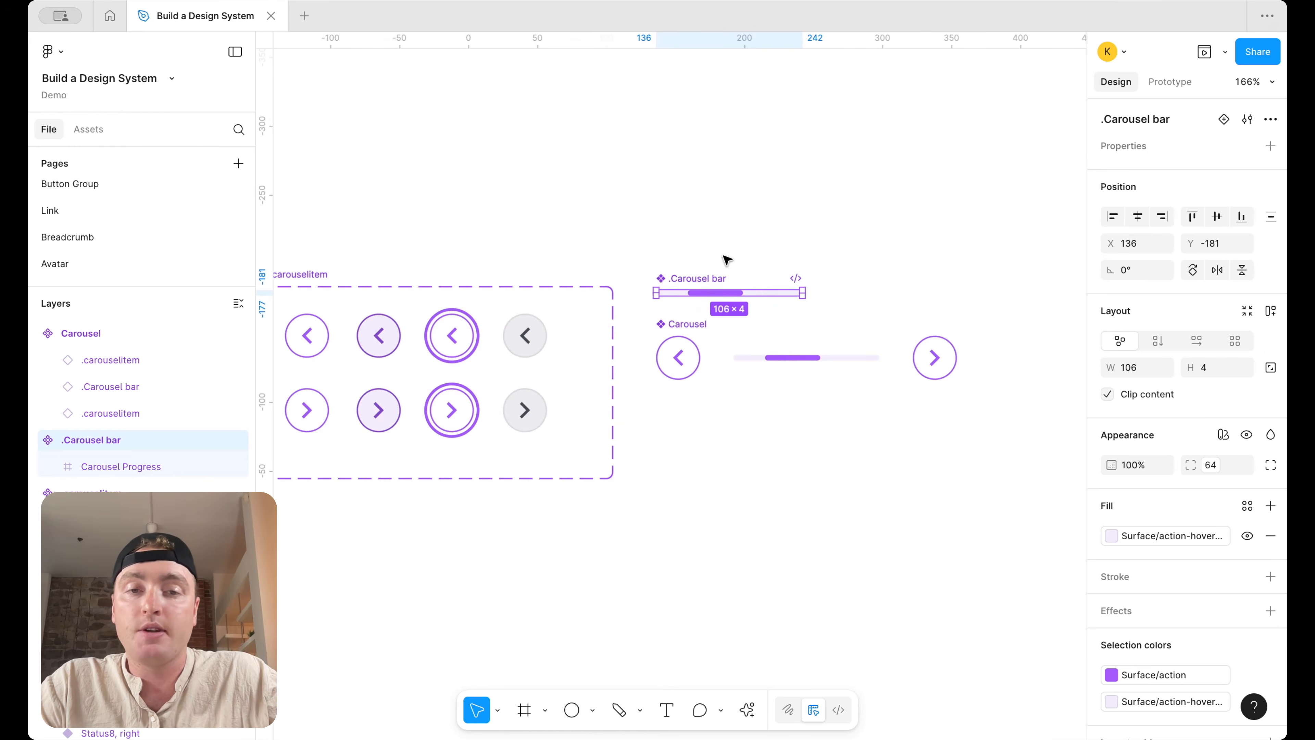
On the Button page, duplicate the Button component set beside the original and name the copy "Button Icon"
scroll(813, 383, "down", 5)
left_click(810, 402)
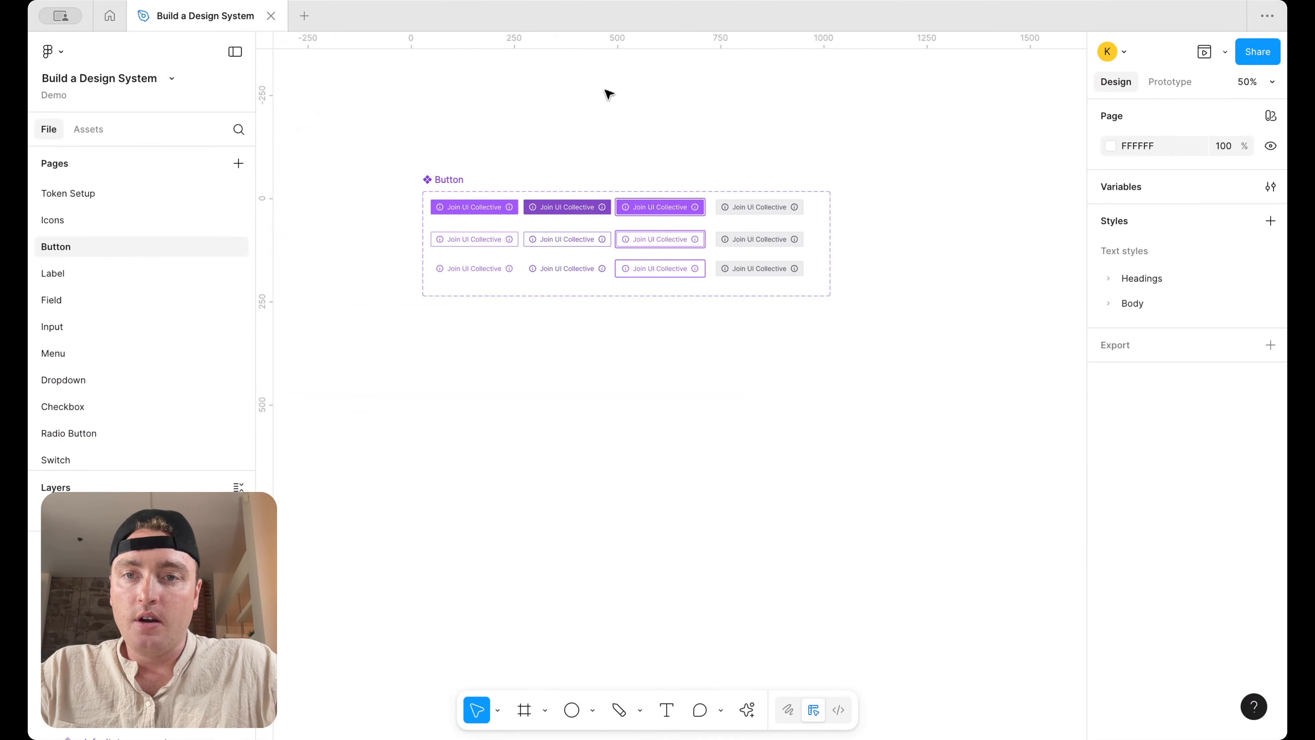
left_click(455, 179)
left_click_drag(455, 179, 923, 183)
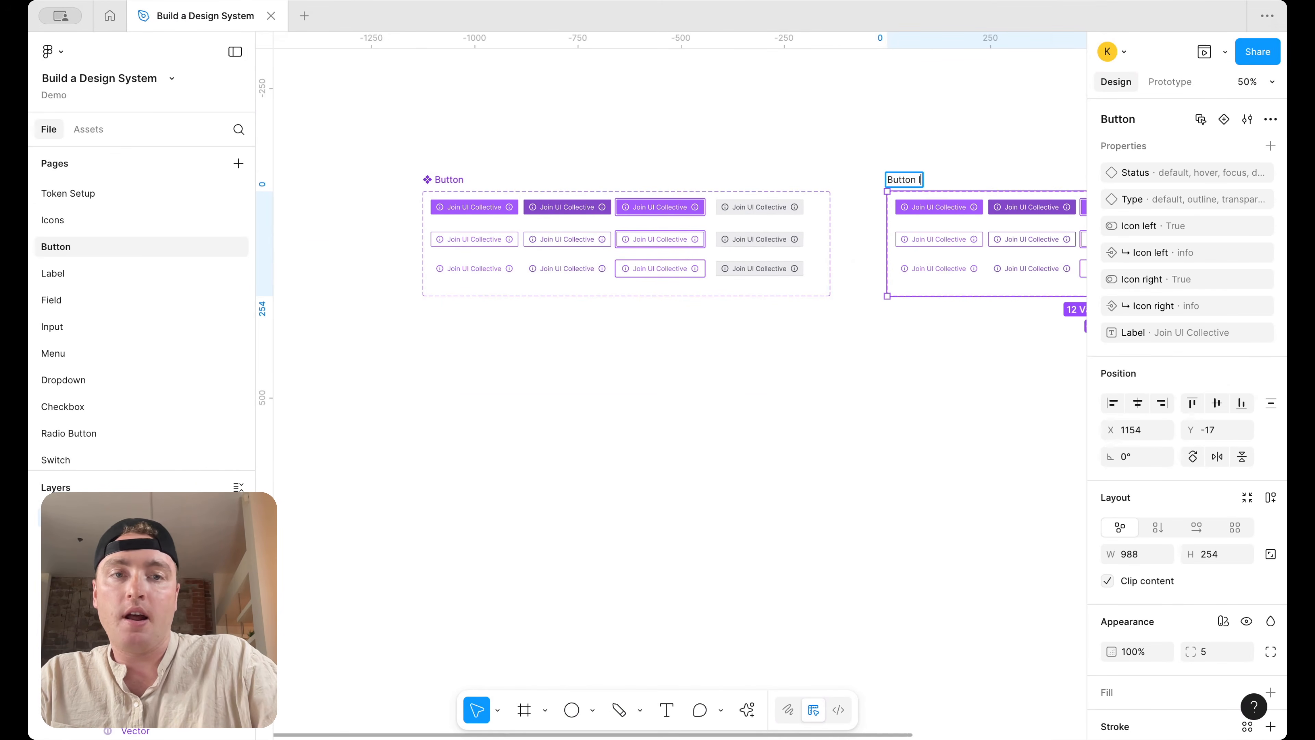
key("Return")
scroll(905, 257, "right", 7)
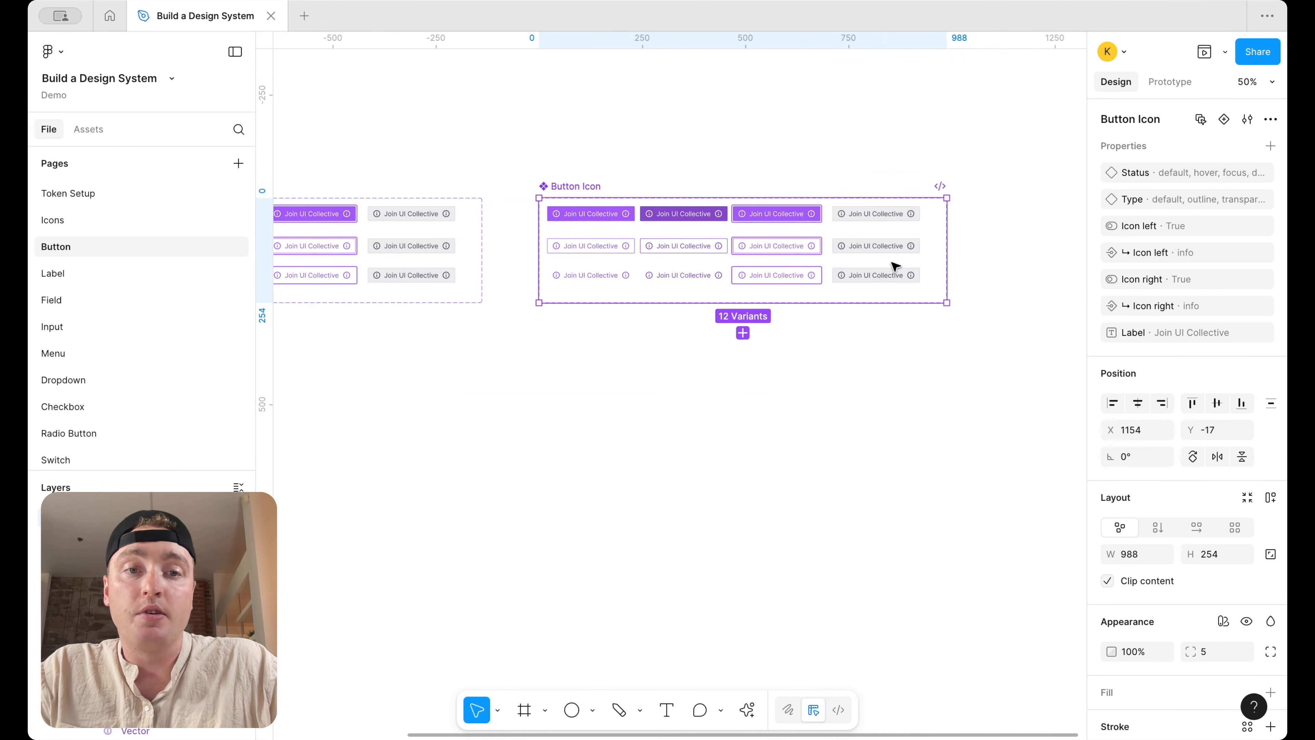
Delete the label text and the right icon from all twelve Button Icon variants
scroll(882, 285, "up", 5)
scroll(885, 289, "left", 3)
double_click(1008, 313)
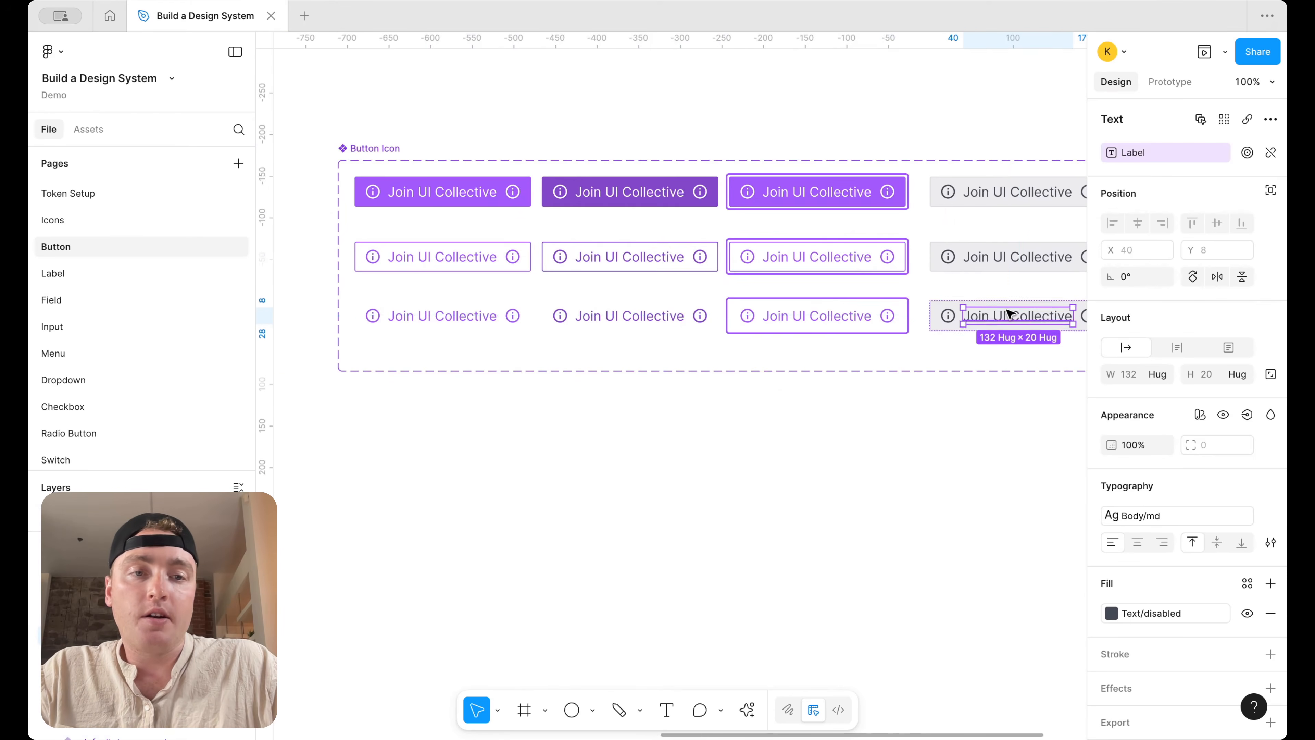
scroll(1008, 332, "right", 2)
left_click(996, 373, "shift")
left_click(1224, 121)
scroll(862, 291, "down", 3)
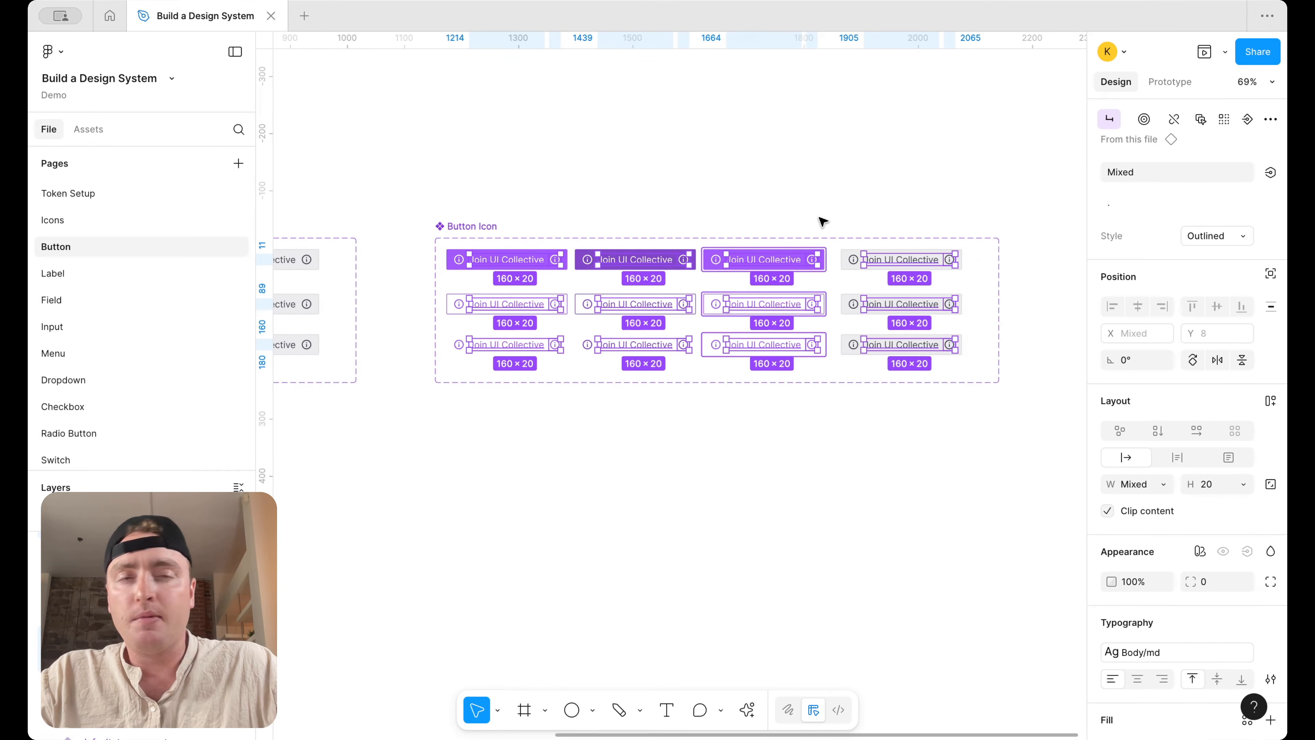
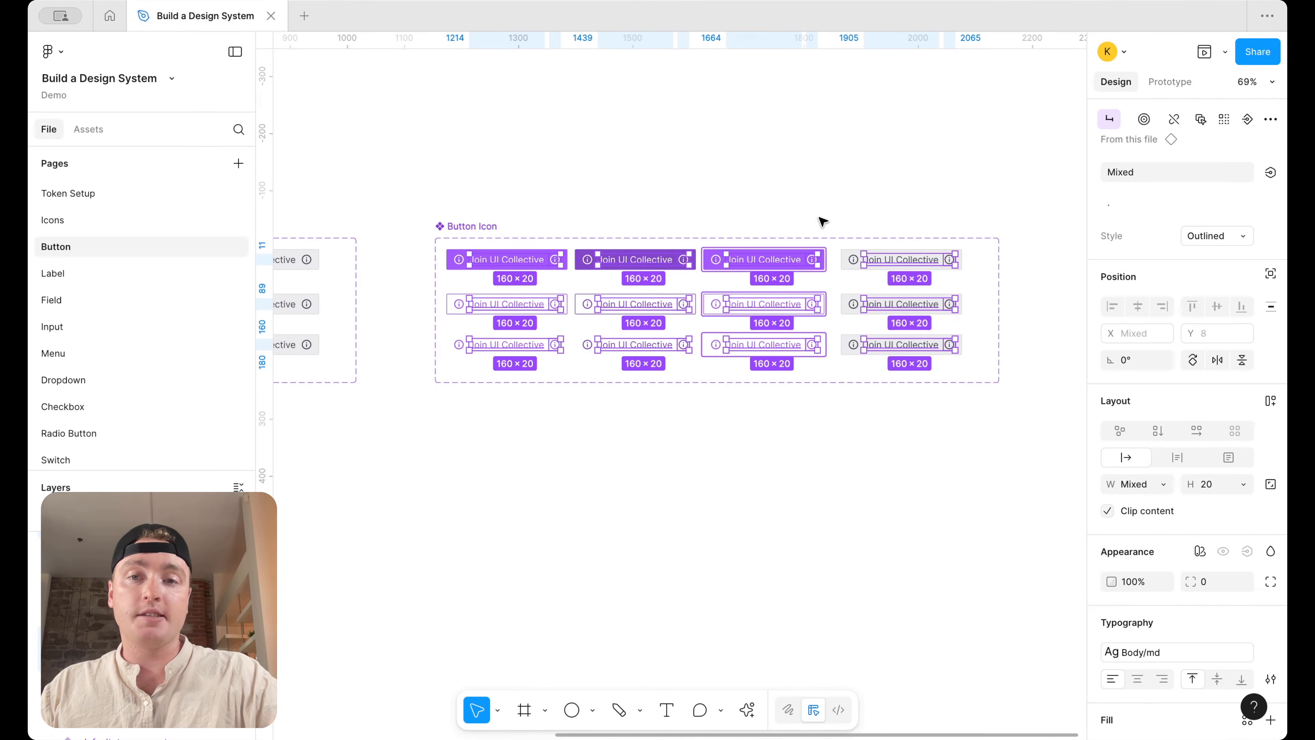
key("Delete")
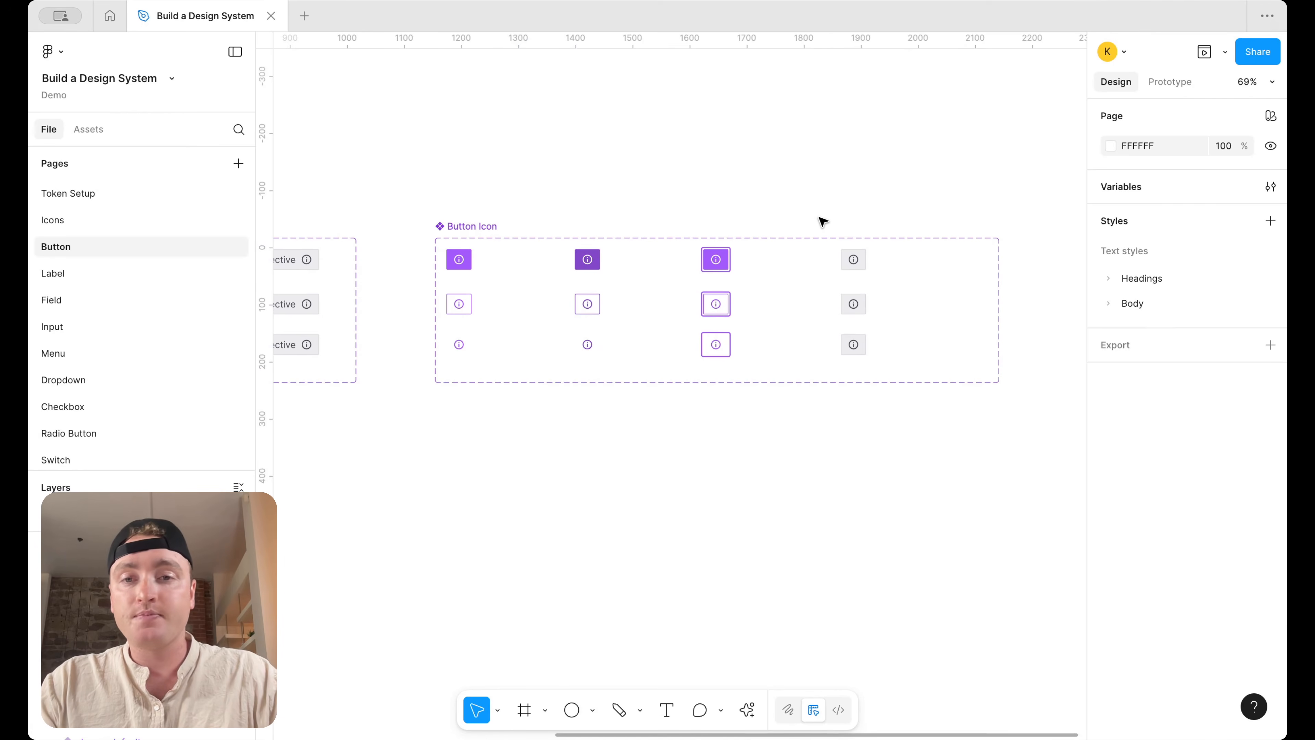
key("ctrl+z")
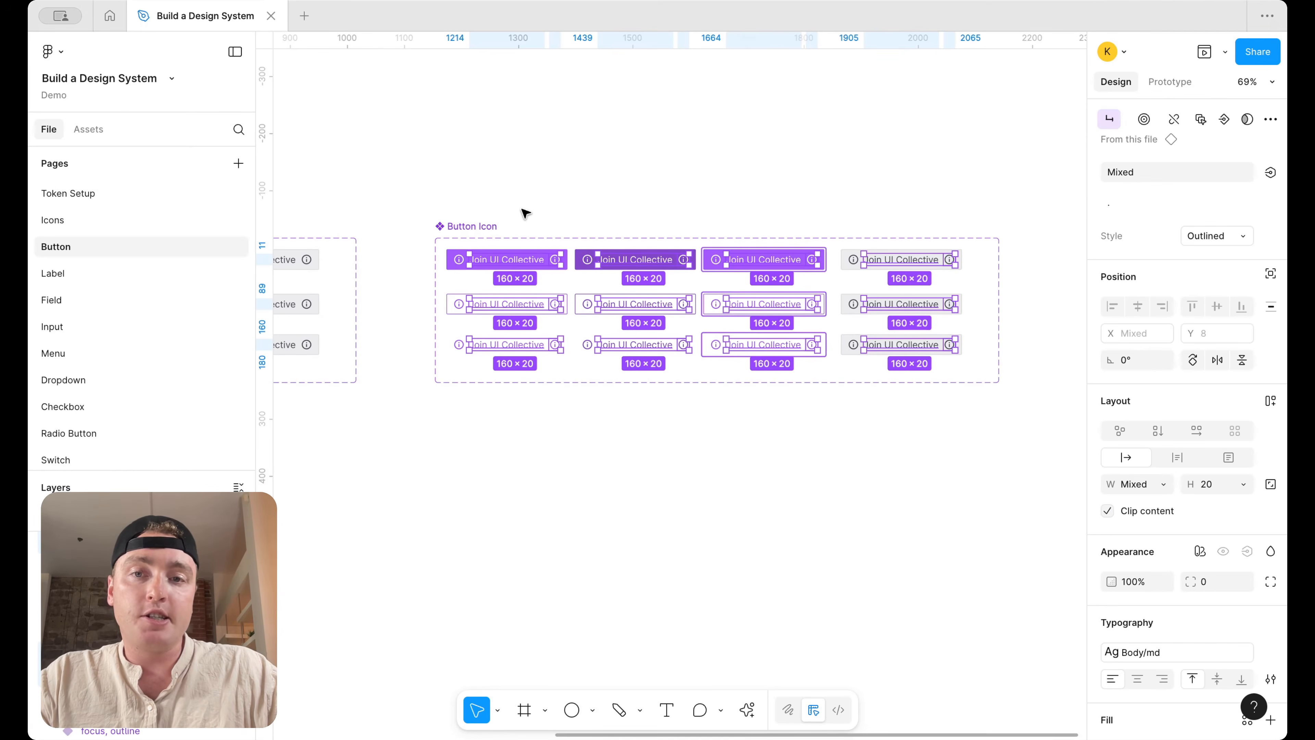
scroll(526, 212, "left", 10)
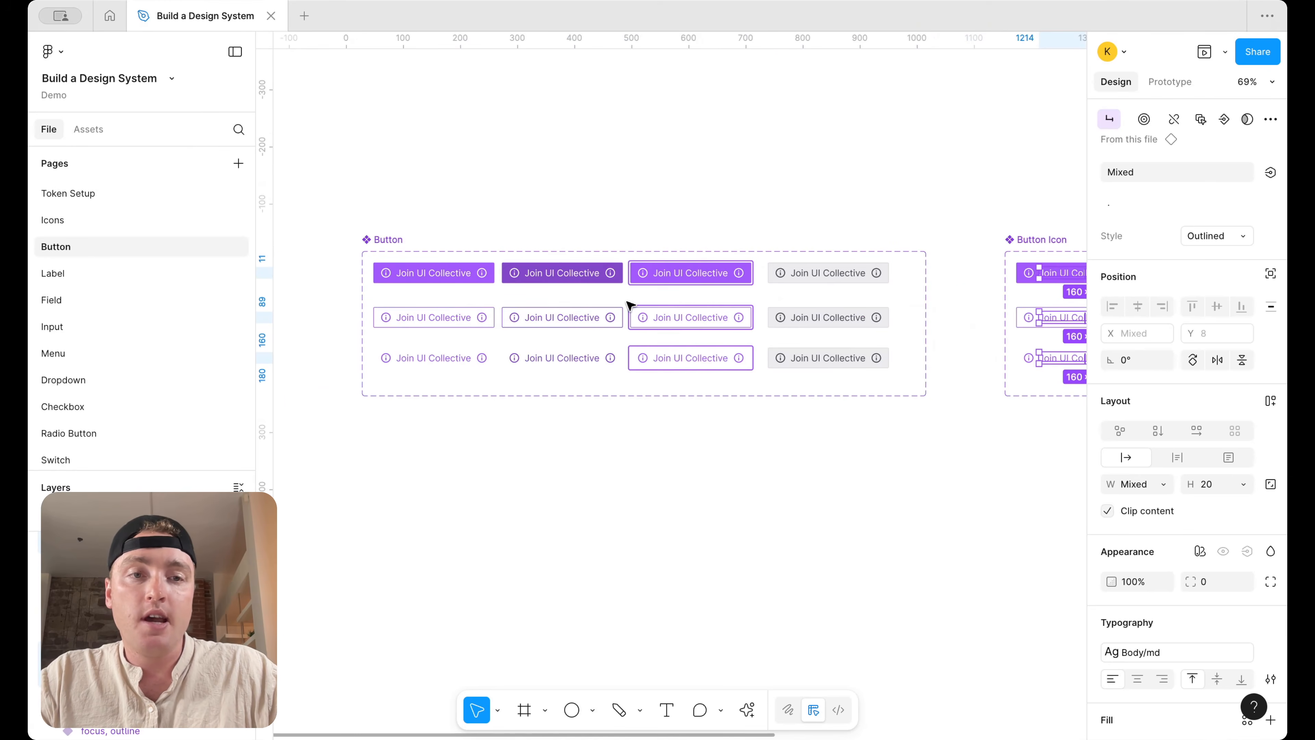
scroll(629, 306, "right", 10)
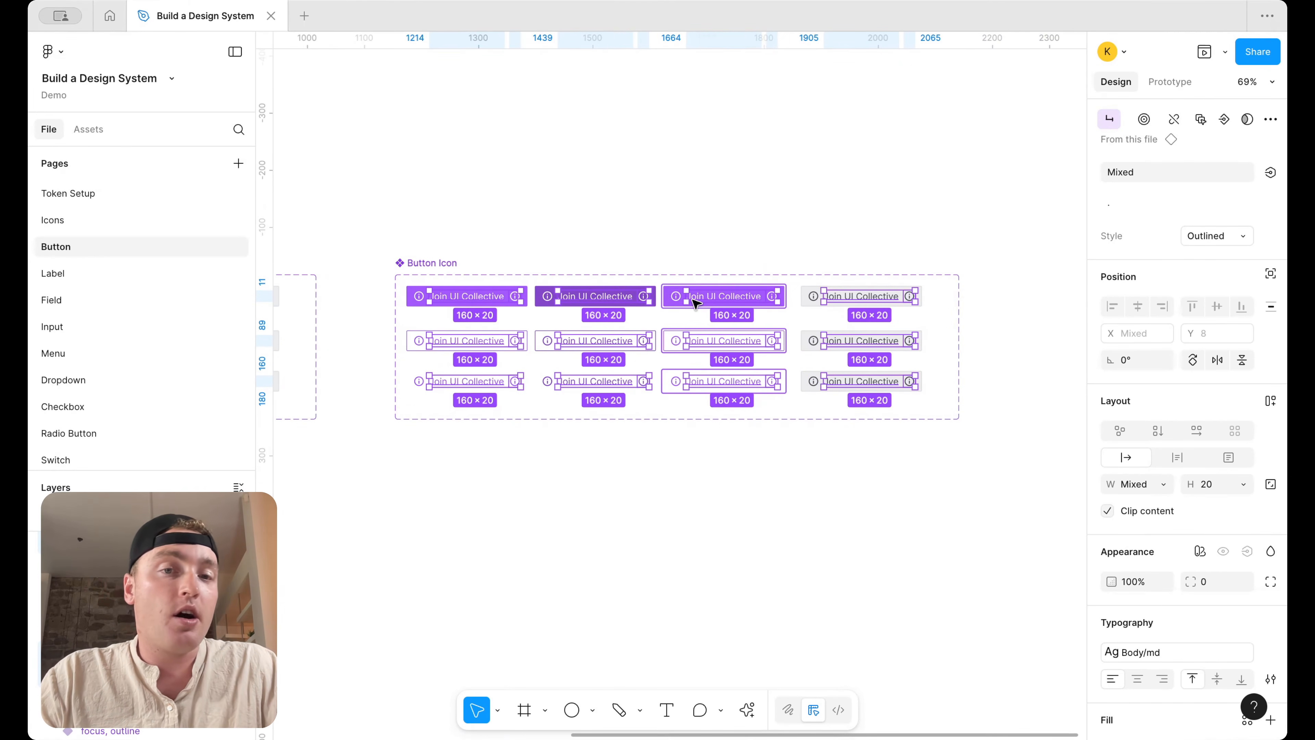
key("Delete")
Set the height of all twelve Button Icon variants to 44
mouse_move(893, 481)
left_mouse_down()
mouse_move(533, 290)
mouse_move(537, 302)
left_mouse_up()
scroll(537, 302, "up", 5)
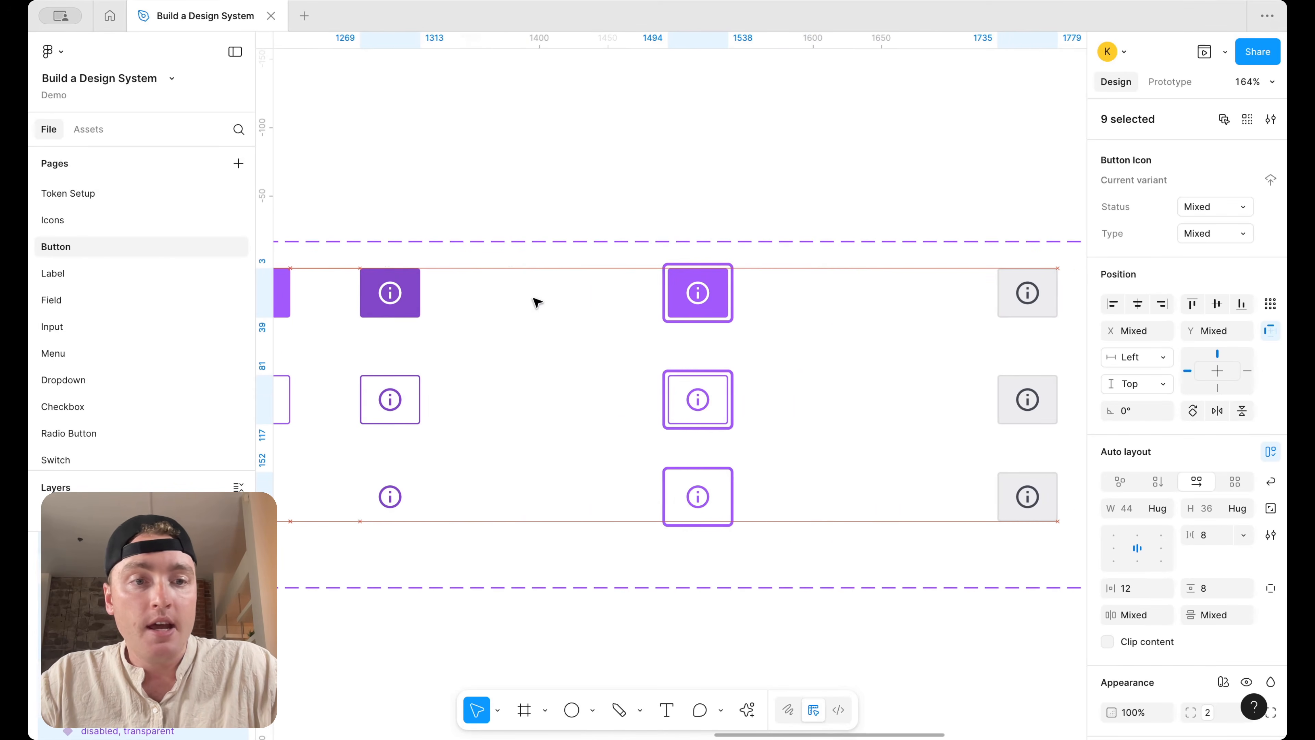
scroll(635, 299, "down", 3)
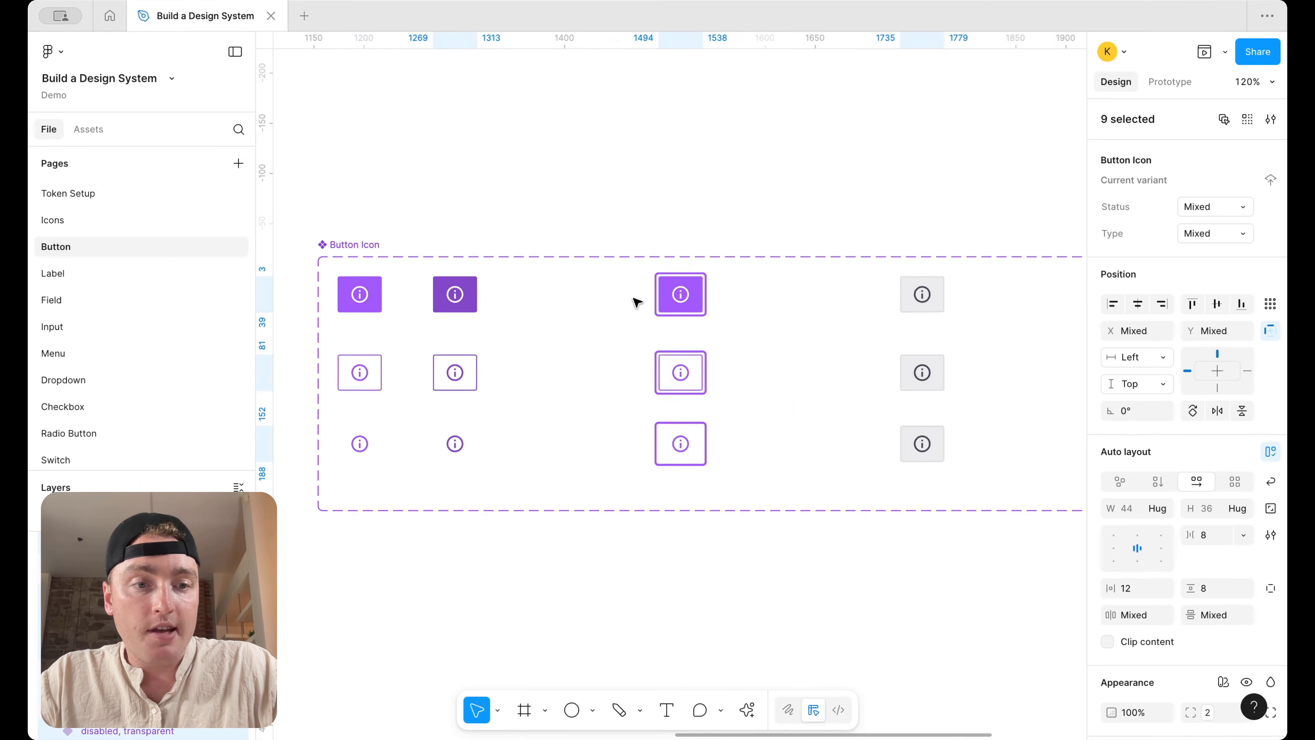
left_click(681, 554)
left_click_drag(984, 571, 326, 271)
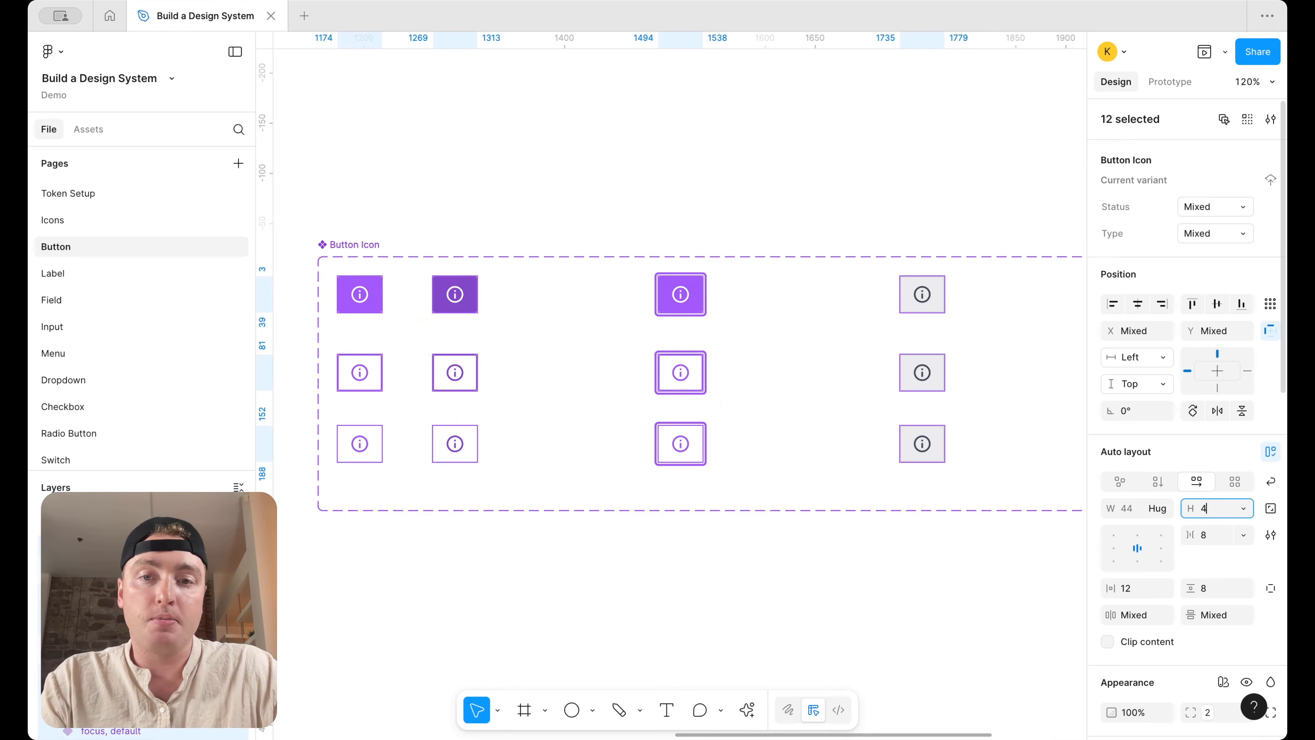
type("44")
key("Return")
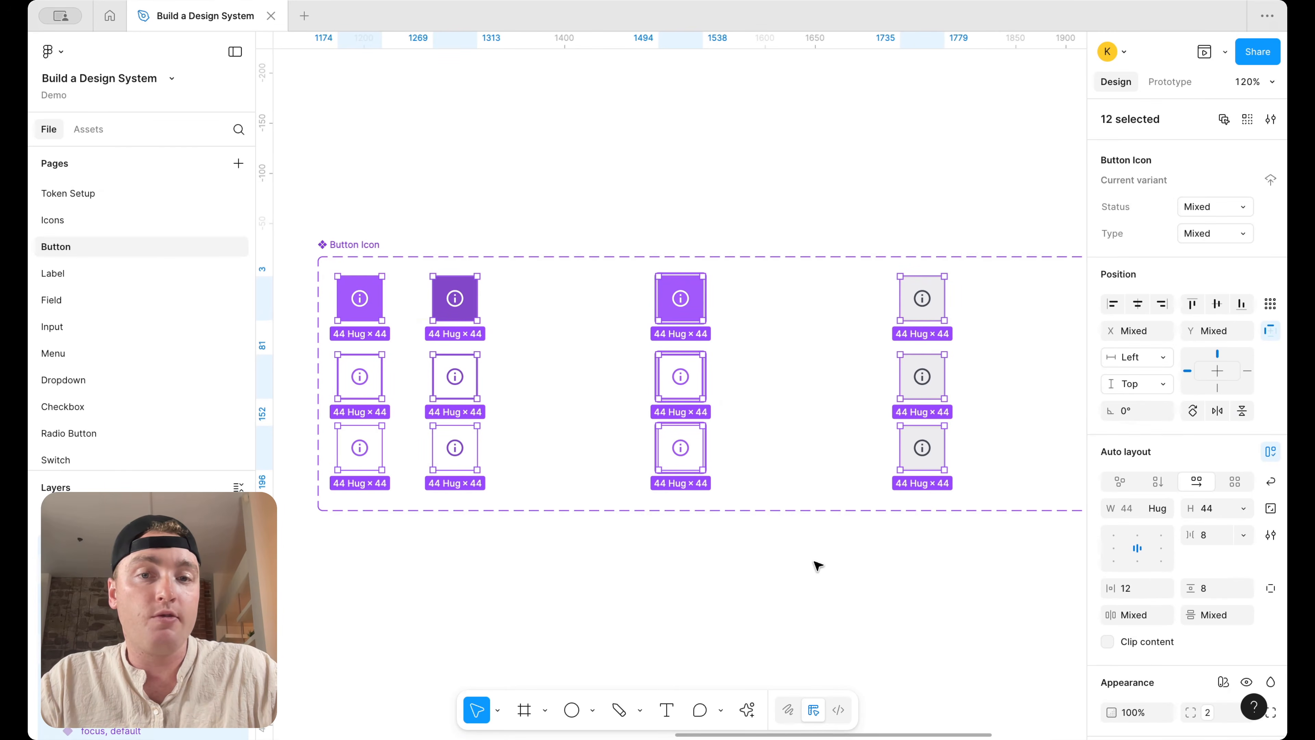
Move the focus and disabled variants of Button Icon 150 px left, closer to the hover column
left_click(816, 564)
scroll(816, 564, "down", 5)
left_click_drag(854, 579, 581, 393)
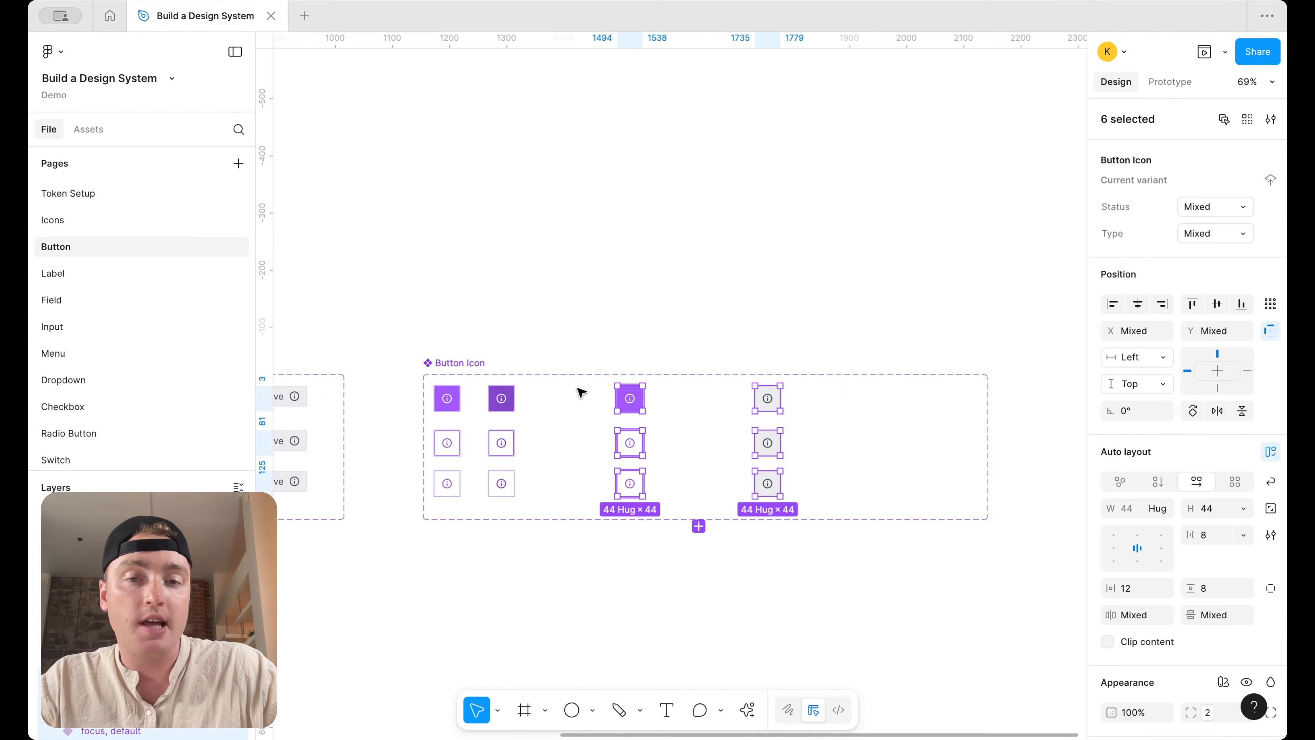
key("shift+Left")
key("shift+Left")
key("shift+Left")
key("shift+Left")
key("shift+Left")
key("shift+Left")
key("shift+Left")
key("shift+Left")
key("shift+Left")
key("shift+Left")
key("shift+Left")
key("shift+Left")
key("shift+Left")
key("shift+Left")
key("shift+Left")
Move the three disabled Button Icon variants another 160 px left, next to the focus column
left_click_drag(808, 576, 652, 376)
key("shift+Left")
key("shift+Left")
key("shift+Left")
key("shift+Left")
key("shift+Left")
key("shift+Left")
key("shift+Left")
key("shift+Left")
key("shift+Left")
key("shift+Left")
key("shift+Left")
key("shift+Left")
key("shift+Left")
key("shift+Left")
key("shift+Left")
key("shift+Left")
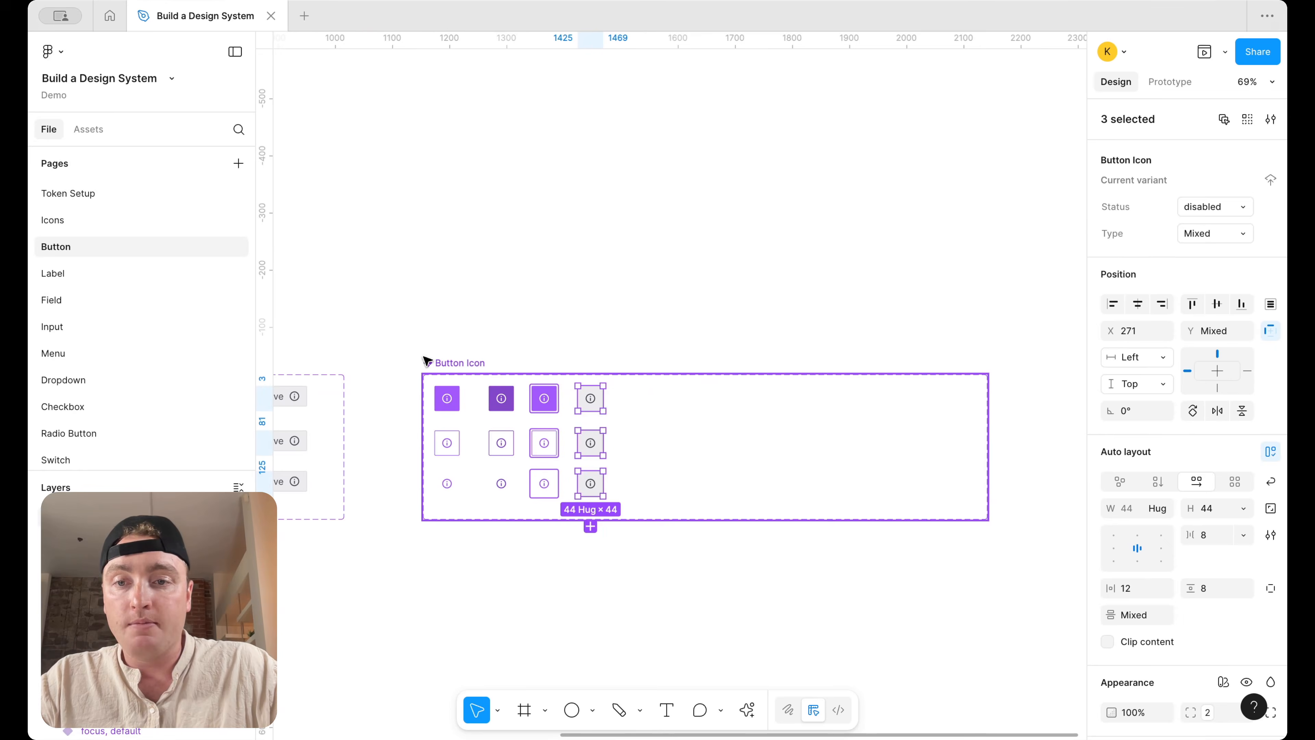
Narrow the Button Icon component set frame to a width of 348
left_click(428, 362)
left_click_drag(954, 427, 634, 431)
scroll(587, 429, "left", 5)
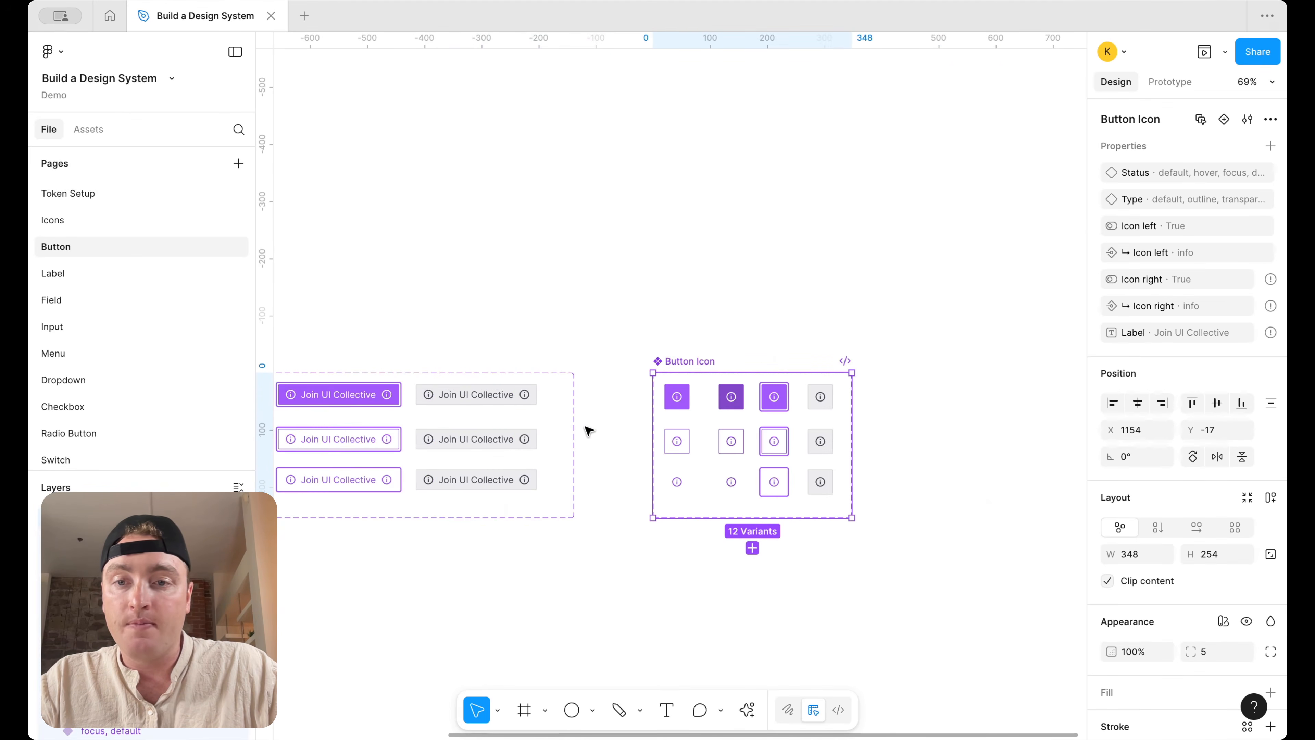
Check the disabled Button variant's size, and set the width and height of all twelve Button Icon variants to 36
left_click(516, 399)
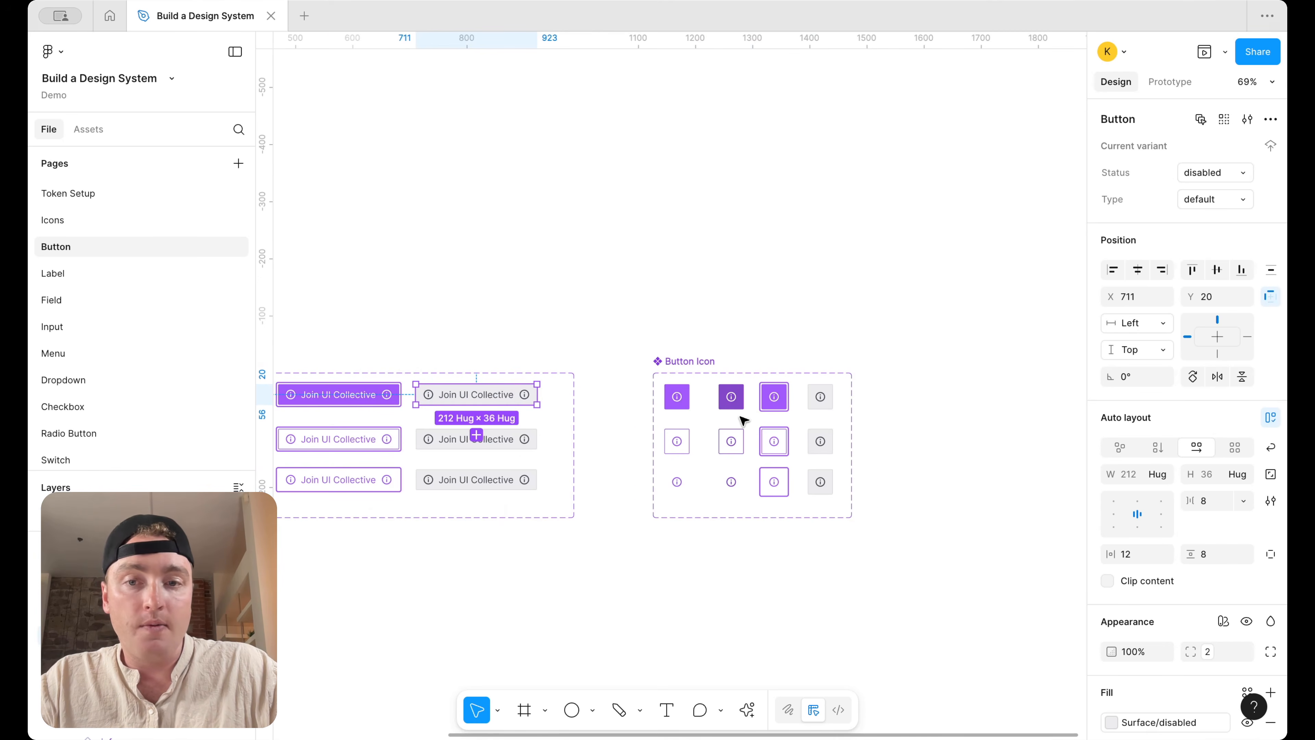
scroll(512, 394, "up", 5)
scroll(543, 287, "down", 5)
scroll(543, 287, "right", 3)
left_click_drag(864, 484, 578, 287)
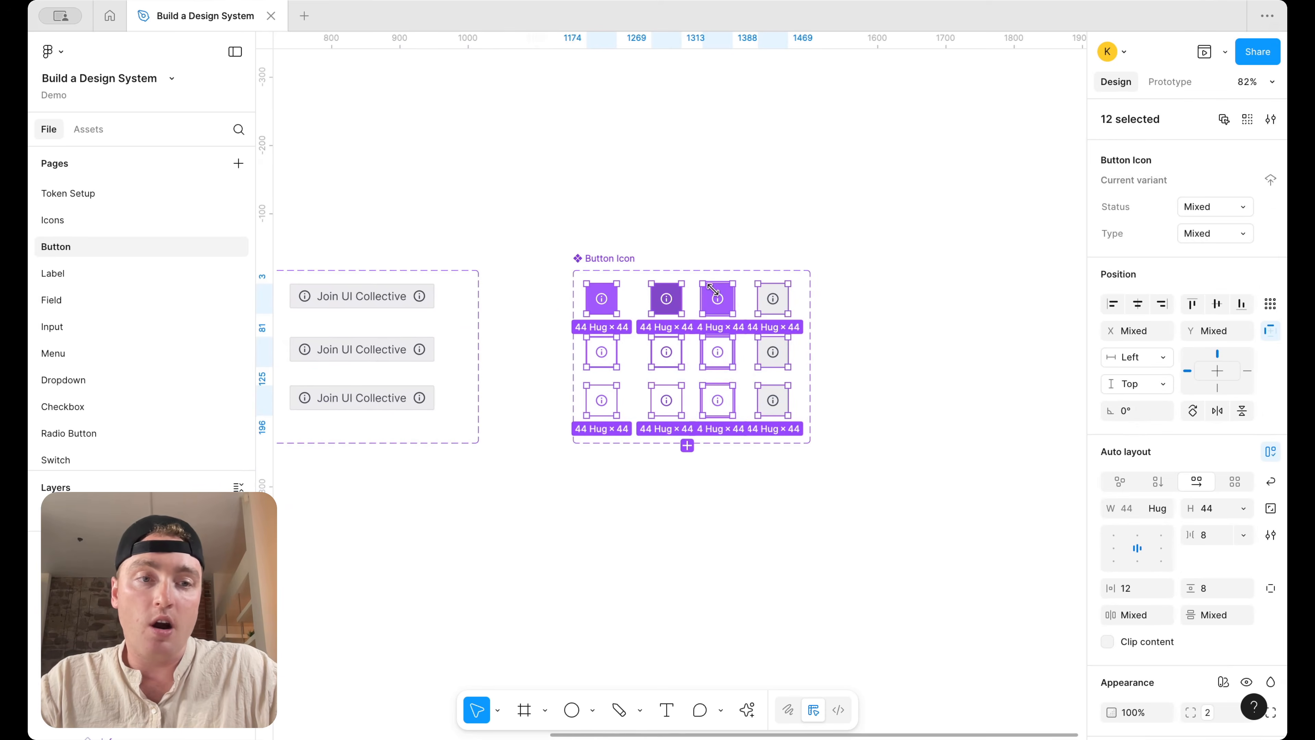
left_click(1130, 509)
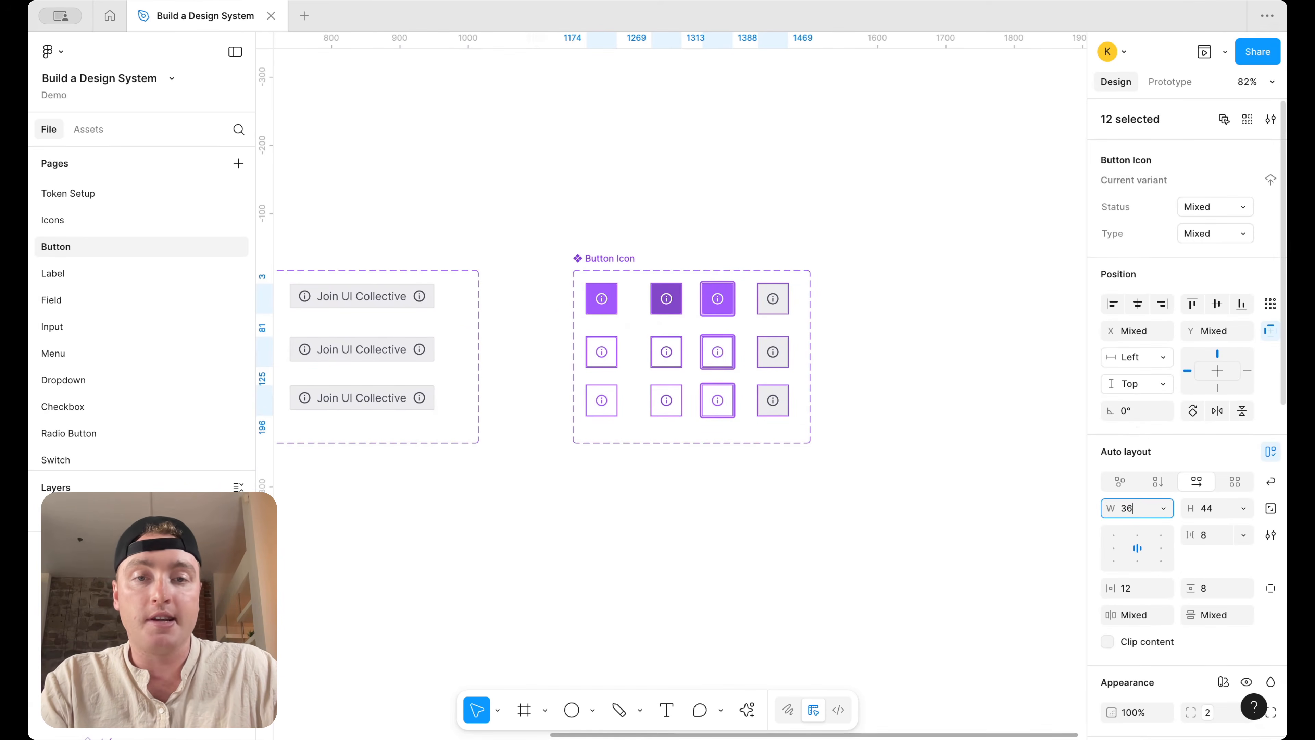
type("36")
key("Return")
left_click(1215, 509)
key("Return")
left_click(839, 419)
Remove the Icon right toggle, the Icon right instance swap and the Label properties from the Button Icon component set
left_click_drag(688, 474, 646, 311)
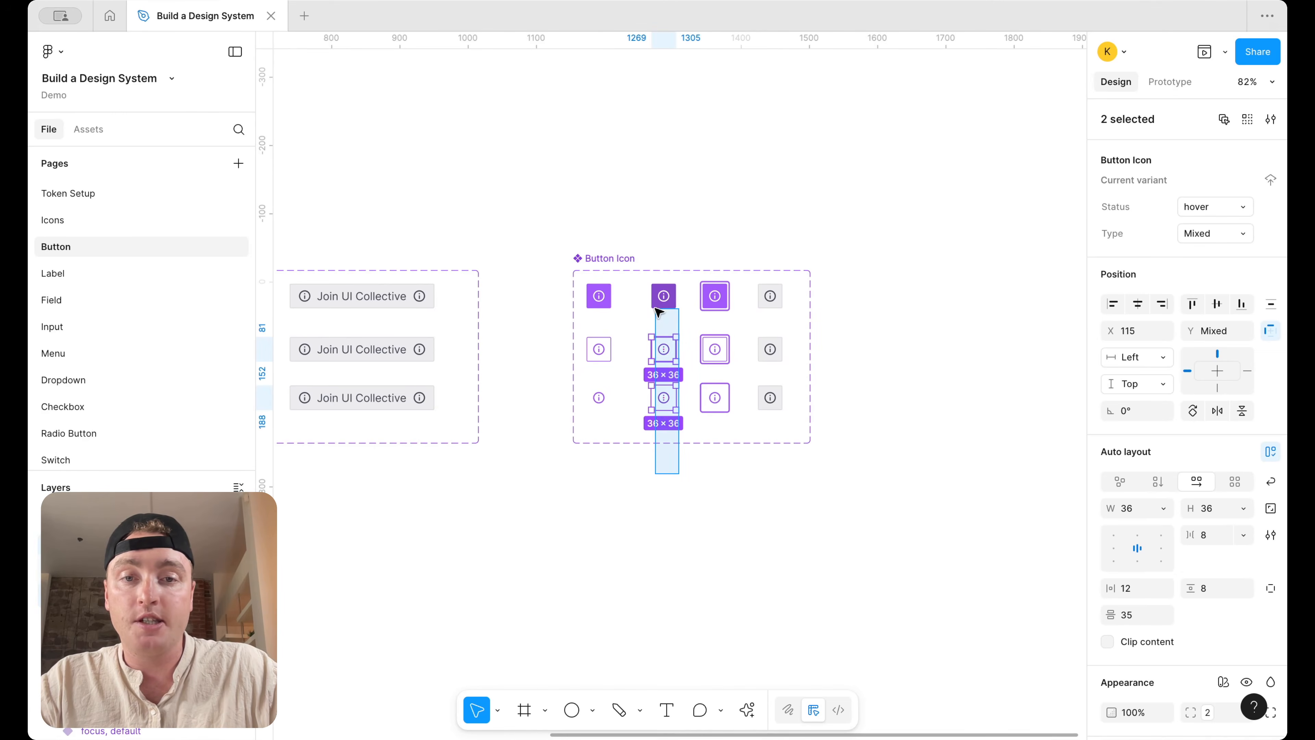
scroll(653, 310, "up", 5)
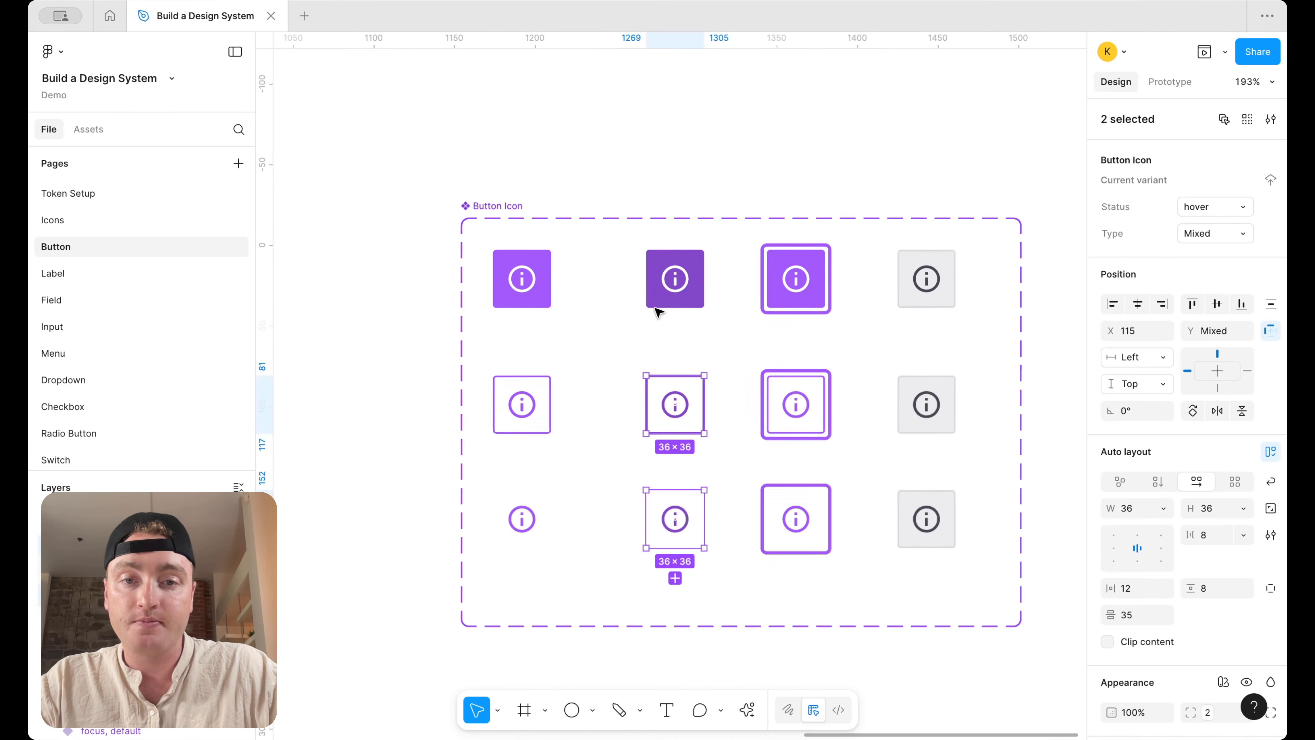
left_click(498, 206)
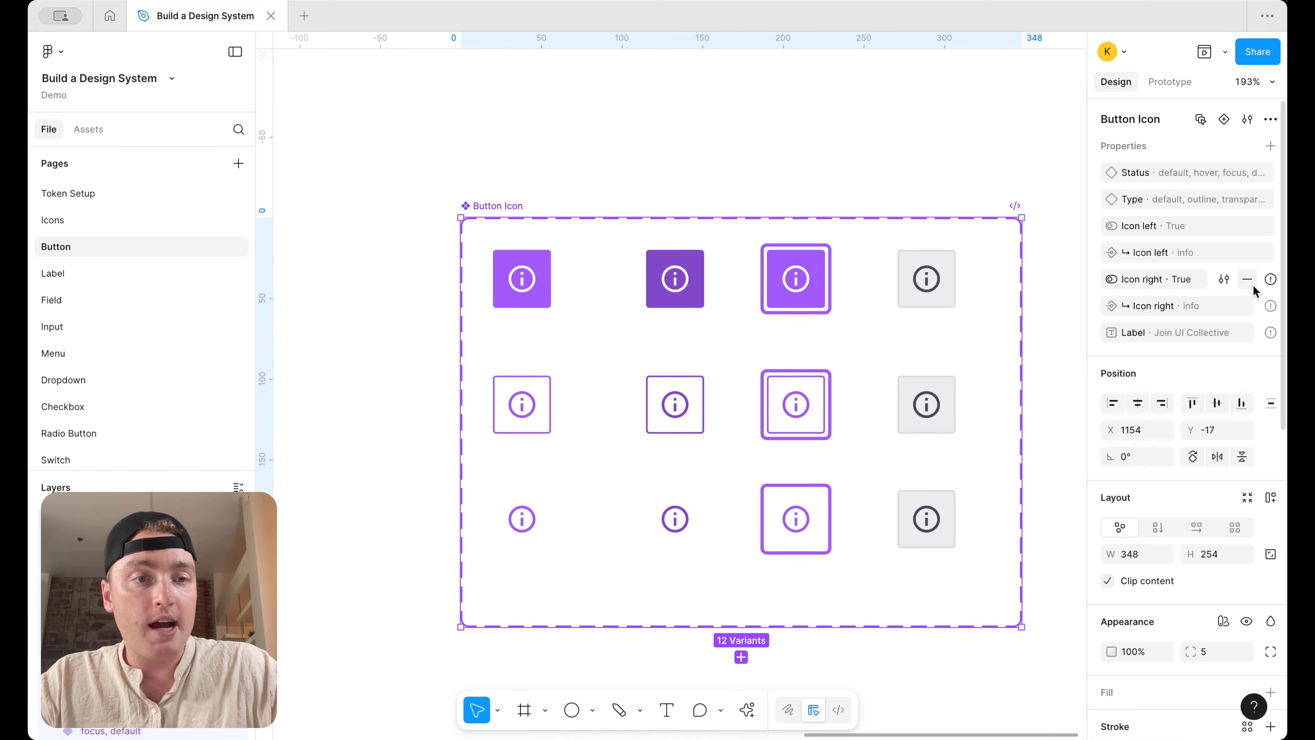
left_click(1246, 279)
left_click(1247, 279)
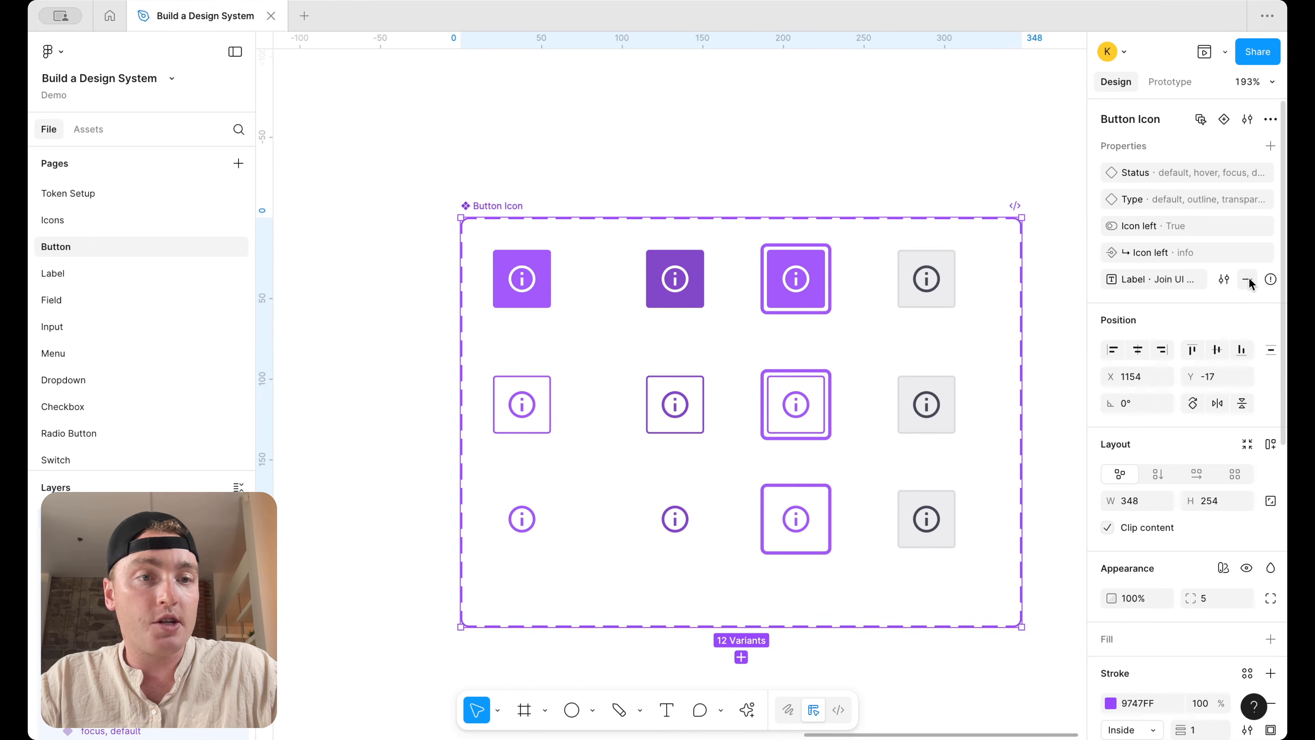
left_click(1247, 280)
Rename the Icon left toggle and the Icon left instance swap properties of Button Icon to Icon
double_click(1144, 226)
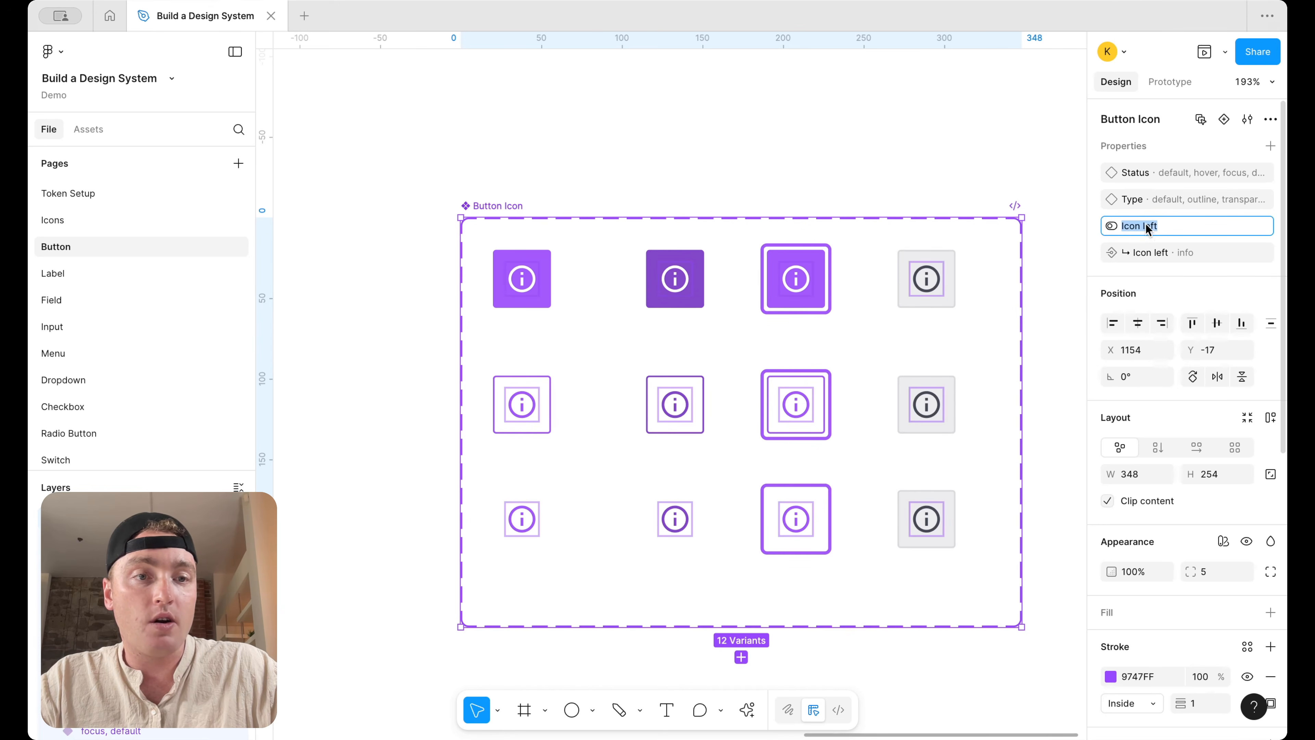
key("BackSpace")
double_click(1166, 254)
double_click(1167, 253)
left_click(896, 139)
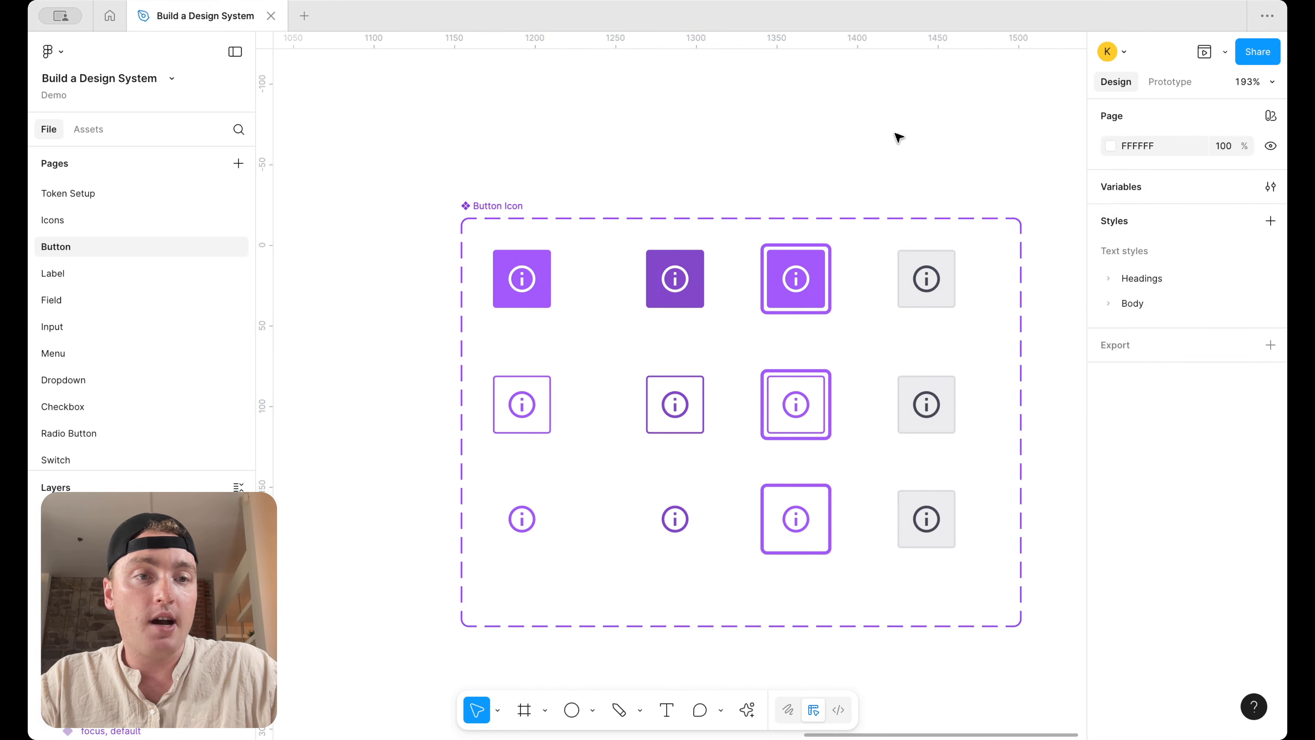
Move the hover column of Button Icon variants 19 px left and the focus column 10 px left
scroll(898, 137, "down", 3)
left_click_drag(755, 502, 709, 224)
key("shift+Left")
key("shift+Left")
key("Right")
left_click_drag(889, 524, 792, 223)
key("shift+Left")
Place a test instance of the default Button Icon variant above the component set, and delete it
left_click_drag(631, 236, 631, 134)
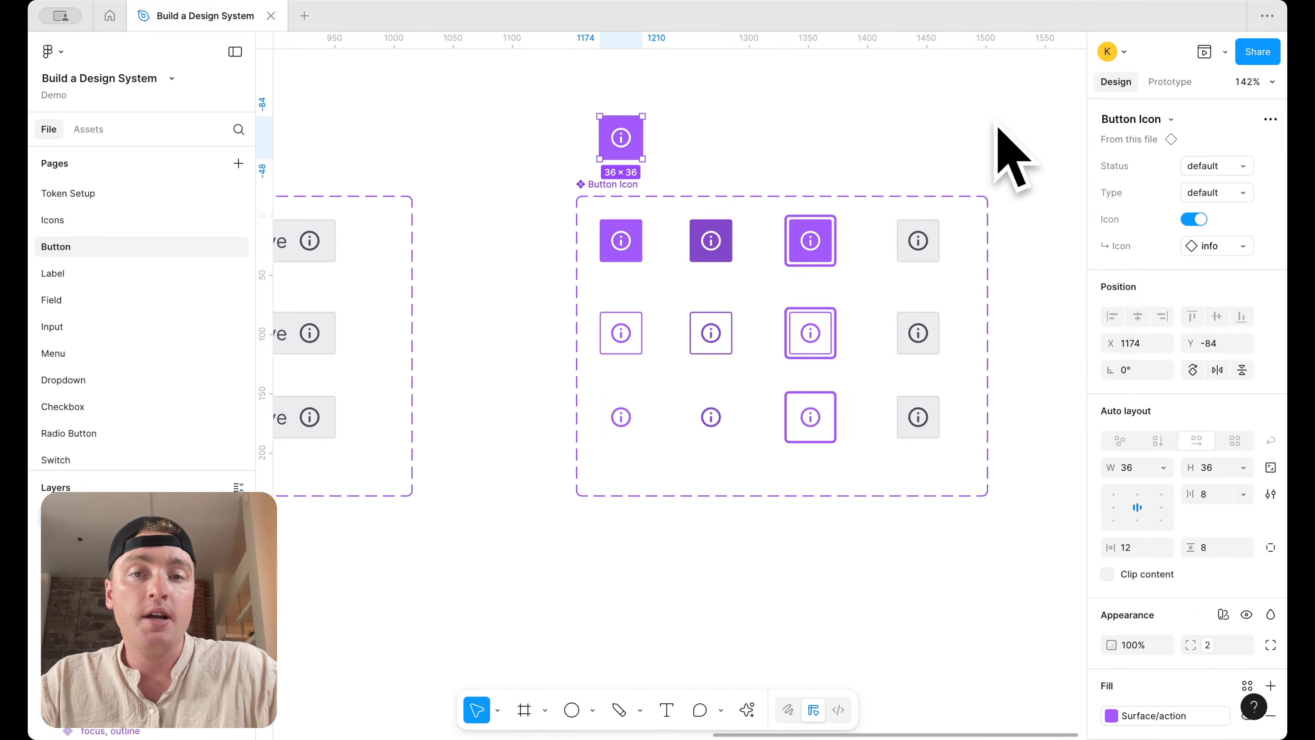
key("Delete")
Move the Button Icon component set closer to the Button component set
scroll(1003, 147, "down", 5)
scroll(1002, 146, "down", 3)
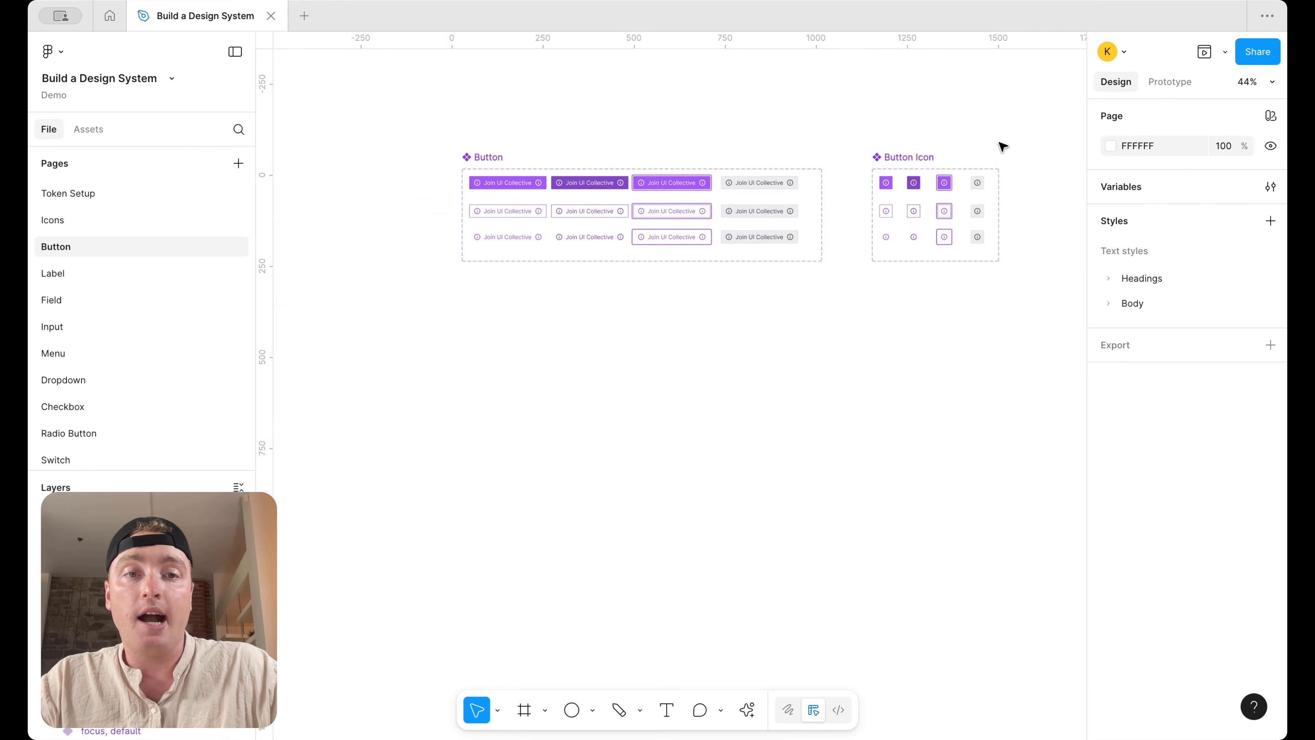
left_click_drag(907, 156, 884, 156)
left_click(895, 124)
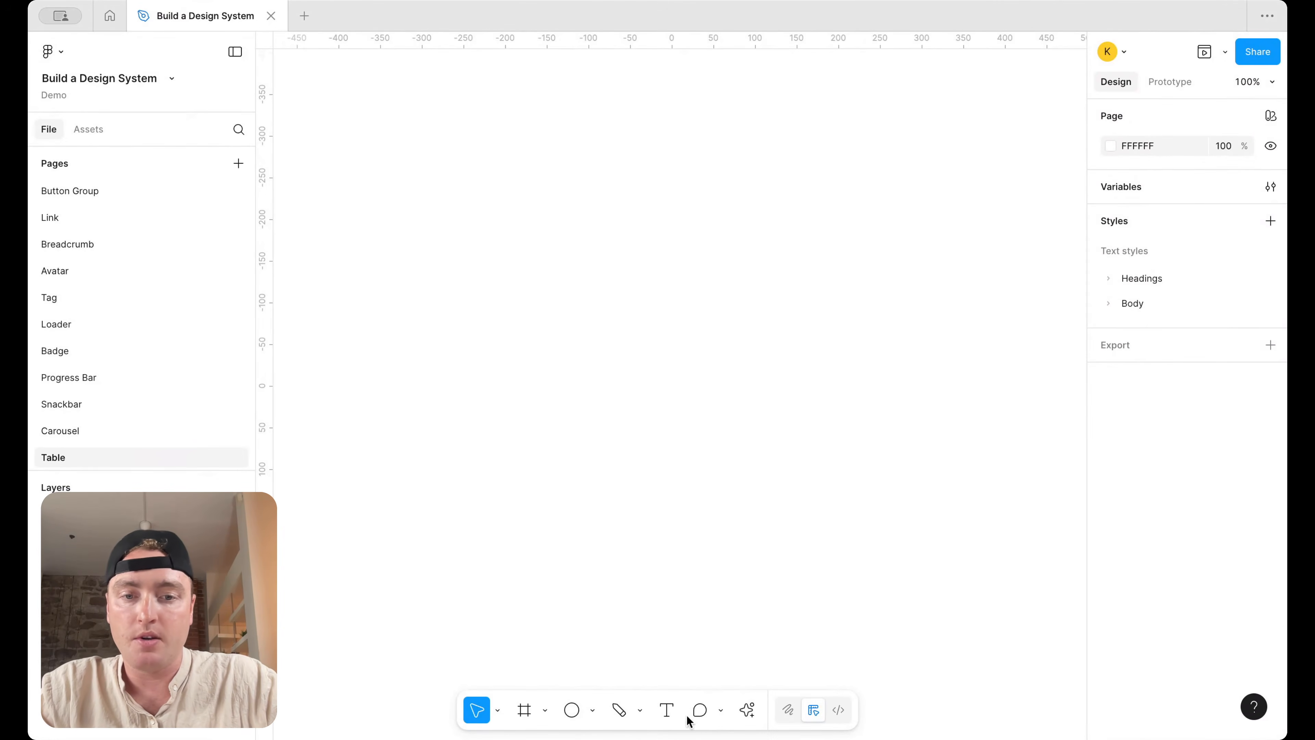
Draw a text box about 83 × 27 on the Table page and enter Copy in it
left_click(666, 709)
left_click_drag(435, 214, 502, 235)
scroll(502, 235, "up", 5)
type("Copy")
key("Escape")
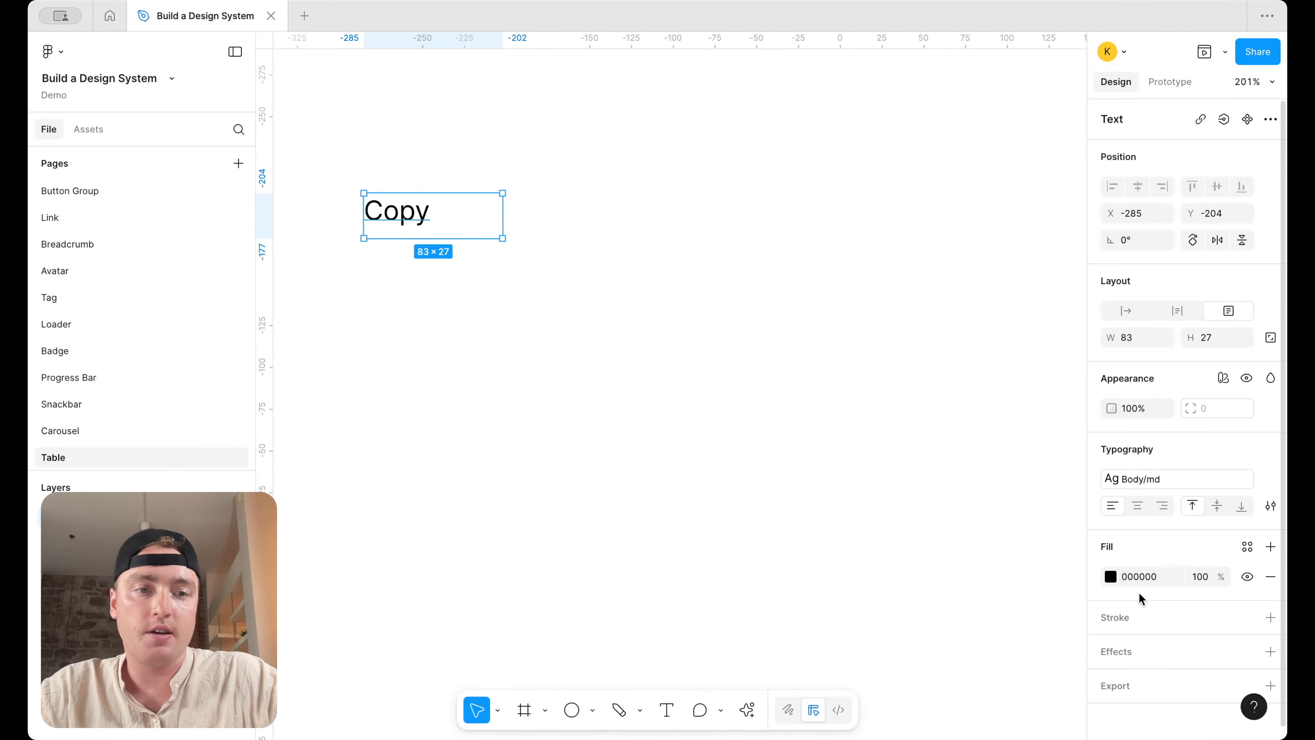
Set the fill of the Copy text to the Text/body colour variable
left_click(1247, 546)
key("BackSpace")
key("BackSpace")
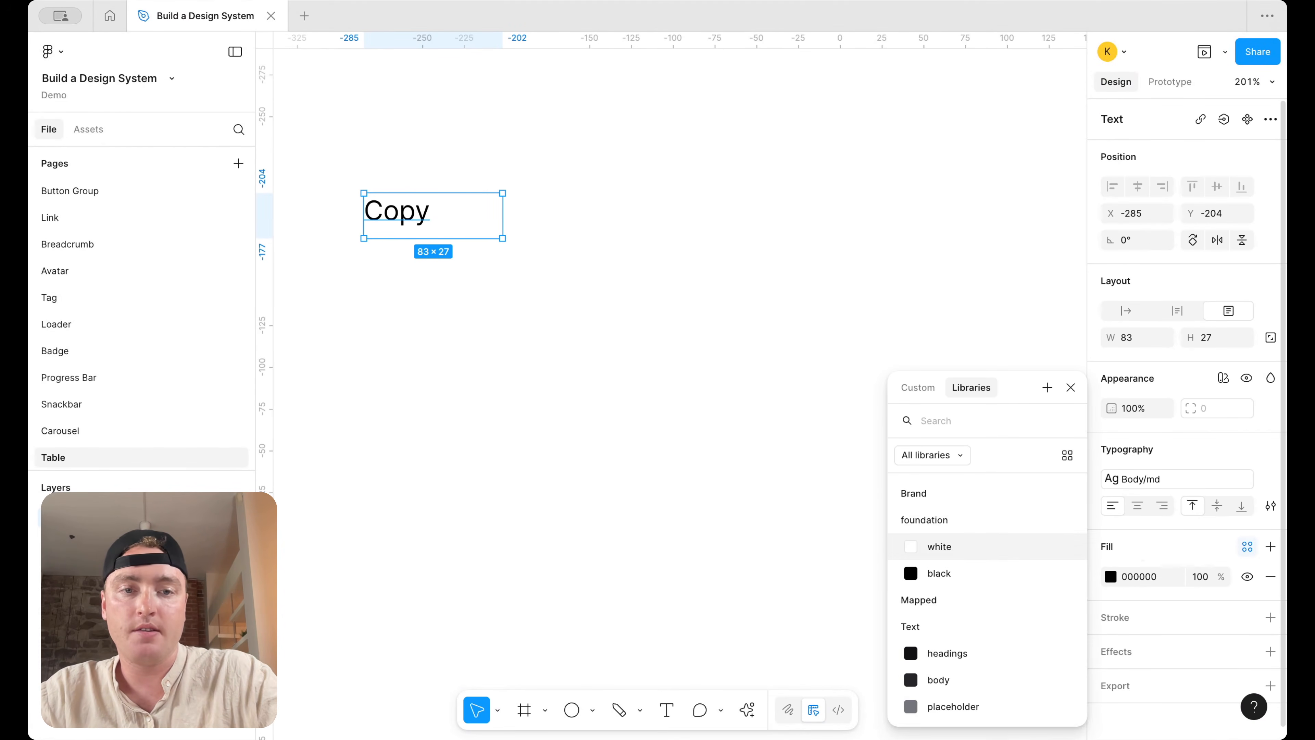
type("text")
left_click(938, 546)
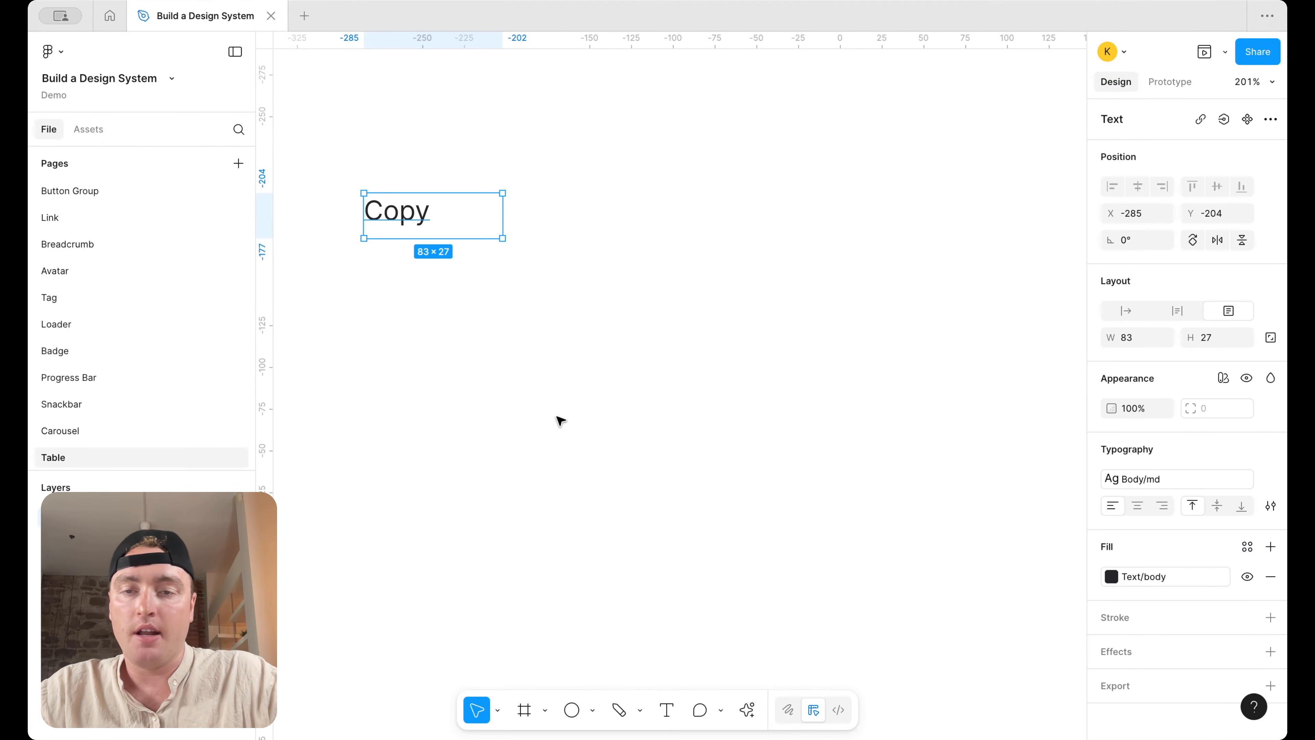
Wrap the Copy text in an auto layout frame with horizontal and vertical padding of 2
key("shift+a")
left_click(1146, 418)
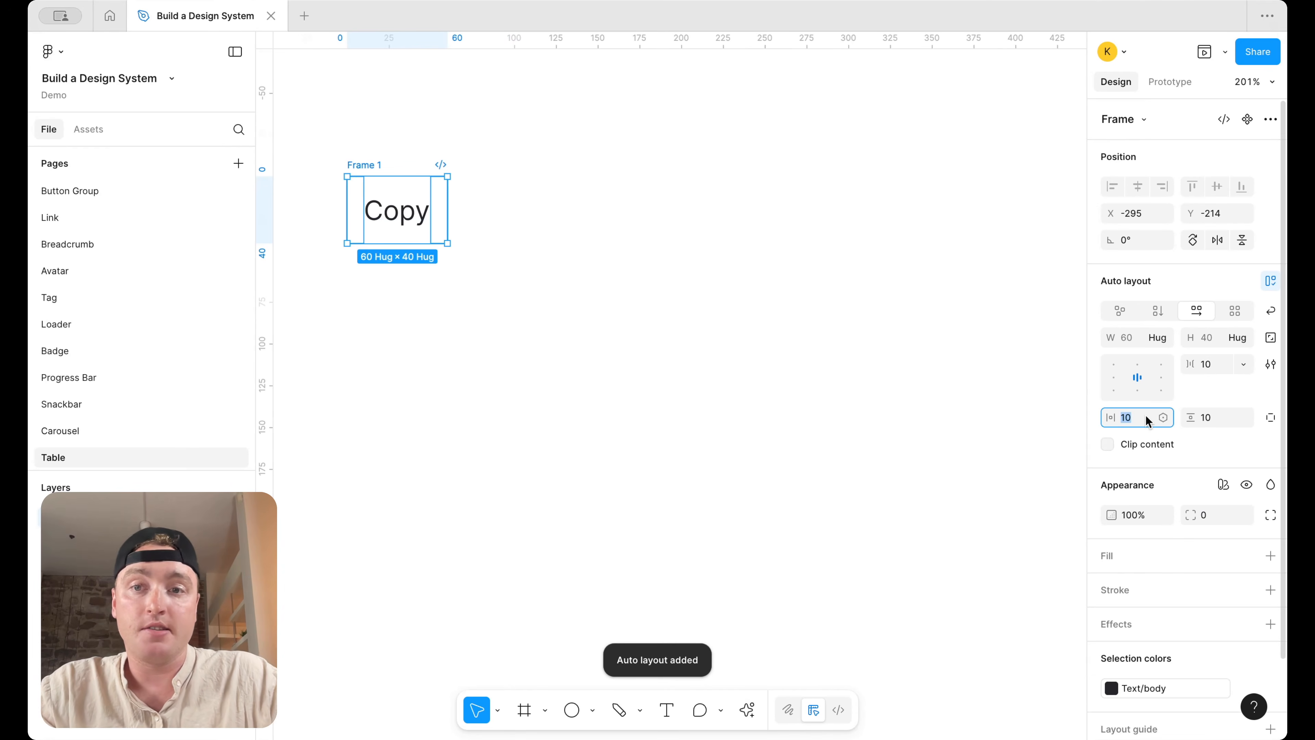
type("2")
key("Tab")
type("2")
key("Return")
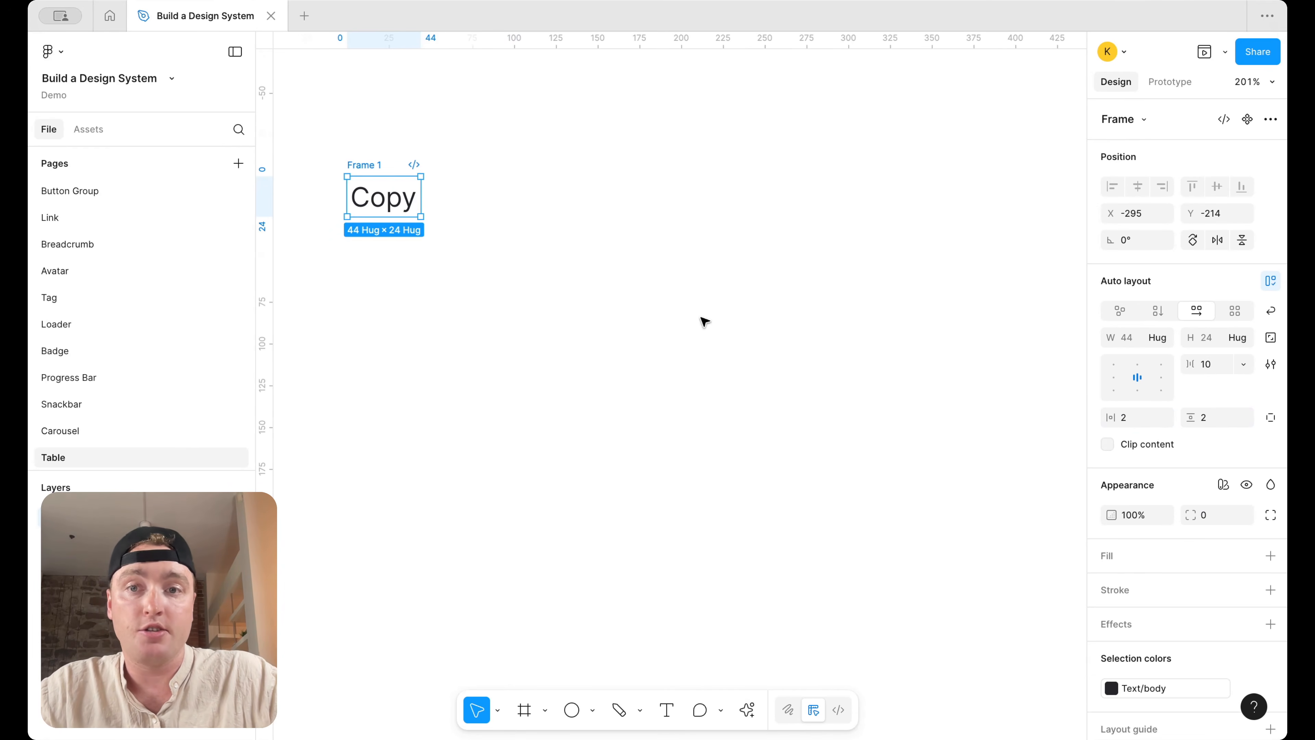
Rename the auto layout frame around the Copy text as .cell item
scroll(678, 311, "up", 4)
scroll(678, 310, "left", 4)
double_click(486, 268)
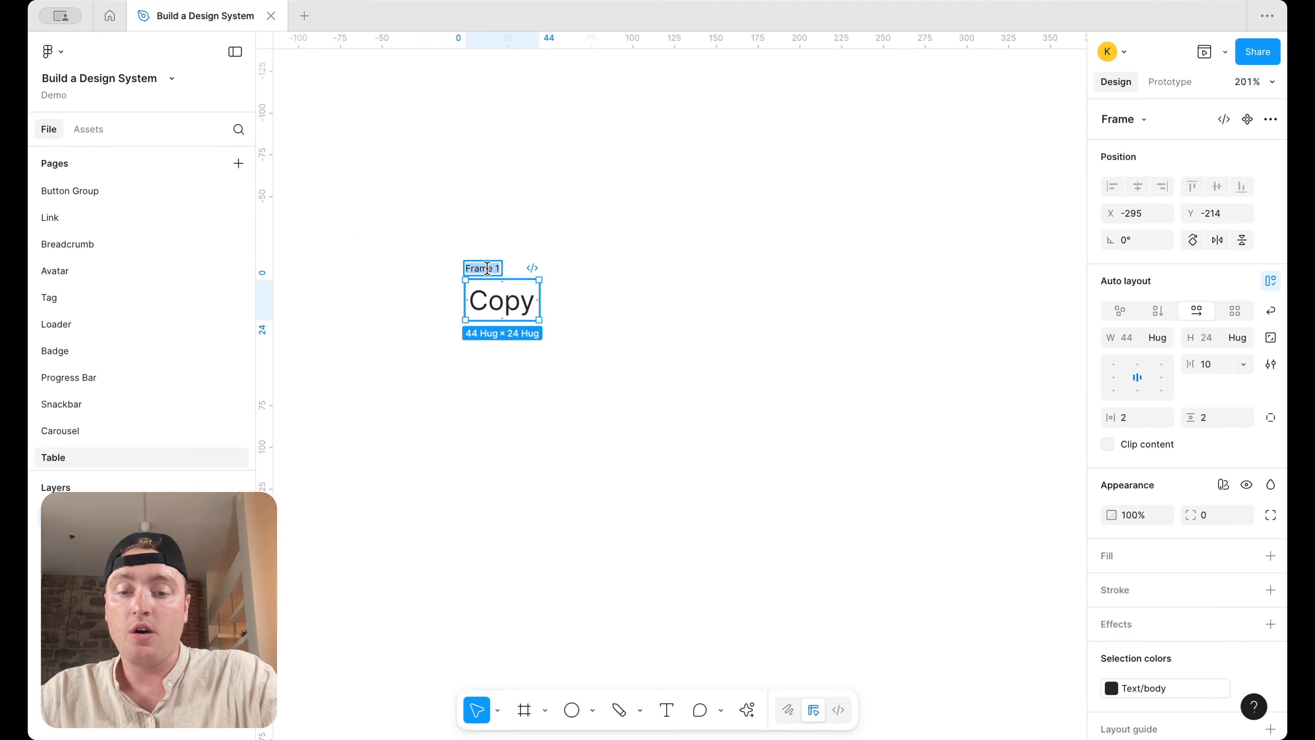
type(".d")
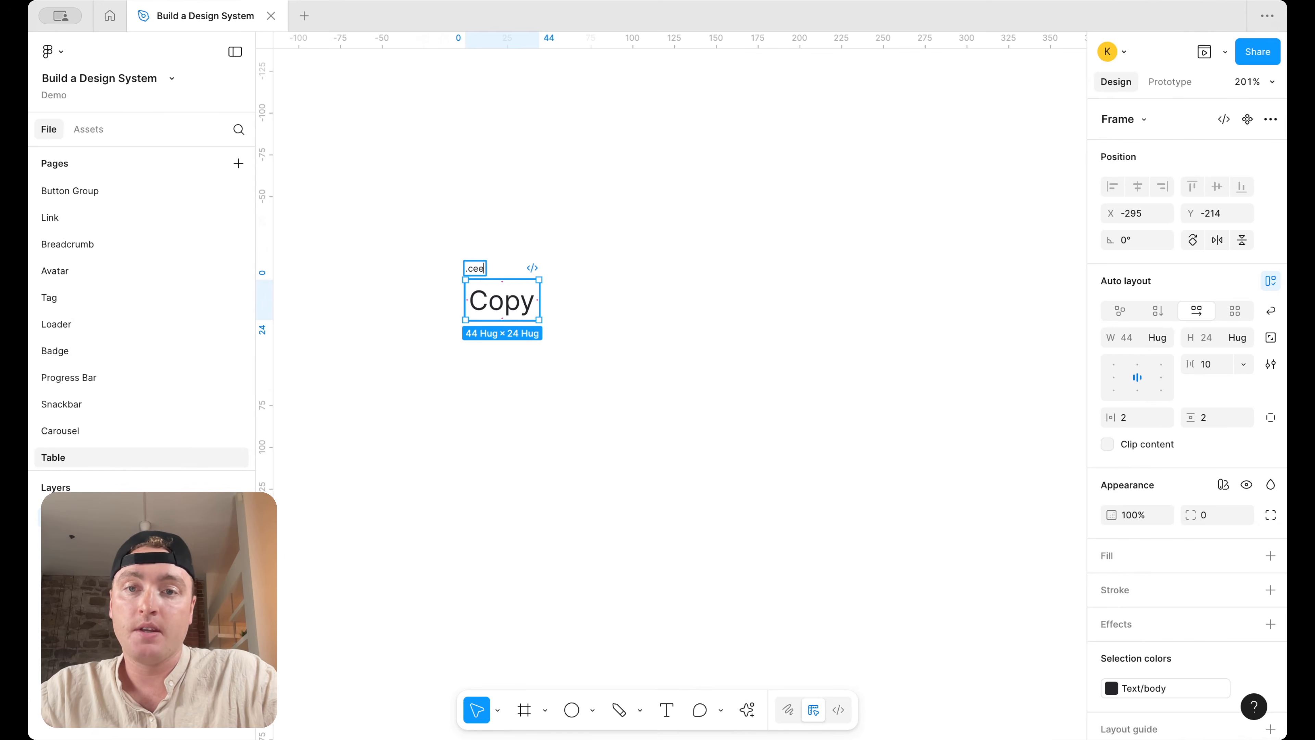
type("ellitem")
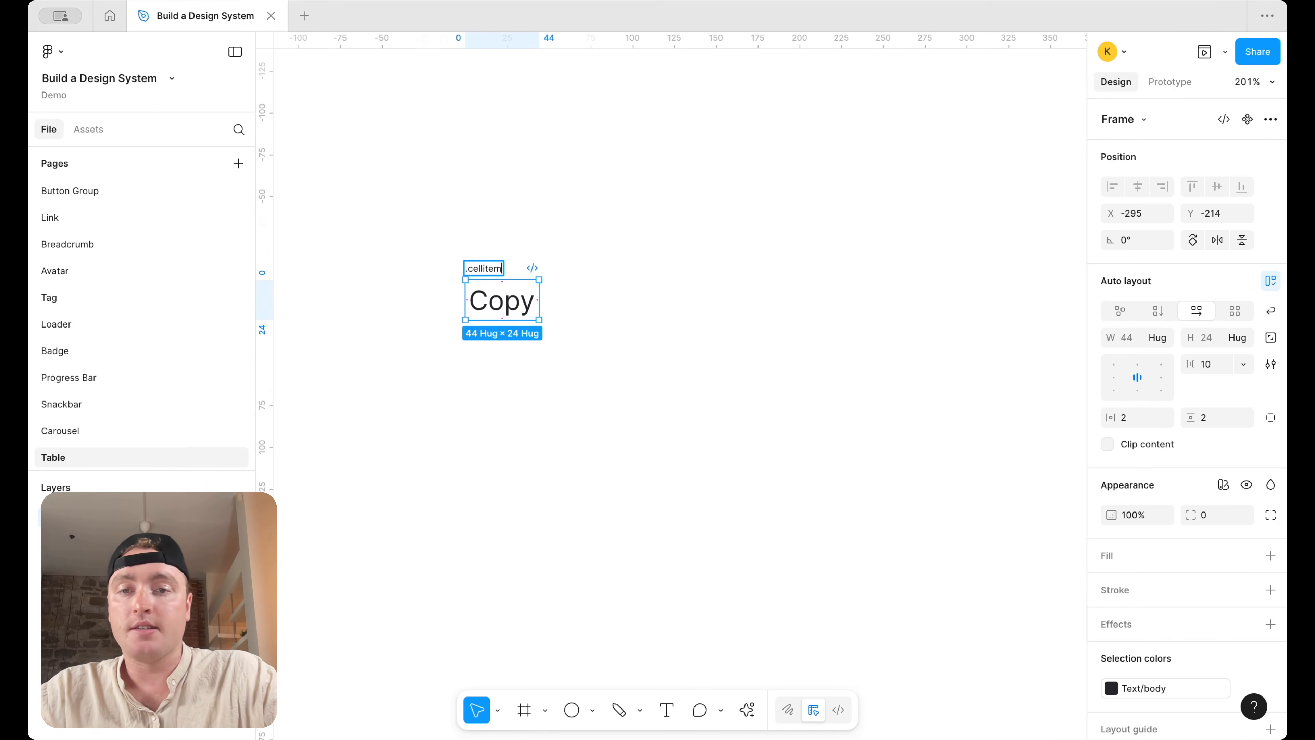
key("Return")
double_click(487, 267)
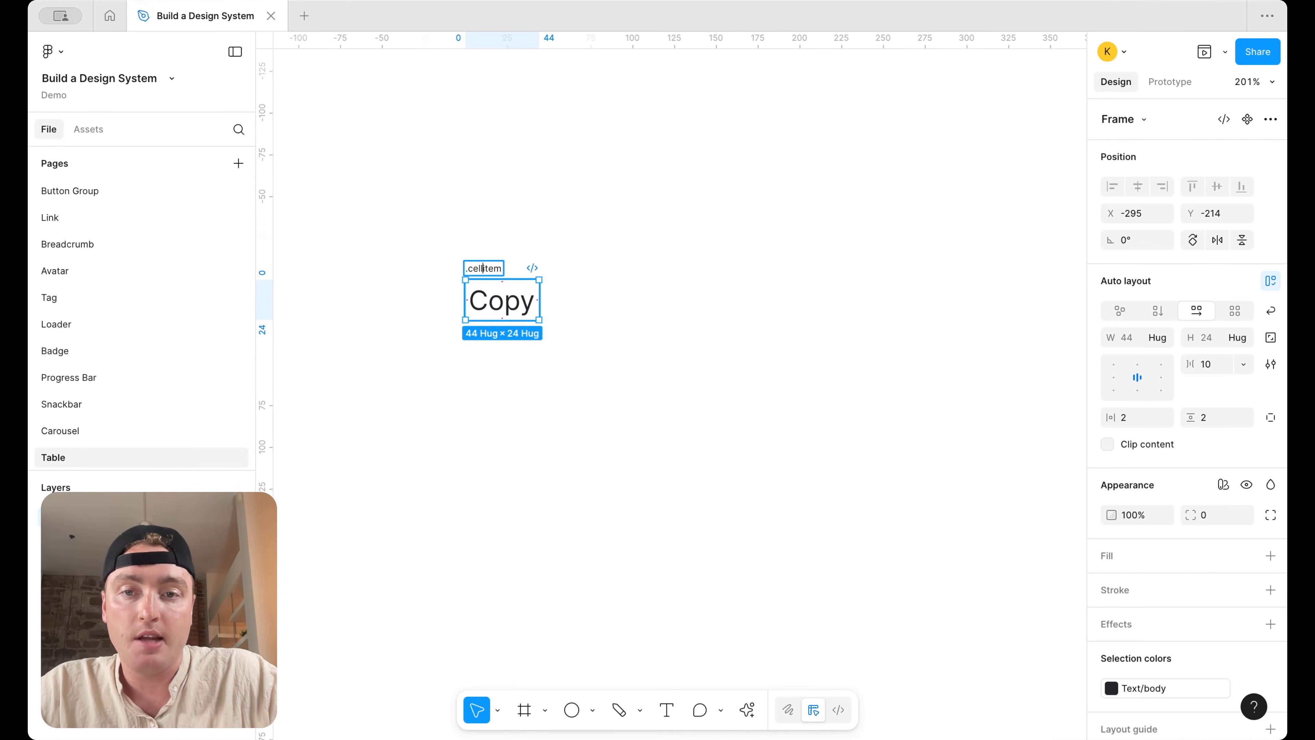
key("Return")
scroll(483, 265, "down", 1)
scroll(483, 265, "left", 1)
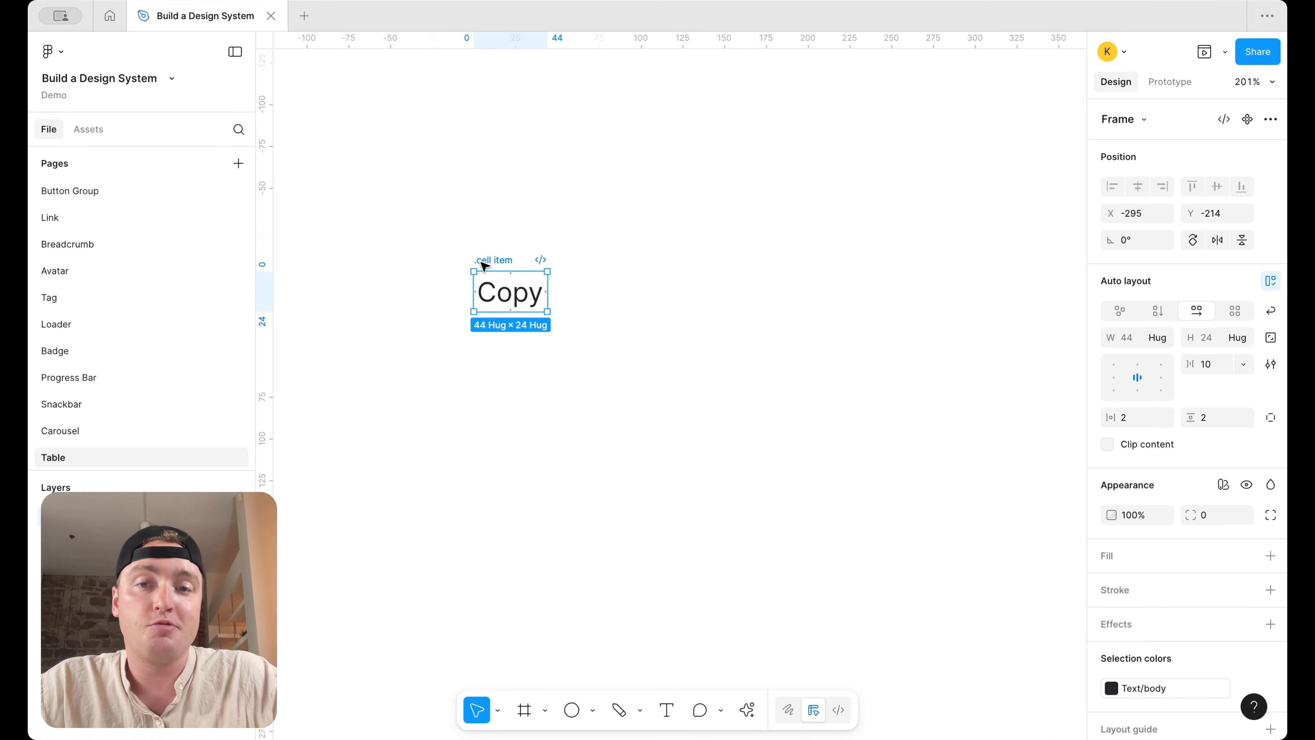
Create a component from the .cell item frame
right_click(501, 259)
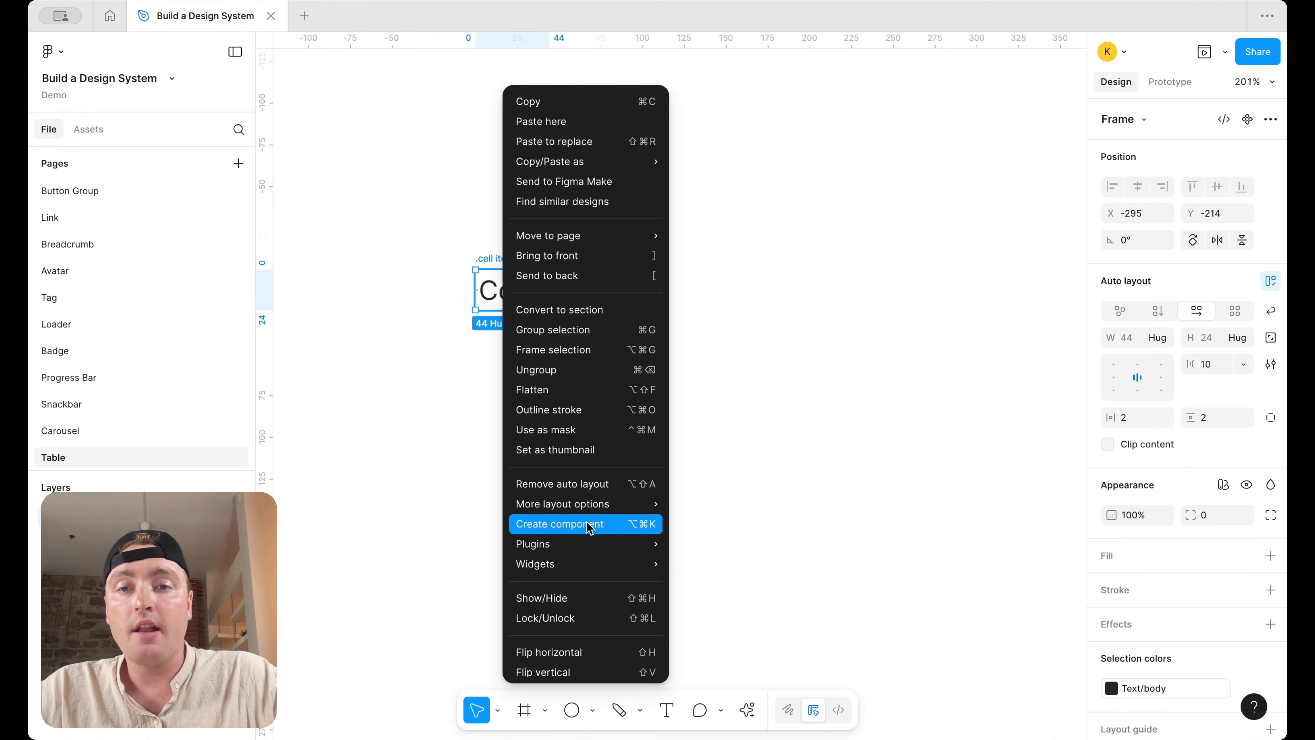
left_click(588, 526)
right_click(524, 303)
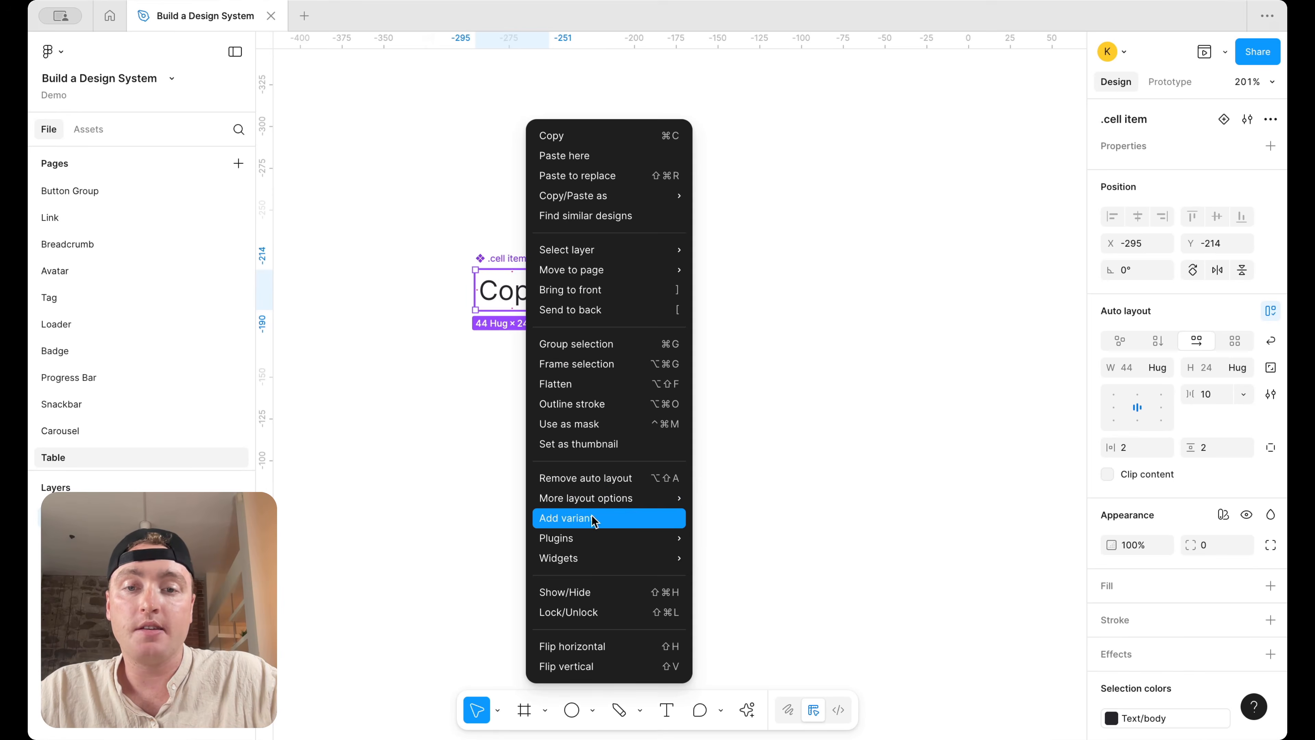
left_click(882, 276)
Mock up a table cell from a grey rectangle with a duplicate of the .cell item text on it, and delete it
left_click(591, 708)
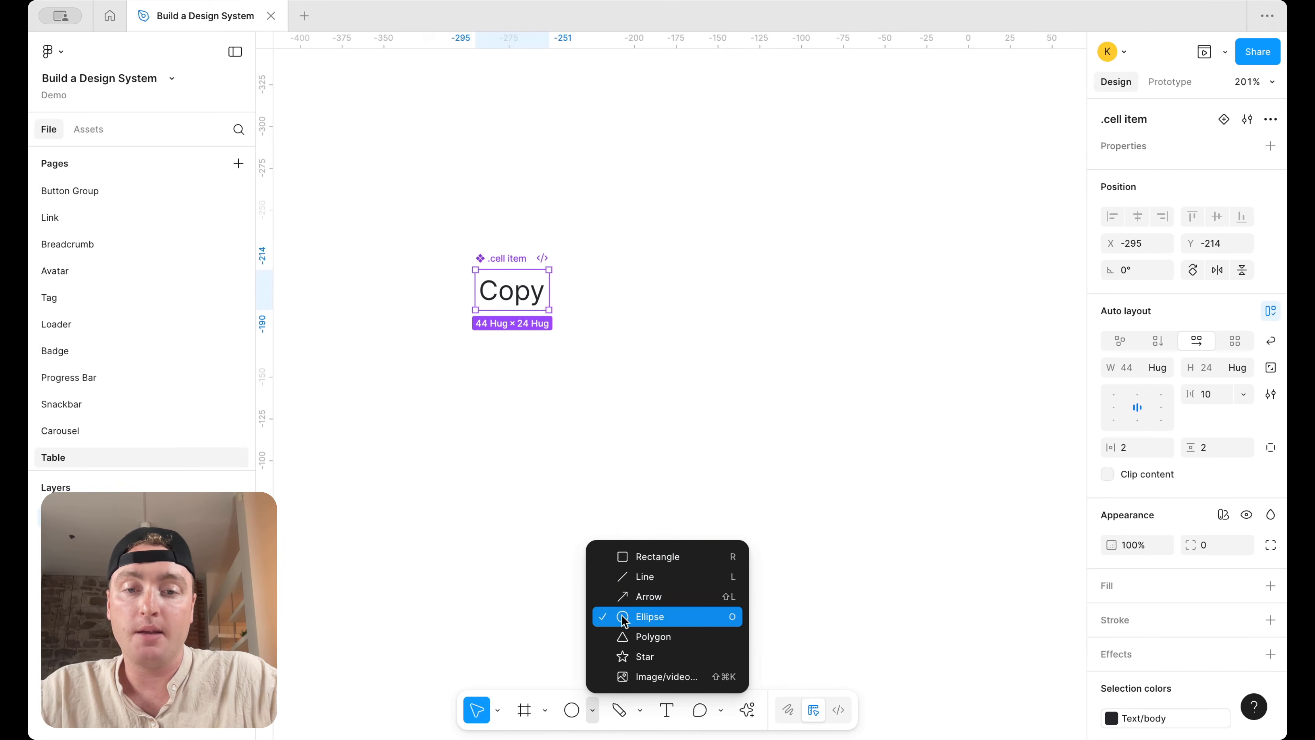
left_click(647, 556)
mouse_move(693, 376)
left_mouse_down()
mouse_move(854, 481)
mouse_move(953, 495)
left_mouse_up()
left_click(520, 300)
left_click_drag(520, 301, 844, 447)
key("Escape")
left_click(811, 447)
key("[")
key("Escape")
scroll(875, 293, "down", 5)
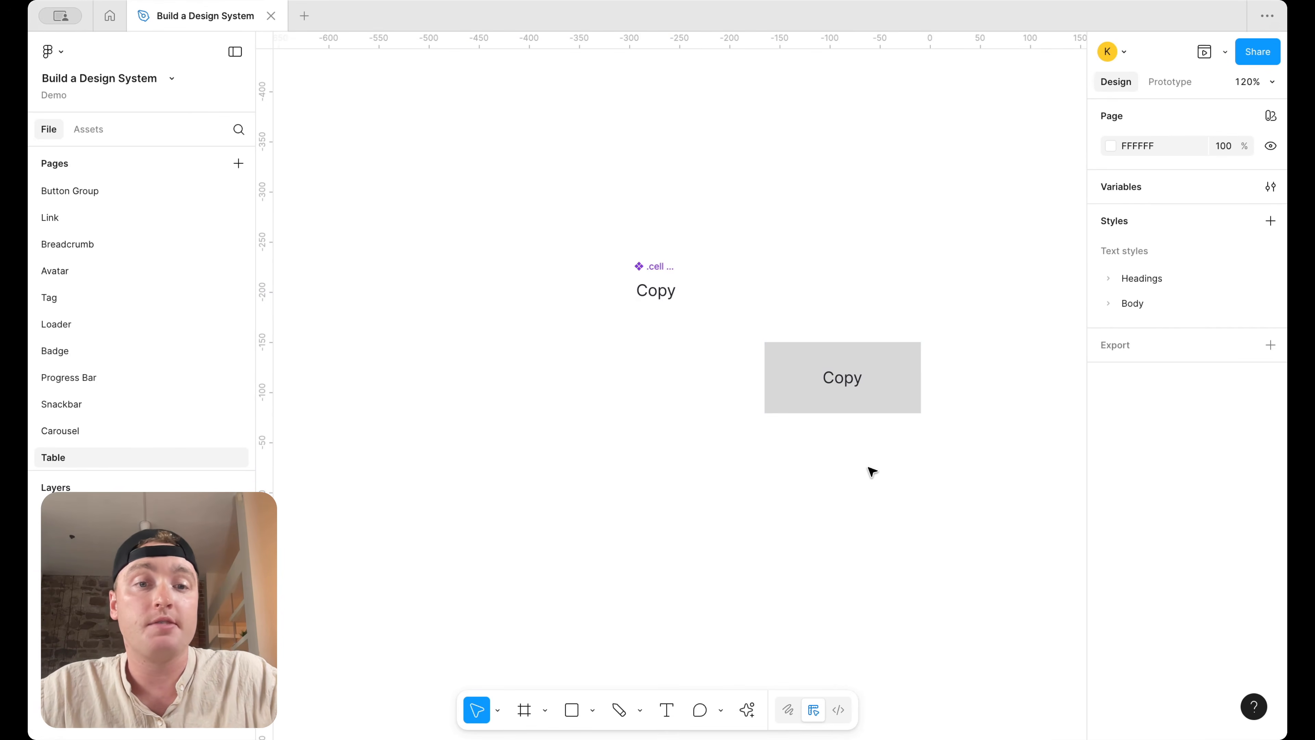
left_click(816, 365)
key("Delete")
Add a second variant to the .cell item component
left_click(668, 298)
right_click(669, 300)
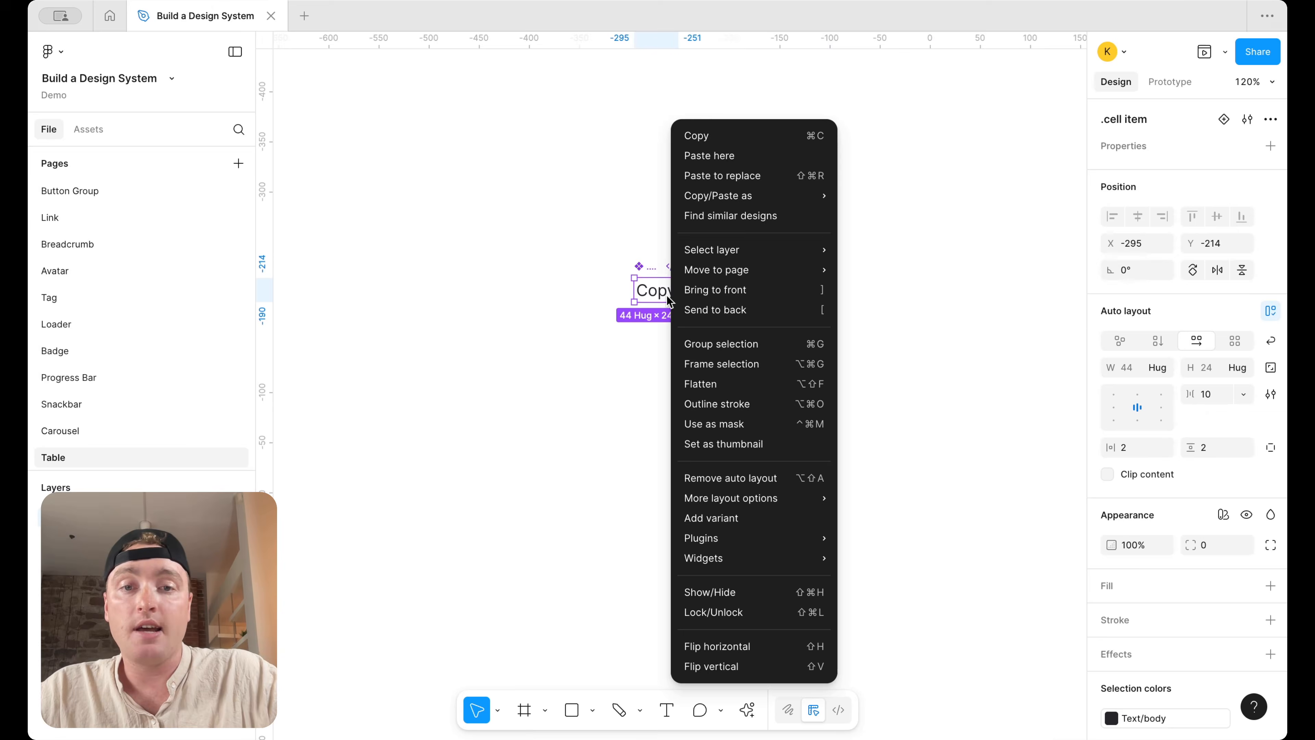
left_click(796, 518)
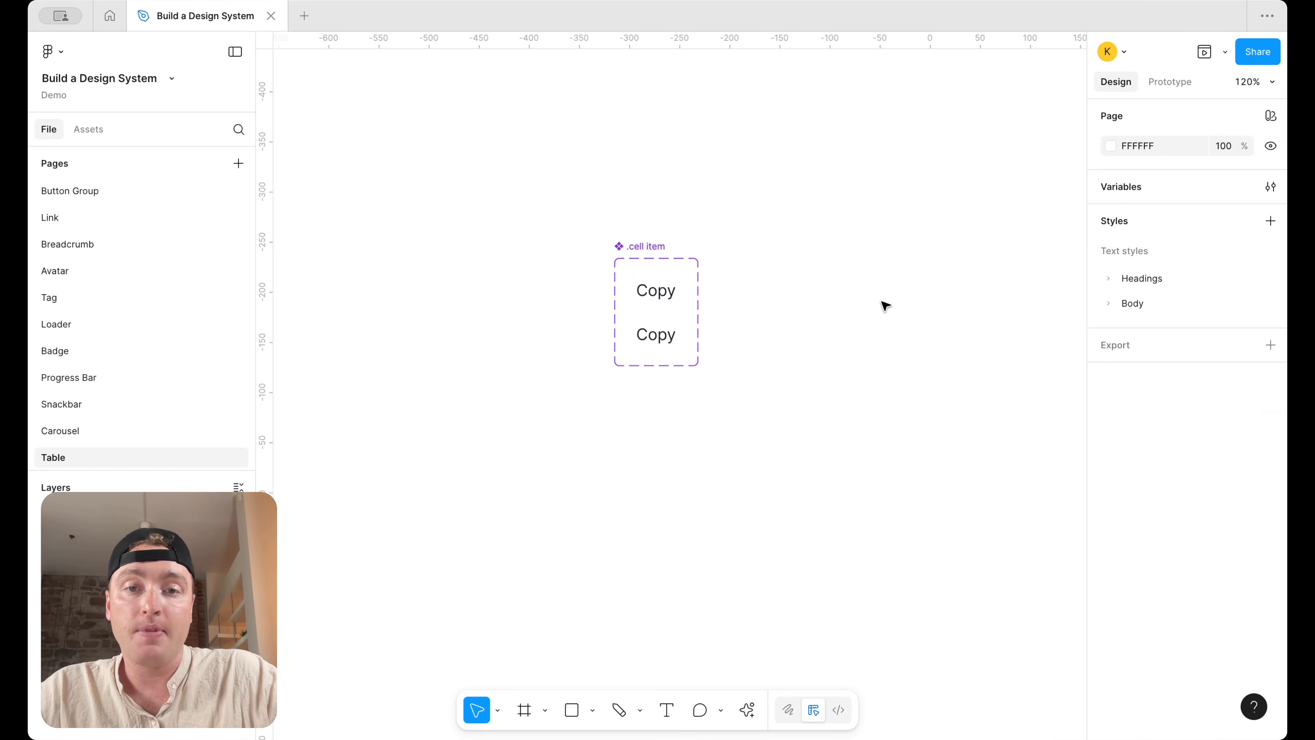
Widen the .cell item component set to 416 and move the second variant beside the first
left_click(696, 304)
left_click_drag(700, 298, 1030, 299)
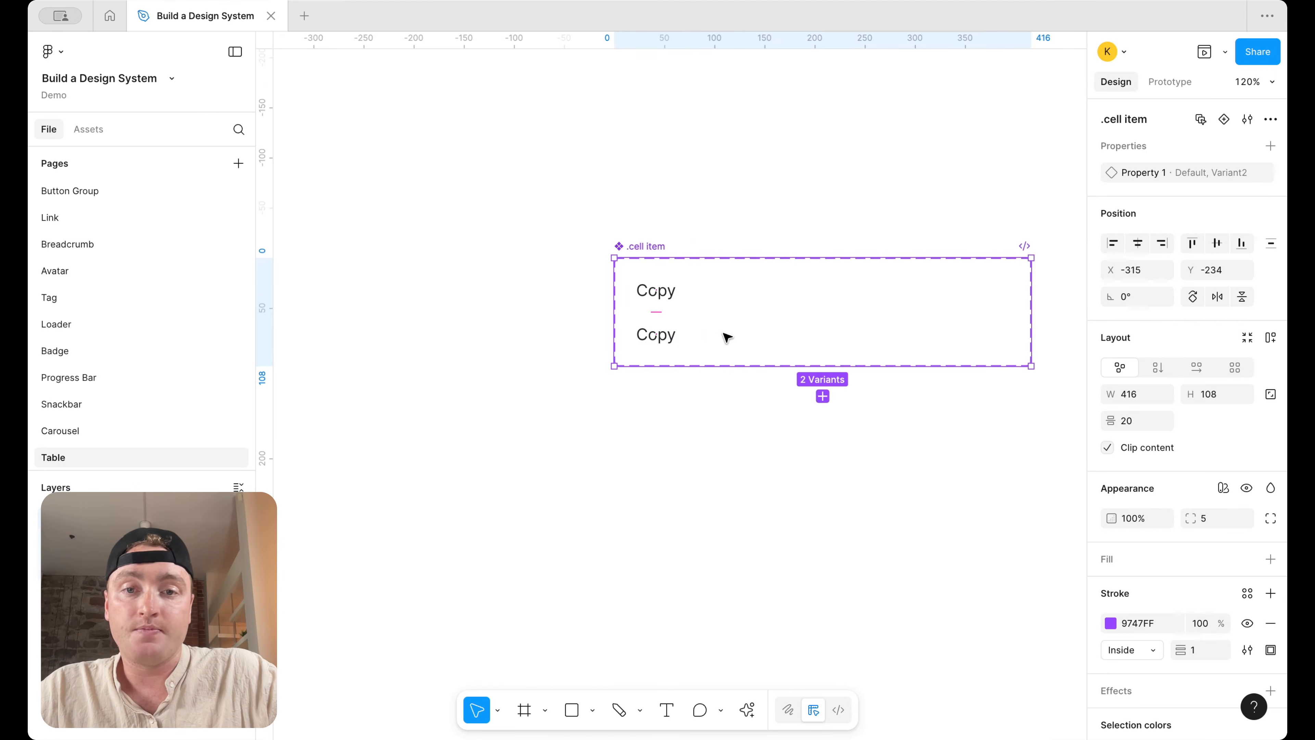
left_click(664, 339)
left_click_drag(663, 341, 725, 298)
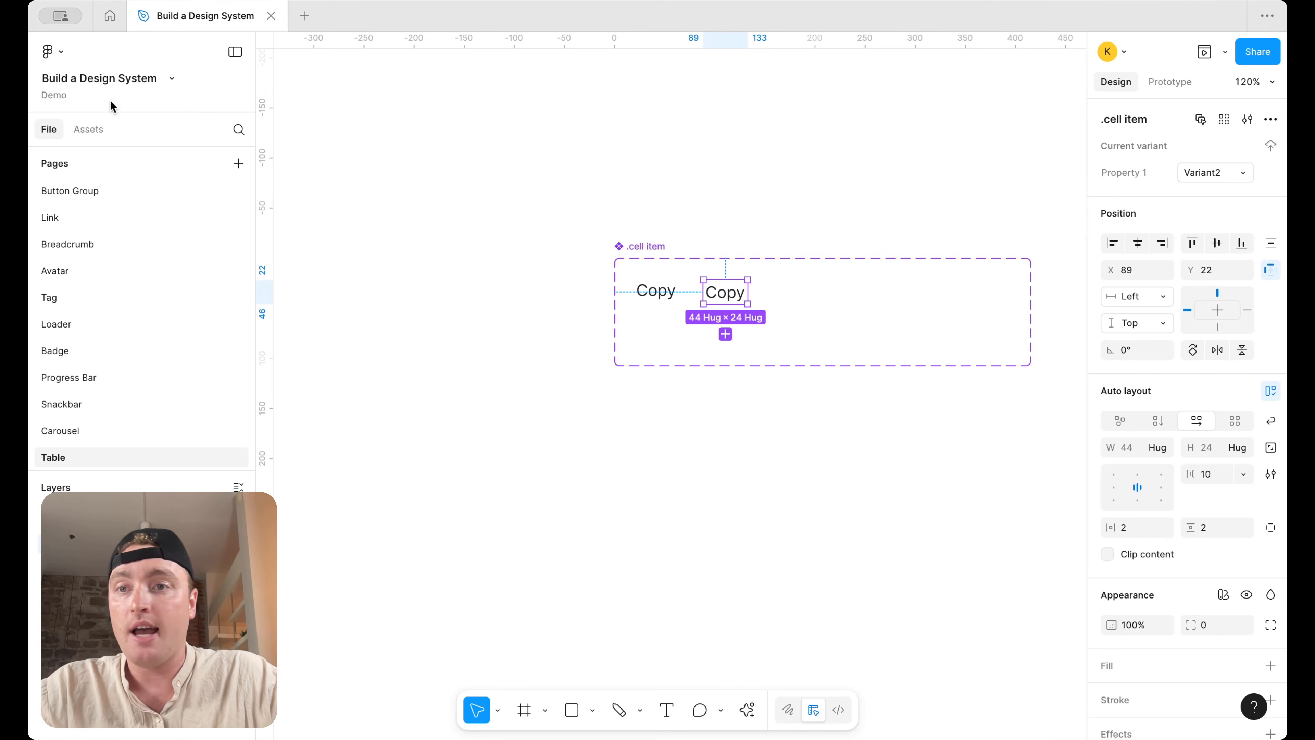
Try a Checkbox with its Label turned off in the second .cell item variant, and delete it
left_click(84, 136)
type("check")
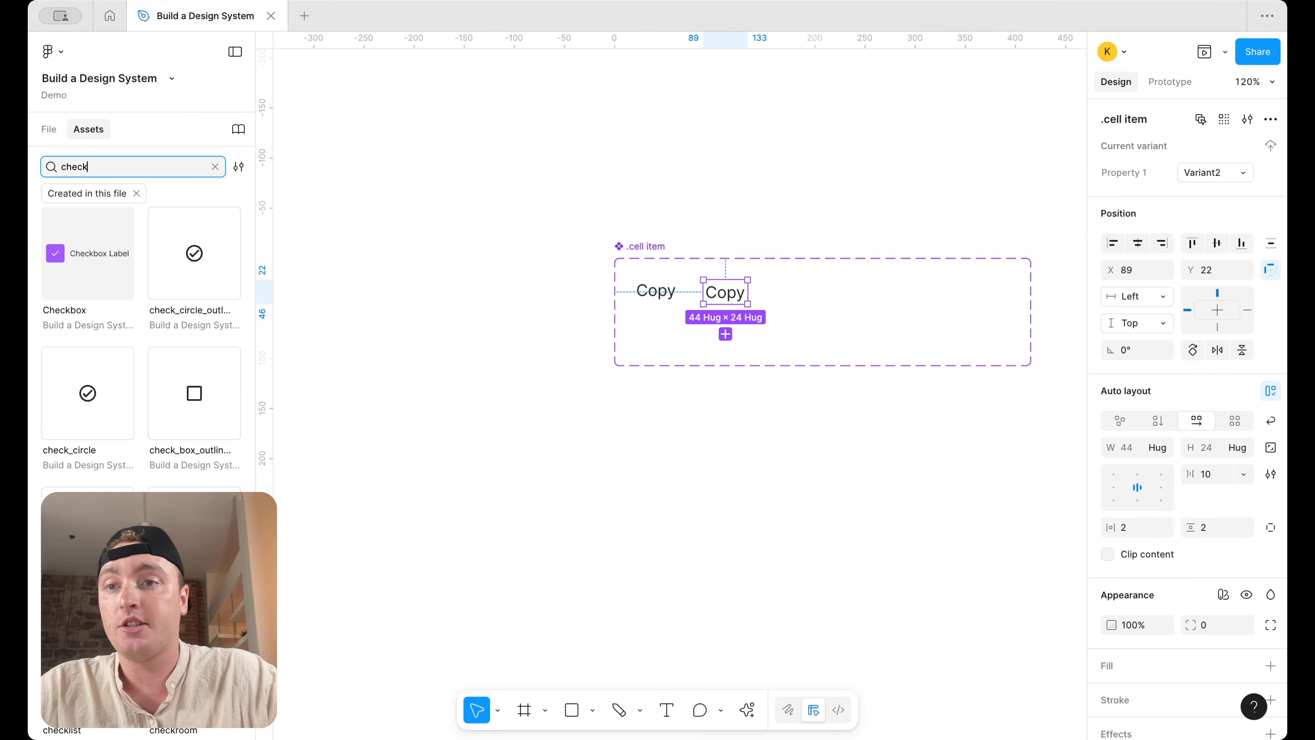
scroll(155, 390, "down", 1)
scroll(155, 391, "up", 1)
left_click_drag(74, 259, 722, 294)
left_click(1193, 165)
scroll(853, 293, "up", 3)
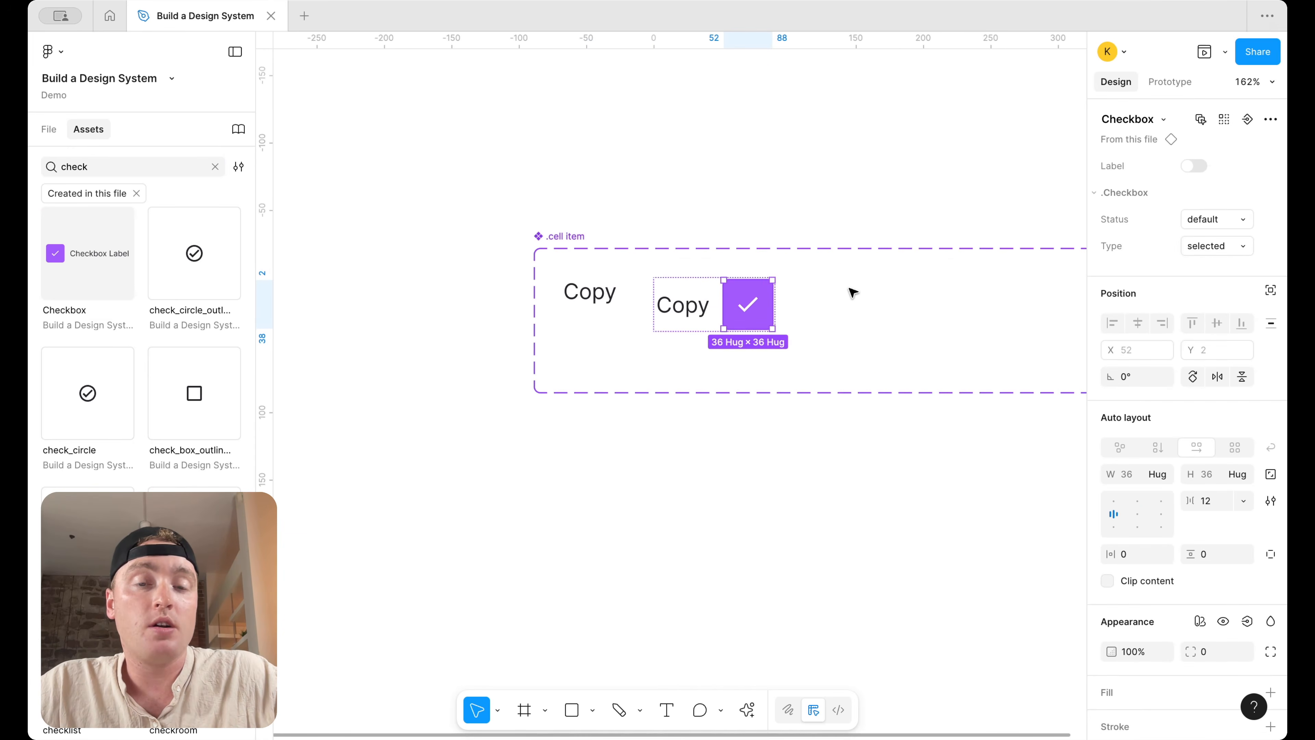
key("Delete")
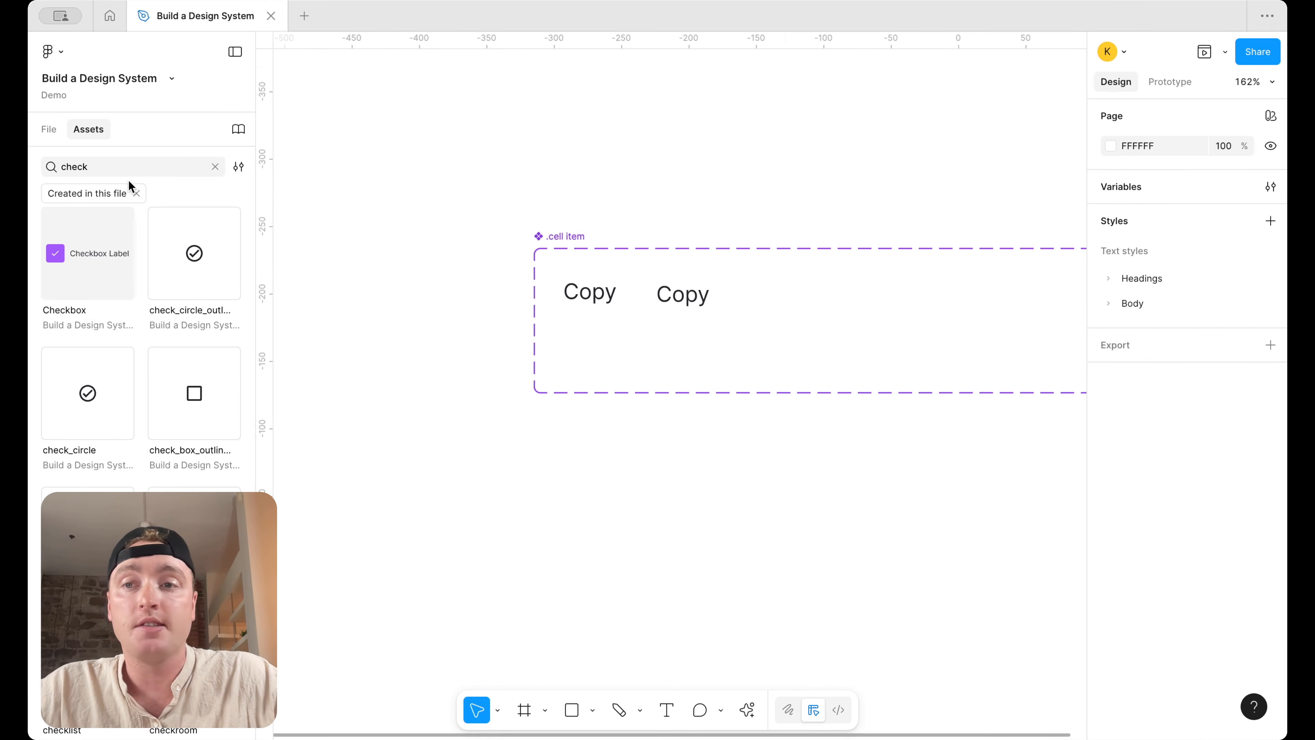
left_click(131, 170)
type("h")
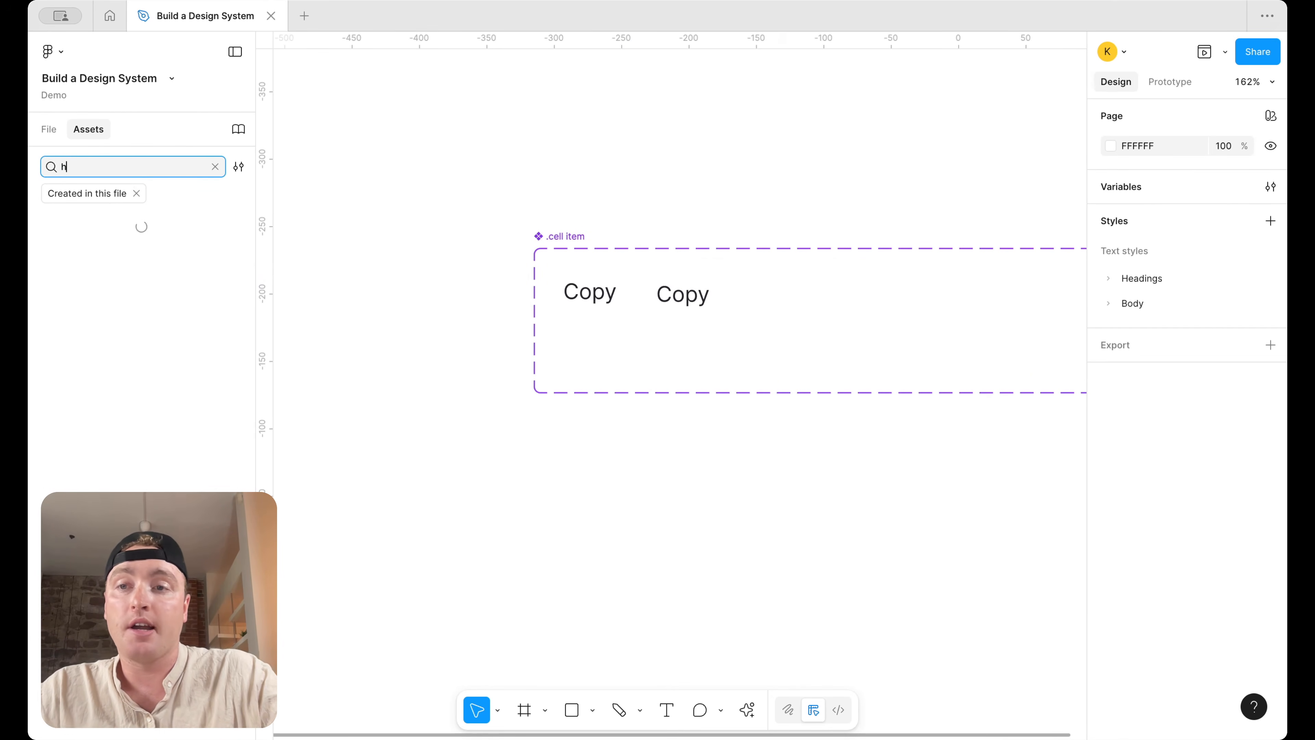
type("eart")
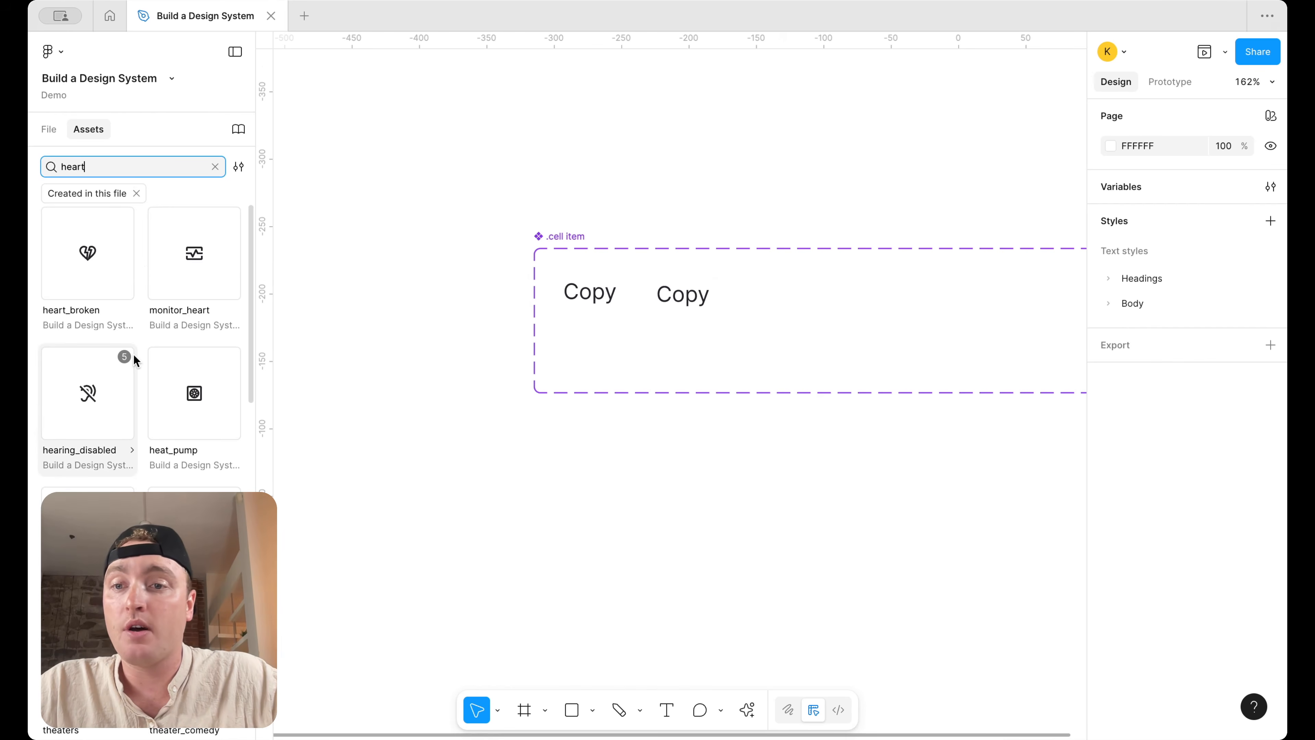
scroll(134, 360, "down", 1)
key("BackSpace")
Search the assets for link and replace the Copy text in the second .cell item variant with a Link component instance
type("l")
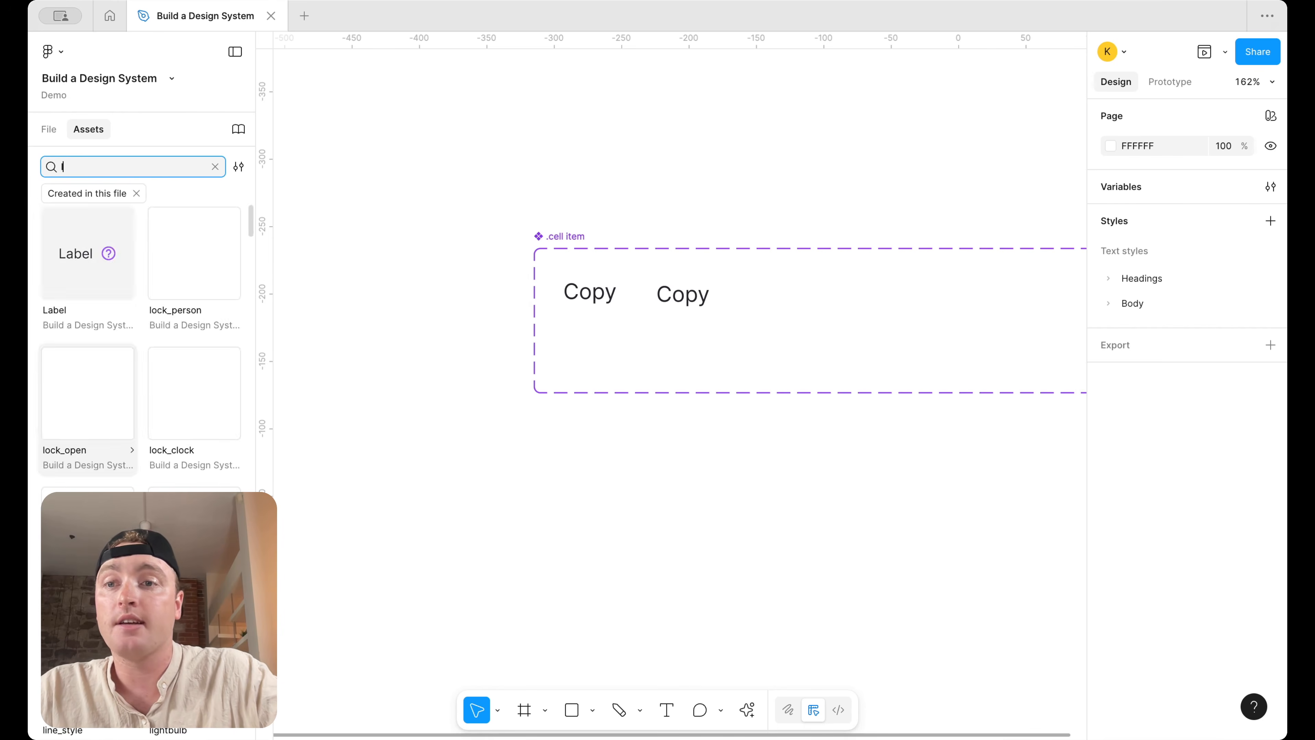
left_click_drag(194, 394, 769, 435)
key("super+x")
left_click(675, 288)
key("super+v")
left_click(677, 293)
key("BackSpace")
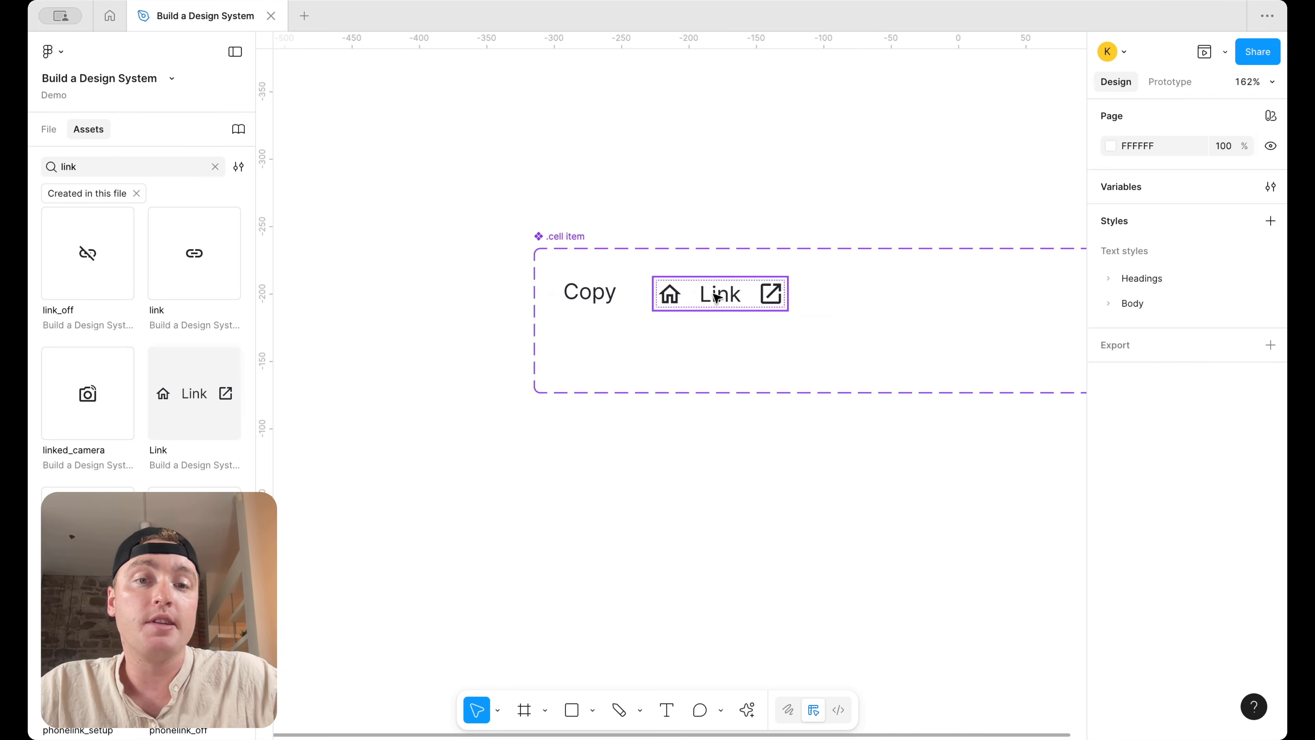
left_click(728, 295)
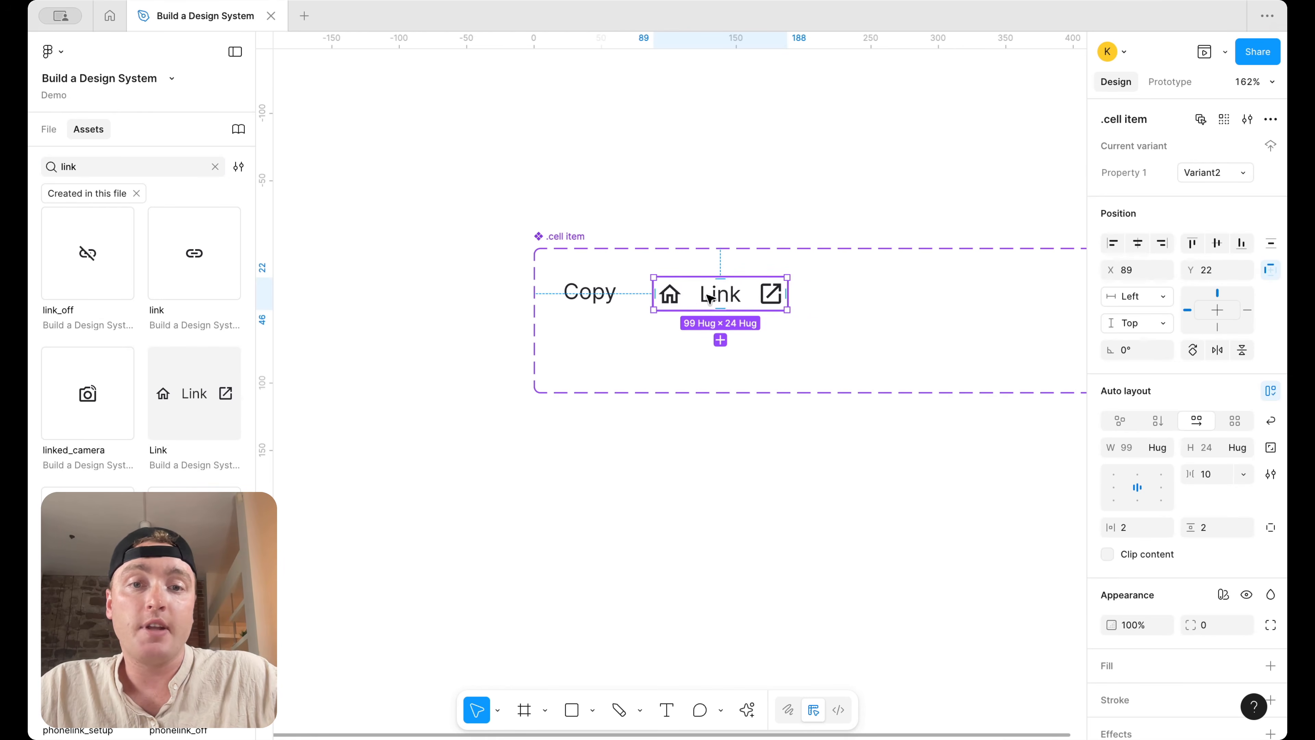
Duplicate the Copy variant as a third variant beside the Link one, and insert the favorite_border icon before its text
left_click_drag(590, 293, 879, 293)
double_click(80, 163)
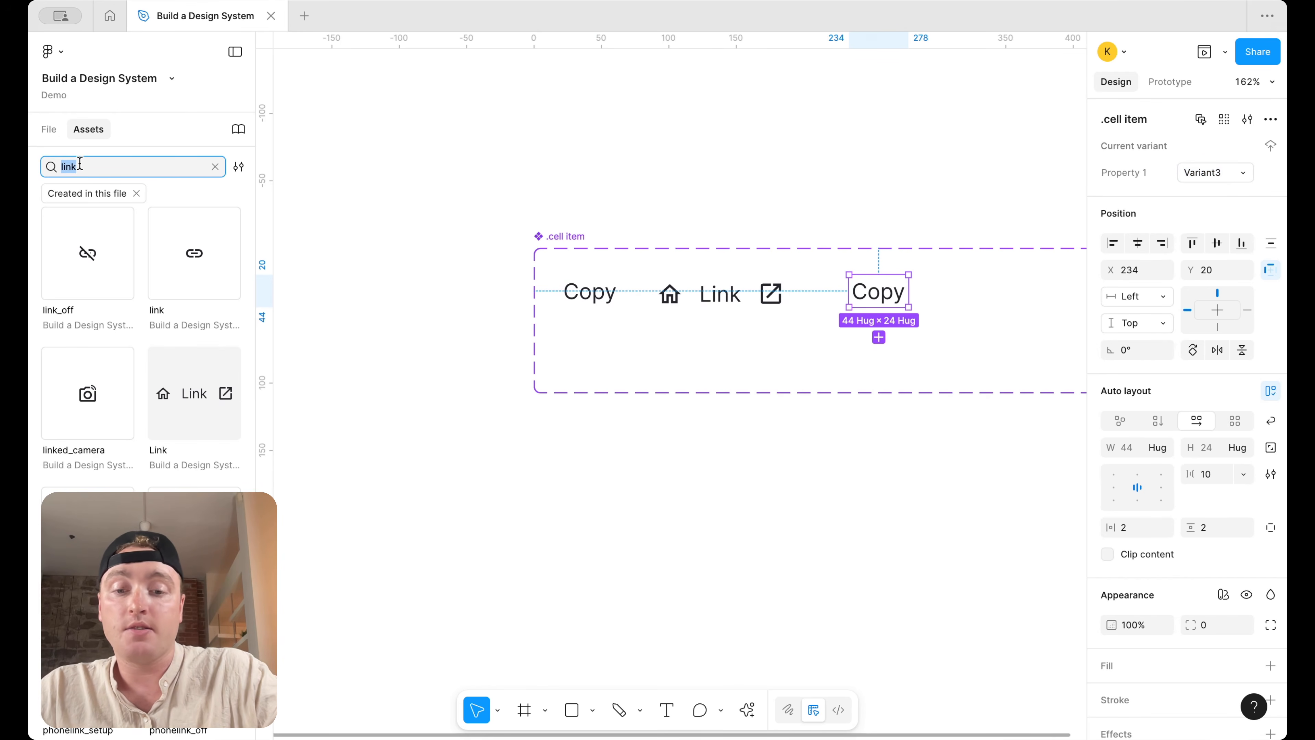
type("heart")
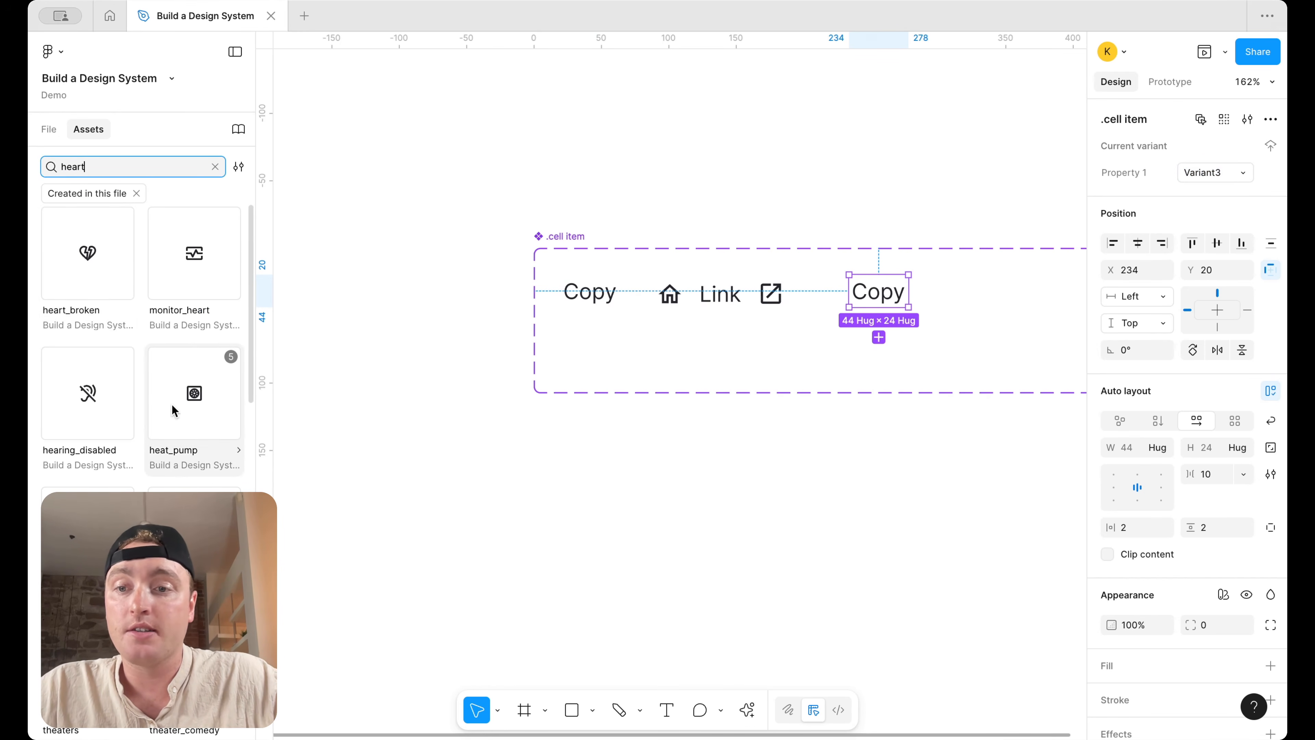
scroll(172, 411, "down", 1)
key("super+a")
type("fav")
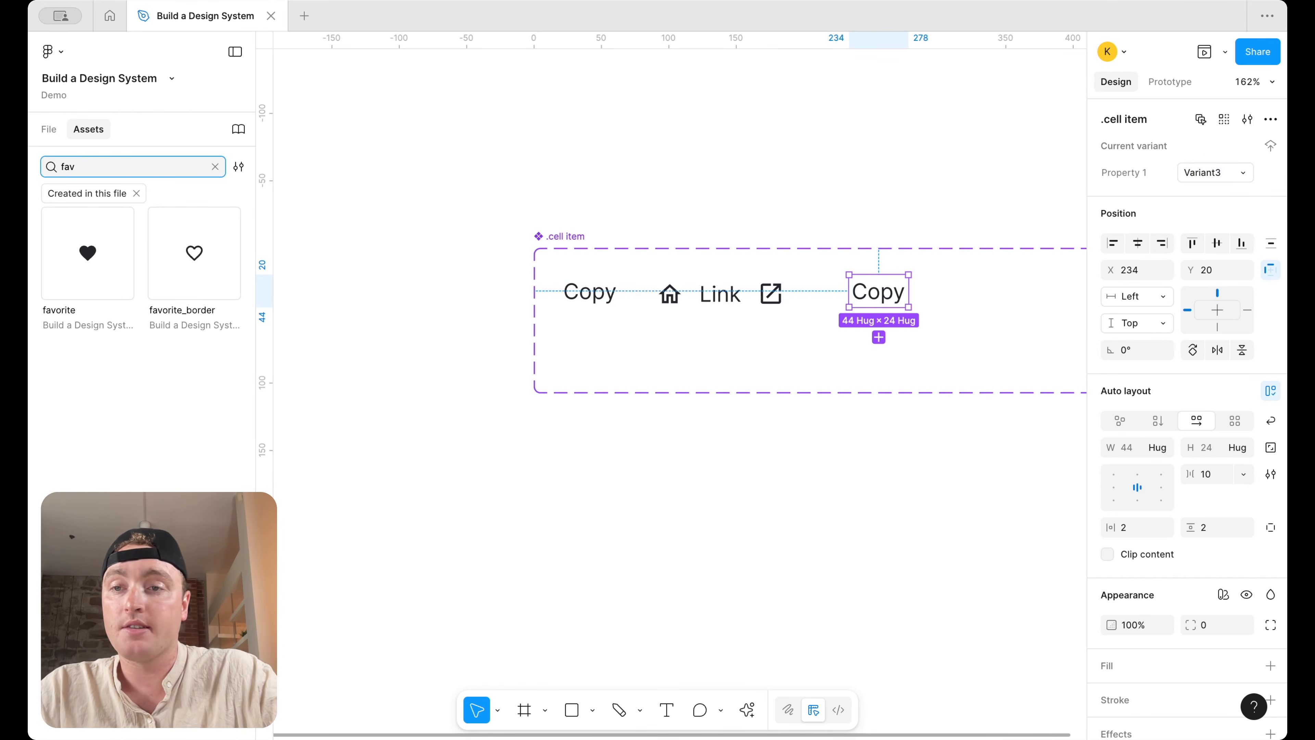
left_click_drag(196, 306, 901, 305)
Resize the favorite_border icon in the third .cell item variant to 20 × 20
left_click(1123, 395)
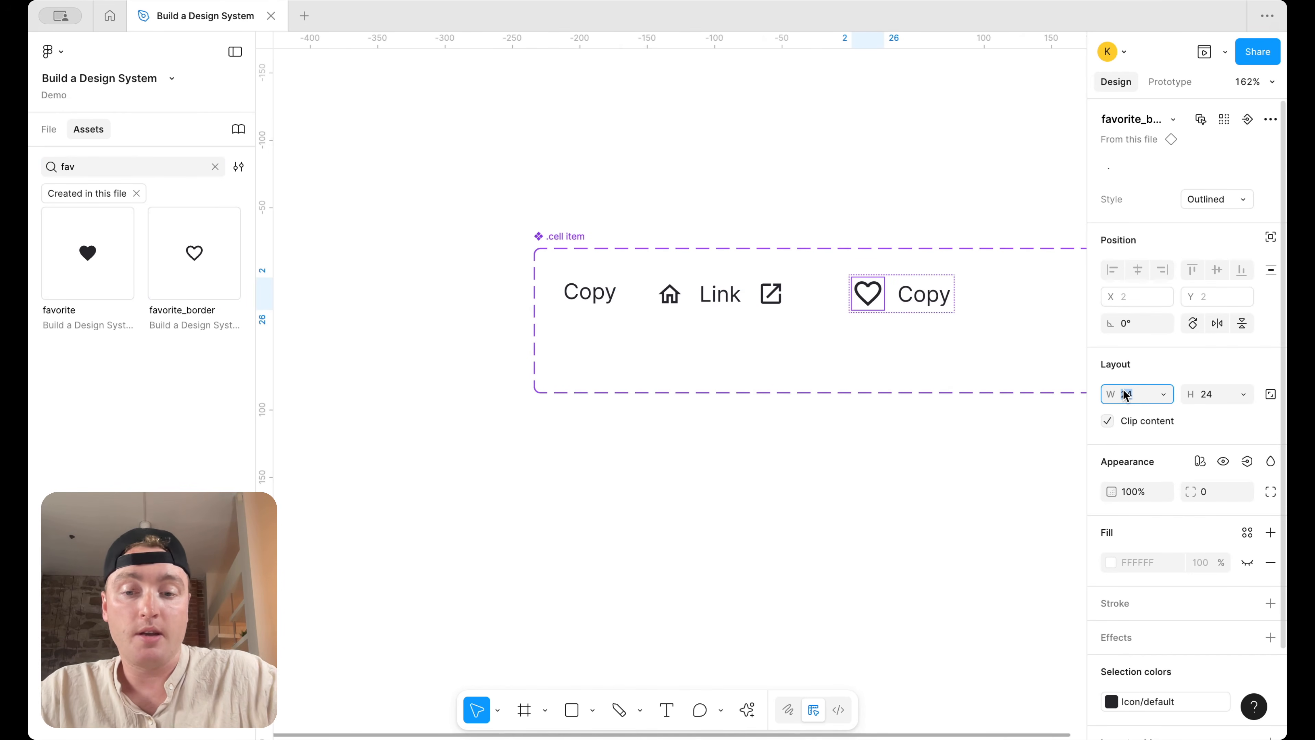
key("Return")
left_click(1213, 396)
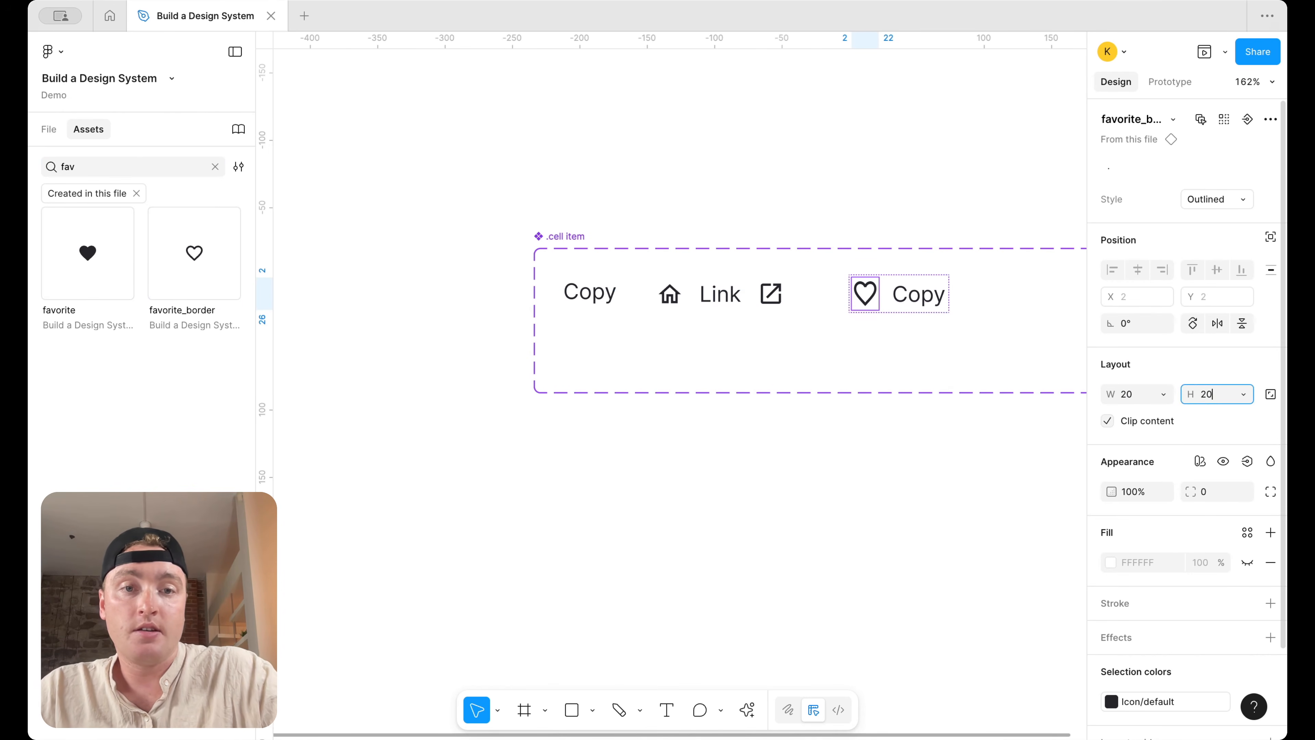
type("20")
key("Return")
Delete the Copy text from the third .cell item variant and duplicate its heart icon twice
left_click(914, 294)
key("Delete")
left_click(867, 300)
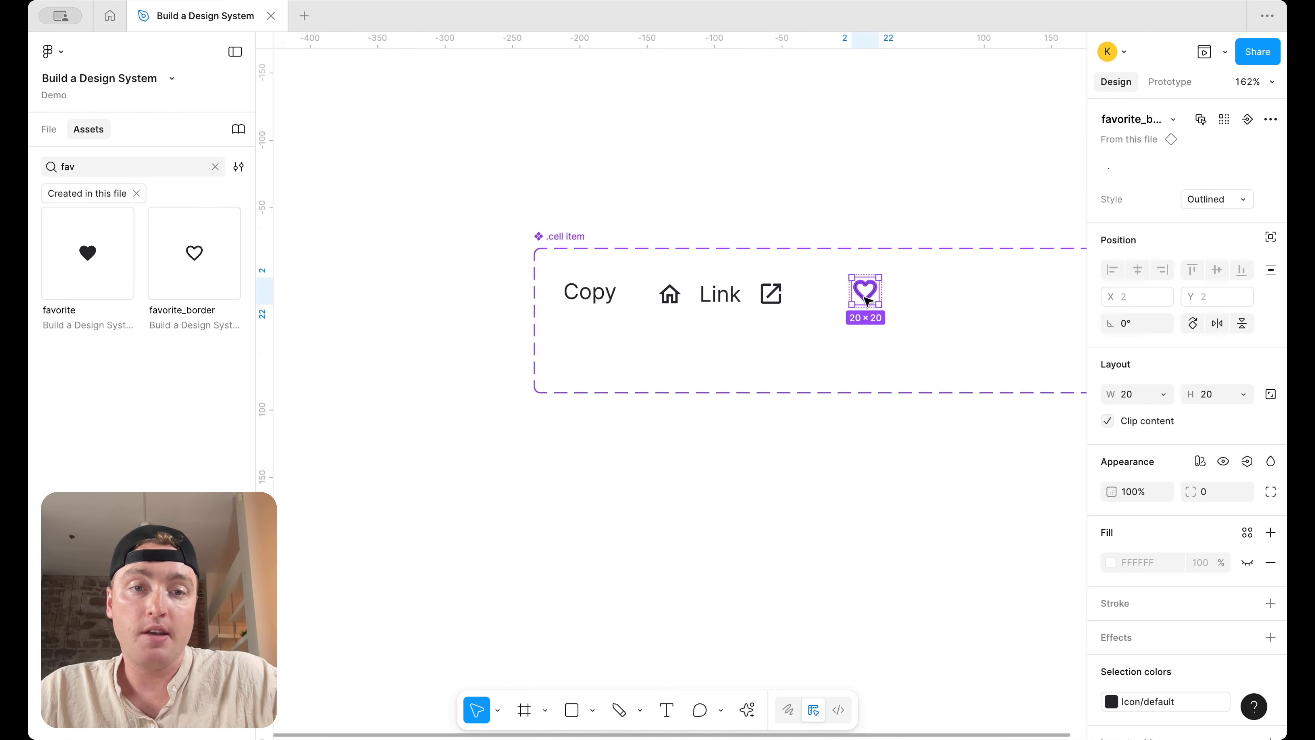
key("ctrl+d")
key("ctrl+d")
left_click(922, 333)
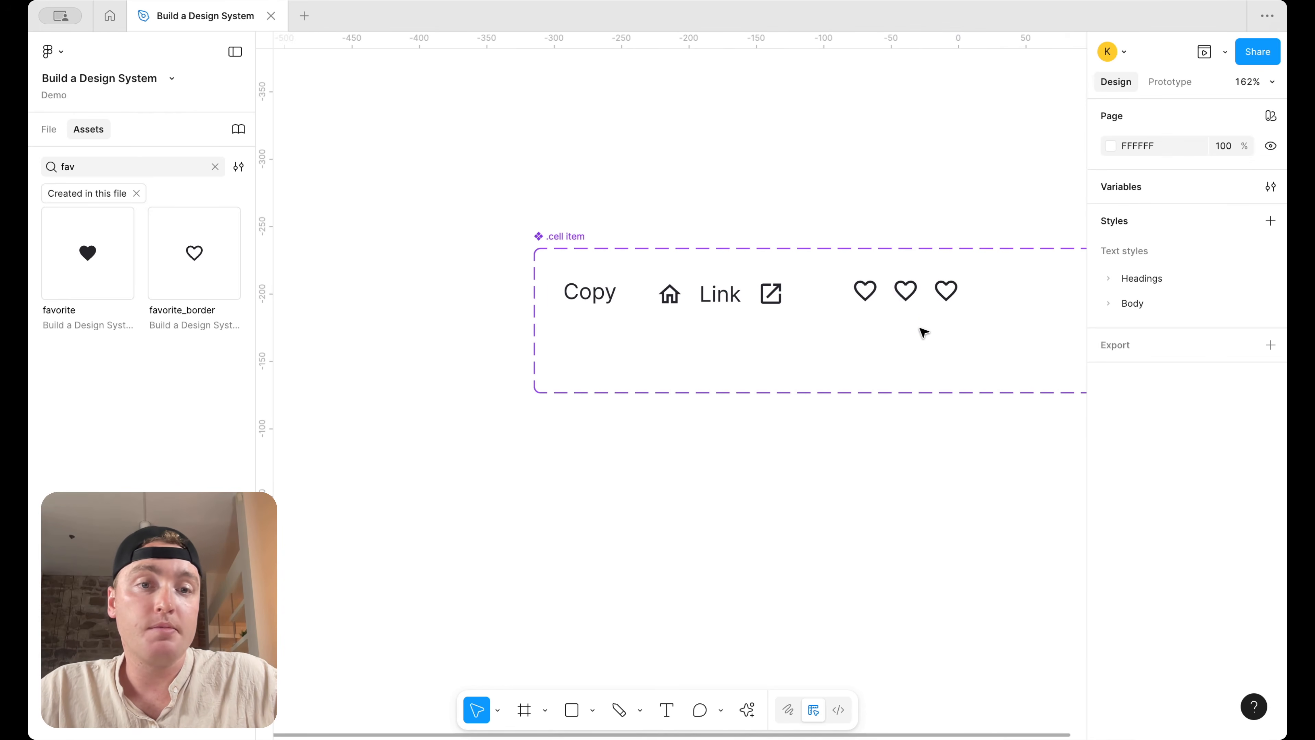
Swap the first heart icon in the third .cell item variant for remove_red_eye
scroll(918, 332, "right", 1)
left_click(882, 311)
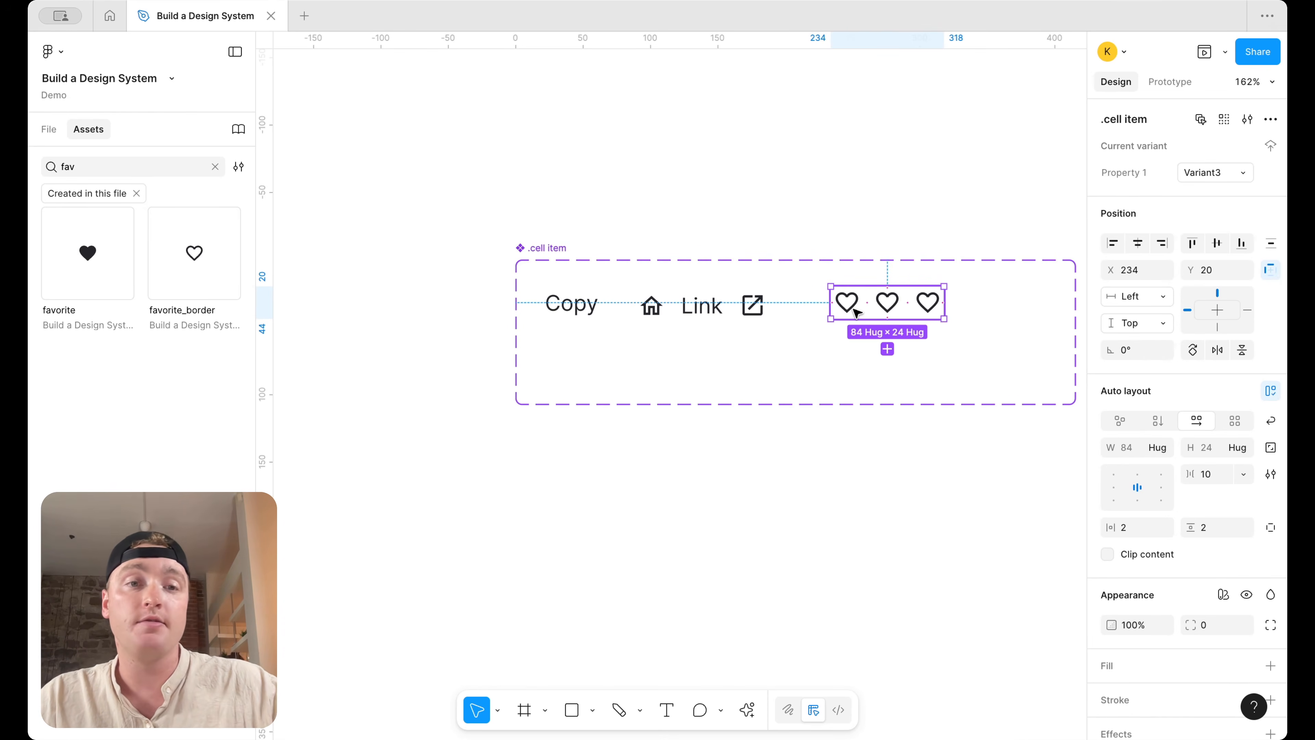
left_click(859, 311)
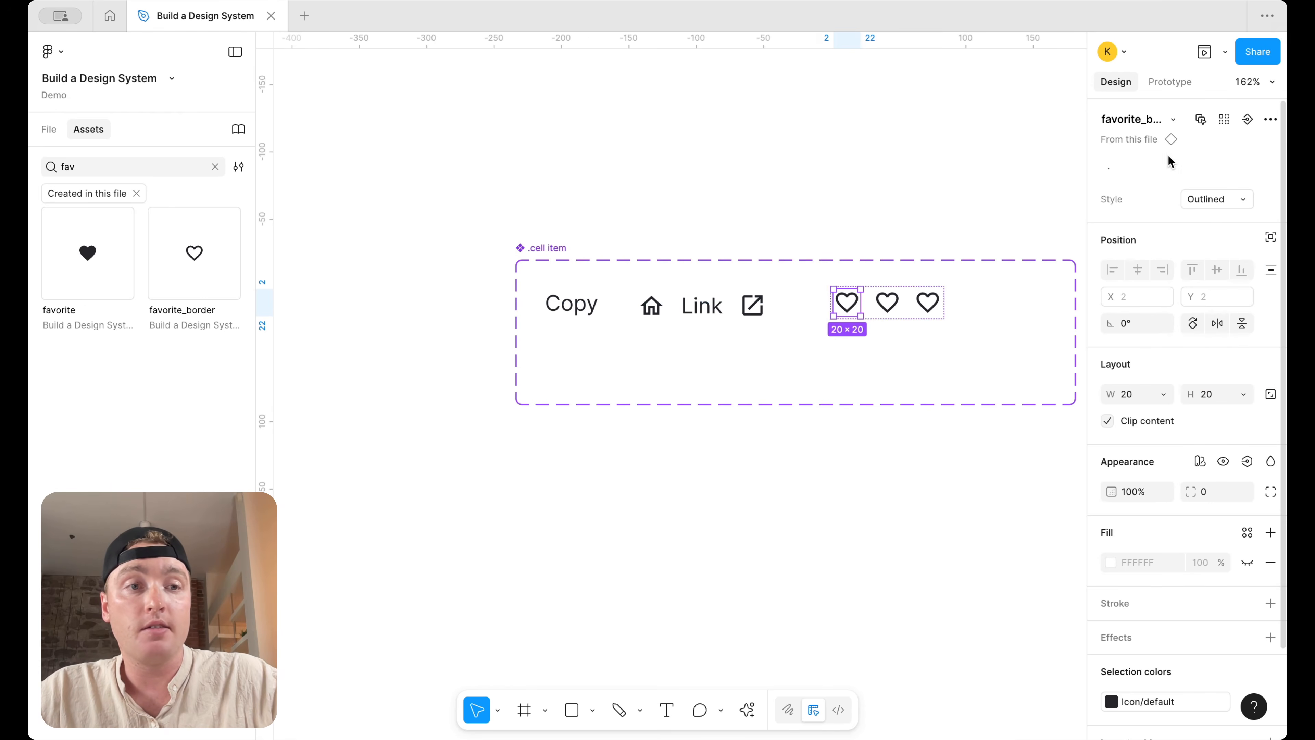
left_click(1170, 121)
type("view")
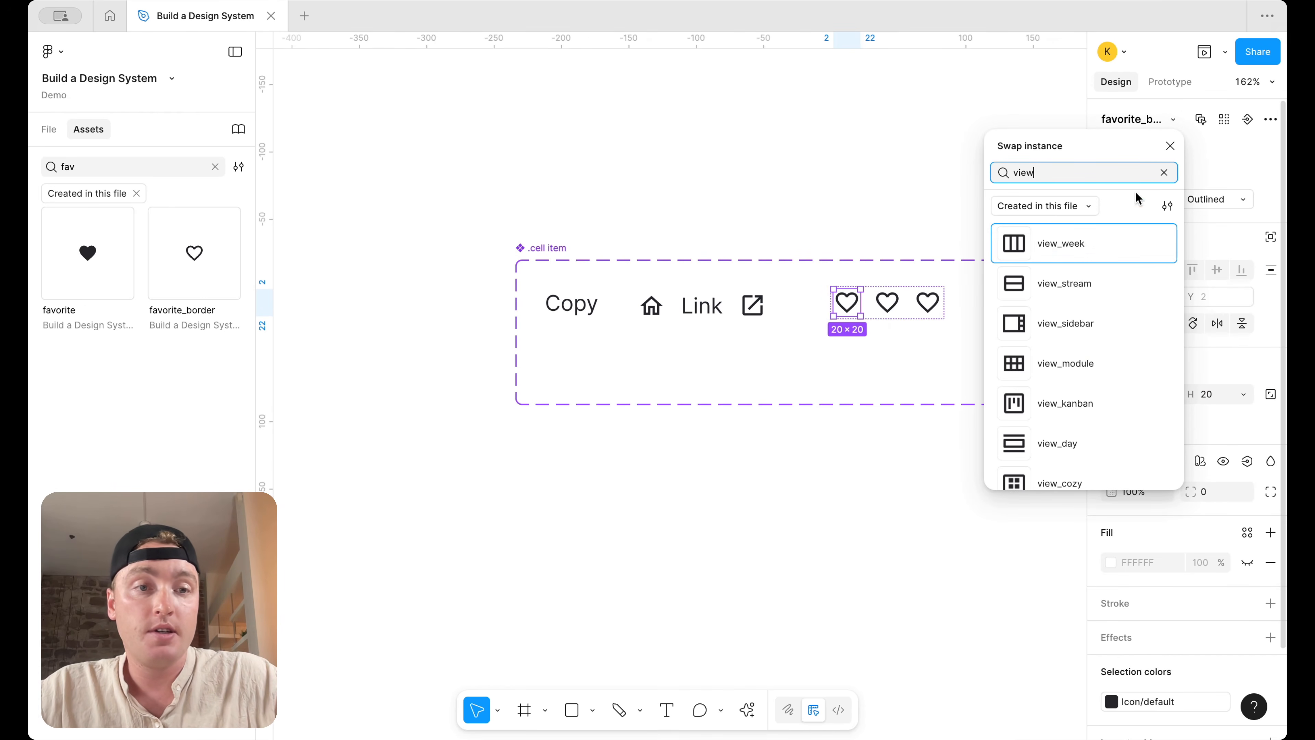
type("eye")
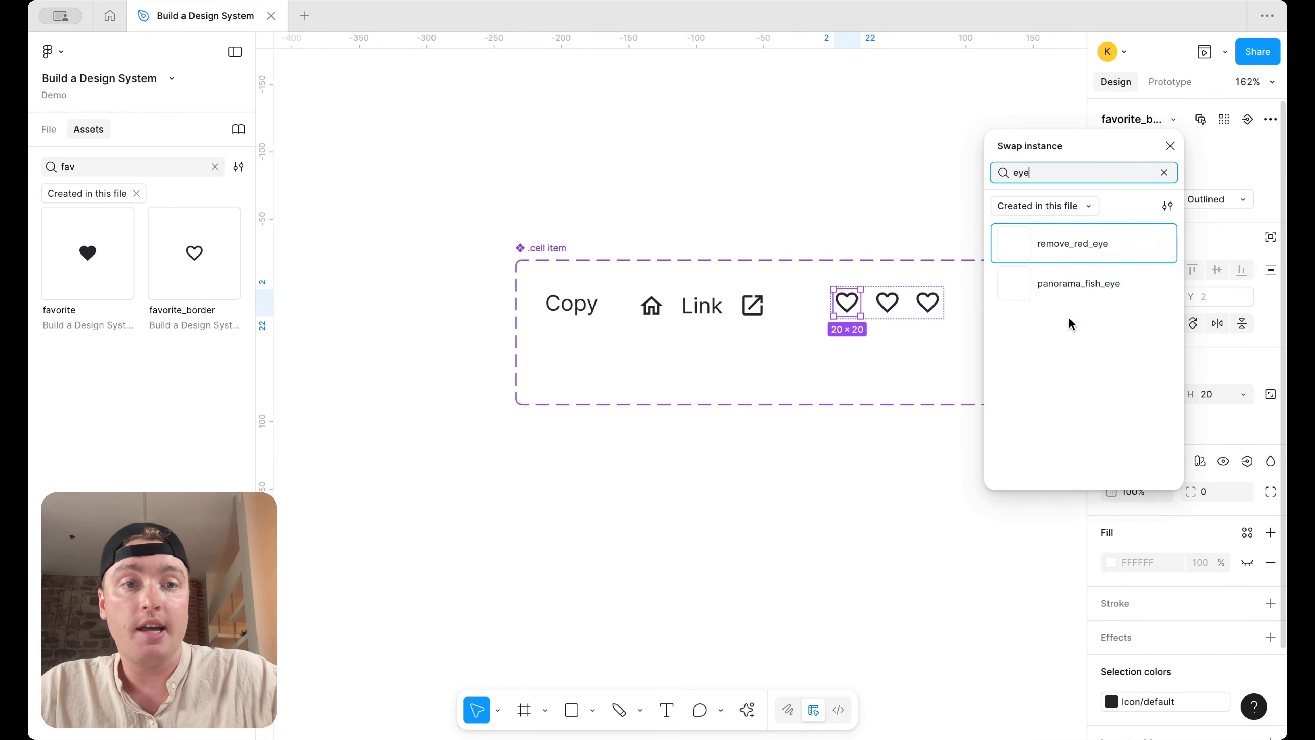
left_click(1084, 251)
Swap the middle heart icon in the third .cell item variant for edit_note
left_click(893, 300)
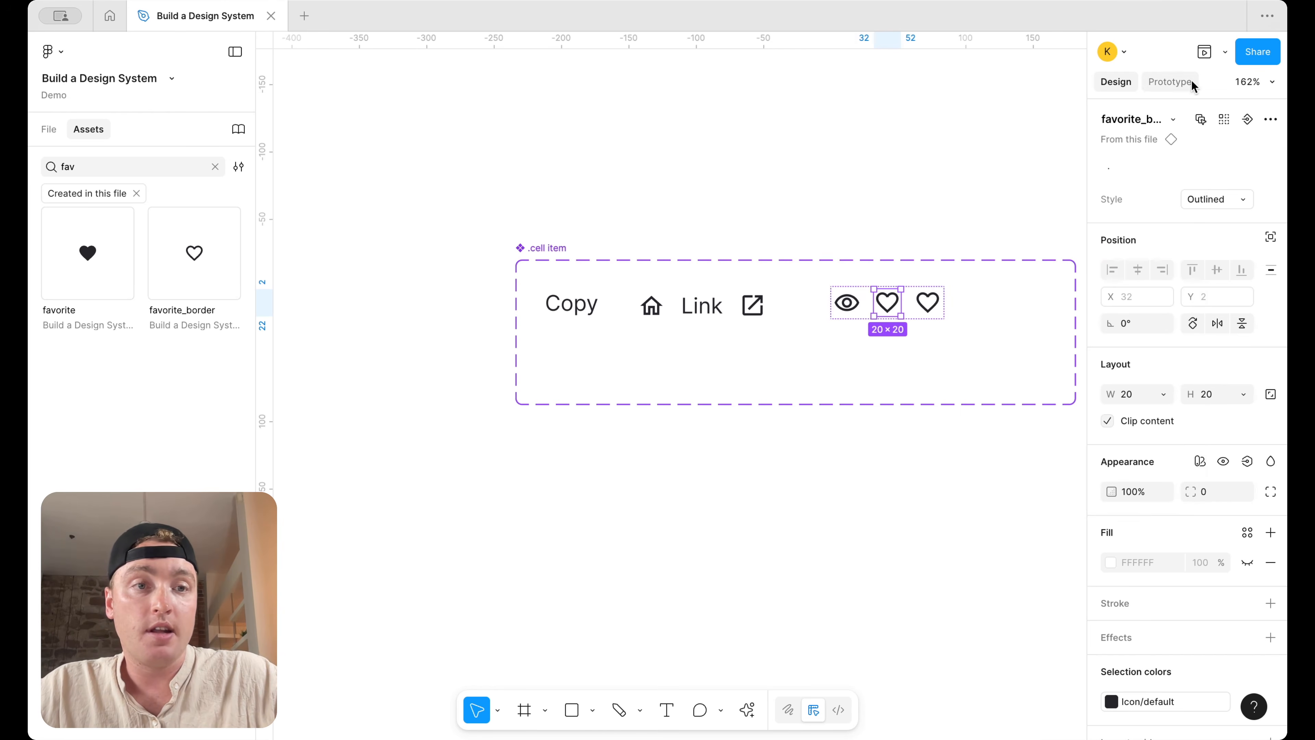
left_click(1173, 120)
type("edit")
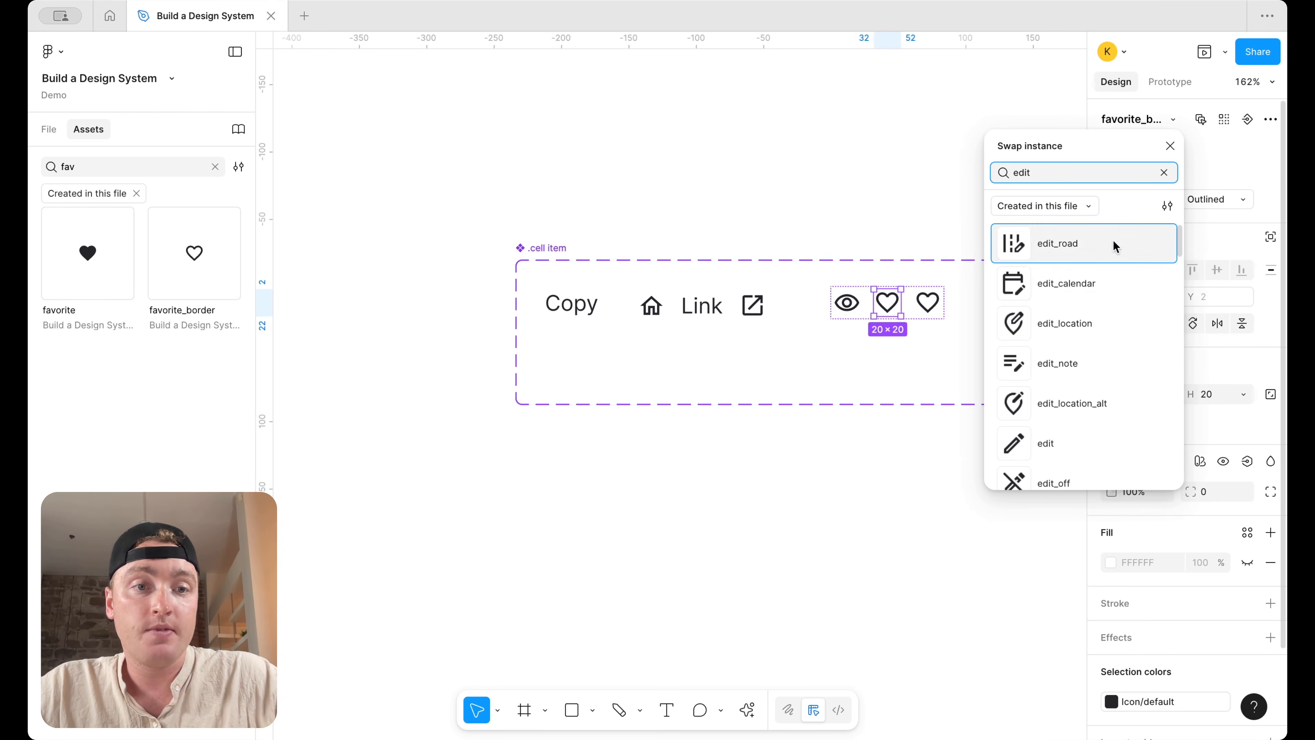
scroll(1107, 271, "down", 2)
left_click(1107, 275)
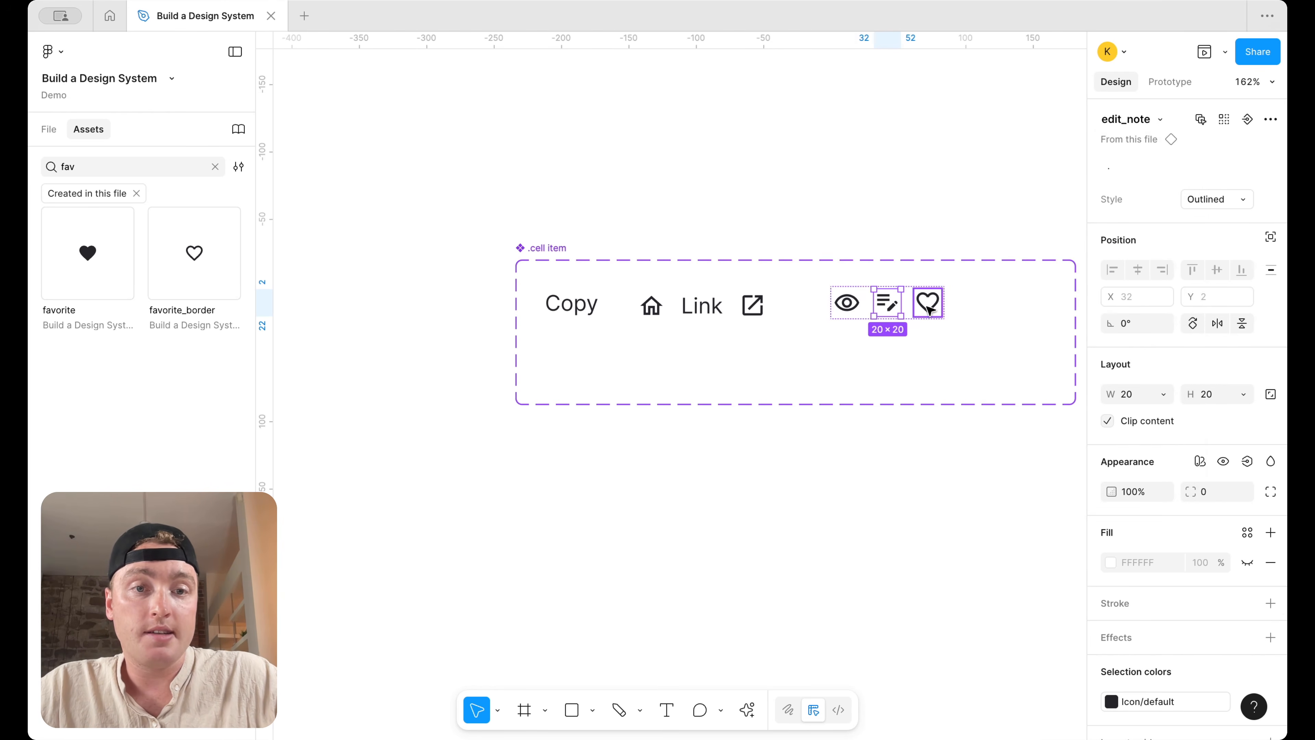
Swap the last heart icon in the third .cell item variant for chevron_right
left_click(928, 302)
left_click(1171, 121)
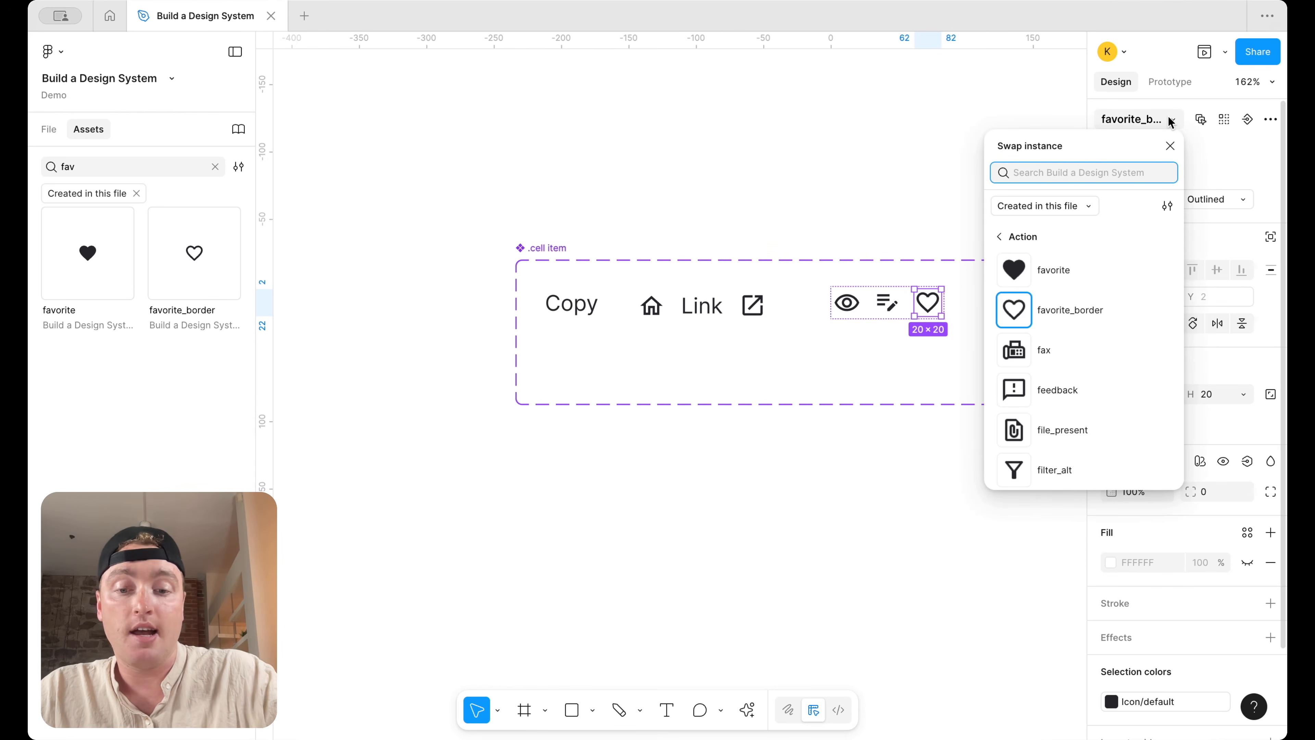
type("chev")
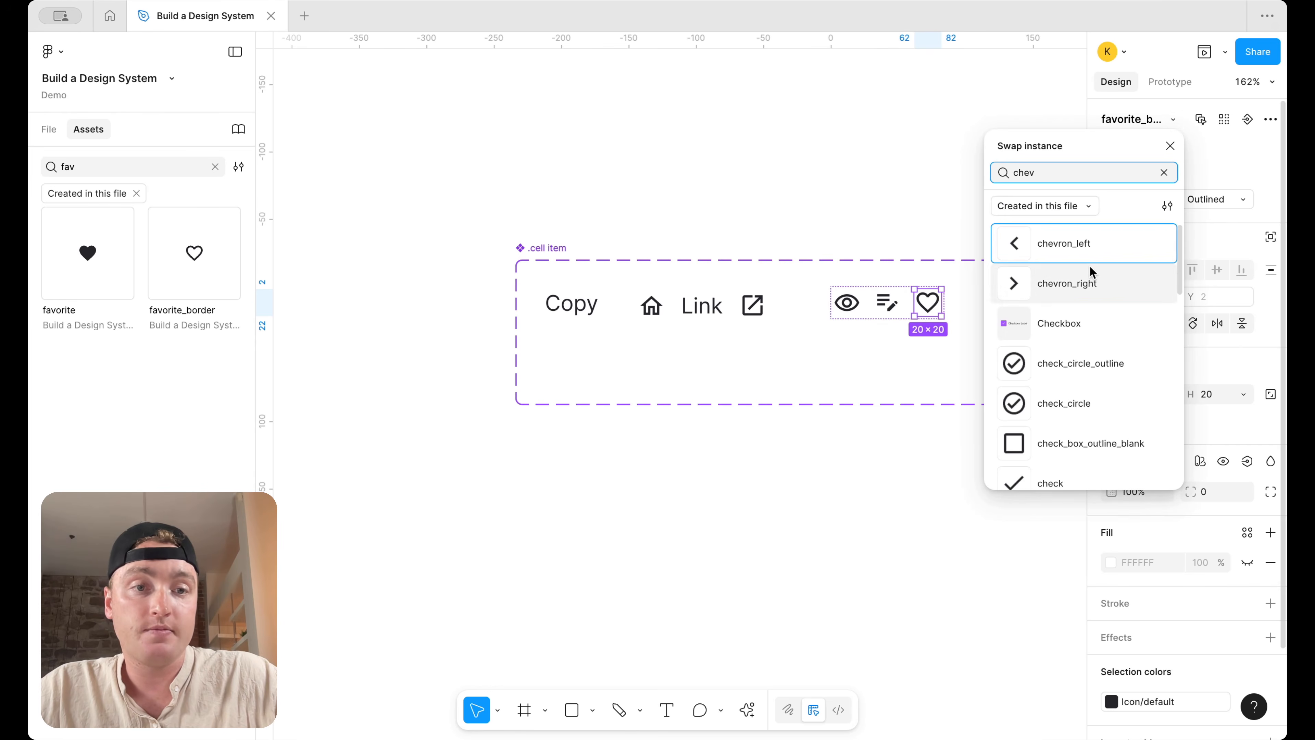
left_click(1087, 271)
key("Escape")
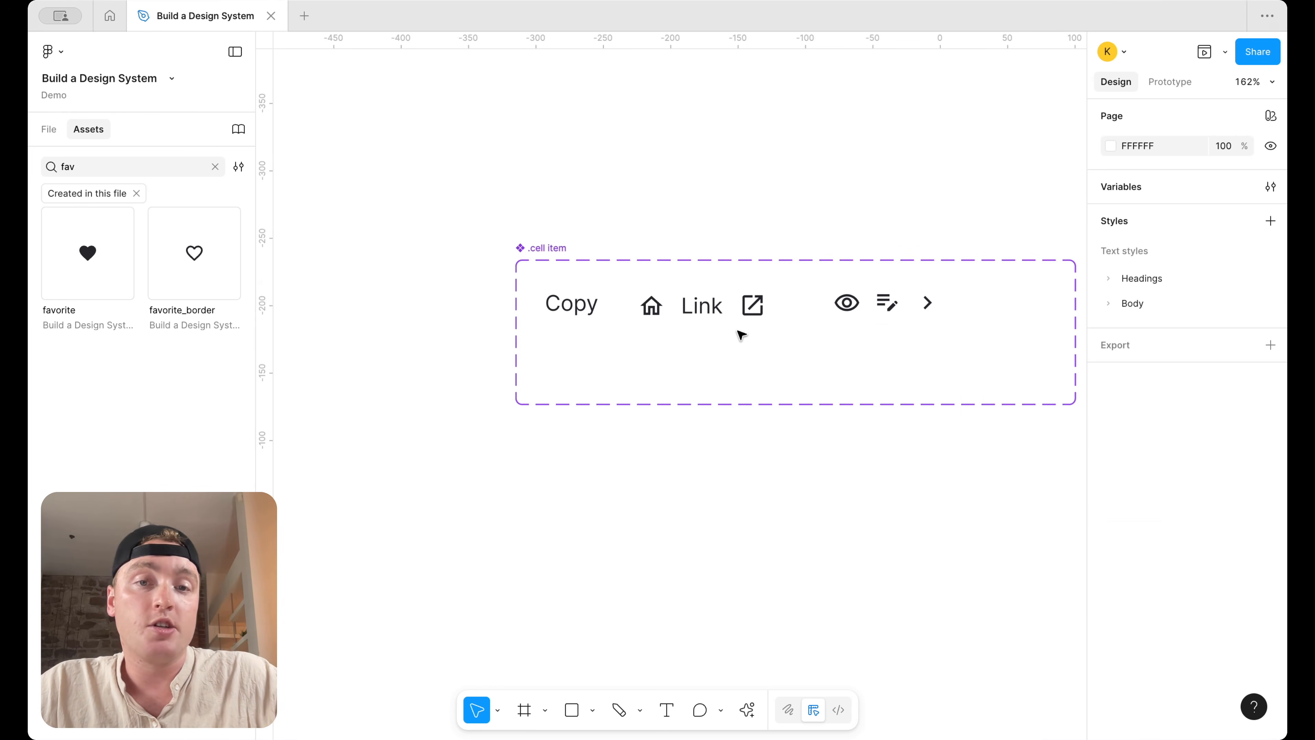
Shrink the .cell item component set to 338 × 70 so it fits closely around its three variants
left_click(538, 269)
left_click_drag(1075, 326, 966, 329)
left_click_drag(899, 407, 899, 356)
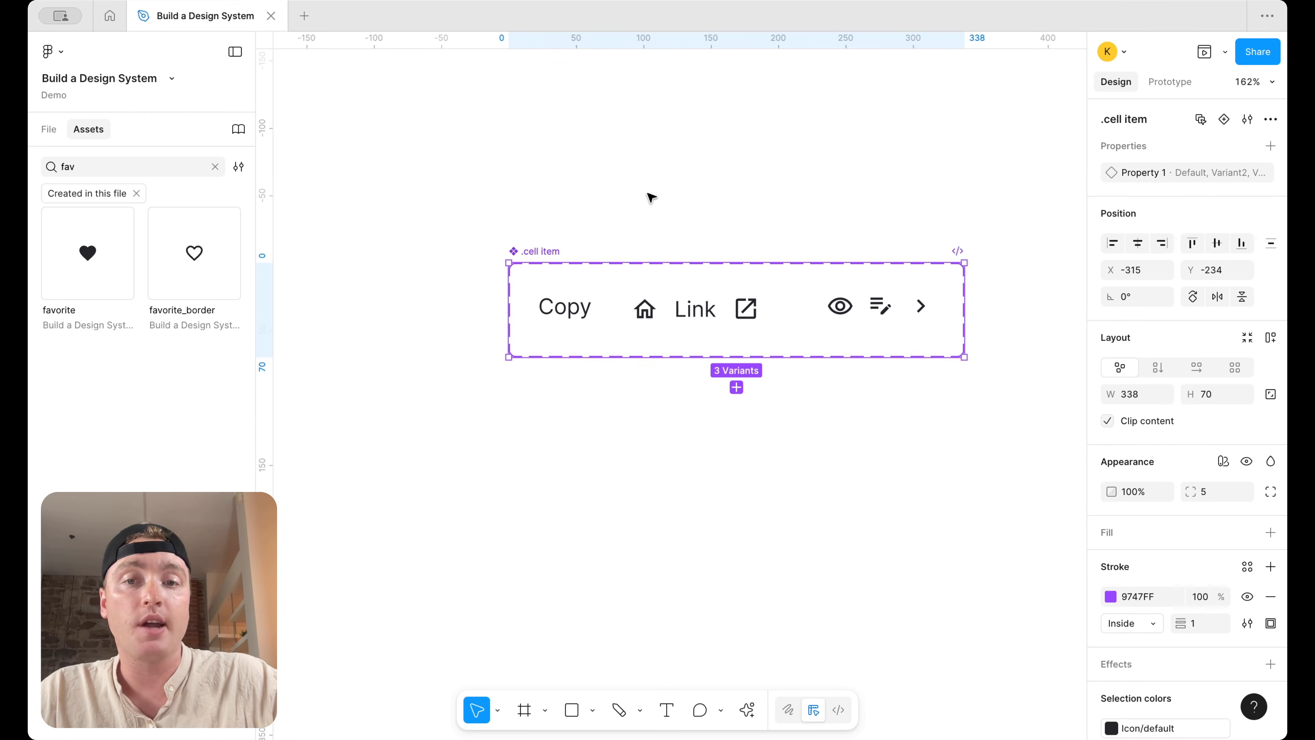
Rename the .cell item variant property to Type and set the text variant's value to Copy
double_click(1146, 174)
type("T")
key("Return")
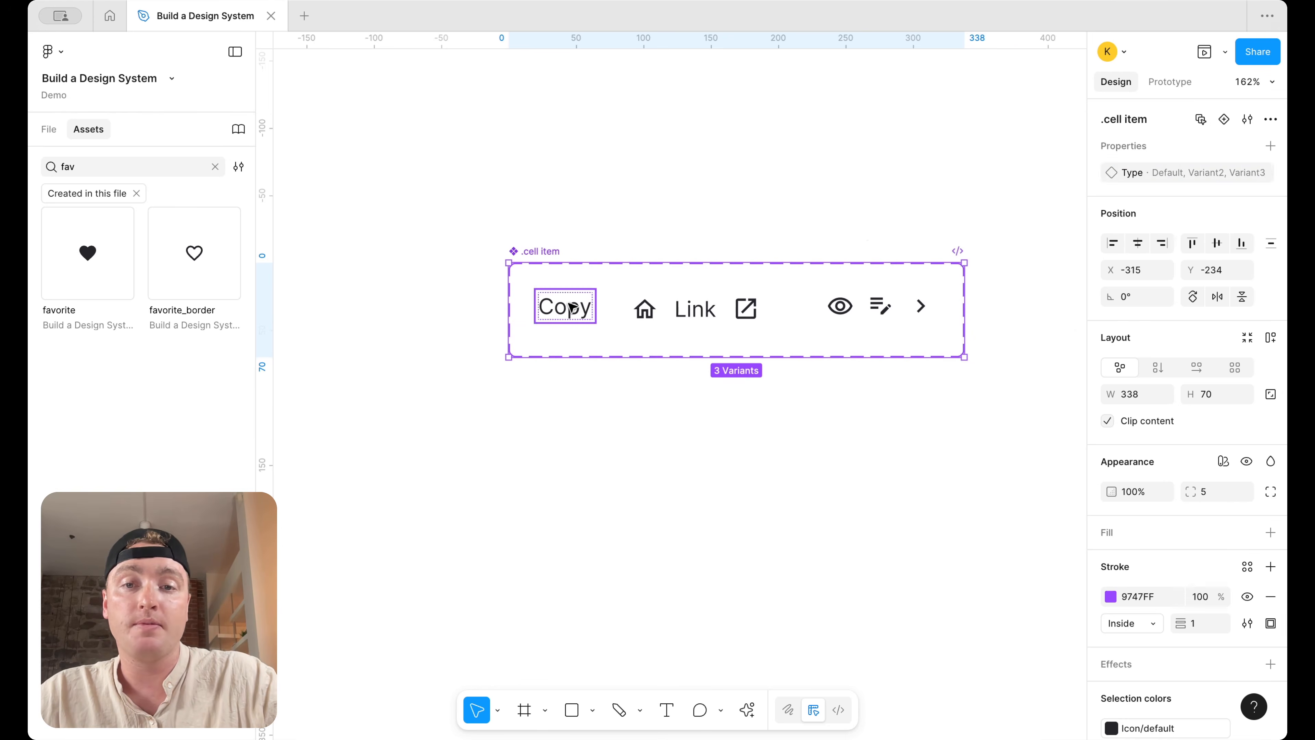
left_click(557, 305)
left_click(1204, 173)
type("Copy")
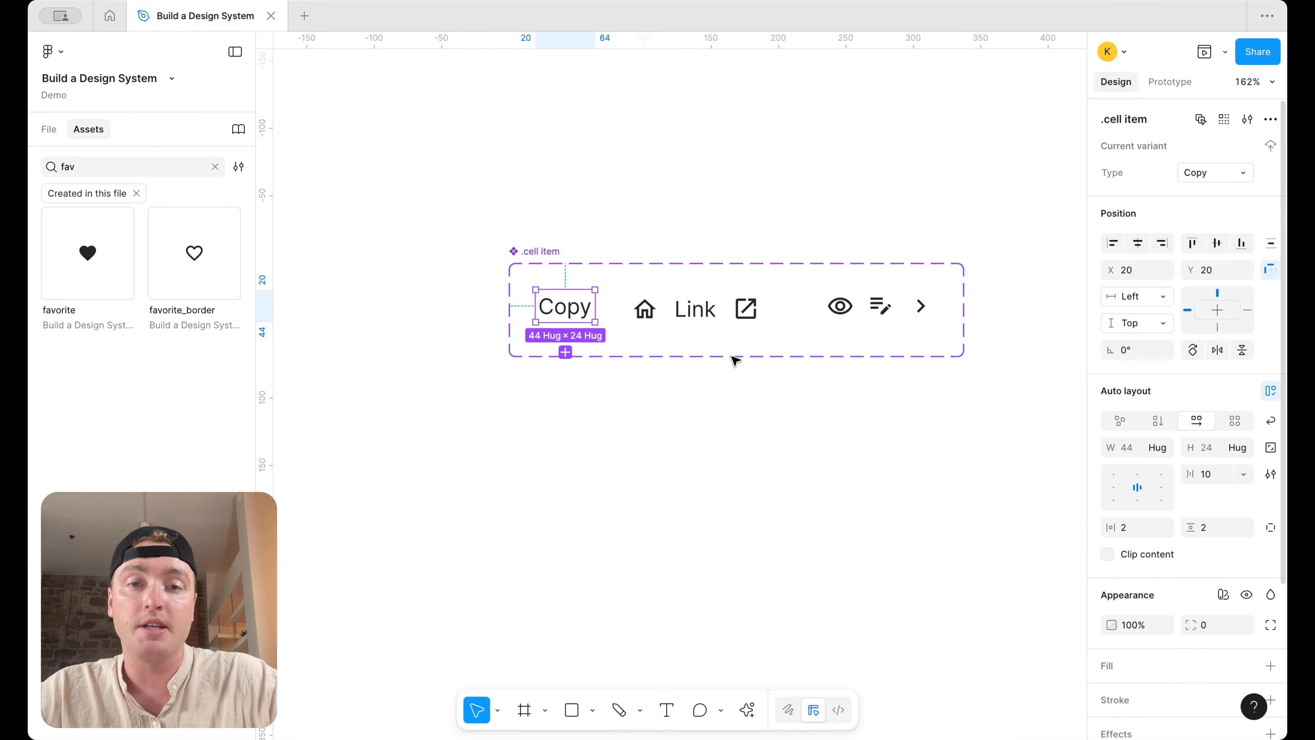
Set the Type value of the Link variant to link and of the three-icon variant to action
left_click(720, 311)
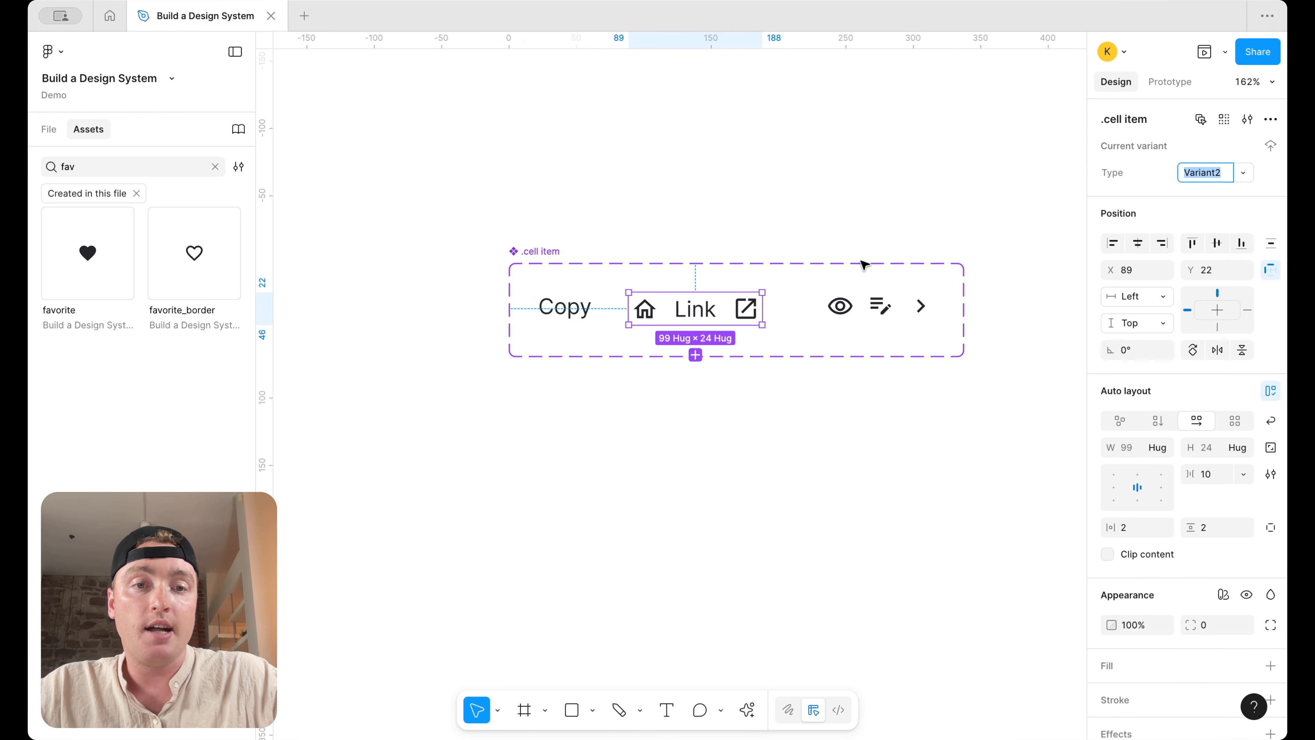
type("I")
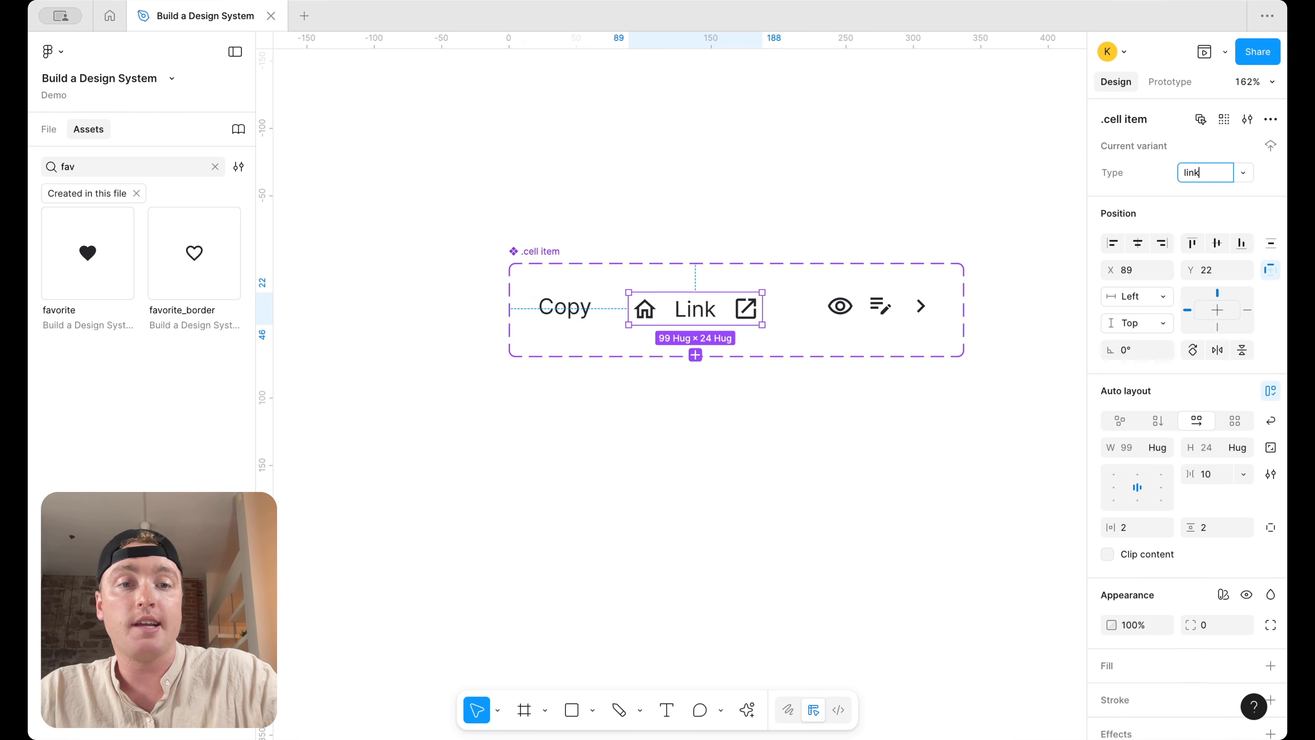
type("ink")
left_click(880, 306)
left_click(1220, 179)
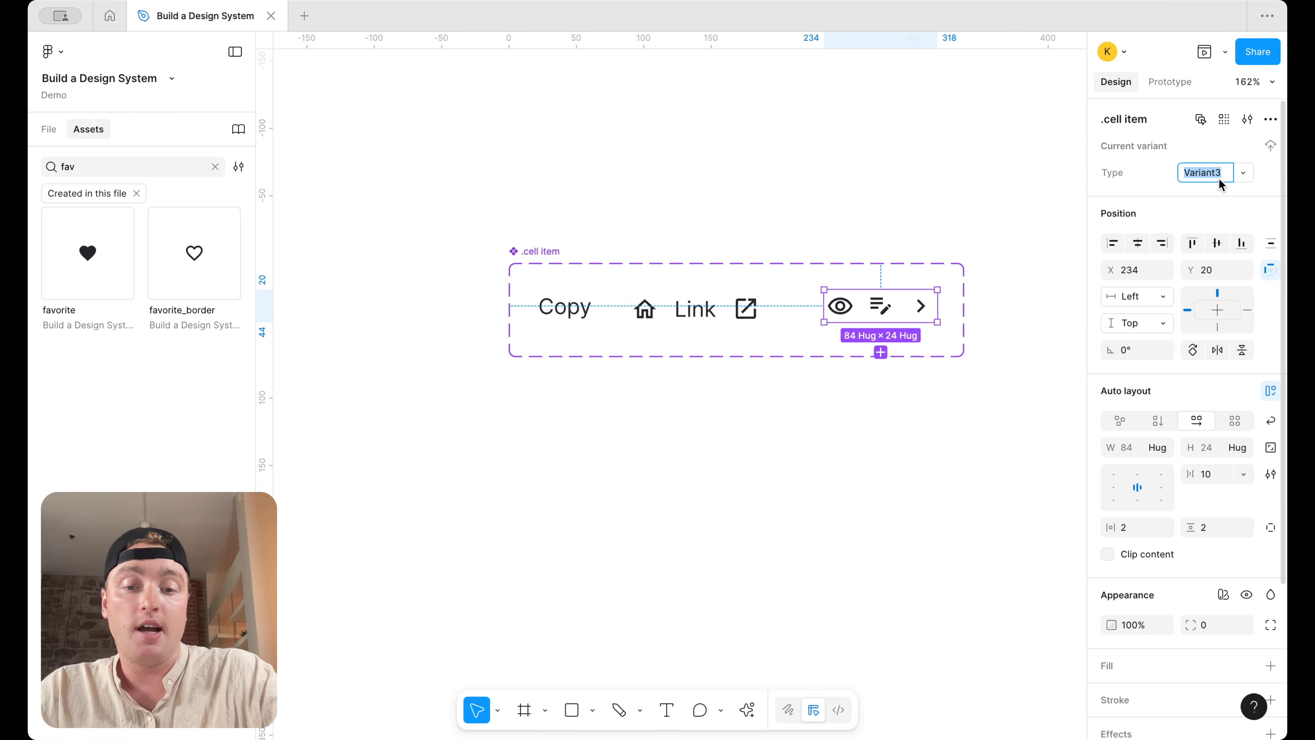
type("action")
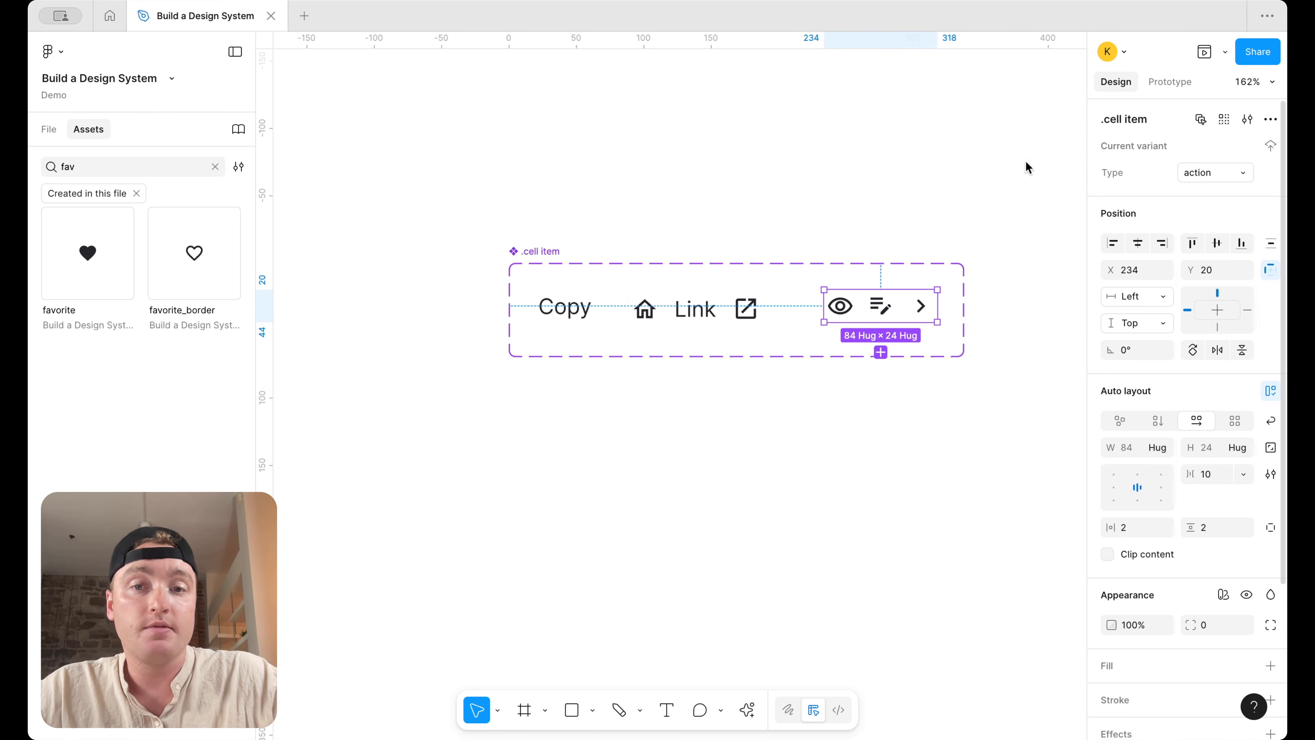
Place an instance of the Copy variant below the .cell item set and wrap it in an auto layout frame
left_click(992, 142)
scroll(992, 145, "down", 3)
left_click(683, 267)
left_click_drag(684, 267, 684, 382)
left_click(769, 373)
left_click(684, 382)
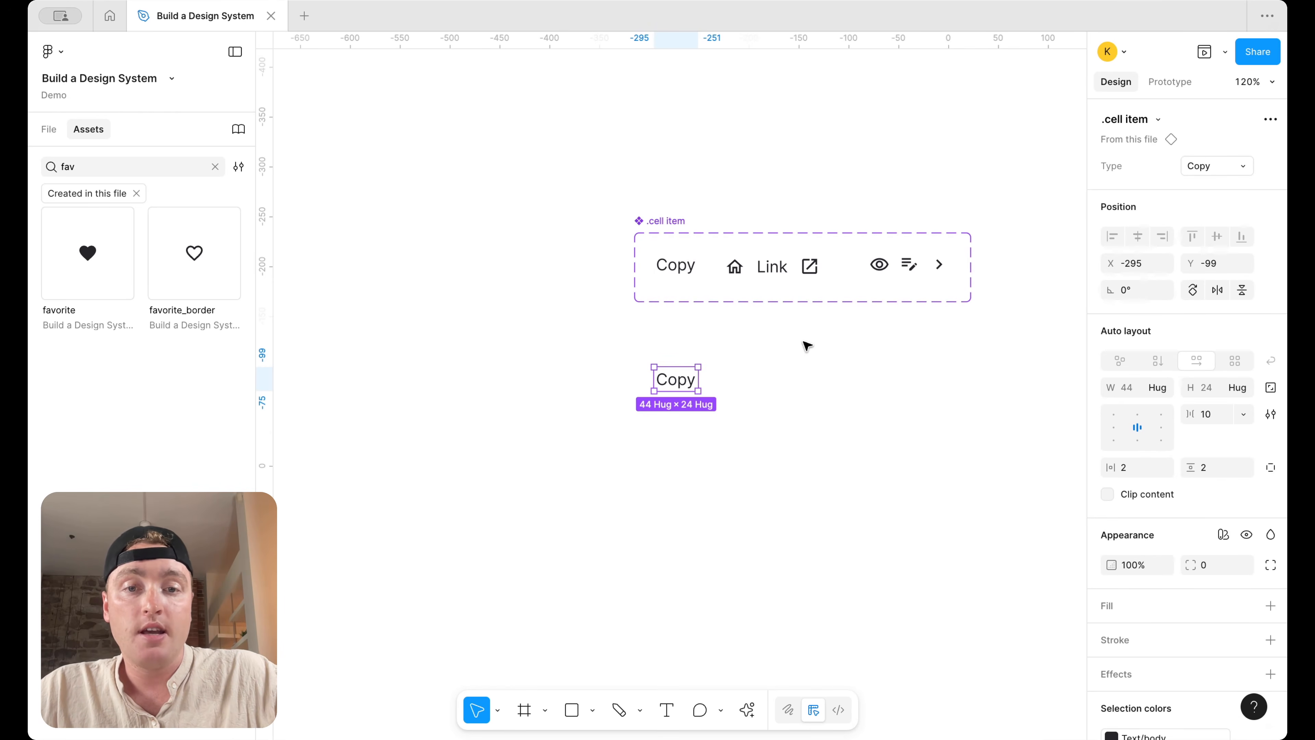
key("shift+a")
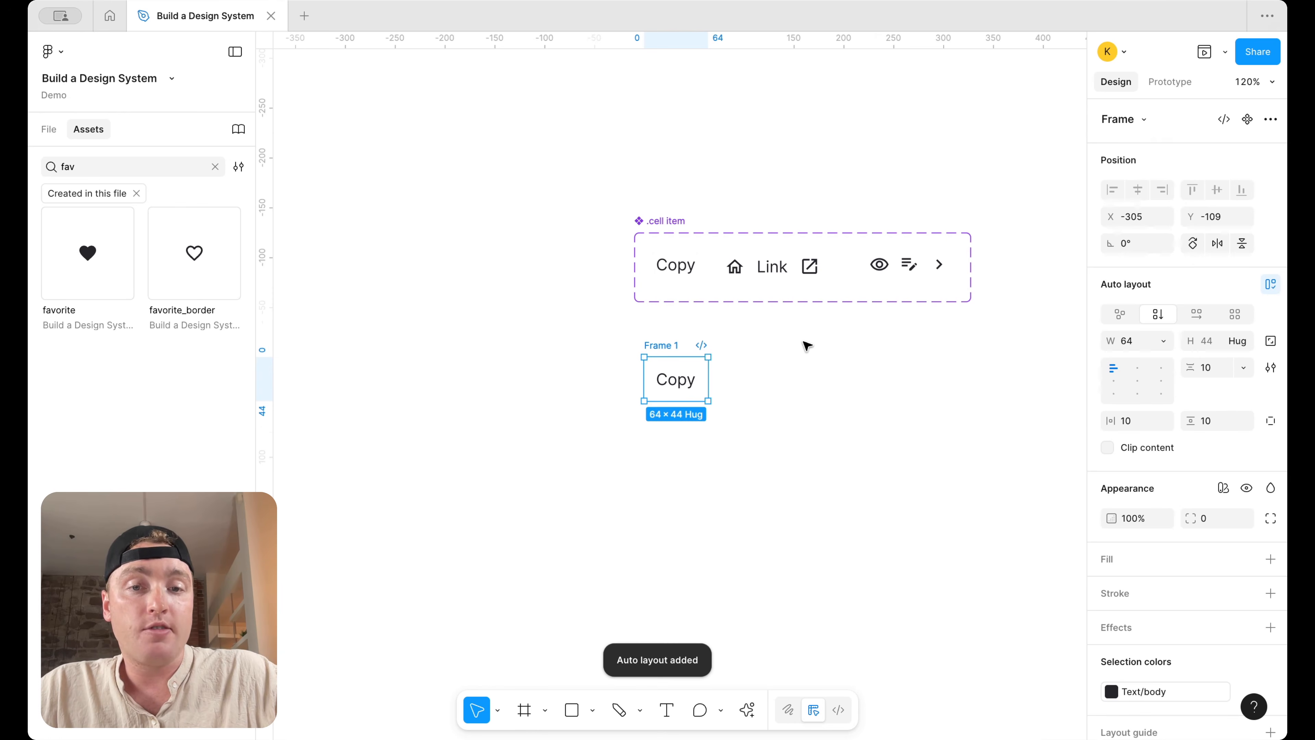
Set the new frame's horizontal and vertical padding to 12
left_click(1127, 423)
type("12")
key("Return")
left_click(1217, 426)
key("BackSpace")
type("2")
key("Return")
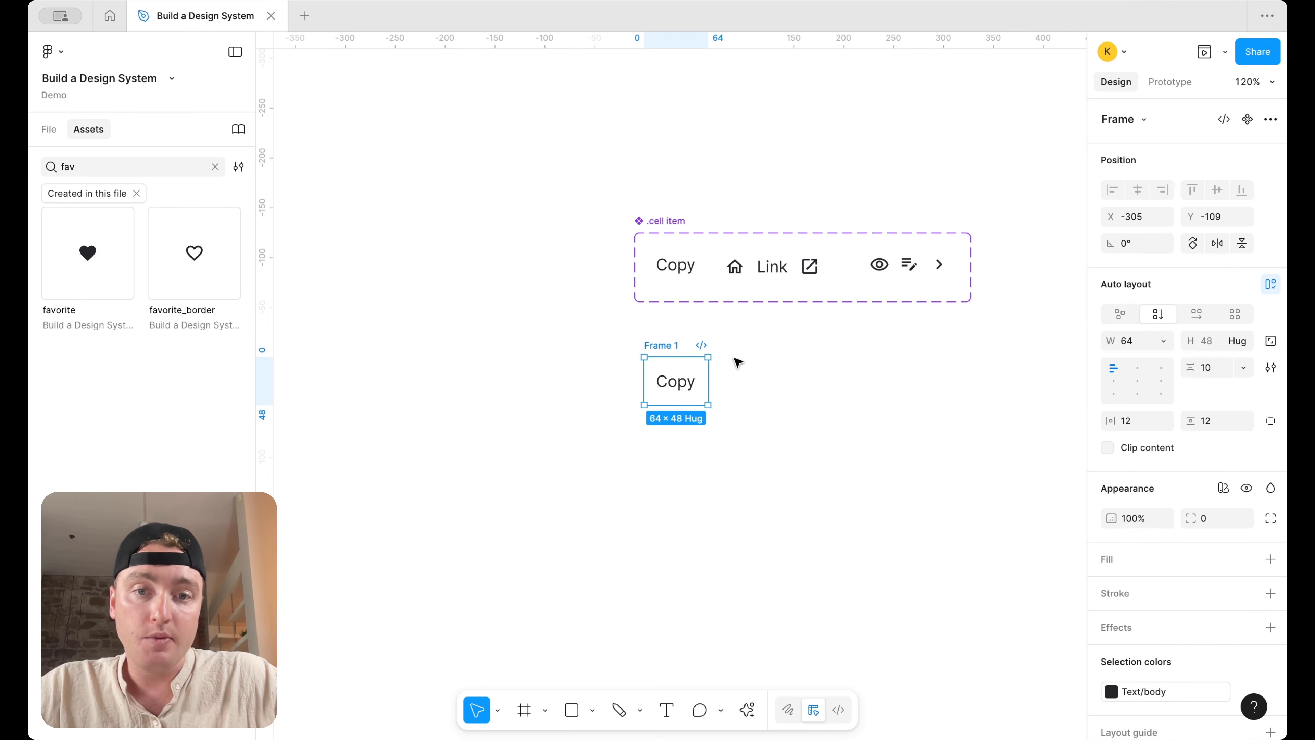
Create a text property named Label with the value Copy for the text in the Copy variant
left_click(687, 269)
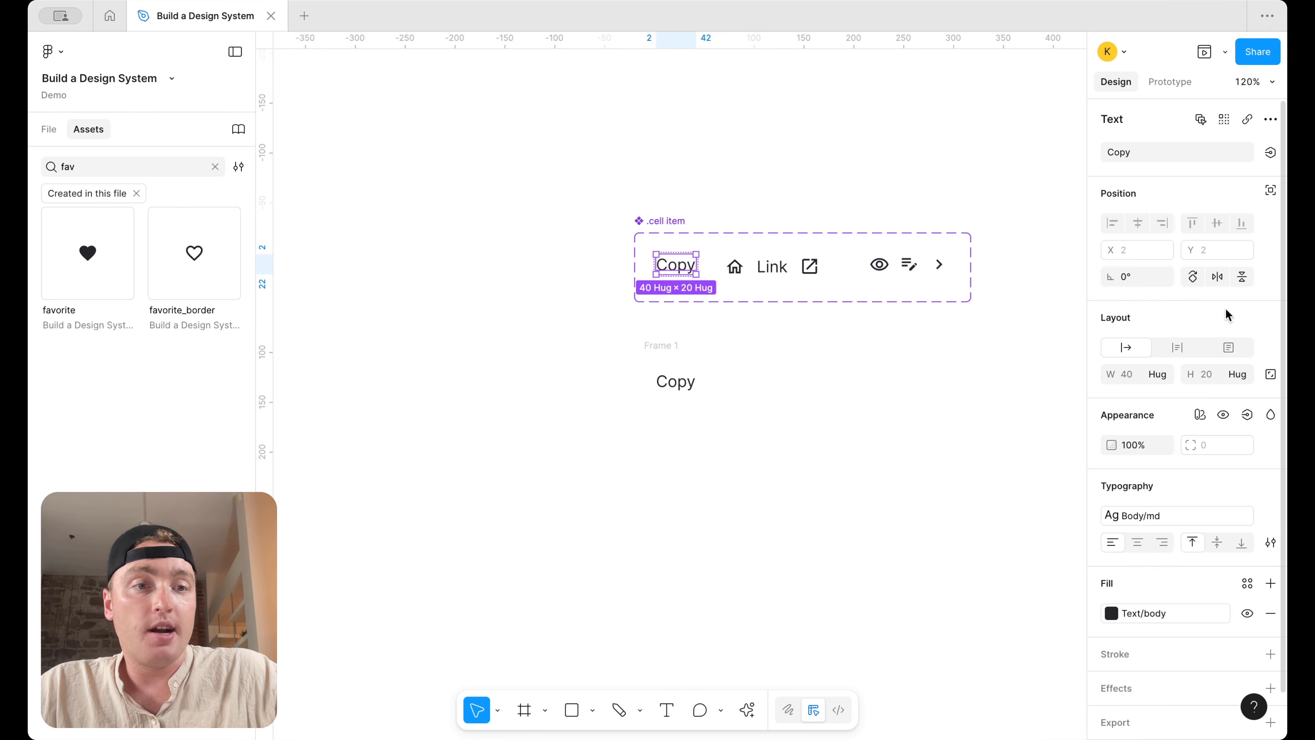
left_click(1269, 152)
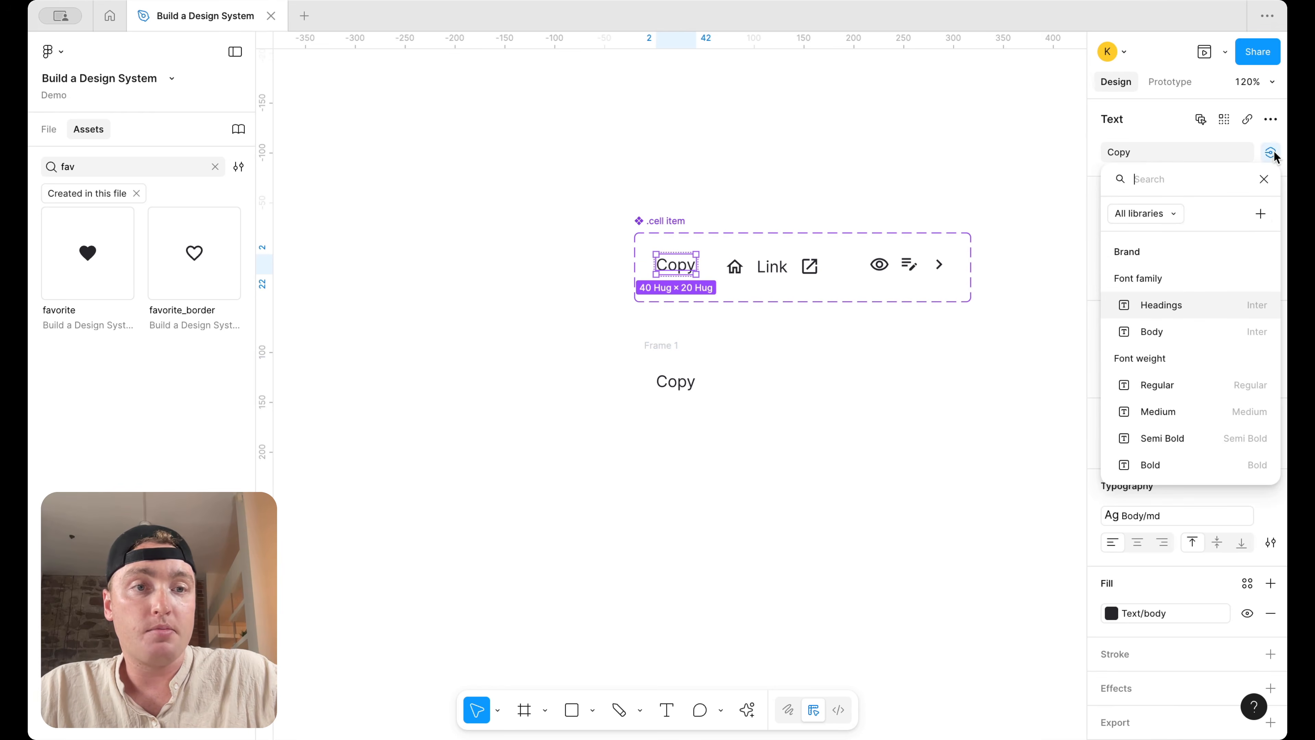
left_click(1260, 213)
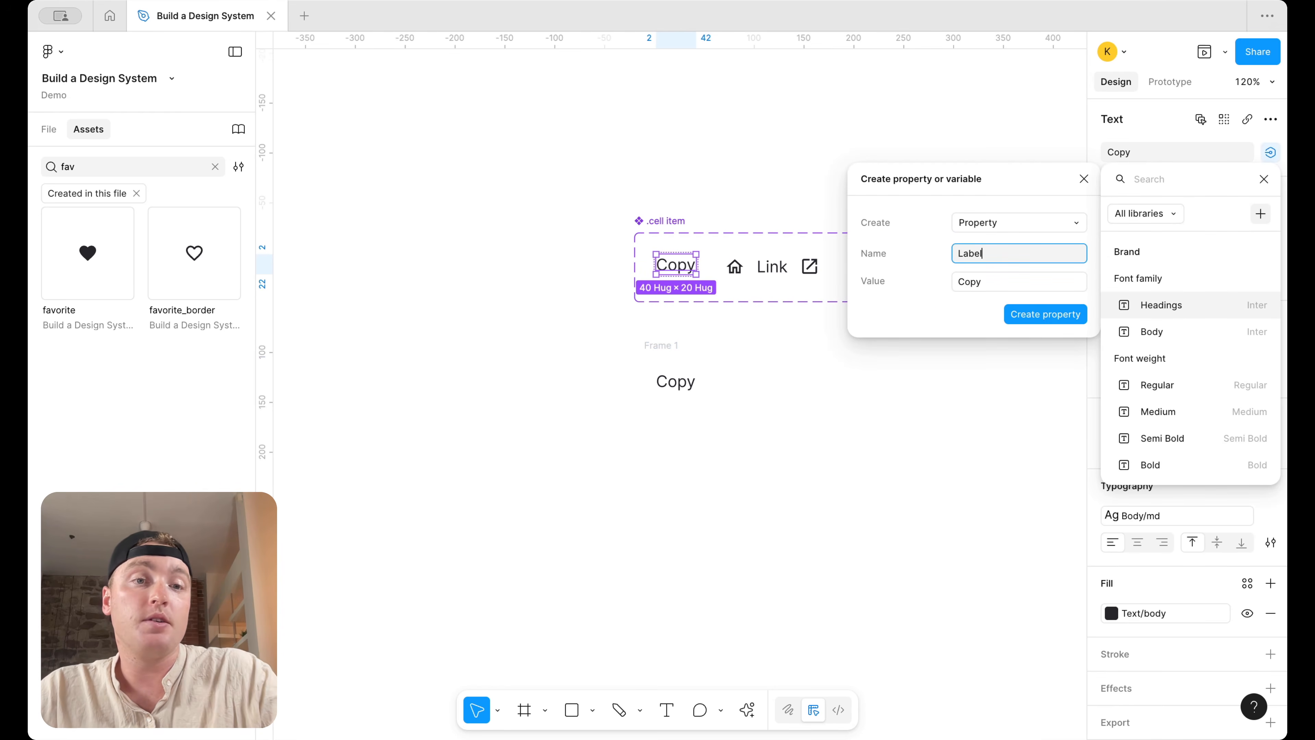
key("Return")
left_click(894, 269)
double_click(878, 266)
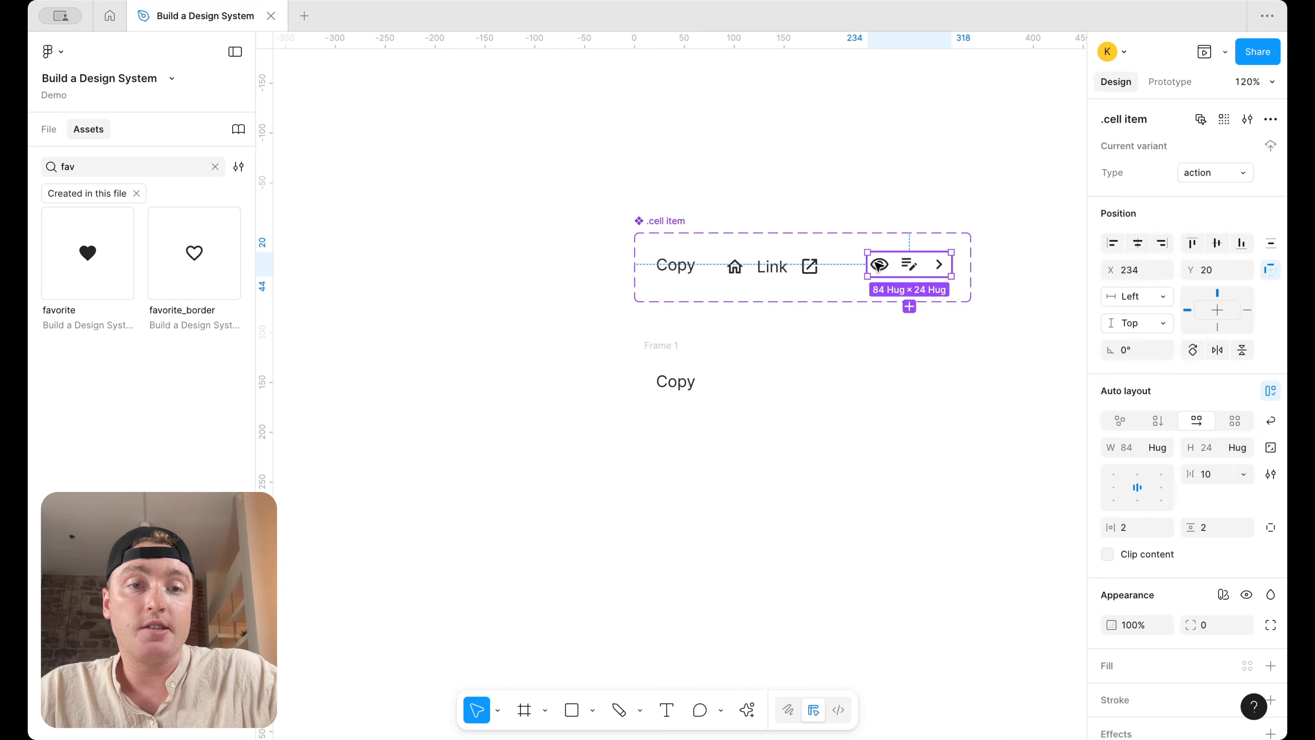
left_click(911, 266, "shift")
left_click(939, 264, "shift")
left_click(1247, 119)
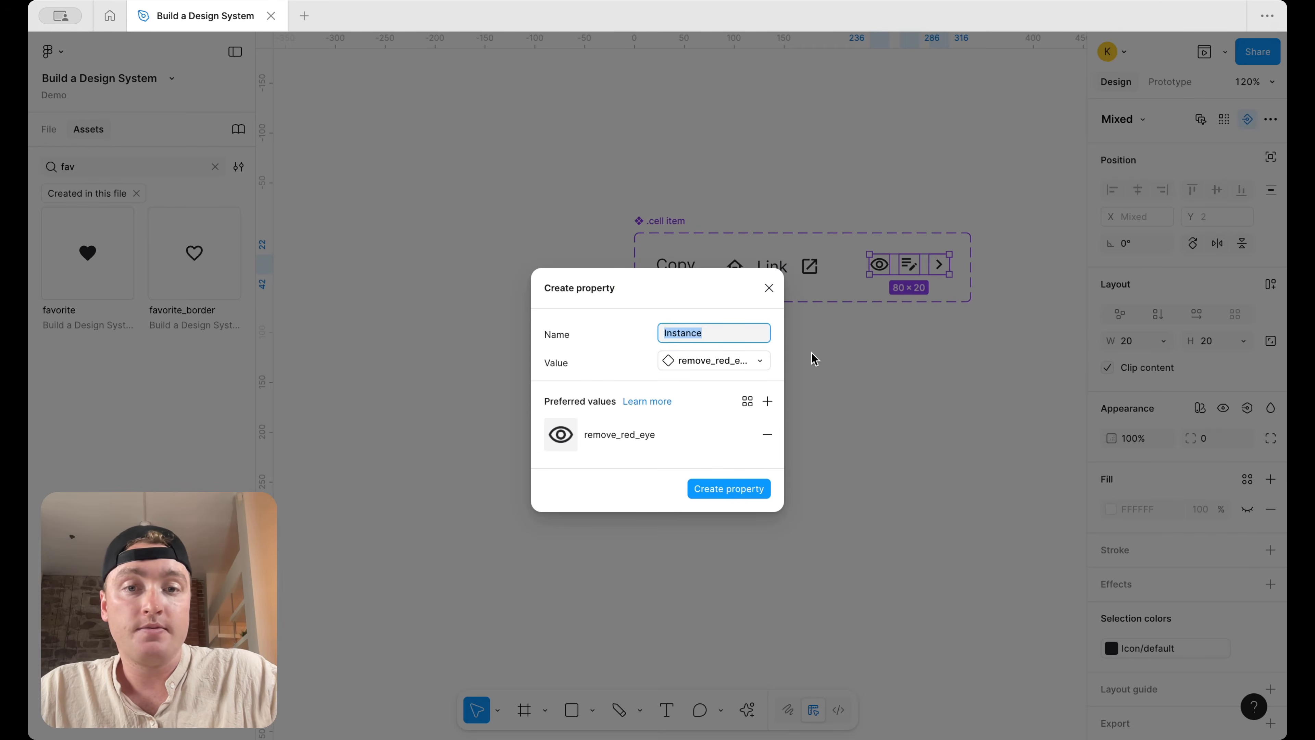
left_click(769, 287)
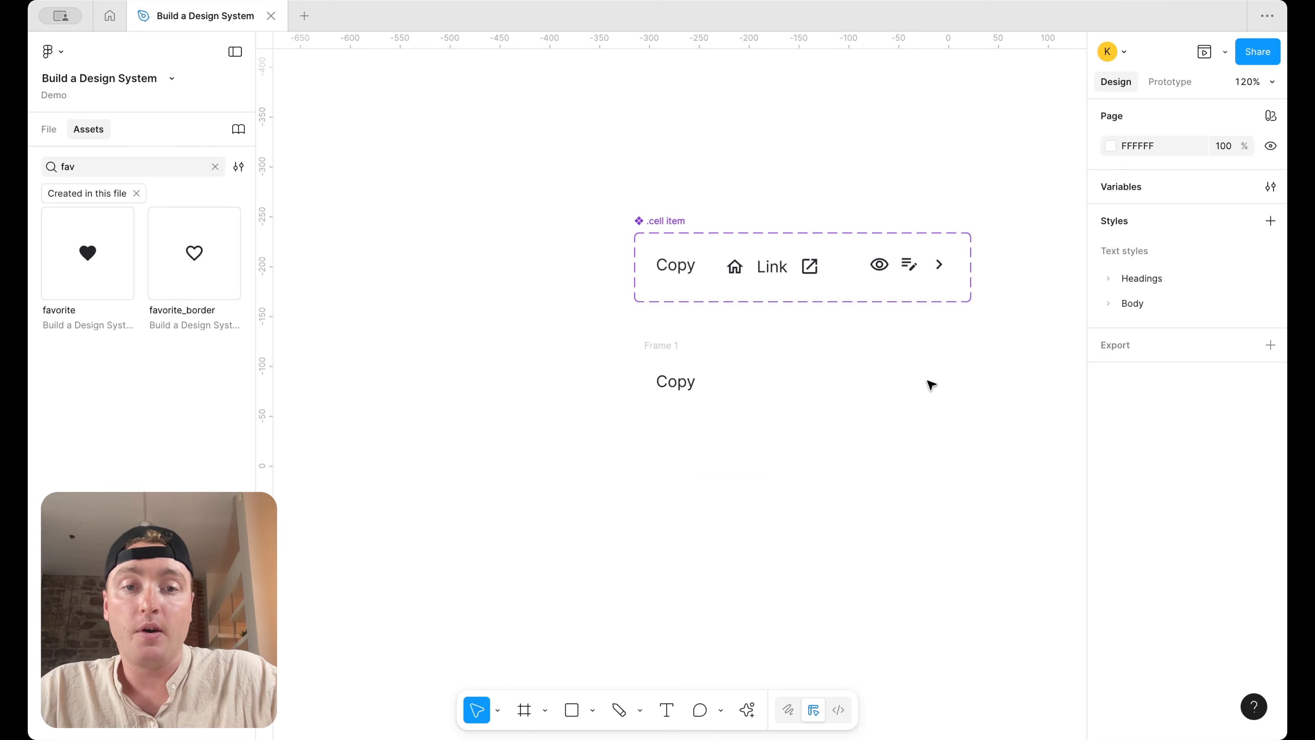
Rename the frame around the Copy instance to .Cell
left_click(672, 351)
double_click(670, 345)
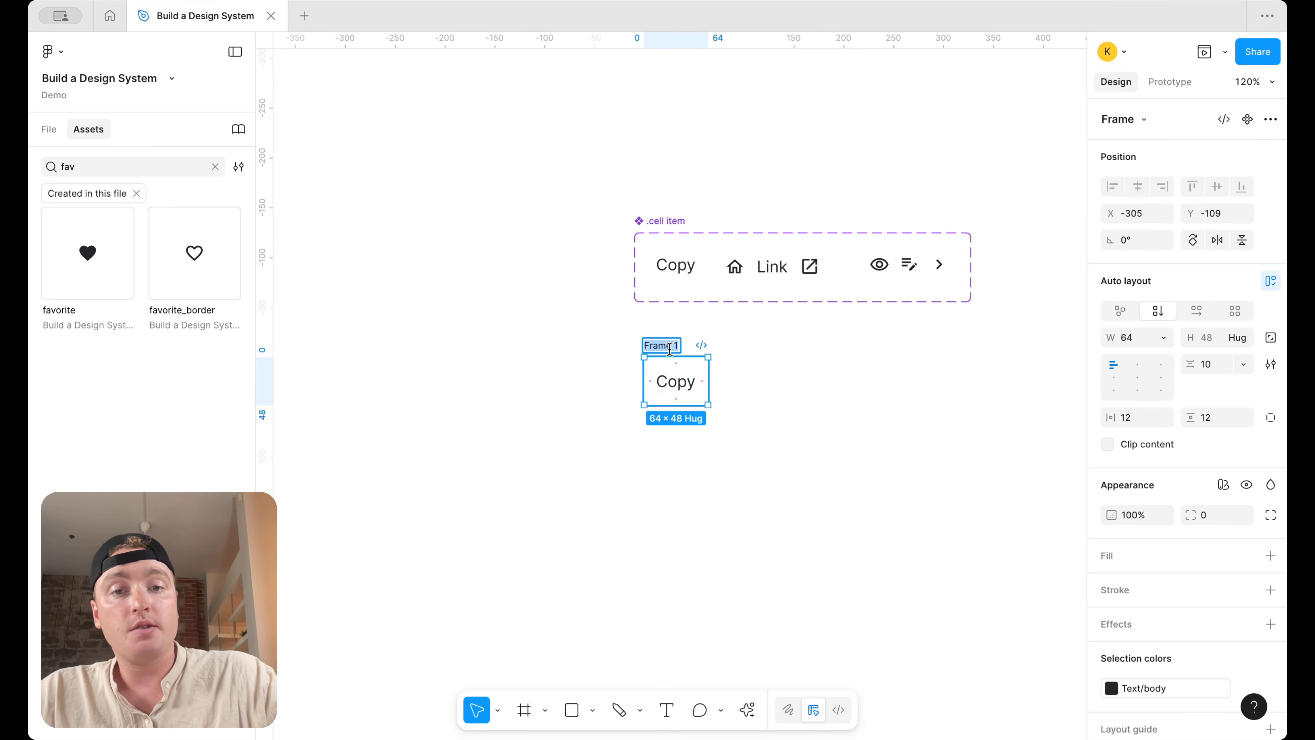
type("cell It")
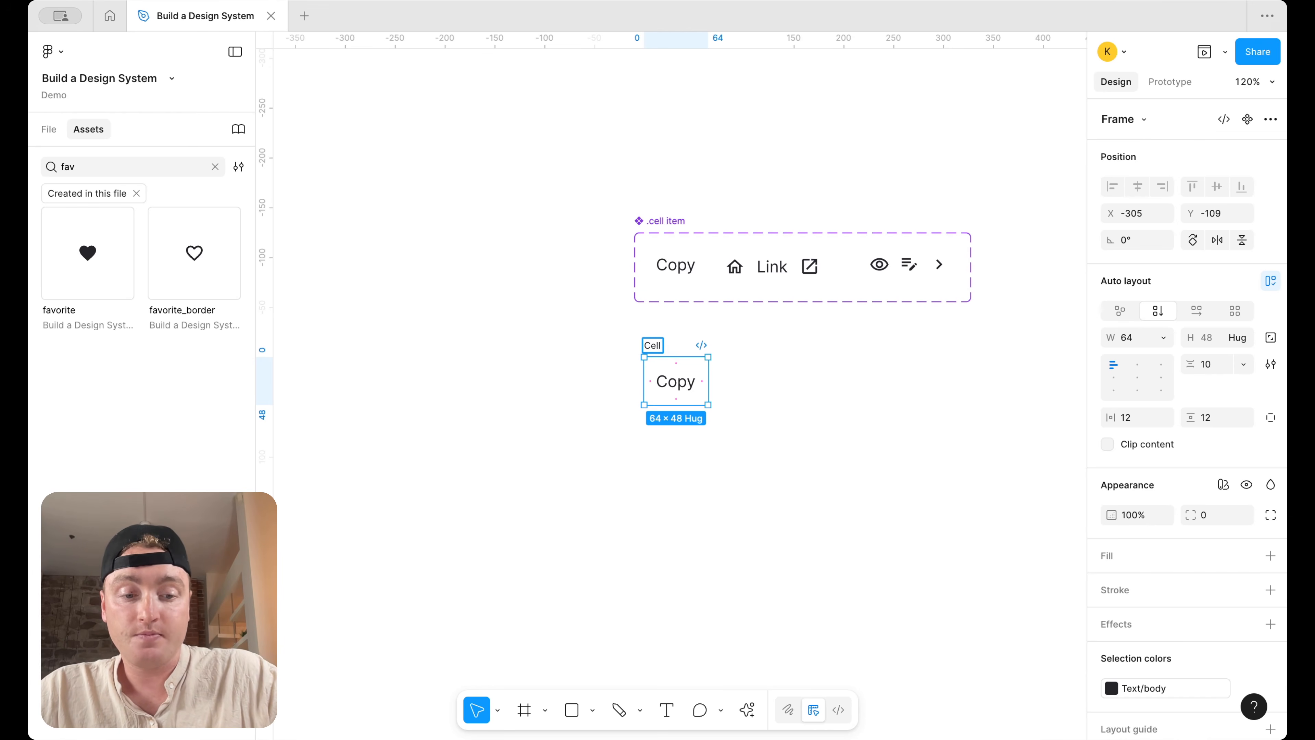
Turn the .Cell frame into a component and place an instance of it to its right
right_click(657, 381)
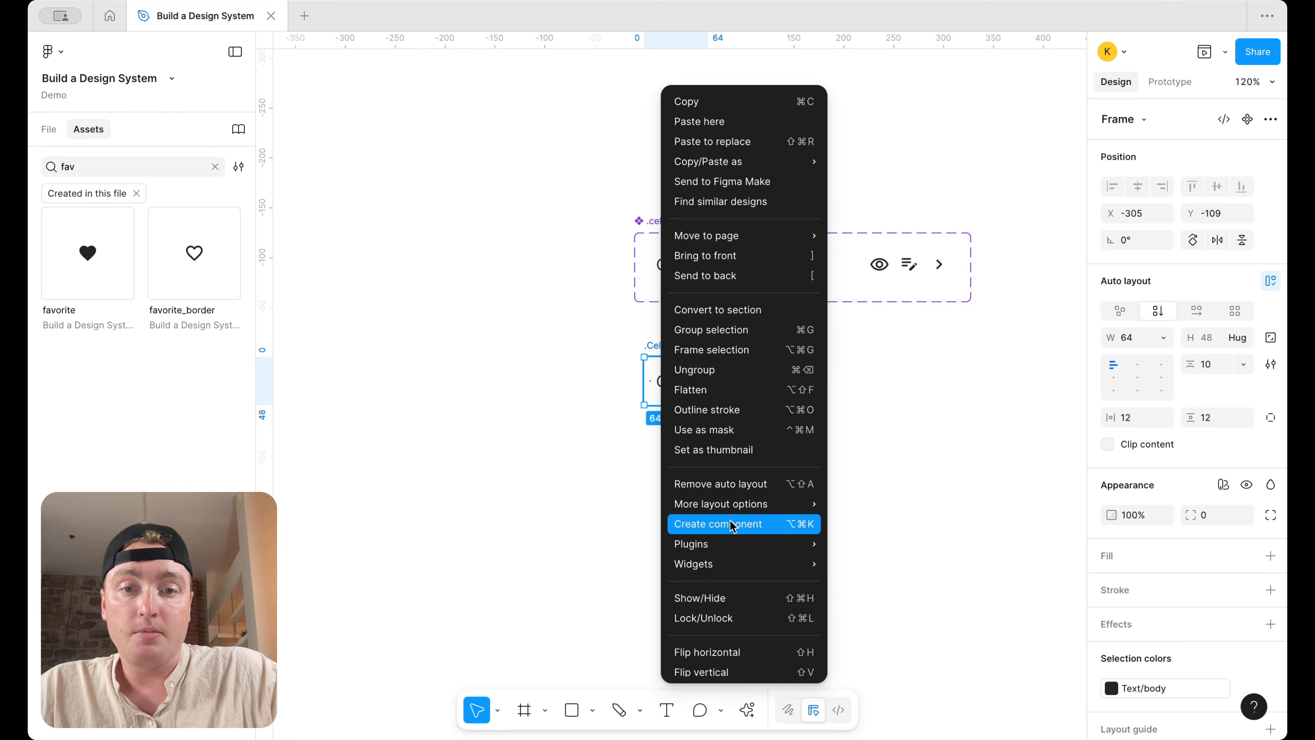
left_click(692, 524)
left_click_drag(678, 393, 859, 386)
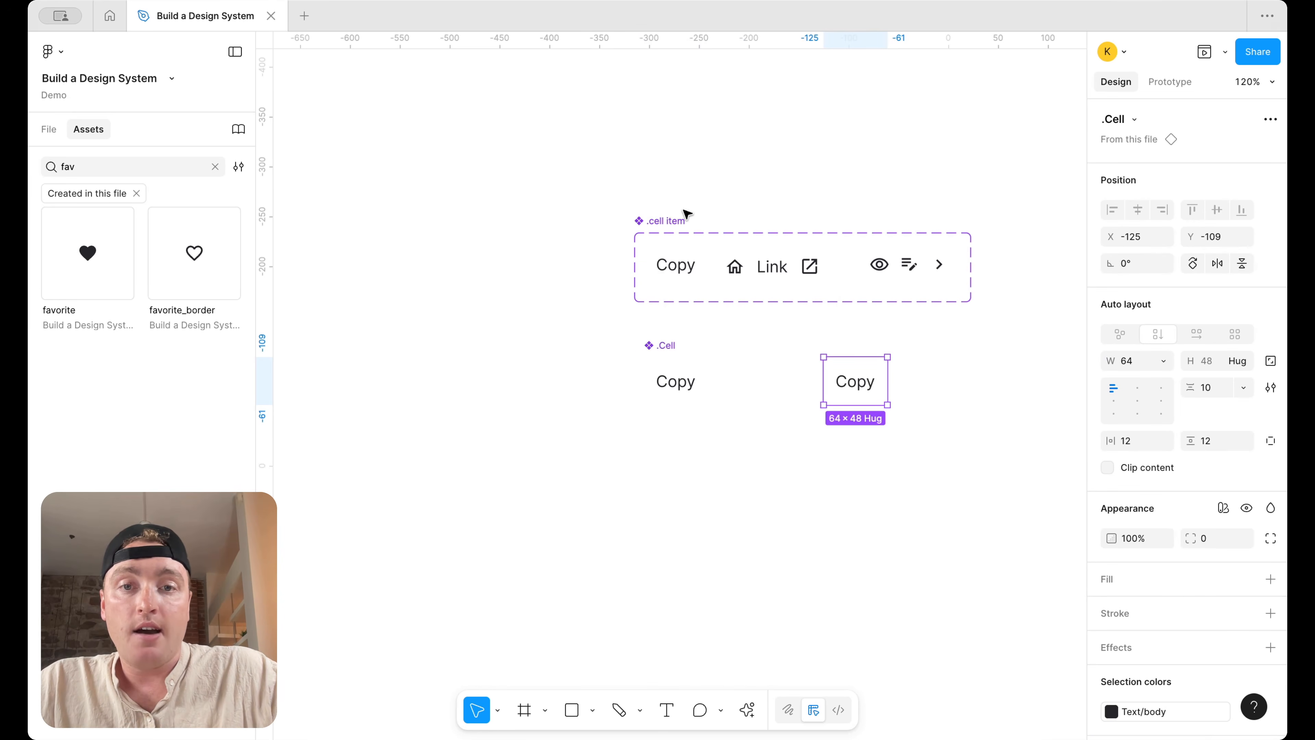
Expose the nested Link instance's properties on the .cell item component set
left_click(674, 221)
left_click(1271, 146)
left_click(1180, 313)
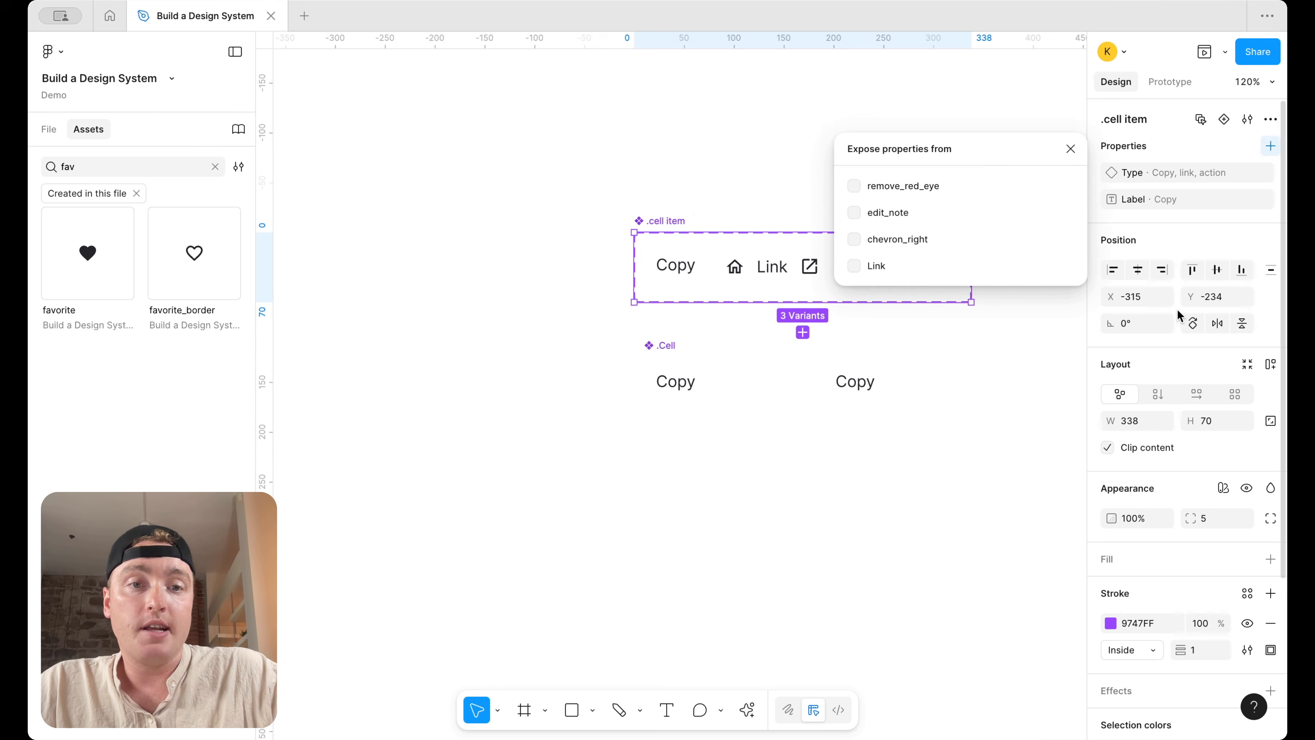
left_click(854, 264)
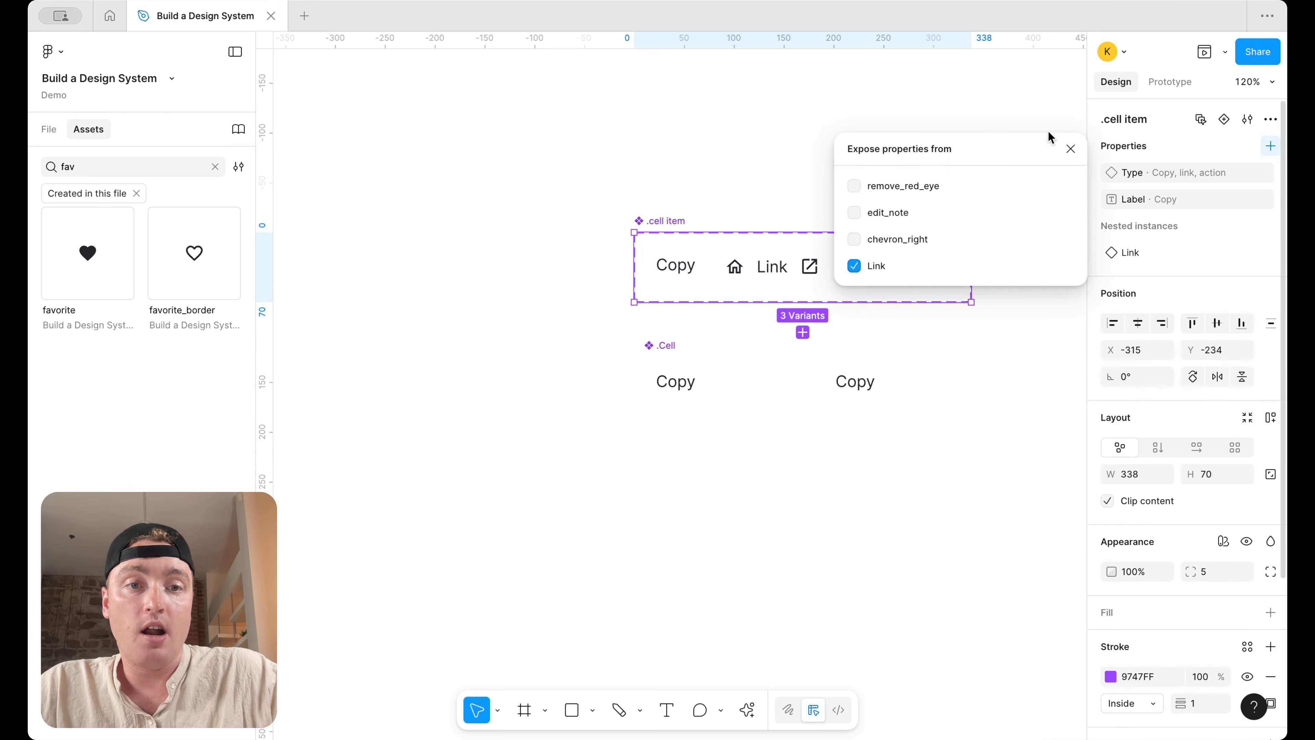
left_click(1066, 147)
Expose the nested .cell item properties on the main .Cell component
left_click(675, 381)
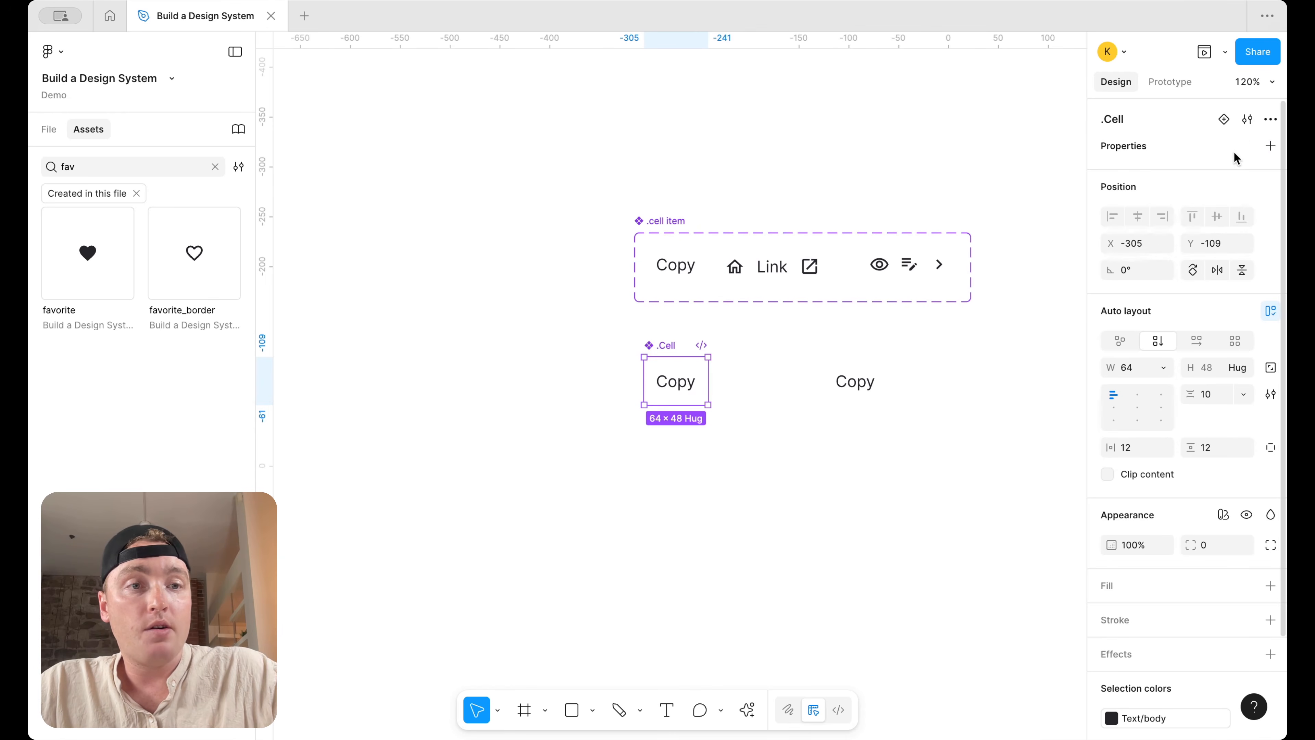
left_click(1268, 145)
left_click(1144, 310)
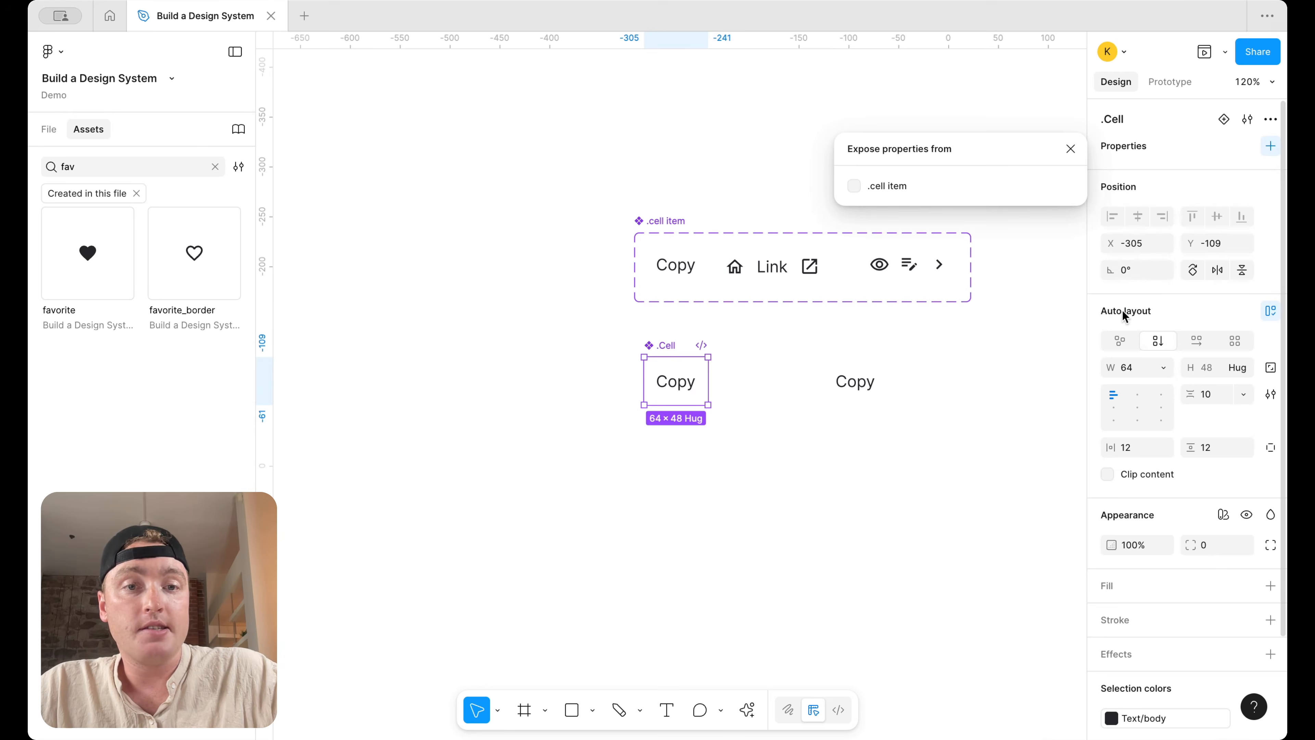
left_click(854, 187)
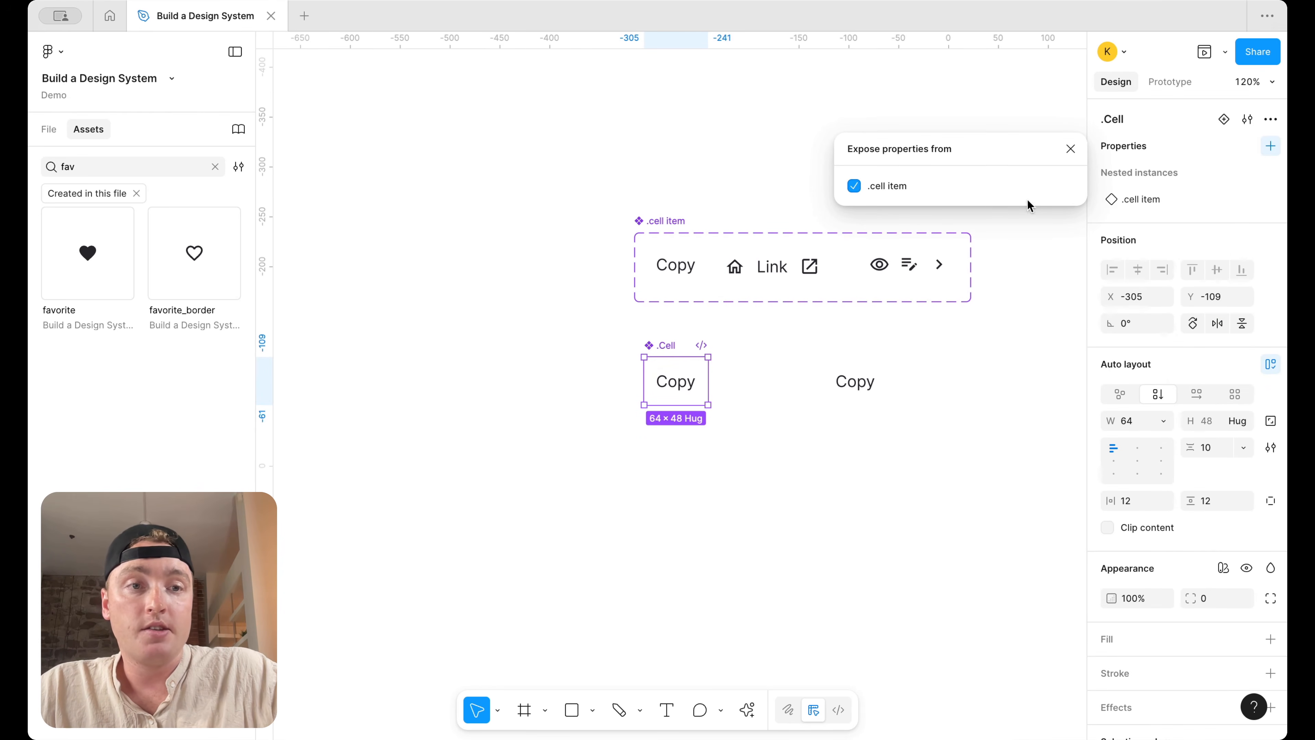
left_click(1069, 149)
Switch the .Cell instance's type to link and make its width hug the contents
left_click(899, 478)
left_click(874, 394)
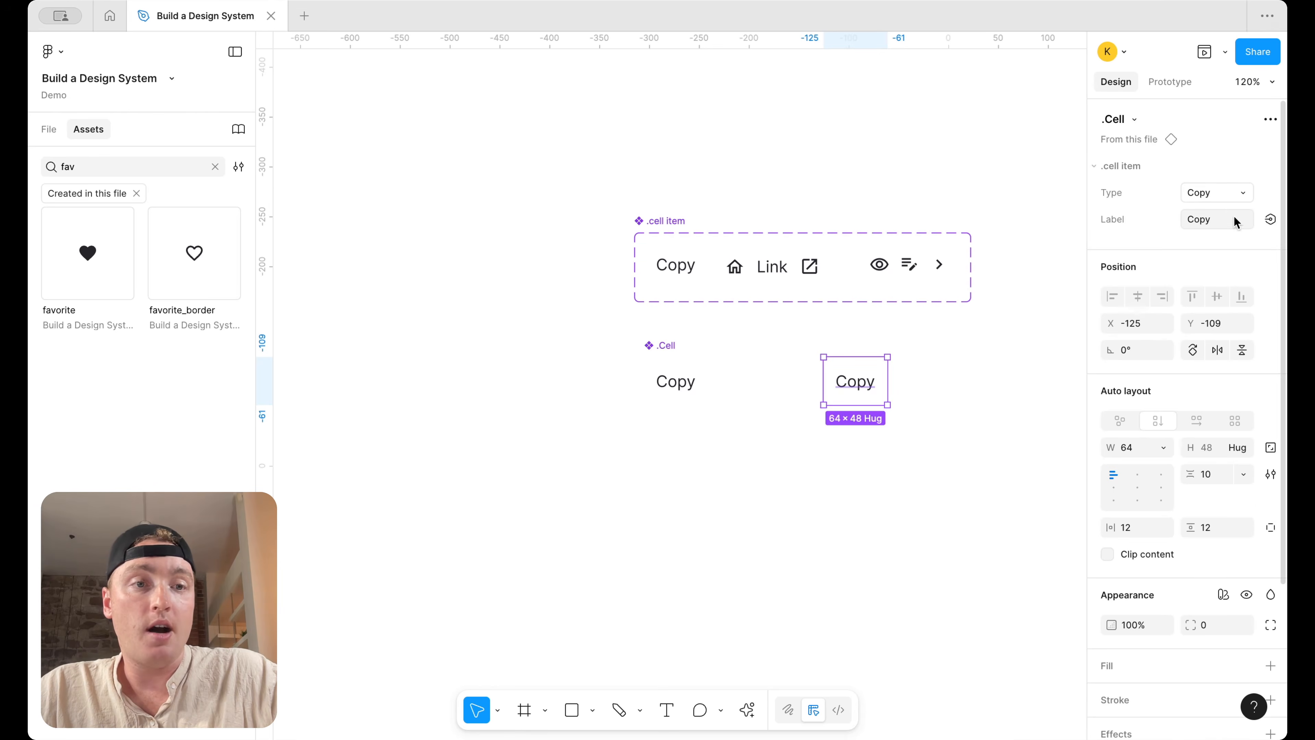
left_click(1217, 193)
left_click(1207, 211)
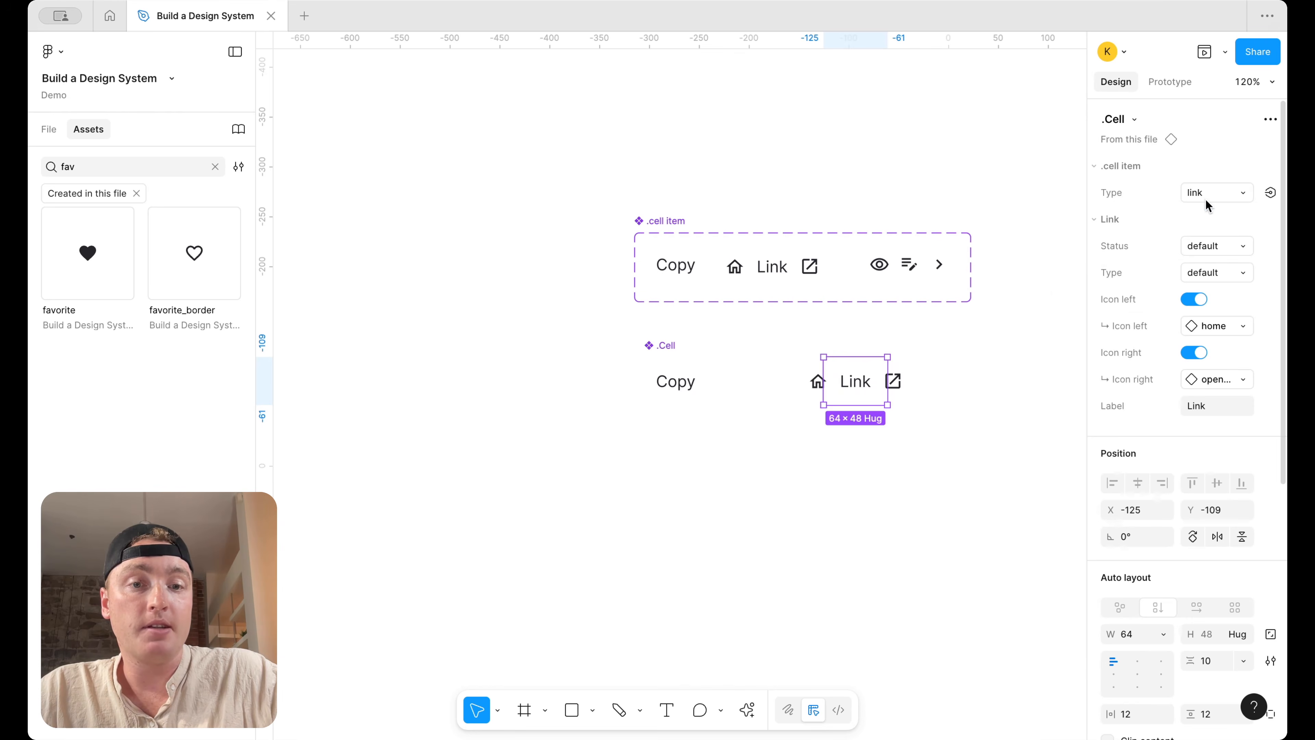
left_click(1163, 634)
left_click(1163, 661)
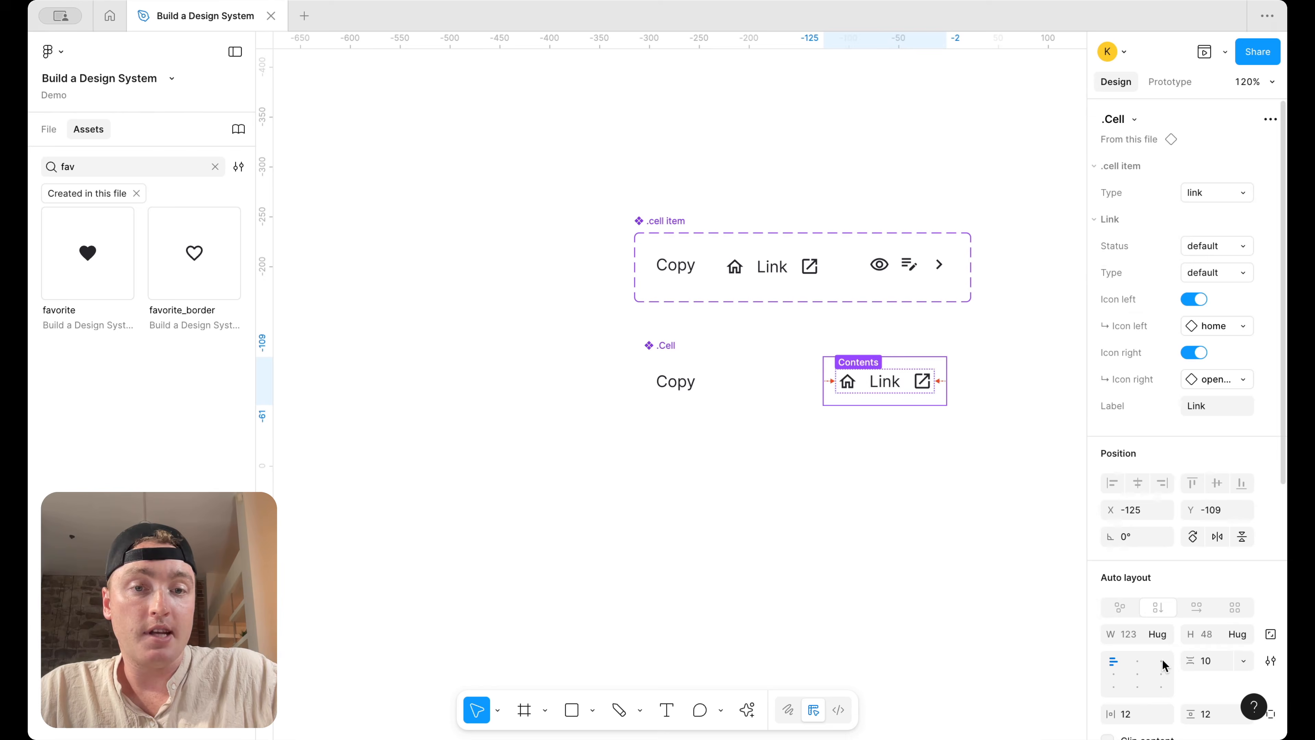
Set the .Cell instance's type back to Copy
left_click(673, 381)
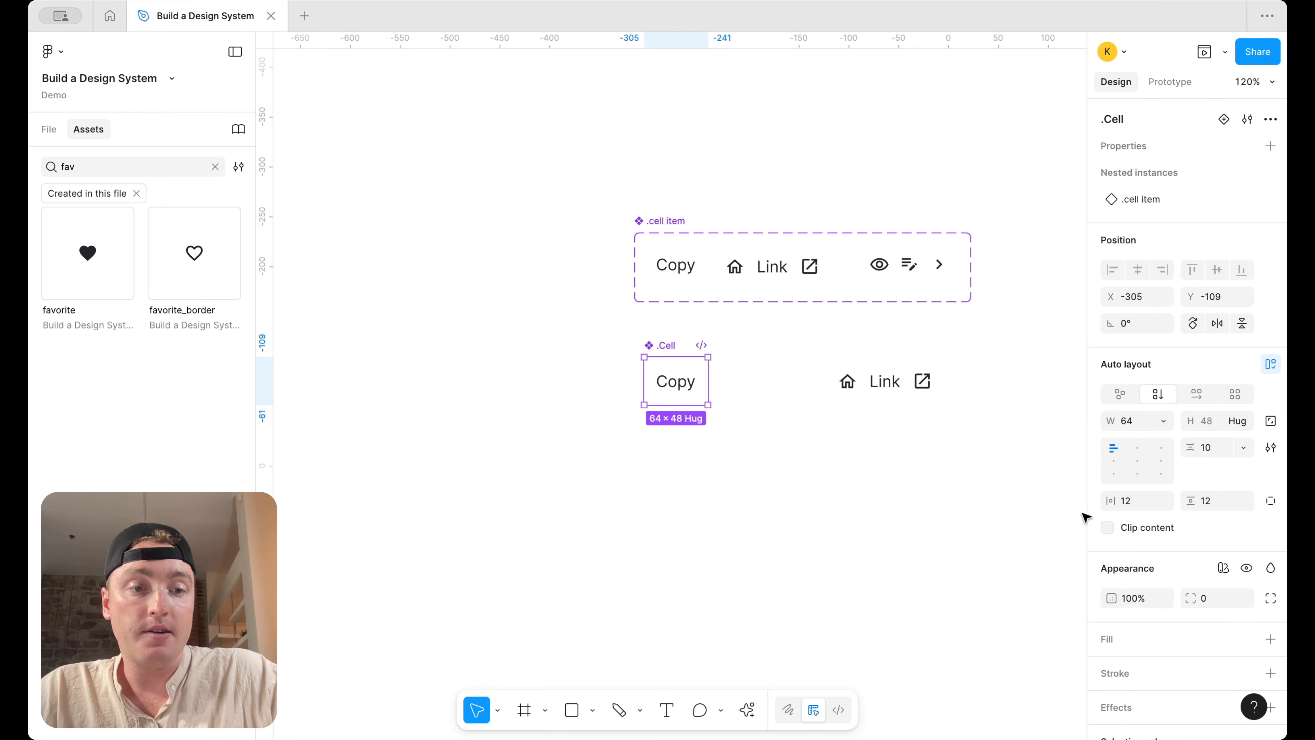
left_click(899, 395)
left_click(1217, 193)
left_click(1225, 212)
left_click(1203, 194)
left_click(1206, 149)
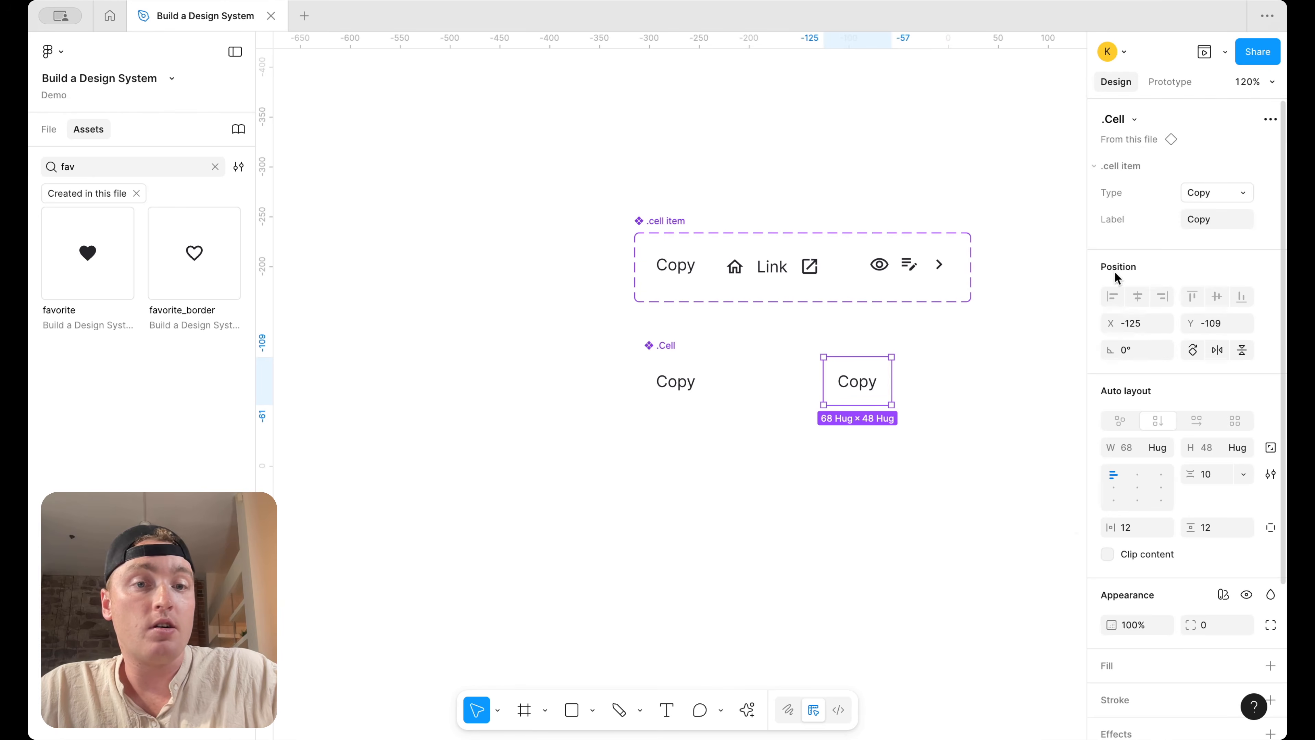
Clear the asset search and return to the file's pages and layers
left_click(1016, 366)
scroll(934, 352, "down", 3)
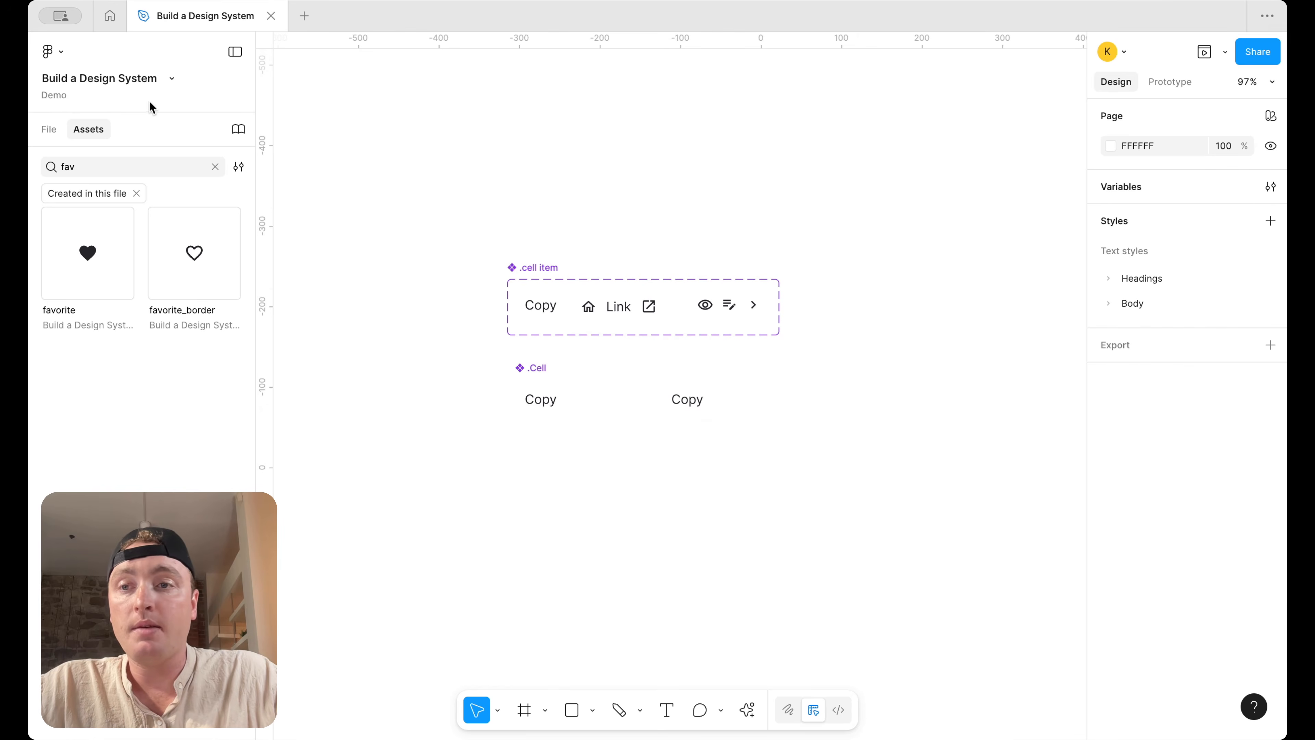
left_click(215, 167)
left_click(48, 130)
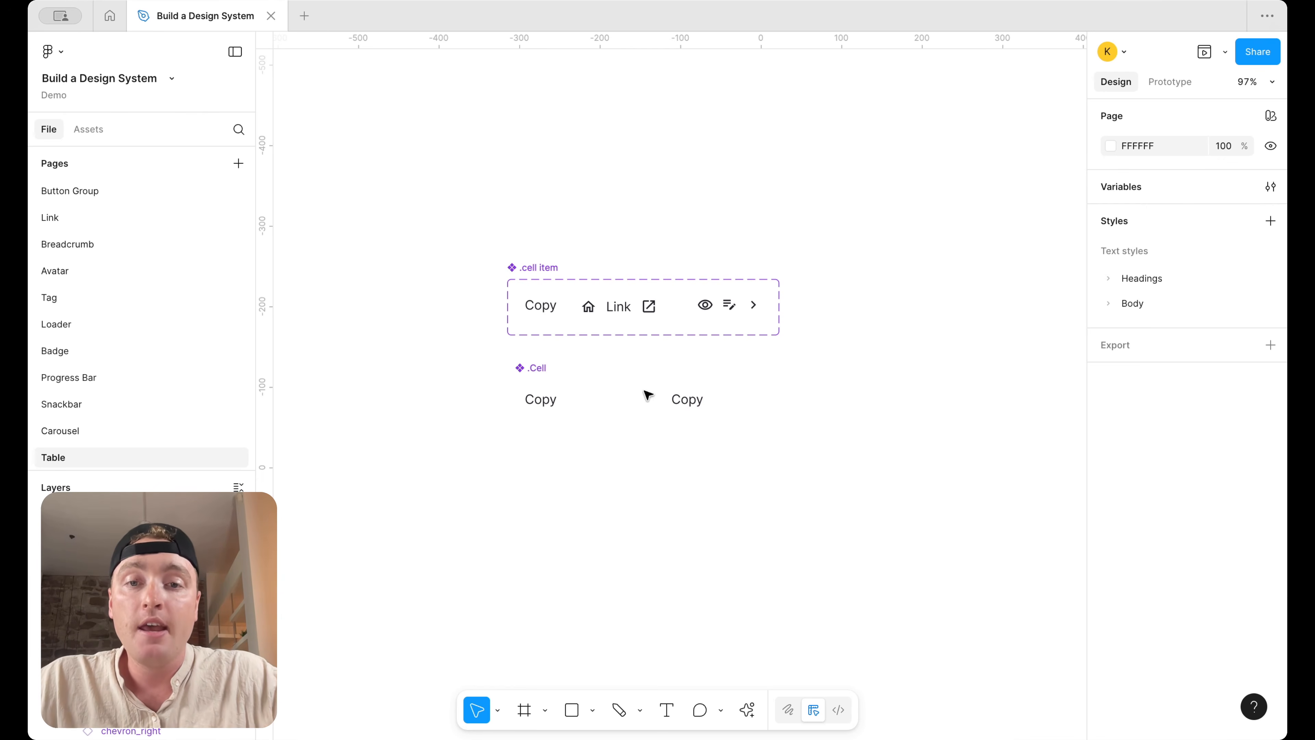
Duplicate the .Cell instance directly below itself and wrap both instances in an auto layout frame
left_click(694, 407)
left_click_drag(707, 395, 704, 434)
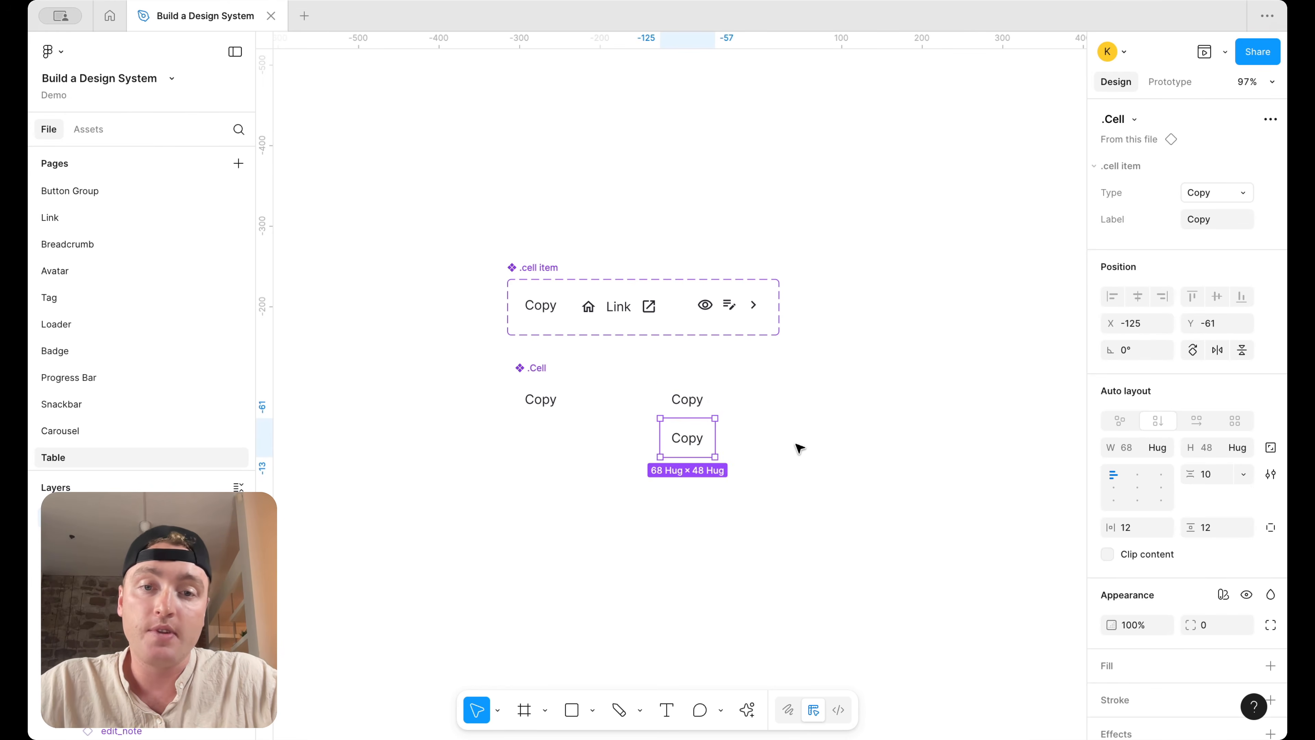
left_click_drag(750, 518, 654, 382)
key("shift+a")
Duplicate the lower cell repeatedly inside the frame to build a column of eleven cells
left_click(693, 440)
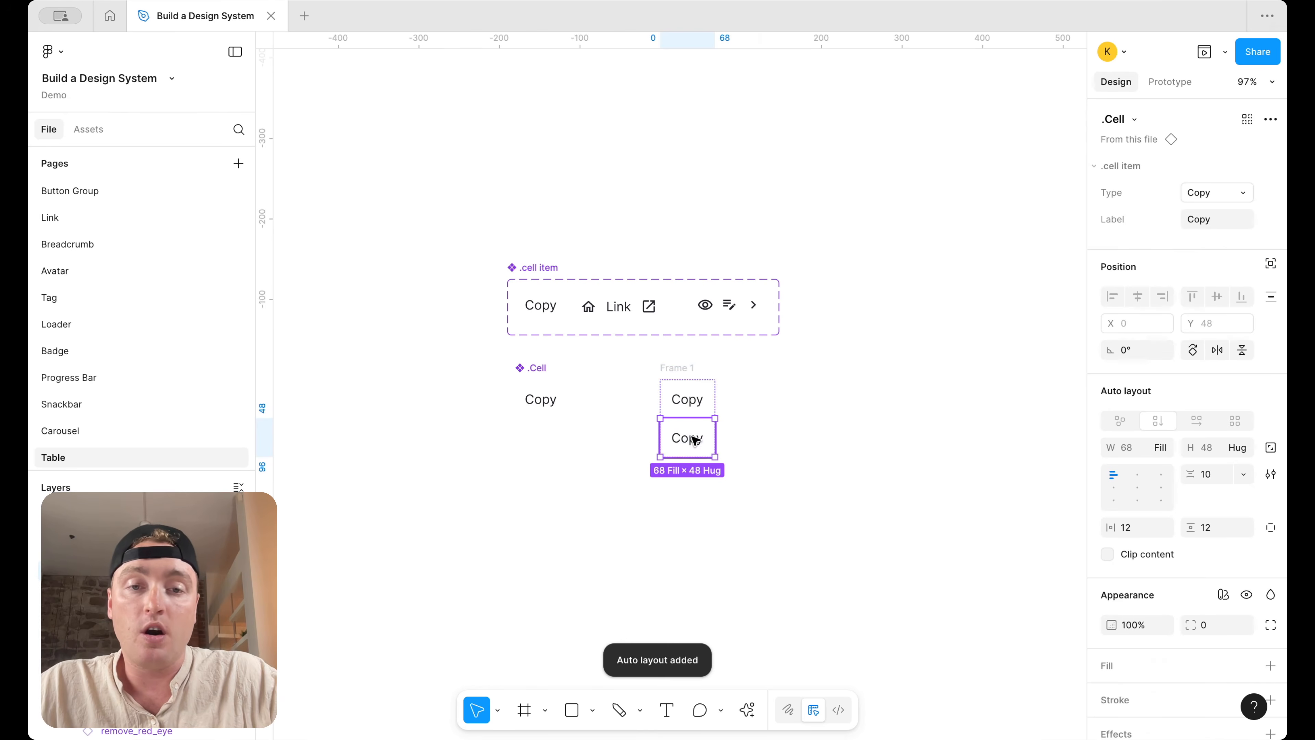
key("super+d")
key("super+d")
key("super+d")
key("super+d")
key("super+d")
key("super+d")
key("super+d")
scroll(753, 424, "down", 3)
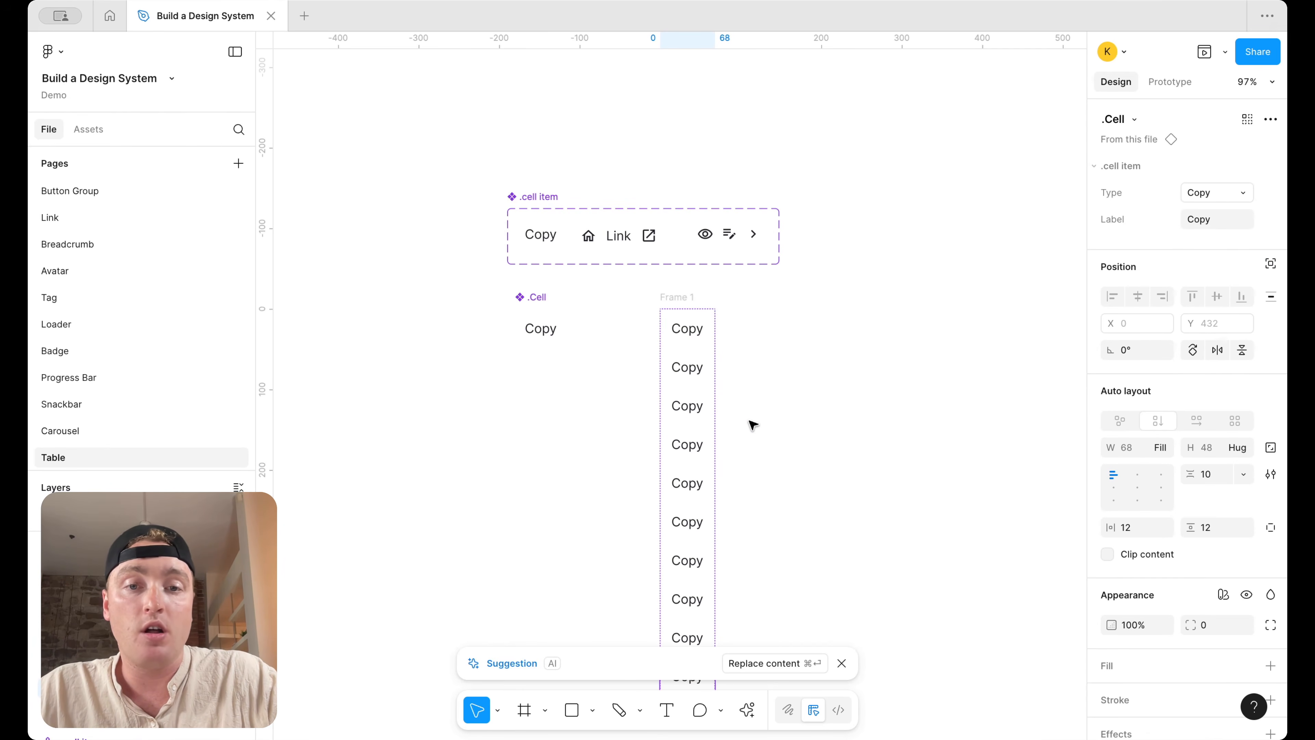
Rename the frame of stacked cells as Column and widen it to about 406
left_click(752, 424)
scroll(752, 425, "down", 3)
double_click(691, 325)
type("Column")
key("Return")
left_click_drag(727, 400, 929, 399)
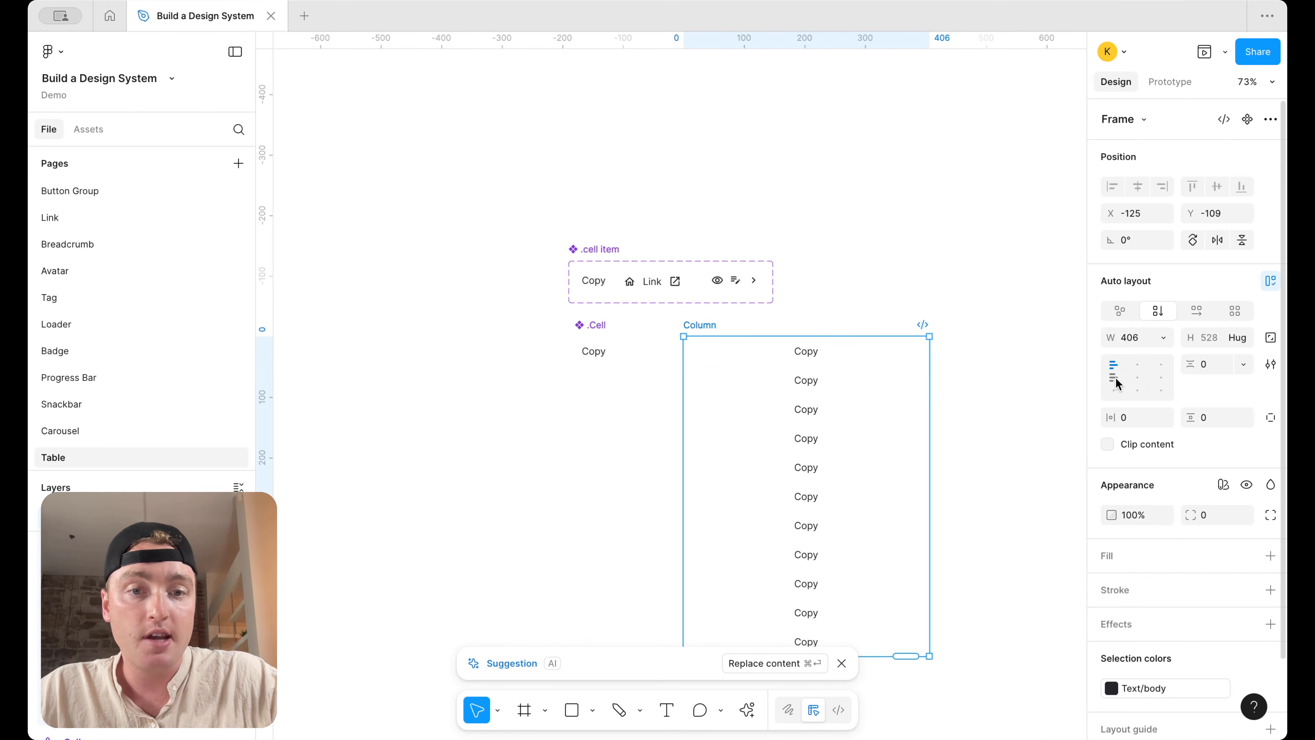
Left-align the contents of the .cell item instance inside the main .Cell component
left_click(875, 373)
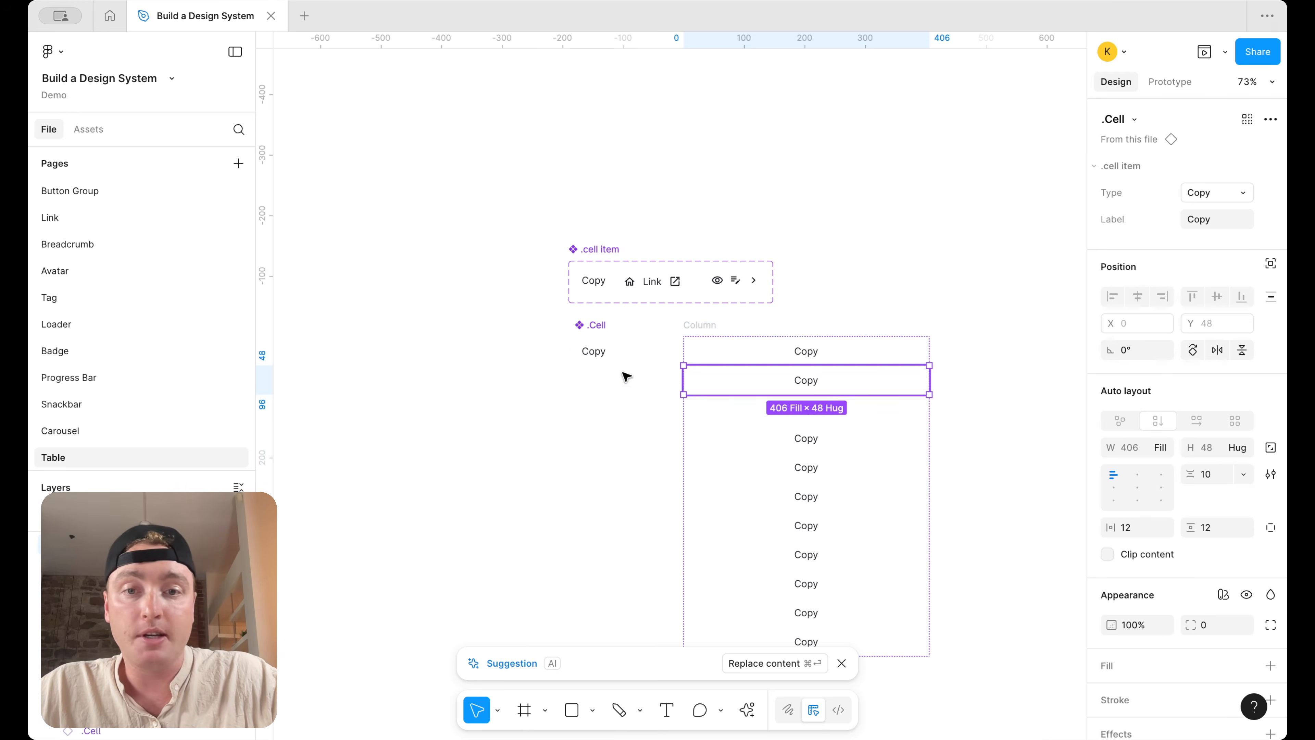
left_click(603, 351)
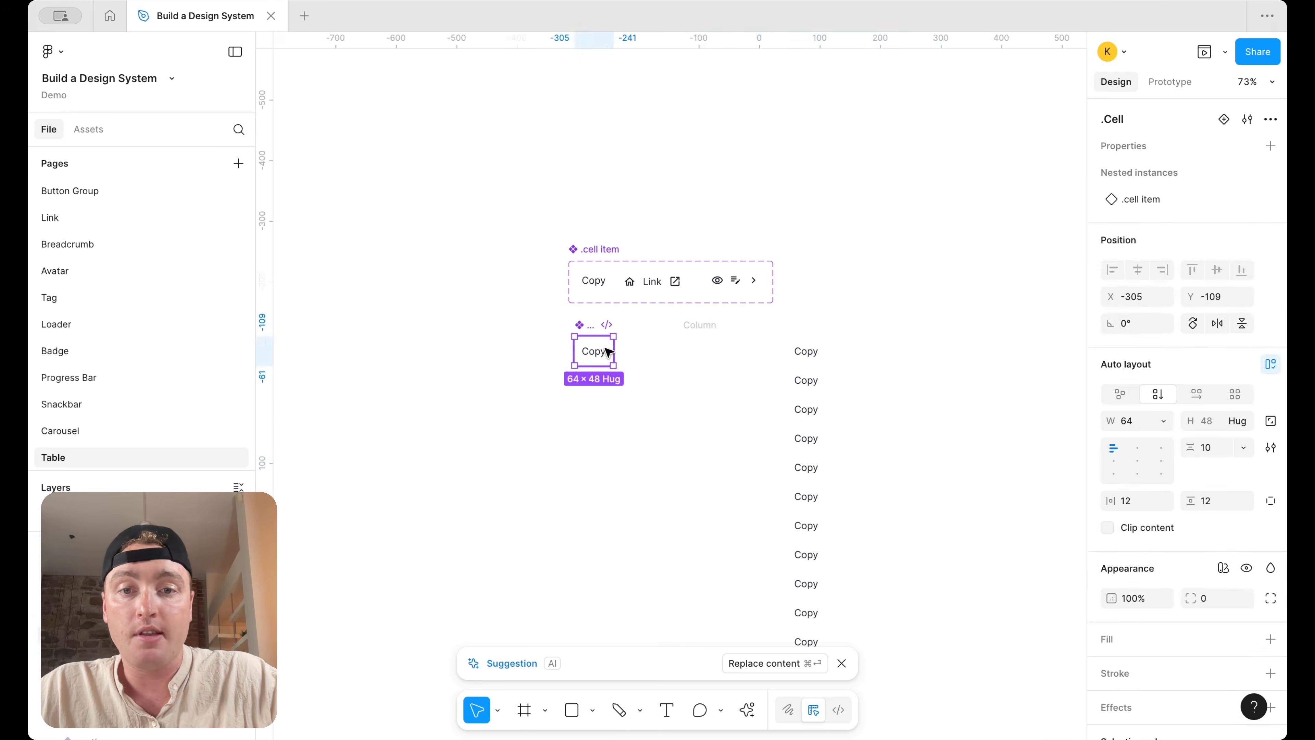
double_click(589, 357)
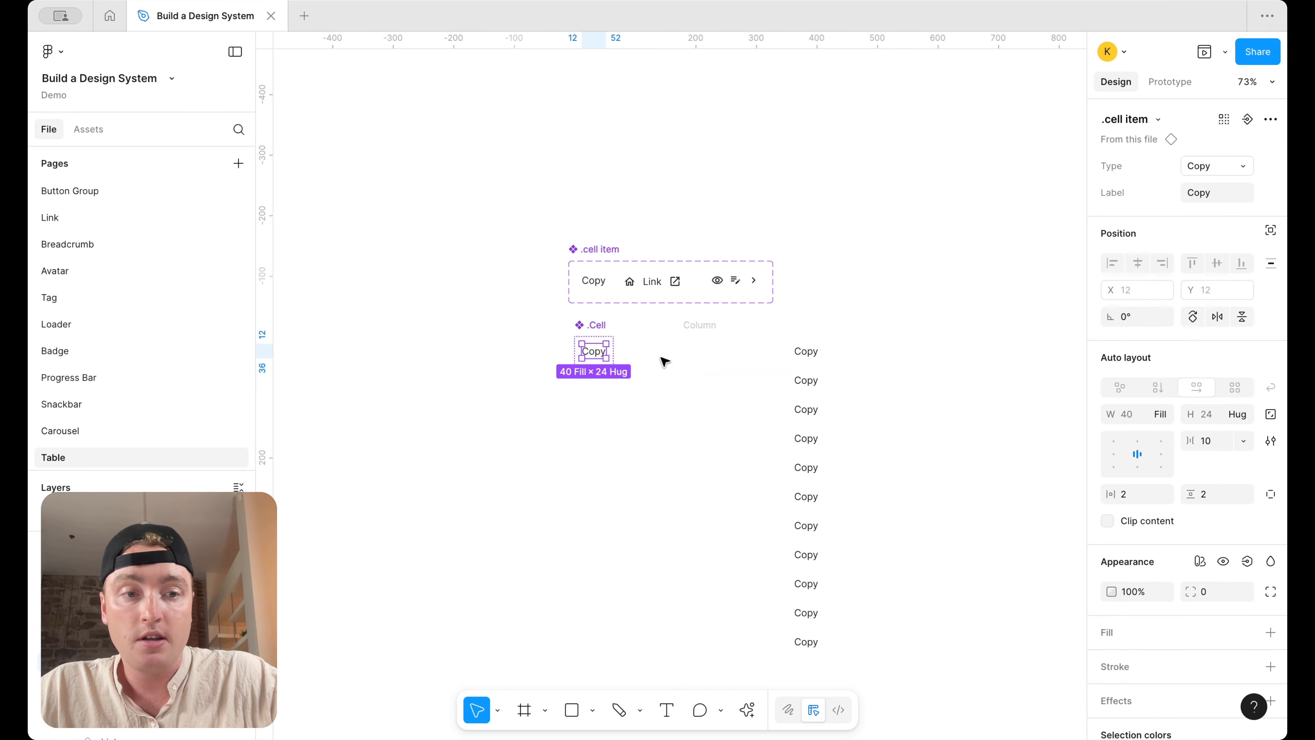
left_click(1120, 448)
left_click(595, 282)
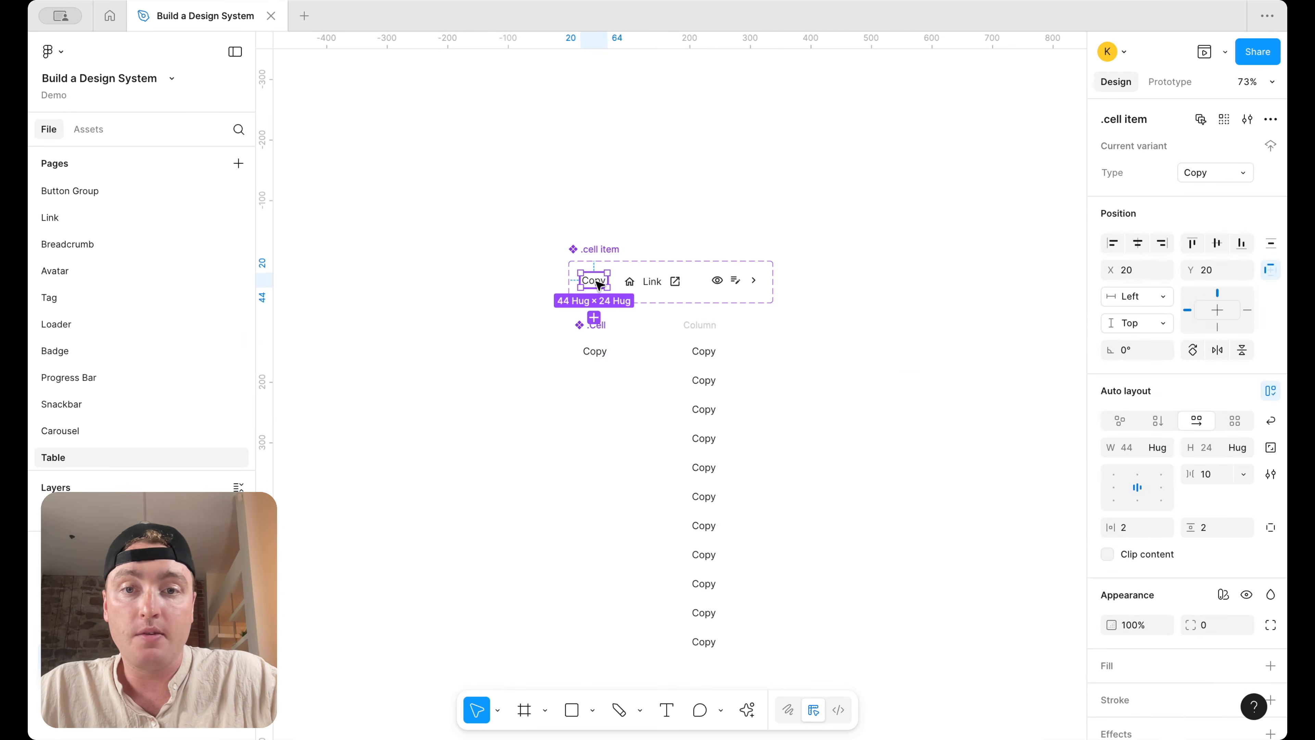
key("Return")
left_click(849, 380)
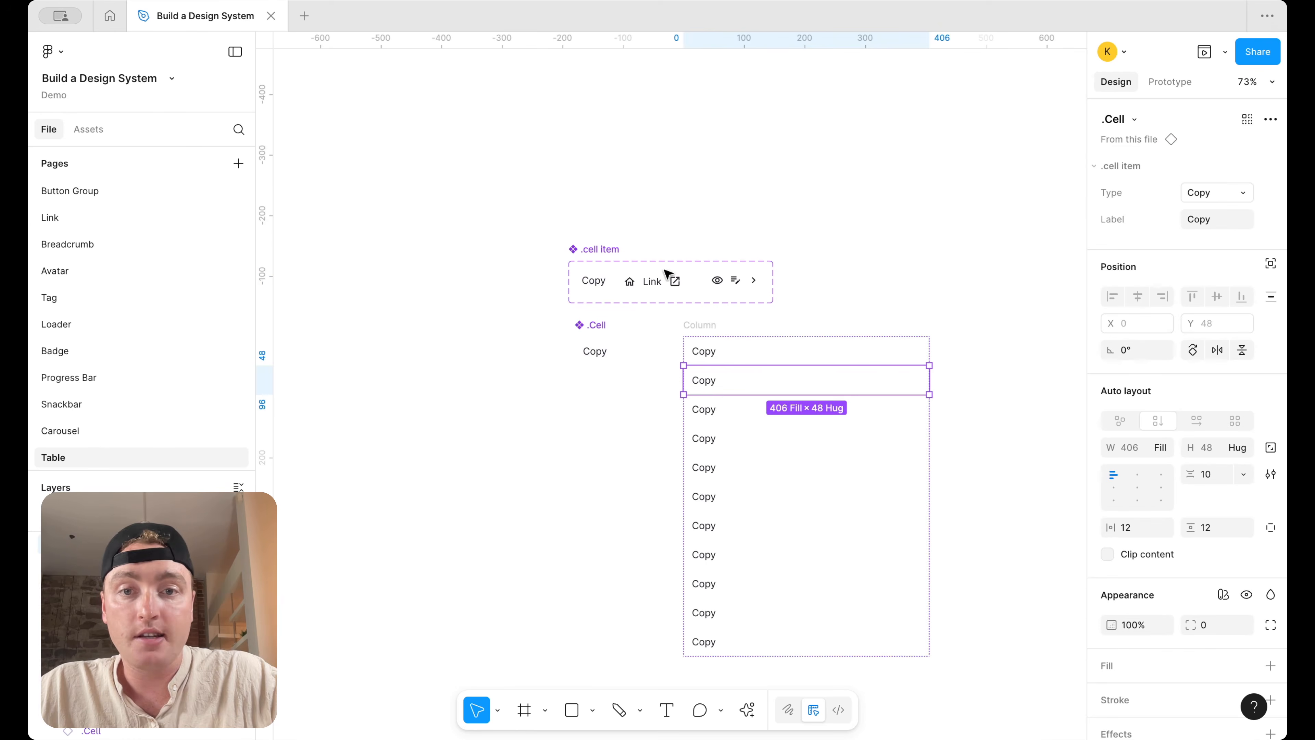
Narrow the Column frame to about 195 wide
left_click(942, 337)
left_click(699, 325)
scroll(725, 321, "down", 3)
scroll(724, 321, "right", 1)
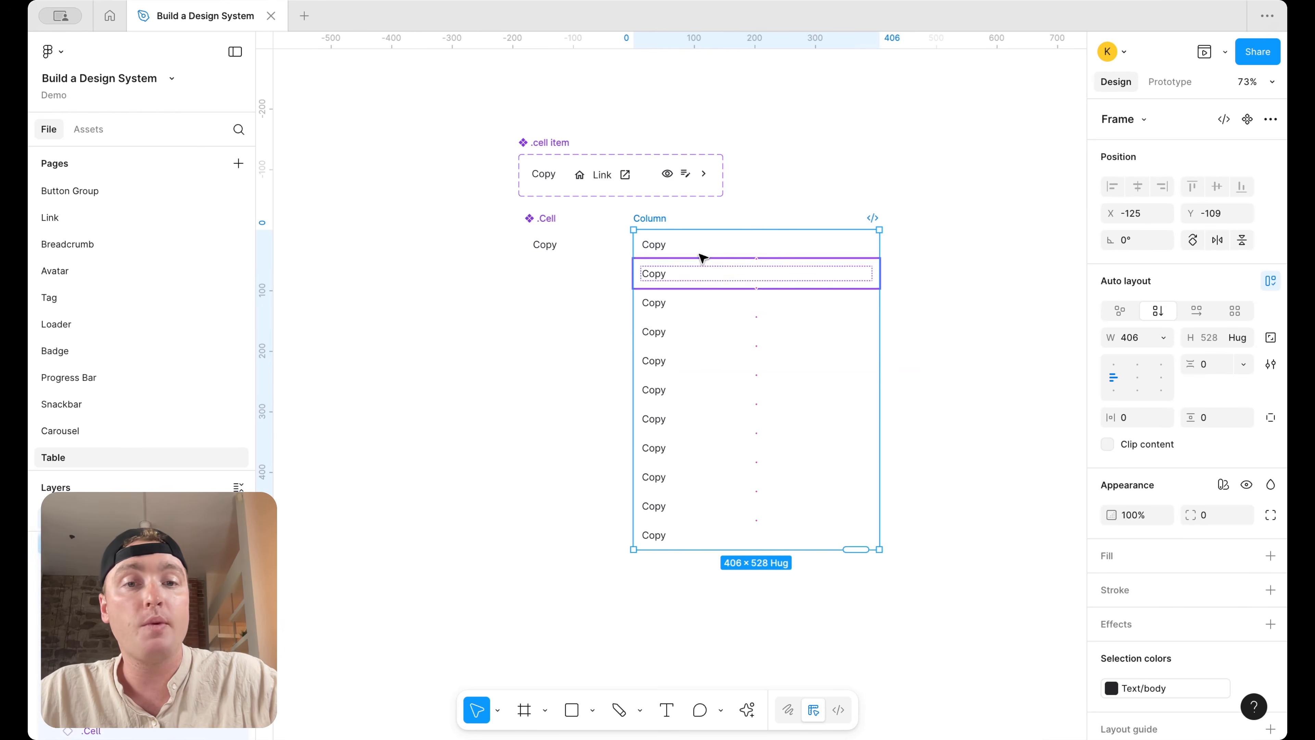
left_click_drag(870, 290, 752, 285)
Duplicate the Column directly to its right and wrap both columns in an auto layout frame
left_click_drag(651, 218, 776, 219, "alt")
left_click(663, 217, "shift")
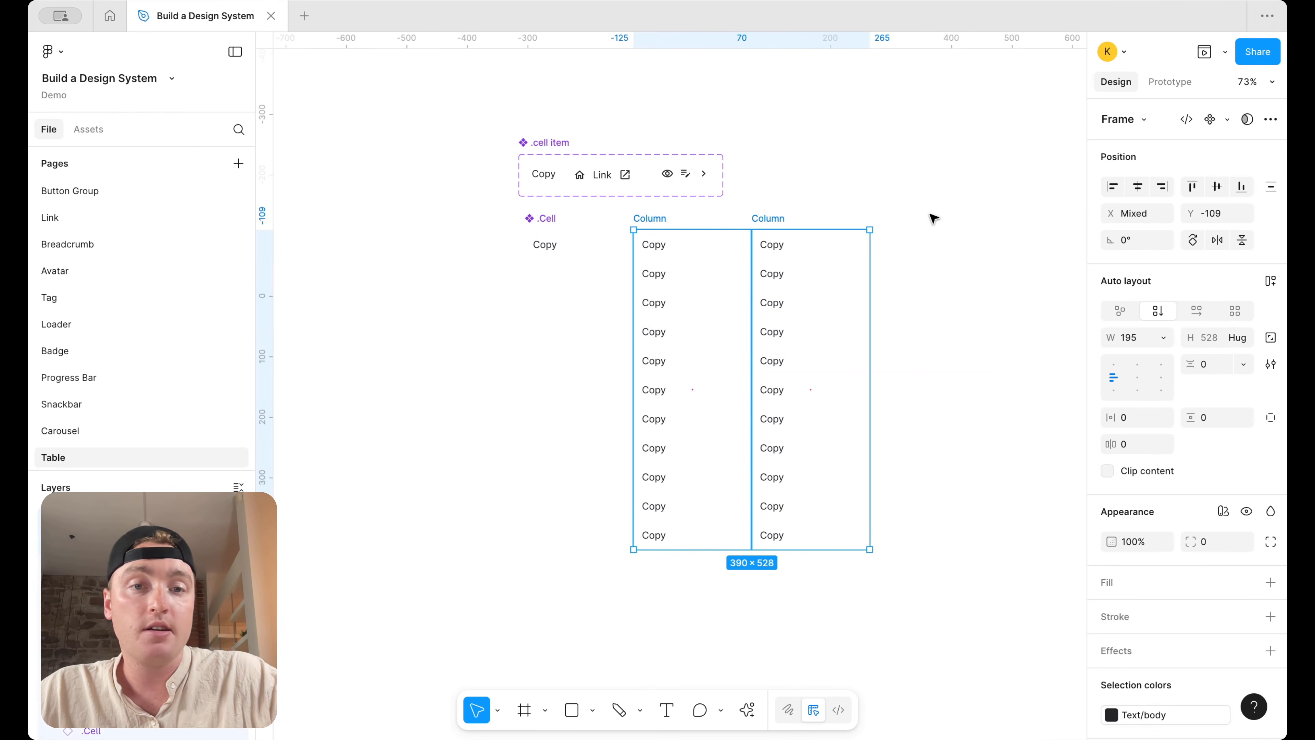
key("shift+a")
Delete the second column and rename the remaining outer frame as Column
left_click(792, 258)
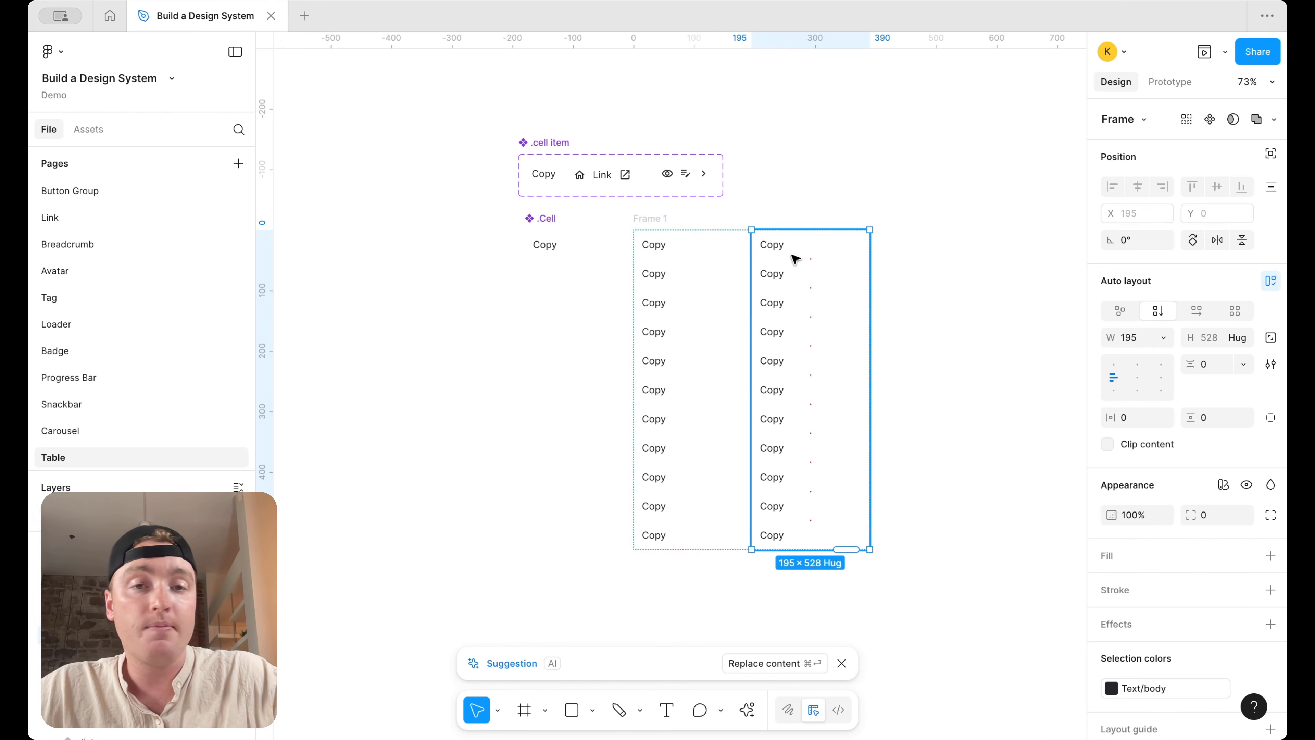
key("Delete")
left_click(707, 251)
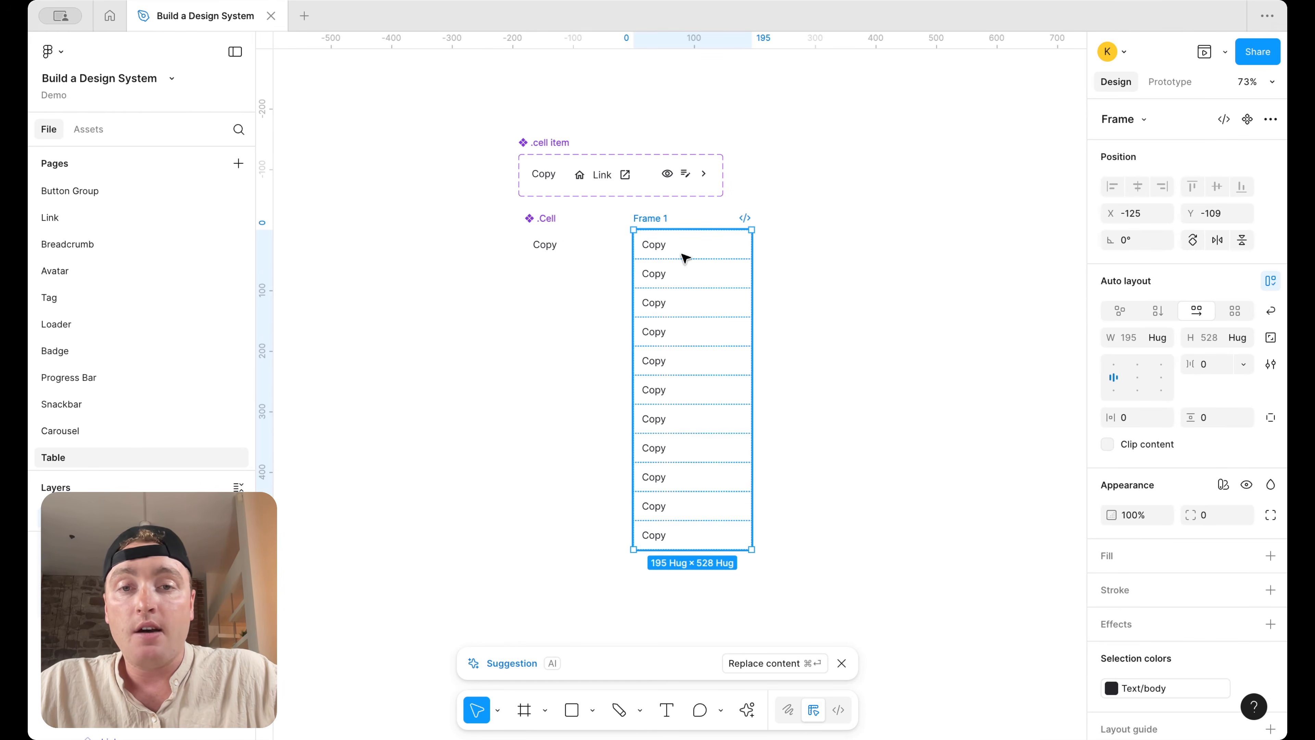
scroll(707, 239, "up", 5)
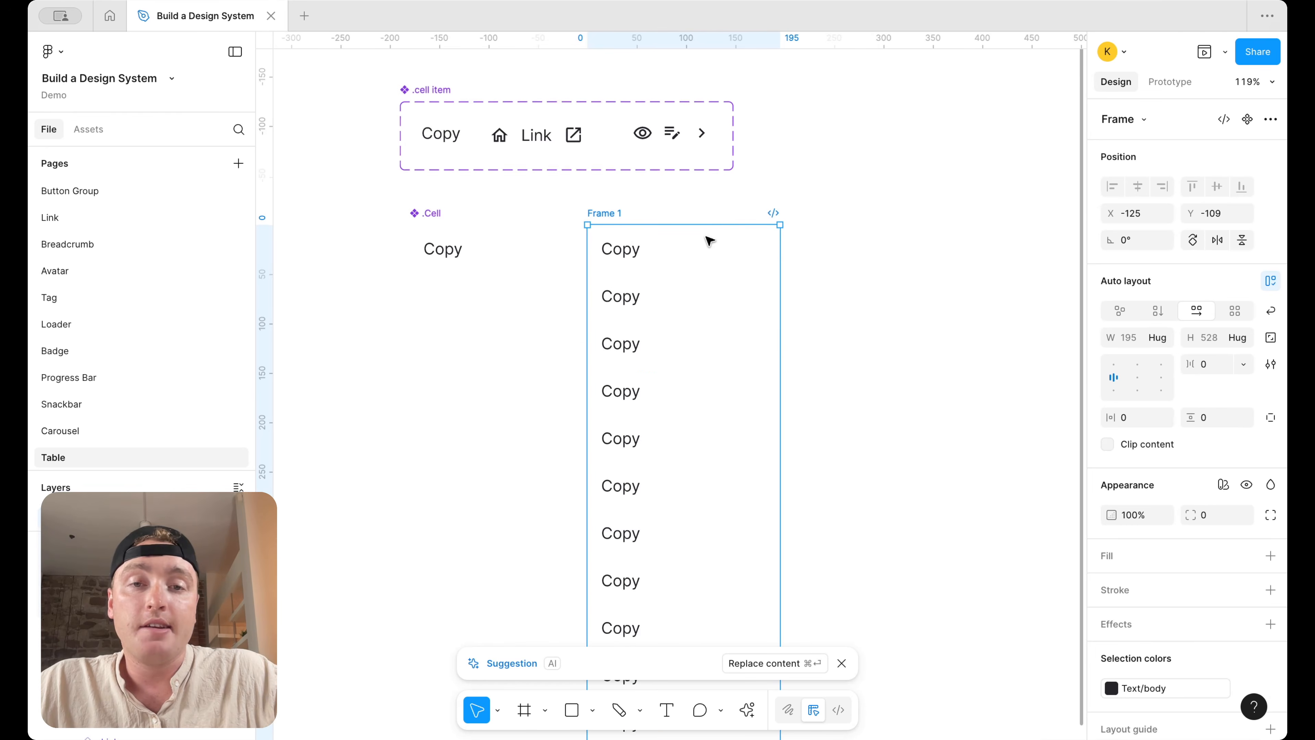
double_click(613, 214)
type("column")
key("Return")
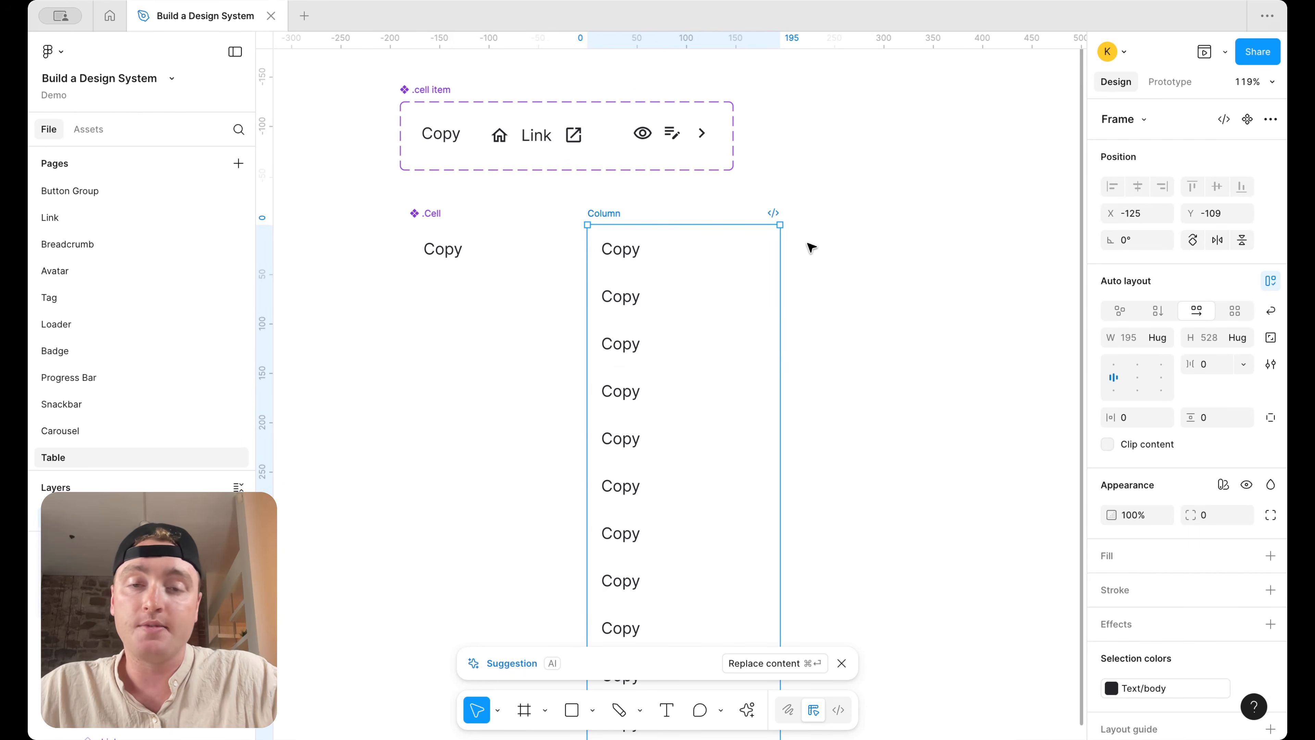
Move the Column frame farther right and down, and add a second variant to the .Cell component
scroll(806, 223, "down", 3)
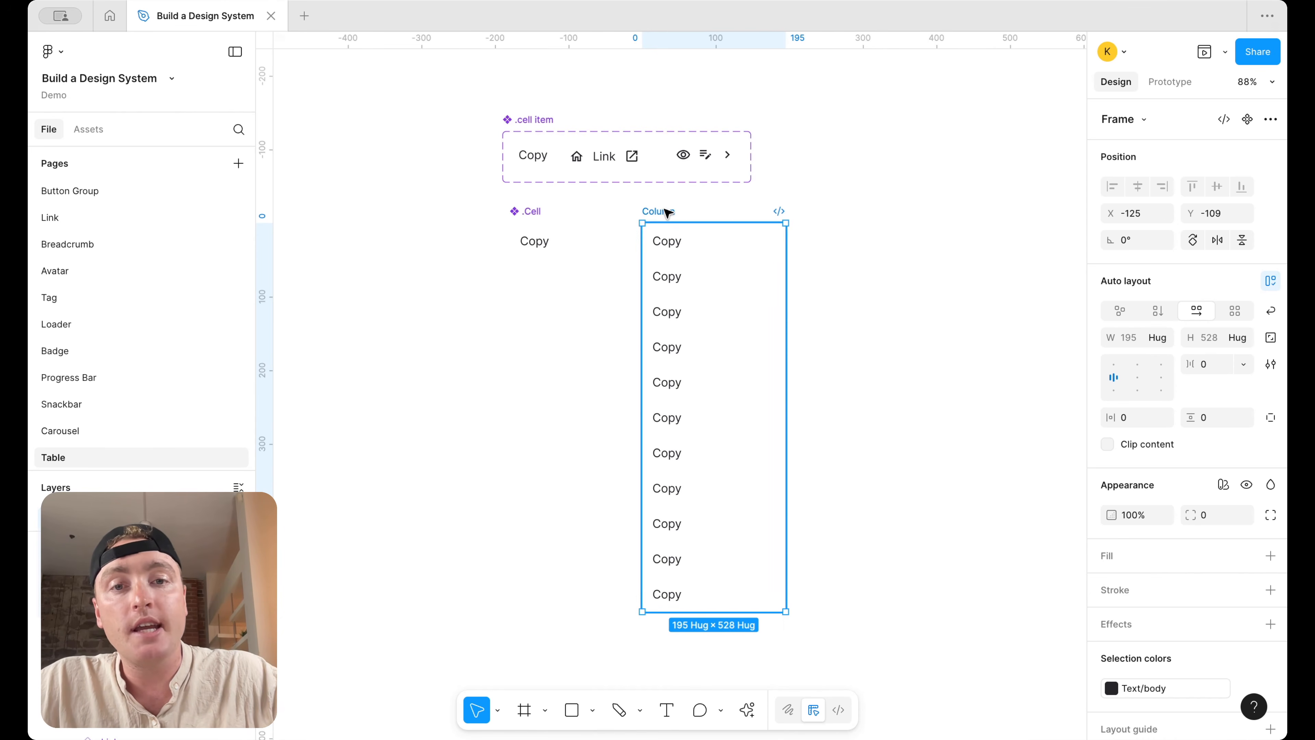
left_click_drag(666, 220, 717, 251)
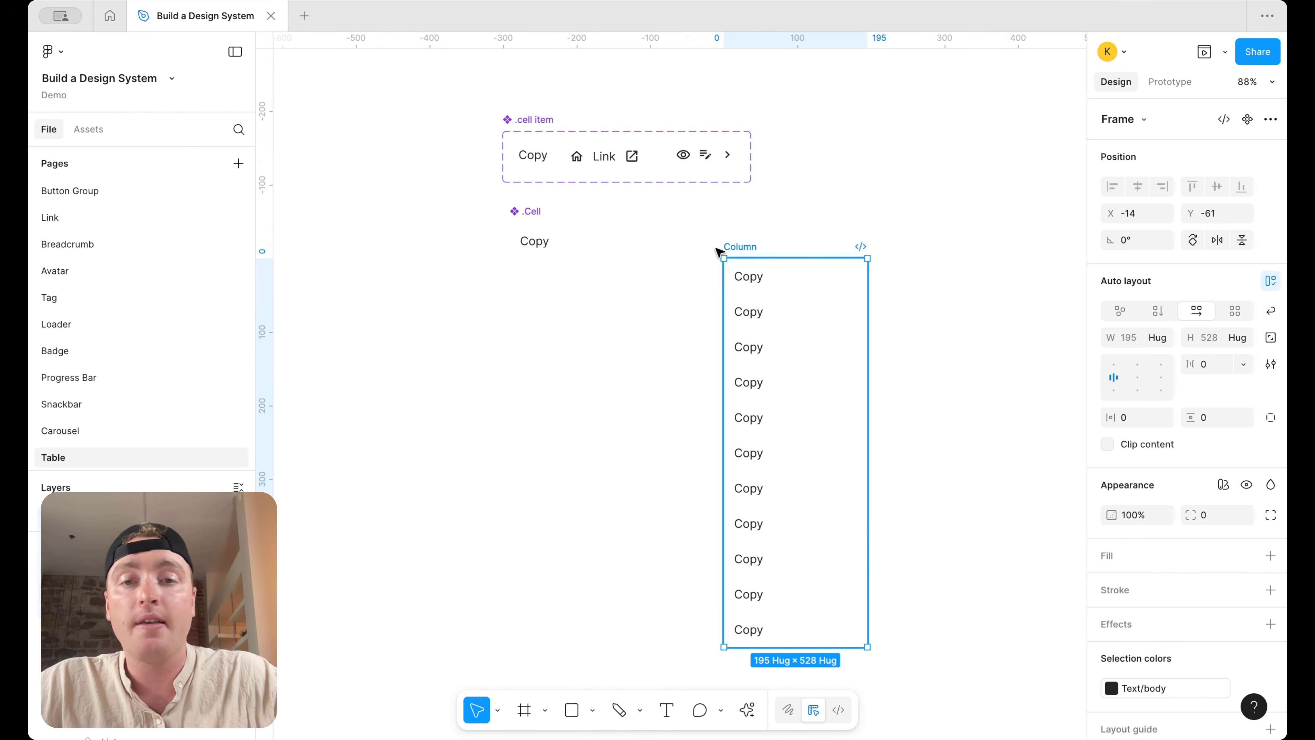
right_click(541, 240)
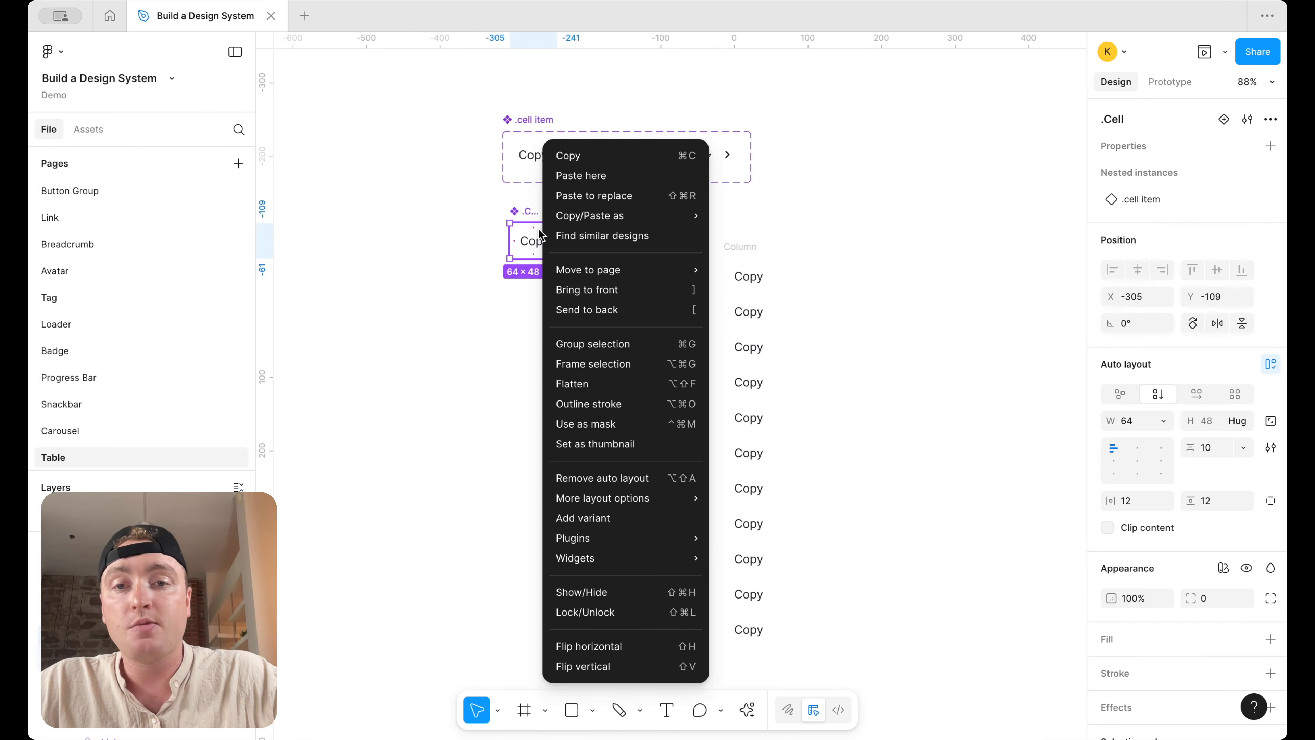
left_click(626, 517)
left_click(675, 396)
left_click(544, 297)
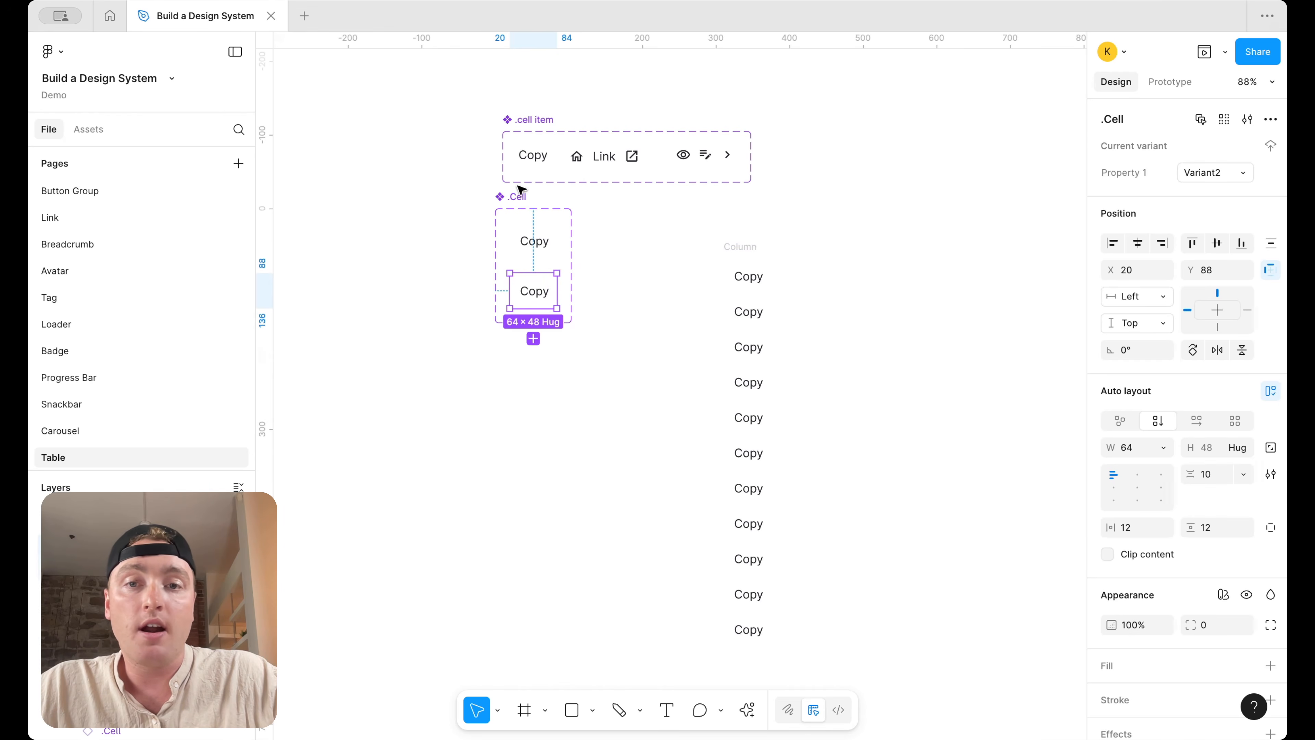
Rename the .Cell component set's variant property as TYpe
left_click(539, 197)
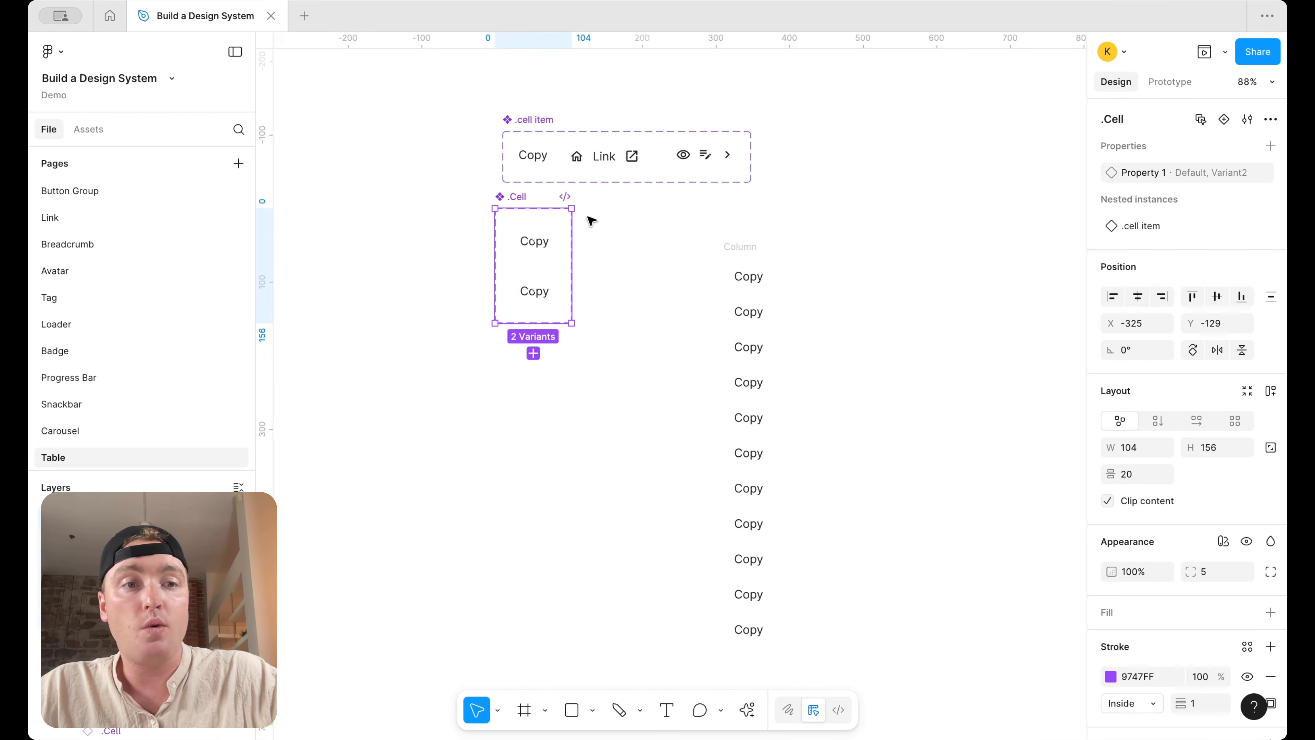
double_click(1174, 173)
type("T")
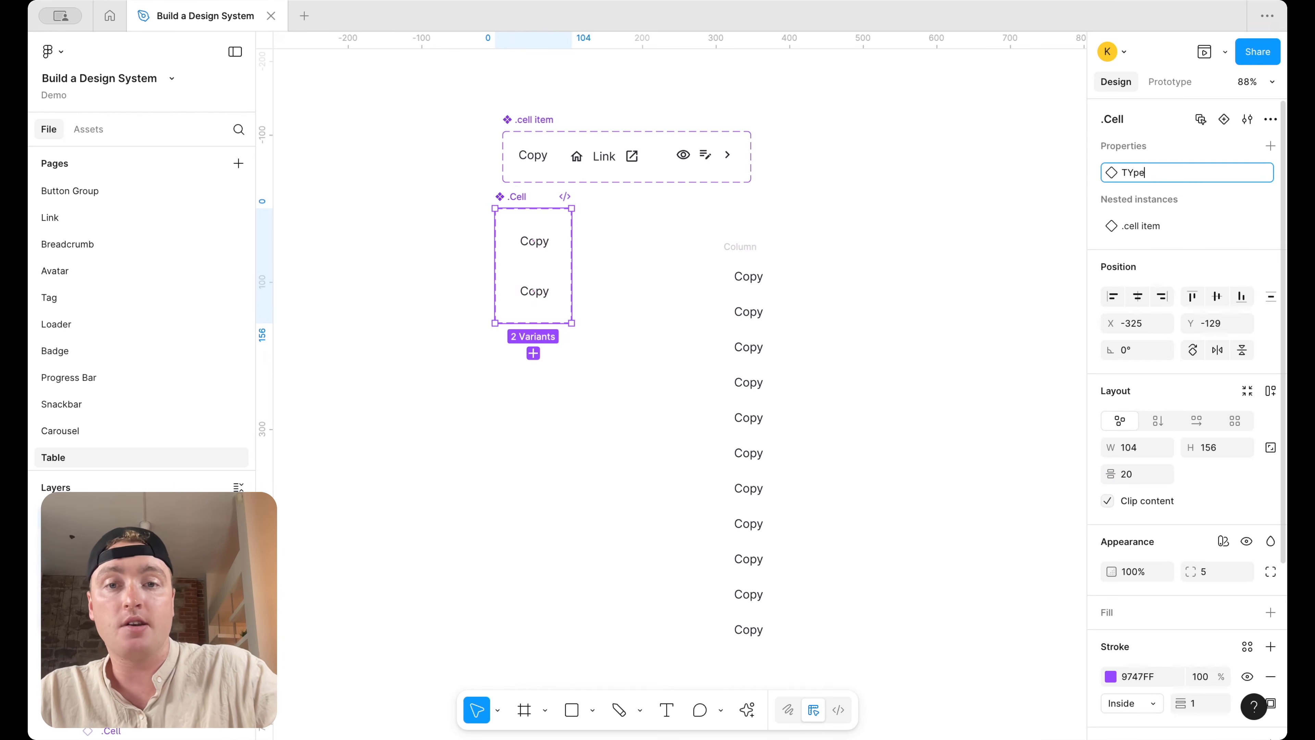
type("Ype")
key("Return")
Rename the TYpe value of the upper .Cell variant and set the lower variant's value to header
left_click(545, 249)
left_click(1200, 174)
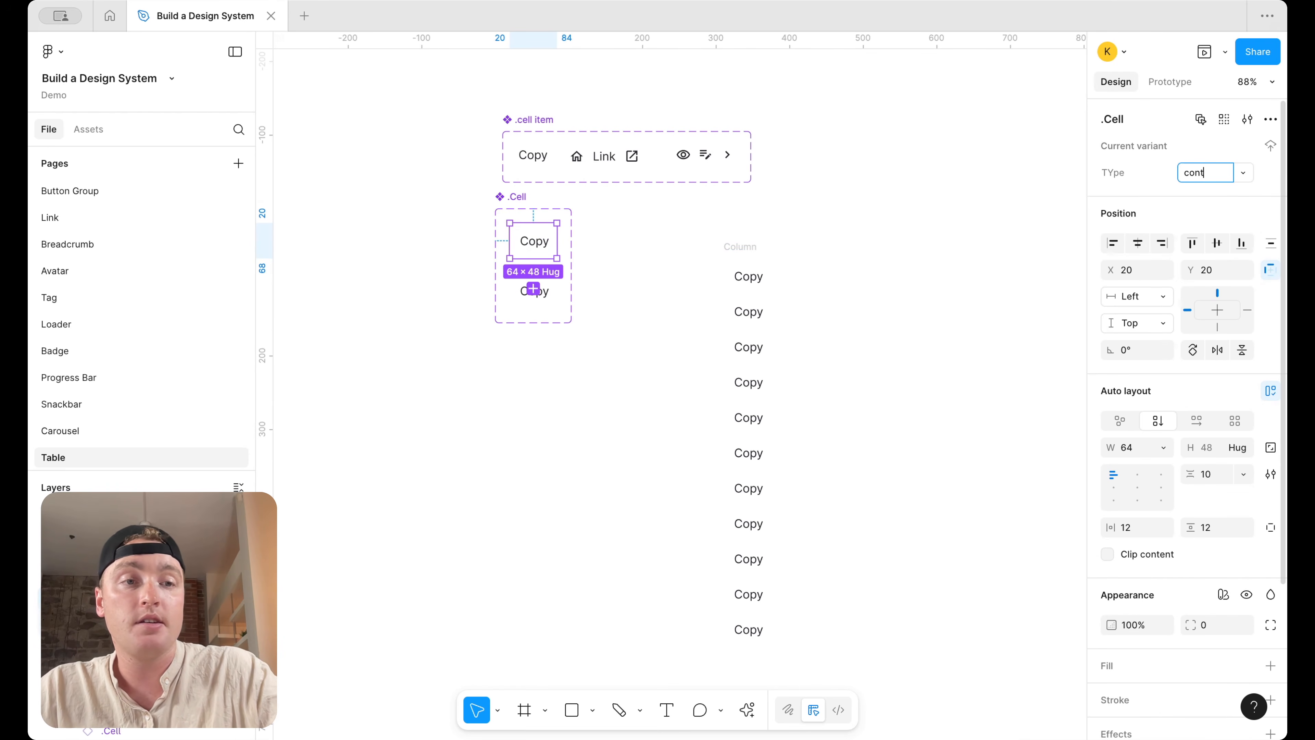
key("Return")
left_click(816, 235)
left_click(540, 291)
left_click(1221, 174)
type("header")
key("Return")
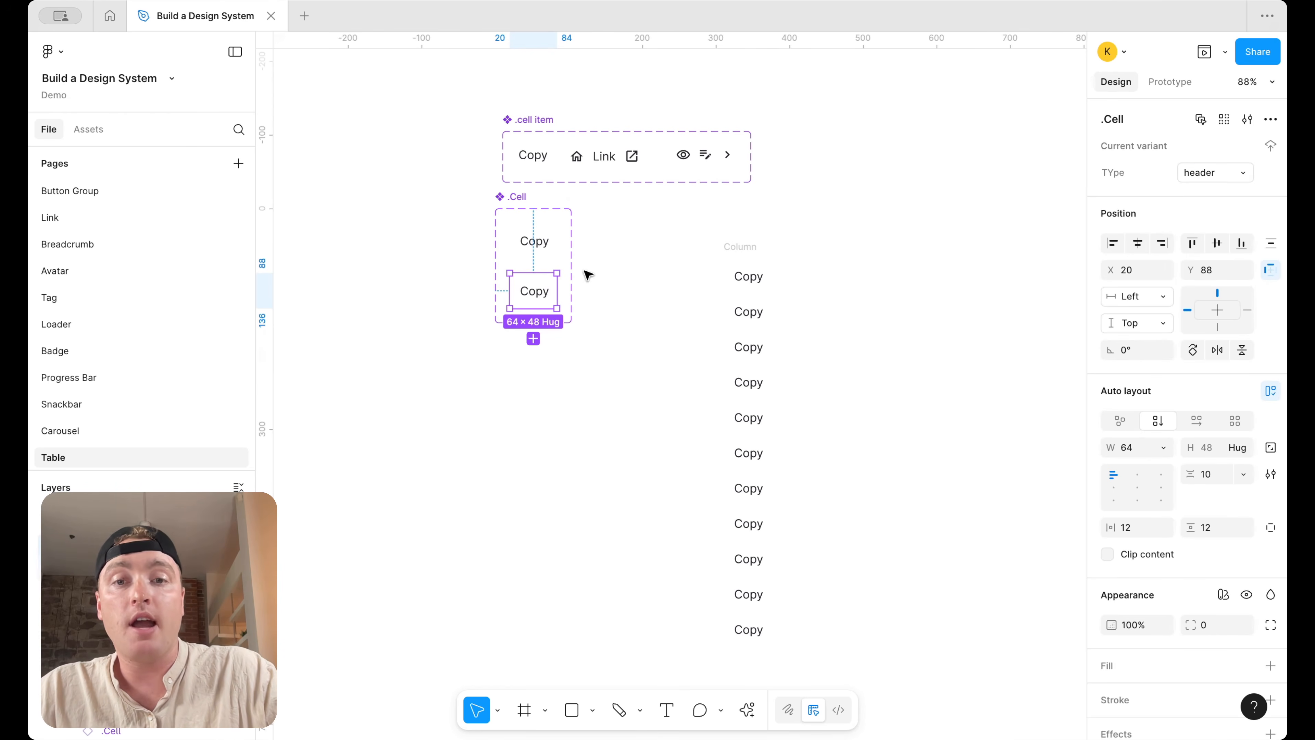
Apply the md-semibold body text style to the text in the header variant of .Cell
left_click(534, 295, "super")
left_click(1147, 520)
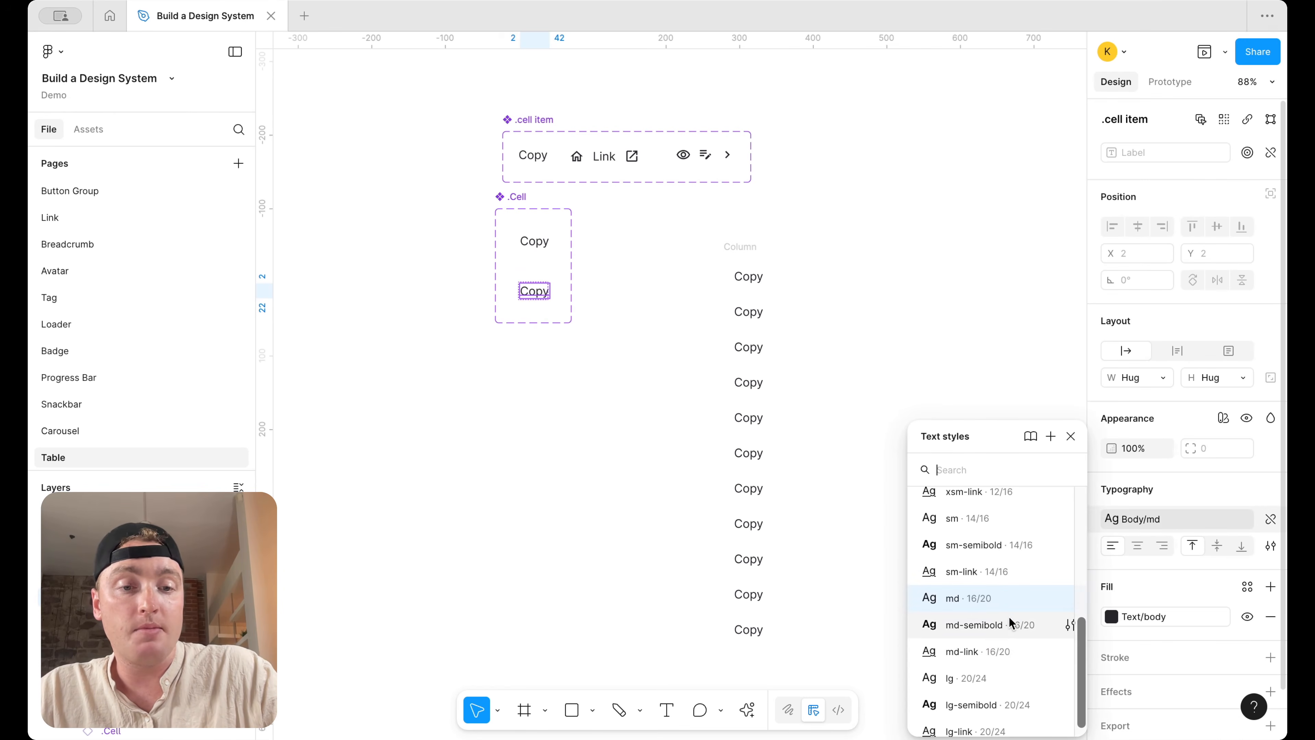
left_click(1010, 627)
left_click(958, 435)
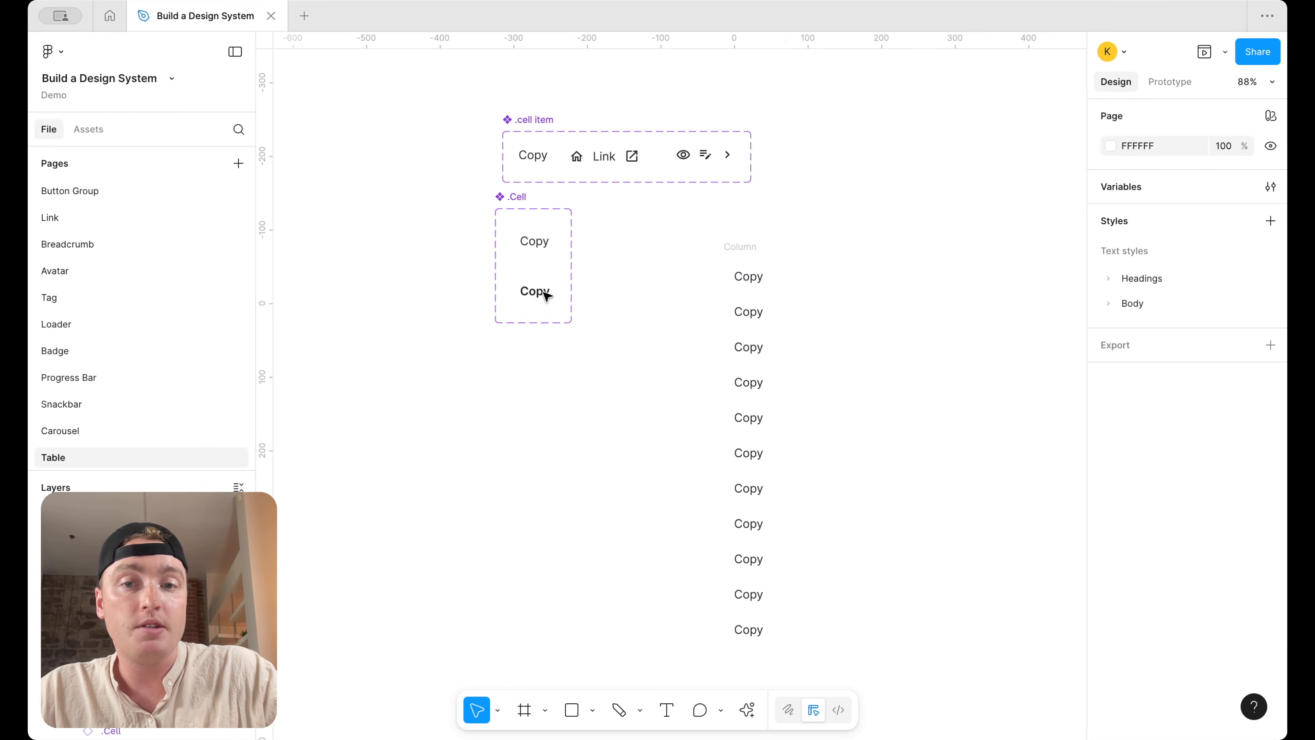
Add a Surface/disabled fill from the library to the header variant of .Cell
left_click(532, 289)
scroll(1180, 518, "down", 2)
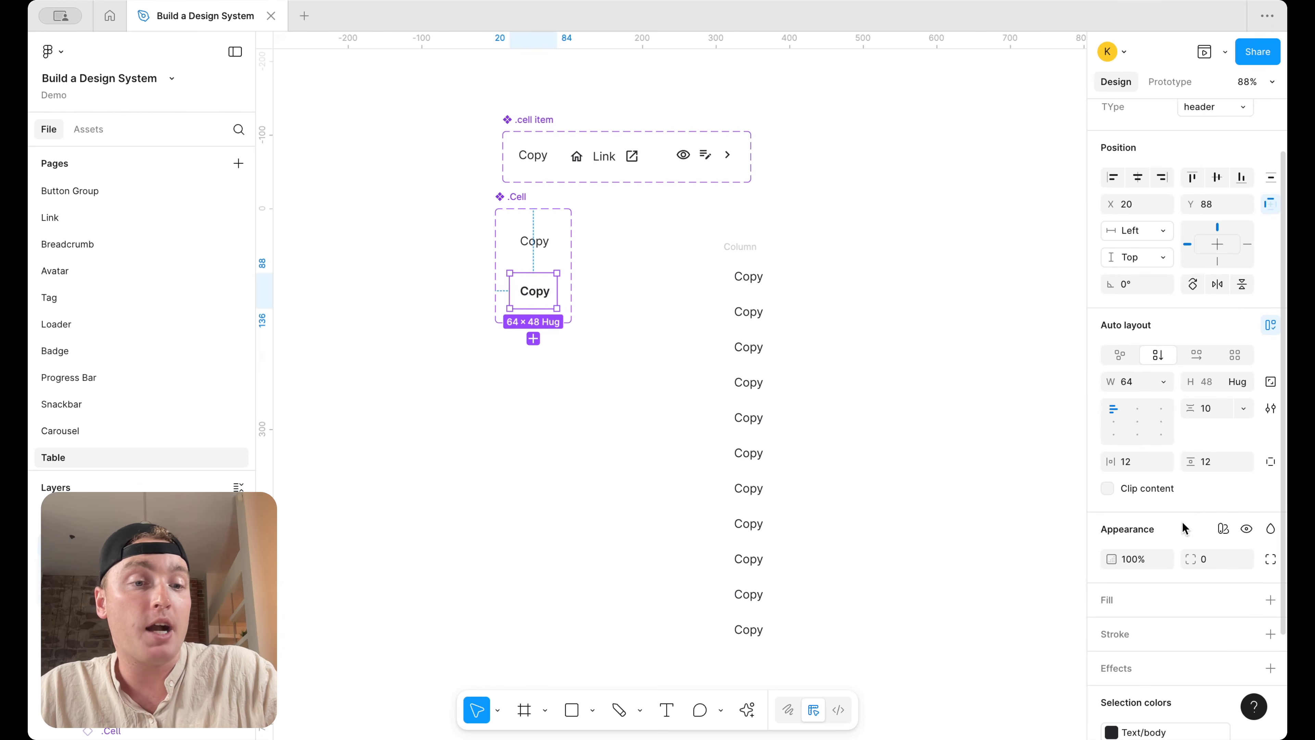
left_click(1246, 599)
type("sur")
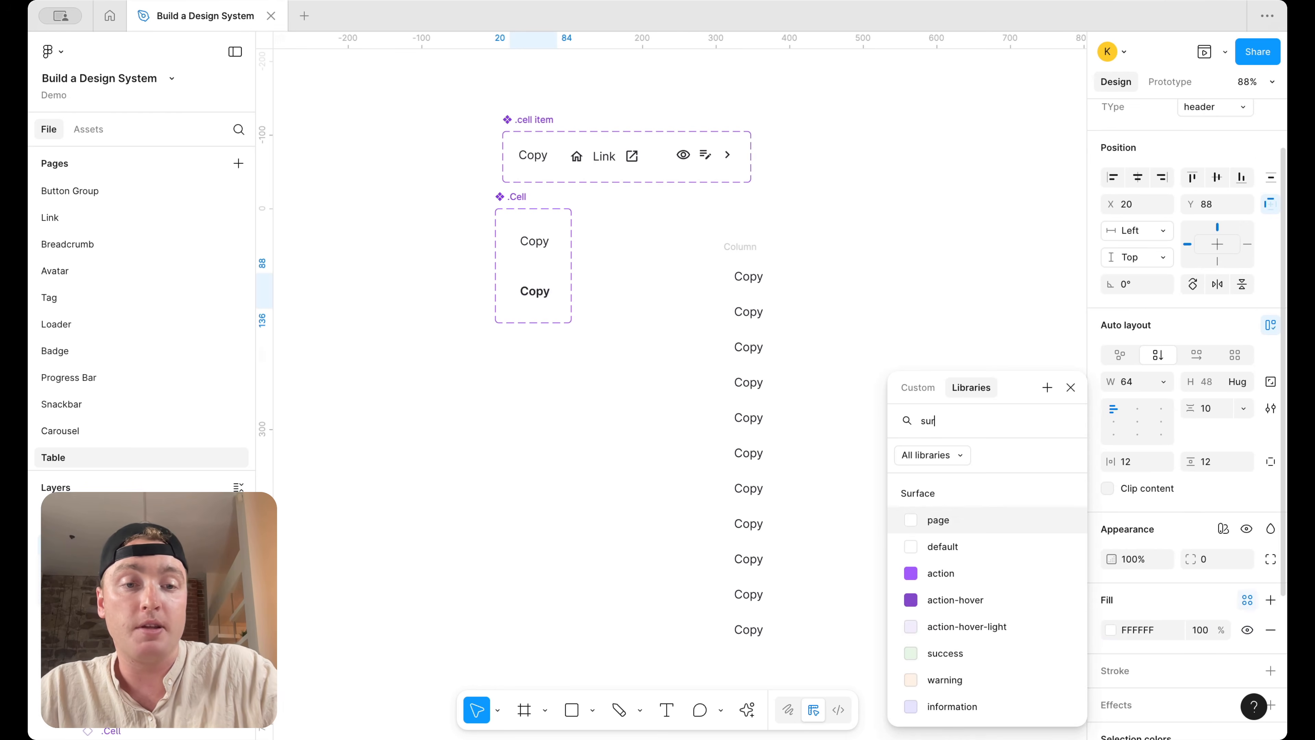
scroll(989, 622, "down", 1)
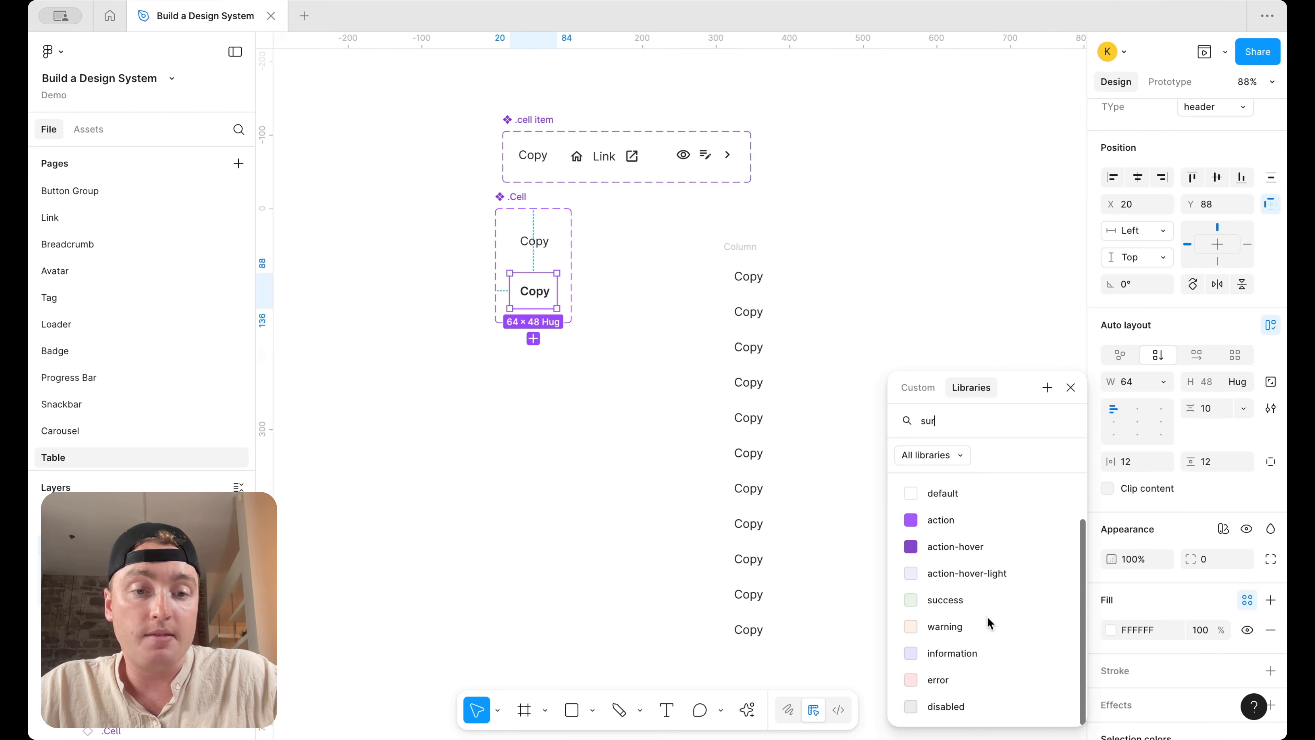
left_click(953, 706)
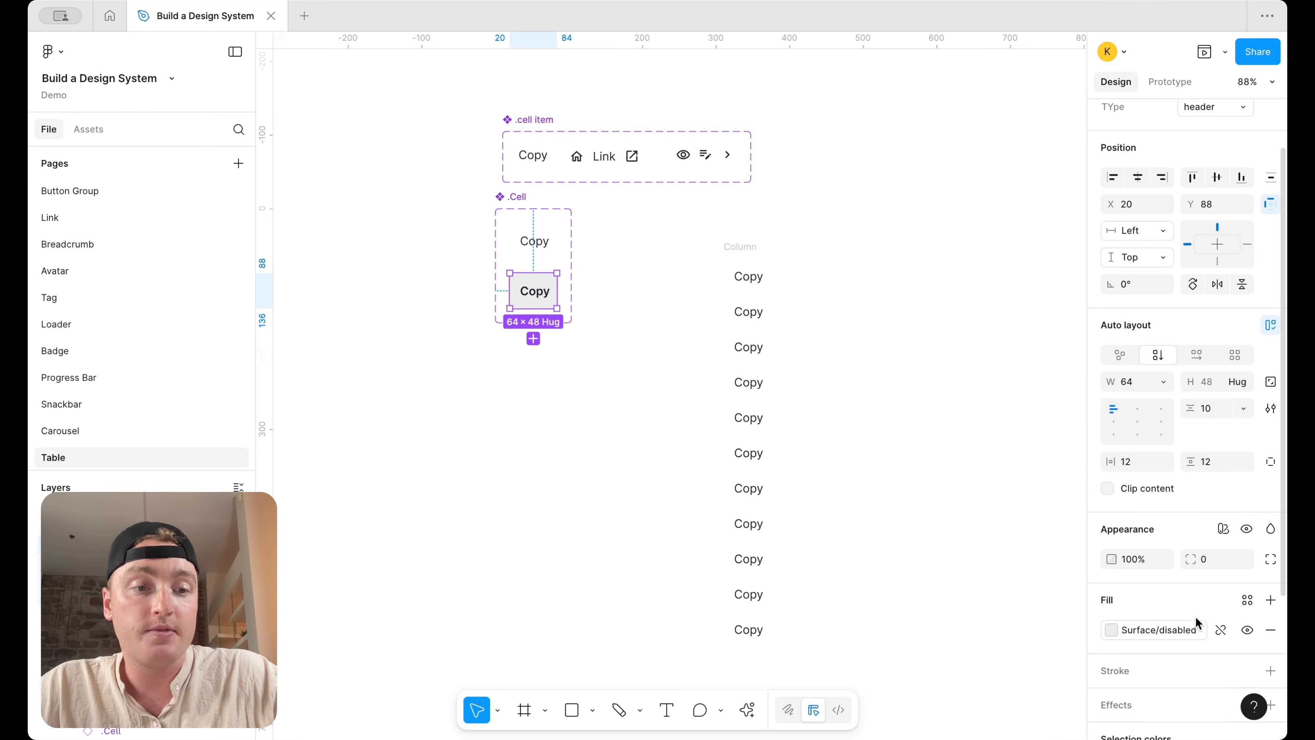
Browse the other library colors and remove the fill from the header variant of .Cell
left_click(1191, 631)
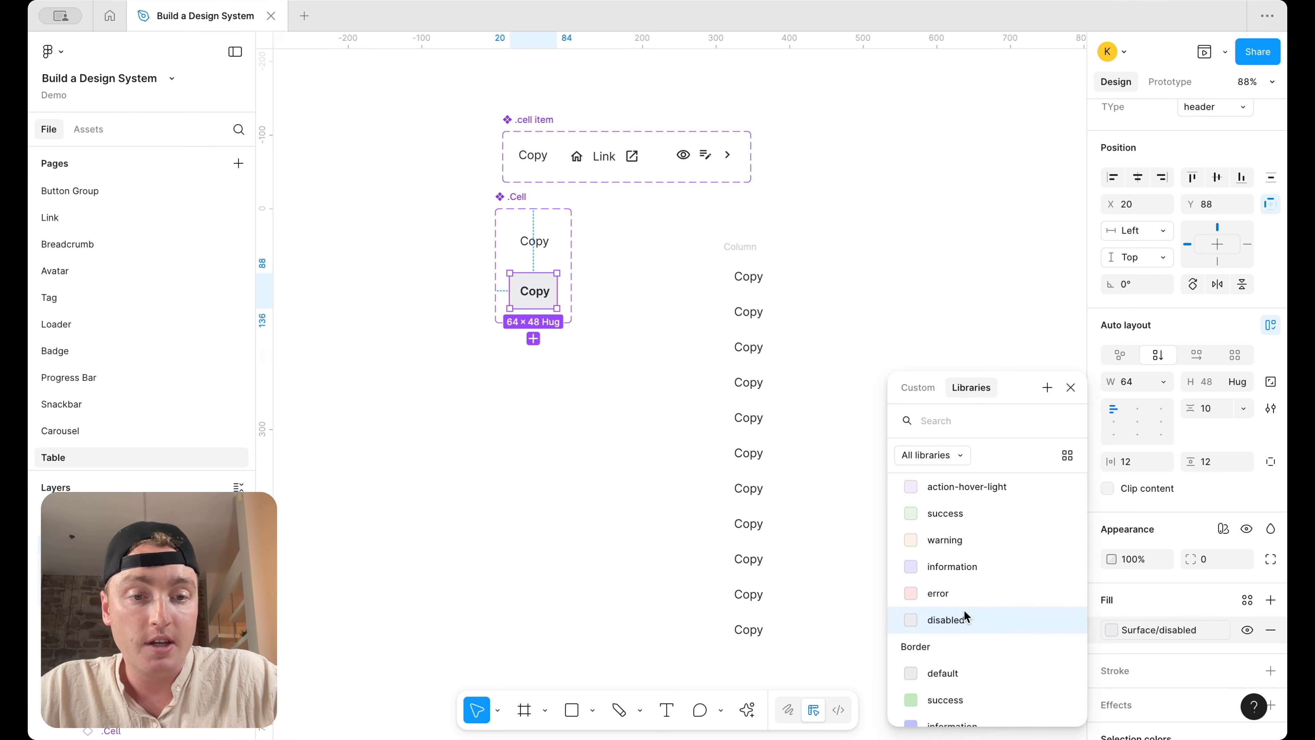
scroll(965, 616, "down", 3)
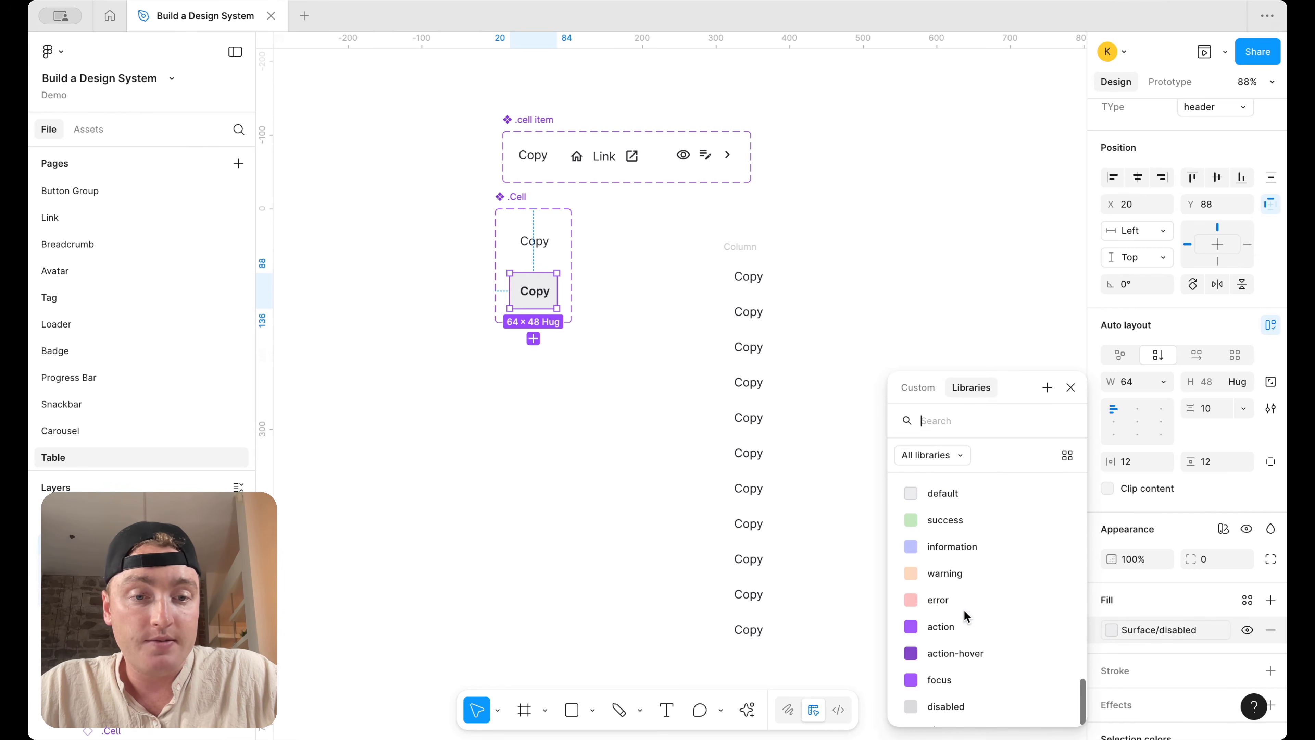
left_click(613, 364)
left_click(555, 306)
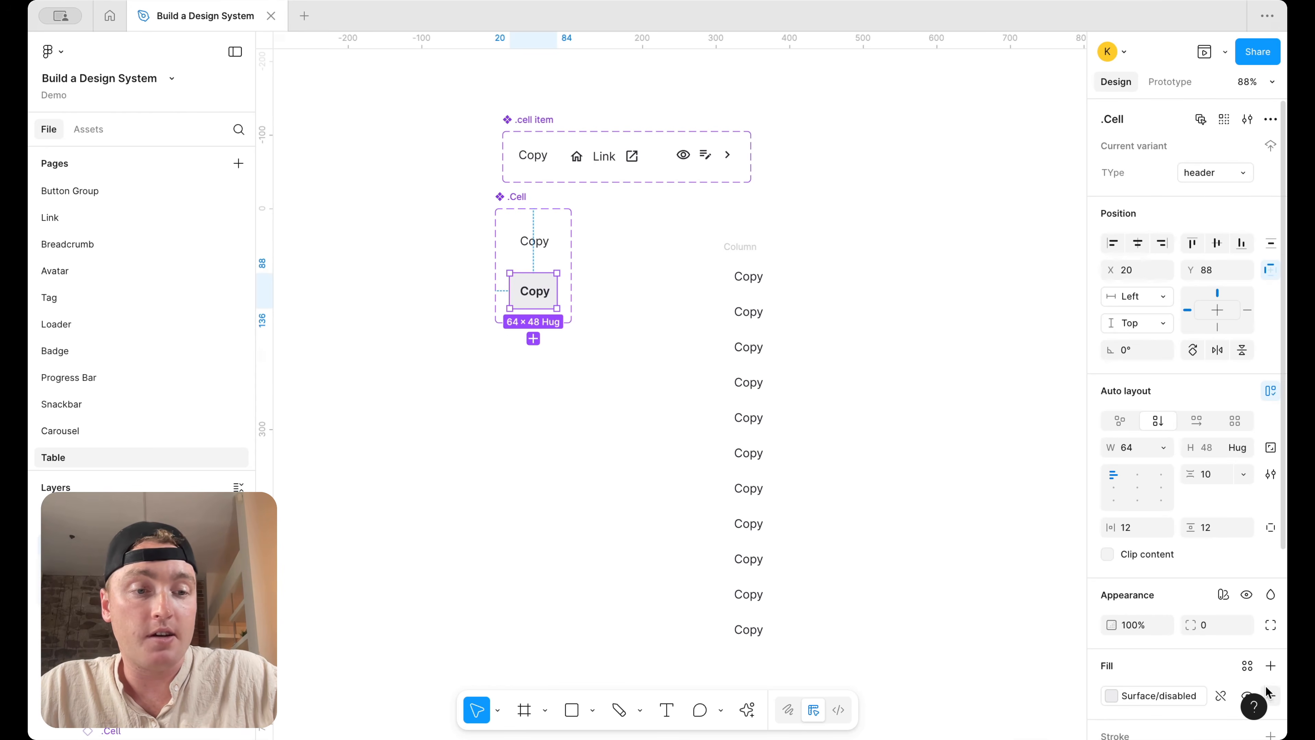
left_click(882, 411)
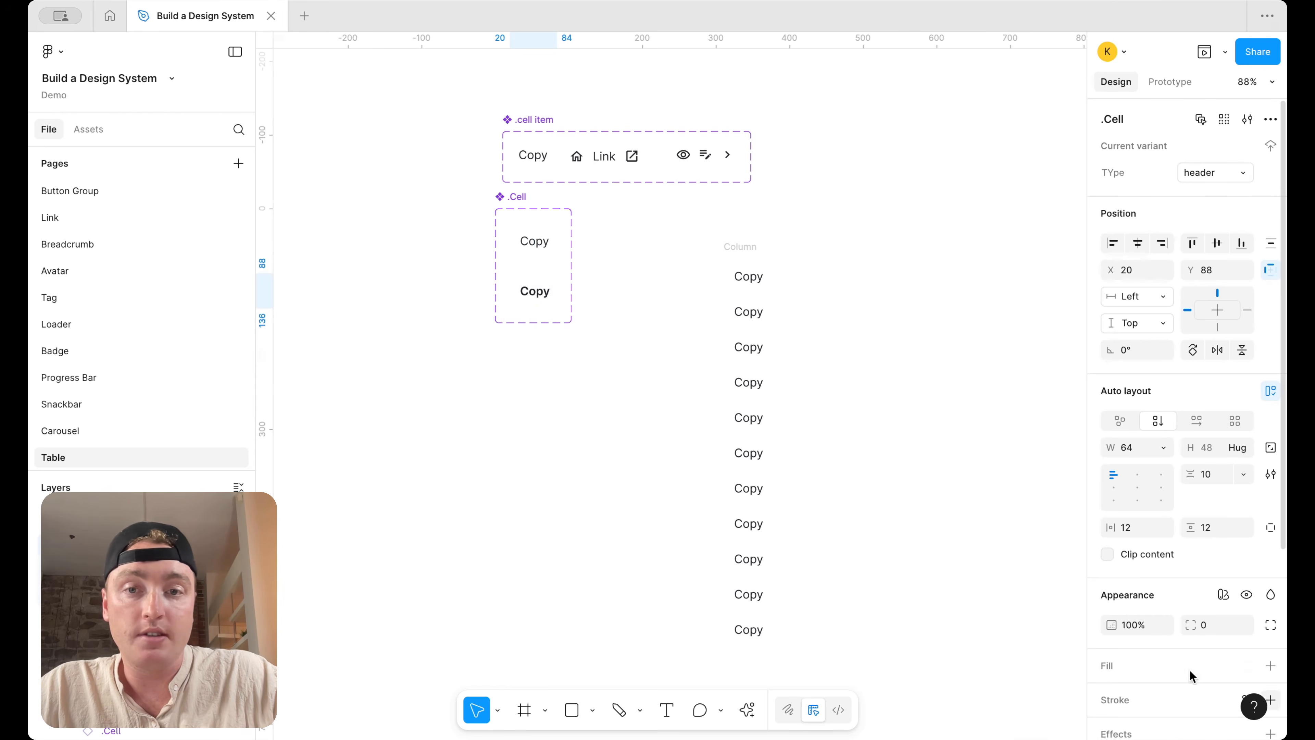
Switch the first cell in the Column frame to the header TYpe
left_click(758, 282)
left_click(758, 282)
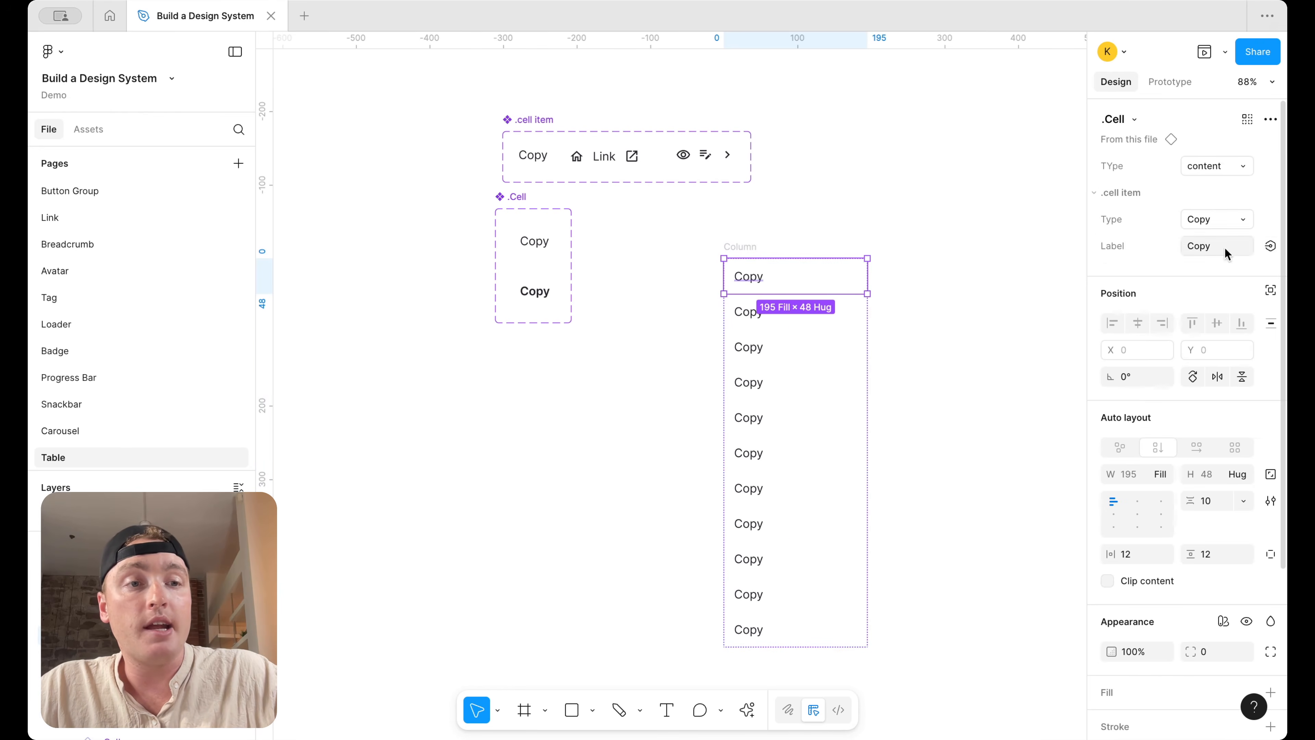
left_click(1222, 166)
left_click(1216, 186)
left_click(956, 221)
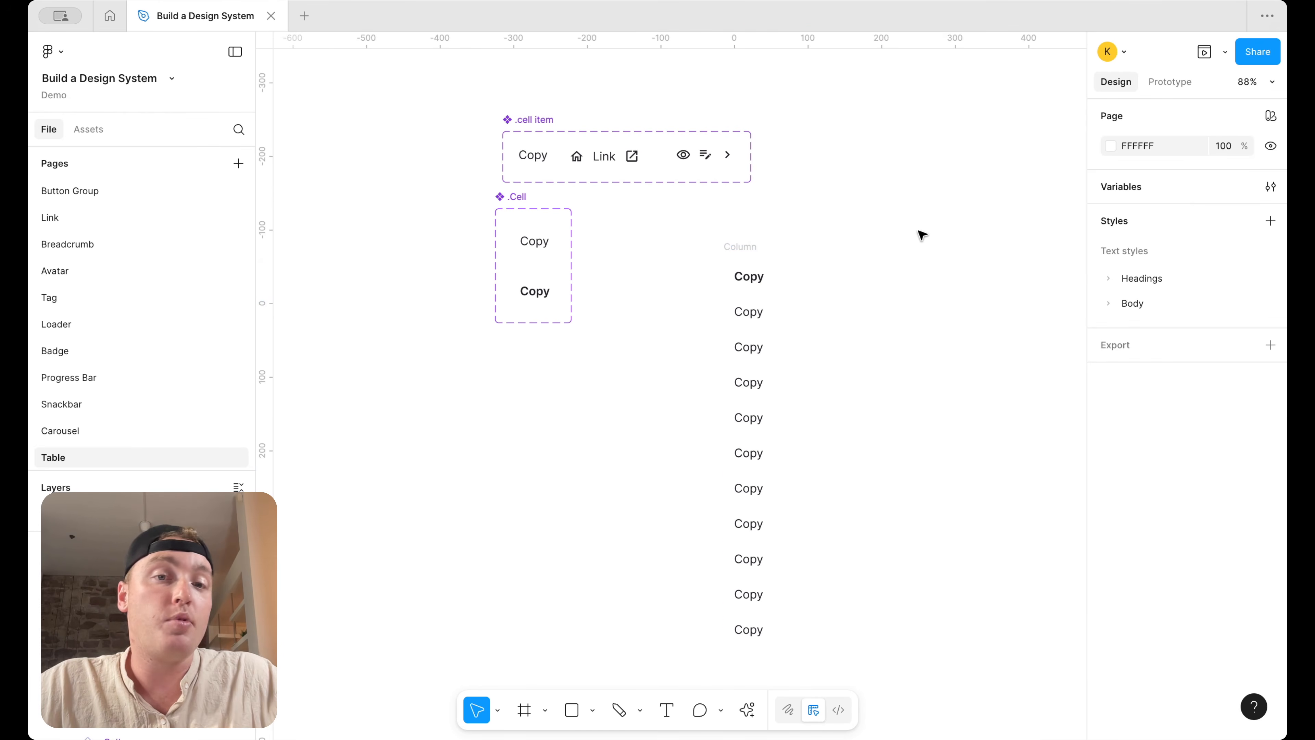
Fill the header variant of .Cell with the Surface/action-hover-light library color
left_click(511, 287)
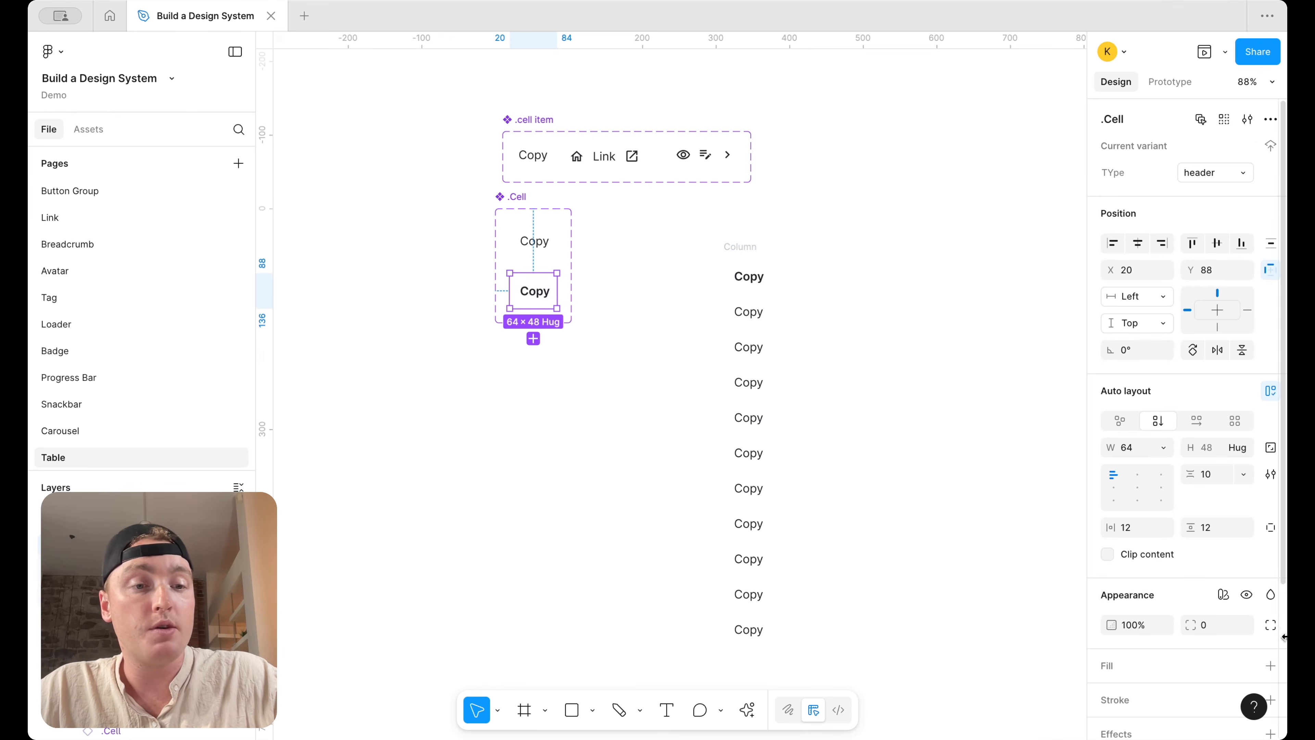
scroll(1242, 544, "down", 2)
left_click(1271, 567)
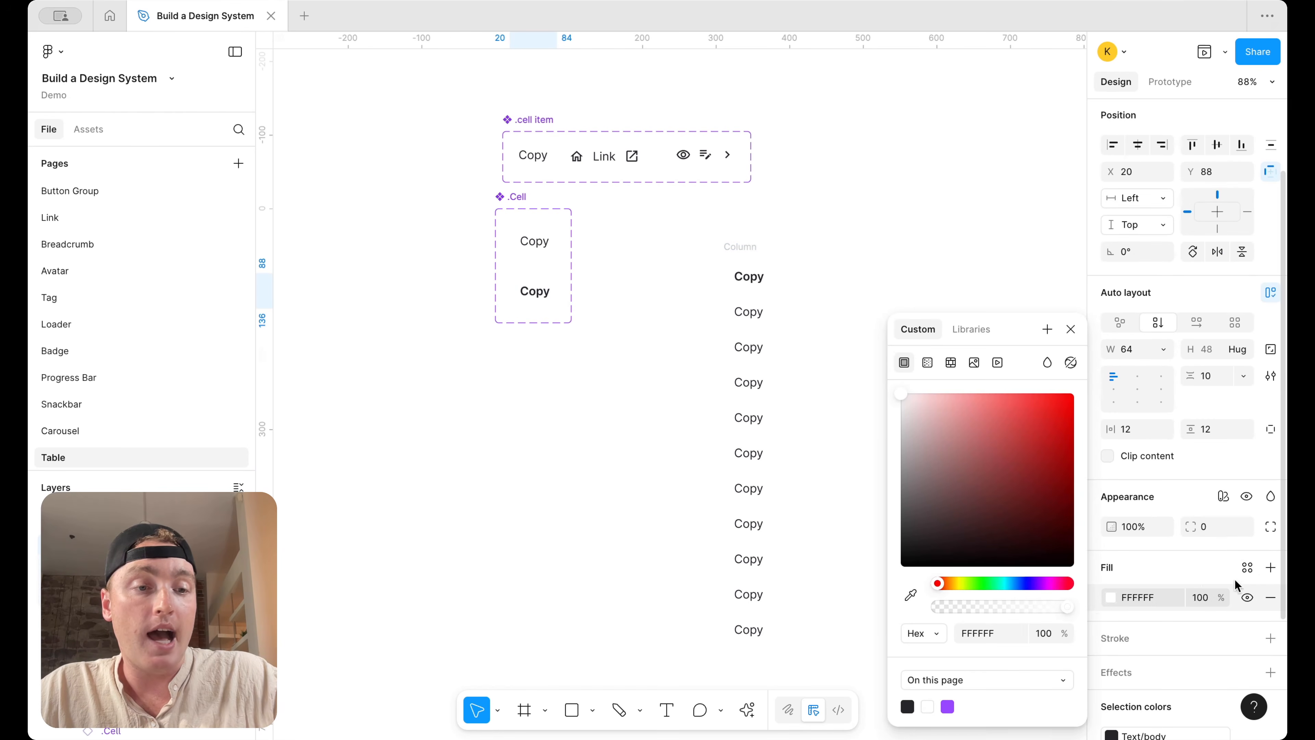
left_click(1247, 567)
type("sur")
scroll(1014, 603, "down", 2)
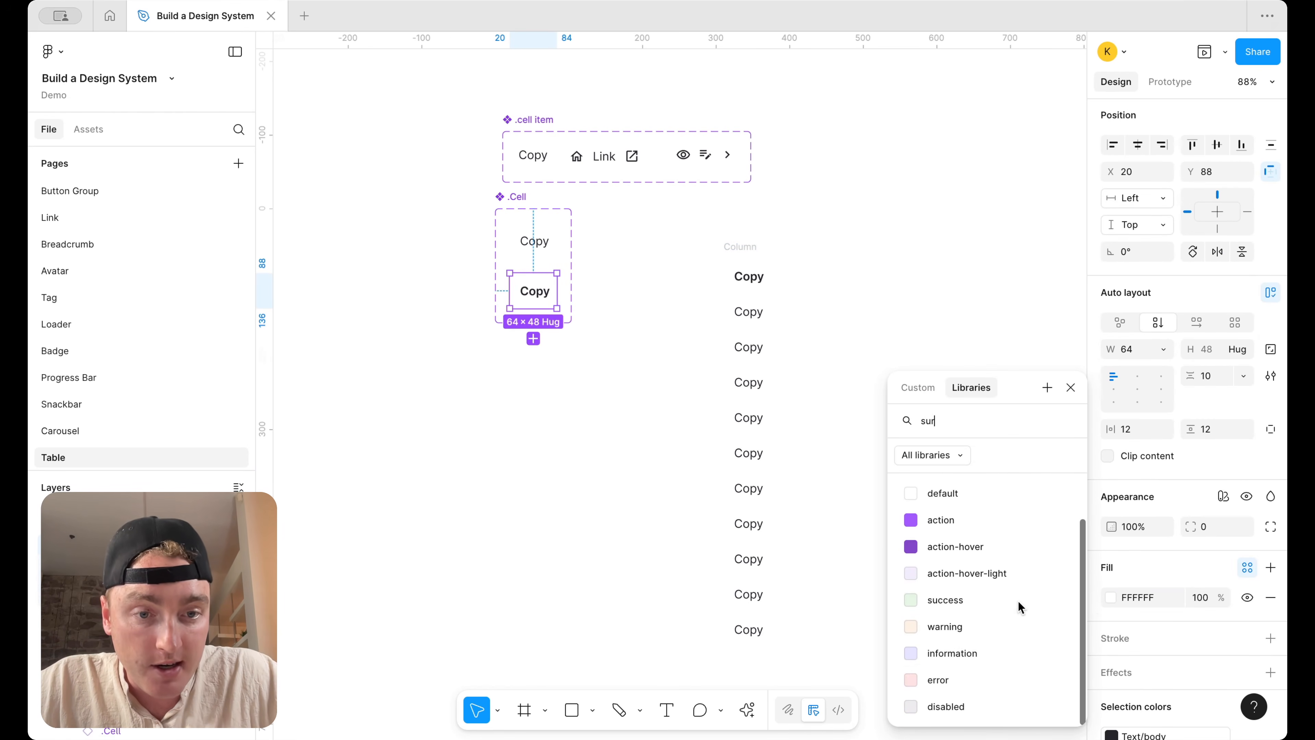
left_click(977, 572)
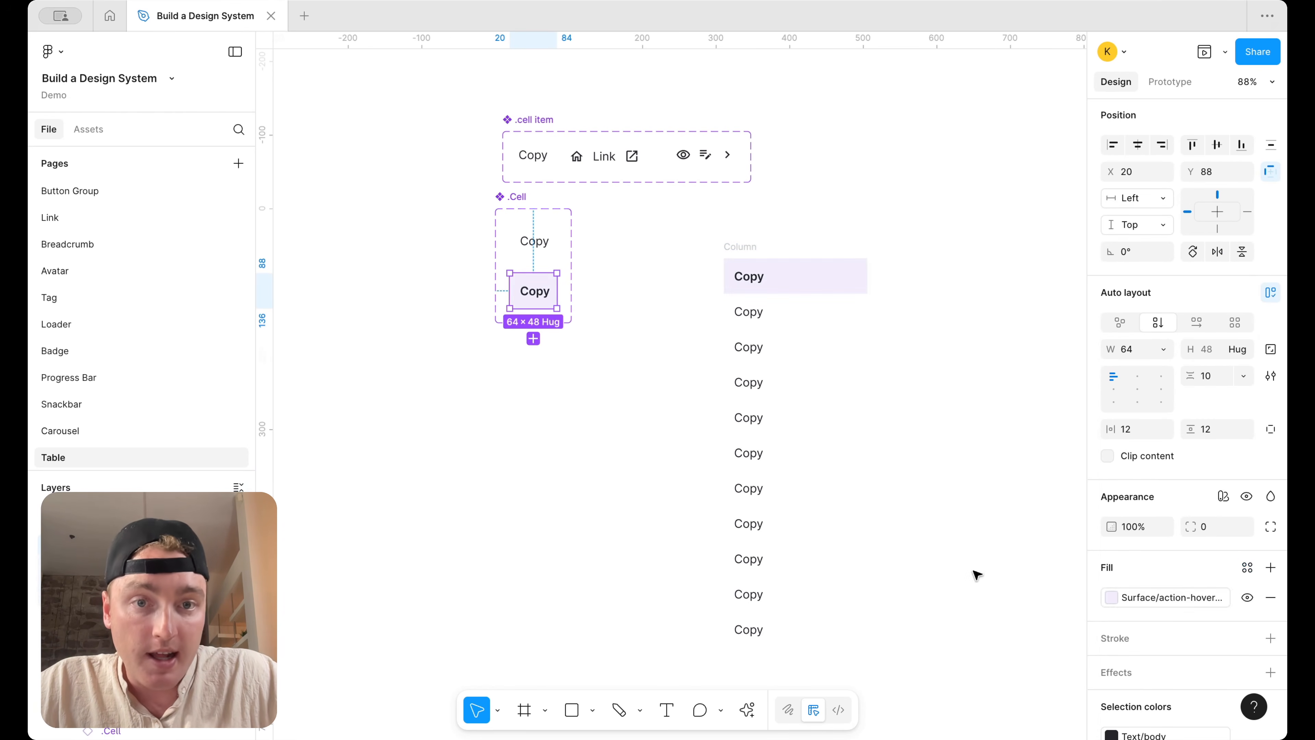
left_click(939, 234)
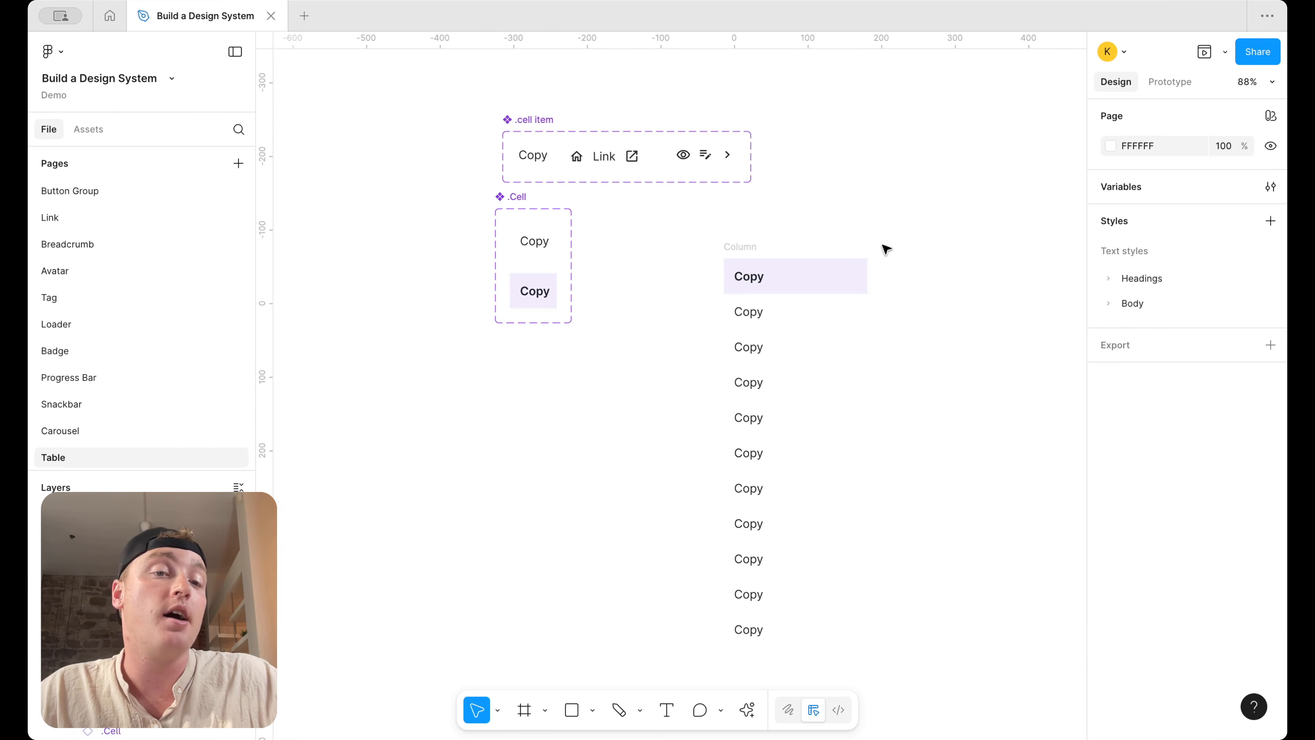
Change the fill of the header variant of .Cell to Surface/disabled
left_click(537, 294)
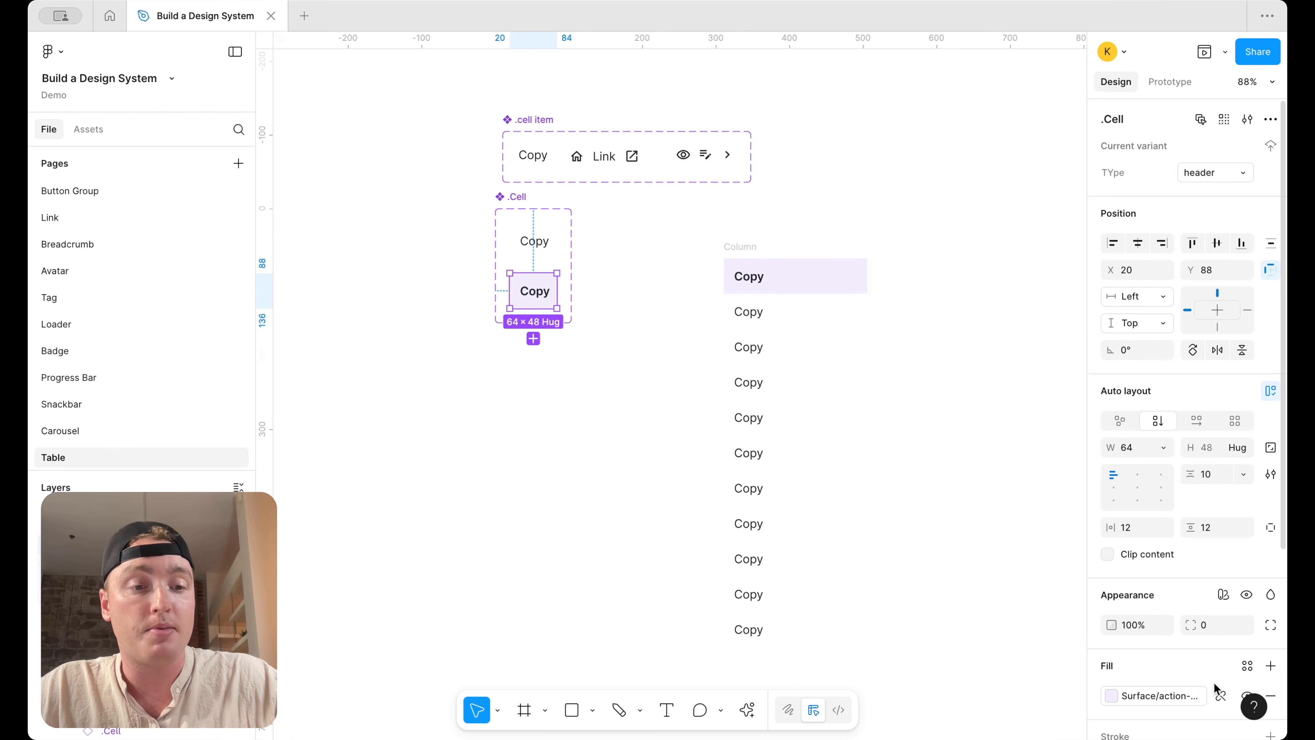
left_click(1167, 695)
scroll(997, 676, "down", 2)
scroll(997, 676, "down", 3)
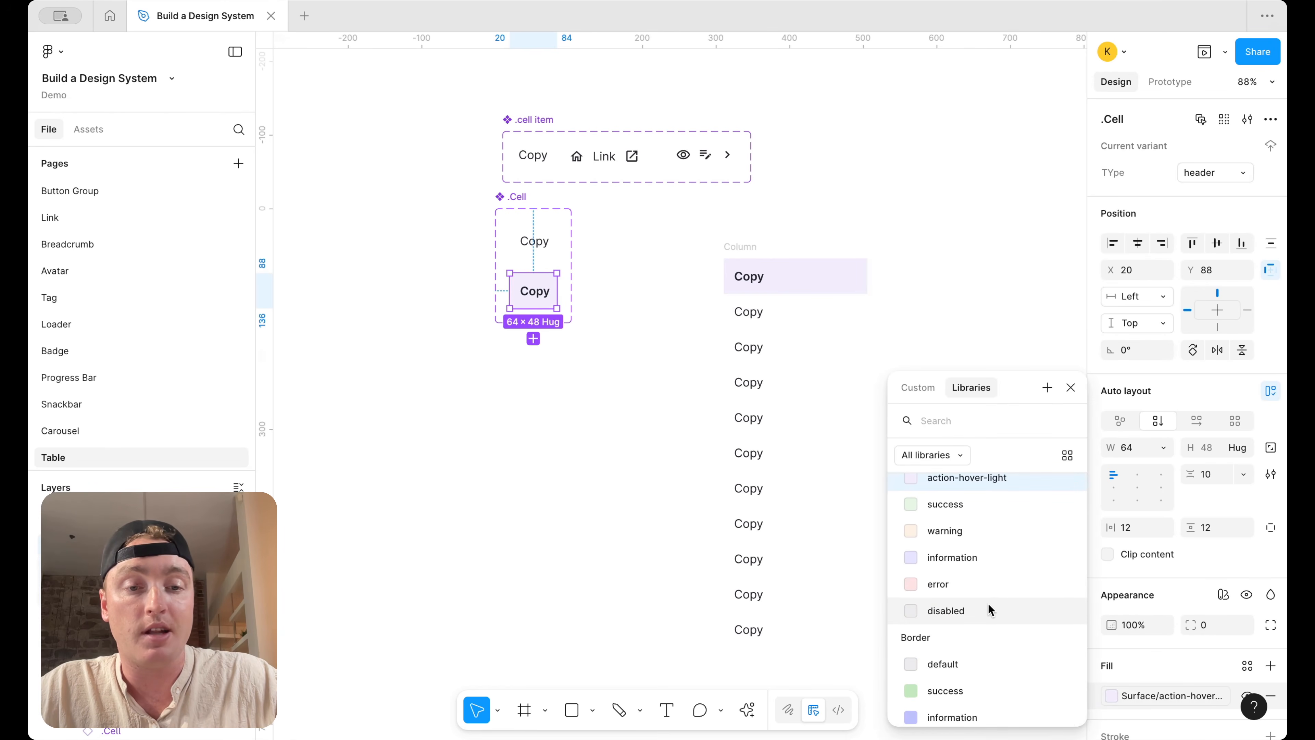
left_click(989, 609)
left_click(962, 236)
Widen the Column frame to 210 and set the width of its inner frame to Fill container
left_click(756, 256)
mouse_move(865, 330)
left_mouse_down()
mouse_move(948, 330)
mouse_move(861, 331)
mouse_move(875, 329)
left_mouse_up()
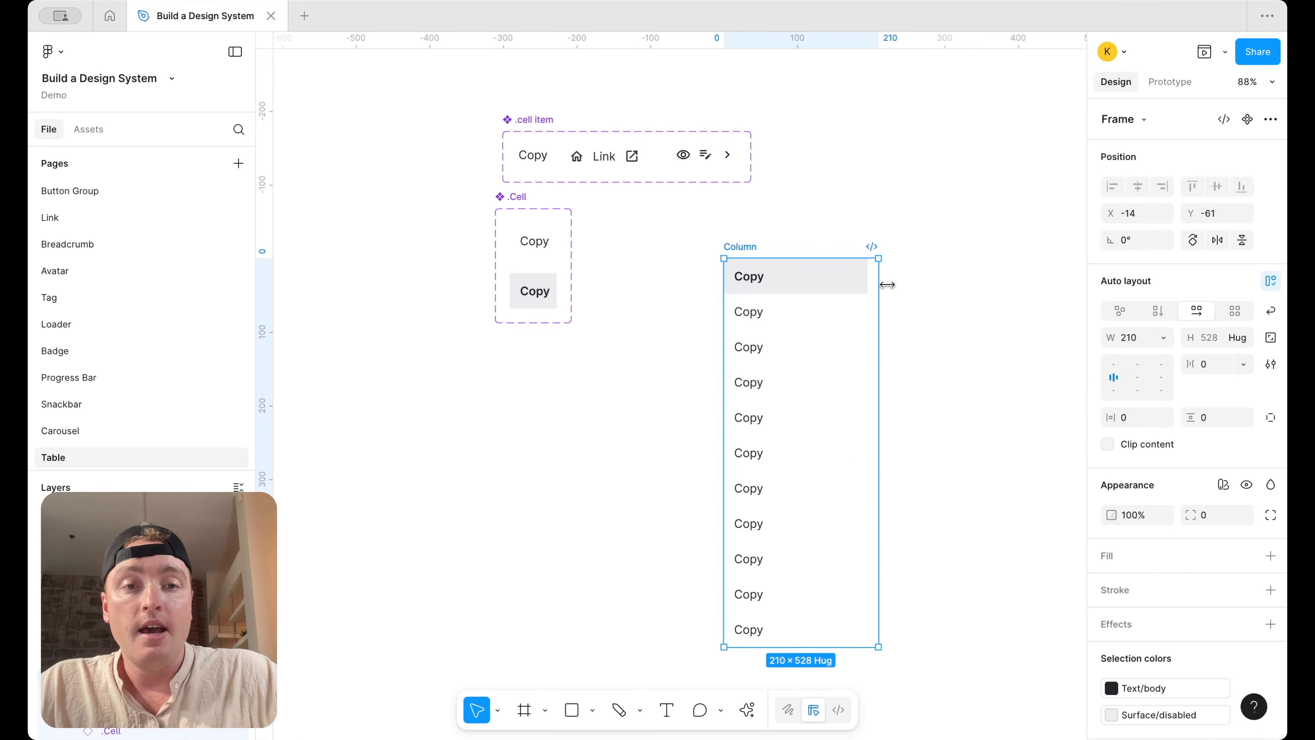
left_click(777, 317)
left_click(1163, 337)
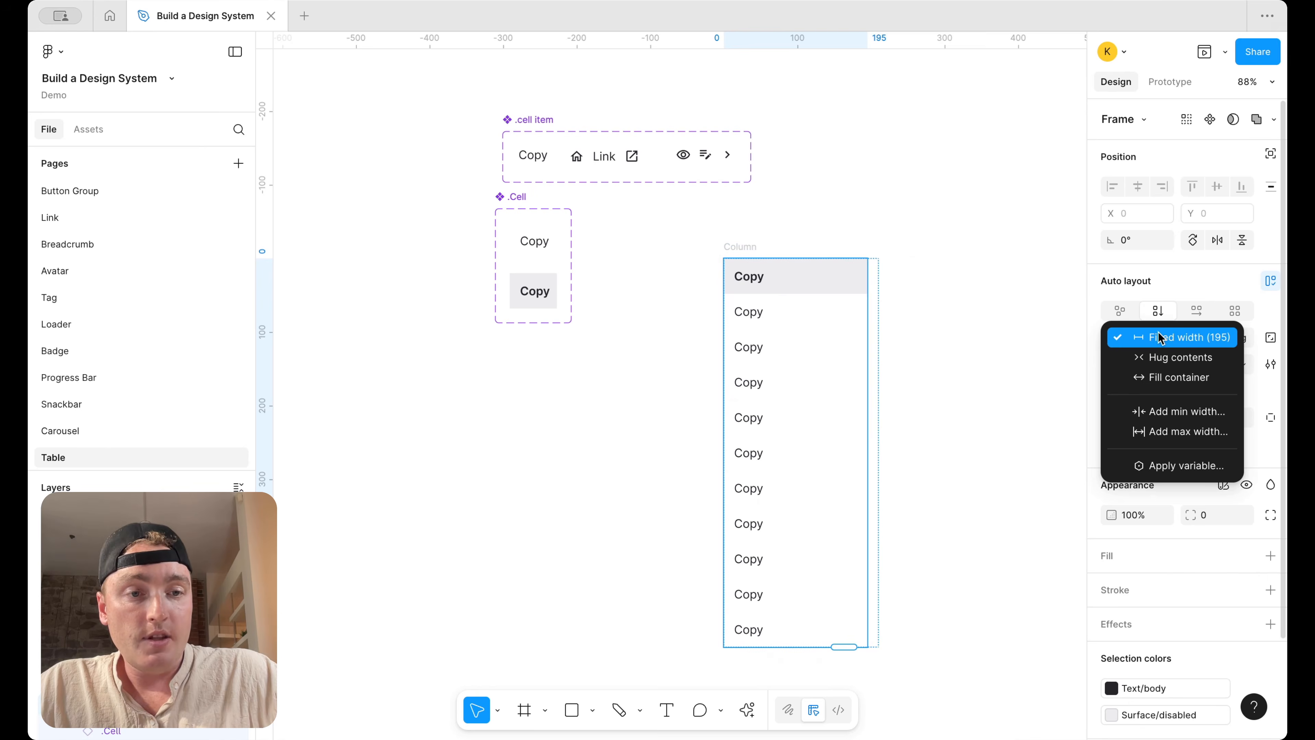
left_click(1154, 378)
left_click(966, 304)
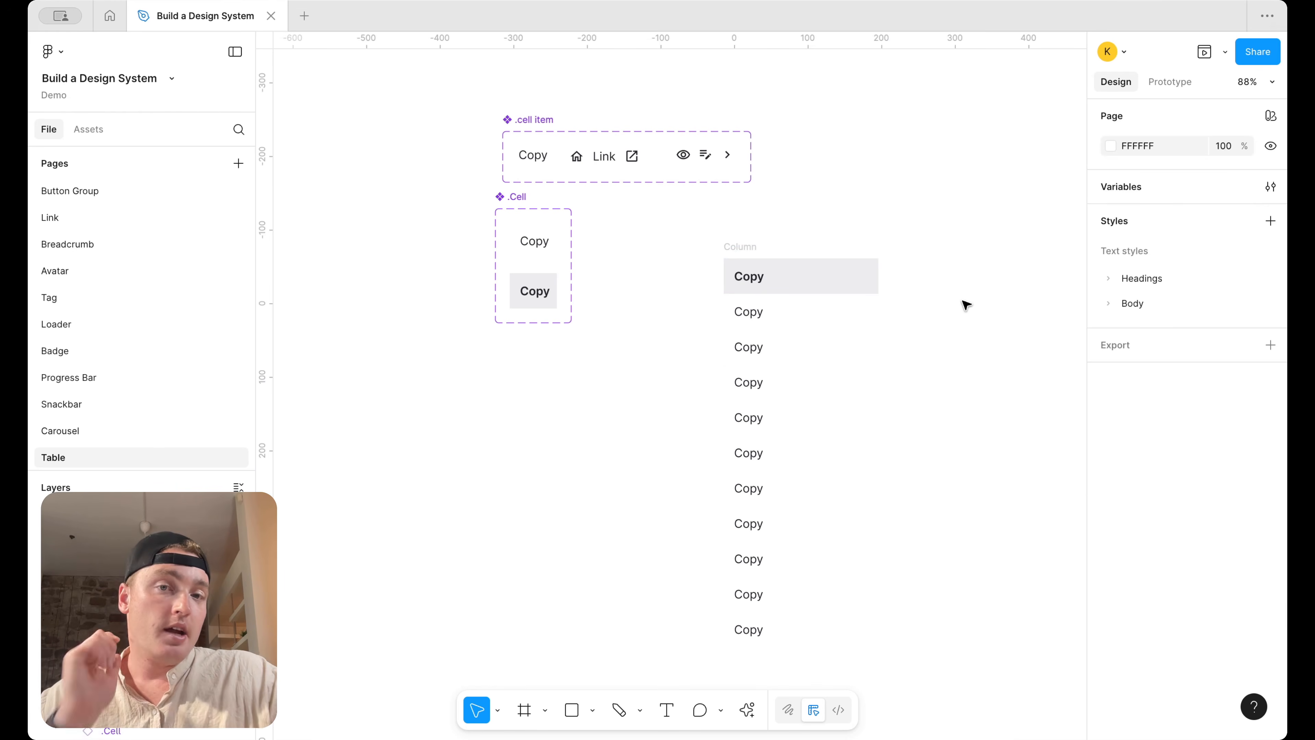
Duplicate the Column frame directly beside the original and wrap both columns in an auto layout frame
scroll(834, 242, "down", 5)
scroll(835, 242, "right", 2)
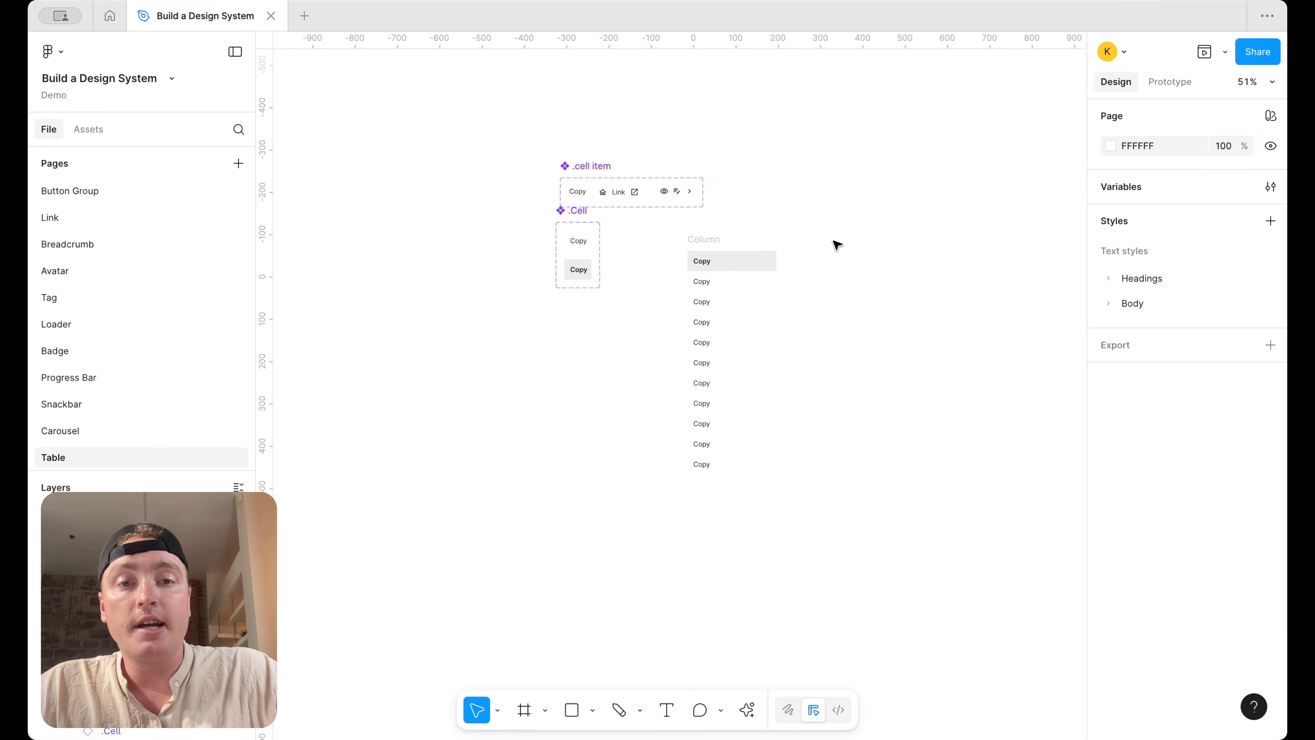
left_click(711, 239)
left_click_drag(705, 238, 790, 236)
left_click(711, 238, "shift")
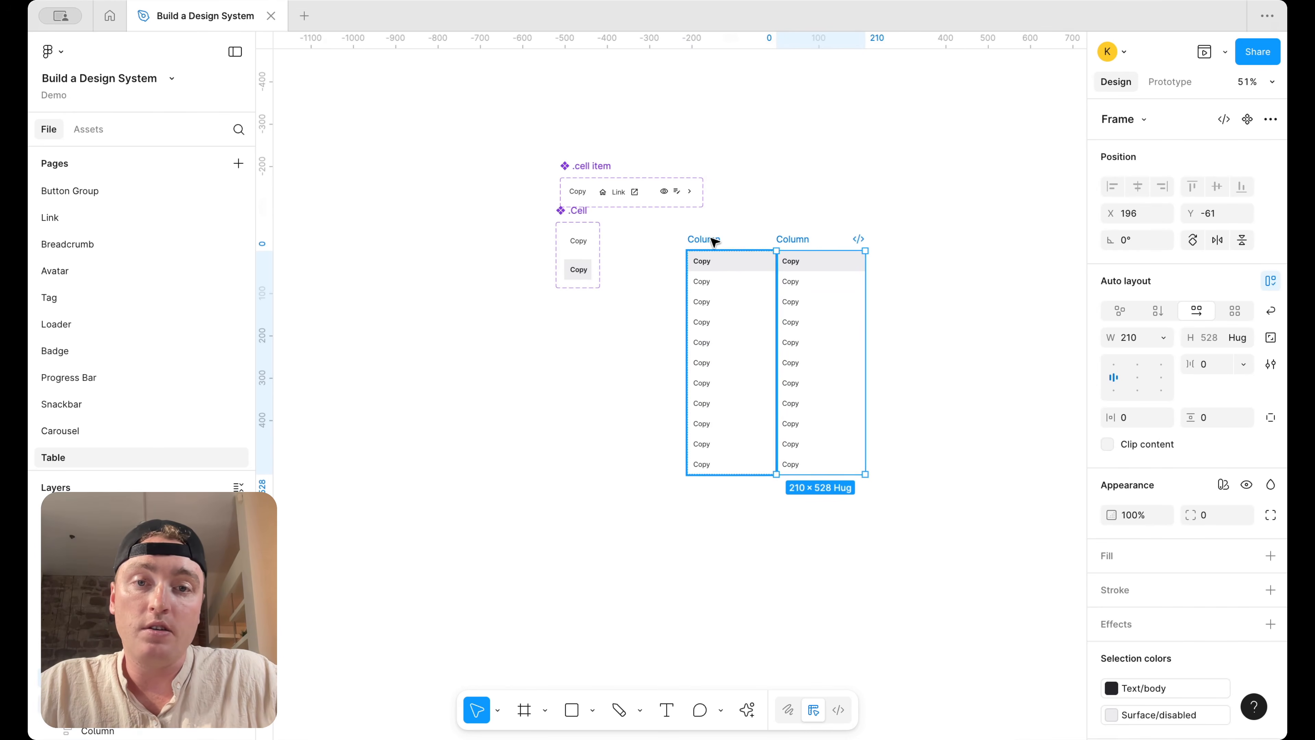
key("shift+a")
Duplicate the second column twice inside the auto layout frame to make four columns
left_click(782, 254)
key("ctrl+d")
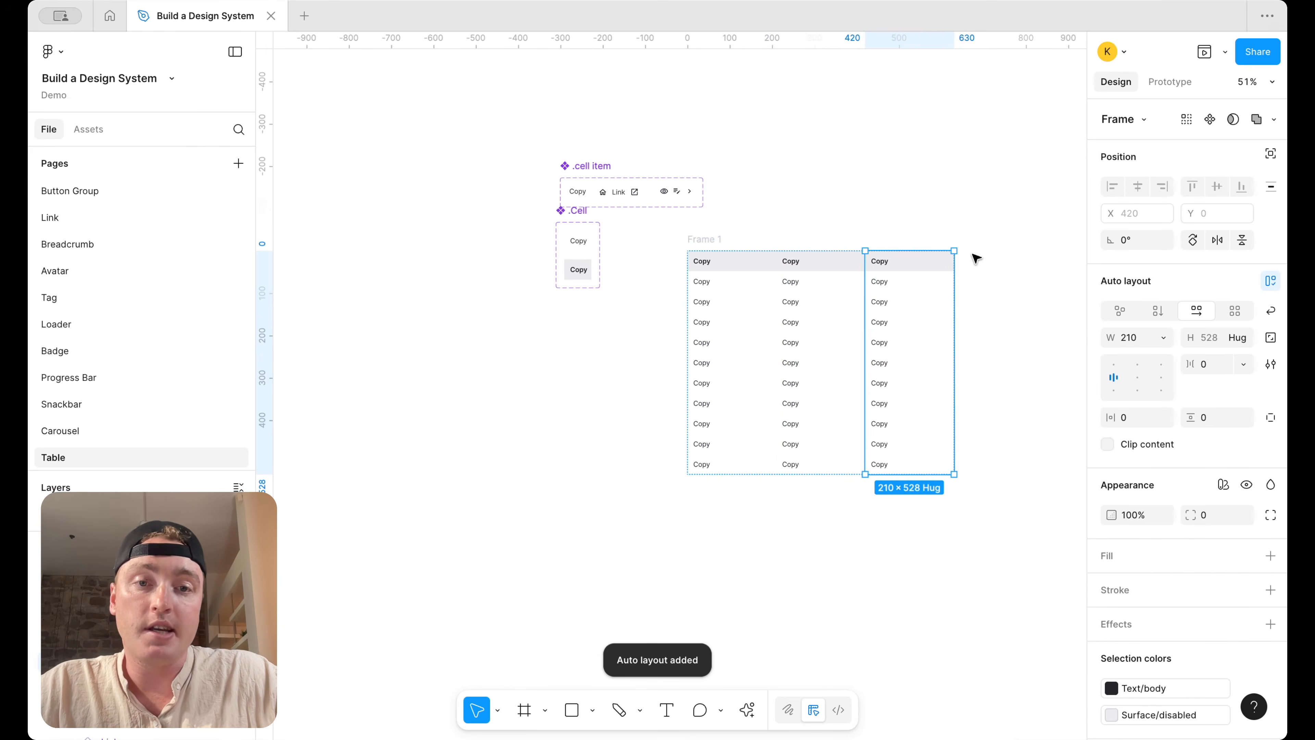
key("ctrl+d")
Turn the four-column auto layout frame into a component
left_click(705, 238)
right_click(705, 239)
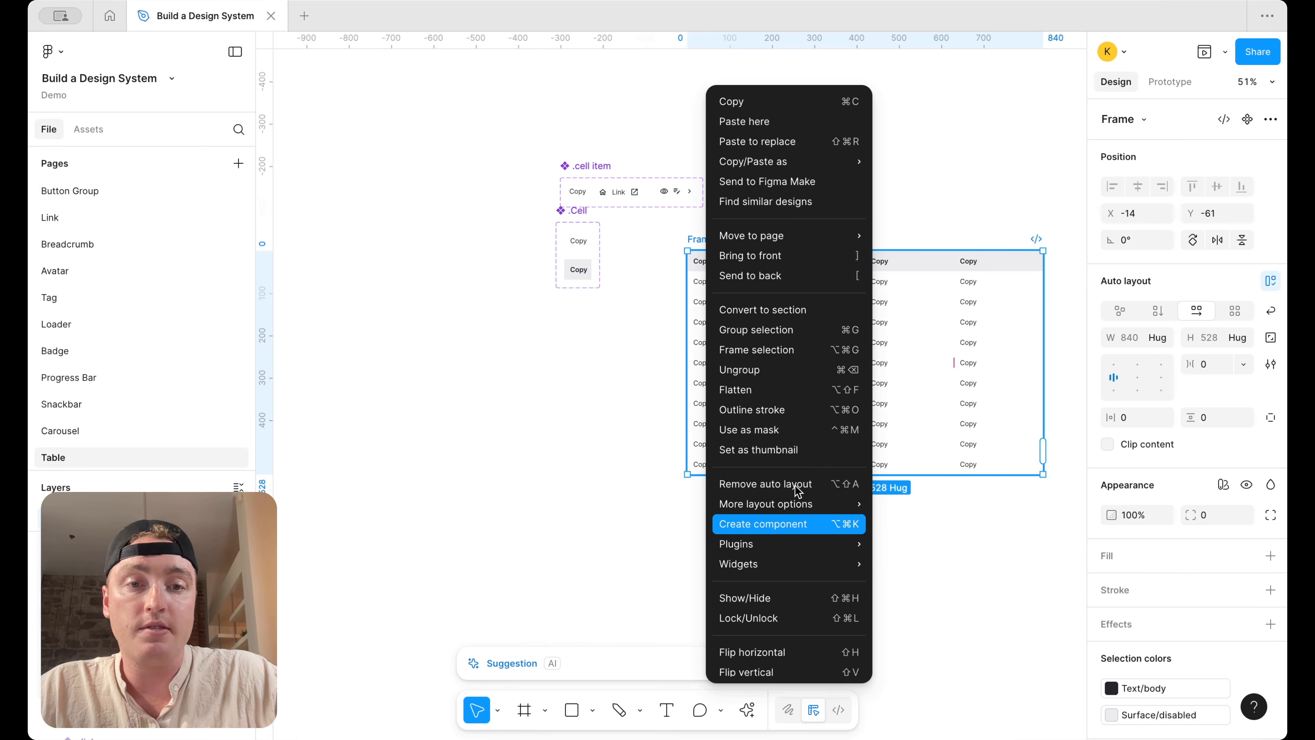
left_click(775, 523)
Place an instance of the table component below the original and try selecting its individual columns
left_click_drag(860, 370, 862, 633)
scroll(861, 629, "down", 6)
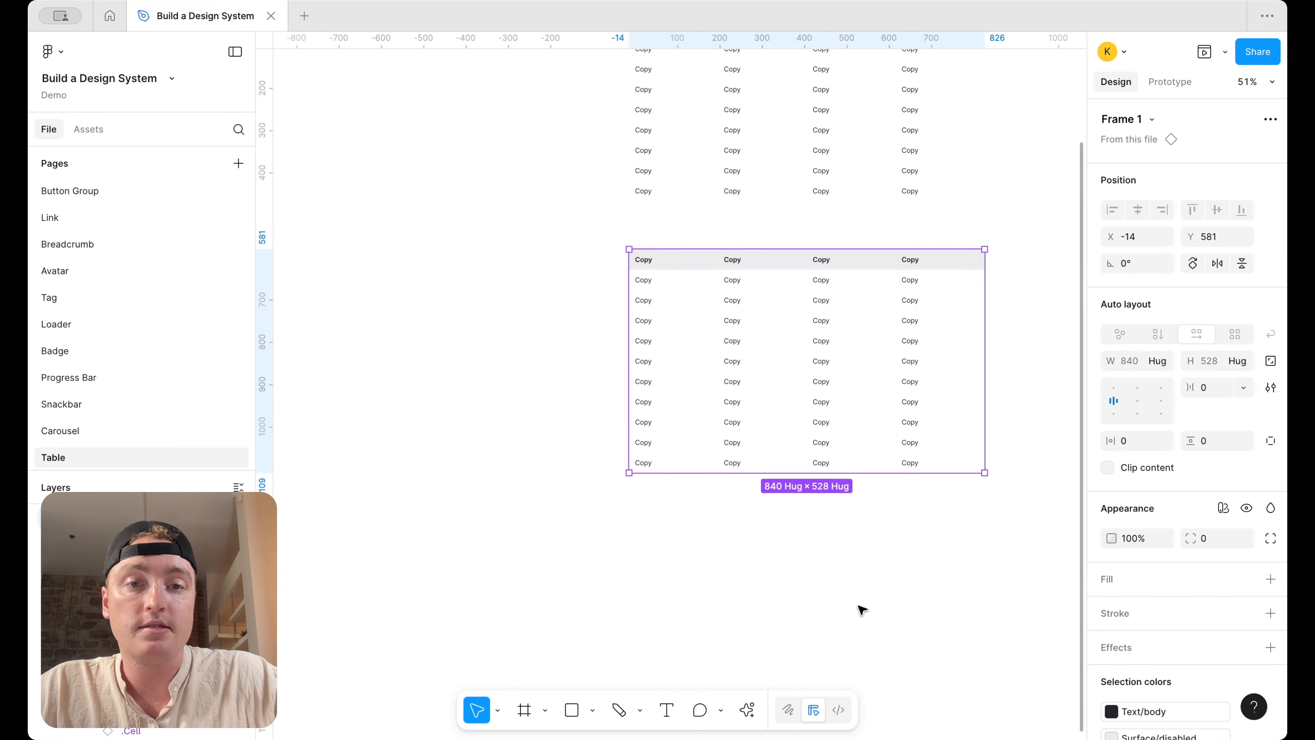
scroll(860, 609, "up", 2)
left_click(811, 425)
left_click(928, 382, "shift")
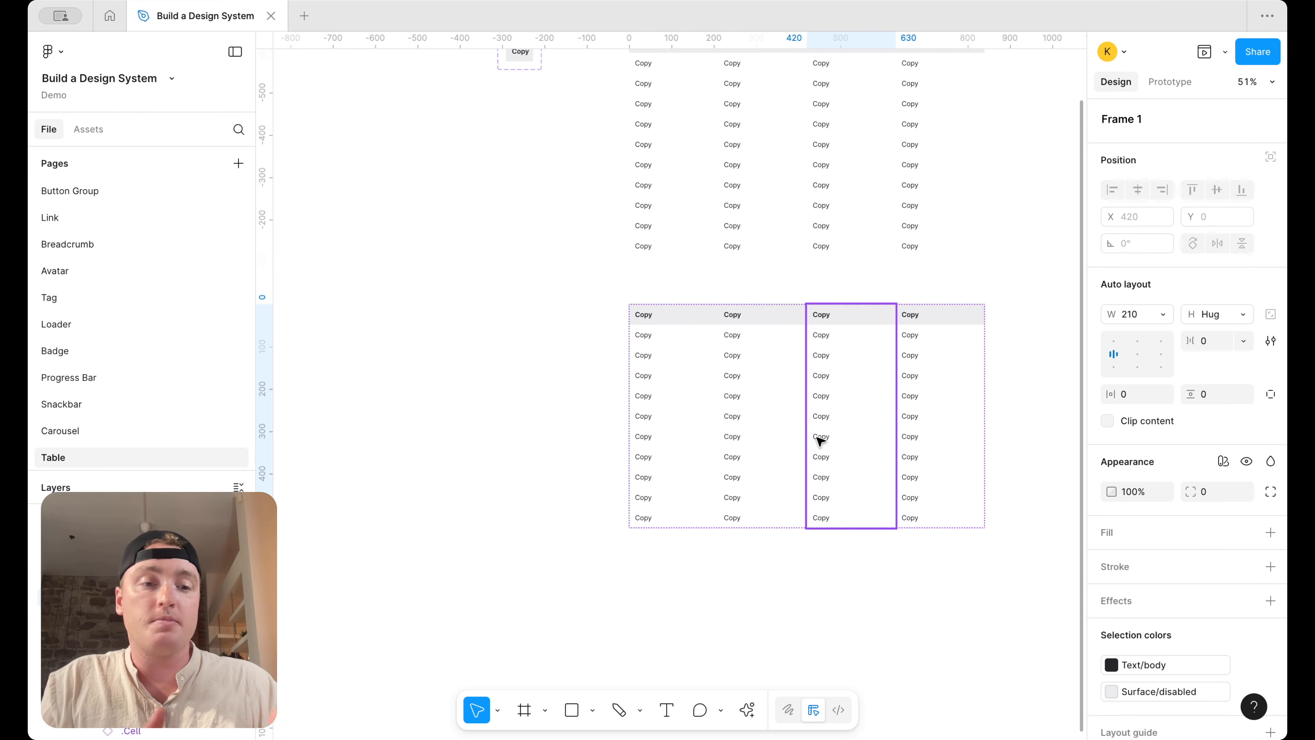
key("Escape")
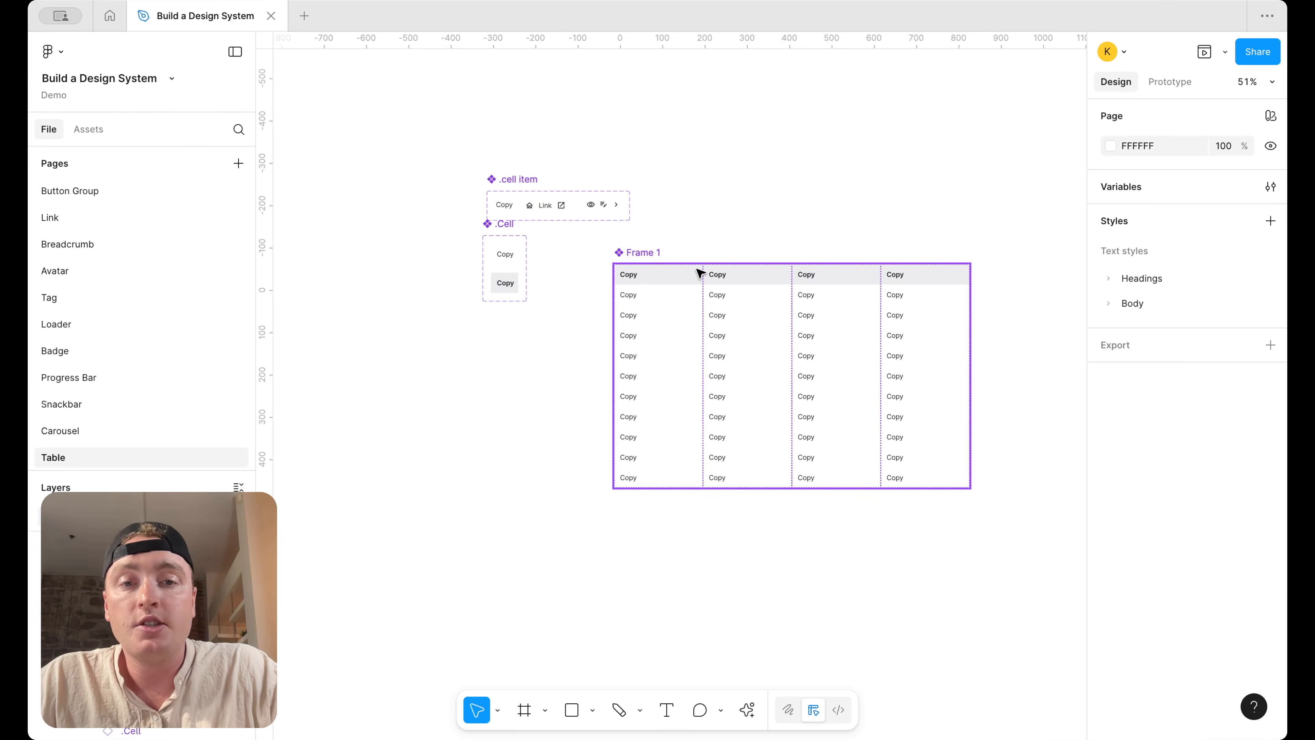
Delete the last three columns from the table component, keeping only the first one
left_click(716, 297)
left_click(716, 297)
left_click(816, 305, "shift")
left_click(908, 293, "shift")
key("Delete")
Move the single-column component closer to the .Cell set at X -130, Y -92 and rename it Column
left_click_drag(640, 257, 596, 244)
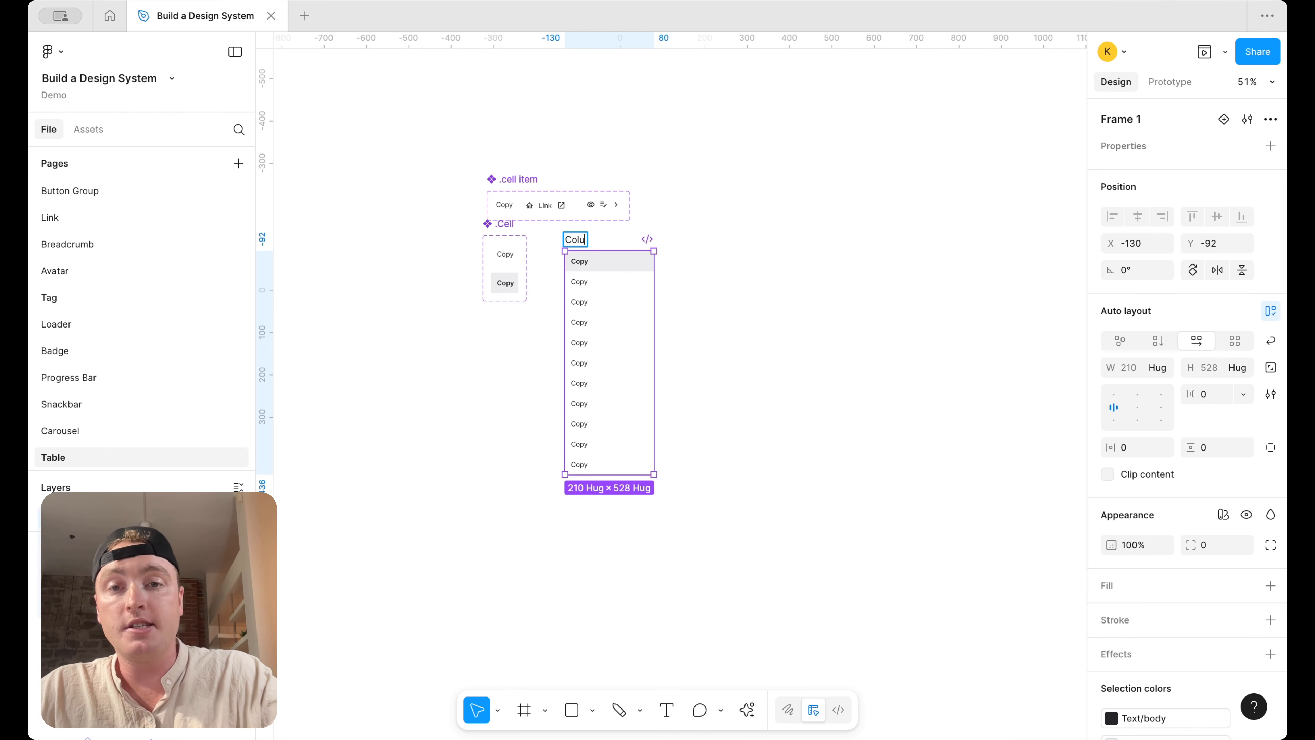
key("Return")
Narrow the Column component to 130 and set its inner frame's width to Fill container
scroll(648, 272, "up", 2)
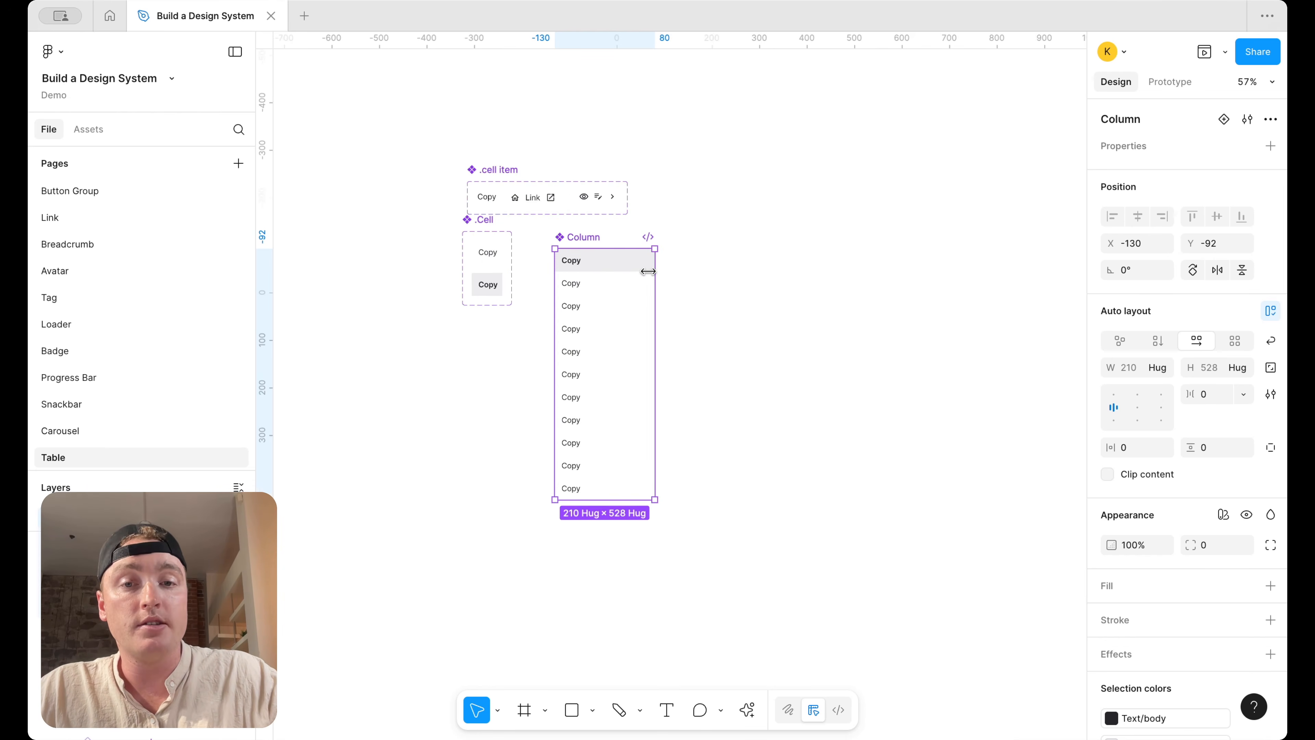
left_click(640, 268)
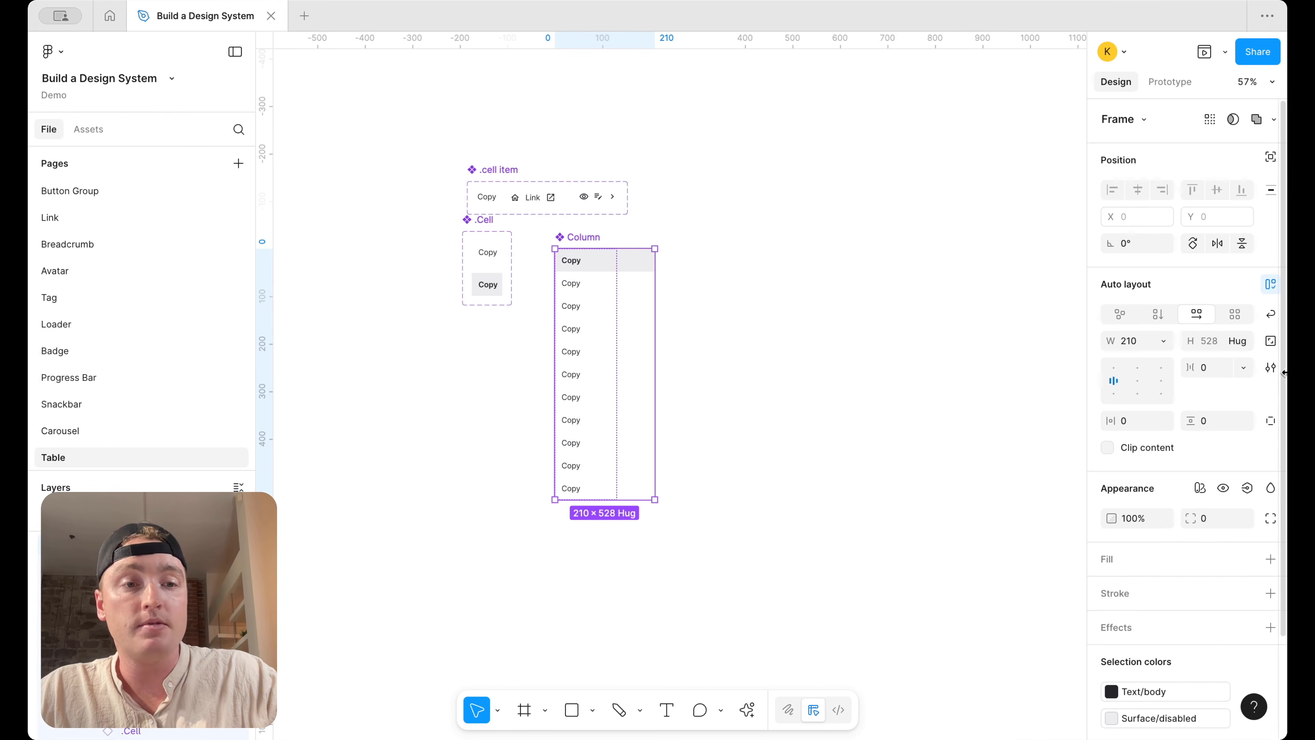
left_click(1162, 341)
left_click(1159, 379)
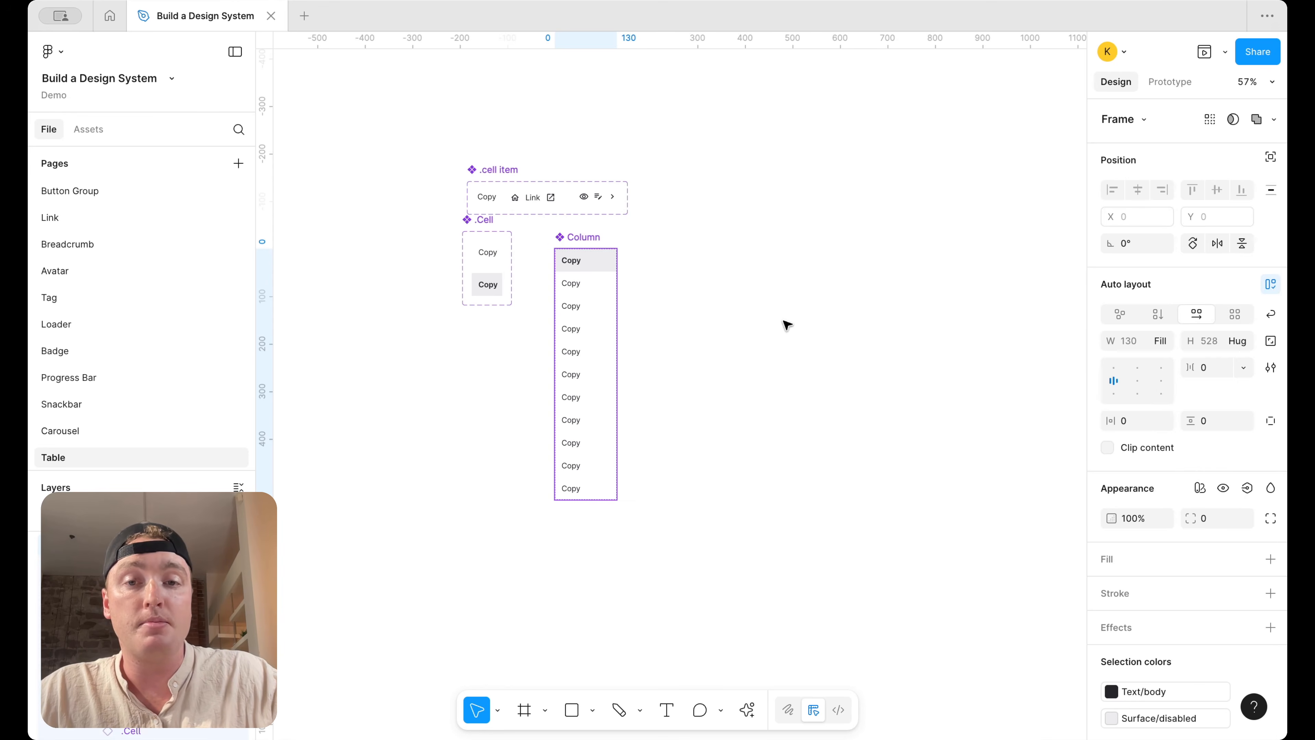
left_click(625, 294)
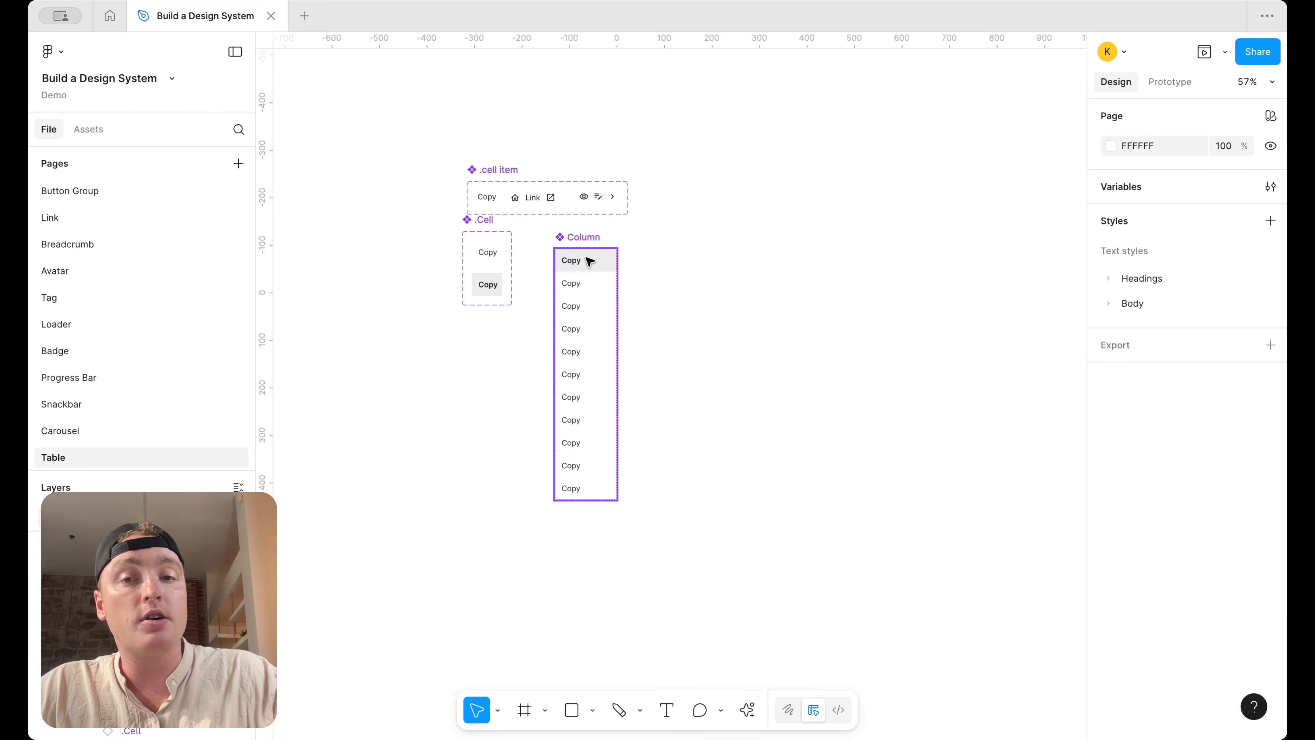
Add a 1 px inside stroke along only the bottom edge of both .Cell variants
scroll(486, 252, "up", 5)
left_click(487, 254)
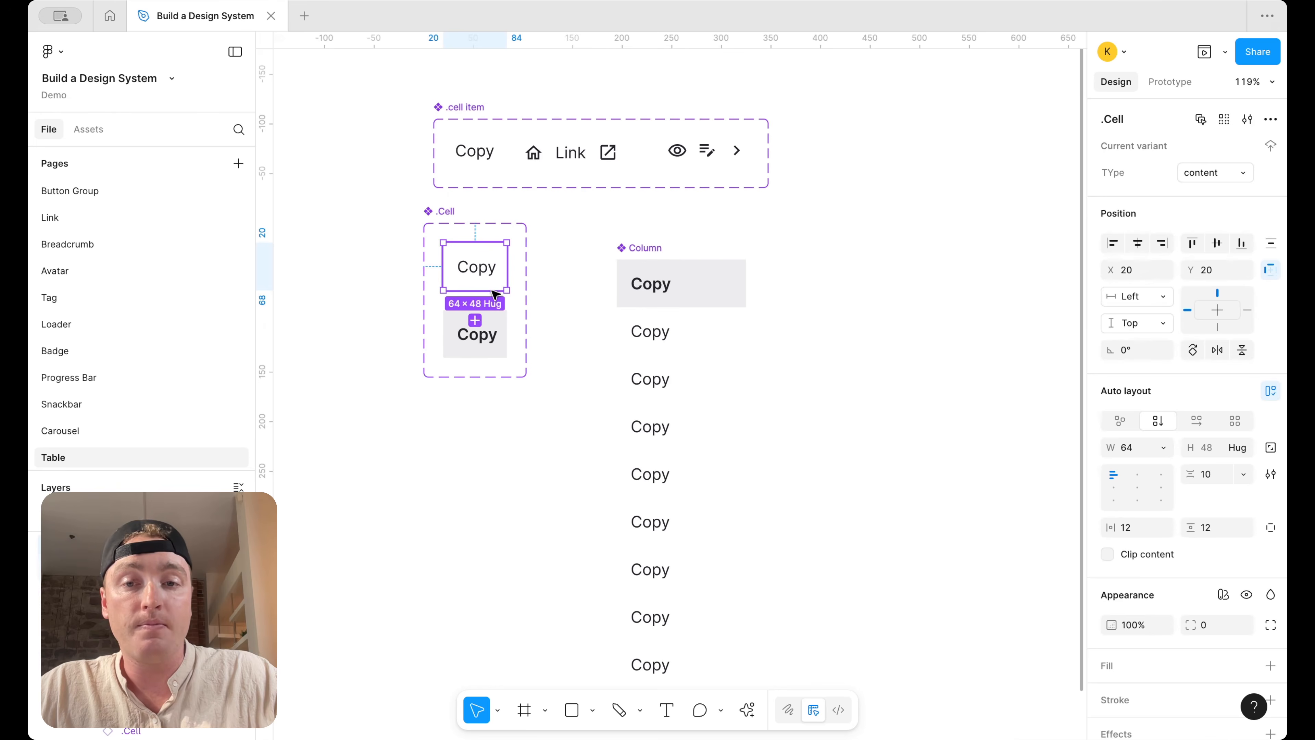
left_click(501, 333, "shift")
scroll(1207, 529, "down", 3)
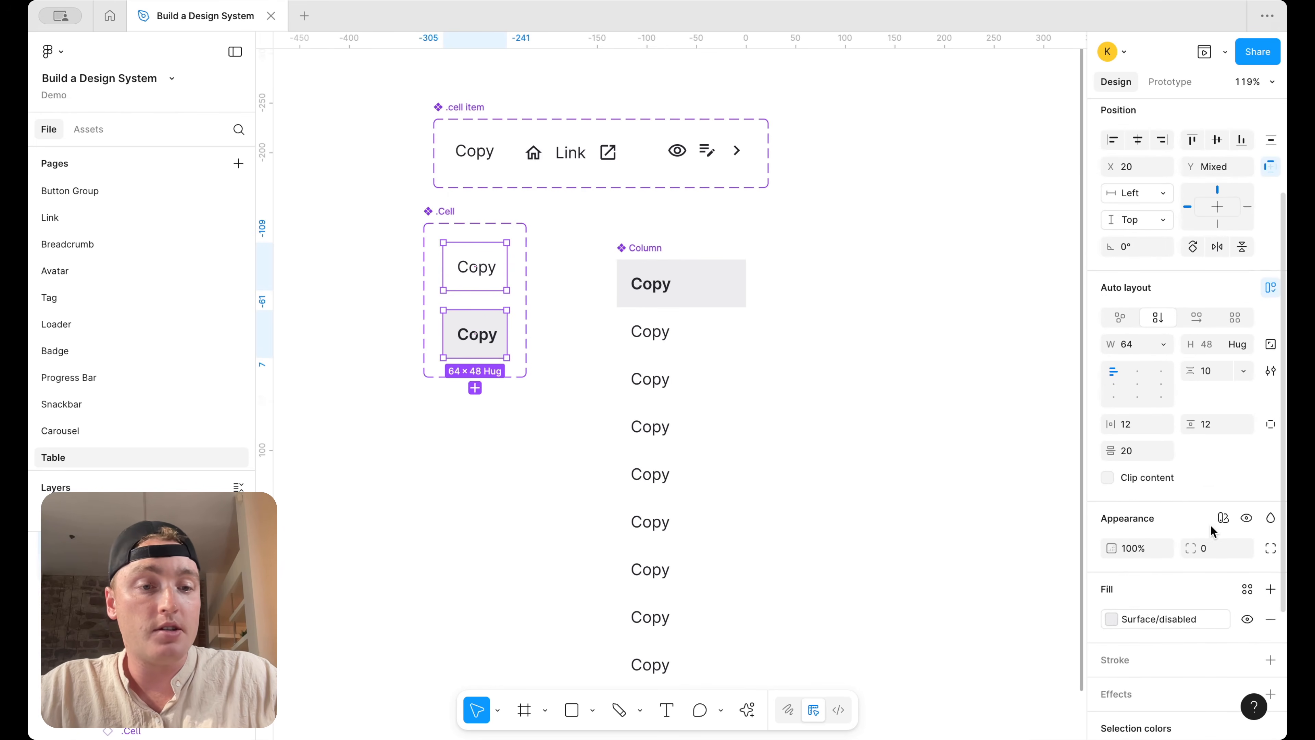
scroll(1211, 530, "down", 4)
left_click(1270, 560)
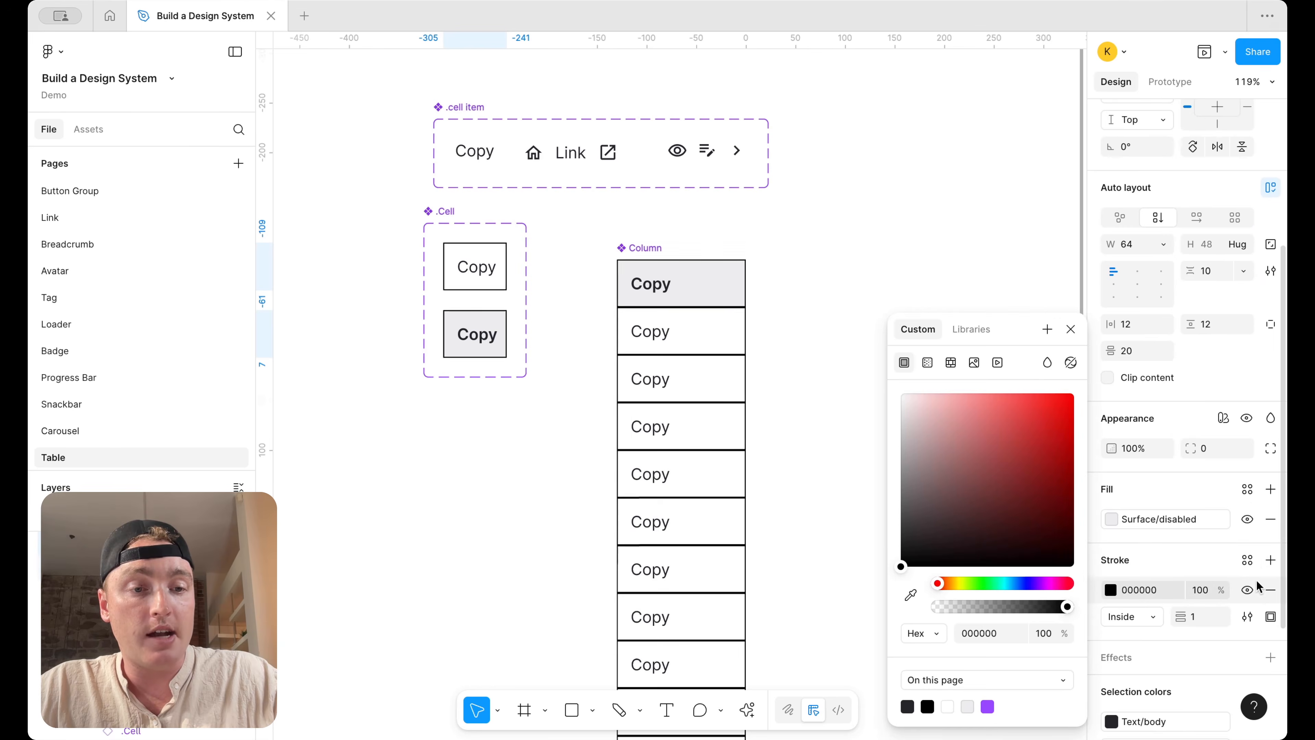
left_click(1270, 616)
left_click(1247, 640)
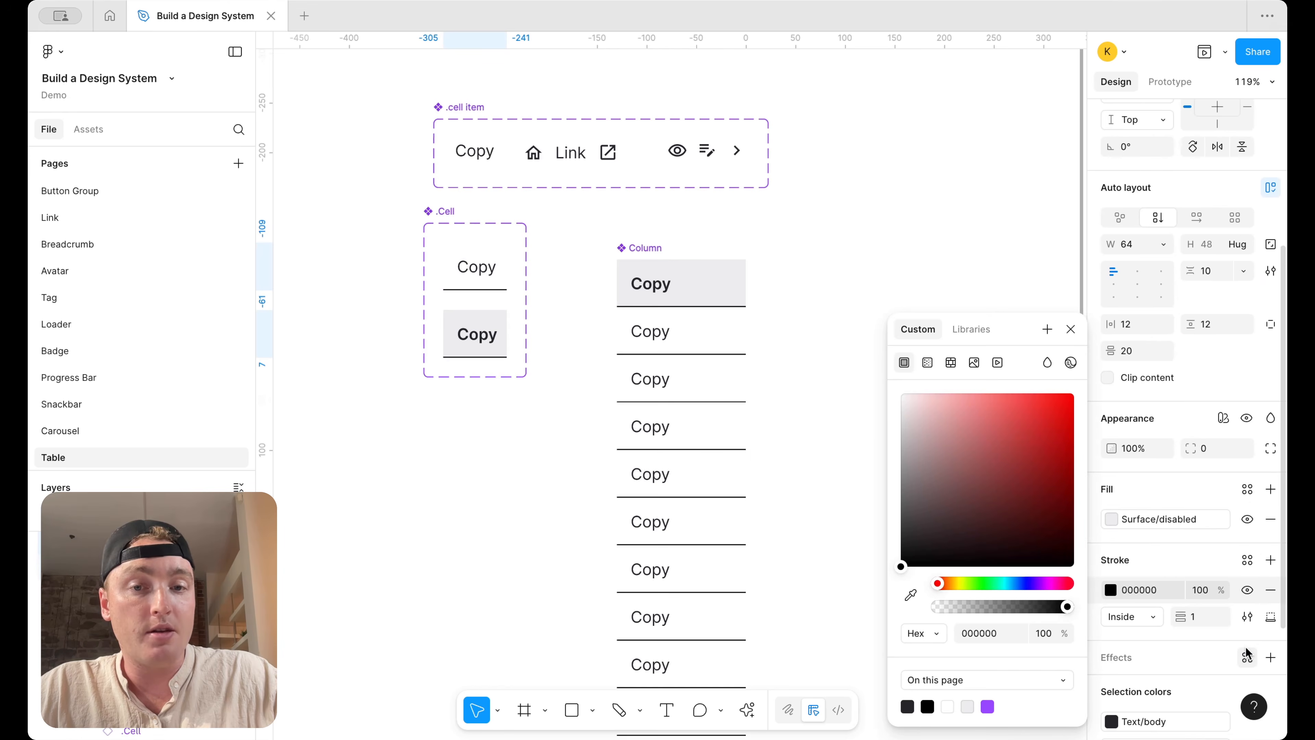
Apply the Border/default color to the bottom stroke of both .Cell variants
left_click(1247, 563)
type("bor")
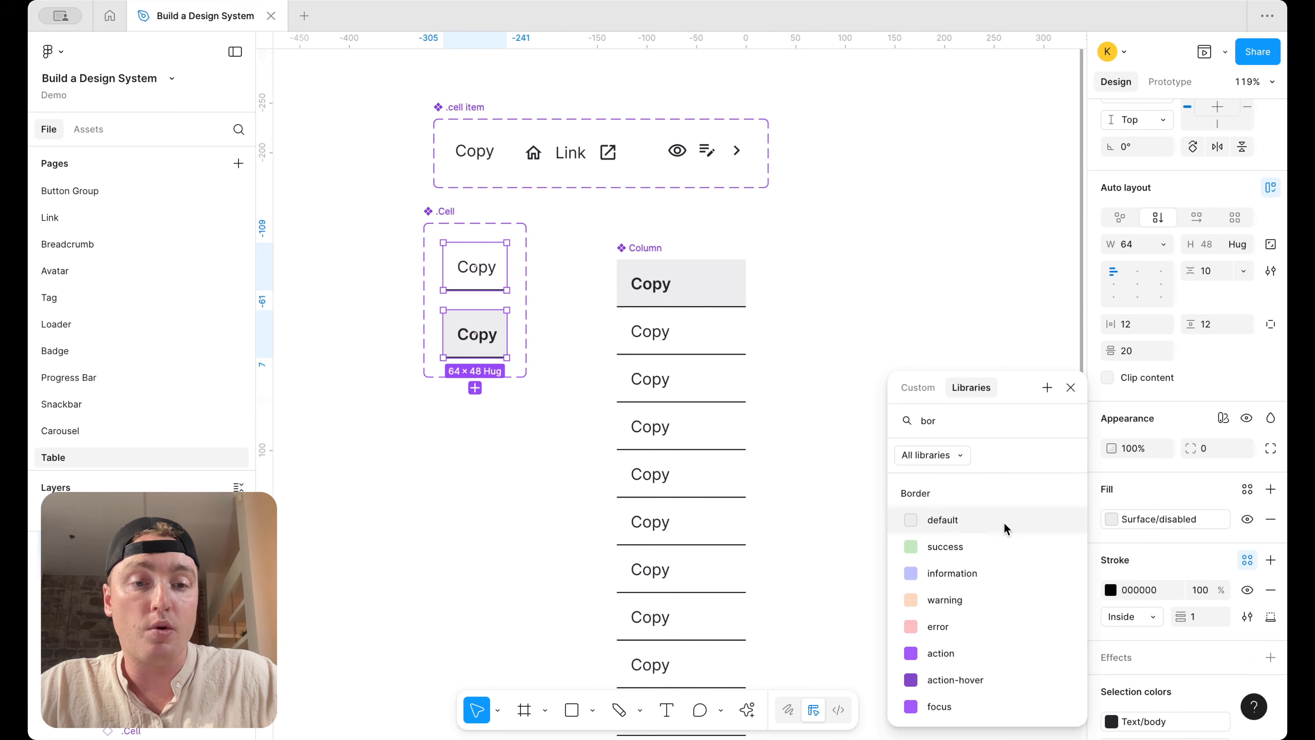
left_click(1005, 527)
left_click(851, 328)
Shorten the Column component to a height of 528 so it ends at its last cell
scroll(781, 296, "down", 3)
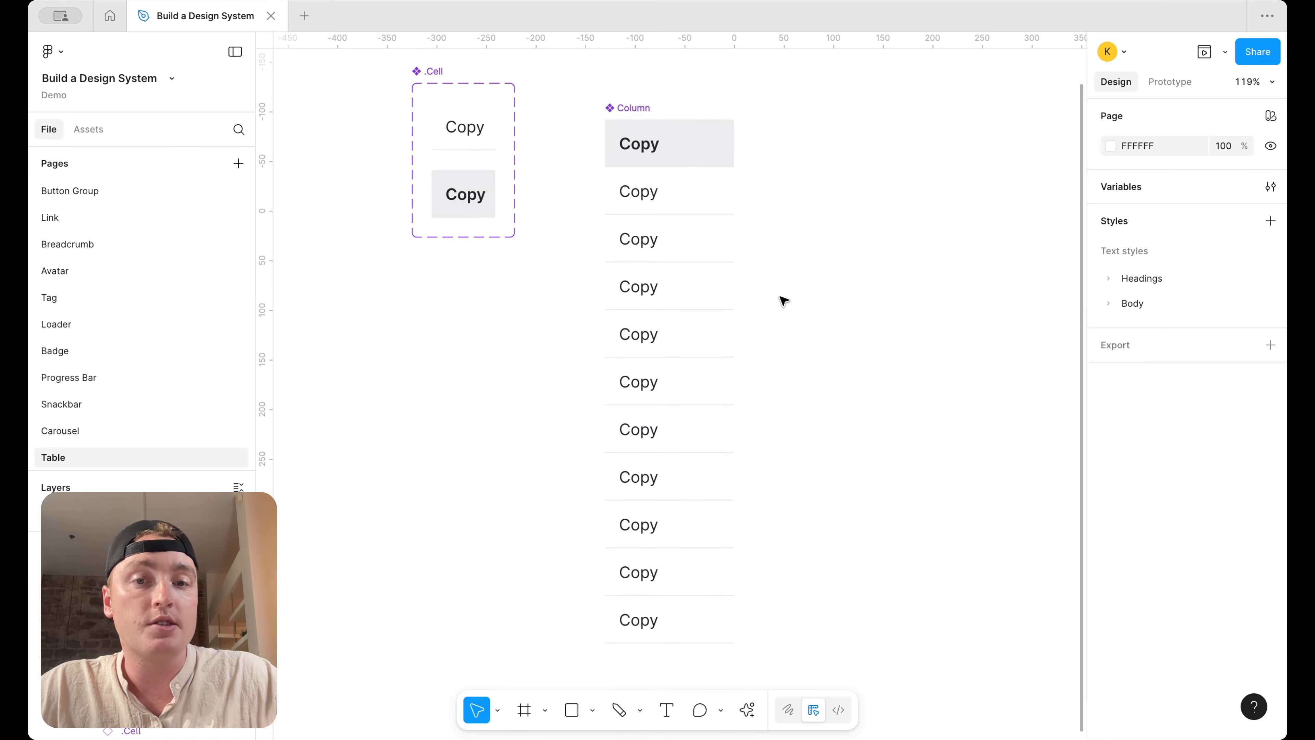
scroll(783, 300, "right", 1)
scroll(732, 262, "down", 5)
left_click(705, 505)
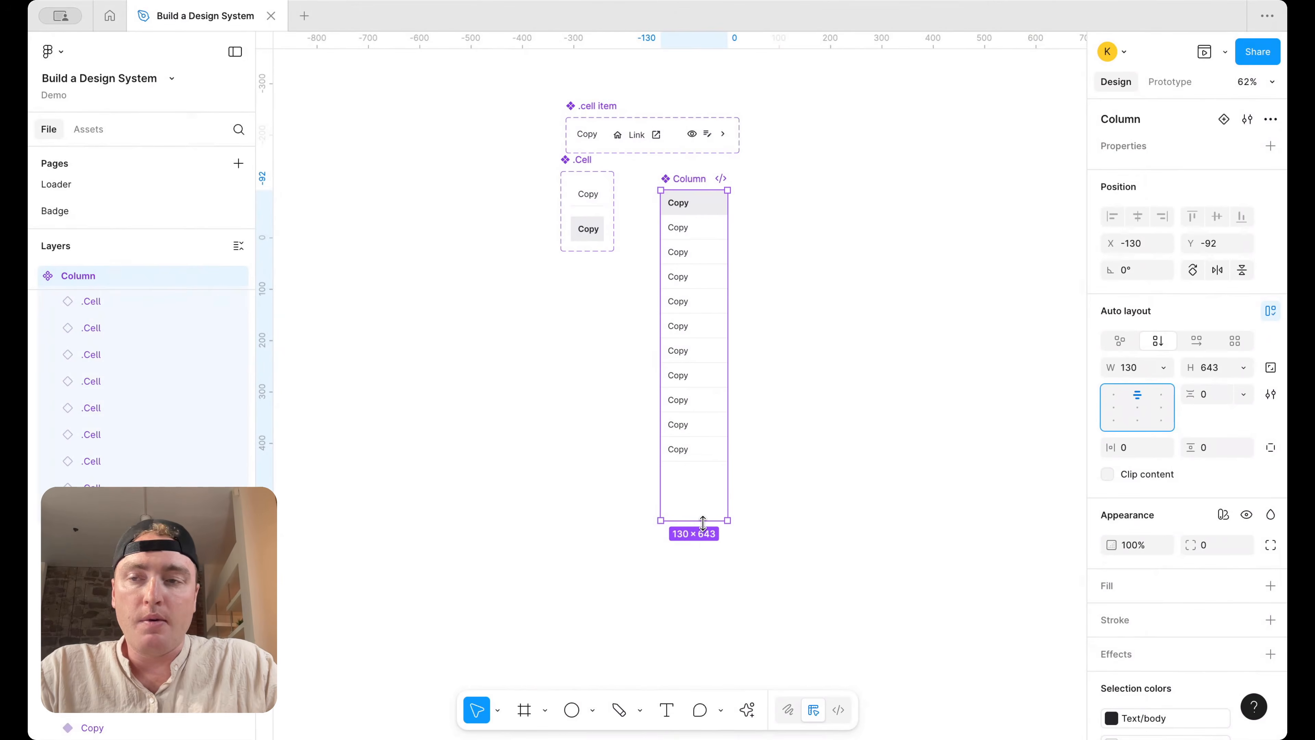
left_click_drag(703, 521, 702, 462)
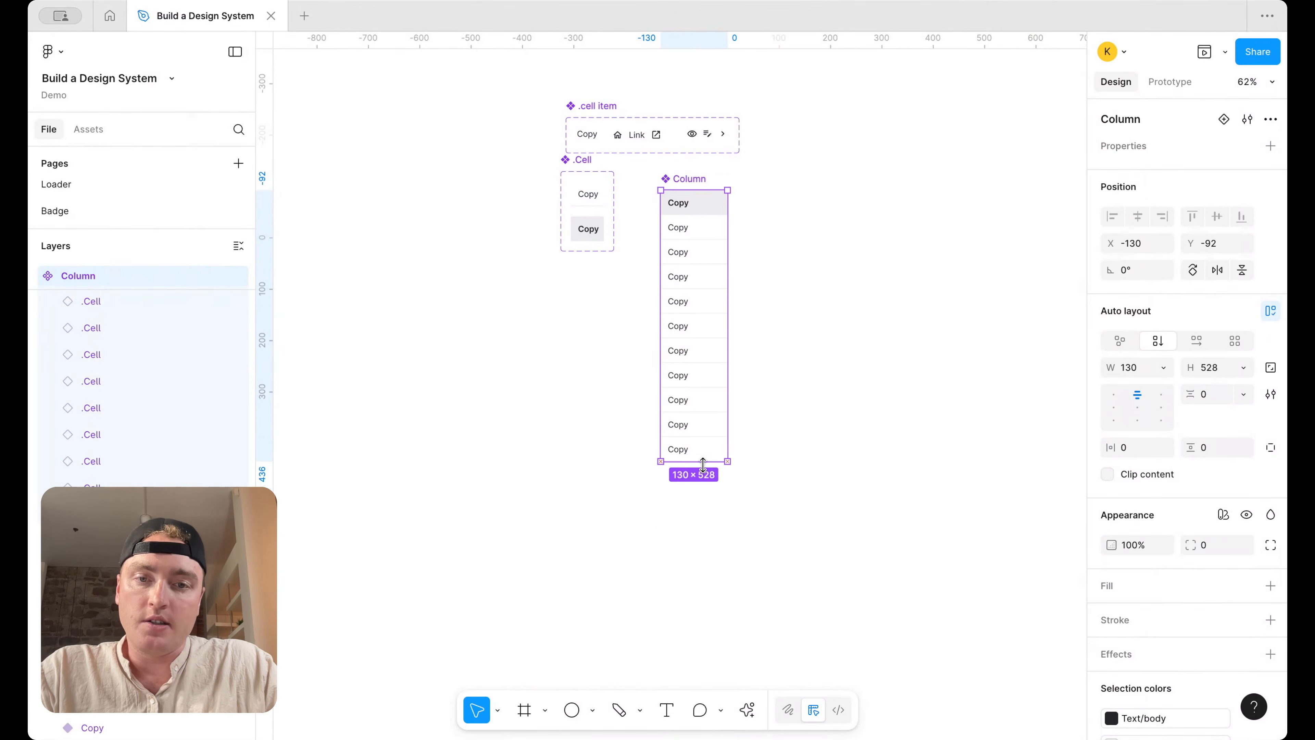
left_click(769, 396)
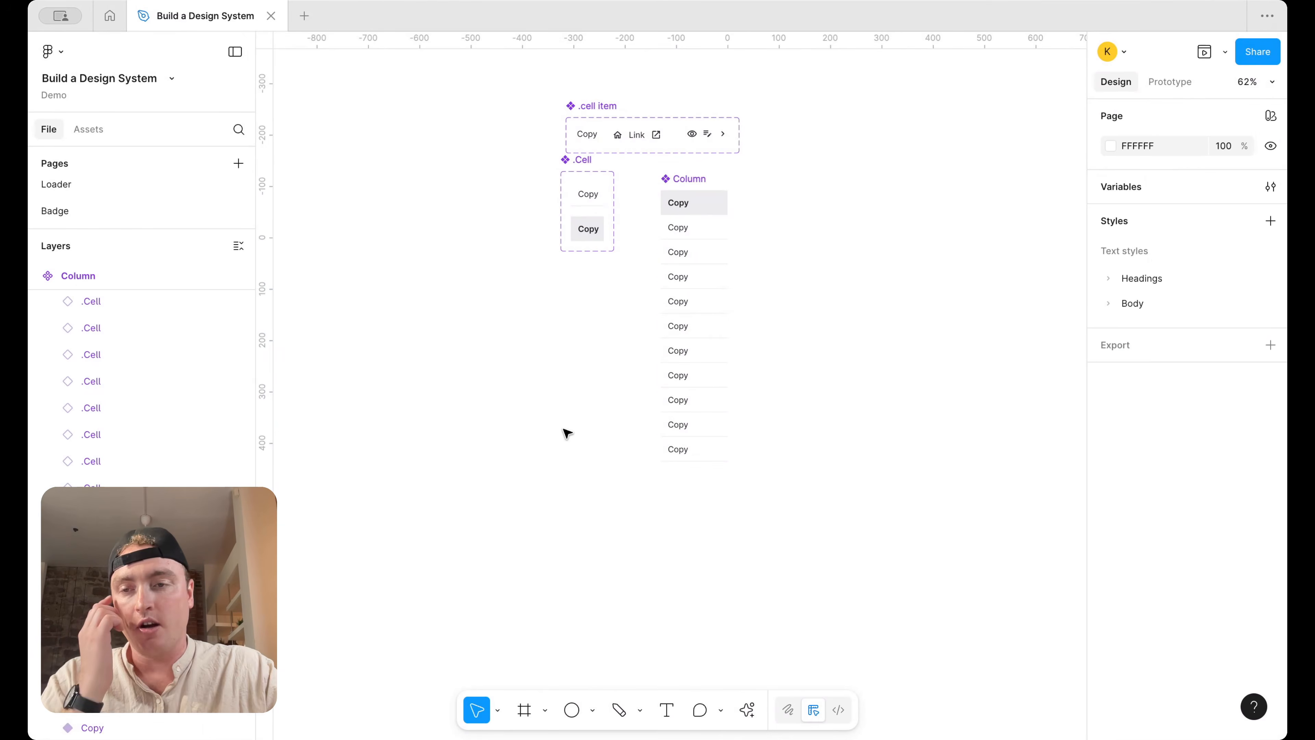
Place two Column instances side by side starting at X 167, Y -92, and wrap them in an auto layout frame
left_click_drag(707, 308, 859, 308)
scroll(859, 308, "right", 4)
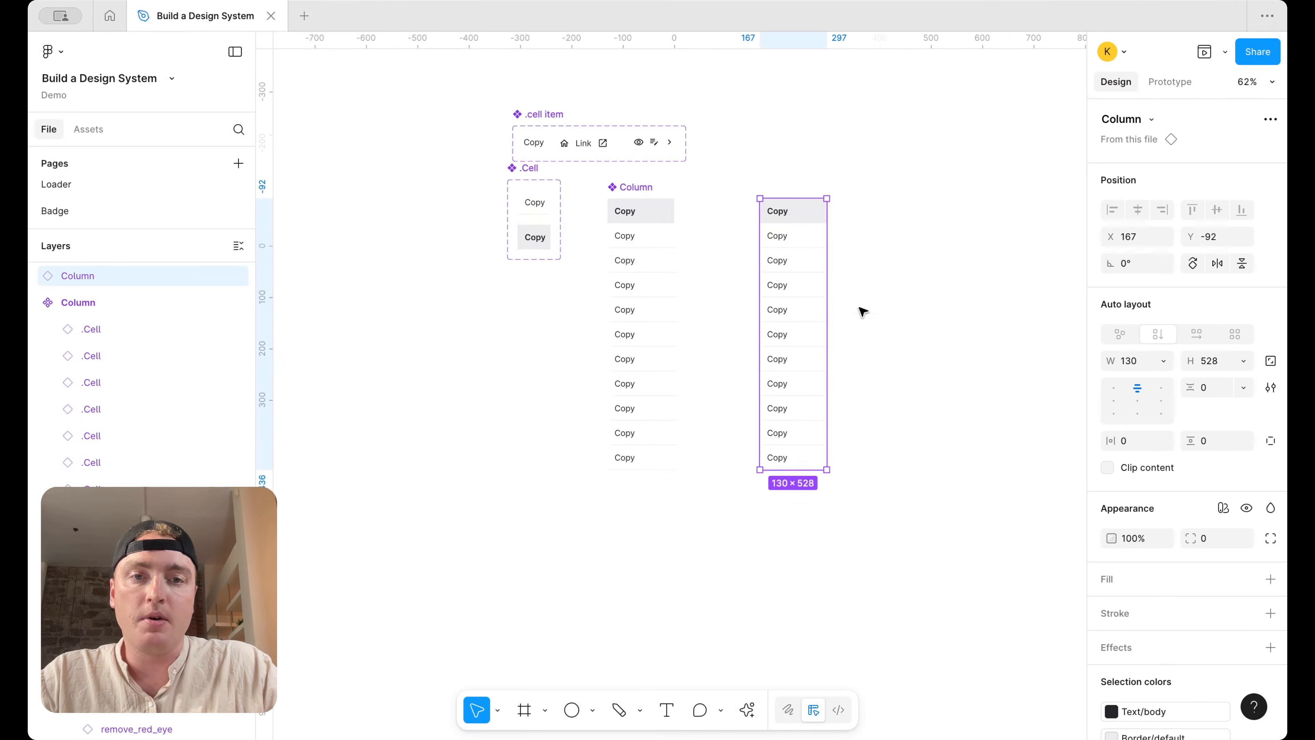
left_click_drag(678, 273, 743, 267)
left_click_drag(875, 327, 659, 244)
key("shift+a")
Duplicate the second column twice to make a four-column frame and rename the frame Table
left_click(731, 246)
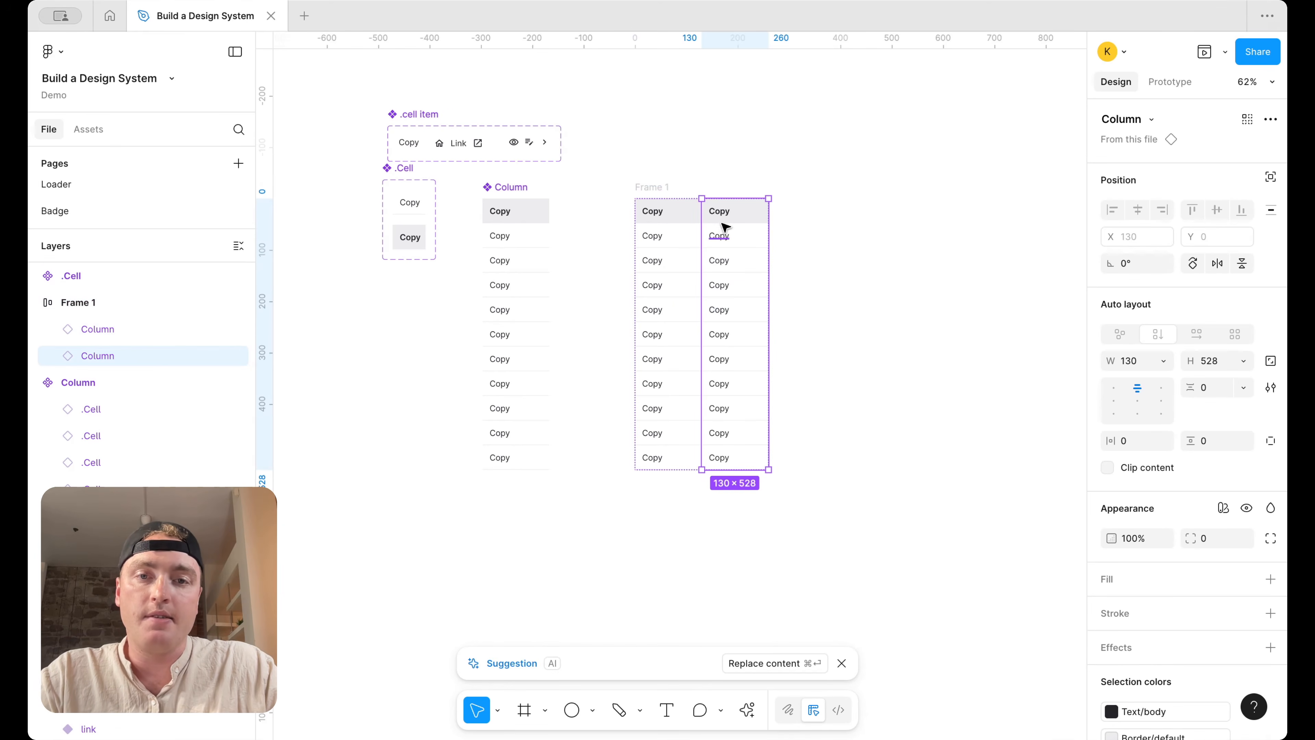
key("ctrl+d")
key("ctrl+d")
double_click(651, 187)
type("Table")
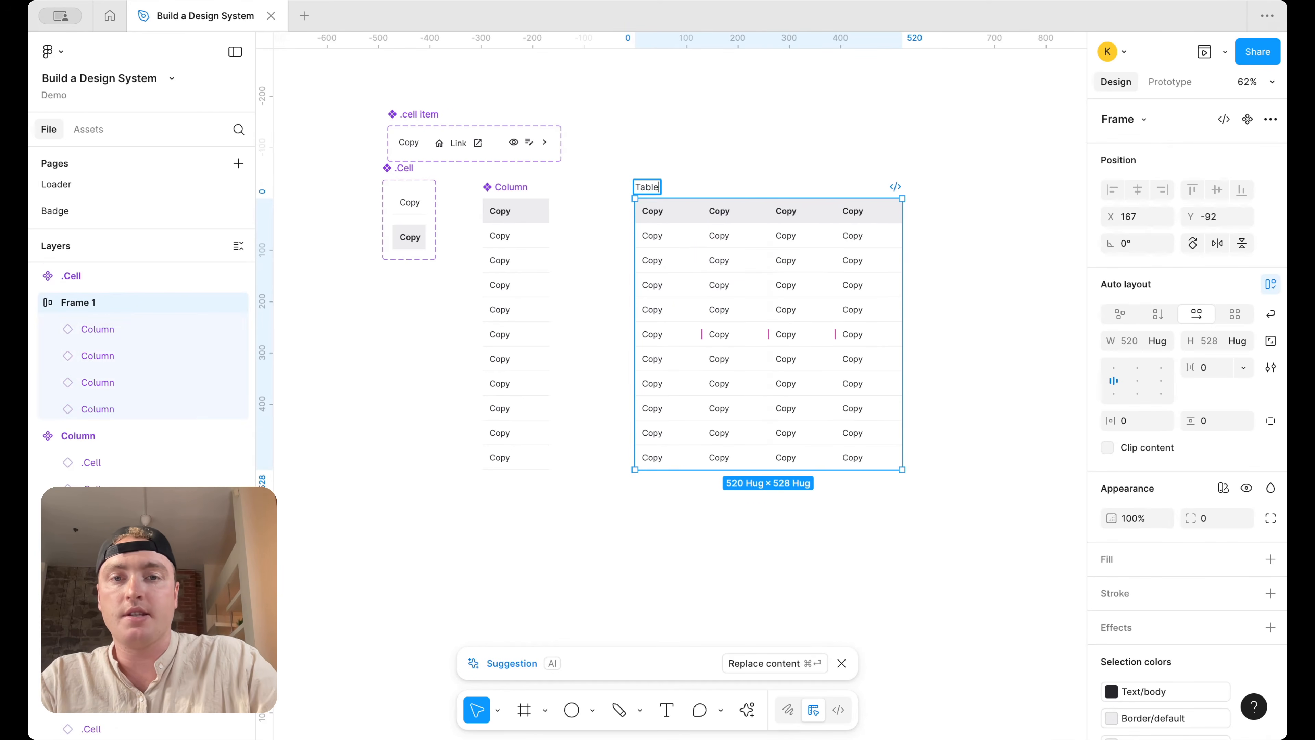
left_click(982, 234)
Try duplicating the third column in the Table frame and delete the extra column
left_click(772, 267)
key("ctrl+d")
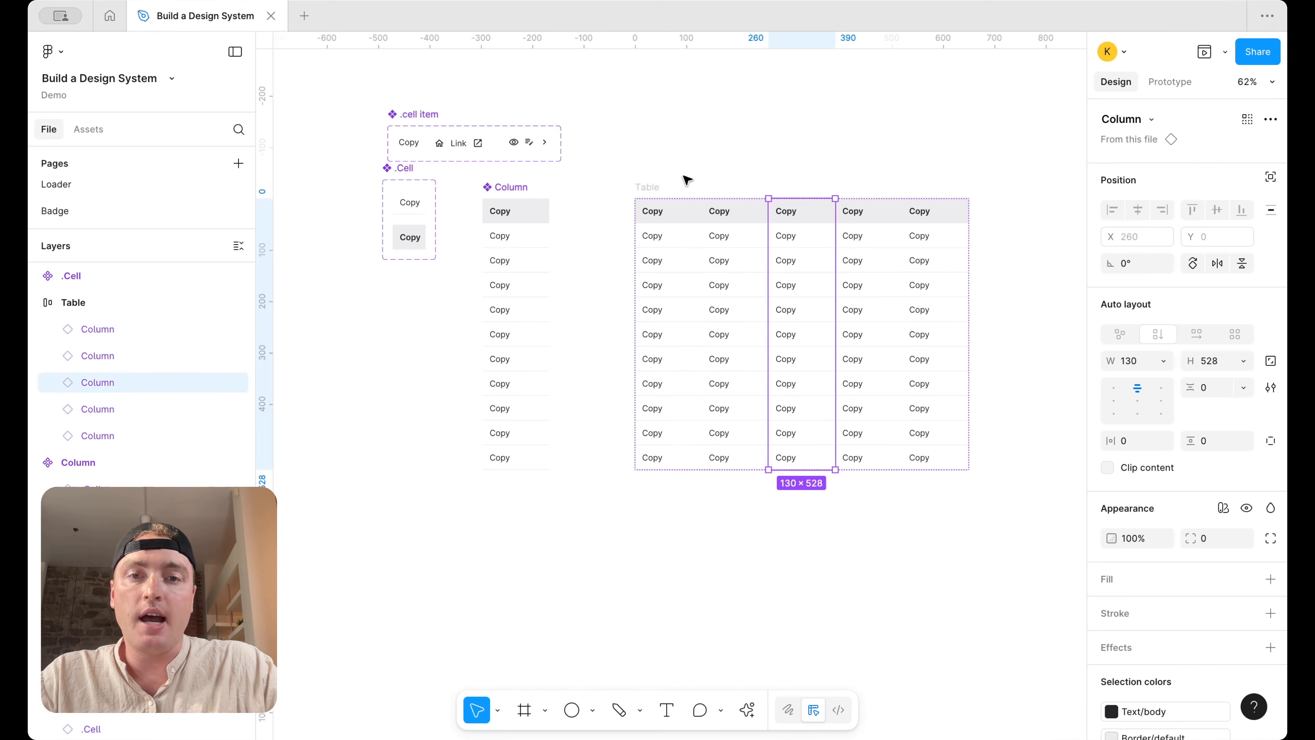
key("Delete")
Turn the Table frame into a component and place an instance directly below it at X 167, Y 474
left_click(648, 200)
right_click(647, 187)
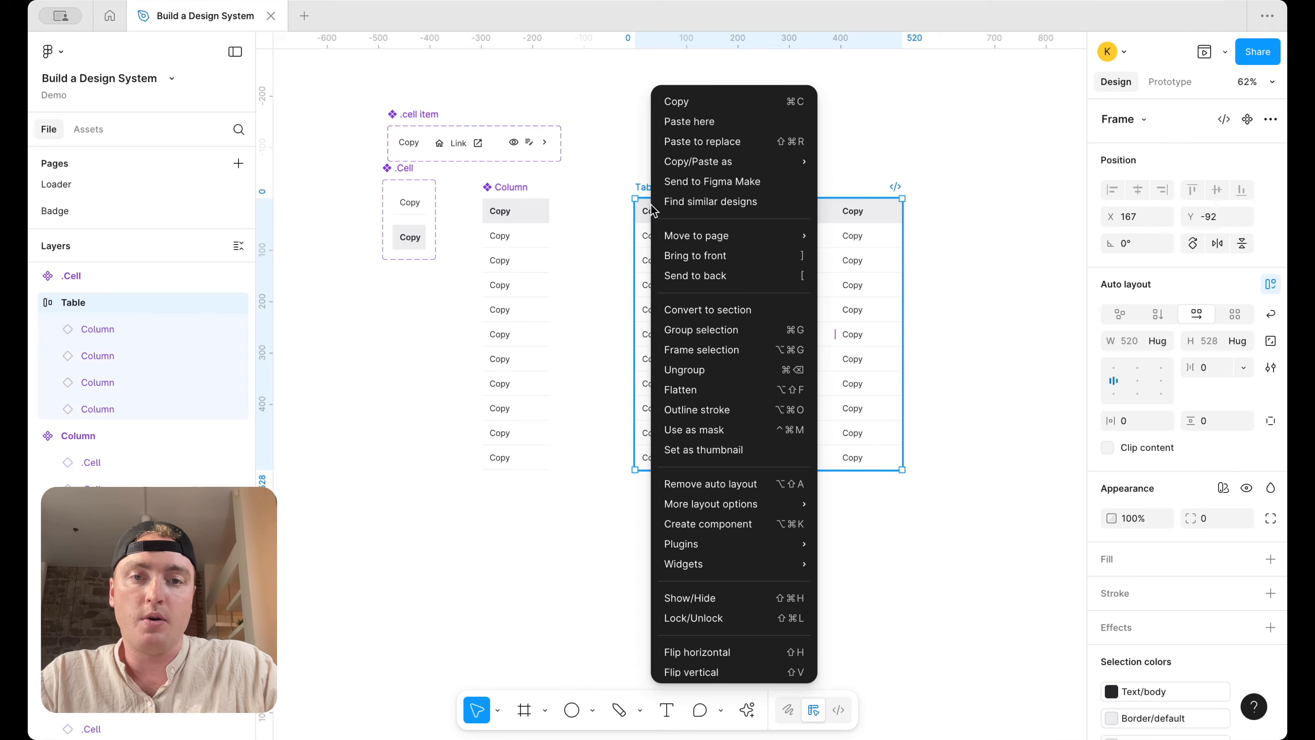
left_click(718, 533)
left_click_drag(771, 352, 784, 600)
scroll(785, 607, "down", 5)
scroll(785, 607, "down", 1)
Check the width sizing options of the second column inside the Table instance
left_click(679, 357)
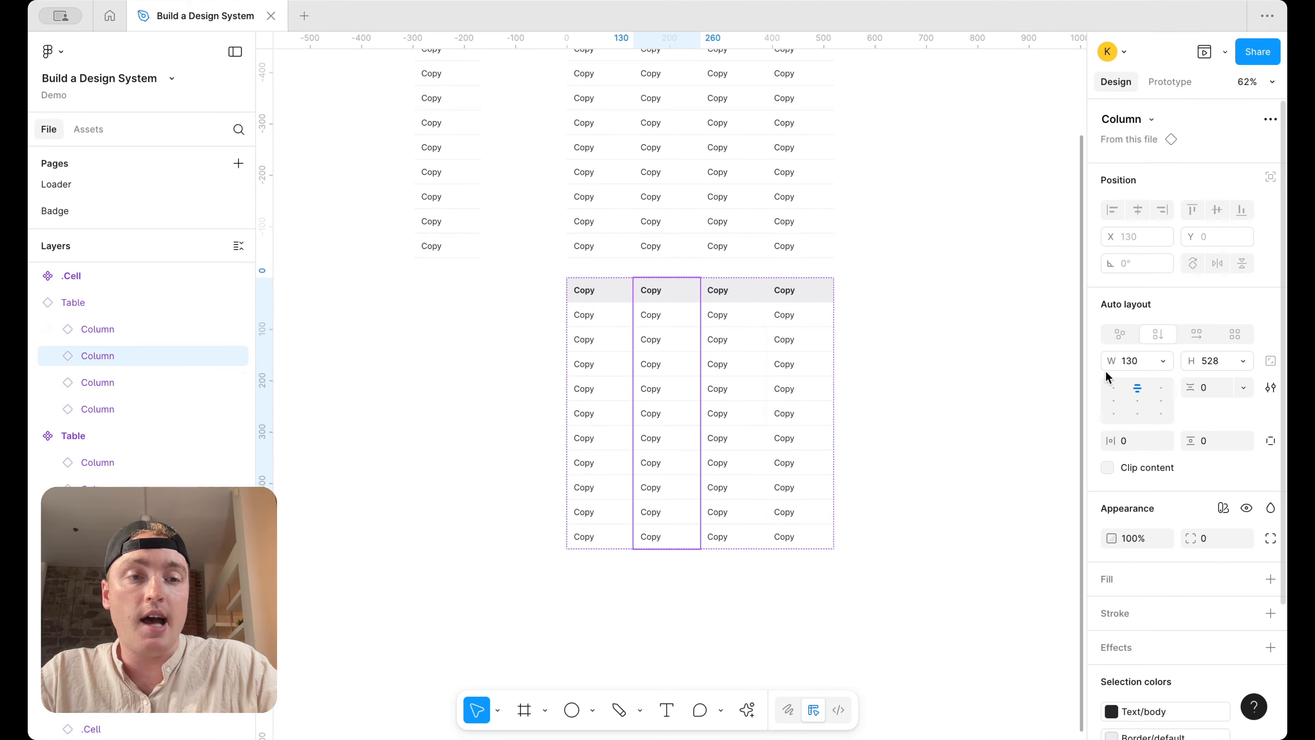
left_click(1135, 369)
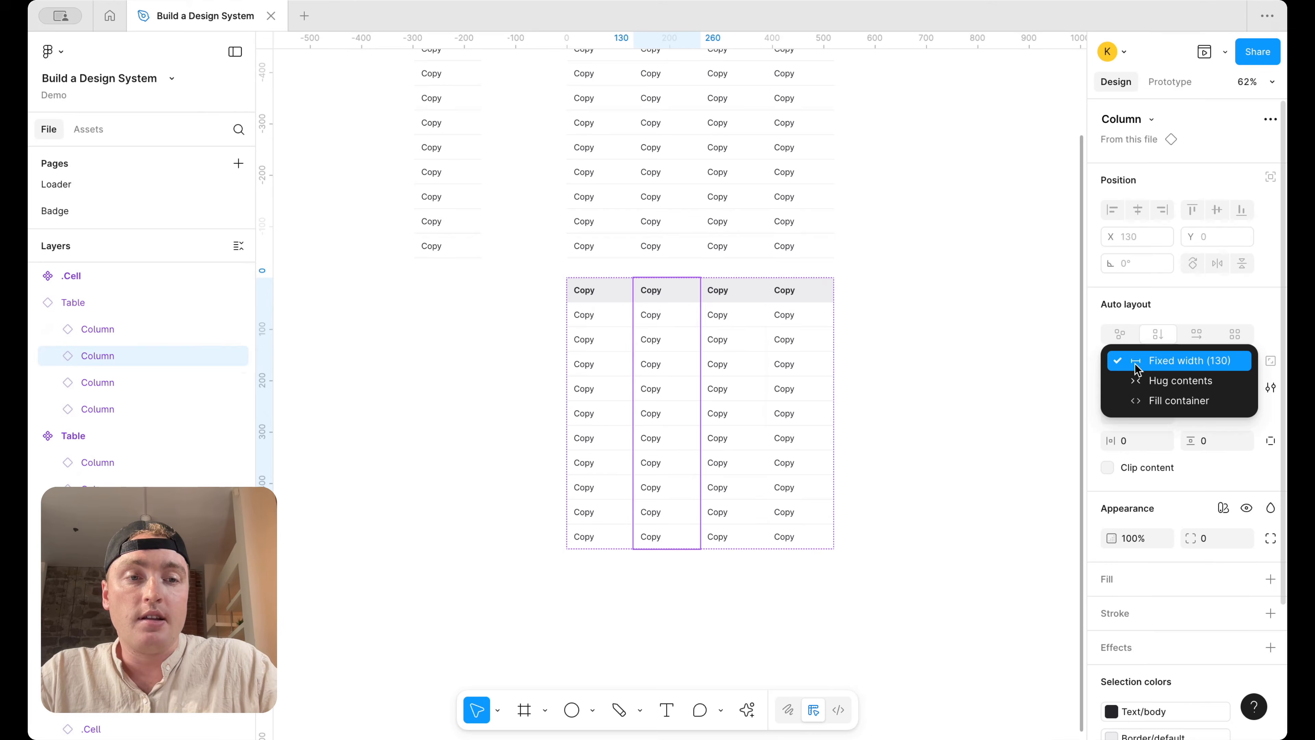
left_click(1011, 387)
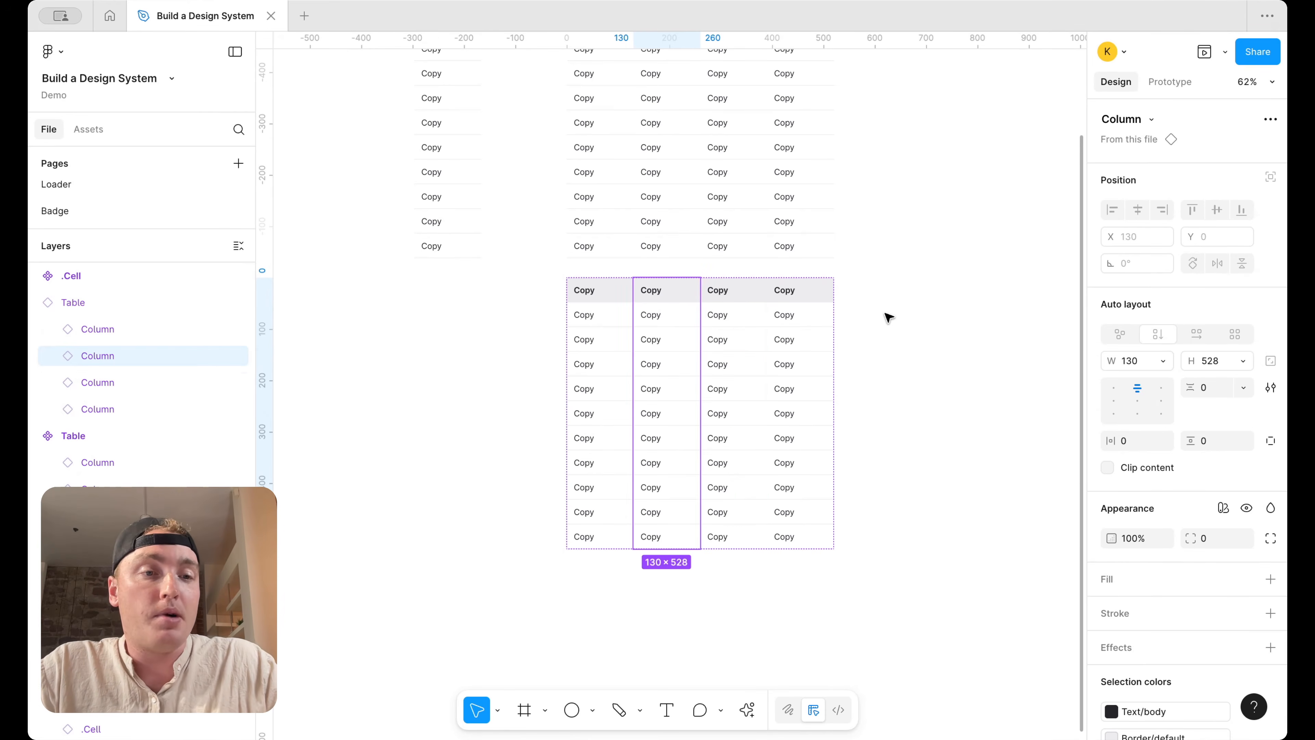
left_click(888, 317)
left_click(664, 332)
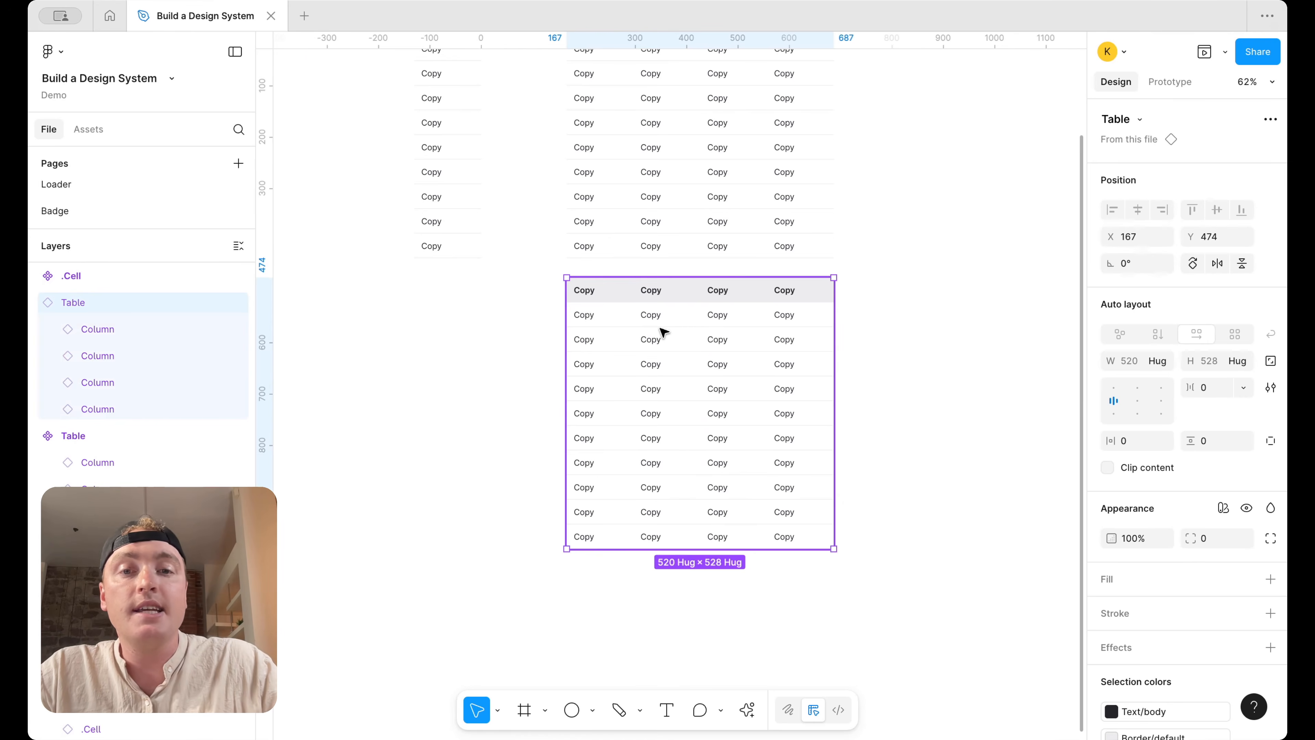
Move the Table component and its instance together farther right to leave space beside the Column component
scroll(665, 344, "up", 5)
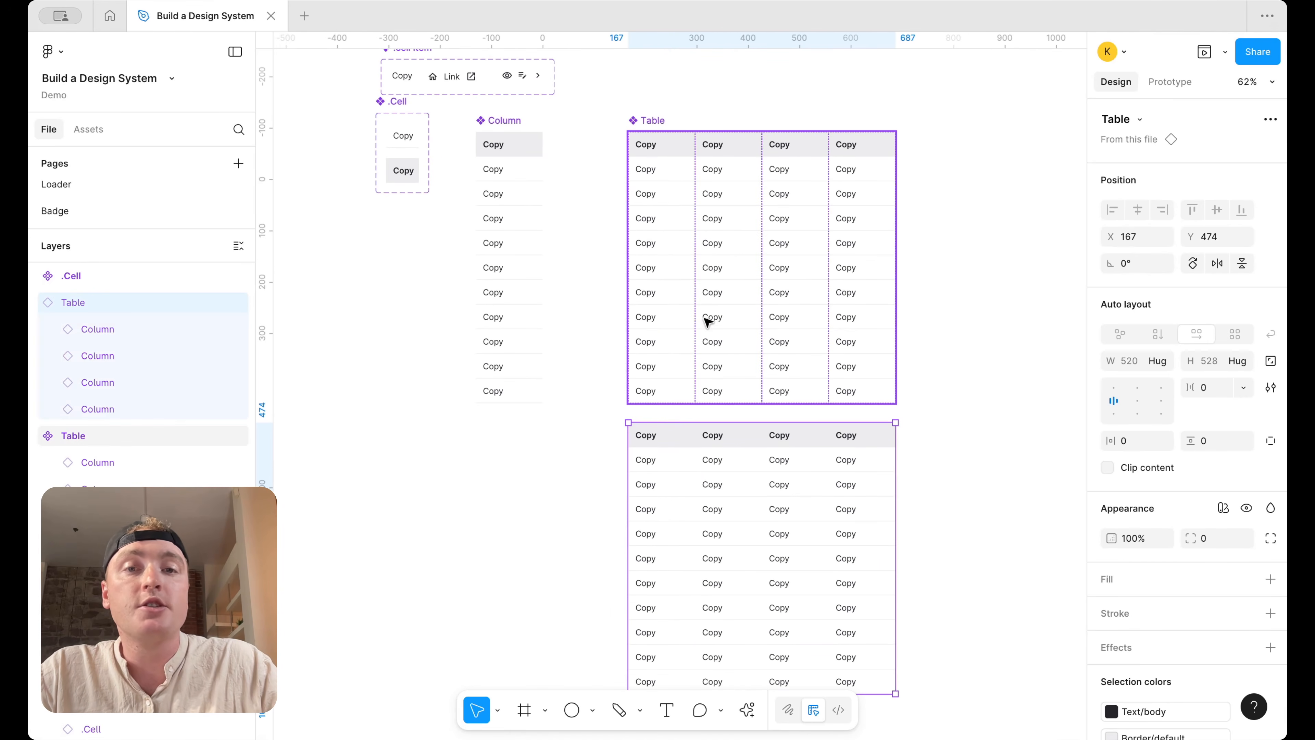
left_click(653, 120, "shift")
left_click_drag(654, 123, 764, 124)
left_click(625, 295)
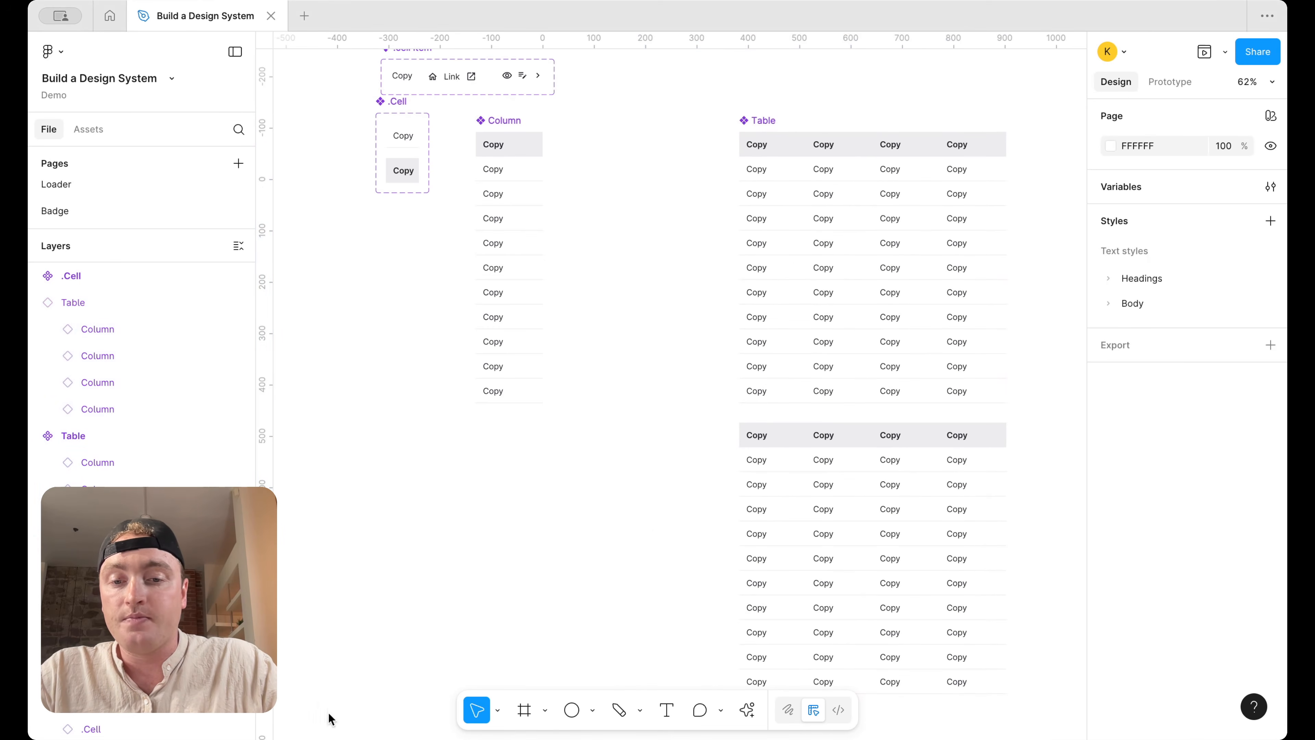
left_click(572, 710)
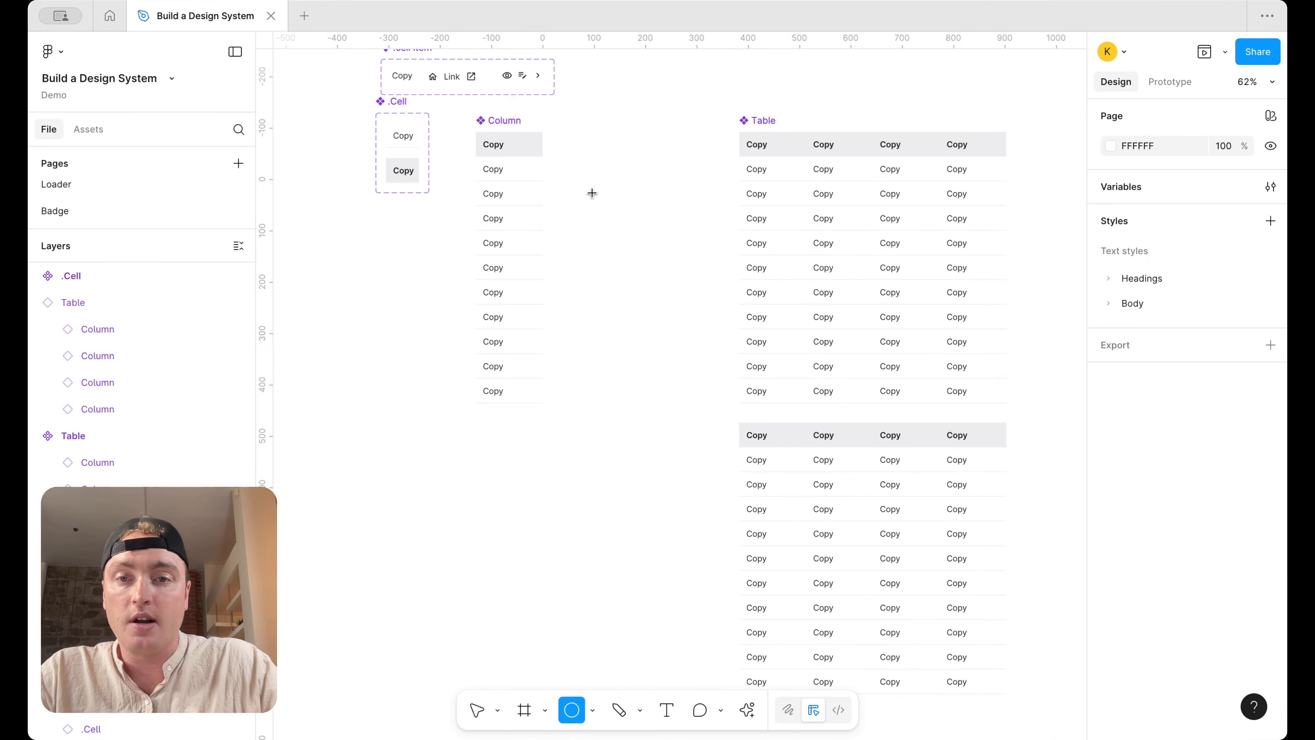
scroll(603, 150, "up", 3)
left_click_drag(604, 154, 614, 154)
scroll(613, 155, "up", 8)
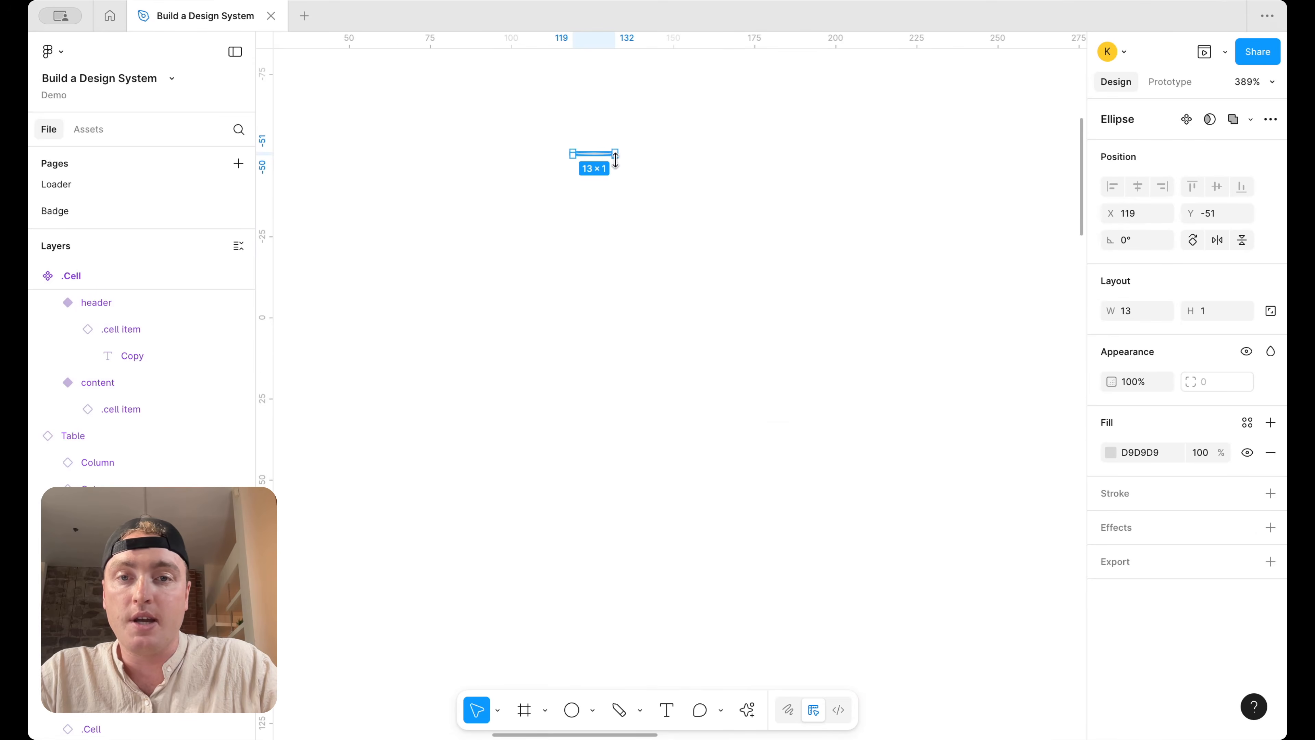
key("Delete")
Draw two 11 × 11 circles about 21 apart between Column and Table, and wrap them in an auto layout frame
left_click(571, 709)
mouse_move(543, 278)
left_mouse_down()
mouse_move(579, 314)
mouse_move(693, 297)
mouse_move(674, 298)
left_mouse_up()
left_click_drag(710, 358, 494, 229)
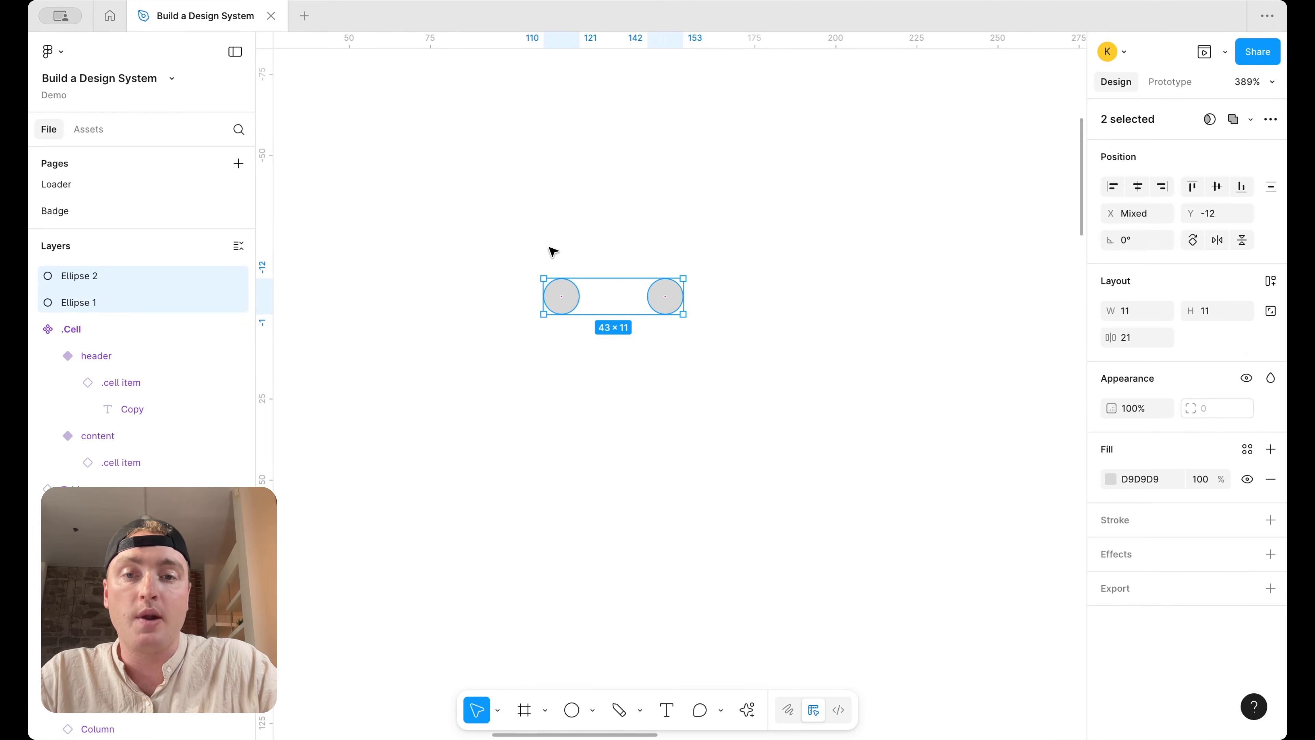
key("shift+a")
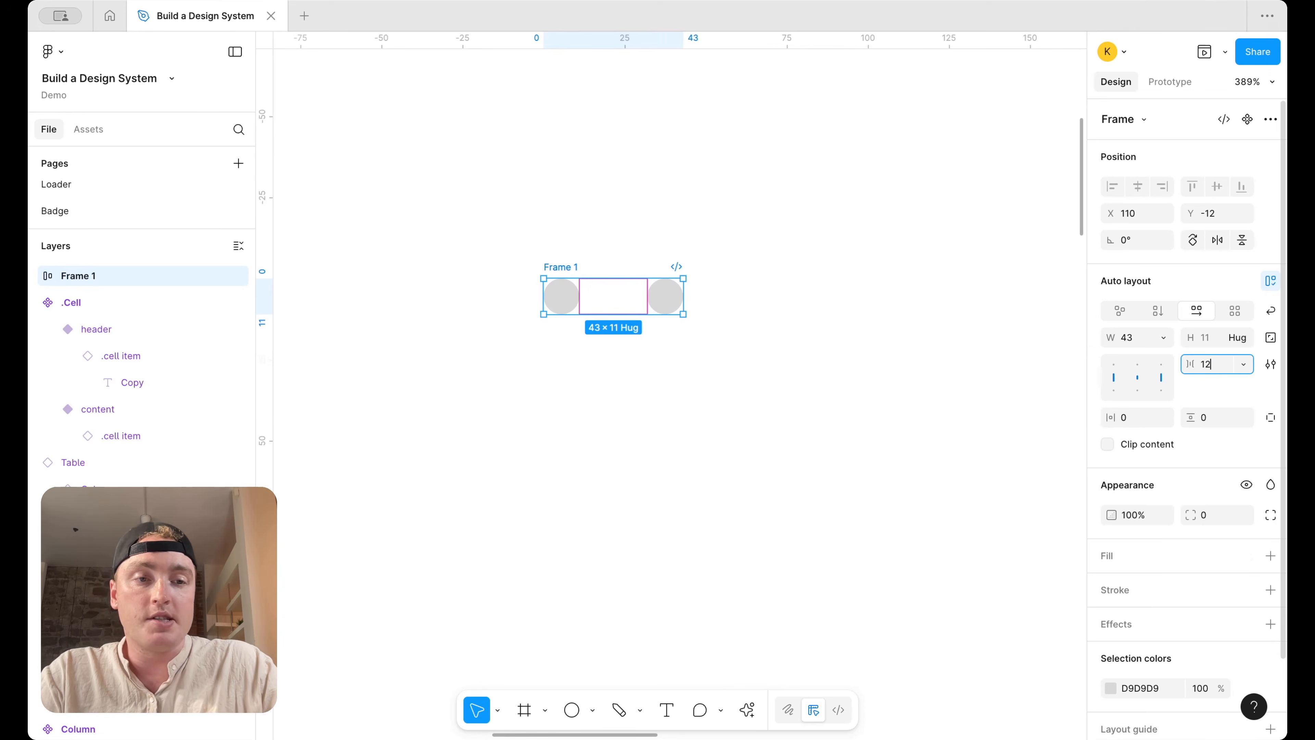
Set the circle frame's gap to 12 and its width to Hug contents, and rename the frame Adjust gap
key("Return")
left_click(1164, 337)
left_click(1173, 356)
left_click(570, 291)
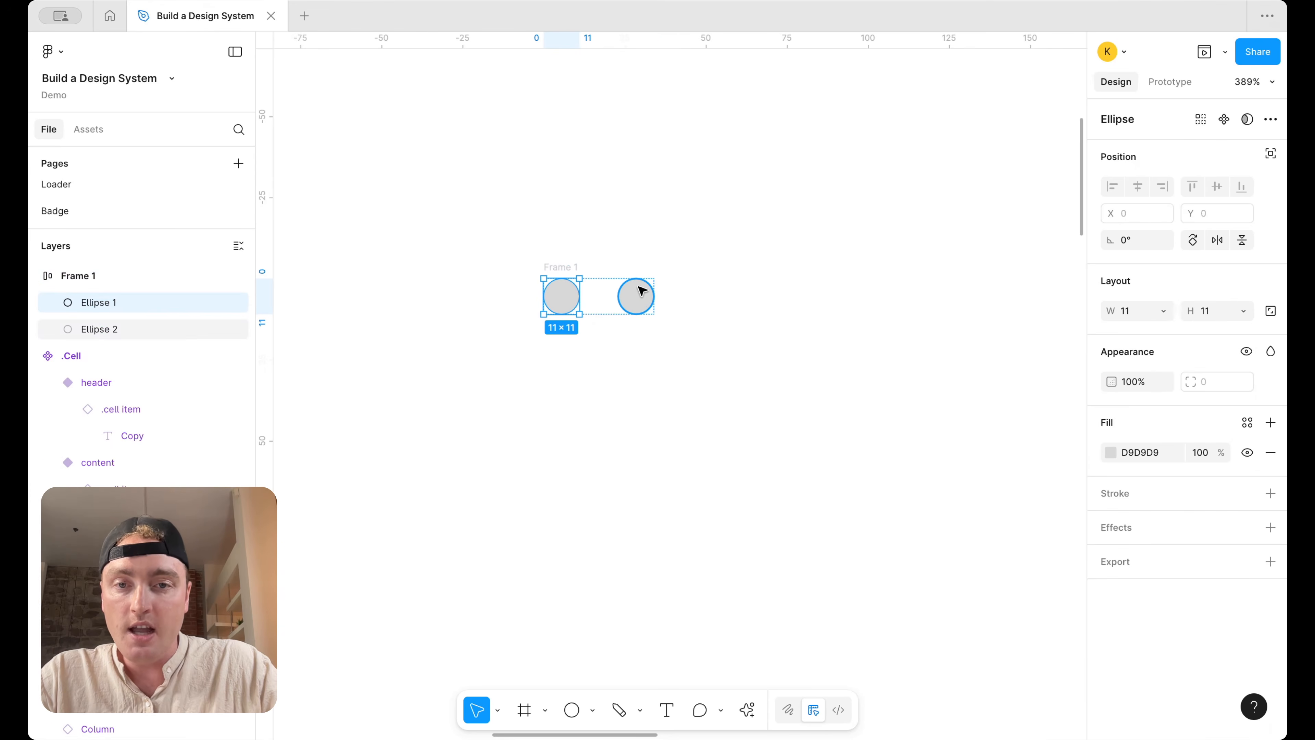
double_click(557, 268)
type("Adju")
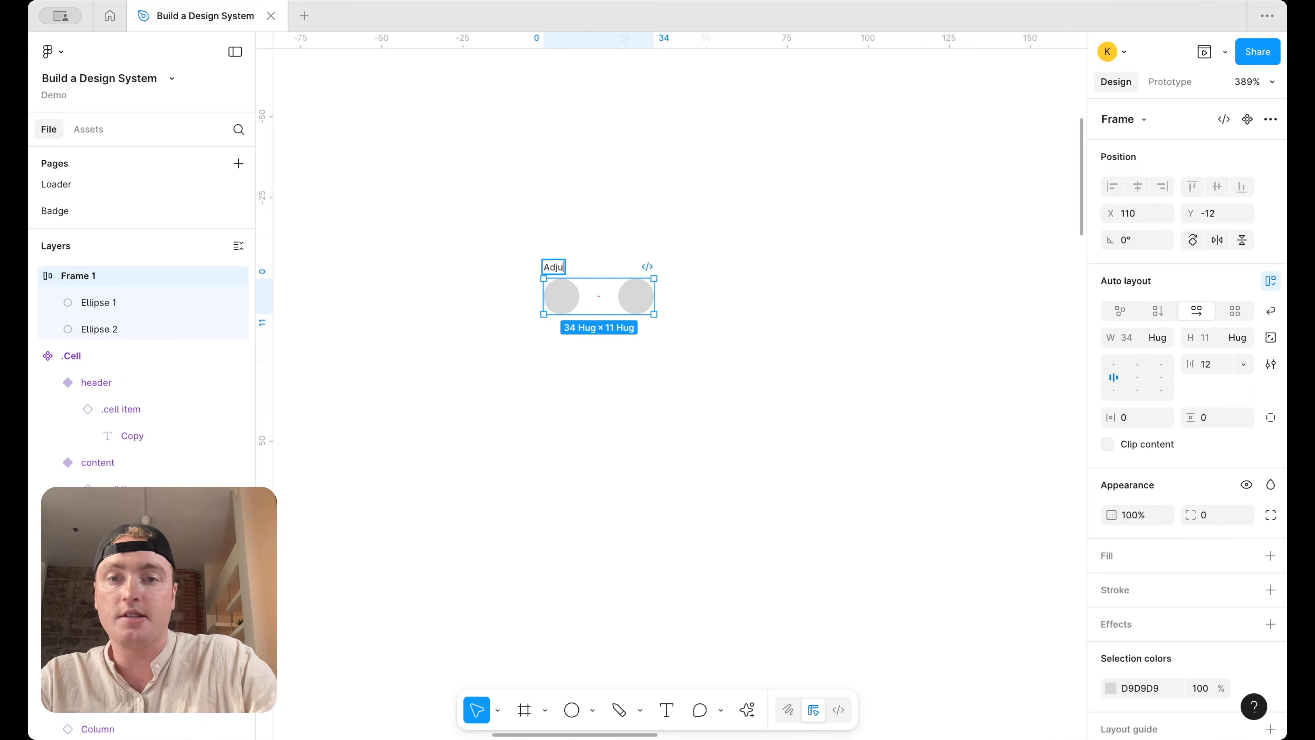
key("Return")
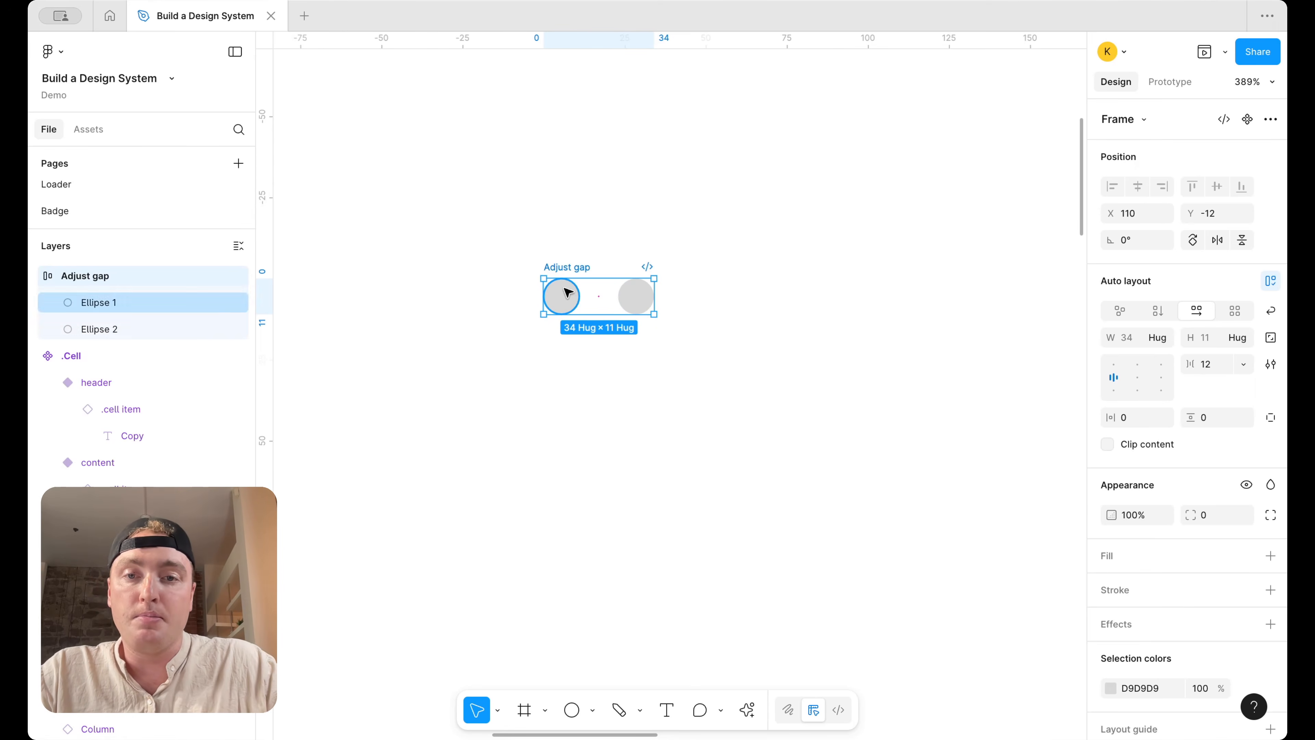
Set the width and height of both circles in the Adjust gap frame to 0
left_click(562, 291)
left_click(634, 293, "shift")
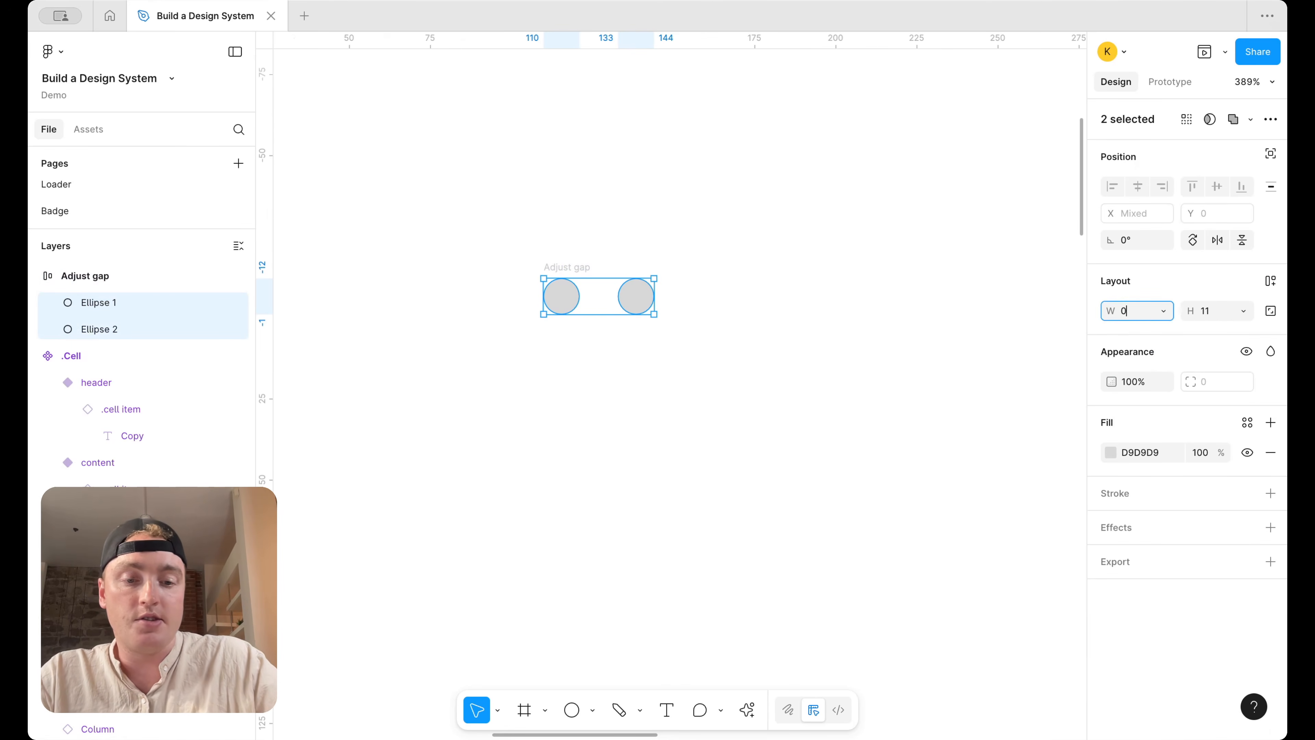
key("Return")
left_click(1214, 313)
key("Return")
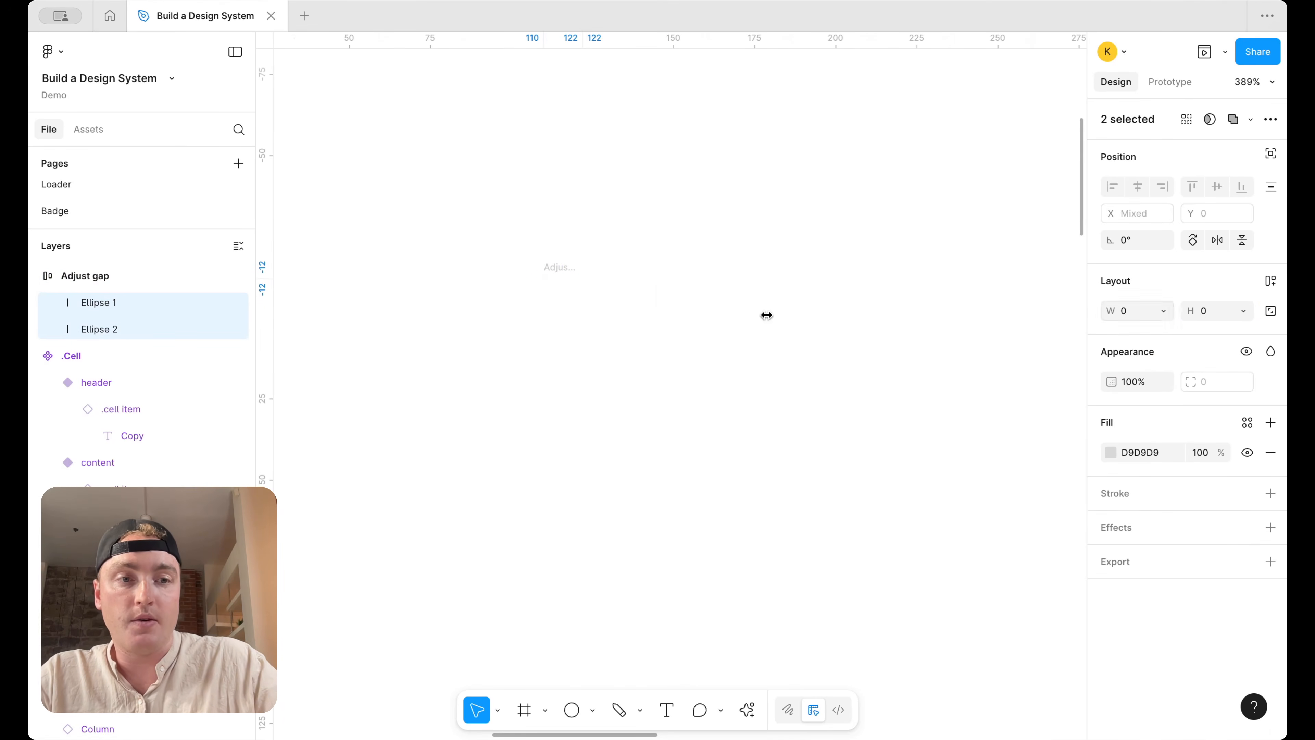
left_click(617, 291)
Paste a copy of the Adjust gap frame into the Column component
left_click(564, 267)
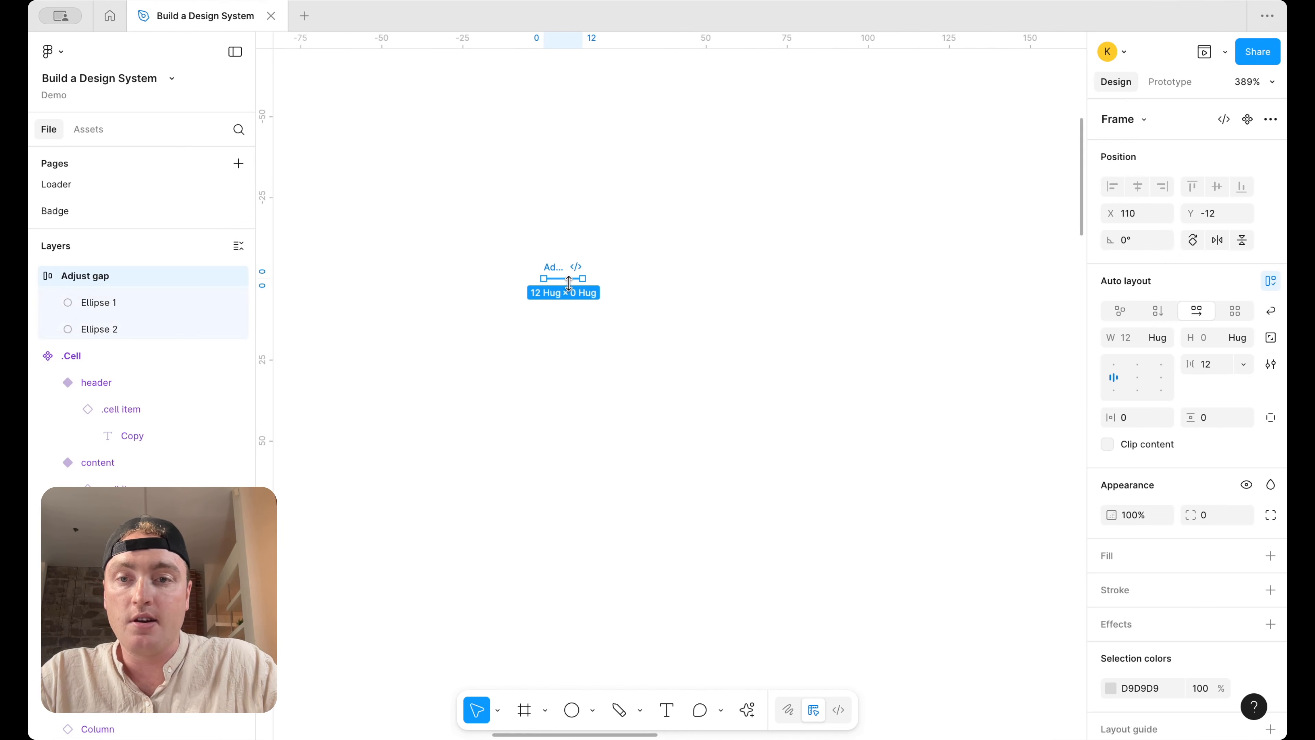
scroll(841, 297, "down", 10)
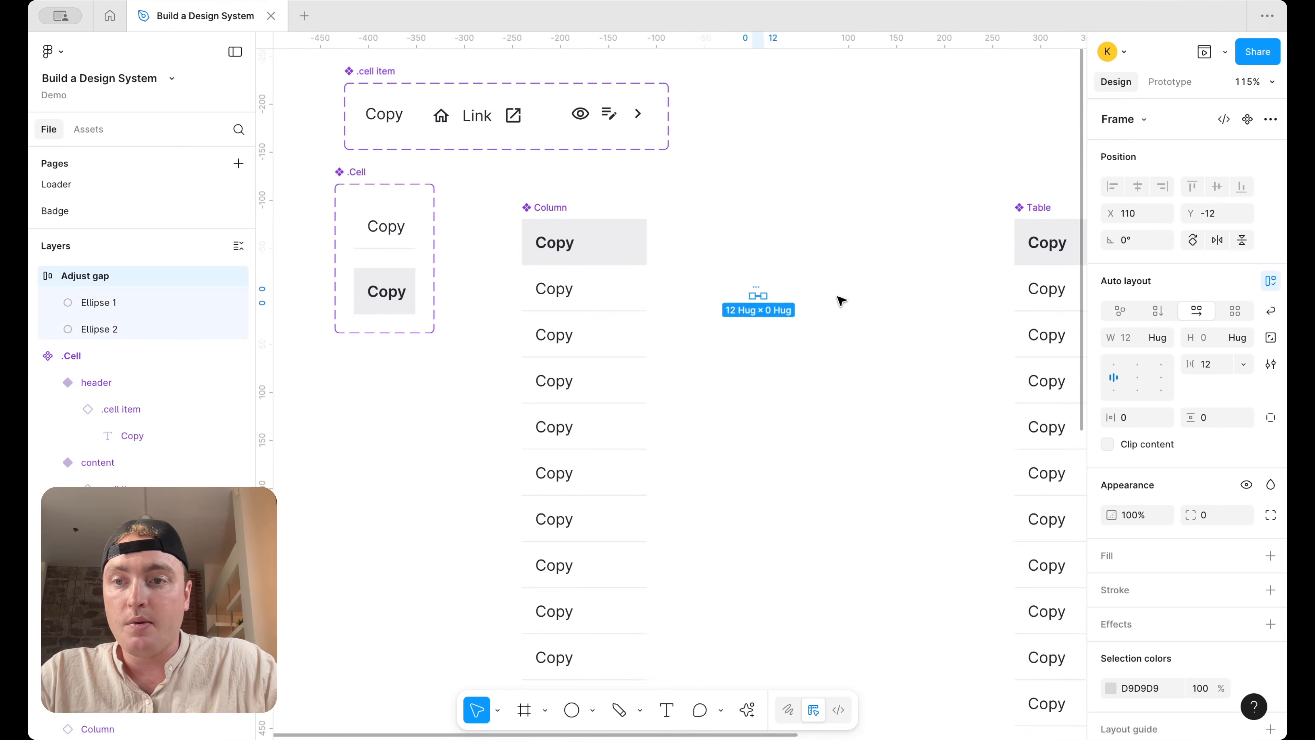
left_click(662, 244)
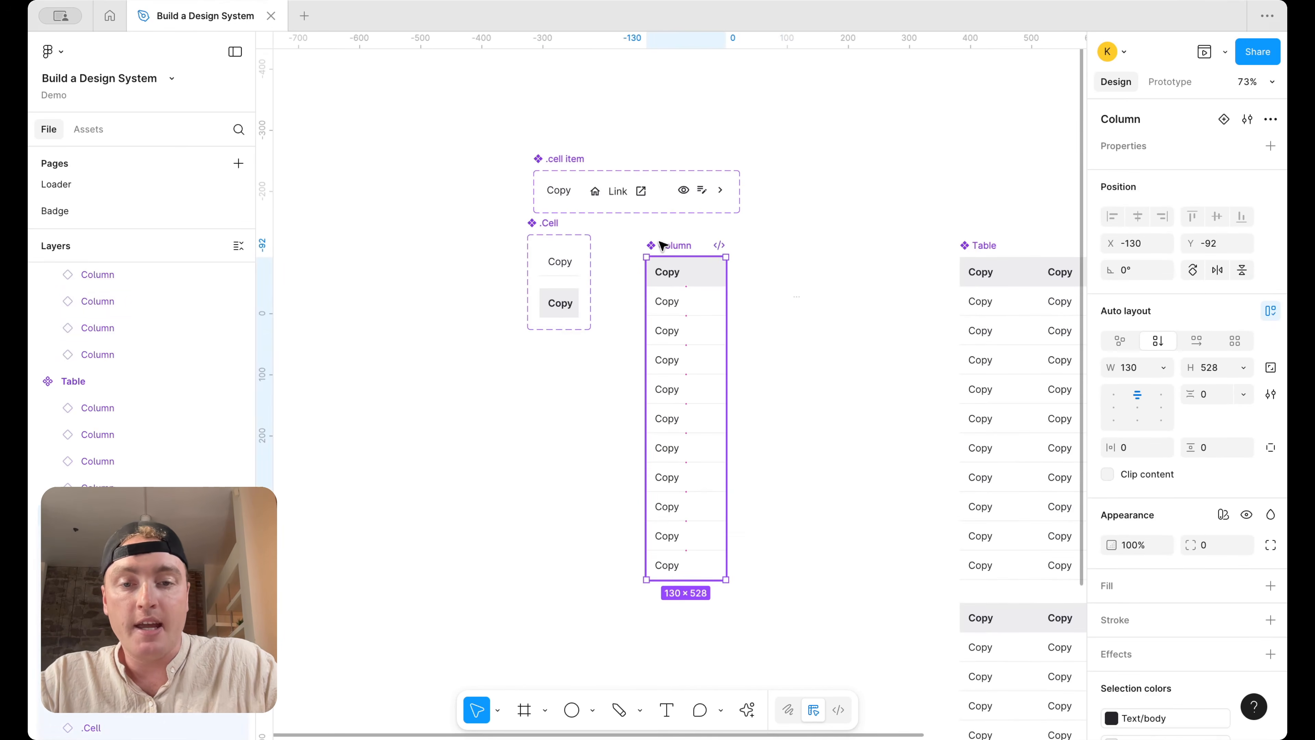
key("super+v")
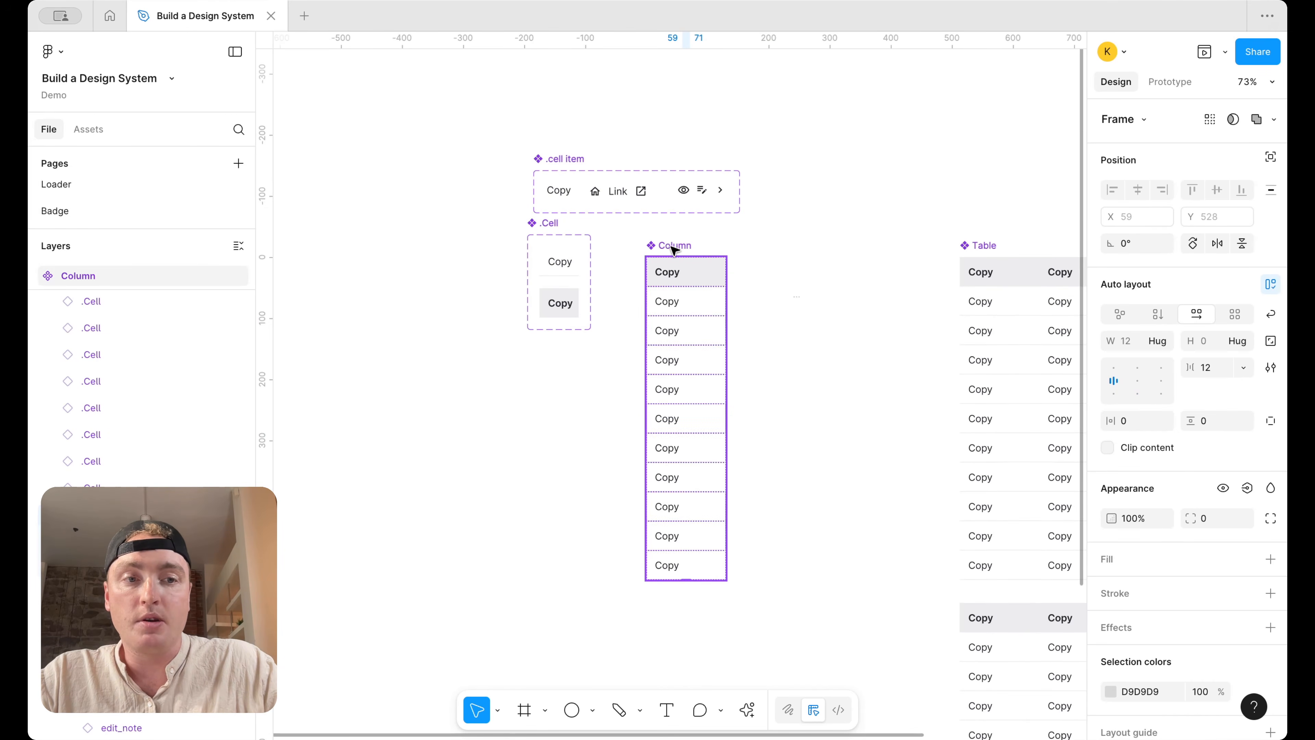
Move the pasted Adjust gap frame above the header cell, to the start of the Column component
scroll(664, 245, "up", 5)
key("Up")
key("Up")
key("Up")
key("Up")
key("Up")
key("Up")
key("Up")
key("Up")
key("Up")
key("Up")
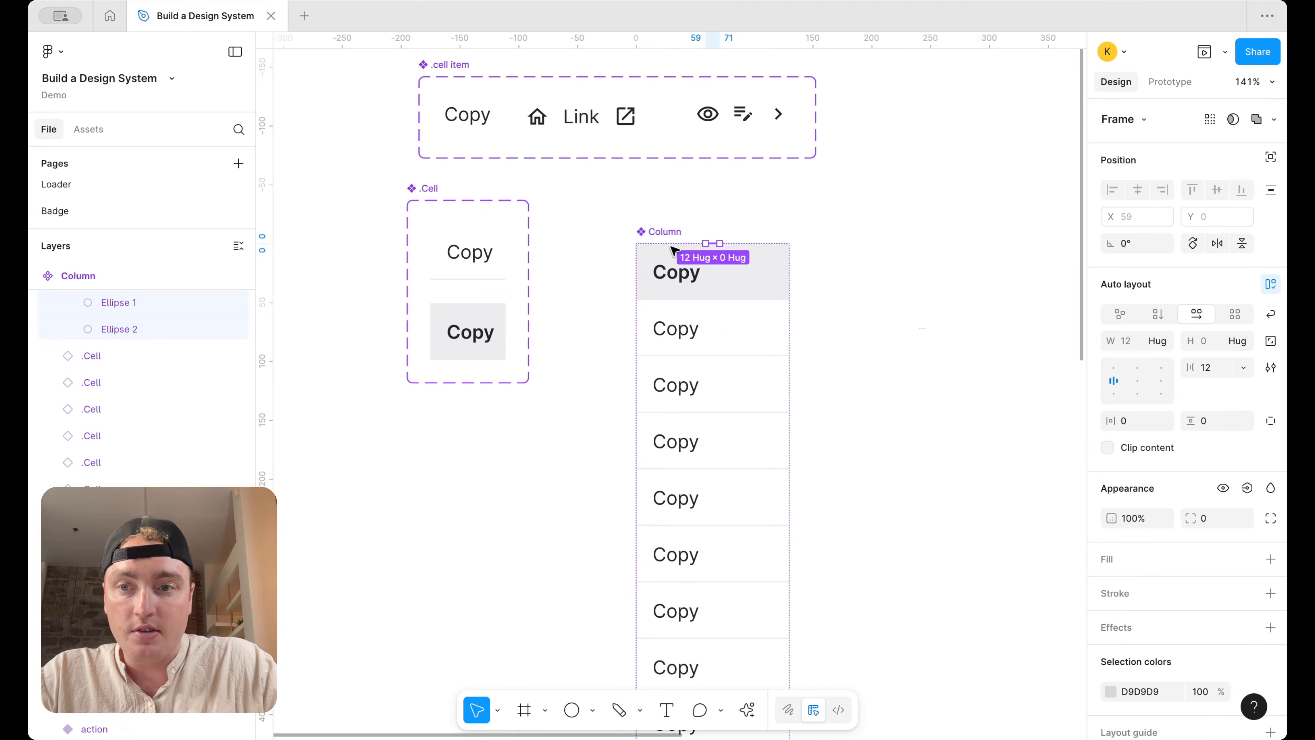
Set the Column component's auto layout alignment to top left
scroll(743, 223, "up", 3)
left_click(662, 232)
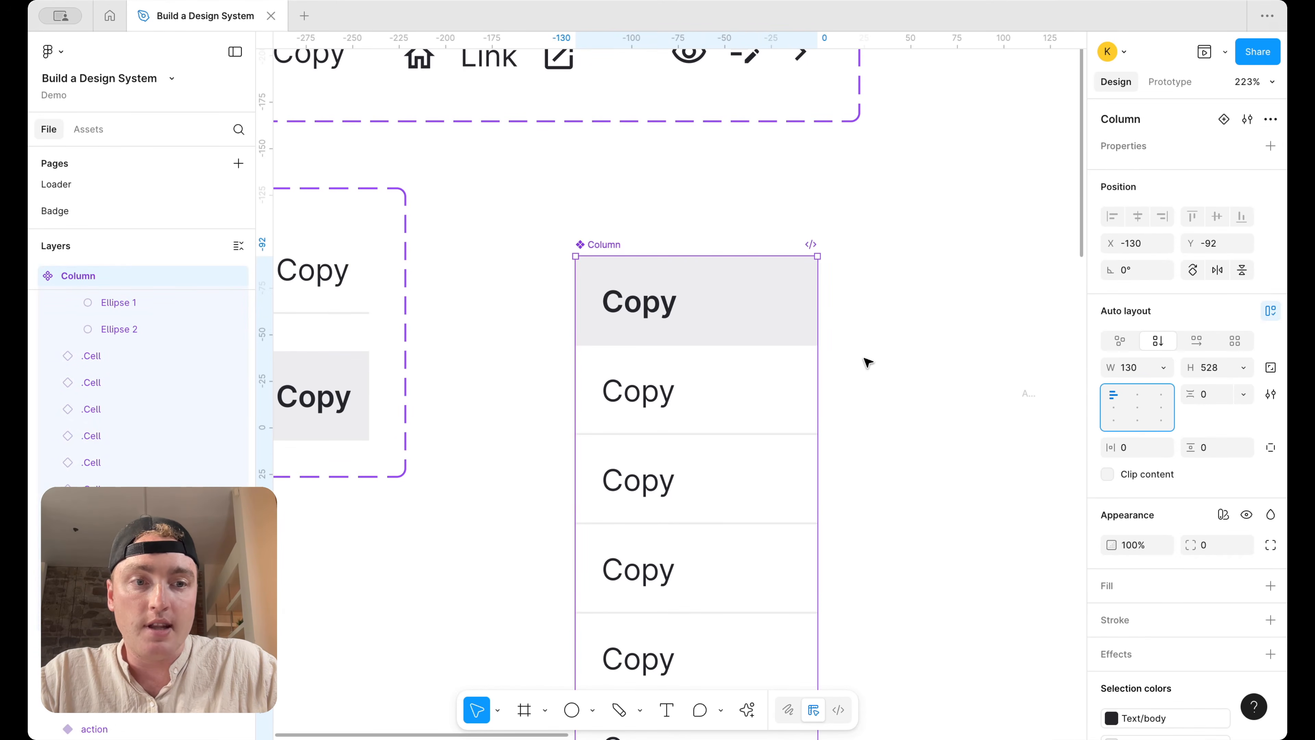
Move the table instance farther below the Table component, to Y 655
left_click(874, 309)
key("shift+1")
scroll(829, 300, "right", 3)
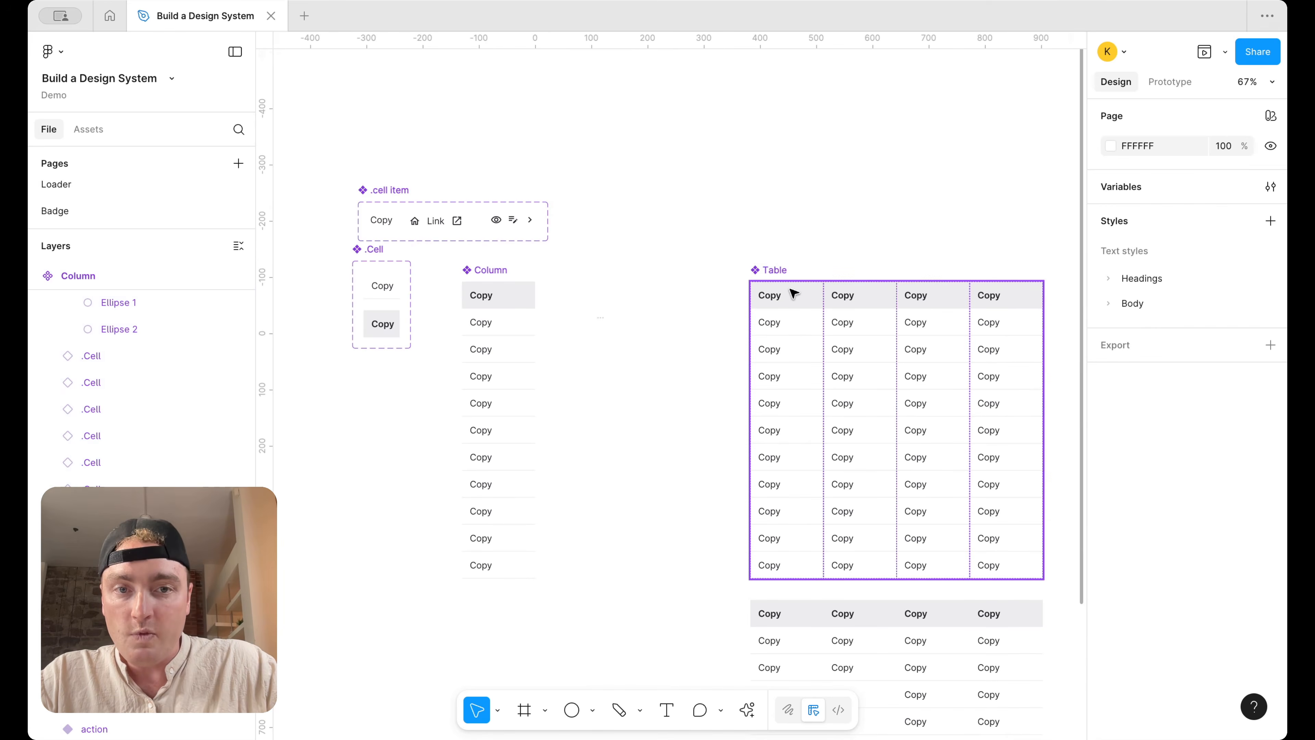
left_click(792, 295)
left_click(793, 296)
scroll(795, 297, "right", 2)
scroll(795, 298, "down", 2)
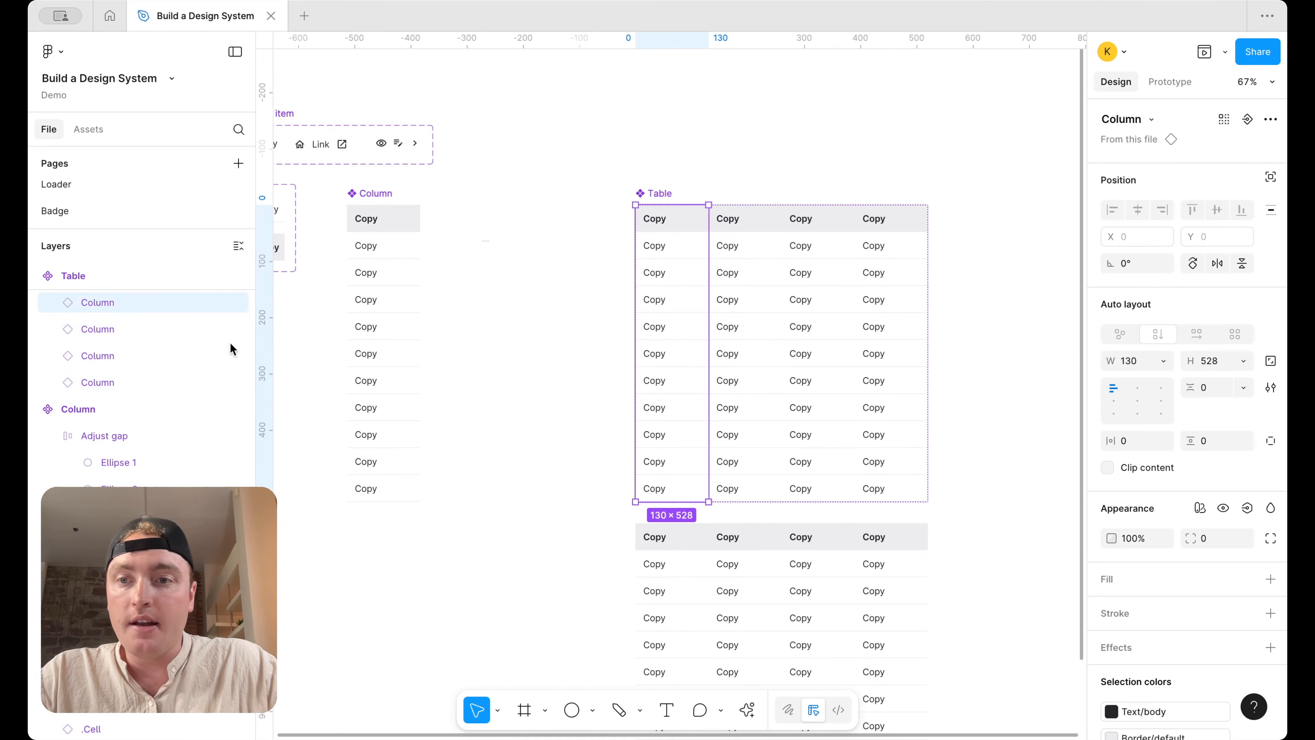
scroll(164, 417, "up", 2)
scroll(164, 412, "up", 2)
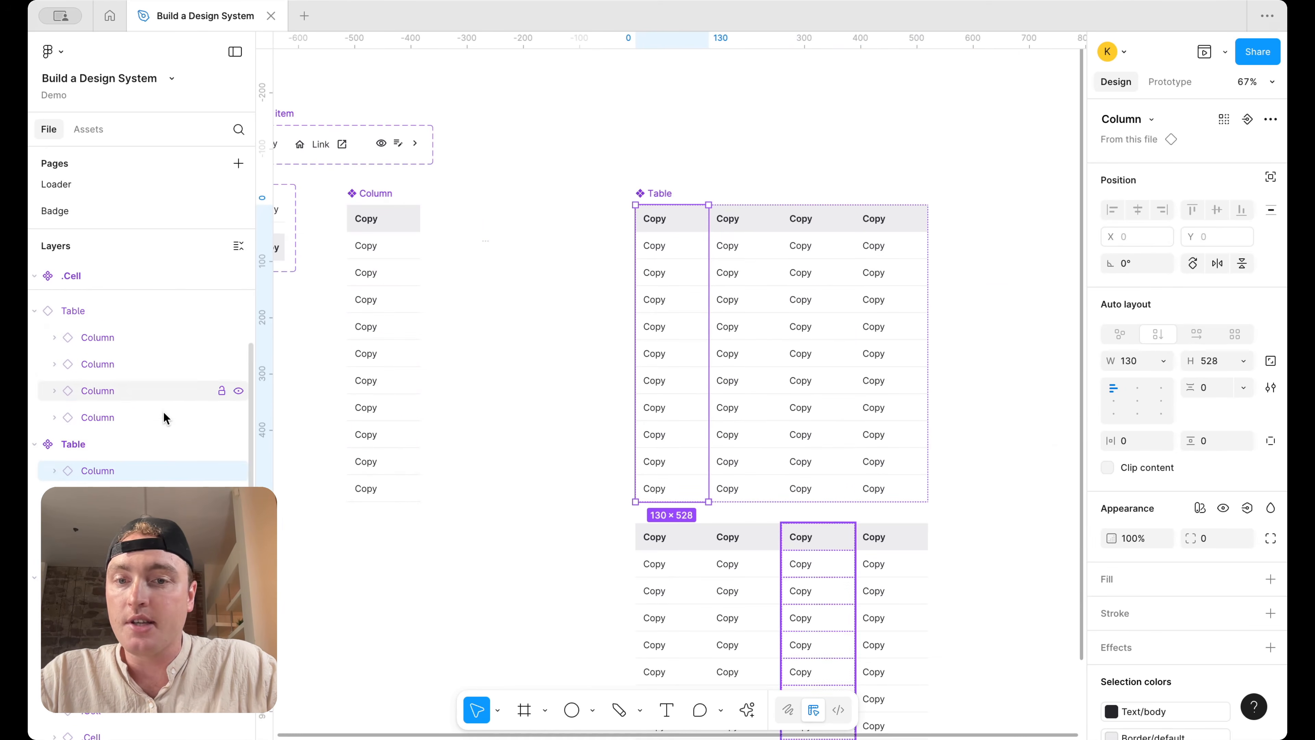
scroll(163, 412, "down", 1)
scroll(594, 484, "down", 5)
scroll(594, 484, "right", 2)
left_click(638, 412)
left_click_drag(676, 355, 676, 456)
scroll(680, 458, "down", 2)
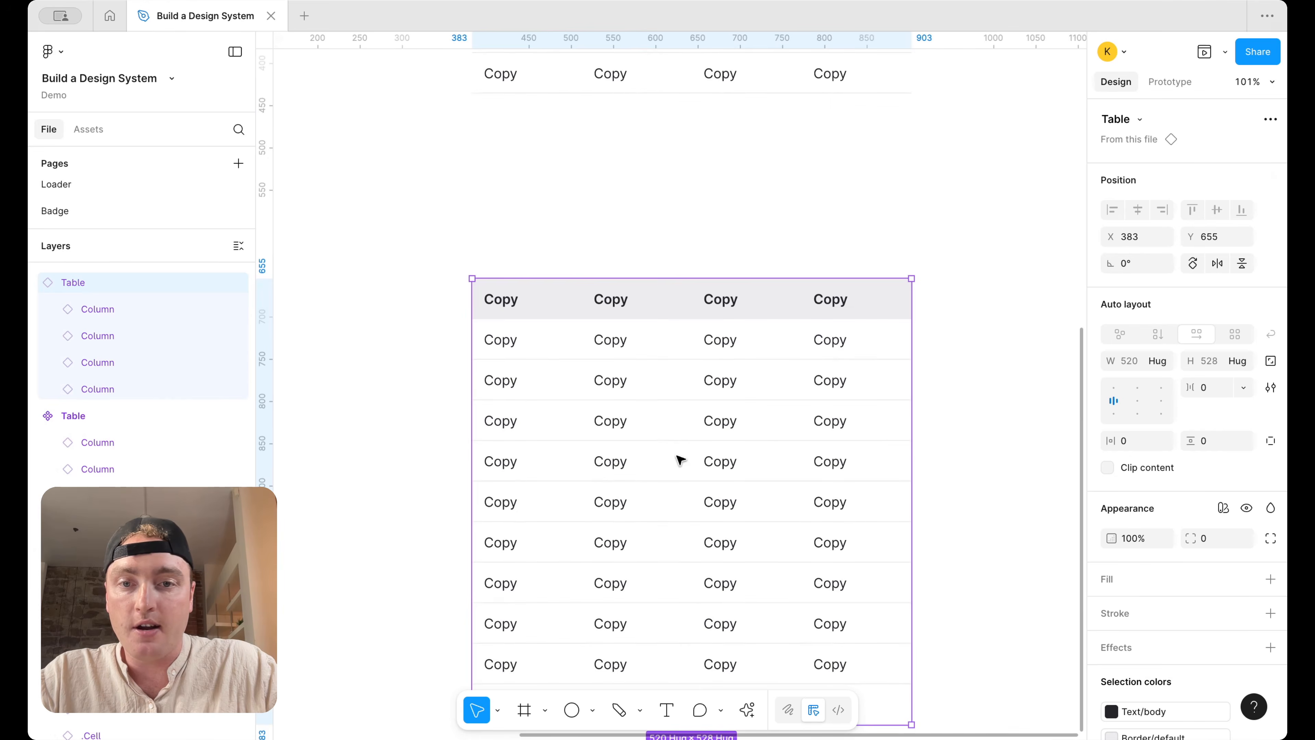
Set the gap of the Adjust gap frame in the table instance's first column to 200
key("shift+2")
scroll(88, 435, "up", 2)
scroll(88, 436, "up", 1)
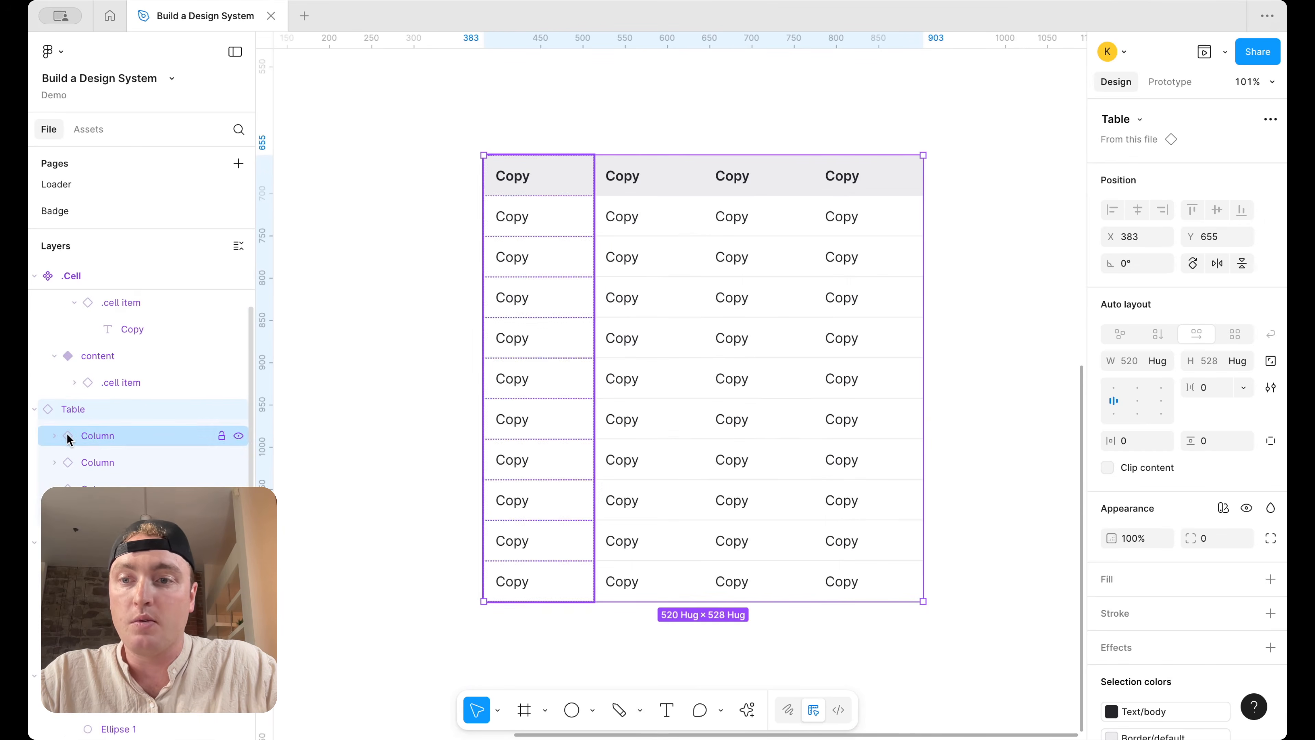
left_click(54, 435)
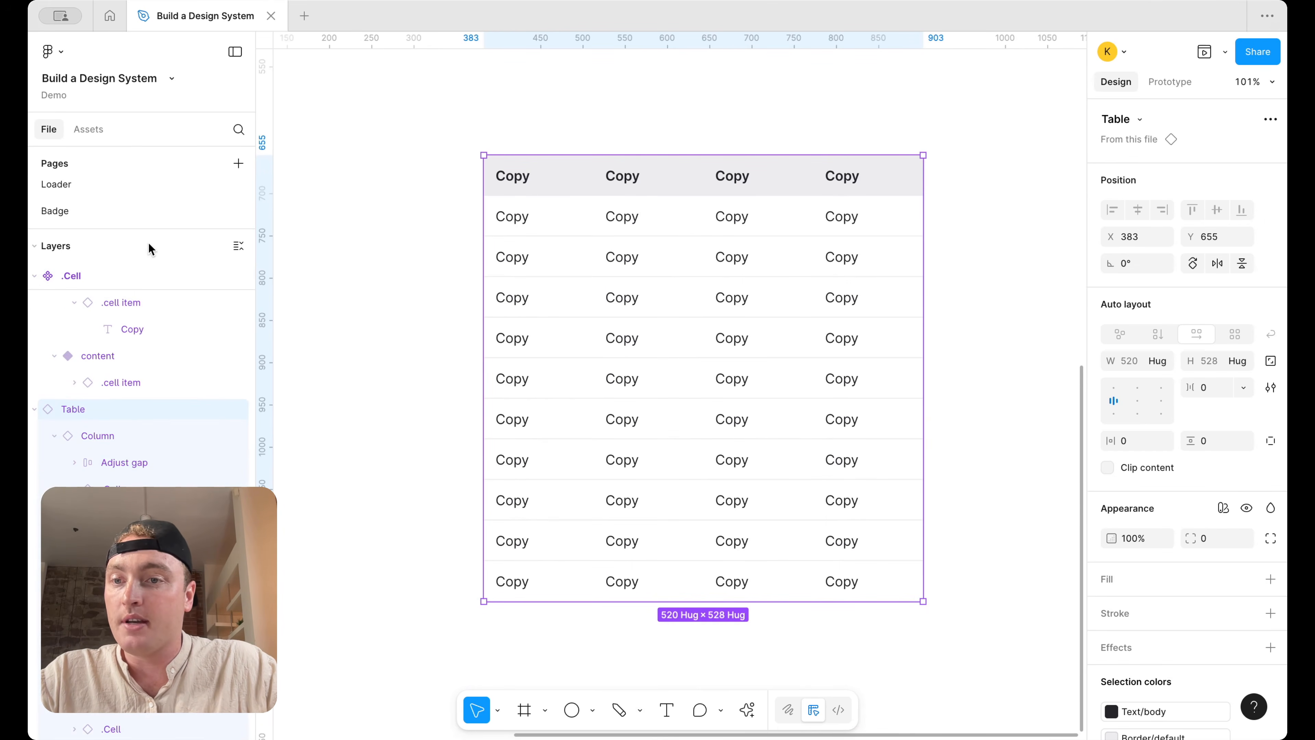
left_click_drag(149, 228, 158, 165)
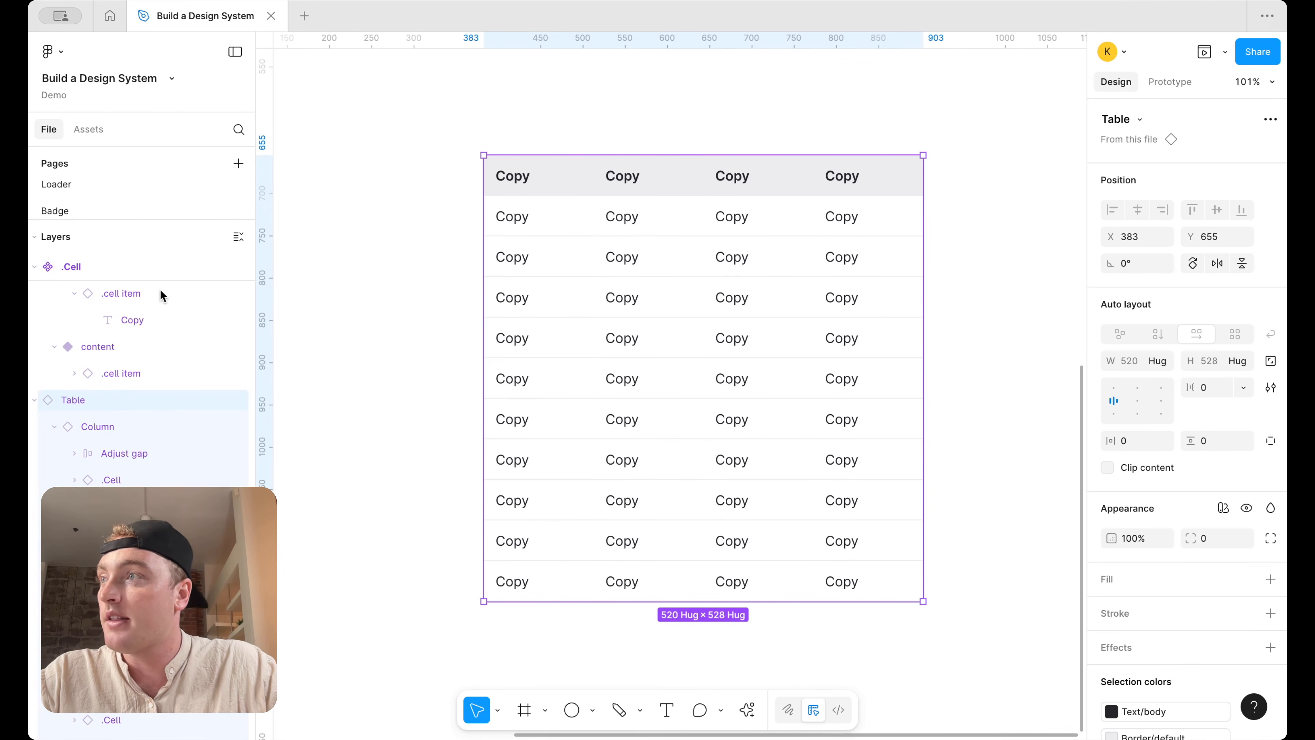
left_click(138, 454)
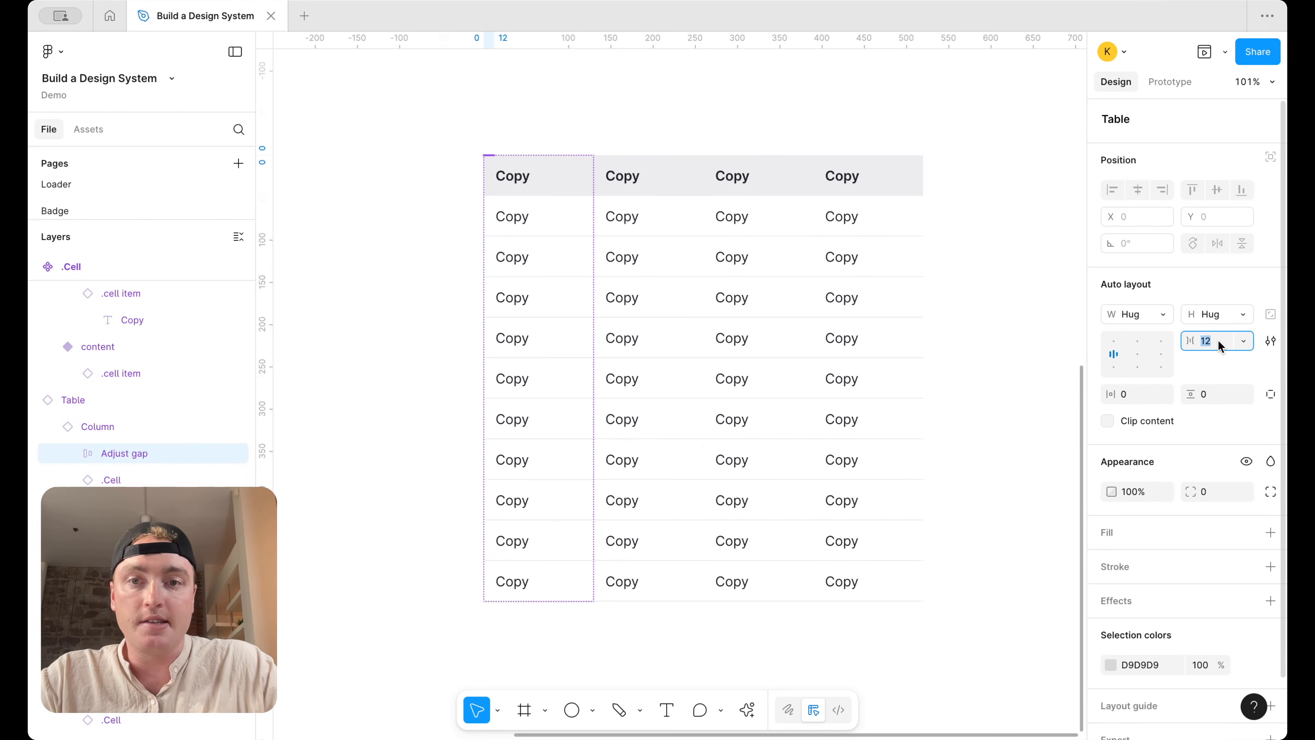
type("1")
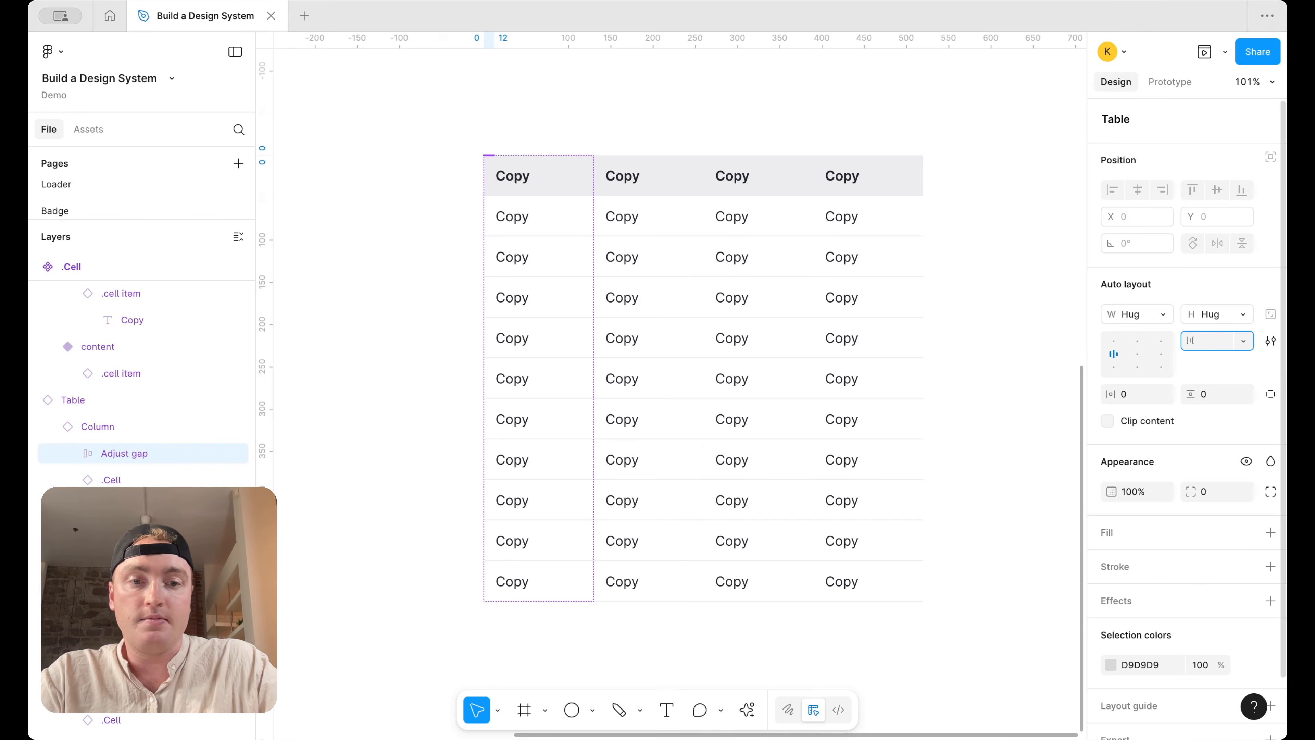
left_click(1047, 271)
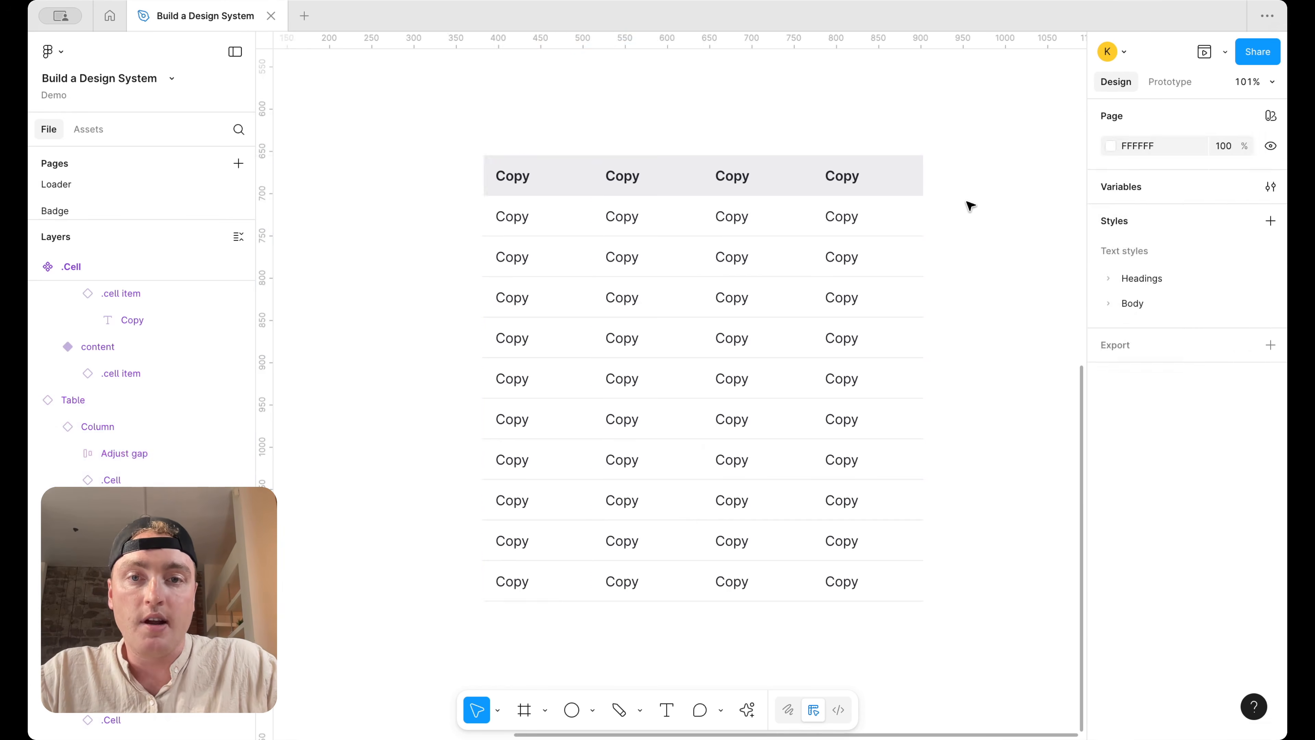
Set the first column of the instance to hug its contents in width and all its cells to fill the container
left_click(528, 225)
left_click(1168, 357)
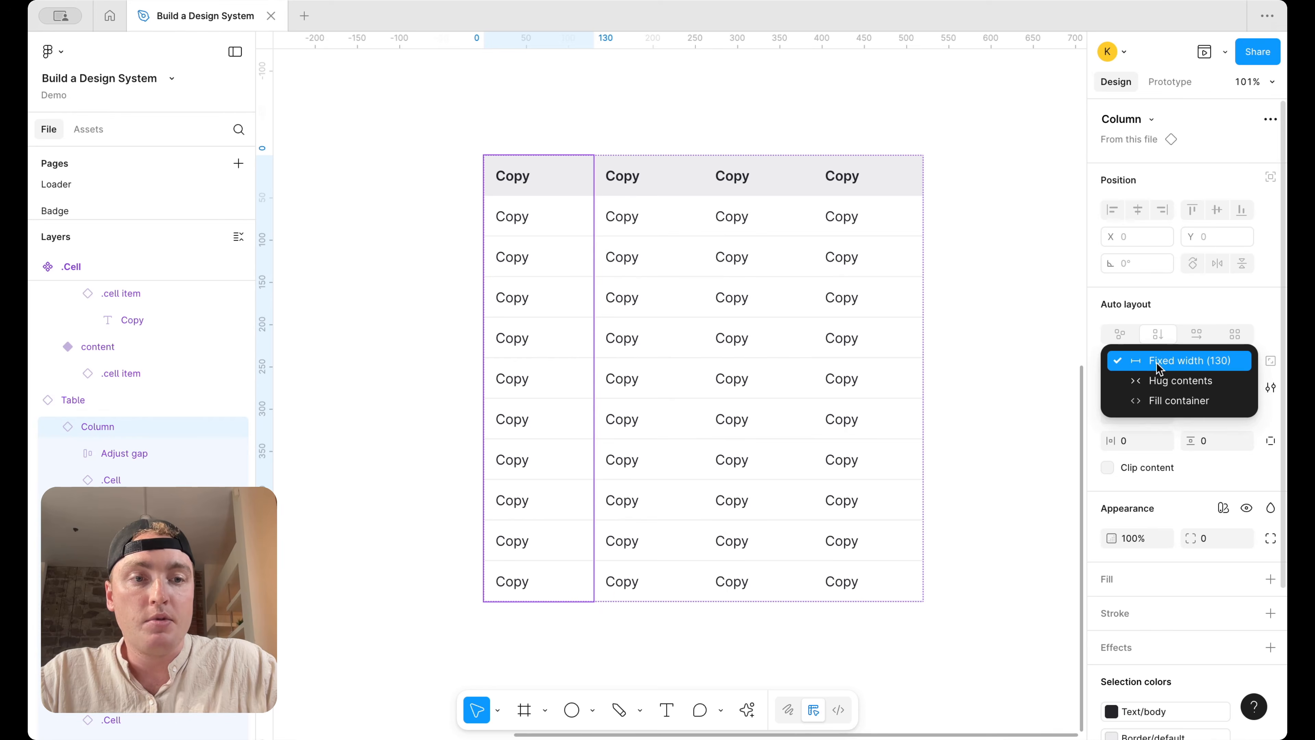
left_click(1158, 381)
left_click_drag(578, 191, 569, 581)
left_click(1162, 387)
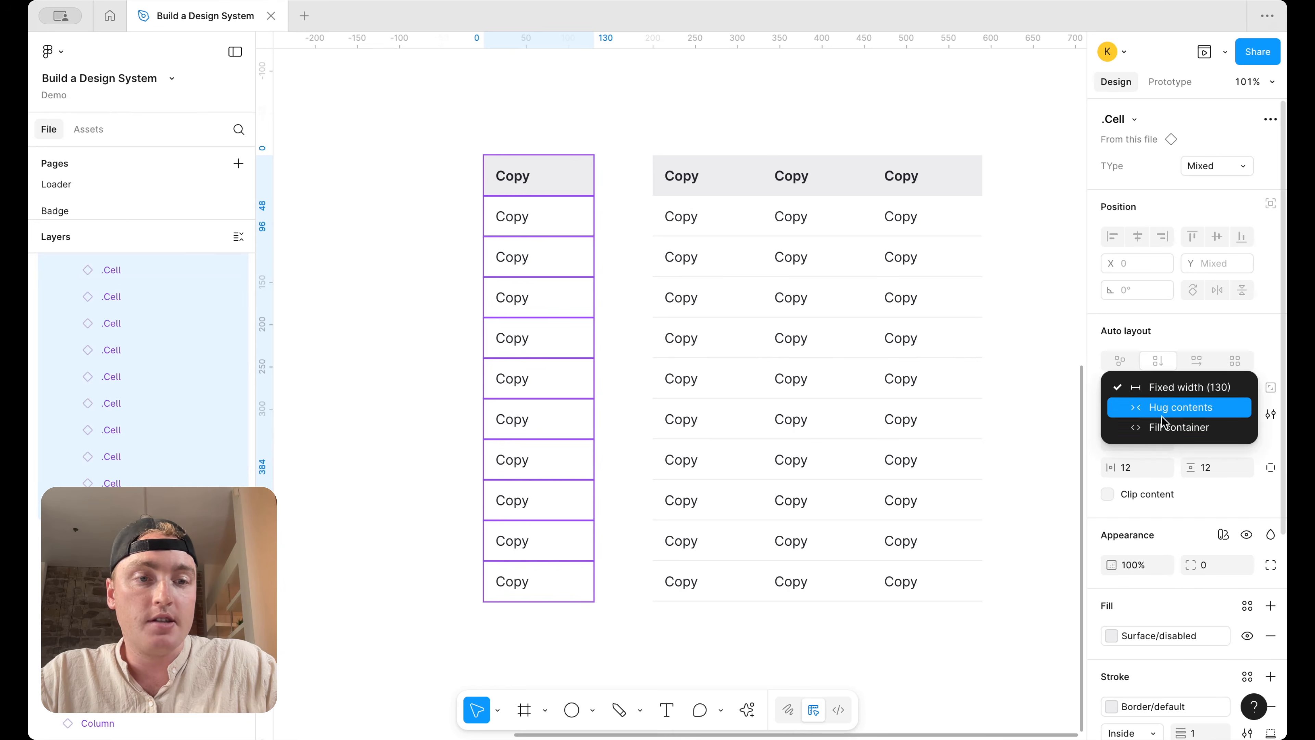
left_click(1162, 407)
left_click(909, 136)
Reduce the gap of the first column's Adjust gap frame to 178
left_click(598, 215)
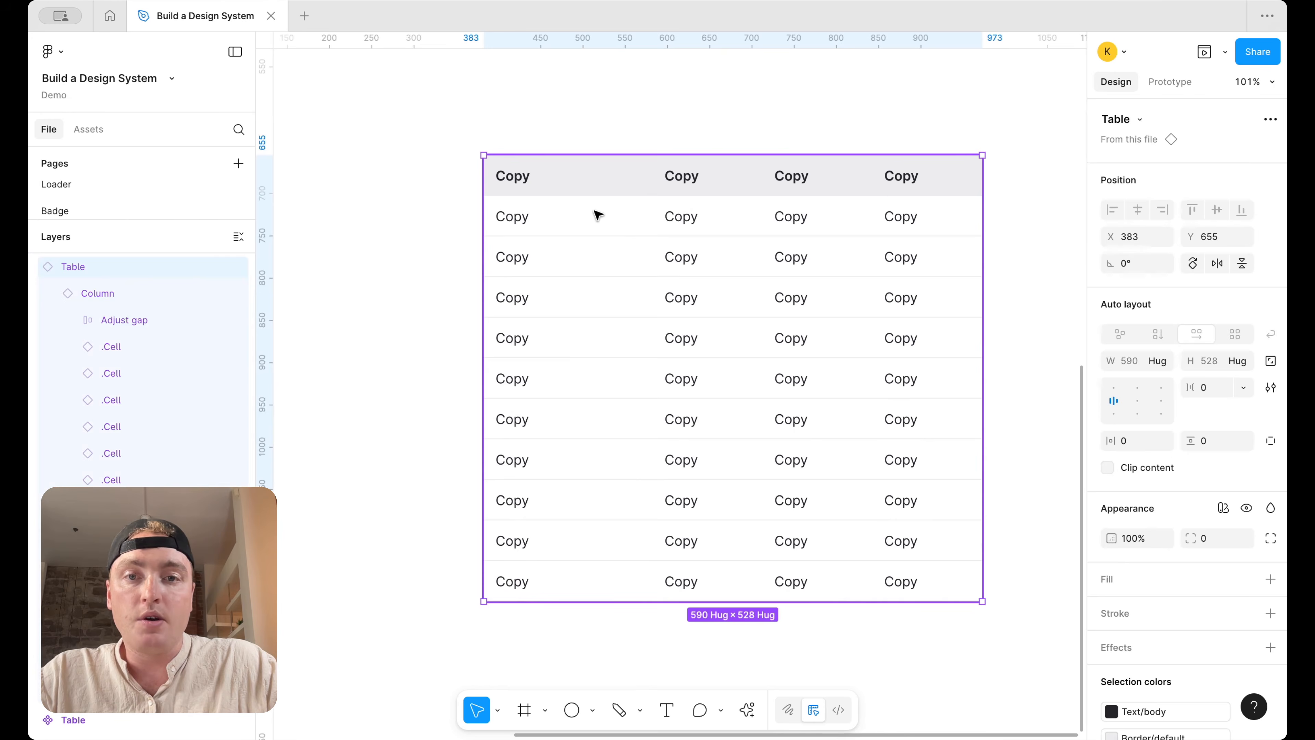
left_click(598, 215)
left_click(135, 320)
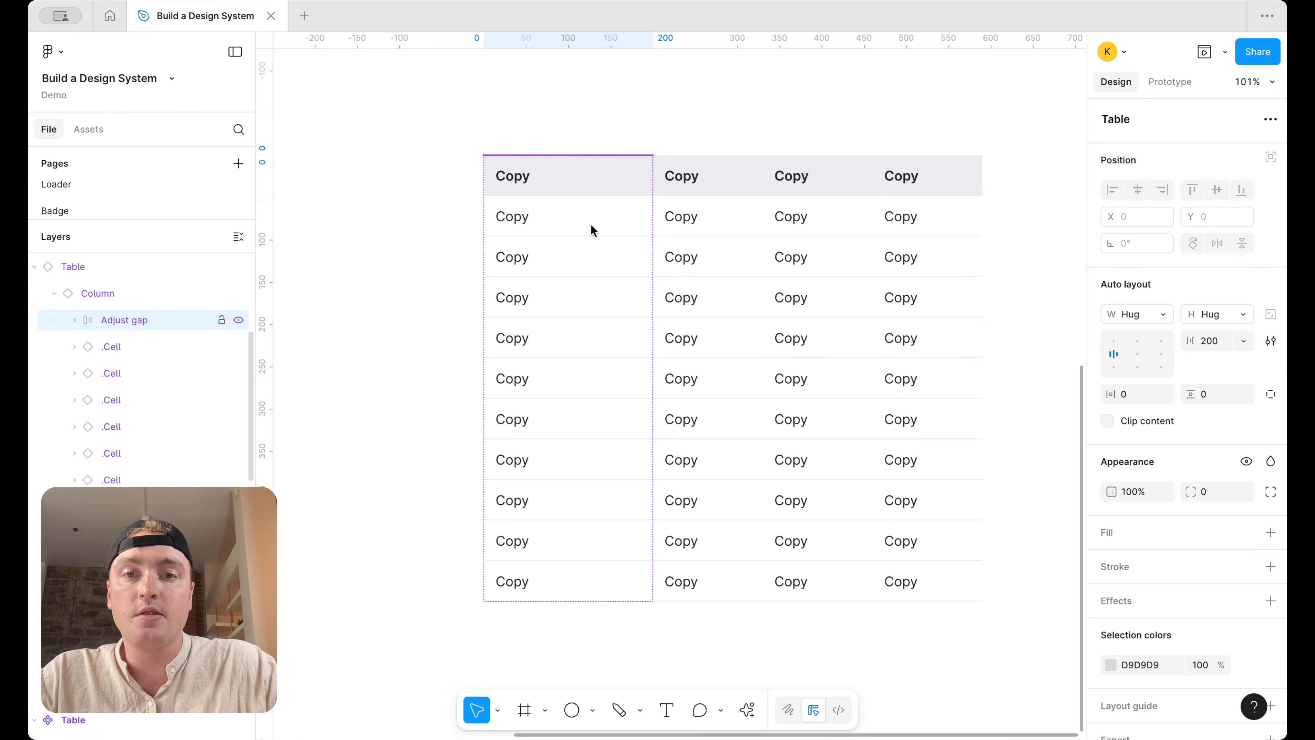
mouse_move(1195, 340)
left_mouse_down()
mouse_move(1104, 347)
mouse_move(1111, 358)
mouse_move(1115, 346)
mouse_move(1062, 335)
mouse_move(1237, 331)
mouse_move(1180, 335)
mouse_move(1190, 329)
mouse_move(1163, 321)
mouse_move(1153, 342)
mouse_move(1190, 341)
left_mouse_up()
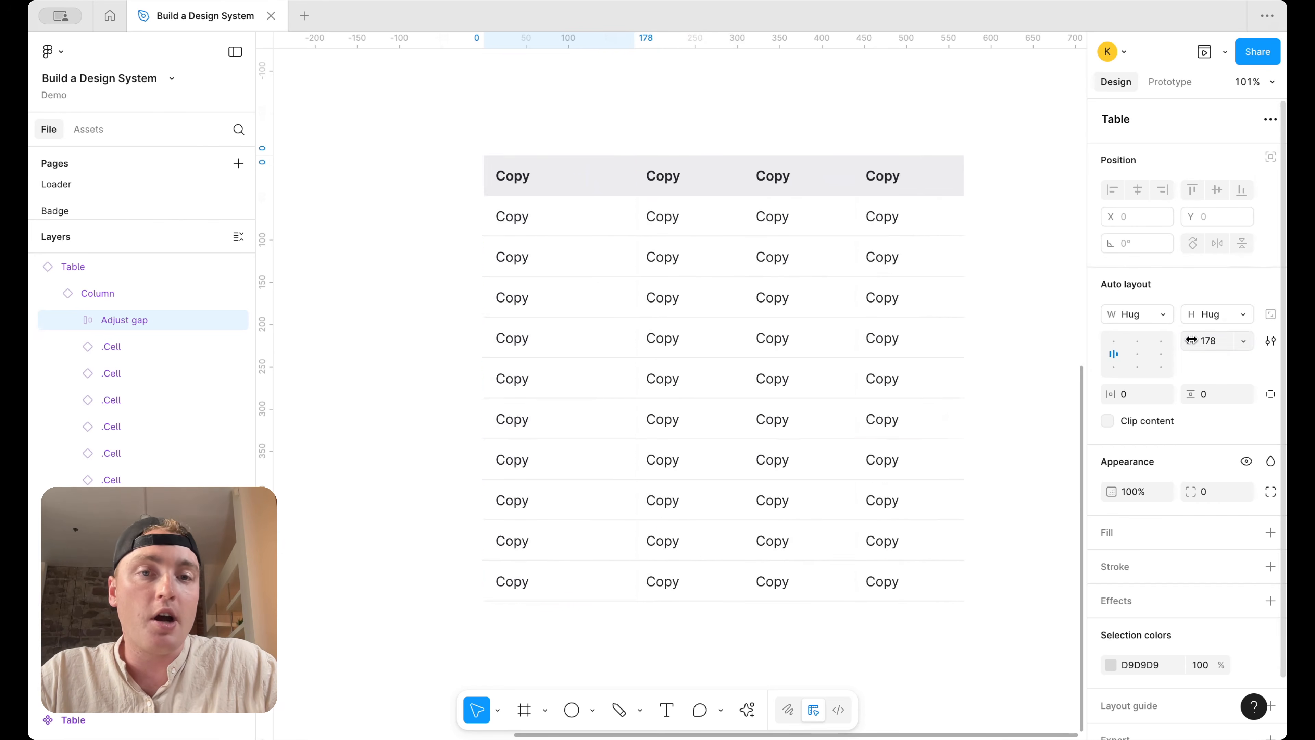
scroll(863, 200, "down", 5)
scroll(888, 208, "up", 3)
left_click(896, 212)
Rename the main Table component as "Column Table"
scroll(896, 212, "down", 4)
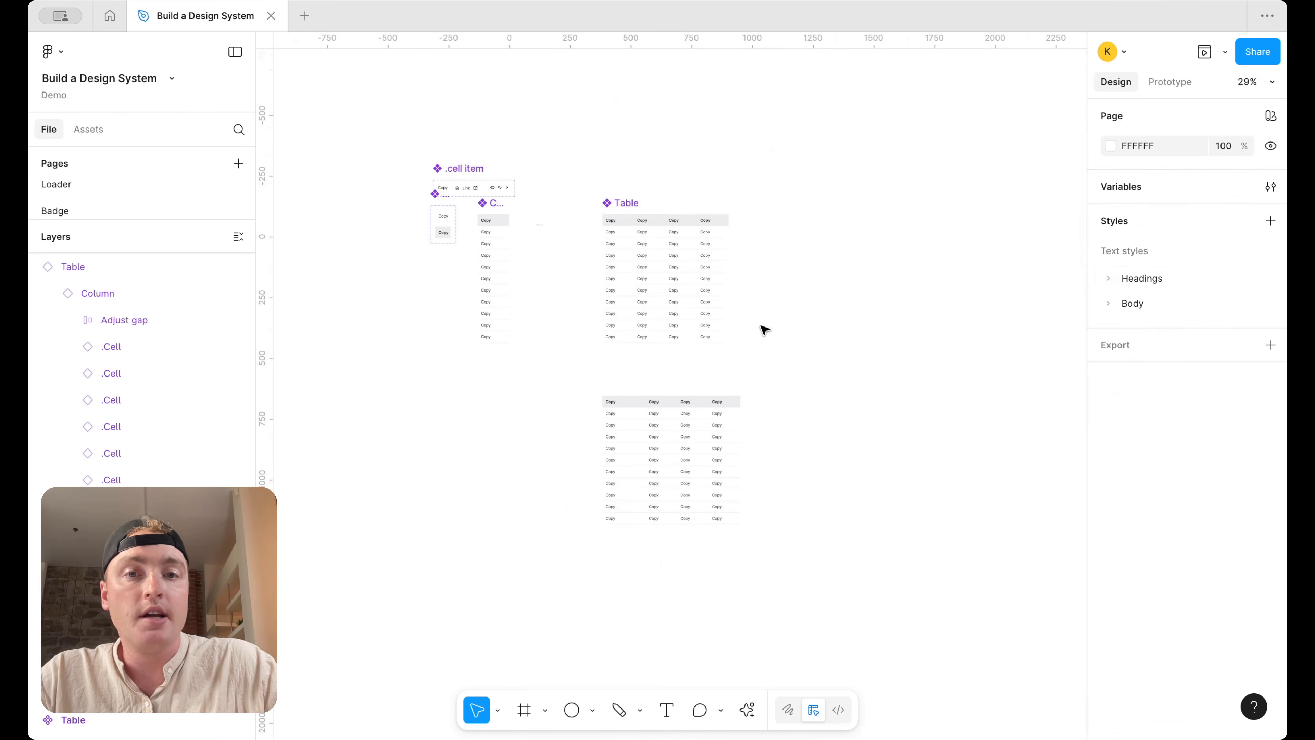
scroll(508, 247, "up", 3)
scroll(595, 249, "right", 3)
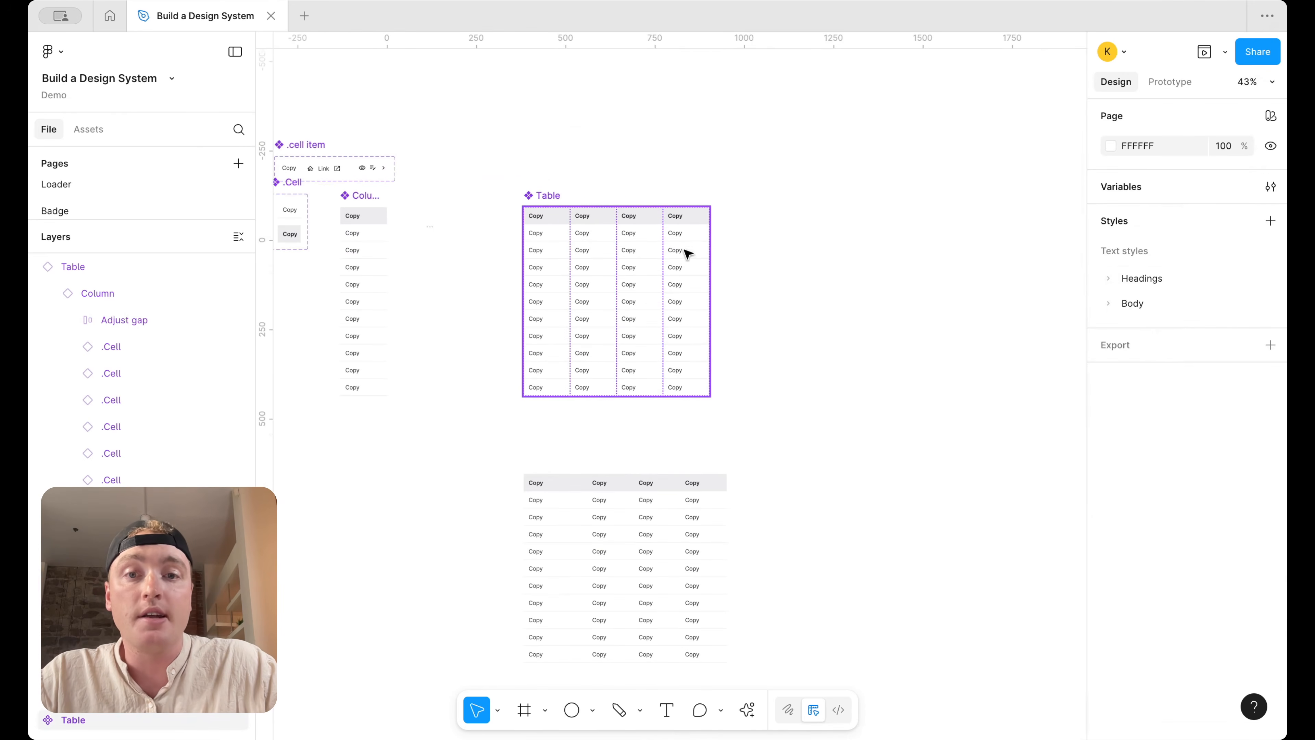
left_click(693, 248)
left_click(553, 196)
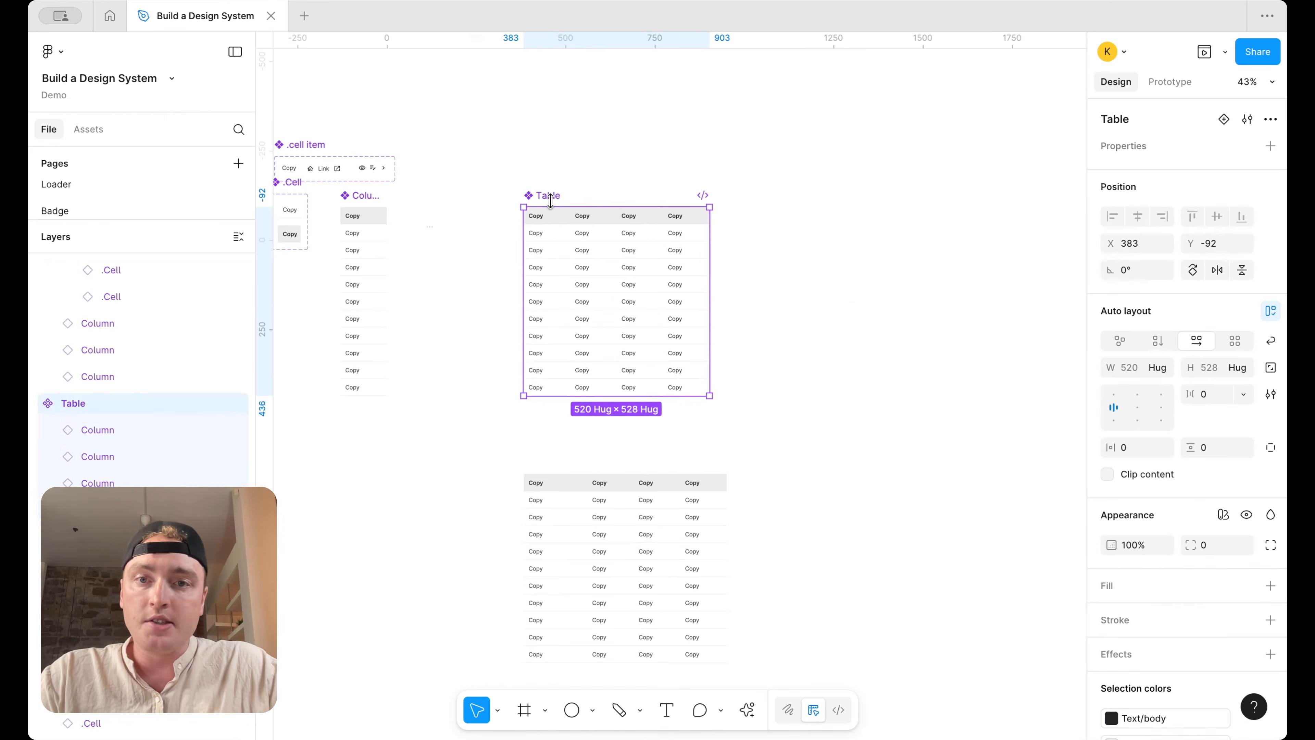
type("Column Table")
key("Return")
Duplicate the last column of the Column Table component four times
left_click(689, 259)
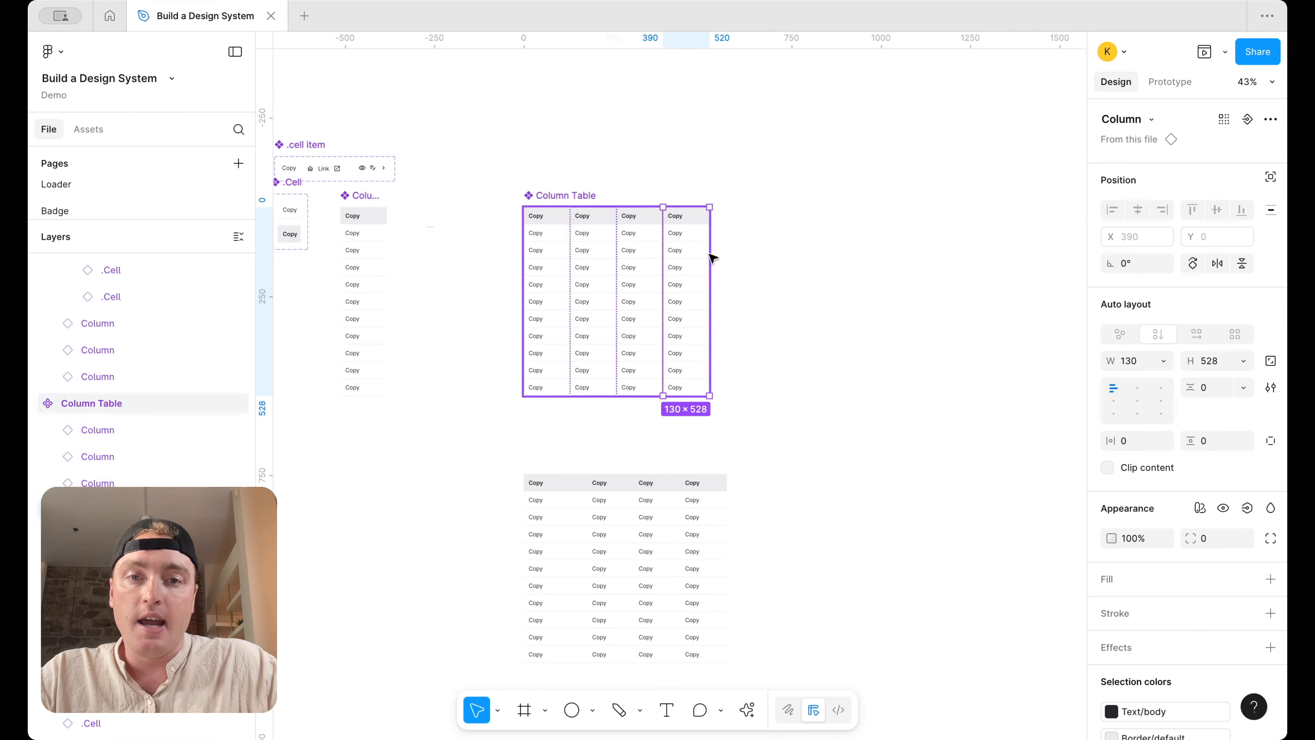
key("ctrl+d")
key("ctrl+d")
key("ctrl+d")
key("ctrl+d")
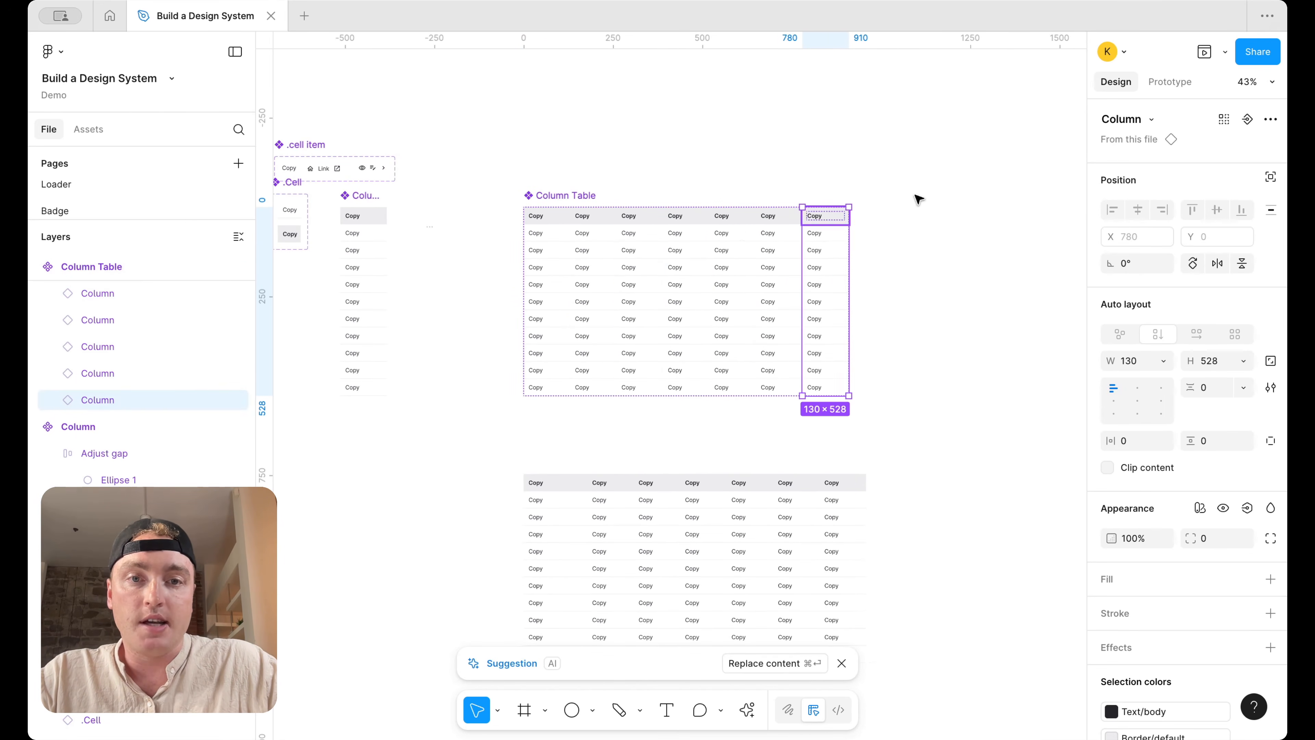
left_click(731, 182)
left_click(562, 196)
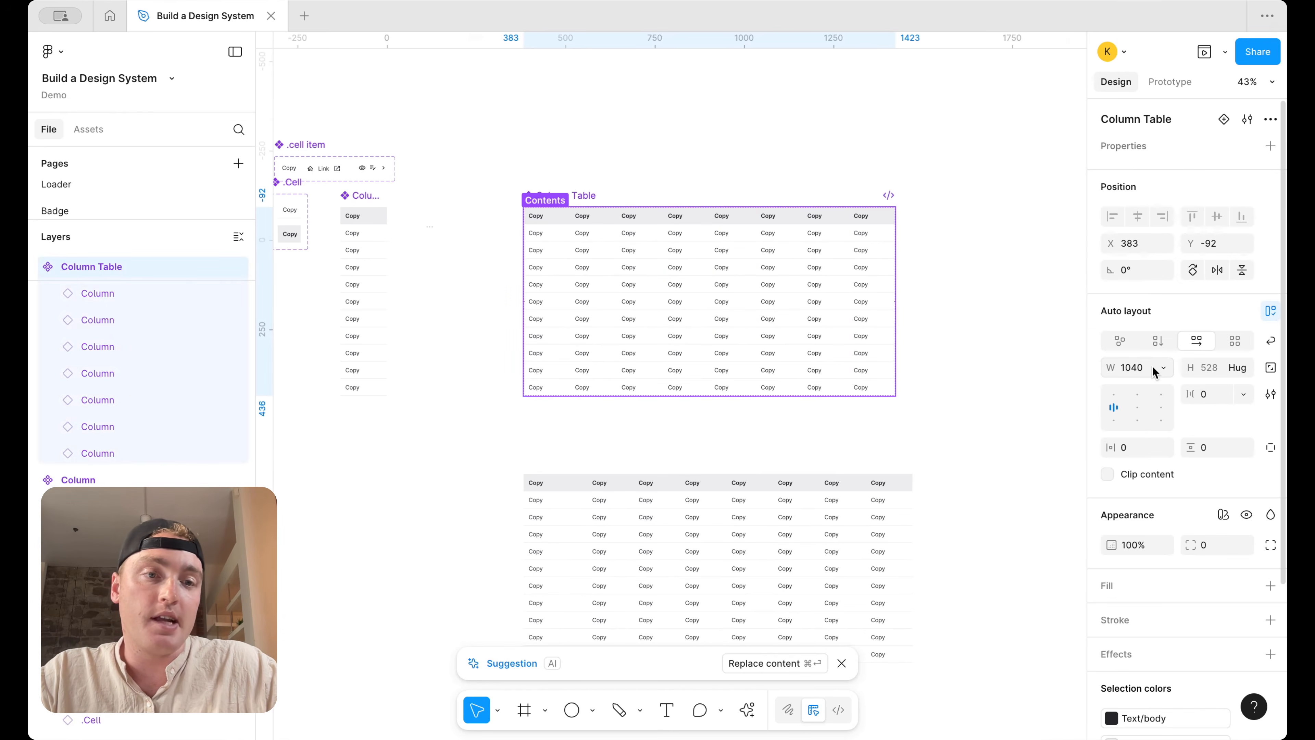
left_click(984, 285)
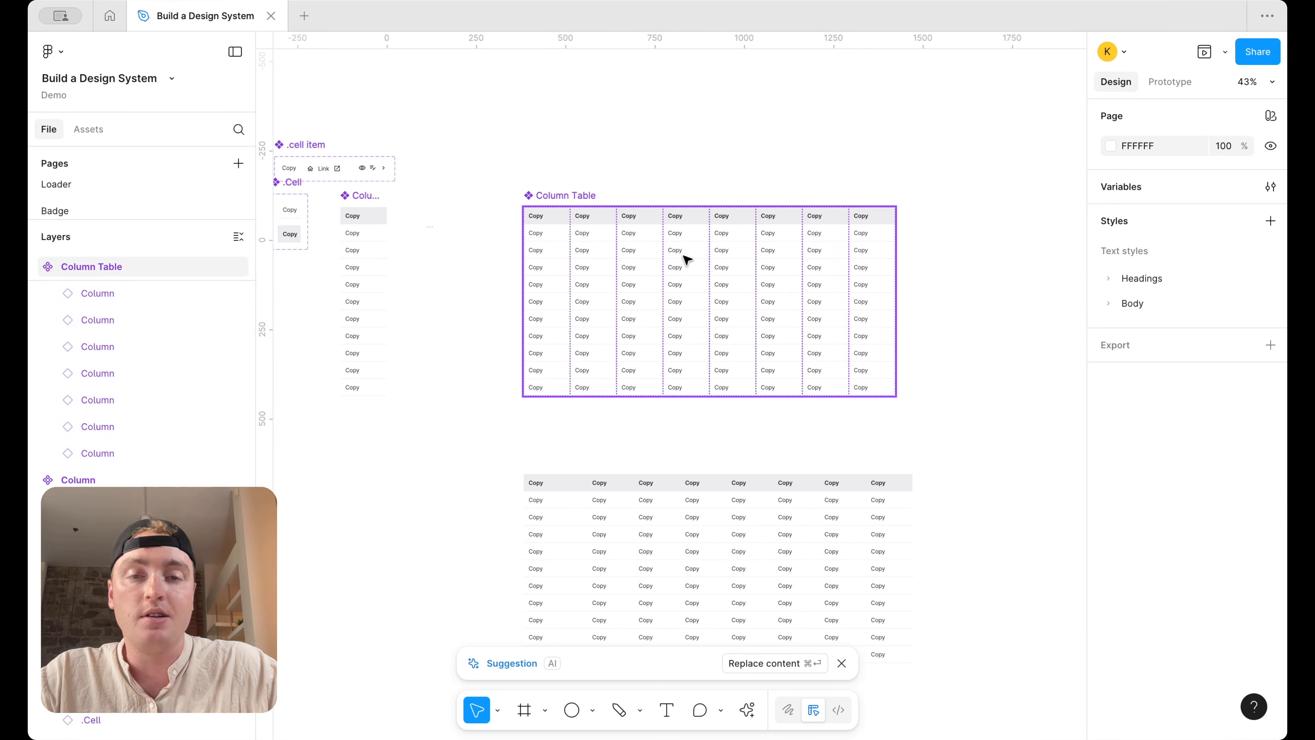
Rename the main table component as ".Column Table"
scroll(684, 234, "down", 5)
scroll(710, 234, "down", 3)
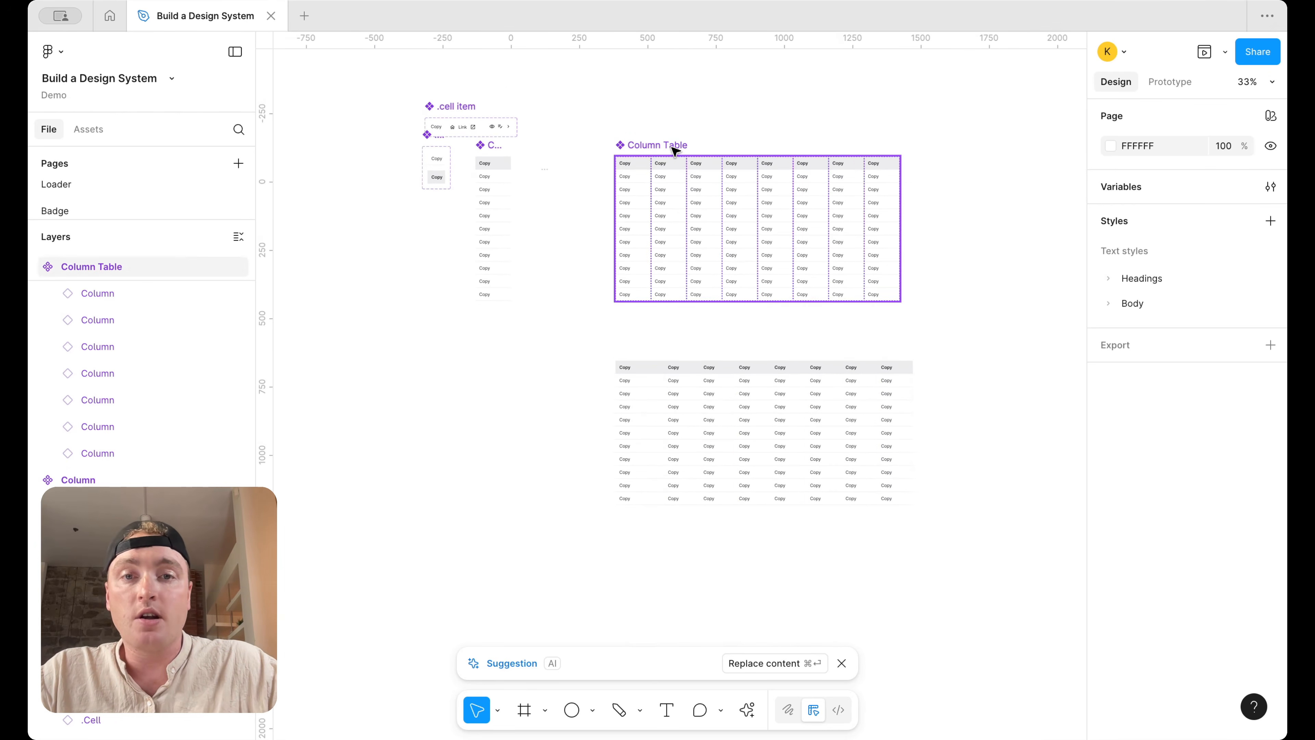
left_click(674, 150)
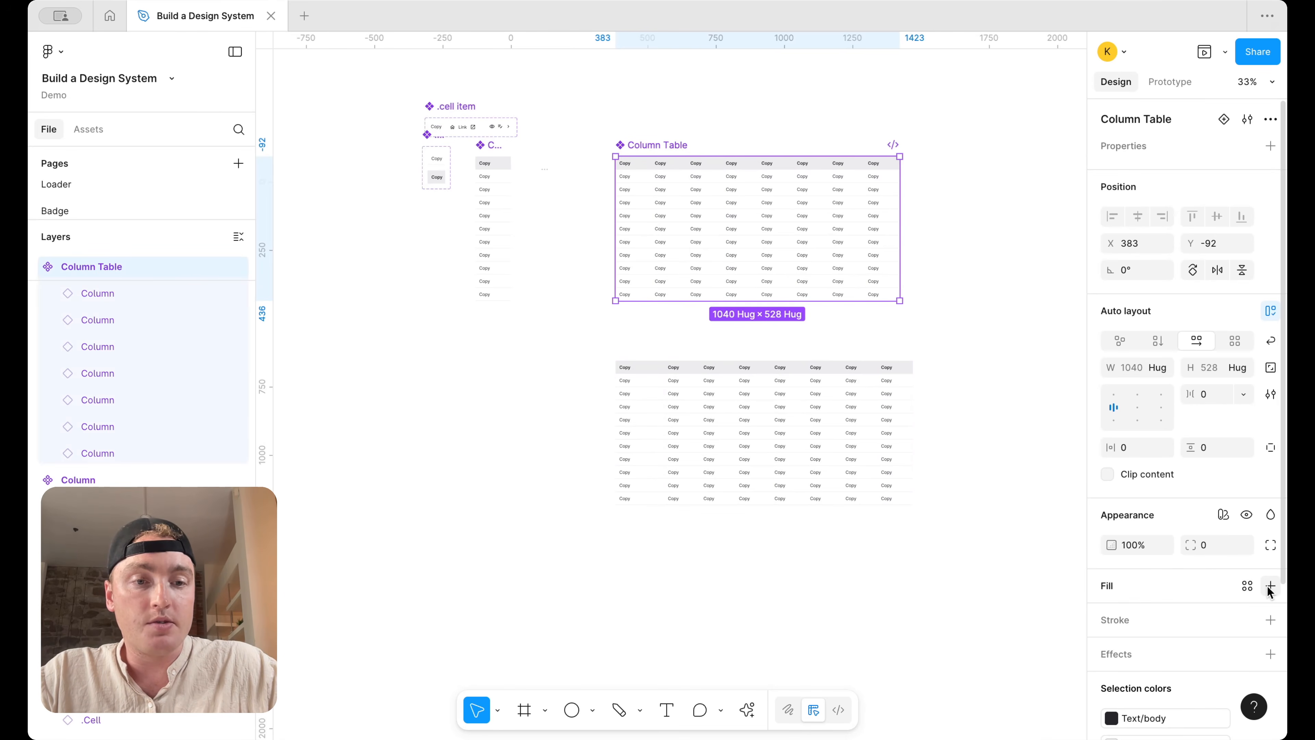
scroll(751, 290, "right", 3)
double_click(556, 146)
type(".")
key("Return")
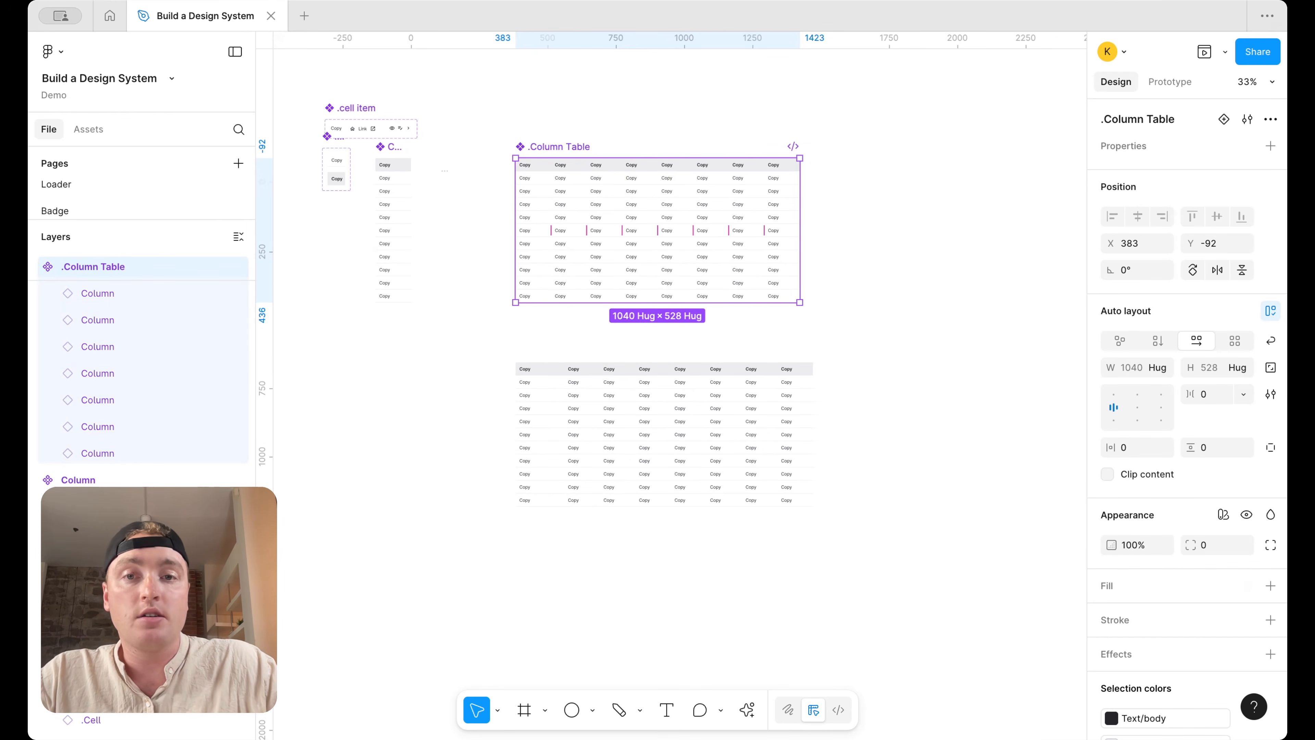
Add a text box about 239 × 46 above the table instance with the text "My Advisors"
left_click(654, 400)
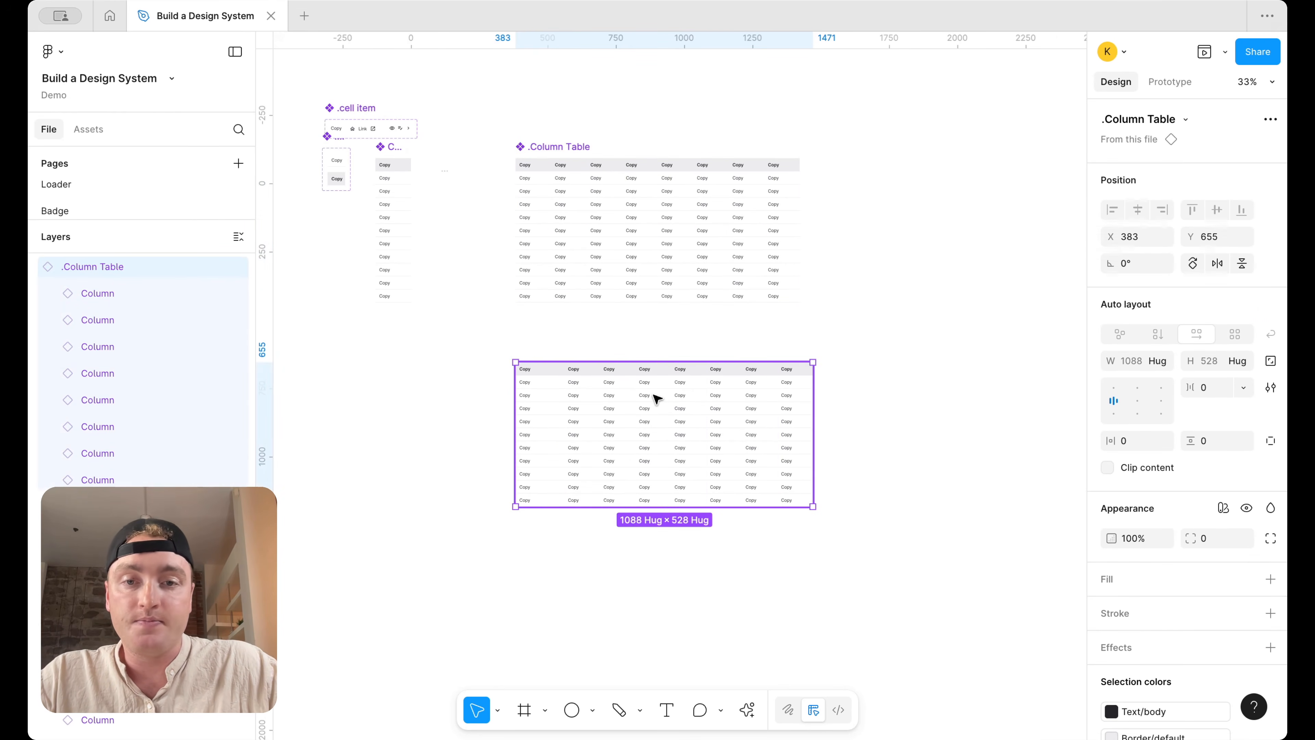
left_click(666, 709)
scroll(532, 350, "up", 5)
left_click_drag(495, 332, 645, 361)
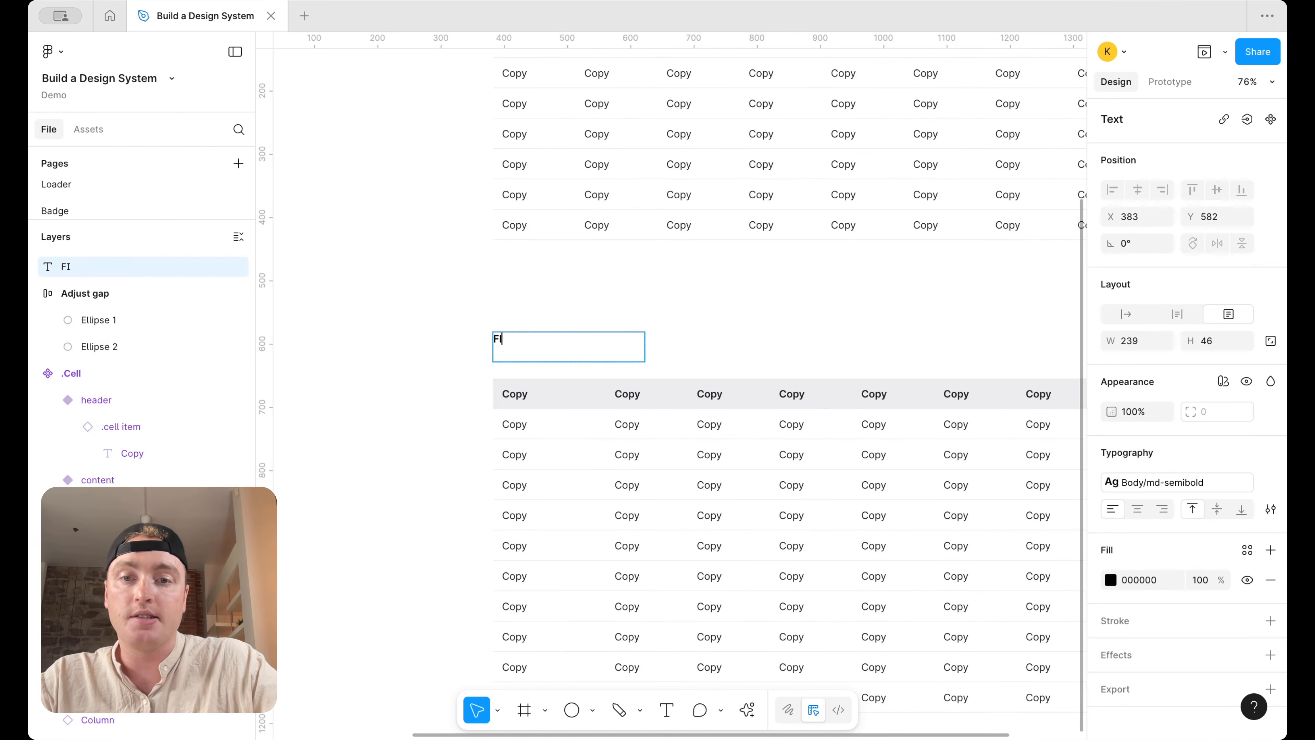
type("My Advisors")
key("ctrl+a")
Apply the Headings/H3 text style to the My Advisors text and widen its box to about 401
left_click(1171, 482)
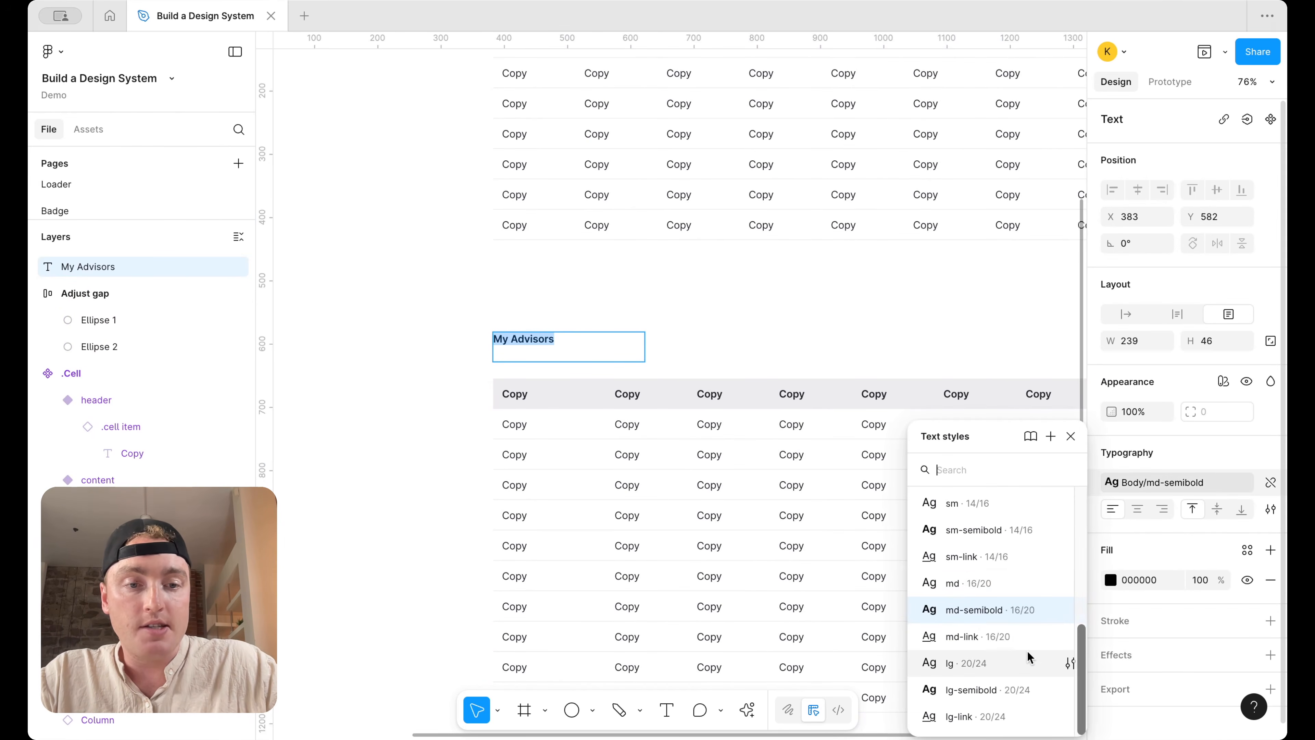
scroll(999, 665, "up", 3)
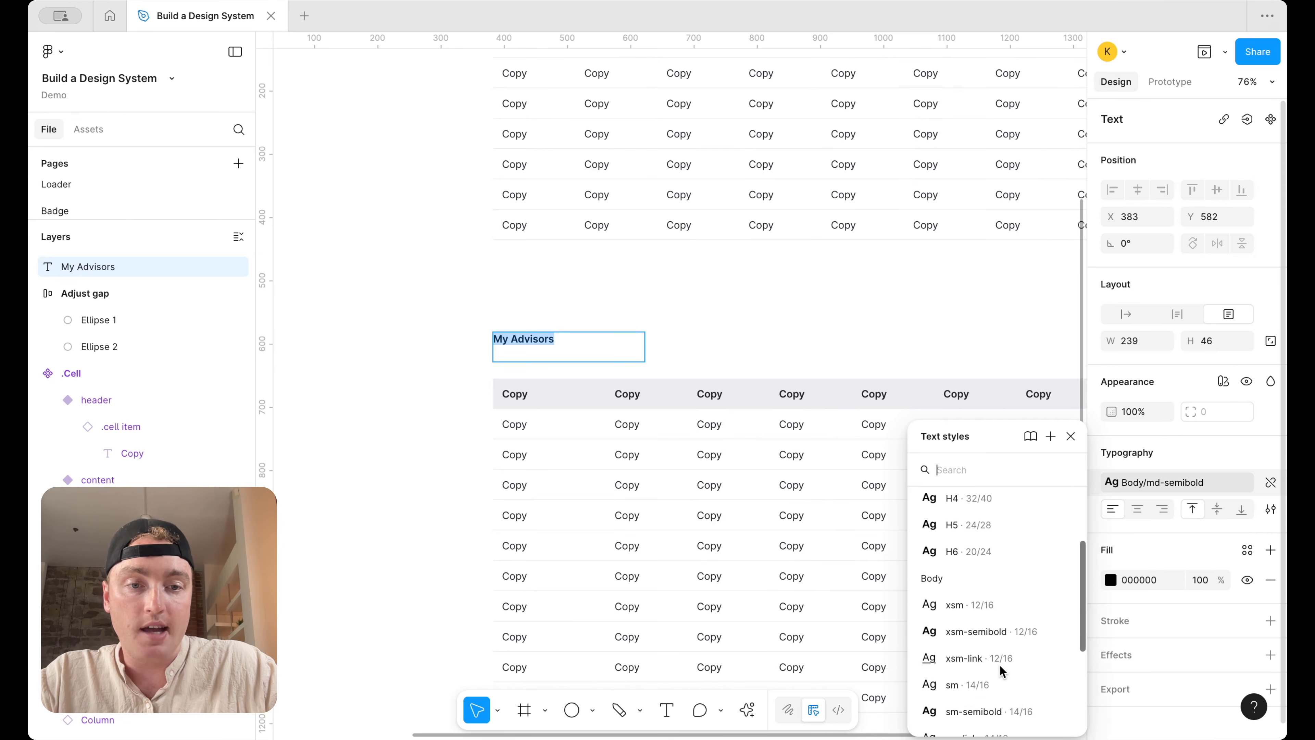
left_click(1001, 610)
left_click(1134, 482)
left_click(967, 552)
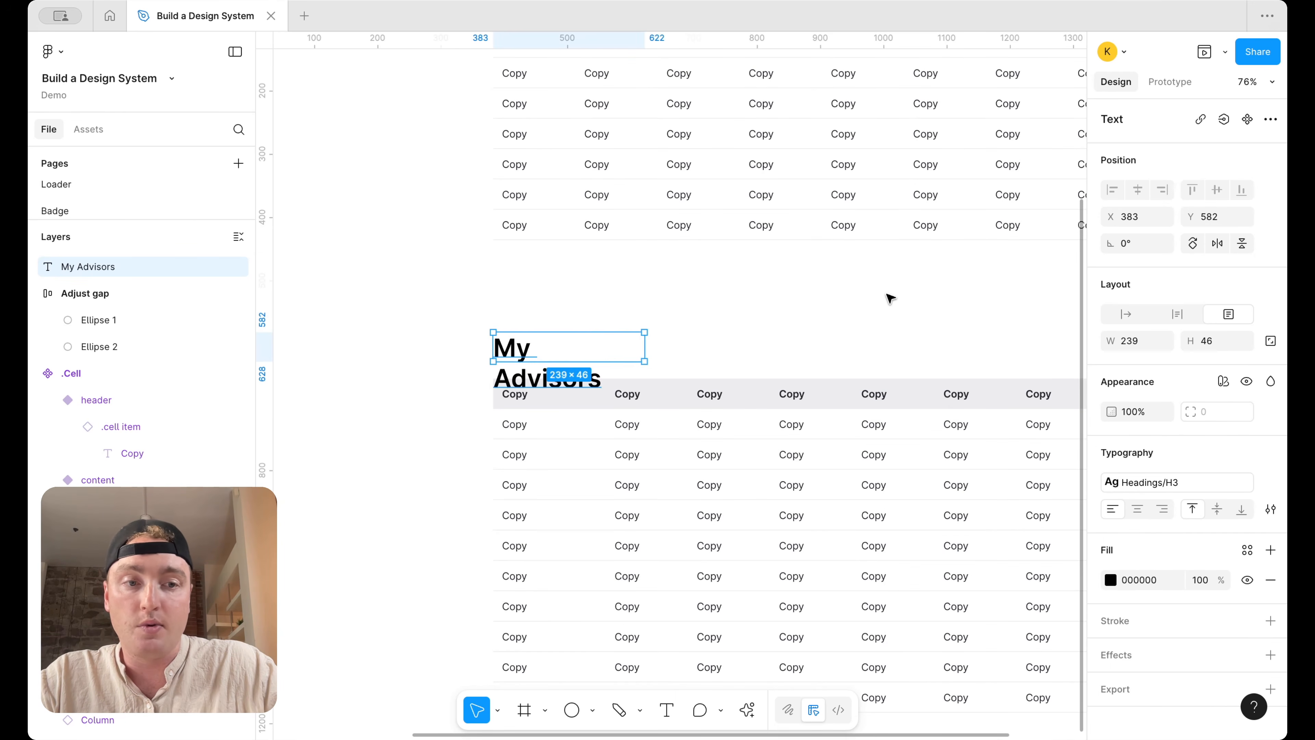
left_click_drag(644, 346, 747, 346)
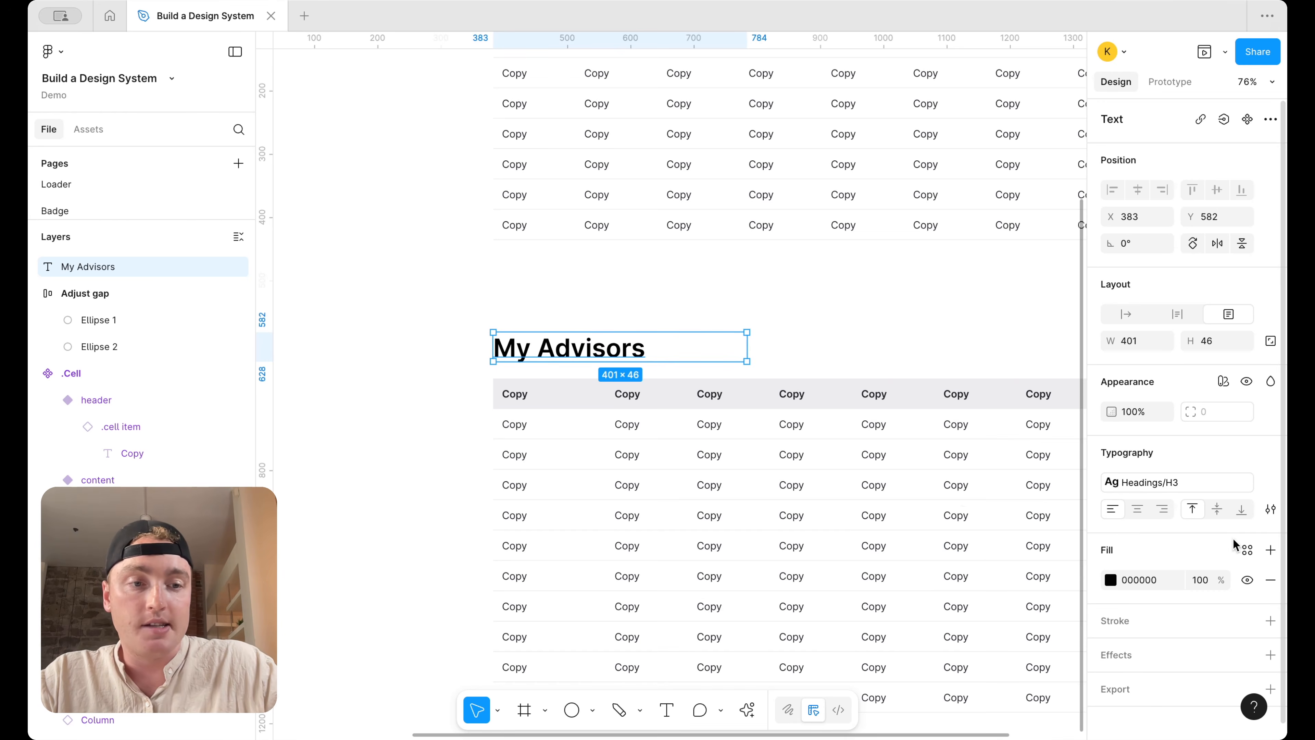
Set the My Advisors text's fill to the Text/headings color variable
left_click(1246, 549)
type("head")
left_click(1013, 521)
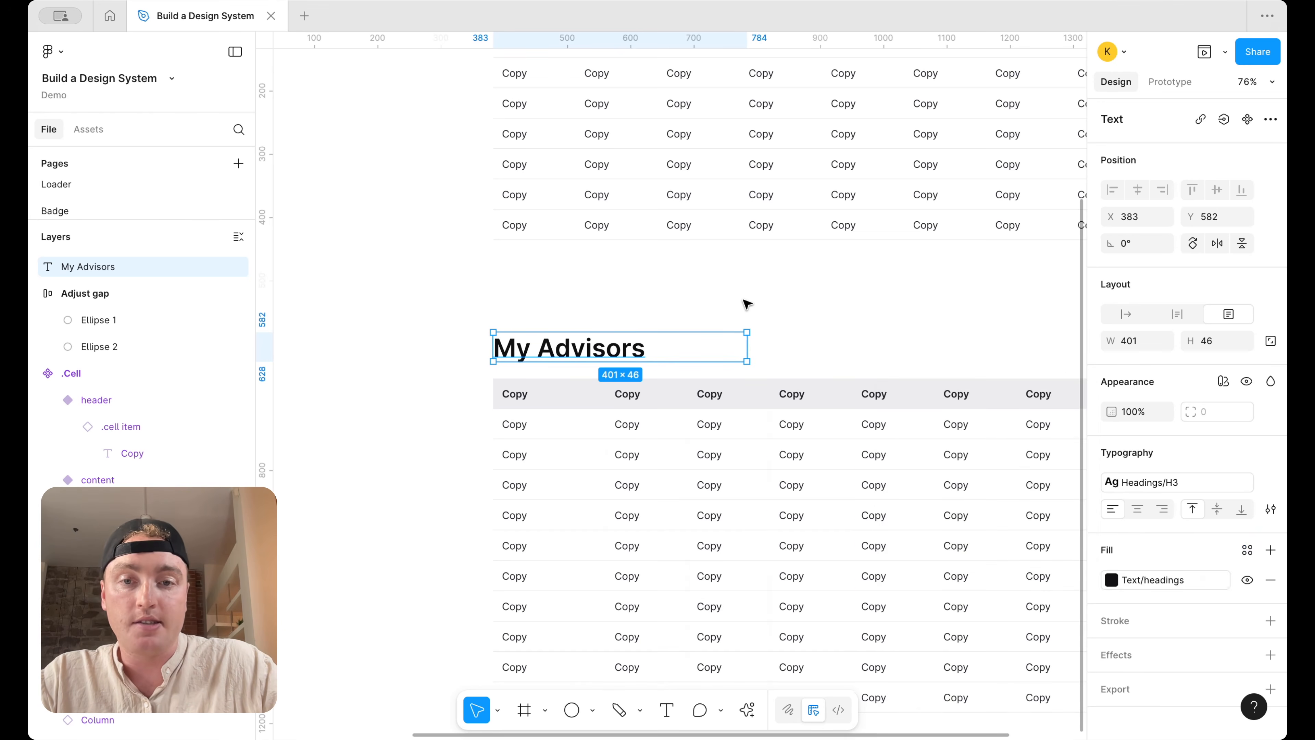
left_click(745, 304)
Wrap the My Advisors text and the table instance together in an auto layout frame
left_click(681, 452)
left_click(596, 343, "shift")
key("shift+a")
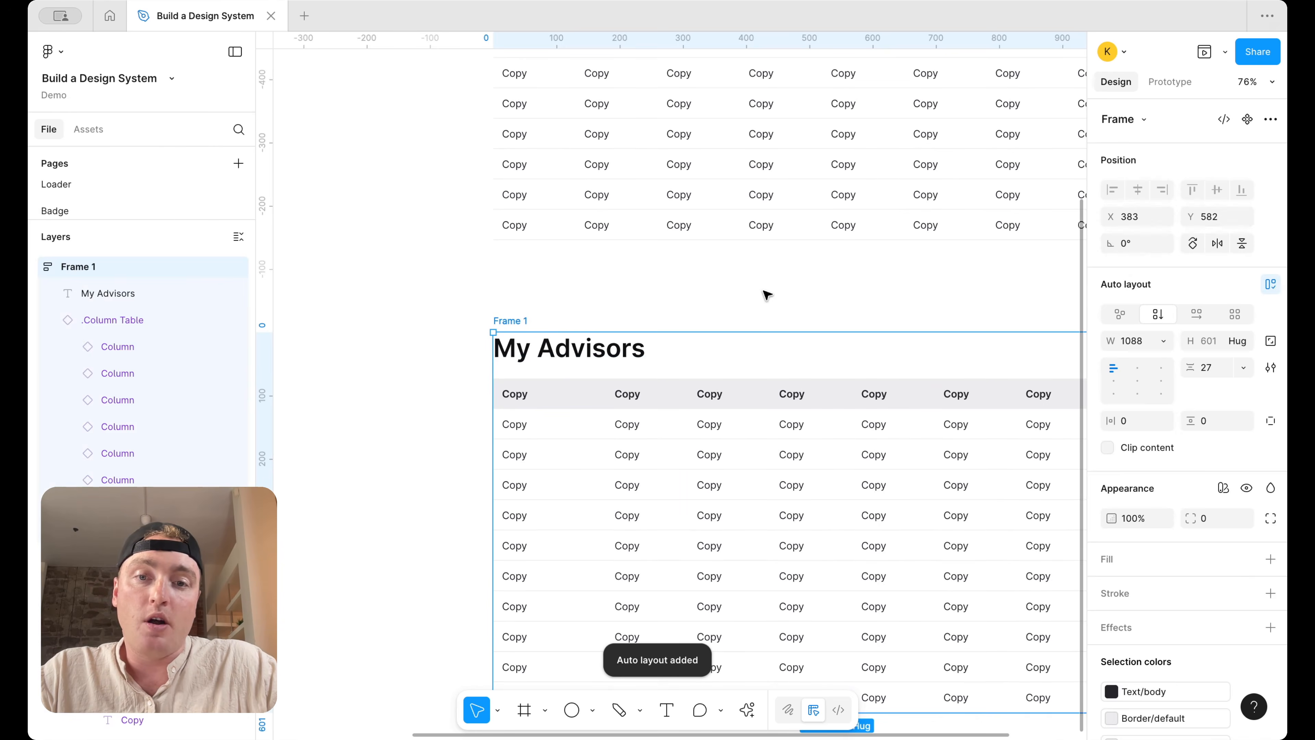
Apply the Headings/H4 text style to the My Advisors text in the framed table
left_click(767, 294)
left_click(640, 347)
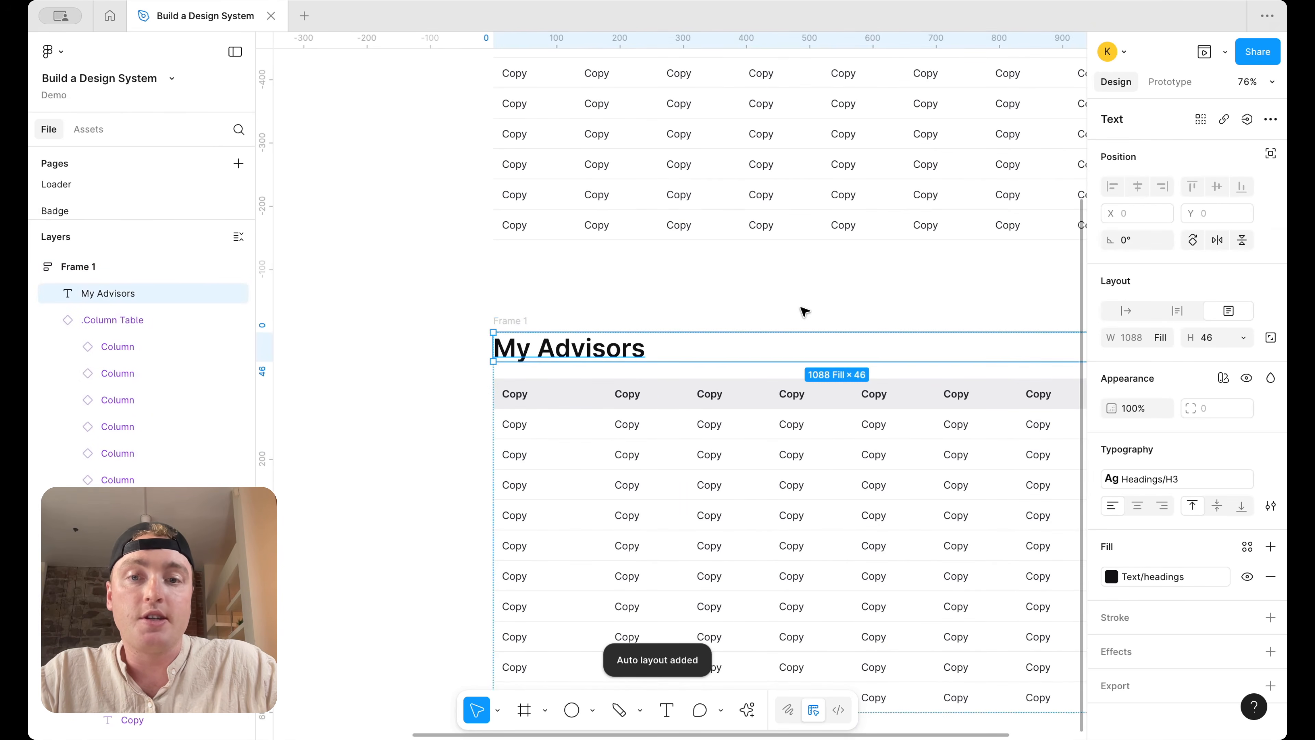
scroll(804, 311, "right", 5)
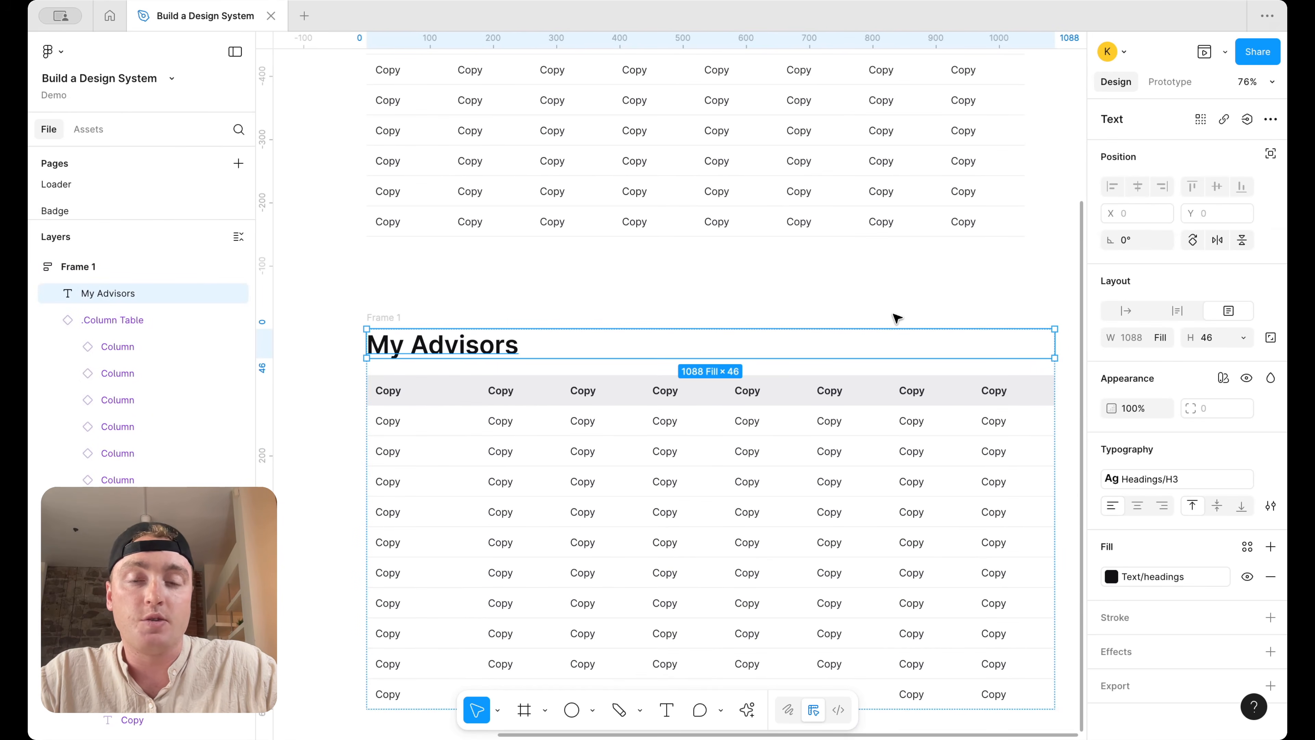
left_click(1121, 478)
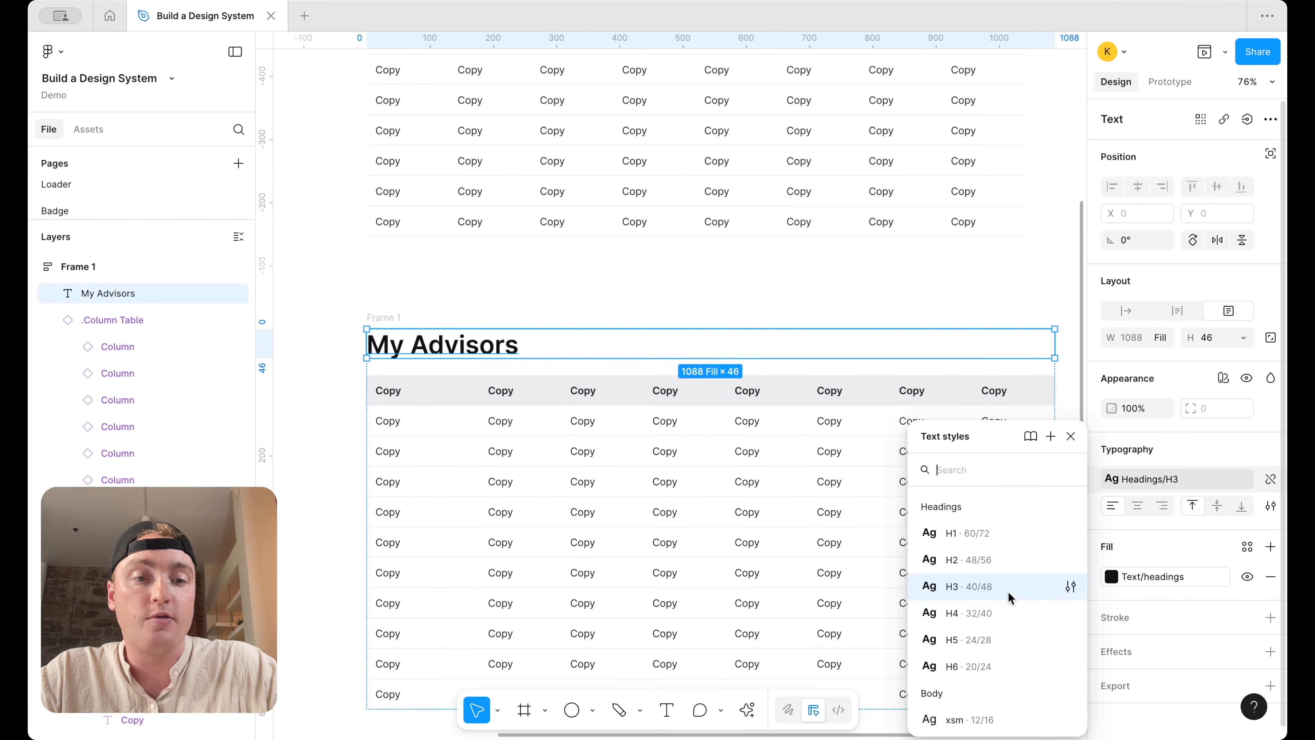
left_click(1007, 619)
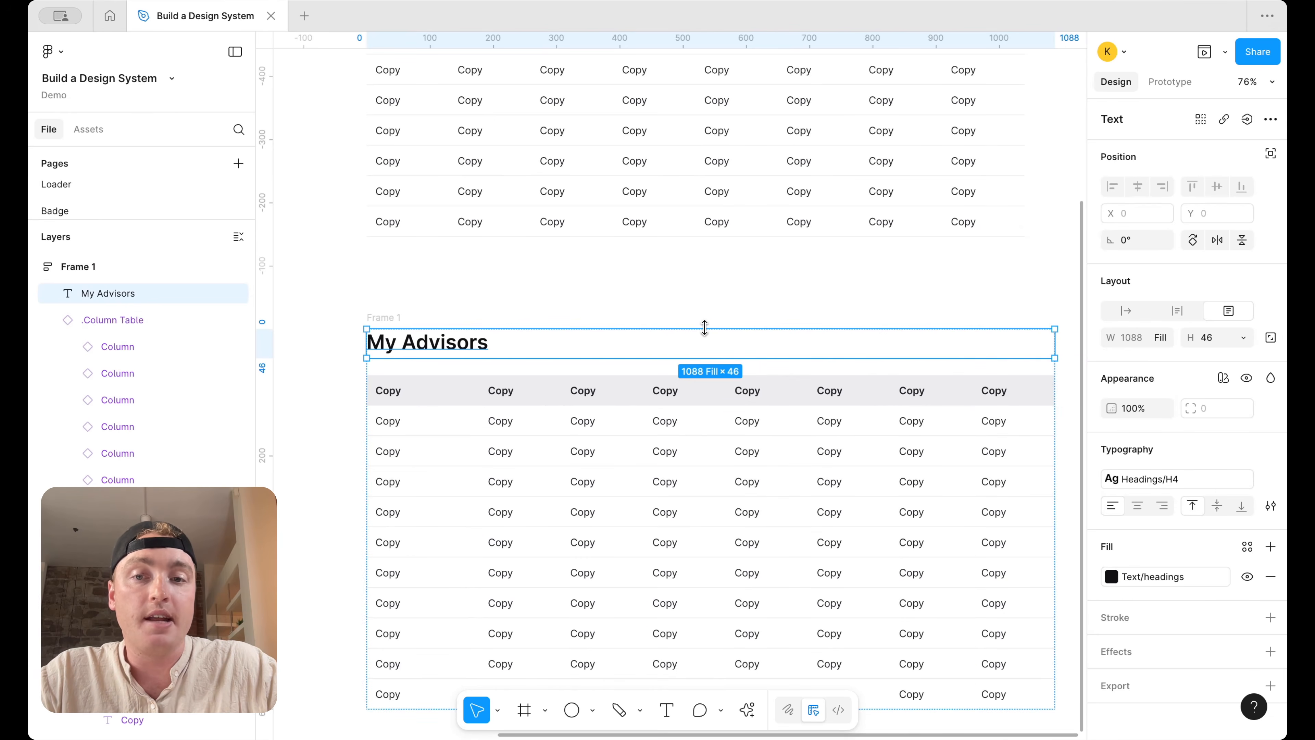
Set the vertical gap between the My Advisors heading and the table instance to 24
left_click(673, 369)
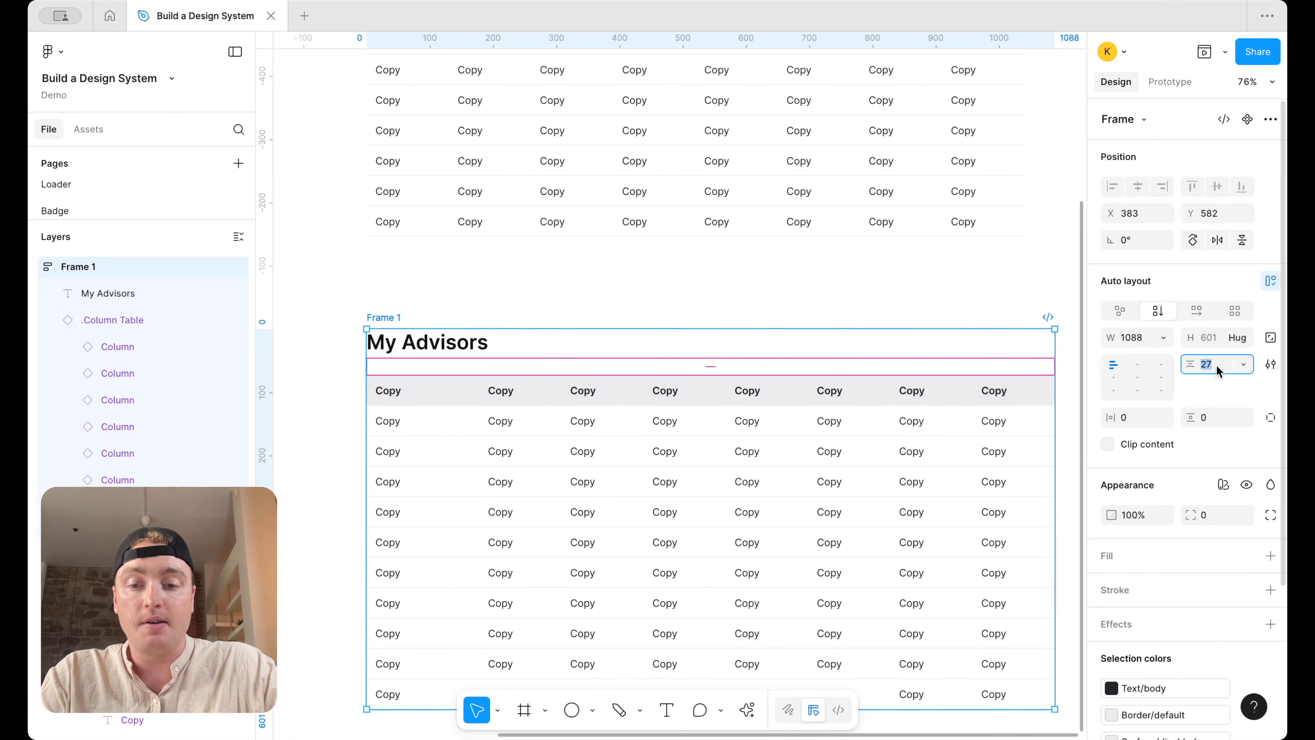
key("Return")
left_click(786, 314)
Add a stroke to the .Column Table main component using the Border/default color variable, positioned outside
scroll(786, 314, "down", 5)
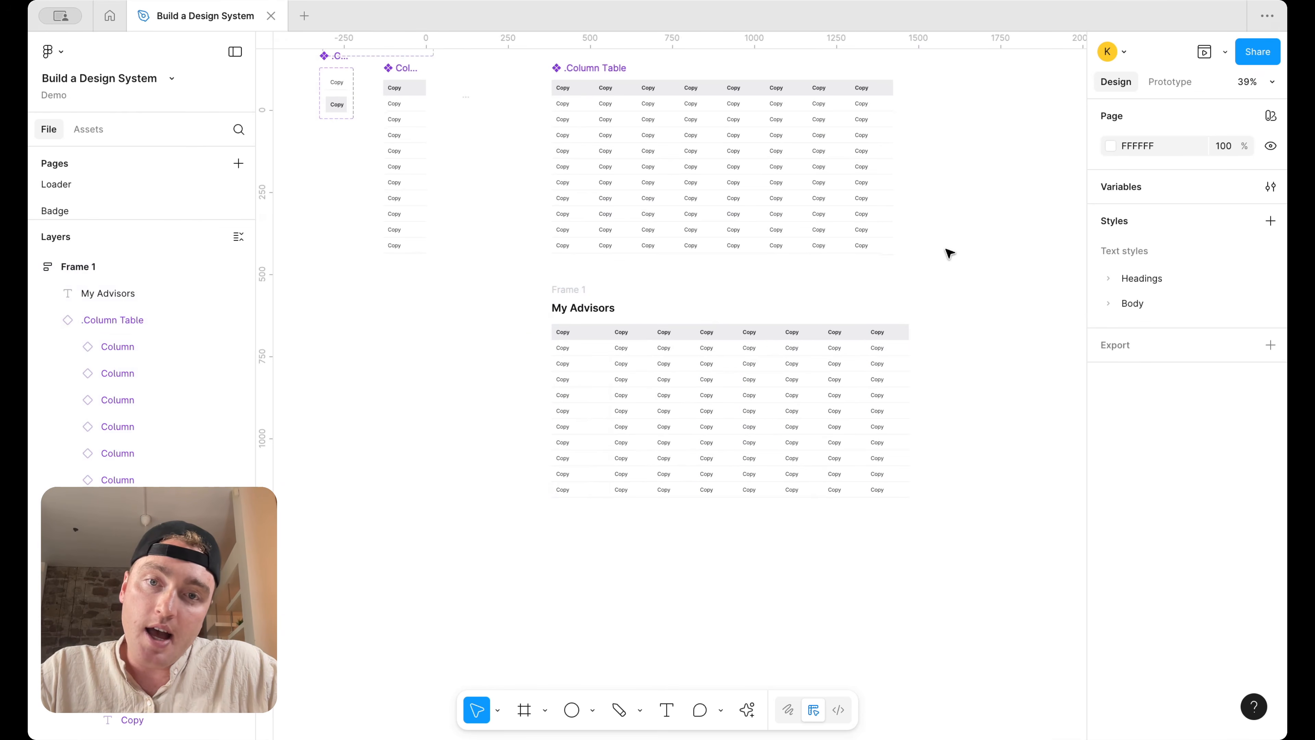
scroll(851, 199, "up", 1)
left_click(808, 182)
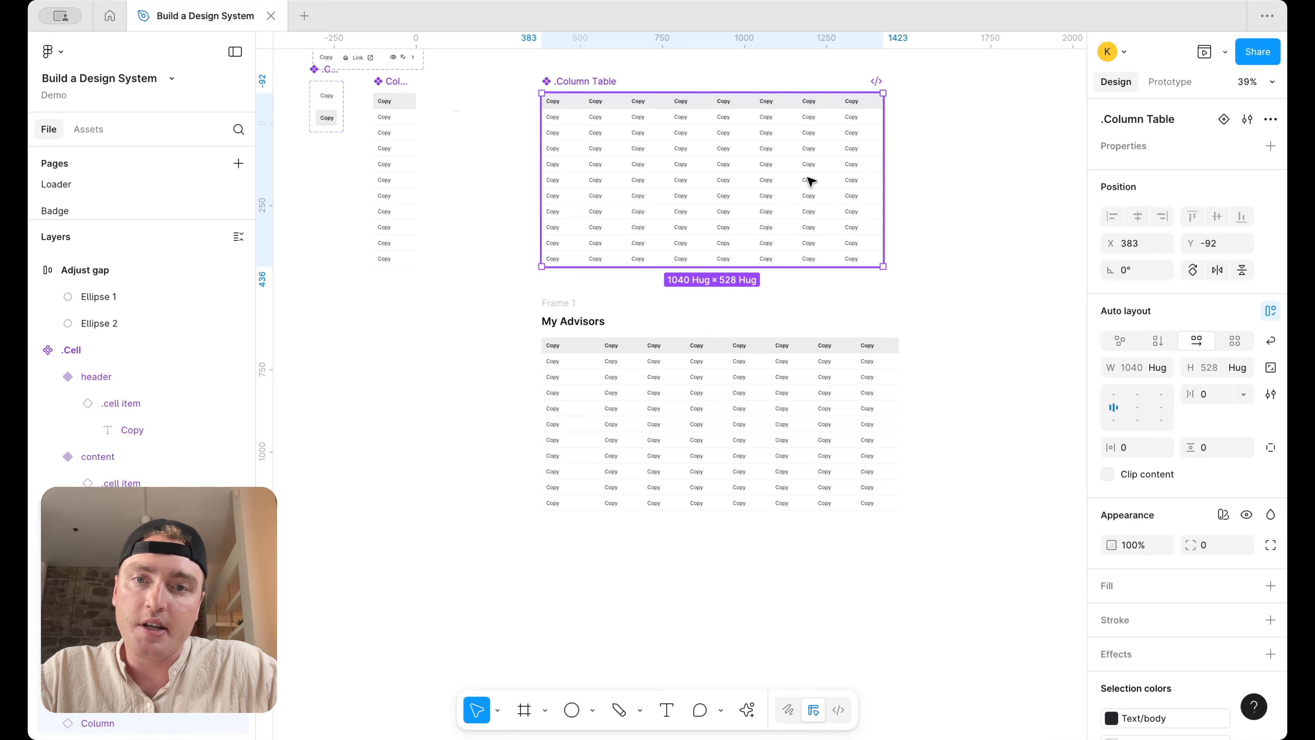
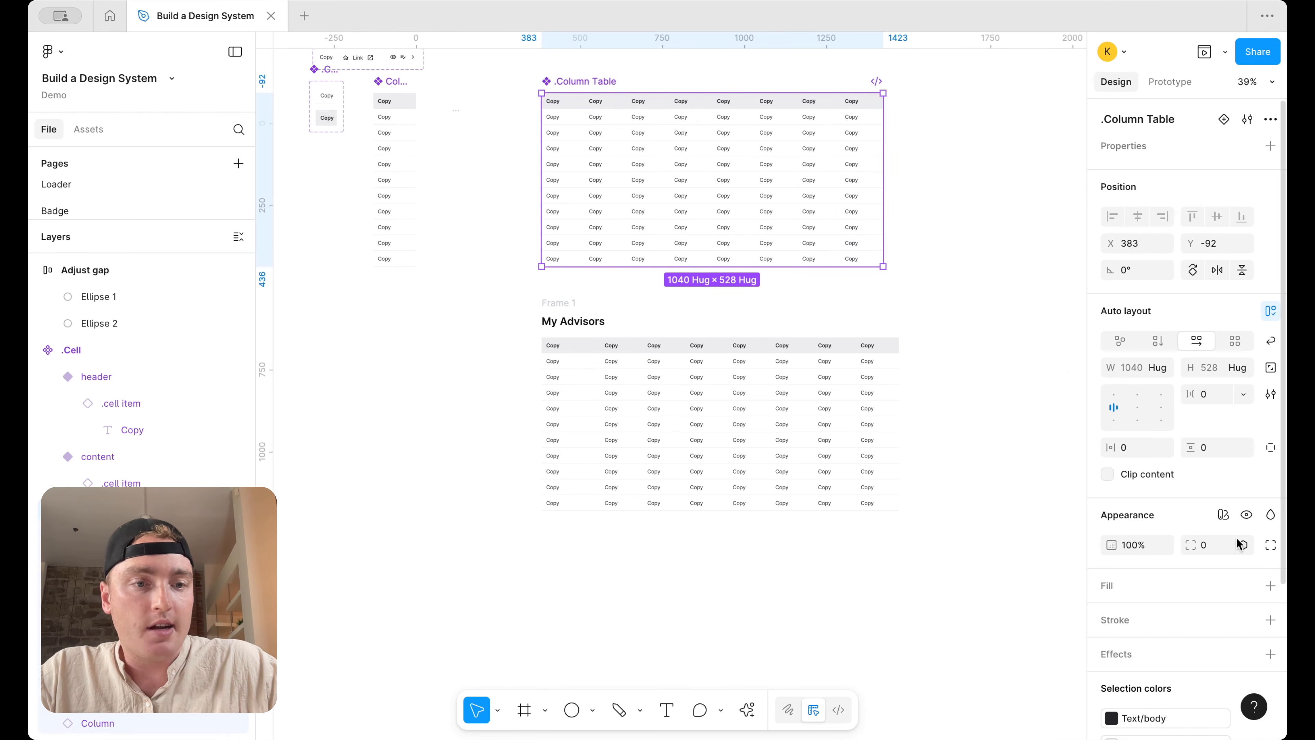
scroll(1263, 562, "down", 2)
left_click(1270, 564)
left_click(1247, 563)
type("bor")
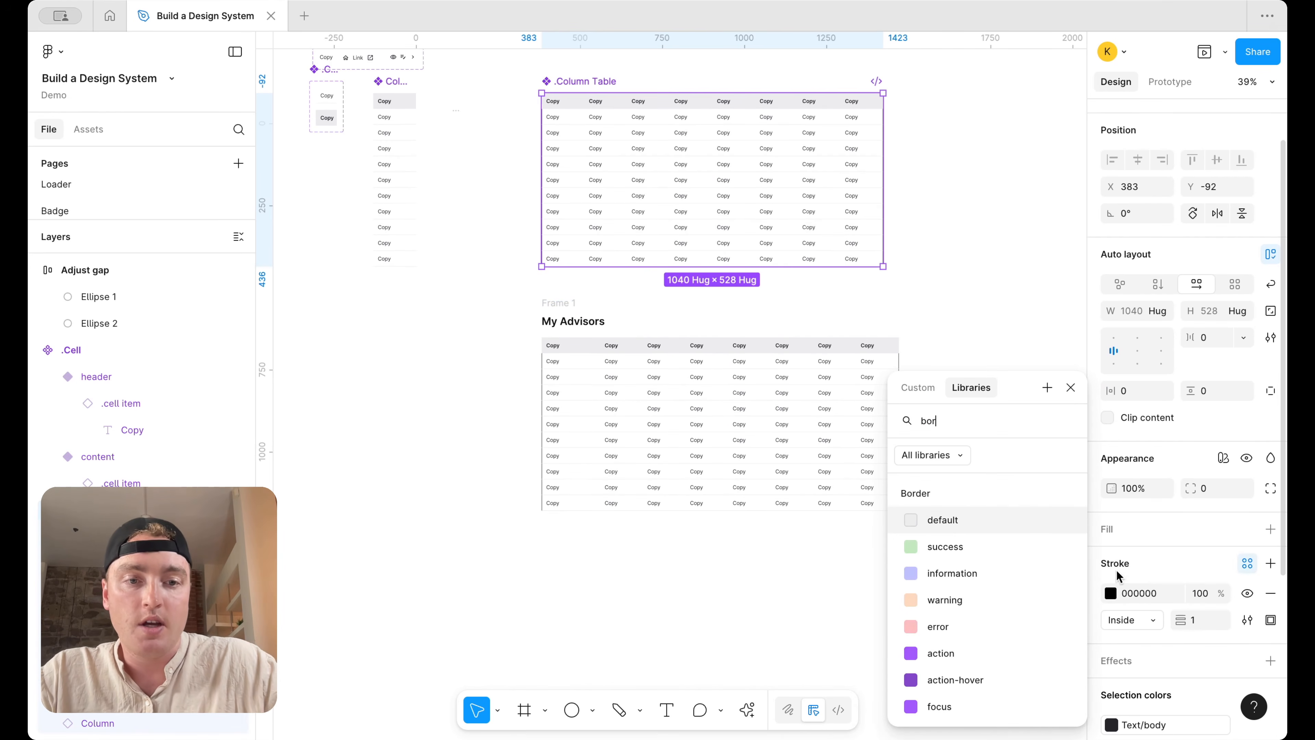
left_click(1051, 522)
left_click(1154, 620)
left_click(1158, 638)
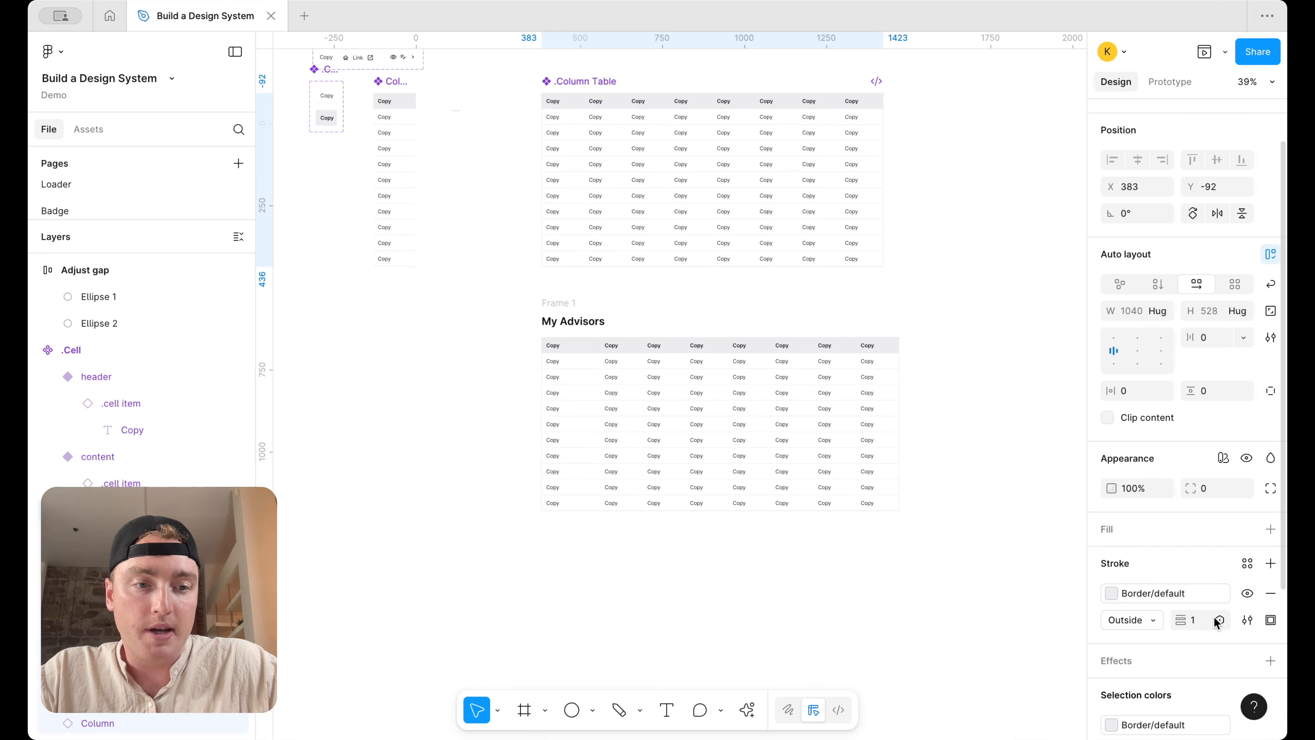
left_click(1218, 622)
left_click(1208, 570)
left_click(899, 229)
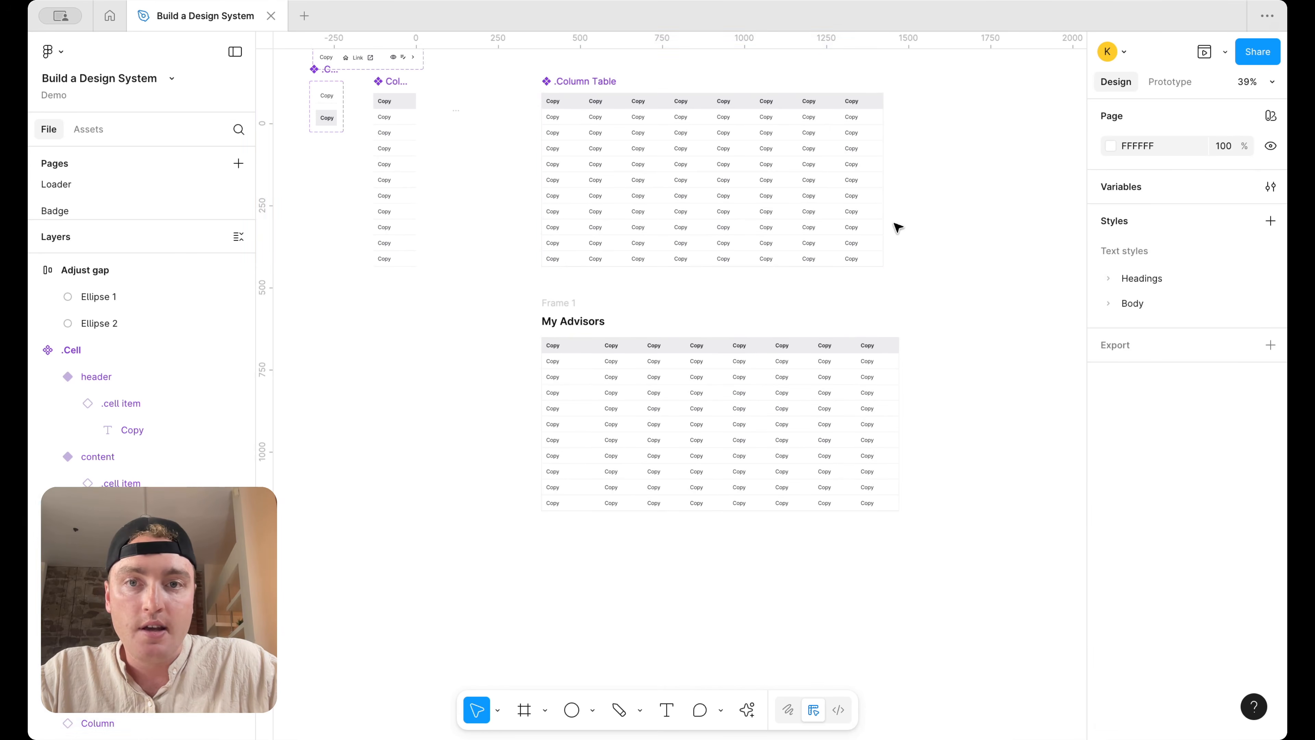
Apply the lg border radius variable to the corners of the .Column Table main component
scroll(862, 55, "up", 5)
scroll(496, 97, "left", 4)
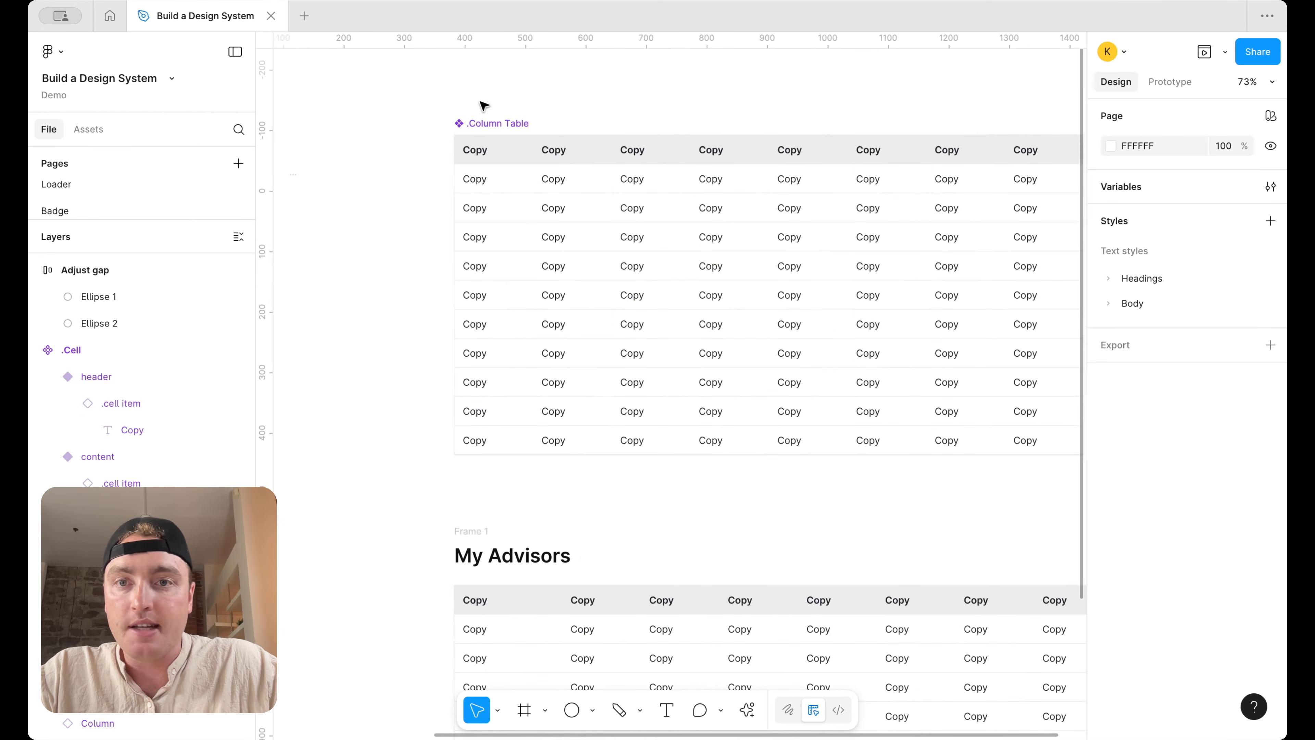
left_click(474, 123)
left_click(1242, 543)
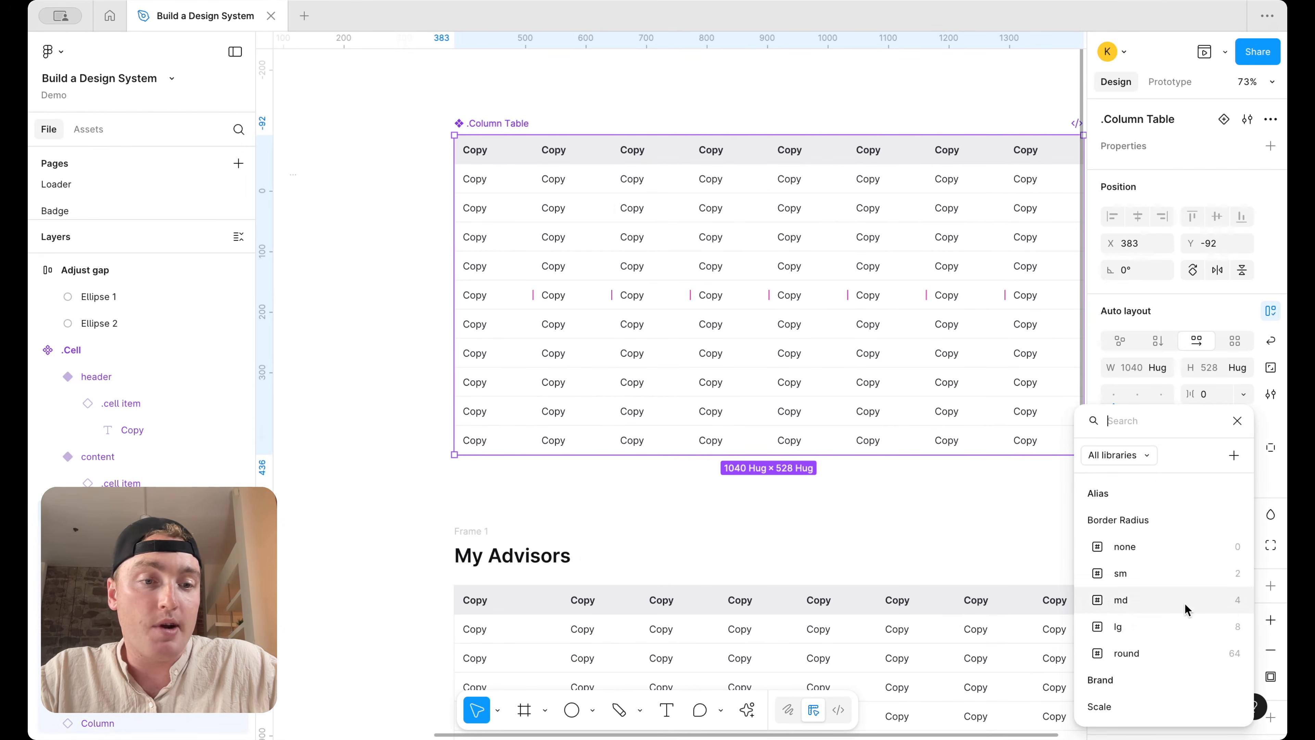
left_click(1187, 621)
left_click(853, 487)
Rename the frame holding the My Advisors heading and table as Column Table
scroll(856, 490, "down", 8)
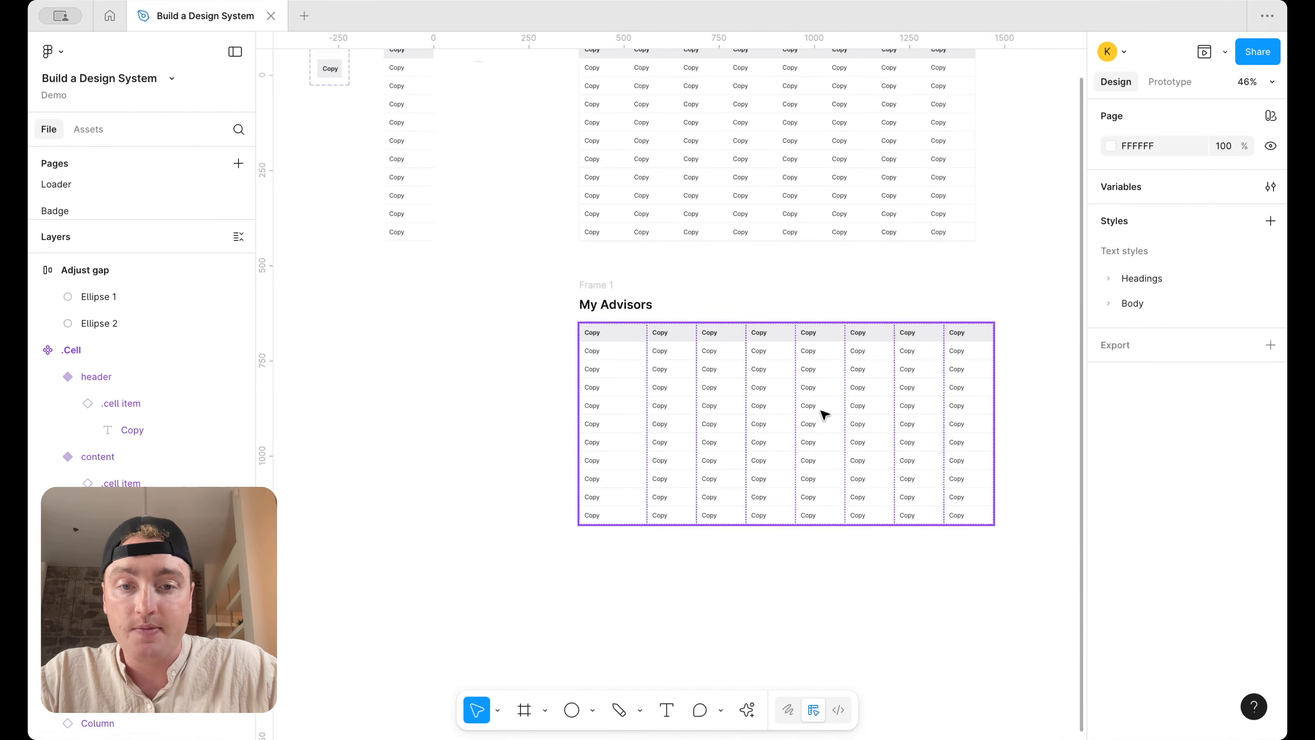
scroll(707, 293, "up", 8)
scroll(699, 301, "down", 4)
scroll(699, 301, "down", 2)
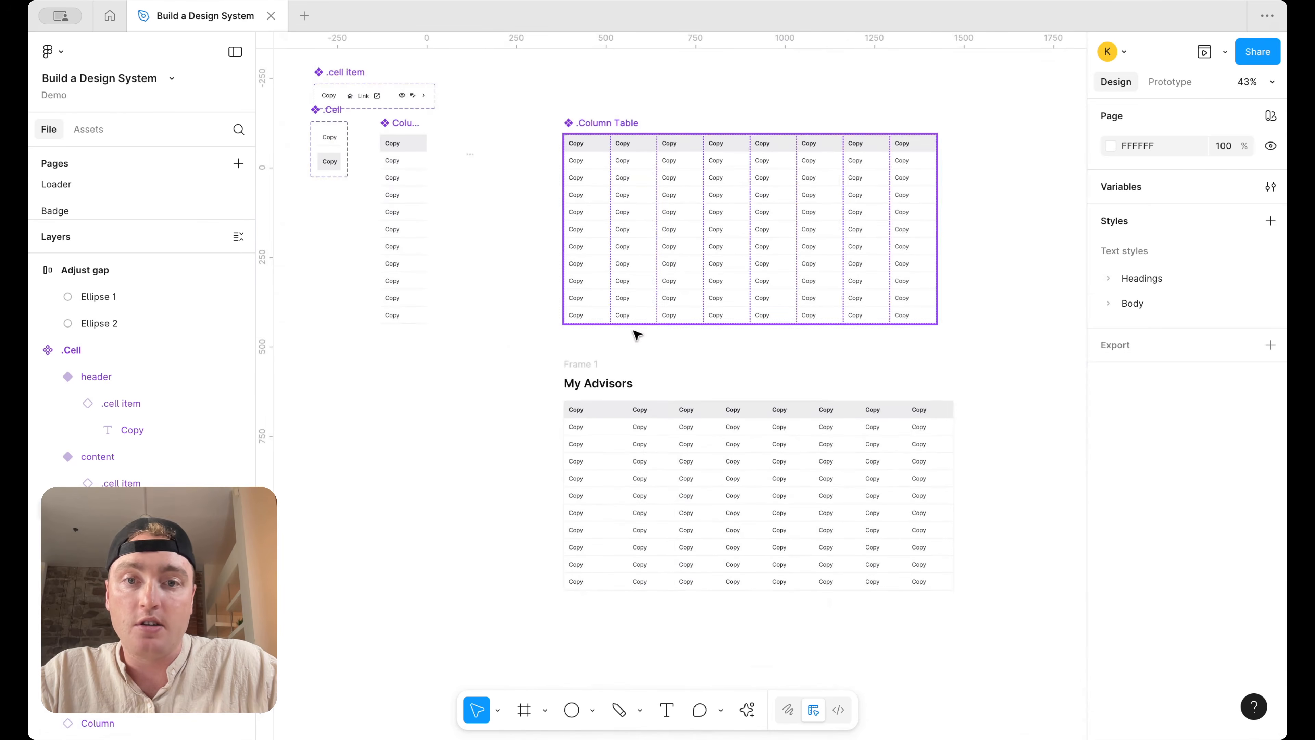
double_click(590, 364)
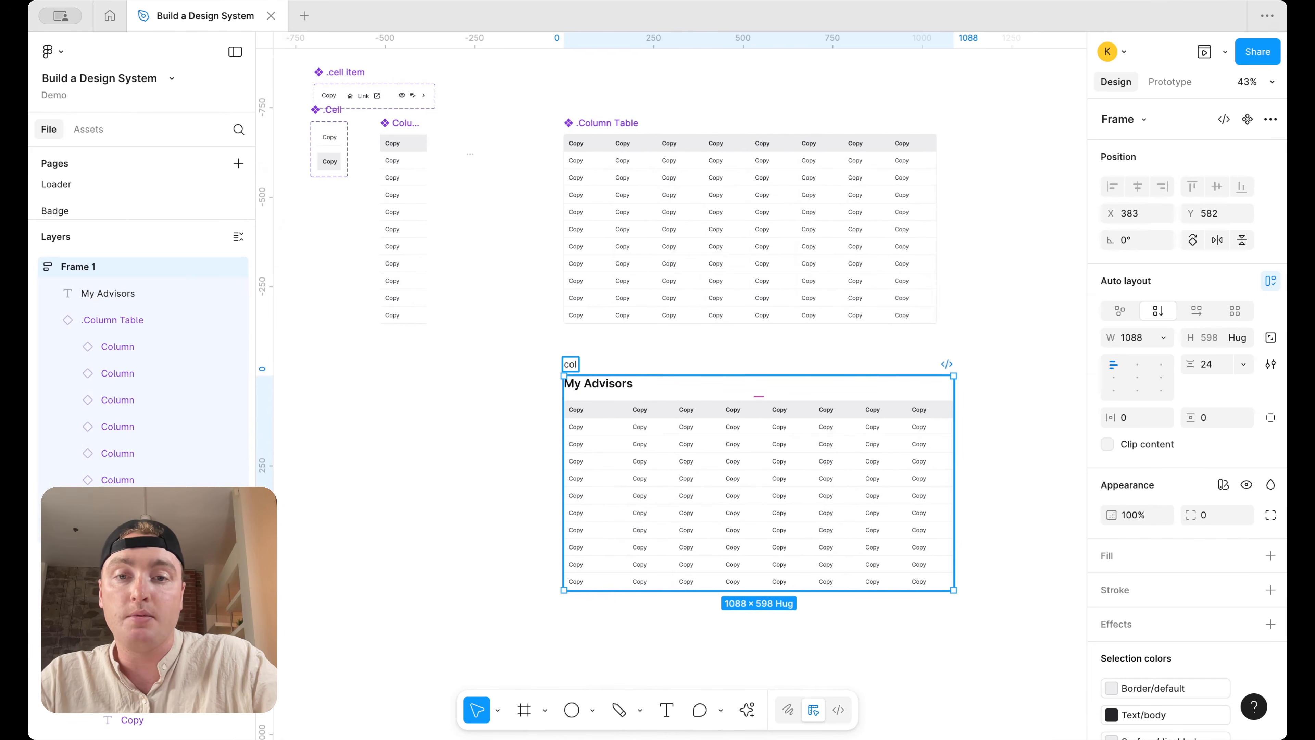
type("Column Table")
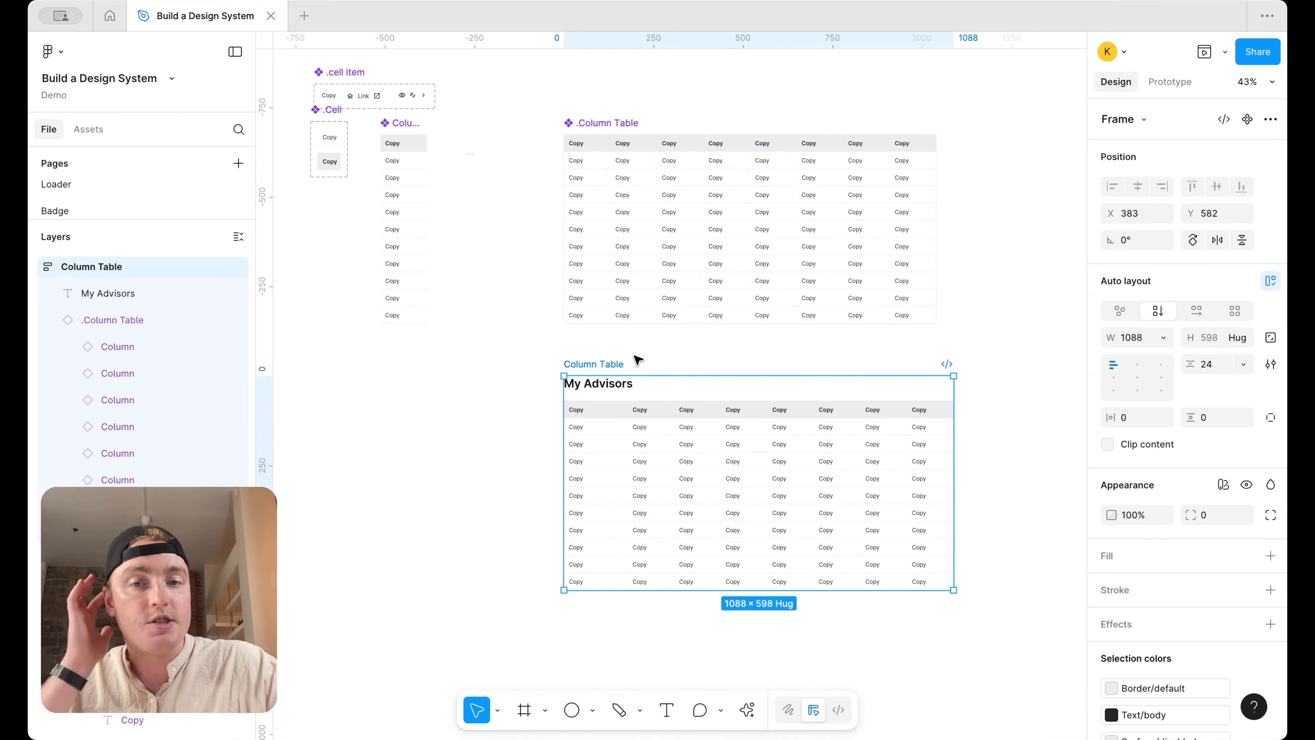
left_click(664, 368)
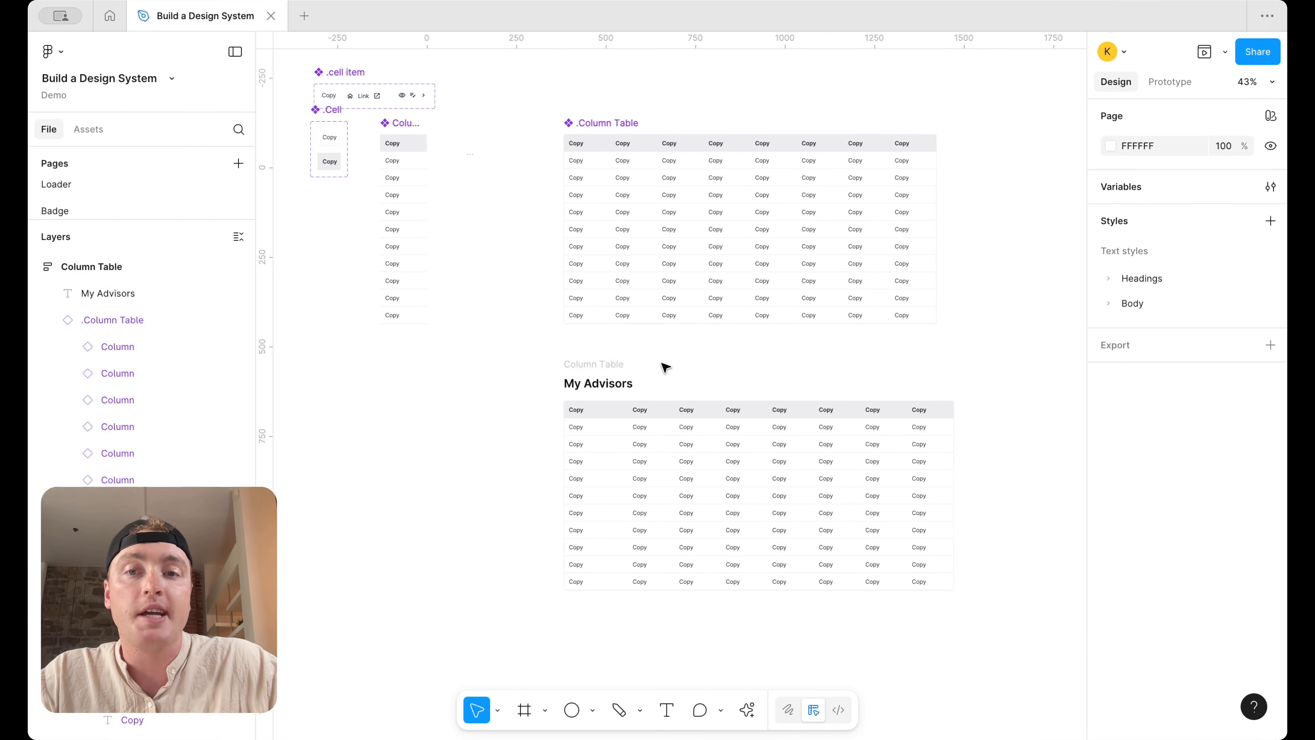
left_click(625, 389)
left_click(639, 365)
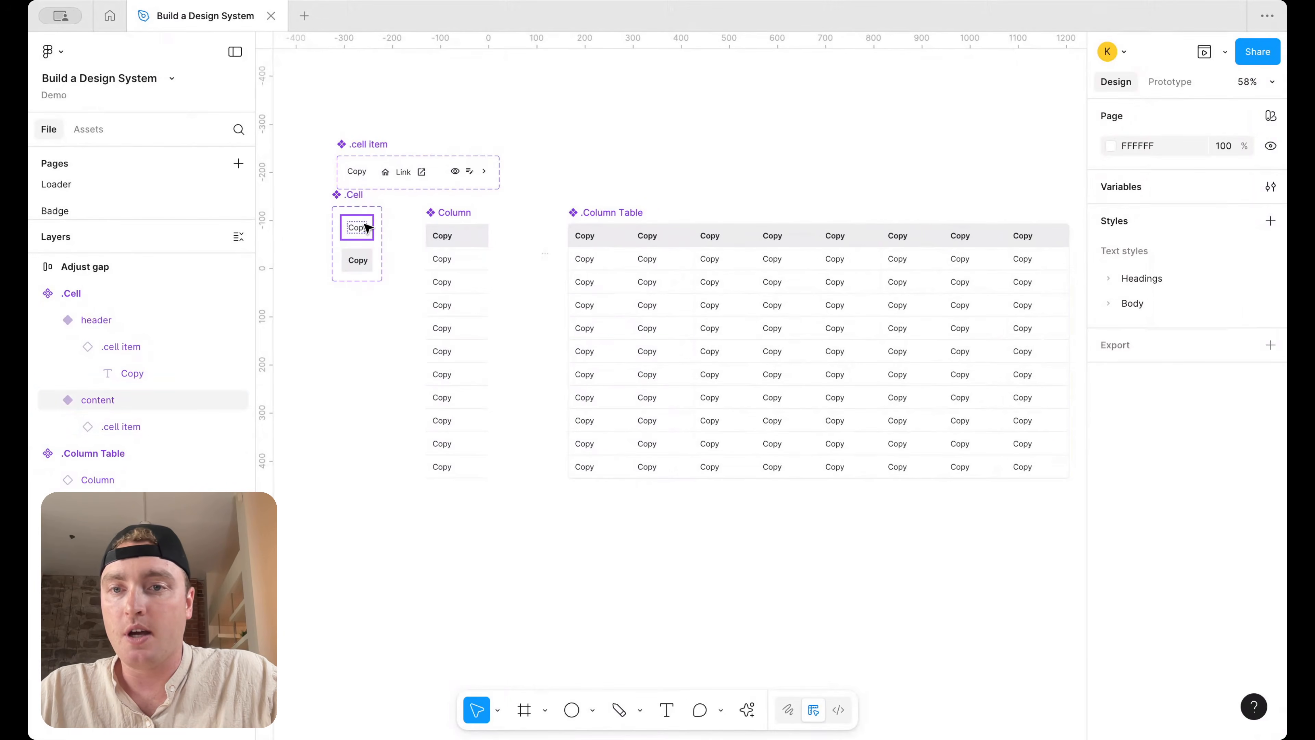
Place two content .Cell instances side by side below the Column component and wrap them in a horizontal auto layout frame
left_click(366, 231)
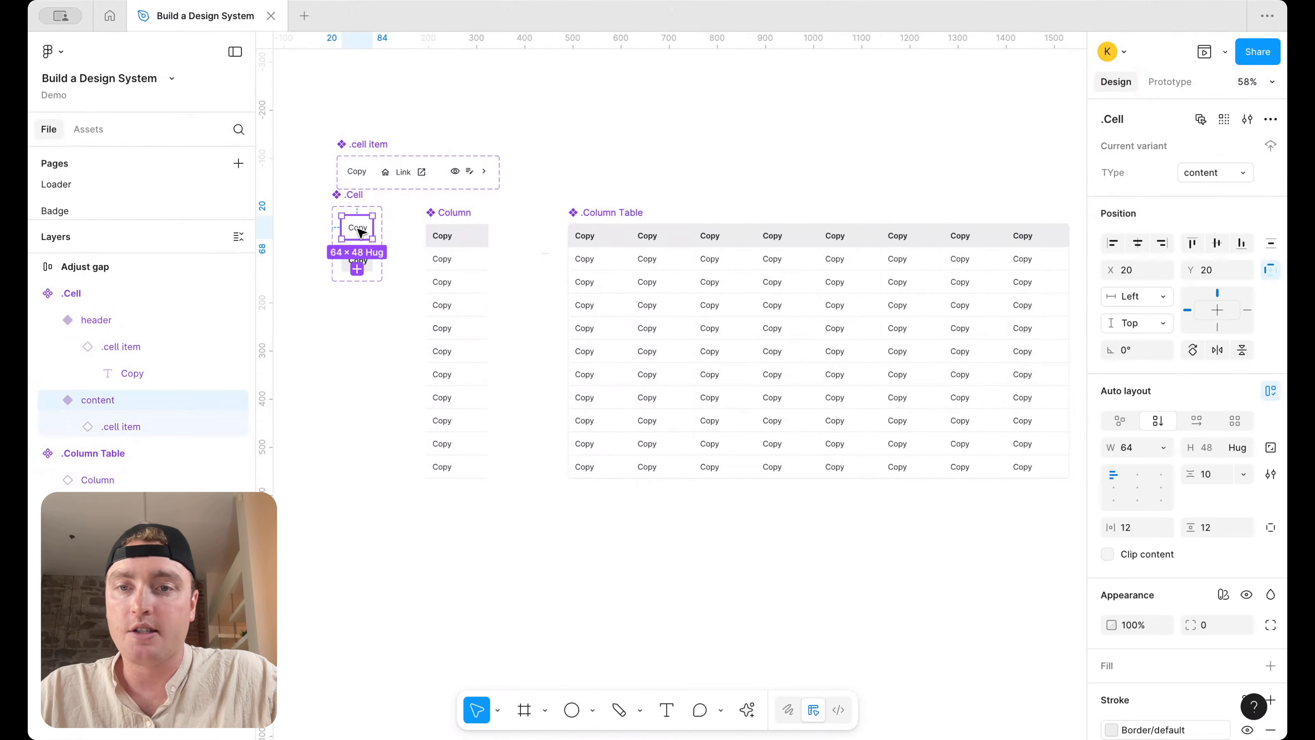
left_click_drag(363, 232, 541, 573)
scroll(541, 573, "up", 5)
scroll(541, 573, "down", 3)
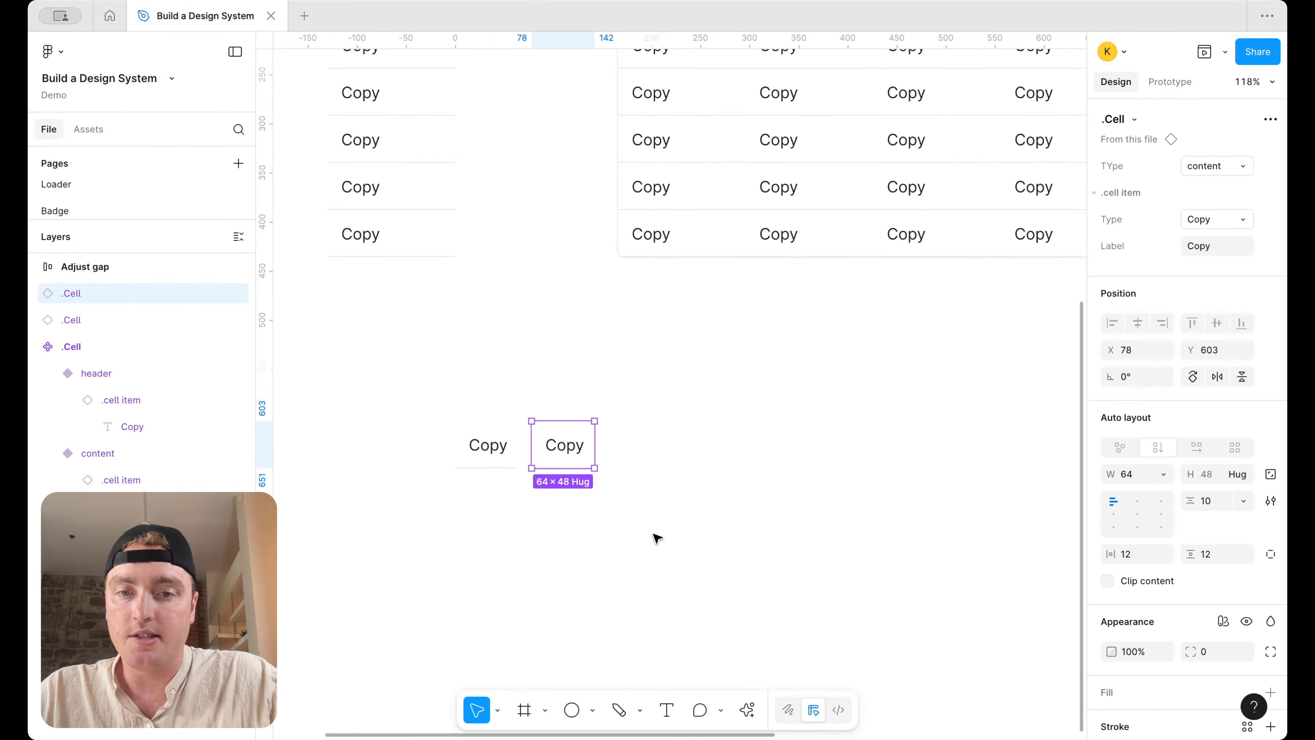
left_click(480, 443, "shift")
key("shift+a")
scroll(1027, 447, "down", 5)
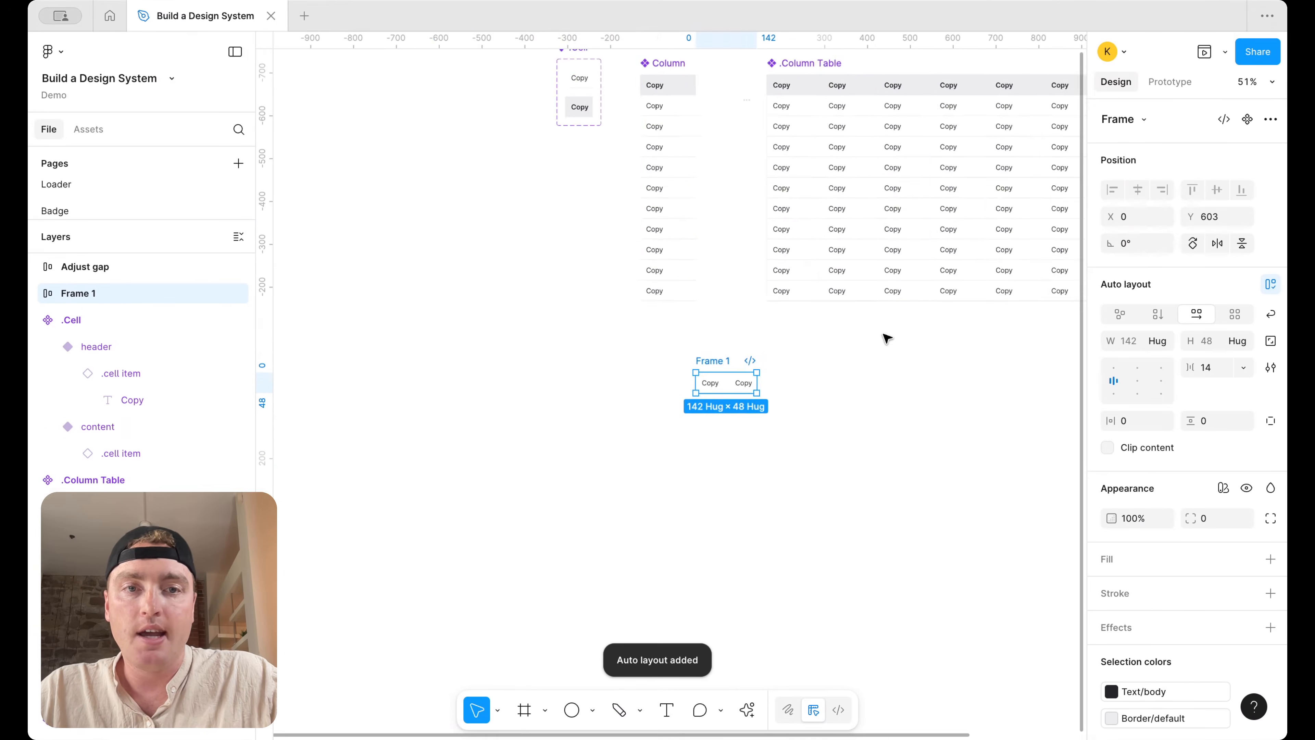
Duplicate the .Cell instance inside the new auto layout frame until the row holds eight cells
scroll(886, 338, "right", 3)
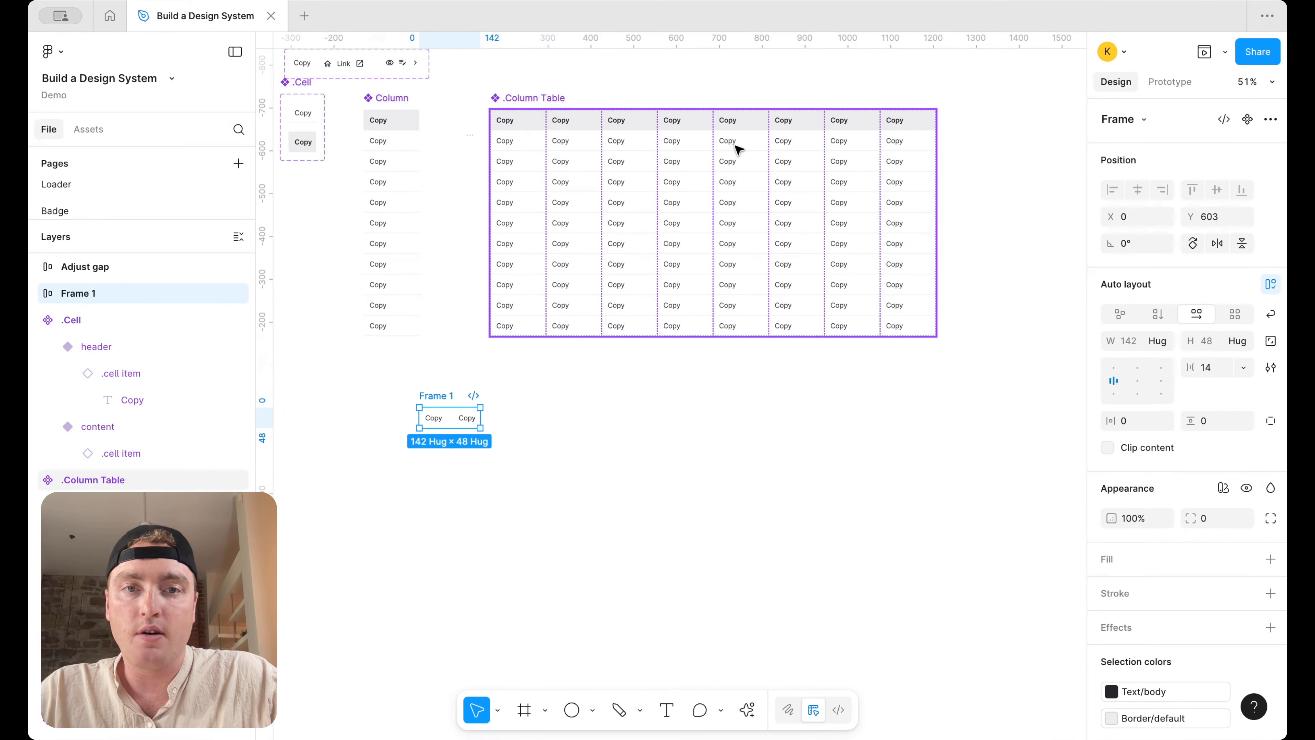
left_click(464, 416)
key("ctrl+d")
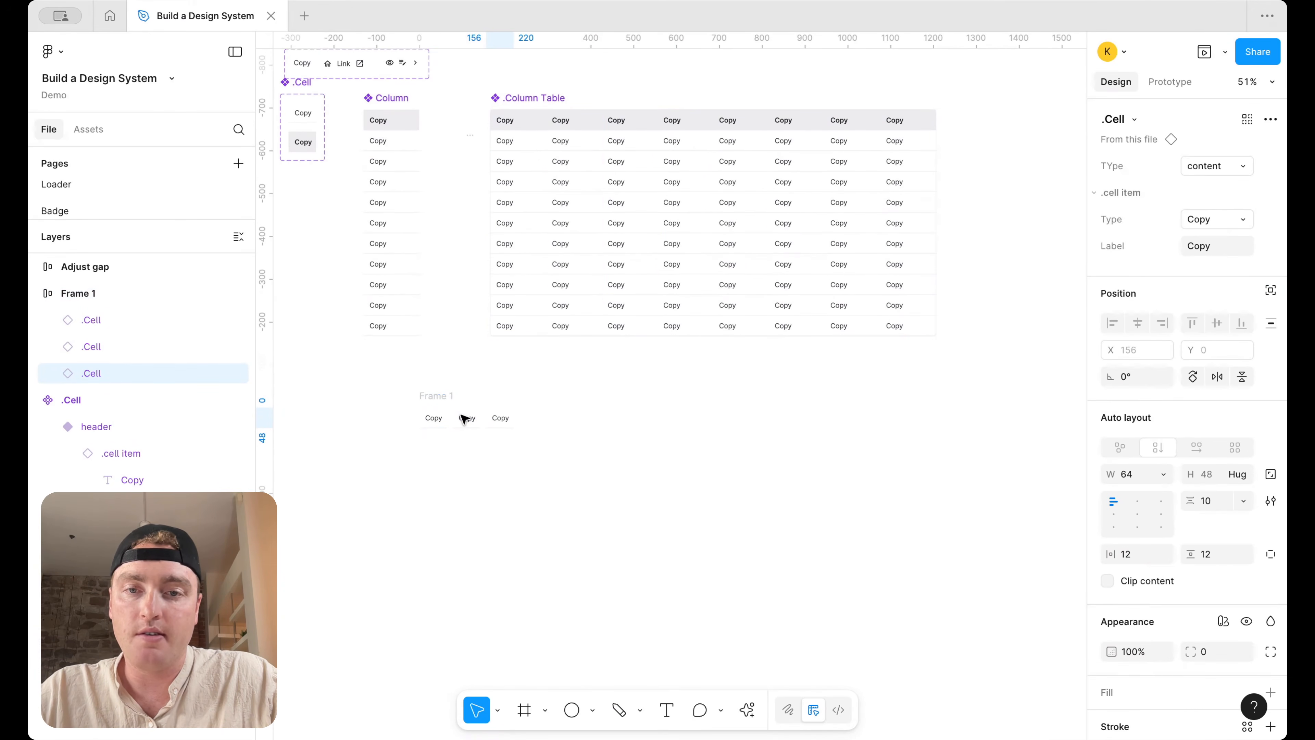
key("super+d")
key("super+d")
key("super+d")
key("super+d")
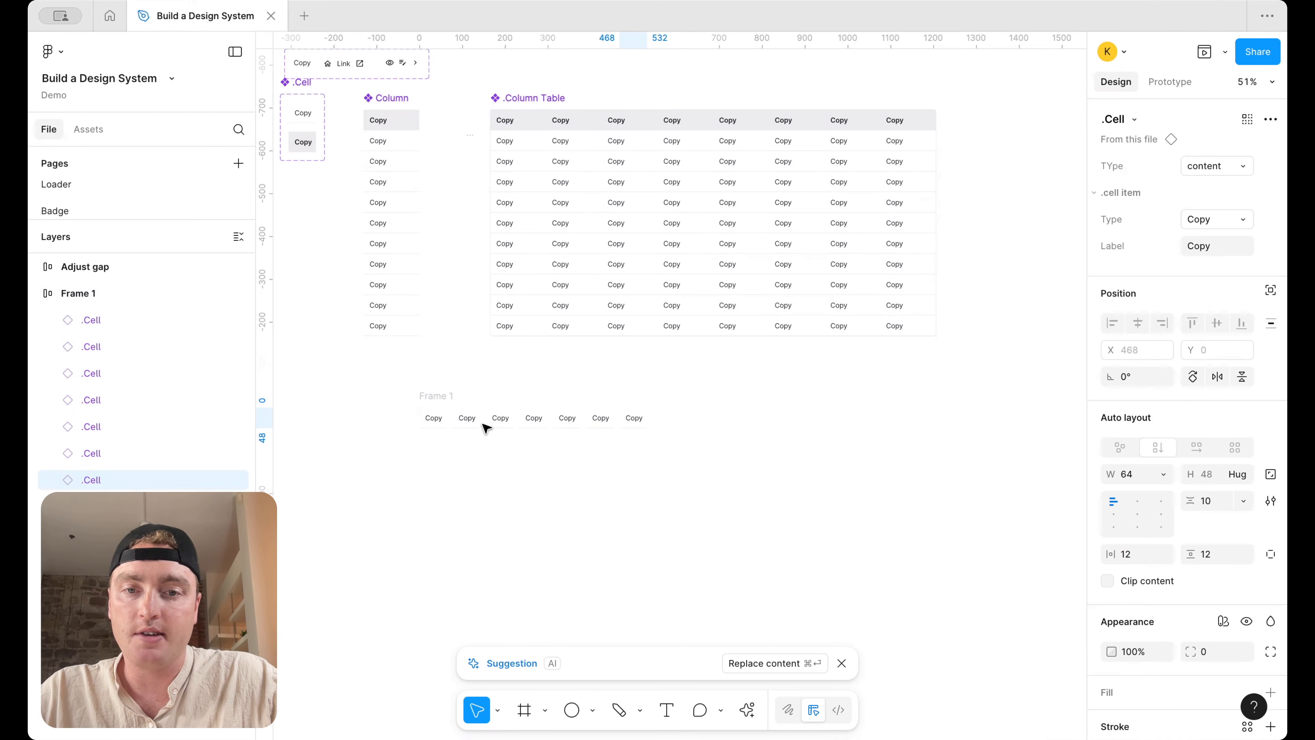
key("super+d")
Set the horizontal gap between the cells in the eight-cell frame to 0
left_click(437, 395)
left_click(1208, 369)
type("0")
key("Return")
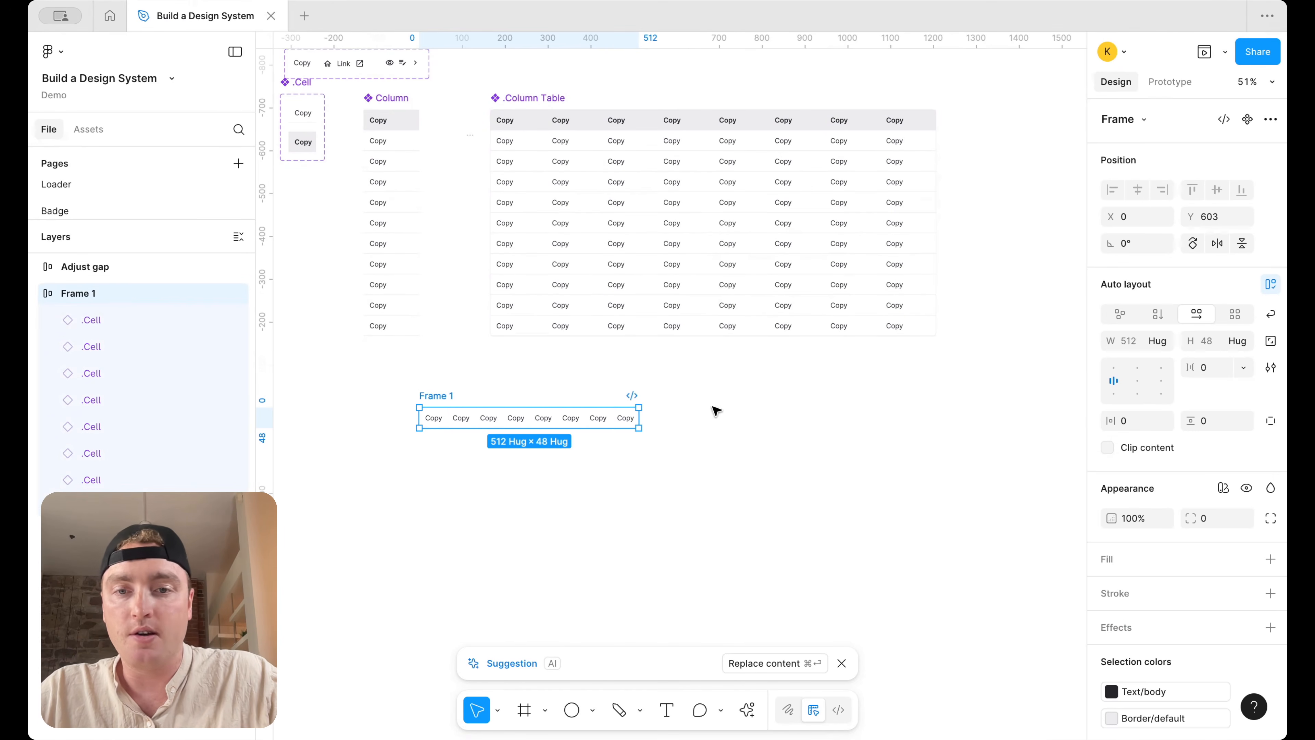
Rename the eight-cell frame as .Row and the Column component as .Column
double_click(437, 396)
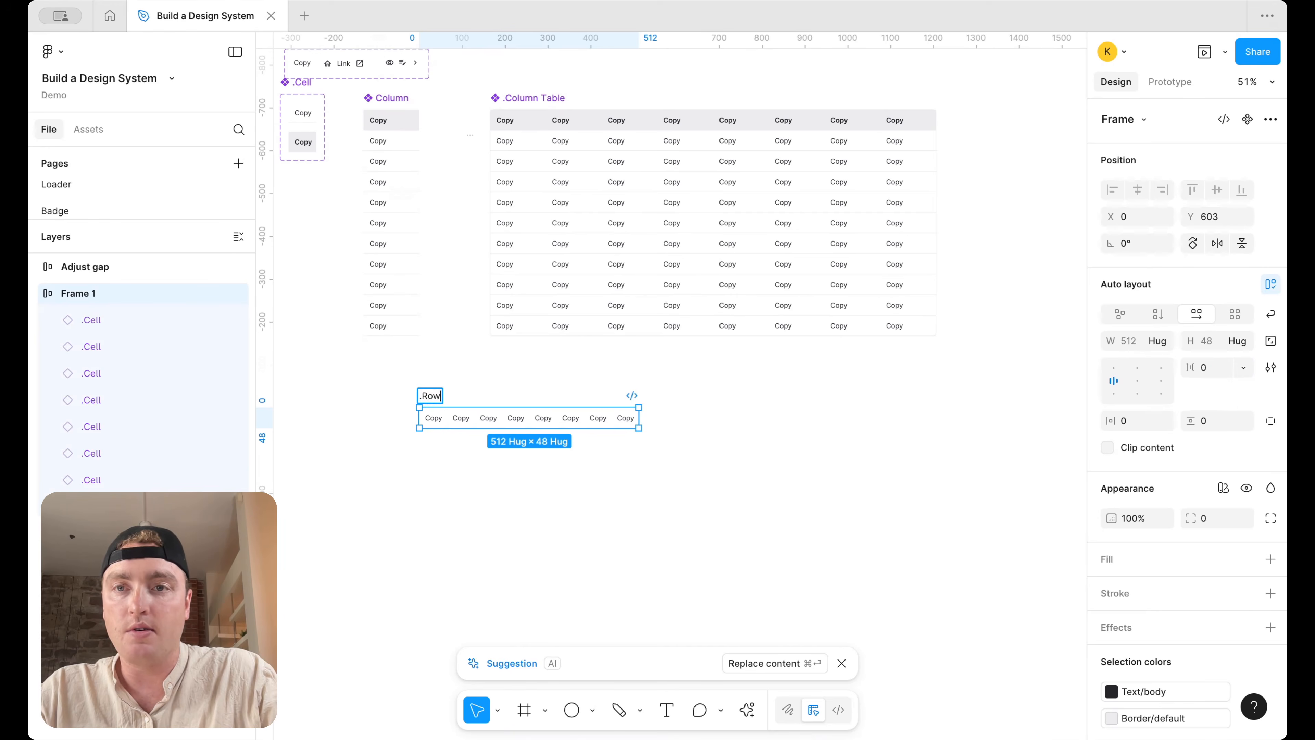
key("Return")
double_click(381, 98)
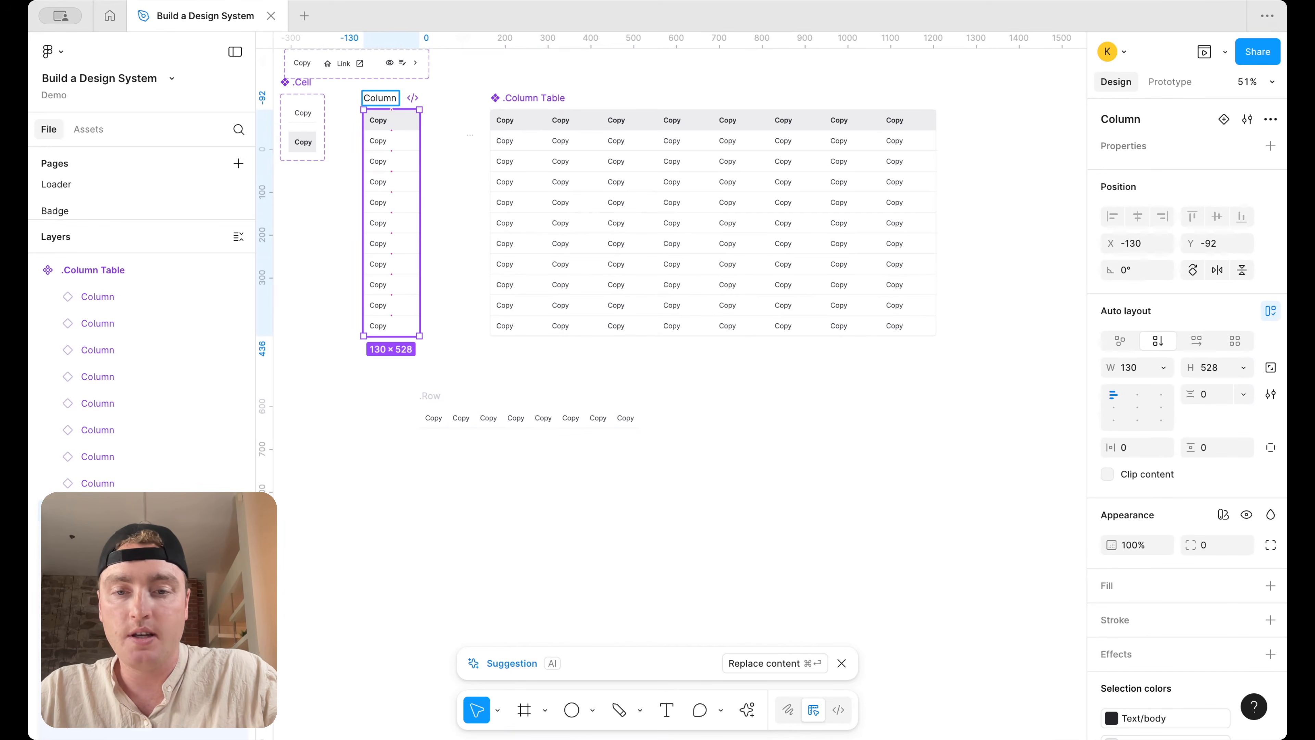
type(".")
key("Return")
Widen the .Row frame to about 908
left_click(430, 397)
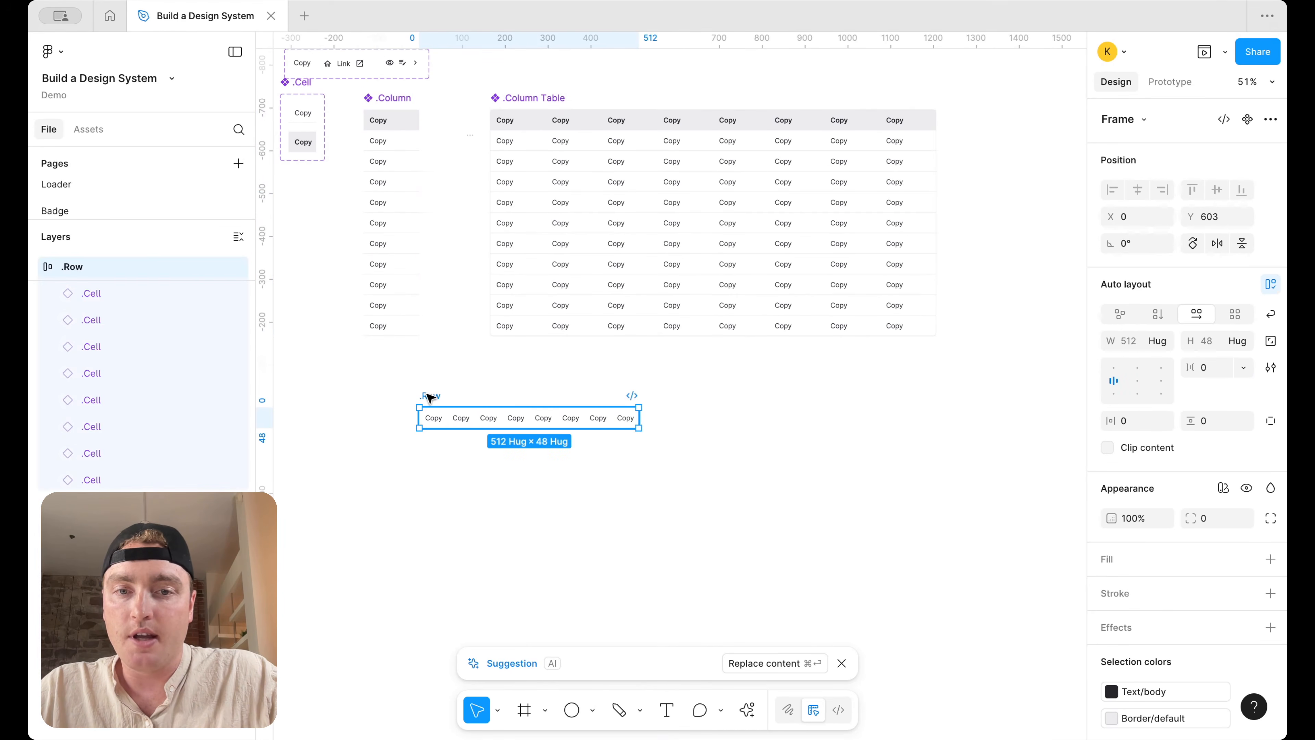
left_click_drag(639, 417, 807, 418)
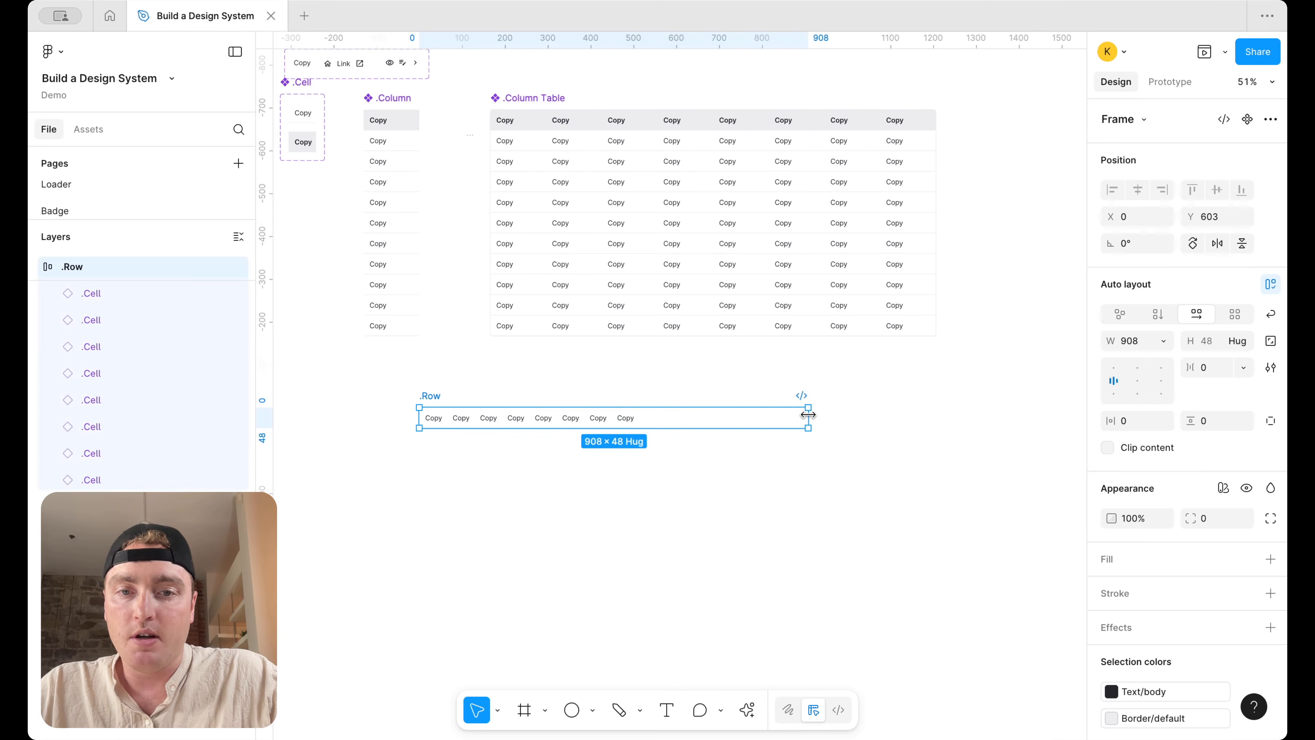
left_click(624, 417)
Set the width of all eight .Cell instances in the .Row frame to 130, matching the columns in .Column Table
double_click(584, 223)
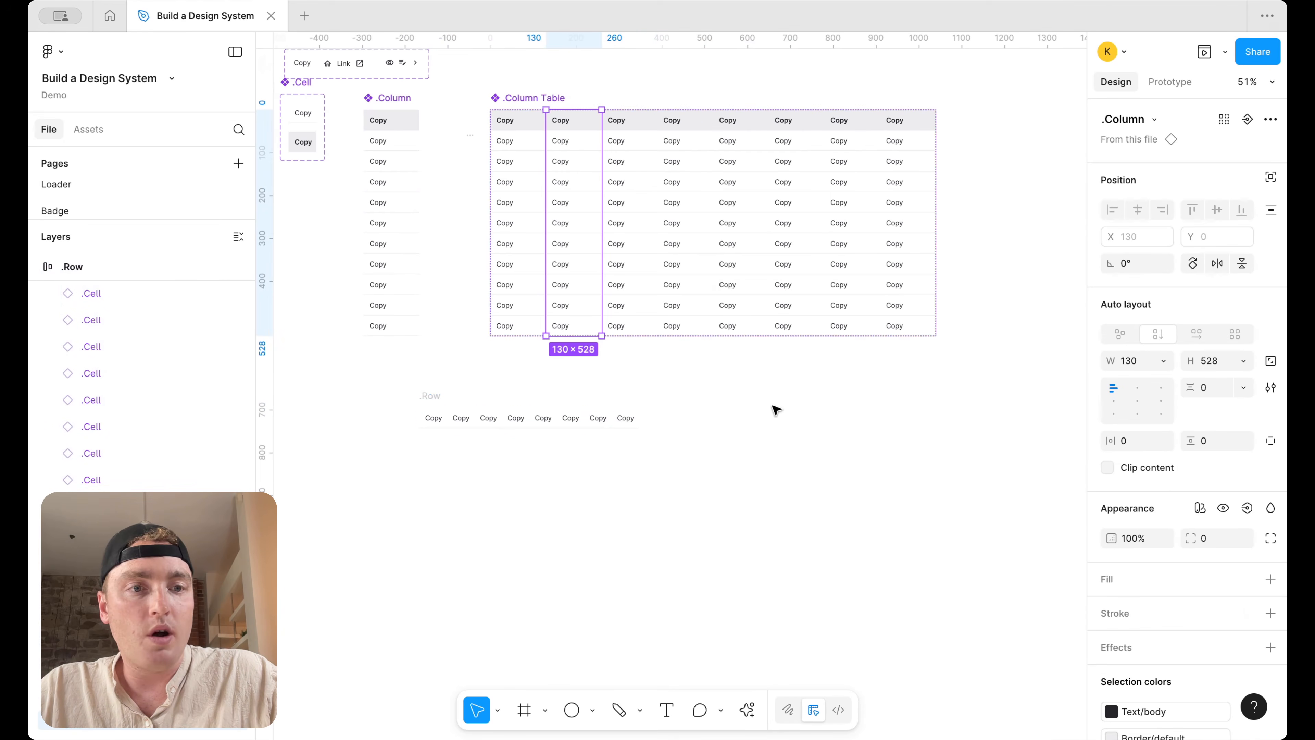
left_click(629, 421)
left_click(569, 418, "shift")
left_click(598, 417, "shift")
left_click(543, 418, "shift")
left_click(516, 418, "shift")
left_click(488, 418, "shift")
left_click(460, 418, "shift")
left_click(433, 417, "shift")
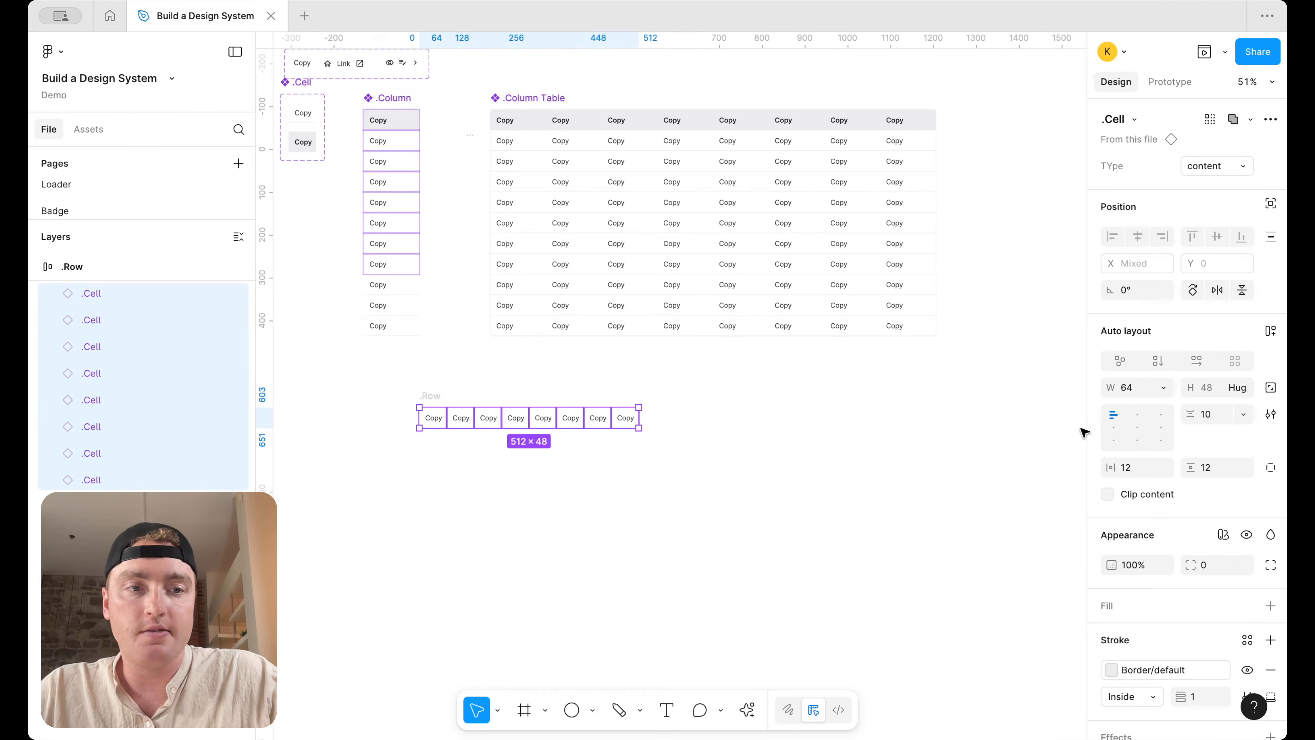
left_click(1139, 389)
type("130")
key("Return")
left_click(762, 519)
Set the .Row frame's width to hug its contents
left_click(429, 396)
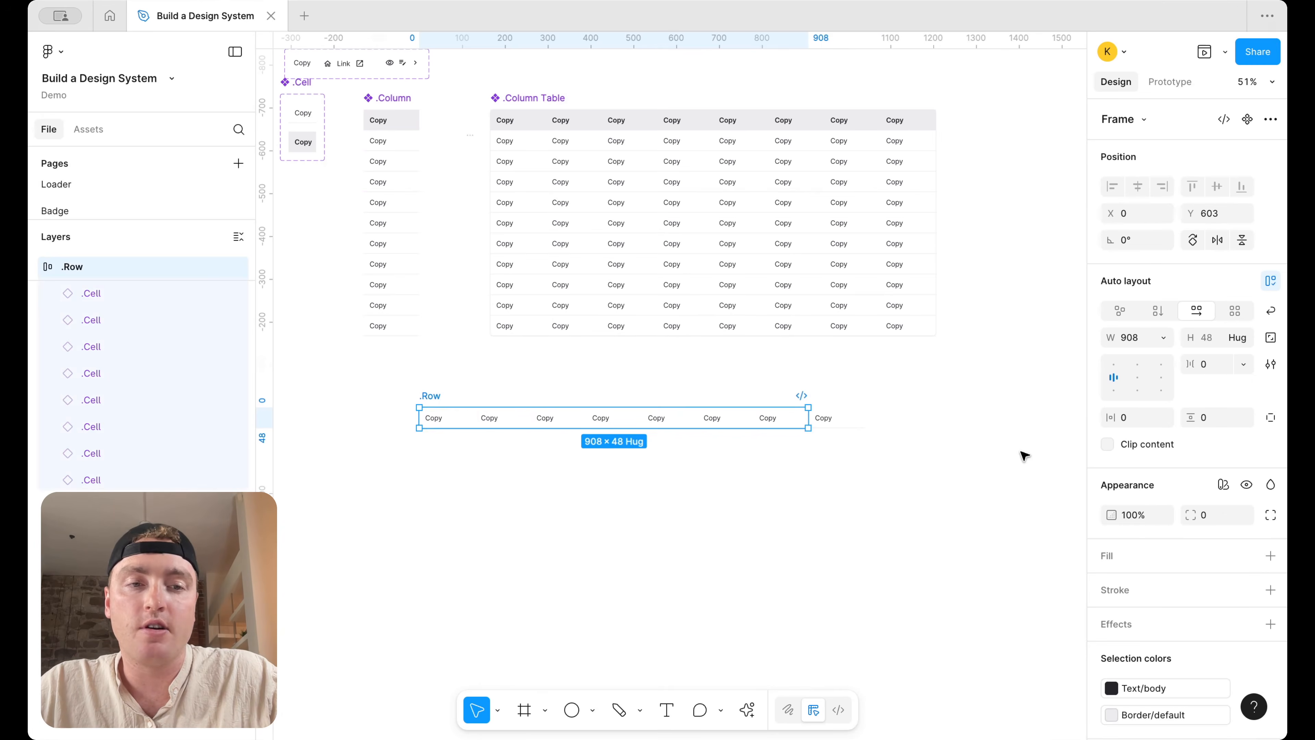
left_click(1162, 337)
left_click(1167, 358)
Move the .Row frame beneath the .Column component and turn it into a component
scroll(704, 381, "left", 3)
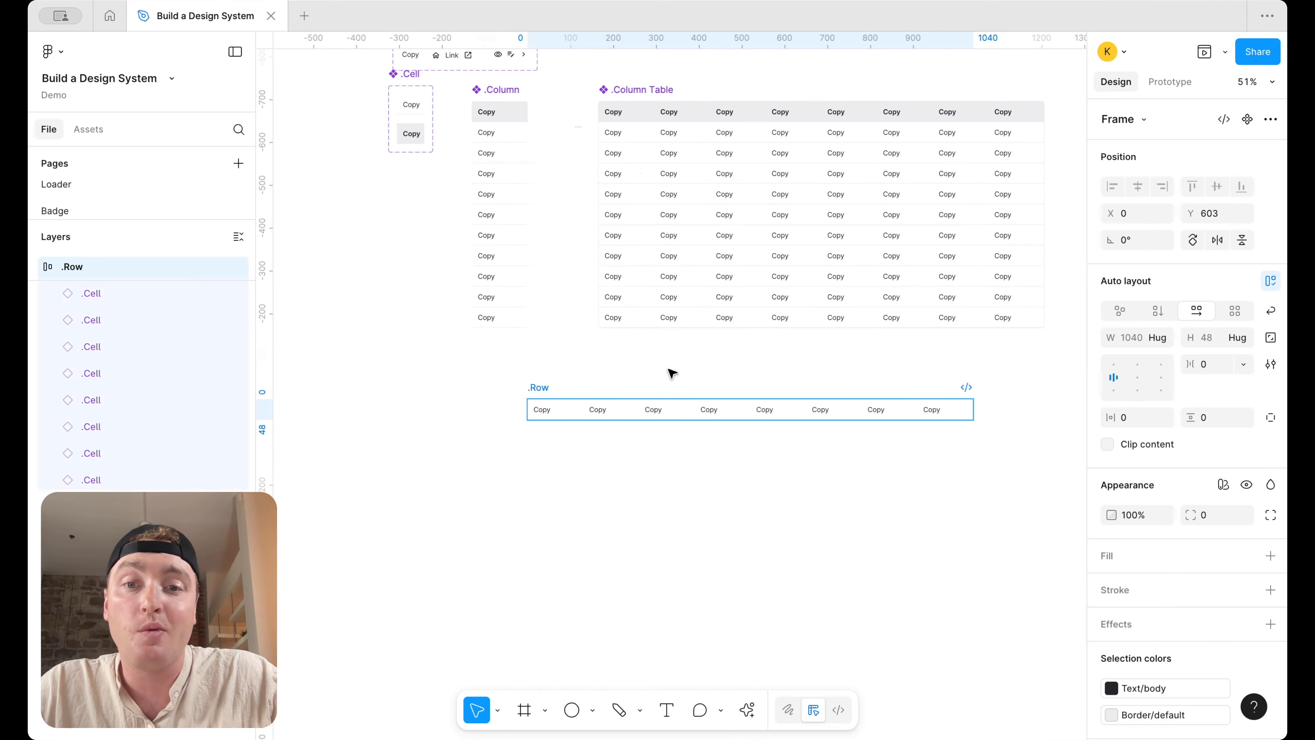
left_click_drag(526, 388, 485, 388)
right_click(495, 388)
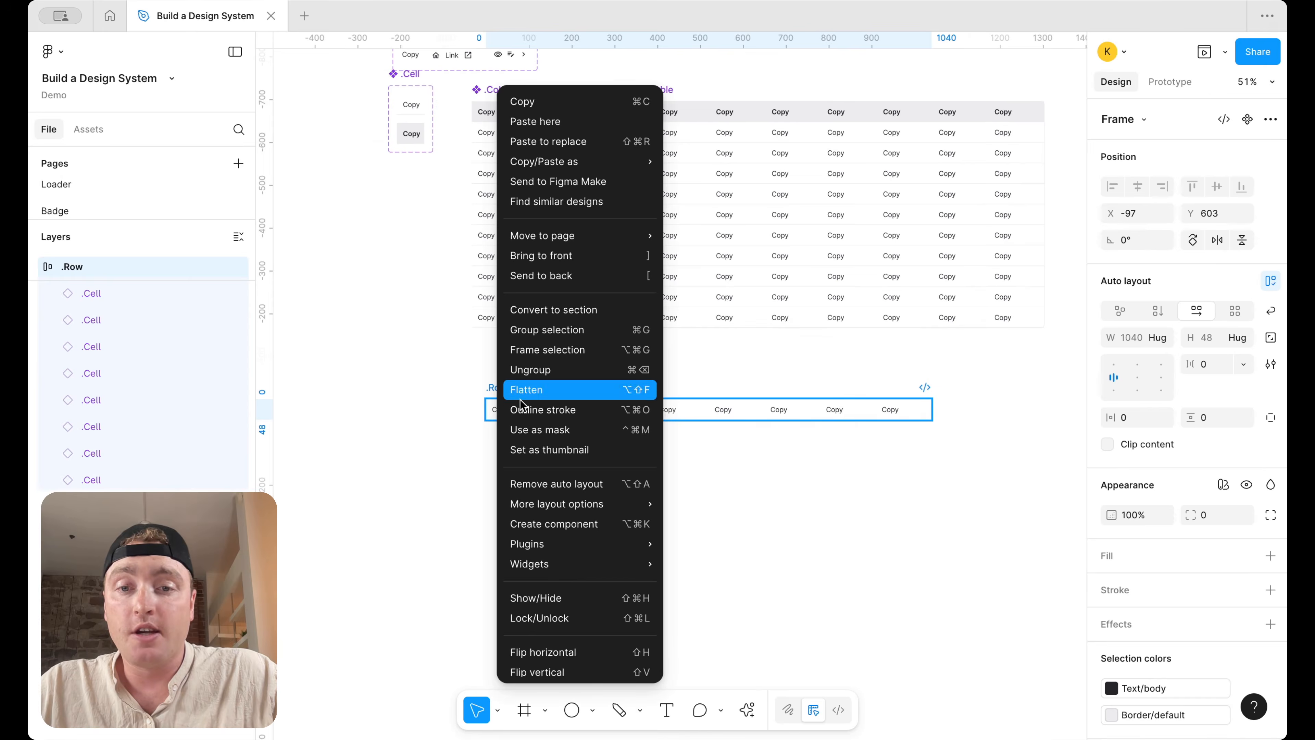
left_click(553, 524)
Place two .Row instances stacked below the .Row component and wrap them in an auto layout frame
left_click_drag(590, 412, 608, 471)
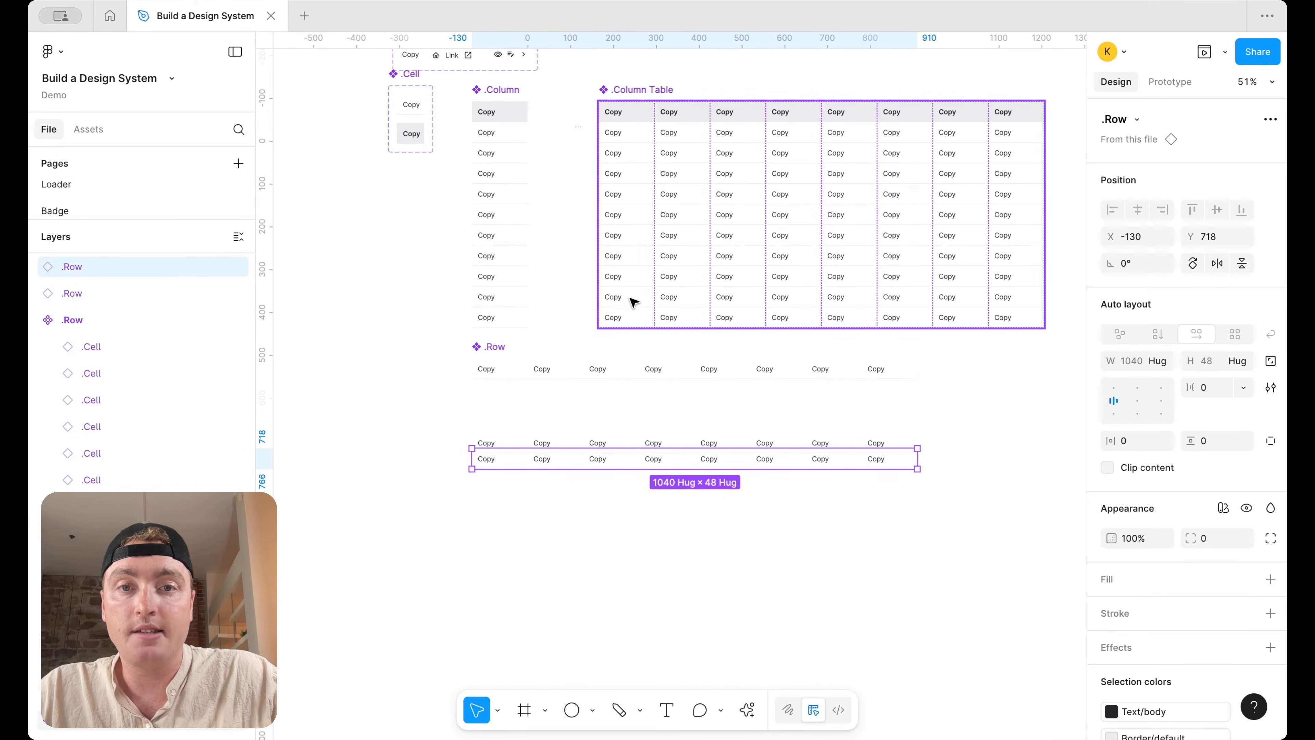
left_click_drag(572, 493, 528, 408)
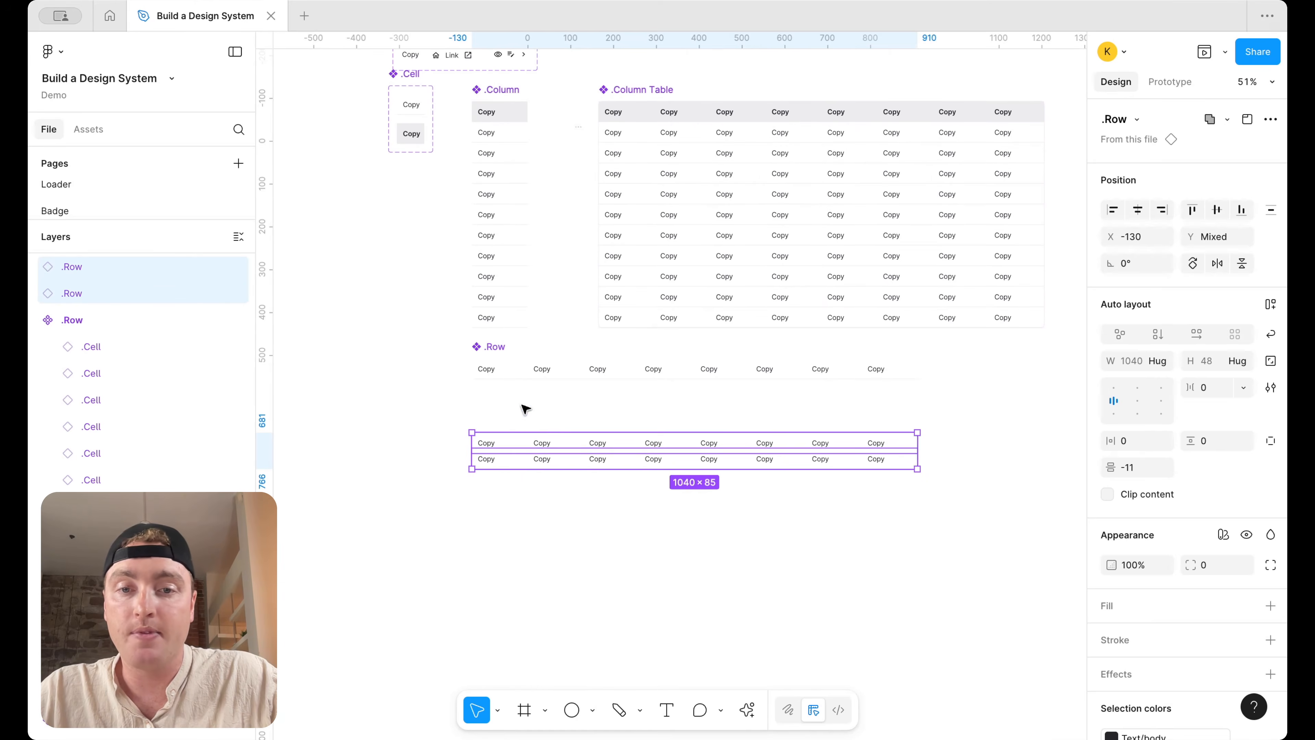
key("shift+a")
Duplicate the .Row instances in the auto layout frame until it holds eleven rows
left_click(560, 466)
key("super+d")
key("super+d")
key("super+d")
key("super+d")
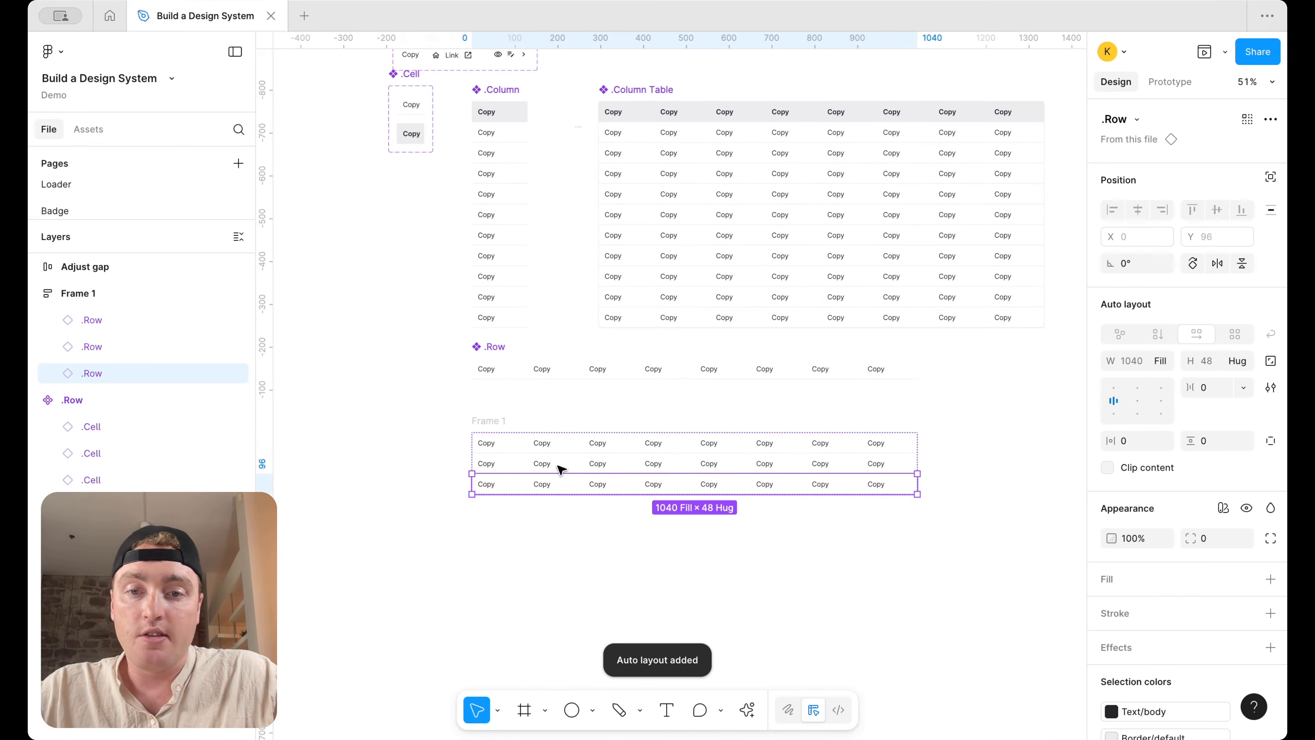
key("super+d")
key("super+d")
key("super+d")
key("super+d")
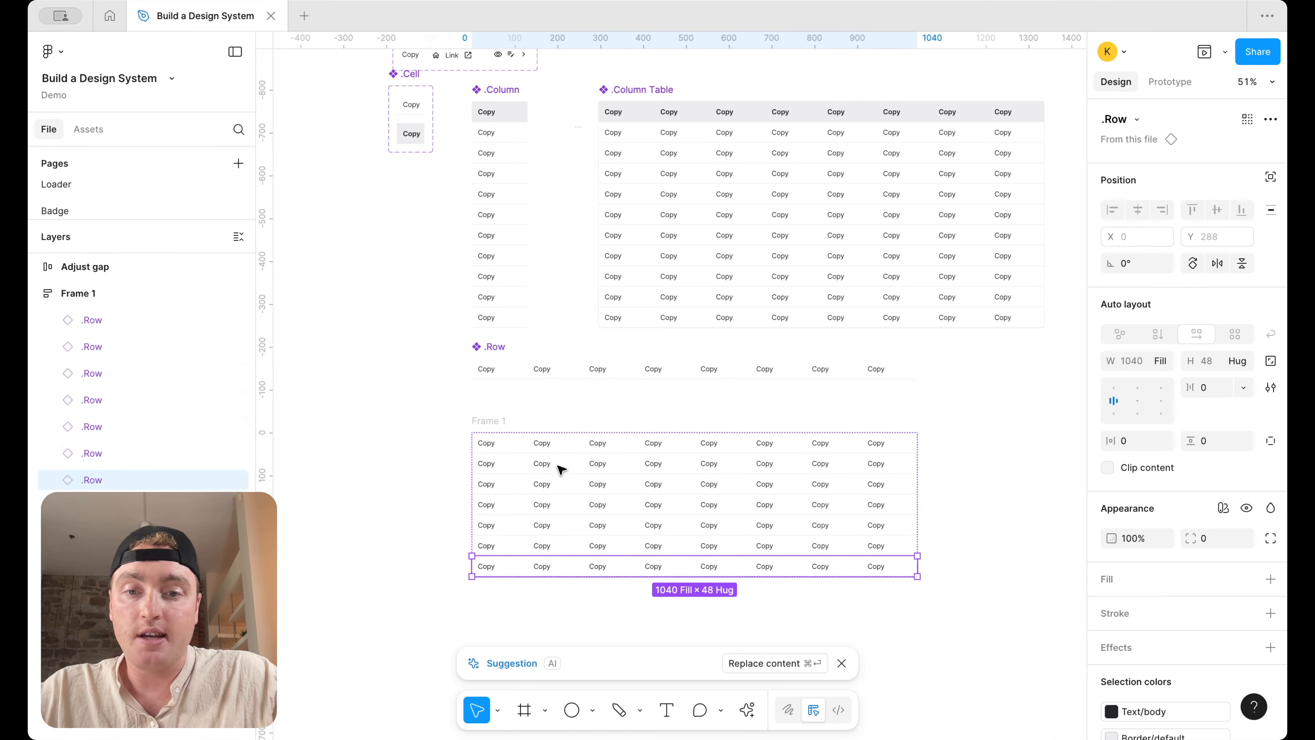
left_click(558, 447)
key("super+d")
Switch all eight .Cell instances in the frame's first row to the header variant
left_click(561, 443)
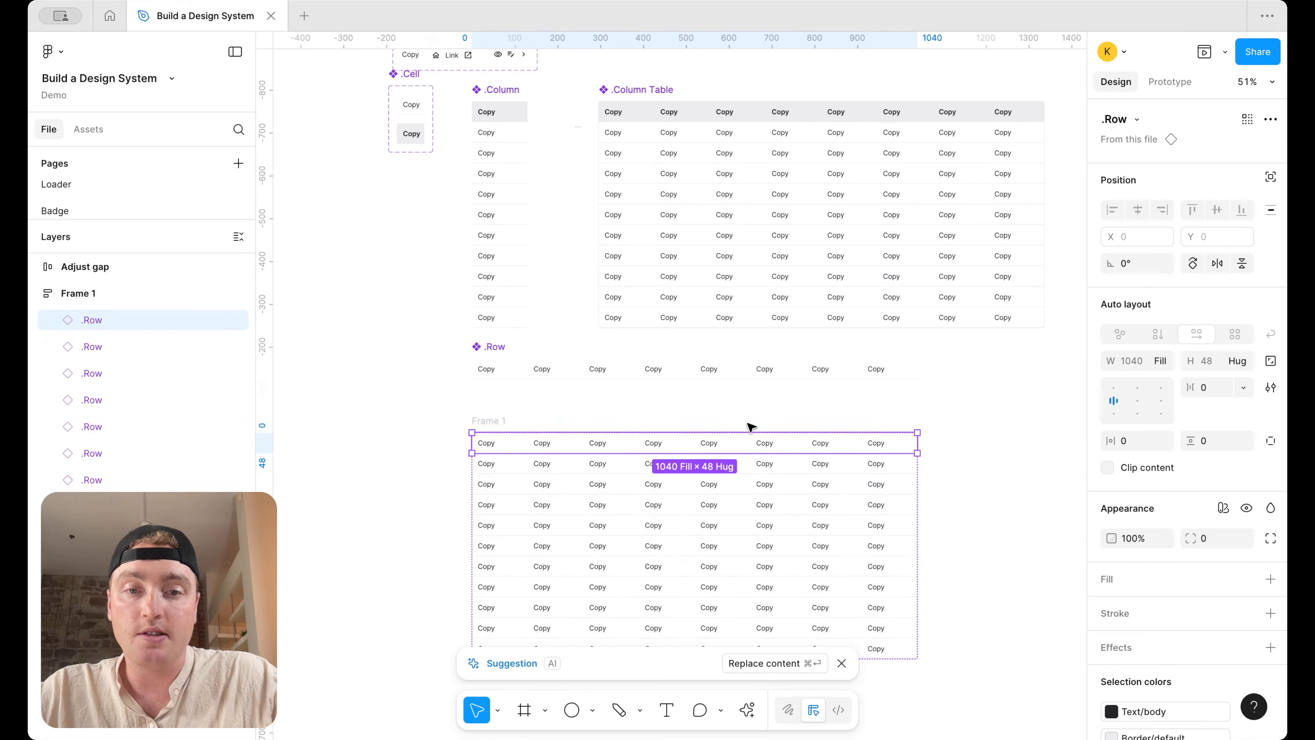
double_click(514, 447)
left_click(569, 450, "shift")
left_click(610, 446, "shift")
left_click(664, 444, "shift")
left_click(714, 444, "shift")
left_click(772, 443, "shift")
left_click(833, 444, "shift")
left_click(886, 444, "shift")
left_click(1204, 165)
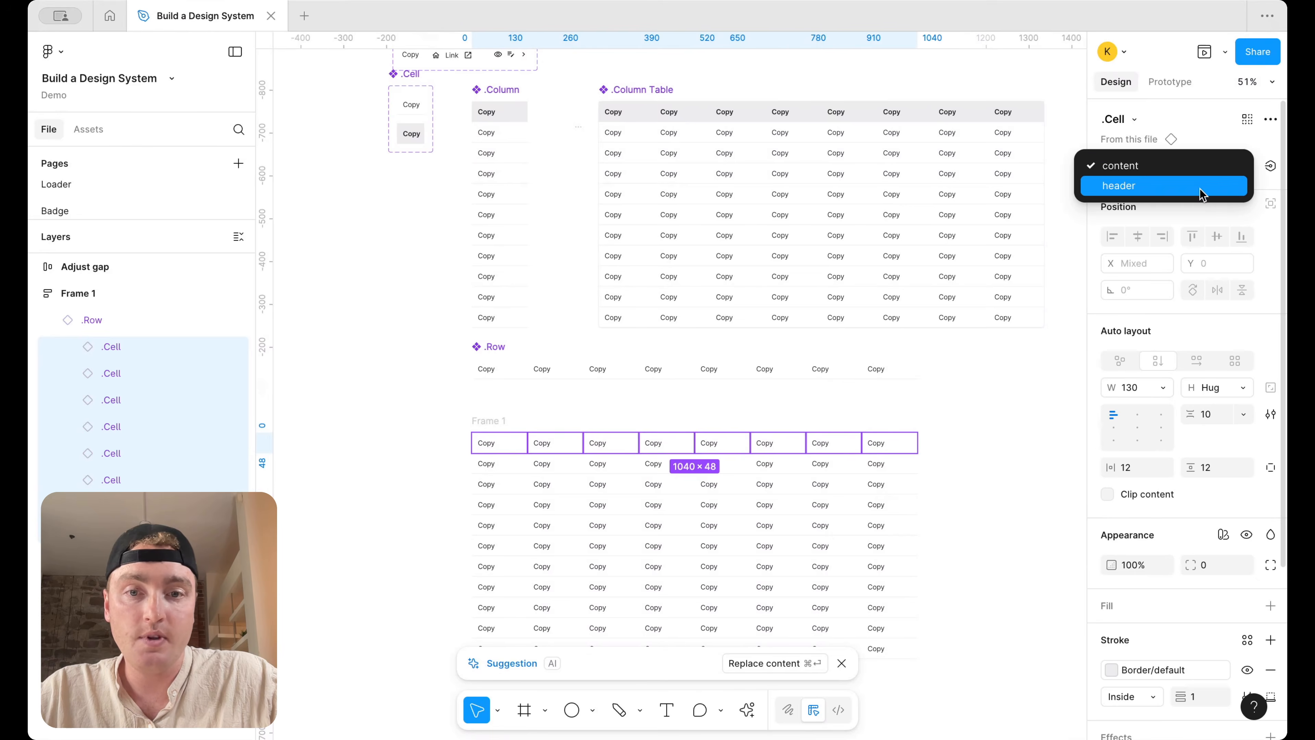
left_click(1203, 191)
left_click(933, 391)
Rename the frame of stacked rows as .Row Table
double_click(485, 420)
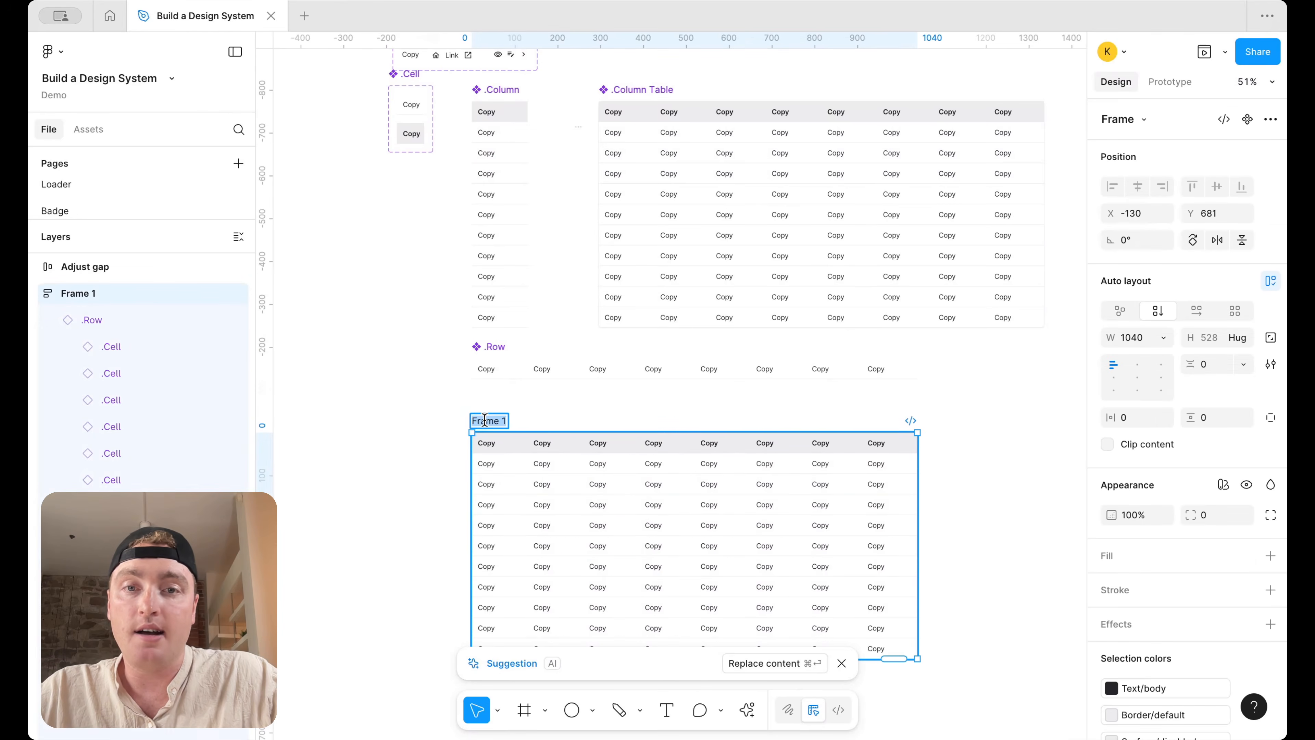
type(".Row T")
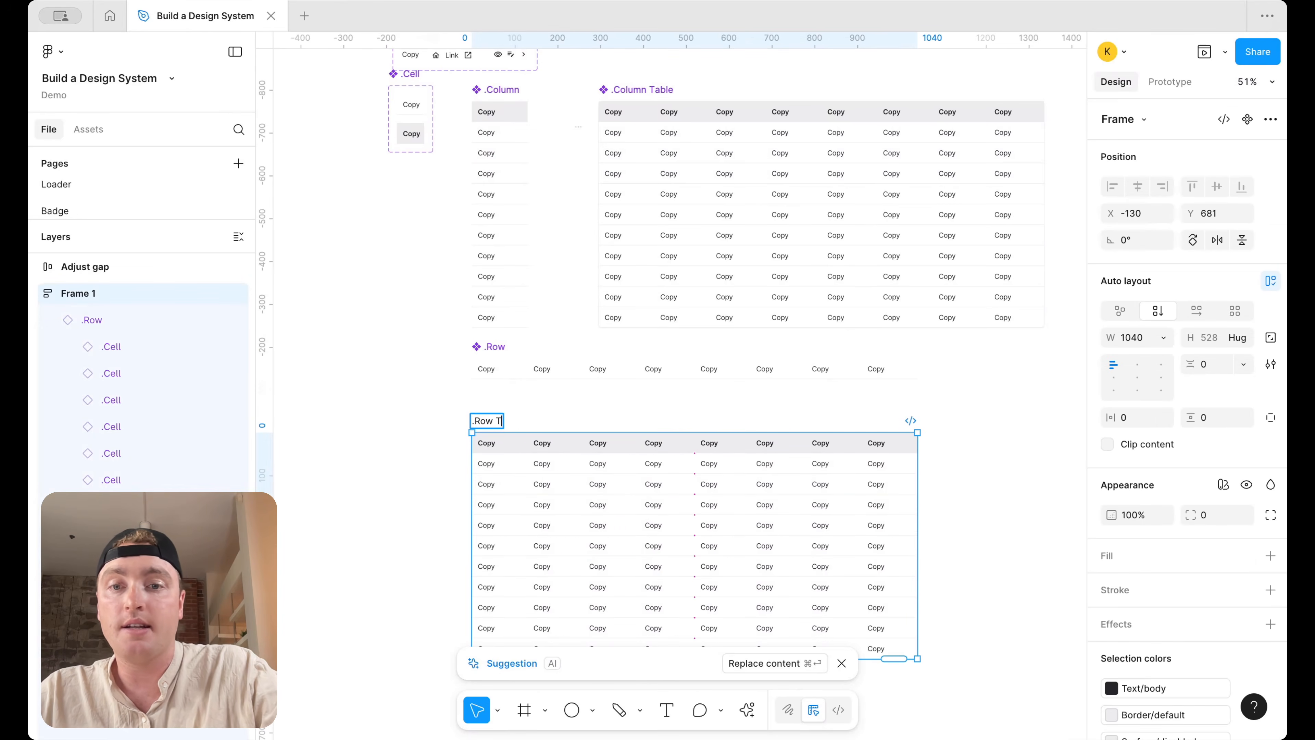
type("able")
key("Return")
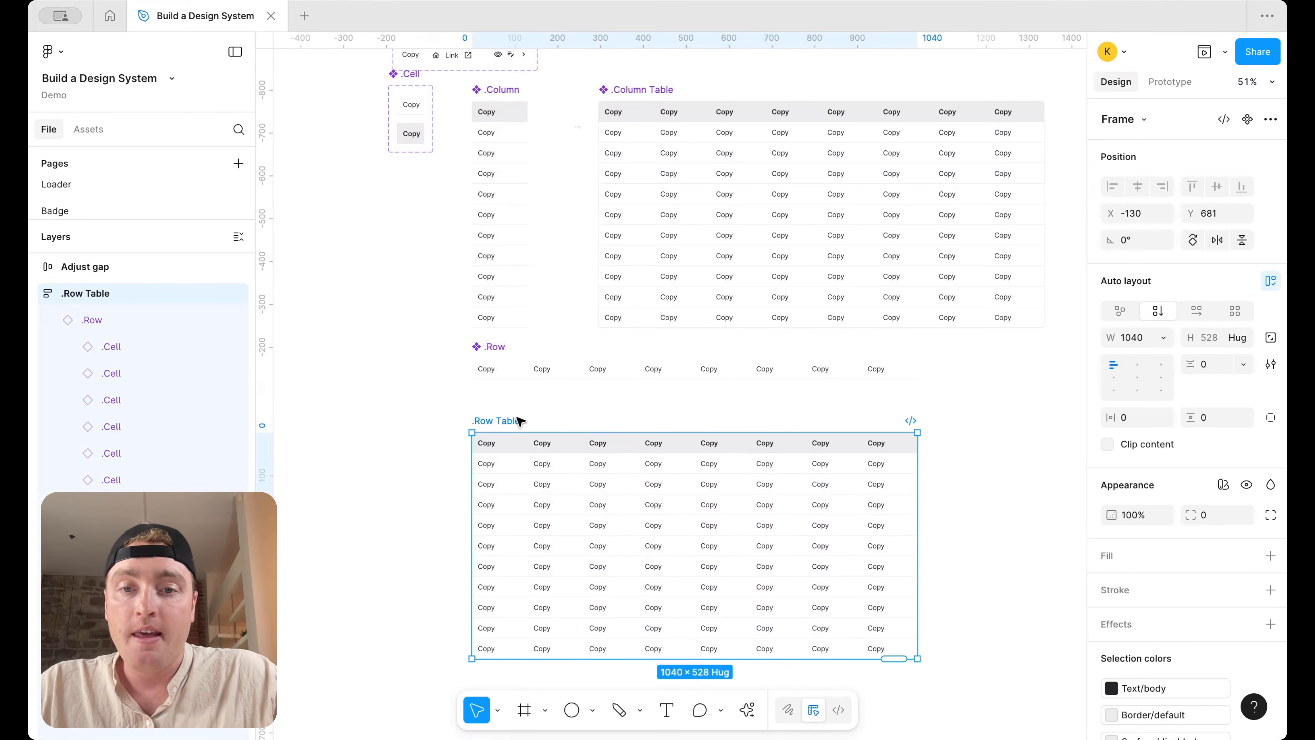
Add a Border/default stroke to .Row Table with the sm border width and the position set to Outside
left_click(1270, 589)
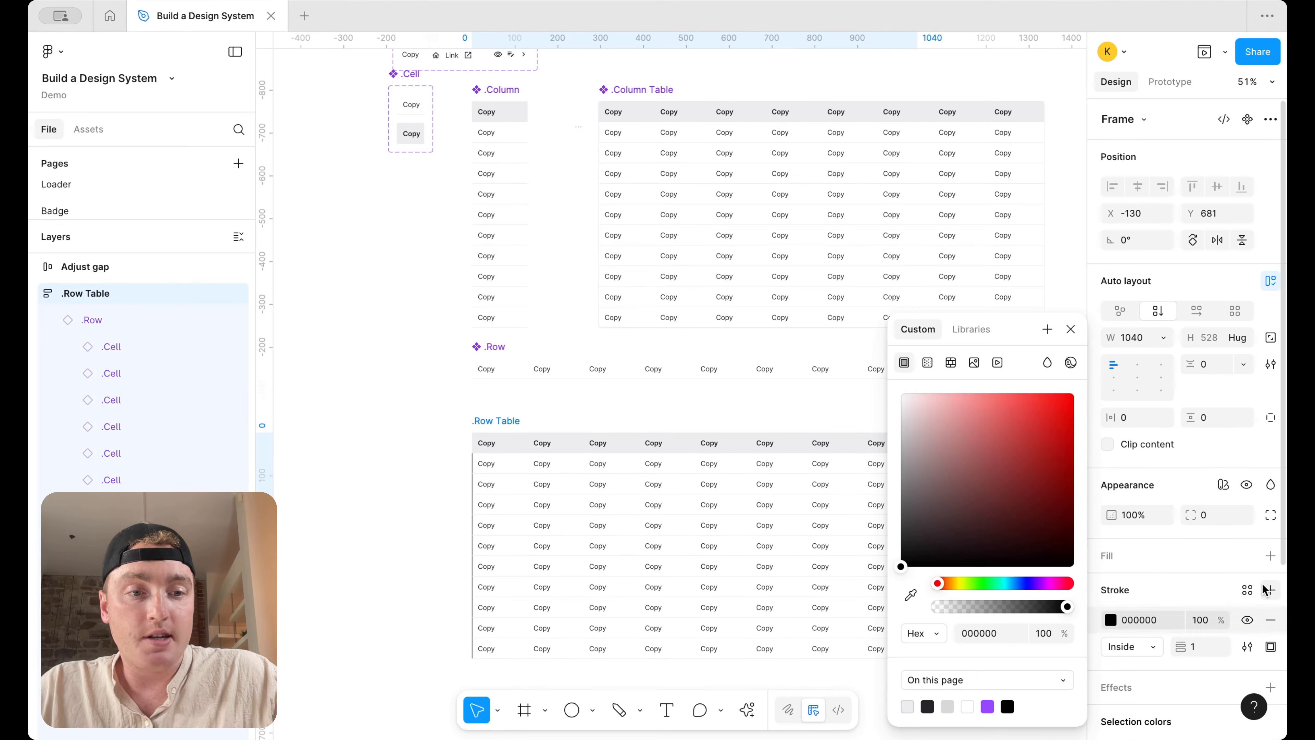
left_click(1247, 589)
type("bor")
left_click(1061, 520)
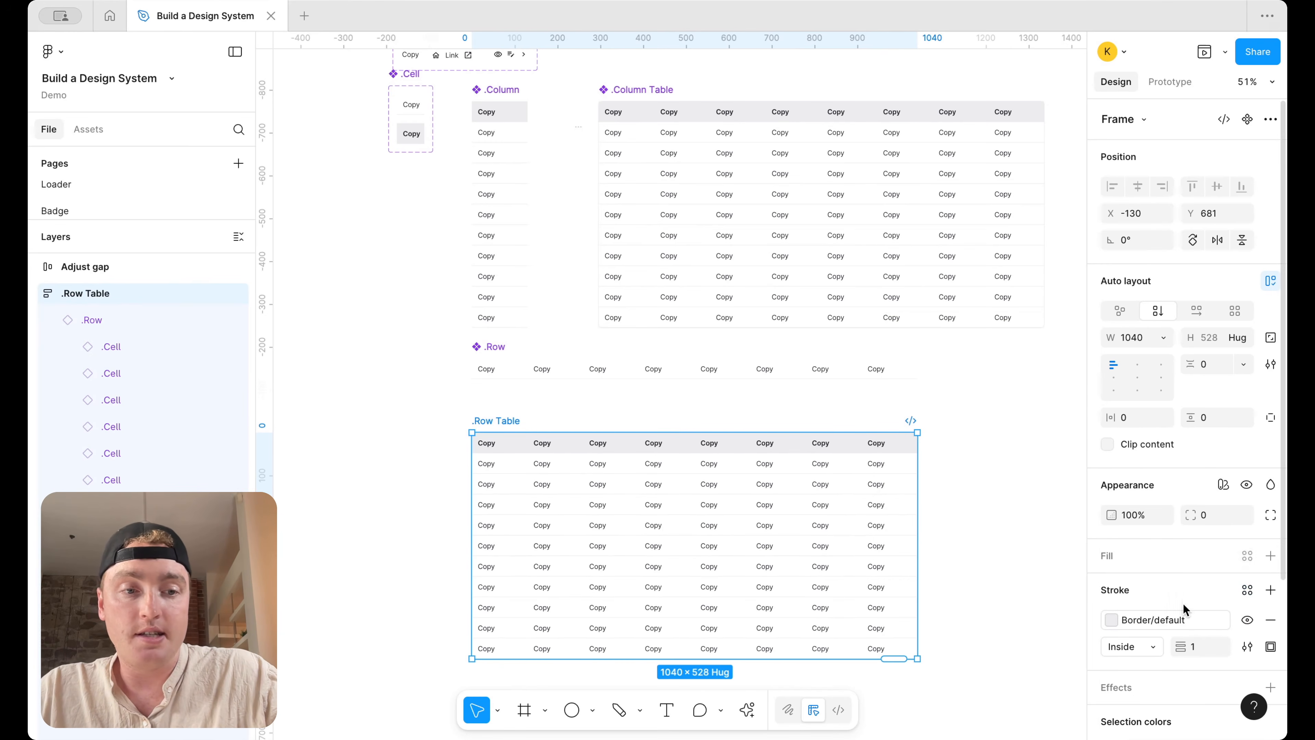
left_click(1219, 647)
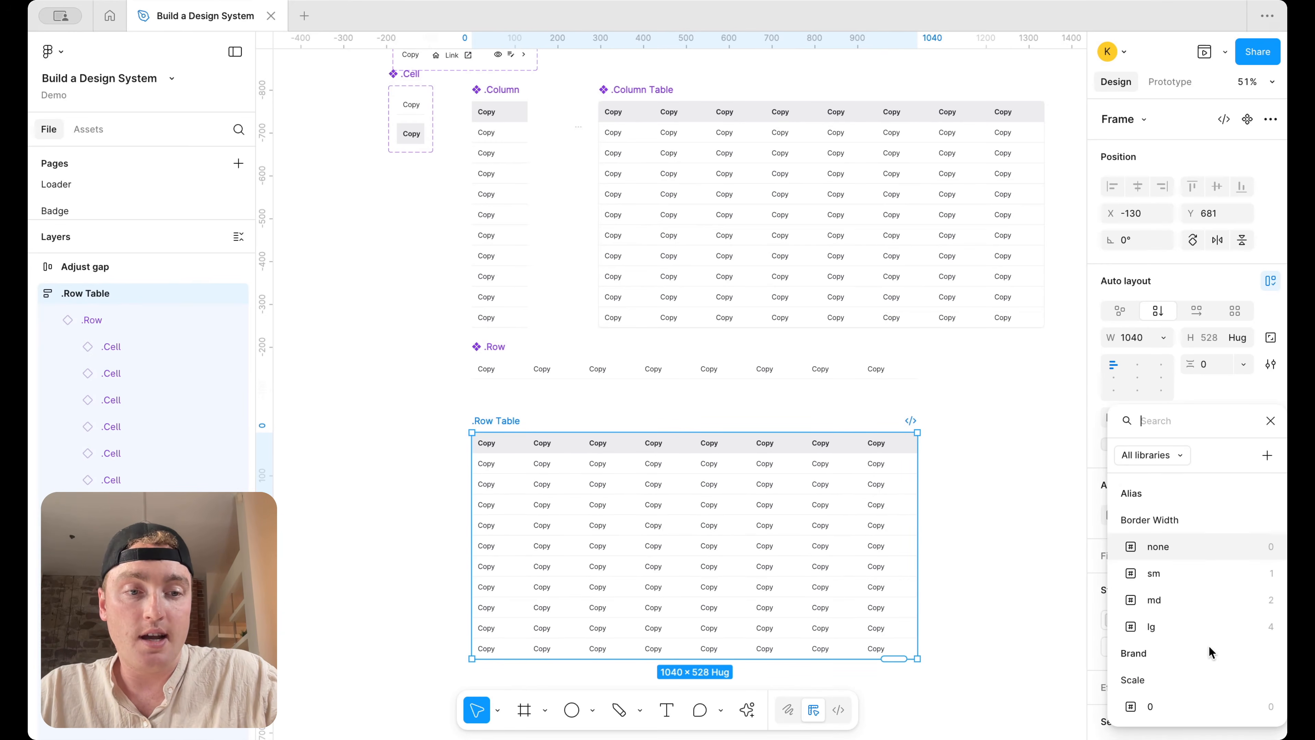
left_click(1194, 570)
left_click(1130, 646)
left_click(1153, 664)
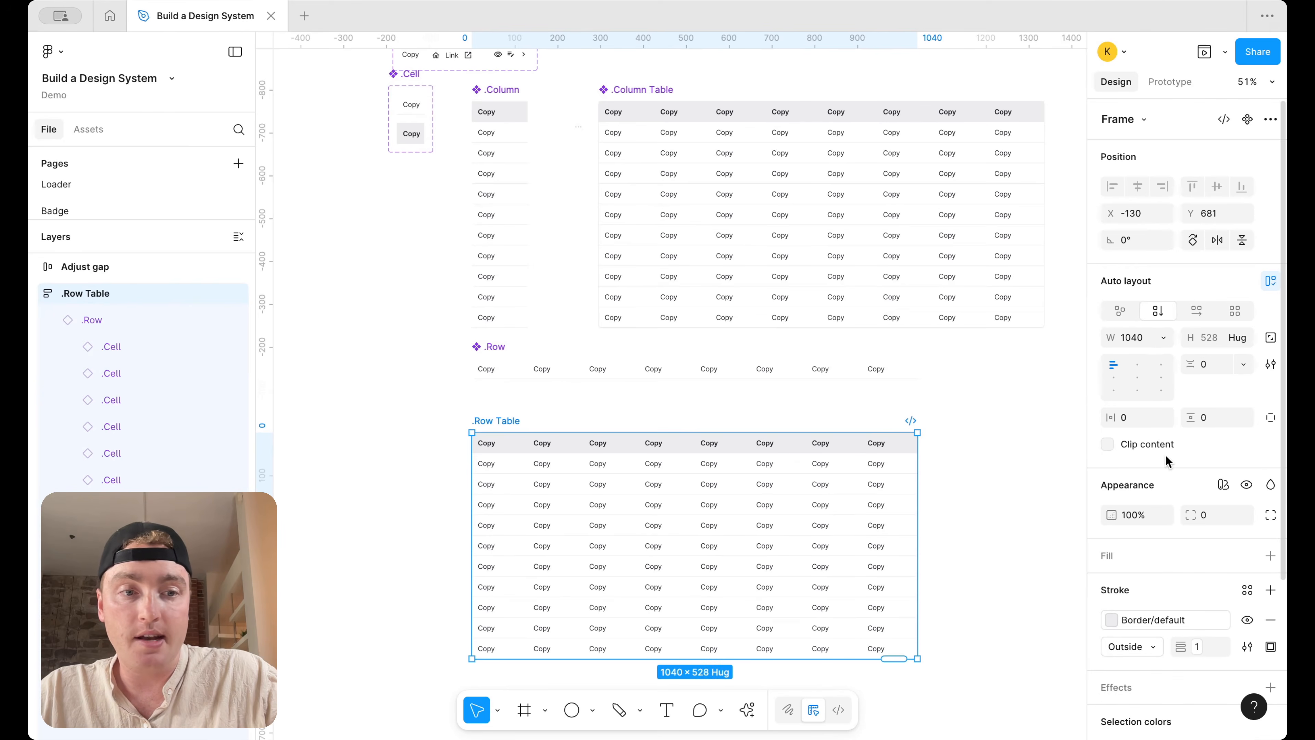
Set .Row Table's corner radius to the 8 variable and turn the frame into a component
left_click(1229, 511)
left_click(1168, 624)
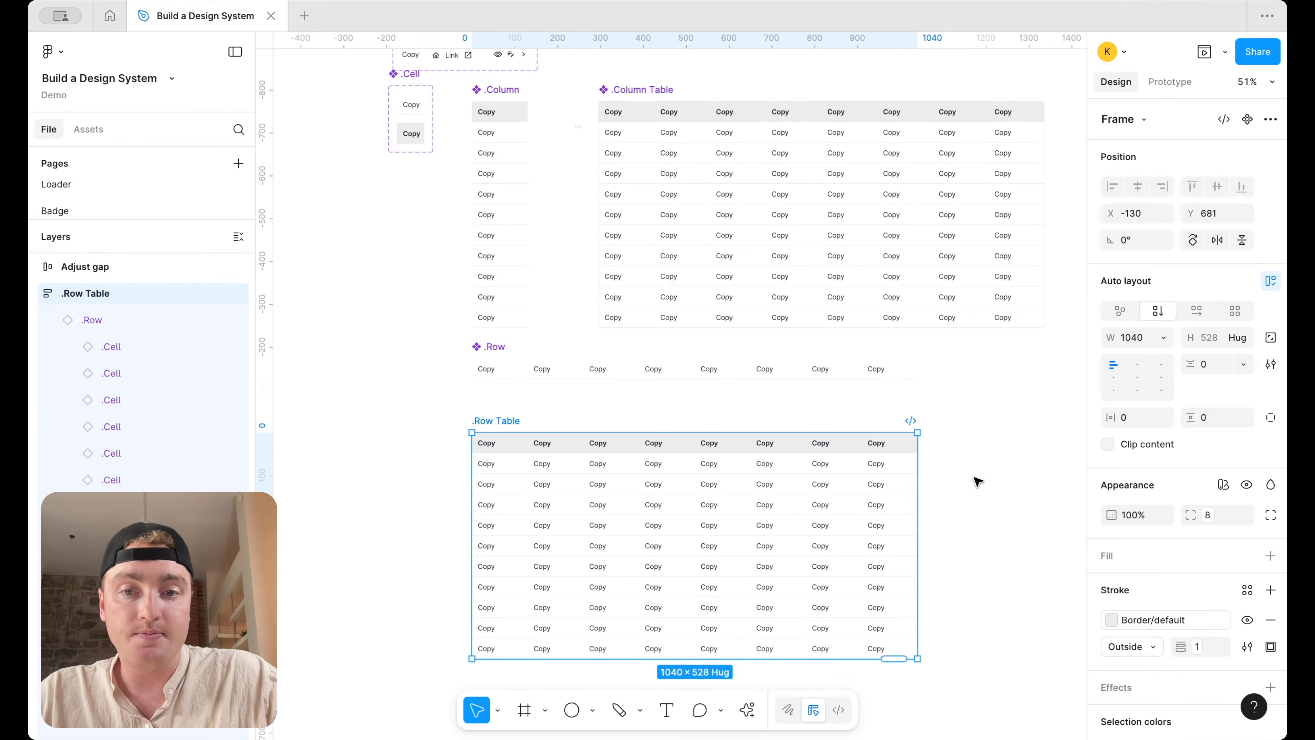
left_click(976, 482)
left_click(510, 420)
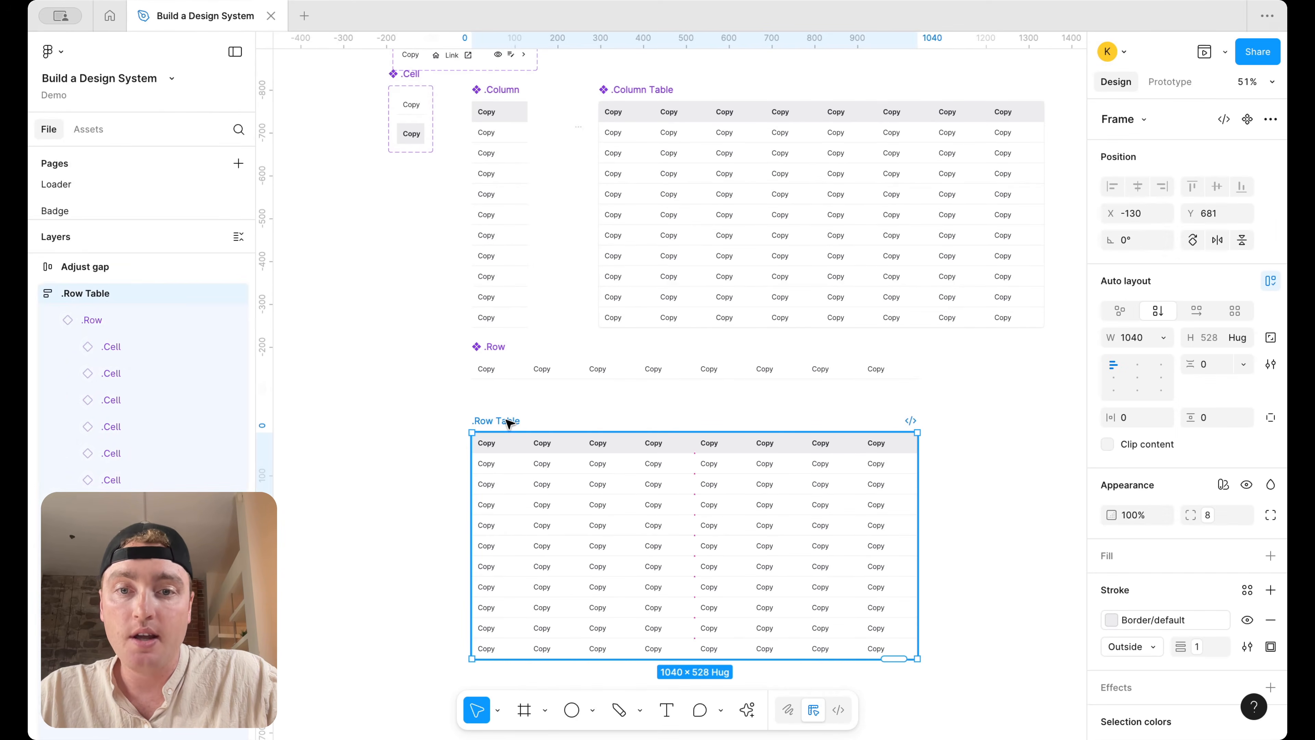
right_click(509, 421)
left_click(581, 524)
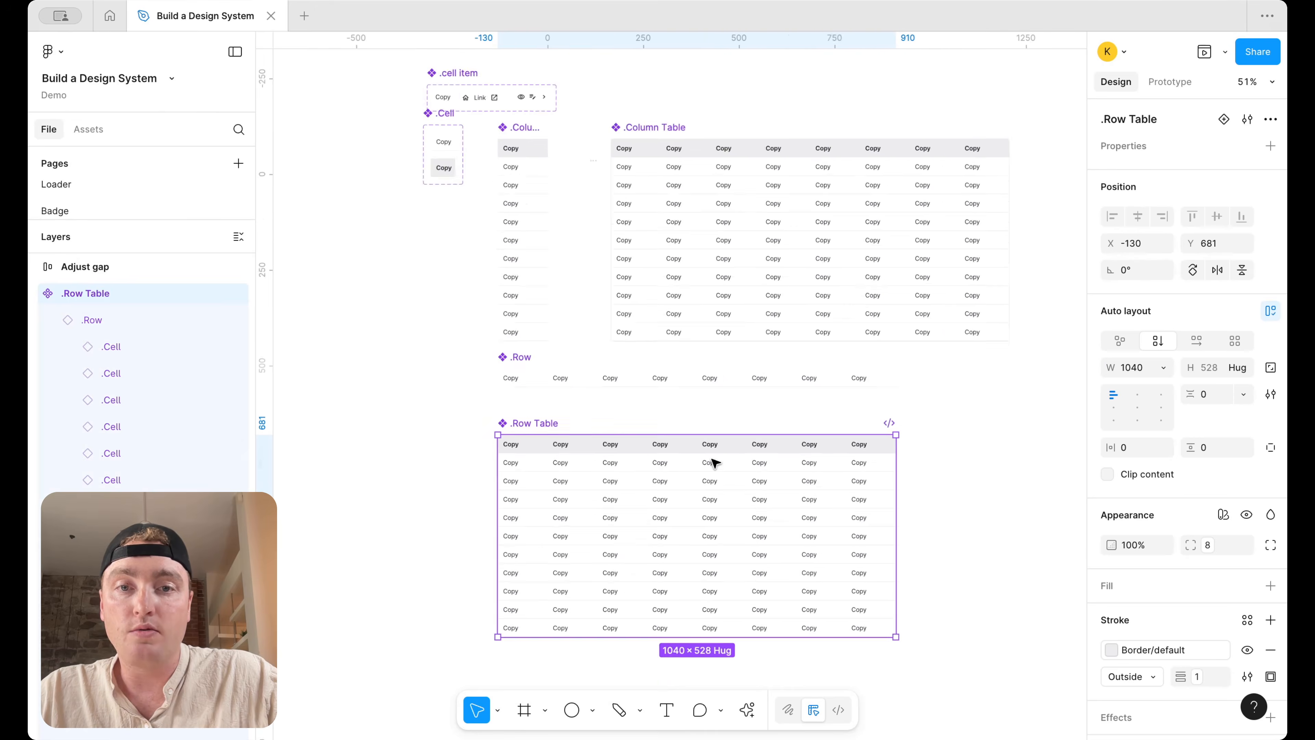
scroll(634, 247, "down", 5)
left_click_drag(559, 205, 946, 197)
left_click(352, 387)
left_click_drag(352, 387, 1019, 216)
scroll(814, 373, "right", 5)
scroll(1012, 220, "left", 5)
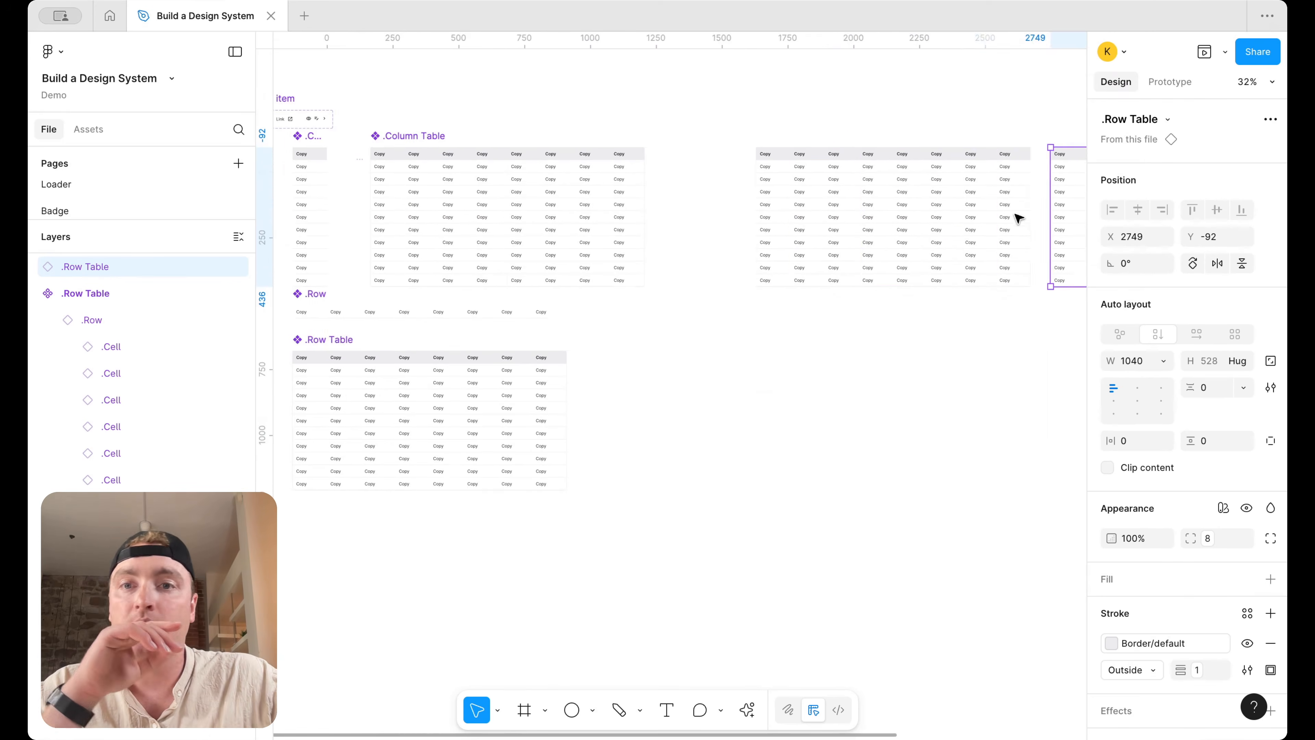
scroll(889, 280, "up", 2)
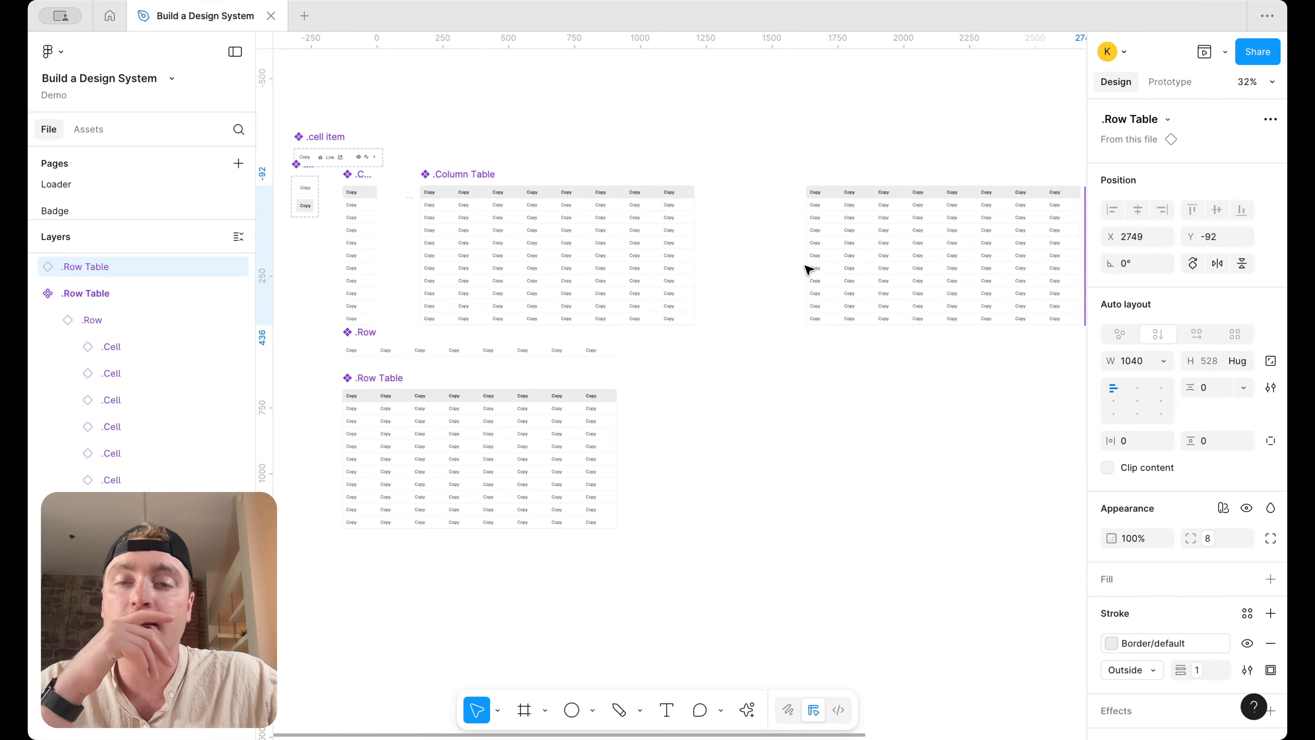
scroll(766, 331, "down", 3)
scroll(704, 358, "right", 2)
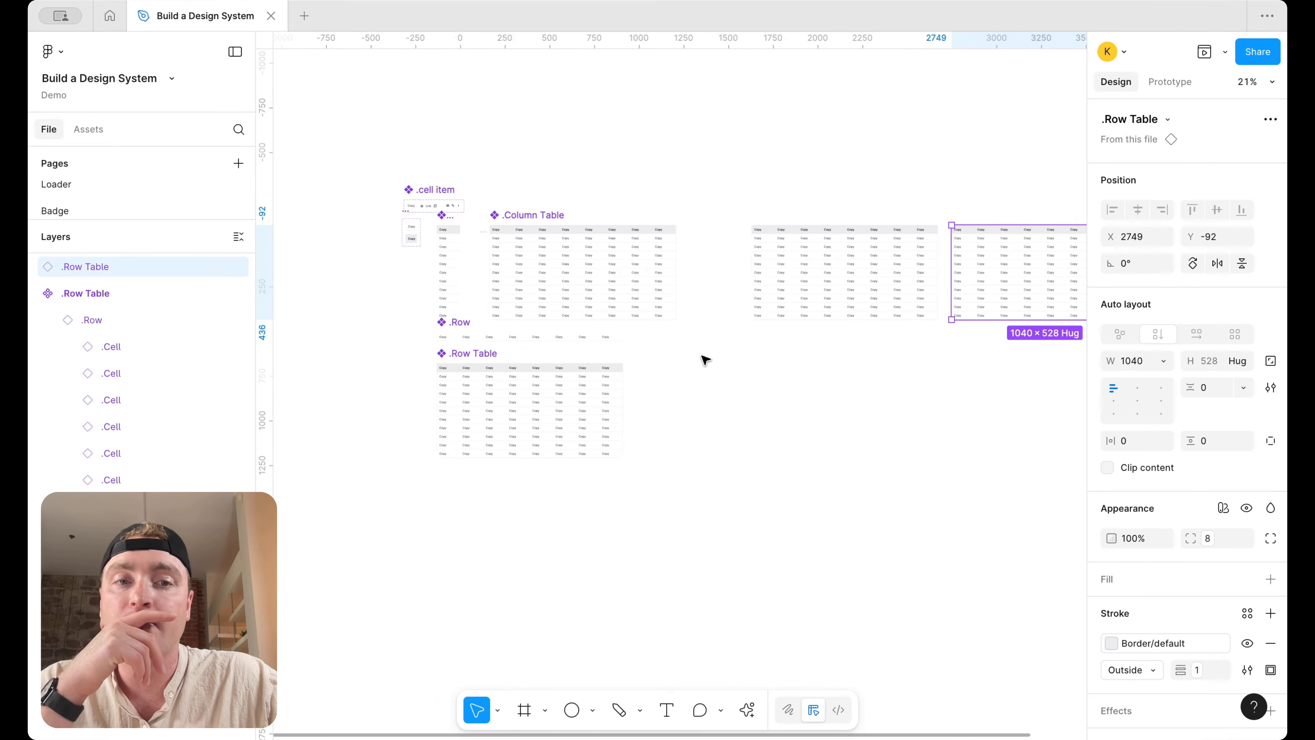
left_click_drag(1003, 392, 807, 289)
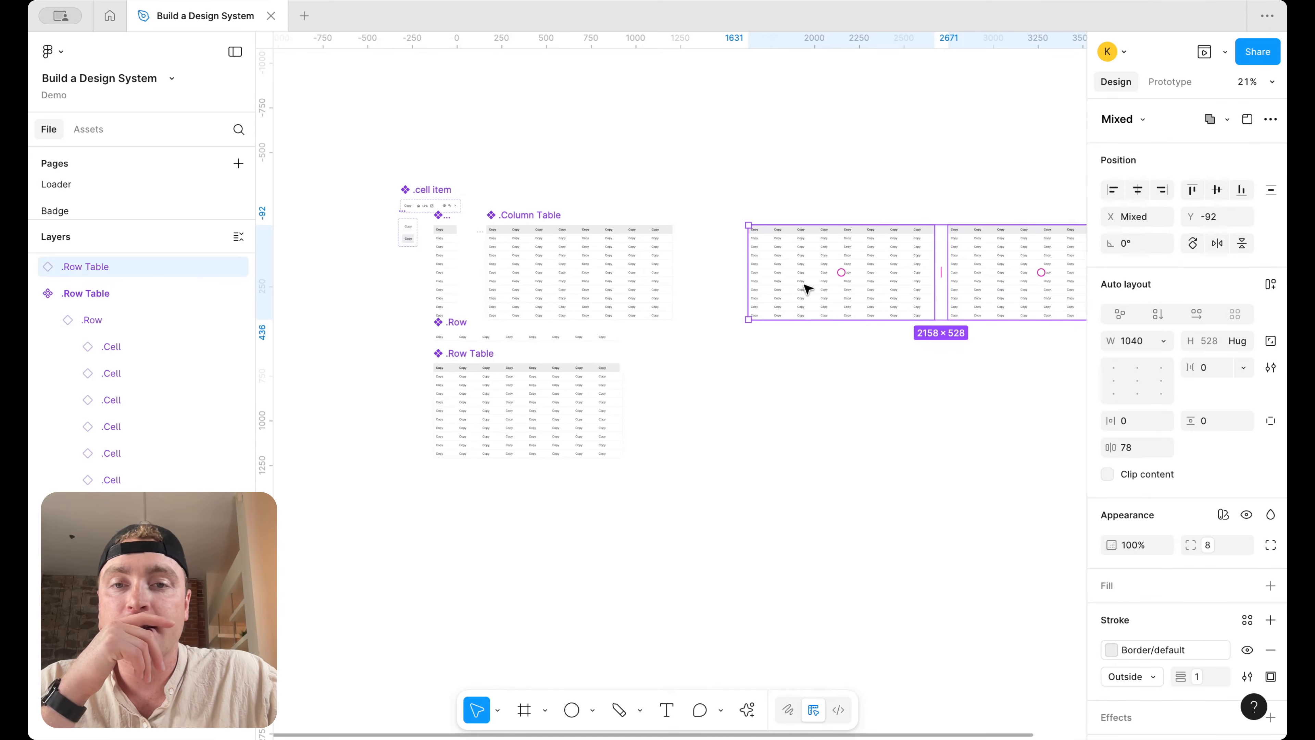
key("Delete")
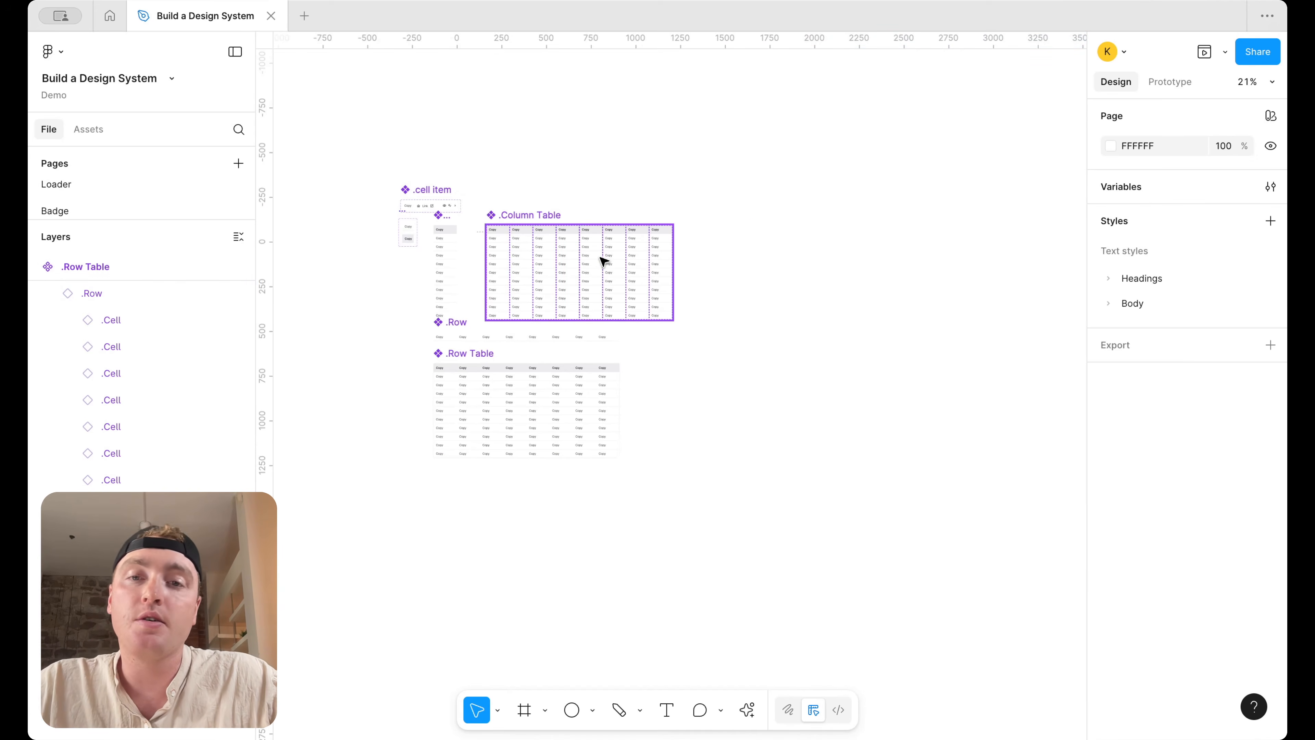
Place an instance of .Row Table and an instance of .Column Table beside their main components
left_click(528, 391)
left_click_drag(528, 391, 756, 386)
left_click_drag(573, 250, 778, 249)
Detach both the .Column Table and .Row Table instances into plain frames
left_click(829, 435)
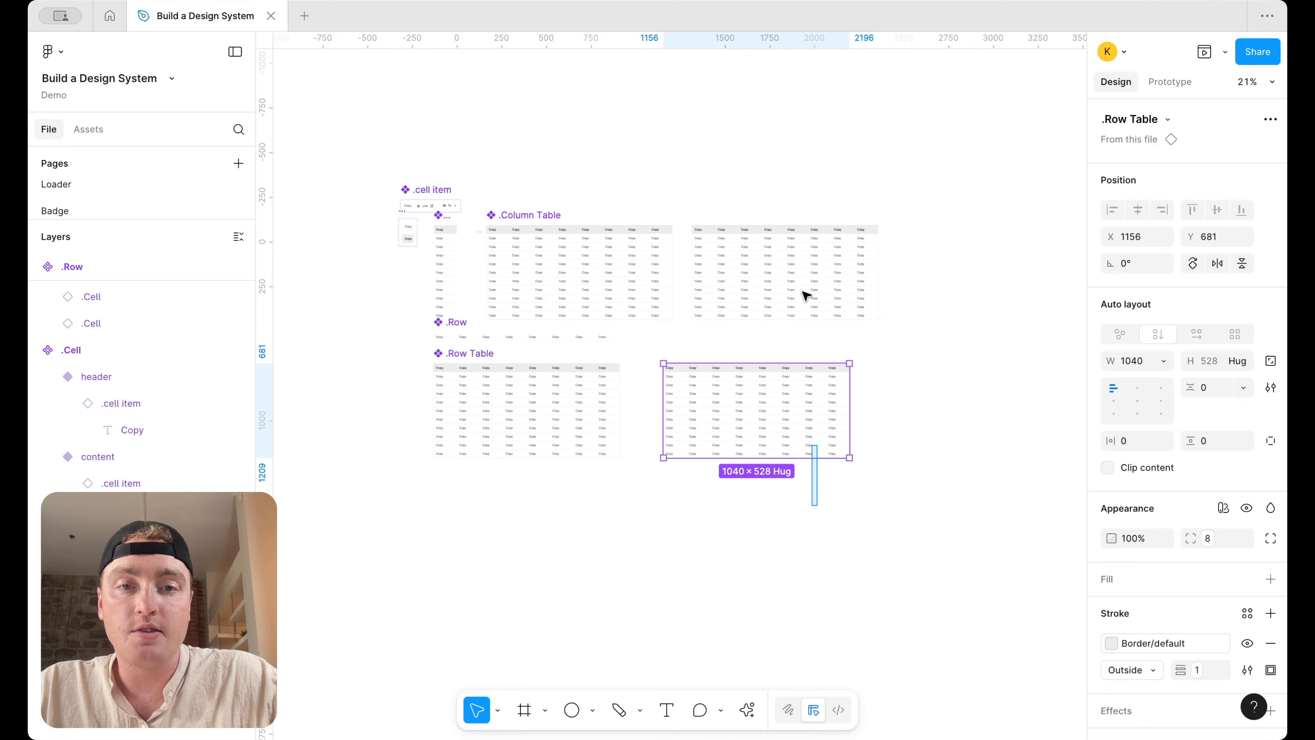
left_click(803, 294, "shift")
right_click(806, 294)
left_click(889, 505)
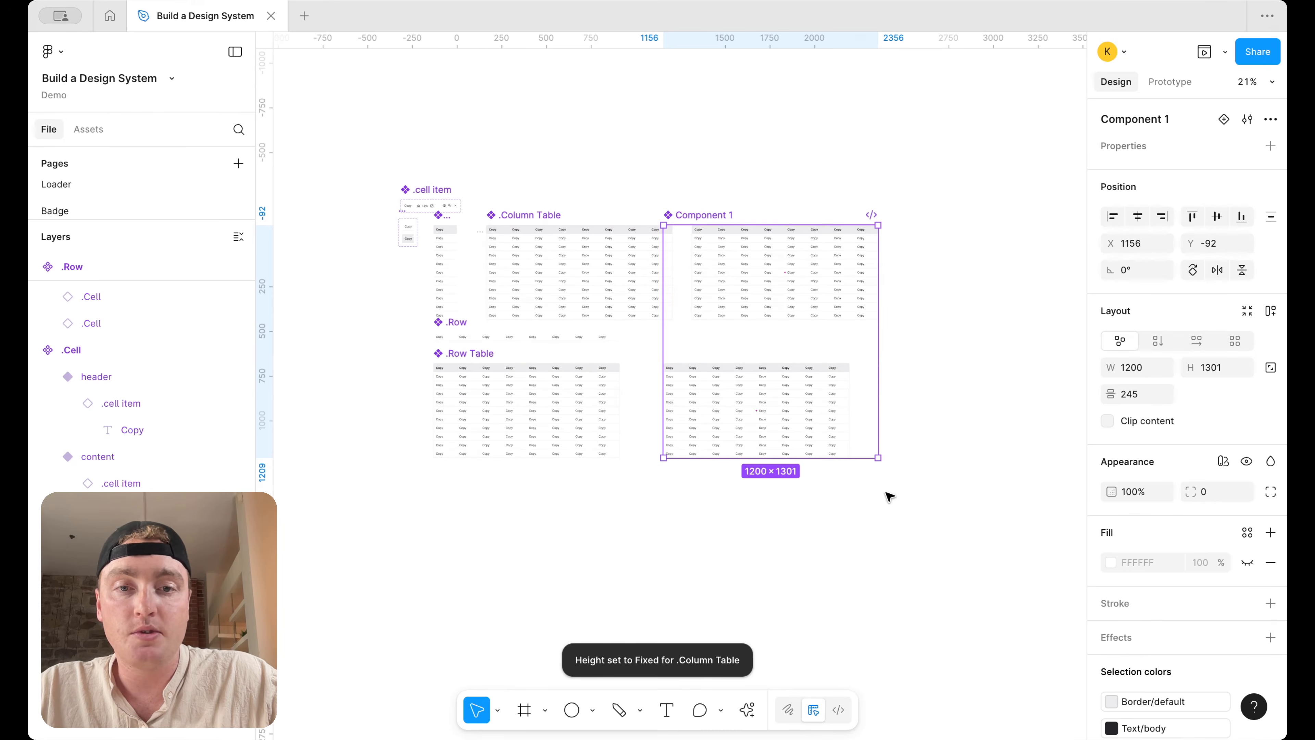
right_click(806, 416)
left_click(865, 520)
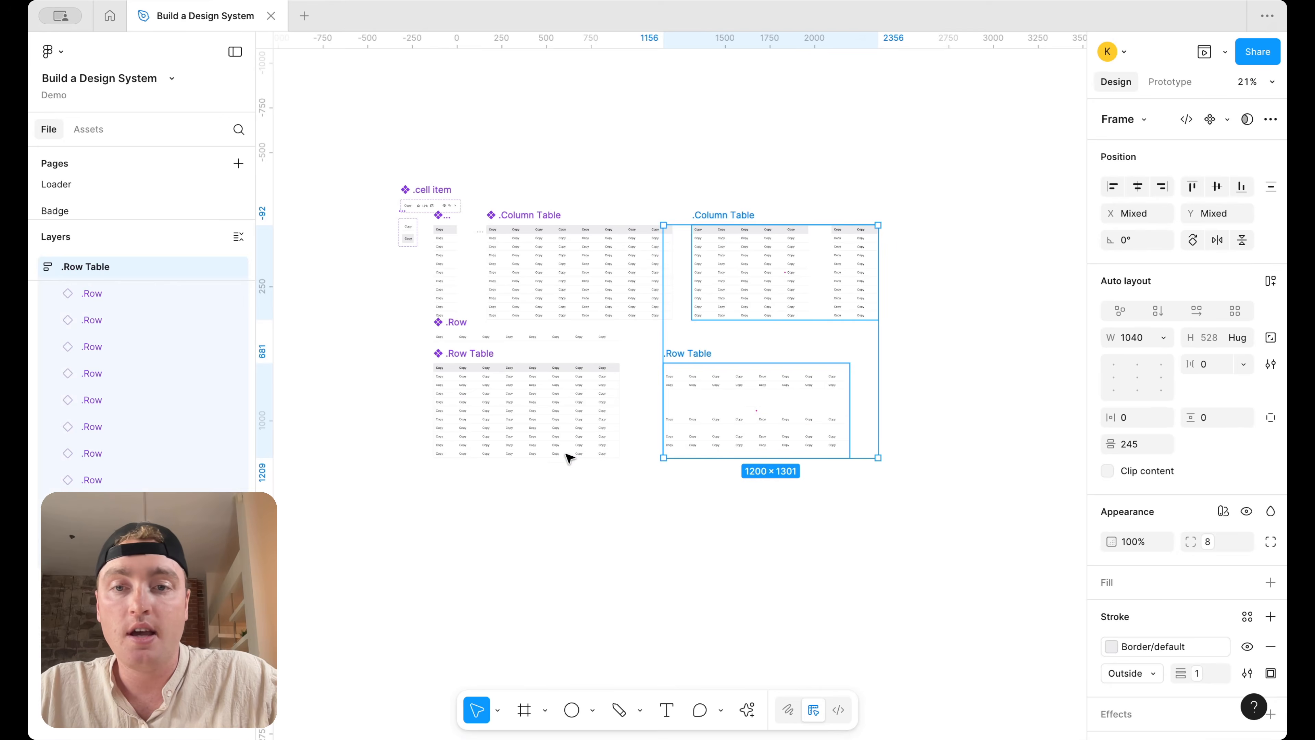
Delete the original .Row Table and .Column Table main components
left_click(500, 355)
left_click(535, 217, "shift")
key("Delete")
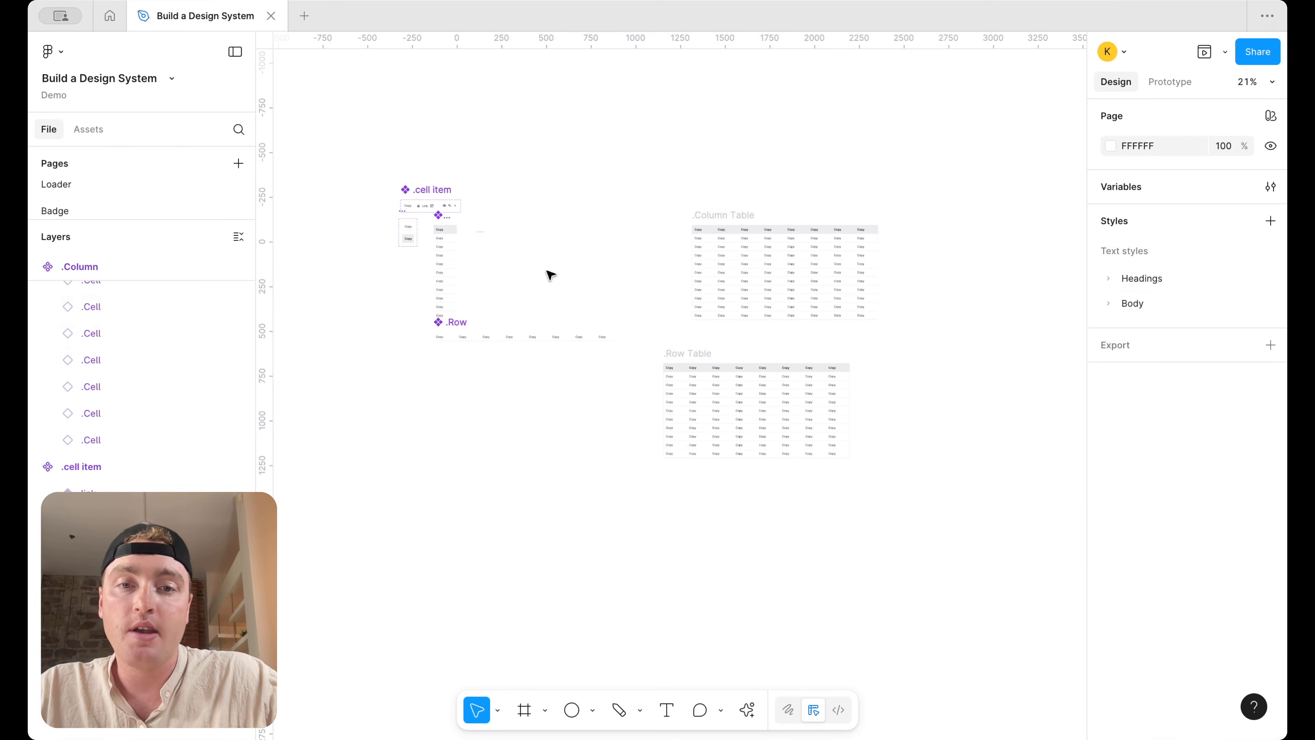
Create a component set from the detached .Row Table and .Column Table frames
left_click(694, 353)
left_click(752, 207, "shift")
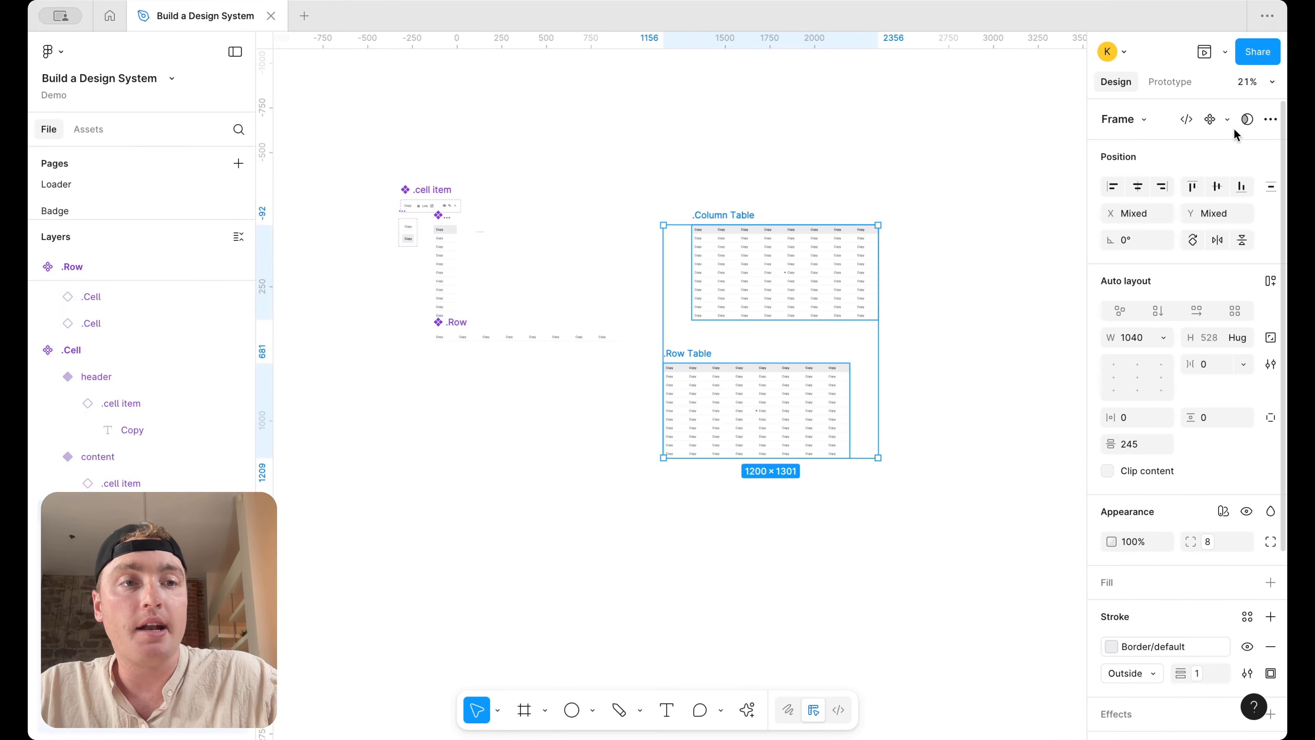
left_click(1227, 120)
left_click(1213, 191)
left_click(745, 206)
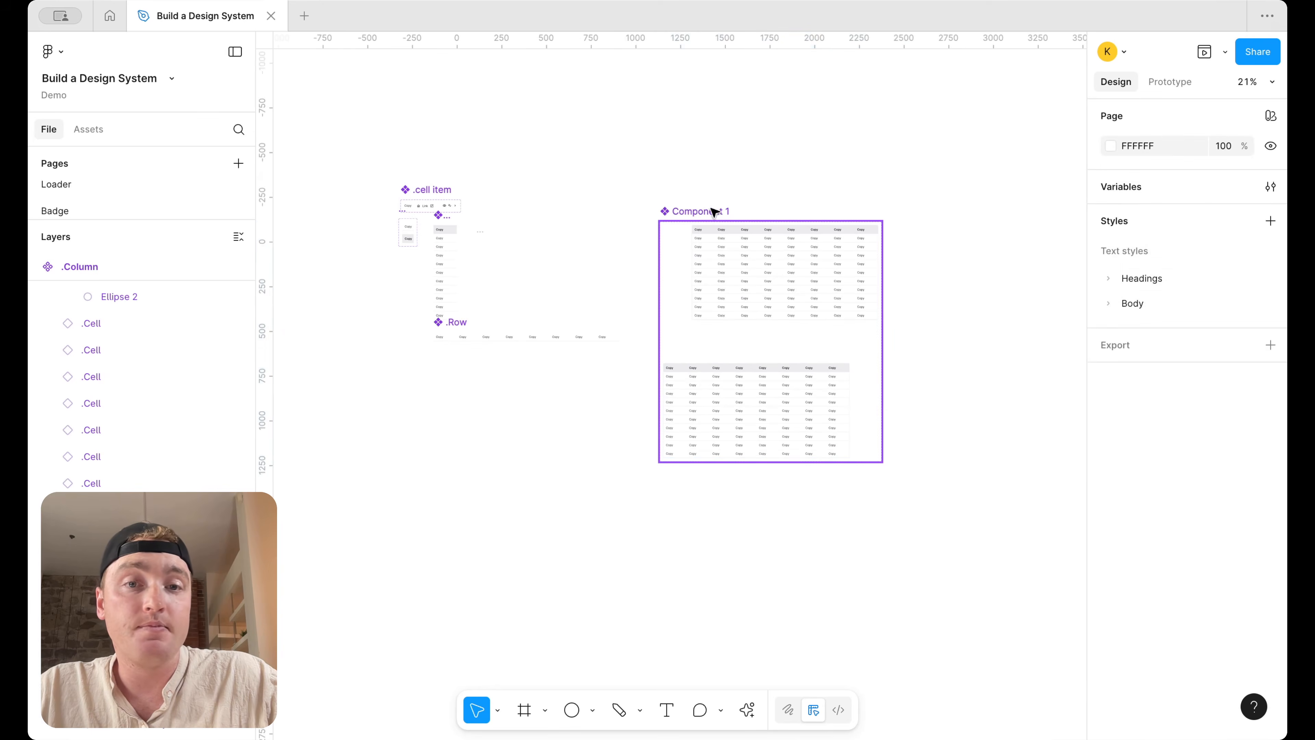
Rename the new component set as .Table Type
left_click(705, 212)
type("Table Type")
key("Return")
double_click(706, 211)
key("Return")
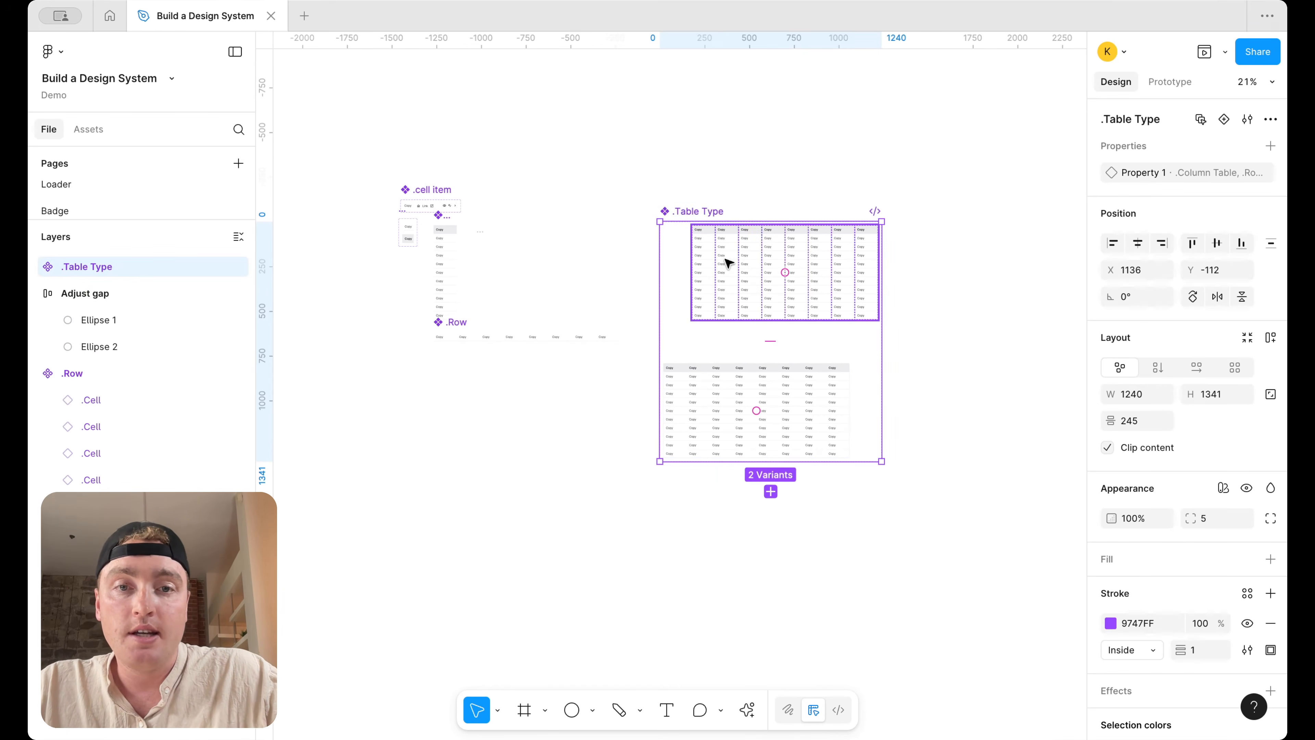
Move the .Column Table variant to X 34, Y 20 in the set and rename the variant property as Type
left_click(729, 265)
scroll(739, 267, "up", 5)
left_click_drag(802, 251, 767, 253)
double_click(1133, 172)
type("Type")
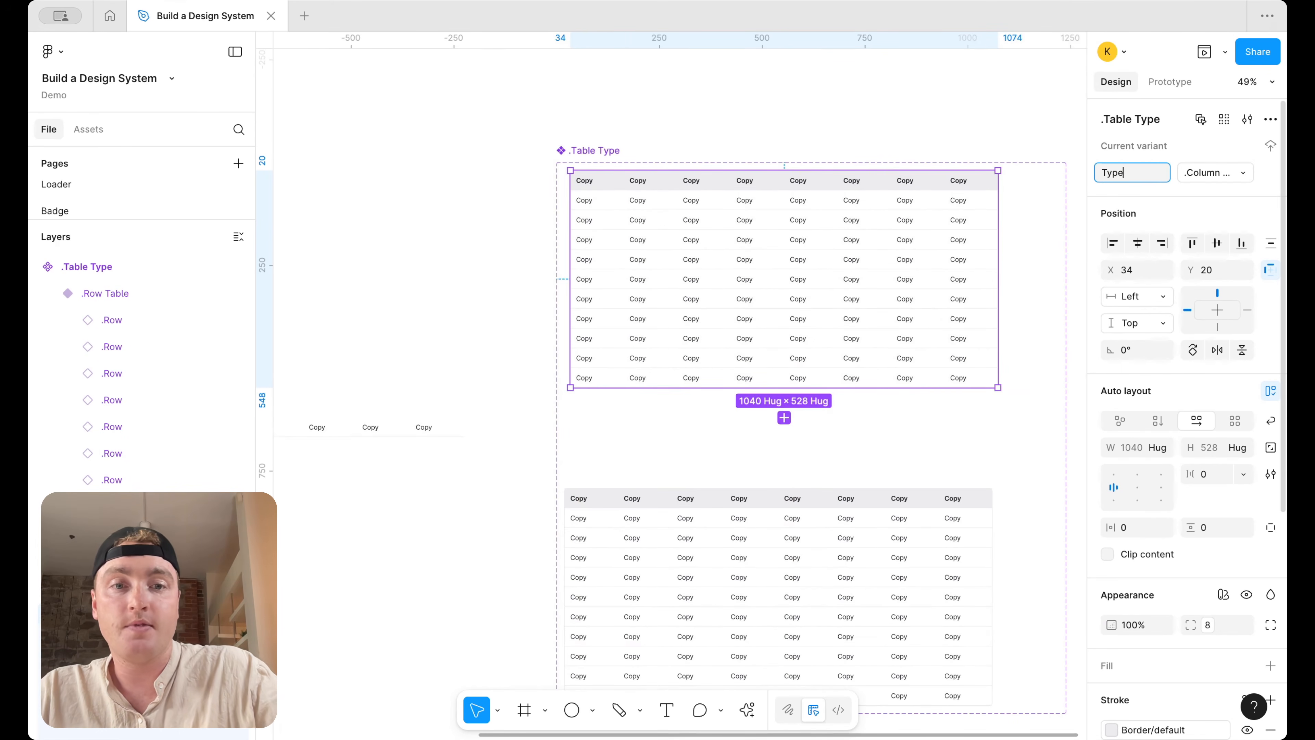
key("Return")
Move the .Row Table variant to X 34, Y 611 below the other variant and set its Type value to row
left_click(896, 618)
left_click_drag(854, 579, 858, 502)
left_click(1209, 171)
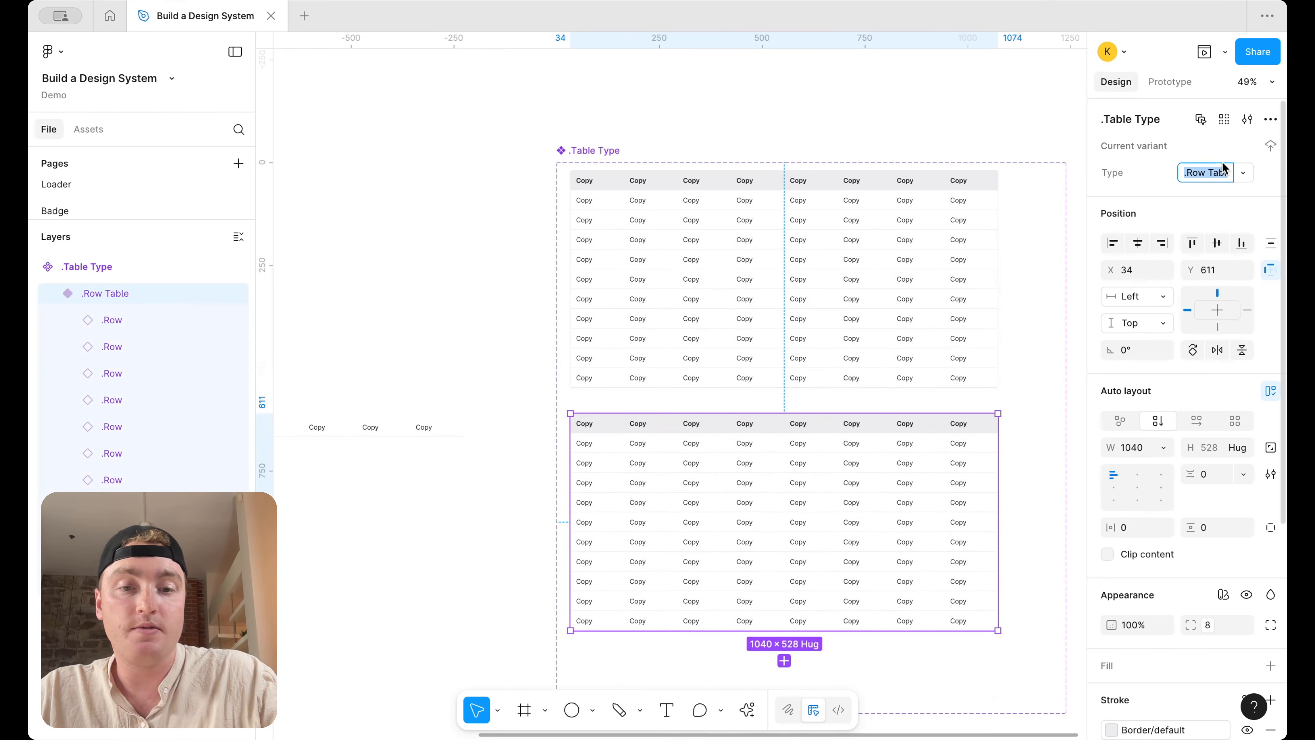
type("row")
key("Return")
Set the Type value of the .Column Table variant to column
left_click(901, 302)
left_click(1188, 175)
type("column")
key("Return")
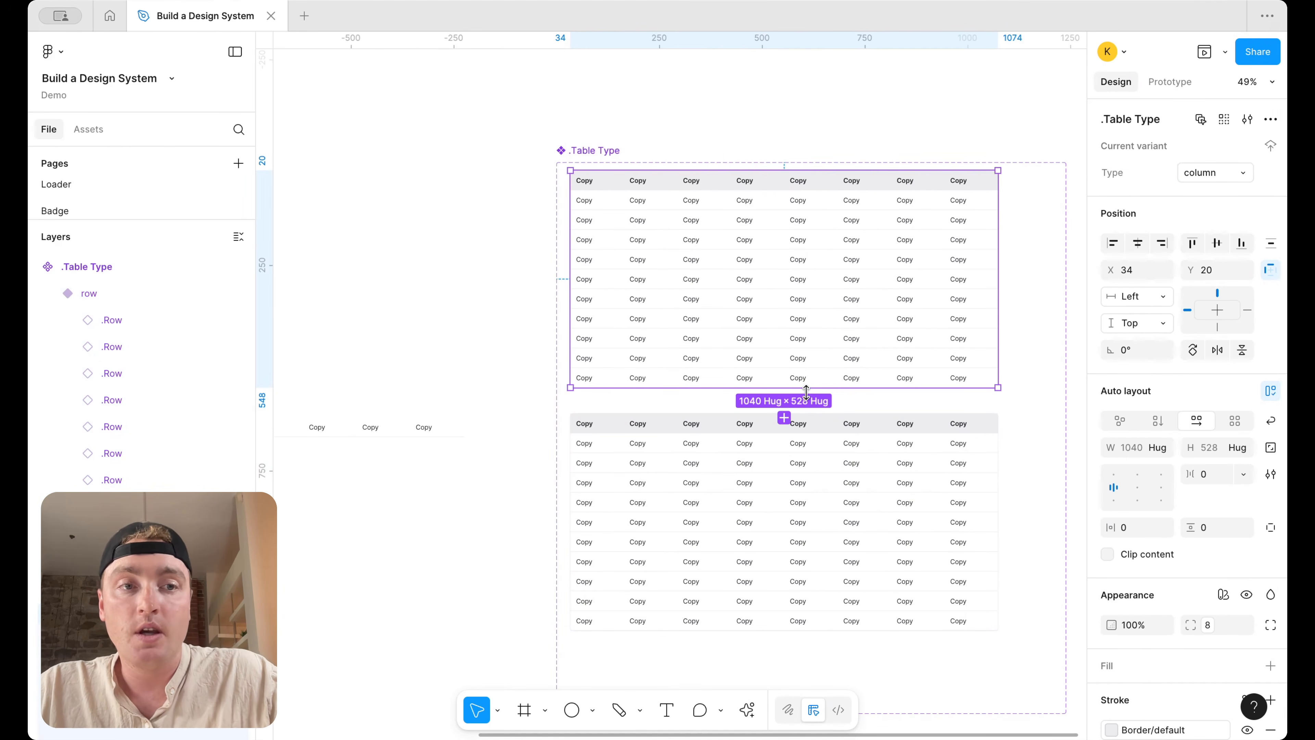
Move the row variant up to leave a gap of about 37 below the column variant
scroll(810, 402, "down", 3)
left_click(854, 391)
left_click(641, 469)
scroll(641, 467, "up", 3)
left_click_drag(673, 443, 672, 433)
Reduce the .Table Type component set's height to about 1213
scroll(672, 433, "down", 4)
left_click(561, 254)
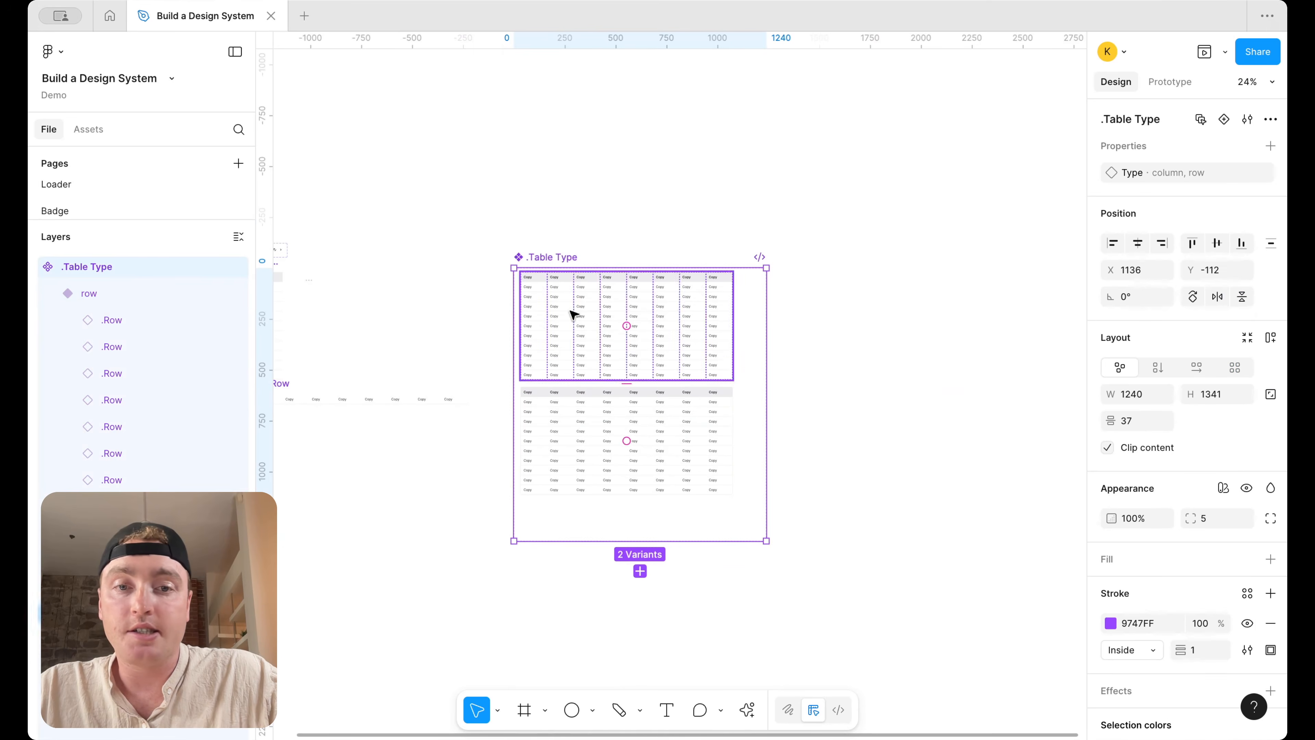
left_click_drag(718, 538, 718, 515)
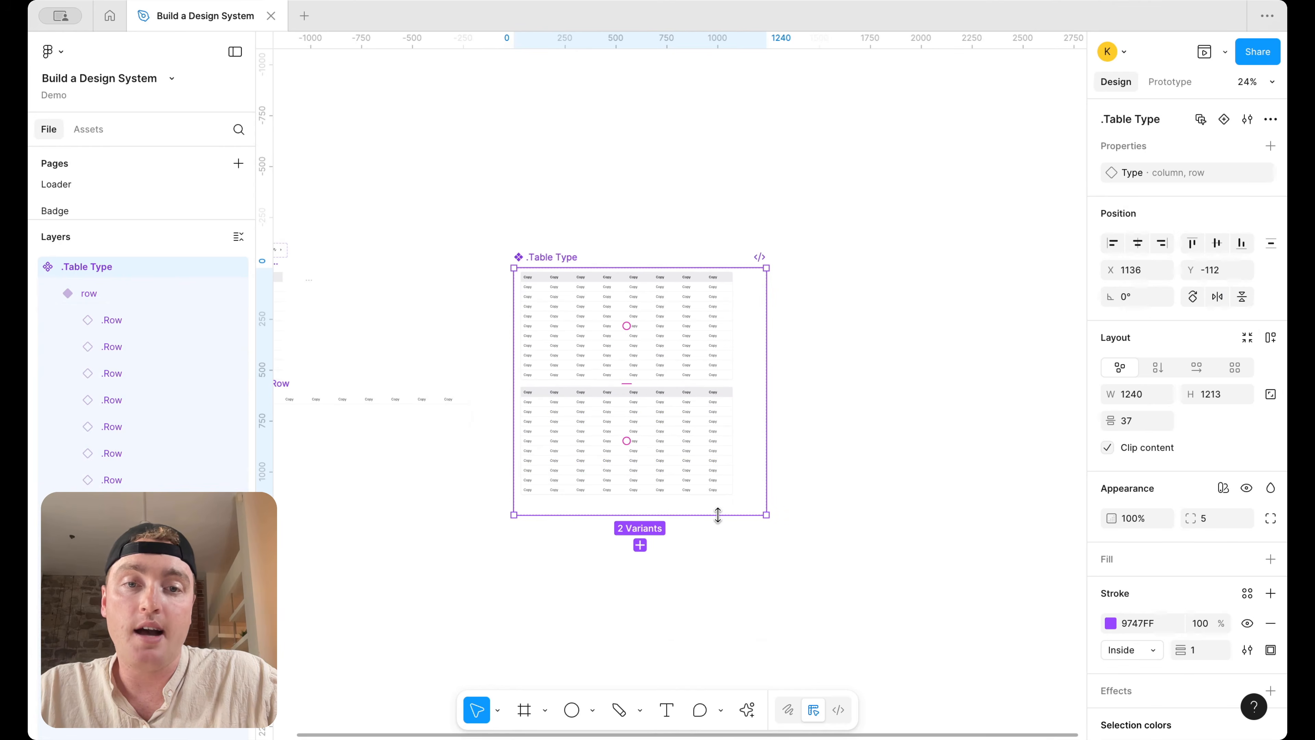
Narrow the .Table Type component set slightly and place an instance of its column variant beside it
left_click_drag(766, 350, 748, 350)
left_click(667, 324)
left_click_drag(661, 312, 930, 308, "alt")
left_click(919, 239)
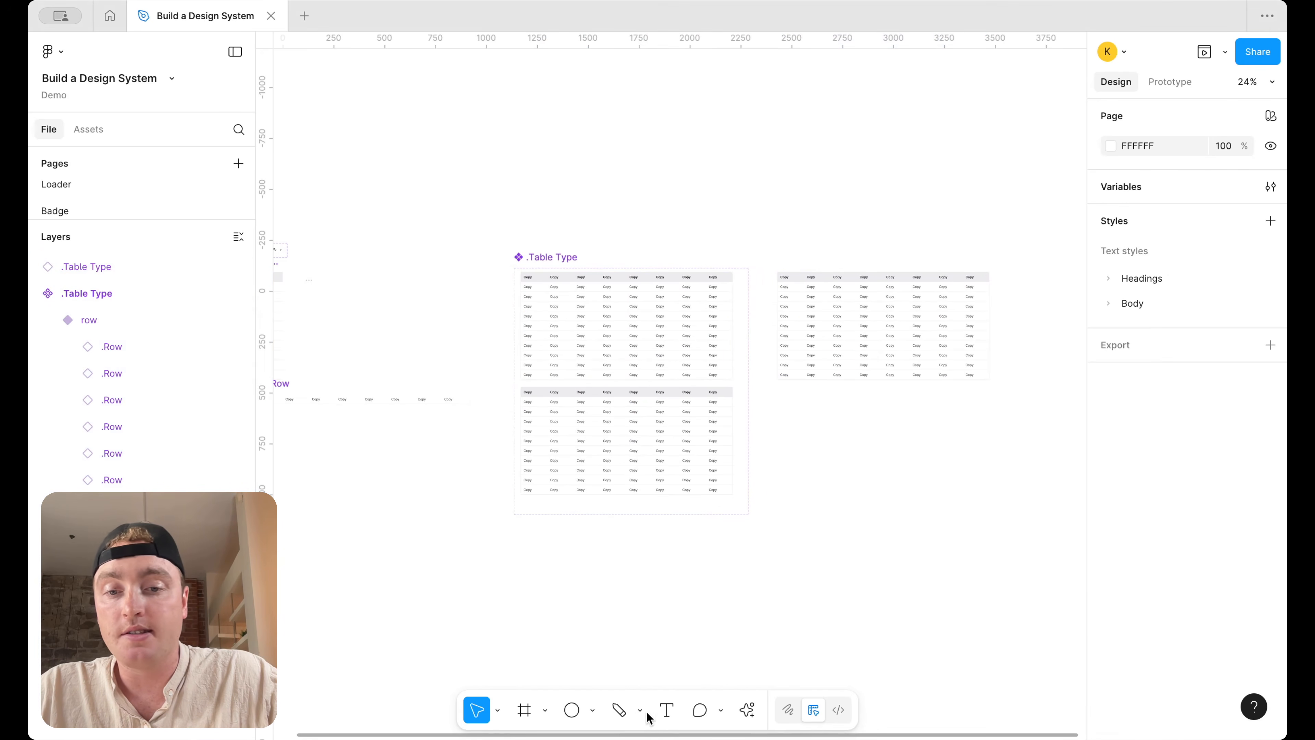
Add a text box of about 199 × 39 above the table instance reading "Our Advisors"
left_click(668, 709)
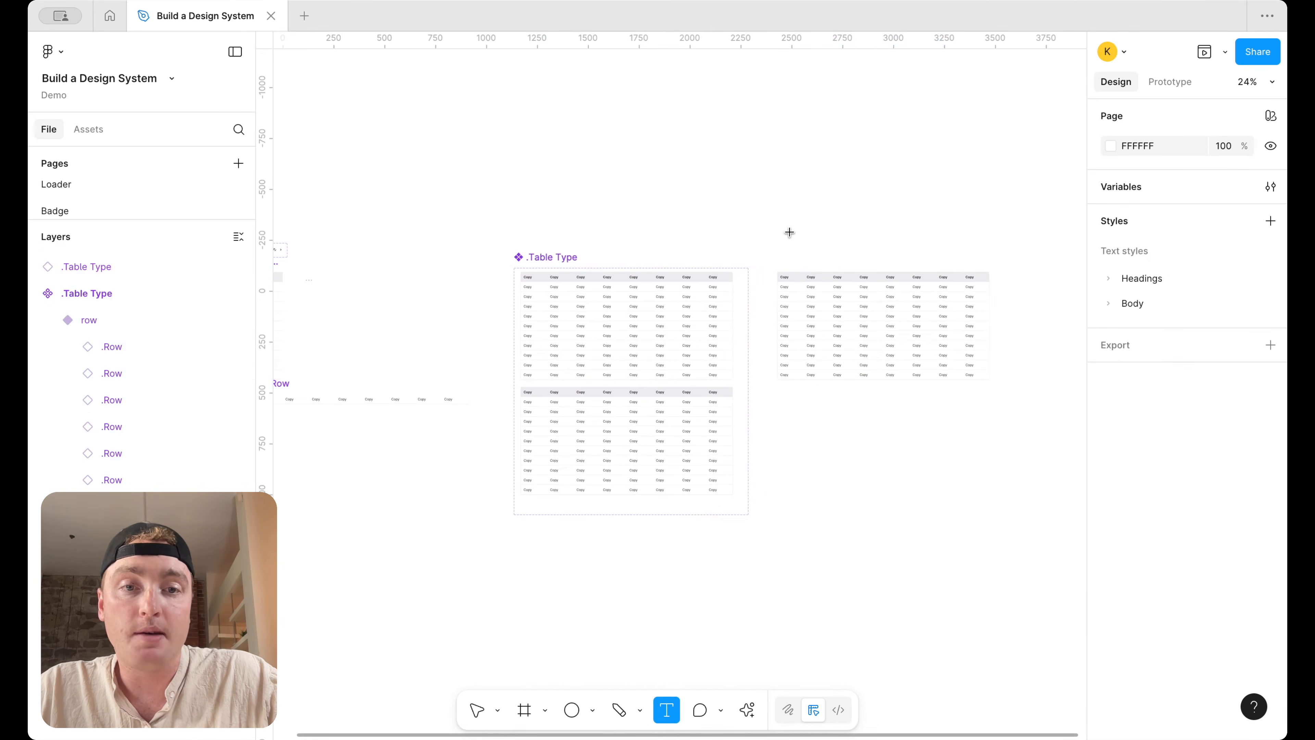
scroll(819, 294, "up", 5)
scroll(823, 302, "right", 5)
scroll(822, 301, "down", 2)
left_click_drag(533, 237, 675, 264)
type("My")
key("BackSpace")
key("BackSpace")
type("Ou")
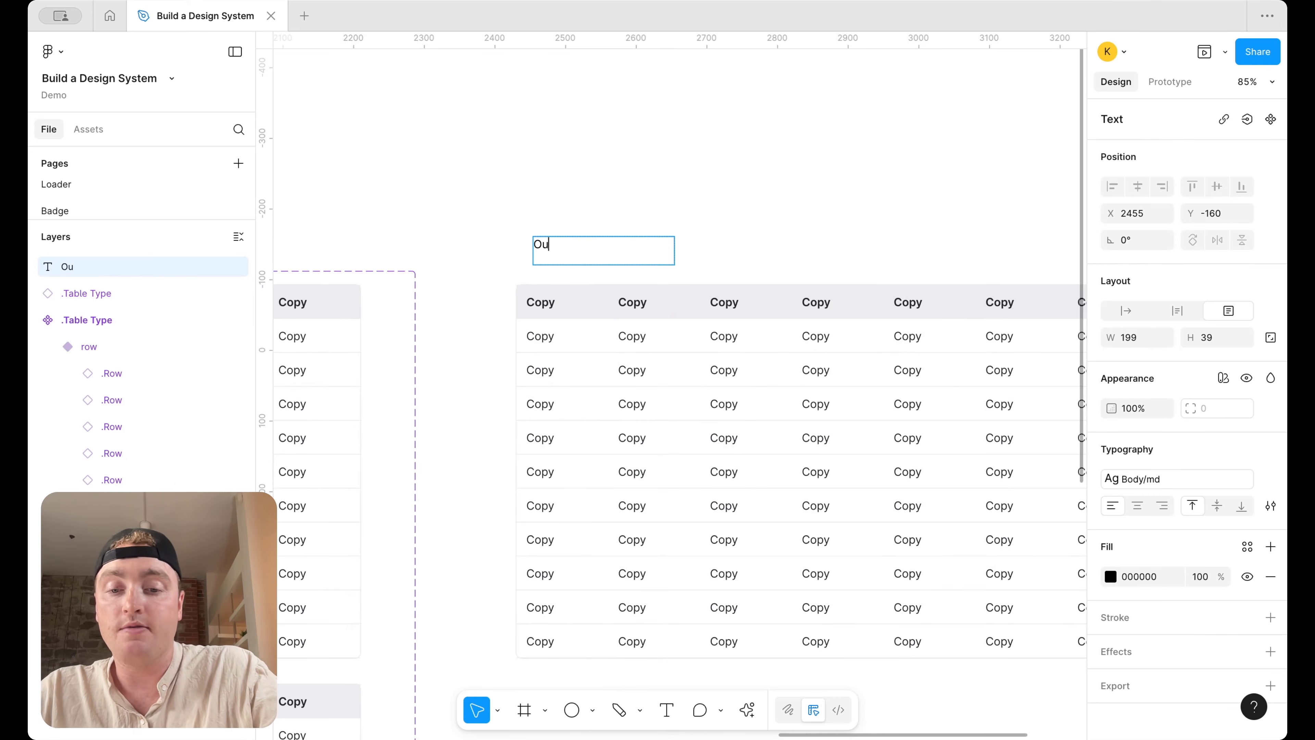
type("r Advisors")
key("Escape")
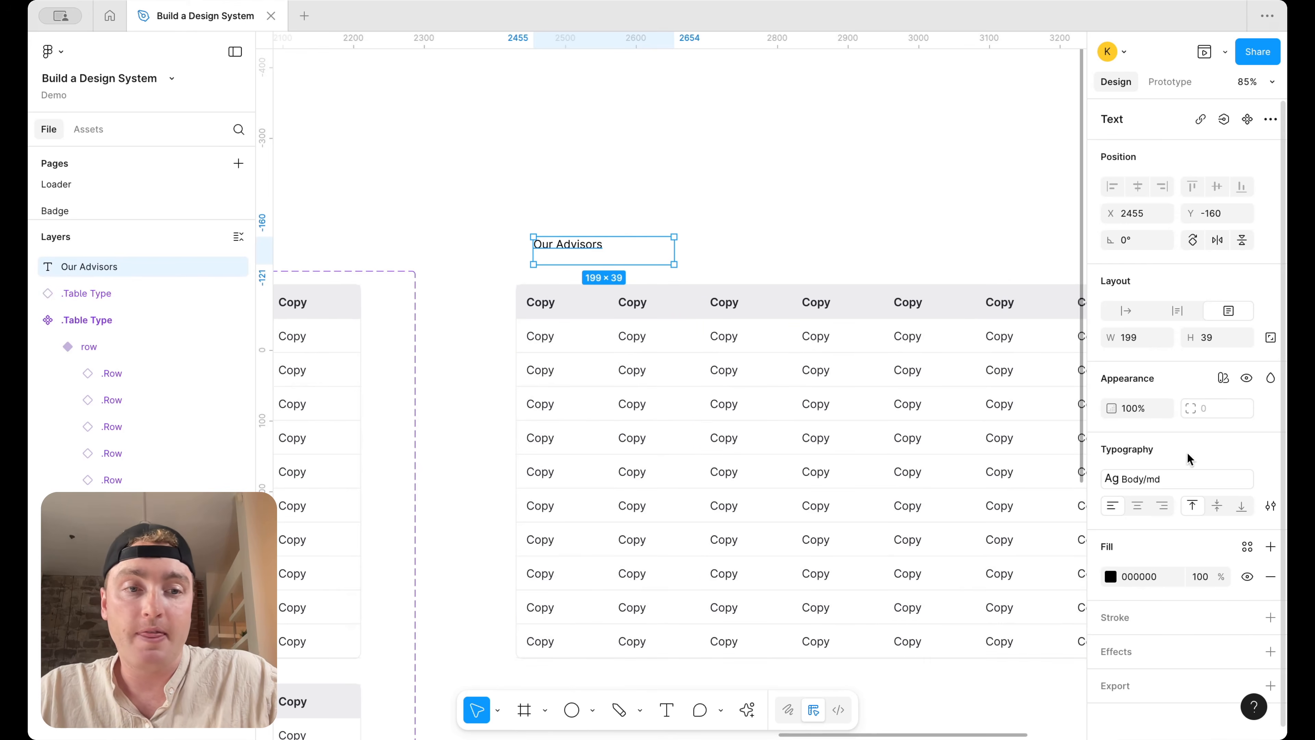
Apply the H4 heading style to the "Our Advisors" text and widen its box to about 401
left_click(1176, 475)
scroll(969, 596, "up", 5)
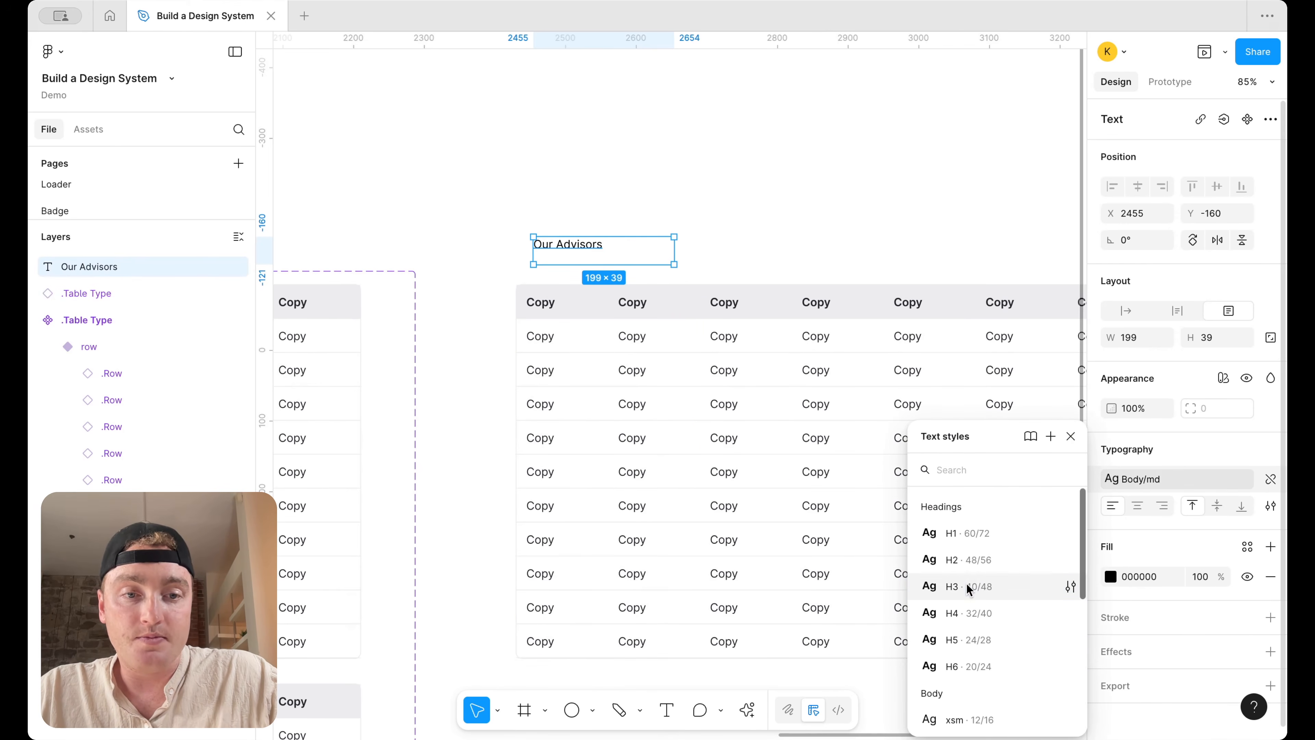
left_click(970, 616)
left_click(788, 208)
left_click(575, 262)
left_click_drag(680, 249, 817, 249)
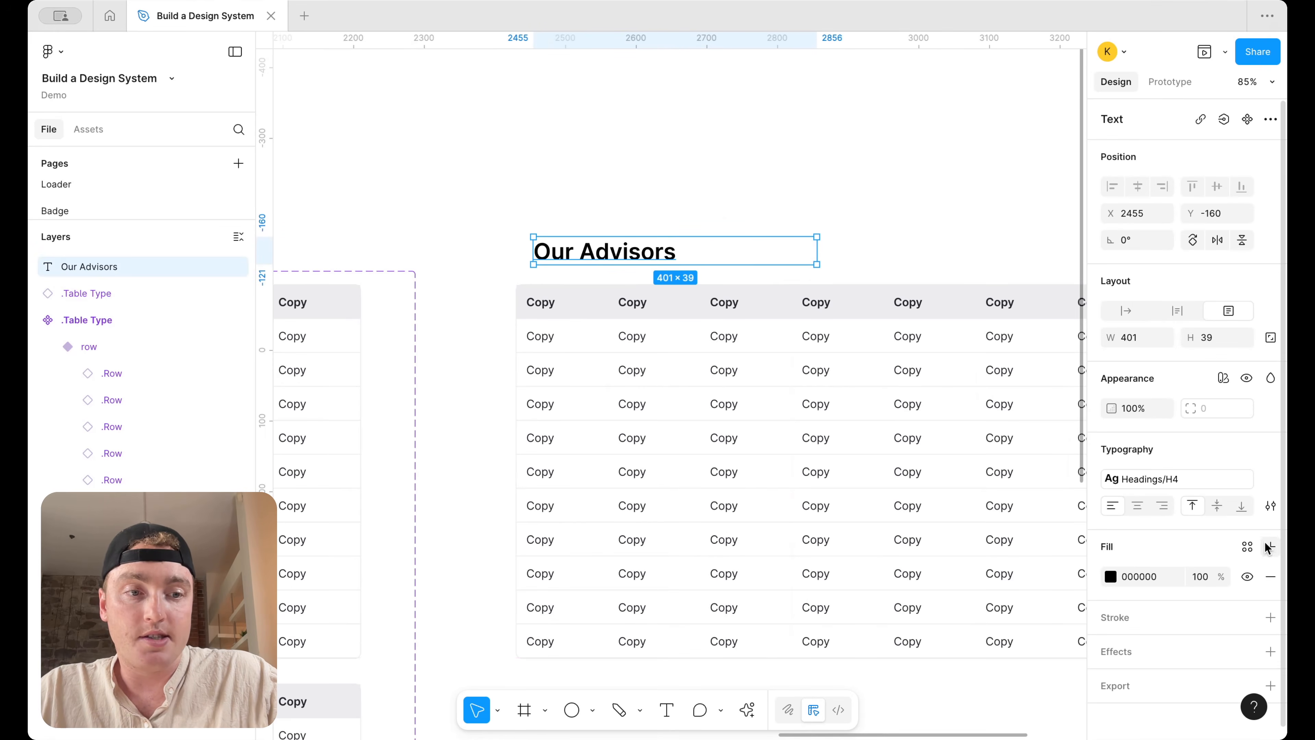
Set the "Our Advisors" text fill to the Text/headings color variable
left_click(1247, 546)
type("headings")
left_click(1015, 521)
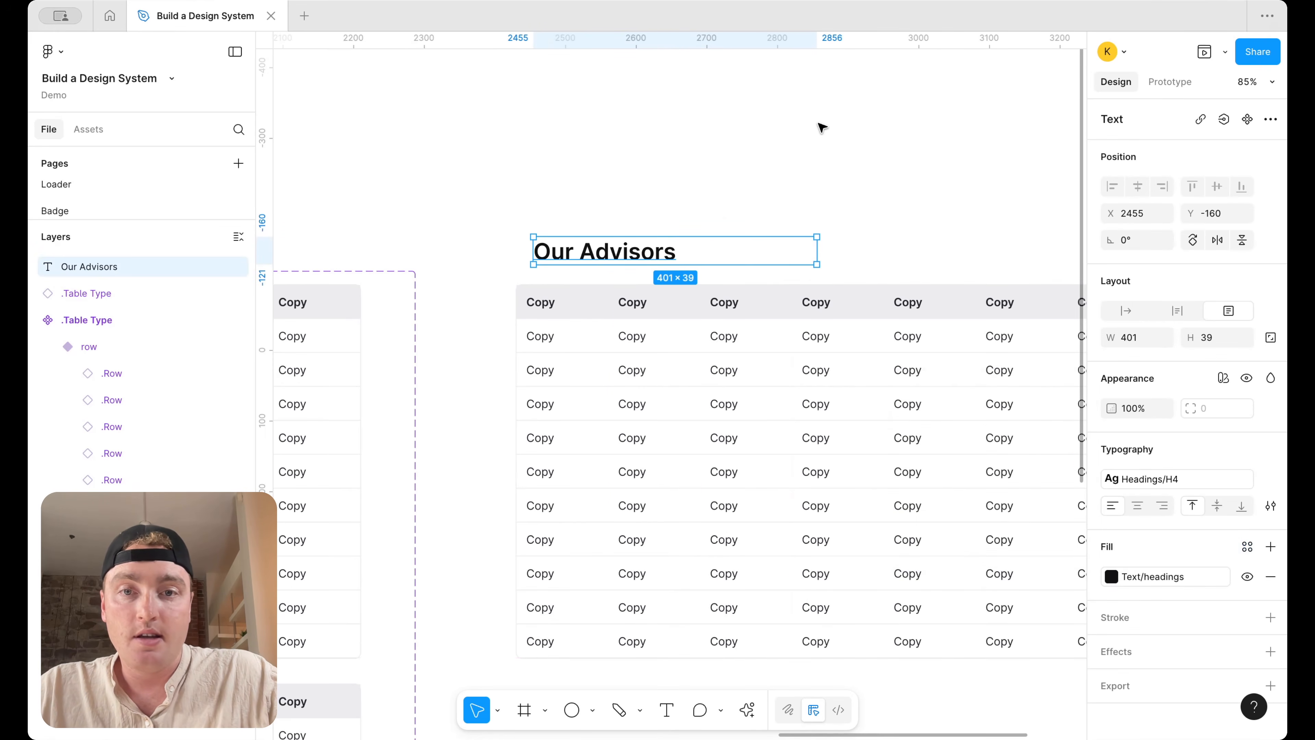
left_click(819, 127)
Wrap the "Our Advisors" heading and the table instance together in a vertical auto layout frame
left_click(605, 252)
left_click(614, 337, "shift")
key("shift+a")
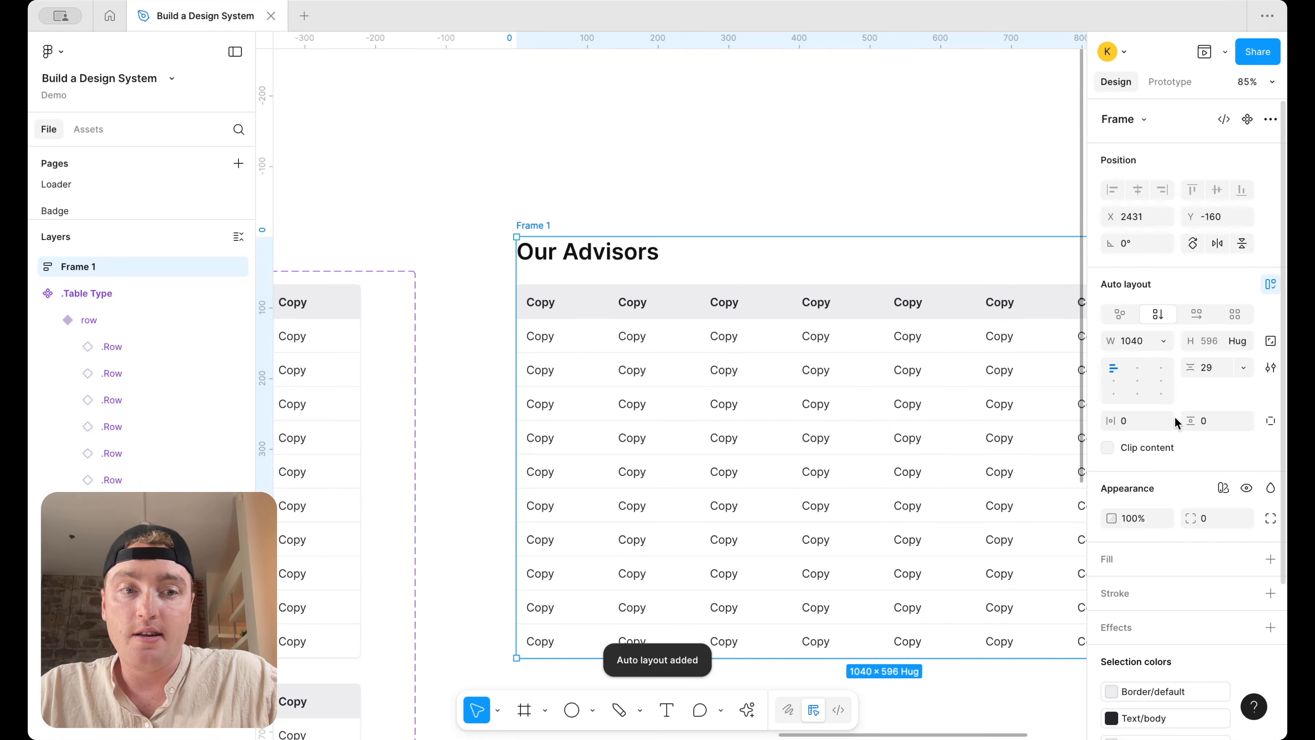
Wrap the "Our Advisors" text in its own auto layout frame with horizontal and vertical padding of 12
left_click(587, 252)
key("shift+a")
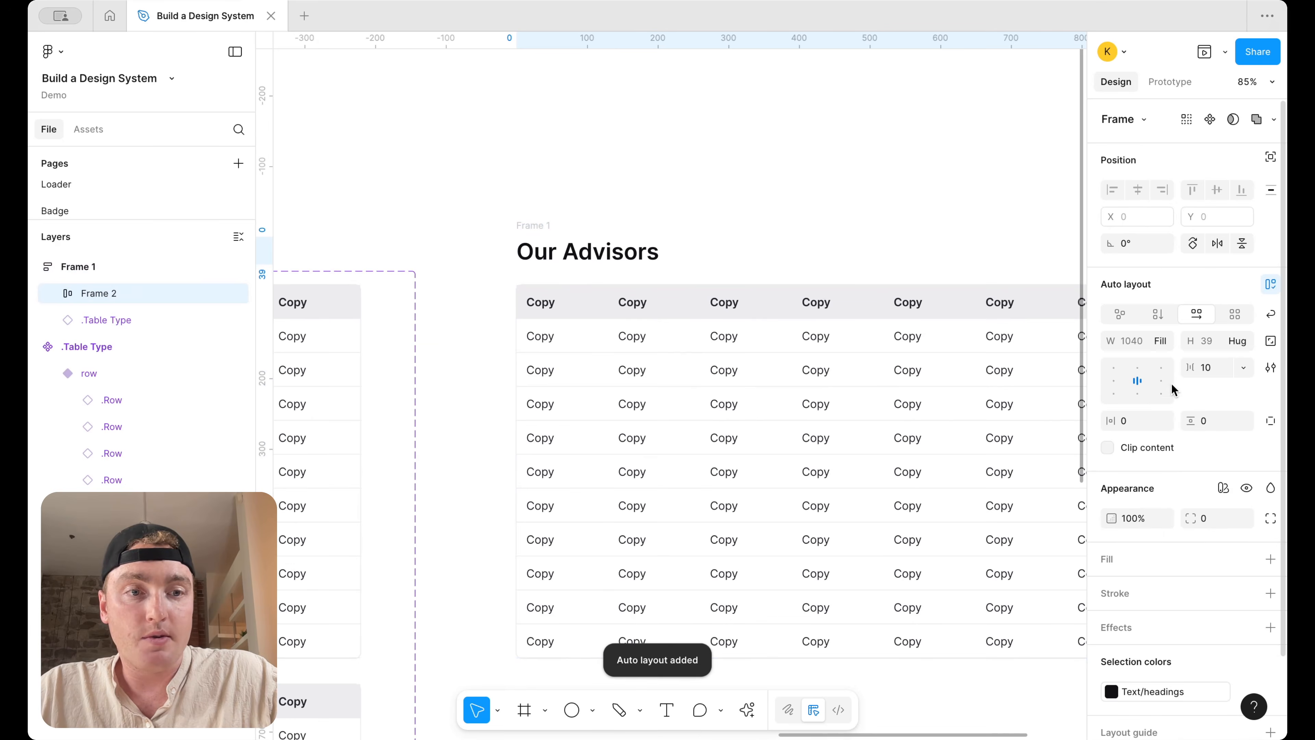
type("12")
key("Tab")
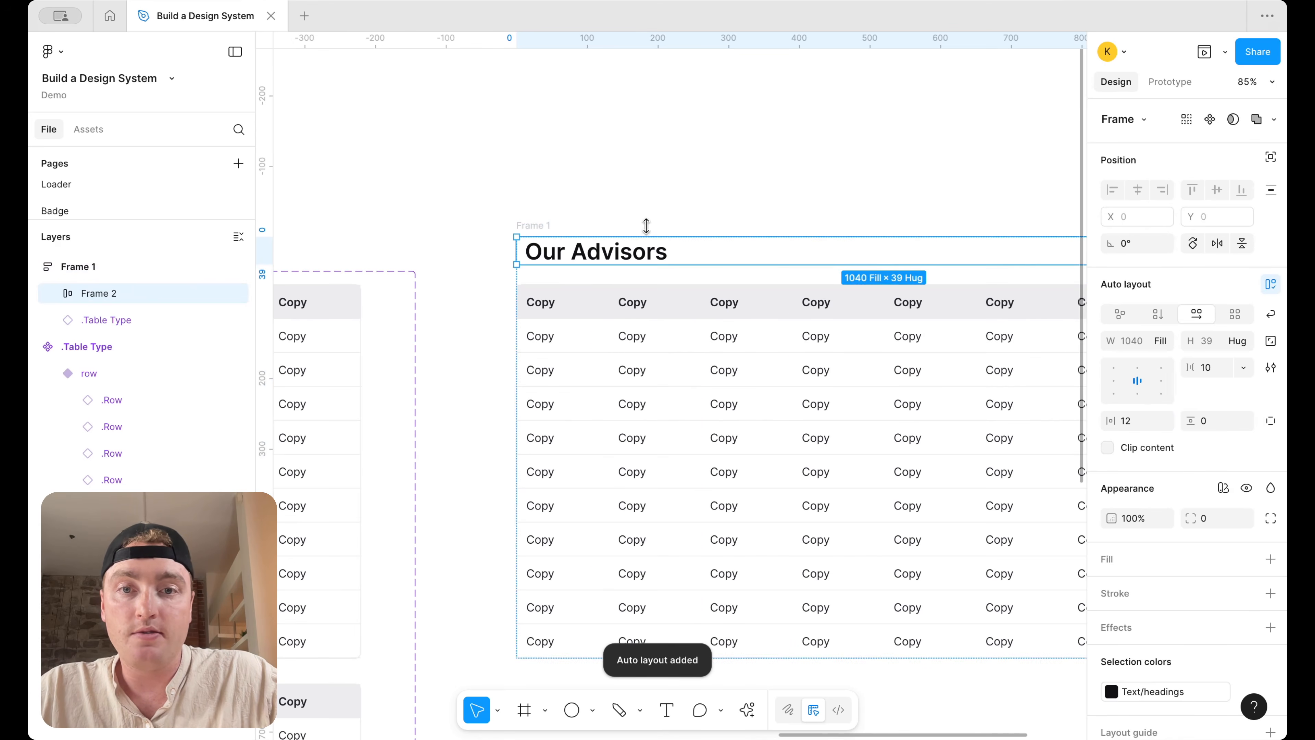
type("12")
key("Return")
left_click(645, 201)
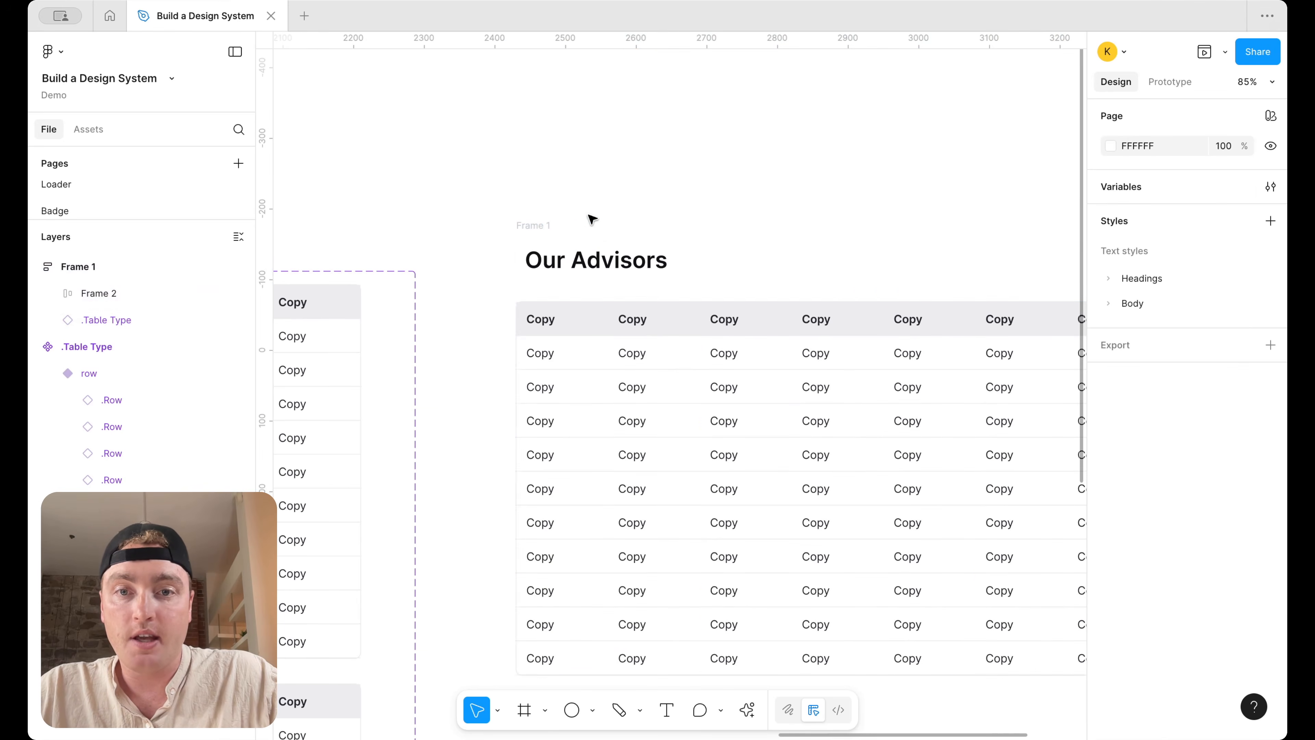
Add an outside stroke of 1 to Frame 1 using the Border/default color variable
left_click(547, 227)
scroll(776, 289, "down", 5)
scroll(780, 293, "right", 4)
scroll(780, 294, "down", 2)
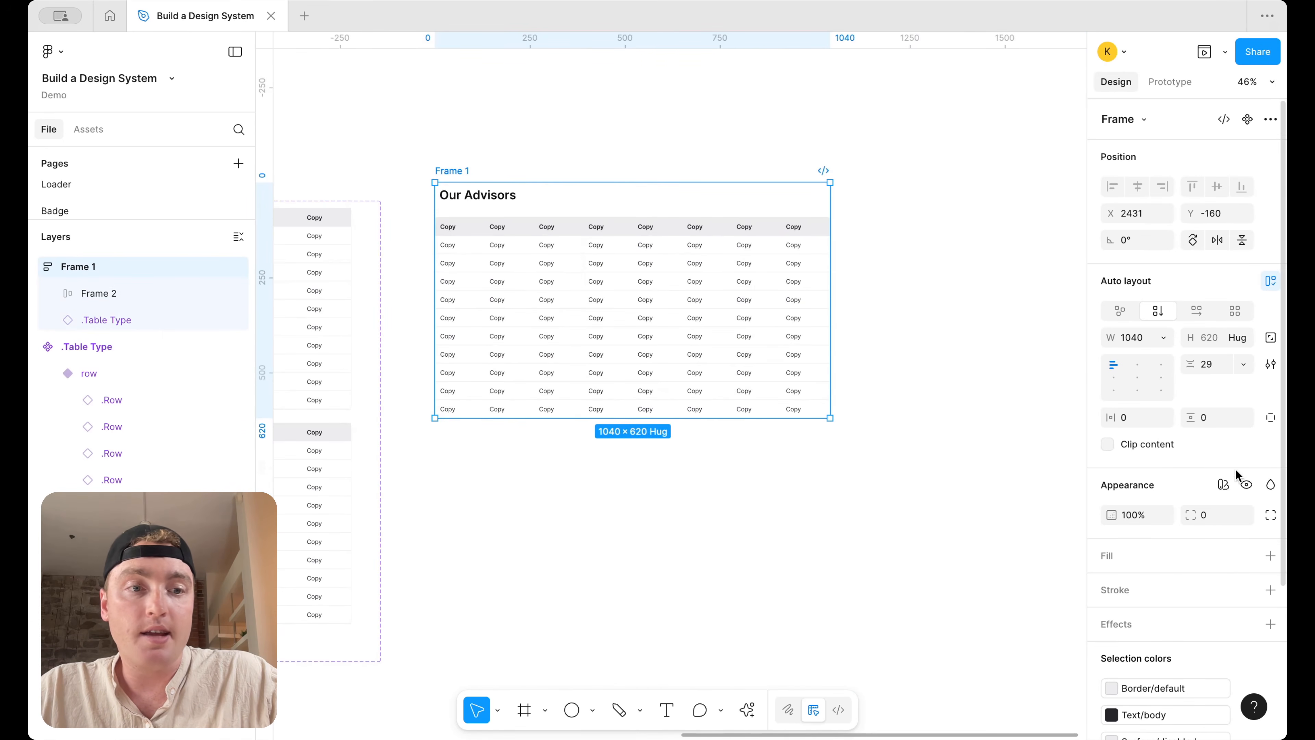
left_click(1269, 590)
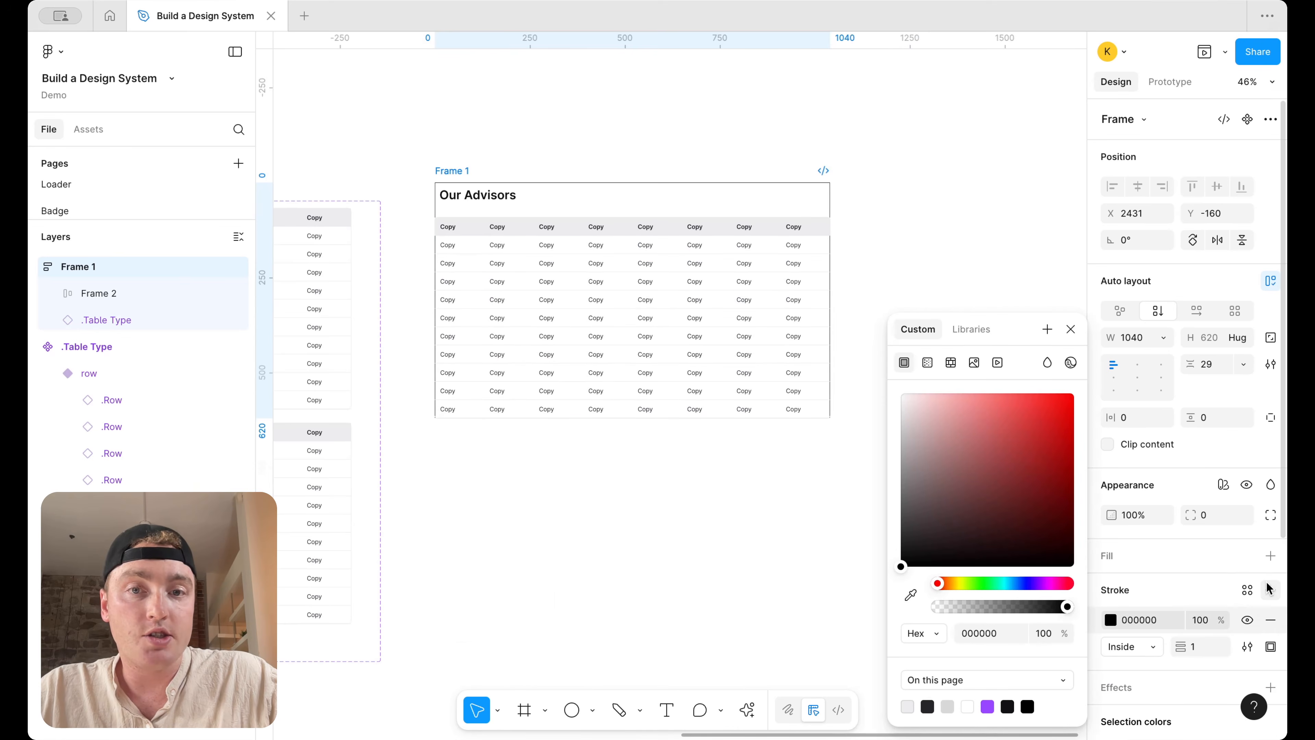
left_click(1131, 646)
left_click(1146, 666)
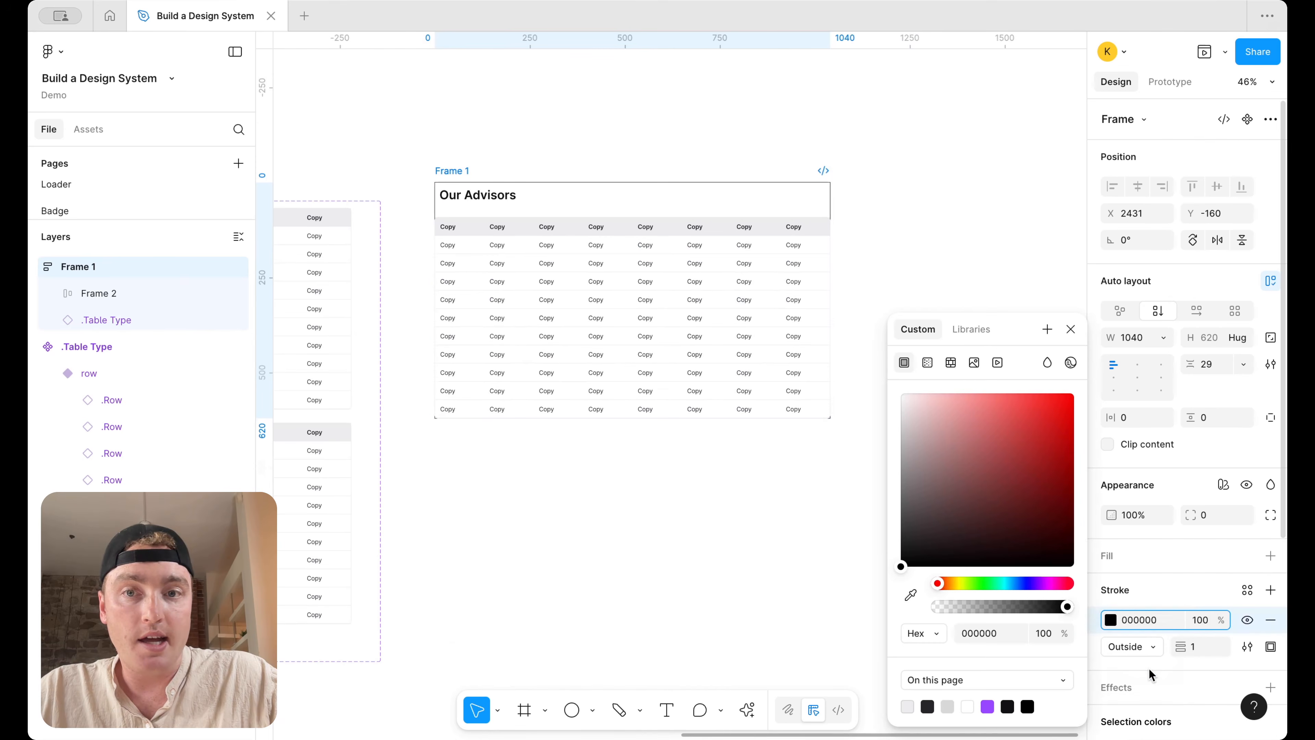
left_click(1246, 590)
type("bor")
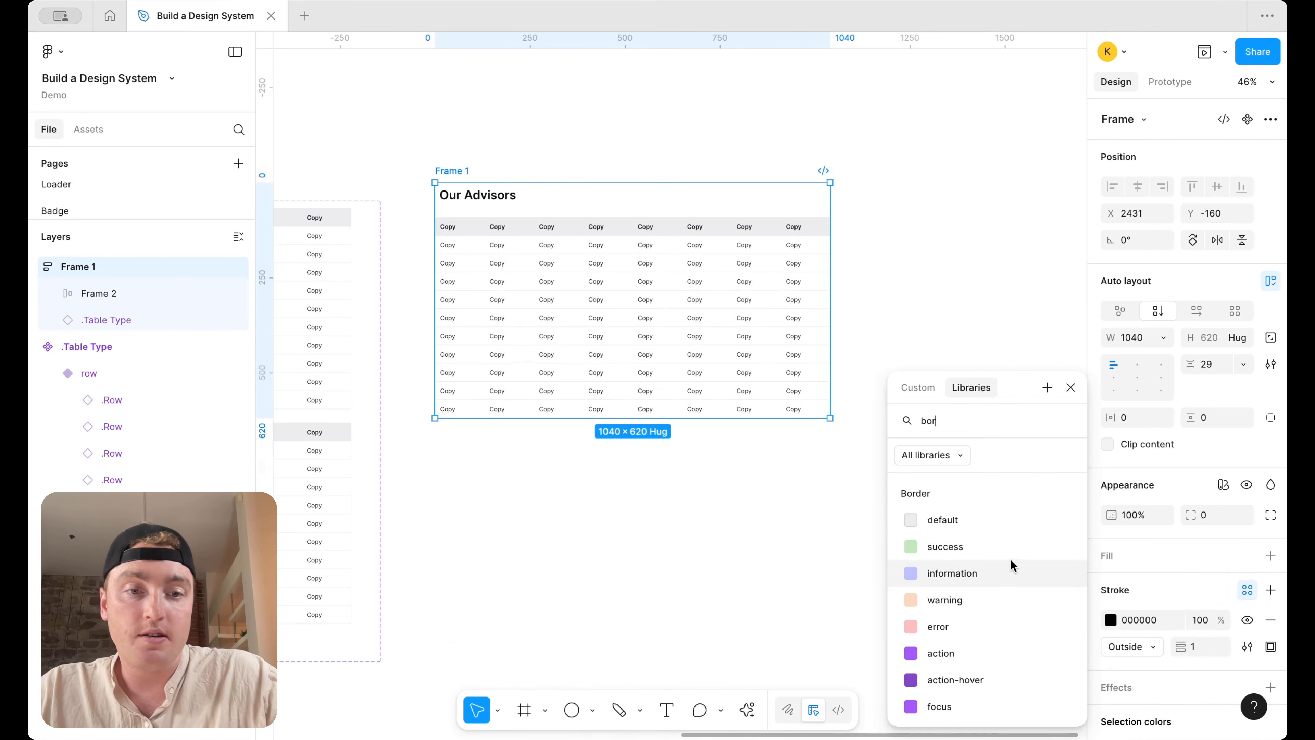
left_click(1000, 520)
left_click(937, 325)
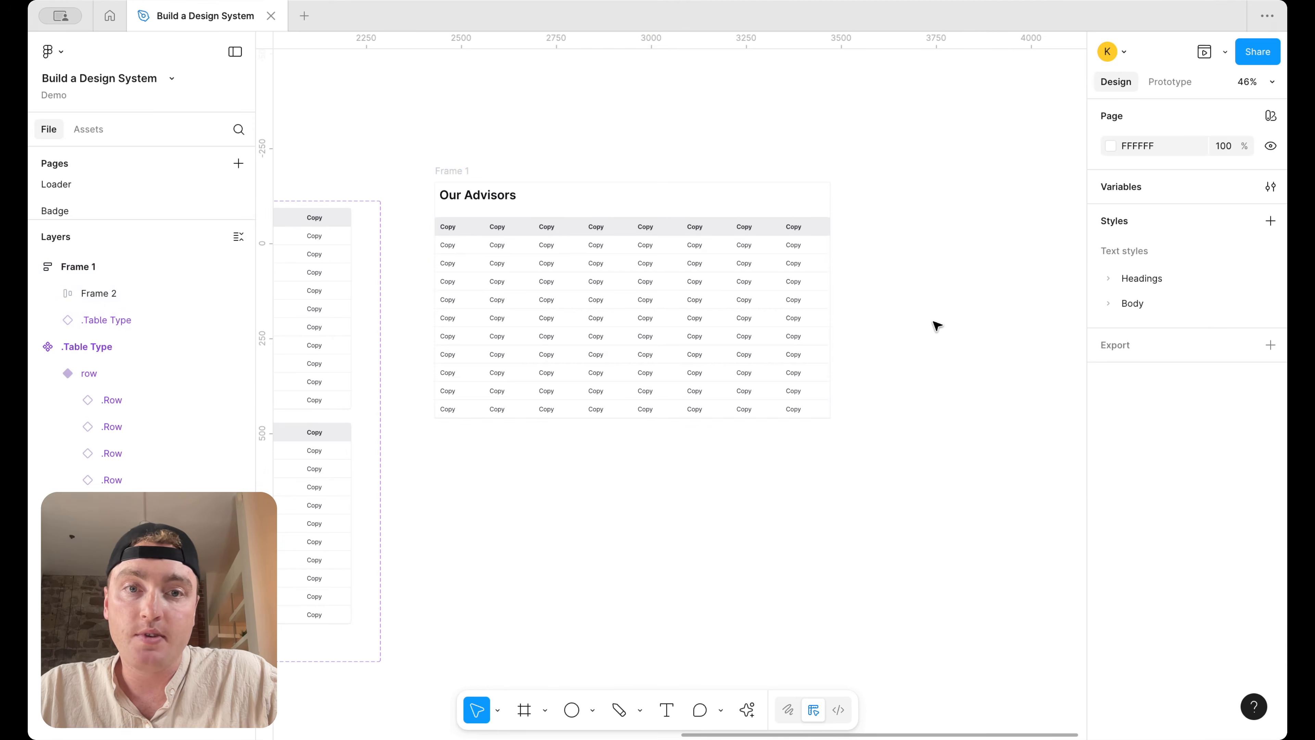
Set the vertical gap between the heading frame and the table to 12
left_click(484, 215)
left_click(1205, 365)
type("8")
key("Return")
left_click(1002, 285)
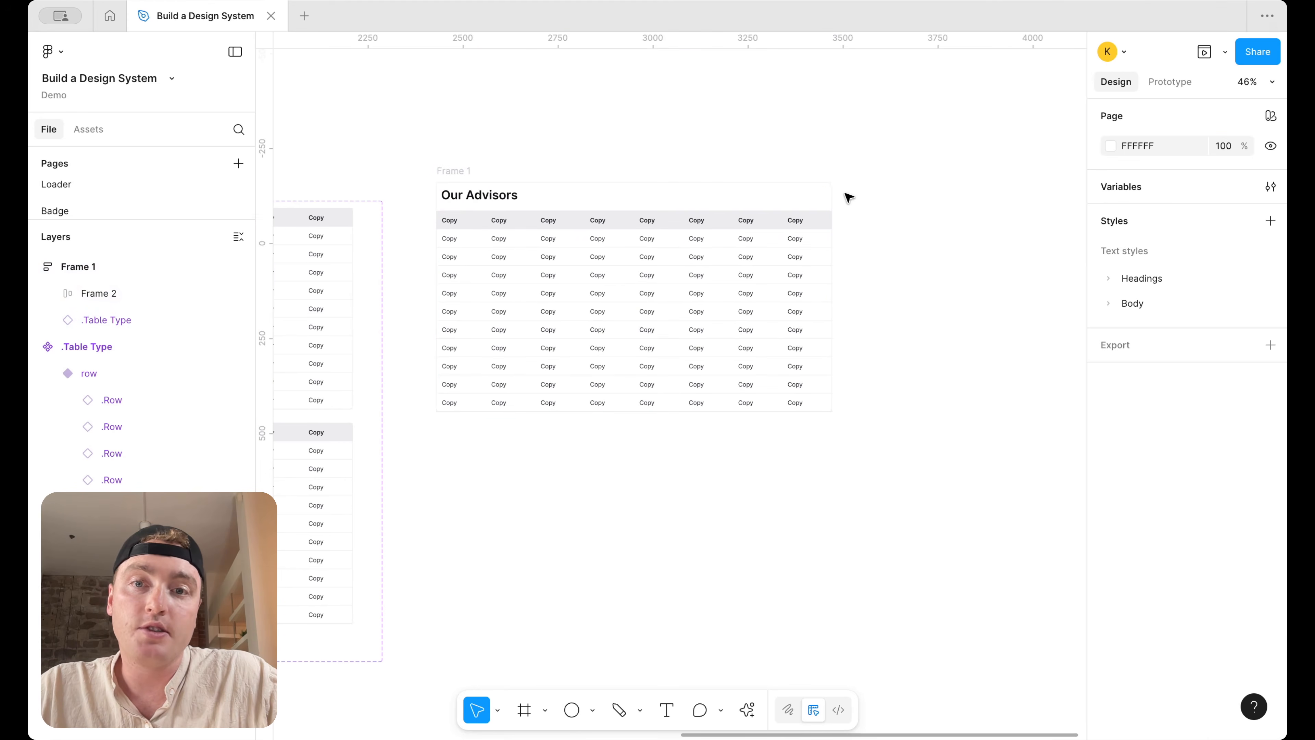
Set the heading frame's horizontal and vertical padding to 24
scroll(631, 176, "up", 5)
left_click(616, 228)
left_click(1126, 418)
type("24")
key("Return")
left_click(1225, 415)
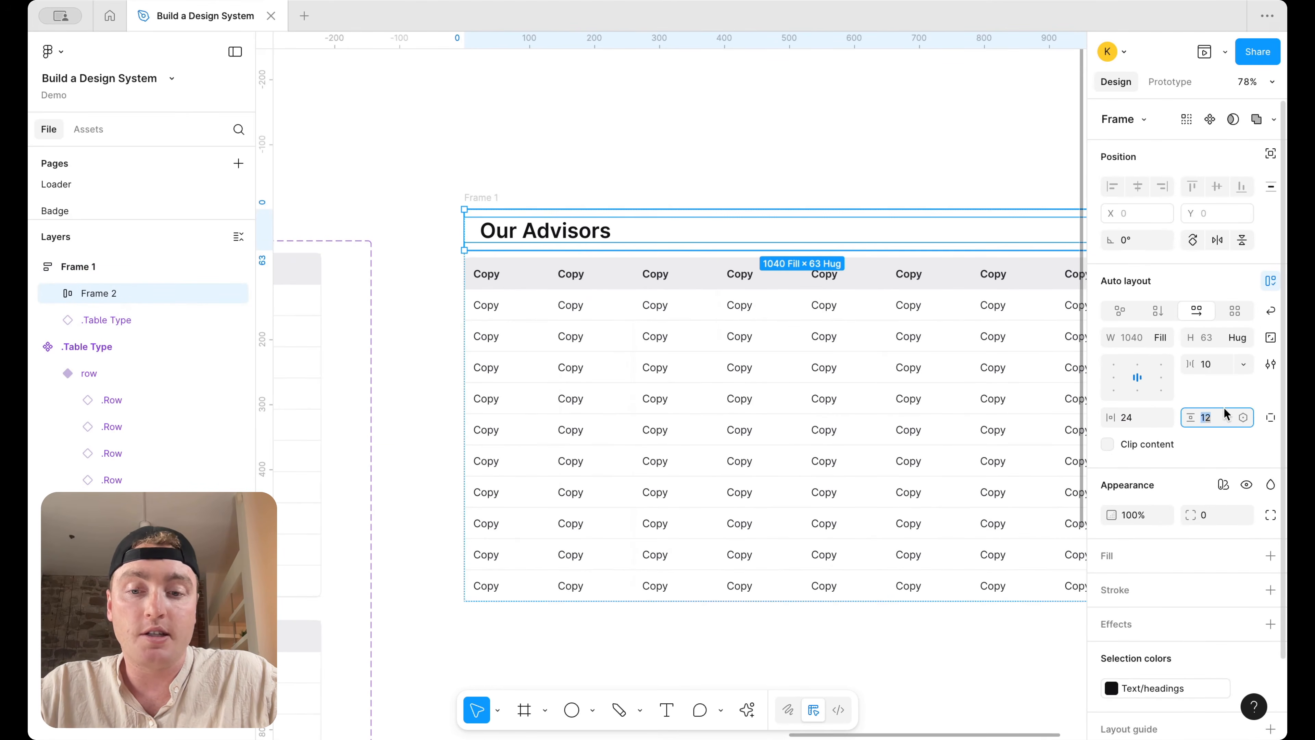
type("24")
key("Return")
left_click(834, 185)
scroll(834, 185, "down", 5)
scroll(833, 184, "right", 3)
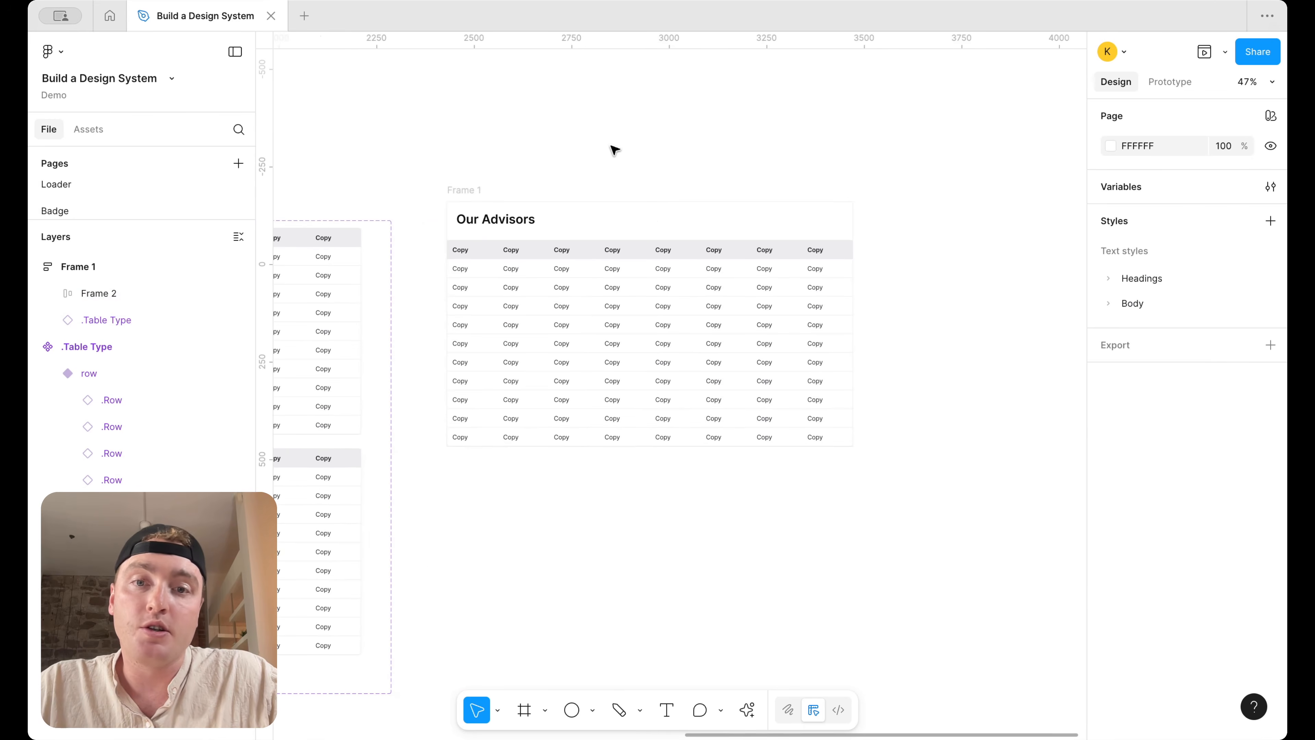
Find the Button component in the file's assets and place an instance at the end of the heading frame
scroll(595, 148, "up", 2)
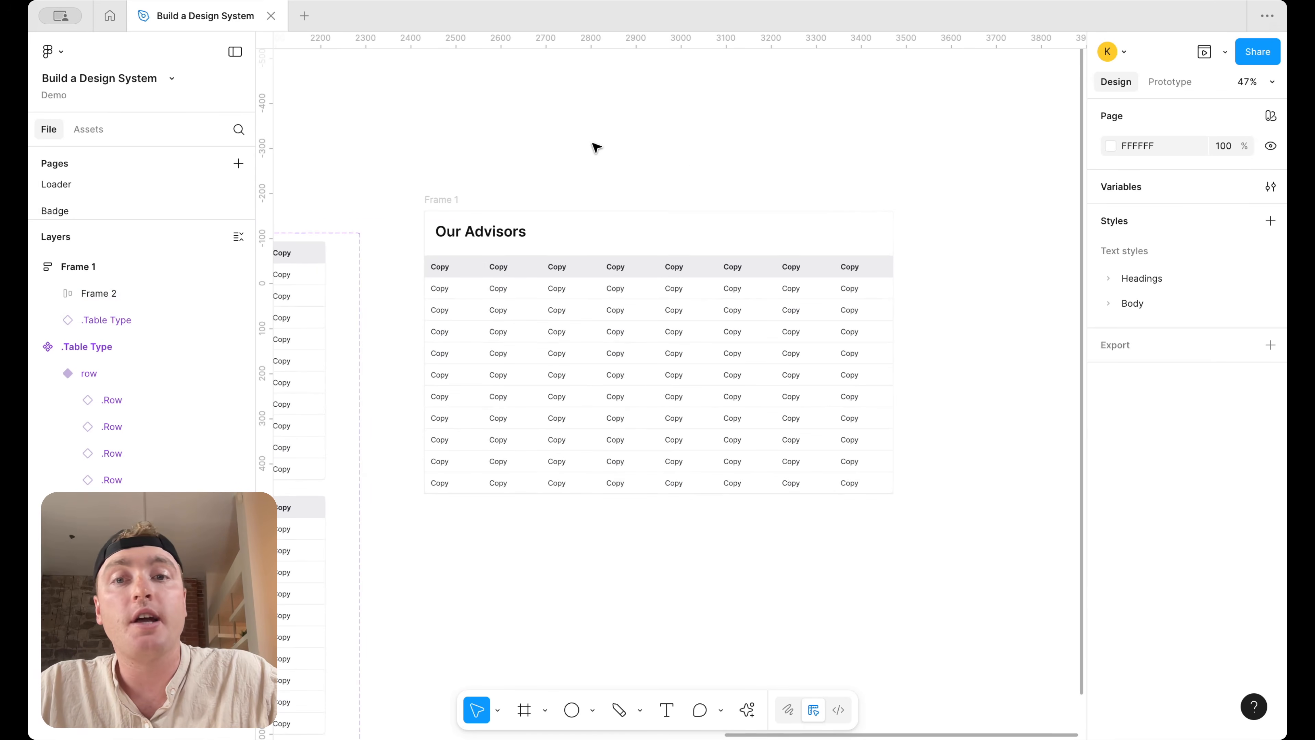
left_click(96, 130)
type("bu")
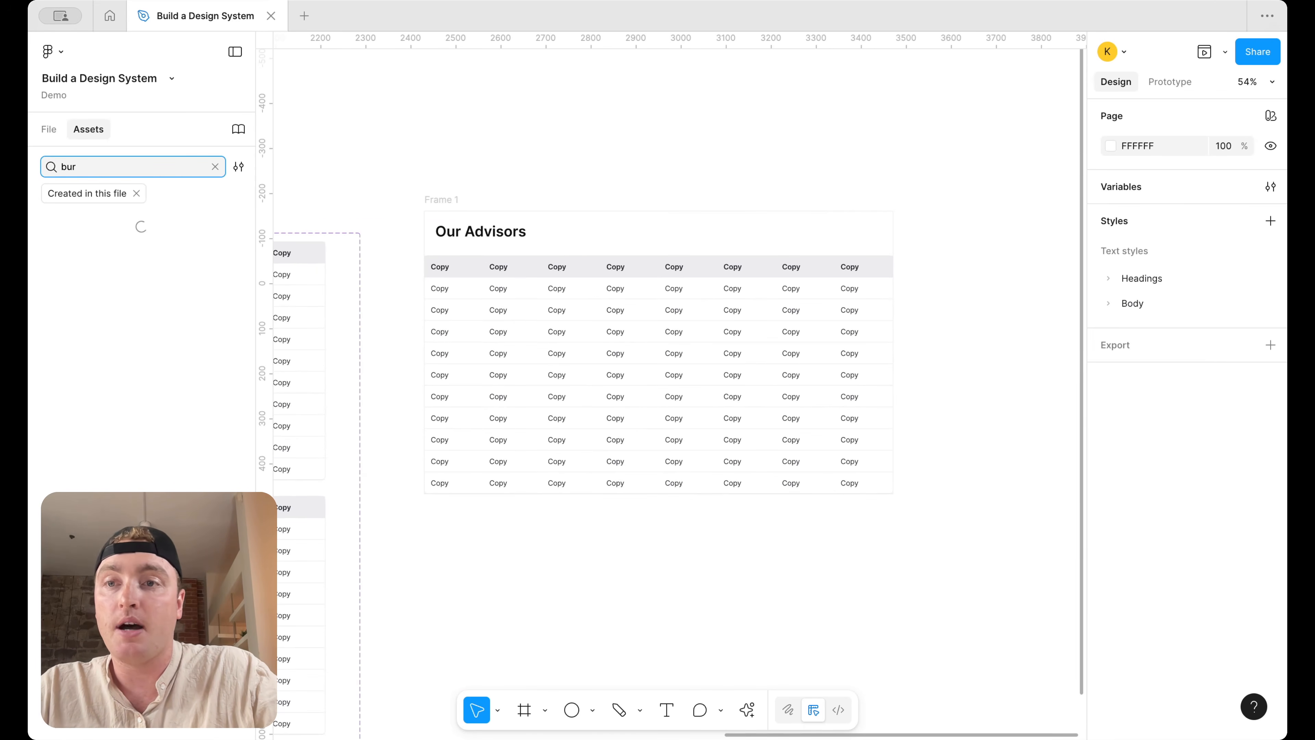
type("tton")
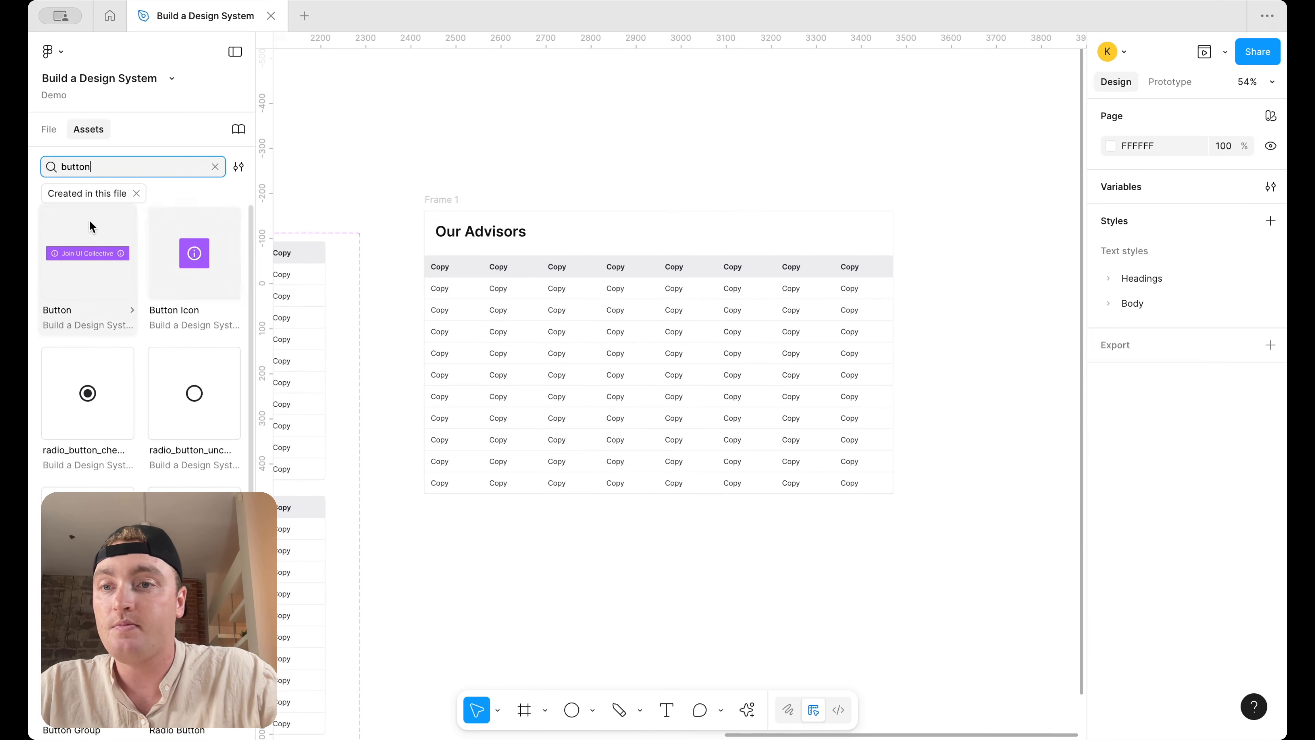
left_click_drag(89, 233, 766, 238)
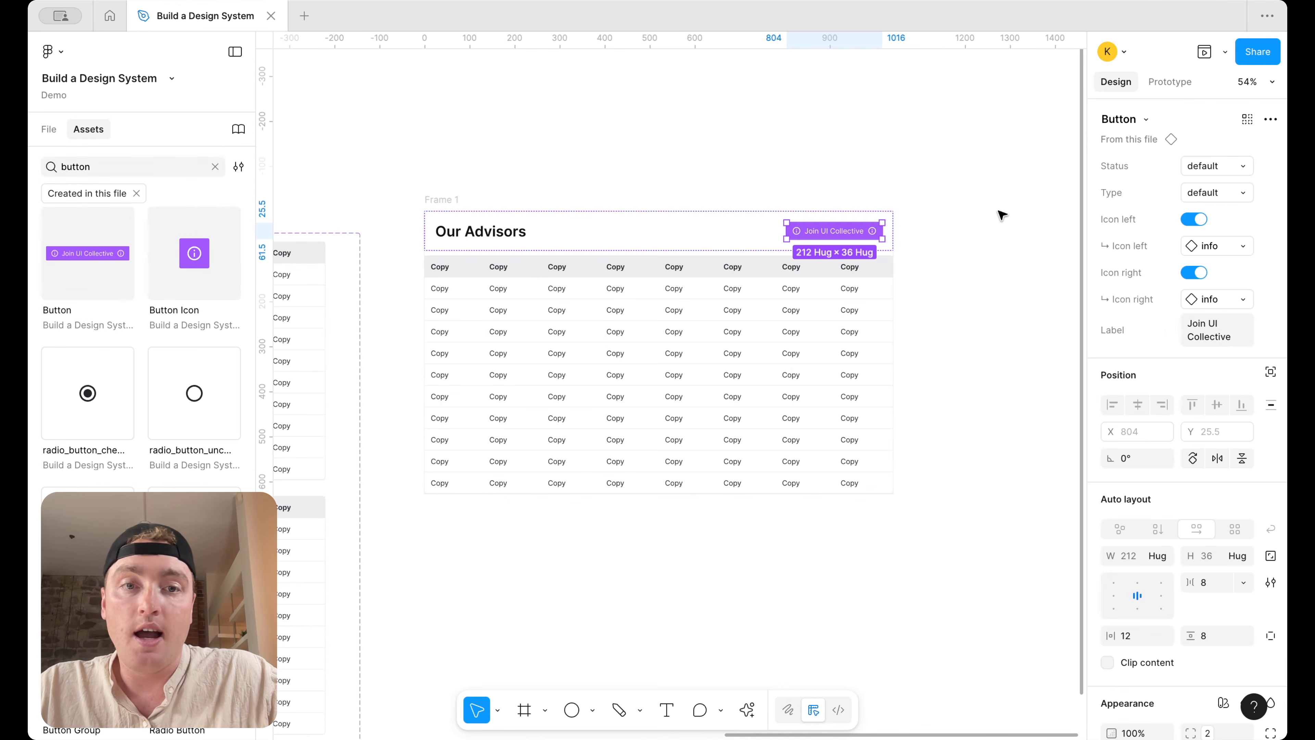
Turn off the button's left icon, set its label to Download and swap its right icon to download
left_click(1200, 220)
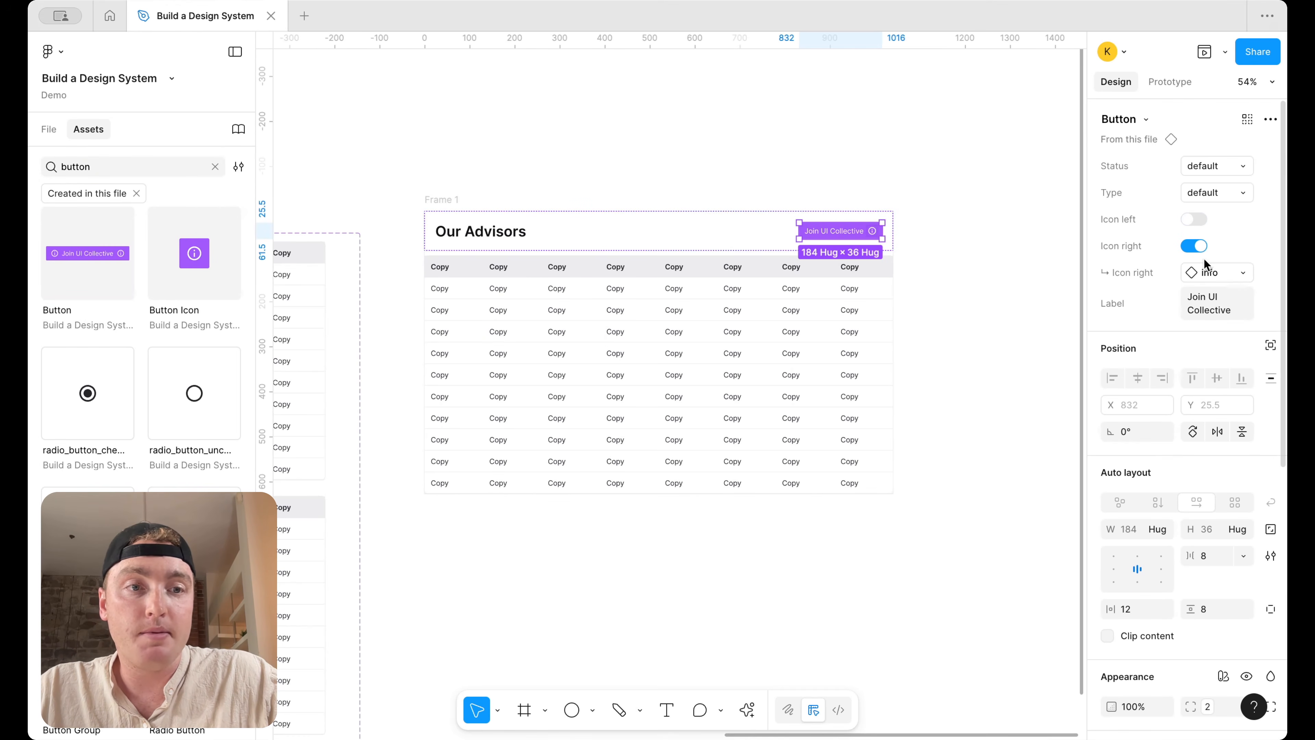
left_click(1216, 303)
type("Download")
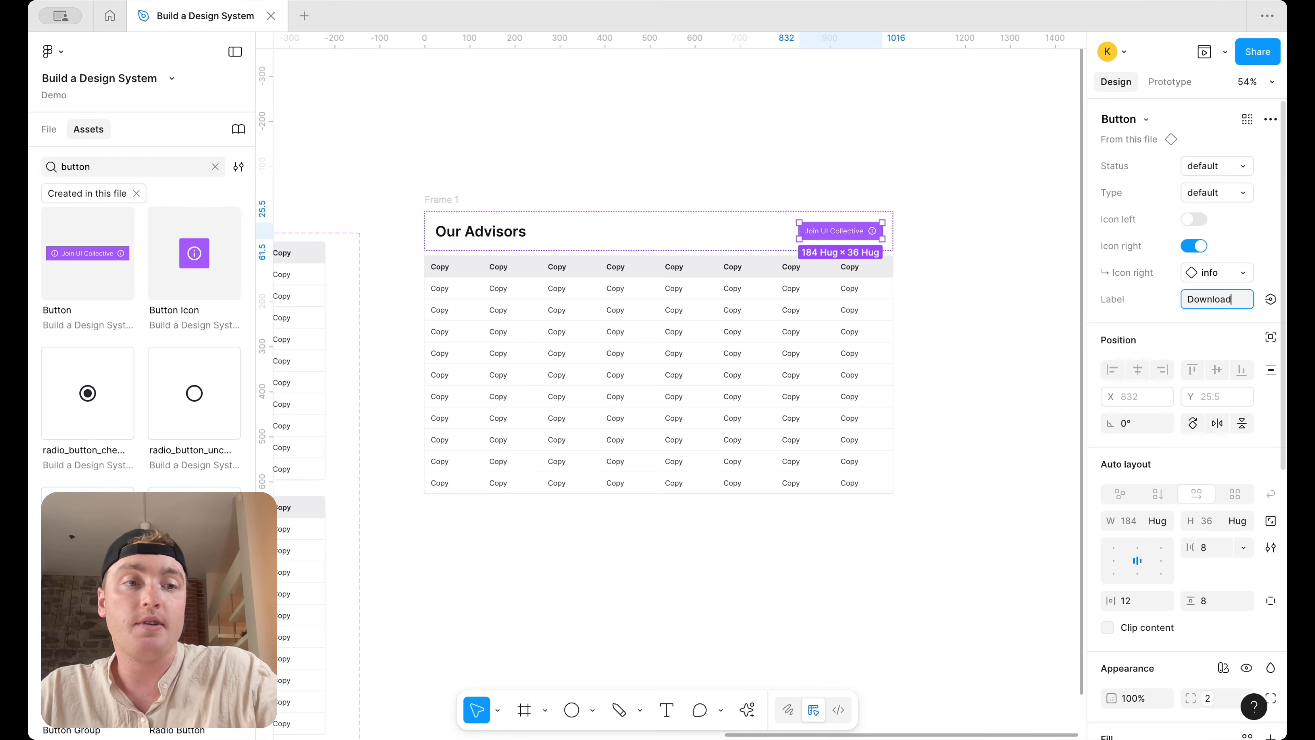
key("Return")
left_click(1241, 273)
type("down")
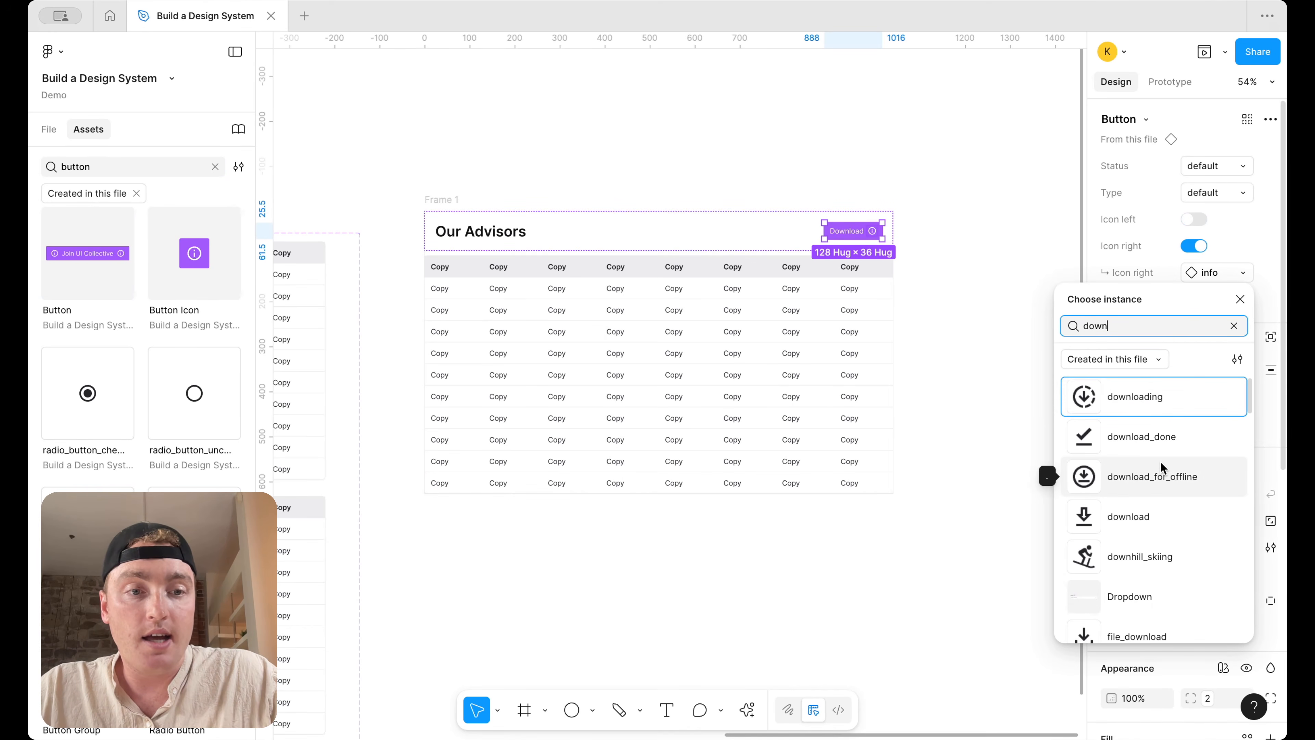
left_click(1134, 510)
left_click(1000, 268)
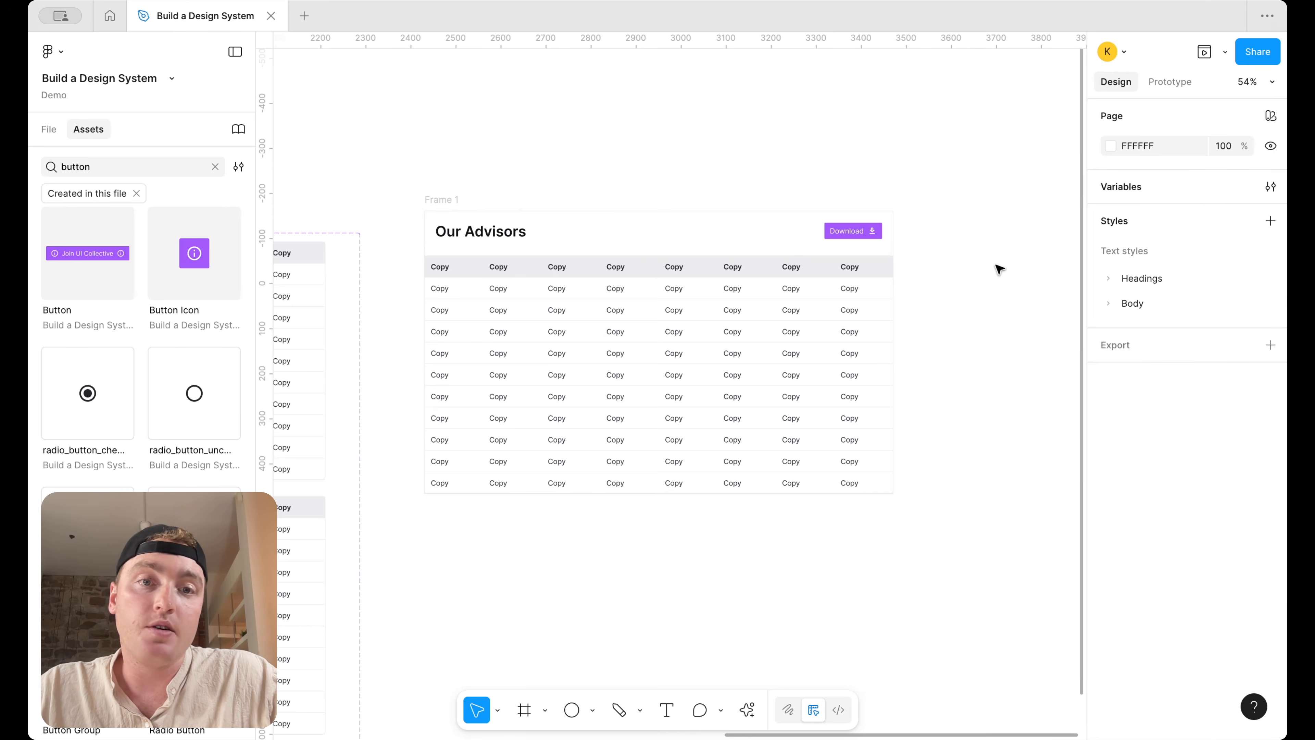
Duplicate the Download button within the heading frame
double_click(861, 238)
key("ctrl+d")
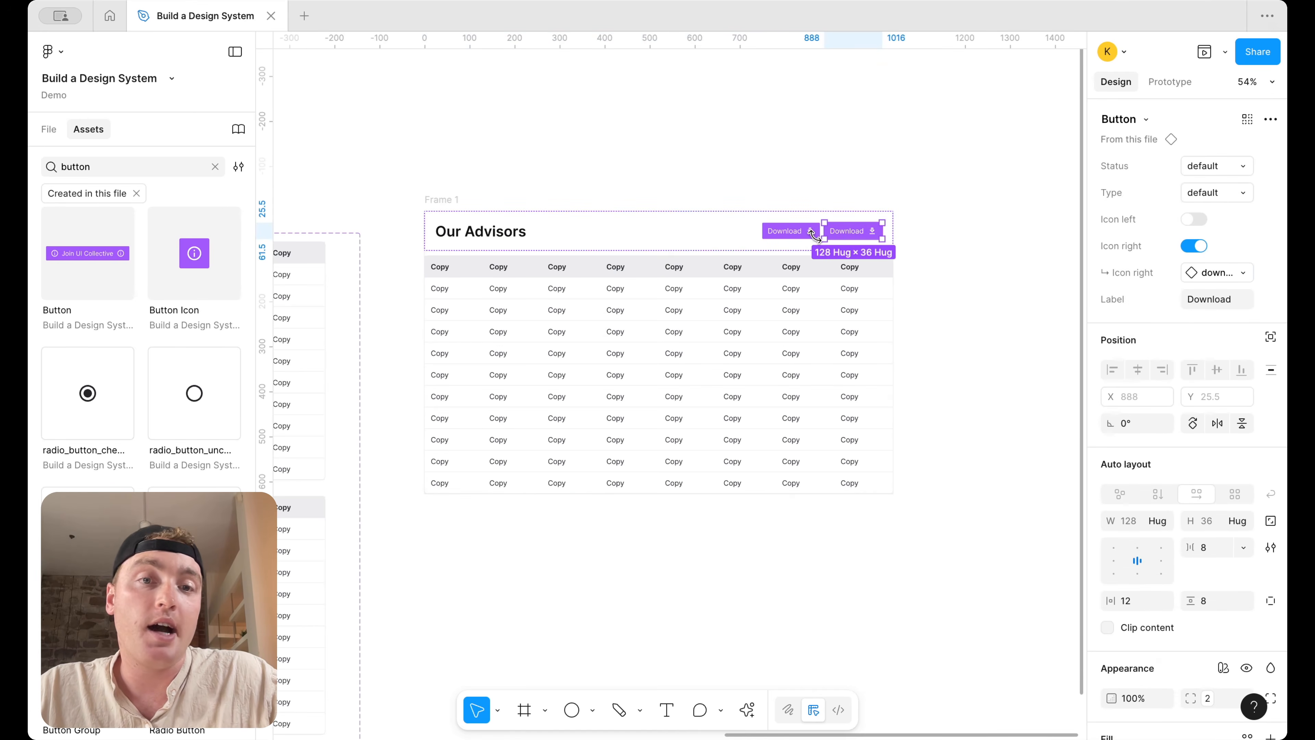
left_click(709, 213)
left_click_drag(581, 241, 596, 126)
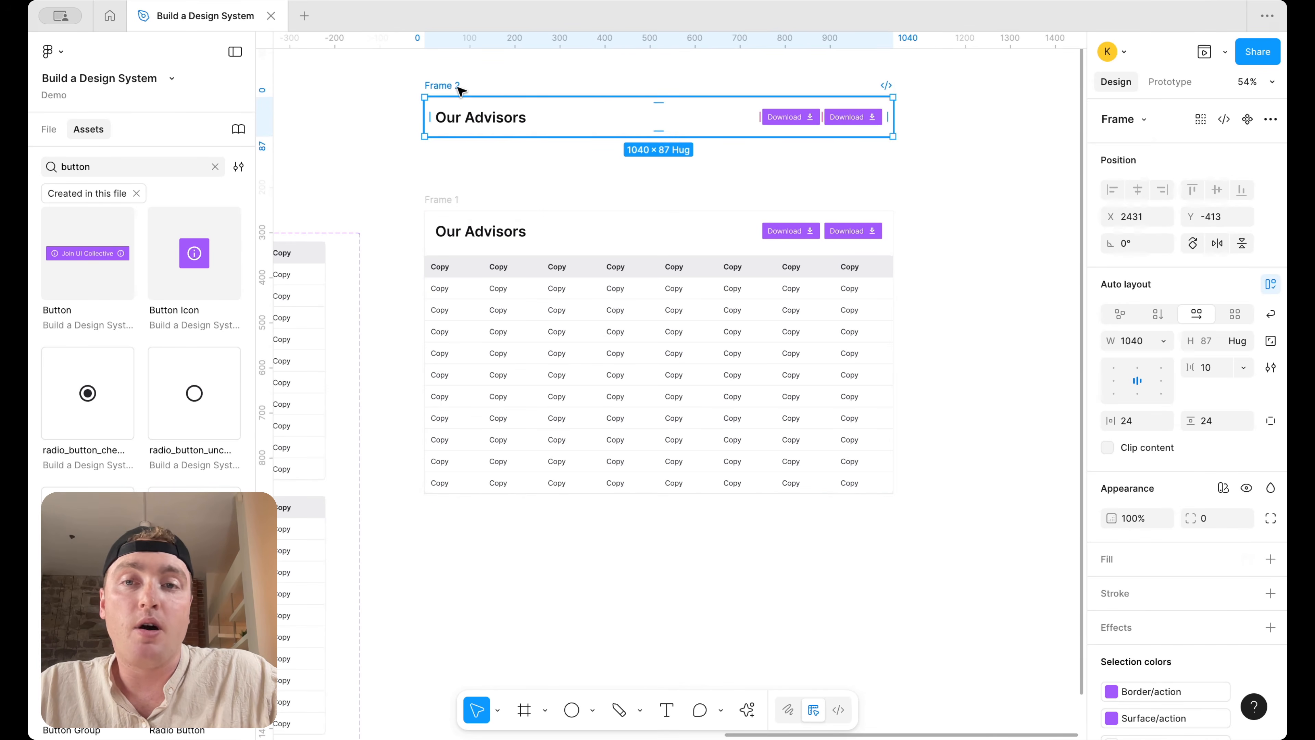
key("Delete")
Rename Frame 1 to Table and turn it into a component
left_click(444, 200)
double_click(445, 200)
type("Table")
key("Return")
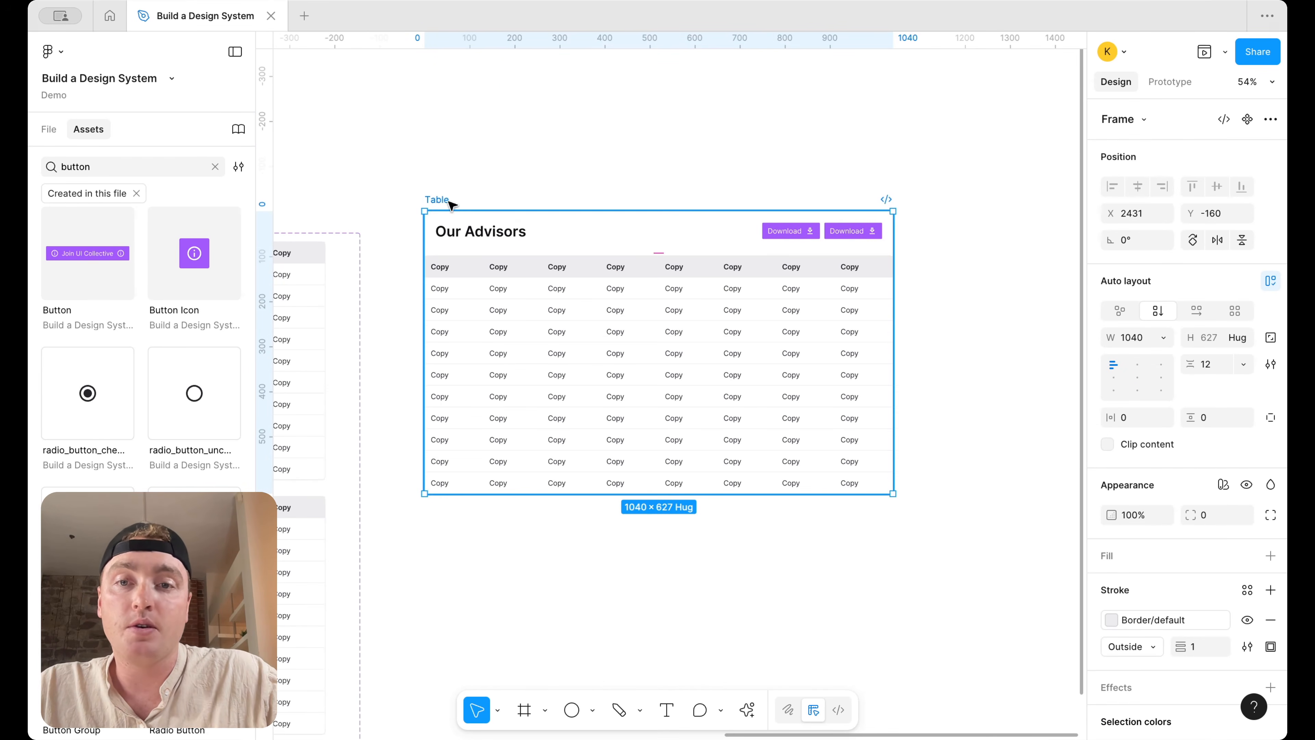
right_click(448, 205)
left_click(534, 532)
scroll(670, 331, "down", 5)
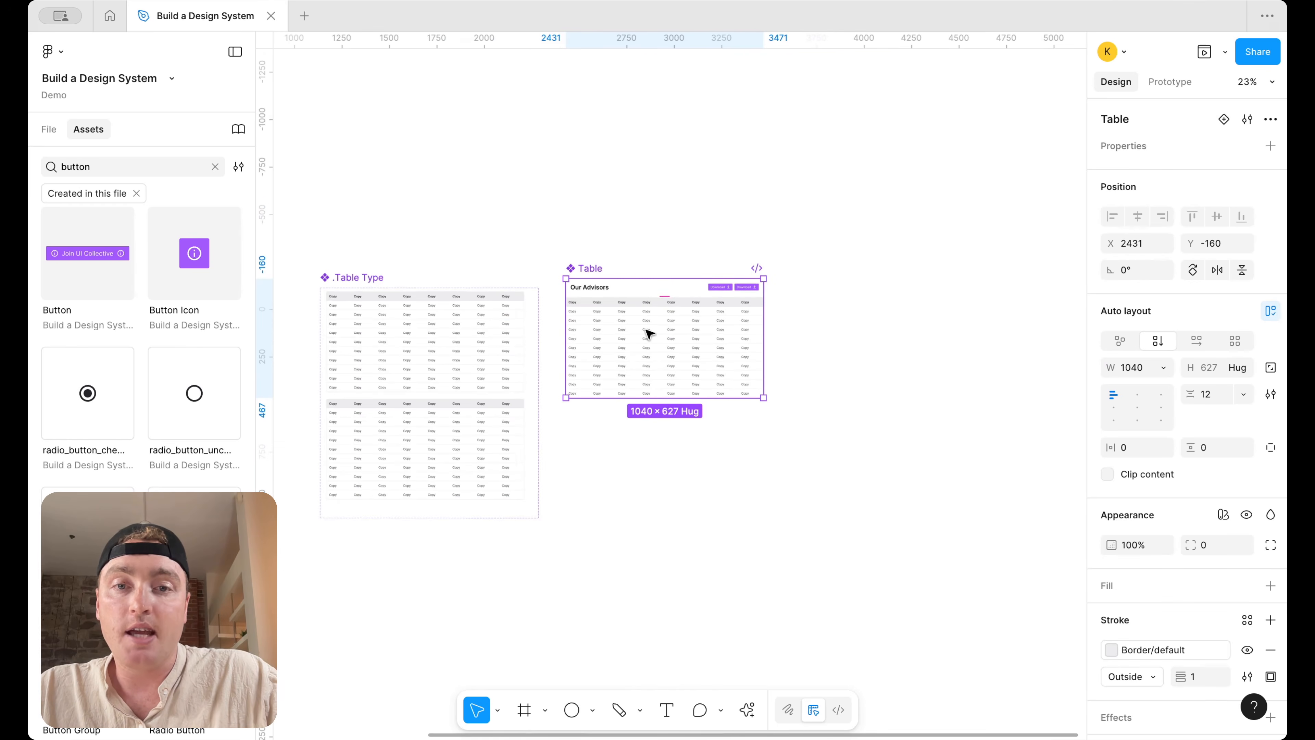
key("super+d")
left_click(831, 289)
left_click(730, 322)
left_click(787, 338)
Expose the nested .Table Type instance's properties on the Table component
left_click(683, 332)
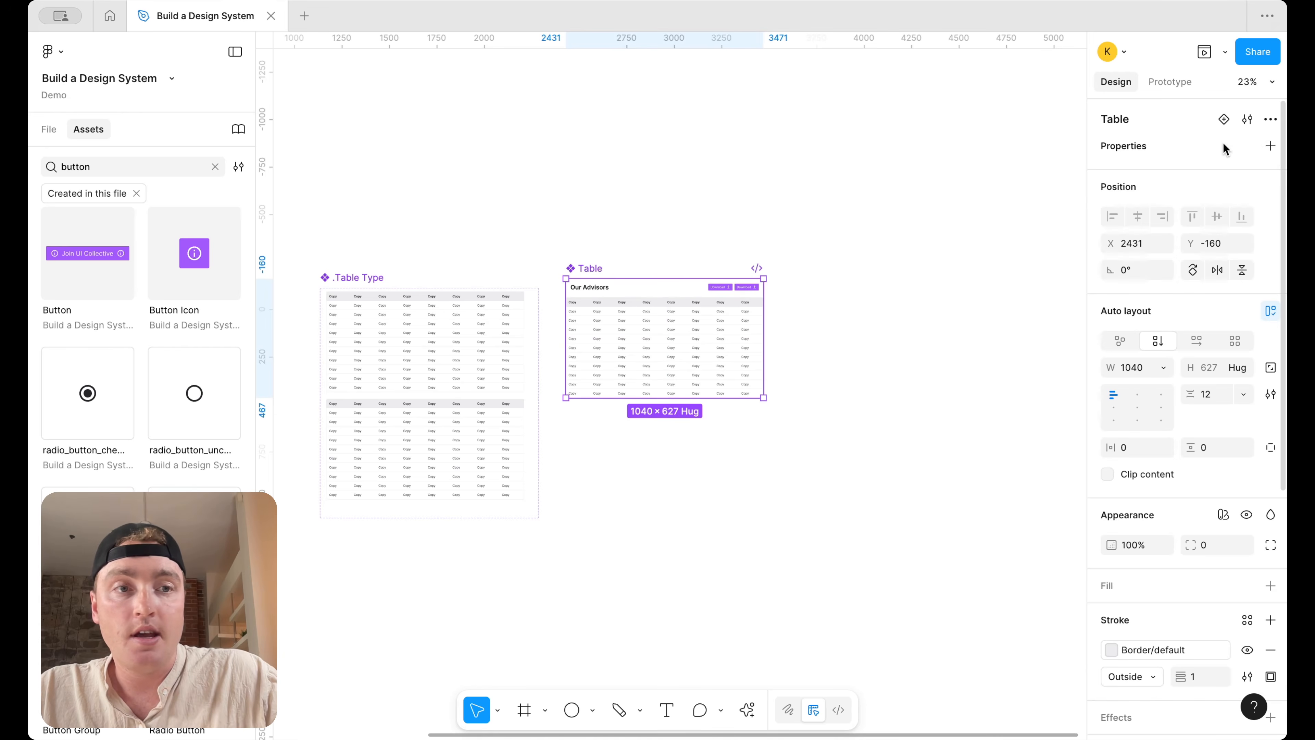
left_click(1270, 145)
left_click(1143, 310)
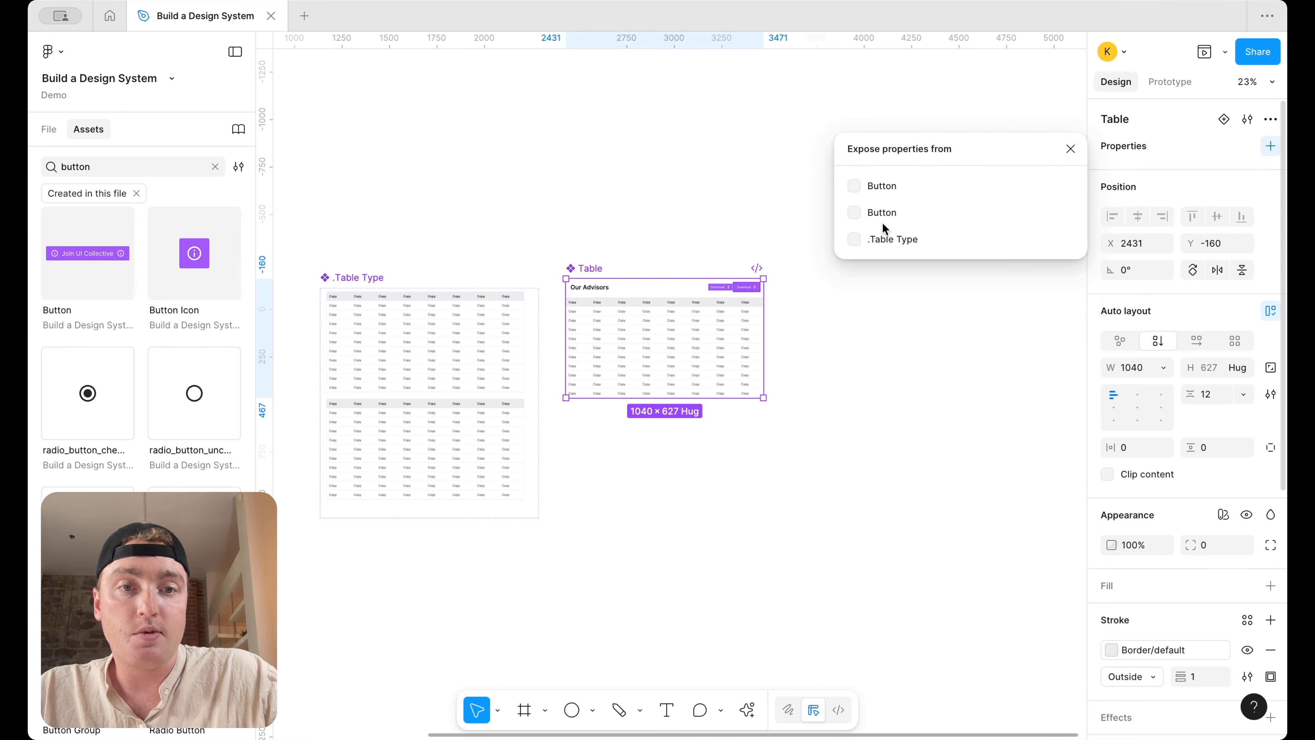
left_click(854, 238)
left_click(1071, 149)
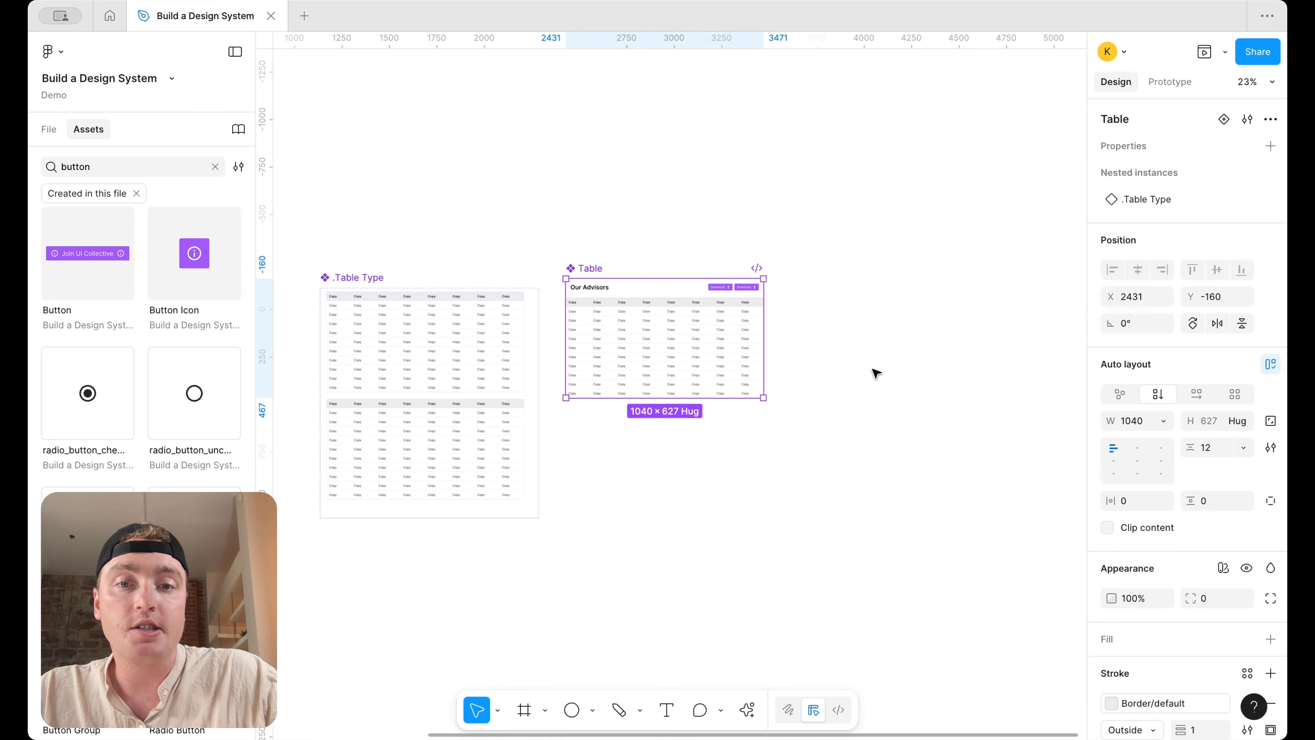
Place an instance of the Table component at X 3752, Y -160 and switch its Type to row
left_click(875, 372)
left_click_drag(652, 361, 906, 348)
left_click(1241, 194)
left_click(1225, 212)
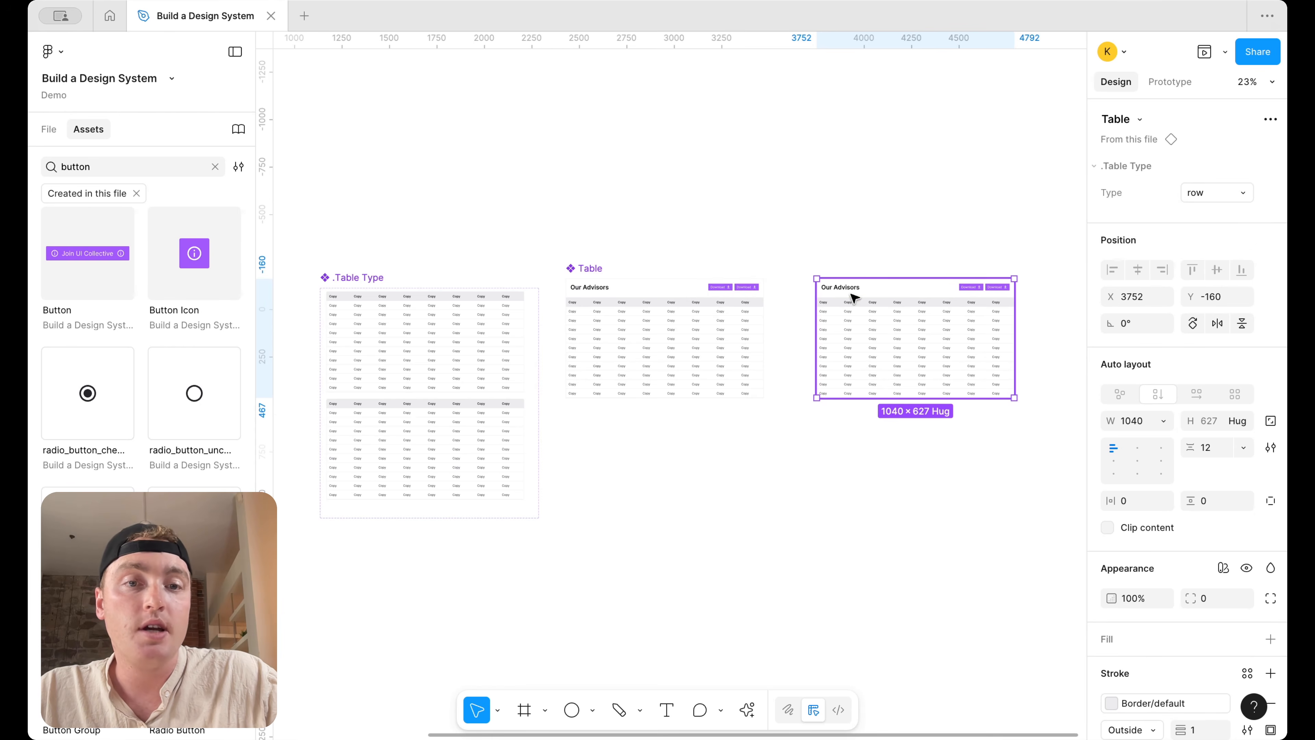
Delete the Table instance placed beside the main Table component
key("Delete")
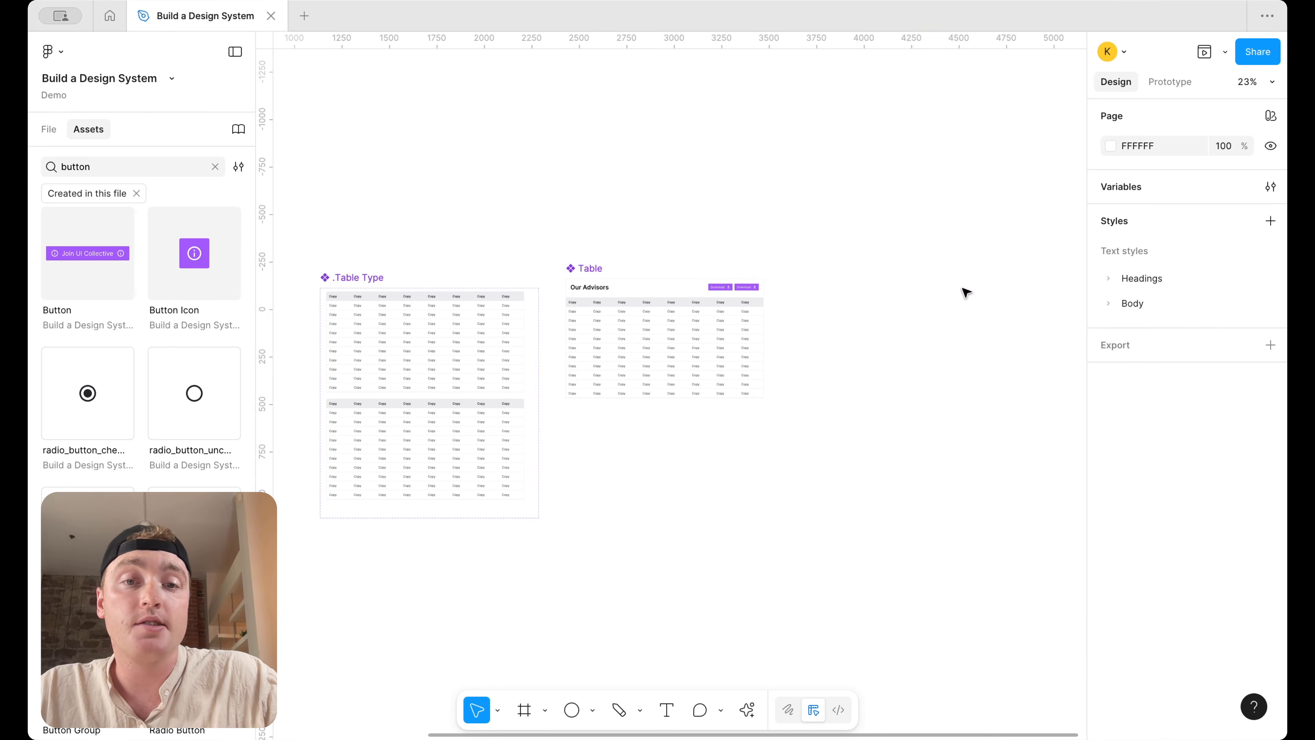
Look over the .Row, .Table Type and Table components, including the Table's Our Advisors heading frame
scroll(966, 292, "down", 5)
scroll(966, 292, "left", 1)
scroll(647, 272, "up", 3)
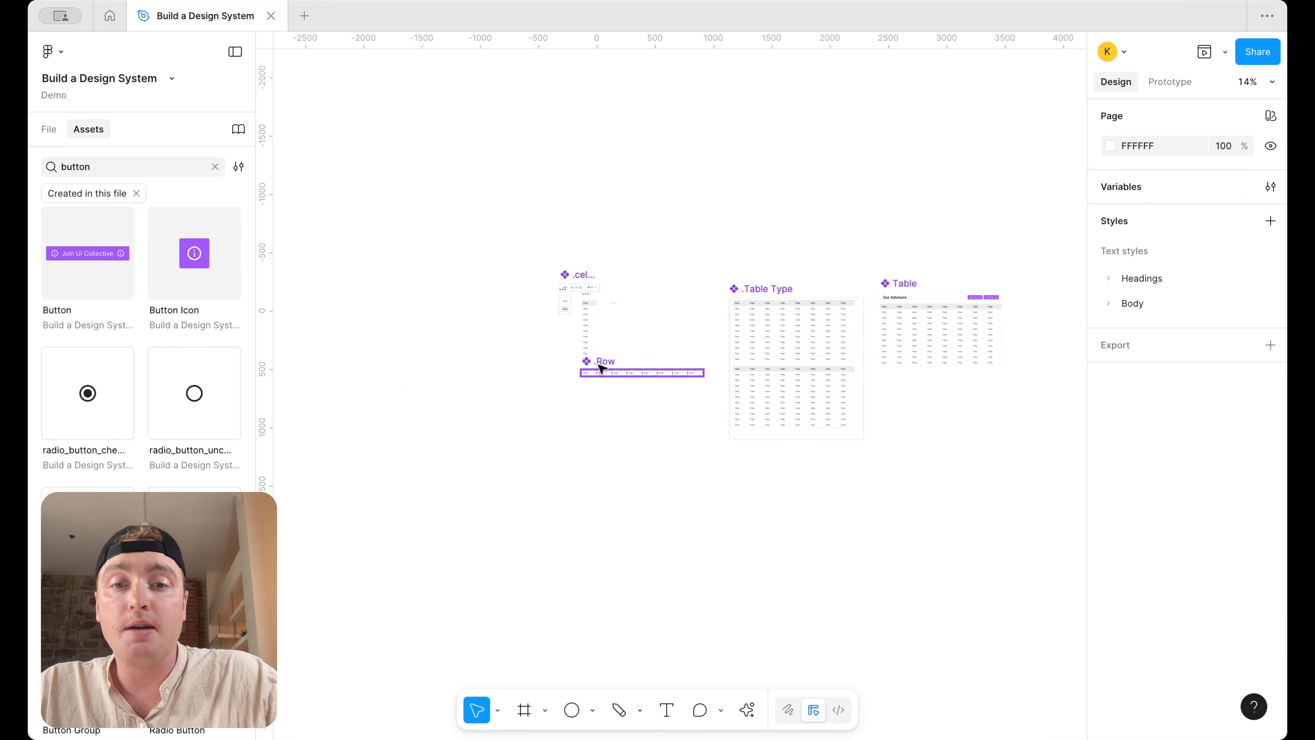
left_click_drag(601, 369, 583, 369)
left_click_drag(747, 293, 709, 283)
left_click_drag(919, 282, 865, 281)
left_click(879, 232)
scroll(855, 327, "up", 5)
scroll(851, 340, "right", 3)
double_click(725, 255)
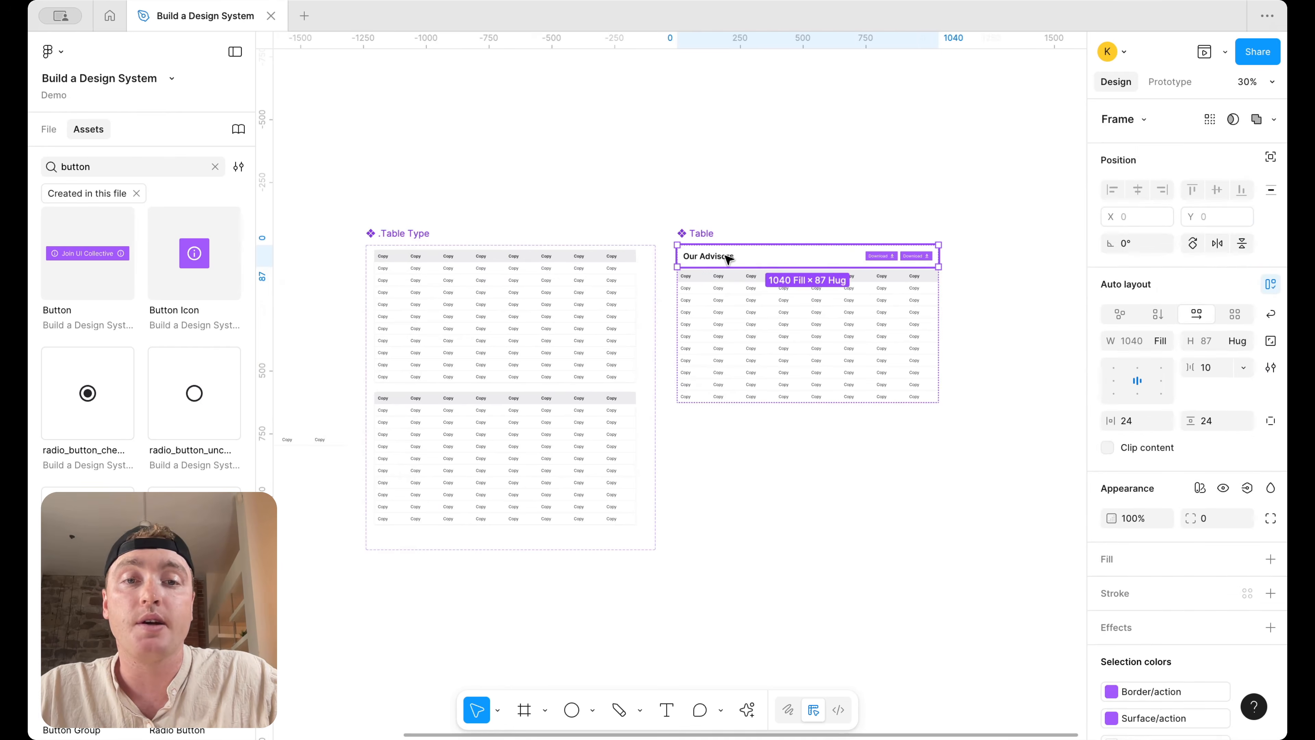
double_click(725, 256)
left_click(828, 216)
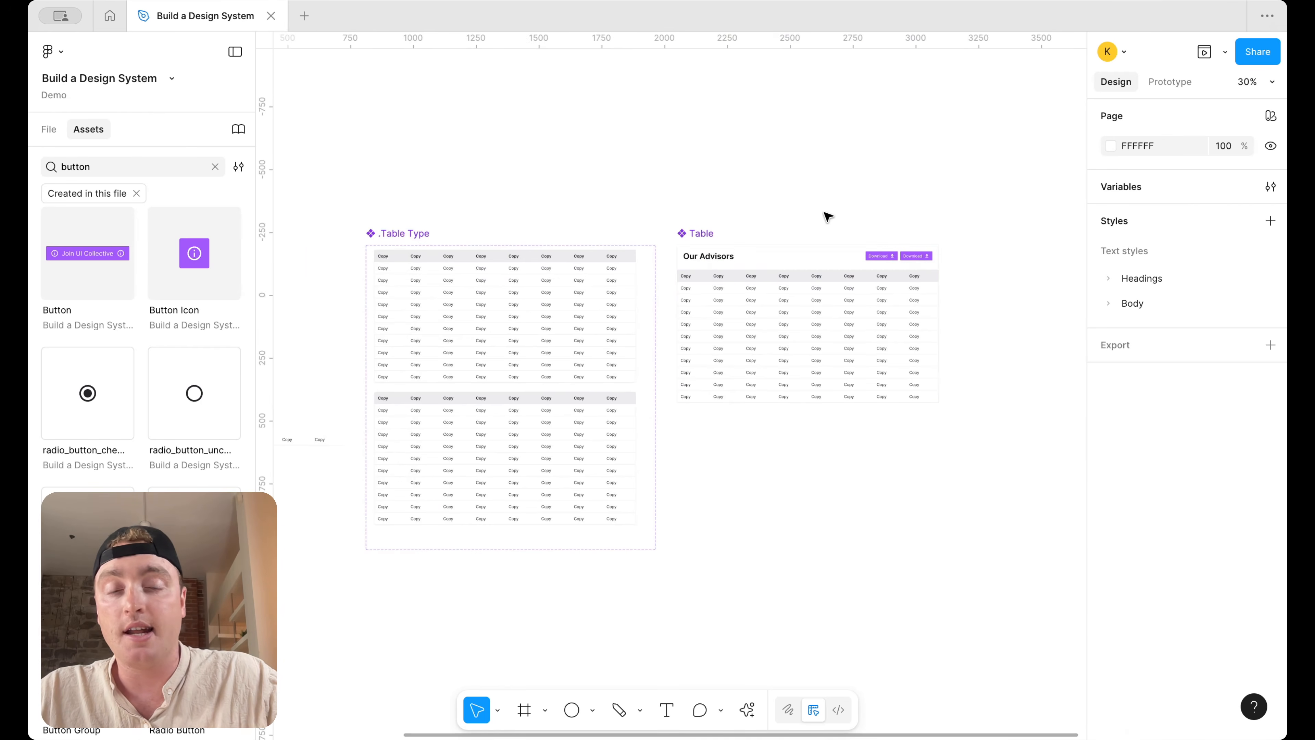
scroll(828, 218, "down", 4)
scroll(828, 221, "up", 2)
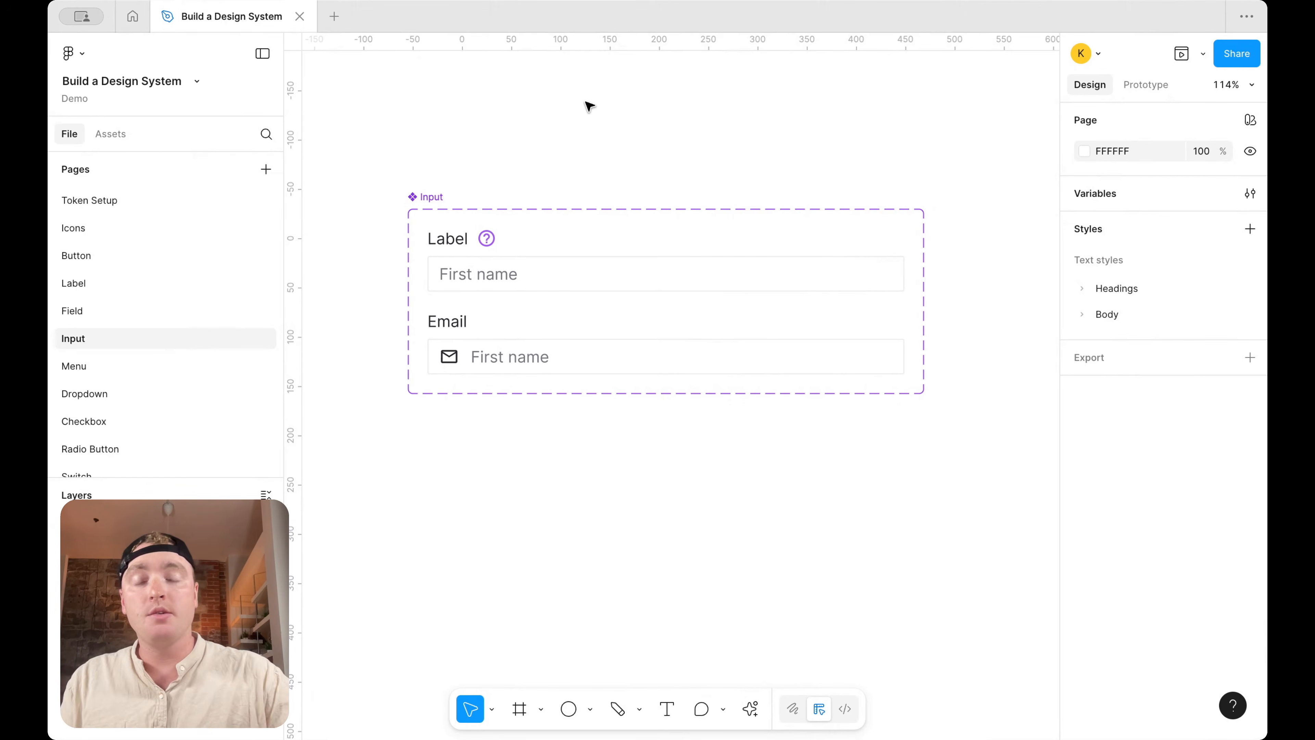
Open the library publishing options and examine the listed variable collections, text styles and icon components
left_click(197, 81)
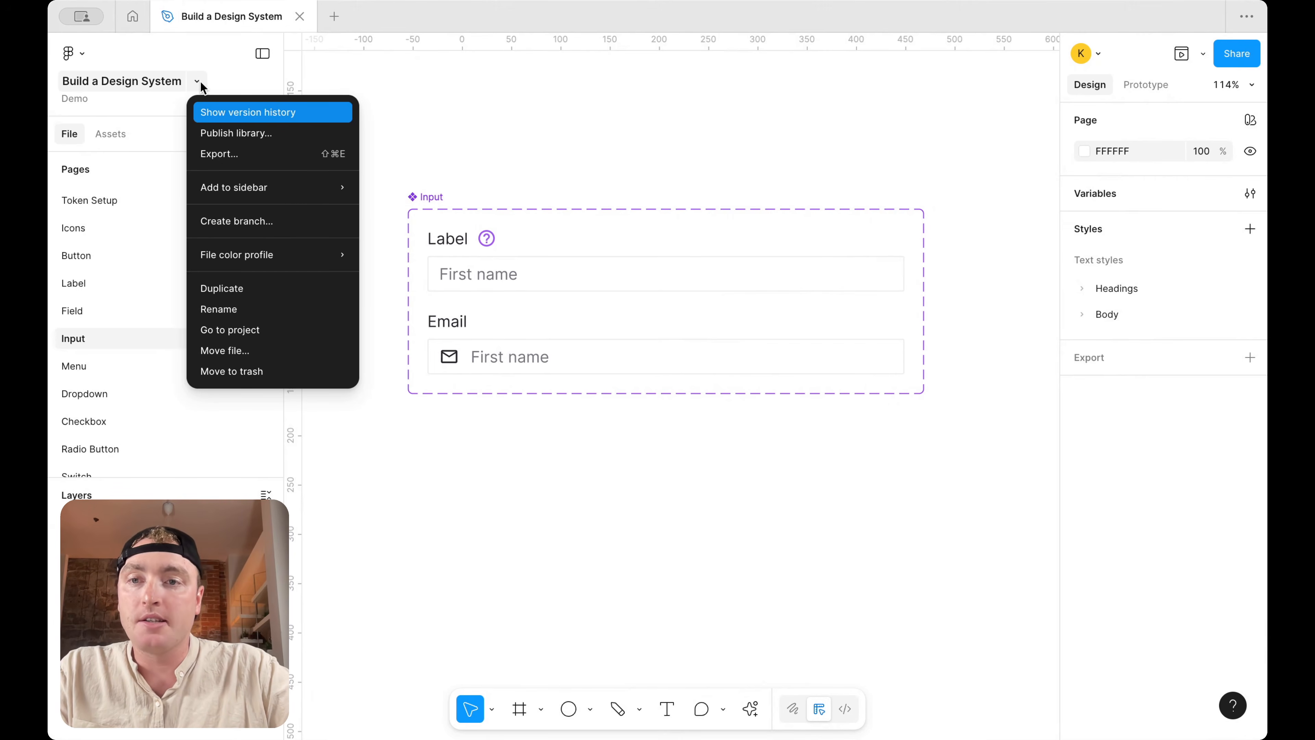
left_click(231, 133)
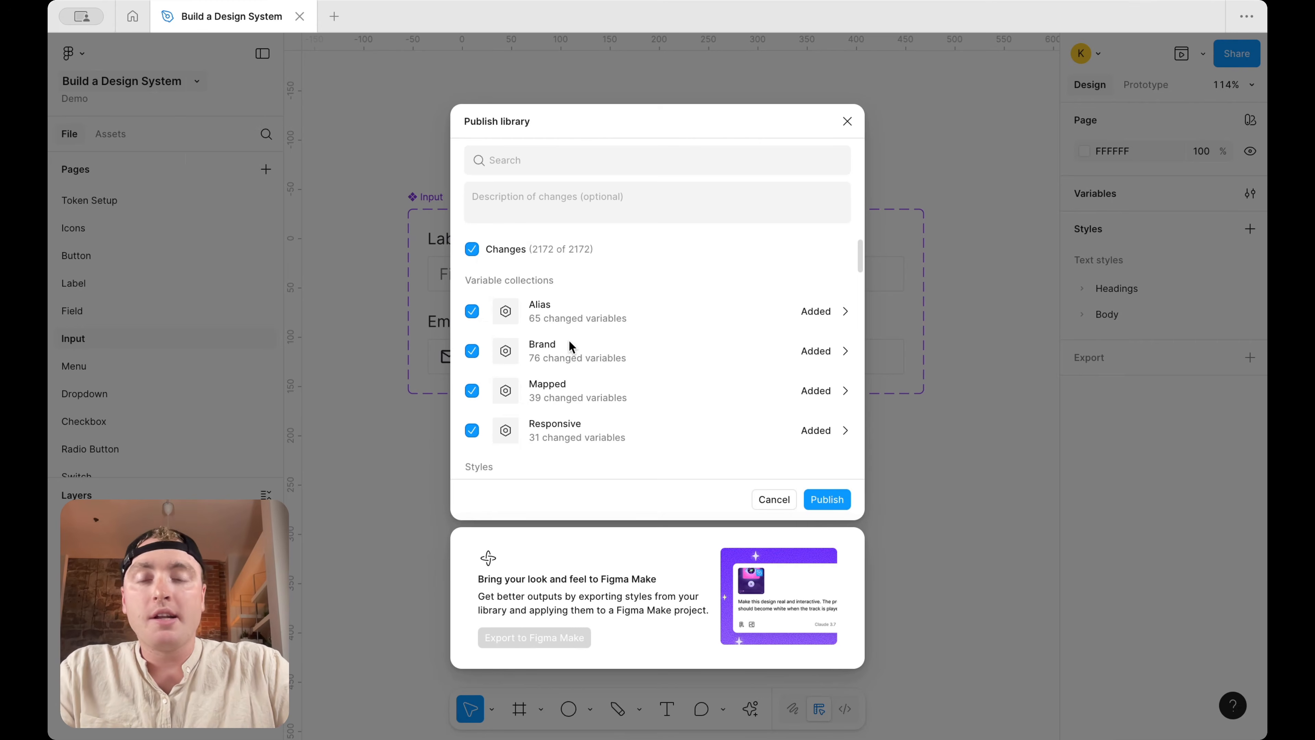
scroll(573, 367, "down", 12)
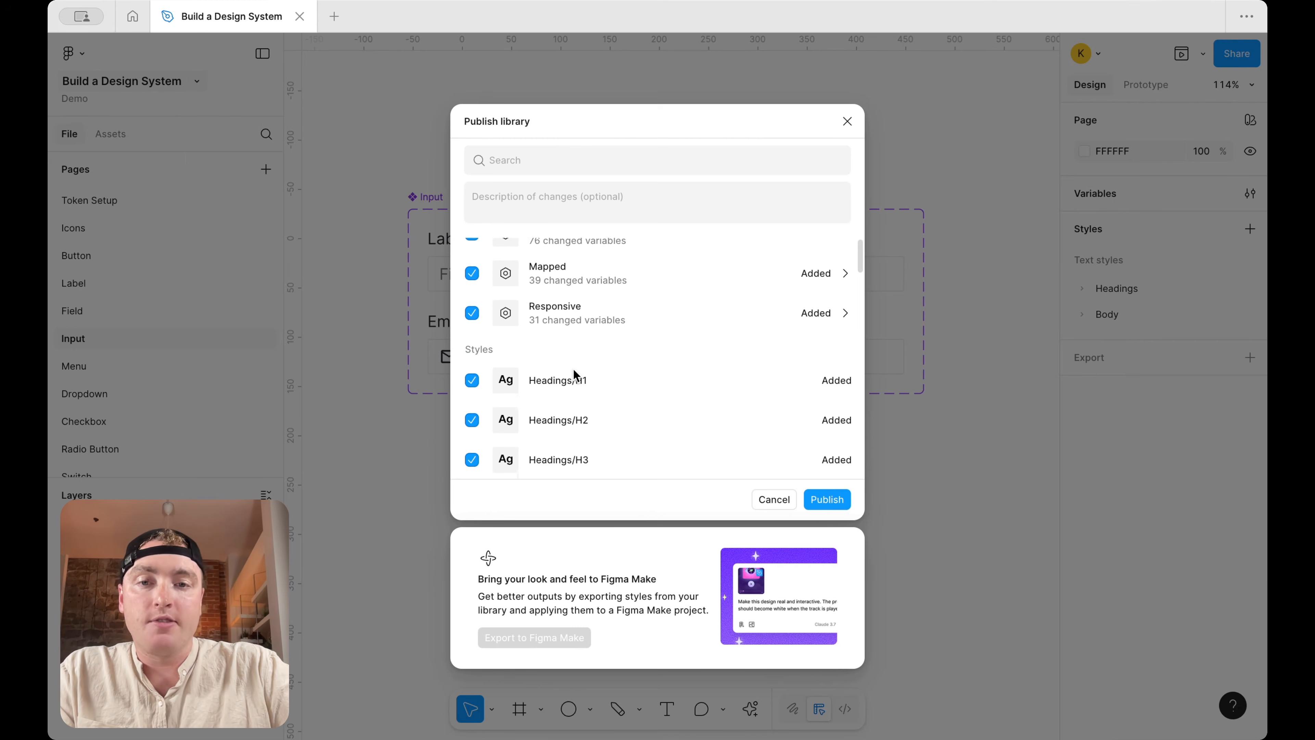
scroll(573, 368, "down", 20)
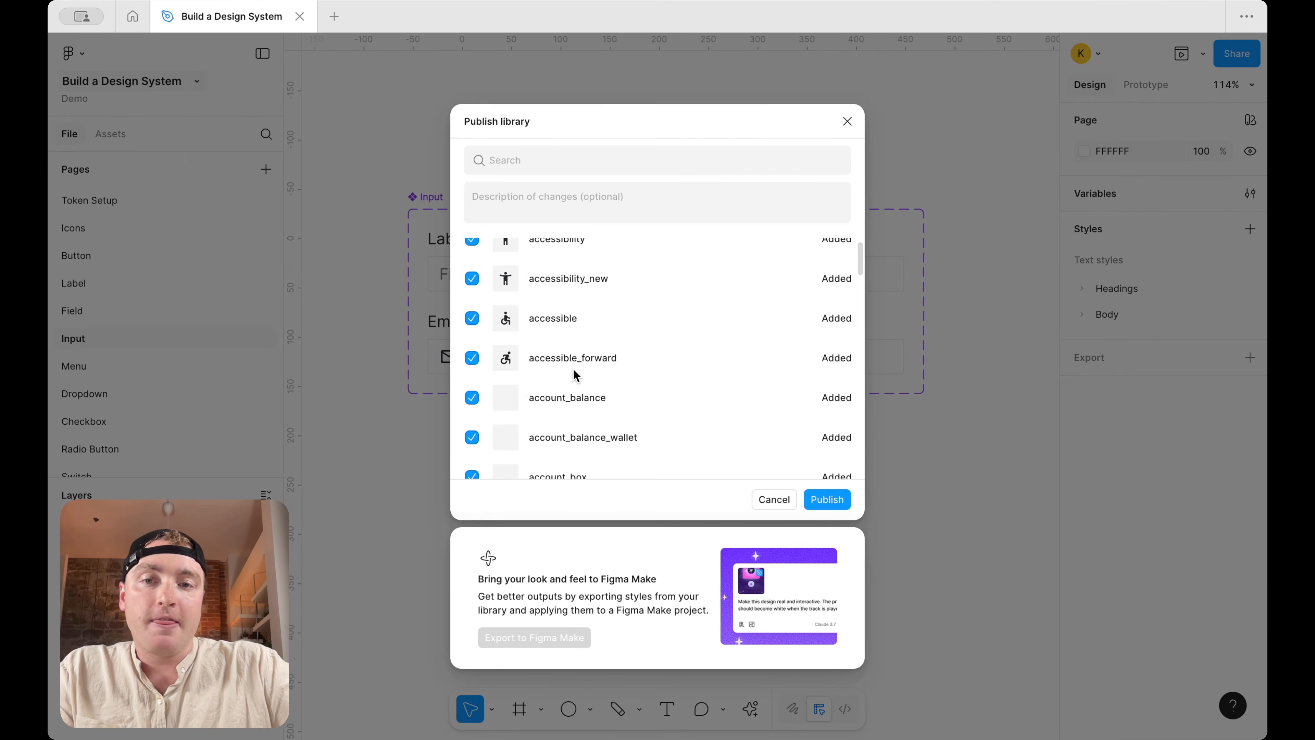
scroll(573, 367, "down", 15)
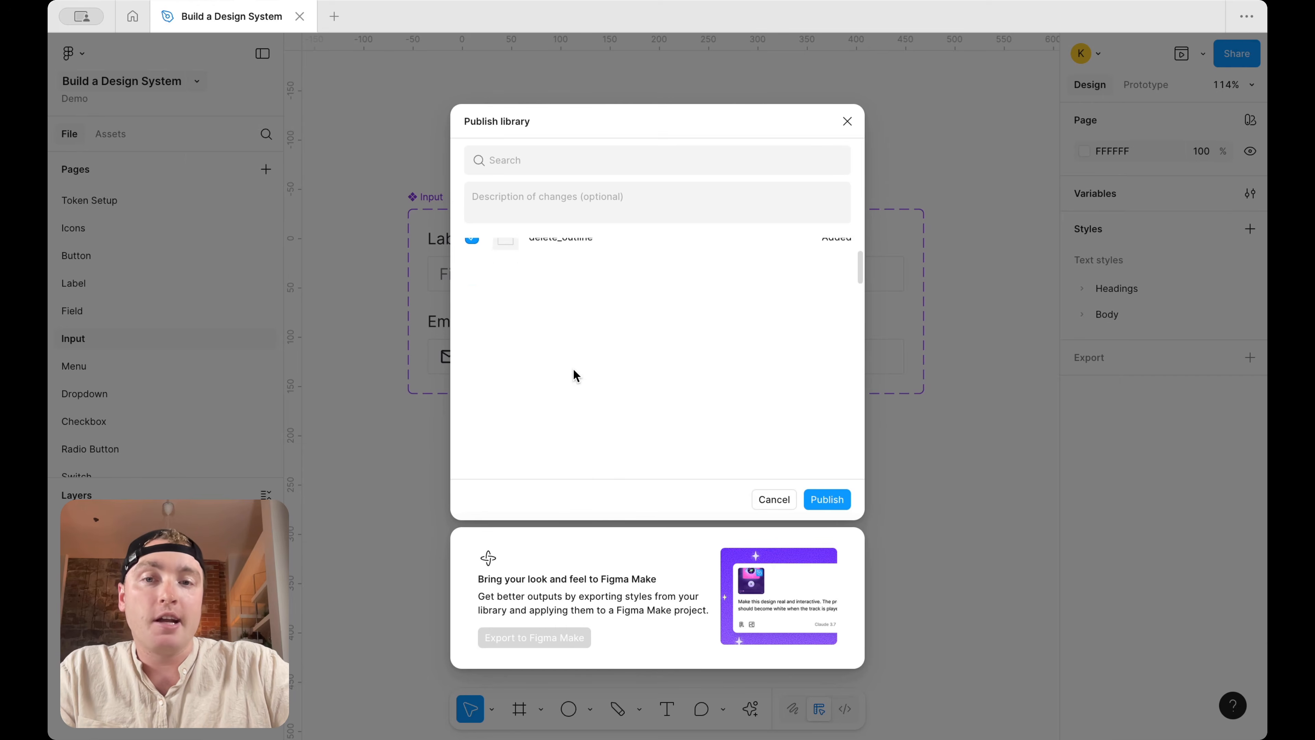
scroll(573, 370, "down", 10)
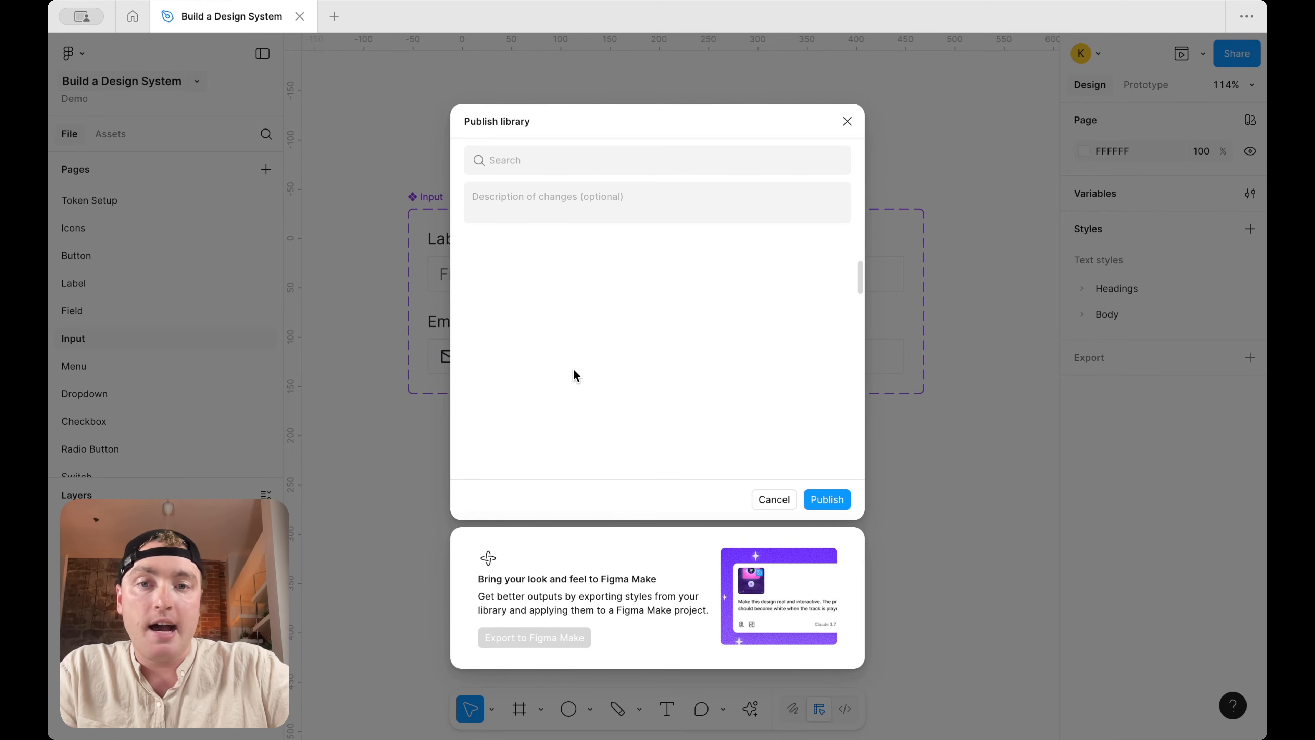
scroll(576, 374, "up", 20)
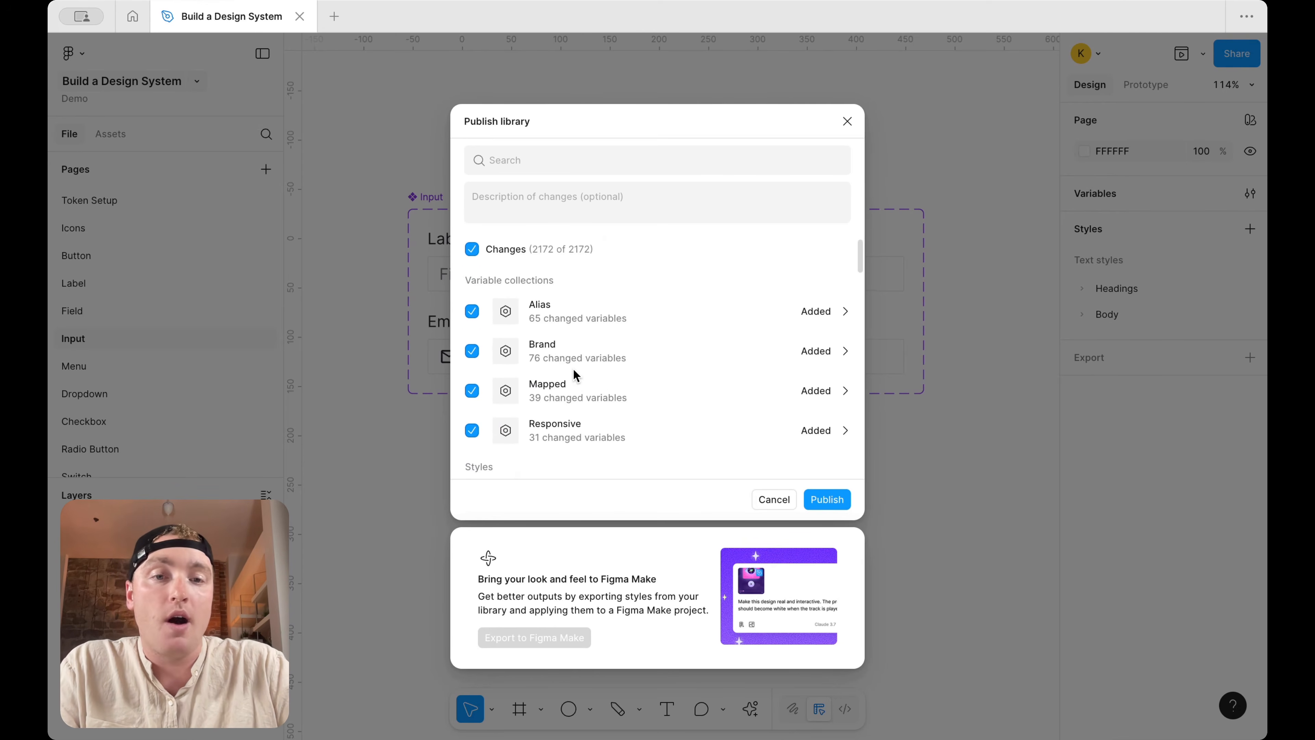
scroll(572, 368, "down", 15)
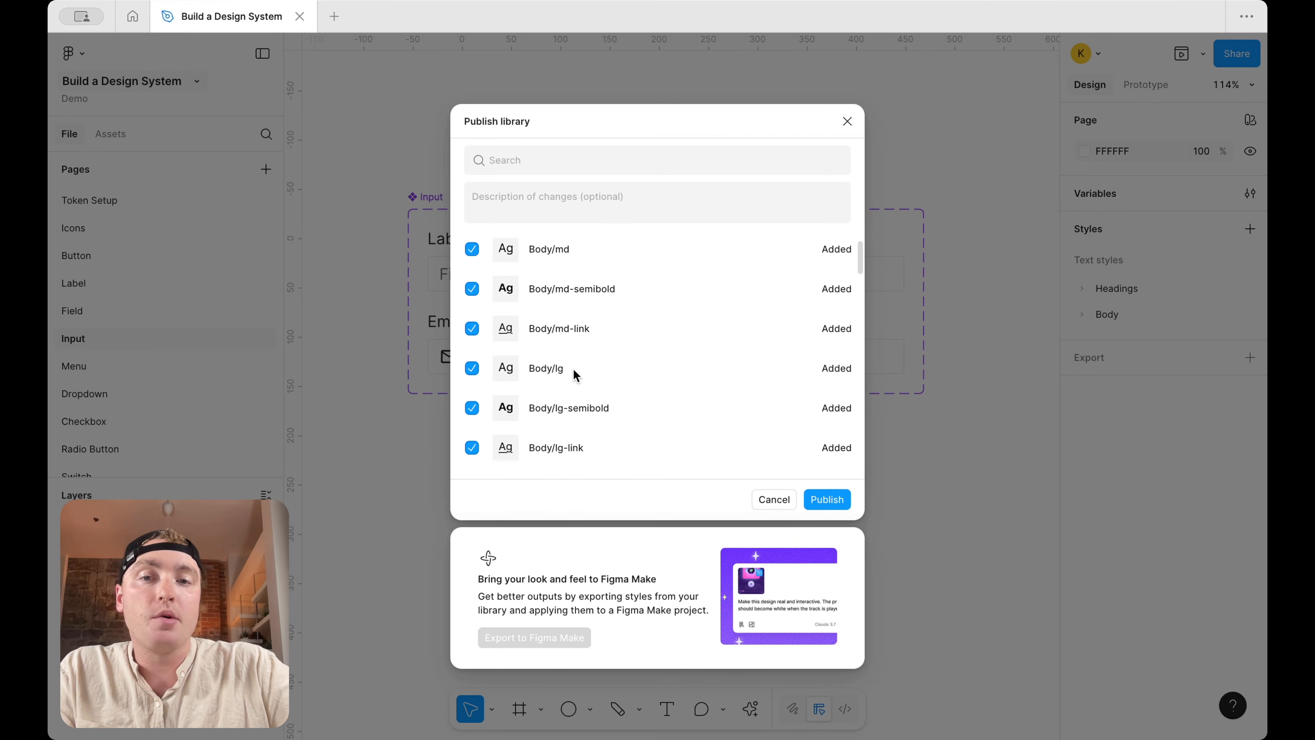
scroll(573, 369, "down", 15)
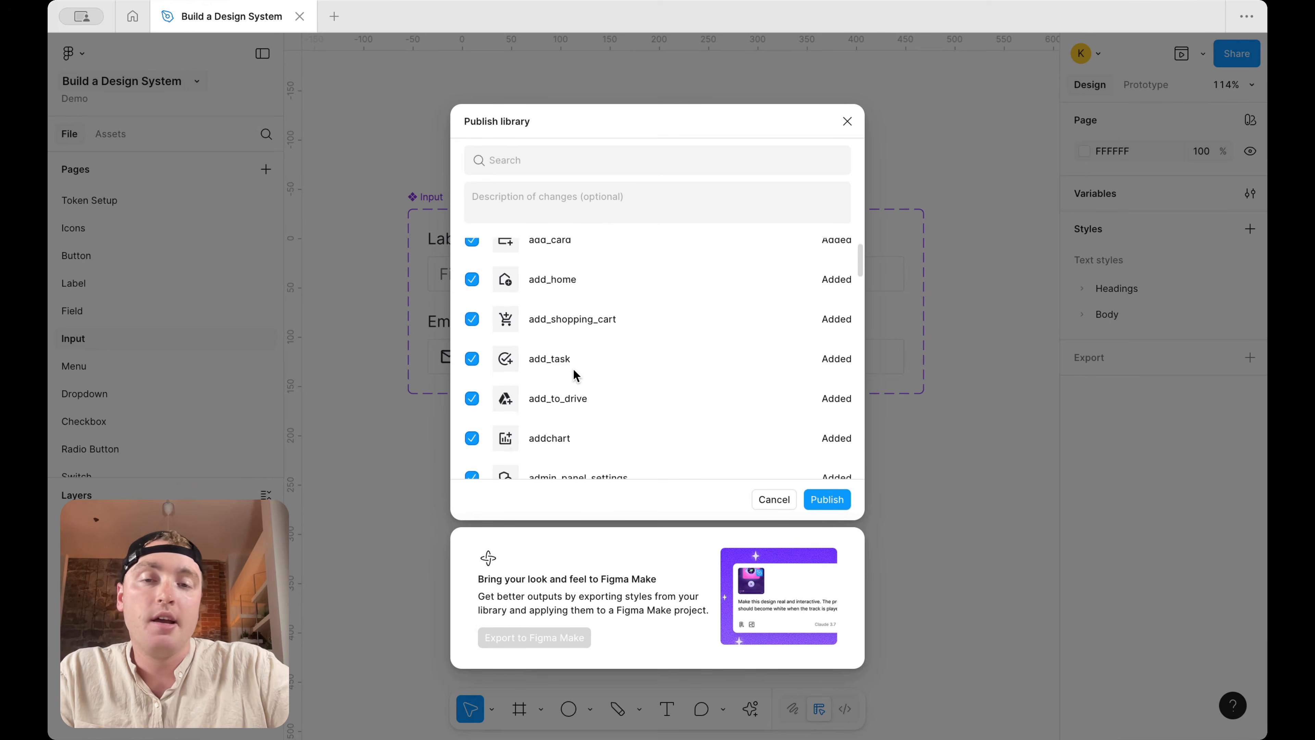
scroll(574, 374, "down", 15)
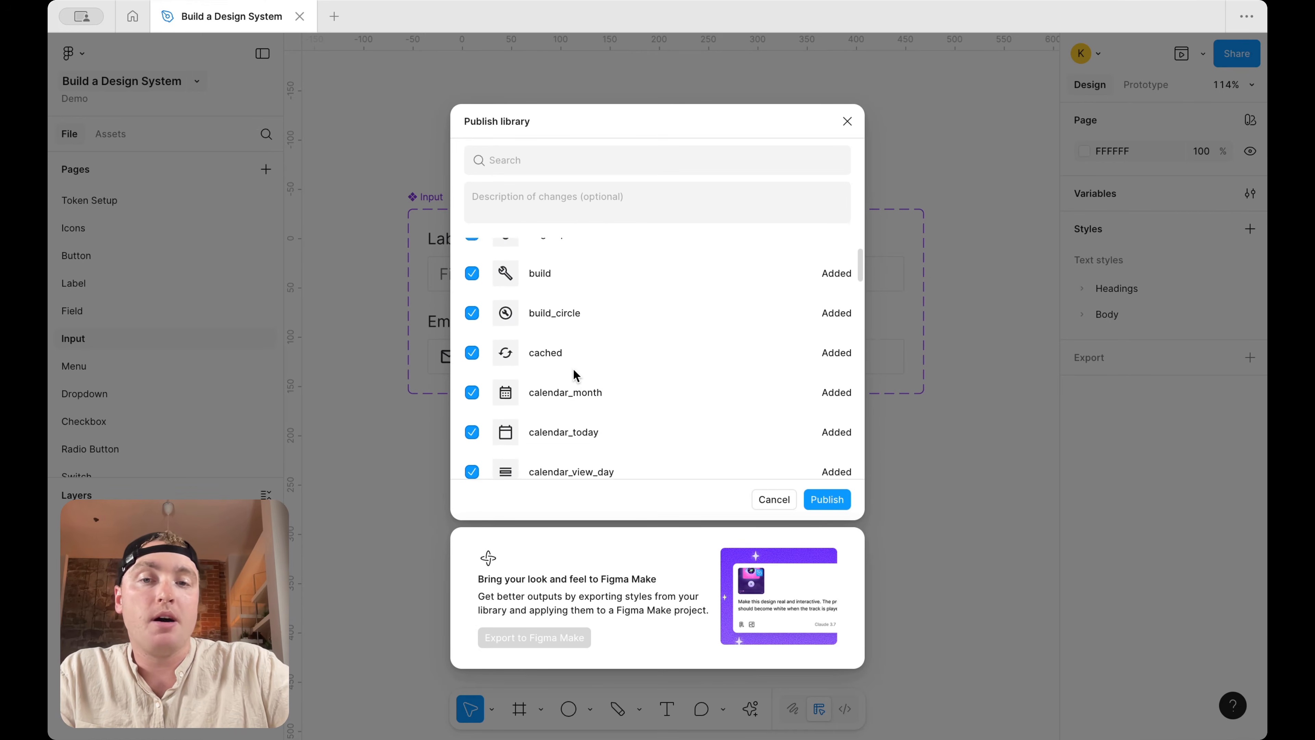
scroll(573, 374, "down", 15)
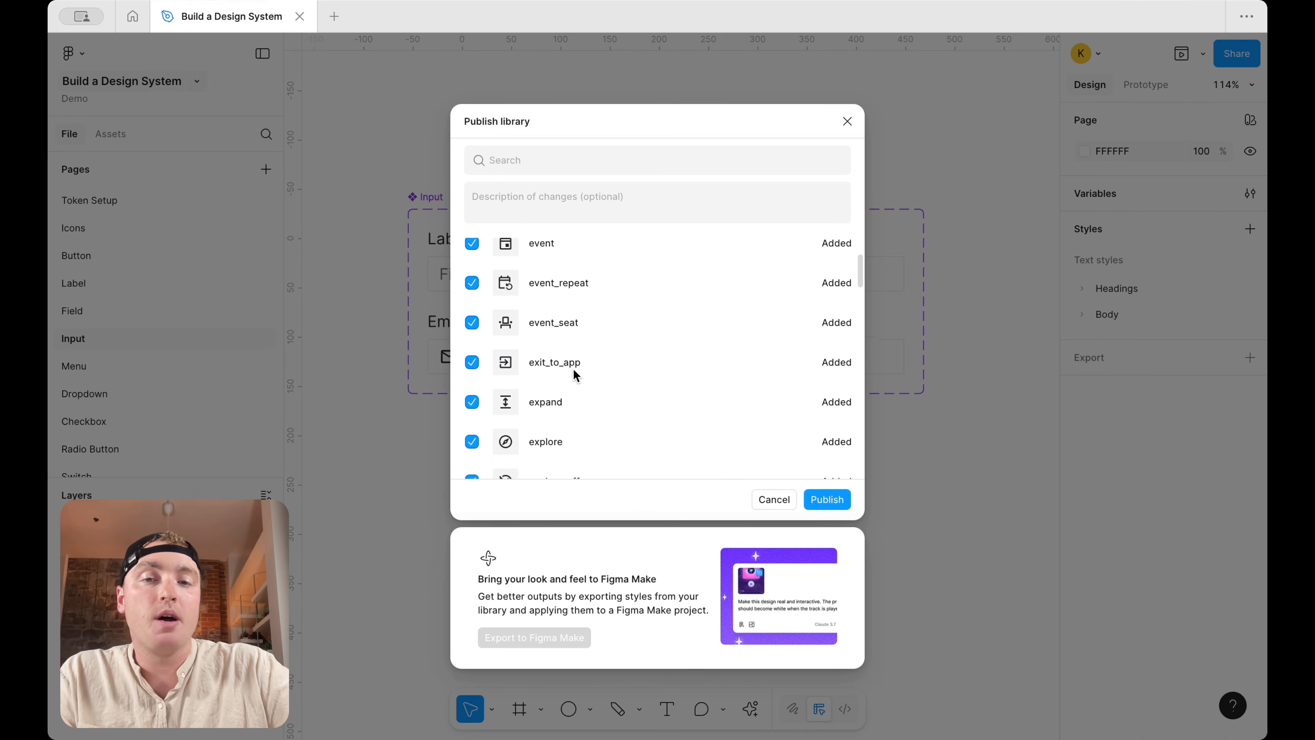
scroll(573, 372, "down", 10)
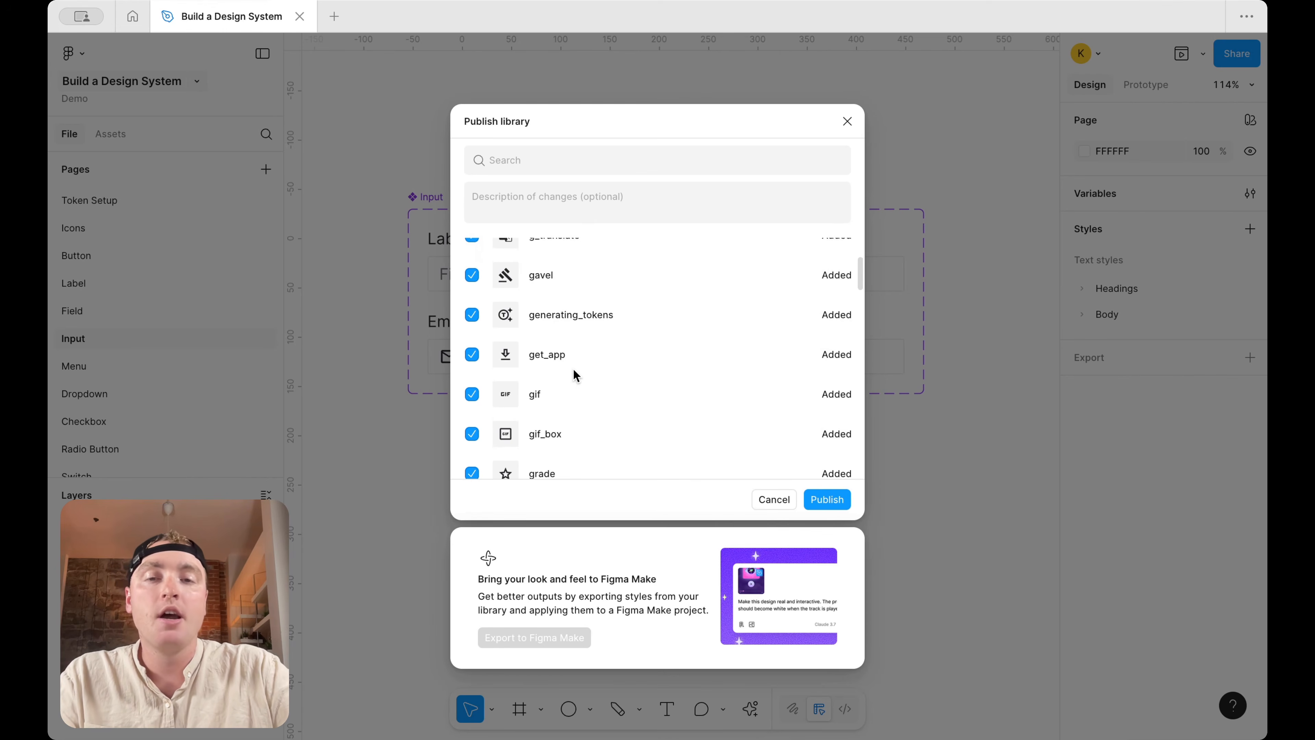
scroll(573, 372, "down", 8)
scroll(573, 374, "down", 2)
scroll(573, 374, "down", 12)
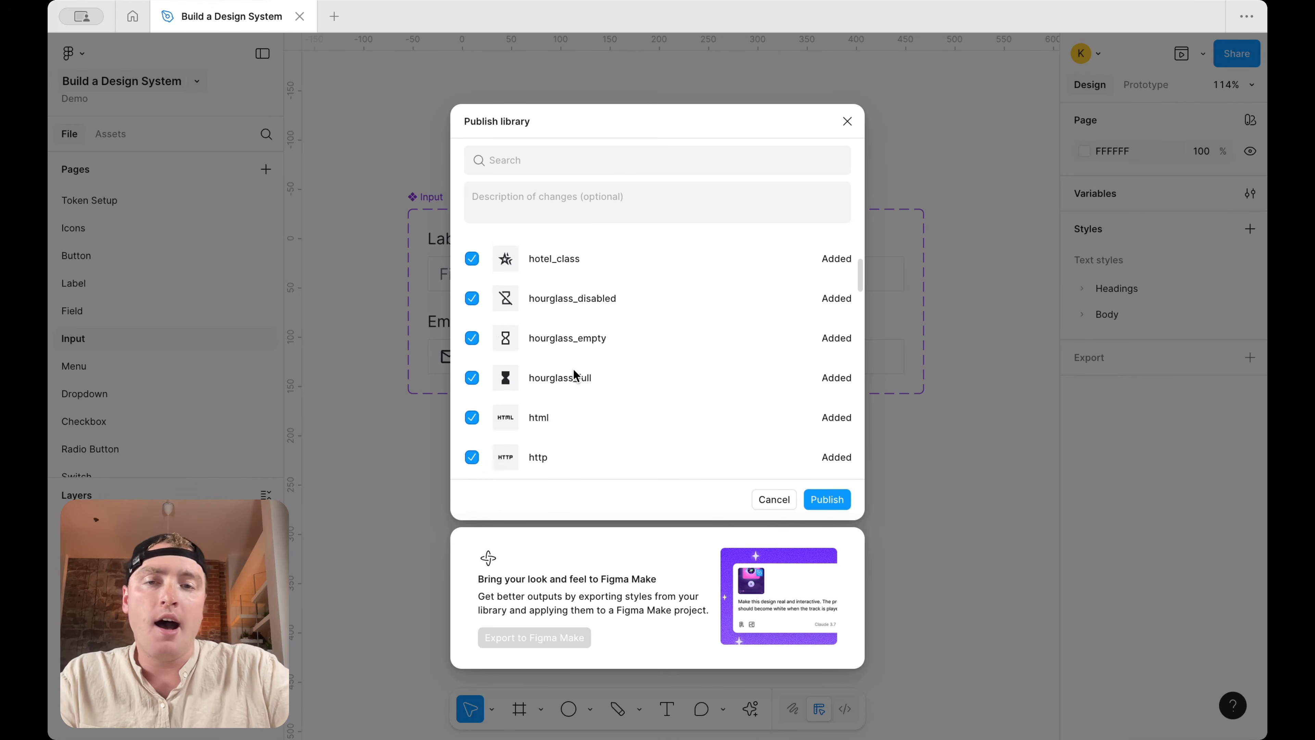
scroll(573, 374, "down", 6)
scroll(574, 374, "up", 20)
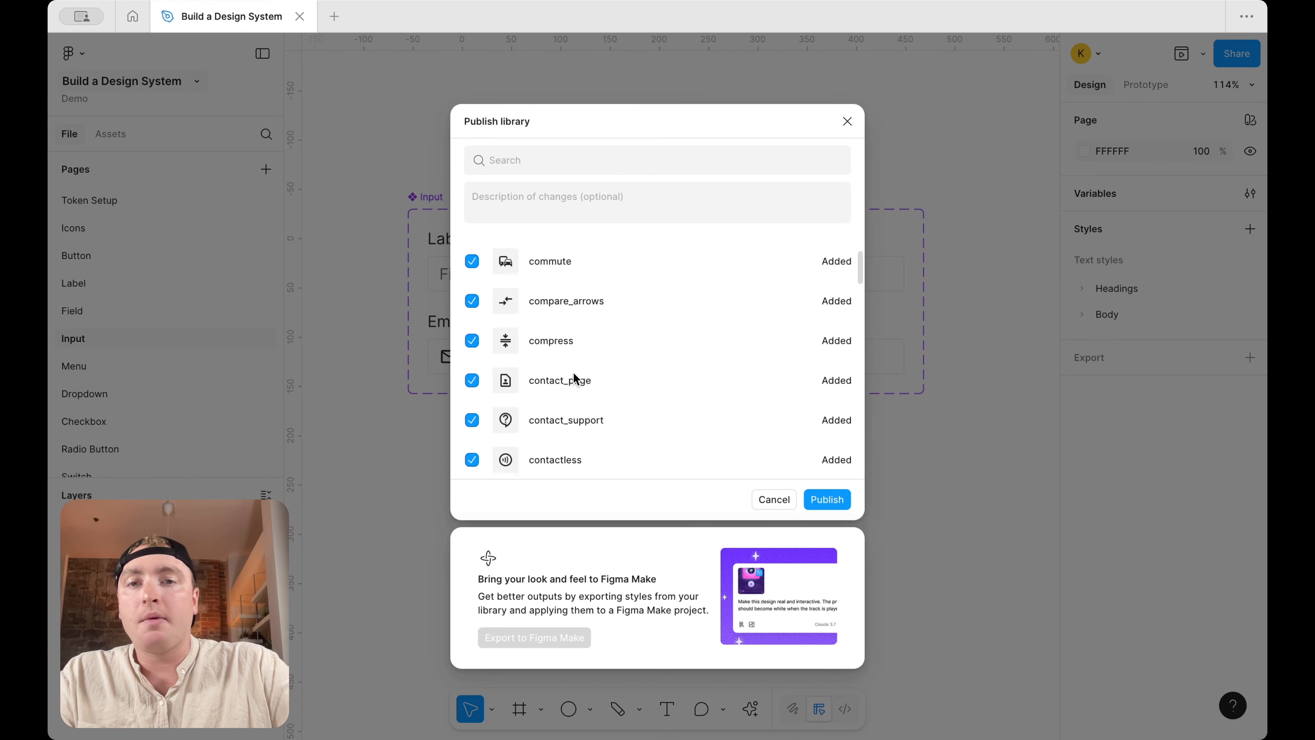
scroll(573, 374, "up", 10)
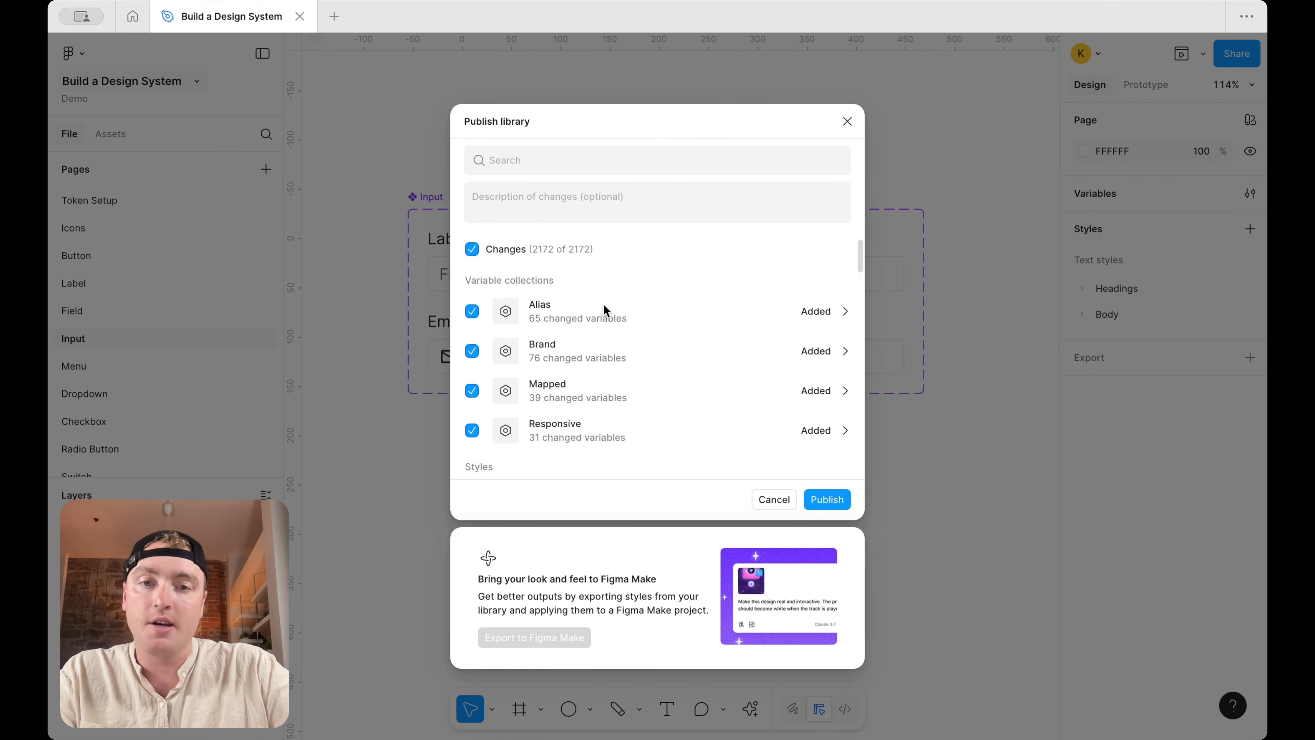
Publish the Build a Design System library with all changes included
left_click(827, 499)
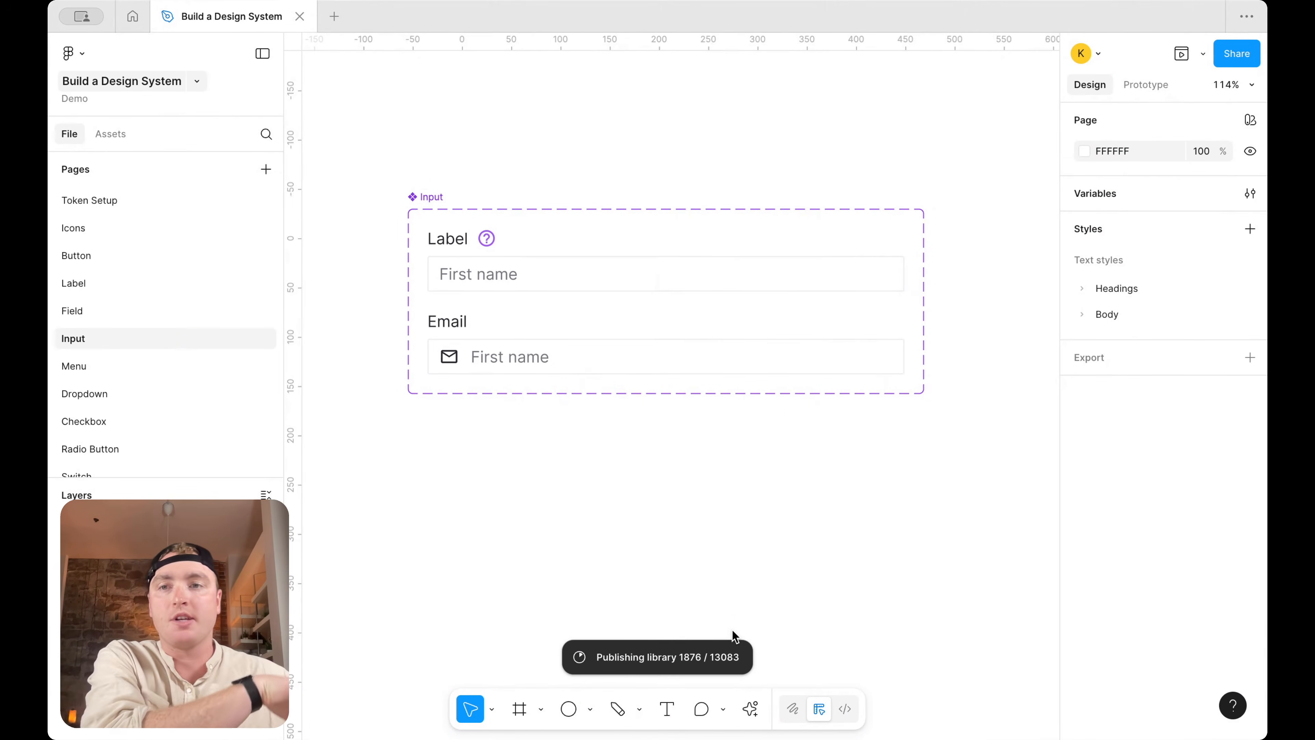
Open the Icons page and look over the File, Hardware, Home and Image icon sets
left_click(171, 227)
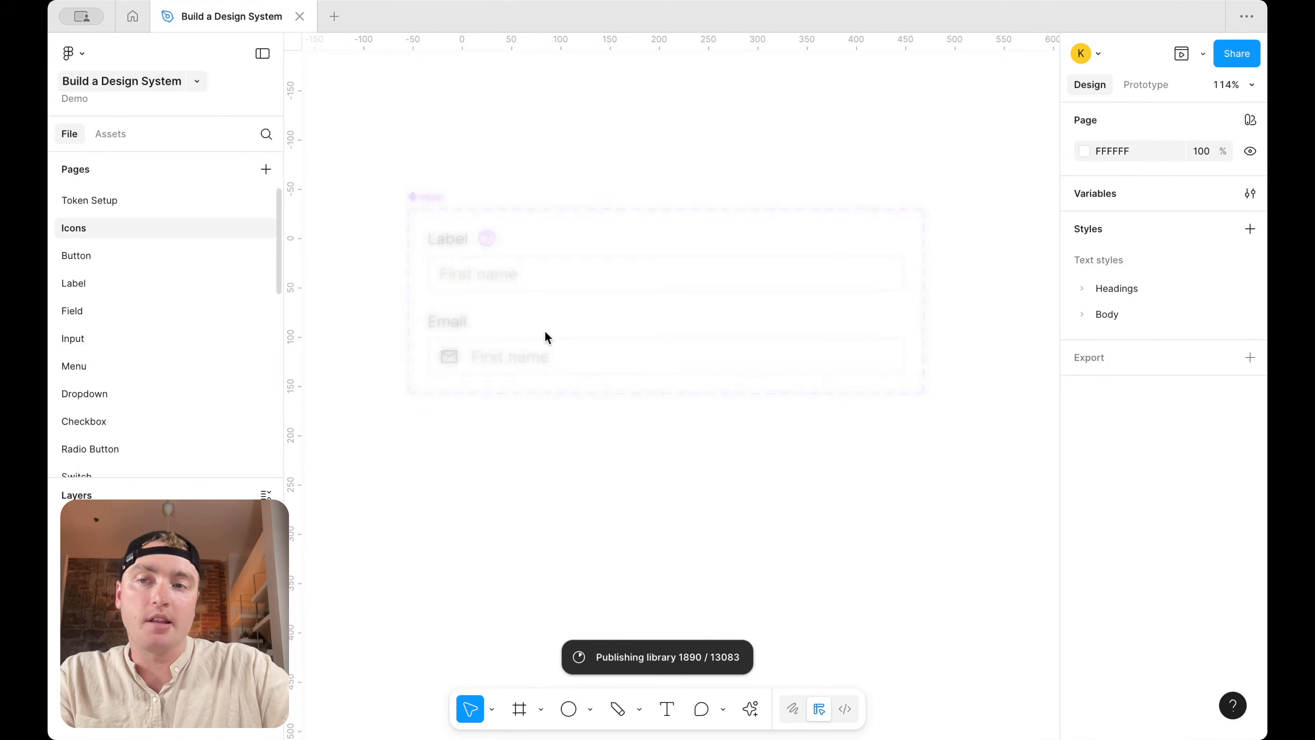
scroll(726, 392, "up", 10)
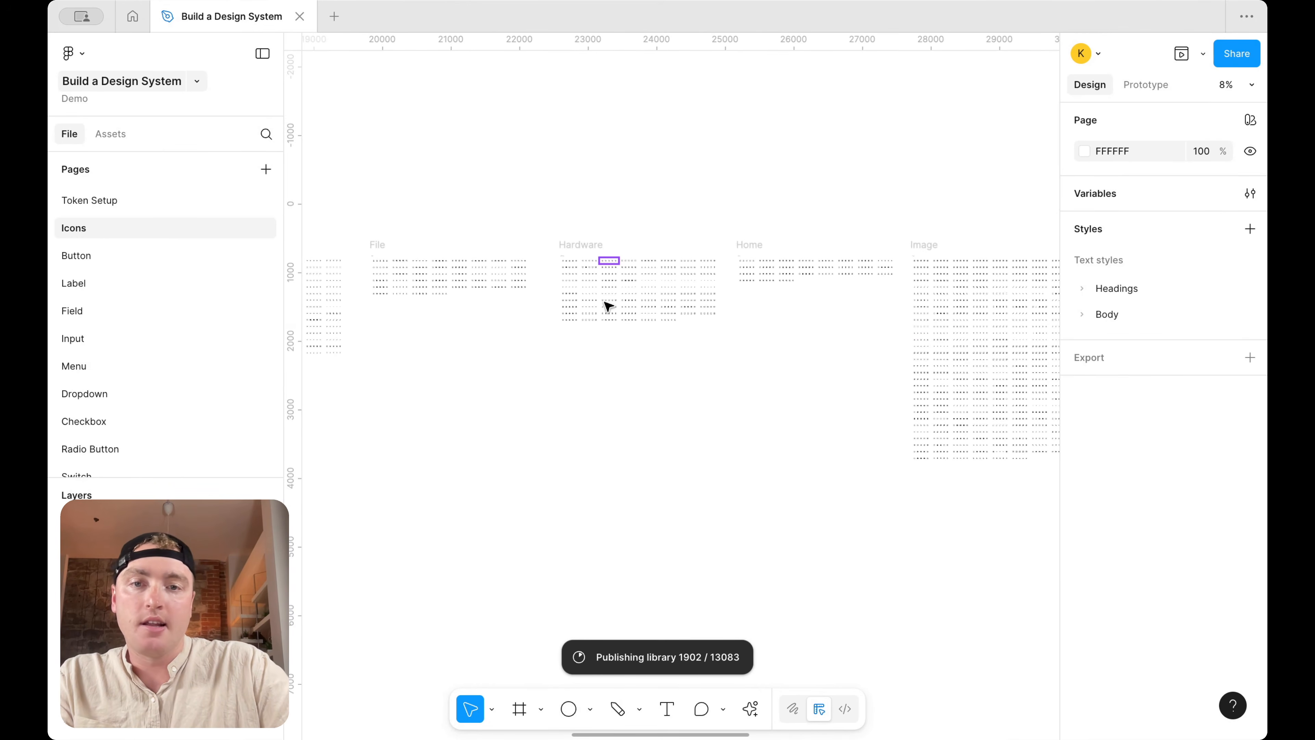
scroll(624, 286, "up", 10)
scroll(668, 221, "down", 10)
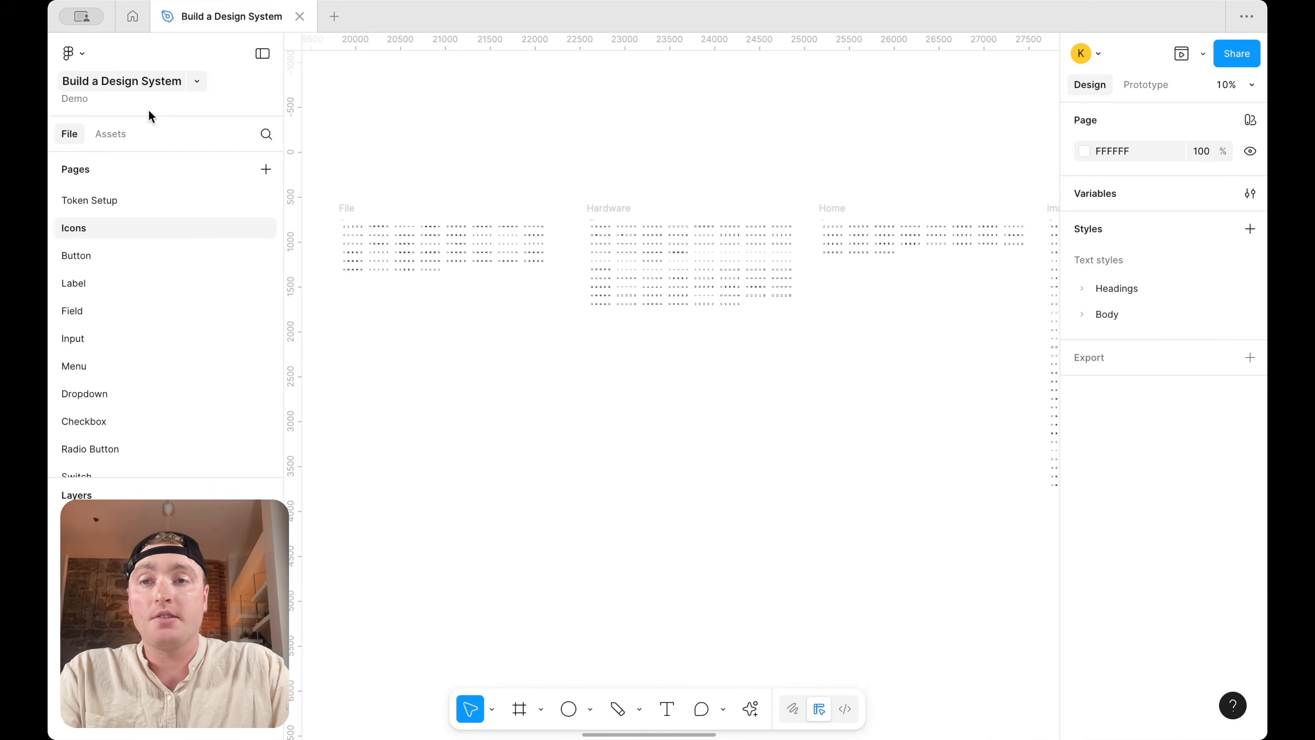
Open the library manager and examine the variables, styles and components of the published Build a Design System library
left_click(197, 82)
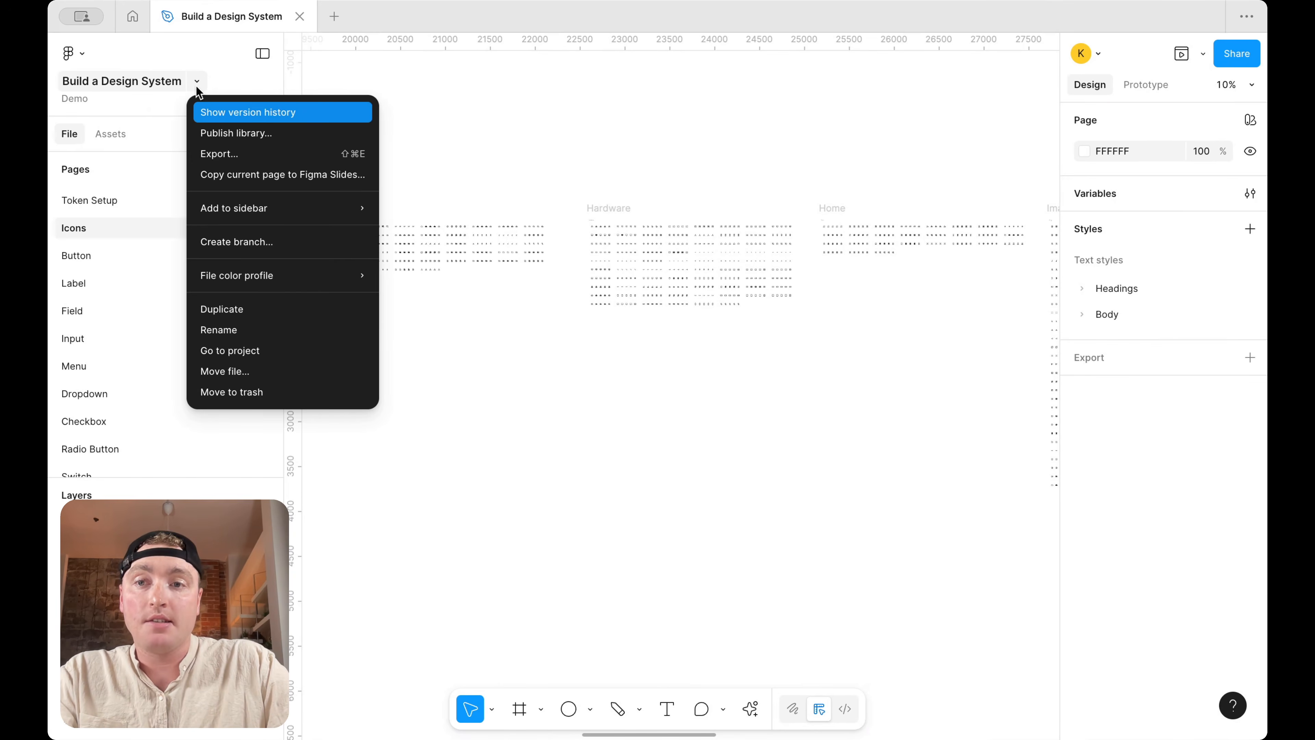
left_click(80, 55)
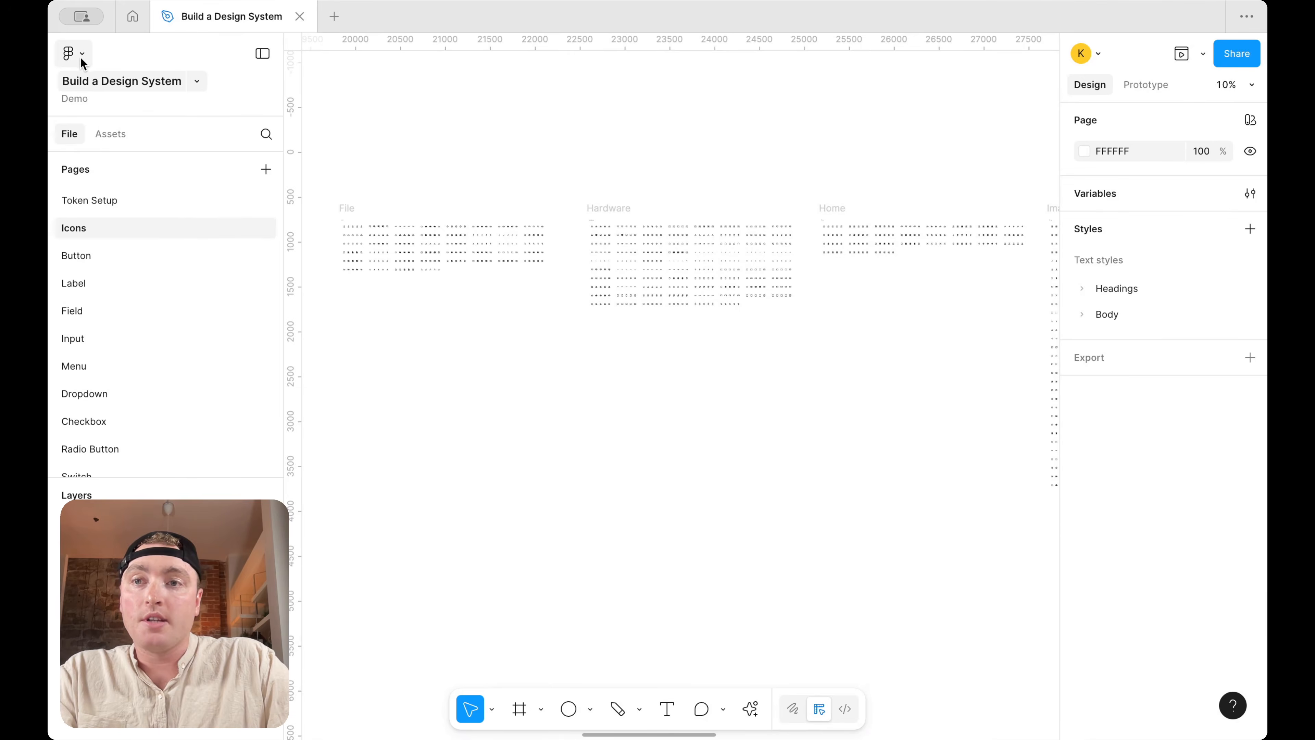
left_click(81, 54)
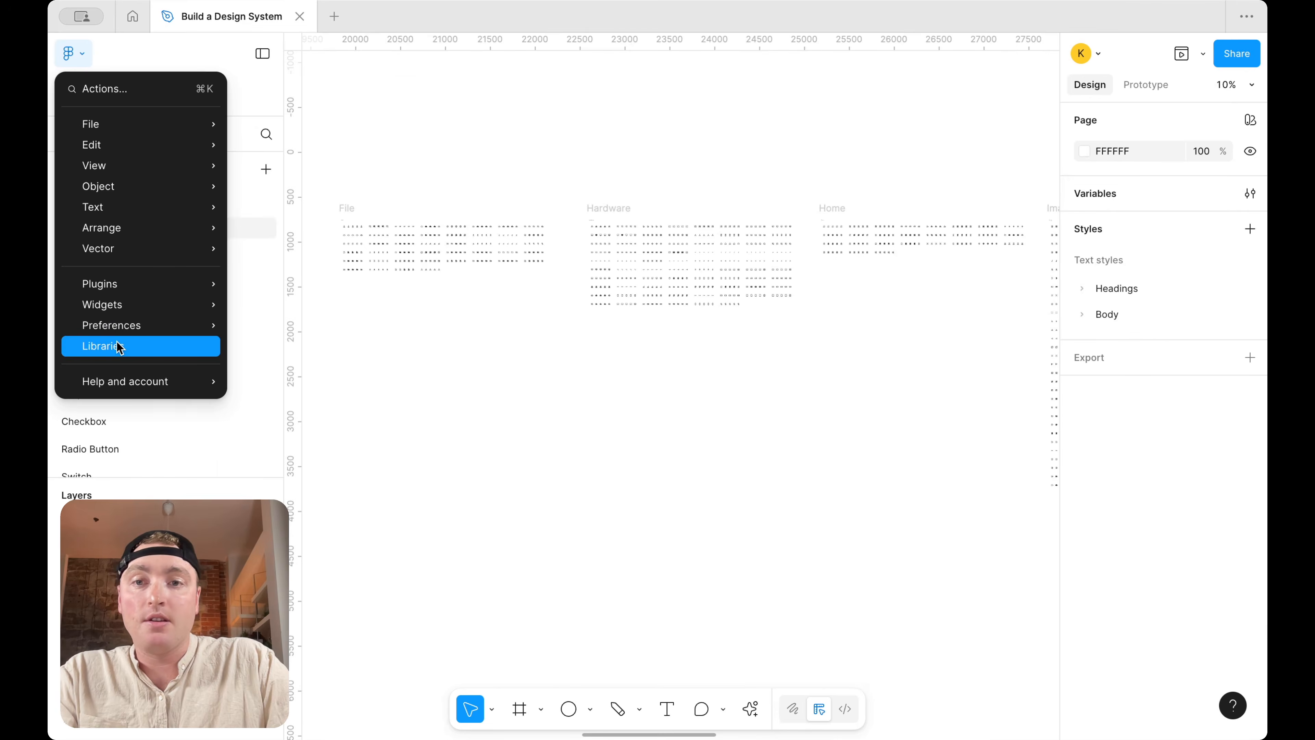
left_click(116, 342)
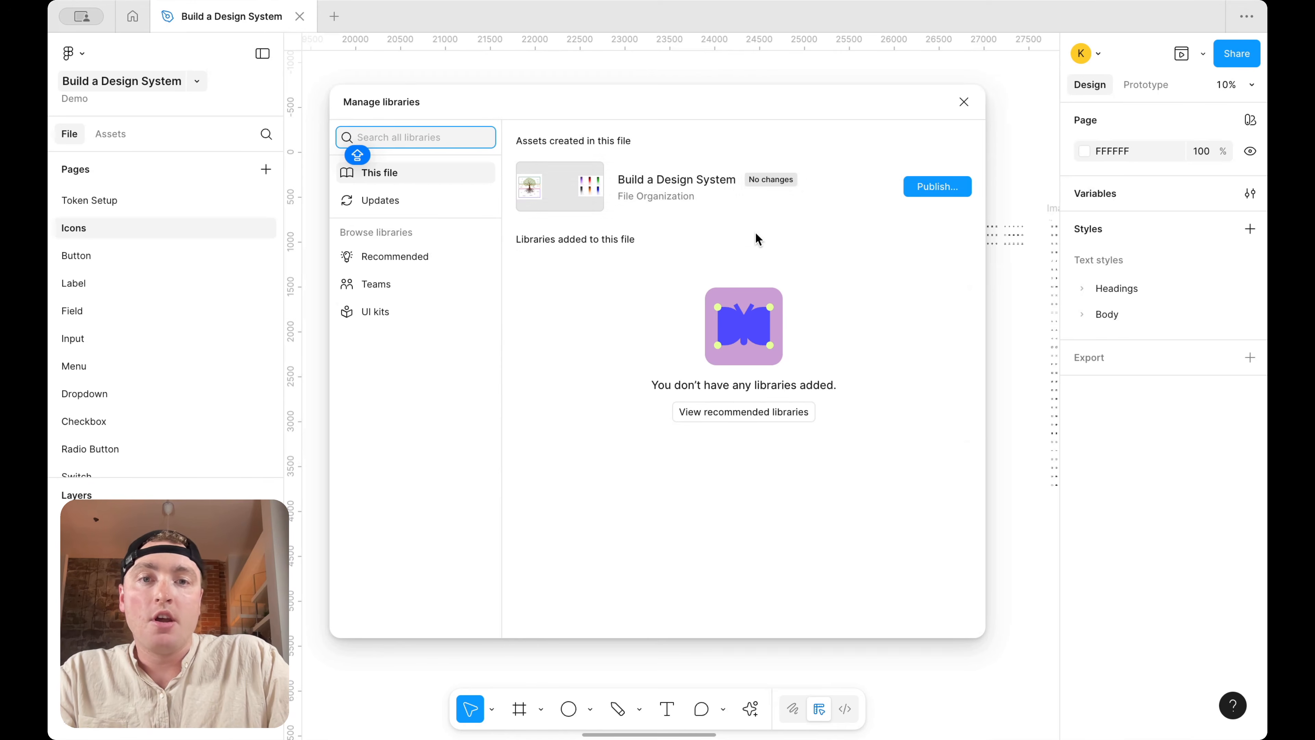
left_click(763, 197)
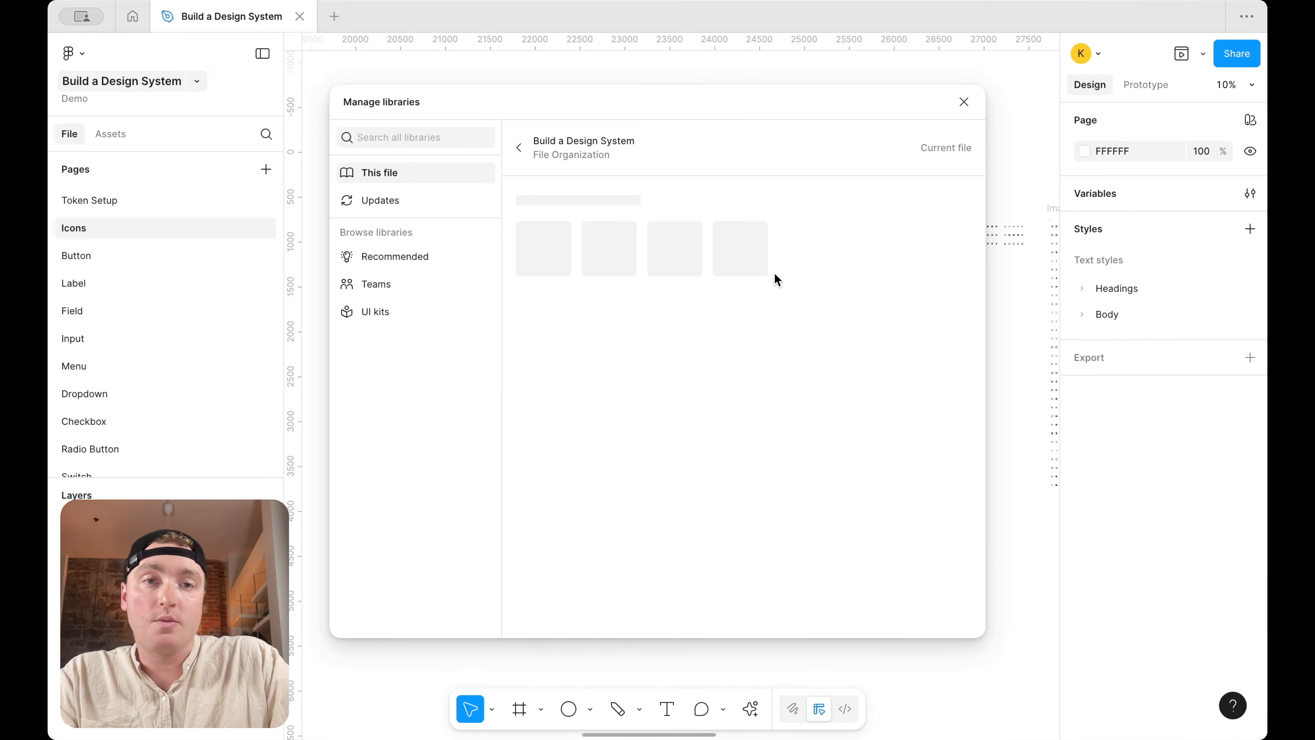
scroll(775, 371, "down", 3)
scroll(774, 518, "up", 1)
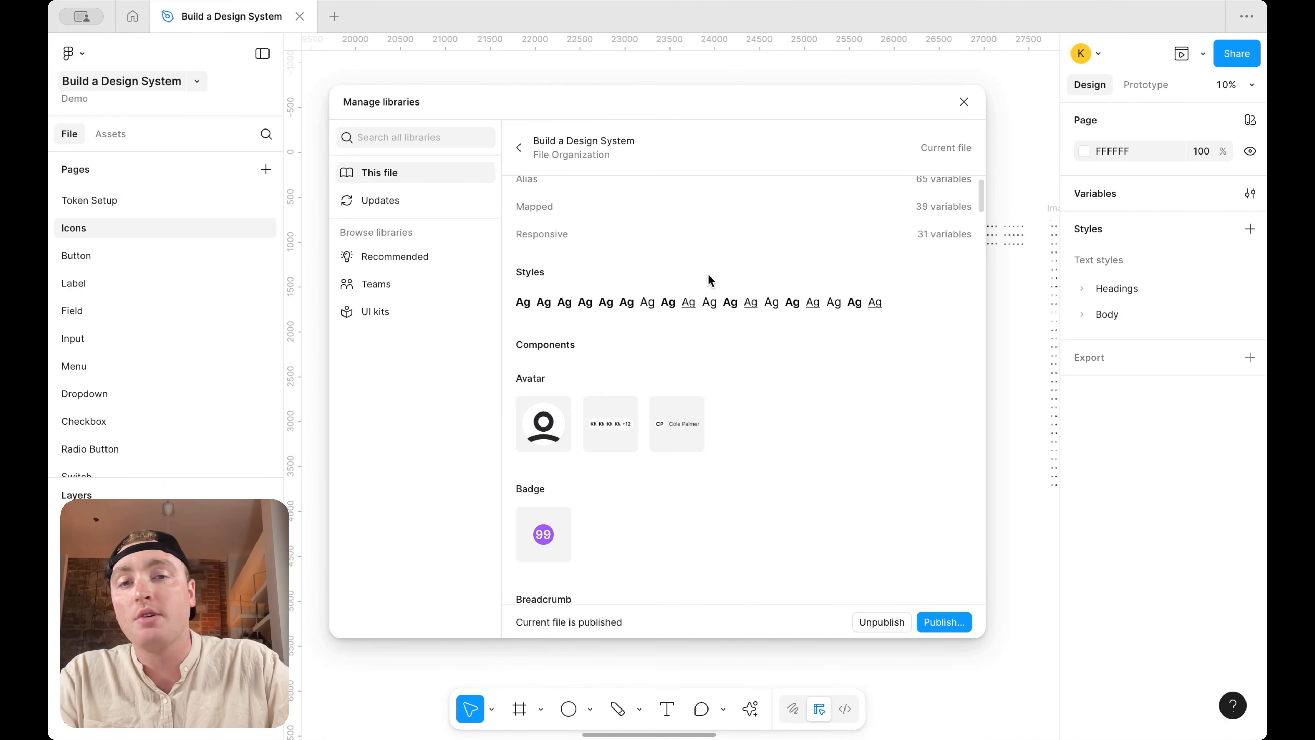
left_click(963, 102)
On the Button page, bind the corner radius of the default-status, default-type Button variant to the md border radius variable
left_click(120, 255)
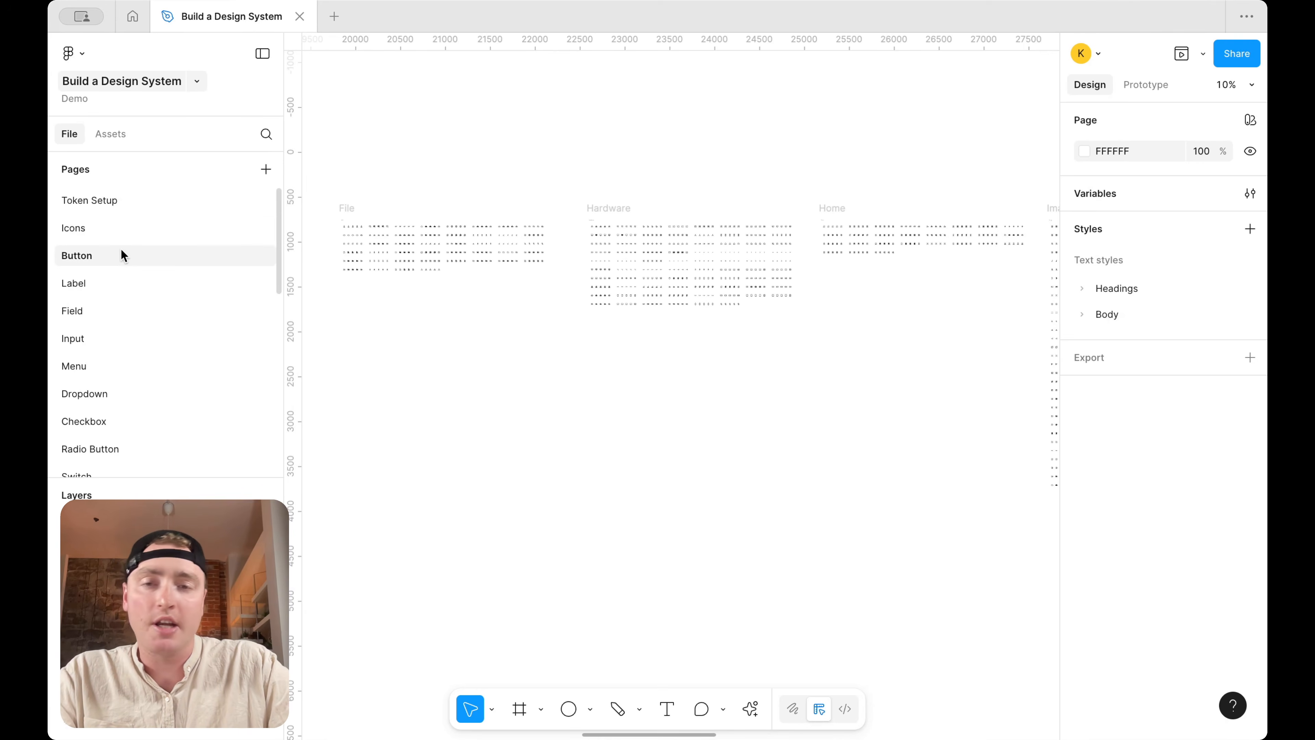
scroll(564, 192, "up", 3)
left_click(565, 191)
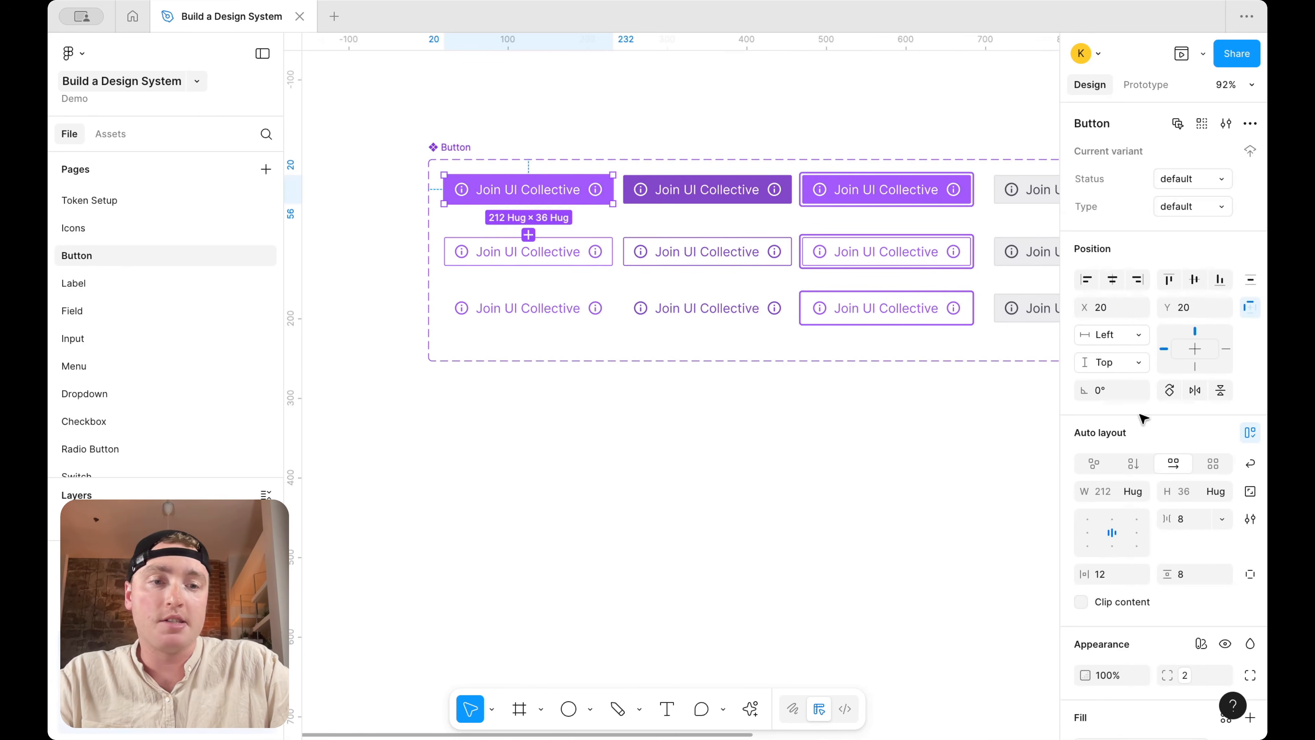
scroll(1186, 554, "down", 2)
left_click(1184, 568)
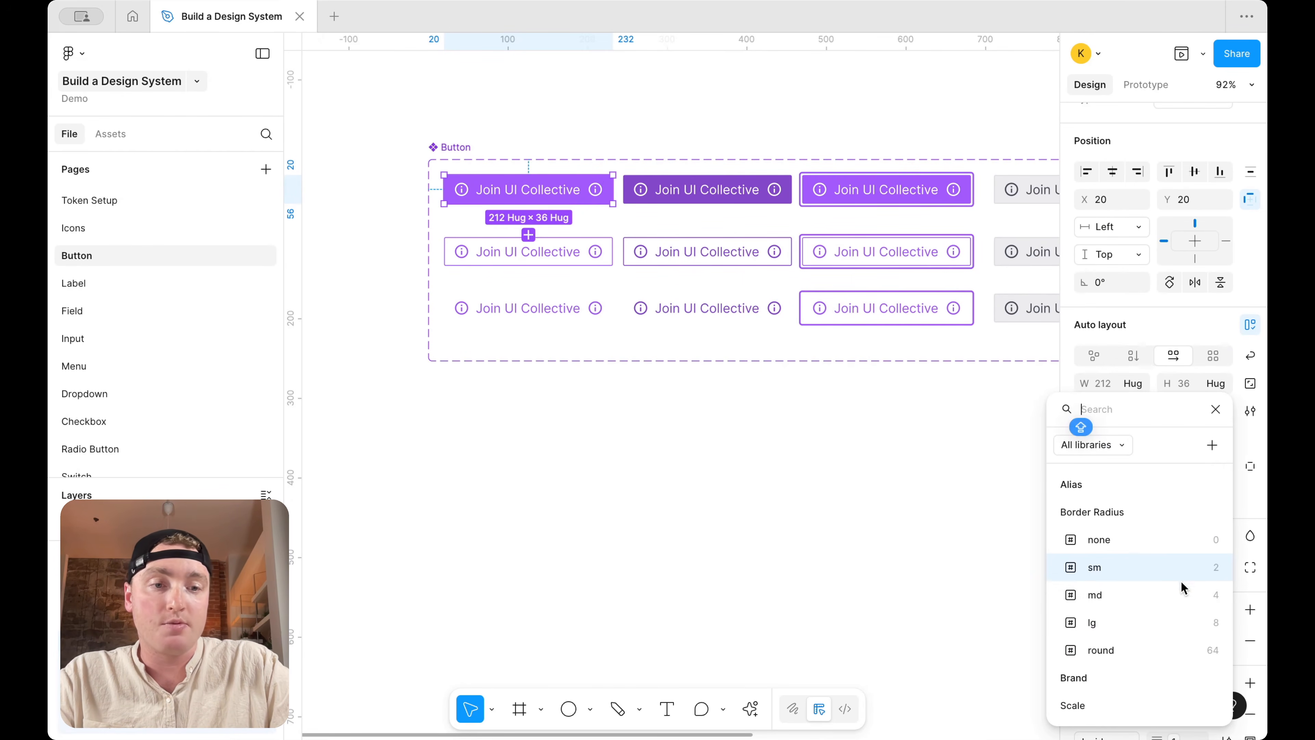
left_click(1158, 594)
left_click(823, 567)
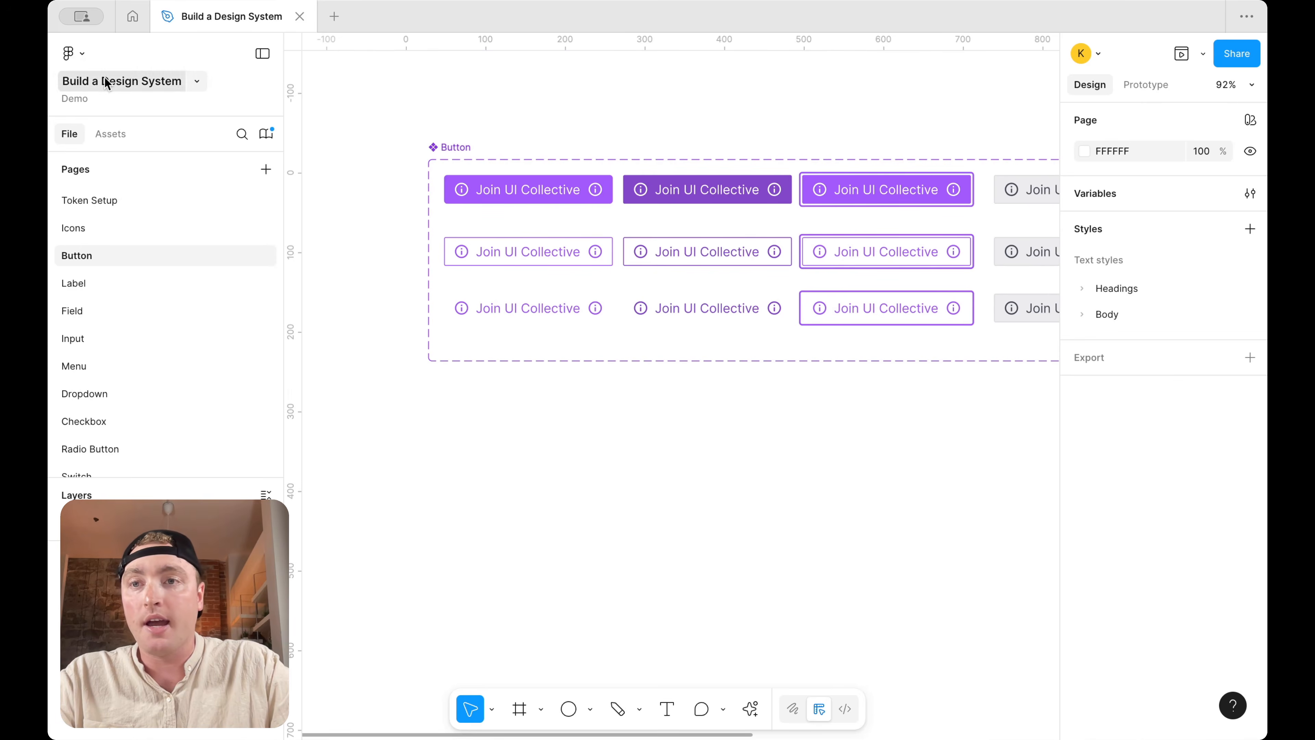
Check which modified components are offered for republishing in the library, without publishing them
left_click(75, 52)
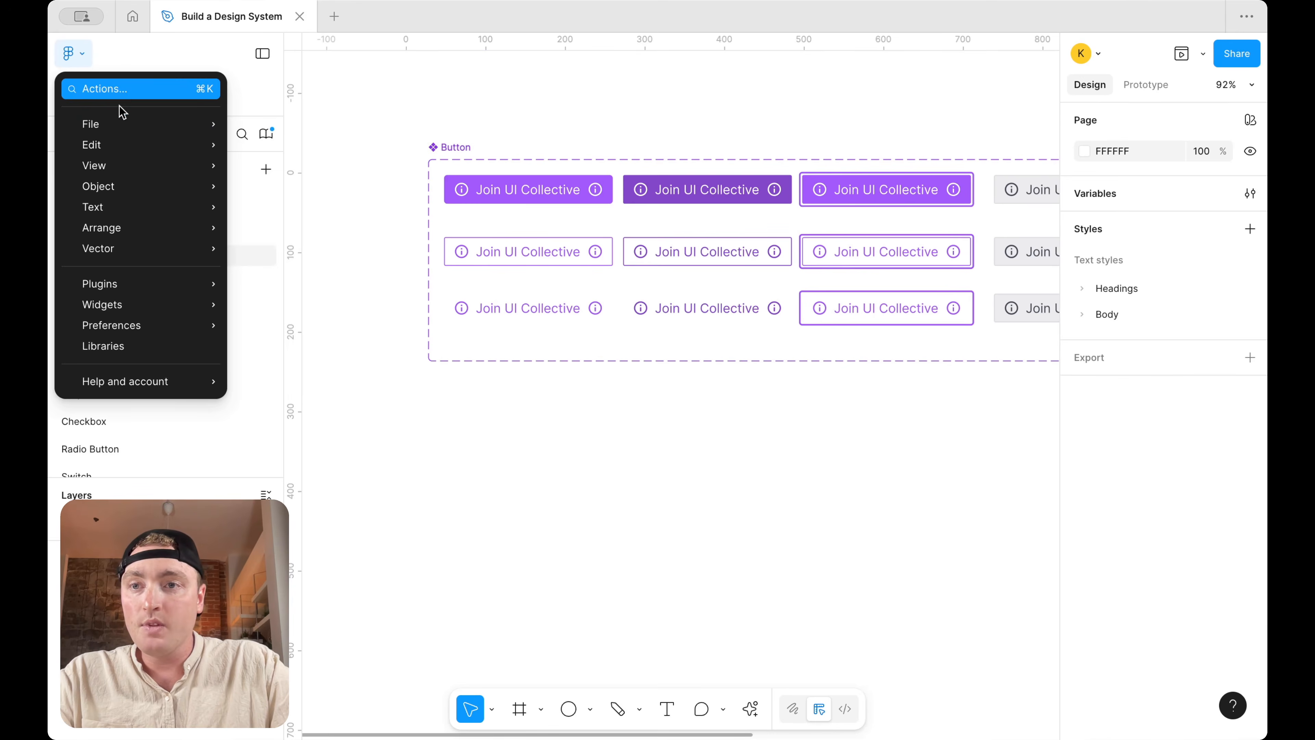
left_click(117, 60)
left_click(193, 82)
left_click(231, 131)
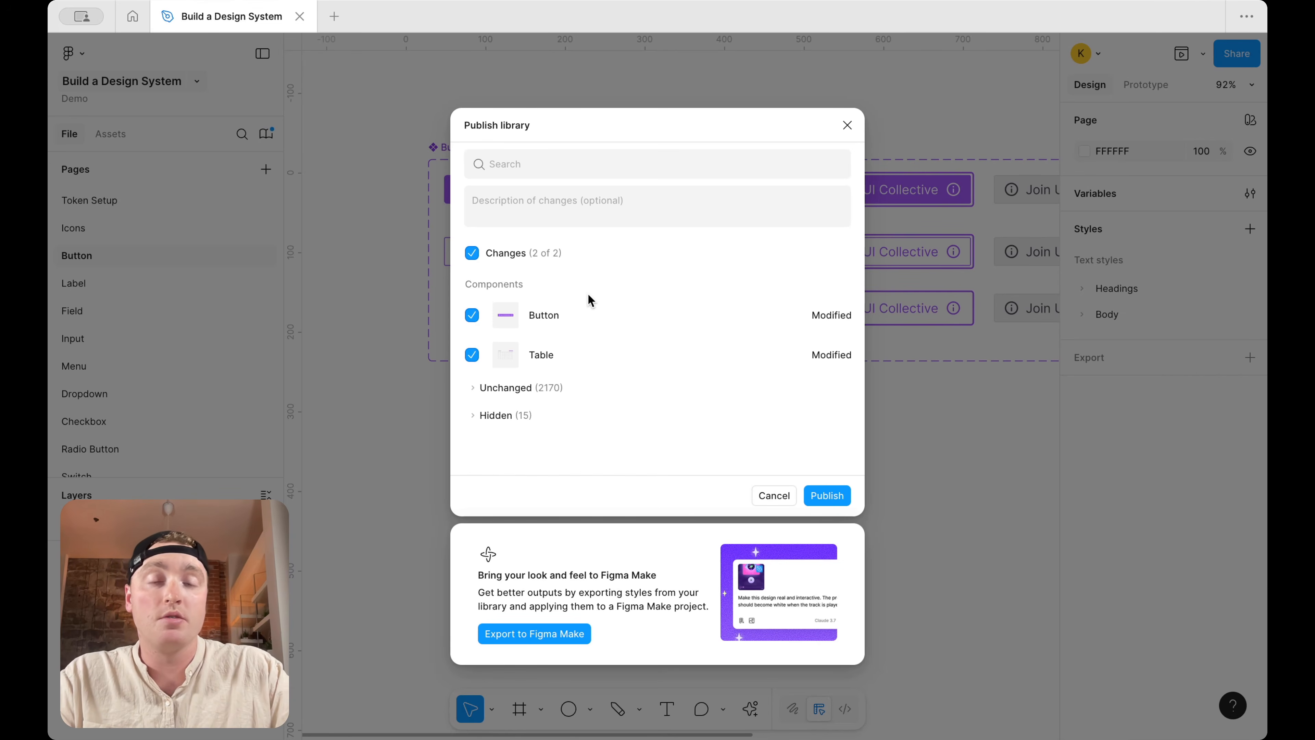
left_click(847, 125)
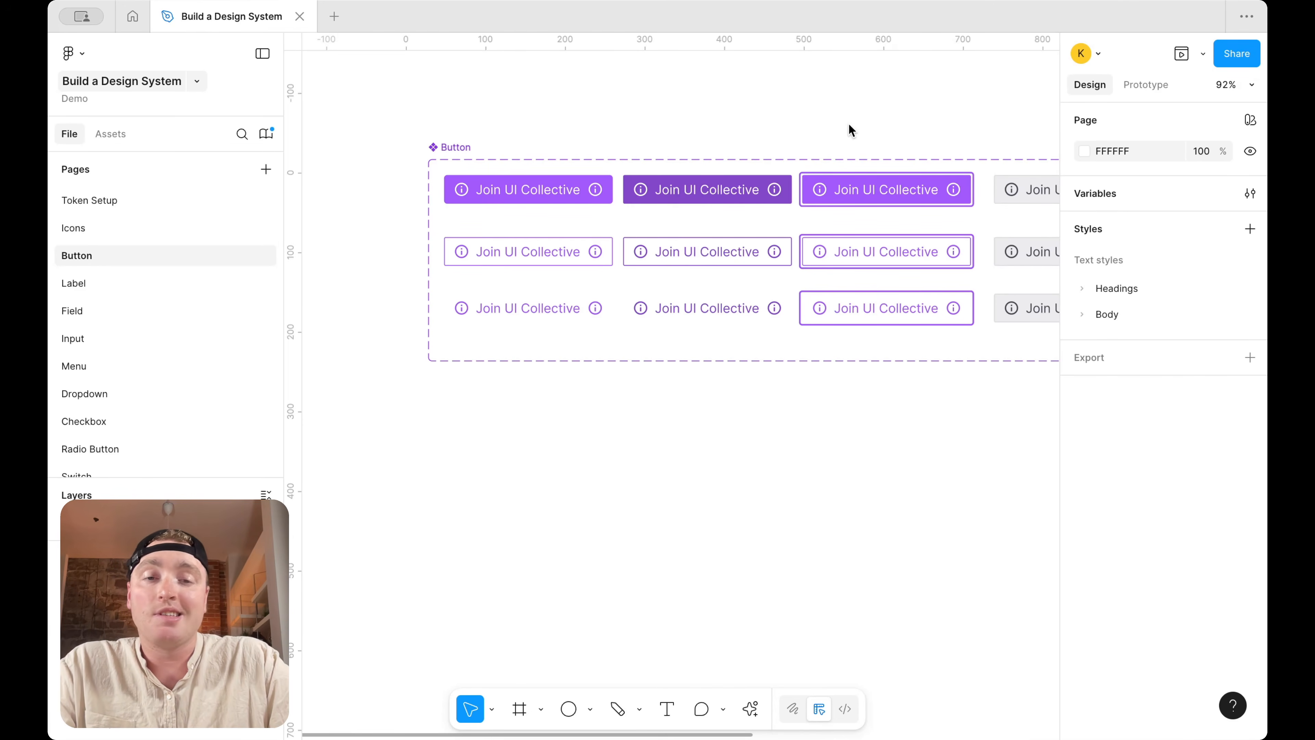
View all components on the Button page and browse the file's list of component pages
key("shift+1")
scroll(137, 305, "down", 5)
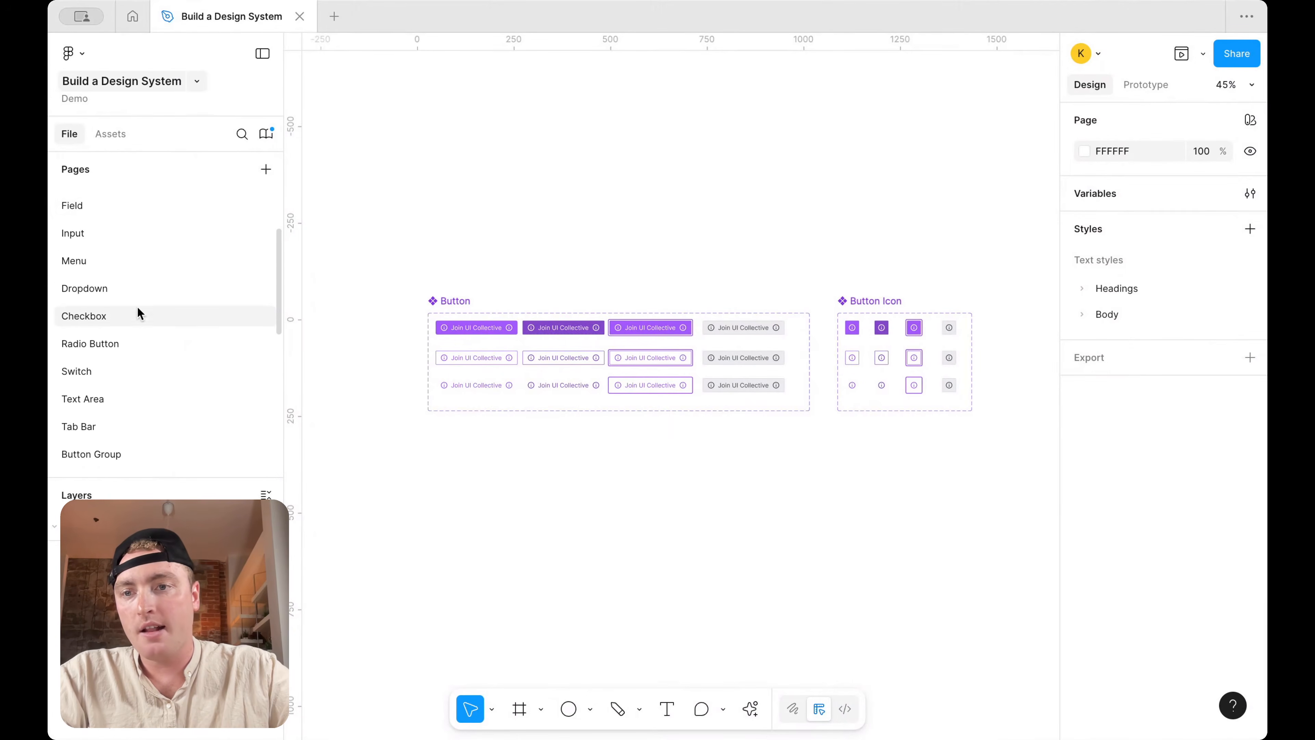
scroll(136, 305, "down", 2)
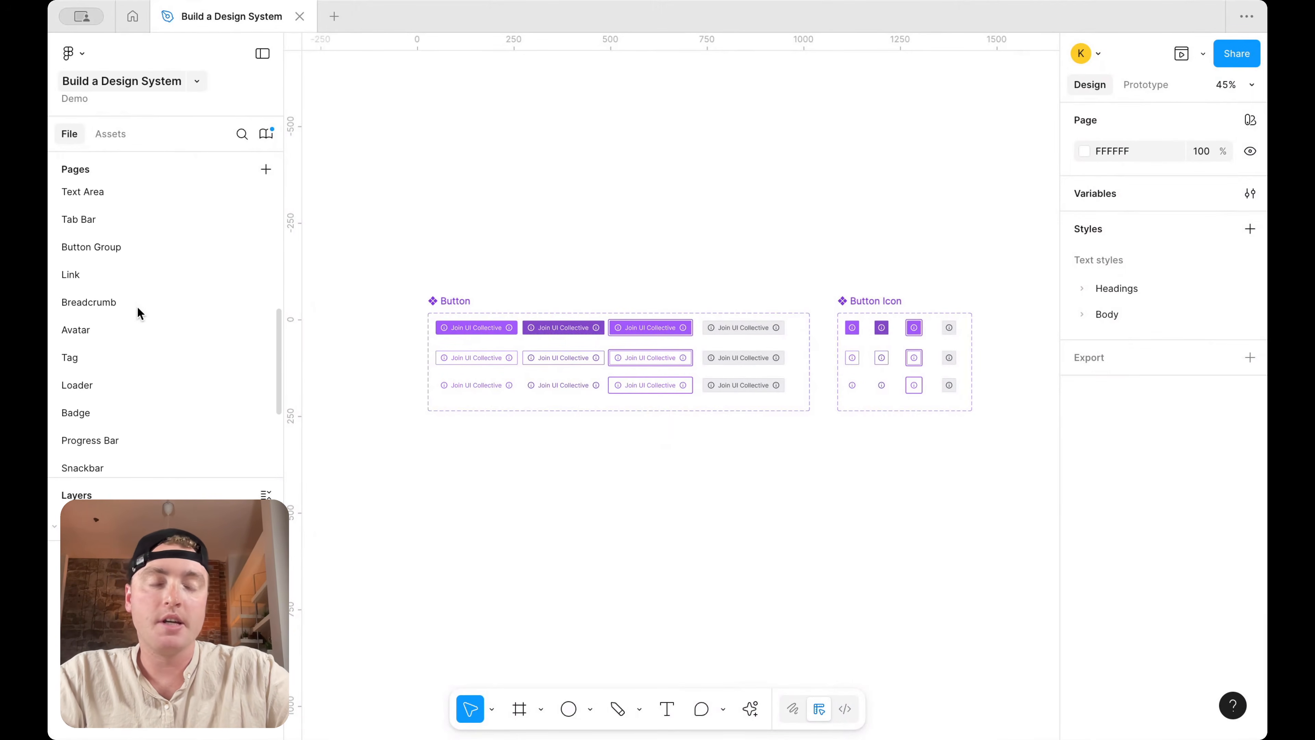